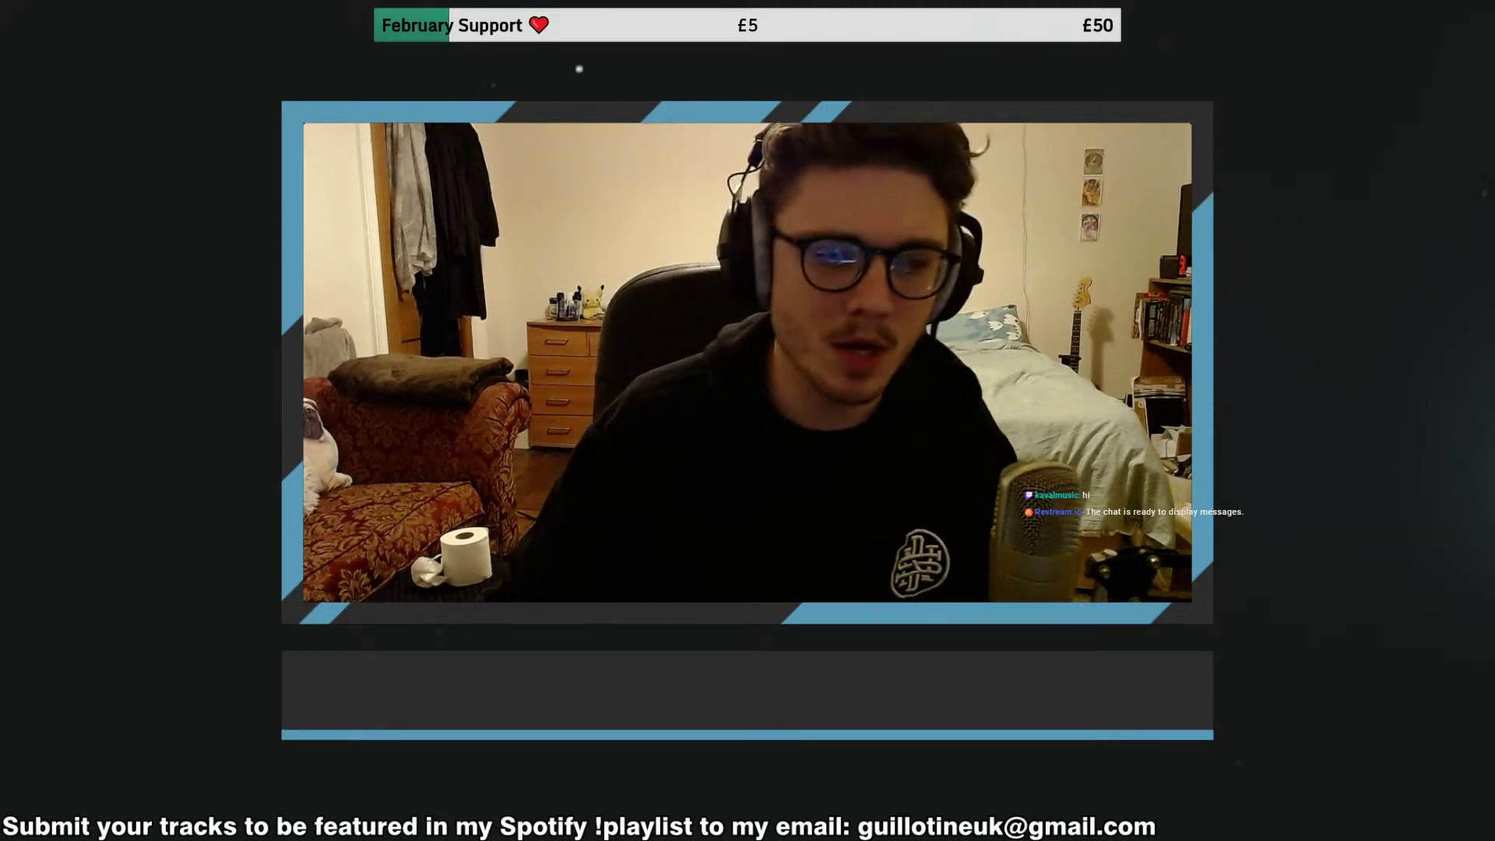
Switch from the streaming software to the Ableton Live arrangement
{"action": "left_click", "coordinate": [177, 608]}
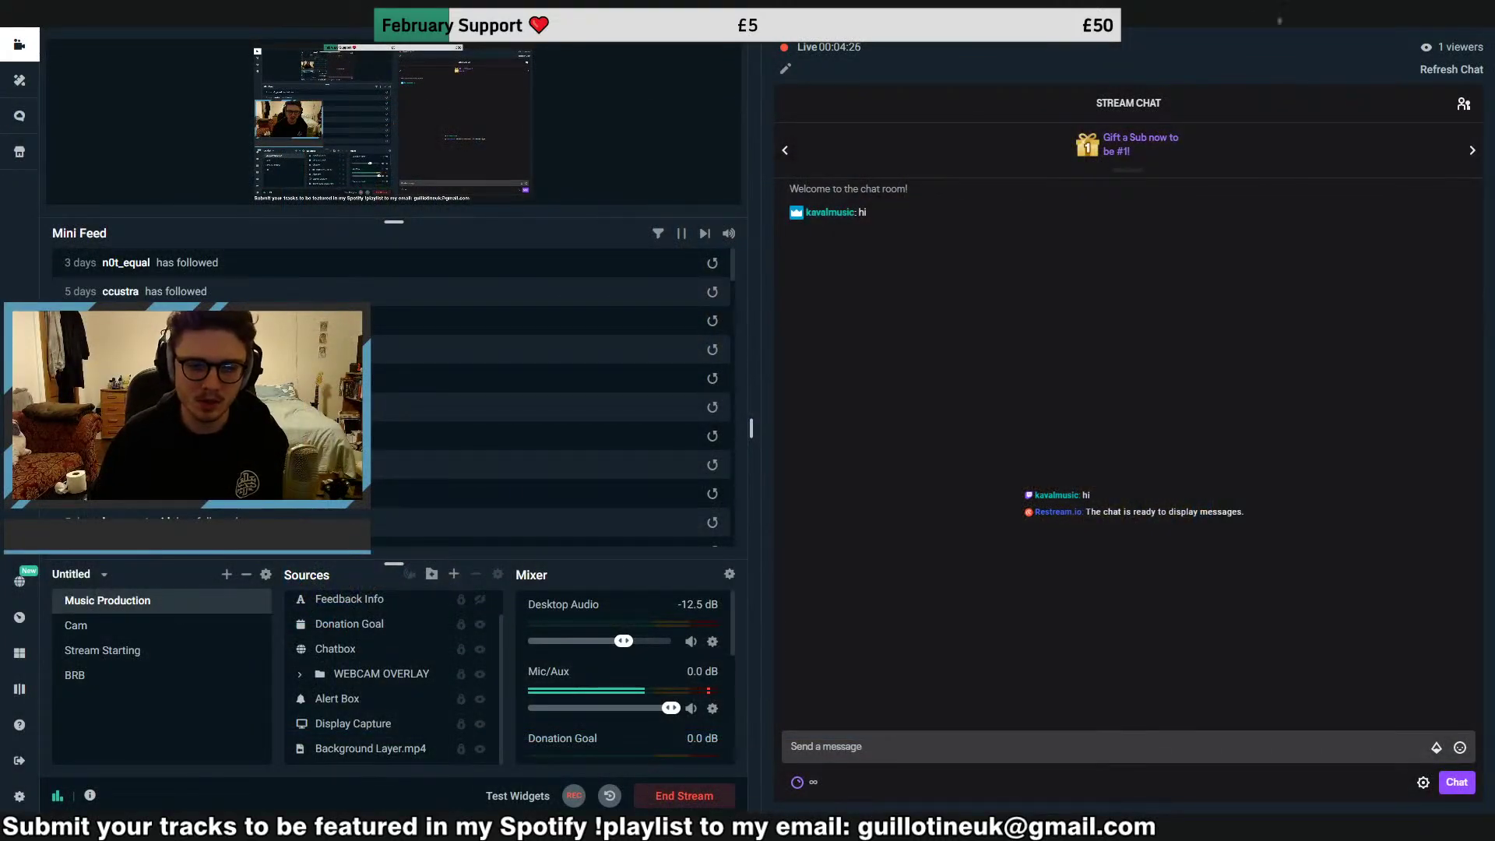
{"action": "key", "text": "alt+Tab"}
{"action": "left_click", "coordinate": [991, 162]}
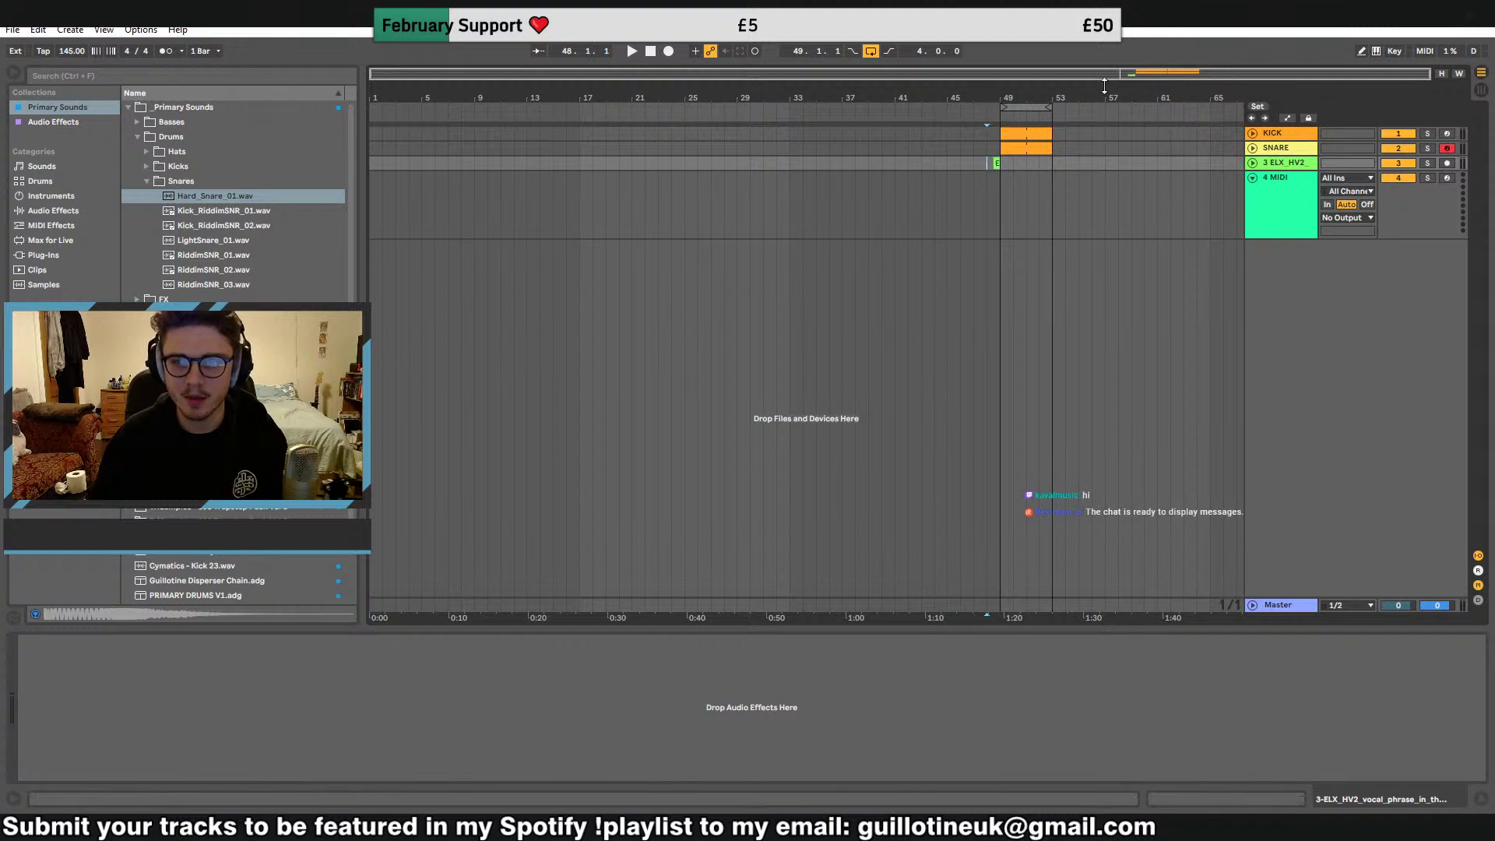
Play the arrangement from the vocal clip into the kick and snare section at bar 49
{"action": "left_click_drag", "start_coordinate": [1147, 78], "coordinate": [1129, 144]}
{"action": "left_click", "coordinate": [843, 179]}
{"action": "left_click", "coordinate": [842, 149]}
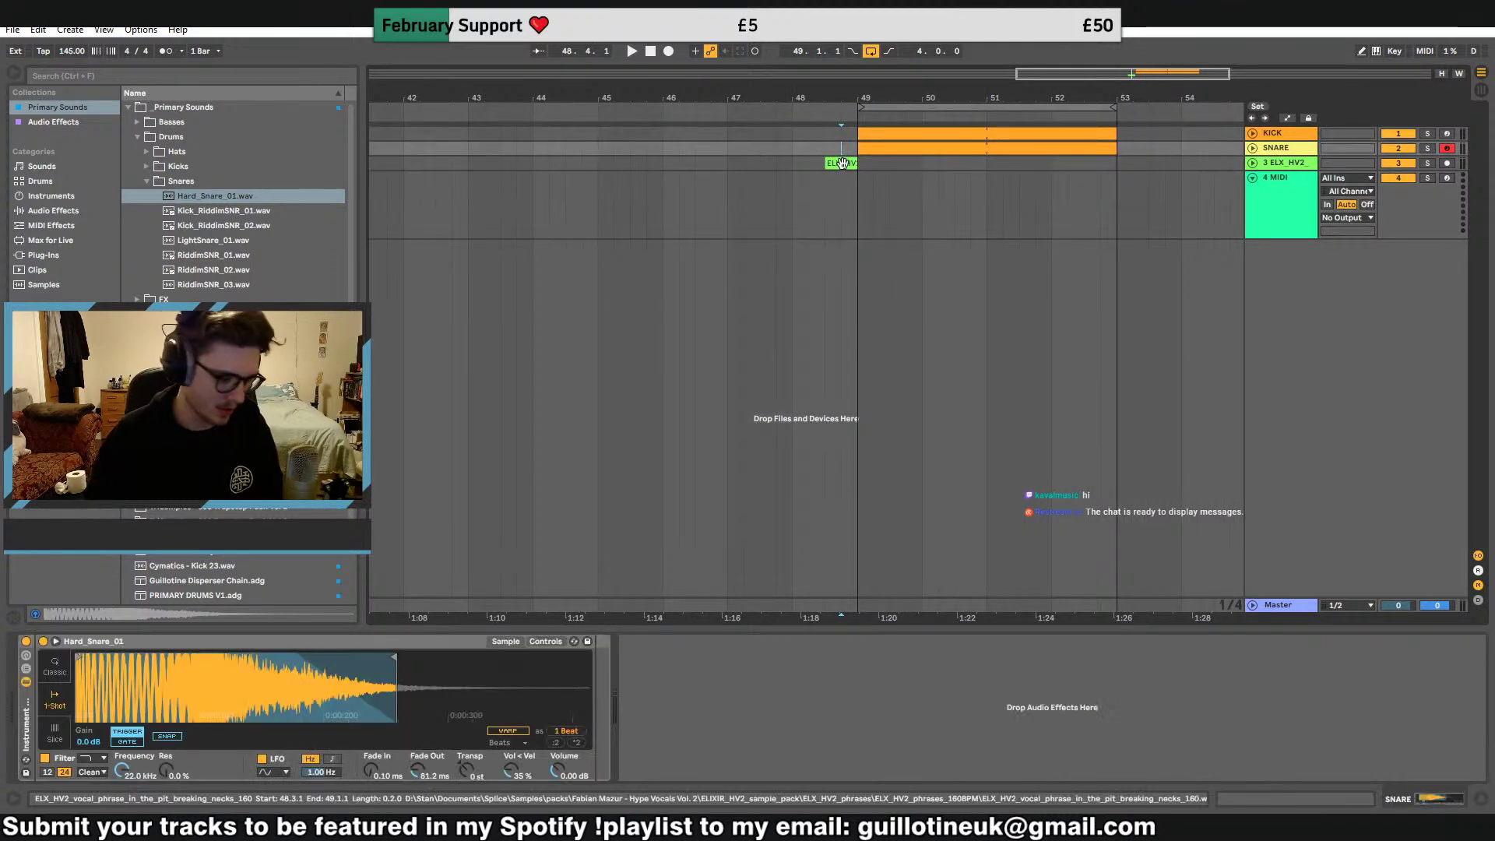
{"action": "left_click", "coordinate": [842, 163]}
{"action": "key", "text": "space"}
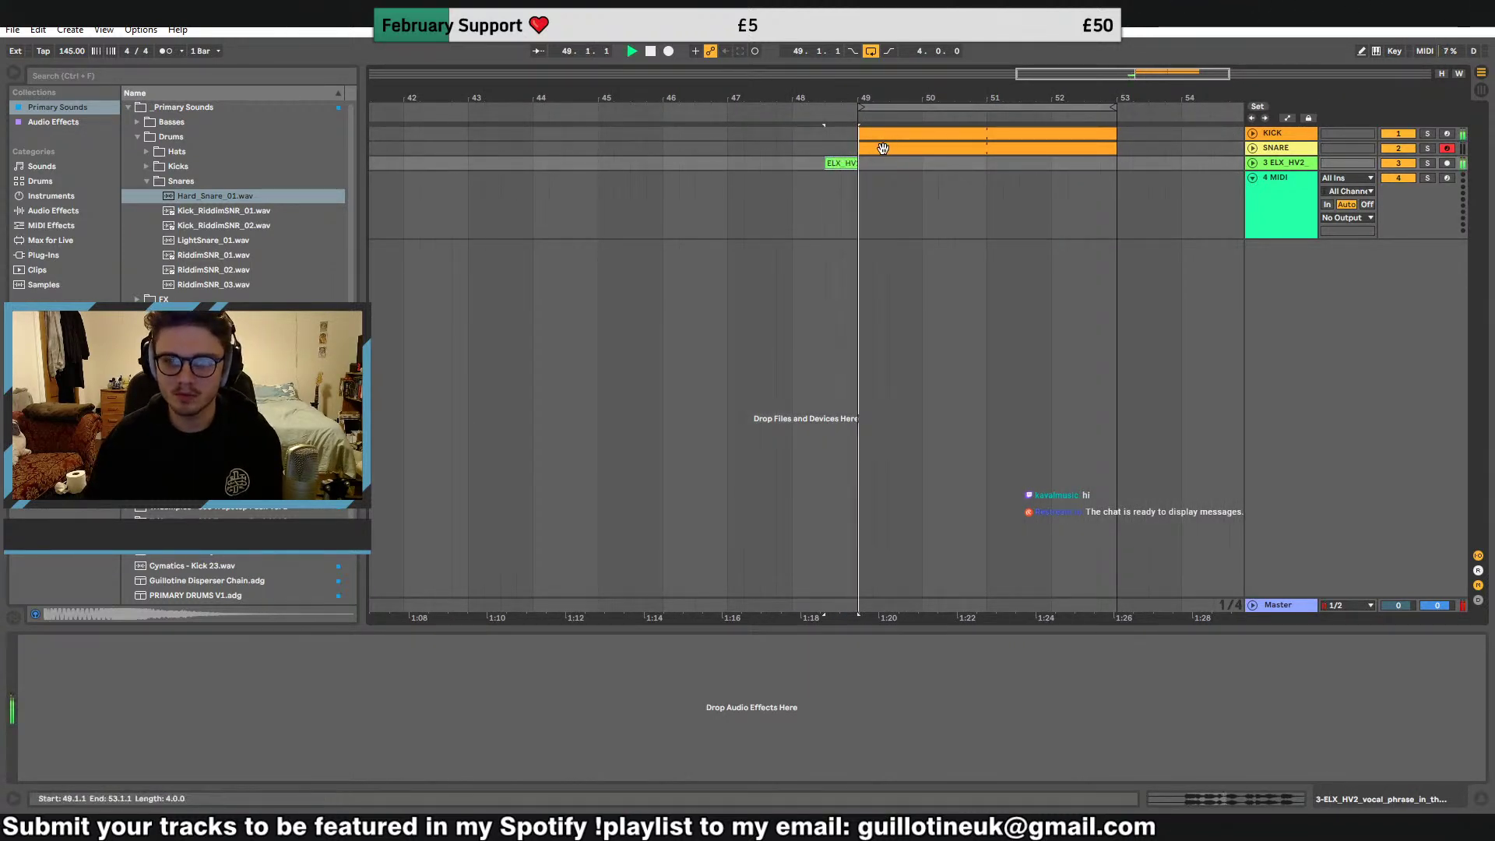
{"action": "double_click", "coordinate": [1058, 74]}
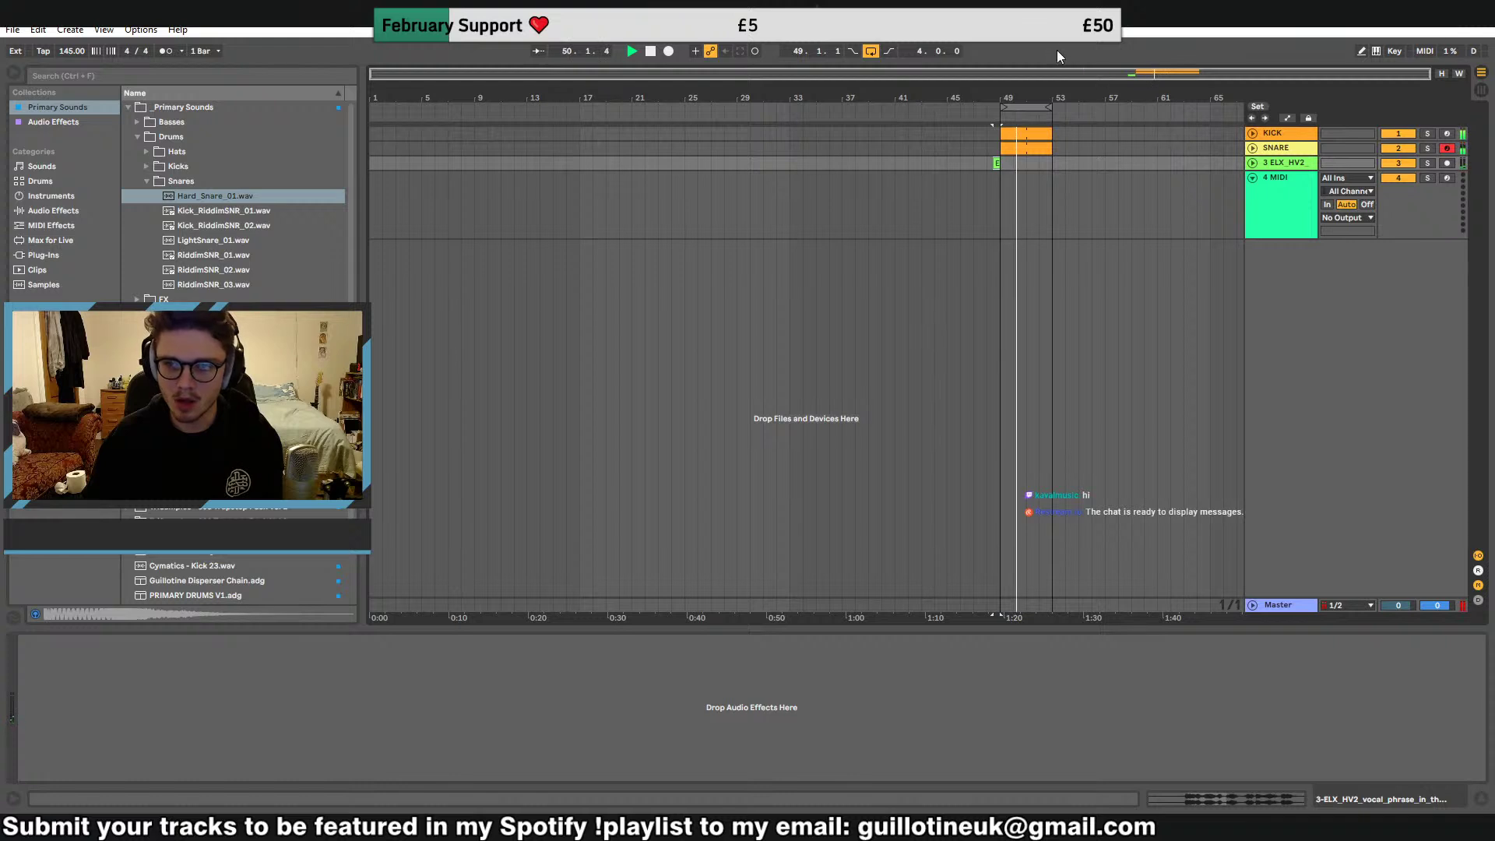
{"action": "key", "text": "space"}
Set the insertion point at bar 1 of the empty MIDI track and list the available plug-ins
{"action": "left_click", "coordinate": [520, 163]}
{"action": "left_click", "coordinate": [372, 180]}
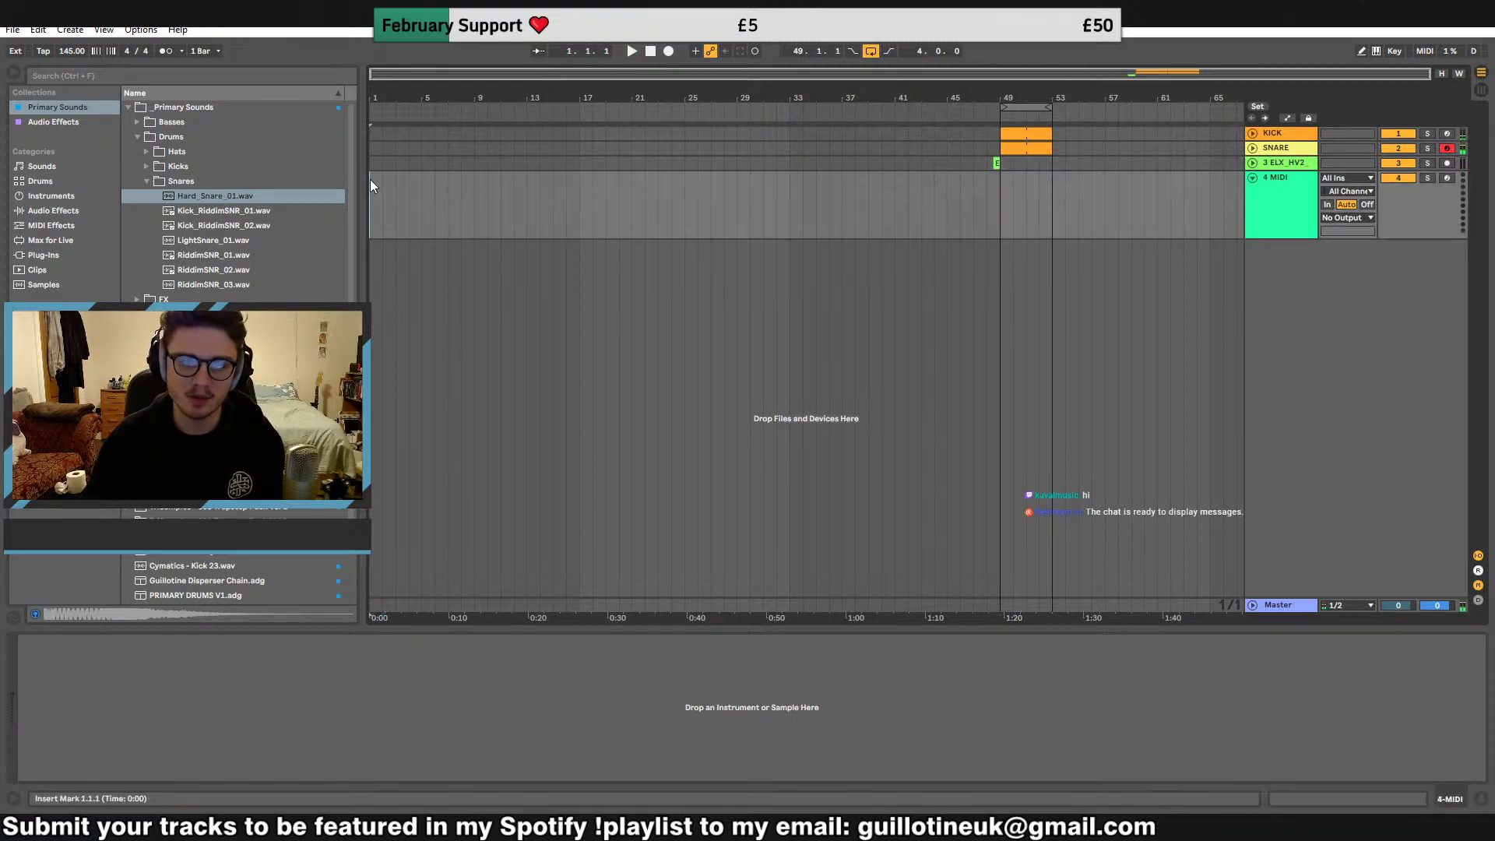
{"action": "left_click", "coordinate": [131, 118]}
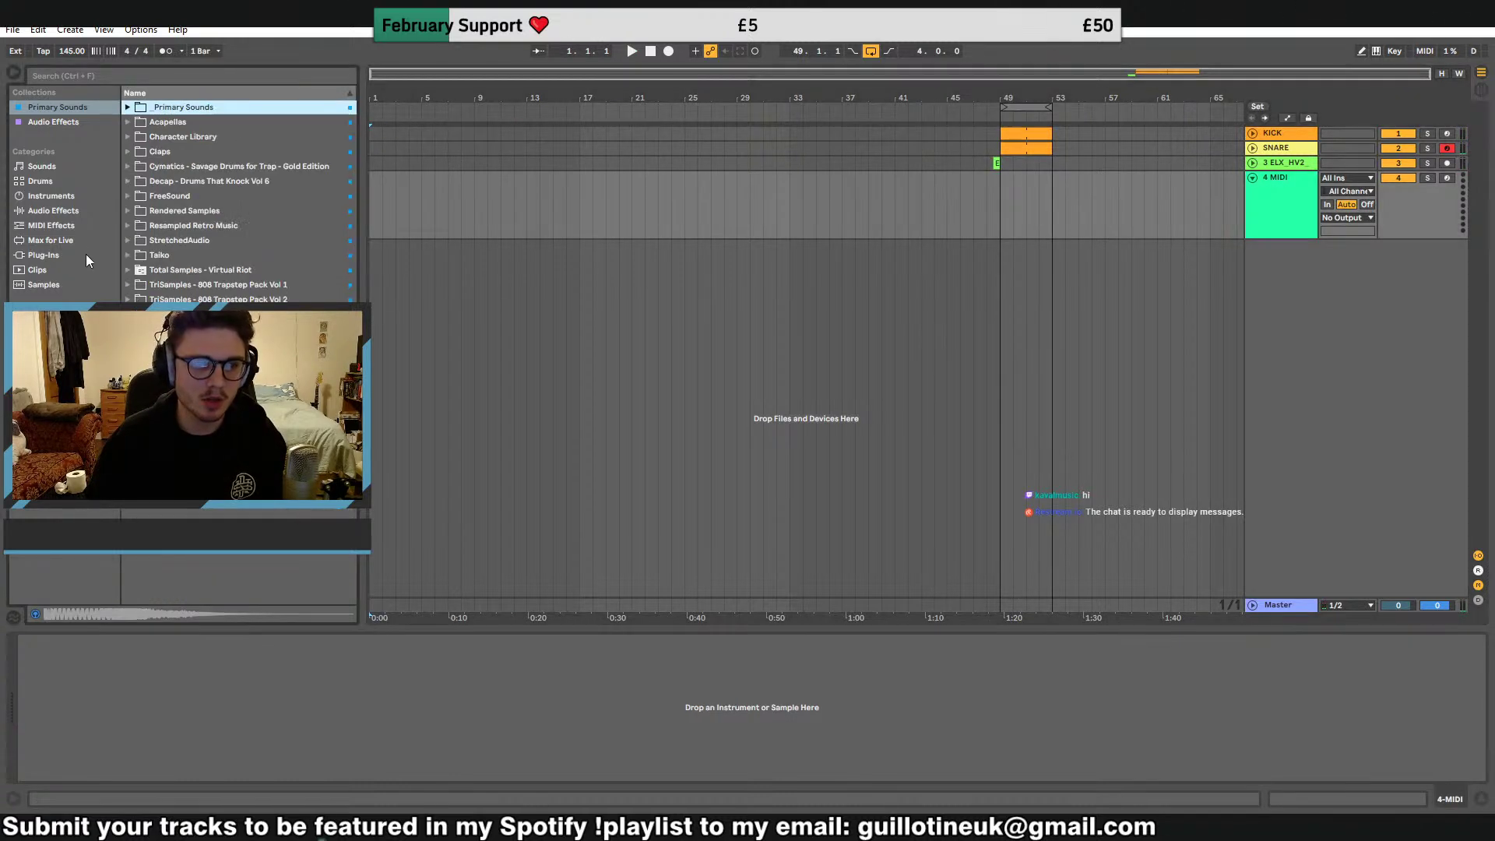
{"action": "left_click", "coordinate": [86, 255]}
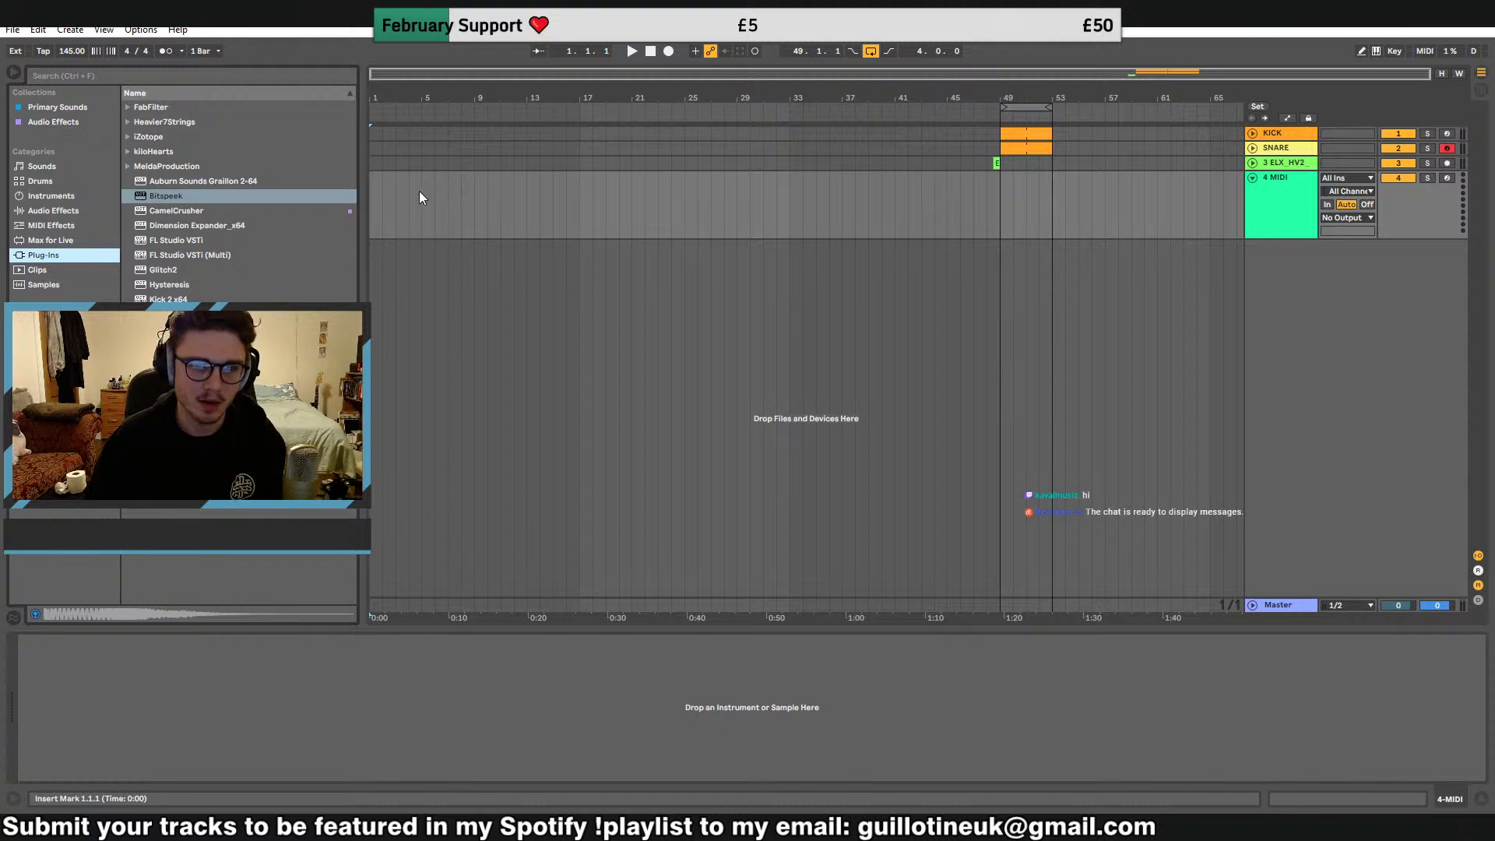
Create a four-bar MIDI clip at bar 1 of the 4 MIDI track and fill its whole length with an F#2 note
{"action": "left_click_drag", "start_coordinate": [419, 198], "coordinate": [371, 200]}
{"action": "right_click", "coordinate": [394, 206]}
{"action": "left_click", "coordinate": [413, 326]}
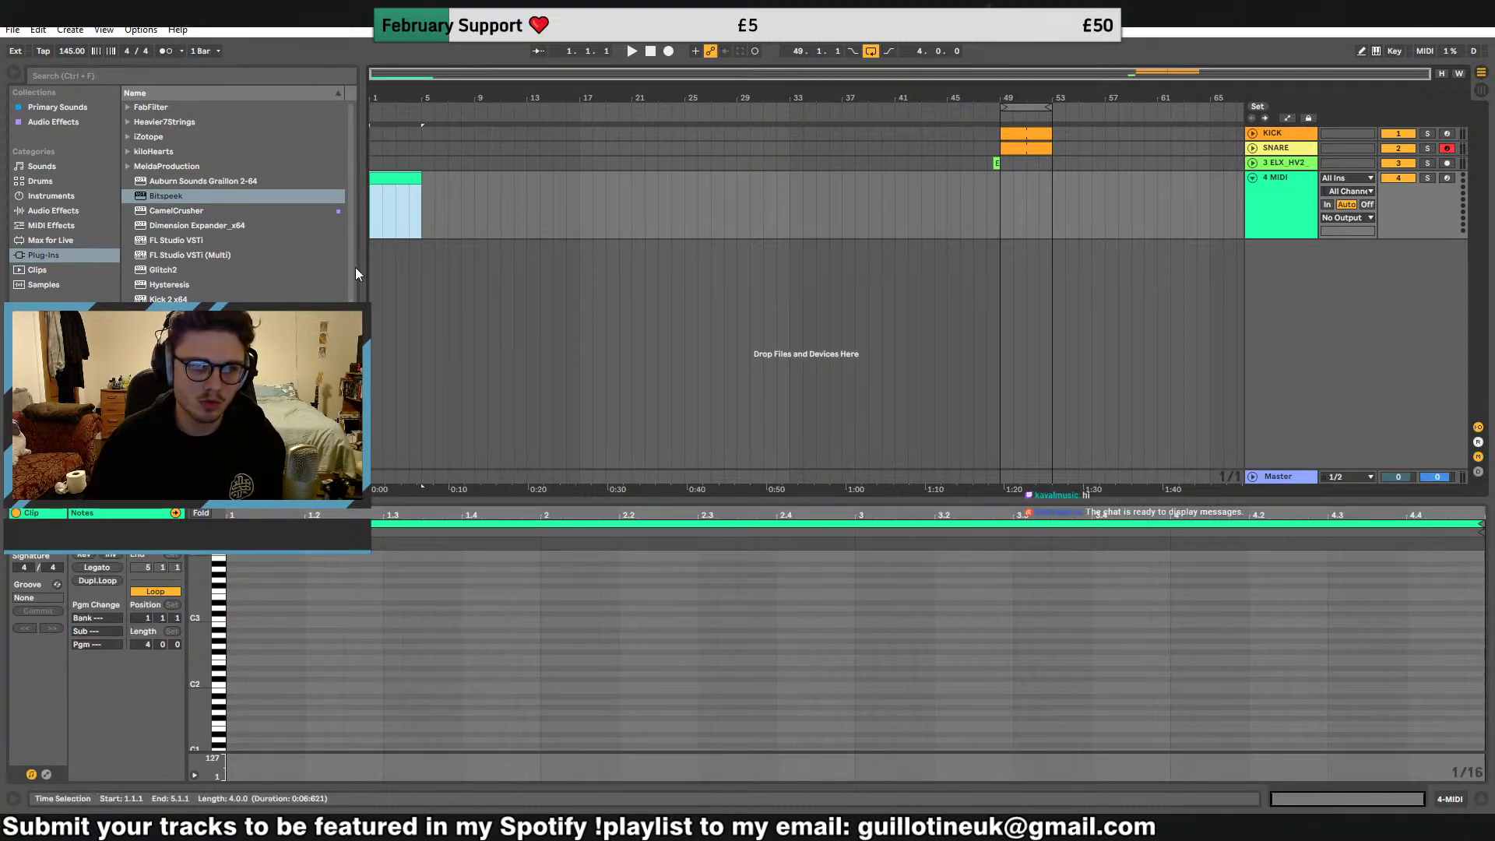
{"action": "double_click", "coordinate": [240, 651]}
{"action": "left_click_drag", "start_coordinate": [244, 653], "coordinate": [1485, 652]}
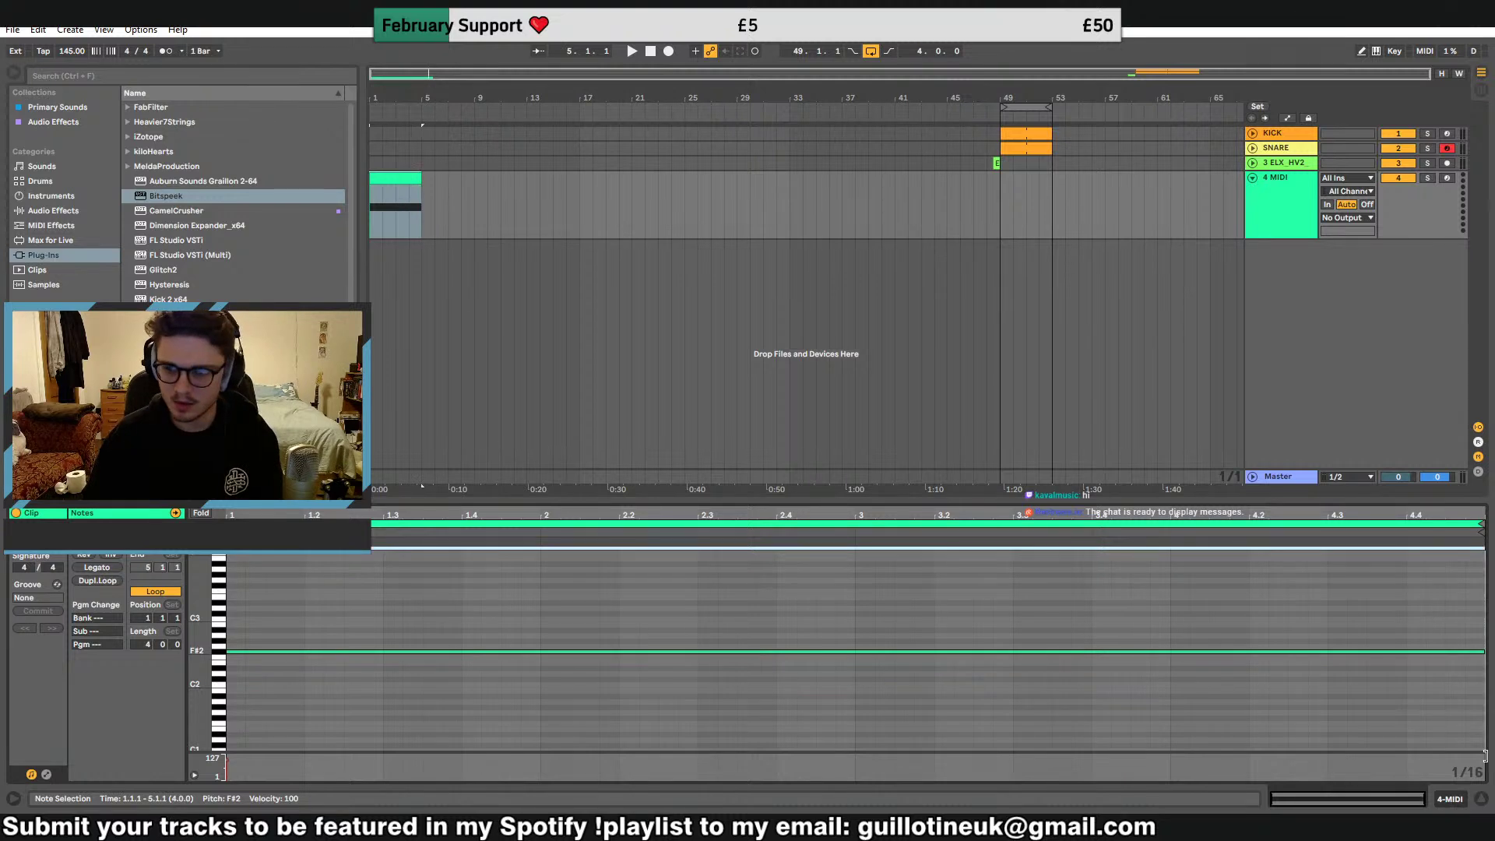
Load the Serum_x64 synth onto the MIDI track and reopen its clip for note editing
{"action": "left_click", "coordinate": [1297, 232]}
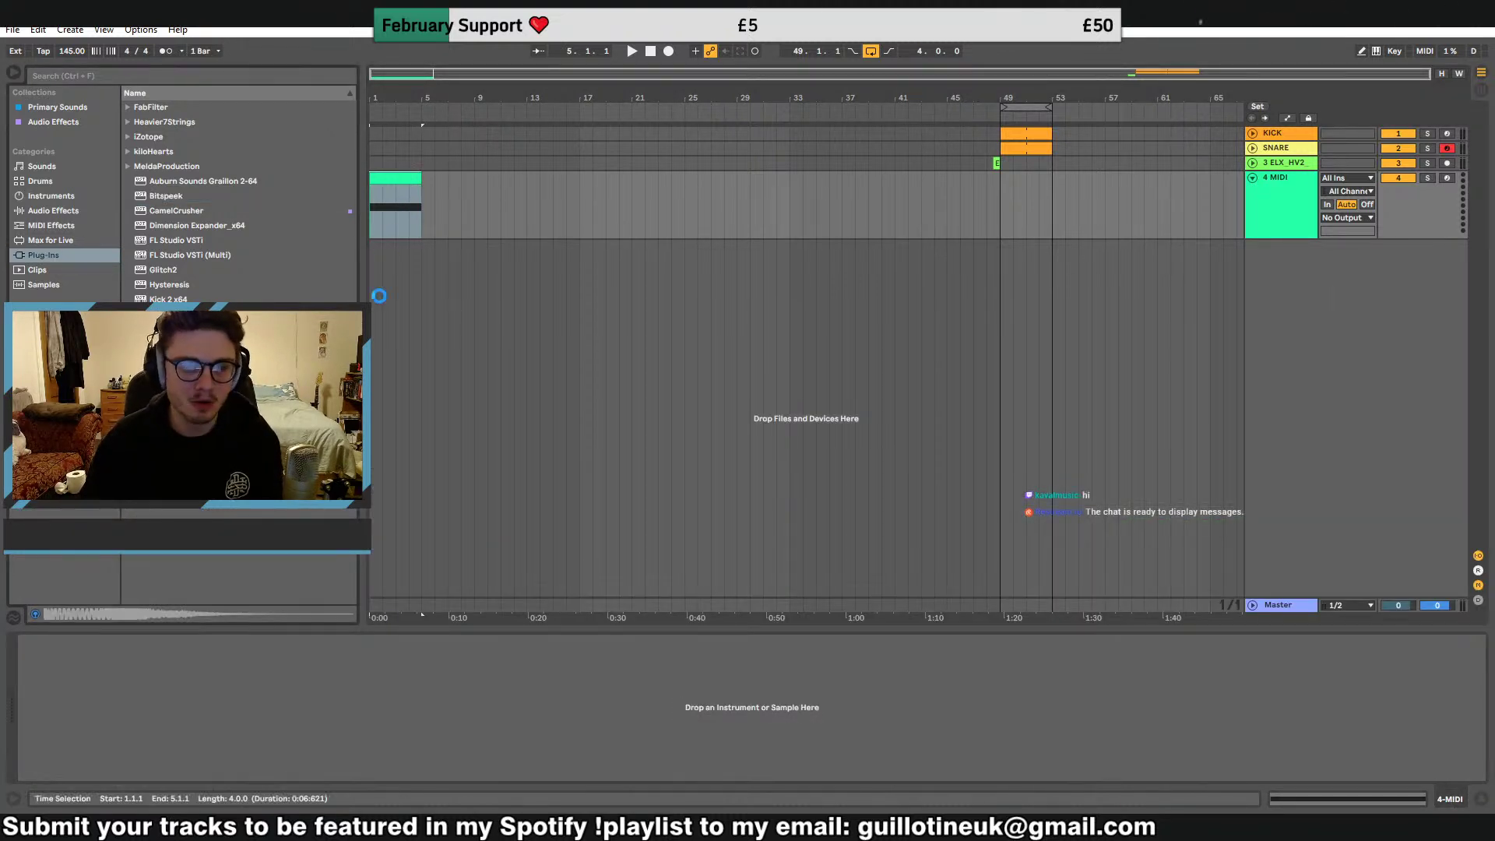
{"action": "left_click", "coordinate": [738, 79]}
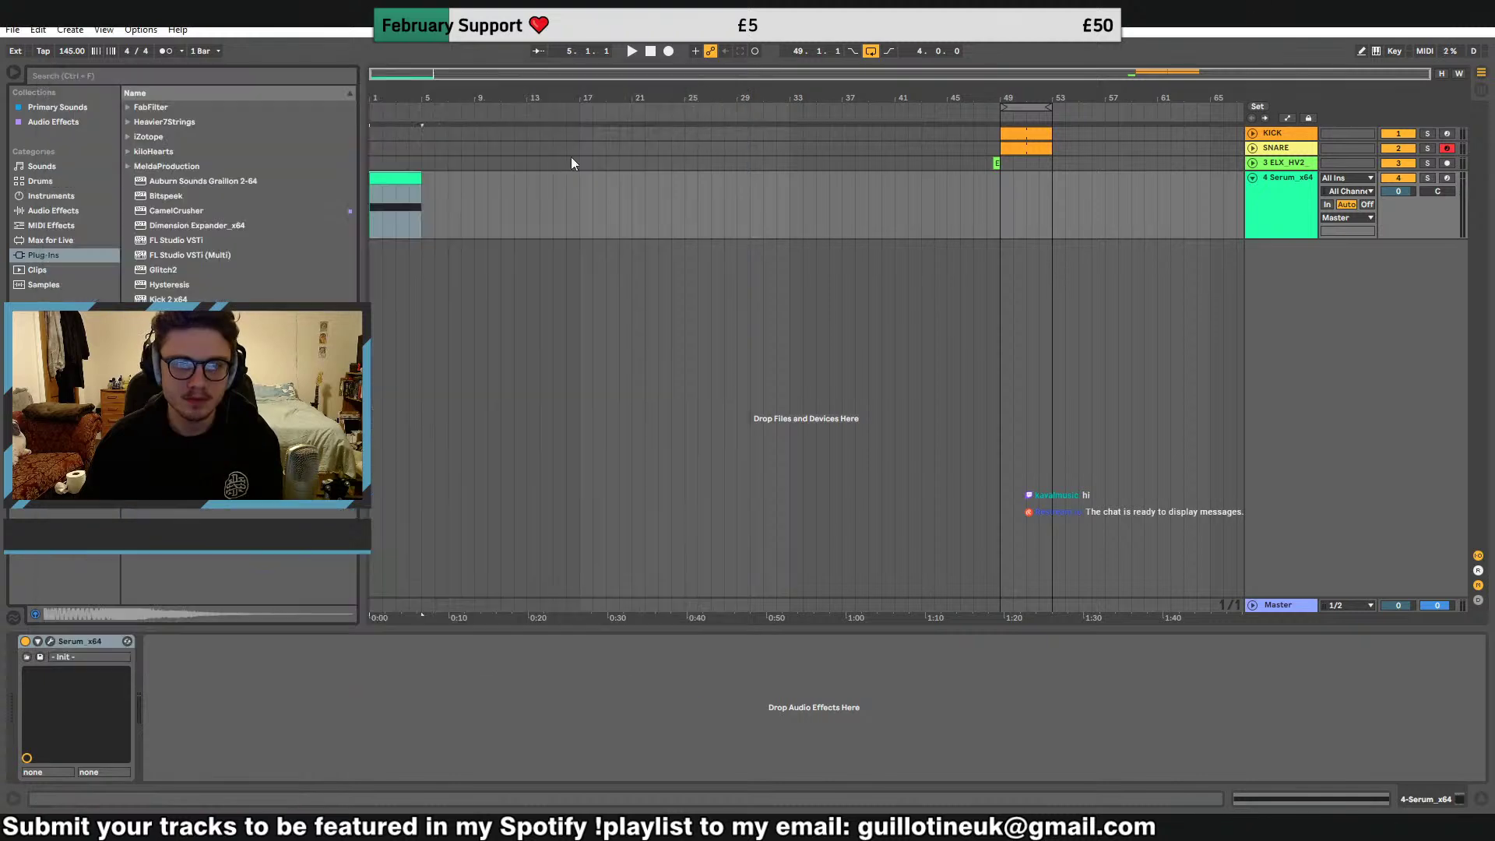
{"action": "double_click", "coordinate": [402, 179]}
Turn the long note into a three-beat C#3 and add a three-beat A2 note after it at 1.4
{"action": "left_click", "coordinate": [1033, 623]}
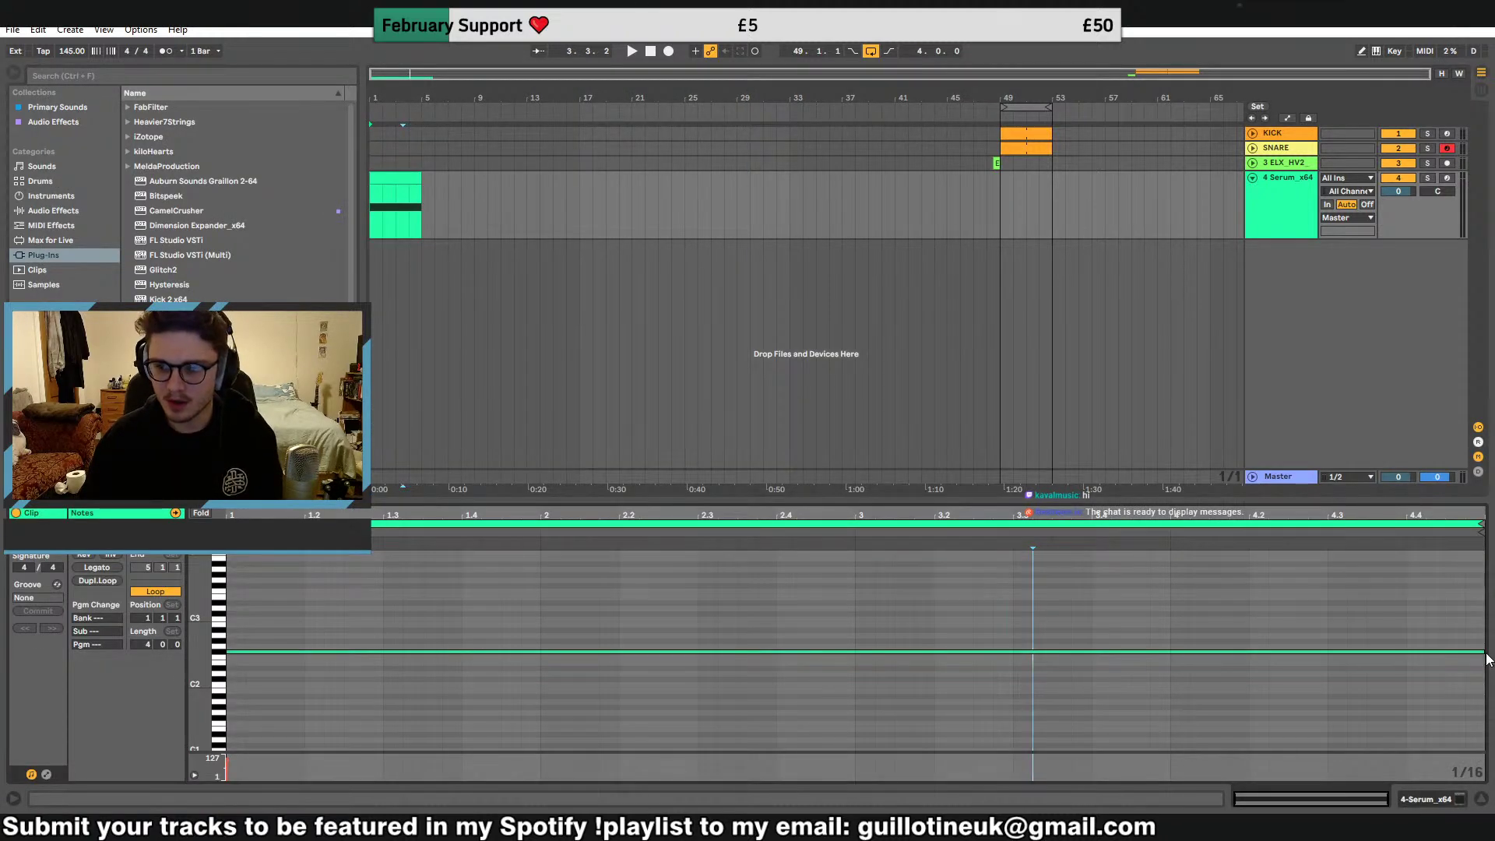
{"action": "left_click_drag", "start_coordinate": [1484, 652], "coordinate": [374, 627]}
{"action": "key", "text": "space"}
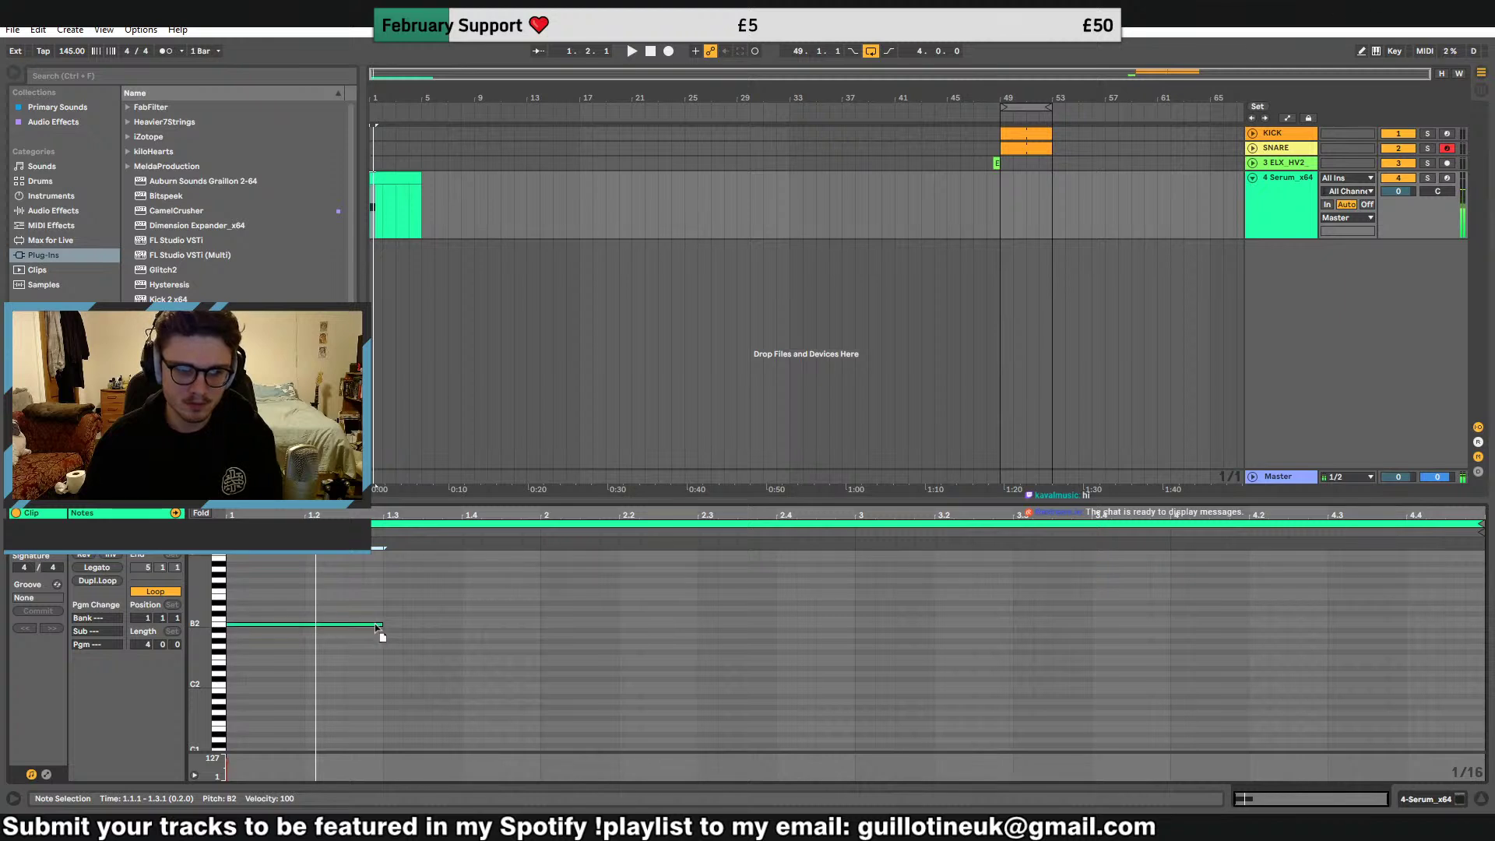
{"action": "left_click_drag", "start_coordinate": [376, 627], "coordinate": [701, 635]}
{"action": "double_click", "coordinate": [468, 636]}
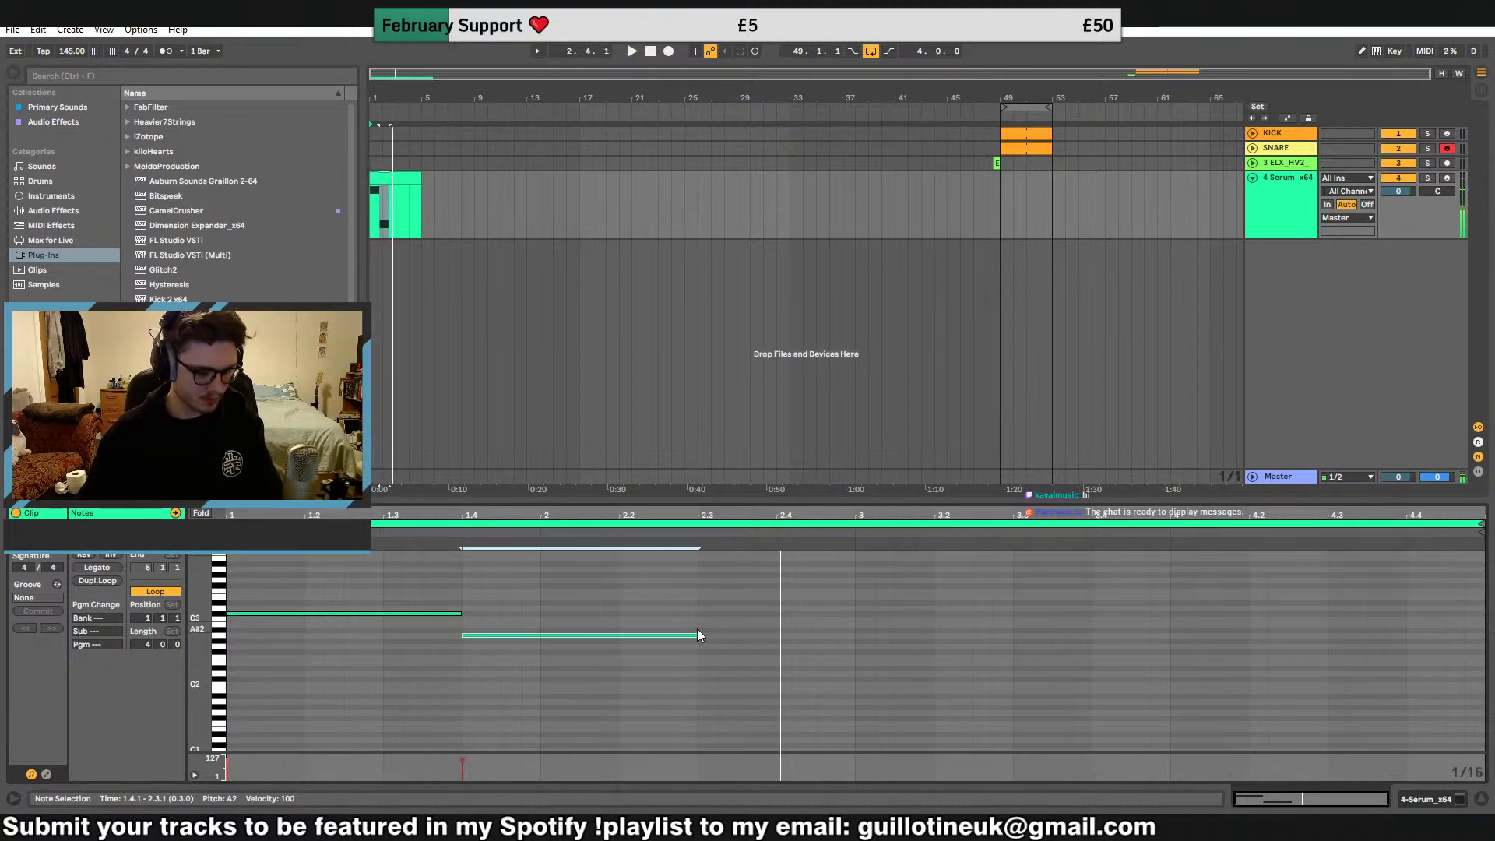
Extend the A2 note to bar 3, duplicate both notes into bars 3 and 4, and lower the last one to F#2
{"action": "left_click_drag", "start_coordinate": [699, 636], "coordinate": [330, 579]}
{"action": "key", "text": "space"}
{"action": "key", "text": "ctrl+d"}
{"action": "left_click_drag", "start_coordinate": [1110, 636], "coordinate": [1109, 653]}
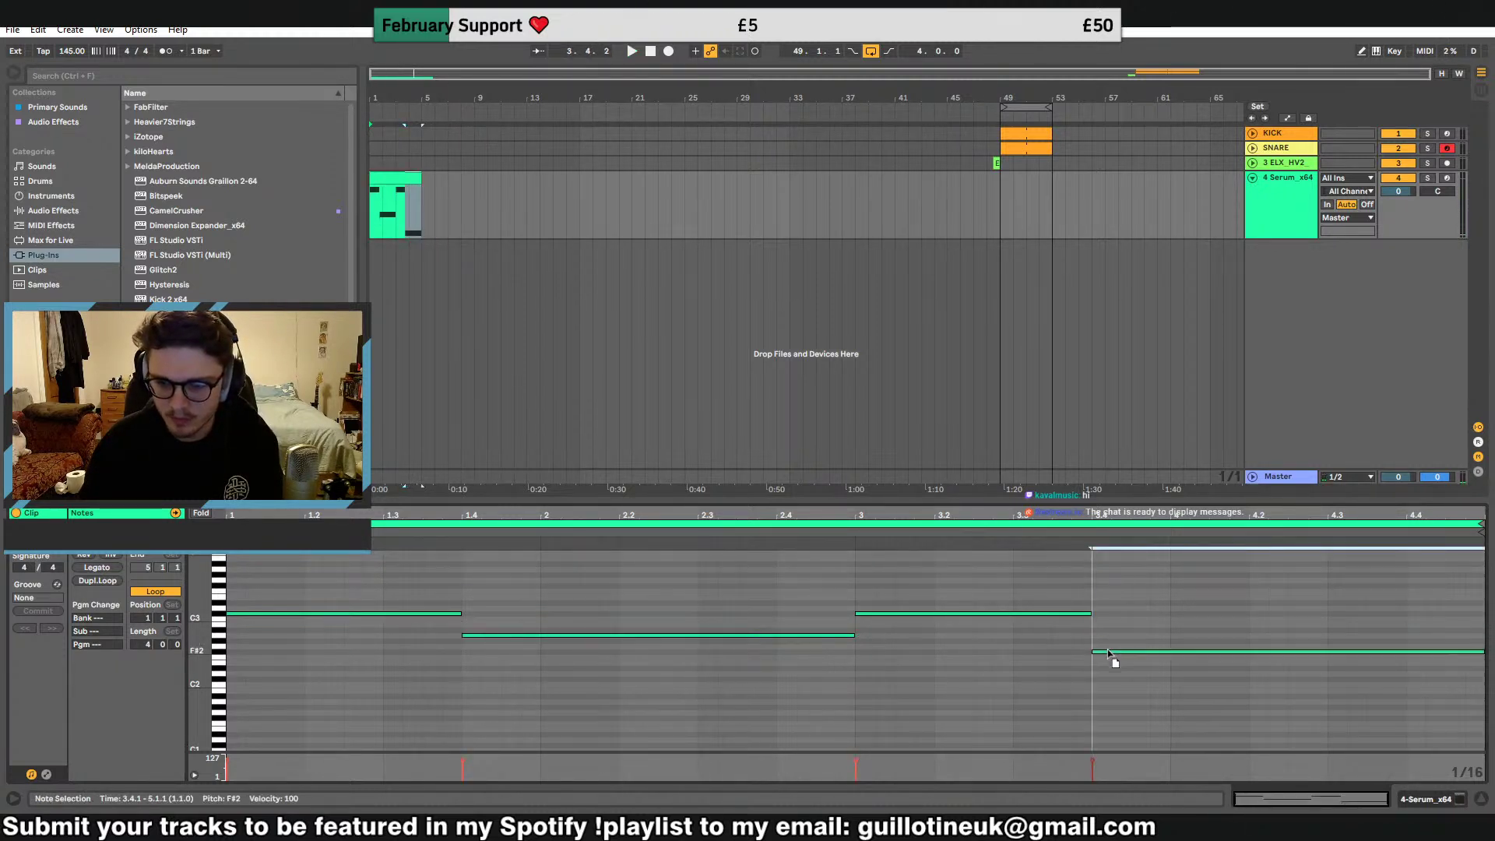
Raise the note at bar 3 to D3, and shorten the F#2 note to make room for a one-beat D3 at 4.4
{"action": "mouse_move", "coordinate": [1036, 618]}
{"action": "left_mouse_down"}
{"action": "mouse_move", "coordinate": [1041, 701]}
{"action": "mouse_move", "coordinate": [1036, 612]}
{"action": "left_mouse_up"}
{"action": "key", "text": "space"}
{"action": "left_click", "coordinate": [1131, 604]}
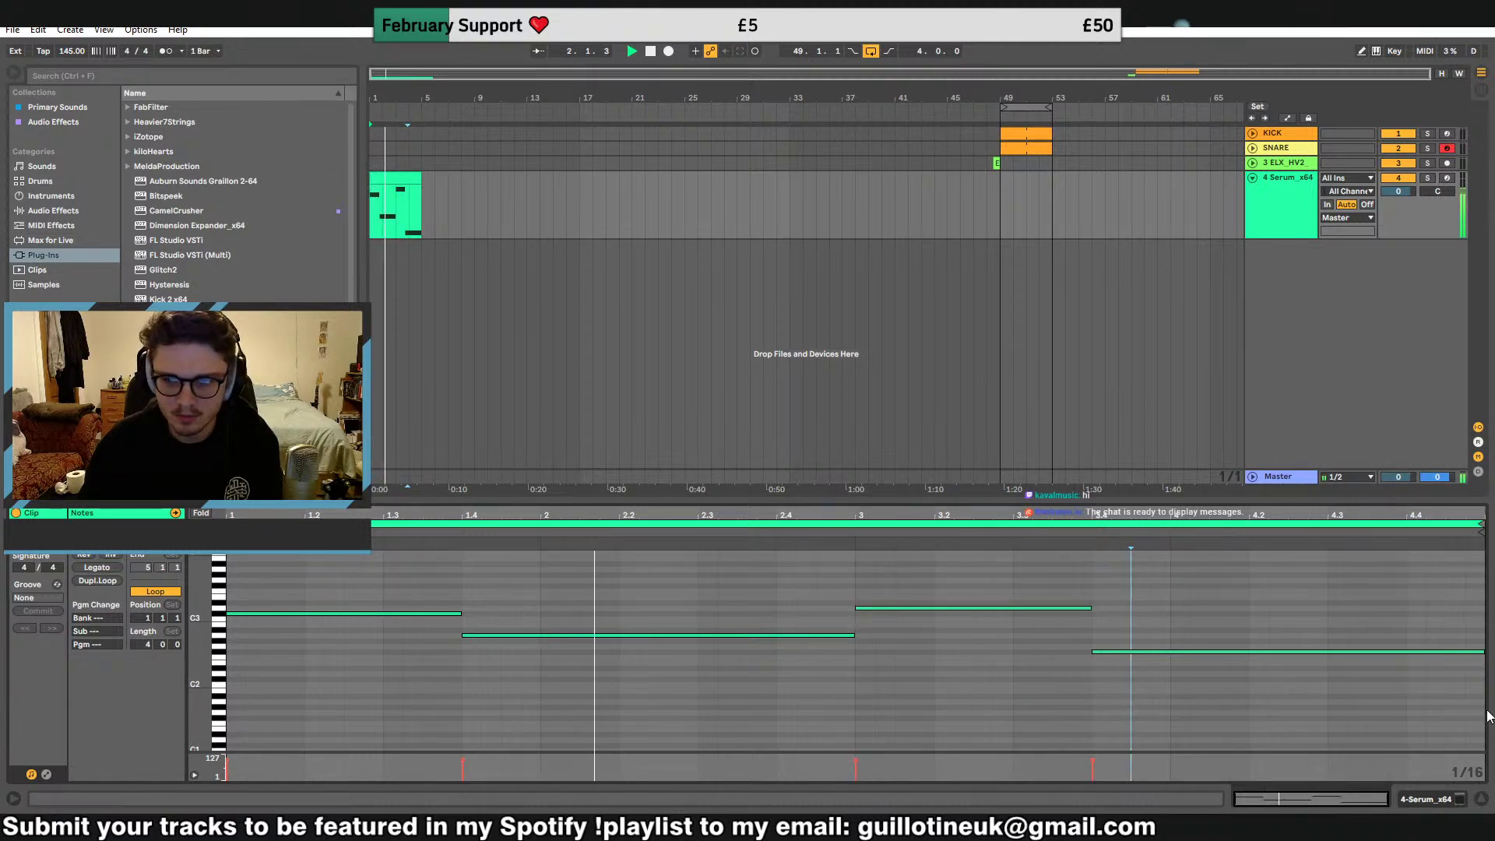
{"action": "left_click_drag", "start_coordinate": [1481, 652], "coordinate": [1484, 608]}
{"action": "double_click", "coordinate": [1416, 608]}
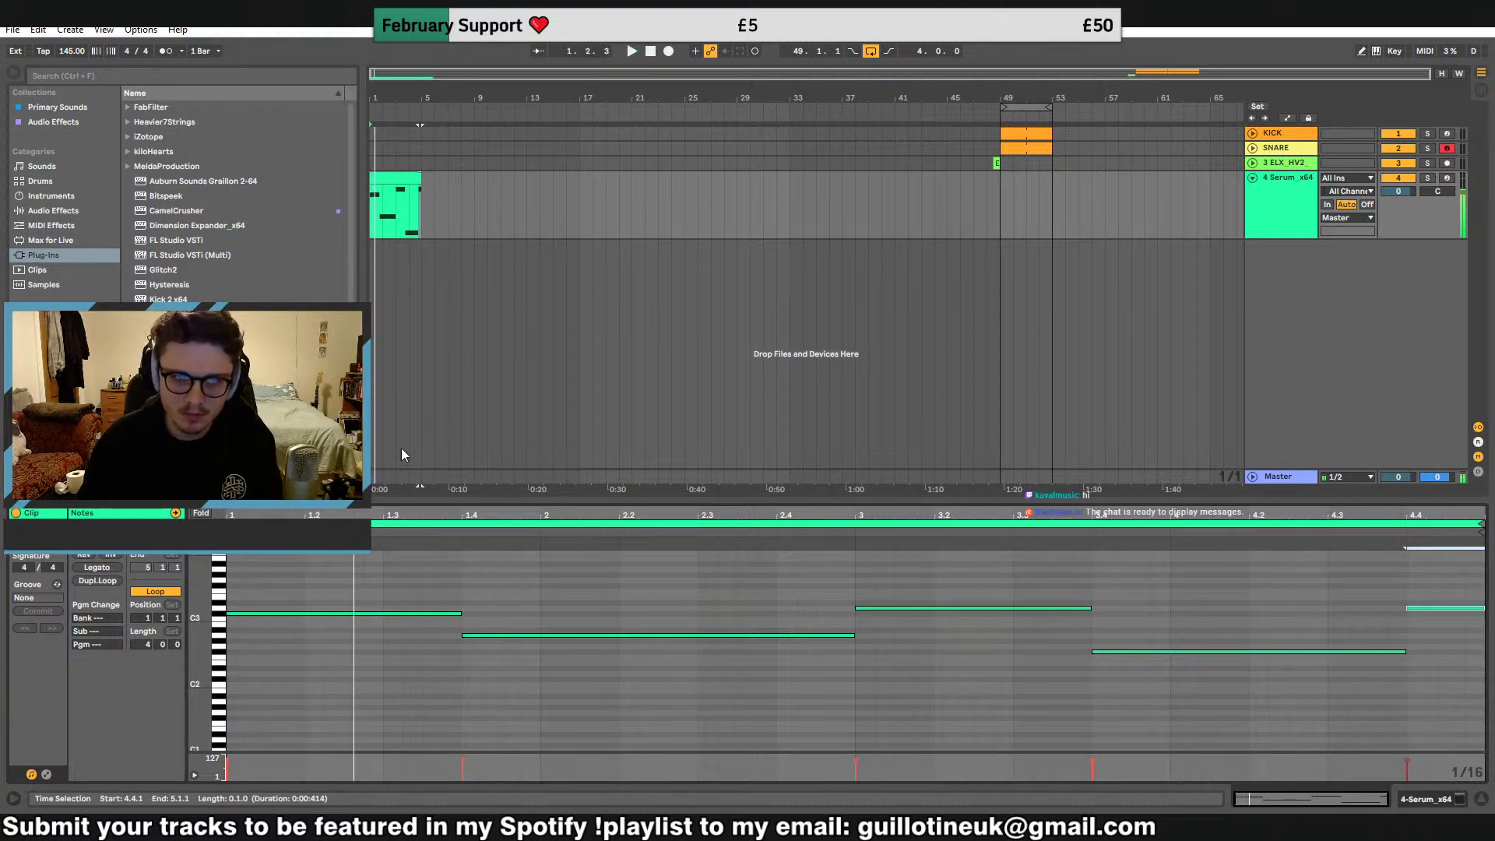
Layer a copy of all melody notes two octaves below the original and play the result
{"action": "left_click", "coordinate": [409, 656]}
{"action": "key", "text": "ctrl+a"}
{"action": "key", "text": "shift+Down"}
{"action": "key", "text": "shift+Down"}
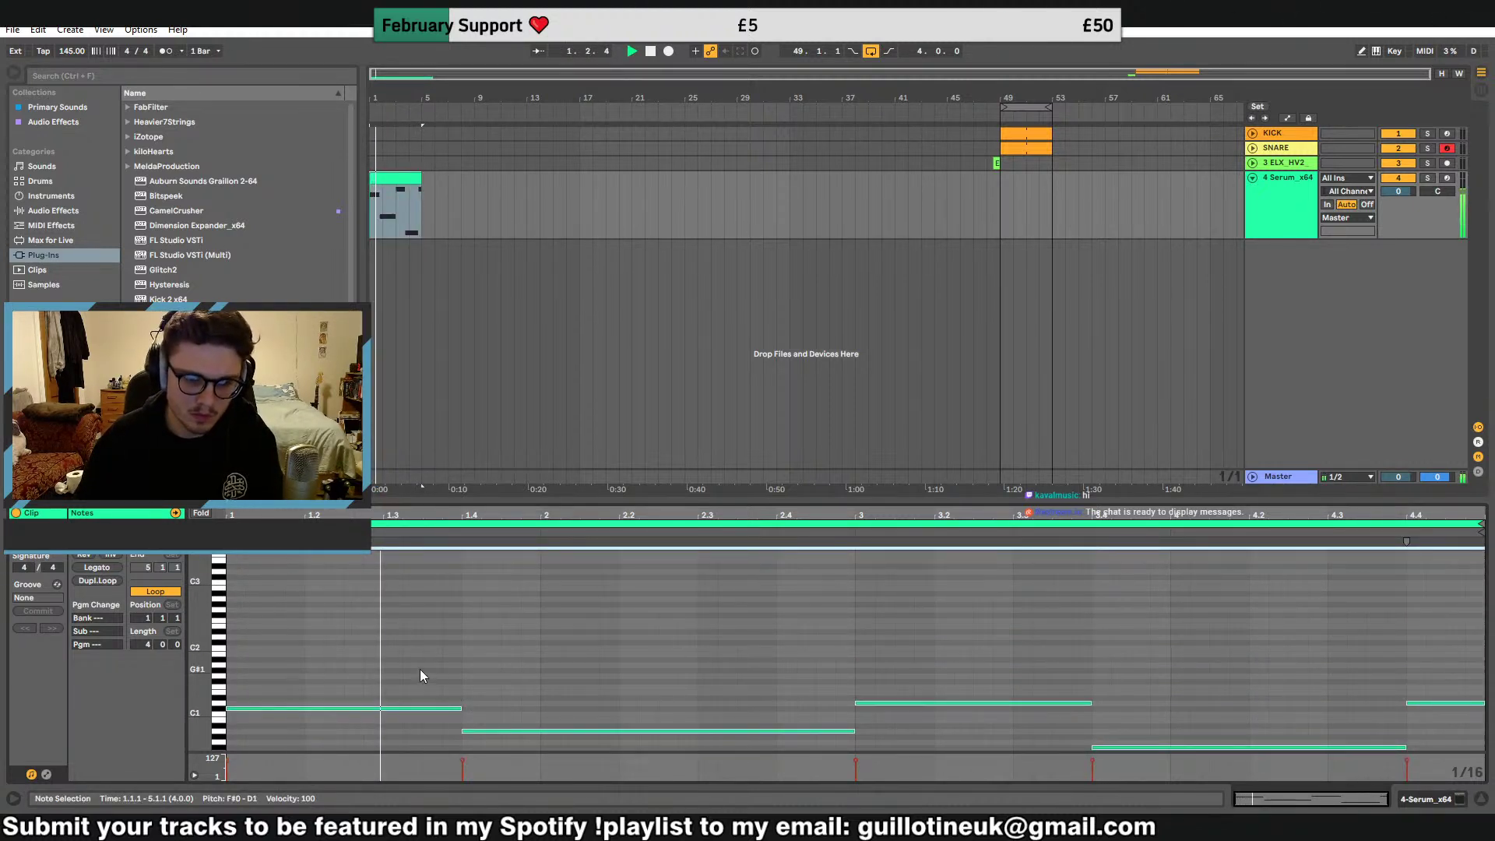
{"action": "key", "text": "shift+Up"}
{"action": "key", "text": "shift+Up"}
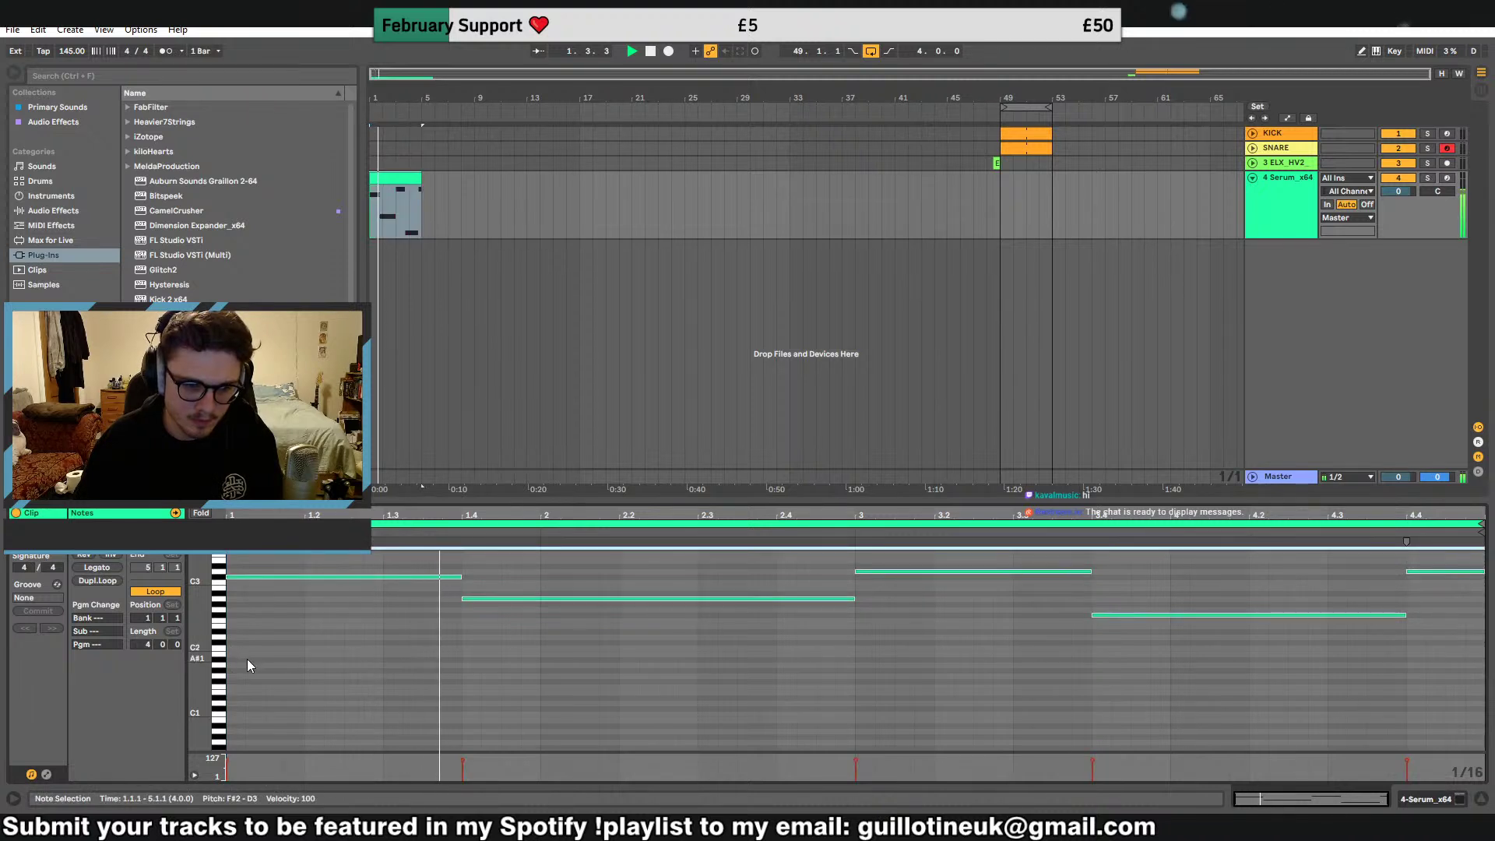
{"action": "key", "text": "ctrl+c"}
{"action": "key", "text": "ctrl+v"}
{"action": "key", "text": "shift+Down"}
{"action": "key", "text": "shift+Down"}
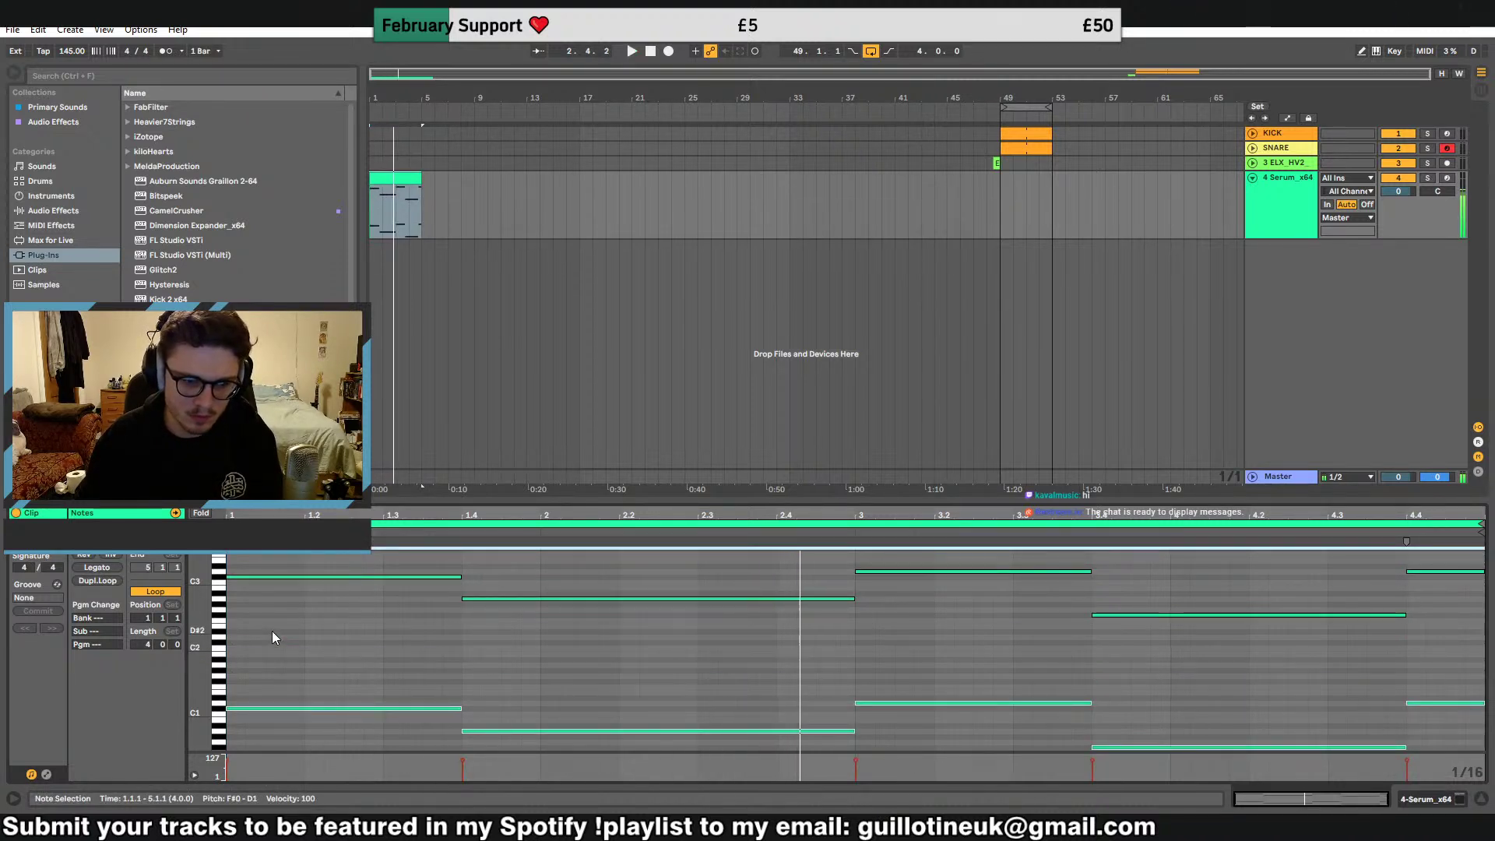
{"action": "key", "text": "space"}
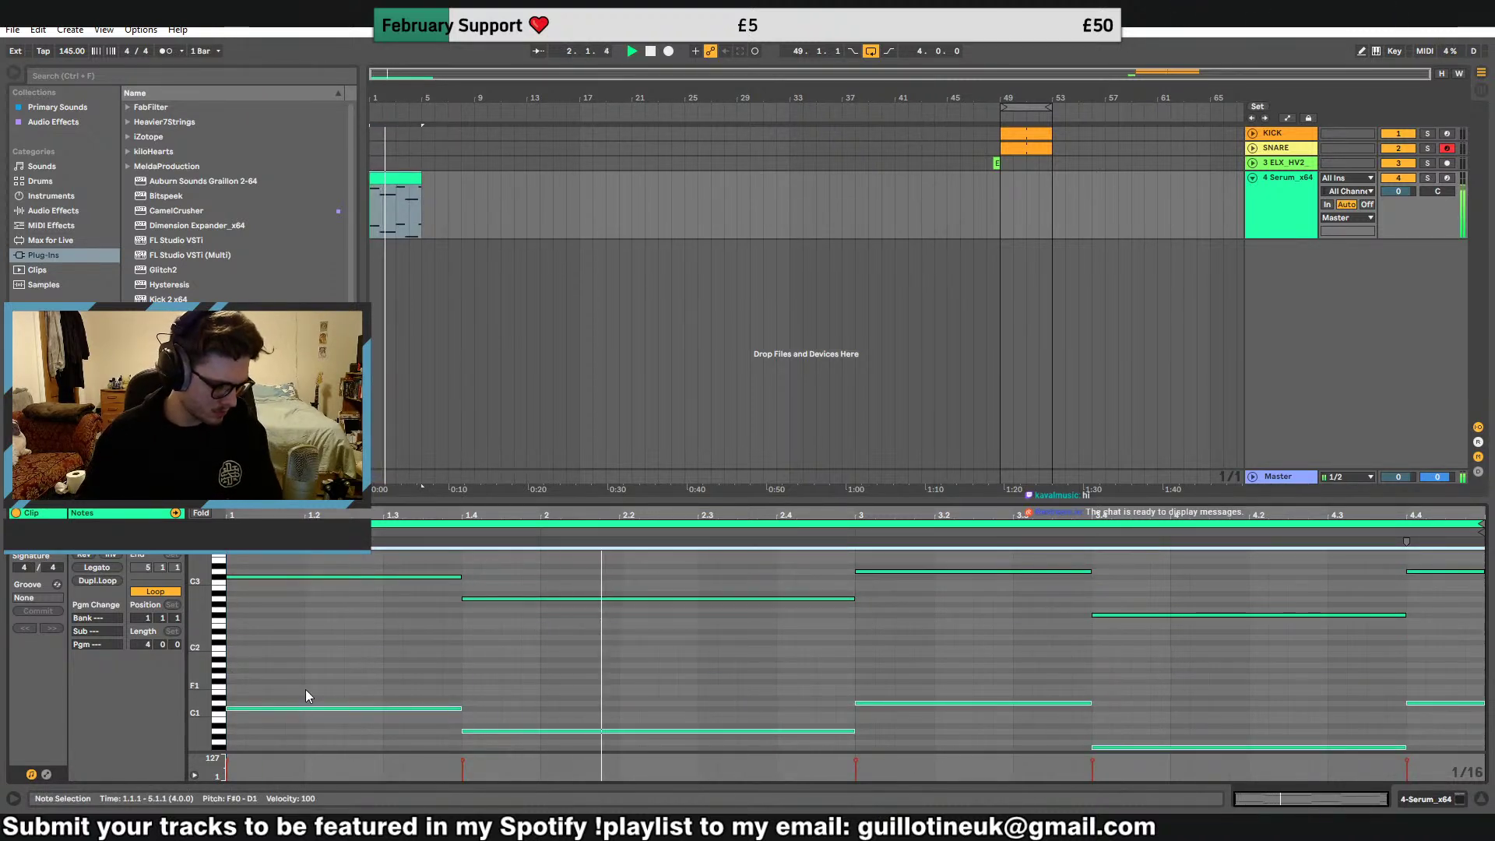
Try the lower copy of the melody one octave further down and move it back up
{"action": "scroll", "coordinate": [307, 689], "scroll_direction": "down", "scroll_amount": 1}
{"action": "key", "text": "Down"}
{"action": "key", "text": "Up"}
{"action": "key", "text": "shift+Down"}
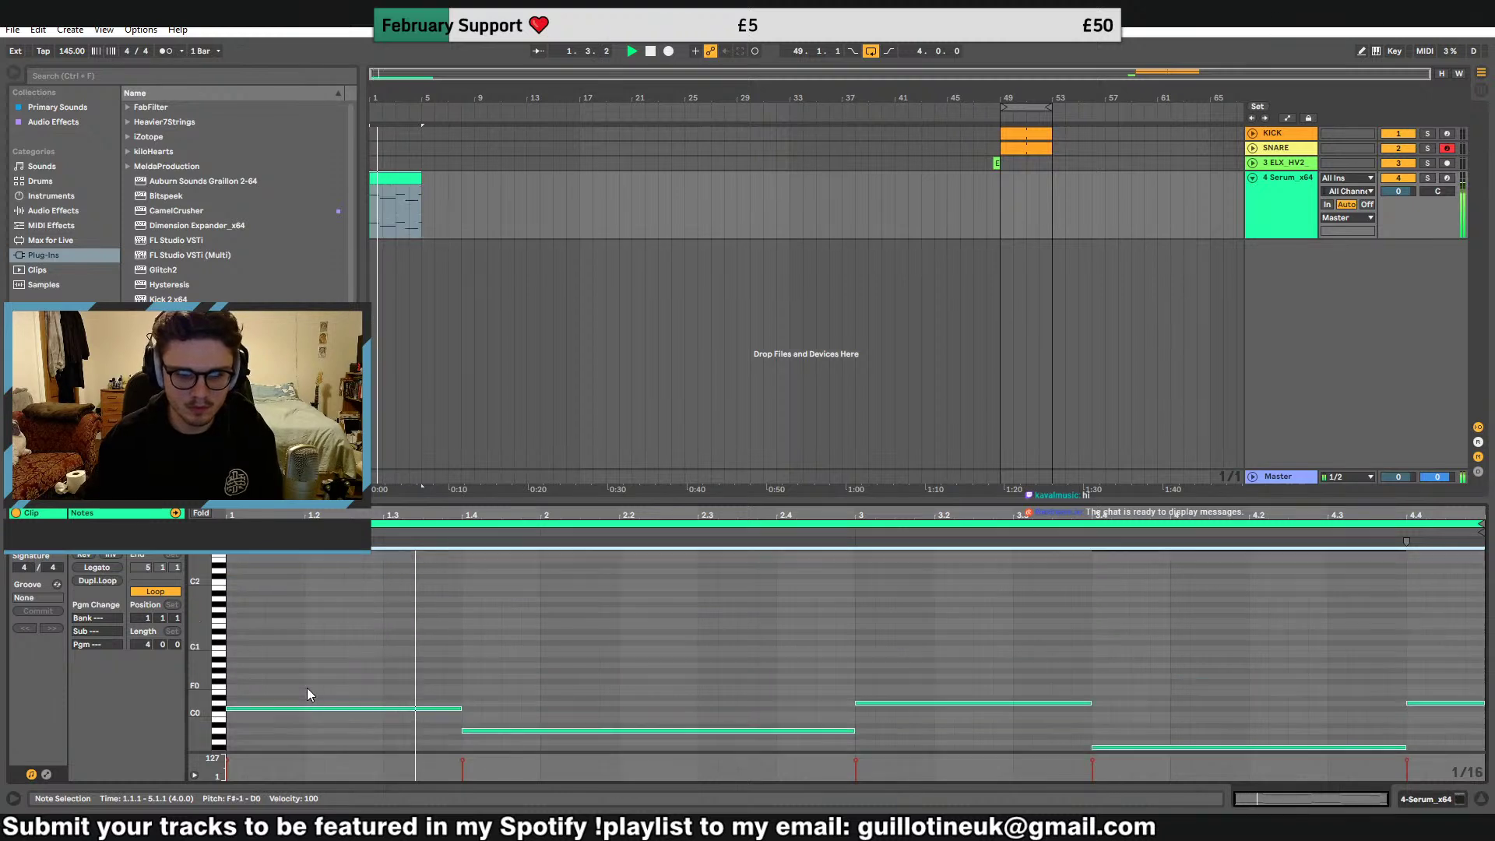
{"action": "scroll", "coordinate": [475, 639], "scroll_direction": "down", "scroll_amount": 3}
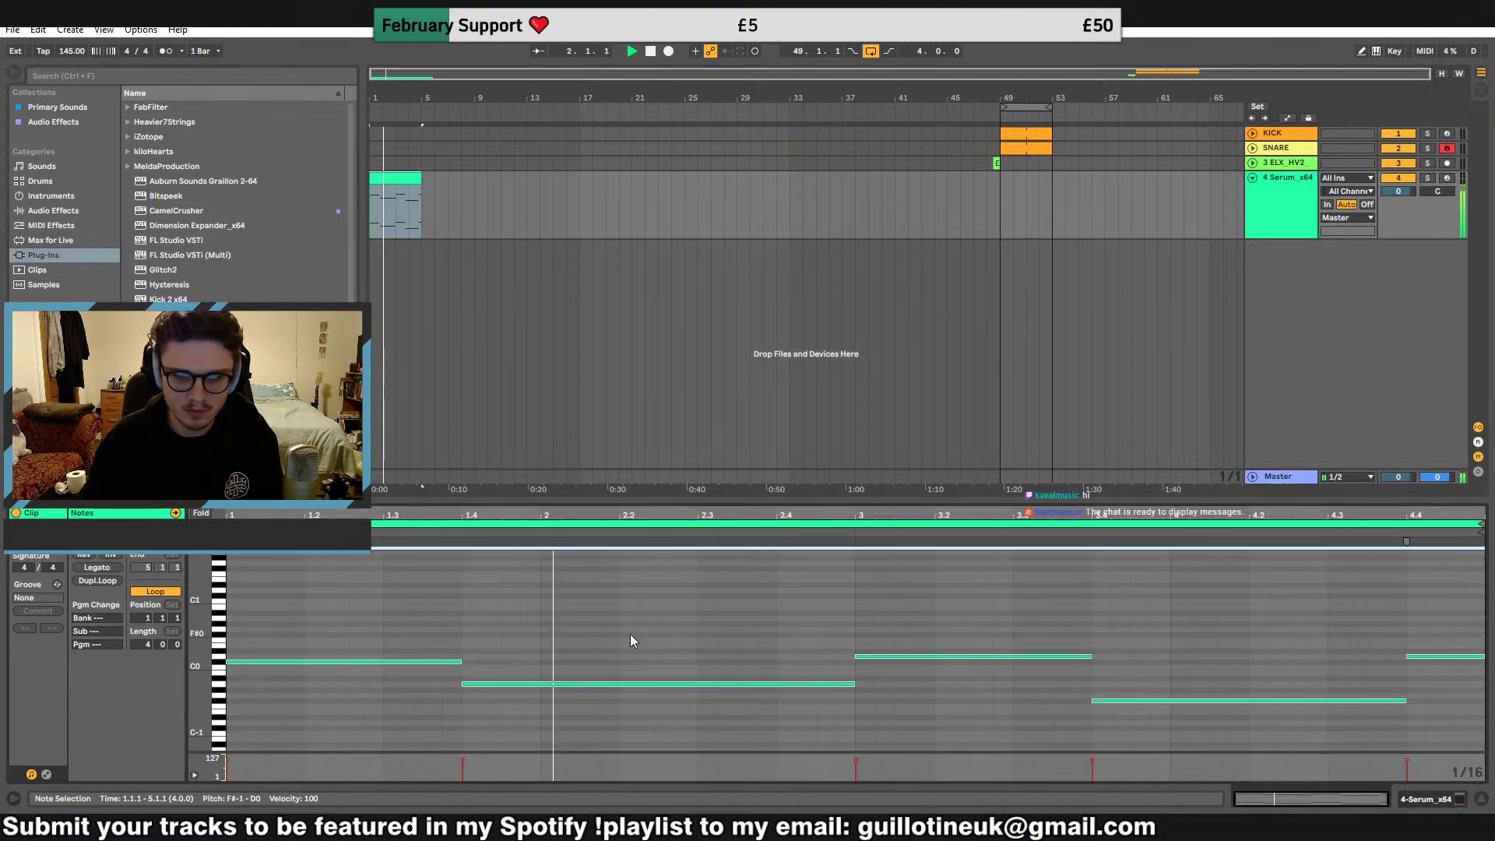
{"action": "left_click_drag", "start_coordinate": [631, 628], "coordinate": [1446, 737]}
{"action": "key", "text": "shift+Up"}
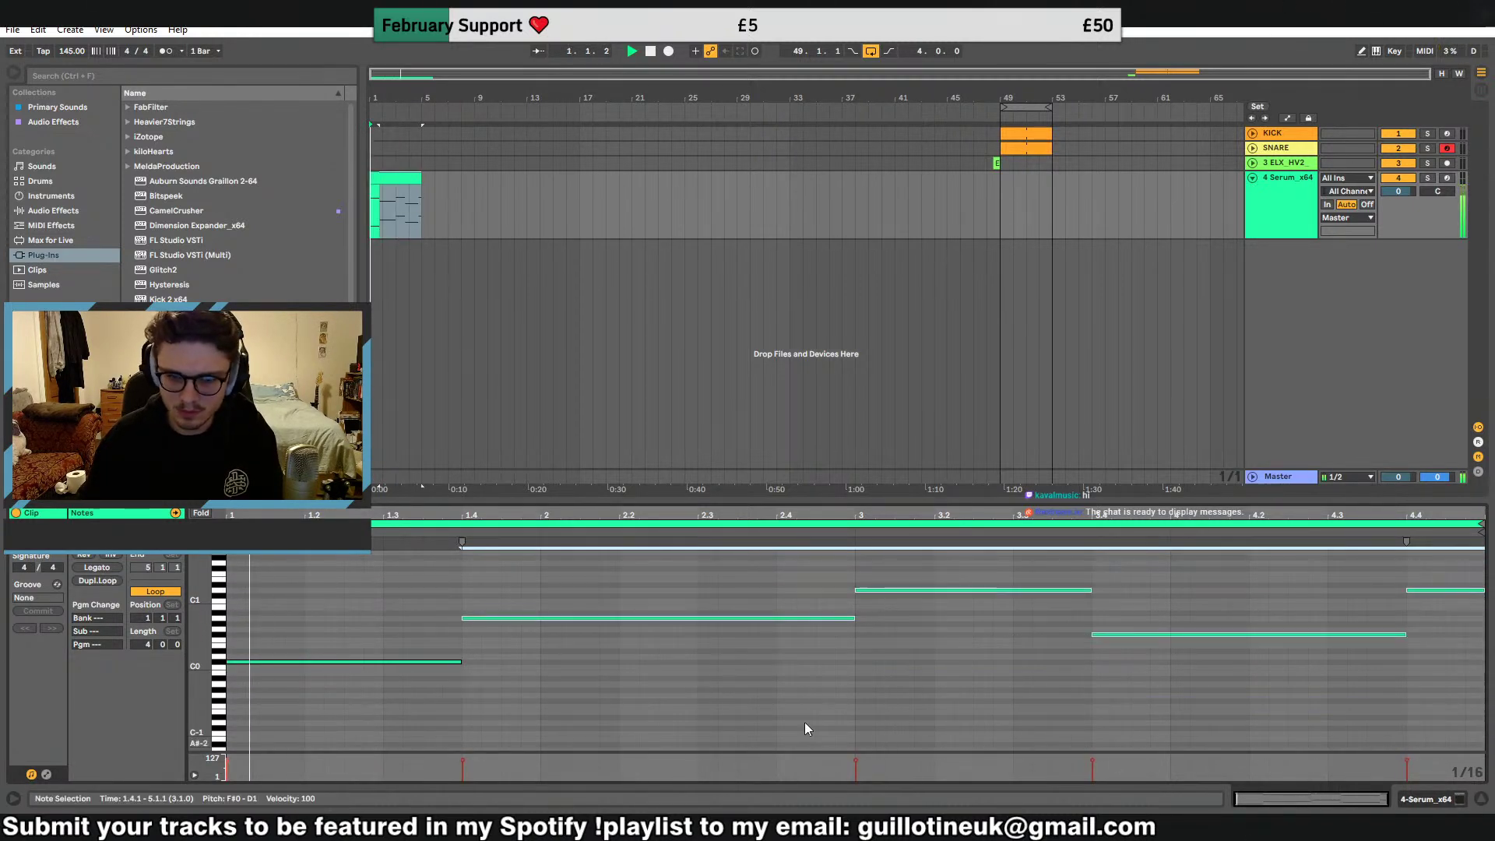
{"action": "scroll", "coordinate": [540, 700], "scroll_direction": "up", "scroll_amount": 5}
{"action": "left_click", "coordinate": [370, 740]}
{"action": "key", "text": "shift+Up"}
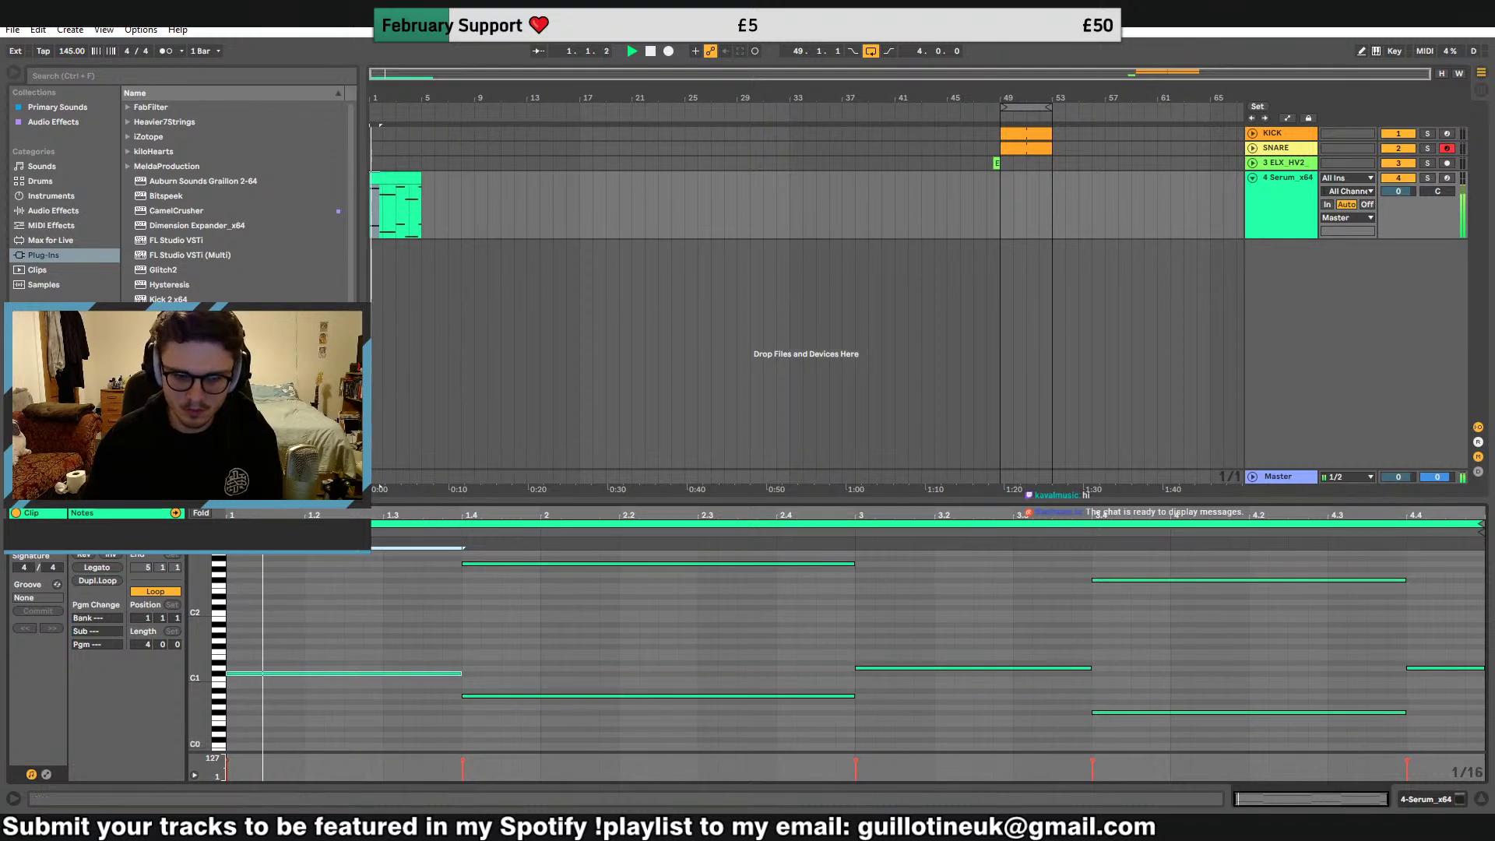
Add a three-beat note above the melody's first note and raise it to E4
{"action": "scroll", "coordinate": [238, 661], "scroll_direction": "down", "scroll_amount": 1}
{"action": "scroll", "coordinate": [254, 685], "scroll_direction": "up", "scroll_amount": 4}
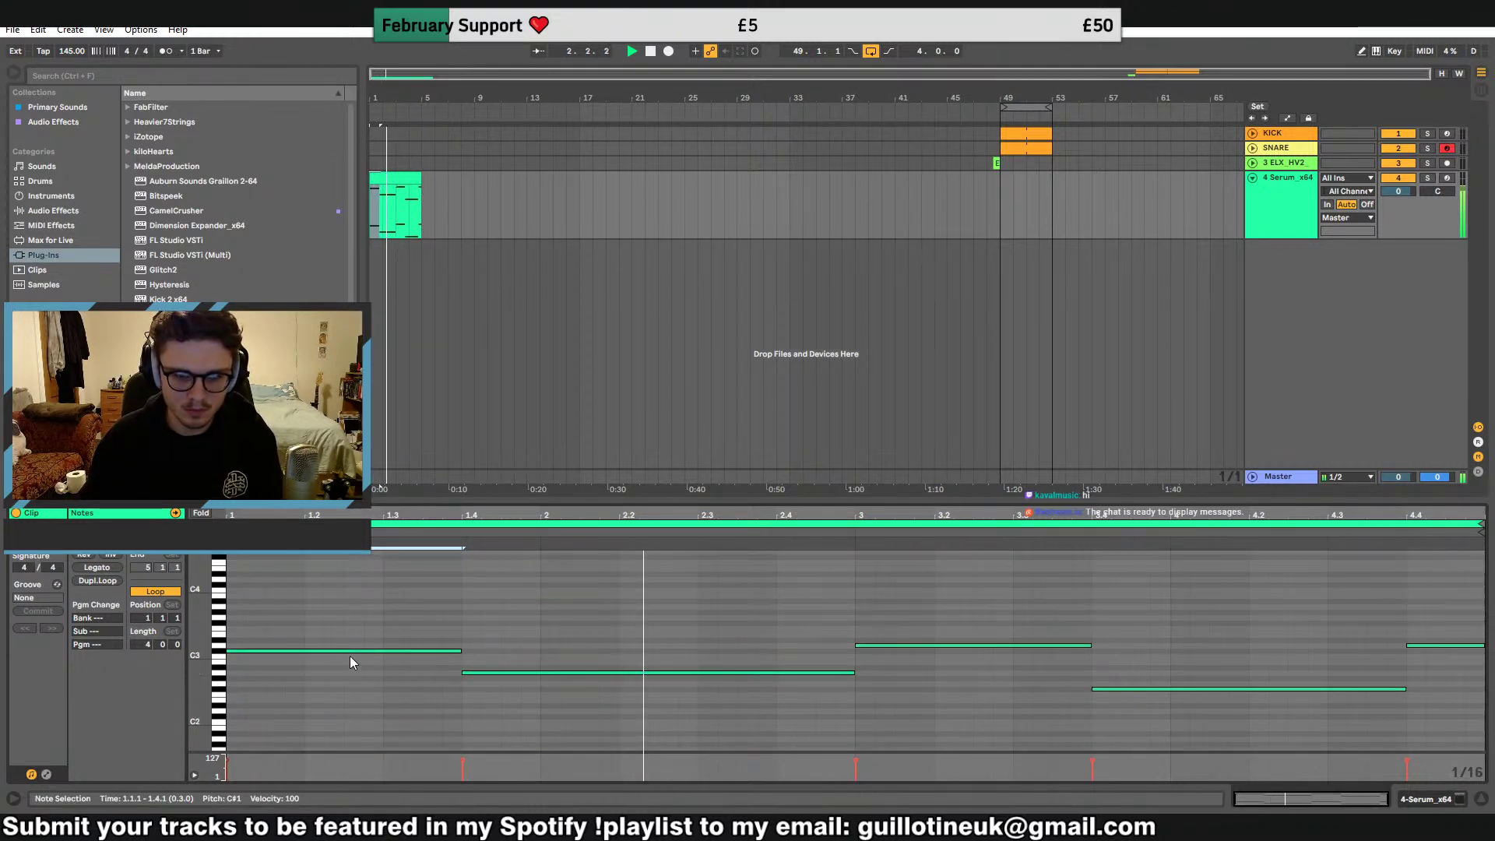
{"action": "double_click", "coordinate": [241, 594]}
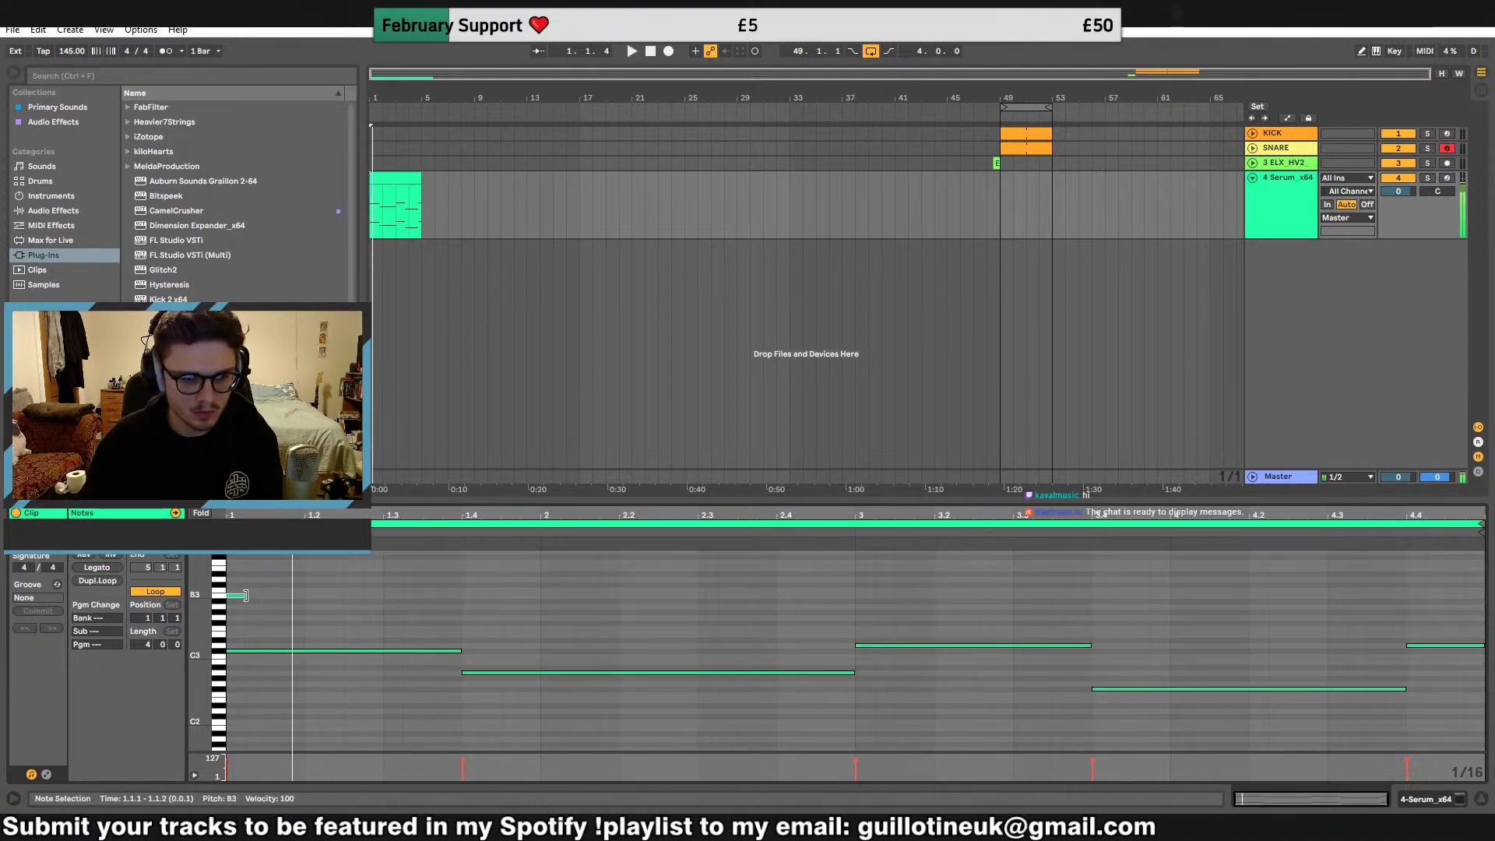
{"action": "left_click_drag", "start_coordinate": [246, 595], "coordinate": [463, 601]}
{"action": "key", "text": "Up"}
{"action": "key", "text": "Up"}
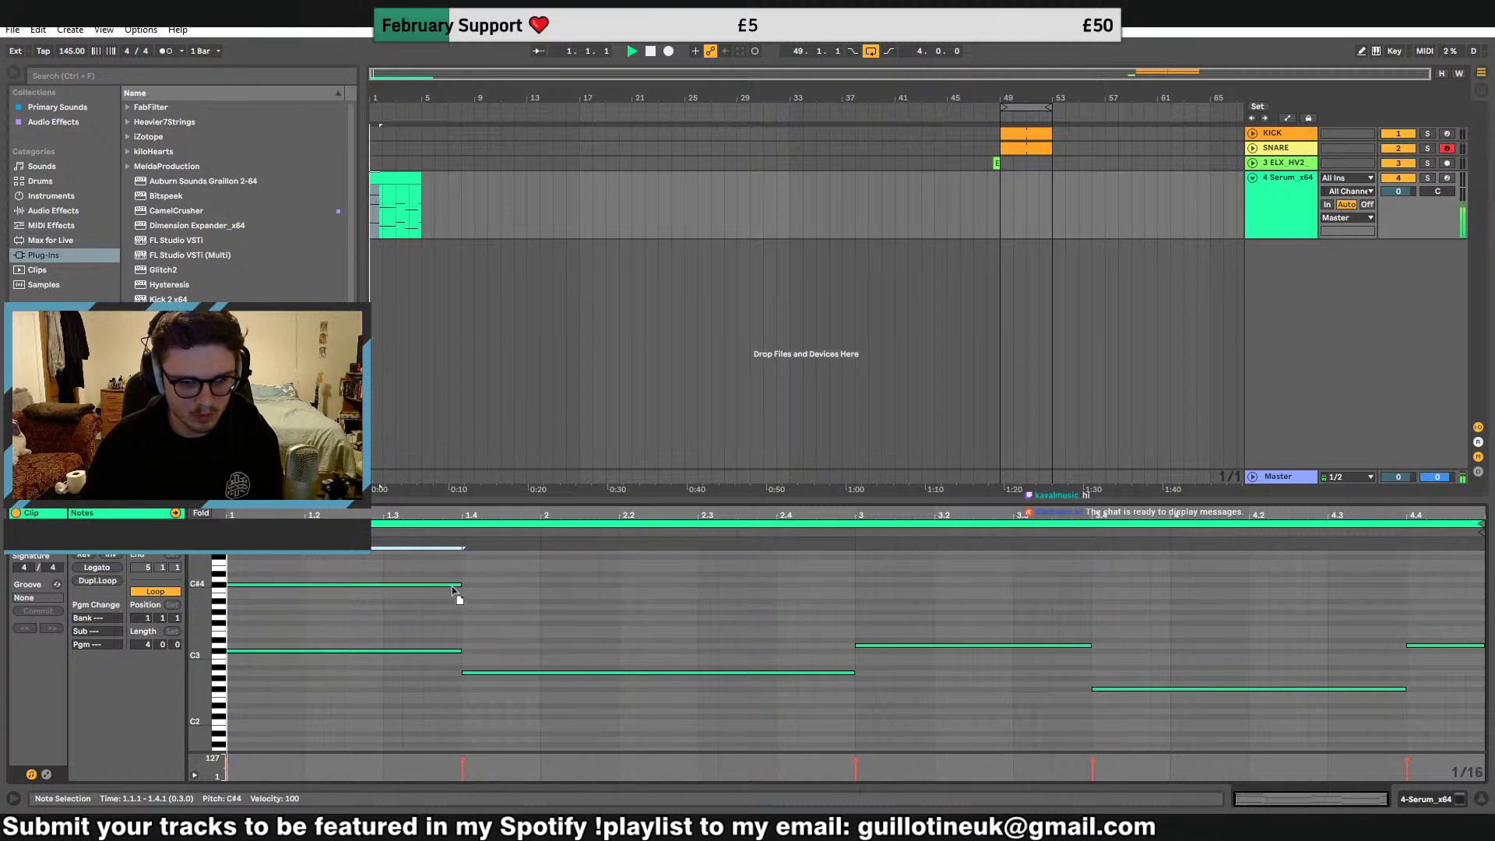
{"action": "key", "text": "Up"}
{"action": "key", "text": "Up"}
{"action": "key", "text": "Up"}
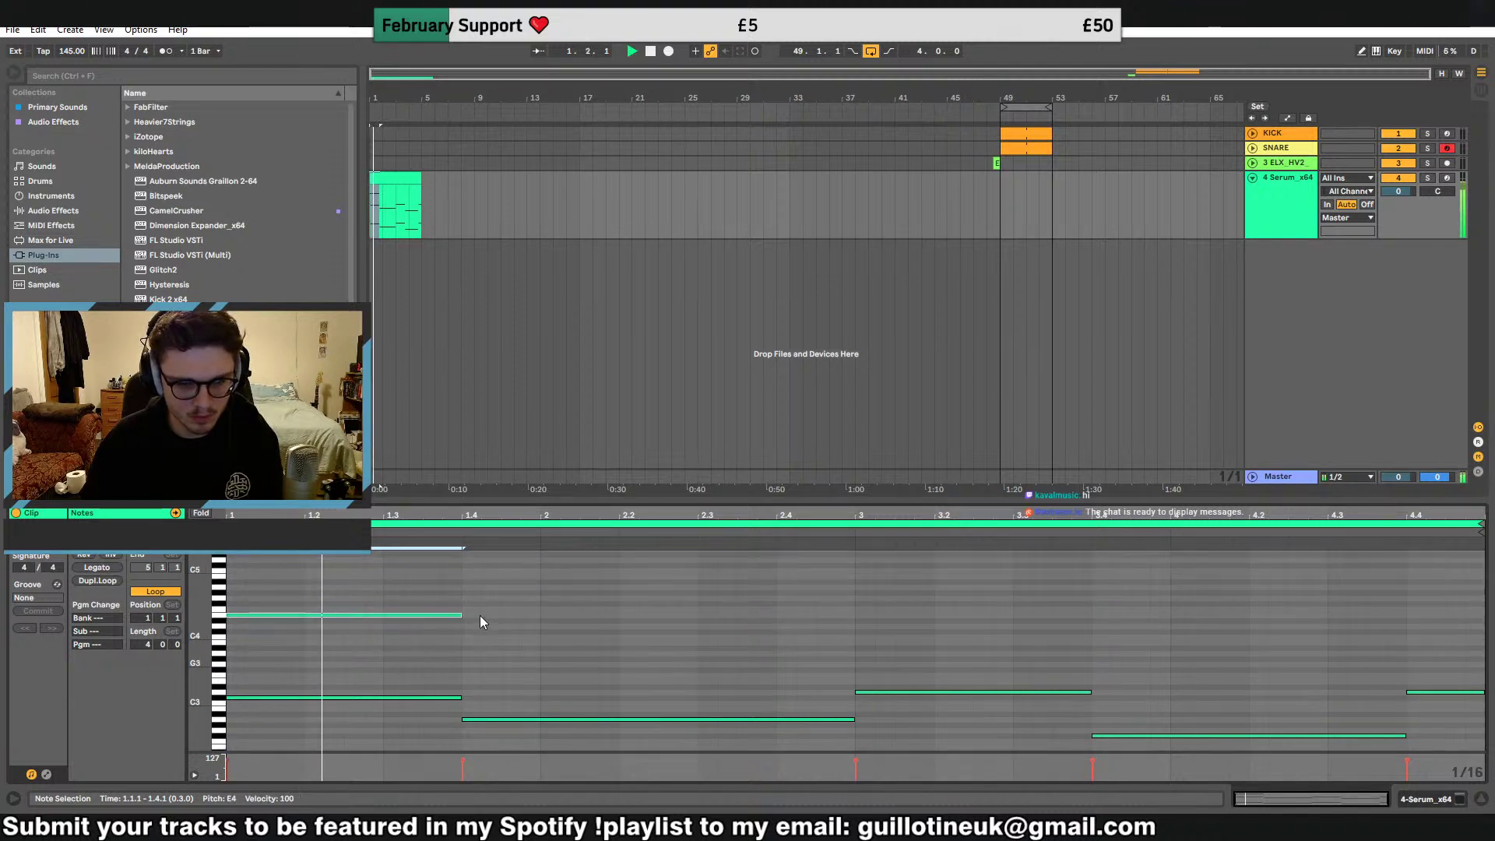
Move the opening C# notes of the upper and lower layers to D3 and D1 and play the chord
{"action": "left_click", "coordinate": [446, 697]}
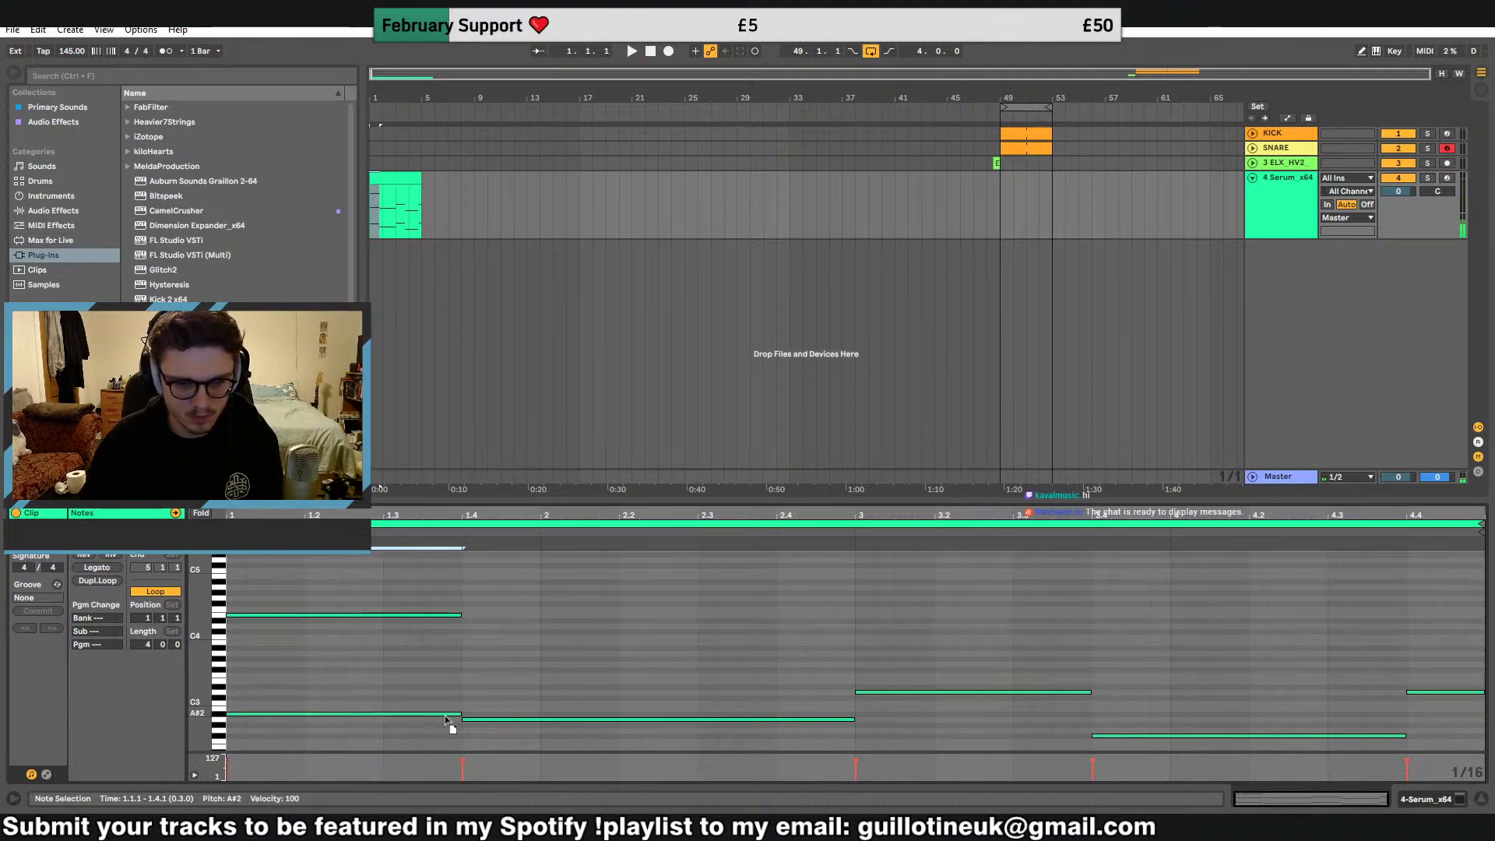
{"action": "key", "text": "Up"}
{"action": "key", "text": "space"}
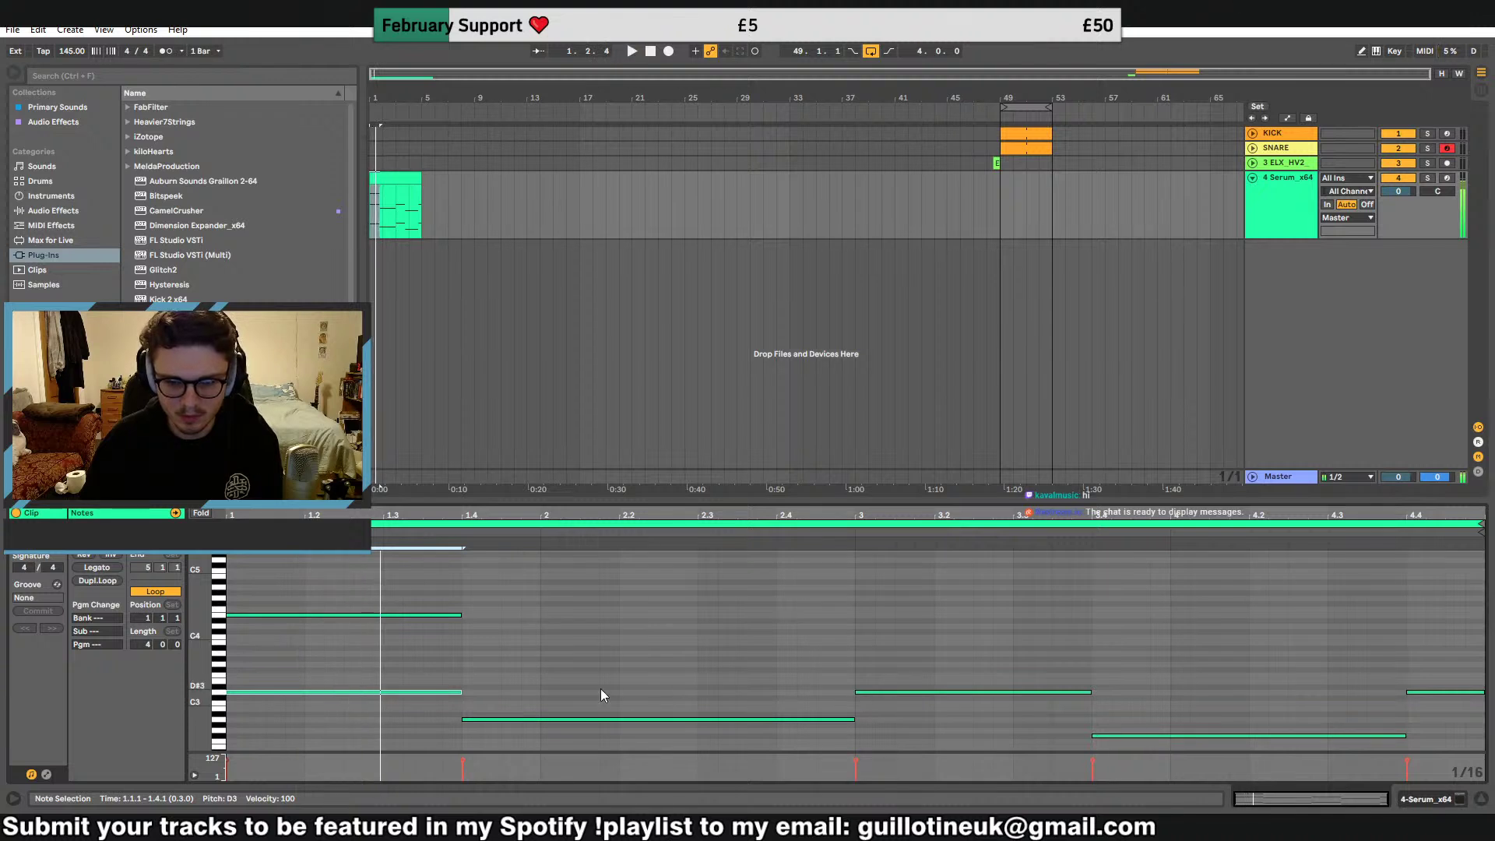
{"action": "scroll", "coordinate": [601, 688], "scroll_direction": "down", "scroll_amount": 2}
{"action": "left_click_drag", "start_coordinate": [445, 576], "coordinate": [440, 699]}
{"action": "key", "text": "space"}
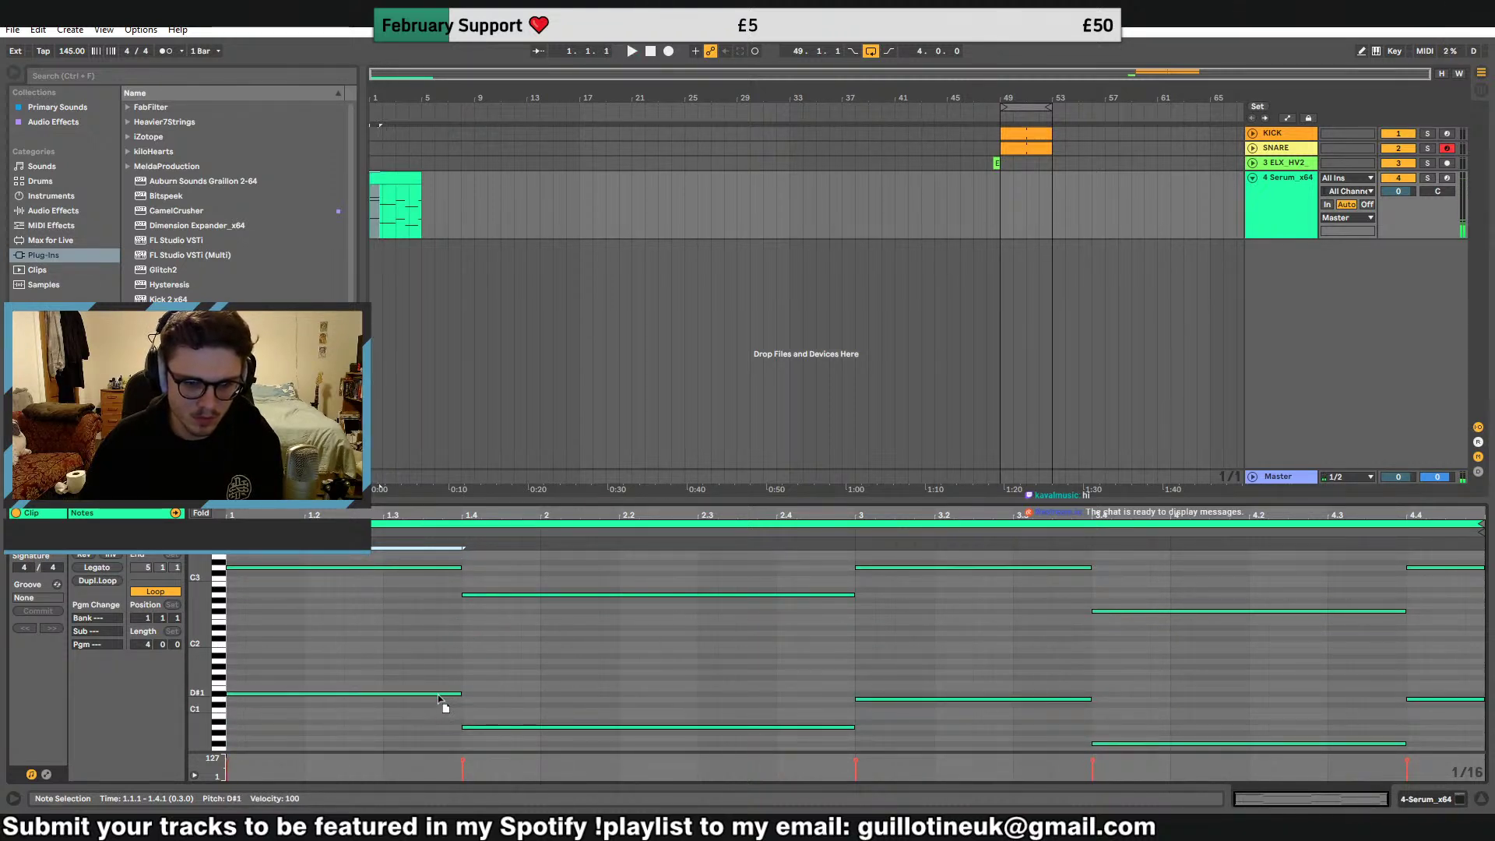
{"action": "key", "text": "space"}
{"action": "scroll", "coordinate": [534, 690], "scroll_direction": "up", "scroll_amount": 2}
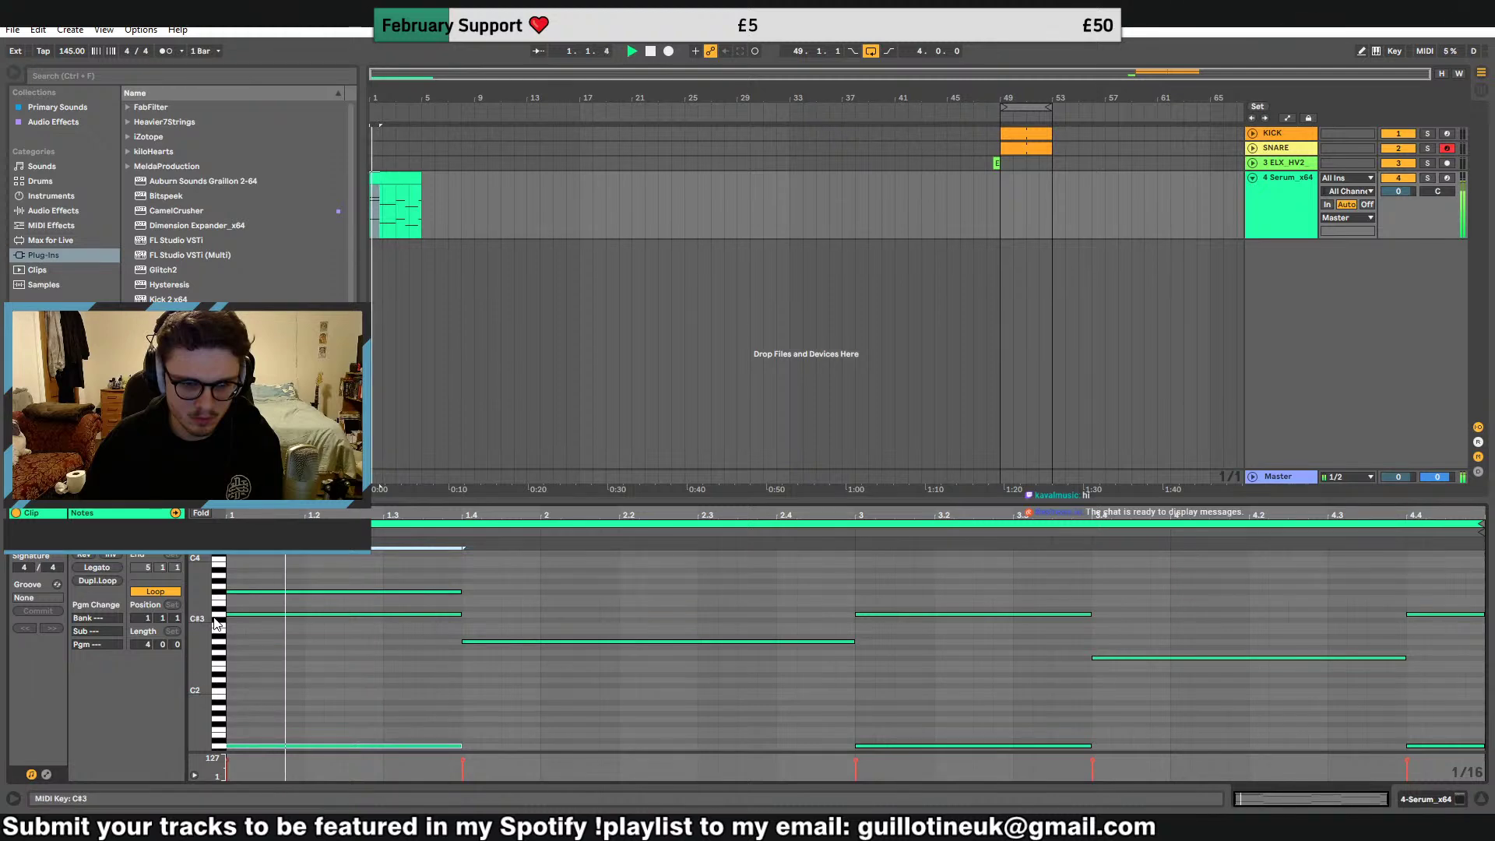
Delete both A notes starting at 1.4, extend the three opening chord notes to 2.3, and play the clip
{"action": "left_click_drag", "start_coordinate": [201, 619], "coordinate": [170, 615]}
{"action": "key", "text": "space"}
{"action": "left_click_drag", "start_coordinate": [556, 620], "coordinate": [545, 726]}
{"action": "key", "text": "Delete"}
{"action": "left_click_drag", "start_coordinate": [442, 595], "coordinate": [698, 681]}
{"action": "key", "text": "space"}
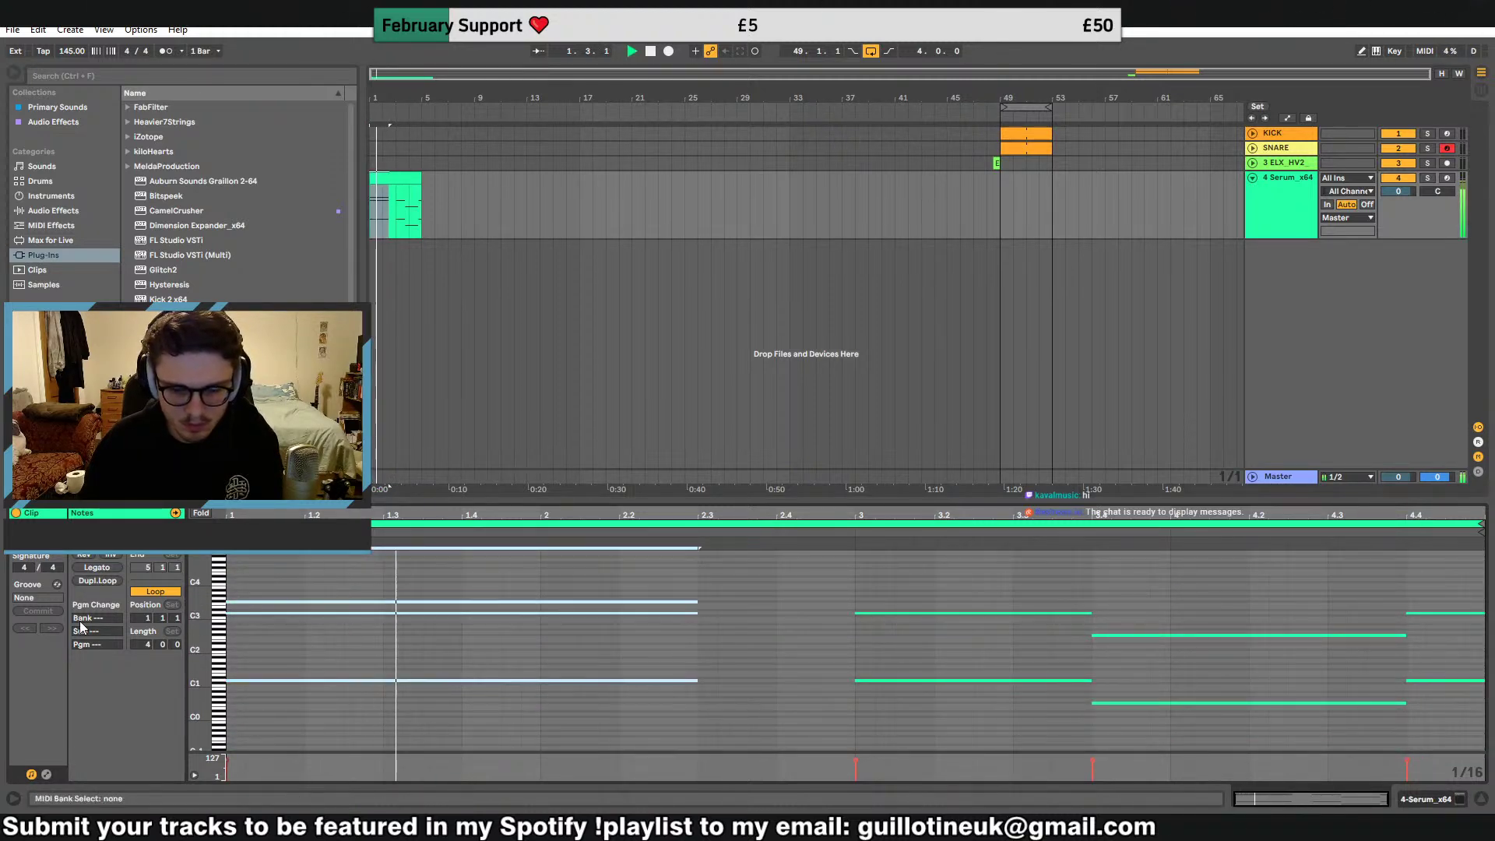
Stop playback and delete the D3 and D1 notes between 3.1 and 3.4
{"action": "mouse_move", "coordinate": [193, 611]}
{"action": "left_mouse_down"}
{"action": "mouse_move", "coordinate": [220, 616]}
{"action": "mouse_move", "coordinate": [203, 609]}
{"action": "left_mouse_up"}
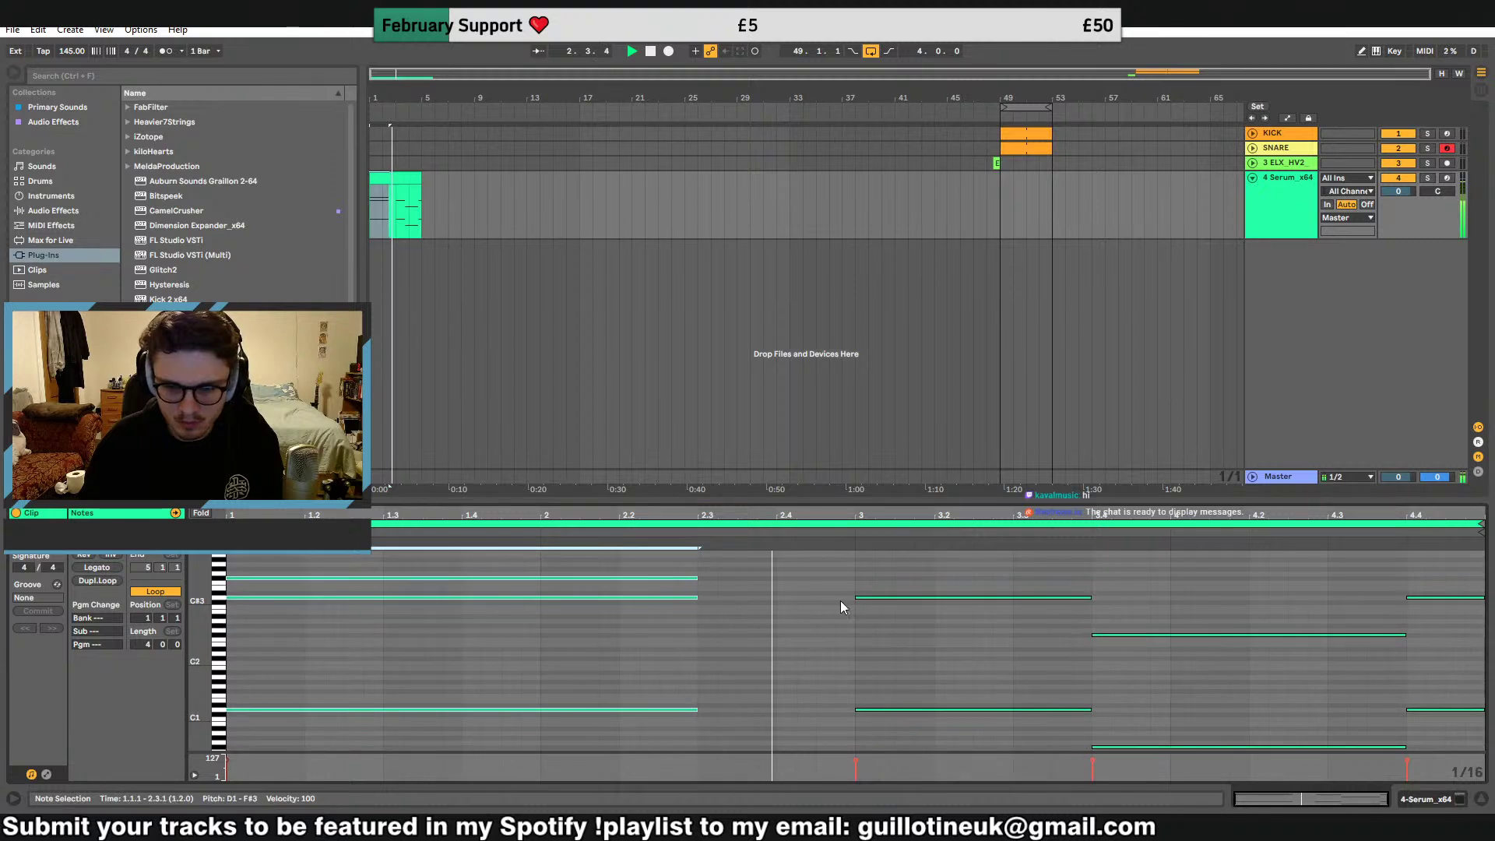
{"action": "key", "text": "space"}
{"action": "left_click_drag", "start_coordinate": [880, 583], "coordinate": [890, 698]}
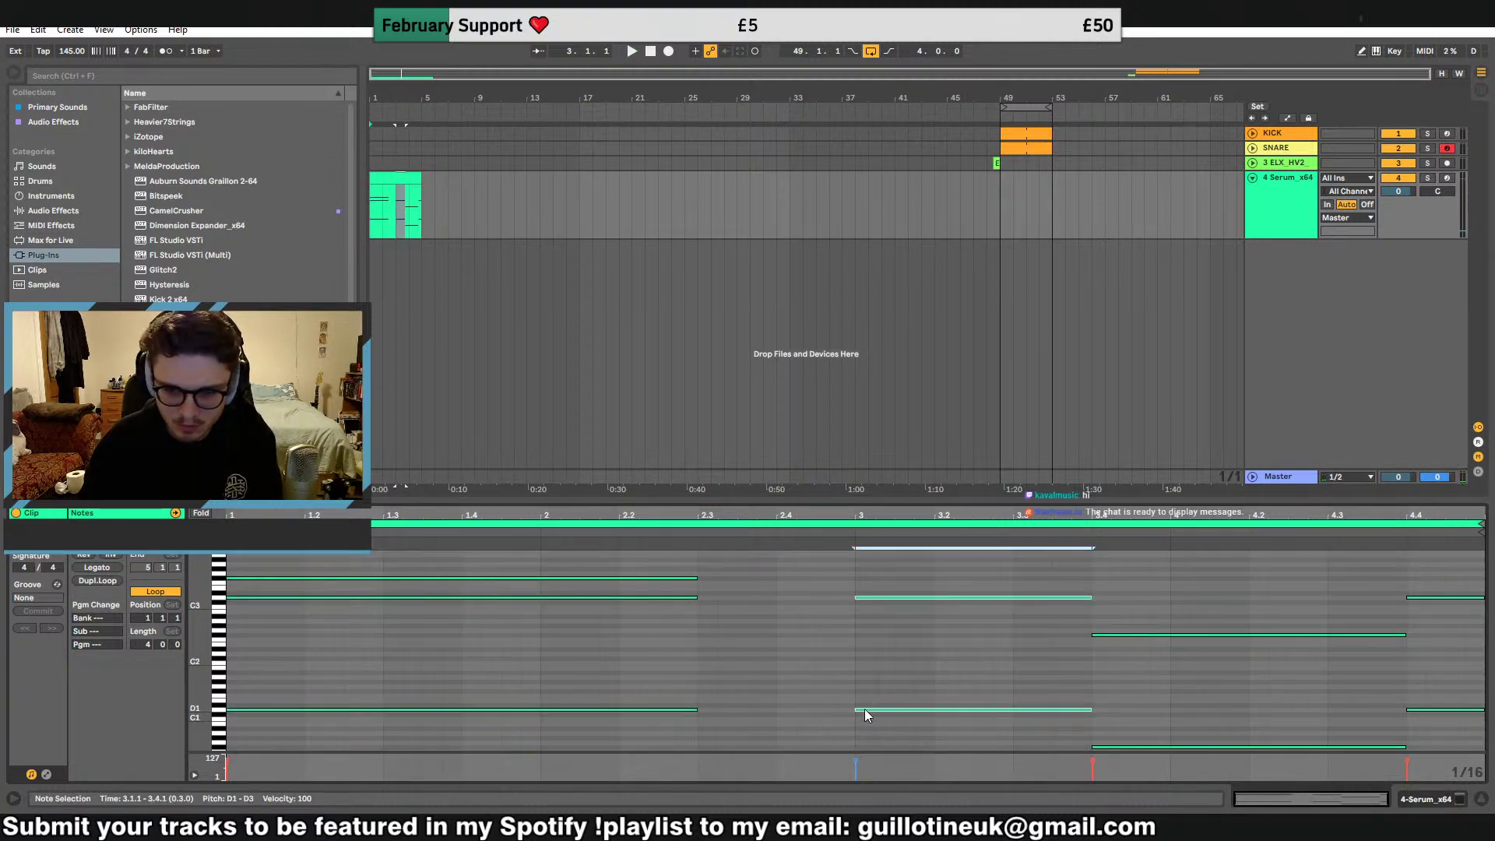
{"action": "key", "text": "Delete"}
Move the two F# notes to 3.1, stretch them to 4.4, and add a C#3 note of the same length
{"action": "left_click_drag", "start_coordinate": [1122, 628], "coordinate": [1081, 752]}
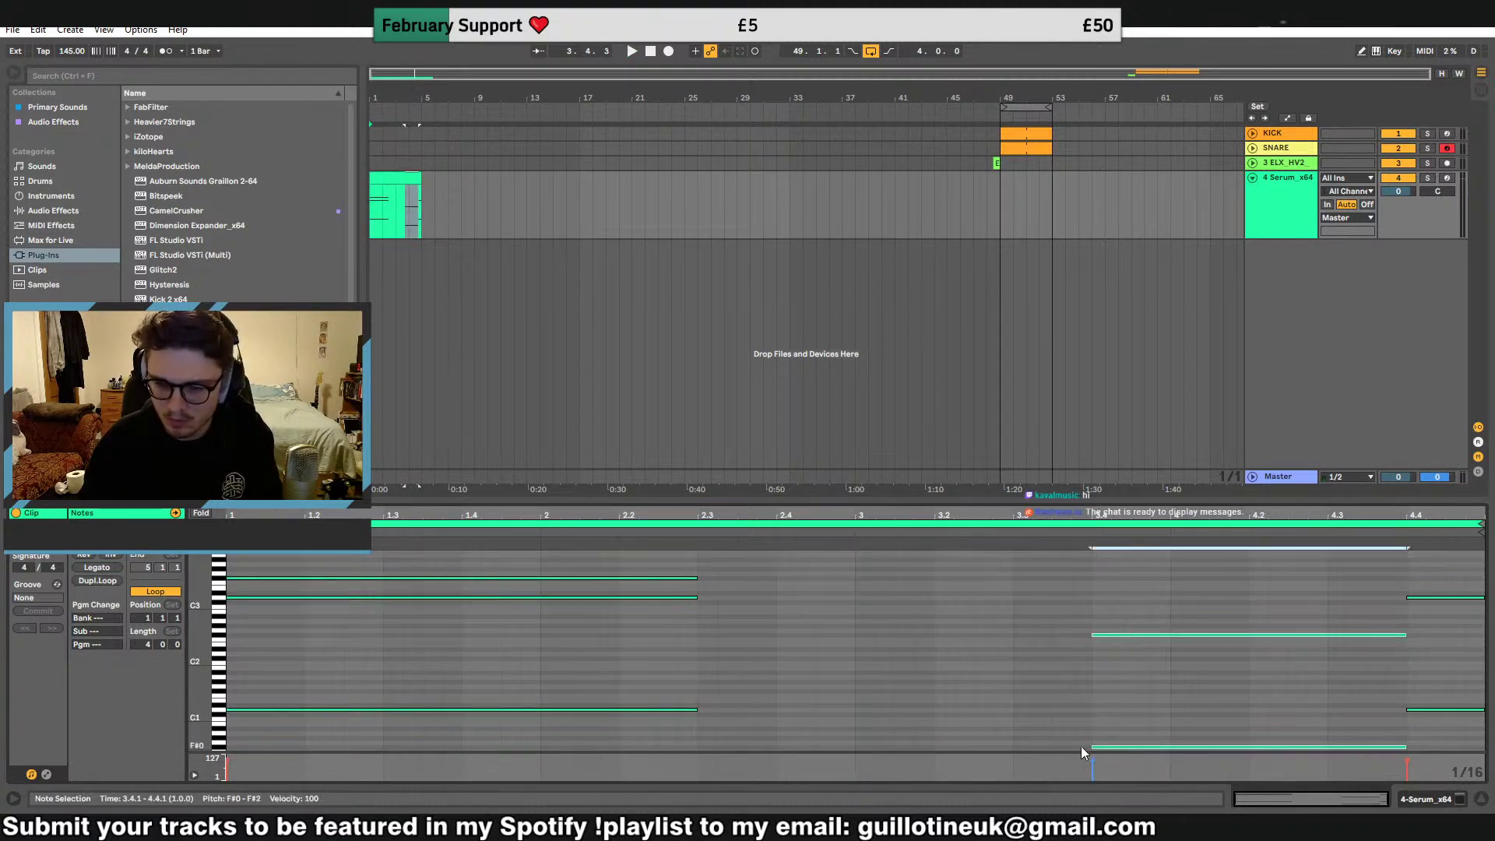
{"action": "left_click_drag", "start_coordinate": [1110, 647], "coordinate": [873, 647]}
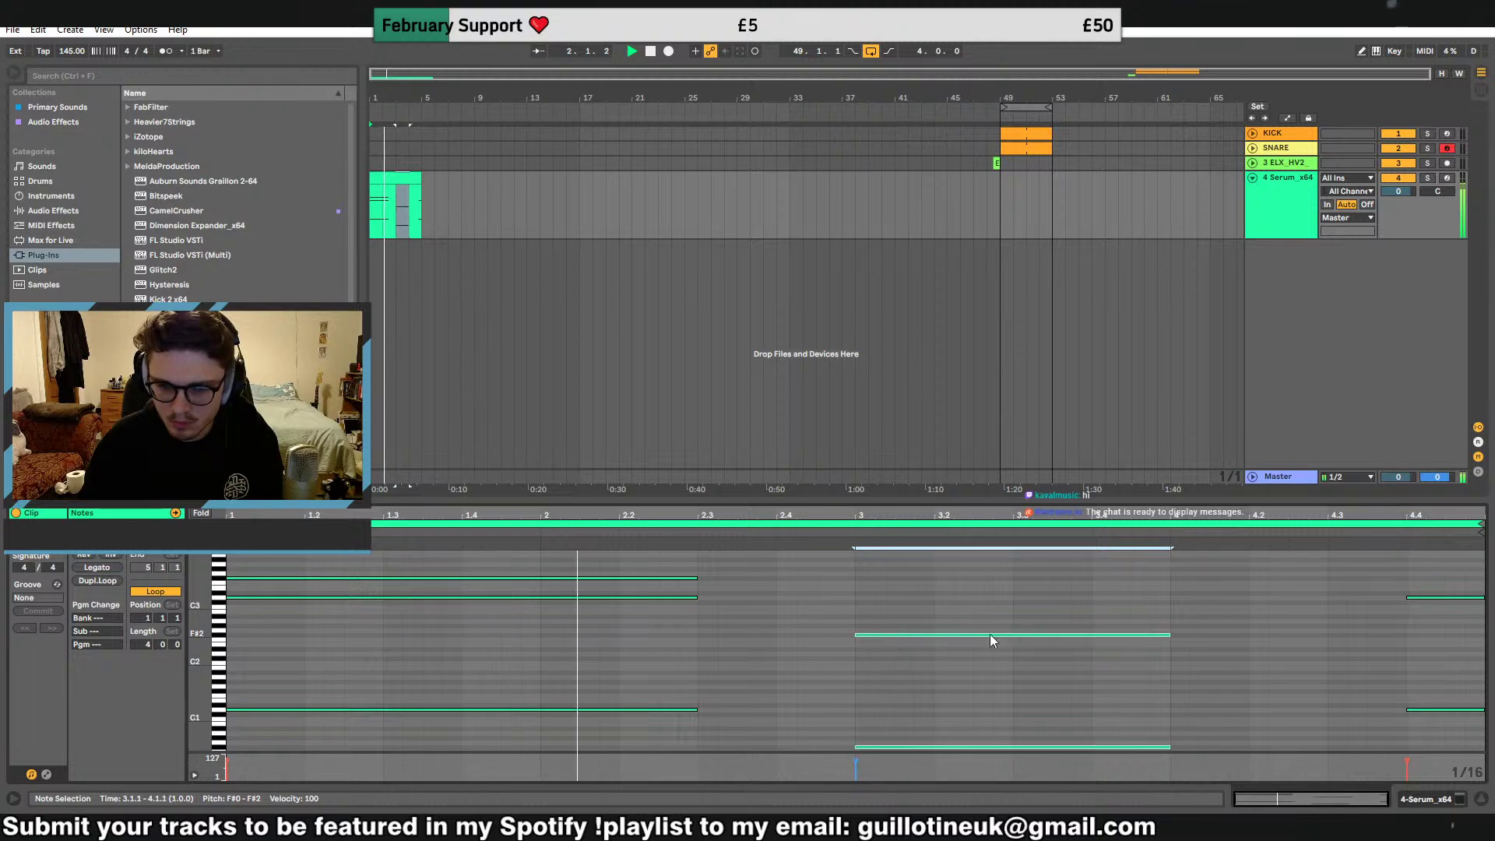
{"action": "left_click_drag", "start_coordinate": [1168, 635], "coordinate": [1406, 643]}
{"action": "left_click", "coordinate": [1250, 618]}
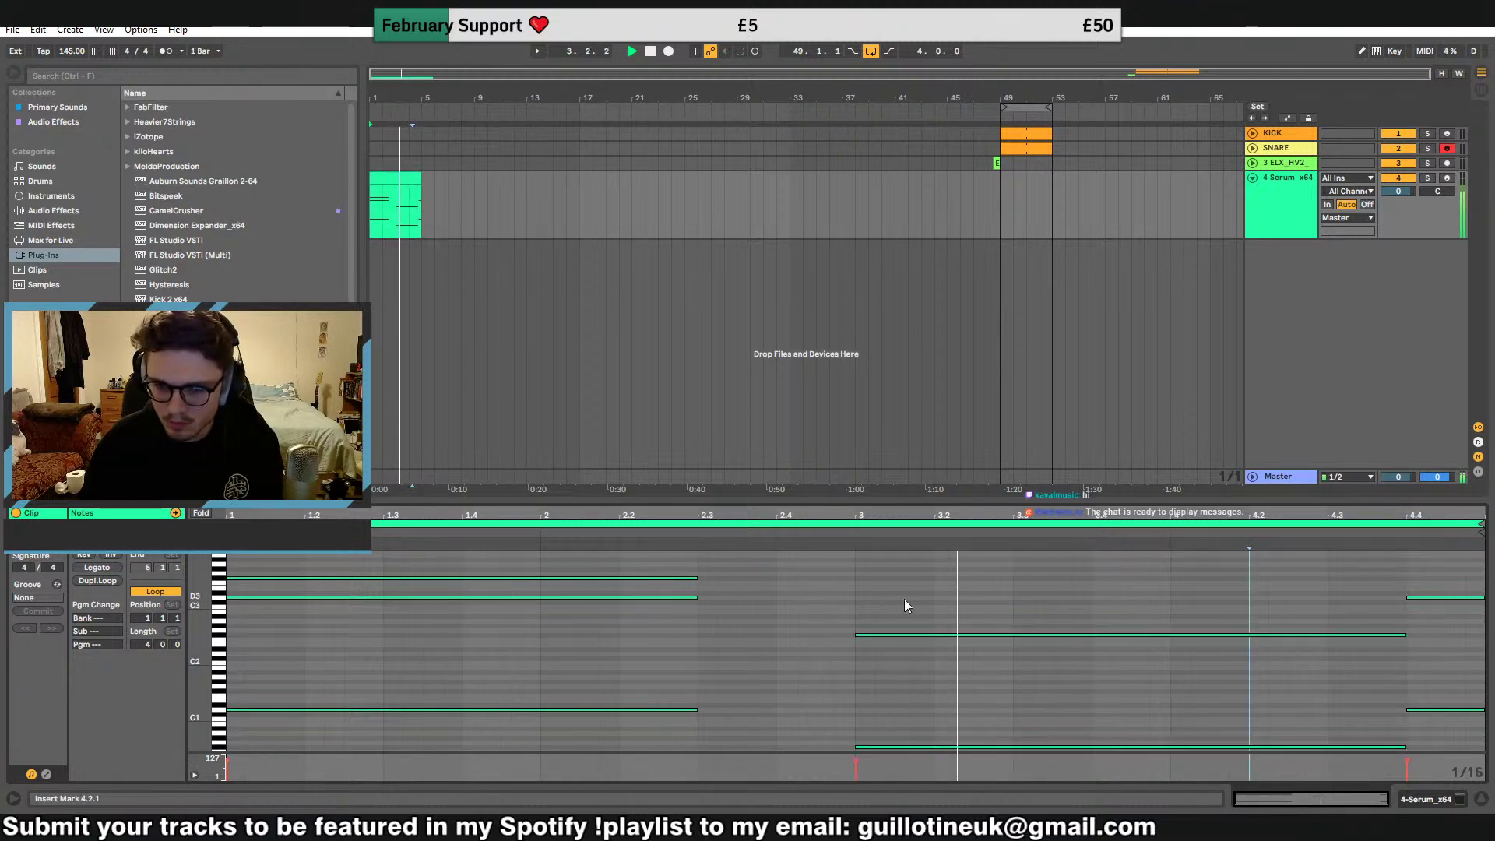
{"action": "double_click", "coordinate": [869, 602]}
{"action": "left_click_drag", "start_coordinate": [875, 602], "coordinate": [1407, 616]}
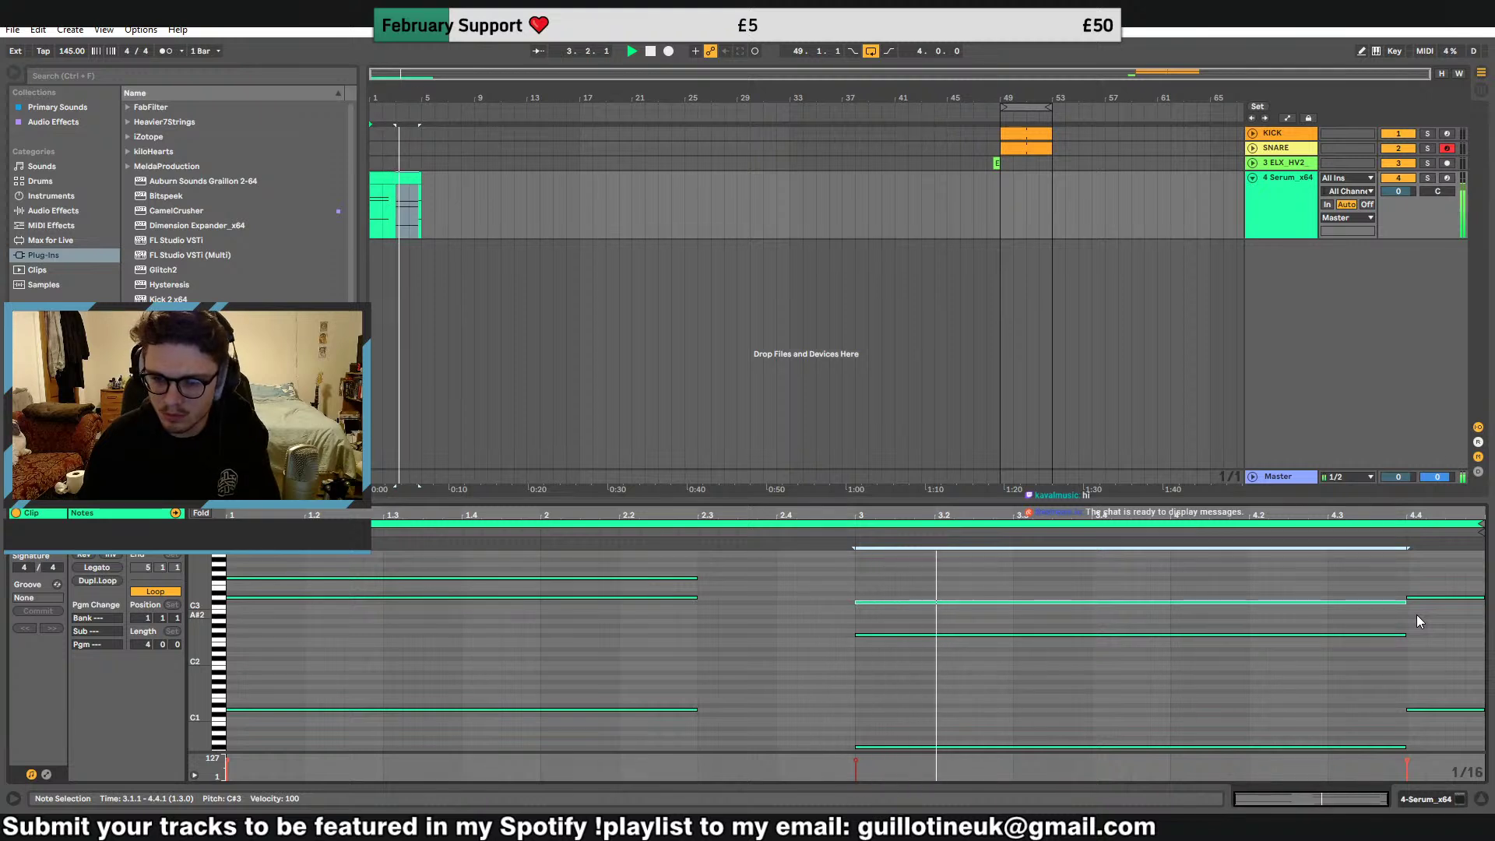
Duplicate the three-note opening chord to 2.3 and shorten the copy so it ends at 3.1
{"action": "left_click_drag", "start_coordinate": [702, 657], "coordinate": [324, 619]}
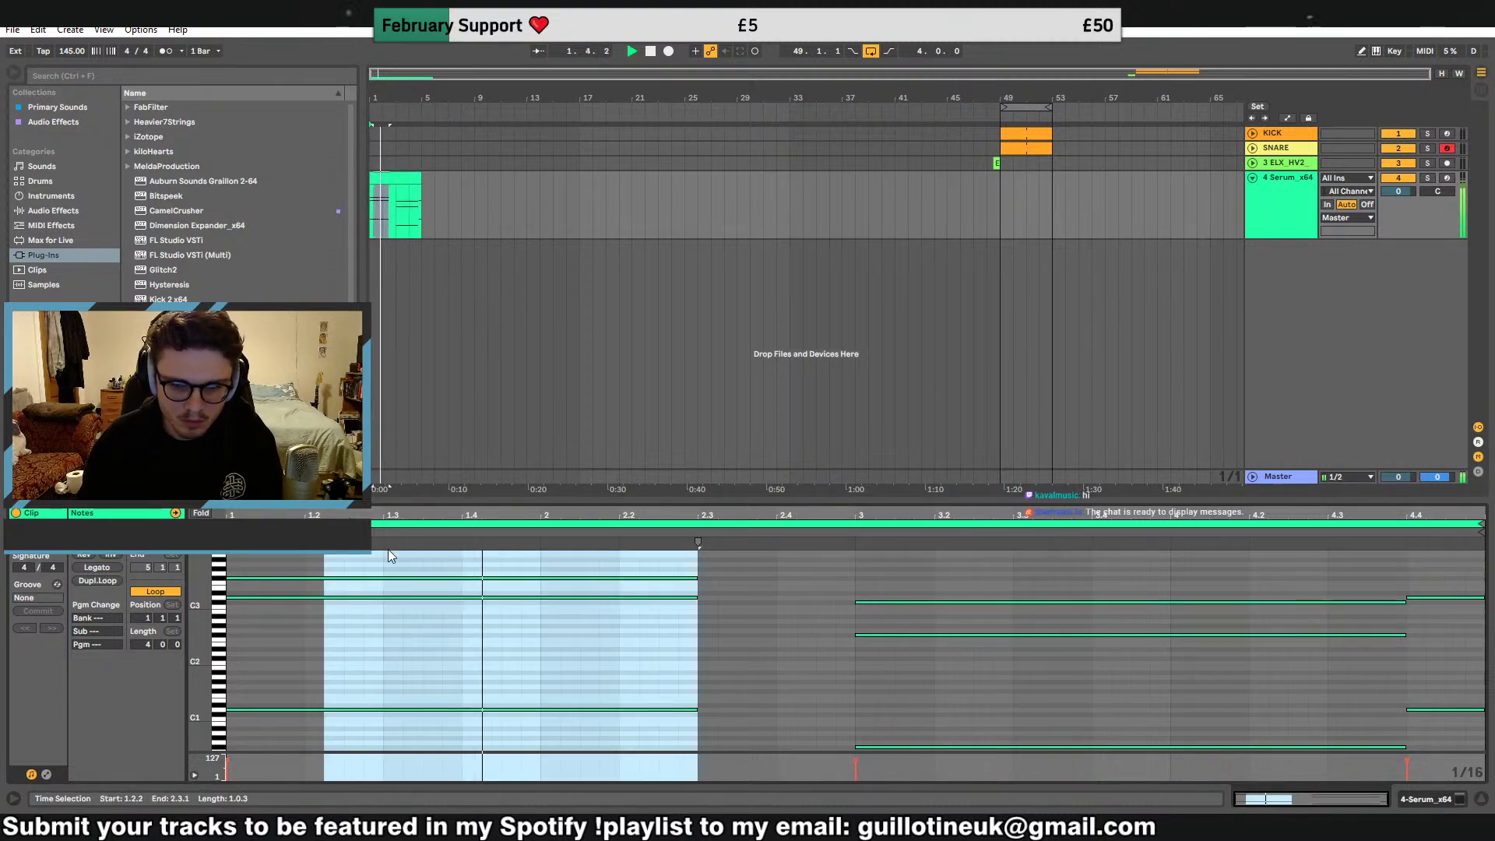
{"action": "left_click_drag", "start_coordinate": [385, 759], "coordinate": [302, 765]}
{"action": "key", "text": "space"}
{"action": "left_click_drag", "start_coordinate": [624, 560], "coordinate": [607, 801]}
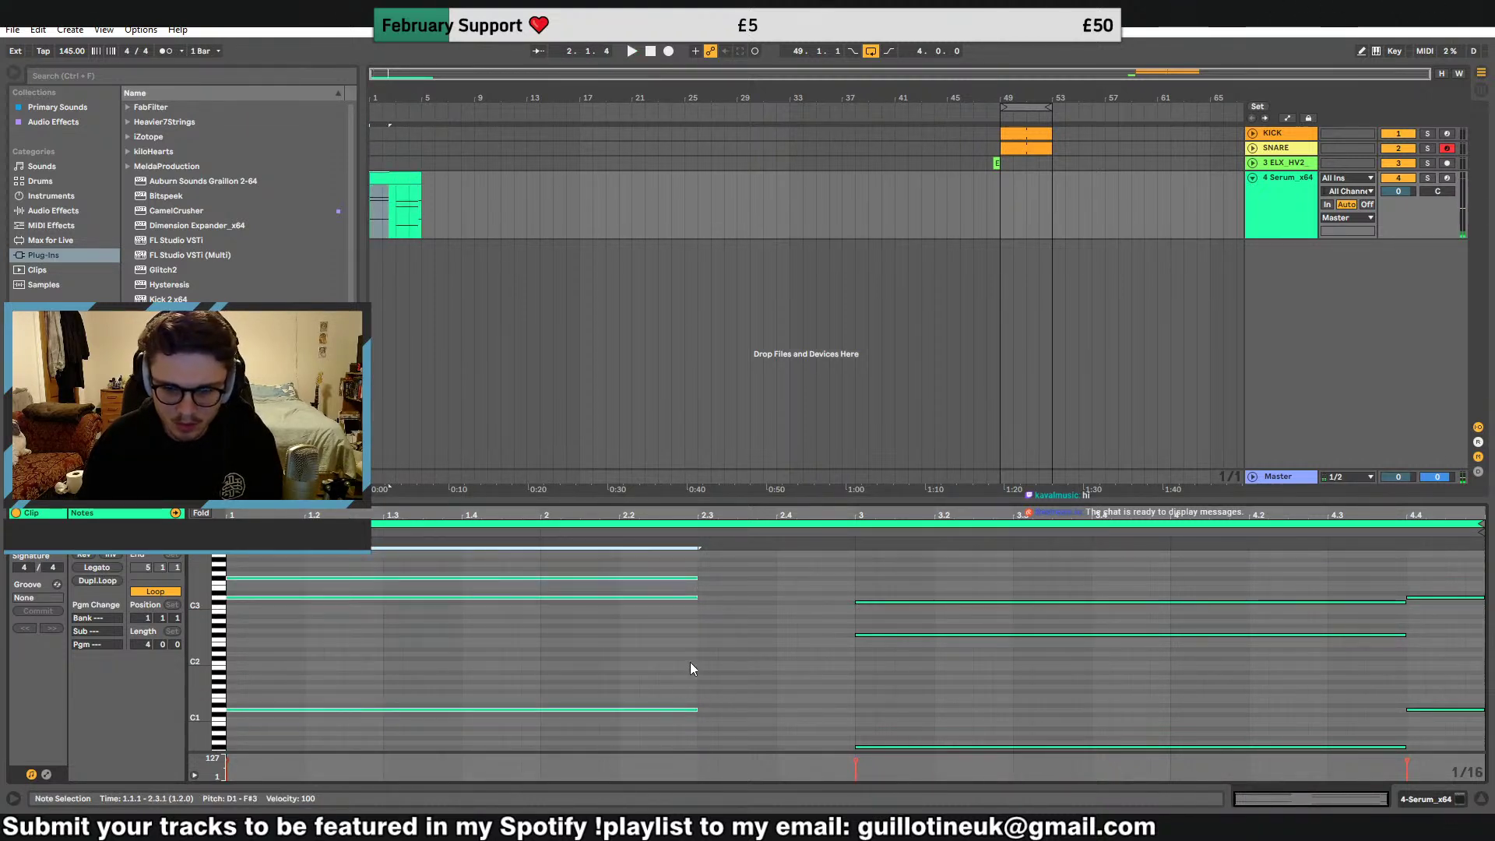
{"action": "key", "text": "ctrl+d"}
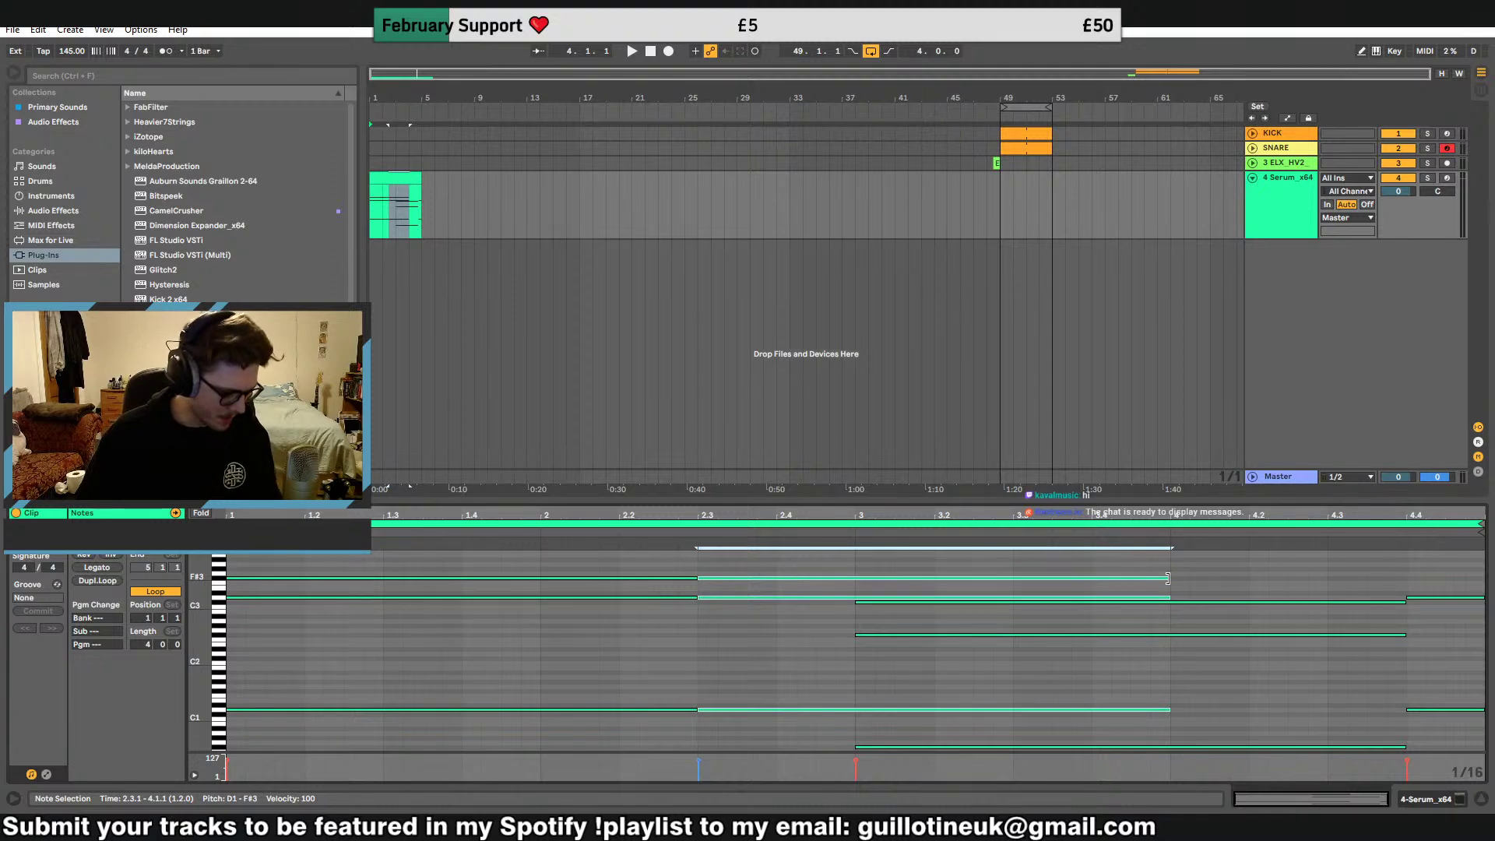
{"action": "left_click_drag", "start_coordinate": [1169, 578], "coordinate": [944, 584]}
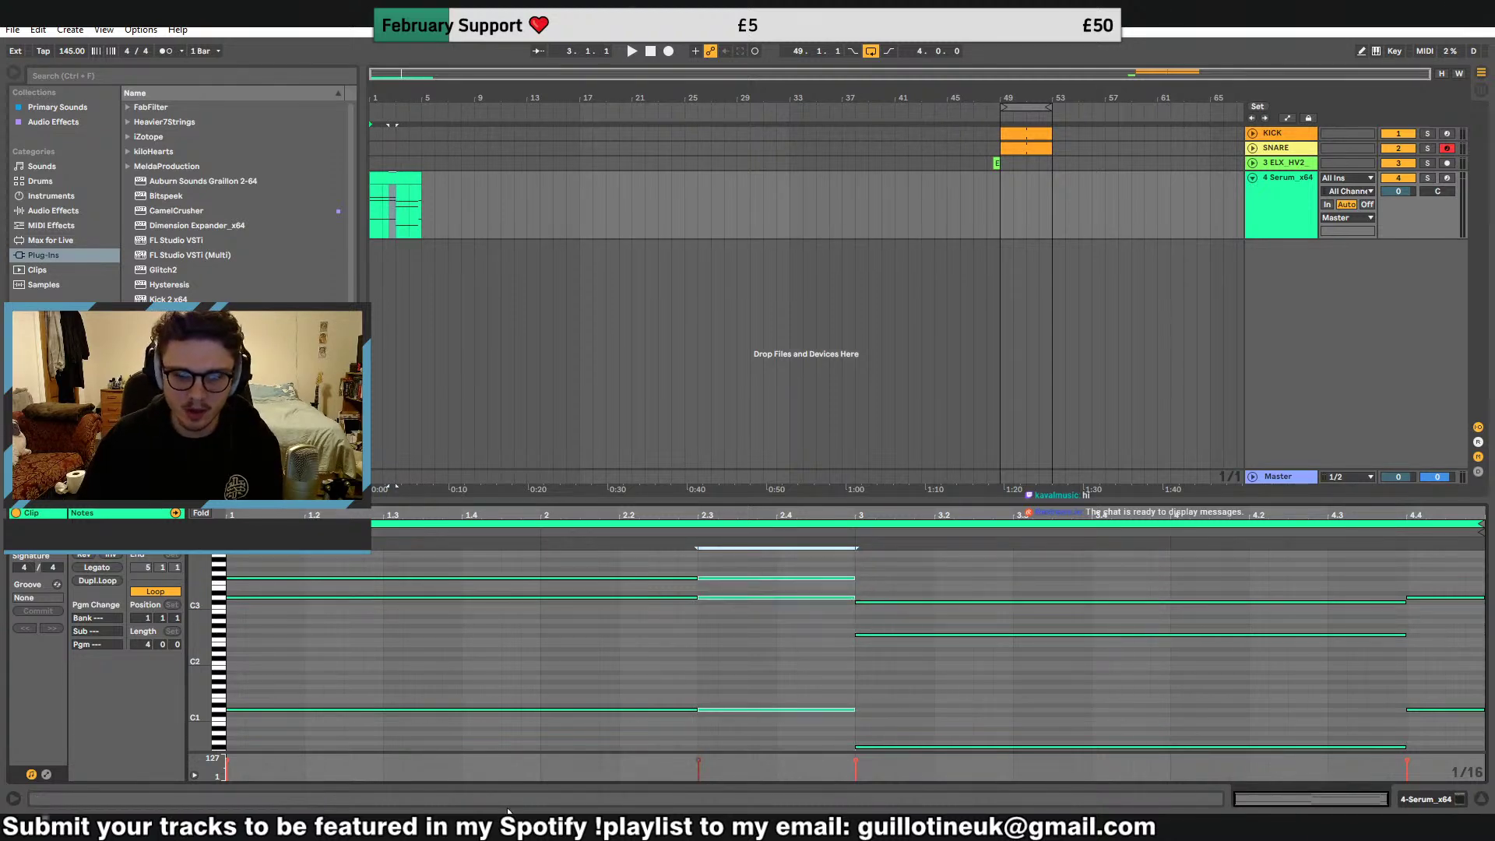
{"action": "key", "text": "alt+Tab"}
{"action": "key", "text": "alt+Tab"}
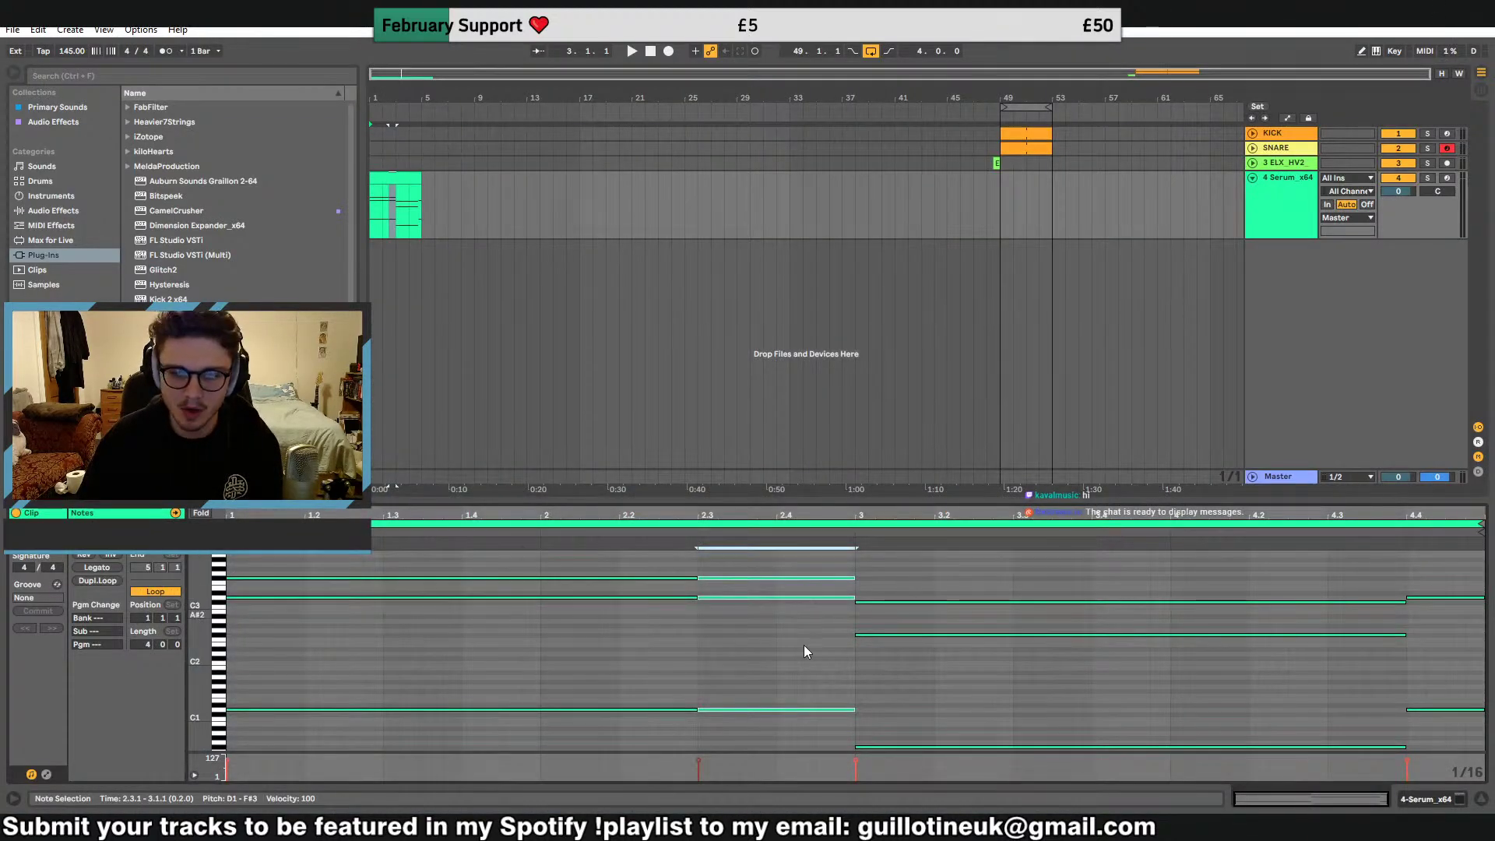
Move the chord at 2.3 down so its lower notes are A0 and A2, and set its top note to D3 during playback
{"action": "scroll", "coordinate": [748, 685], "scroll_direction": "down", "scroll_amount": 3}
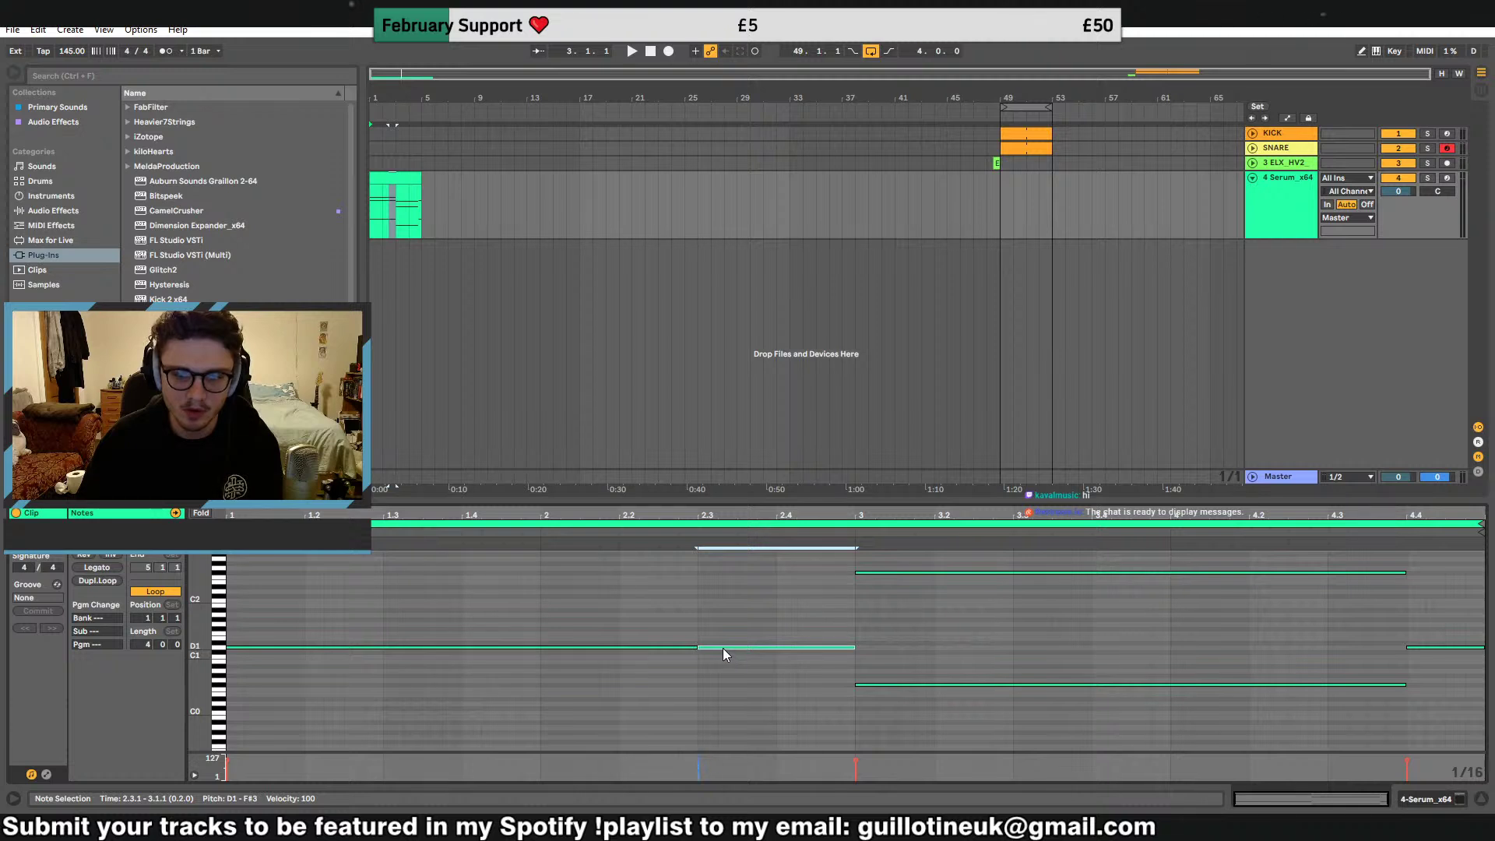
{"action": "left_click_drag", "start_coordinate": [722, 655], "coordinate": [728, 681]}
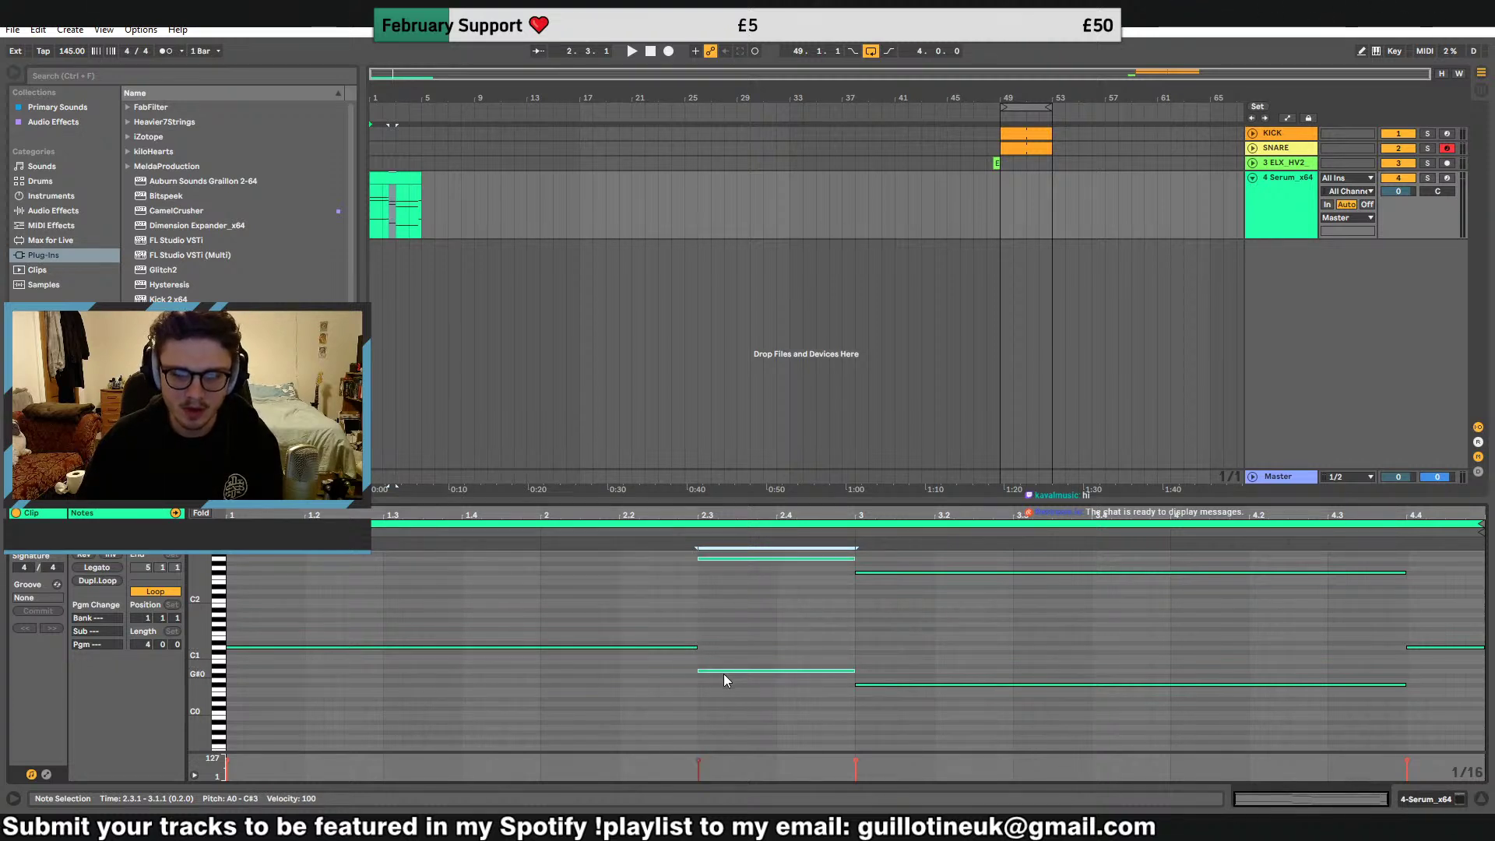
{"action": "scroll", "coordinate": [724, 673], "scroll_direction": "up", "scroll_amount": 2}
{"action": "left_click", "coordinate": [737, 647]}
{"action": "left_click", "coordinate": [715, 606]}
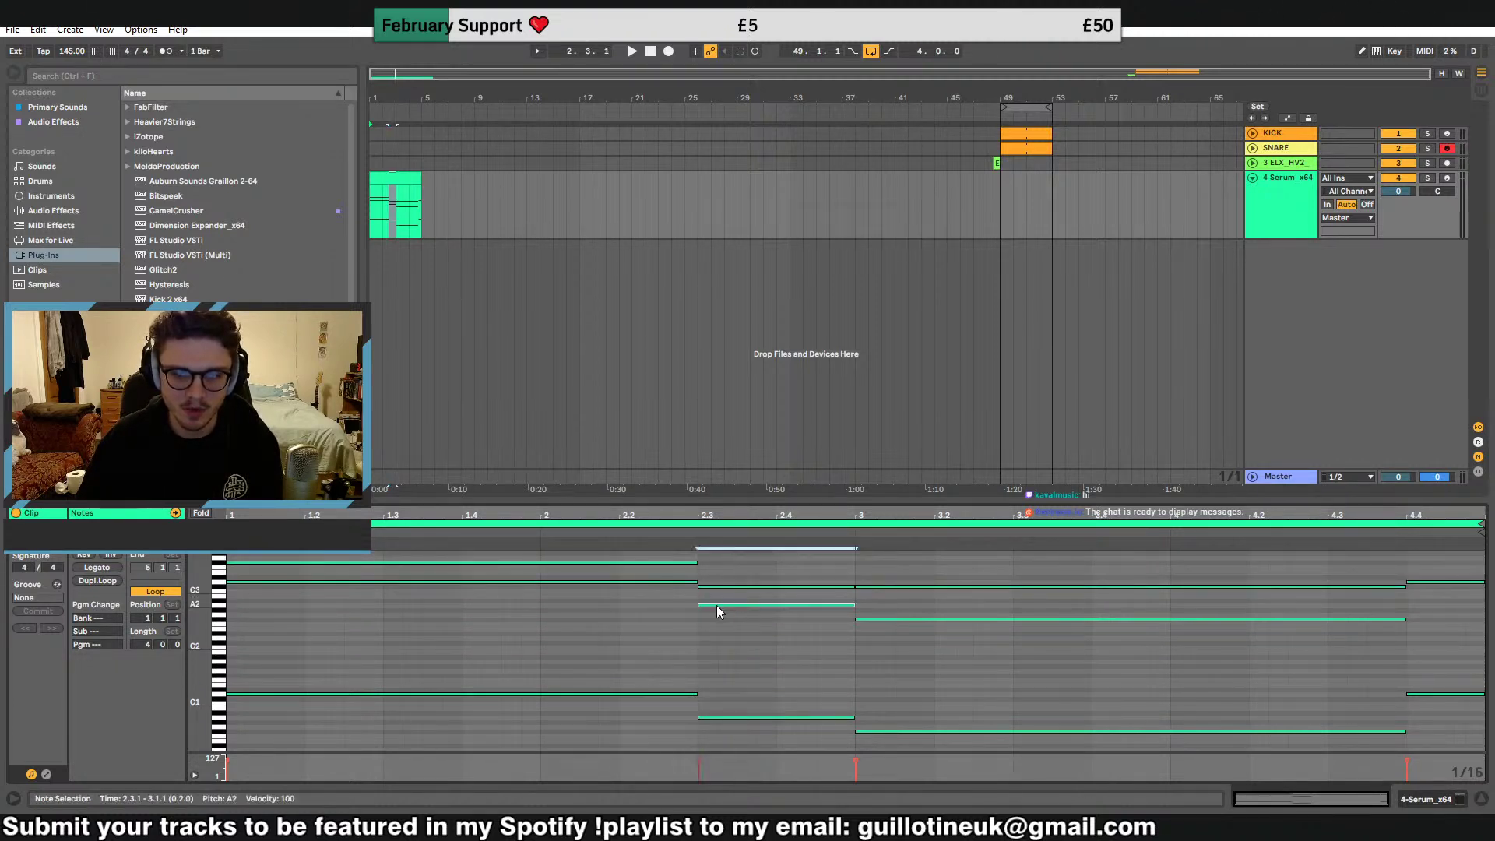
{"action": "key", "text": "space"}
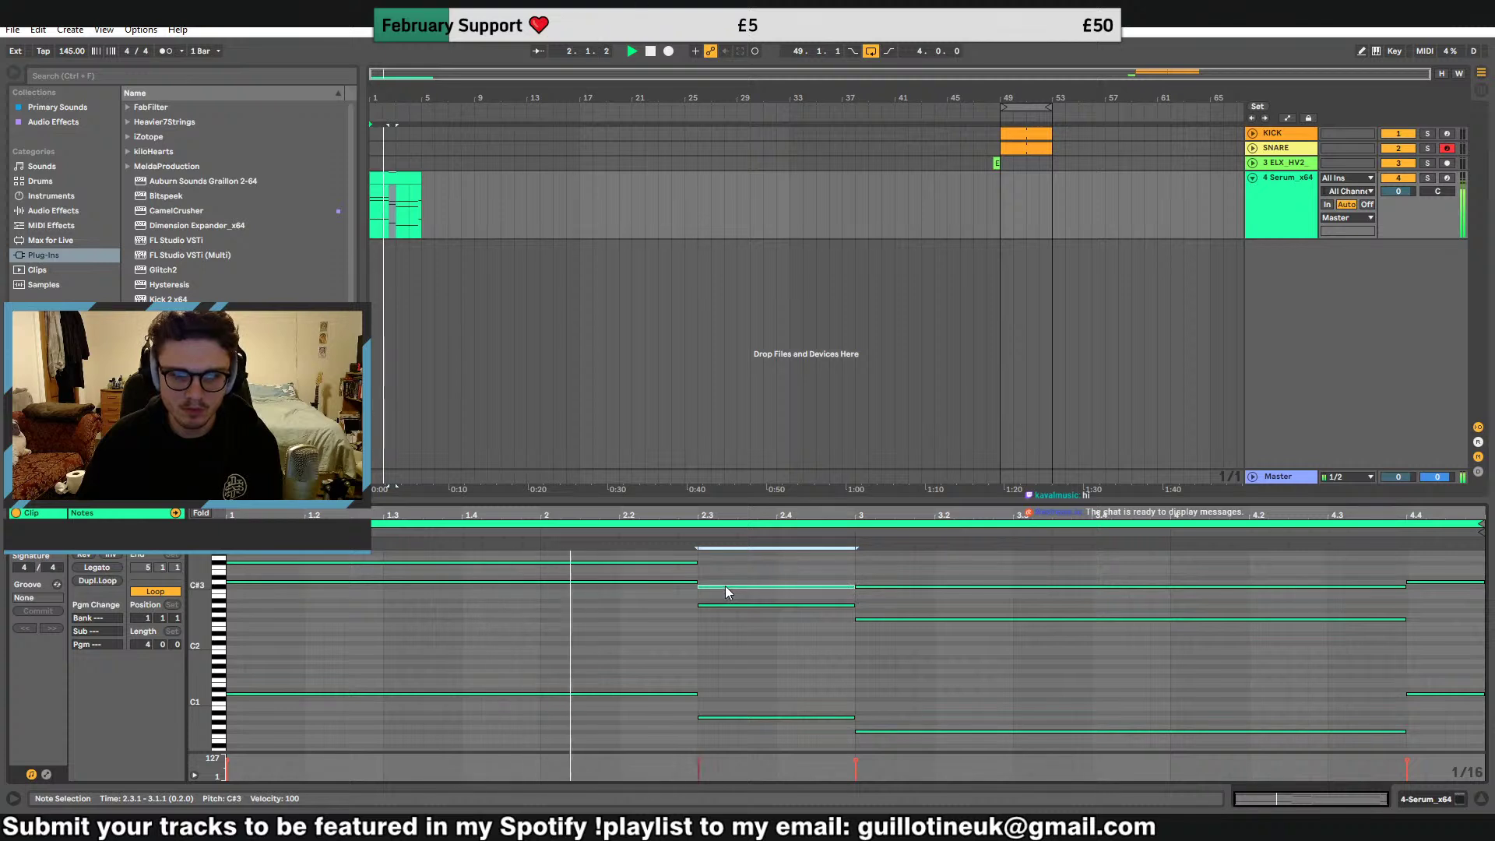
{"action": "left_click_drag", "start_coordinate": [726, 586], "coordinate": [725, 583]}
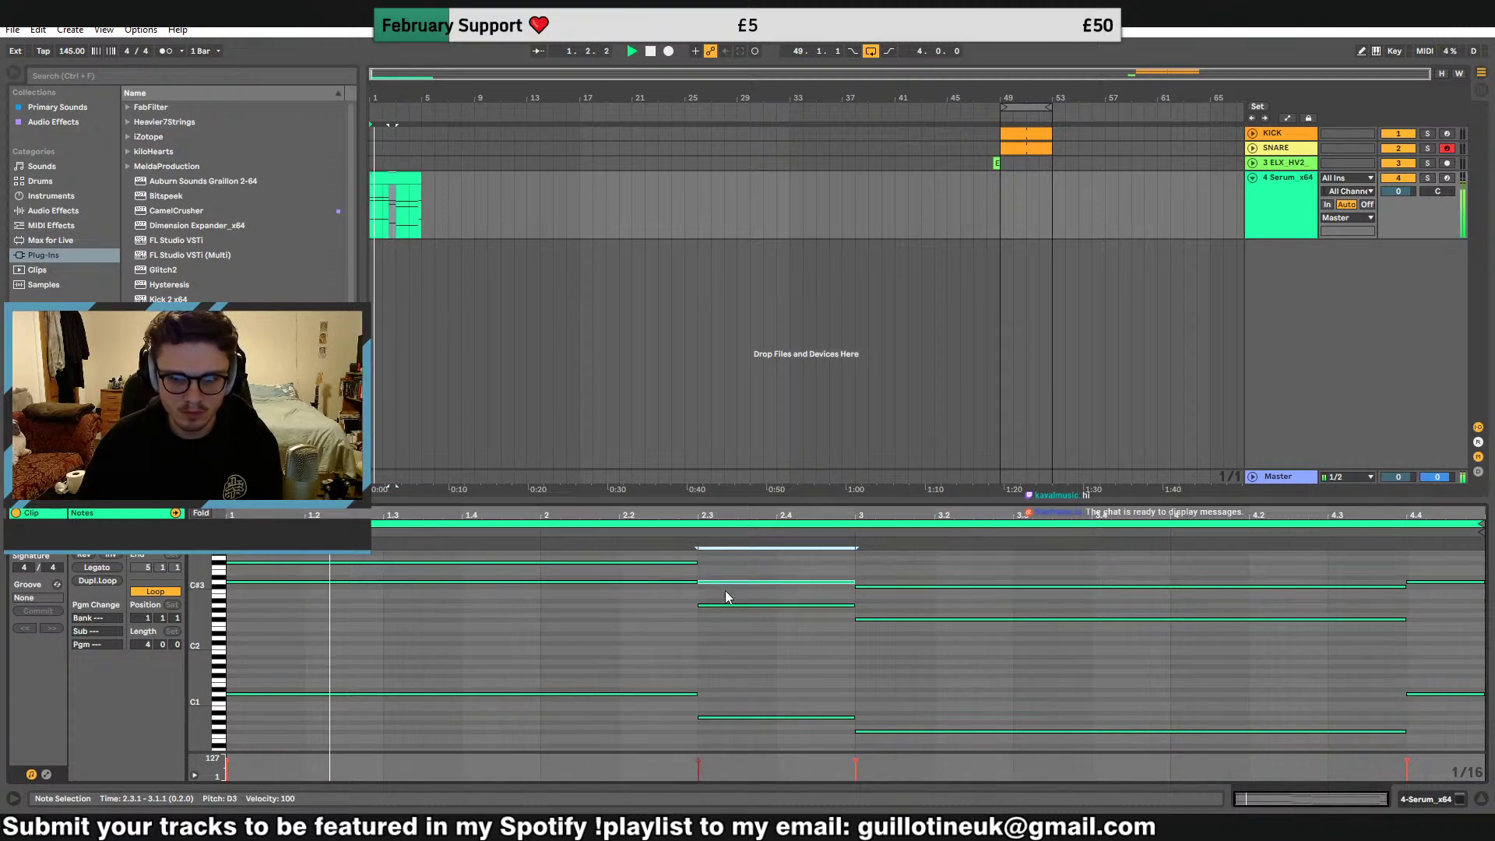
Revoice the chord at 2.3 to A1, A2 and B3, trying the middle A one octave higher along the way
{"action": "left_click", "coordinate": [748, 717]}
{"action": "key", "text": "shift+Up"}
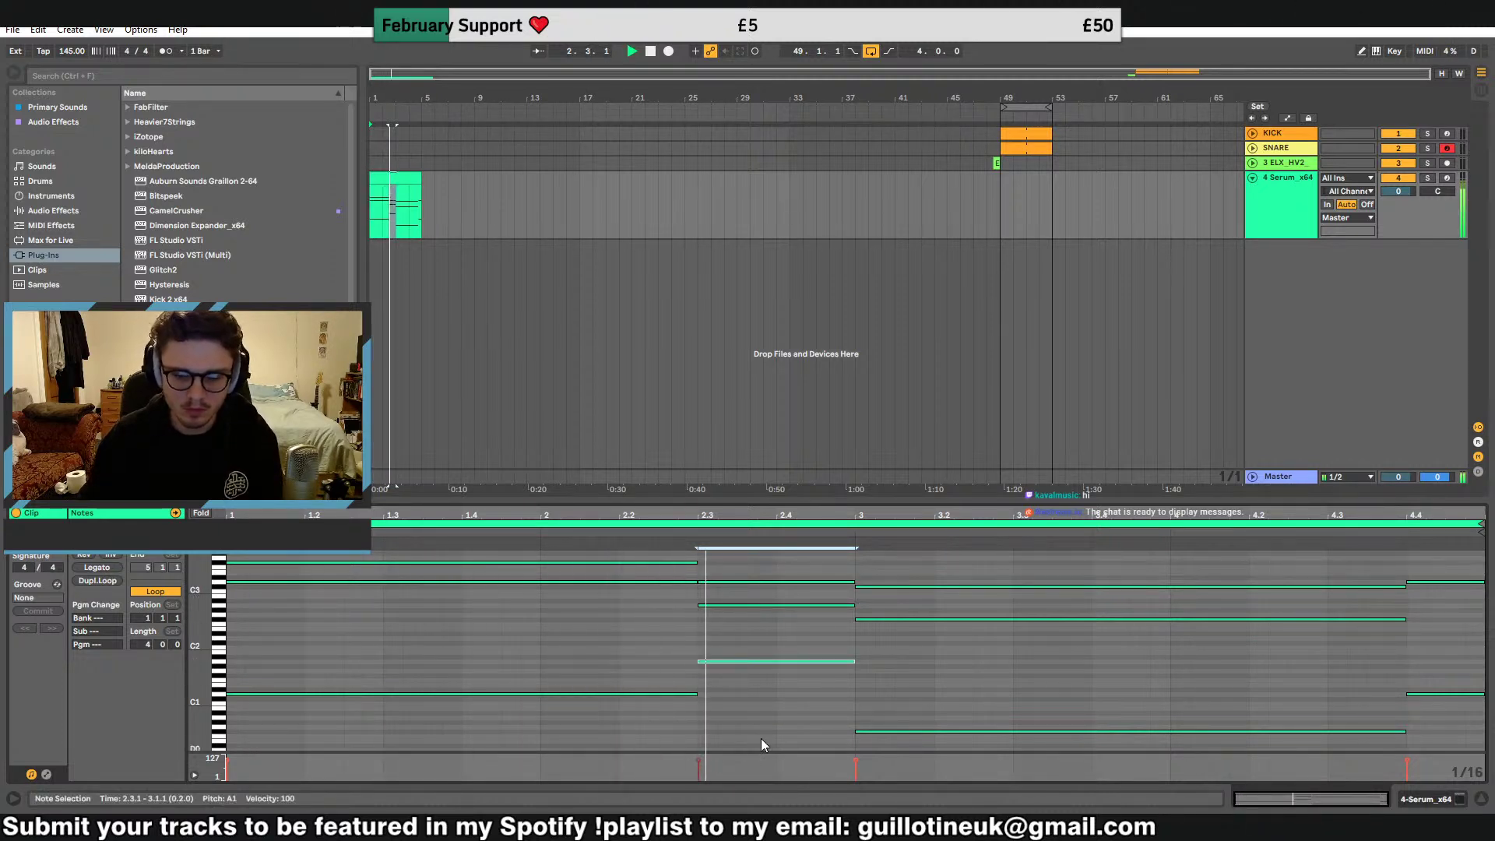
{"action": "scroll", "coordinate": [768, 671], "scroll_direction": "up", "scroll_amount": 3}
{"action": "left_click_drag", "start_coordinate": [748, 617], "coordinate": [760, 695]}
{"action": "key", "text": "shift+Up"}
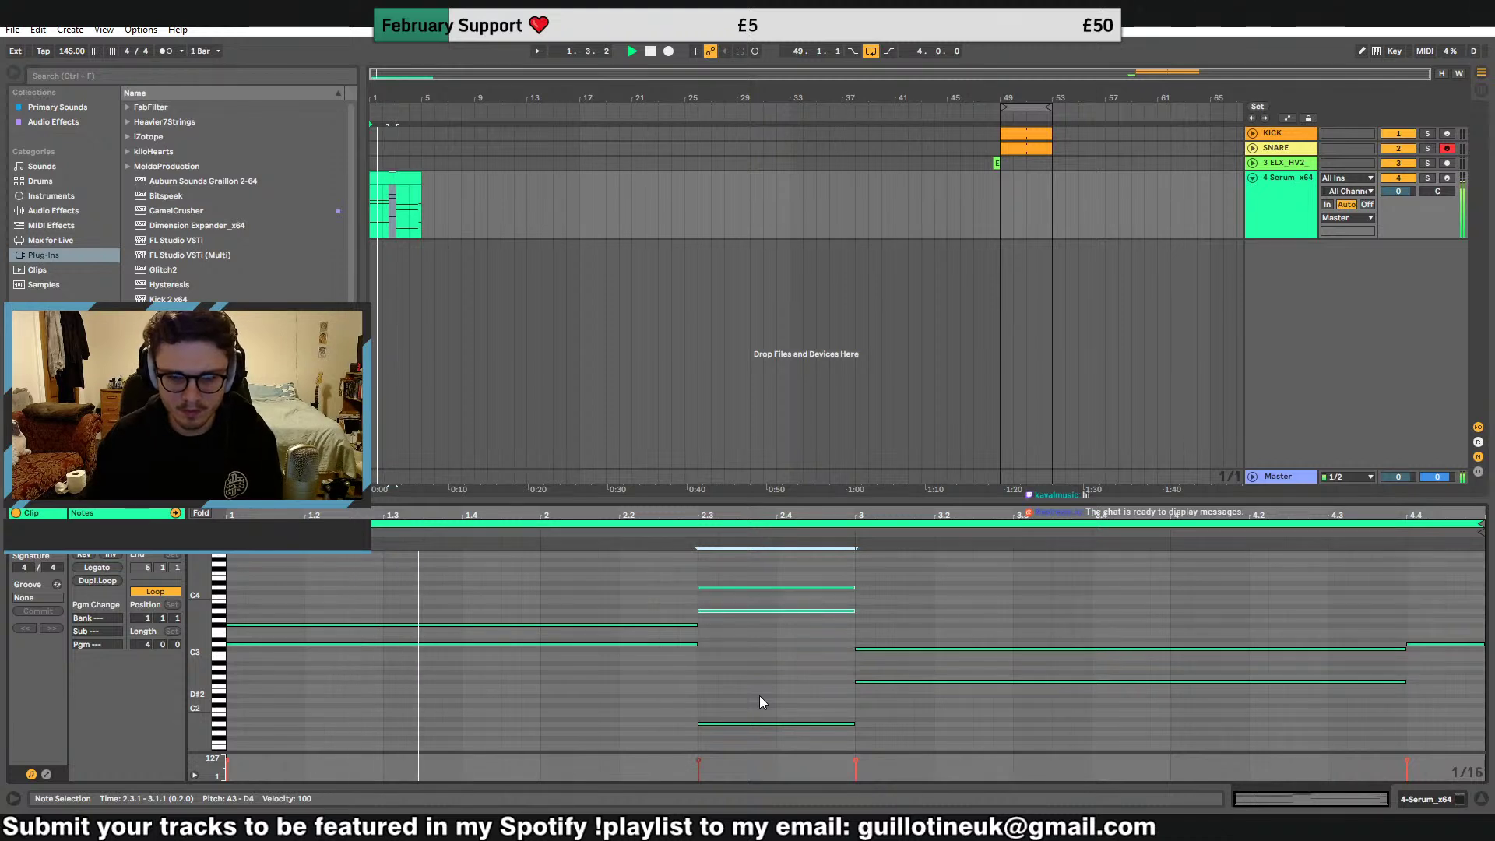
{"action": "left_click", "coordinate": [746, 611]}
{"action": "key", "text": "shift+Down"}
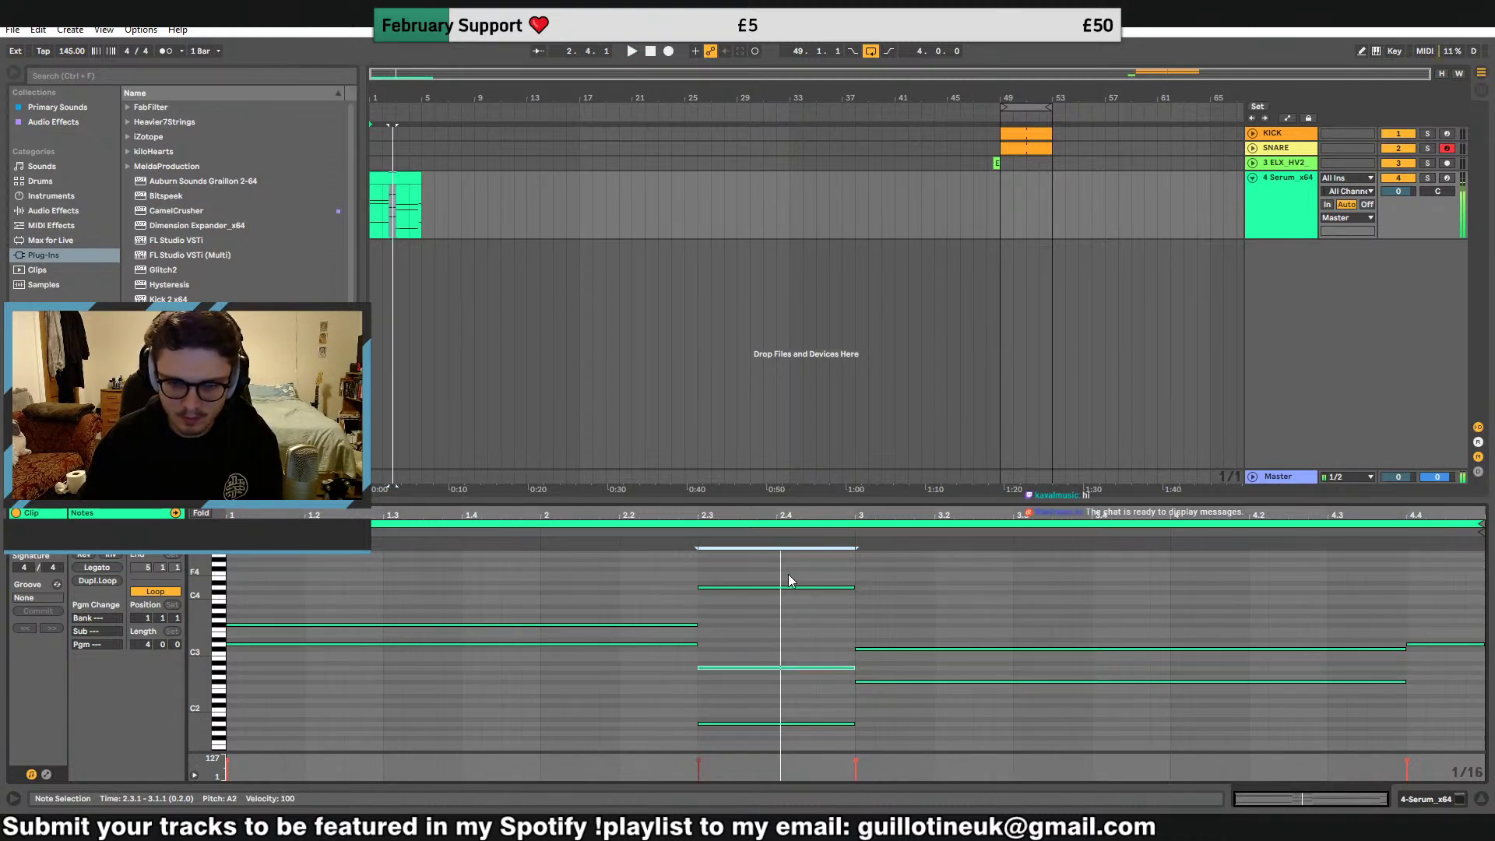
{"action": "left_click_drag", "start_coordinate": [787, 587], "coordinate": [787, 602]}
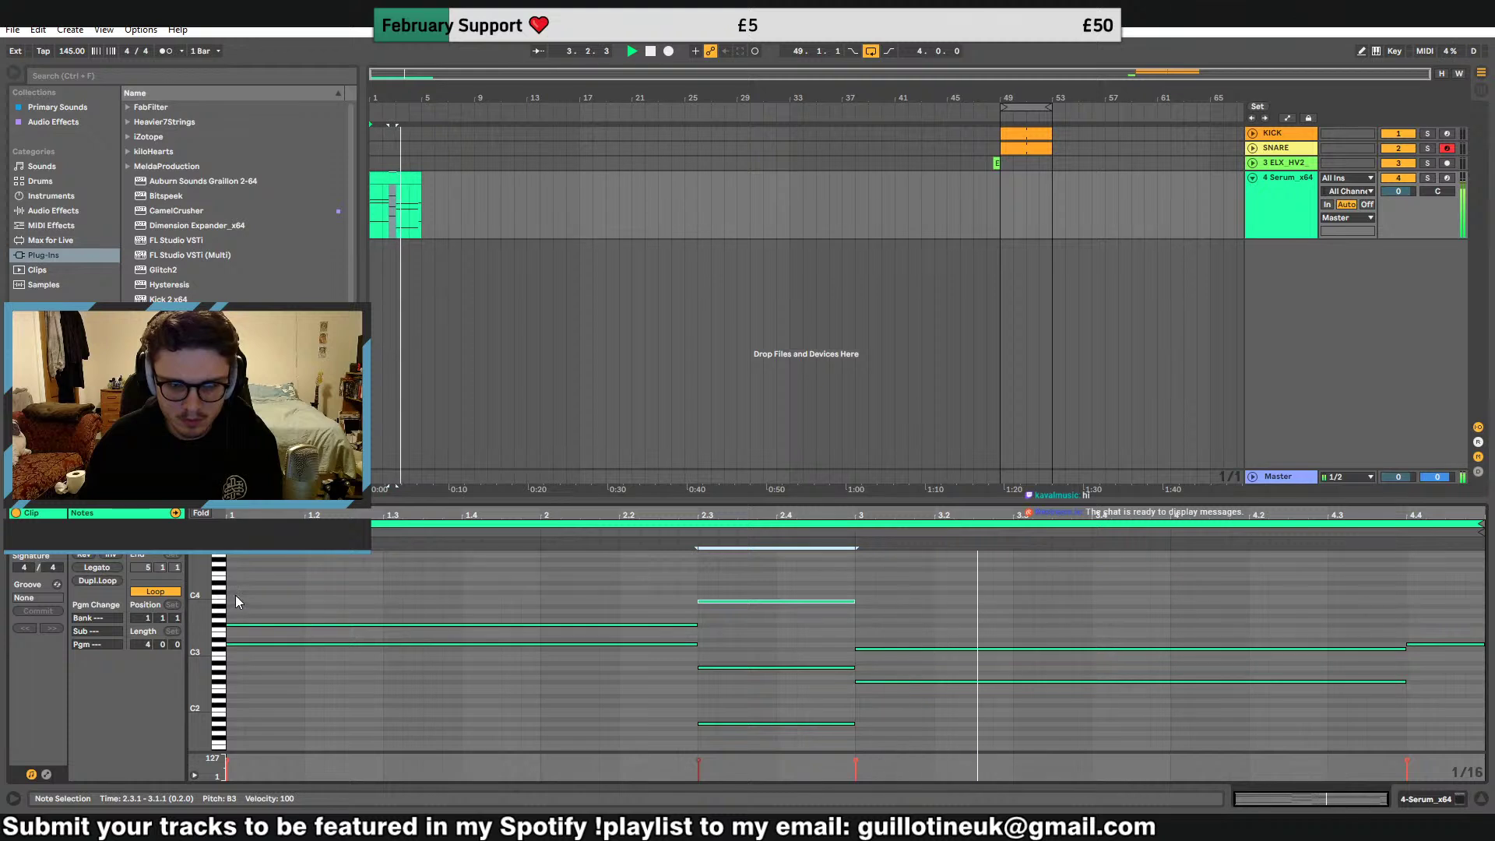
Delete the two D notes at 4.4 and shorten the chord starting at bar 3 to end at 4.3
{"action": "scroll", "coordinate": [1356, 601], "scroll_direction": "down", "scroll_amount": 3}
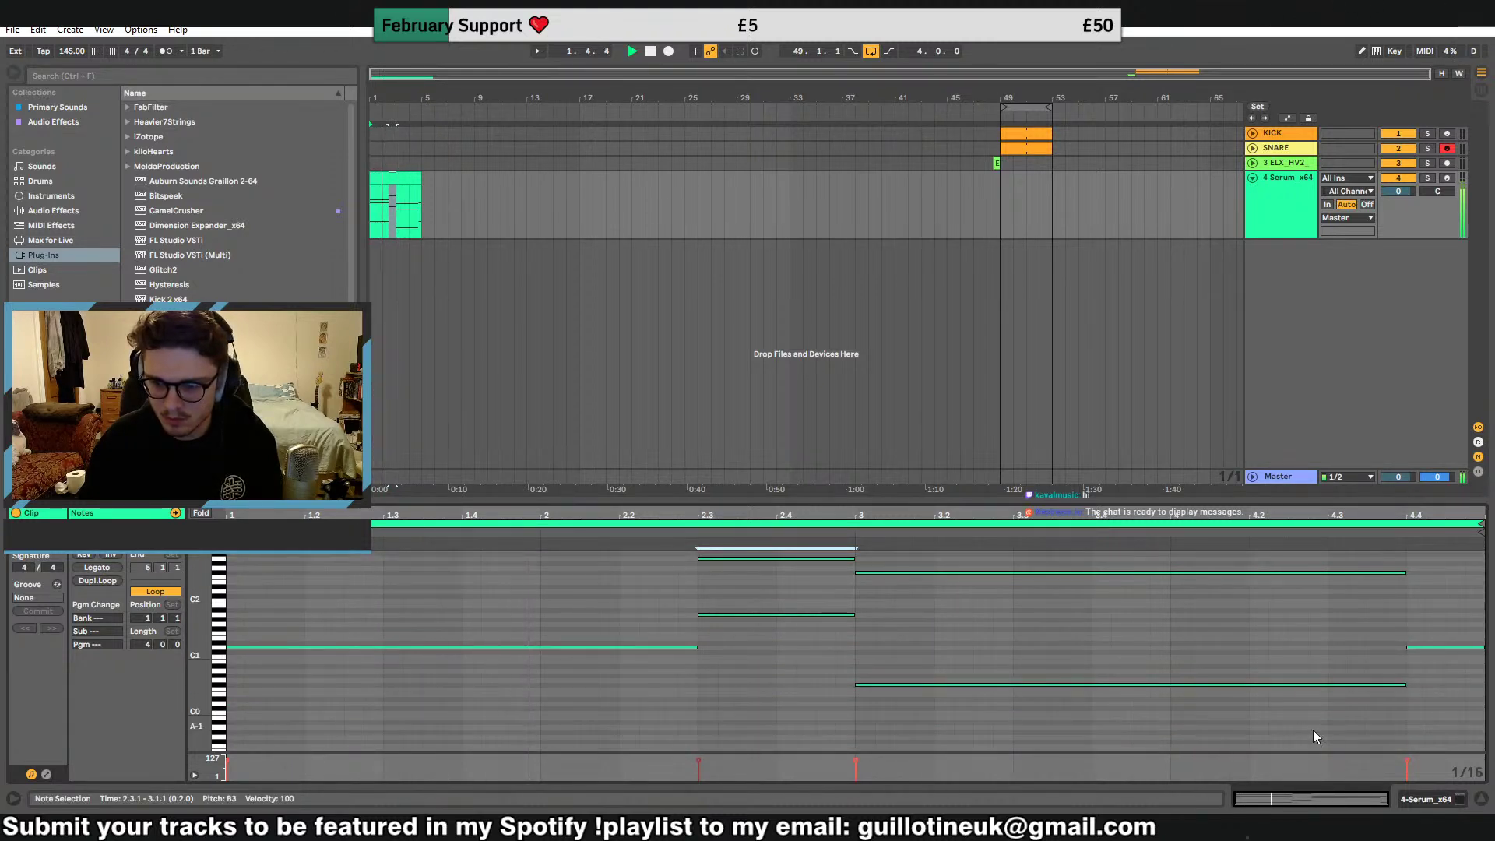
{"action": "scroll", "coordinate": [1317, 731], "scroll_direction": "up", "scroll_amount": 1}
{"action": "left_click_drag", "start_coordinate": [1315, 746], "coordinate": [1308, 534]}
{"action": "left_click_drag", "start_coordinate": [1405, 571], "coordinate": [1461, 722]}
{"action": "key", "text": "Delete"}
{"action": "scroll", "coordinate": [1428, 721], "scroll_direction": "up", "scroll_amount": 2}
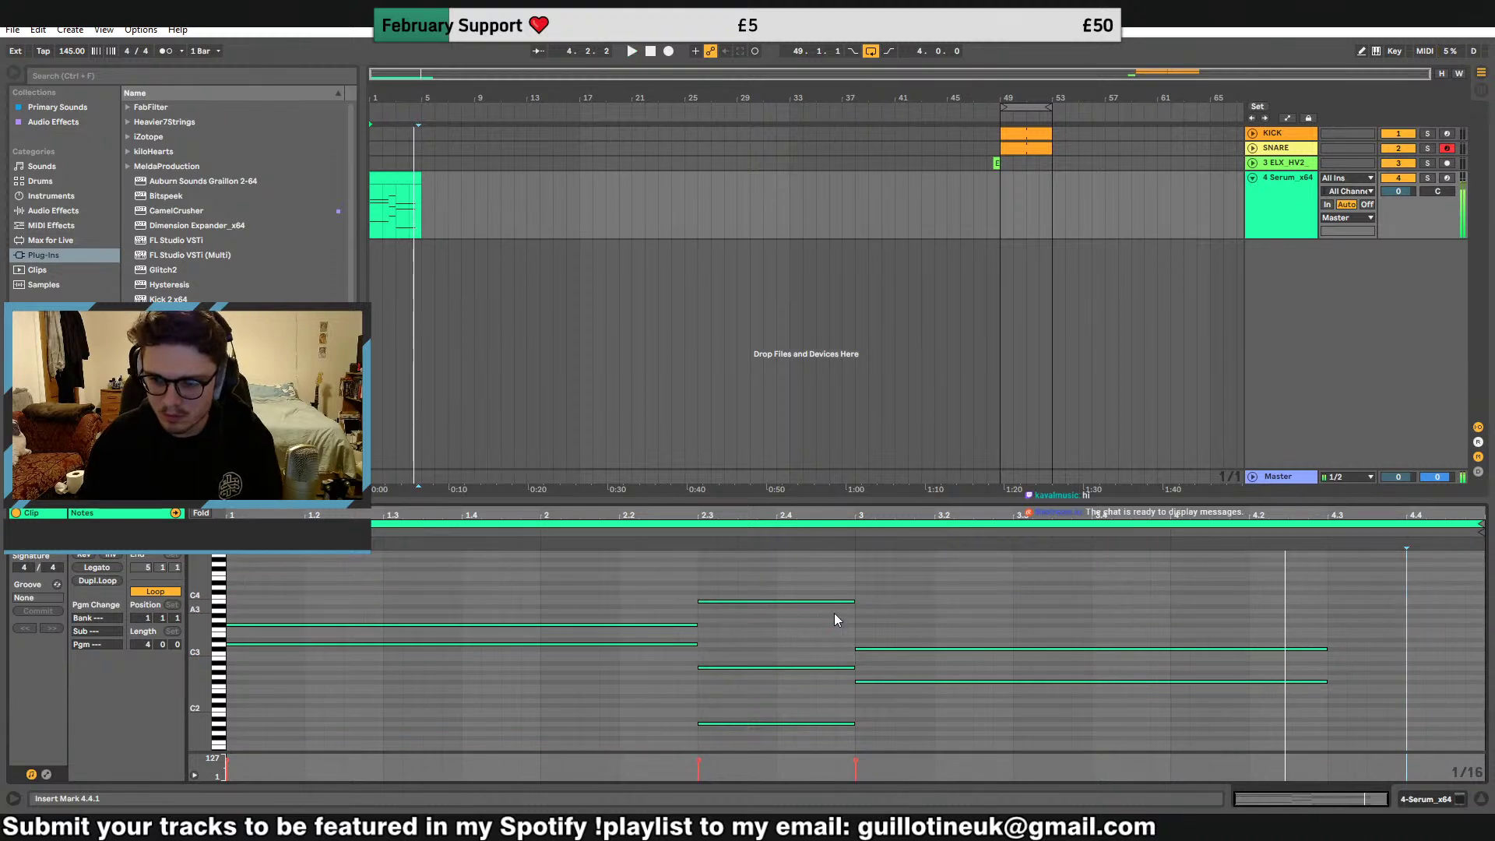
Copy the three-note chord from 2.3 to 4.3 and lower the copy by one octave
{"action": "scroll", "coordinate": [835, 614], "scroll_direction": "up", "scroll_amount": 2}
{"action": "left_click_drag", "start_coordinate": [799, 723], "coordinate": [918, 551]}
{"action": "key", "text": "ctrl+c"}
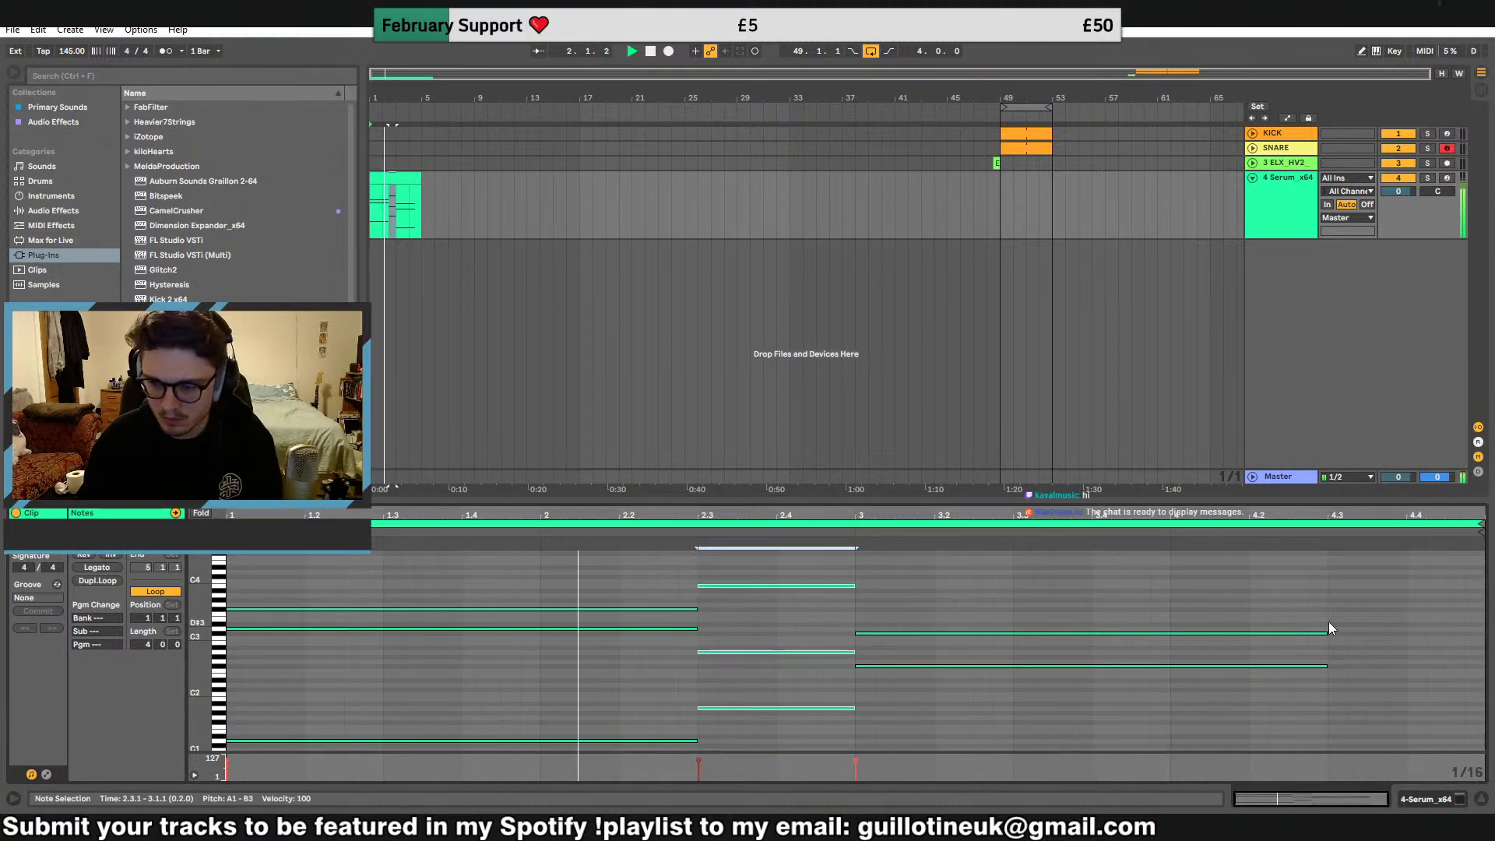
{"action": "left_click", "coordinate": [1329, 620]}
{"action": "key", "text": "ctrl+v"}
{"action": "scroll", "coordinate": [1338, 653], "scroll_direction": "down", "scroll_amount": 2}
{"action": "left_click_drag", "start_coordinate": [1342, 666], "coordinate": [1343, 721]}
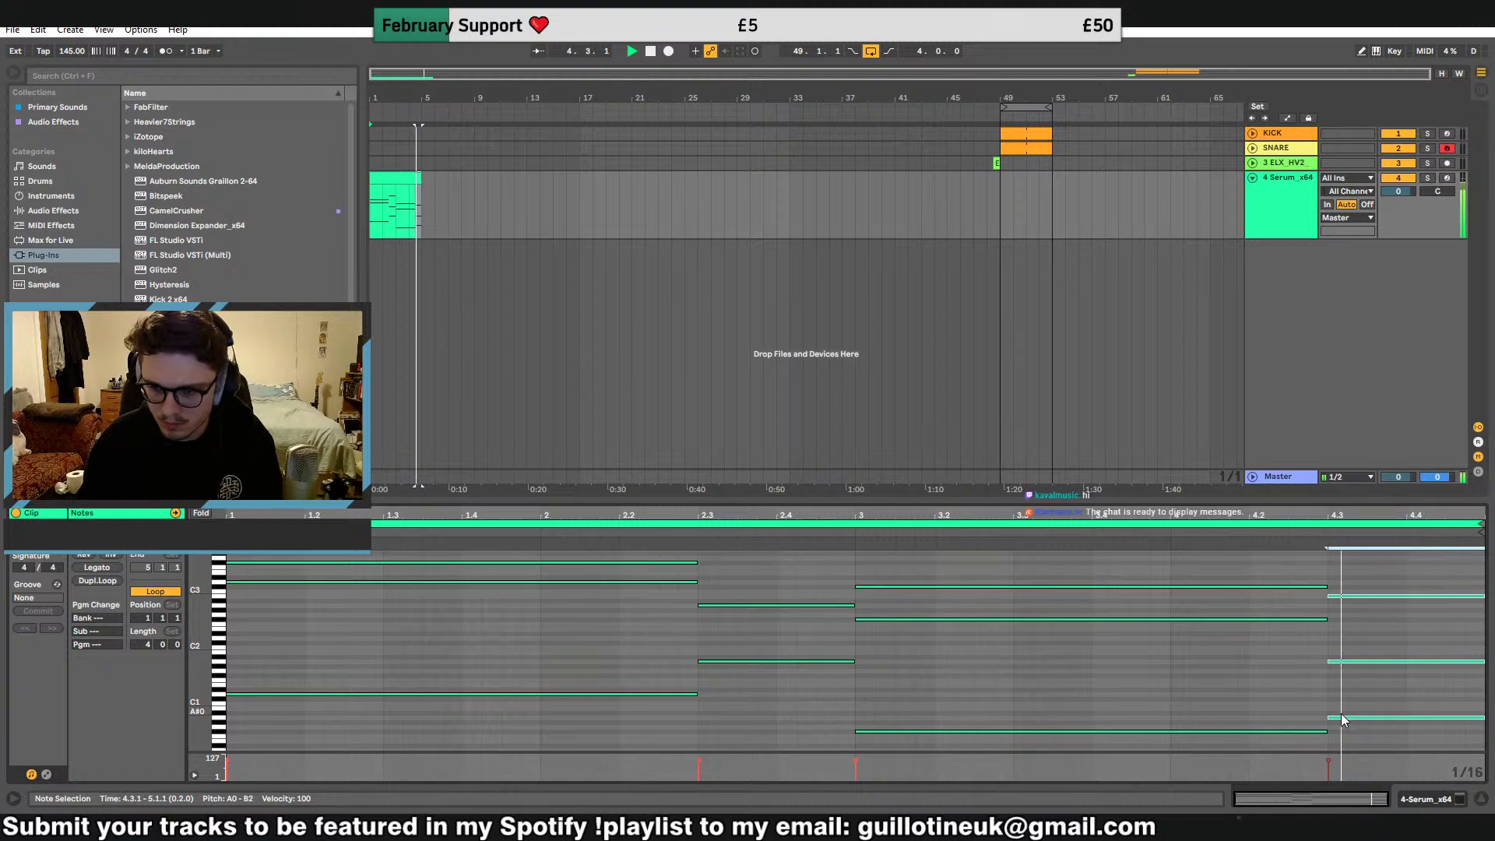
{"action": "left_click", "coordinate": [1340, 698]}
{"action": "left_click", "coordinate": [1333, 687]}
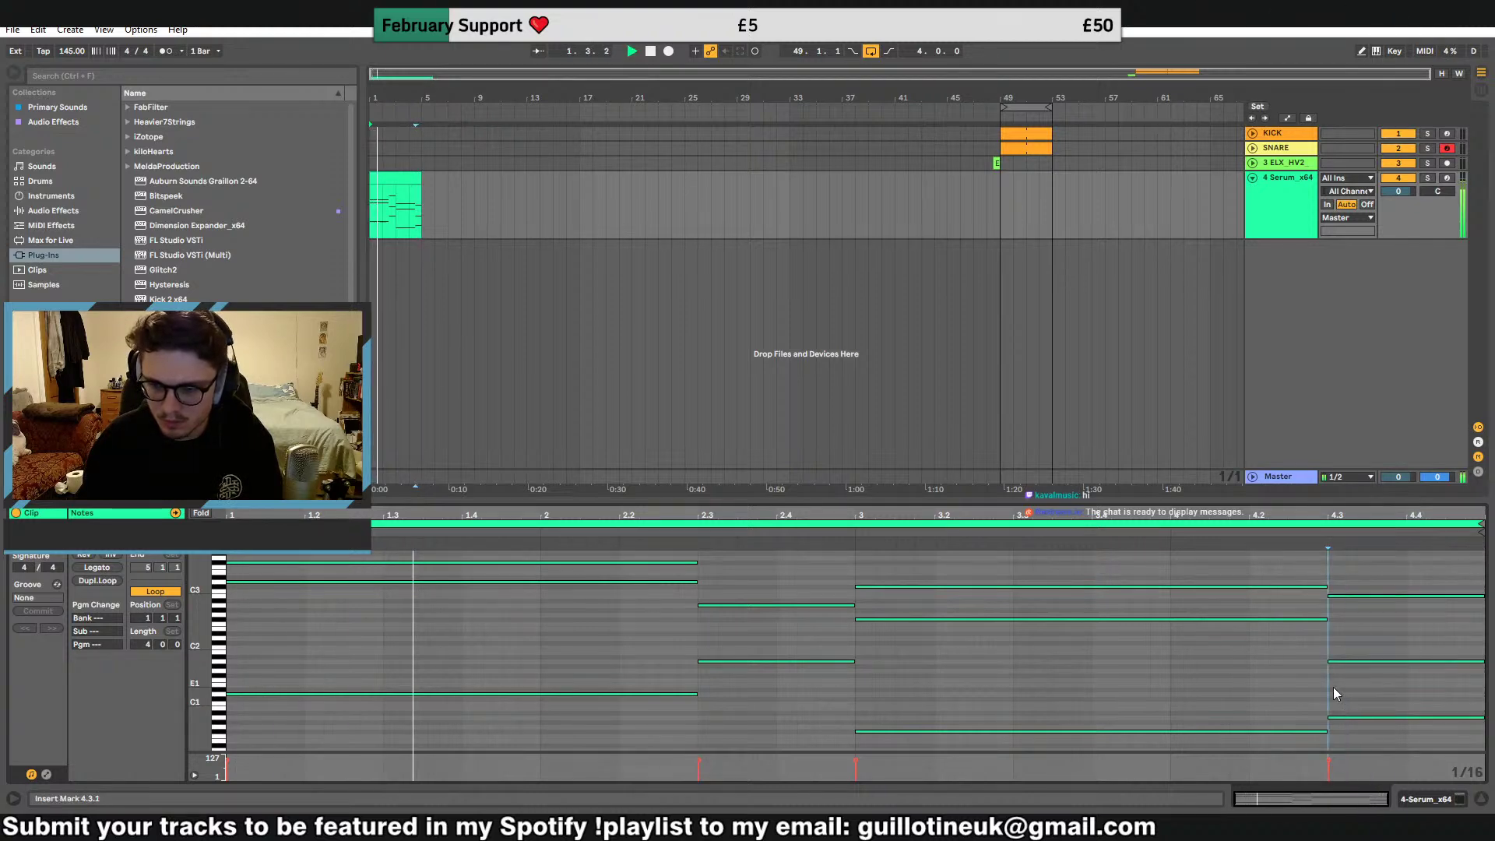
Show the Serum track's device chain, stop playback, and select its four-bar clip in the arrangement
{"action": "double_click", "coordinate": [1280, 198]}
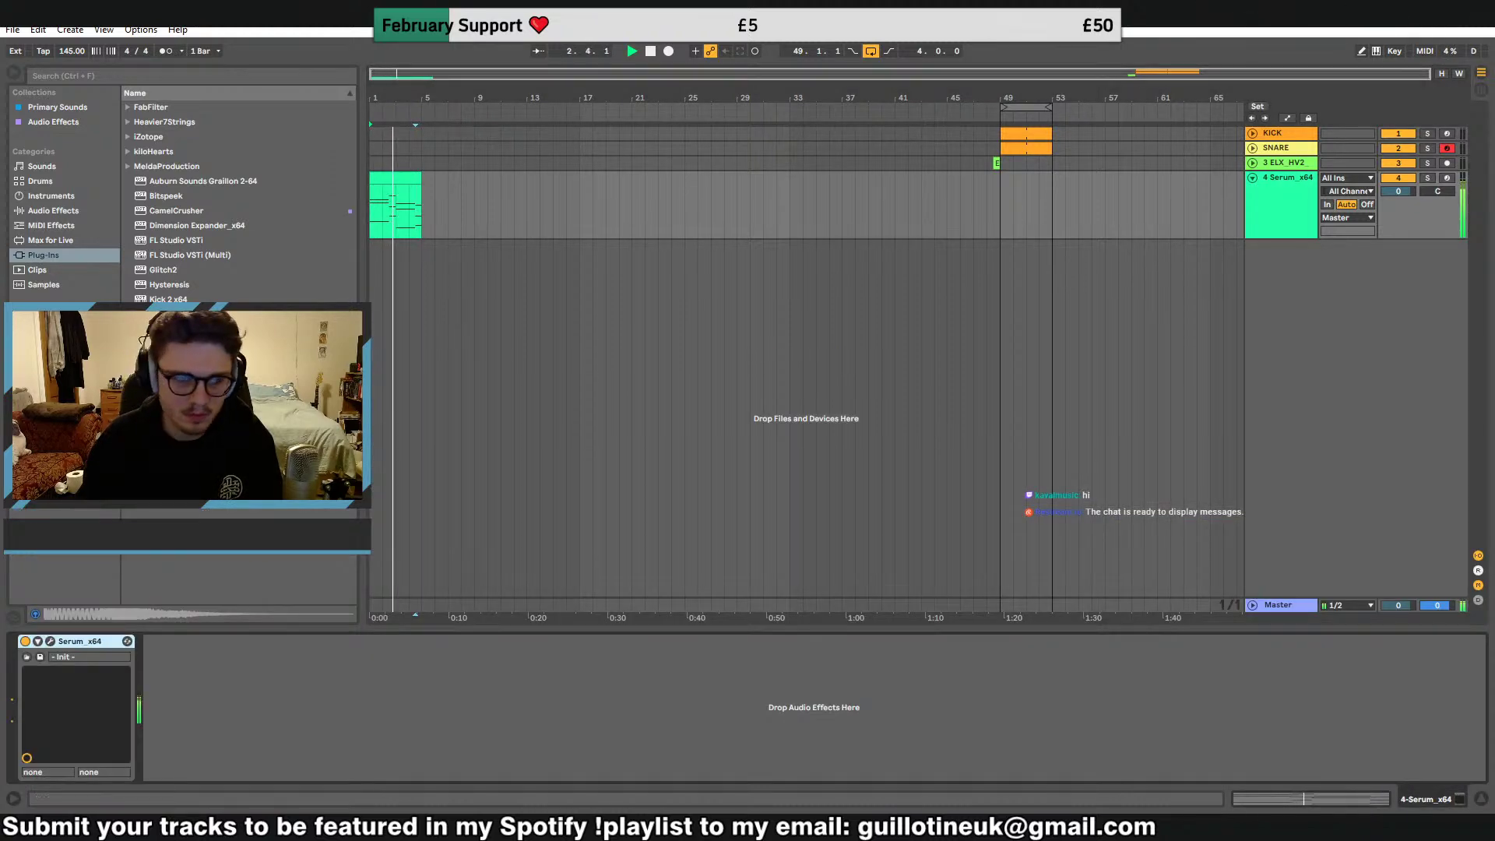
{"action": "left_click_drag", "start_coordinate": [380, 75], "coordinate": [389, 155]}
{"action": "key", "text": "space"}
{"action": "left_click", "coordinate": [410, 178]}
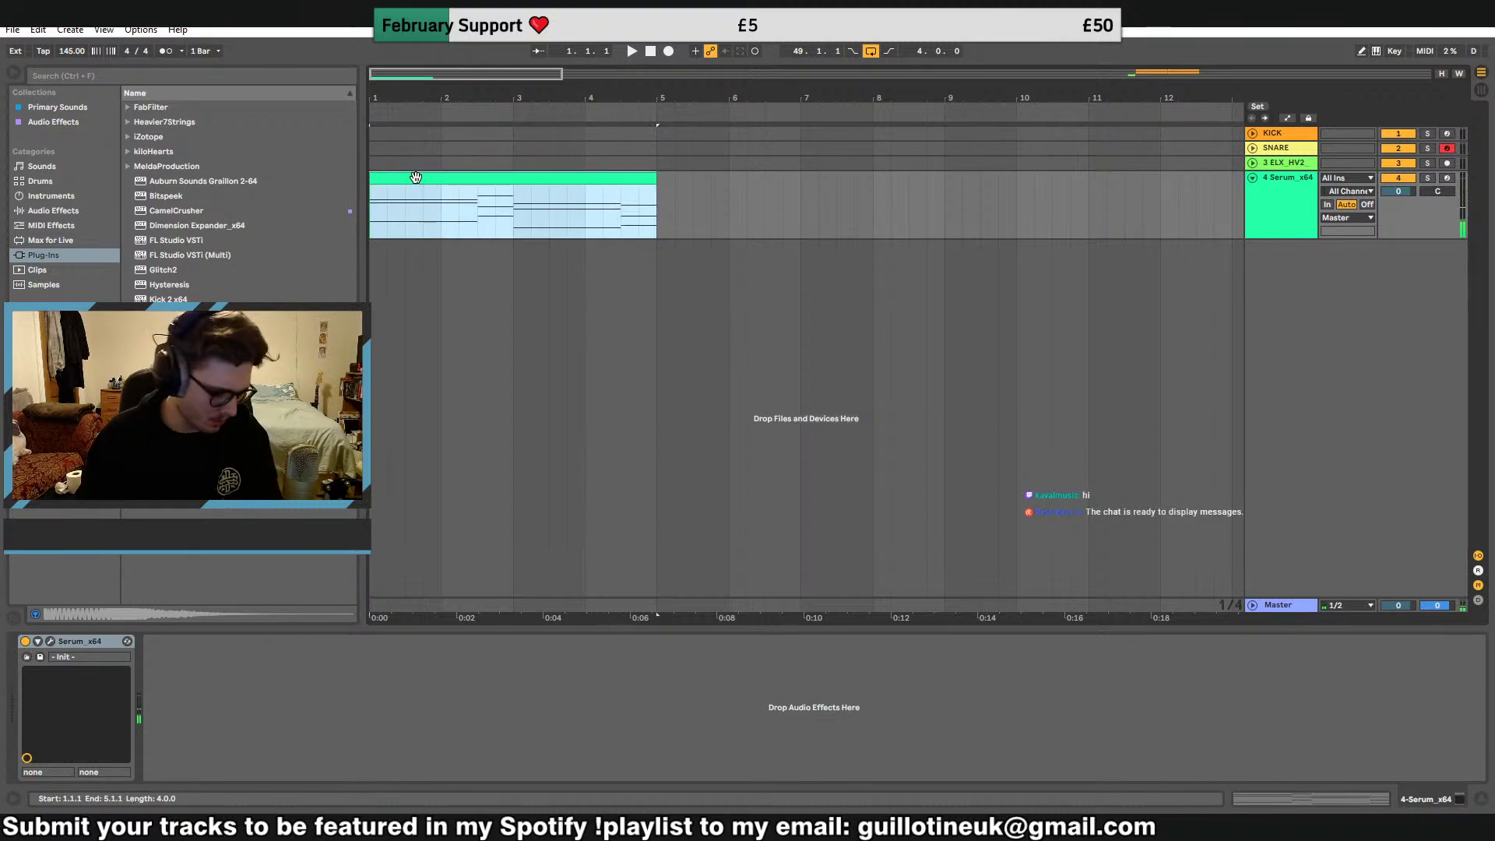
Add an Auto Pan effect after Serum and remove the unwanted Auto Filter from the device chain
{"action": "left_click", "coordinate": [51, 196]}
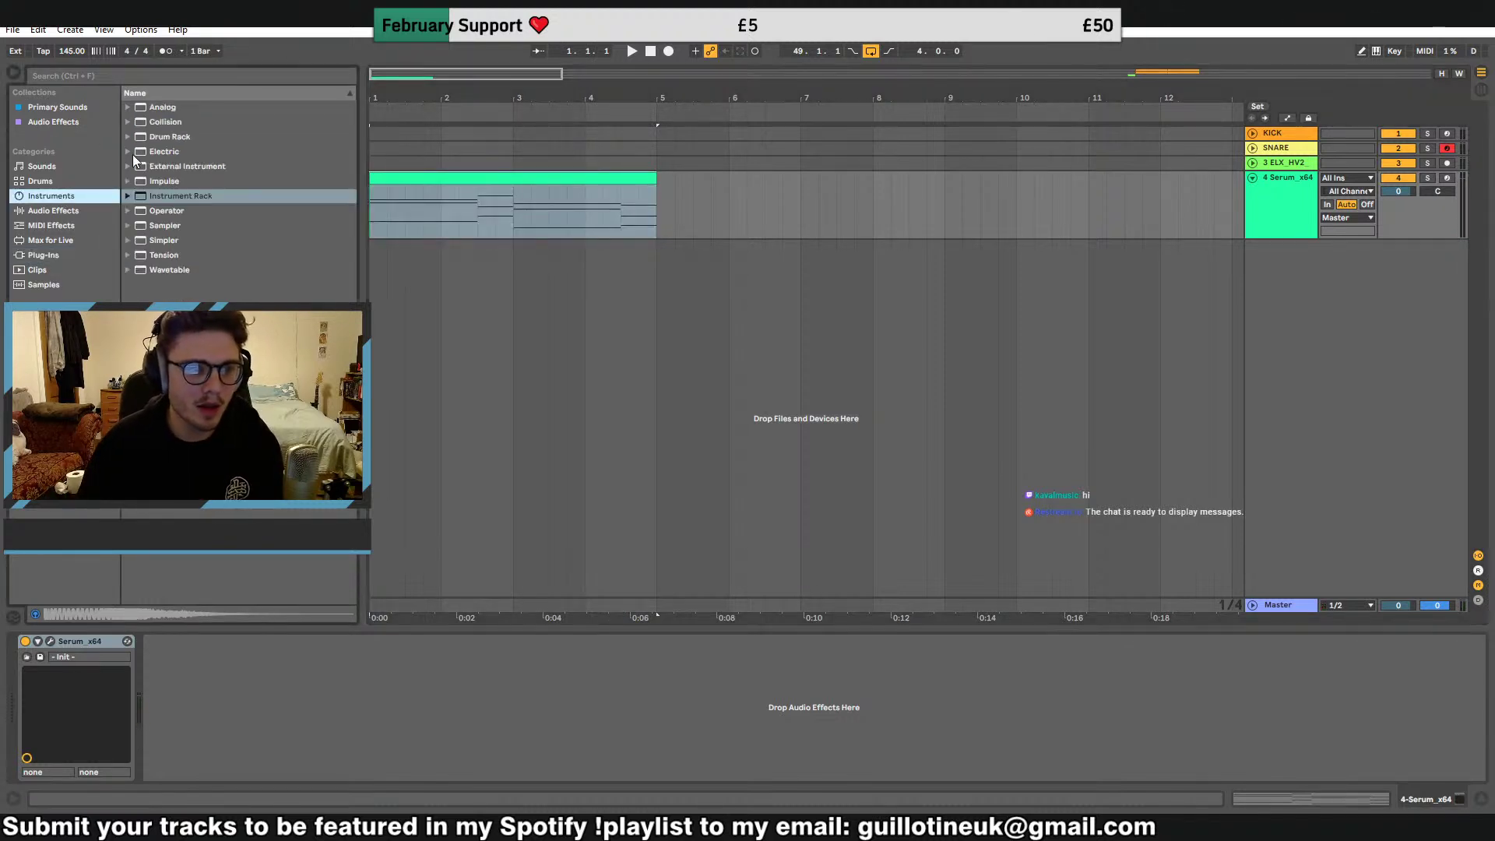
{"action": "left_click", "coordinate": [70, 211]}
{"action": "double_click", "coordinate": [171, 137]}
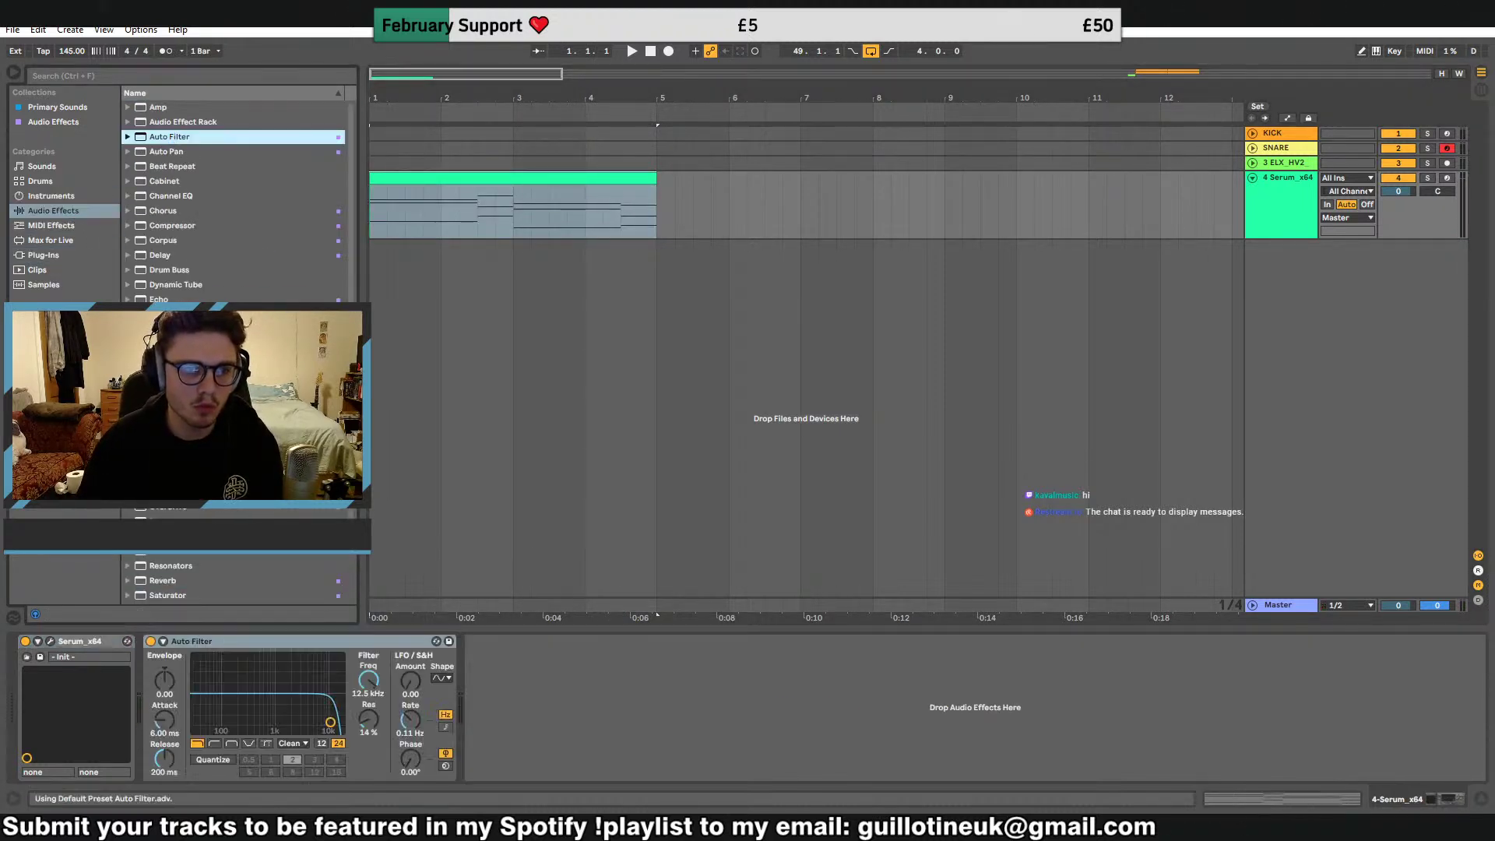
{"action": "double_click", "coordinate": [171, 153]}
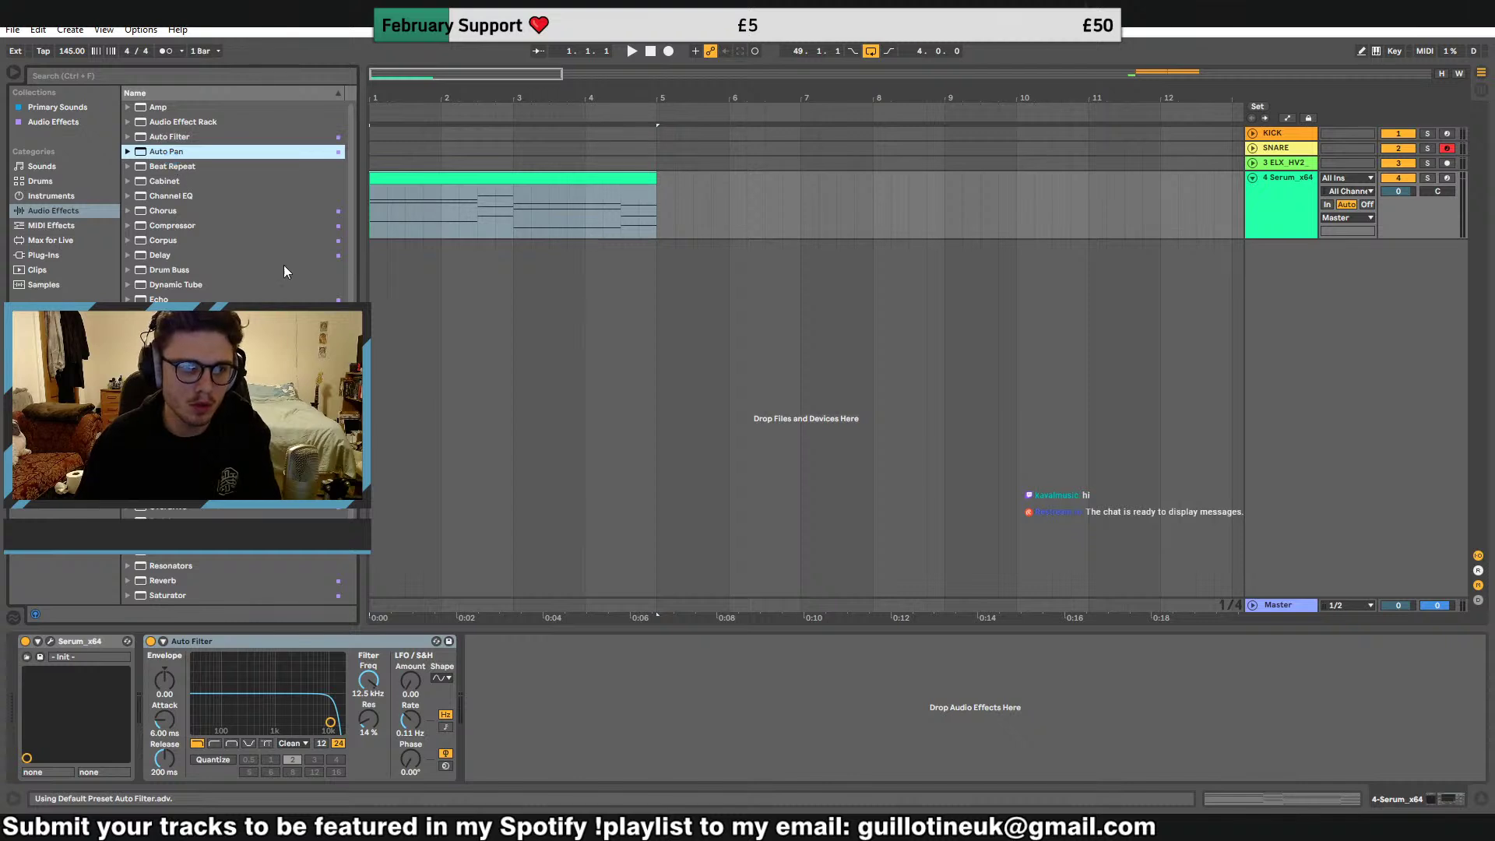
{"action": "left_click", "coordinate": [333, 643]}
{"action": "key", "text": "Delete"}
Set the Auto Pan to 100% amount, 0° phase and a tempo-synced 3/16 rate, and play the clip
{"action": "left_click_drag", "start_coordinate": [164, 721], "coordinate": [202, 736]}
{"action": "left_click", "coordinate": [200, 768]}
{"action": "key", "text": "space"}
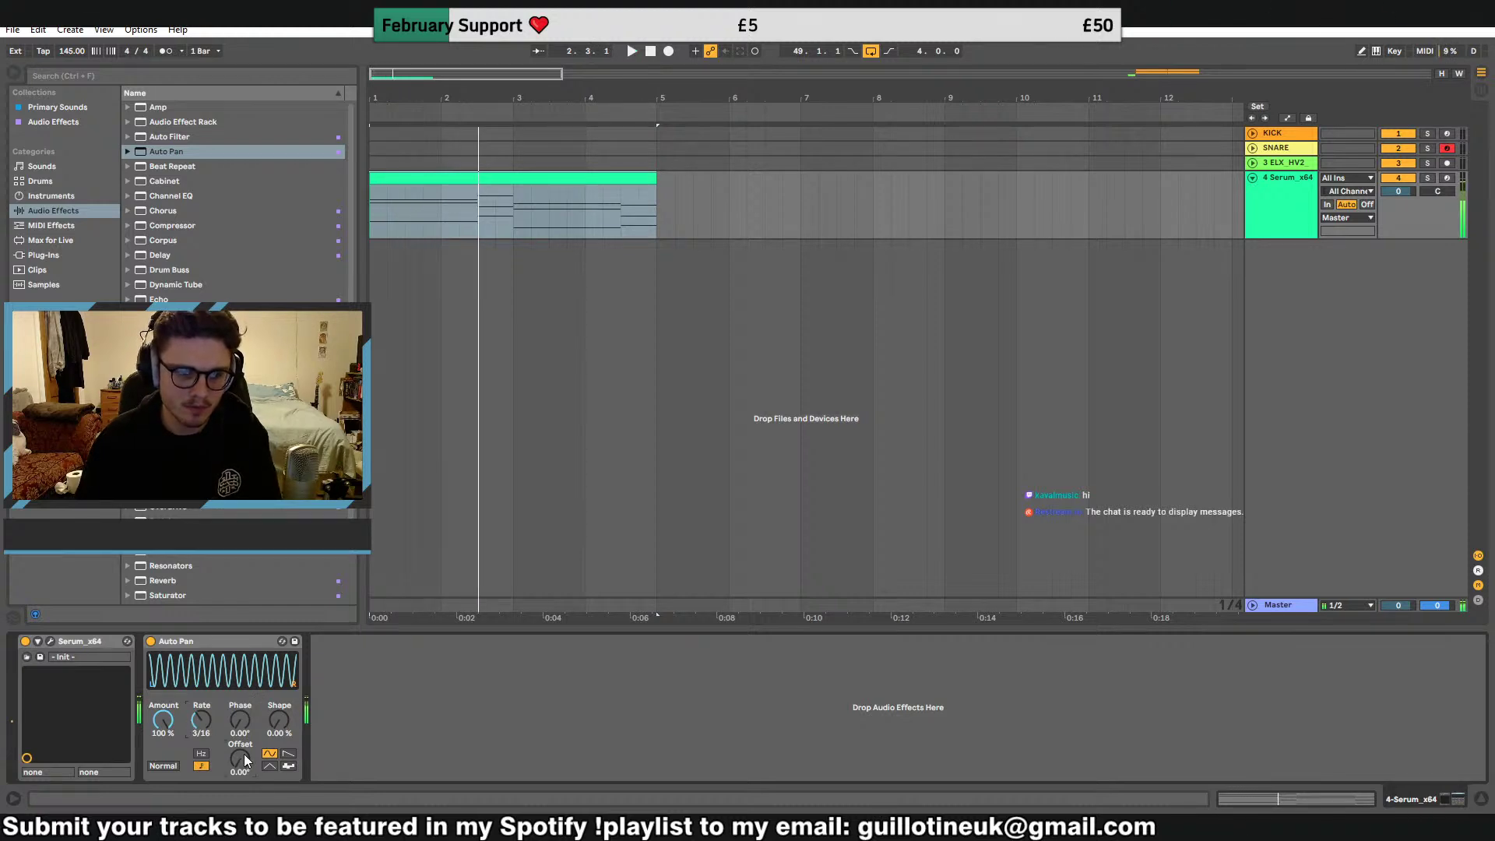
Automate the Auto Pan's Device On parameter so the effect is off from 2.3 to 3.1 and from 4.3 onward
{"action": "right_click", "coordinate": [163, 650]}
{"action": "left_click", "coordinate": [187, 648]}
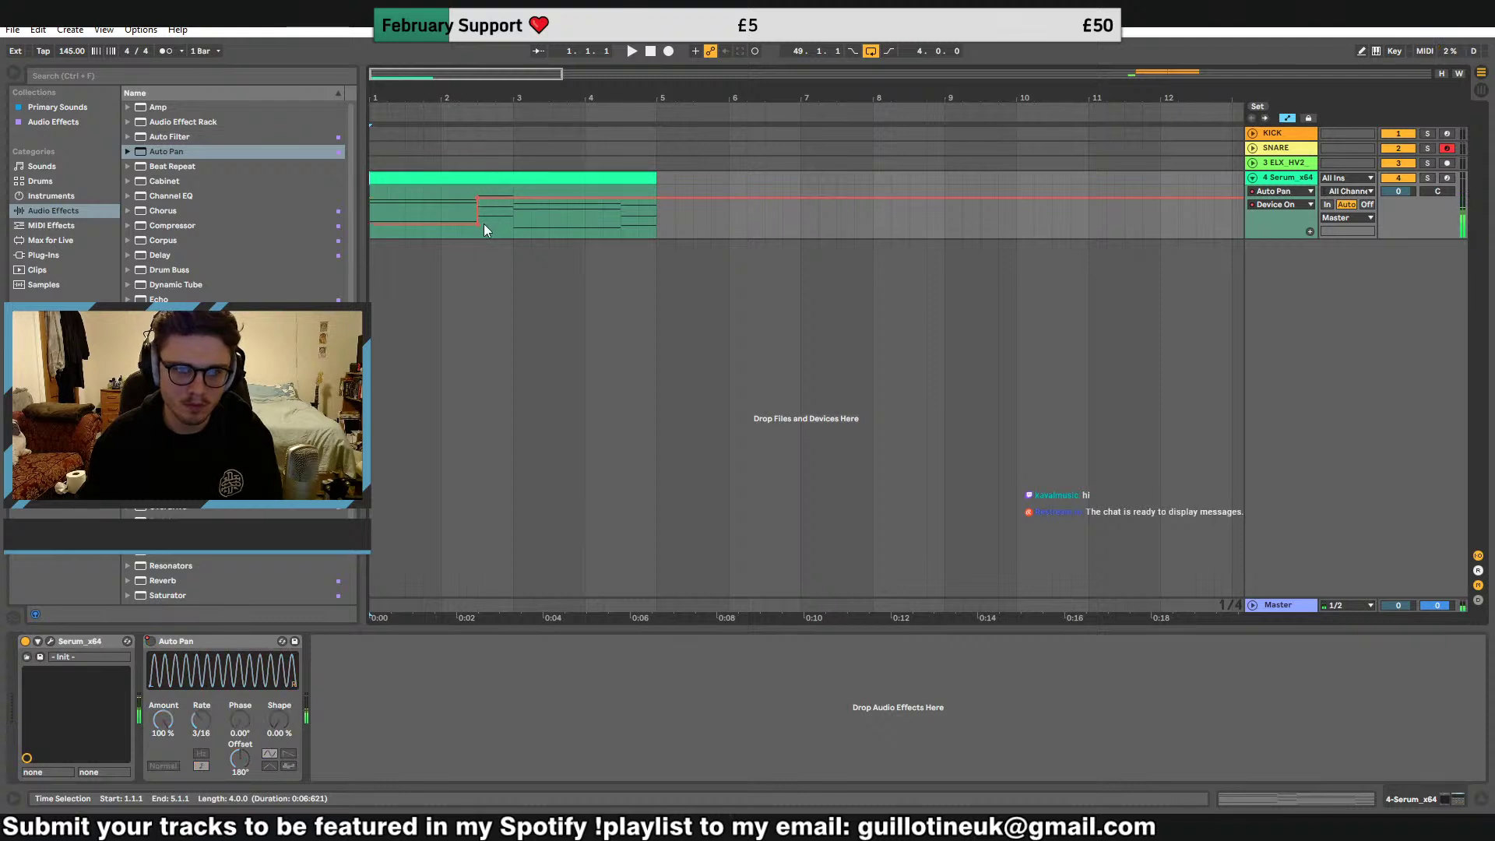
{"action": "key", "text": "space"}
{"action": "key", "text": "ctrl+z"}
{"action": "left_click_drag", "start_coordinate": [479, 200], "coordinate": [516, 199]}
{"action": "key", "text": "space"}
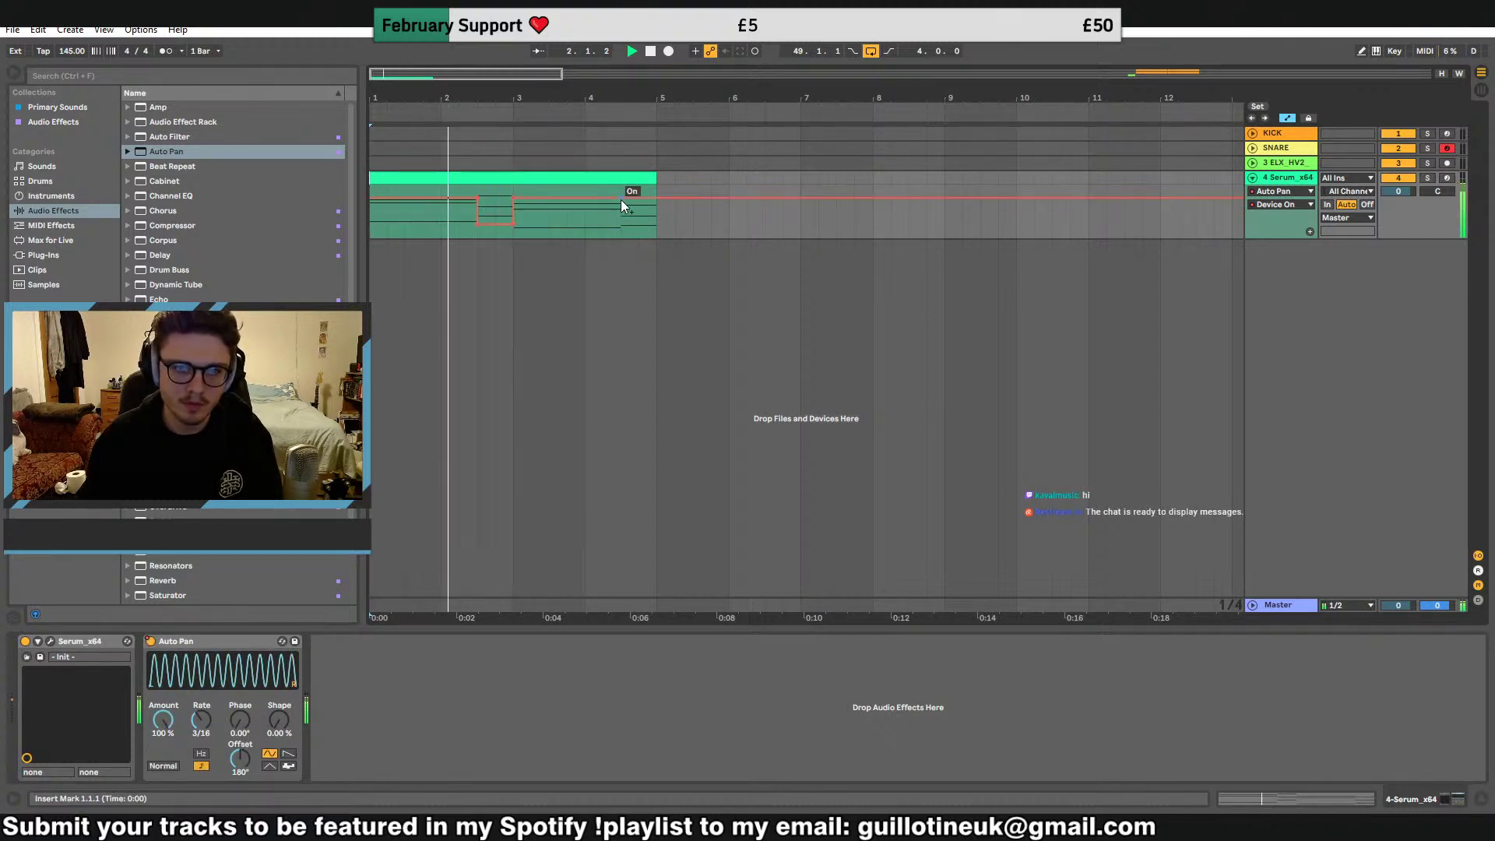
{"action": "left_click_drag", "start_coordinate": [623, 199], "coordinate": [623, 223]}
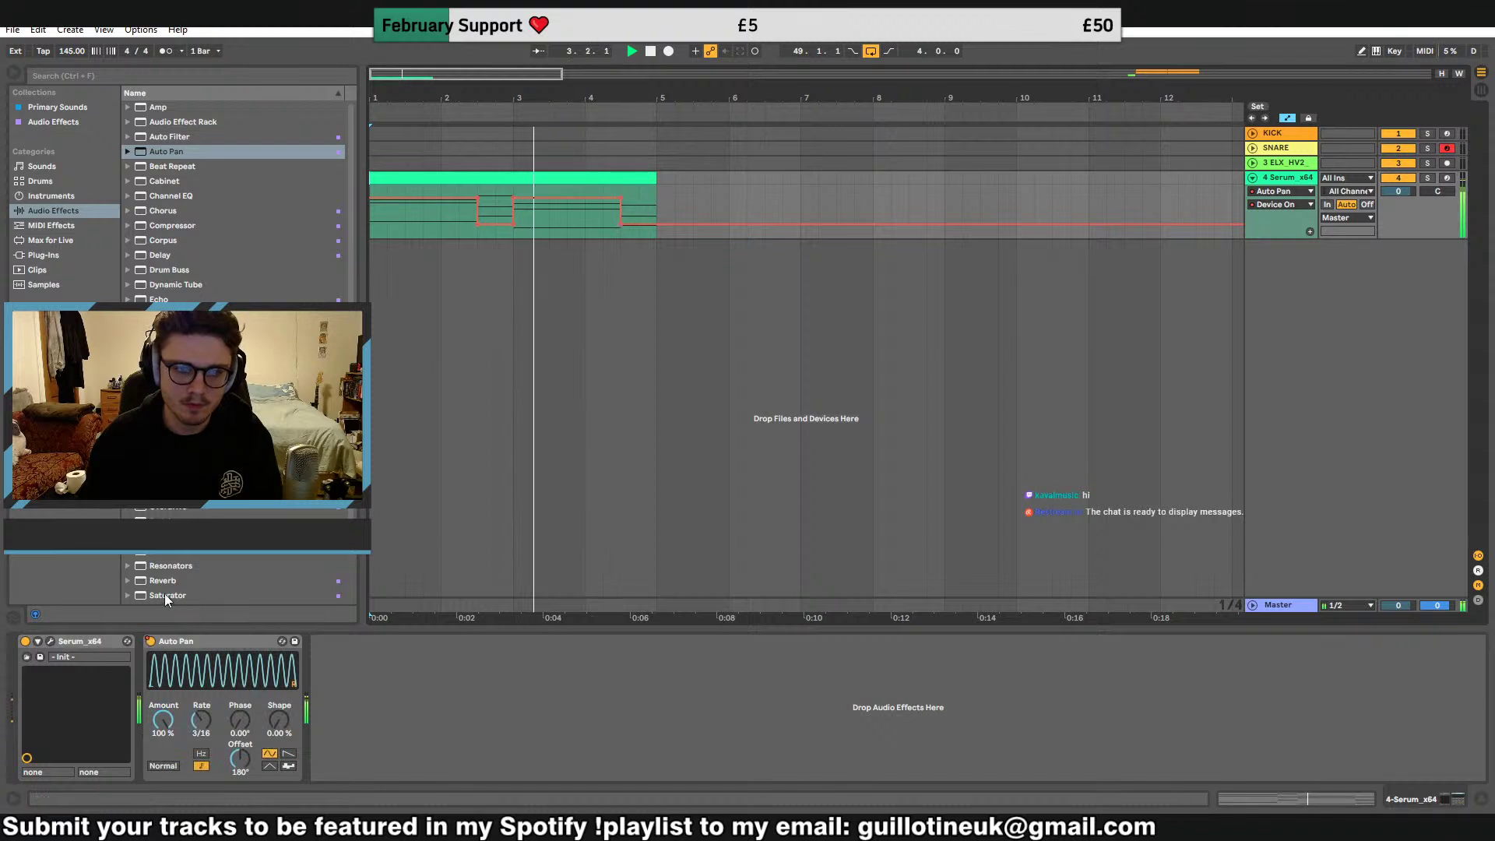
Lower the Auto Pan amount to 50%
{"action": "key", "text": "space"}
{"action": "mouse_move", "coordinate": [160, 726]}
{"action": "left_mouse_down"}
{"action": "mouse_move", "coordinate": [160, 759]}
{"action": "mouse_move", "coordinate": [160, 741]}
{"action": "left_mouse_up"}
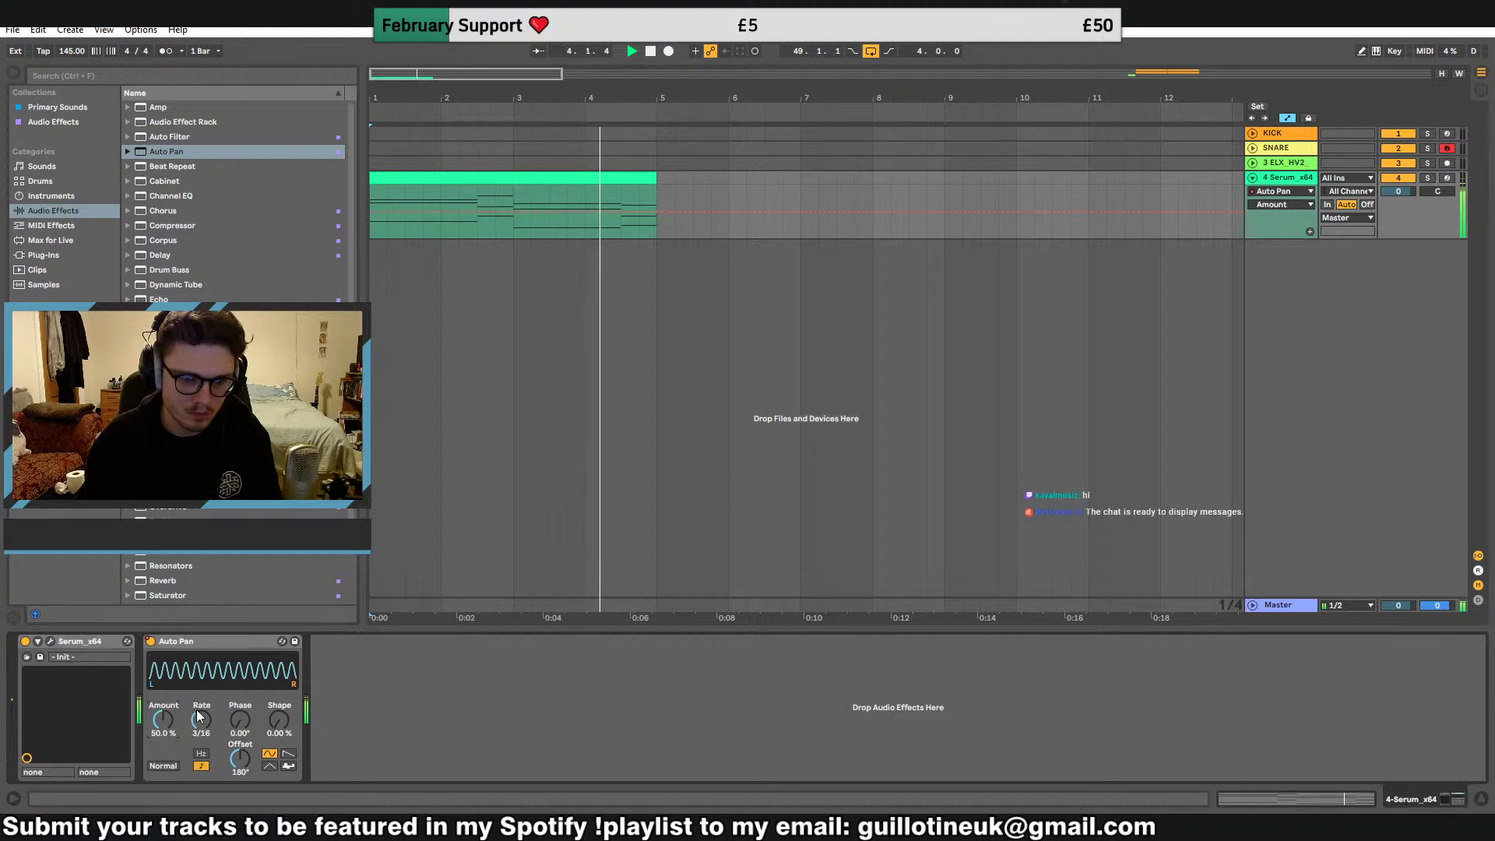
Remove the Auto Pan, and shorten the opening Serum chord to three sixteenths, repeating it up to 2.3
{"action": "key", "text": "space"}
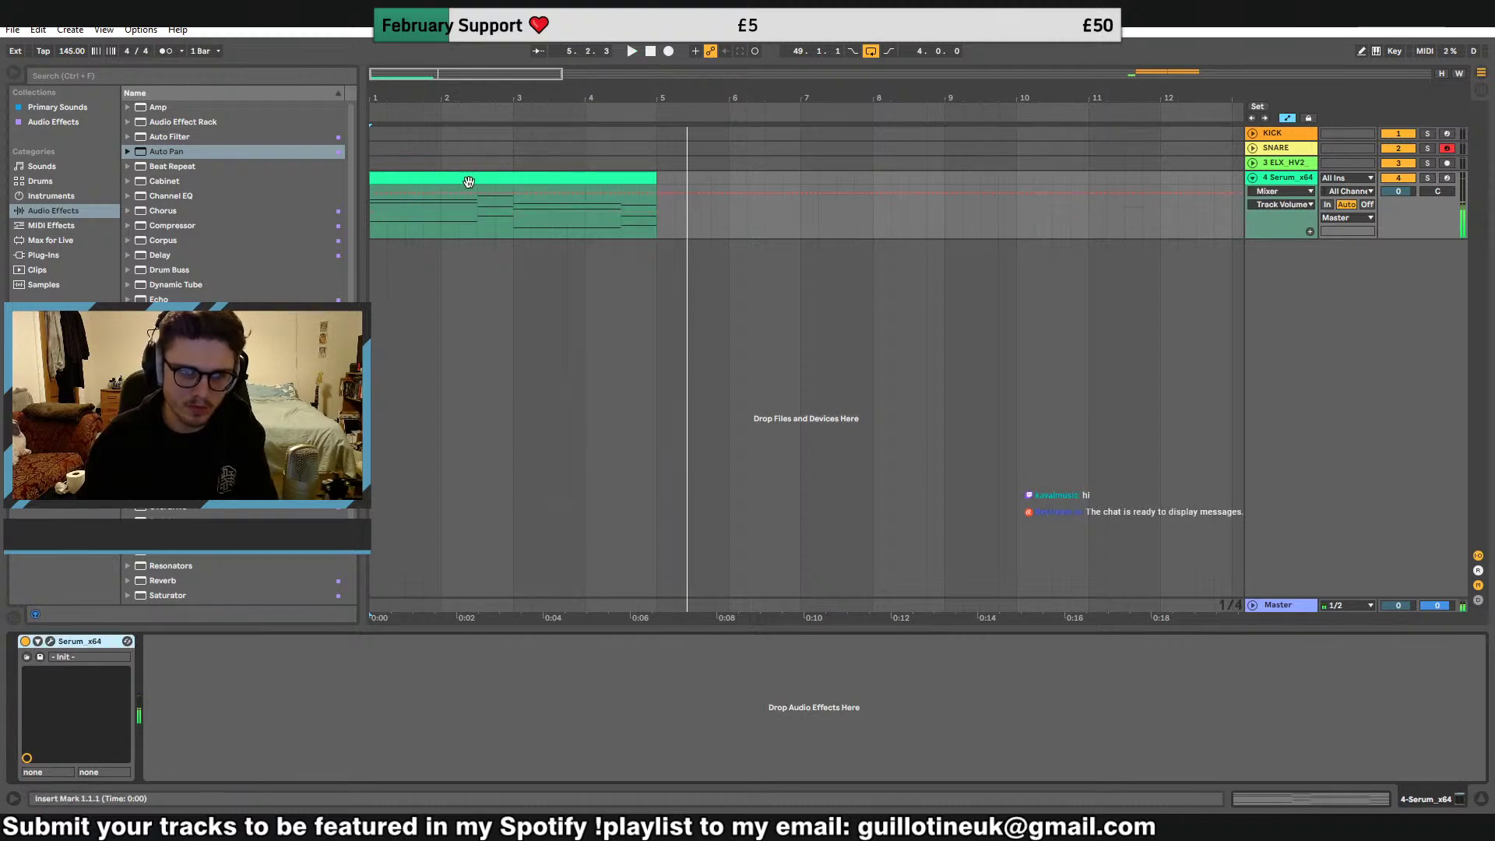
{"action": "double_click", "coordinate": [469, 177]}
{"action": "left_click_drag", "start_coordinate": [483, 718], "coordinate": [287, 563]}
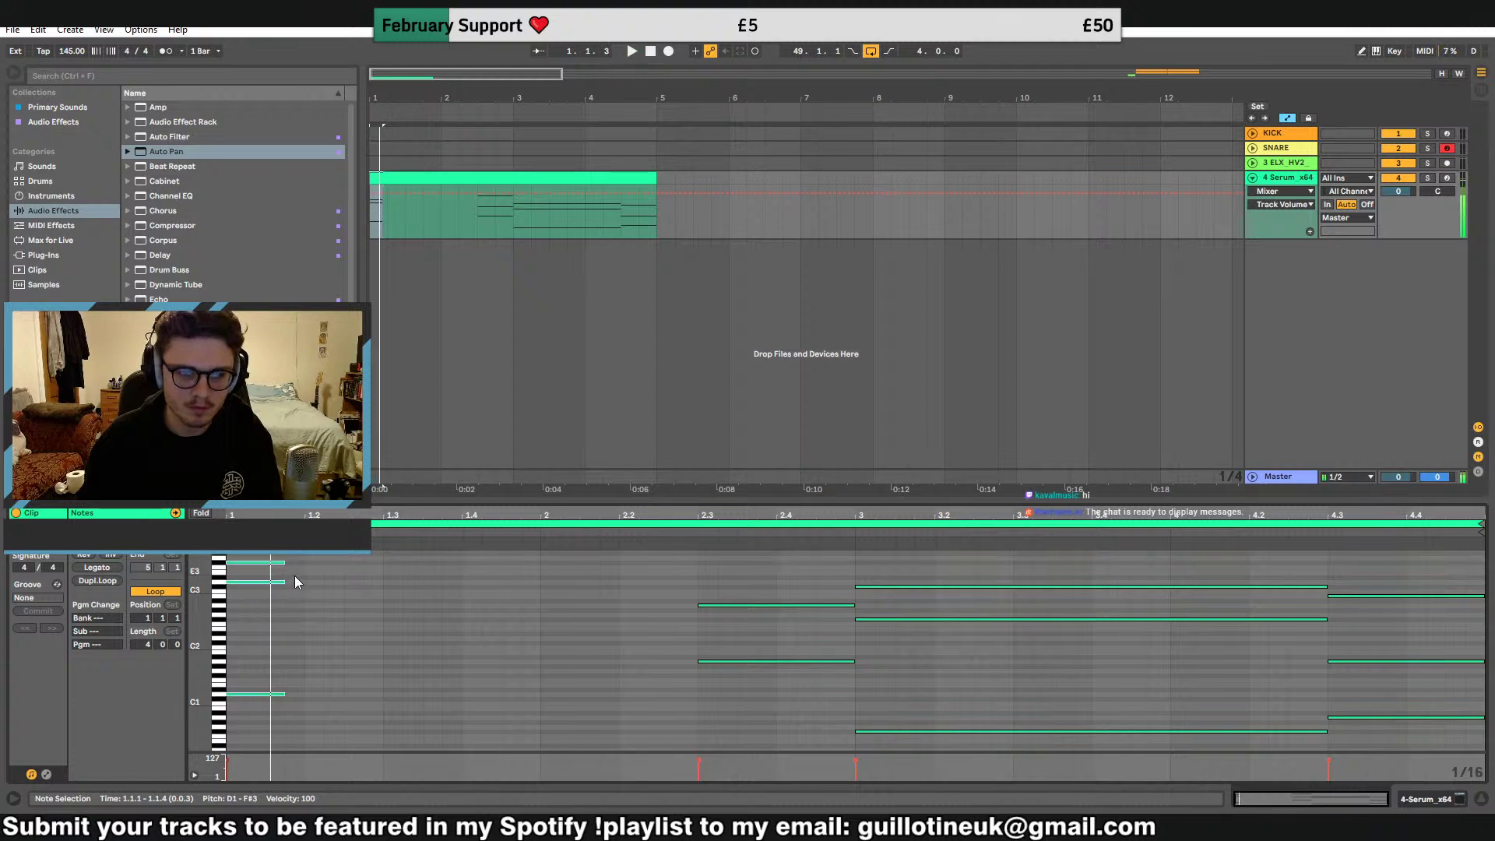
{"action": "key", "text": "ctrl+d"}
{"action": "key", "text": "ctrl+d"}
{"action": "key", "text": "ctrl+d"}
{"action": "key", "text": "ctrl+d"}
{"action": "key", "text": "ctrl+d"}
{"action": "key", "text": "ctrl+d"}
{"action": "key", "text": "ctrl+d"}
{"action": "key", "text": "space"}
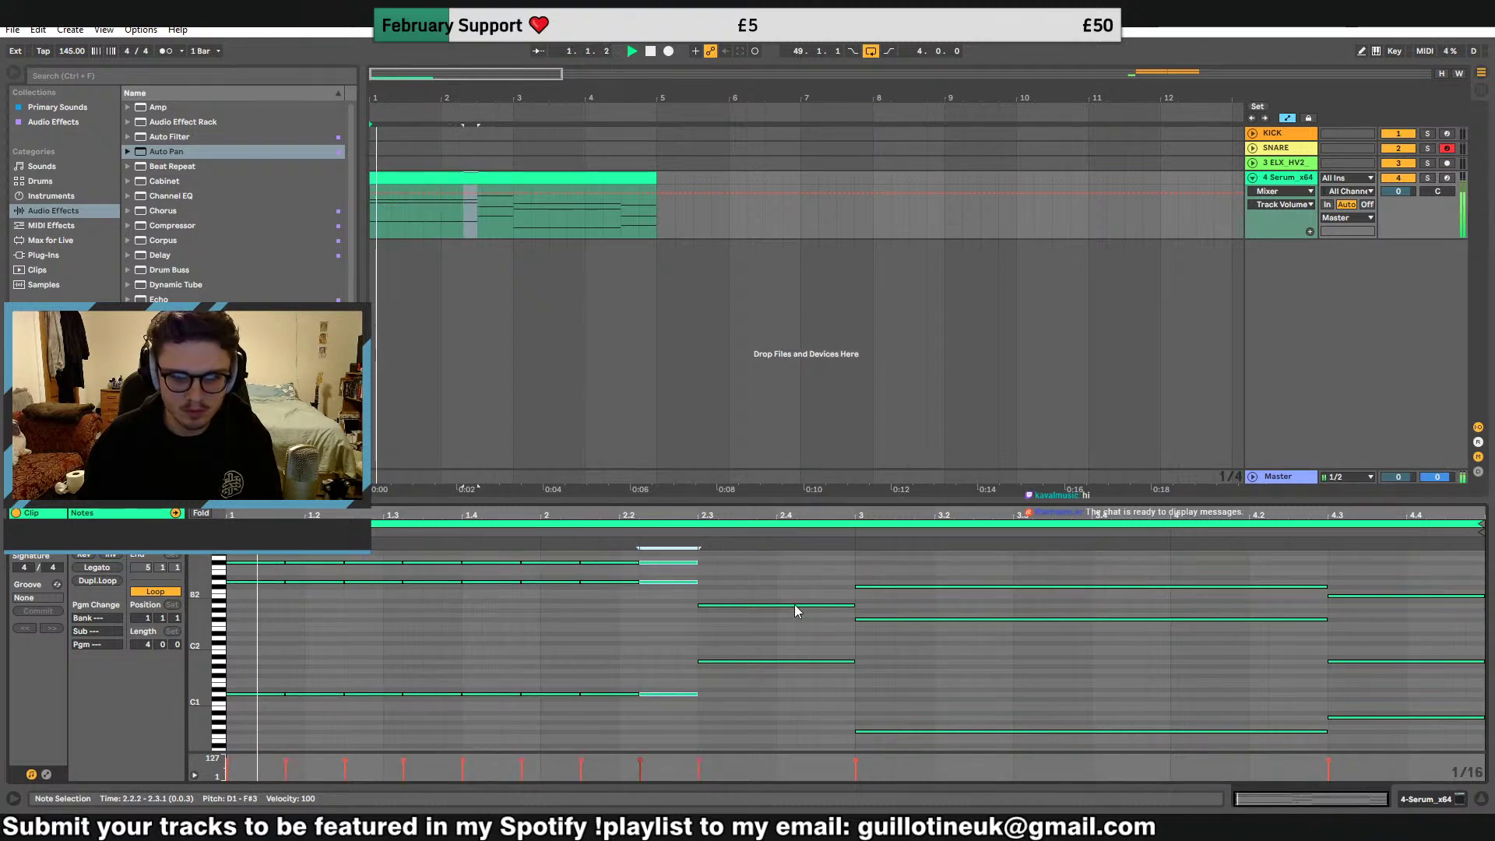
{"action": "left_click", "coordinate": [676, 716]}
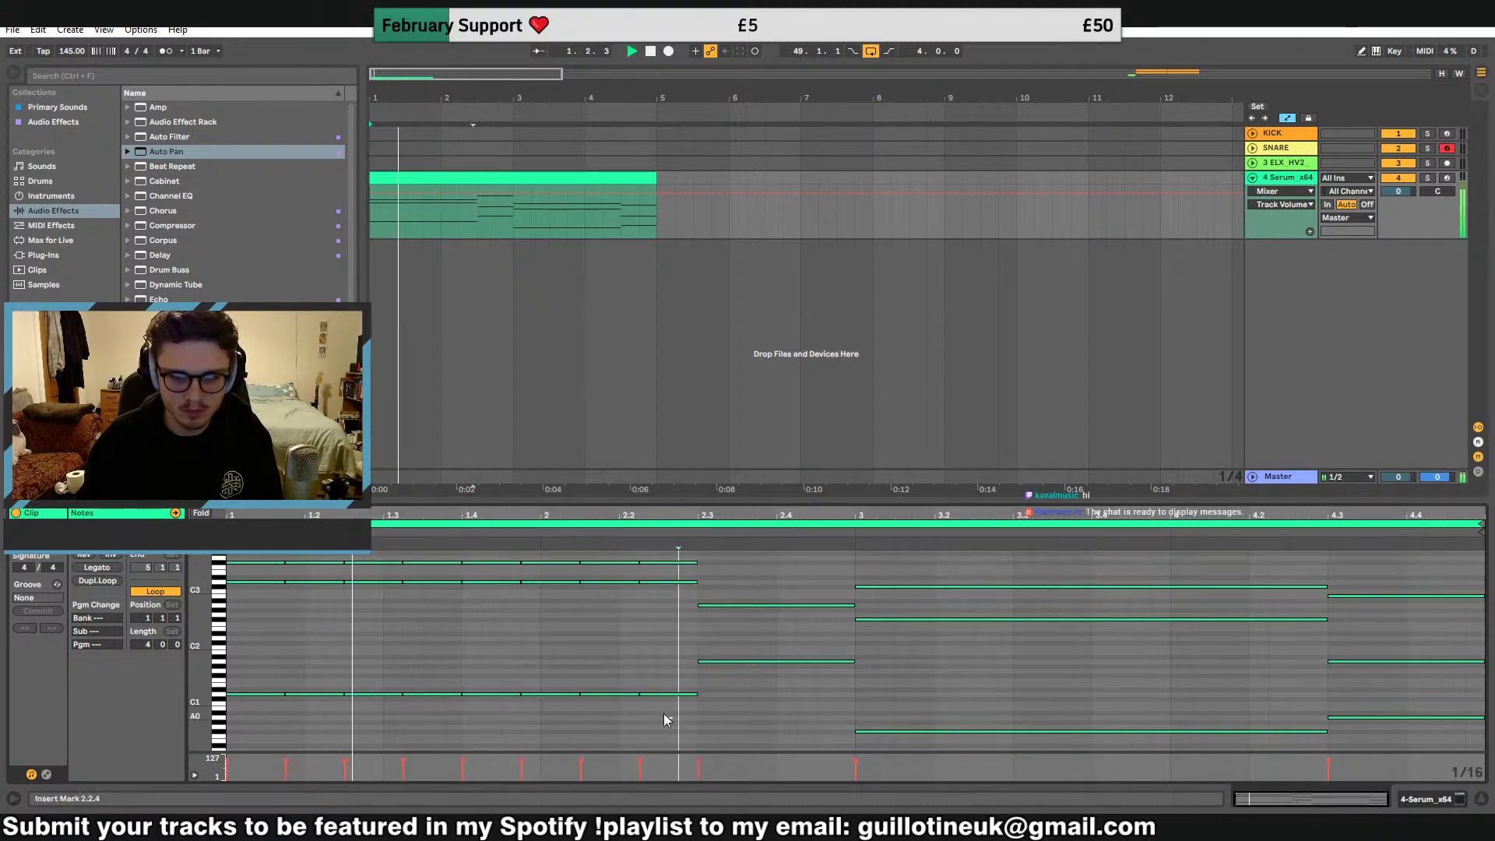
Shorten the chord starting at bar 3 to three sixteenths and repeat it up to 4.3
{"action": "left_click", "coordinate": [1330, 591]}
{"action": "left_click_drag", "start_coordinate": [1276, 568], "coordinate": [916, 732]}
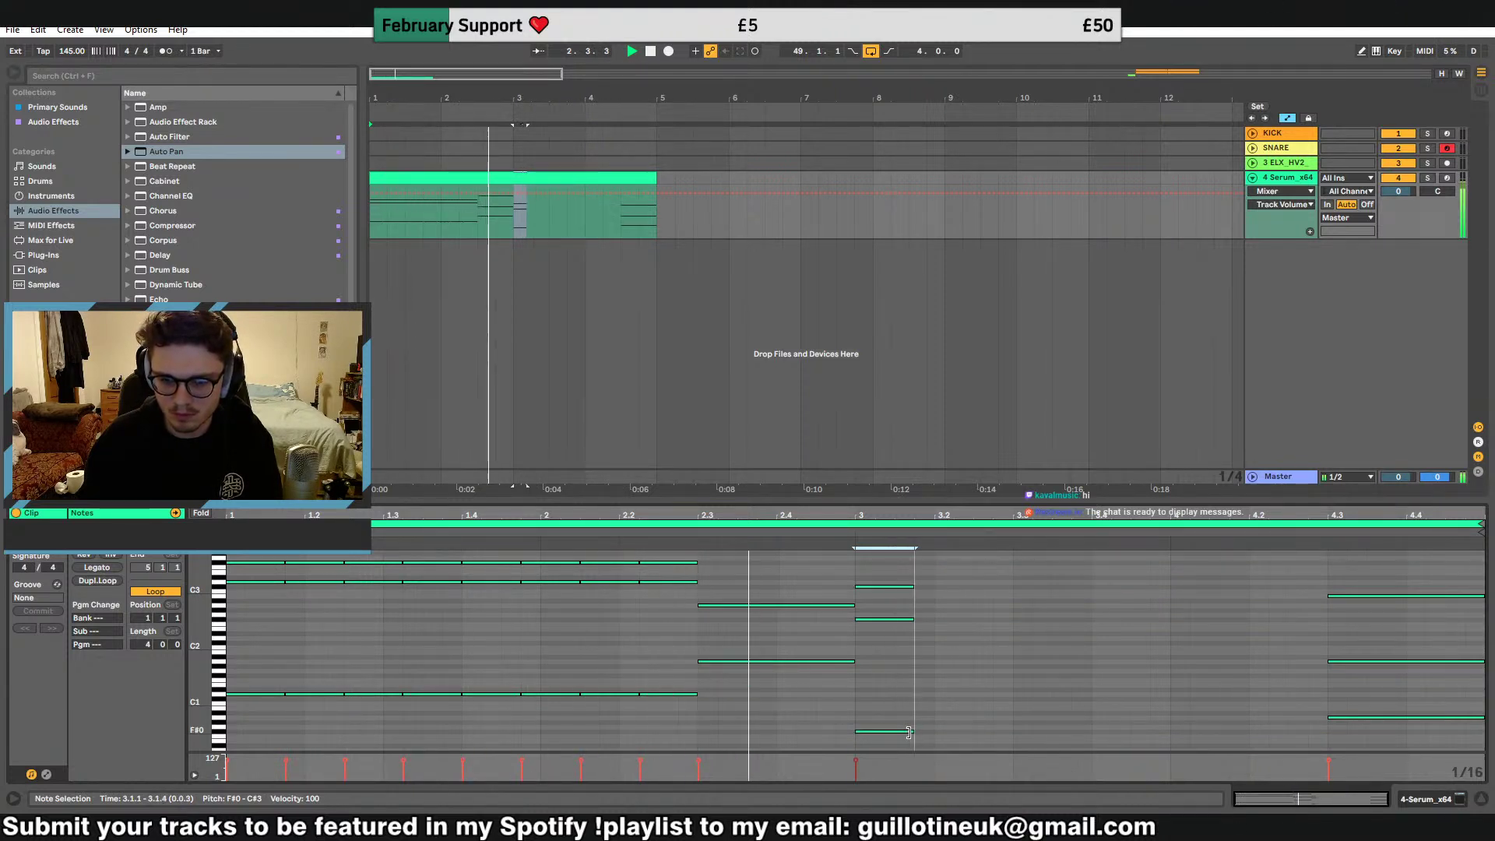
{"action": "key", "text": "ctrl+d"}
{"action": "key", "text": "ctrl+d"}
{"action": "key", "text": "ctrl+d"}
{"action": "key", "text": "ctrl+d"}
{"action": "key", "text": "ctrl+d"}
{"action": "key", "text": "ctrl+d"}
{"action": "key", "text": "ctrl+d"}
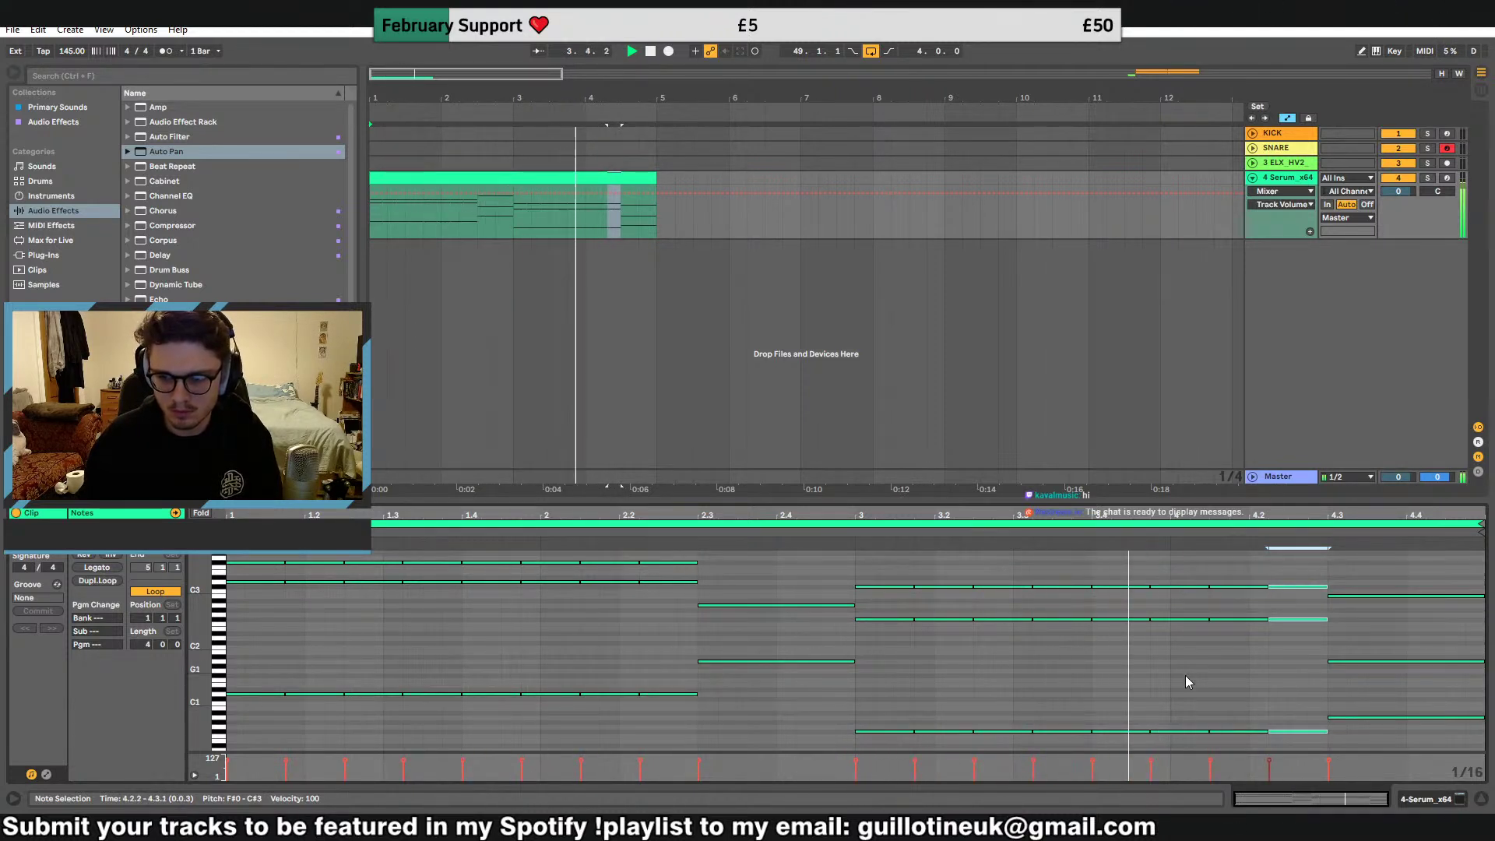
{"action": "left_click", "coordinate": [1190, 675]}
Try trimming the ends of all the clip's notes slightly, and undo the change
{"action": "key", "text": "ctrl+a"}
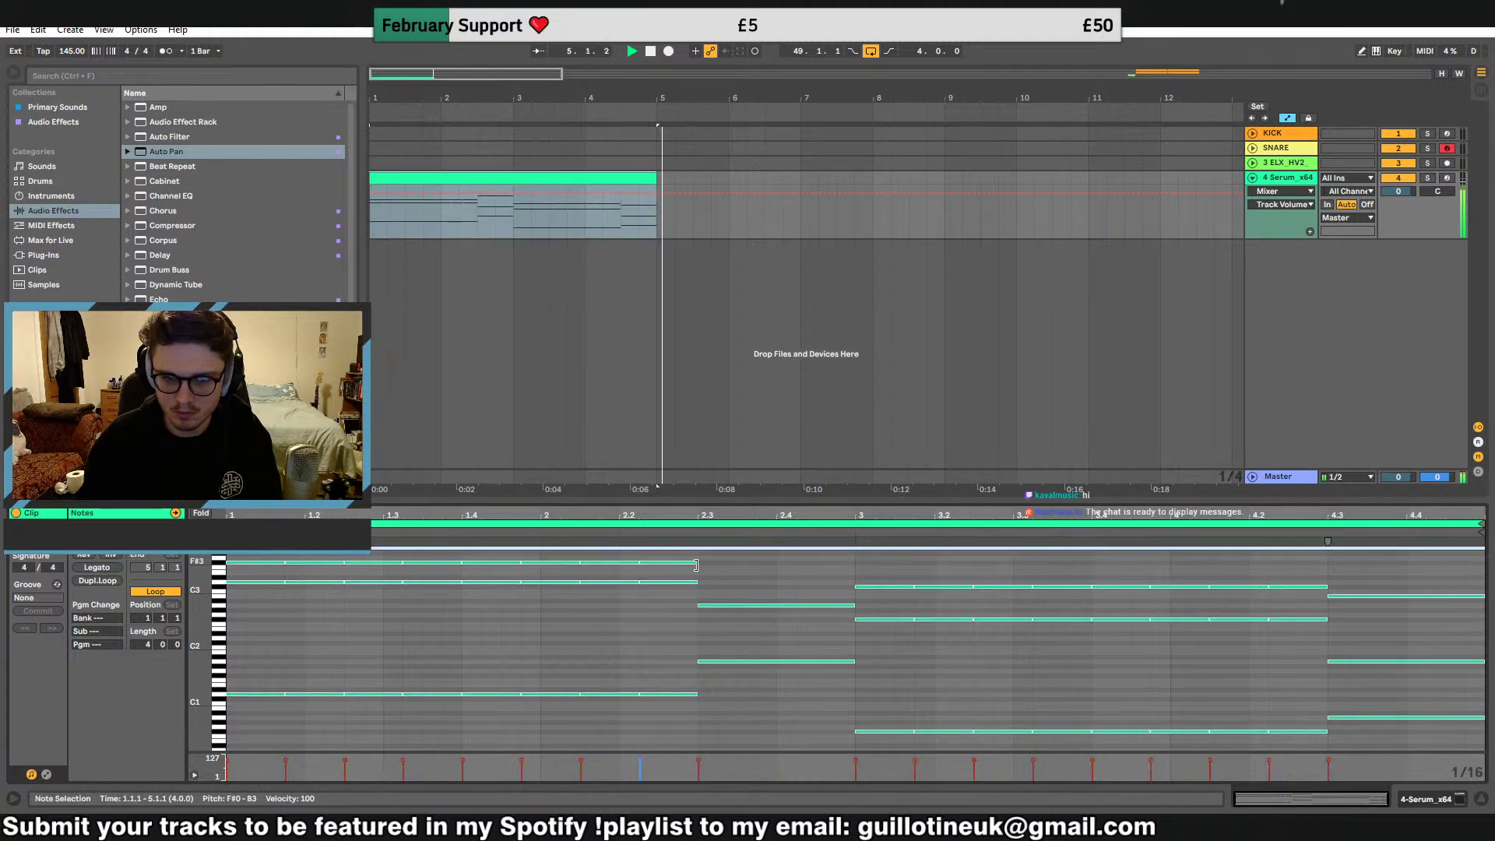
{"action": "left_click_drag", "start_coordinate": [698, 563], "coordinate": [694, 564]}
{"action": "key", "text": "space"}
{"action": "key", "text": "ctrl+z"}
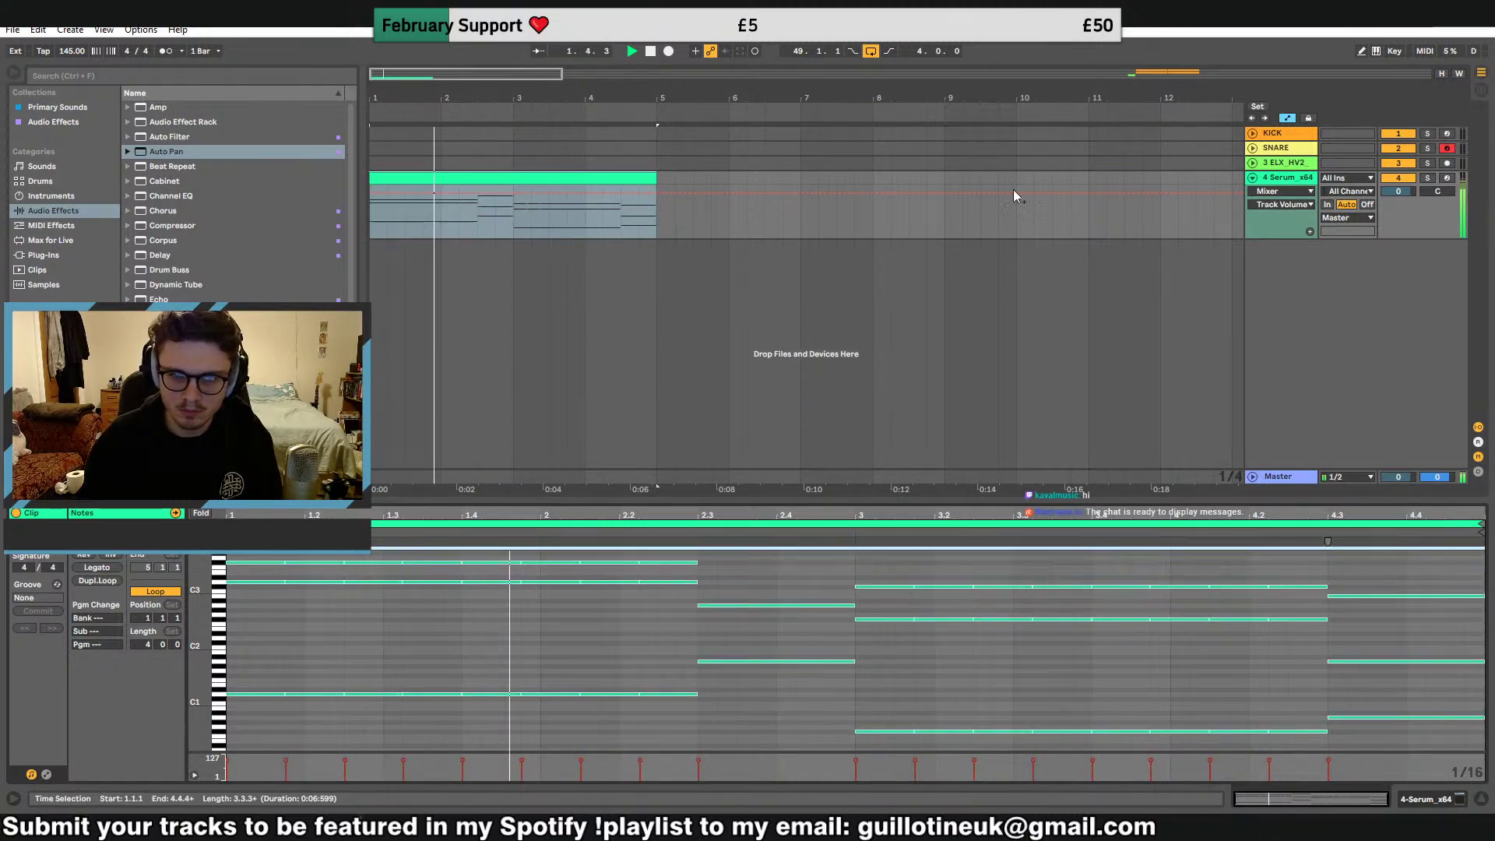
Open the Serum plugin, flatten LFO 1 into a constant maximum level, and play the clip
{"action": "double_click", "coordinate": [1288, 179]}
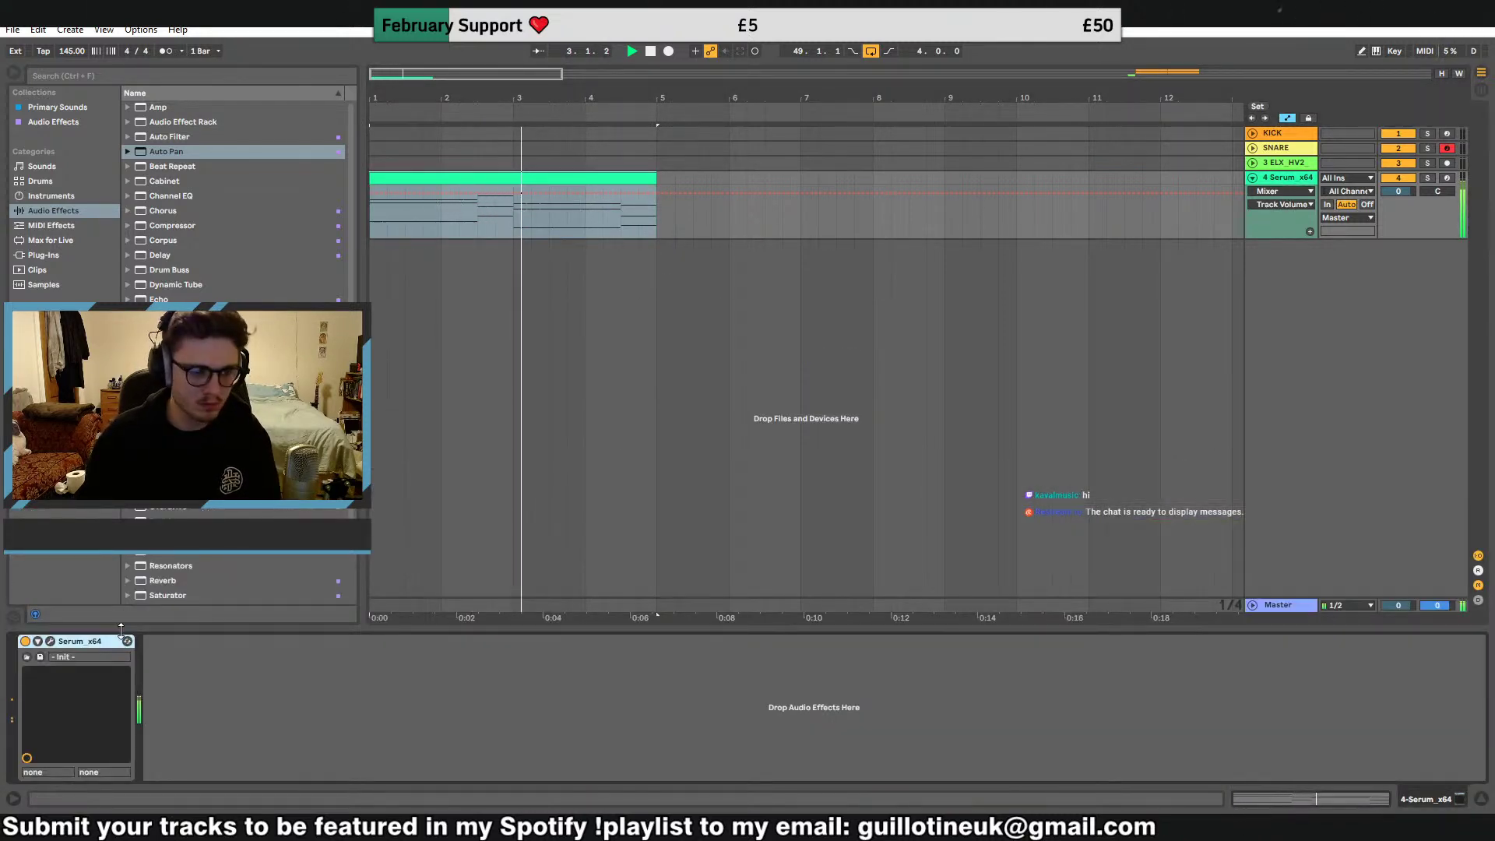
{"action": "left_click", "coordinate": [58, 641]}
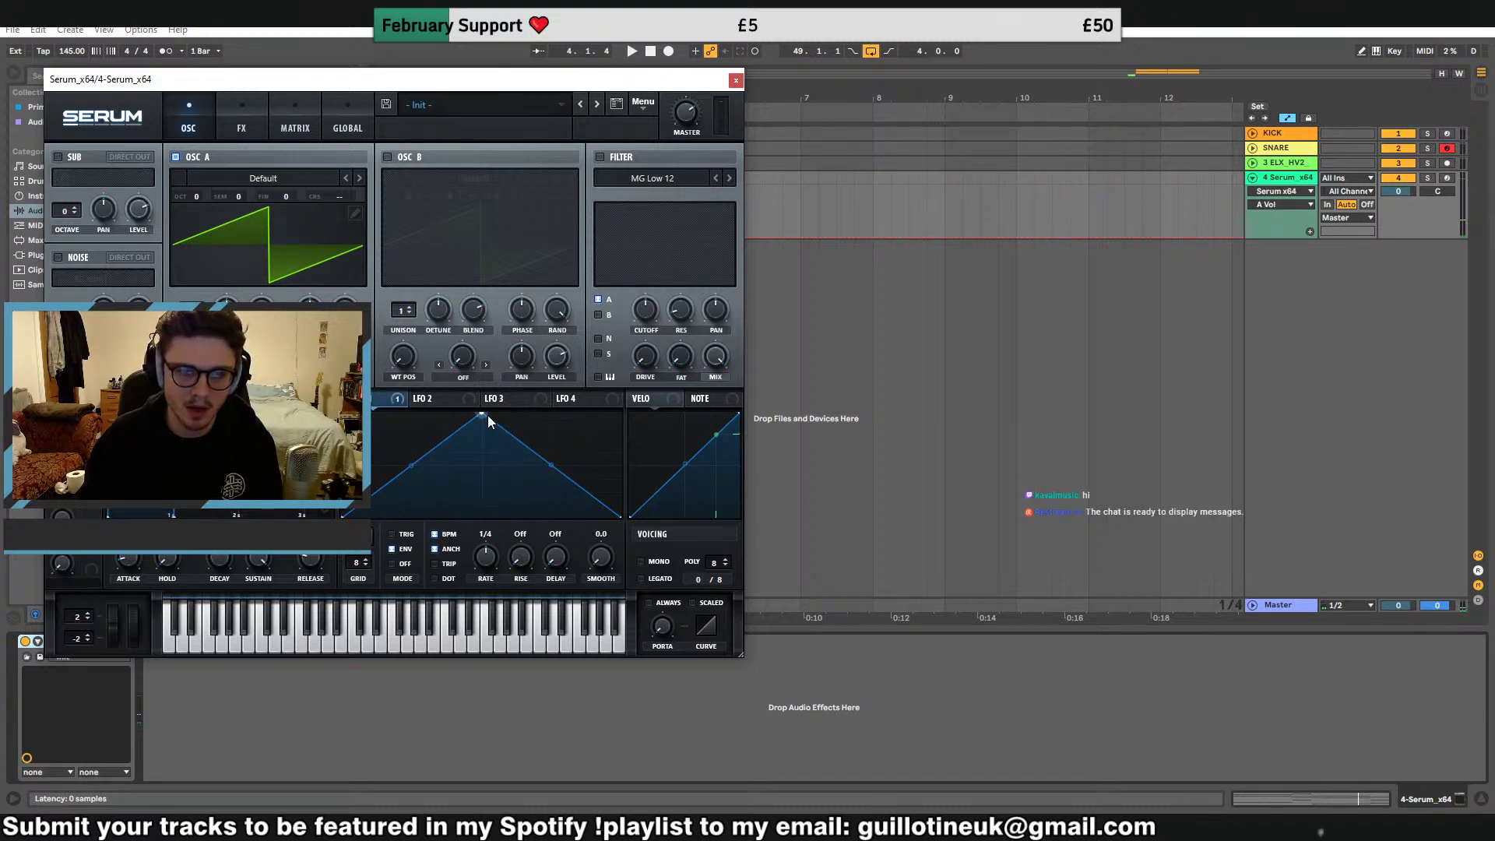
{"action": "left_click_drag", "start_coordinate": [488, 421], "coordinate": [372, 385]}
{"action": "left_click_drag", "start_coordinate": [621, 517], "coordinate": [773, 332]}
{"action": "key", "text": "space"}
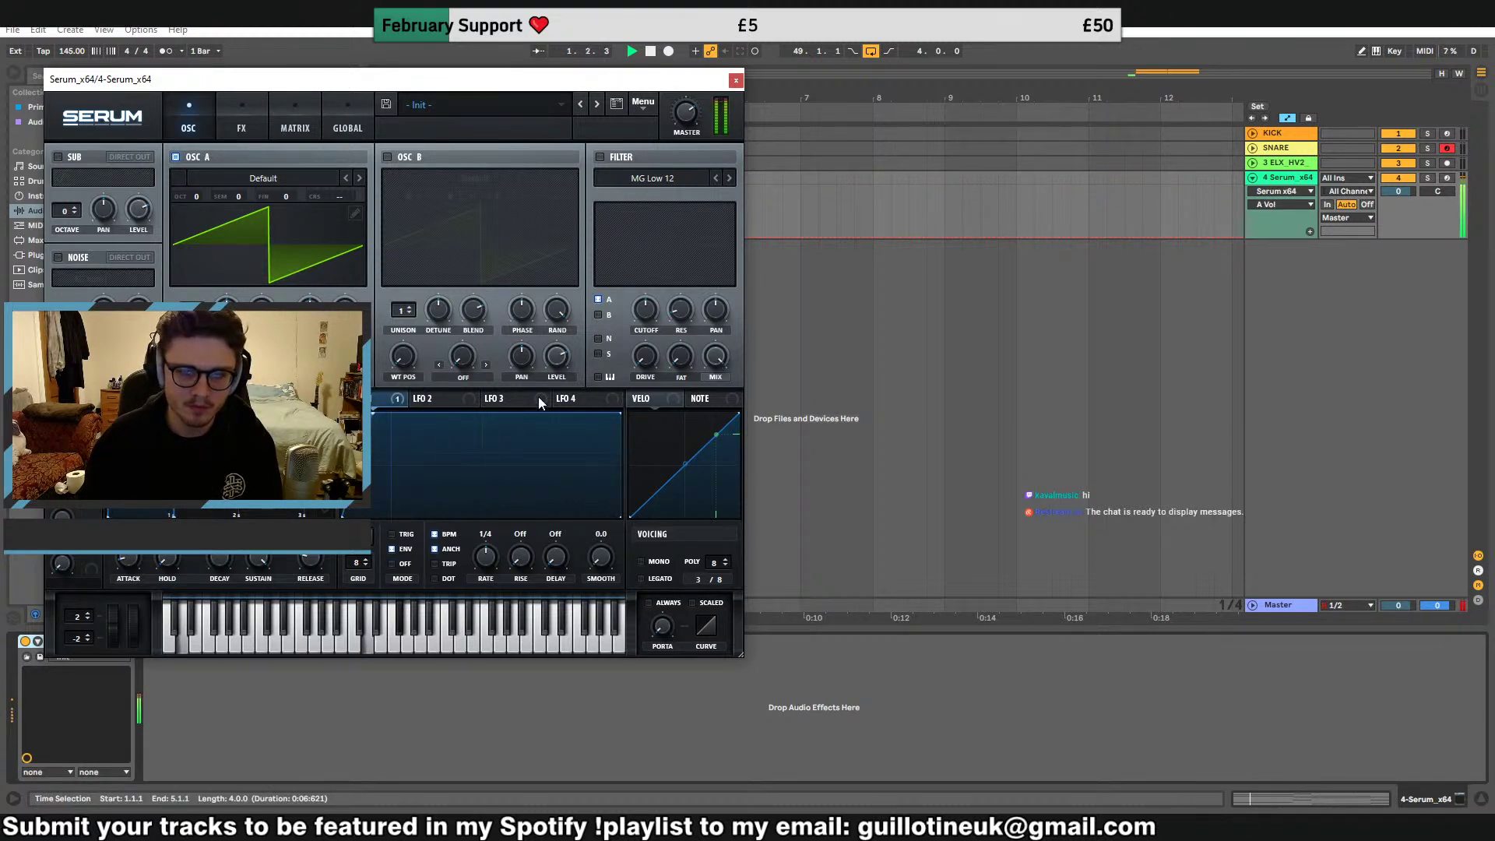
Try a higher unison and a changed blend on oscillator A, switching the oscillator off and back on
{"action": "left_click_drag", "start_coordinate": [192, 310], "coordinate": [207, 235]}
{"action": "left_click_drag", "start_coordinate": [262, 310], "coordinate": [261, 315]}
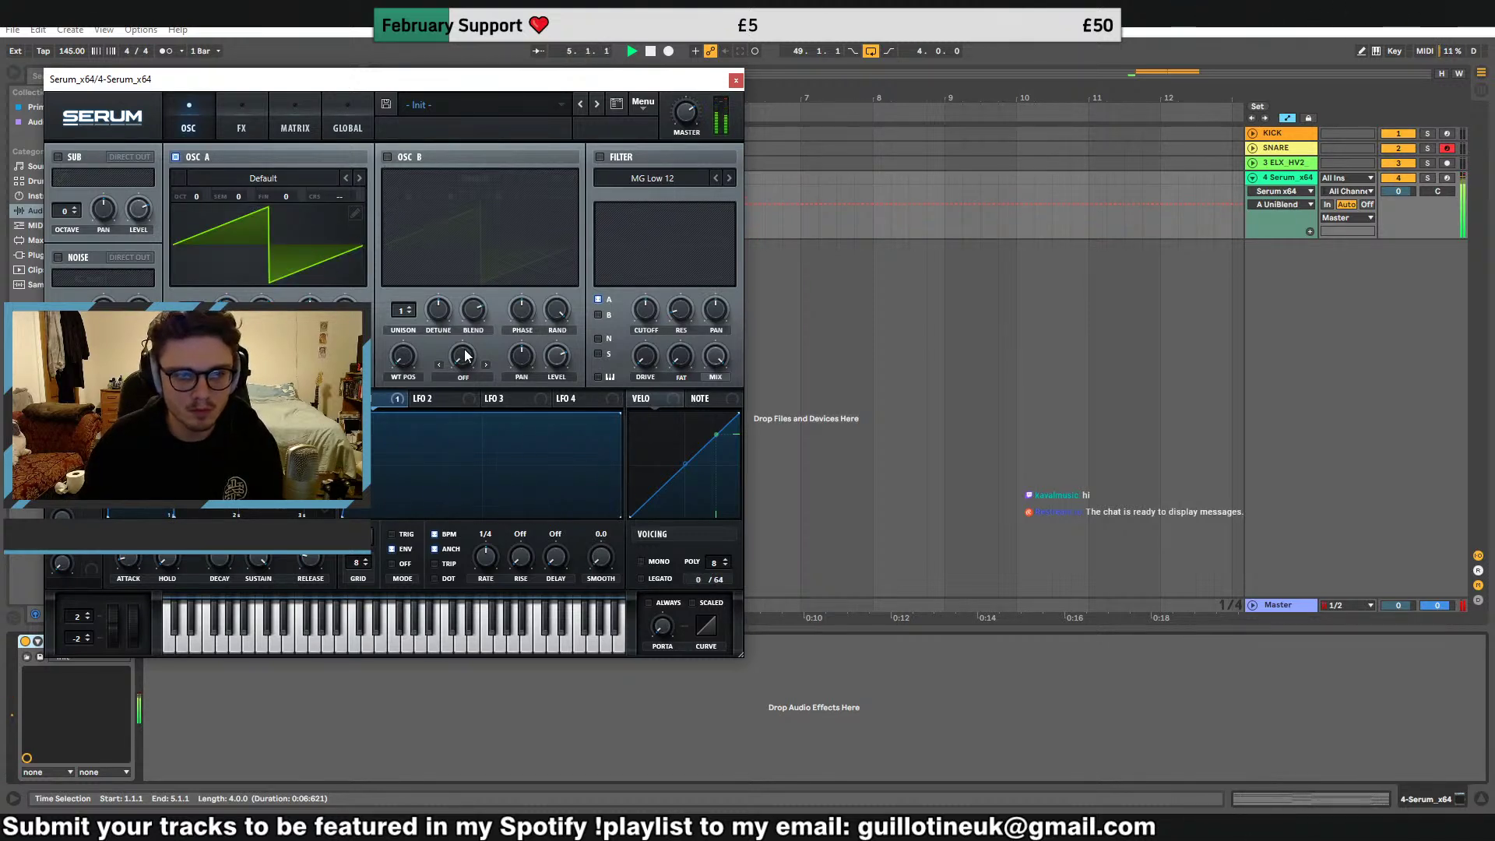
{"action": "left_click", "coordinate": [175, 156]}
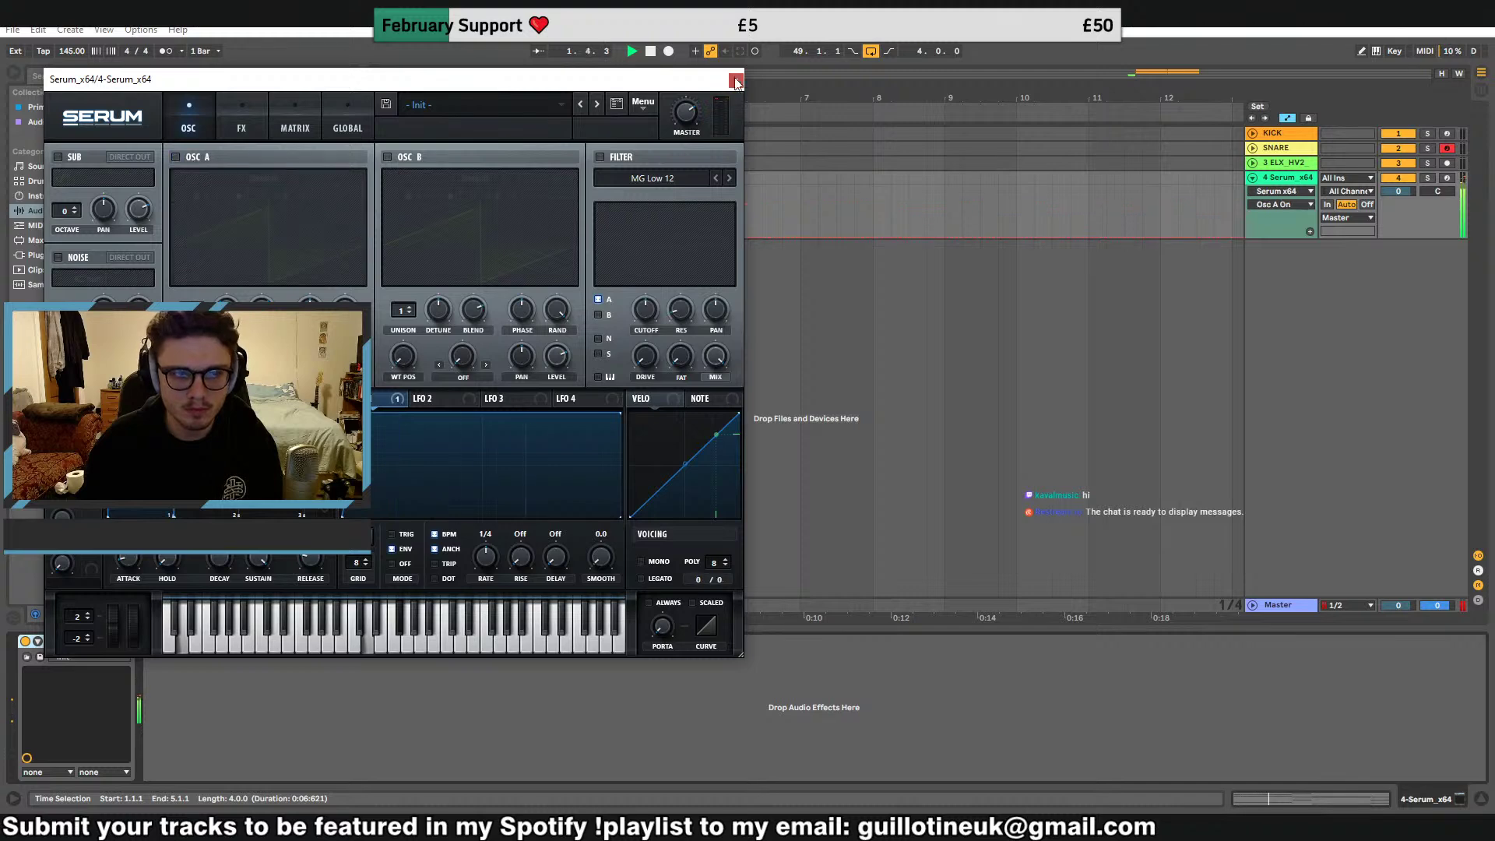
{"action": "left_click", "coordinate": [737, 82]}
{"action": "key", "text": "space"}
{"action": "left_click", "coordinate": [49, 641]}
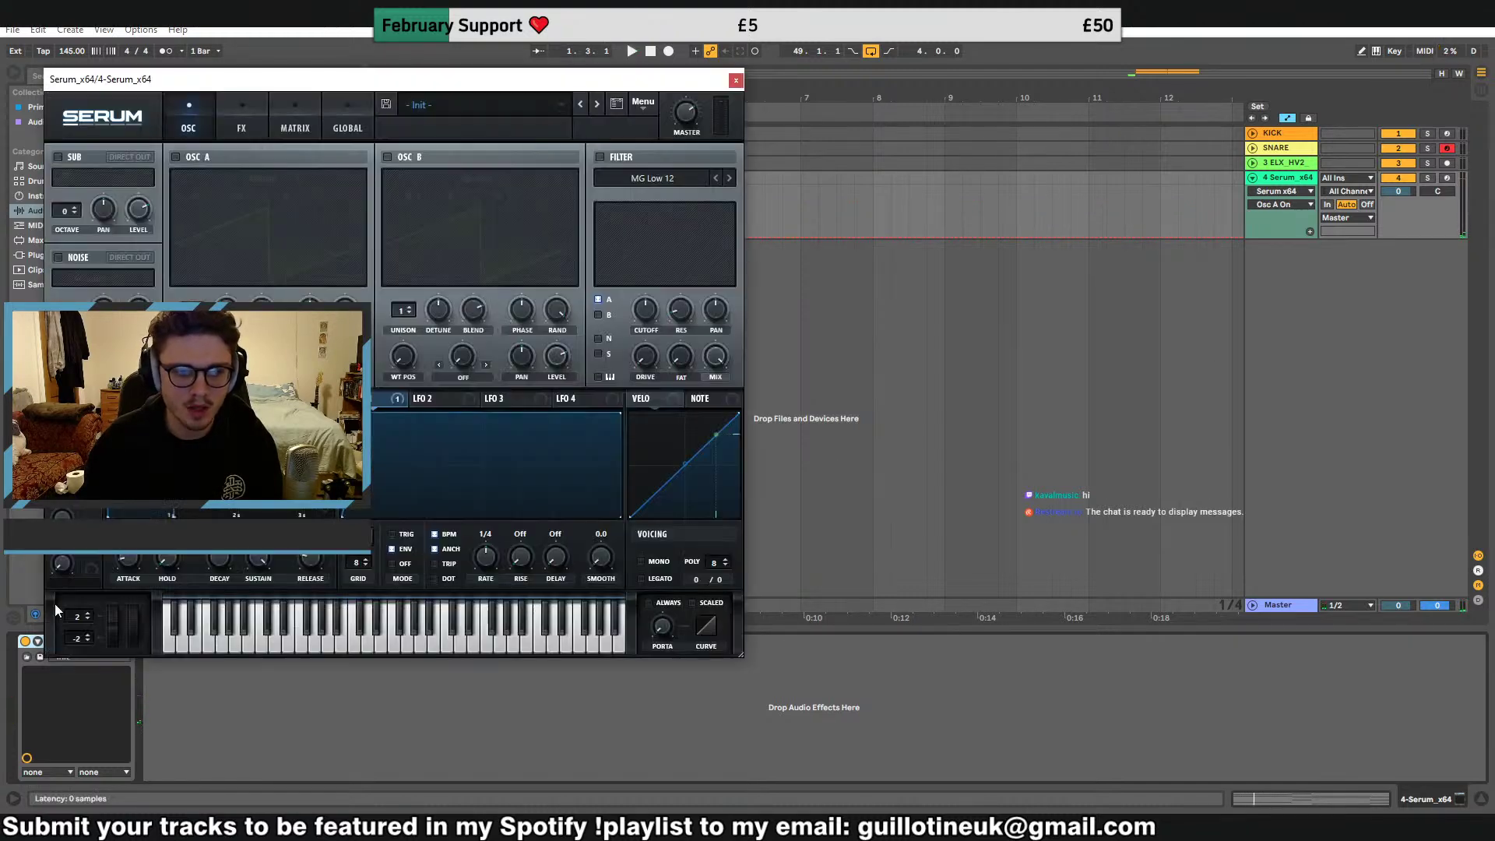
{"action": "left_click", "coordinate": [176, 157]}
{"action": "key", "text": "space"}
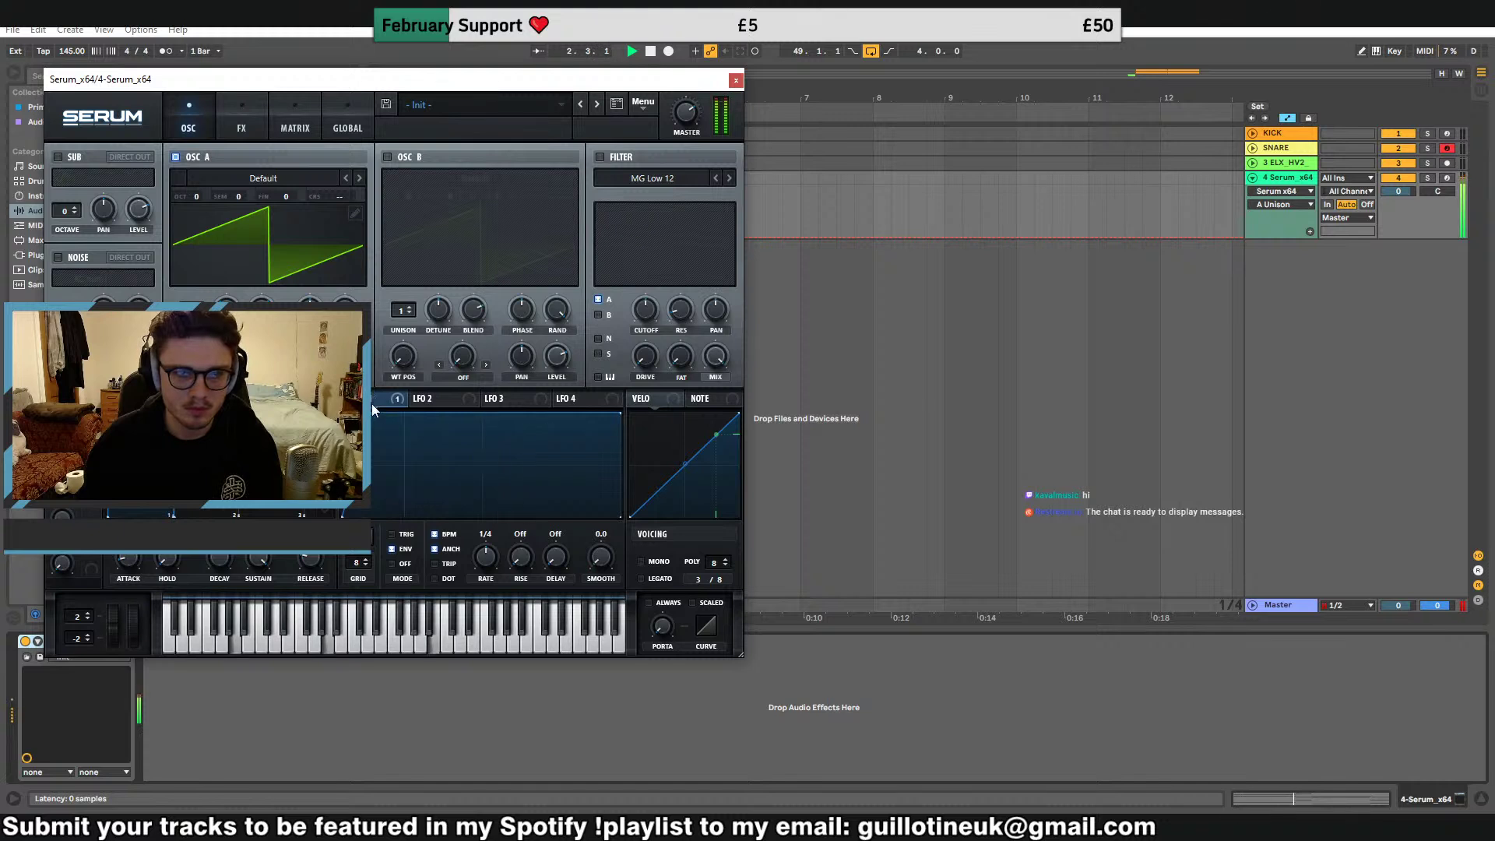
Enable Serum's Hyper/Dimension effect, raise the Hyper rate and detune, and set the Hyper mix to 27%
{"action": "left_click", "coordinate": [241, 128]}
{"action": "left_click", "coordinate": [62, 160]}
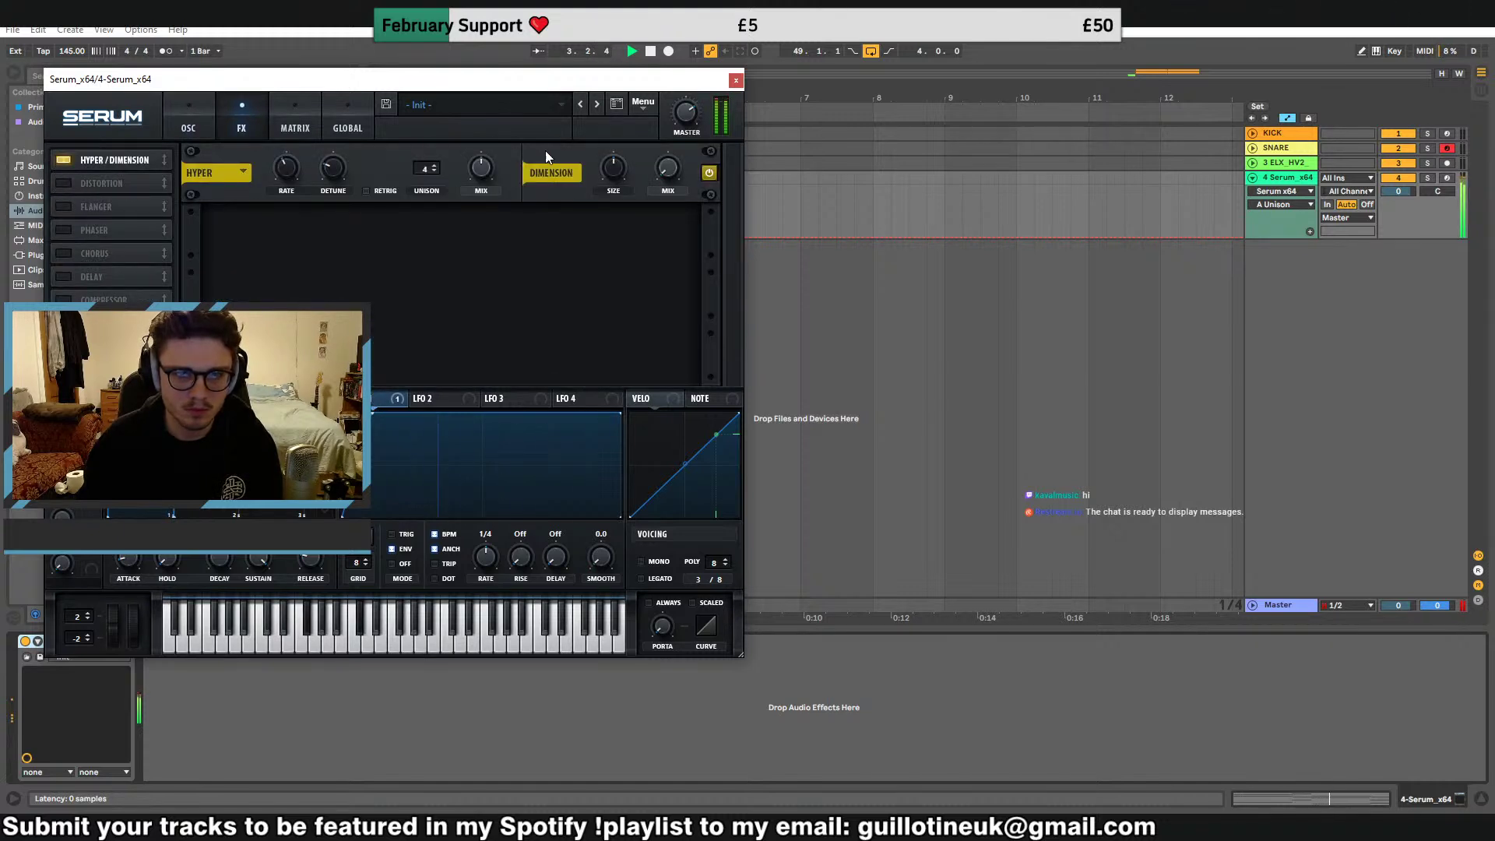
{"action": "left_click", "coordinate": [680, 171]}
{"action": "left_click_drag", "start_coordinate": [482, 169], "coordinate": [481, 152]}
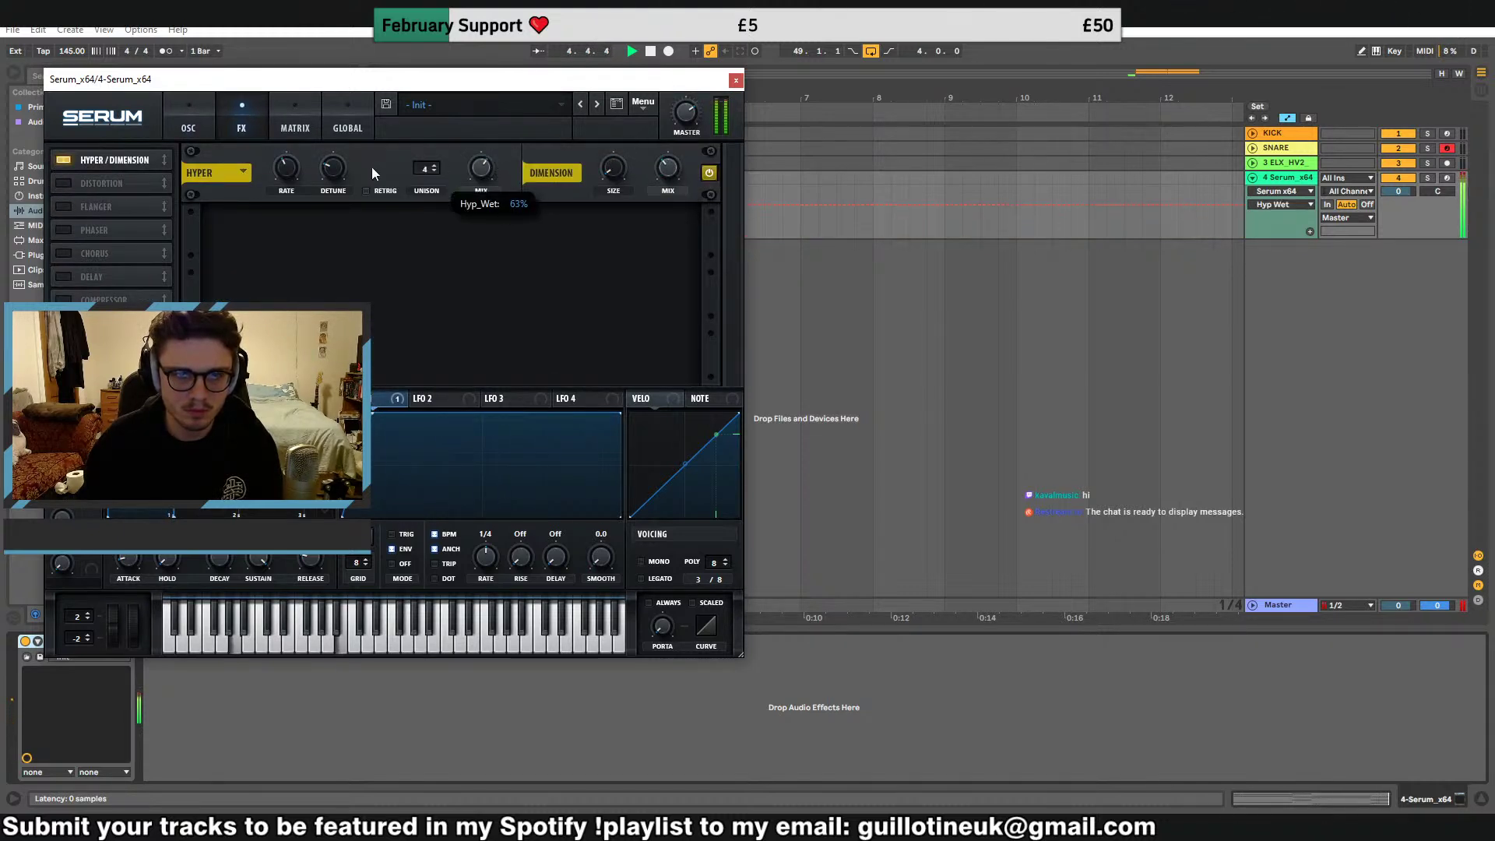
{"action": "left_click_drag", "start_coordinate": [335, 167], "coordinate": [345, 115]}
{"action": "left_click_drag", "start_coordinate": [287, 171], "coordinate": [287, 147]}
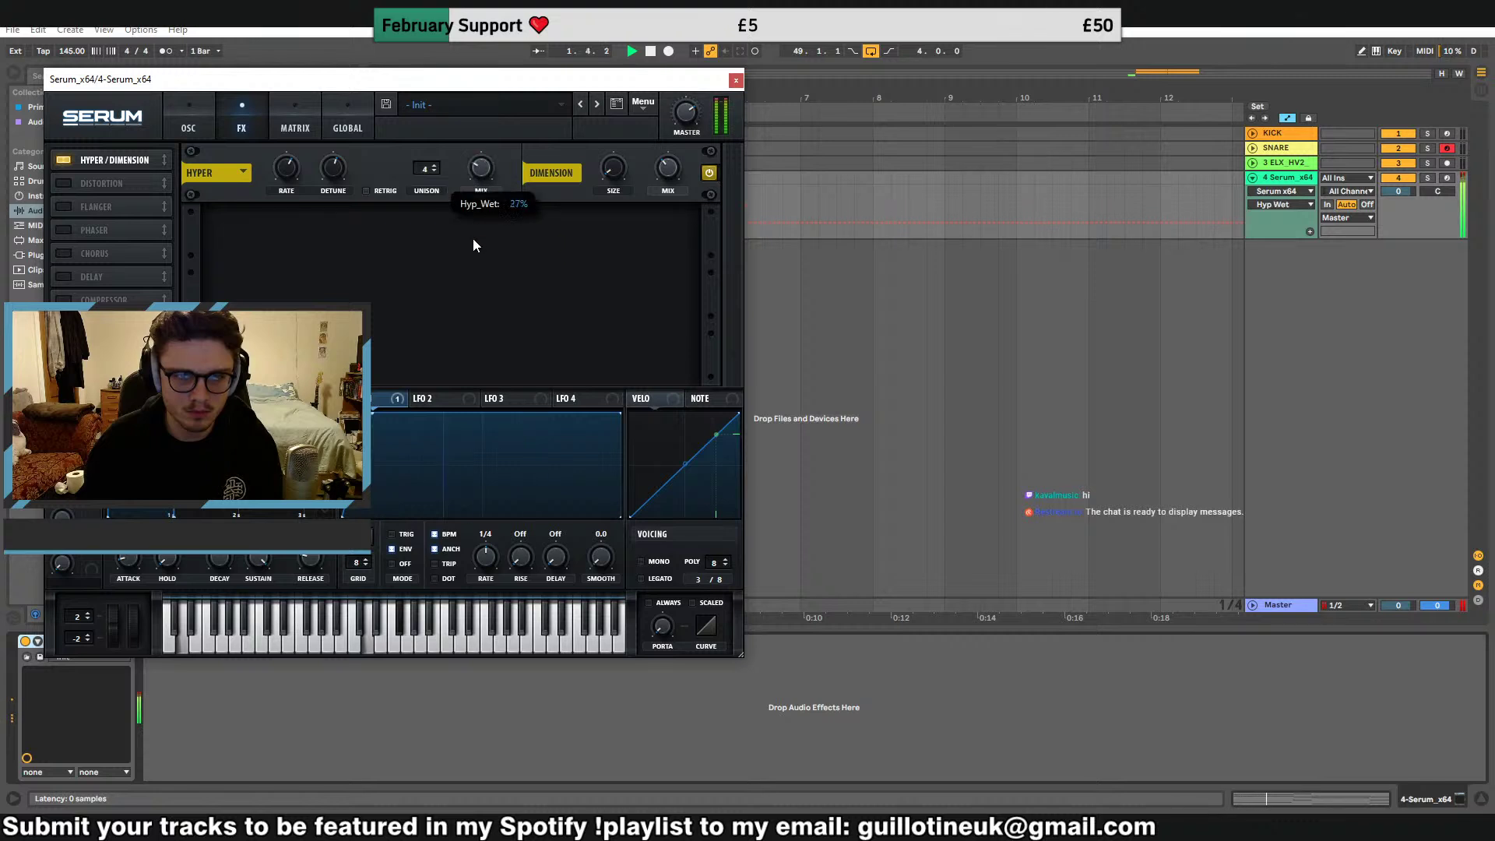
Enable Serum's multiband Compressor with adjusted attack and gain, and reshape LFO 1 to fall briefly to a lower flat level
{"action": "left_click", "coordinate": [87, 297]}
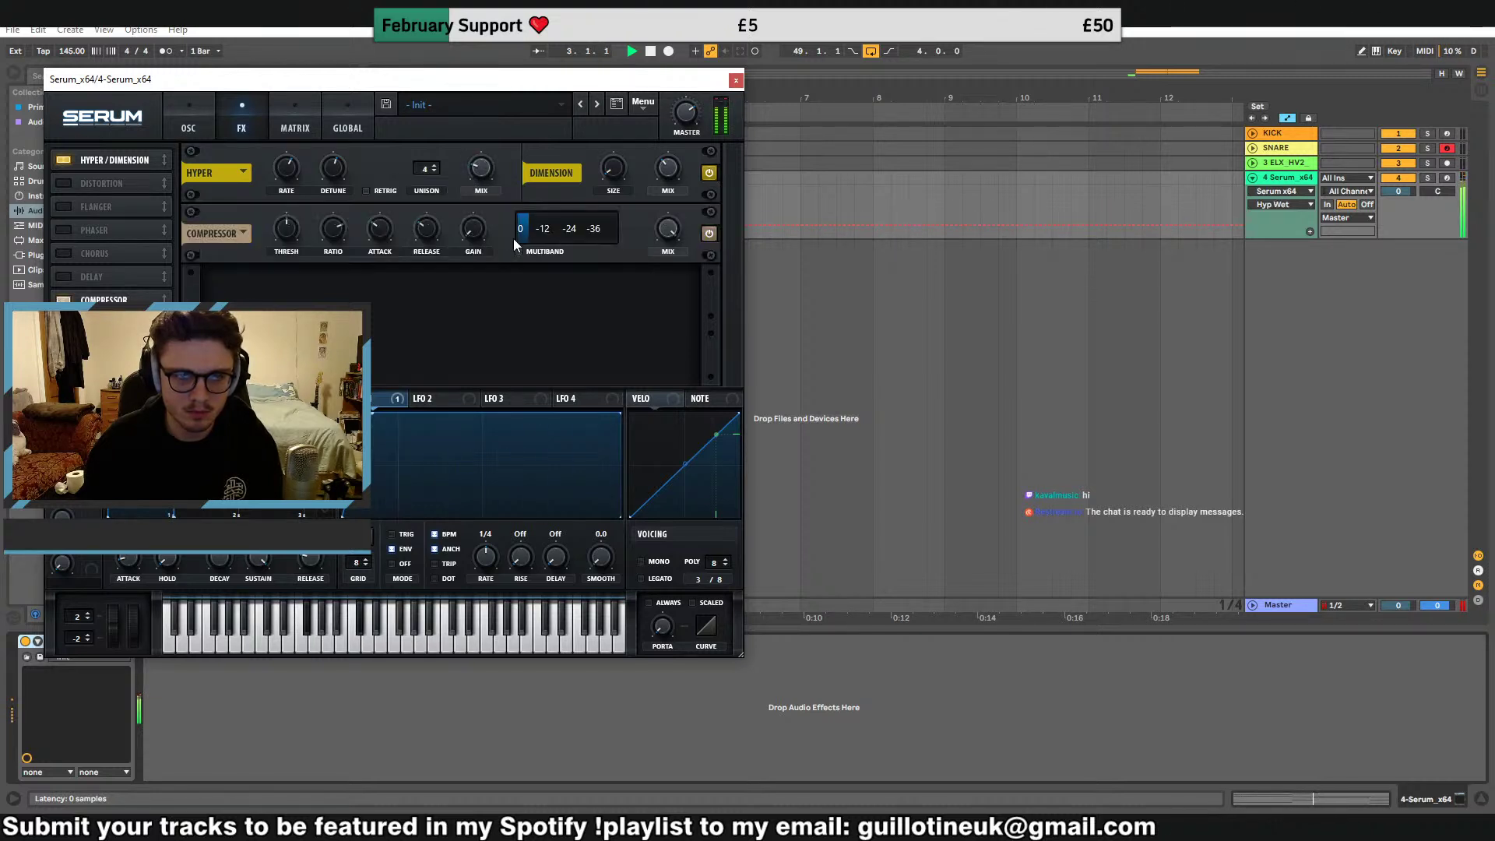
{"action": "left_click", "coordinate": [312, 234]}
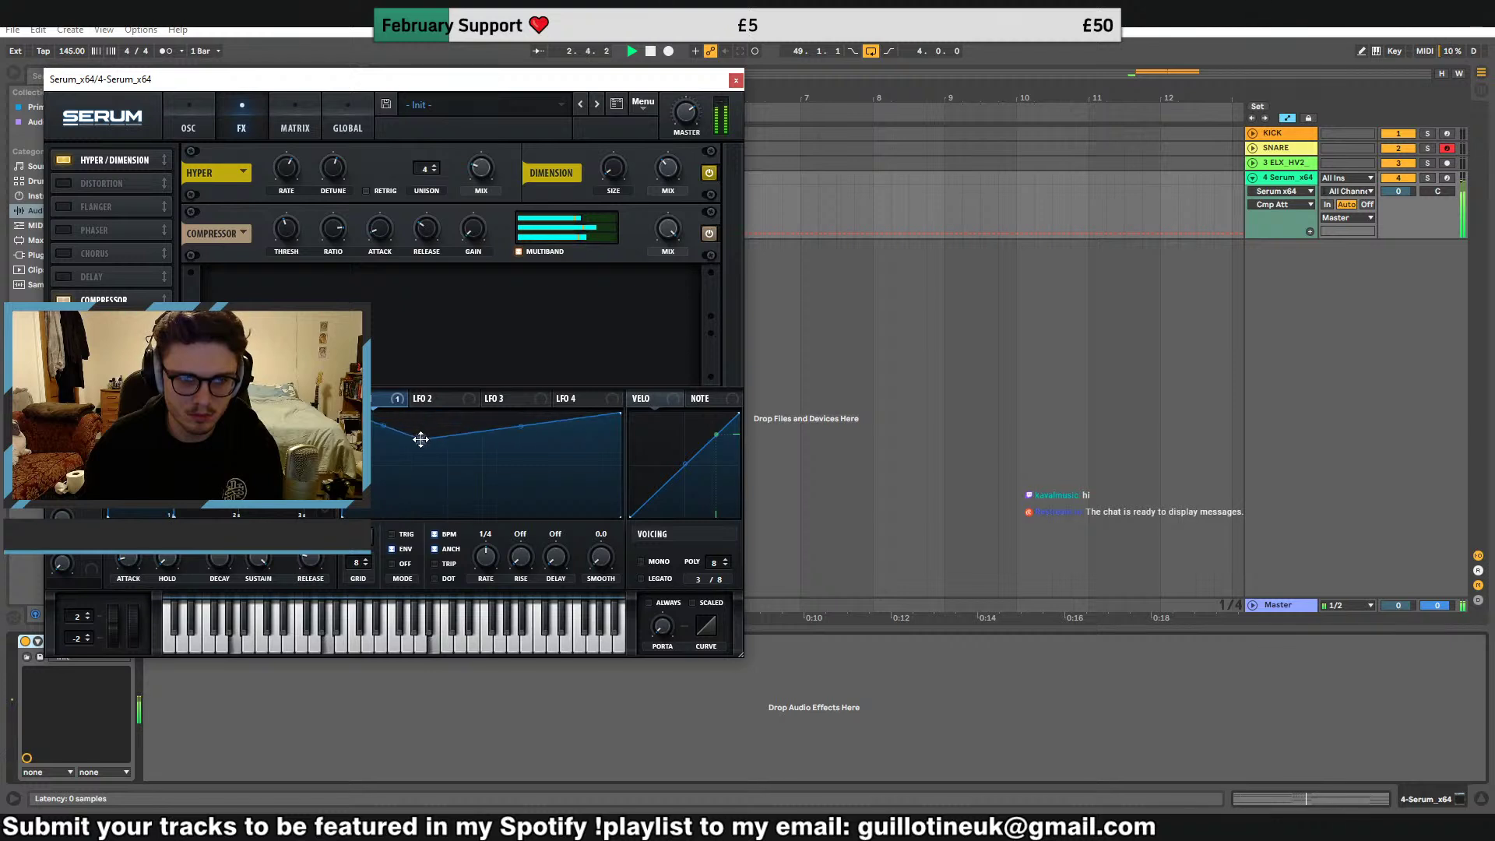
{"action": "left_click_drag", "start_coordinate": [623, 430], "coordinate": [643, 436]}
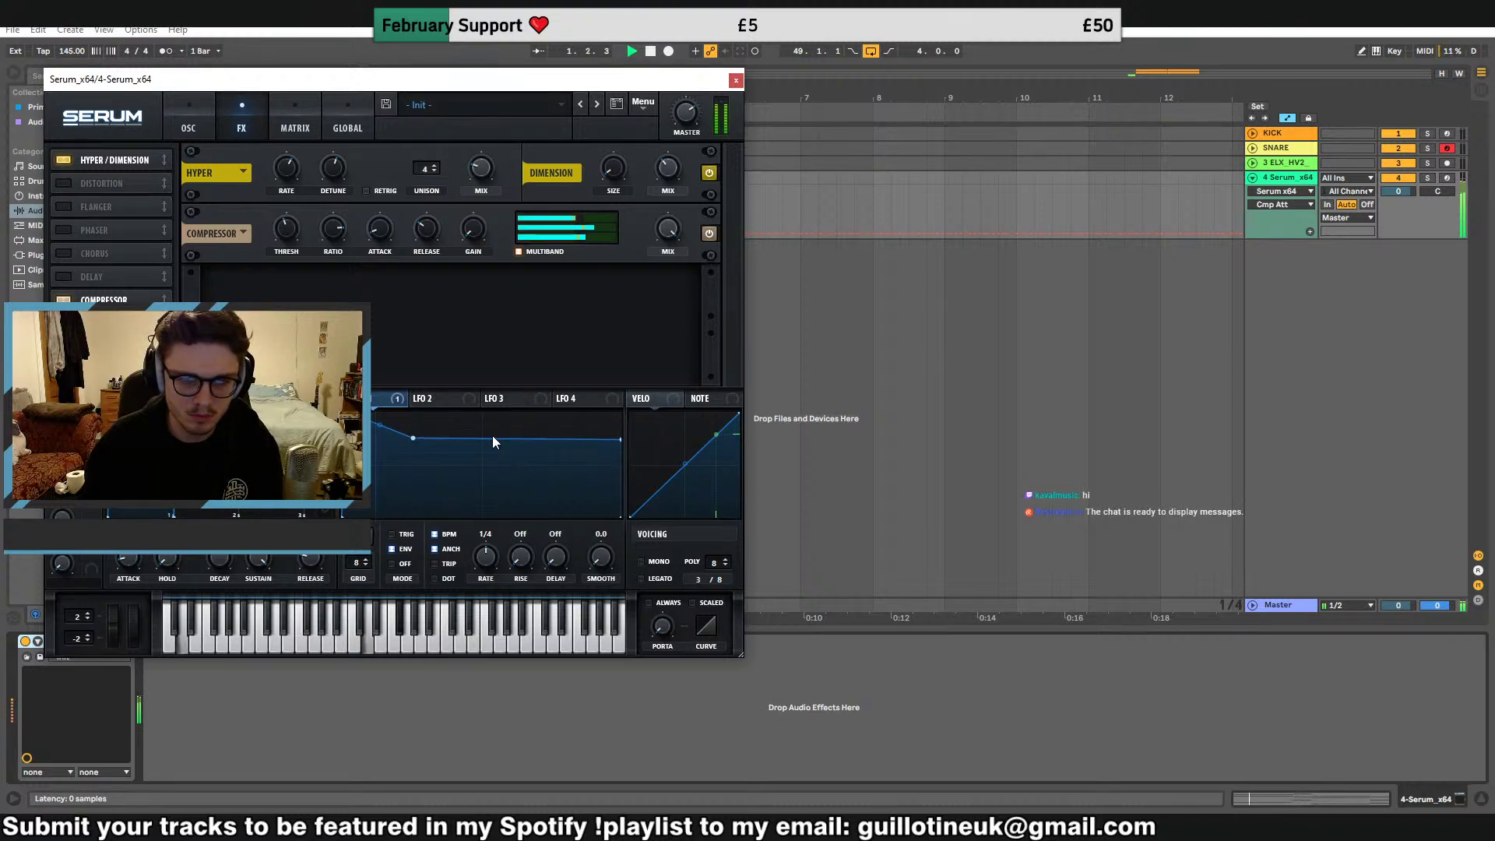
{"action": "left_click_drag", "start_coordinate": [406, 232], "coordinate": [476, 245]}
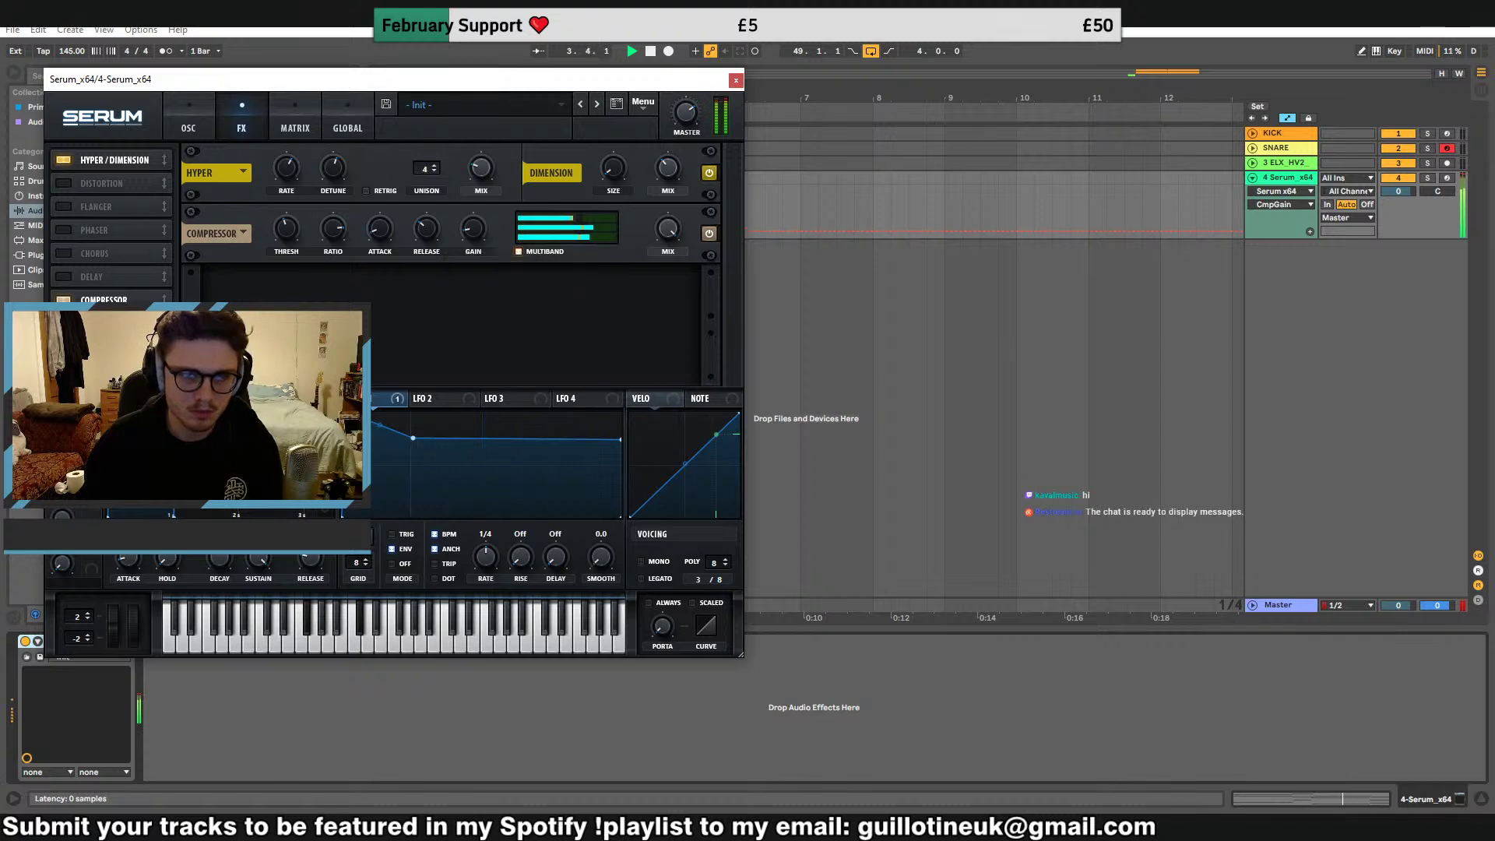
Enable Serum's EQ, switch both bands to peak shapes, and cut a dip with each band
{"action": "left_click", "coordinate": [64, 346]}
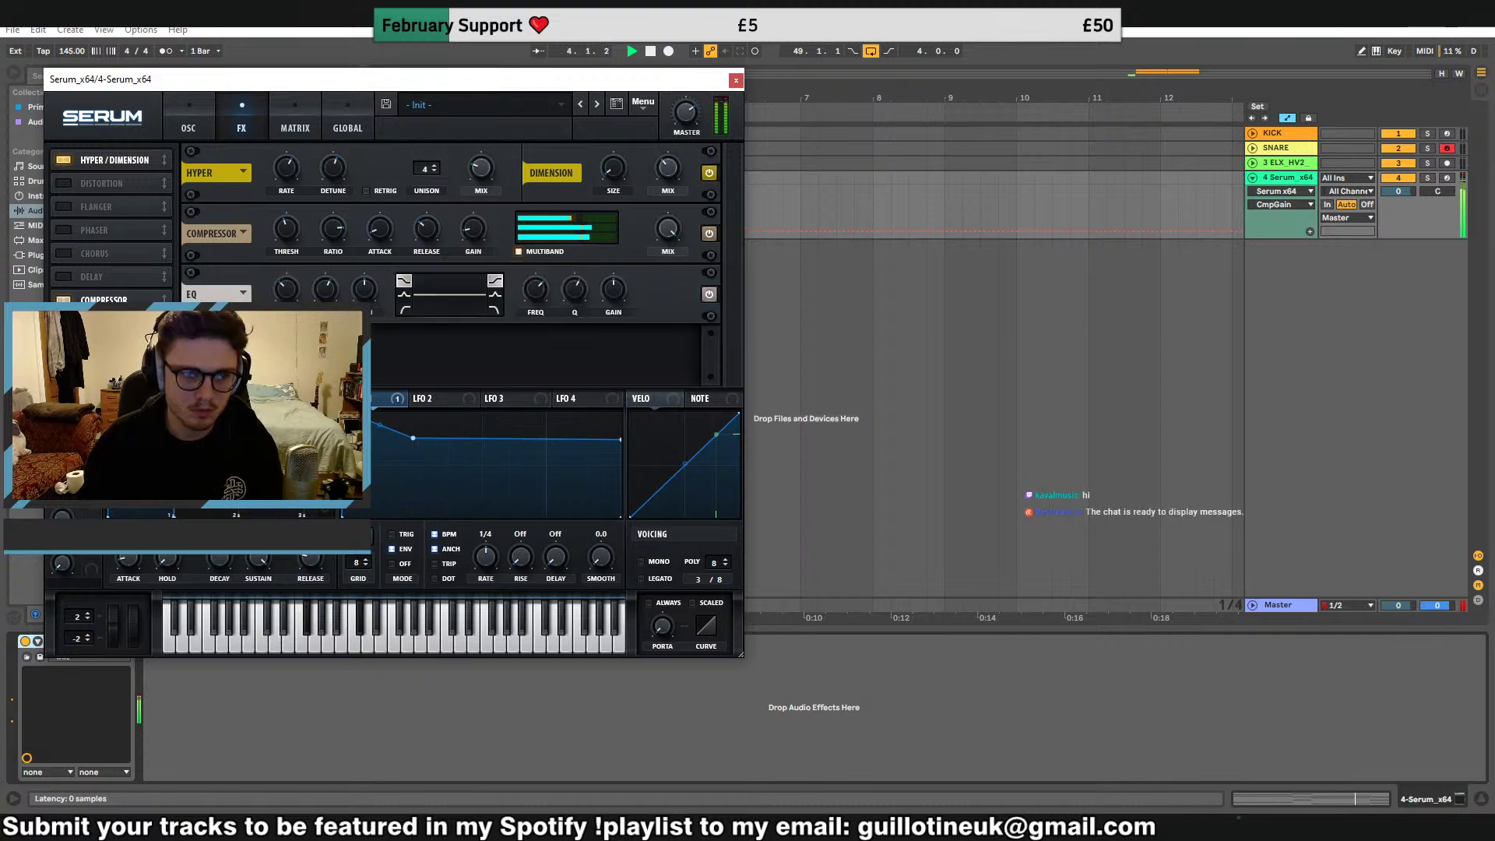
{"action": "left_click", "coordinate": [404, 295]}
{"action": "left_click", "coordinate": [371, 293]}
{"action": "left_click_drag", "start_coordinate": [315, 243], "coordinate": [316, 297]}
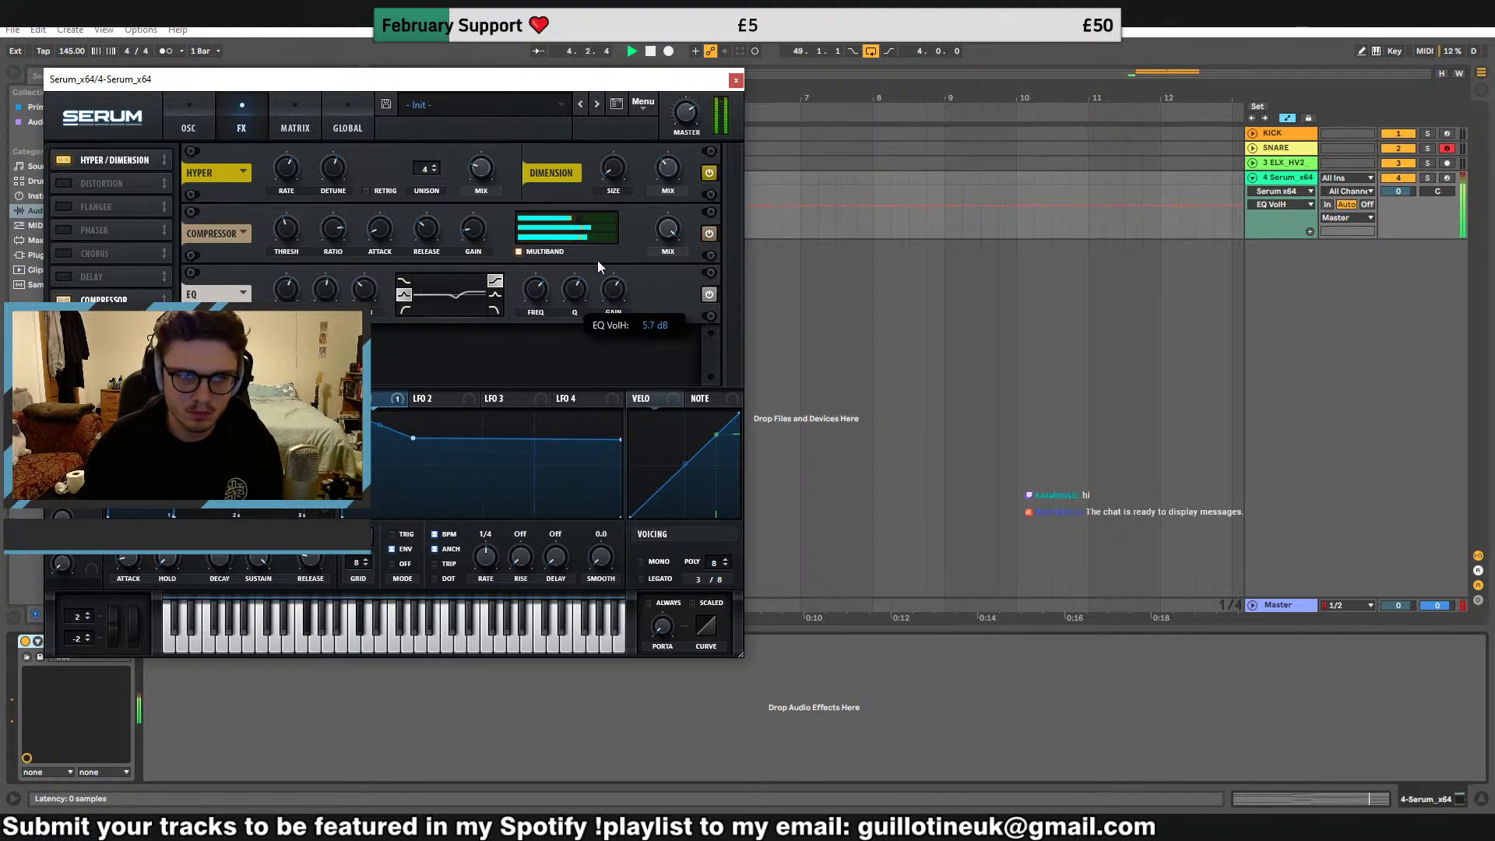
{"action": "left_click", "coordinate": [495, 295]}
{"action": "left_click_drag", "start_coordinate": [535, 291], "coordinate": [535, 338]}
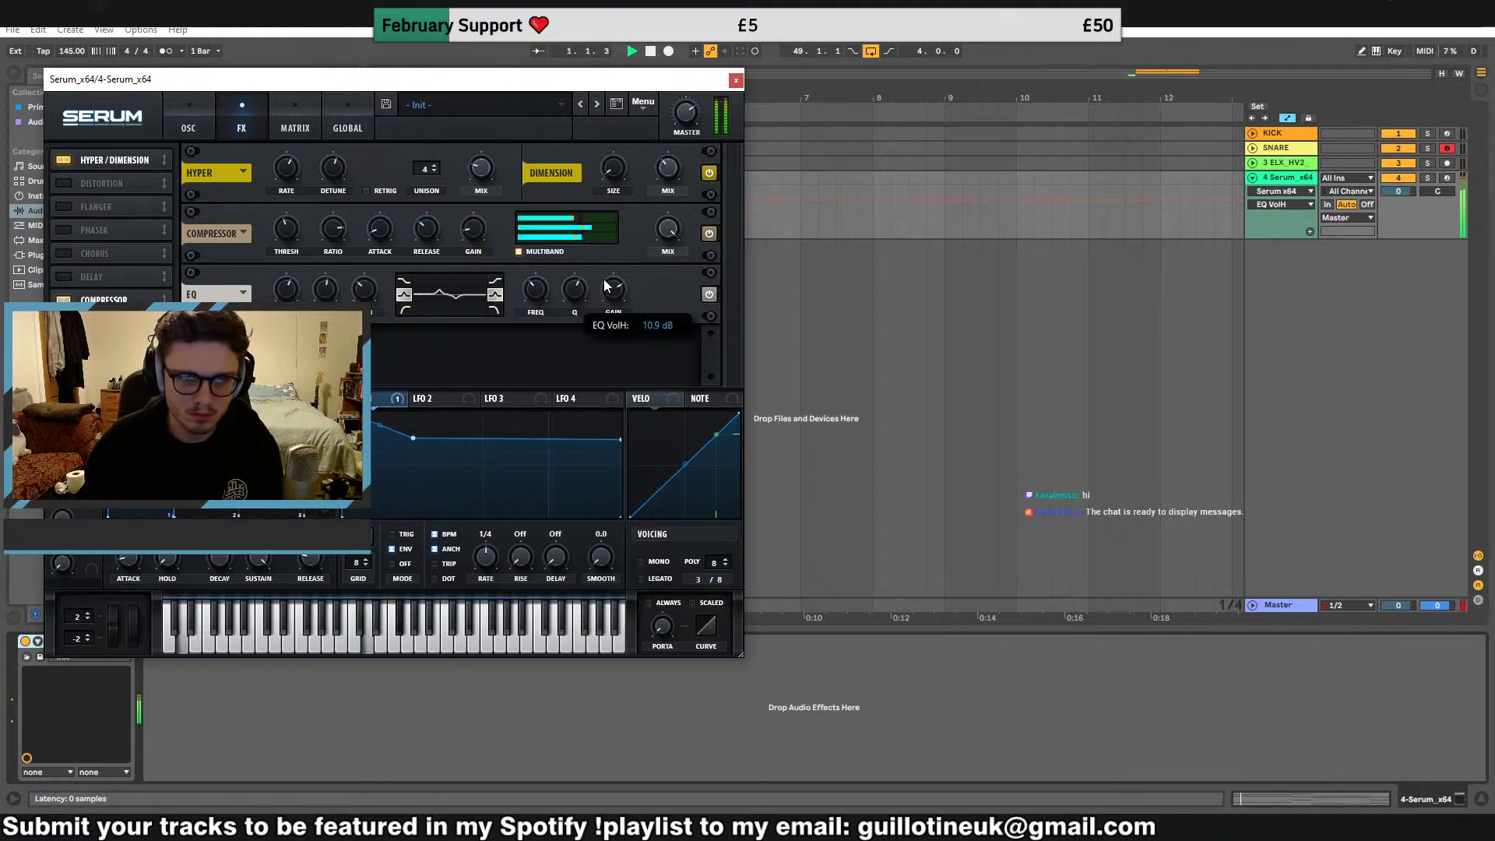
{"action": "mouse_move", "coordinate": [548, 284]}
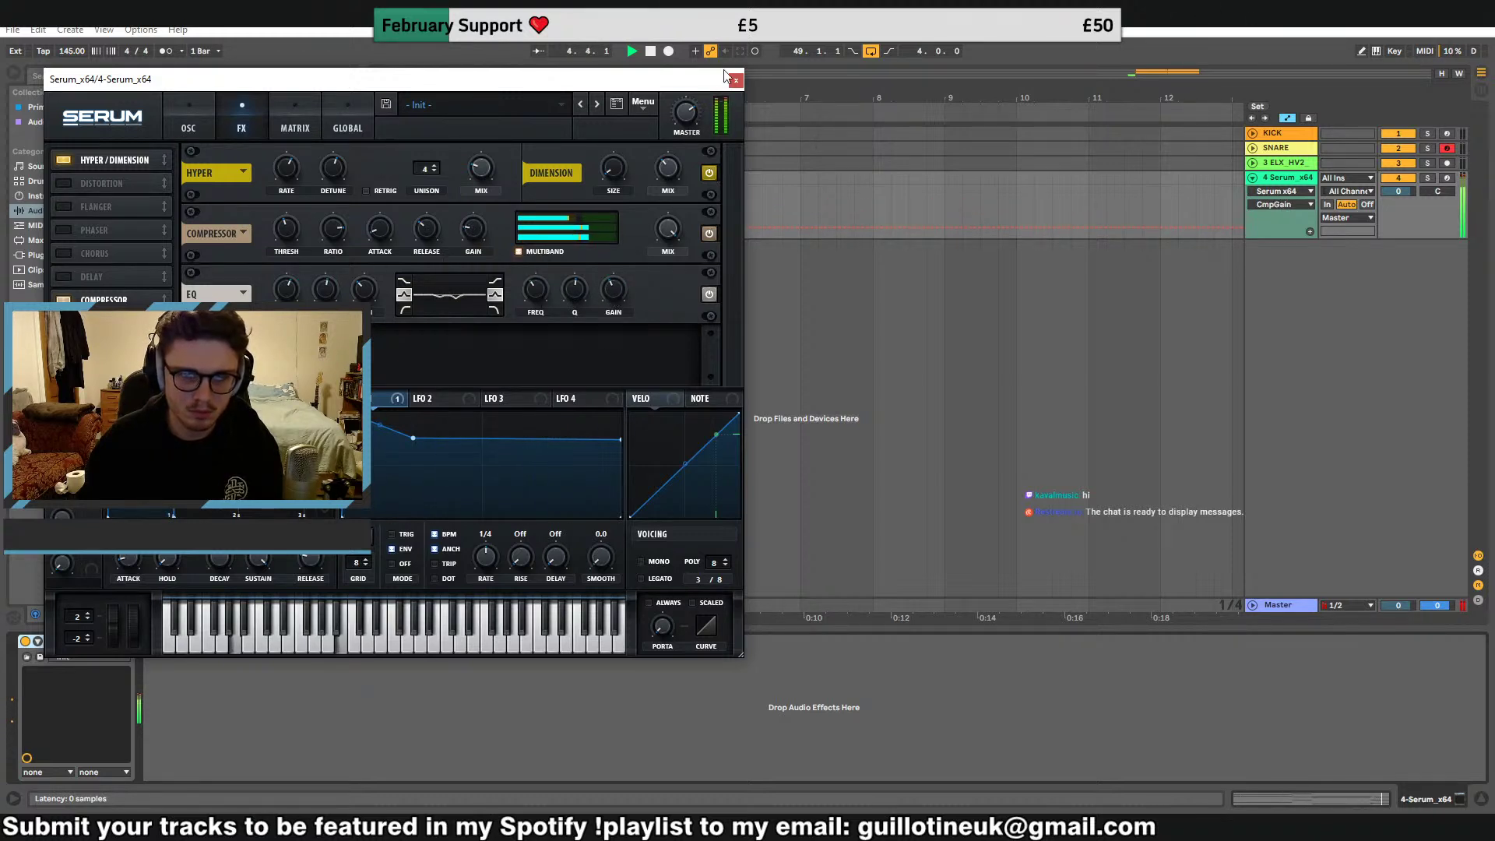
Adjust the Serum Compressor's mix and gain, and close the plugin window
{"action": "left_click_drag", "start_coordinate": [677, 249], "coordinate": [676, 293]}
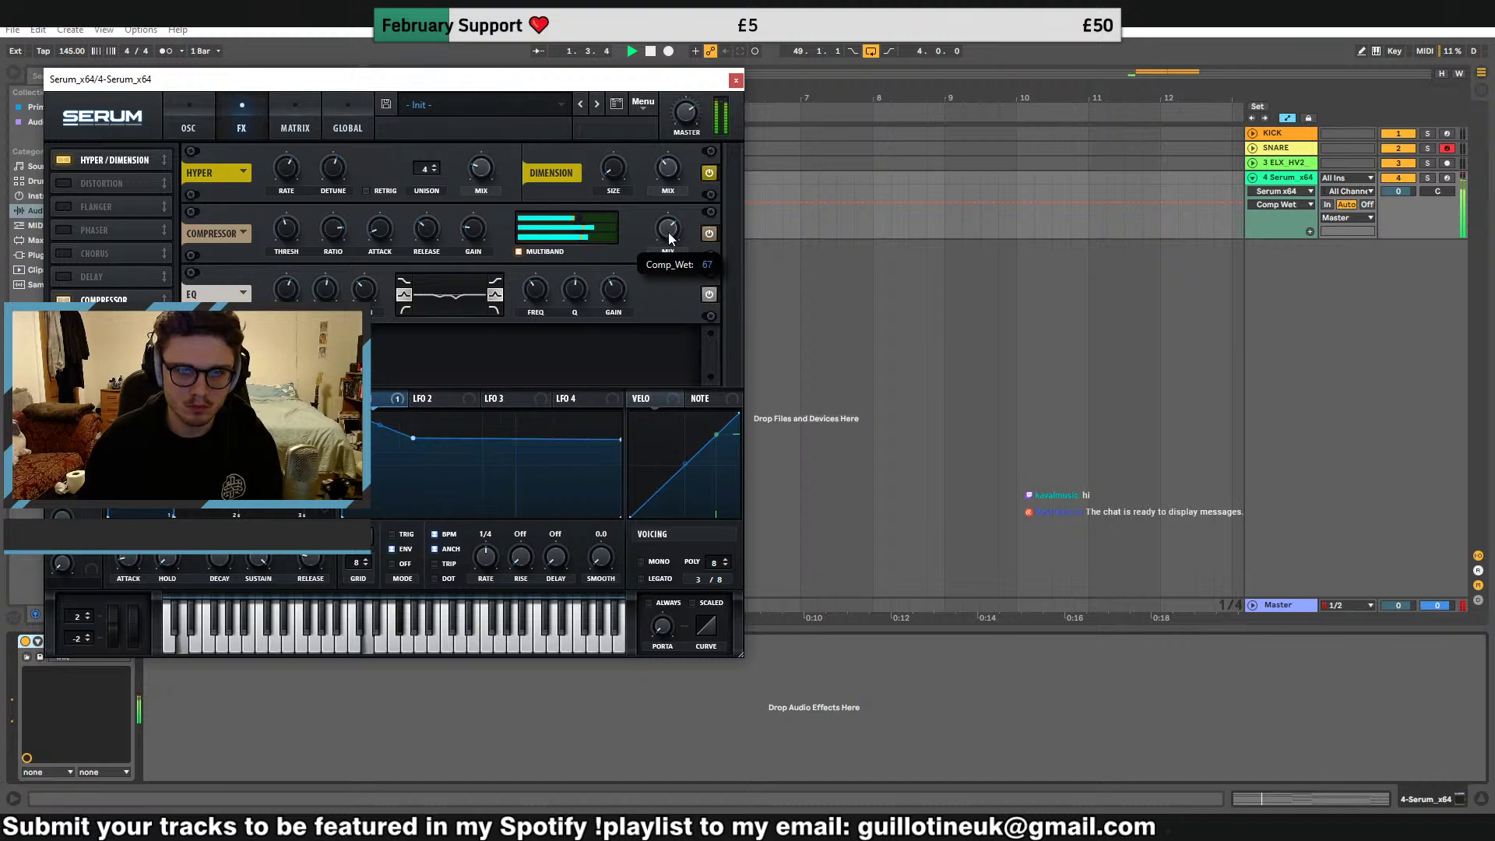
{"action": "left_click_drag", "start_coordinate": [674, 207], "coordinate": [674, 211]}
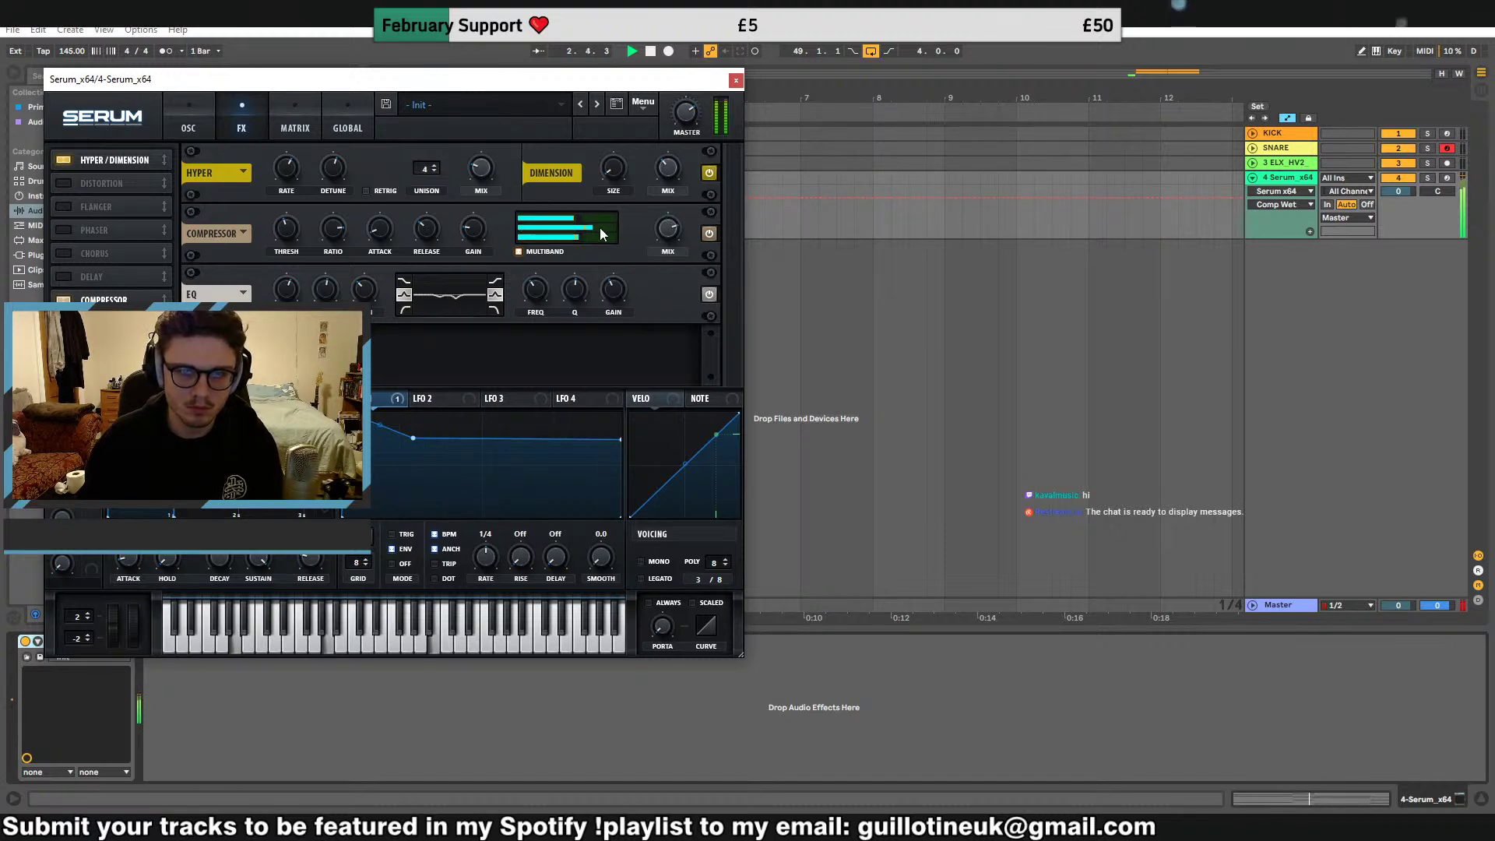
{"action": "left_click", "coordinate": [470, 227]}
{"action": "left_click", "coordinate": [736, 80]}
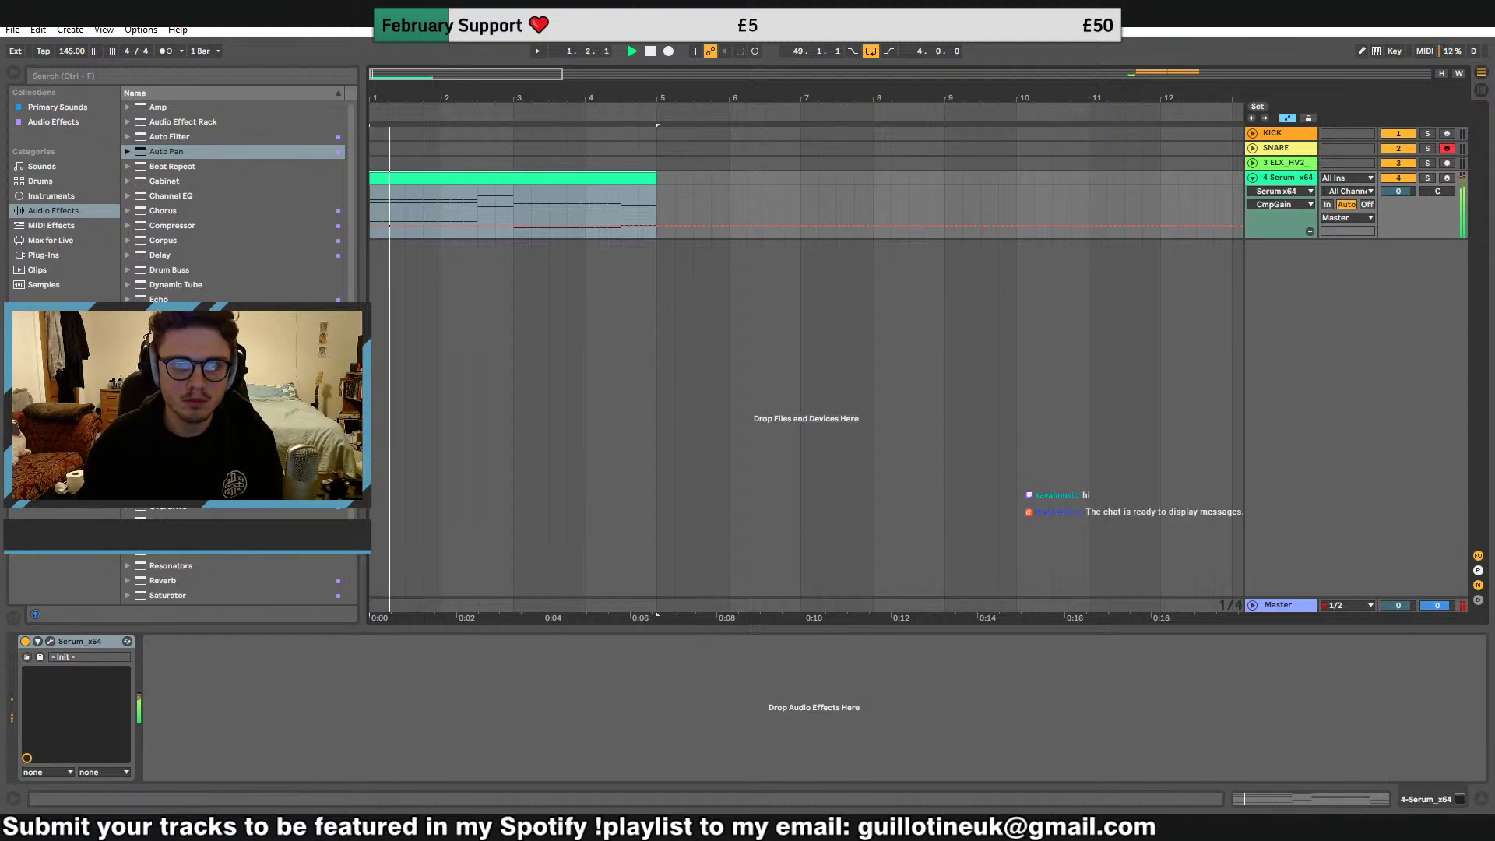
Duplicate the Serum clip until it fills the arrangement up to bar 17, and insert a new MIDI track below it
{"action": "scroll", "coordinate": [534, 194], "scroll_direction": "down", "scroll_amount": 3}
{"action": "left_click_drag", "start_coordinate": [472, 179], "coordinate": [579, 179]}
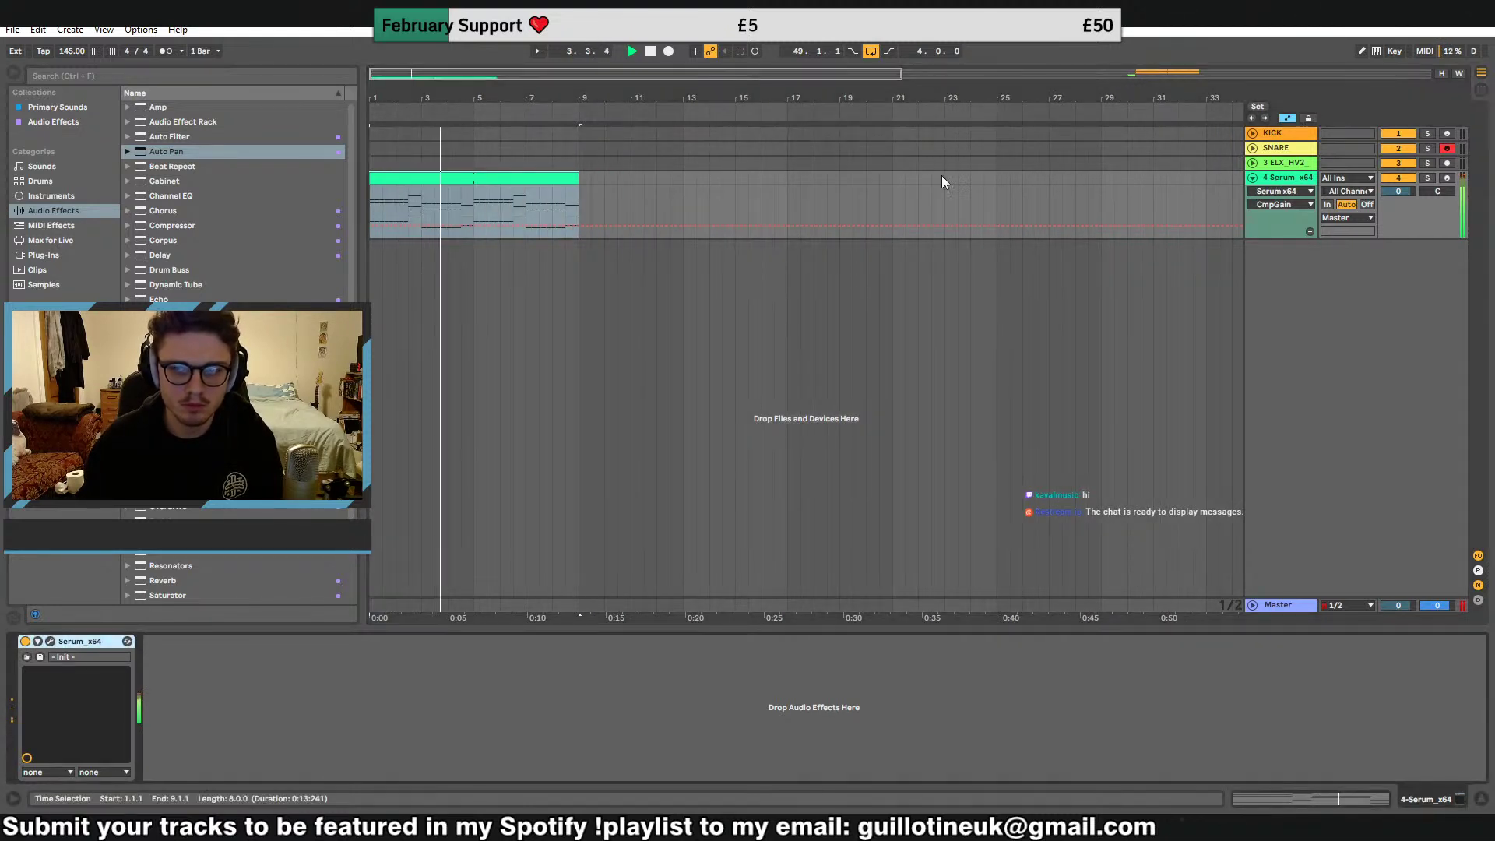
{"action": "right_click", "coordinate": [1334, 363]}
{"action": "left_click", "coordinate": [1347, 365]}
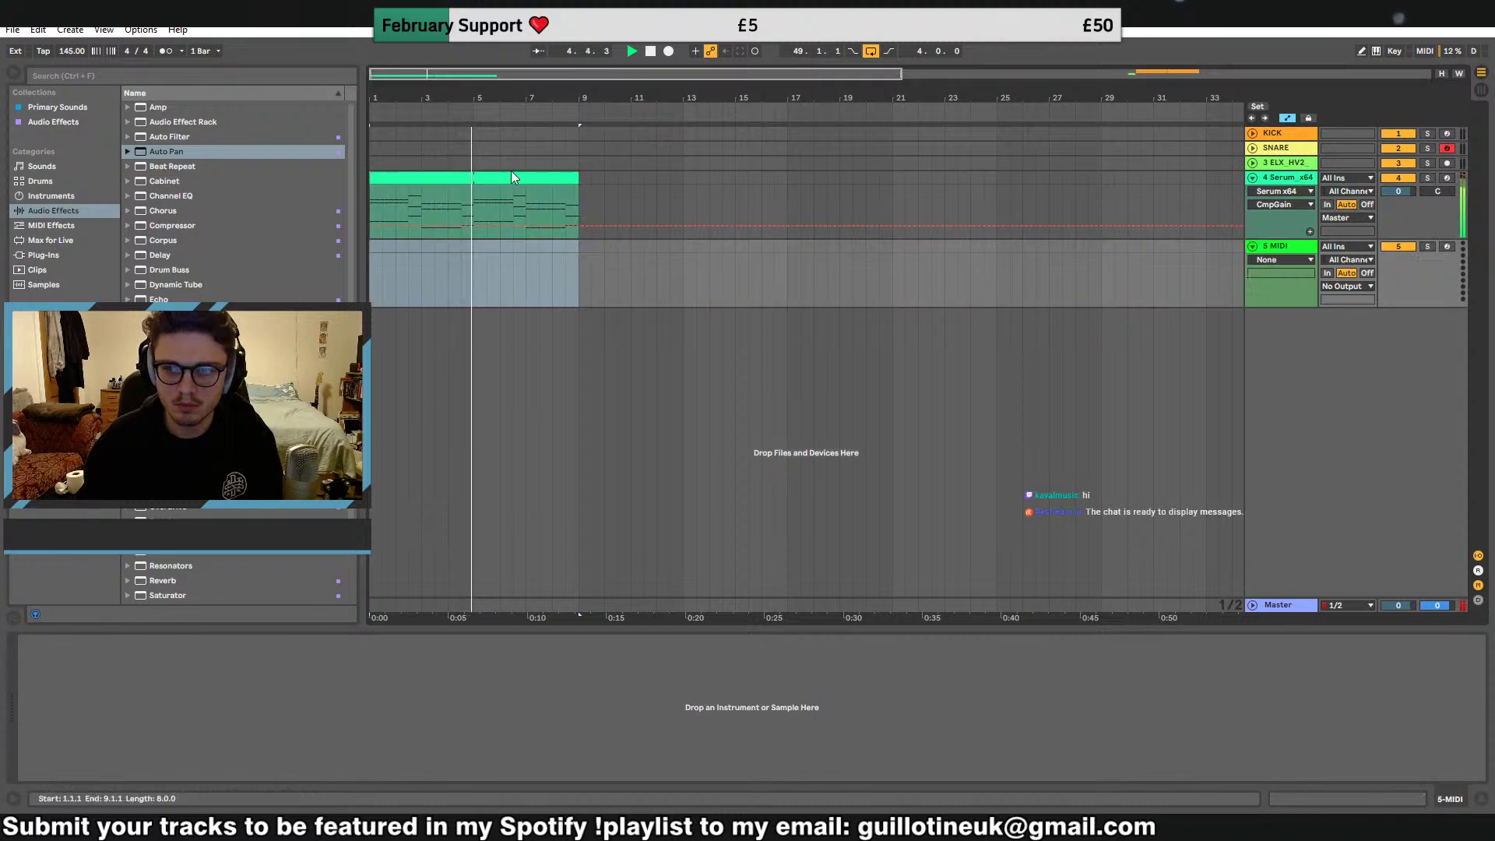
{"action": "left_click", "coordinate": [484, 198]}
{"action": "key", "text": "ctrl+d"}
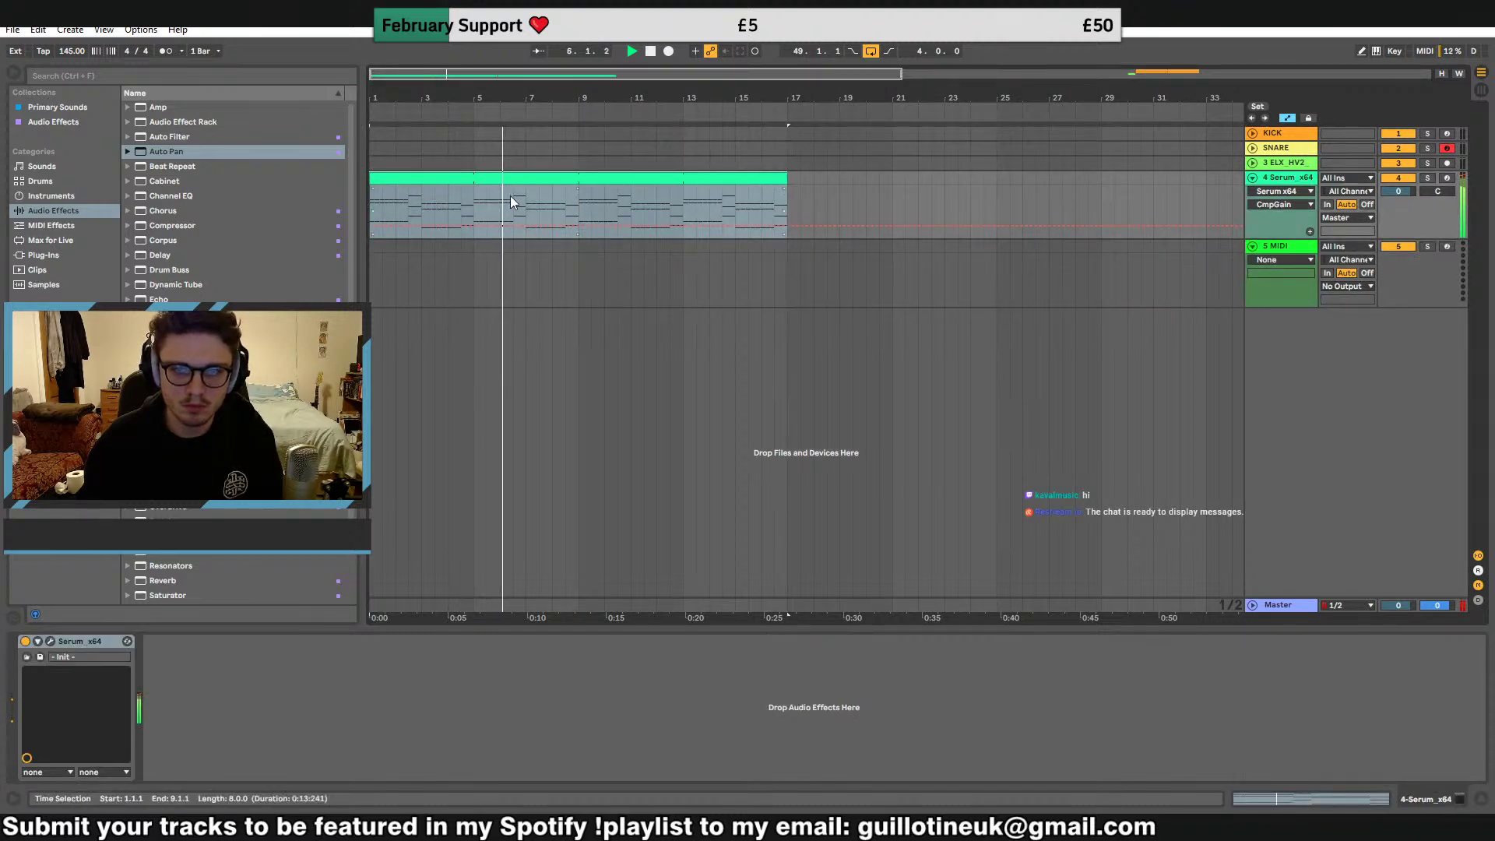
Inspect the lowest notes of the first Serum clip
{"action": "double_click", "coordinate": [471, 179]}
{"action": "scroll", "coordinate": [363, 660], "scroll_direction": "down", "scroll_amount": 3}
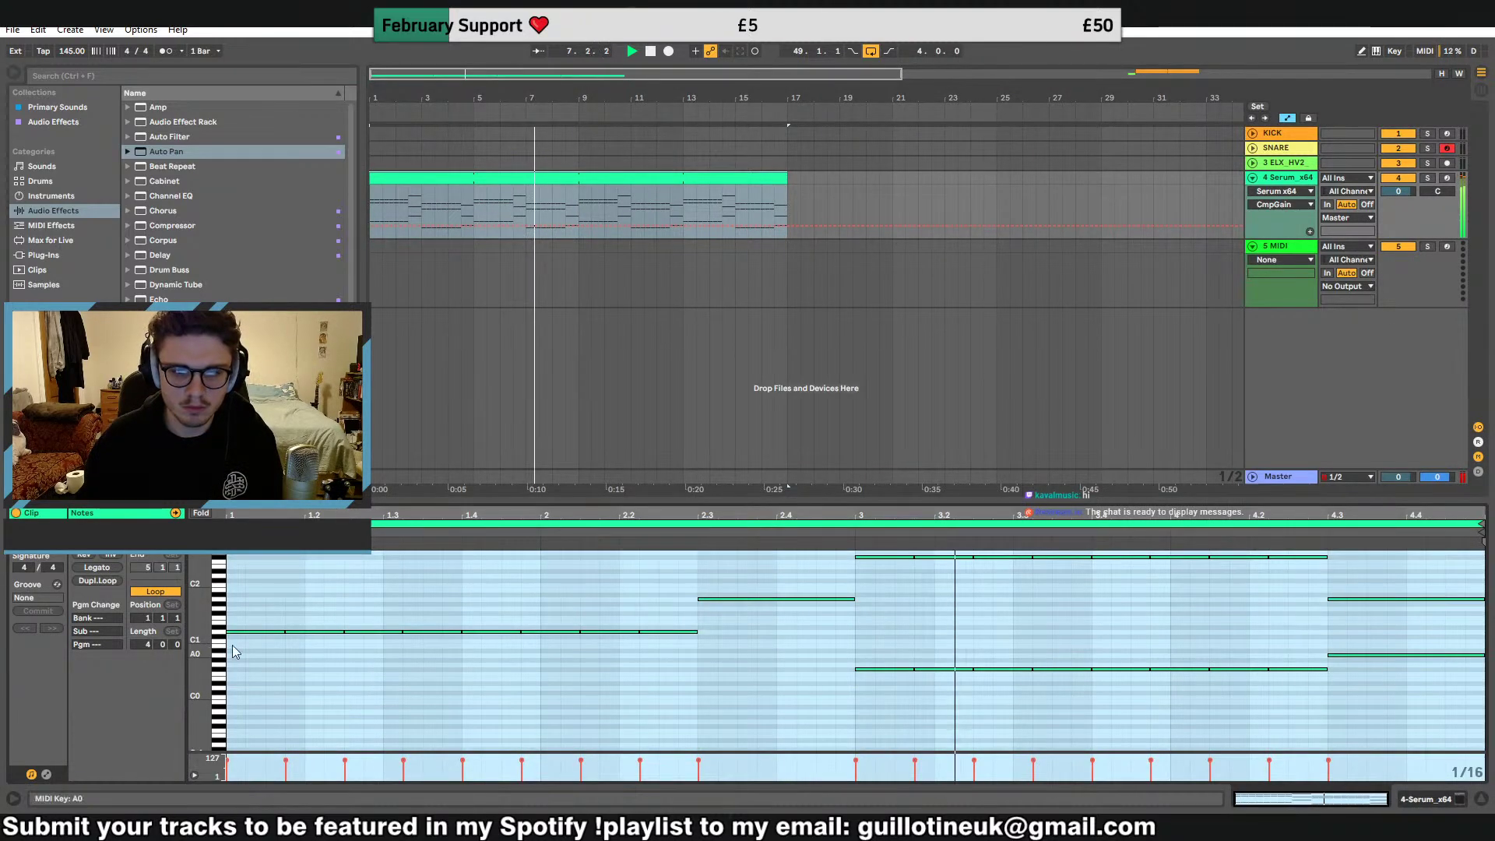
{"action": "left_click", "coordinate": [246, 591]}
{"action": "left_click_drag", "start_coordinate": [246, 590], "coordinate": [183, 596]}
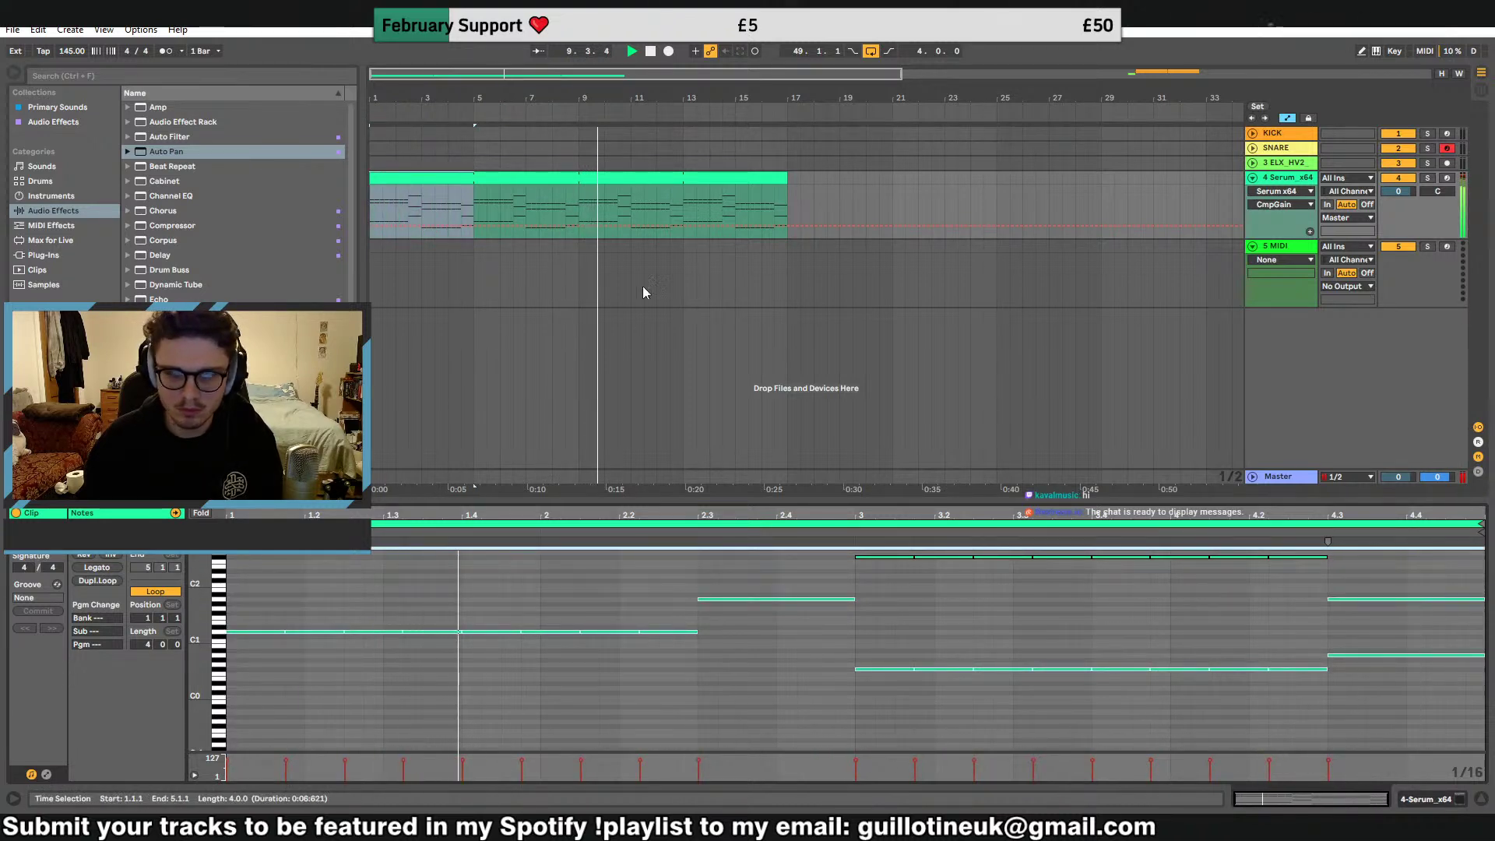
Insert an eight-bar MIDI clip at the start of the new MIDI track, load Serum on it, and close the plugin window
{"action": "left_click_drag", "start_coordinate": [560, 259], "coordinate": [432, 267]}
{"action": "right_click", "coordinate": [432, 268]}
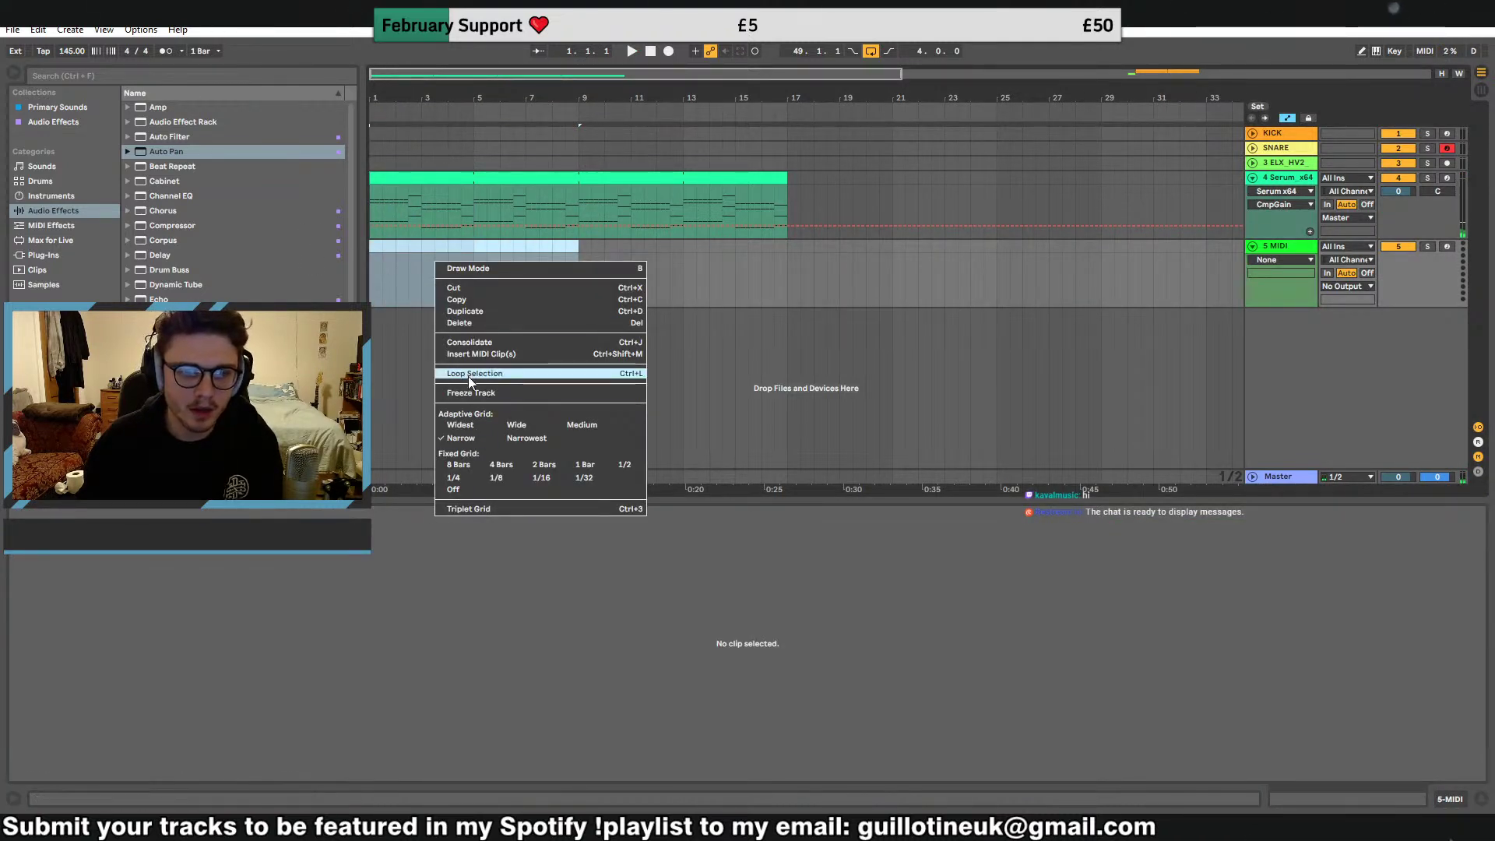
{"action": "left_click", "coordinate": [467, 355]}
{"action": "left_click", "coordinate": [45, 255]}
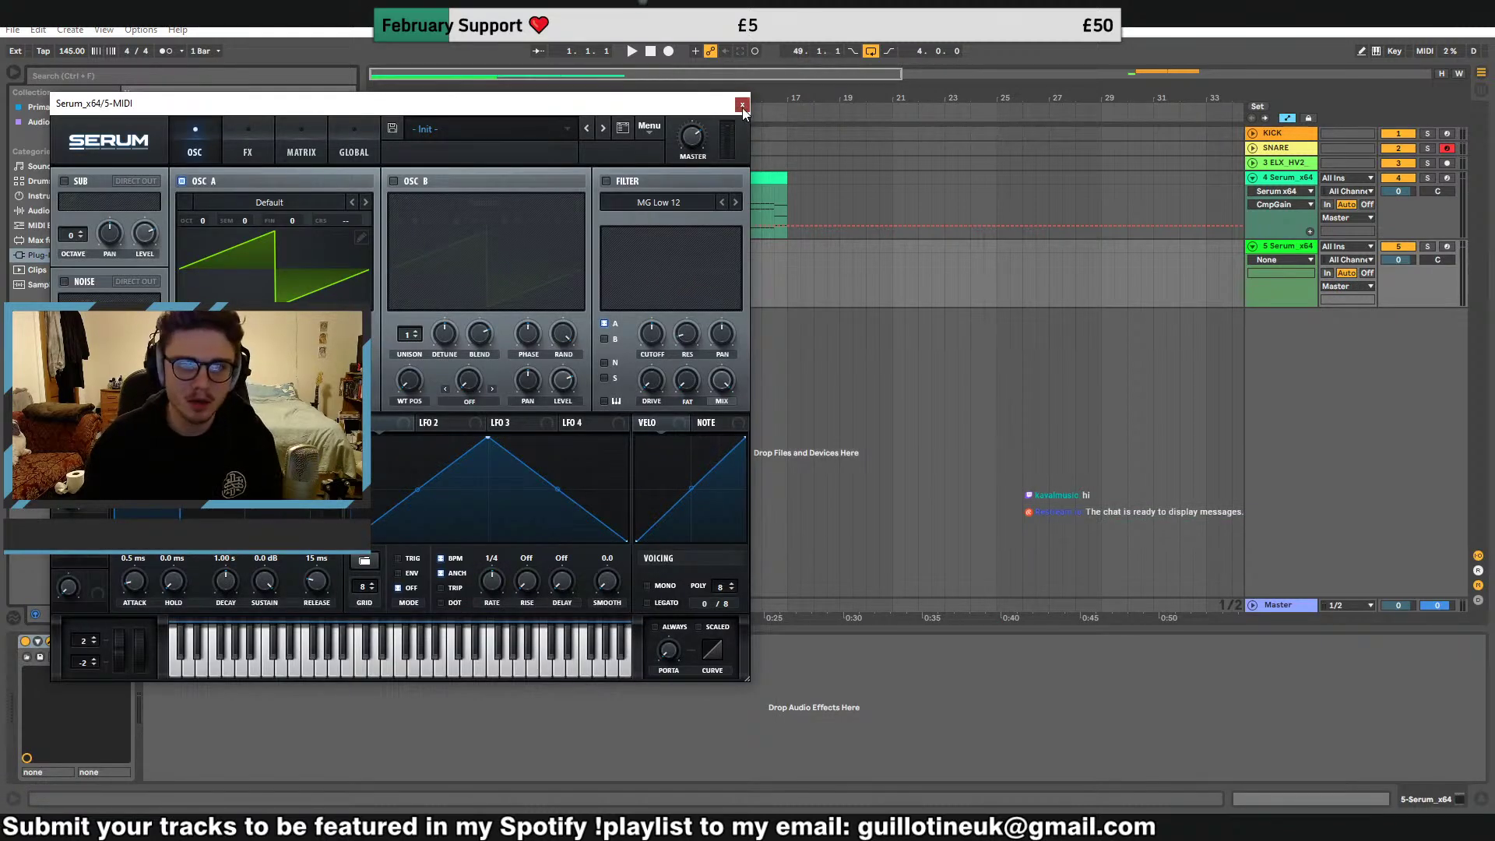
{"action": "left_click", "coordinate": [742, 105]}
Paste the copied low notes at the start of the new clip and shorten its loop to four bars
{"action": "double_click", "coordinate": [421, 246]}
{"action": "left_click", "coordinate": [237, 641]}
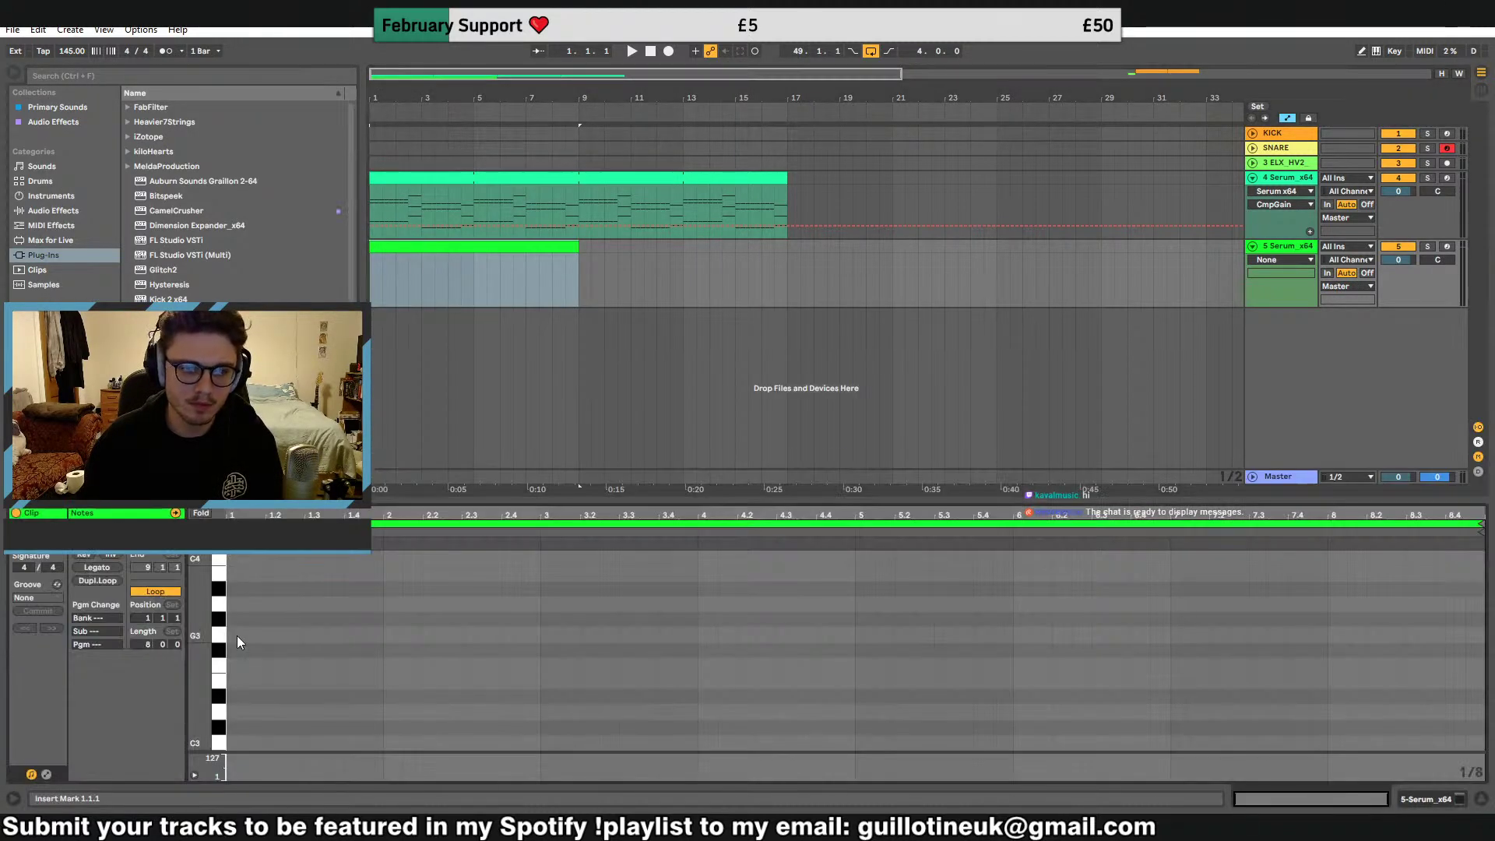
{"action": "key", "text": "ctrl+v"}
{"action": "key", "text": "space"}
{"action": "left_click_drag", "start_coordinate": [1481, 526], "coordinate": [855, 526]}
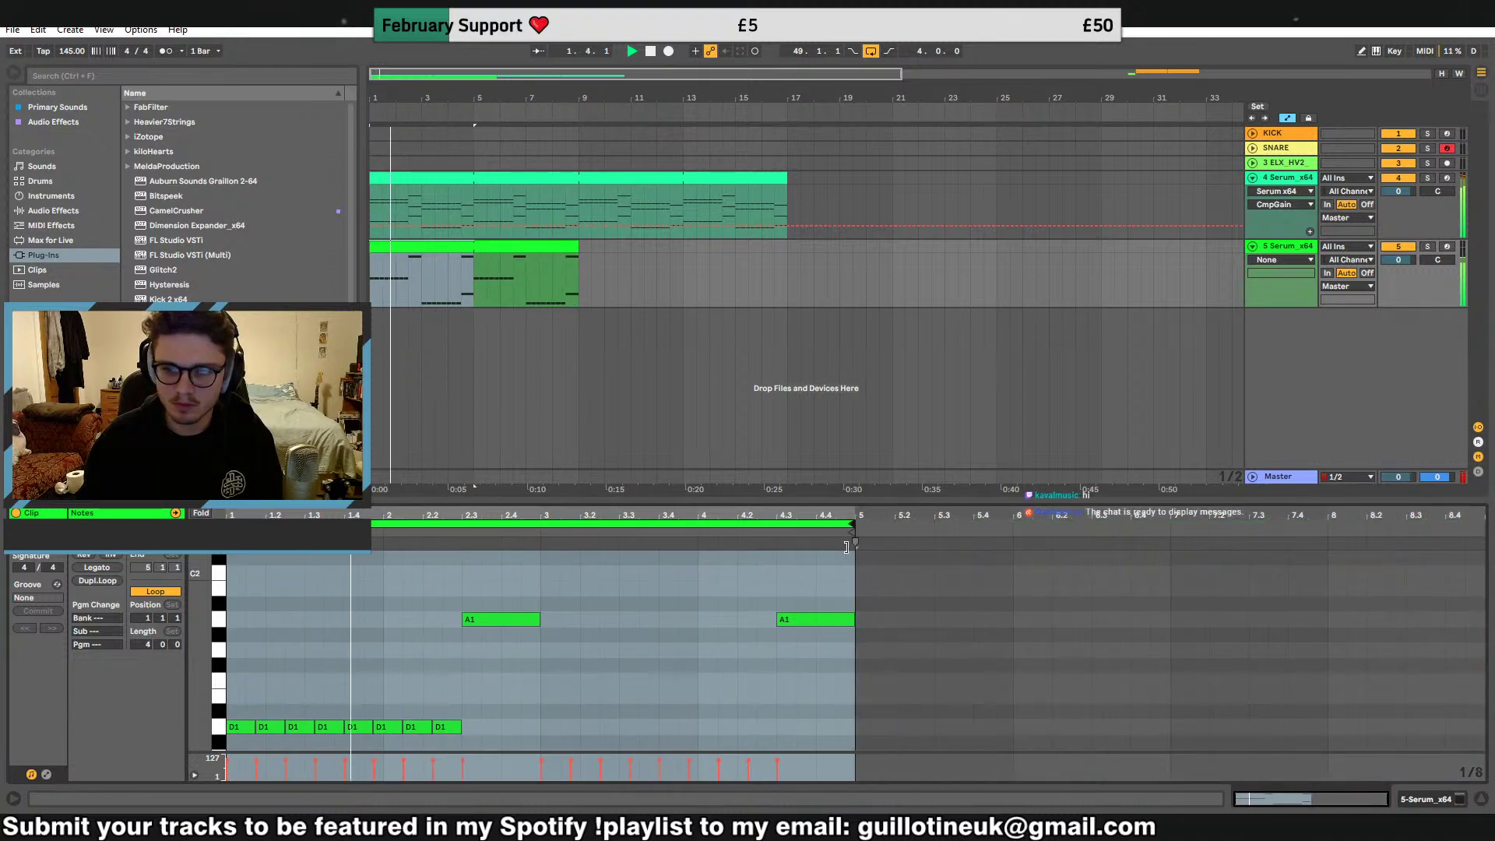
Delete the upper A1 note at 4.3 in the bass clip, leaving the A0 note there
{"action": "key", "text": "ctrl+a"}
{"action": "scroll", "coordinate": [867, 629], "scroll_direction": "up", "scroll_amount": 3}
{"action": "scroll", "coordinate": [774, 623], "scroll_direction": "down", "scroll_amount": 4}
{"action": "scroll", "coordinate": [787, 626], "scroll_direction": "down", "scroll_amount": 1}
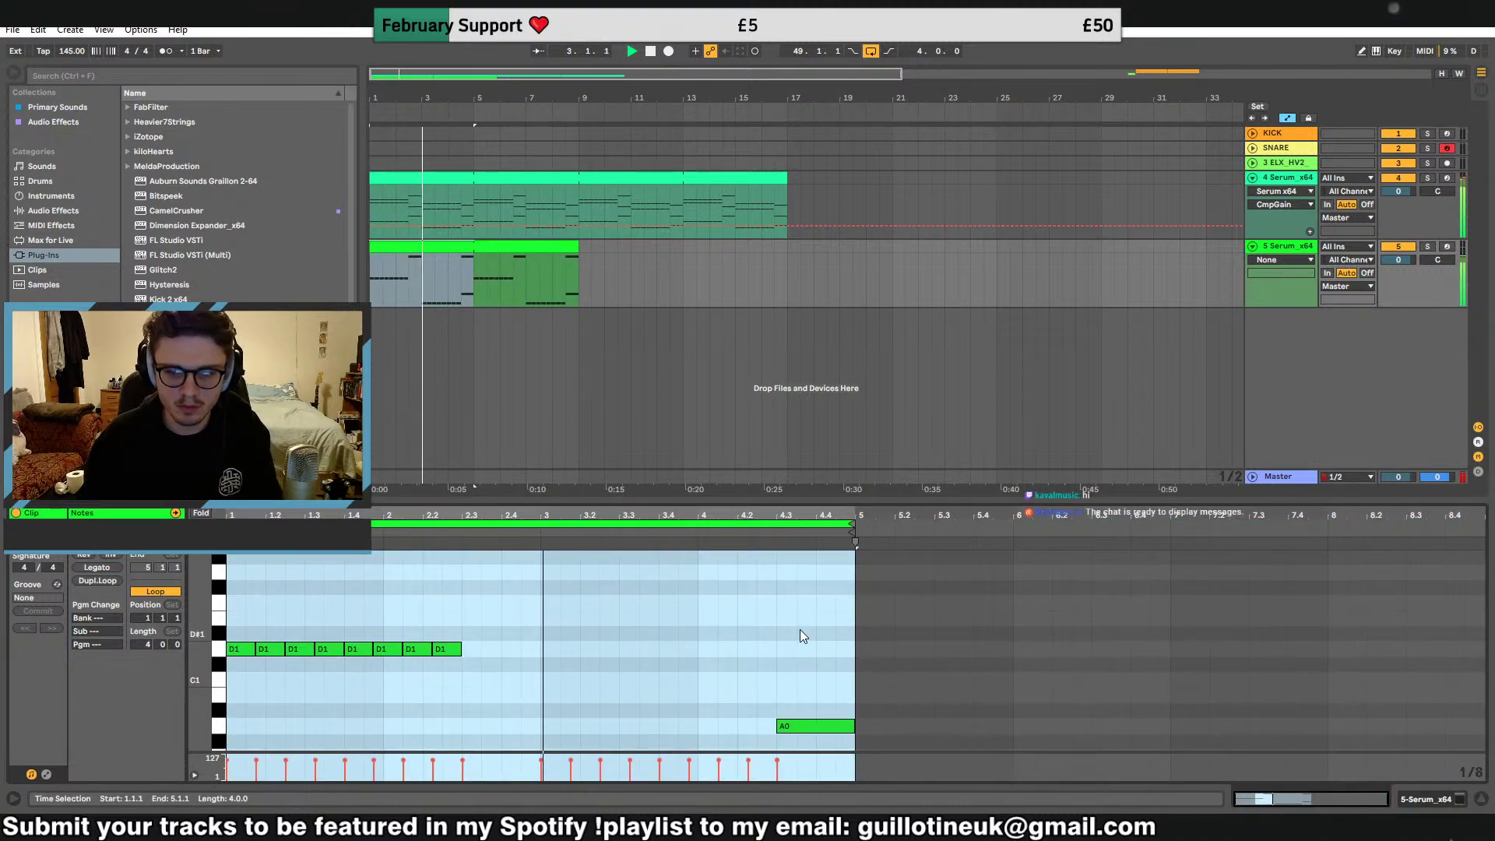
{"action": "scroll", "coordinate": [800, 630], "scroll_direction": "up", "scroll_amount": 2}
{"action": "double_click", "coordinate": [814, 634]}
{"action": "left_click", "coordinate": [1009, 633]}
{"action": "scroll", "coordinate": [1001, 639], "scroll_direction": "down", "scroll_amount": 3}
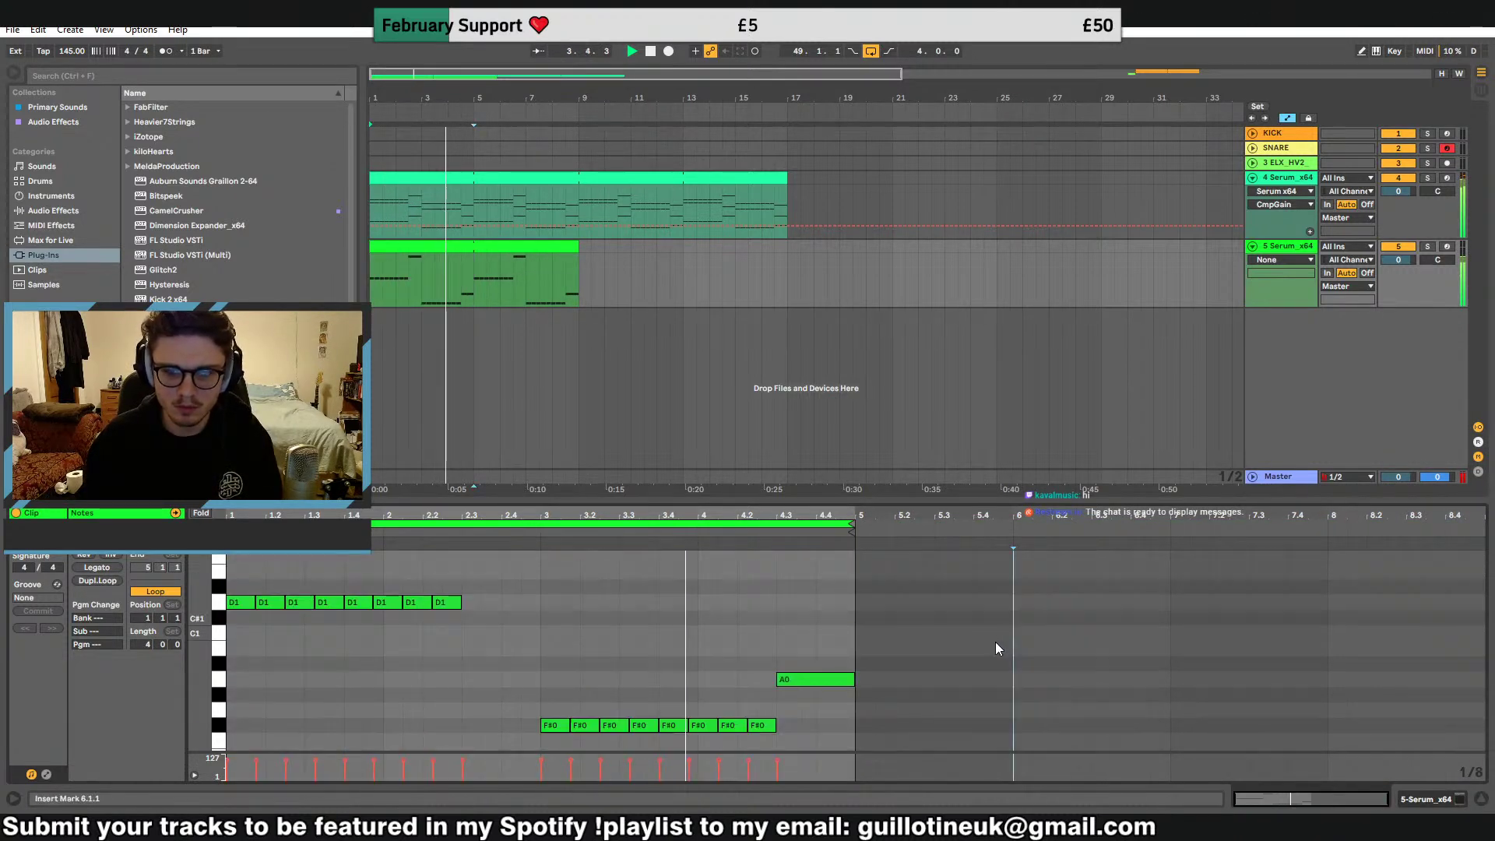
Add an Auto Filter to the first Serum track
{"action": "left_click", "coordinate": [1263, 246]}
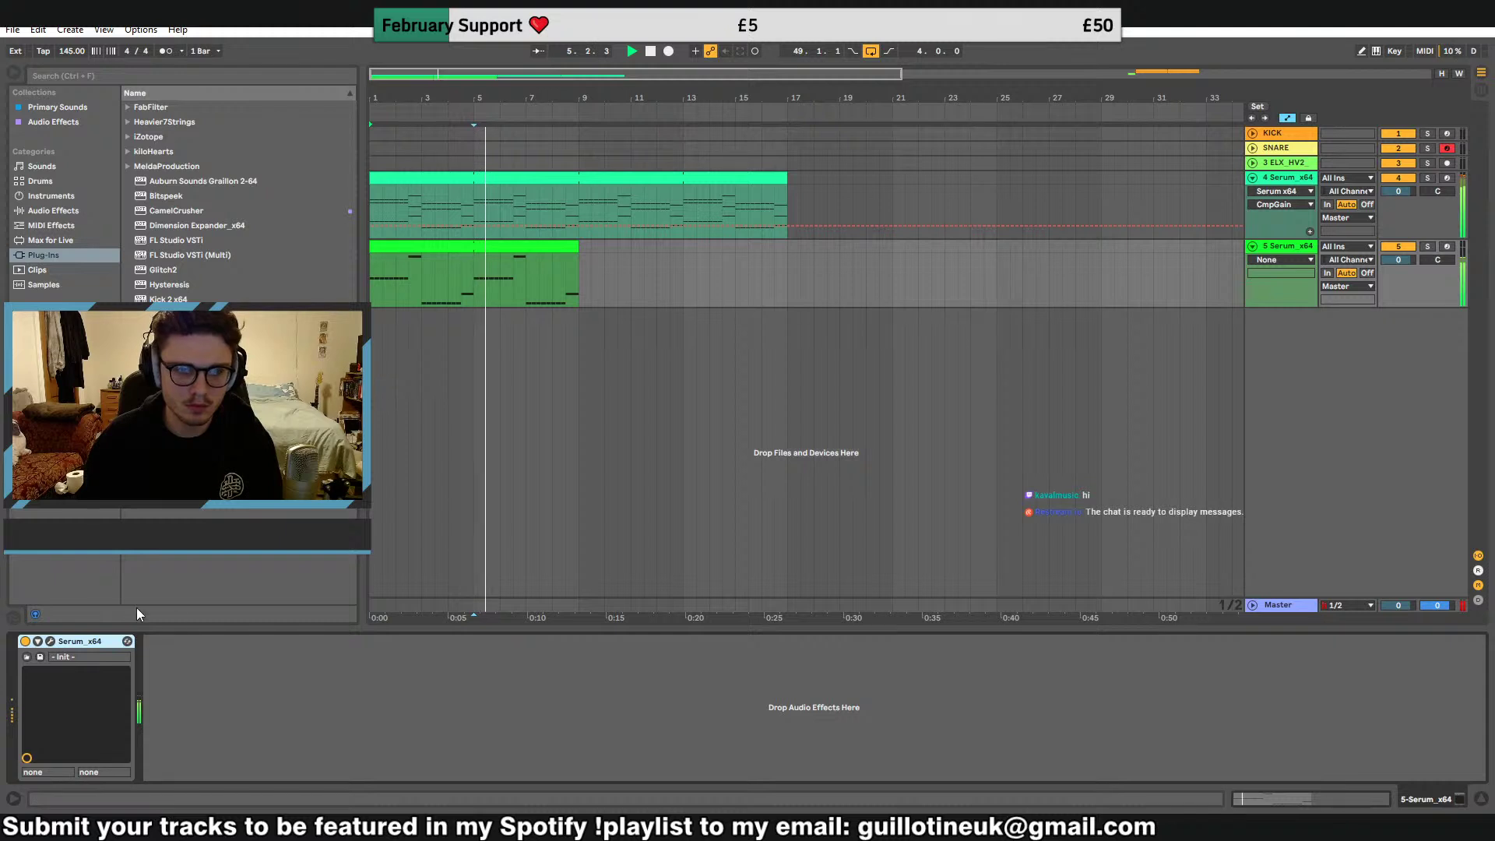
{"action": "left_click", "coordinate": [395, 185]}
{"action": "key", "text": "space"}
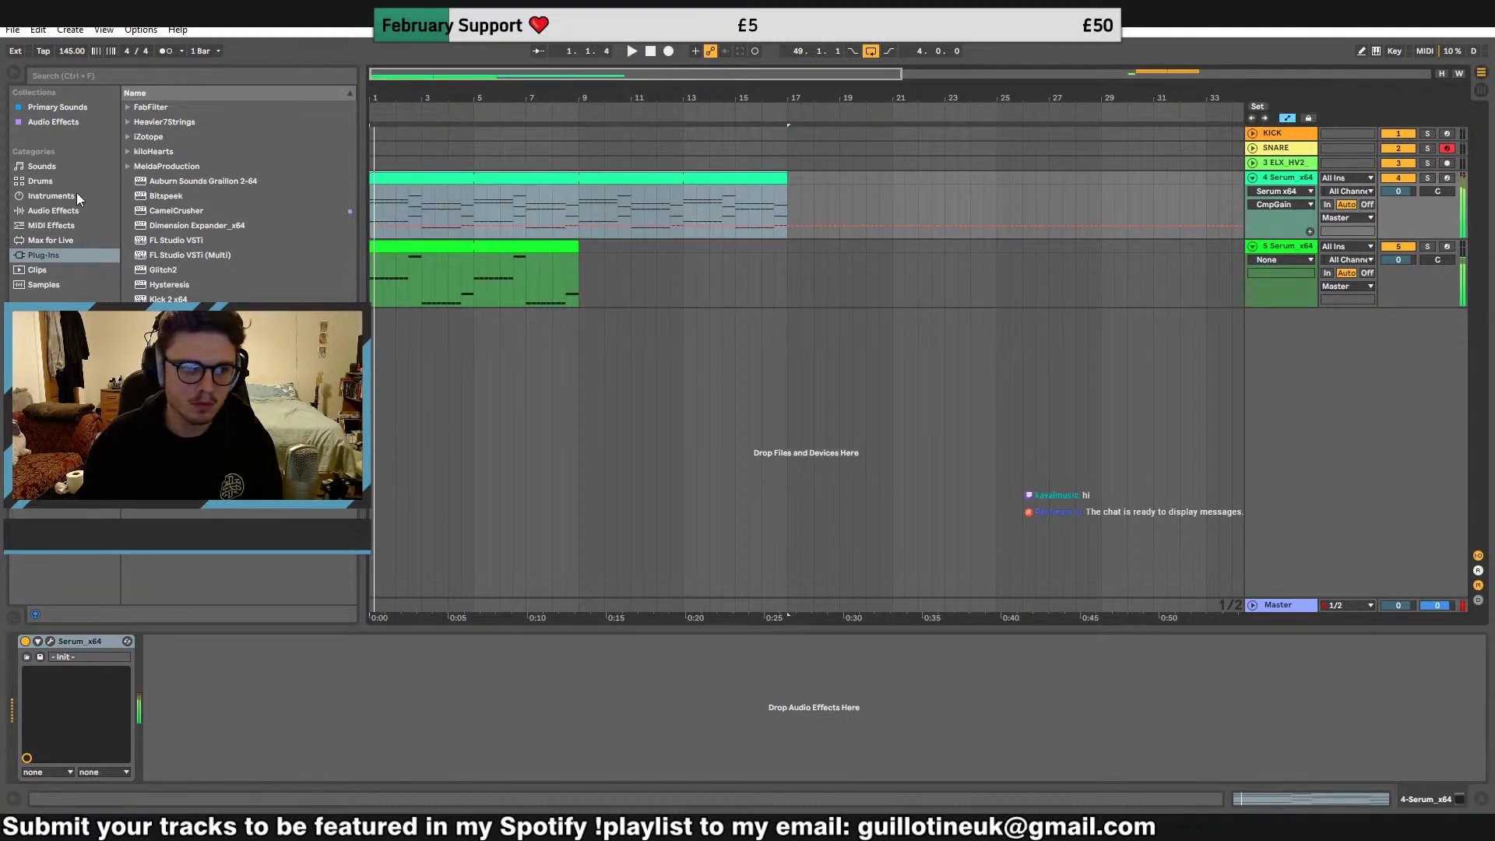
{"action": "key", "text": "space"}
{"action": "left_click", "coordinate": [68, 211]}
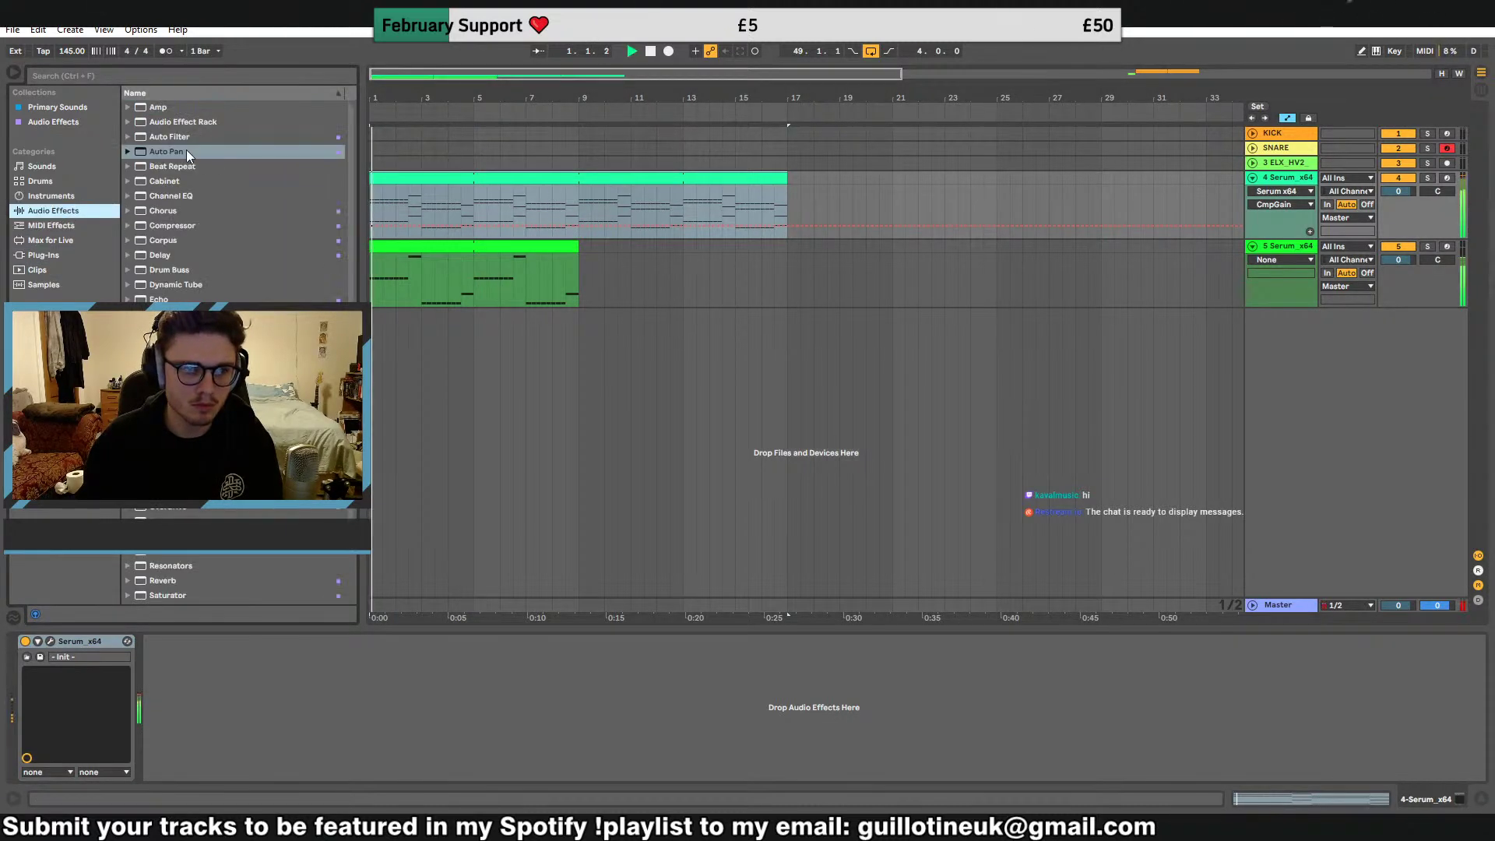
{"action": "double_click", "coordinate": [187, 137]}
Show the Auto Filter's frequency automation and draw a ramp rising from bar 1 to bar 17
{"action": "right_click", "coordinate": [371, 690]}
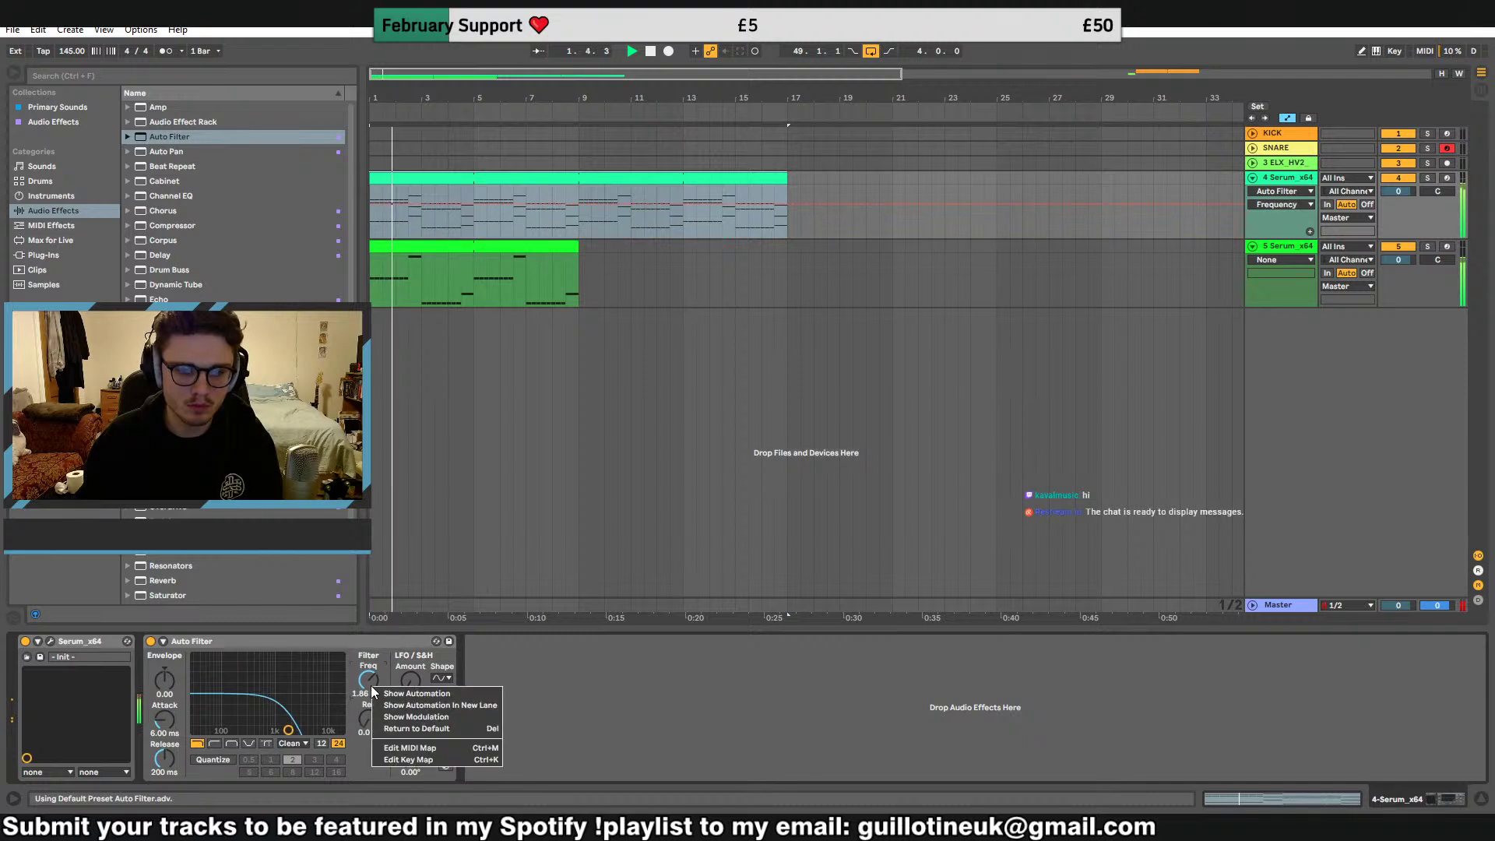
{"action": "left_click", "coordinate": [417, 693]}
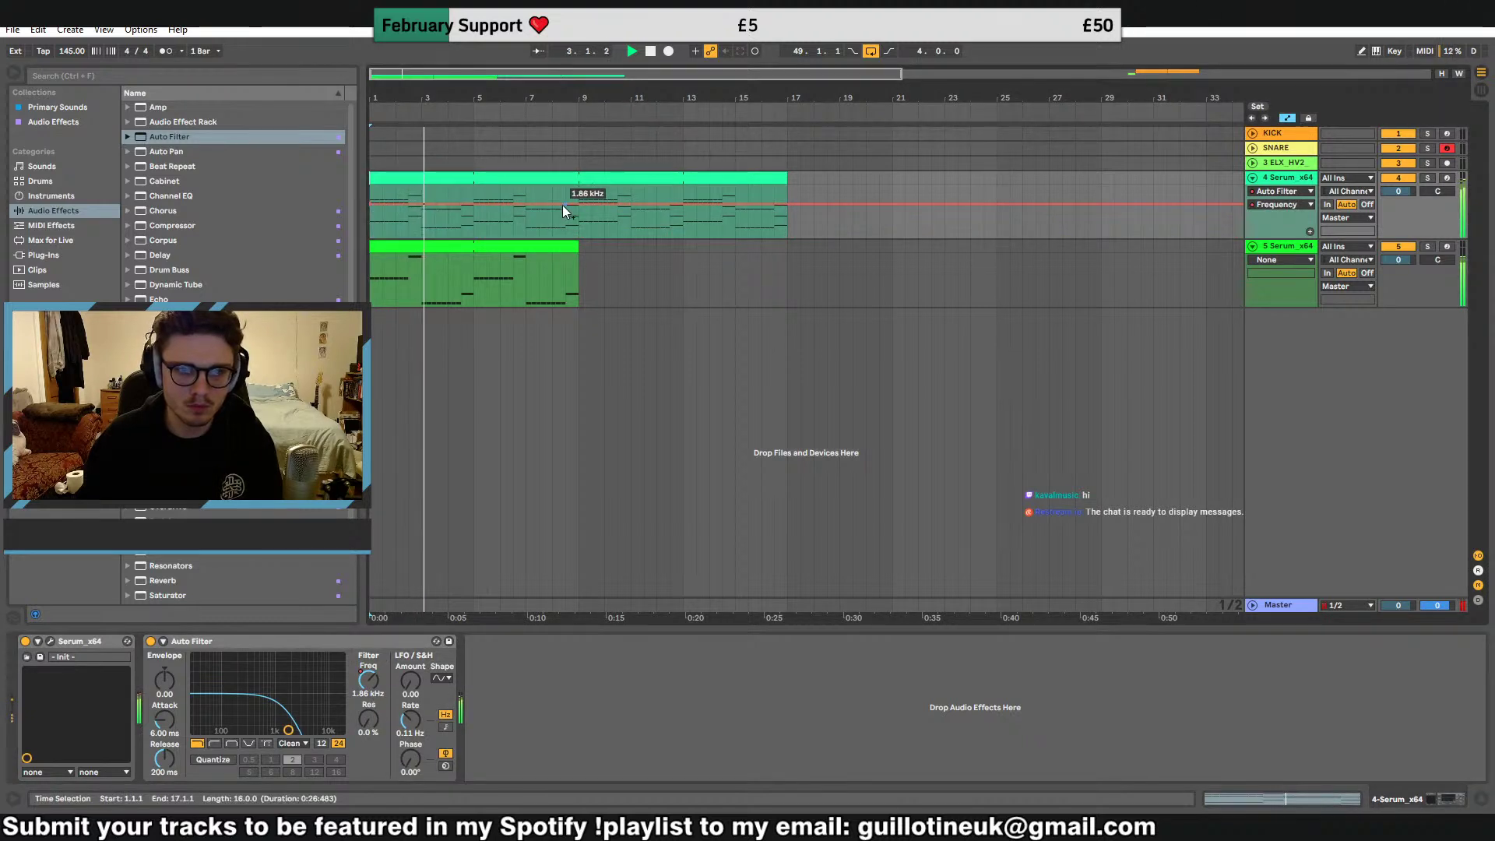
{"action": "left_click_drag", "start_coordinate": [579, 204], "coordinate": [579, 185]}
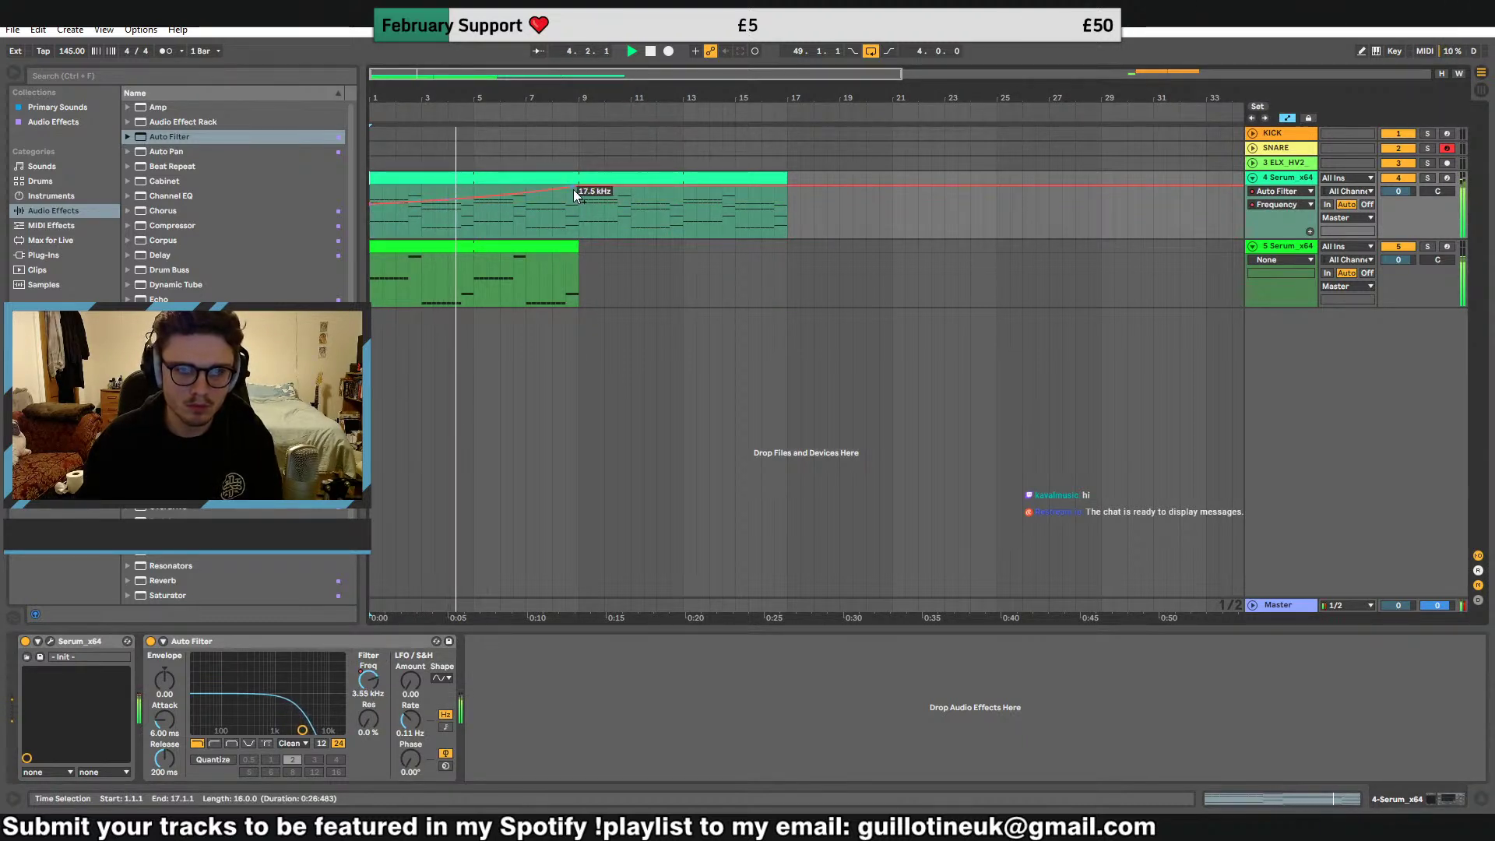
{"action": "scroll", "coordinate": [708, 114], "scroll_direction": "down", "scroll_amount": 4}
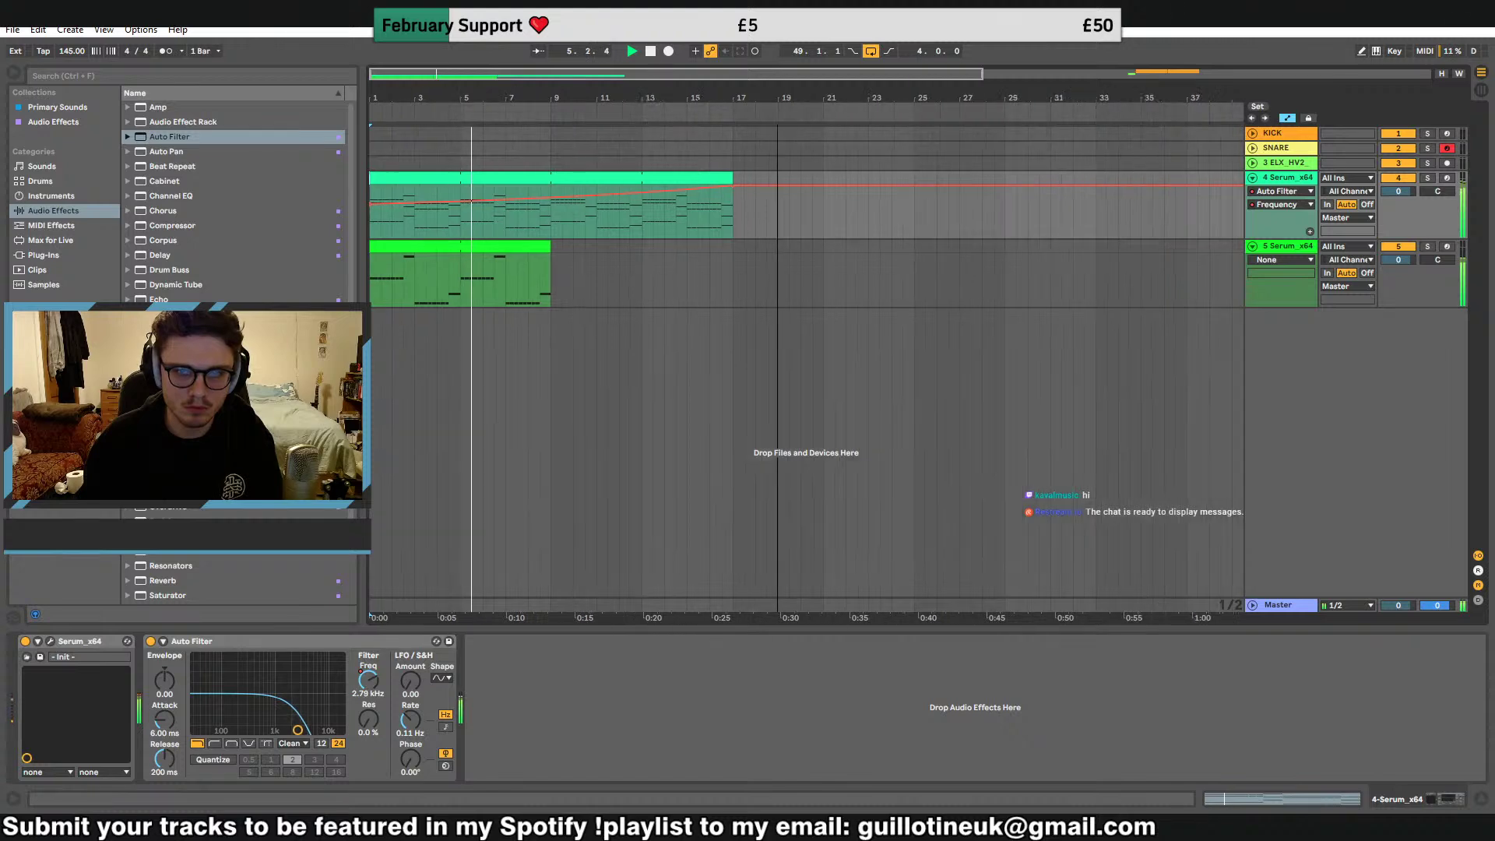
Open the bass clip on the second Serum track and audition its notes with the chords
{"action": "double_click", "coordinate": [414, 246]}
{"action": "key", "text": "space"}
{"action": "key", "text": "space"}
{"action": "left_click", "coordinate": [416, 644]}
{"action": "key", "text": "space"}
{"action": "scroll", "coordinate": [436, 558], "scroll_direction": "up", "scroll_amount": 4}
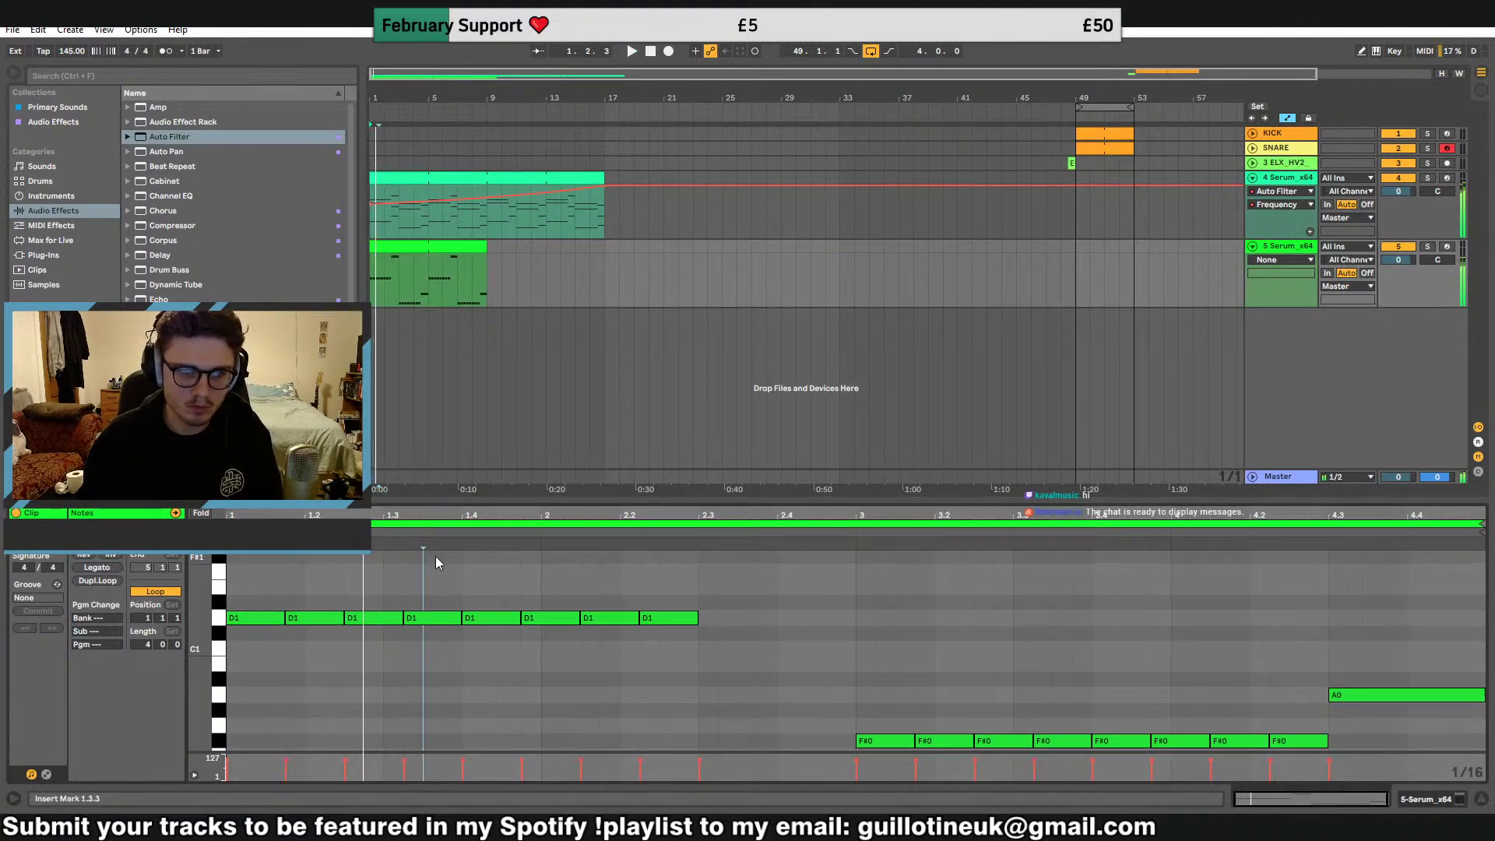
{"action": "key", "text": "space"}
{"action": "scroll", "coordinate": [436, 596], "scroll_direction": "down", "scroll_amount": 1}
{"action": "key", "text": "space"}
Shorten the first D1 note to two sixteenths and add a one-sixteenth D1 note directly after it
{"action": "mouse_move", "coordinate": [201, 600]}
{"action": "left_mouse_down"}
{"action": "mouse_move", "coordinate": [173, 601]}
{"action": "mouse_move", "coordinate": [214, 615]}
{"action": "left_mouse_up"}
{"action": "left_click_drag", "start_coordinate": [609, 648], "coordinate": [607, 662]}
{"action": "key", "text": "ctrl+z"}
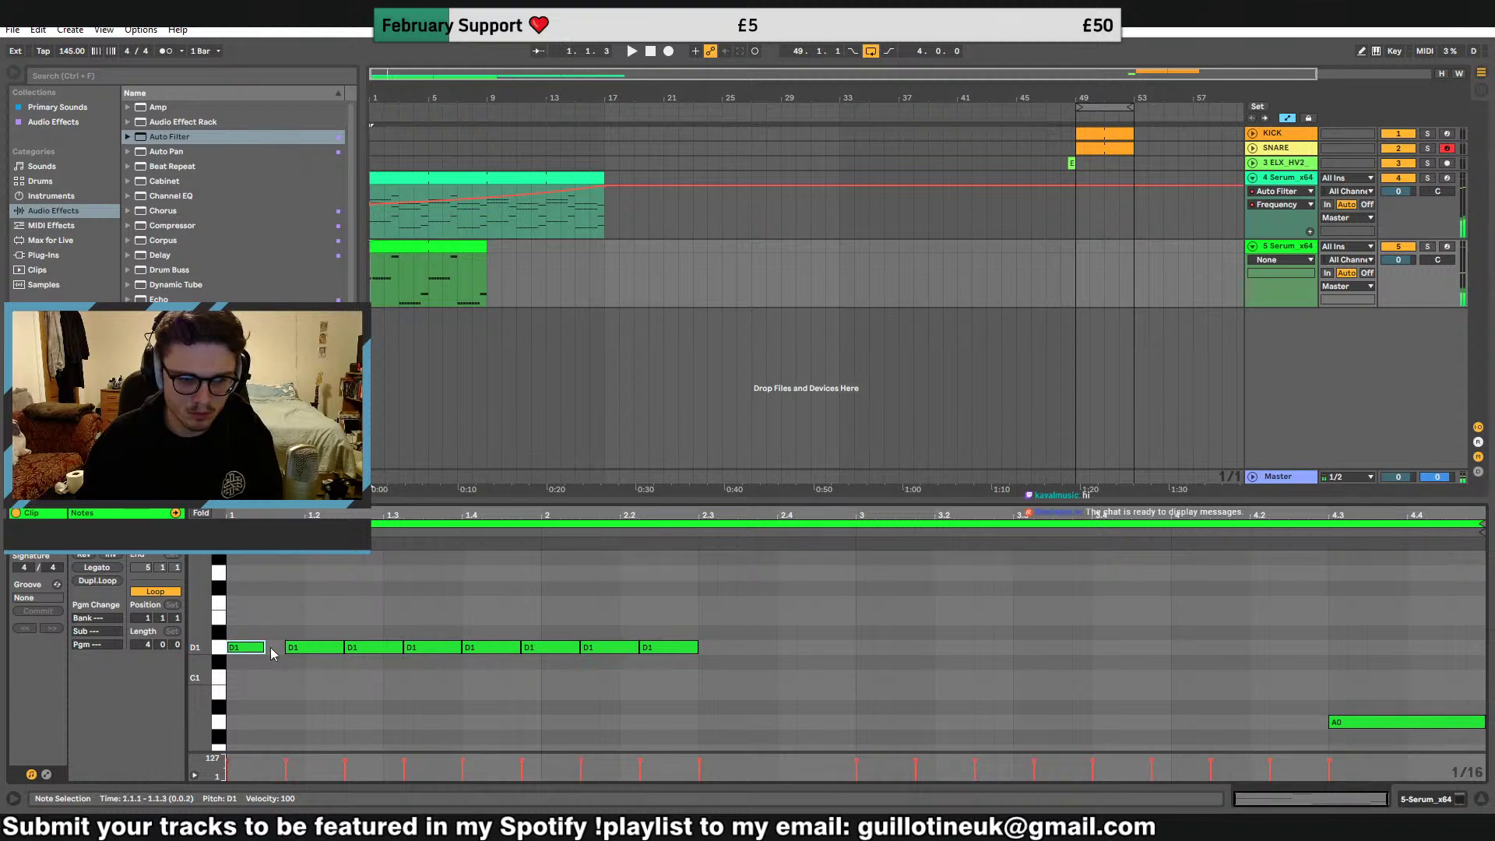
{"action": "double_click", "coordinate": [275, 647]}
{"action": "key", "text": "space"}
Duplicate the two-note D1 pattern up to 2.3 and shorten all its notes slightly to leave gaps
{"action": "left_click", "coordinate": [242, 651], "text": "shift"}
{"action": "key", "text": "ctrl+d"}
{"action": "key", "text": "ctrl+d"}
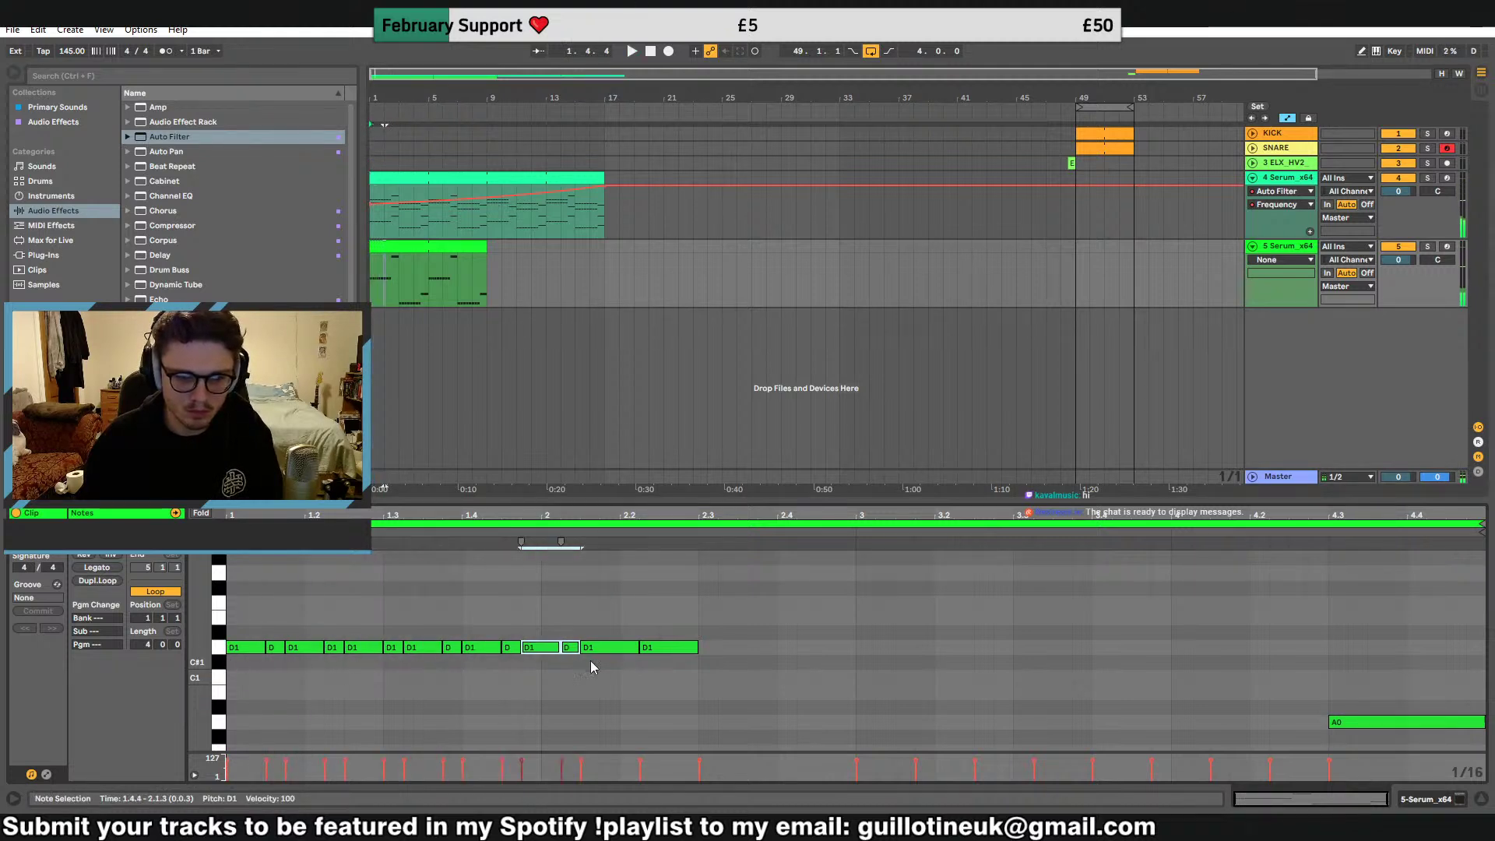
{"action": "key", "text": "ctrl+d"}
{"action": "key", "text": "ctrl+a"}
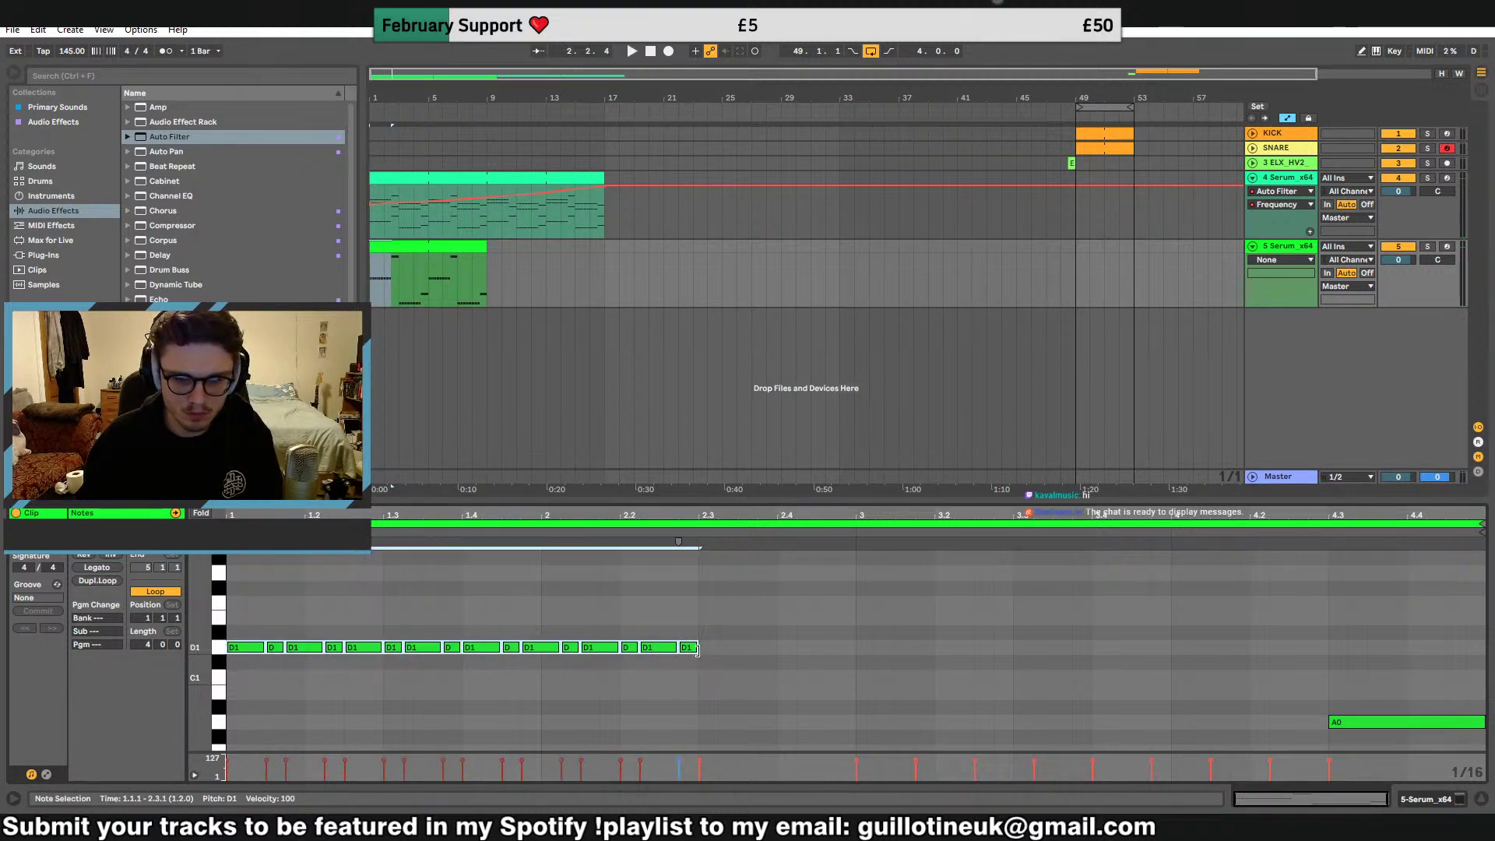
{"action": "left_click_drag", "start_coordinate": [697, 649], "coordinate": [694, 650]}
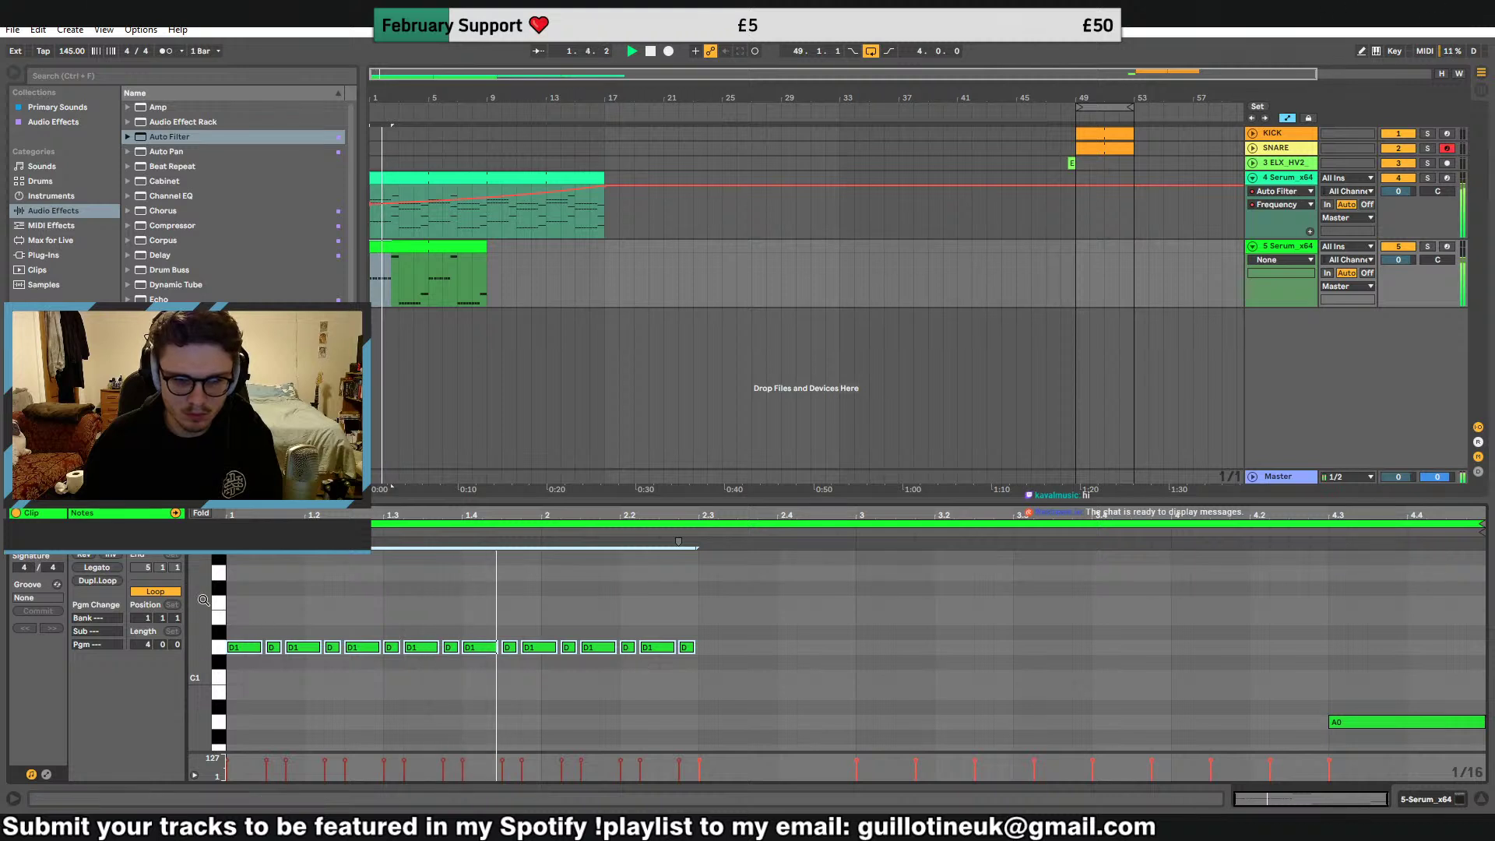
Copy part of the D1 pattern to 2.3–3 and transpose the copy up seven semitones to A1
{"action": "left_click_drag", "start_coordinate": [198, 645], "coordinate": [368, 684]}
{"action": "key", "text": "space"}
{"action": "key", "text": "ctrl+c"}
{"action": "left_click", "coordinate": [708, 650]}
{"action": "key", "text": "ctrl+v"}
{"action": "key", "text": "space"}
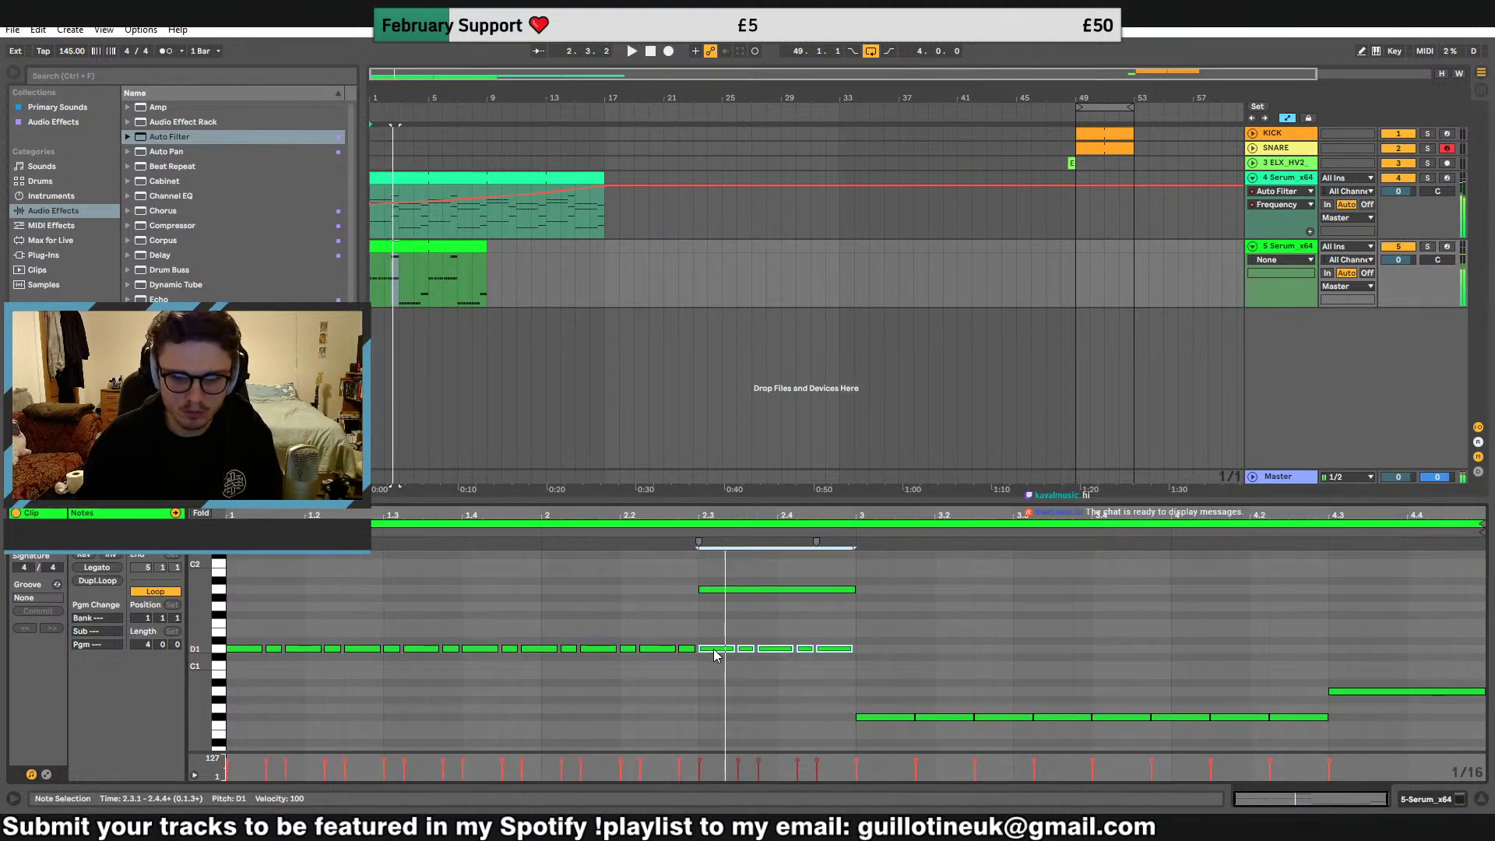
{"action": "key", "text": "Up"}
{"action": "key", "text": "Up"}
{"action": "key", "text": "Up"}
{"action": "key", "text": "Up"}
{"action": "key", "text": "Up"}
{"action": "key", "text": "Up"}
{"action": "key", "text": "Up"}
{"action": "key", "text": "space"}
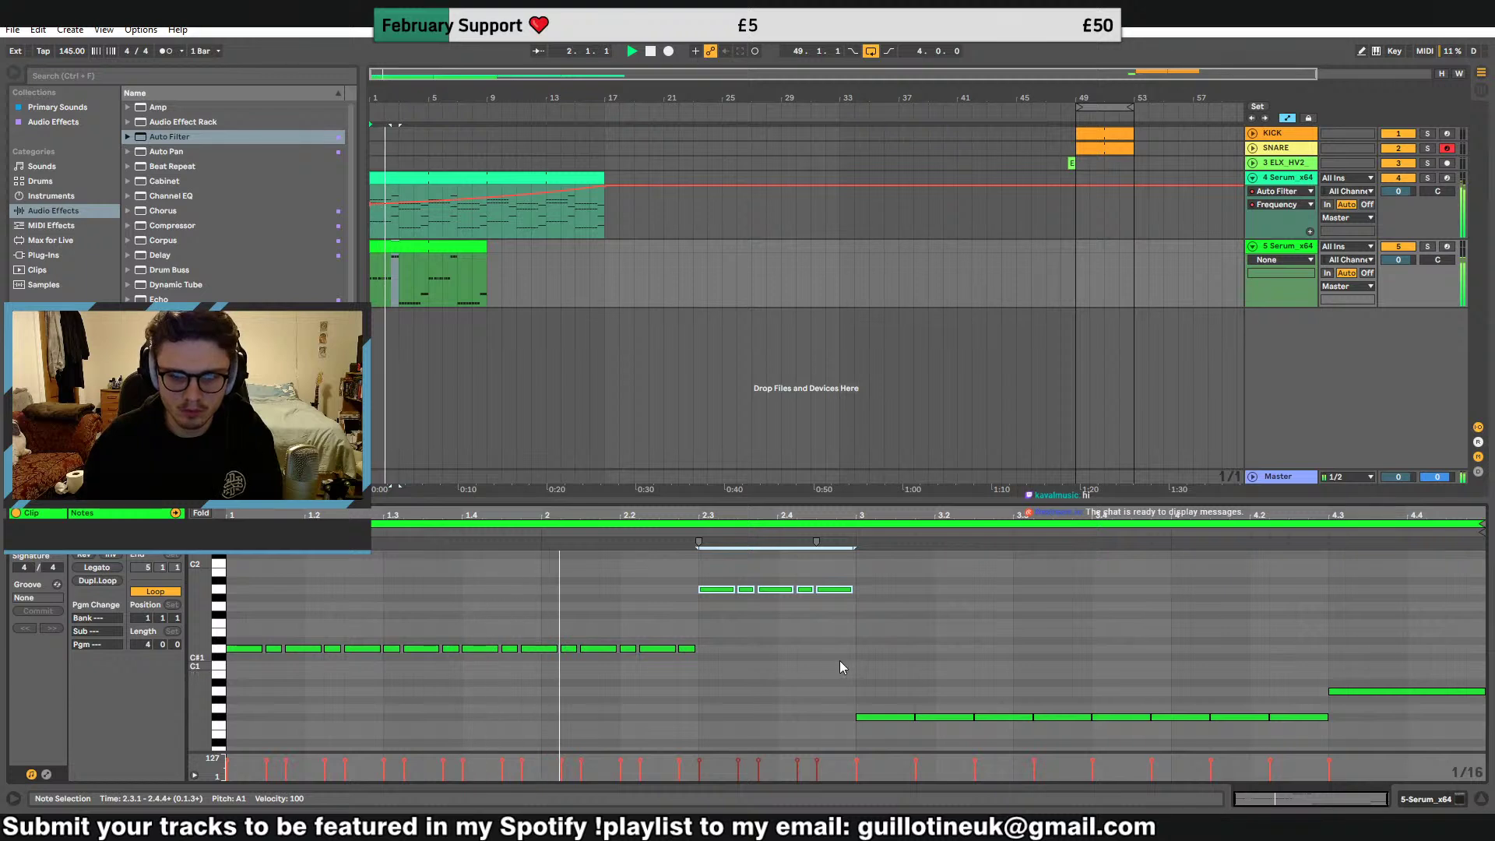
Copy the rhythmic notes of the first two bars and paste them at bar 3
{"action": "left_click_drag", "start_coordinate": [840, 660], "coordinate": [230, 562]}
{"action": "key", "text": "ctrl+c"}
{"action": "left_click", "coordinate": [865, 645]}
{"action": "key", "text": "ctrl+v"}
{"action": "key", "text": "ctrl+z"}
{"action": "left_click", "coordinate": [862, 646]}
{"action": "key", "text": "ctrl+v"}
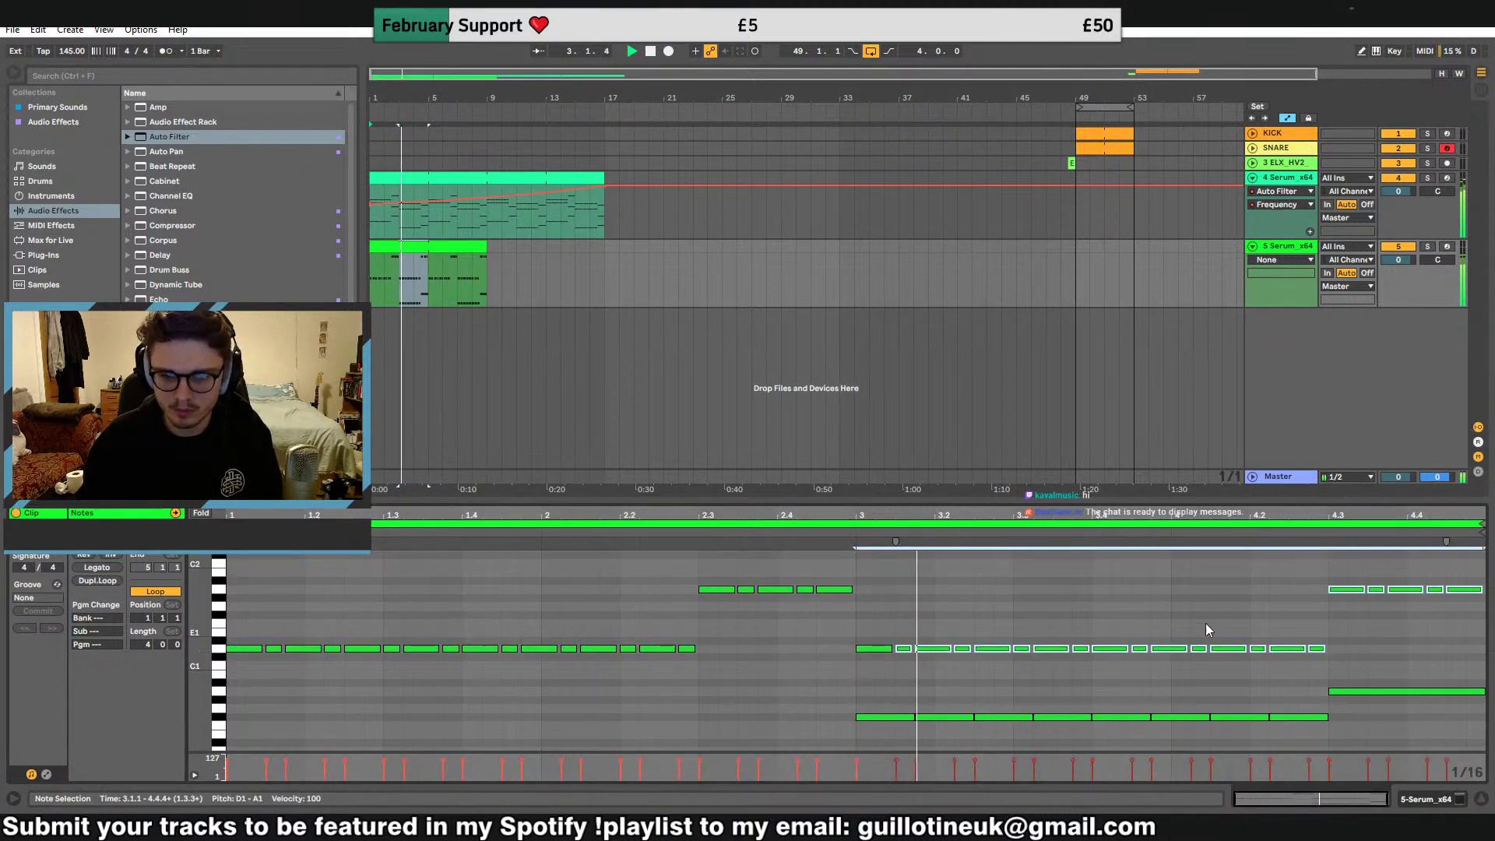
Move the pasted D1 notes from bar 3 down to F#0 and the notes at 4.3 down an octave to A0
{"action": "left_click_drag", "start_coordinate": [863, 619], "coordinate": [1313, 668]}
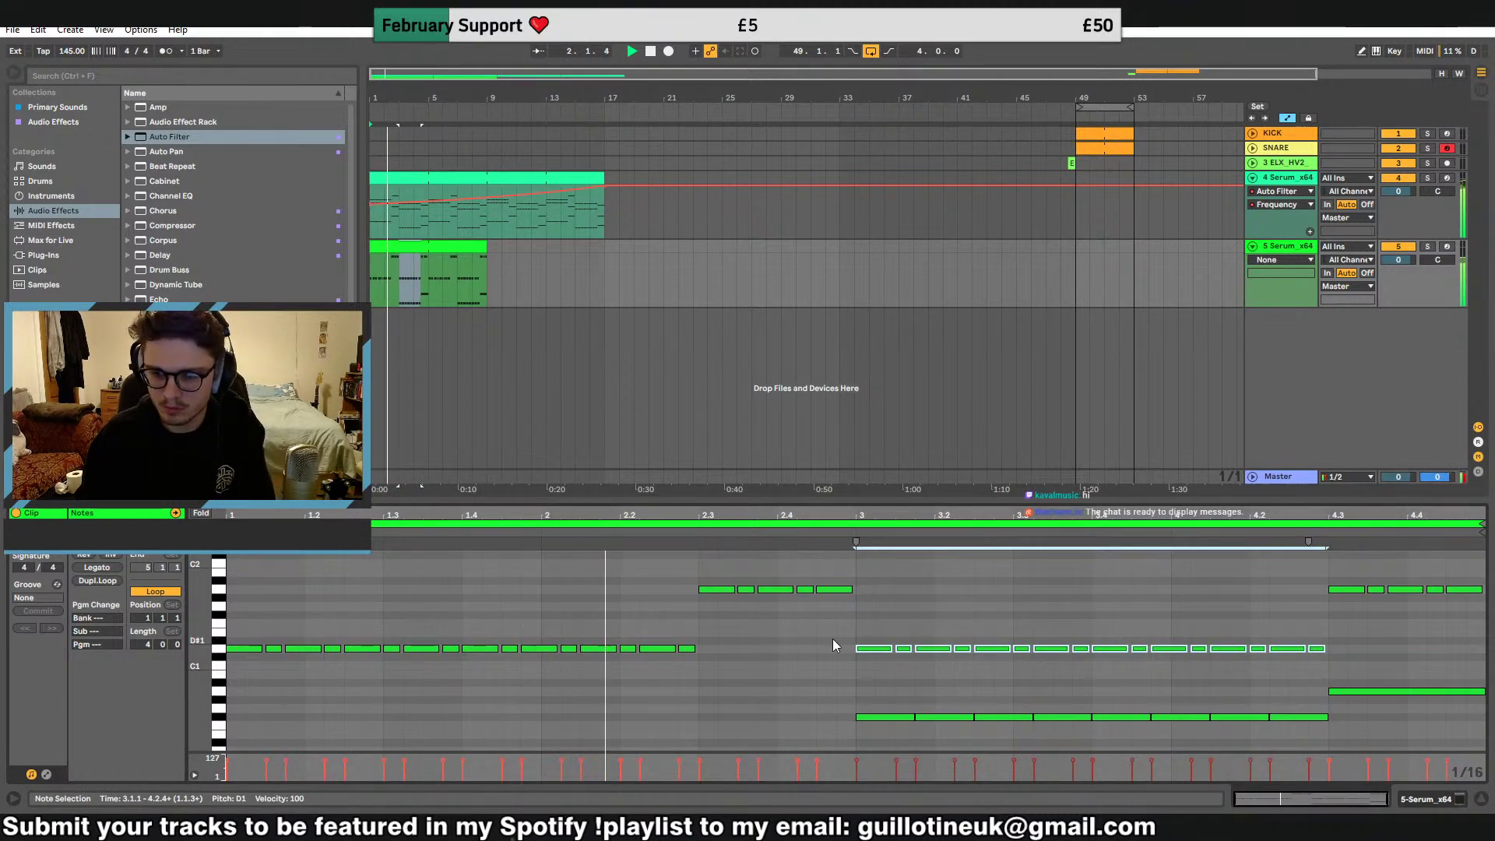
{"action": "left_click_drag", "start_coordinate": [872, 649], "coordinate": [869, 719]}
{"action": "left_click_drag", "start_coordinate": [1333, 573], "coordinate": [1490, 629]}
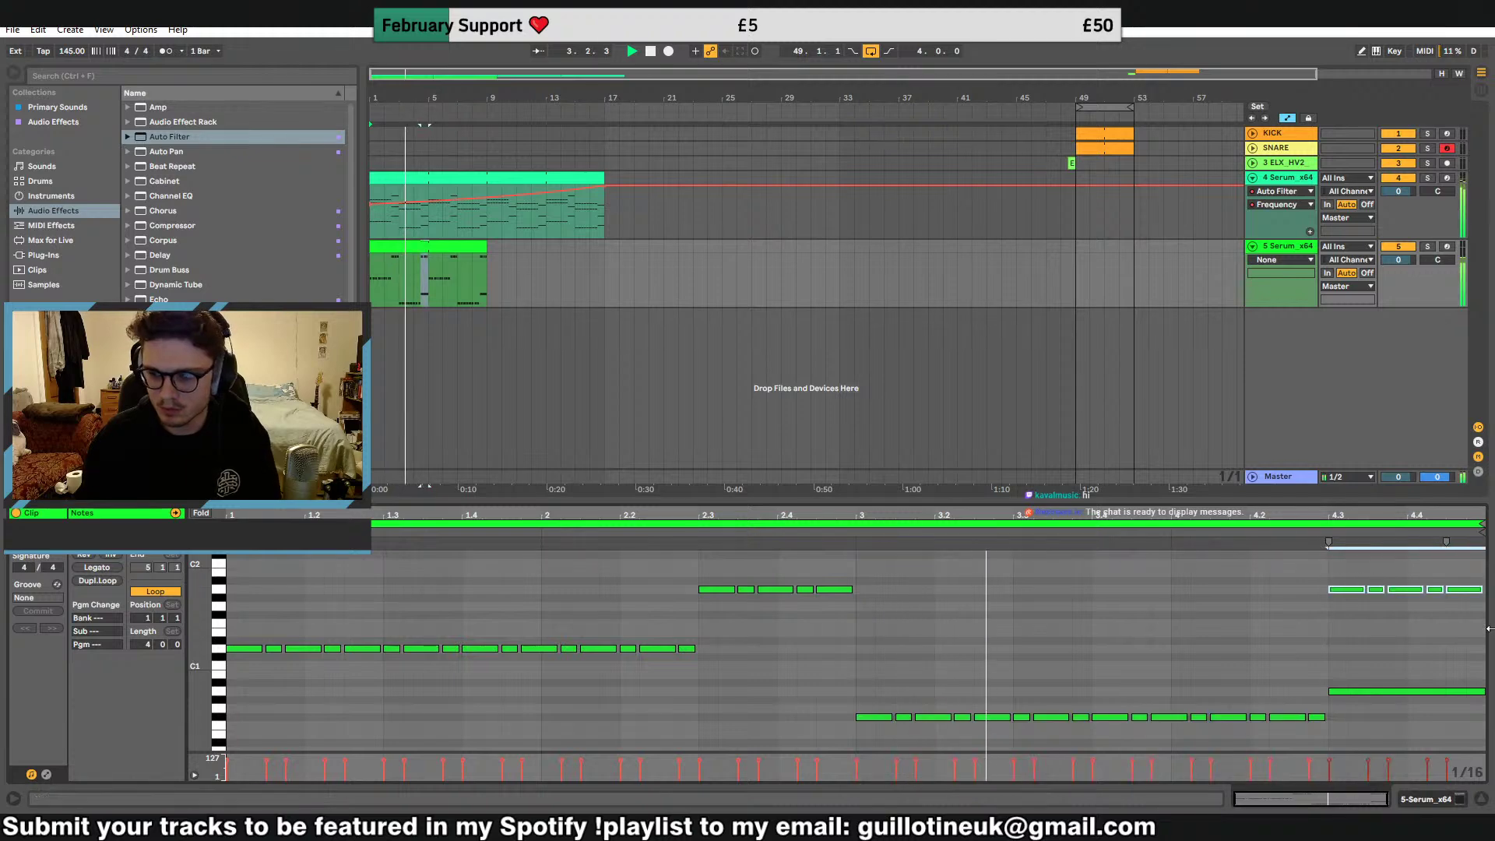
{"action": "key", "text": "shift+Down"}
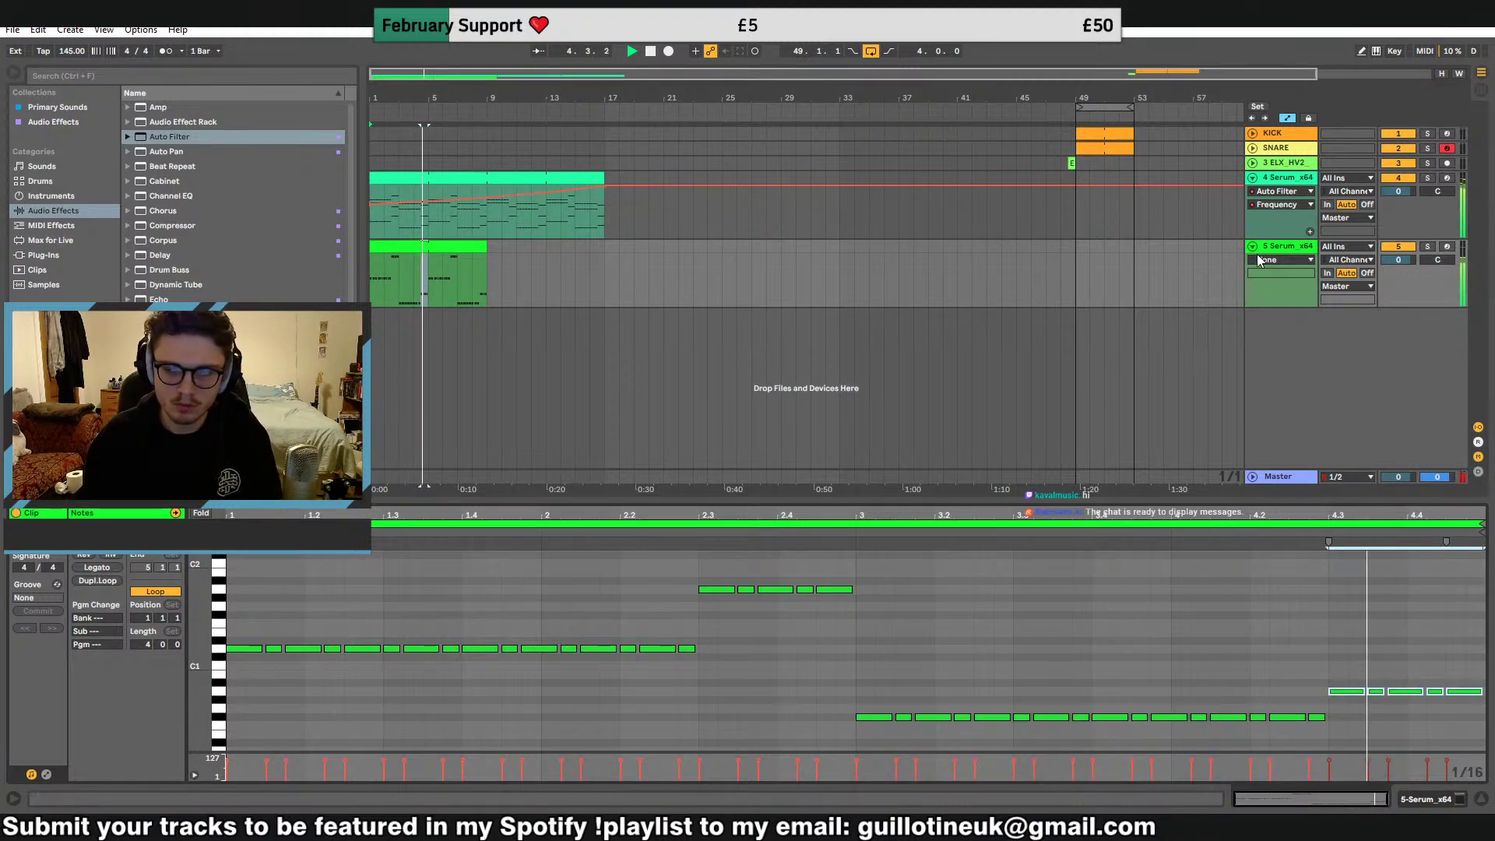
Extend the bass clip to bar 17 to match the length of the chords
{"action": "double_click", "coordinate": [1282, 246]}
{"action": "left_click_drag", "start_coordinate": [486, 247], "coordinate": [604, 247]}
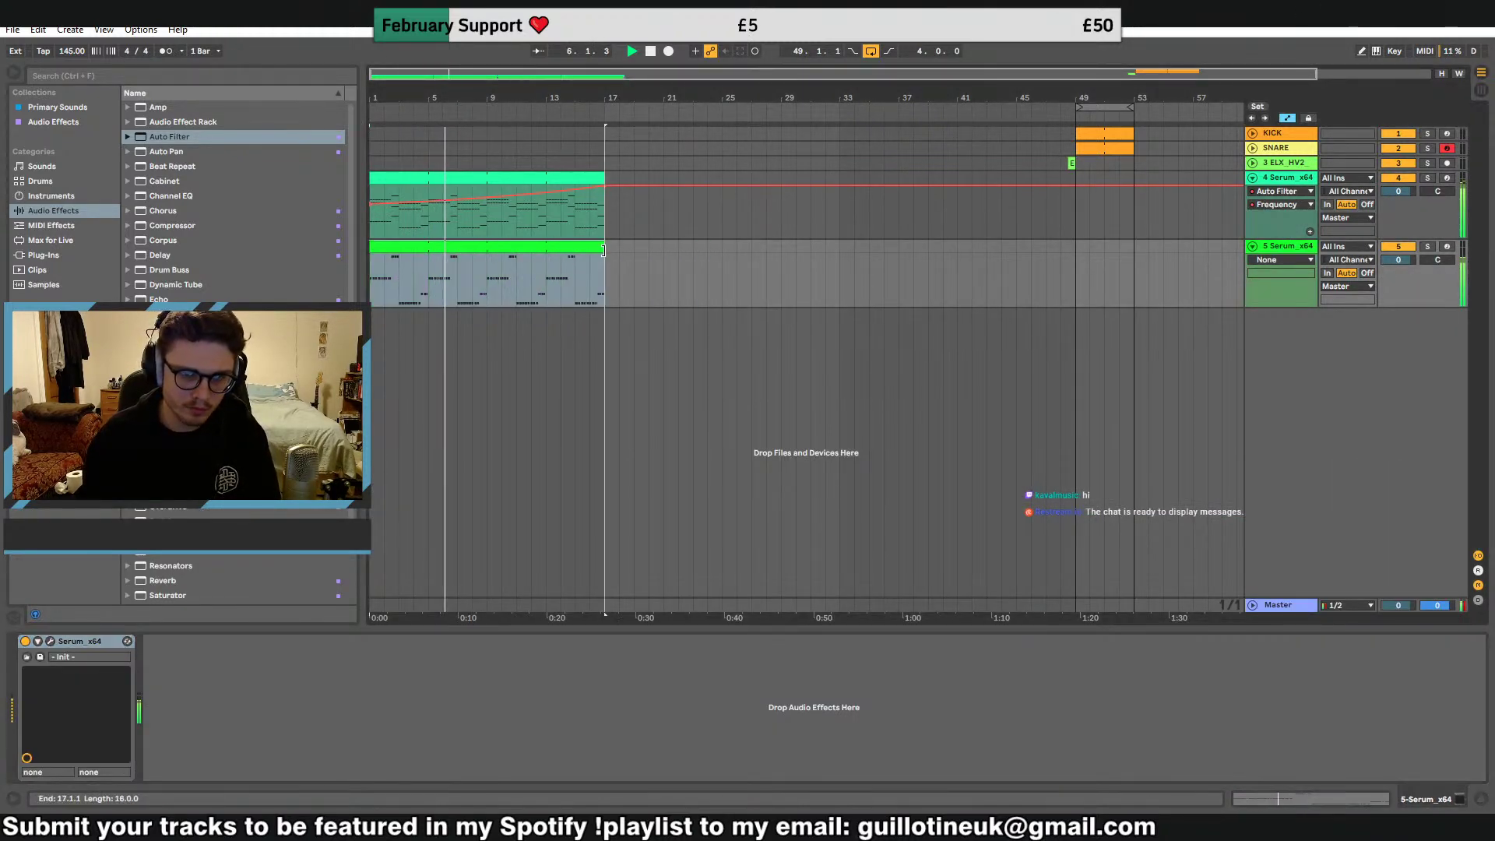
Open the bass track's Serum, reshape LFO 1 into a fast decaying curve, and switch it to envelope mode
{"action": "left_click", "coordinate": [43, 658]}
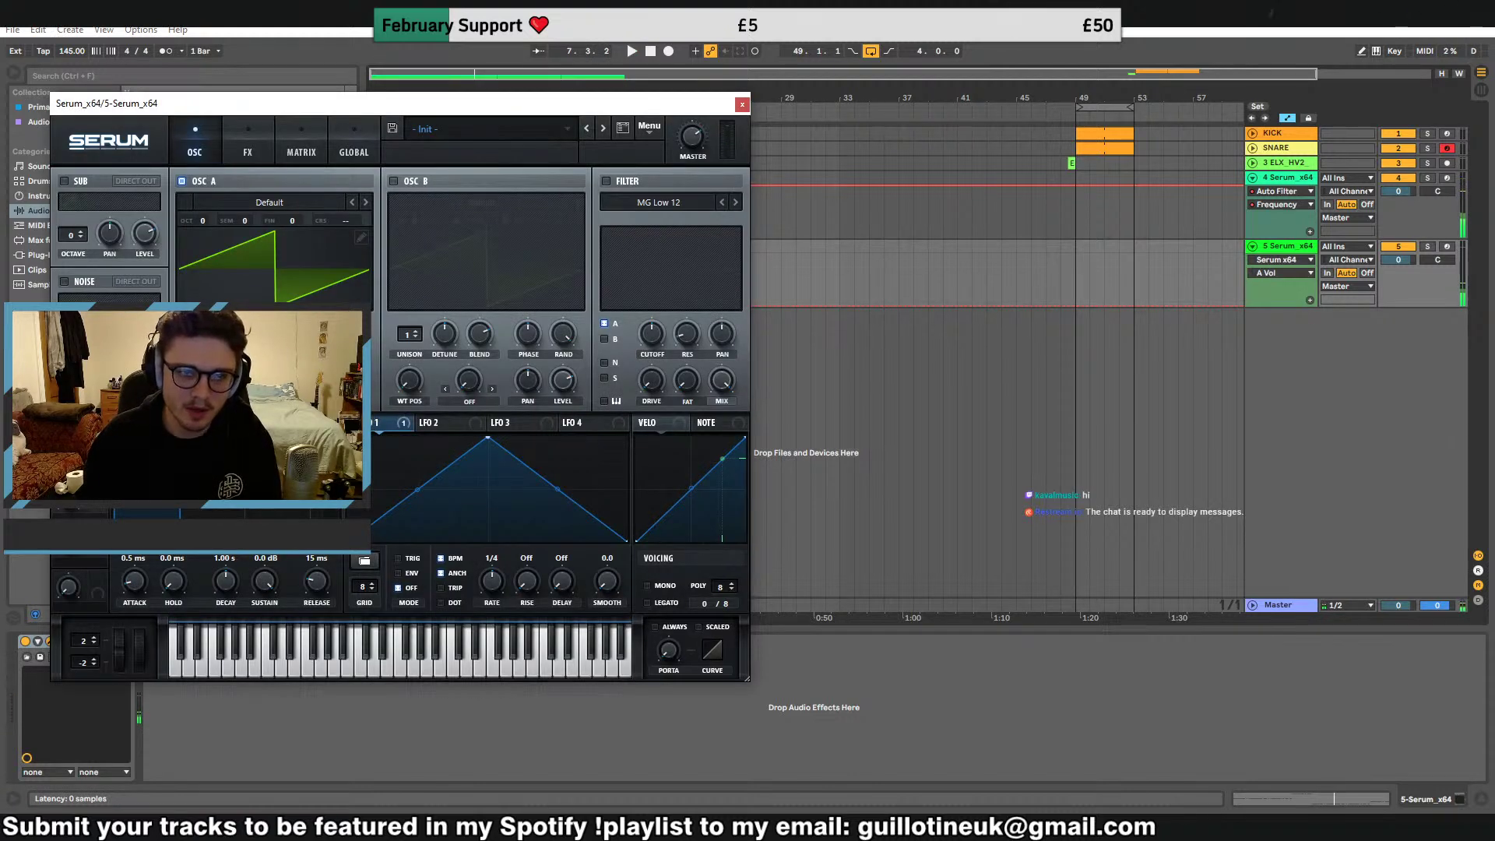
{"action": "left_click_drag", "start_coordinate": [489, 438], "coordinate": [419, 515]}
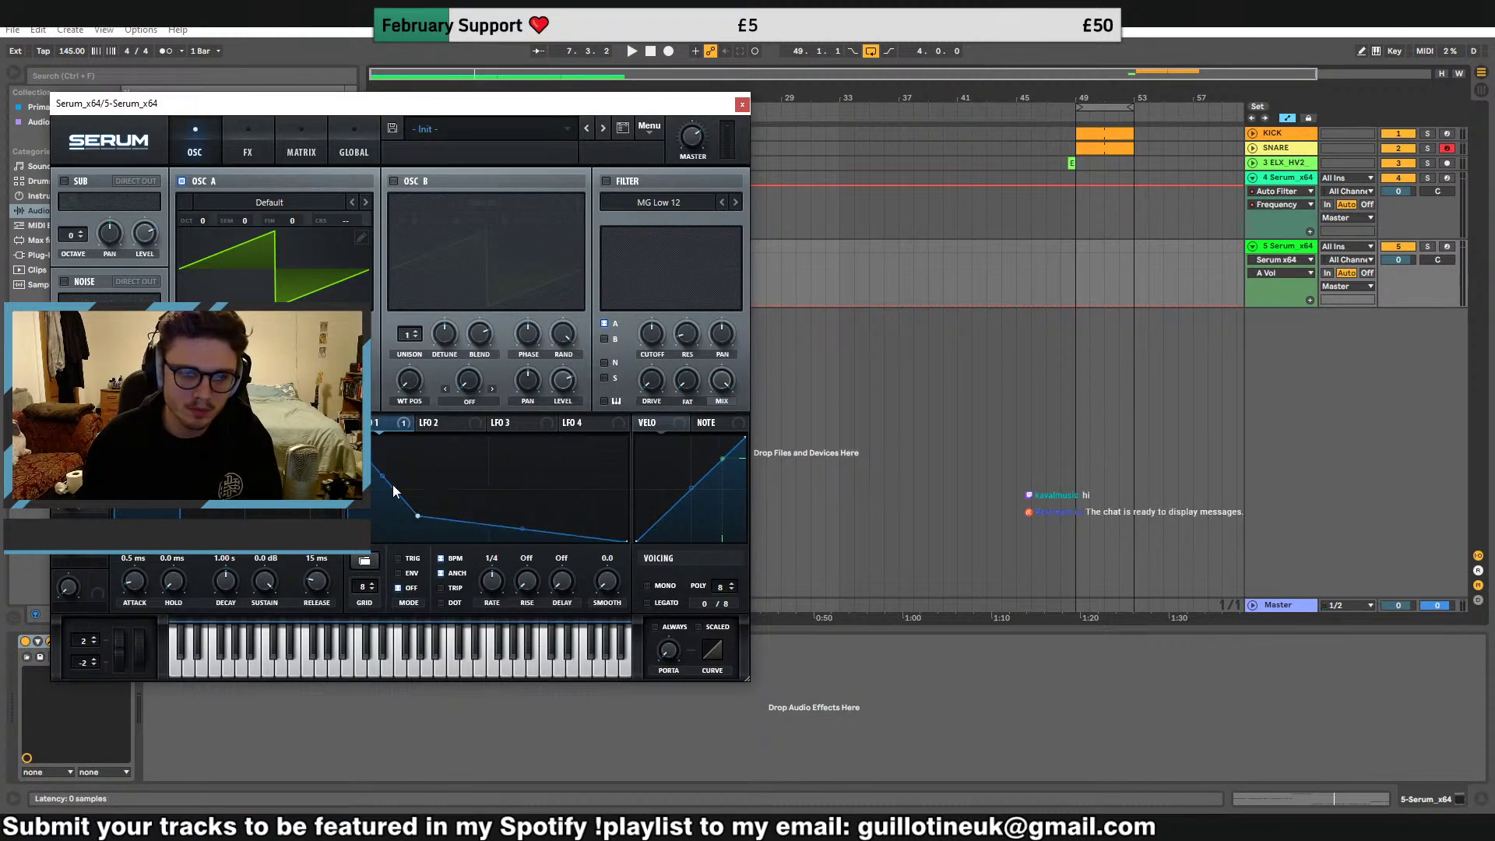
{"action": "double_click", "coordinate": [389, 464]}
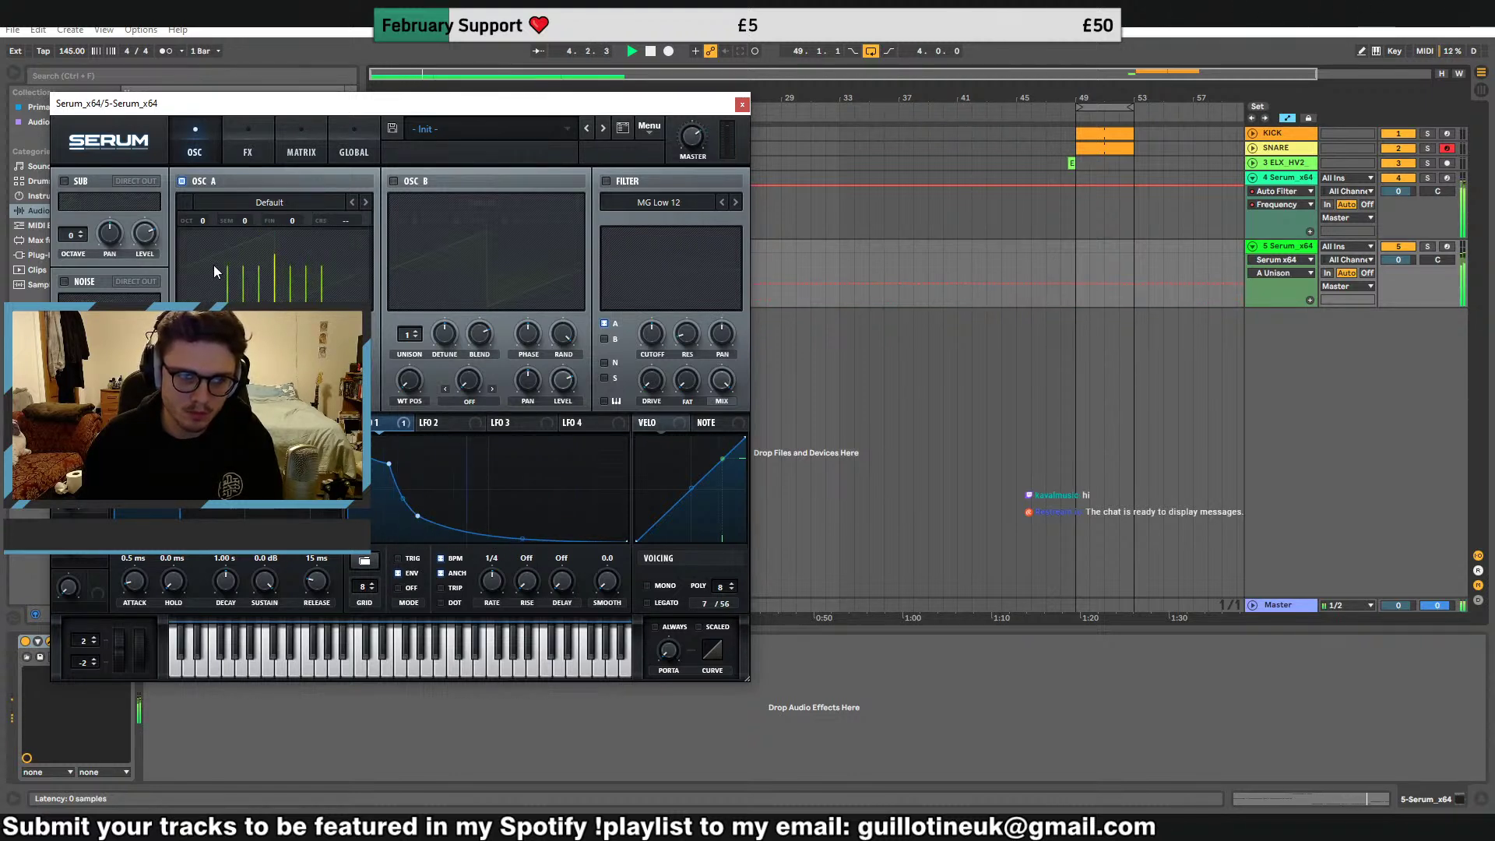
Make the bass voice mono and legato with portamento always on, and adjust oscillator A's unison to three voices, its detune and blend
{"action": "mouse_move", "coordinate": [204, 220]}
{"action": "left_mouse_down"}
{"action": "mouse_move", "coordinate": [220, 185]}
{"action": "mouse_move", "coordinate": [213, 244]}
{"action": "mouse_move", "coordinate": [223, 233]}
{"action": "left_mouse_up"}
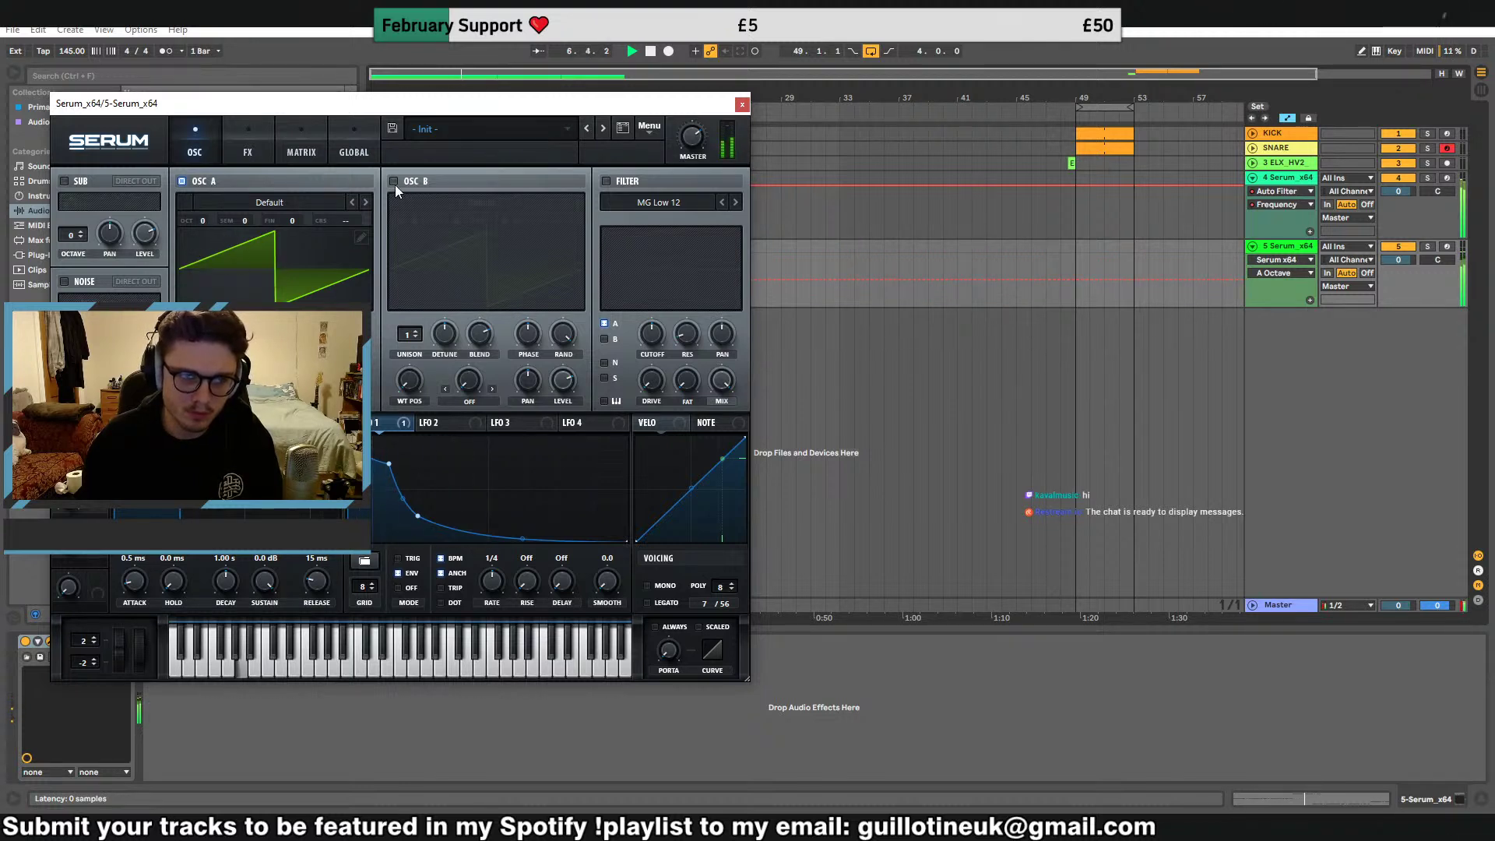
{"action": "left_click", "coordinate": [671, 648]}
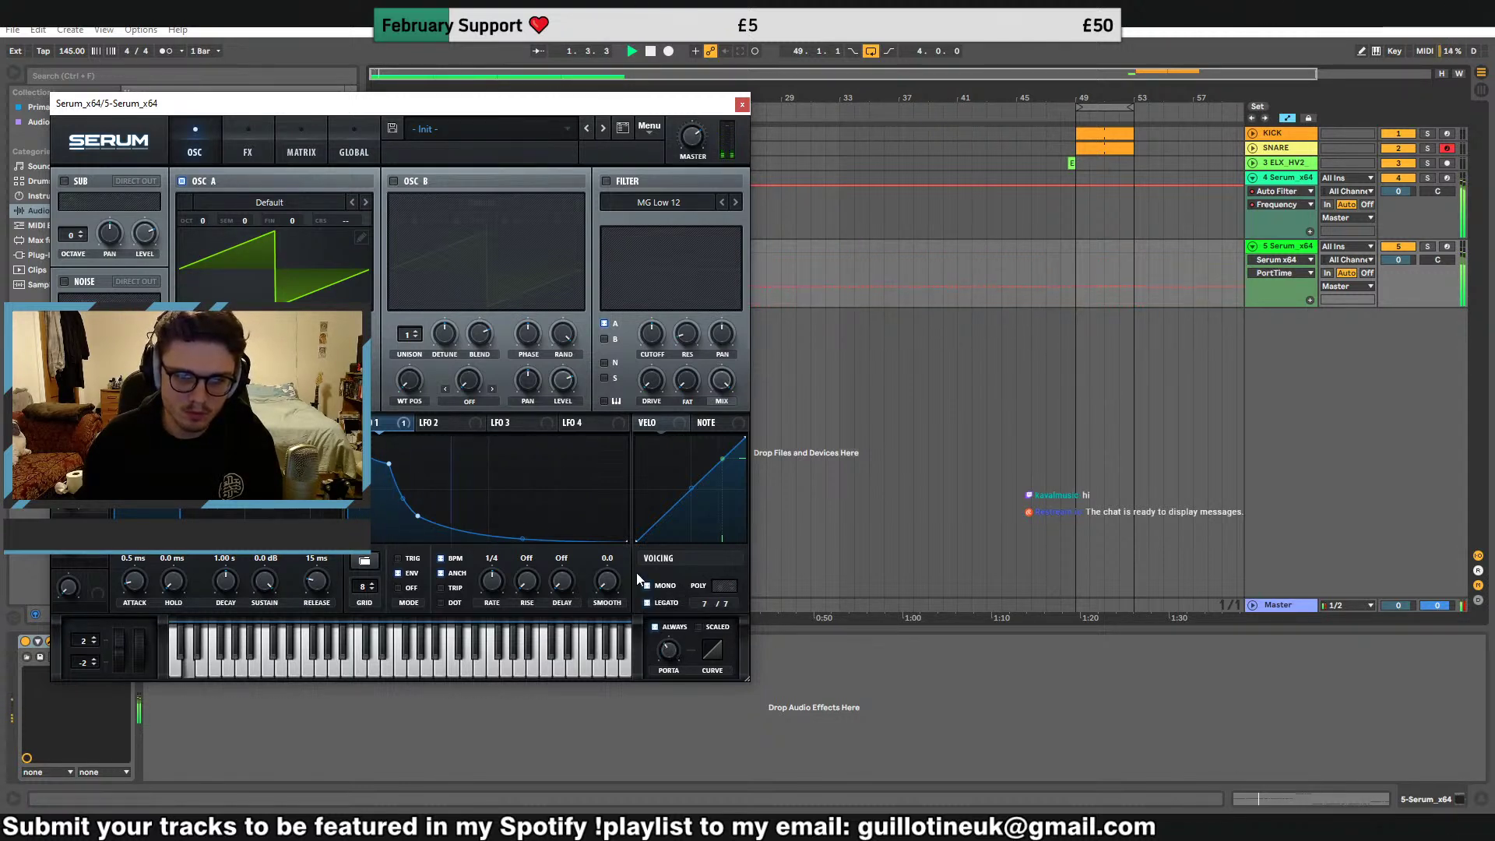
{"action": "left_click_drag", "start_coordinate": [198, 333], "coordinate": [197, 360]}
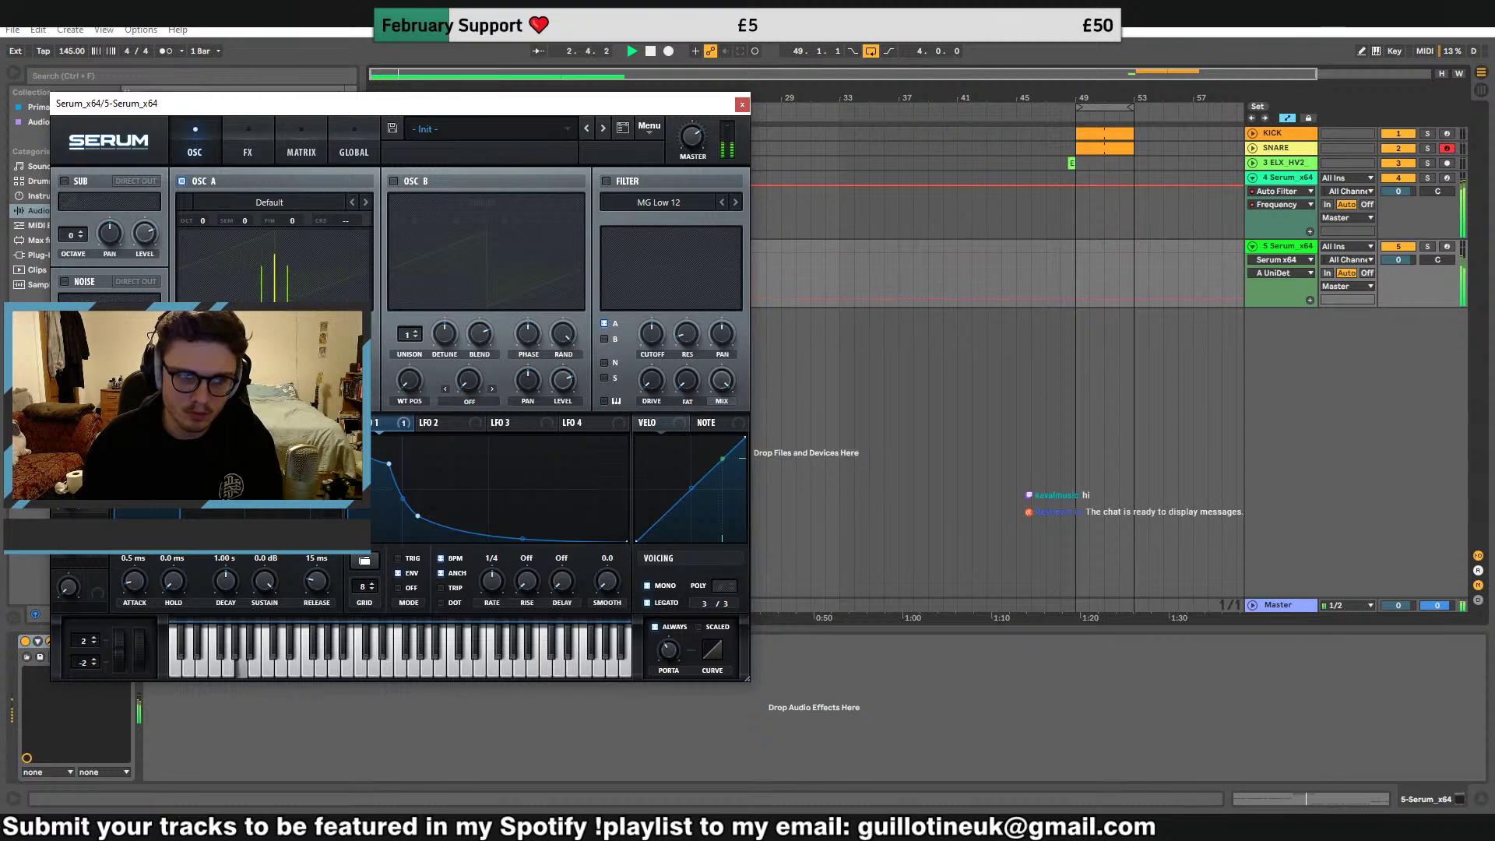
{"action": "left_click", "coordinate": [268, 335]}
Set Serum's portamento time to 61 ms
{"action": "left_click", "coordinate": [226, 145]}
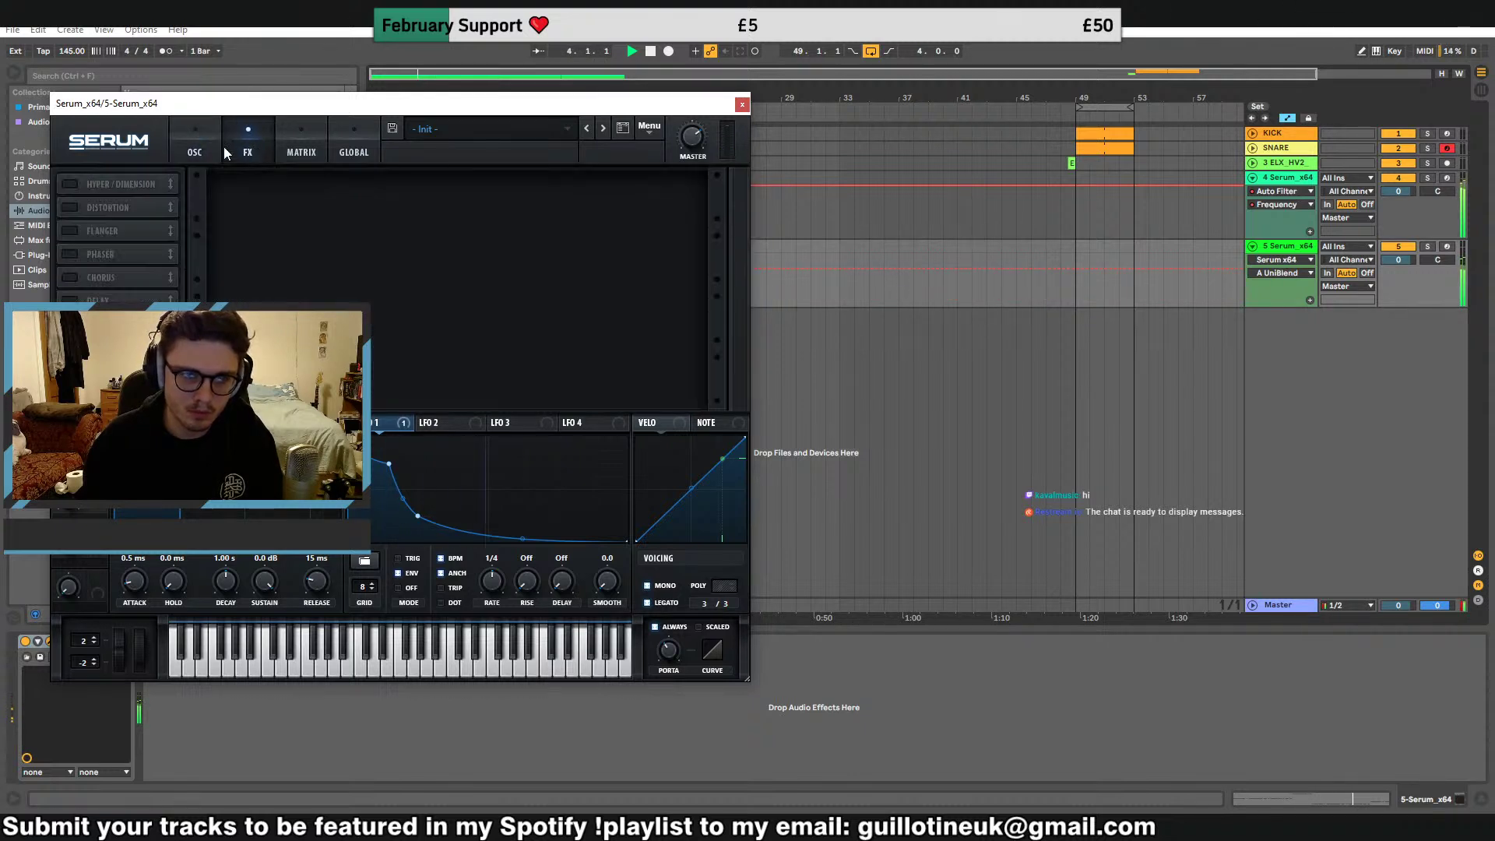
{"action": "left_click", "coordinate": [194, 148]}
{"action": "left_click", "coordinate": [666, 648]}
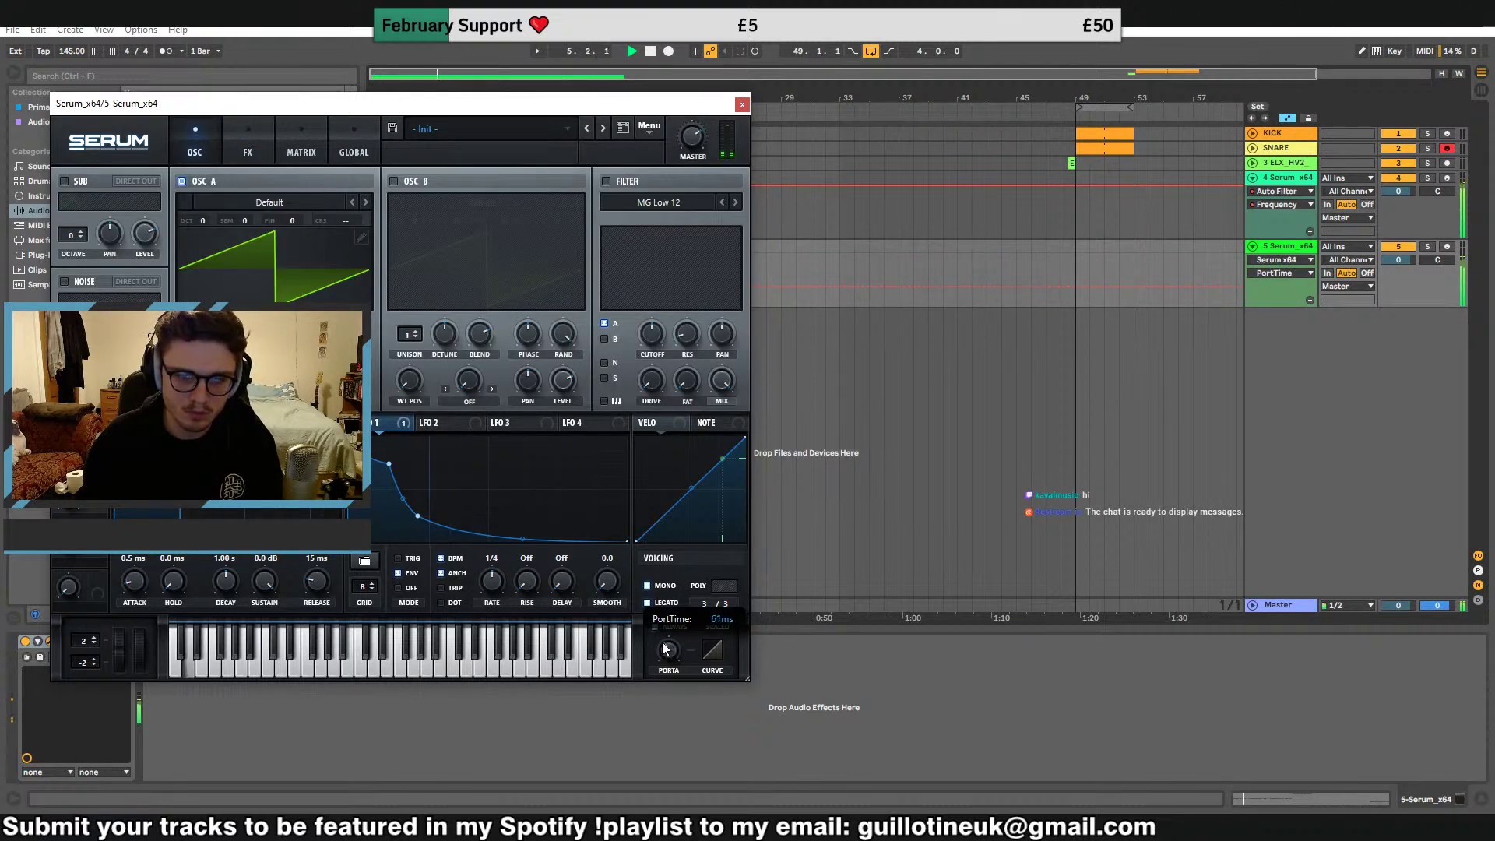
Enable Serum's Tube distortion and adjust its drive, and add Hyper/Dimension below it with adjusted Dimension size and mix
{"action": "left_click", "coordinate": [248, 147]}
{"action": "left_click", "coordinate": [566, 189]}
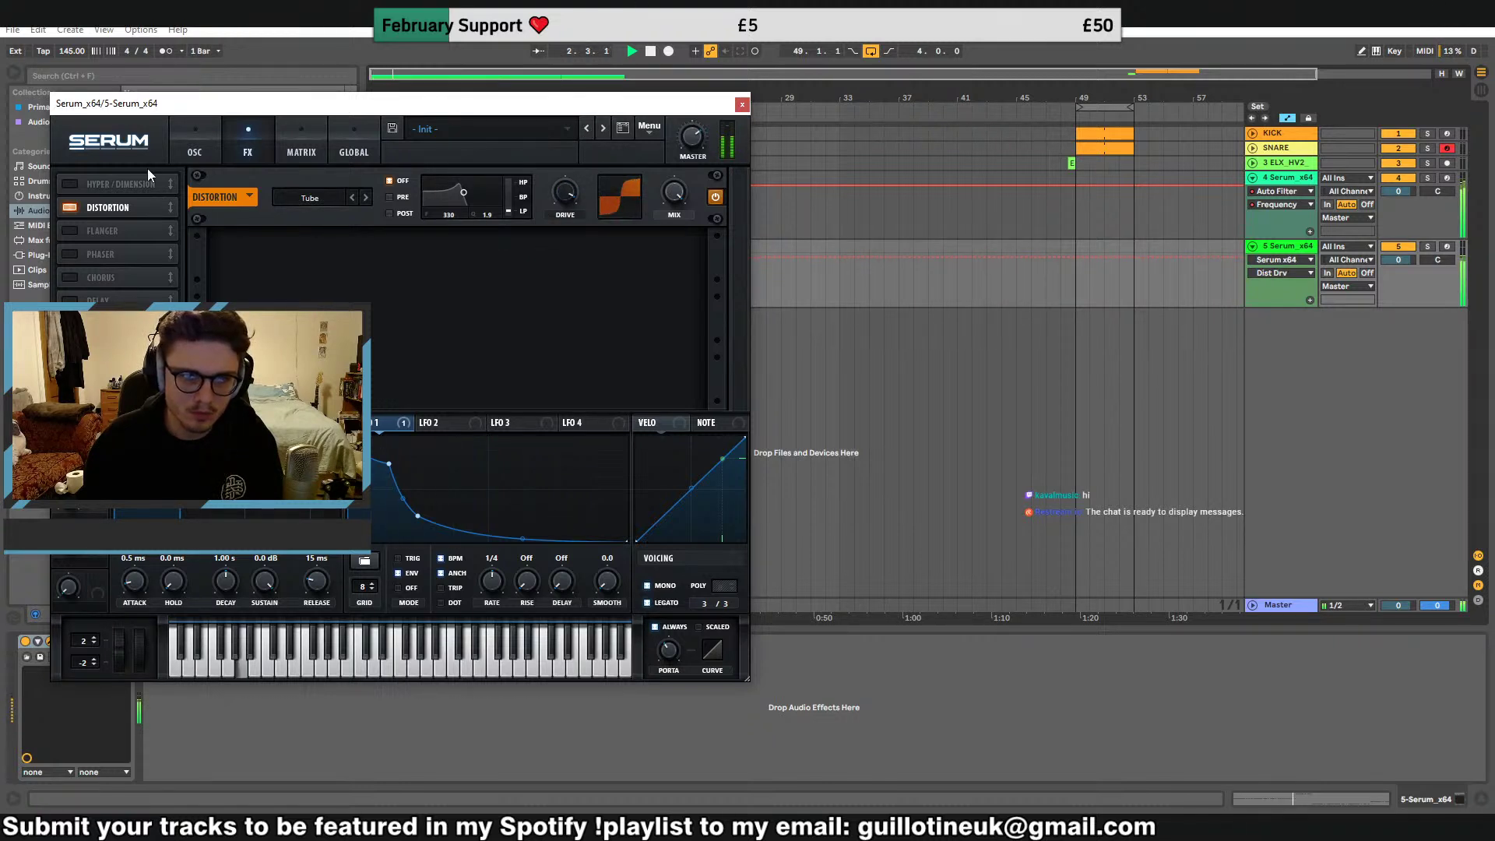
{"action": "left_click", "coordinate": [72, 206]}
{"action": "left_click", "coordinate": [619, 252]}
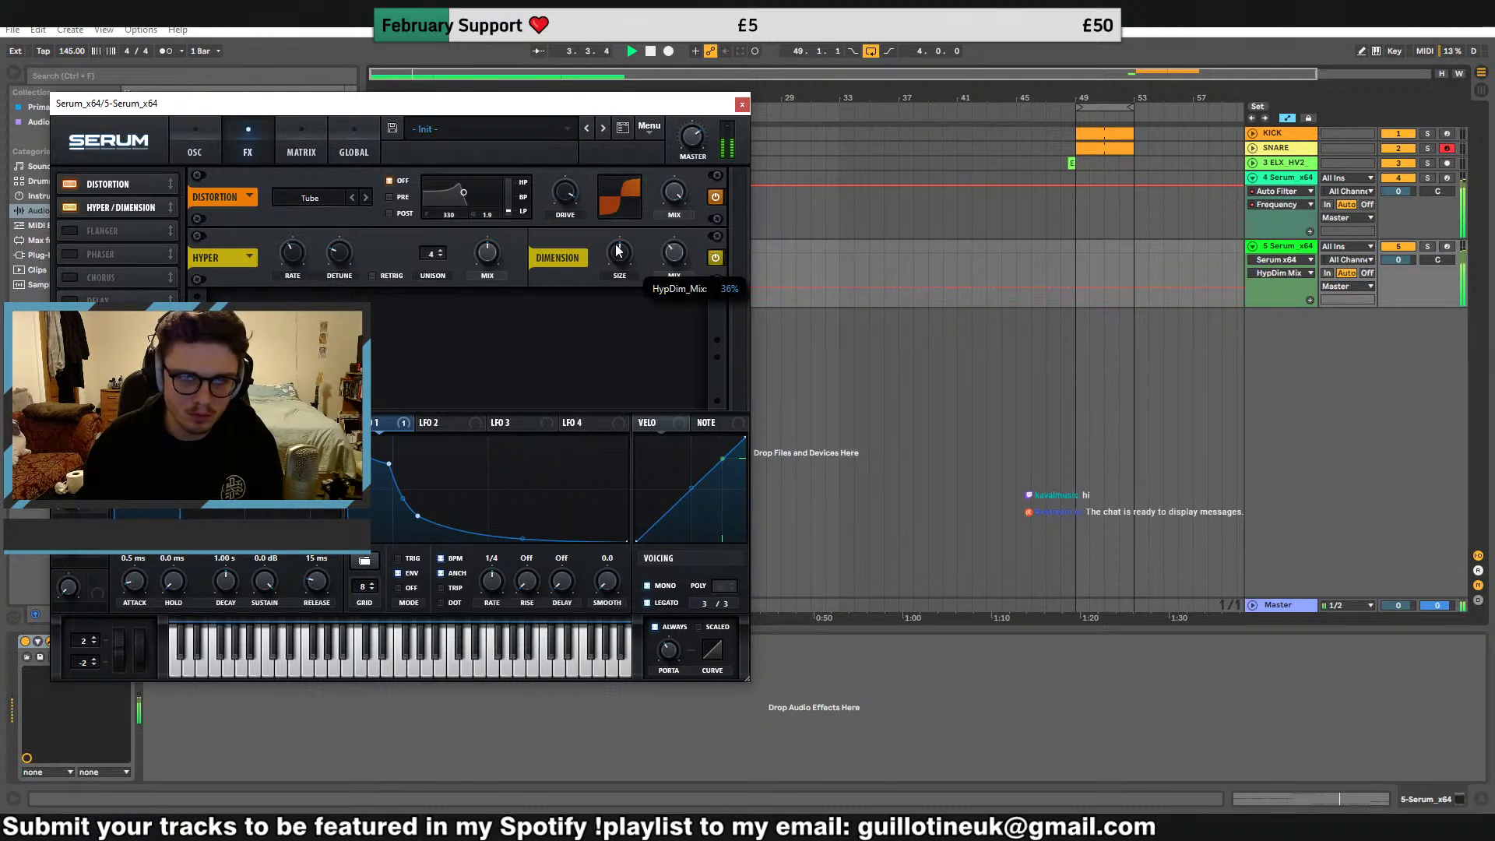
Adjust the mix and rate of the Hyper effect in the bass track's Serum and close the plugin window
{"action": "left_click", "coordinate": [486, 253]}
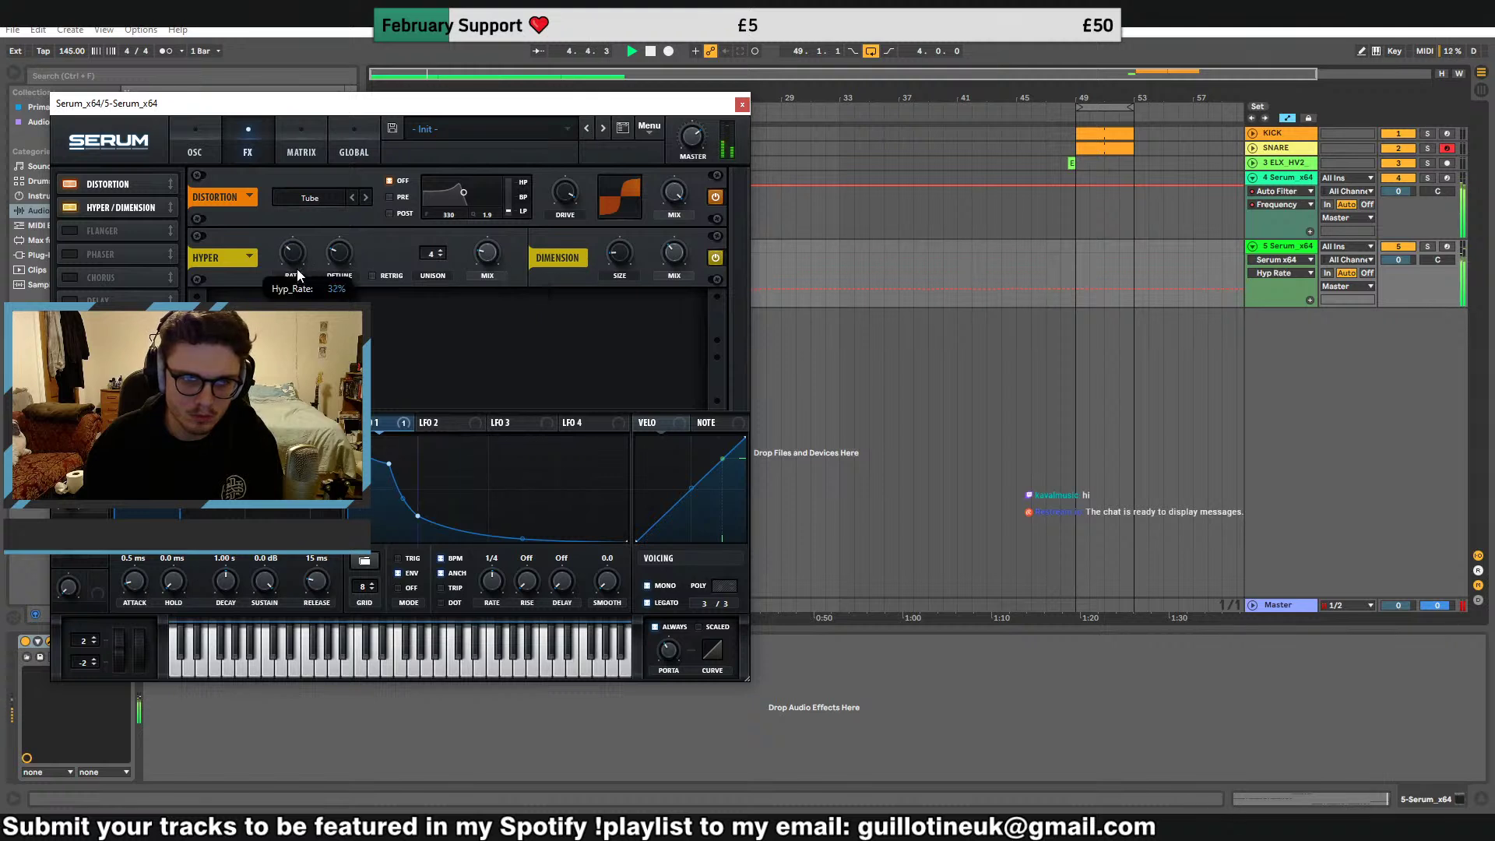
{"action": "left_click", "coordinate": [742, 104]}
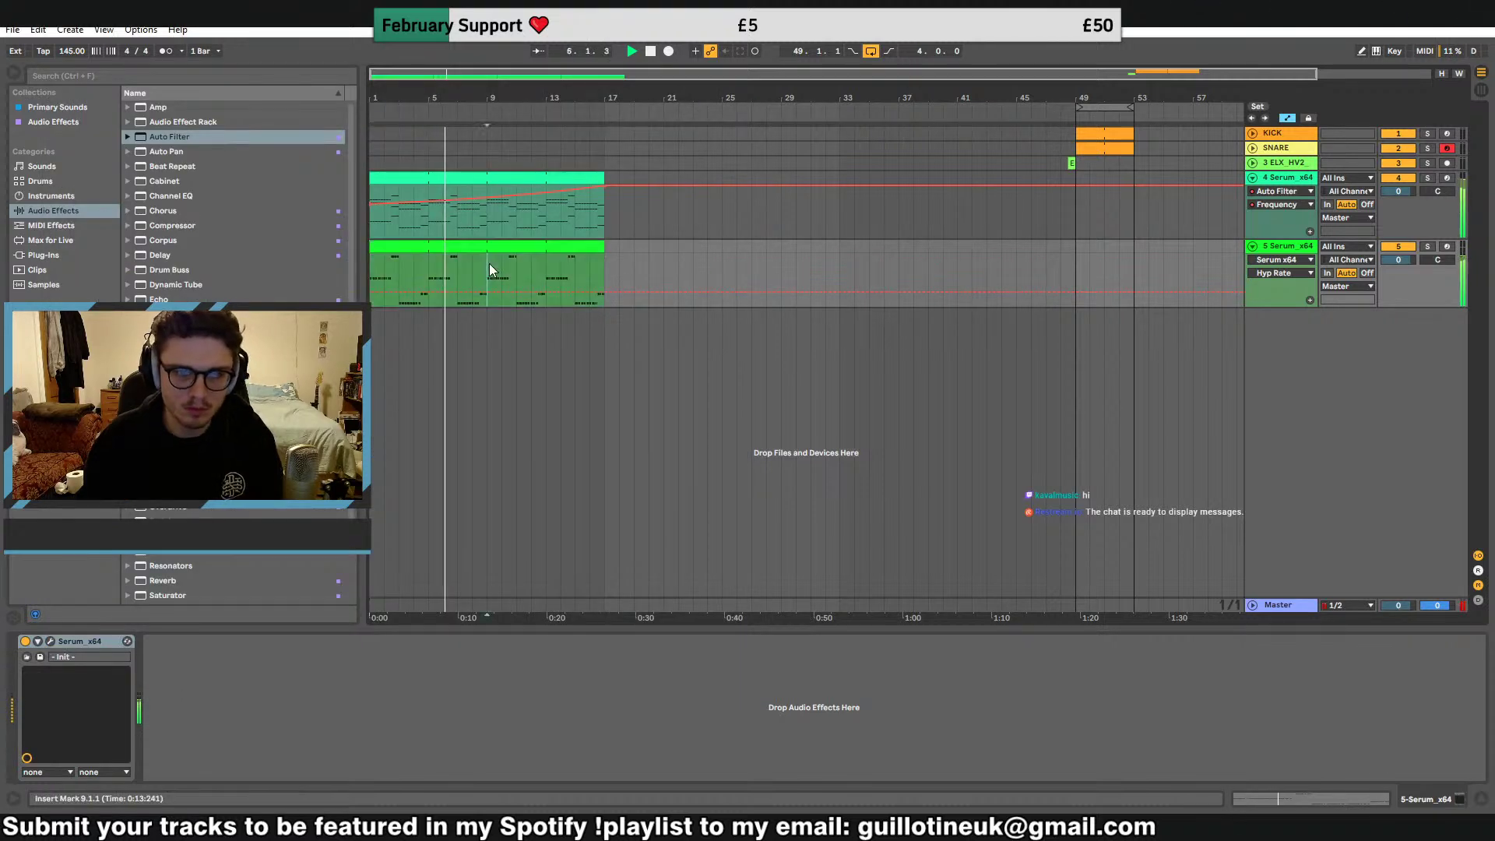
Insert a new MIDI track below the bass and create an empty eight-bar MIDI clip from bar 9 to bar 17
{"action": "right_click", "coordinate": [1256, 385]}
{"action": "right_click", "coordinate": [1291, 369]}
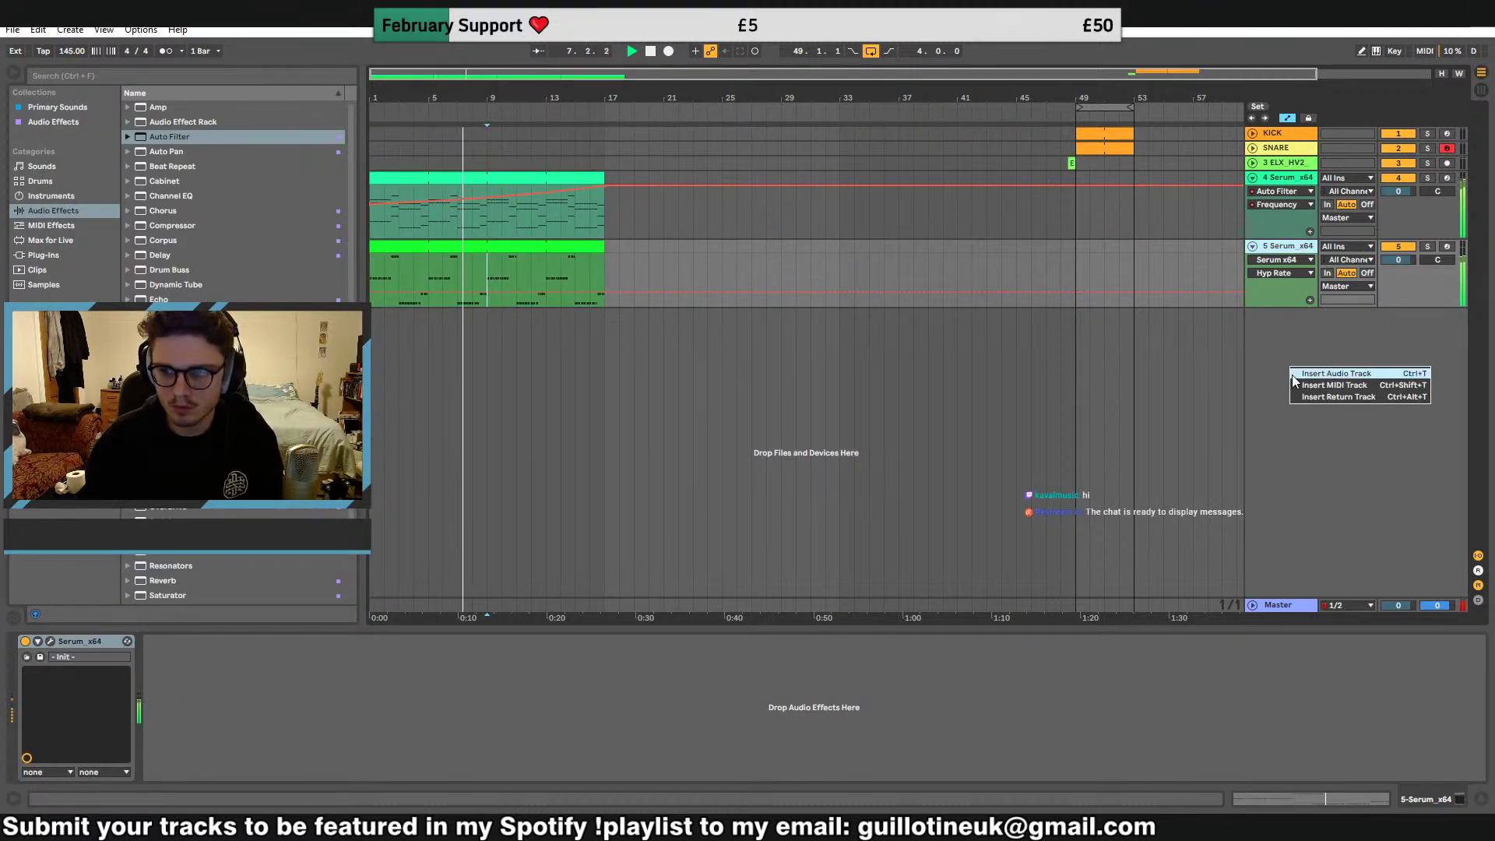
{"action": "left_click", "coordinate": [1333, 385]}
{"action": "left_click_drag", "start_coordinate": [488, 321], "coordinate": [606, 321]}
{"action": "right_click", "coordinate": [588, 321]}
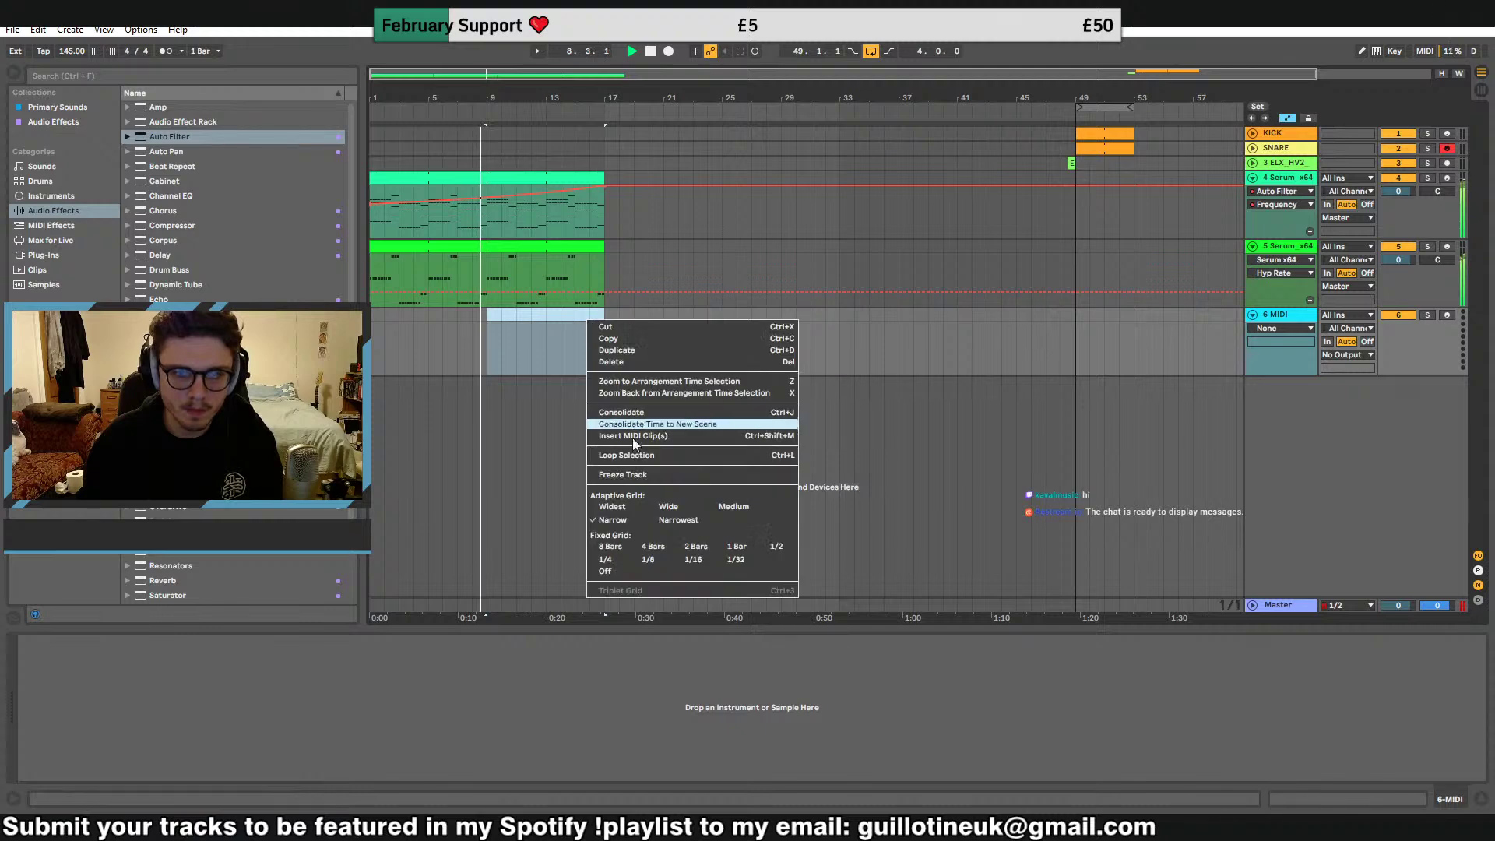
{"action": "left_click", "coordinate": [633, 436]}
Load Serum onto the new MIDI track and close its plugin window
{"action": "left_click", "coordinate": [63, 253]}
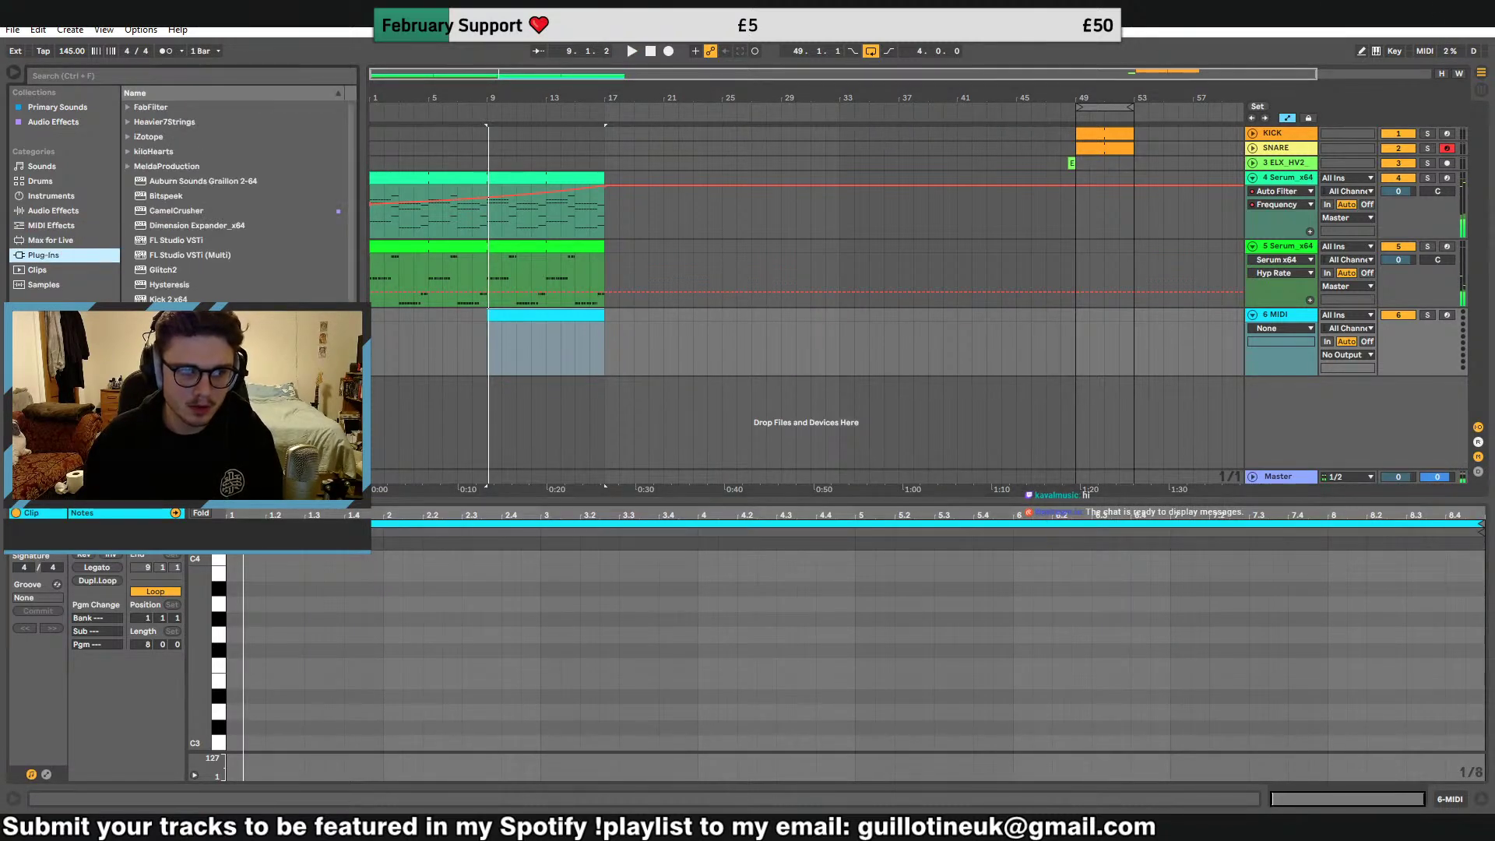
{"action": "key", "text": "Return"}
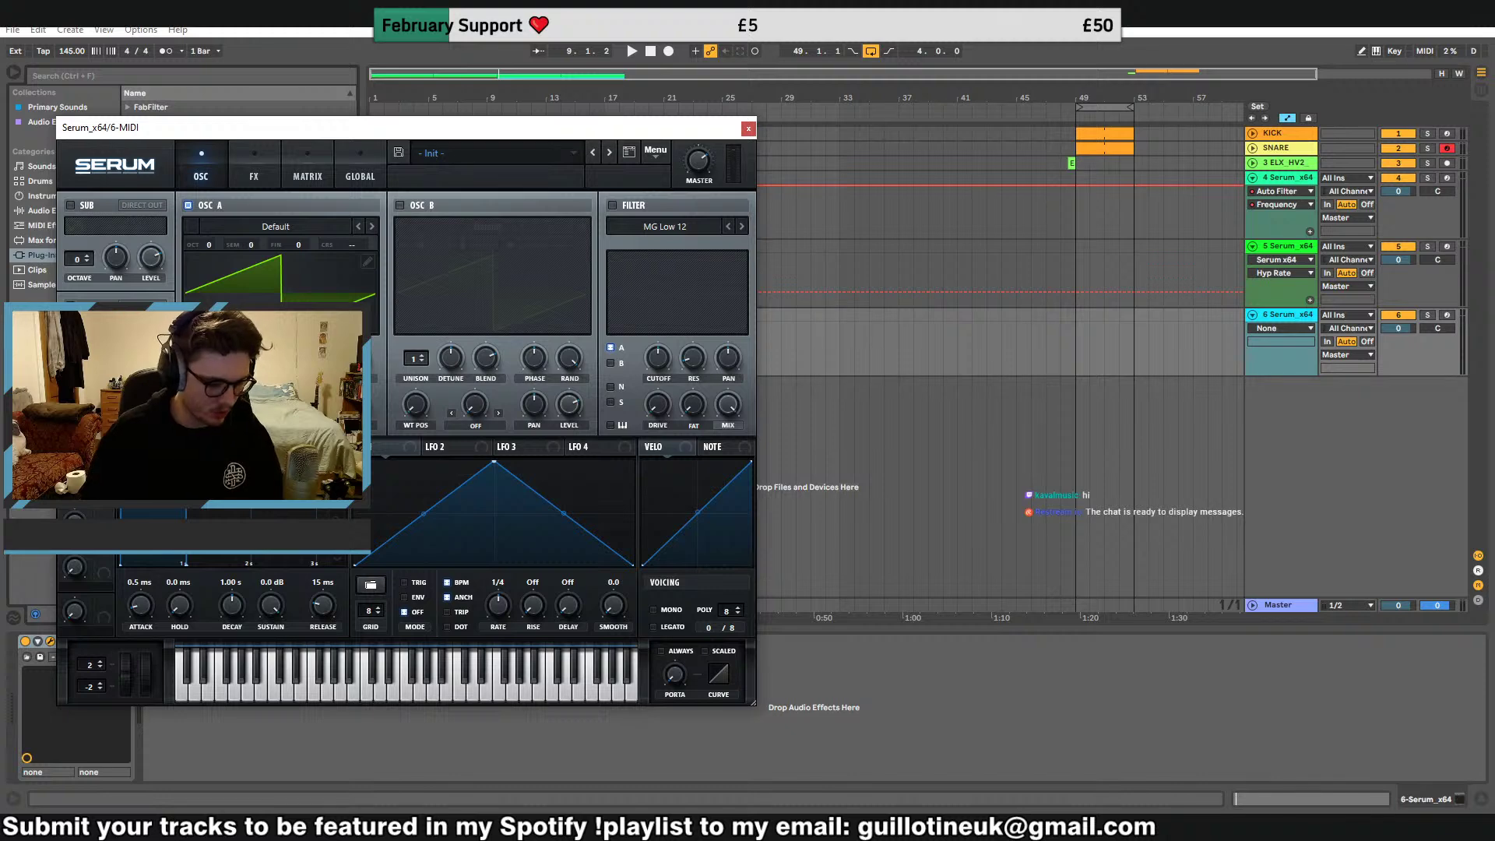
{"action": "left_click", "coordinate": [749, 127]}
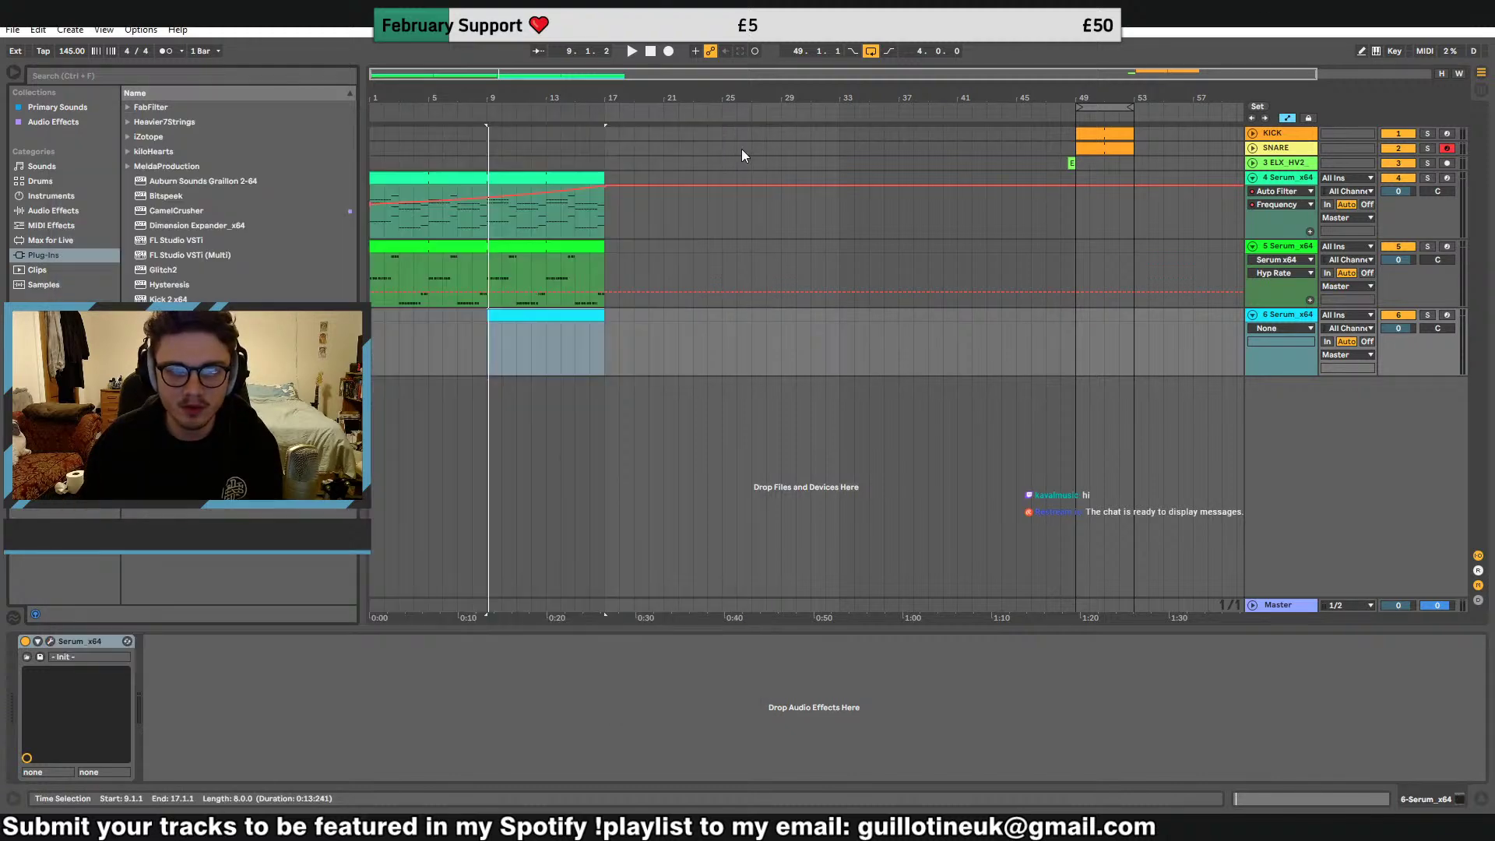
Enter a B3 eighth note on each of the four beats of the new clip's bar 1 and duplicate them through bars 2 and 3
{"action": "left_click", "coordinate": [548, 321]}
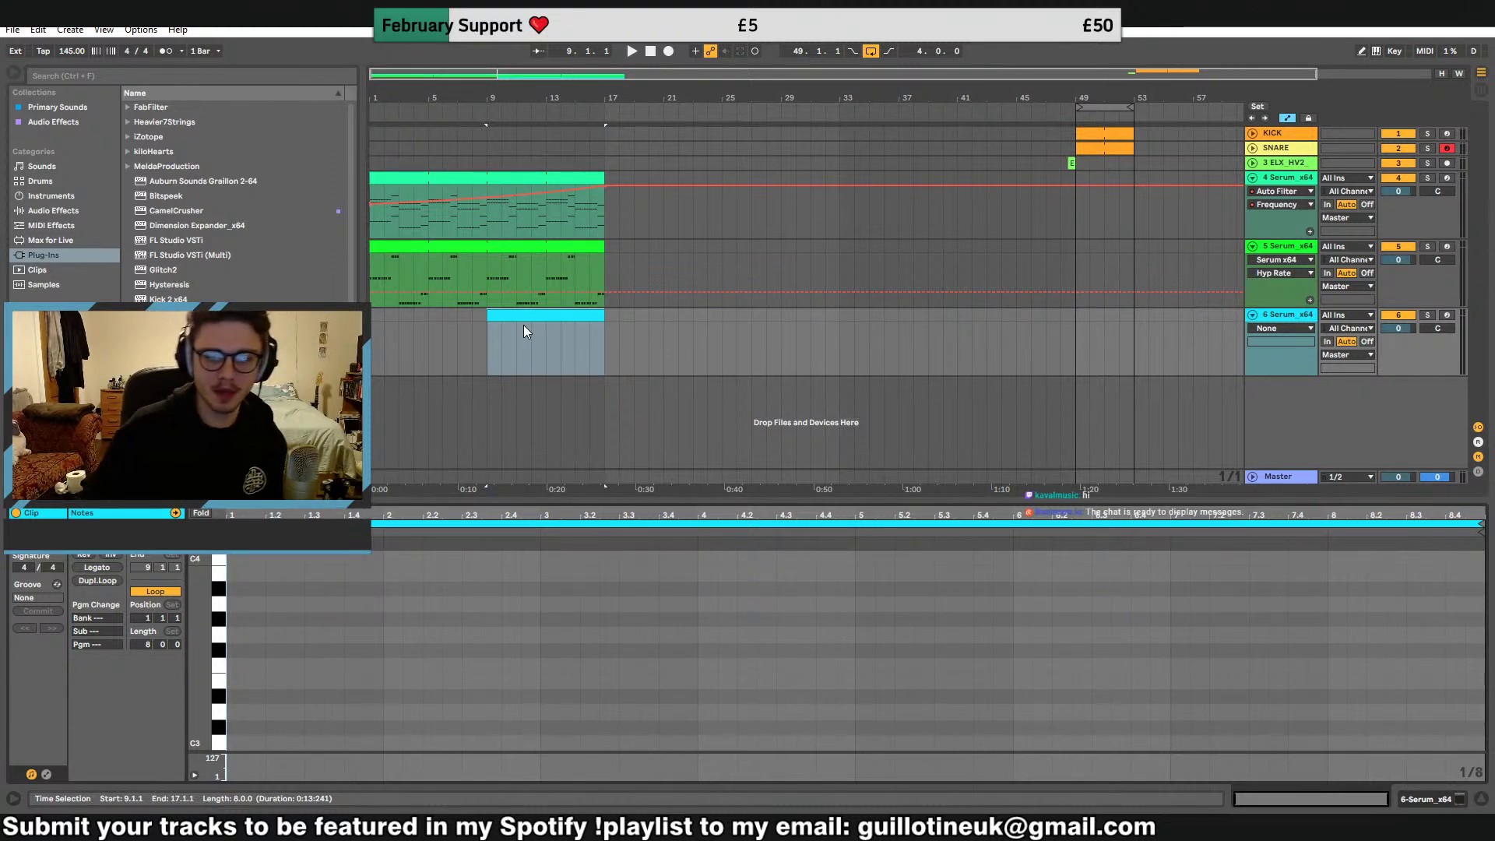
{"action": "left_click", "coordinate": [260, 647]}
{"action": "key", "text": "space"}
{"action": "scroll", "coordinate": [261, 654], "scroll_direction": "up", "scroll_amount": 3}
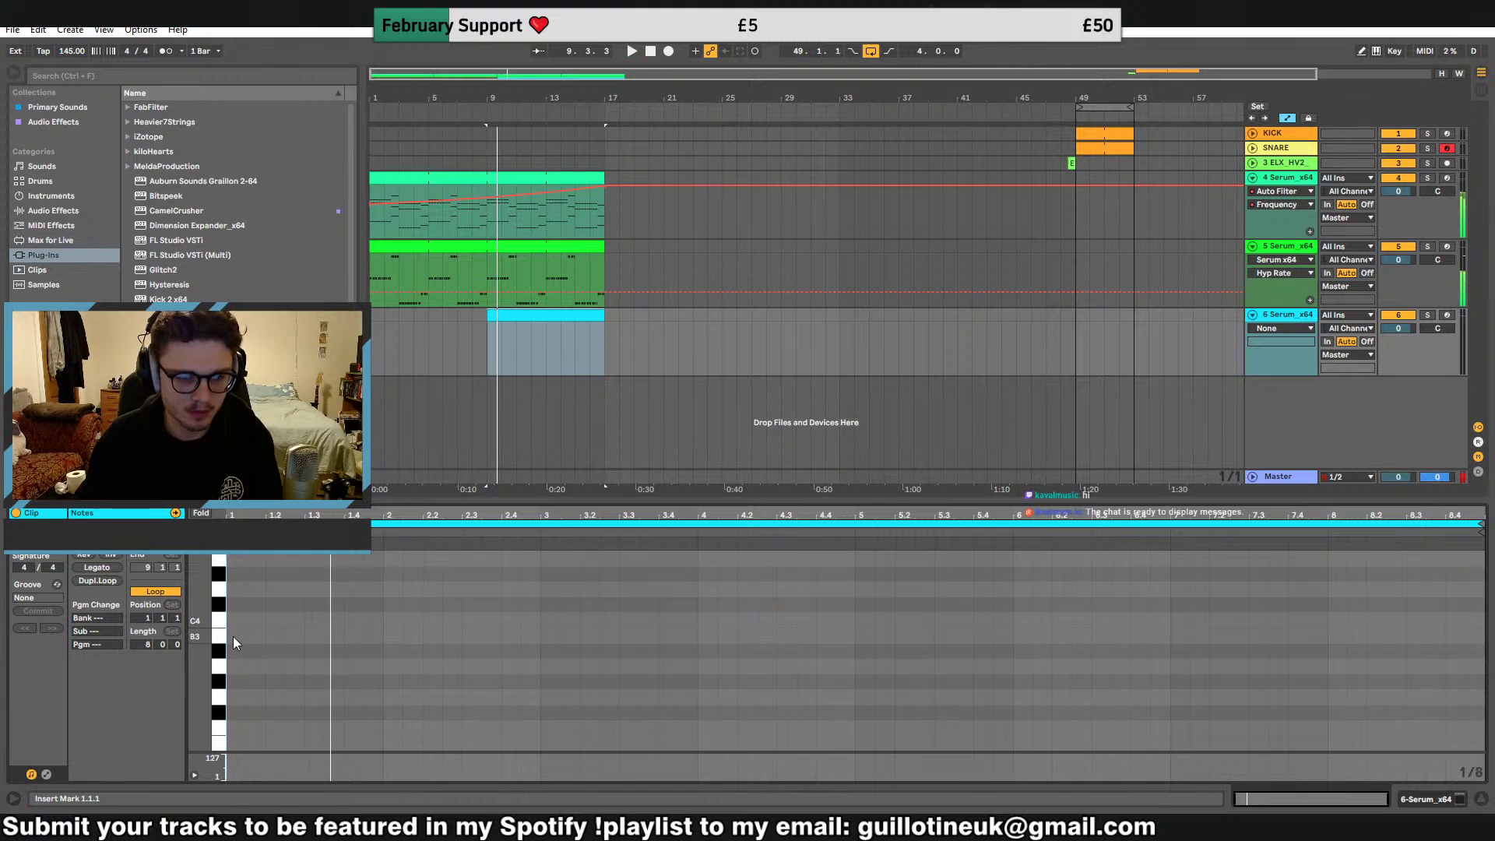
{"action": "double_click", "coordinate": [233, 636]}
{"action": "double_click", "coordinate": [274, 635]}
{"action": "double_click", "coordinate": [314, 635]}
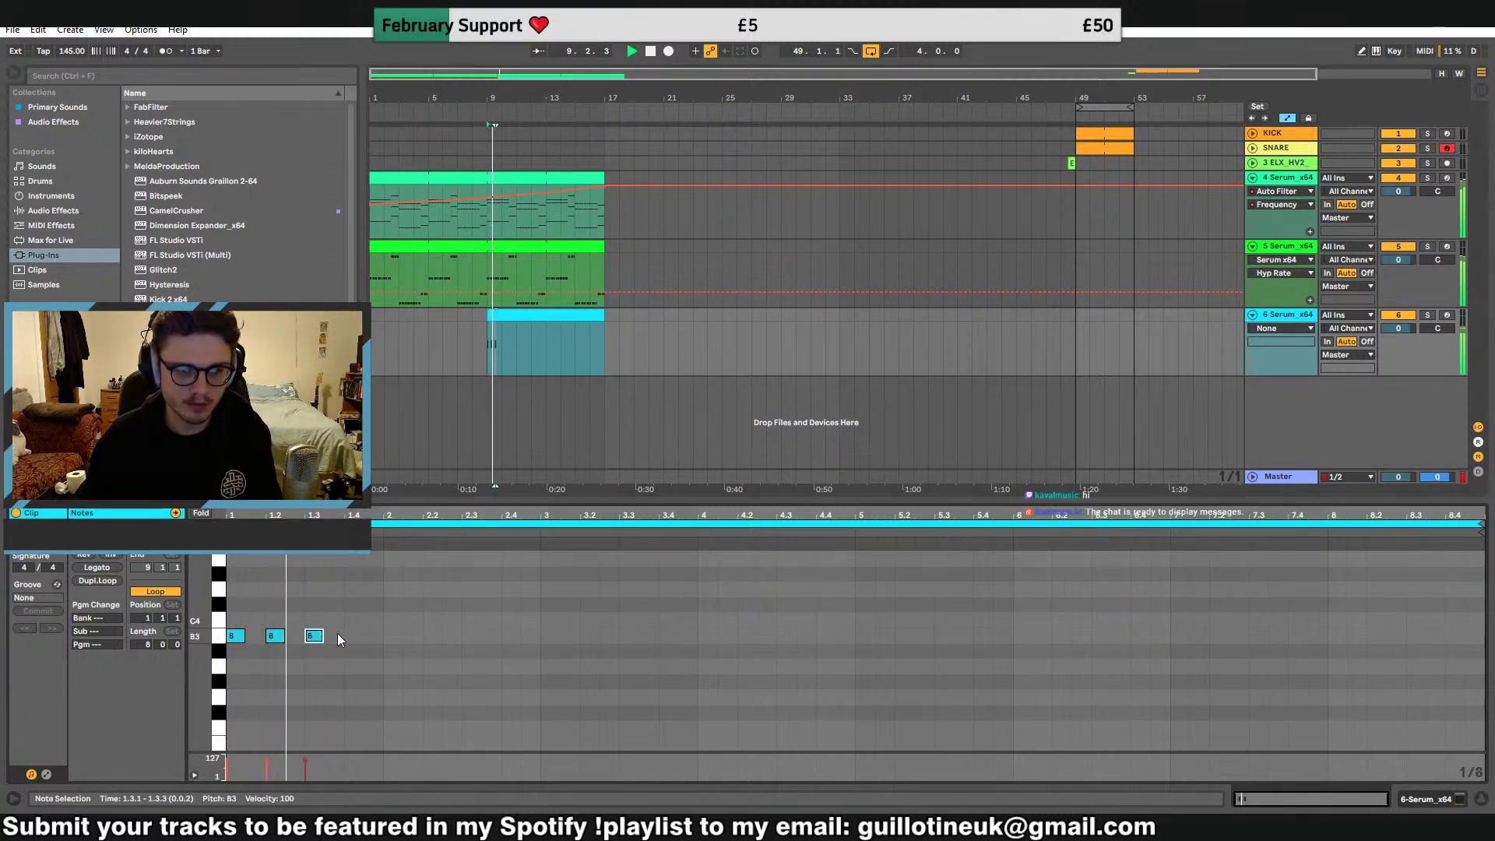
{"action": "double_click", "coordinate": [352, 635]}
{"action": "left_click_drag", "start_coordinate": [383, 653], "coordinate": [231, 632]}
{"action": "key", "text": "ctrl+d"}
{"action": "key", "text": "ctrl+d"}
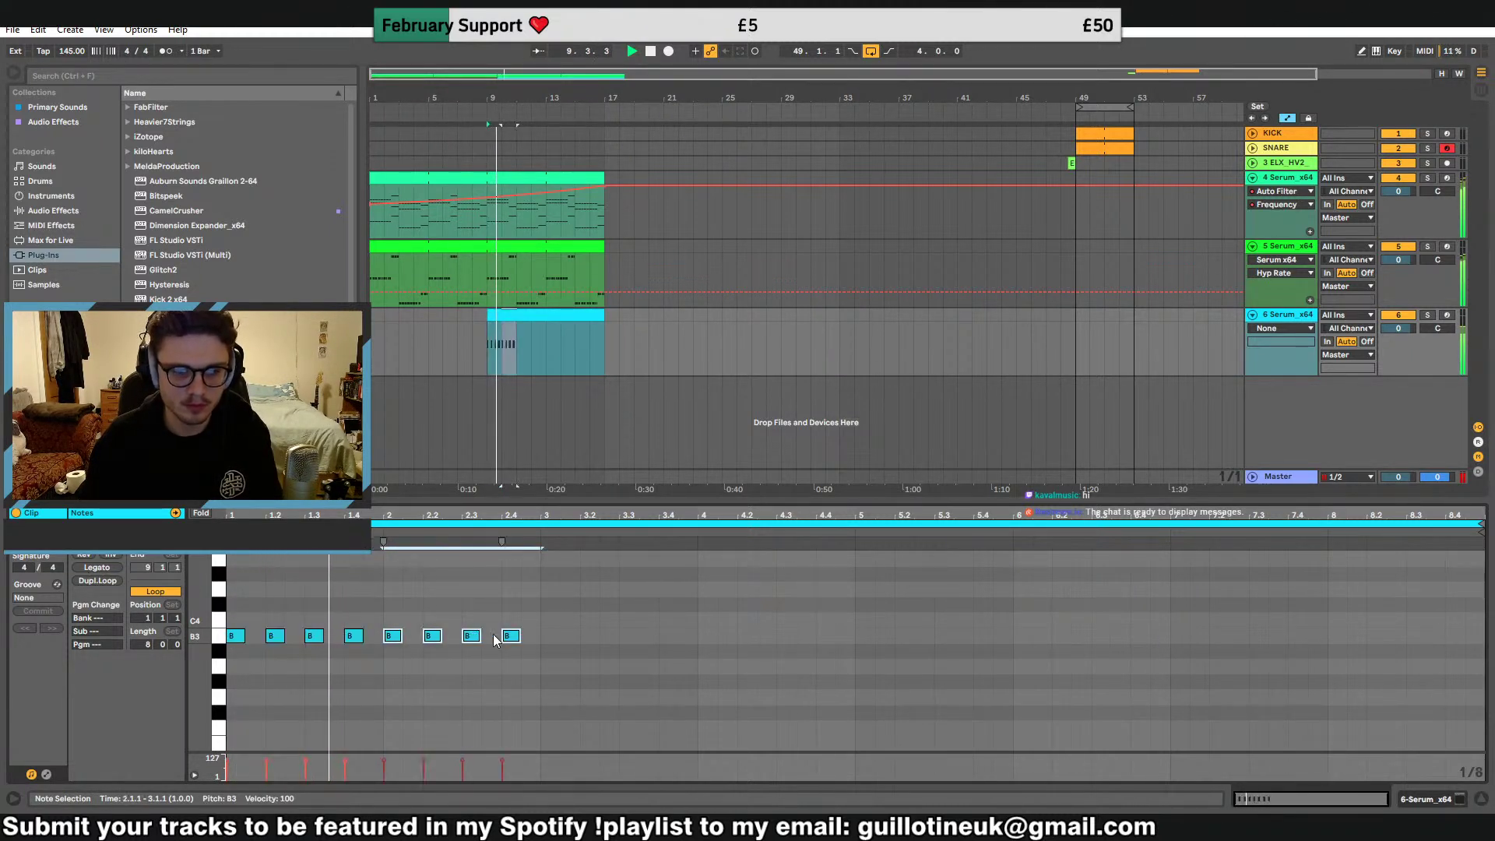
Add a C#4 note on the last eighth of bar 2 and duplicate bar 3's four B3 notes into bar 4
{"action": "left_click", "coordinate": [537, 624]}
{"action": "left_click", "coordinate": [512, 637]}
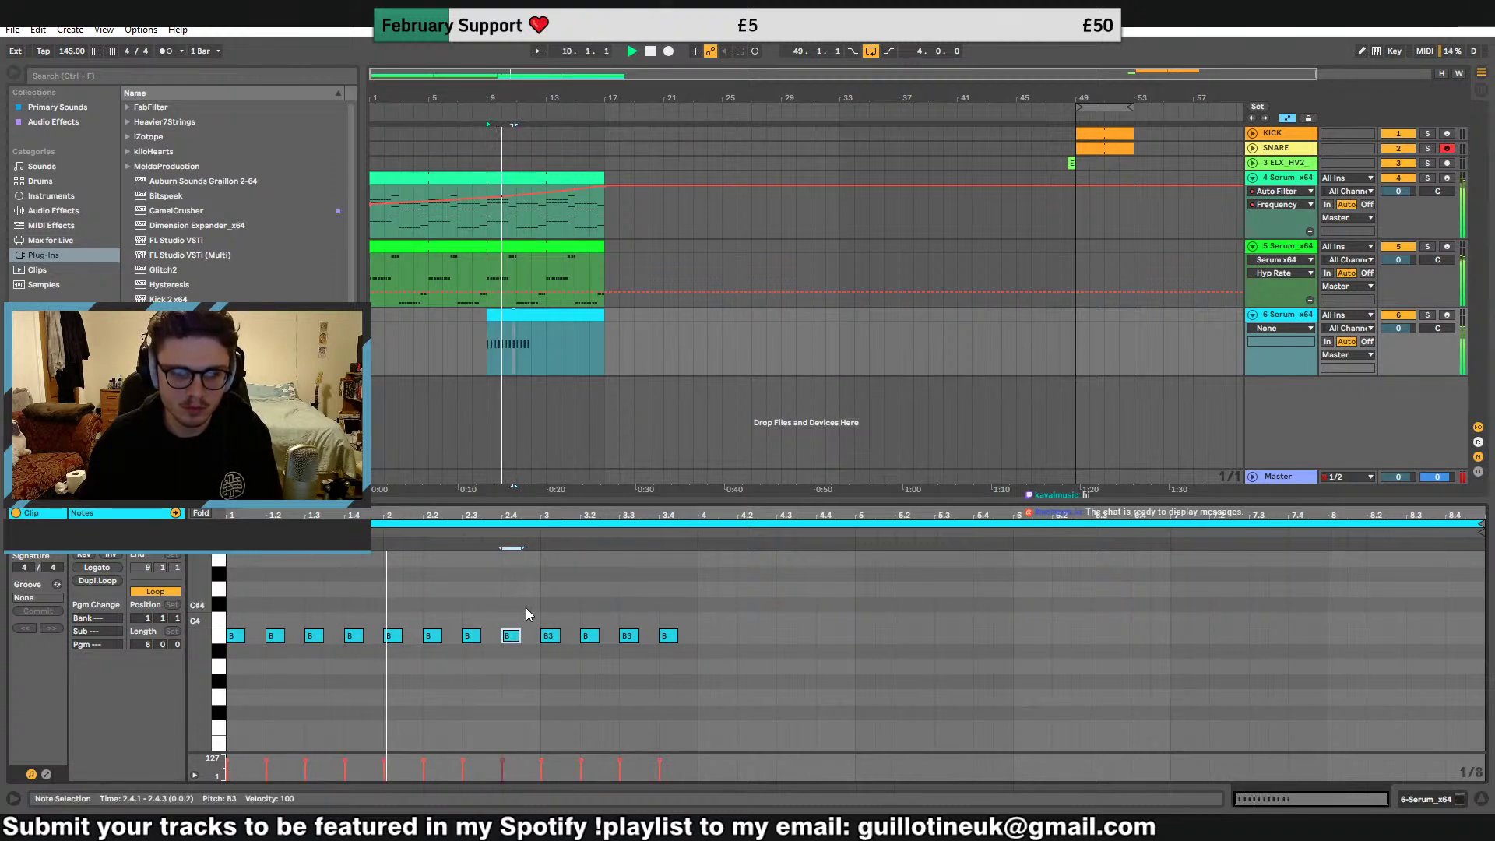
{"action": "double_click", "coordinate": [529, 605]}
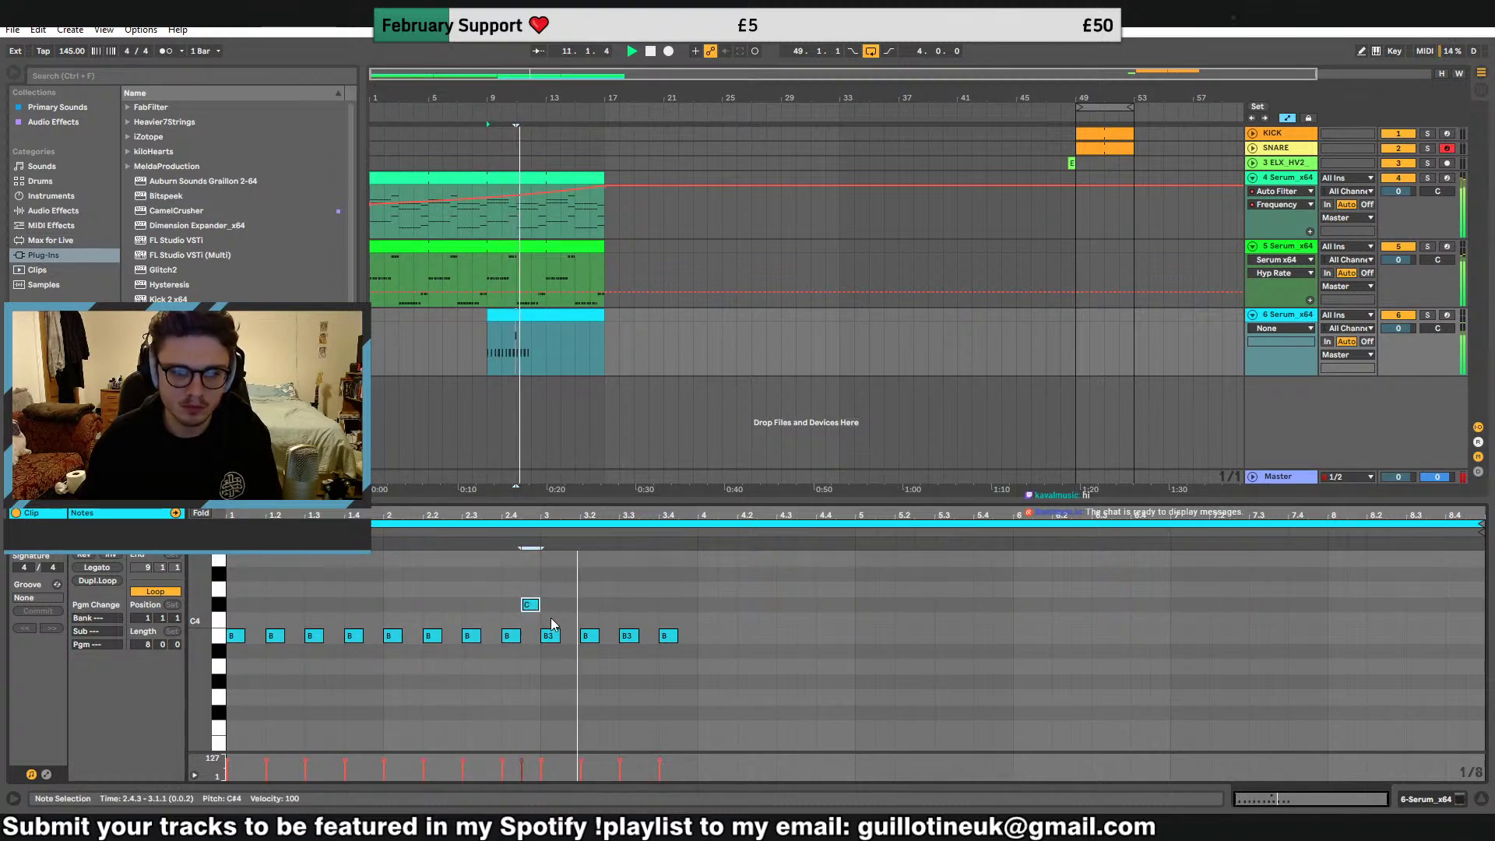
{"action": "key", "text": "space"}
{"action": "key", "text": "space"}
{"action": "left_click_drag", "start_coordinate": [527, 607], "coordinate": [703, 654]}
{"action": "key", "text": "ctrl+d"}
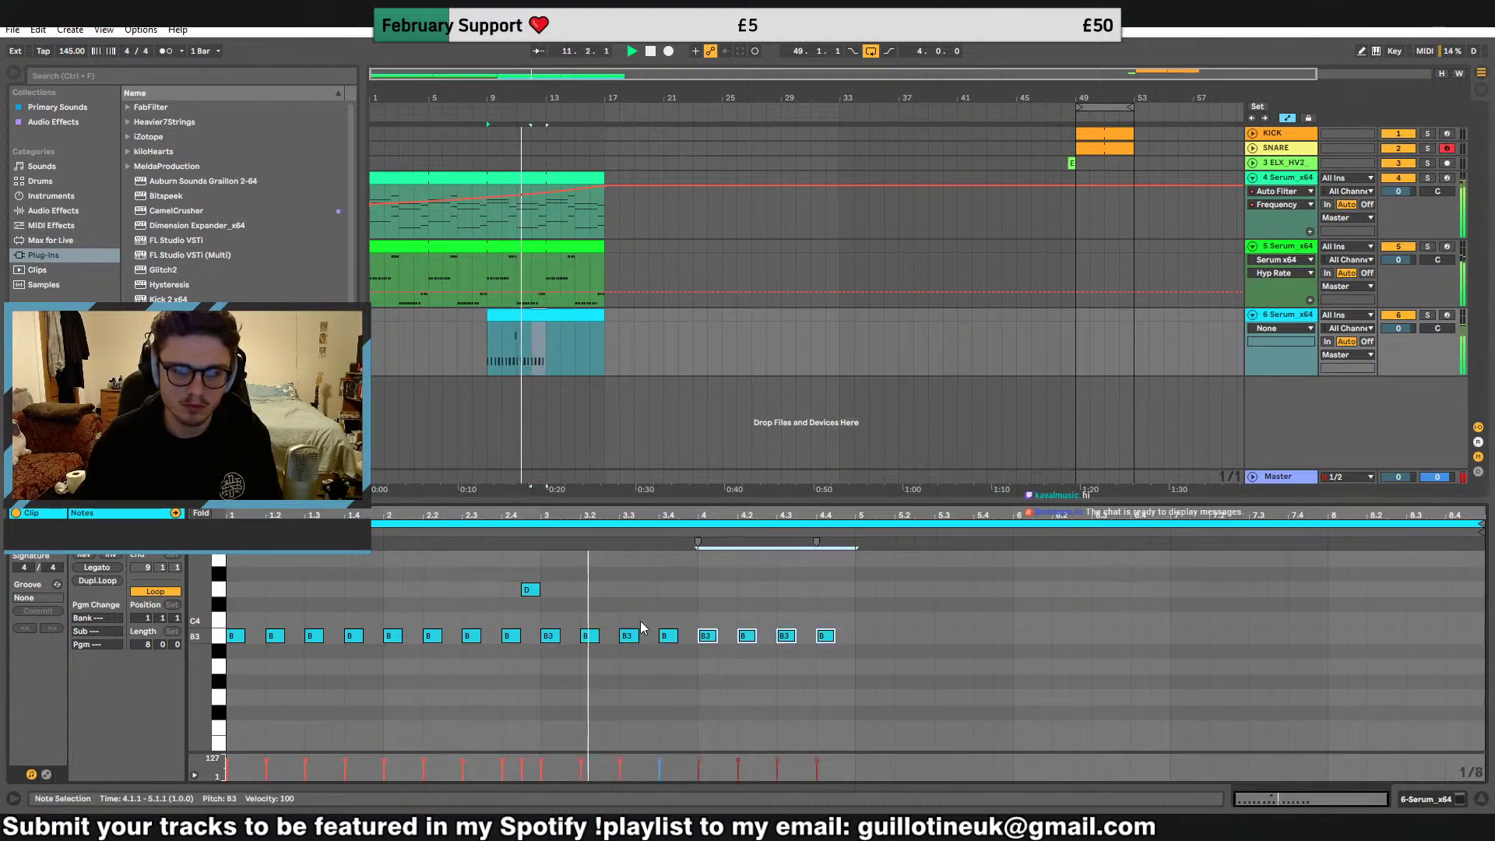
Raise the melody notes in bar 3 and the first half of bar 4 to E4, and lower bar 4's last two notes to A3
{"action": "left_click_drag", "start_coordinate": [529, 590], "coordinate": [664, 590]}
{"action": "left_click", "coordinate": [739, 614]}
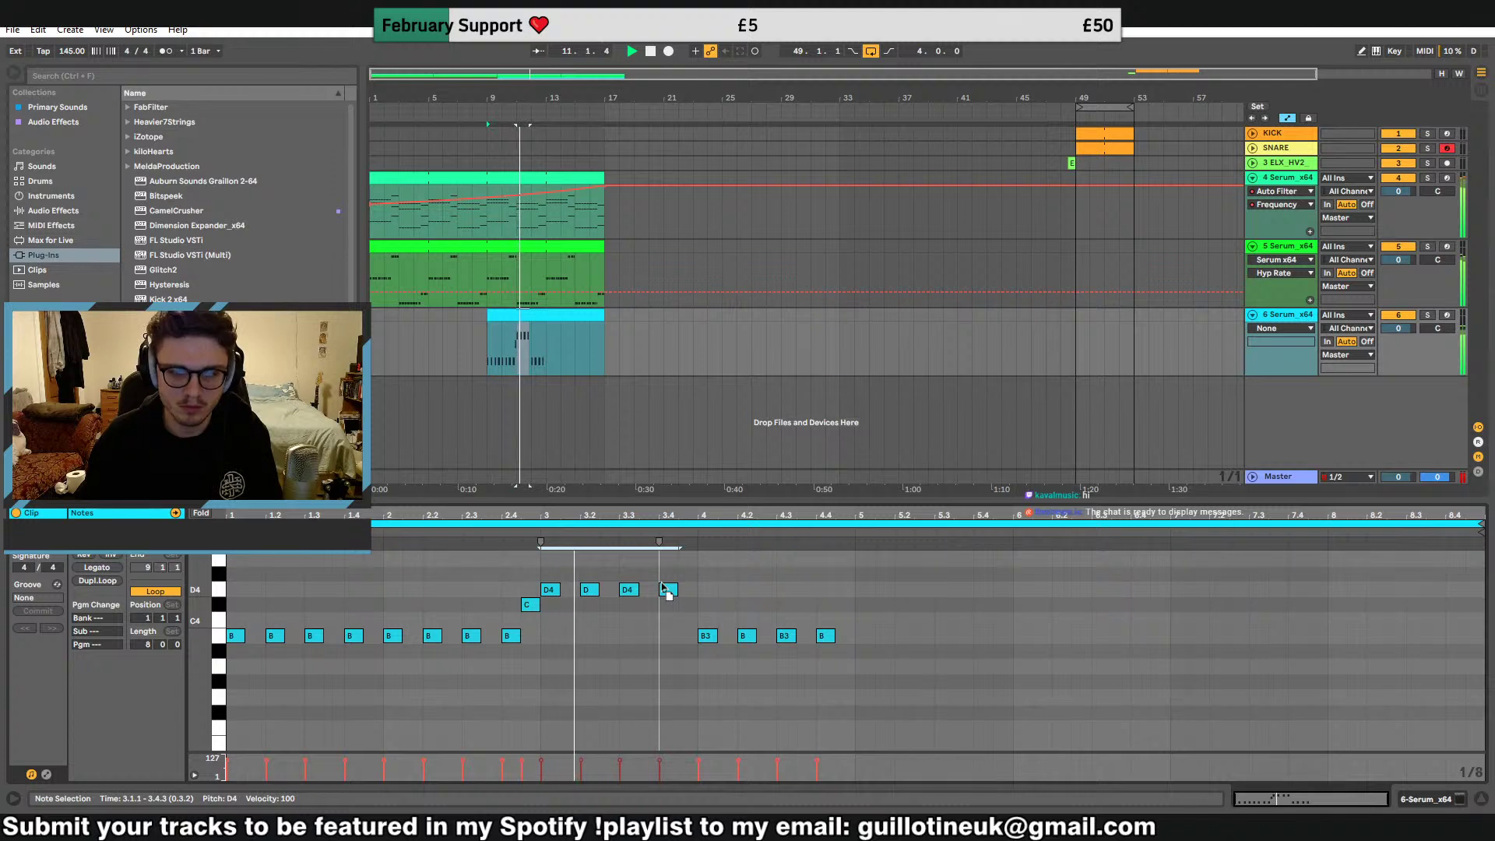
{"action": "scroll", "coordinate": [556, 616], "scroll_direction": "up", "scroll_amount": 2}
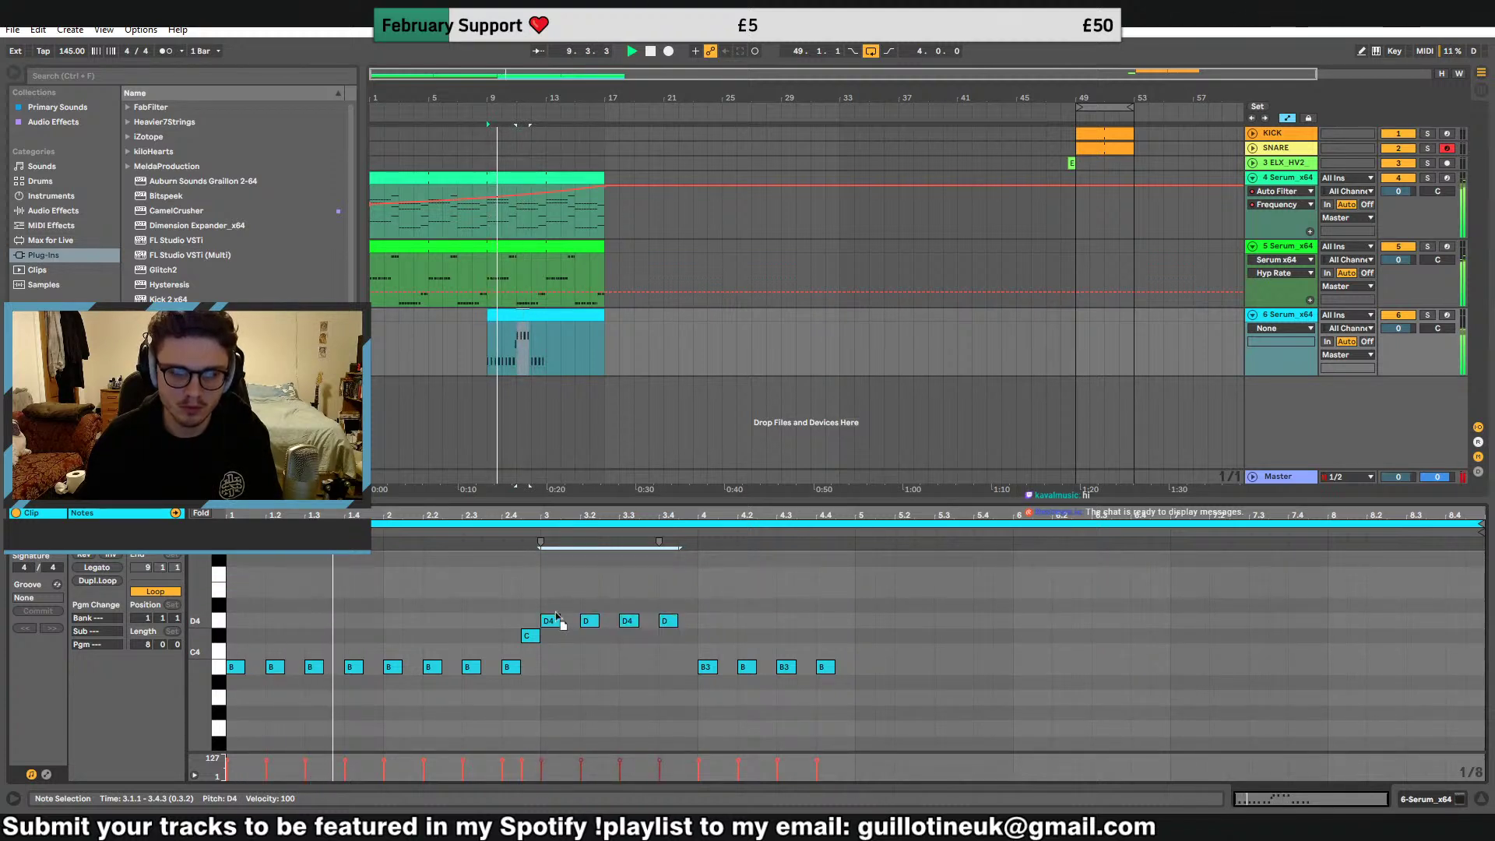
{"action": "left_click_drag", "start_coordinate": [556, 615], "coordinate": [556, 585]}
{"action": "left_click_drag", "start_coordinate": [689, 647], "coordinate": [860, 685]}
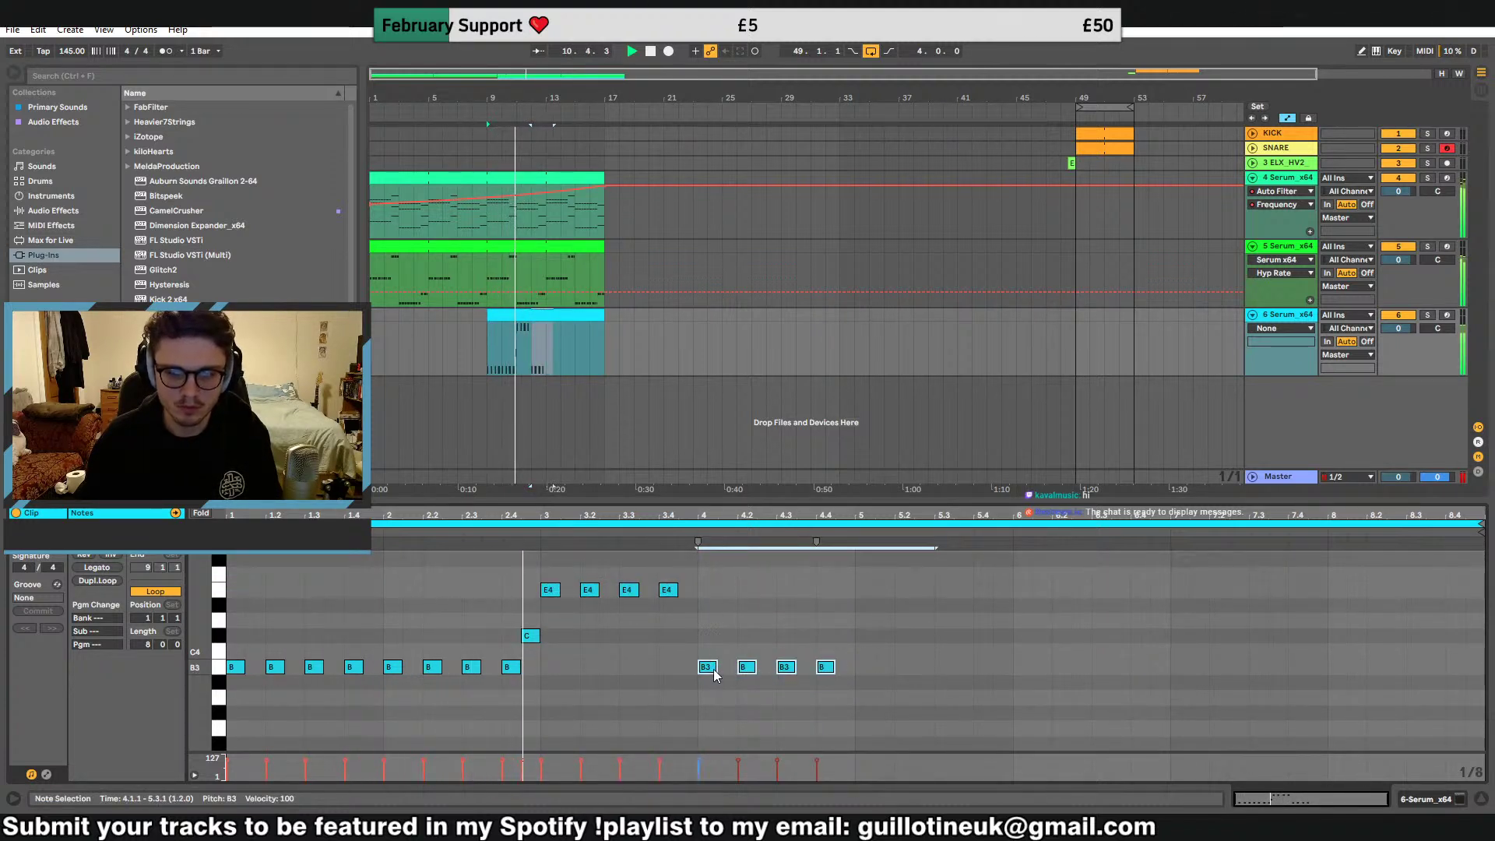
{"action": "left_click_drag", "start_coordinate": [713, 670], "coordinate": [794, 692]}
Duplicate the complete four-bar melody into bars 5 to 8 of the clip and play it back with the chords and bass
{"action": "key", "text": "space"}
{"action": "key", "text": "space"}
{"action": "key", "text": "ctrl+a"}
{"action": "key", "text": "ctrl+d"}
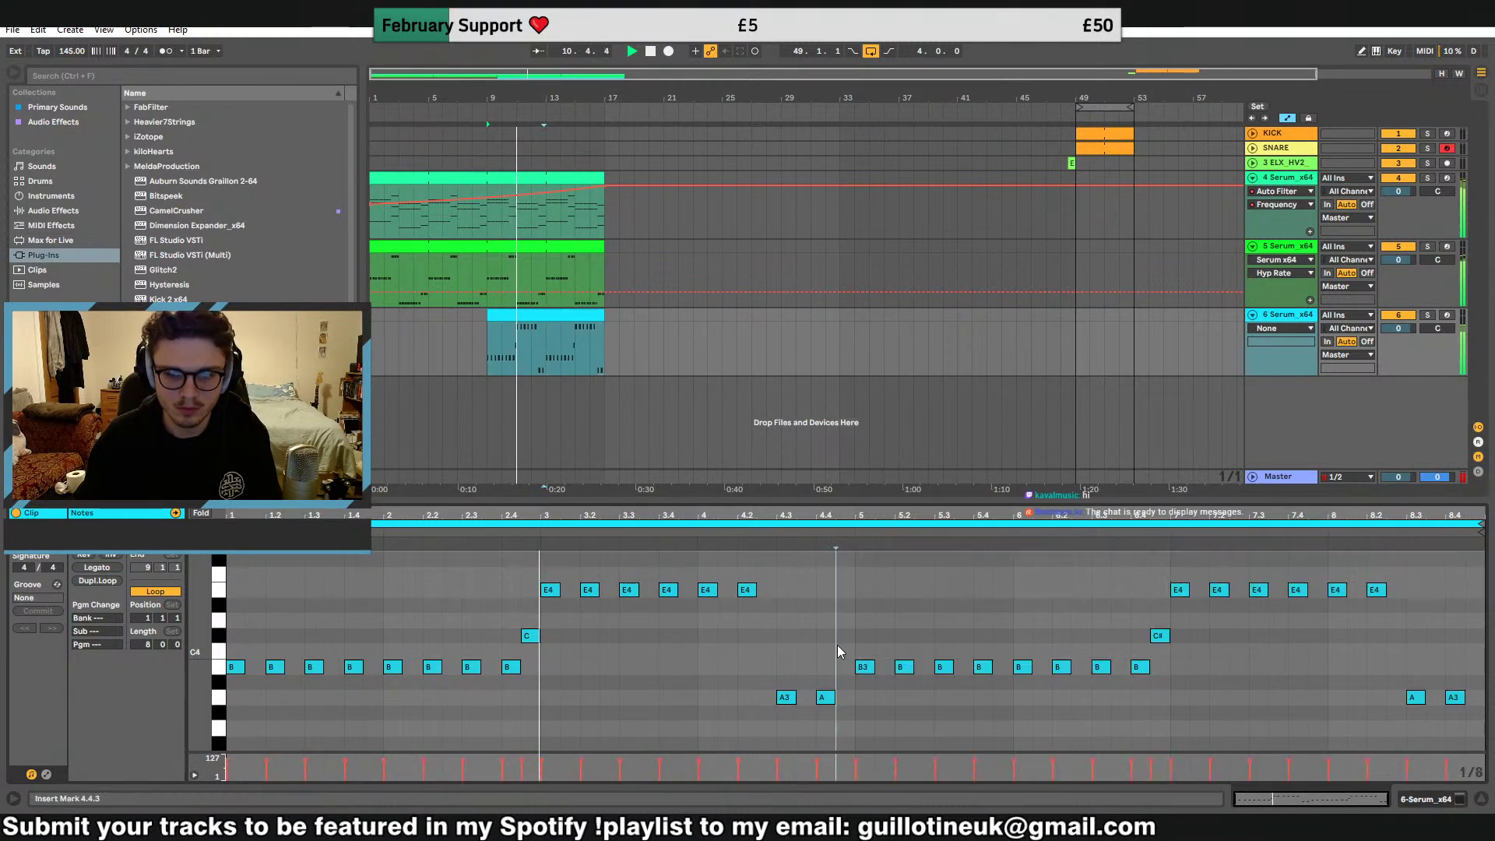
{"action": "left_click", "coordinate": [838, 645]}
{"action": "left_click", "coordinate": [859, 632]}
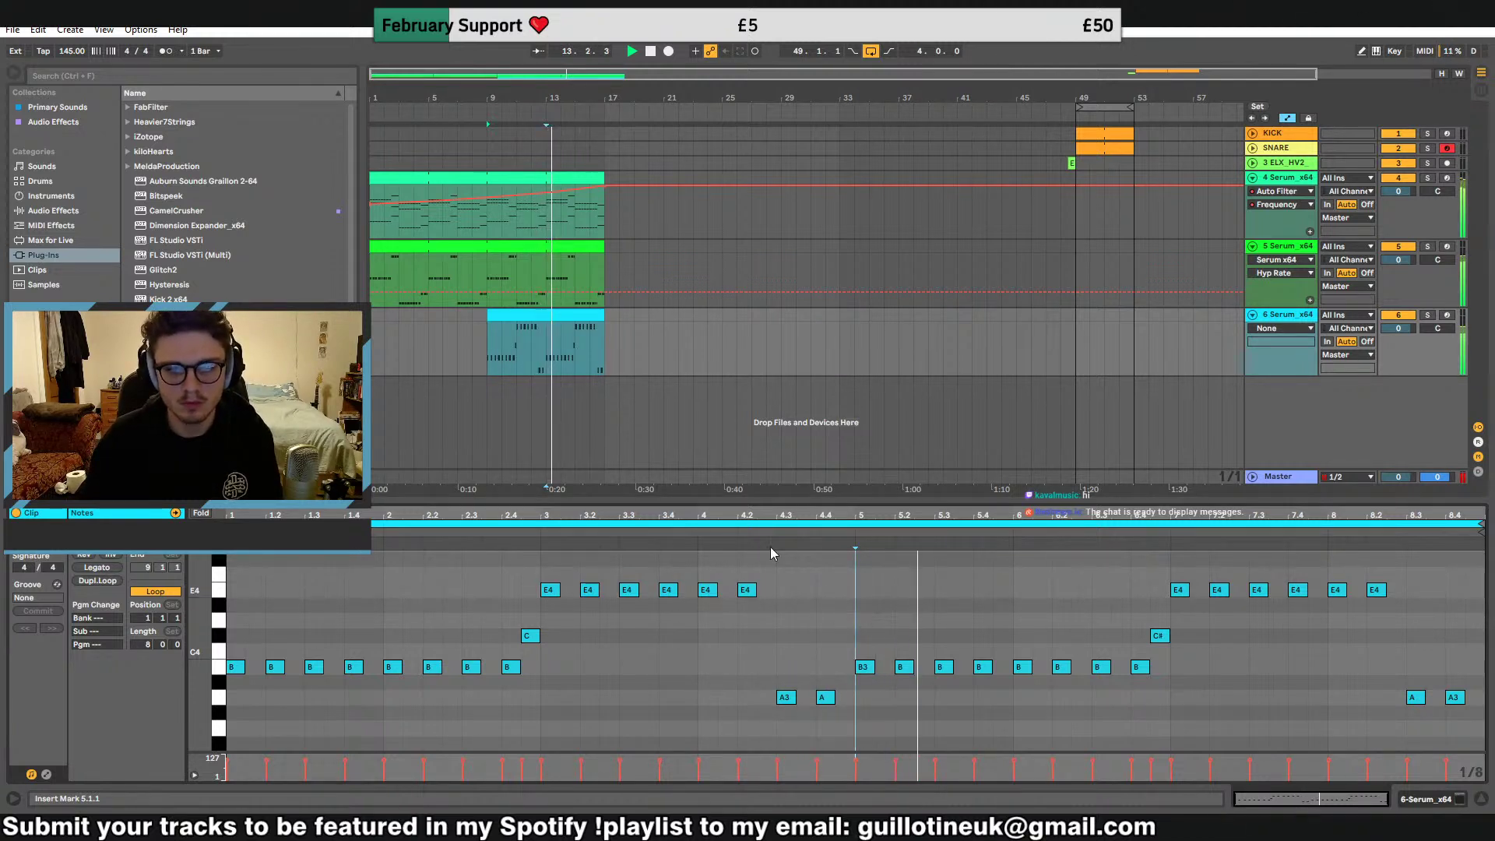
{"action": "key", "text": "space"}
{"action": "key", "text": "space"}
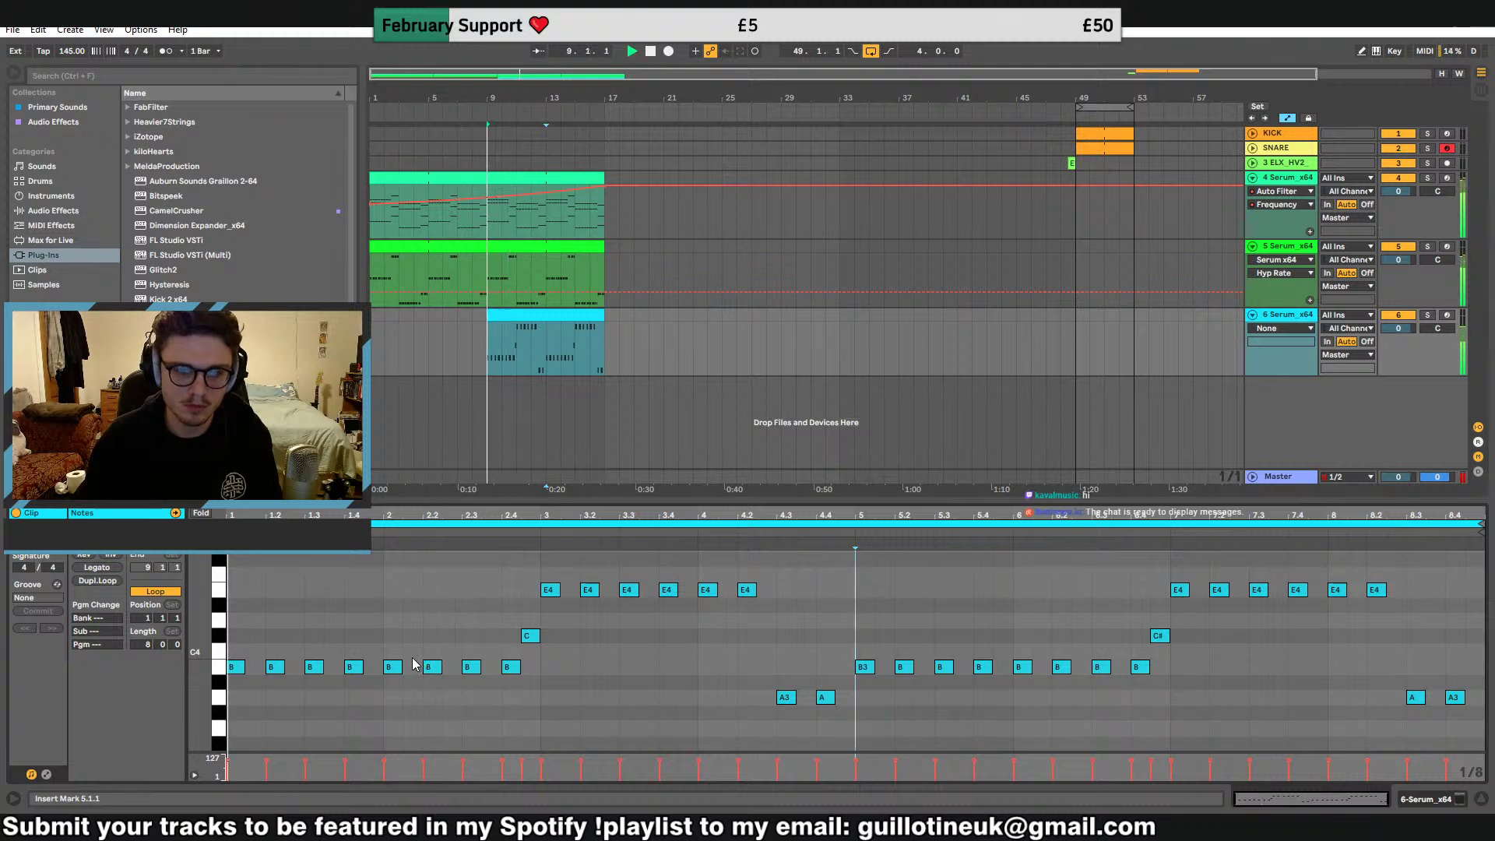
Raise the four repeated B3 melody notes in bar 2 and in bar 6 to F#4
{"action": "left_click_drag", "start_coordinate": [383, 651], "coordinate": [526, 702]}
{"action": "key", "text": "Up"}
{"action": "key", "text": "Up"}
{"action": "key", "text": "Up"}
{"action": "key", "text": "Up"}
{"action": "key", "text": "Up"}
{"action": "key", "text": "Up"}
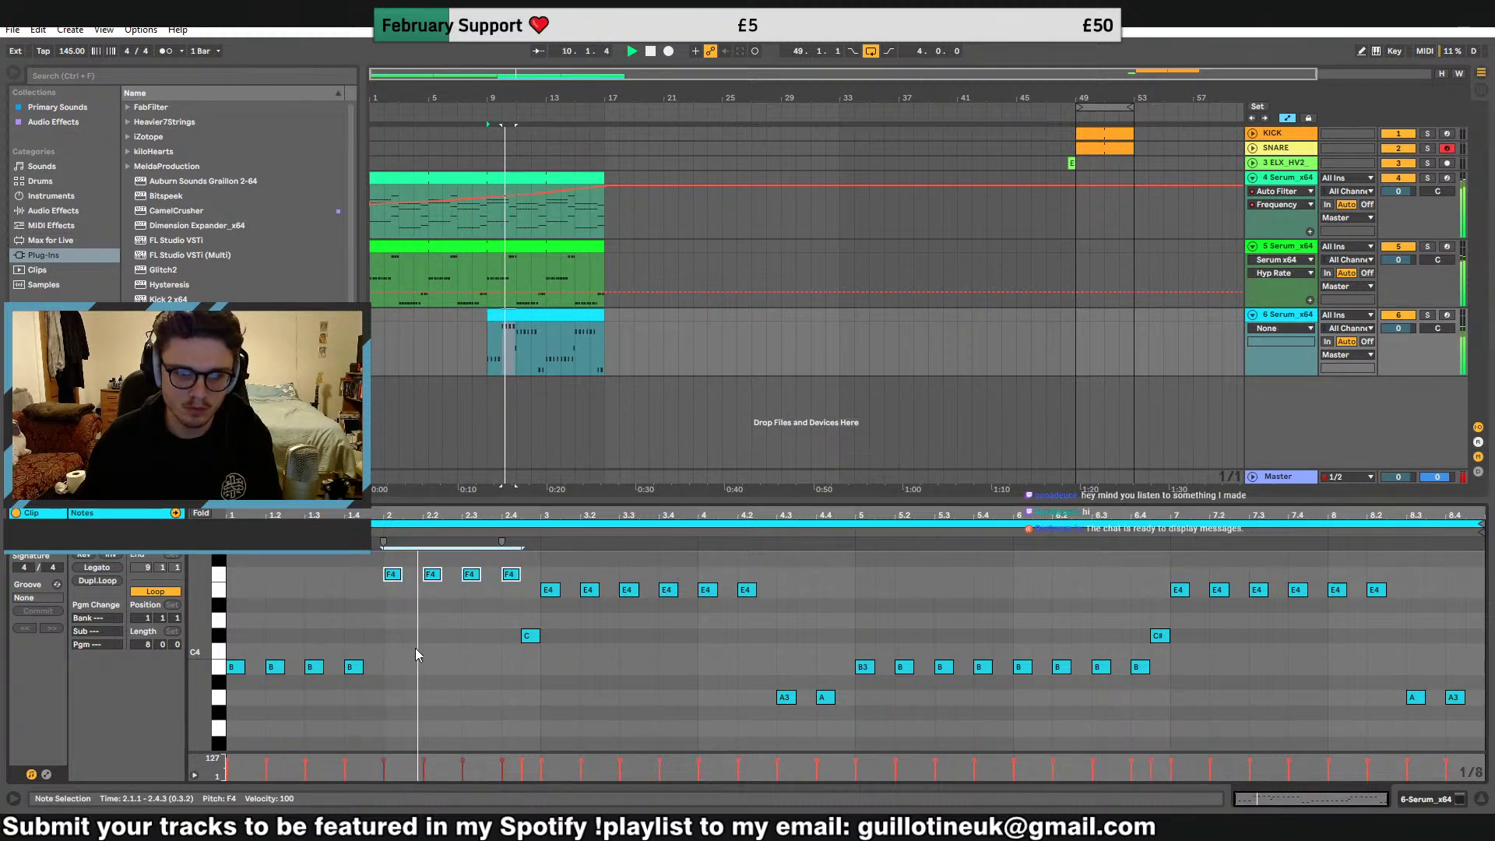
{"action": "scroll", "coordinate": [415, 655], "scroll_direction": "up", "scroll_amount": 2}
{"action": "key", "text": "Up"}
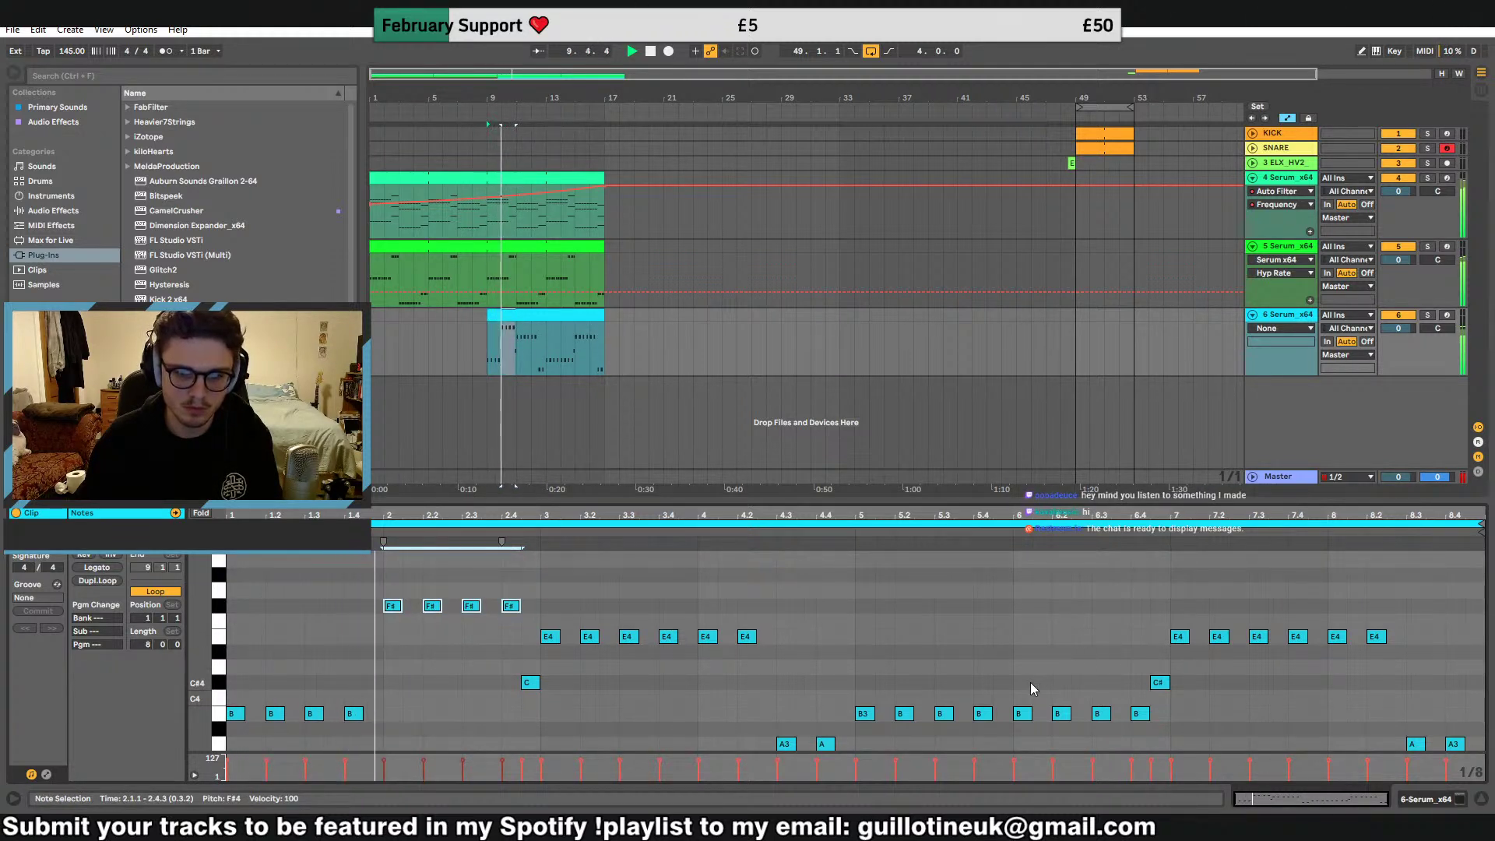
{"action": "left_click_drag", "start_coordinate": [1013, 693], "coordinate": [1143, 717]}
{"action": "left_click_drag", "start_coordinate": [1024, 715], "coordinate": [1029, 609]}
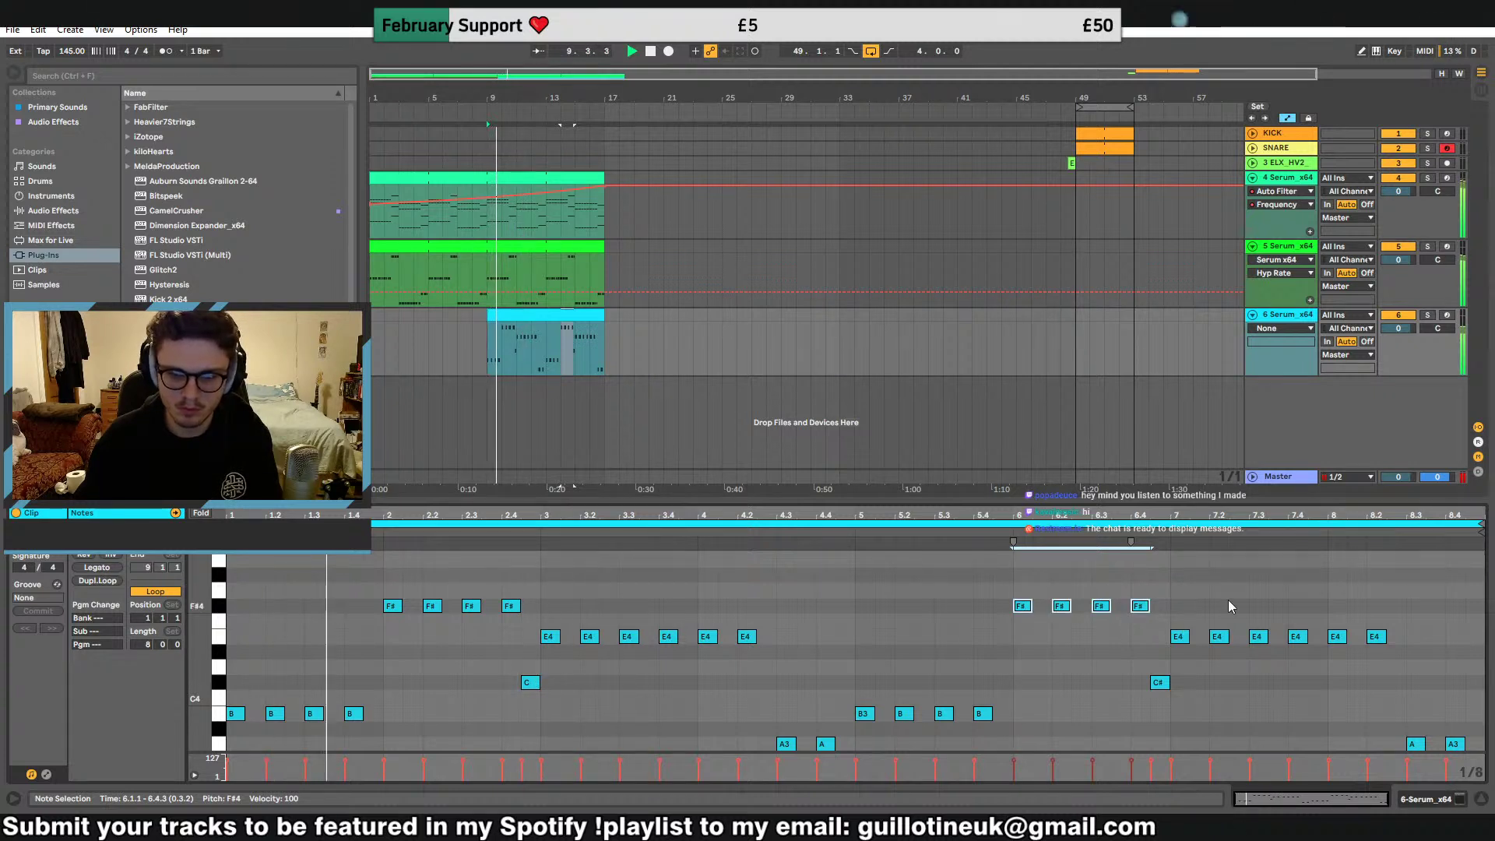
Drop the F#4 notes by an octave, and rework the melody opening with F#3 notes in bar 1 and B3 notes in bar 2
{"action": "left_click_drag", "start_coordinate": [1151, 618], "coordinate": [338, 586]}
{"action": "key", "text": "shift+Down"}
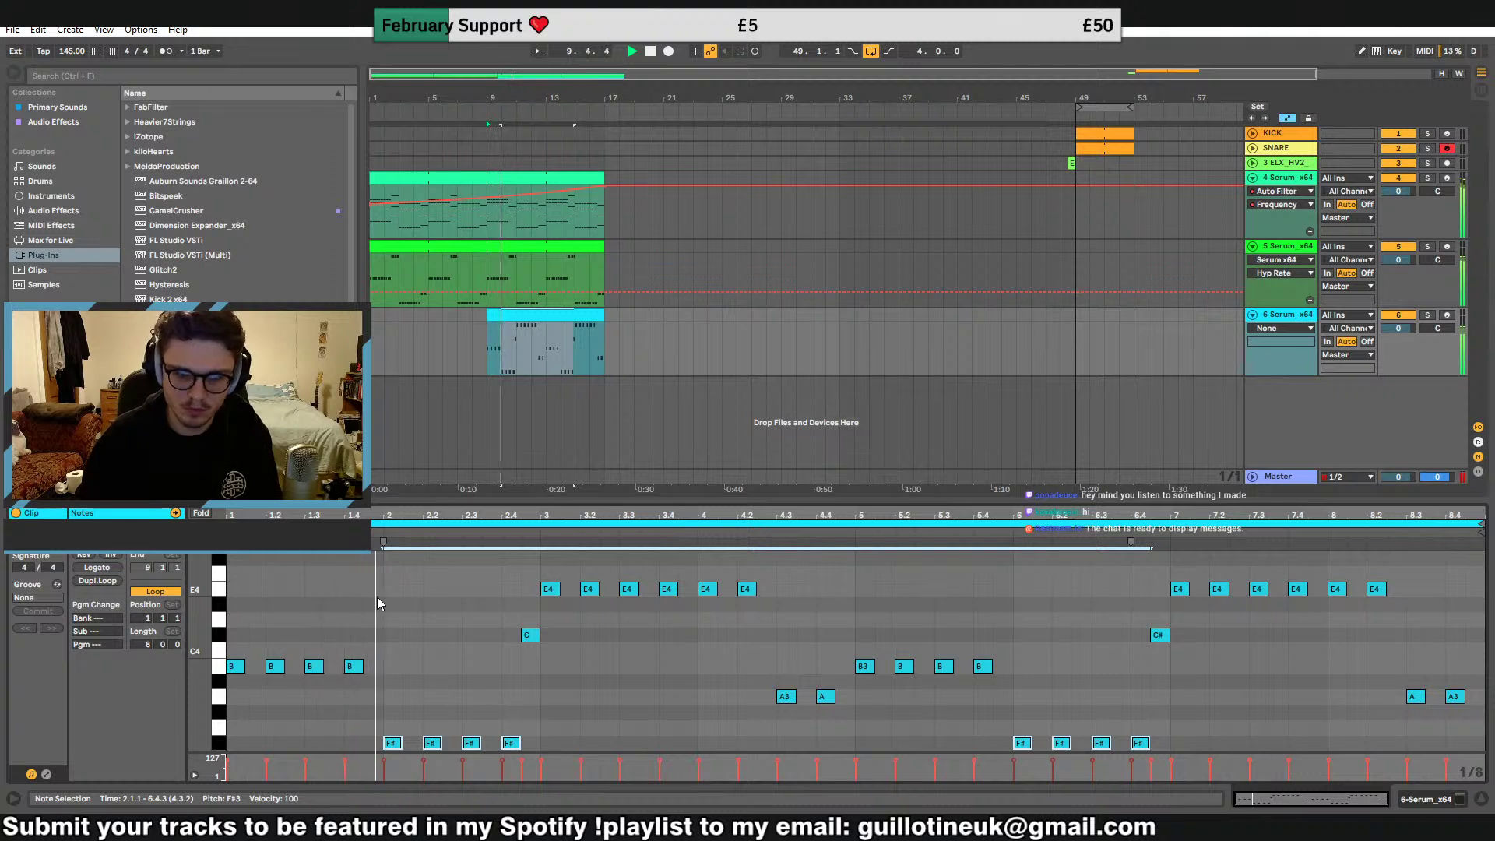
{"action": "mouse_move", "coordinate": [372, 651]}
{"action": "left_mouse_down"}
{"action": "mouse_move", "coordinate": [232, 683]}
{"action": "mouse_move", "coordinate": [234, 743]}
{"action": "left_mouse_up"}
{"action": "left_click", "coordinate": [392, 743]}
{"action": "left_click_drag", "start_coordinate": [391, 746], "coordinate": [392, 669]}
{"action": "scroll", "coordinate": [885, 732], "scroll_direction": "down", "scroll_amount": 2}
Set the melody notes in bar 6 to B3 and move bar 5's four notes to a pitch above them
{"action": "left_click_drag", "start_coordinate": [861, 600], "coordinate": [1085, 706]}
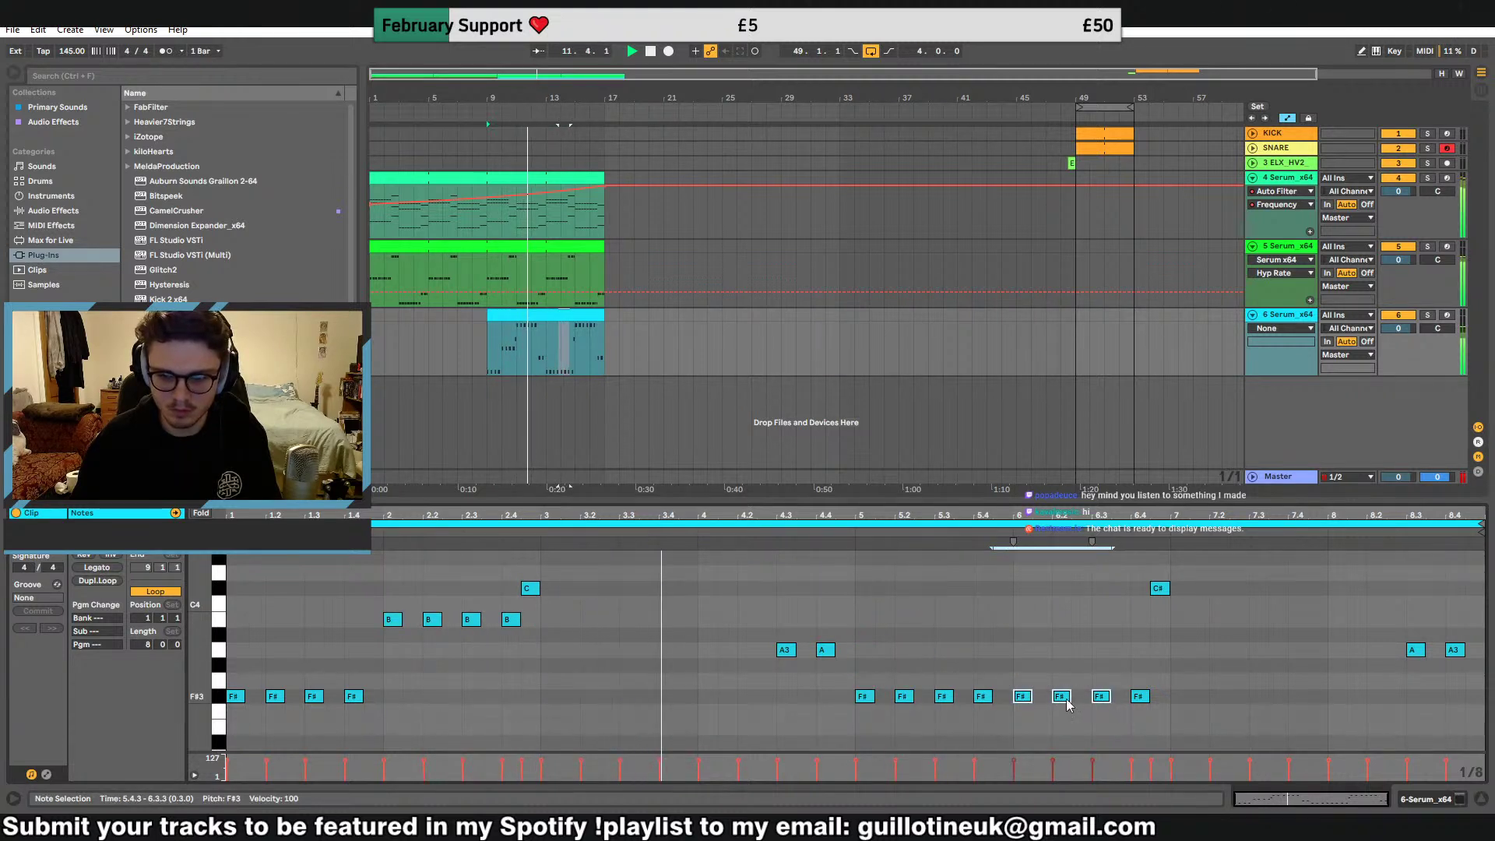
{"action": "left_click_drag", "start_coordinate": [999, 678], "coordinate": [1024, 627]}
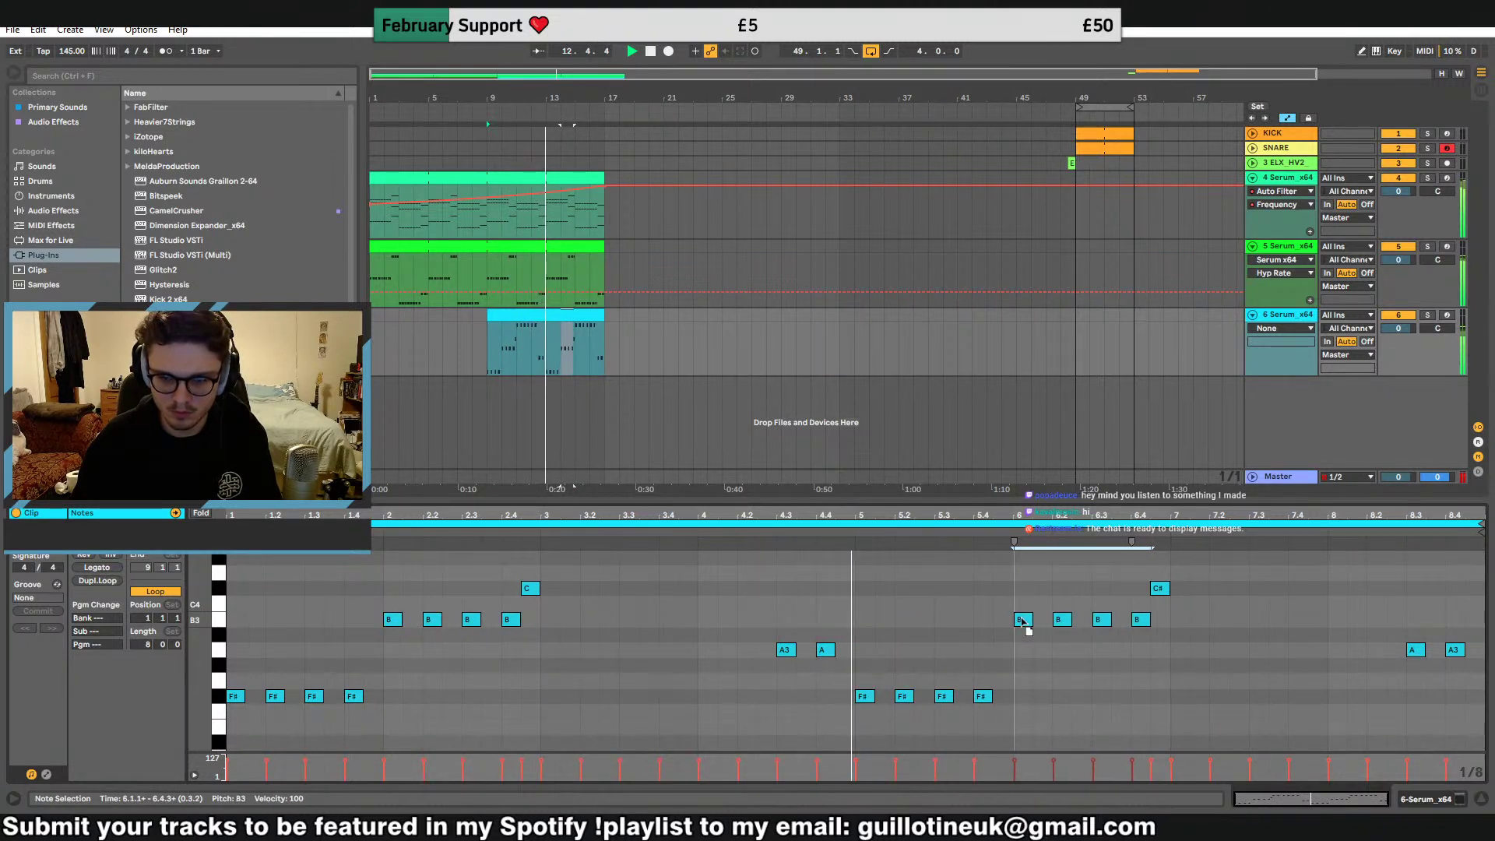
{"action": "scroll", "coordinate": [1052, 662], "scroll_direction": "up", "scroll_amount": 3}
{"action": "left_click", "coordinate": [1072, 676]}
{"action": "scroll", "coordinate": [1073, 677], "scroll_direction": "down", "scroll_amount": 2}
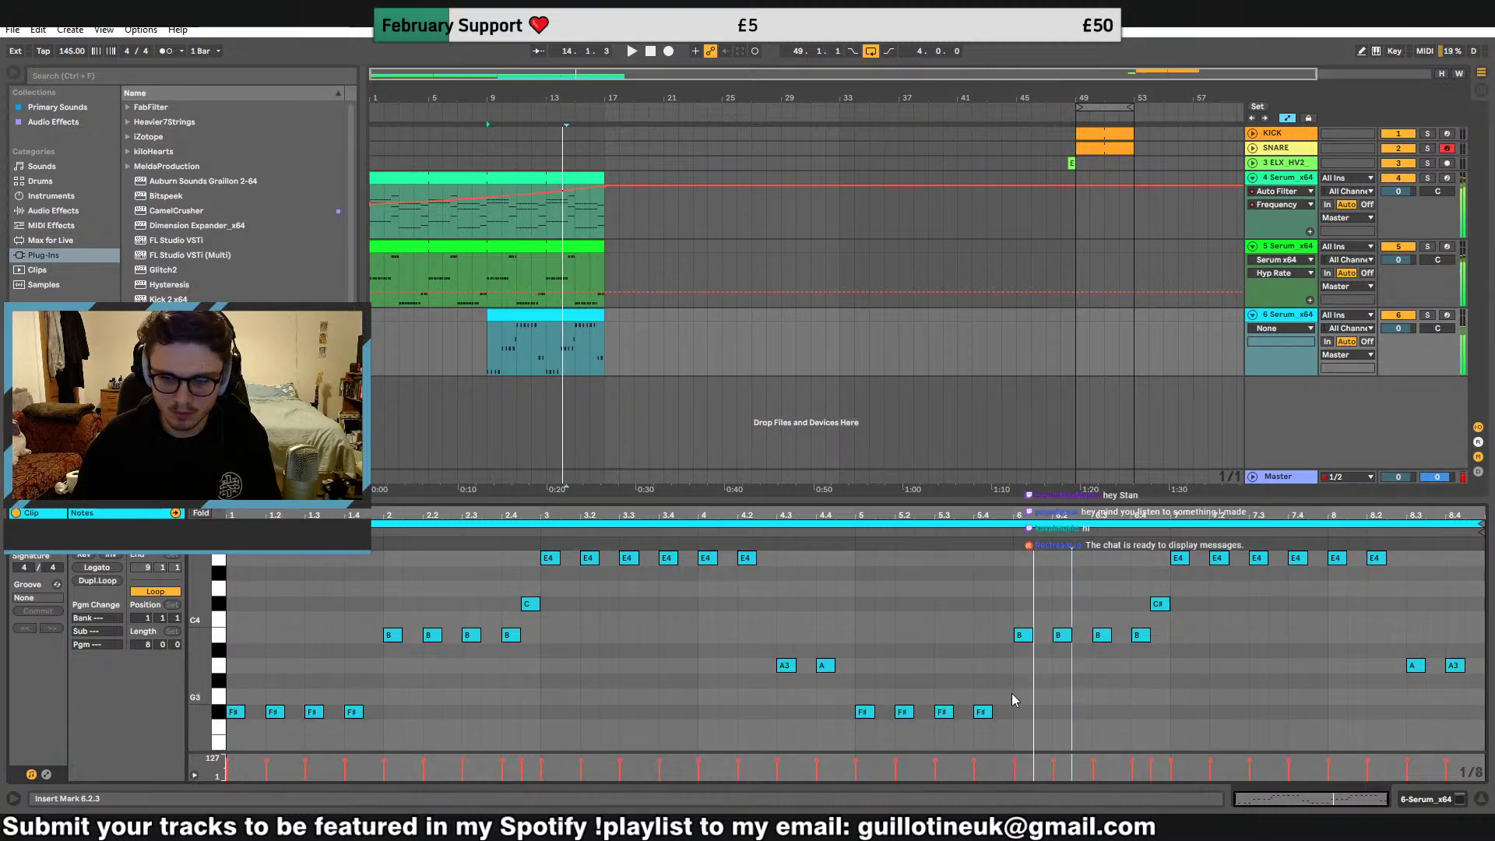
{"action": "left_click_drag", "start_coordinate": [1013, 728], "coordinate": [863, 594]}
Lower the opening run of notes in the bass clip at bars 13 to 17 by three semitones
{"action": "left_click", "coordinate": [540, 265]}
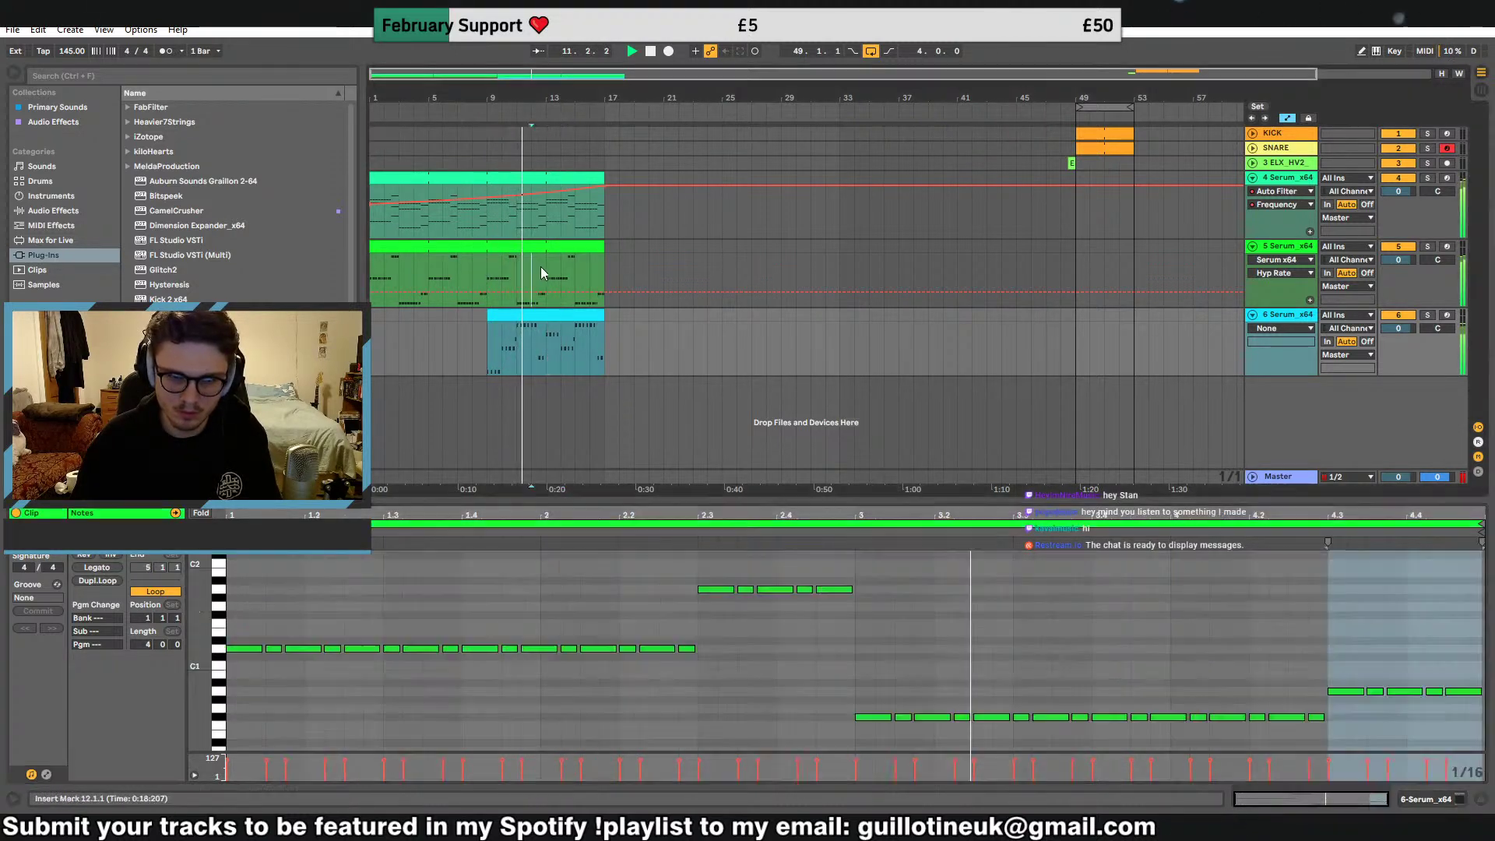
{"action": "double_click", "coordinate": [567, 247]}
{"action": "left_click_drag", "start_coordinate": [685, 673], "coordinate": [259, 683]}
{"action": "left_click", "coordinate": [246, 655]}
{"action": "left_click", "coordinate": [556, 316]}
{"action": "key", "text": "space"}
{"action": "left_click", "coordinate": [567, 248]}
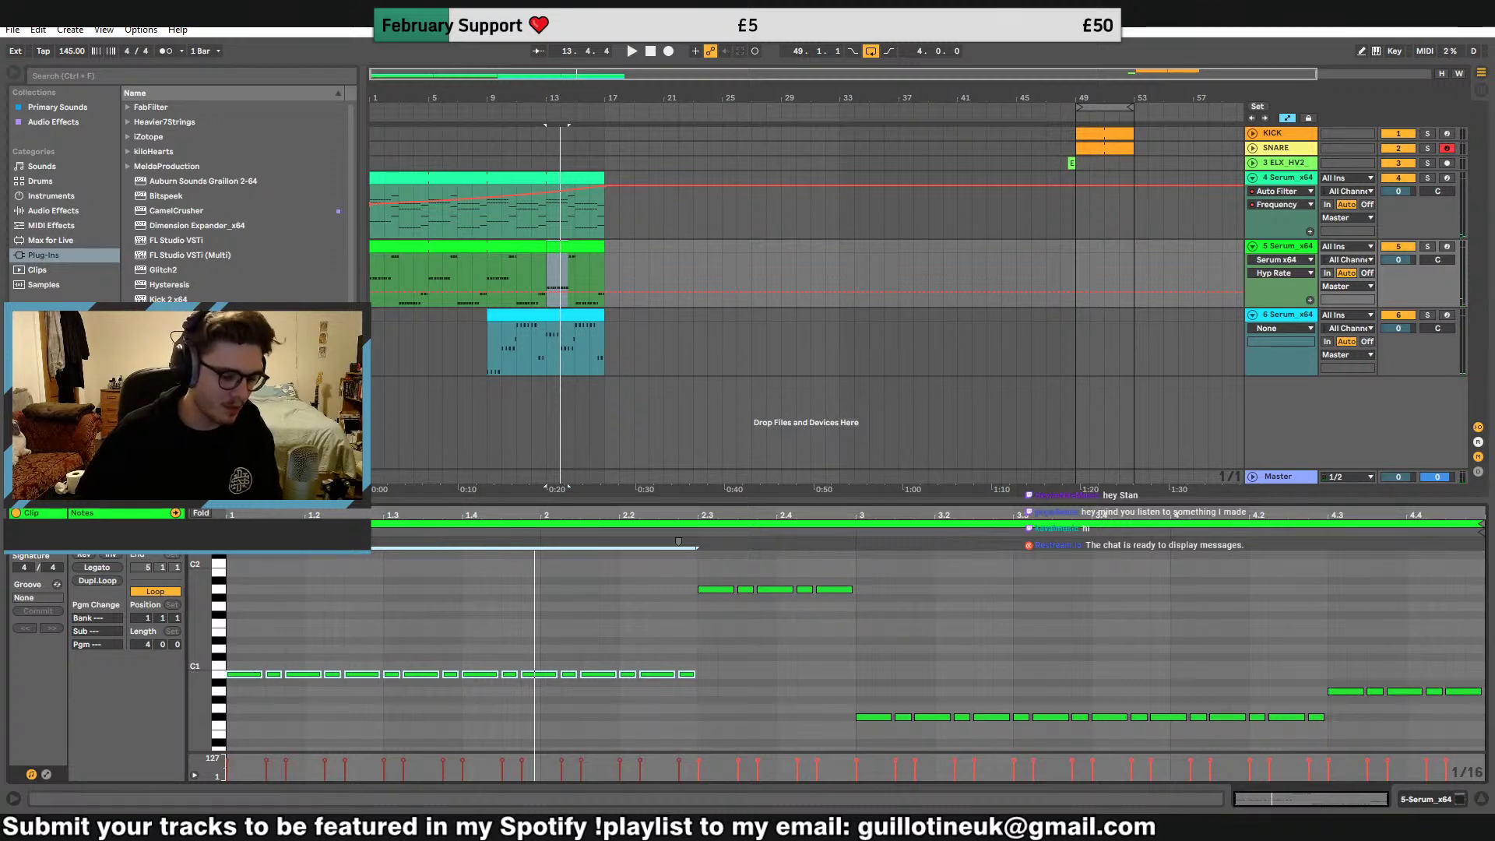
Switch to the streaming software to check the stream chat and return to Ableton Live
{"action": "key", "text": "alt+Tab"}
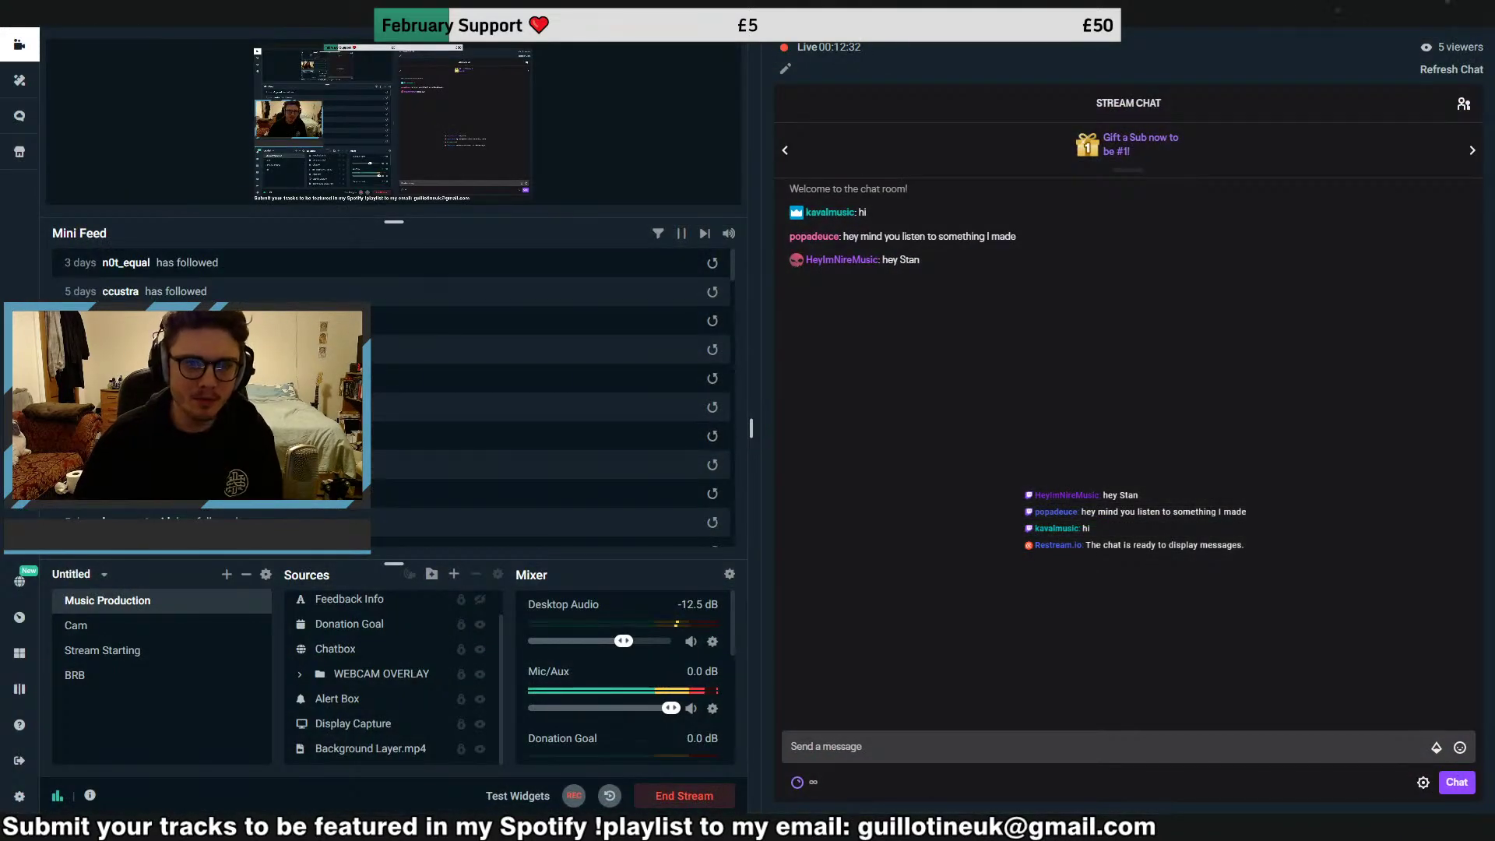
{"action": "key", "text": "alt+Tab"}
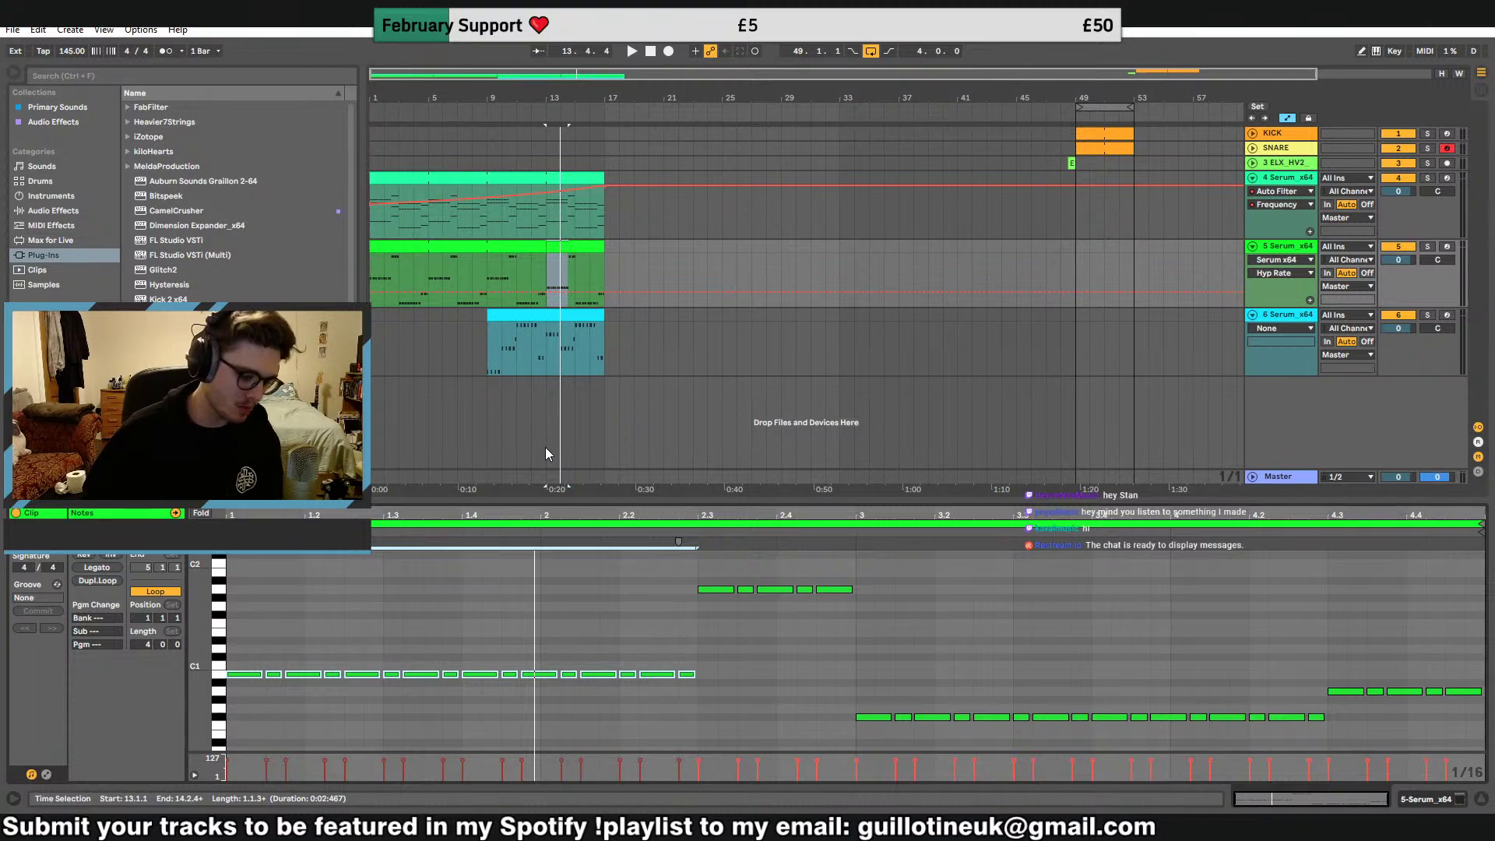
Open the chord clip starting at bar 5 and lower the opening run of low notes to C1
{"action": "key", "text": "space"}
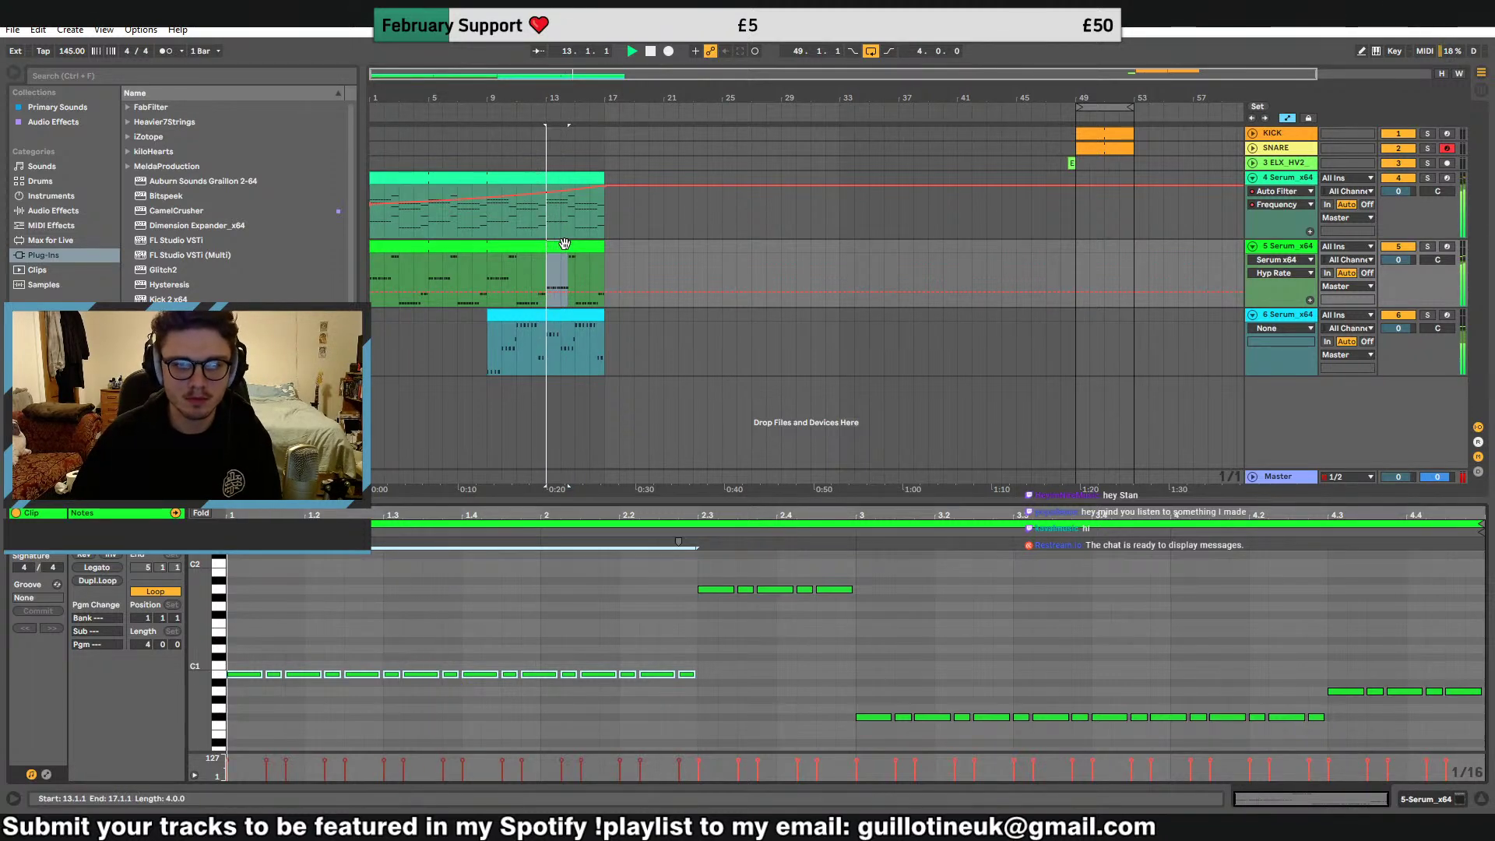
{"action": "left_click", "coordinate": [558, 249]}
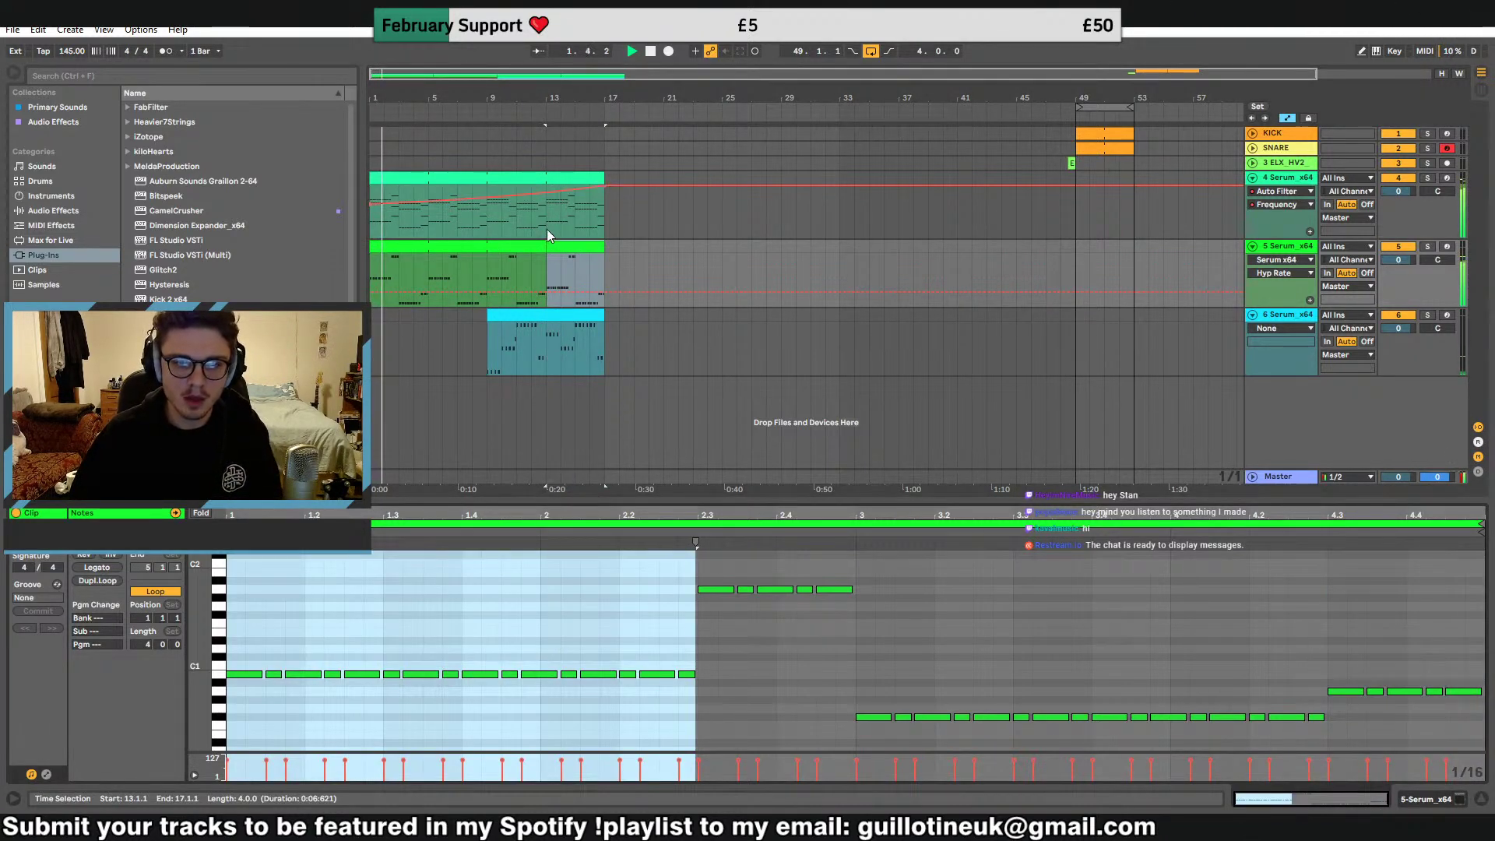
{"action": "left_click", "coordinate": [546, 227]}
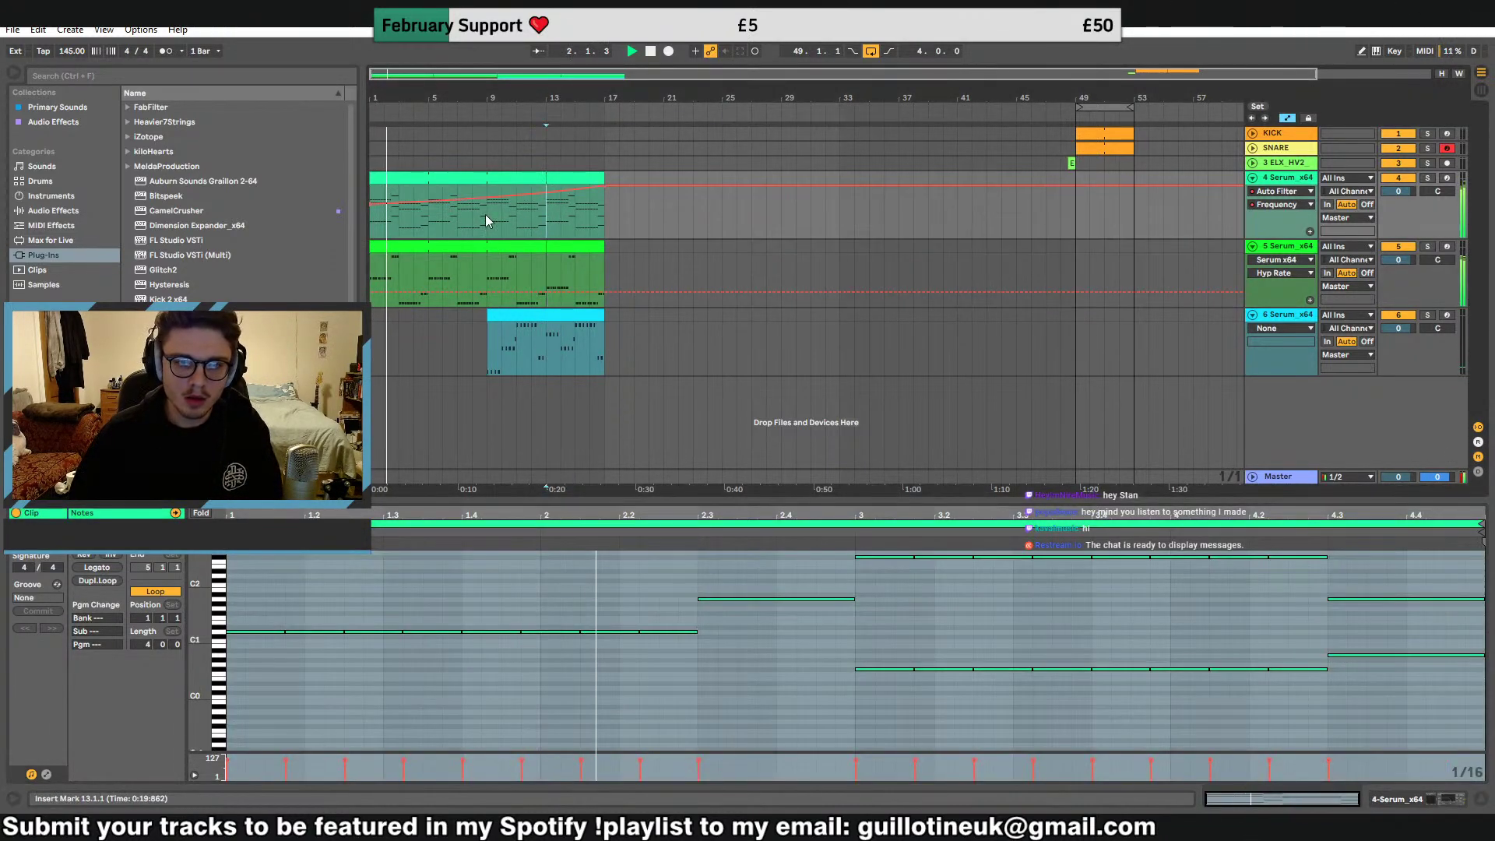
{"action": "left_click", "coordinate": [446, 180]}
{"action": "left_click_drag", "start_coordinate": [674, 663], "coordinate": [240, 639]}
{"action": "key", "text": "Down"}
{"action": "key", "text": "Down"}
{"action": "key", "text": "Down"}
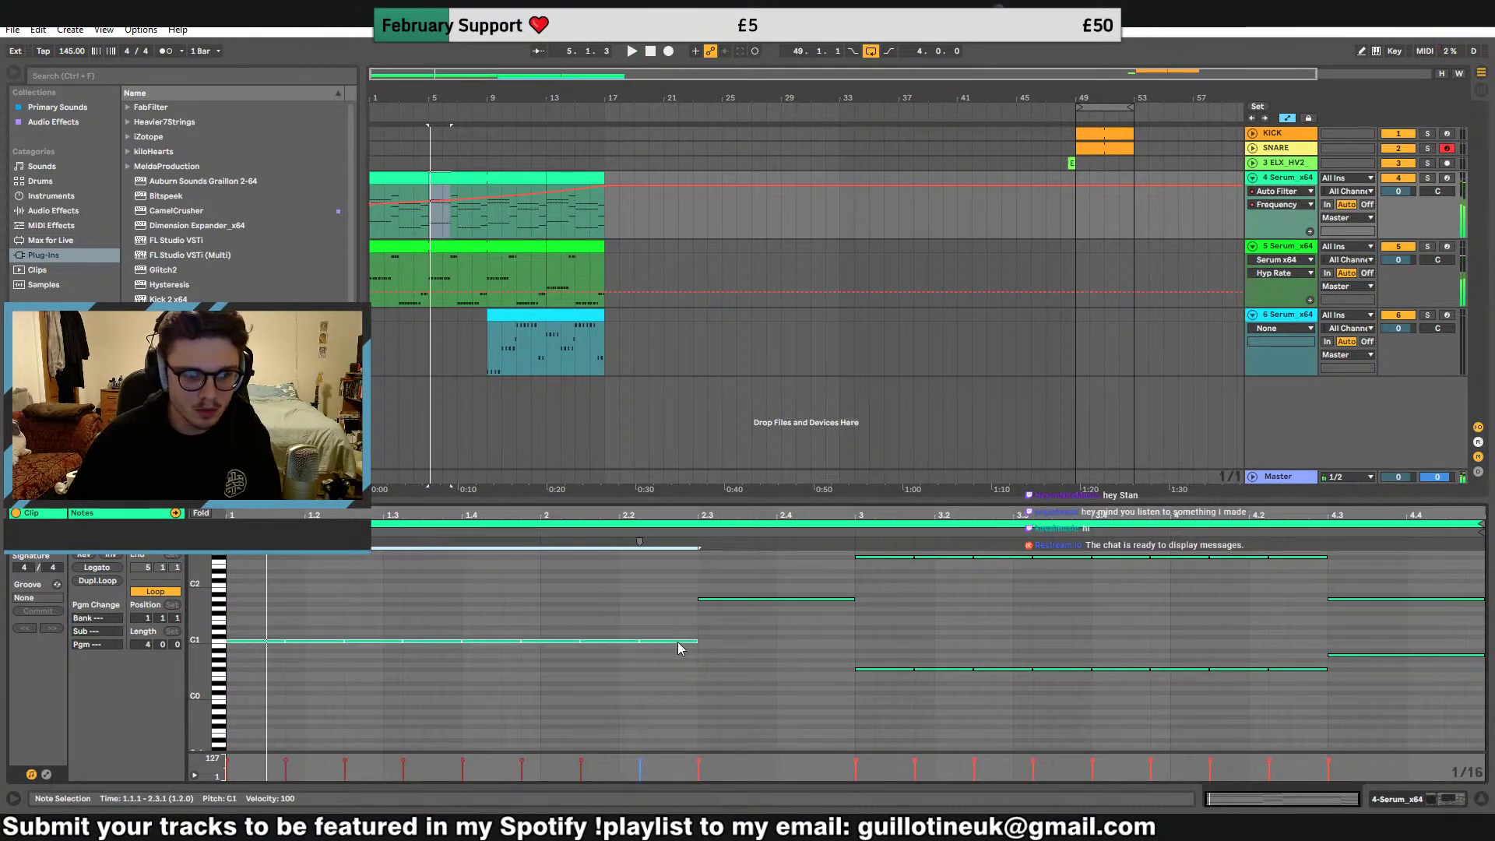
Try lowering the middle notes of the opening run in the chord clip at bar 5 and play the change back
{"action": "scroll", "coordinate": [330, 733], "scroll_direction": "up", "scroll_amount": 2}
{"action": "scroll", "coordinate": [335, 721], "scroll_direction": "up", "scroll_amount": 1}
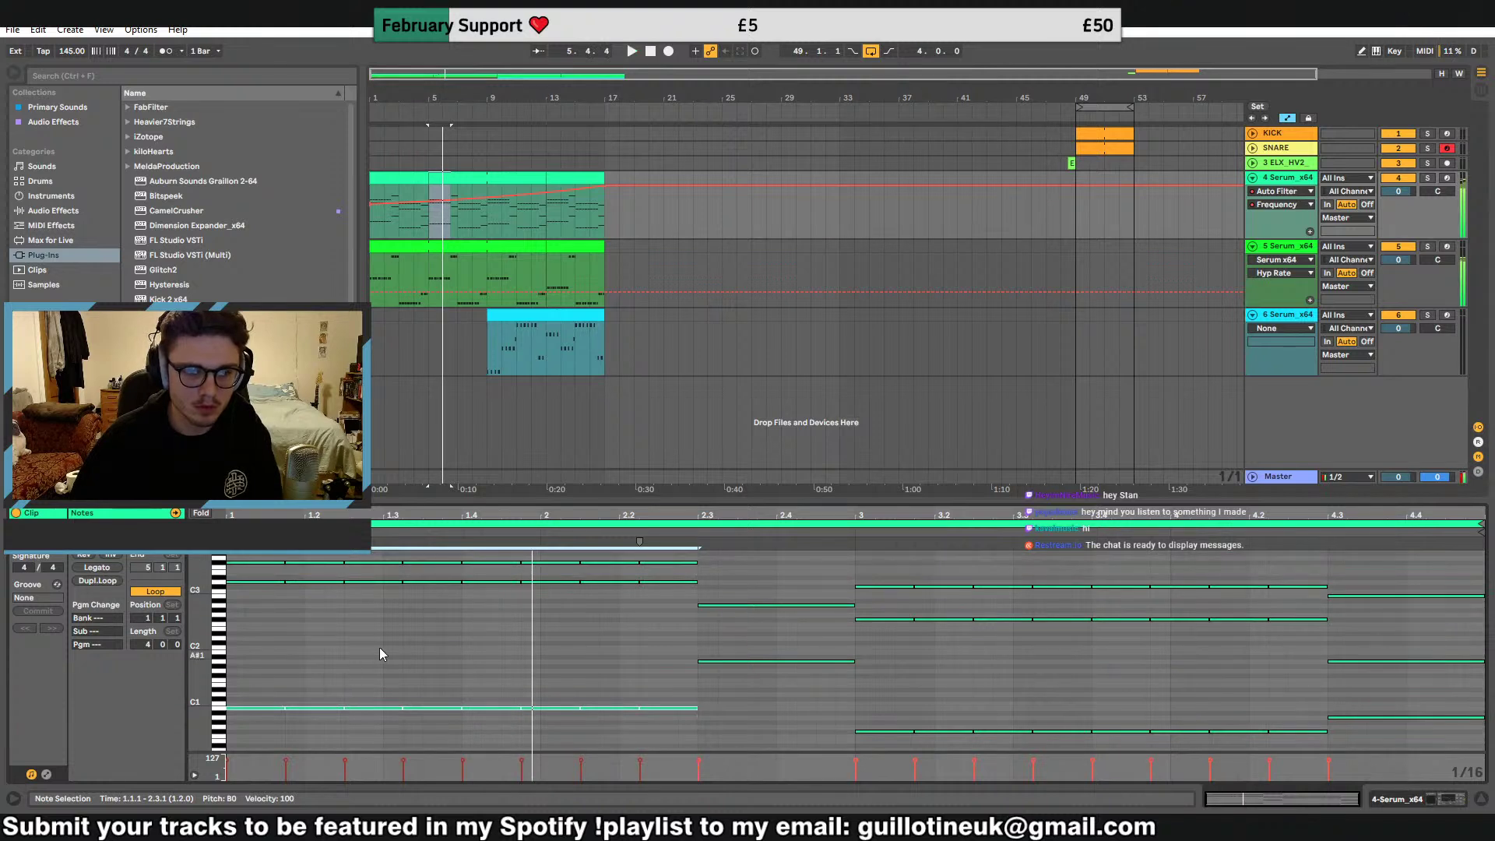
{"action": "key", "text": "space"}
{"action": "key", "text": "space"}
{"action": "key", "text": "space"}
{"action": "left_click_drag", "start_coordinate": [664, 597], "coordinate": [337, 595]}
{"action": "key", "text": "Down"}
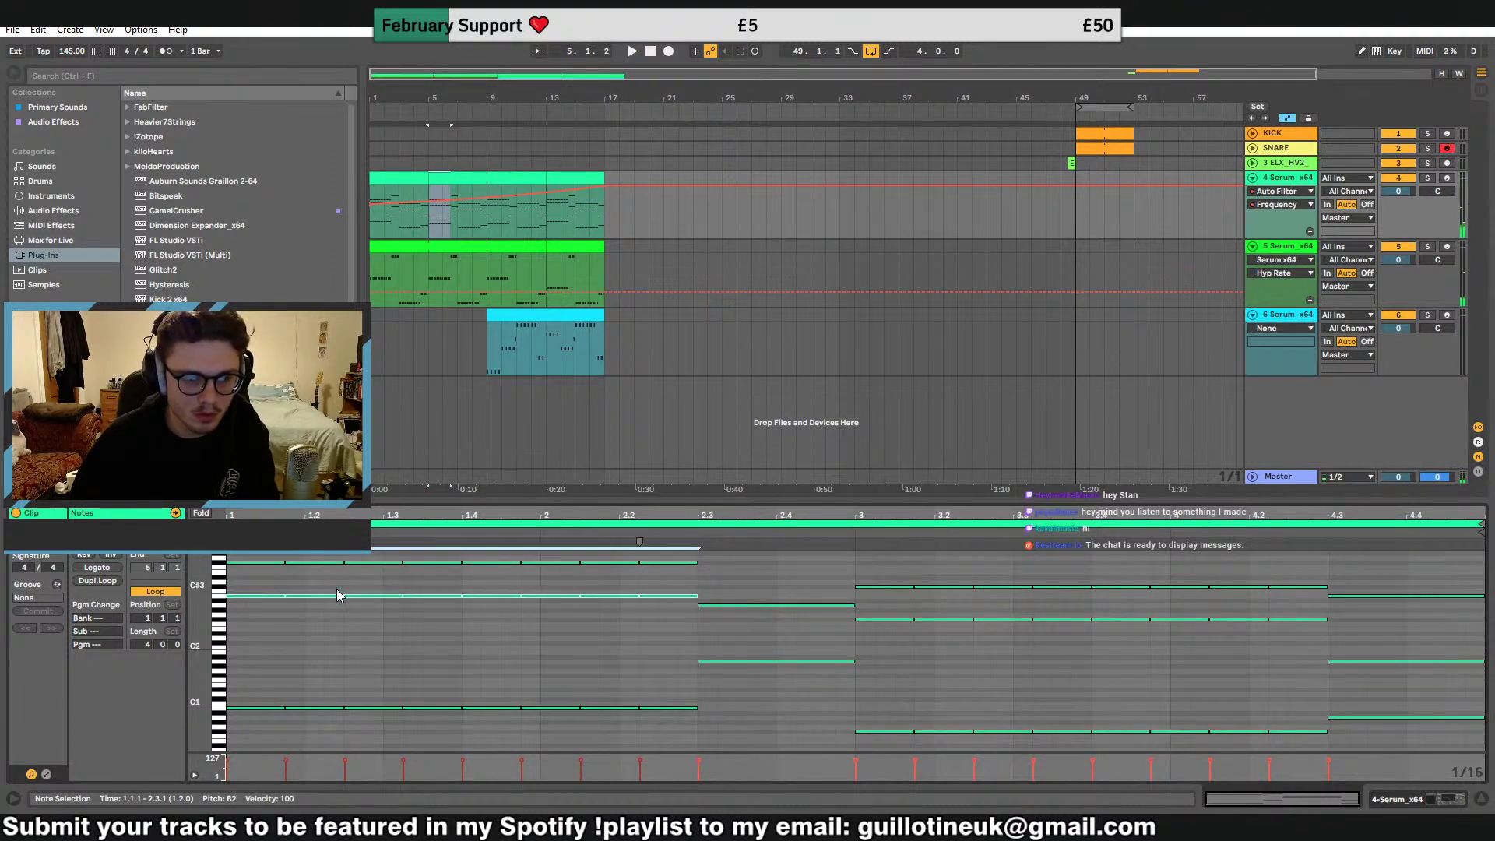
{"action": "key", "text": "space"}
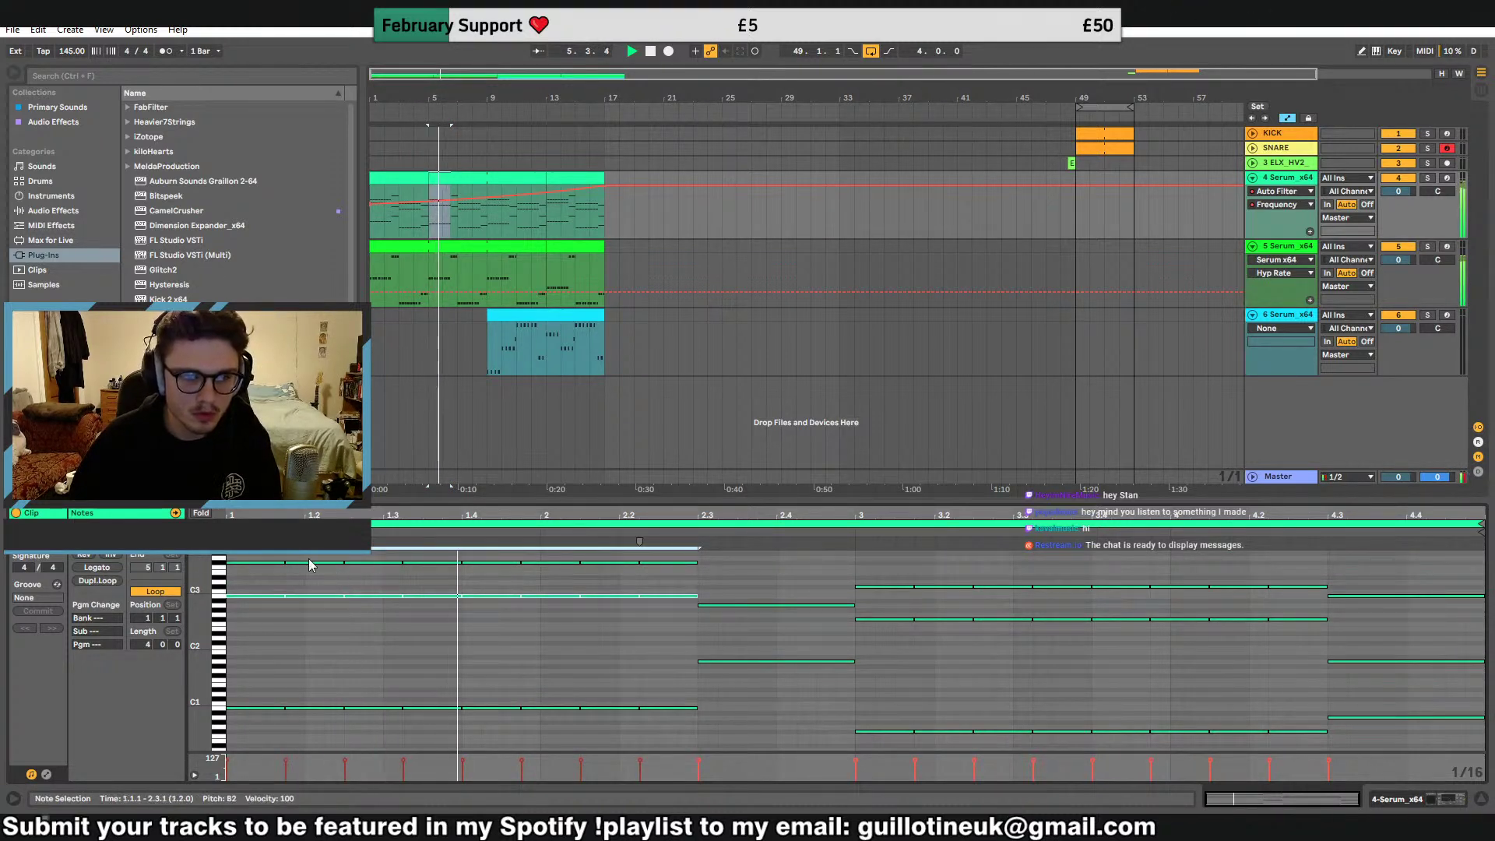
Undo the recent pitch changes to the upper notes of the chord clip's opening run
{"action": "scroll", "coordinate": [267, 619], "scroll_direction": "up", "scroll_amount": 3}
{"action": "left_click", "coordinate": [274, 609]}
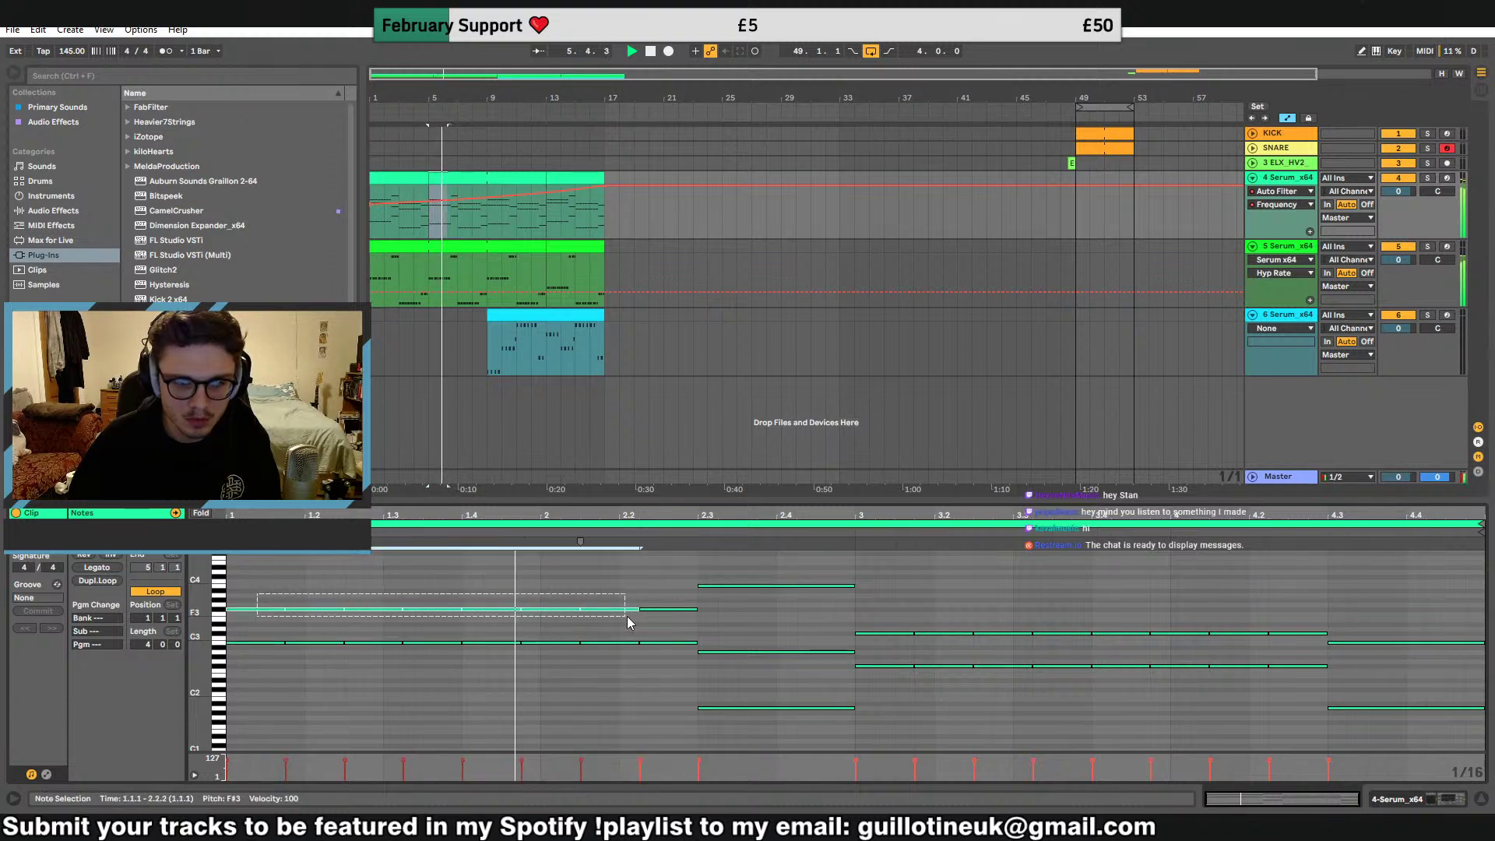
{"action": "key", "text": "space"}
{"action": "key", "text": "ctrl+z"}
{"action": "key", "text": "ctrl+z"}
{"action": "key", "text": "ctrl+z"}
{"action": "scroll", "coordinate": [486, 666], "scroll_direction": "down", "scroll_amount": 4}
{"action": "key", "text": "ctrl+z"}
{"action": "key", "text": "ctrl+z"}
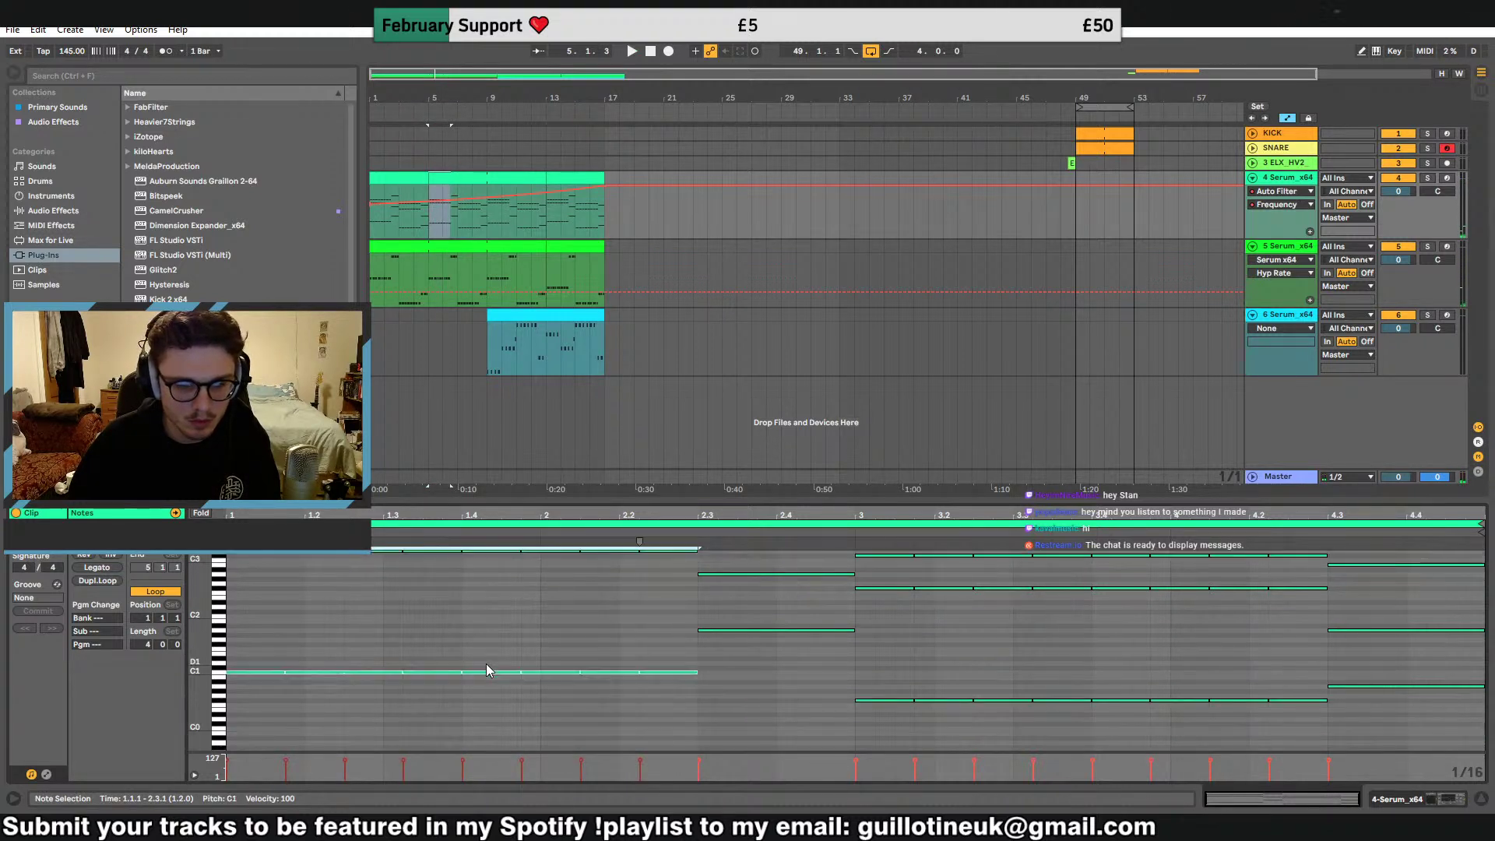
Lower the opening run of low notes in the bar 5 chord clip to B0 and audition it
{"action": "left_click_drag", "start_coordinate": [236, 668], "coordinate": [236, 677]}
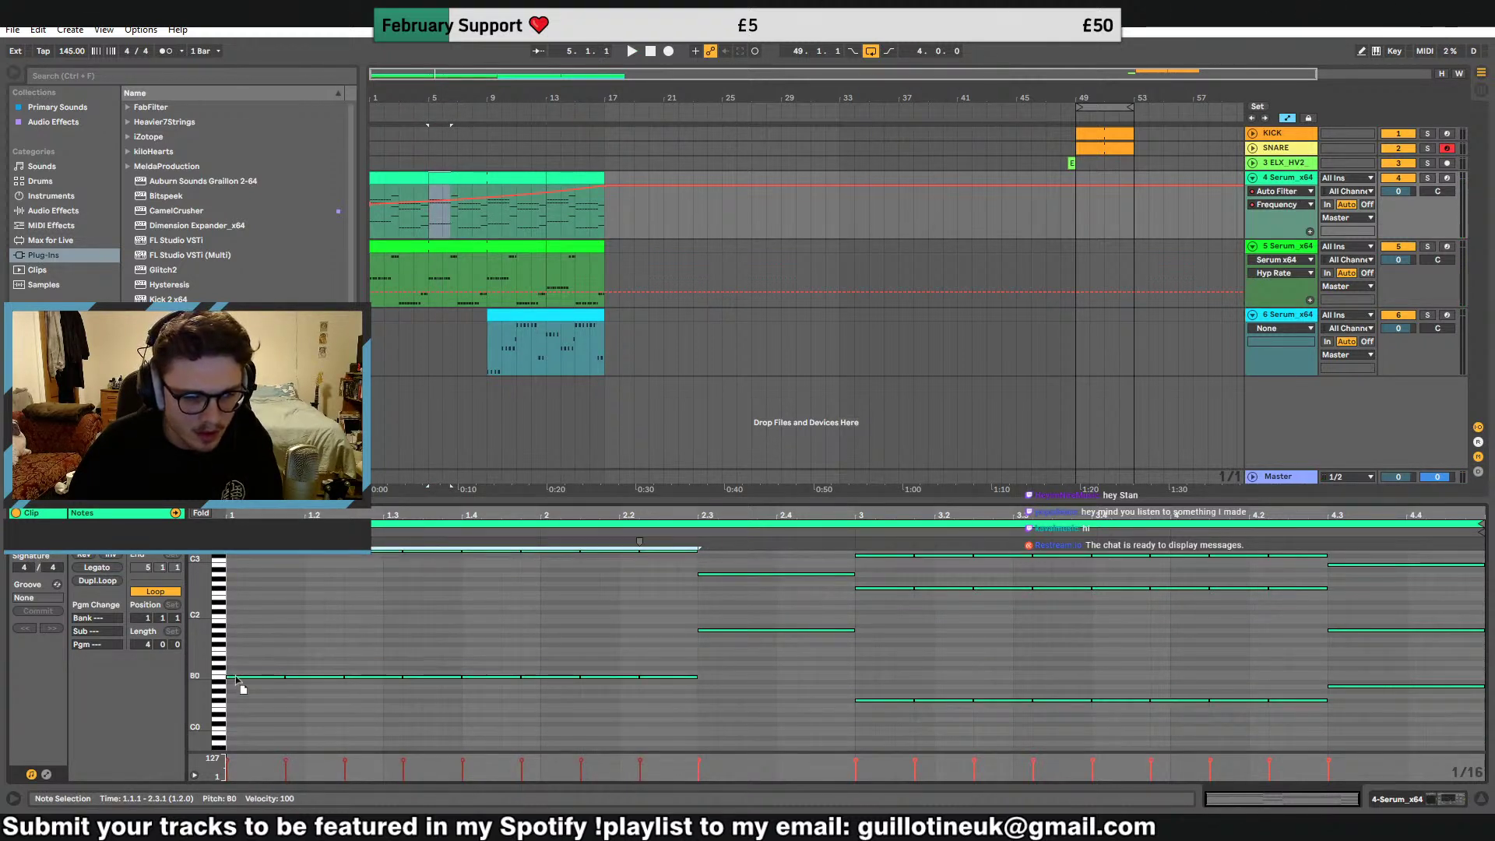
{"action": "key", "text": "space"}
{"action": "key", "text": "space"}
Copy the bass clip at bar 13 to bar 5, replacing the bass clip there, and play it back
{"action": "left_click", "coordinate": [559, 247]}
{"action": "key", "text": "ctrl+c"}
{"action": "left_click", "coordinate": [431, 269]}
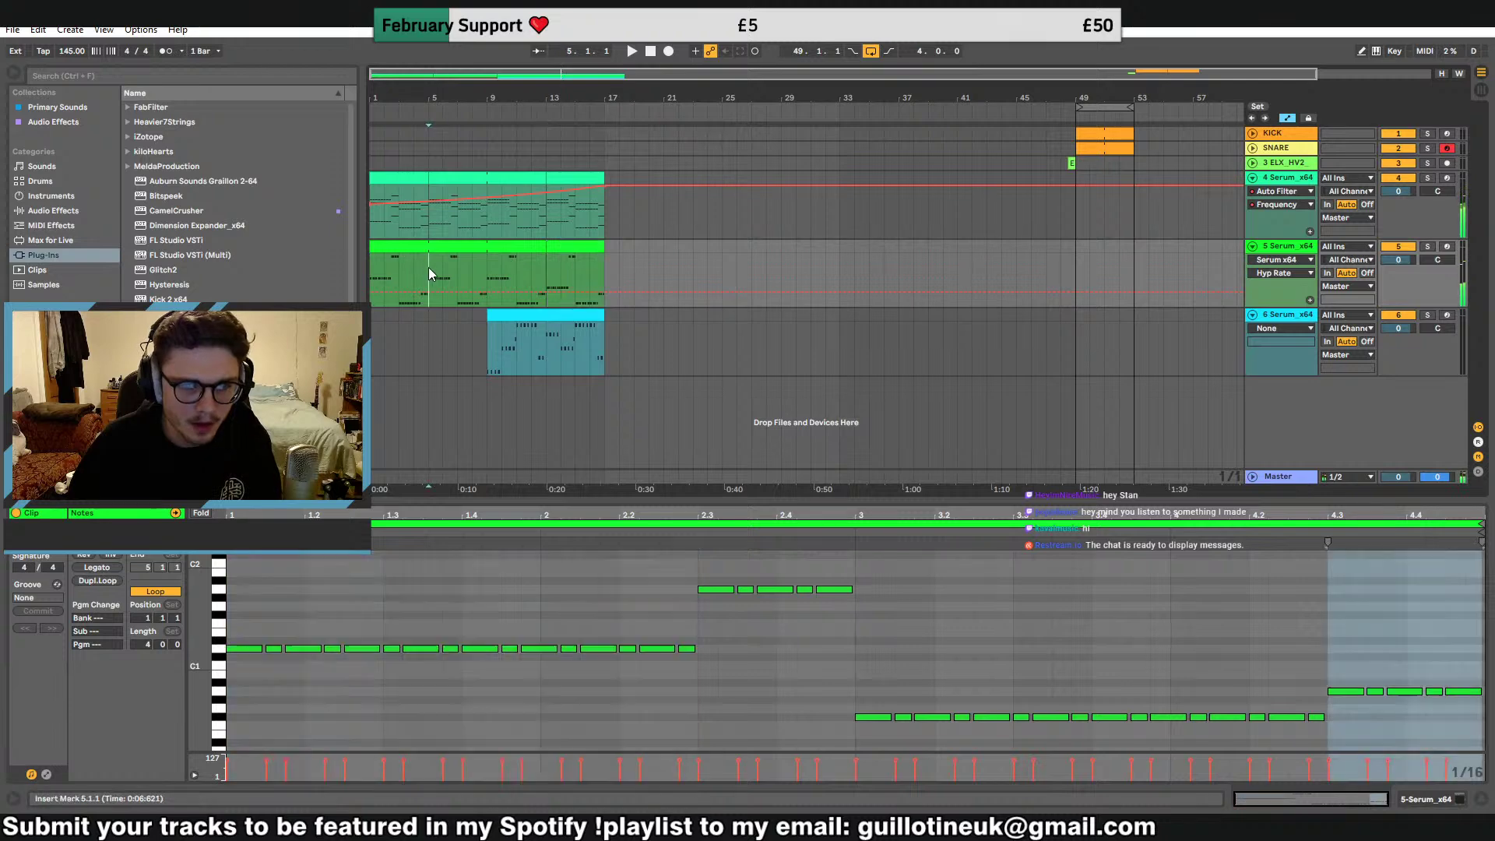
{"action": "key", "text": "ctrl+v"}
{"action": "key", "text": "space"}
Consolidate the chord clips across bars 1 to 9 into one clip and duplicate it over bars 9 to 17
{"action": "left_click", "coordinate": [451, 180]}
{"action": "left_click", "coordinate": [530, 648]}
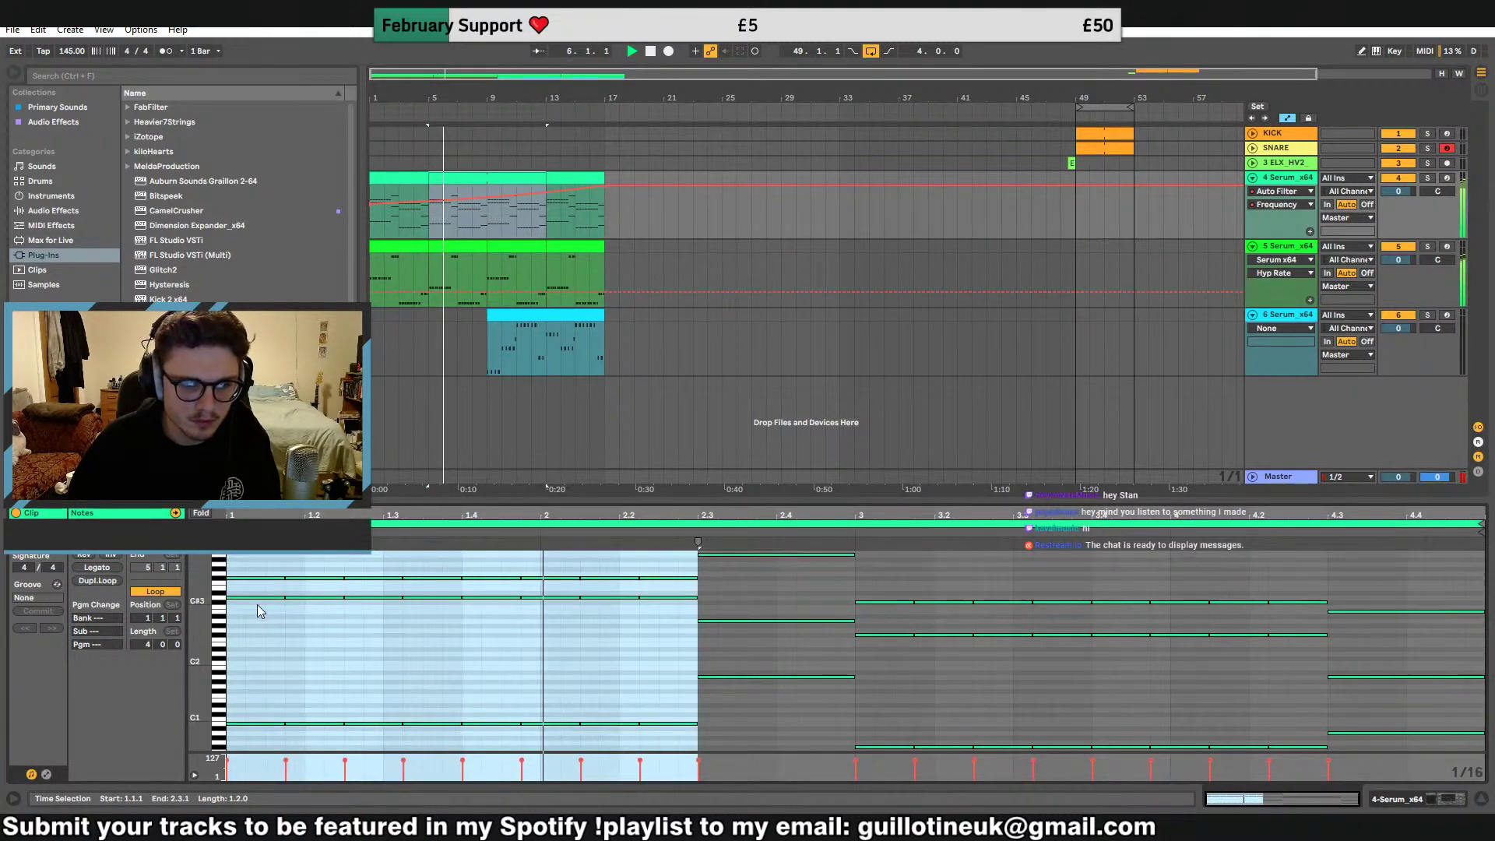
{"action": "left_click_drag", "start_coordinate": [257, 608], "coordinate": [671, 596]}
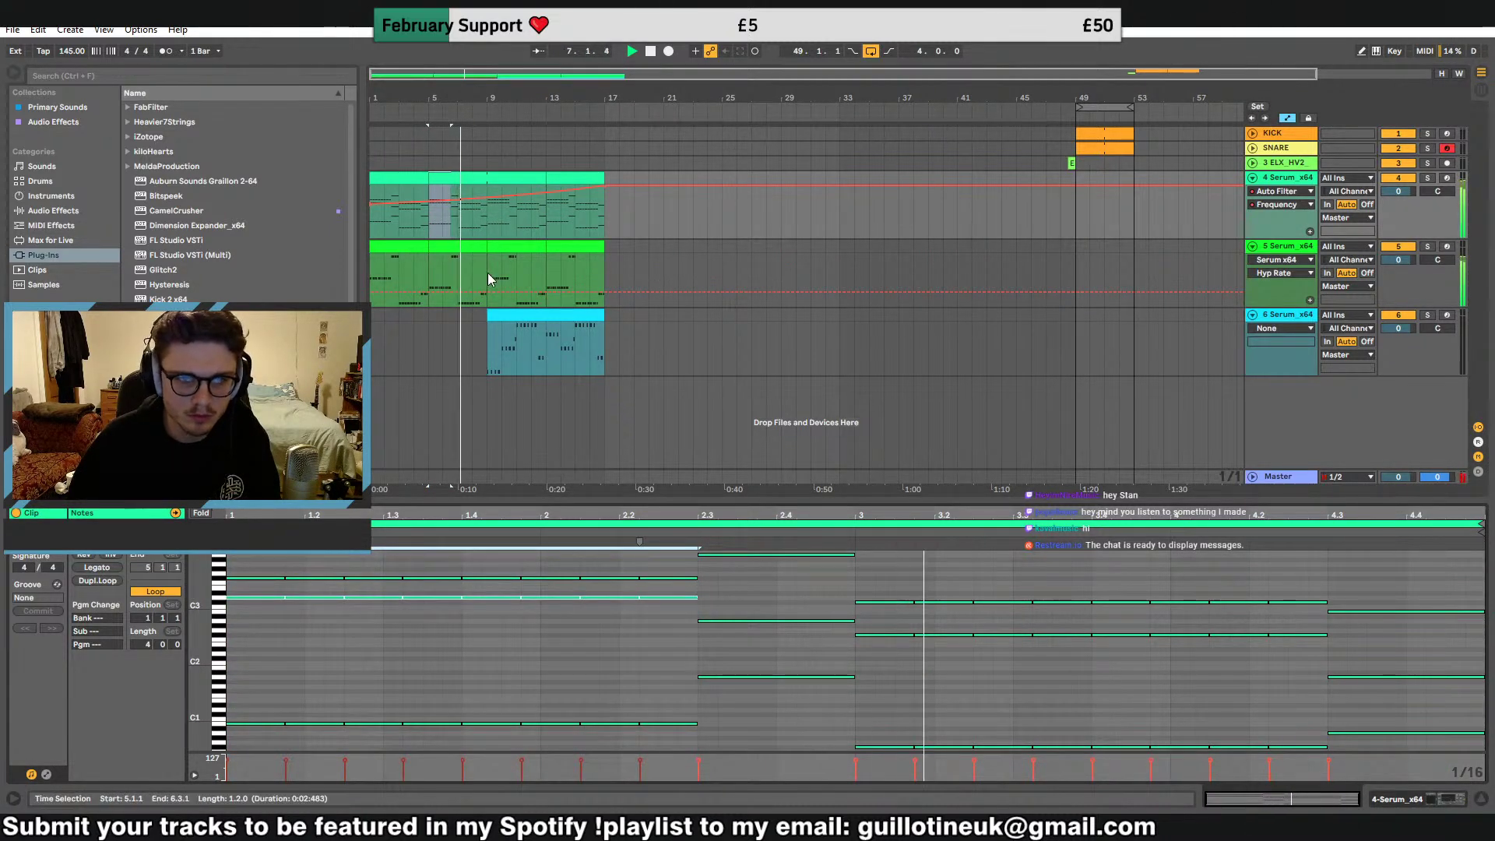
{"action": "left_click", "coordinate": [413, 179]}
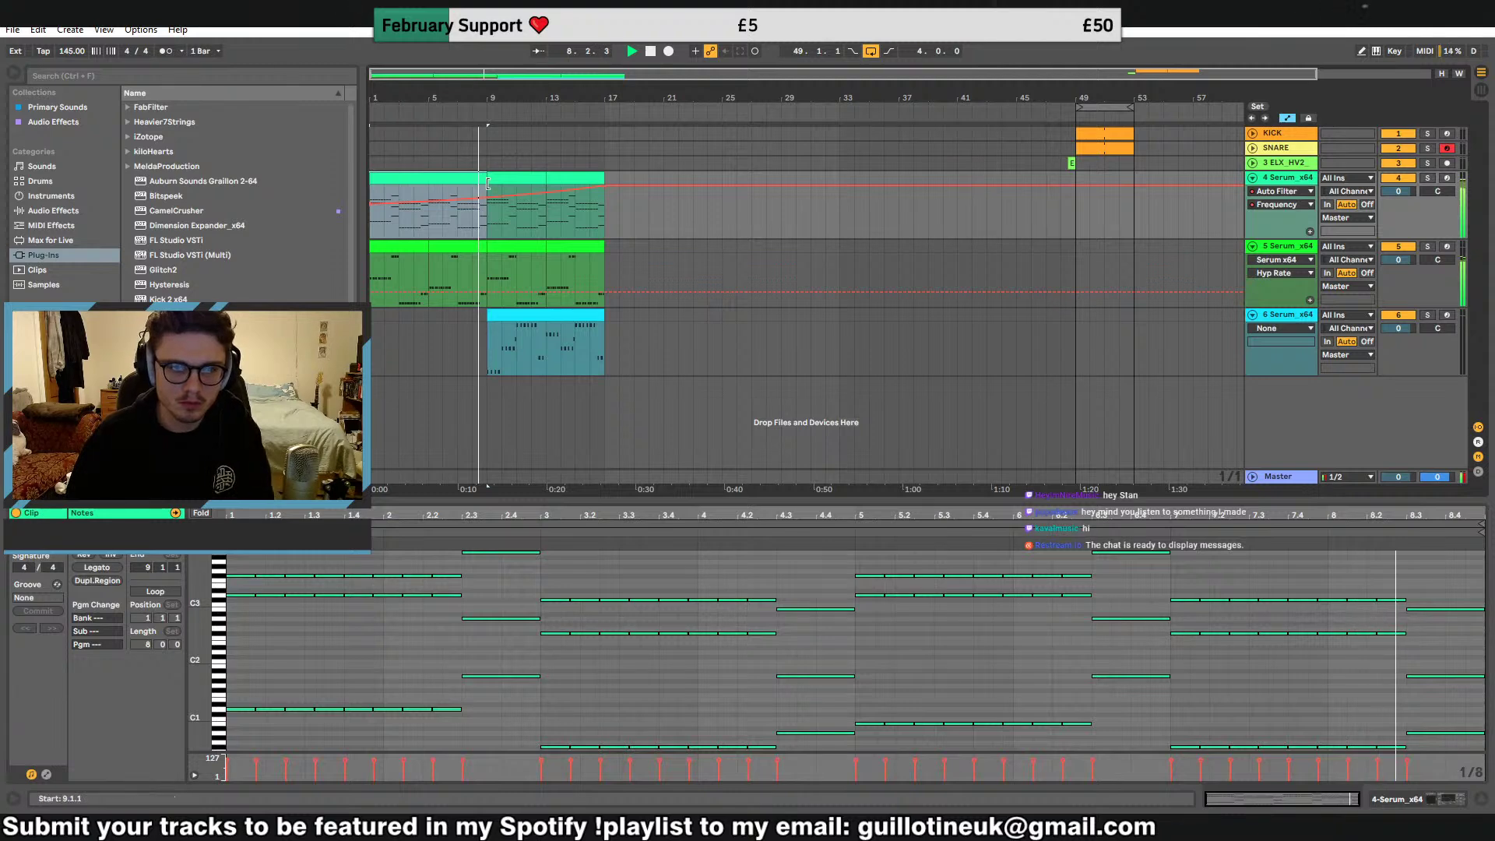
{"action": "left_click_drag", "start_coordinate": [492, 209], "coordinate": [601, 222]}
{"action": "left_click", "coordinate": [524, 216]}
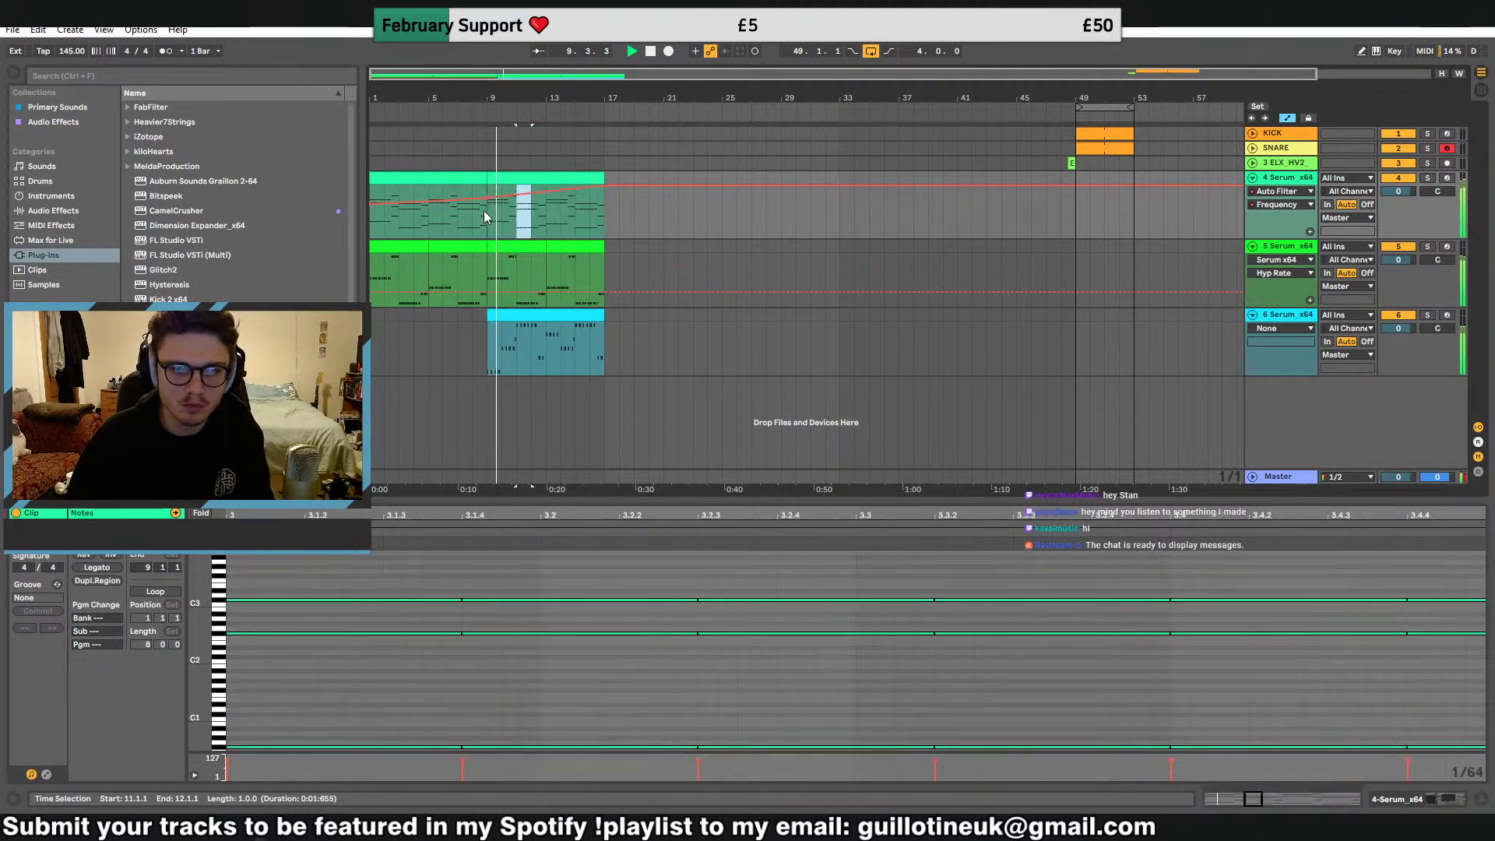
{"action": "left_click_drag", "start_coordinate": [497, 200], "coordinate": [501, 213]}
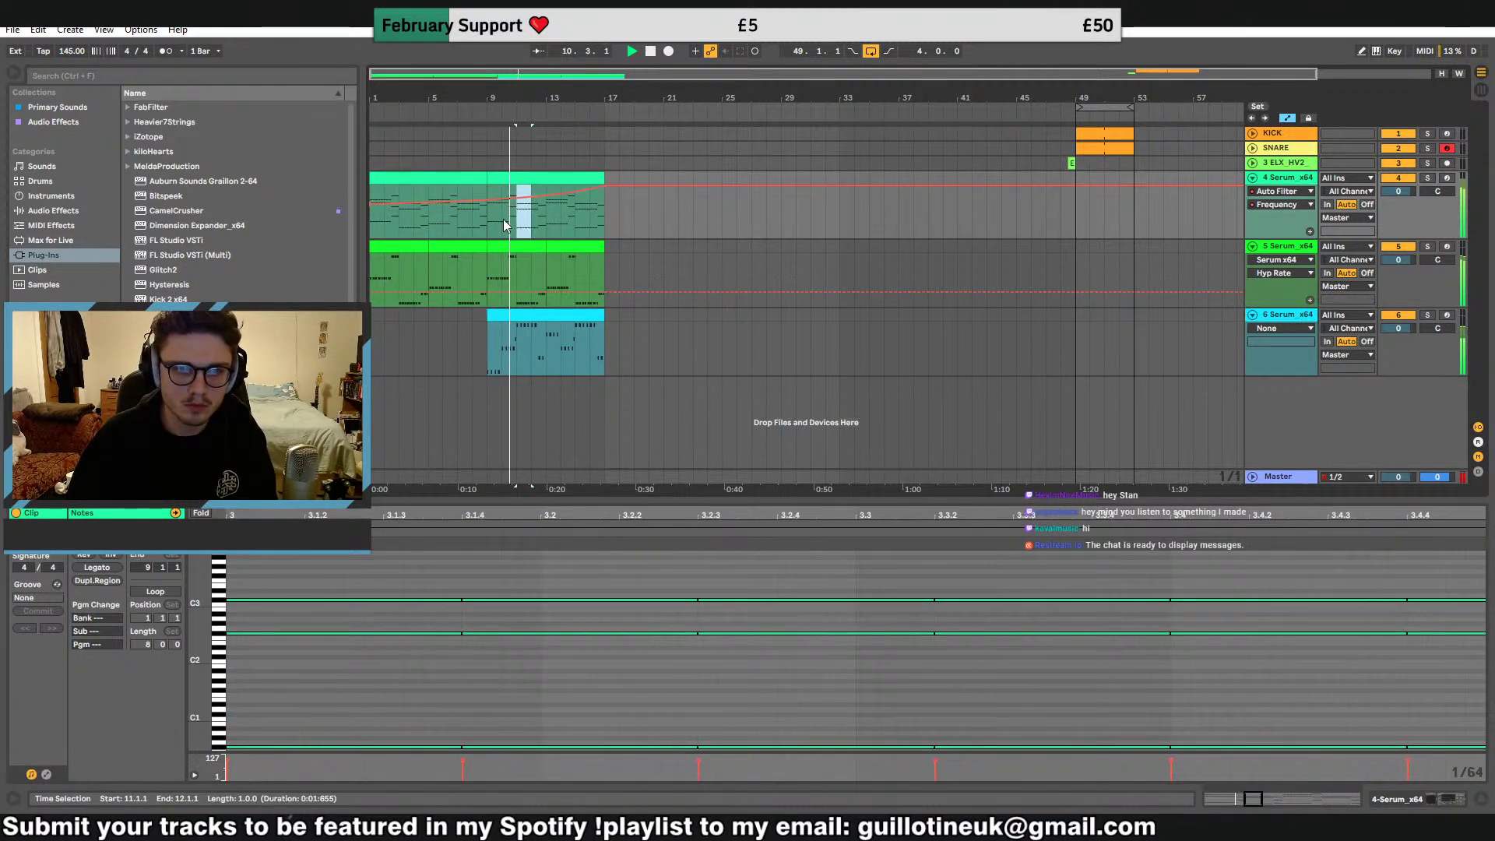
Consolidate the two bass clips across bars 1 to 9 and duplicate the result over bars 9 to 17
{"action": "left_click", "coordinate": [427, 255]}
{"action": "left_click", "coordinate": [405, 246]}
{"action": "left_click", "coordinate": [468, 246], "text": "shift"}
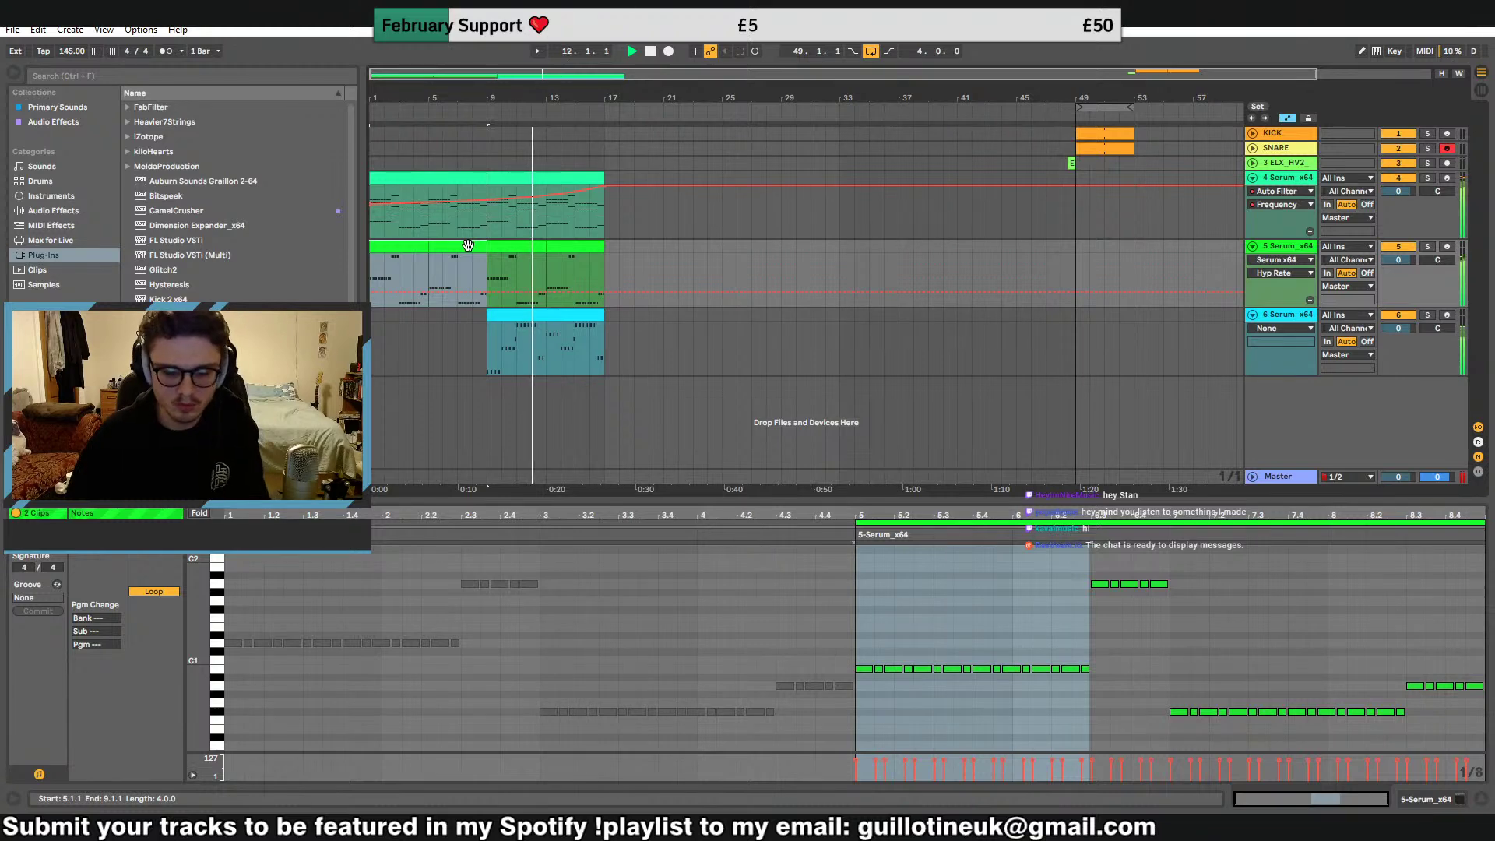
{"action": "key", "text": "ctrl+j"}
{"action": "key", "text": "ctrl+d"}
{"action": "left_click", "coordinate": [619, 269]}
{"action": "left_click", "coordinate": [590, 246]}
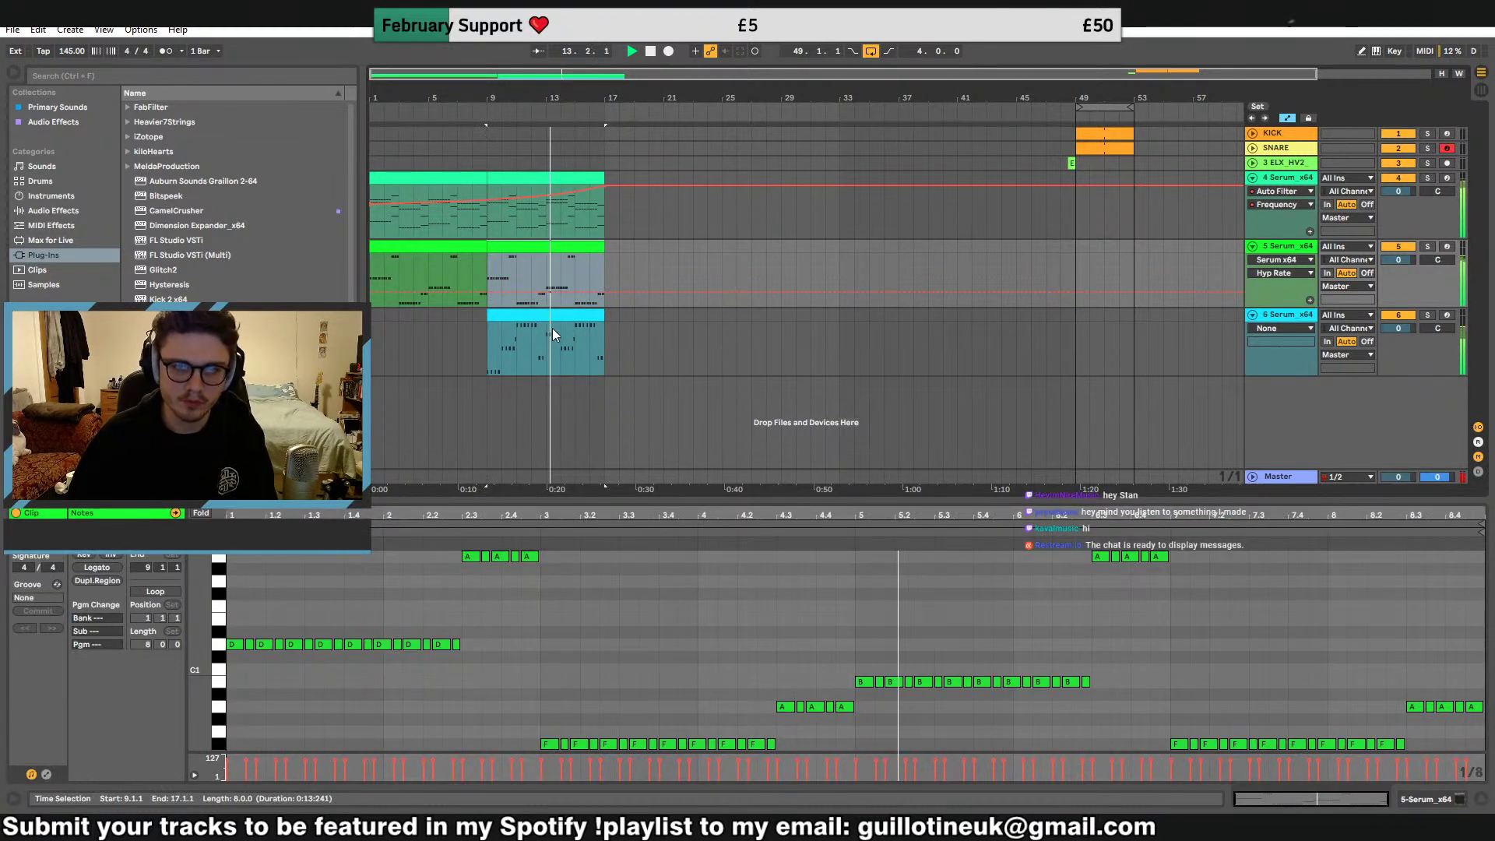
Lower the four melody notes in the clip's bar 5 to F#3
{"action": "left_click", "coordinate": [553, 335]}
{"action": "left_click_drag", "start_coordinate": [855, 577], "coordinate": [987, 601]}
{"action": "left_click_drag", "start_coordinate": [863, 589], "coordinate": [866, 710]}
{"action": "key", "text": "ctrl+z"}
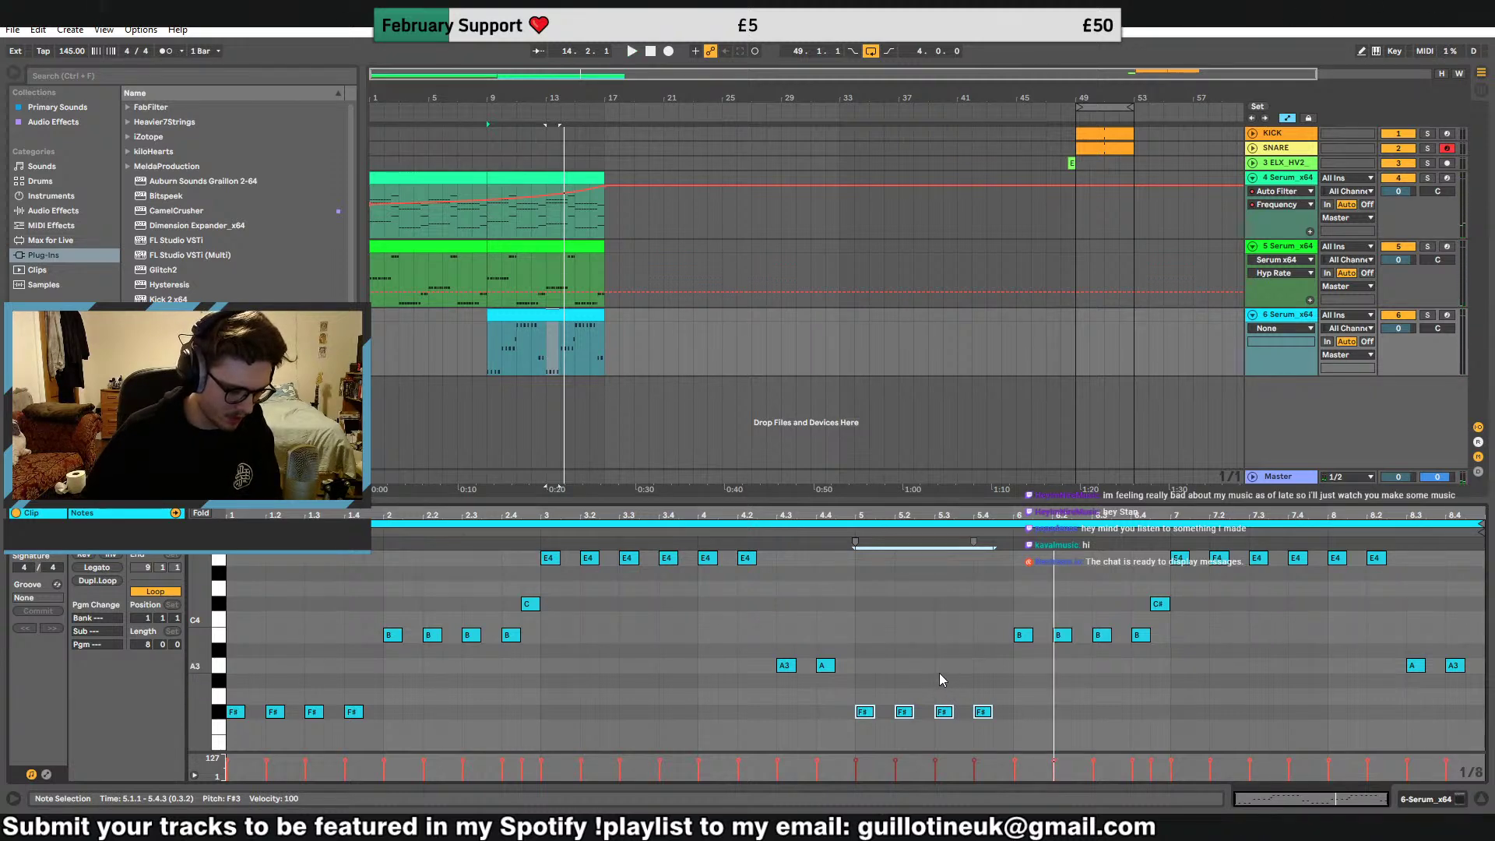
{"action": "key", "text": "space"}
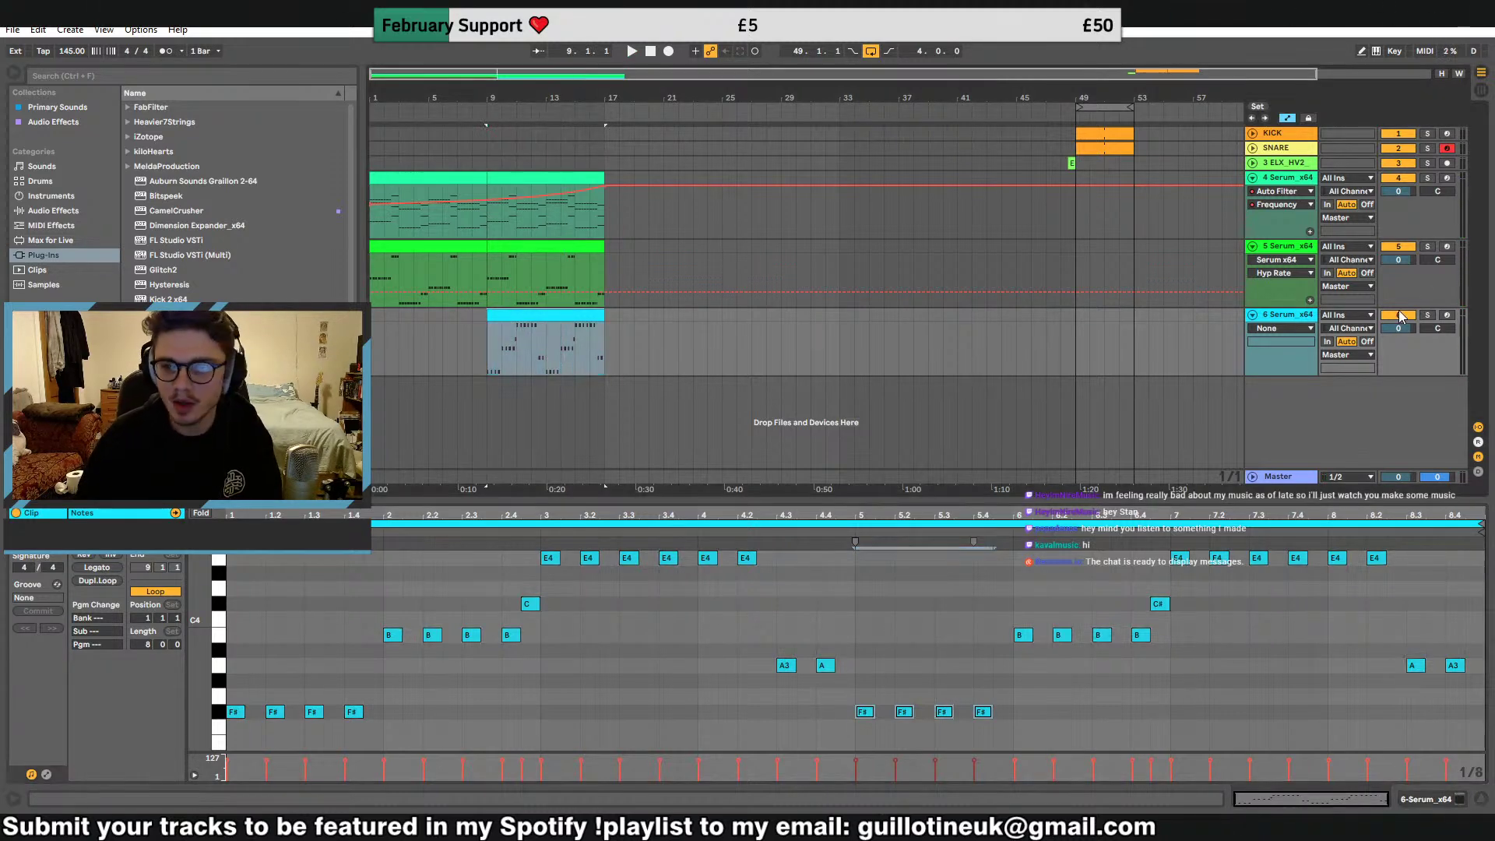
Solo the bass track and add the kiloHearts Disperser effect after its Serum
{"action": "left_click", "coordinate": [1289, 315]}
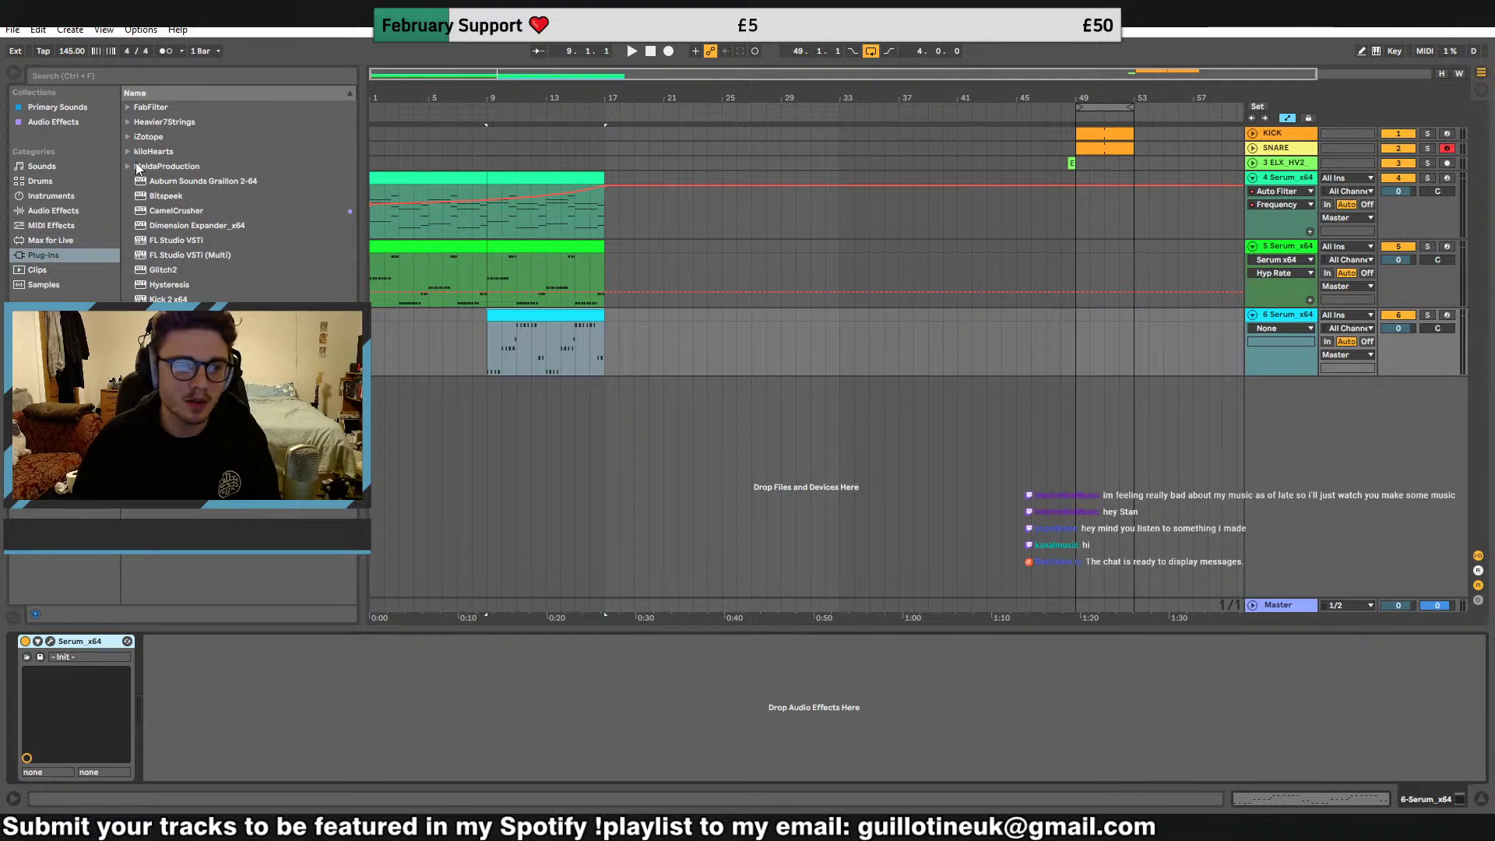
{"action": "left_click", "coordinate": [468, 247]}
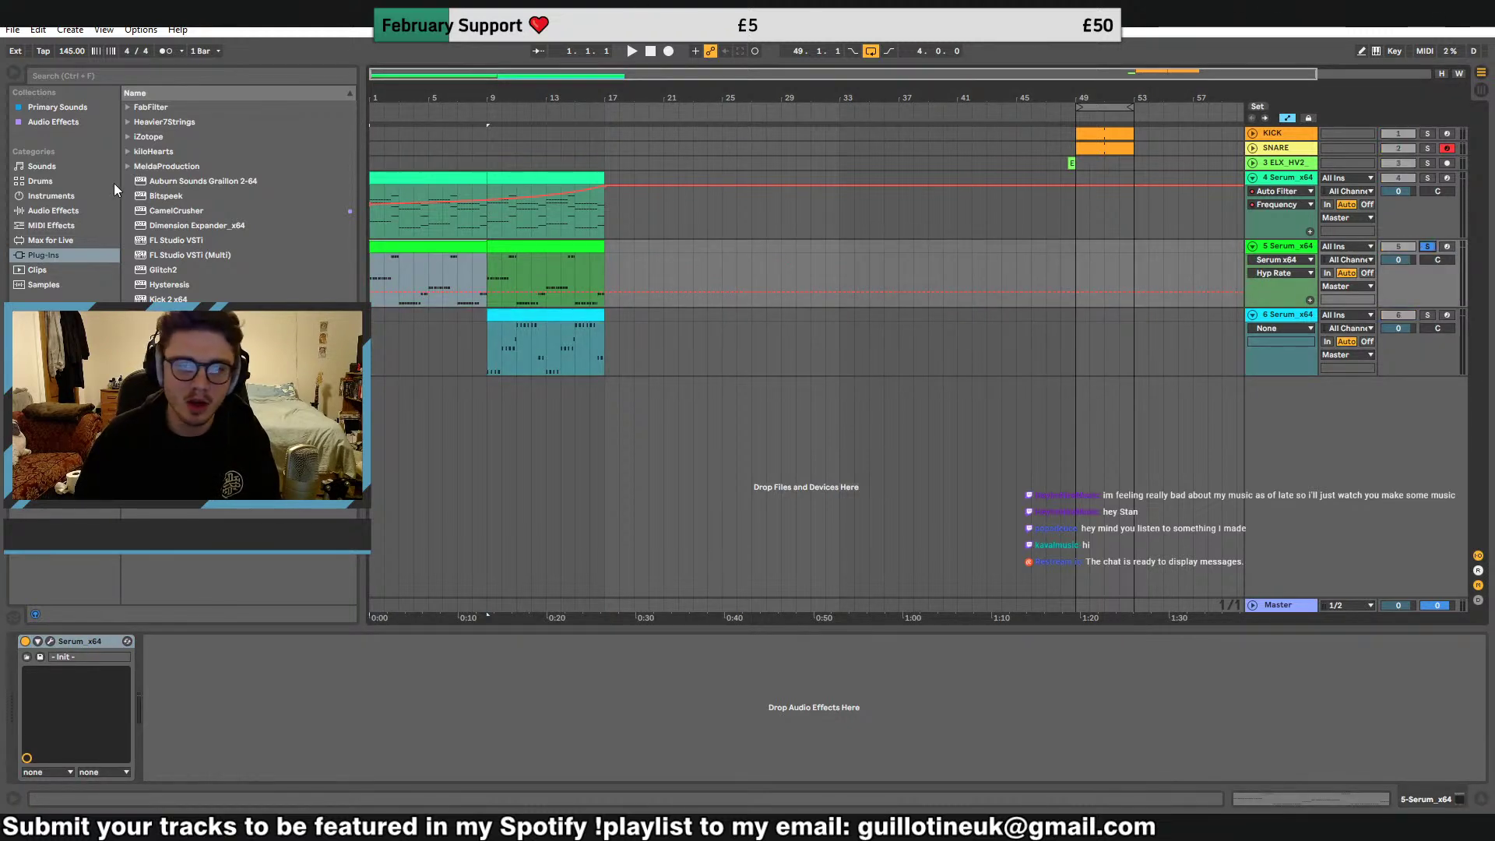
{"action": "left_click", "coordinate": [129, 151]}
{"action": "left_click", "coordinate": [156, 180]}
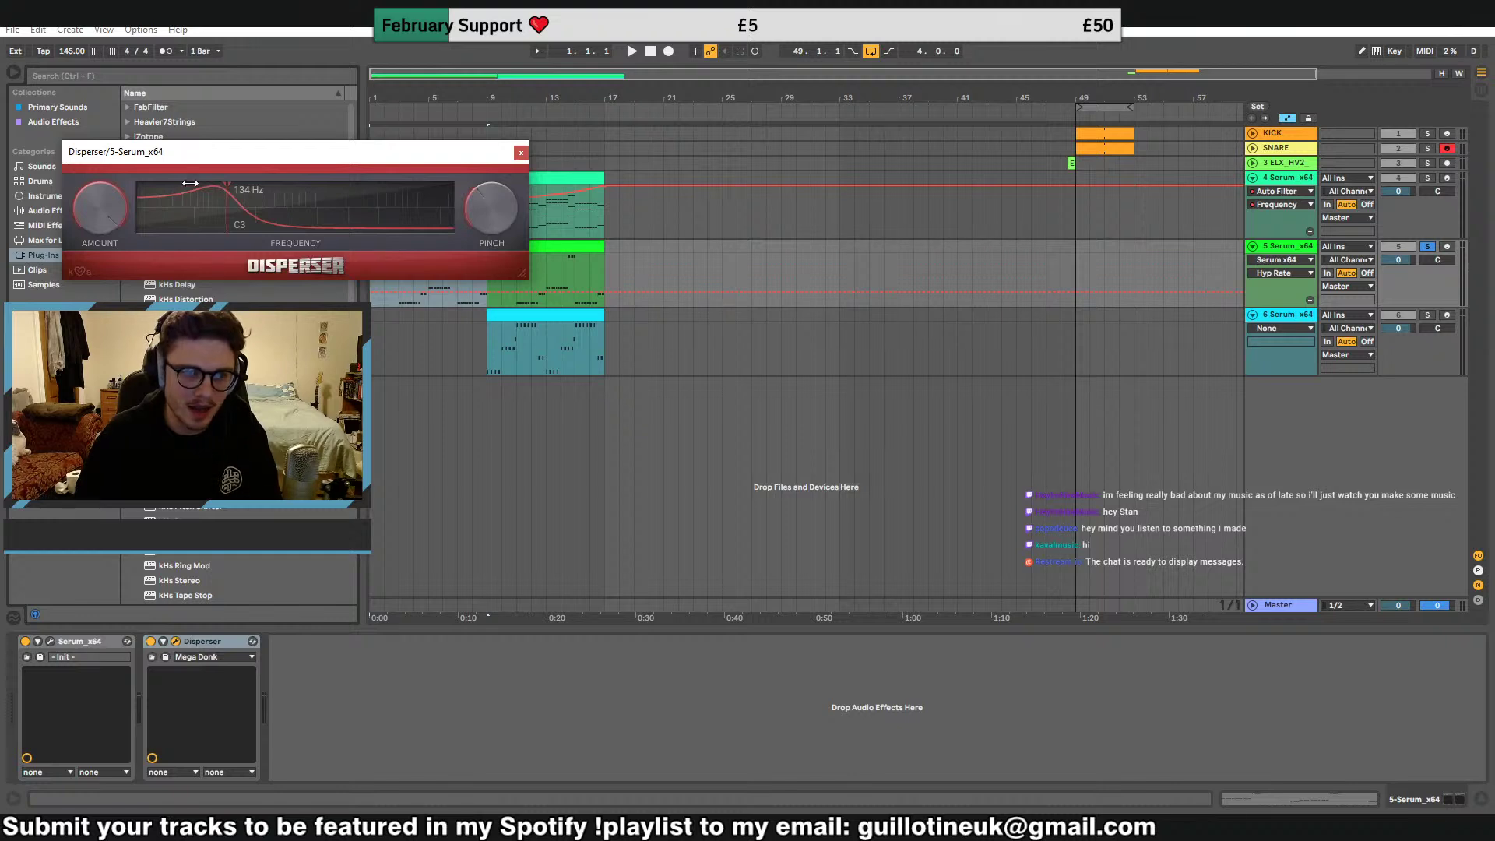
Set the bass Disperser's frequency to about 365 Hz and adjust its pinch and amount during playback
{"action": "left_click_drag", "start_coordinate": [205, 191], "coordinate": [256, 204]}
{"action": "key", "text": "space"}
{"action": "left_click_drag", "start_coordinate": [492, 225], "coordinate": [492, 218]}
{"action": "left_click_drag", "start_coordinate": [108, 191], "coordinate": [109, 208]}
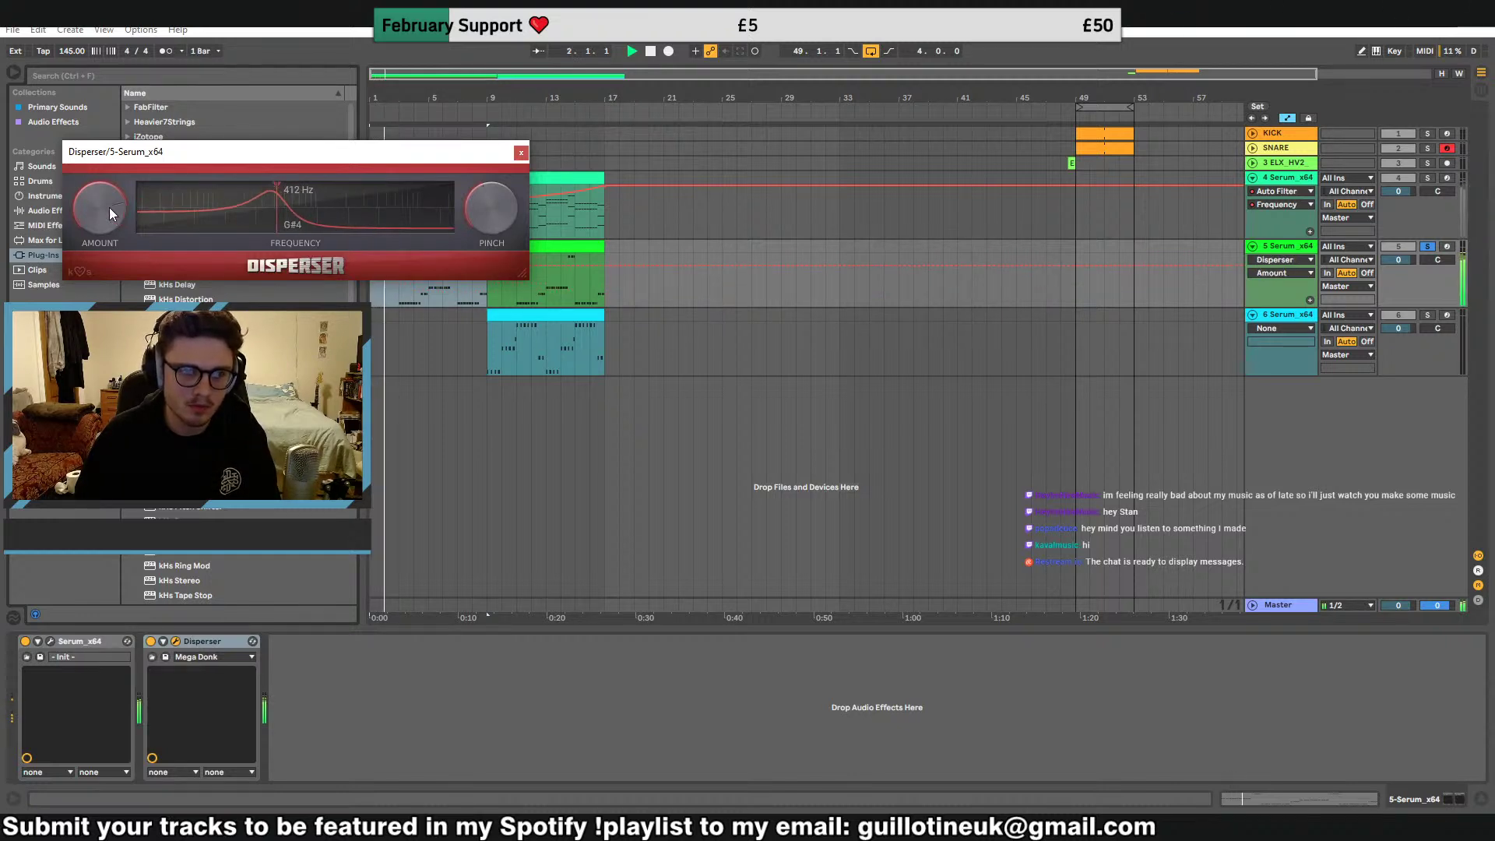
{"action": "left_click_drag", "start_coordinate": [276, 215], "coordinate": [273, 215]}
{"action": "left_click_drag", "start_coordinate": [491, 211], "coordinate": [491, 222]}
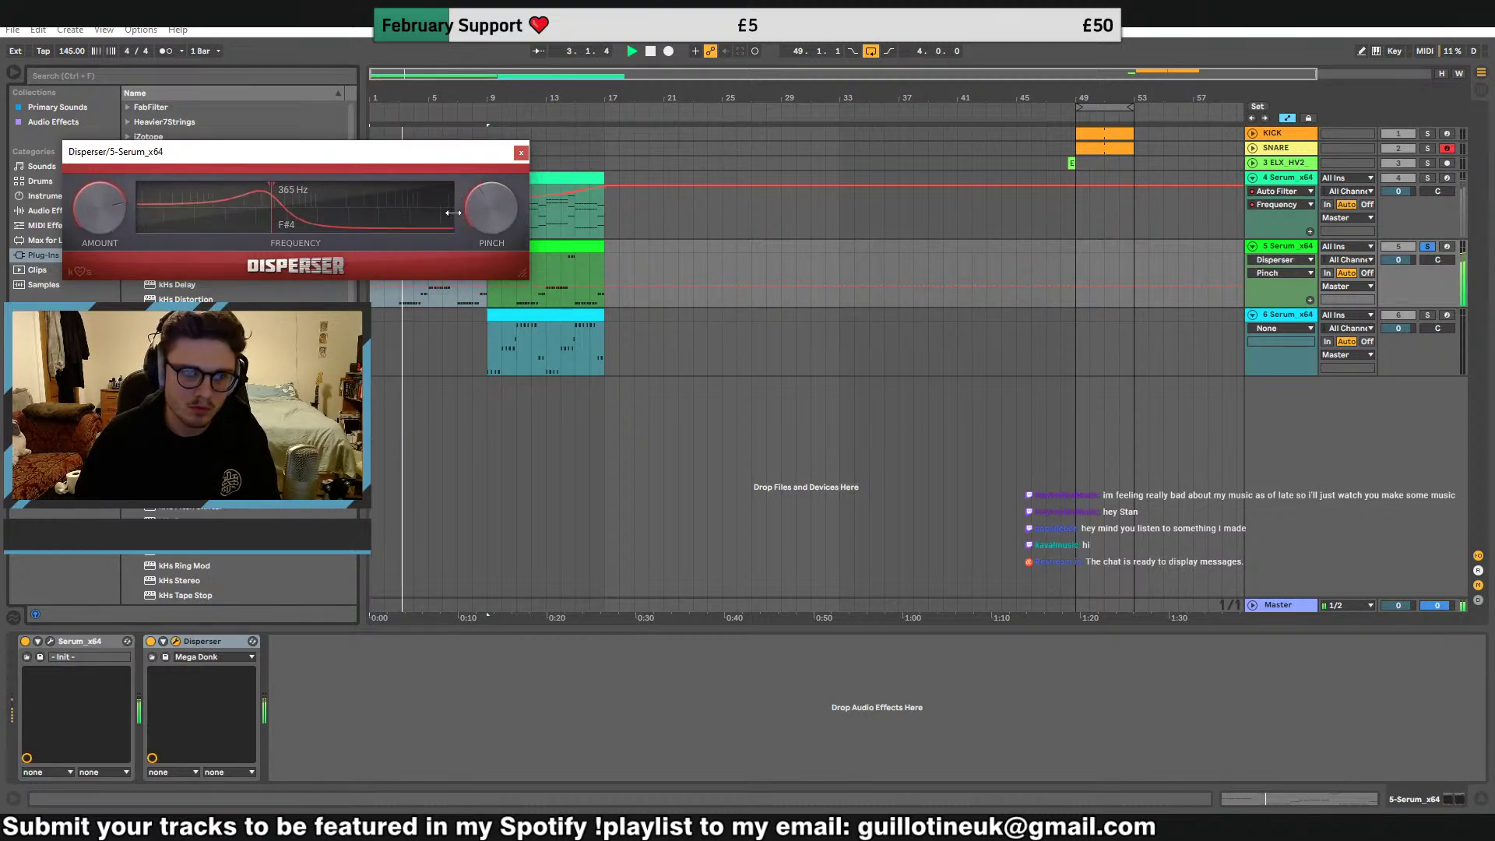
{"action": "left_click_drag", "start_coordinate": [101, 214], "coordinate": [102, 238]}
{"action": "left_click", "coordinate": [522, 152]}
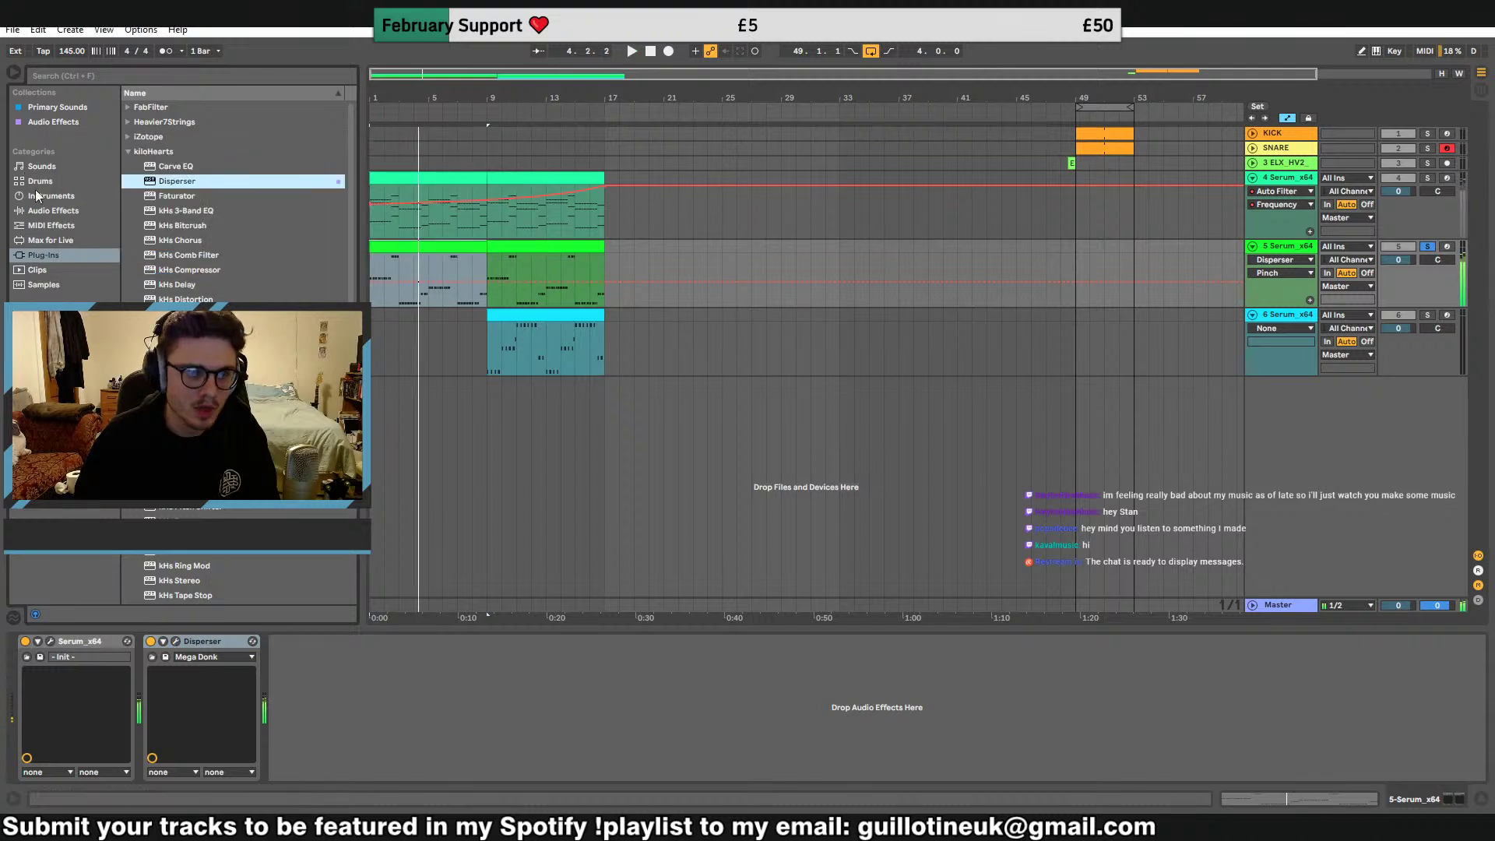
Add FabFilter Pro-Q 3 after the bass track's Disperser and cut the low end with a steep low-cut band
{"action": "left_click", "coordinate": [57, 211]}
{"action": "left_click", "coordinate": [53, 122]}
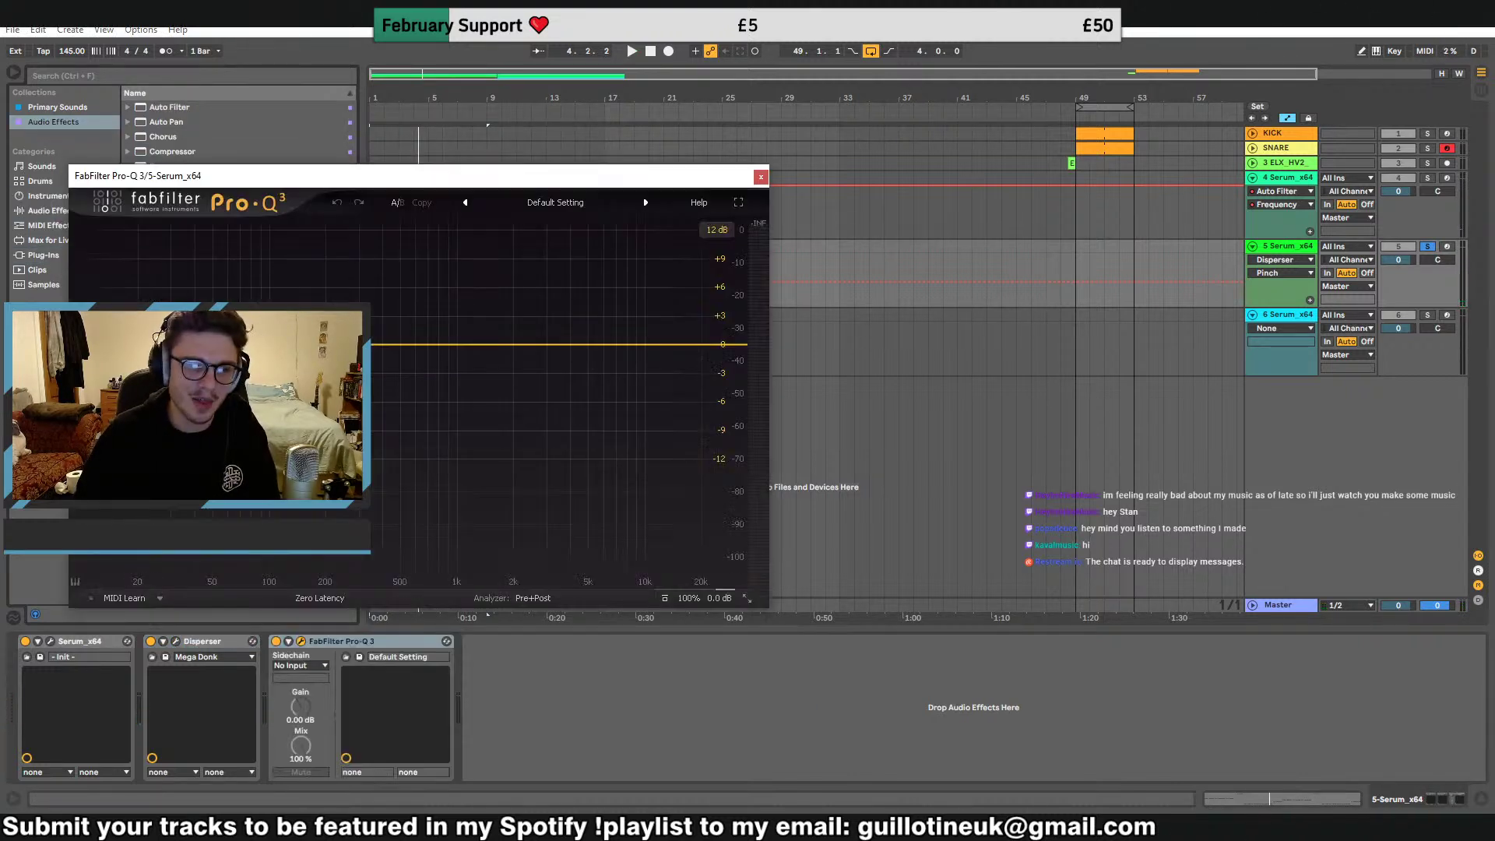
{"action": "left_click_drag", "start_coordinate": [99, 344], "coordinate": [290, 344]}
{"action": "left_click", "coordinate": [389, 321]}
{"action": "left_click", "coordinate": [397, 460]}
{"action": "left_click", "coordinate": [342, 321]}
{"action": "left_click", "coordinate": [347, 338]}
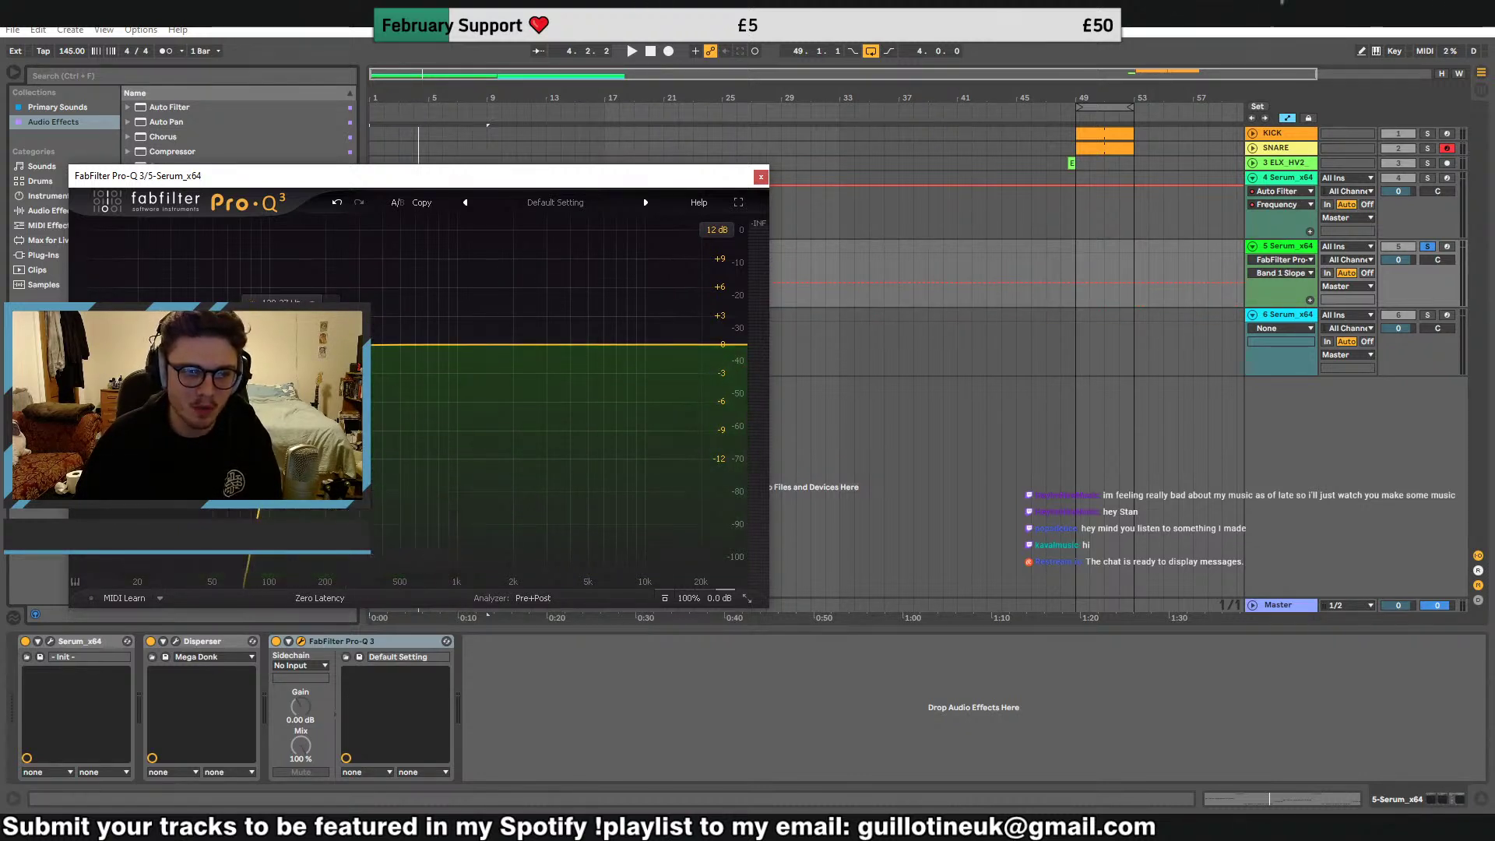
{"action": "key", "text": "space"}
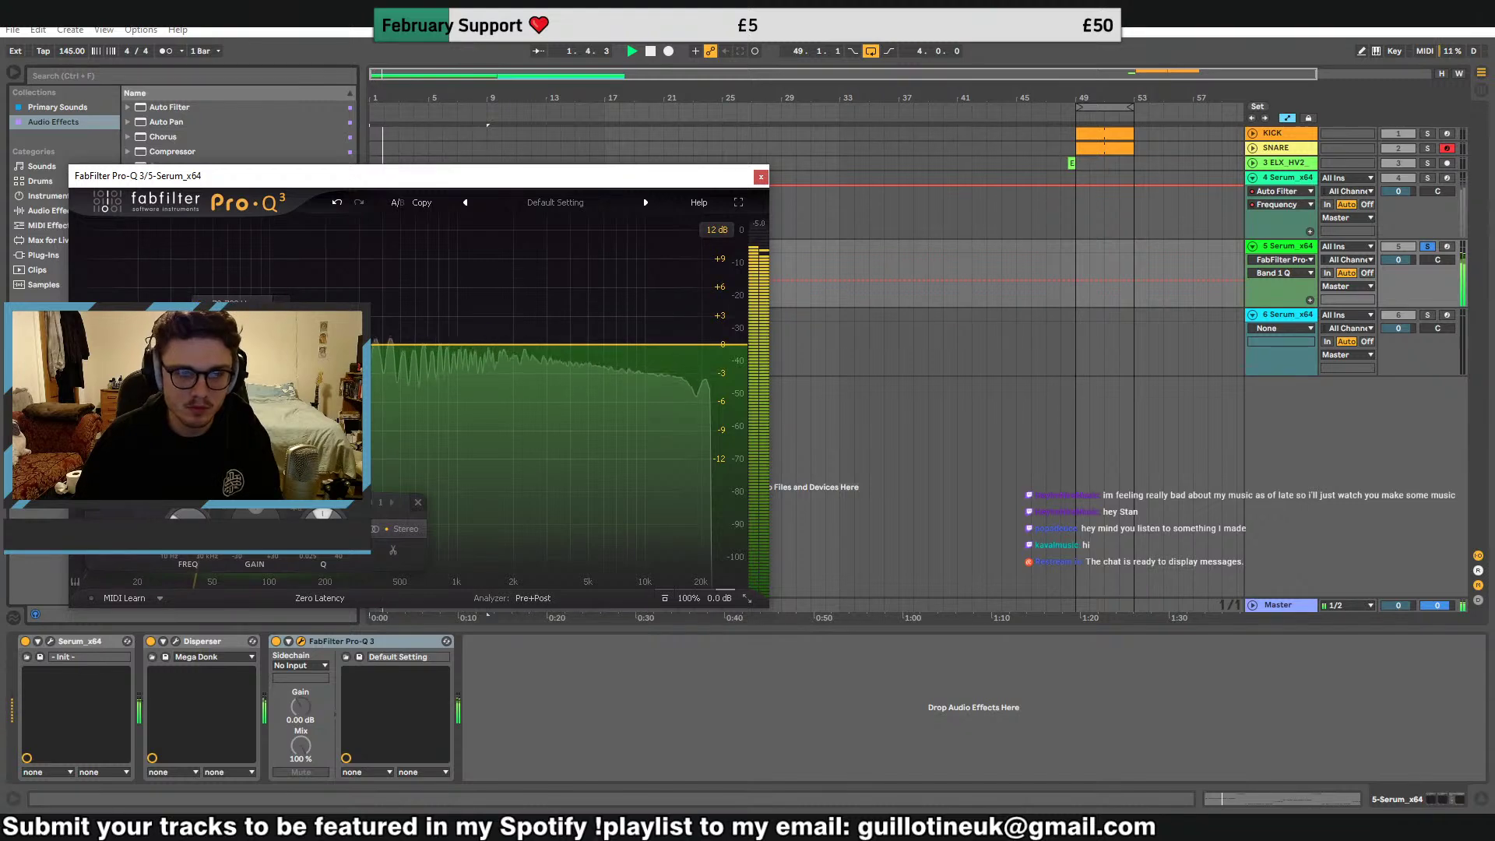
{"action": "left_click", "coordinate": [761, 177]}
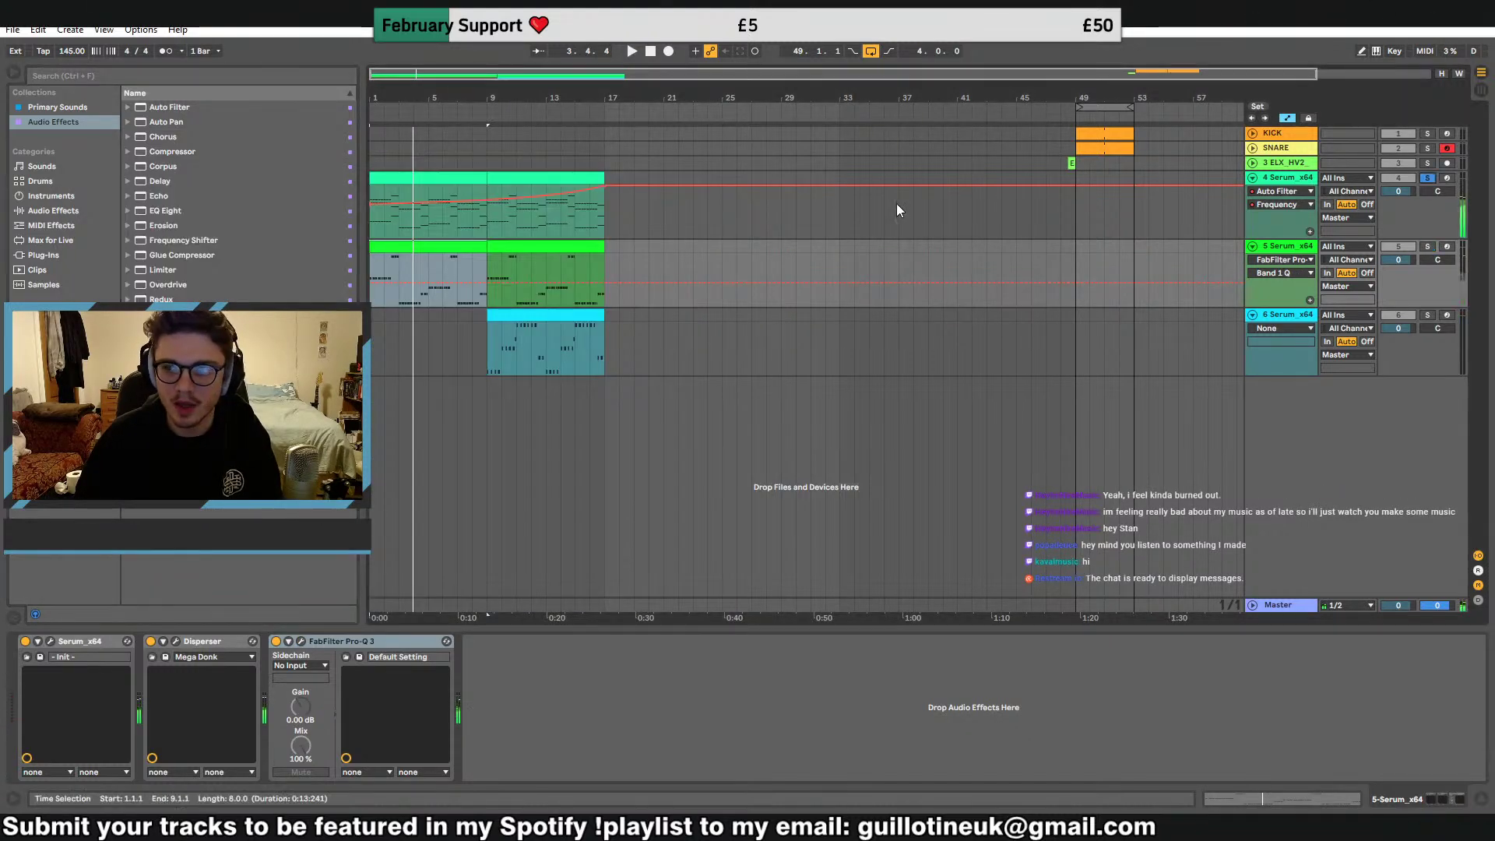
Solo the chord track, add Disperser between Serum and Auto Filter, and adjust its frequency and pinch
{"action": "left_click", "coordinate": [408, 189]}
{"action": "left_click", "coordinate": [405, 179]}
{"action": "key", "text": "space"}
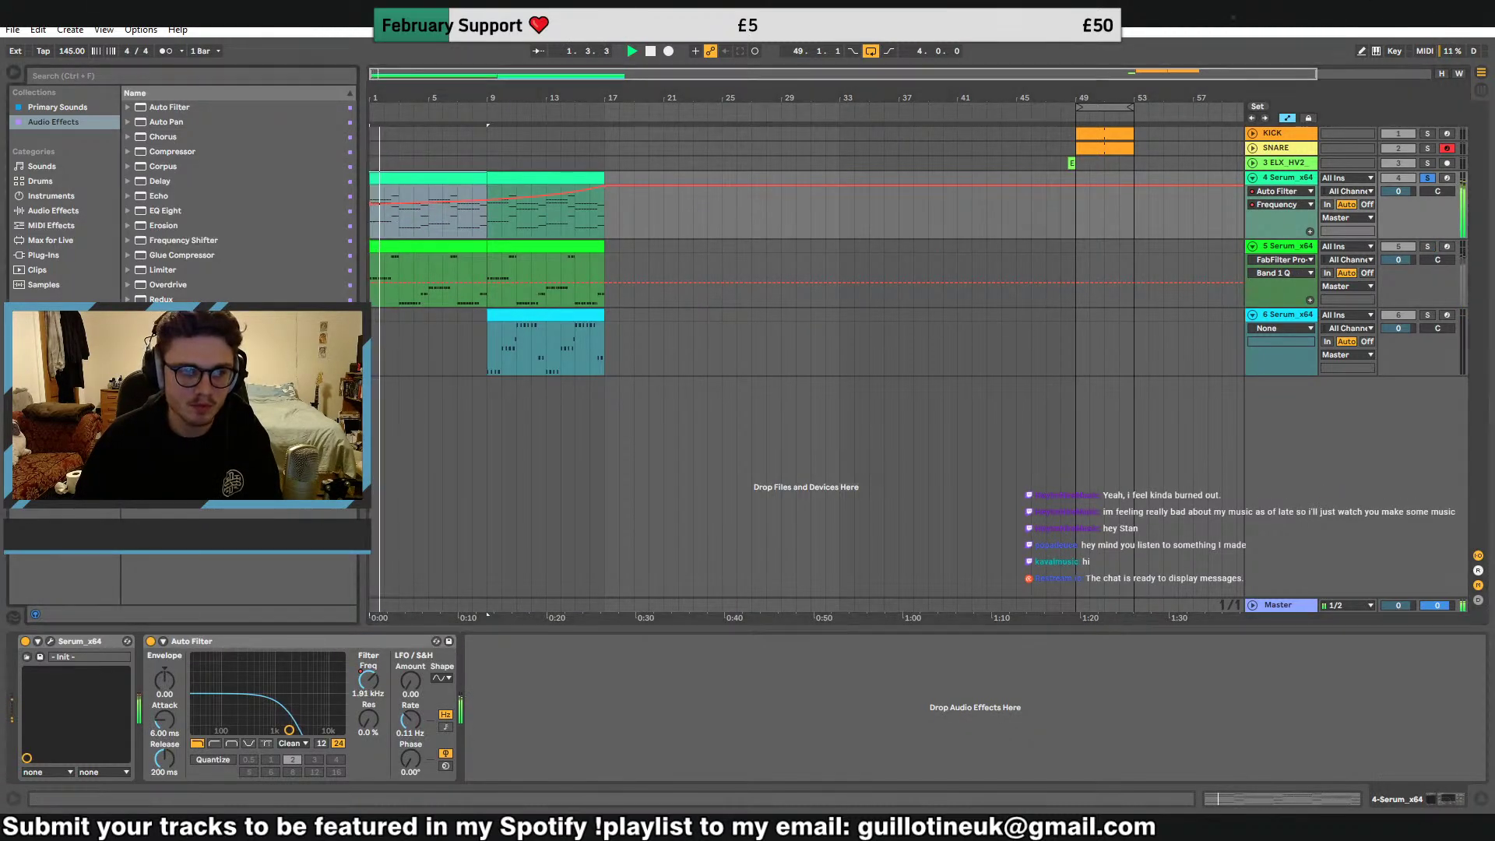
{"action": "left_click_drag", "start_coordinate": [173, 436], "coordinate": [162, 697]}
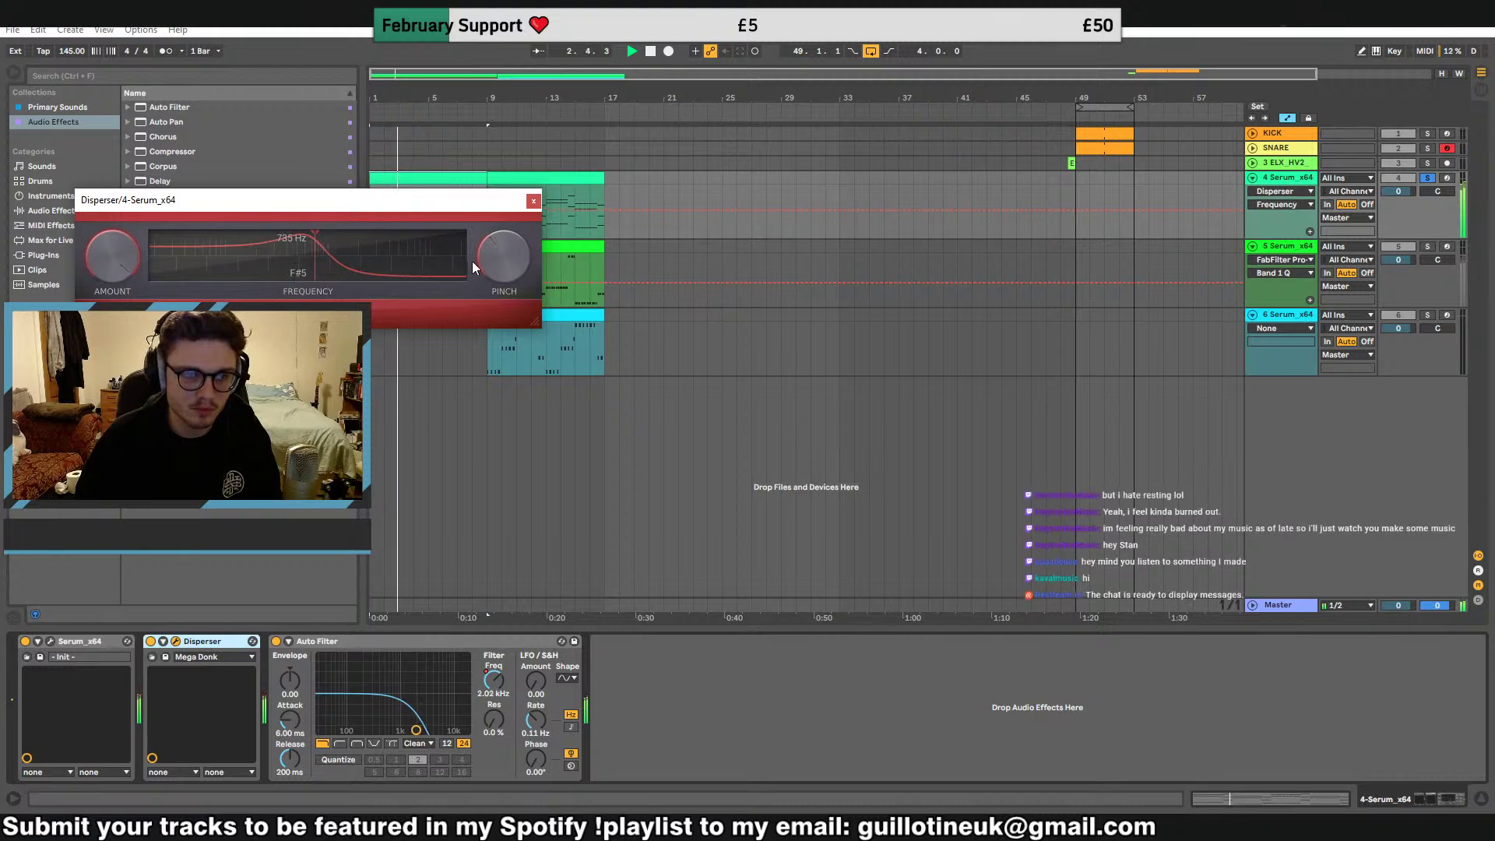
{"action": "left_click", "coordinate": [534, 202]}
Enable the MG Low 12 filter in the chord track's Serum and modulate its cutoff with LFO 1
{"action": "left_click", "coordinate": [51, 642]}
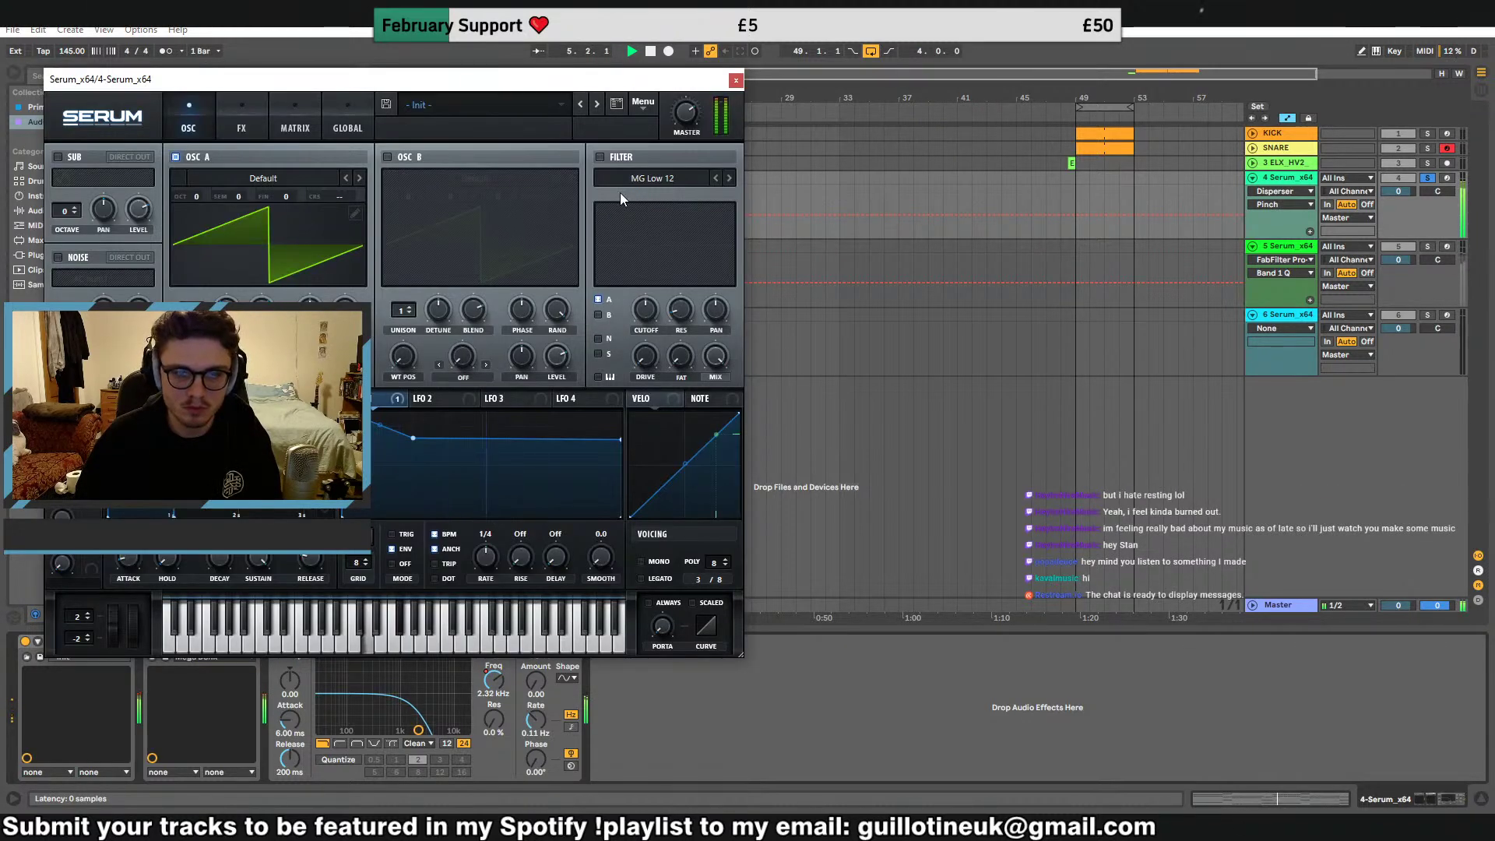
{"action": "left_click", "coordinate": [599, 157]}
{"action": "left_click_drag", "start_coordinate": [645, 321], "coordinate": [650, 316]}
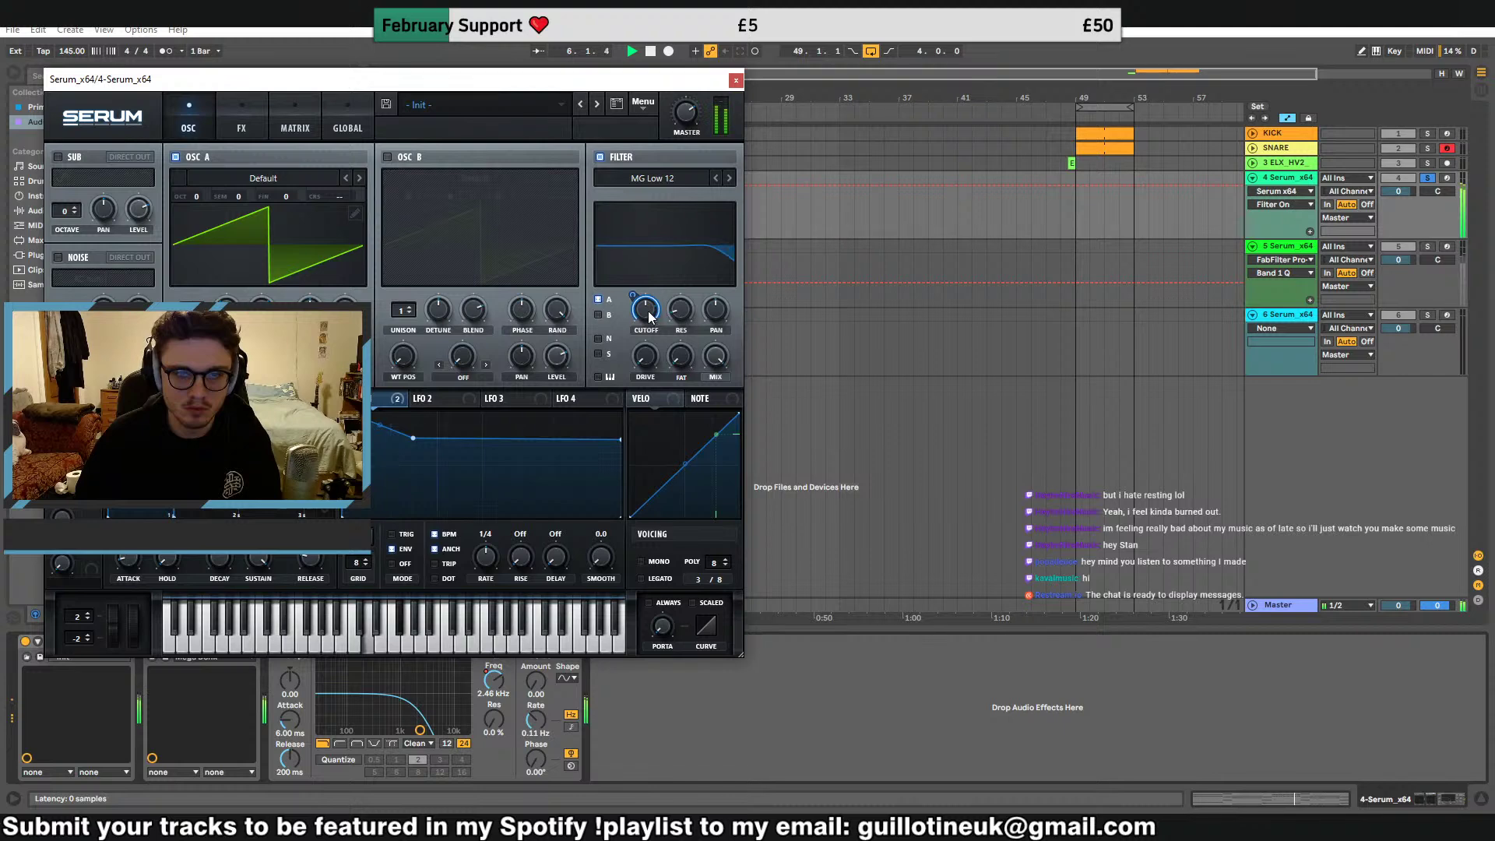
{"action": "left_click", "coordinate": [296, 117]}
{"action": "left_click", "coordinate": [165, 123]}
{"action": "left_click", "coordinate": [647, 334]}
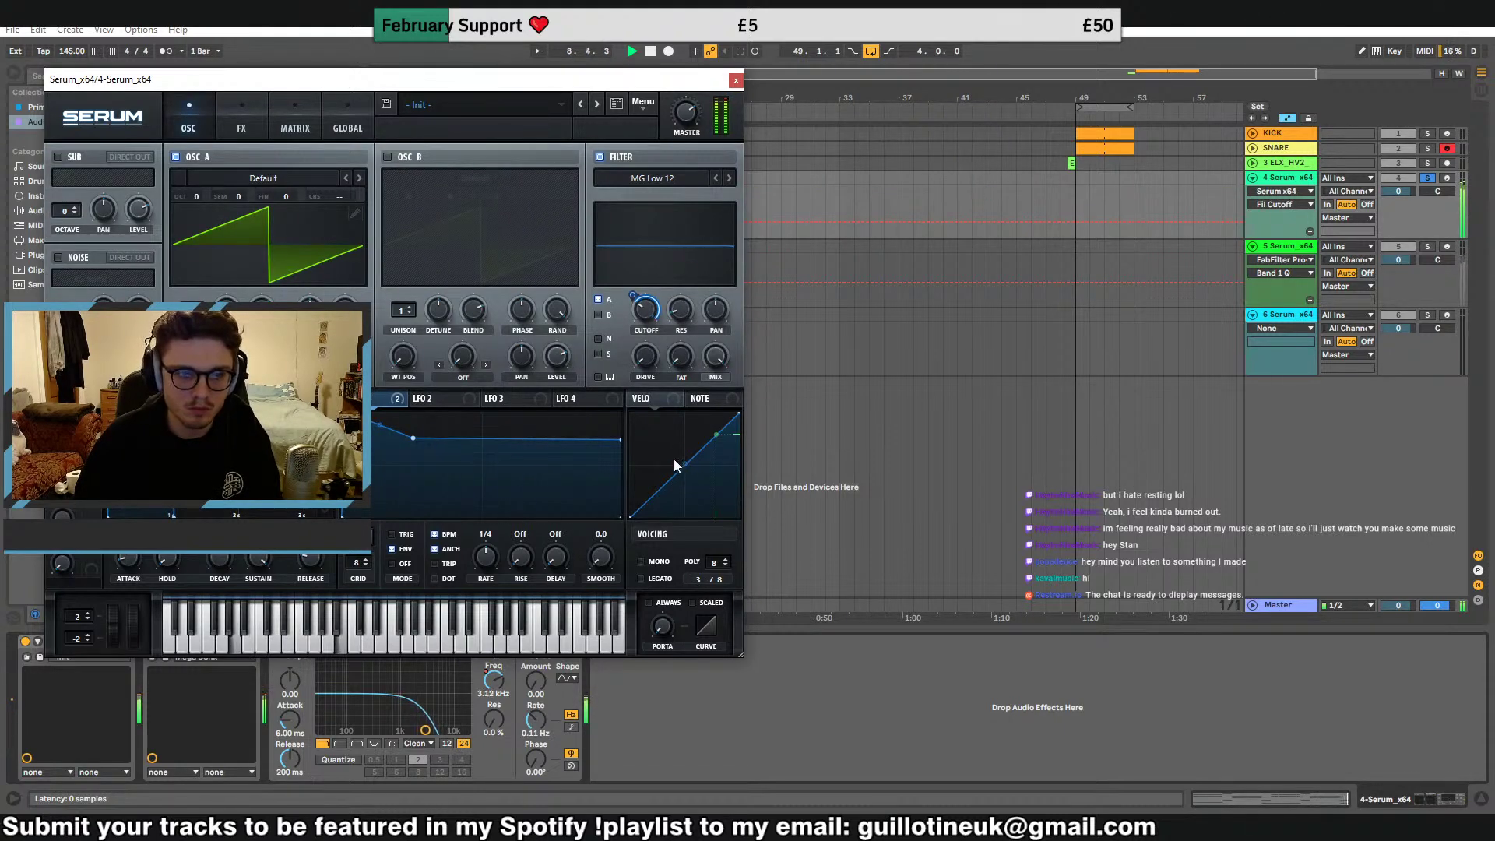
Shape the tail of Serum's LFO 1 curve and fine-tune the filter cutoff, then close Serum and select the melody clip
{"action": "left_click_drag", "start_coordinate": [624, 446], "coordinate": [569, 466]}
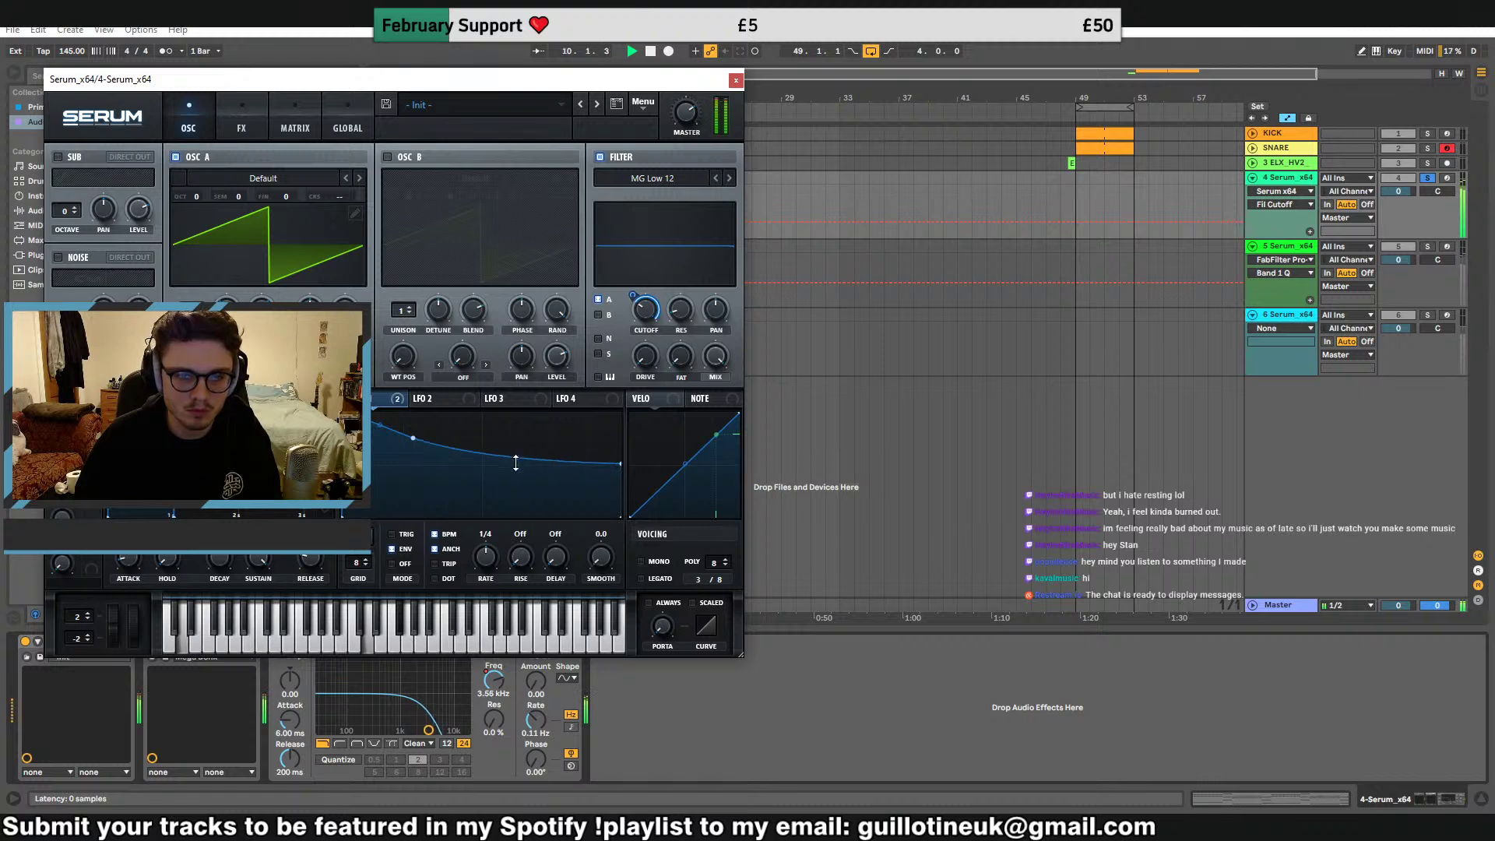
{"action": "left_click_drag", "start_coordinate": [646, 316], "coordinate": [649, 333]}
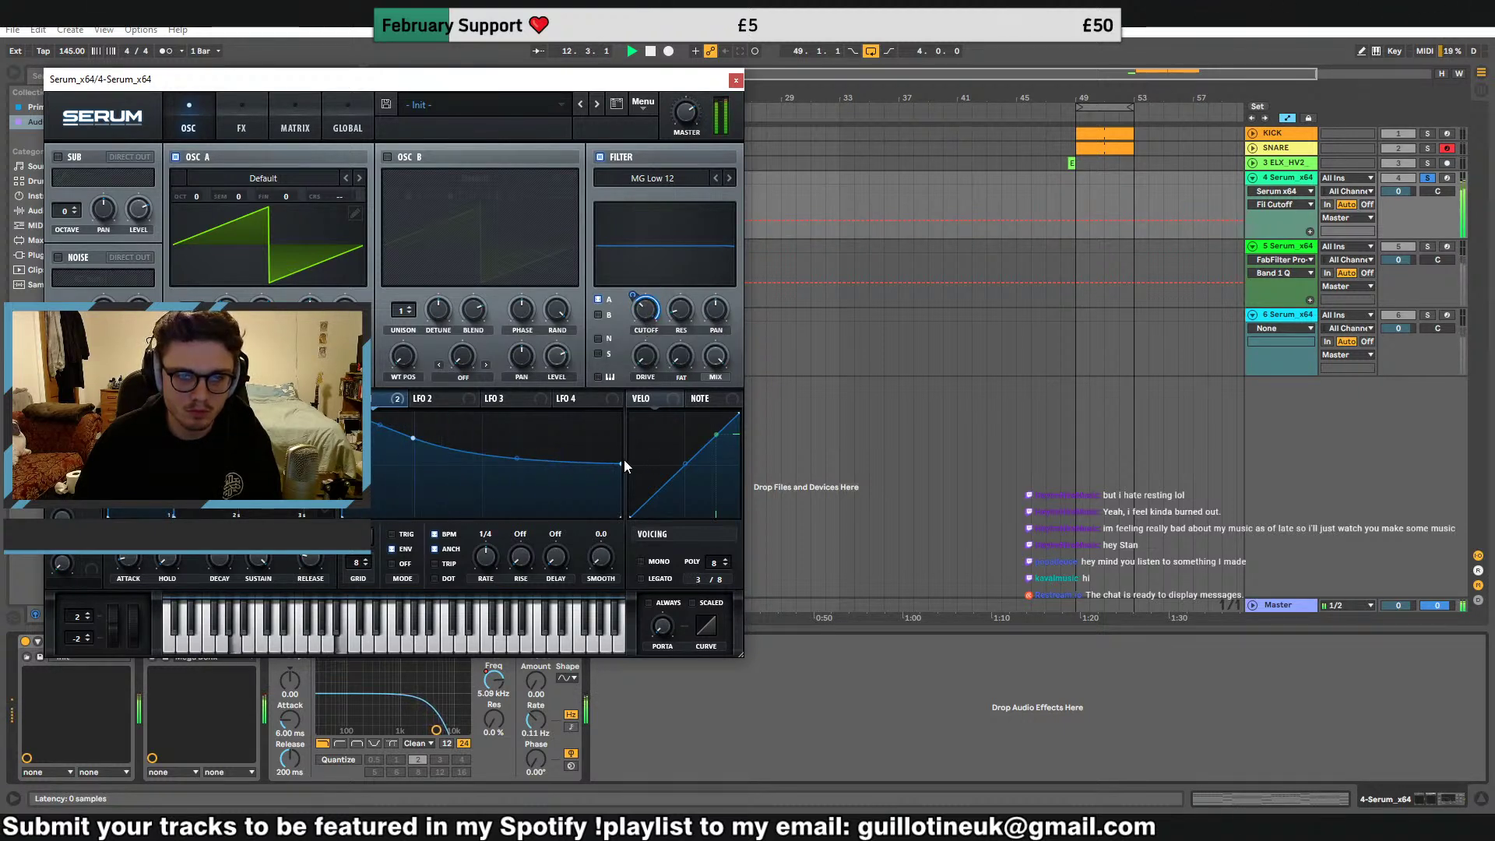
{"action": "left_click_drag", "start_coordinate": [622, 463], "coordinate": [647, 442]}
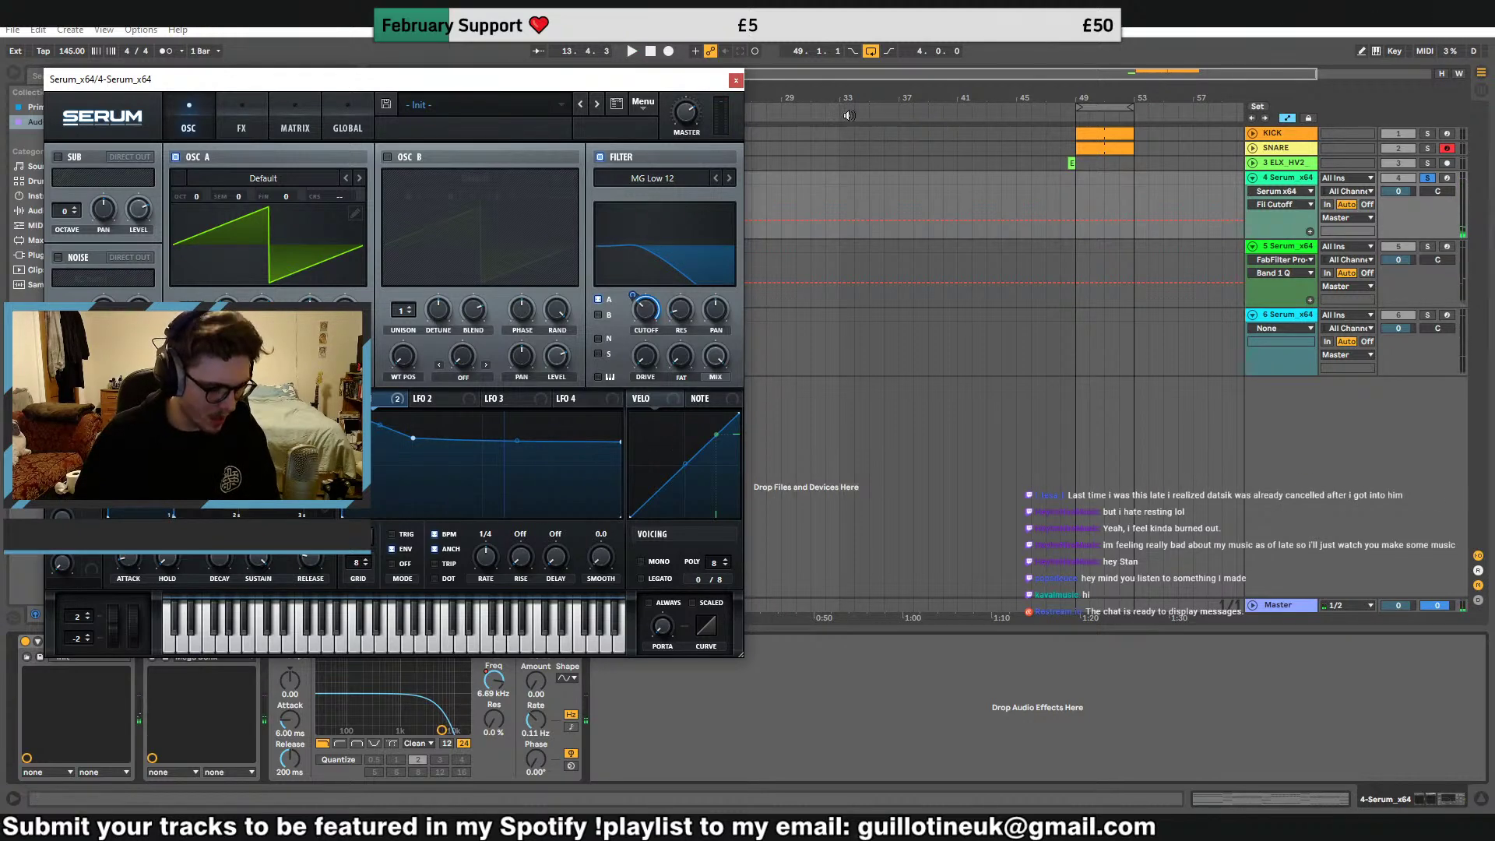
{"action": "left_click", "coordinate": [735, 81]}
{"action": "left_click", "coordinate": [545, 315]}
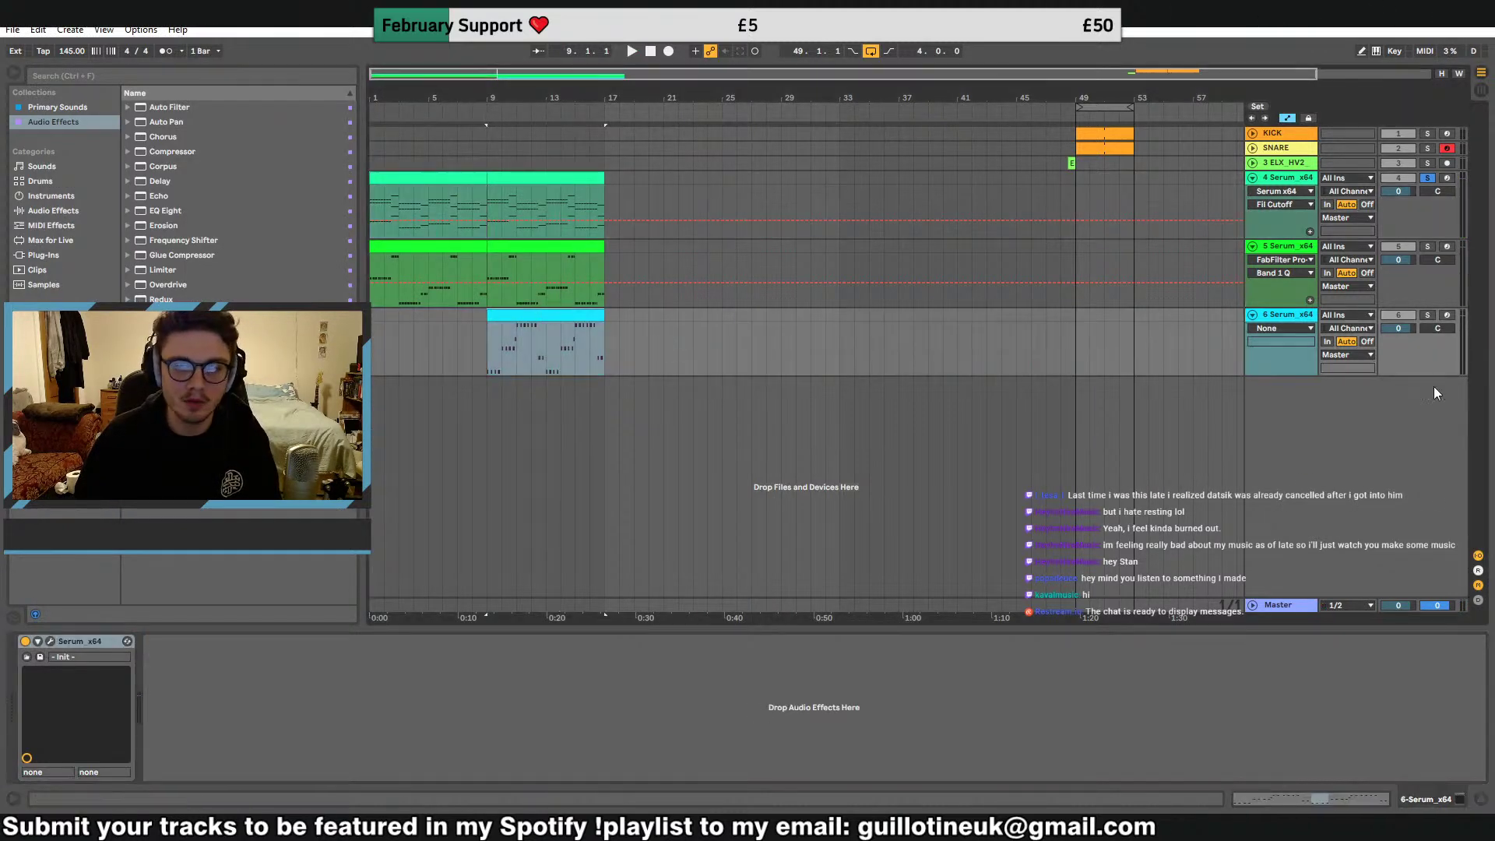
Solo the bass track and play it from the first bass clip
{"action": "left_click", "coordinate": [580, 246]}
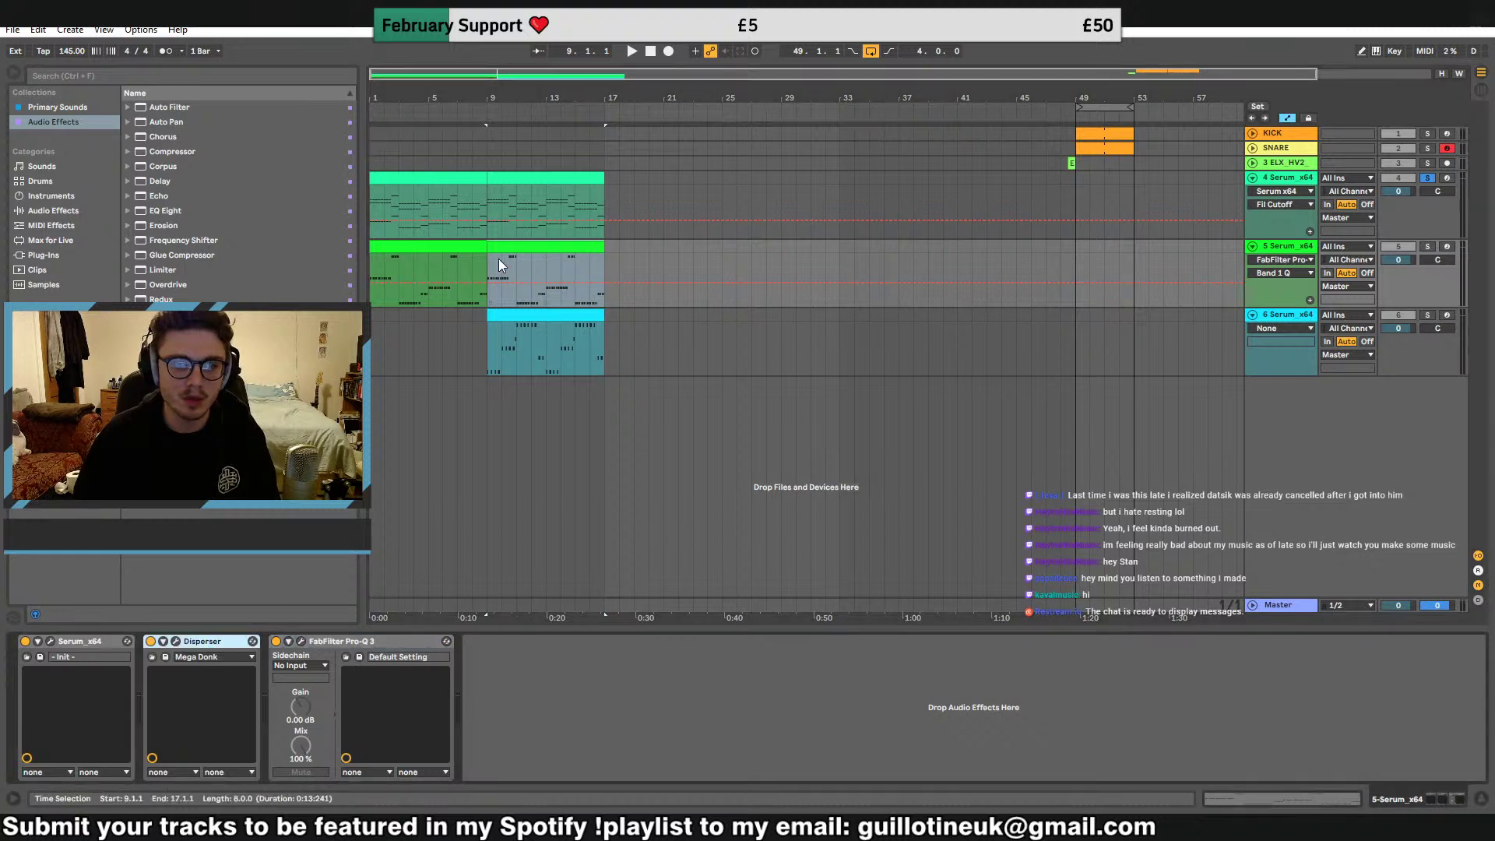
{"action": "left_click", "coordinate": [450, 251]}
{"action": "left_click", "coordinate": [1430, 246]}
{"action": "key", "text": "space"}
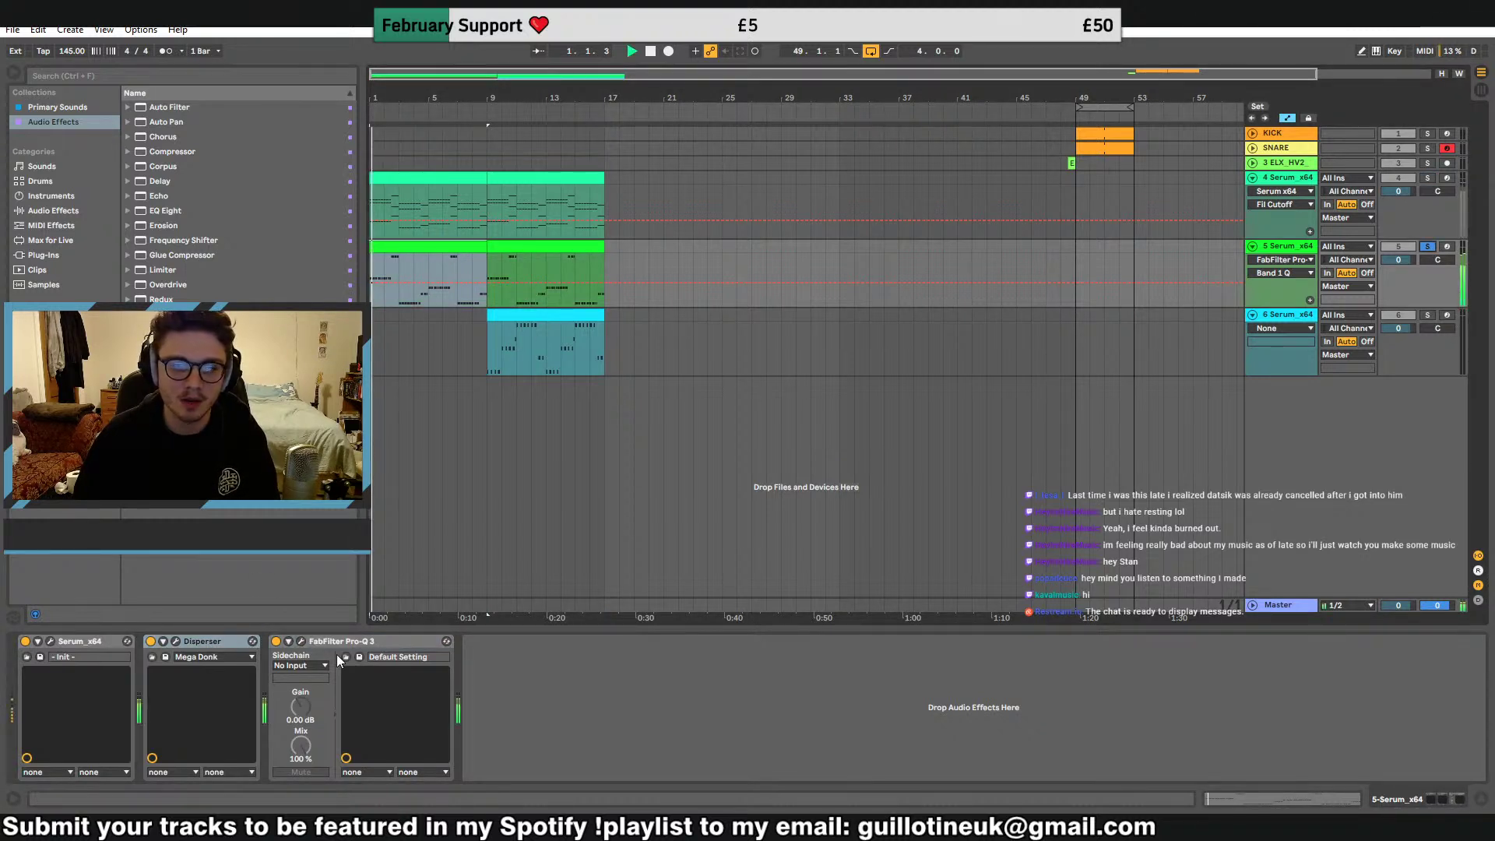
Solo and play the melody track, add the bass track's Disperser and low-cut FabFilter Pro-Q 3 after its Serum, and check the plugin windows
{"action": "left_click", "coordinate": [516, 347]}
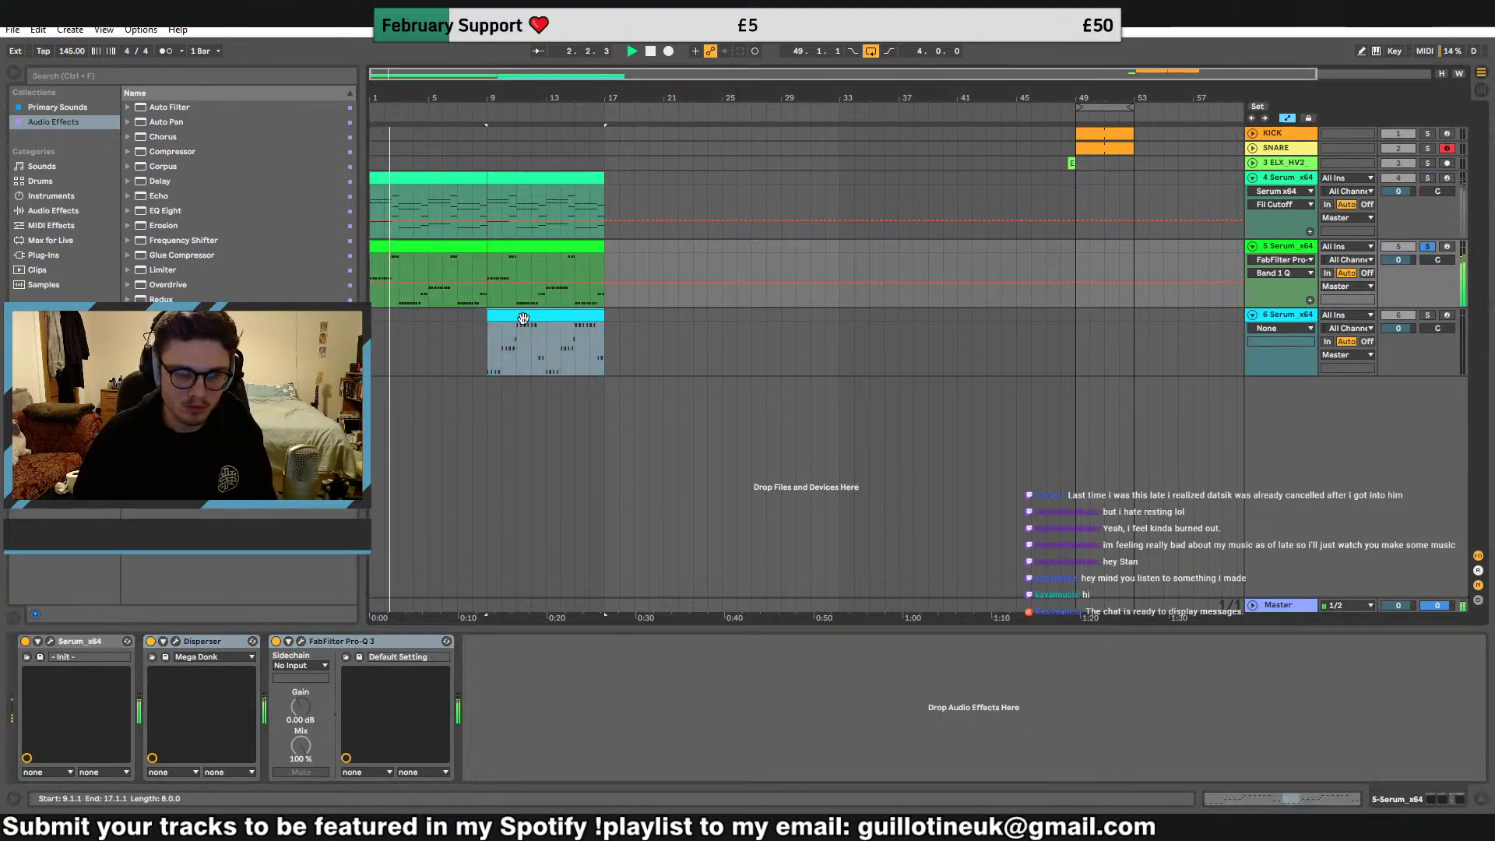
{"action": "left_click", "coordinate": [1428, 315]}
{"action": "key", "text": "space"}
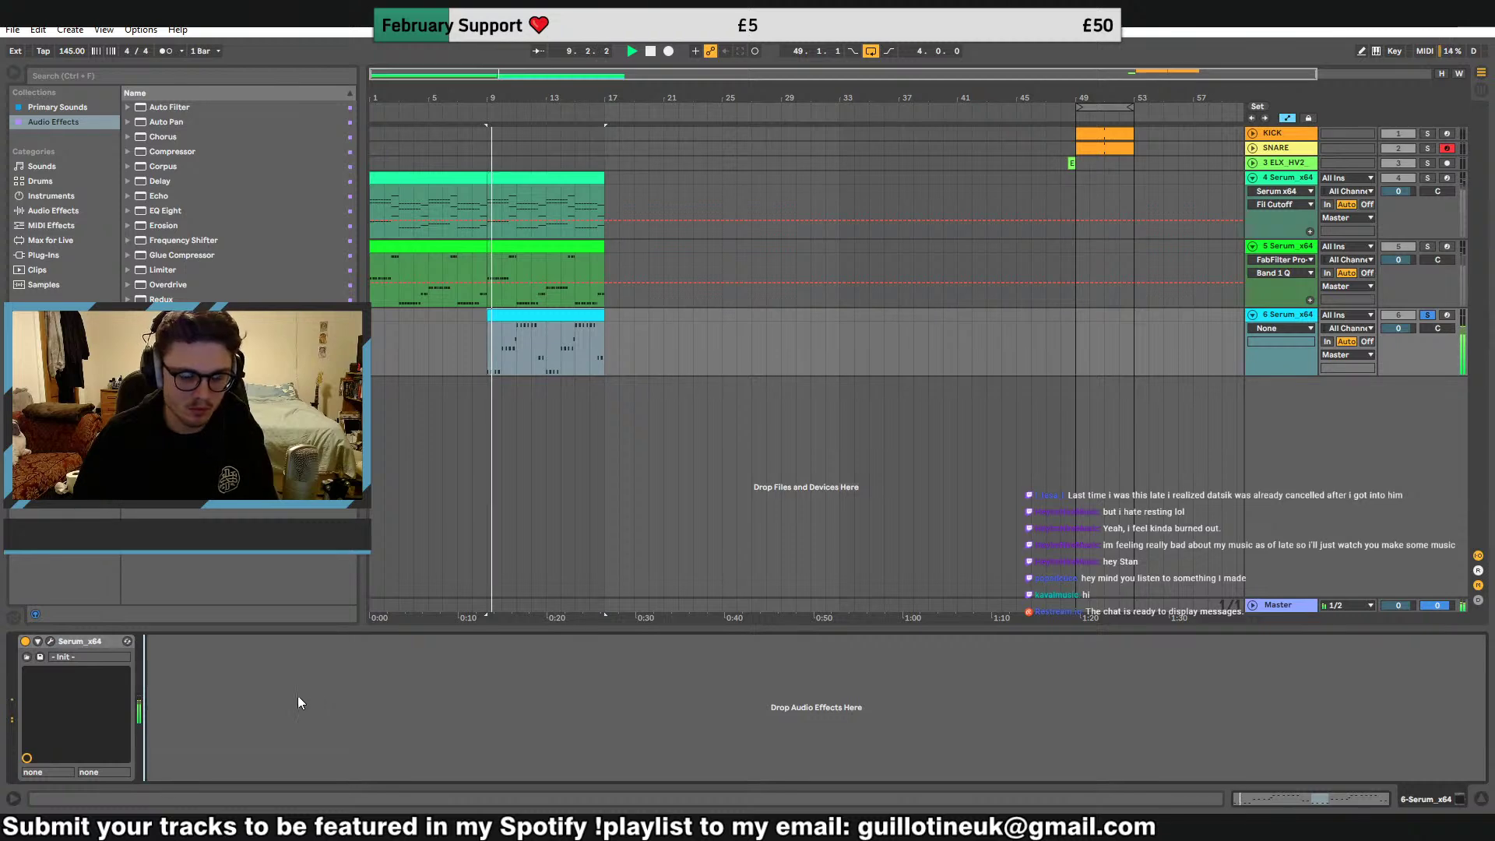
{"action": "left_click", "coordinate": [301, 642]}
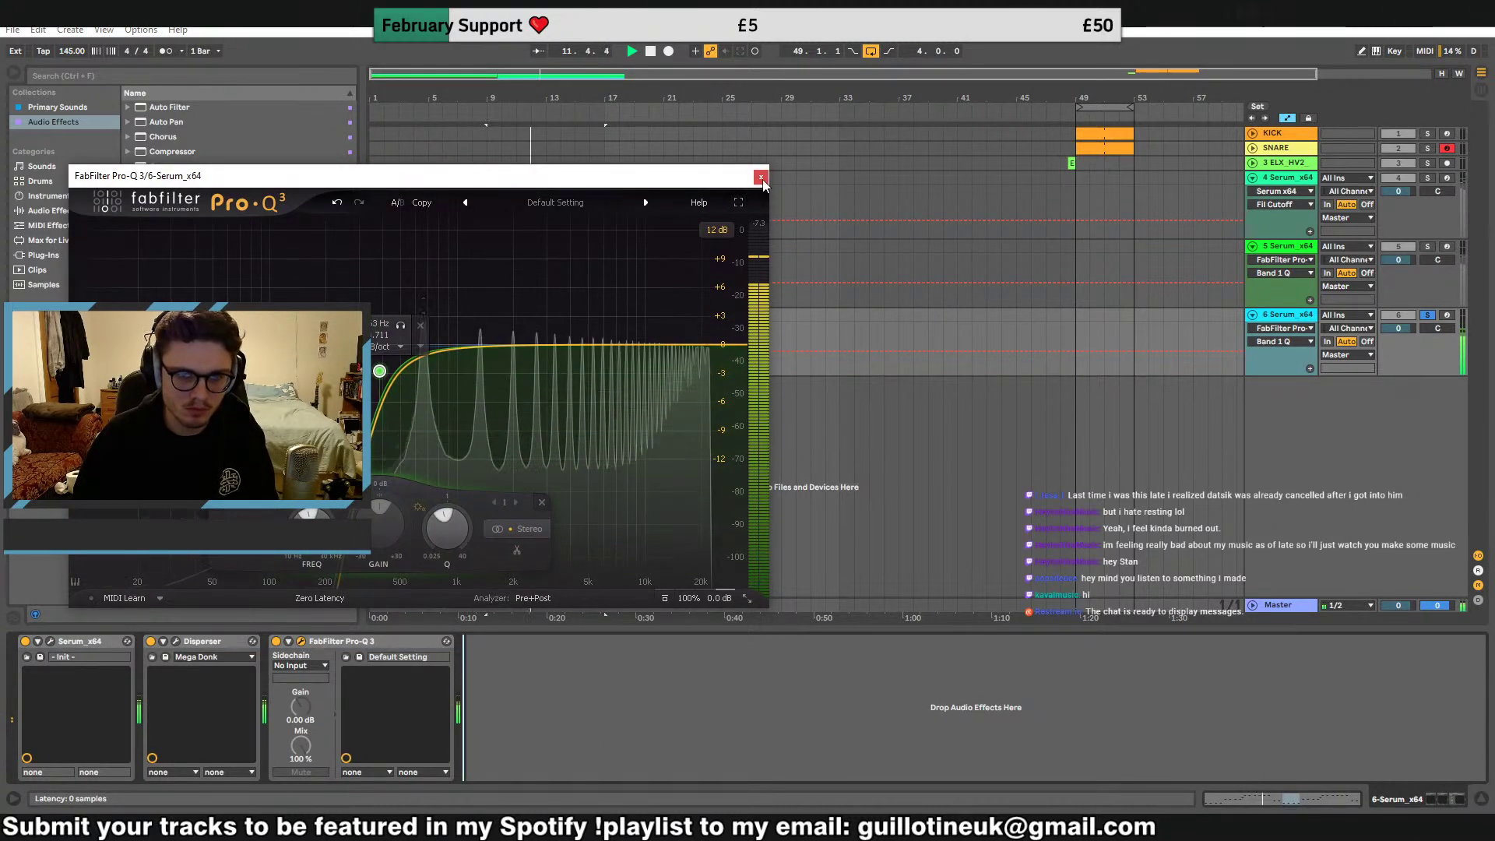
{"action": "left_click", "coordinate": [762, 178]}
{"action": "left_click", "coordinate": [50, 642]}
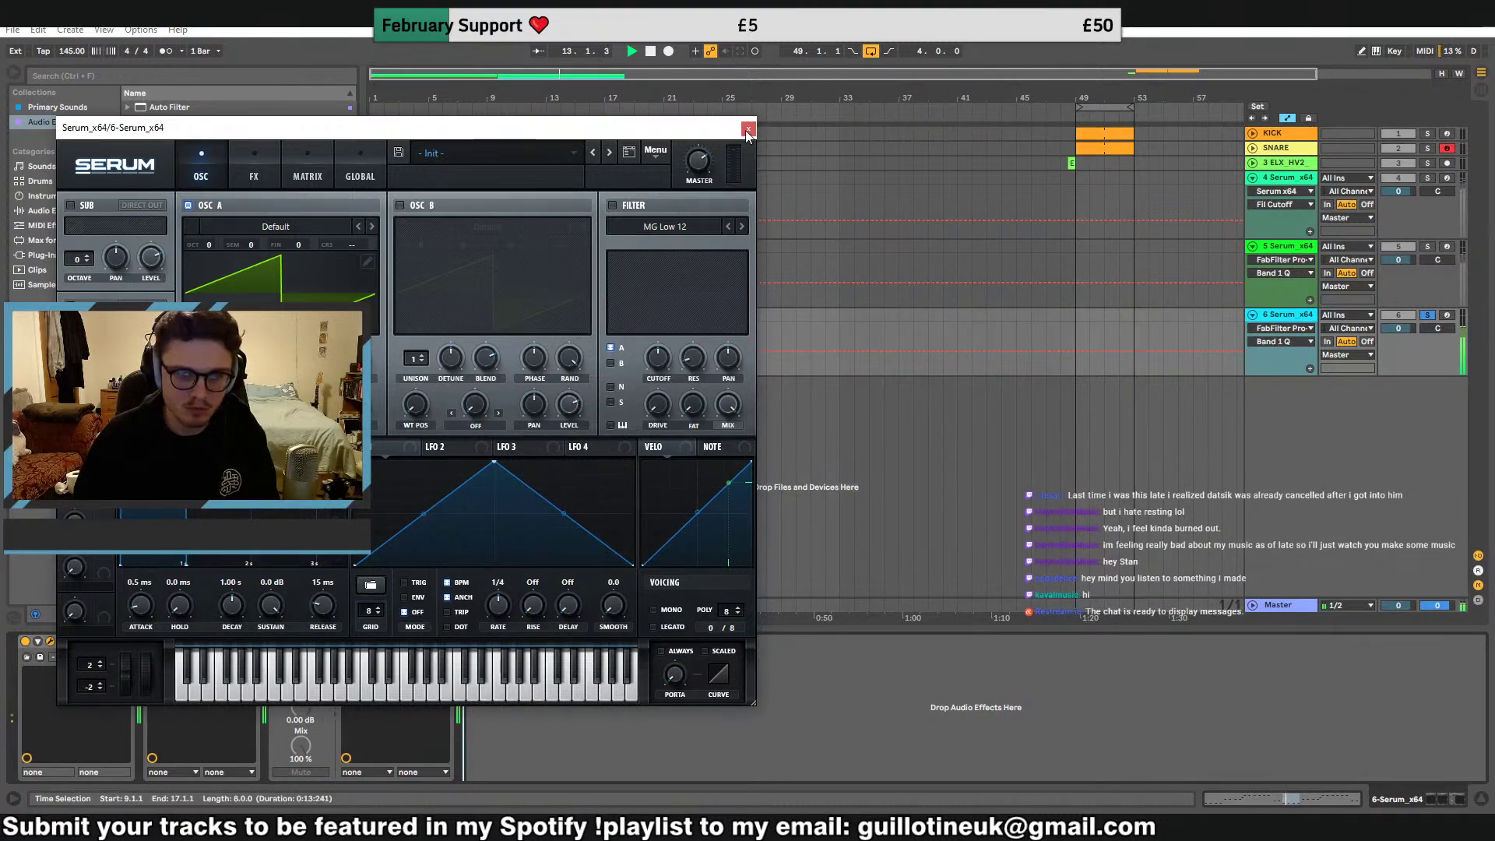
{"action": "left_click", "coordinate": [748, 130]}
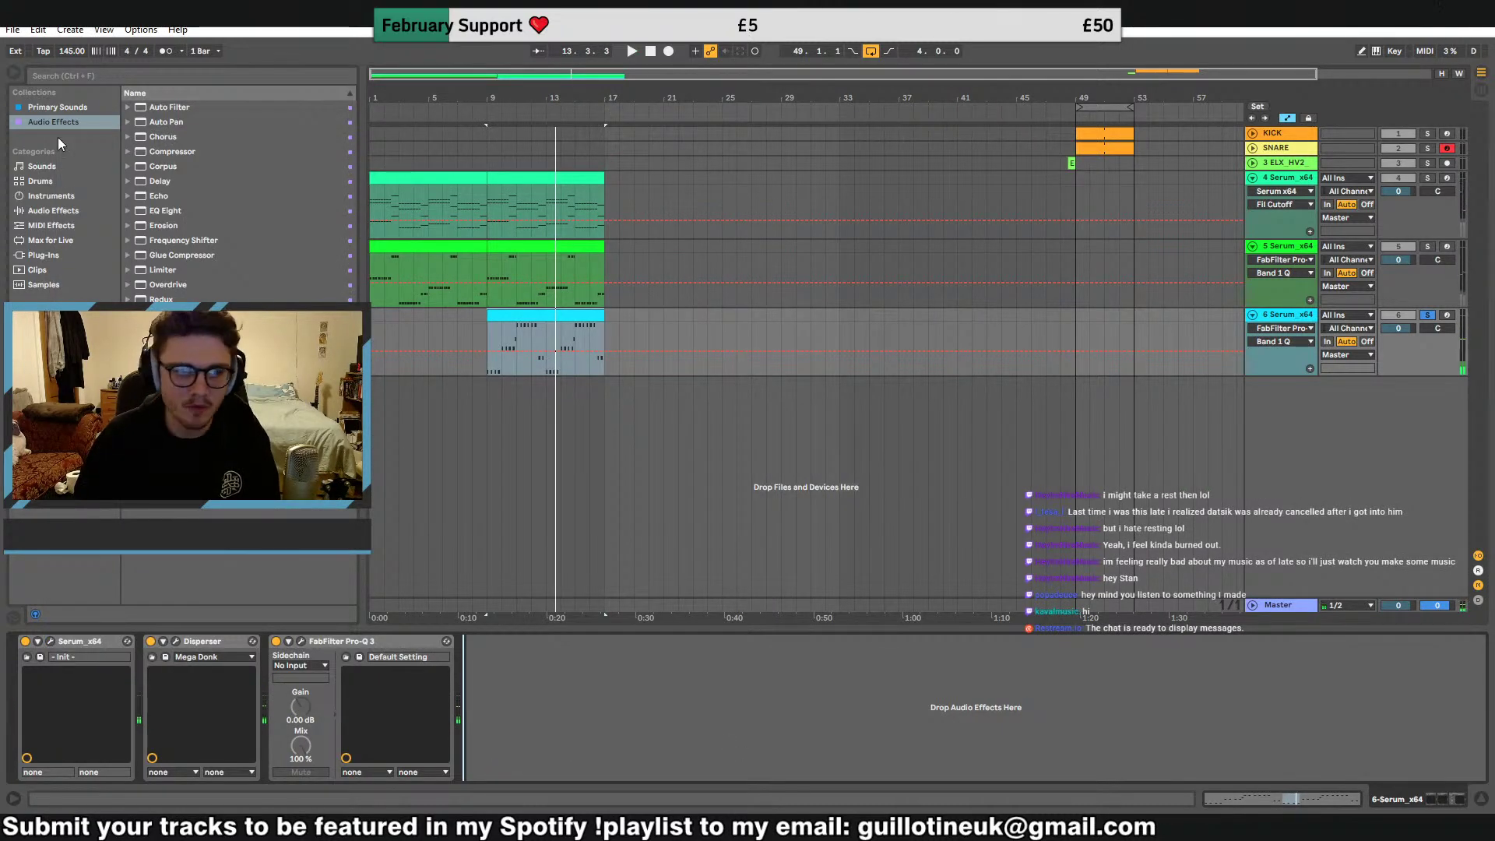
Replace the melody track's Serum with the Sampler instrument, placed before Disperser
{"action": "left_click", "coordinate": [51, 195]}
{"action": "left_click_drag", "start_coordinate": [182, 196], "coordinate": [77, 688]}
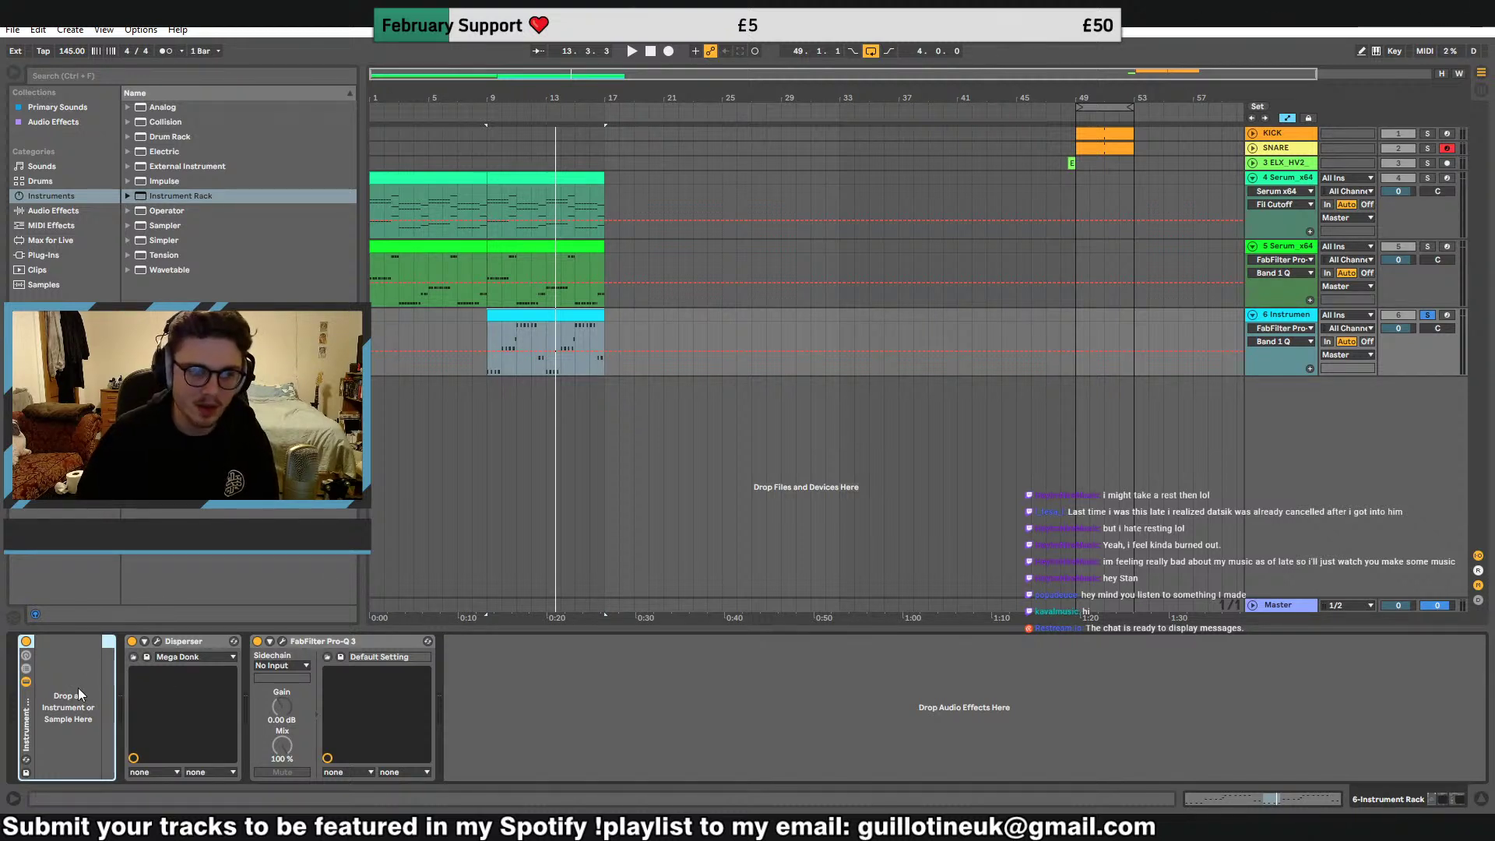
{"action": "key", "text": "Delete"}
{"action": "left_click_drag", "start_coordinate": [165, 226], "coordinate": [66, 685]}
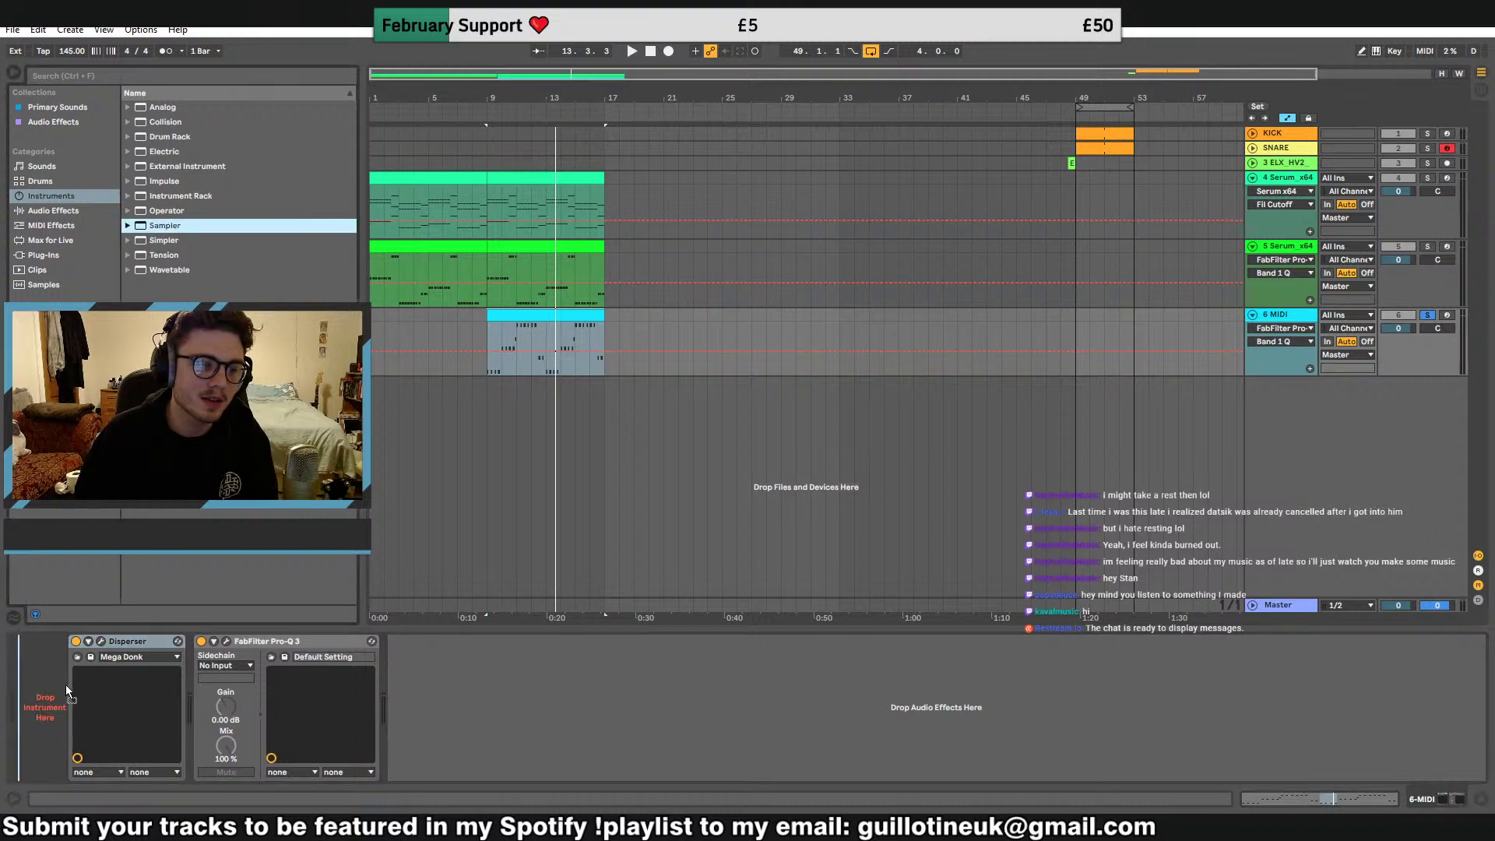
Switch to Splice and filter the downloaded samples by "vocals" and the female tag
{"action": "left_click", "coordinate": [1306, 827]}
{"action": "left_click", "coordinate": [1306, 798]}
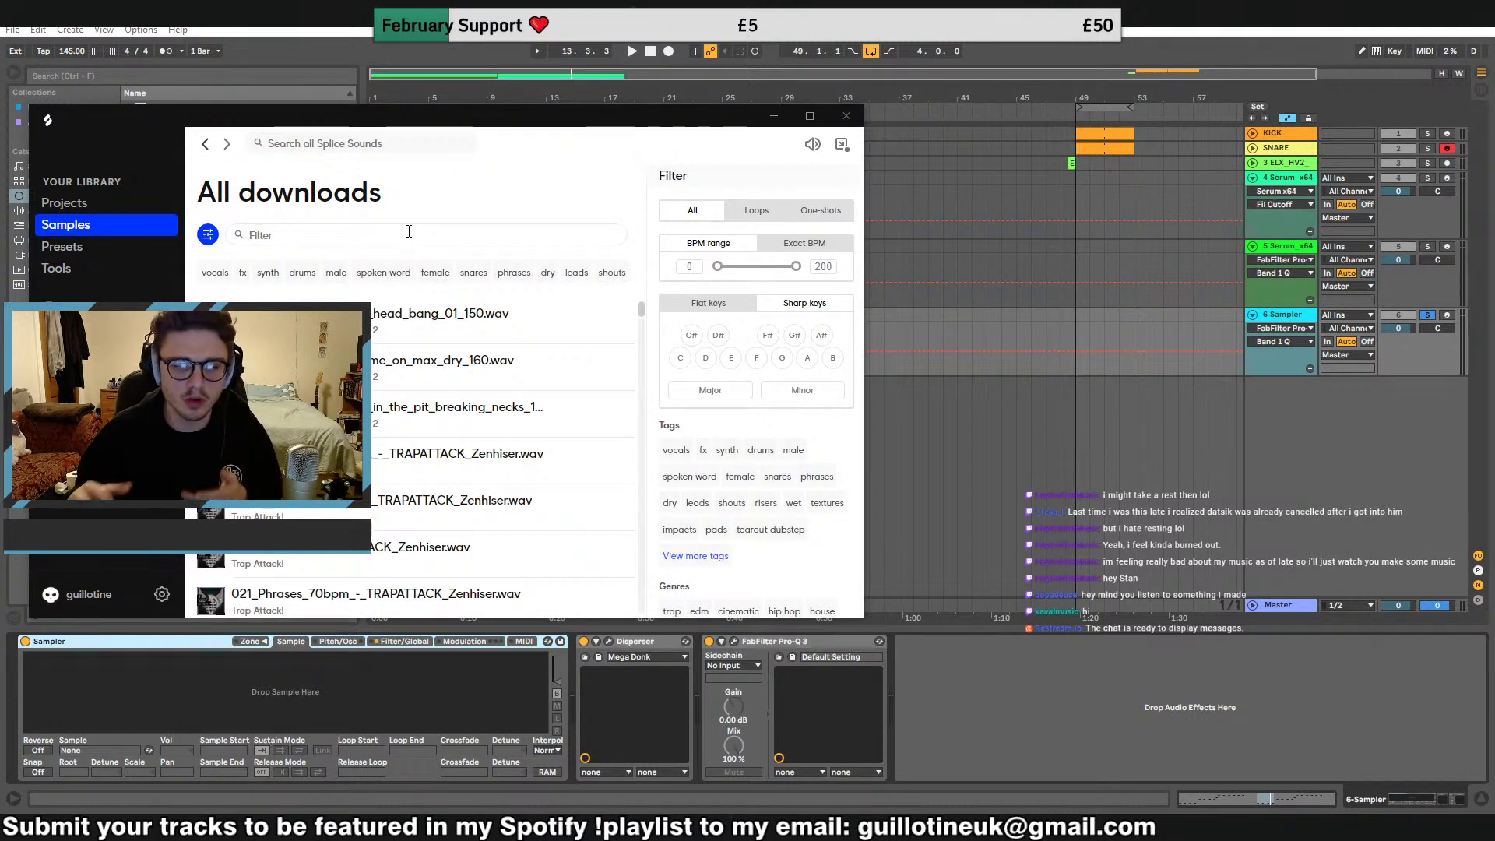
{"action": "left_click", "coordinate": [478, 233]}
{"action": "type", "text": "vocals"}
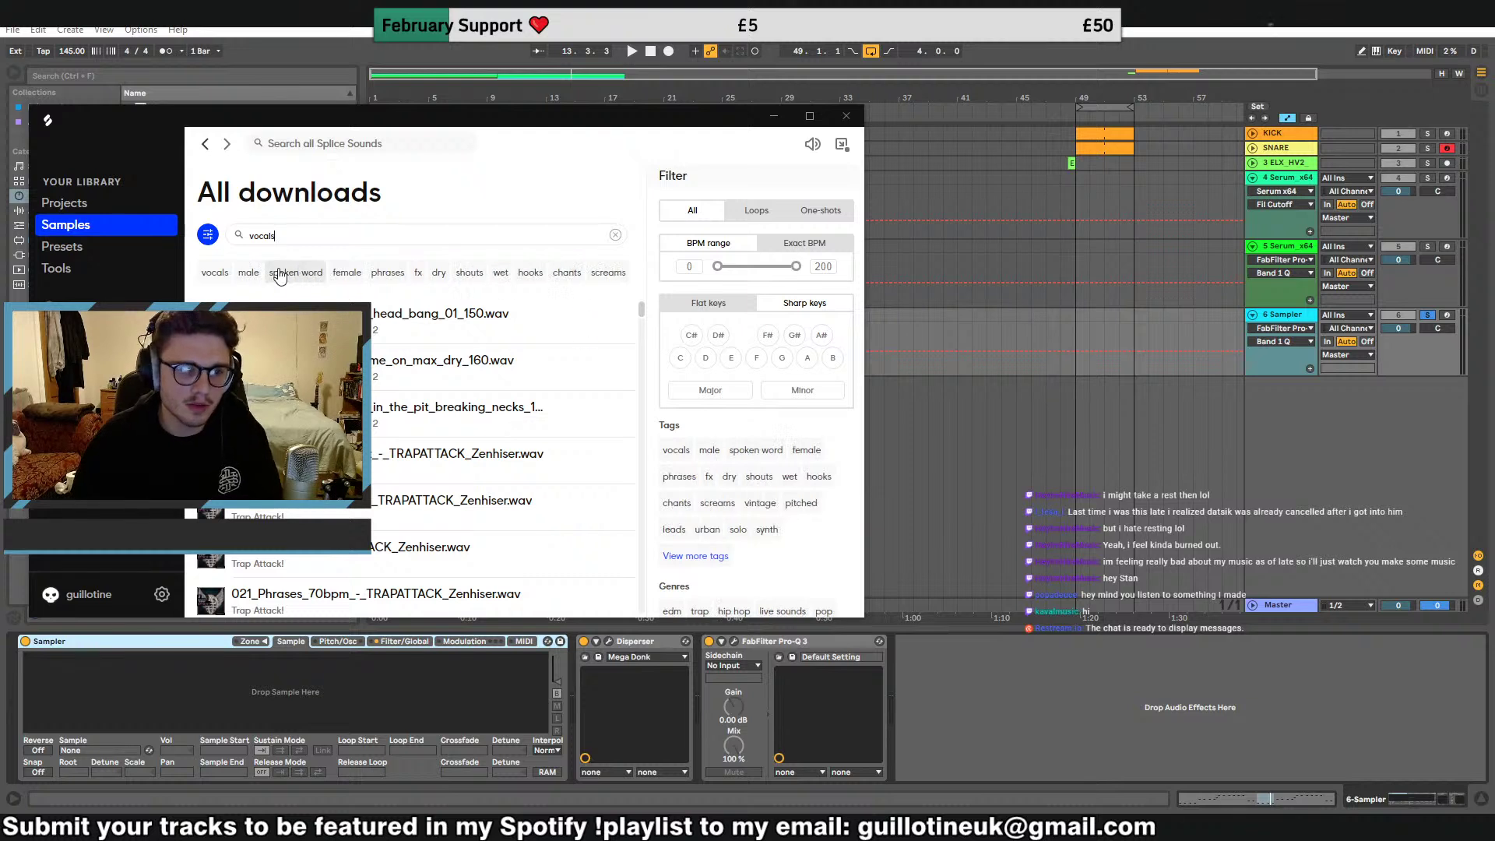
{"action": "left_click", "coordinate": [348, 273]}
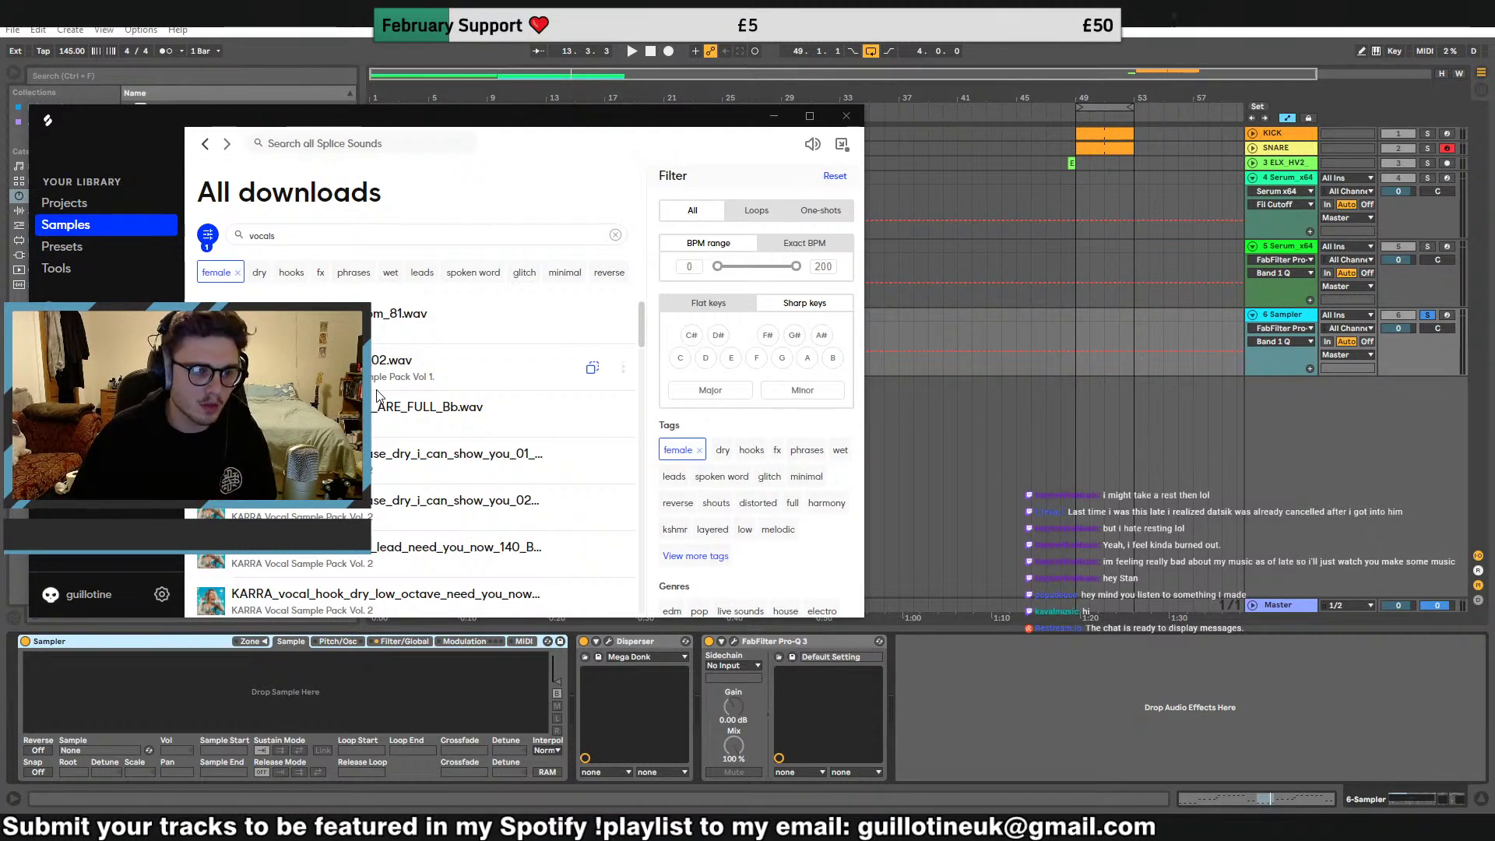
Browse the filtered vocals and load 124BPM_27_WHAT_YOU_ARE_FULL_Bb.wav into the melody track's Sampler
{"action": "scroll", "coordinate": [377, 395], "scroll_direction": "down", "scroll_amount": 4}
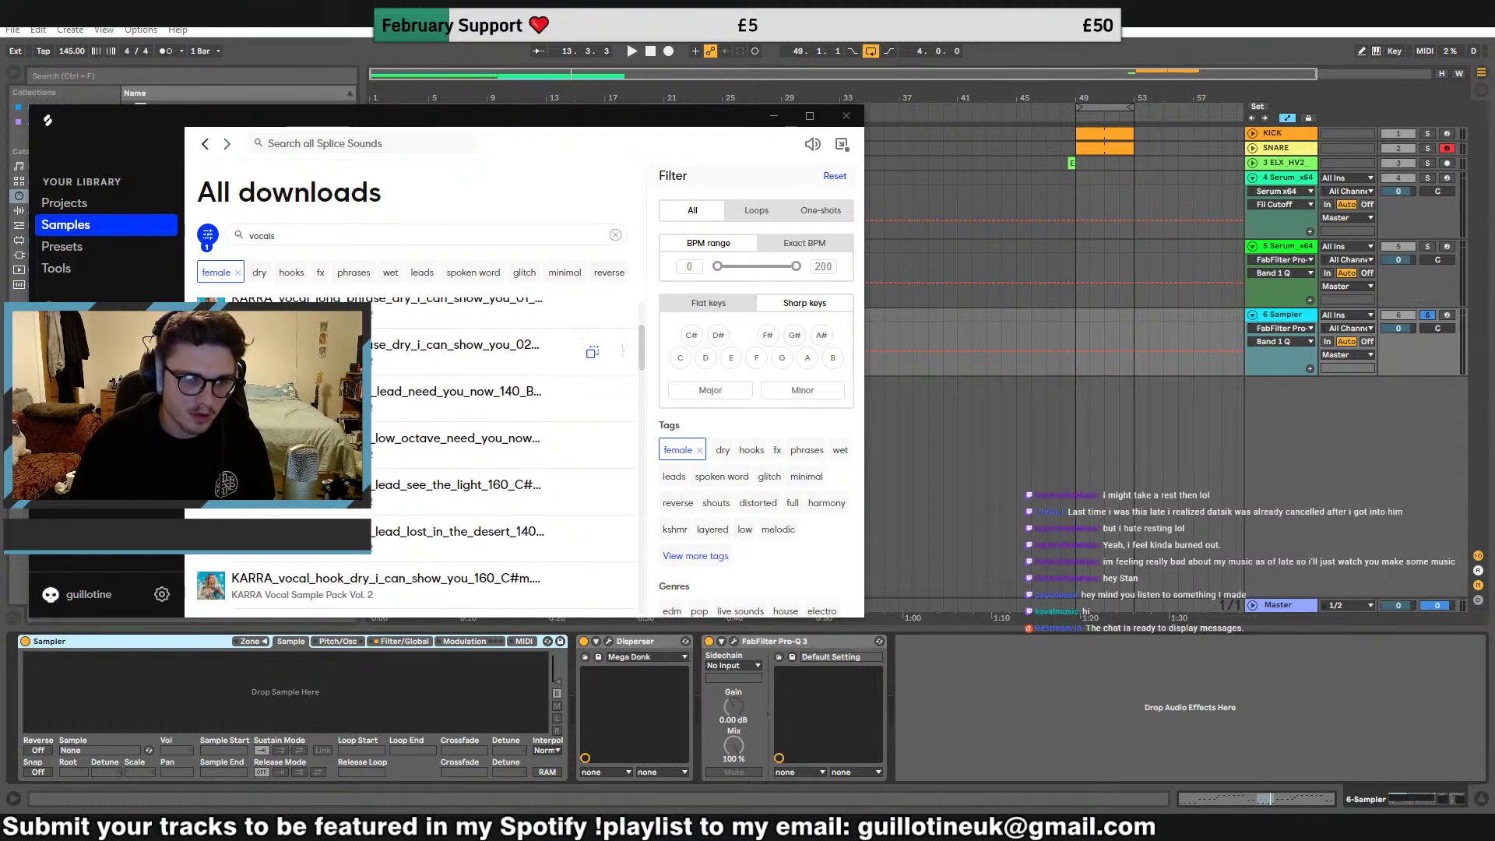
{"action": "scroll", "coordinate": [366, 405], "scroll_direction": "down", "scroll_amount": 10}
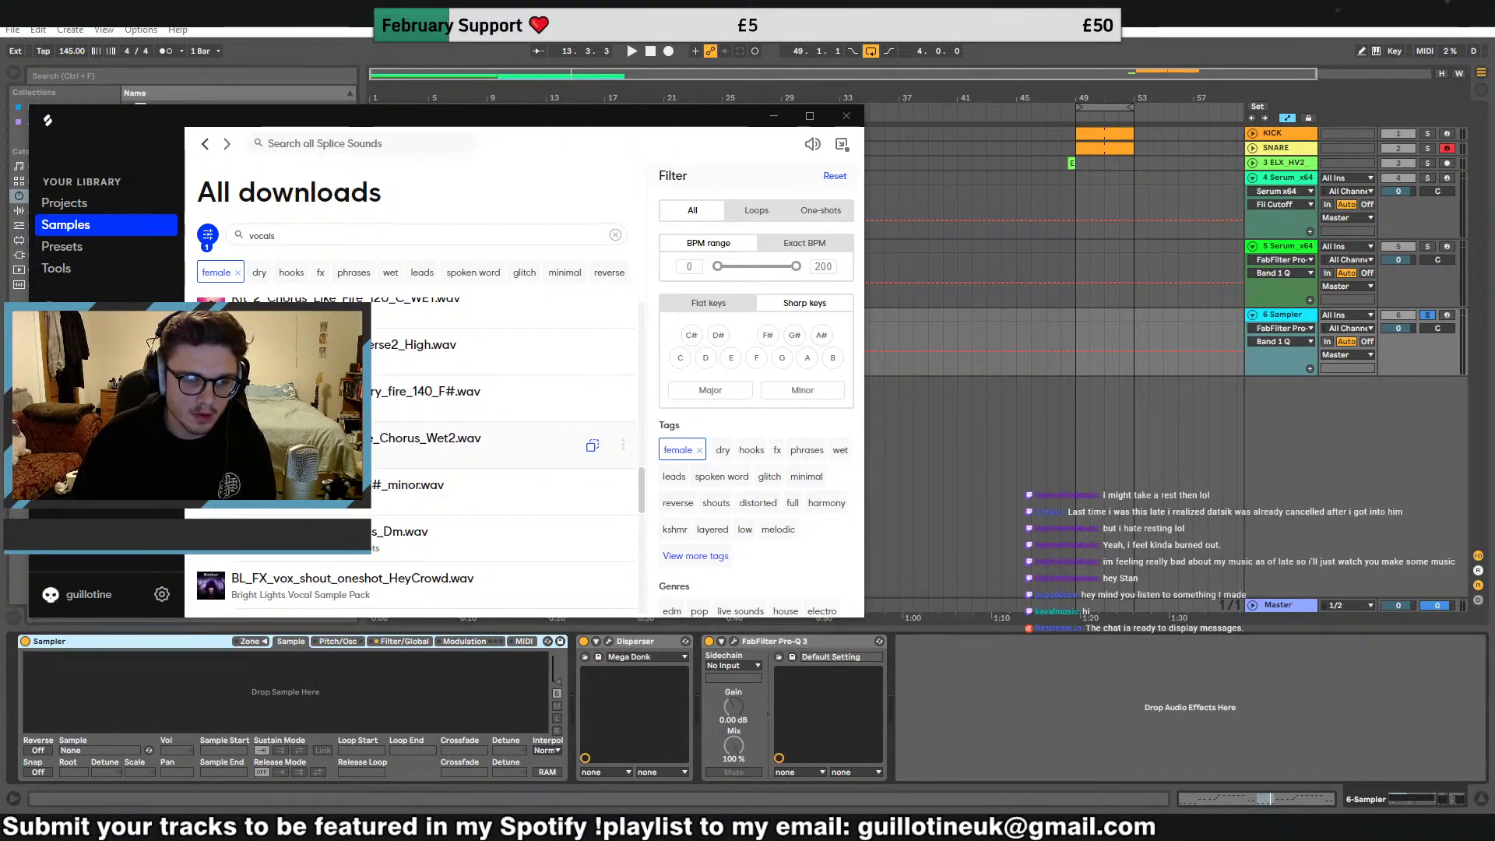
{"action": "scroll", "coordinate": [366, 483], "scroll_direction": "down", "scroll_amount": 10}
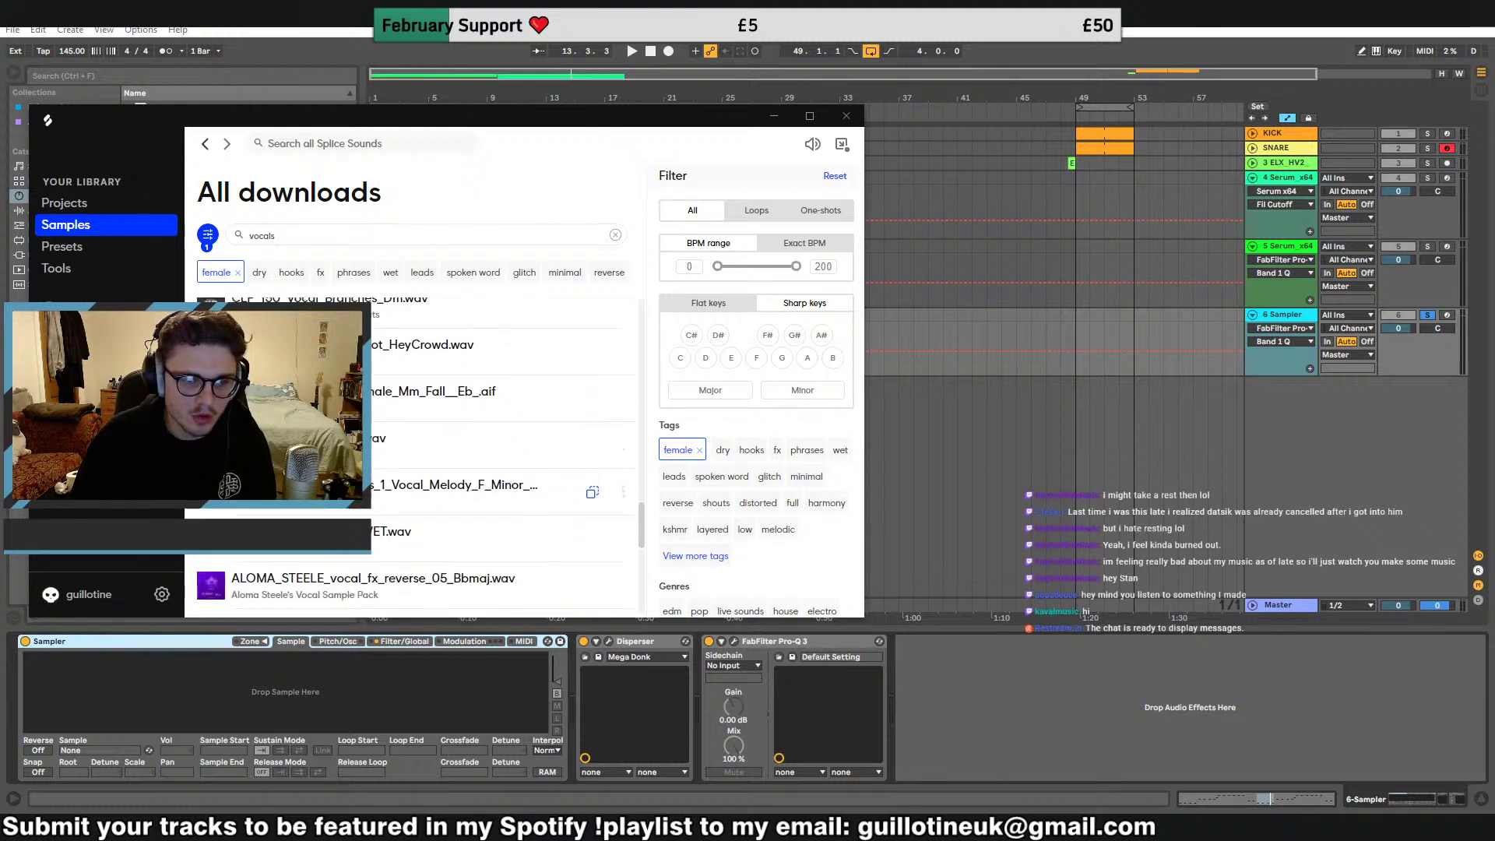
{"action": "scroll", "coordinate": [366, 483], "scroll_direction": "up", "scroll_amount": 5}
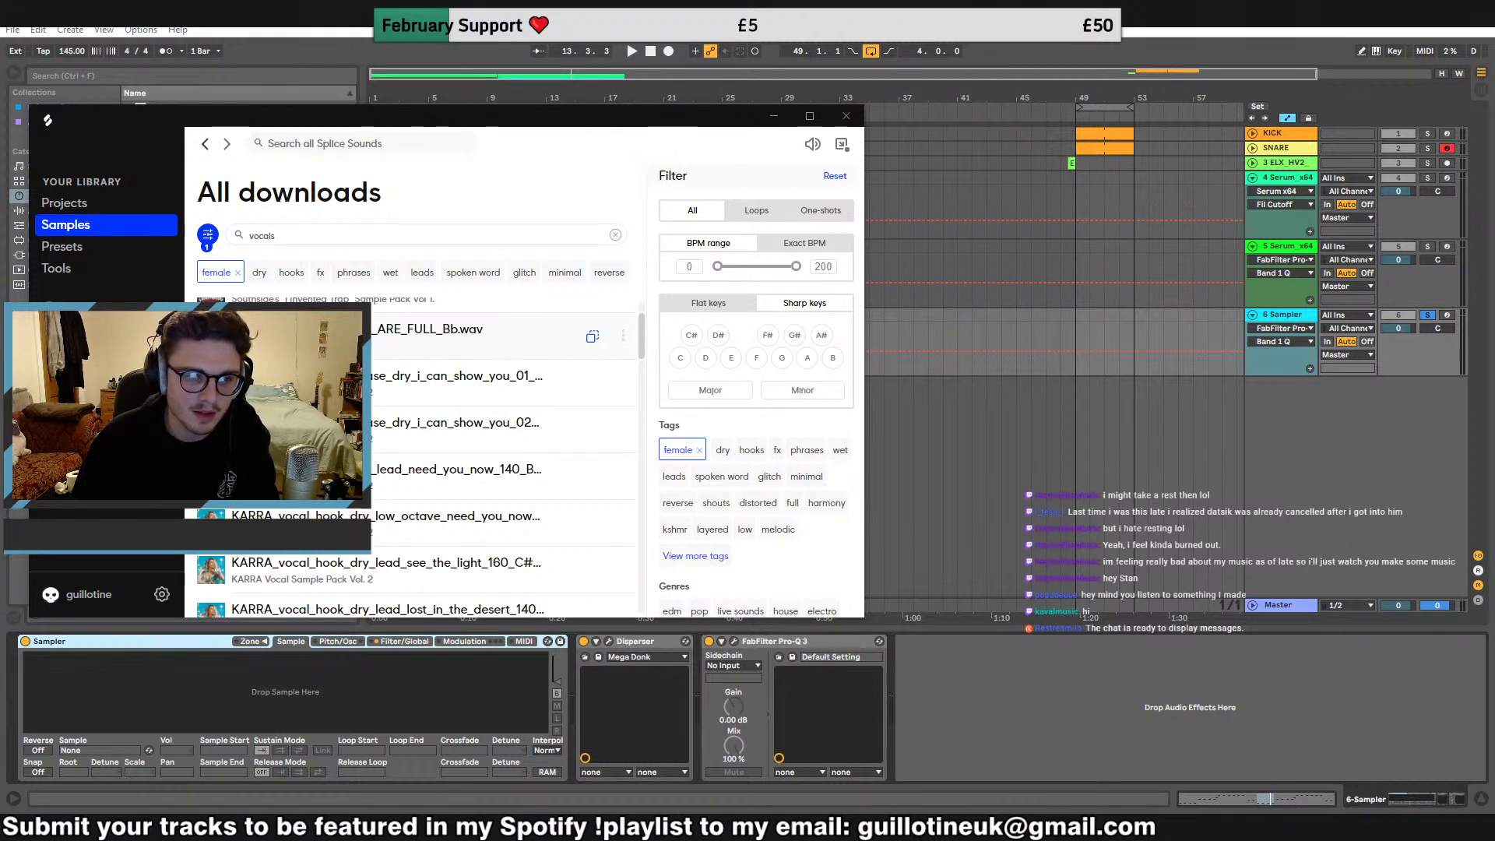
{"action": "scroll", "coordinate": [412, 358], "scroll_direction": "up", "scroll_amount": 2}
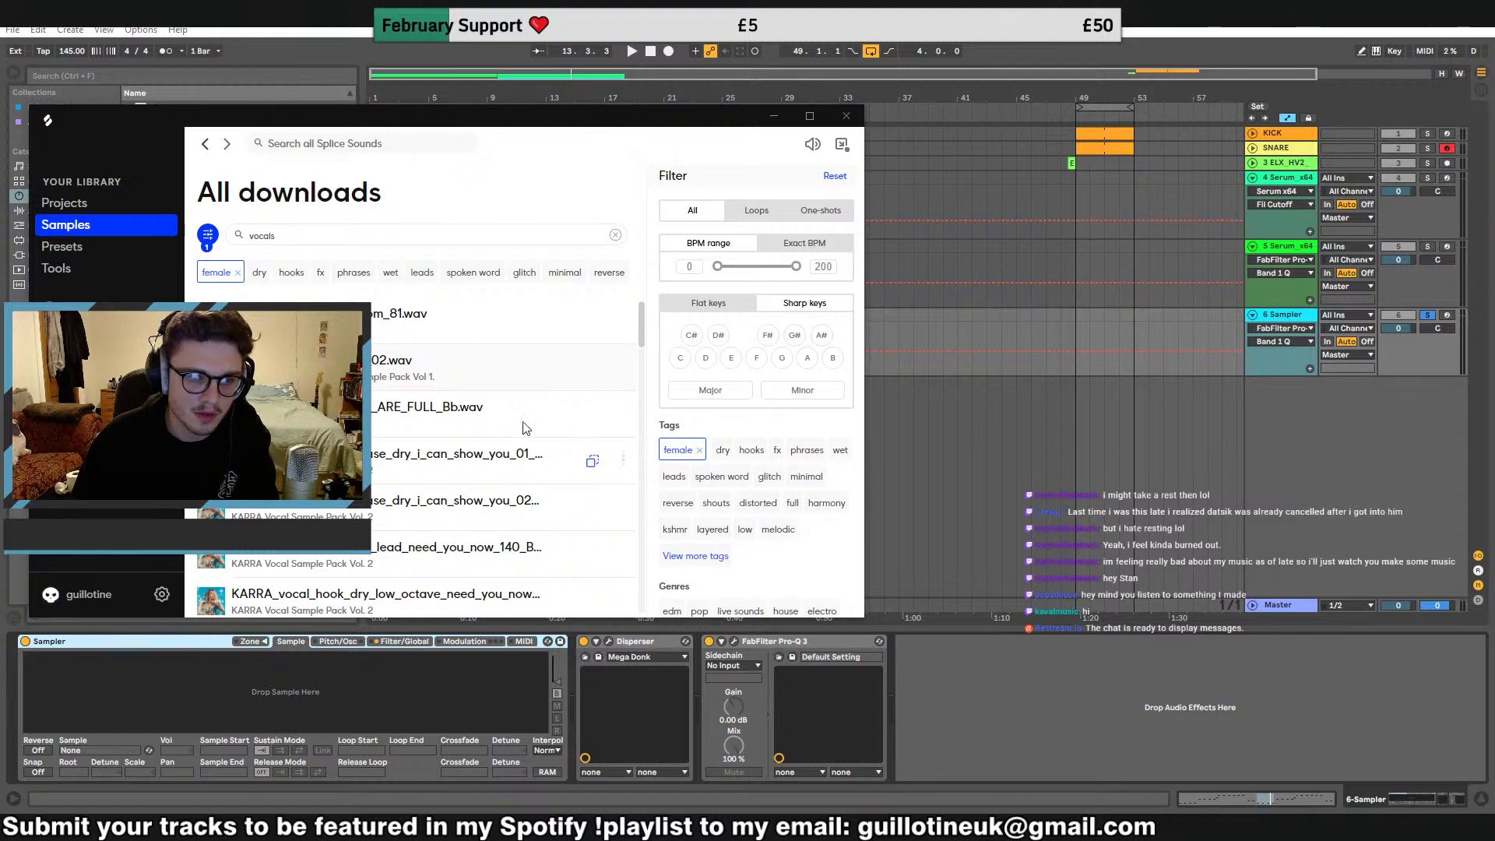
{"action": "left_click_drag", "start_coordinate": [523, 428], "coordinate": [156, 686]}
Trim the vocal sample in Sampler to start at 33018 and end at 49146, and set its root key to F3 during playback
{"action": "left_click", "coordinate": [22, 674]}
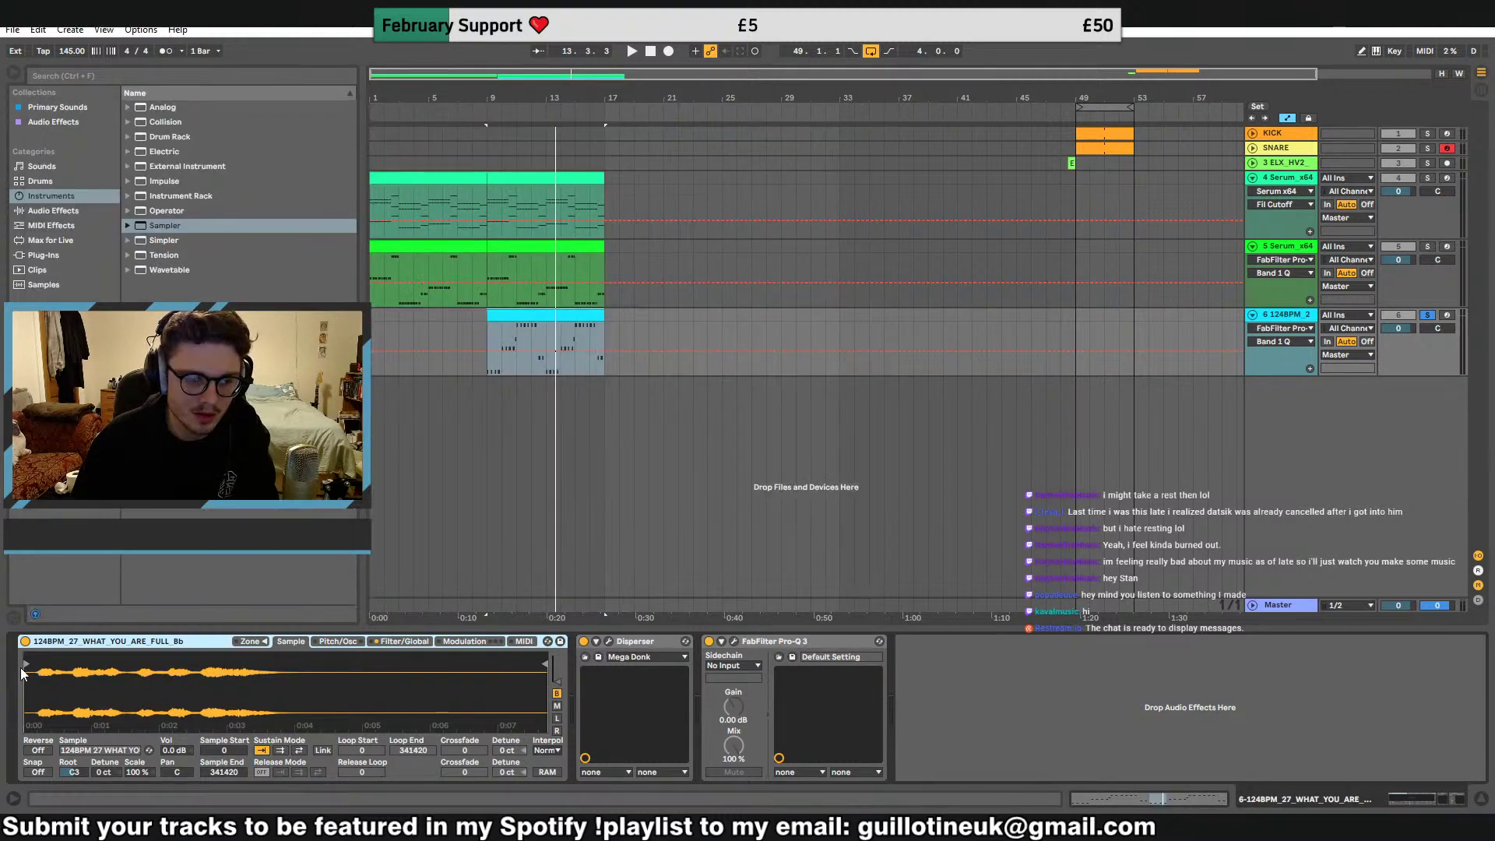
{"action": "left_click_drag", "start_coordinate": [21, 673], "coordinate": [150, 672]}
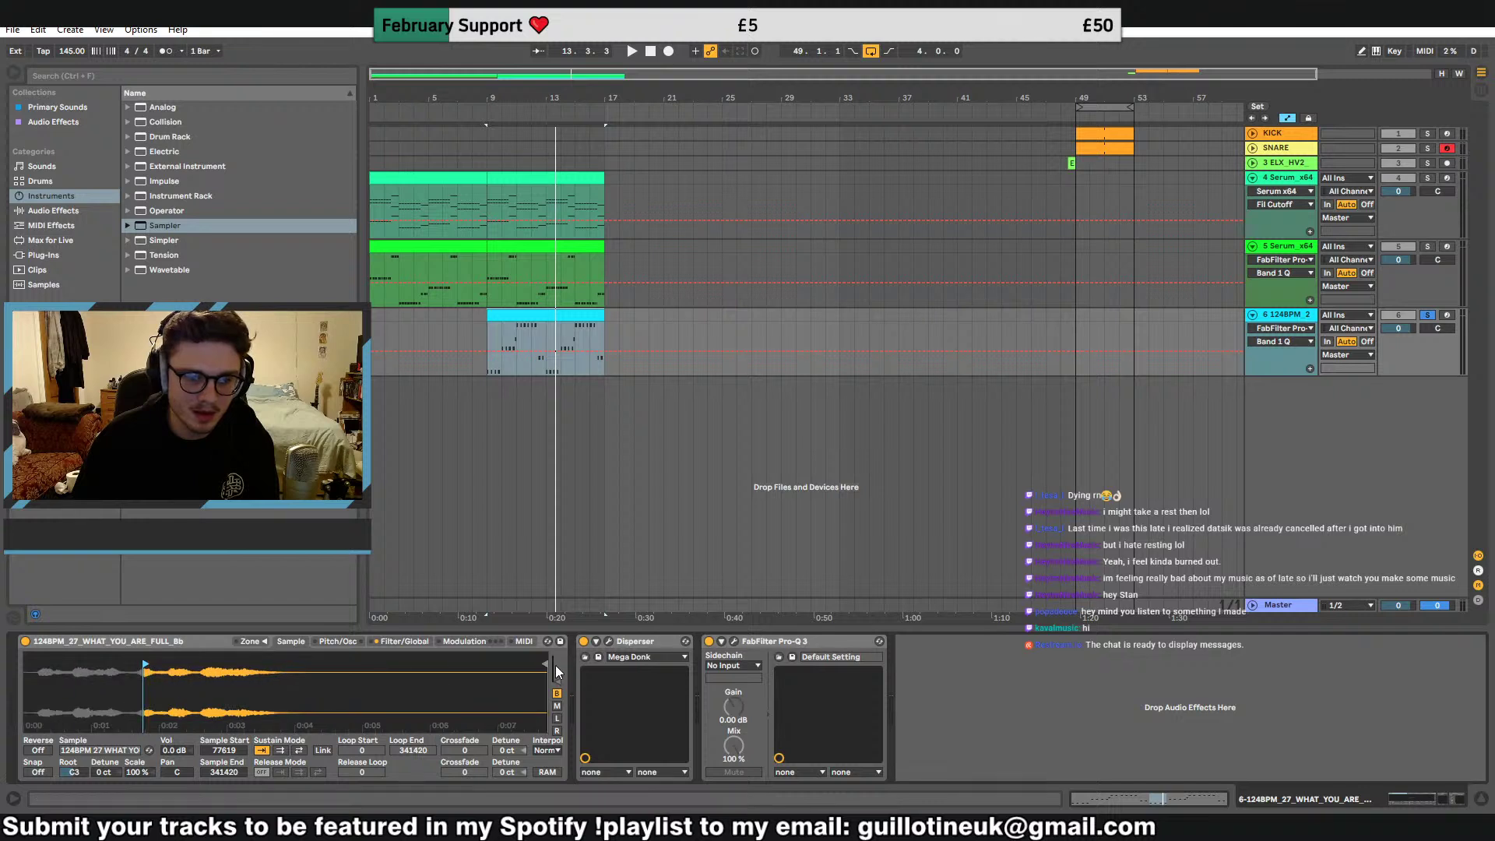
{"action": "left_click_drag", "start_coordinate": [544, 666], "coordinate": [64, 674]}
{"action": "key", "text": "space"}
{"action": "mouse_move", "coordinate": [273, 667]}
{"action": "left_mouse_down"}
{"action": "mouse_move", "coordinate": [244, 668]}
{"action": "mouse_move", "coordinate": [246, 631]}
{"action": "left_mouse_up"}
{"action": "left_click_drag", "start_coordinate": [169, 664], "coordinate": [42, 661]}
{"action": "mouse_move", "coordinate": [160, 664]}
{"action": "left_mouse_down"}
{"action": "mouse_move", "coordinate": [50, 667]}
{"action": "mouse_move", "coordinate": [87, 691]}
{"action": "mouse_move", "coordinate": [117, 665]}
{"action": "mouse_move", "coordinate": [203, 662]}
{"action": "mouse_move", "coordinate": [162, 676]}
{"action": "left_mouse_up"}
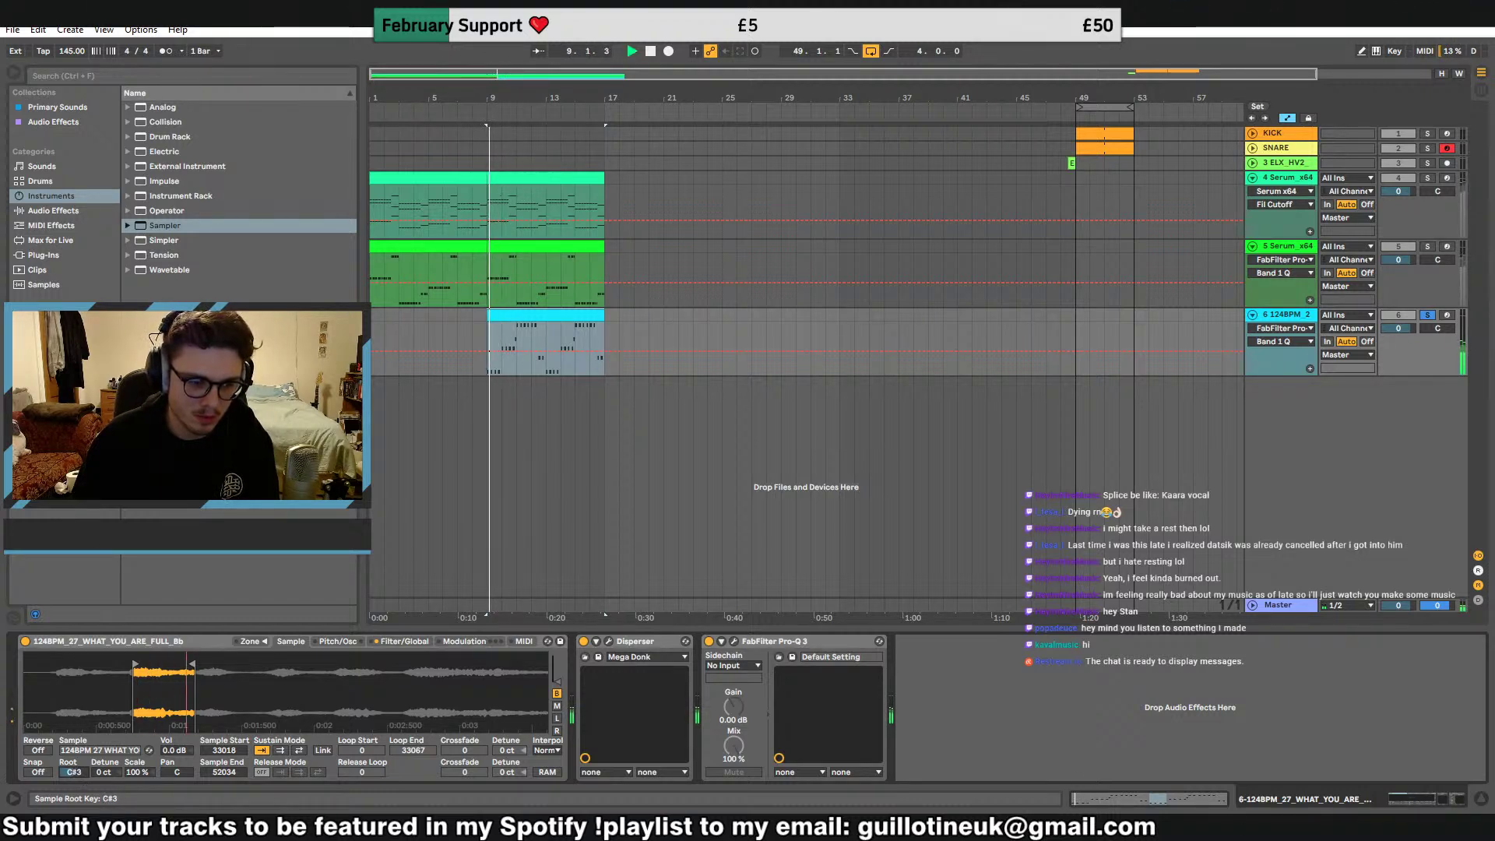
{"action": "key", "text": "Up"}
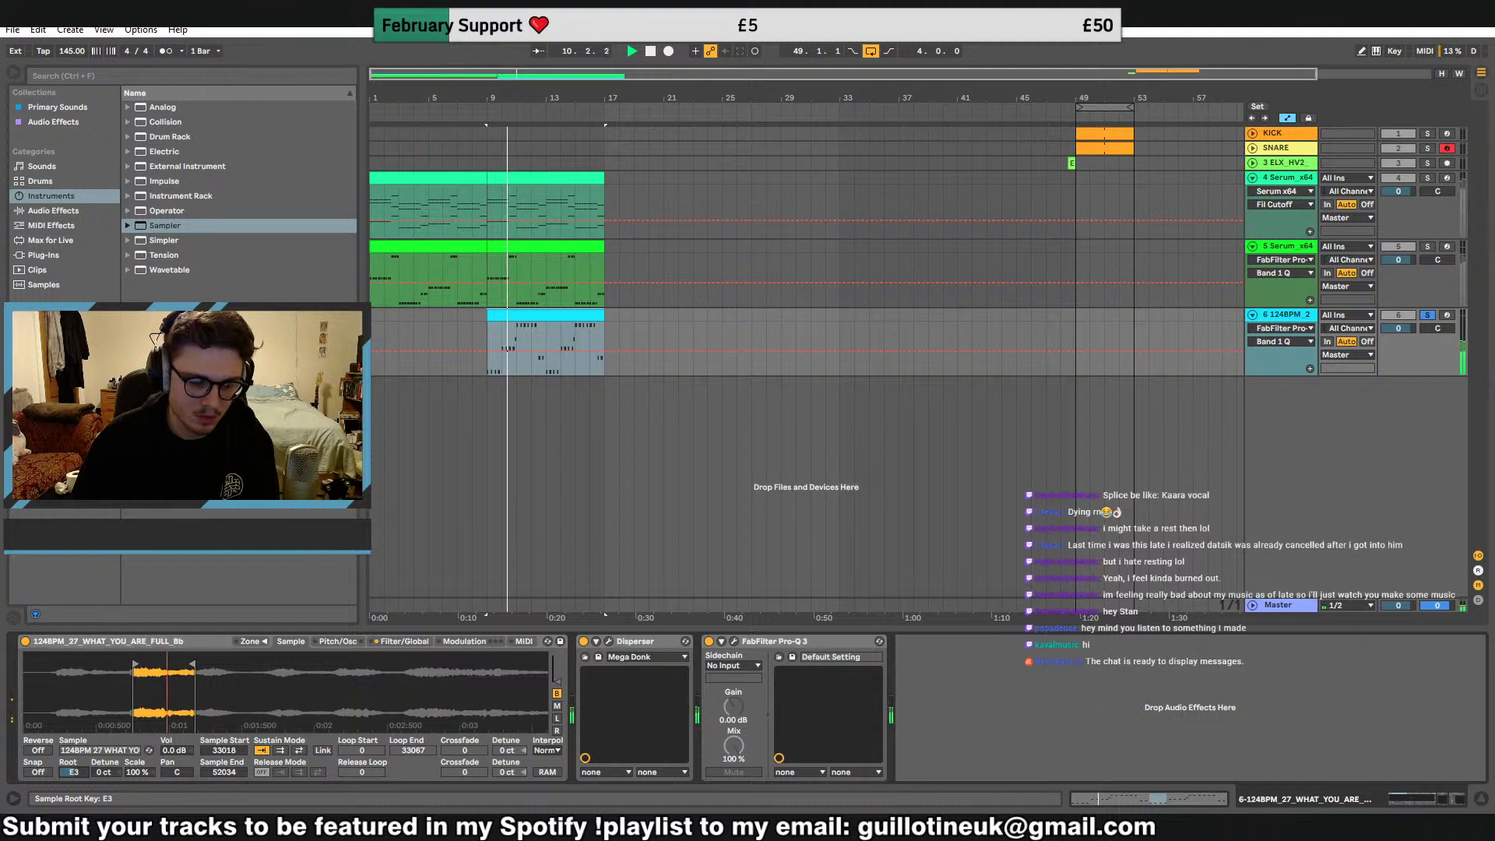
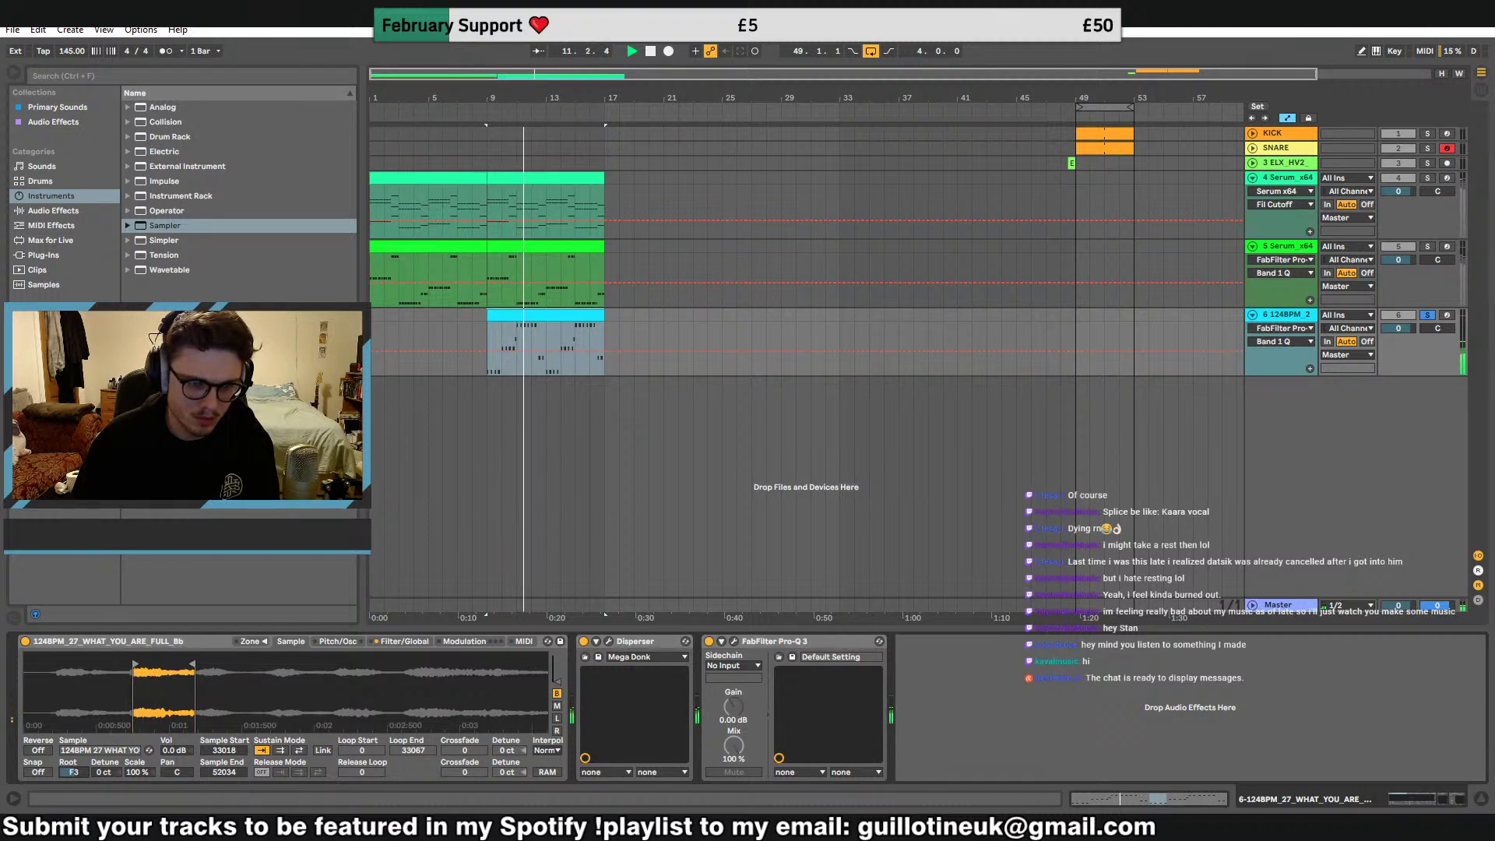
{"action": "left_click_drag", "start_coordinate": [193, 664], "coordinate": [184, 665]}
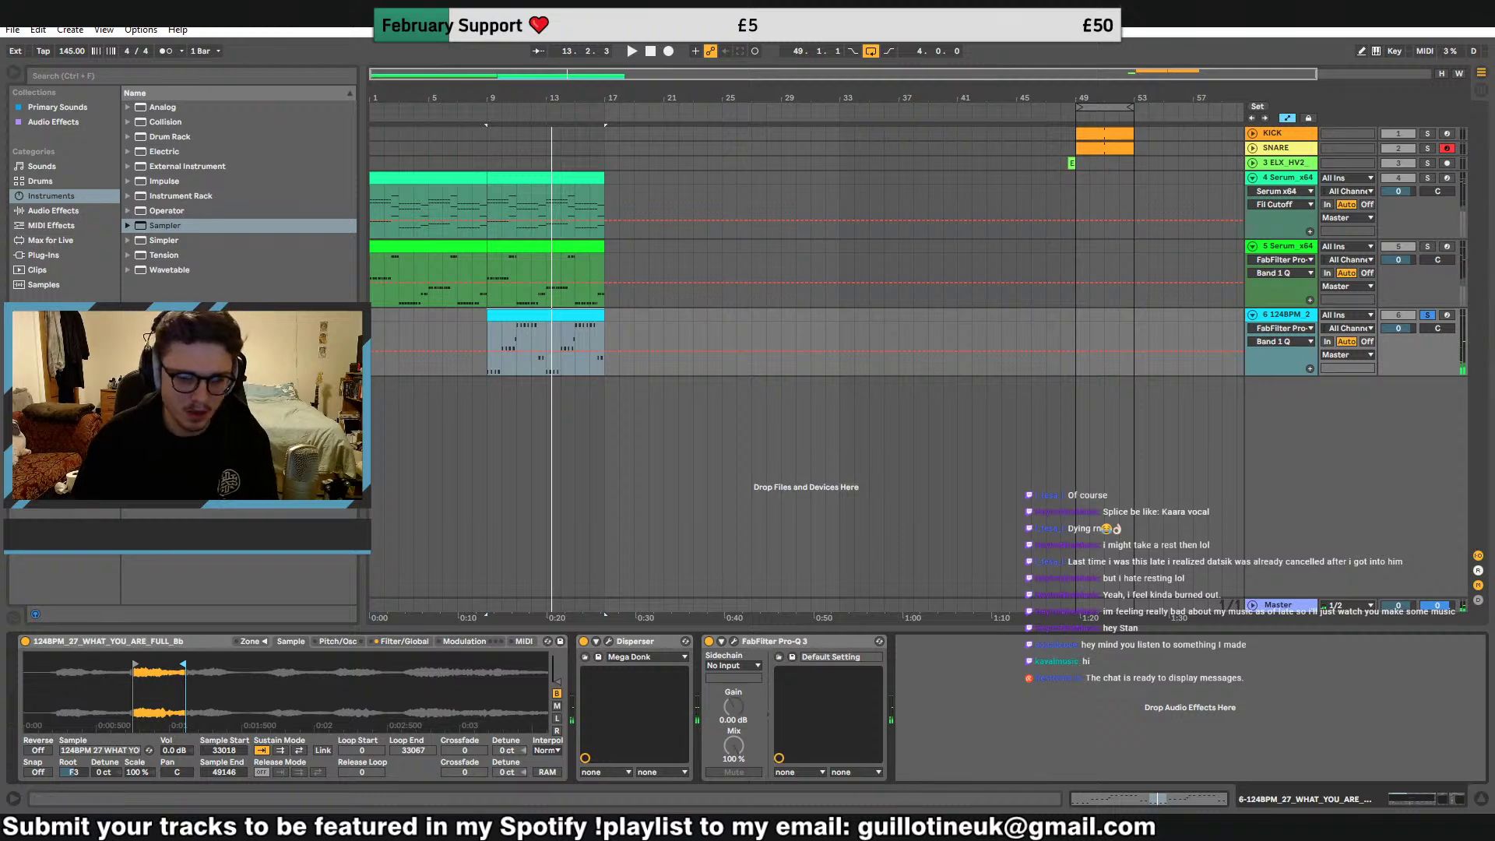
Load the KARRA vocal hook dry dbl another_day_140_Ebm from Splice into Sampler and trim the sample end to 109822
{"action": "left_click", "coordinate": [554, 827]}
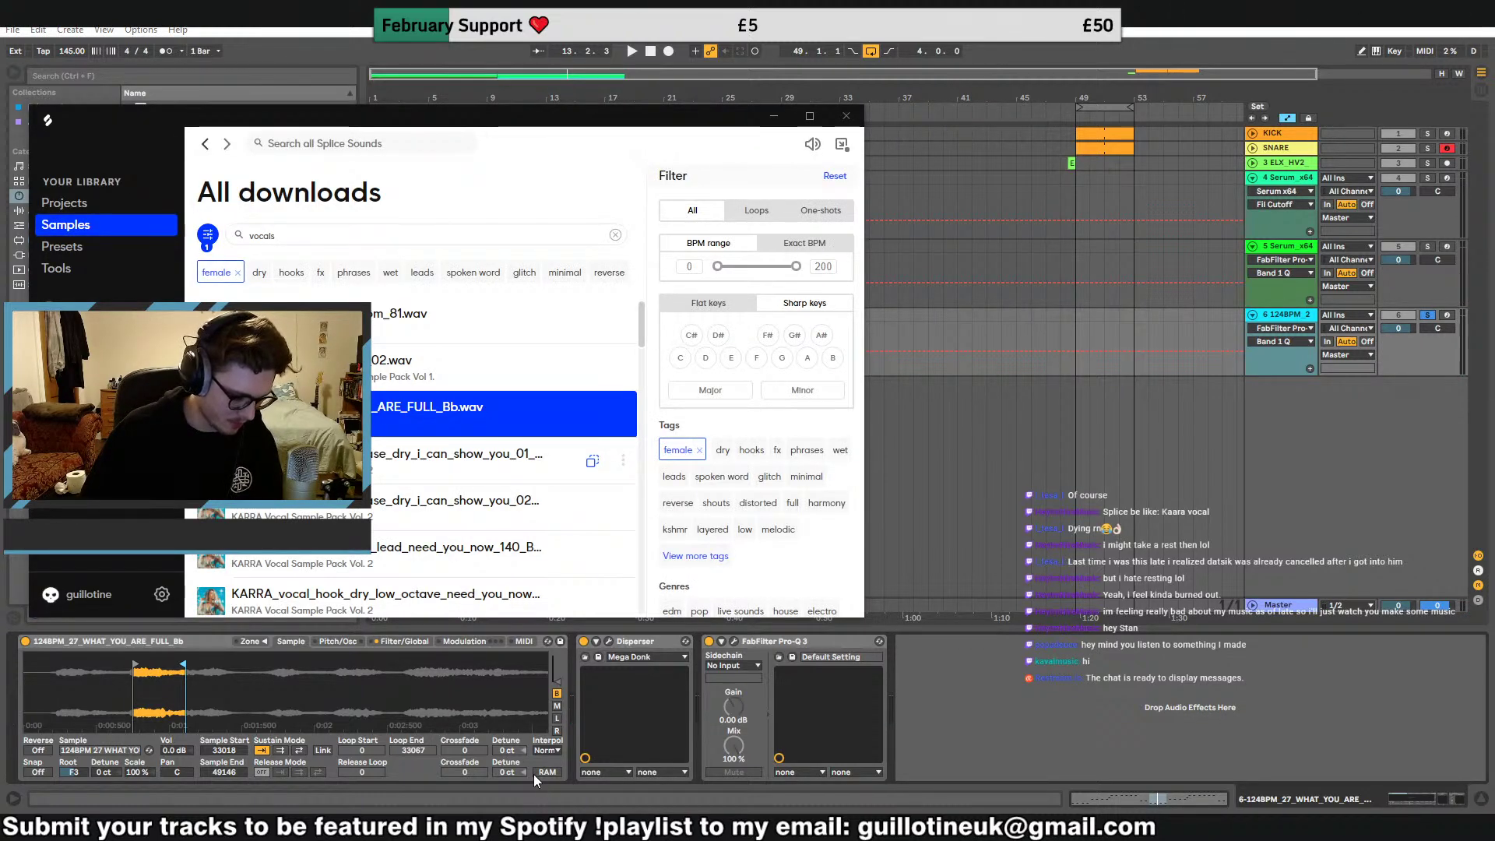
{"action": "scroll", "coordinate": [498, 468], "scroll_direction": "down", "scroll_amount": 3}
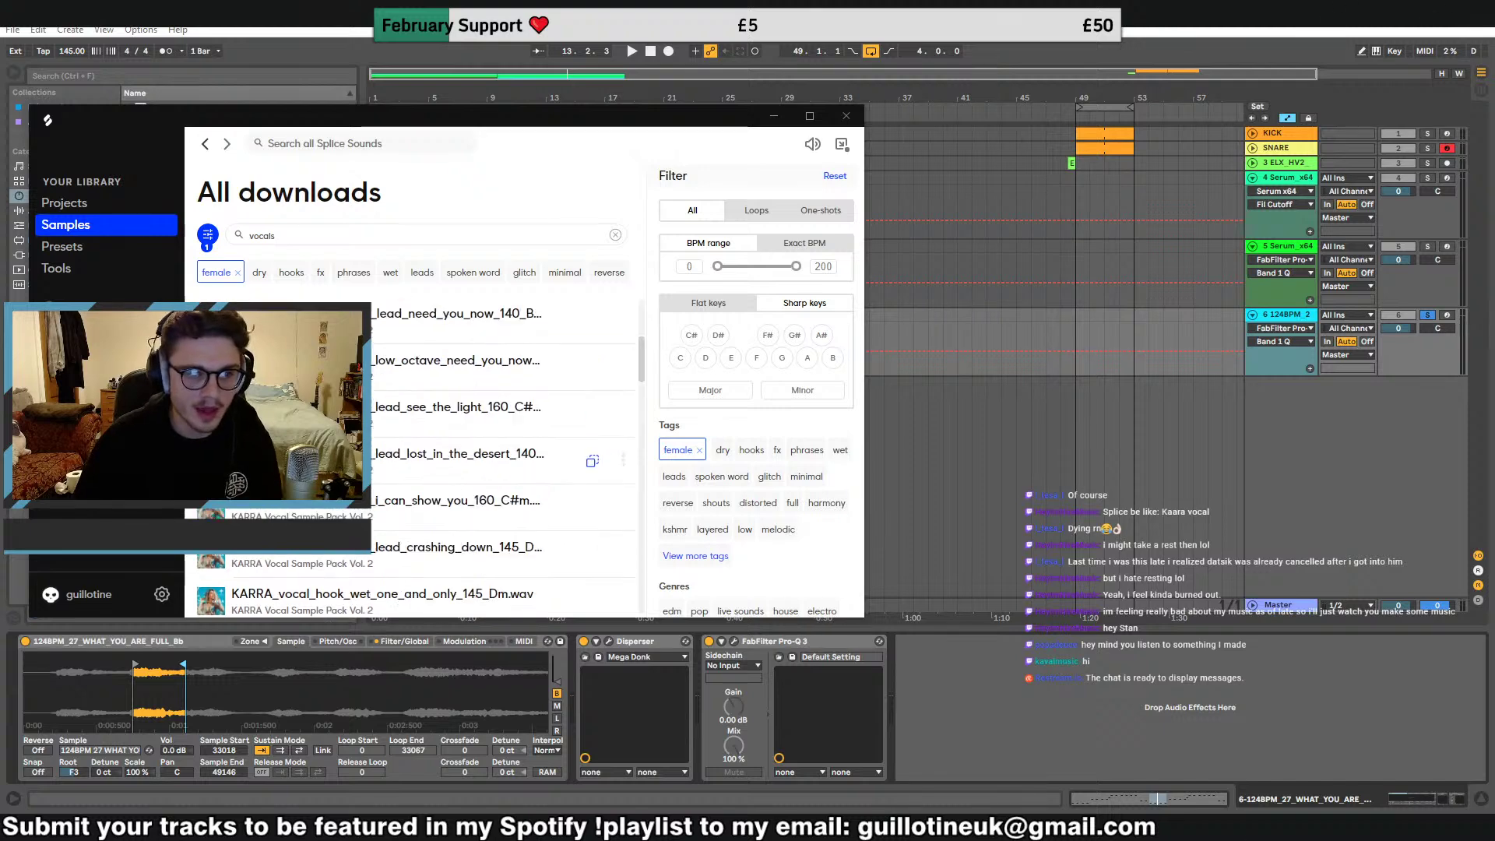
{"action": "scroll", "coordinate": [413, 451], "scroll_direction": "down", "scroll_amount": 5}
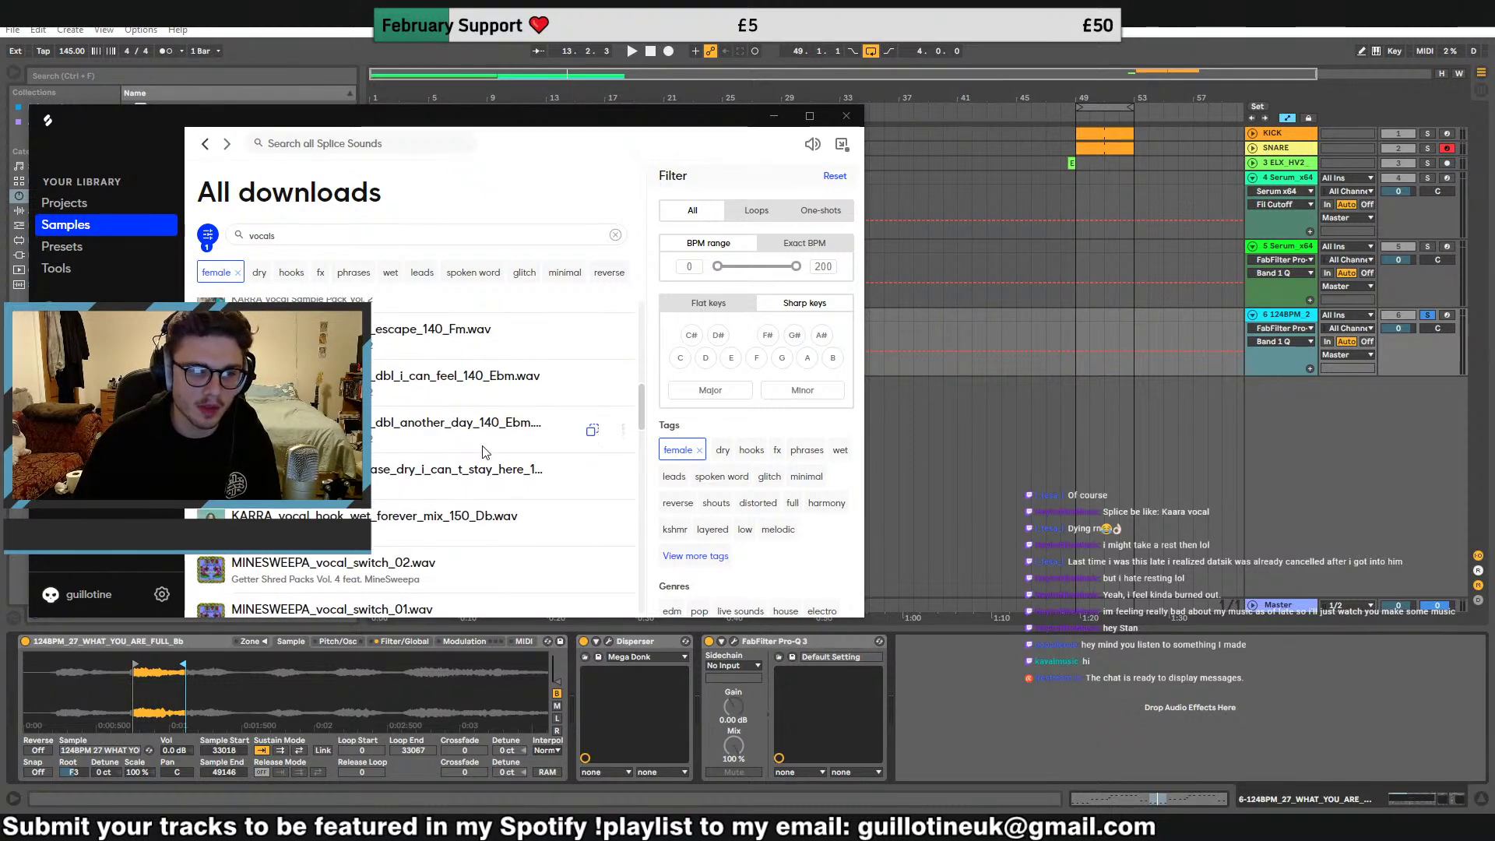
{"action": "left_click_drag", "start_coordinate": [480, 446], "coordinate": [292, 685]}
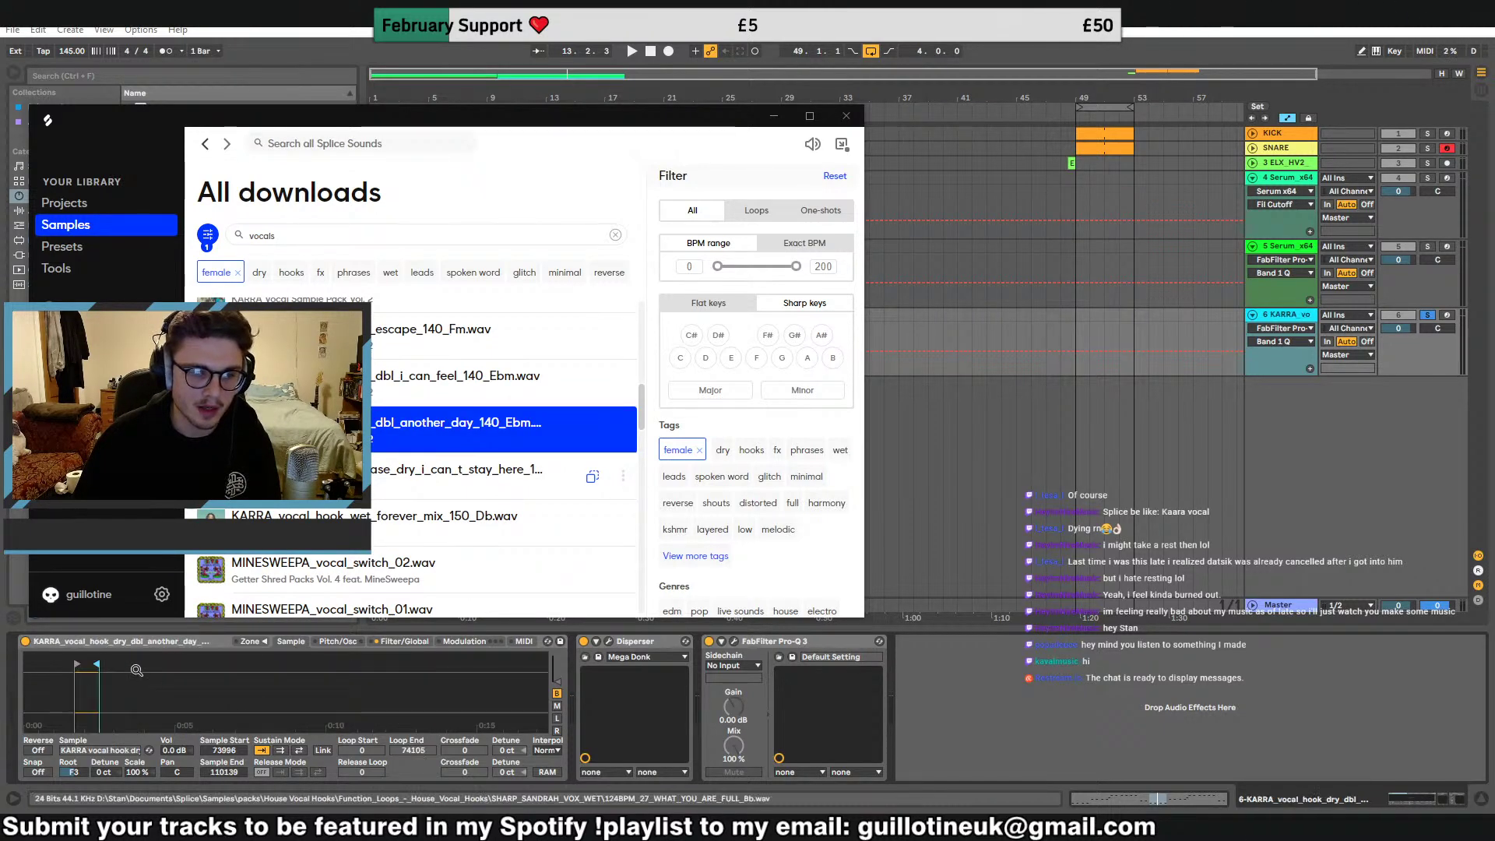
{"action": "left_click_drag", "start_coordinate": [103, 678], "coordinate": [106, 708]}
{"action": "key", "text": "space"}
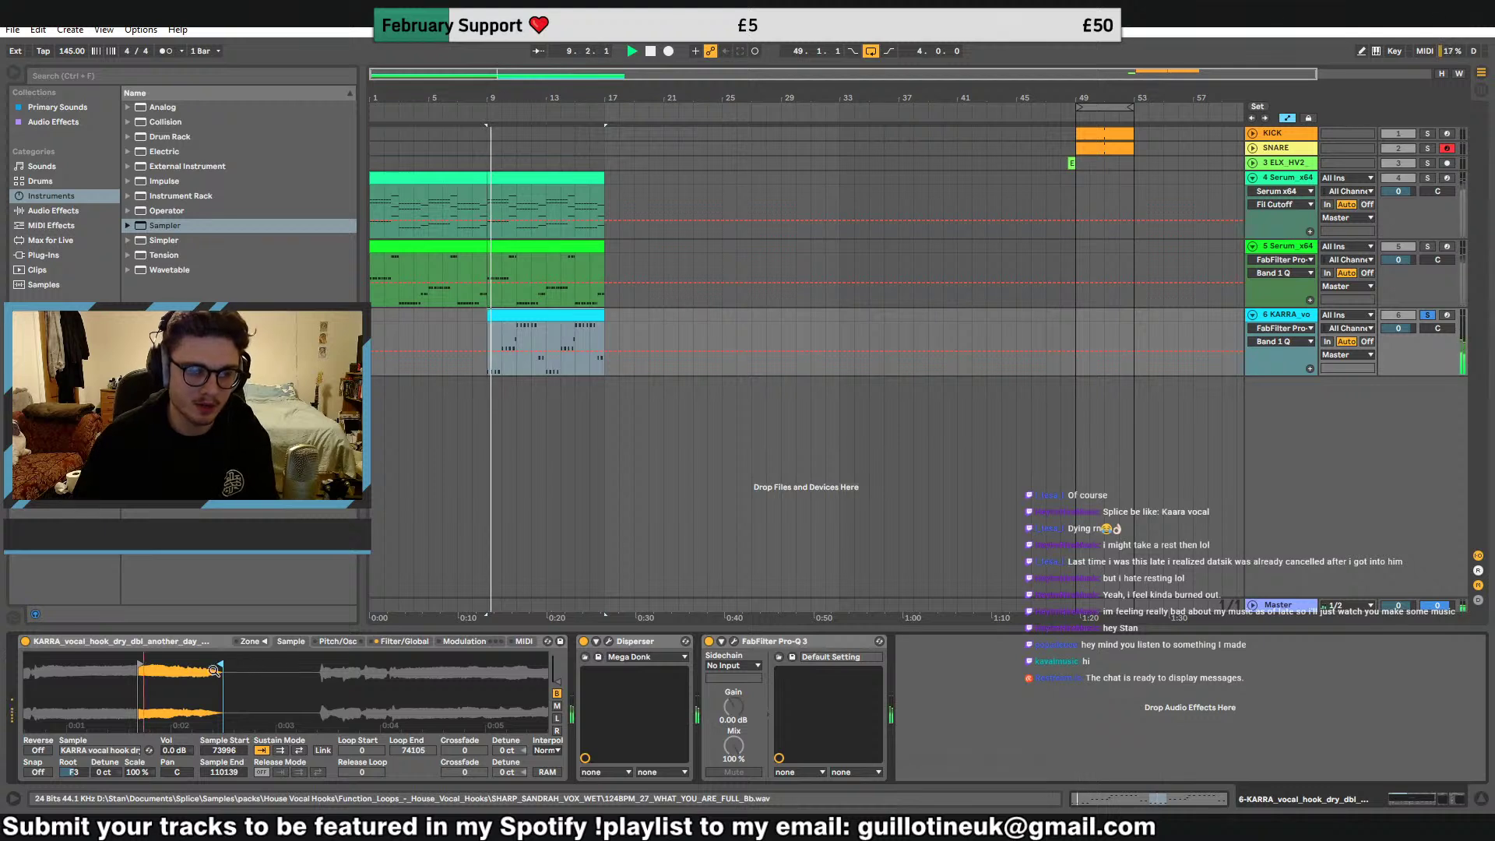
{"action": "left_click_drag", "start_coordinate": [221, 665], "coordinate": [220, 664]}
Tune the vocal sample's root key by ear, restarting playback to audition keys up to D5, and settle on G4
{"action": "left_click_drag", "start_coordinate": [74, 773], "coordinate": [74, 732]}
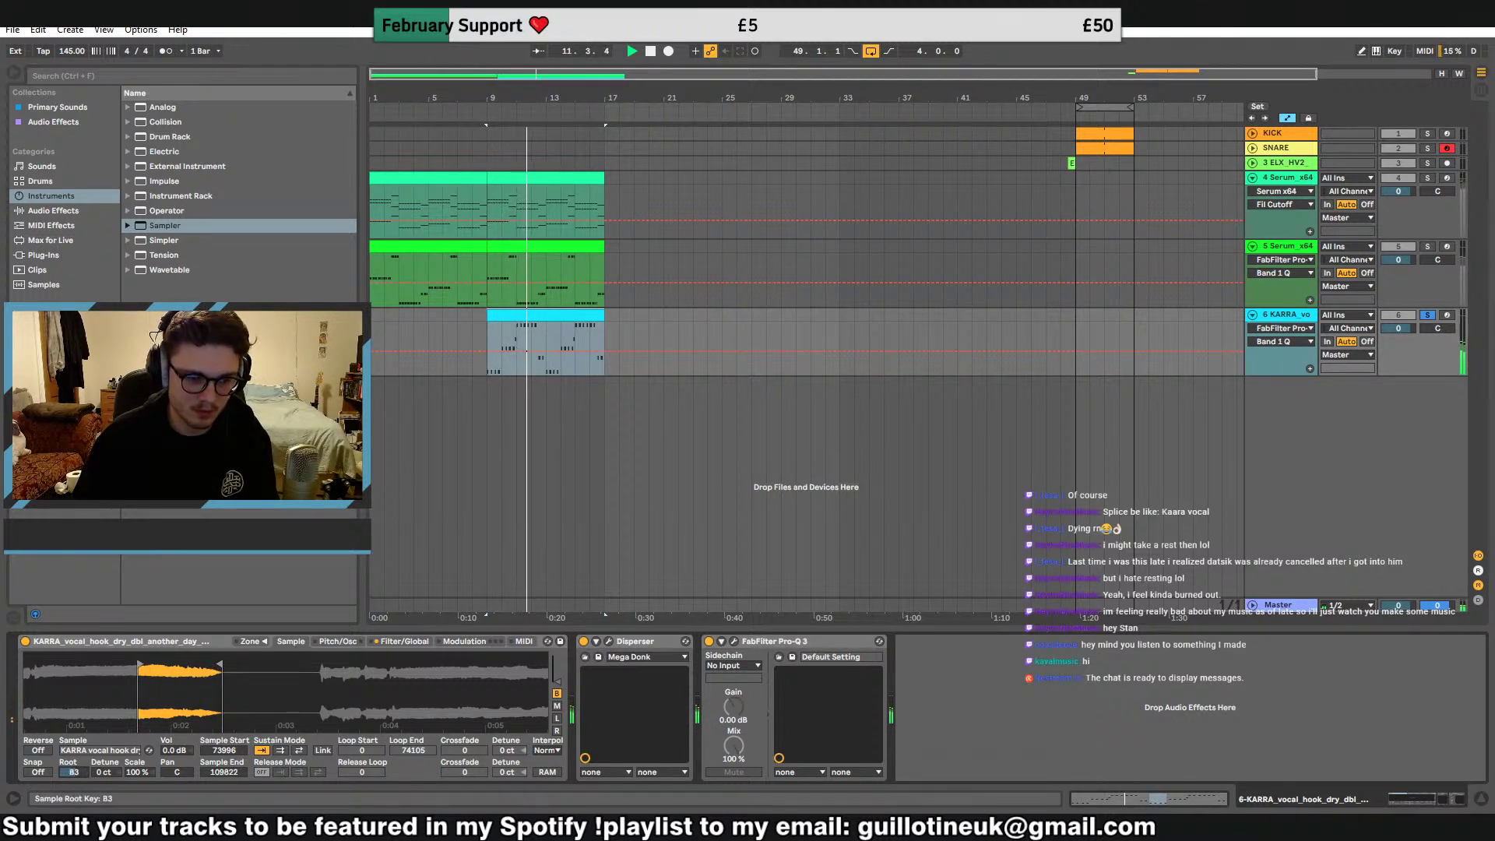
{"action": "key", "text": "space"}
{"action": "key", "text": "space"}
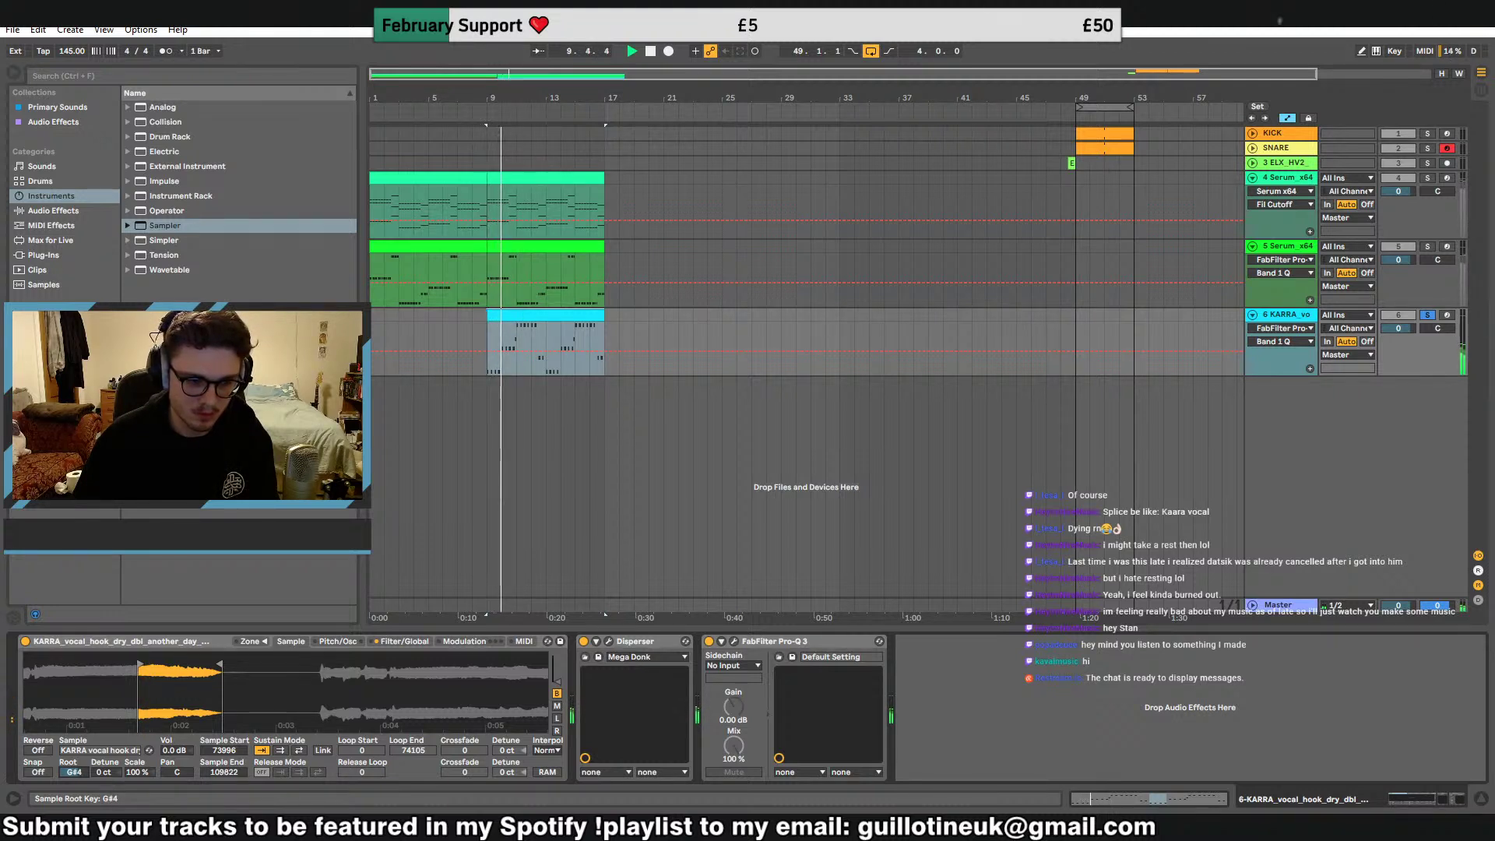
{"action": "key", "text": "Up"}
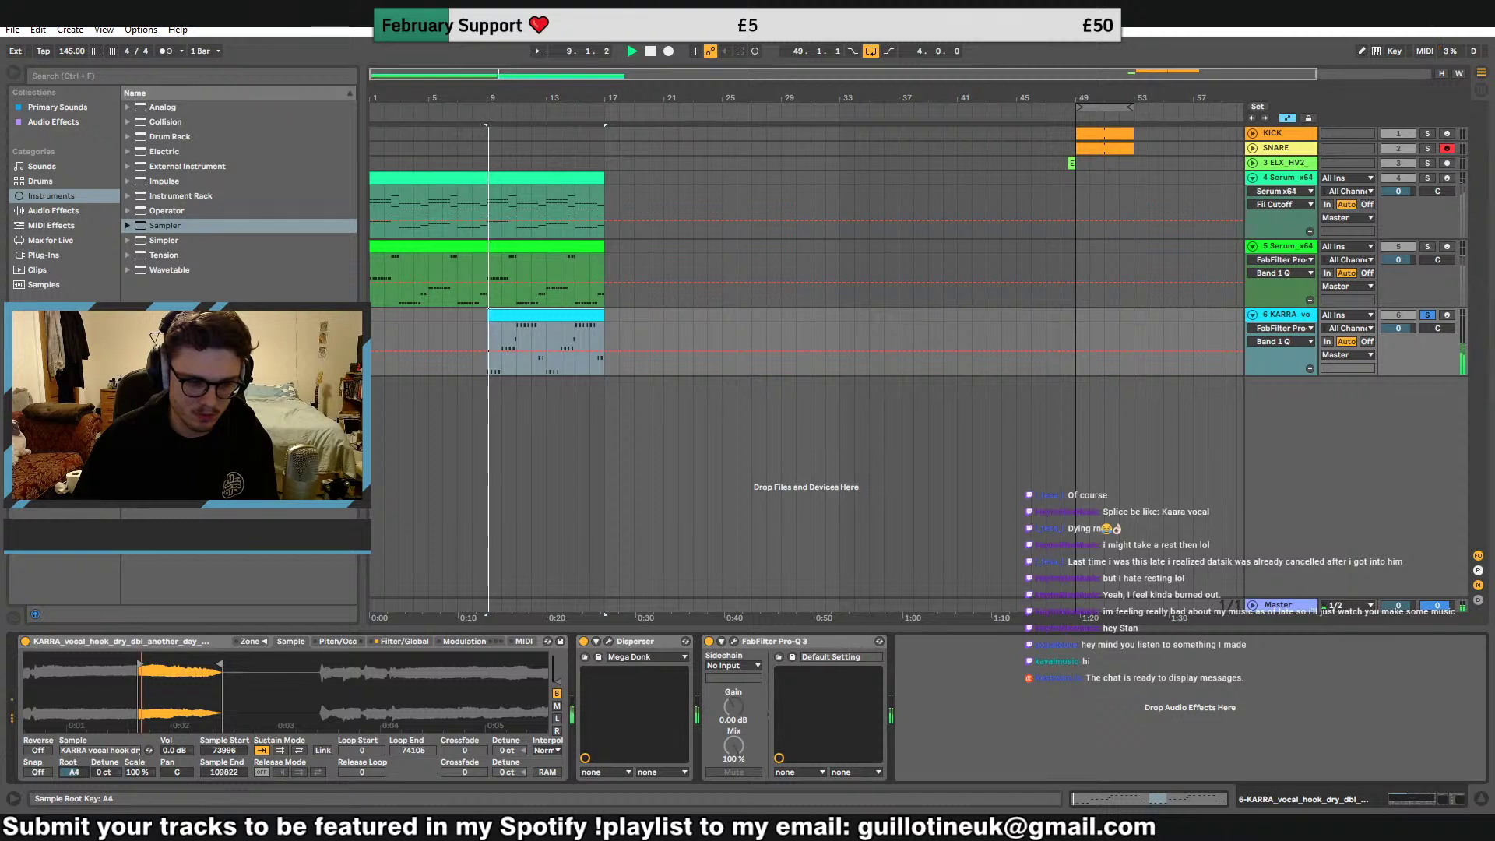
{"action": "key", "text": "Up"}
{"action": "key", "text": "space"}
{"action": "key", "text": "space"}
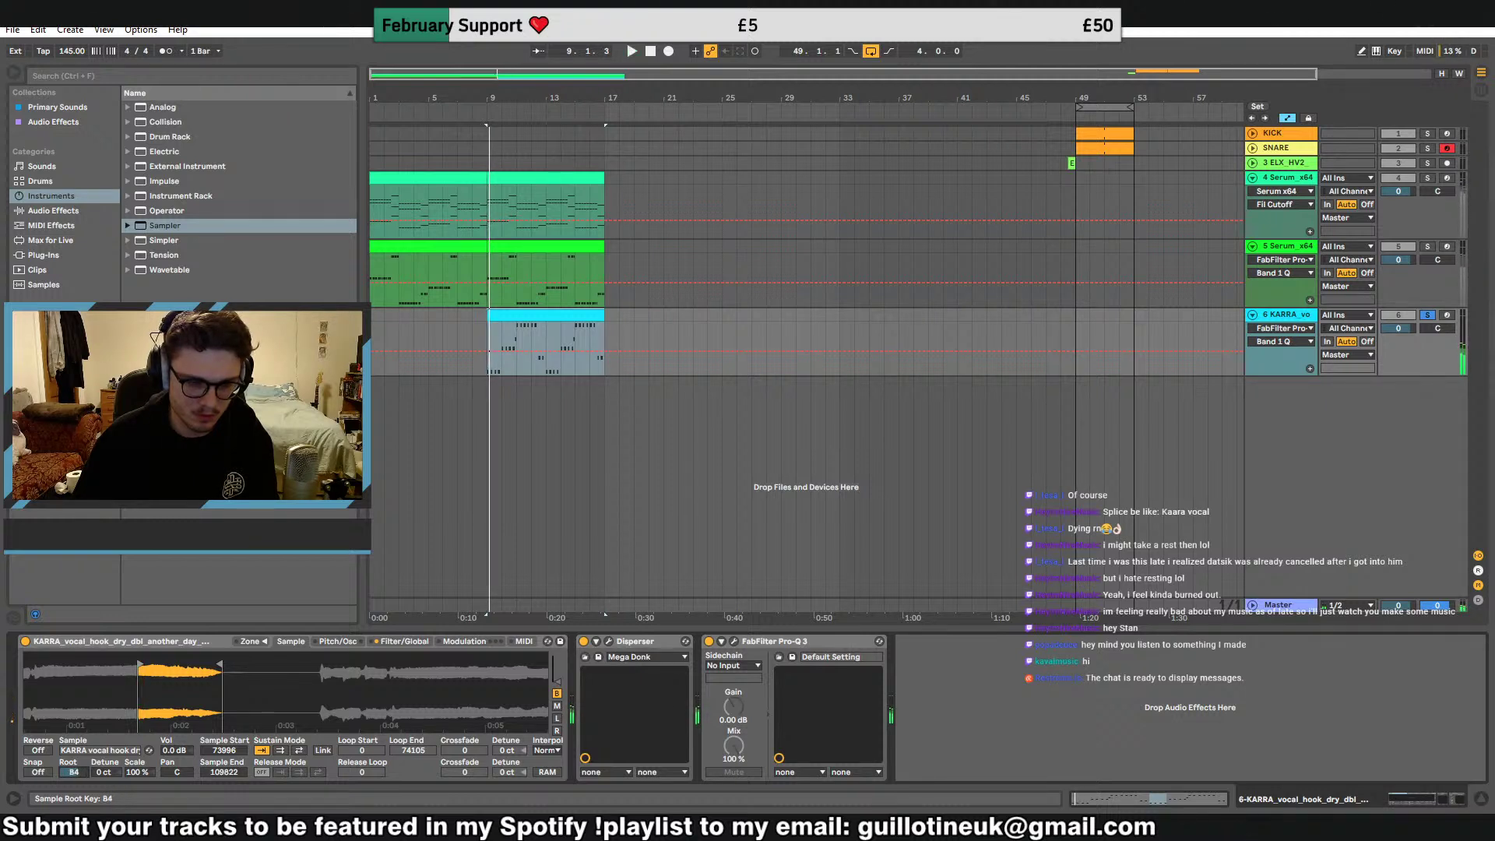
{"action": "key", "text": "Up"}
{"action": "key", "text": "space"}
{"action": "key", "text": "space"}
{"action": "key", "text": "Up"}
{"action": "key", "text": "space"}
{"action": "key", "text": "space"}
{"action": "key", "text": "Up"}
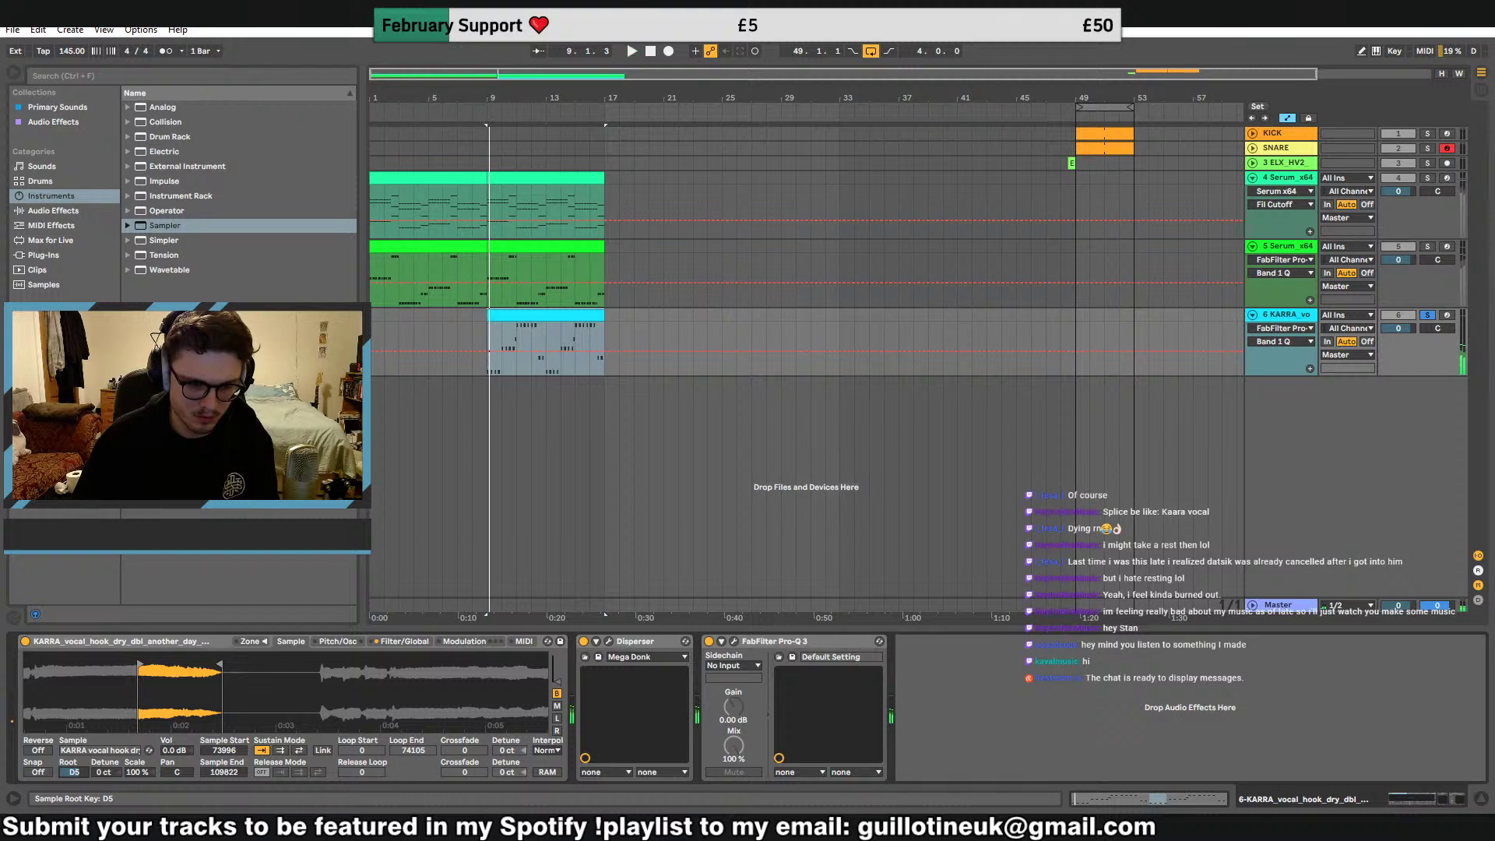
{"action": "key", "text": "Down"}
{"action": "key", "text": "Down"}
{"action": "key", "text": "Down"}
{"action": "key", "text": "Down"}
{"action": "key", "text": "Down"}
{"action": "key", "text": "space"}
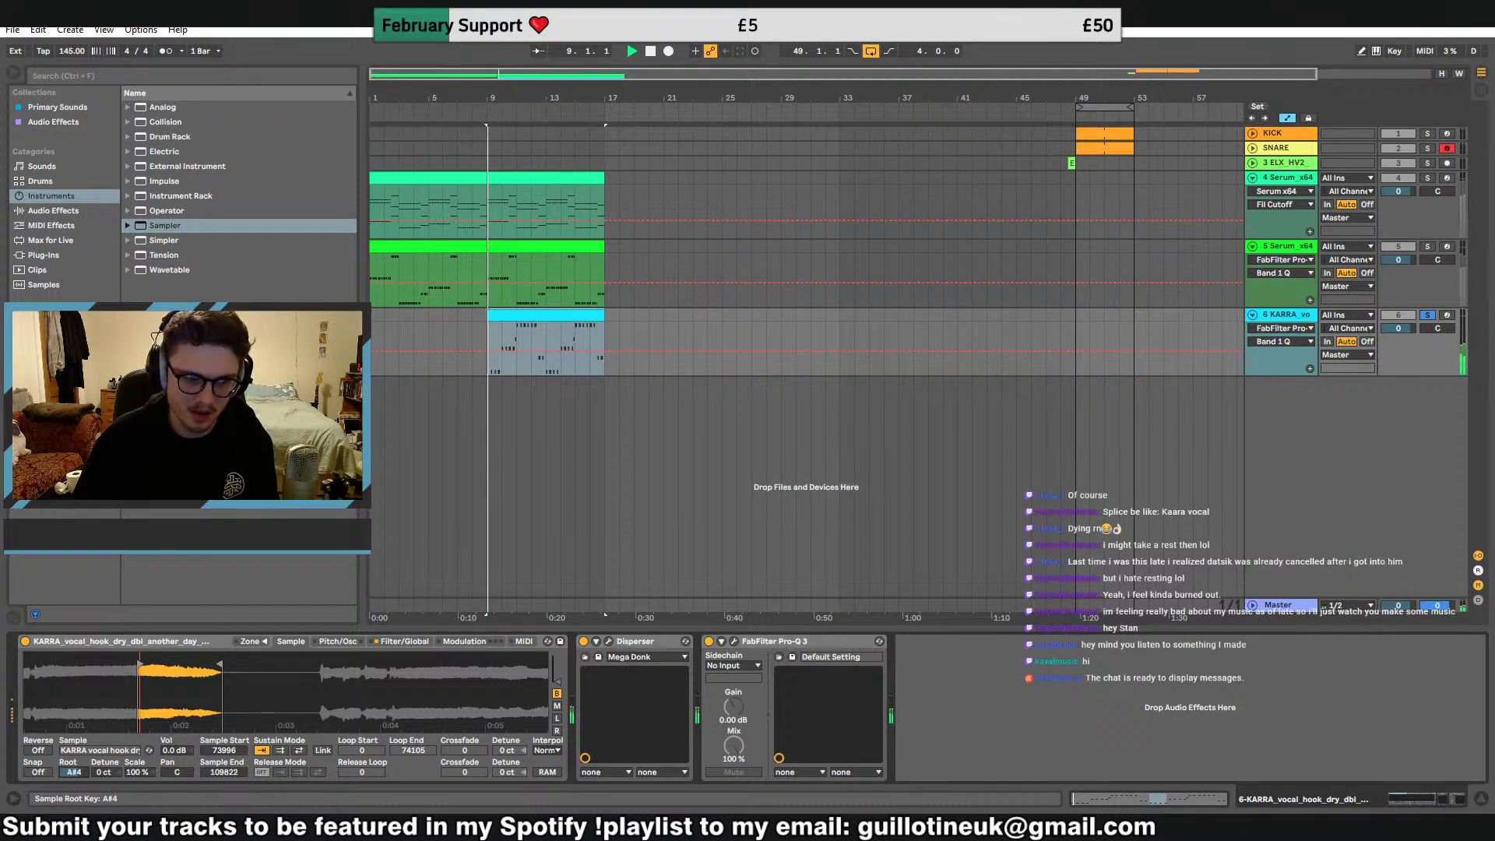
{"action": "key", "text": "space"}
{"action": "key", "text": "Down"}
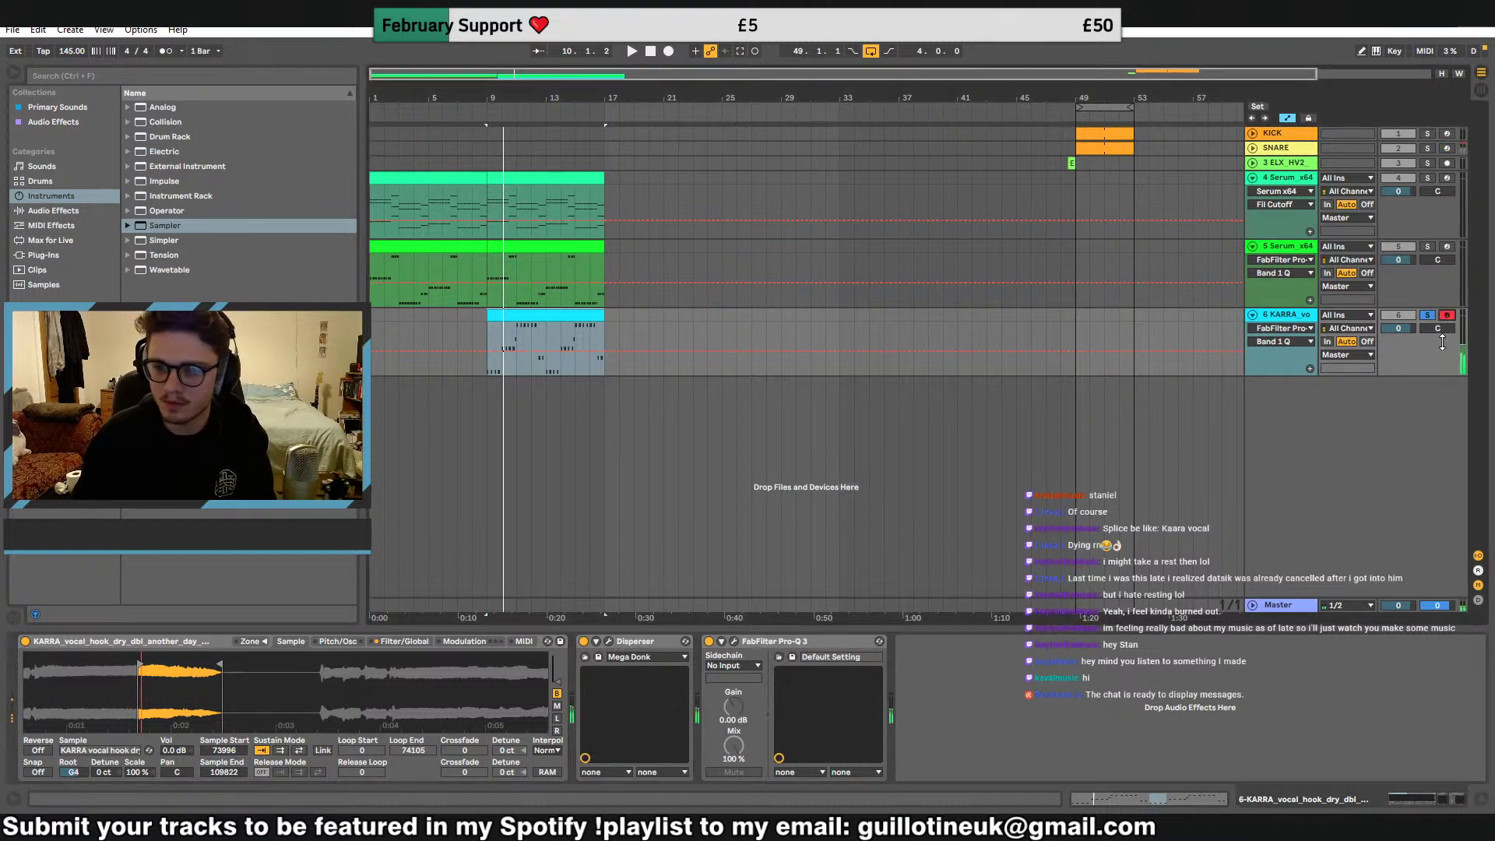
Tune the vocal sample's root key by ear up to D#5 in Sampler and play the clip back
{"action": "key", "text": "Up"}
{"action": "key", "text": "Up"}
{"action": "key", "text": "Up"}
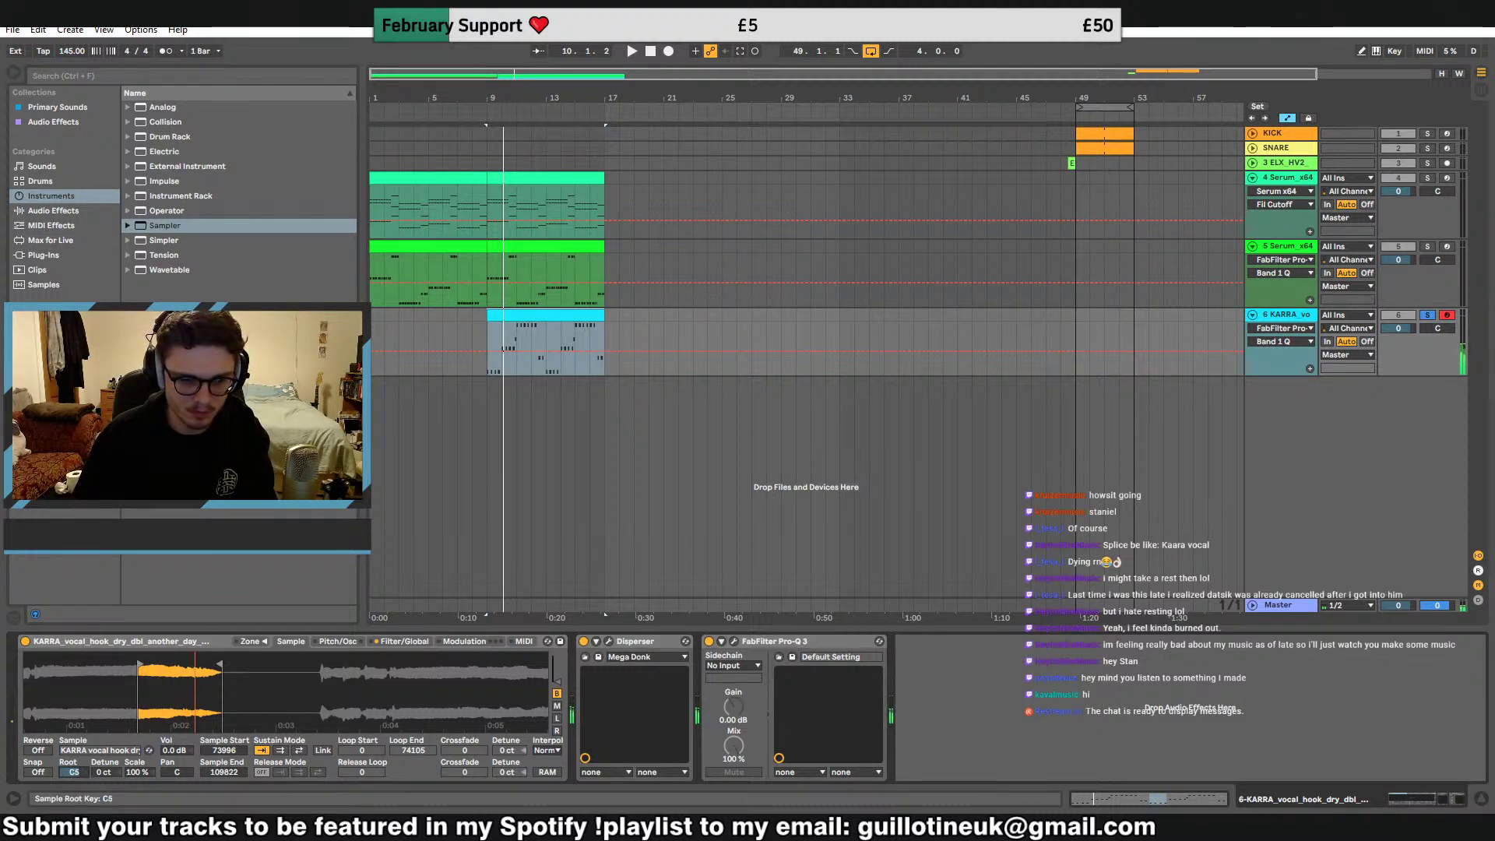
{"action": "left_click_drag", "start_coordinate": [80, 771], "coordinate": [81, 767]}
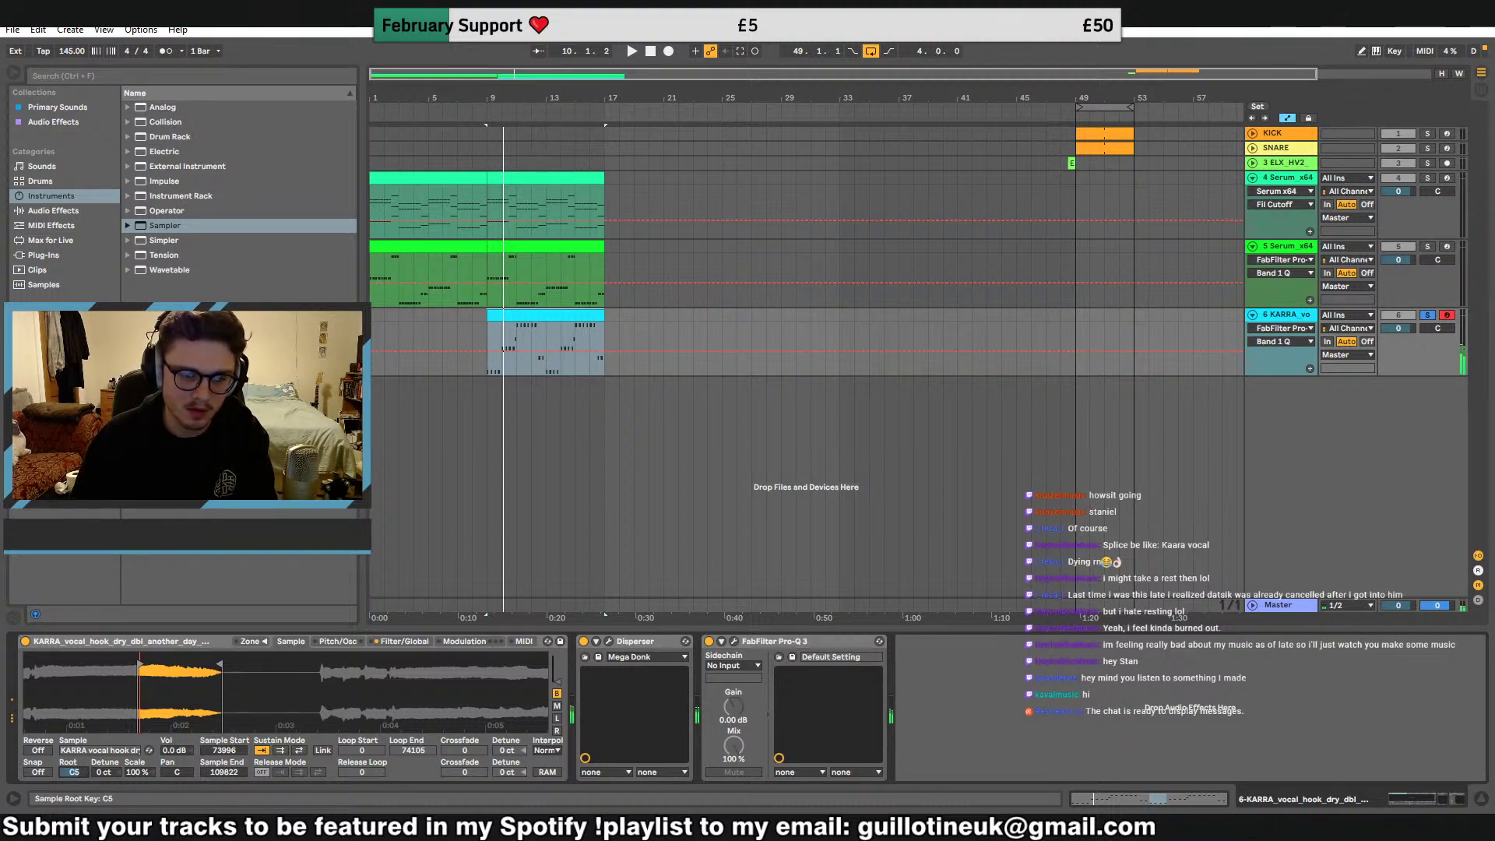
{"action": "key", "text": "Down"}
{"action": "key", "text": "Down"}
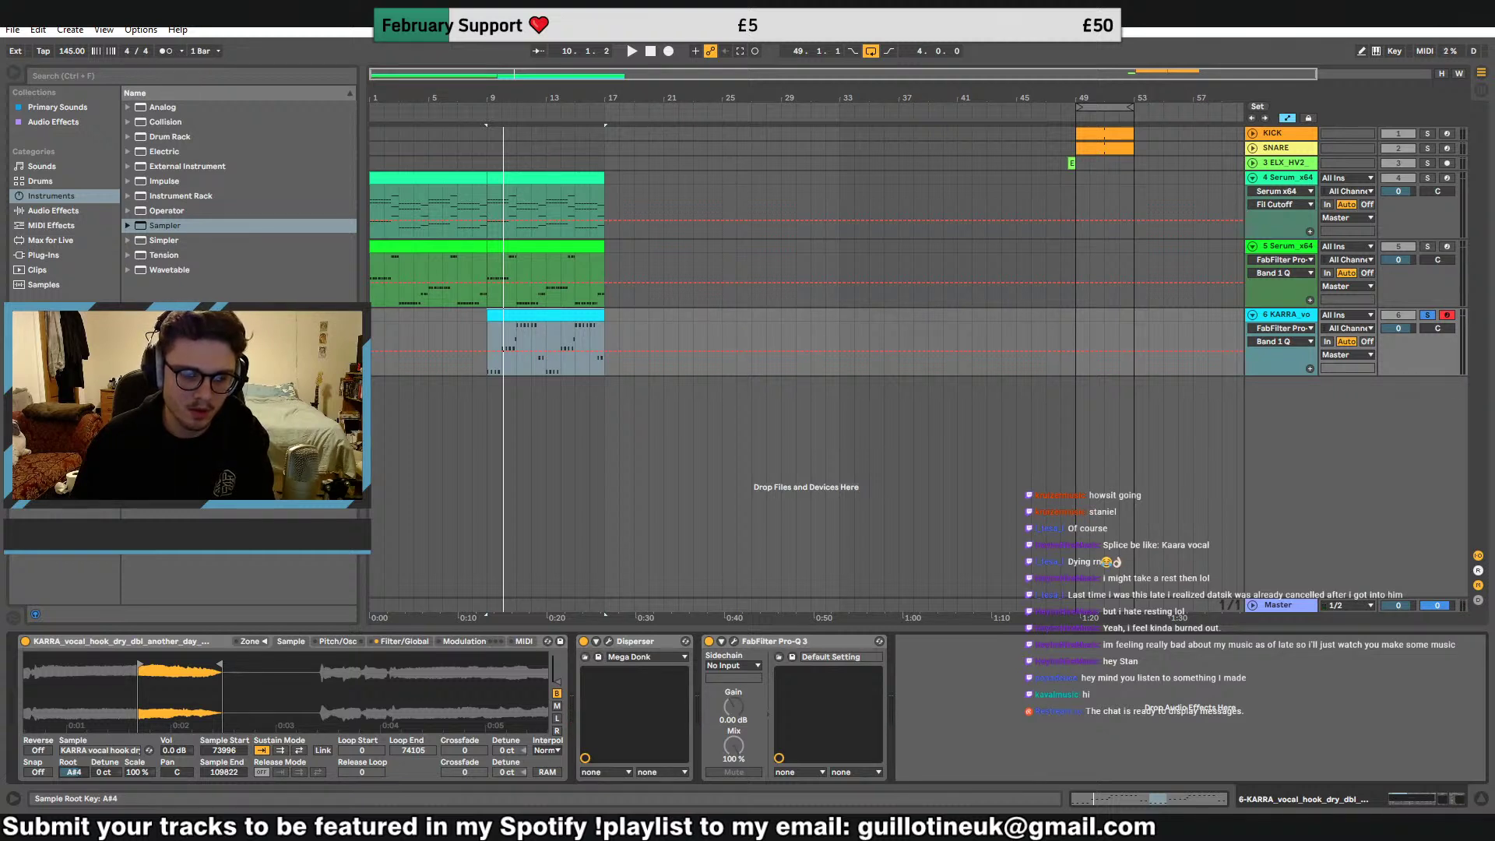
{"action": "key", "text": "Up"}
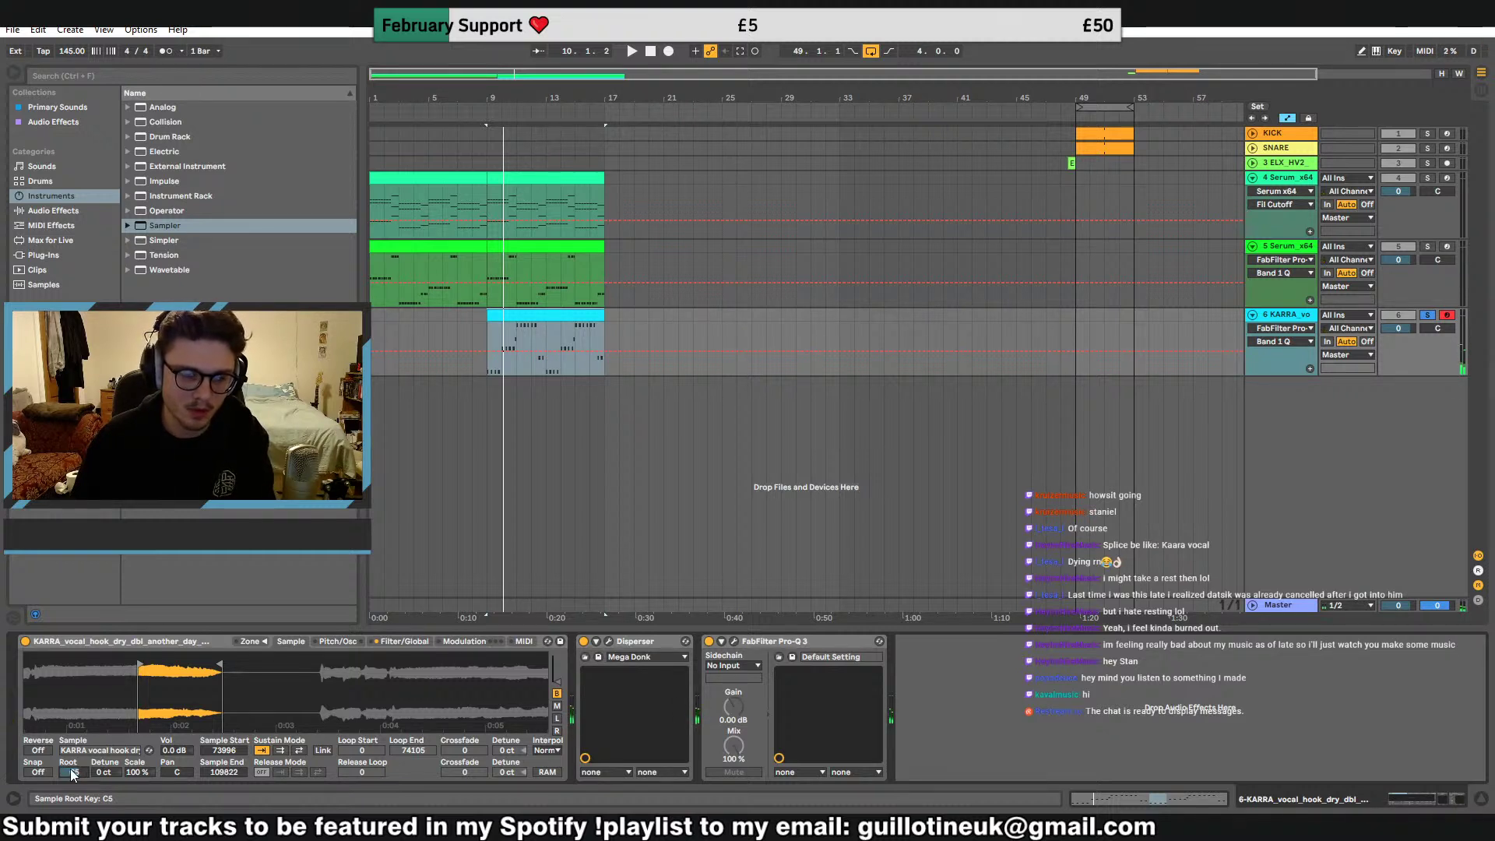
{"action": "key", "text": "Up"}
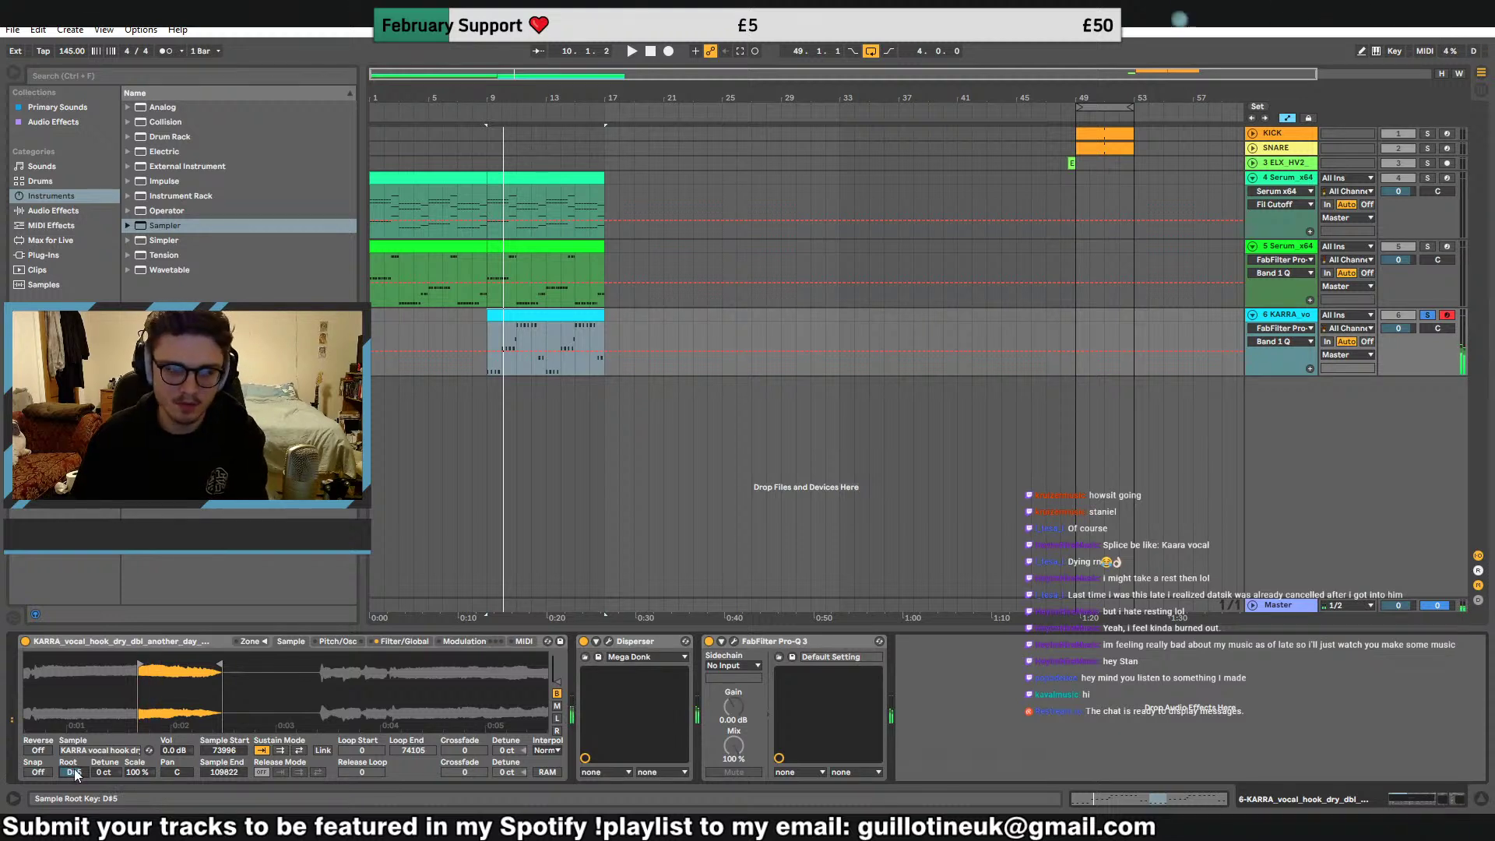
{"action": "key", "text": "space"}
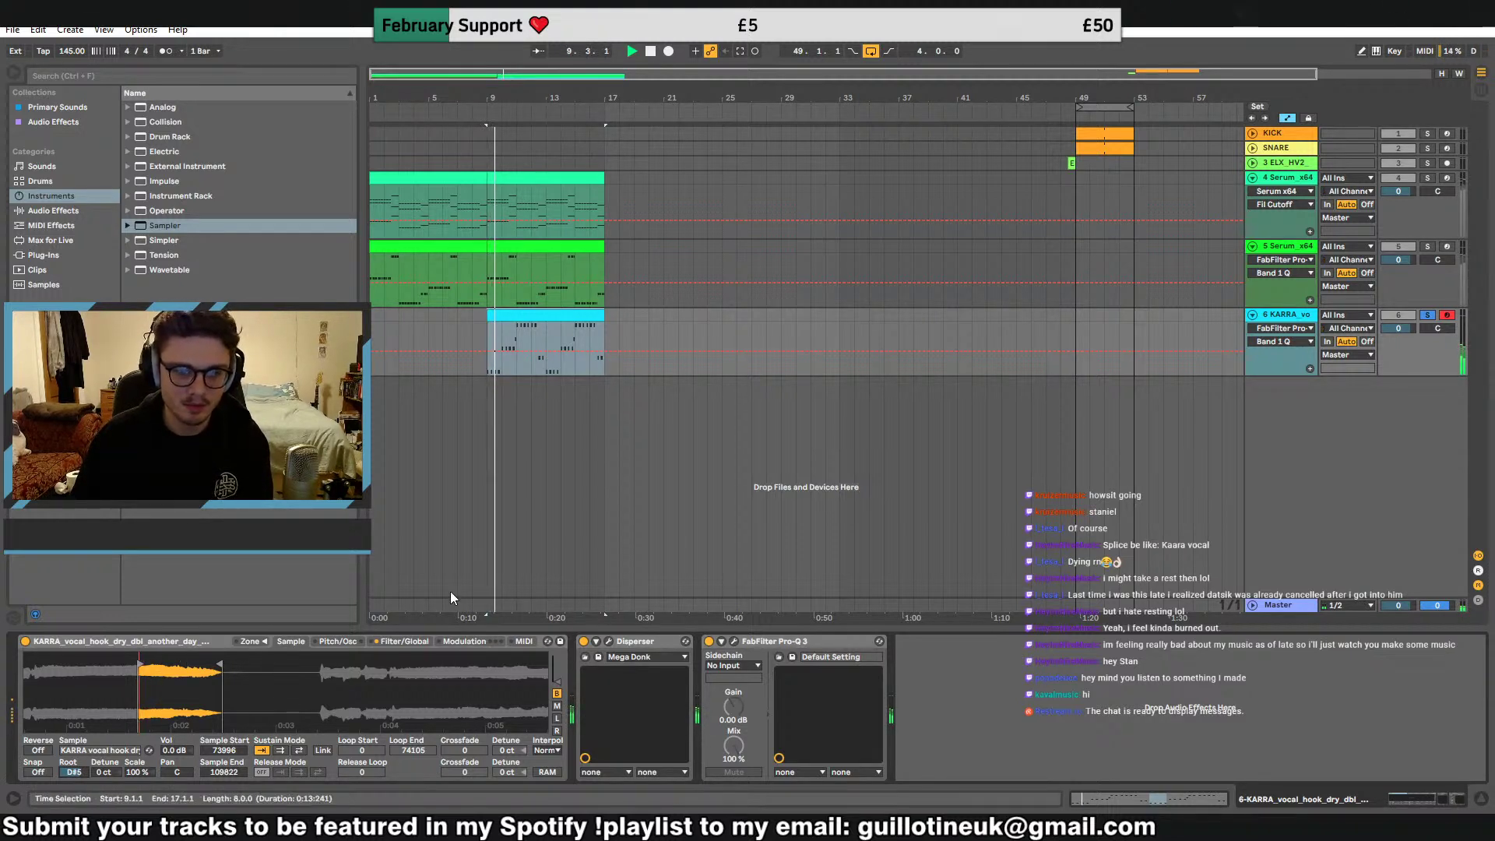
Check Sampler's global volume setting, and adjust Disperser's frequency to 722 Hz and its pinch amount
{"action": "left_click", "coordinate": [404, 641]}
{"action": "left_click", "coordinate": [395, 666]}
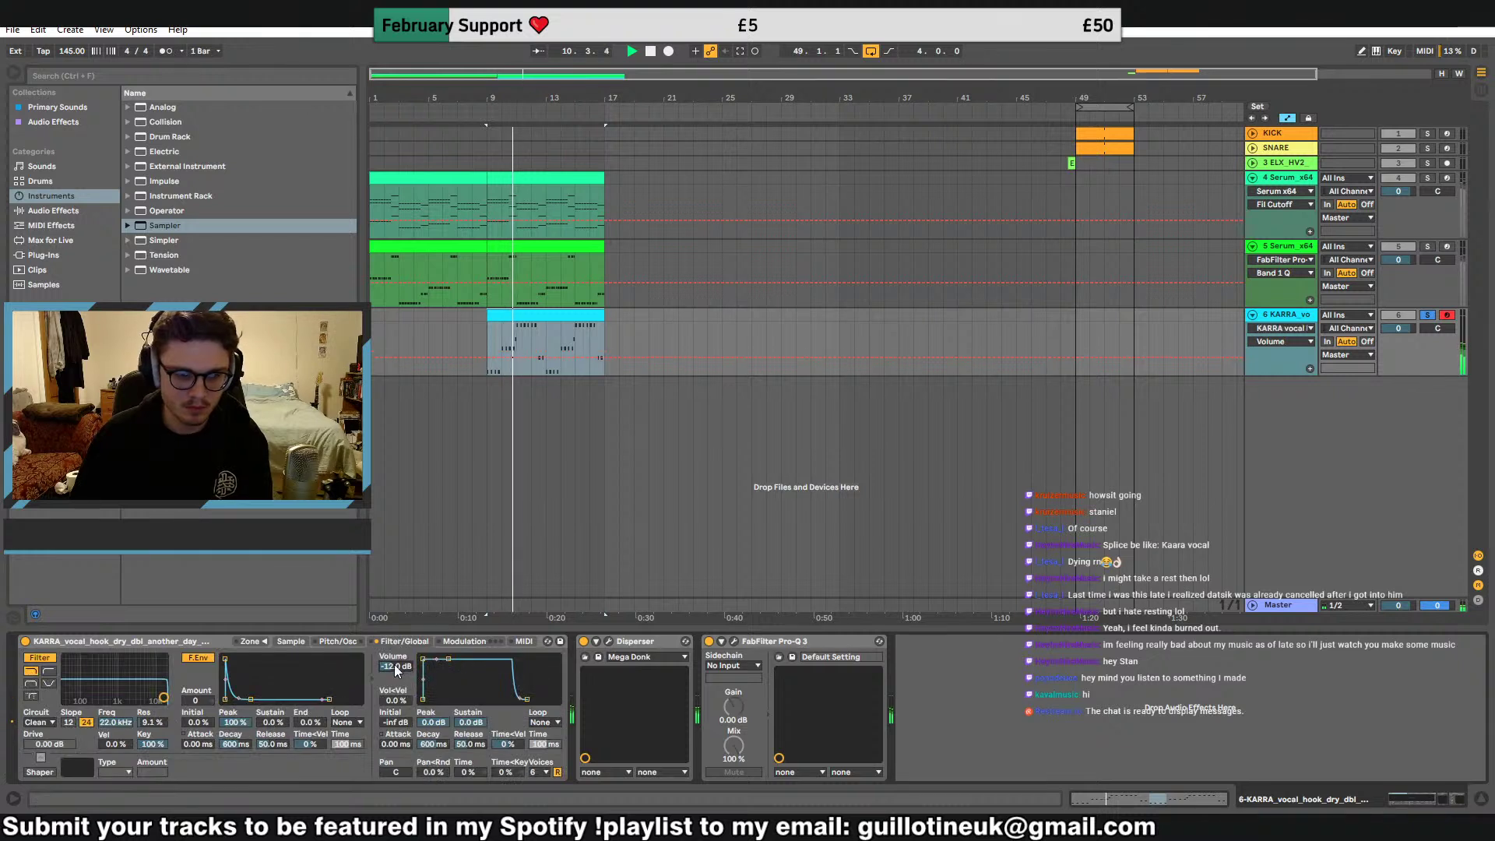
{"action": "left_click", "coordinate": [287, 642]}
{"action": "left_click", "coordinate": [610, 642]}
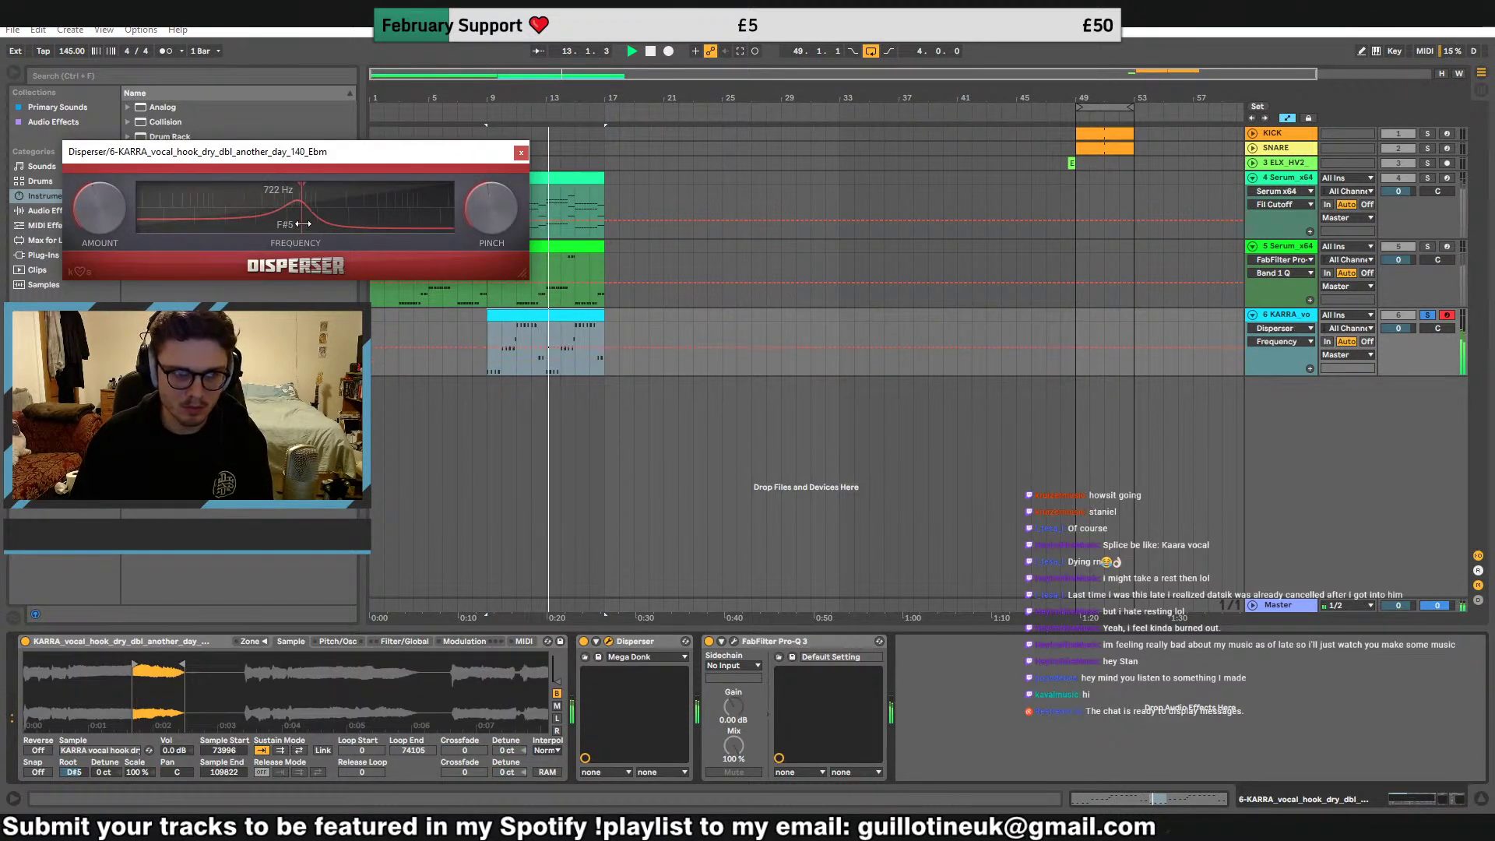
{"action": "left_click_drag", "start_coordinate": [309, 226], "coordinate": [300, 226]}
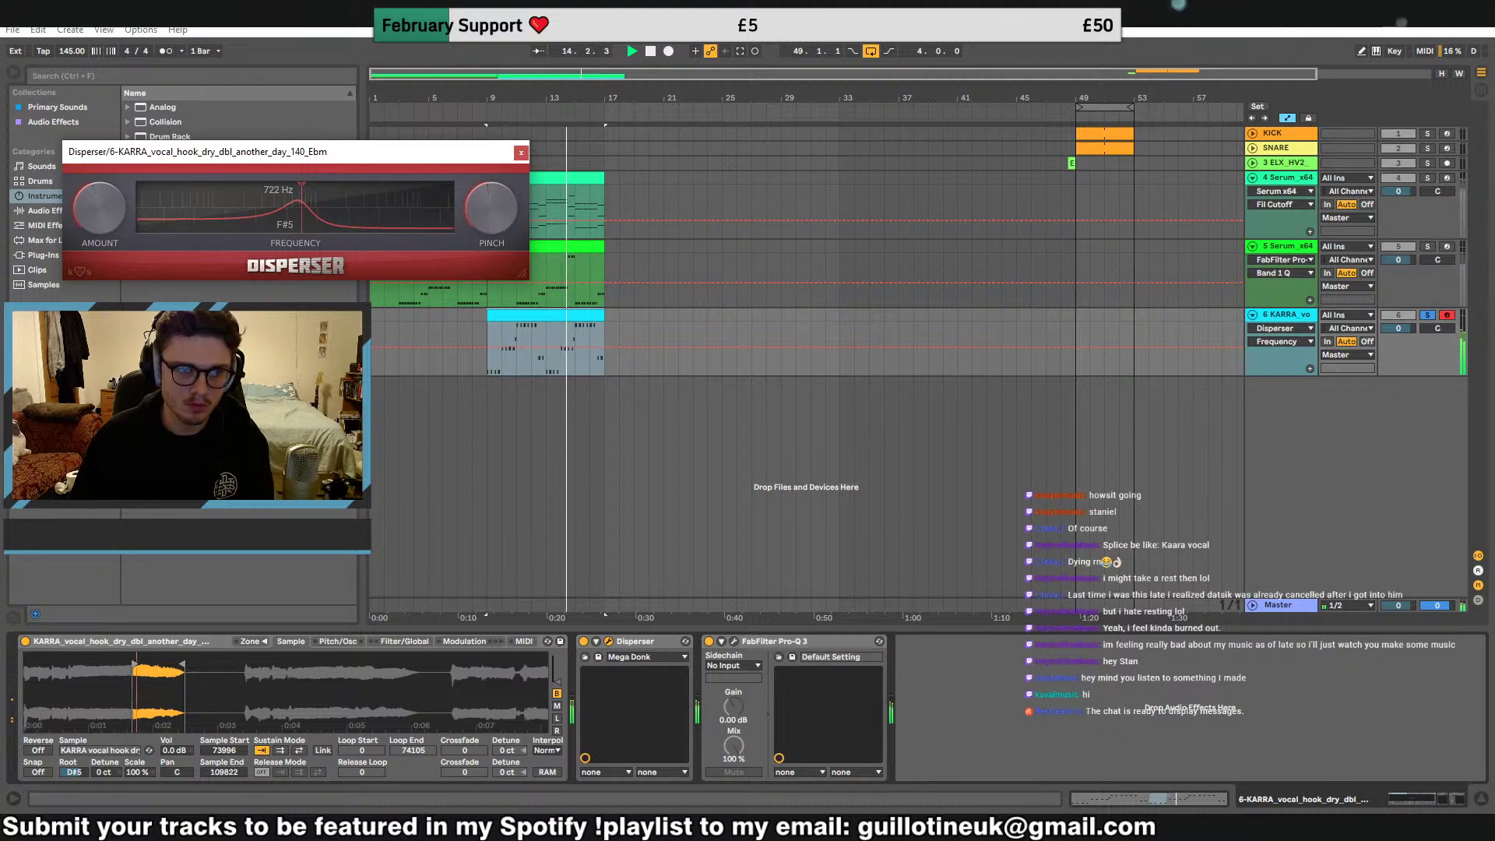
{"action": "left_click", "coordinate": [500, 208]}
Try different sample ranges in Sampler during playback, up to a start of 34724 and an end of 108573
{"action": "left_click_drag", "start_coordinate": [135, 665], "coordinate": [117, 667]}
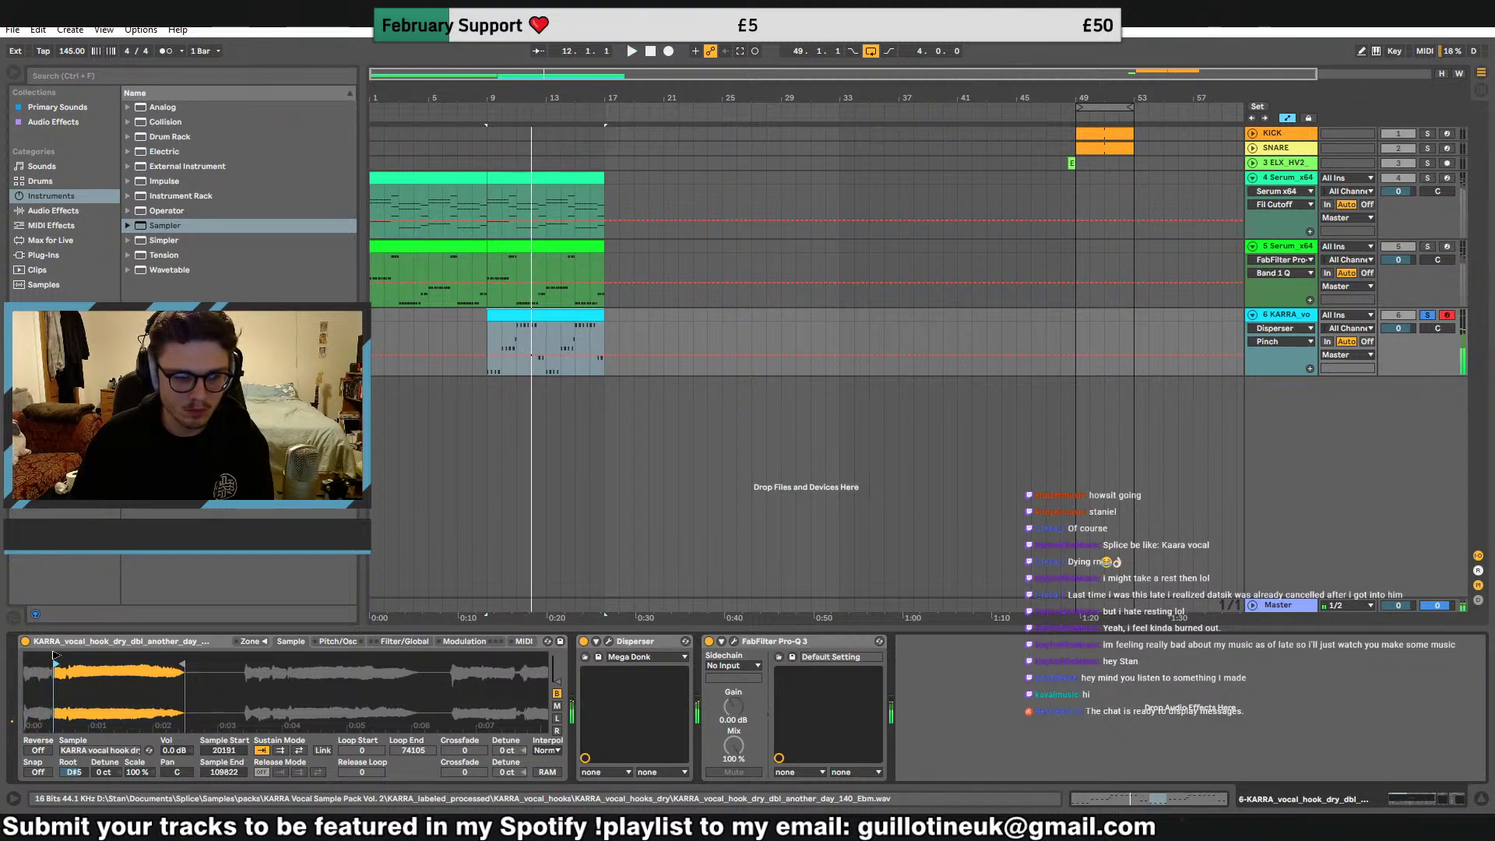
{"action": "key", "text": "space"}
{"action": "left_click_drag", "start_coordinate": [56, 678], "coordinate": [56, 720]}
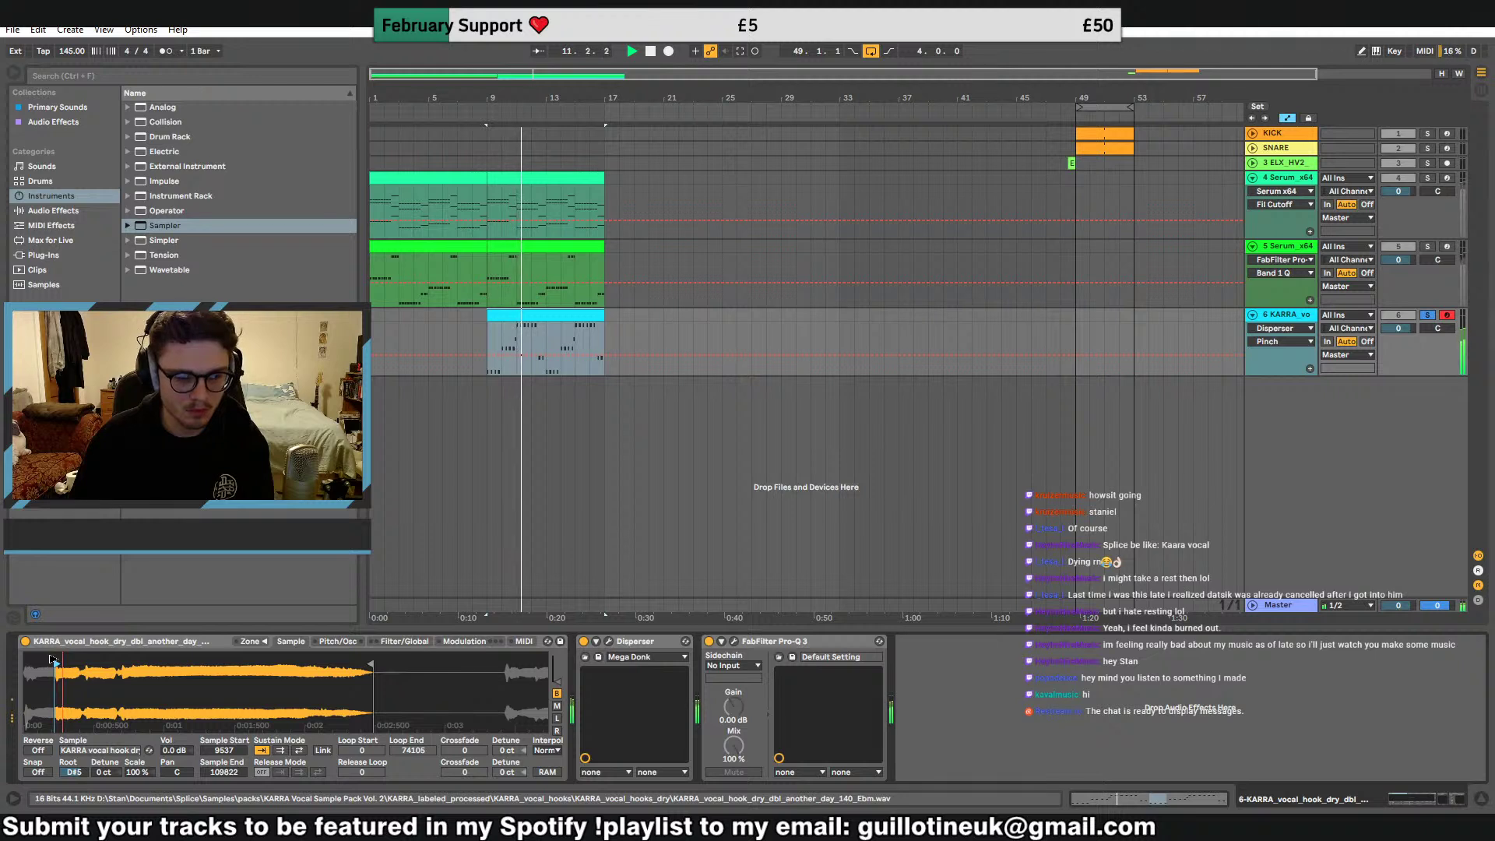
{"action": "left_click_drag", "start_coordinate": [372, 666], "coordinate": [113, 679]}
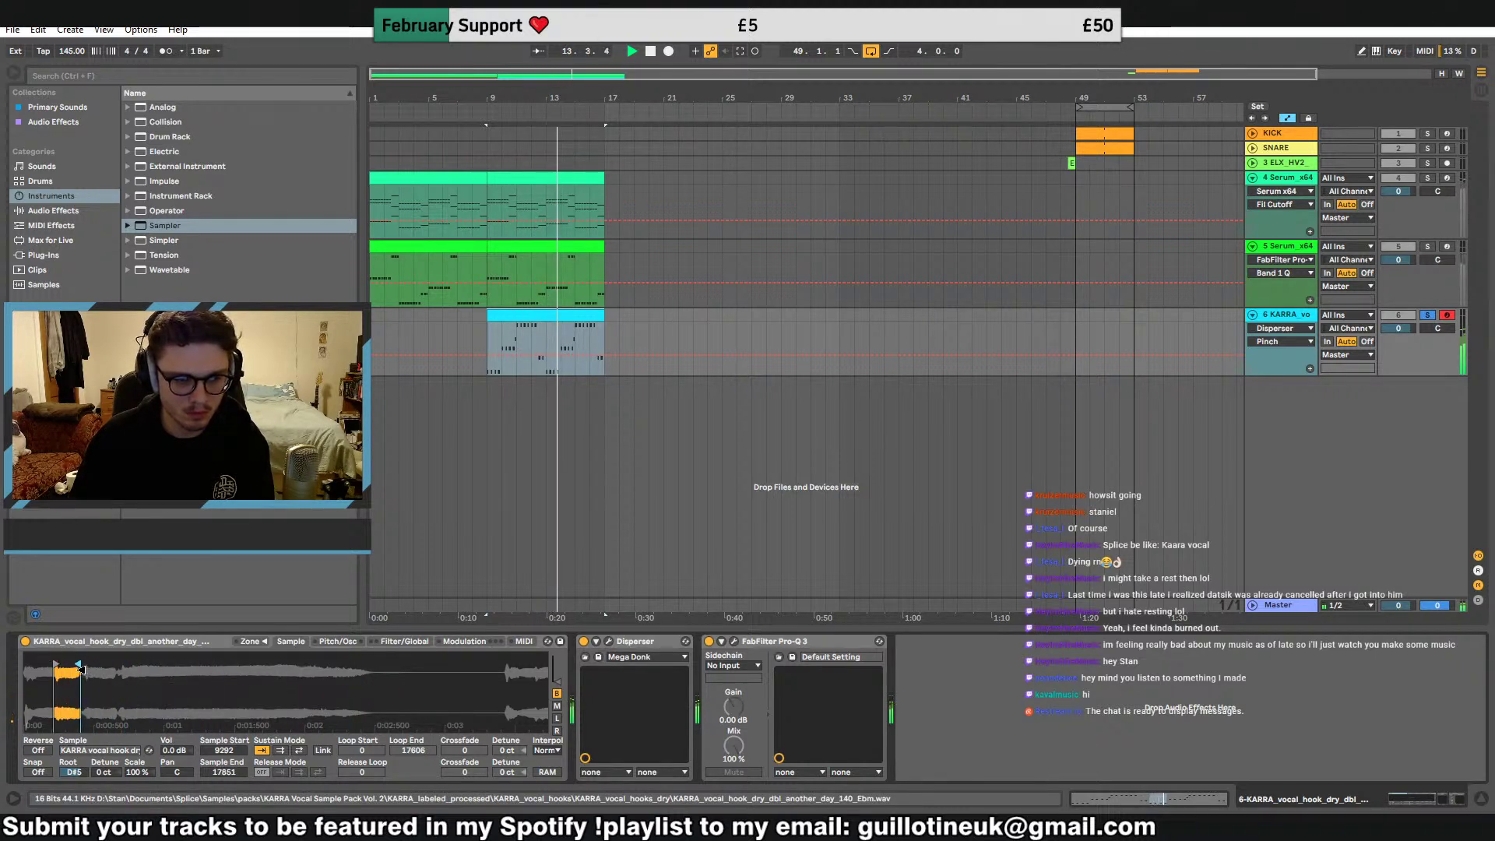
{"action": "left_click_drag", "start_coordinate": [80, 668], "coordinate": [368, 666]}
{"action": "left_click_drag", "start_coordinate": [54, 663], "coordinate": [138, 661]}
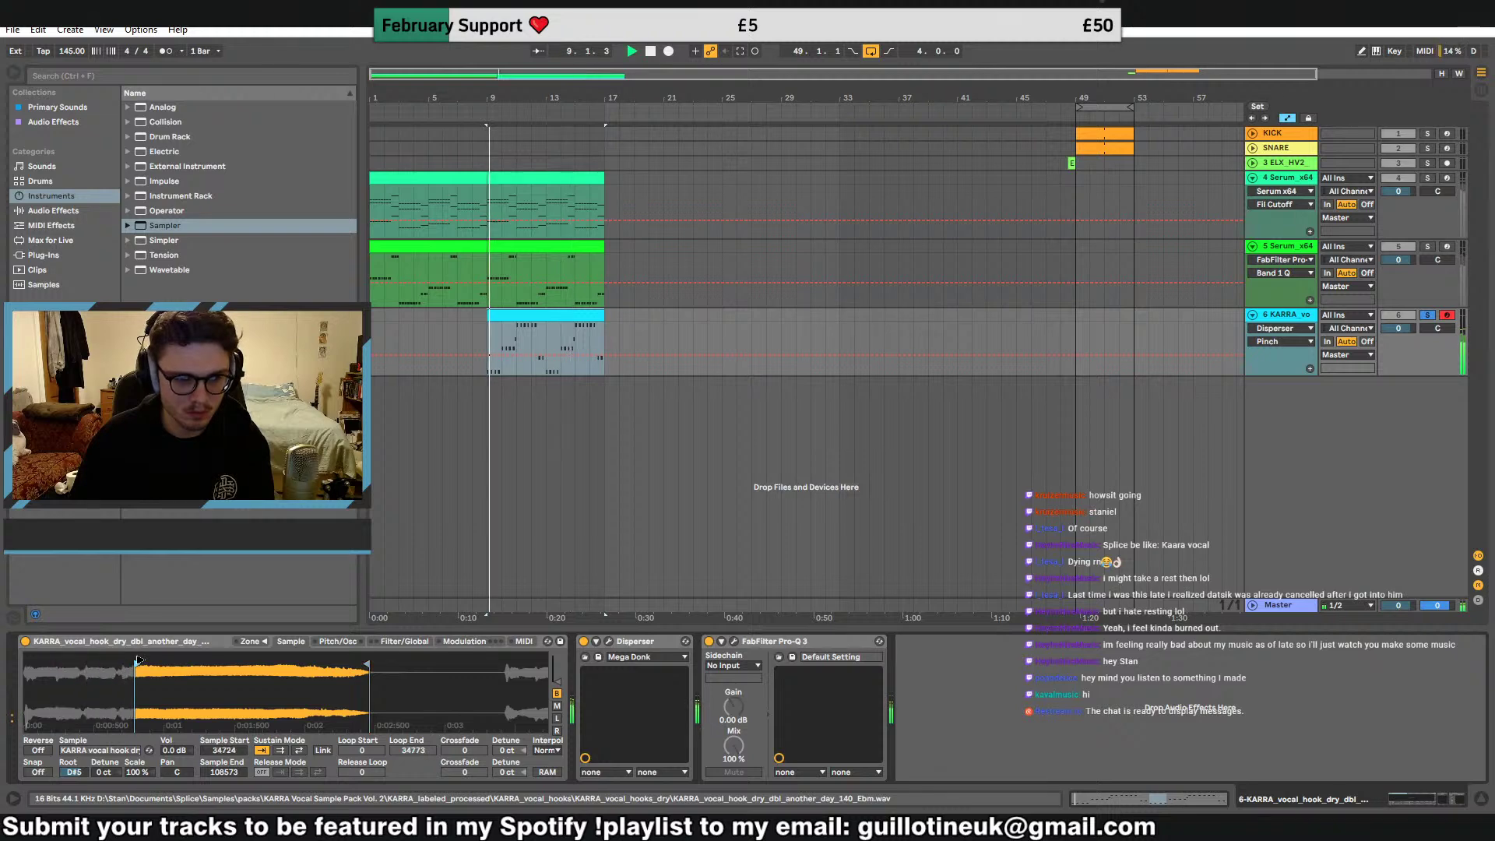
Transpose all notes of the vocal clip up one octave, to F#4–E5, and restart playback
{"action": "double_click", "coordinate": [521, 317]}
{"action": "key", "text": "ctrl+a"}
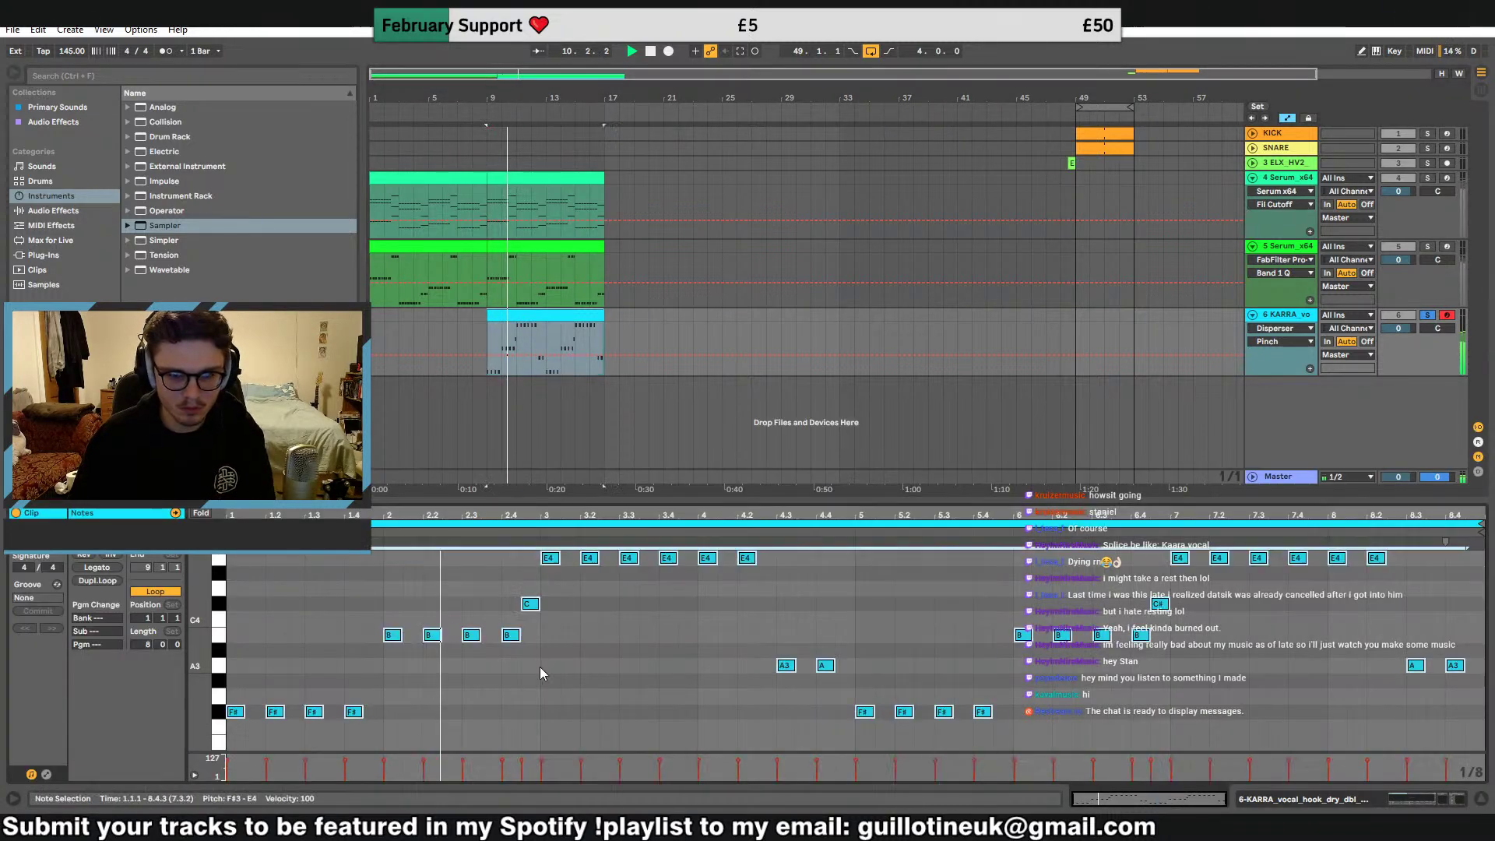
{"action": "key", "text": "space"}
{"action": "key", "text": "space"}
Trim the vocal sample in Sampler to start at 31545 and end at 61378
{"action": "double_click", "coordinate": [1287, 315]}
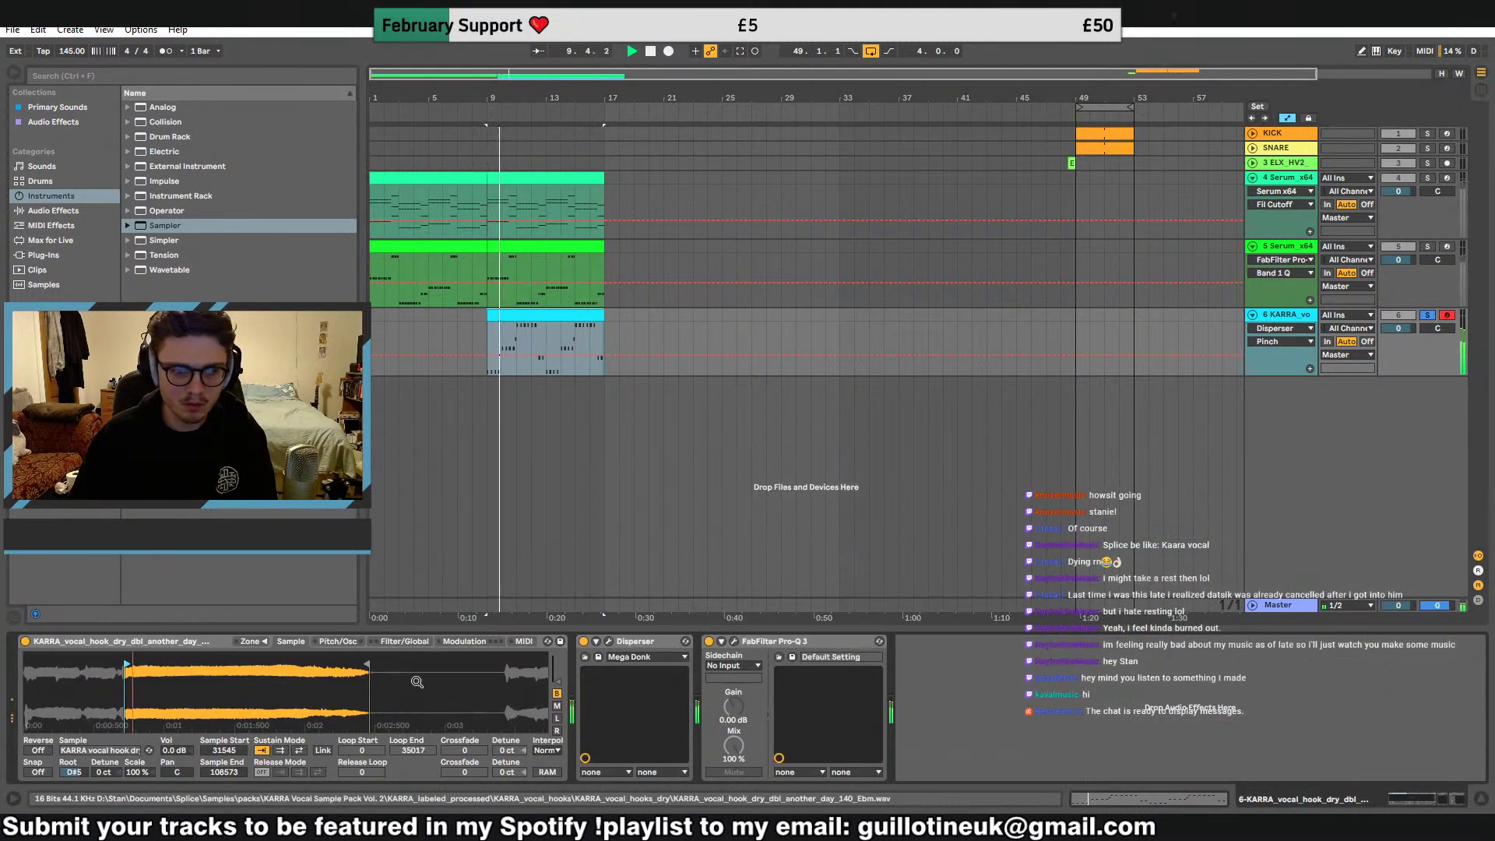
{"action": "left_click_drag", "start_coordinate": [127, 662], "coordinate": [123, 664]}
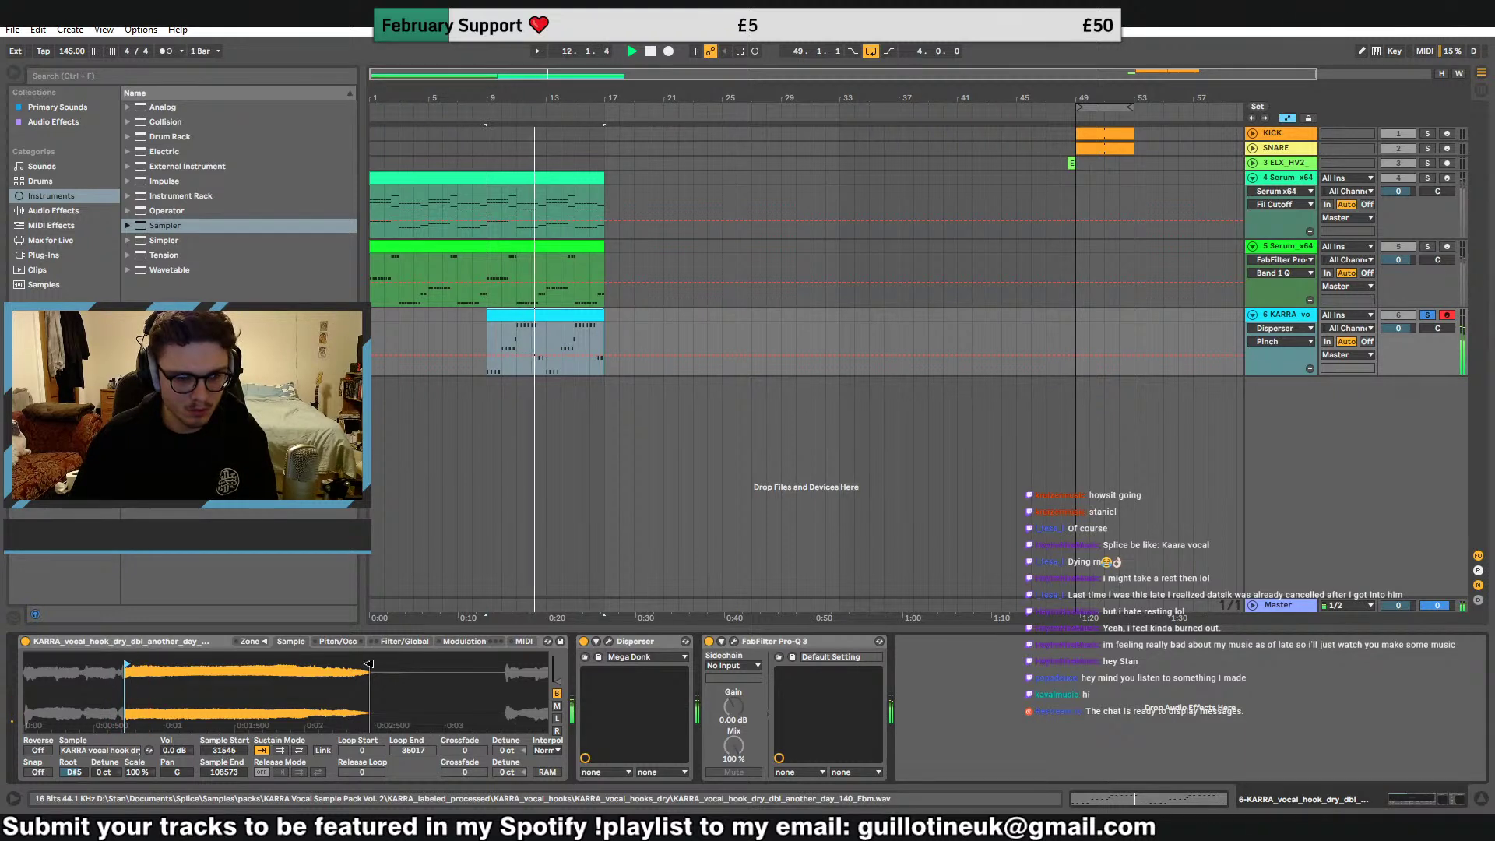
{"action": "left_click_drag", "start_coordinate": [369, 664], "coordinate": [219, 665]}
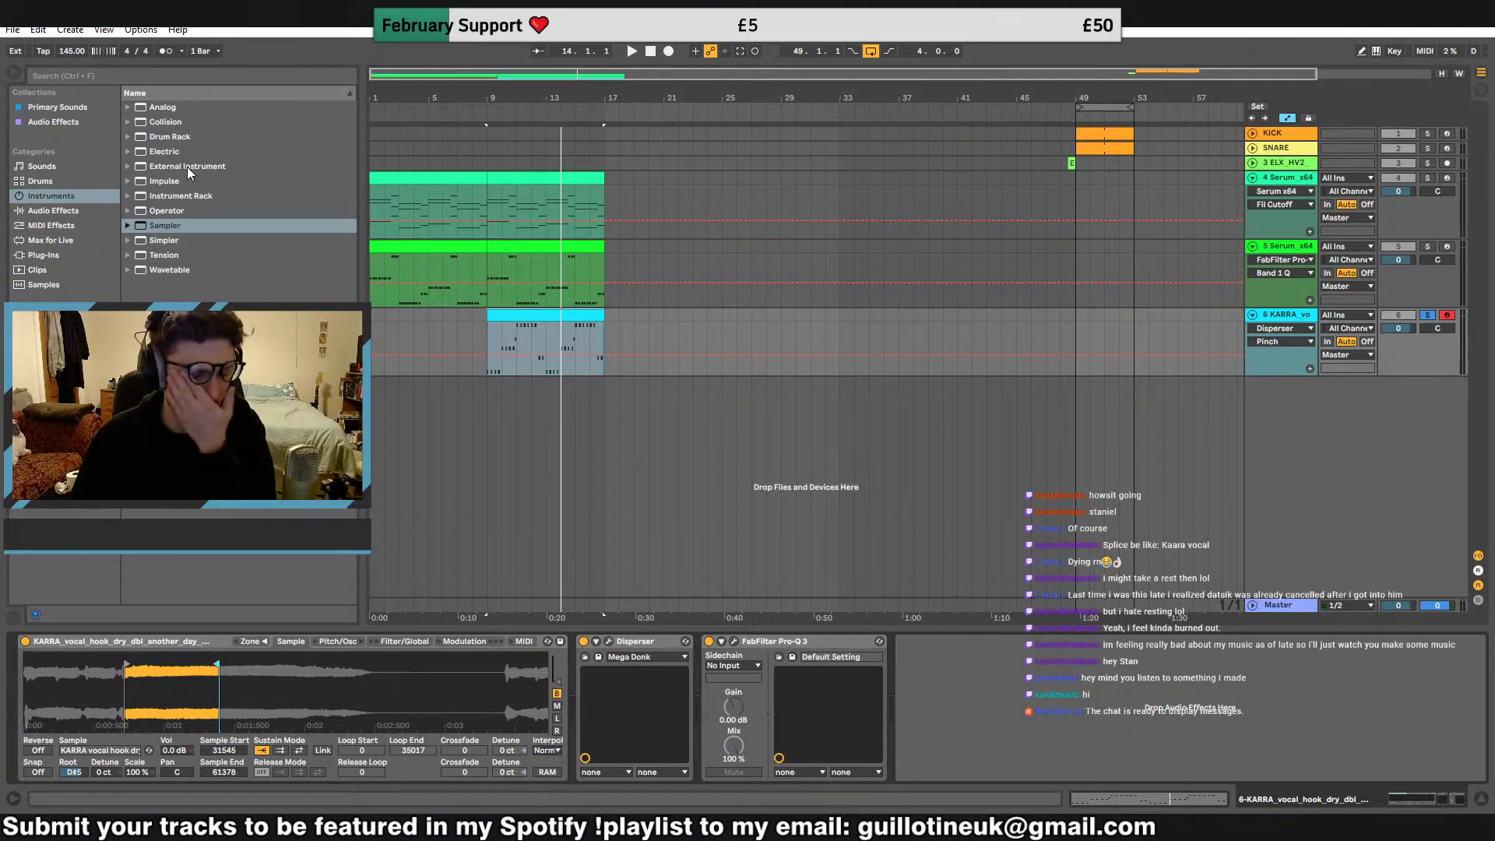
Add a Reverb to the end of the vocal chain, and cut the low end with a second band in FabFilter Pro-Q 3
{"action": "left_click", "coordinate": [68, 211]}
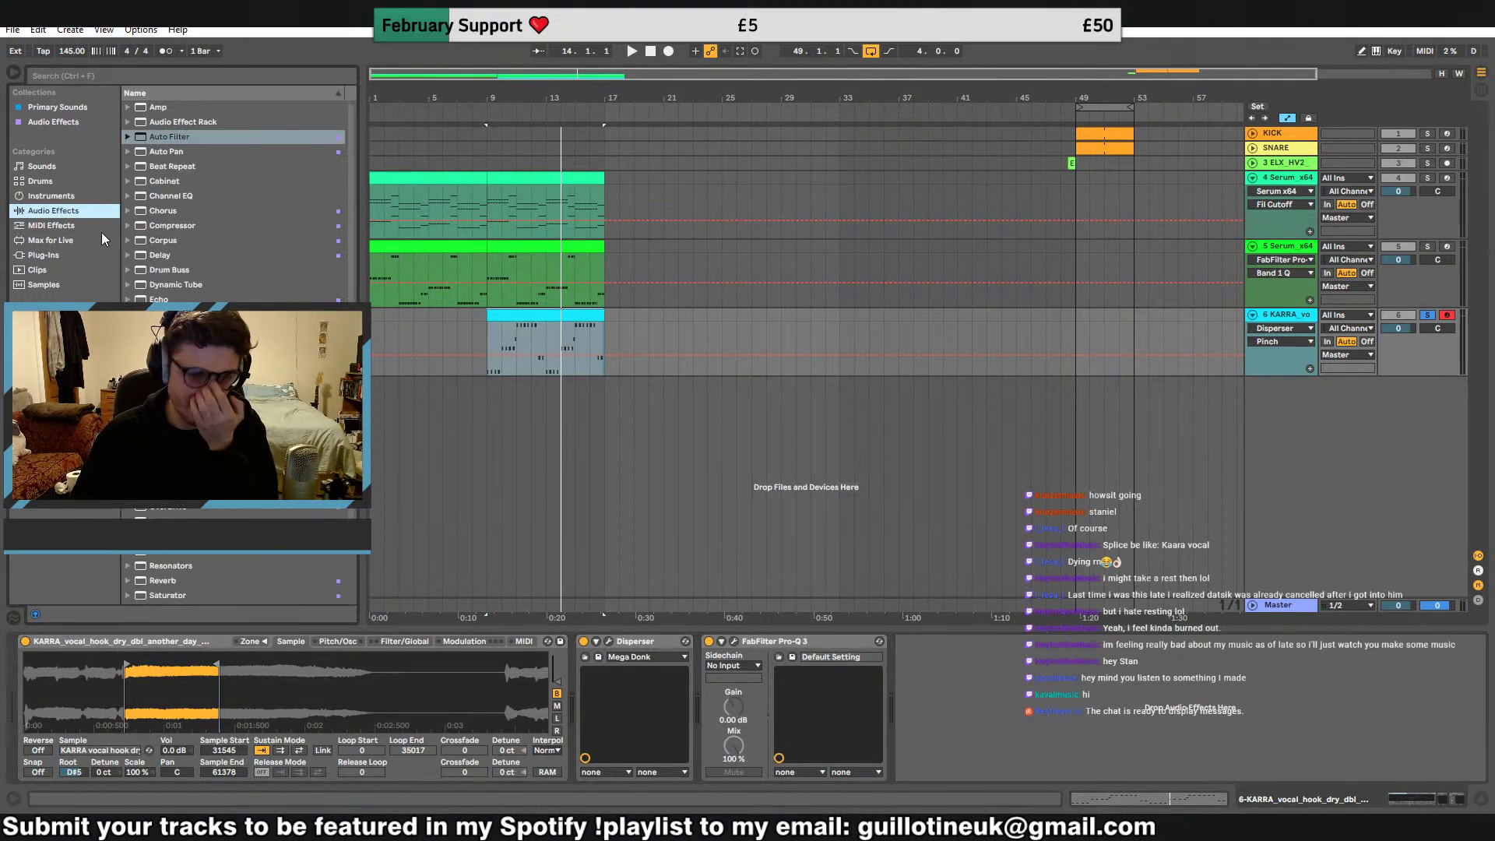
{"action": "double_click", "coordinate": [163, 581]}
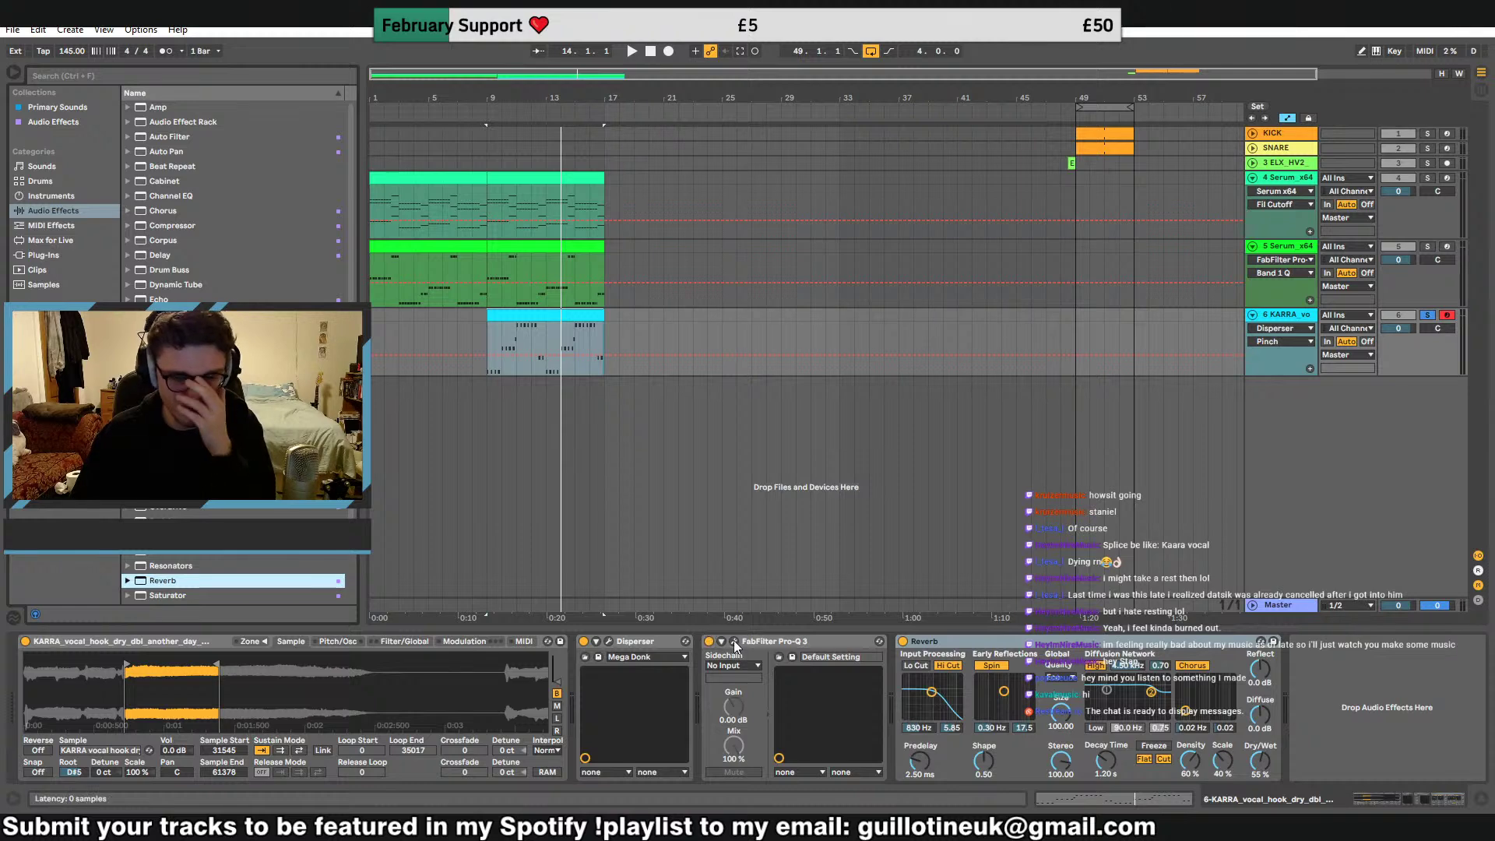
{"action": "key", "text": "space"}
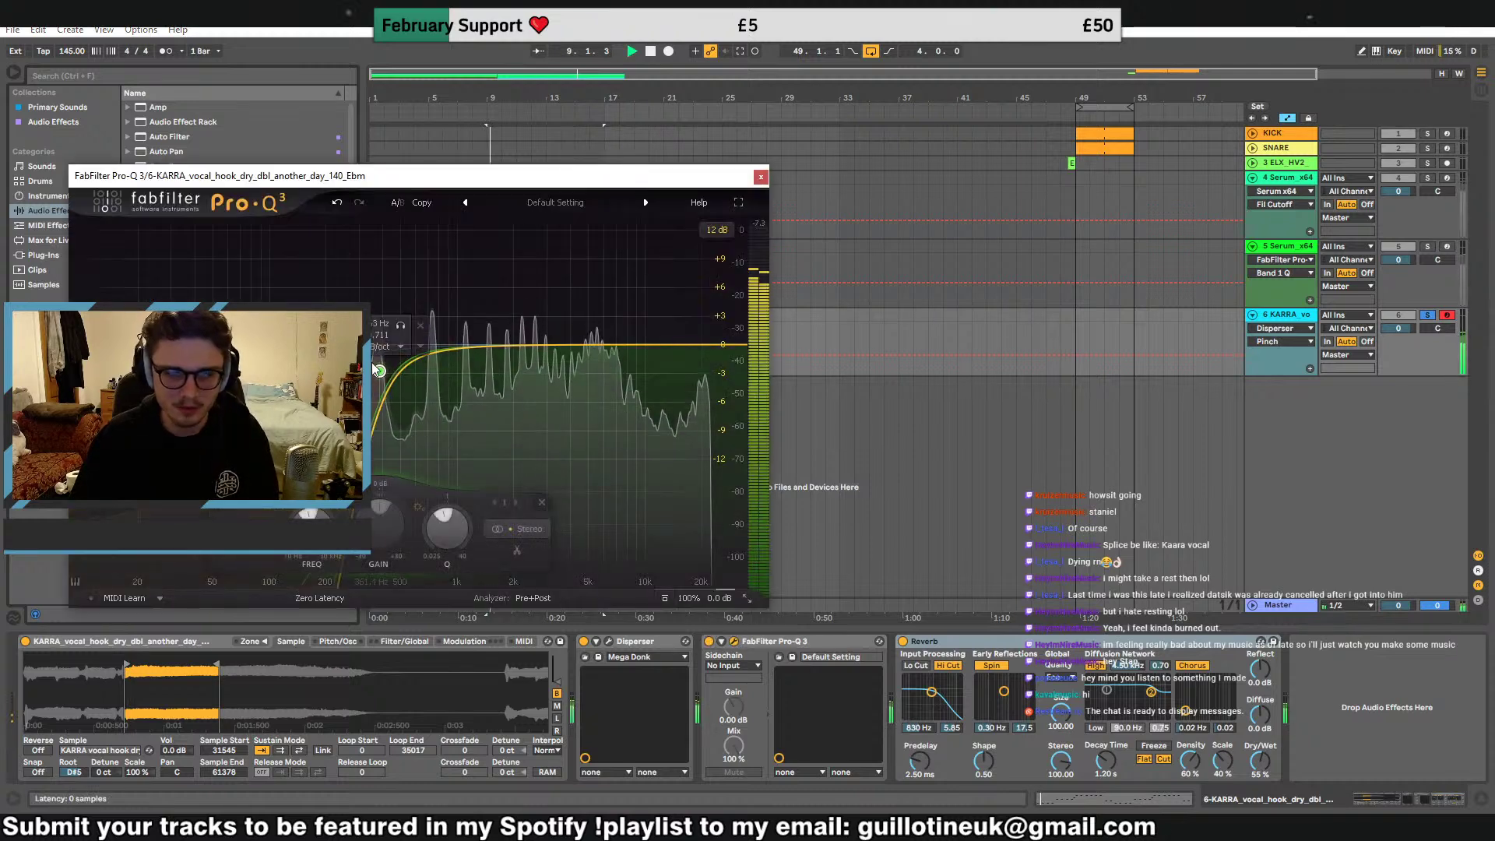
{"action": "mouse_move", "coordinate": [377, 366]}
{"action": "left_mouse_down"}
{"action": "mouse_move", "coordinate": [328, 351]}
{"action": "mouse_move", "coordinate": [354, 345]}
{"action": "mouse_move", "coordinate": [387, 395]}
{"action": "left_mouse_up"}
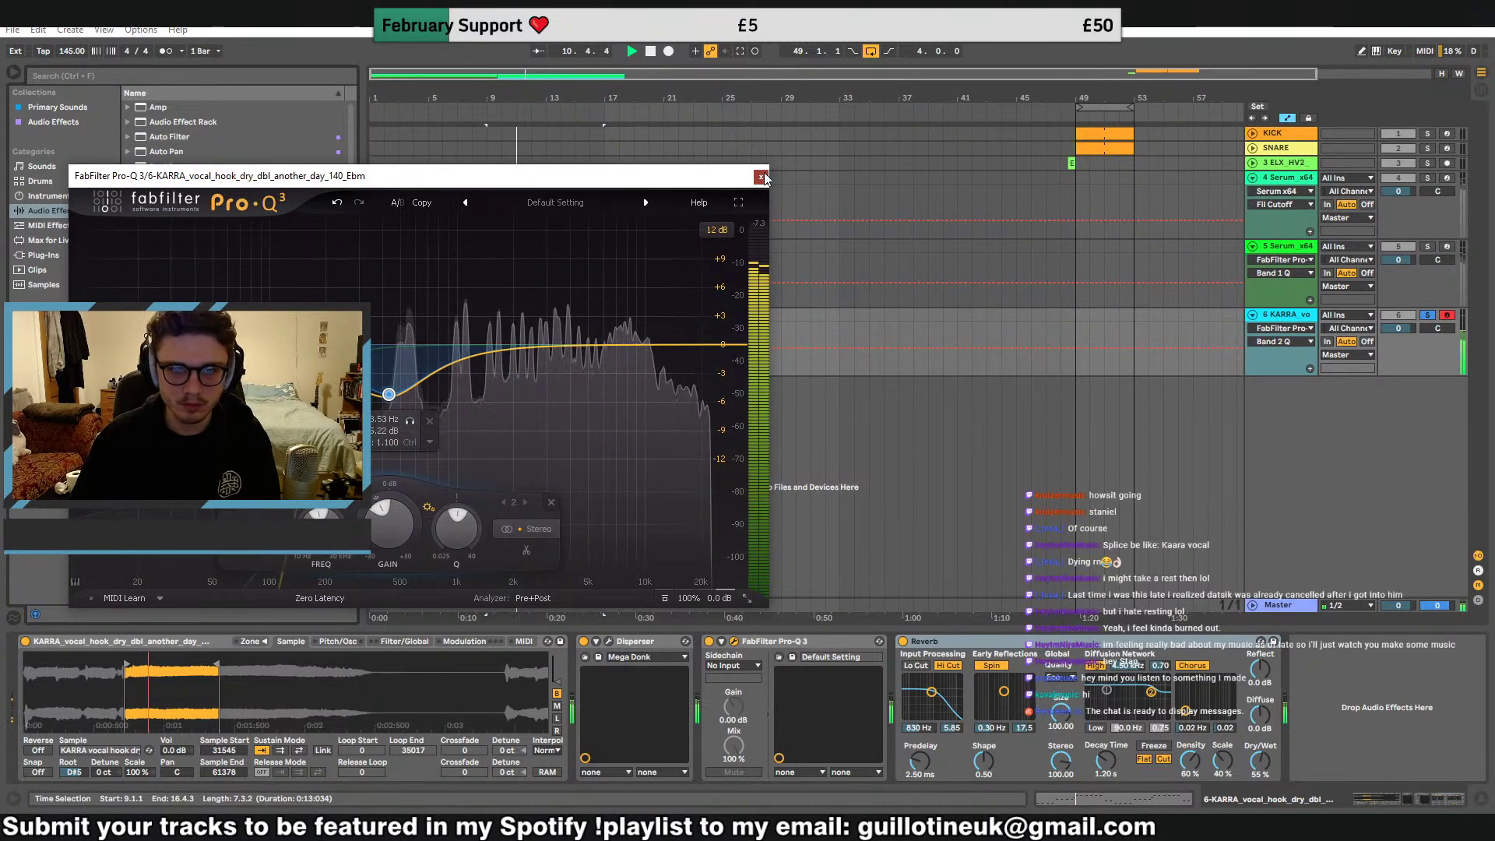
{"action": "left_click", "coordinate": [761, 178]}
Set the Reverb to 1.68 s decay, low cut on at 2.77 kHz and 31% dry/wet, and insert a Limiter before it with 4.60 dB gain
{"action": "left_click_drag", "start_coordinate": [1107, 761], "coordinate": [1106, 749]}
{"action": "left_click", "coordinate": [916, 666]}
{"action": "left_click_drag", "start_coordinate": [932, 692], "coordinate": [942, 697]}
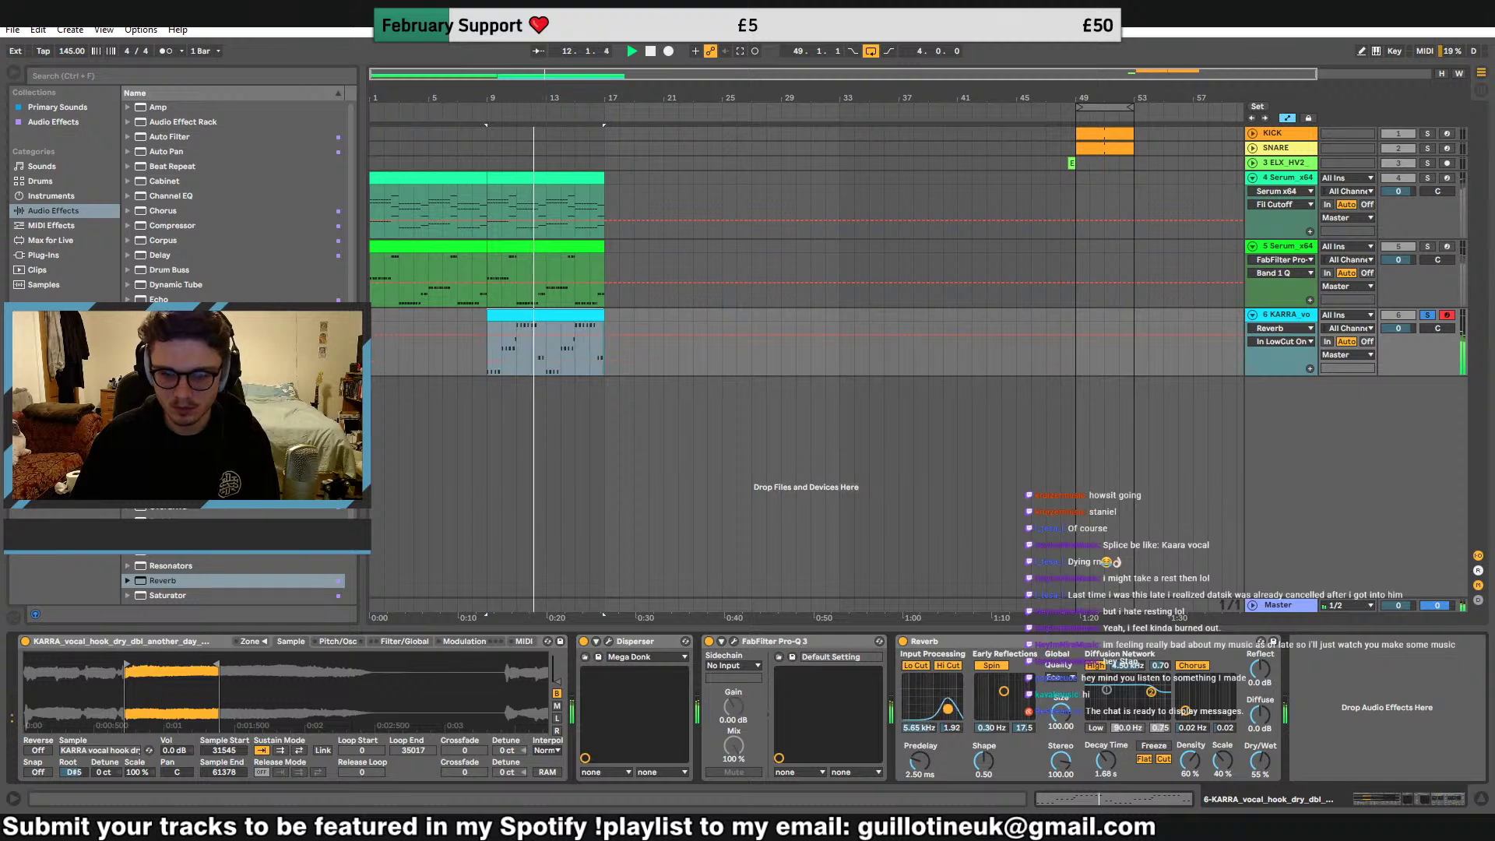
{"action": "left_click_drag", "start_coordinate": [1252, 713], "coordinate": [1260, 780]}
{"action": "left_click_drag", "start_coordinate": [162, 581], "coordinate": [961, 655]}
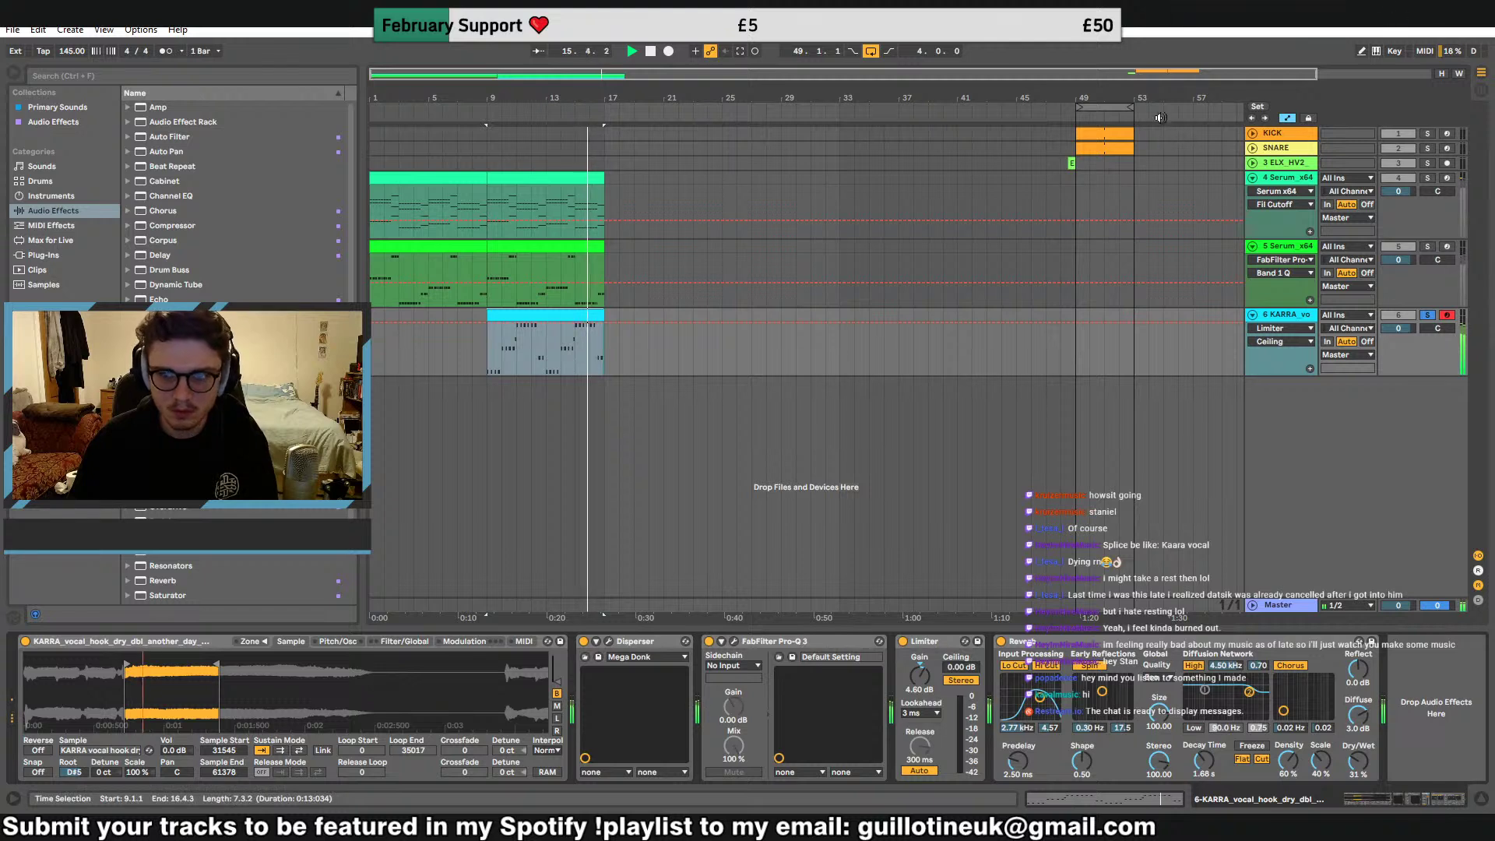
Move the loop range to bars 9–17, and unsolo the vocal track to hear it with the chords and bass
{"action": "left_click_drag", "start_coordinate": [1092, 107], "coordinate": [492, 106]}
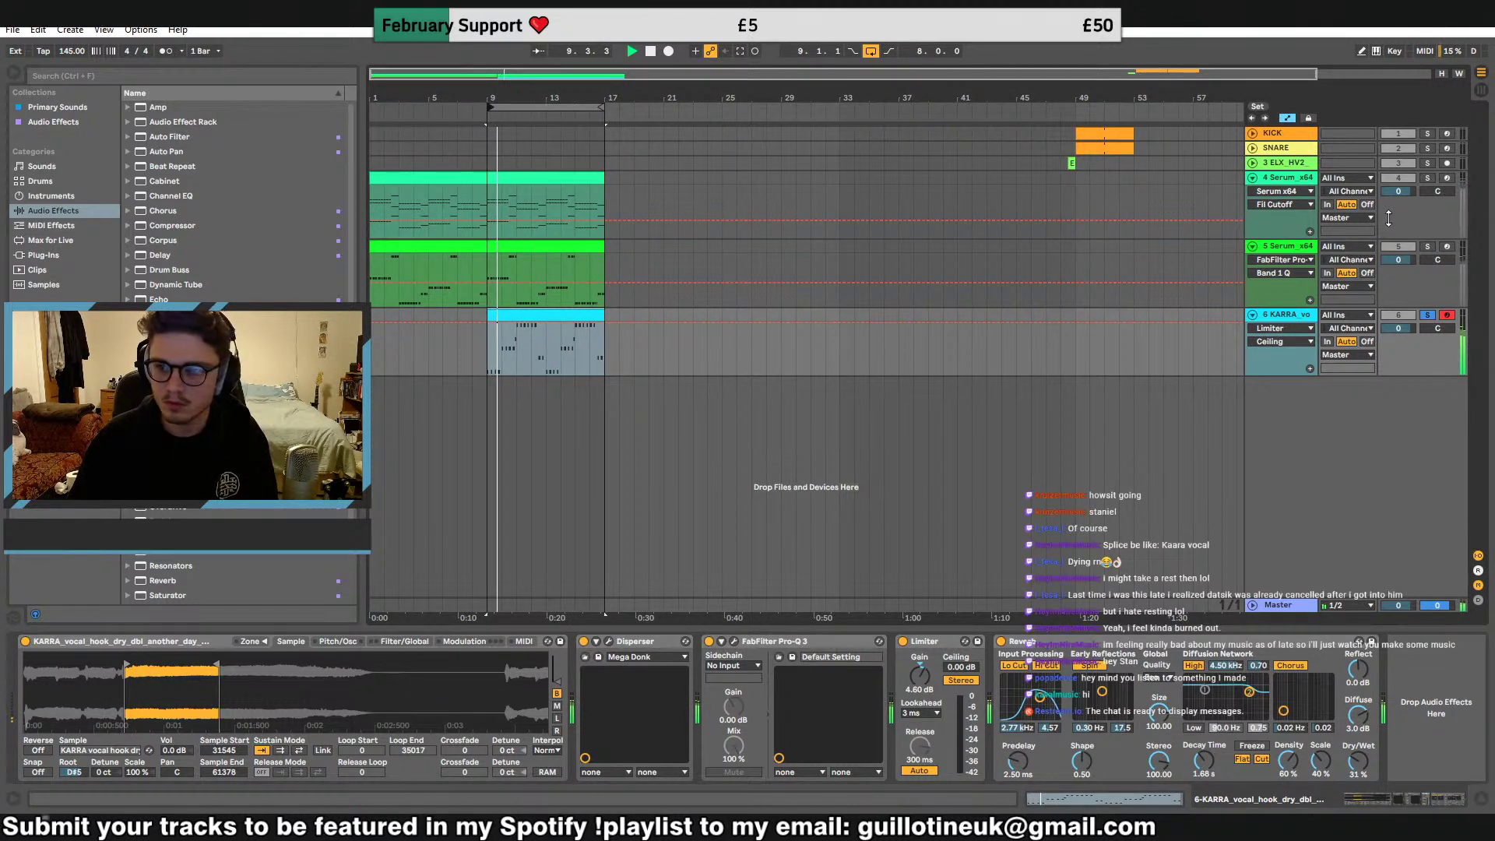
{"action": "left_click", "coordinate": [1428, 315]}
{"action": "key", "text": "space"}
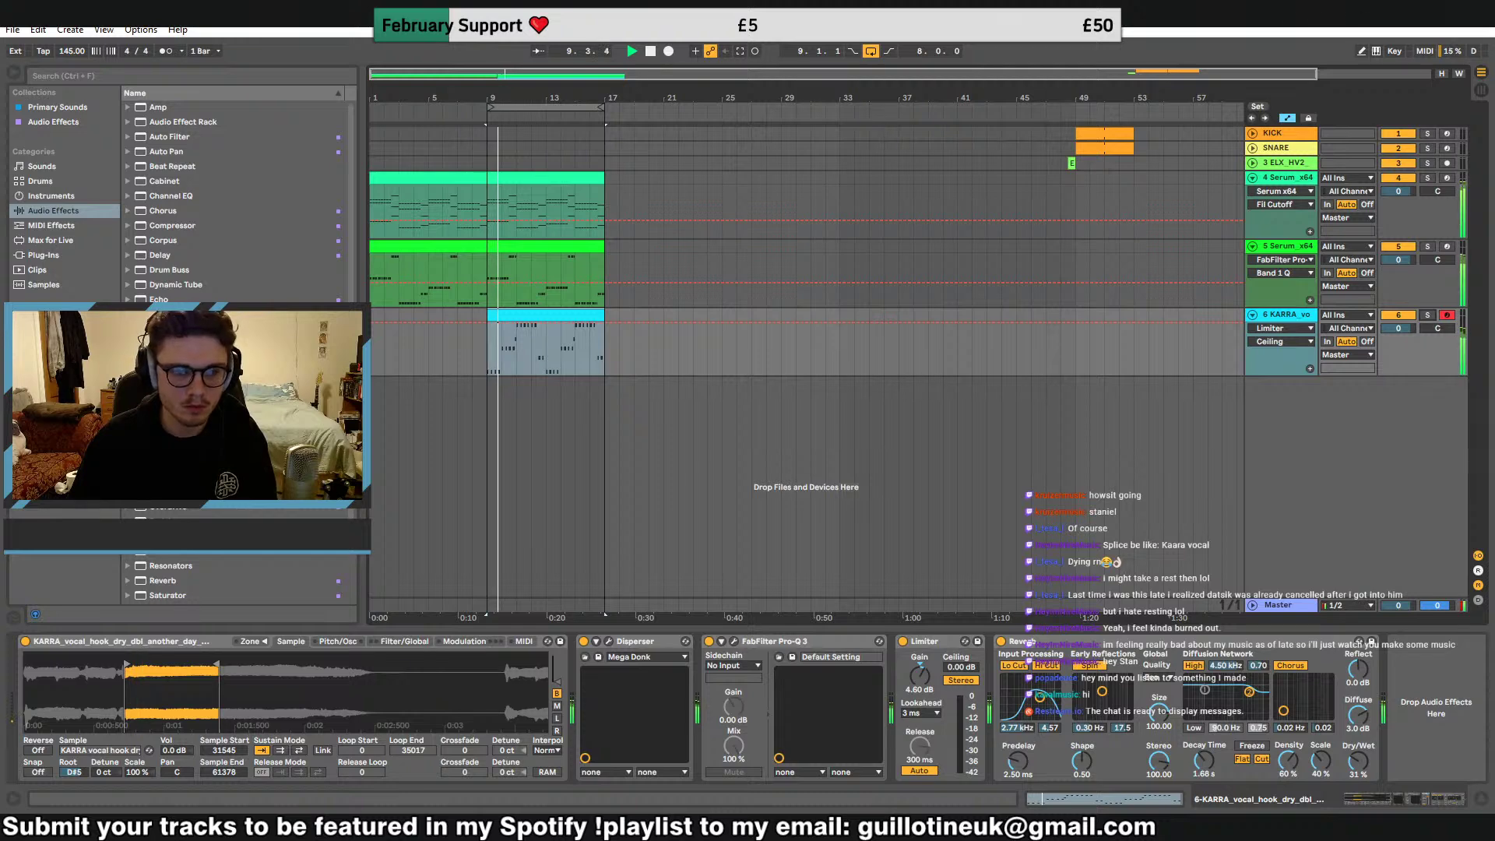
{"action": "left_click", "coordinate": [920, 675]}
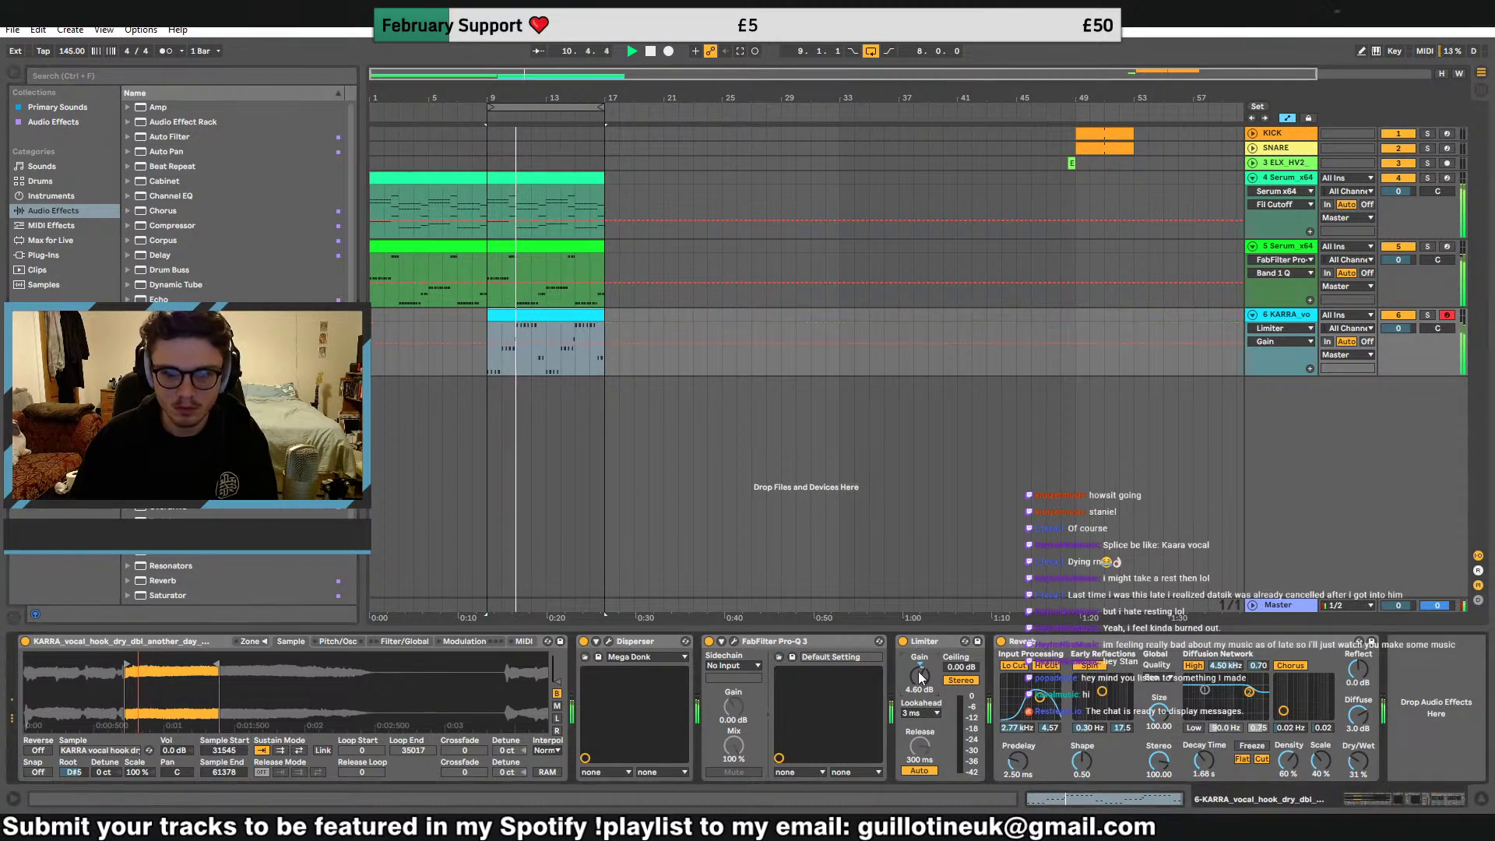
Insert a Delay between Limiter and Reverb with its filter at 1.20 kHz and 32% dry/wet, and restart playback
{"action": "left_click_drag", "start_coordinate": [159, 258], "coordinate": [1028, 690]}
{"action": "left_click_drag", "start_coordinate": [1163, 664], "coordinate": [1167, 682]}
{"action": "left_click_drag", "start_coordinate": [1255, 759], "coordinate": [1256, 777]}
{"action": "key", "text": "space"}
{"action": "key", "text": "space"}
Set the Reverb's input filter to 3.02 kHz with width 3.86 and decay to 2.11 s, and raise its dry/wet
{"action": "left_click", "coordinate": [1432, 801]}
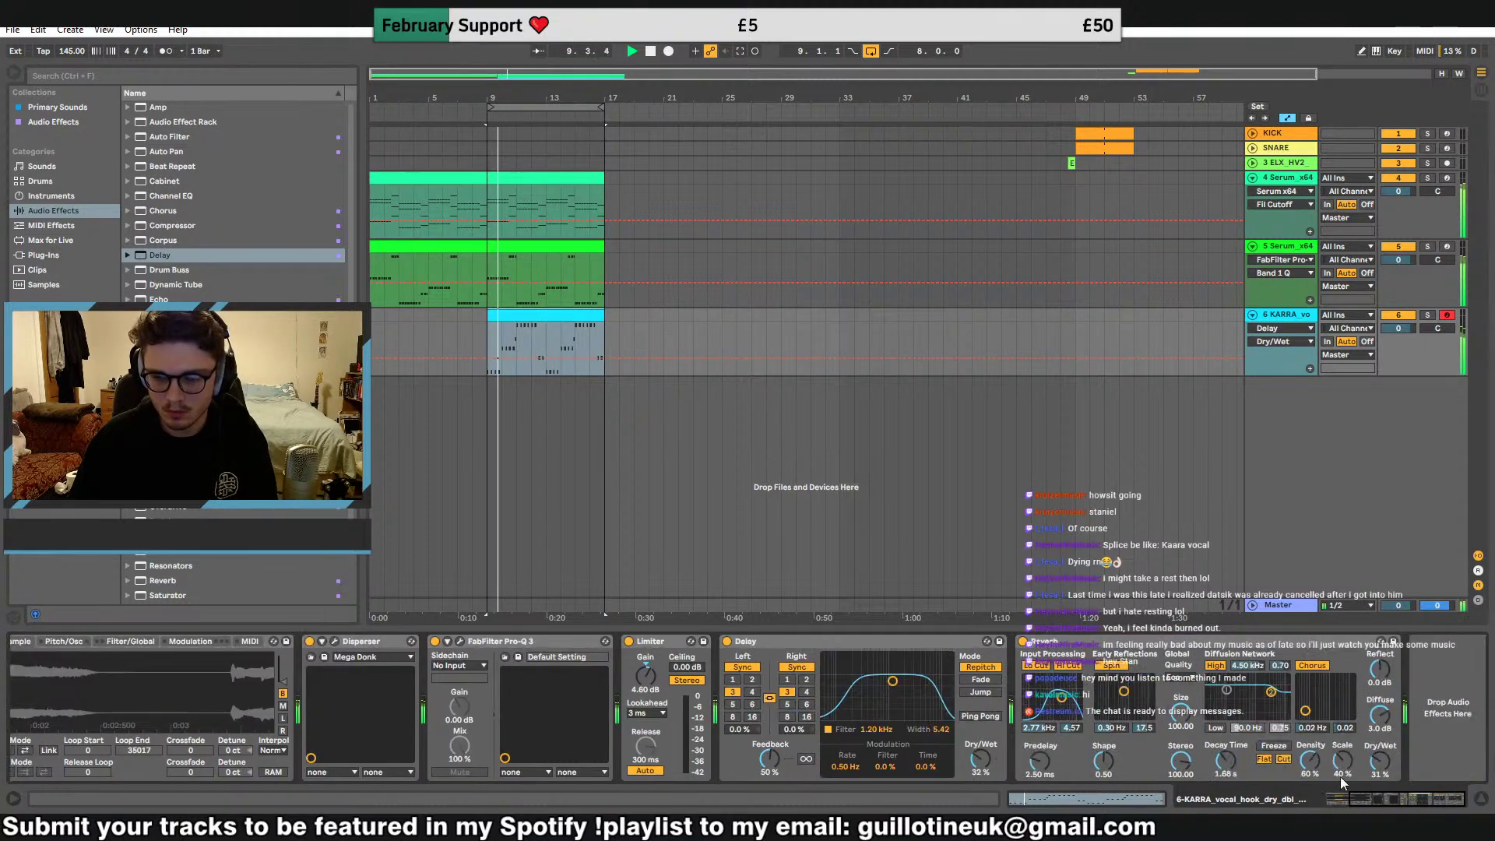
{"action": "left_click_drag", "start_coordinate": [1061, 697], "coordinate": [1062, 702]}
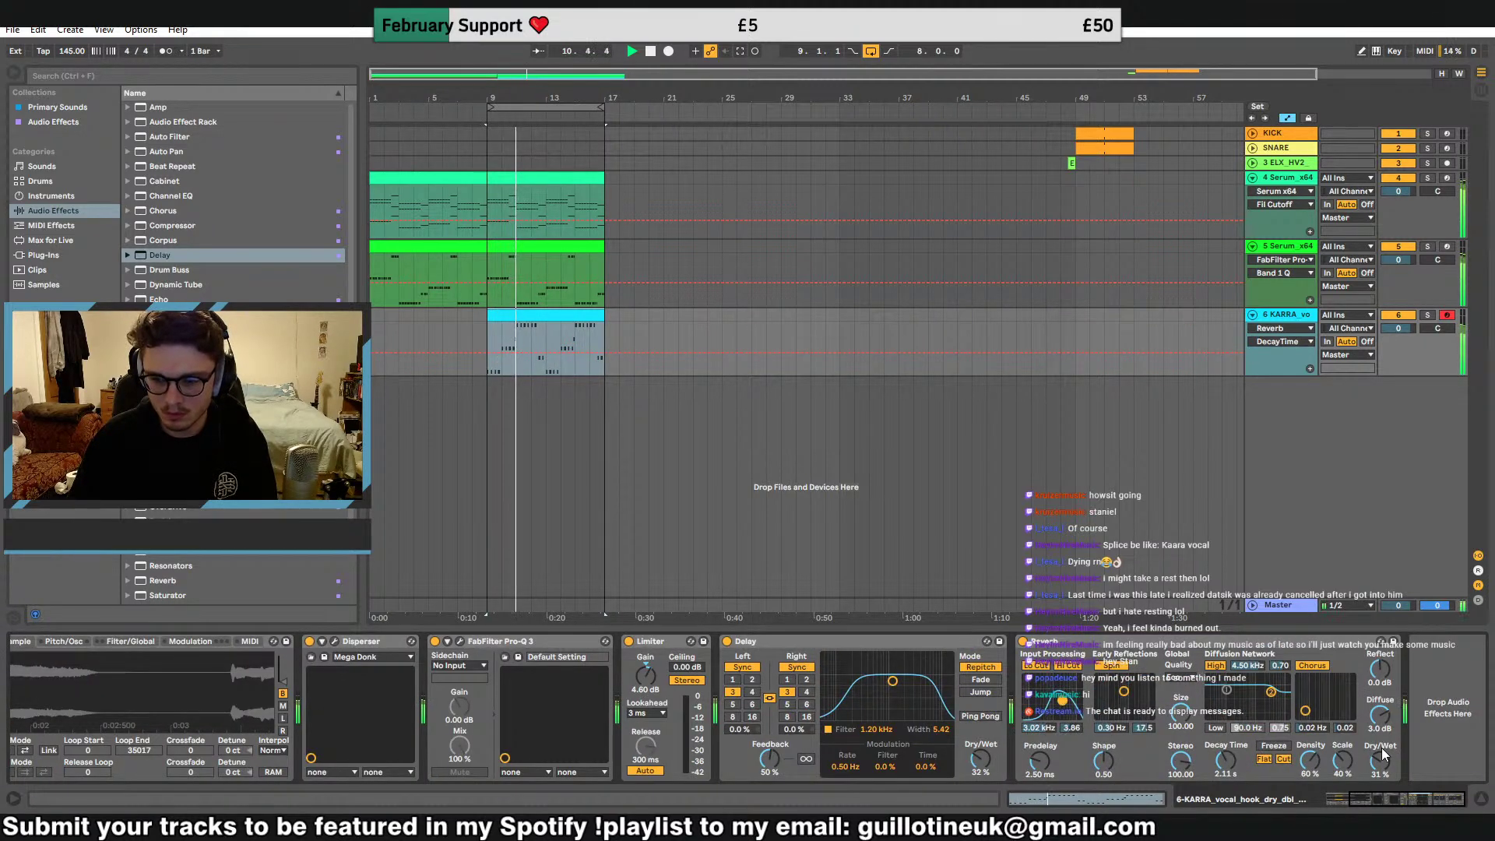
{"action": "left_click_drag", "start_coordinate": [1381, 759], "coordinate": [1381, 754]}
Transpose all notes of the vocal clip up another octave, to F#5–E6, and restart playback
{"action": "double_click", "coordinate": [567, 317]}
{"action": "key", "text": "ctrl+a"}
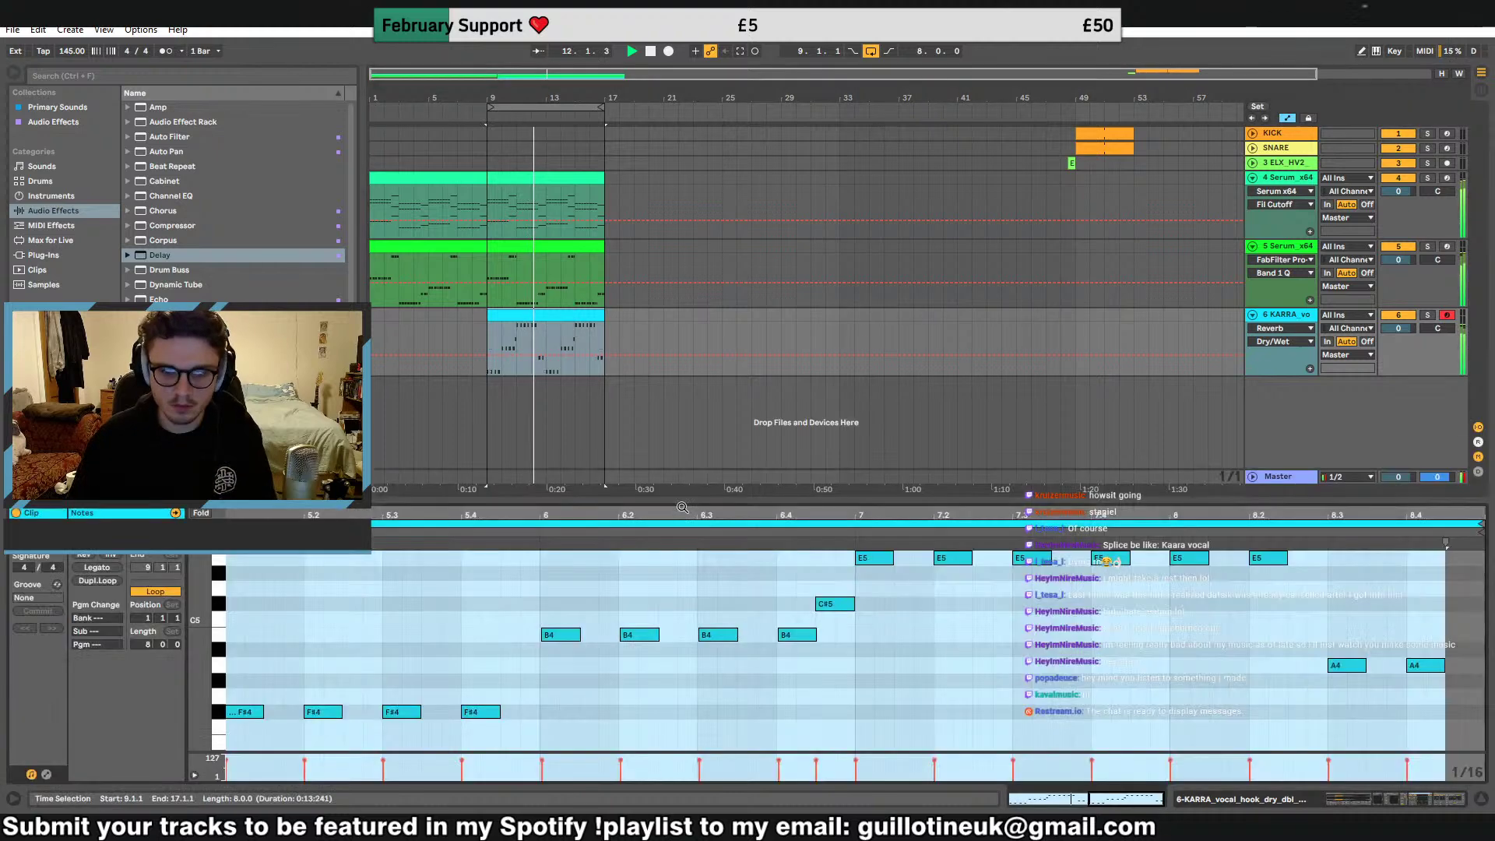
{"action": "key", "text": "shift+Up"}
{"action": "key", "text": "space"}
{"action": "key", "text": "space"}
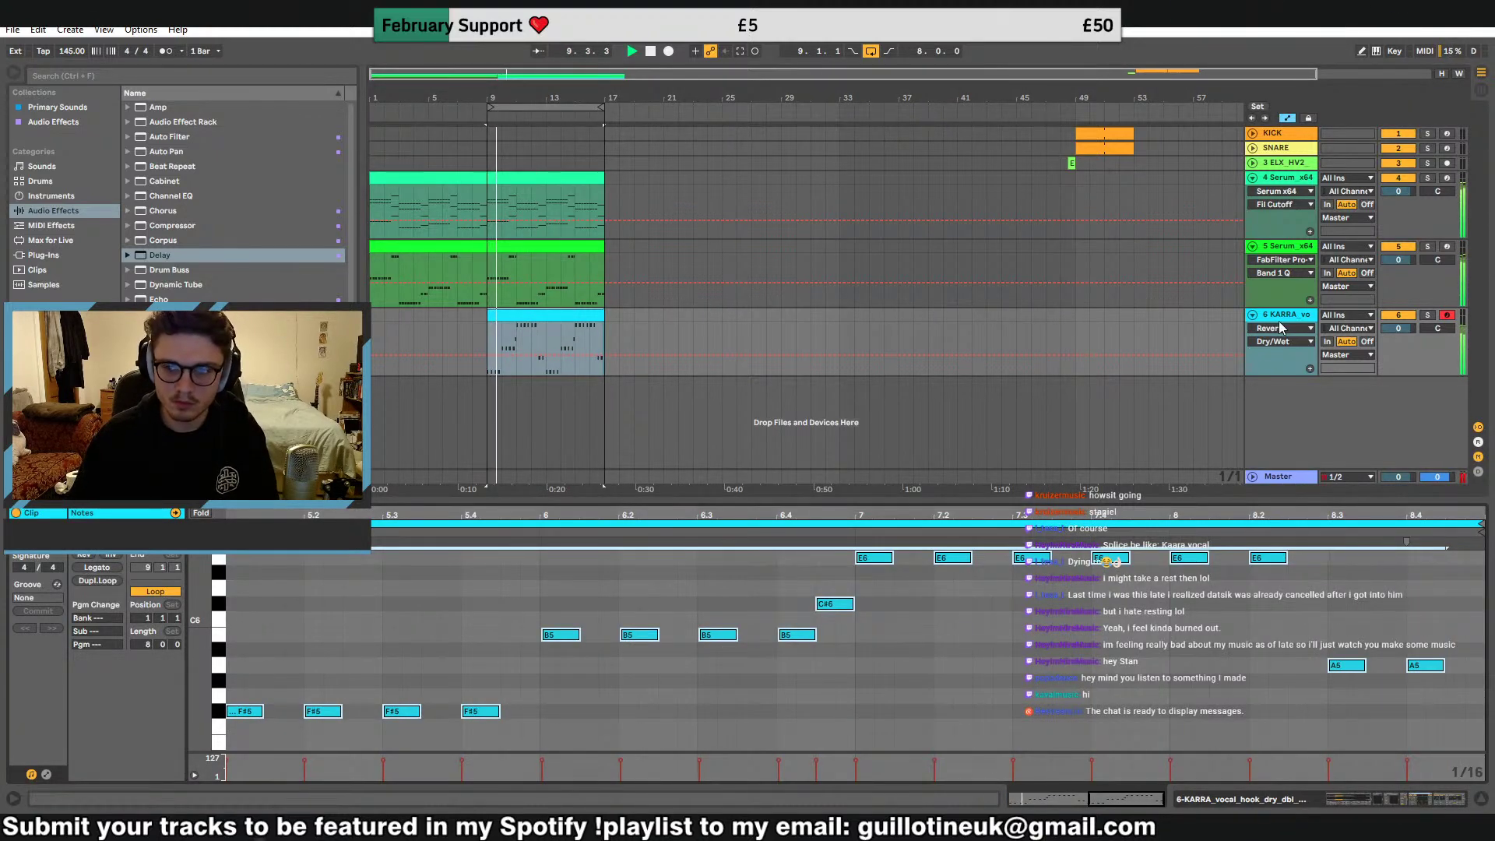
Insert an Overdrive between Sampler and Disperser on the vocal track, and solo the track
{"action": "key", "text": "shift+Tab"}
{"action": "left_click", "coordinate": [1341, 799]}
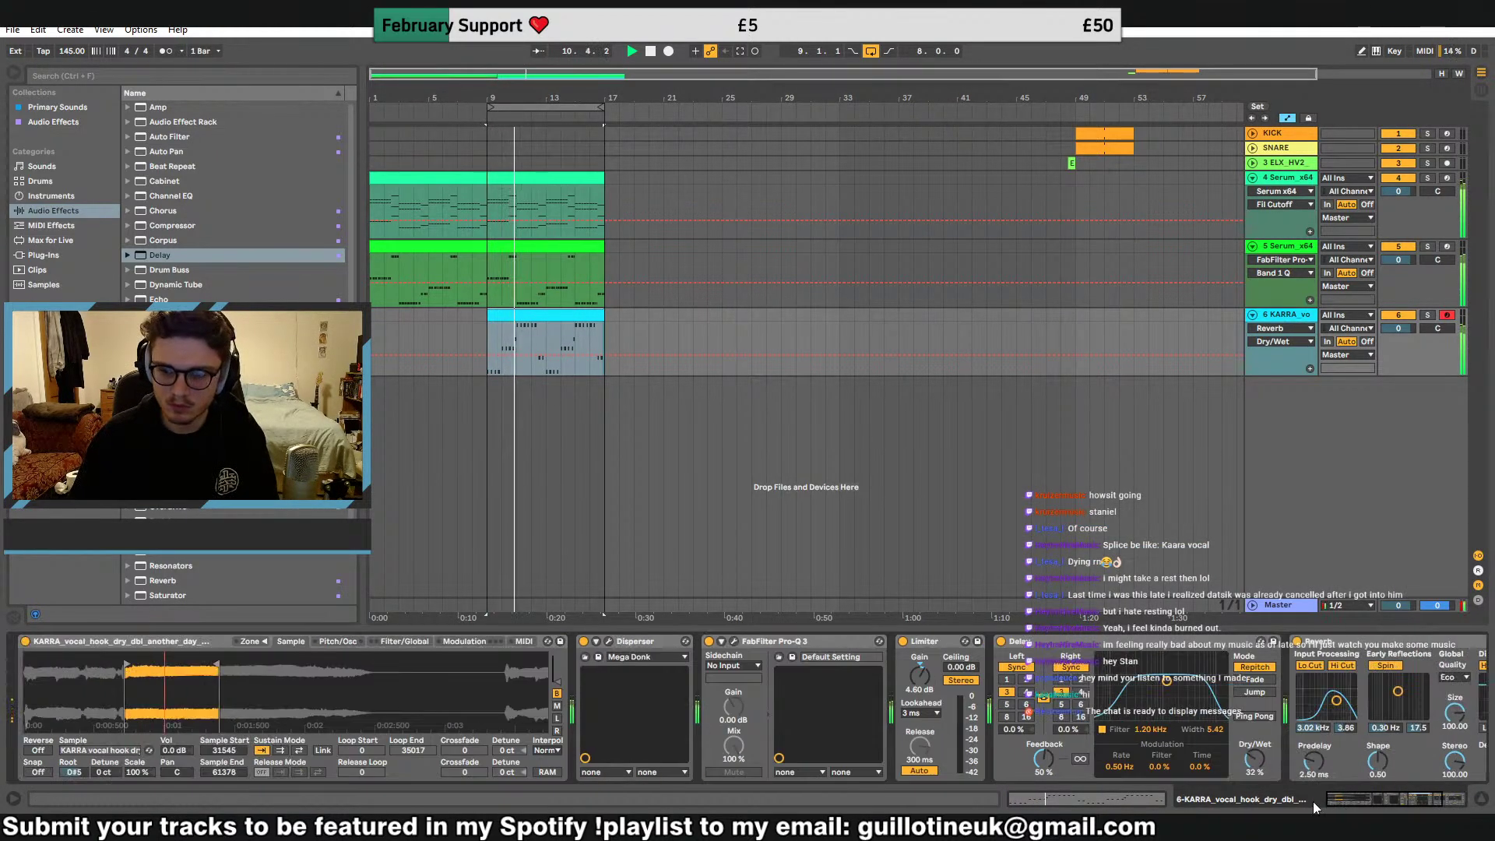
{"action": "left_click_drag", "start_coordinate": [351, 343], "coordinate": [351, 371]}
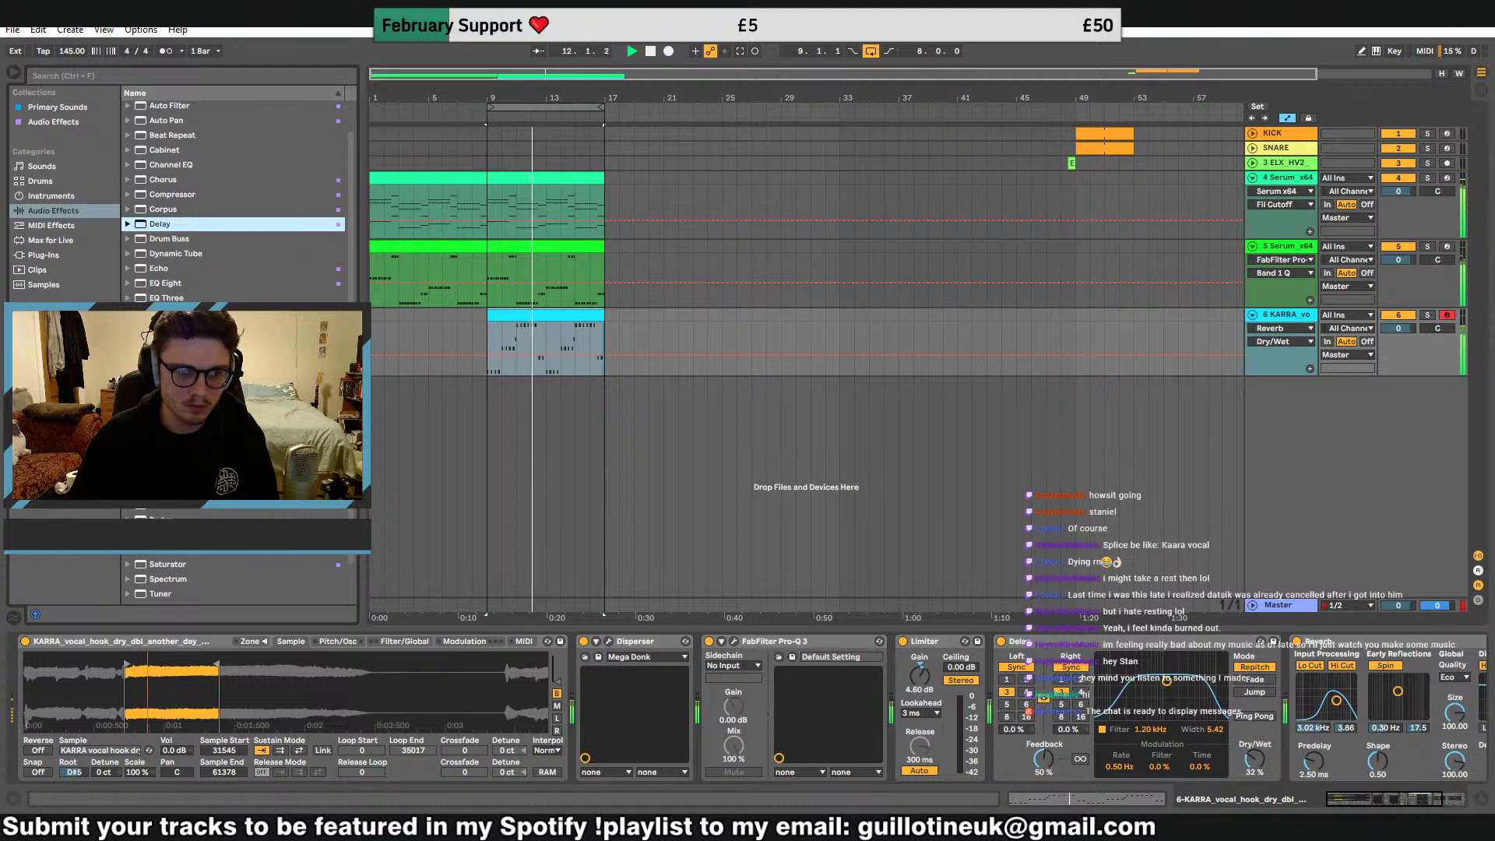
{"action": "left_click_drag", "start_coordinate": [165, 475], "coordinate": [628, 695]}
{"action": "left_click", "coordinate": [1427, 315]}
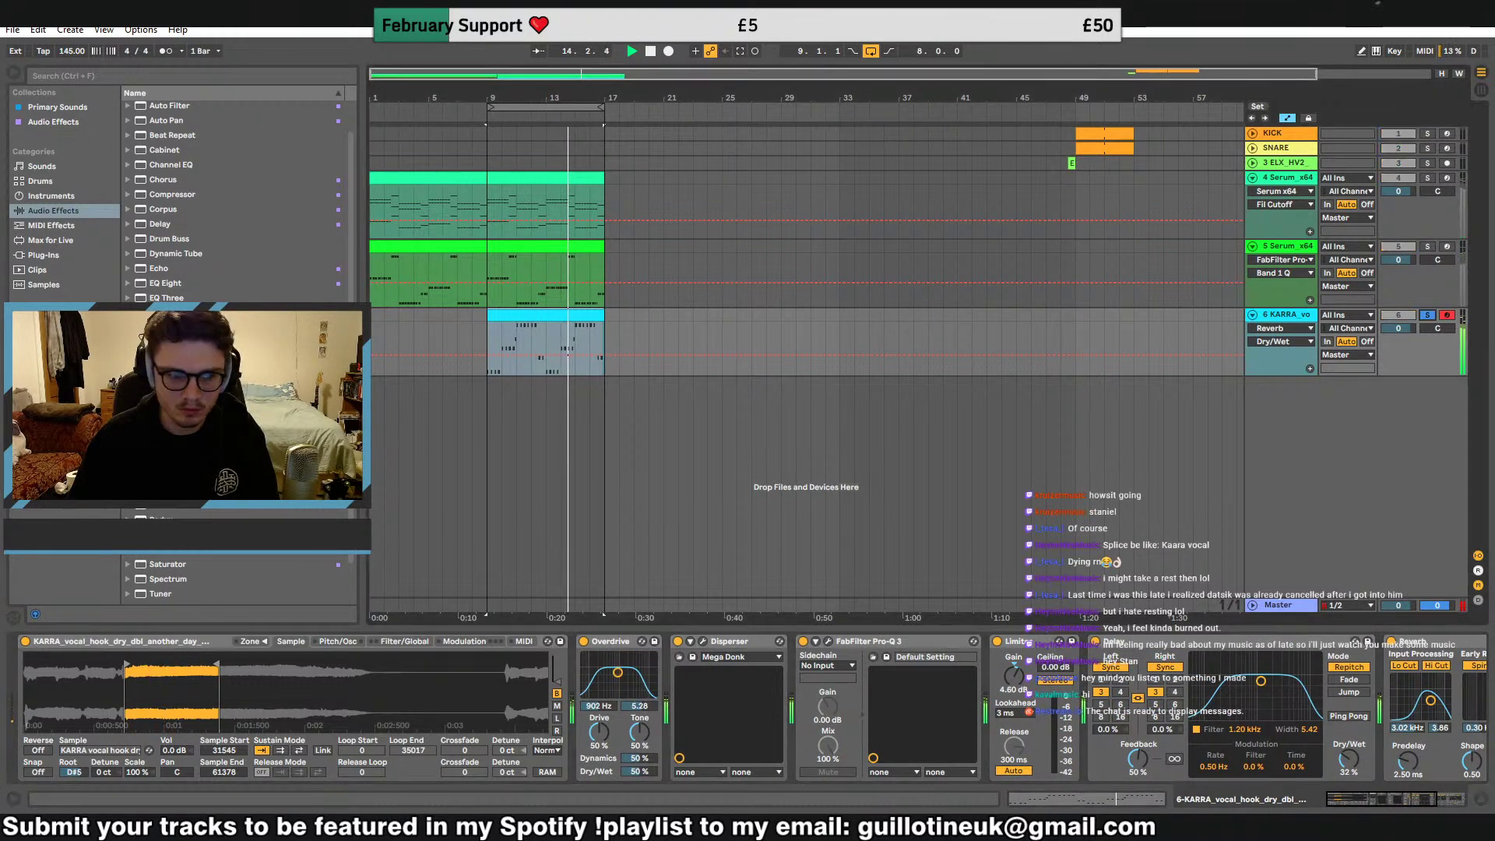
Insert the Xfer OTT plug-in between FabFilter Pro-Q 3 and the Limiter on the vocal track, and play it back
{"action": "key", "text": "space"}
{"action": "left_click", "coordinate": [127, 461]}
{"action": "left_click", "coordinate": [43, 255]}
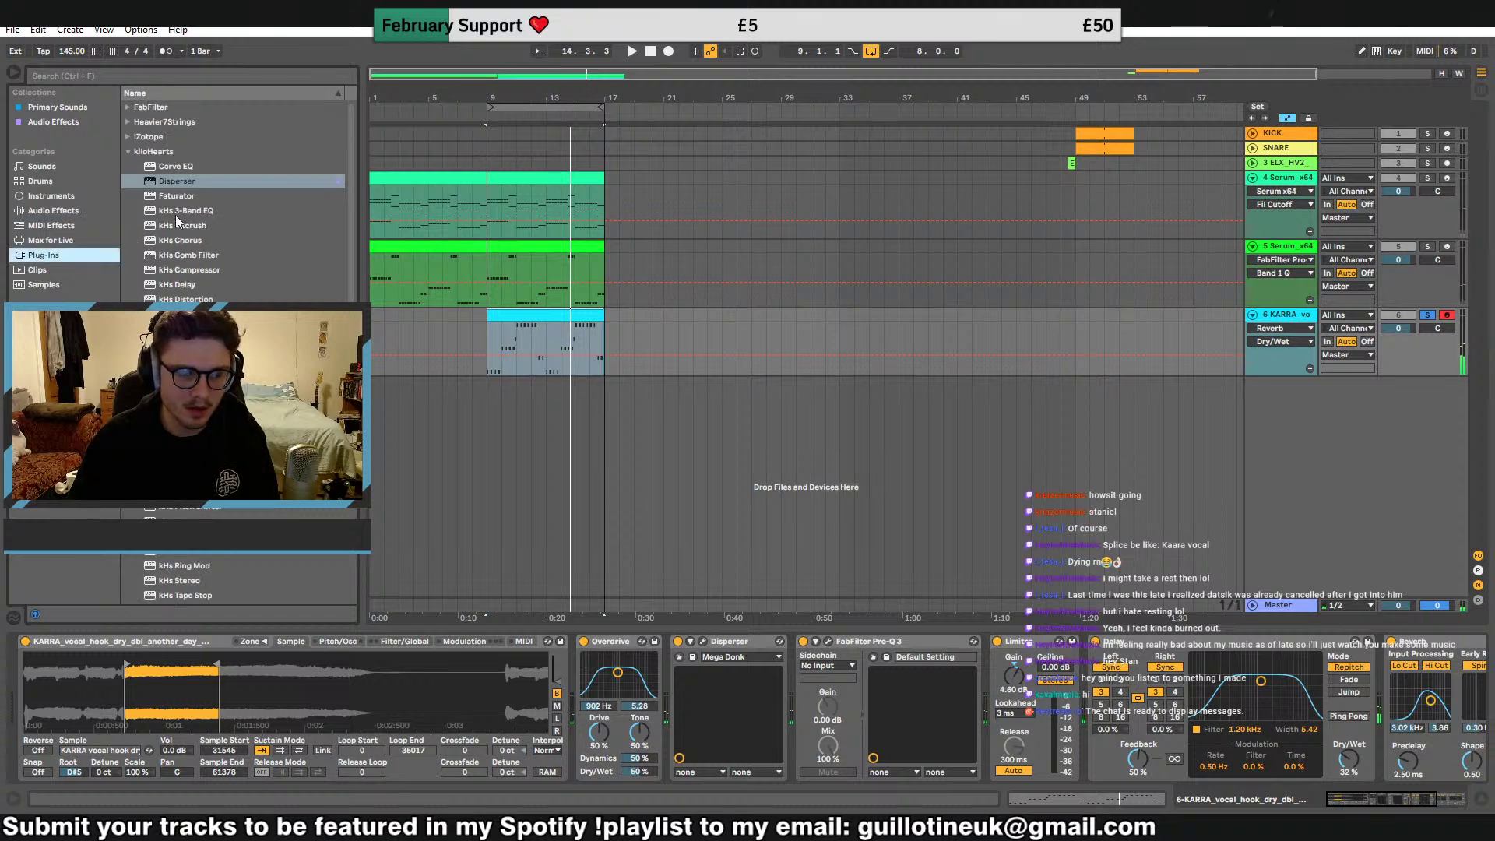
{"action": "left_click", "coordinate": [156, 151]}
{"action": "left_click_drag", "start_coordinate": [167, 374], "coordinate": [1012, 701]}
{"action": "key", "text": "space"}
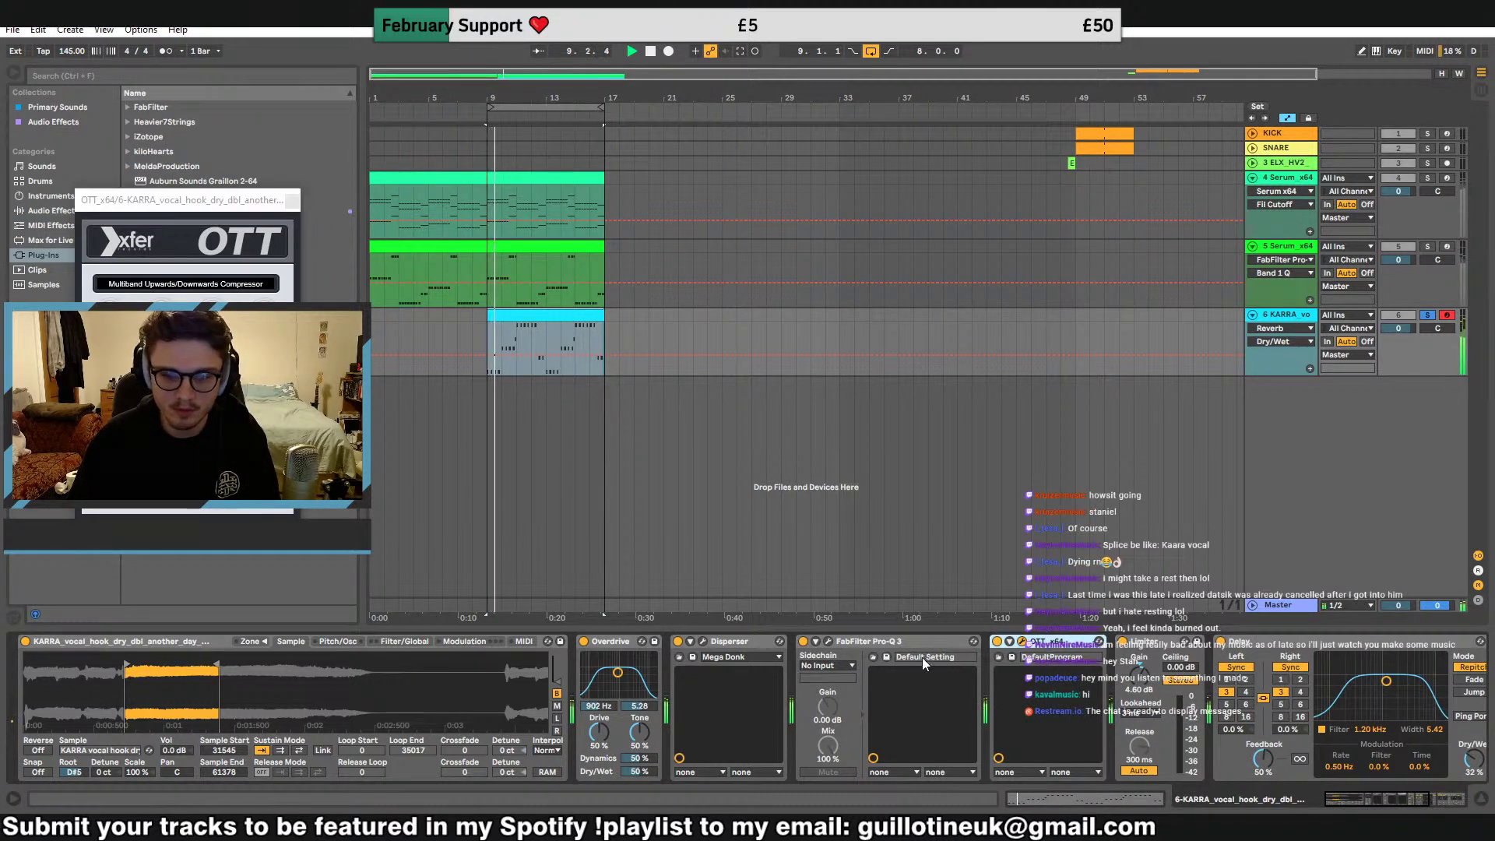
Move OTT ahead of FabFilter Pro-Q 3 on the vocal track and adjust its Time, with the track's solo turned off
{"action": "left_click_drag", "start_coordinate": [1048, 642], "coordinate": [788, 658]}
{"action": "left_click_drag", "start_coordinate": [162, 318], "coordinate": [162, 311]}
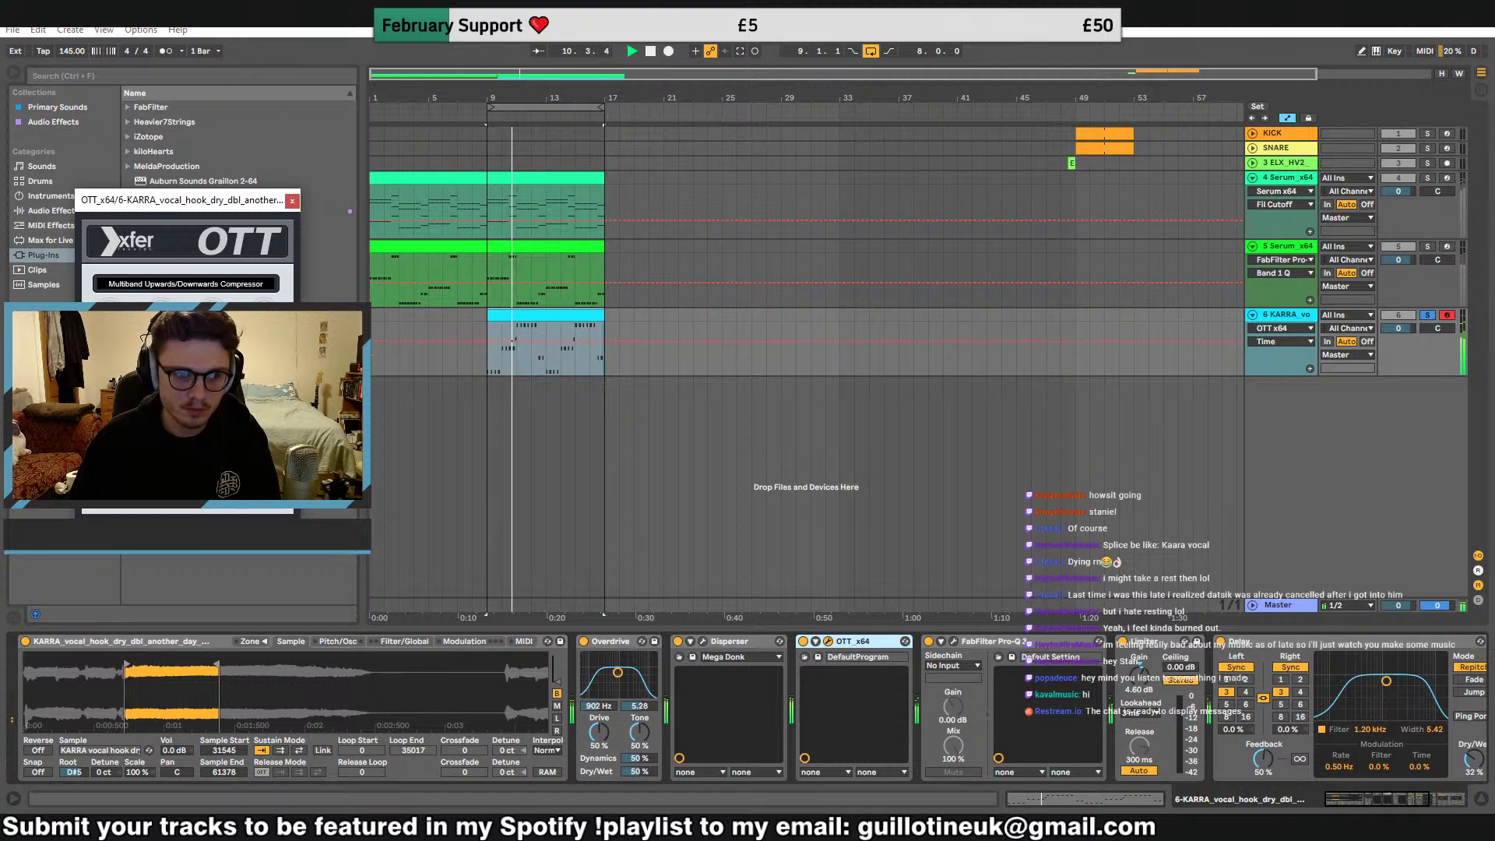
{"action": "left_click", "coordinate": [1427, 315]}
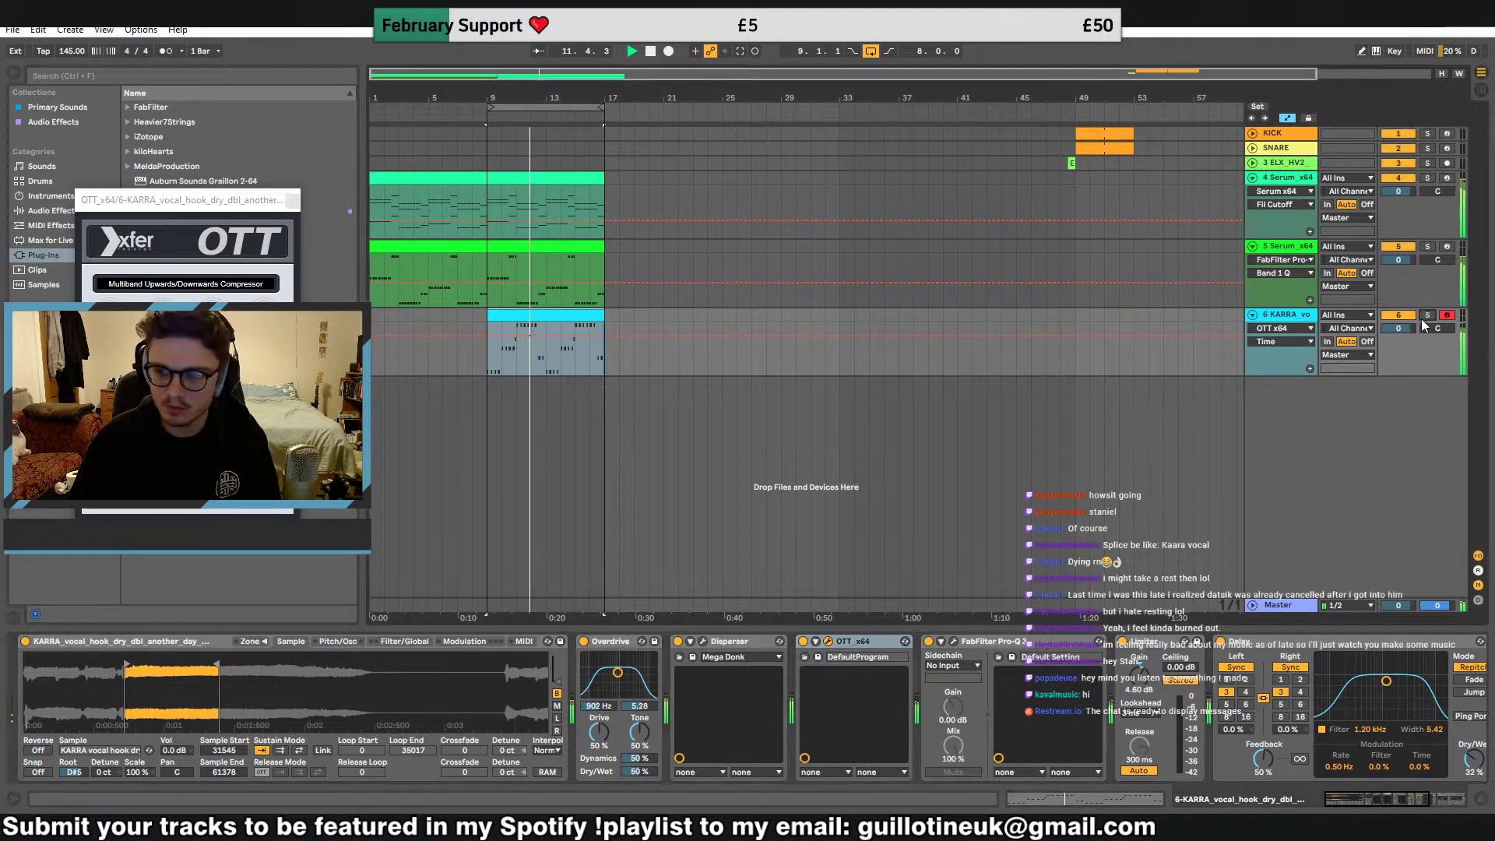
{"action": "left_click", "coordinate": [292, 201]}
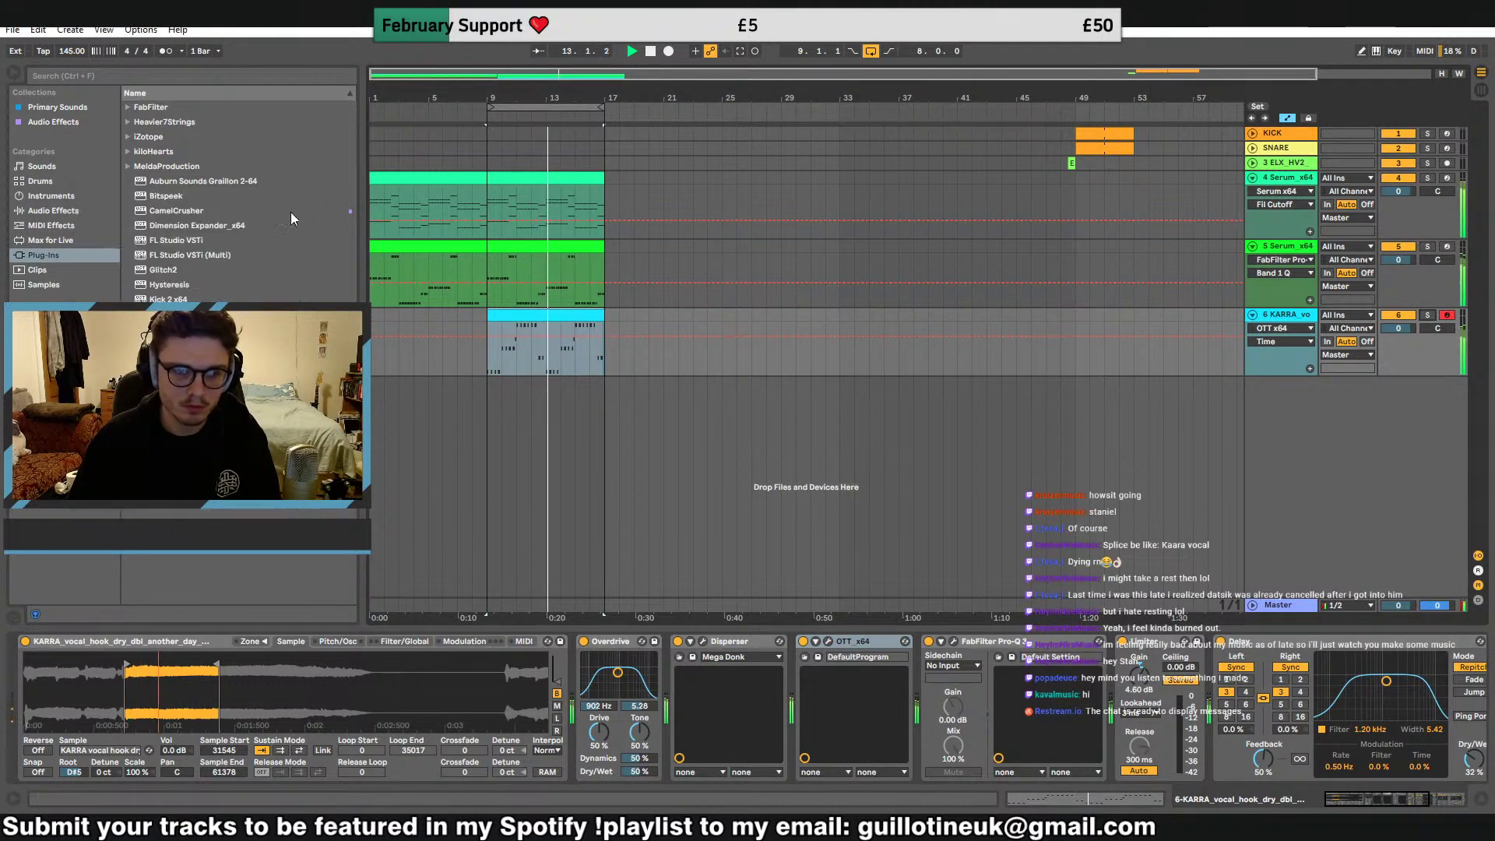
Set the vocal Overdrive's filter to 1.80 kHz with width 5.84 and its drive to 60%
{"action": "left_click_drag", "start_coordinate": [618, 673], "coordinate": [625, 671]}
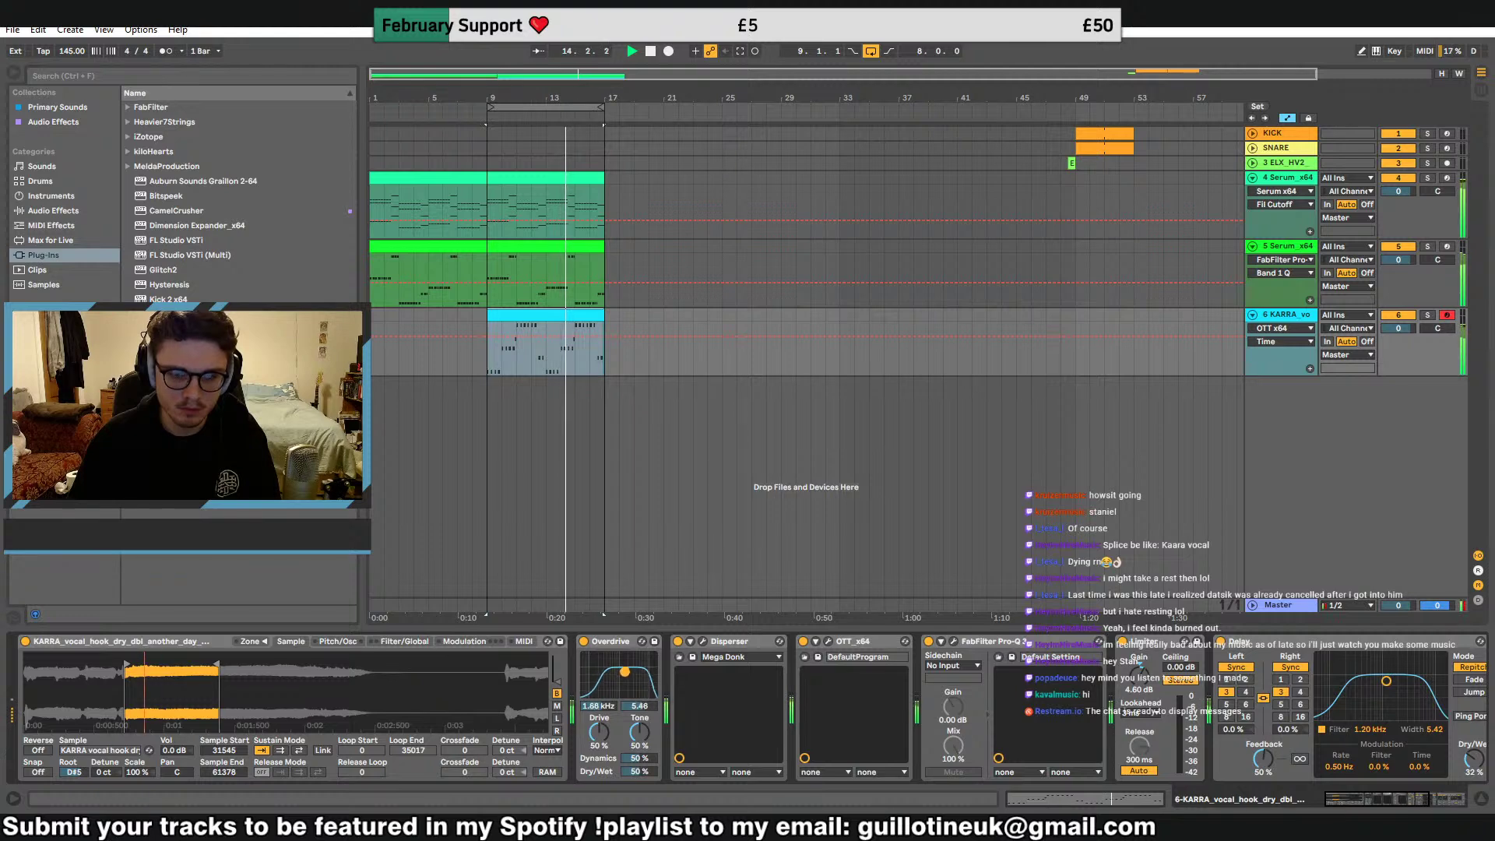
{"action": "left_click_drag", "start_coordinate": [615, 739], "coordinate": [615, 729]}
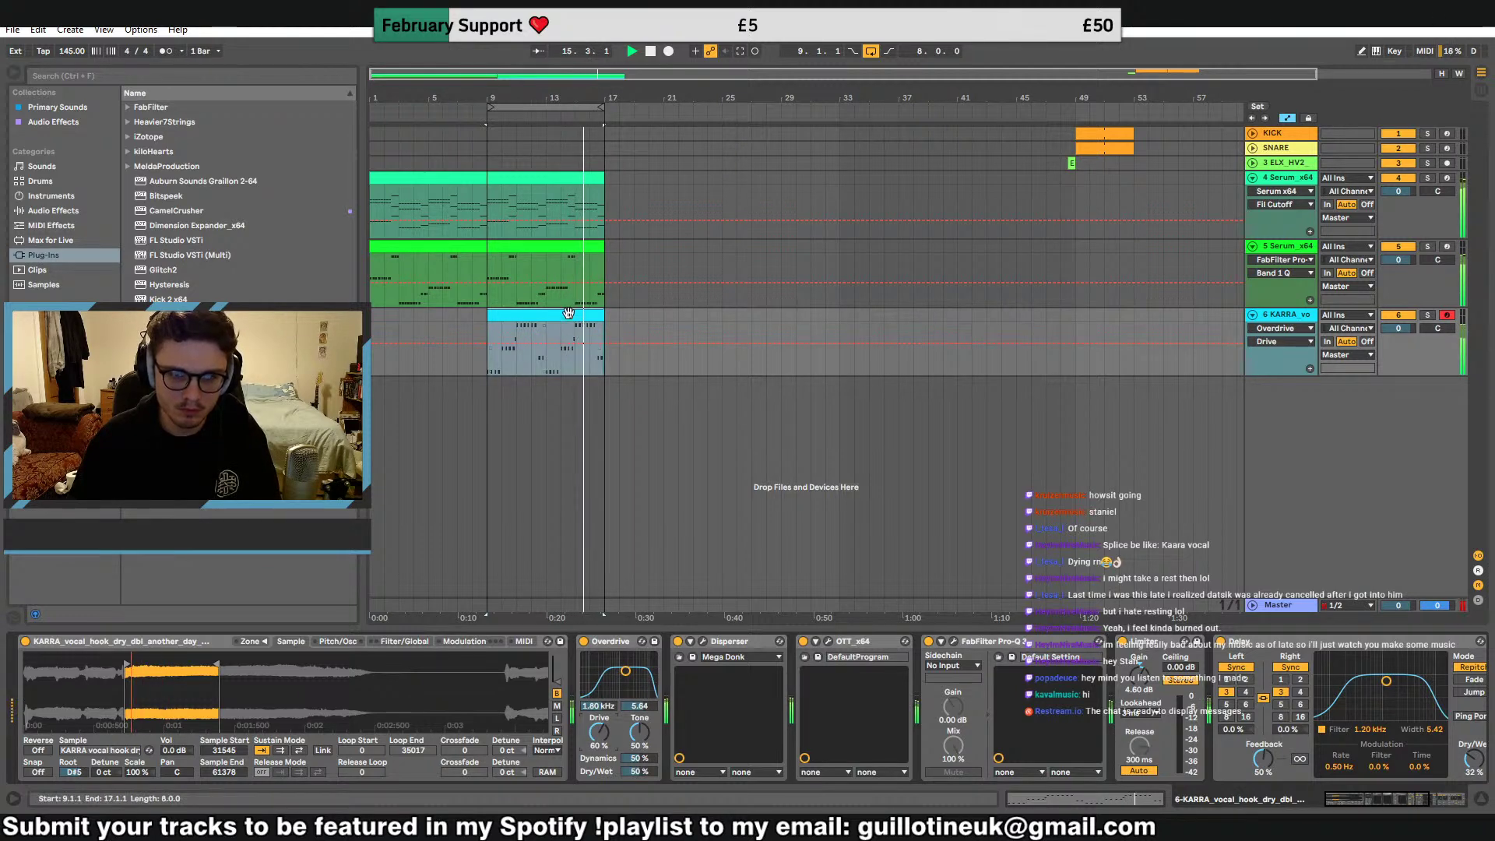
Copy the vocal clip into bars 1–9 and play the arrangement from the start with looping turned off
{"action": "double_click", "coordinate": [569, 347]}
{"action": "left_click", "coordinate": [1297, 319]}
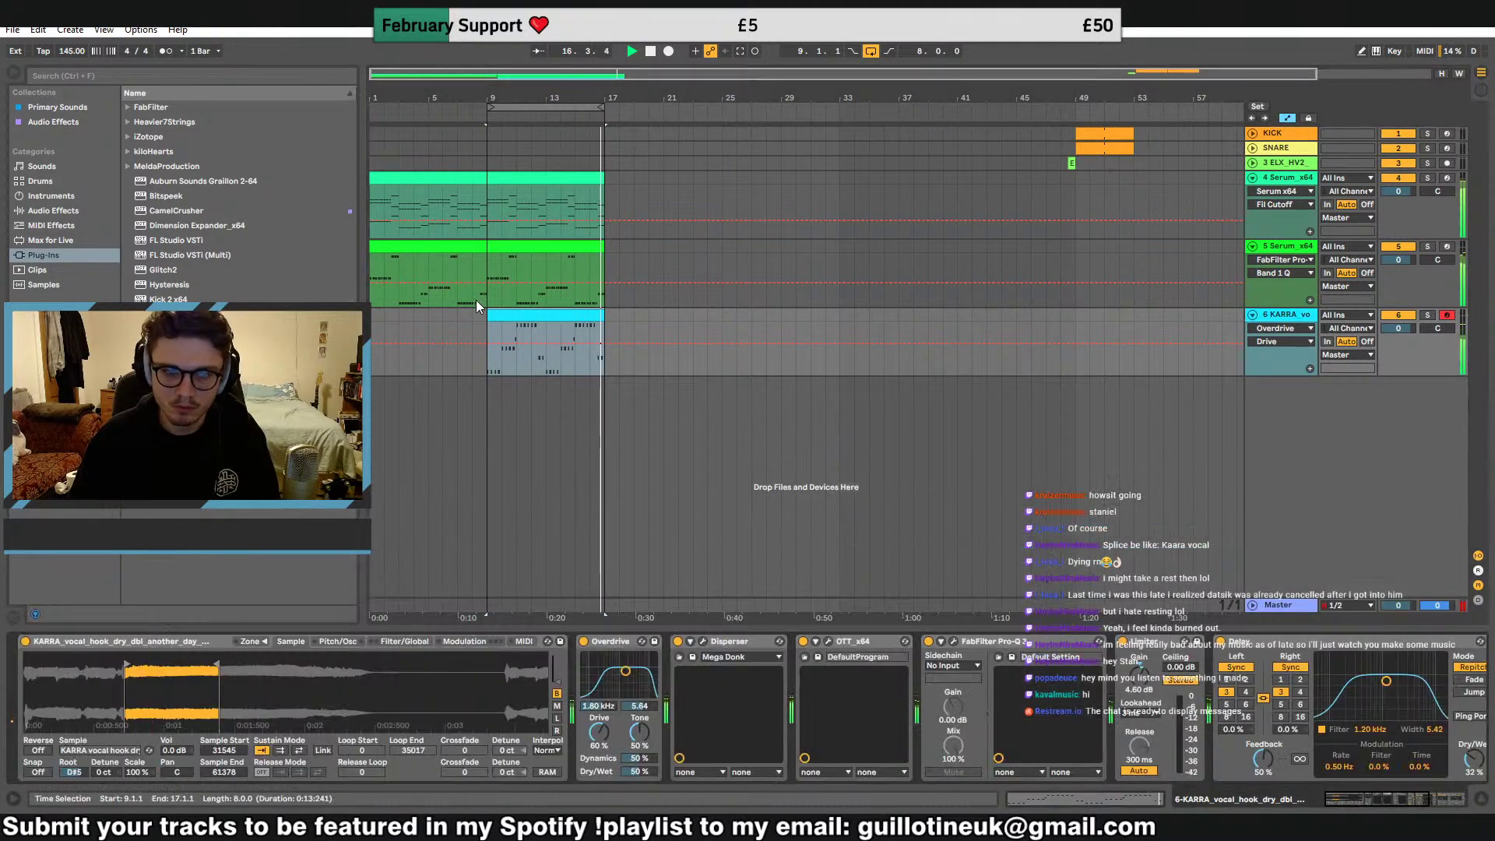
{"action": "key", "text": "space"}
{"action": "left_click", "coordinate": [871, 53]}
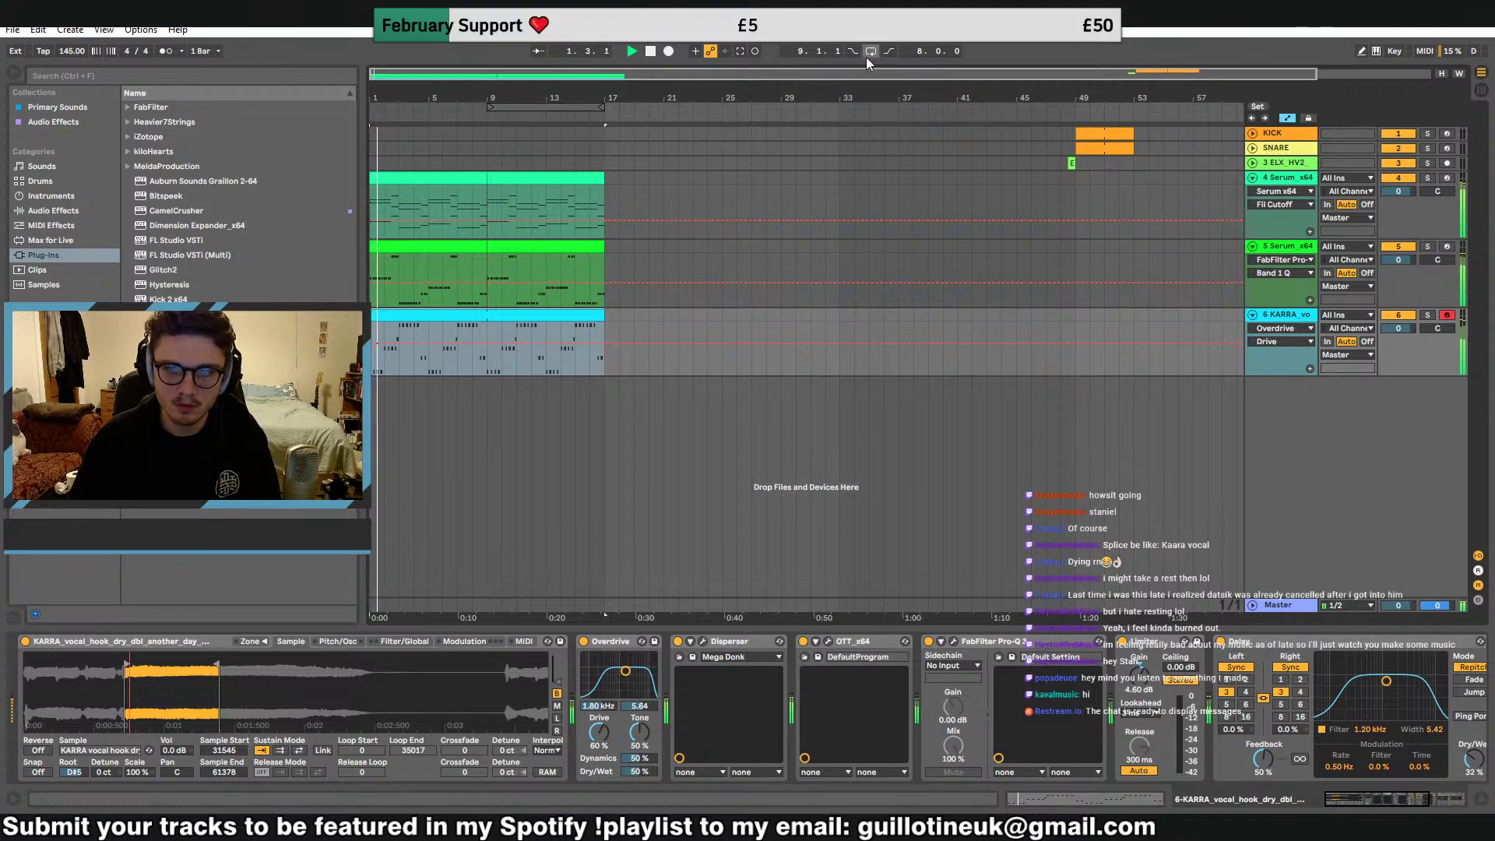
Copy the chord track's Auto Filter to the end of the vocal track's effects, and move the vocal track above the Serum bass track
{"action": "left_click", "coordinate": [423, 178]}
{"action": "left_click", "coordinate": [433, 316]}
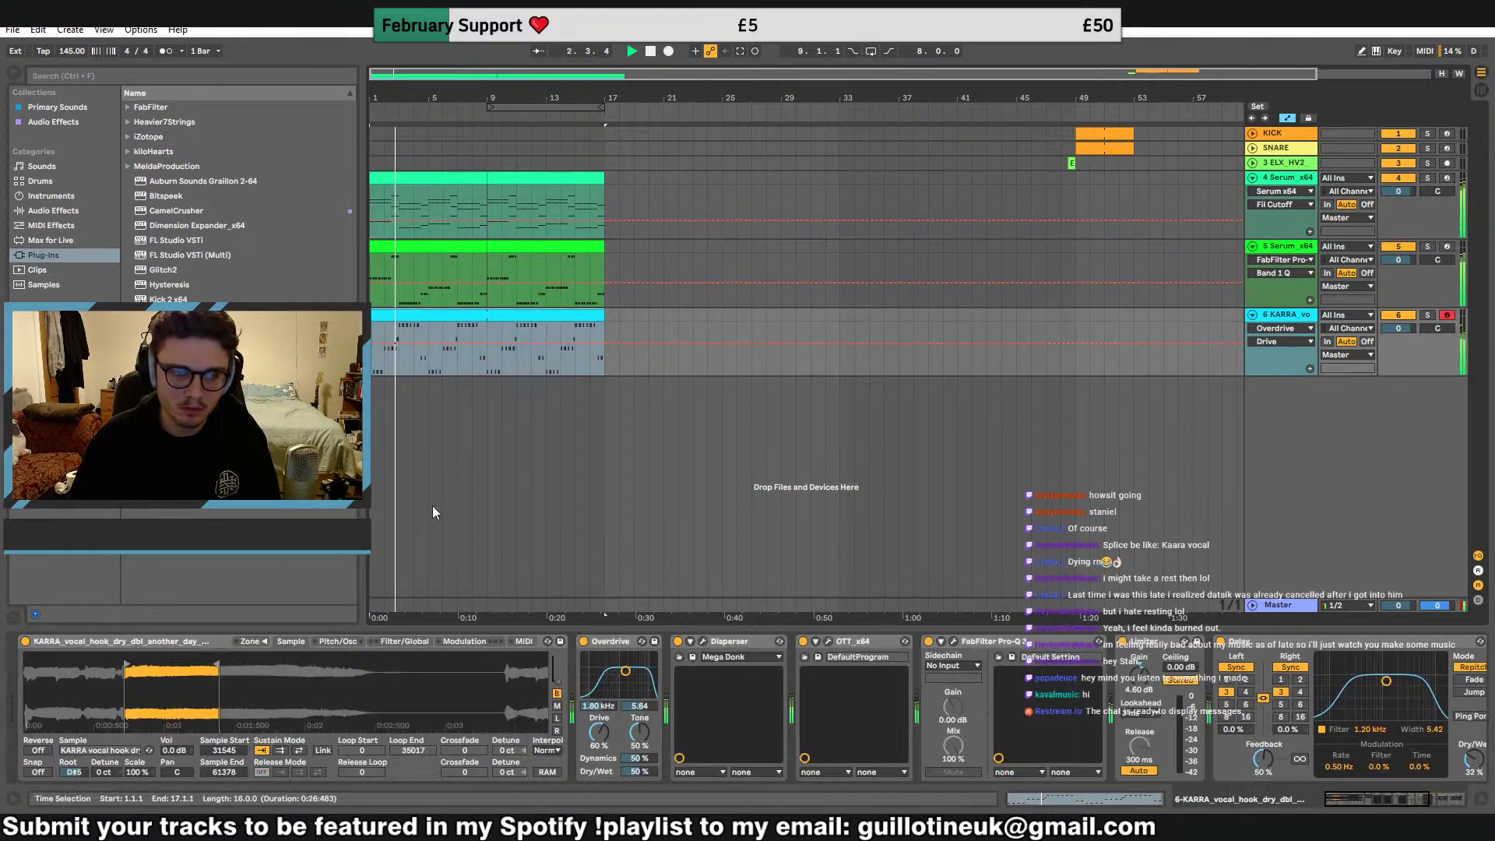
{"action": "left_click", "coordinate": [431, 177]}
{"action": "left_click", "coordinate": [427, 642]}
{"action": "left_click", "coordinate": [433, 315]}
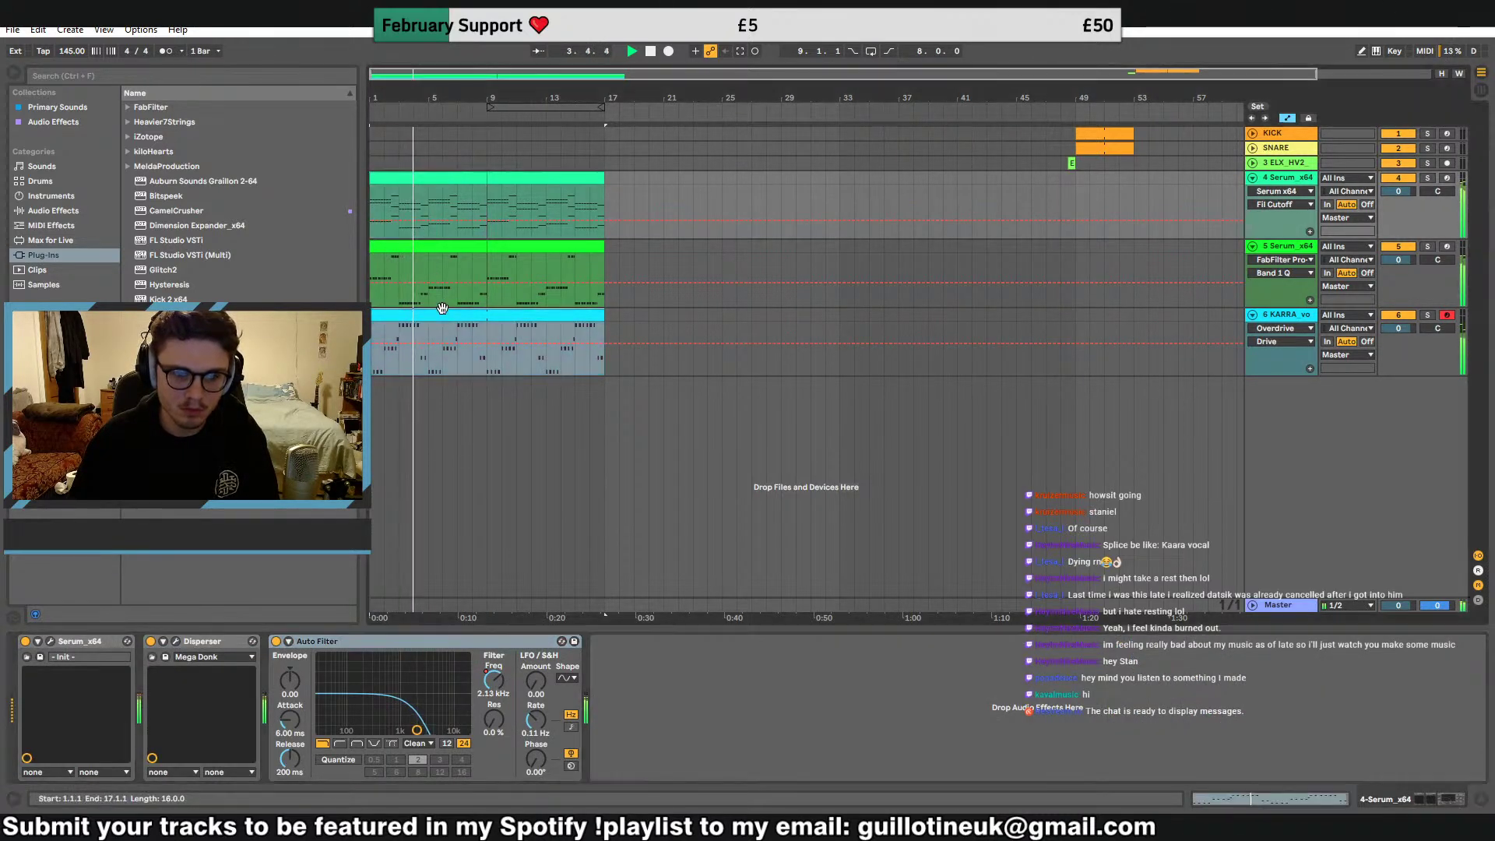
{"action": "left_click", "coordinate": [1448, 799]}
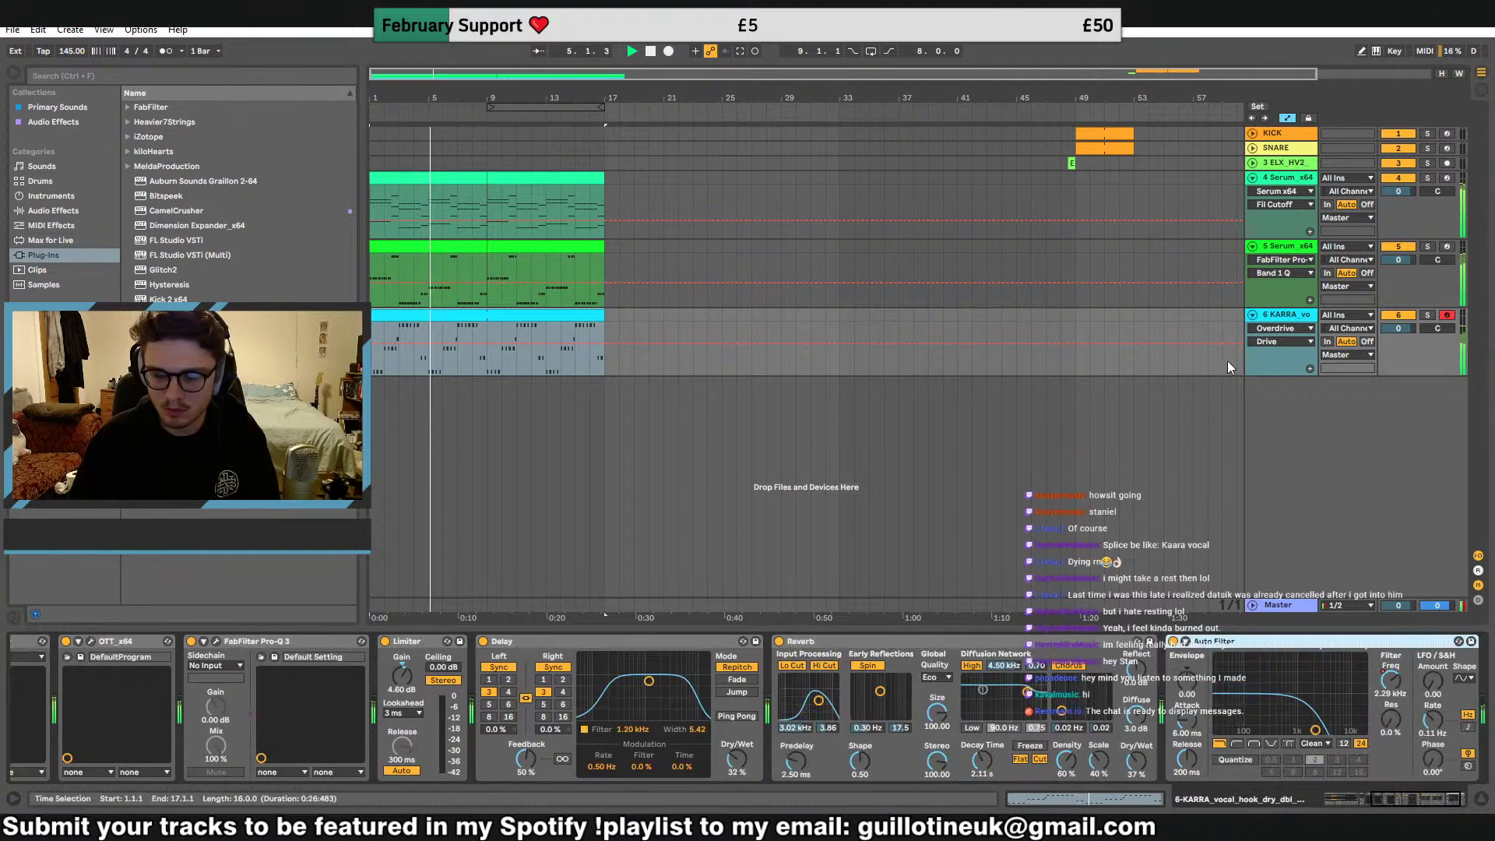
{"action": "key", "text": "ctrl+v"}
{"action": "left_click_drag", "start_coordinate": [1275, 236], "coordinate": [1277, 241]}
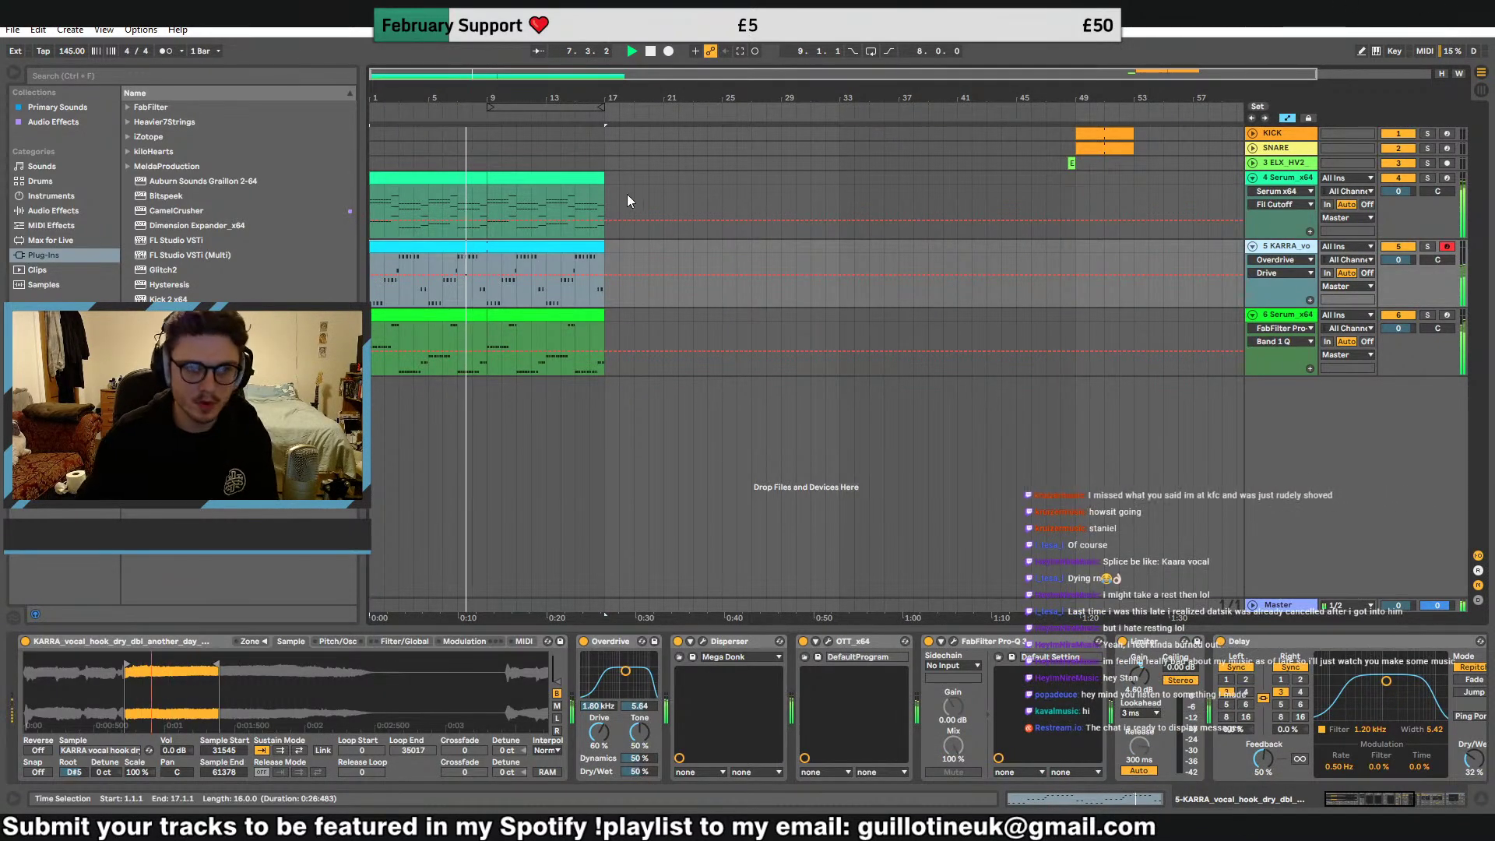
Duplicate the chord, bass and vocal clips so all three tracks extend to bar 33, and open the new vocal clip
{"action": "left_click", "coordinate": [496, 265]}
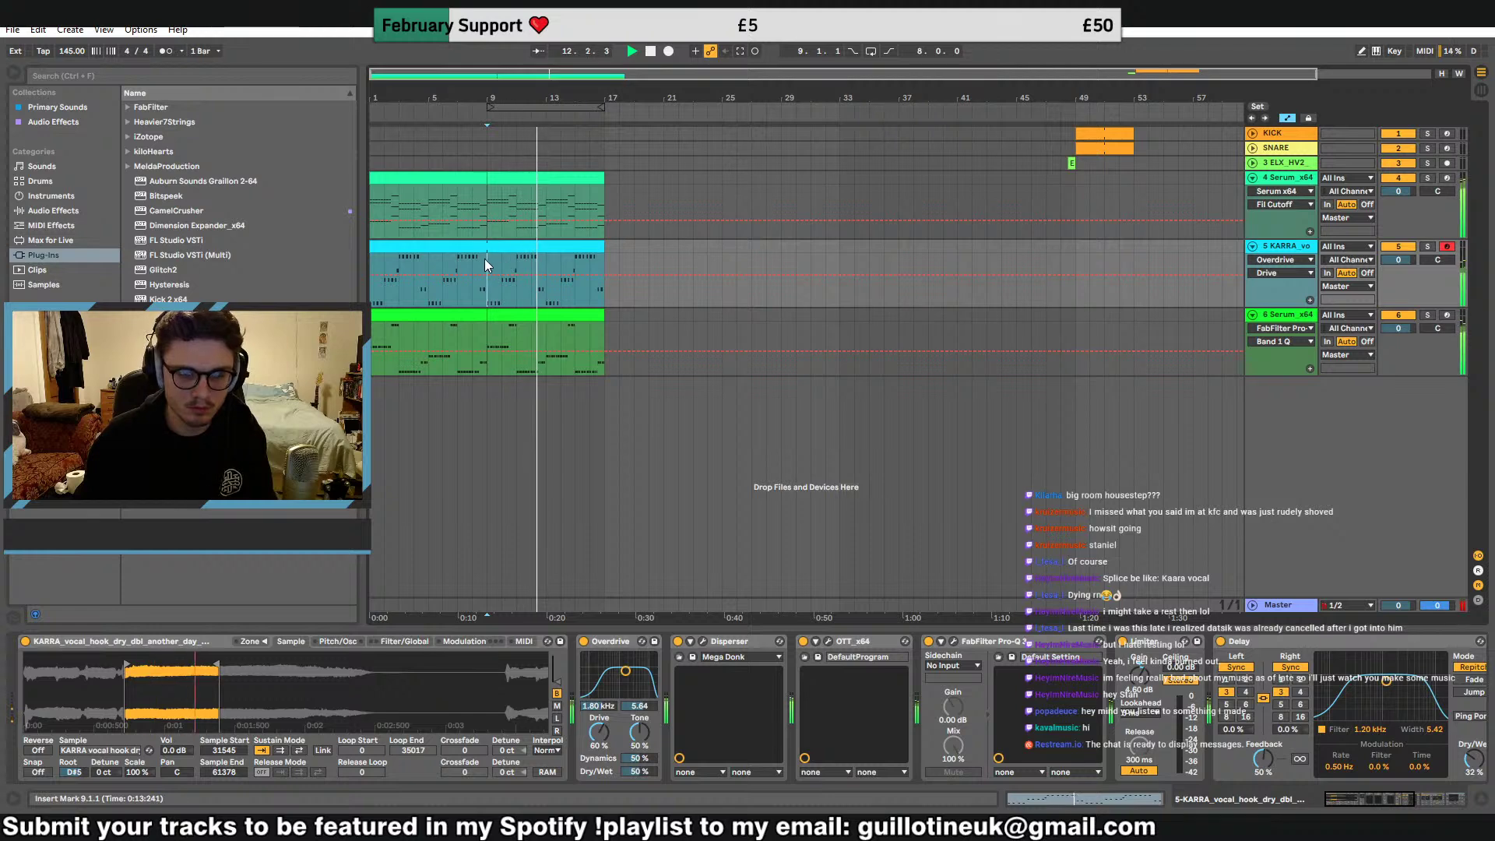
{"action": "left_click", "coordinate": [545, 178]}
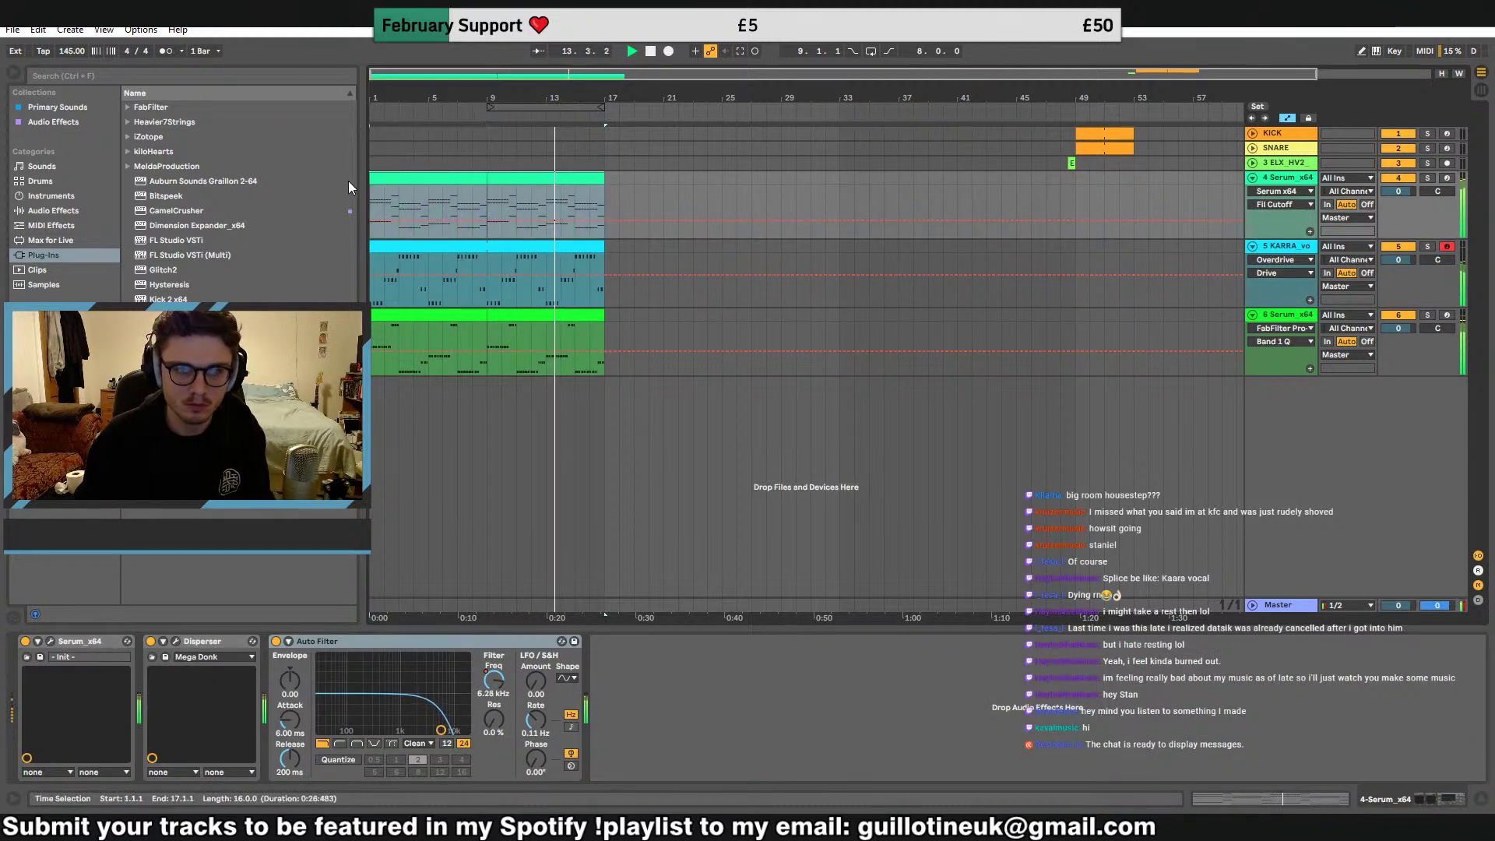
{"action": "mouse_move", "coordinate": [604, 183]}
{"action": "left_mouse_down"}
{"action": "mouse_move", "coordinate": [828, 184]}
{"action": "mouse_move", "coordinate": [605, 184]}
{"action": "left_mouse_up"}
{"action": "key", "text": "ctrl+d"}
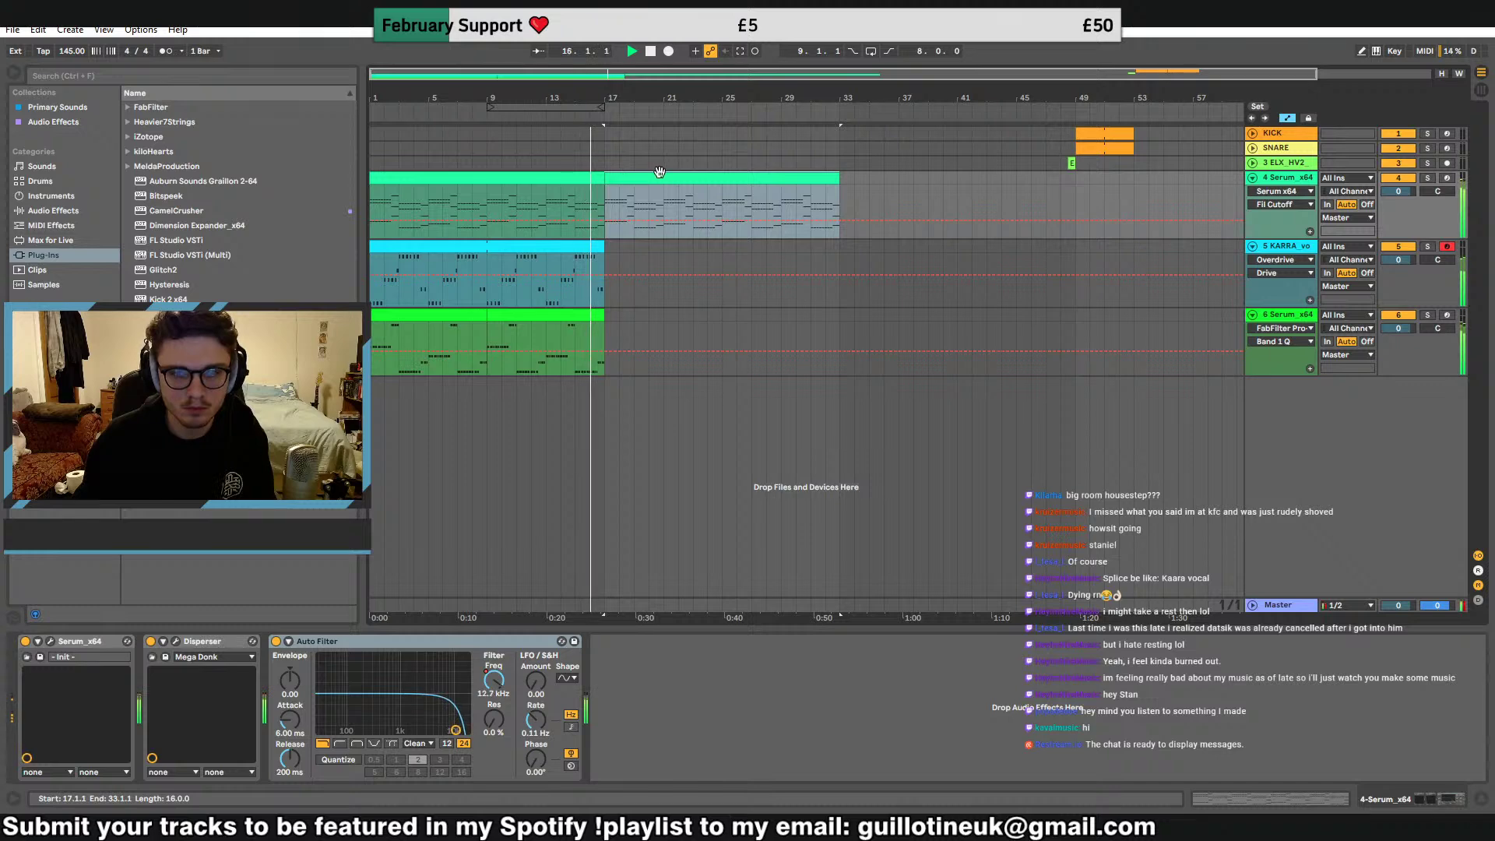
{"action": "left_click", "coordinate": [575, 314]}
{"action": "key", "text": "ctrl+d"}
{"action": "key", "text": "ctrl+d"}
{"action": "key", "text": "ctrl+d"}
{"action": "key", "text": "ctrl+z"}
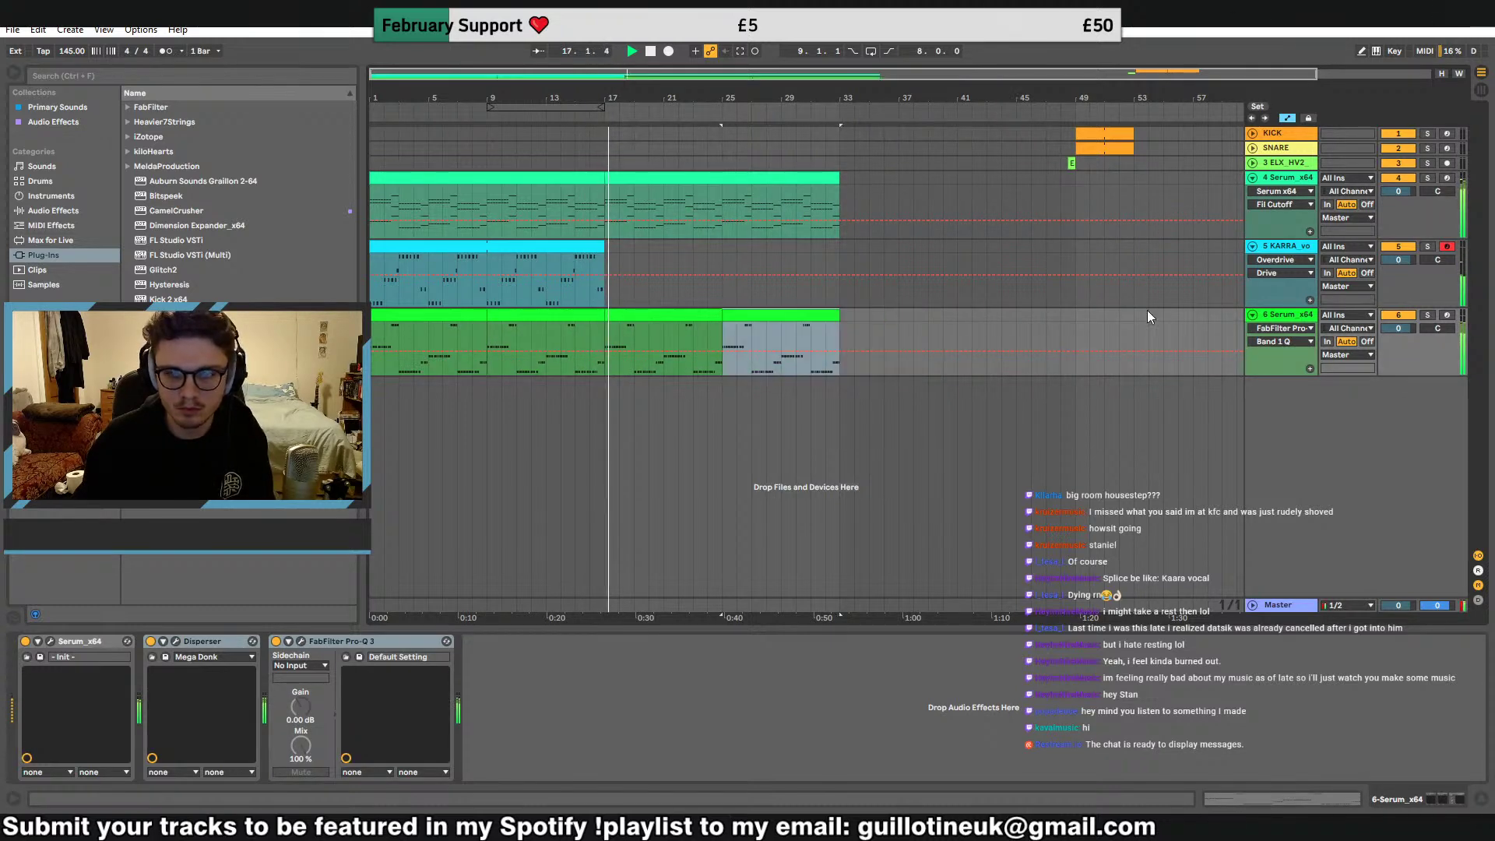
{"action": "left_click", "coordinate": [597, 265]}
{"action": "key", "text": "ctrl+d"}
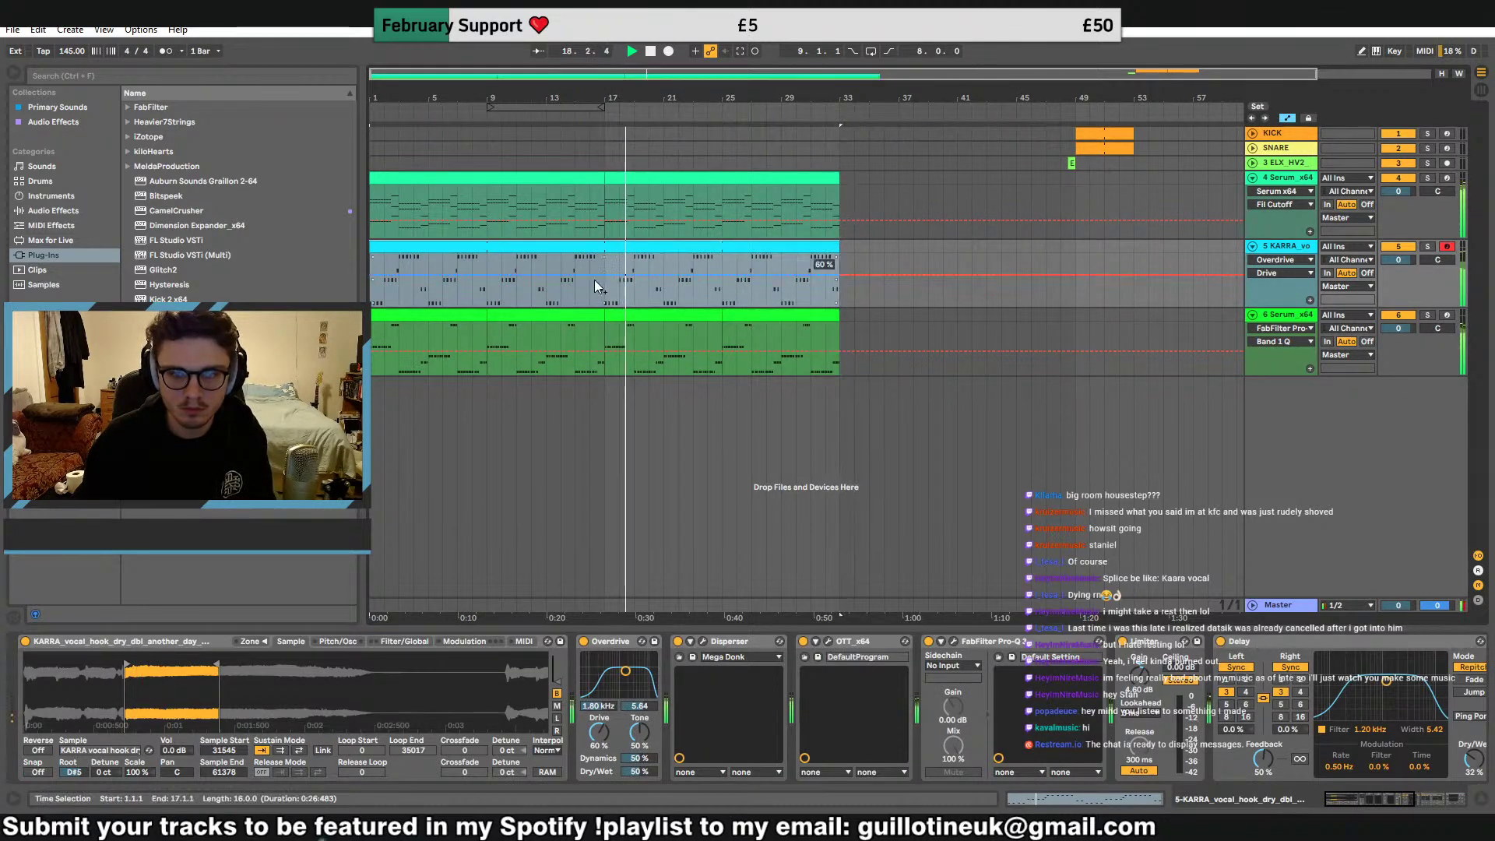
{"action": "left_click", "coordinate": [608, 303]}
{"action": "double_click", "coordinate": [661, 243]}
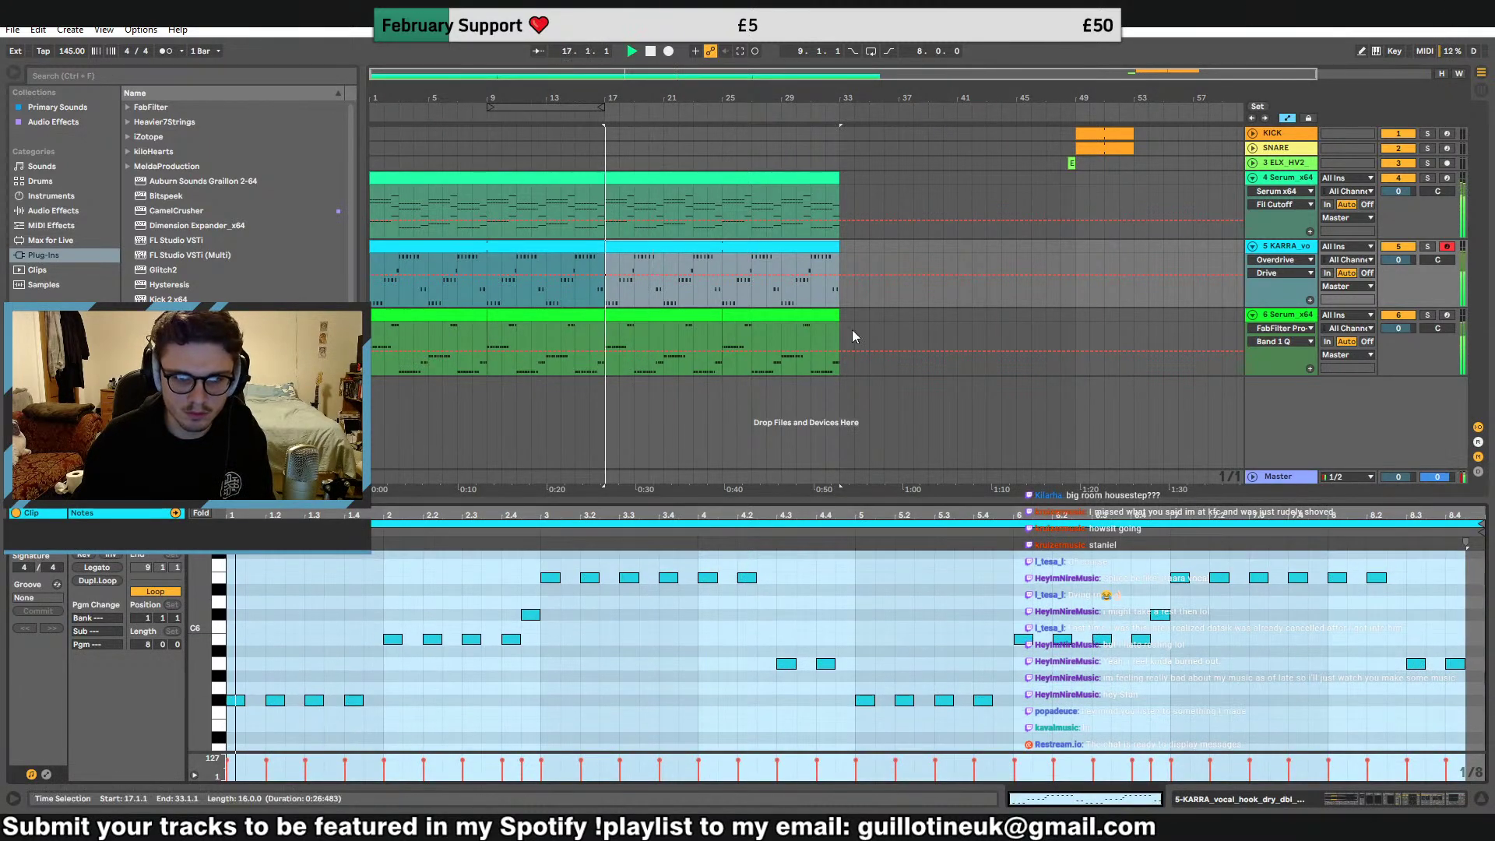
Delete the vocal and bass clips after bar 9 and the chord clip after bar 17, and deactivate the remaining chord clip
{"action": "left_click_drag", "start_coordinate": [883, 317], "coordinate": [484, 248]}
{"action": "key", "text": "Delete"}
{"action": "left_click", "coordinate": [466, 311]}
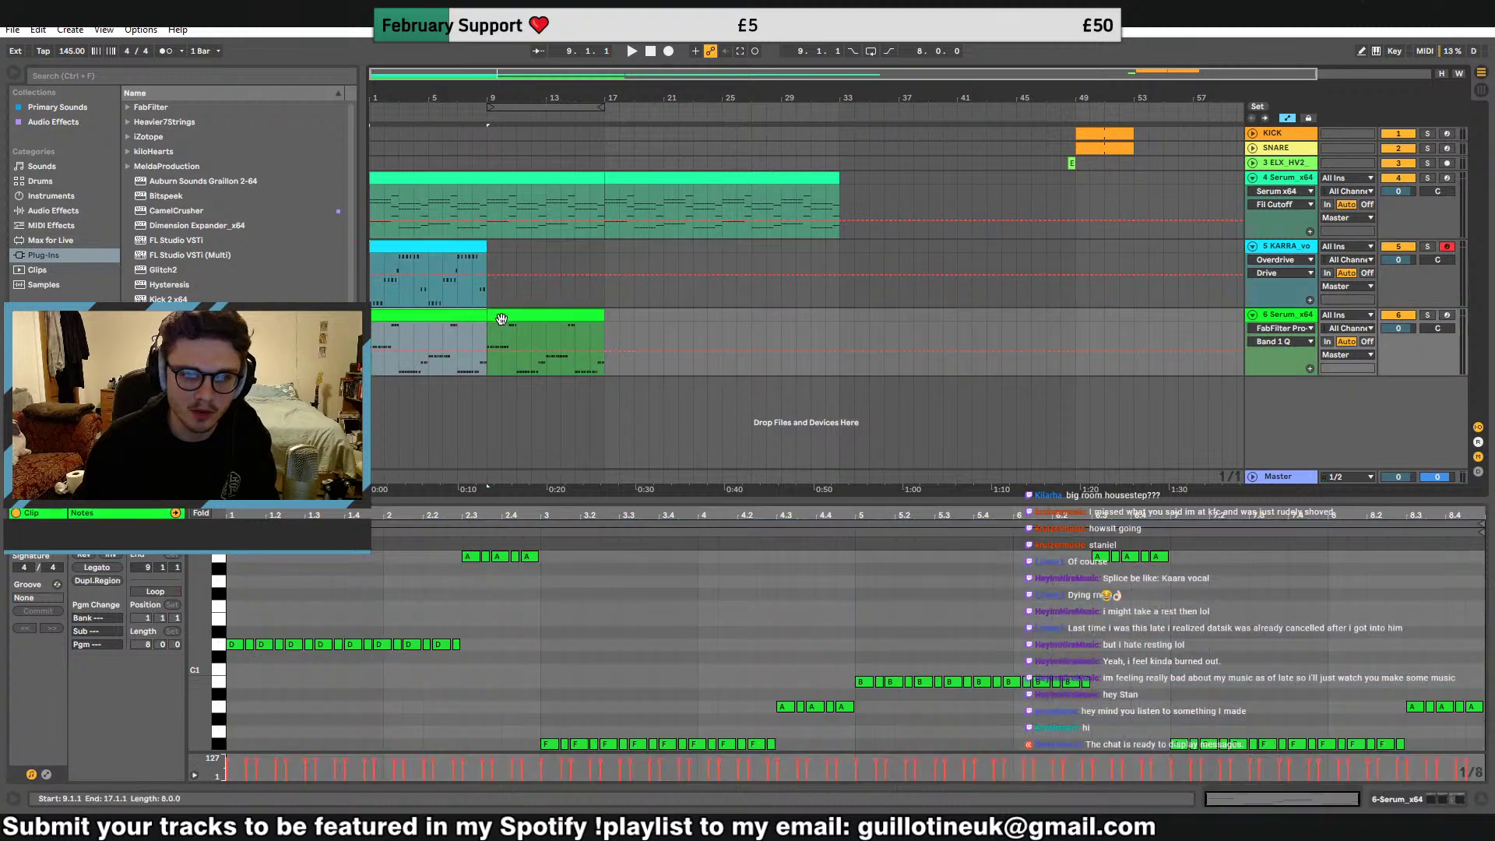
{"action": "left_click", "coordinate": [541, 177]}
{"action": "key", "text": "0"}
{"action": "left_click", "coordinate": [676, 178]}
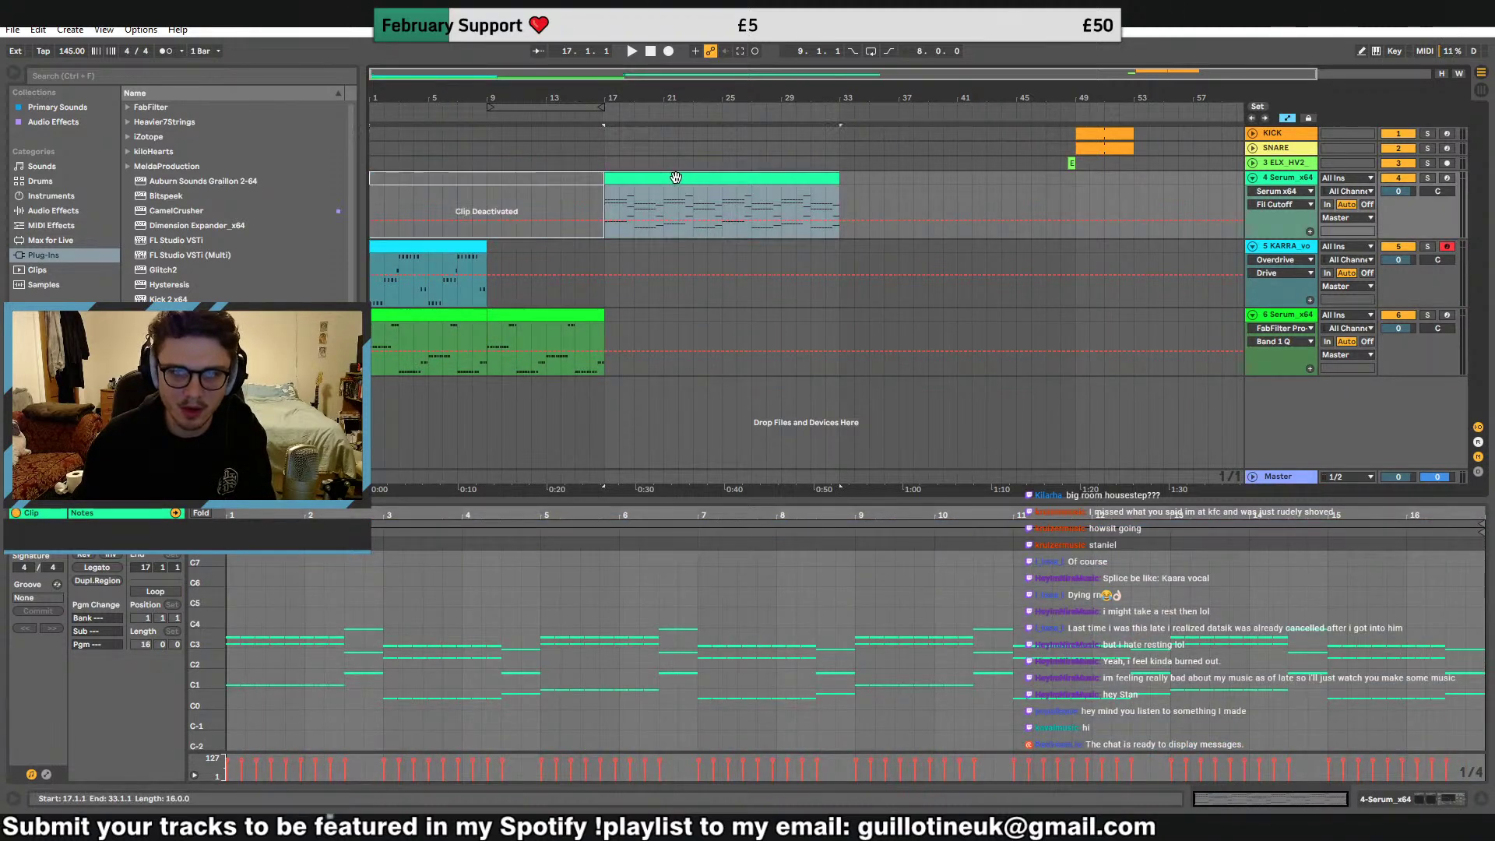
{"action": "key", "text": "Delete"}
{"action": "left_click", "coordinate": [456, 315]}
{"action": "left_click", "coordinate": [518, 314]}
{"action": "key", "text": "Delete"}
Clear the old bassline notes from the bass clip in bars 1–9, making room for a new pattern
{"action": "left_click", "coordinate": [458, 313]}
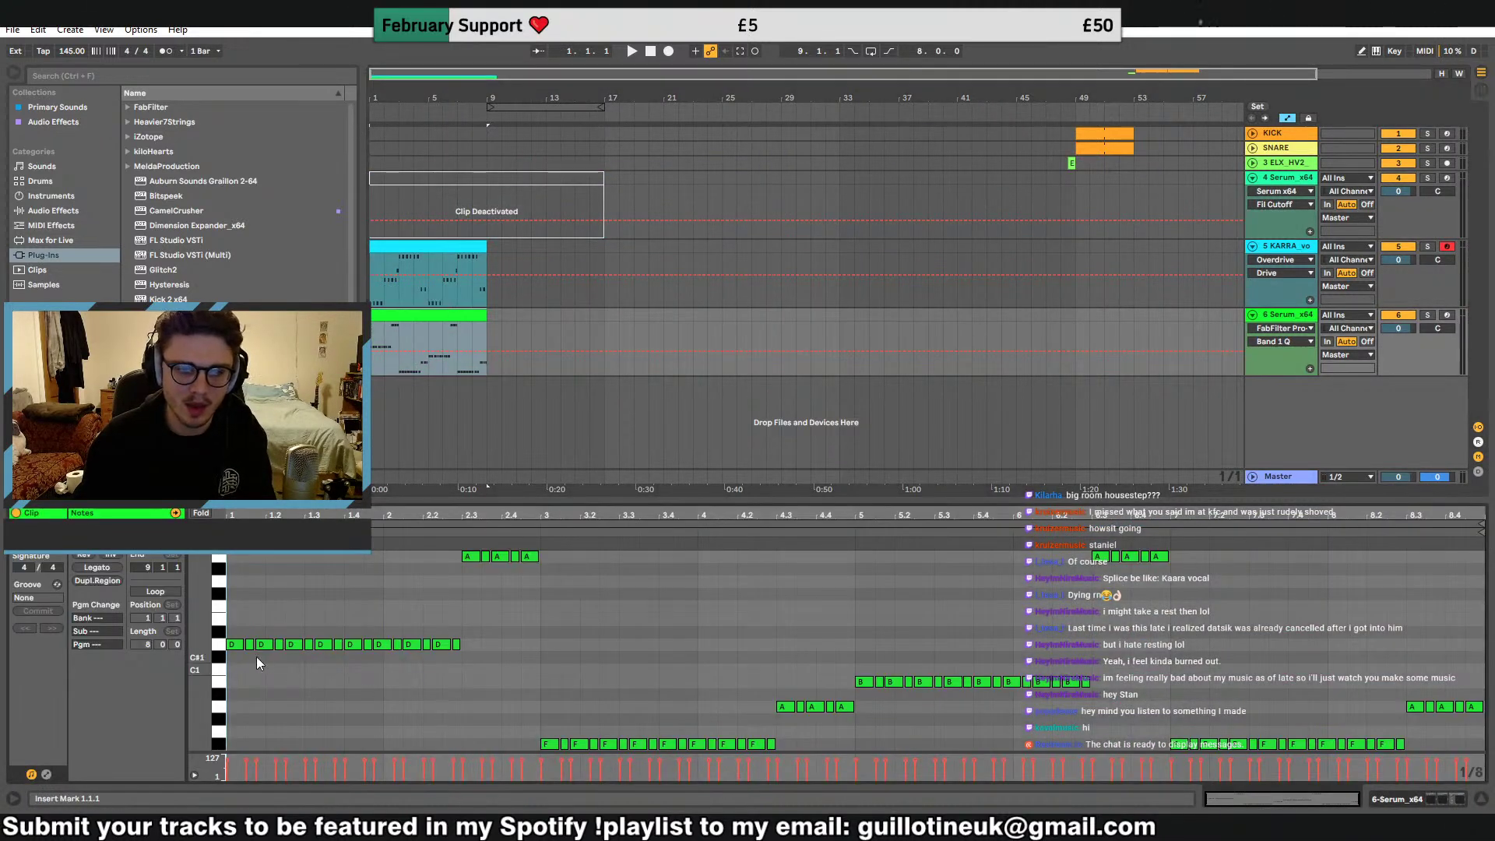
{"action": "mouse_move", "coordinate": [203, 624]}
{"action": "left_mouse_down"}
{"action": "mouse_move", "coordinate": [183, 624]}
{"action": "mouse_move", "coordinate": [195, 640]}
{"action": "left_mouse_up"}
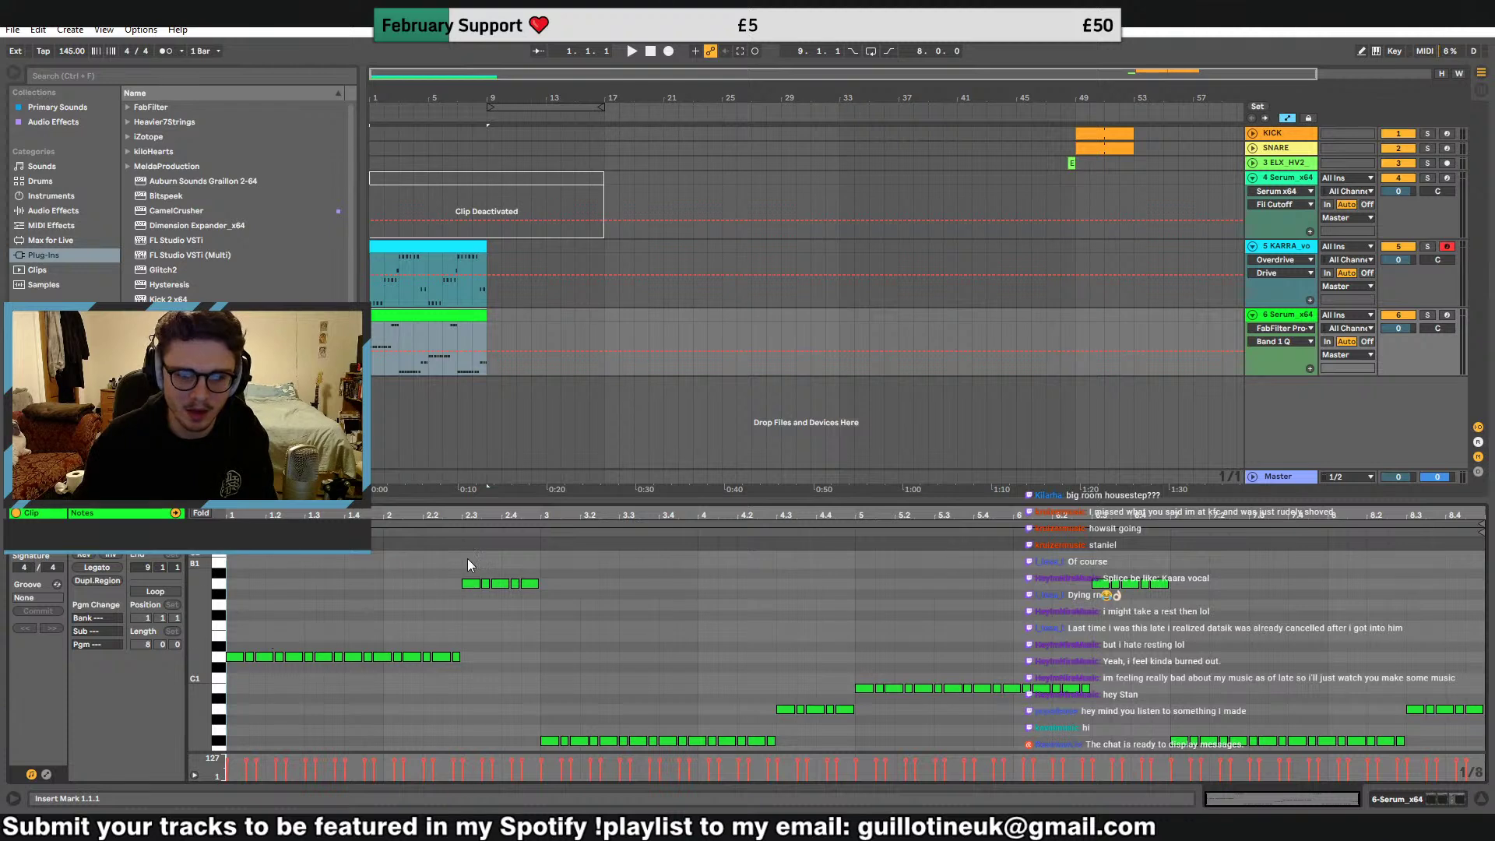
{"action": "left_click_drag", "start_coordinate": [467, 559], "coordinate": [1482, 748]}
{"action": "key", "text": "Delete"}
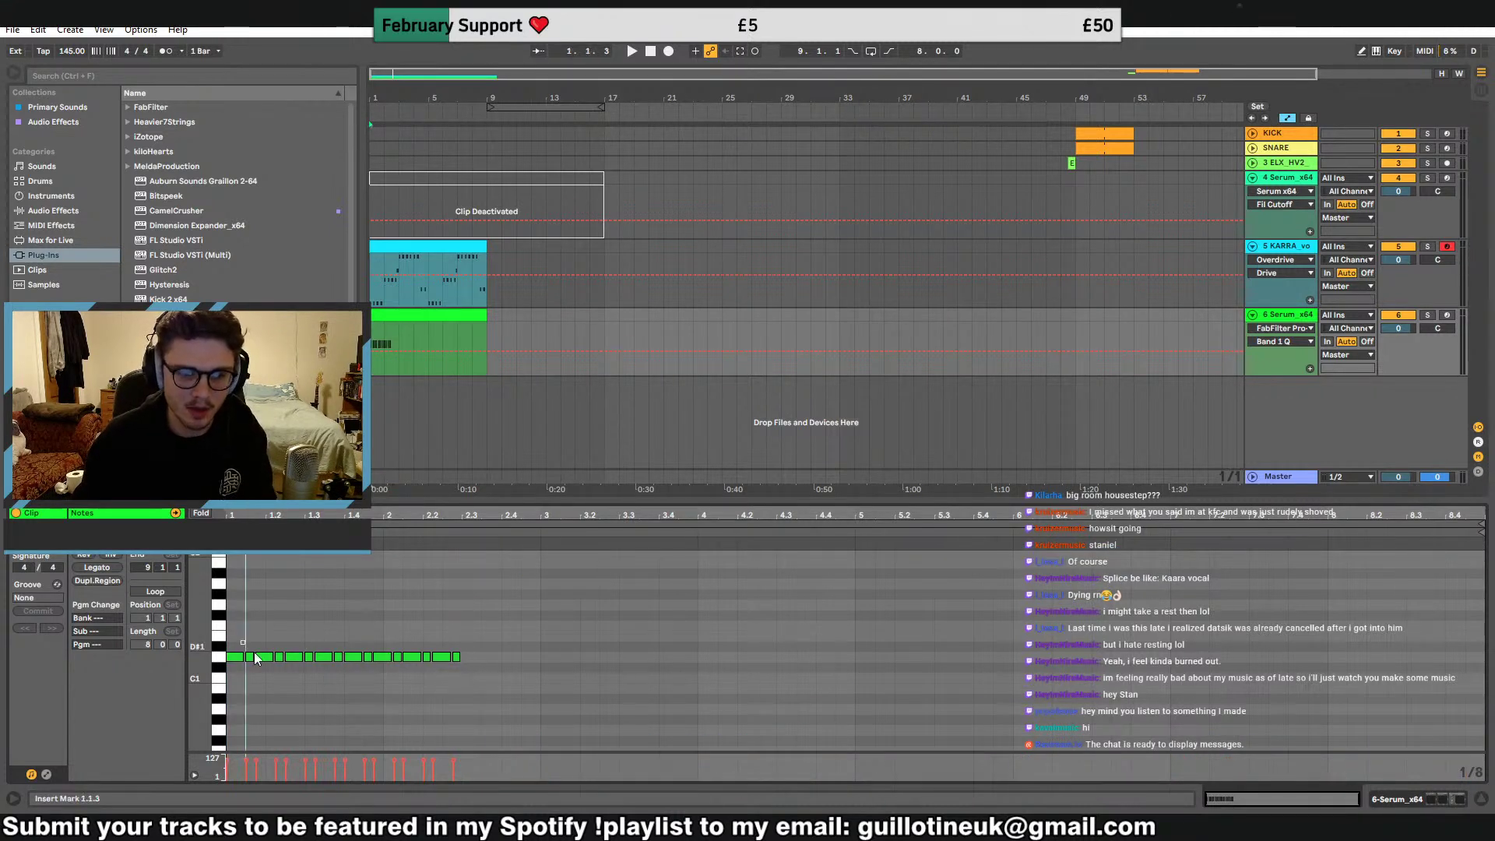
{"action": "left_click_drag", "start_coordinate": [254, 652], "coordinate": [477, 679]}
{"action": "key", "text": "Delete"}
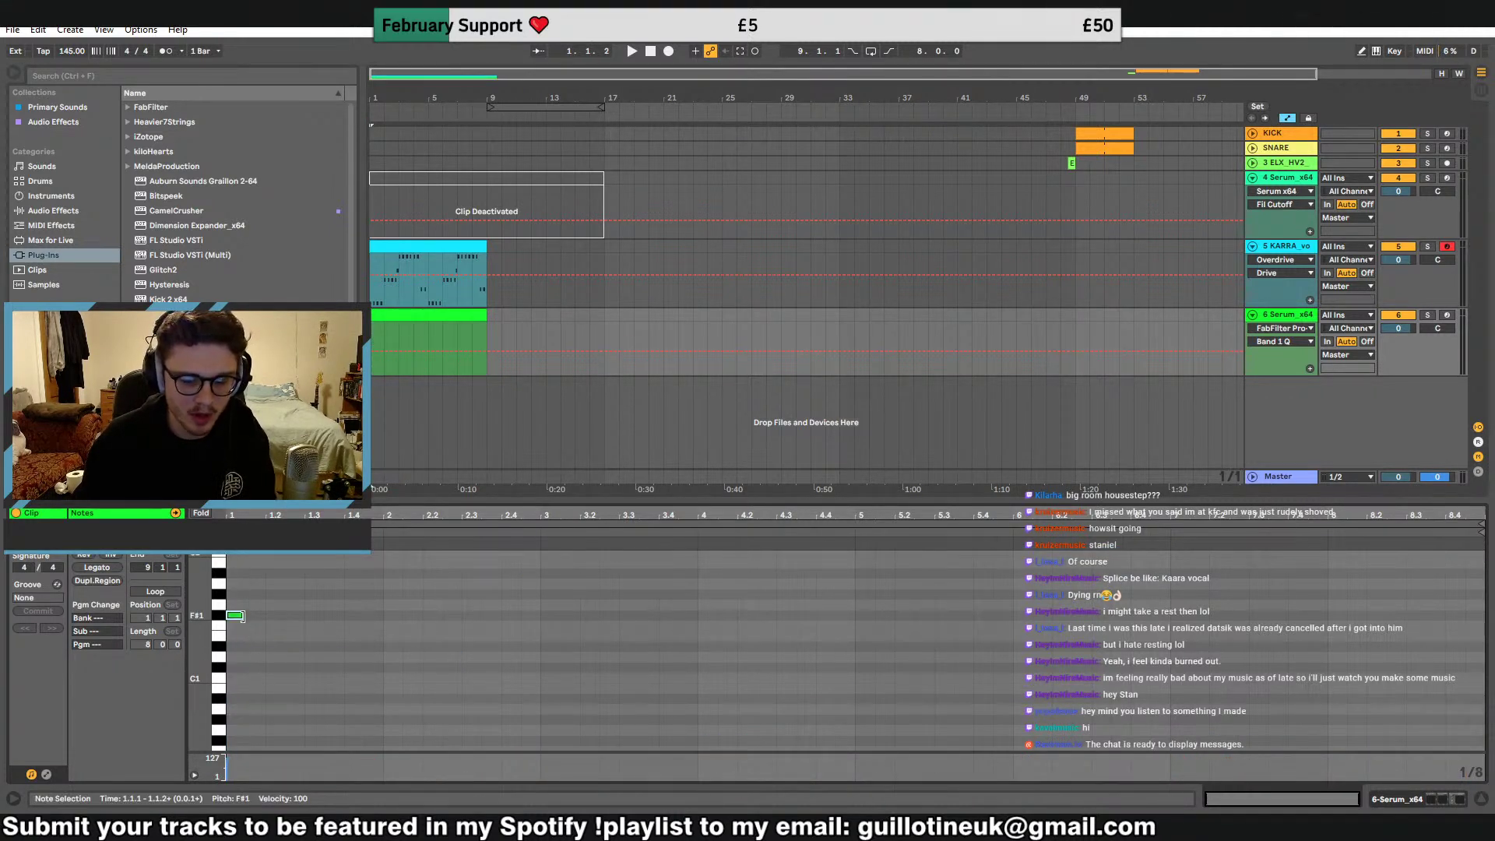
Lengthen the F#1 note at the start of the bass clip to a full bar and play it back
{"action": "left_click_drag", "start_coordinate": [362, 621], "coordinate": [382, 620]}
{"action": "scroll", "coordinate": [413, 684], "scroll_direction": "up", "scroll_amount": 2}
{"action": "key", "text": "space"}
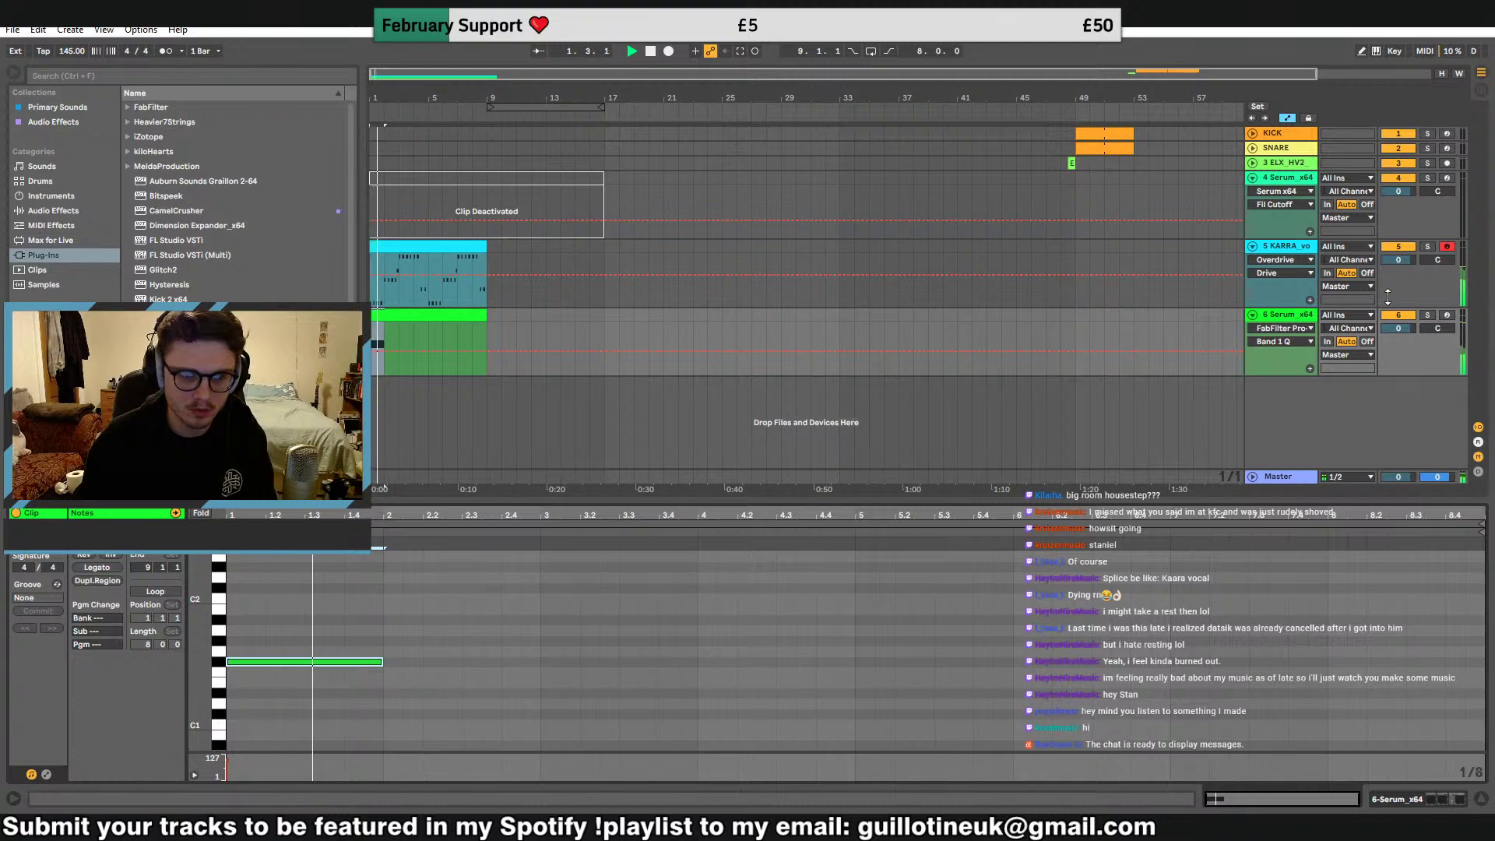
{"action": "key", "text": "space"}
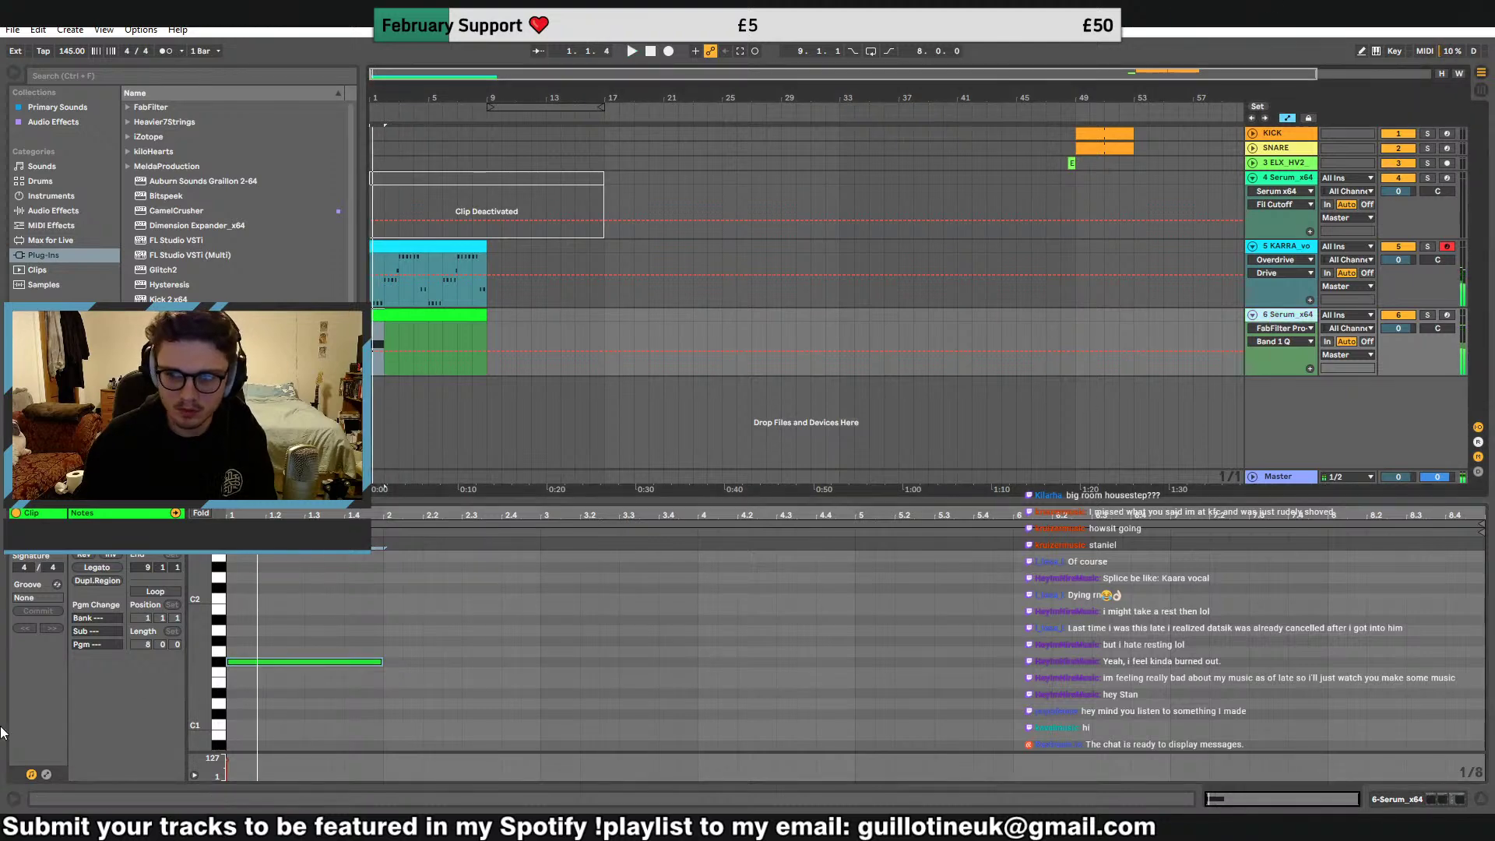
Open the bass track's Serum to check its patch during playback, and close it again
{"action": "left_click", "coordinate": [1299, 317]}
{"action": "left_click", "coordinate": [50, 642]}
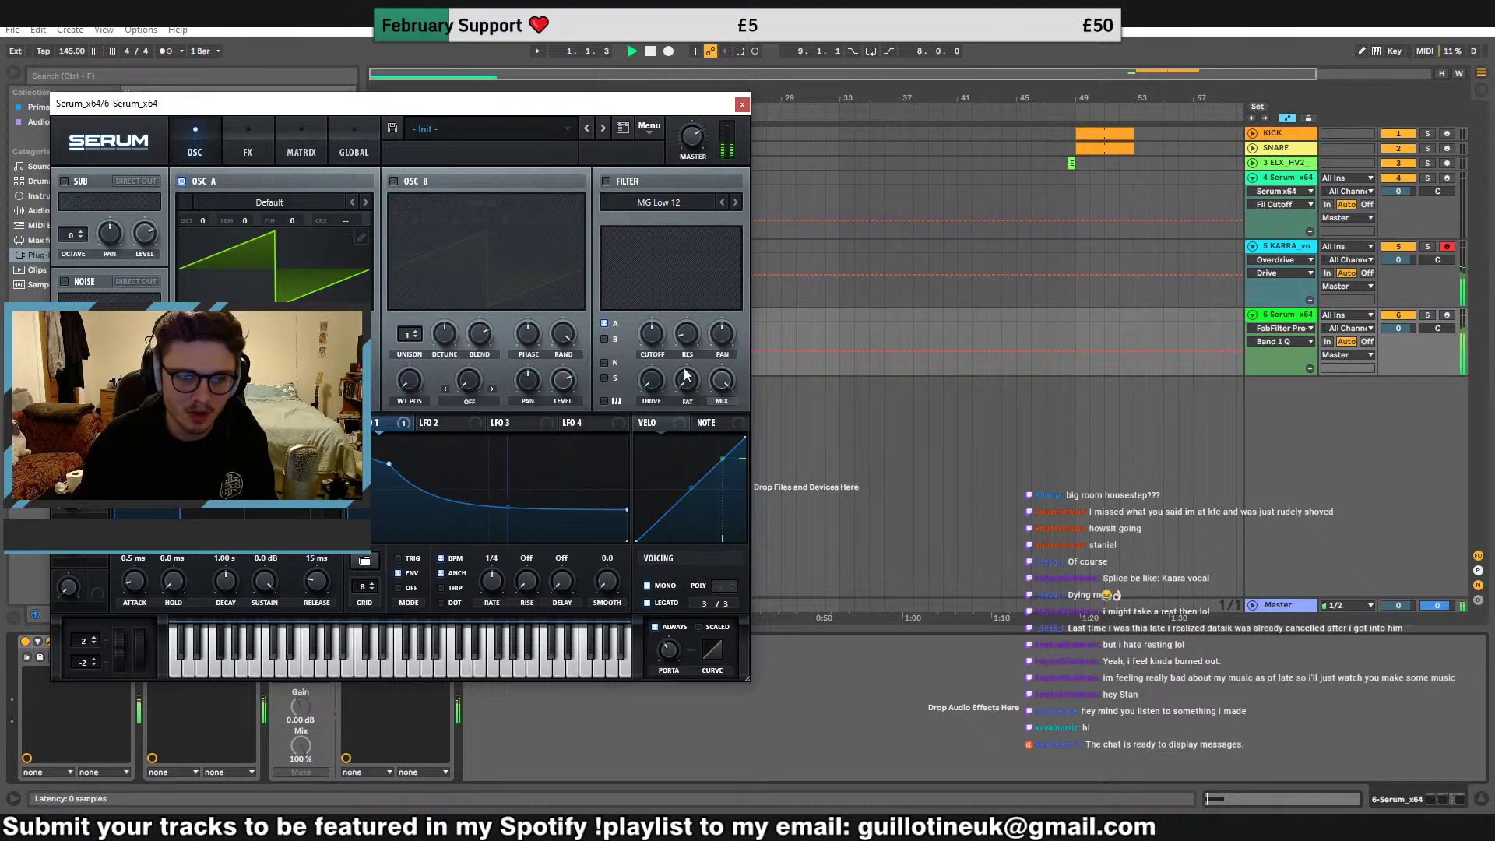
{"action": "left_click", "coordinate": [742, 105]}
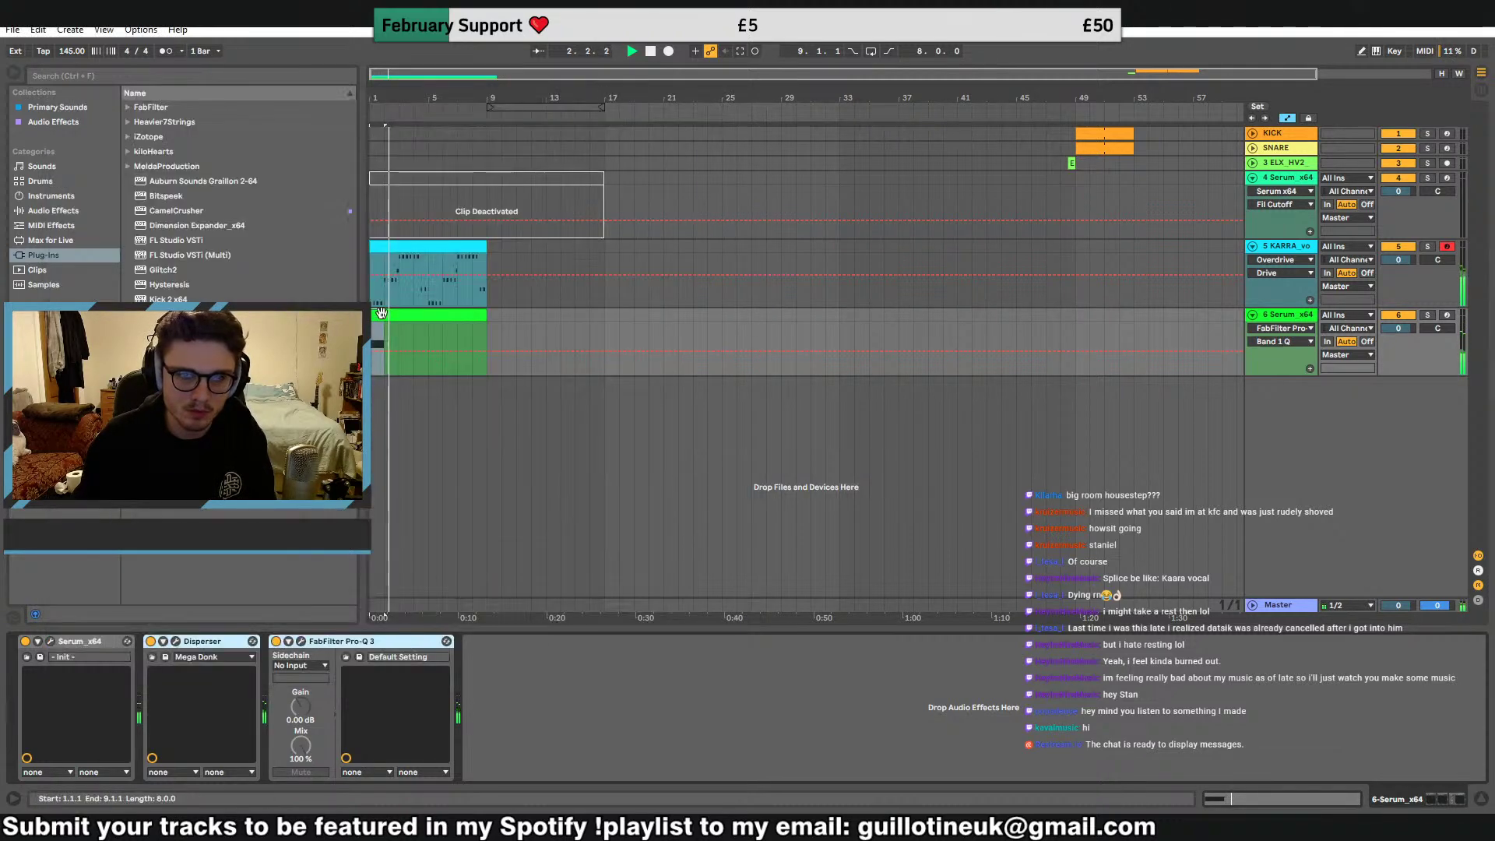
Transpose the bass clip's note down to F#0, mute the vocal track, and play it back
{"action": "double_click", "coordinate": [417, 315]}
{"action": "left_click", "coordinate": [559, 628]}
{"action": "key", "text": "space"}
{"action": "key", "text": "ctrl+a"}
{"action": "key", "text": "shift+Down"}
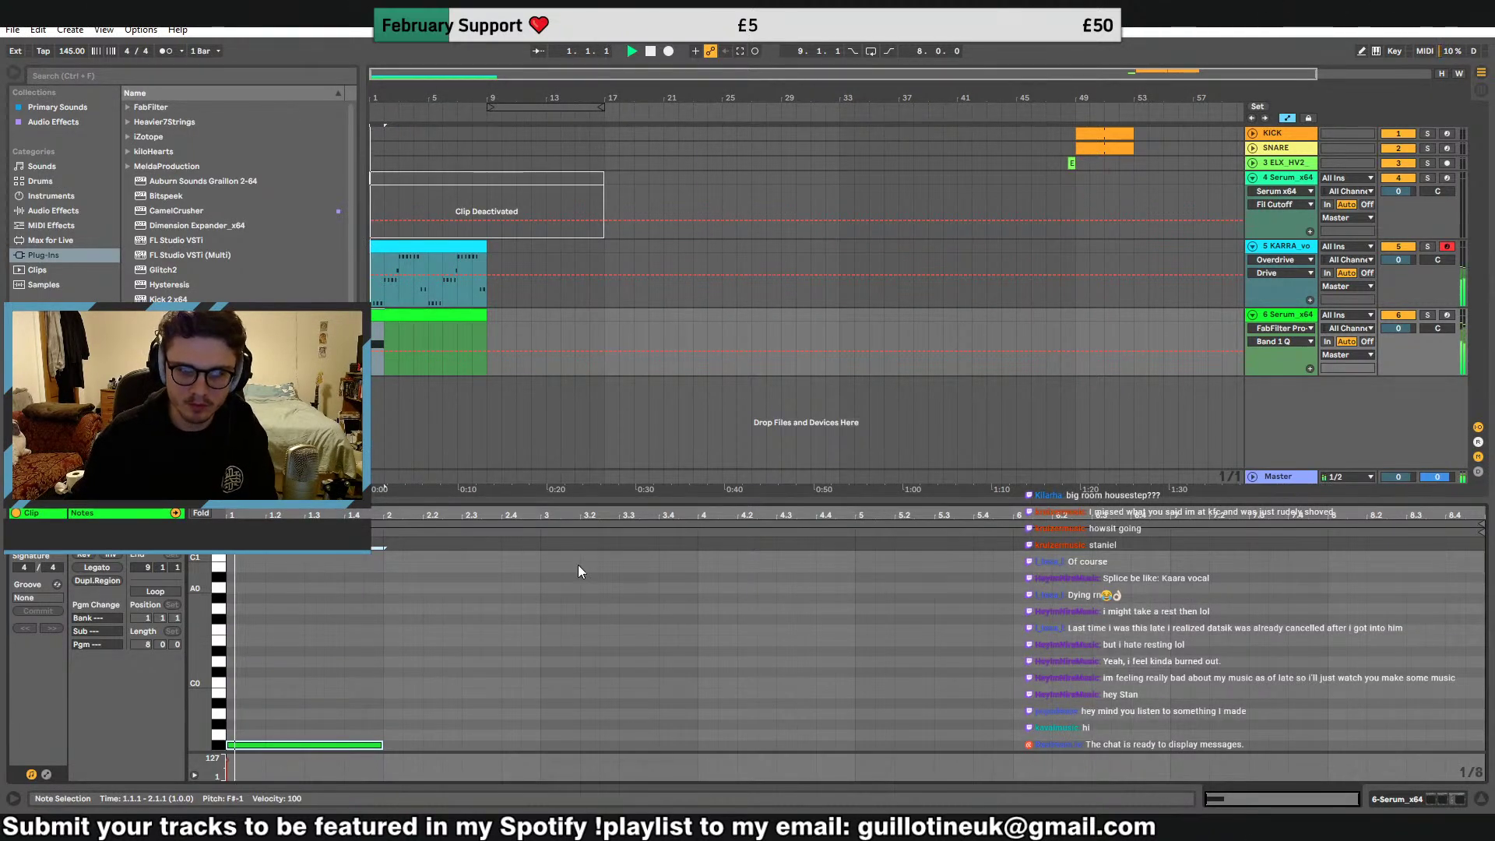
{"action": "key", "text": "space"}
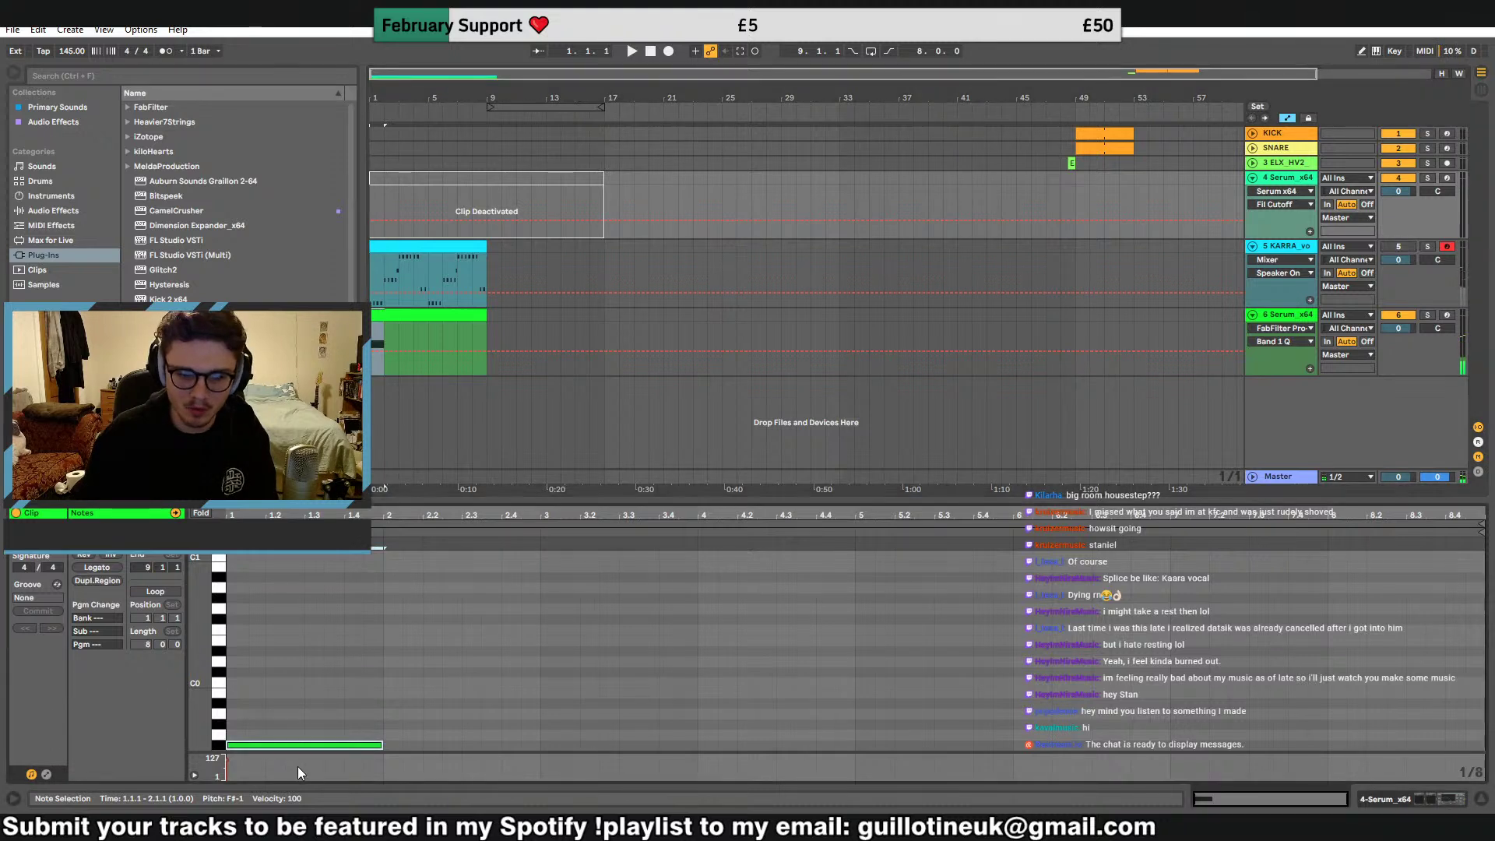
{"action": "key", "text": "space"}
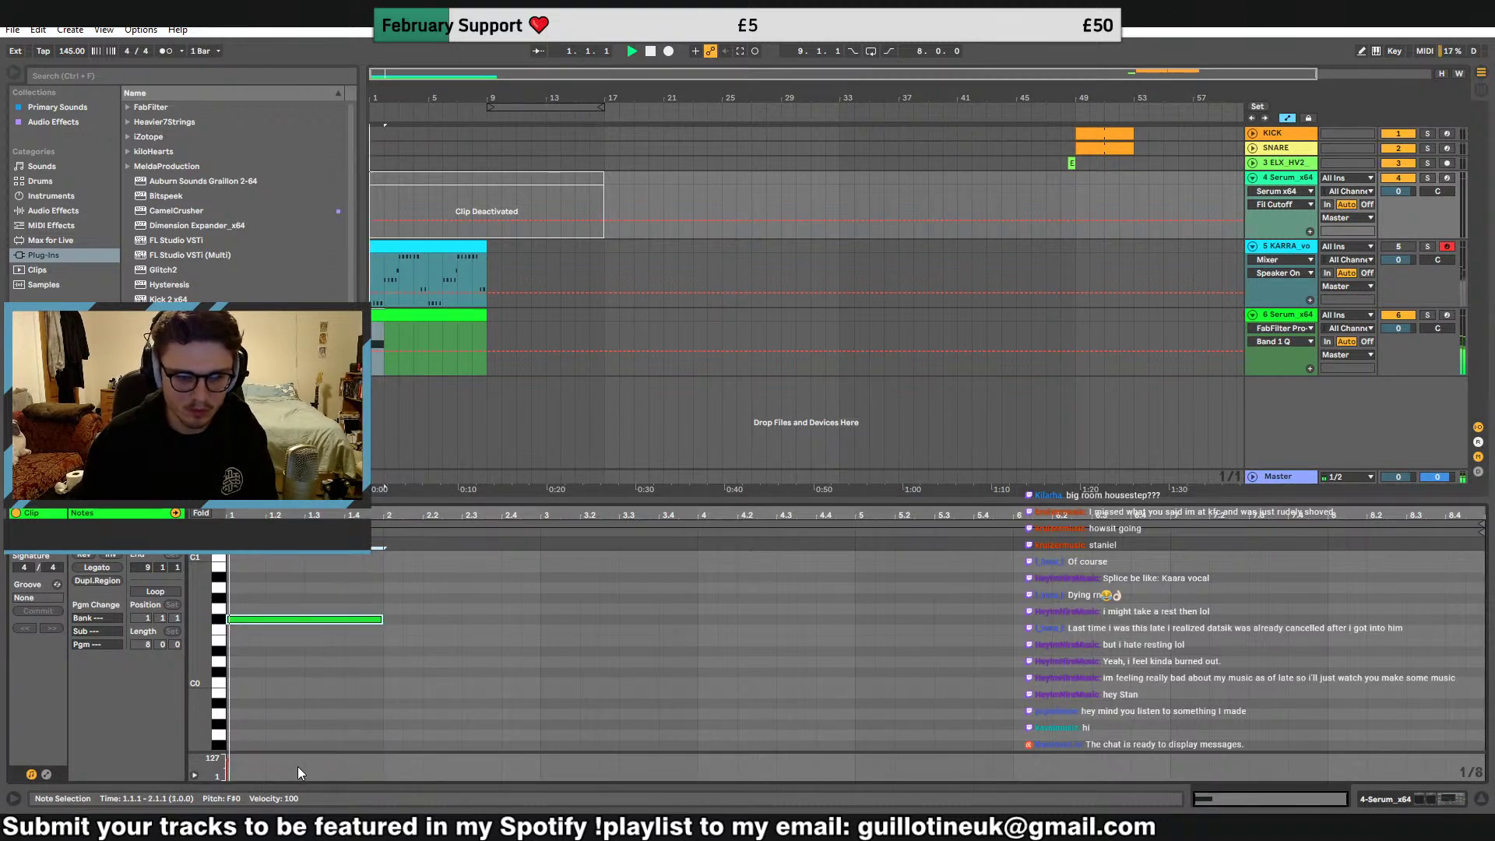
{"action": "key", "text": "shift+Up"}
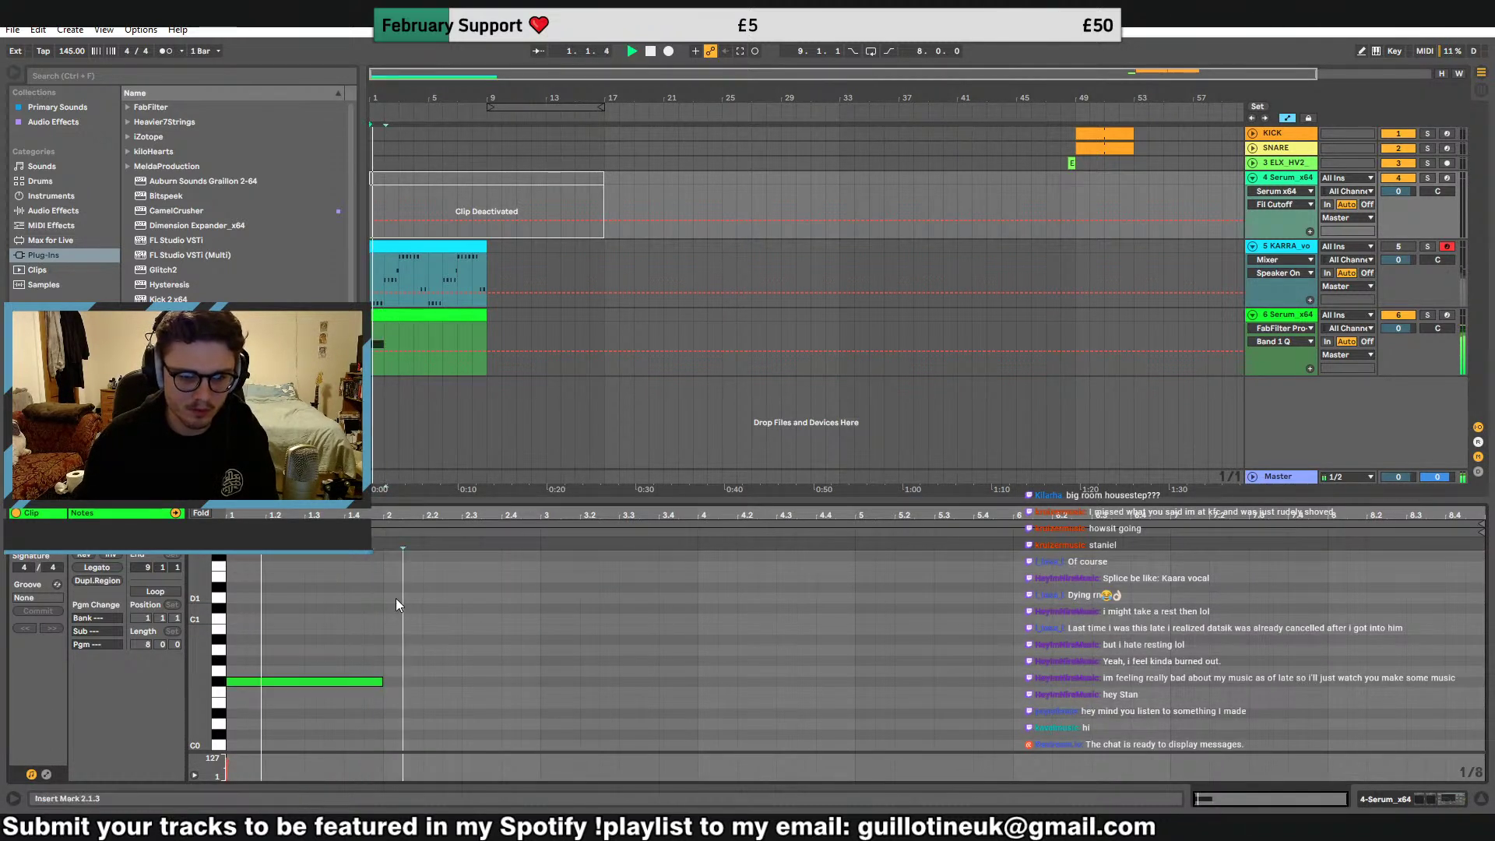
Add one-bar bass notes D1 in bar 2, A0 in bar 3 and B0 in bar 4
{"action": "double_click", "coordinate": [396, 598]}
{"action": "left_click_drag", "start_coordinate": [410, 598], "coordinate": [540, 599]}
{"action": "double_click", "coordinate": [547, 652]}
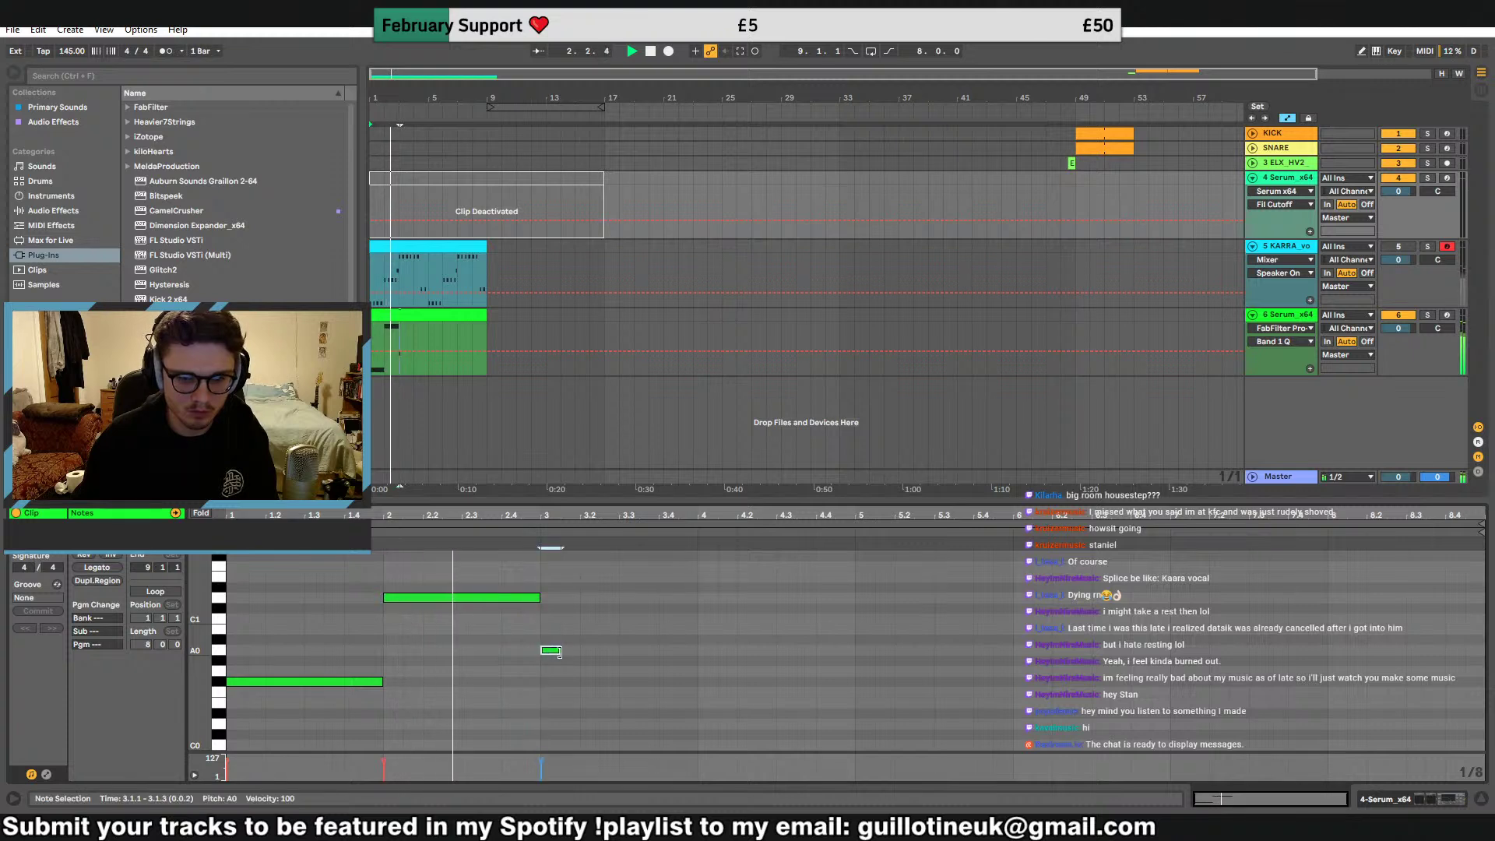
{"action": "mouse_move", "coordinate": [558, 651]}
{"action": "left_mouse_down"}
{"action": "mouse_move", "coordinate": [724, 651]}
{"action": "mouse_move", "coordinate": [699, 651]}
{"action": "mouse_move", "coordinate": [855, 628]}
{"action": "left_mouse_up"}
{"action": "double_click", "coordinate": [714, 629]}
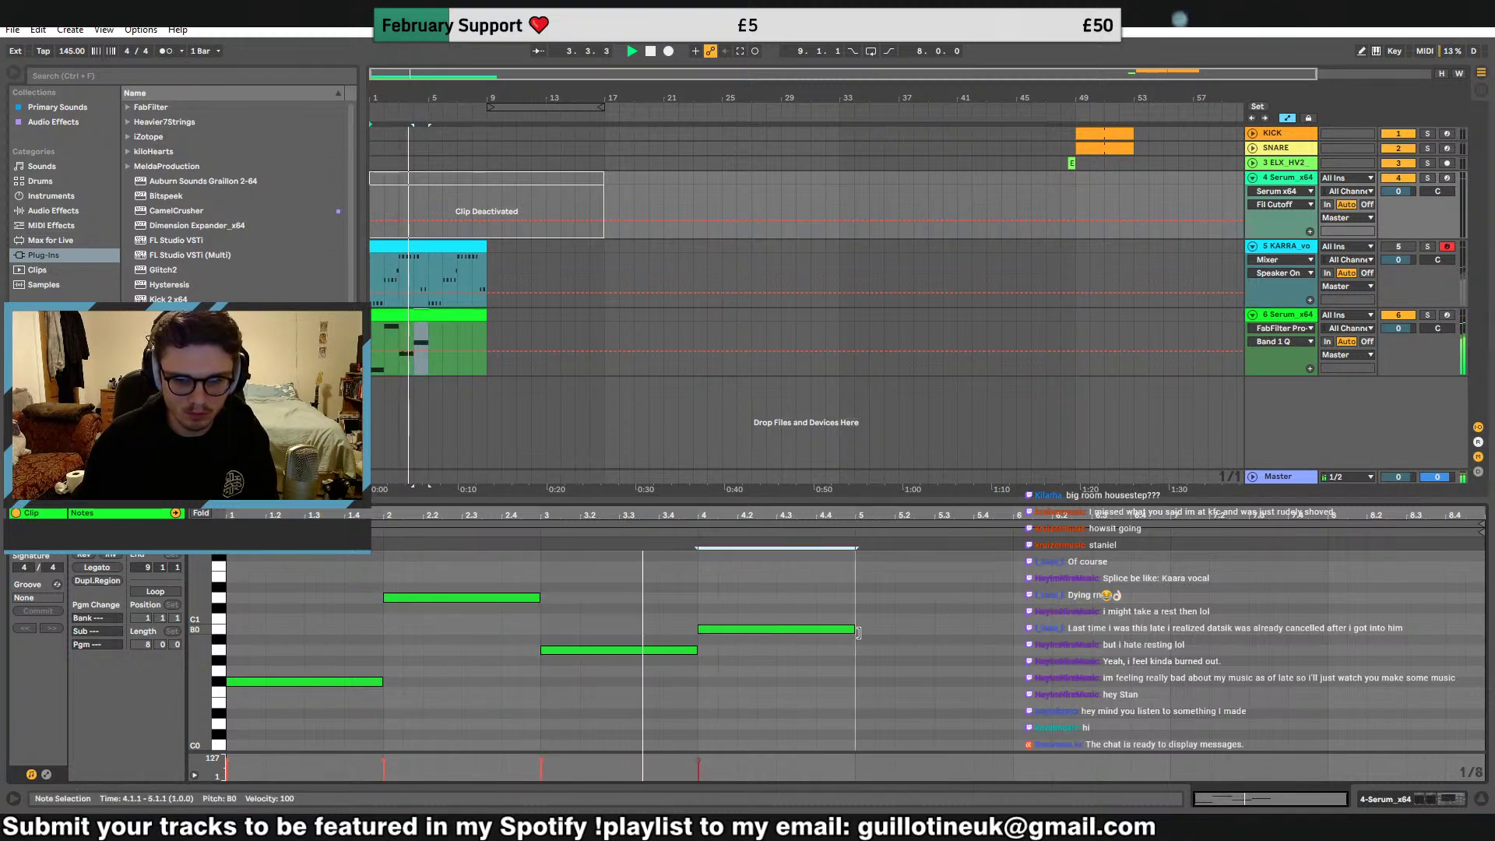
Shorten the B0 note in bar 4 to half a bar and fill the bar's second half with G#0
{"action": "left_click", "coordinate": [836, 677]}
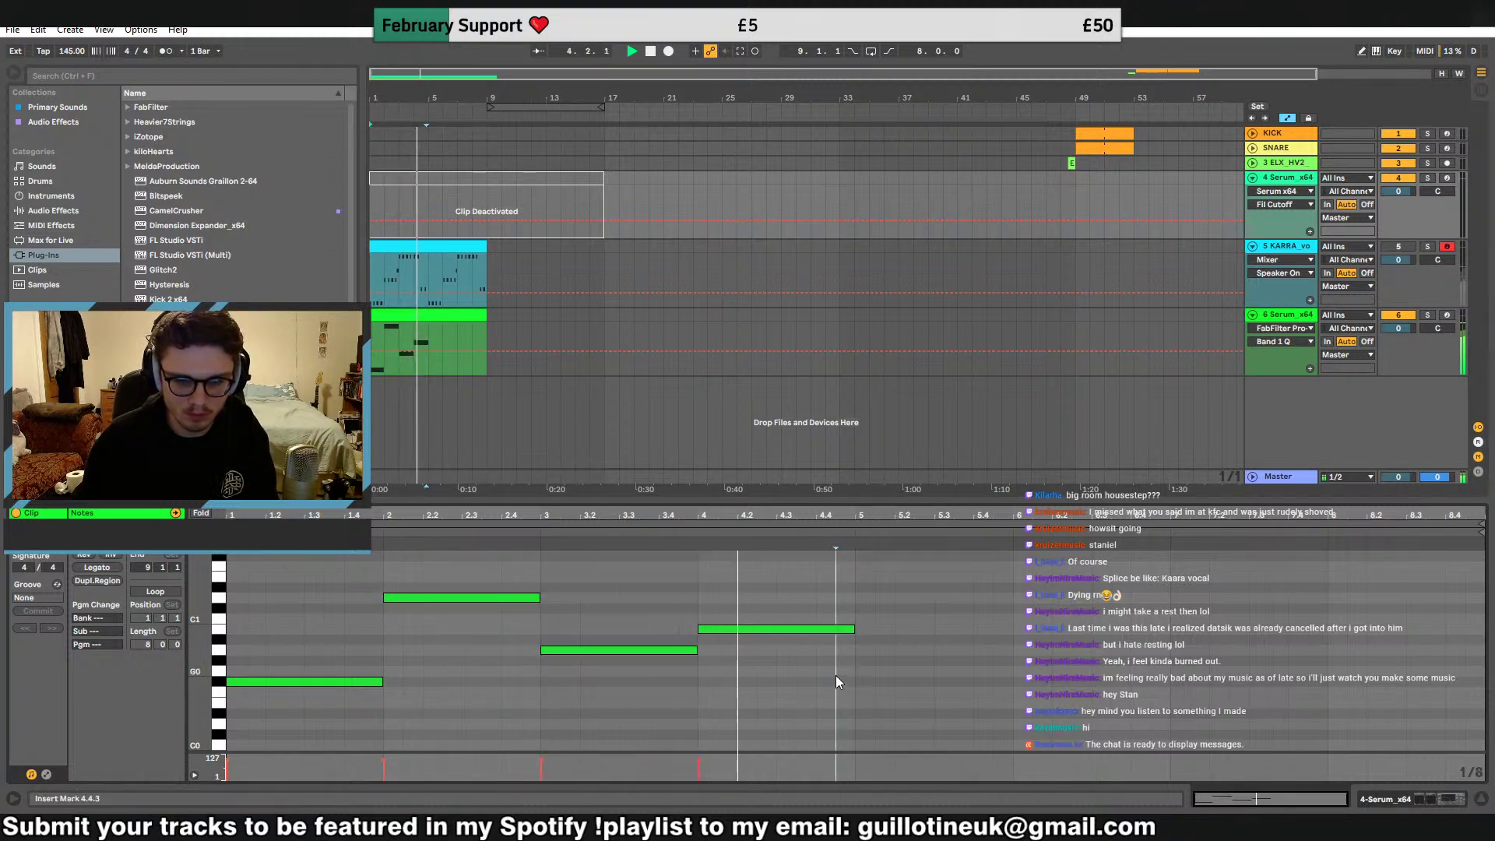
{"action": "mouse_move", "coordinate": [723, 628]}
{"action": "left_mouse_down"}
{"action": "mouse_move", "coordinate": [725, 676]}
{"action": "mouse_move", "coordinate": [706, 662]}
{"action": "mouse_move", "coordinate": [777, 662]}
{"action": "mouse_move", "coordinate": [762, 632]}
{"action": "mouse_move", "coordinate": [780, 634]}
{"action": "left_mouse_up"}
{"action": "left_click", "coordinate": [707, 625]}
{"action": "double_click", "coordinate": [707, 627]}
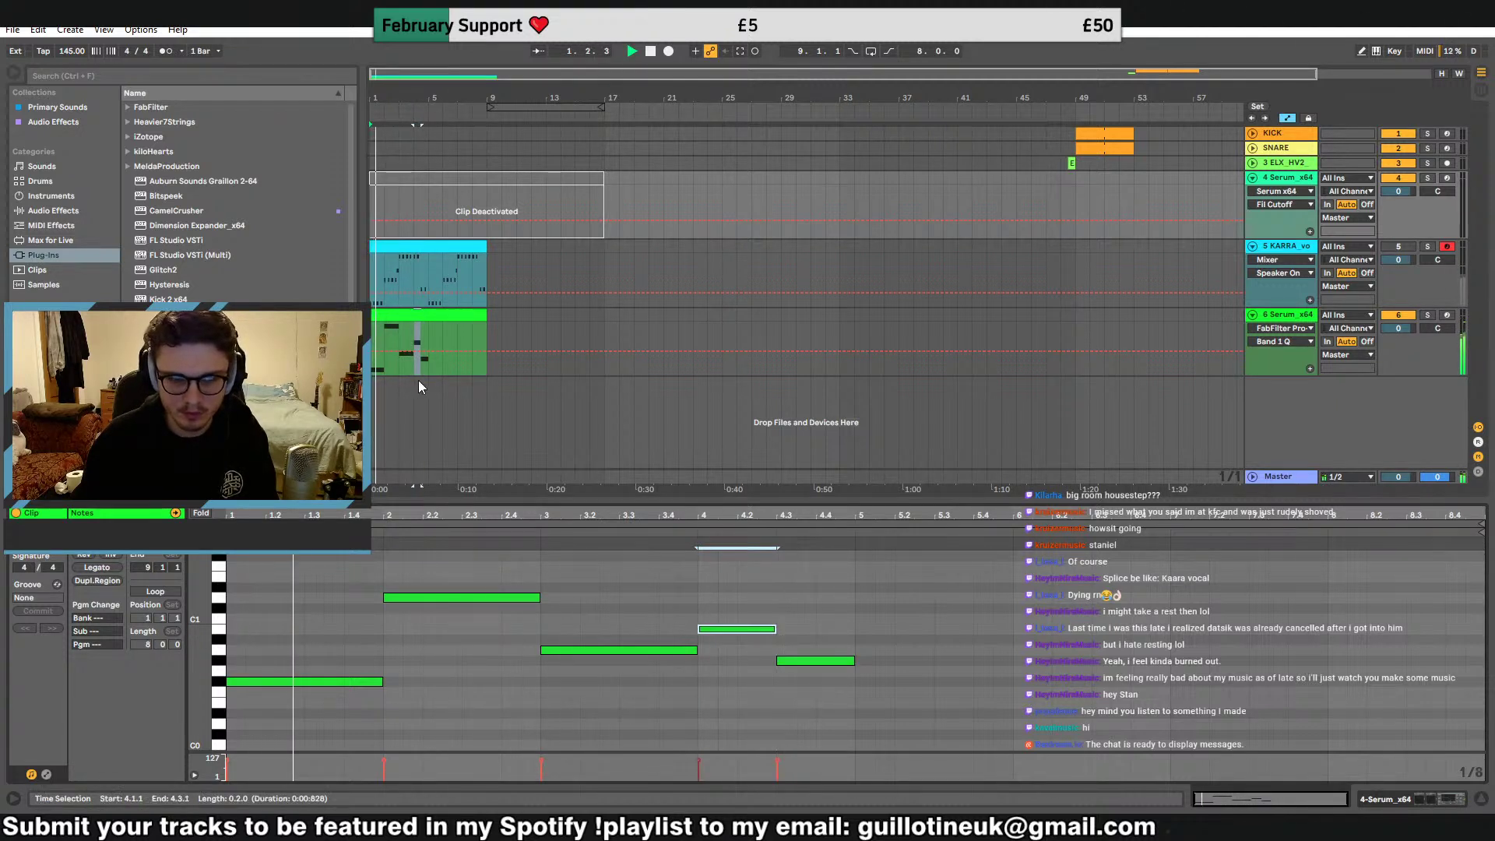
Replace the two notes in bar 4 with a single one-bar E0 note and duplicate the four-bar bass progression into bars 5 to 8
{"action": "key", "text": "space"}
{"action": "key", "text": "space"}
{"action": "left_click", "coordinate": [415, 370]}
{"action": "key", "text": "space"}
{"action": "key", "text": "space"}
{"action": "left_click", "coordinate": [857, 651]}
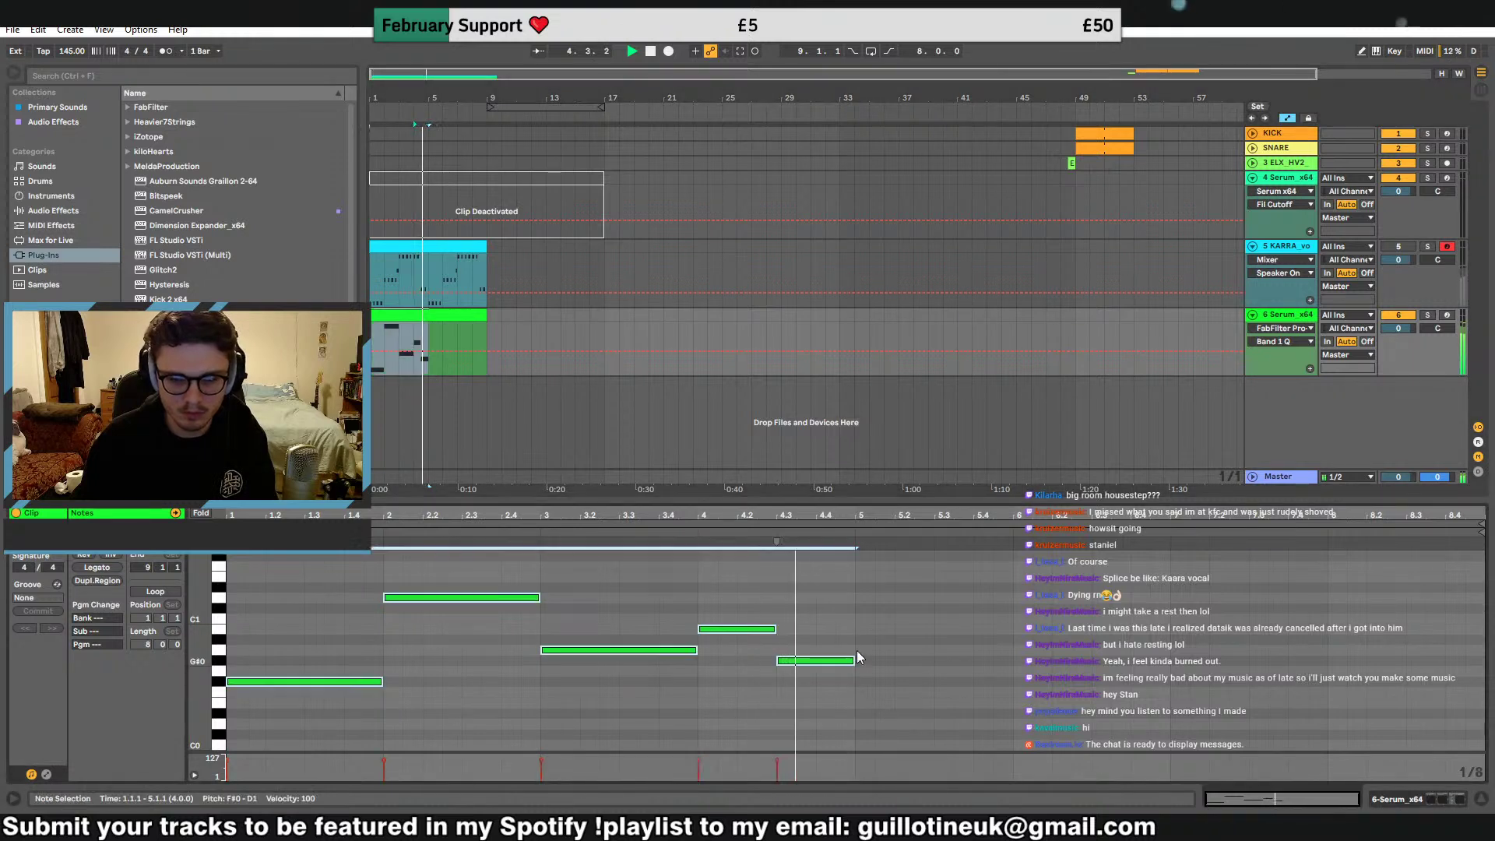
{"action": "left_click_drag", "start_coordinate": [810, 660], "coordinate": [818, 705]}
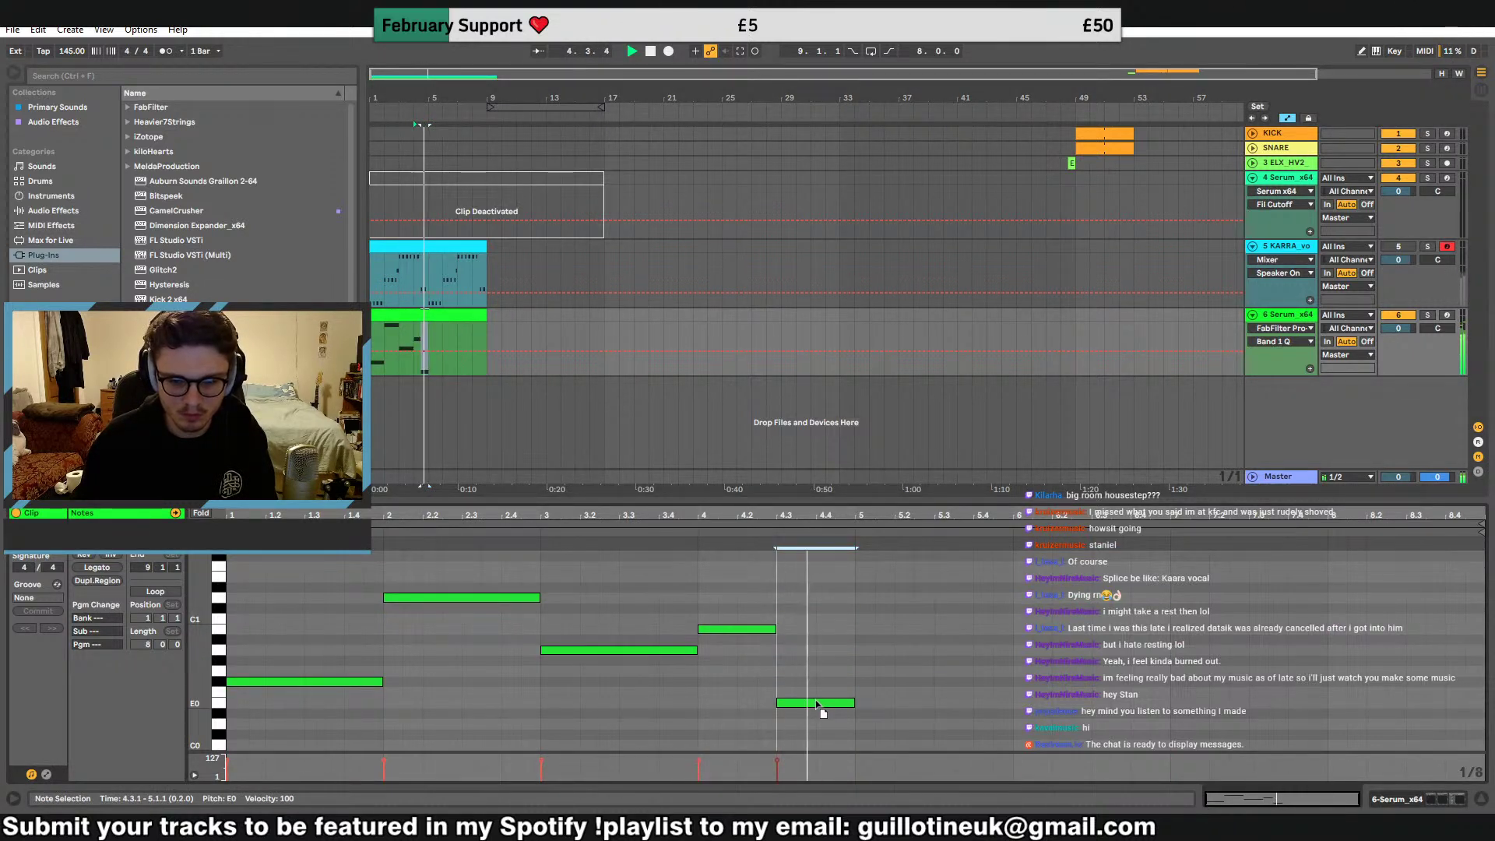
{"action": "left_click_drag", "start_coordinate": [759, 630], "coordinate": [854, 707]}
{"action": "key", "text": "ctrl+a"}
{"action": "key", "text": "ctrl+d"}
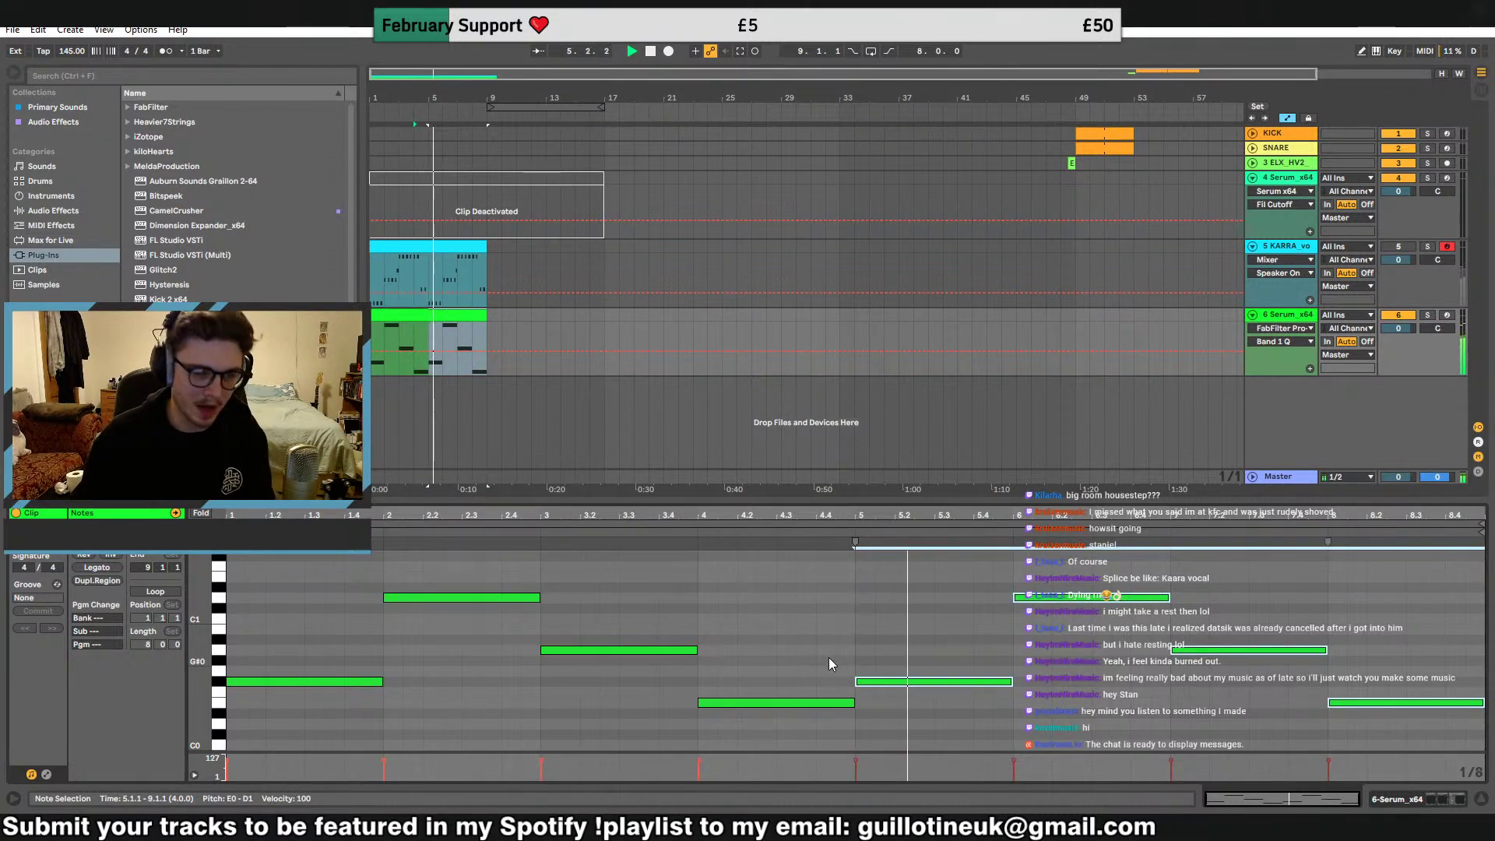
Check the stream chat in the streaming software, return to Ableton Live, and play the bass clip from the start
{"action": "left_click", "coordinate": [470, 827]}
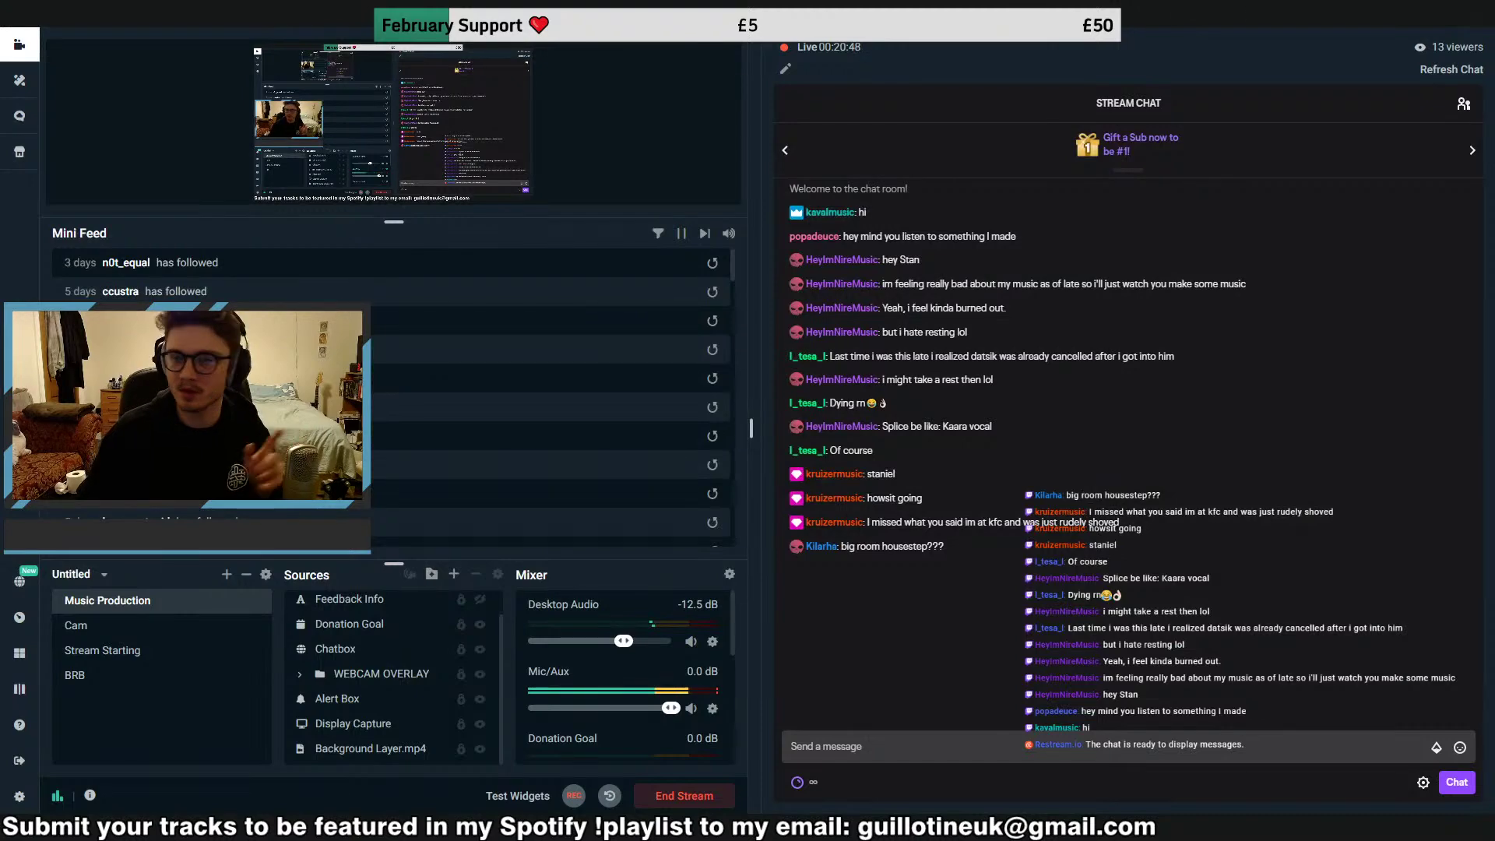
{"action": "key", "text": "alt+Tab"}
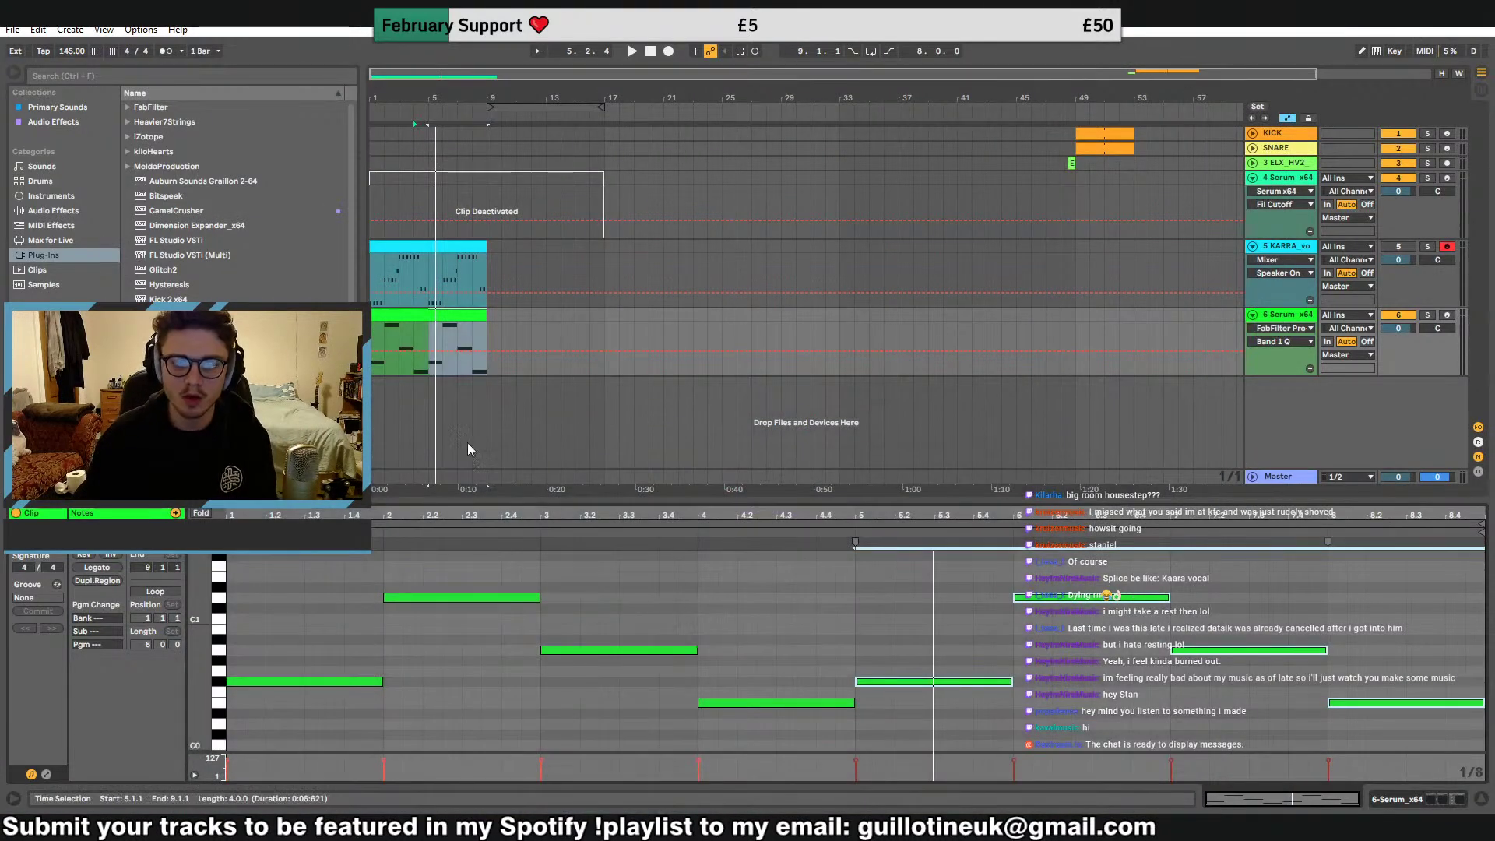
{"action": "key", "text": "space"}
{"action": "left_click", "coordinate": [465, 315]}
{"action": "key", "text": "space"}
{"action": "key", "text": "space"}
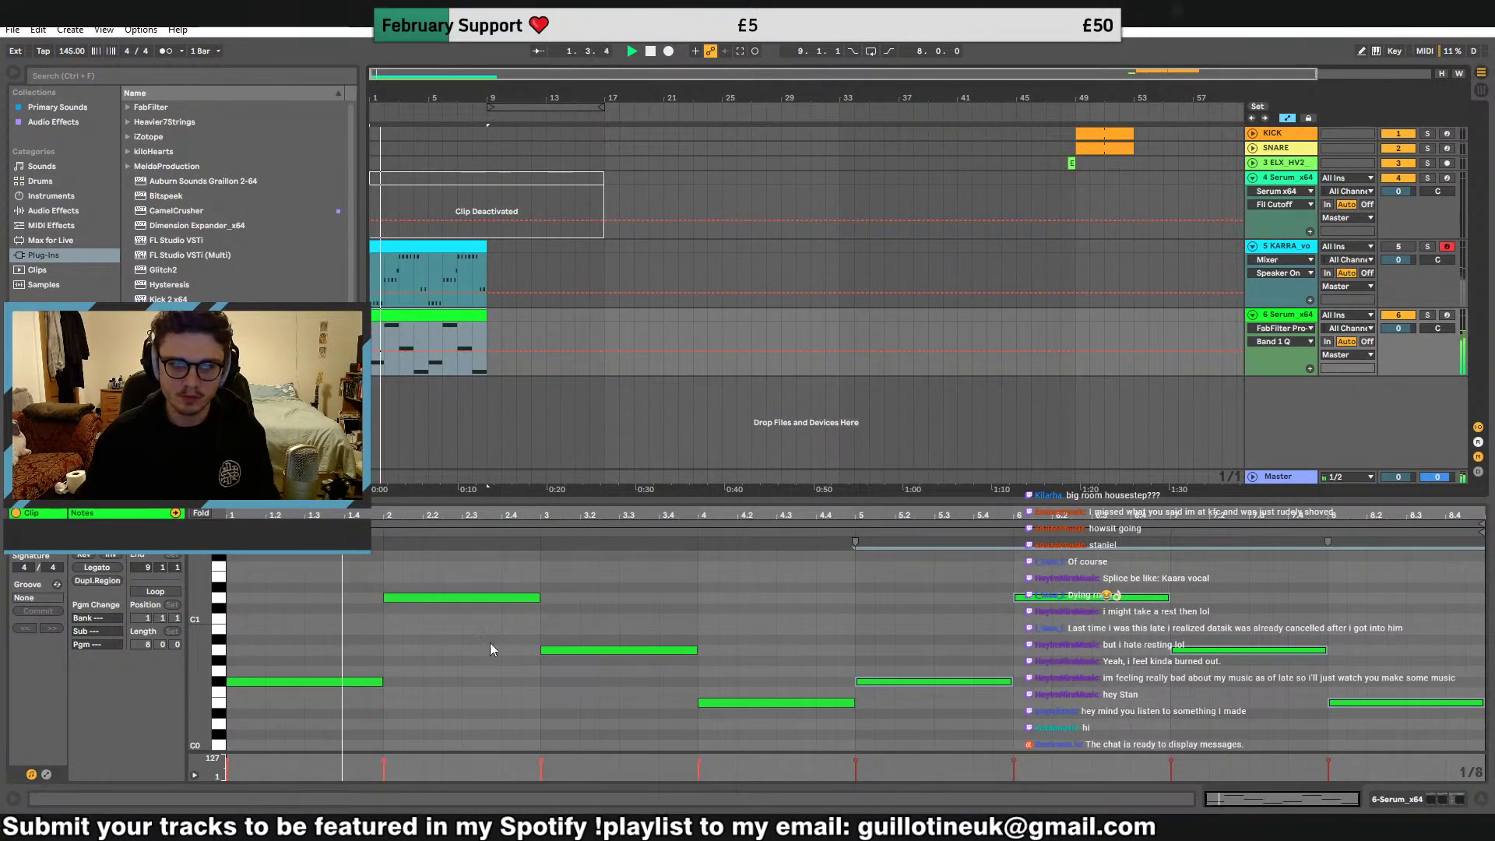
Unmute the vocal track, clear its clip, and enter F#5, C#6 and A5 as short eighth-length notes within the first half bar
{"action": "left_click", "coordinate": [416, 248]}
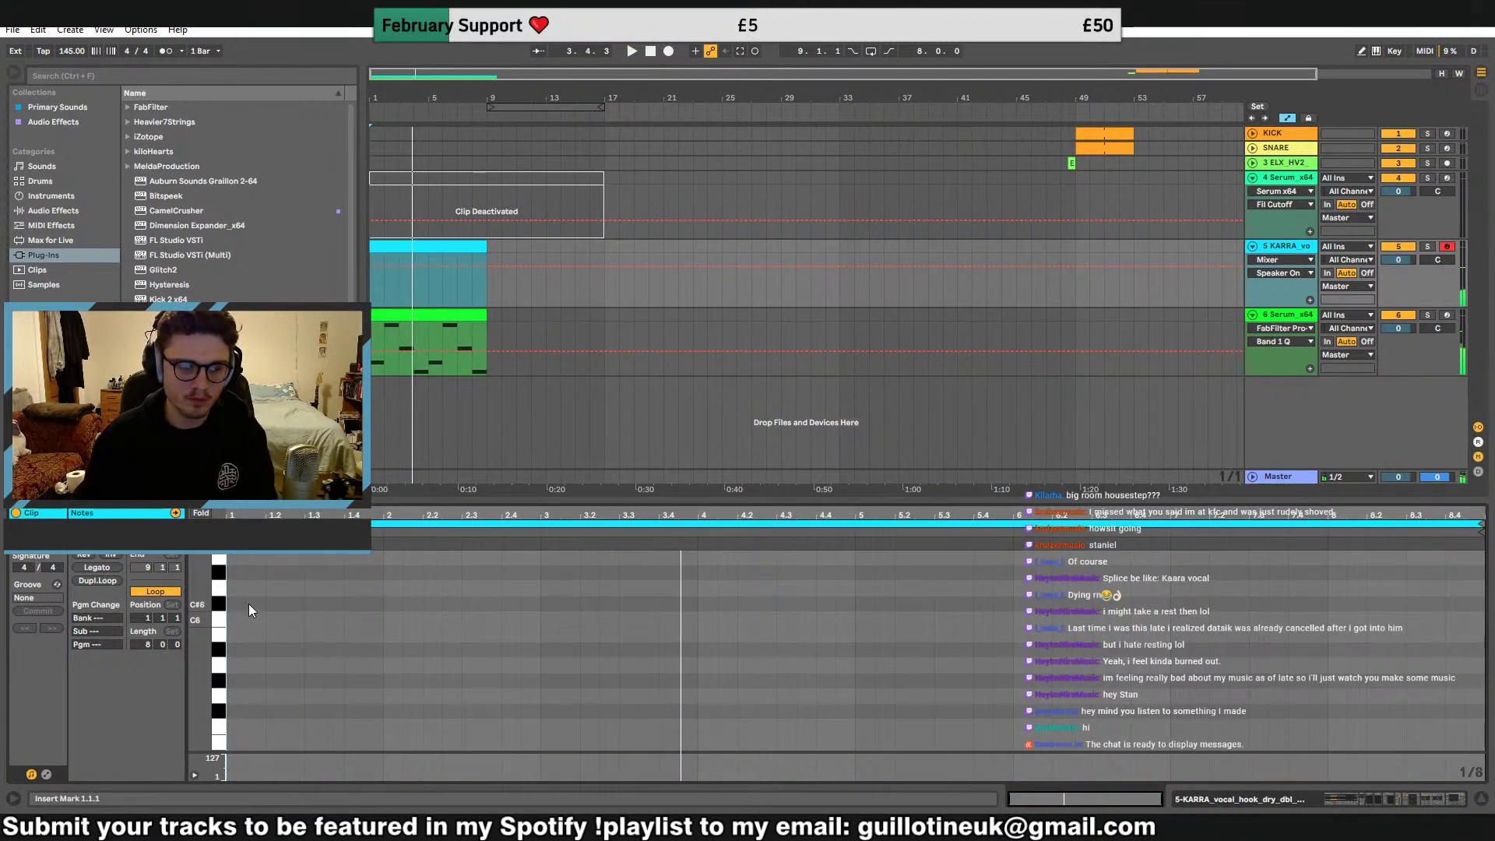
{"action": "key", "text": "space"}
{"action": "double_click", "coordinate": [236, 711]}
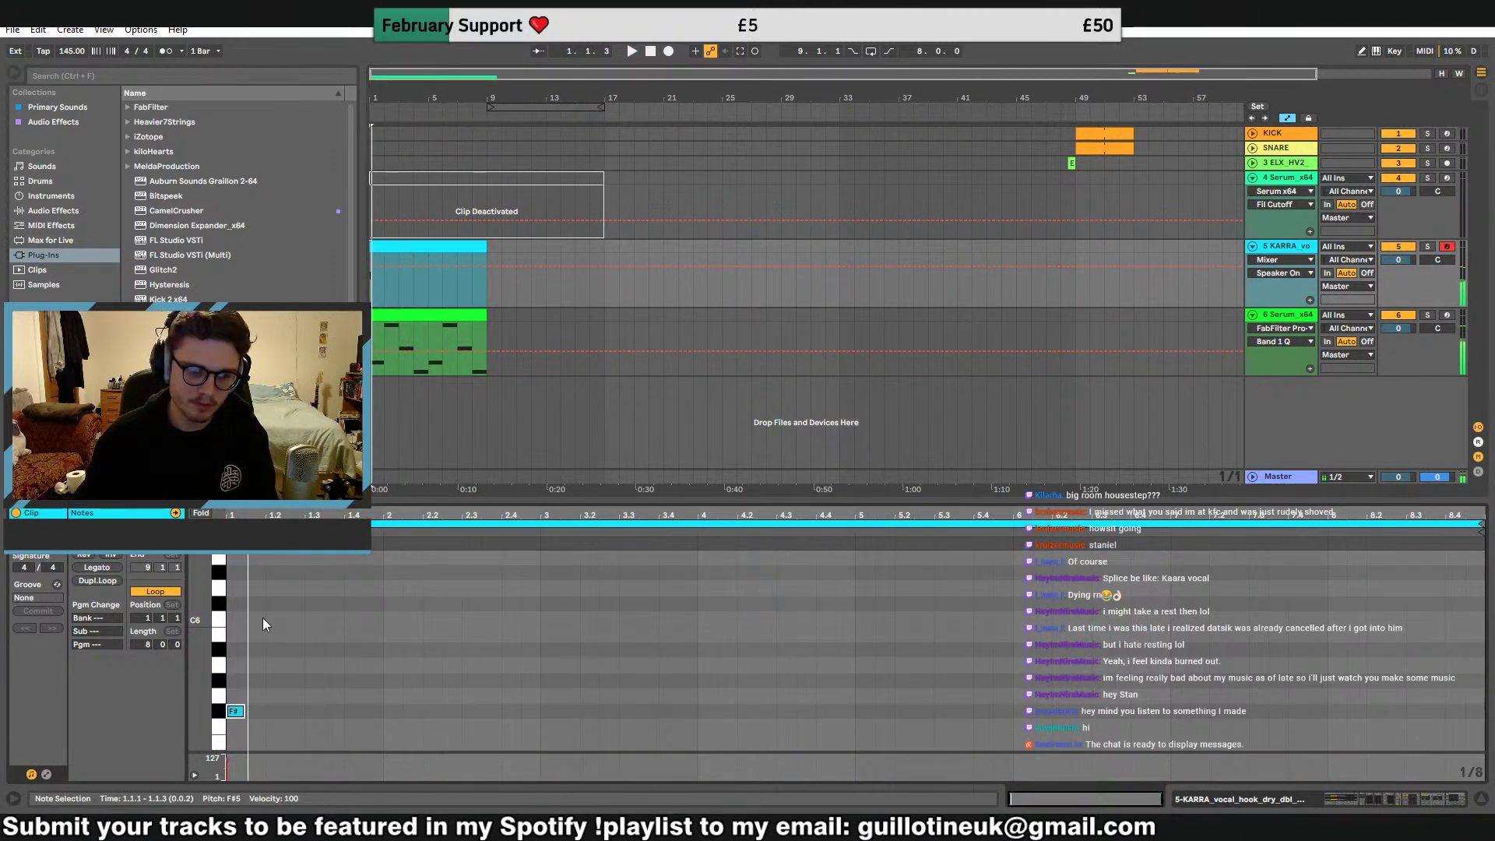
{"action": "mouse_move", "coordinate": [268, 514]}
{"action": "left_mouse_down"}
{"action": "mouse_move", "coordinate": [287, 604]}
{"action": "mouse_move", "coordinate": [315, 612]}
{"action": "left_mouse_up"}
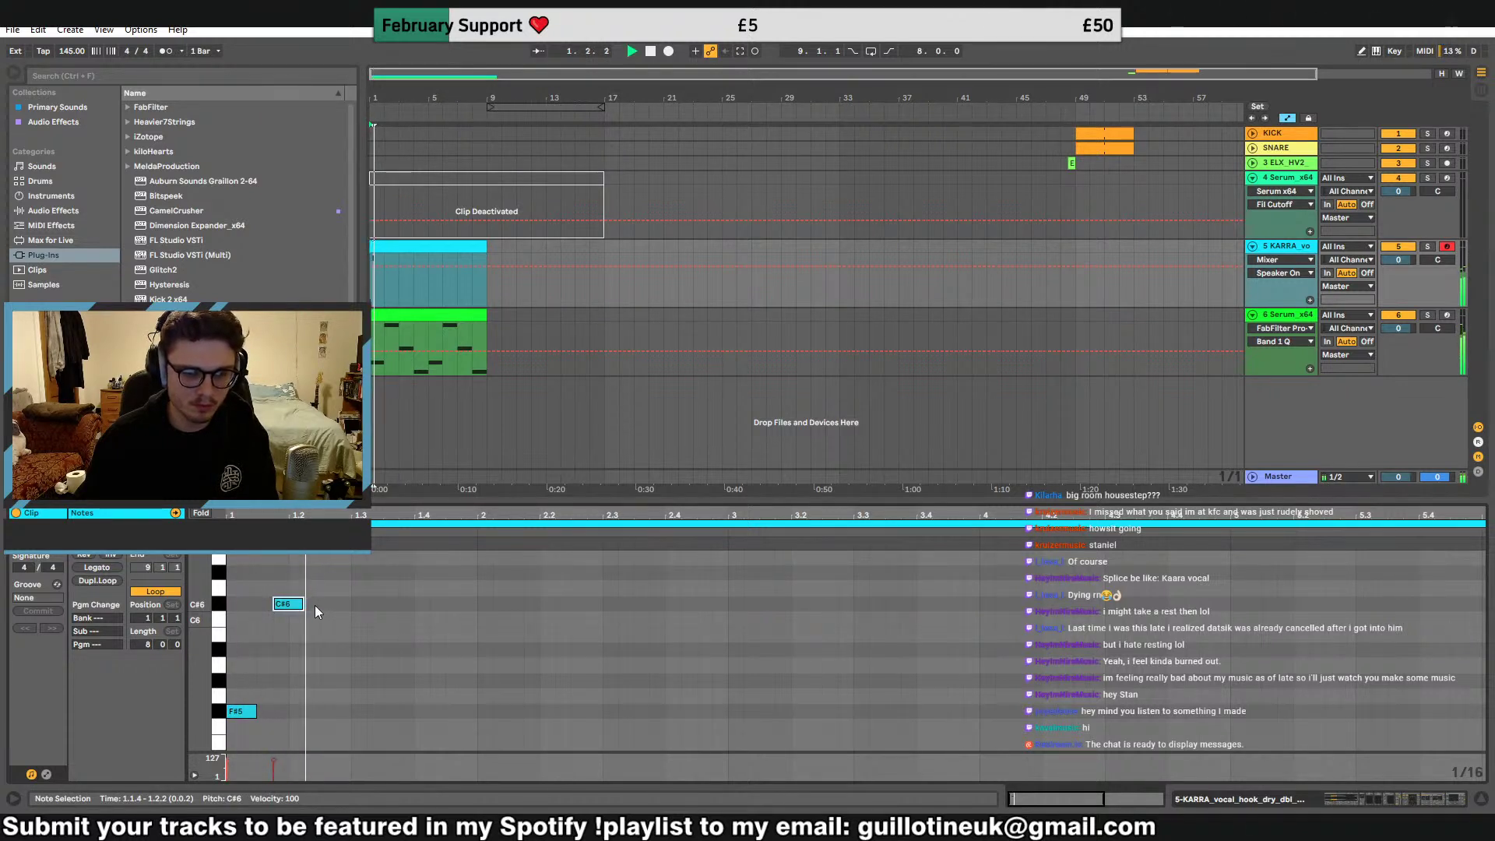
{"action": "left_click", "coordinate": [322, 629]}
{"action": "left_click_drag", "start_coordinate": [334, 635], "coordinate": [349, 668]}
Play back the three-note vocal phrase and repeat it every half bar through bar 4
{"action": "key", "text": "space"}
{"action": "key", "text": "space"}
{"action": "key", "text": "space"}
{"action": "key", "text": "space"}
{"action": "key", "text": "space"}
{"action": "key", "text": "space"}
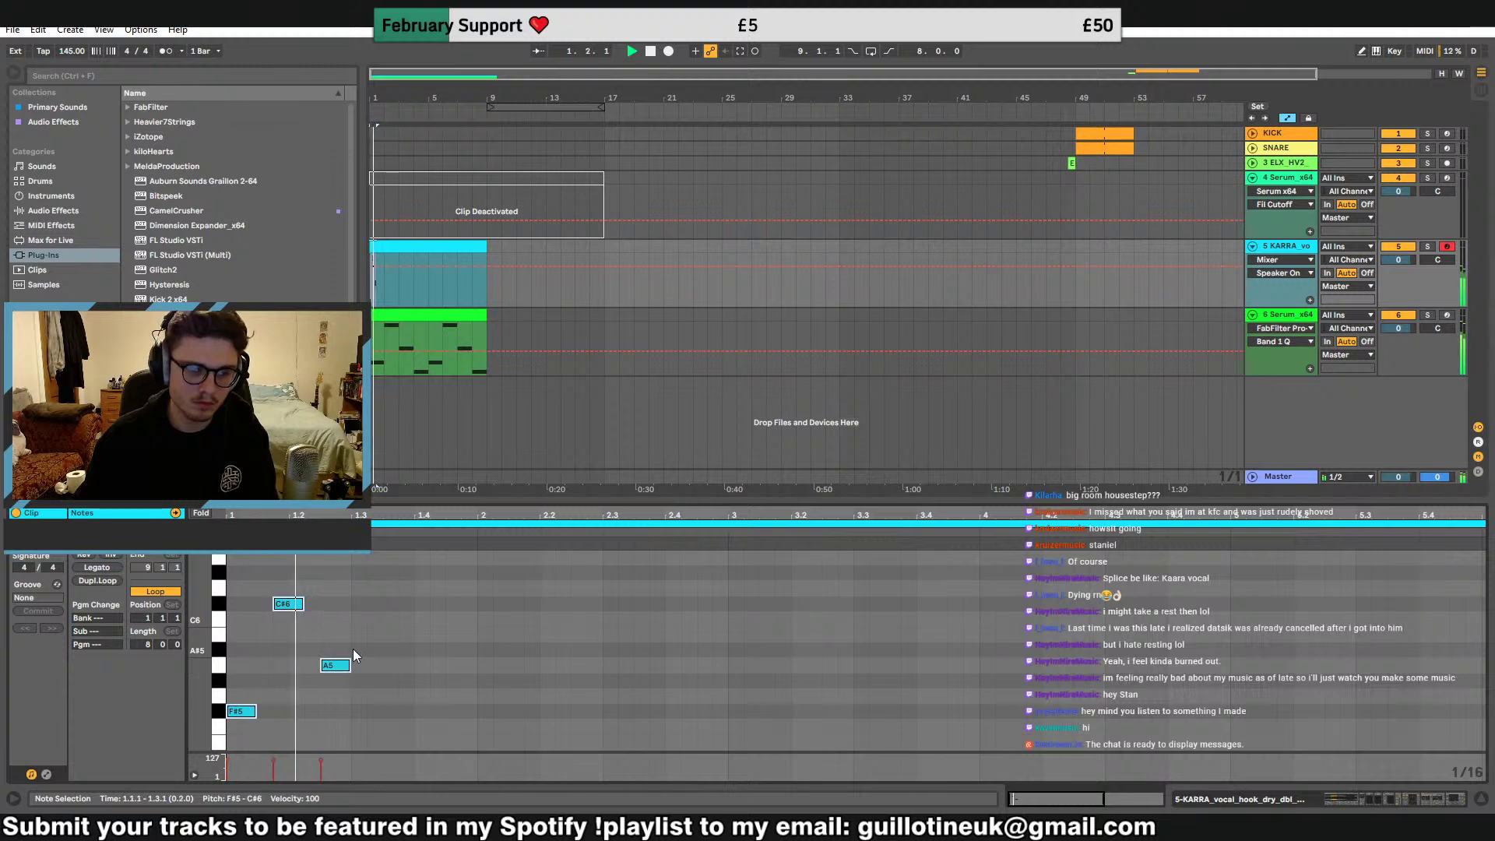
{"action": "key", "text": "ctrl+a"}
{"action": "key", "text": "ctrl+d"}
{"action": "key", "text": "ctrl+d"}
{"action": "key", "text": "ctrl+d"}
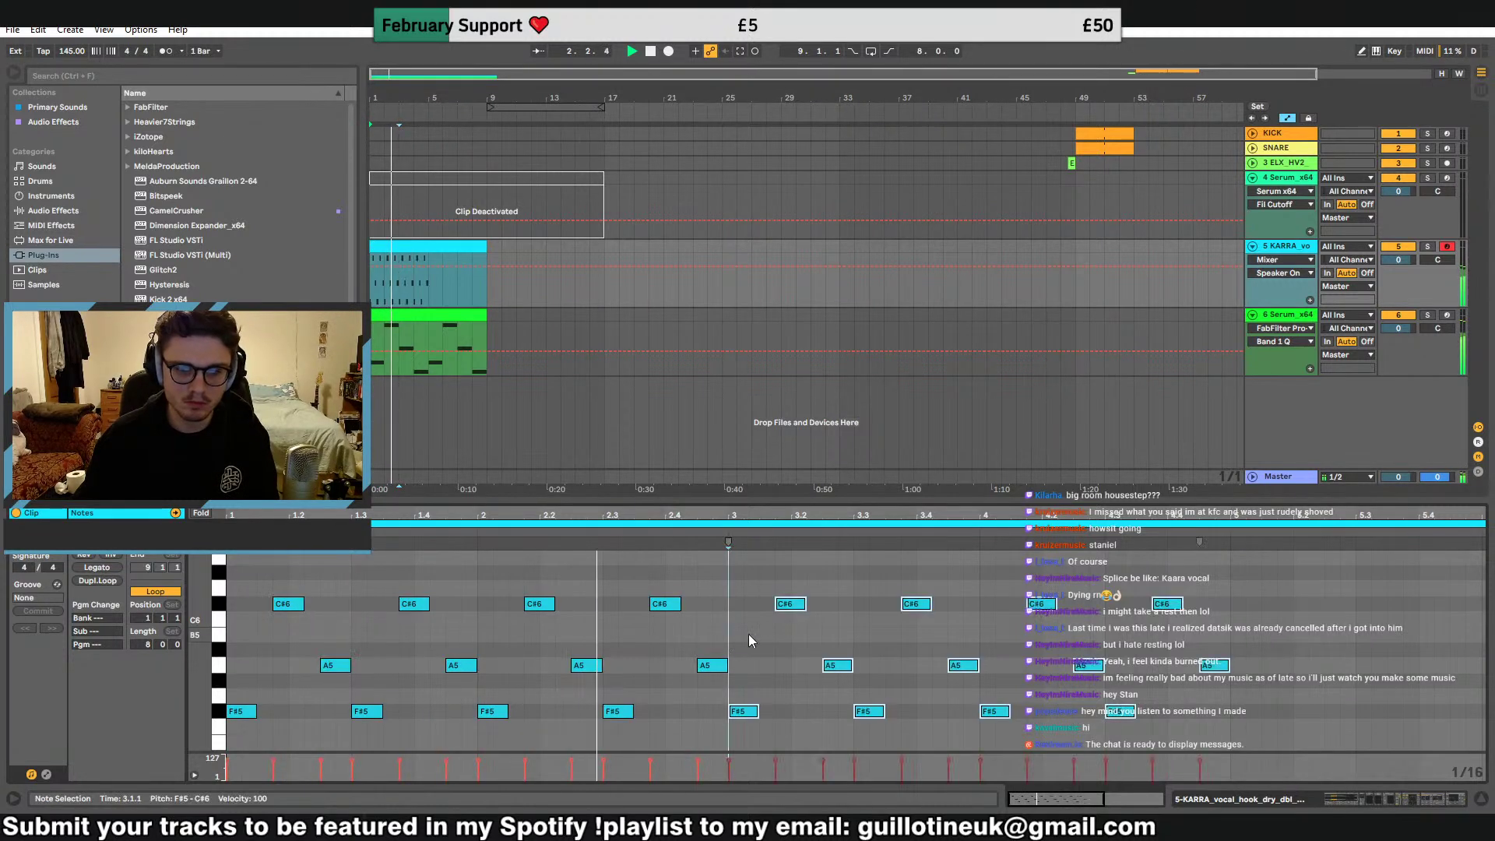
{"action": "left_click", "coordinate": [754, 637]}
{"action": "double_click", "coordinate": [814, 516]}
Duplicate the four-bar vocal phrase into bars 5 to 8 an octave higher, and extend the looping vocal clip to bar 17
{"action": "key", "text": "ctrl+a"}
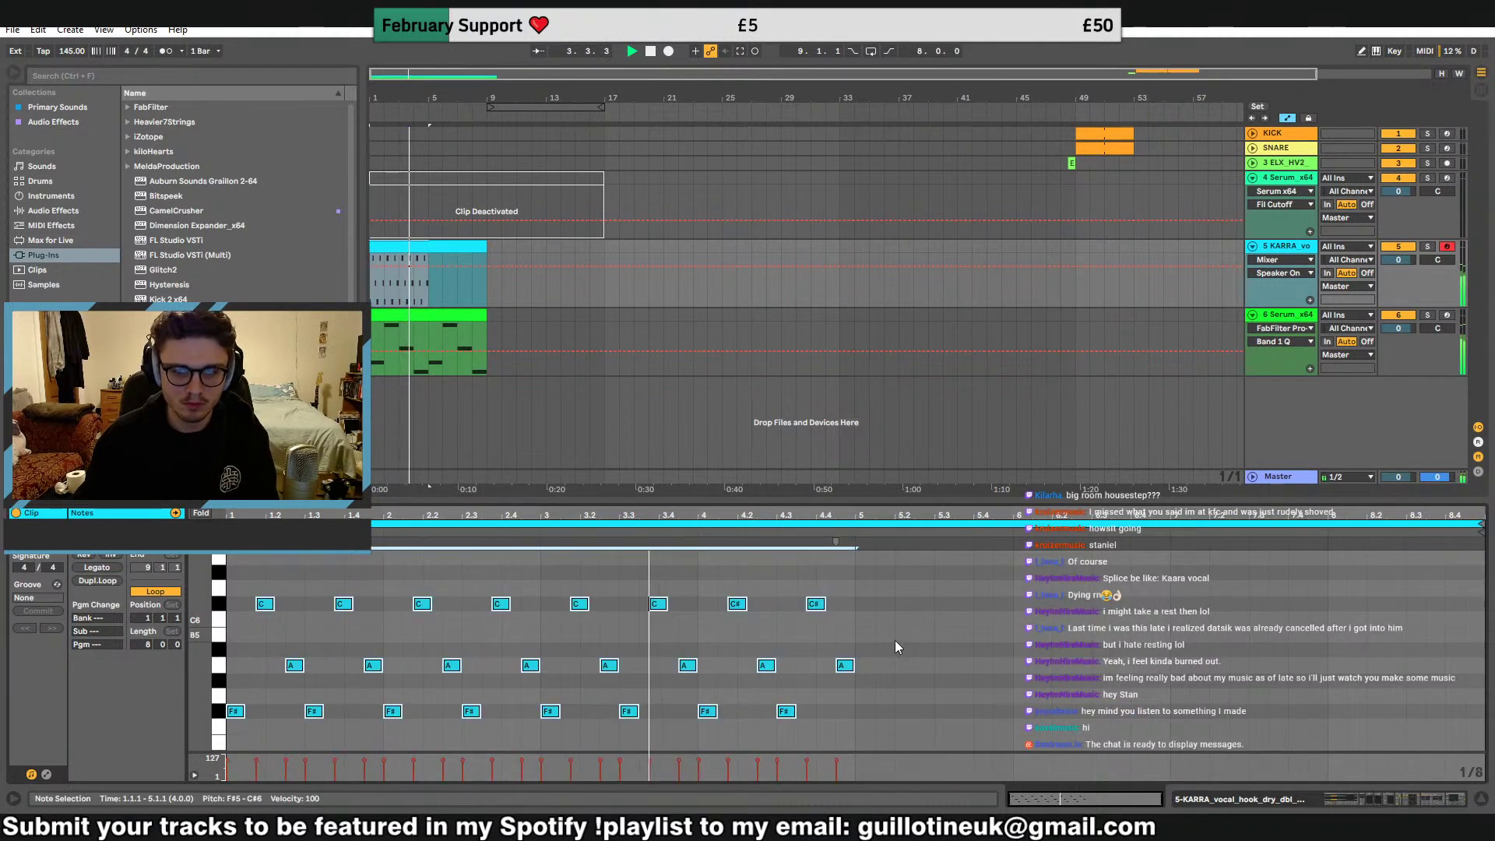
{"action": "key", "text": "ctrl+d"}
{"action": "key", "text": "shift+Up"}
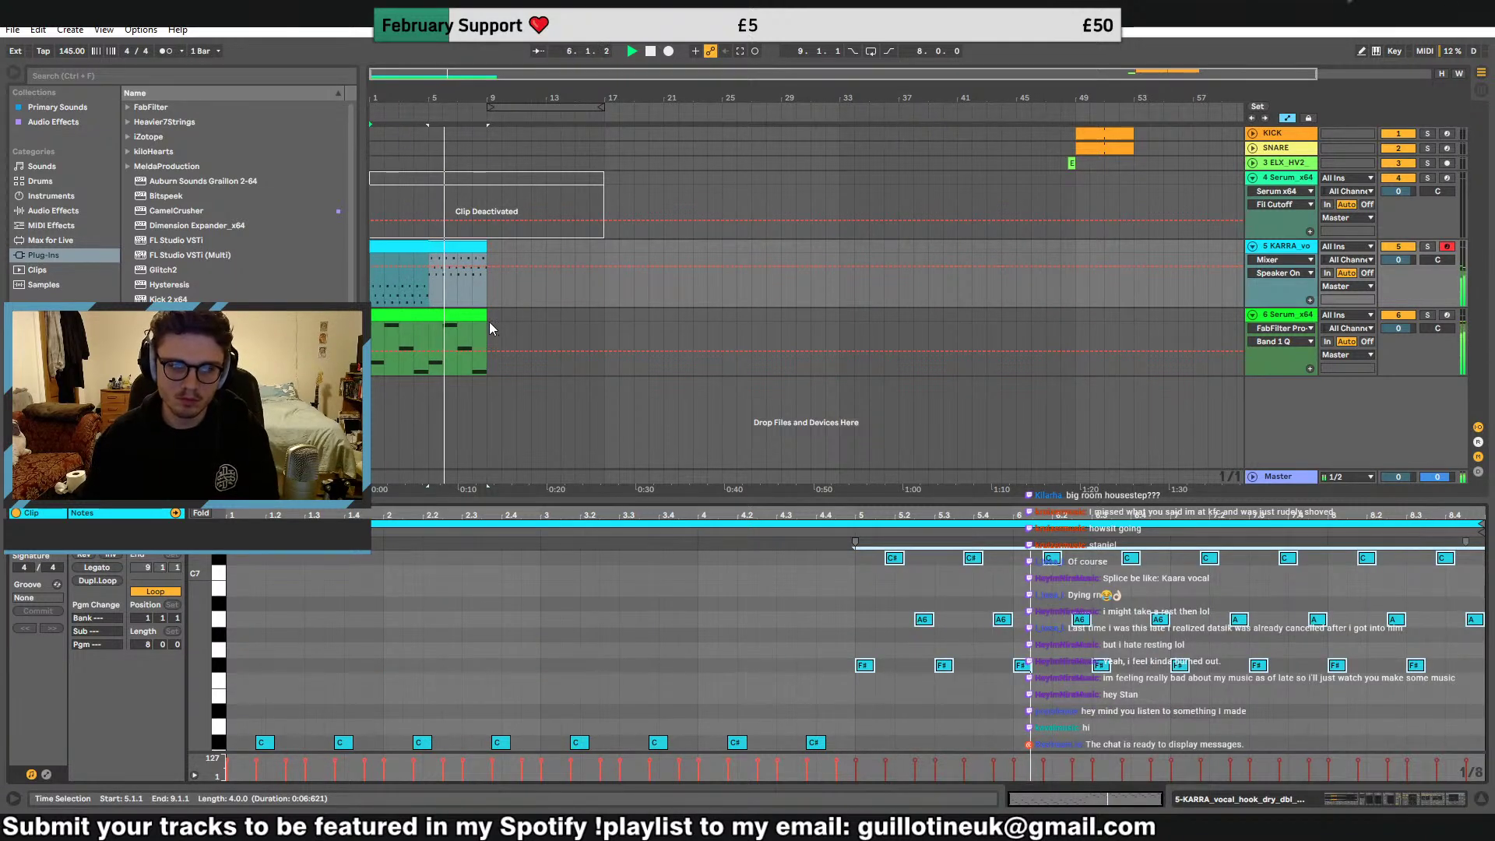
{"action": "left_click_drag", "start_coordinate": [481, 250], "coordinate": [604, 249]}
Raise the bass note in bar 5 to B0 and duplicate the eight-bar bass clip so it runs to bar 17
{"action": "left_click", "coordinate": [469, 313]}
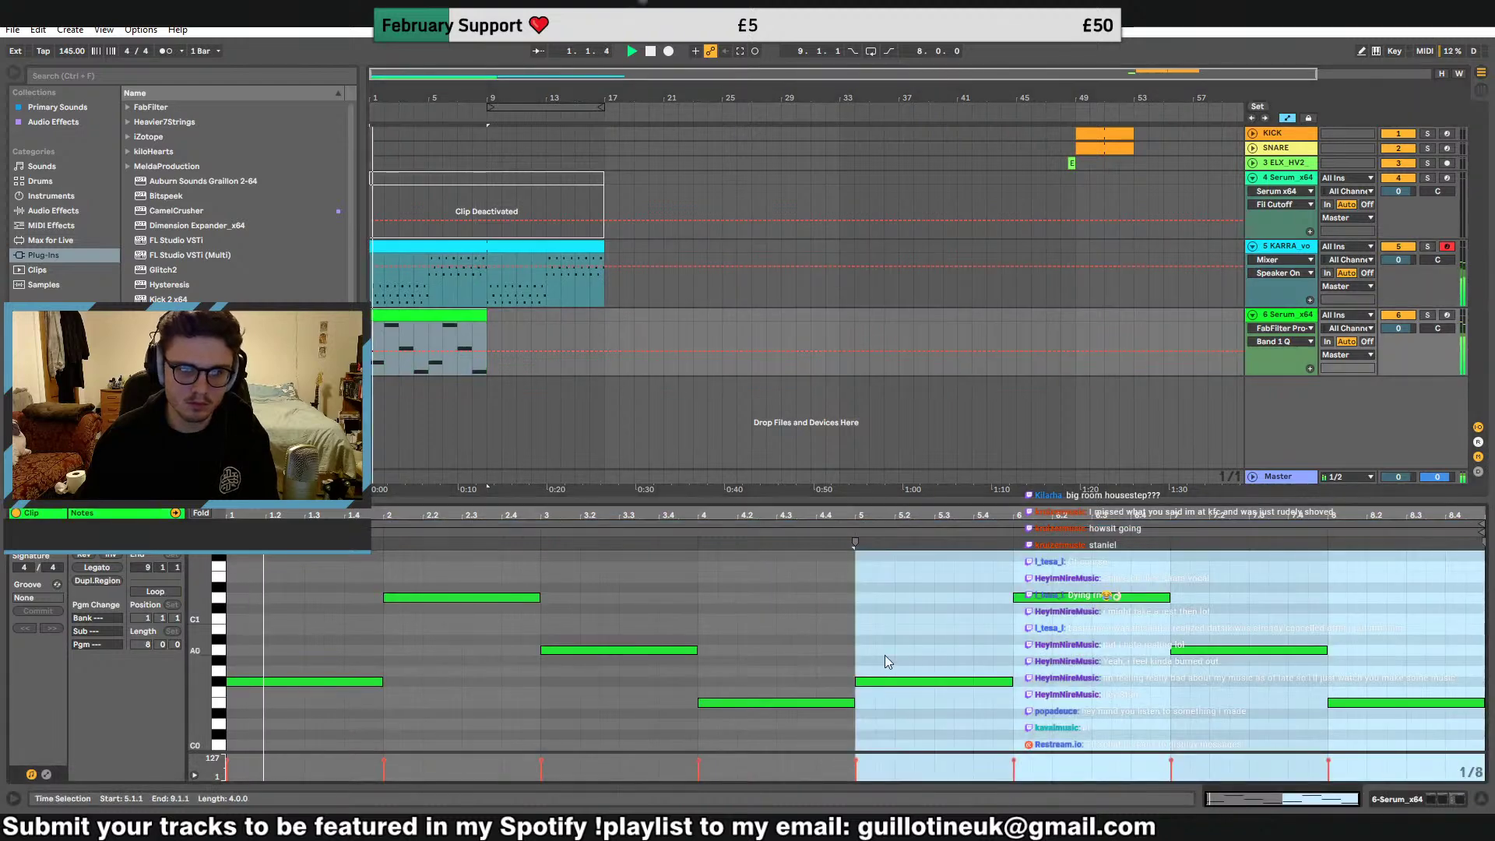
{"action": "left_click_drag", "start_coordinate": [883, 690], "coordinate": [872, 633]}
{"action": "left_click", "coordinate": [855, 641]}
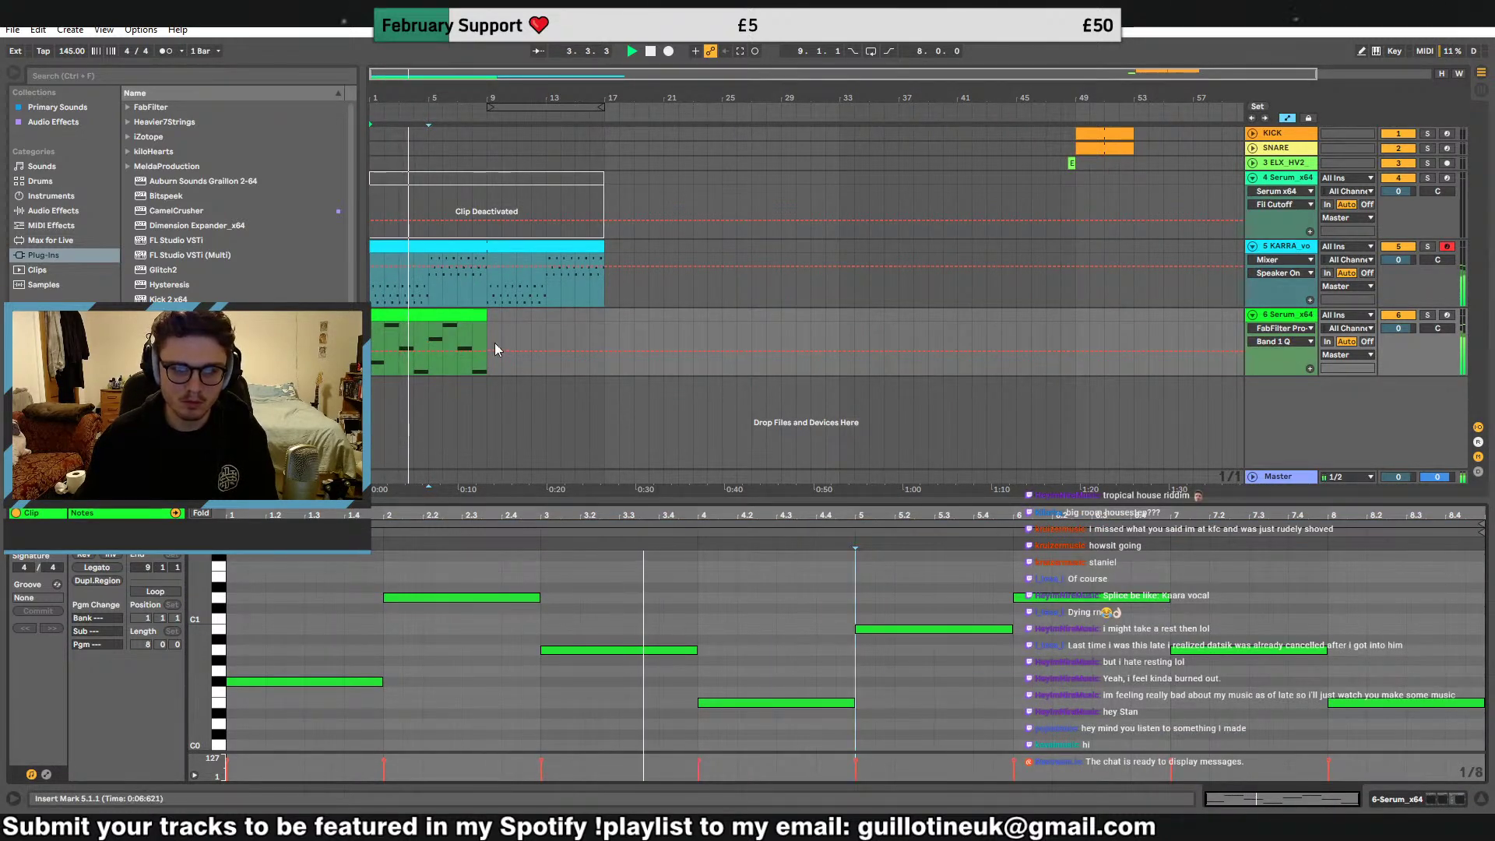
{"action": "mouse_move", "coordinate": [486, 315]}
{"action": "left_mouse_down"}
{"action": "mouse_move", "coordinate": [615, 316]}
{"action": "mouse_move", "coordinate": [479, 314]}
{"action": "left_mouse_up"}
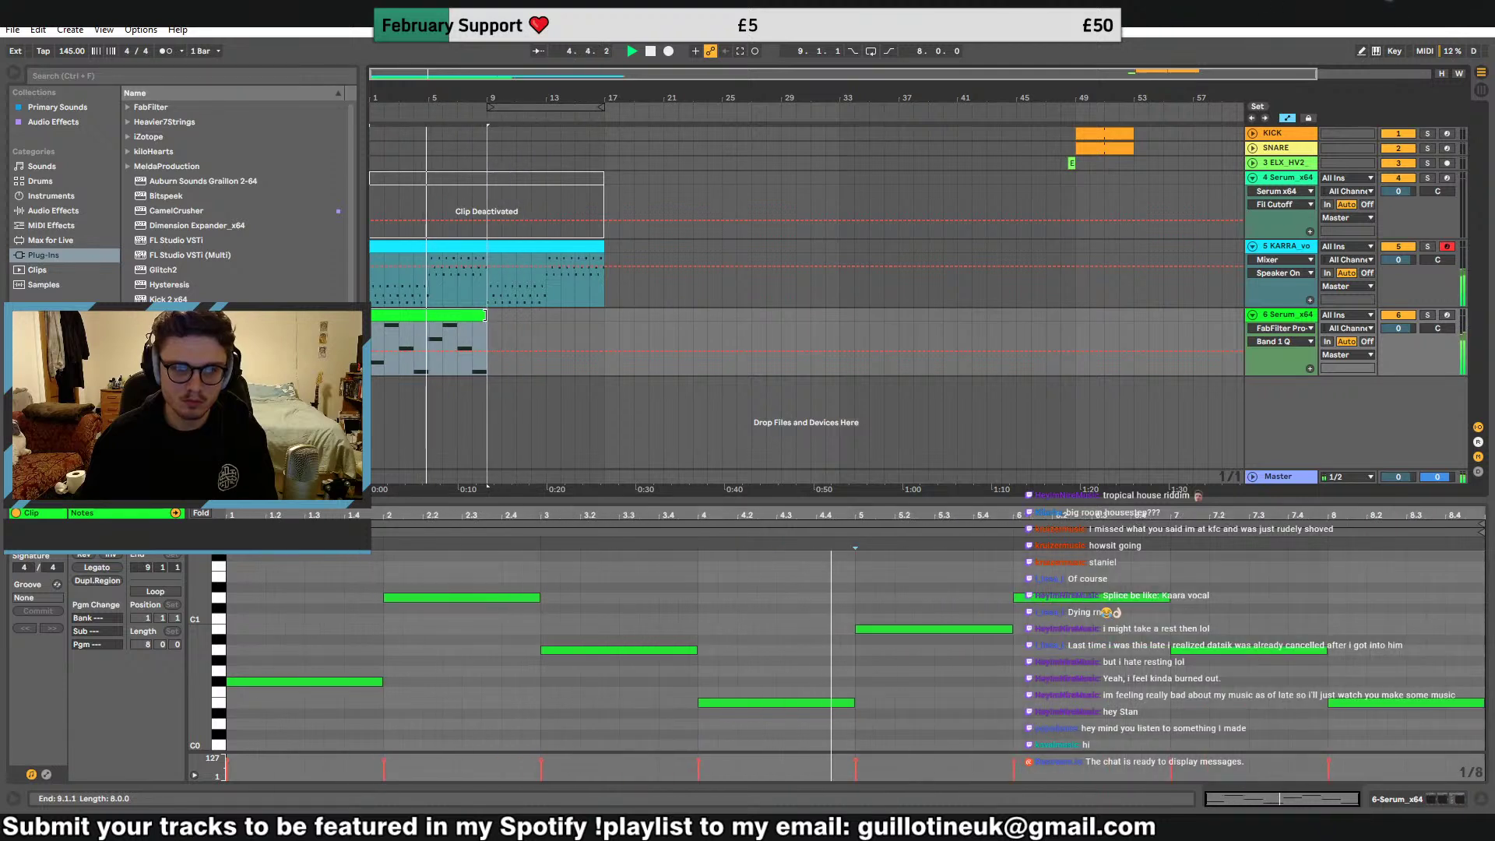
{"action": "key", "text": "ctrl+d"}
Change the bass notes in bars 4 and 8 to C#1 and duplicate the edited clip over the copy starting at bar 9
{"action": "left_click", "coordinate": [432, 357]}
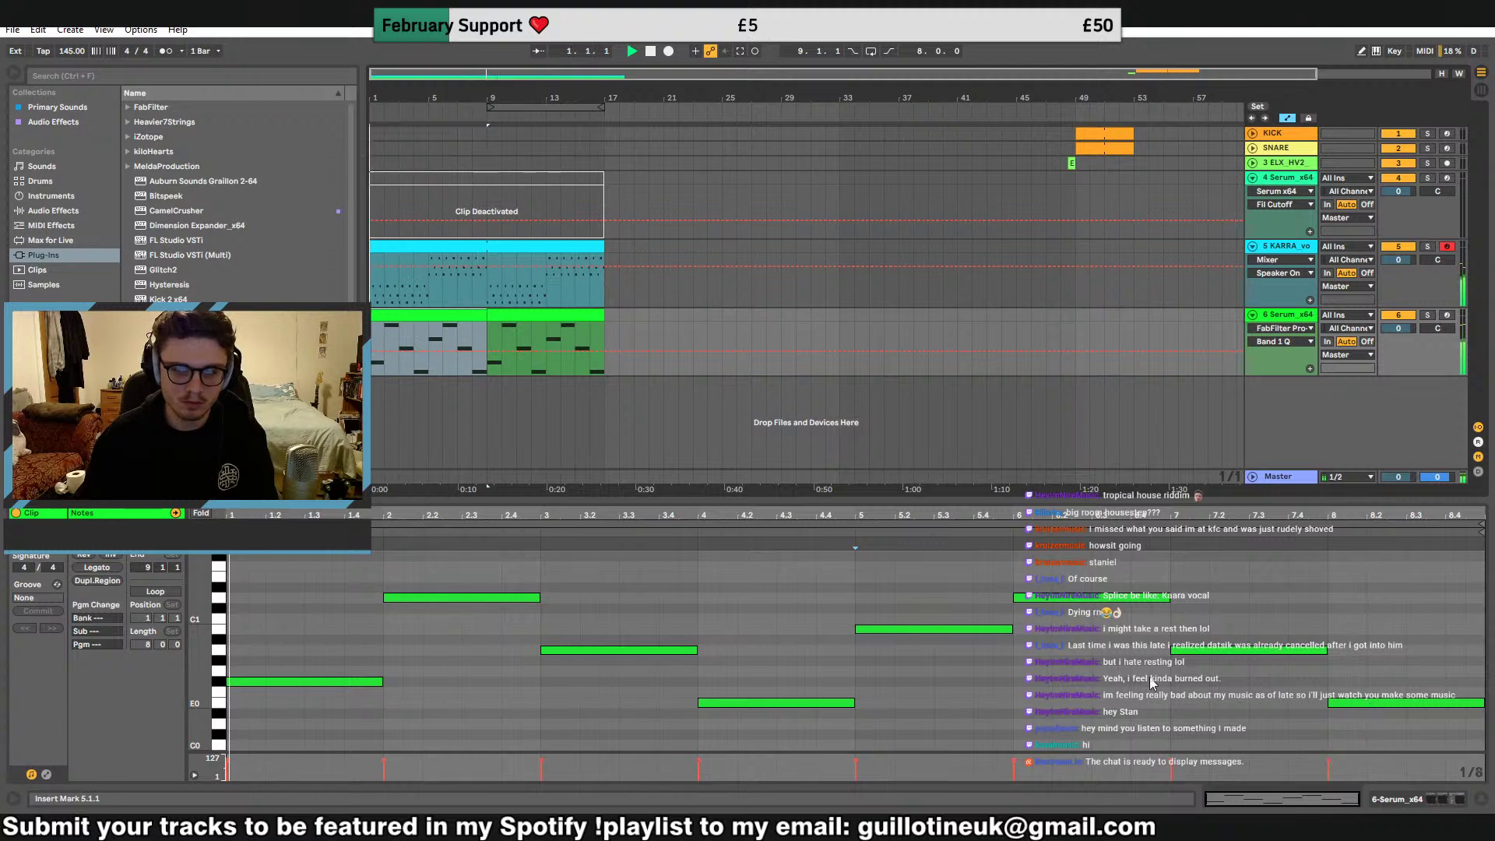
{"action": "left_click_drag", "start_coordinate": [713, 701], "coordinate": [709, 601]}
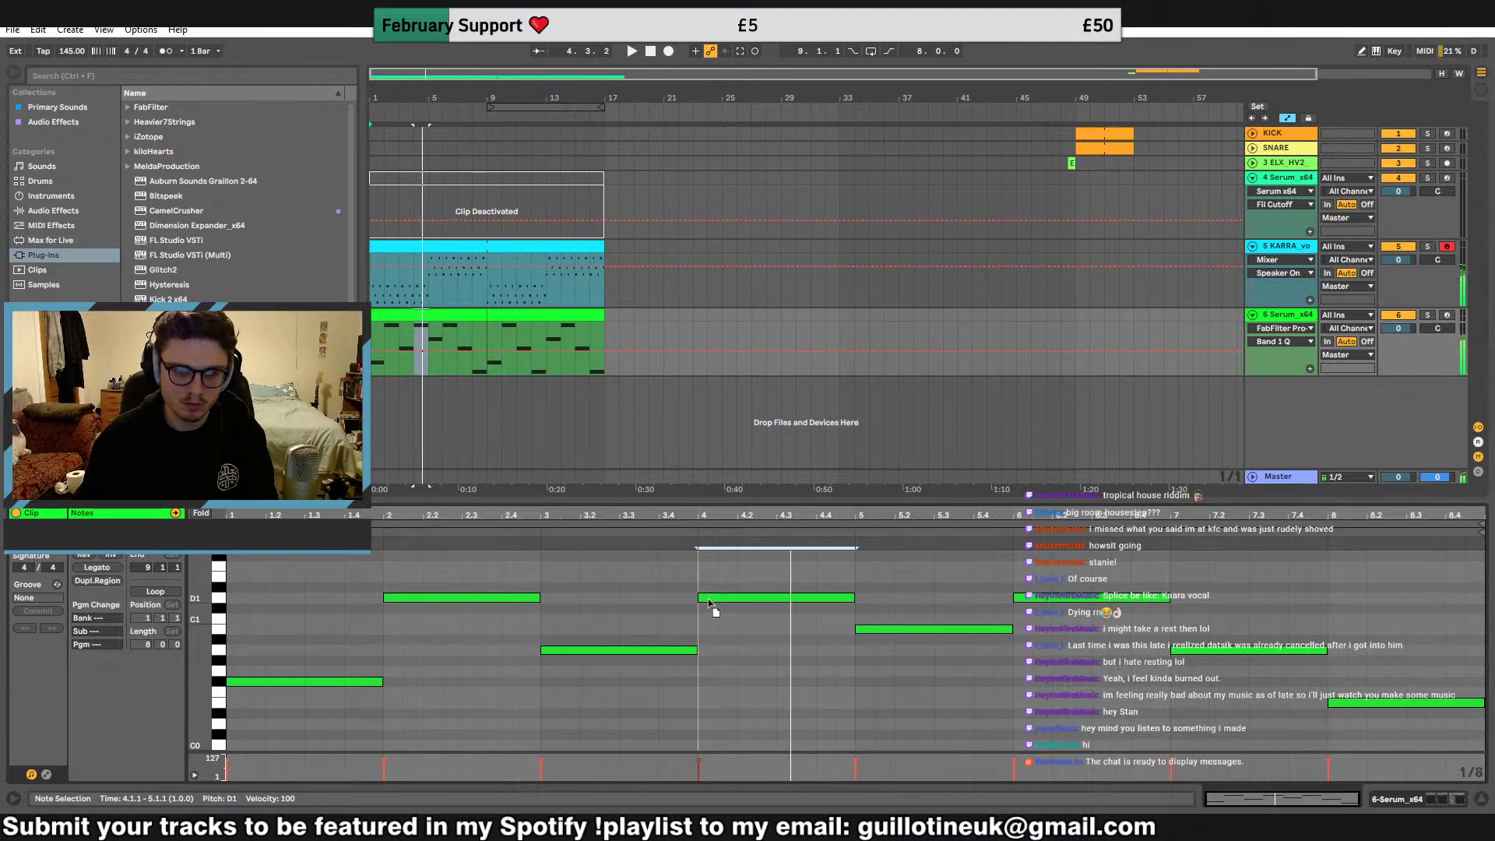
{"action": "left_click_drag", "start_coordinate": [709, 603], "coordinate": [712, 730]}
{"action": "scroll", "coordinate": [1321, 704], "scroll_direction": "down", "scroll_amount": 4}
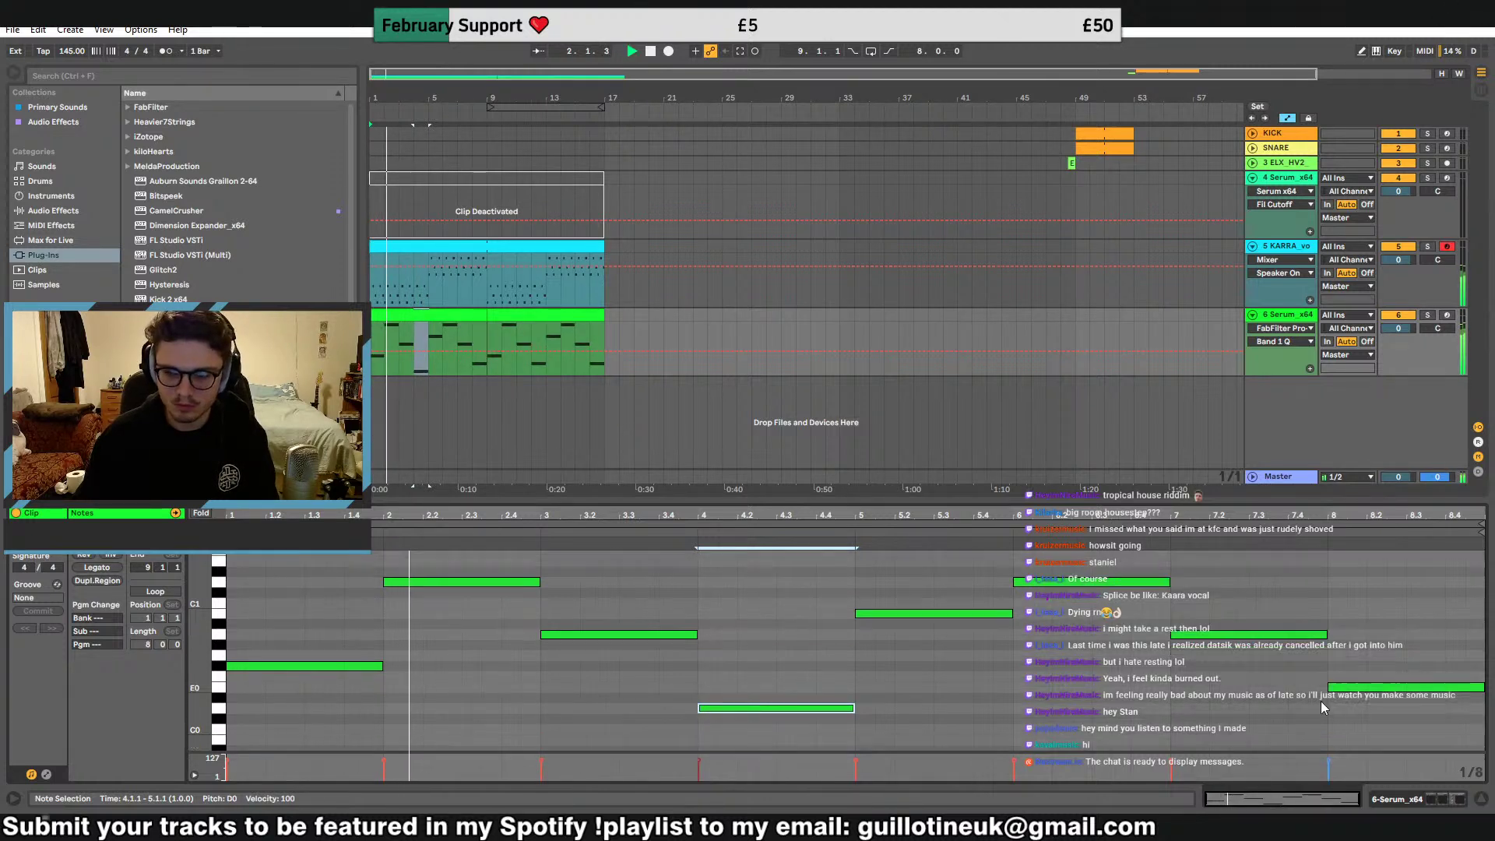
{"action": "mouse_move", "coordinate": [754, 666]}
{"action": "left_mouse_down"}
{"action": "mouse_move", "coordinate": [758, 654]}
{"action": "mouse_move", "coordinate": [758, 694]}
{"action": "mouse_move", "coordinate": [753, 670]}
{"action": "left_mouse_up"}
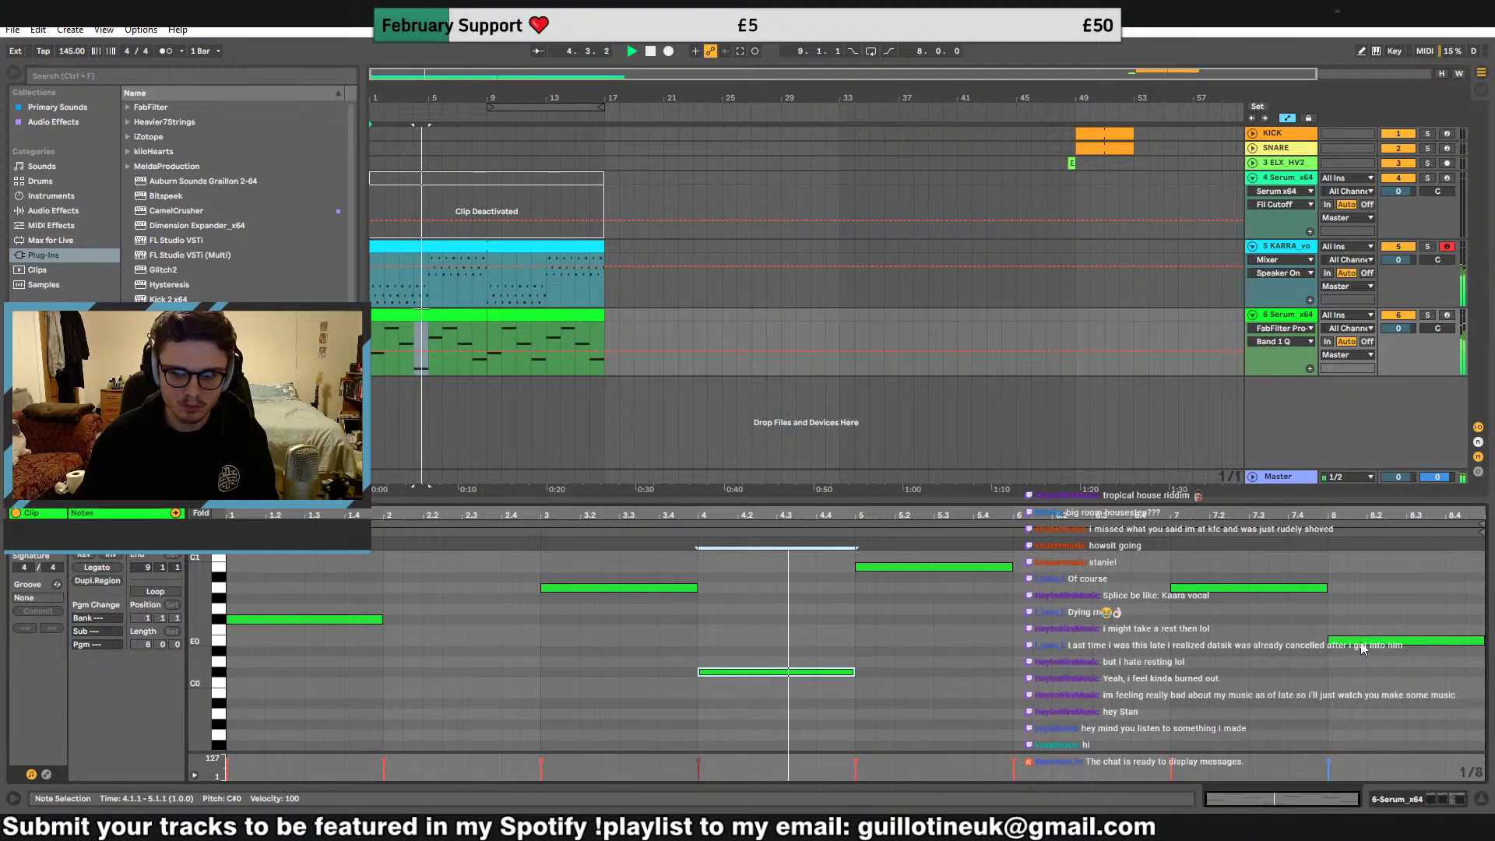
{"action": "left_click_drag", "start_coordinate": [1365, 641], "coordinate": [1362, 672]}
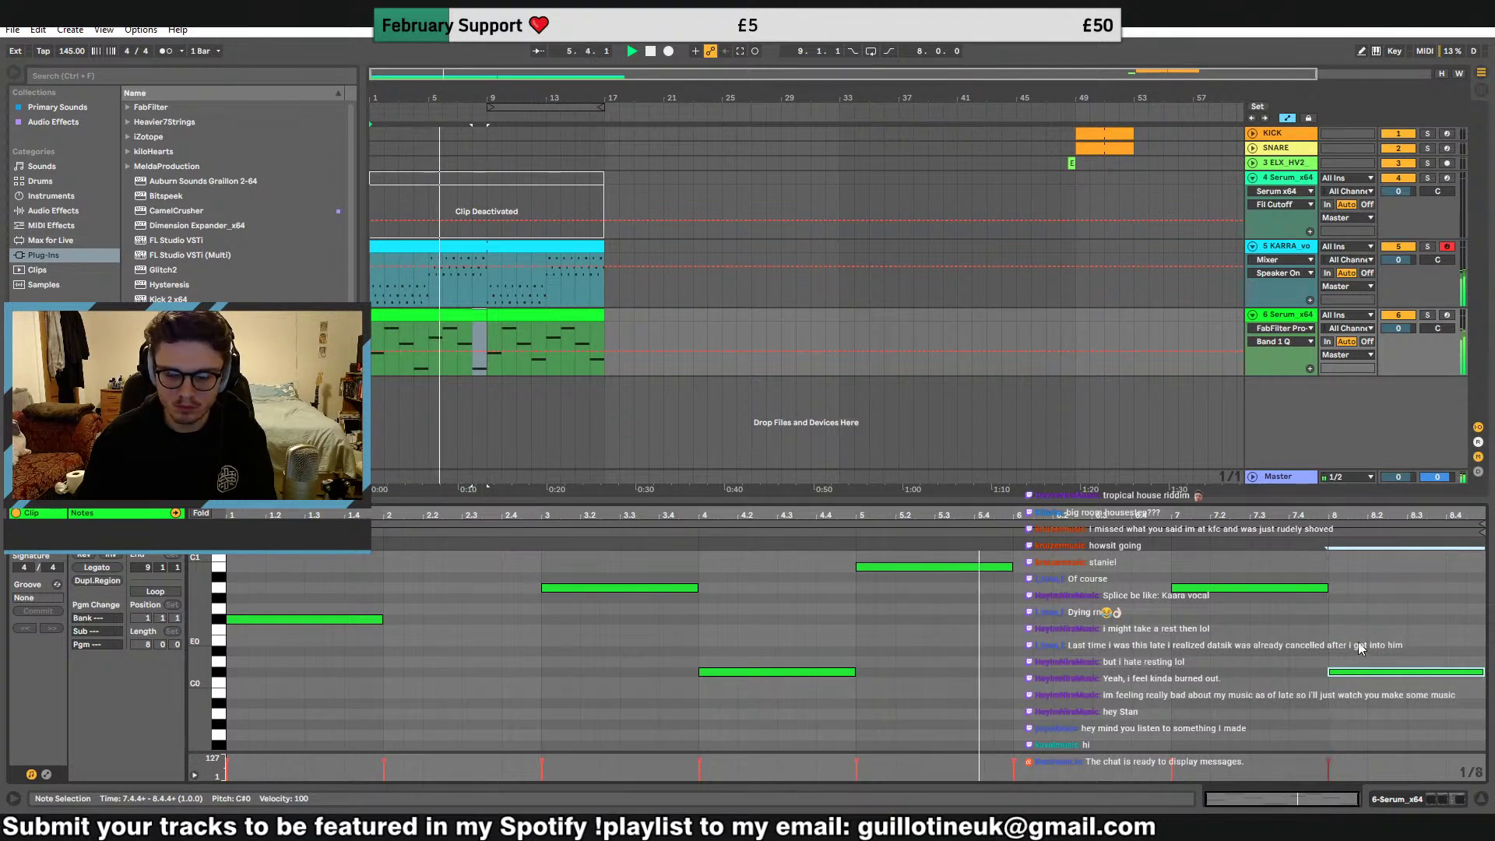
{"action": "left_click", "coordinate": [750, 671], "text": "shift"}
{"action": "key", "text": "shift+Up"}
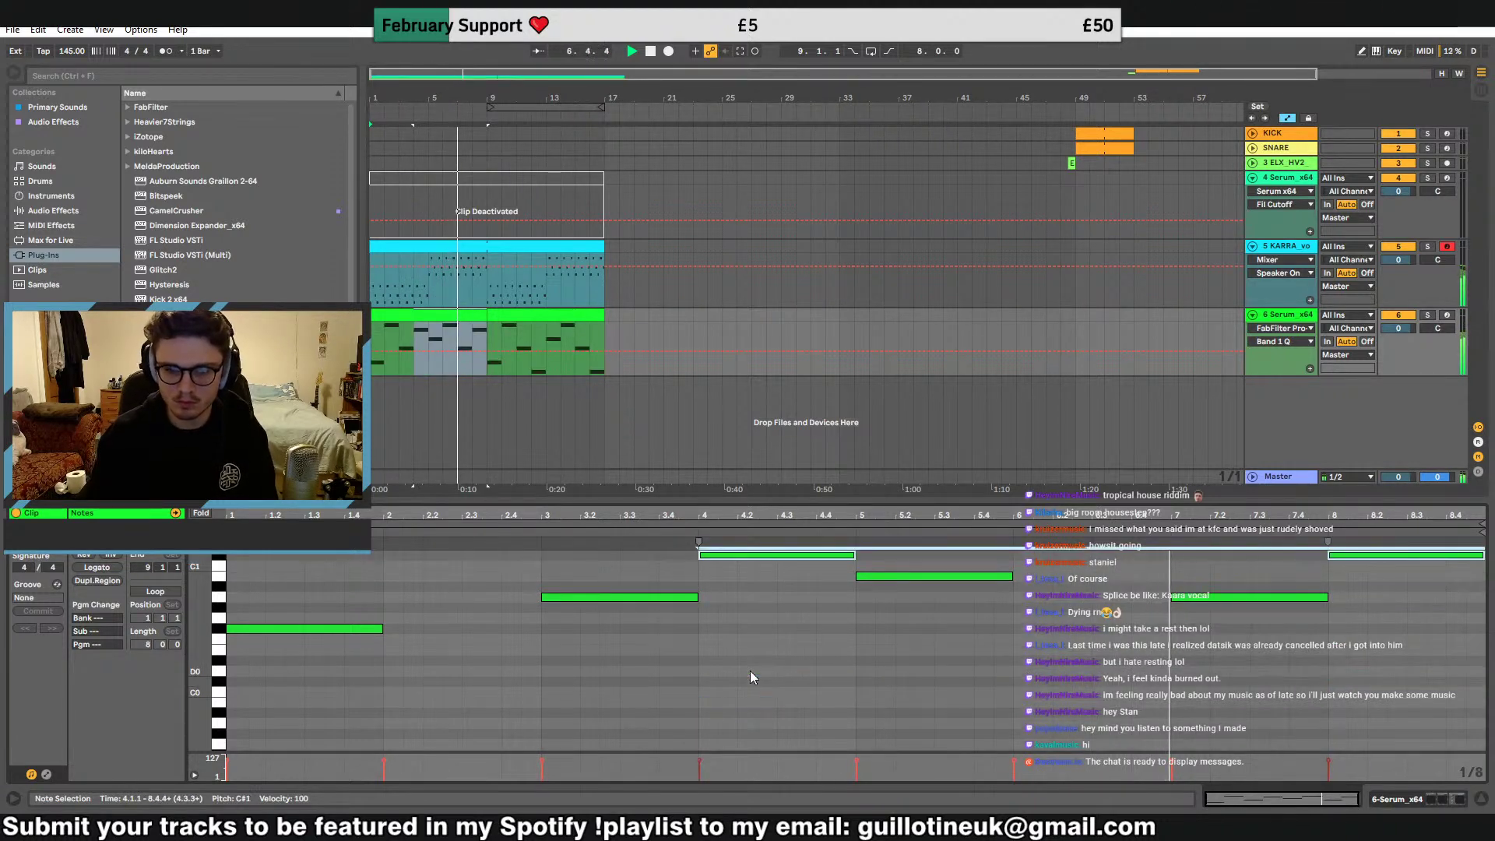
{"action": "scroll", "coordinate": [874, 654], "scroll_direction": "up", "scroll_amount": 3}
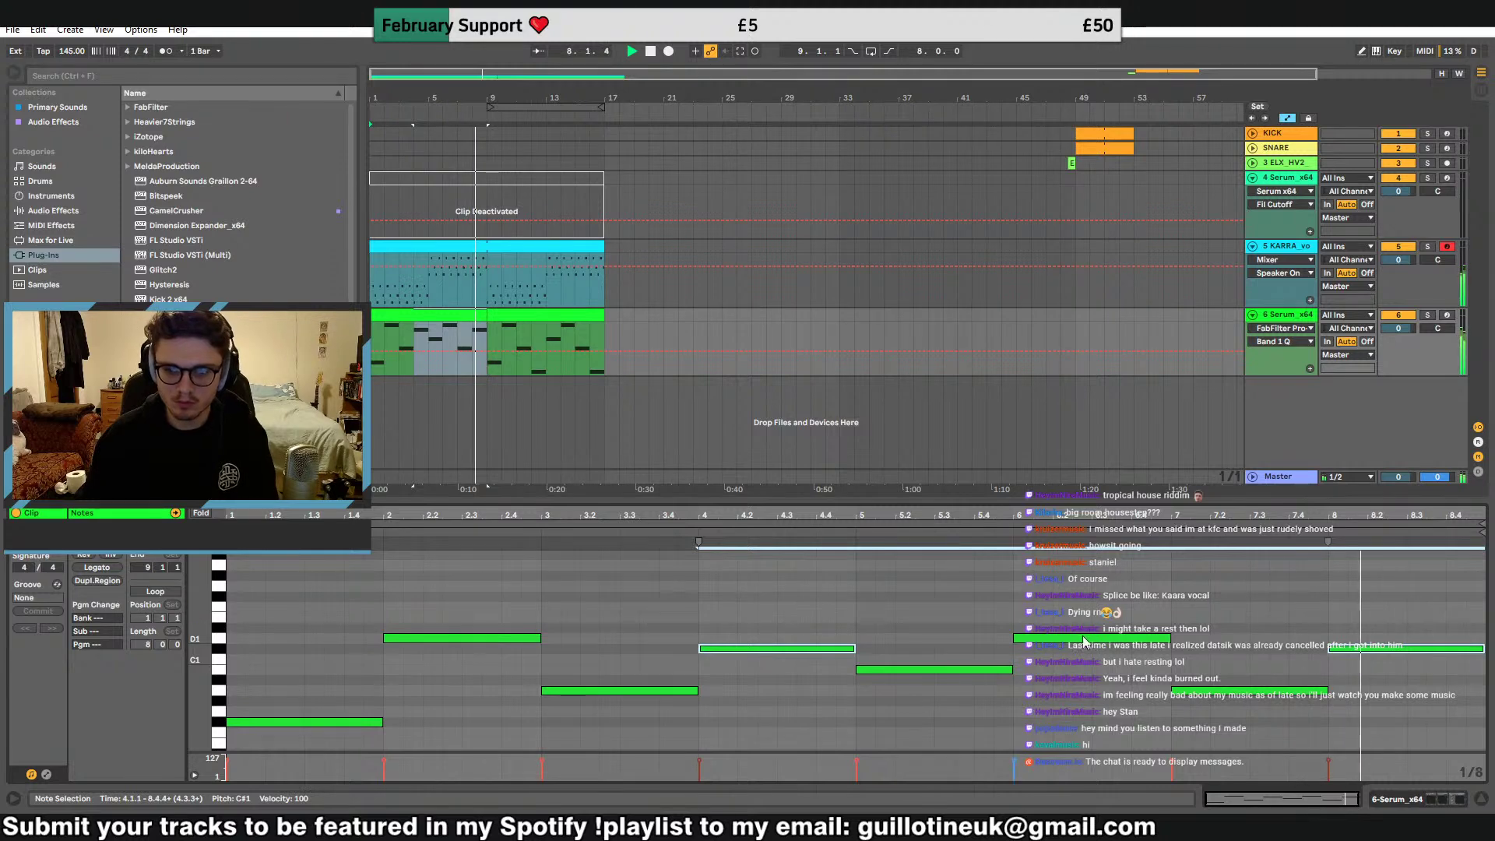
{"action": "left_click", "coordinate": [474, 316]}
{"action": "key", "text": "ctrl+d"}
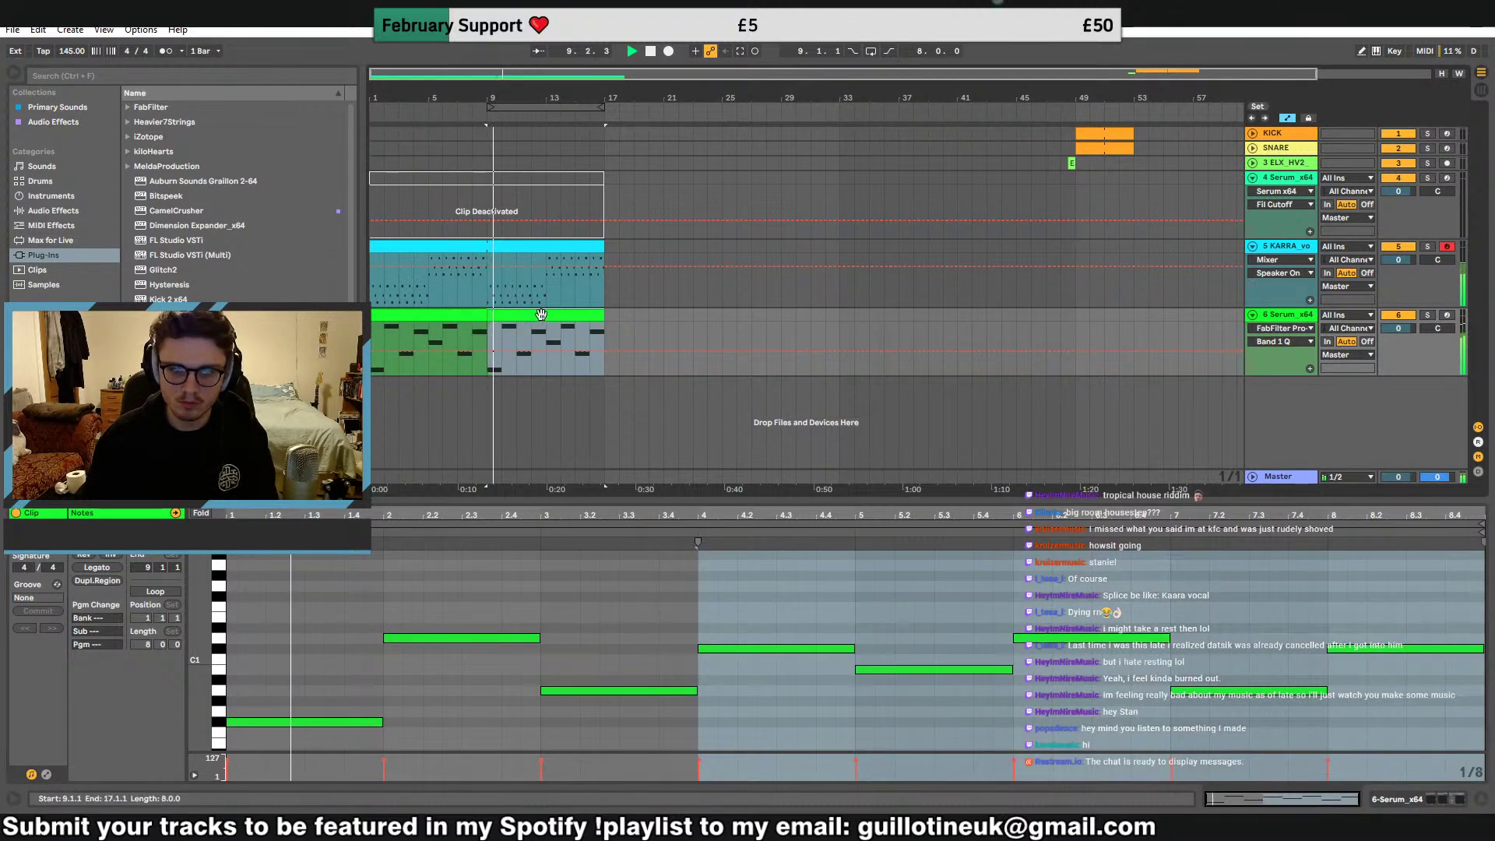
Open the vocal track's device chain and show the Auto Filter's frequency automation in the arrangement
{"action": "double_click", "coordinate": [1304, 316]}
{"action": "left_click", "coordinate": [1294, 248]}
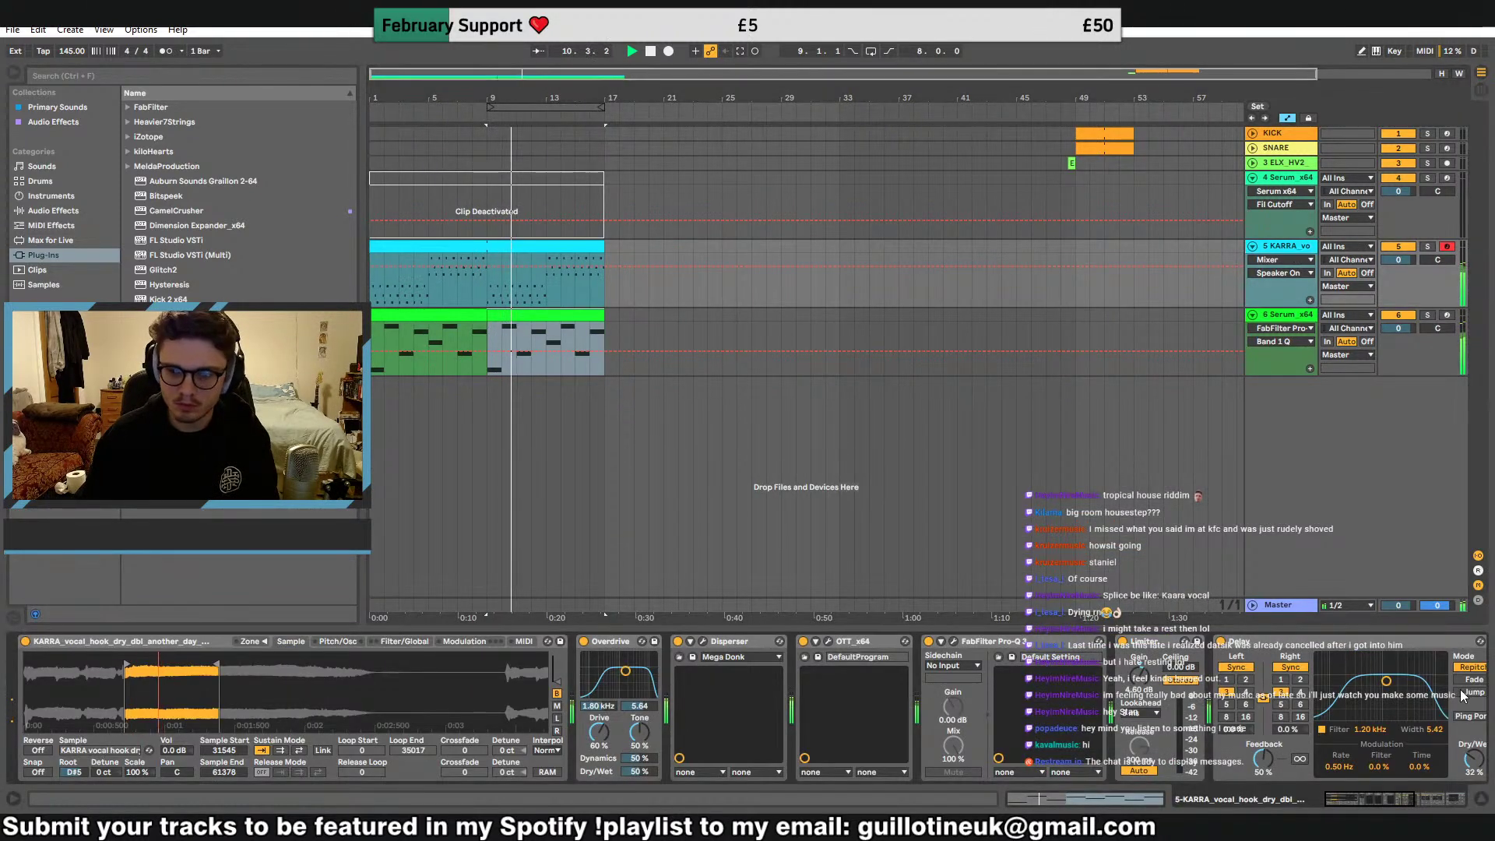
{"action": "left_click", "coordinate": [1426, 802]}
{"action": "left_click", "coordinate": [1426, 802]}
{"action": "right_click", "coordinate": [1314, 681]}
{"action": "left_click", "coordinate": [1355, 697]}
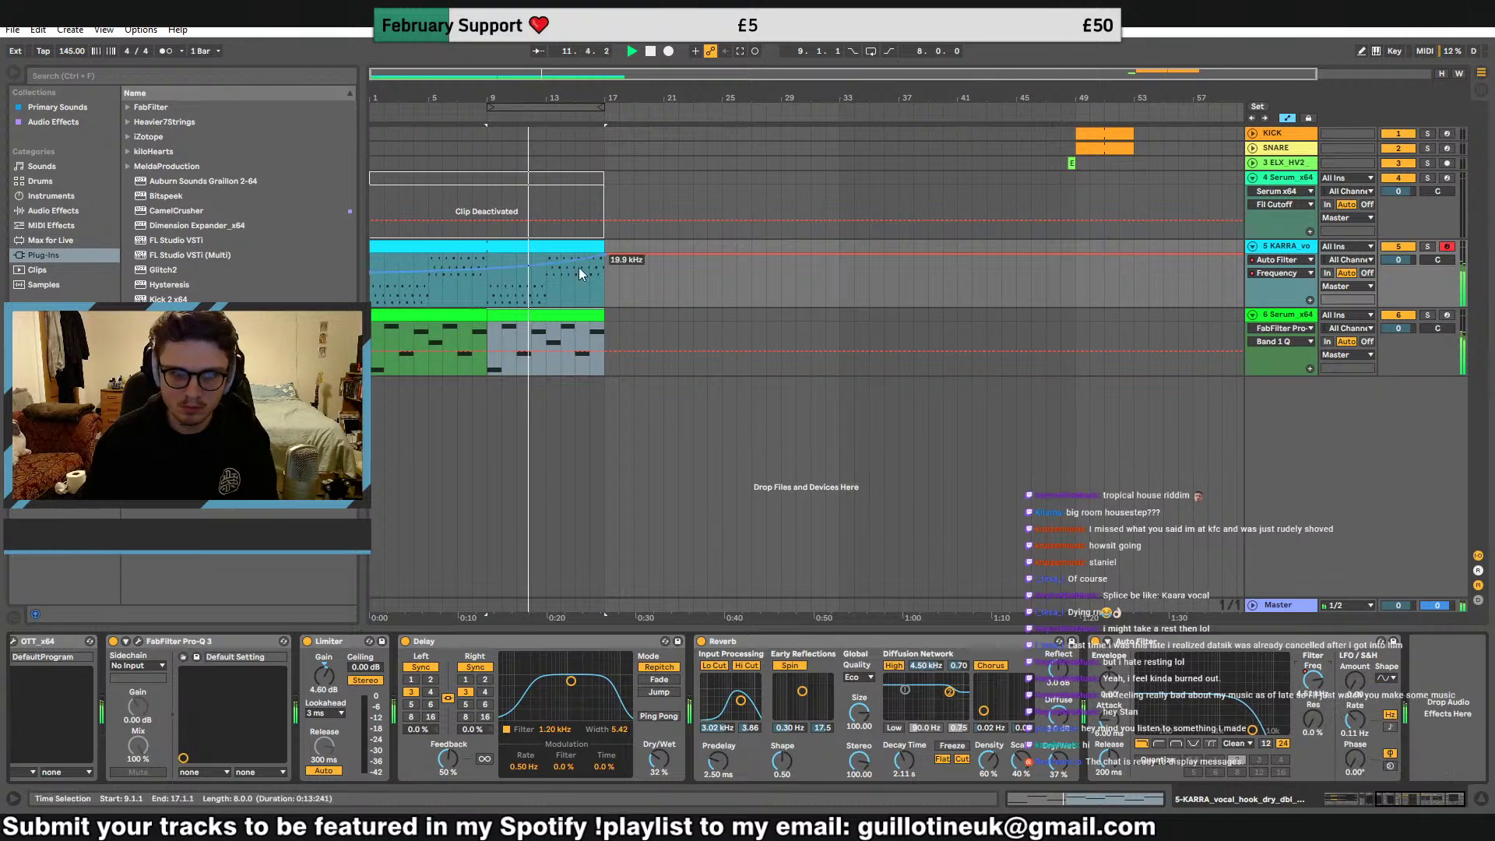
{"action": "left_click", "coordinate": [449, 302]}
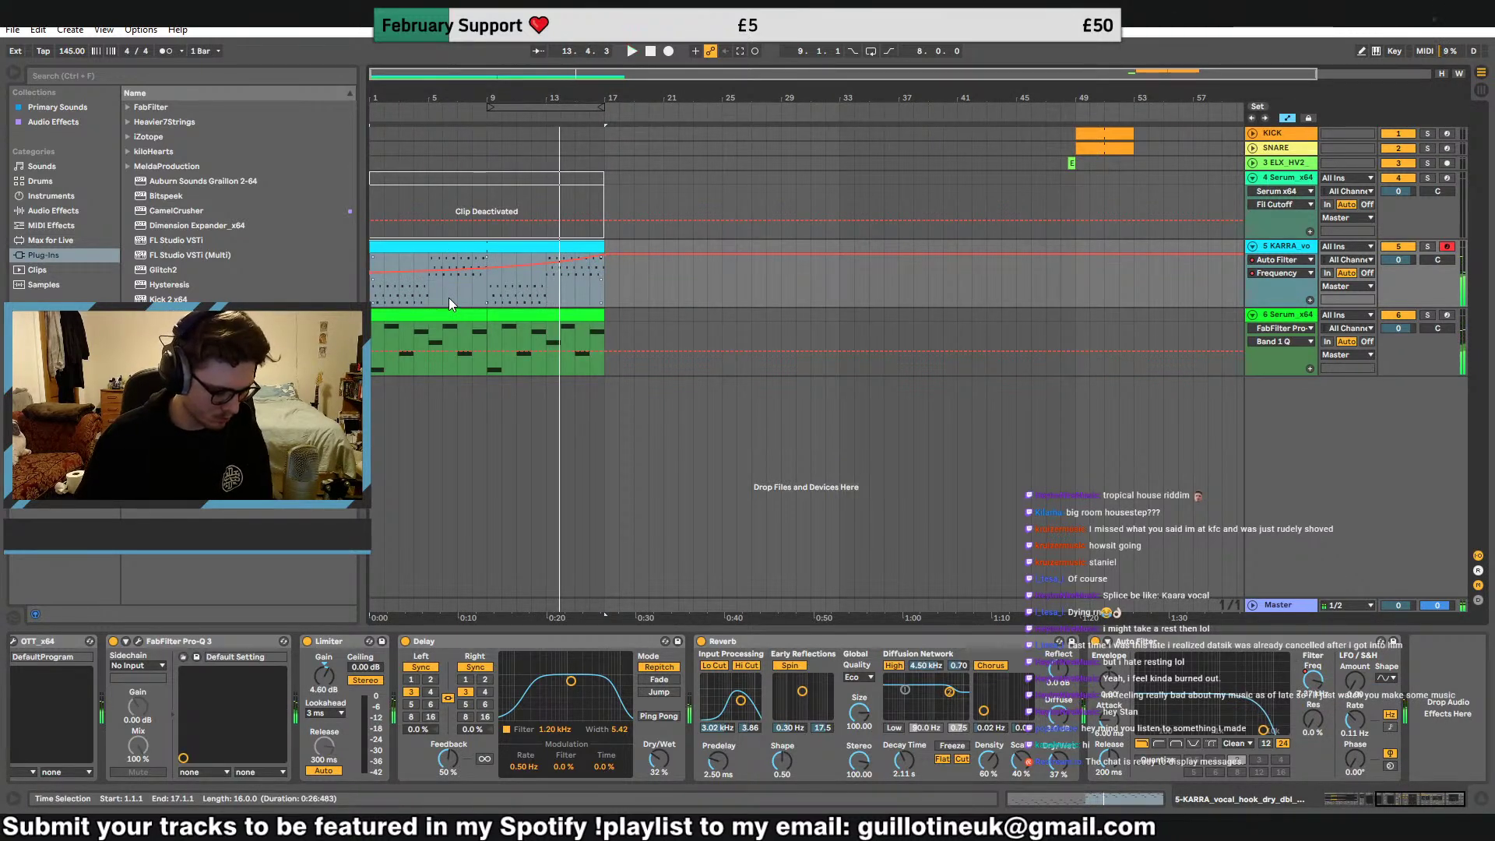
Transpose the vocal clip's notes in bars 5 to 8 down five semitones during playback, so the phrase starts on C#6
{"action": "double_click", "coordinate": [461, 248]}
{"action": "left_click", "coordinate": [519, 651]}
{"action": "scroll", "coordinate": [871, 639], "scroll_direction": "up", "scroll_amount": 3}
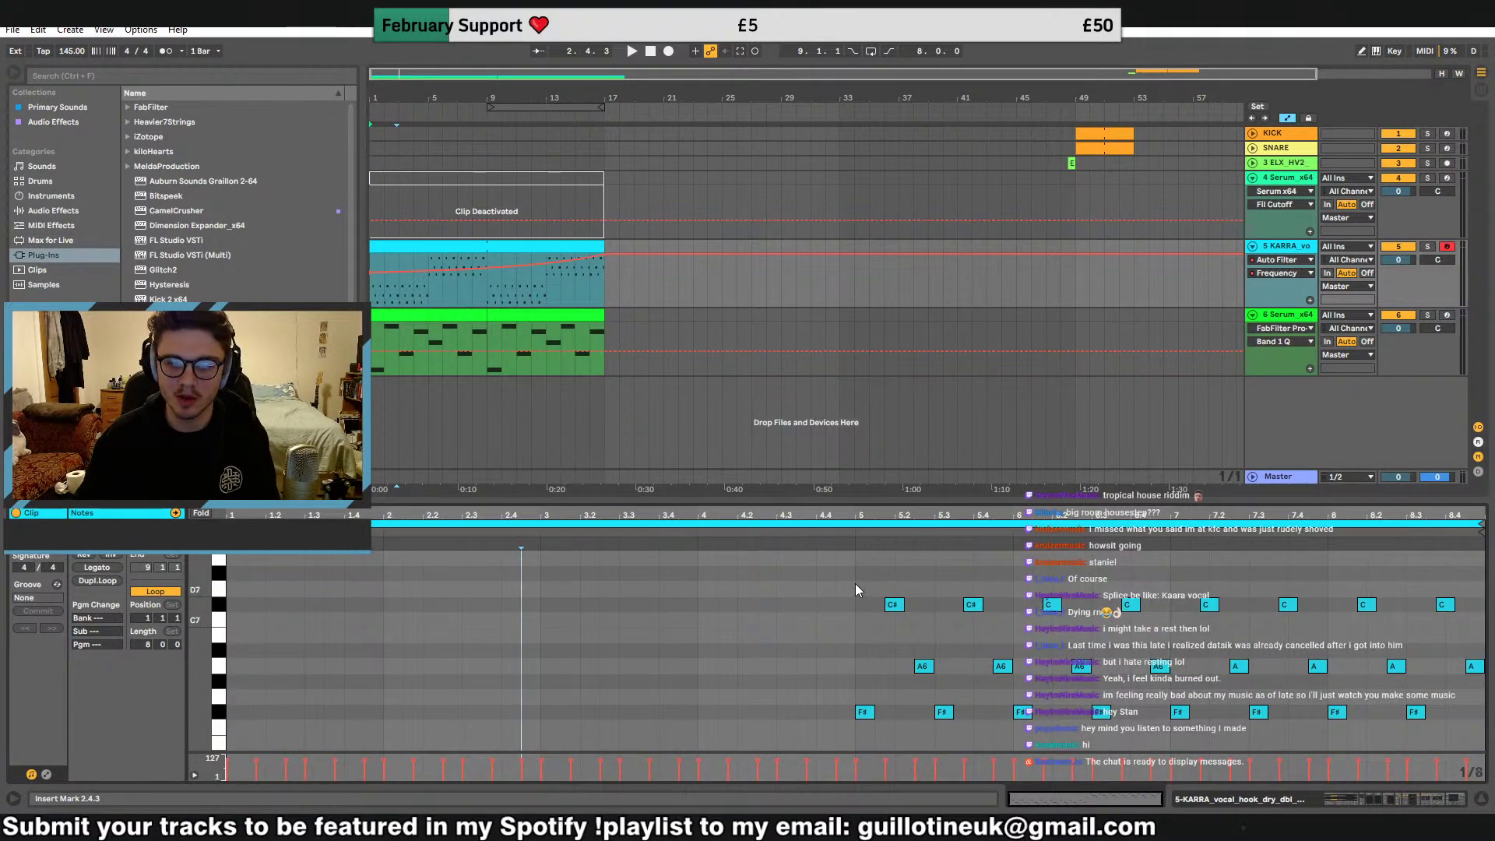
{"action": "left_click_drag", "start_coordinate": [855, 582], "coordinate": [1484, 749]}
{"action": "scroll", "coordinate": [923, 656], "scroll_direction": "down", "scroll_amount": 5}
{"action": "key", "text": "space"}
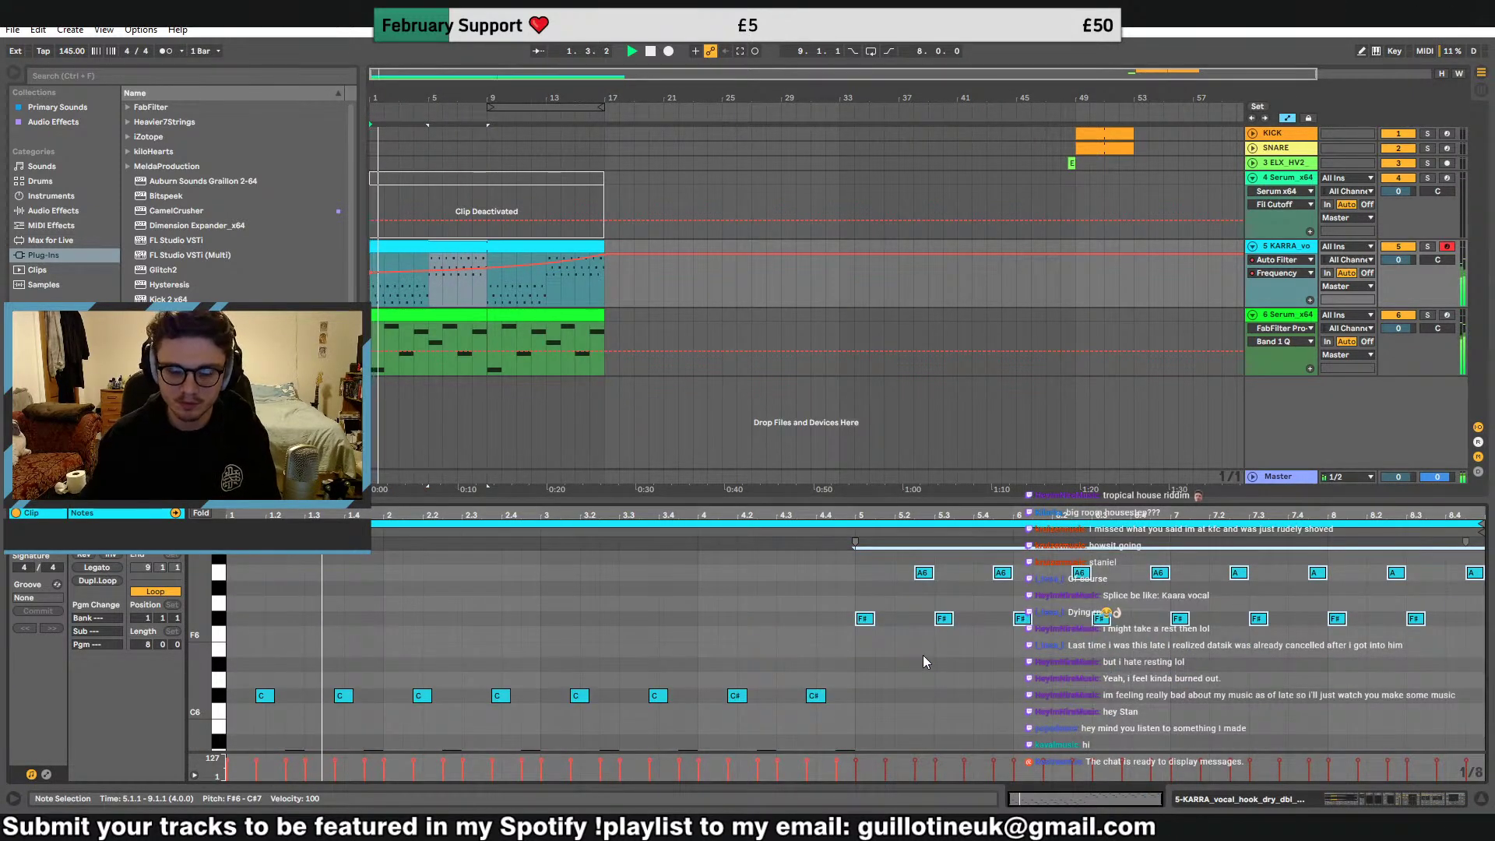
{"action": "key", "text": "Down"}
{"action": "key", "text": "Down"}
{"action": "key", "text": "Down"}
{"action": "key", "text": "Down"}
{"action": "key", "text": "Down"}
{"action": "key", "text": "Down"}
{"action": "key", "text": "Down"}
{"action": "key", "text": "Down"}
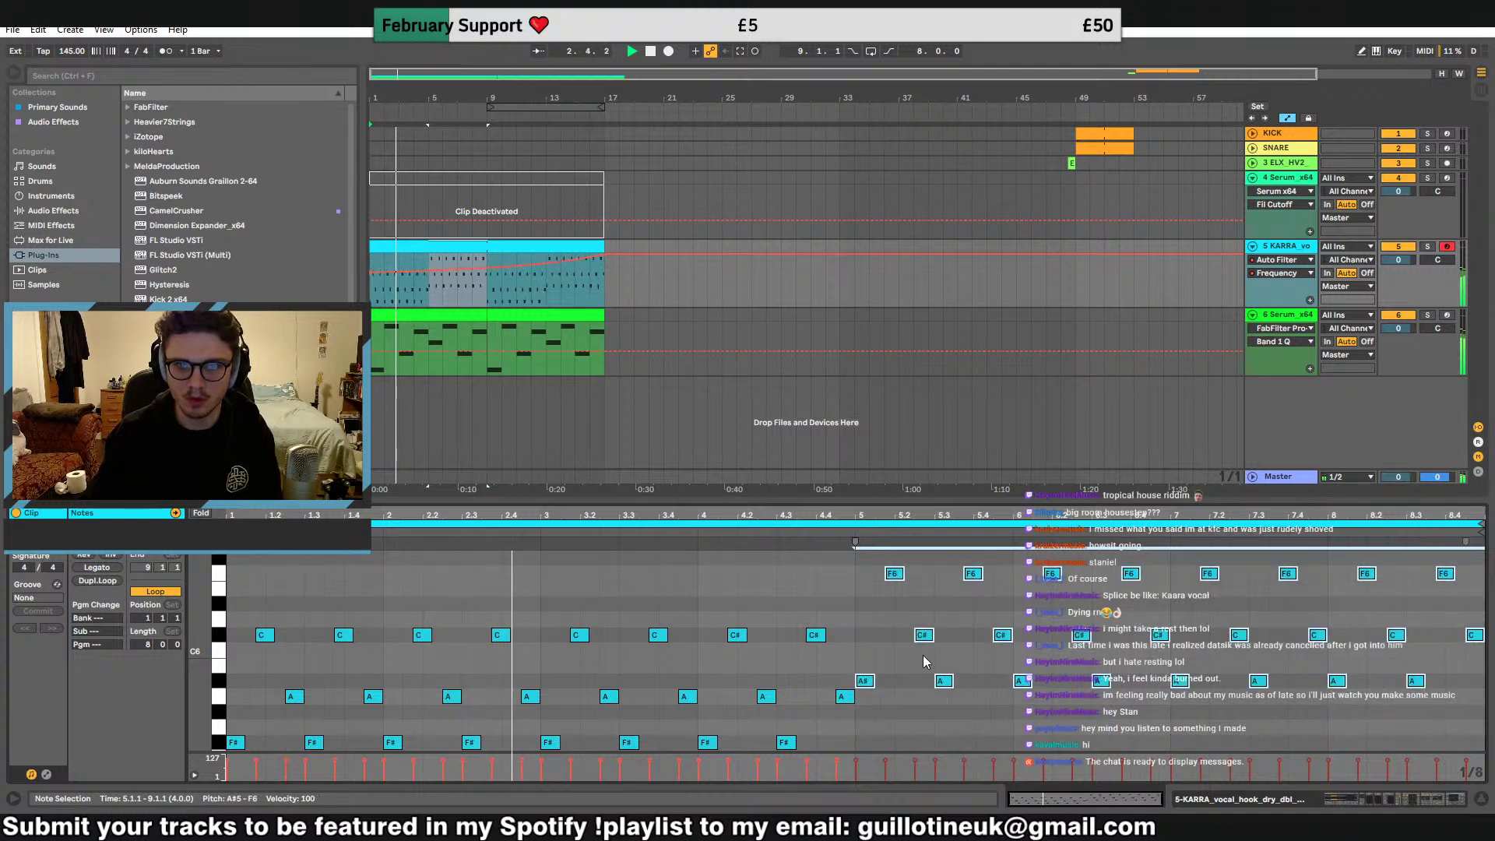
{"action": "key", "text": "Up"}
{"action": "key", "text": "Up"}
{"action": "key", "text": "Up"}
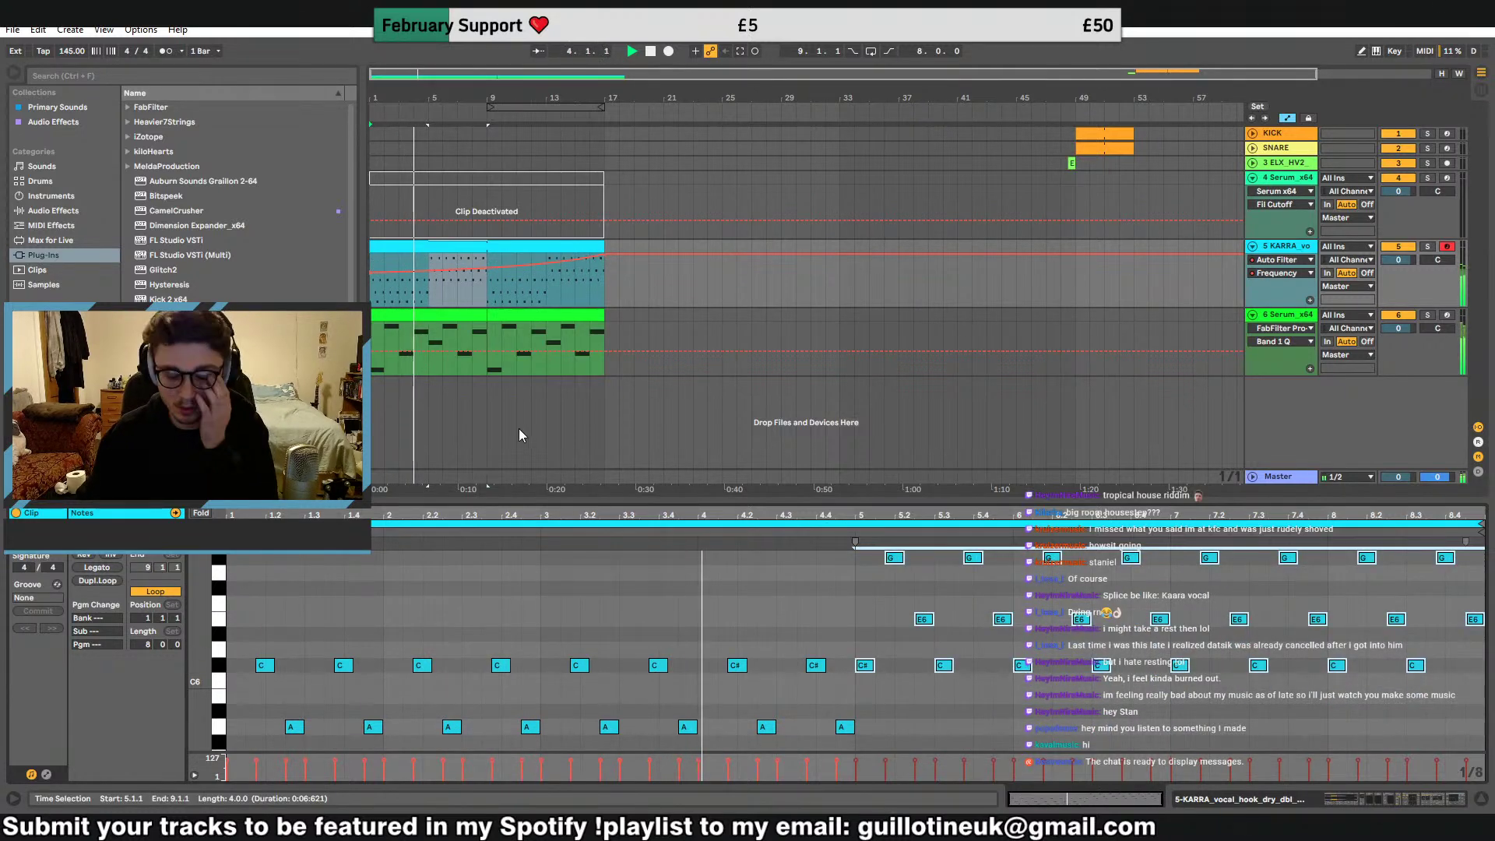
Reactivate the 16-bar Serum chord clip on track 4 and delete all its notes after the first chord
{"action": "left_click", "coordinate": [459, 342]}
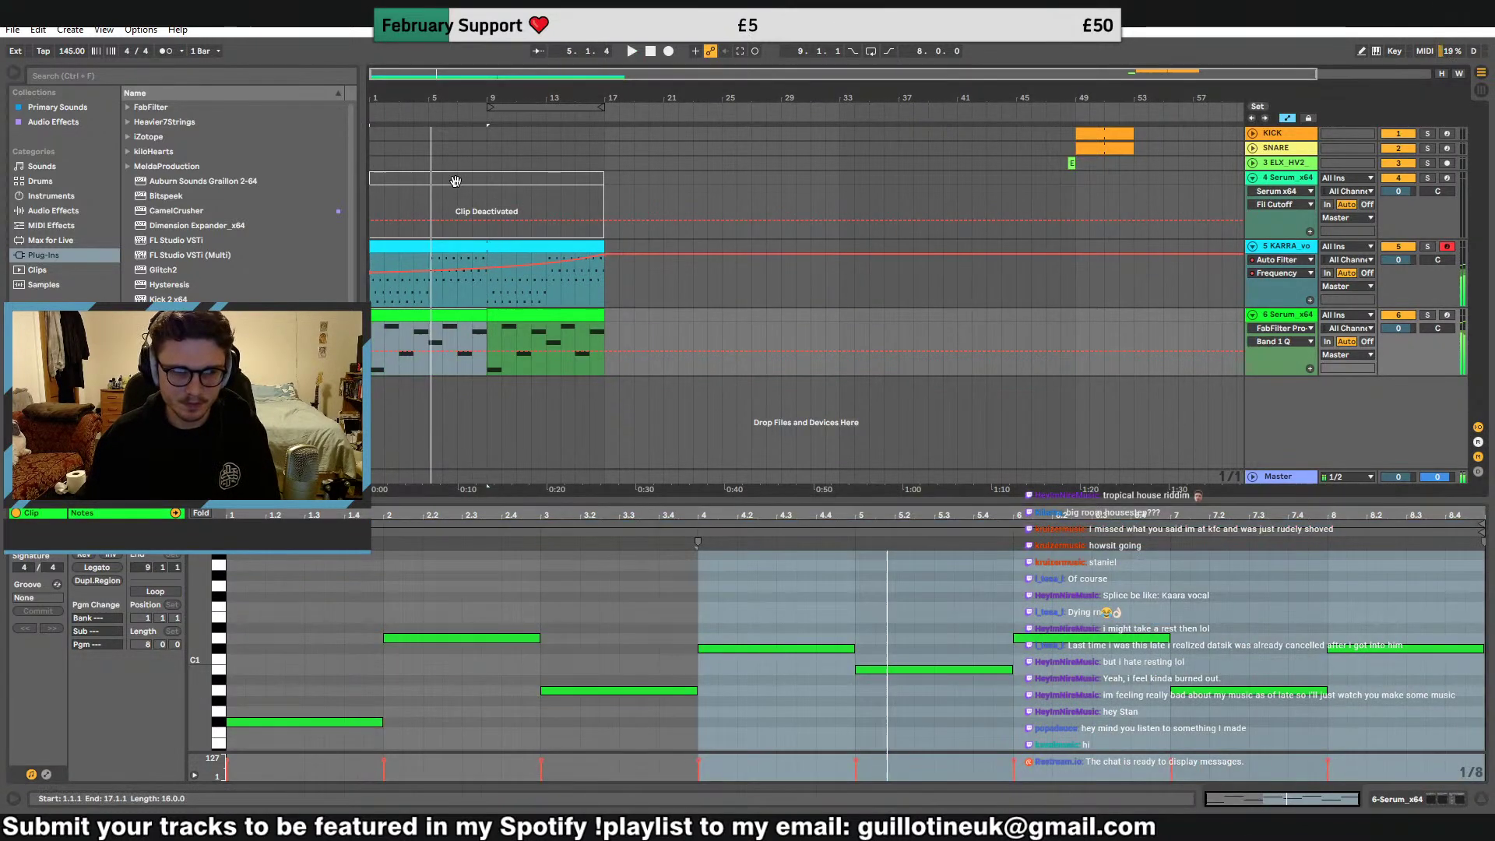
{"action": "left_click", "coordinate": [456, 180]}
{"action": "key", "text": "0"}
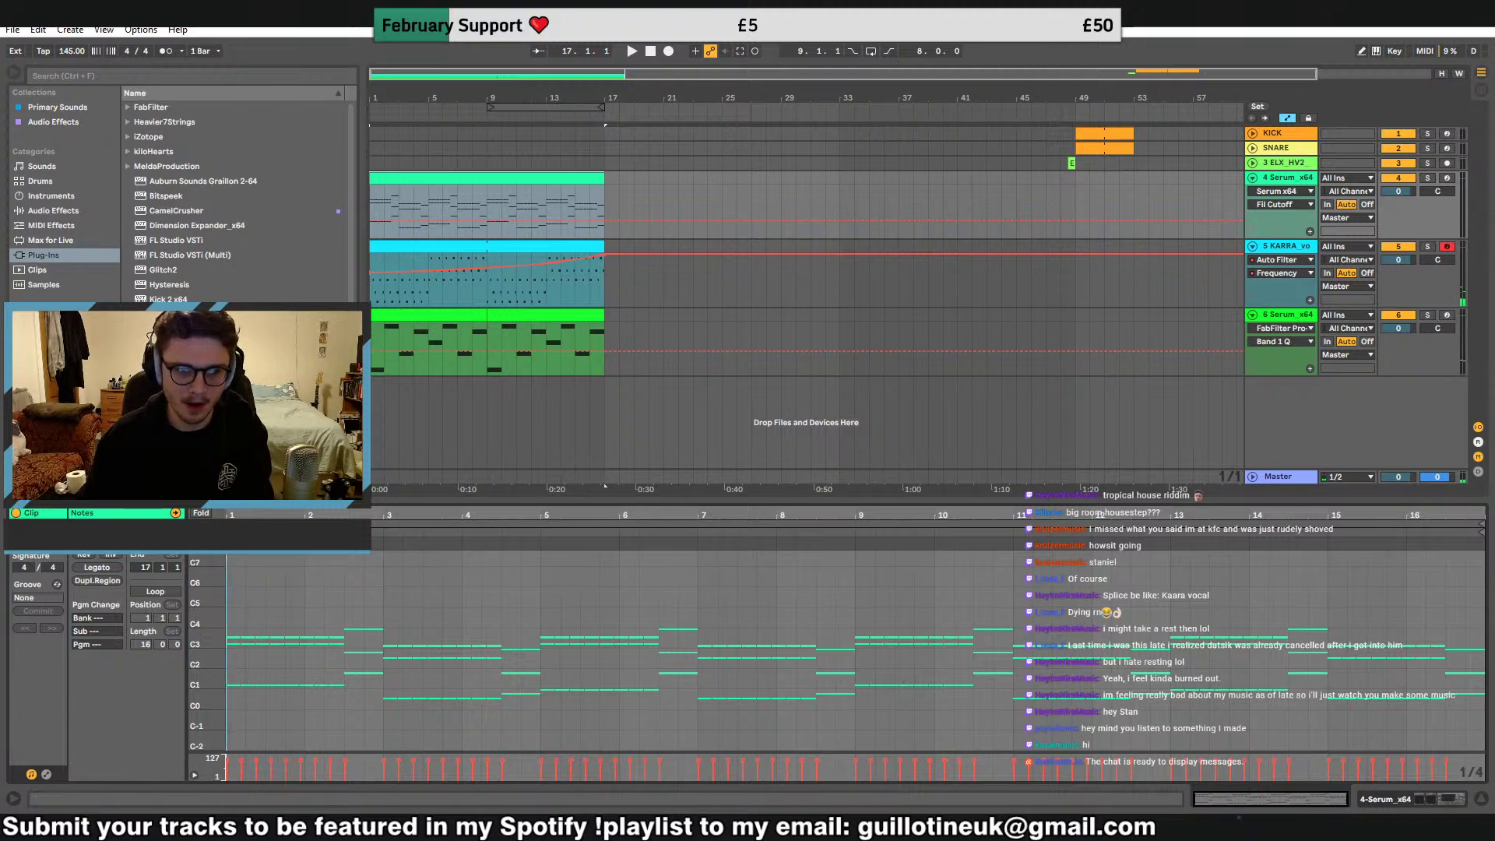
{"action": "left_click_drag", "start_coordinate": [341, 614], "coordinate": [1483, 751]}
{"action": "key", "text": "Delete"}
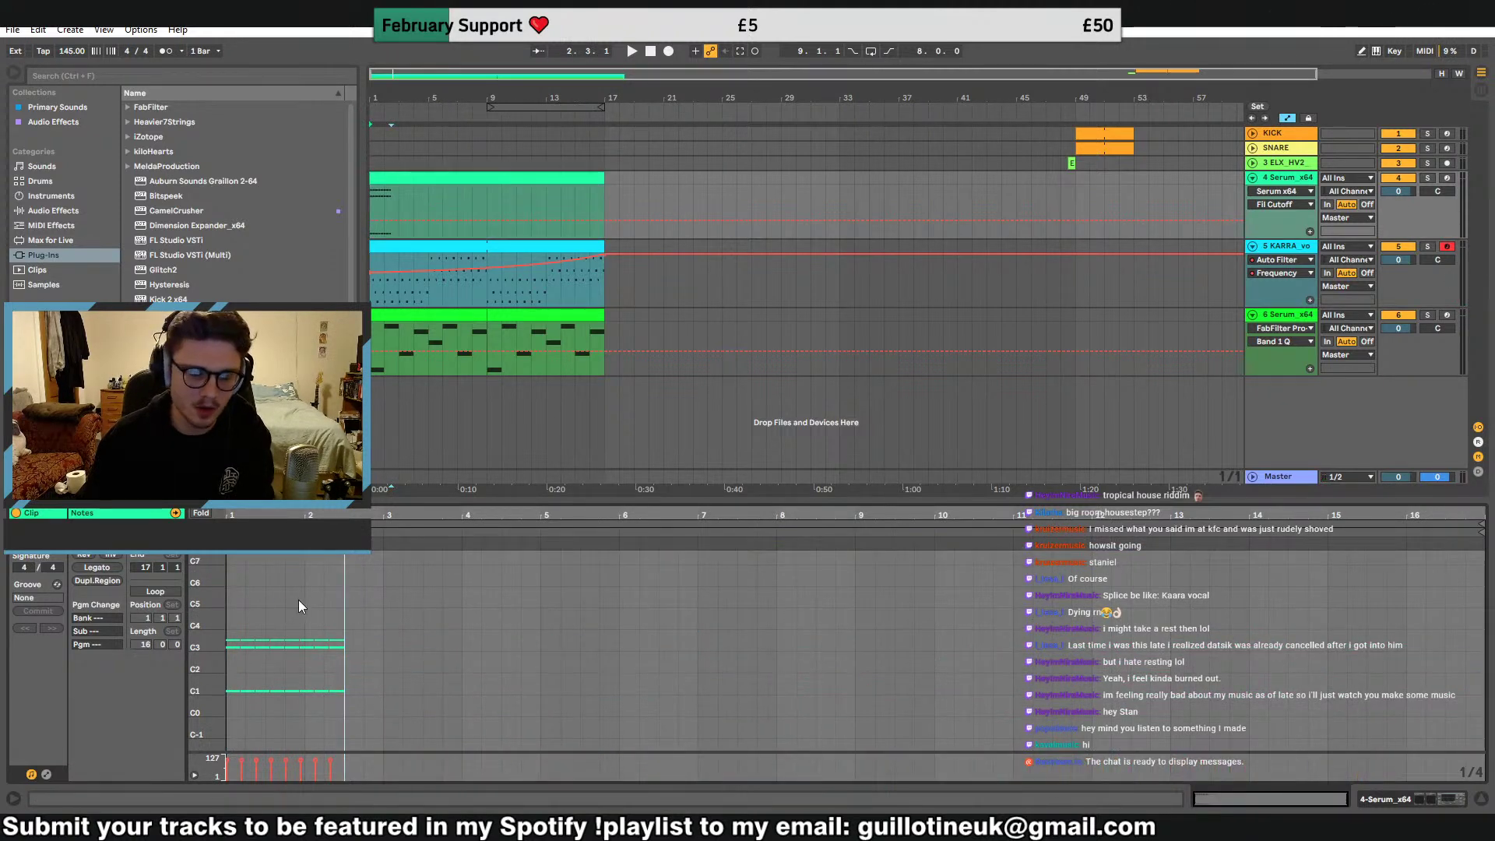
Merge the repeated notes of the Serum clip's first chord into single notes sustained to the start of bar 3
{"action": "left_click_drag", "start_coordinate": [199, 688], "coordinate": [228, 707]}
{"action": "left_click_drag", "start_coordinate": [419, 730], "coordinate": [241, 582]}
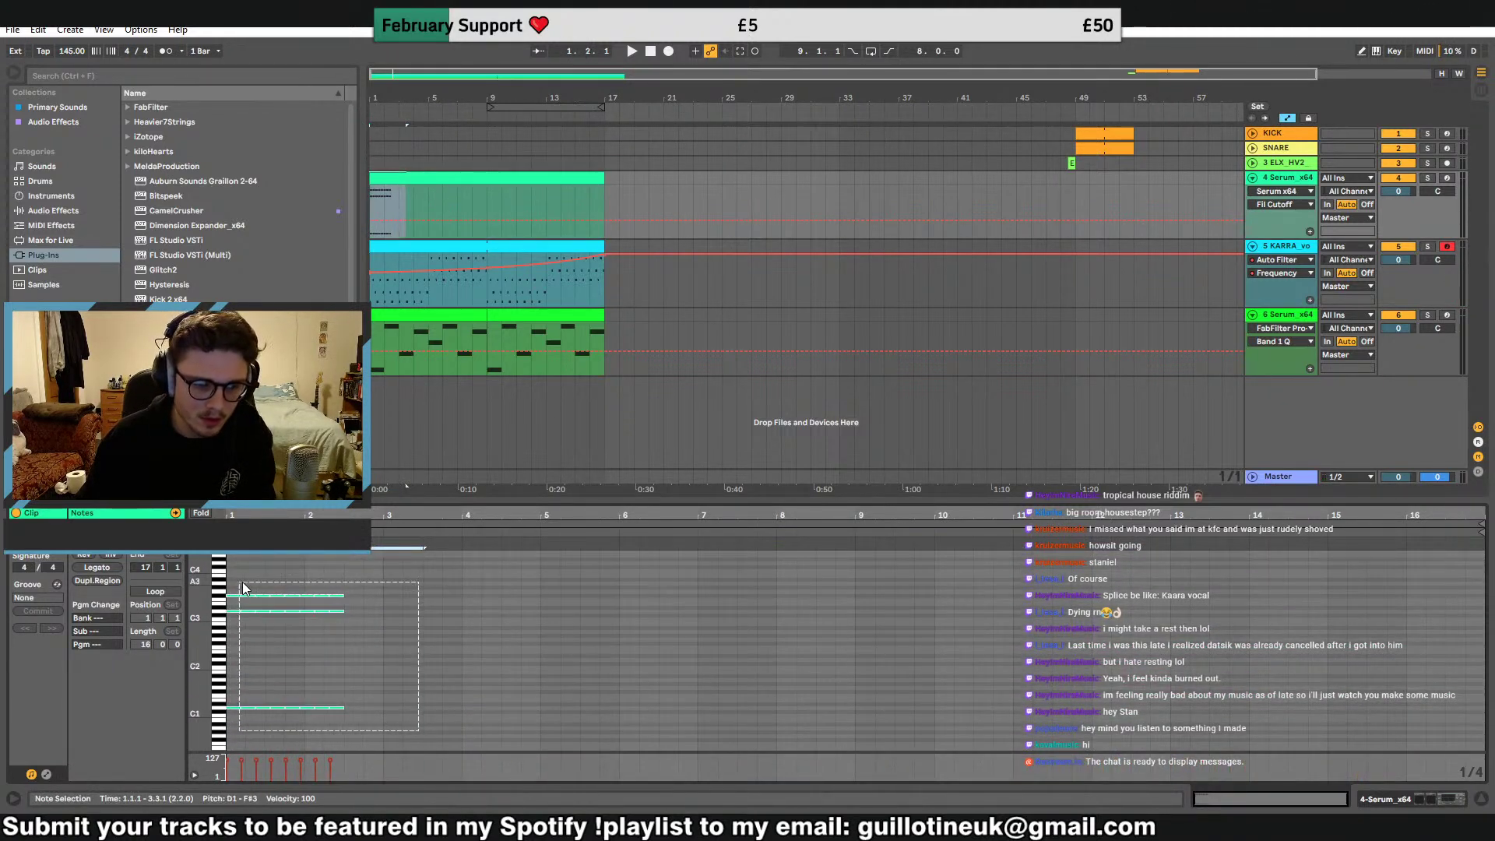
{"action": "key", "text": "Delete"}
{"action": "left_click_drag", "start_coordinate": [307, 706], "coordinate": [376, 708]}
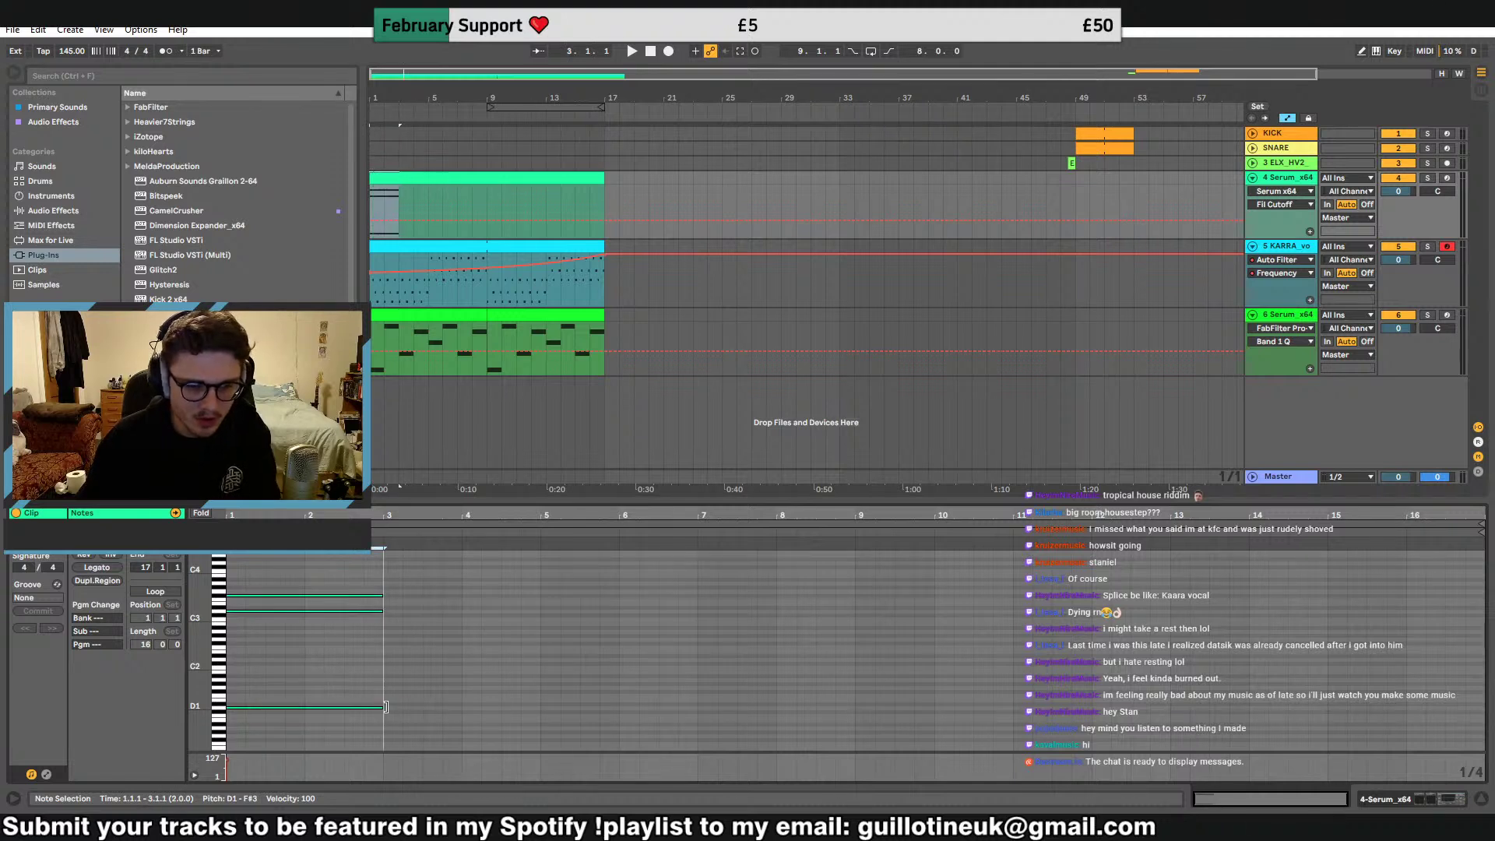
Transpose the sustained chord up four semitones to root F#1, lower its top note to A3, and play it back
{"action": "left_click_drag", "start_coordinate": [344, 595], "coordinate": [341, 584]}
{"action": "key", "text": "Up"}
{"action": "key", "text": "Up"}
{"action": "key", "text": "Up"}
{"action": "key", "text": "Up"}
{"action": "key", "text": "Up"}
{"action": "key", "text": "Down"}
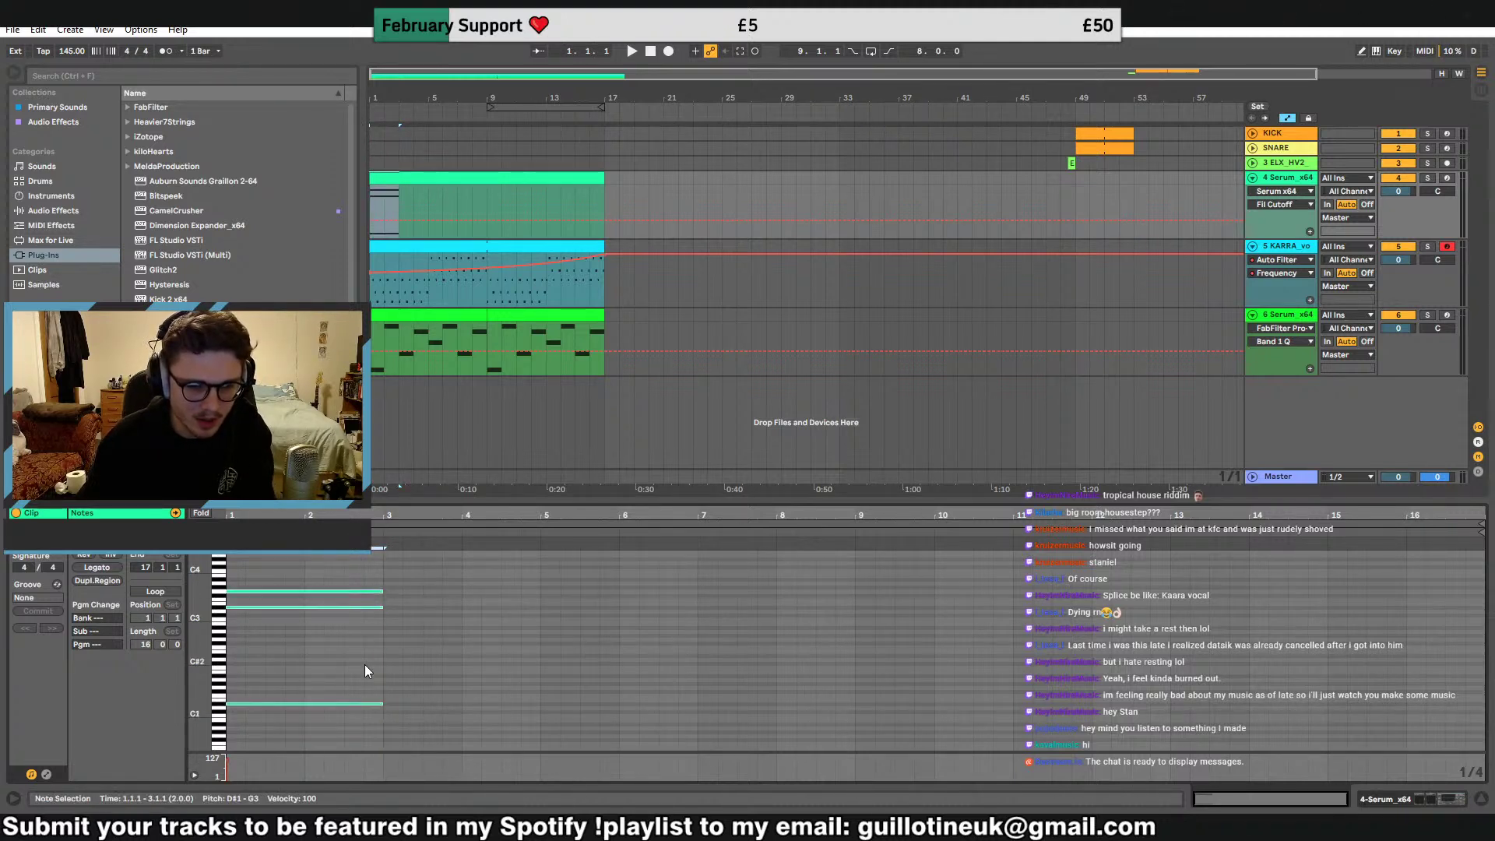
{"action": "left_click", "coordinate": [328, 621]}
{"action": "left_click", "coordinate": [274, 582]}
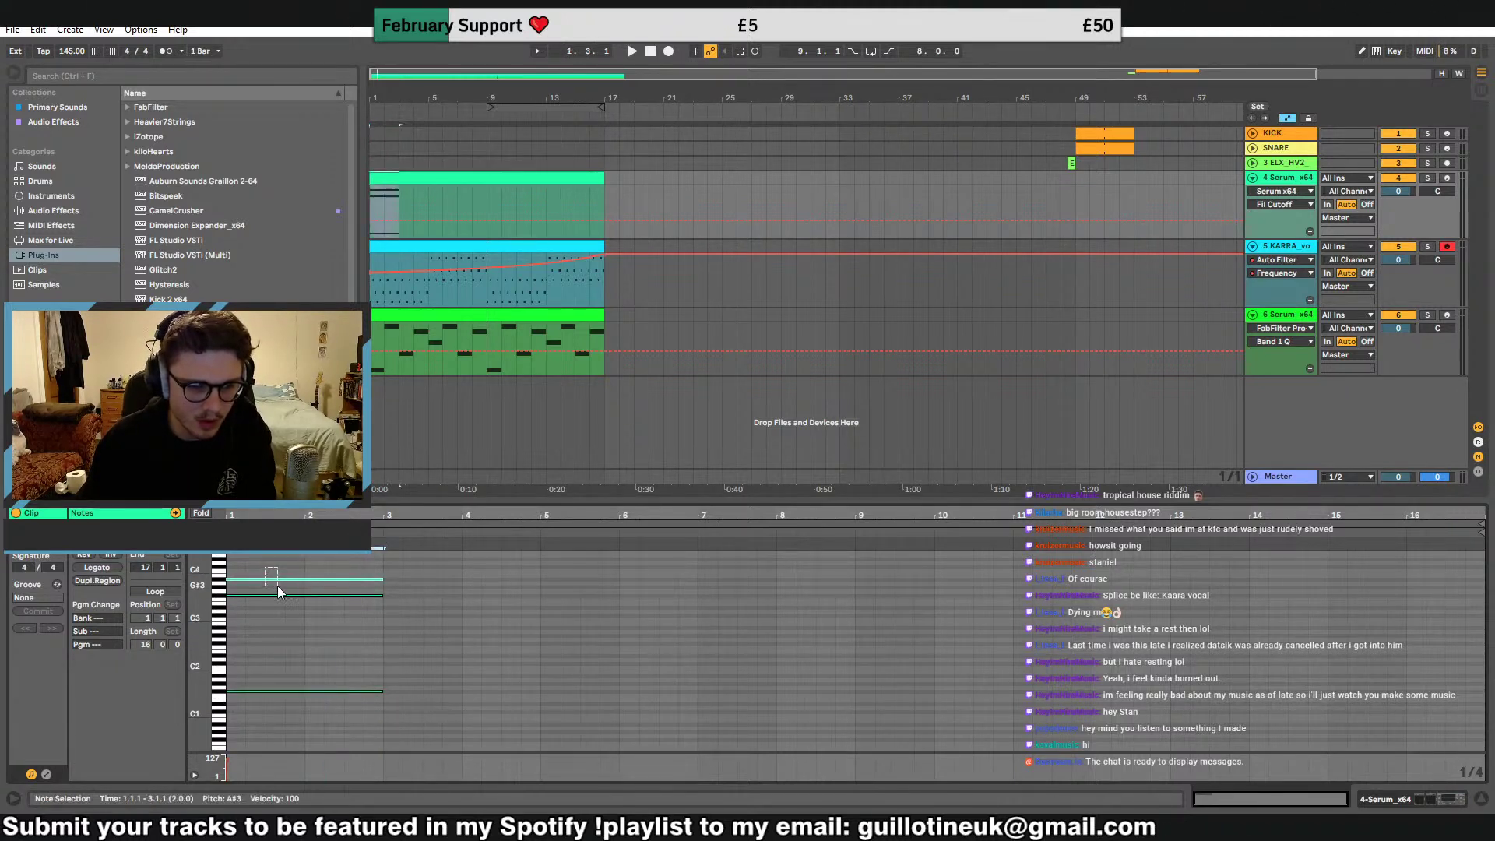
{"action": "key", "text": "space"}
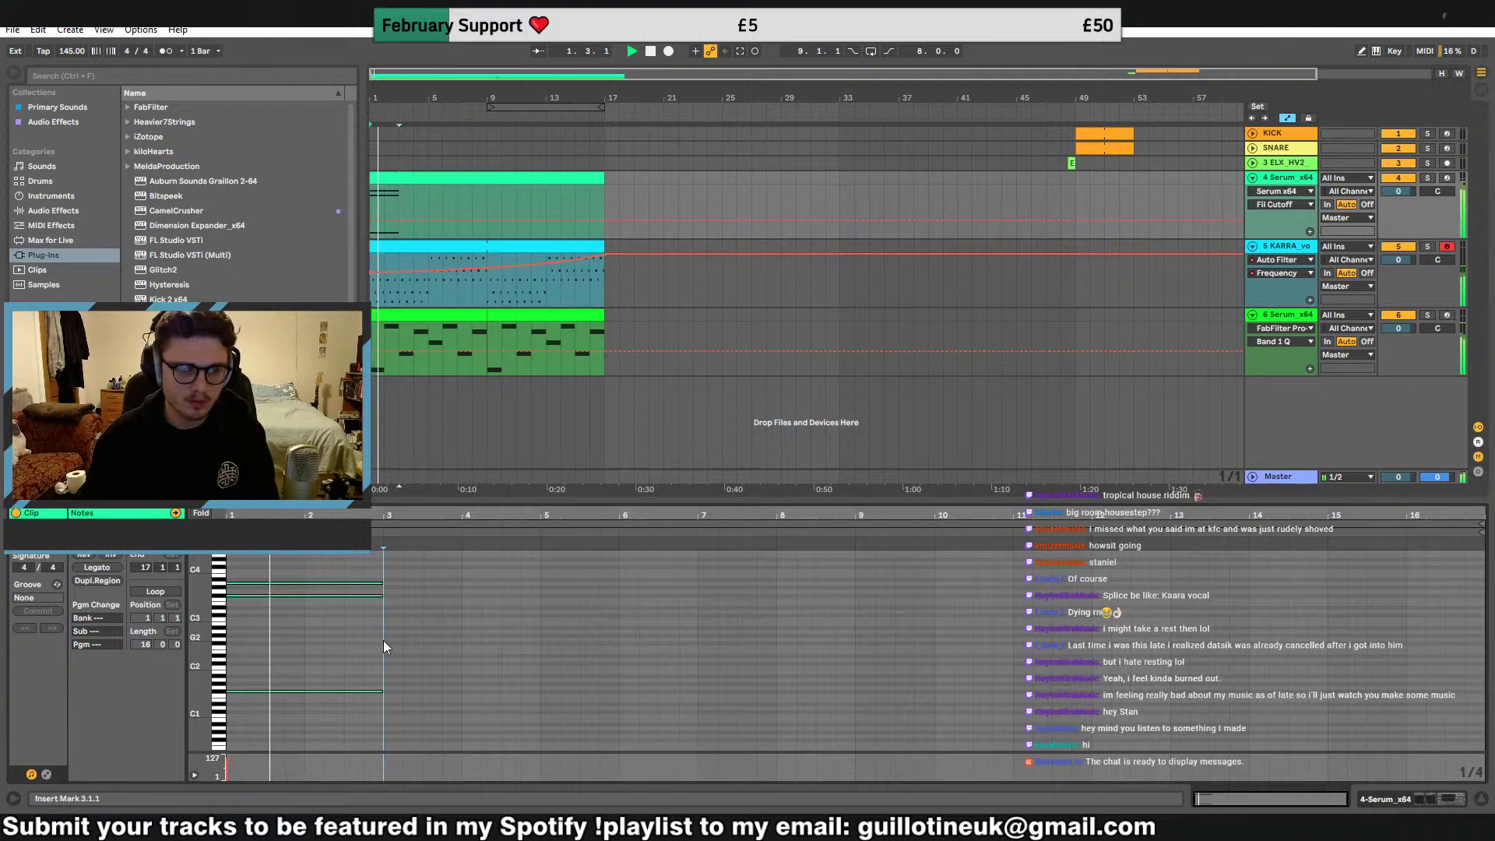
Paste a one-bar copy of the chord into bar 2, transpose it up to root D2, and set its top note to F#4
{"action": "left_click", "coordinate": [384, 640]}
{"action": "mouse_move", "coordinate": [351, 576]}
{"action": "left_mouse_down"}
{"action": "mouse_move", "coordinate": [375, 704]}
{"action": "mouse_move", "coordinate": [307, 693]}
{"action": "mouse_move", "coordinate": [348, 563]}
{"action": "left_mouse_up"}
{"action": "key", "text": "ctrl+c"}
{"action": "left_click", "coordinate": [309, 672]}
{"action": "key", "text": "ctrl+v"}
{"action": "left_click", "coordinate": [336, 691]}
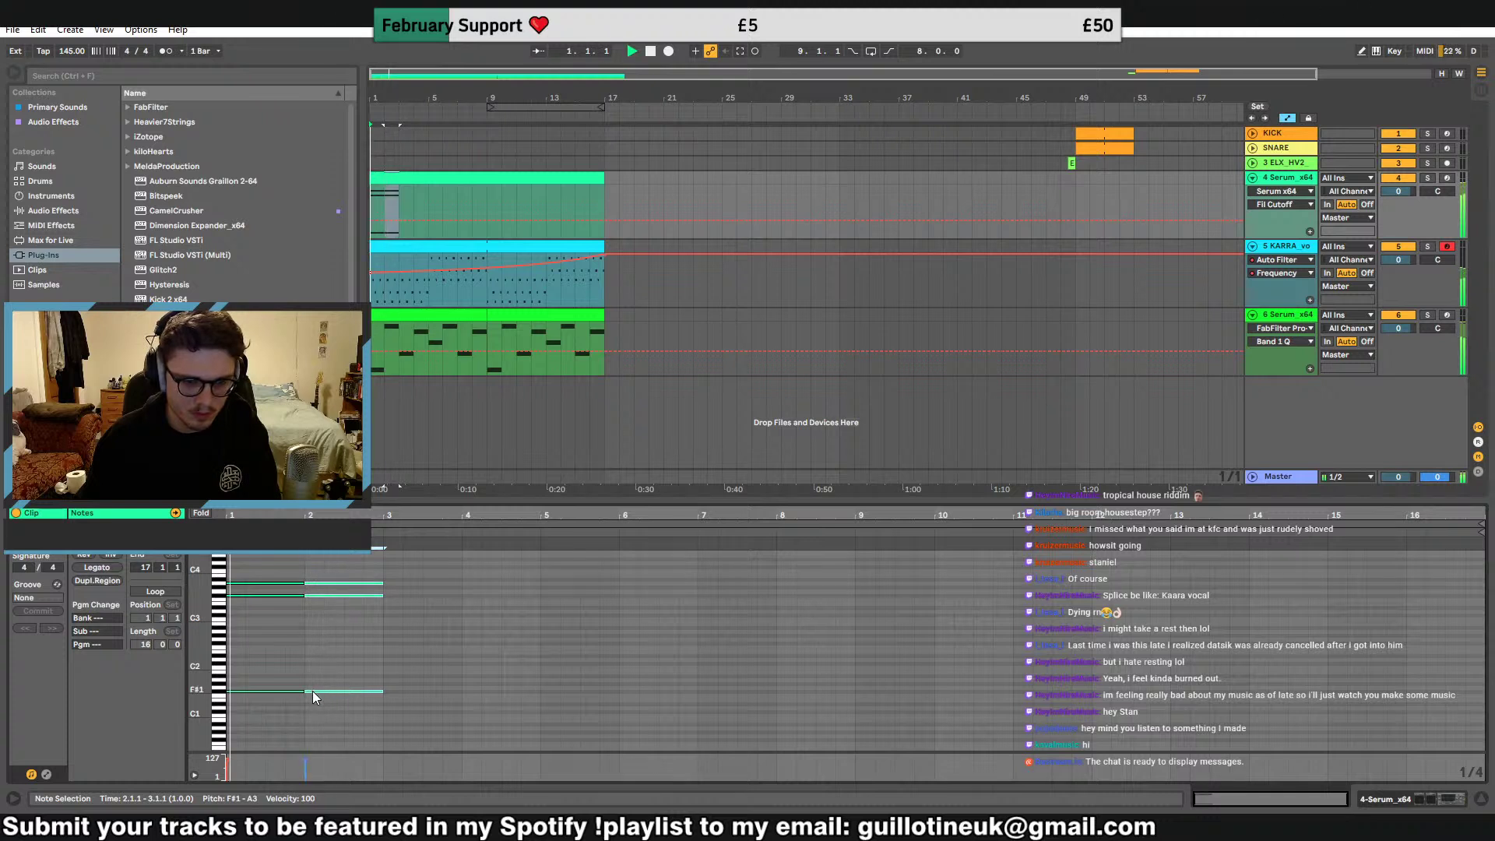
{"action": "left_click_drag", "start_coordinate": [314, 695], "coordinate": [320, 662]}
{"action": "scroll", "coordinate": [429, 674], "scroll_direction": "up", "scroll_amount": 2}
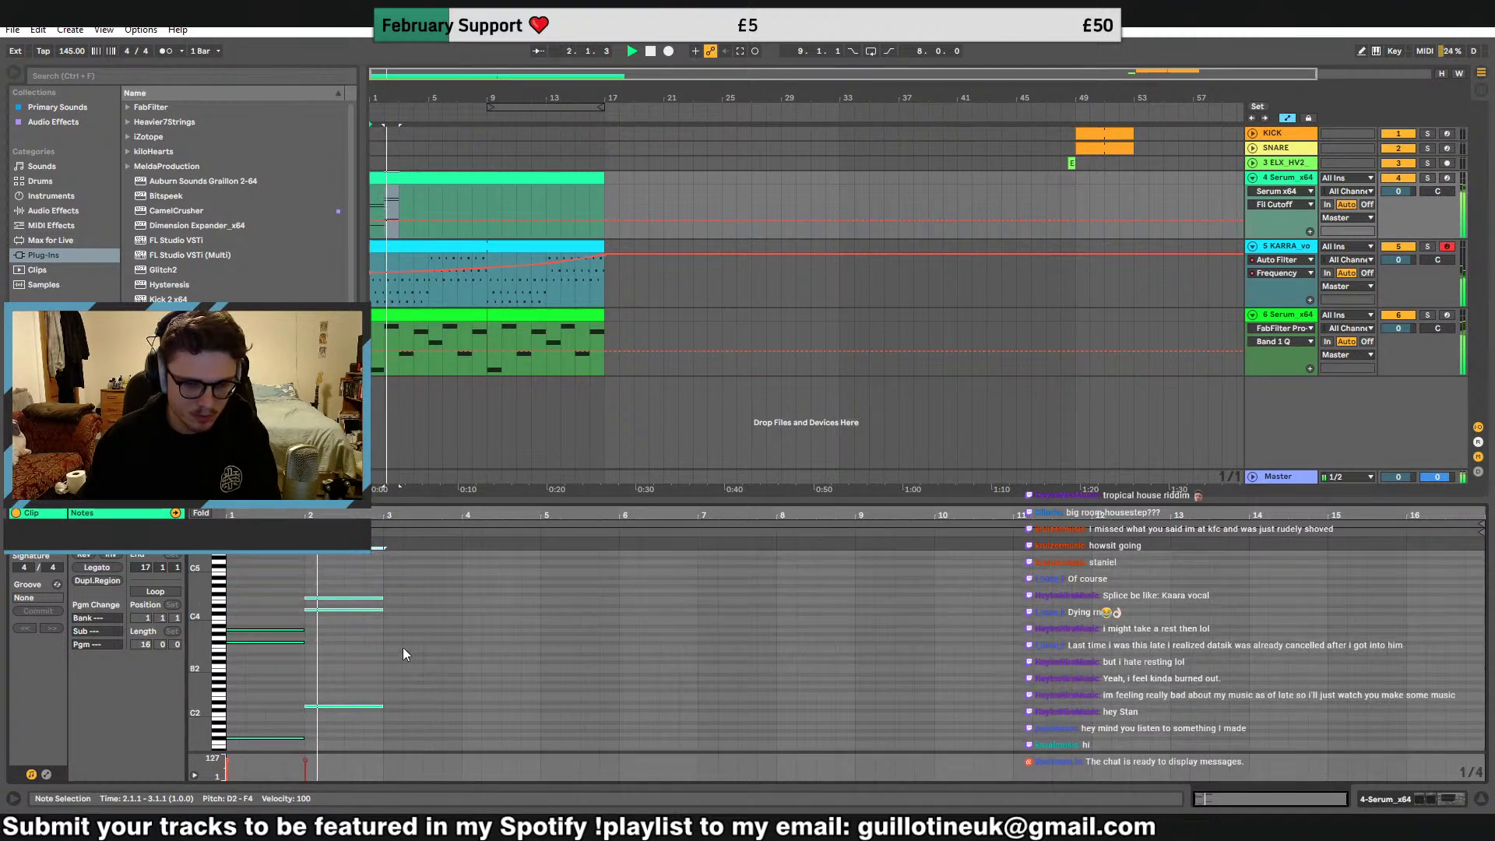
{"action": "double_click", "coordinate": [356, 594]}
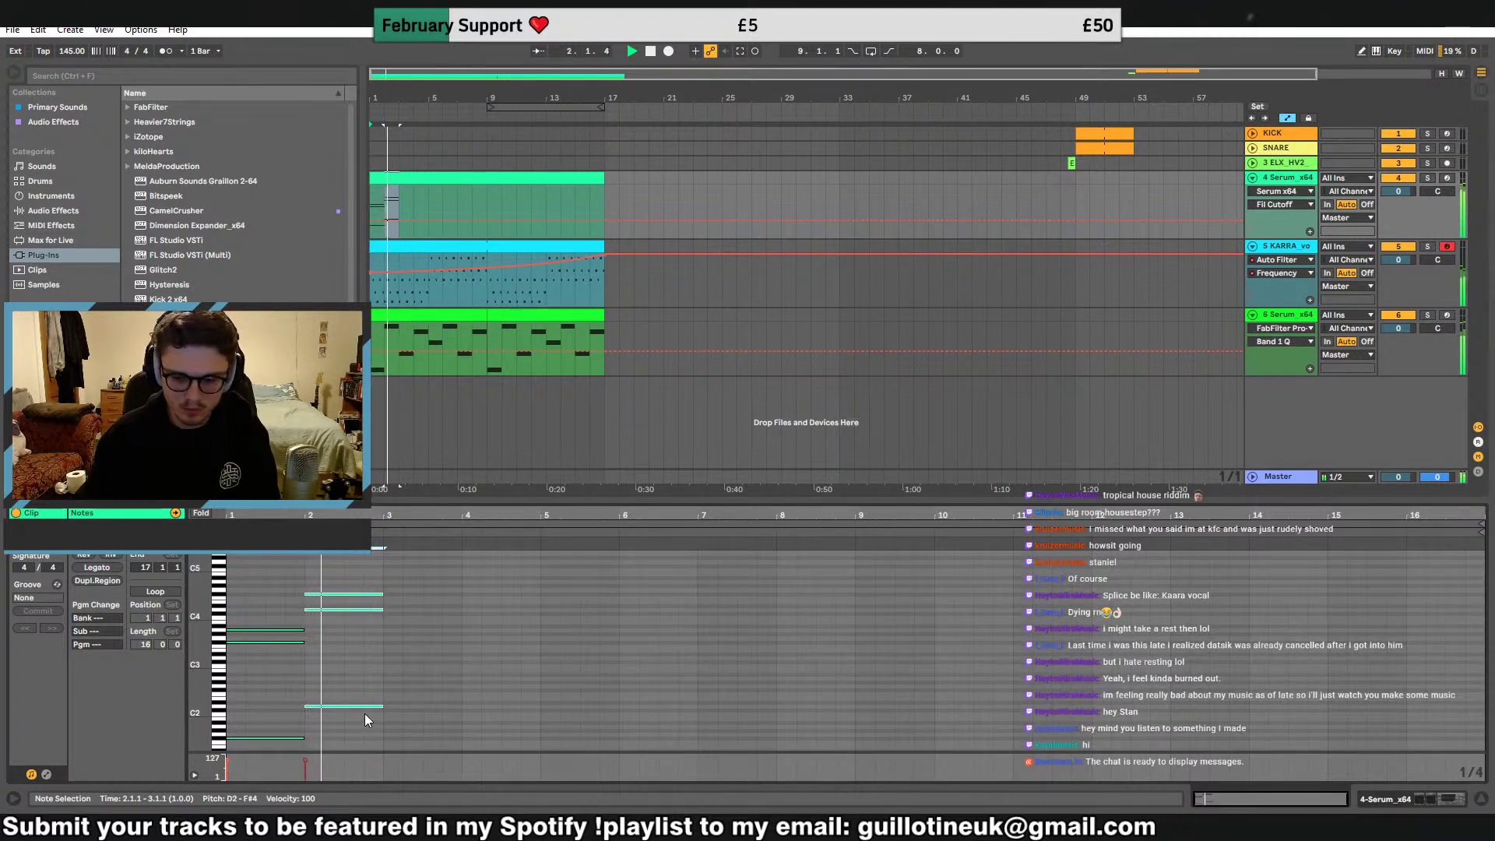
Lower the bar 2 chord by an octave and bring its root note back up to D2
{"action": "key", "text": "shift+Down"}
{"action": "scroll", "coordinate": [506, 616], "scroll_direction": "down", "scroll_amount": 4}
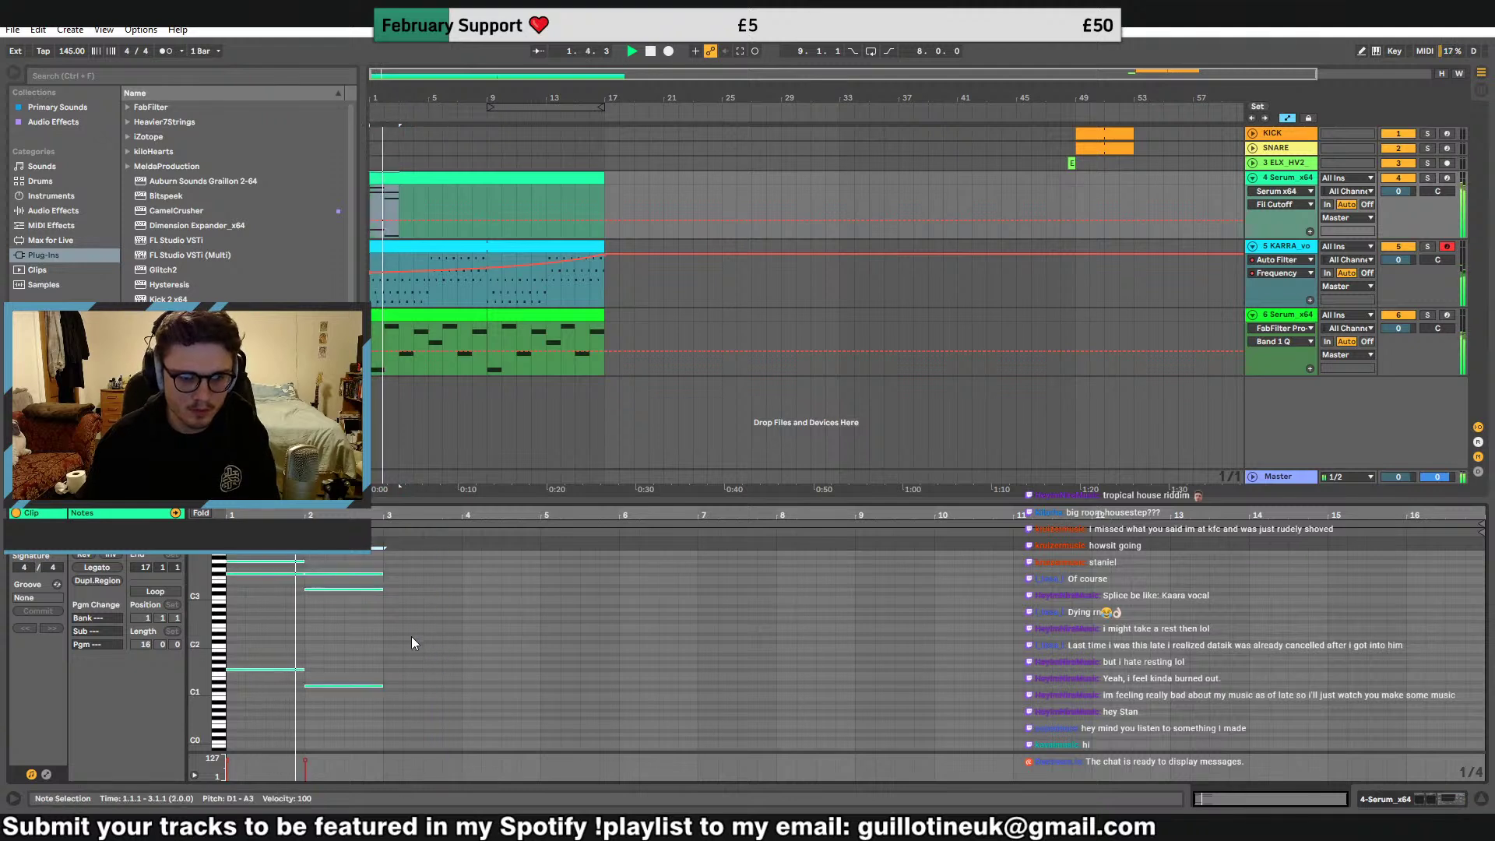
{"action": "left_click", "coordinate": [346, 673]}
{"action": "left_click_drag", "start_coordinate": [350, 670], "coordinate": [370, 740]}
{"action": "key", "text": "shift+Up"}
{"action": "scroll", "coordinate": [372, 728], "scroll_direction": "up", "scroll_amount": 2}
{"action": "scroll", "coordinate": [367, 721], "scroll_direction": "up", "scroll_amount": 3}
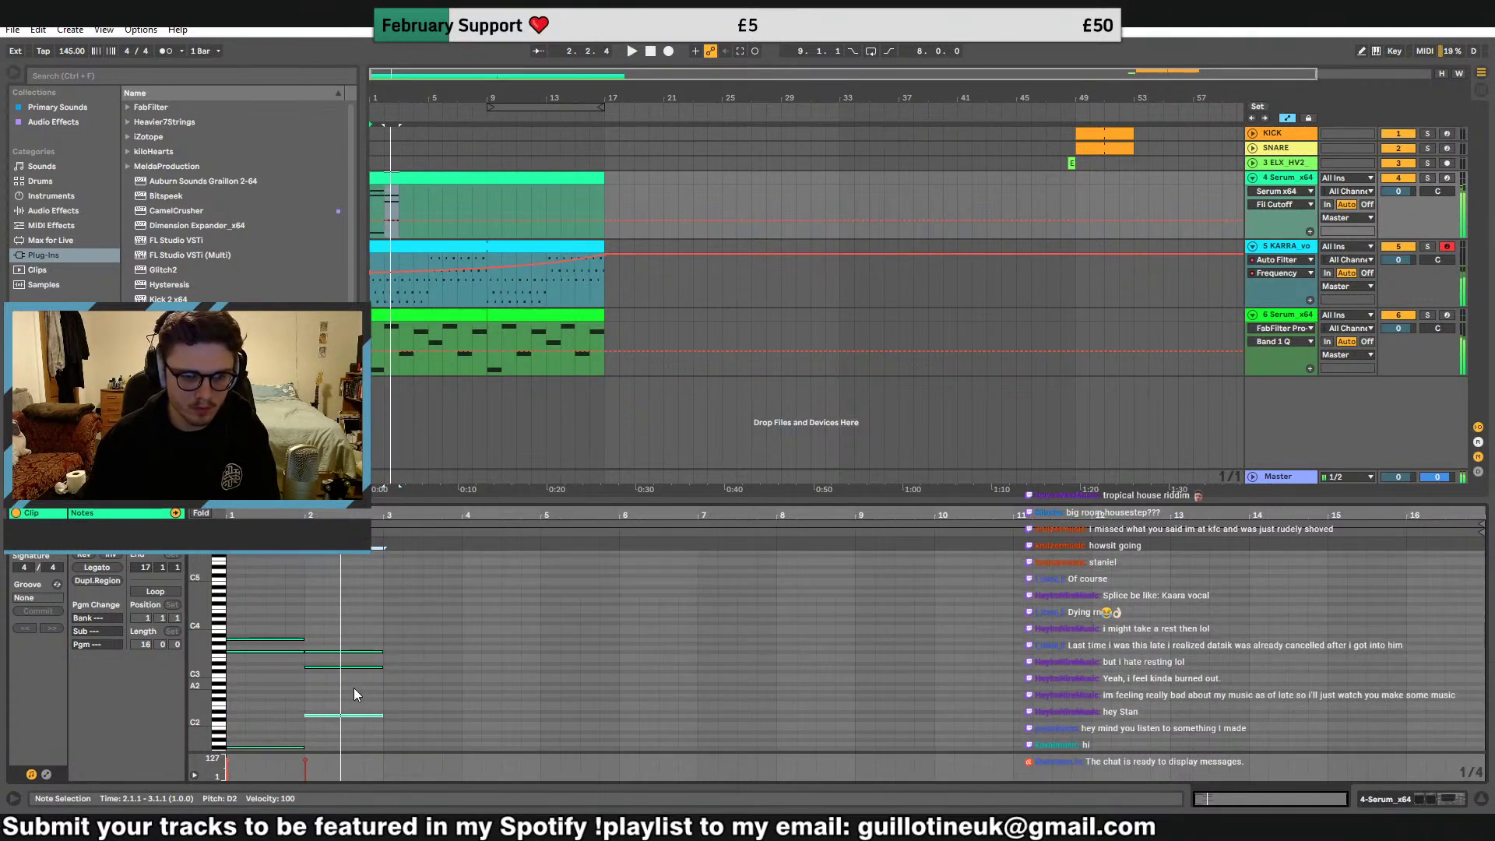
Try the bar 2 chord's two upper notes an octave higher, at F#4 and D4, during playback
{"action": "left_click_drag", "start_coordinate": [348, 656], "coordinate": [349, 632]}
{"action": "key", "text": "shift+Up"}
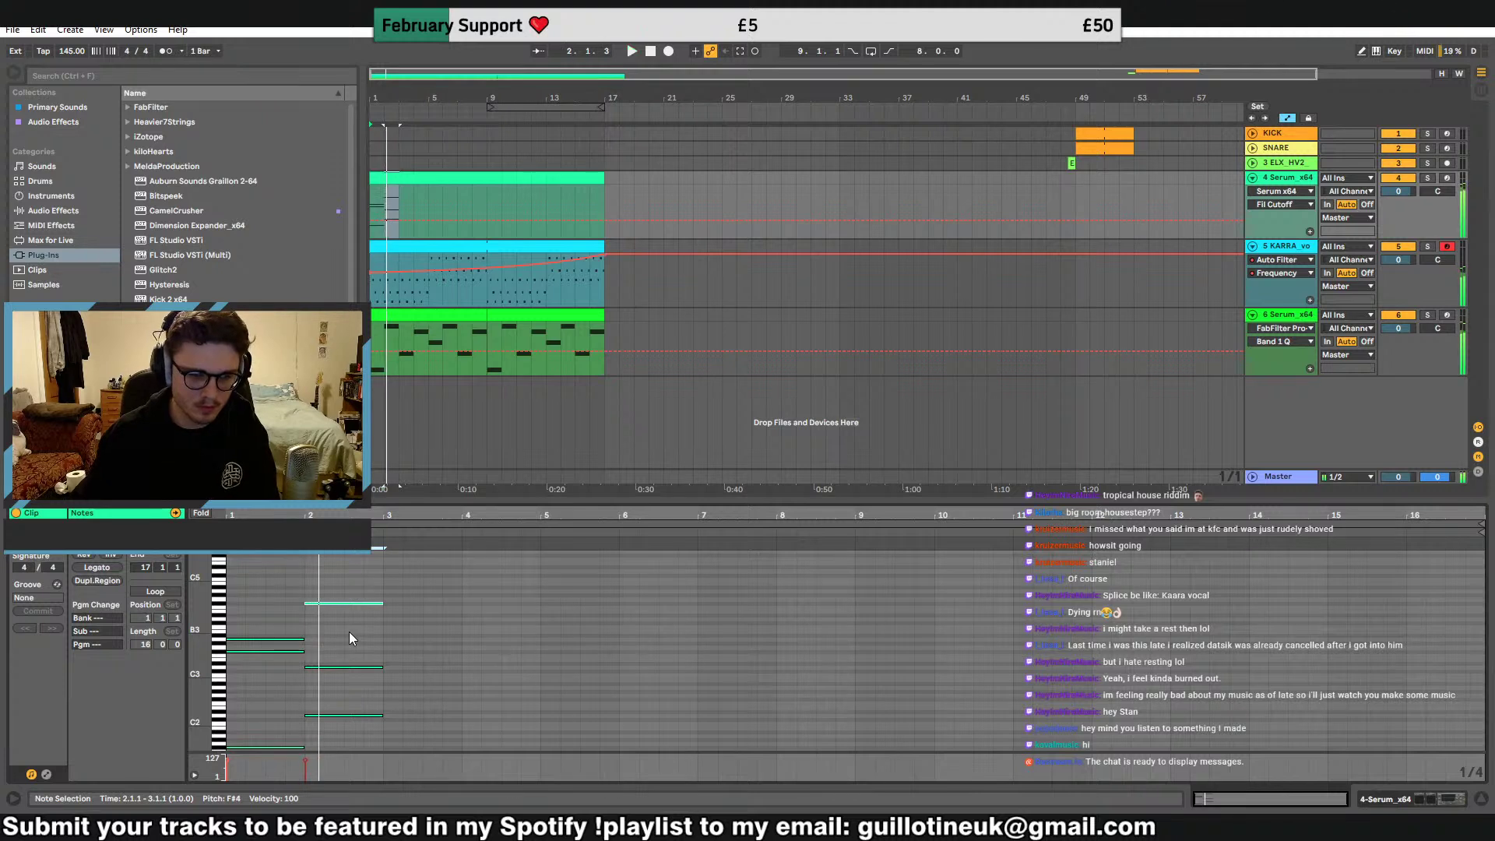
{"action": "key", "text": "space"}
{"action": "key", "text": "space"}
{"action": "left_click", "coordinate": [352, 667]}
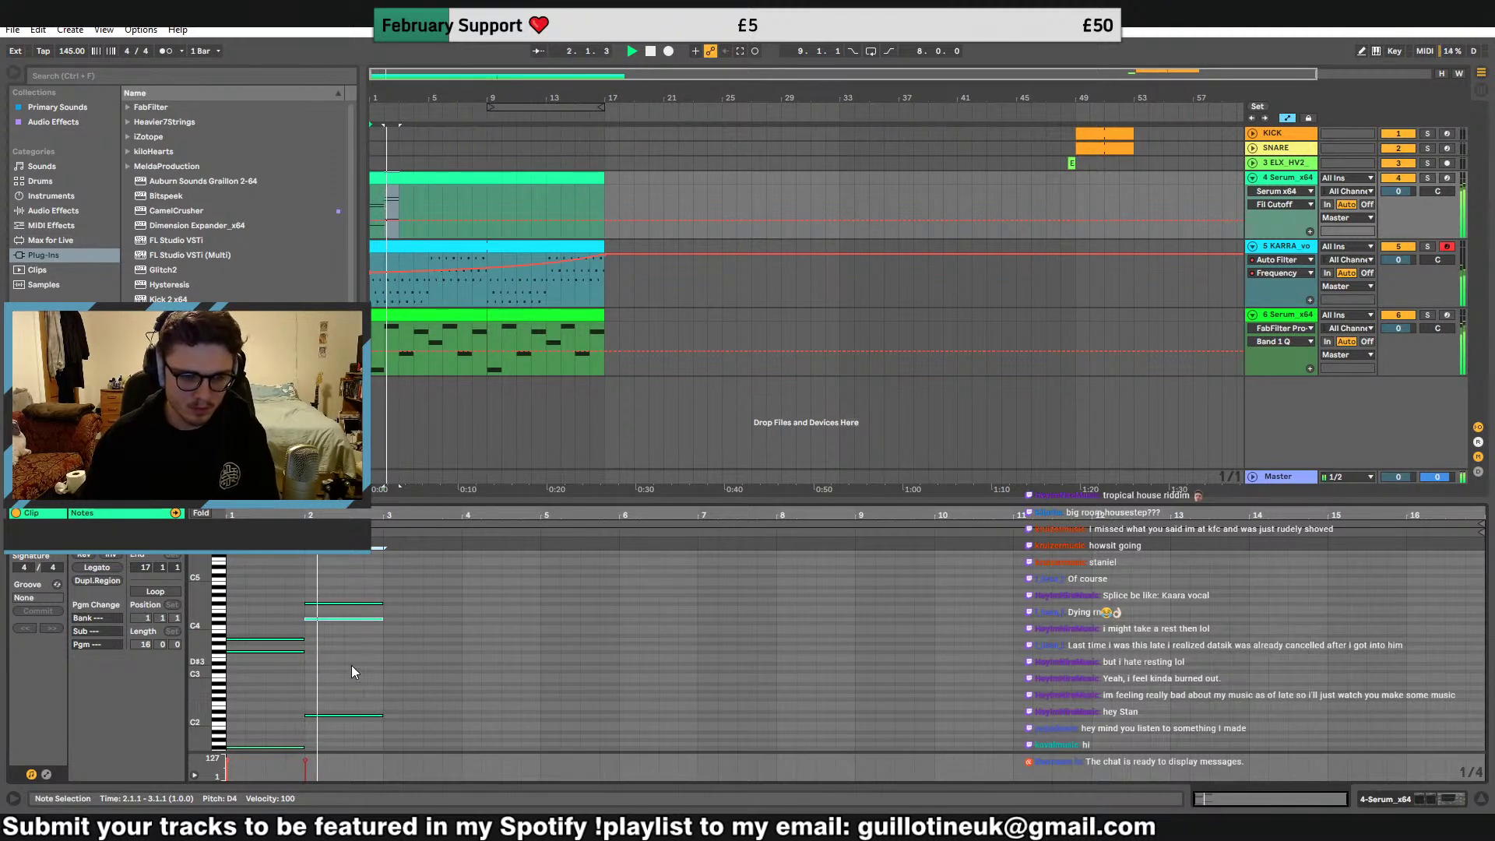
{"action": "key", "text": "ctrl+z"}
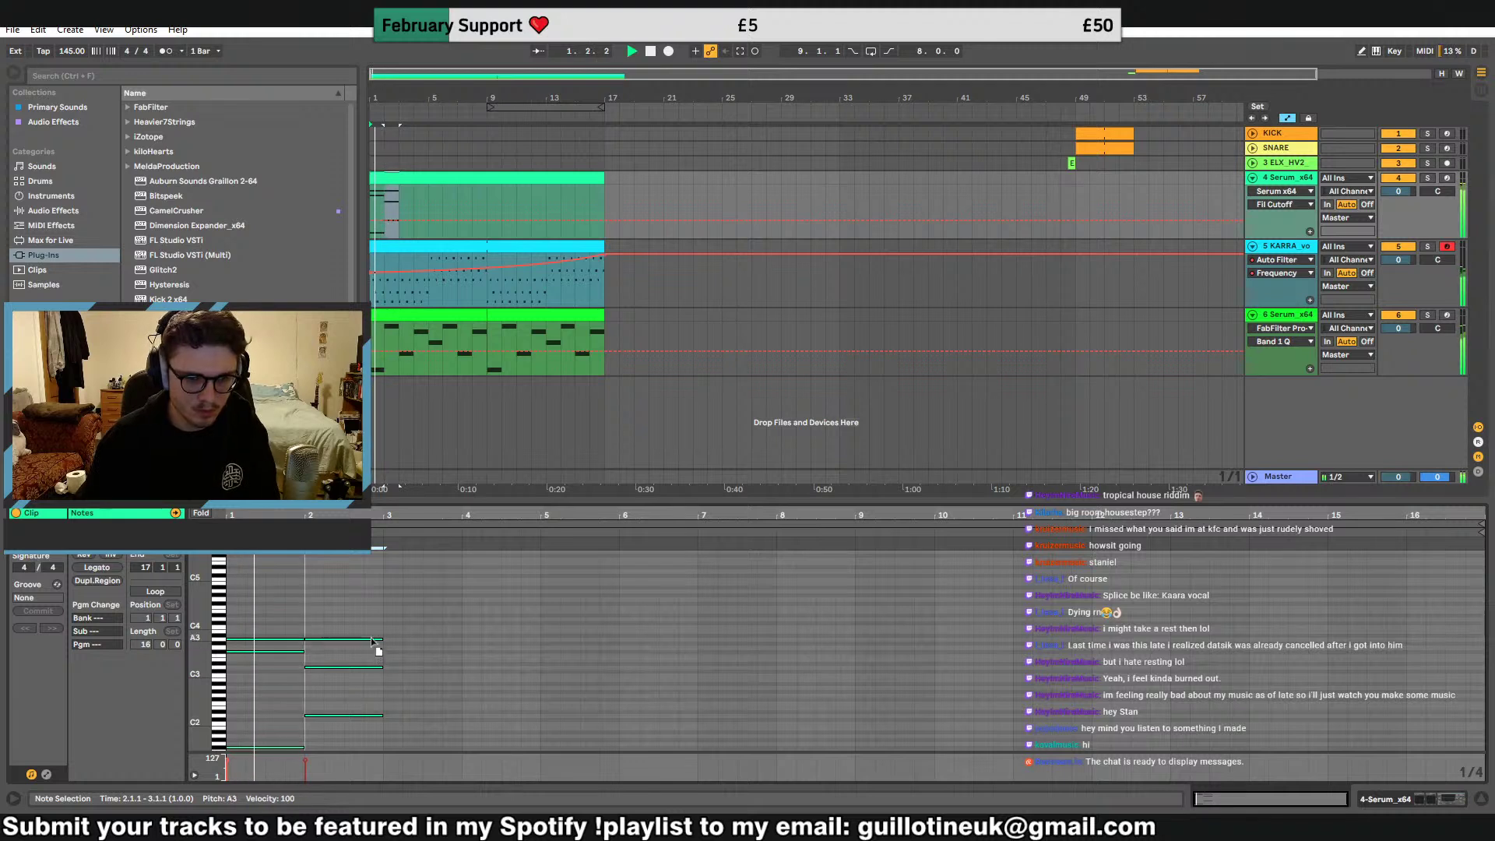
Raise the bar 2 chord's top note to B3 and copy the two-chord pattern into bars 3 and 4
{"action": "left_click_drag", "start_coordinate": [368, 650], "coordinate": [371, 629]}
{"action": "left_click", "coordinate": [386, 663]}
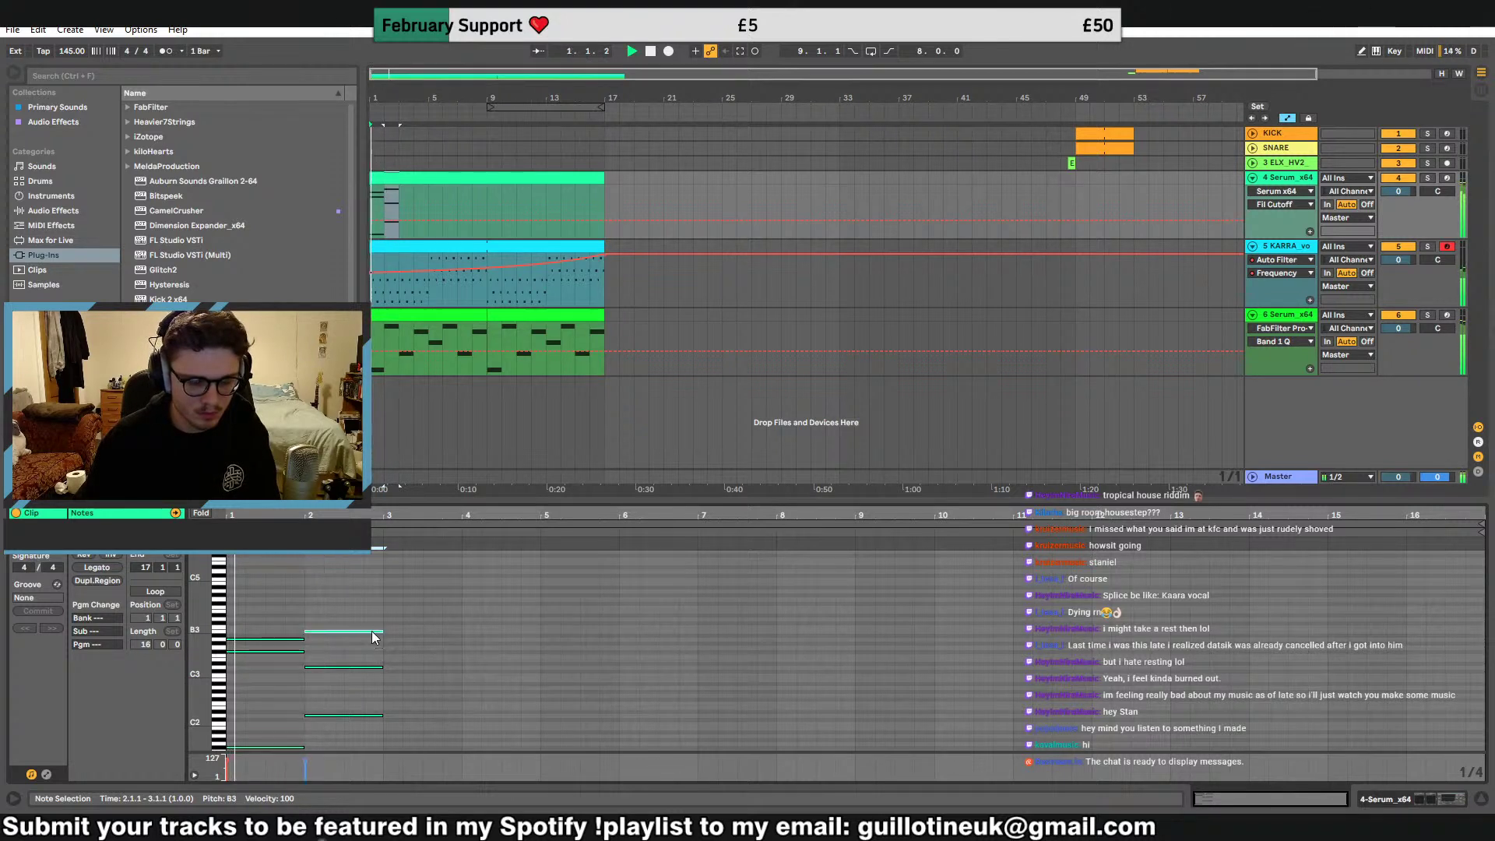
{"action": "key", "text": "ctrl+v"}
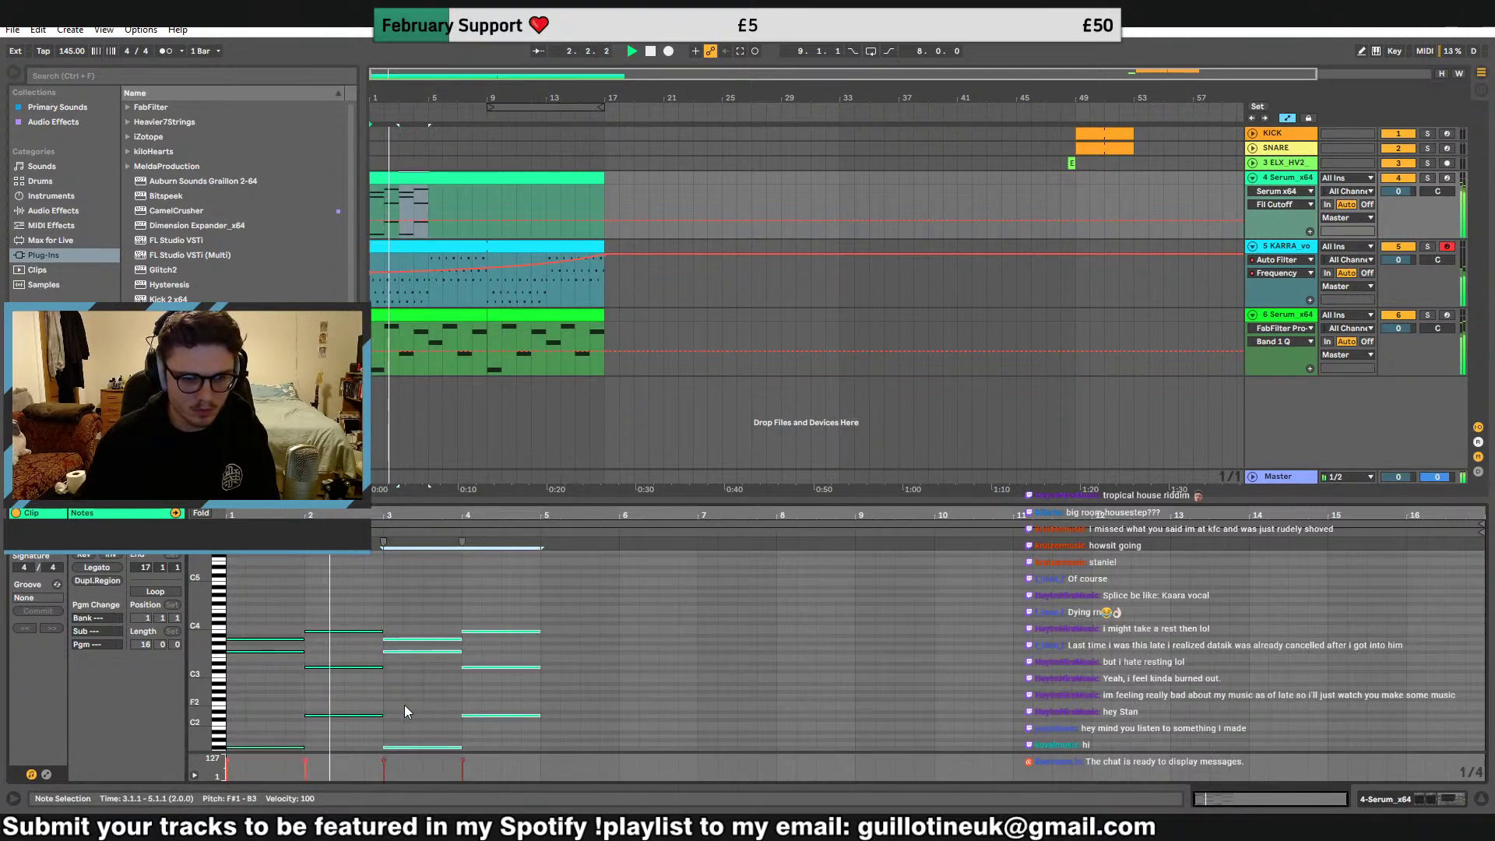
Check the bassline notes, replace the bar 3 chord with a copy of the bar 2 chord, and transpose it down to root A1
{"action": "scroll", "coordinate": [404, 704], "scroll_direction": "up", "scroll_amount": 3}
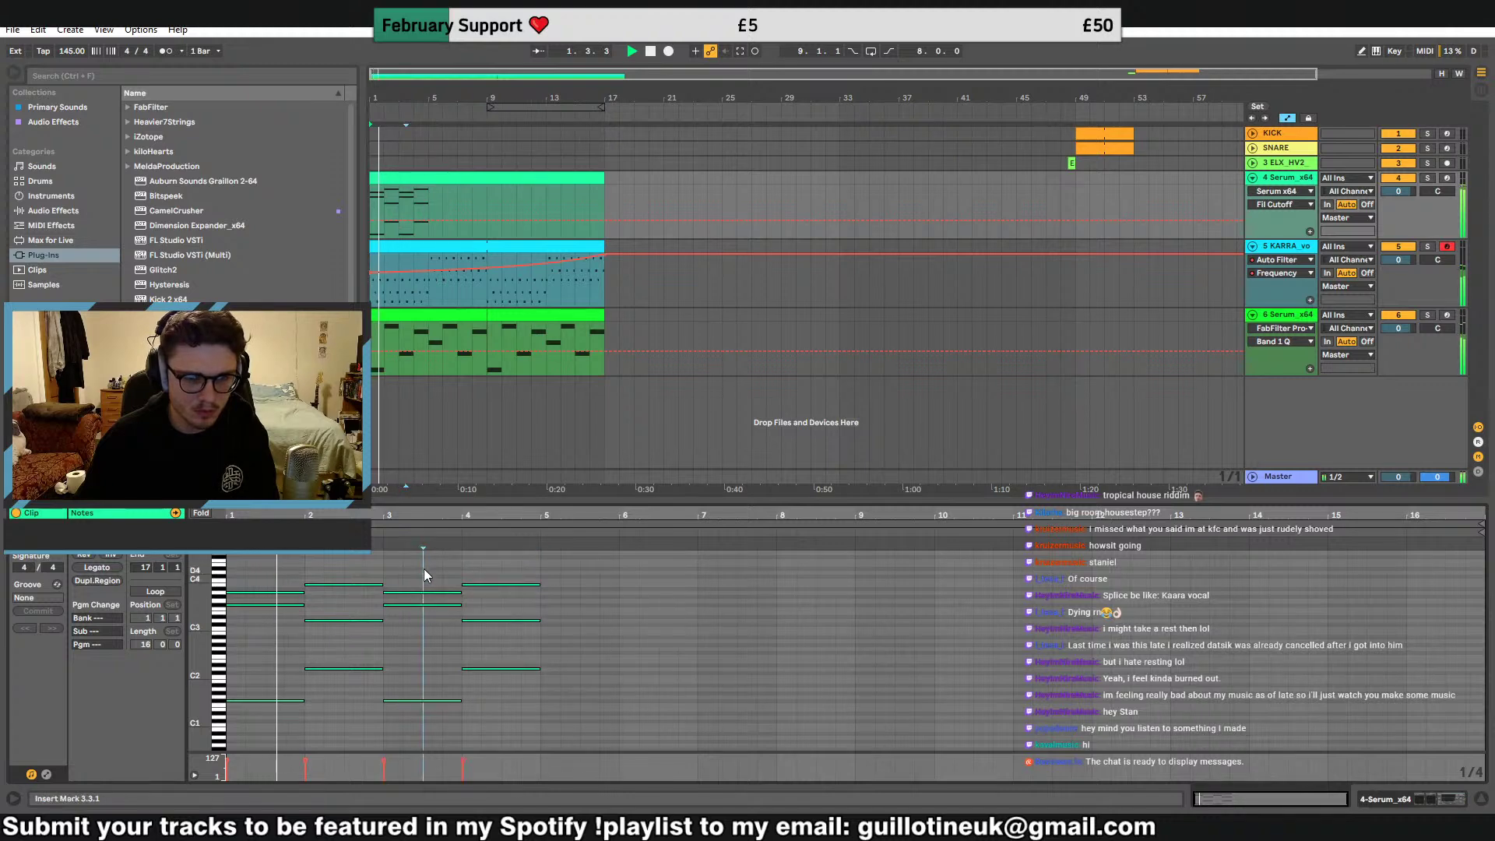
{"action": "left_click_drag", "start_coordinate": [424, 568], "coordinate": [424, 708]}
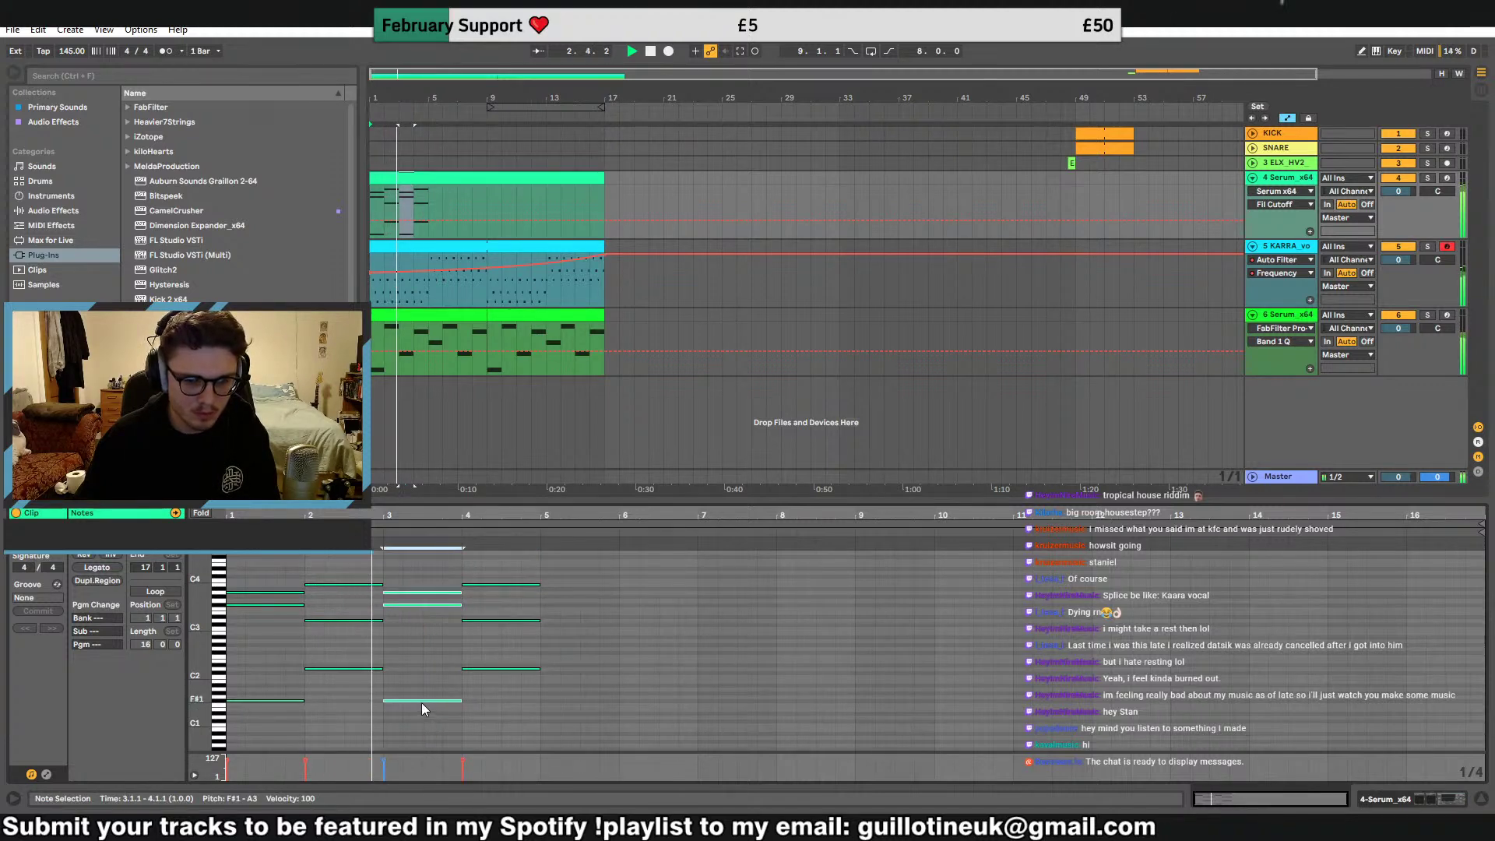
{"action": "left_click", "coordinate": [400, 371]}
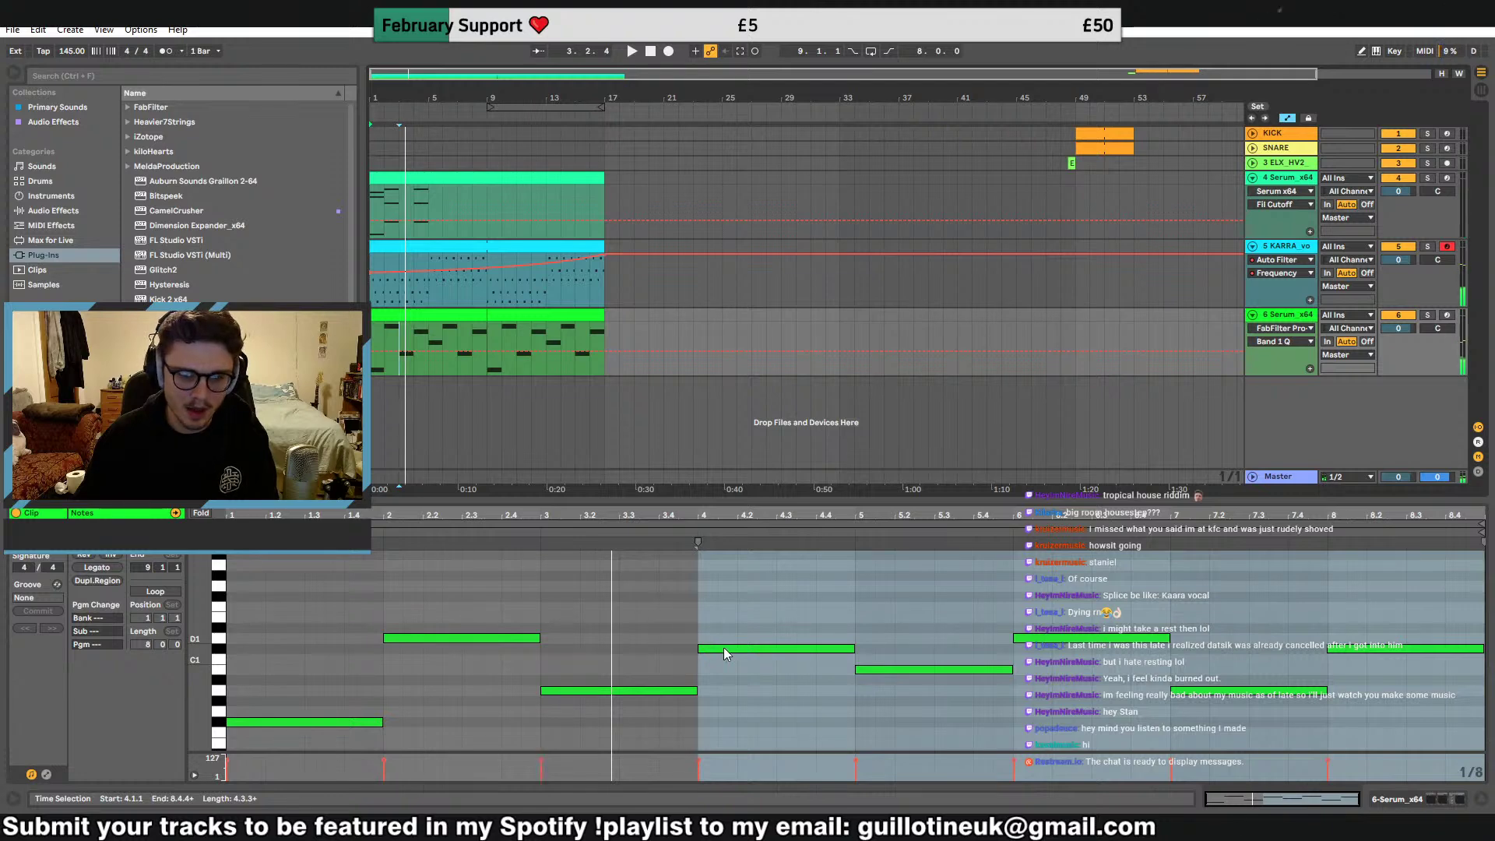
{"action": "left_click", "coordinate": [431, 179]}
{"action": "key", "text": "space"}
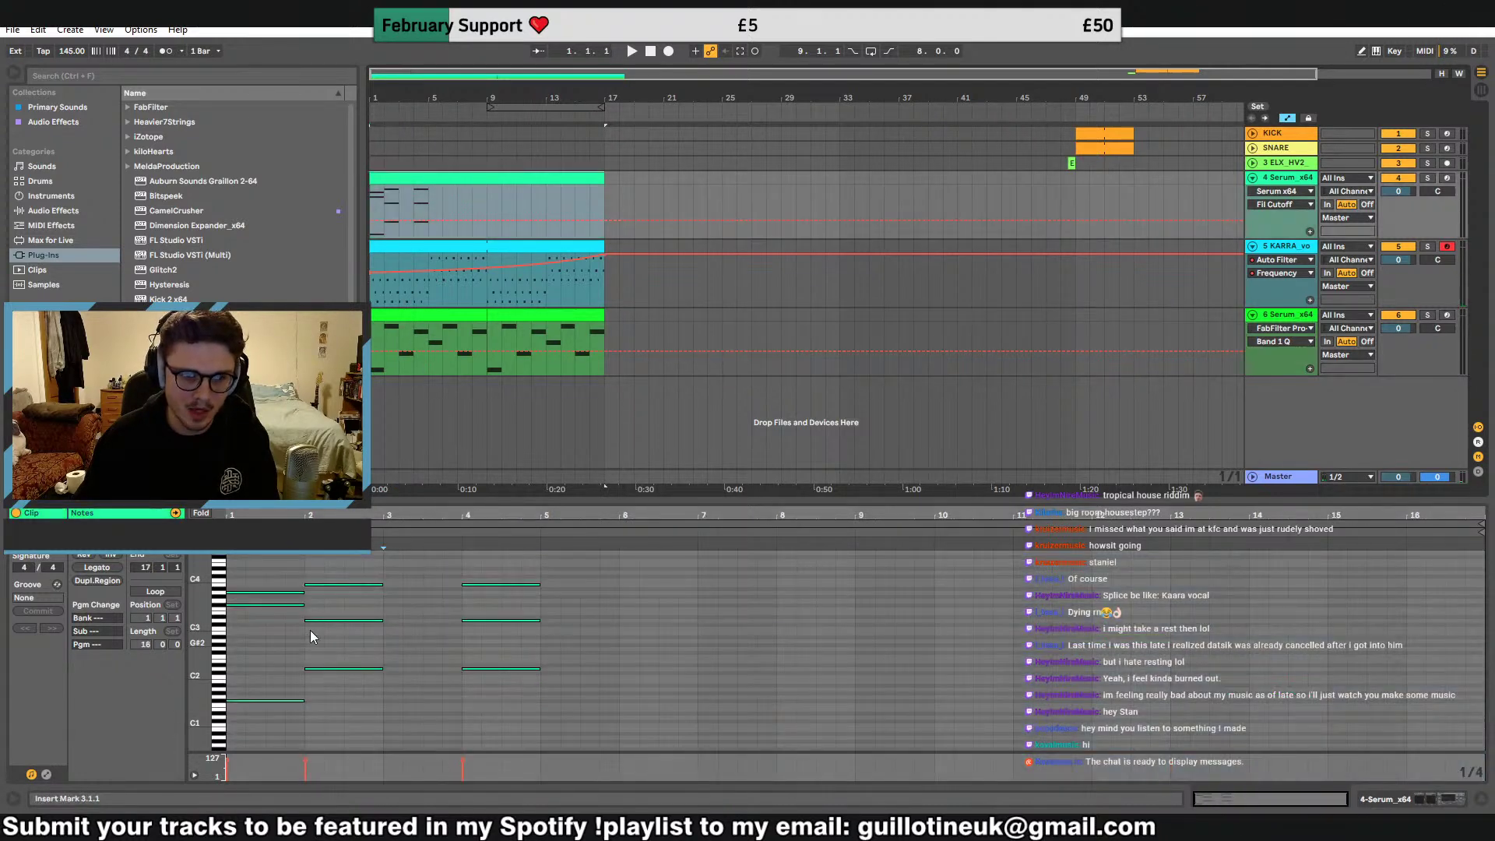
{"action": "key", "text": "ctrl+v"}
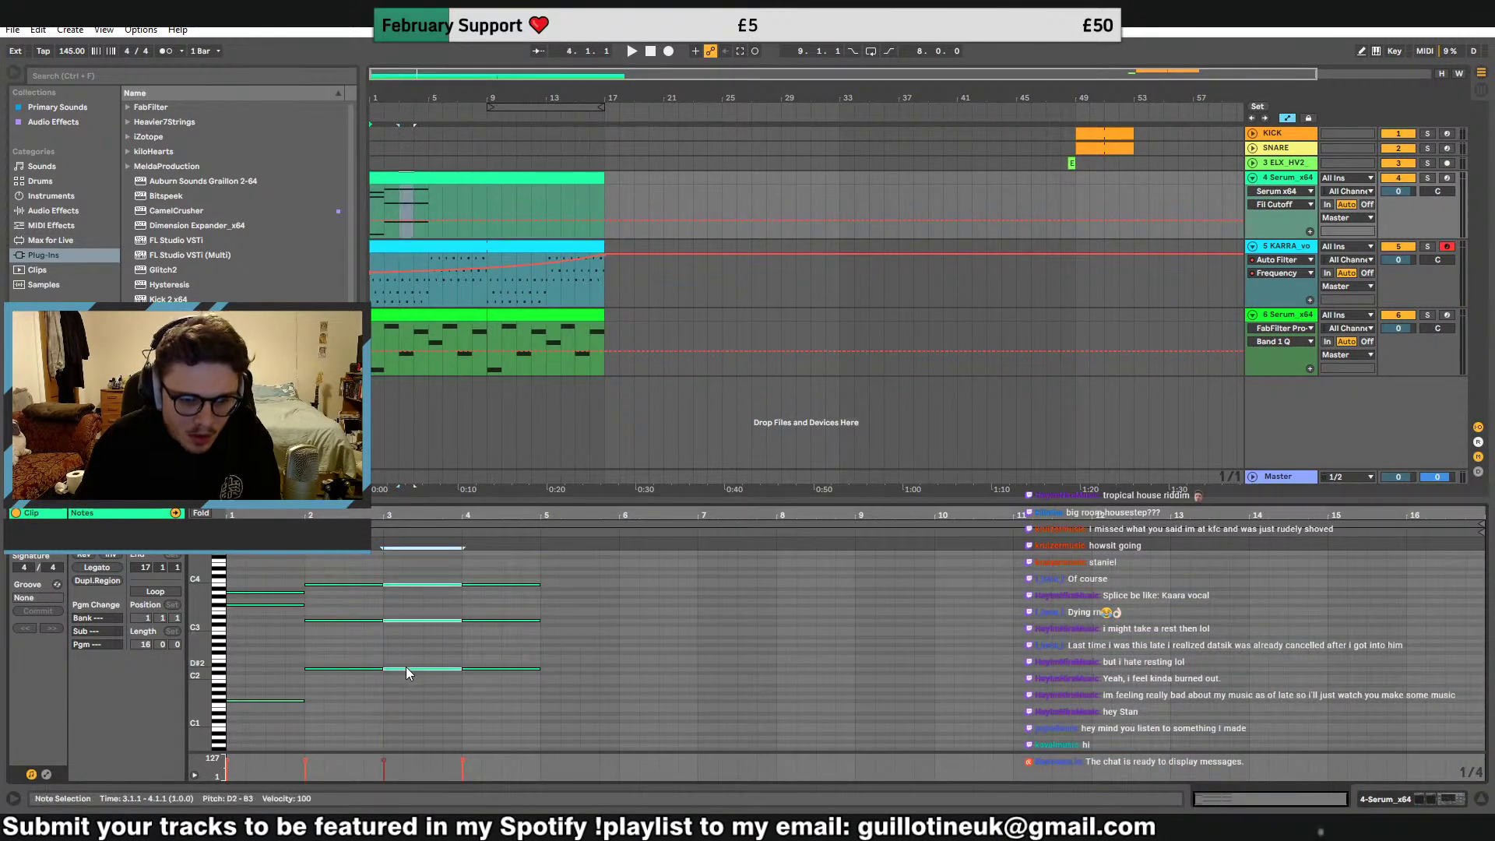
{"action": "left_click_drag", "start_coordinate": [413, 669], "coordinate": [414, 693]}
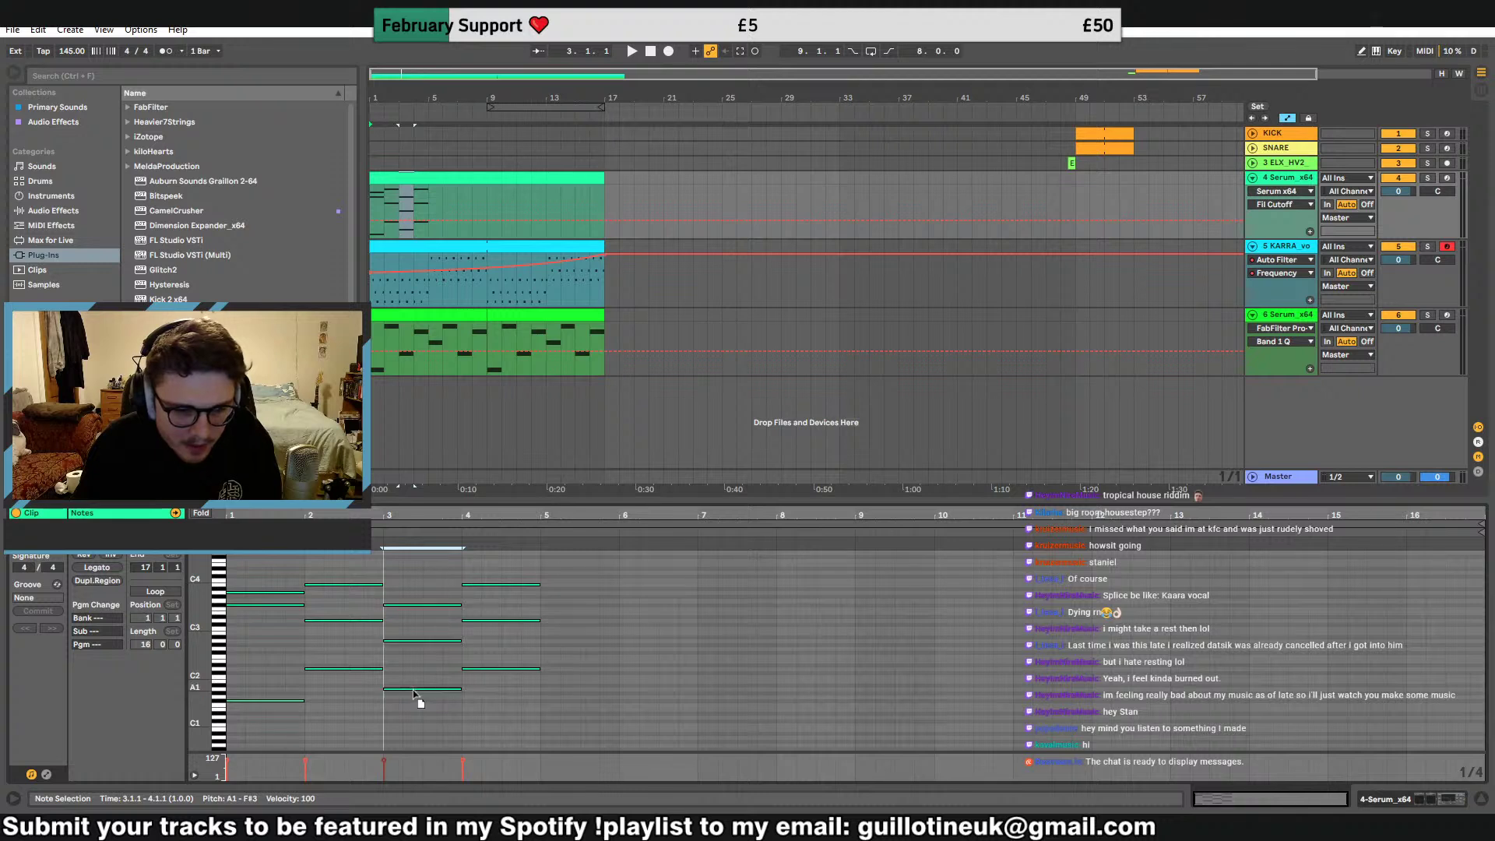
Lower the bar 3 chord's top note to C#3 during playback
{"action": "left_click", "coordinate": [404, 620]}
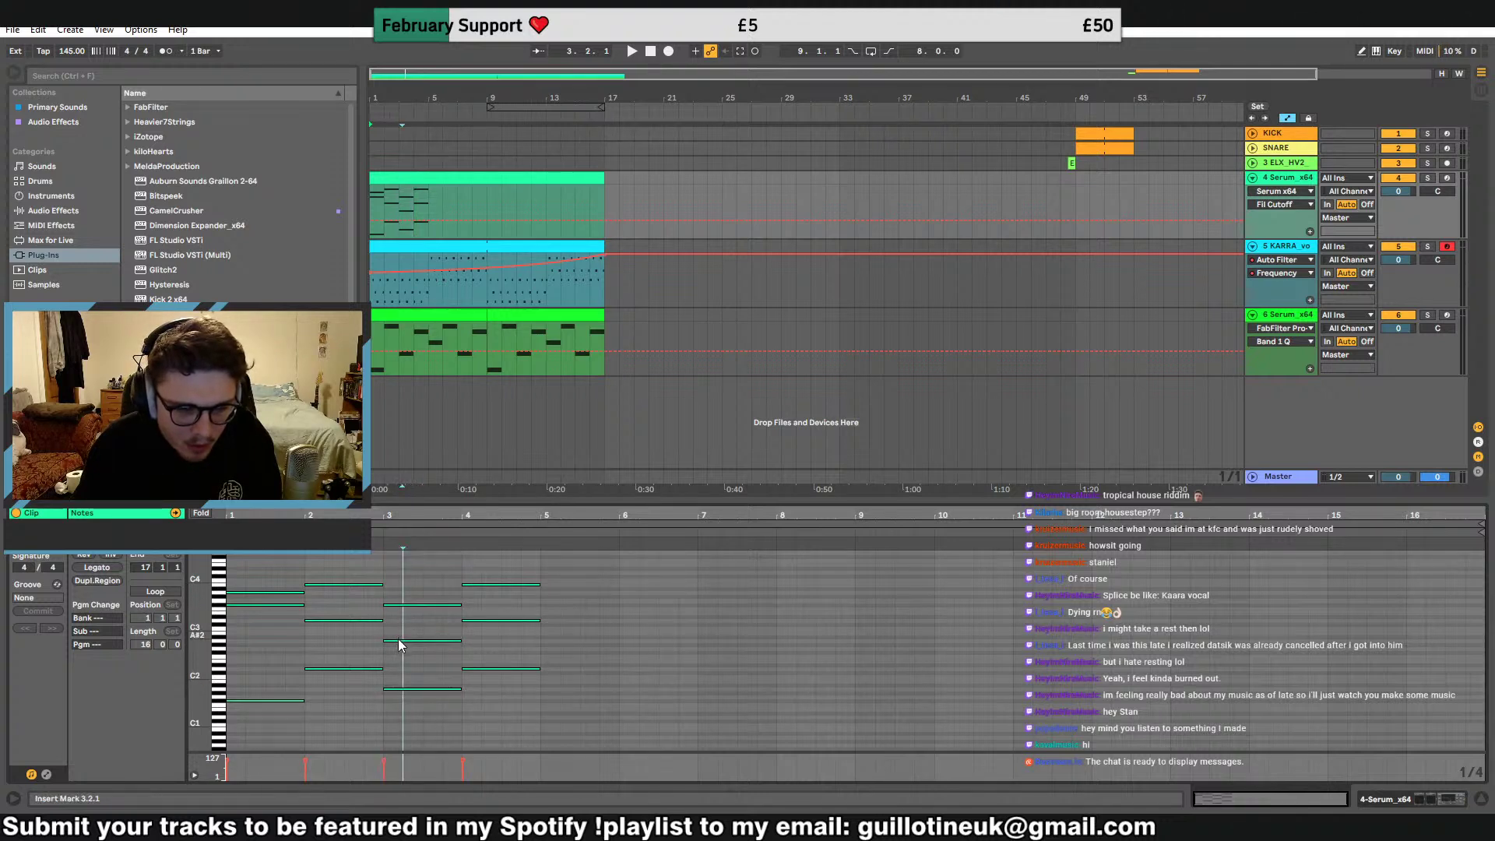
{"action": "key", "text": "space"}
{"action": "left_click", "coordinate": [405, 605]}
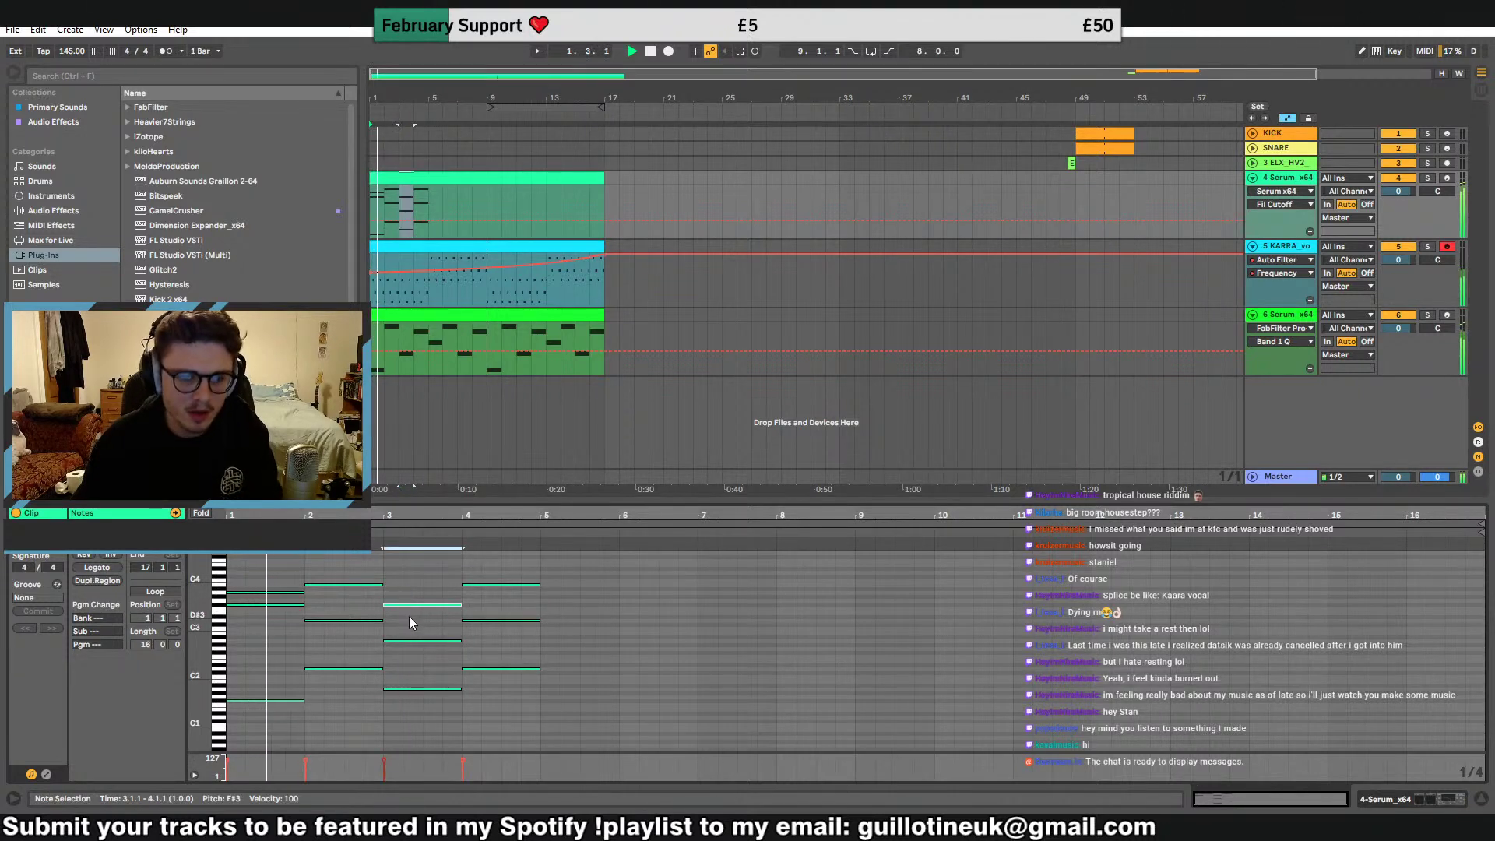
{"action": "left_click_drag", "start_coordinate": [404, 611], "coordinate": [404, 628]}
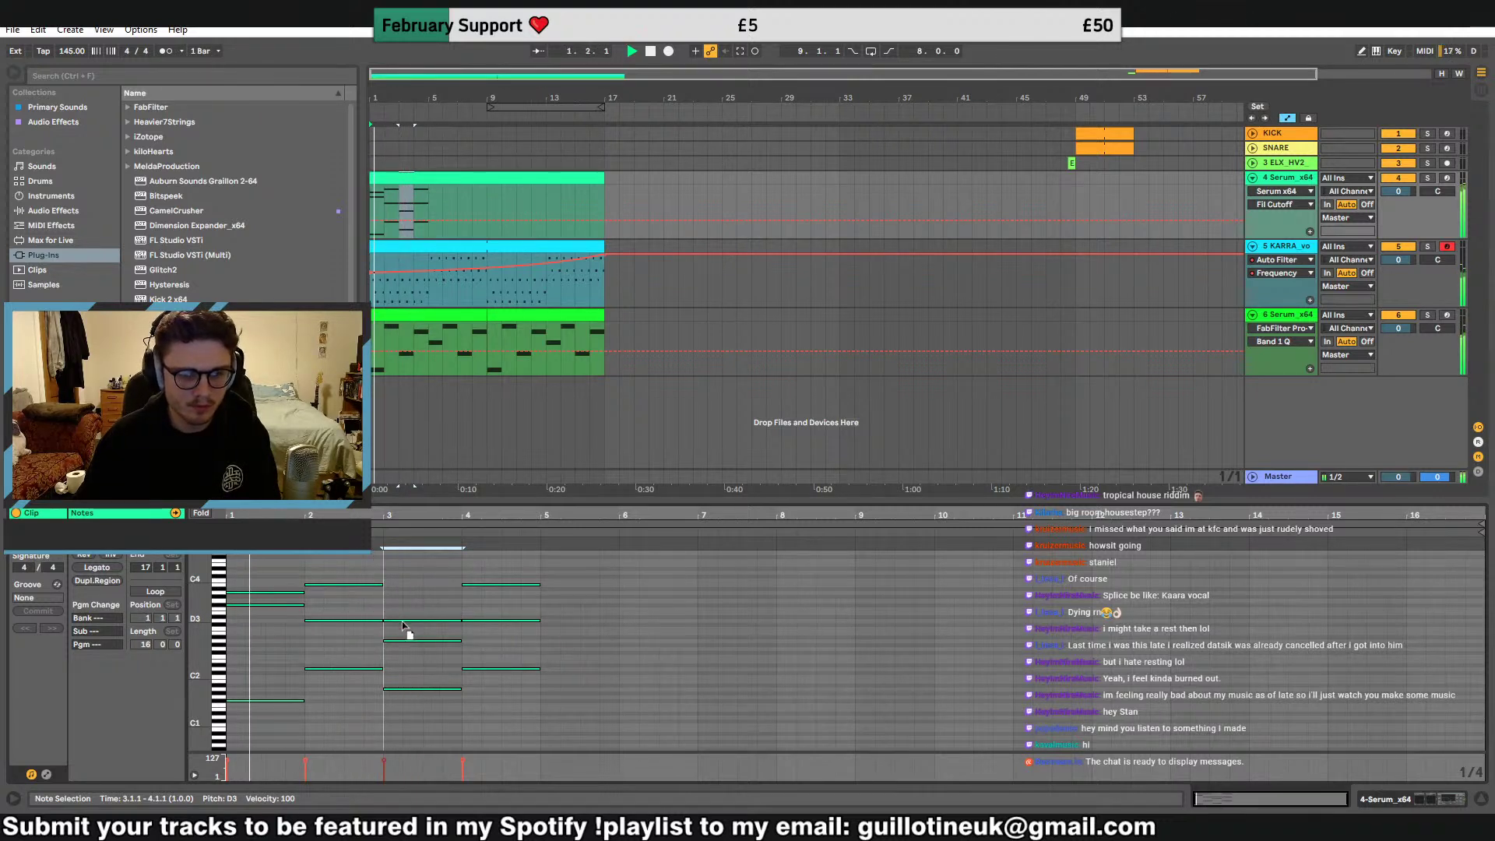
Change the bar 4 chord to C#2 and C#3 with its top note lowered to F3
{"action": "left_click", "coordinate": [502, 631]}
{"action": "left_click_drag", "start_coordinate": [502, 625], "coordinate": [492, 672]}
{"action": "left_click", "coordinate": [491, 668]}
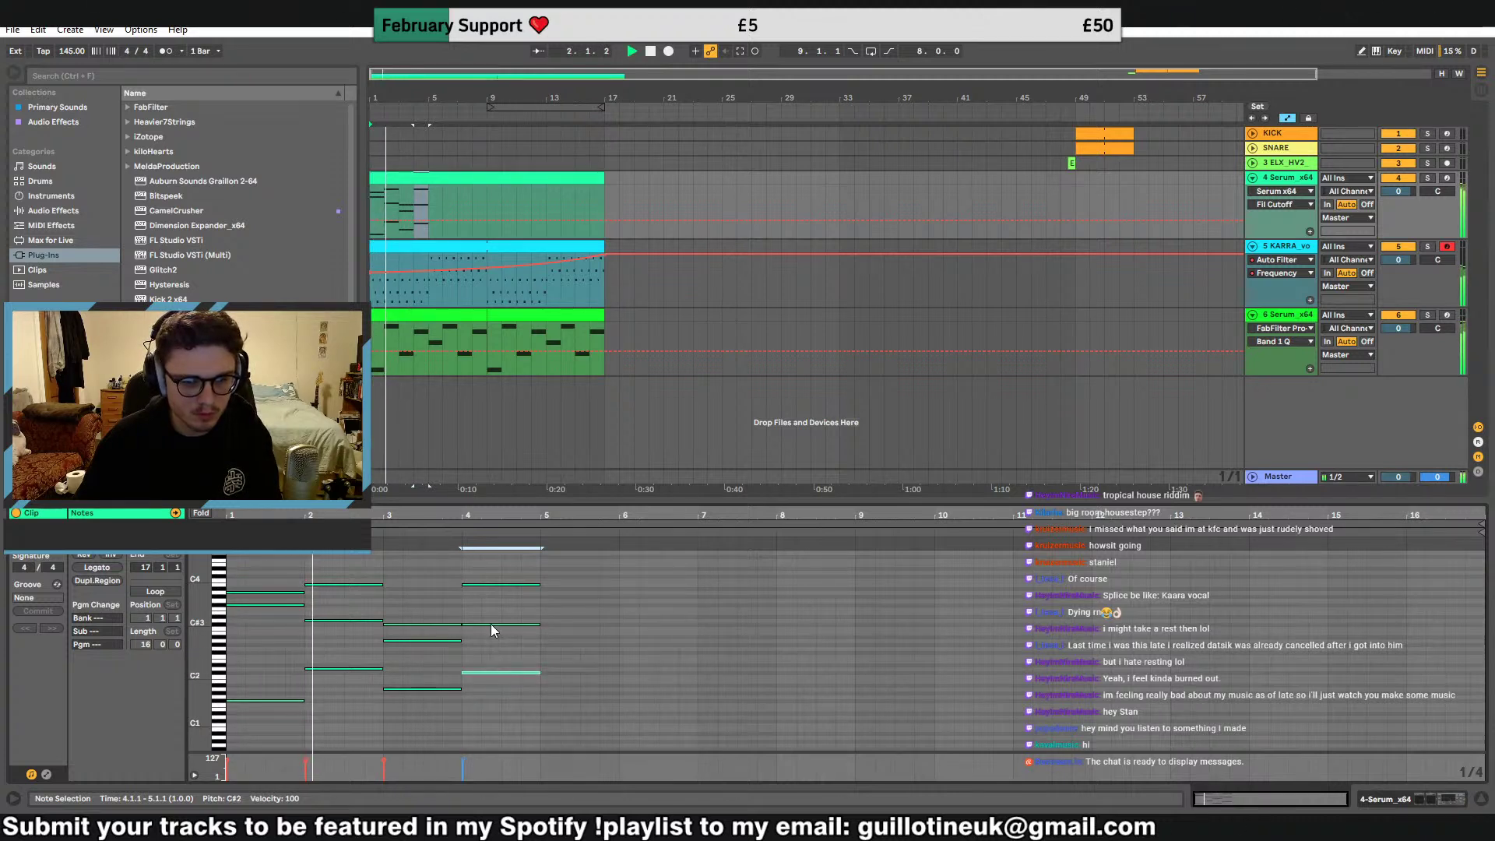
{"action": "left_click_drag", "start_coordinate": [492, 585], "coordinate": [492, 609]}
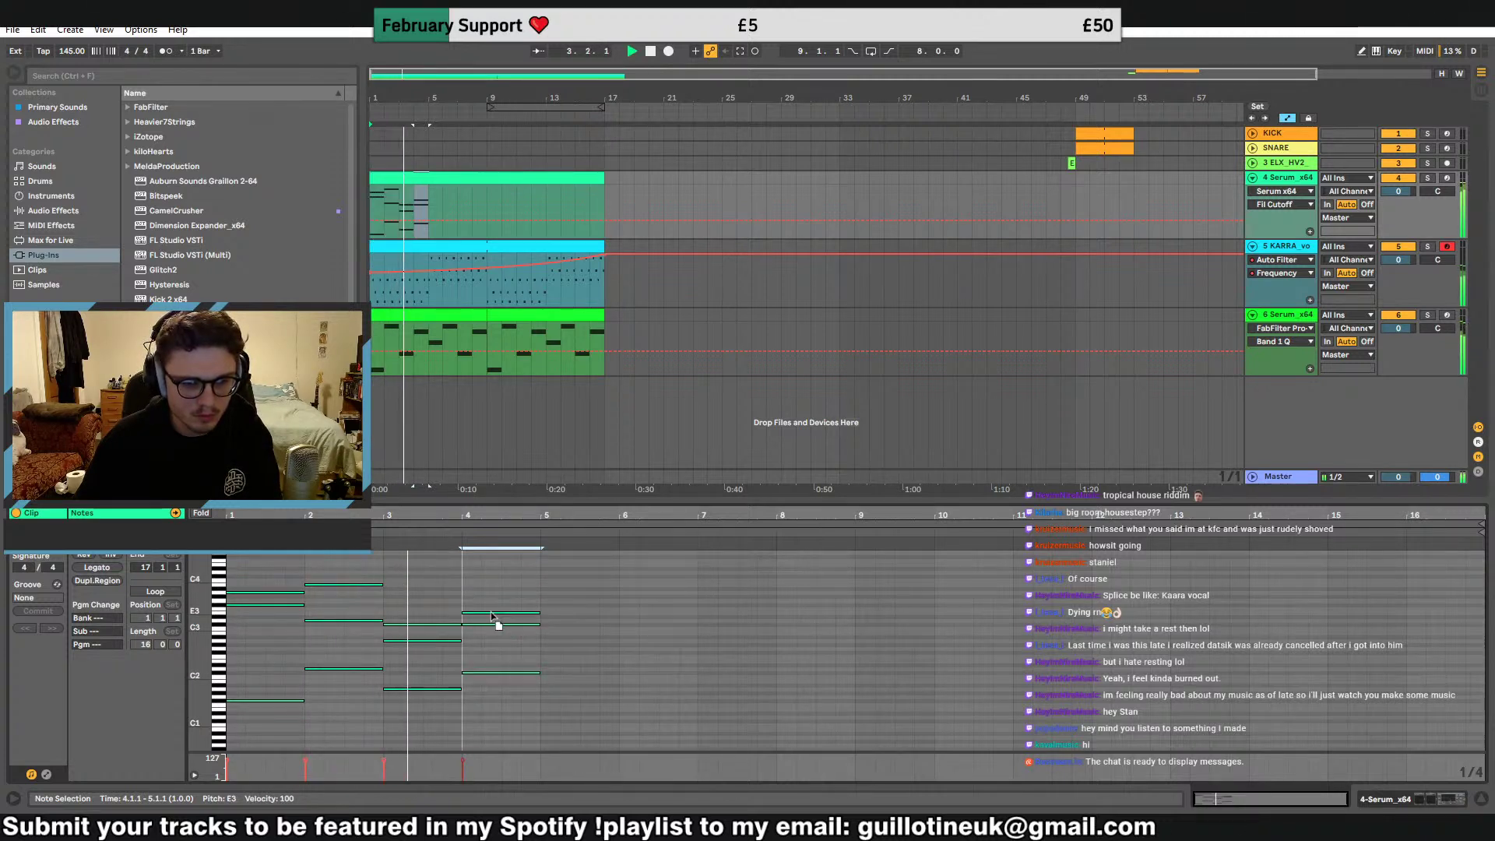
Duplicate the four-bar chord progression into bars 5 to 8 and listen to it
{"action": "key", "text": "ctrl+a"}
{"action": "key", "text": "ctrl+d"}
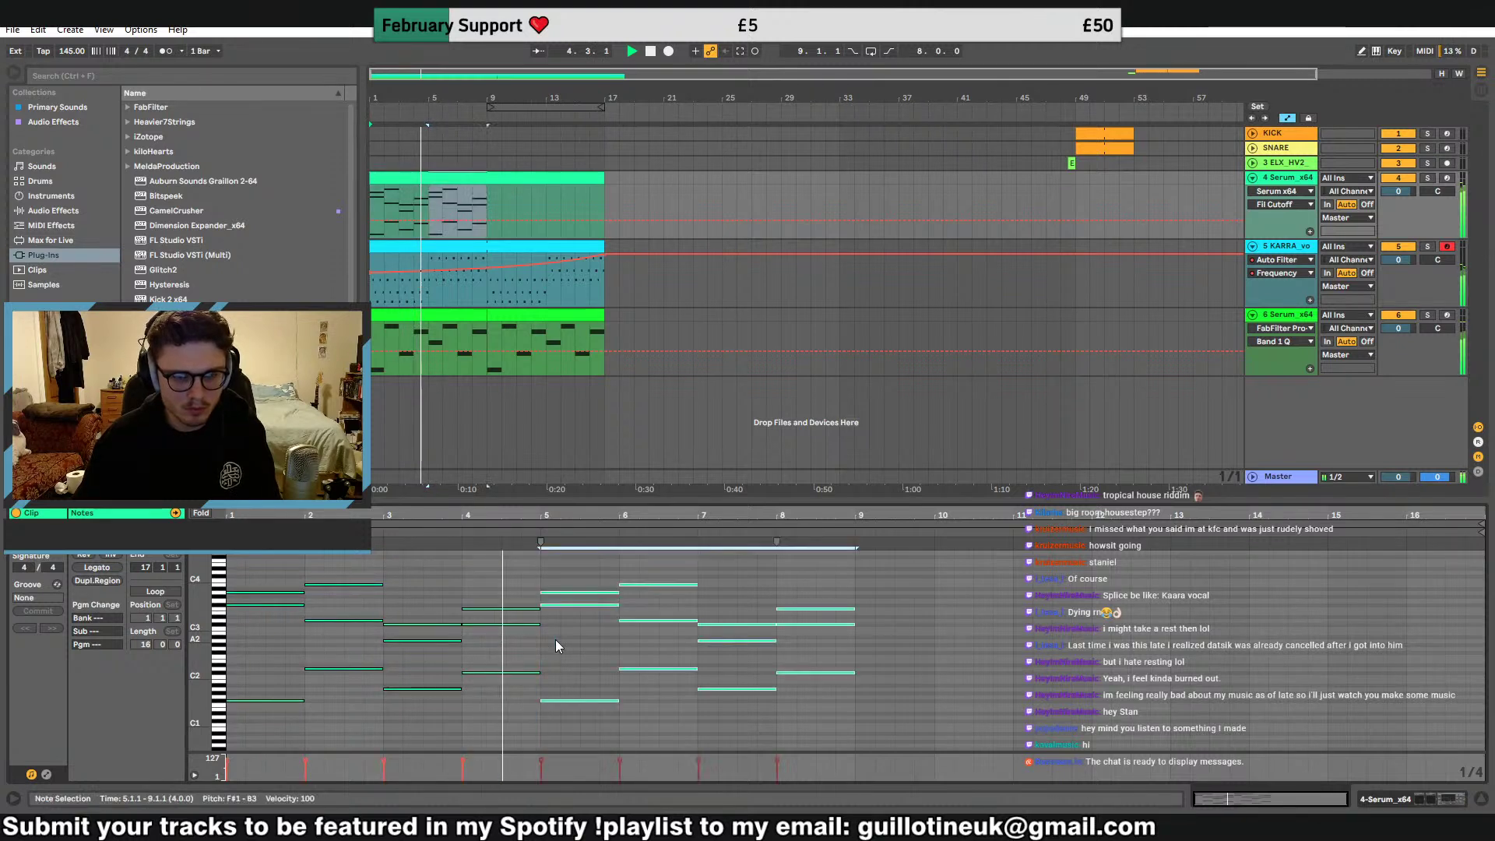
{"action": "left_click", "coordinate": [1012, 639]}
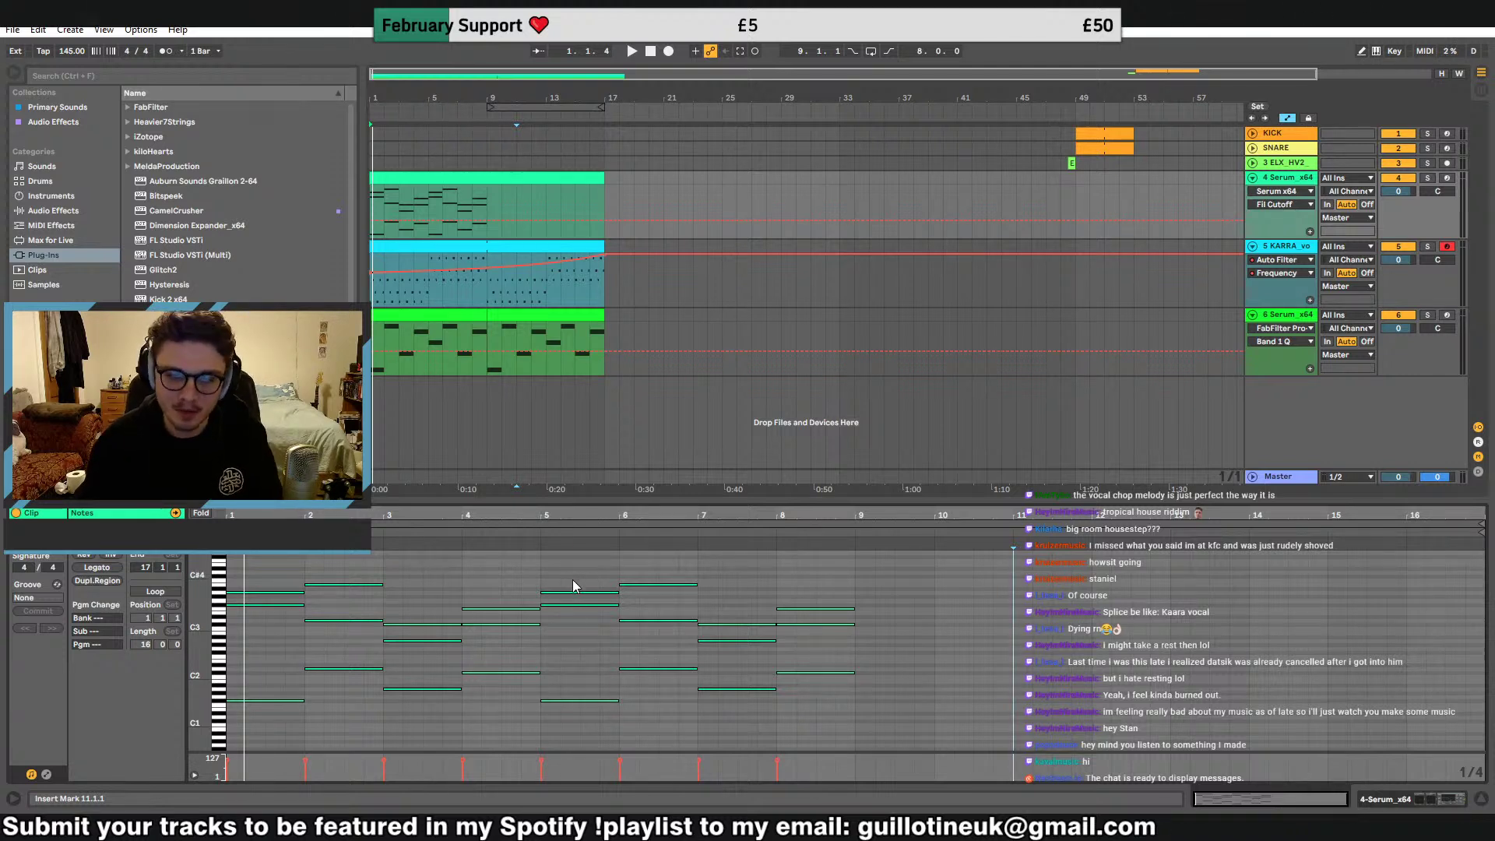
Delete the copied chords in bars 6 to 8, keeping only the bar 5 chord
{"action": "left_click_drag", "start_coordinate": [572, 579], "coordinate": [615, 614]}
{"action": "left_click_drag", "start_coordinate": [651, 563], "coordinate": [971, 690]}
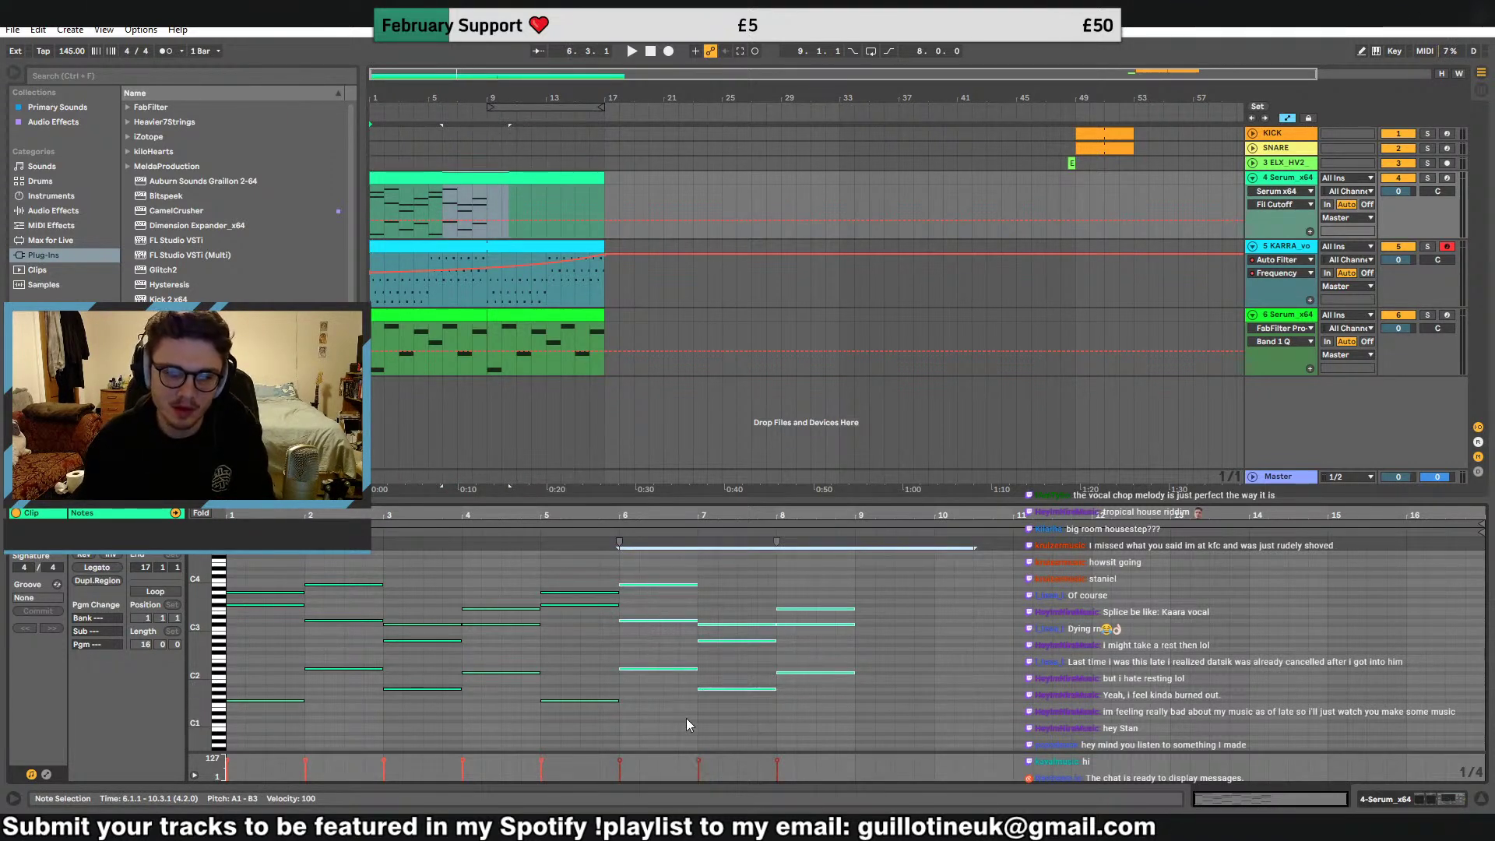
{"action": "key", "text": "Delete"}
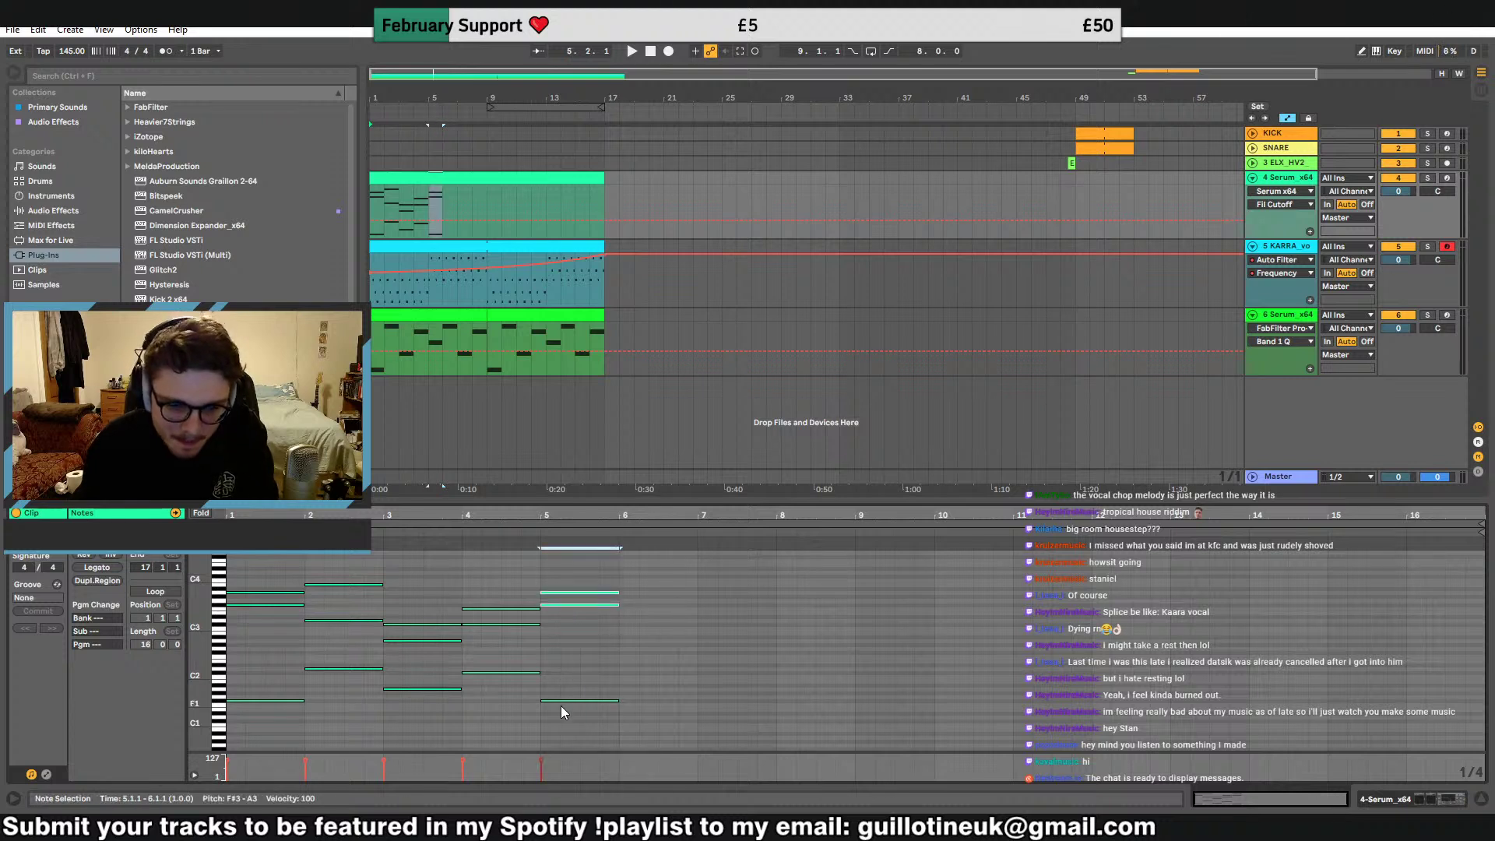
Move the notes of the fifth chord in the Serum chord clip to new pitches and play it back
{"action": "left_click_drag", "start_coordinate": [561, 703], "coordinate": [563, 690]}
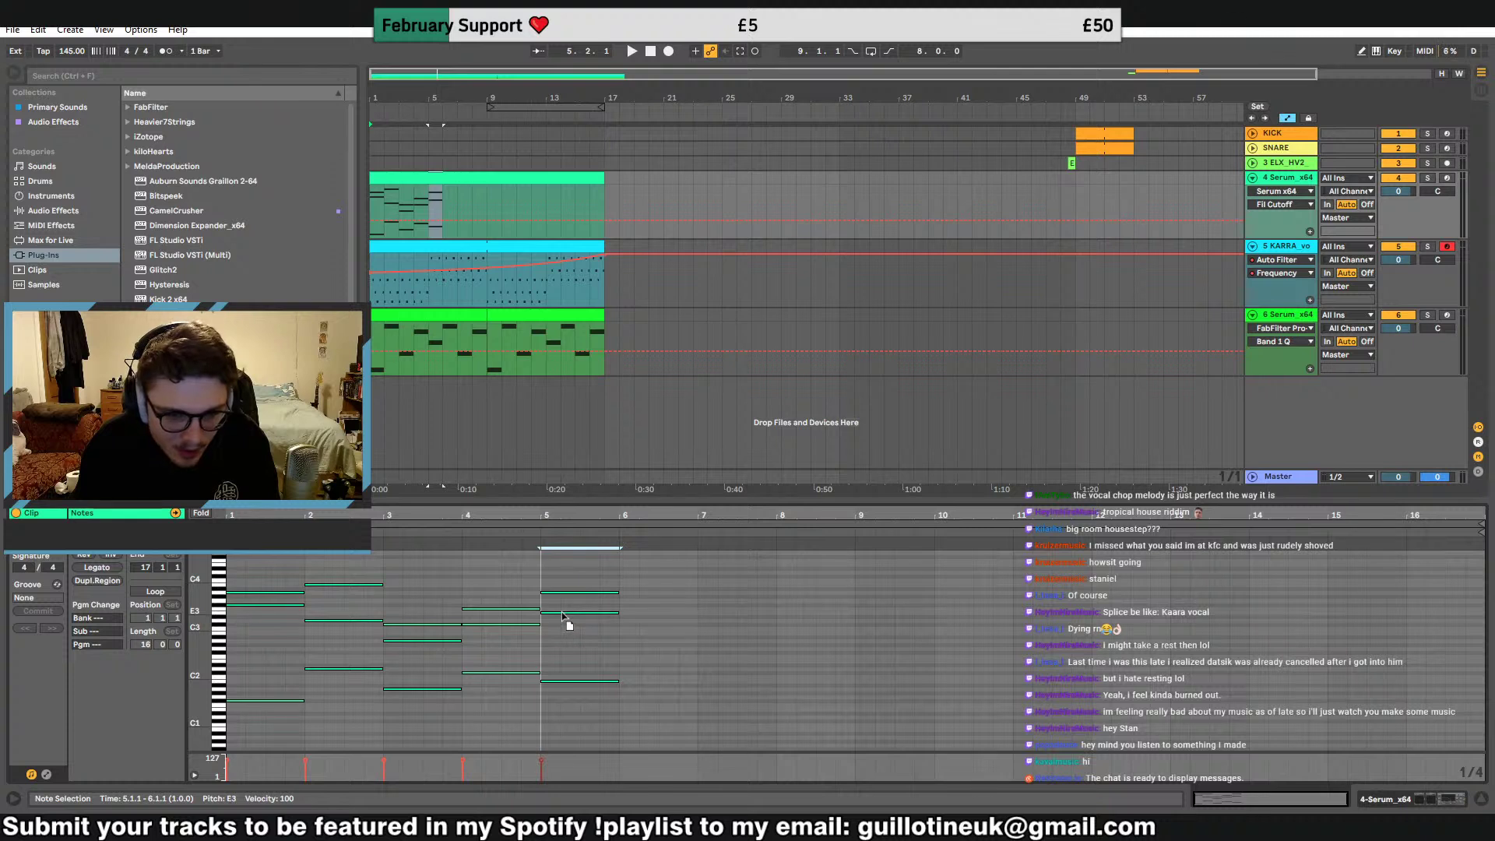
{"action": "key", "text": "space"}
Copy the chords of bars 2–4 to bars 6–8 in the Serum chord clip and end its loop at bar 9
{"action": "left_click_drag", "start_coordinate": [565, 619], "coordinate": [489, 635]}
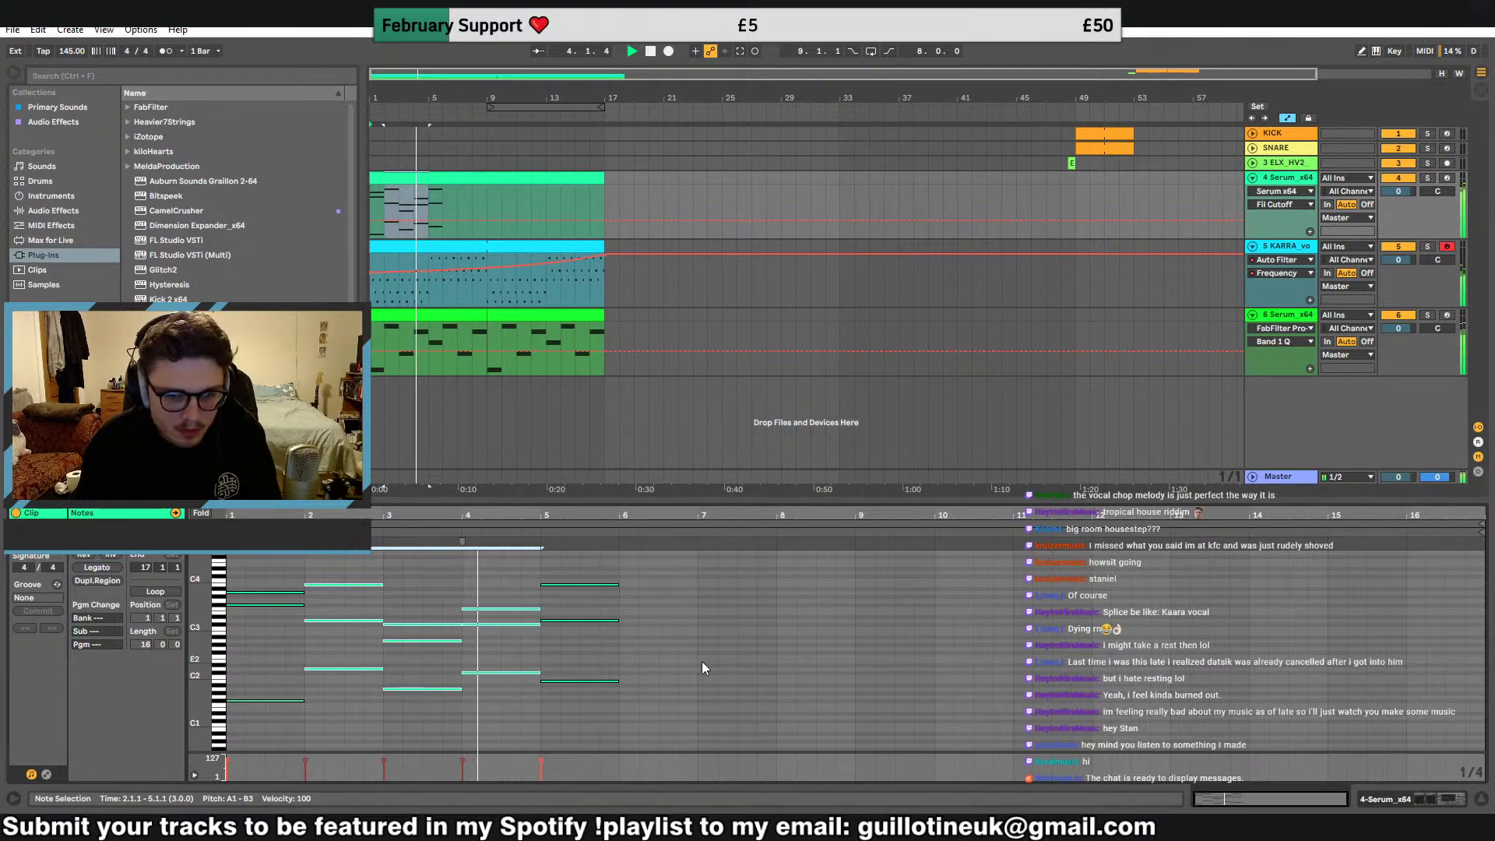
{"action": "left_click", "coordinate": [628, 646]}
{"action": "key", "text": "ctrl+v"}
{"action": "left_click_drag", "start_coordinate": [1481, 524], "coordinate": [854, 524]}
{"action": "left_click", "coordinate": [867, 591]}
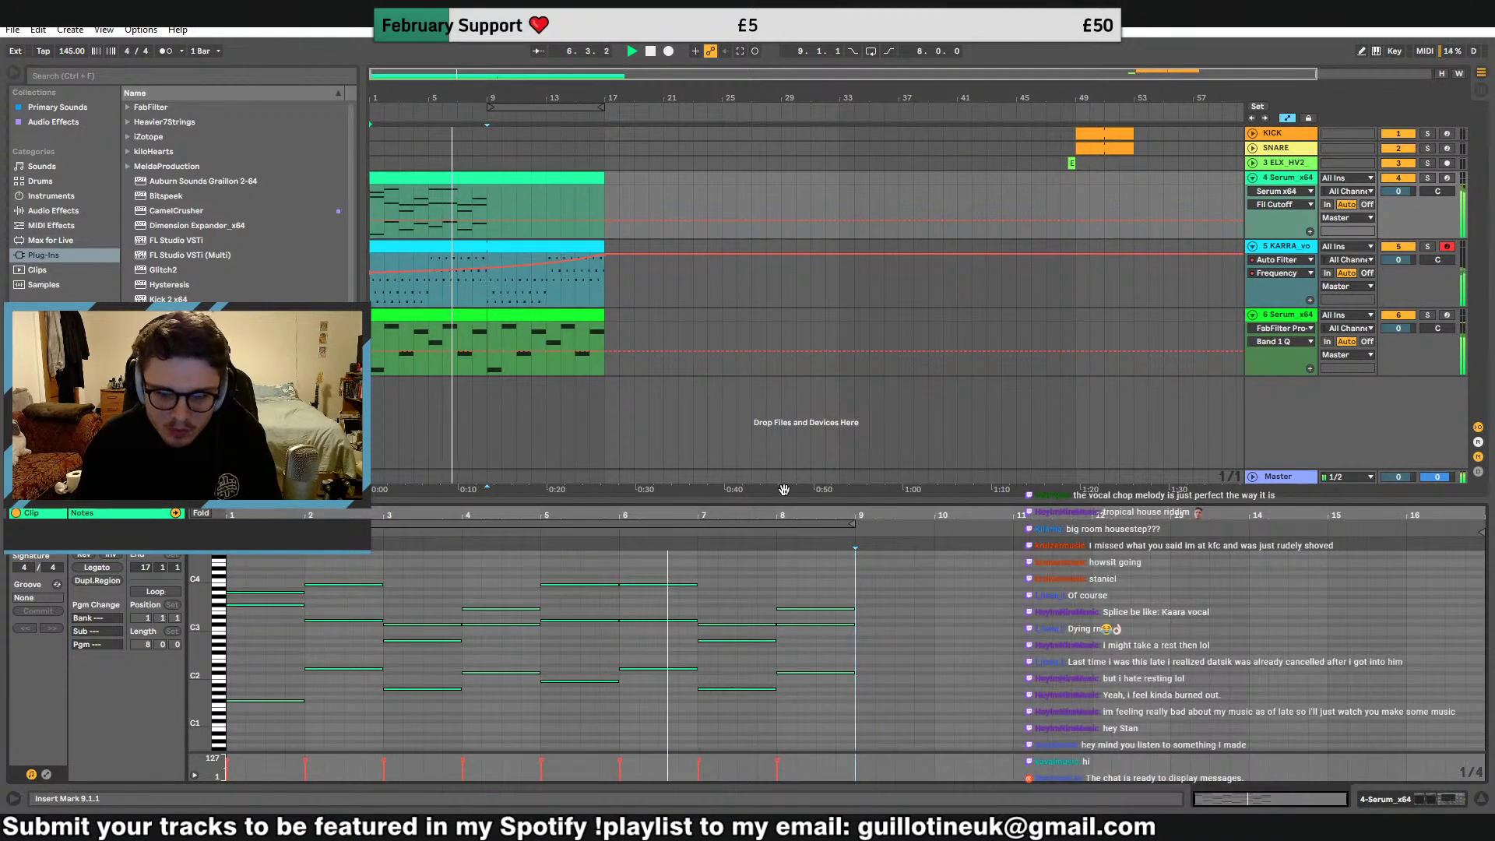
Transpose the KARRA vocal clip's notes from bar 5 to bar 9 up five semitones, so the lowest row sits on F#, and play back
{"action": "left_click", "coordinate": [481, 245]}
{"action": "scroll", "coordinate": [908, 658], "scroll_direction": "up", "scroll_amount": 1}
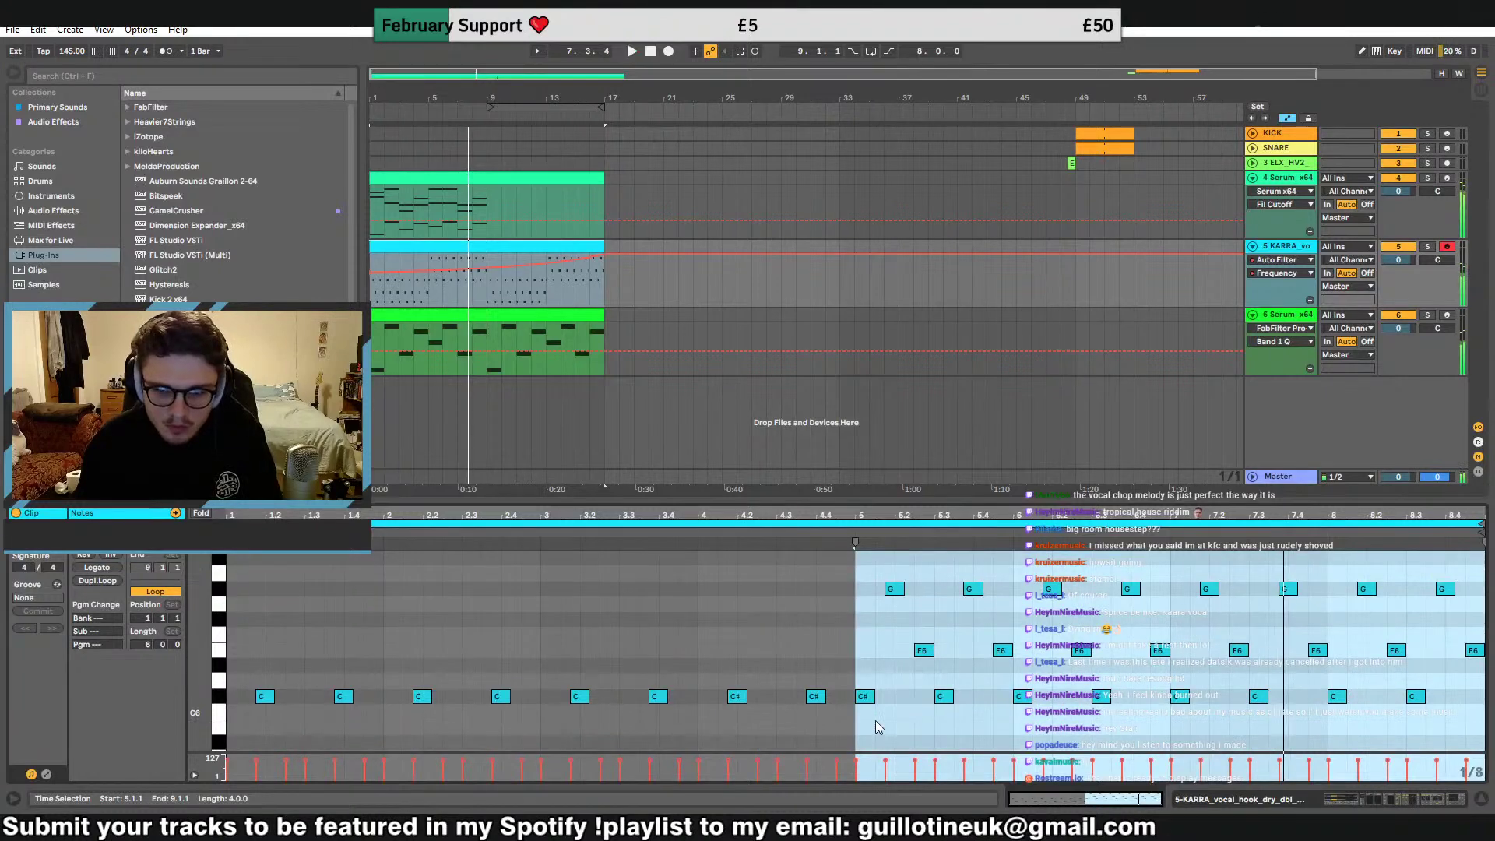
{"action": "key", "text": "space"}
{"action": "left_click_drag", "start_coordinate": [866, 722], "coordinate": [1489, 550]}
{"action": "scroll", "coordinate": [865, 699], "scroll_direction": "down", "scroll_amount": 3}
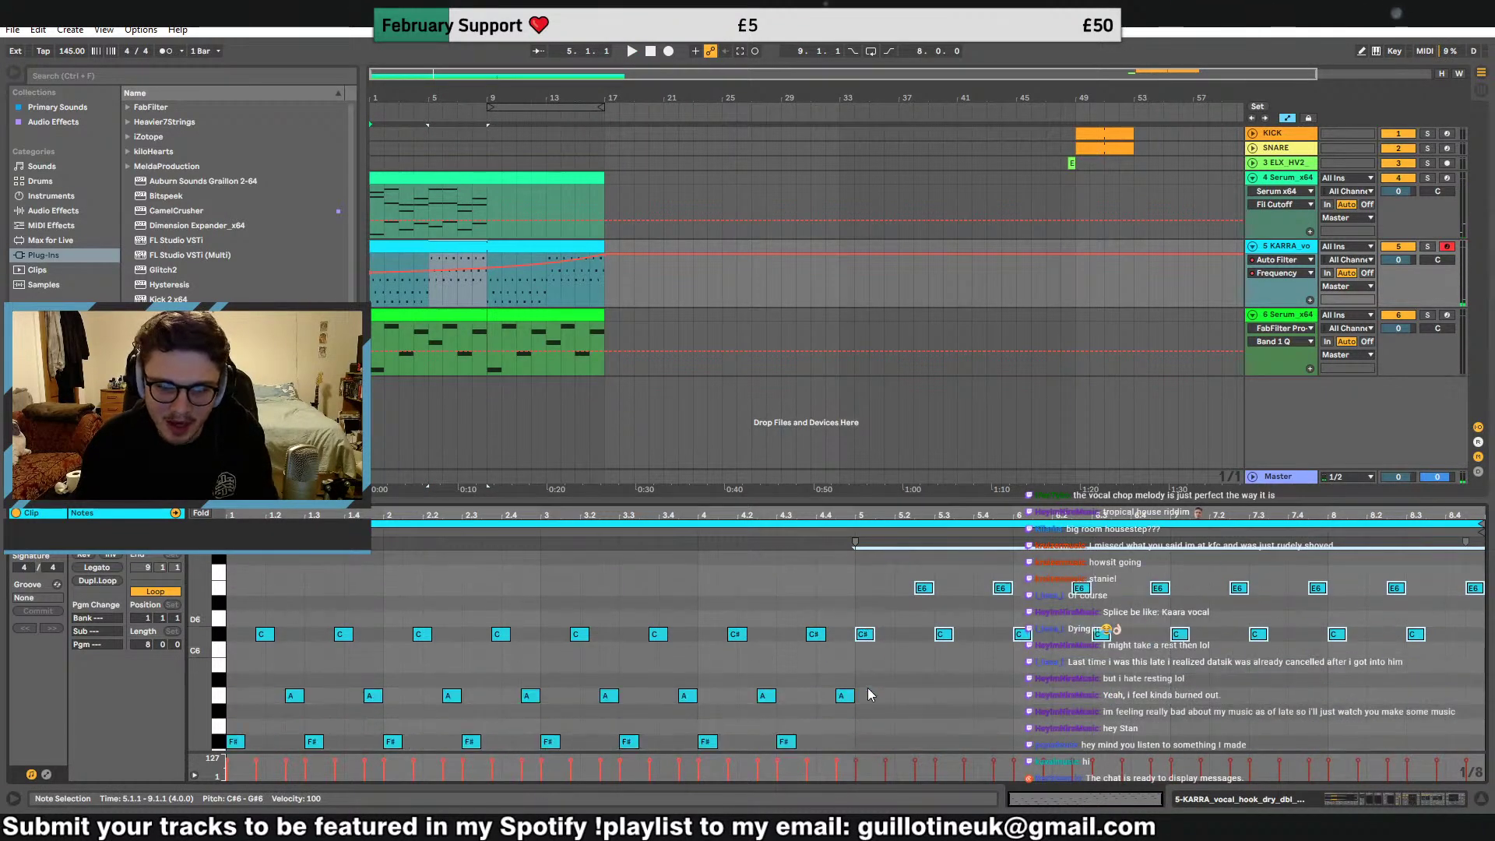
{"action": "left_click_drag", "start_coordinate": [860, 674], "coordinate": [860, 597]}
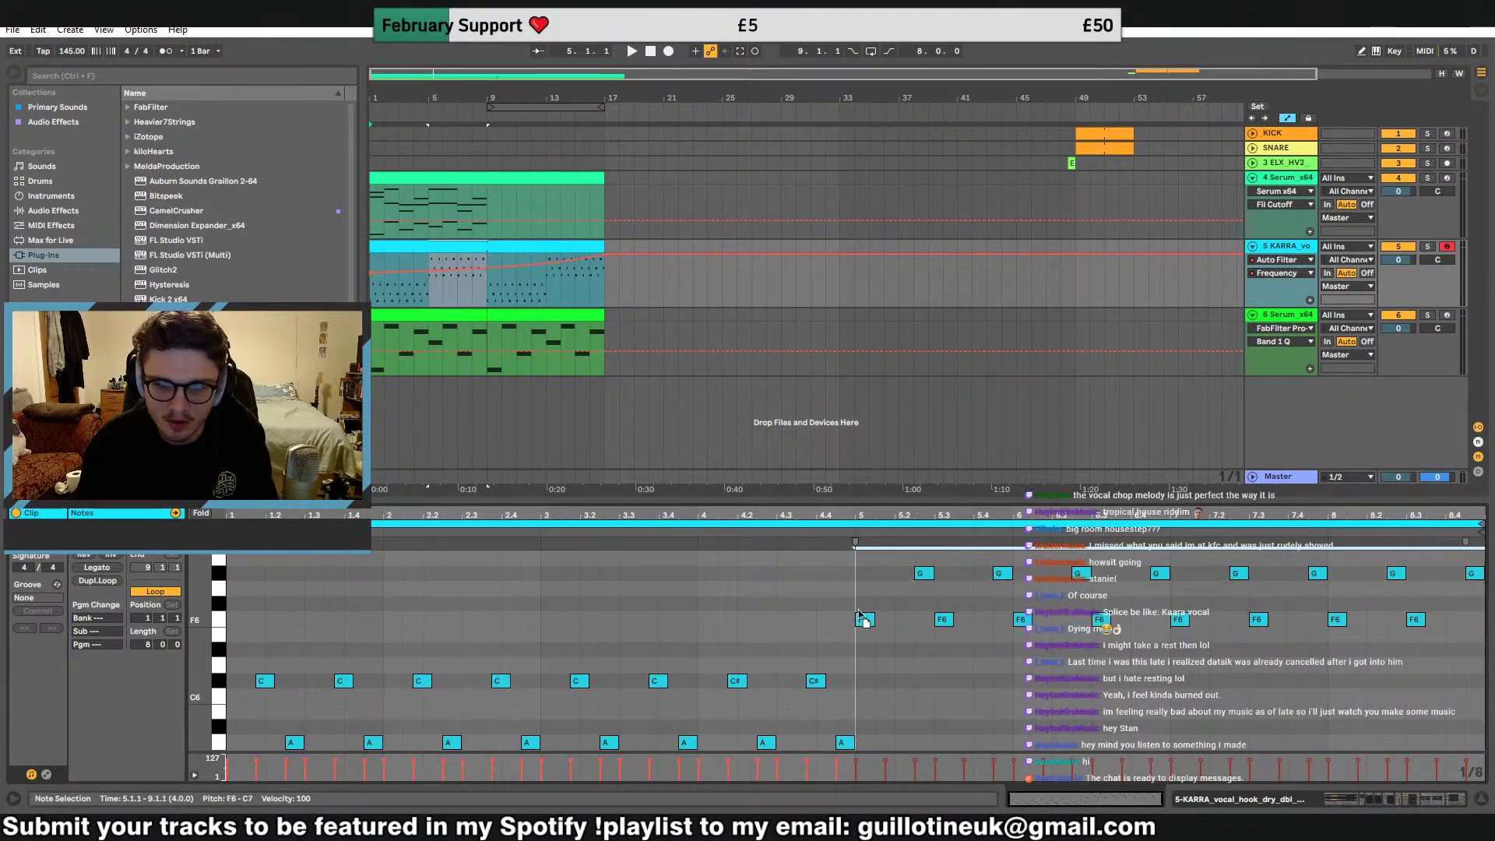
{"action": "key", "text": "space"}
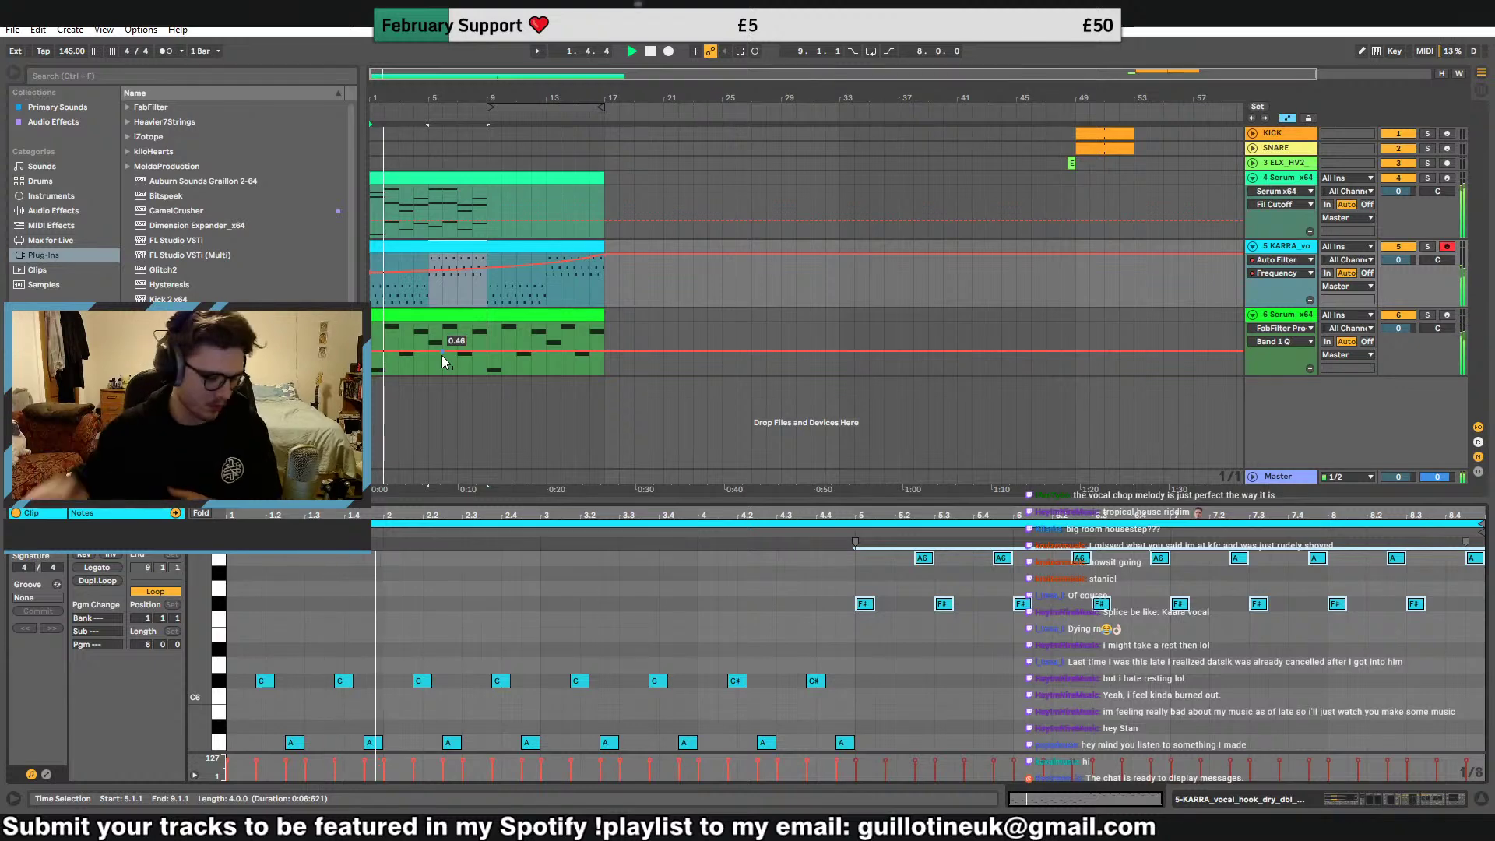
Delete the Auto Filter from the KARRA vocal track's device chain
{"action": "left_click", "coordinate": [1309, 249]}
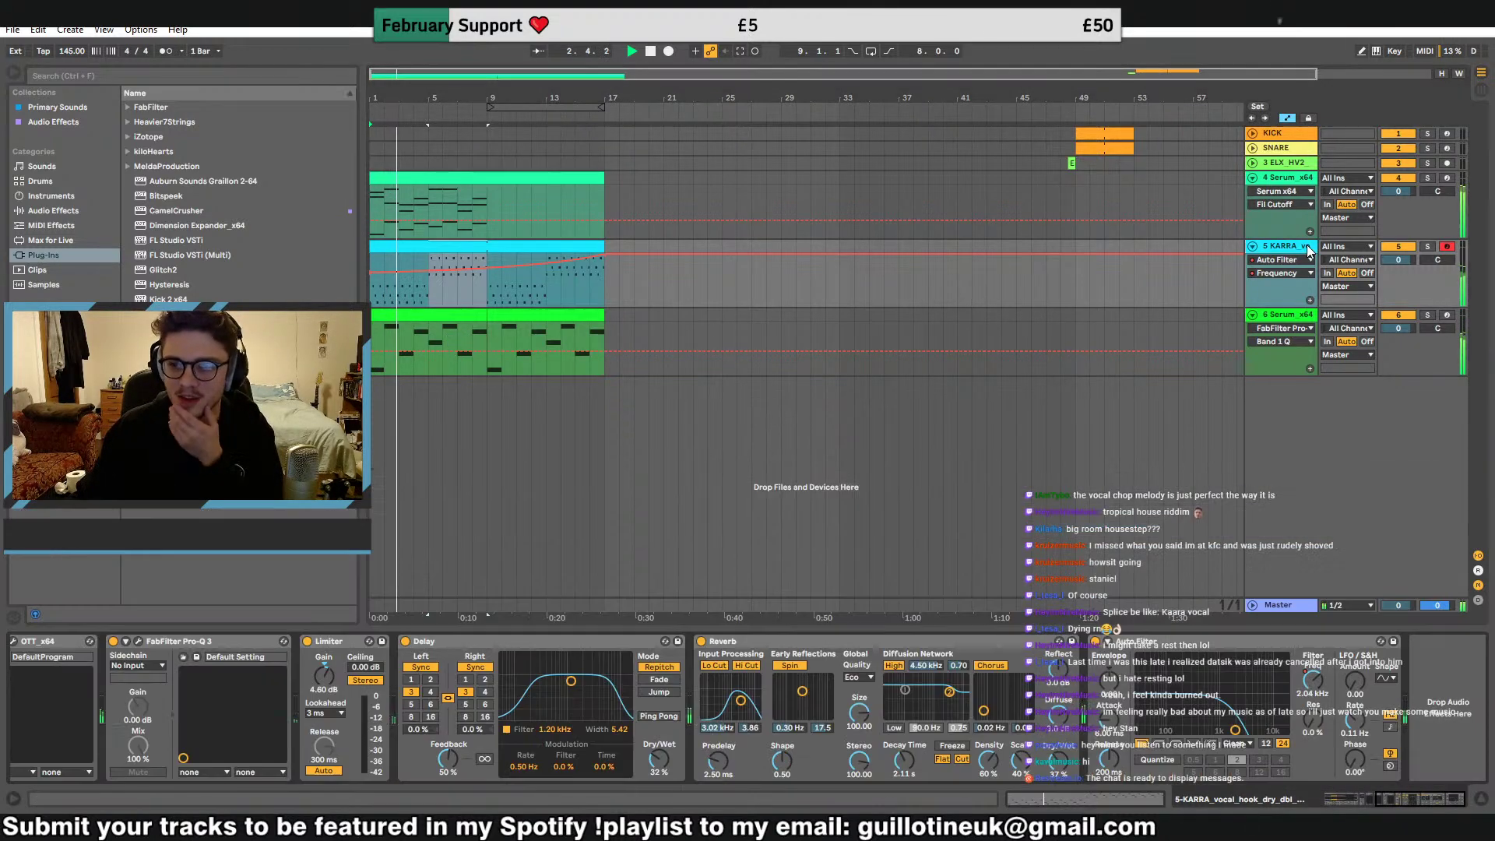
{"action": "left_click", "coordinate": [546, 304]}
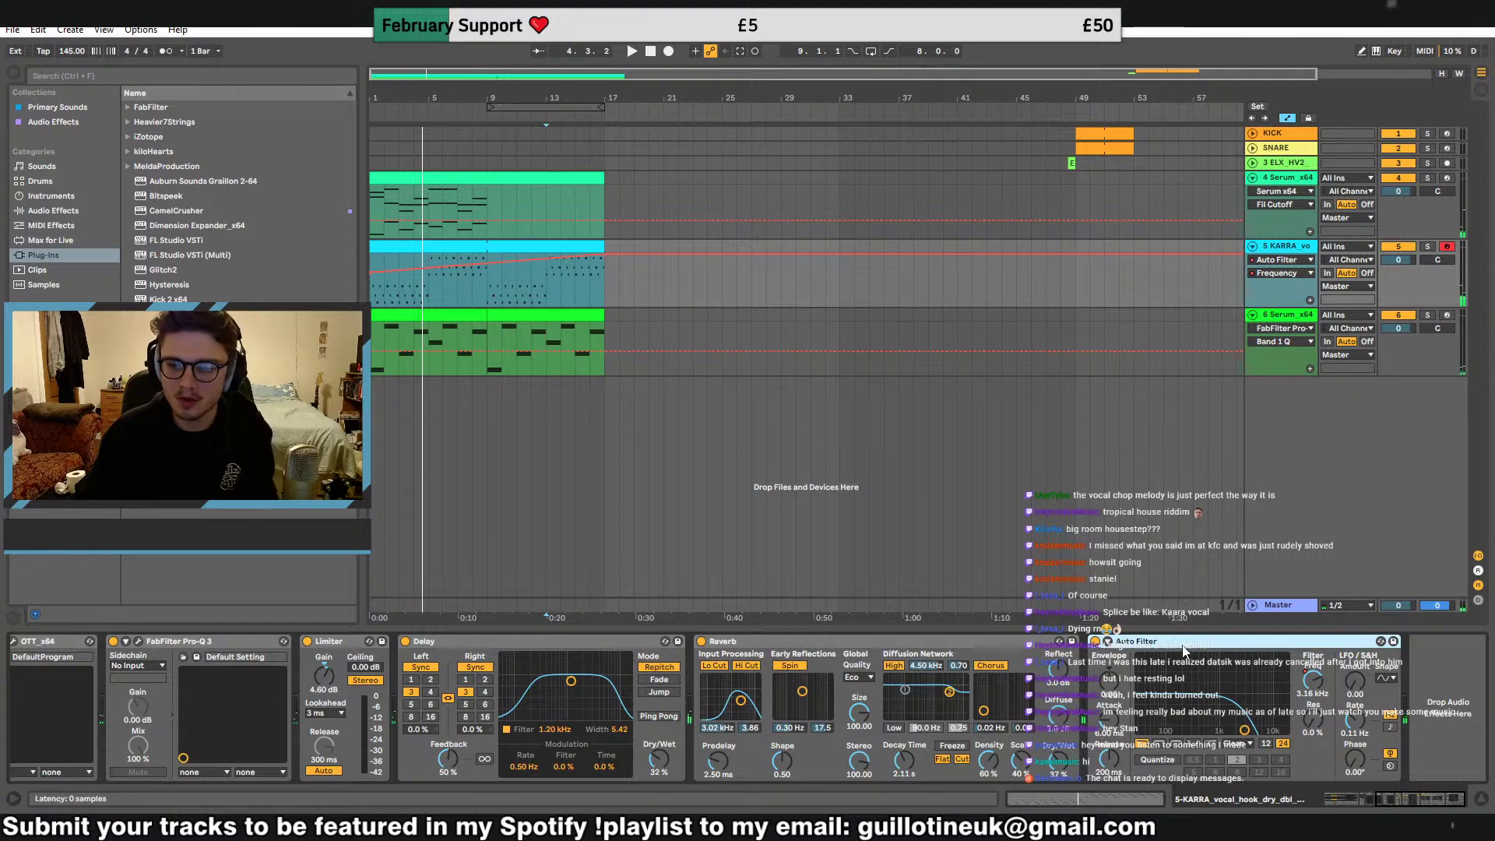
{"action": "key", "text": "Delete"}
Group the chord Serum and KARRA vocal tracks, and move the Serum track's Auto Filter onto the group
{"action": "left_click", "coordinate": [1285, 180]}
{"action": "left_click", "coordinate": [1298, 249], "text": "shift"}
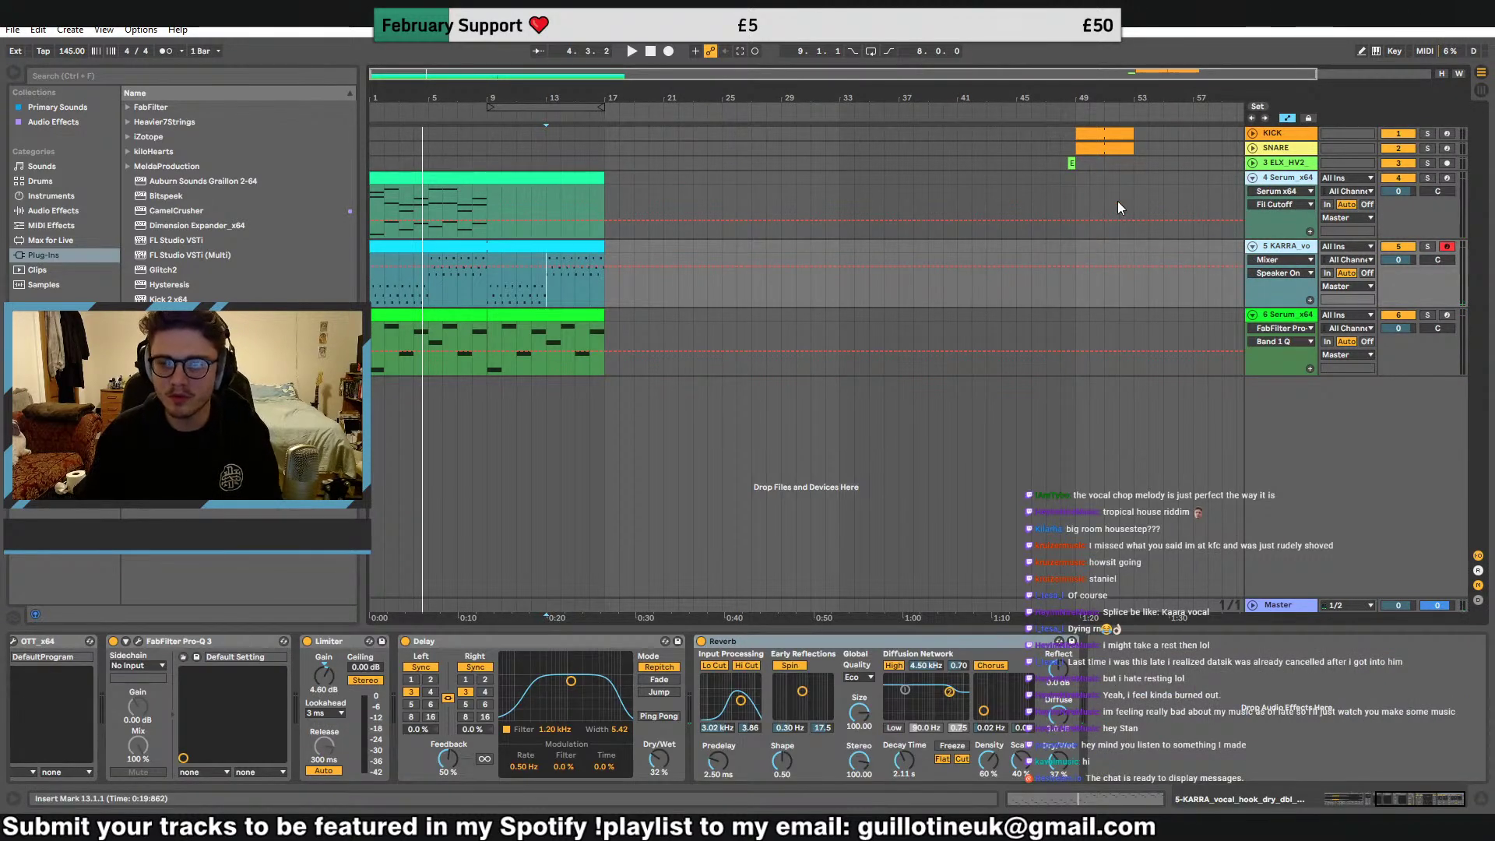
{"action": "key", "text": "ctrl+g"}
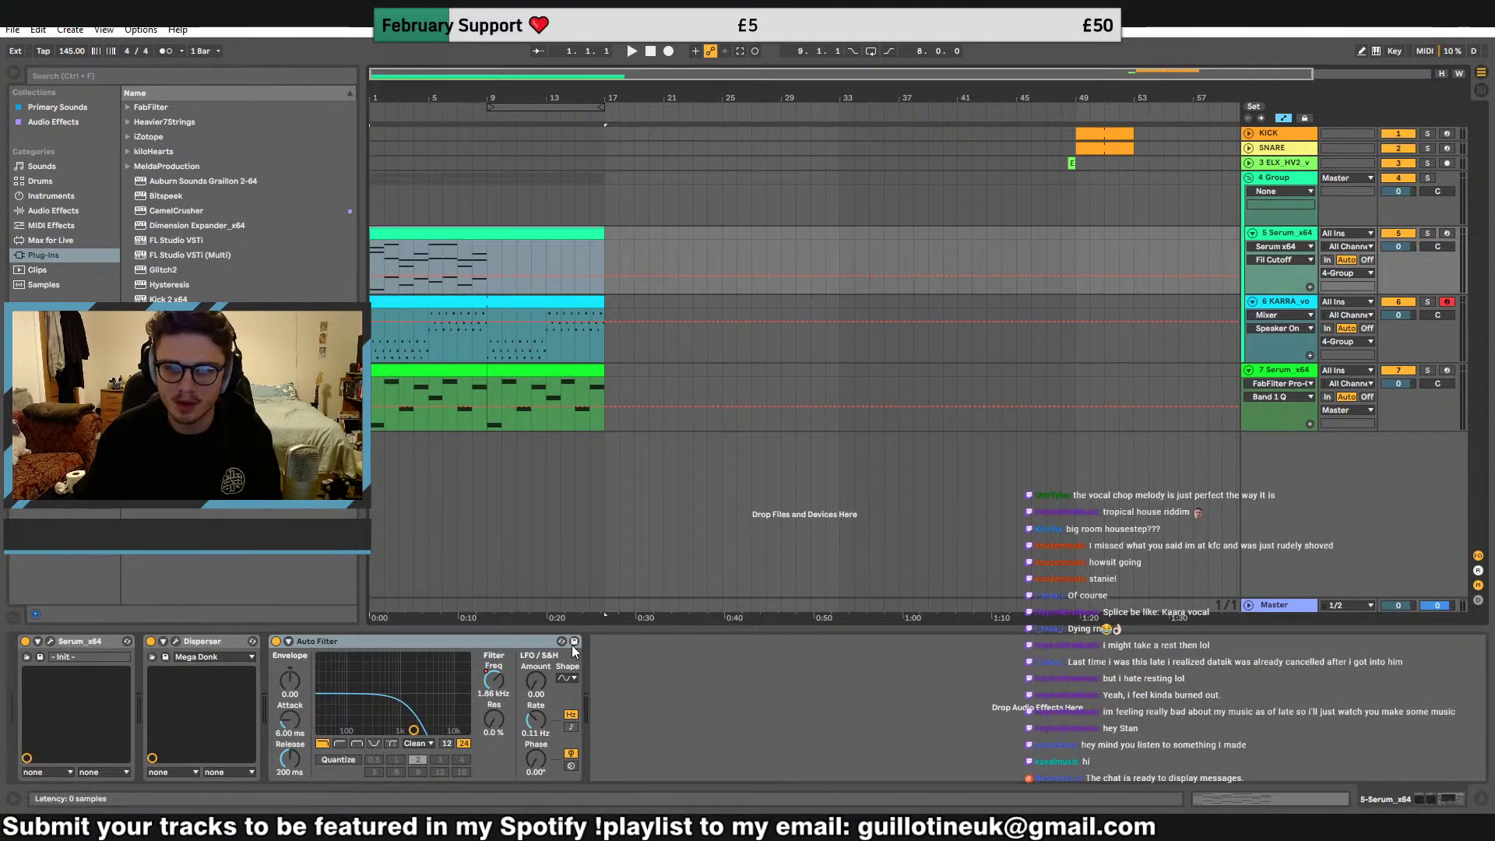
{"action": "left_click_drag", "start_coordinate": [491, 641], "coordinate": [472, 334]}
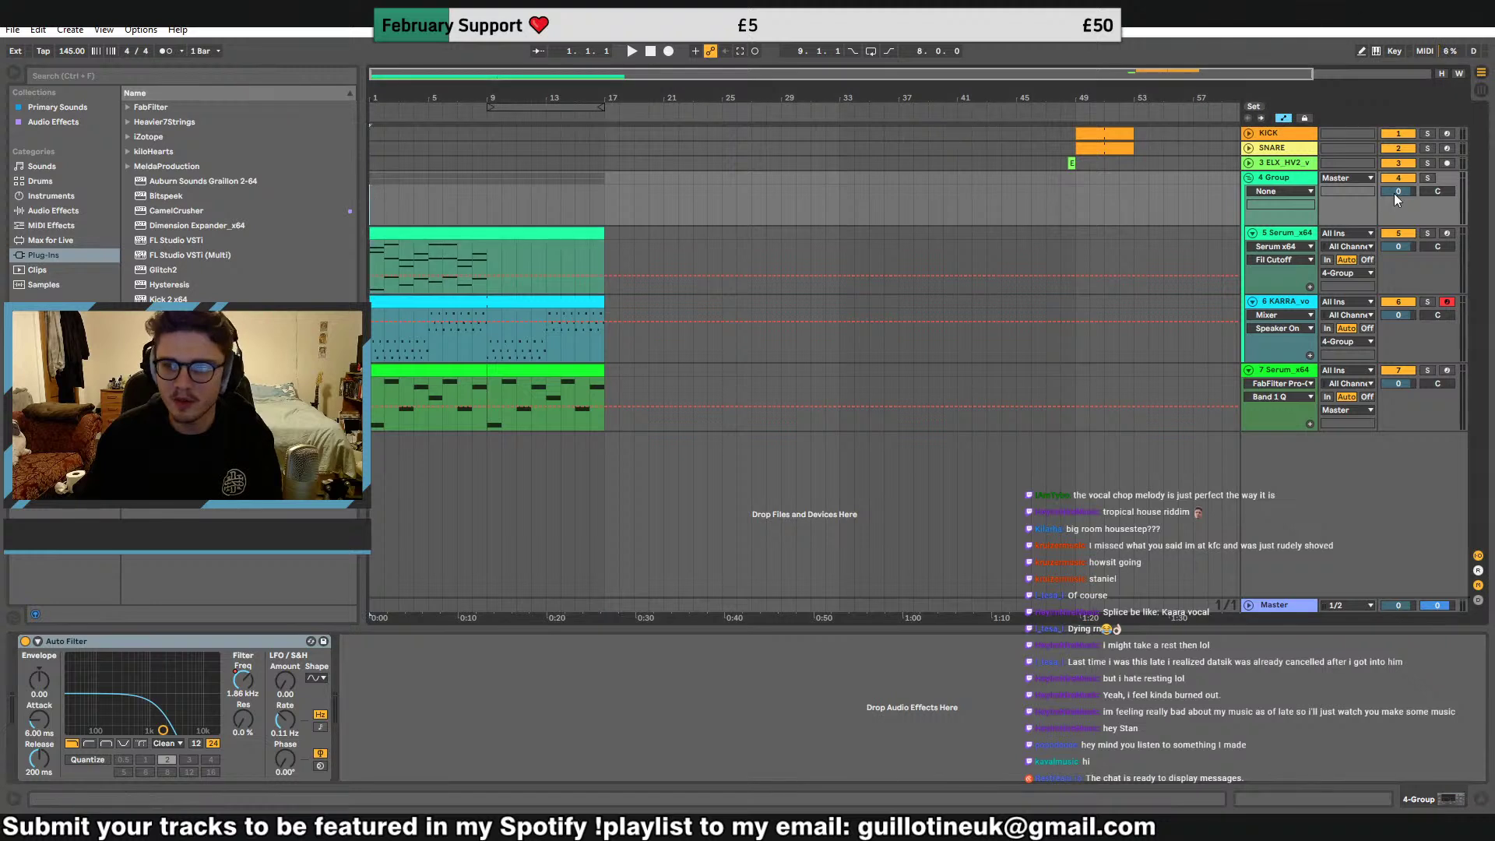
Collapse the two grouped tracks and rename the group MELODY BITS while it plays
{"action": "key", "text": "space"}
{"action": "left_click", "coordinate": [1253, 233]}
{"action": "left_click", "coordinate": [1253, 248]}
{"action": "double_click", "coordinate": [1286, 176]}
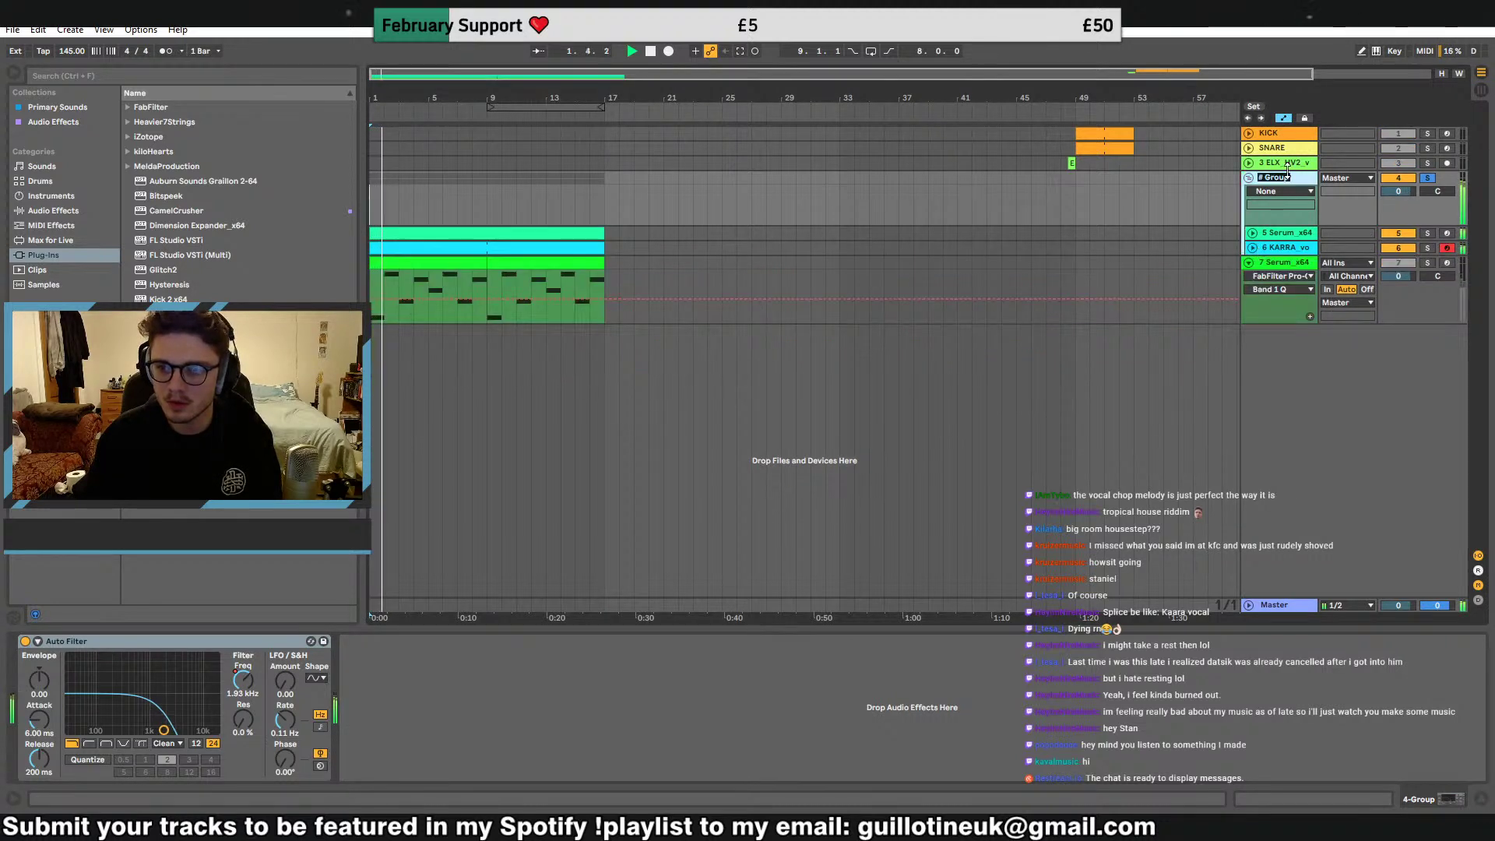
{"action": "type", "text": "M"}
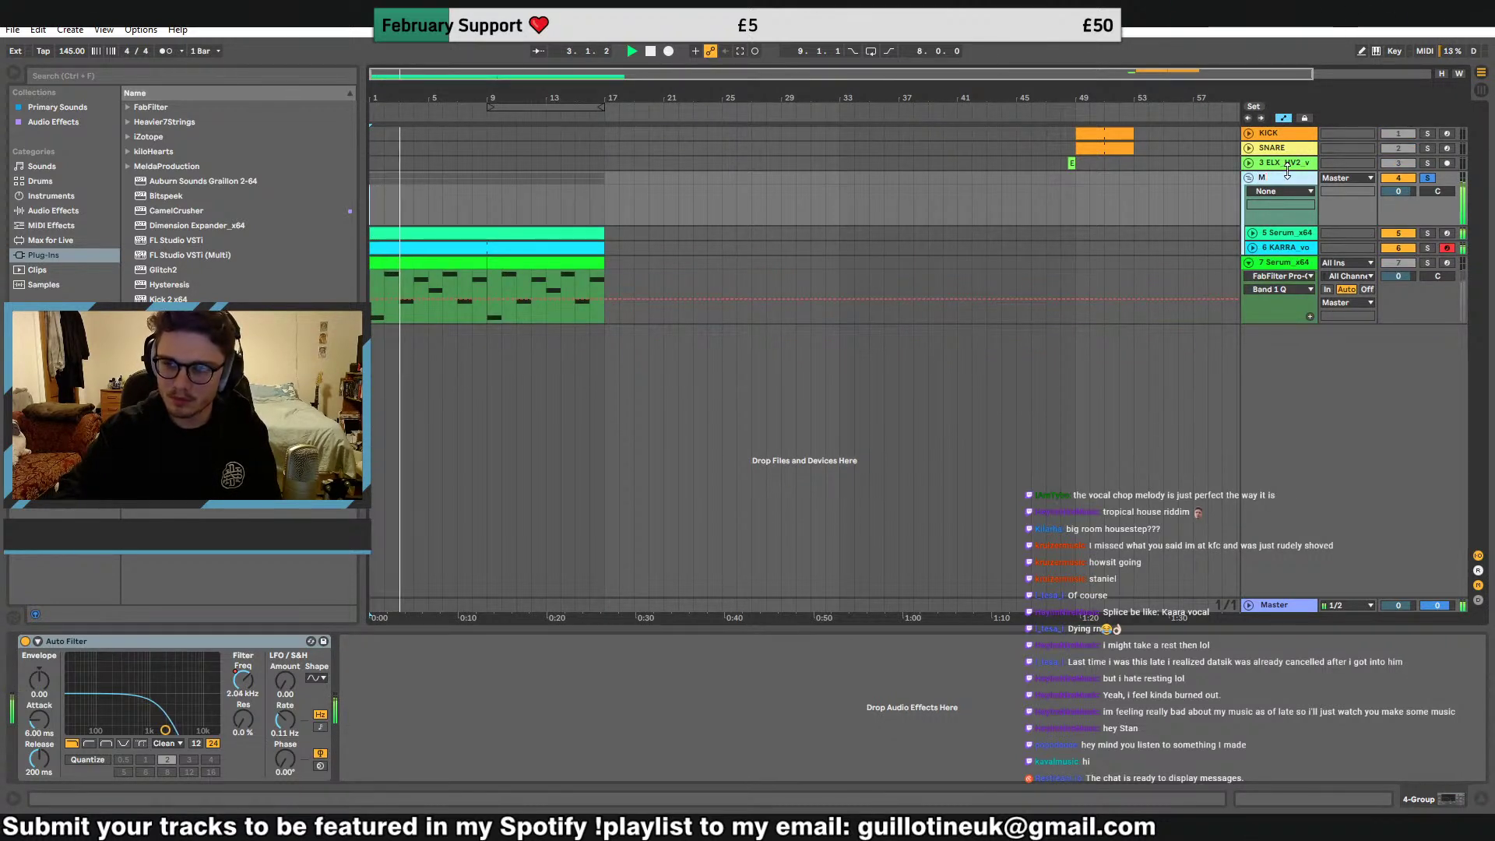
{"action": "type", "text": "-EODY BITS"}
{"action": "key", "text": "Return"}
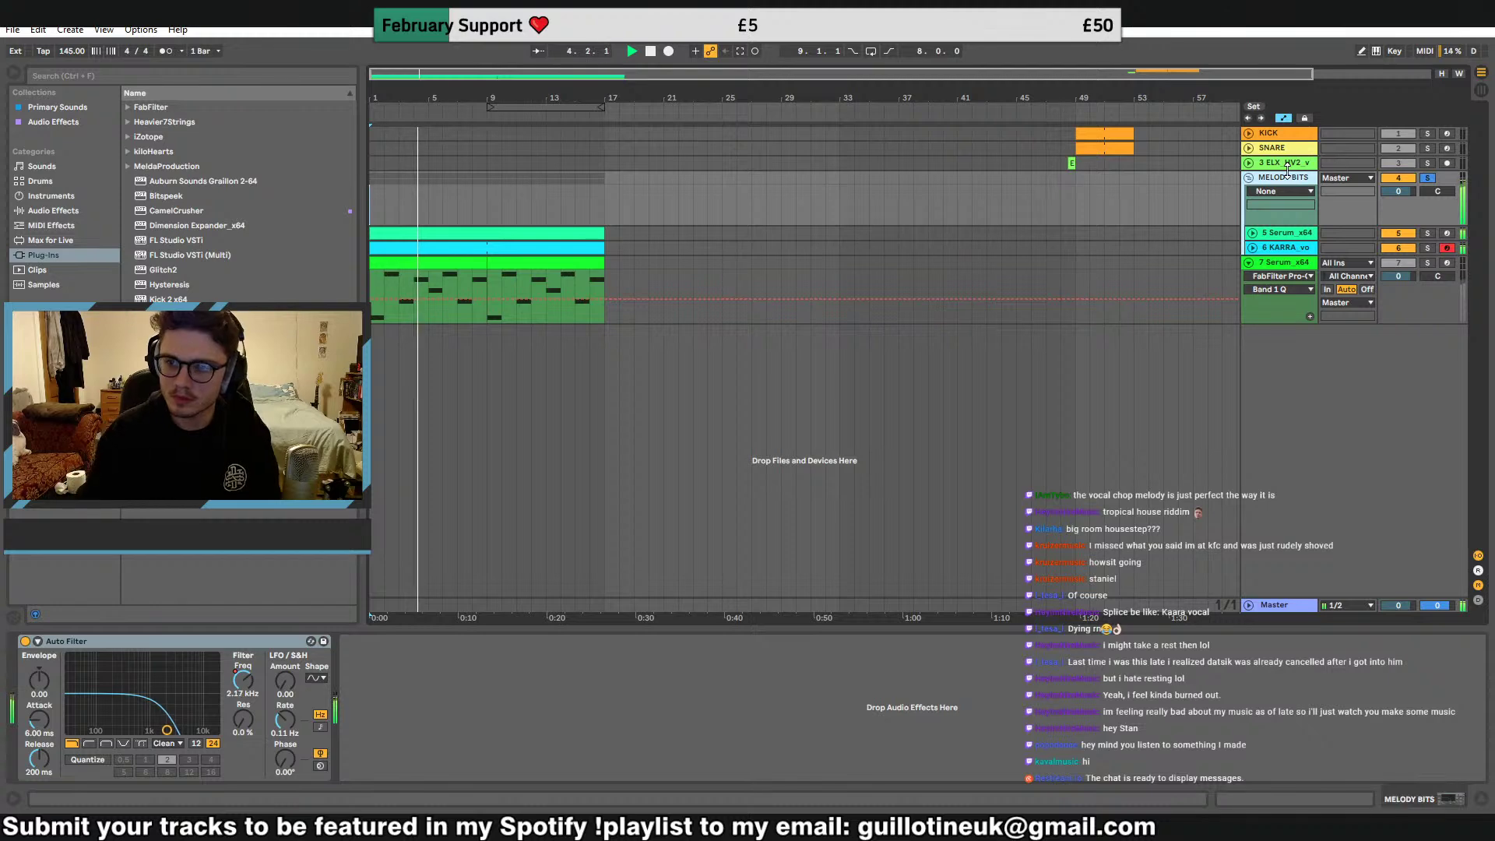
Unsolo the MELODY BITS group and delete the bass Serum clip covering bars 1 to 8
{"action": "left_click", "coordinate": [1426, 179]}
{"action": "left_click", "coordinate": [391, 262]}
{"action": "key", "text": "Delete"}
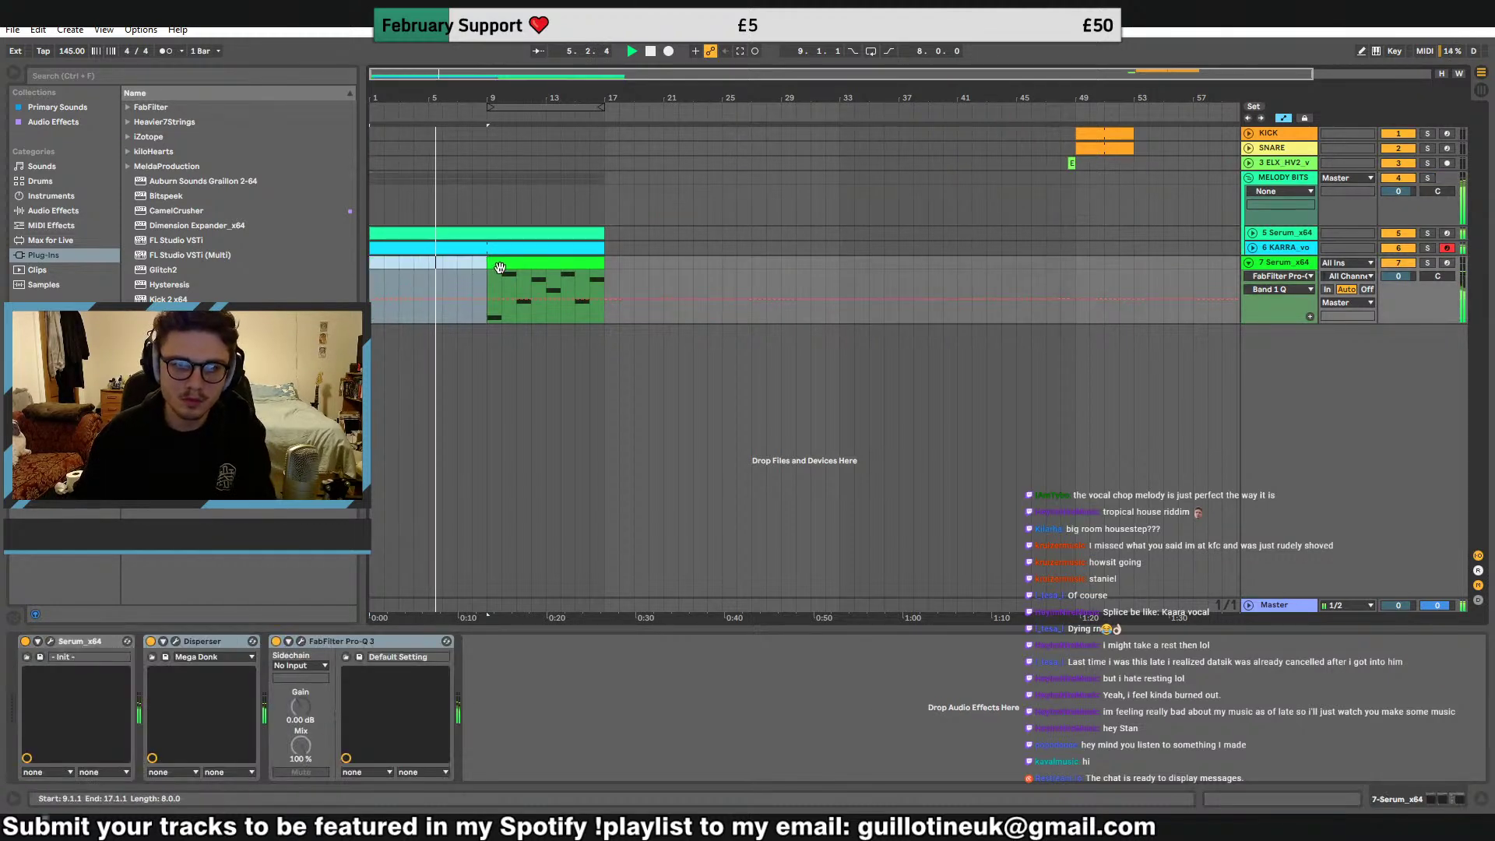
Examine the notes of the remaining bass Serum clip that starts at bar 9
{"action": "double_click", "coordinate": [523, 265]}
{"action": "left_click", "coordinate": [658, 662]}
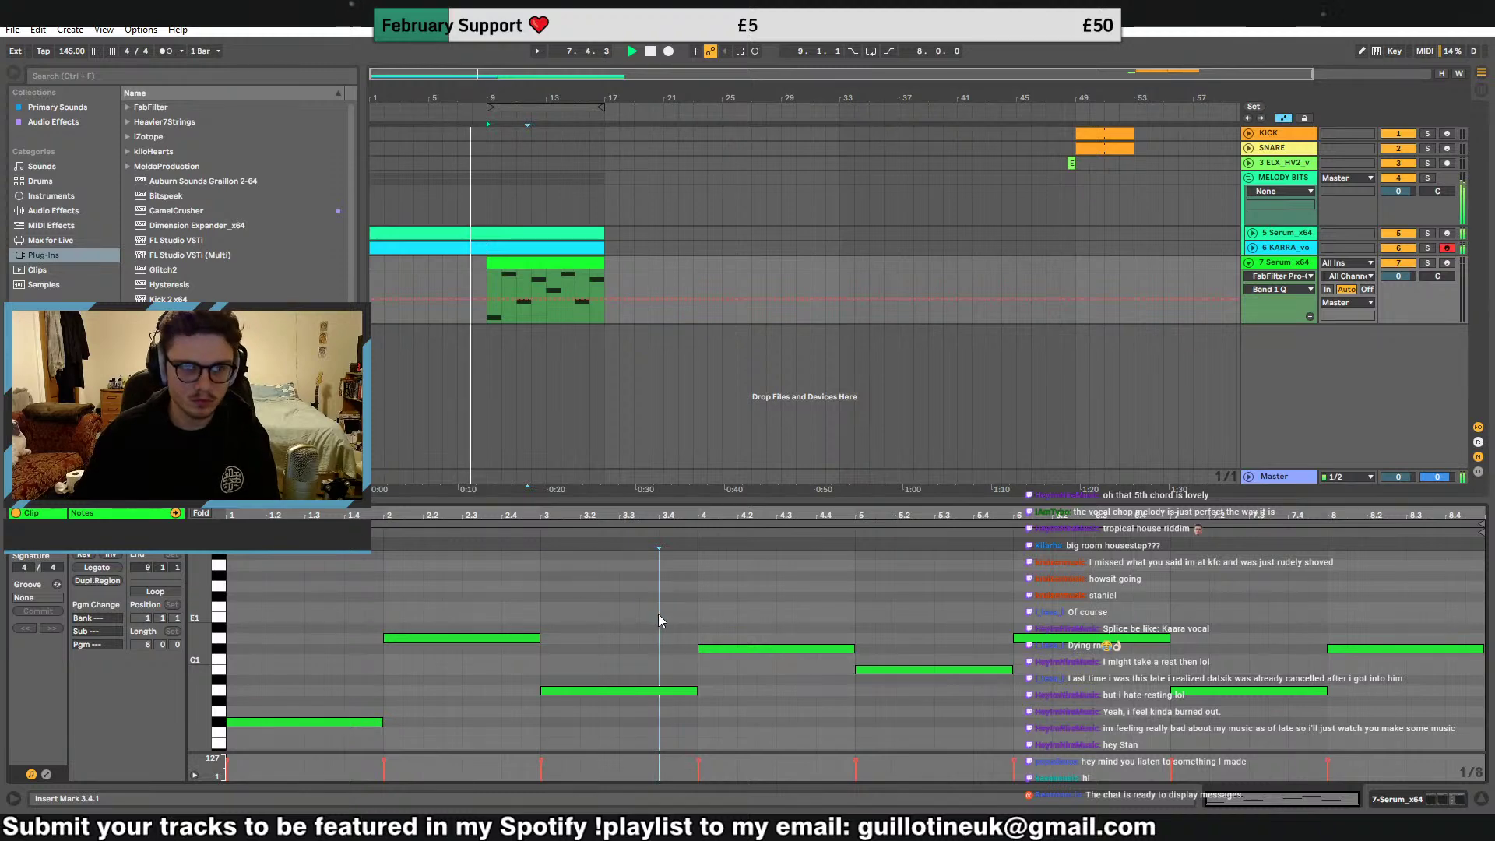
{"action": "left_click", "coordinate": [524, 262]}
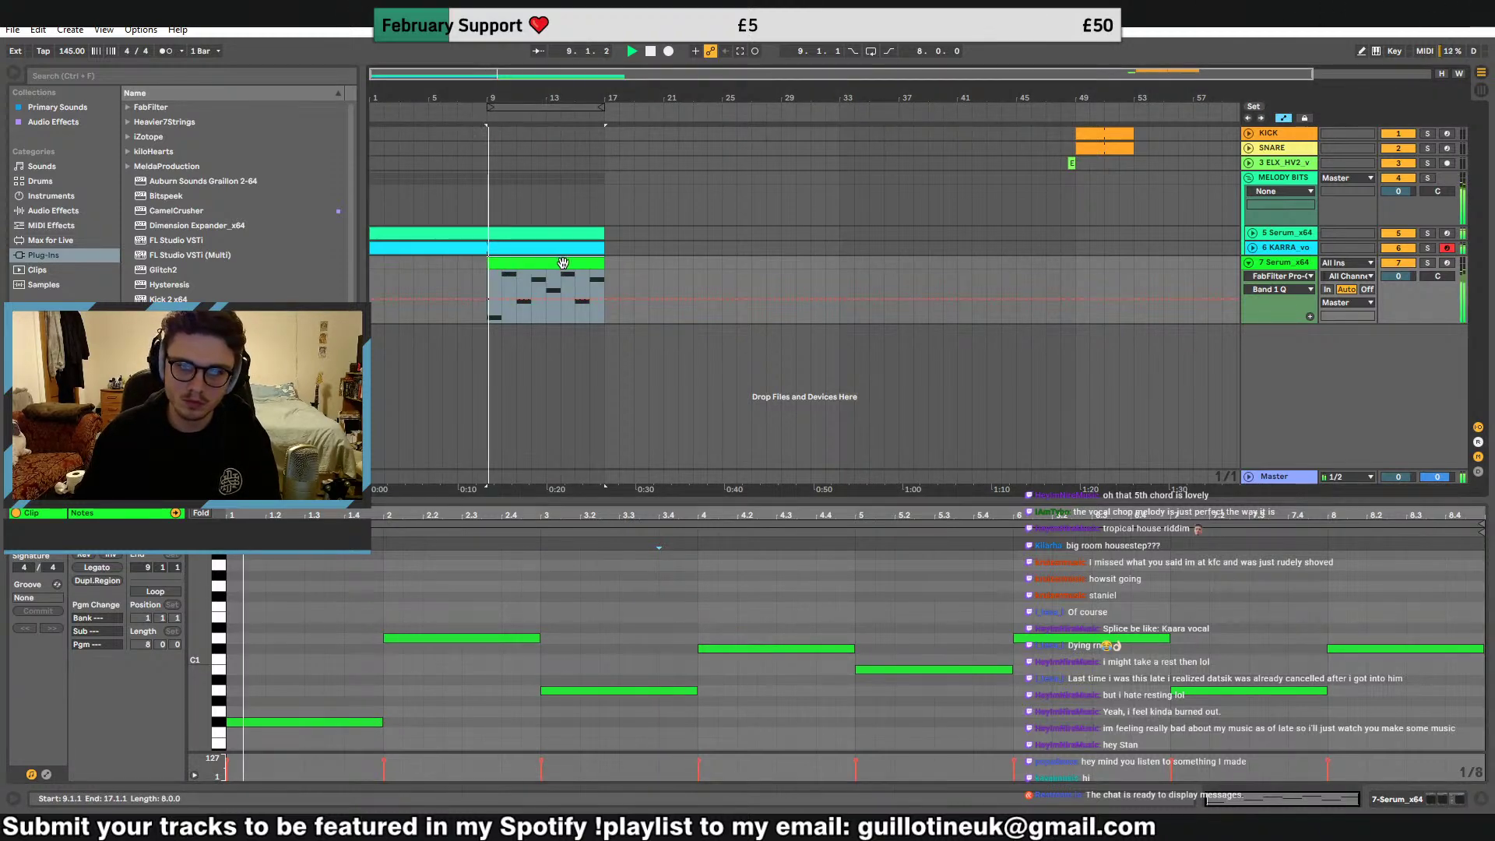
Trim the Serum chord clip to its eight bars of chords, loop it through to bar 17, and play from bar 9
{"action": "left_click", "coordinate": [1253, 233]}
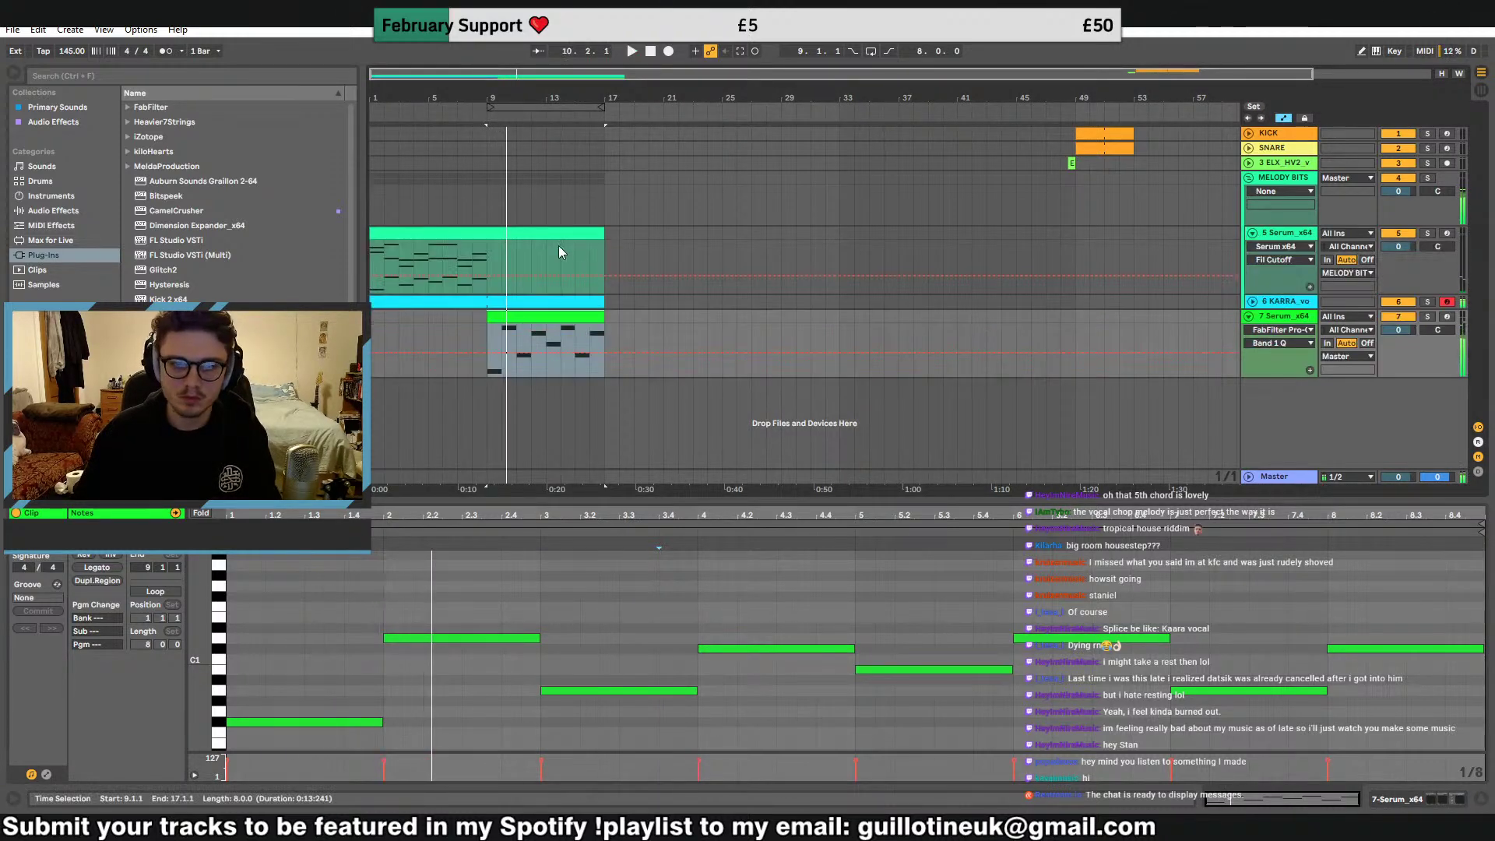
{"action": "key", "text": "space"}
{"action": "left_click_drag", "start_coordinate": [1480, 532], "coordinate": [844, 550]}
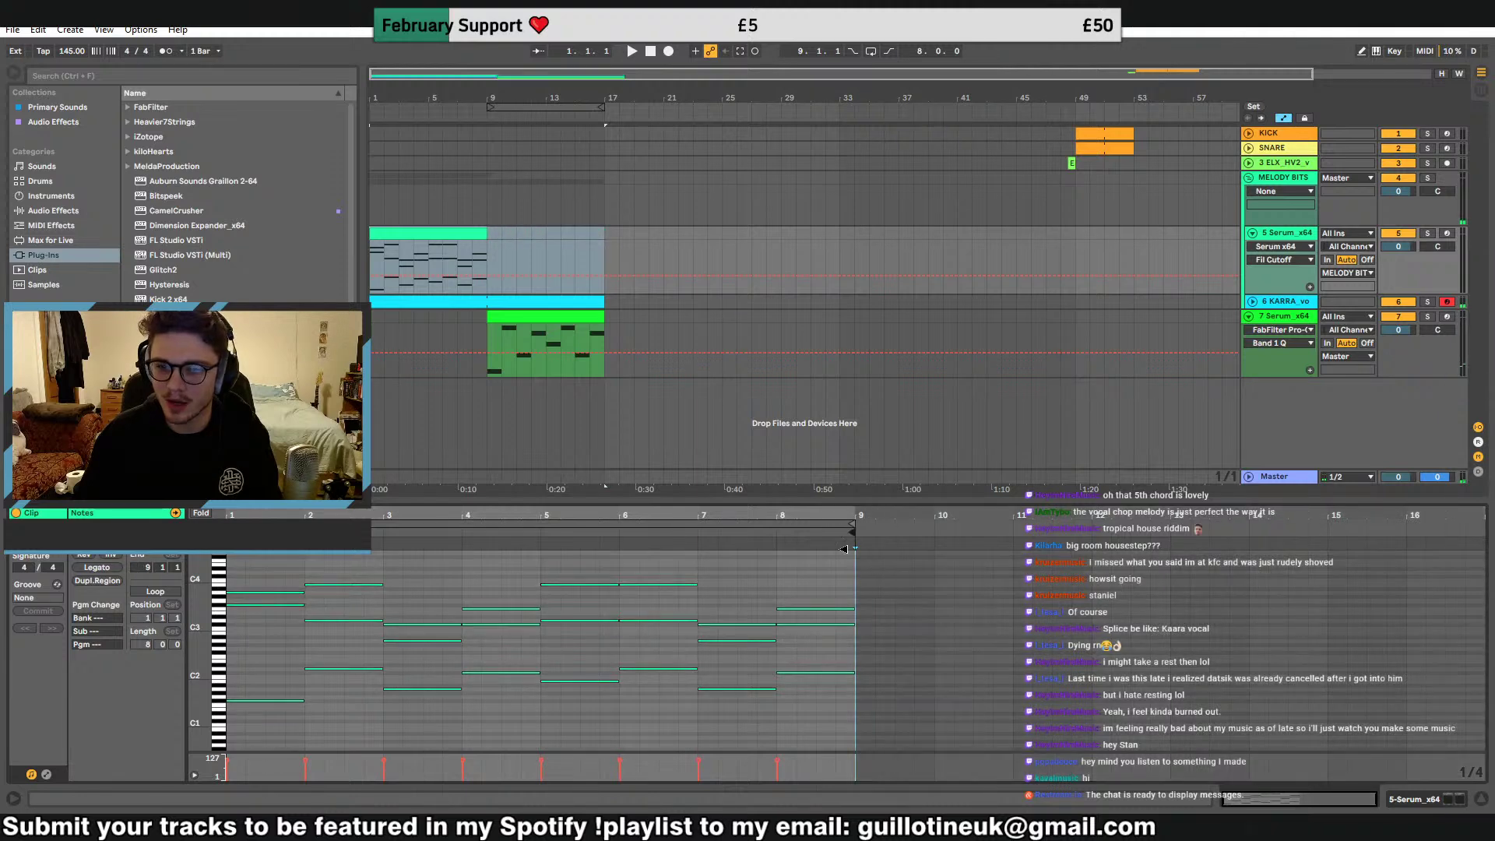
{"action": "left_click_drag", "start_coordinate": [486, 234], "coordinate": [599, 233]}
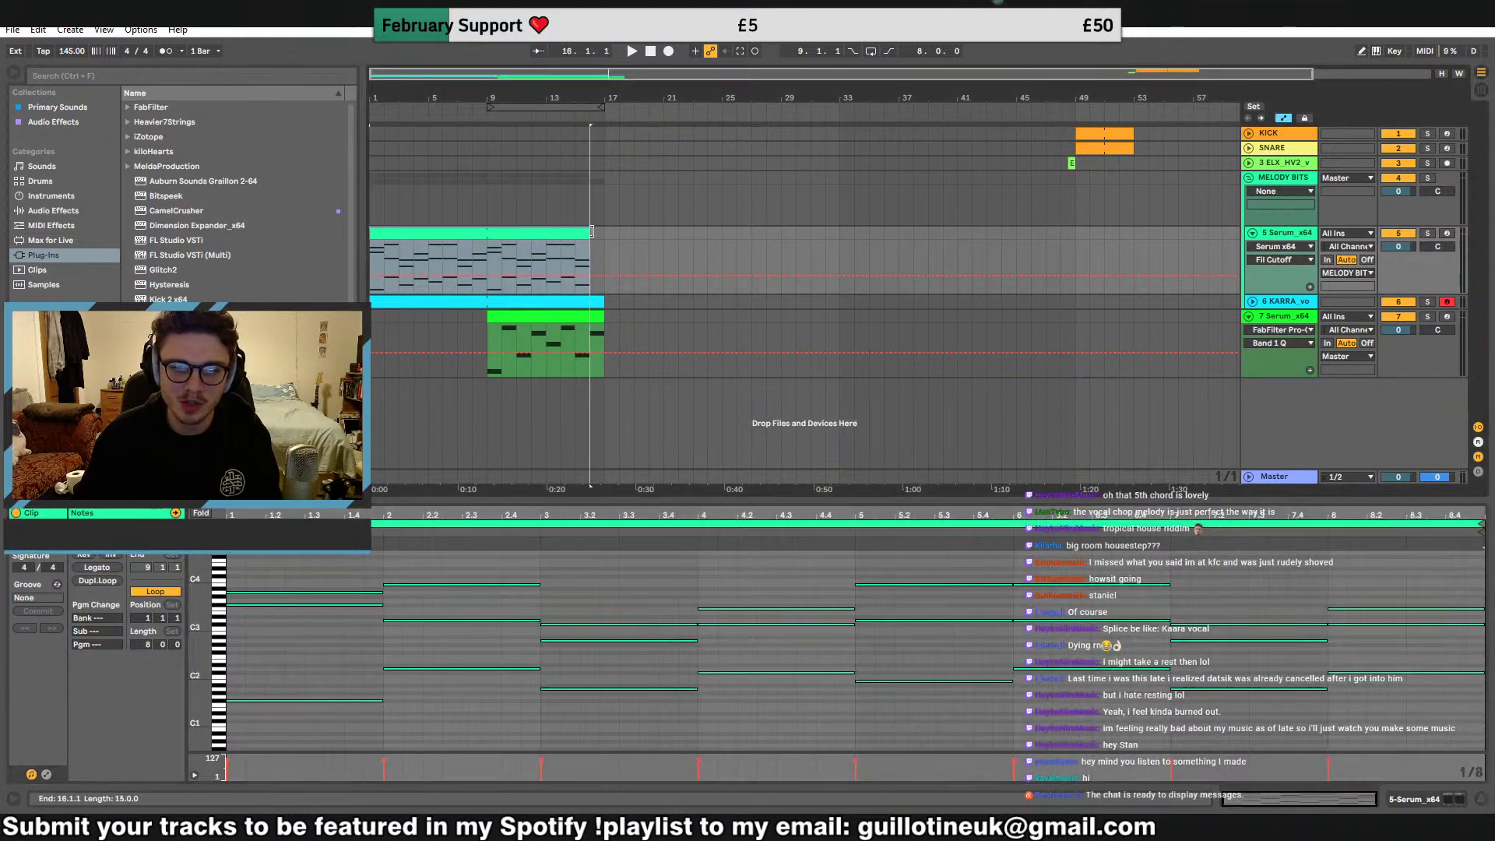
{"action": "key", "text": "space"}
{"action": "left_click", "coordinate": [491, 281]}
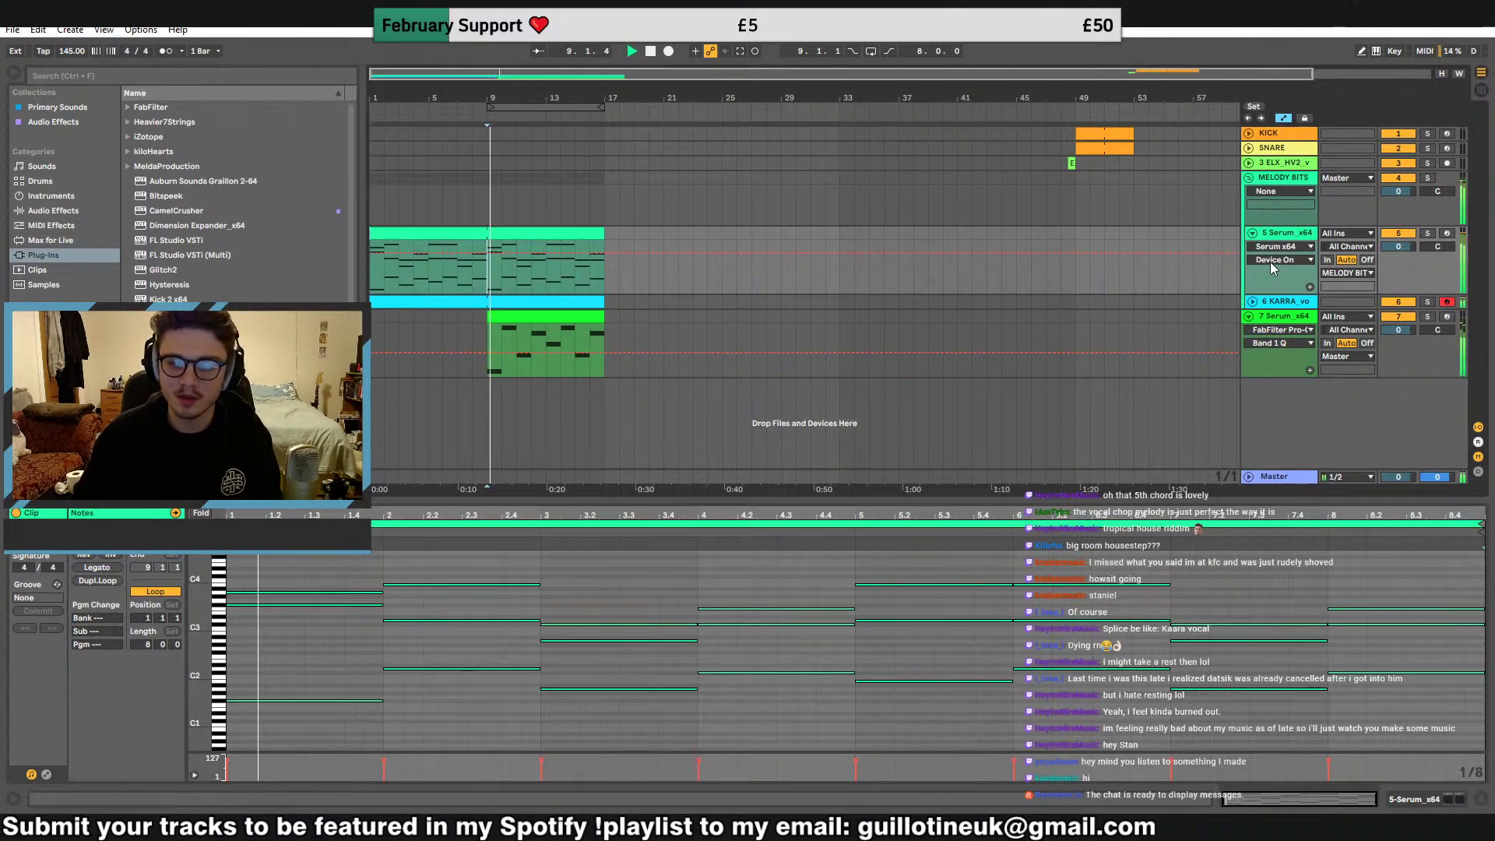
Collapse the chord Serum track and solo the bass Serum track
{"action": "left_click", "coordinate": [1252, 233]}
{"action": "left_click", "coordinate": [561, 263]}
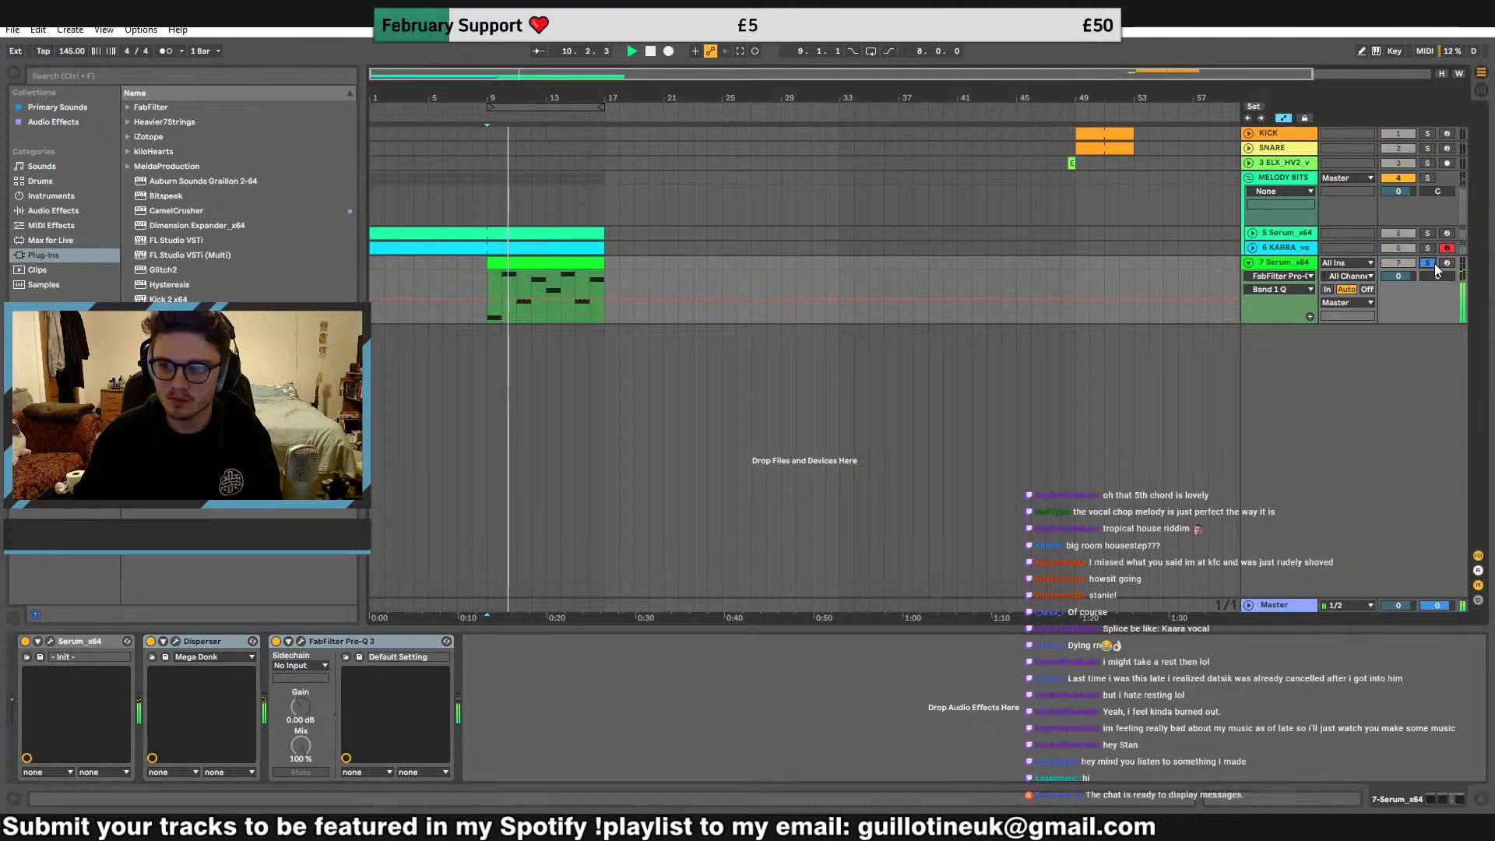
{"action": "left_click", "coordinate": [561, 259]}
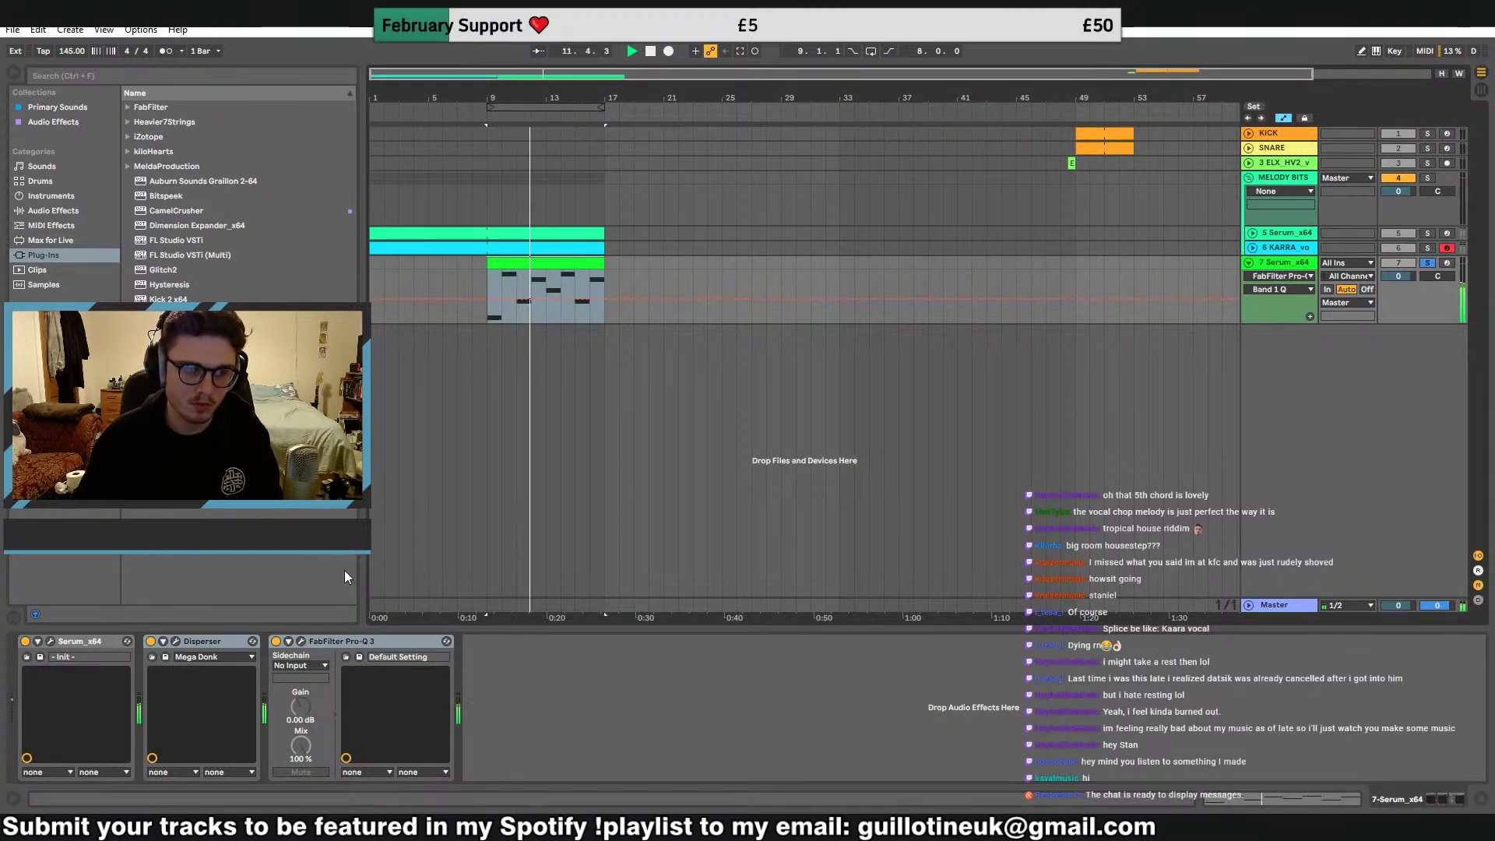
Check the effects settings in the bass track's Serum instrument
{"action": "left_click", "coordinate": [50, 641]}
{"action": "left_click", "coordinate": [244, 150]}
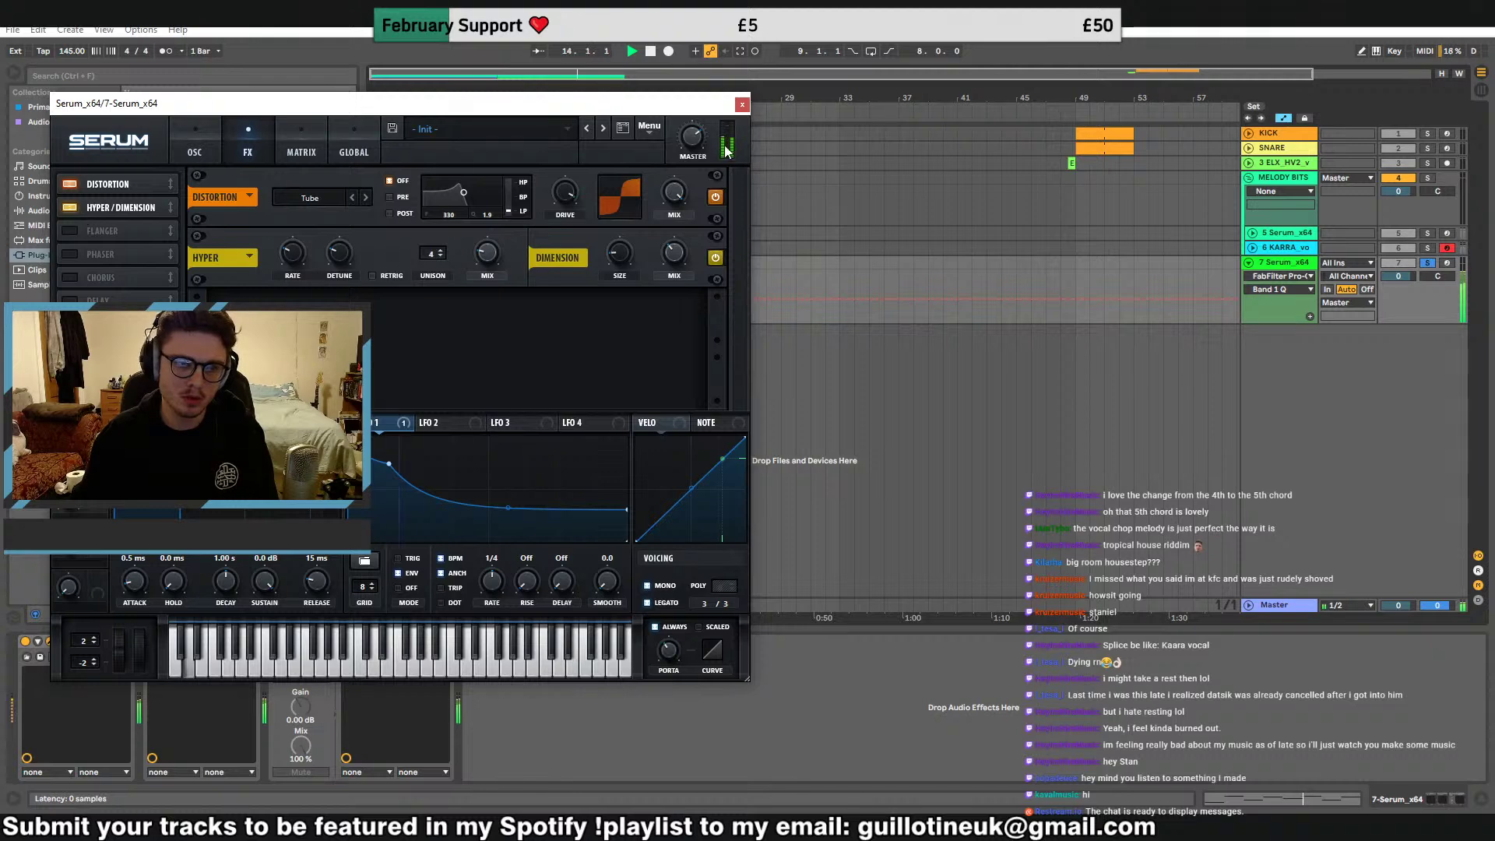
{"action": "left_click", "coordinate": [742, 104]}
Add OTT to the bass Serum track with Depth at 72% and Time at 442%
{"action": "double_click", "coordinate": [168, 390]}
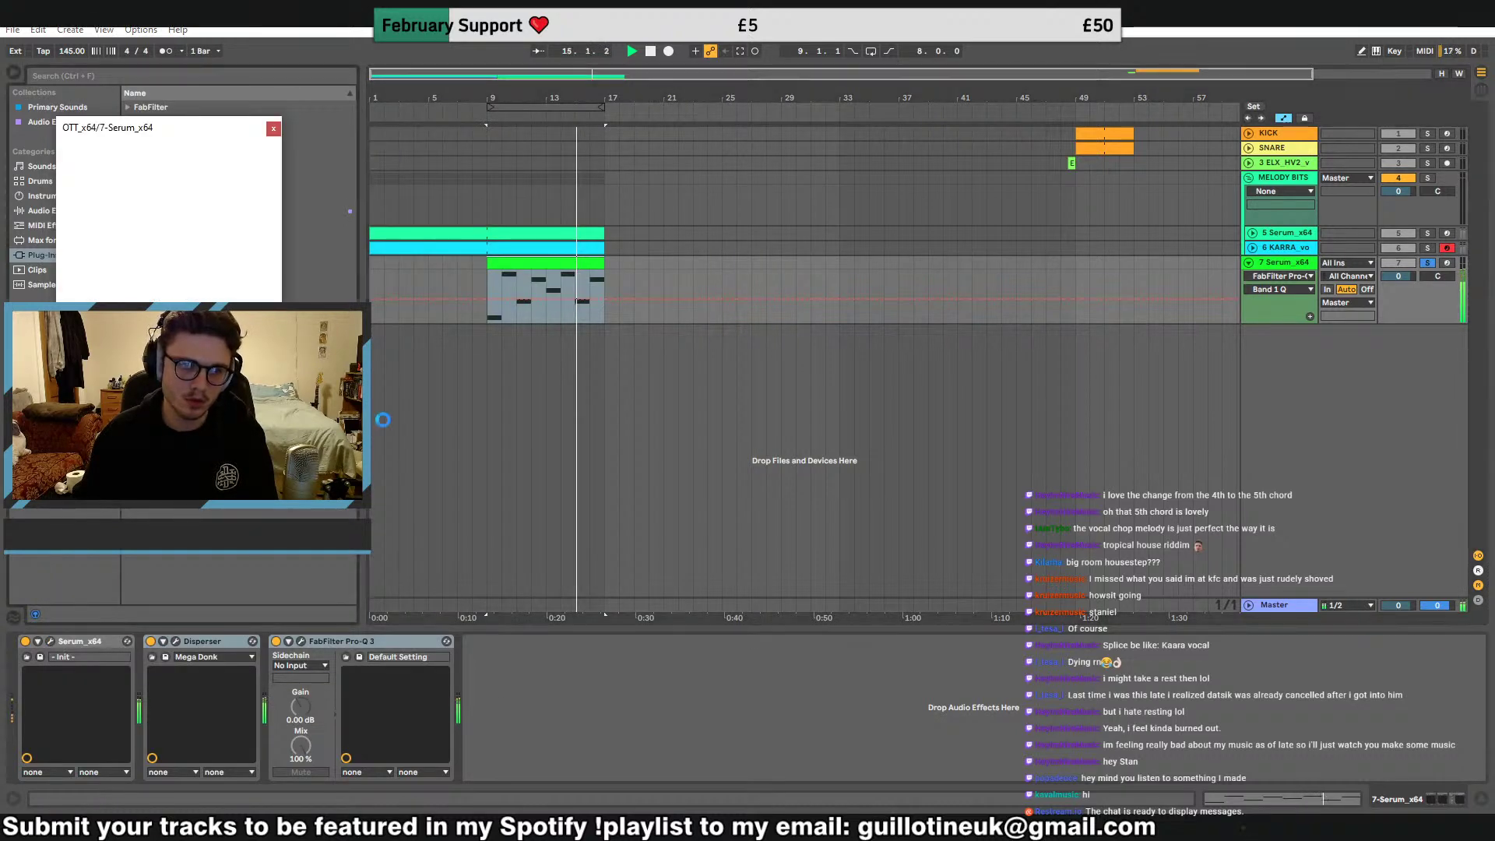
{"action": "left_click_drag", "start_coordinate": [92, 240], "coordinate": [147, 226]}
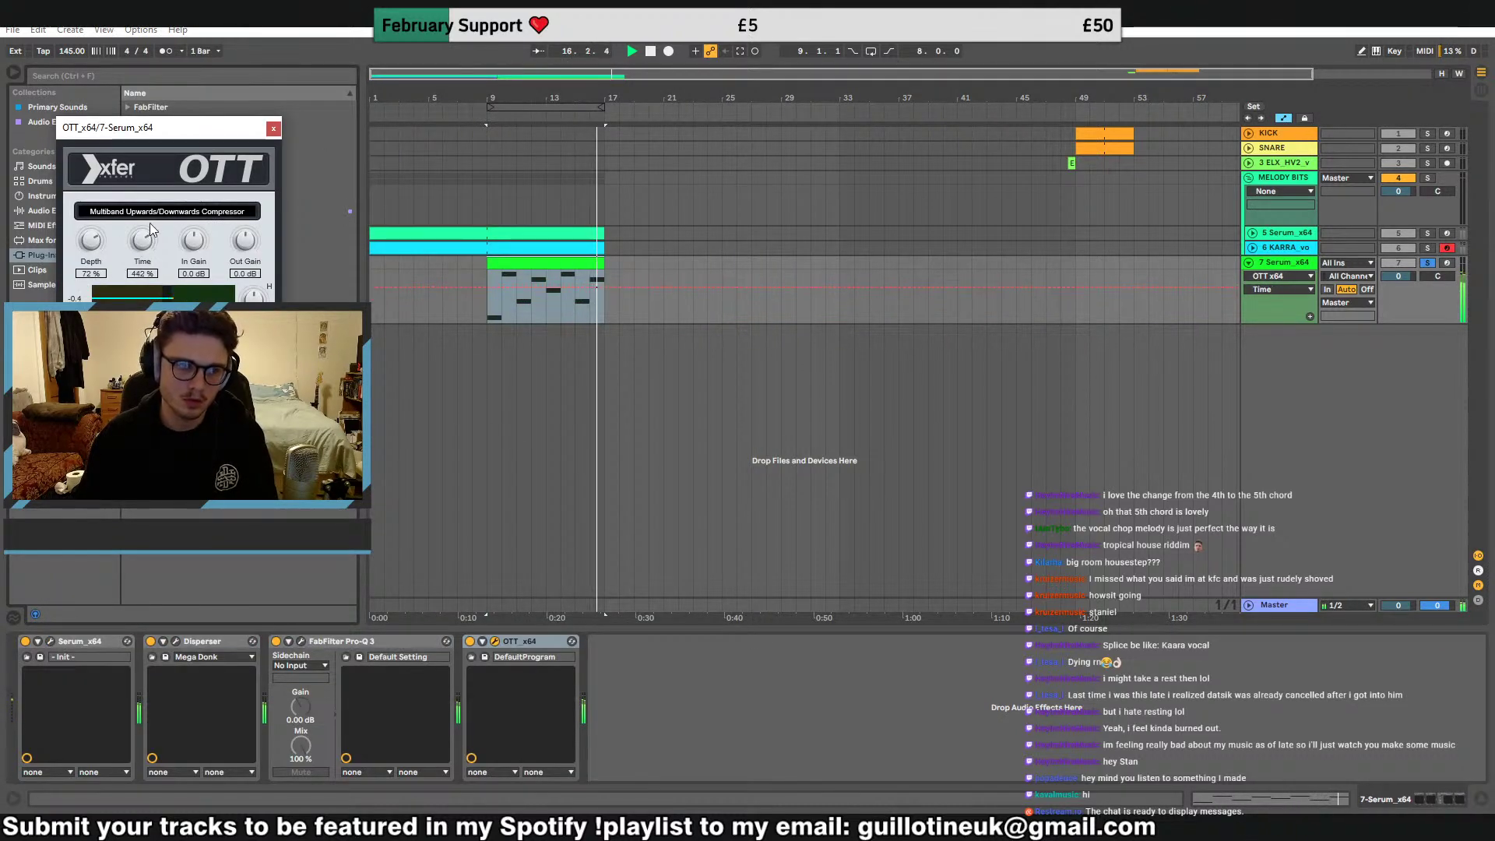
{"action": "key", "text": "space"}
{"action": "left_click", "coordinate": [274, 128]}
Add CamelCrusher to the bass Serum track with the blank patch, adjust its compression amount, and audition it from bar 9
{"action": "double_click", "coordinate": [261, 211]}
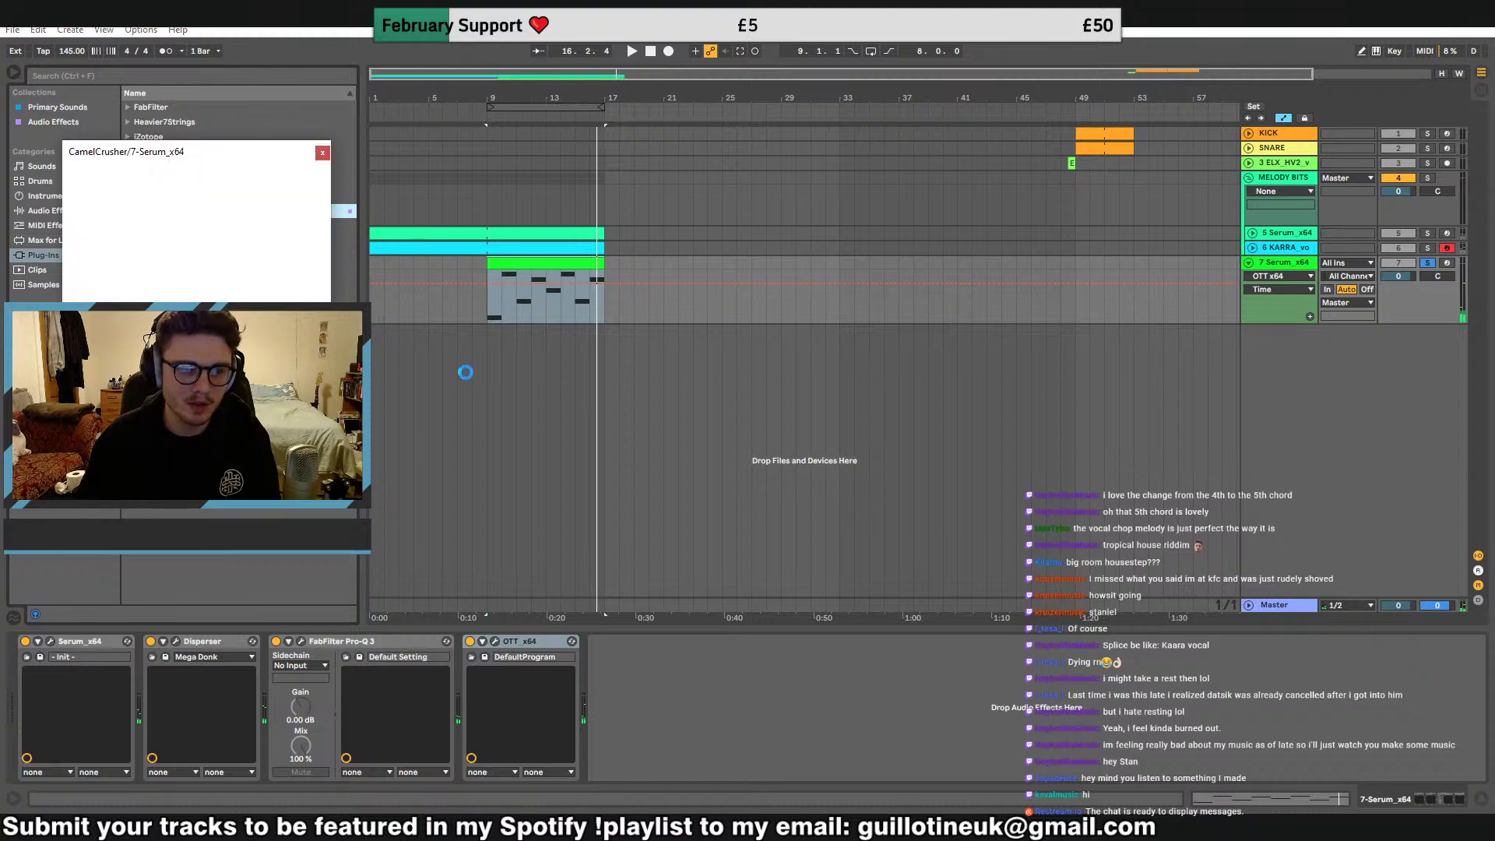
{"action": "left_click", "coordinate": [158, 263]}
{"action": "left_click", "coordinate": [183, 405]}
{"action": "key", "text": "space"}
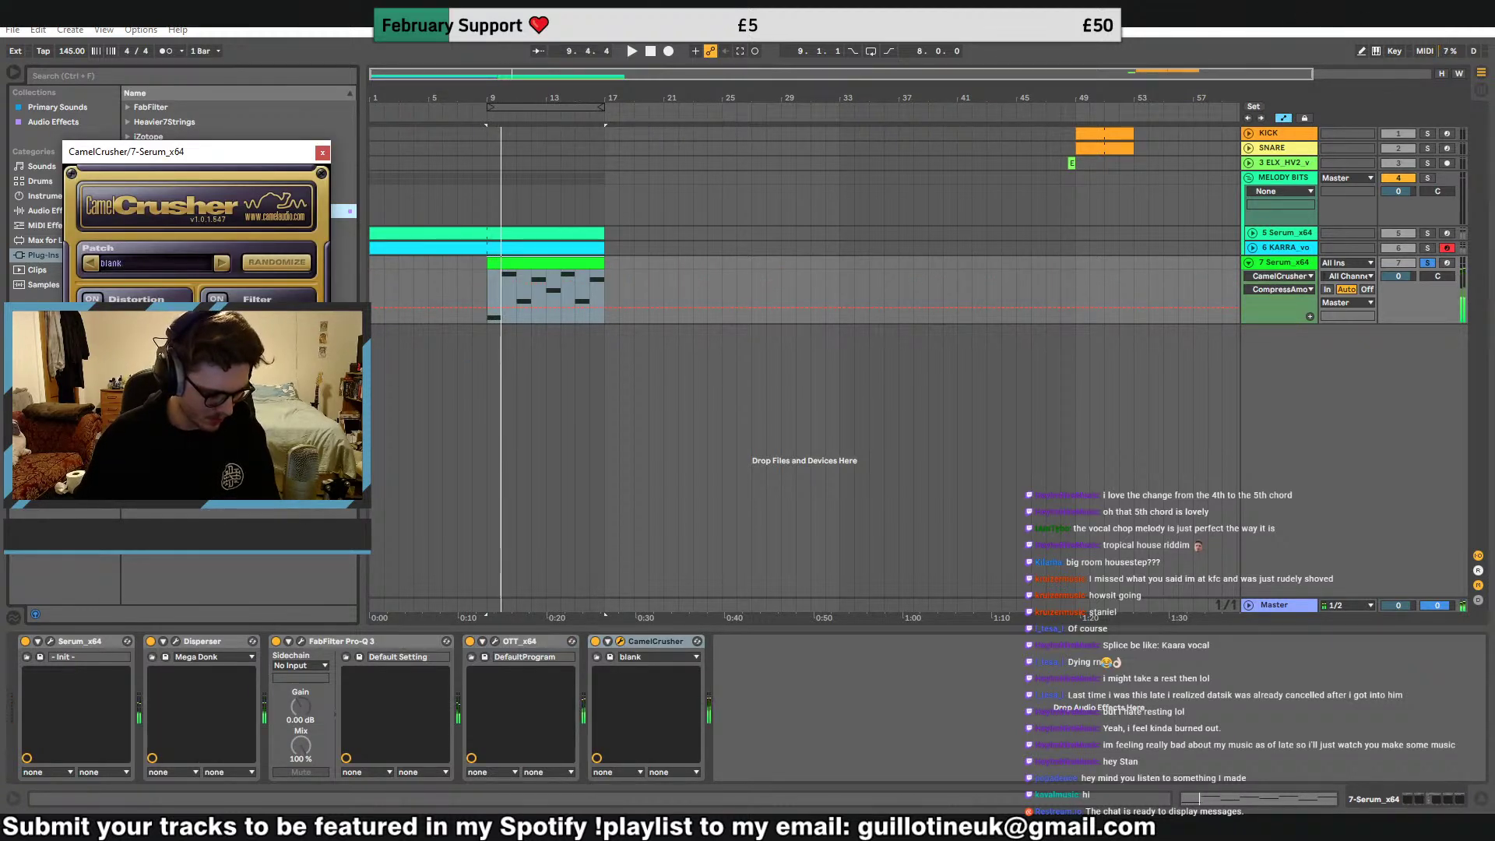
{"action": "left_click", "coordinate": [322, 152]}
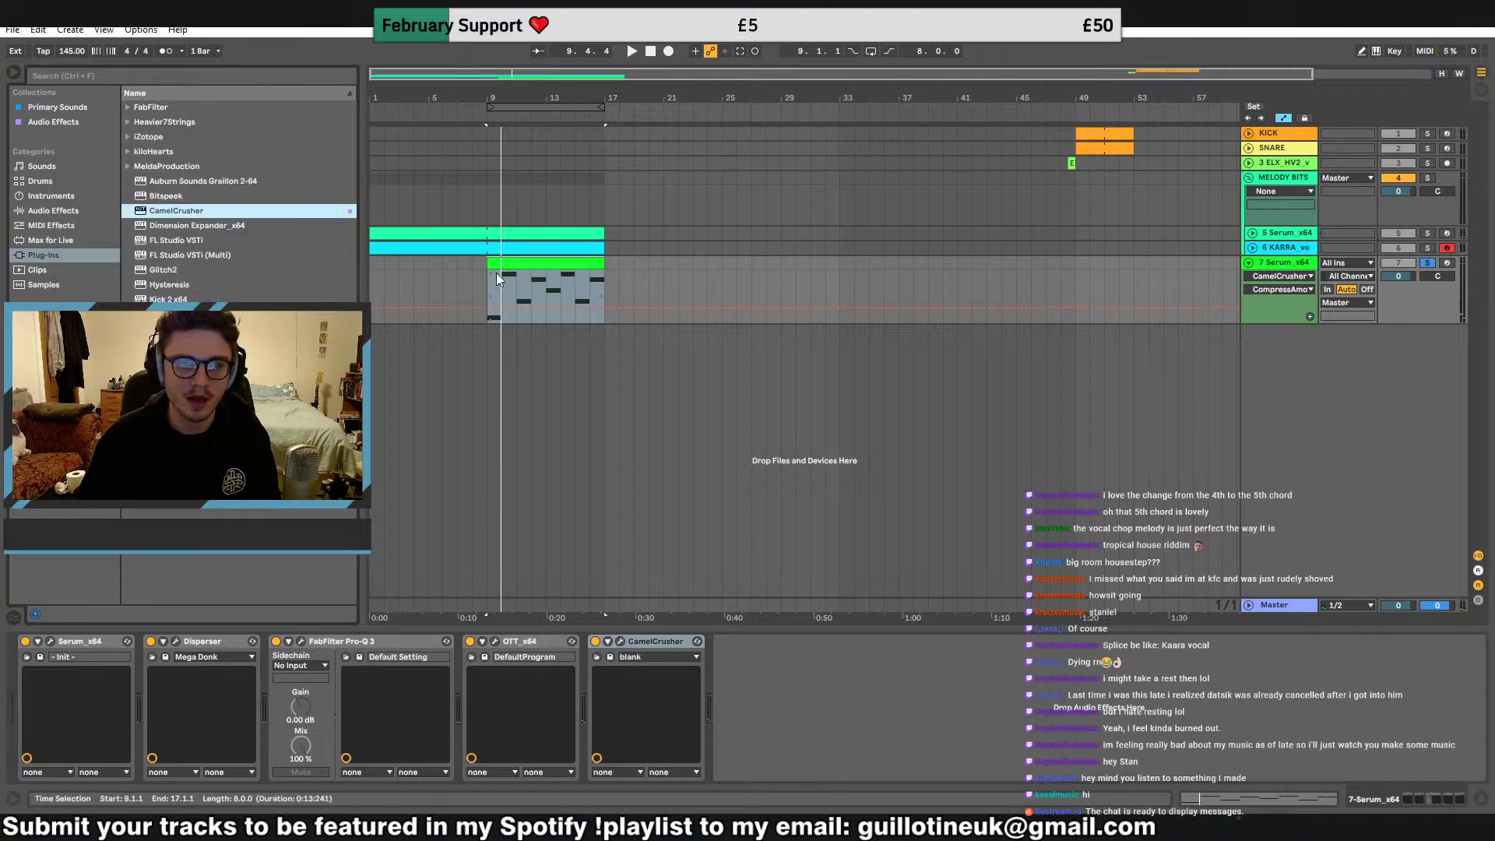
{"action": "key", "text": "space"}
{"action": "left_click", "coordinate": [486, 289]}
Save the Live Set under a new name in the EP V2 folder inside Ableton Projects > 2020
{"action": "key", "text": "ctrl+shift+s"}
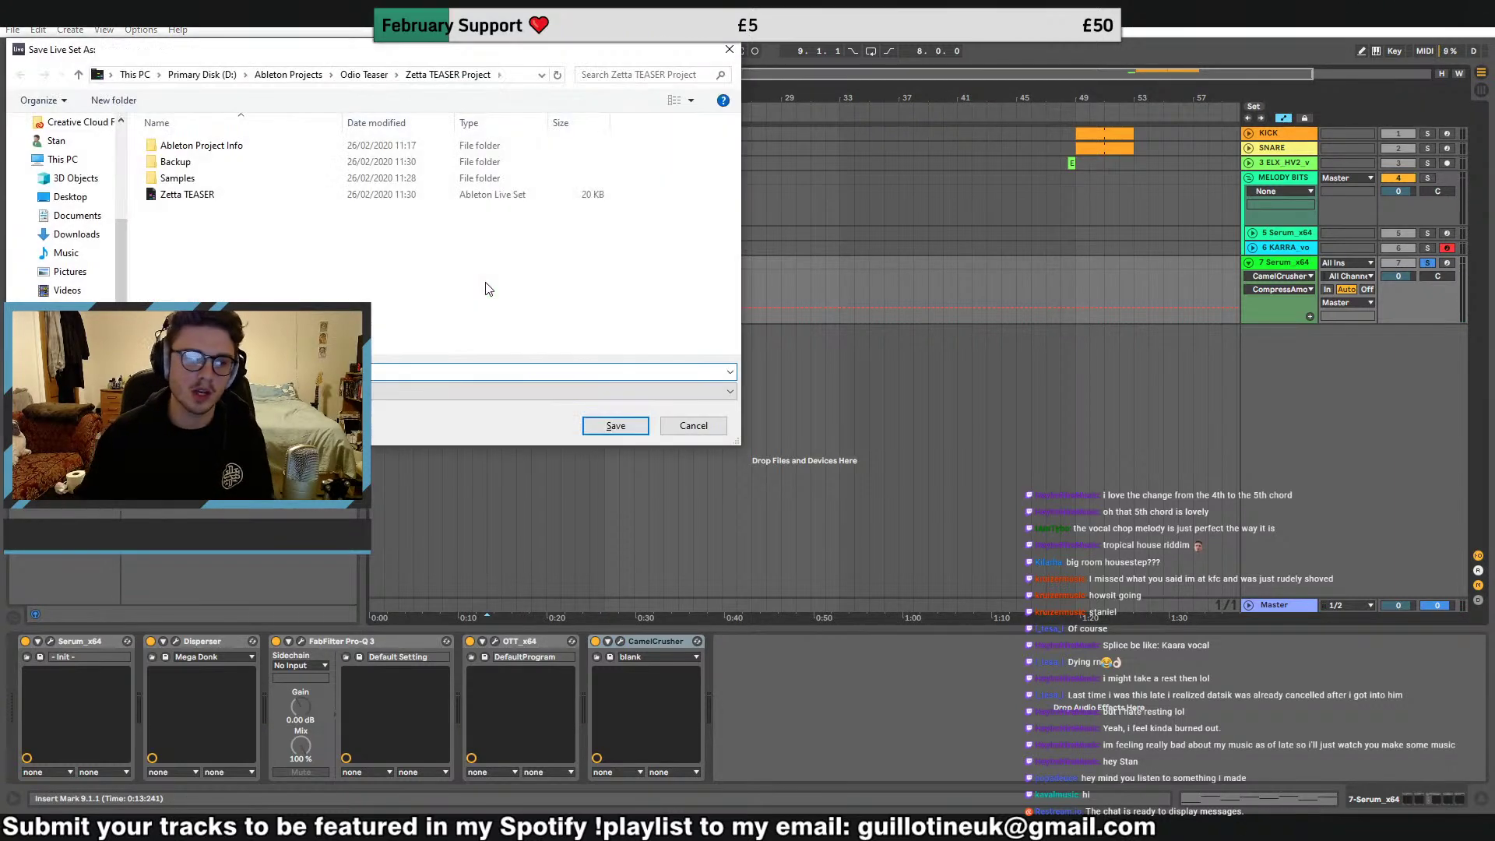
{"action": "left_click", "coordinate": [264, 78]}
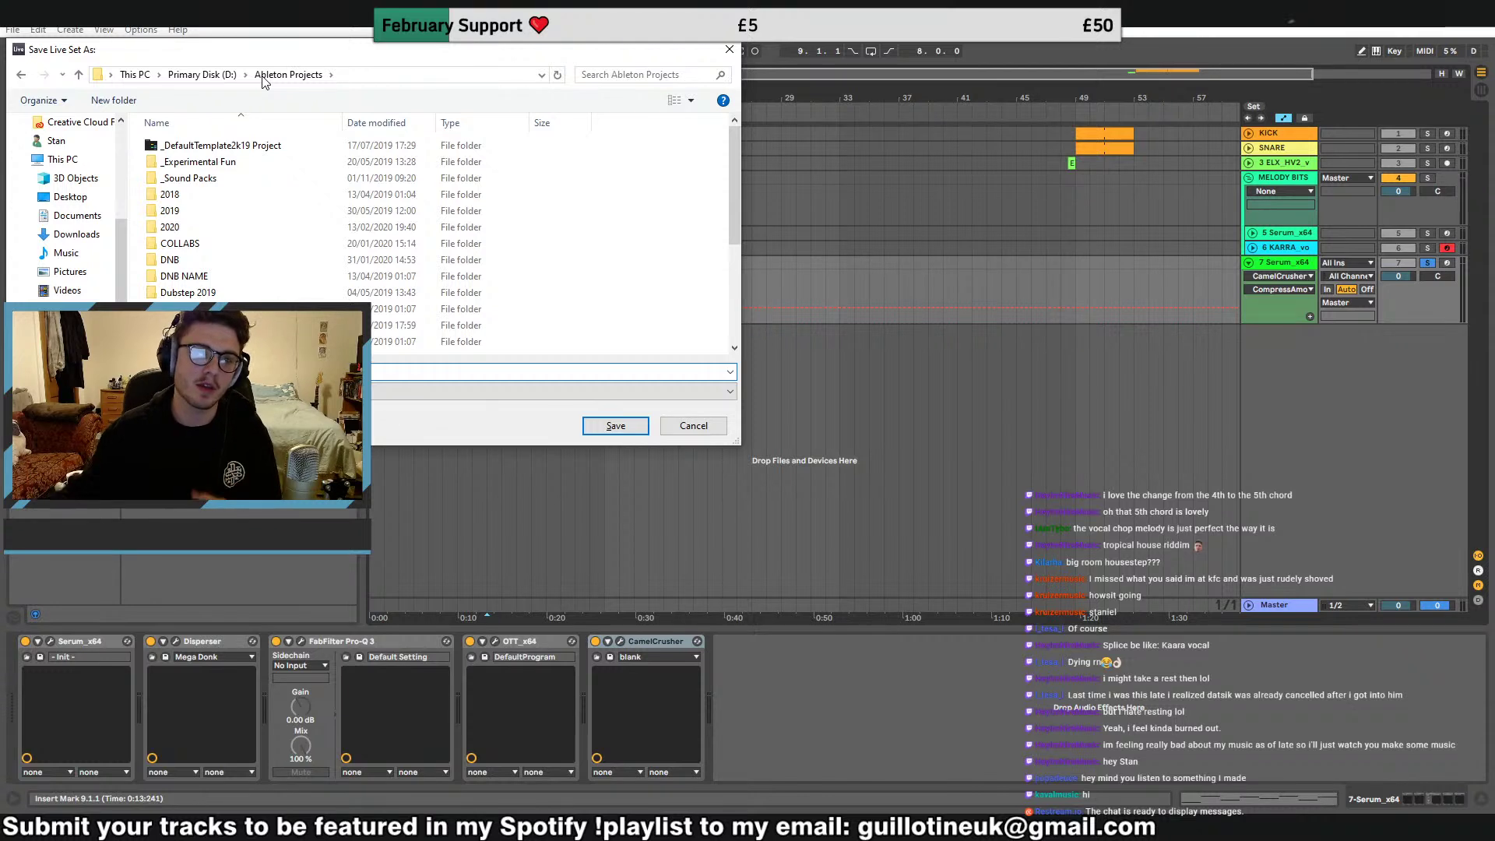
{"action": "double_click", "coordinate": [170, 227]}
{"action": "scroll", "coordinate": [437, 234], "scroll_direction": "down", "scroll_amount": 2}
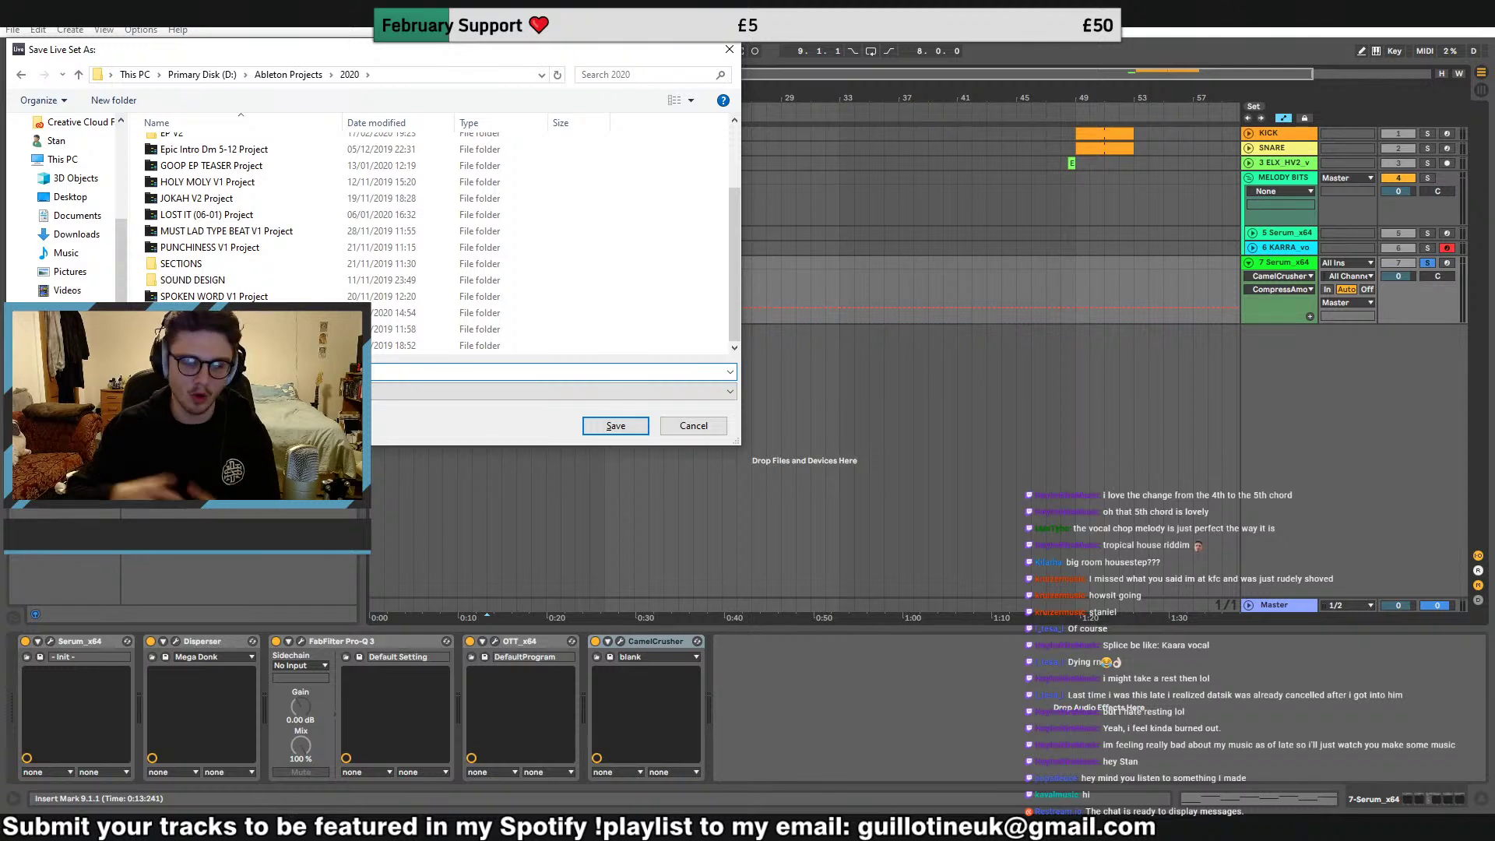
{"action": "scroll", "coordinate": [187, 227], "scroll_direction": "up", "scroll_amount": 2}
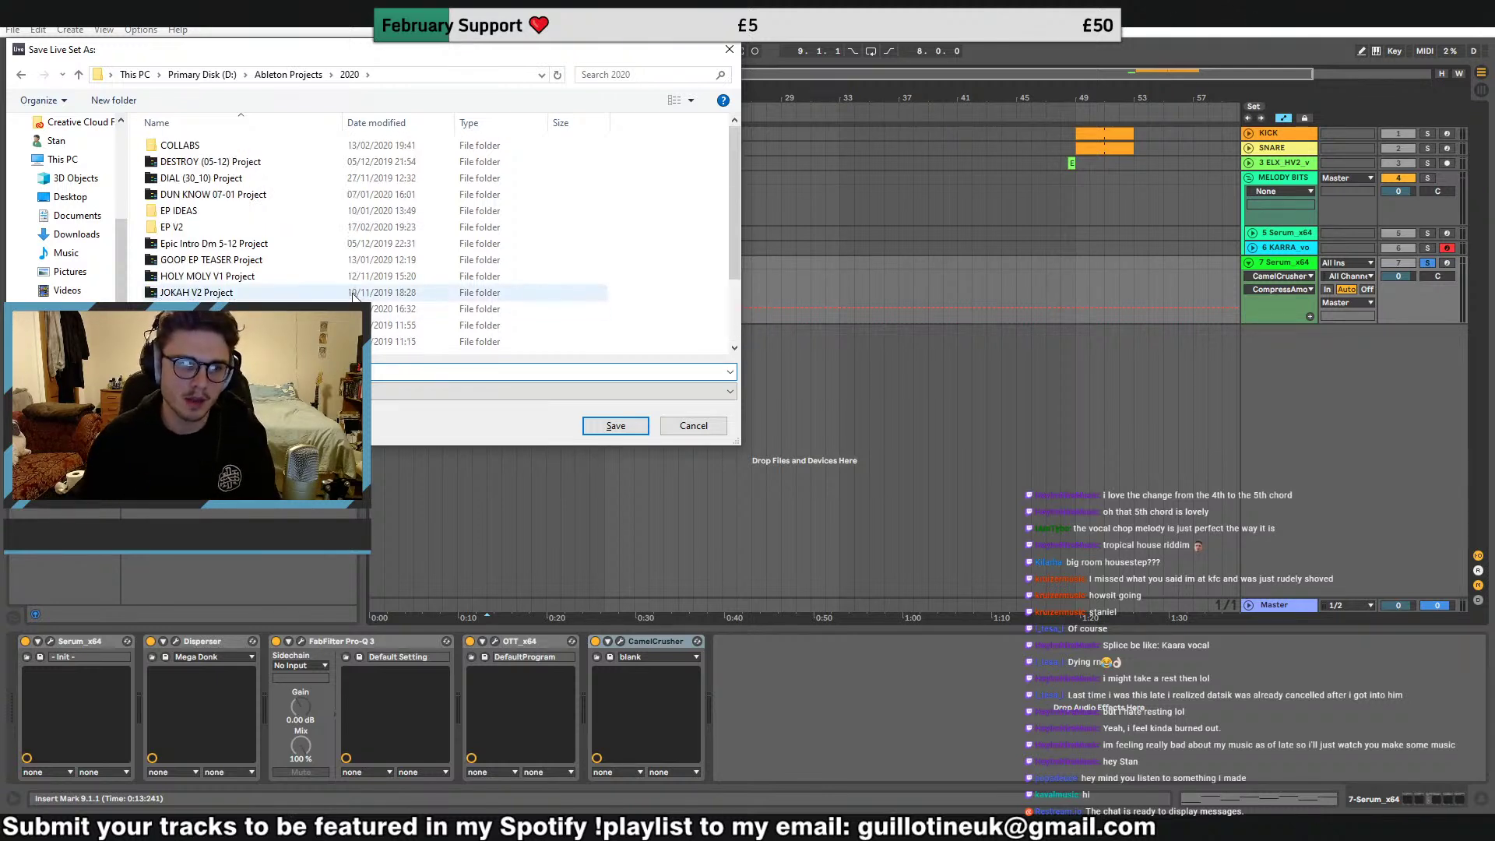
{"action": "double_click", "coordinate": [187, 227]}
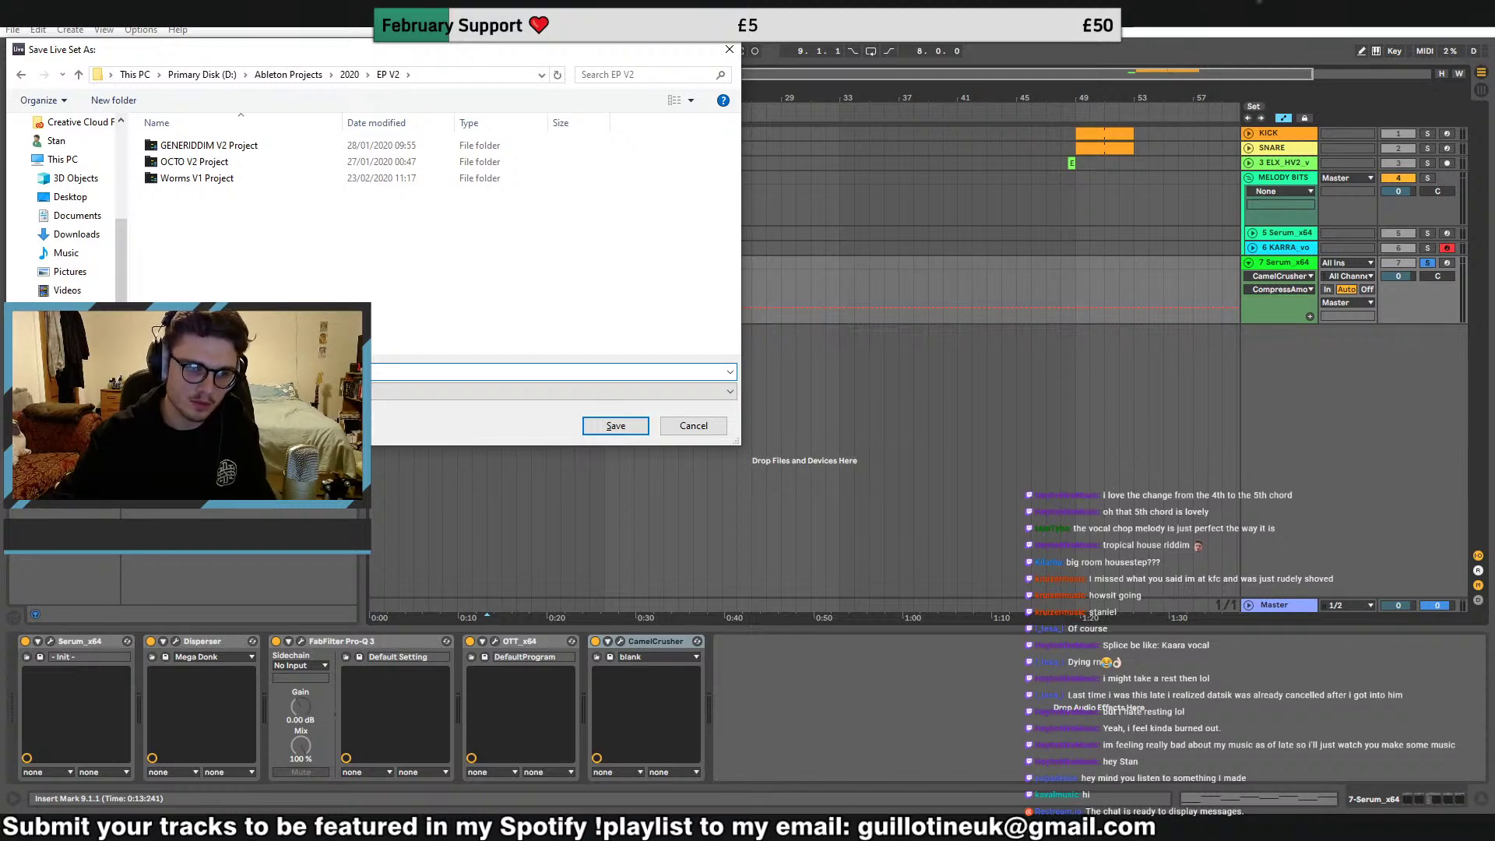
{"action": "key", "text": "Return"}
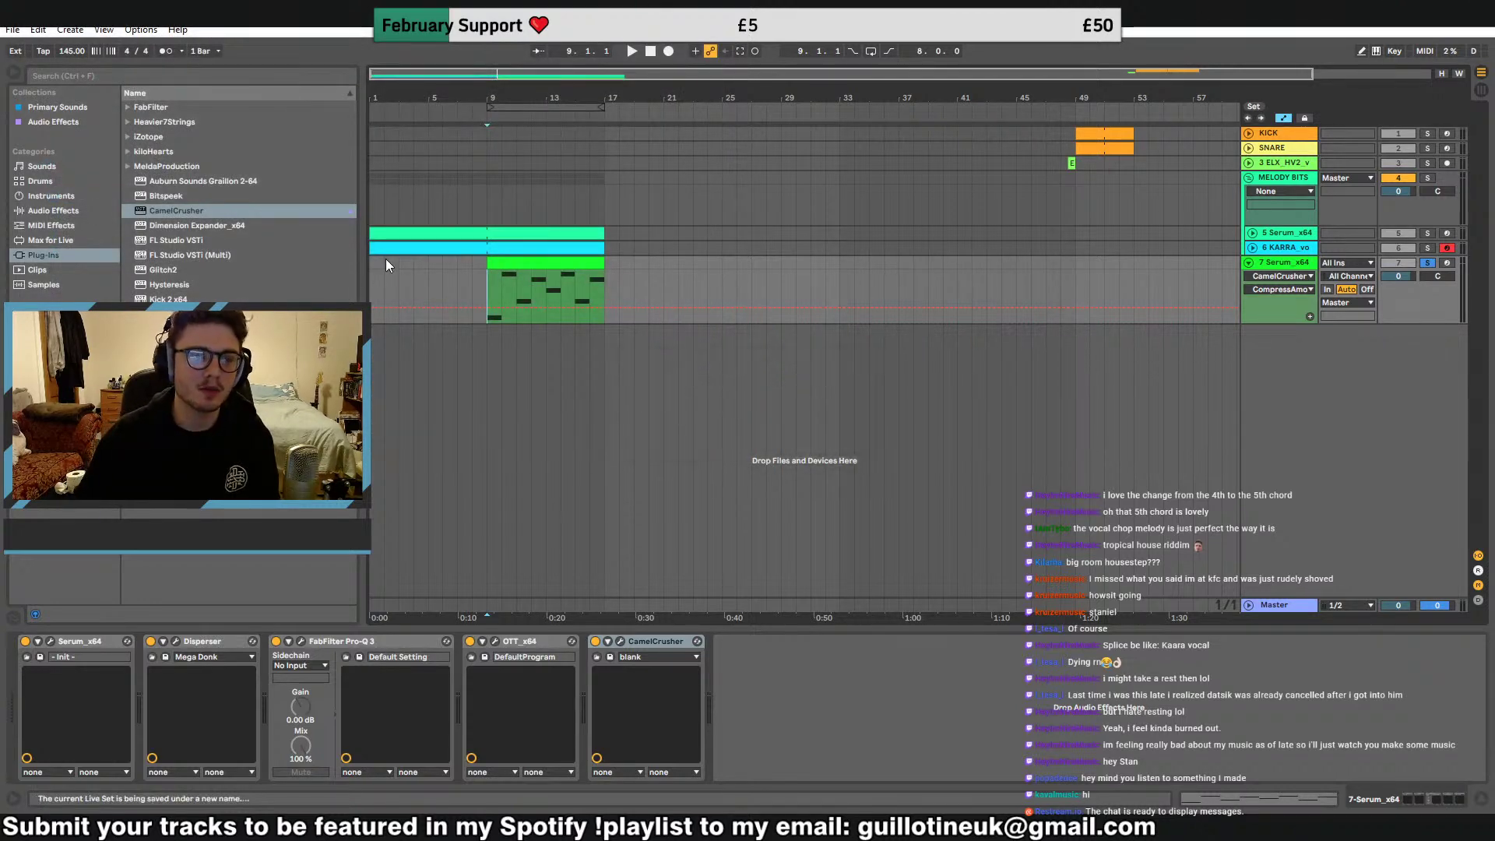
Enable the MG Low 12 filter in the bass track's Serum during playback and set its cutoff to 185 Hz
{"action": "key", "text": "space"}
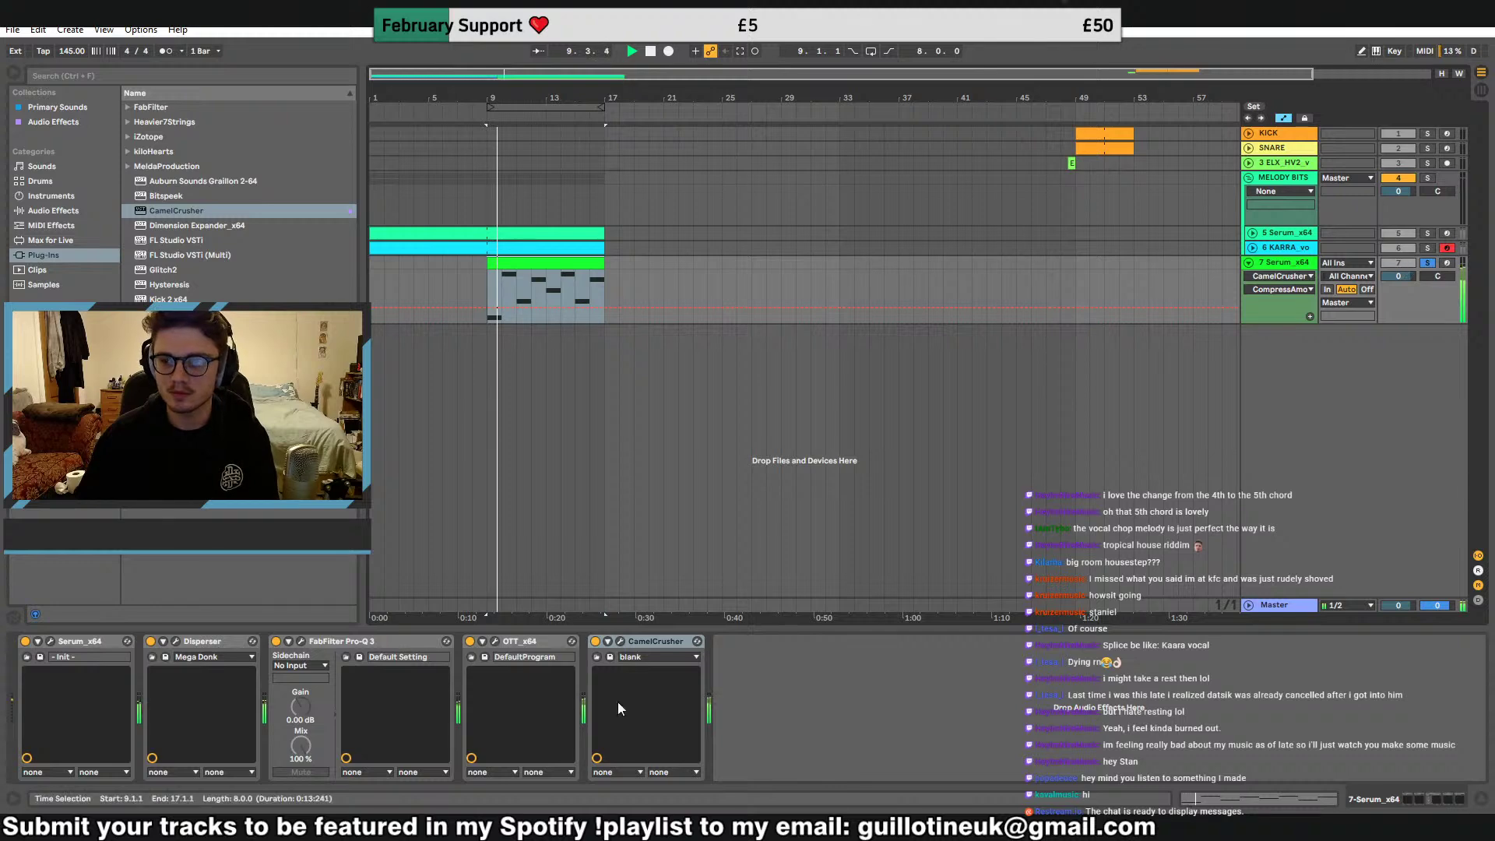
{"action": "left_click", "coordinate": [70, 210]}
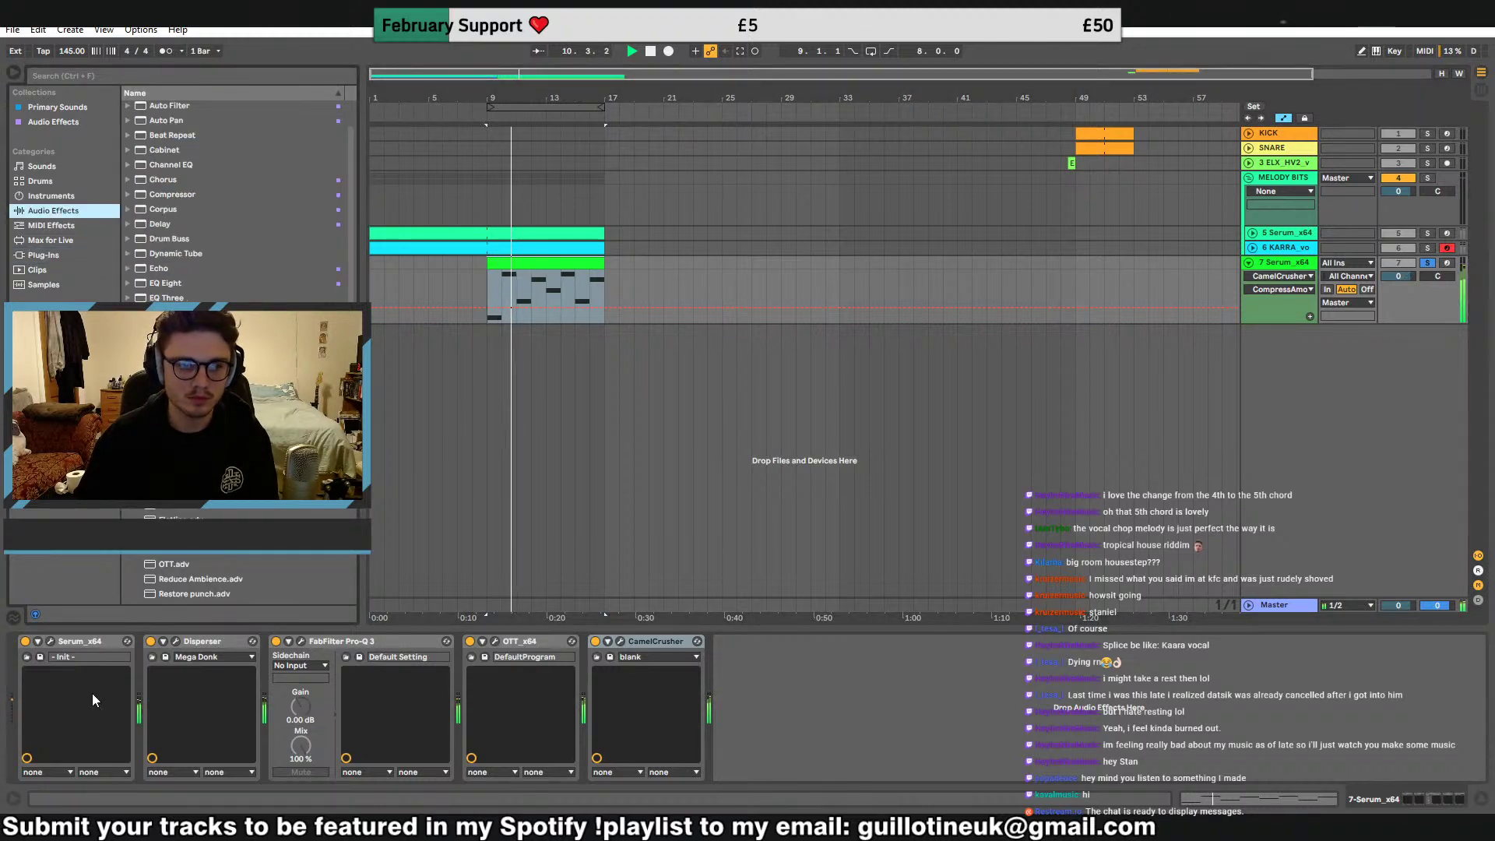
{"action": "left_click", "coordinate": [50, 642]}
{"action": "left_click", "coordinate": [459, 421]}
{"action": "left_click", "coordinate": [383, 426]}
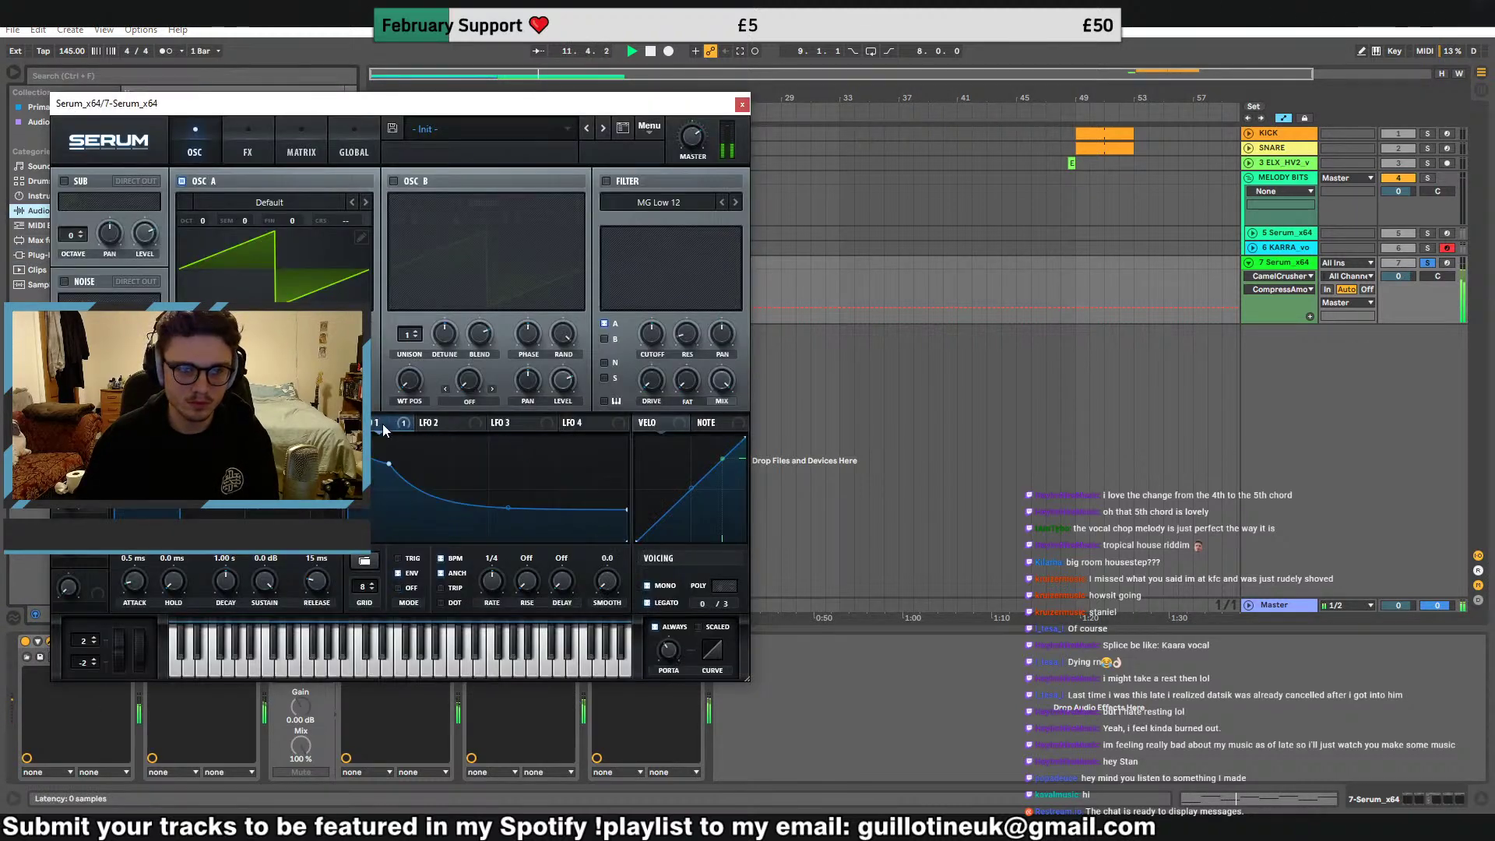
{"action": "left_click", "coordinate": [606, 181]}
{"action": "left_click_drag", "start_coordinate": [658, 347], "coordinate": [659, 349]}
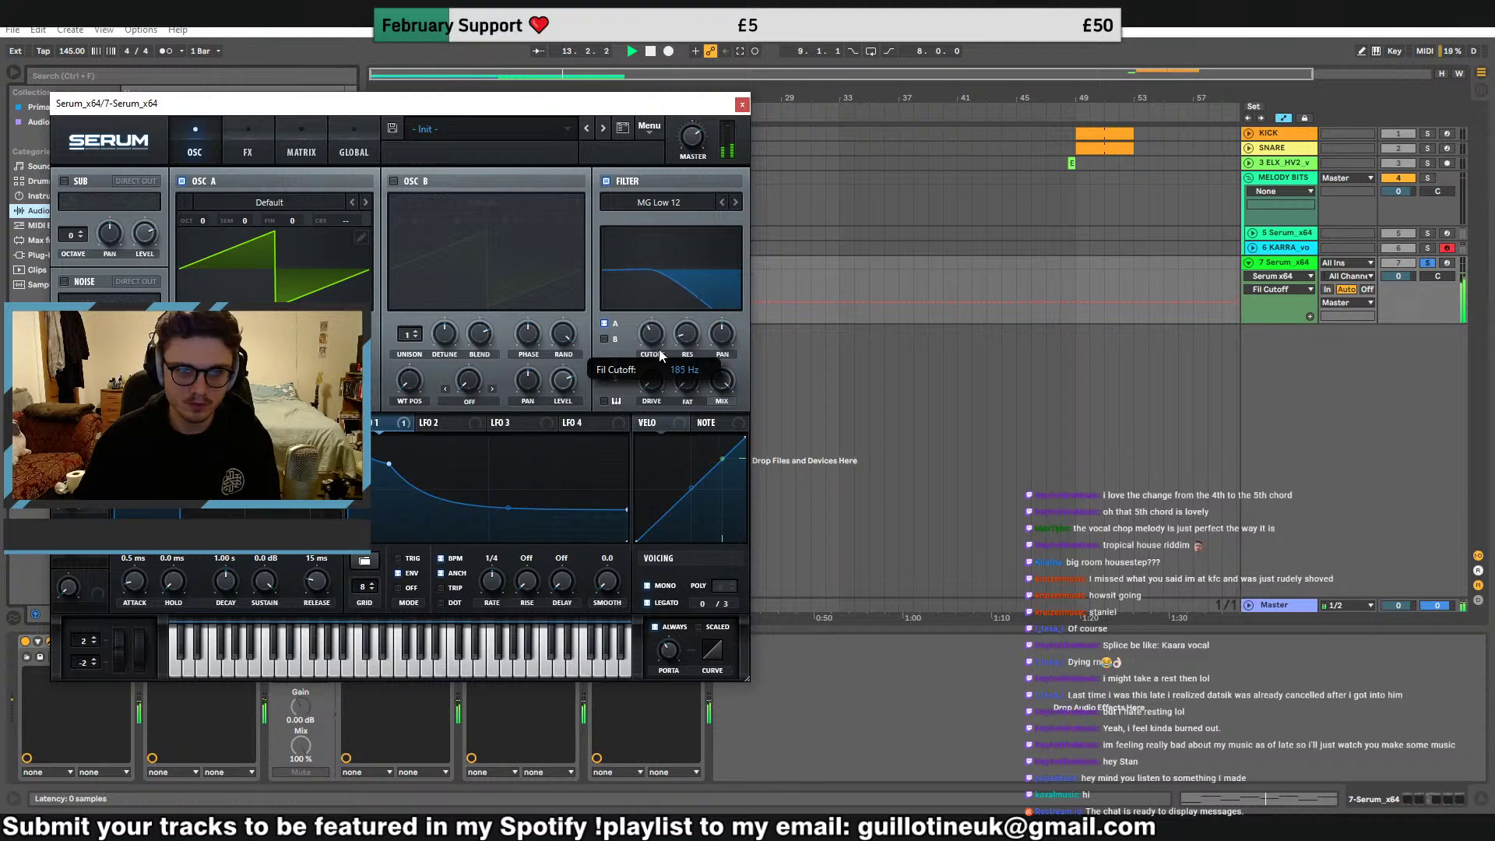
Modulate the bass filter cutoff with LFO 2 in Trig mode at 1/8, raise the cutoff to 253 Hz, and unsolo the track
{"action": "left_click_drag", "start_coordinate": [428, 422], "coordinate": [644, 333]}
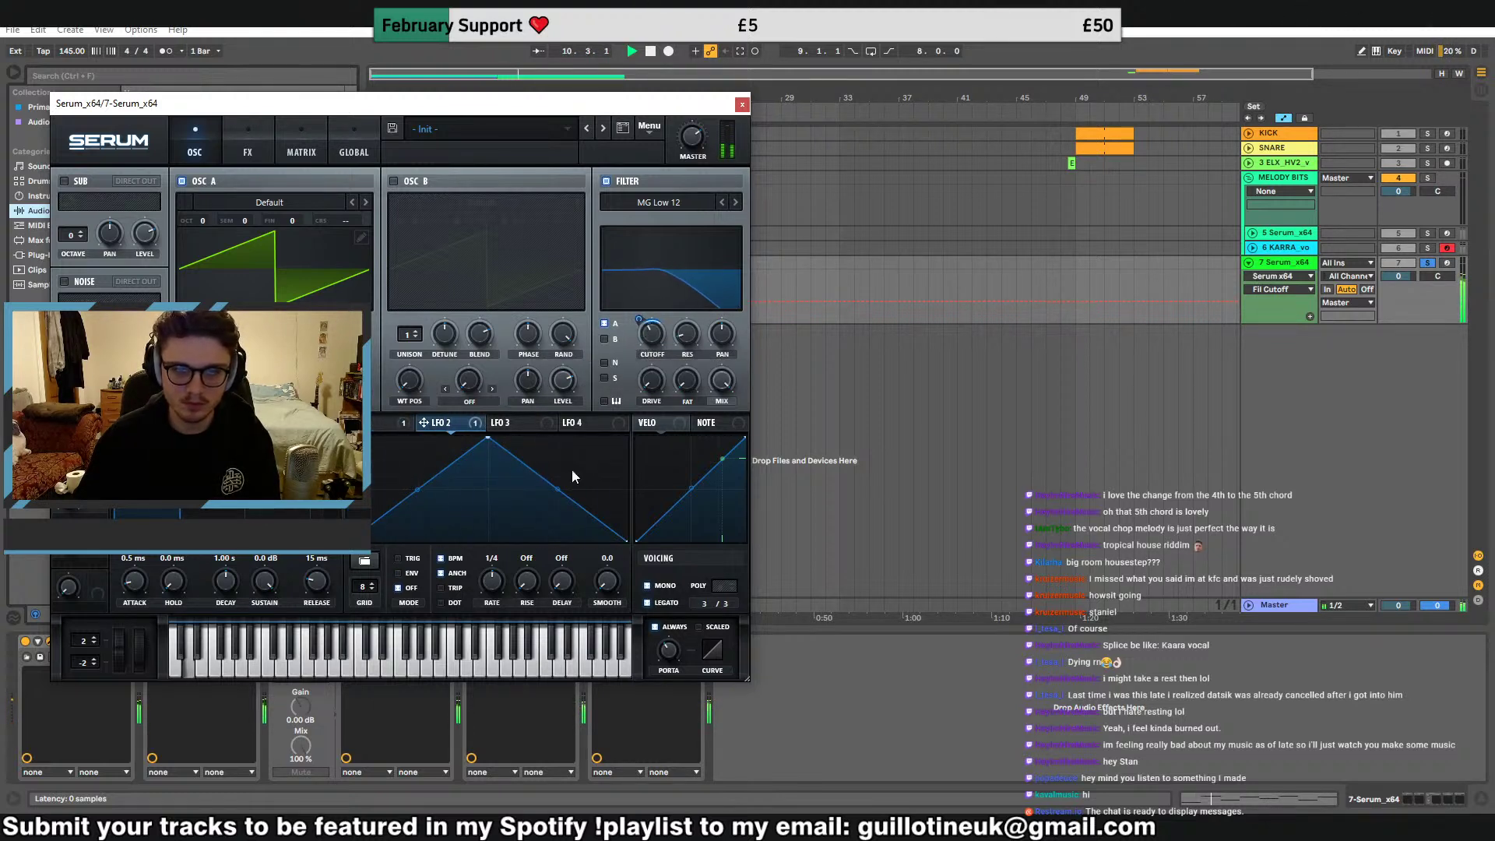
{"action": "left_click_drag", "start_coordinate": [494, 580], "coordinate": [500, 559]}
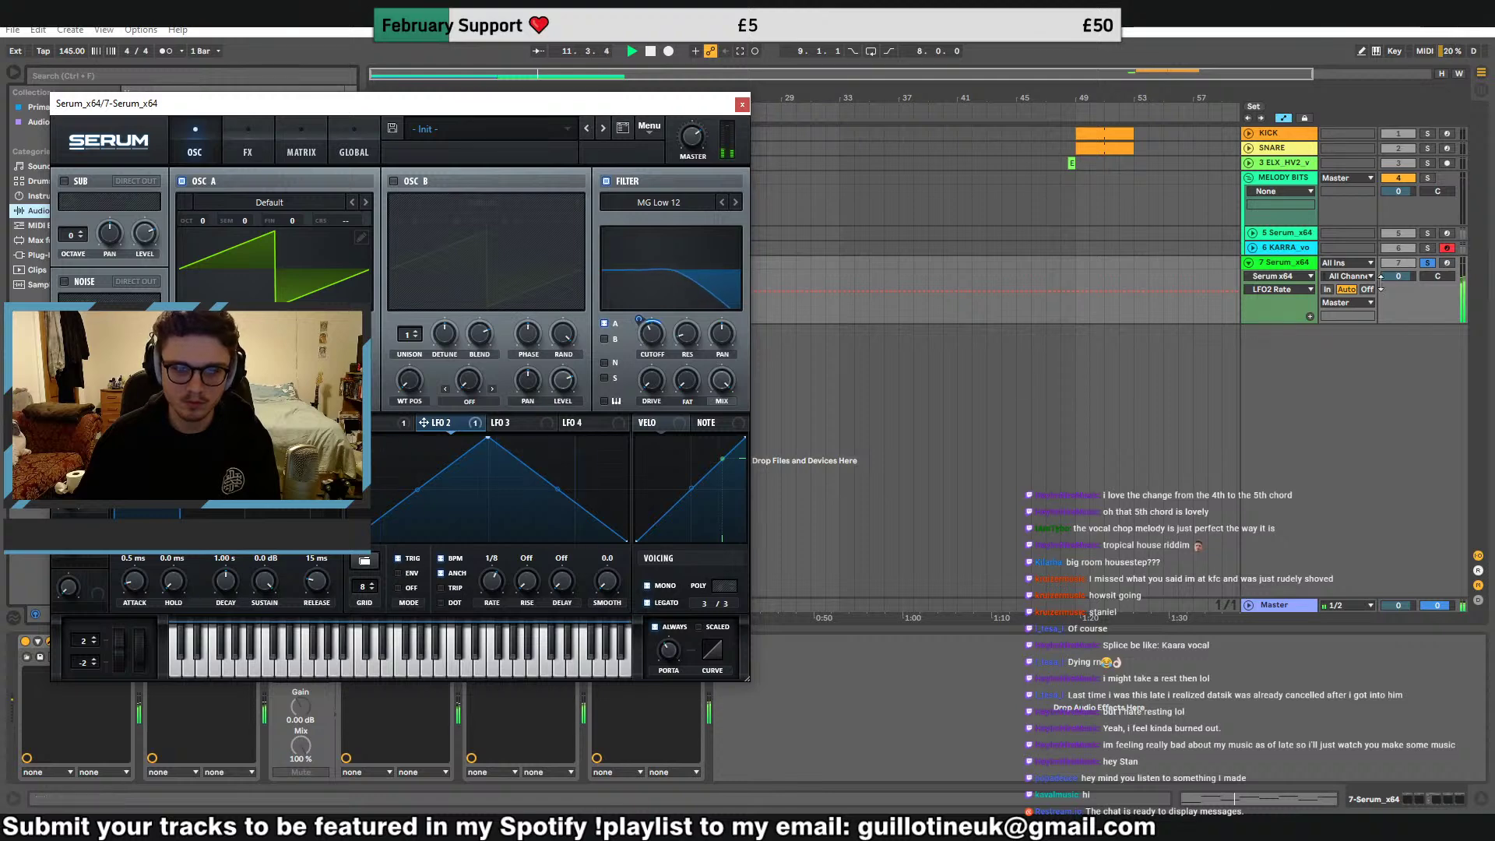
{"action": "left_click", "coordinate": [841, 242]}
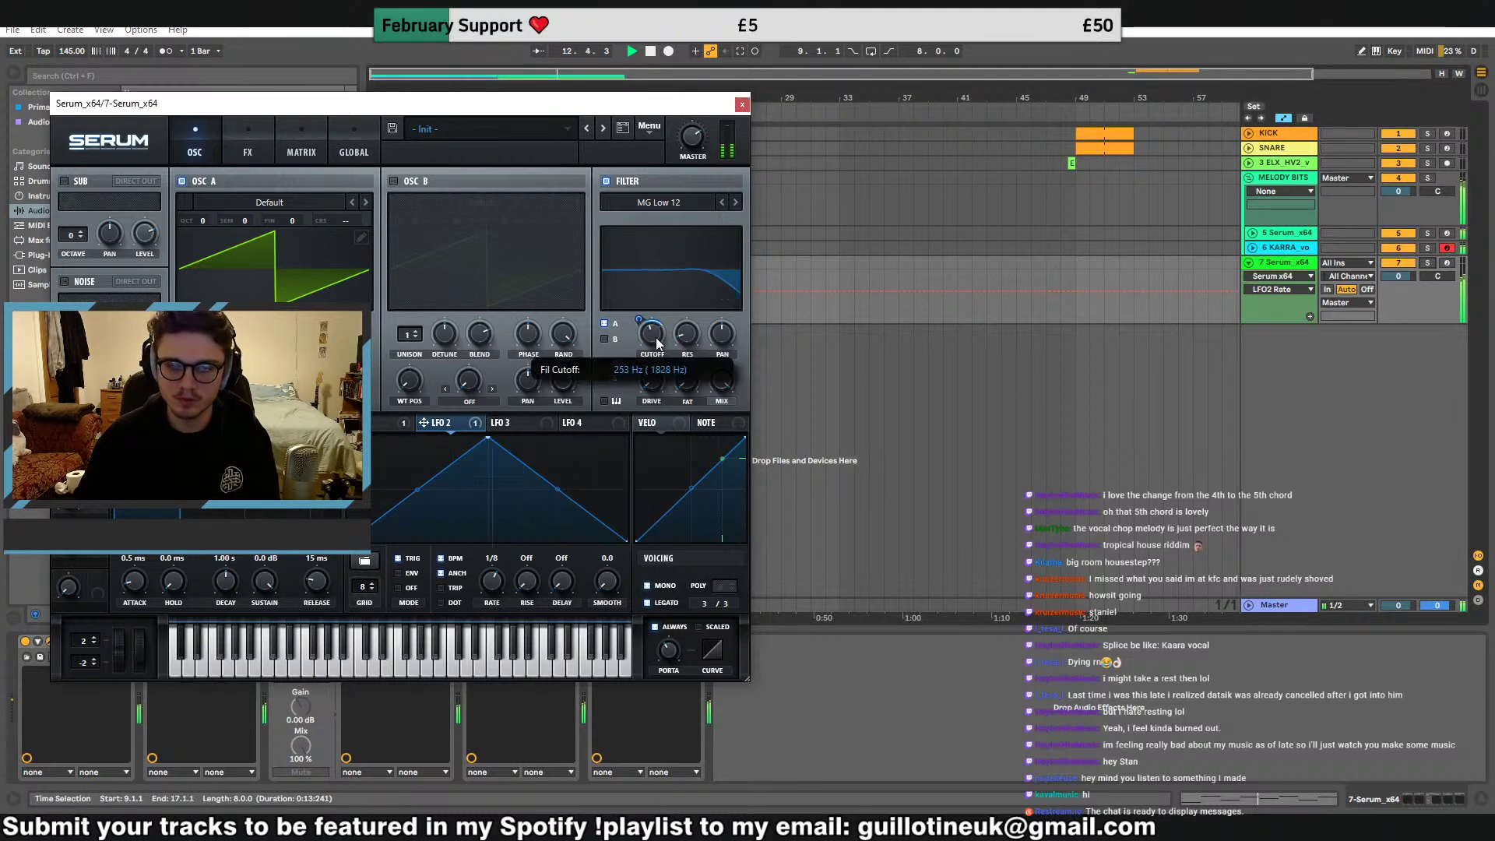
{"action": "left_click", "coordinate": [684, 340]}
{"action": "left_click", "coordinate": [742, 107]}
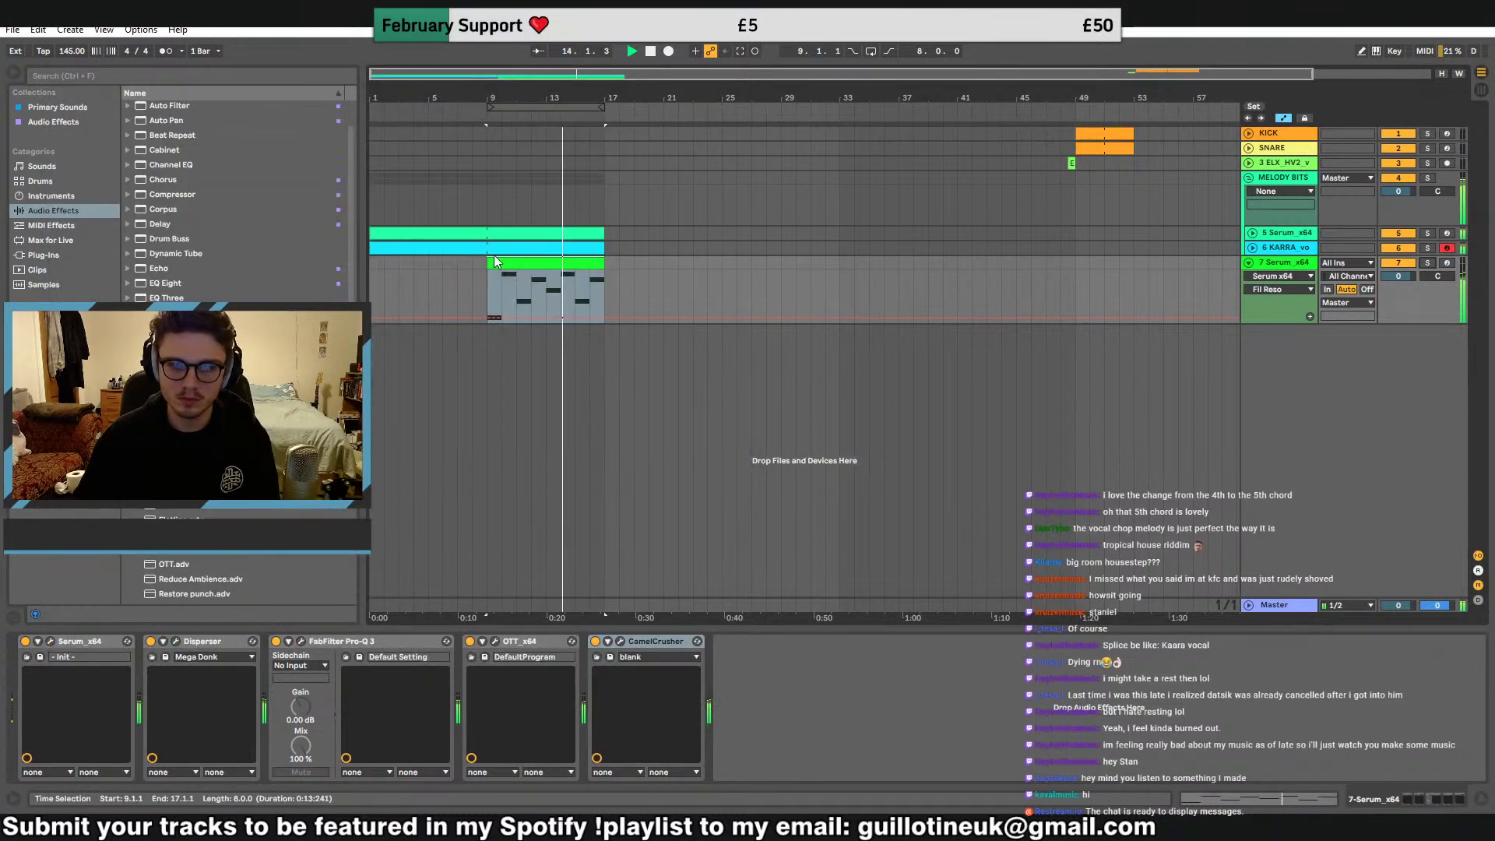
Check the bass track's CamelCrusher and MIDI notes while auditioning the melodic section with all tracks
{"action": "left_click", "coordinate": [623, 643]}
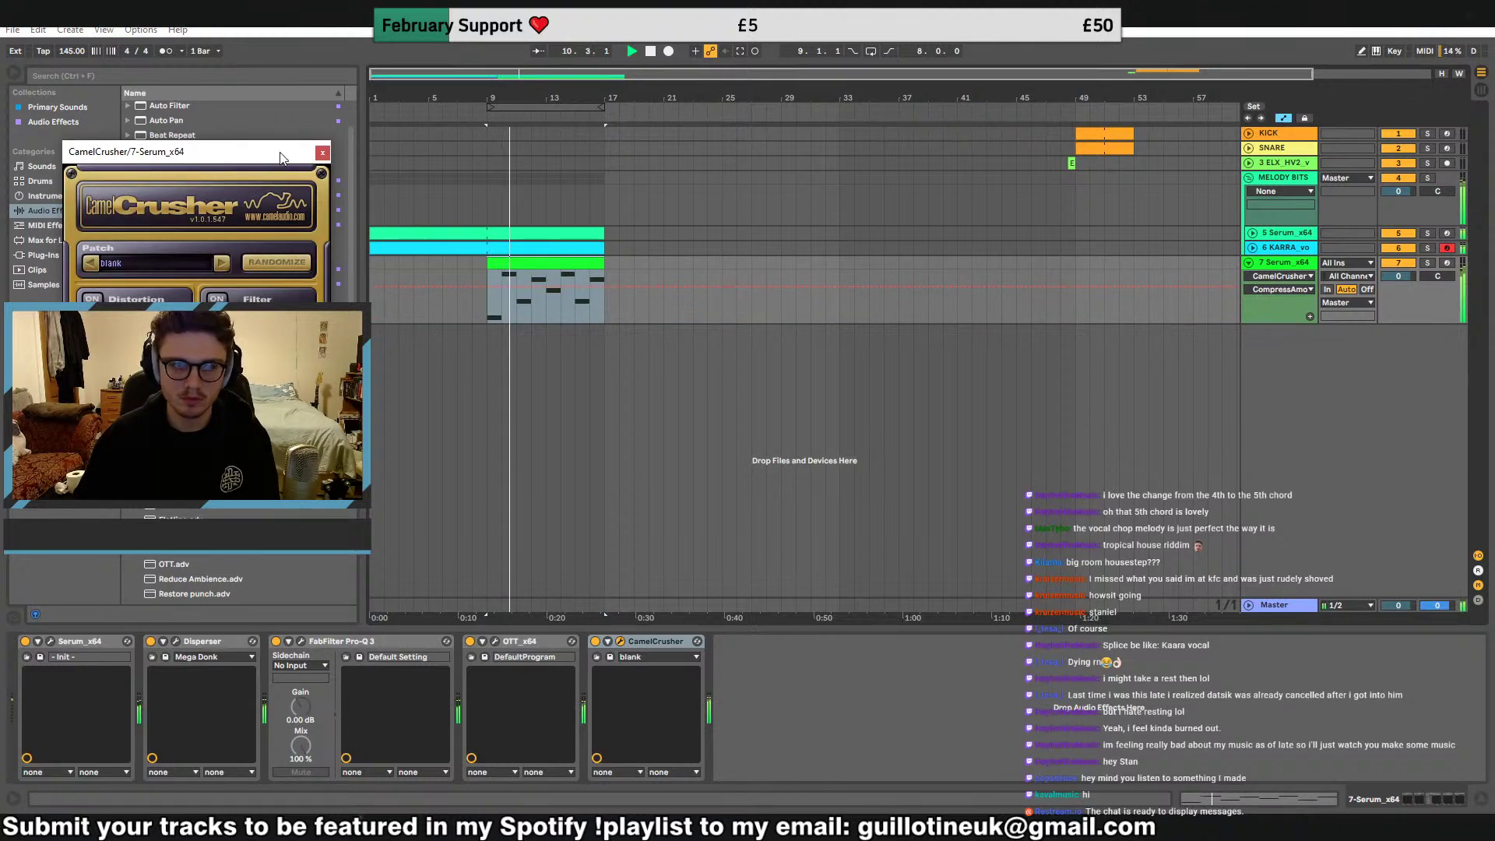
{"action": "left_click", "coordinate": [322, 152]}
{"action": "mouse_move", "coordinate": [596, 262]}
{"action": "left_mouse_down"}
{"action": "mouse_move", "coordinate": [830, 266]}
{"action": "mouse_move", "coordinate": [567, 265]}
{"action": "mouse_move", "coordinate": [810, 264]}
{"action": "mouse_move", "coordinate": [605, 264]}
{"action": "left_mouse_up"}
{"action": "double_click", "coordinate": [591, 262]}
{"action": "key", "text": "space"}
{"action": "key", "text": "space"}
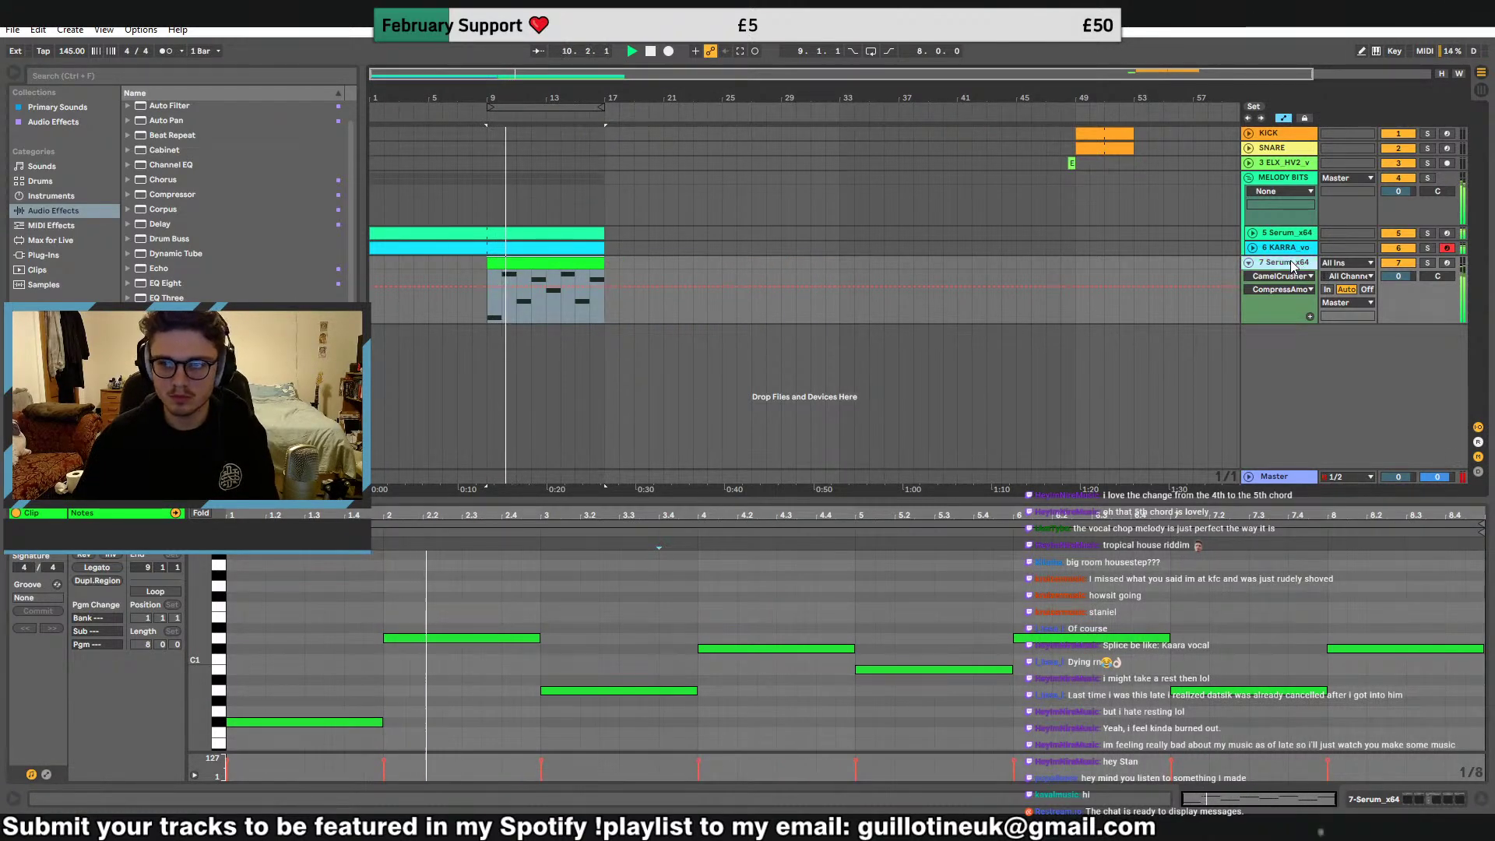
{"action": "left_click", "coordinate": [708, 250]}
{"action": "left_click", "coordinate": [520, 234]}
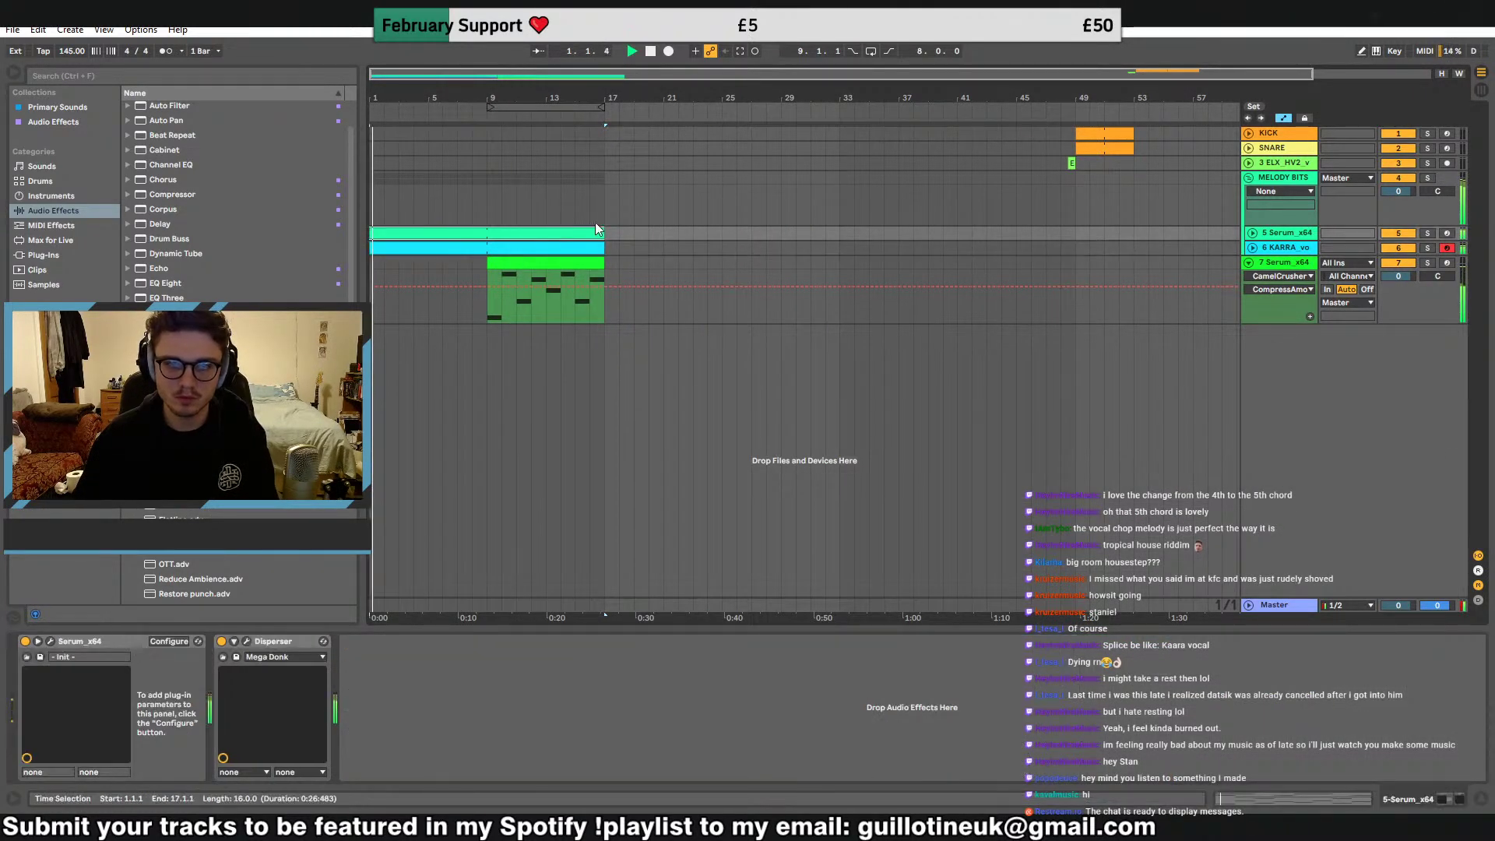
Stop playback, expand the chord Serum track, and move the chord, vocal and bass clips from bar 1 to start at bar 17
{"action": "left_click", "coordinate": [1252, 233]}
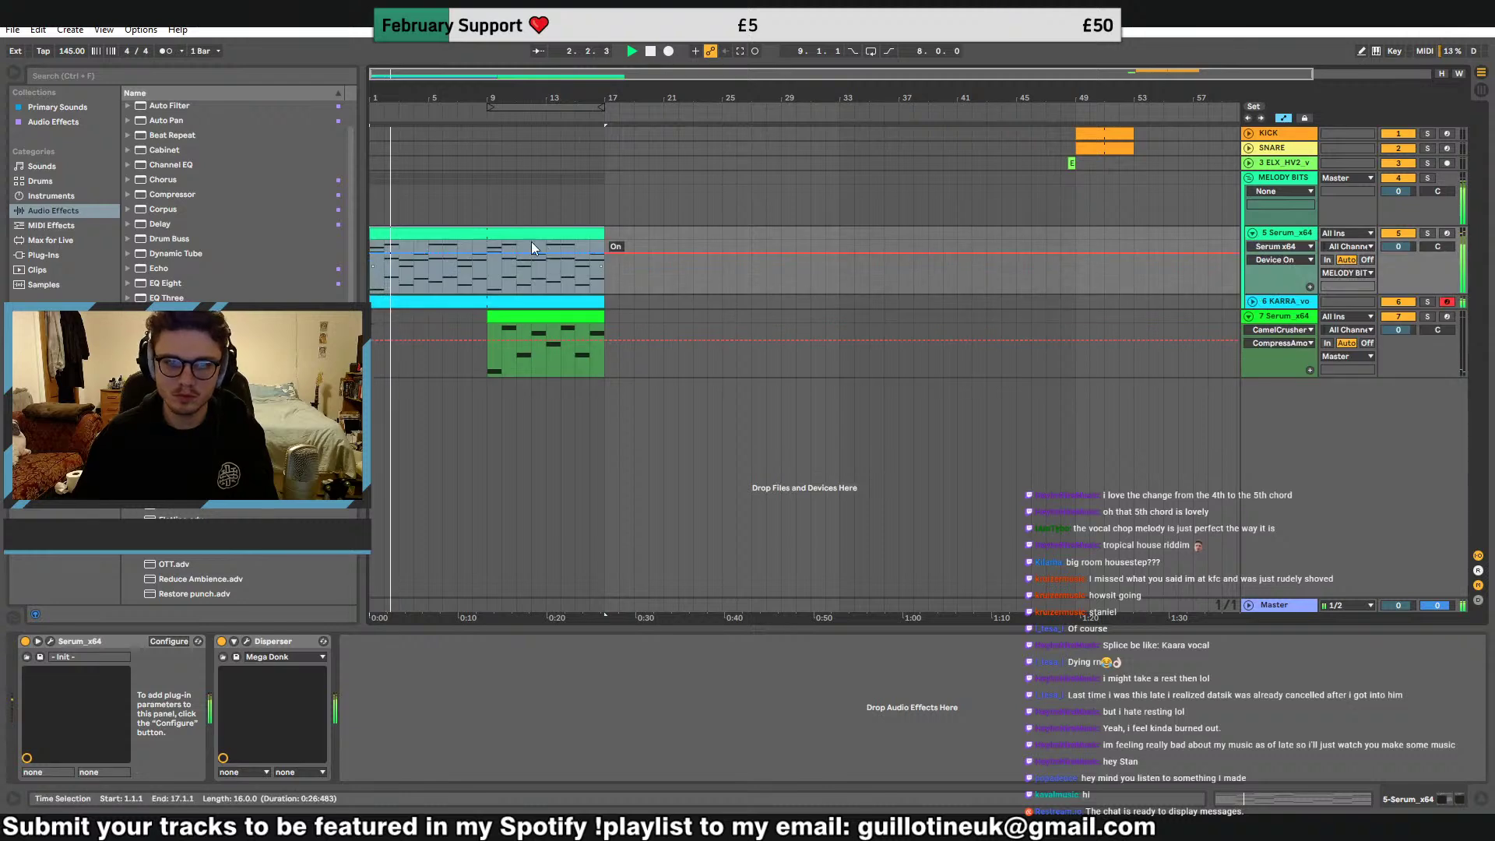
{"action": "key", "text": "ctrl+a"}
{"action": "key", "text": "space"}
{"action": "left_click", "coordinate": [574, 208]}
{"action": "left_click", "coordinate": [604, 322]}
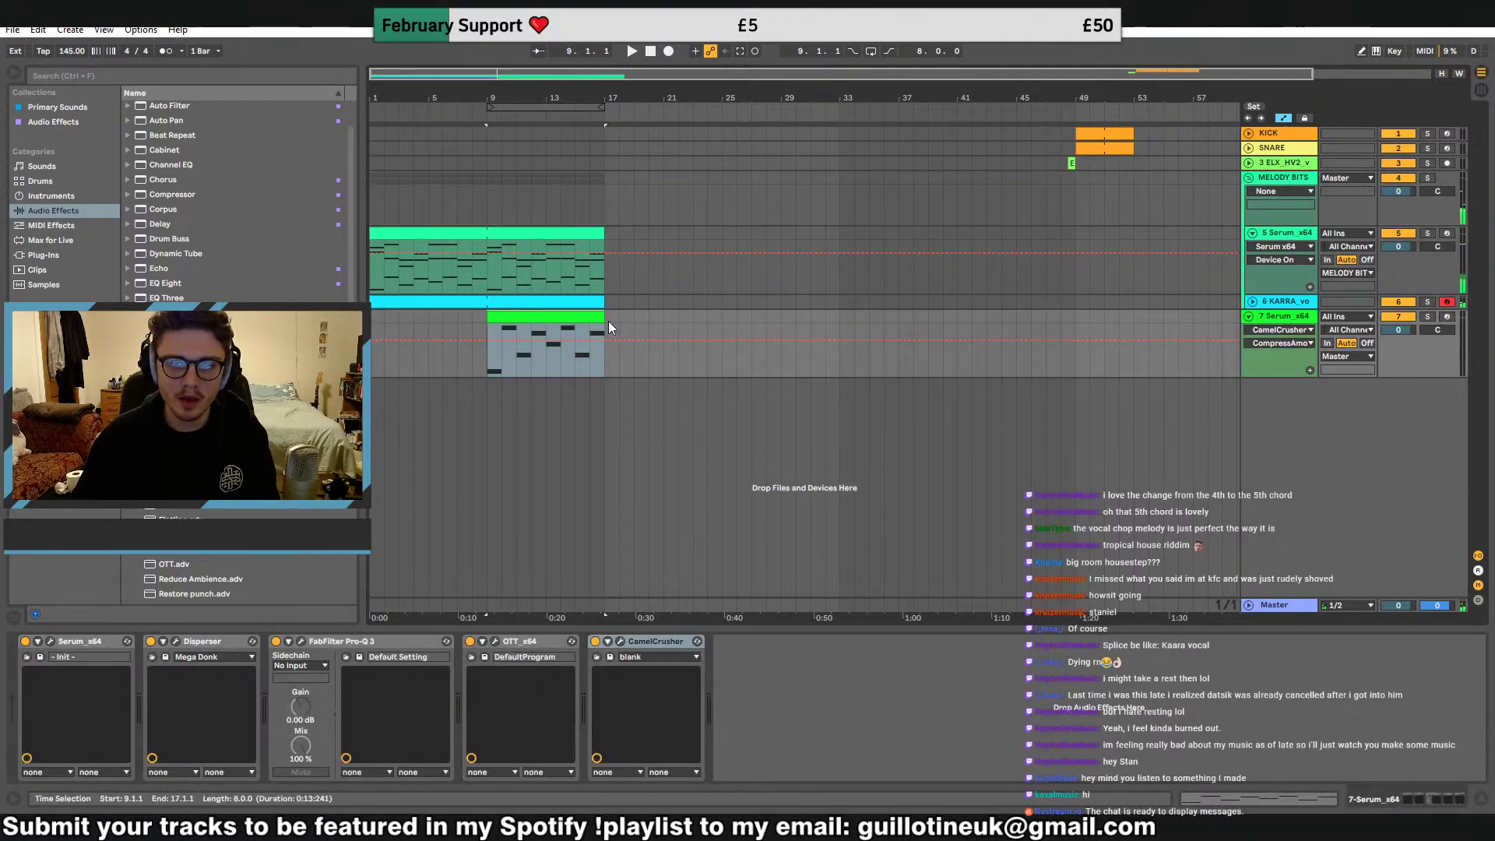
{"action": "left_click", "coordinate": [546, 223]}
{"action": "left_click", "coordinate": [548, 231]}
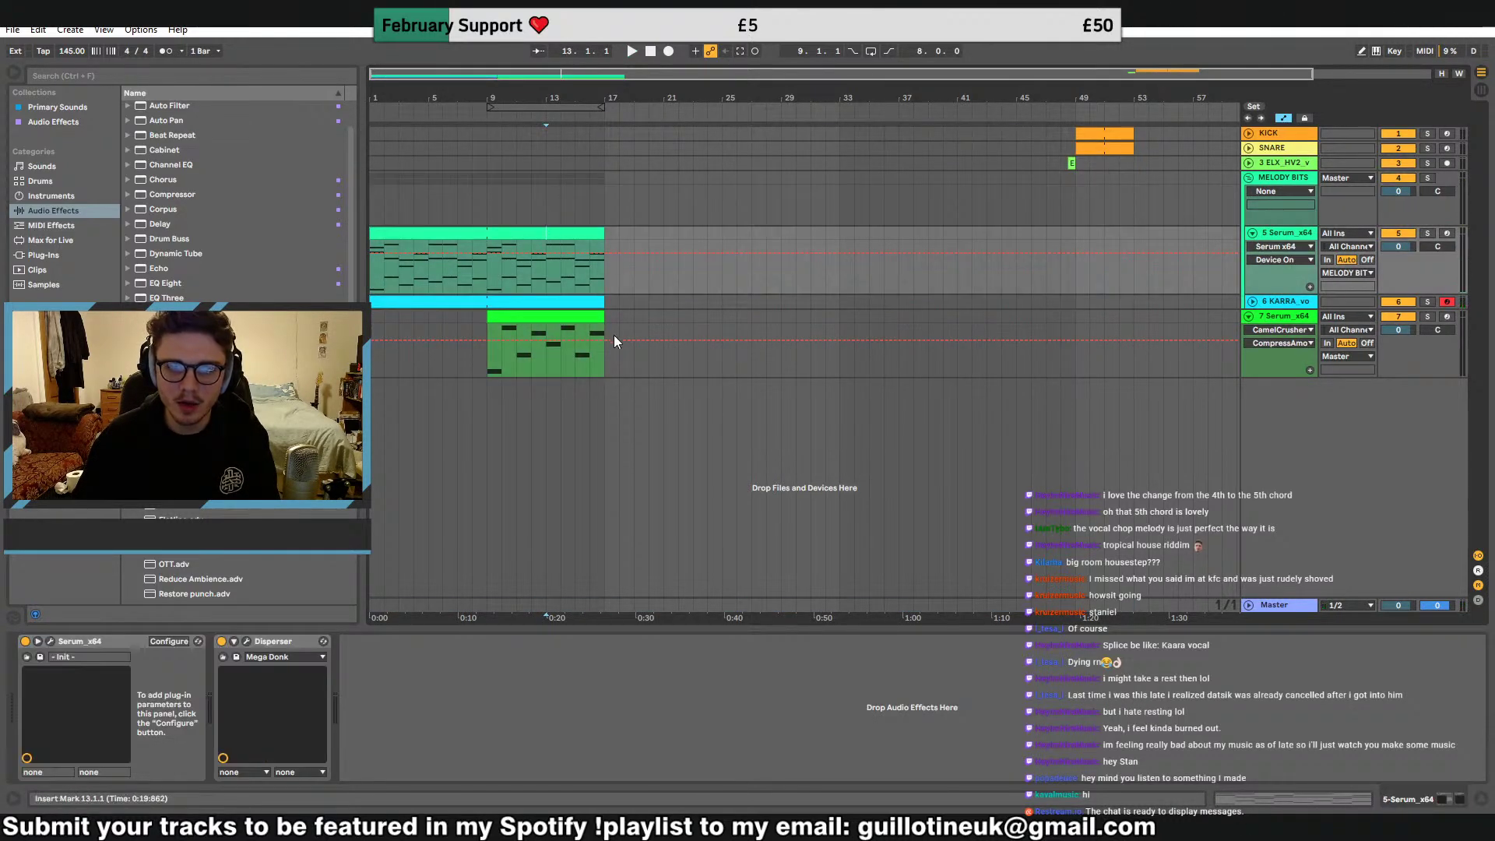
{"action": "left_click_drag", "start_coordinate": [614, 335], "coordinate": [385, 230]}
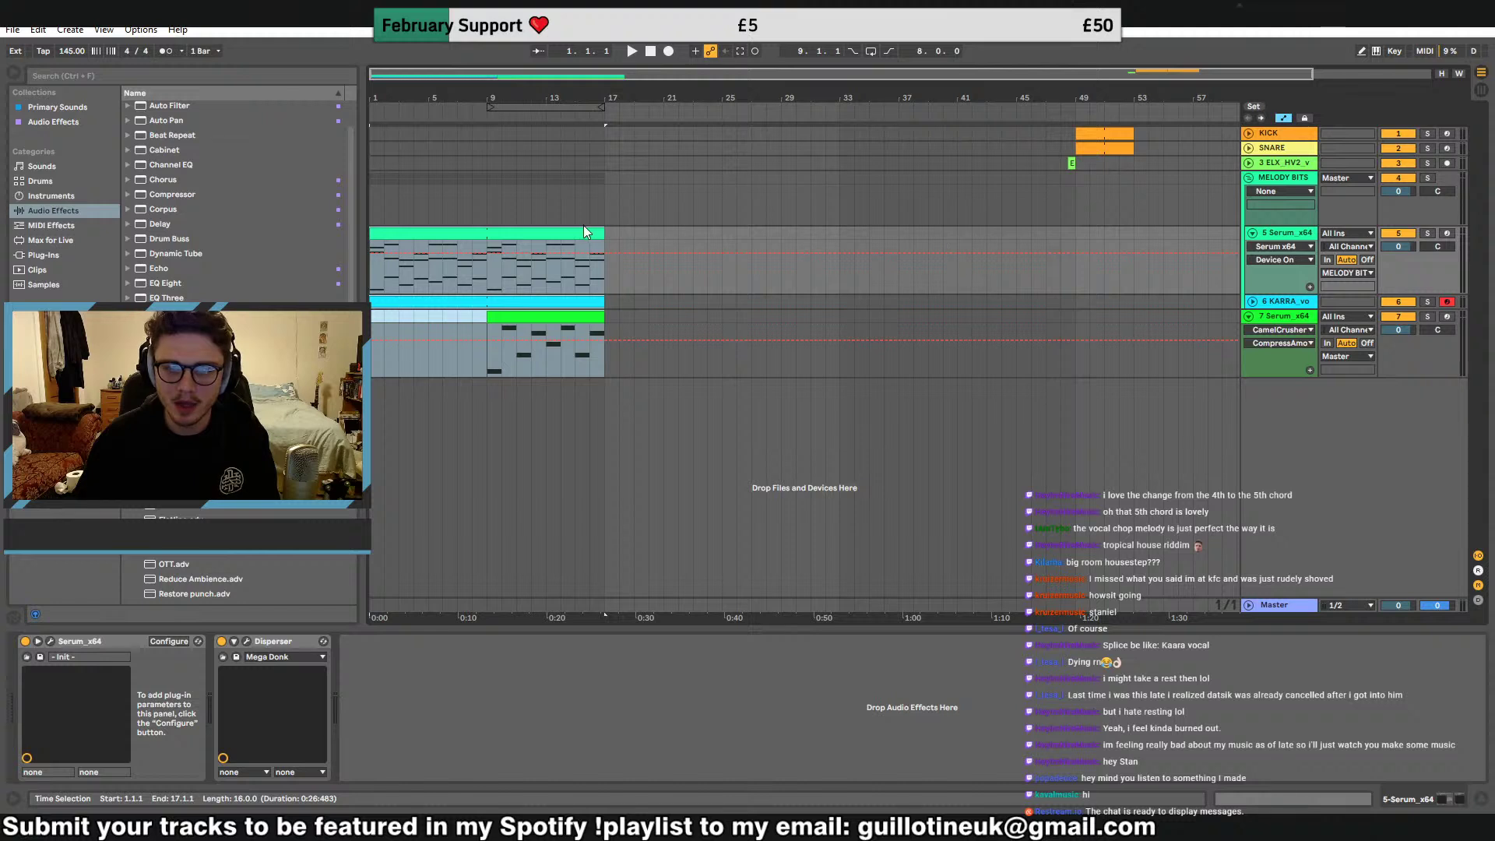
{"action": "left_click_drag", "start_coordinate": [584, 232], "coordinate": [822, 231]}
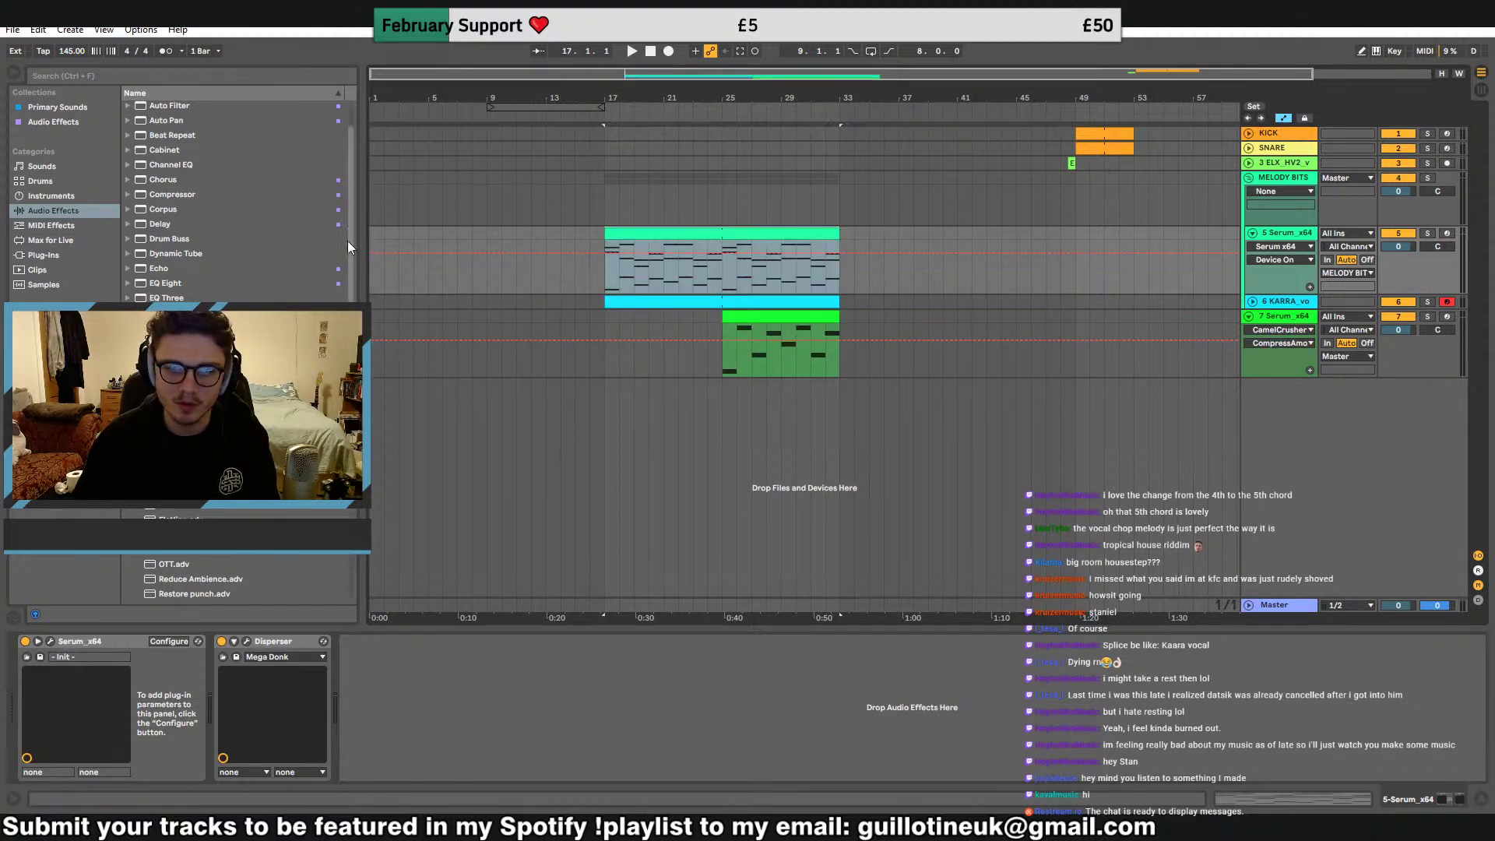
{"action": "left_click", "coordinate": [375, 230]}
{"action": "key", "text": "ctrl+v"}
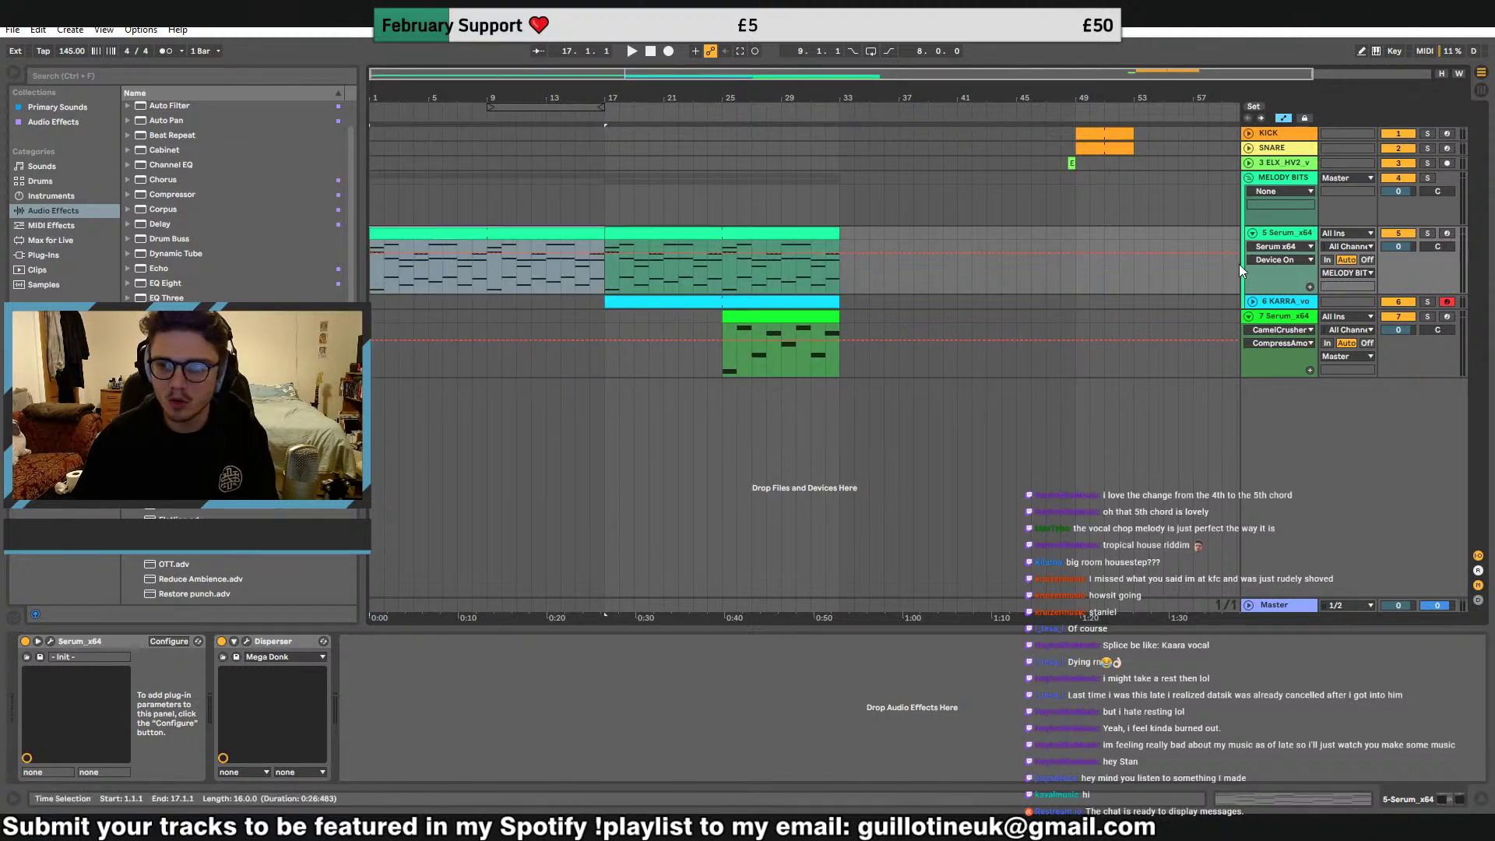
{"action": "key", "text": "ctrl+z"}
Insert a MIDI track below the collapsed chord Serum track and paste the 16 bars of chord clips there at bar 1
{"action": "left_click", "coordinate": [1253, 232]}
{"action": "right_click", "coordinate": [1263, 232]}
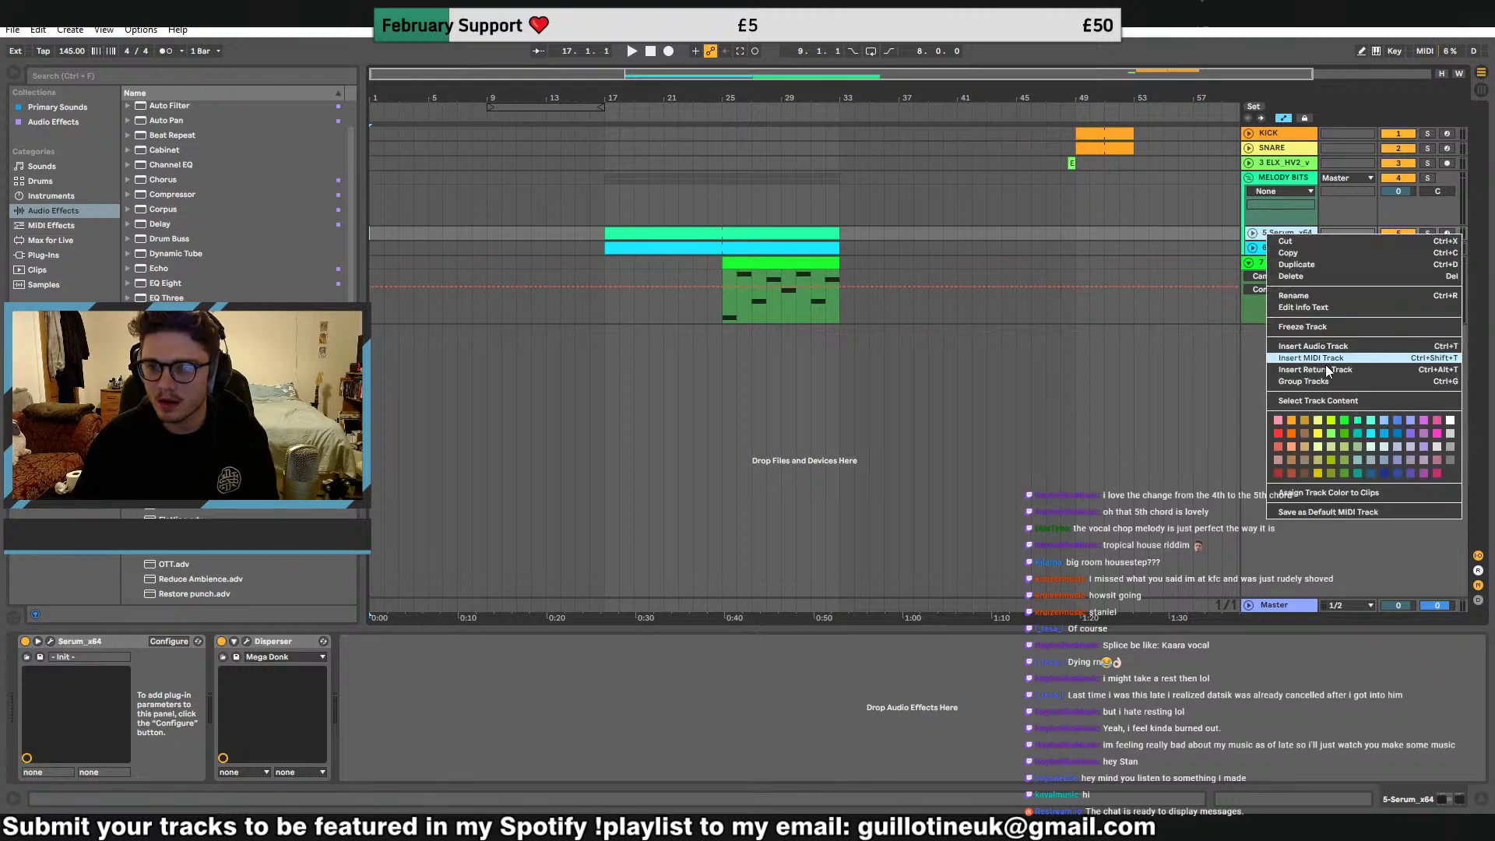
{"action": "left_click", "coordinate": [1326, 359]}
{"action": "key", "text": "ctrl+v"}
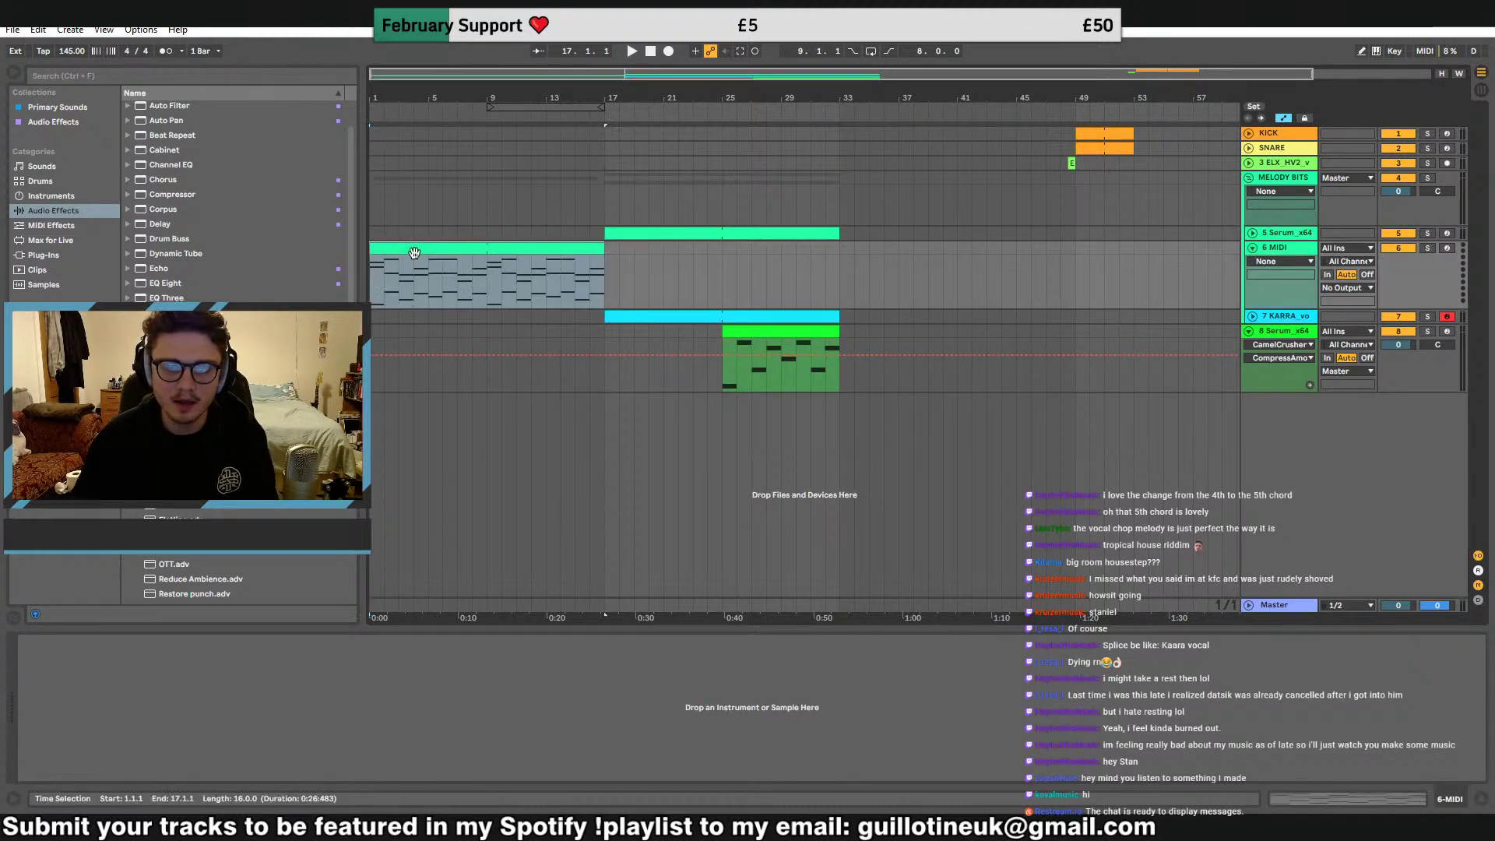
Open the KARRA vocal clip at bar 17 and select its first four bars of notes, F#5 to C#6, for copying
{"action": "left_click", "coordinate": [55, 107]}
{"action": "left_click", "coordinate": [628, 315]}
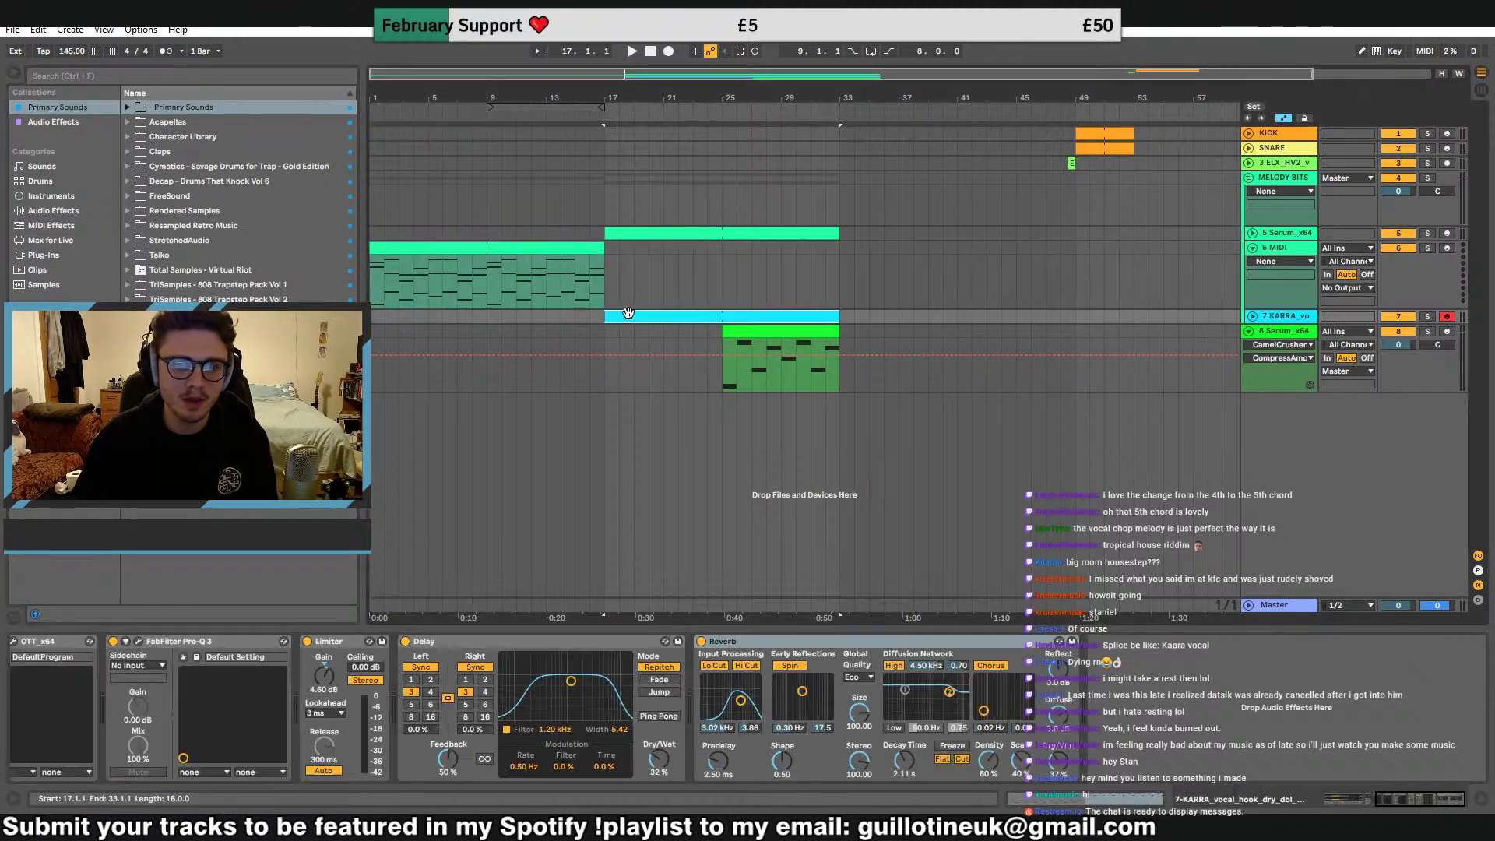
{"action": "double_click", "coordinate": [653, 311]}
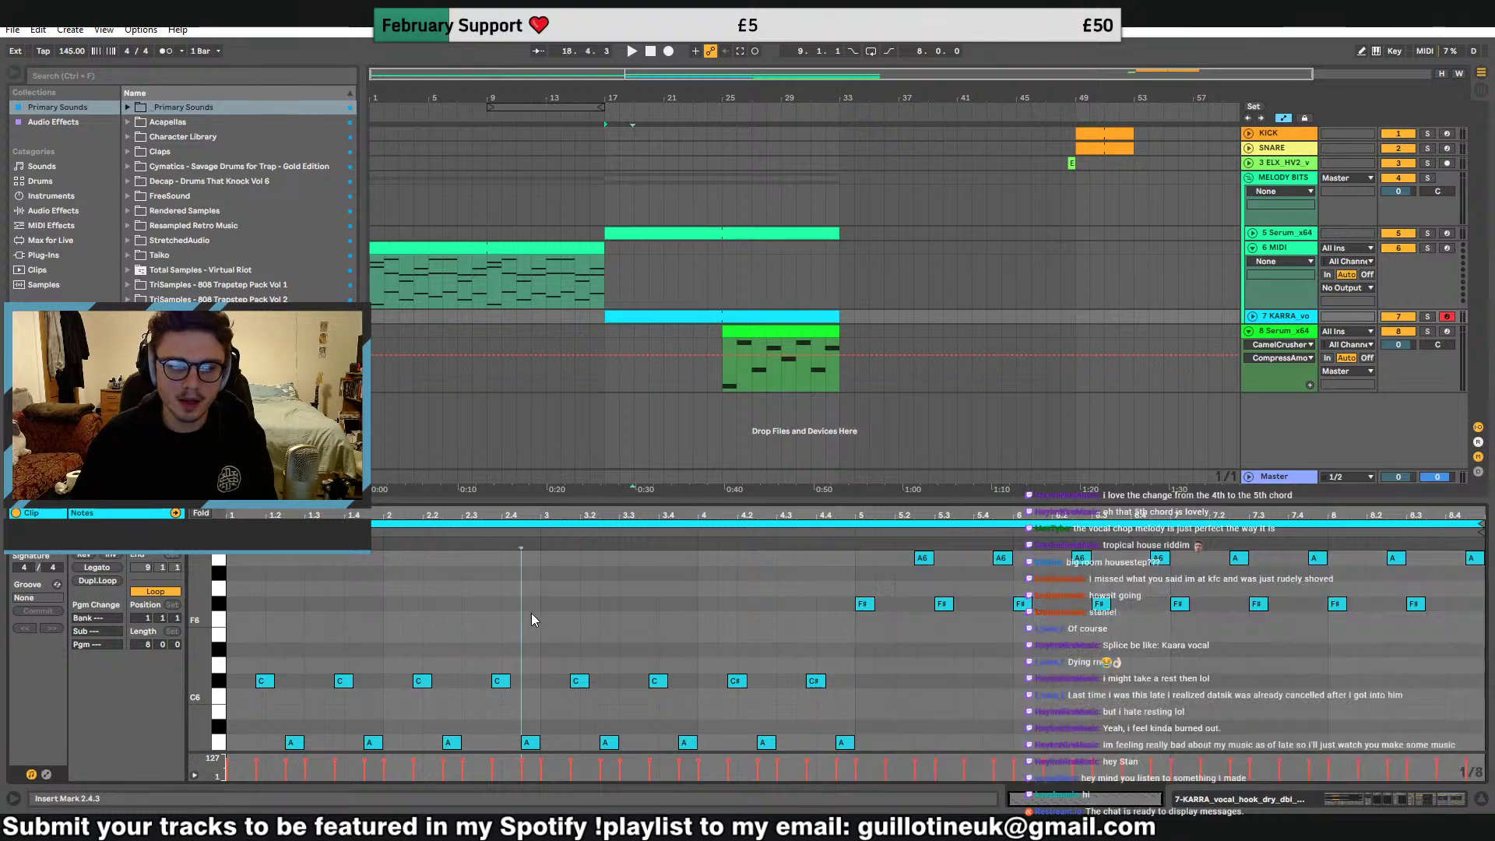
{"action": "left_click", "coordinate": [502, 618]}
{"action": "scroll", "coordinate": [544, 621], "scroll_direction": "down", "scroll_amount": 3}
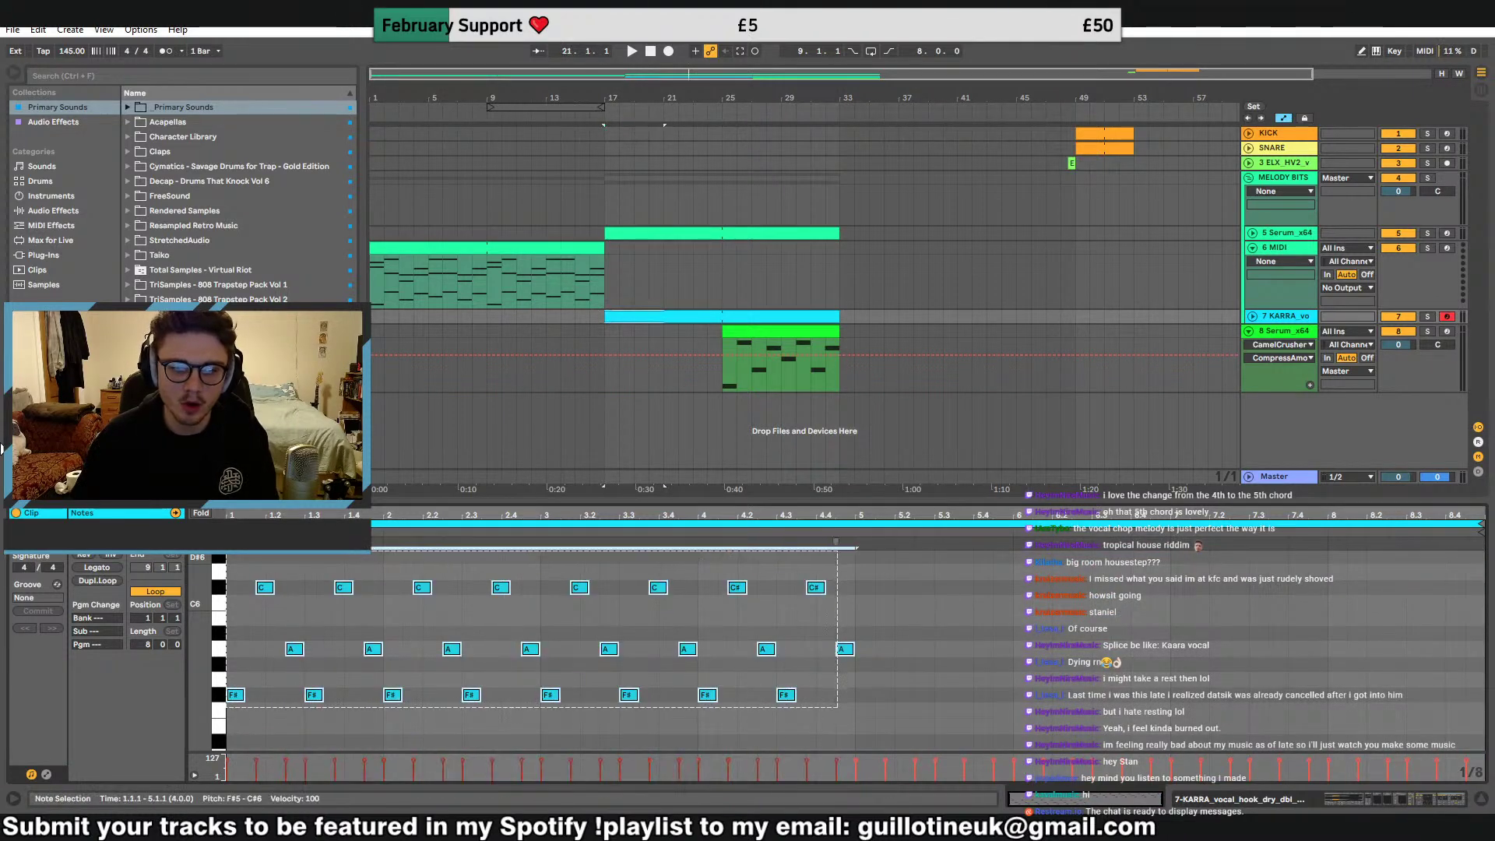
Paste the vocal chop notes into the new MIDI track's first chord clip at bar 1 and again at bar 5
{"action": "left_click", "coordinate": [391, 304]}
{"action": "left_click", "coordinate": [230, 580]}
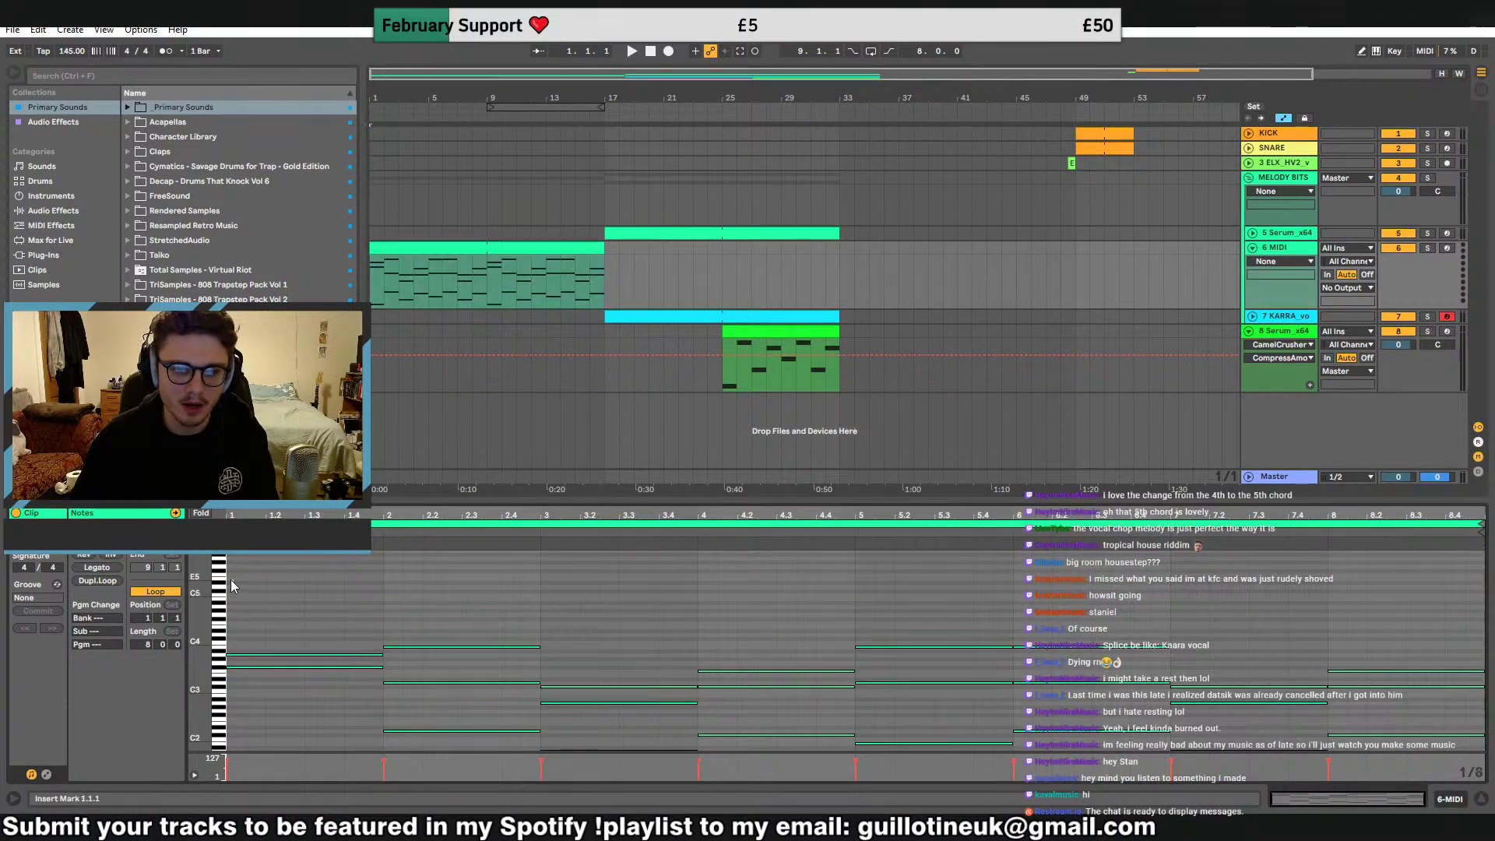
{"action": "key", "text": "ctrl+v"}
{"action": "scroll", "coordinate": [345, 604], "scroll_direction": "up", "scroll_amount": 4}
{"action": "left_click", "coordinate": [866, 663]}
{"action": "key", "text": "ctrl+v"}
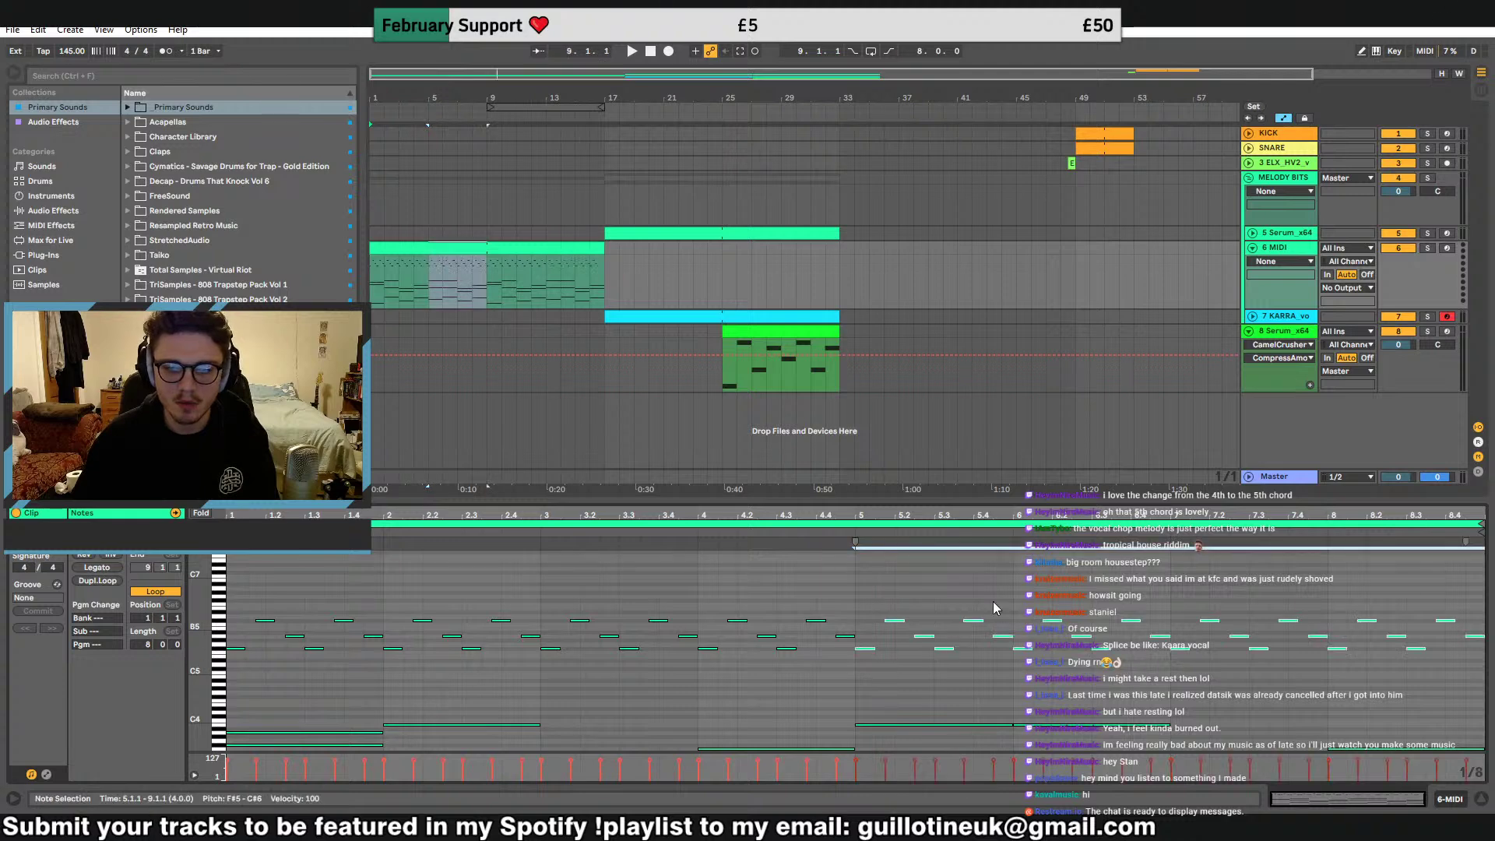
Load the kiloHearts Phase Plant instrument onto the new MIDI track
{"action": "double_click", "coordinate": [1263, 249]}
{"action": "key", "text": "space"}
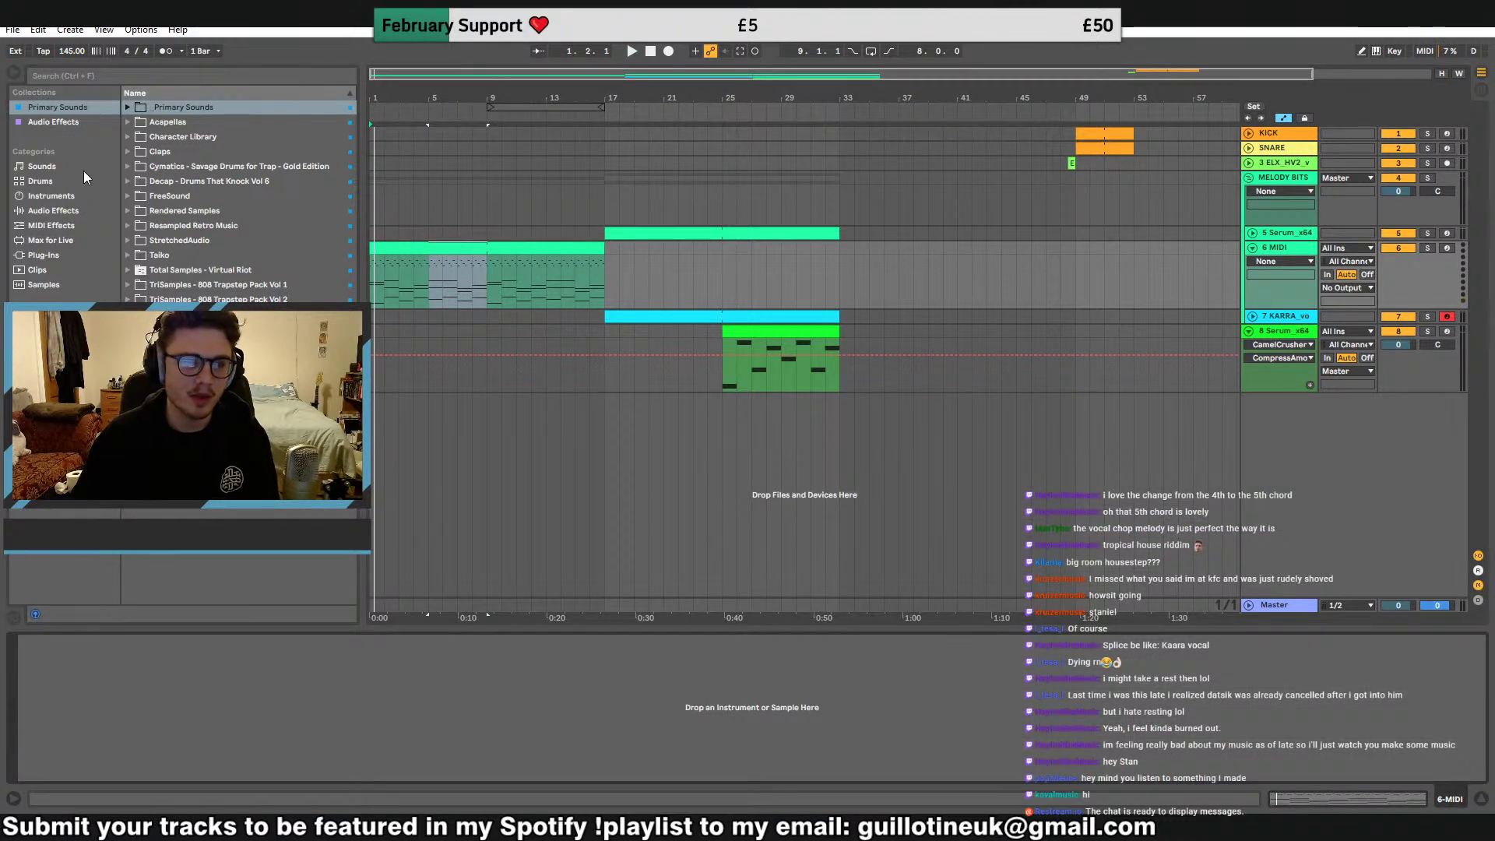
{"action": "left_click", "coordinate": [86, 195]}
{"action": "left_click", "coordinate": [76, 121]}
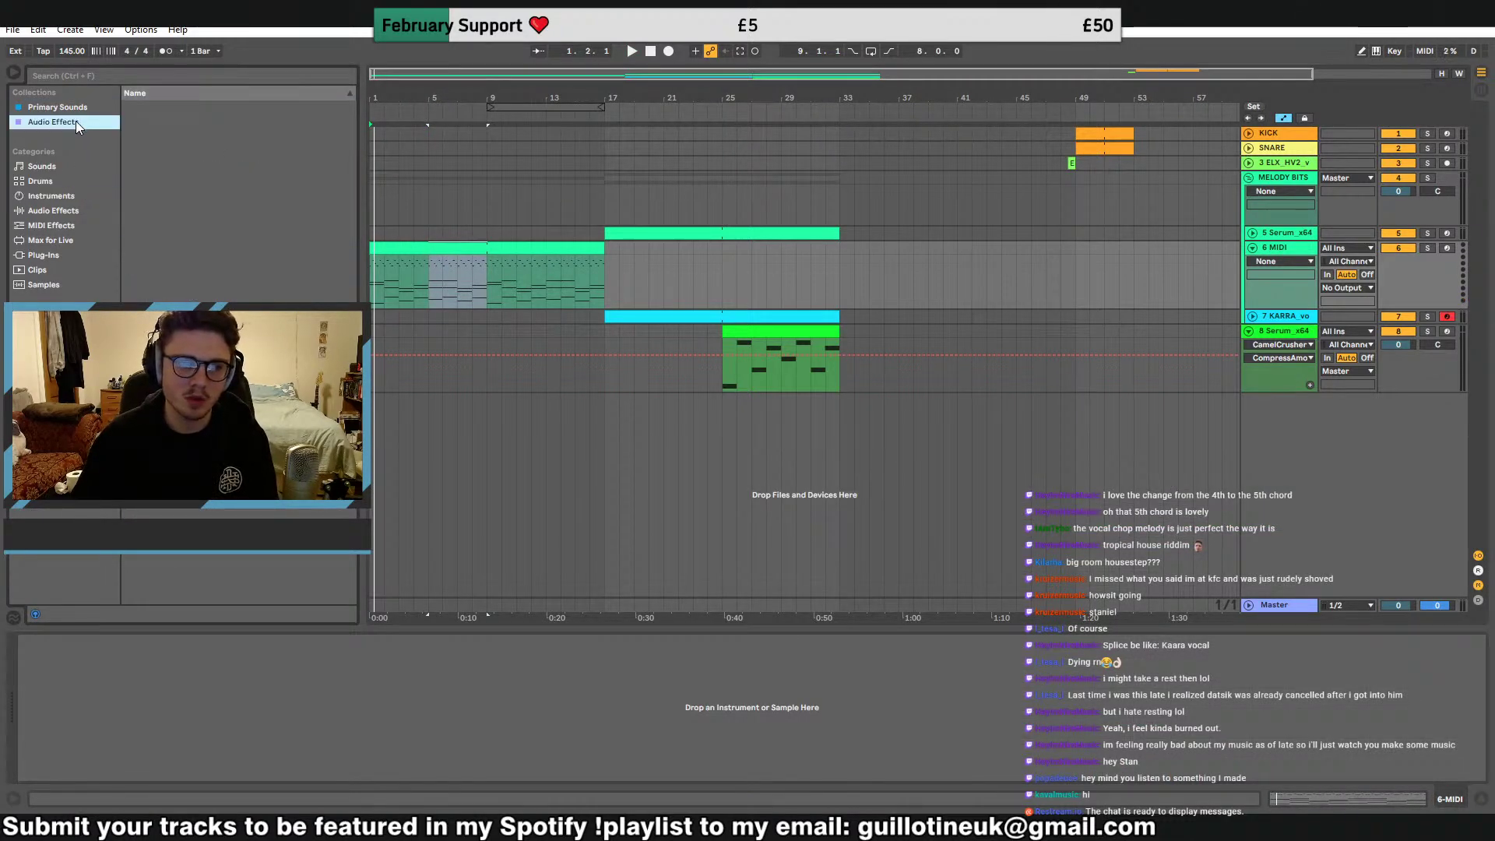
{"action": "left_click", "coordinate": [50, 256]}
{"action": "left_click", "coordinate": [136, 153]}
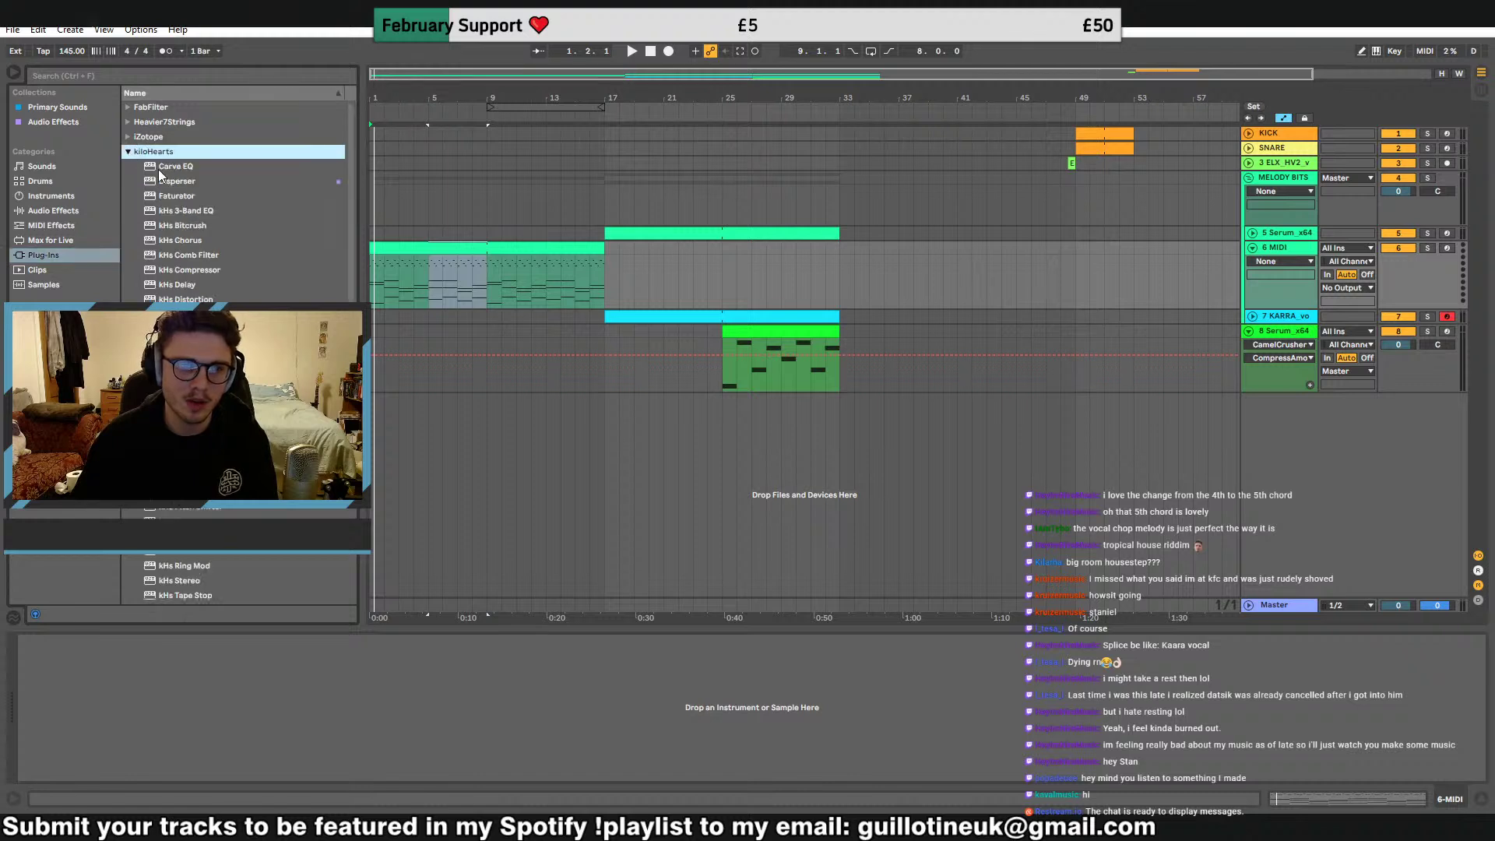
{"action": "scroll", "coordinate": [196, 512], "scroll_direction": "down", "scroll_amount": 5}
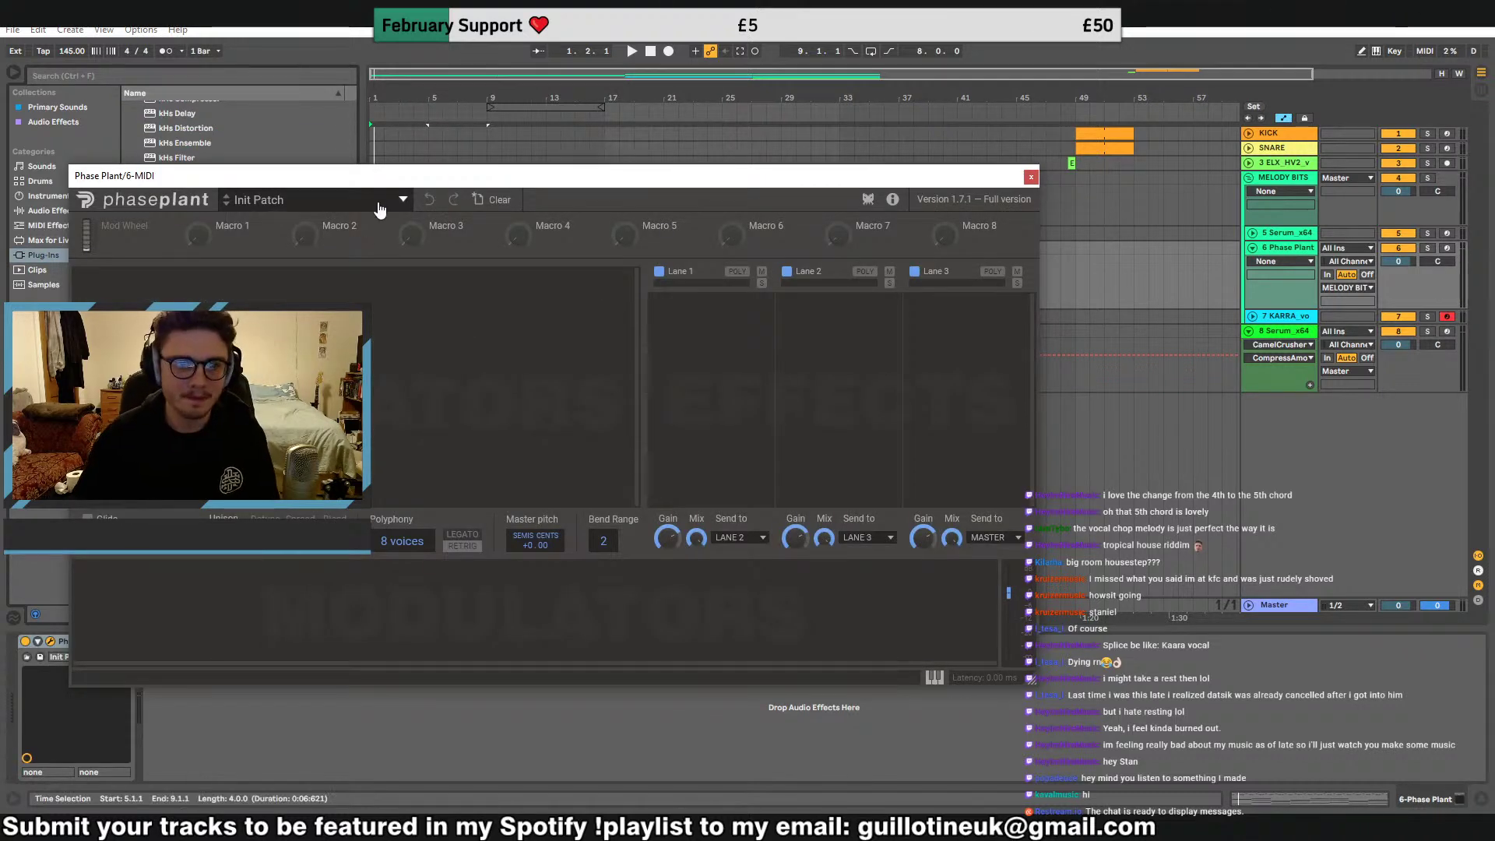
Browse Phase Plant's factory presets past Keys to the pluck sounds and audition Air Decay during playback
{"action": "left_click", "coordinate": [380, 203]}
{"action": "scroll", "coordinate": [171, 265], "scroll_direction": "down", "scroll_amount": 5}
{"action": "left_click", "coordinate": [115, 255]}
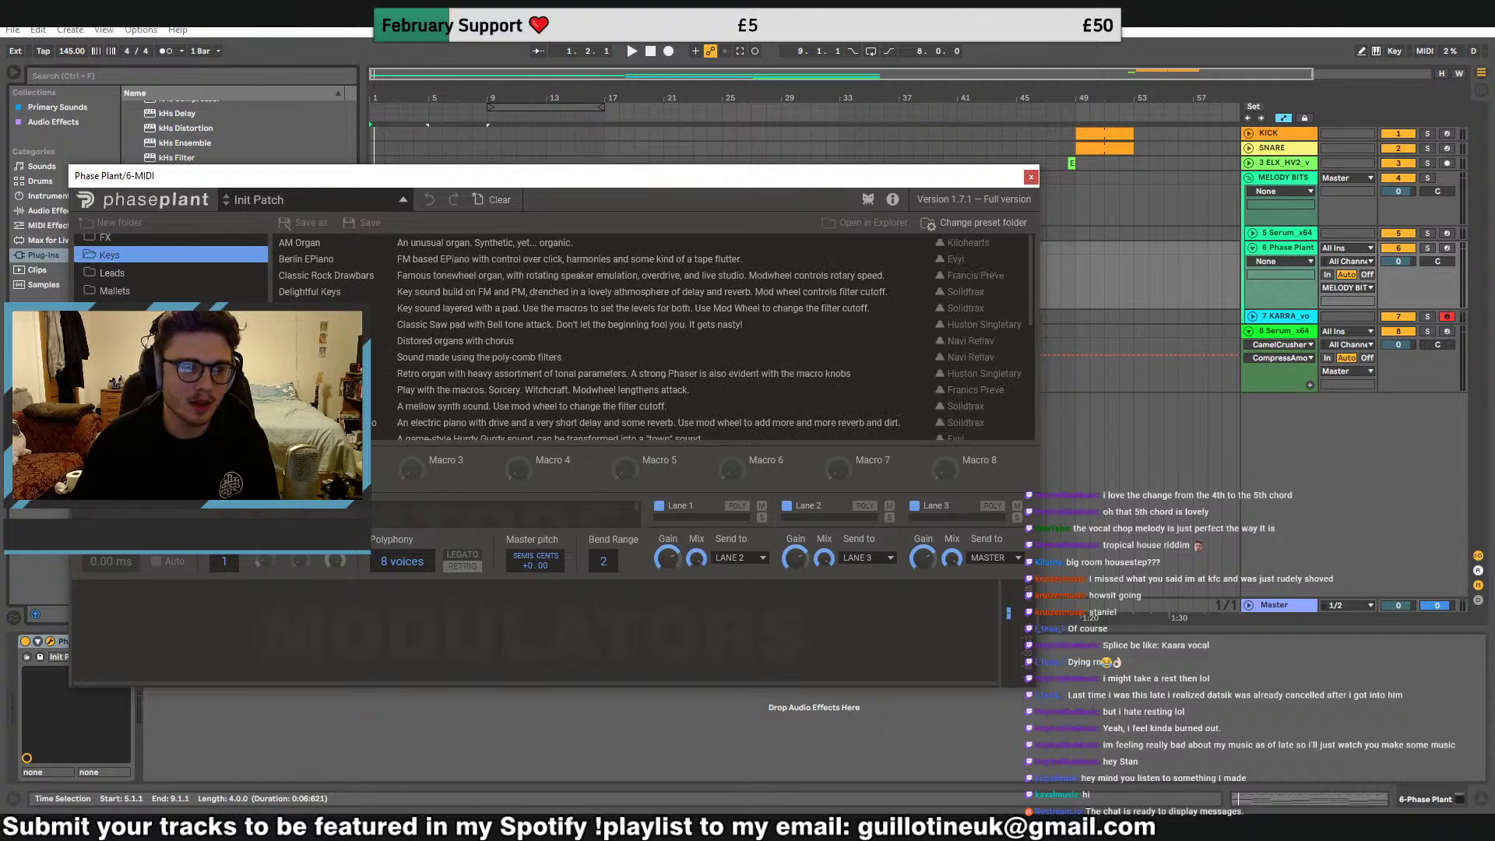
{"action": "left_click", "coordinate": [120, 344]}
{"action": "left_click", "coordinate": [497, 246]}
{"action": "key", "text": "space"}
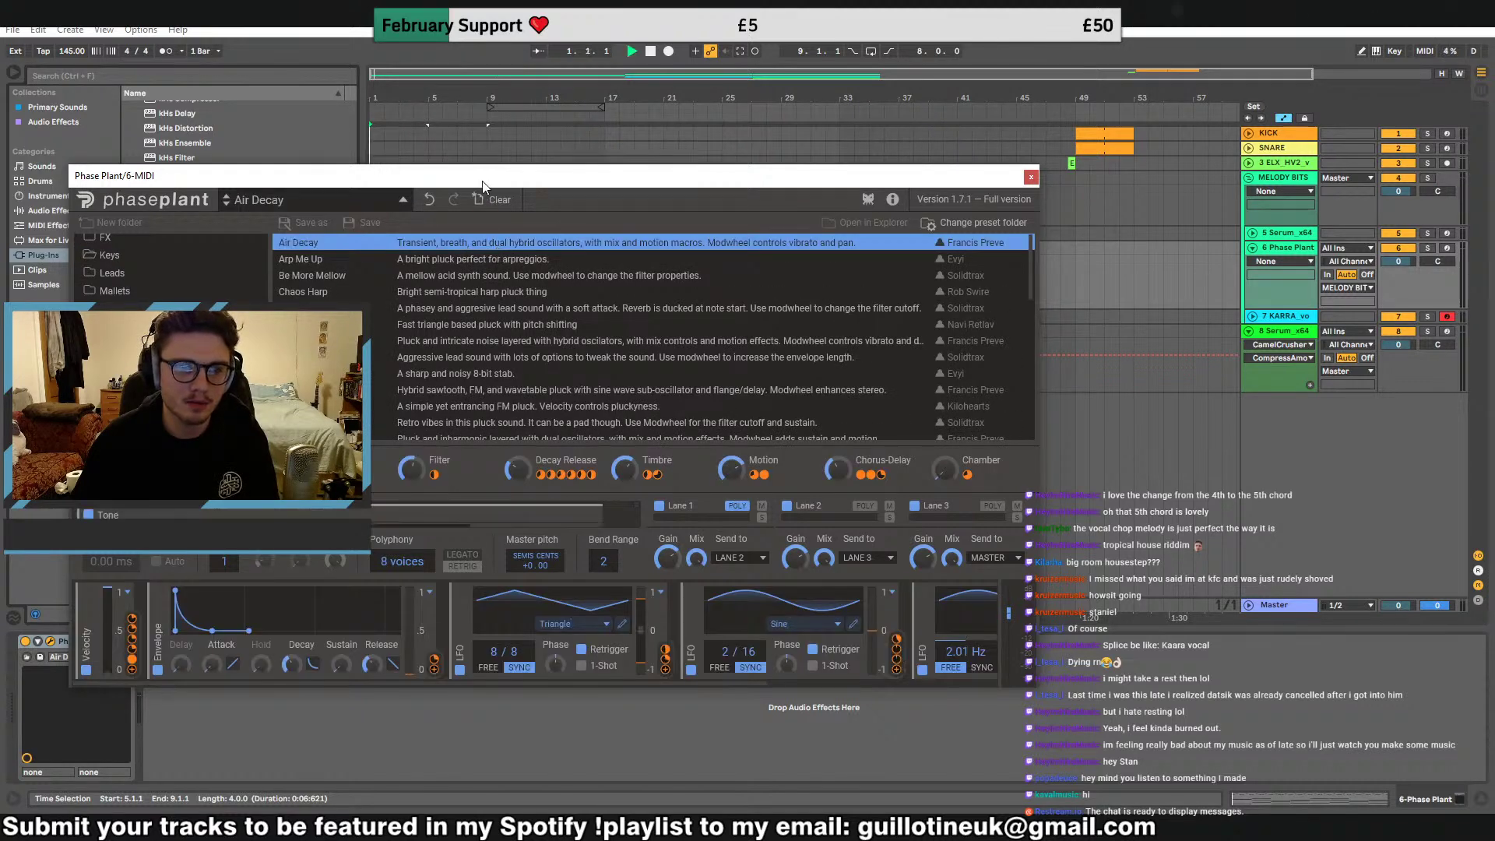
{"action": "left_click_drag", "start_coordinate": [484, 183], "coordinate": [675, 244]}
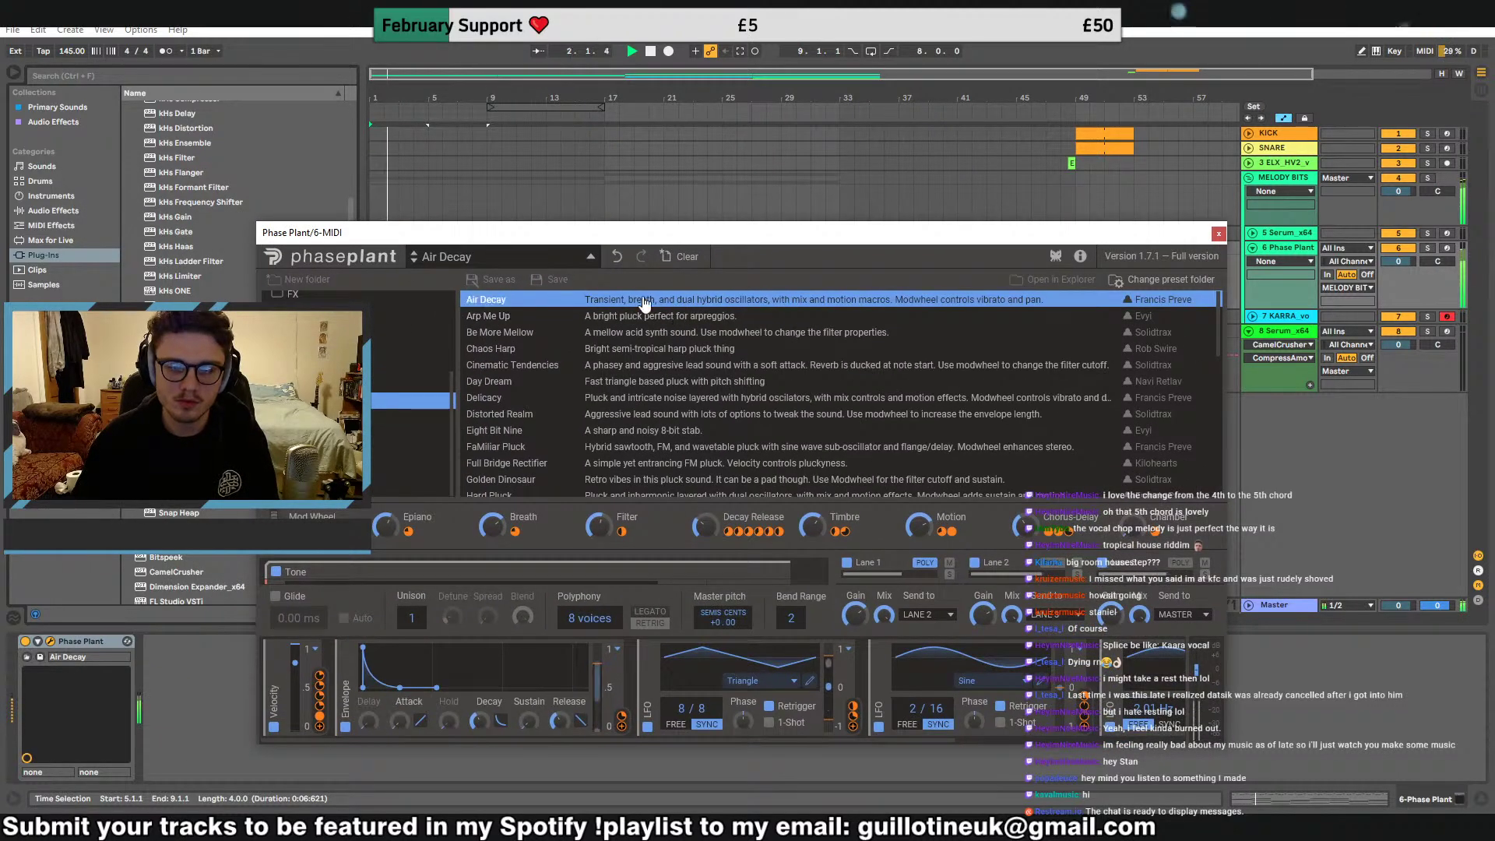
Audition Arp Me Up, Be More Mellow, Chaos Harp and Cinematic Tendencies, settle on the Day Dream preset and close Phase Plant
{"action": "left_click", "coordinate": [659, 316]}
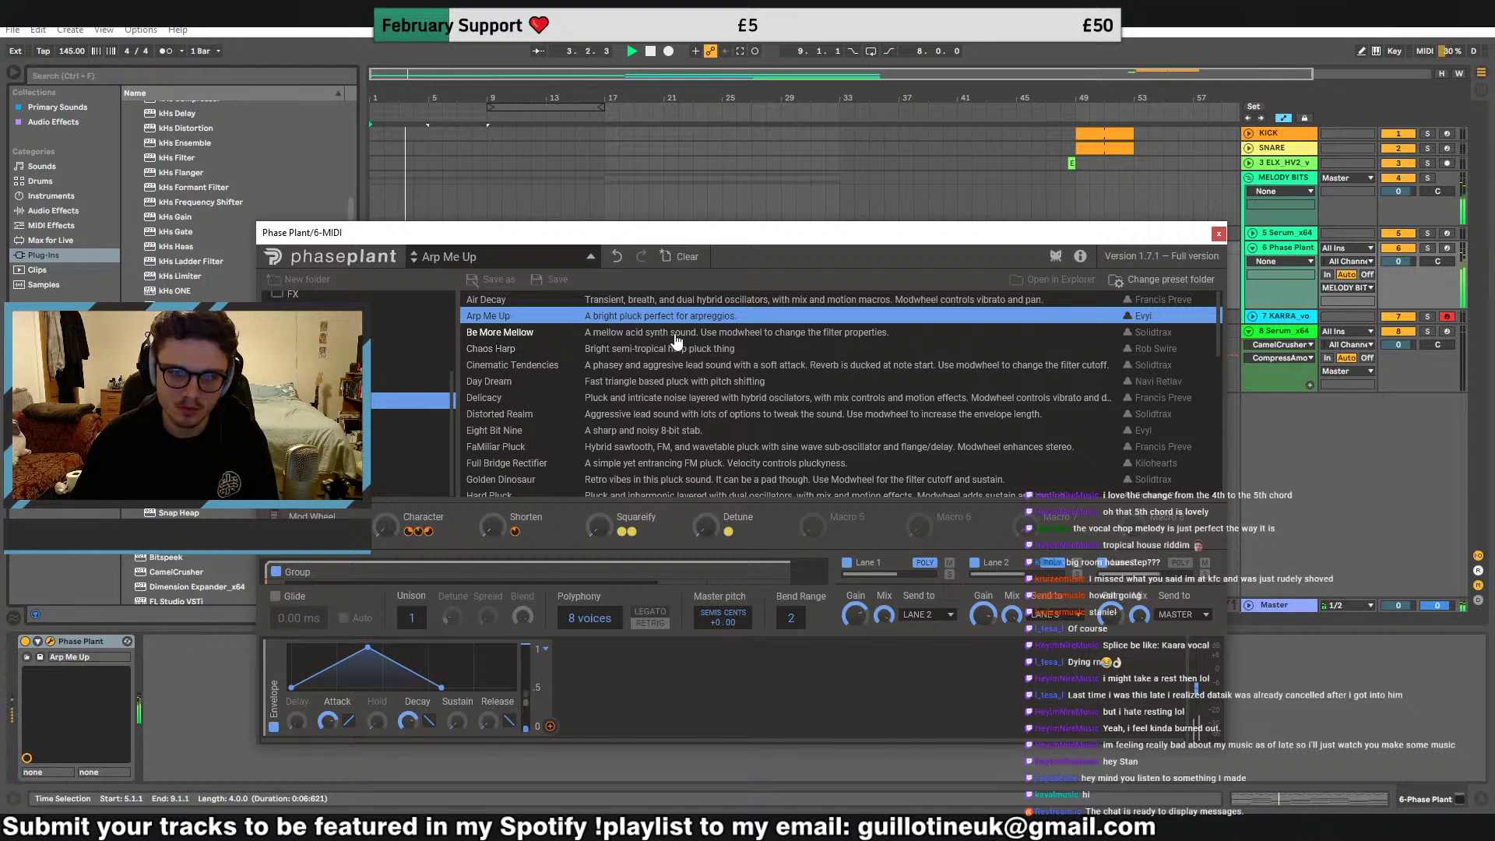
{"action": "left_click", "coordinate": [674, 335]}
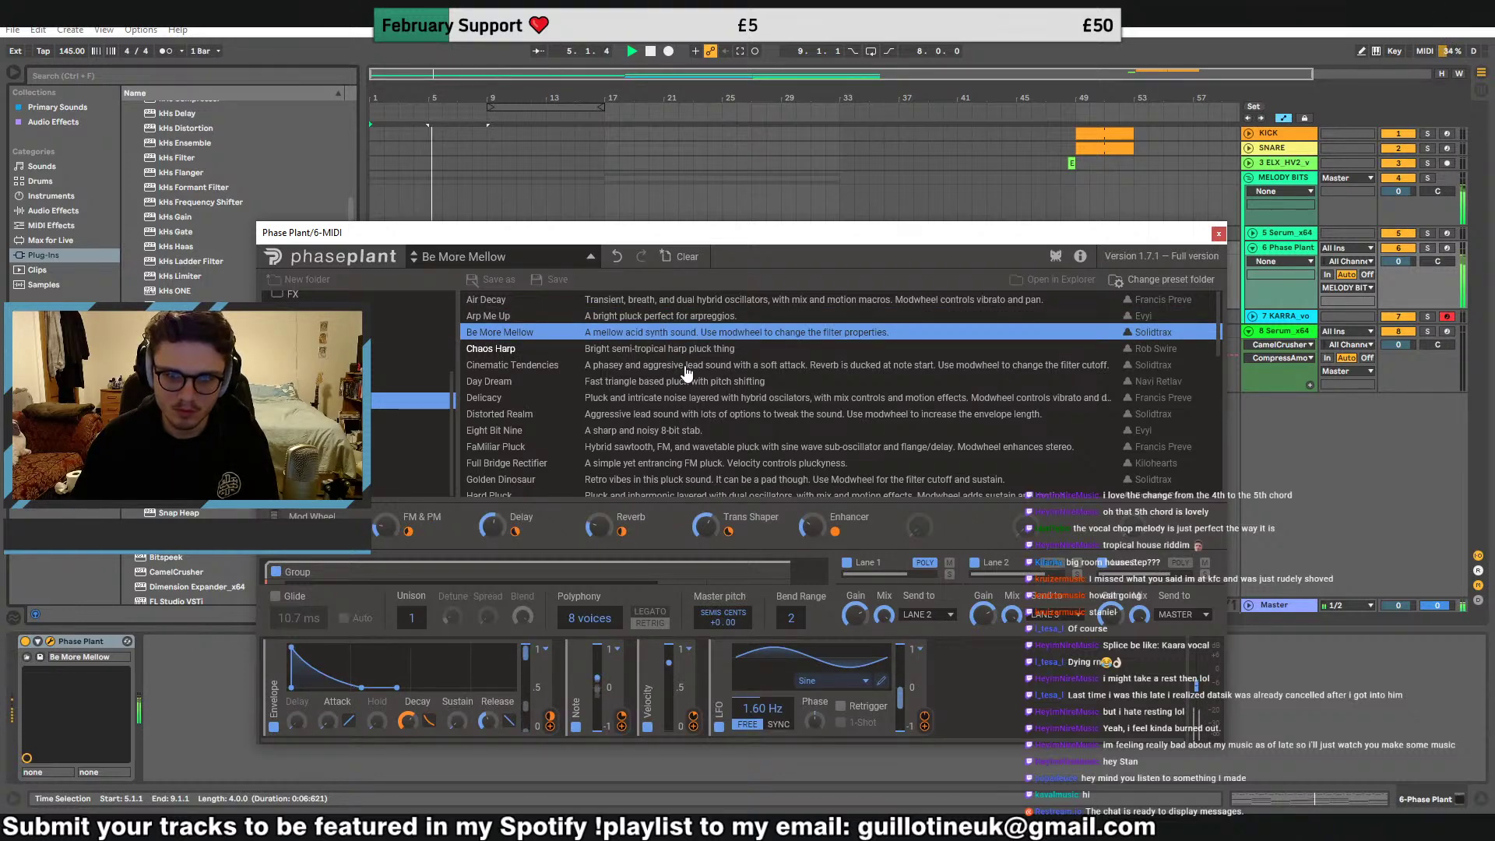
{"action": "left_click", "coordinate": [684, 354]}
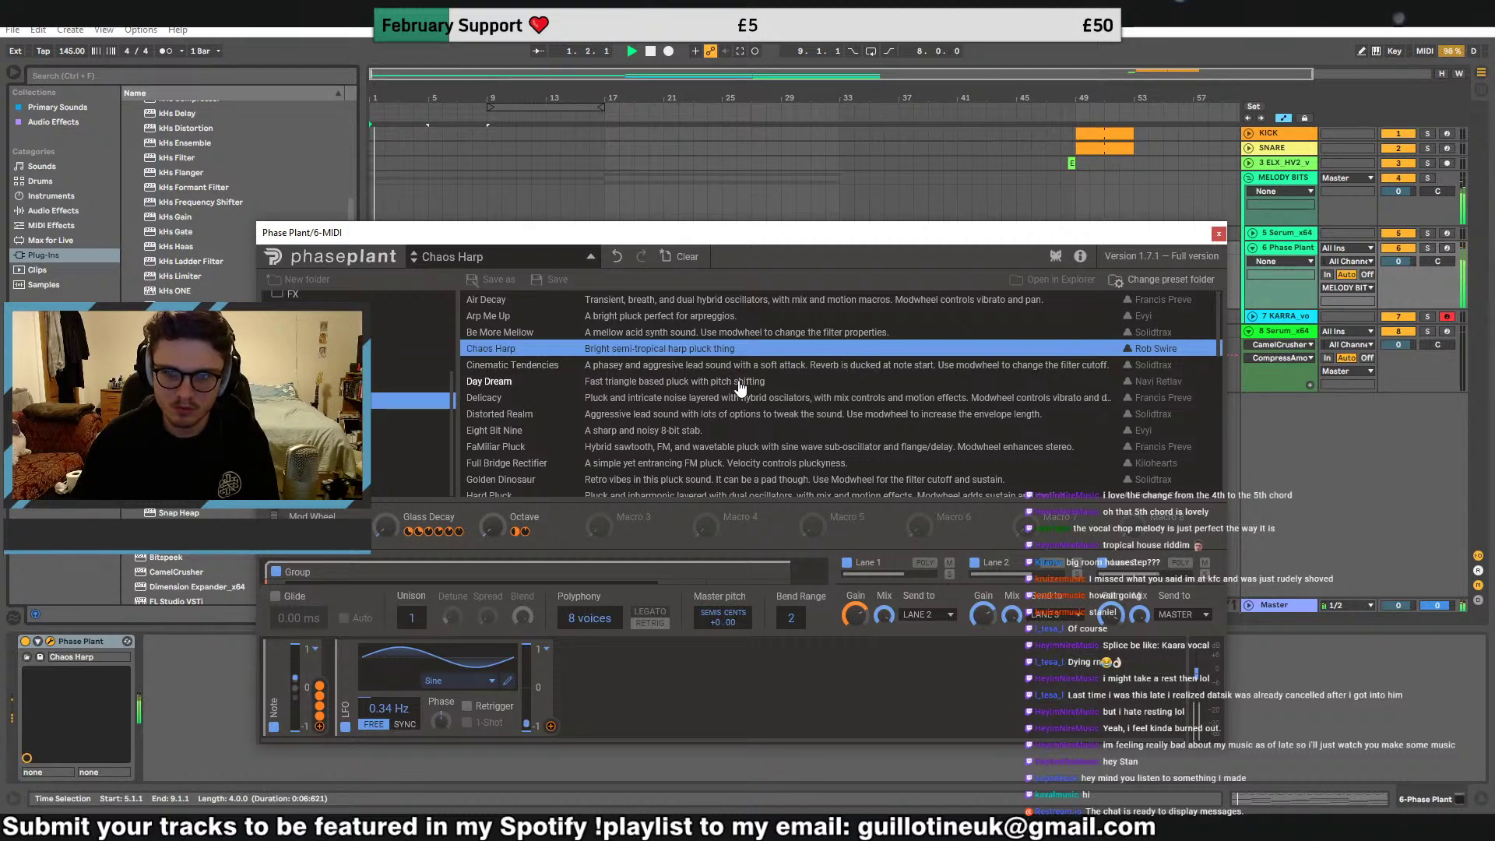
{"action": "left_click", "coordinate": [746, 366]}
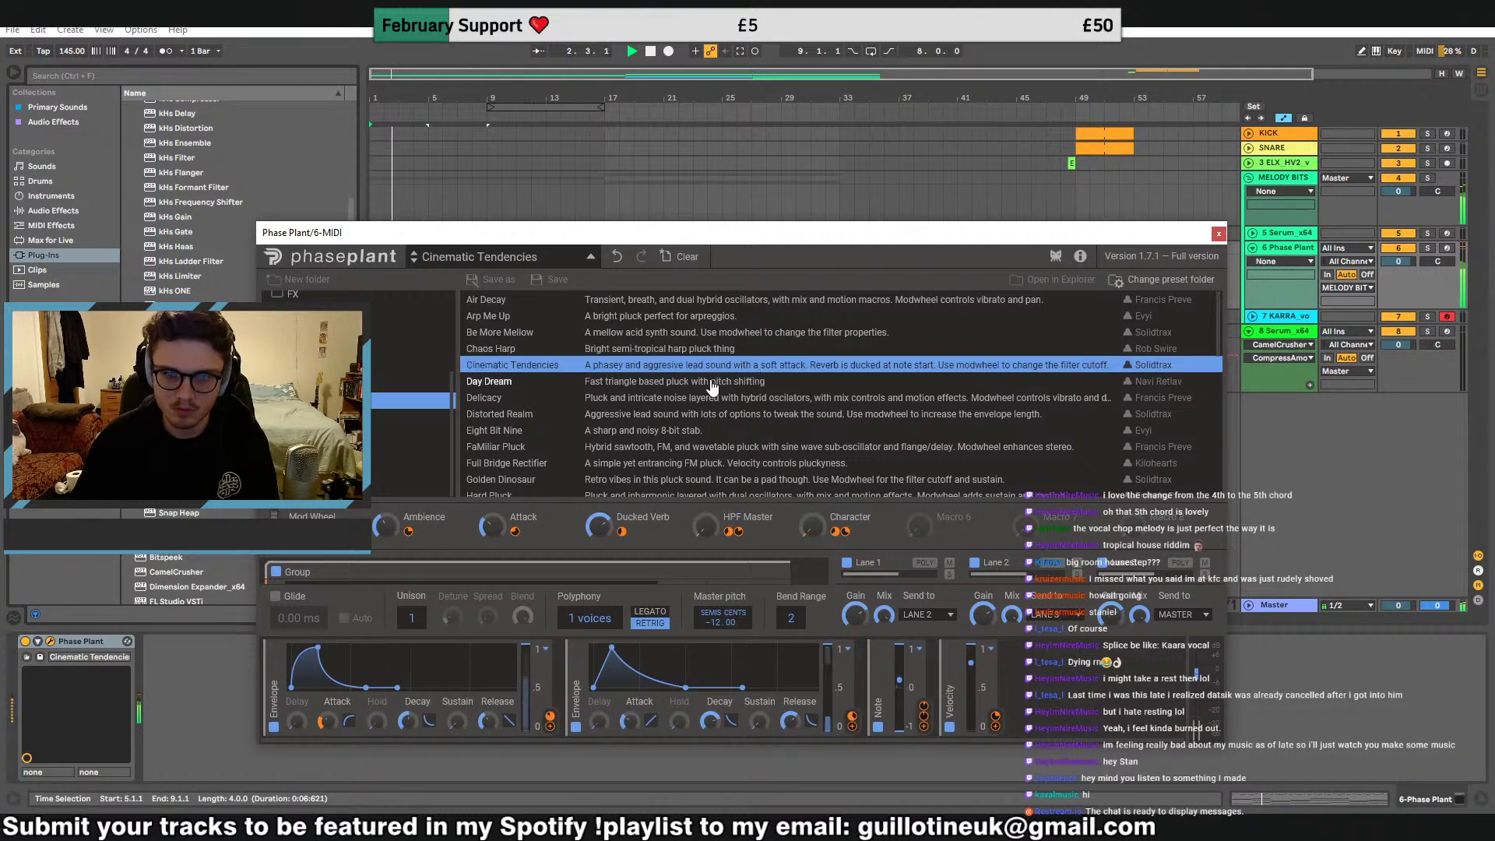
{"action": "left_click", "coordinate": [709, 383]}
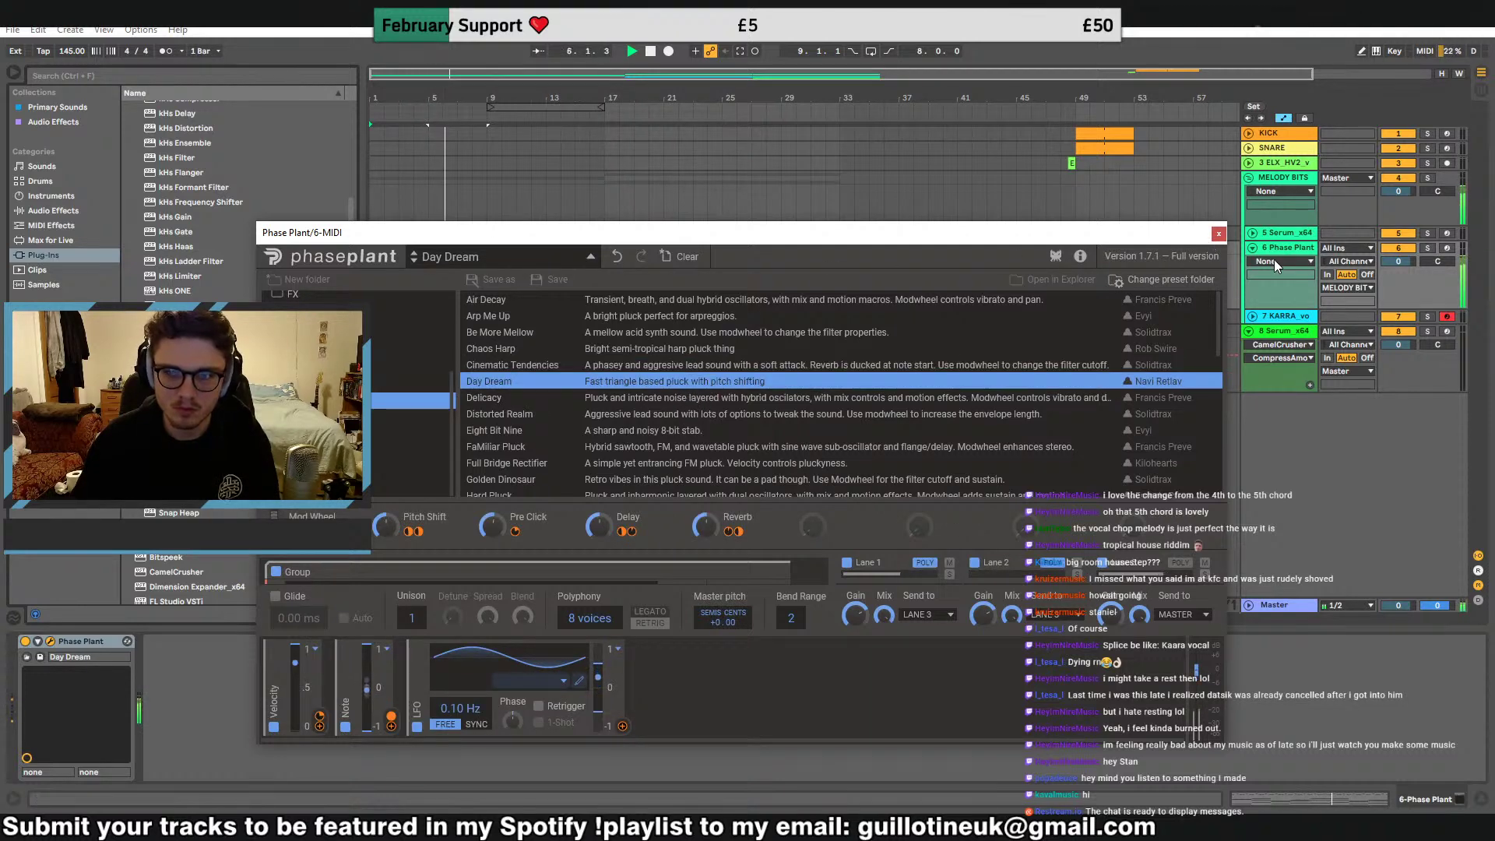
{"action": "left_click", "coordinate": [1219, 233]}
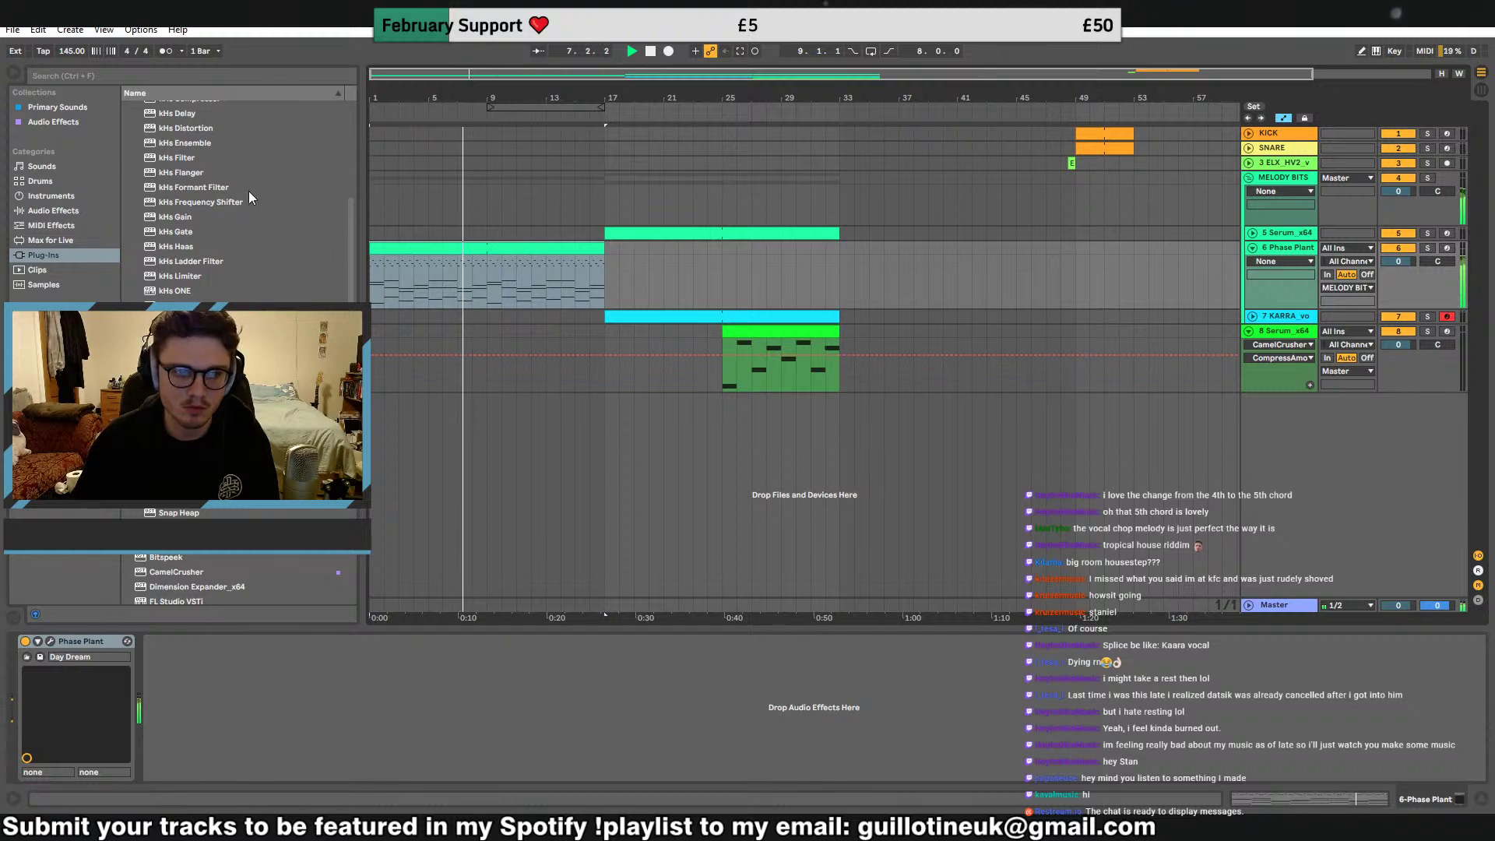
{"action": "scroll", "coordinate": [188, 164], "scroll_direction": "up", "scroll_amount": 2}
{"action": "scroll", "coordinate": [189, 163], "scroll_direction": "up", "scroll_amount": 3}
{"action": "left_click", "coordinate": [139, 151]}
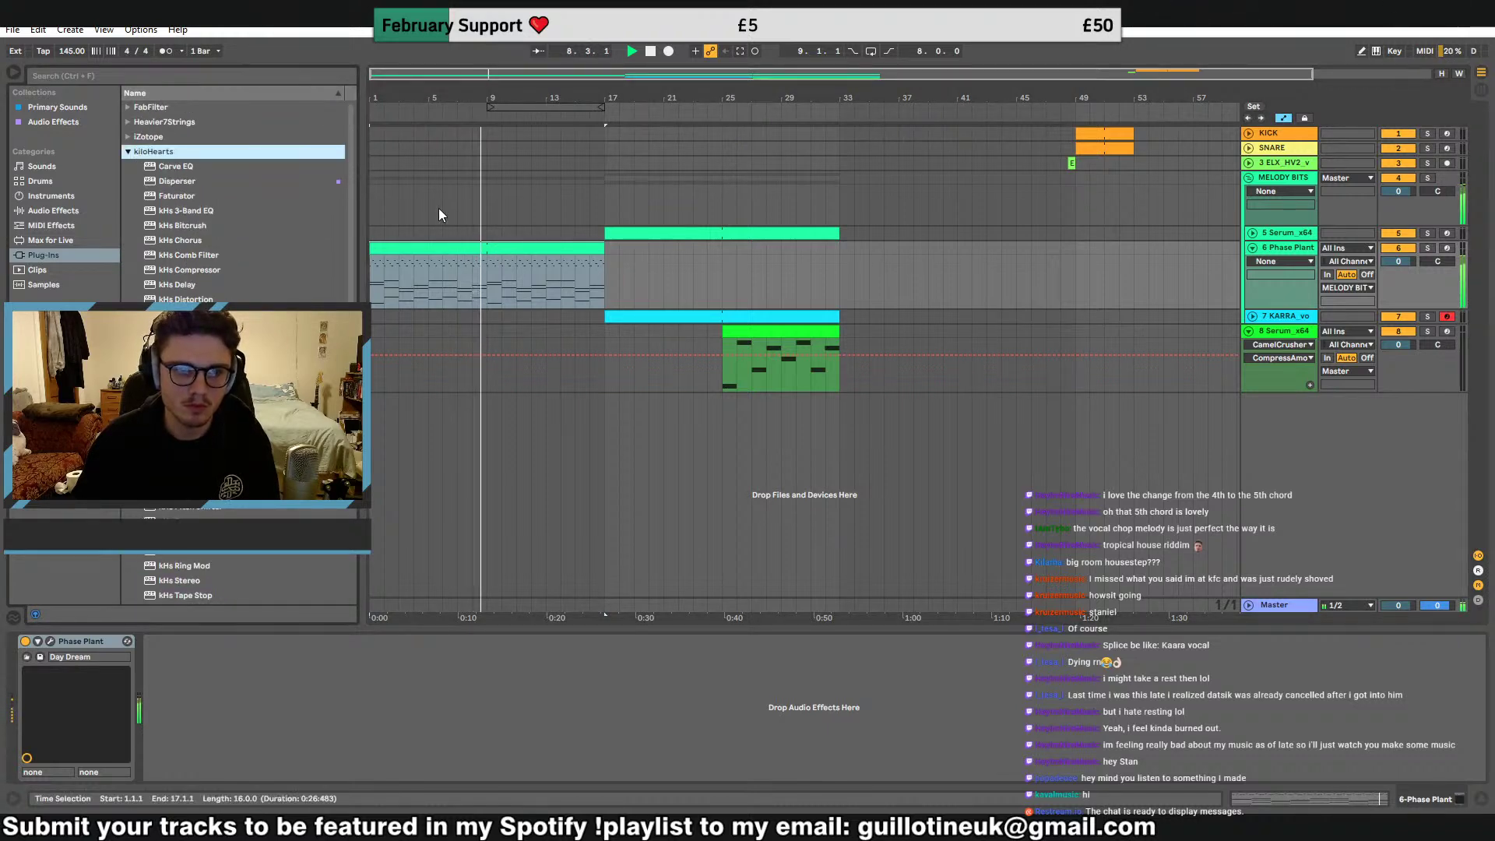
Cut the sustained chord notes out of the Phase Plant clips, keeping only the short repeated notes, and restart playback
{"action": "left_click", "coordinate": [486, 240]}
{"action": "double_click", "coordinate": [487, 244]}
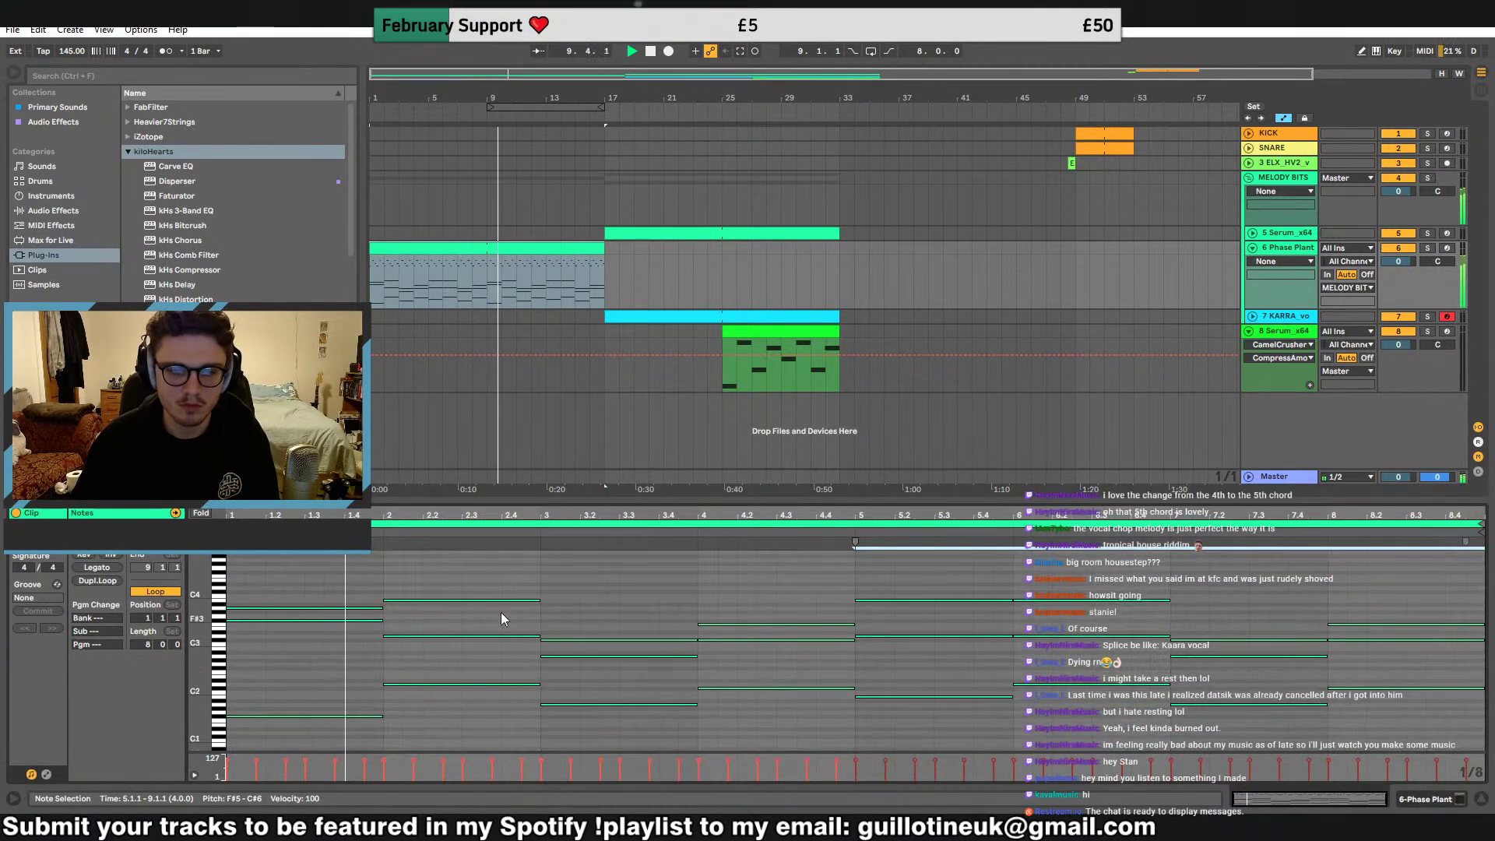
{"action": "key", "text": "ctrl+z"}
{"action": "key", "text": "ctrl+z"}
{"action": "key", "text": "ctrl+z"}
{"action": "key", "text": "space"}
Fold the Phase Plant track and insert a new MIDI track beneath it, with bars 1 to 9 selected
{"action": "double_click", "coordinate": [1303, 249]}
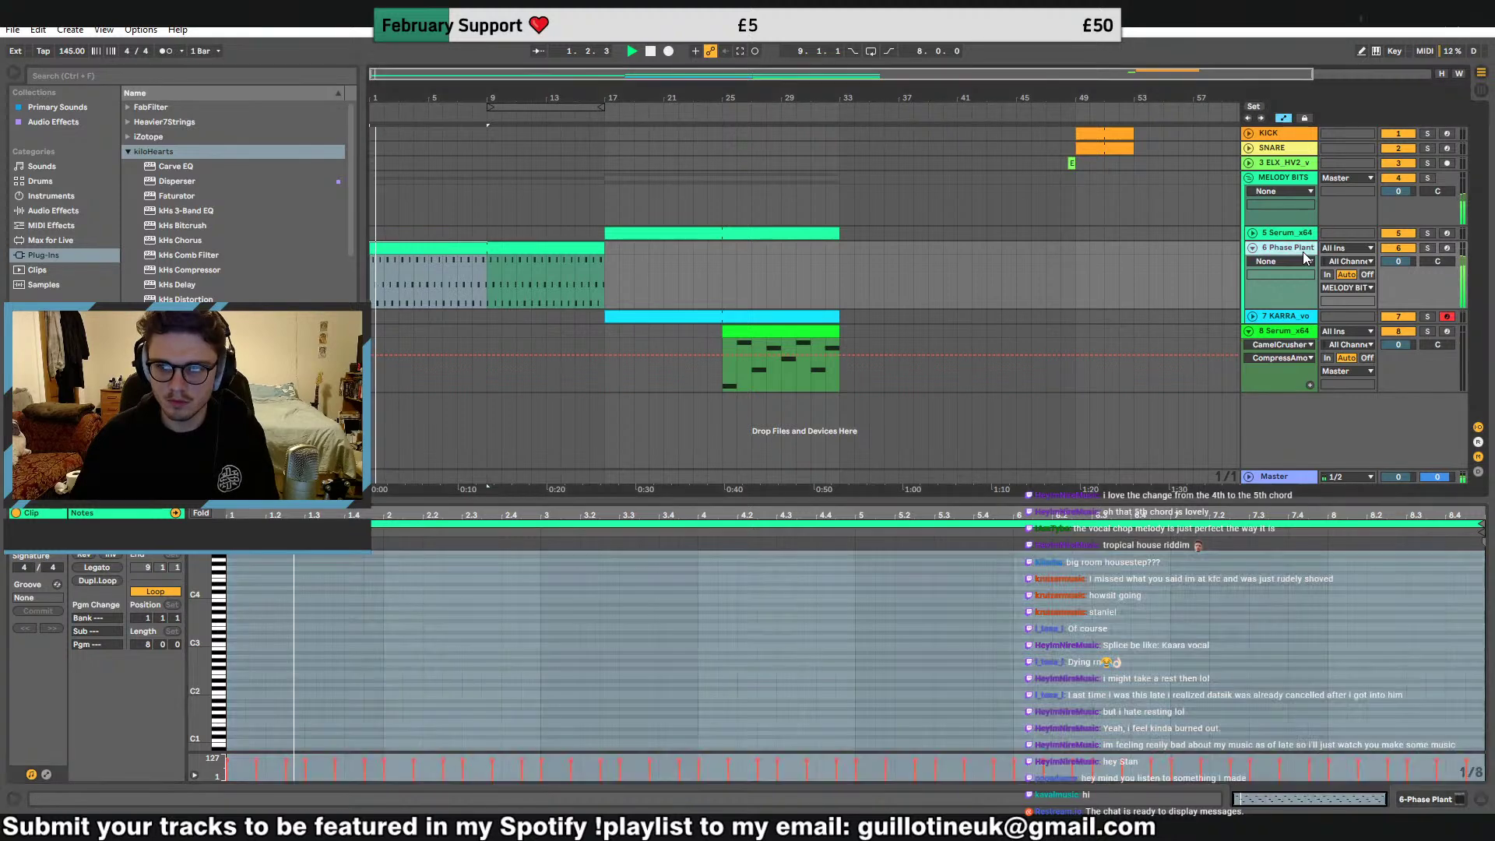
{"action": "left_click", "coordinate": [1253, 249]}
{"action": "right_click", "coordinate": [1269, 250]}
{"action": "left_click", "coordinate": [1343, 376]}
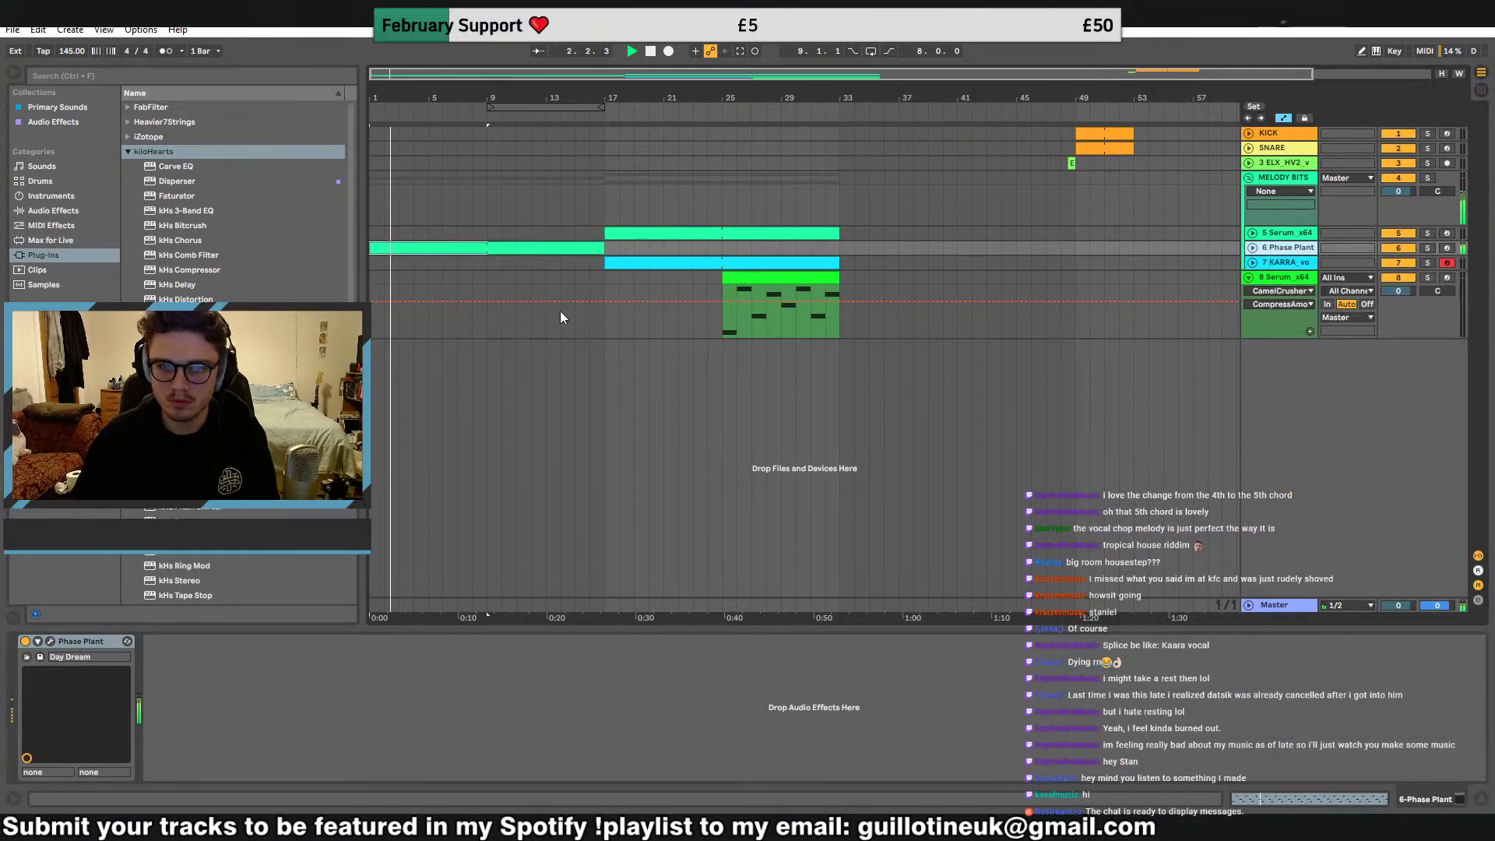
{"action": "key", "text": "space"}
{"action": "left_click", "coordinate": [582, 275]}
{"action": "left_click_drag", "start_coordinate": [488, 263], "coordinate": [368, 264]}
{"action": "key", "text": "ctrl+shift+m"}
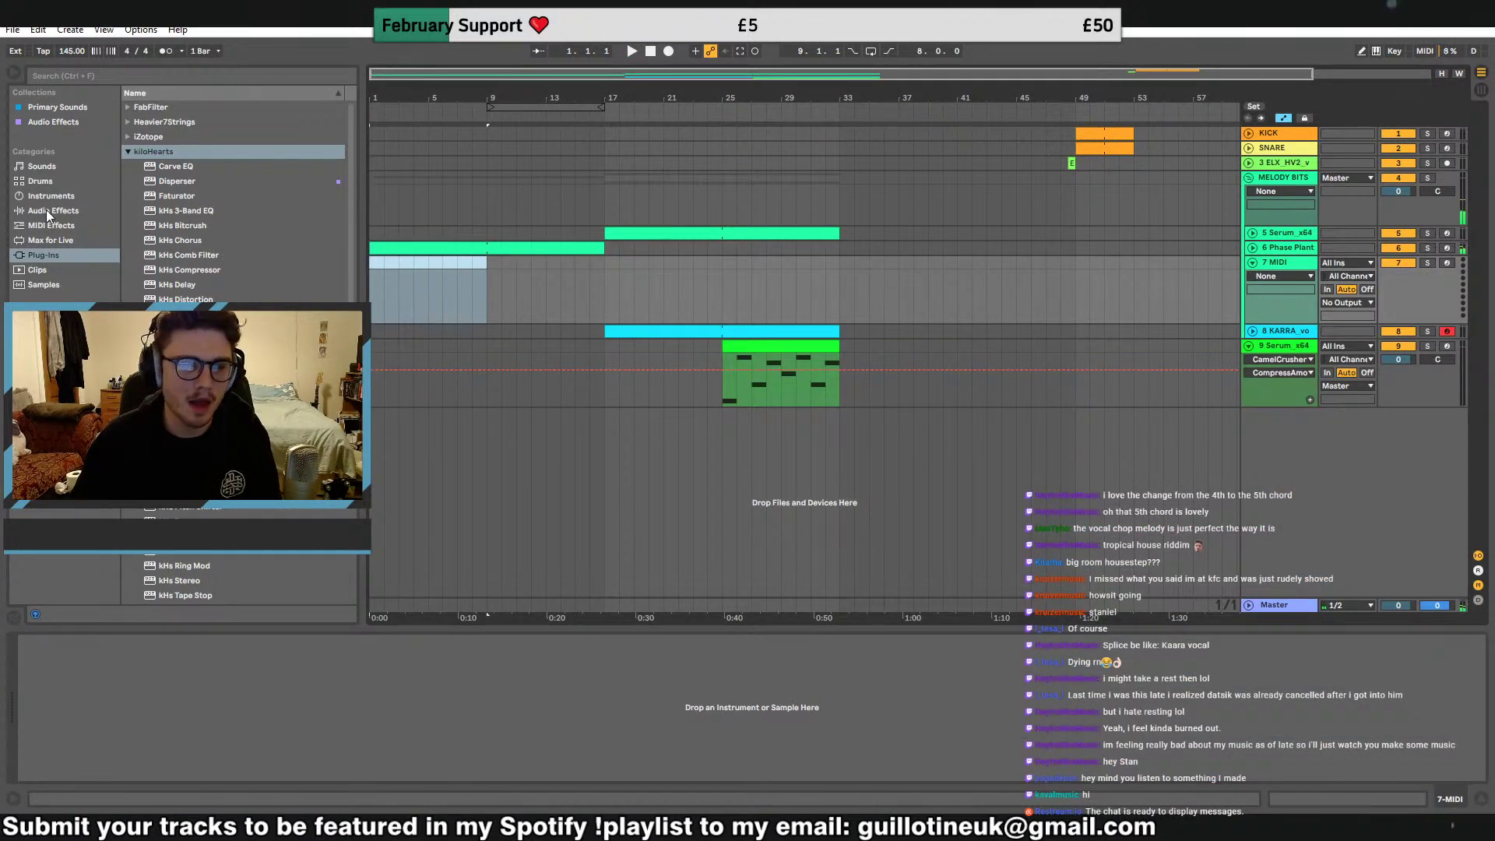
Load Serum_x64 onto the new MIDI track and close its plugin window
{"action": "scroll", "coordinate": [176, 558], "scroll_direction": "down", "scroll_amount": 10}
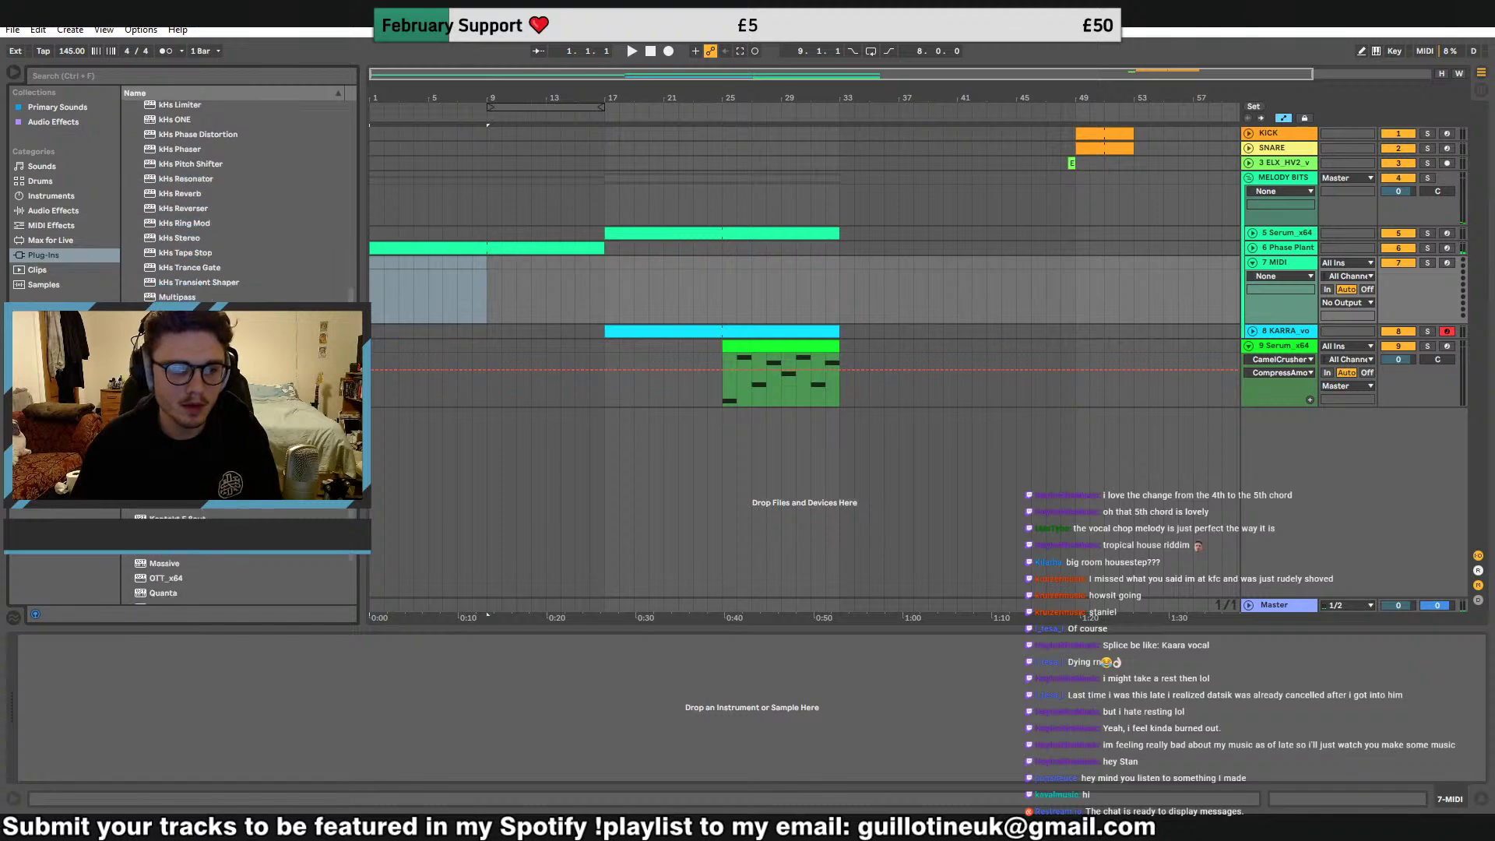
{"action": "left_click_drag", "start_coordinate": [176, 557], "coordinate": [436, 300]}
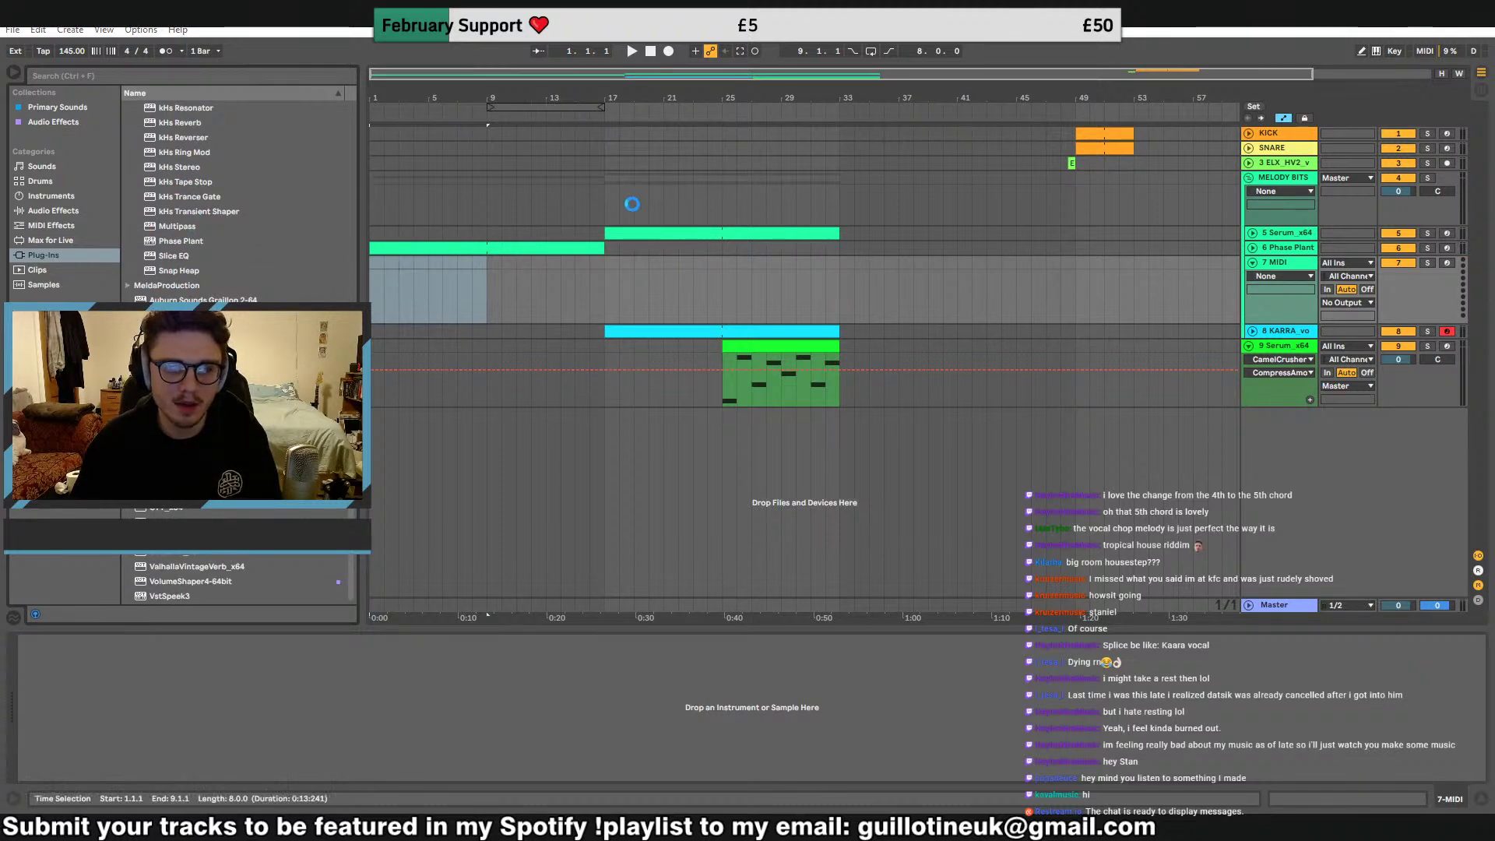
{"action": "left_click", "coordinate": [955, 235]}
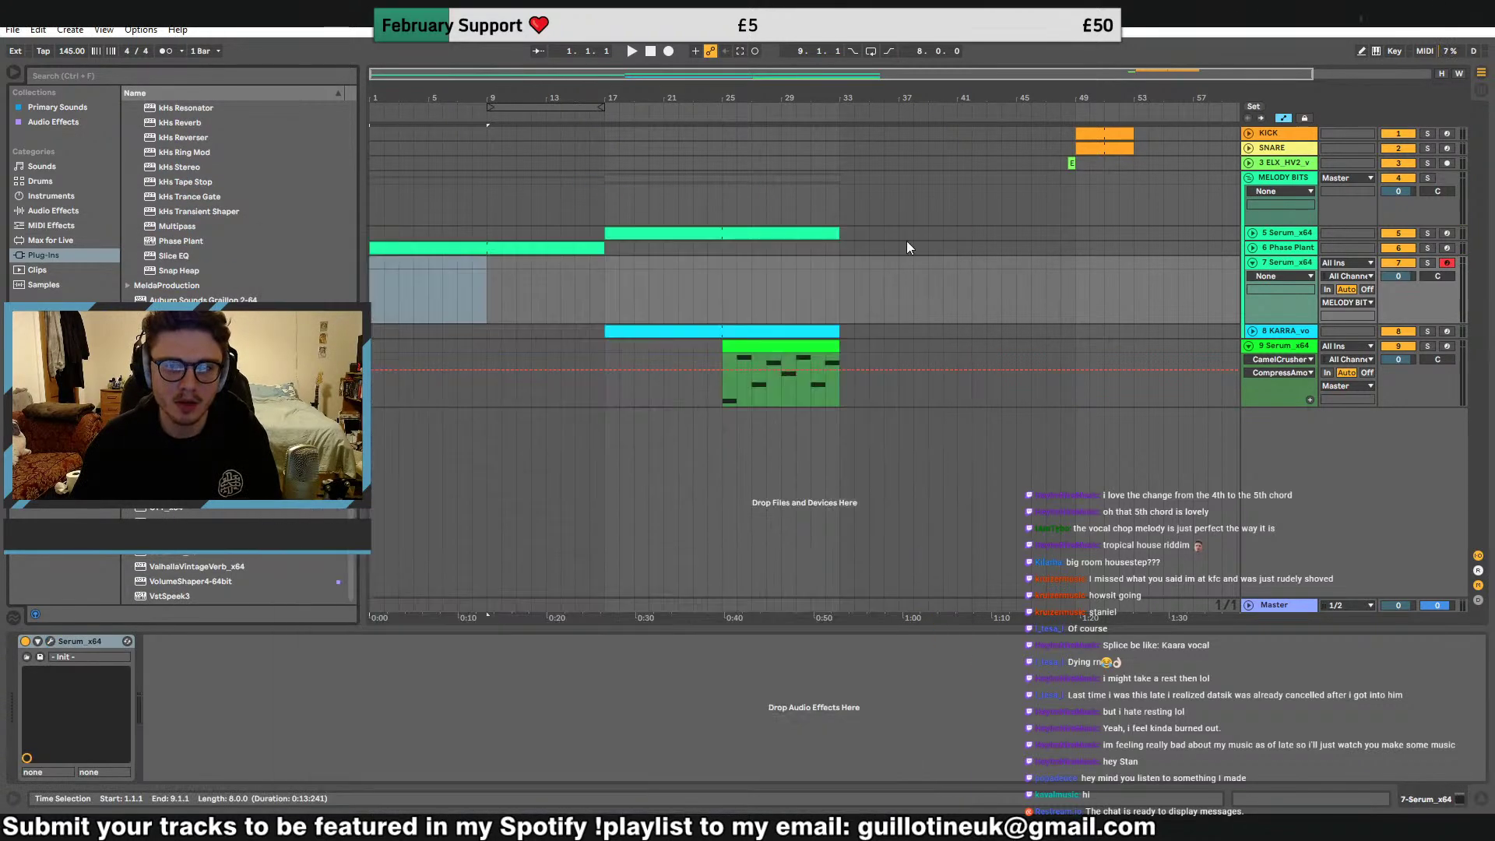
Create an empty eight-bar MIDI clip at bar 1 on the new Serum track and paste the chord notes into it
{"action": "right_click", "coordinate": [405, 285]}
{"action": "left_click", "coordinate": [436, 399]}
{"action": "key", "text": "ctrl+v"}
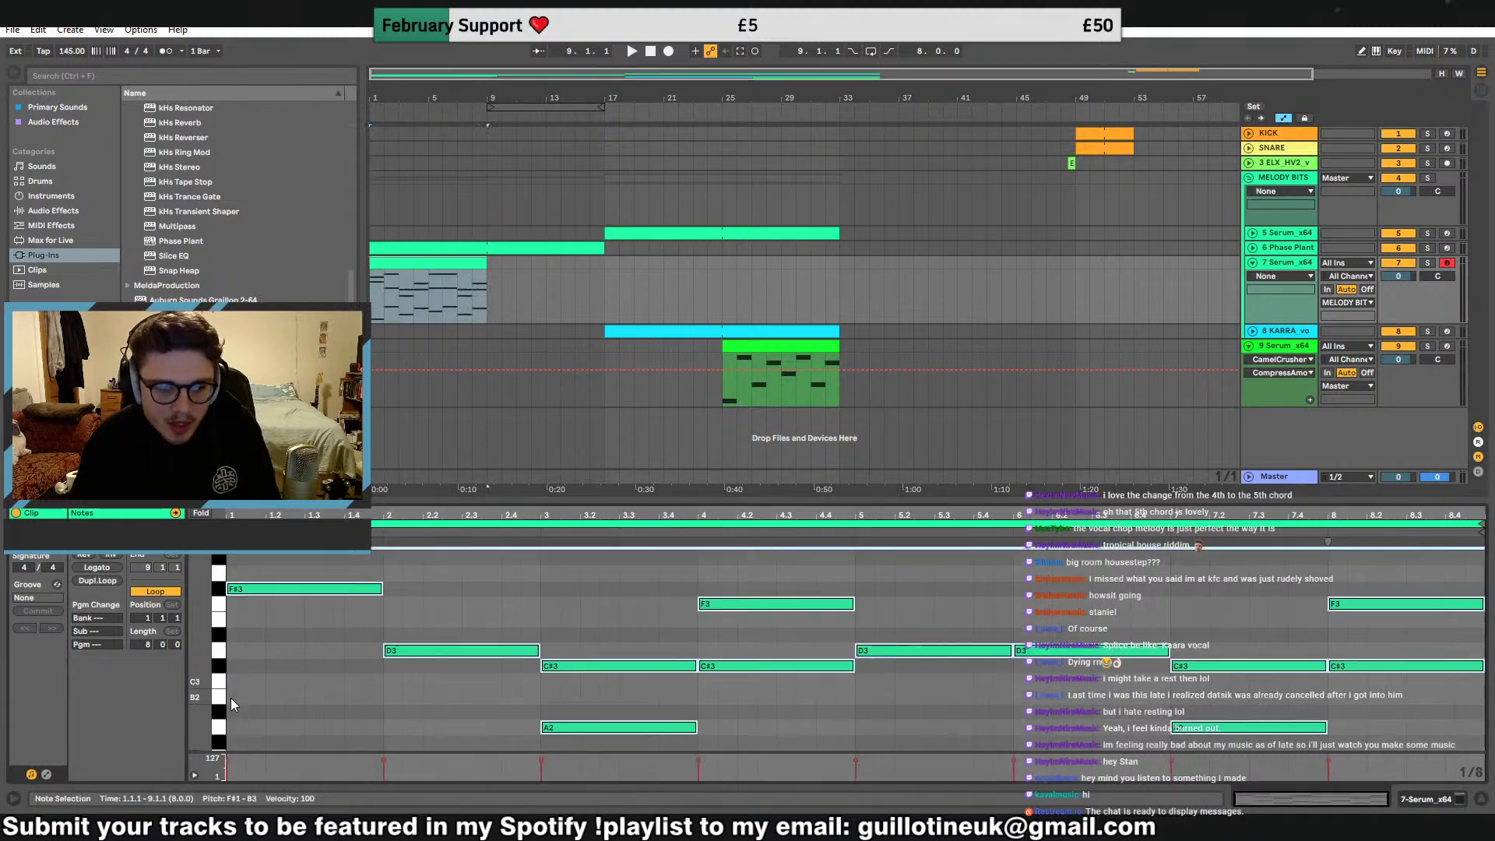
Open the new track's Serum, lower oscillator A's level, modulate that level with LFO 1 and solo the track
{"action": "left_click", "coordinate": [1263, 264]}
{"action": "left_click", "coordinate": [50, 642]}
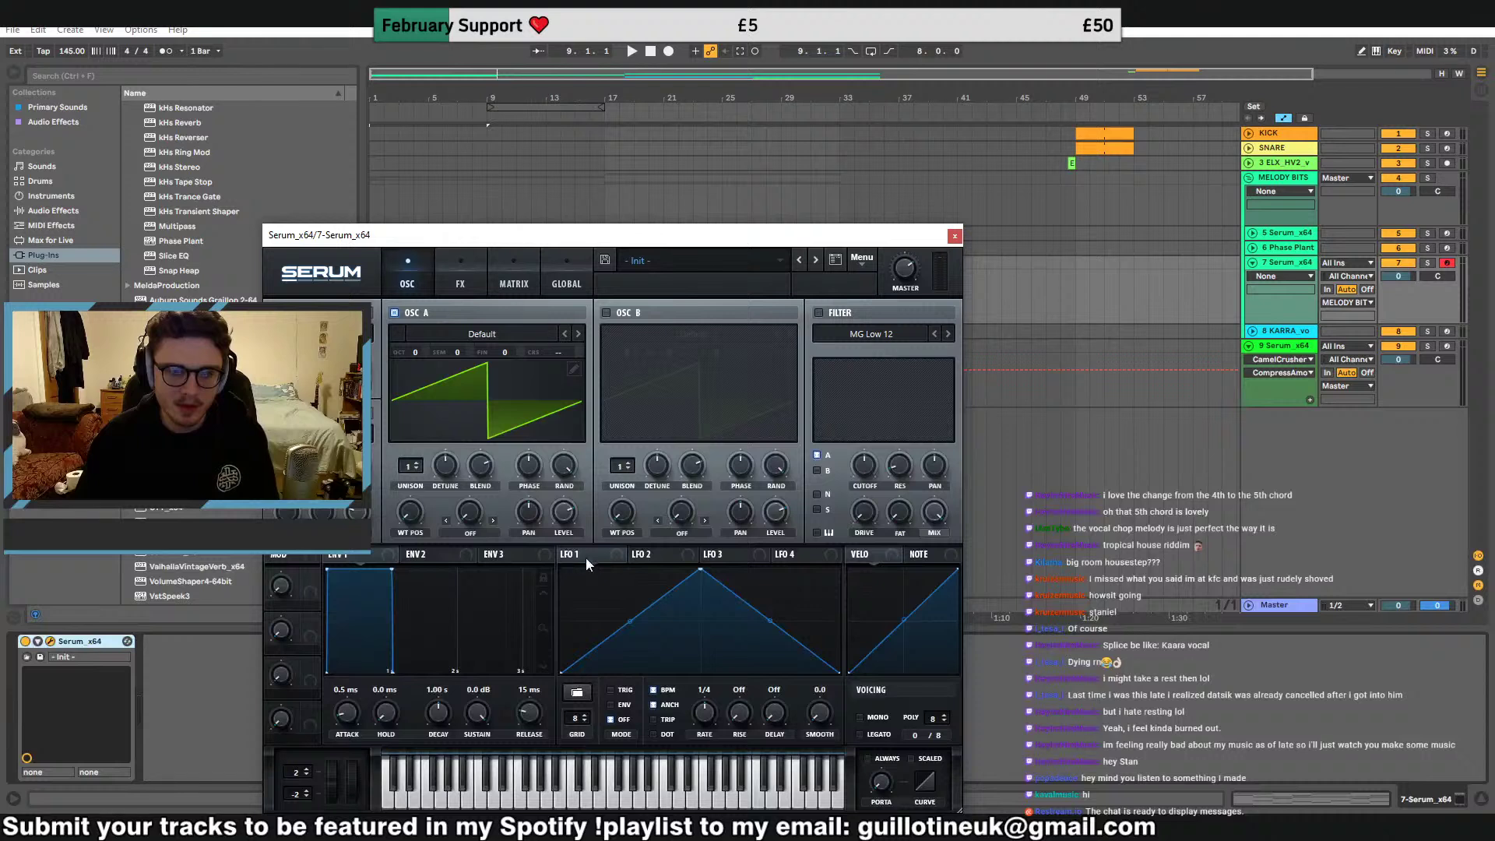
{"action": "left_click_drag", "start_coordinate": [564, 511], "coordinate": [548, 648]}
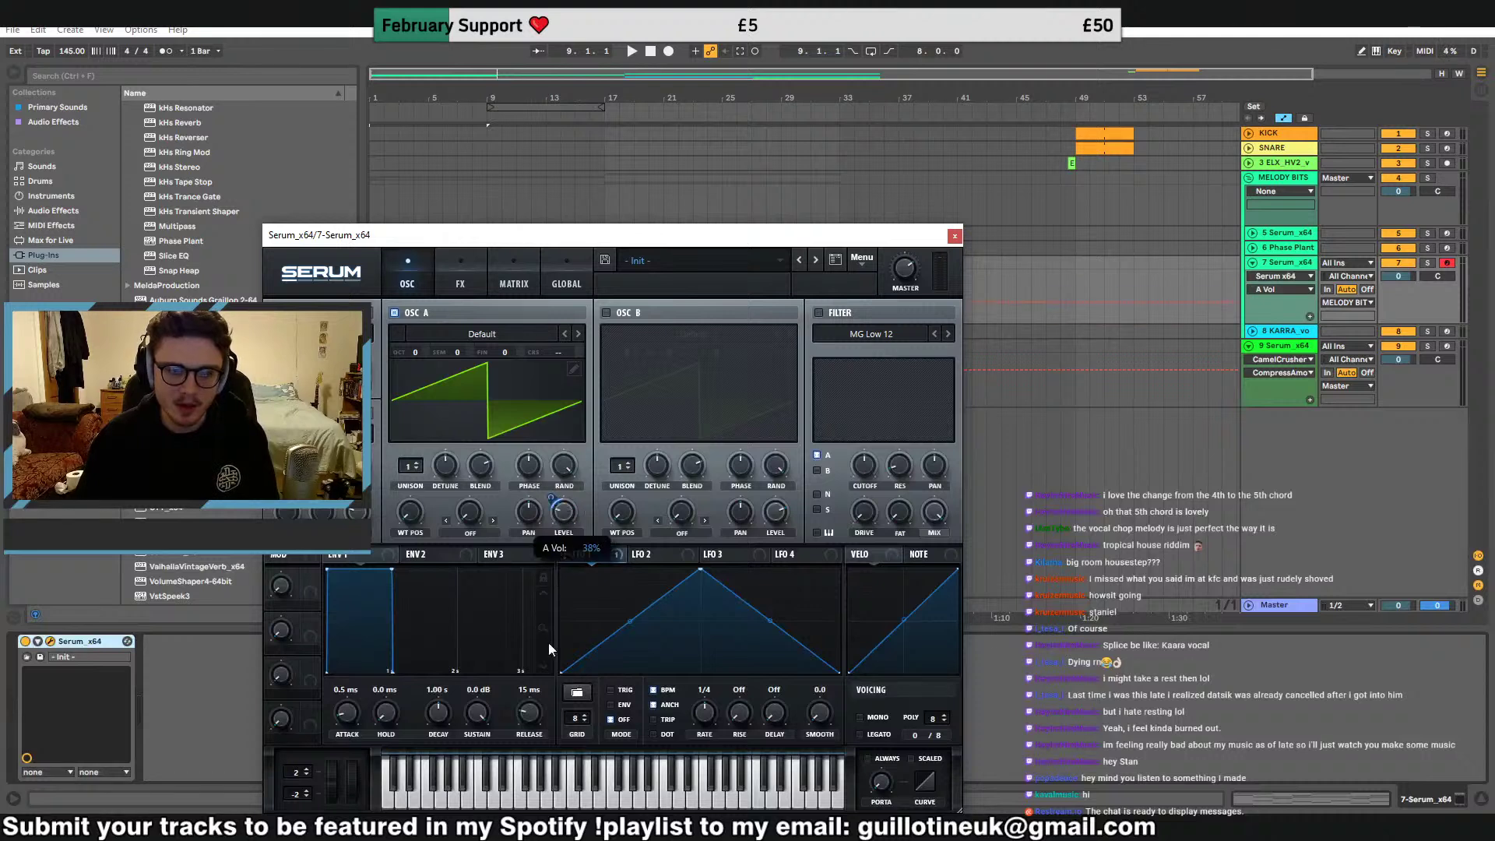
{"action": "left_click_drag", "start_coordinate": [553, 498], "coordinate": [558, 436]}
{"action": "left_click", "coordinate": [1427, 263]}
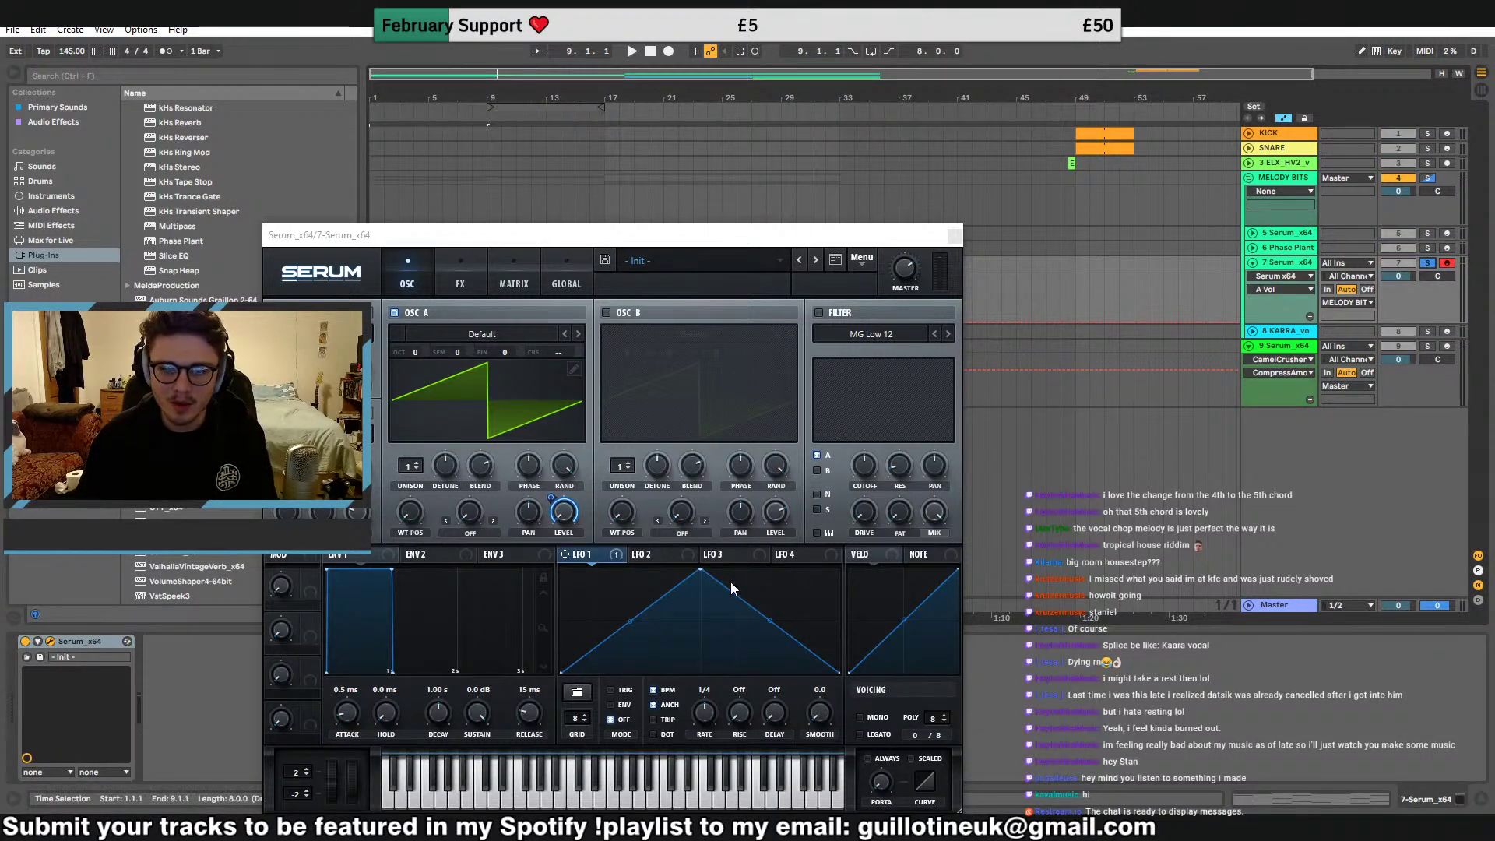
Reshape LFO 1 into a sharp early peak followed by a fast curved decay
{"action": "left_click_drag", "start_coordinate": [700, 569], "coordinate": [477, 539]}
{"action": "double_click", "coordinate": [666, 608]}
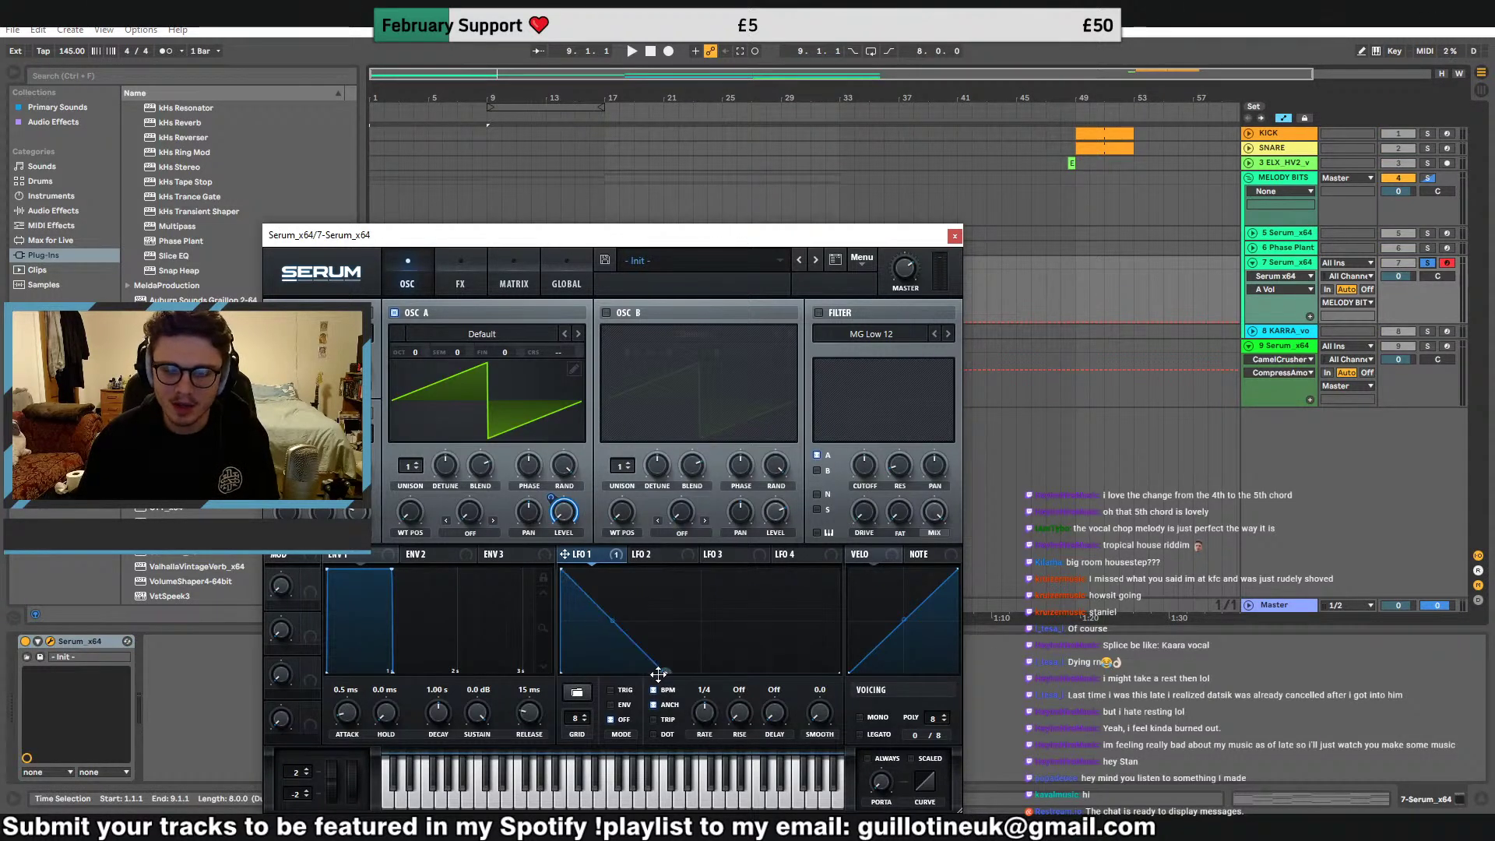
{"action": "left_click_drag", "start_coordinate": [667, 608], "coordinate": [668, 661]}
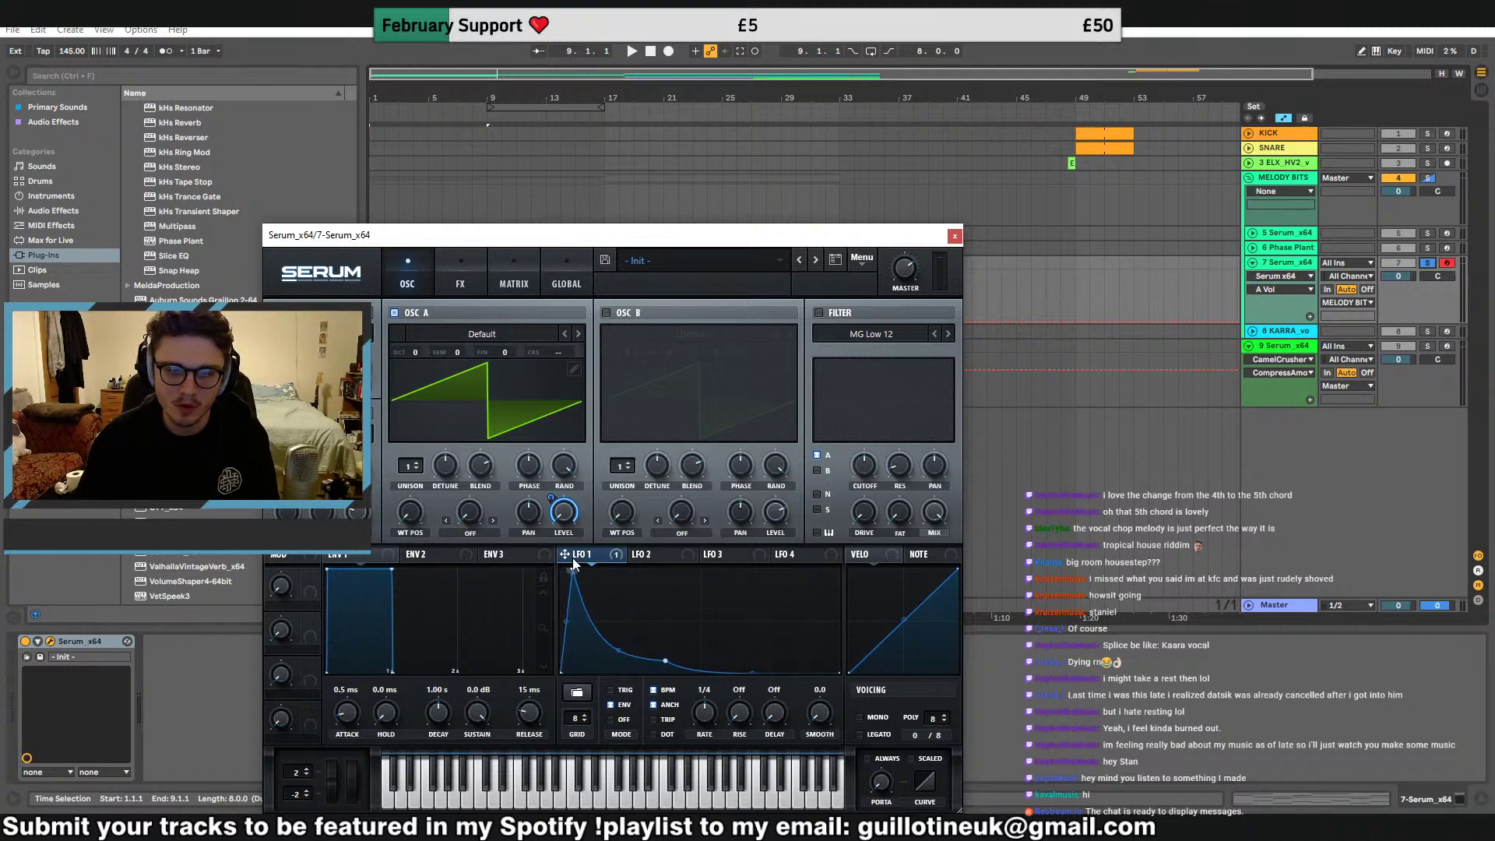
Raise oscillator A by one octave and run LFO 1 in TRIG mode at a 1/8 rate
{"action": "left_click", "coordinate": [414, 355]}
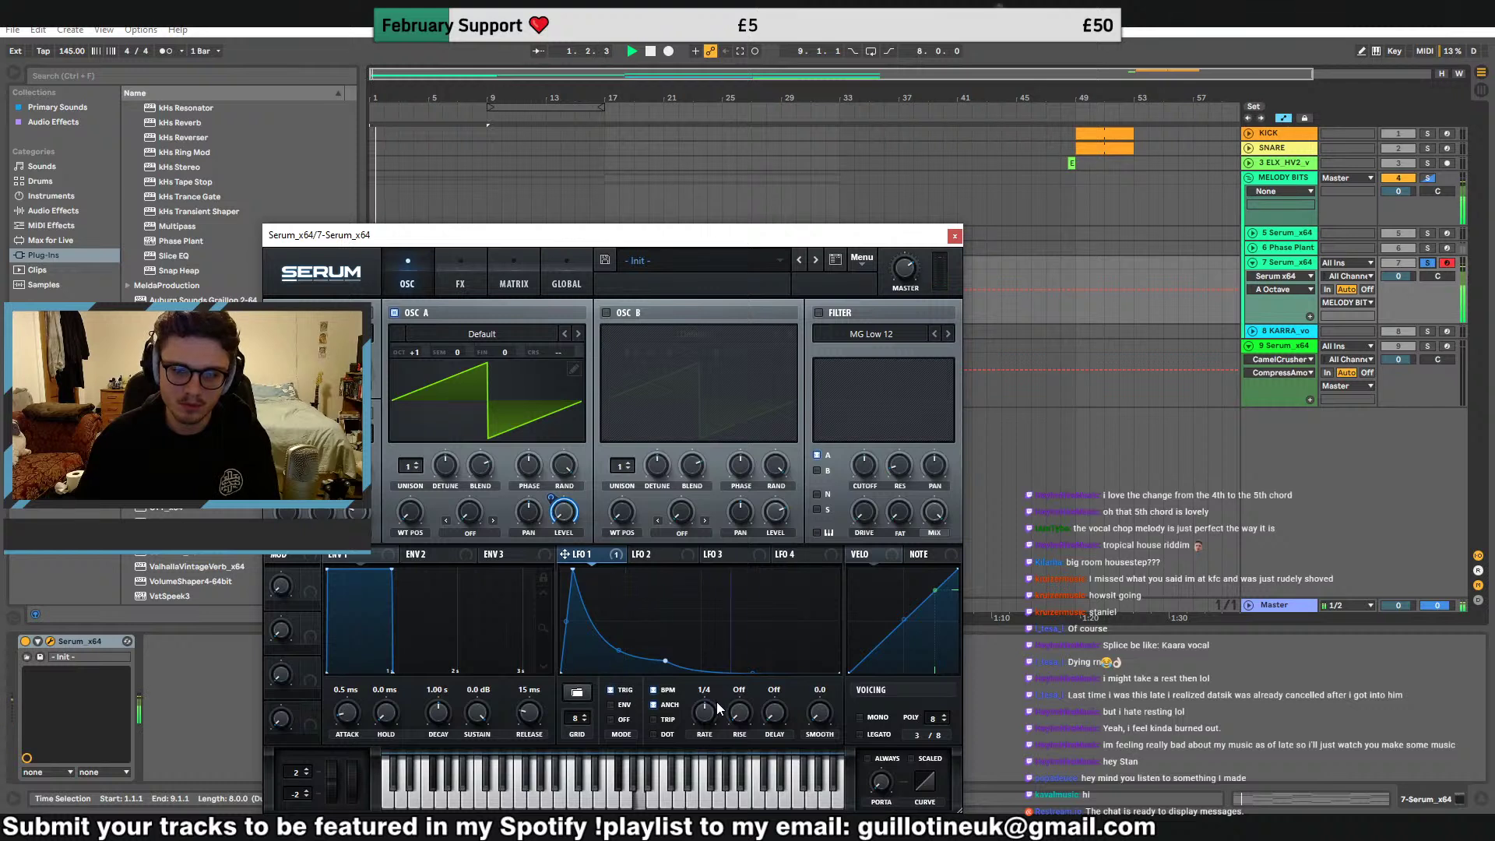
{"action": "left_click", "coordinate": [625, 690]}
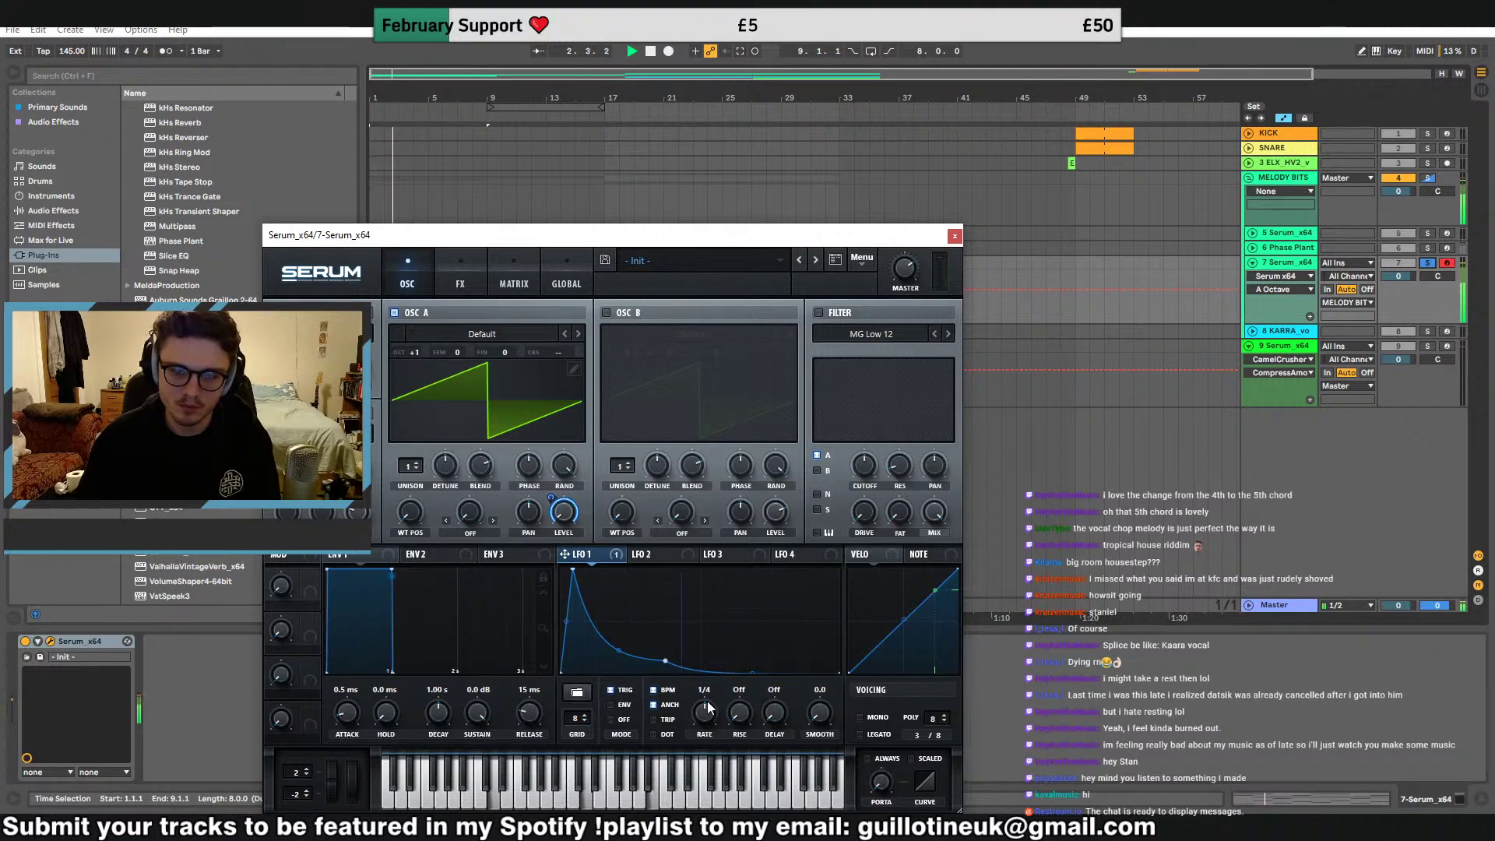
{"action": "left_click_drag", "start_coordinate": [704, 712], "coordinate": [715, 695]}
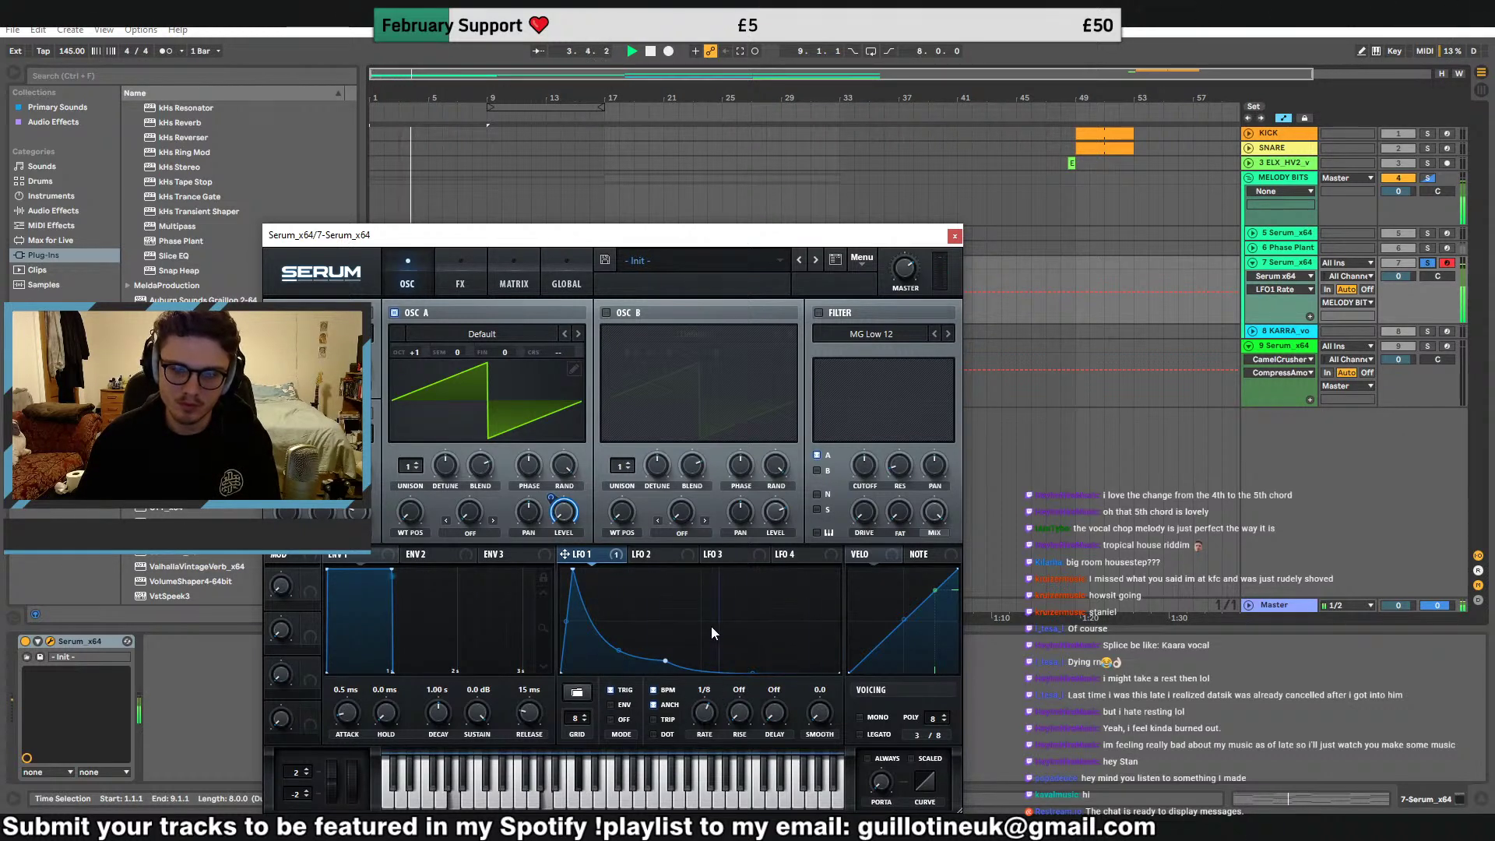
Slow LFO 1 to a 1/2 rate and stretch its decay curve across the whole cycle in ENV mode
{"action": "left_click", "coordinate": [410, 512]}
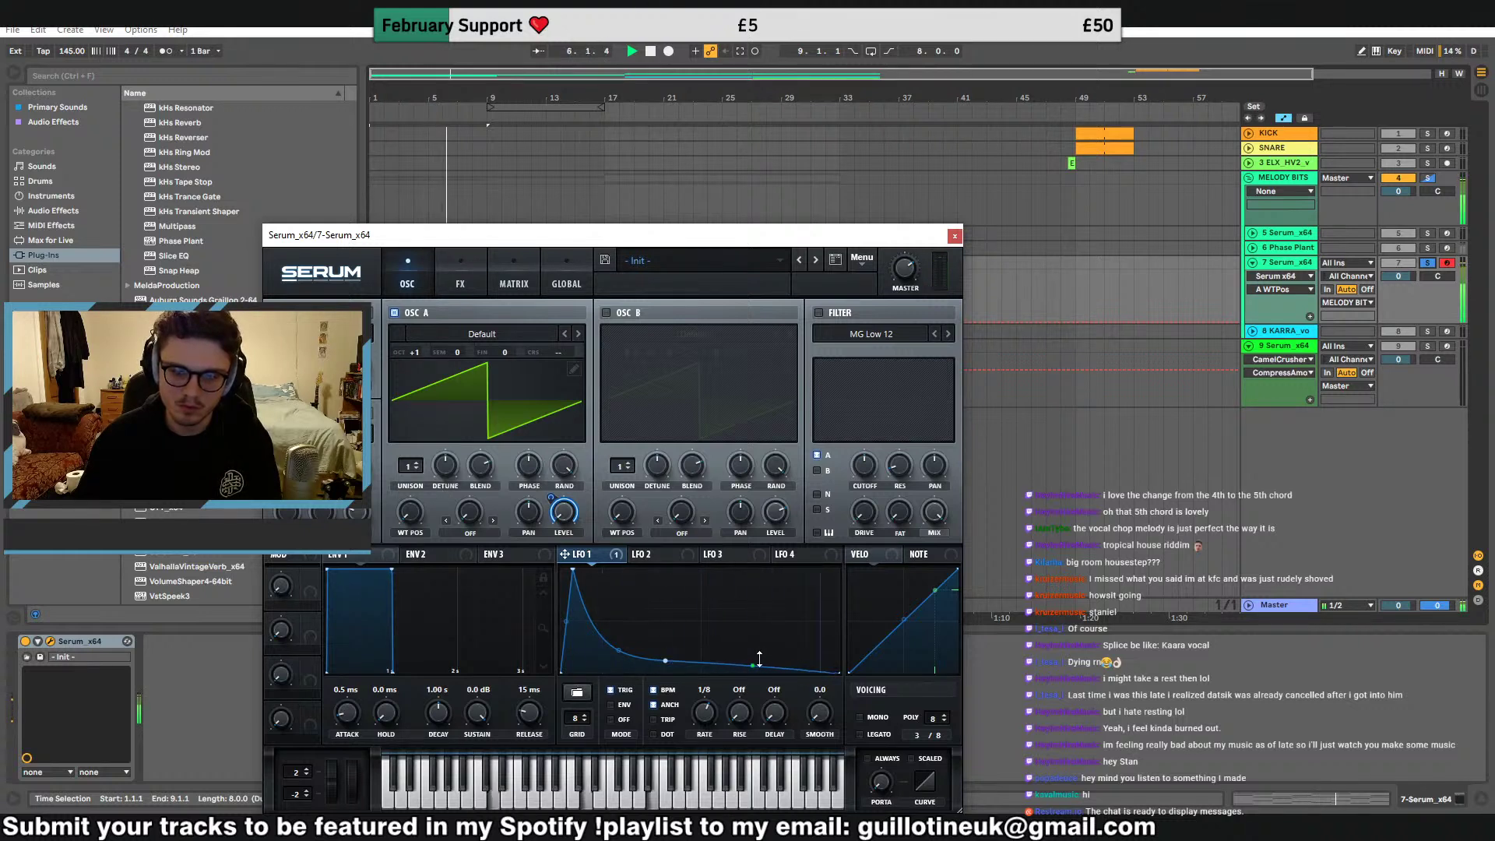
{"action": "key", "text": "space"}
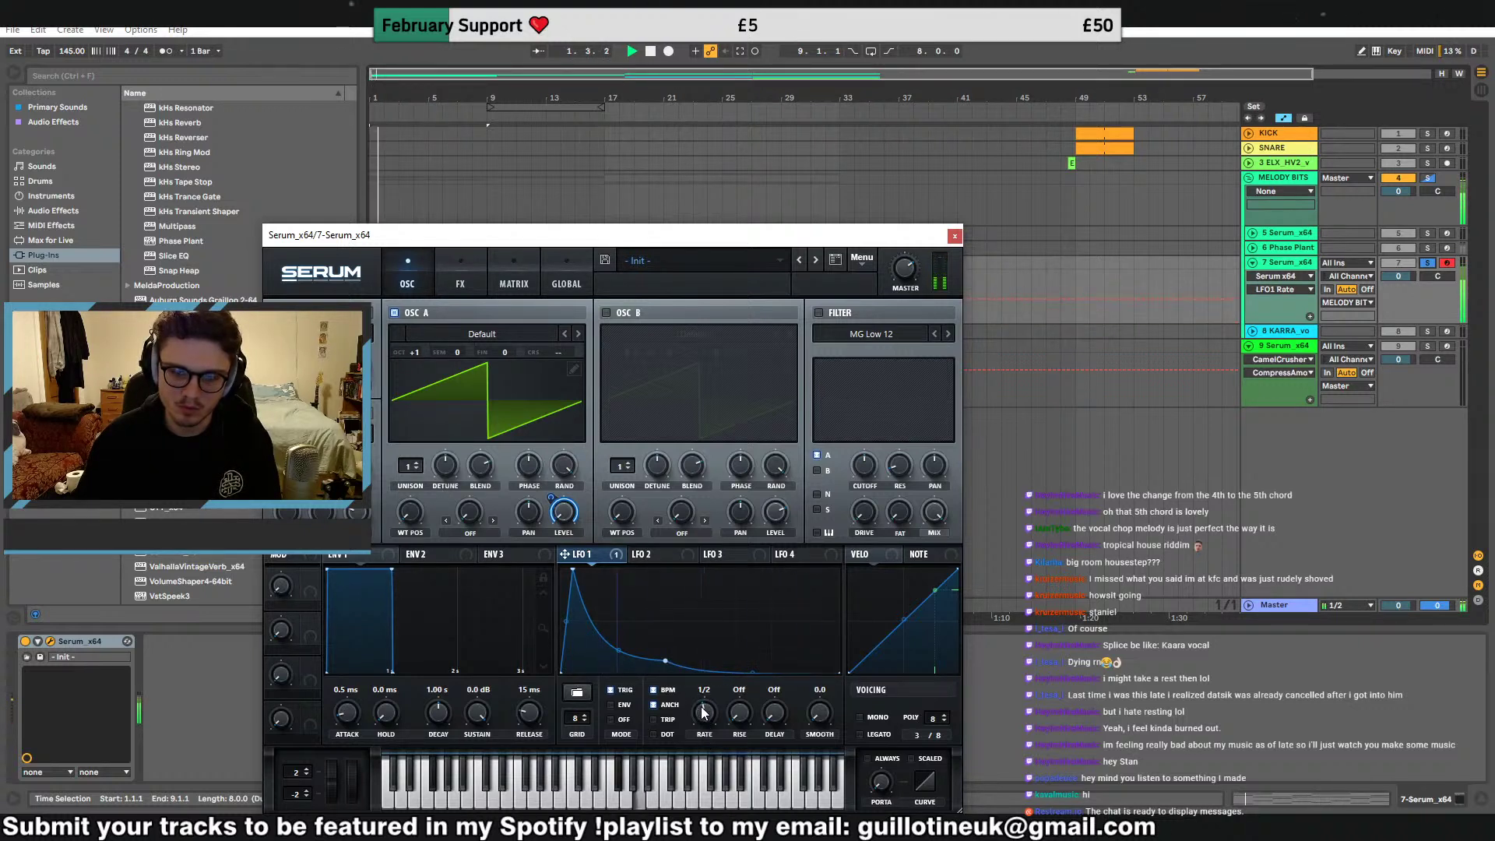
{"action": "left_click_drag", "start_coordinate": [675, 660], "coordinate": [856, 648]}
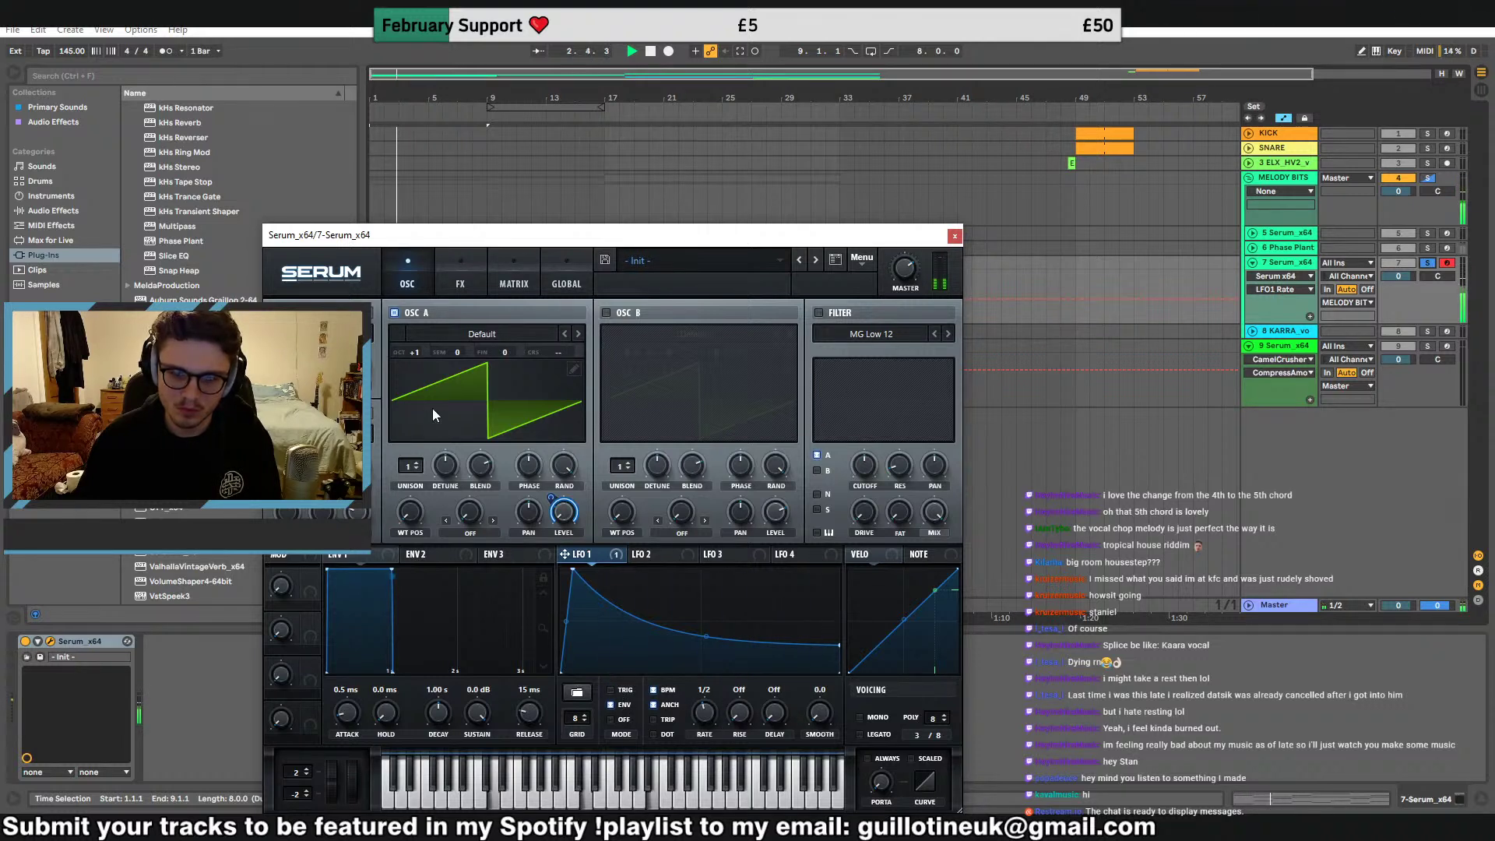
Set oscillator A to 2 unison voices and enable the MG Low 12 filter with LFO 1 modulating its cutoff
{"action": "left_click_drag", "start_coordinate": [410, 465], "coordinate": [481, 490]}
{"action": "left_click", "coordinate": [819, 314]}
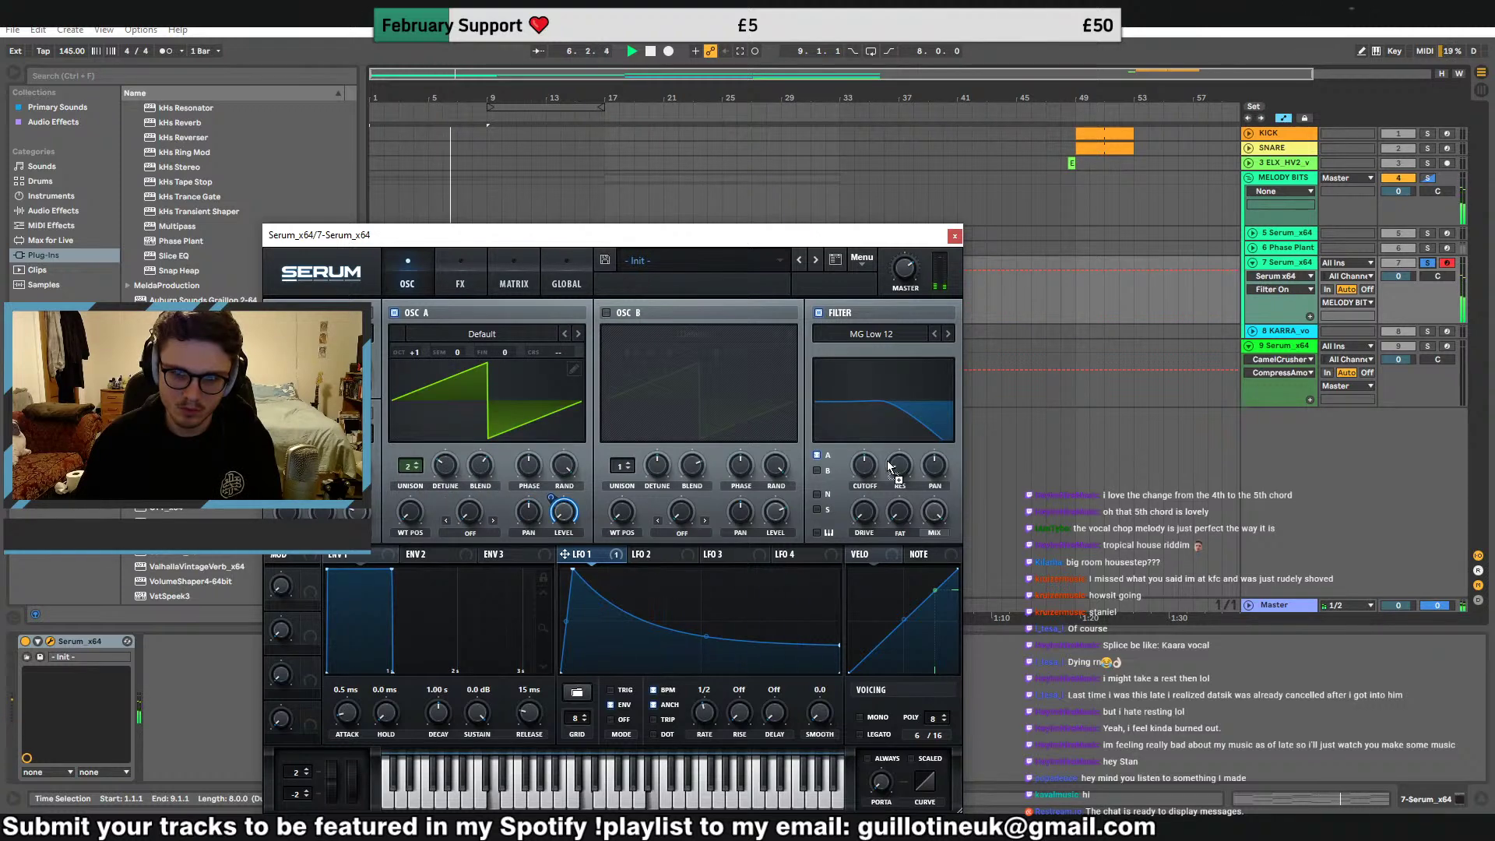
{"action": "left_click_drag", "start_coordinate": [864, 465], "coordinate": [871, 493]}
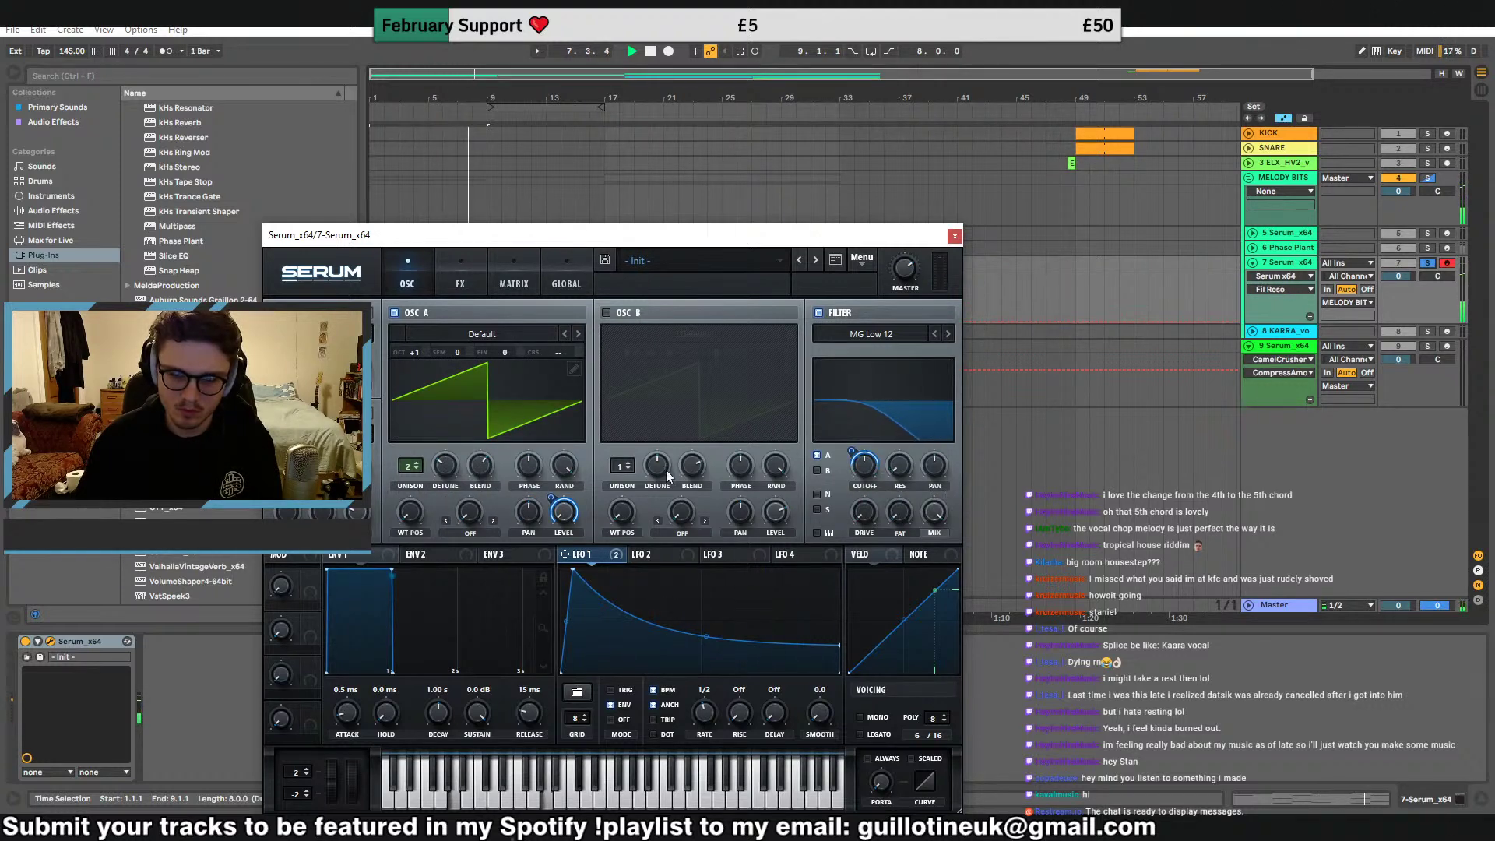
{"action": "left_click", "coordinate": [512, 283]}
{"action": "left_click", "coordinate": [406, 283]}
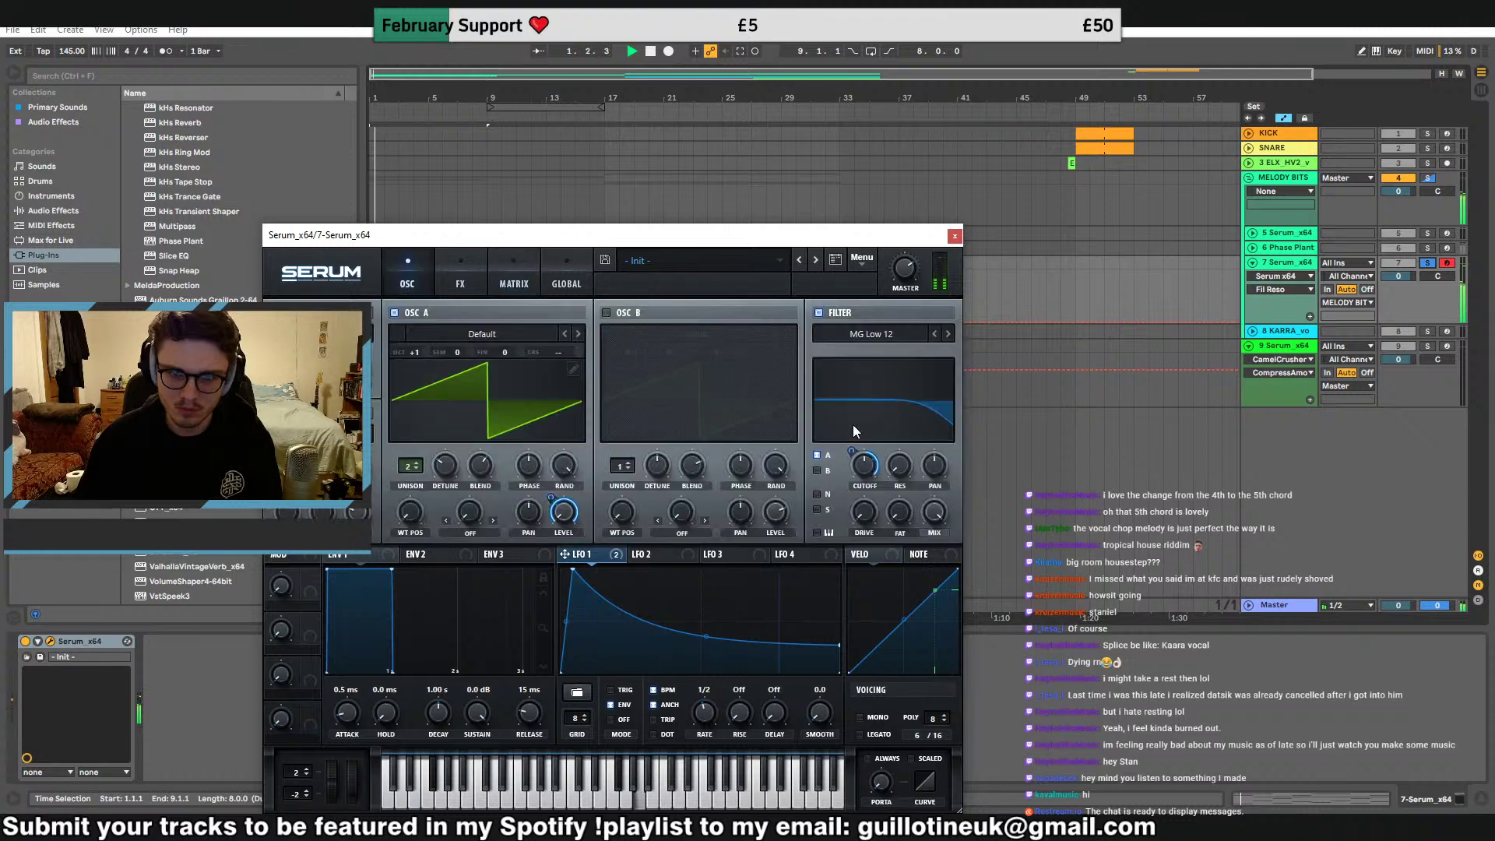
Assign LFO 2 to the noise level and reshape it into a short curved decay in TRIG mode
{"action": "left_click", "coordinate": [646, 554]}
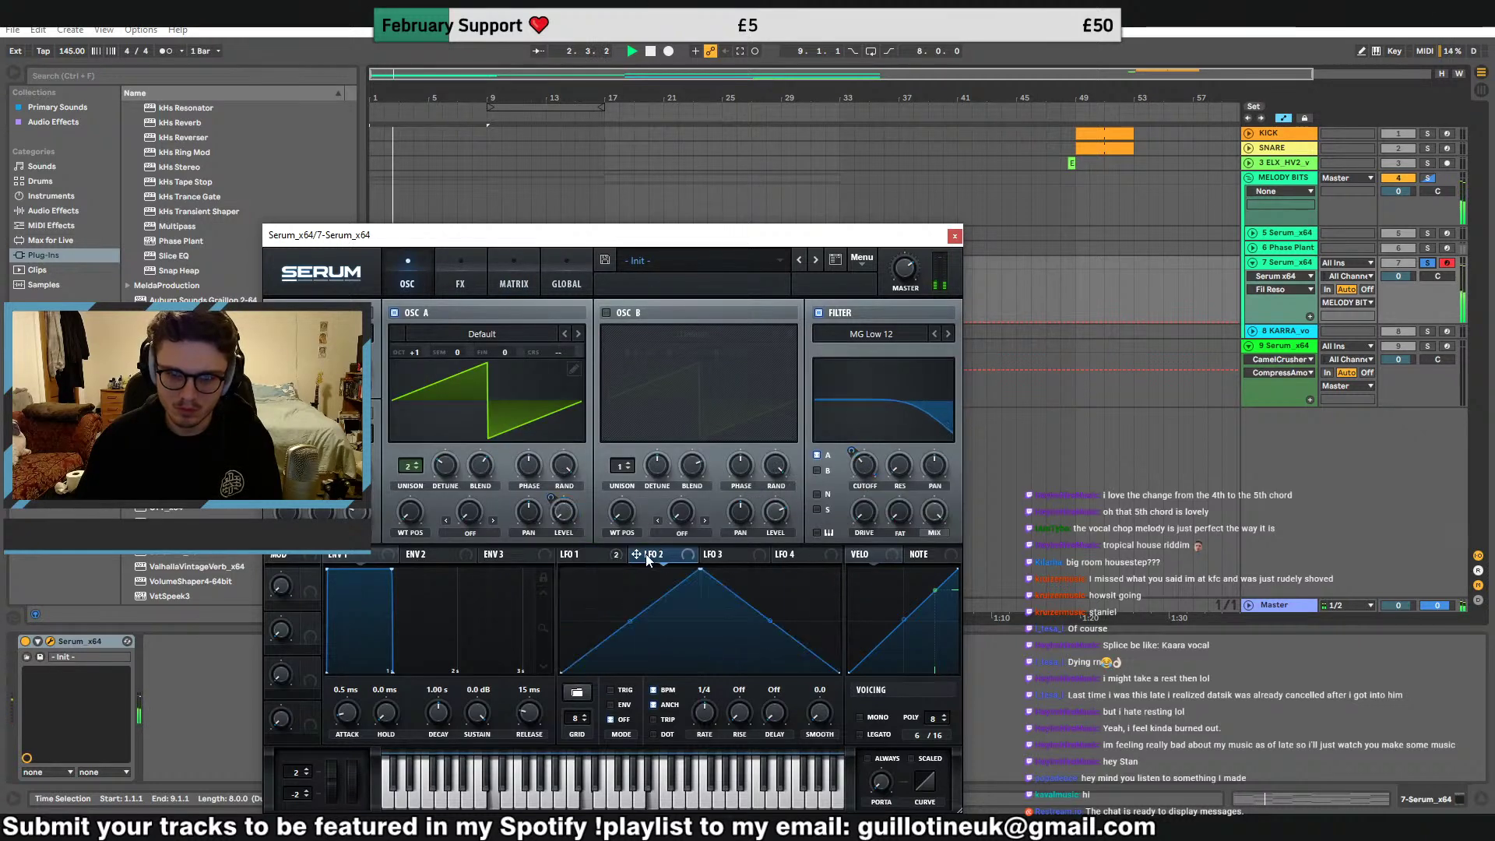
{"action": "left_click_drag", "start_coordinate": [368, 518], "coordinate": [357, 513]}
{"action": "left_click_drag", "start_coordinate": [700, 570], "coordinate": [551, 540]}
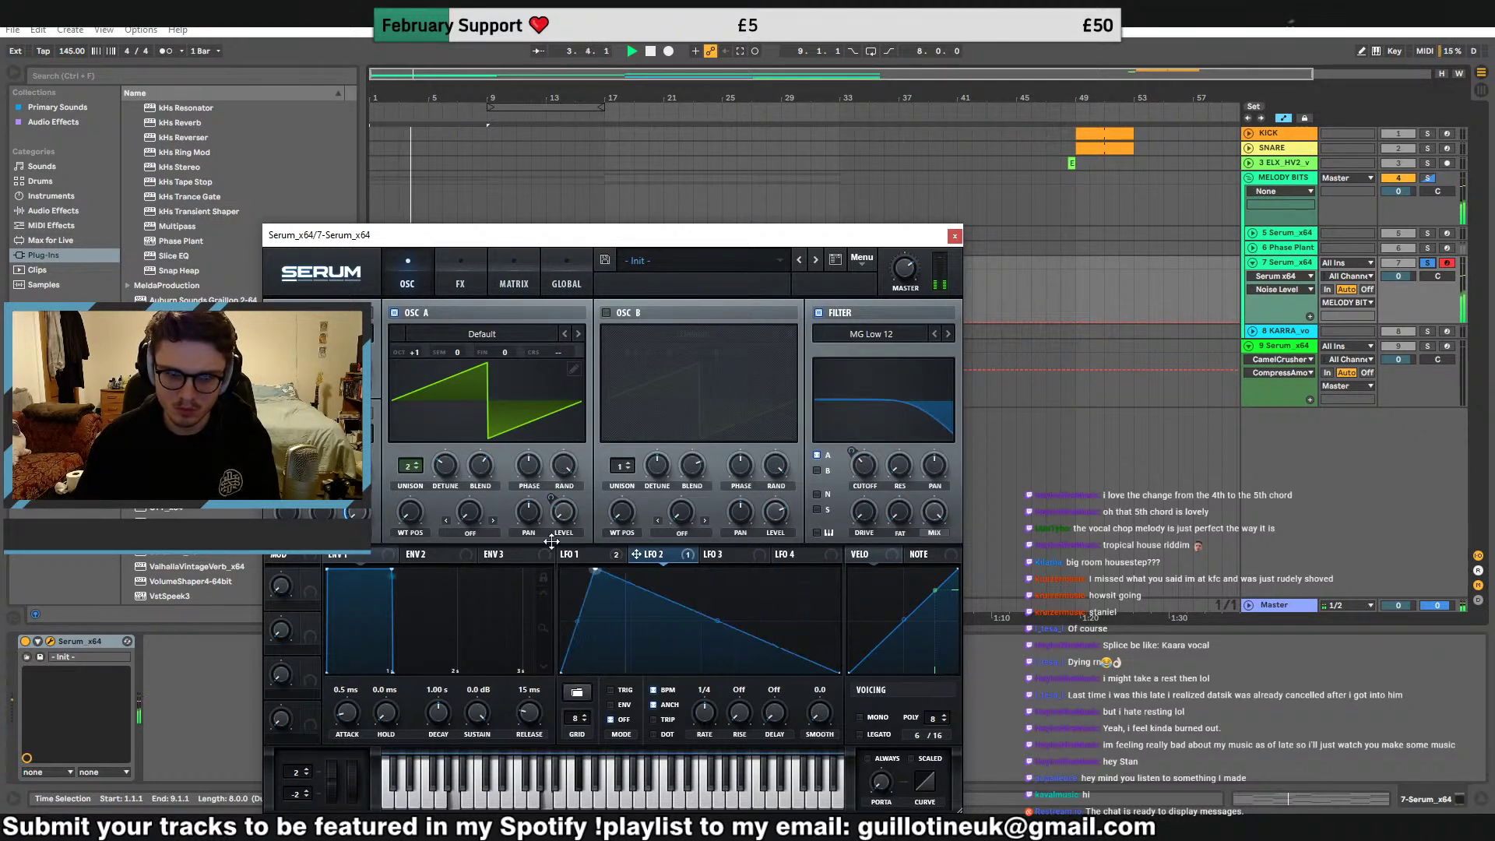
{"action": "double_click", "coordinate": [664, 623]}
{"action": "left_click_drag", "start_coordinate": [654, 644], "coordinate": [620, 645]}
{"action": "left_click", "coordinate": [613, 704]}
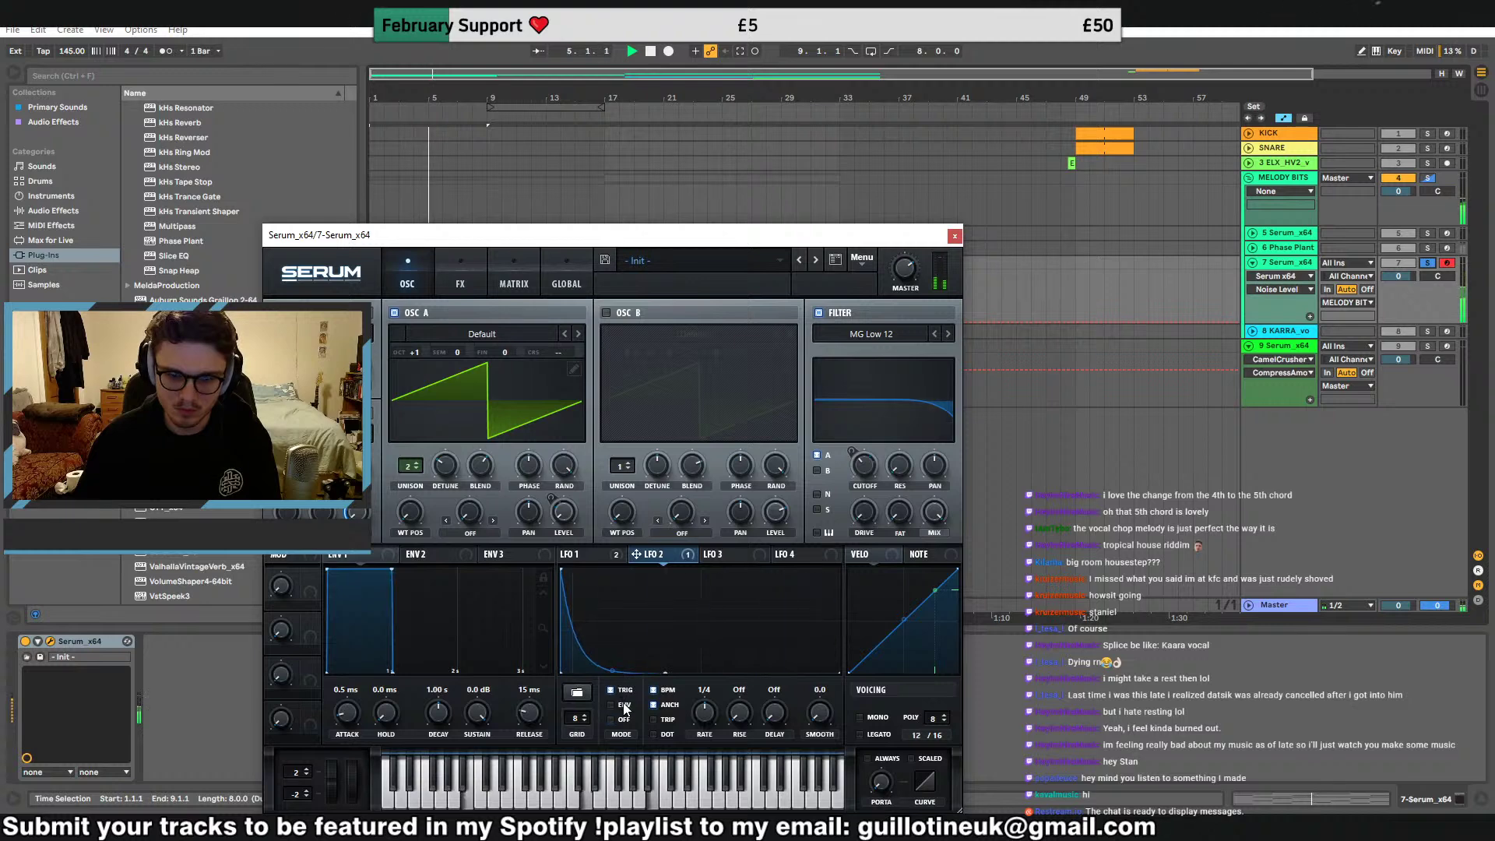
Turn on the noise oscillator and set its level to about 54 while auditioning the pluck
{"action": "left_click", "coordinate": [277, 412]}
{"action": "key", "text": "space"}
{"action": "key", "text": "space"}
{"action": "left_click", "coordinate": [319, 433]}
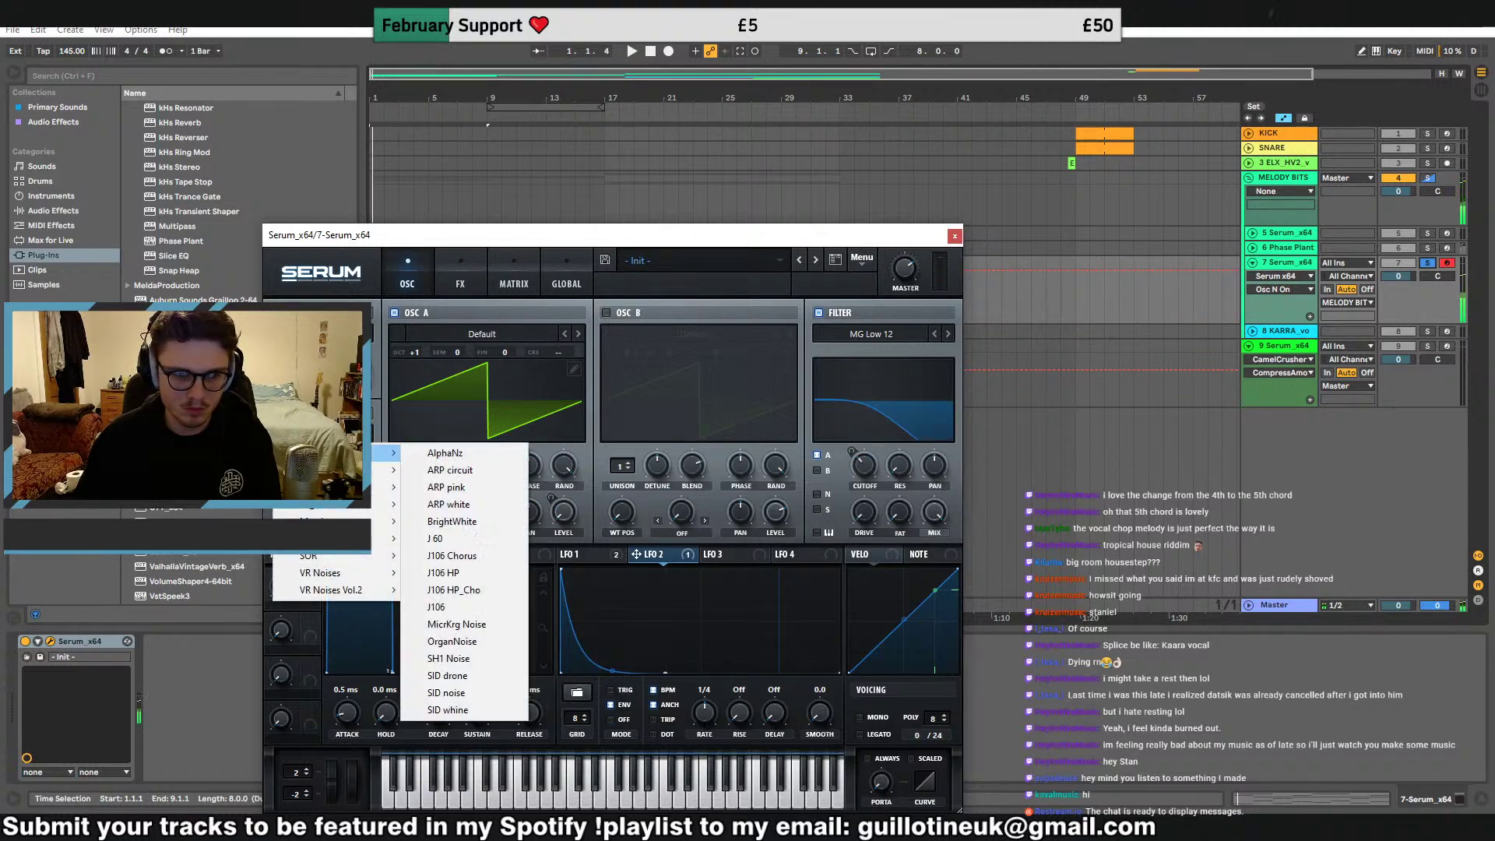
{"action": "left_click", "coordinate": [320, 433]}
{"action": "left_click", "coordinate": [319, 433]}
{"action": "key", "text": "space"}
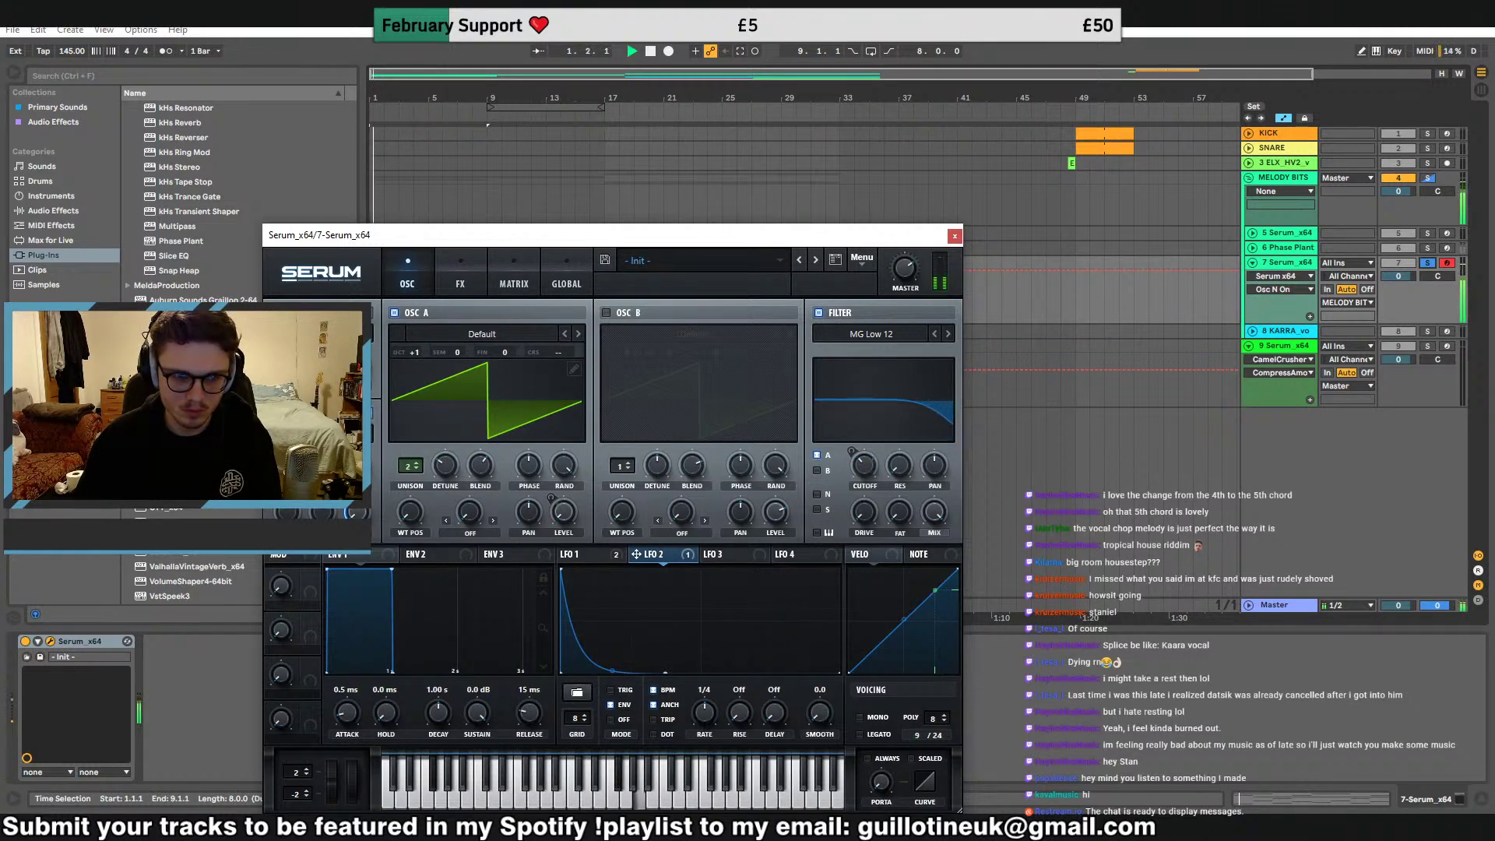
{"action": "key", "text": "space"}
{"action": "key", "text": "space"}
{"action": "key", "text": "space"}
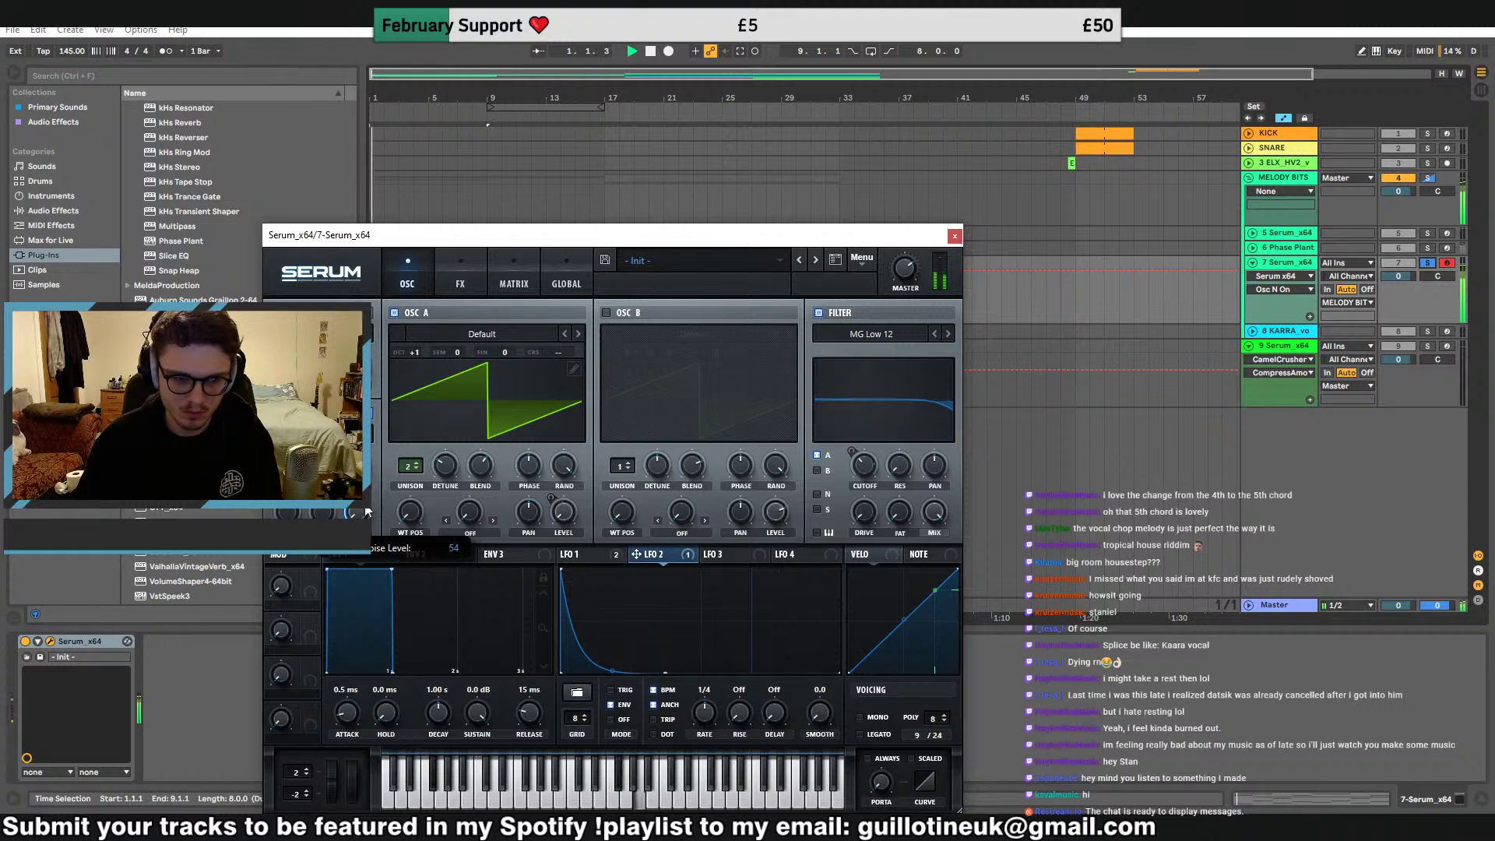
Soften LFO 2's decay curve and slow its rate to 1/2
{"action": "key", "text": "space"}
{"action": "left_click_drag", "start_coordinate": [612, 671], "coordinate": [612, 653]}
{"action": "key", "text": "space"}
{"action": "left_click_drag", "start_coordinate": [704, 709], "coordinate": [704, 725]}
{"action": "key", "text": "space"}
{"action": "key", "text": "space"}
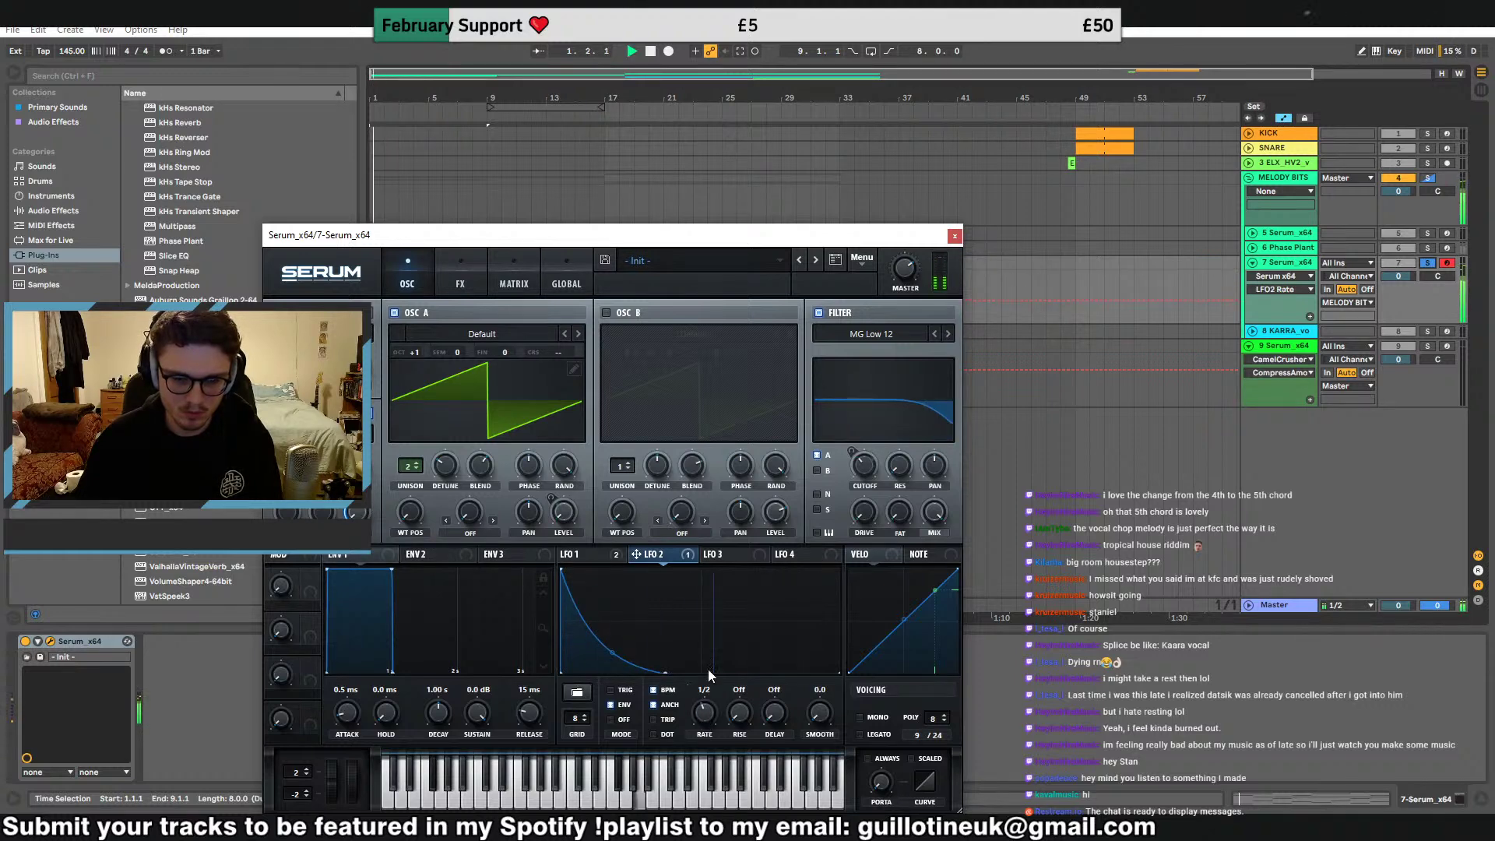
Load the Air Can 5 noise sample and stretch LFO 2's decay across the whole cycle
{"action": "key", "text": "space"}
{"action": "left_click", "coordinate": [321, 434]}
{"action": "mouse_move", "coordinate": [335, 539]}
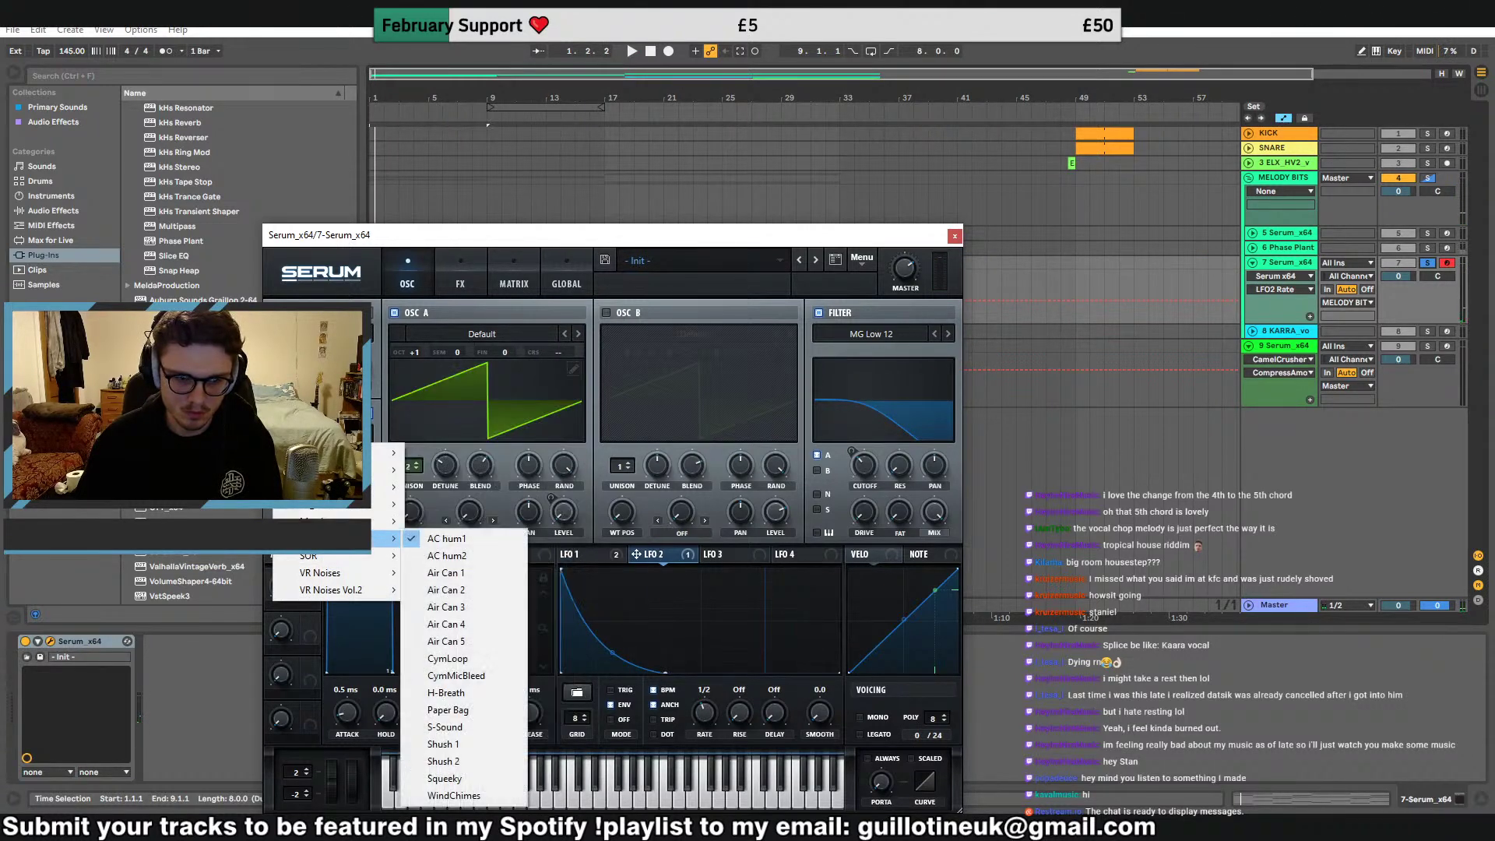
{"action": "left_click", "coordinate": [467, 641]}
{"action": "key", "text": "space"}
{"action": "key", "text": "space"}
{"action": "key", "text": "space"}
{"action": "key", "text": "space"}
{"action": "key", "text": "space"}
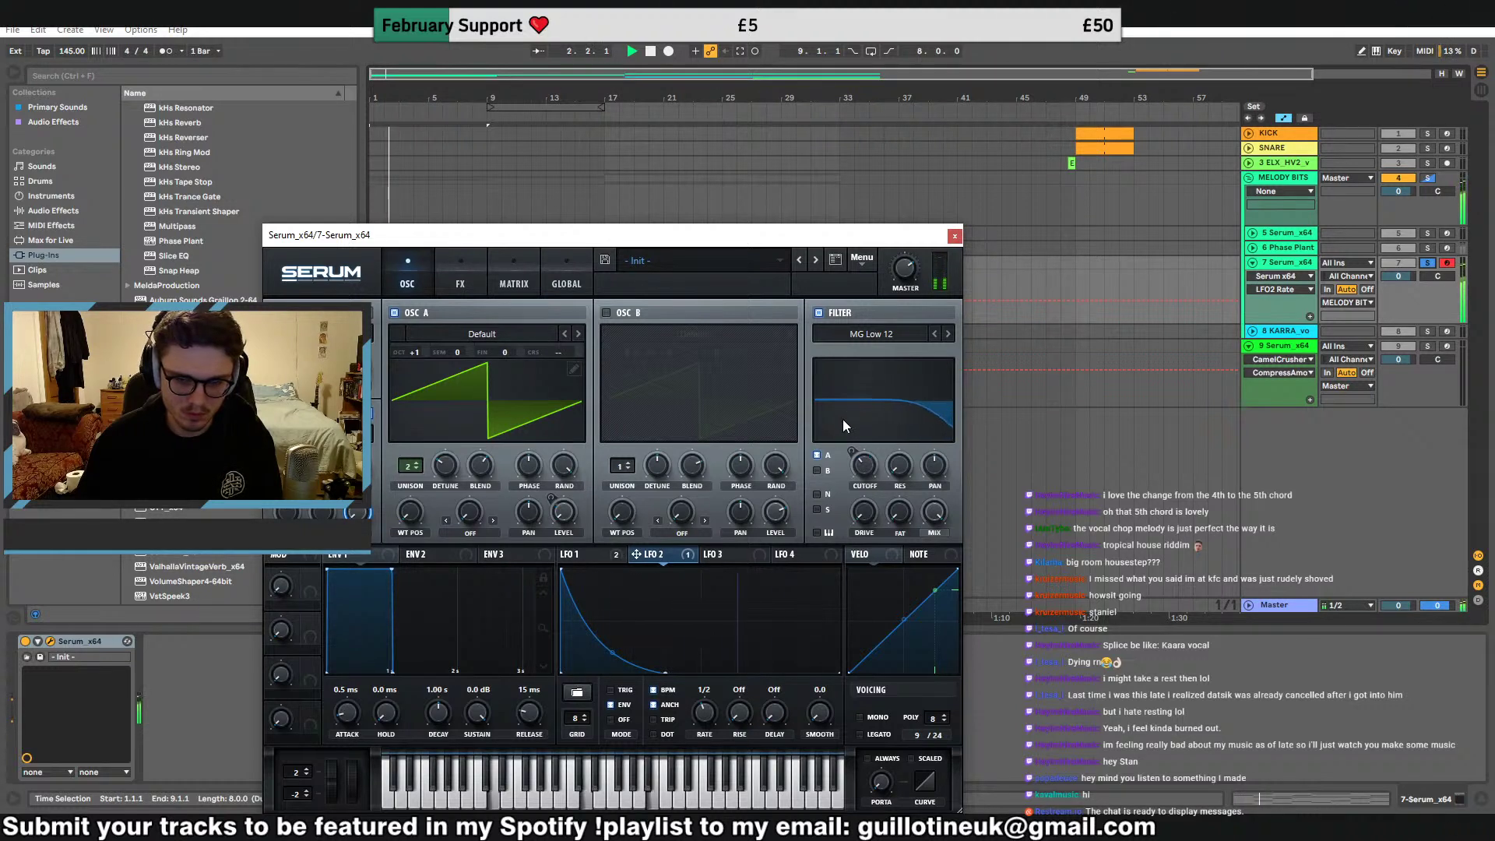
{"action": "left_click_drag", "start_coordinate": [631, 662], "coordinate": [763, 660]}
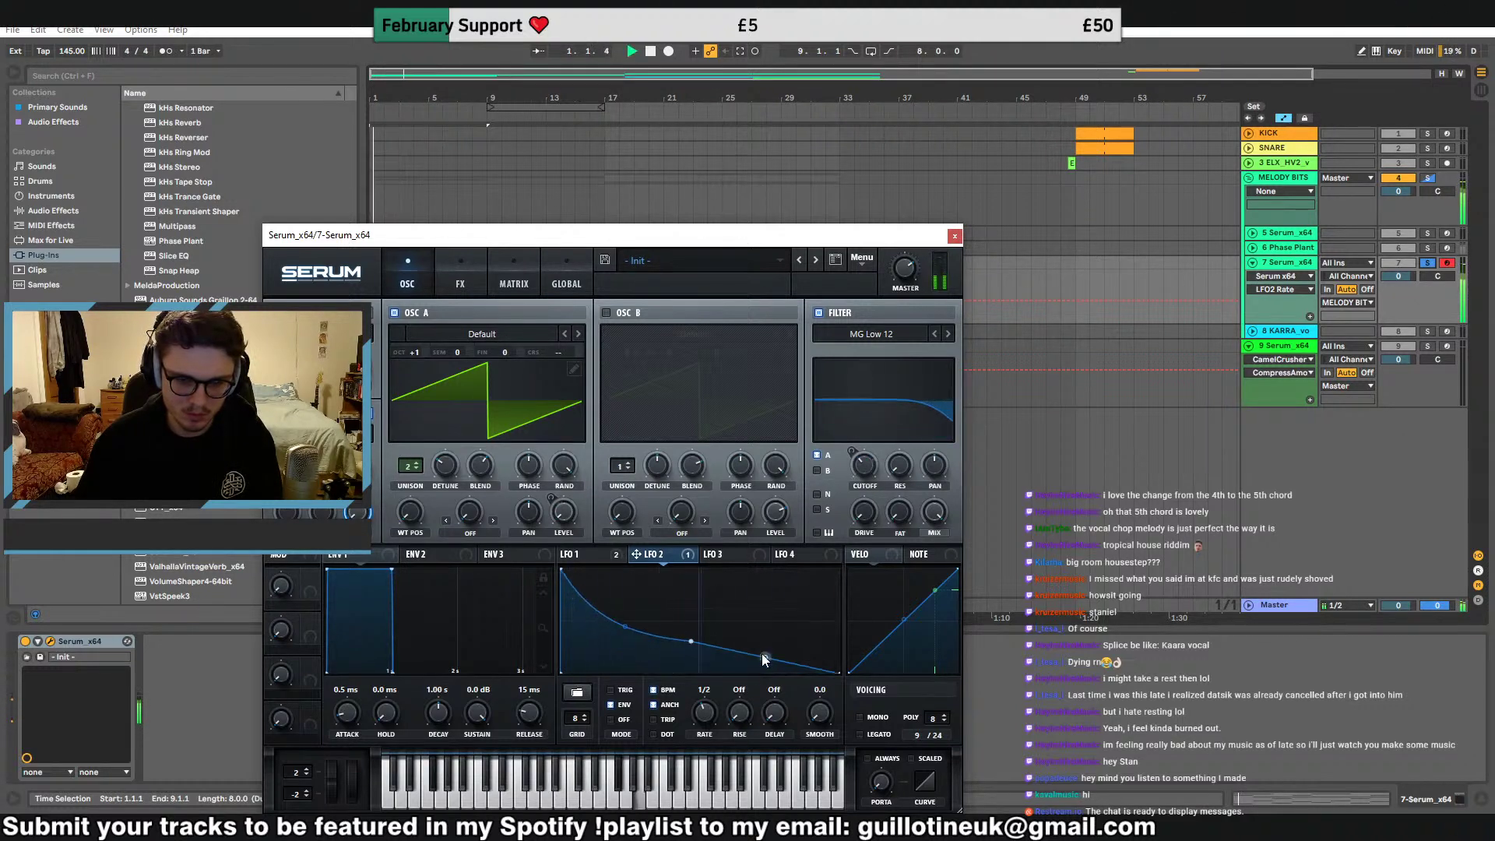
Add the Hyper/Dimension effect, reduce the dimension size and lower the hyper mix, detune and rate
{"action": "left_click", "coordinate": [459, 278]}
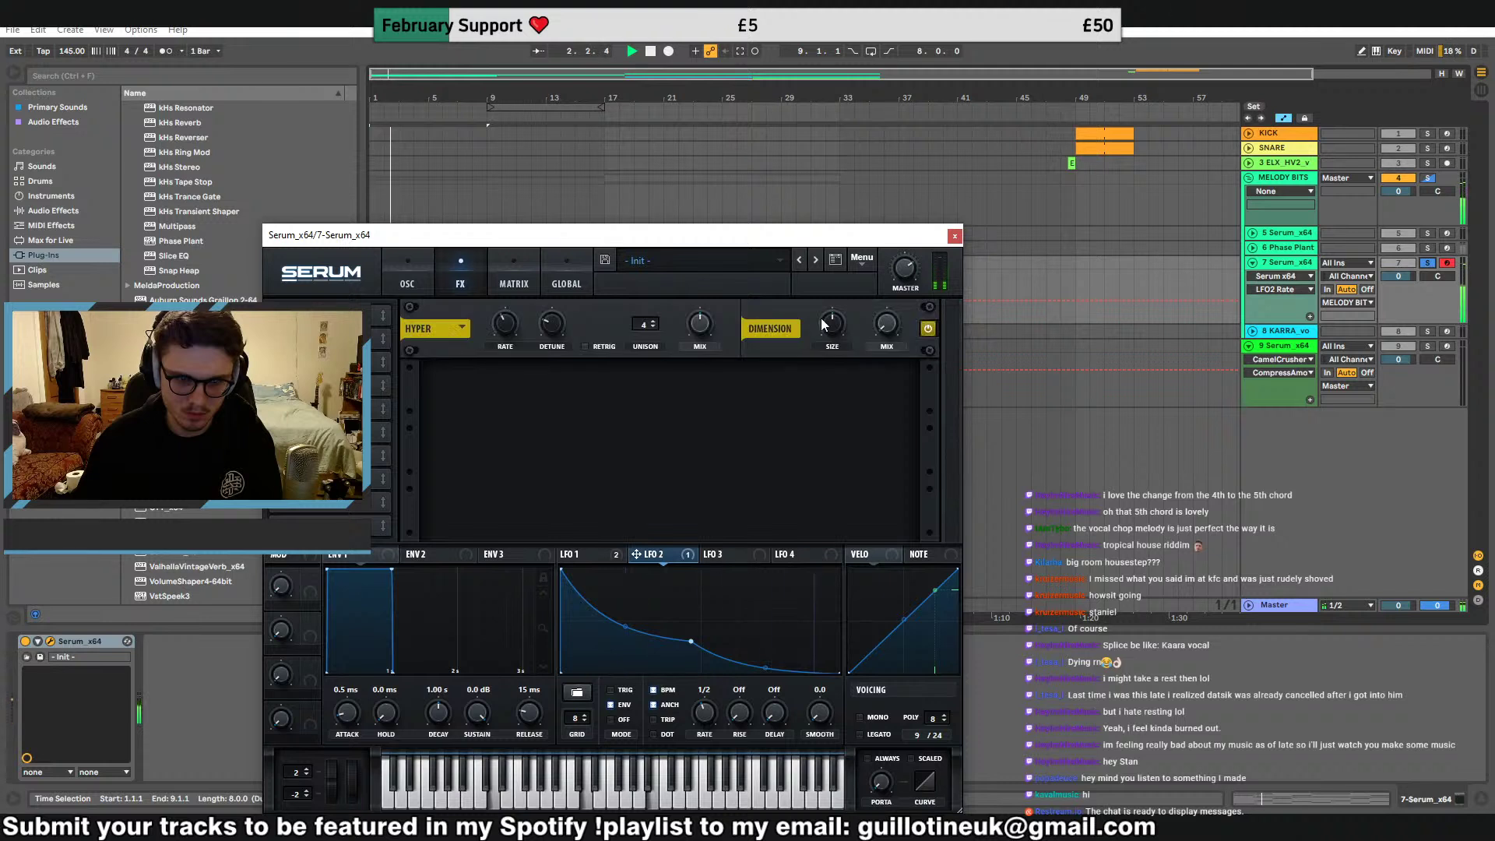
{"action": "left_click", "coordinate": [827, 326]}
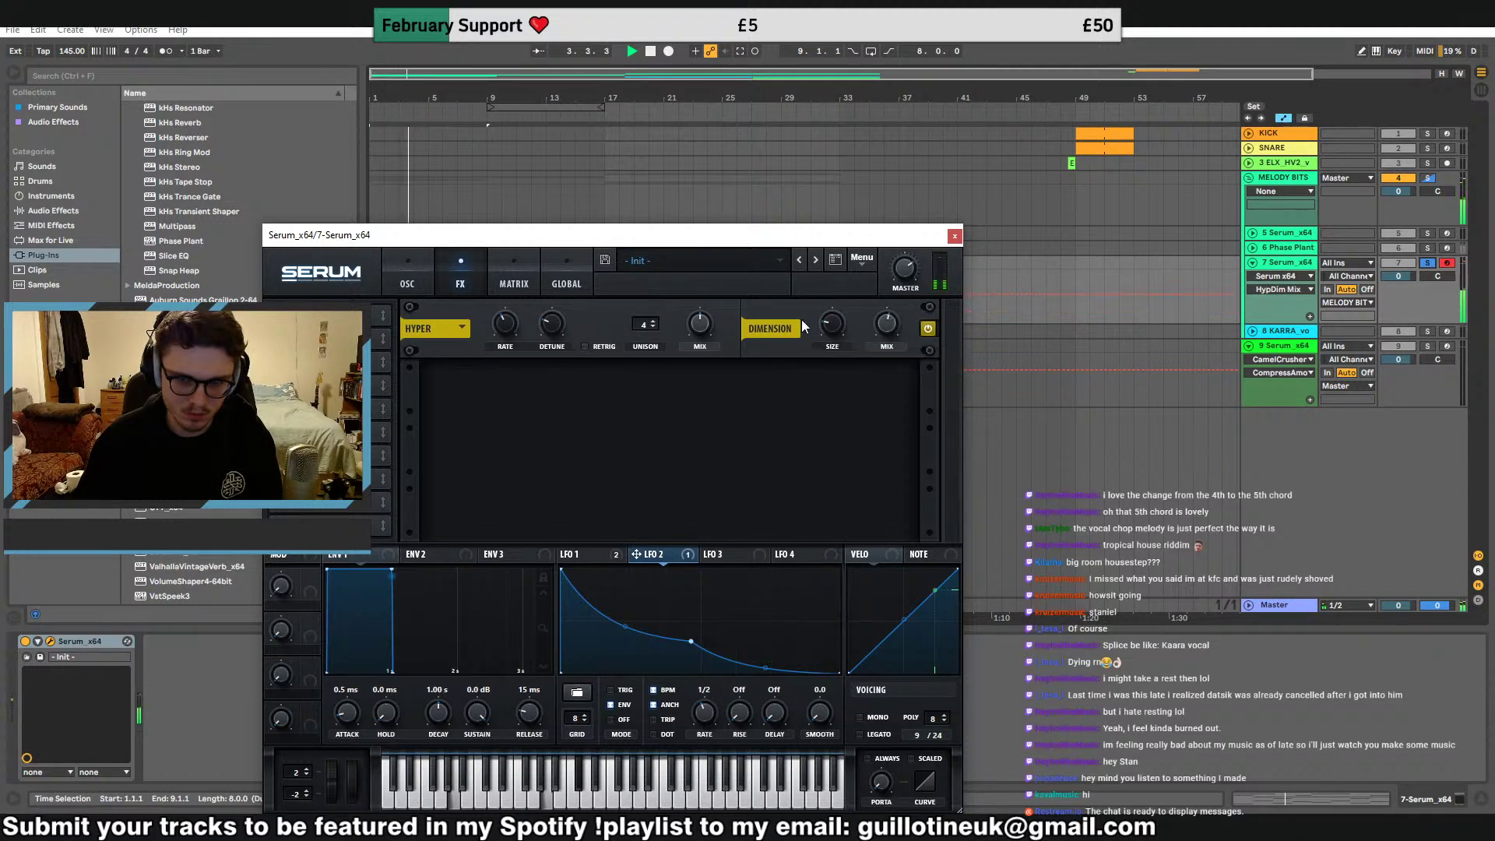
{"action": "left_click_drag", "start_coordinate": [700, 333], "coordinate": [699, 357]}
{"action": "left_click_drag", "start_coordinate": [549, 326], "coordinate": [548, 333]}
{"action": "left_click_drag", "start_coordinate": [509, 325], "coordinate": [502, 352]}
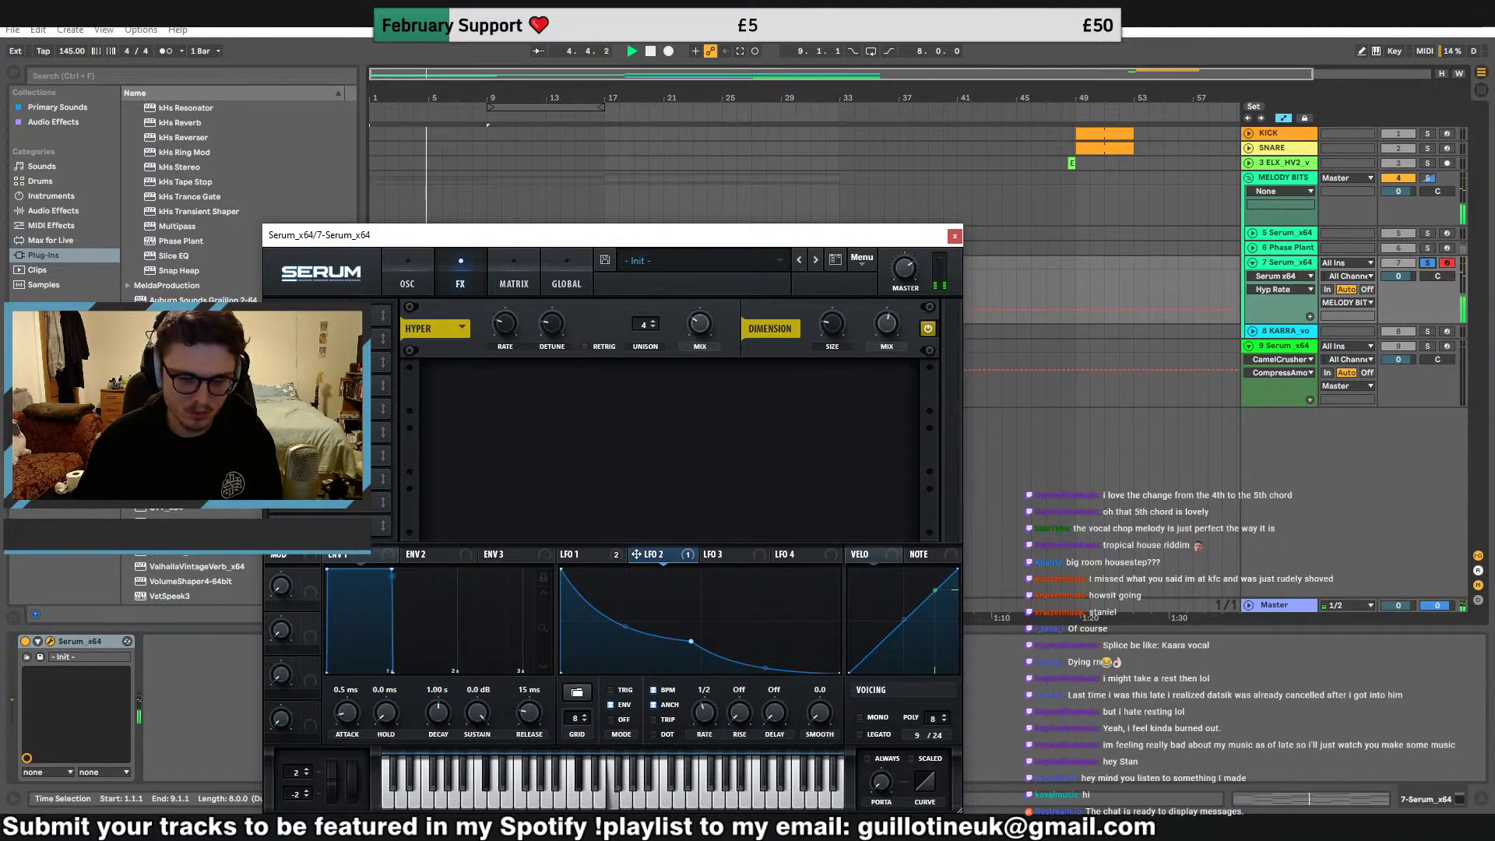
Add a Tube distortion with a PRE band-pass style filter at about 712 Hz, 87% drive and a reduced mix
{"action": "left_click", "coordinate": [334, 338]}
{"action": "left_click_drag", "start_coordinate": [614, 405], "coordinate": [683, 352]}
{"action": "left_click", "coordinate": [615, 328]}
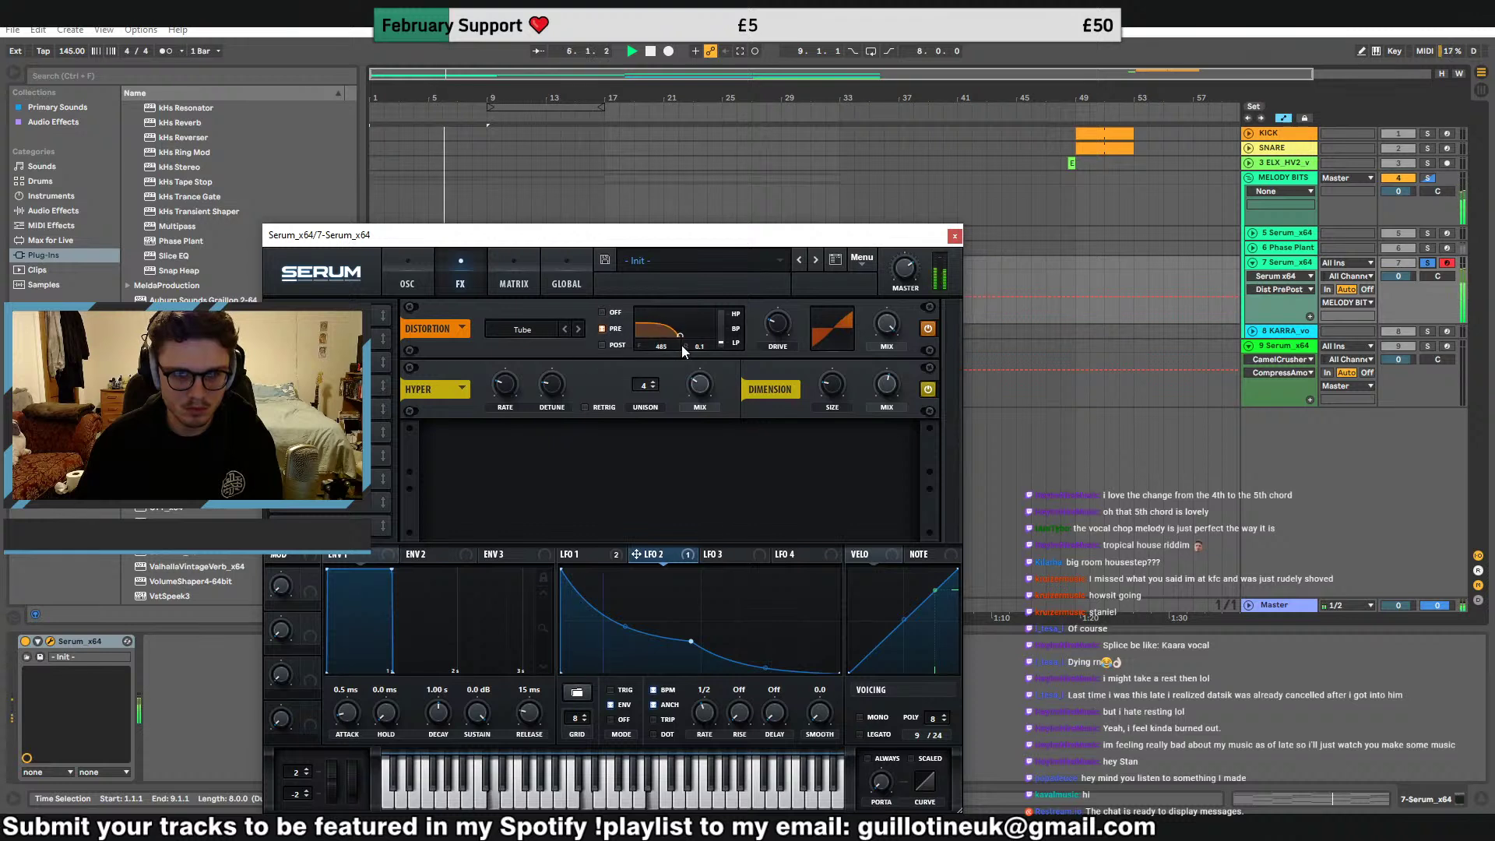
{"action": "left_click", "coordinate": [725, 326]}
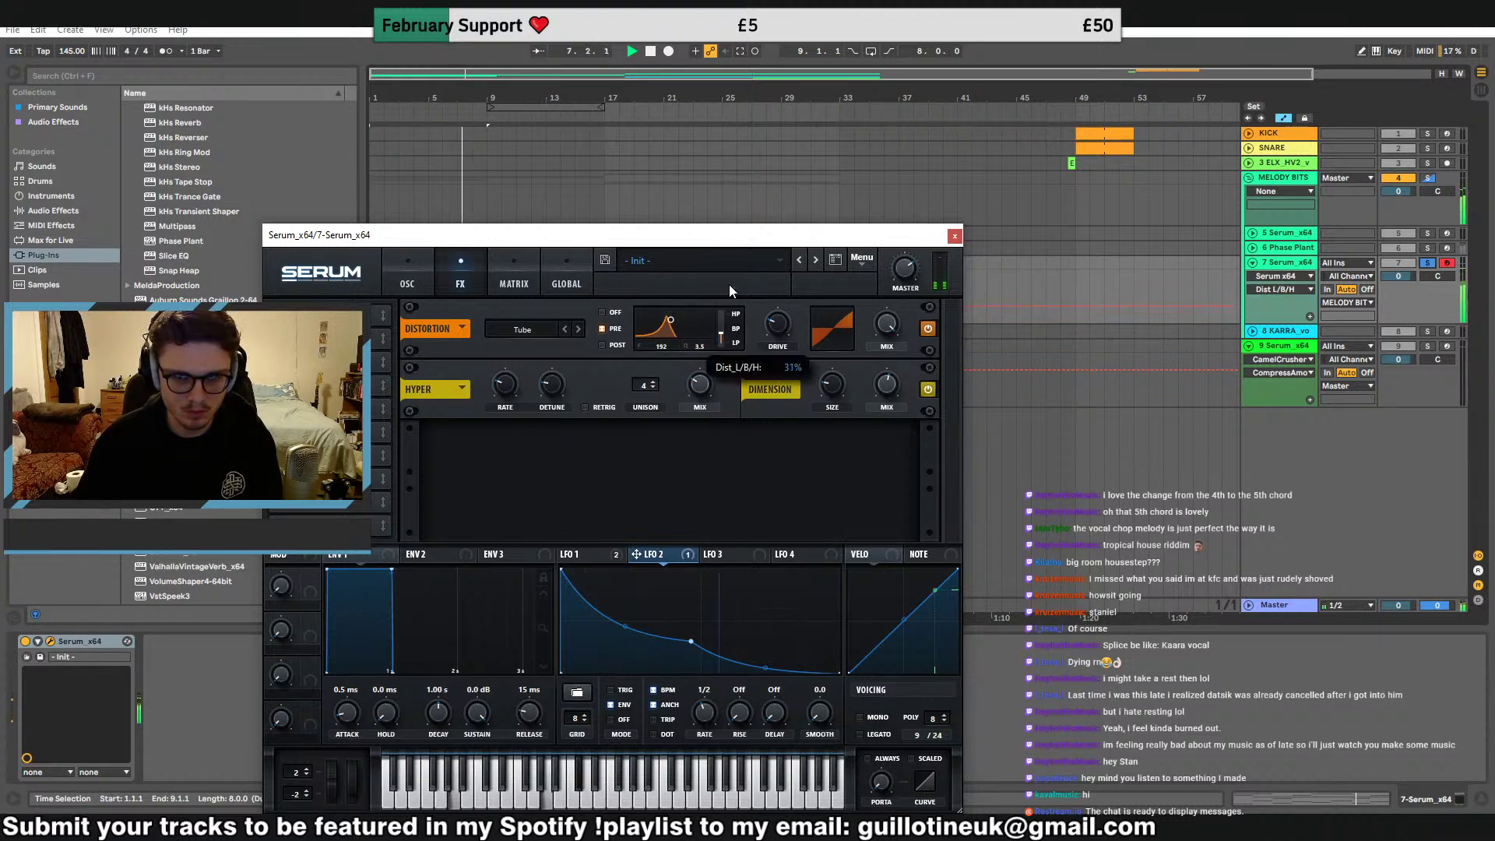
{"action": "left_click_drag", "start_coordinate": [686, 334], "coordinate": [684, 322]}
{"action": "left_click", "coordinate": [767, 326]}
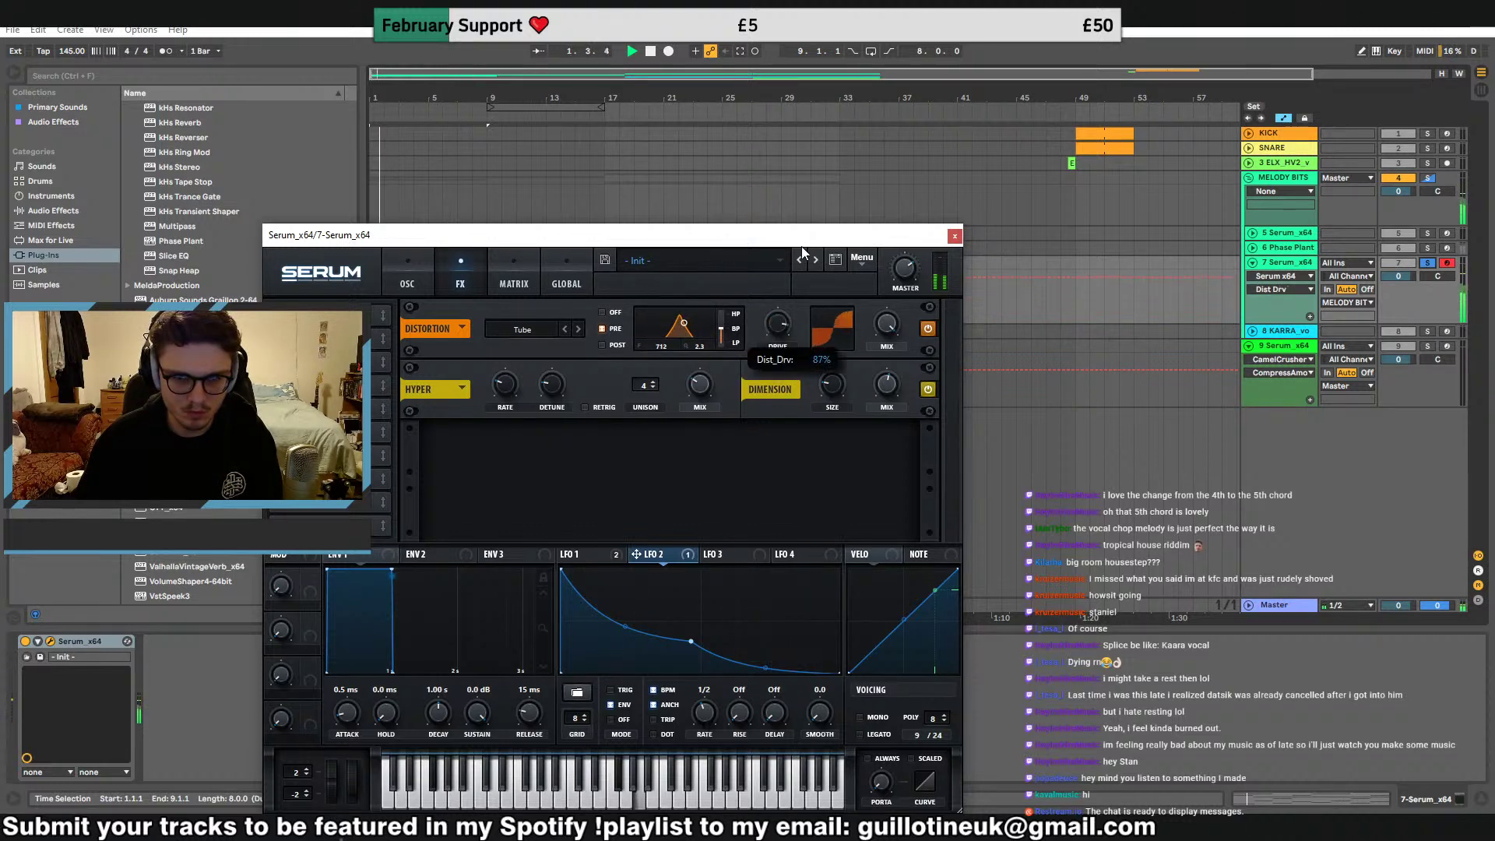
{"action": "left_click_drag", "start_coordinate": [887, 326], "coordinate": [898, 366]}
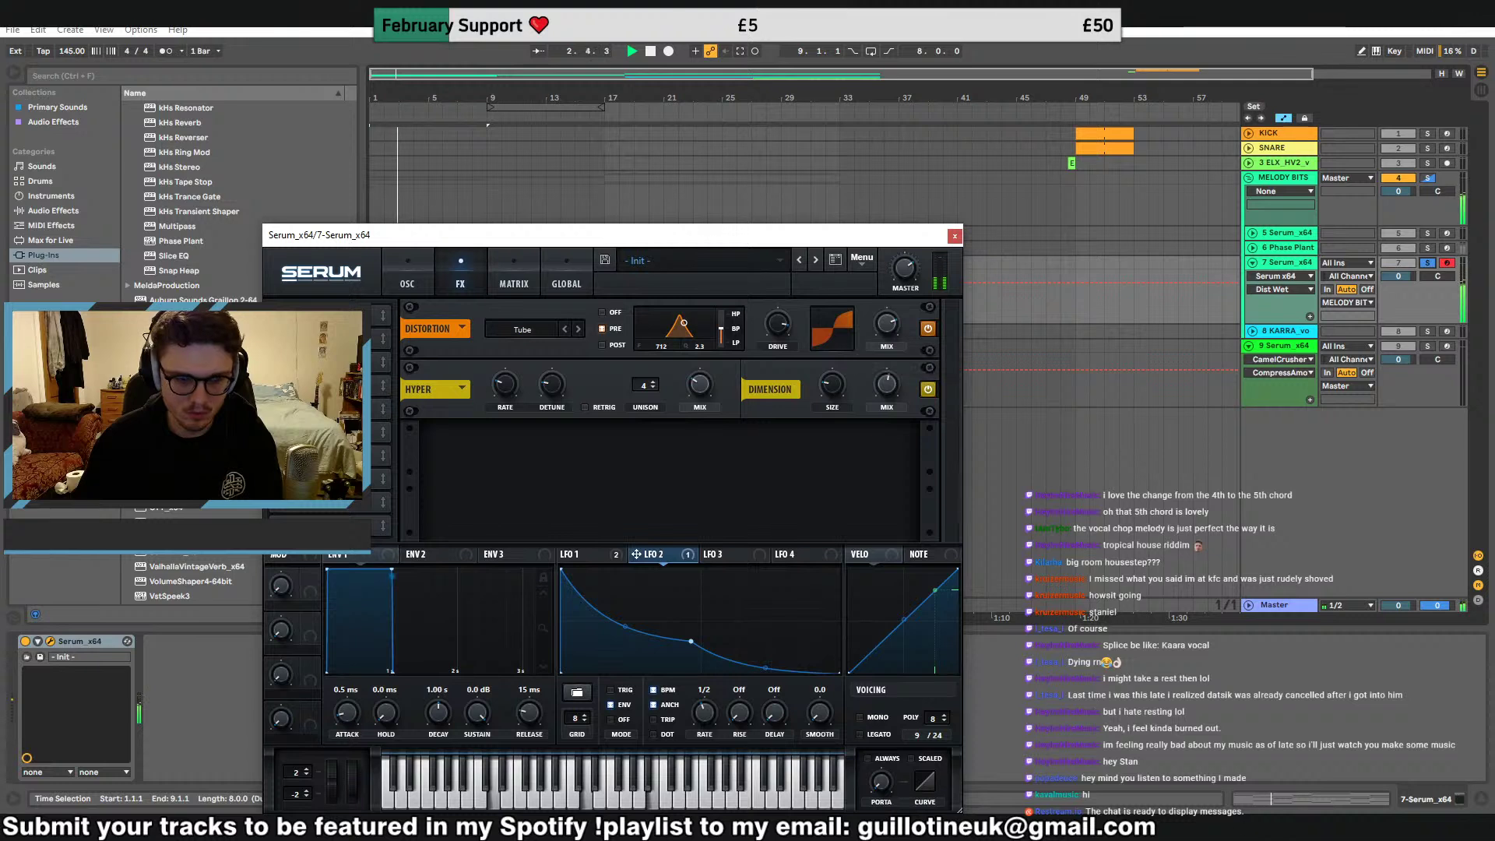
Add a multiband compressor with a shorter attack and an EQ with a low cut at about 291 Hz
{"action": "left_click", "coordinate": [335, 455]}
{"action": "left_click", "coordinate": [738, 469]}
{"action": "left_click_drag", "start_coordinate": [598, 445], "coordinate": [597, 485]}
{"action": "left_click", "coordinate": [294, 511]}
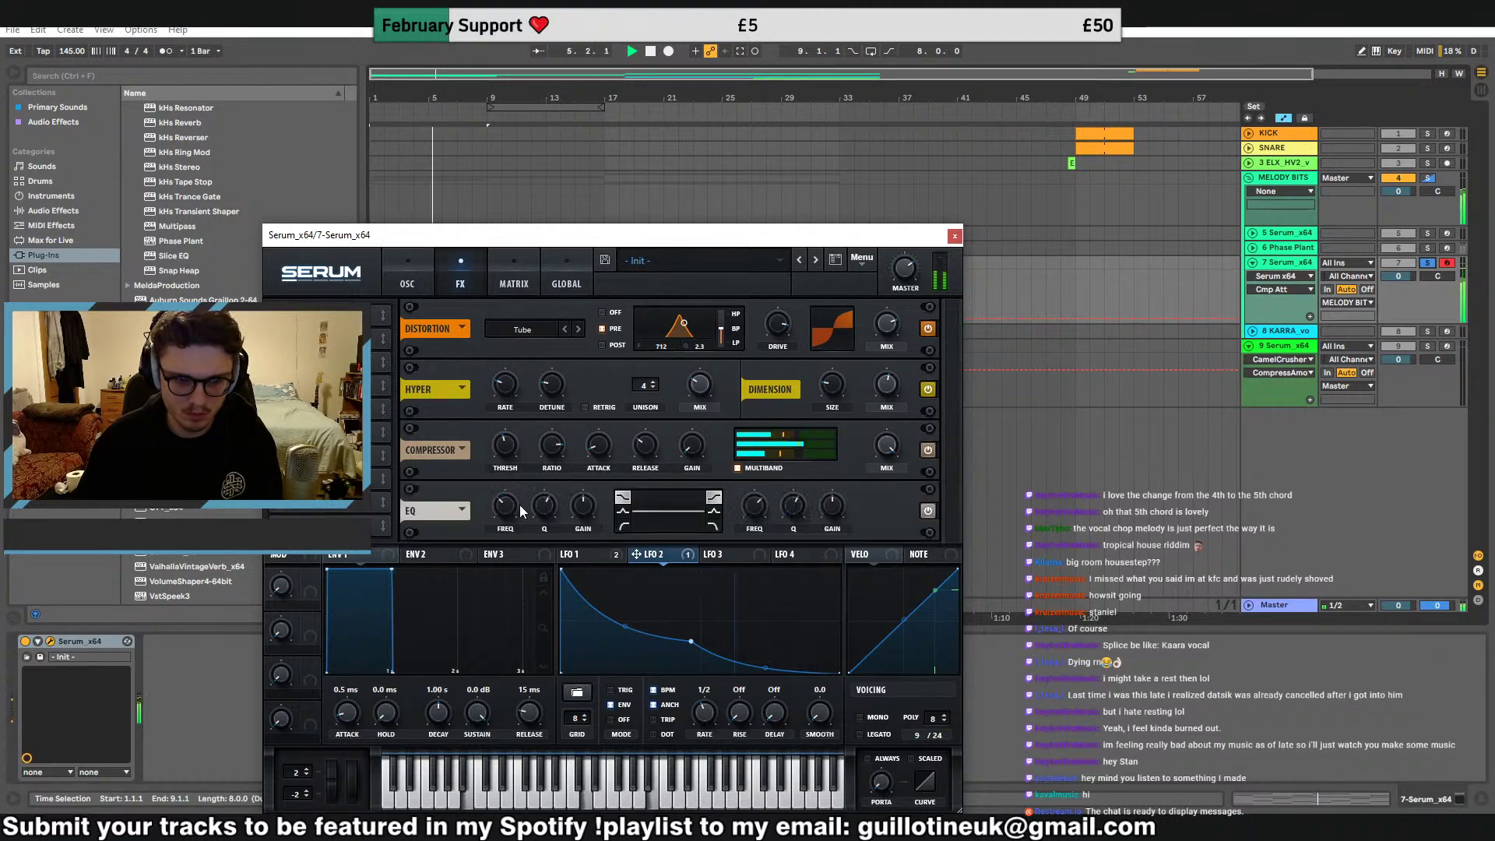
{"action": "left_click_drag", "start_coordinate": [550, 508], "coordinate": [534, 506]}
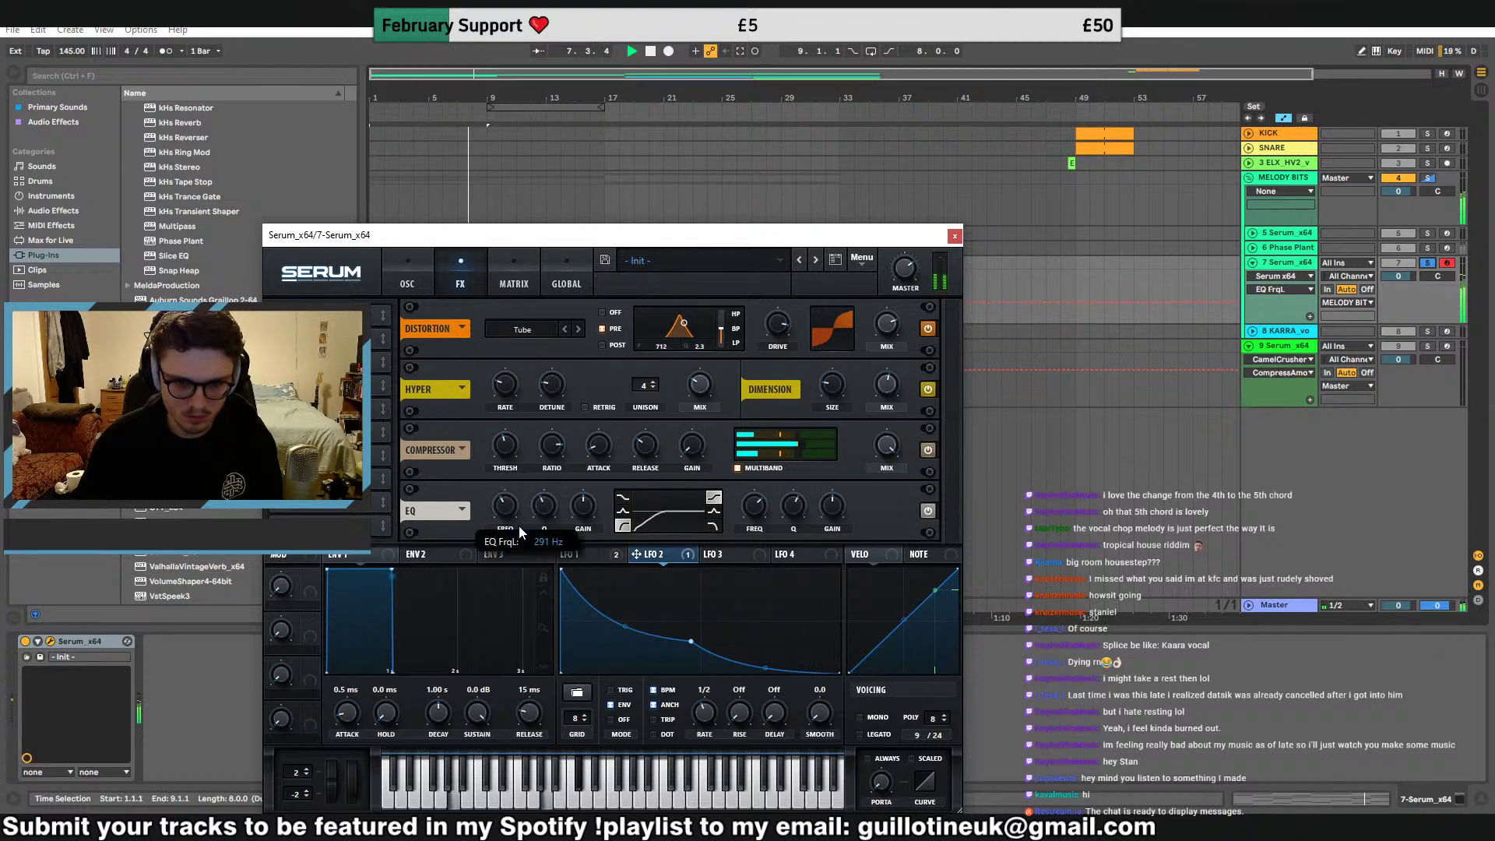
Add a phaser with its depth at about 24%, adjusted frequency and phase, and the mix at about 68%
{"action": "left_click", "coordinate": [312, 385]}
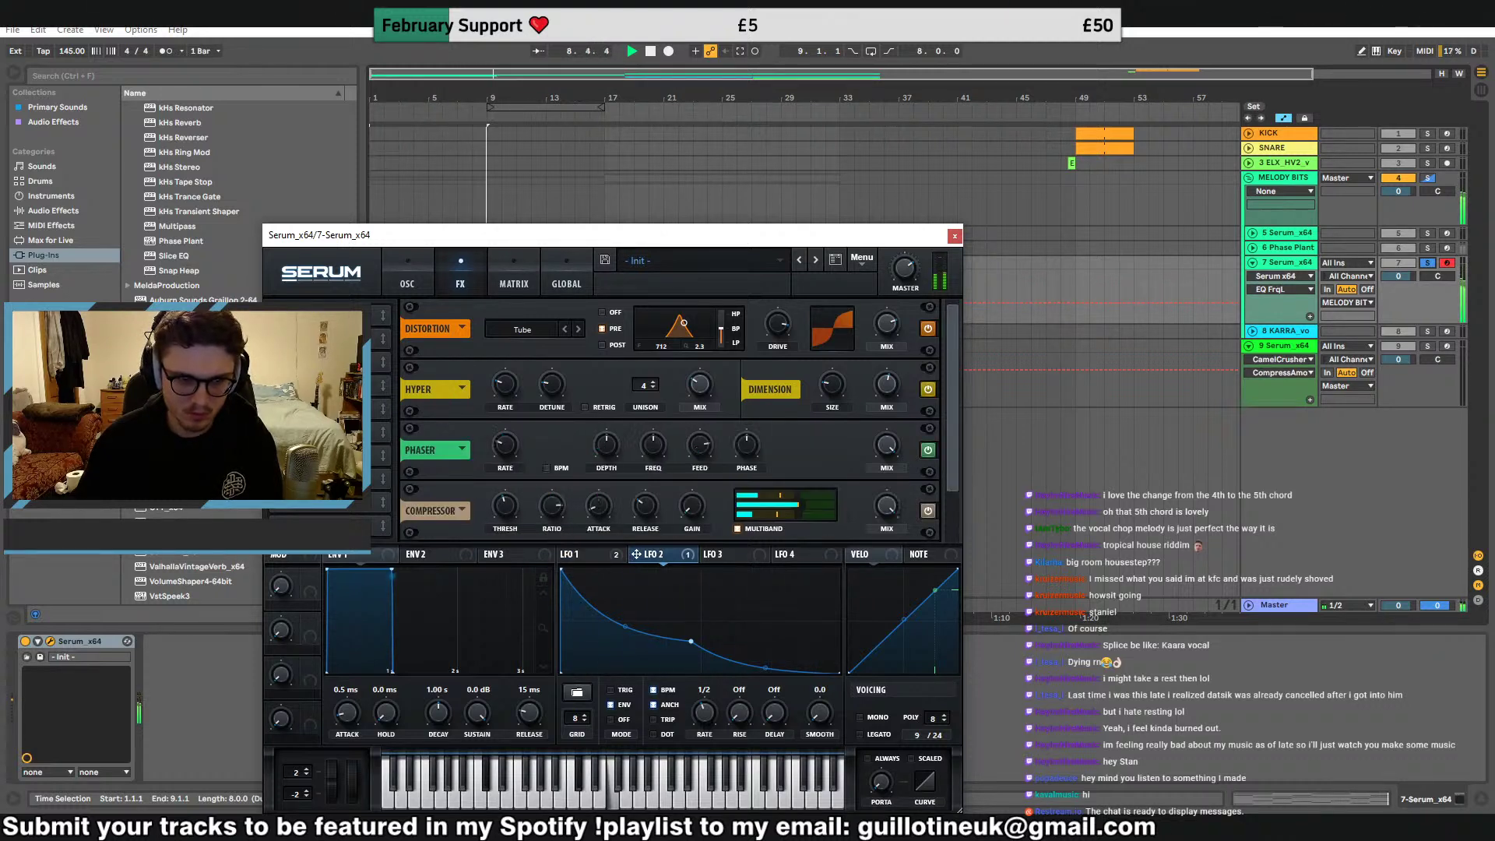
{"action": "left_click", "coordinate": [654, 481]}
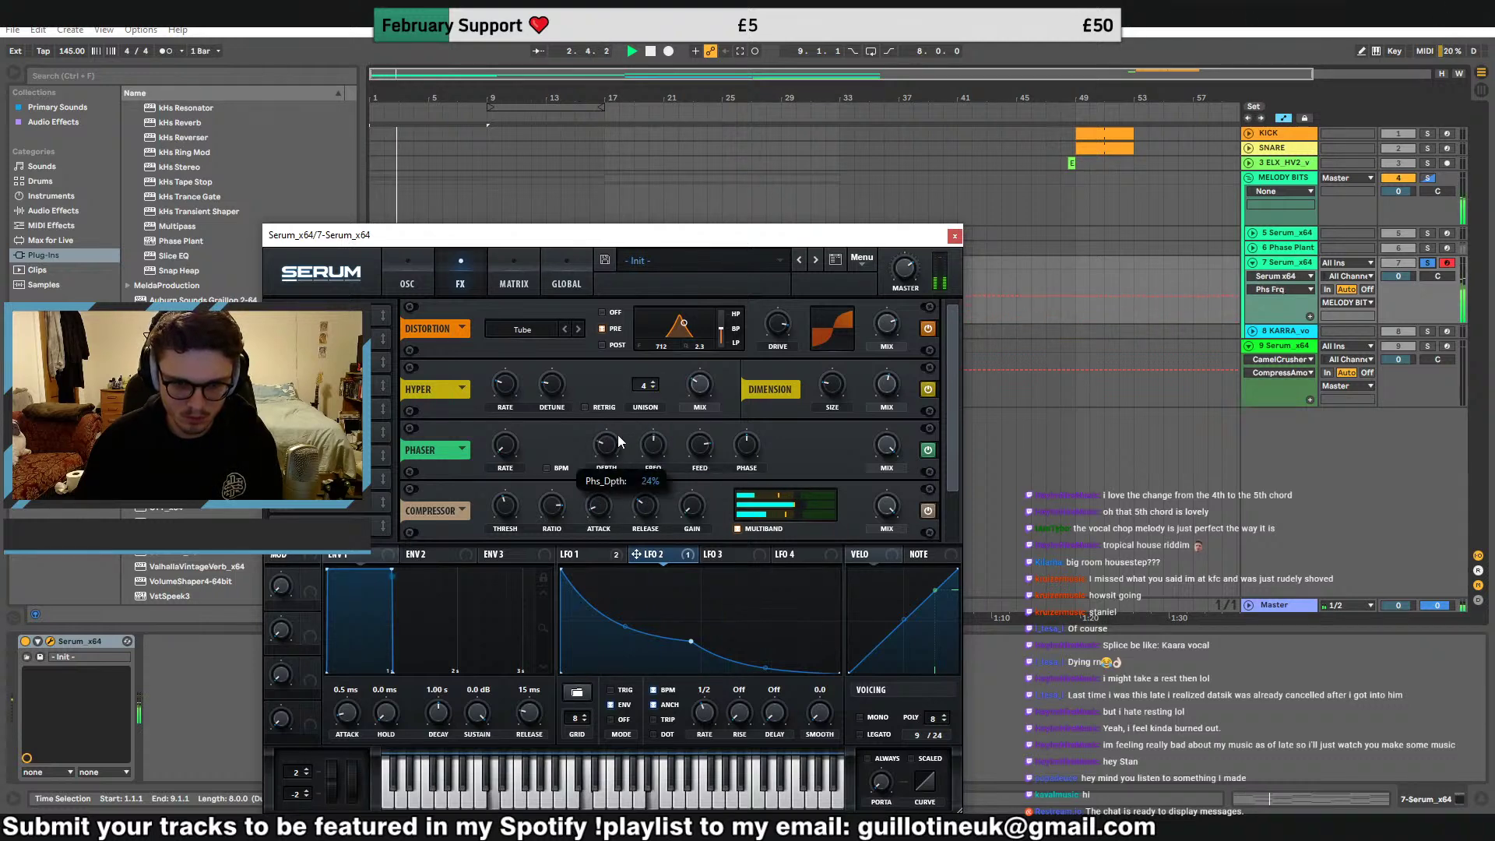
{"action": "left_click_drag", "start_coordinate": [747, 447], "coordinate": [816, 484]}
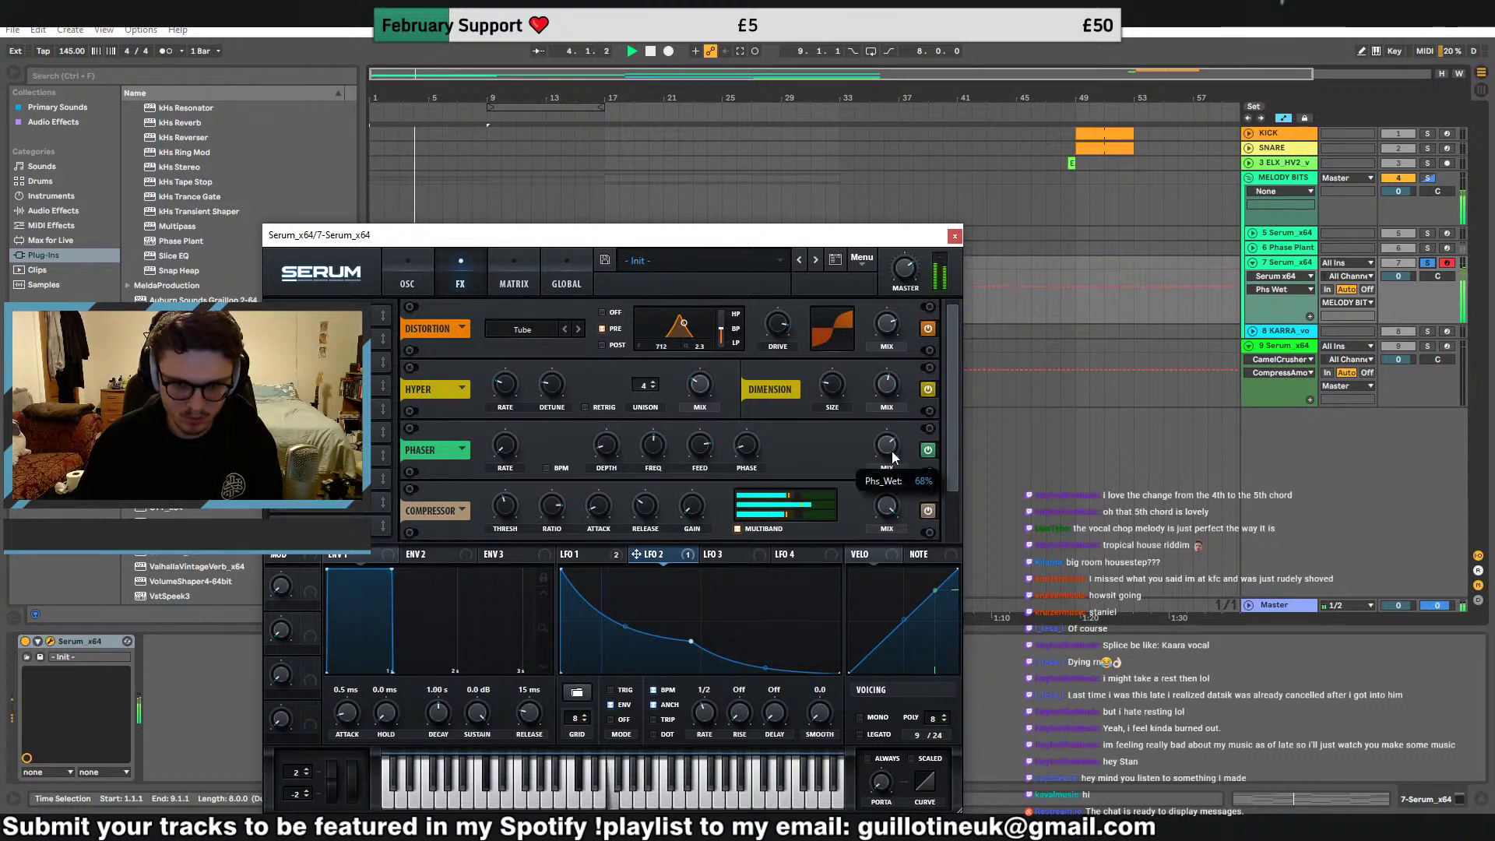
Close the synth window and extend the clip on track 7 from bar 9 to bar 17
{"action": "left_click", "coordinate": [955, 236]}
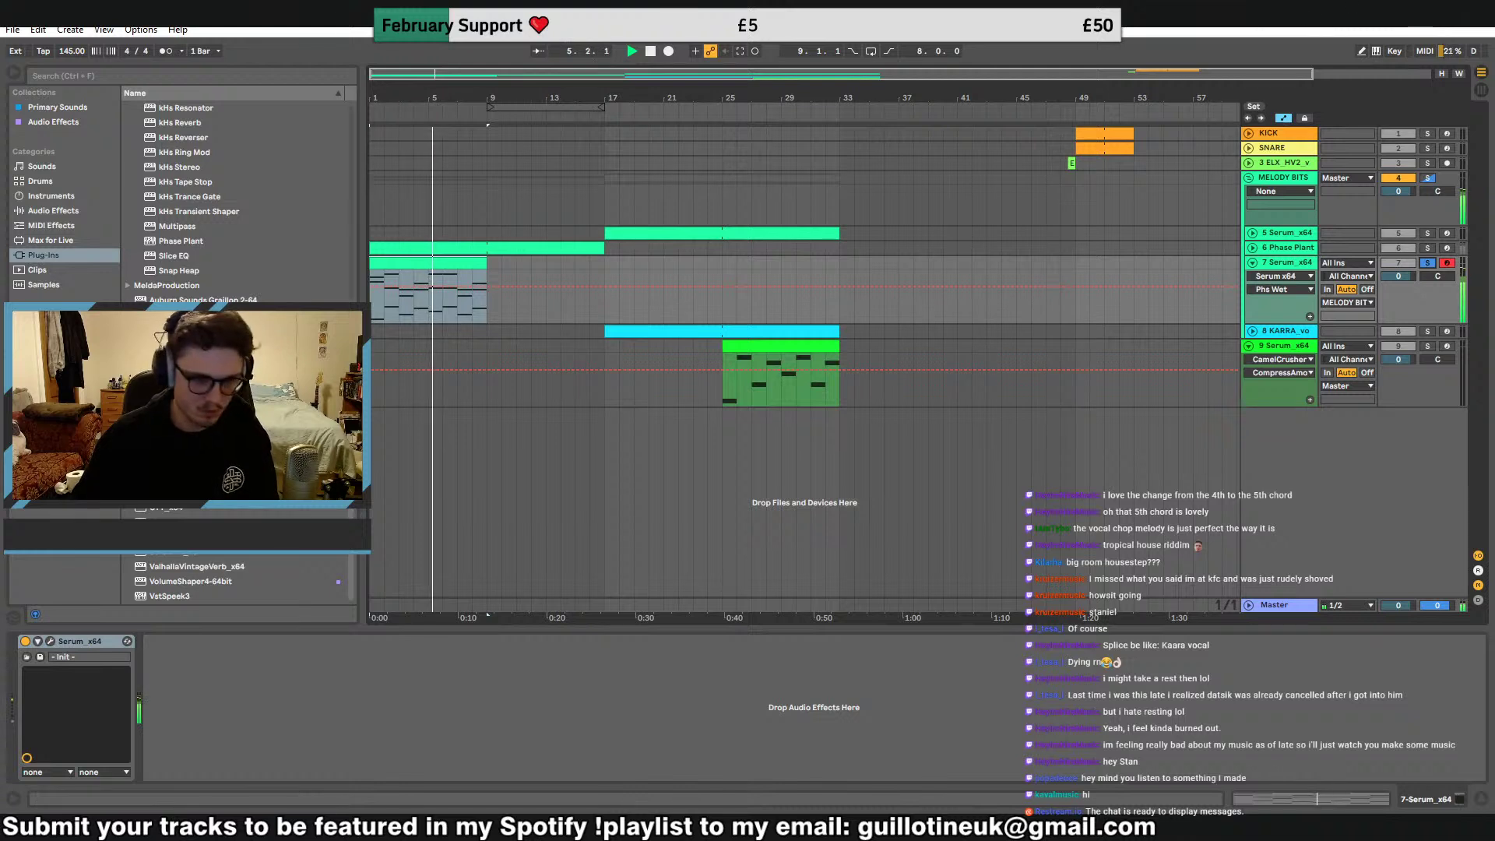
{"action": "left_click", "coordinate": [53, 210]}
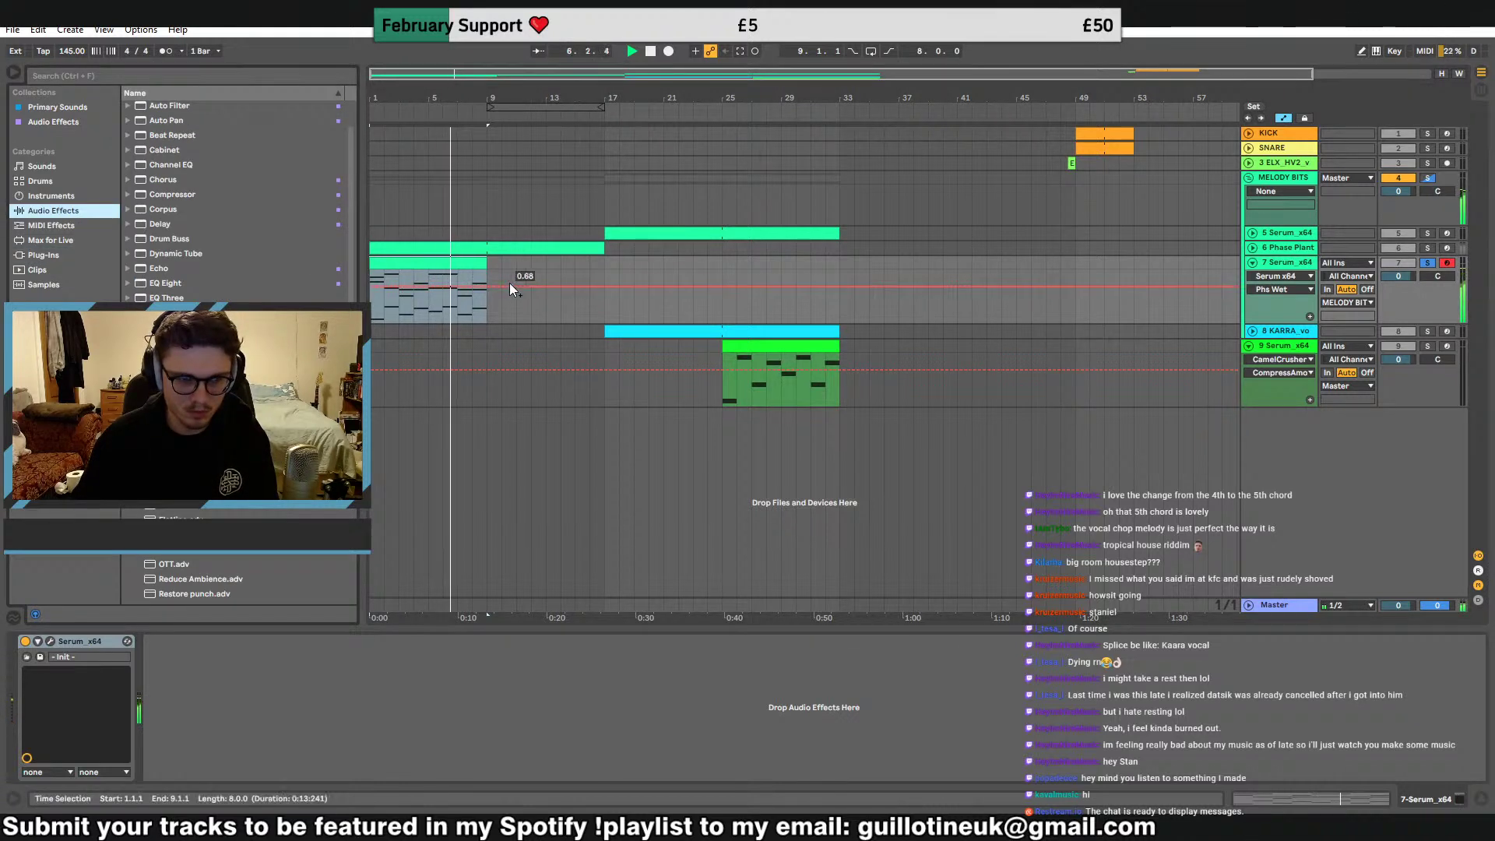
{"action": "left_click_drag", "start_coordinate": [485, 263], "coordinate": [604, 263]}
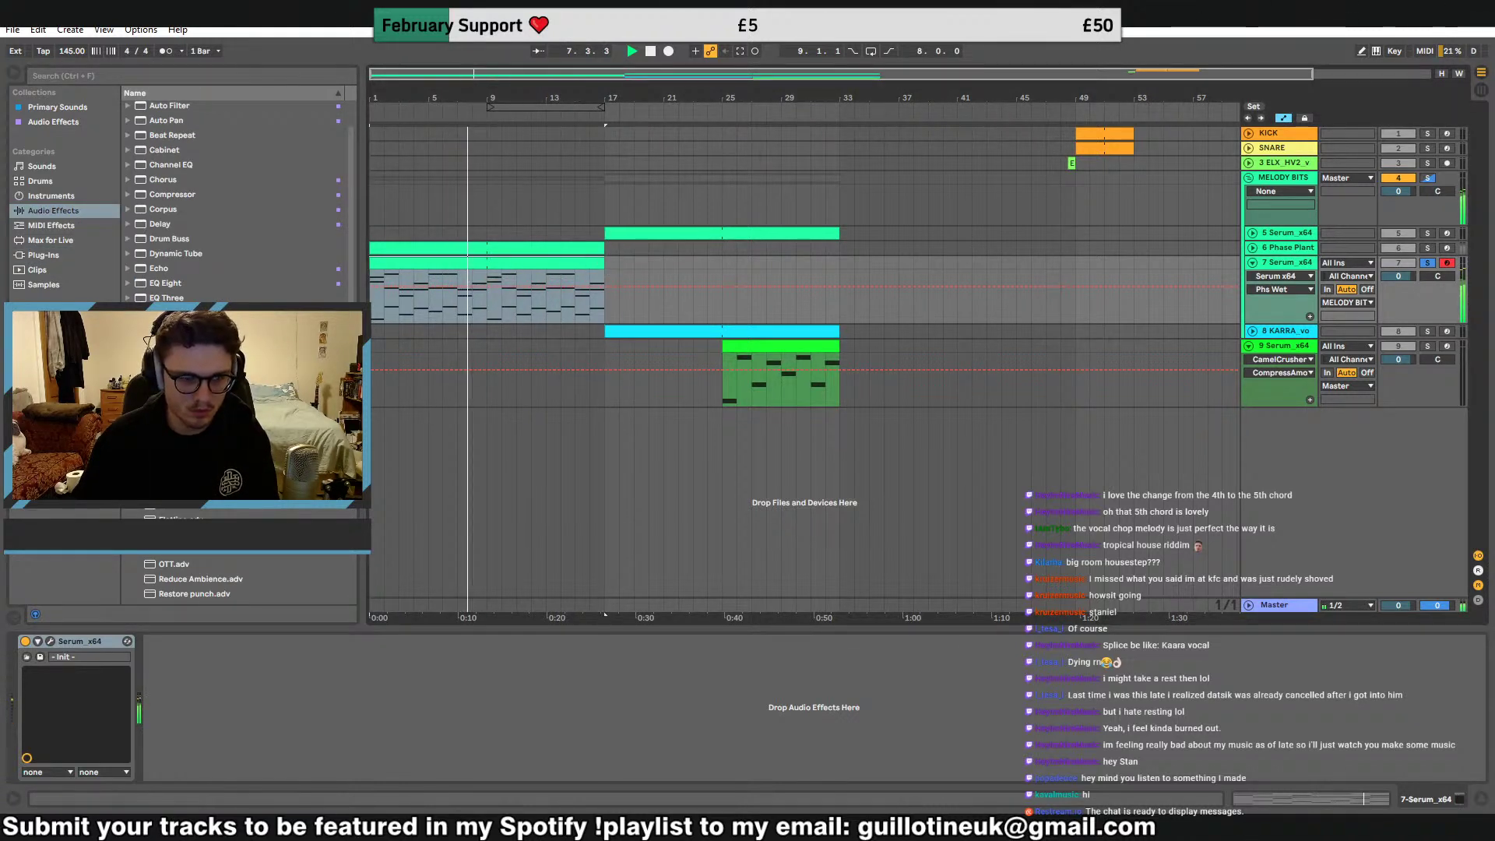
Add Delay and Reverb after Serum on track 7 and filter the reverb input around 1.94 kHz with Lo Cut on
{"action": "left_click", "coordinate": [127, 461]}
{"action": "key", "text": "space"}
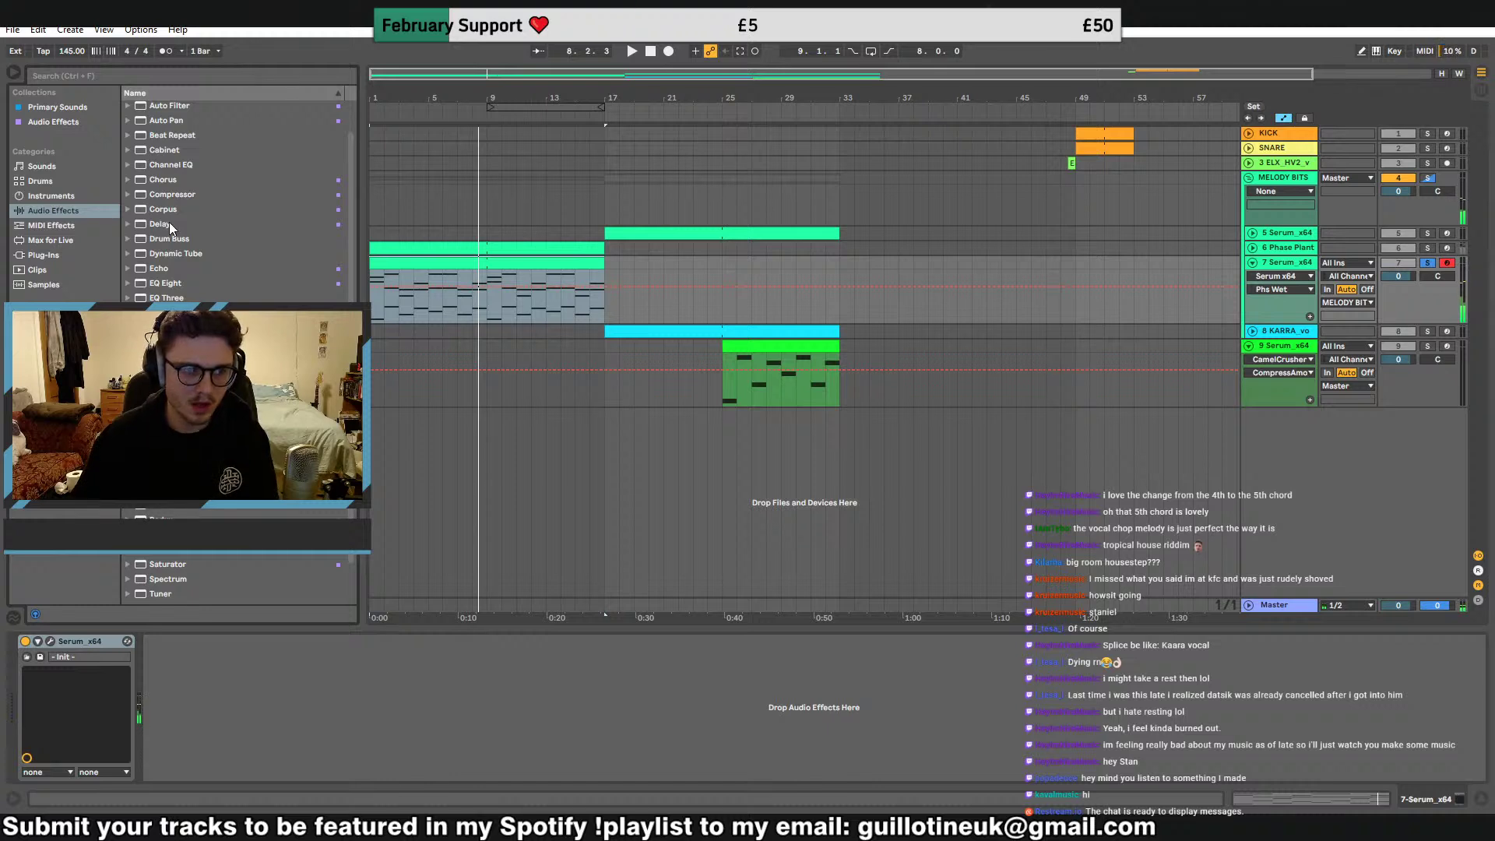
{"action": "left_click", "coordinate": [55, 123]}
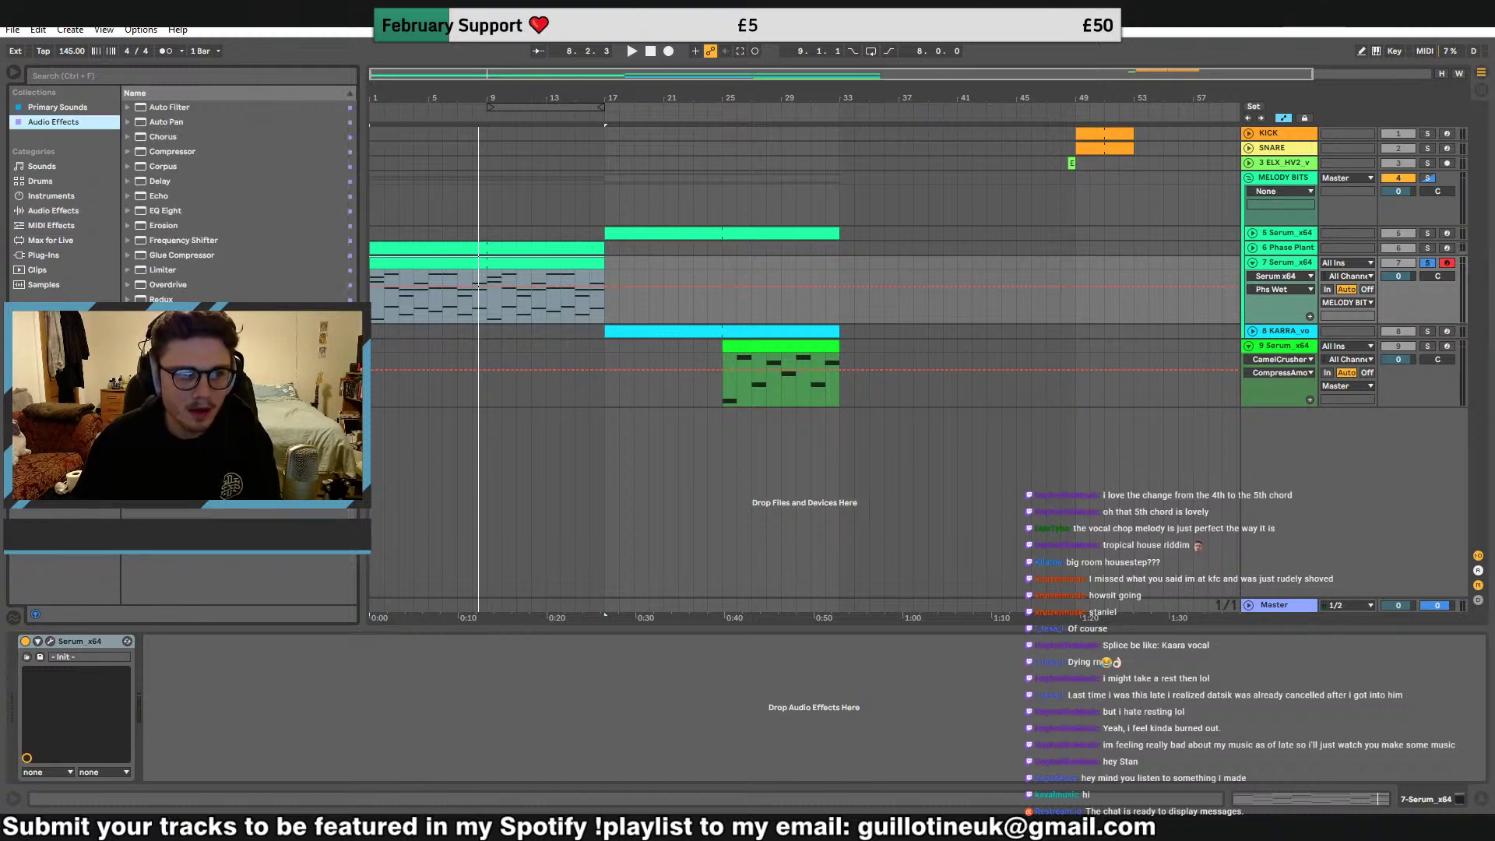
{"action": "left_click", "coordinate": [54, 211]}
{"action": "left_click", "coordinate": [156, 224]}
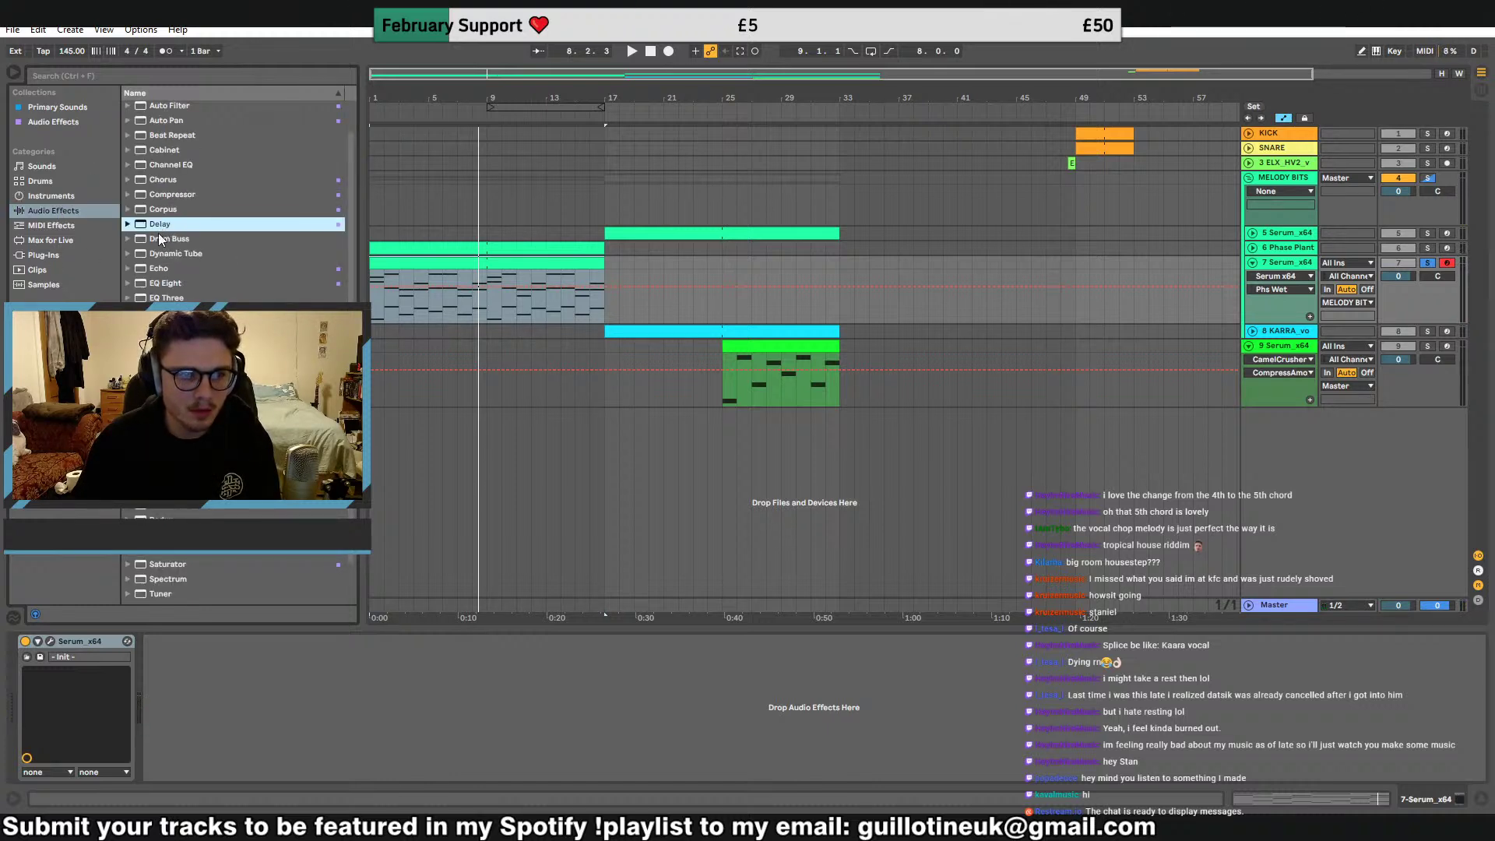
{"action": "left_click", "coordinate": [188, 241]}
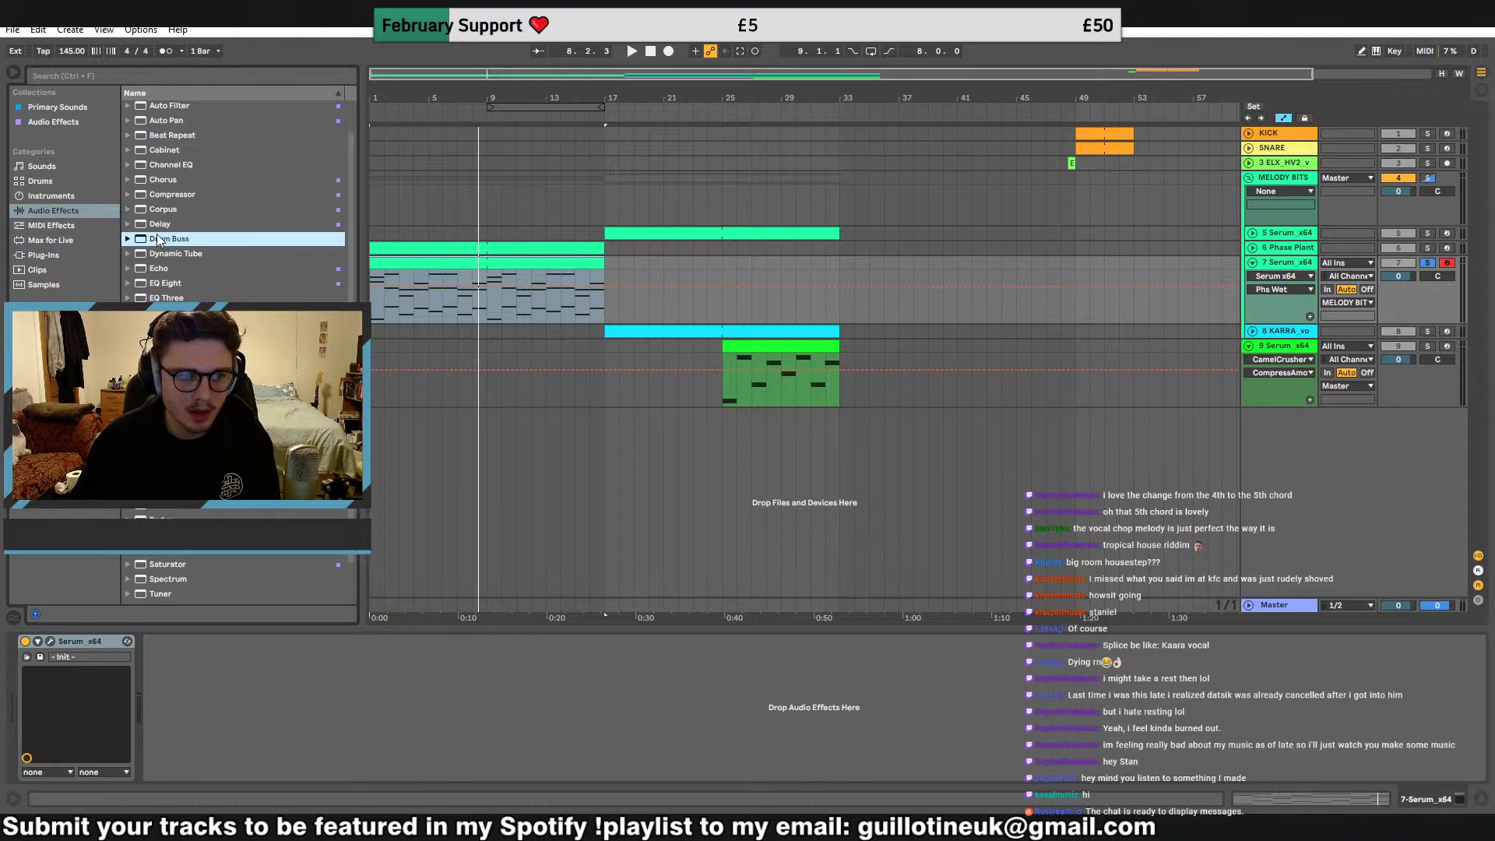
{"action": "double_click", "coordinate": [187, 225]}
{"action": "double_click", "coordinate": [187, 550]}
{"action": "key", "text": "space"}
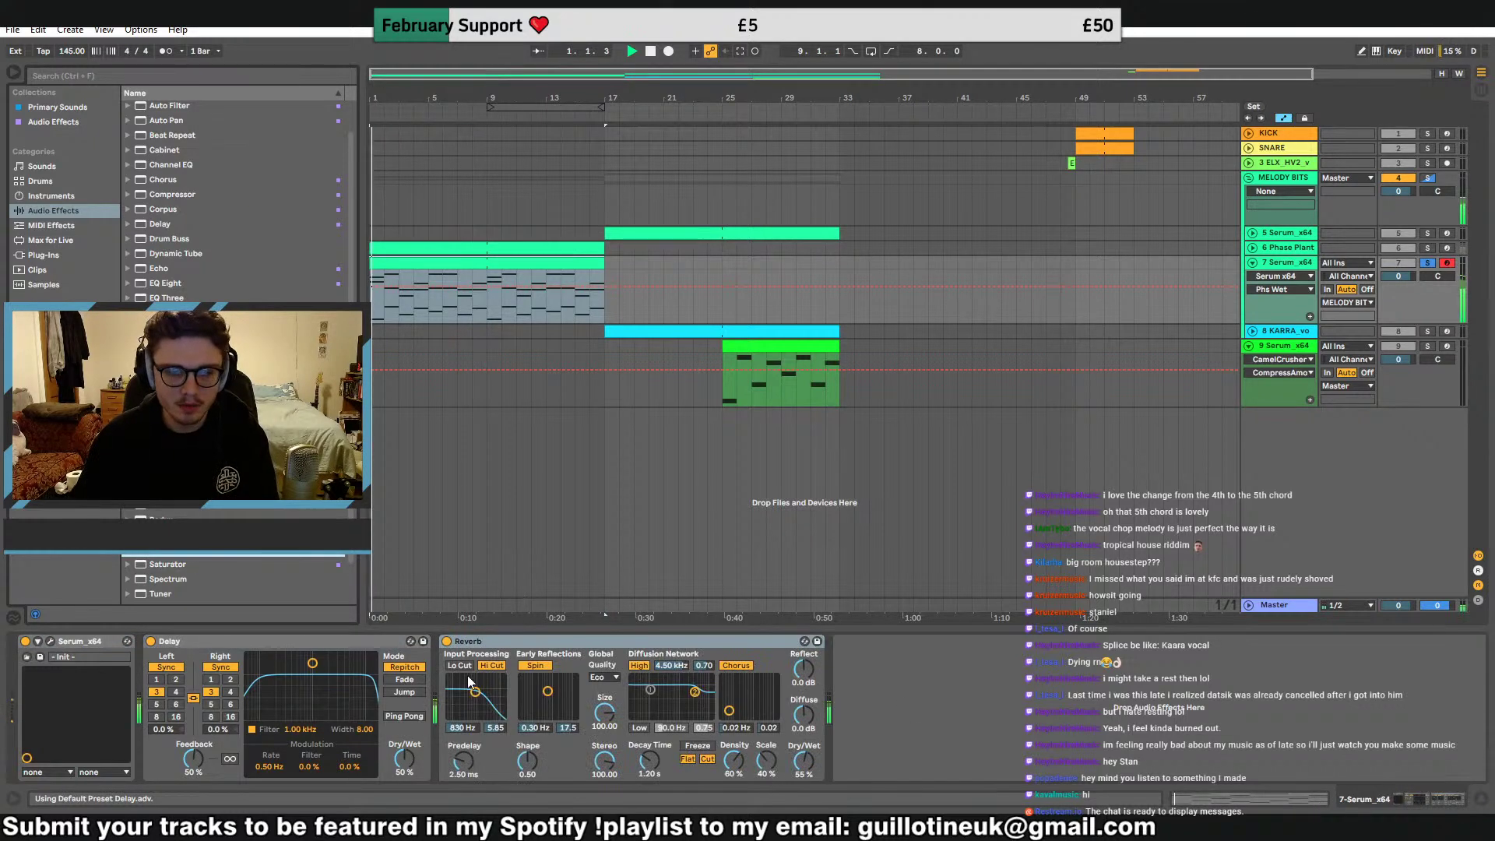
{"action": "left_click", "coordinate": [459, 666]}
{"action": "left_click_drag", "start_coordinate": [475, 692], "coordinate": [482, 699]}
Set the Delay to 4 sixteenths on both sides, filter 1.94 kHz, width 5.09, feedback 61%, dry/wet 40% and Ping Pong on
{"action": "left_click", "coordinate": [230, 693]}
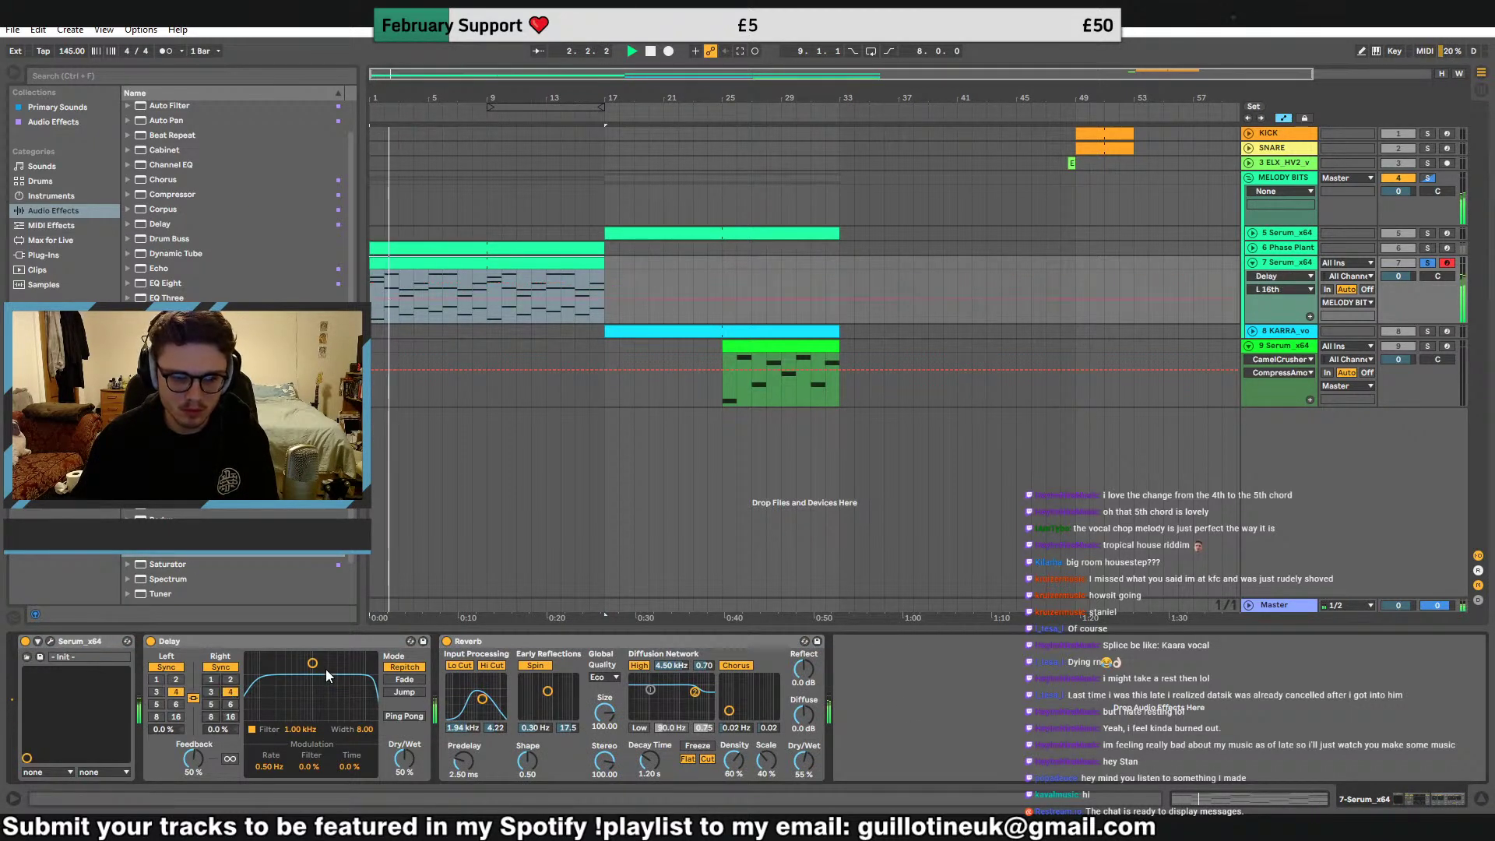
{"action": "left_click_drag", "start_coordinate": [314, 664], "coordinate": [327, 684]}
{"action": "left_click_drag", "start_coordinate": [404, 759], "coordinate": [404, 769]}
{"action": "left_click_drag", "start_coordinate": [197, 762], "coordinate": [196, 753]}
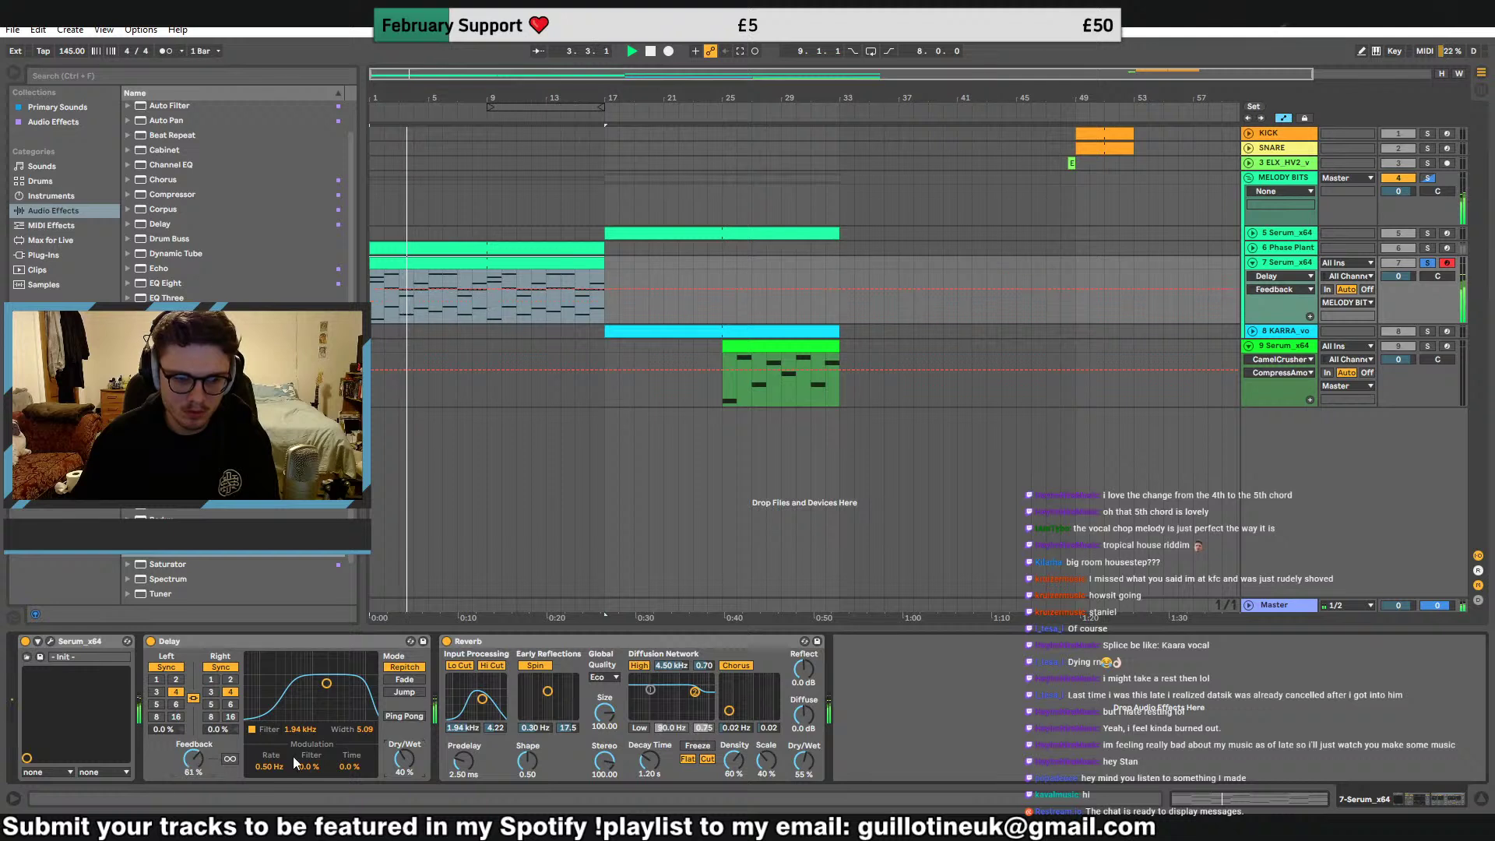
{"action": "left_click", "coordinate": [404, 715]}
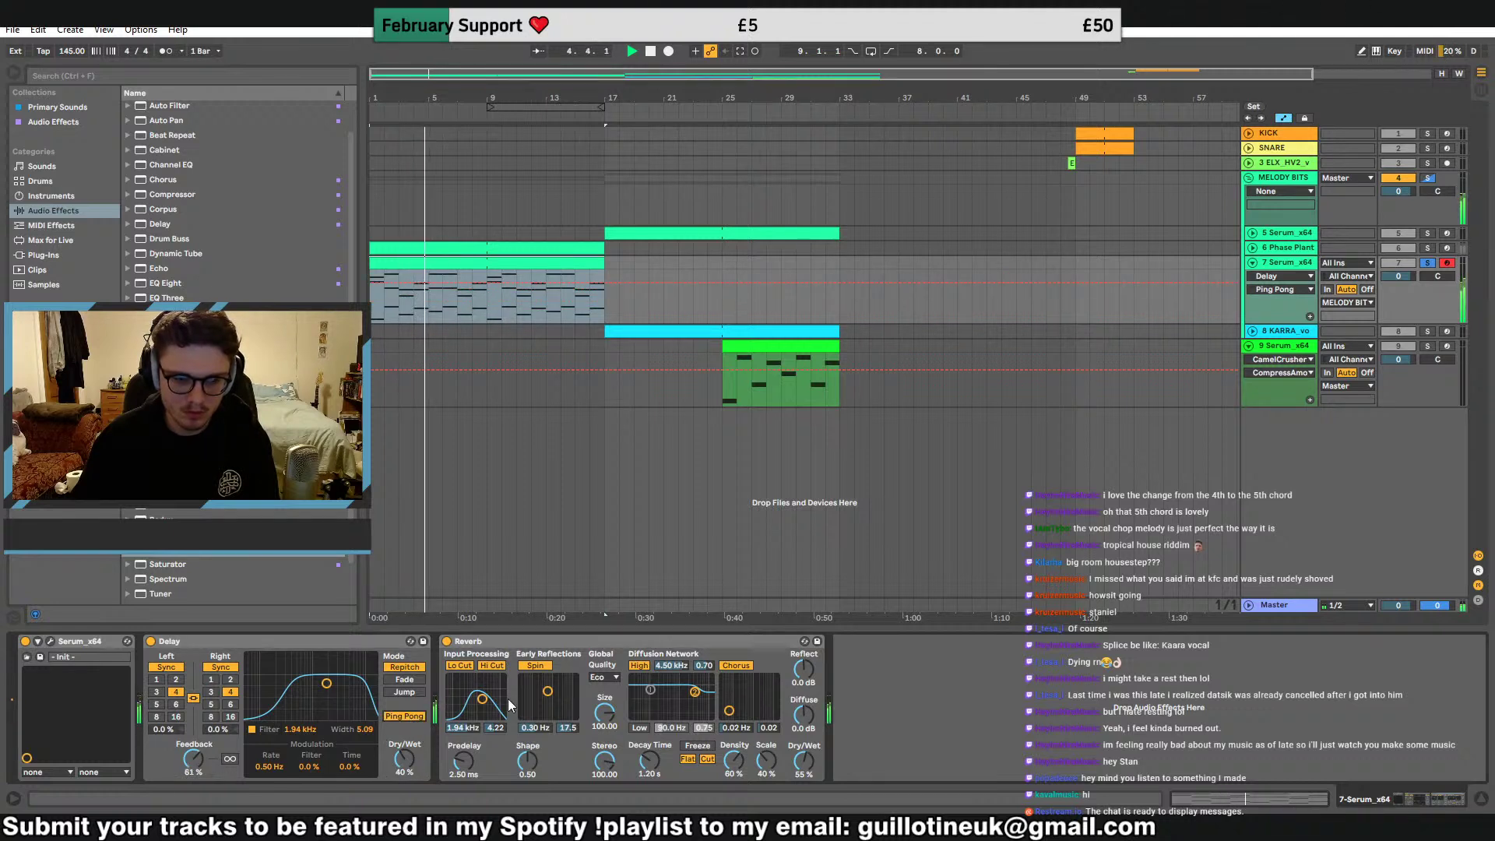
Set the Reverb's decay time to 3.31 s, diffuse level to 4.1 dB and dry/wet to 38%
{"action": "left_click_drag", "start_coordinate": [649, 763], "coordinate": [649, 745]}
{"action": "left_click_drag", "start_coordinate": [804, 717], "coordinate": [804, 705]}
{"action": "left_click_drag", "start_coordinate": [808, 758], "coordinate": [809, 772]}
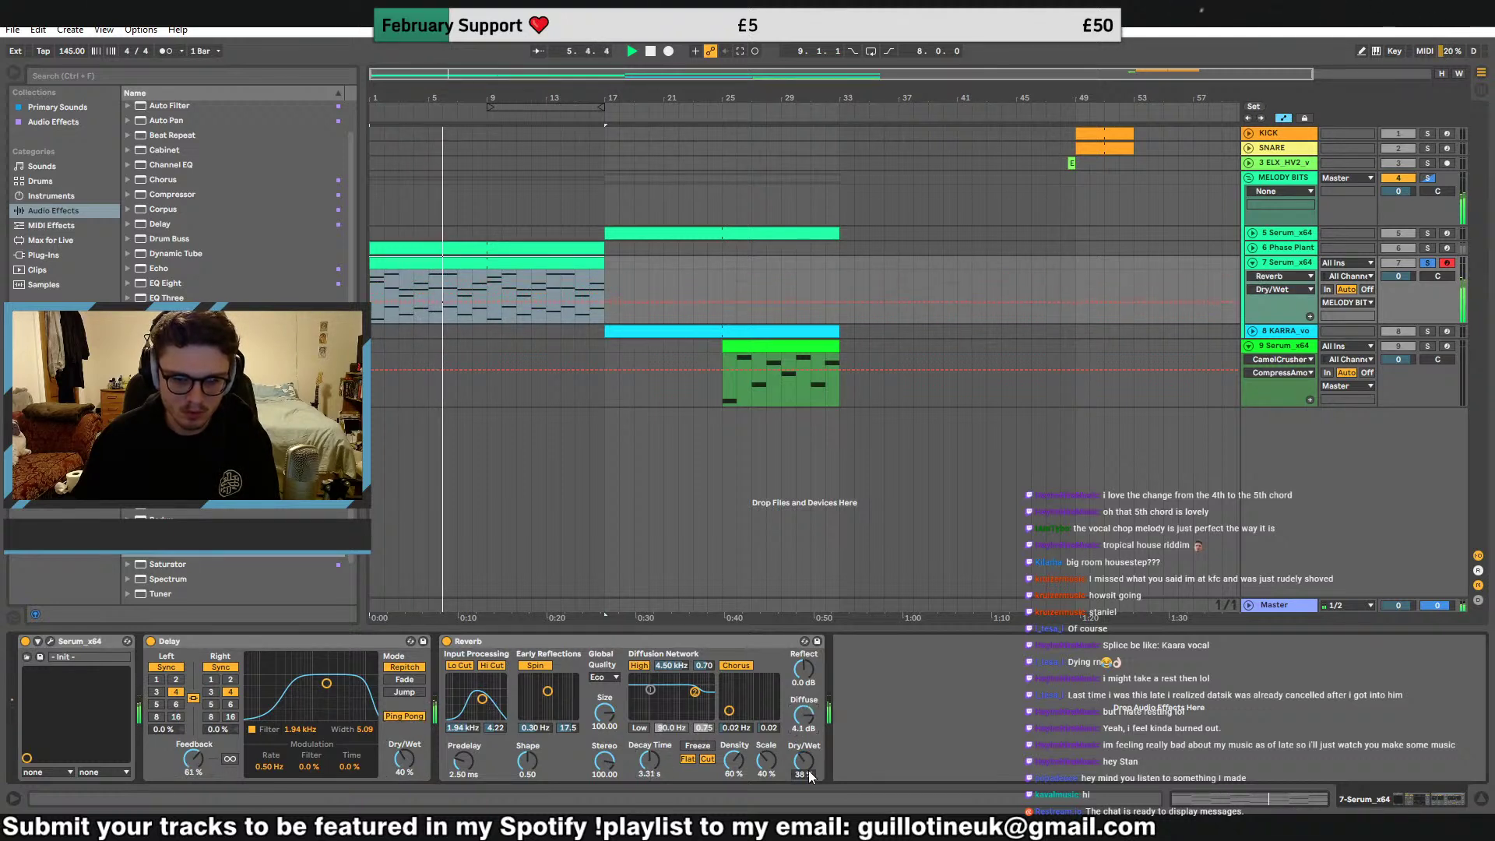
Take track 7 and the MELODY BITS group out of solo and fold track 7
{"action": "left_click", "coordinate": [1429, 179]}
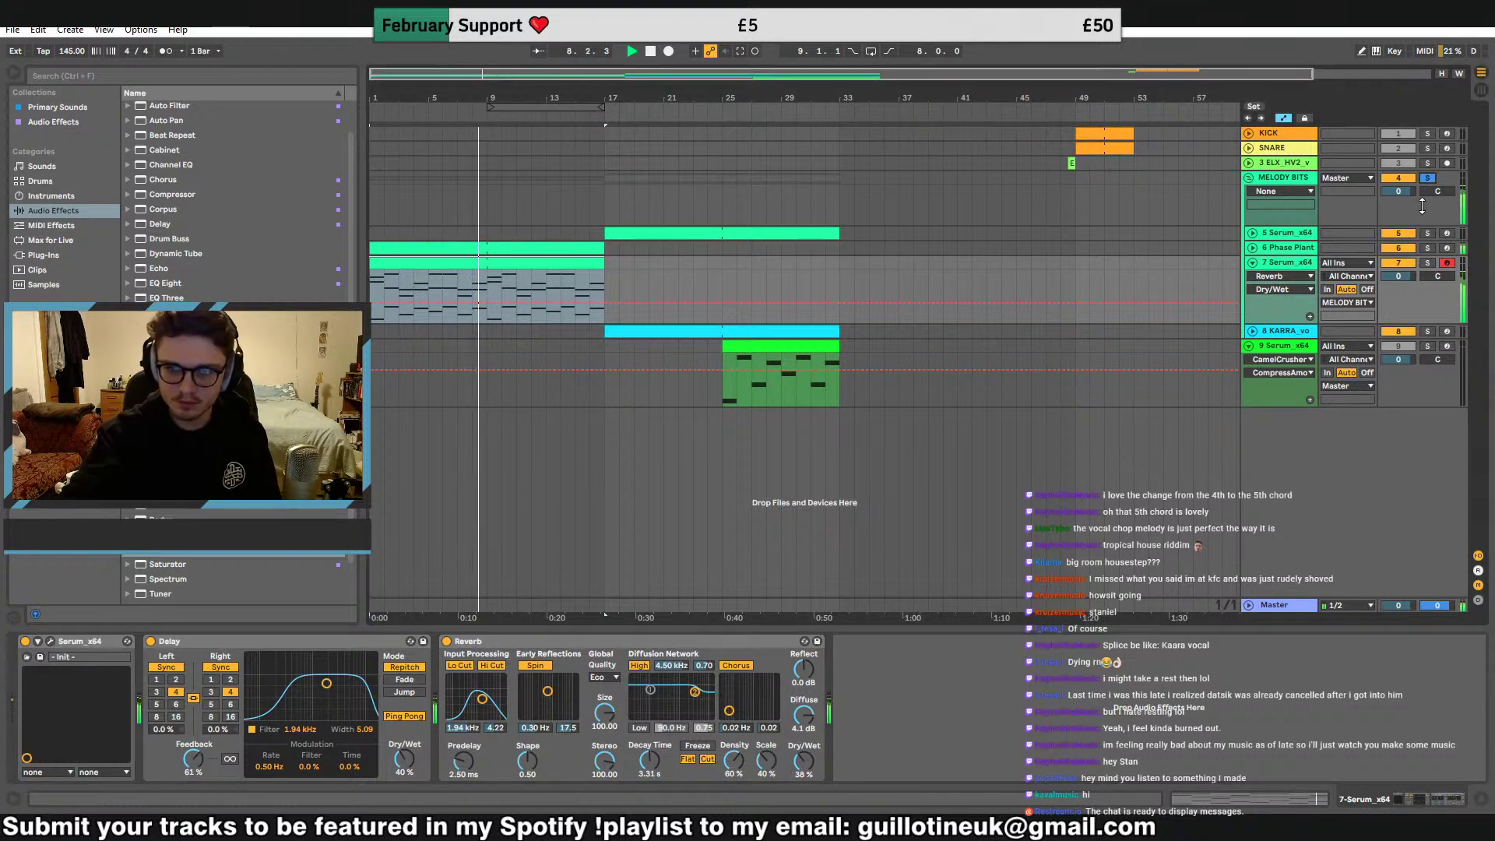
{"action": "left_click", "coordinate": [1428, 178]}
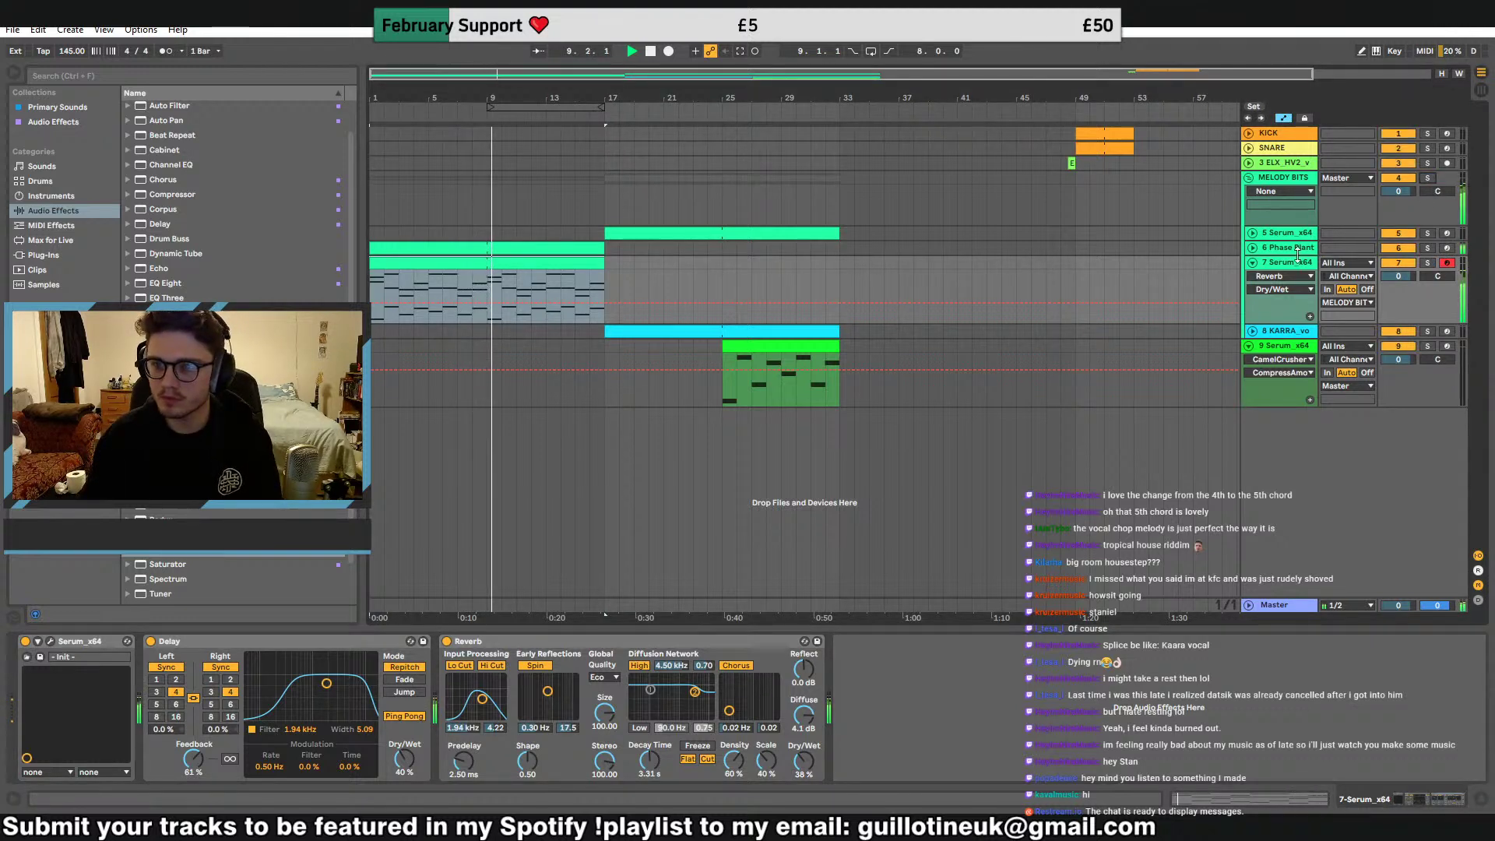
{"action": "left_click", "coordinate": [1252, 263]}
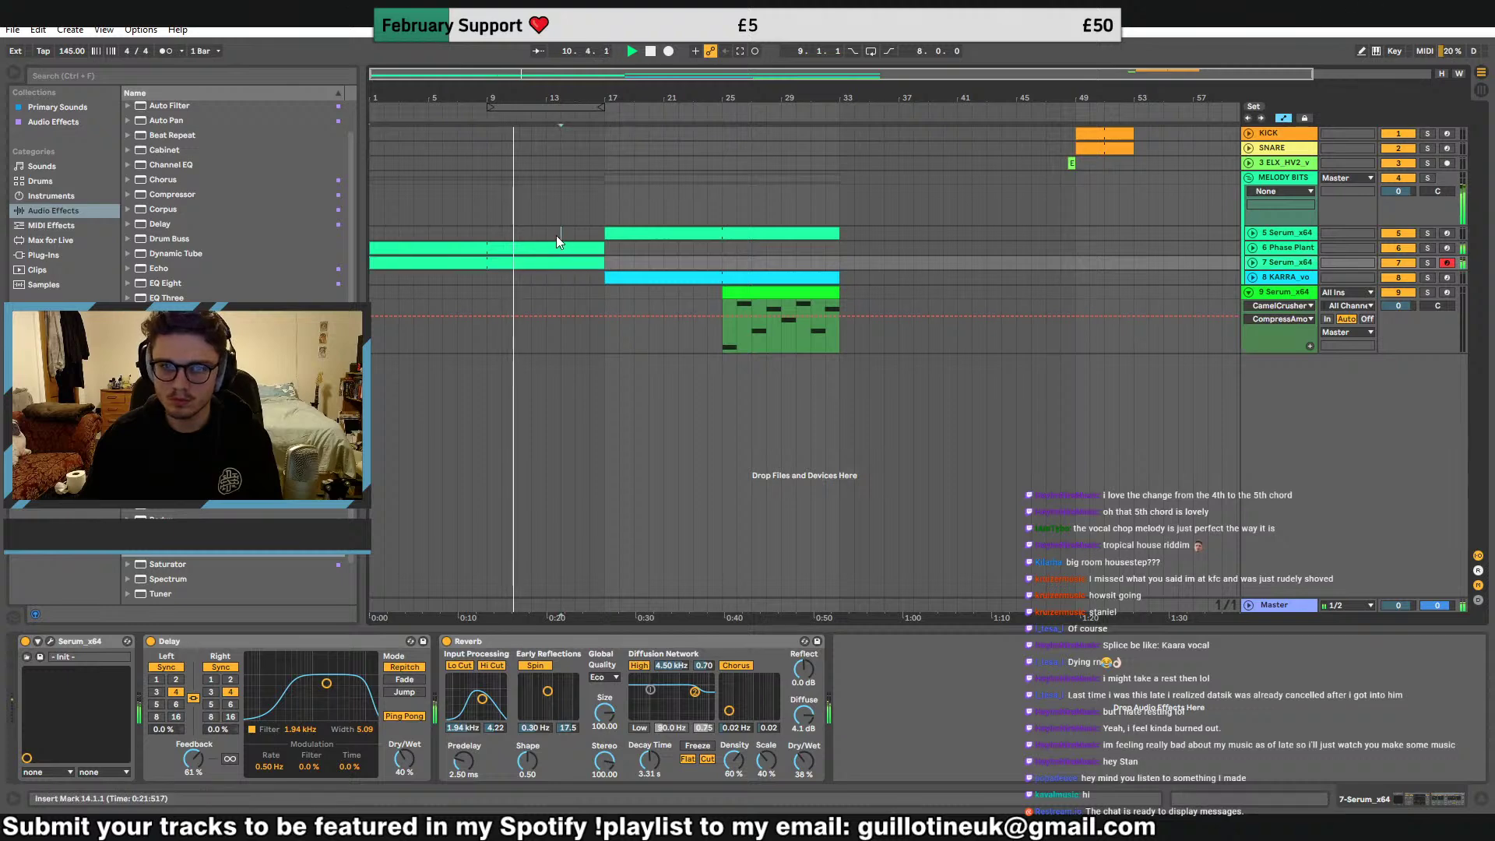
Play the arrangement from the start and show the MELODY BITS group's Auto Filter
{"action": "left_click", "coordinate": [572, 251]}
{"action": "key", "text": "space"}
{"action": "key", "text": "space"}
{"action": "left_click", "coordinate": [454, 218]}
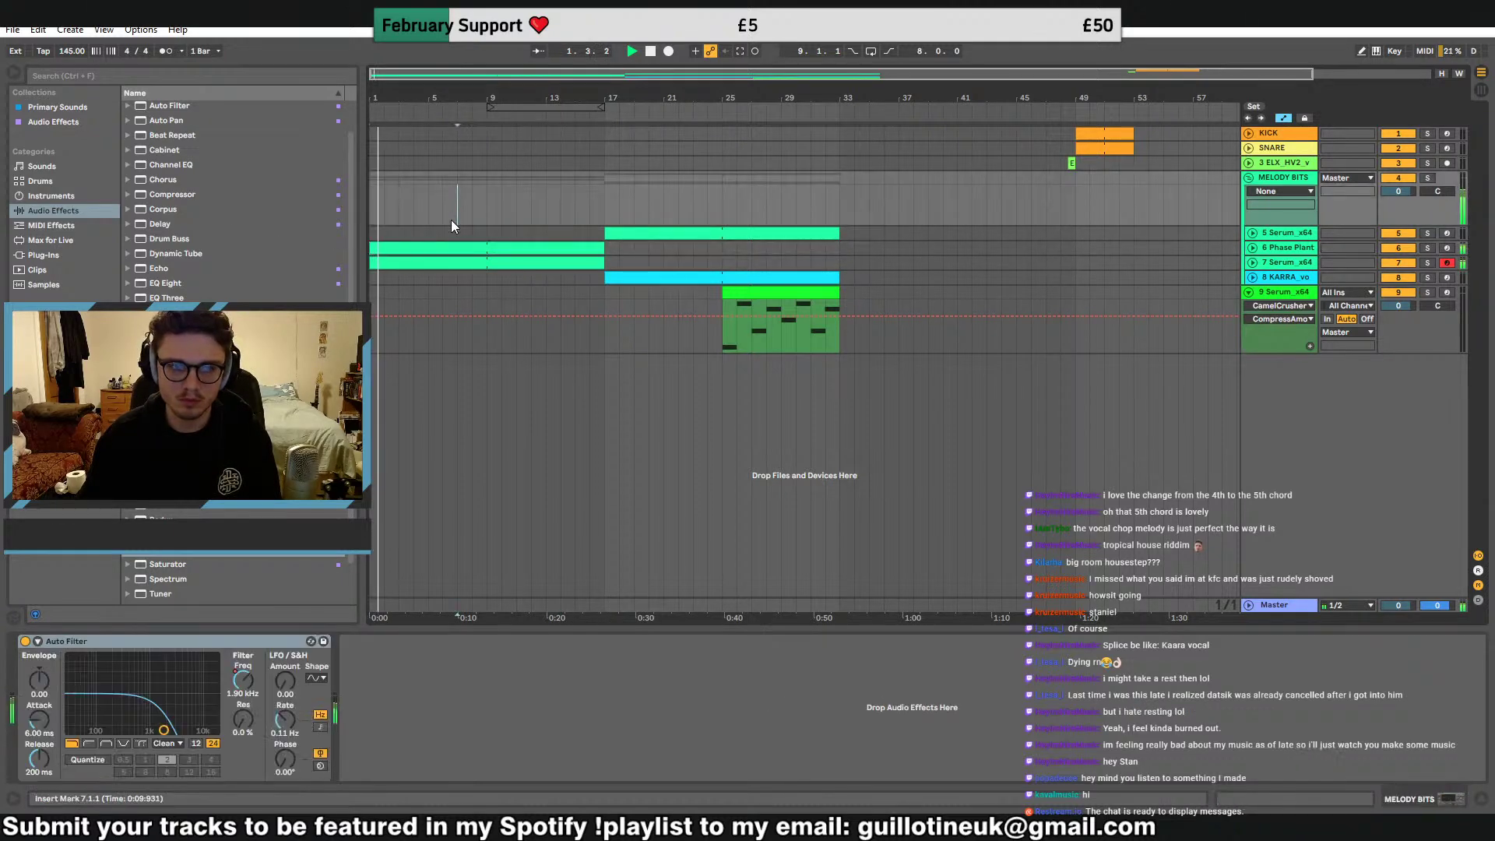
Show the MELODY BITS Auto Filter's frequency automation and duplicate its sweep from bars 1–17 to bars 17–33
{"action": "right_click", "coordinate": [241, 680]}
{"action": "left_click", "coordinate": [269, 686]}
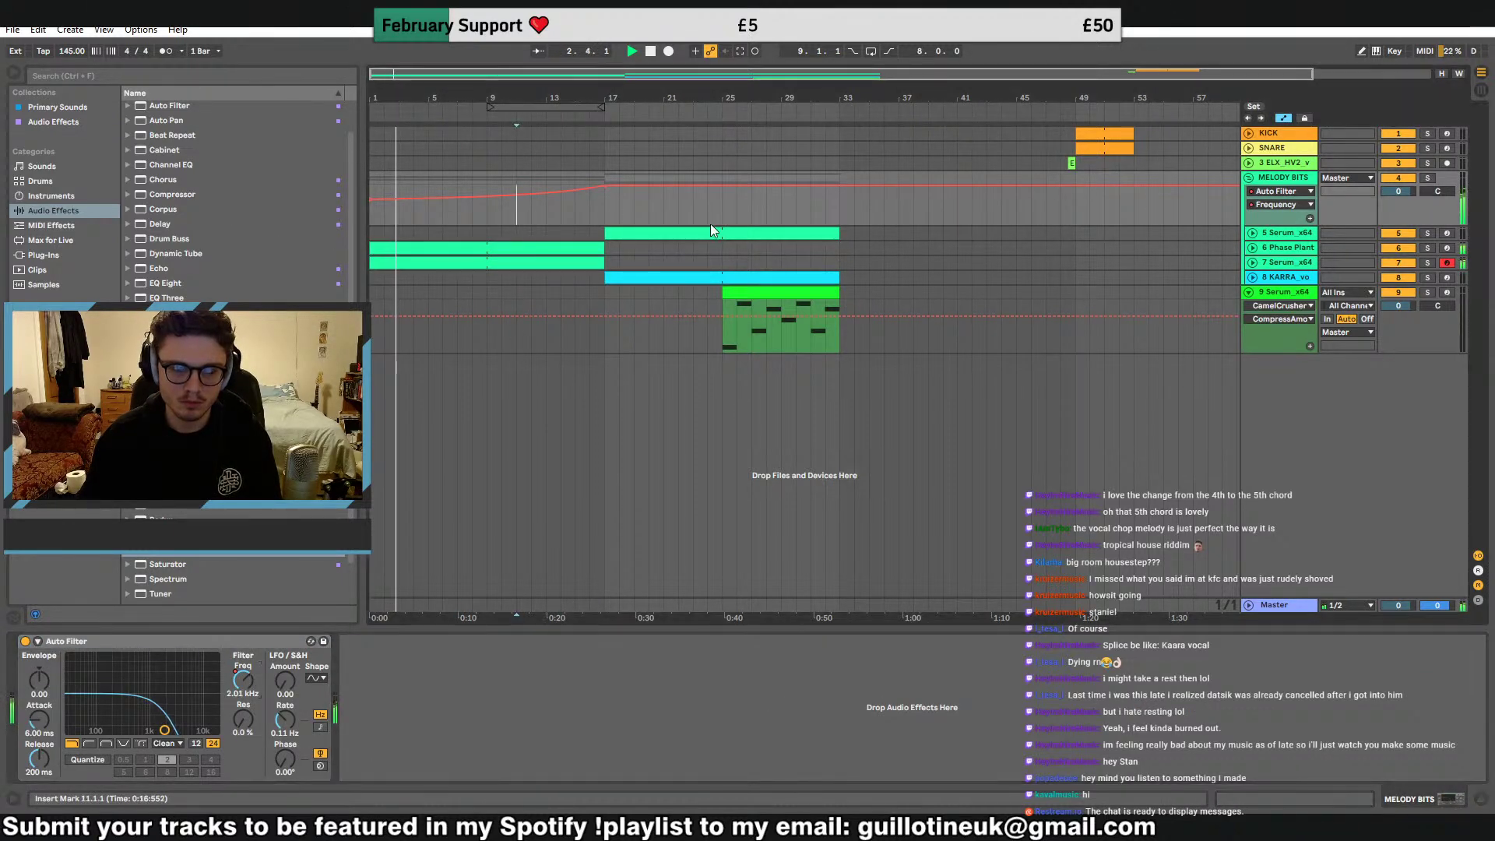
{"action": "left_click_drag", "start_coordinate": [601, 211], "coordinate": [352, 214]}
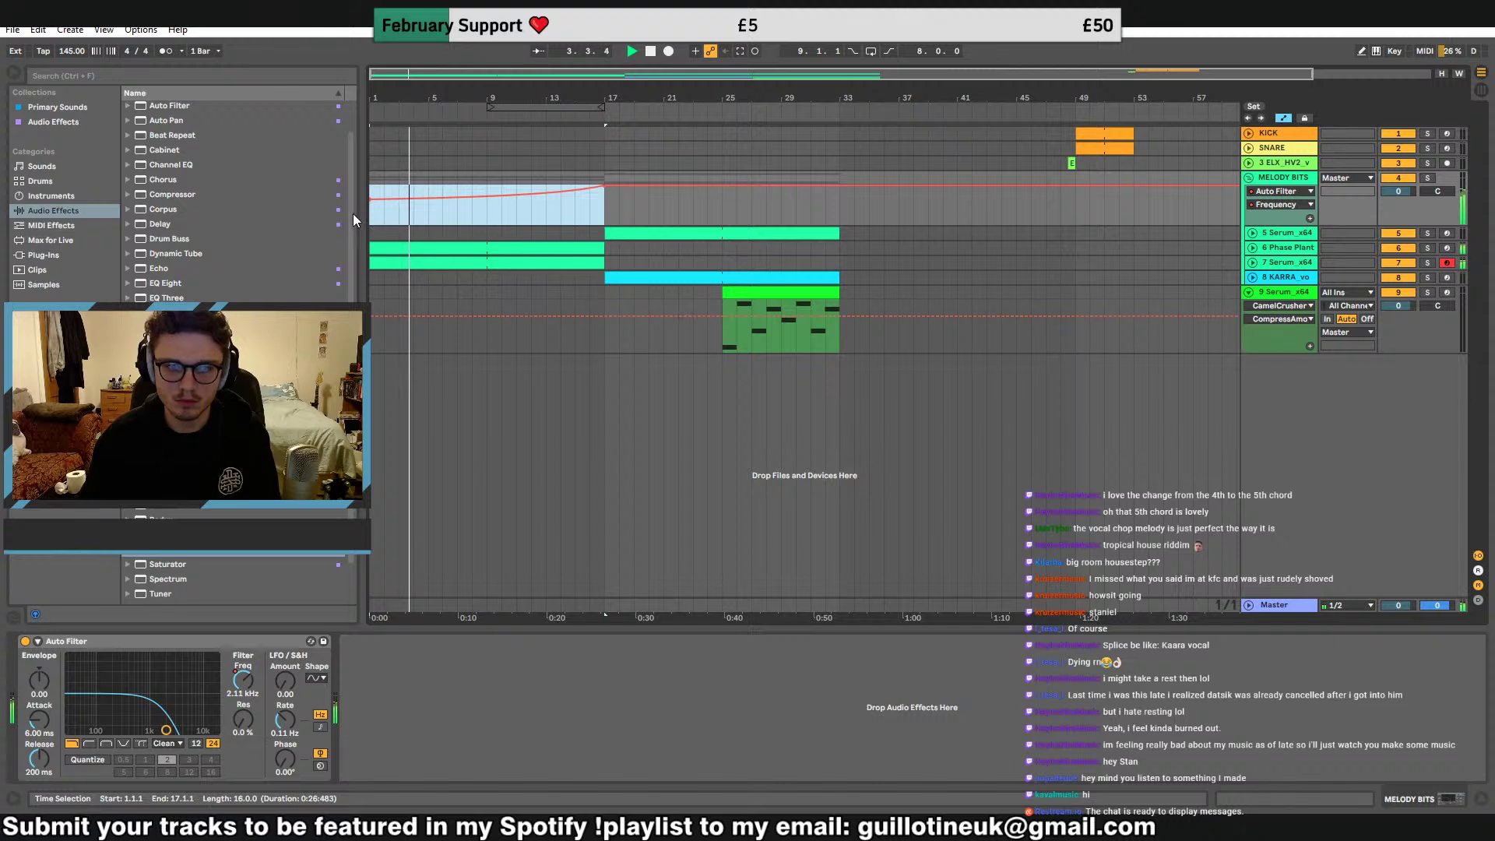
{"action": "left_click", "coordinate": [606, 212]}
{"action": "left_click", "coordinate": [599, 199]}
{"action": "mouse_move", "coordinate": [603, 188]}
{"action": "left_mouse_down"}
{"action": "mouse_move", "coordinate": [576, 187]}
{"action": "mouse_move", "coordinate": [603, 198]}
{"action": "left_mouse_up"}
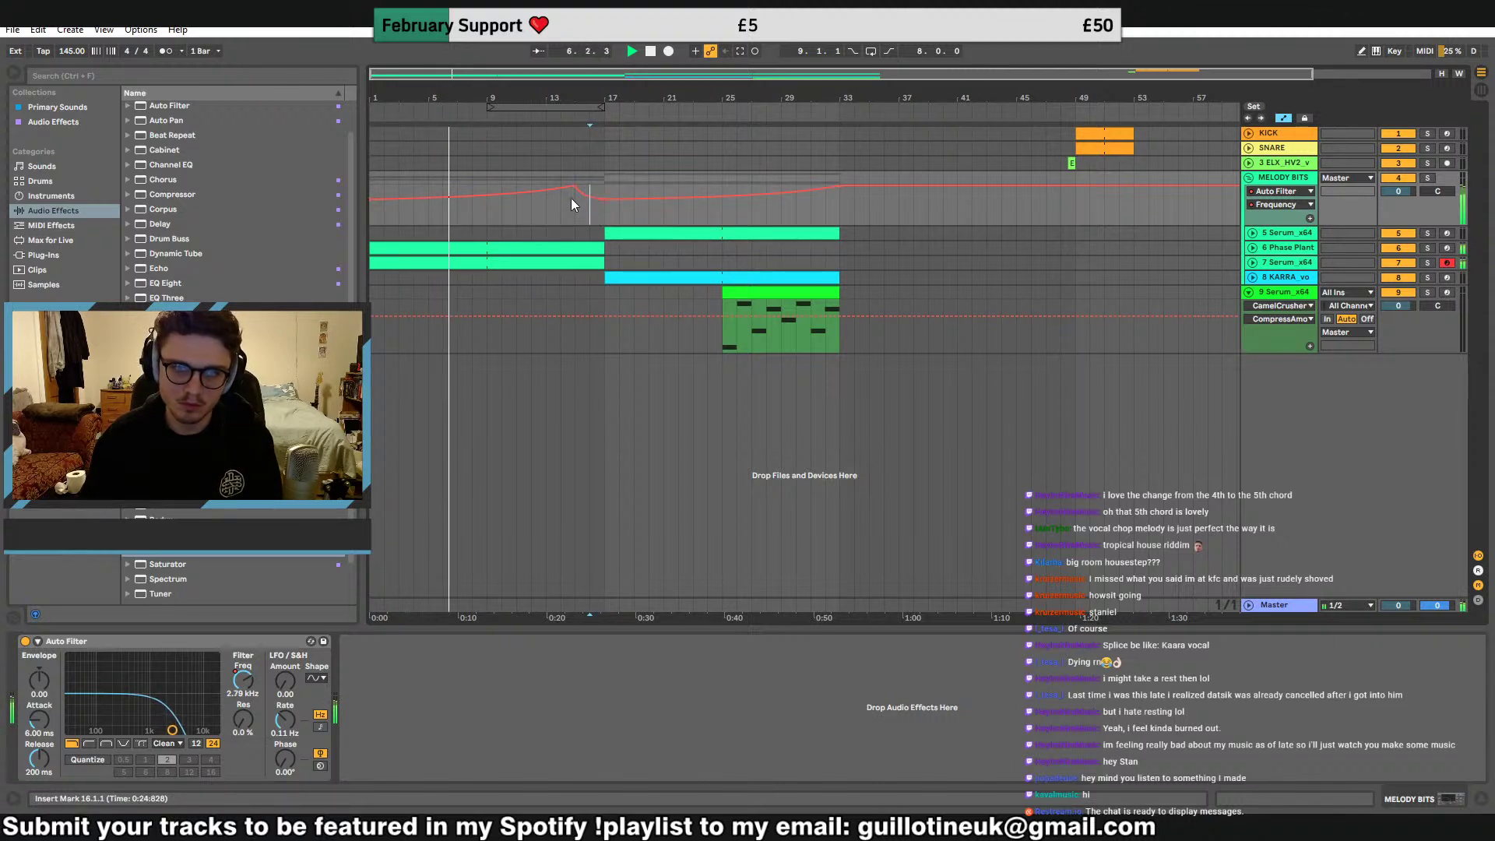
Clear the first filter sweep so the group stays open until bar 16, and play from the start
{"action": "mouse_move", "coordinate": [562, 191]}
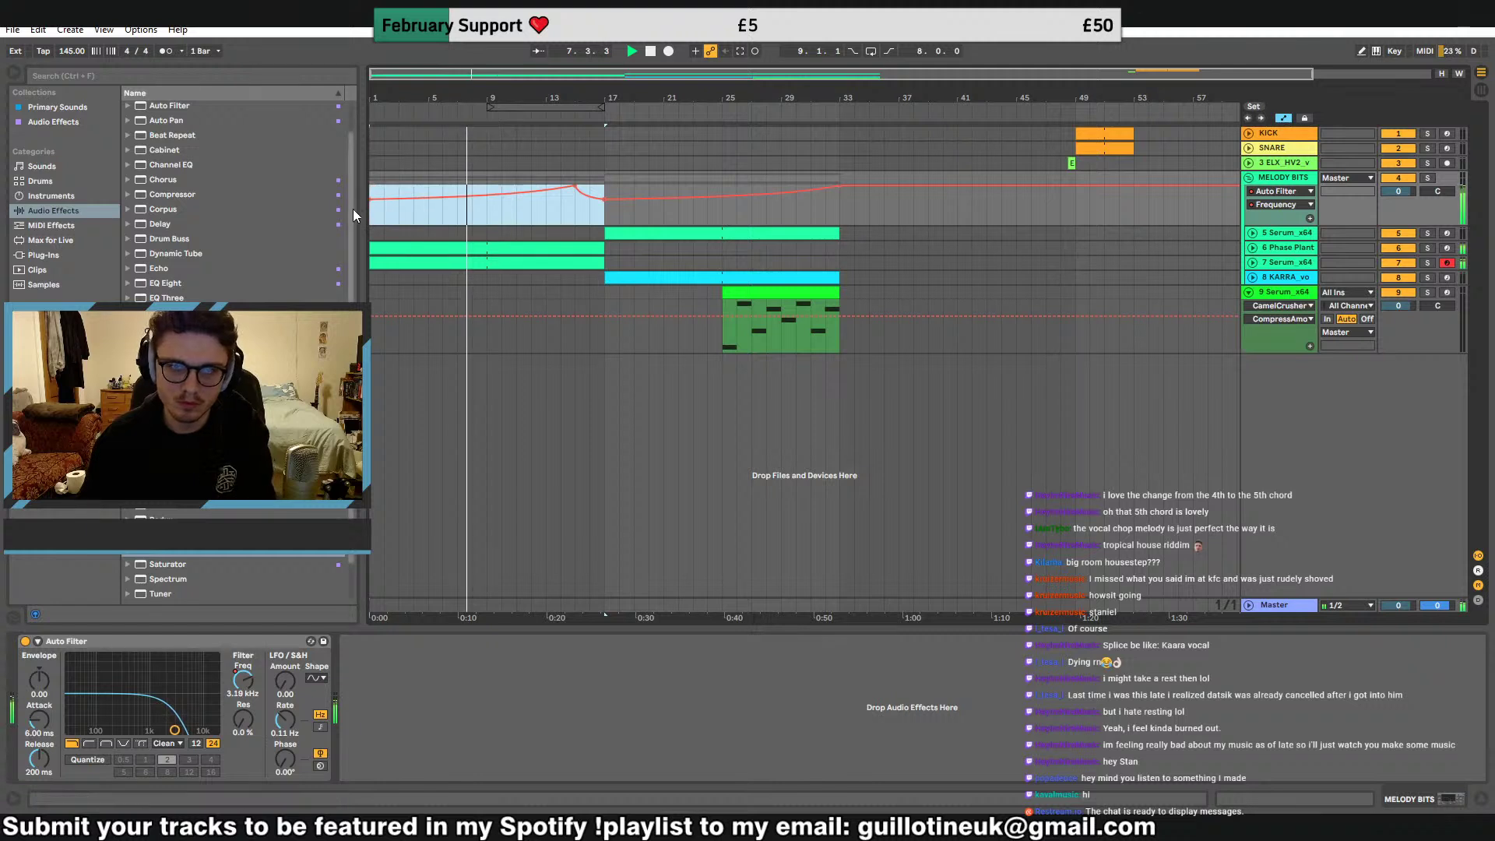
{"action": "left_click_drag", "start_coordinate": [371, 209], "coordinate": [604, 202]}
{"action": "key", "text": "Delete"}
{"action": "left_click", "coordinate": [590, 214]}
{"action": "key", "text": "space"}
{"action": "key", "text": "space"}
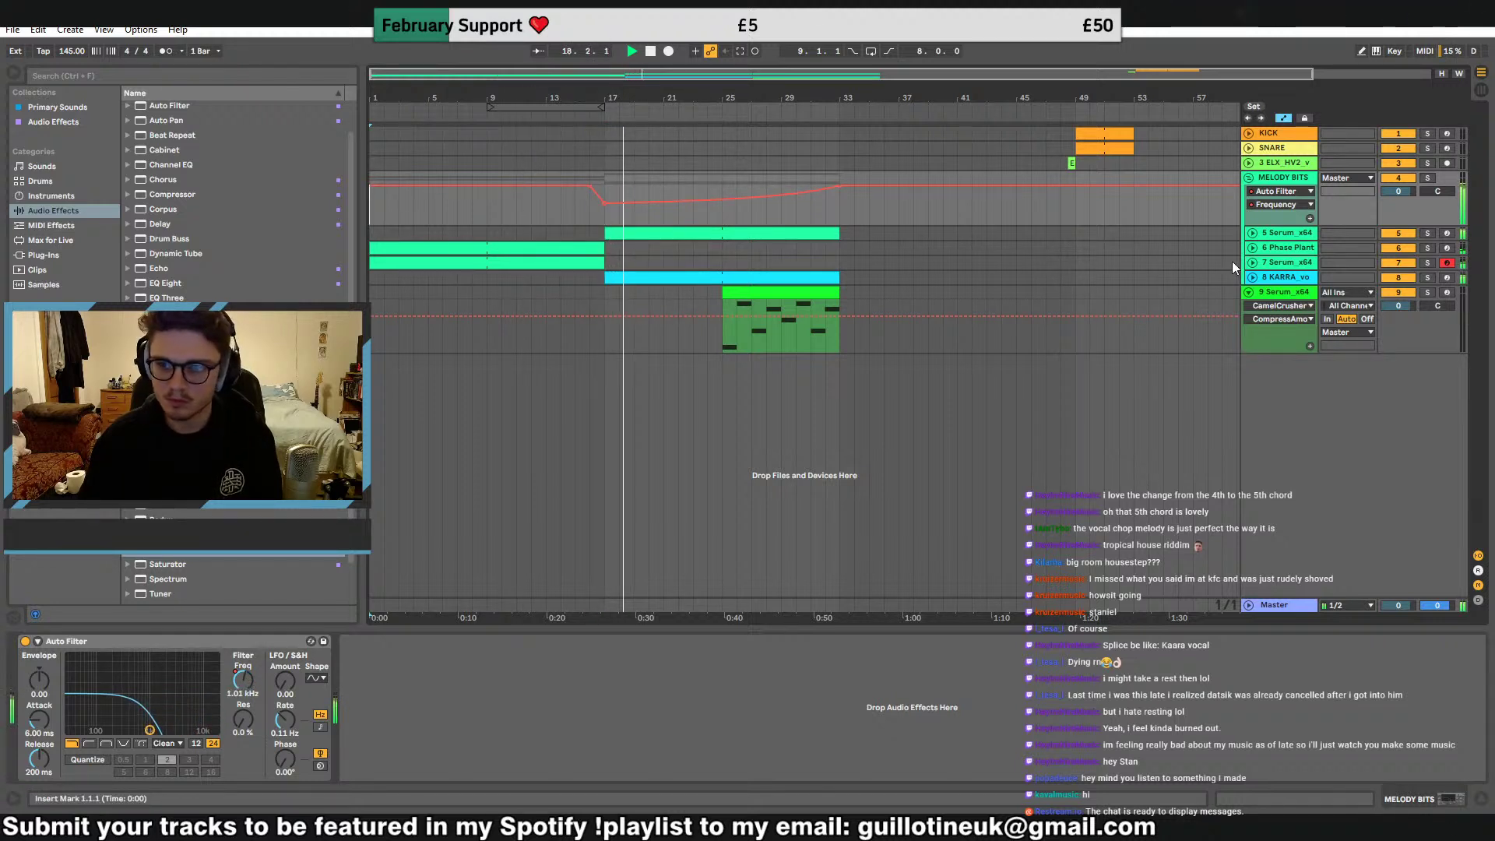
{"action": "left_click", "coordinate": [372, 221]}
Add an Auto Filter to the Phase Plant track and automate its frequency rising from 1.50 kHz to about 5.46 kHz over bars 1–17
{"action": "left_click", "coordinate": [1279, 245]}
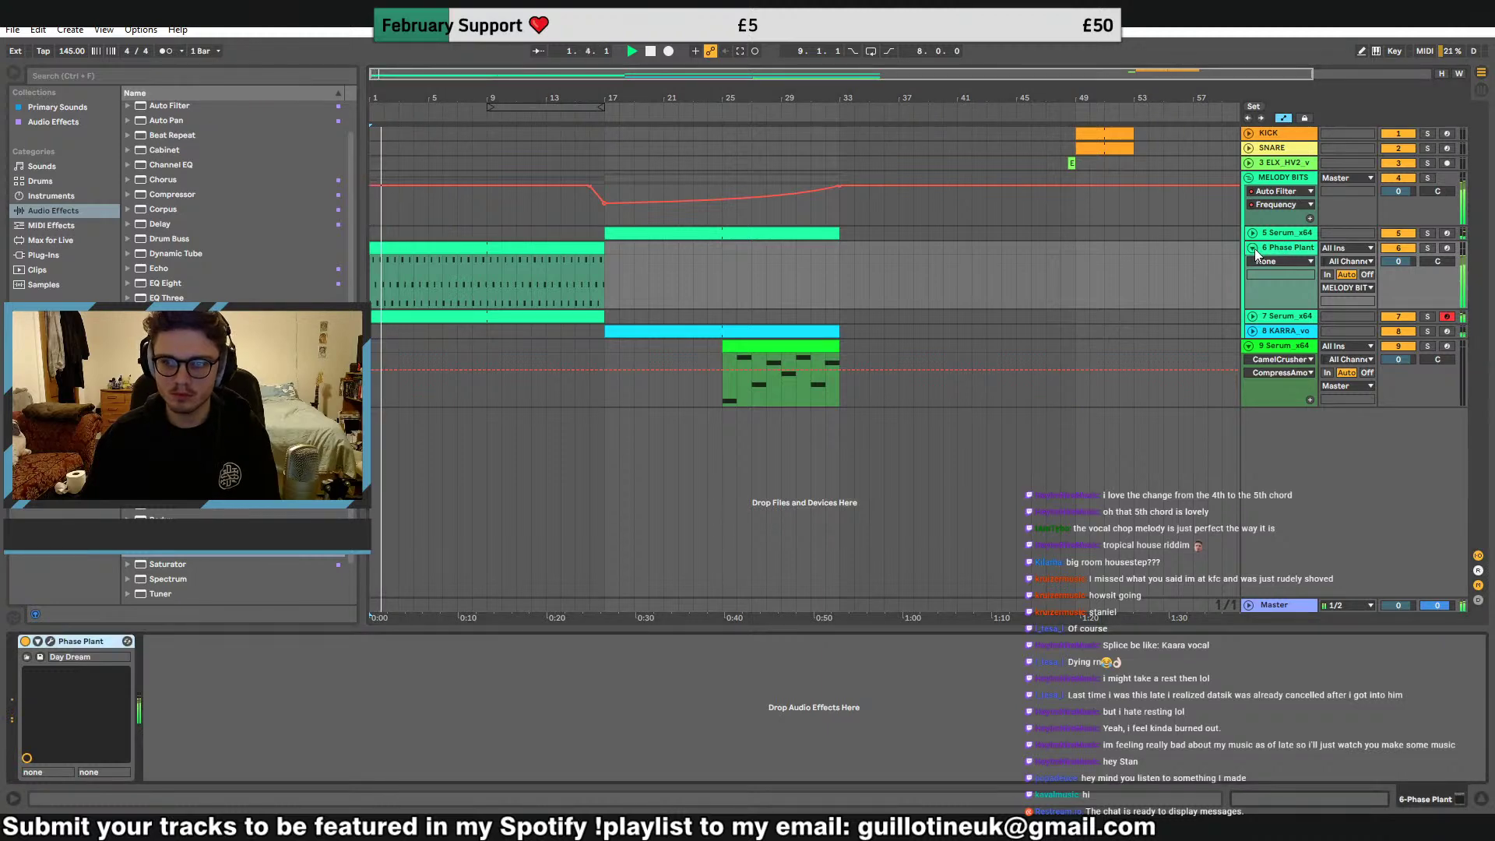
{"action": "left_click", "coordinate": [1254, 248]}
{"action": "double_click", "coordinate": [169, 106]}
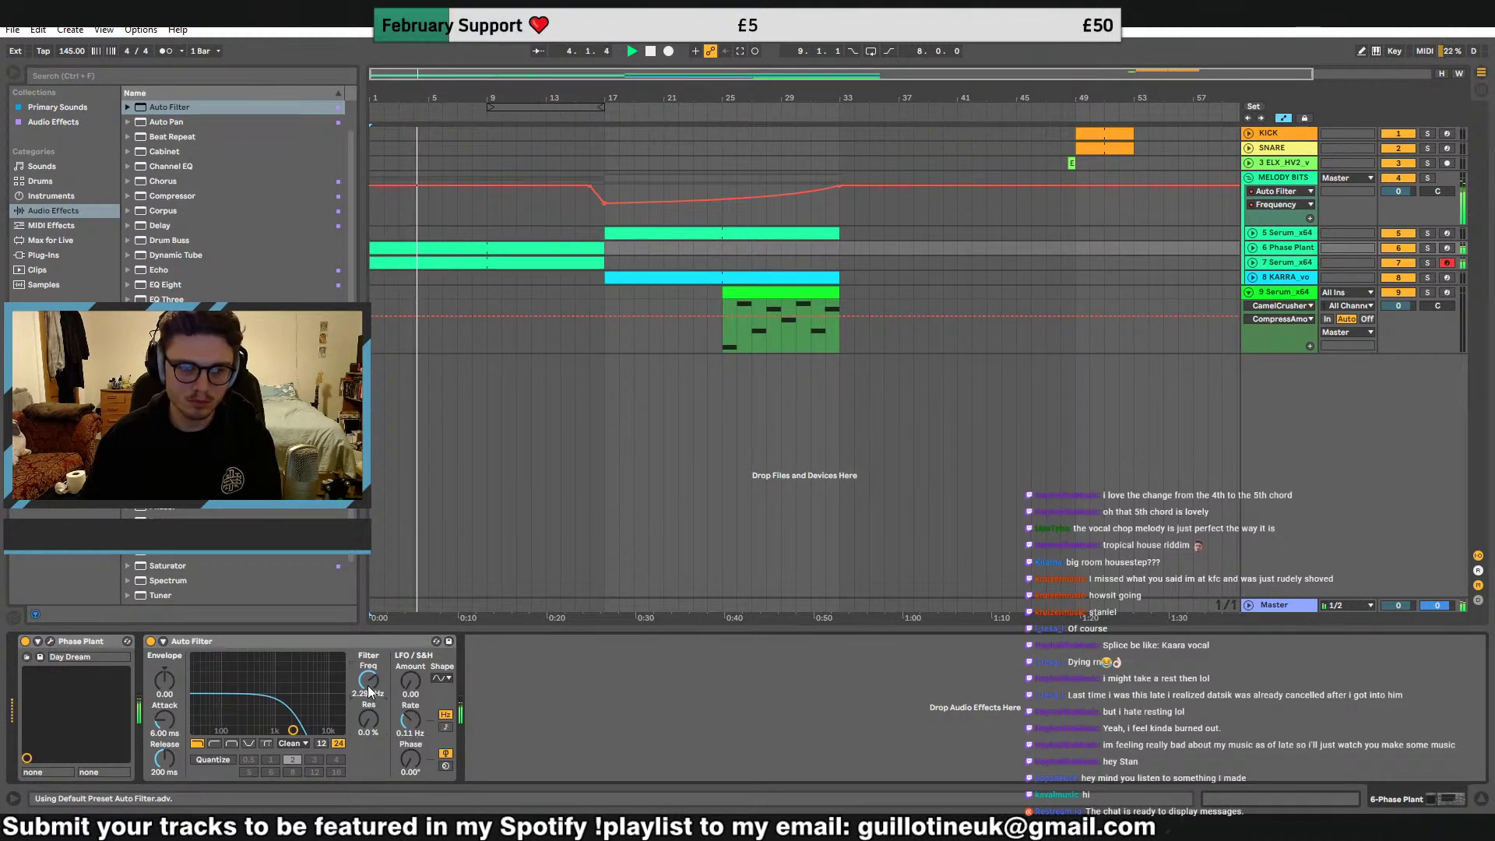
{"action": "left_click_drag", "start_coordinate": [371, 690], "coordinate": [369, 705]}
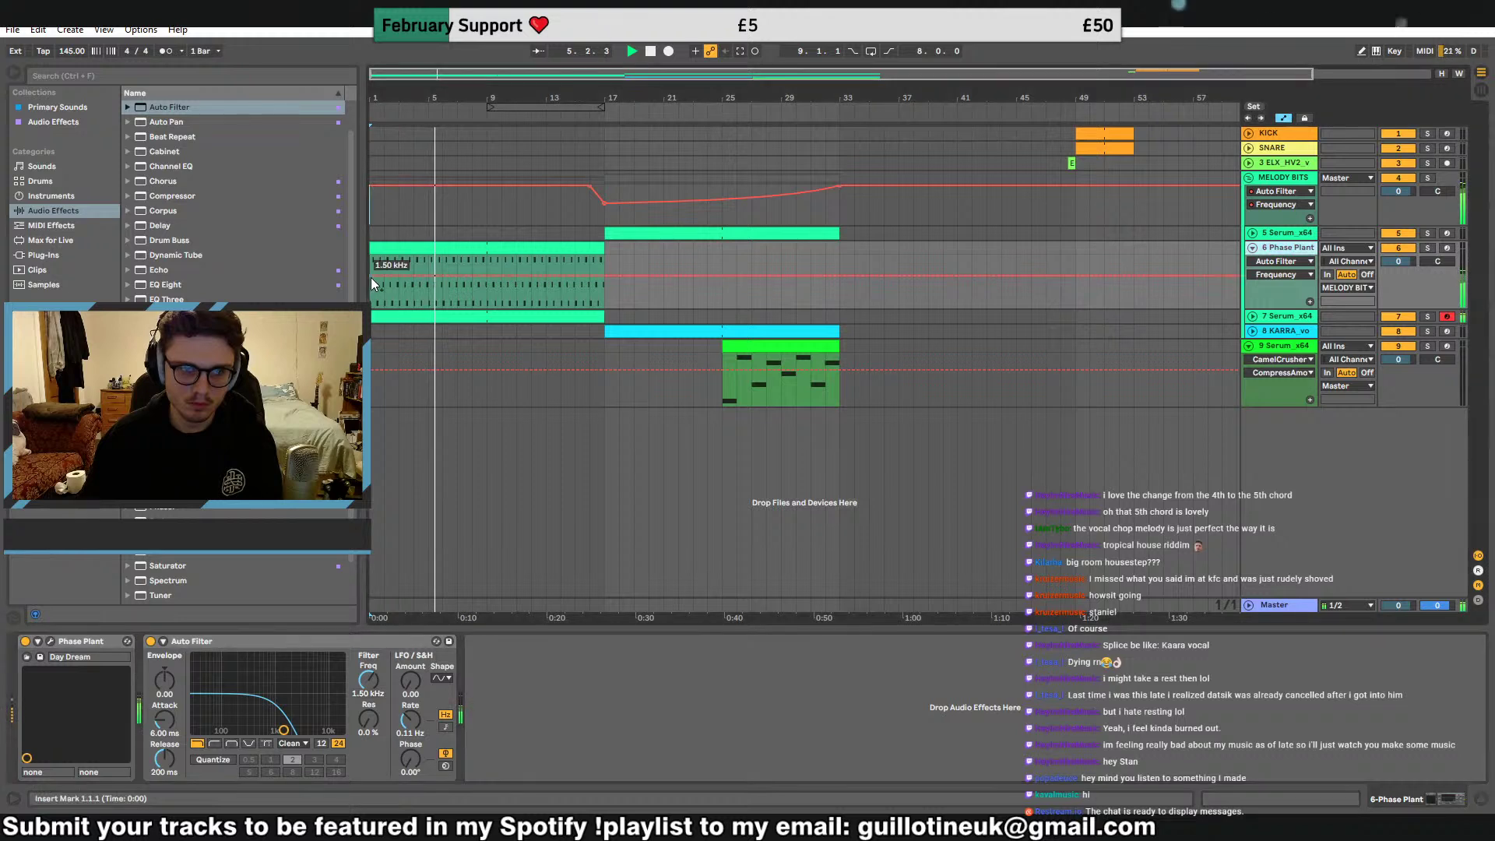
{"action": "left_click_drag", "start_coordinate": [604, 275], "coordinate": [605, 265]}
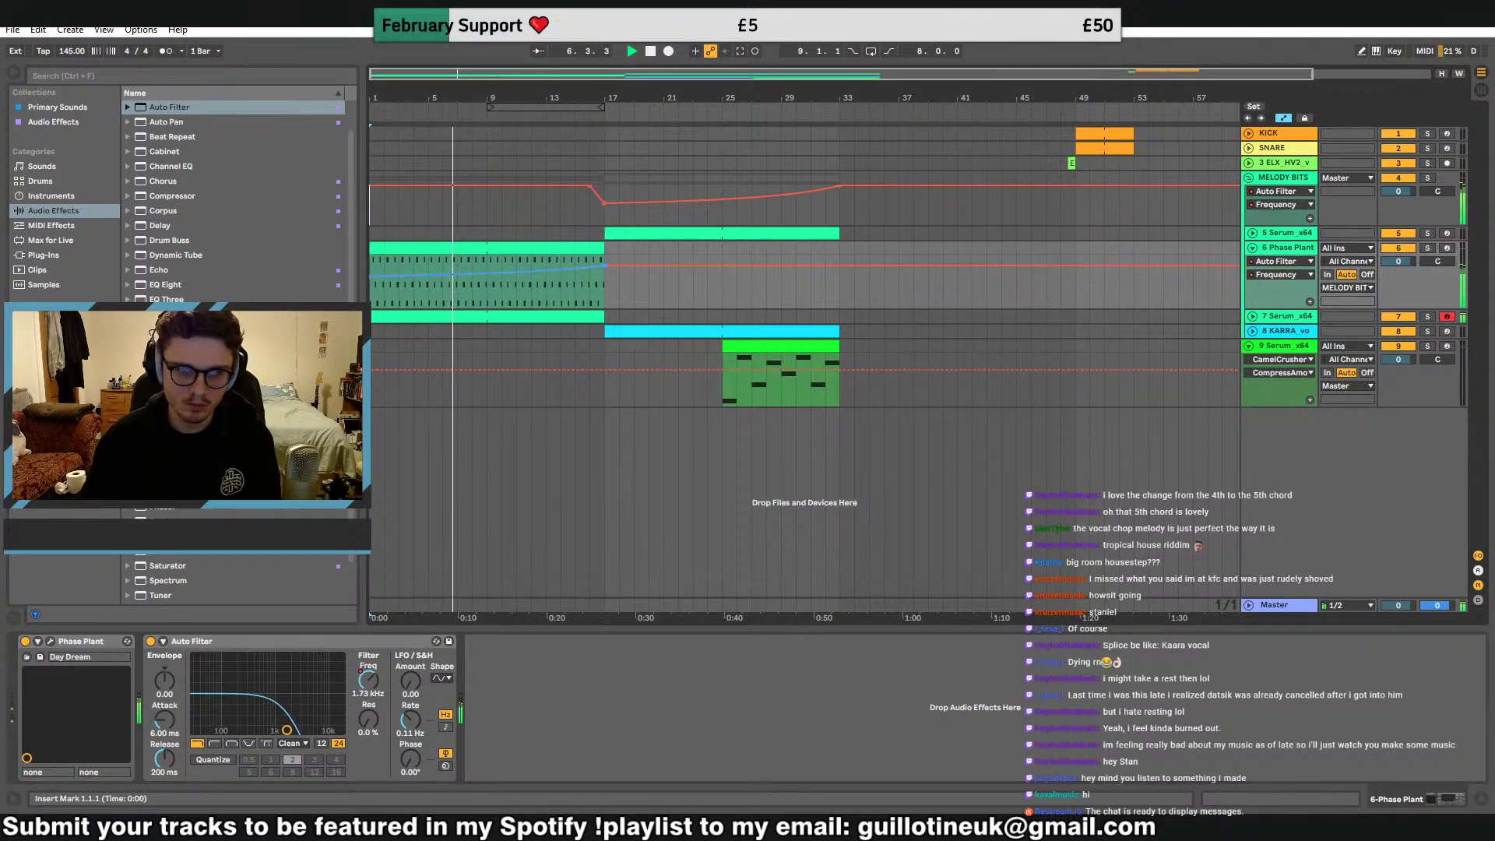
Set the Phase Plant Auto Filter's LFO amount to 16.6 and its tempo-synced rate to 1/4
{"action": "left_click_drag", "start_coordinate": [410, 681], "coordinate": [411, 669]}
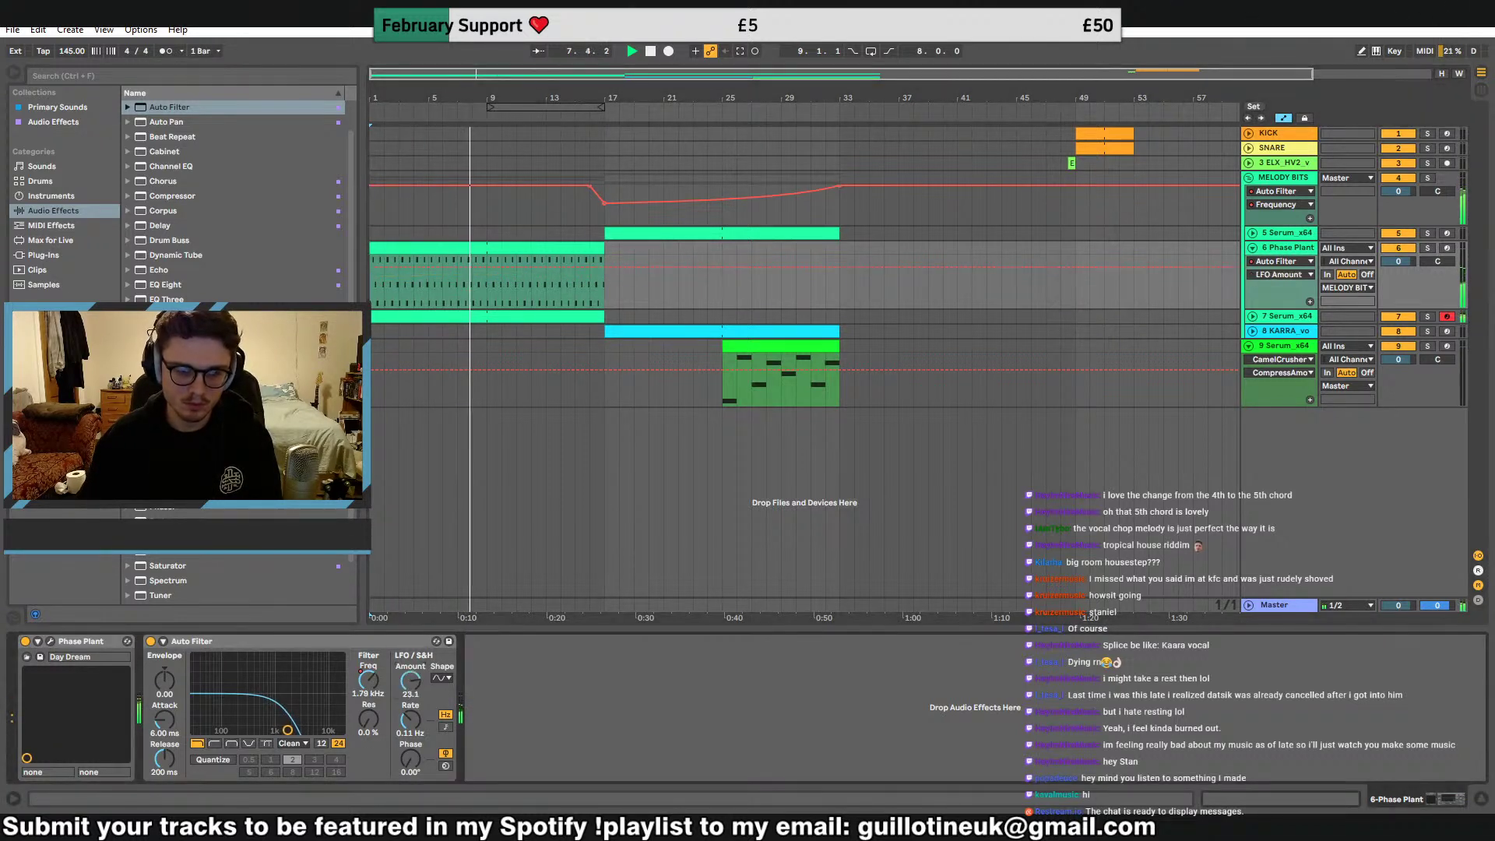
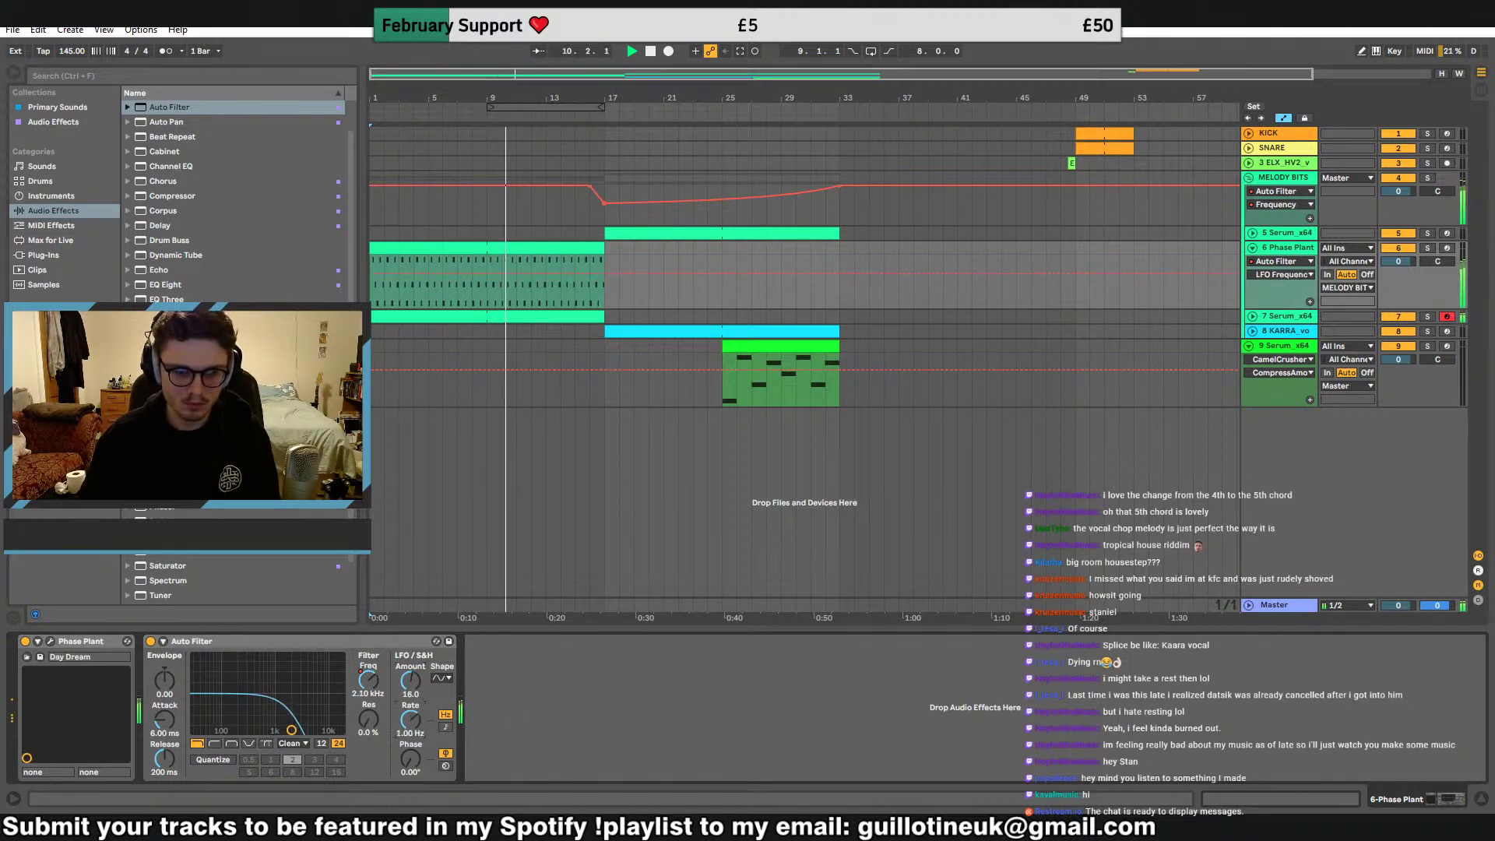
{"action": "left_click", "coordinate": [445, 727]}
{"action": "left_click_drag", "start_coordinate": [423, 730], "coordinate": [411, 678]}
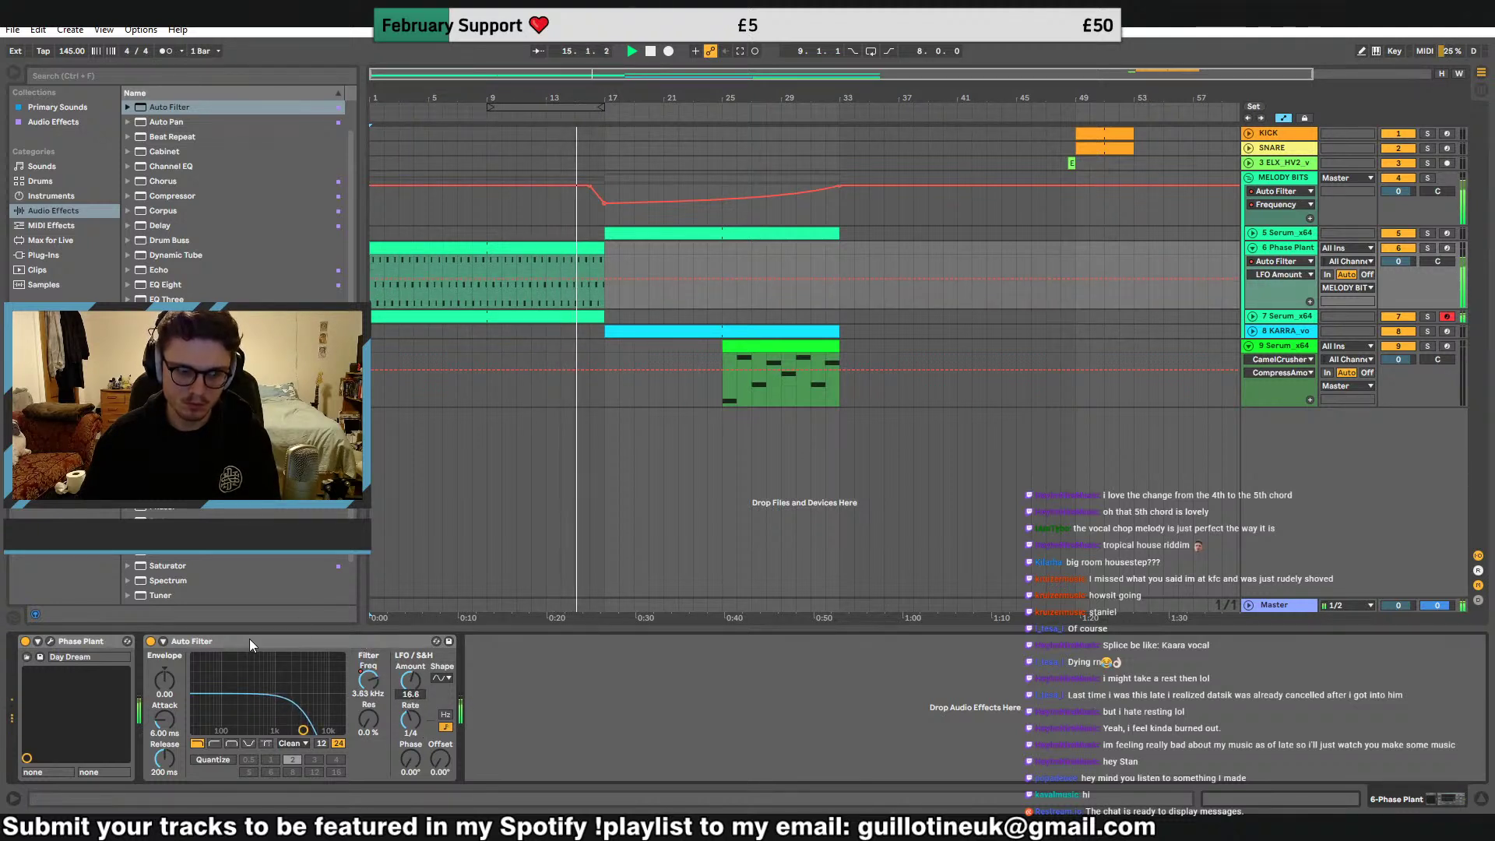
Show the Phase Plant Auto Filter's on/off automation, and fold tracks 9 and 6
{"action": "right_click", "coordinate": [151, 642]}
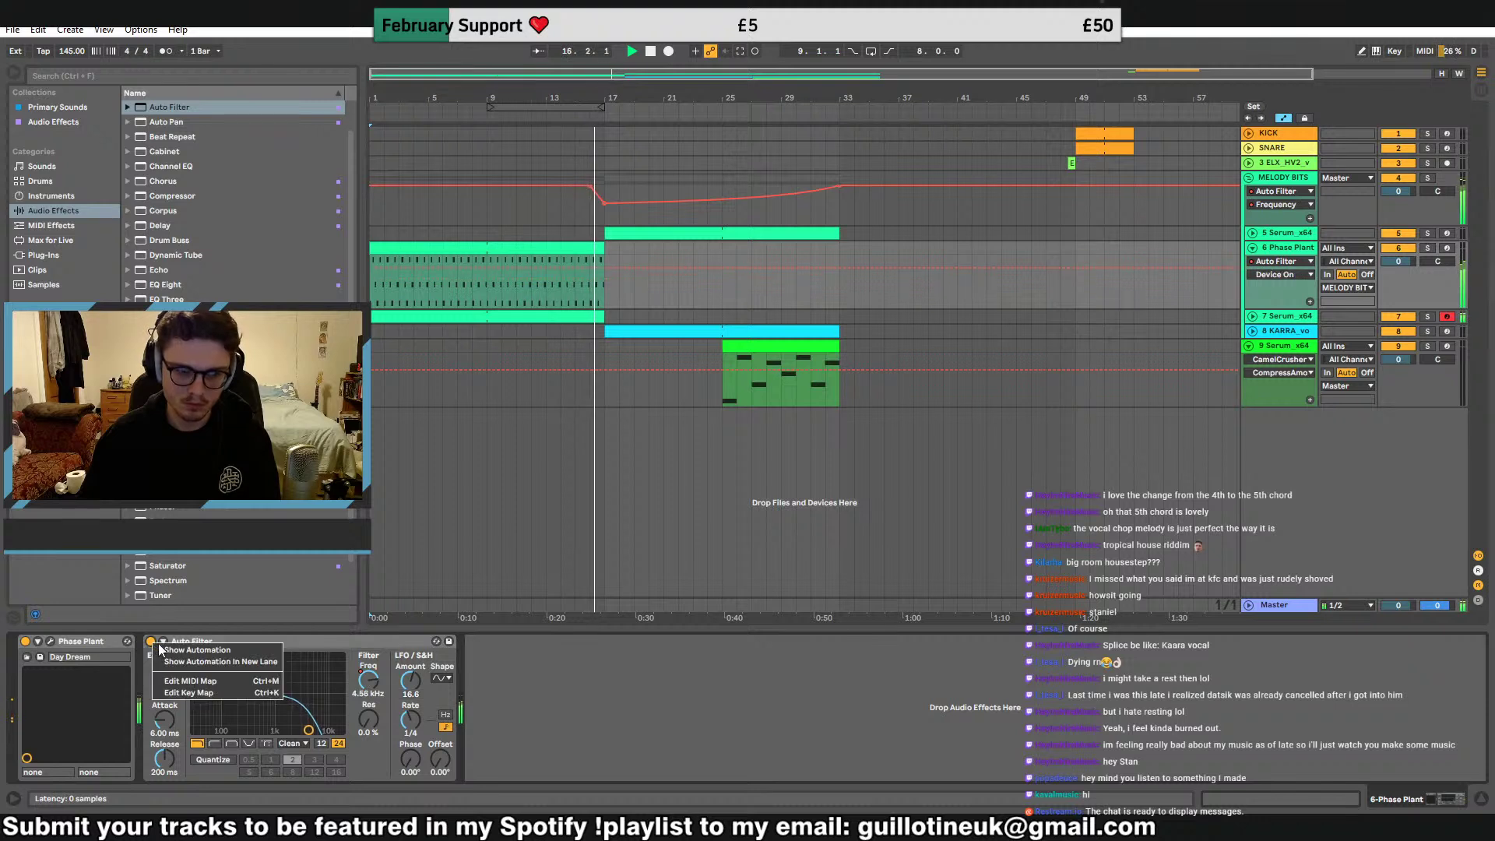
{"action": "left_click", "coordinate": [173, 651]}
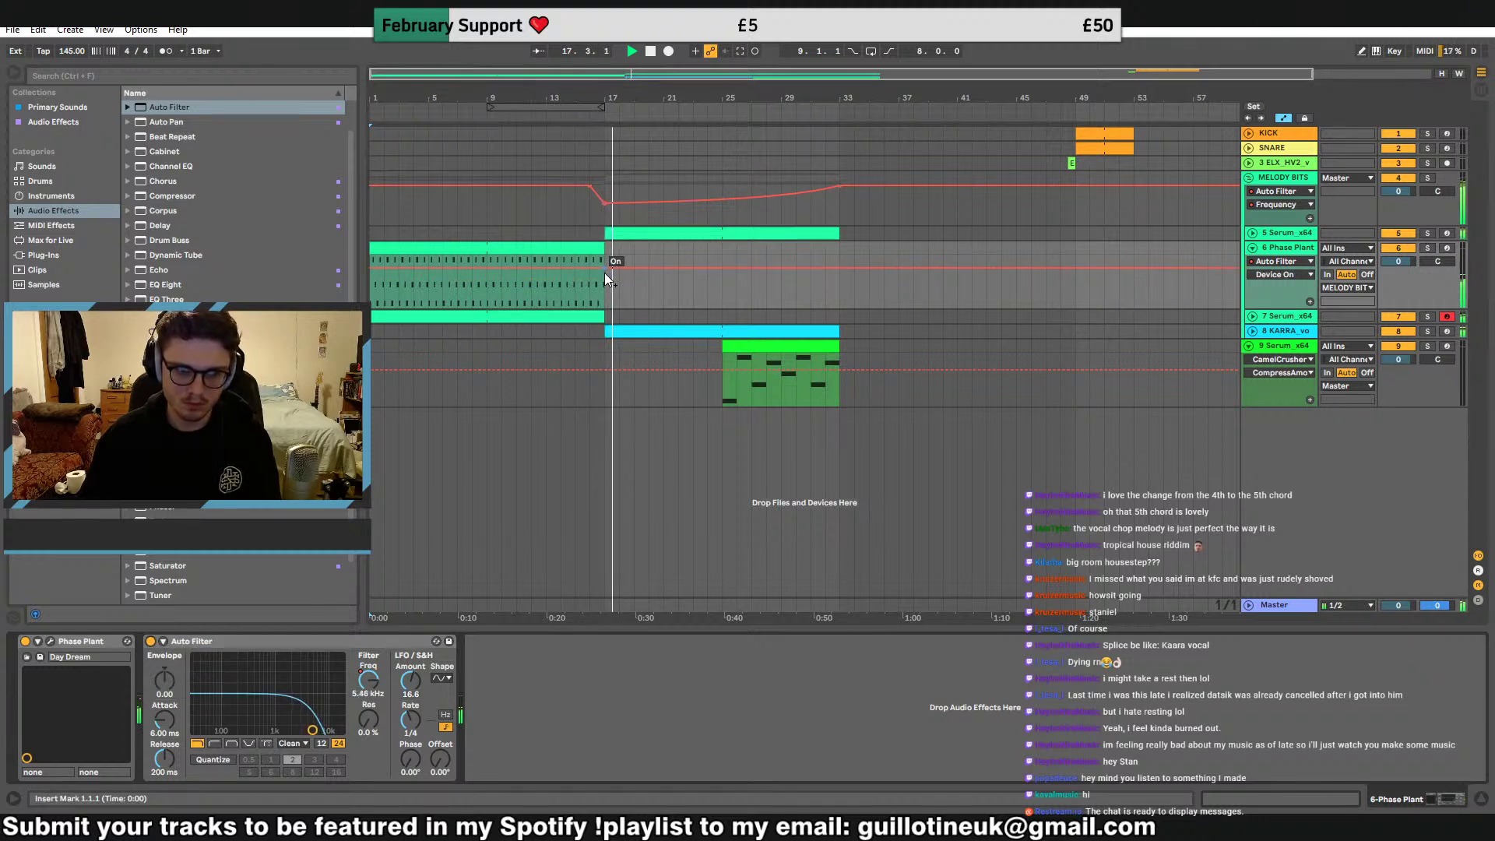
{"action": "left_click", "coordinate": [588, 293]}
{"action": "left_click", "coordinate": [1249, 345]}
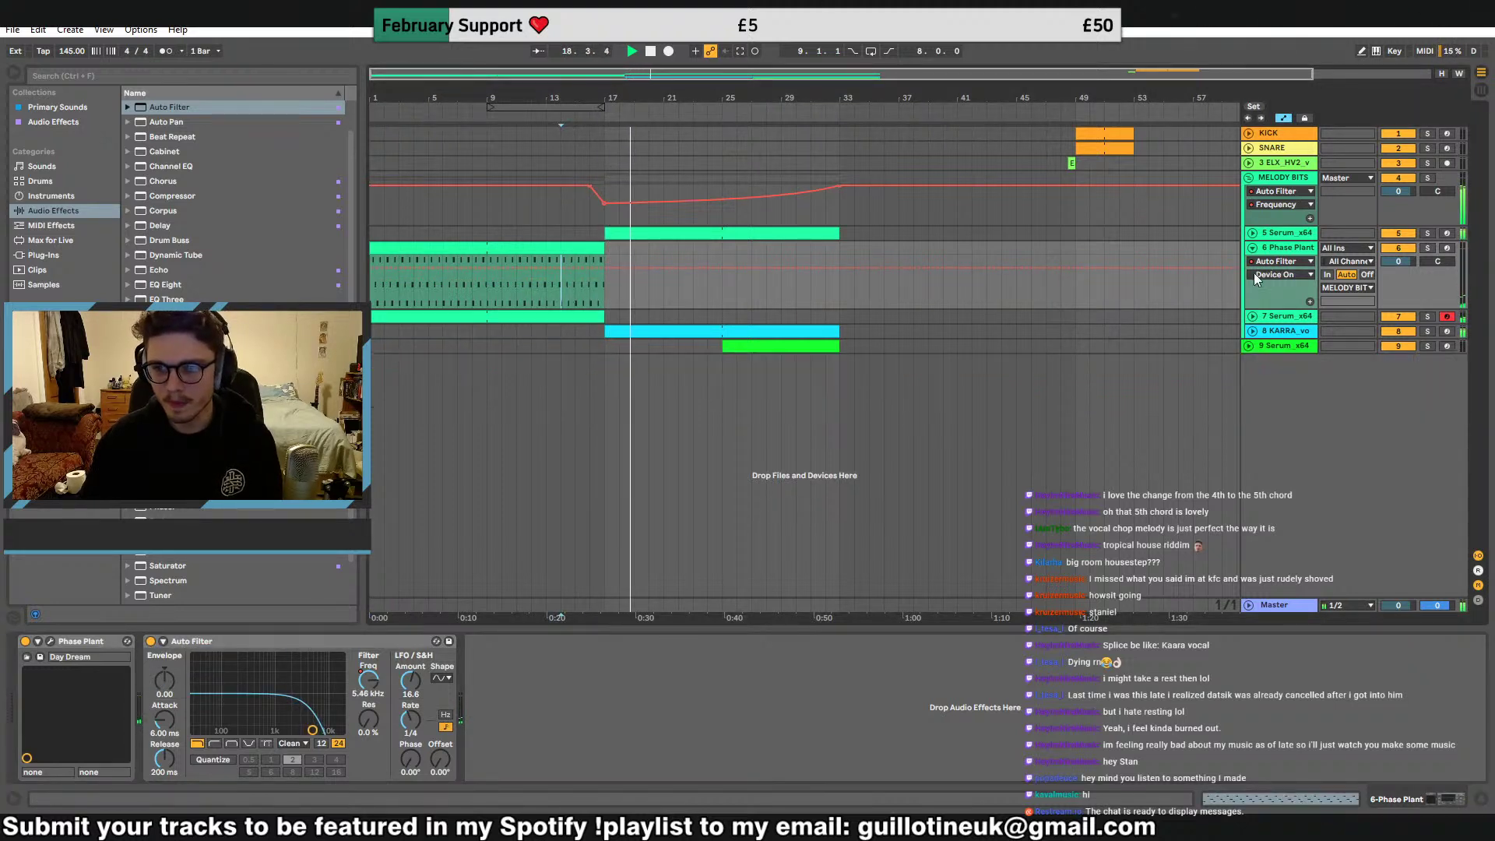
{"action": "left_click", "coordinate": [1252, 247]}
Inspect the devices on the track 9 Serum and the notes of the KARRA vocal track
{"action": "left_click", "coordinate": [680, 293]}
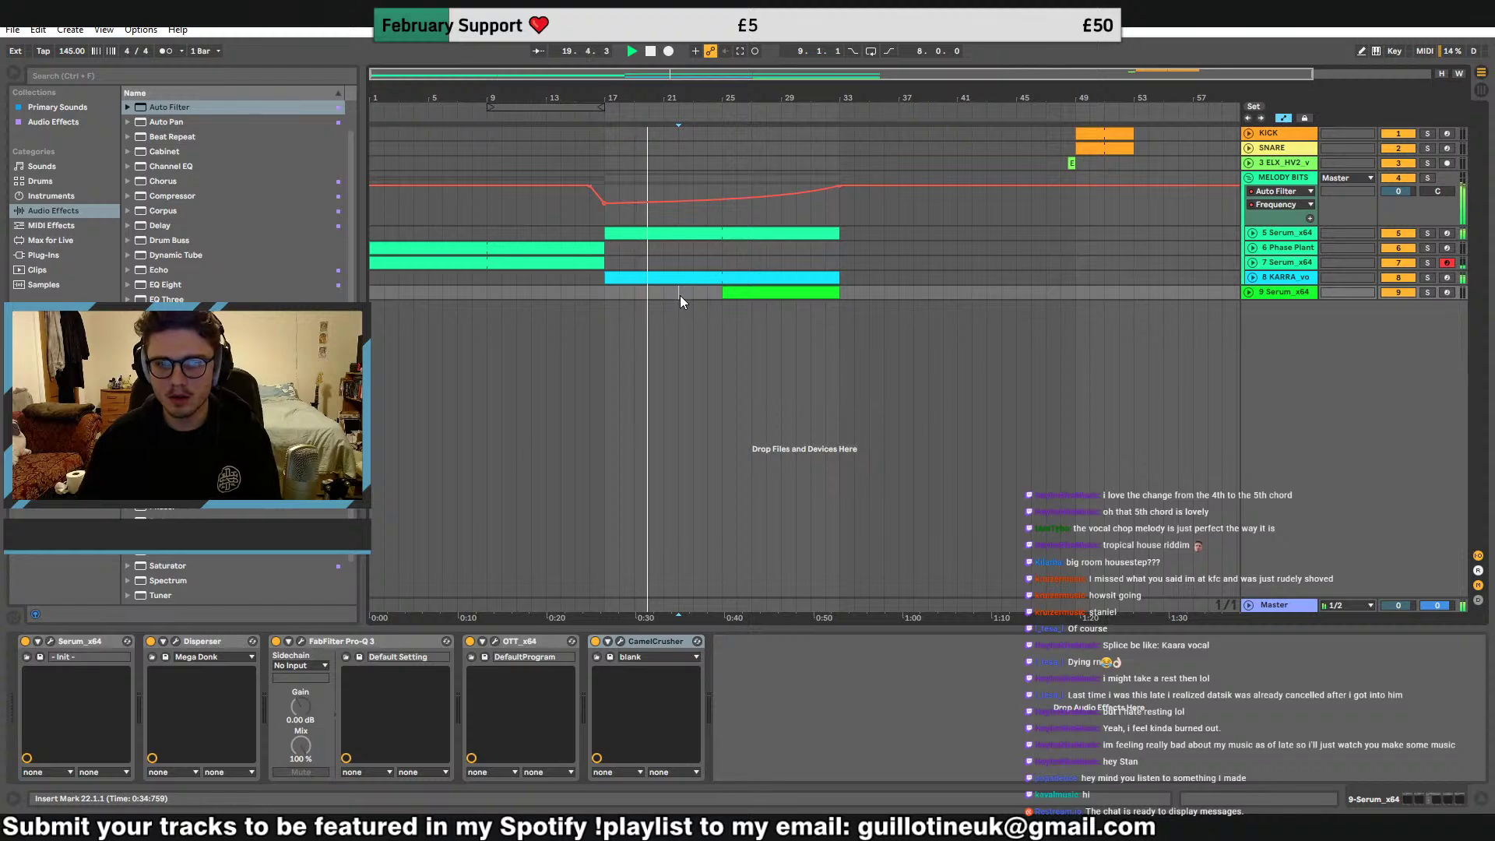
{"action": "left_click", "coordinate": [695, 275]}
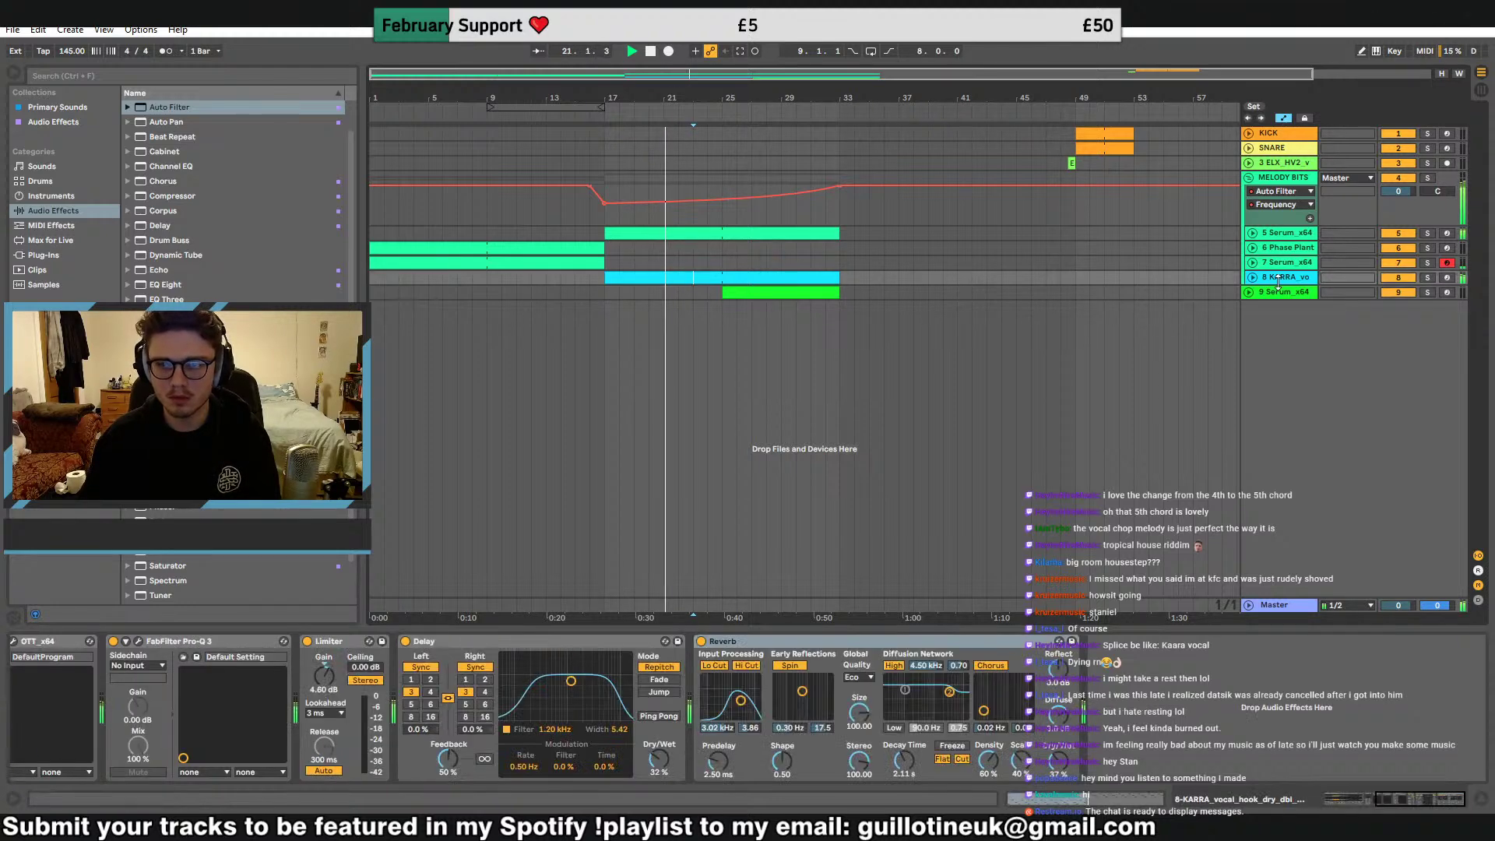
{"action": "key", "text": "u"}
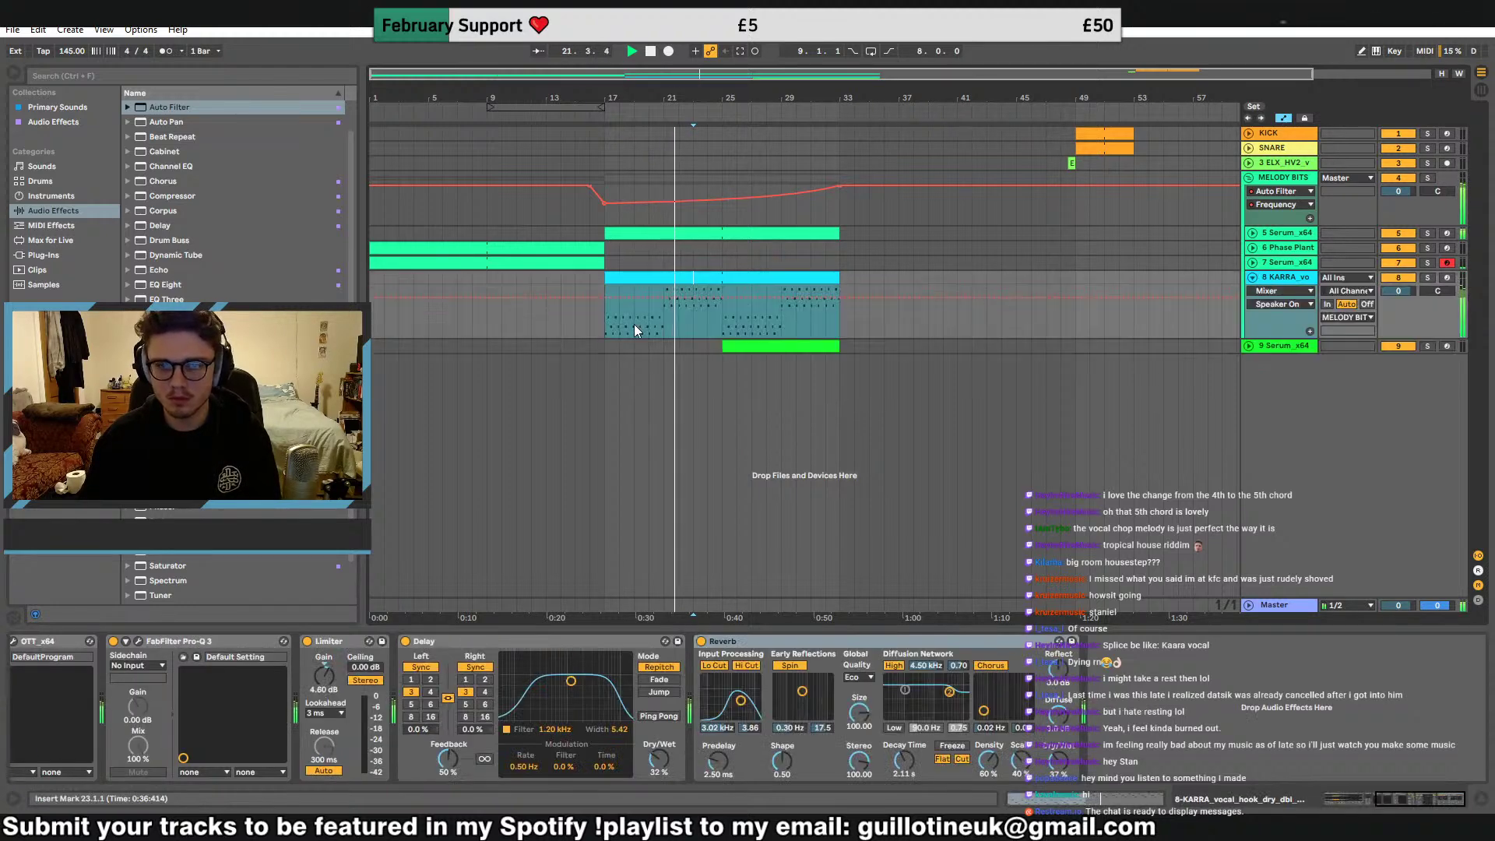
{"action": "left_click", "coordinate": [1253, 278]}
Copy the Phase Plant clip from bars 9–17 to bar 25
{"action": "left_click", "coordinate": [1256, 240]}
{"action": "left_click", "coordinate": [1254, 248]}
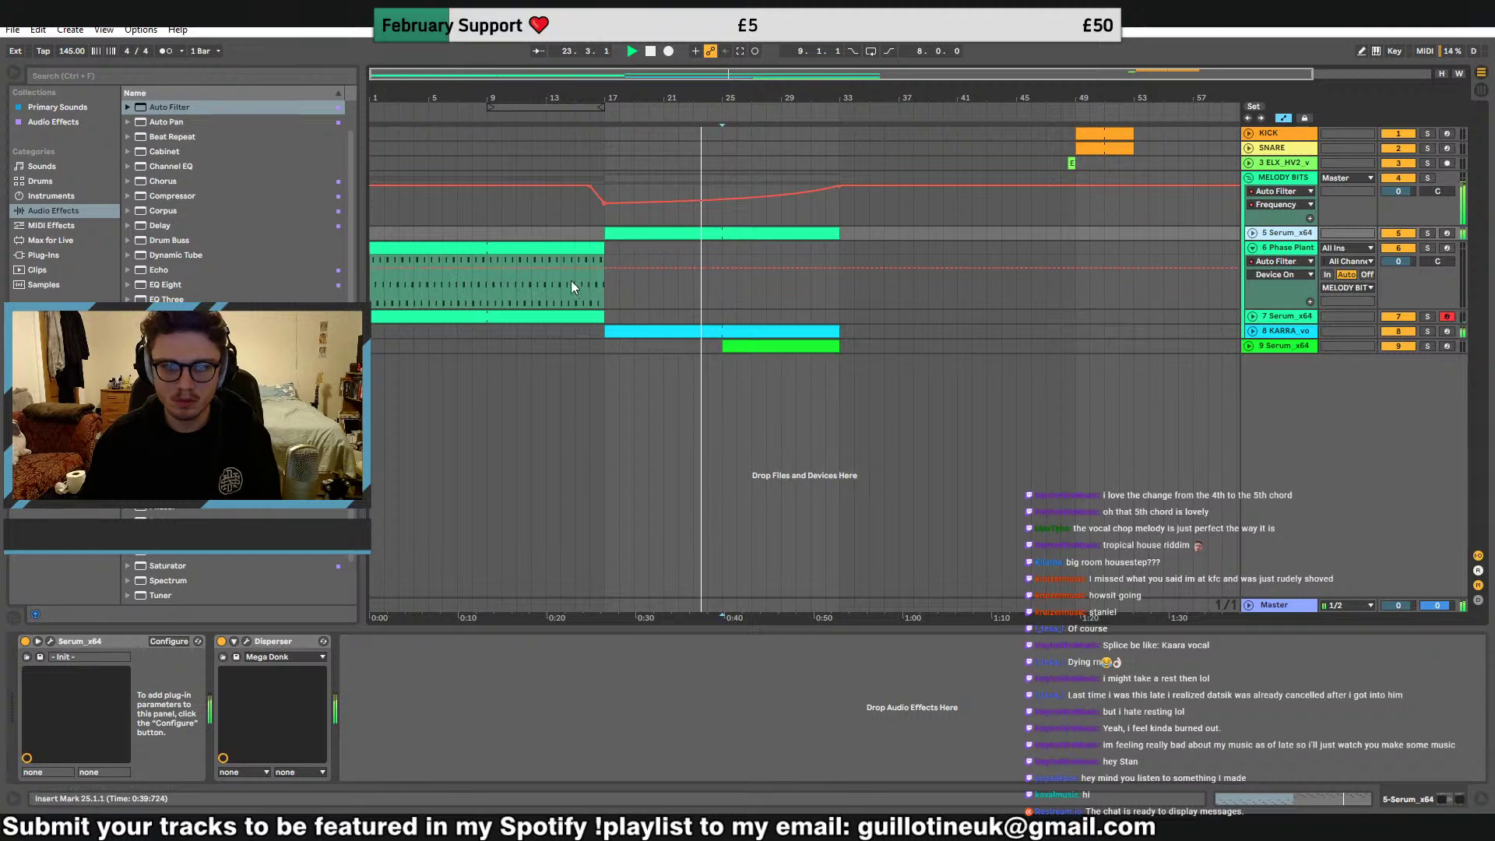
{"action": "left_click_drag", "start_coordinate": [602, 272], "coordinate": [485, 249]}
{"action": "key", "text": "ctrl+c"}
{"action": "left_click", "coordinate": [722, 249]}
{"action": "key", "text": "ctrl+v"}
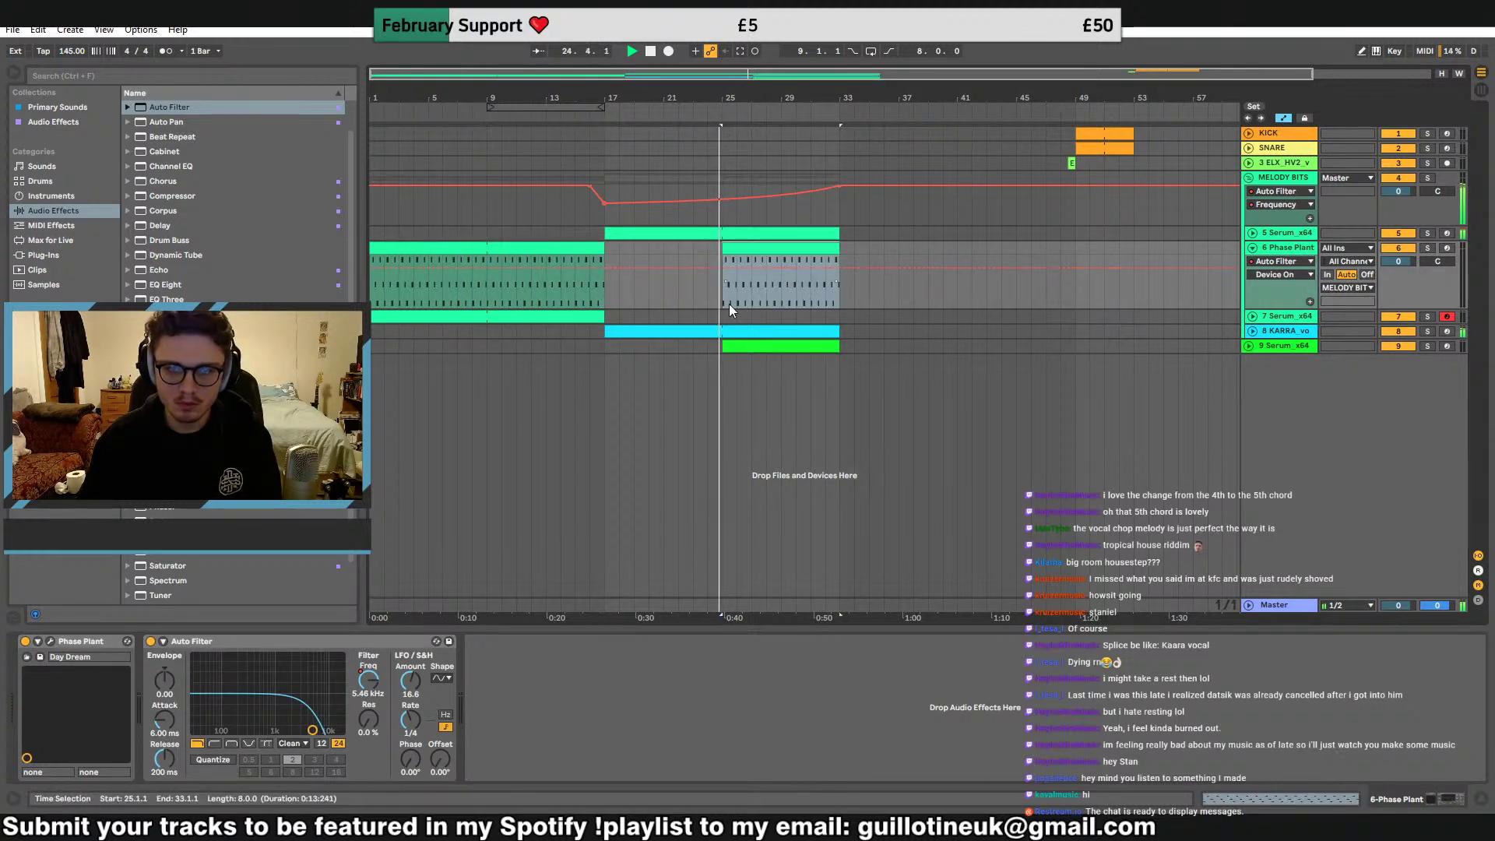
{"action": "left_click", "coordinate": [718, 301]}
Transpose the notes from bar 5 onward in the copied Phase Plant clip up one octave
{"action": "double_click", "coordinate": [803, 248]}
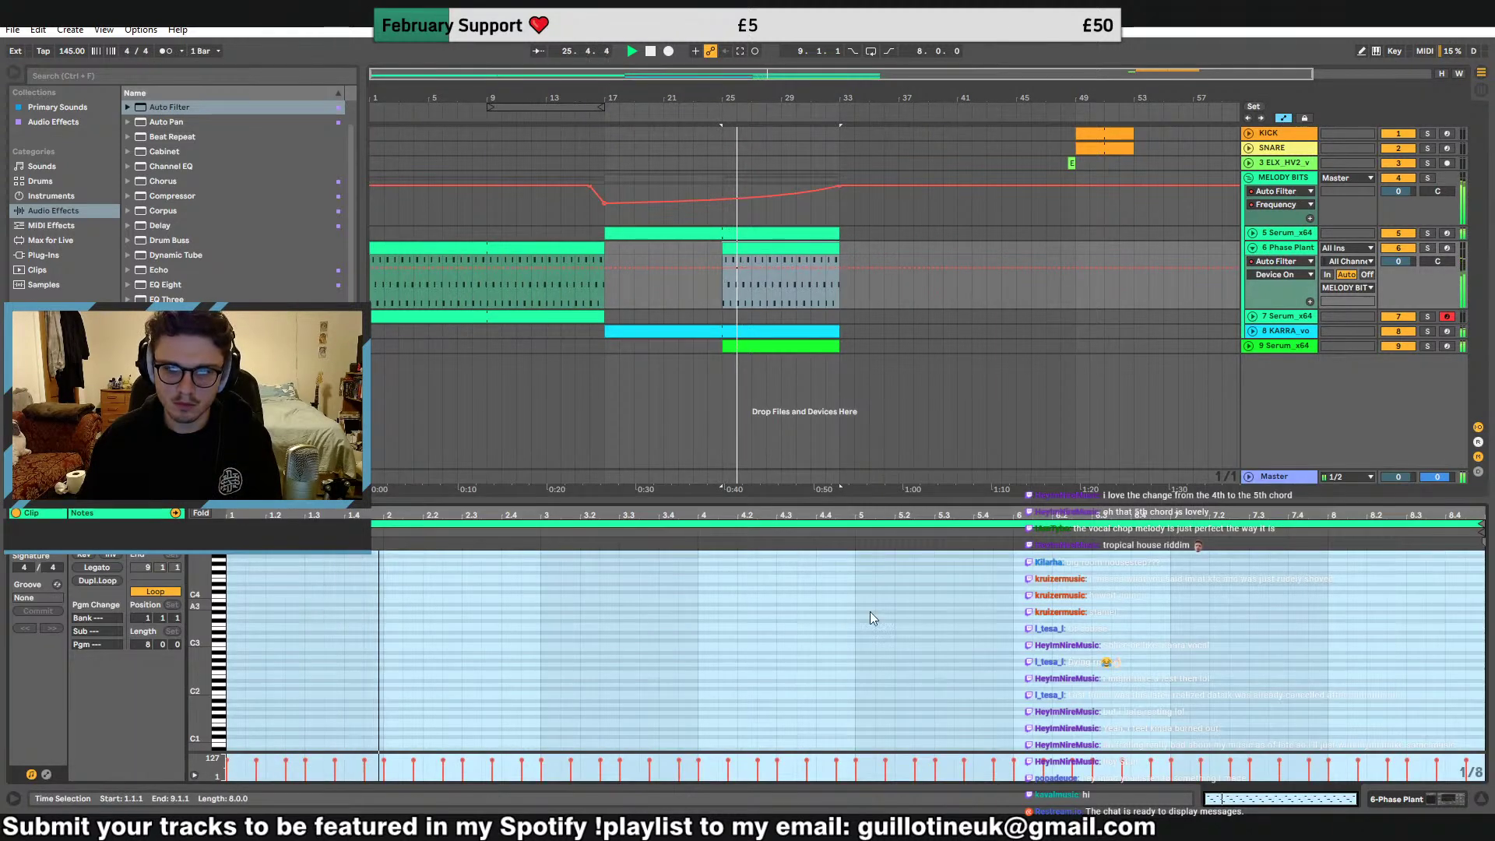
{"action": "scroll", "coordinate": [1016, 651], "scroll_direction": "up", "scroll_amount": 3}
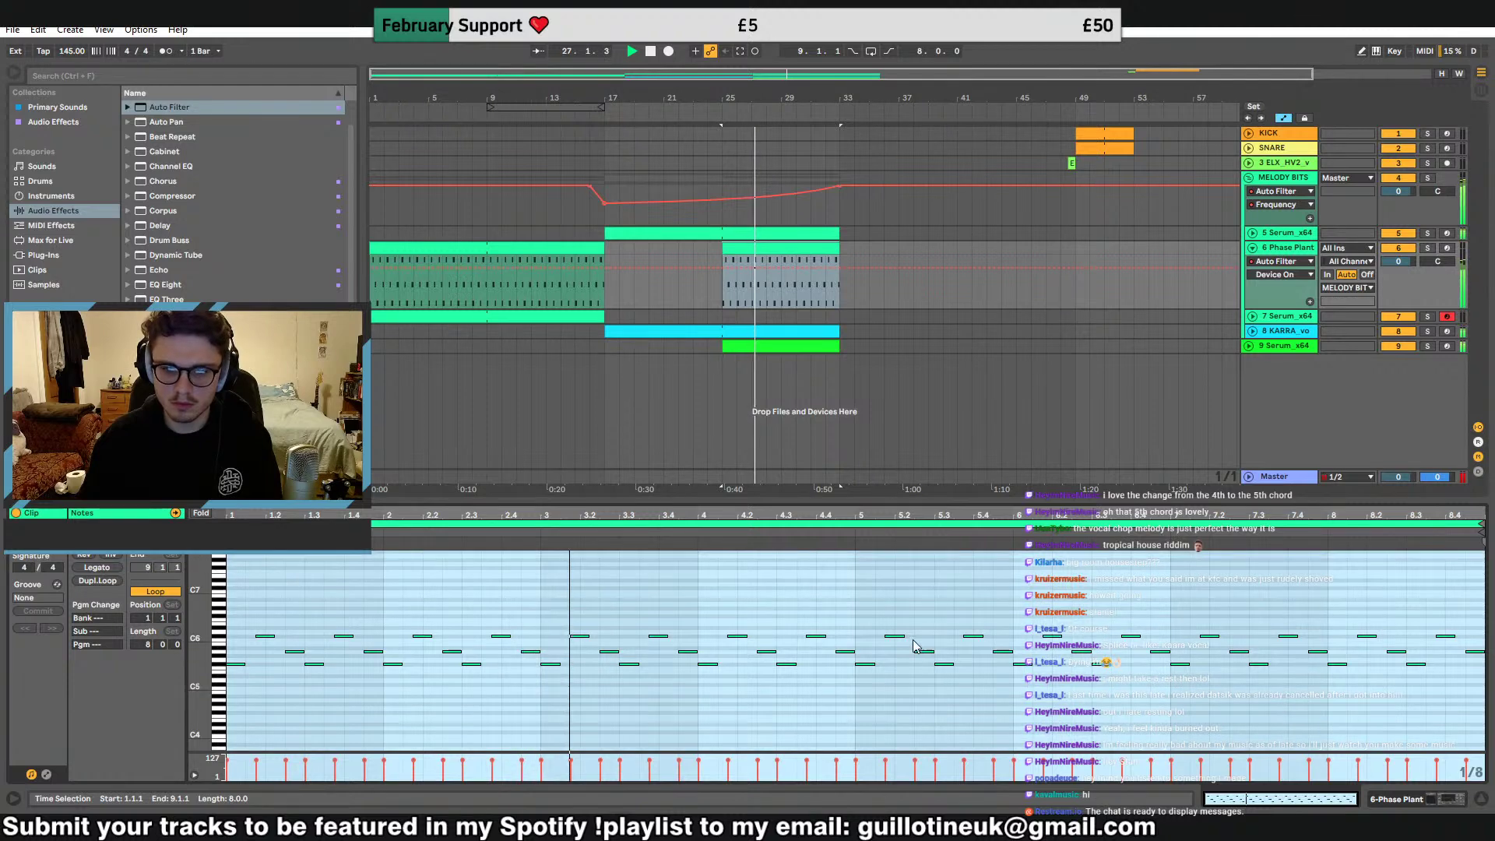
{"action": "left_click_drag", "start_coordinate": [856, 604], "coordinate": [1494, 751]}
{"action": "key", "text": "shift+Up"}
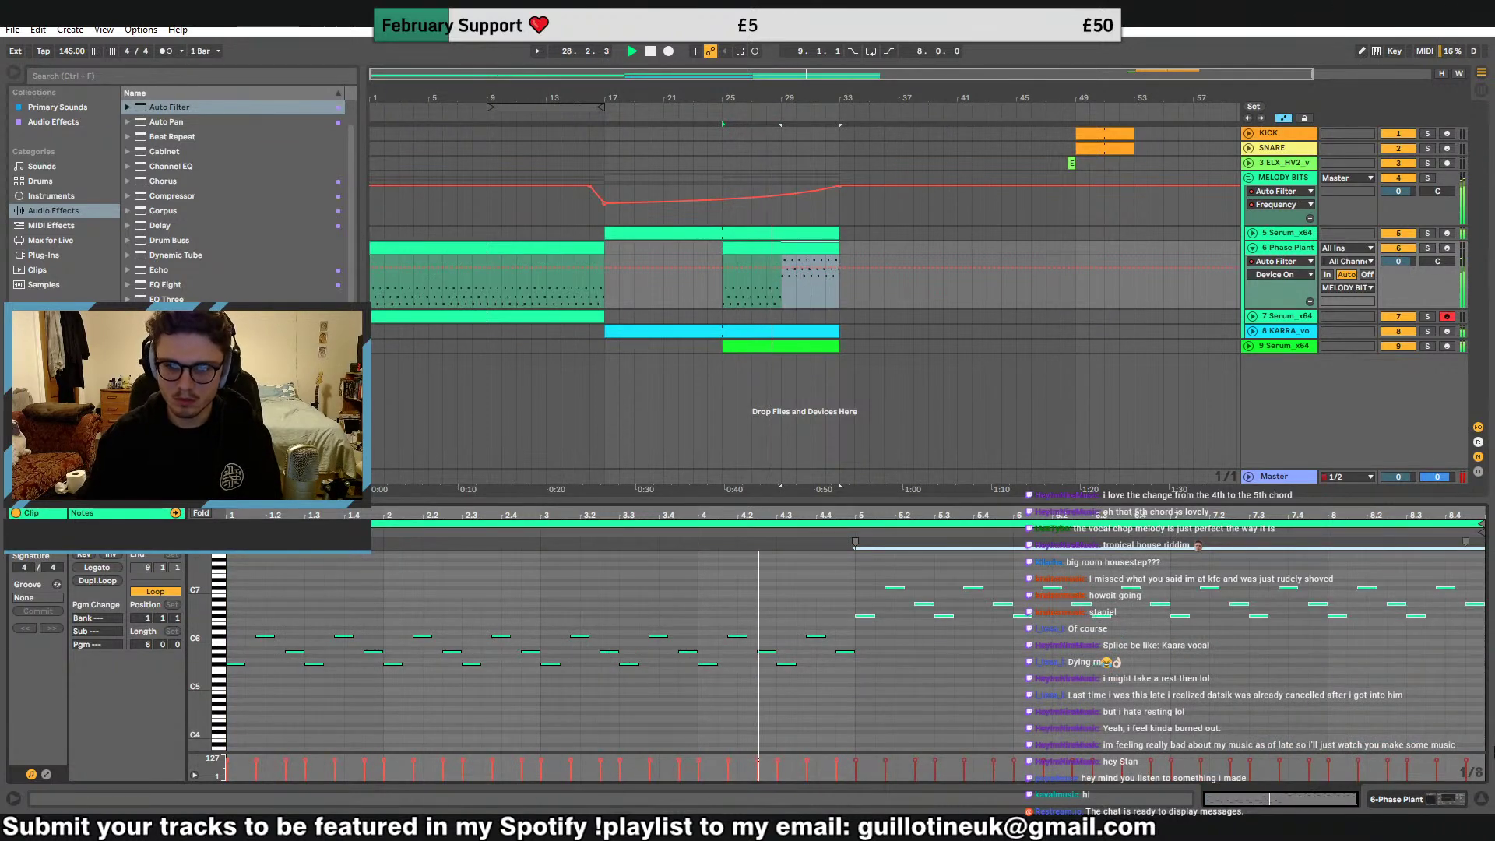
{"action": "left_click", "coordinate": [727, 298]}
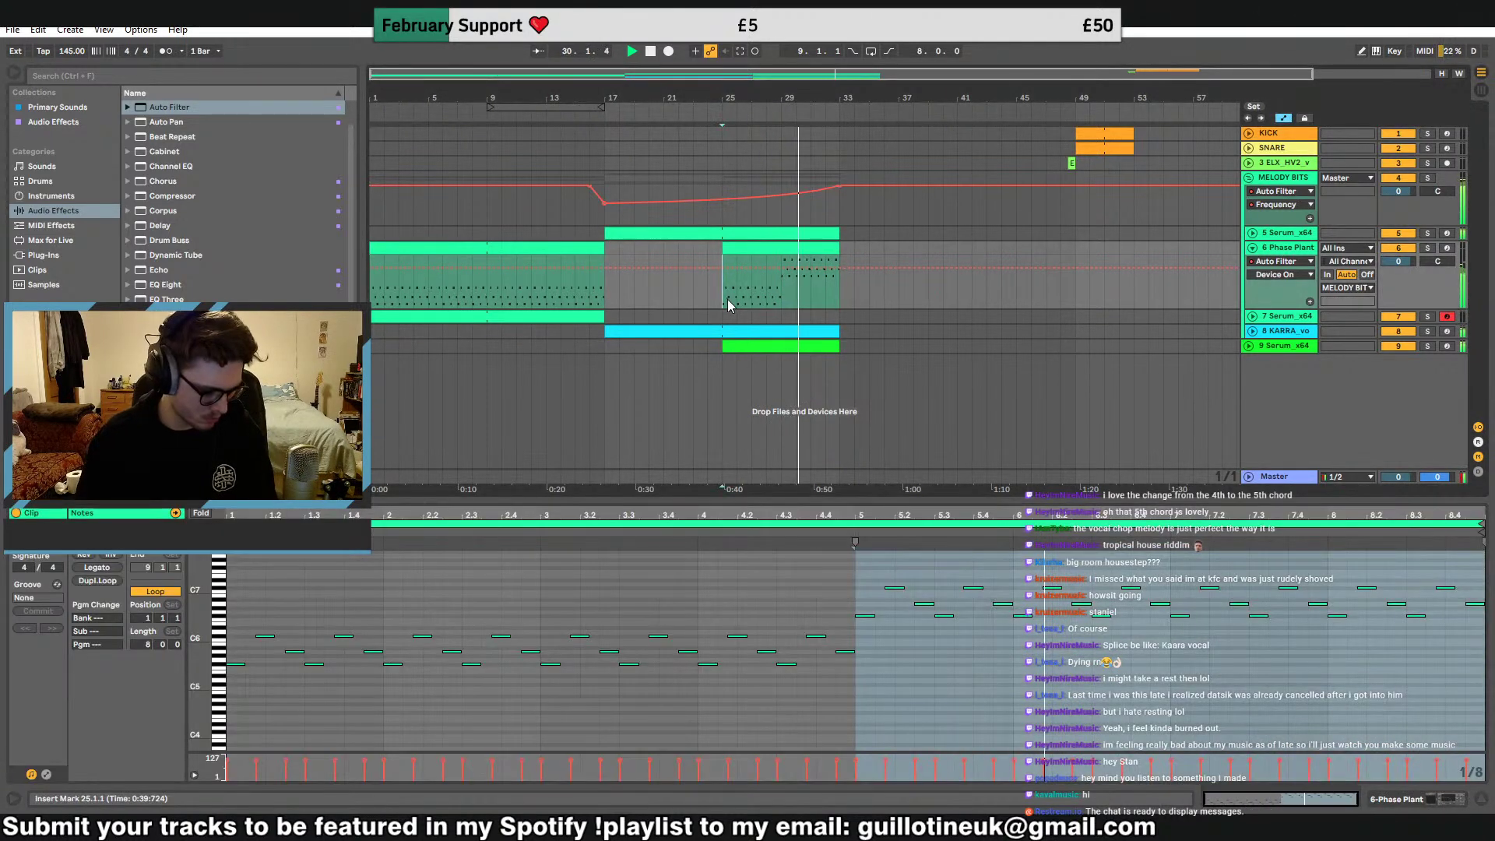
Fold the track 9 Serum and Phase Plant tracks and return the insert marker to the start of the MELODY BITS group
{"action": "left_click", "coordinate": [1287, 343]}
{"action": "left_click", "coordinate": [1249, 346]}
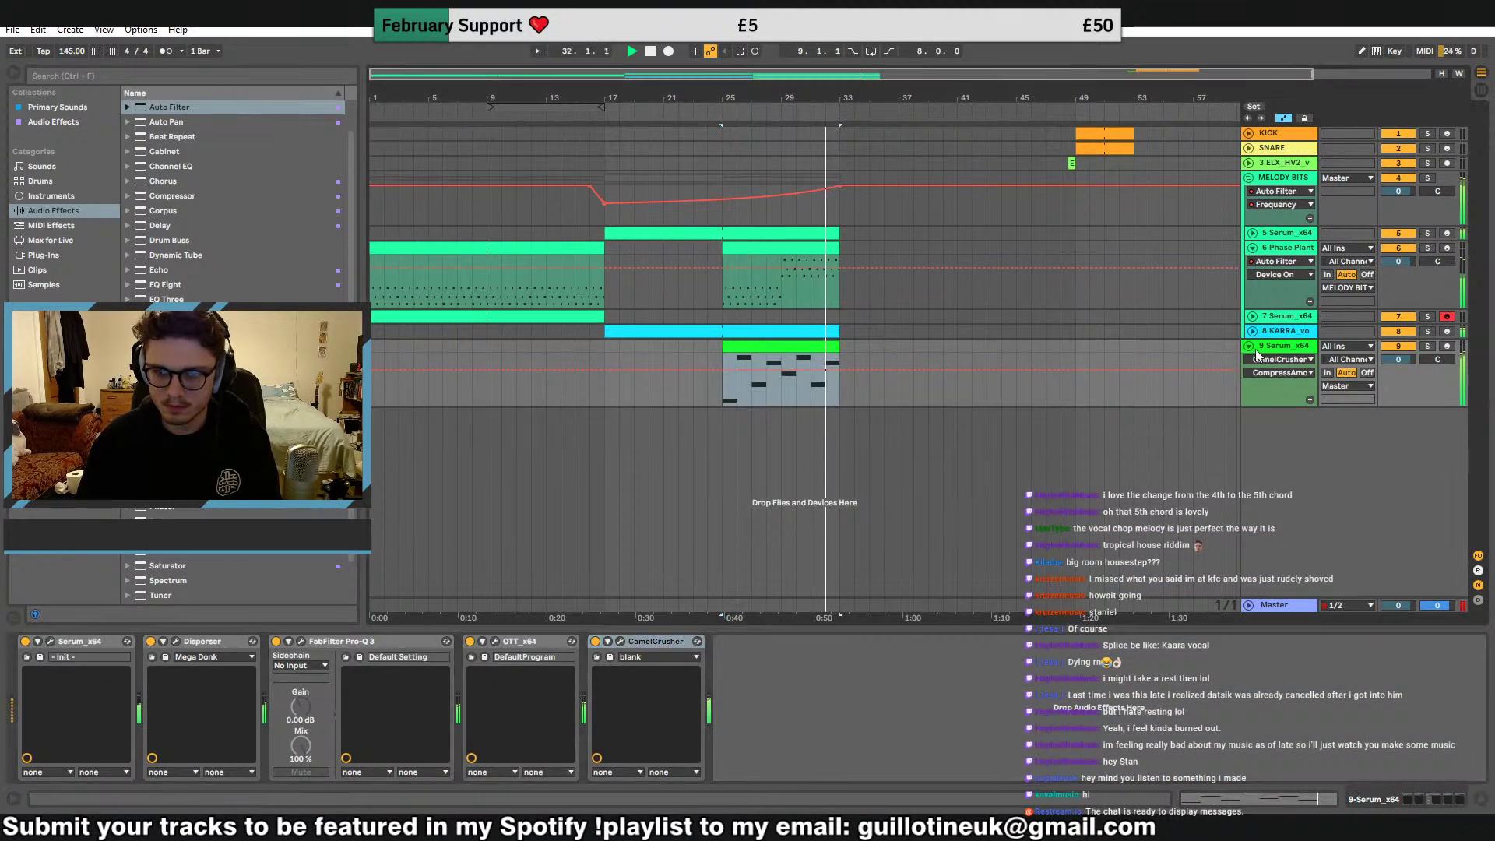
{"action": "left_click", "coordinate": [1250, 346]}
{"action": "left_click", "coordinate": [1252, 248]}
{"action": "left_click", "coordinate": [805, 214]}
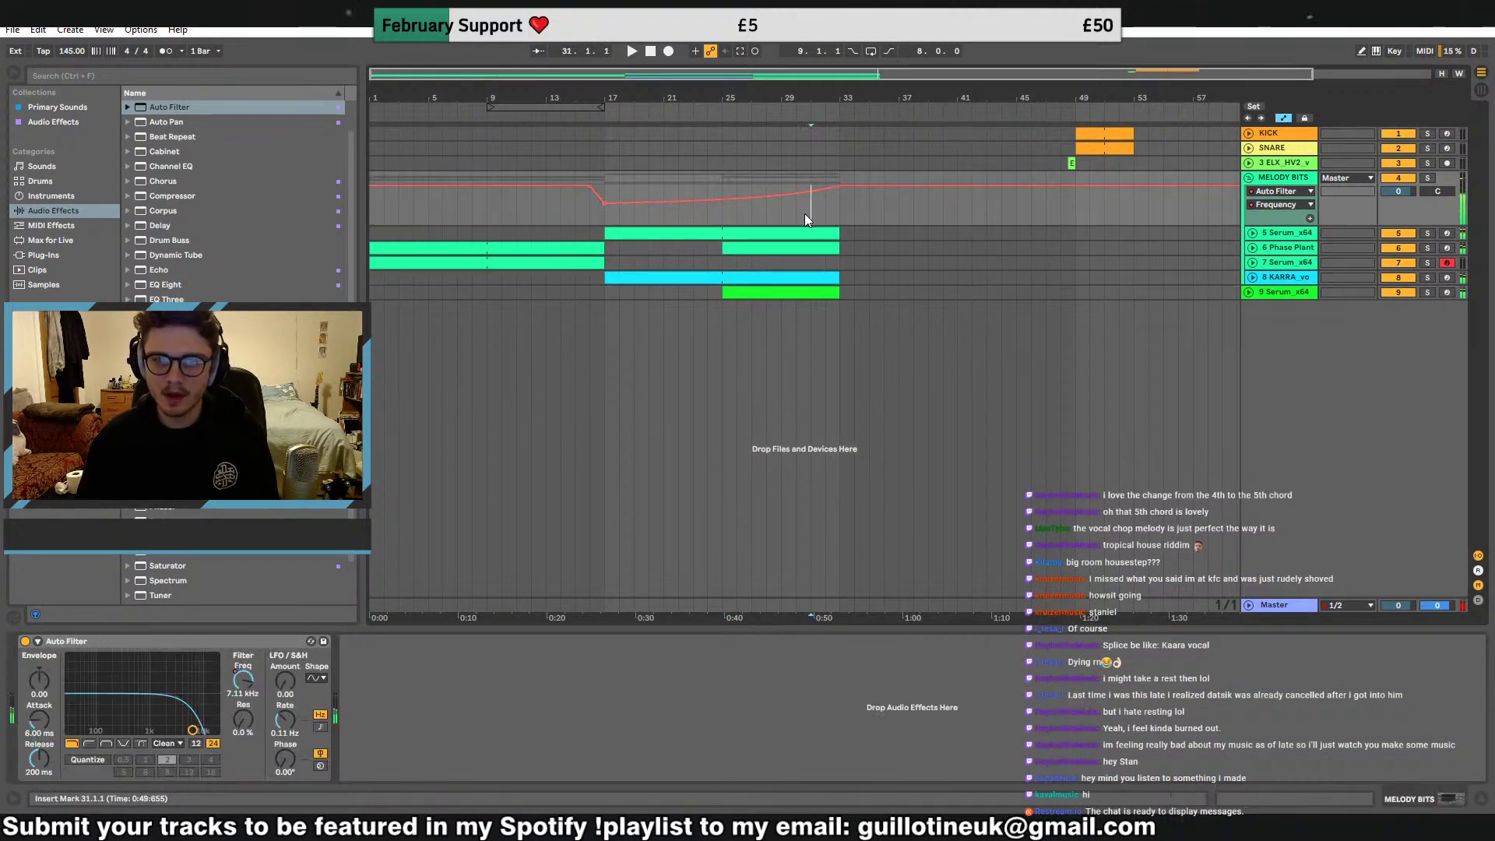
{"action": "left_click", "coordinate": [372, 210]}
Switch to Splice, remove the female tag and search the downloaded samples for "faller"
{"action": "key", "text": "alt+Tab"}
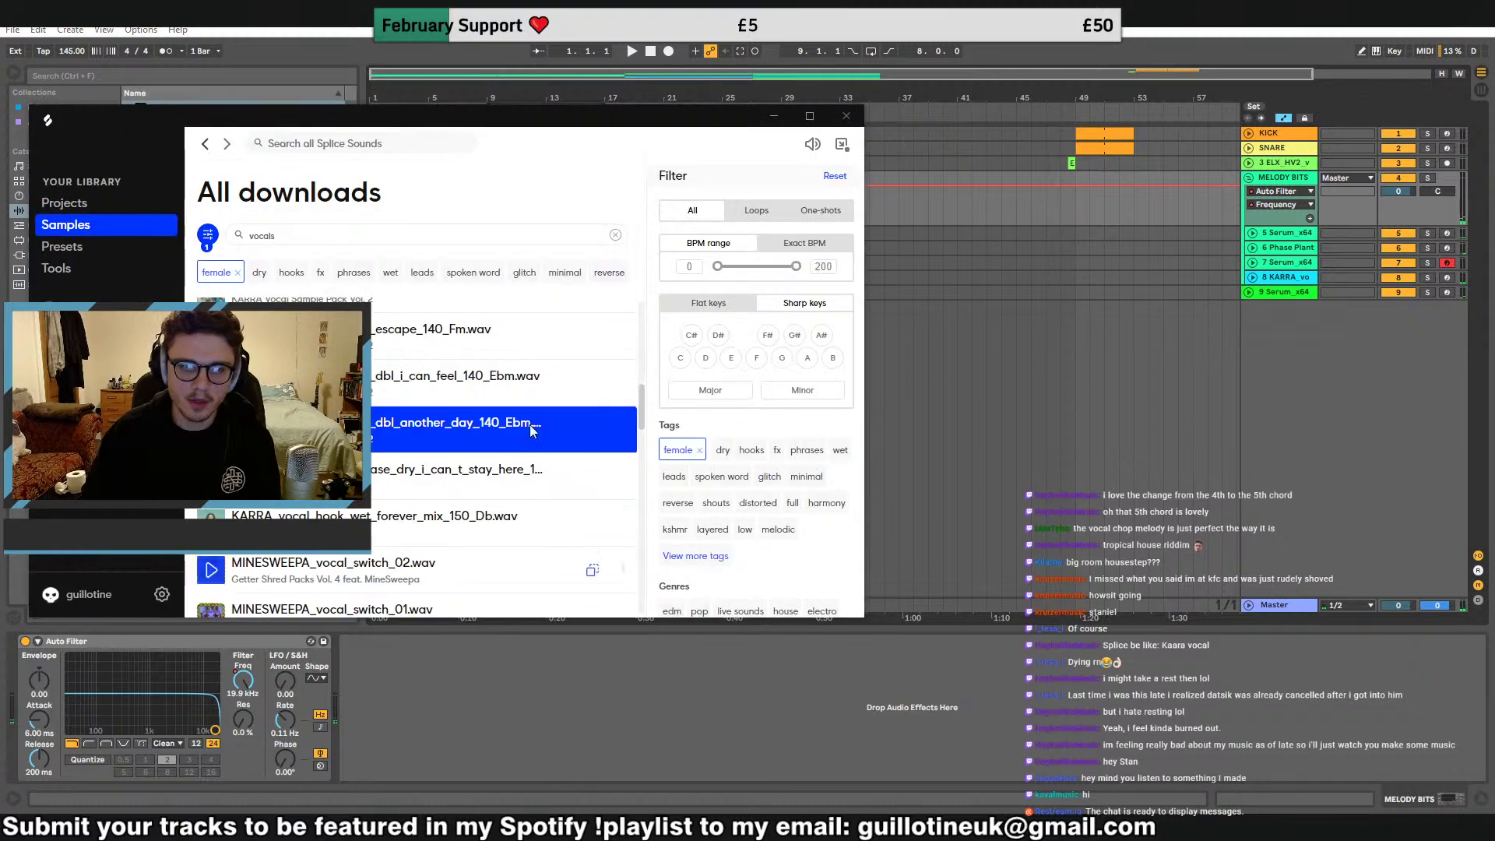
{"action": "left_click", "coordinate": [239, 277]}
{"action": "left_click", "coordinate": [290, 237]}
{"action": "key", "text": "BackSpace"}
{"action": "key", "text": "BackSpace"}
{"action": "key", "text": "BackSpace"}
{"action": "key", "text": "BackSpace"}
{"action": "key", "text": "BackSpace"}
{"action": "key", "text": "BackSpace"}
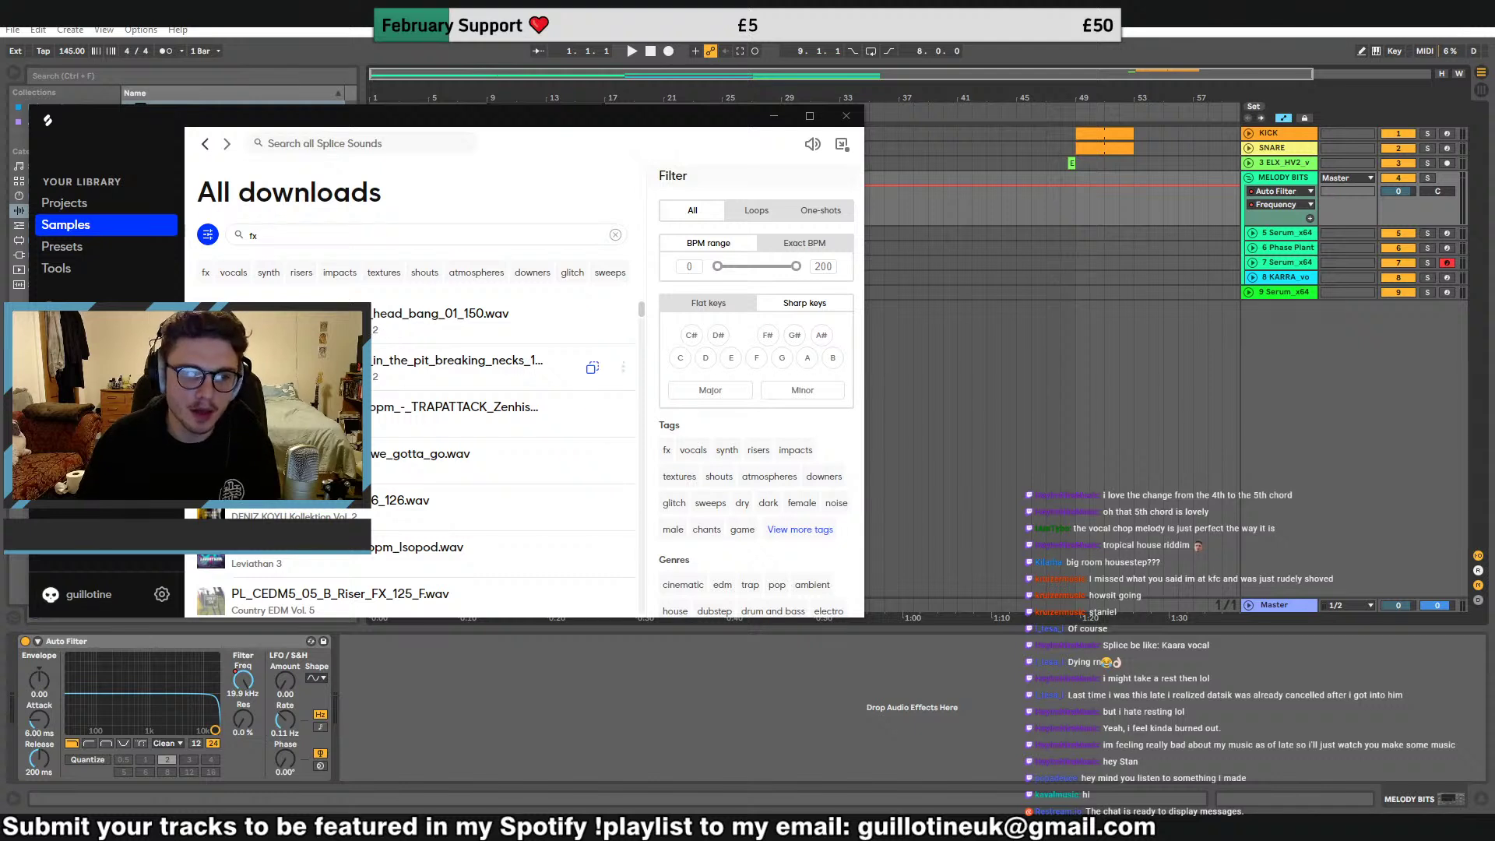
{"action": "scroll", "coordinate": [421, 460], "scroll_direction": "down", "scroll_amount": 3}
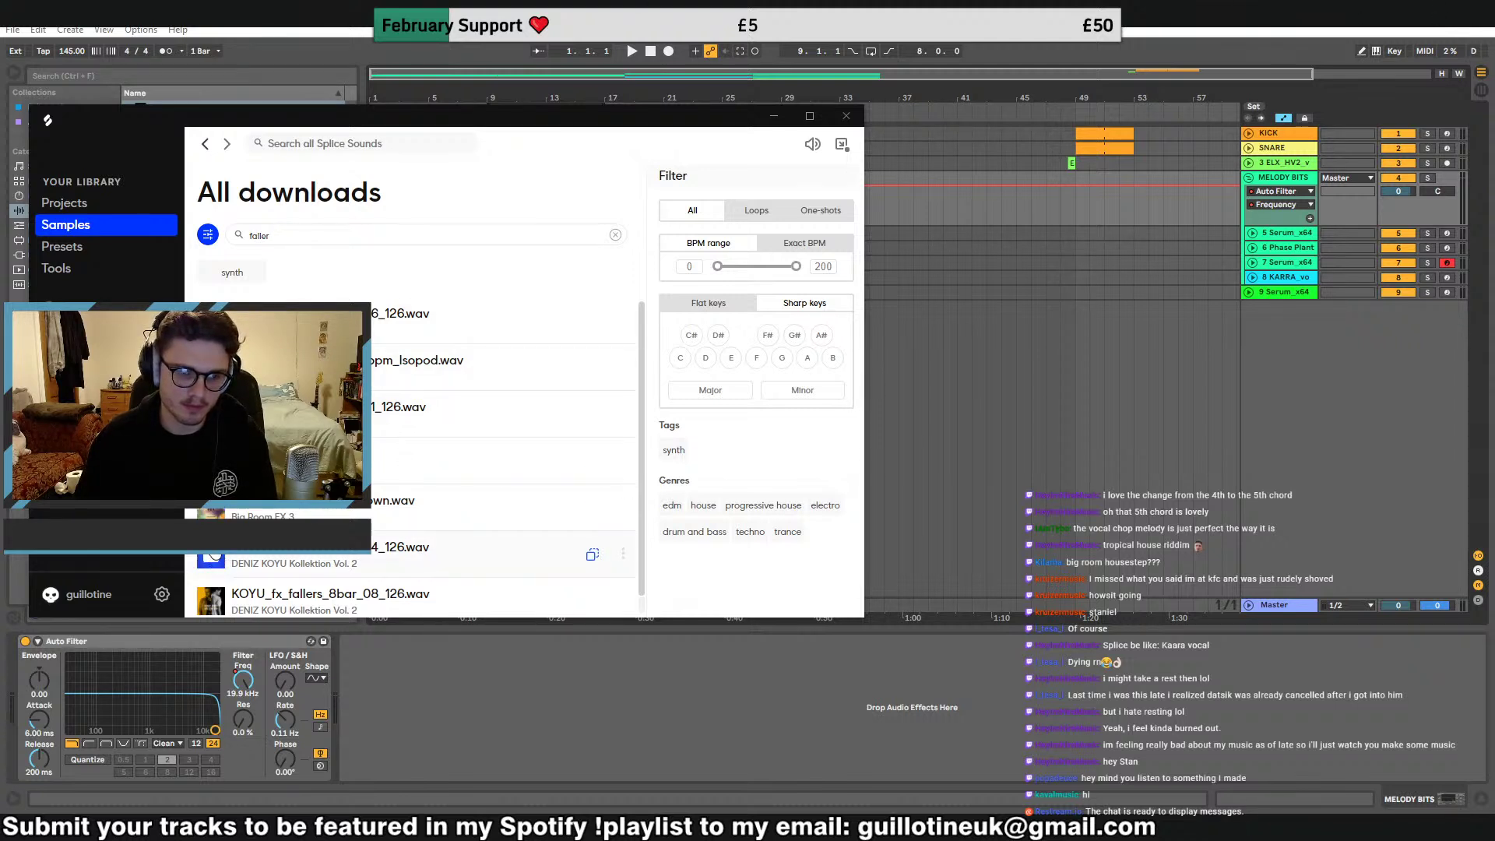
{"action": "scroll", "coordinate": [420, 456], "scroll_direction": "down", "scroll_amount": 1}
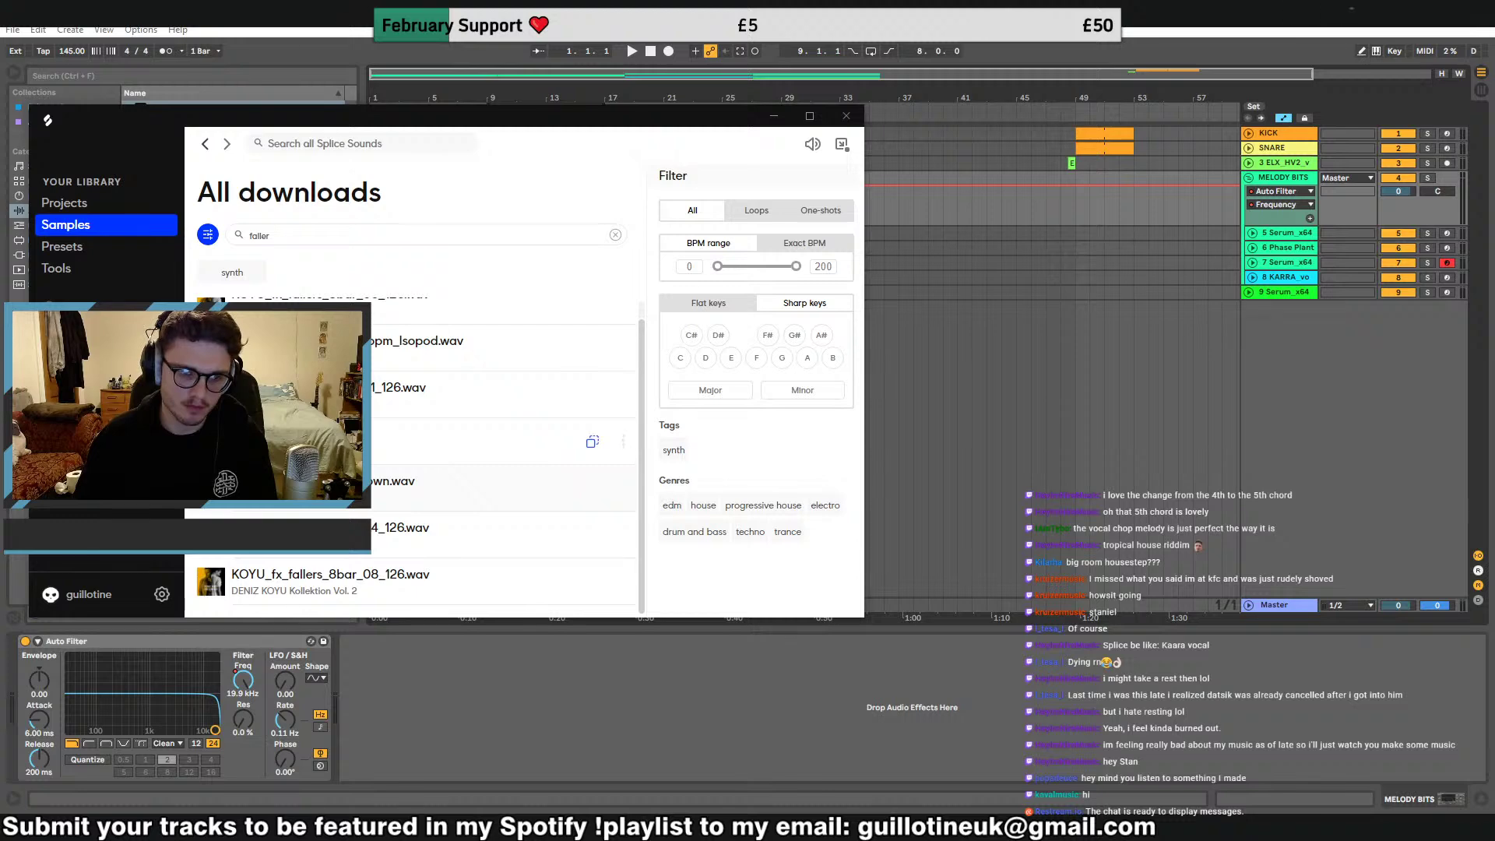
Place the brfx2 two-bar faller sample at bar 17 on a new track 10 and set the track volume to -12.1 dB
{"action": "left_click_drag", "start_coordinate": [414, 452], "coordinate": [619, 327]}
{"action": "left_click", "coordinate": [172, 529]}
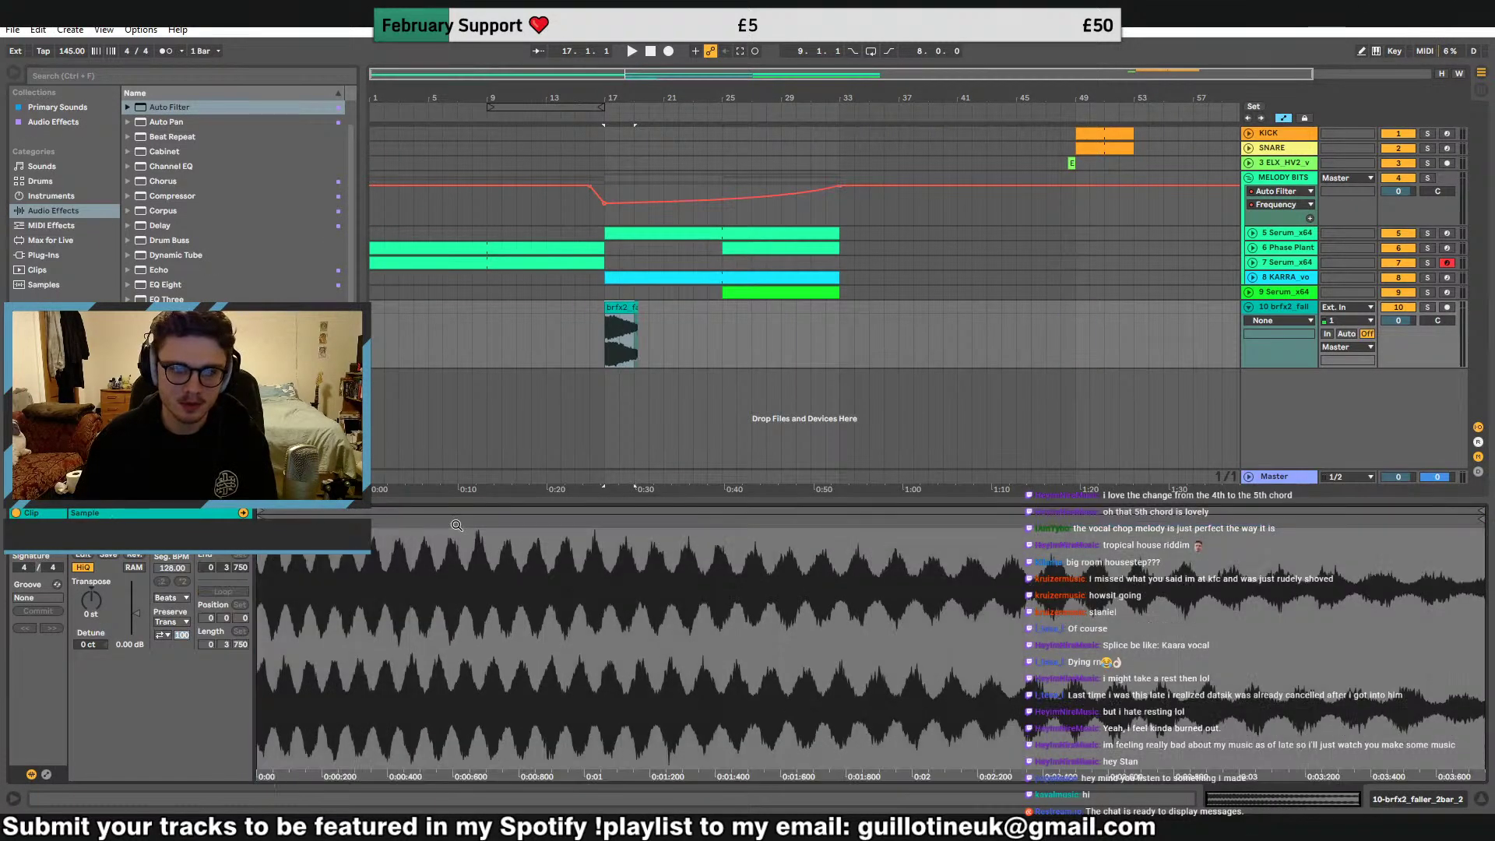
{"action": "left_click_drag", "start_coordinate": [1401, 321], "coordinate": [1404, 343]}
{"action": "left_click", "coordinate": [1264, 307]}
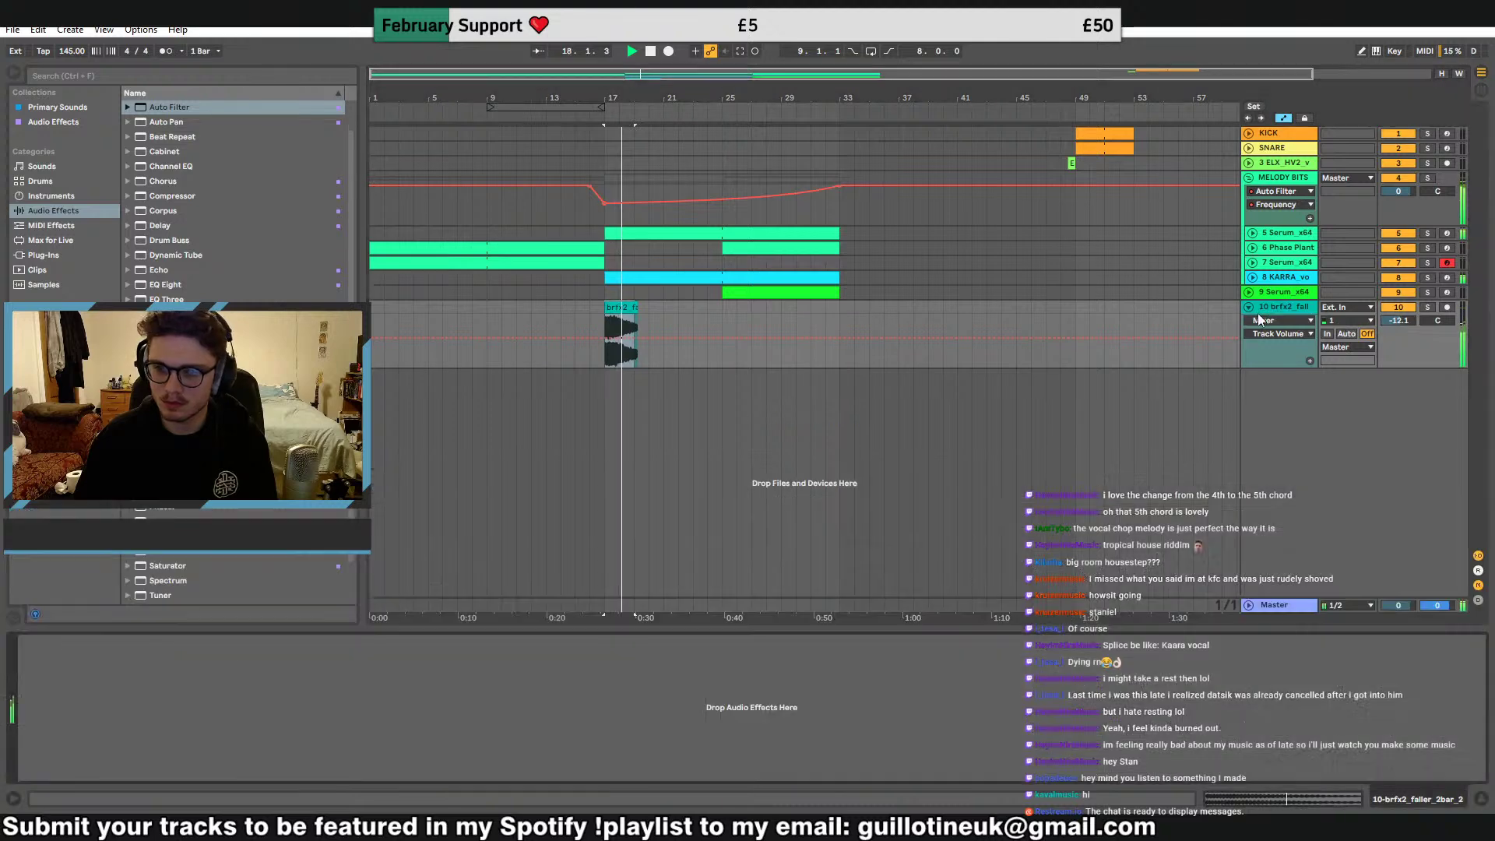
Replace the brfx2 faller on track 10 with KOYU_fx_fallers_4bar_01_126 at bar 17, and show the Audio Effects collection
{"action": "left_click", "coordinate": [616, 308]}
{"action": "key", "text": "Delete"}
{"action": "key", "text": "space"}
{"action": "left_click", "coordinate": [548, 826]}
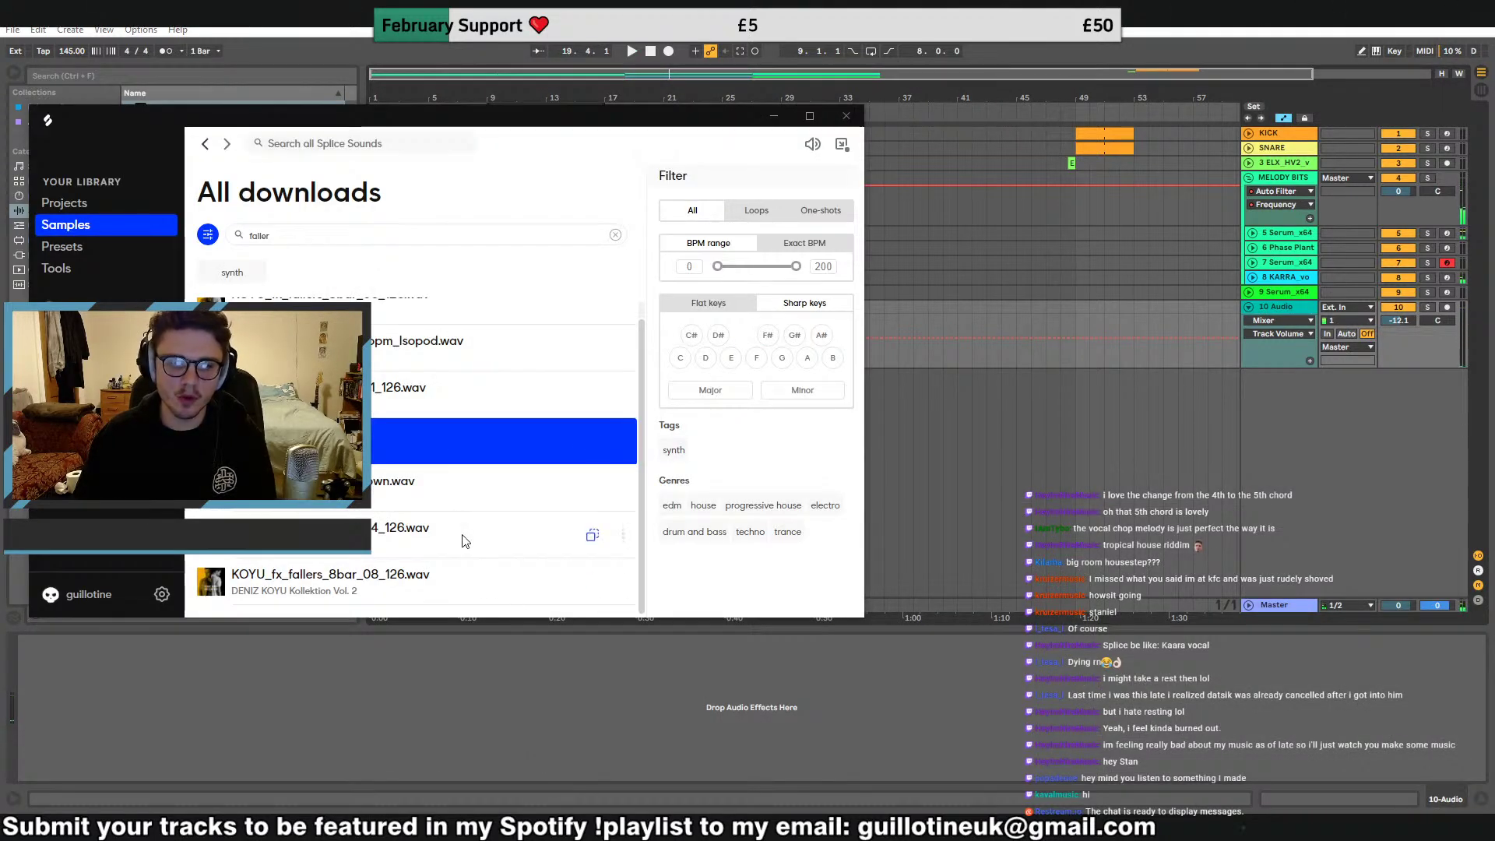
{"action": "left_click_drag", "start_coordinate": [465, 541], "coordinate": [627, 306]}
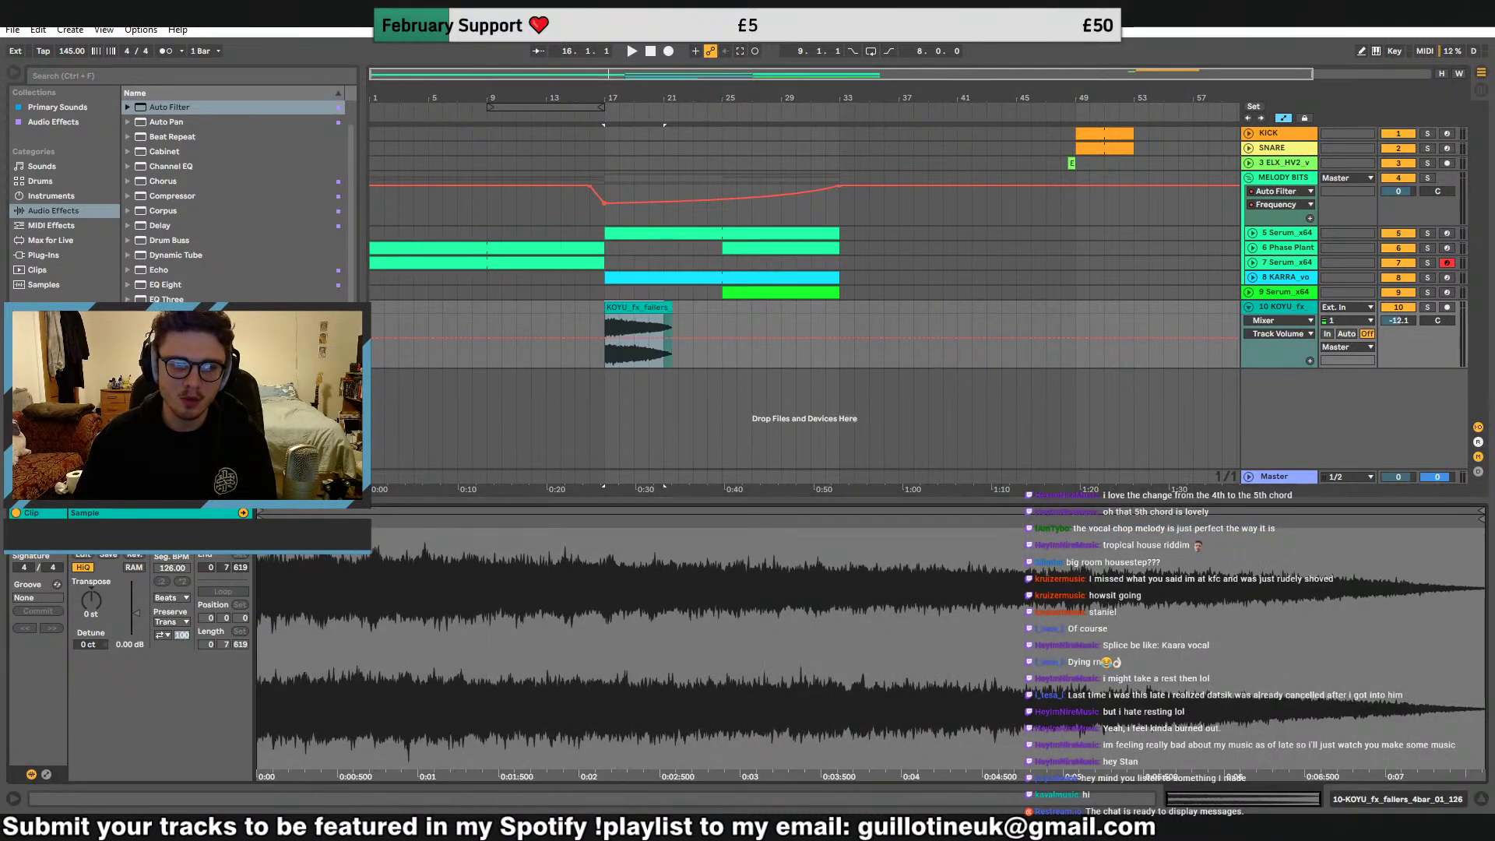
{"action": "left_click", "coordinate": [52, 123]}
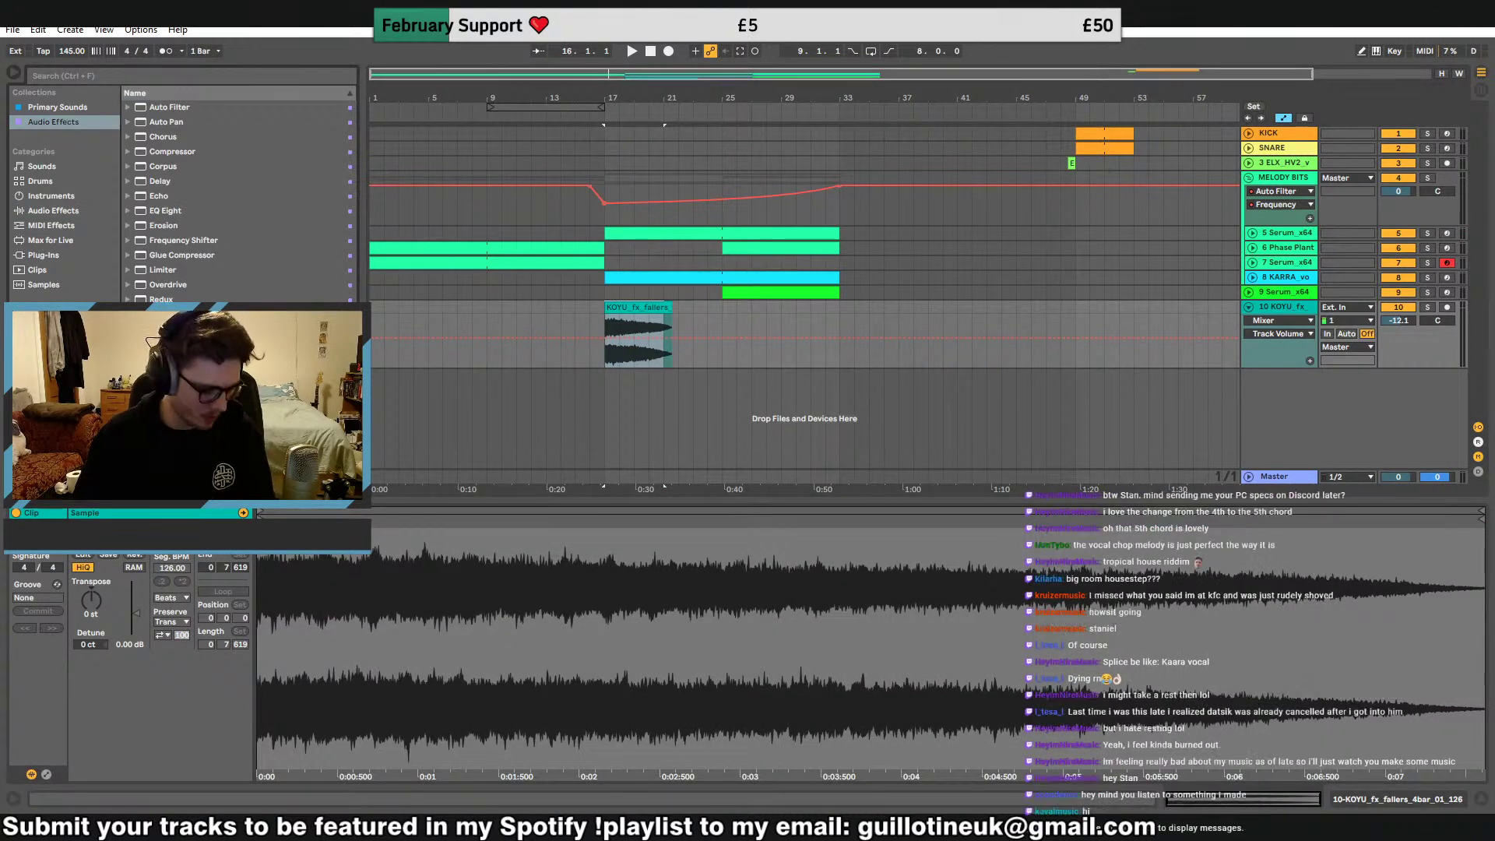
Add FabFilter Pro-Q 3 to track 10 with a low cut at about 123 Hz, play it back and fold the track
{"action": "double_click", "coordinate": [173, 436]}
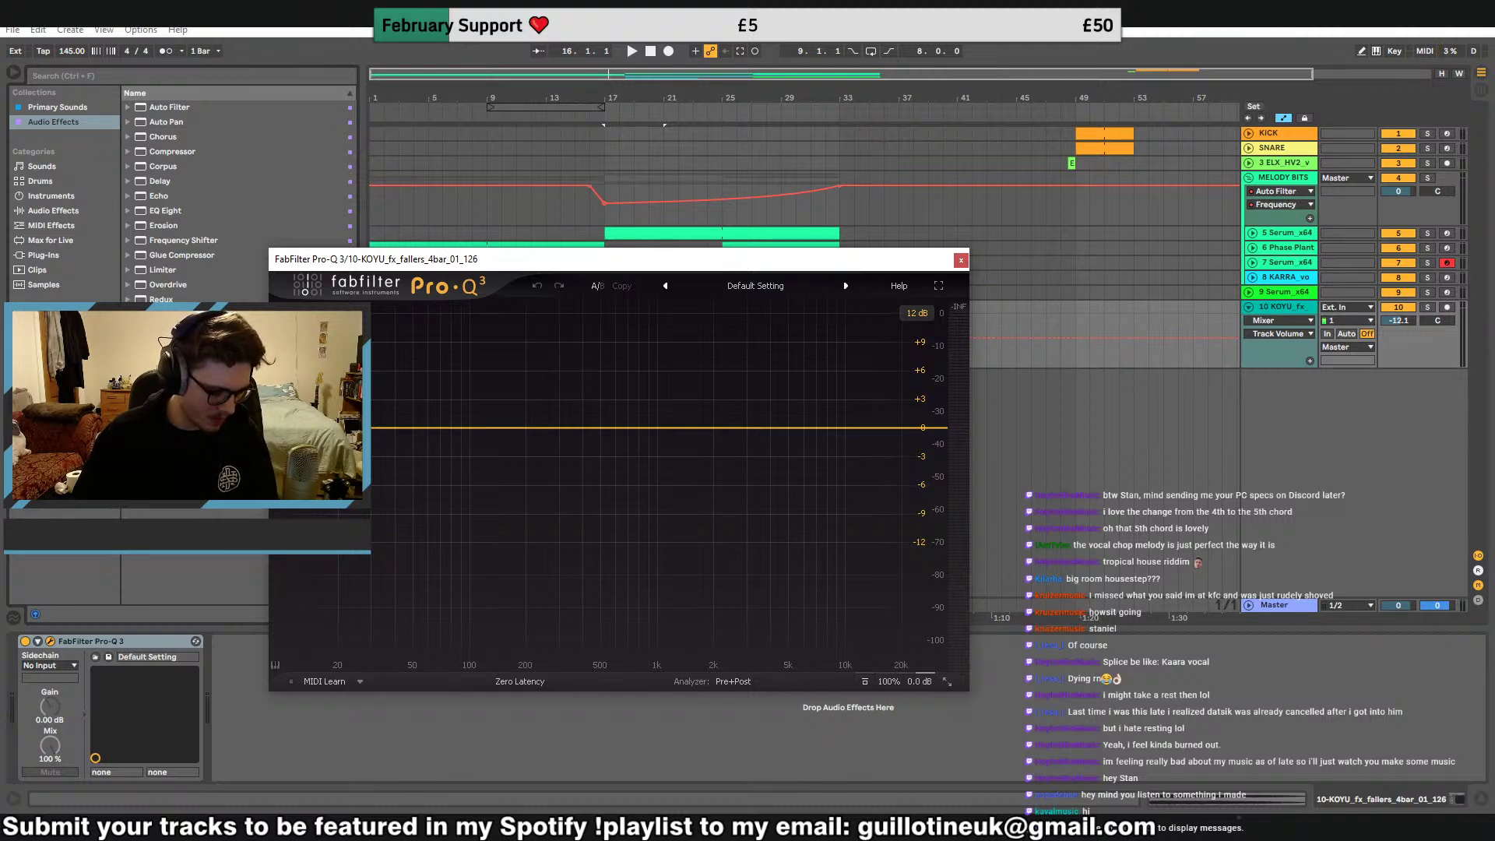
{"action": "left_click", "coordinate": [479, 447]}
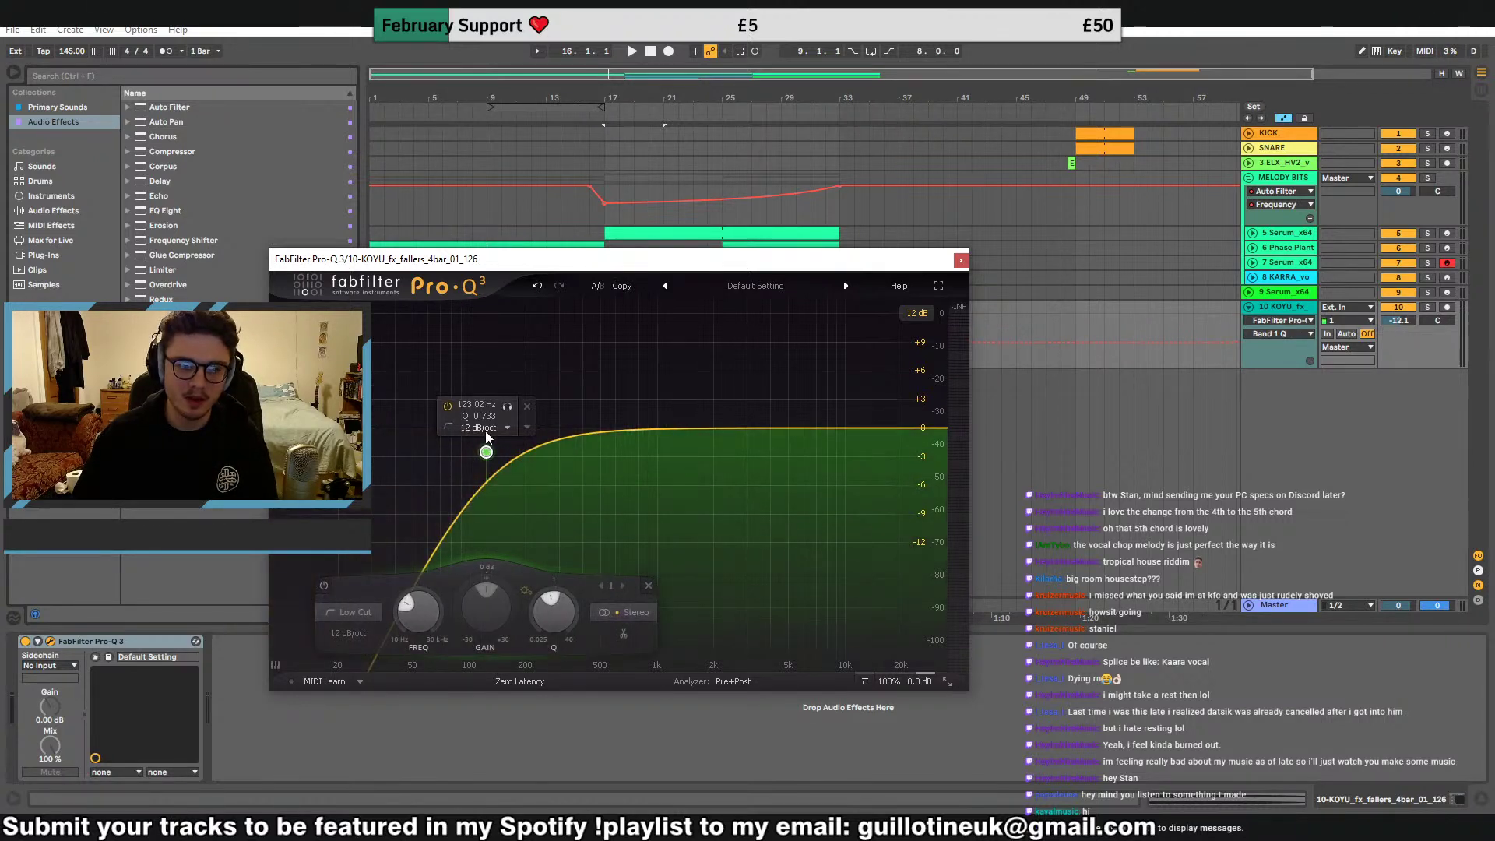
{"action": "left_click_drag", "start_coordinate": [475, 443], "coordinate": [493, 463]}
{"action": "key", "text": "space"}
{"action": "left_click", "coordinate": [962, 260]}
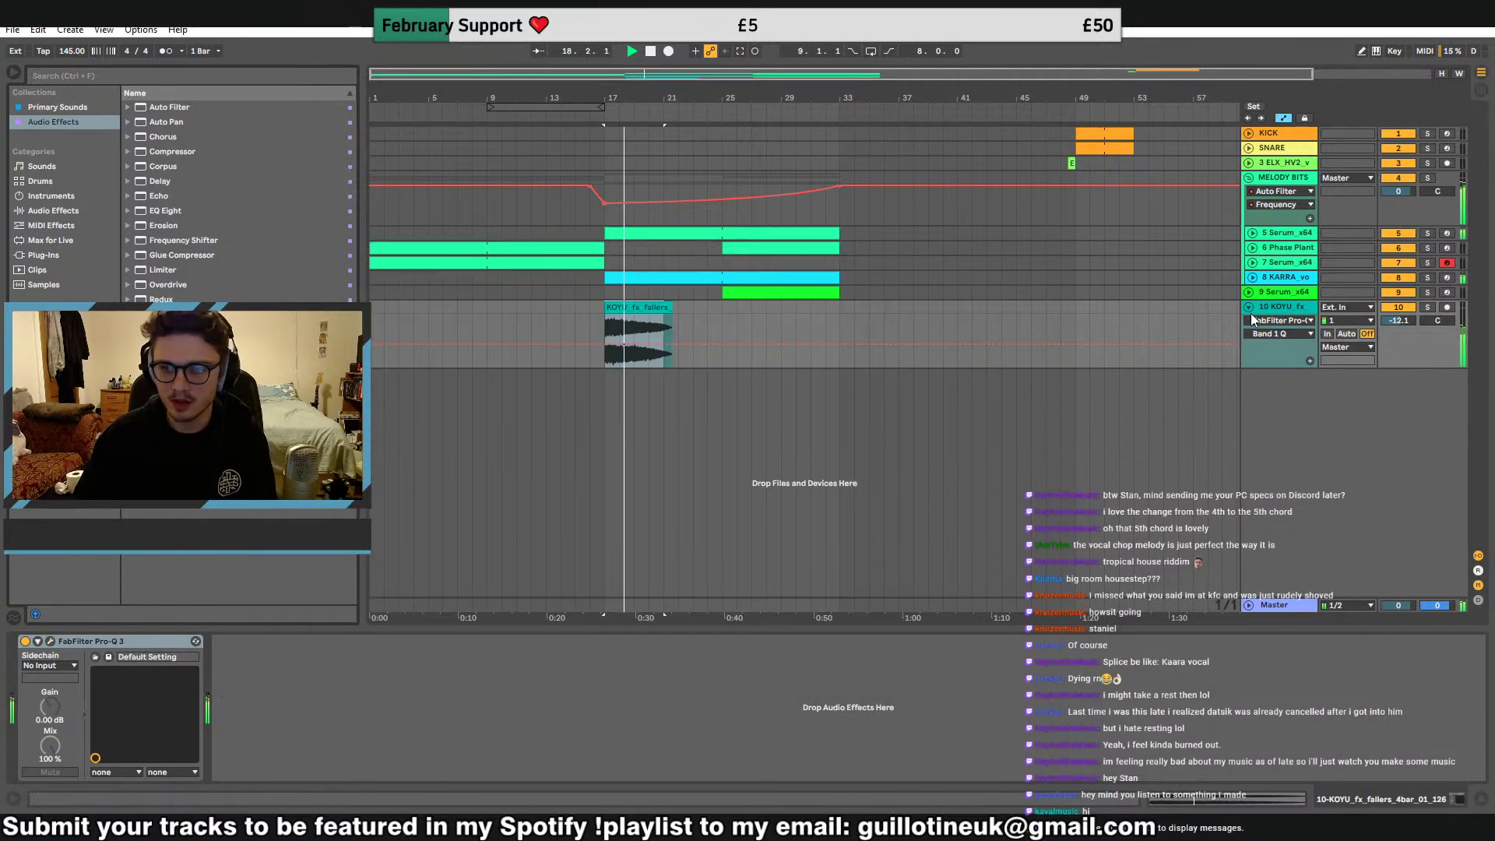
{"action": "left_click", "coordinate": [1250, 307]}
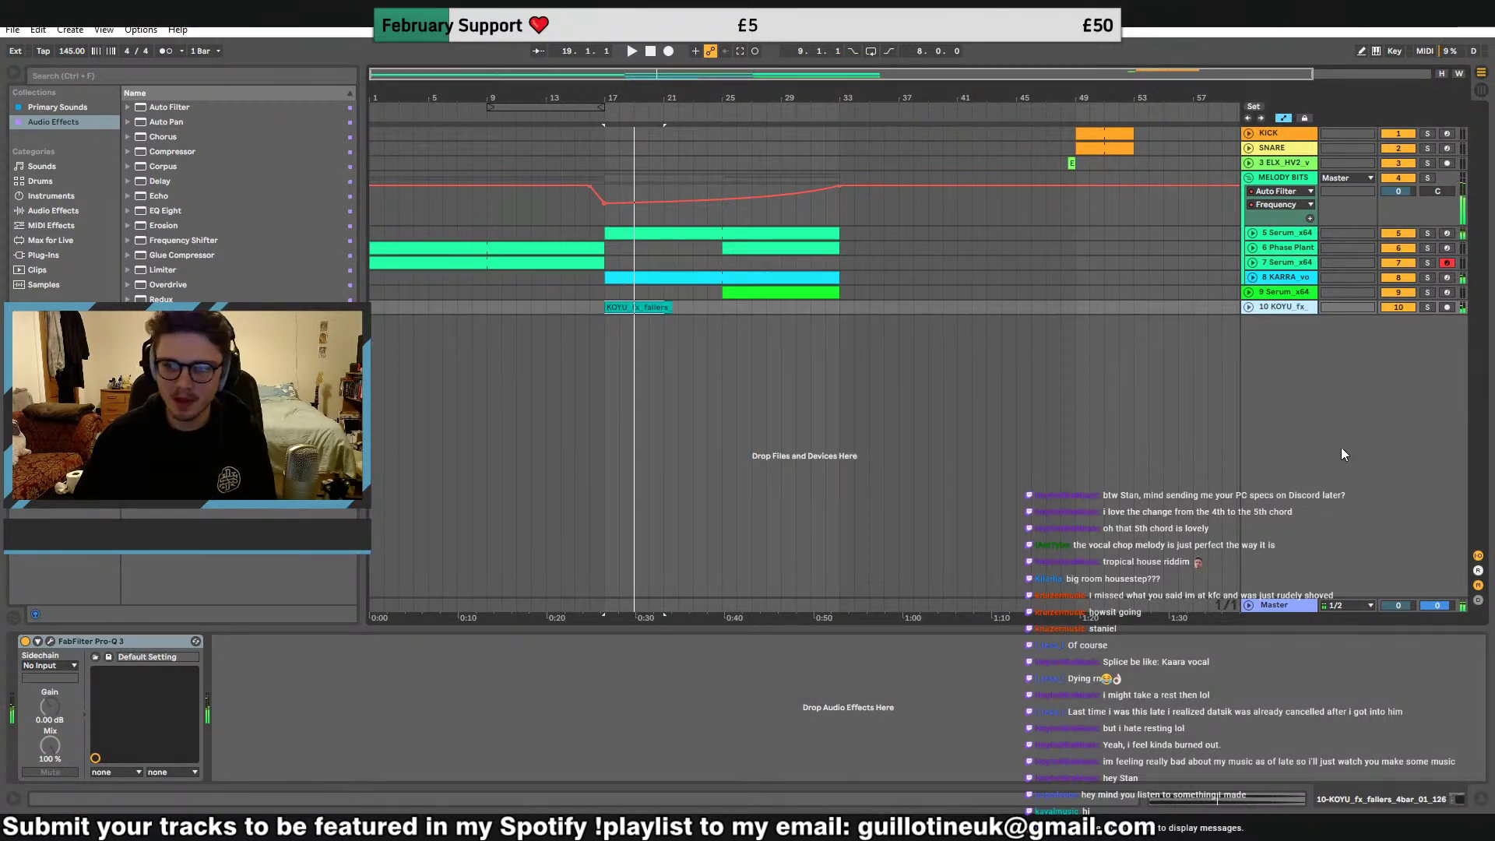
Insert a new MIDI track below track 10 and set the insert marker at bar 25 on it
{"action": "key", "text": "ctrl+shift+t"}
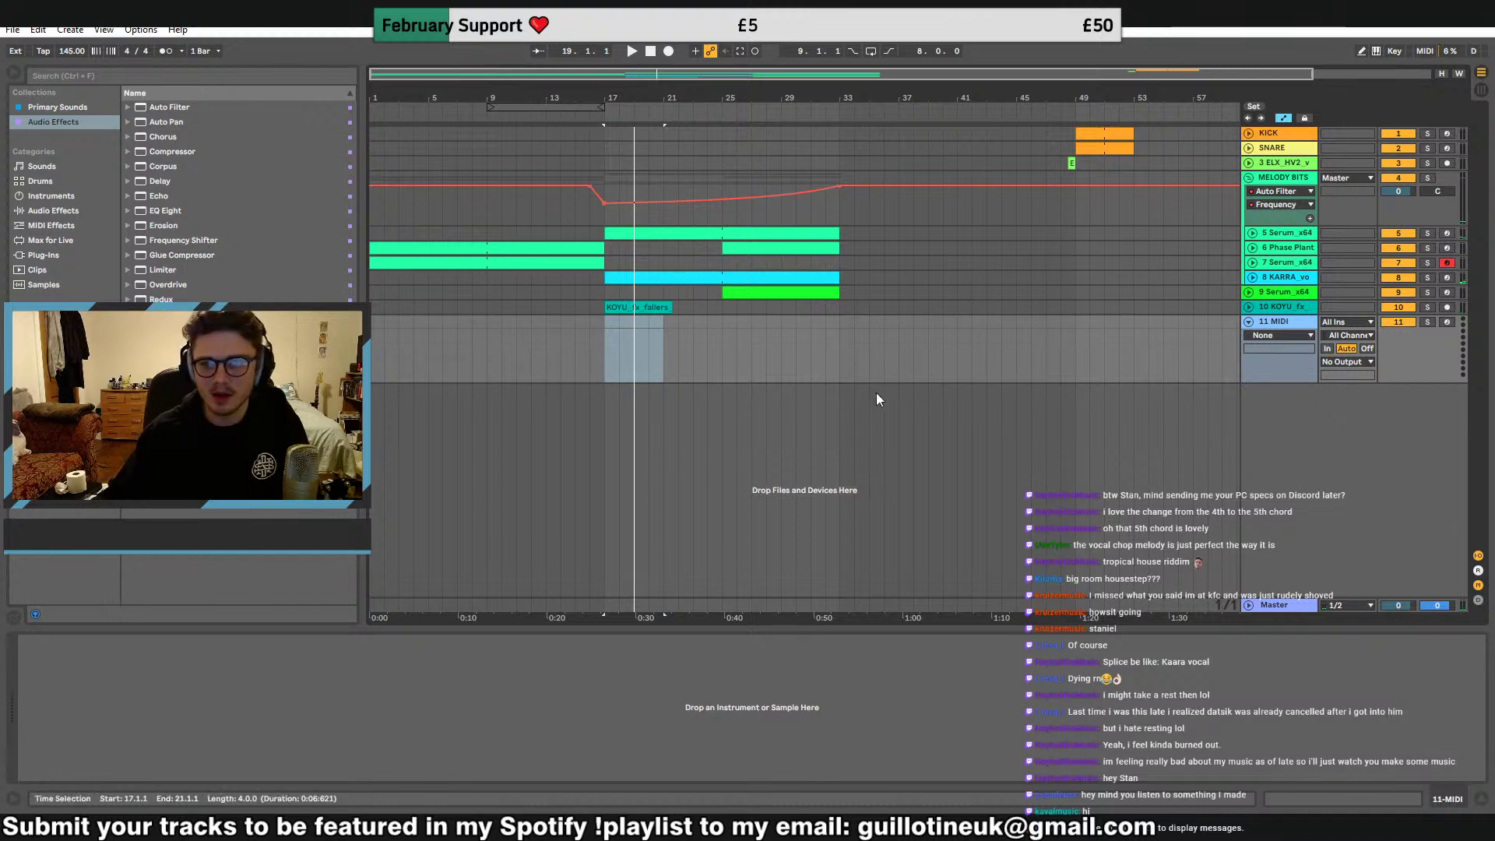
{"action": "key", "text": "space"}
{"action": "left_click", "coordinate": [746, 323]}
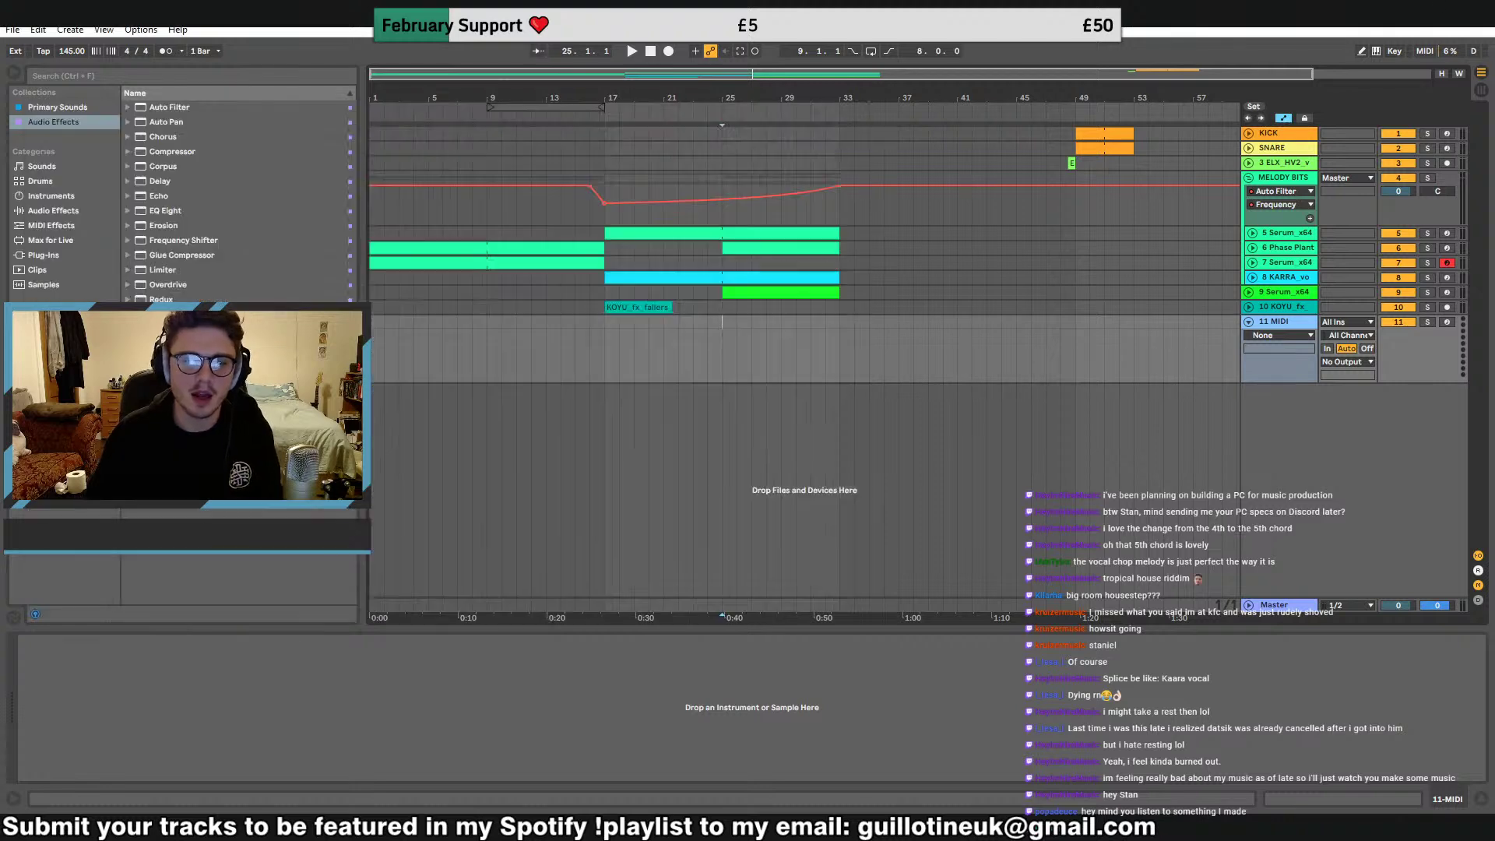
Place Impact 13 from the FX impacts of the Cymatics - Jack You Drums Vol.1 pack at bar 1 on track 11 and play it
{"action": "left_click", "coordinate": [53, 373]}
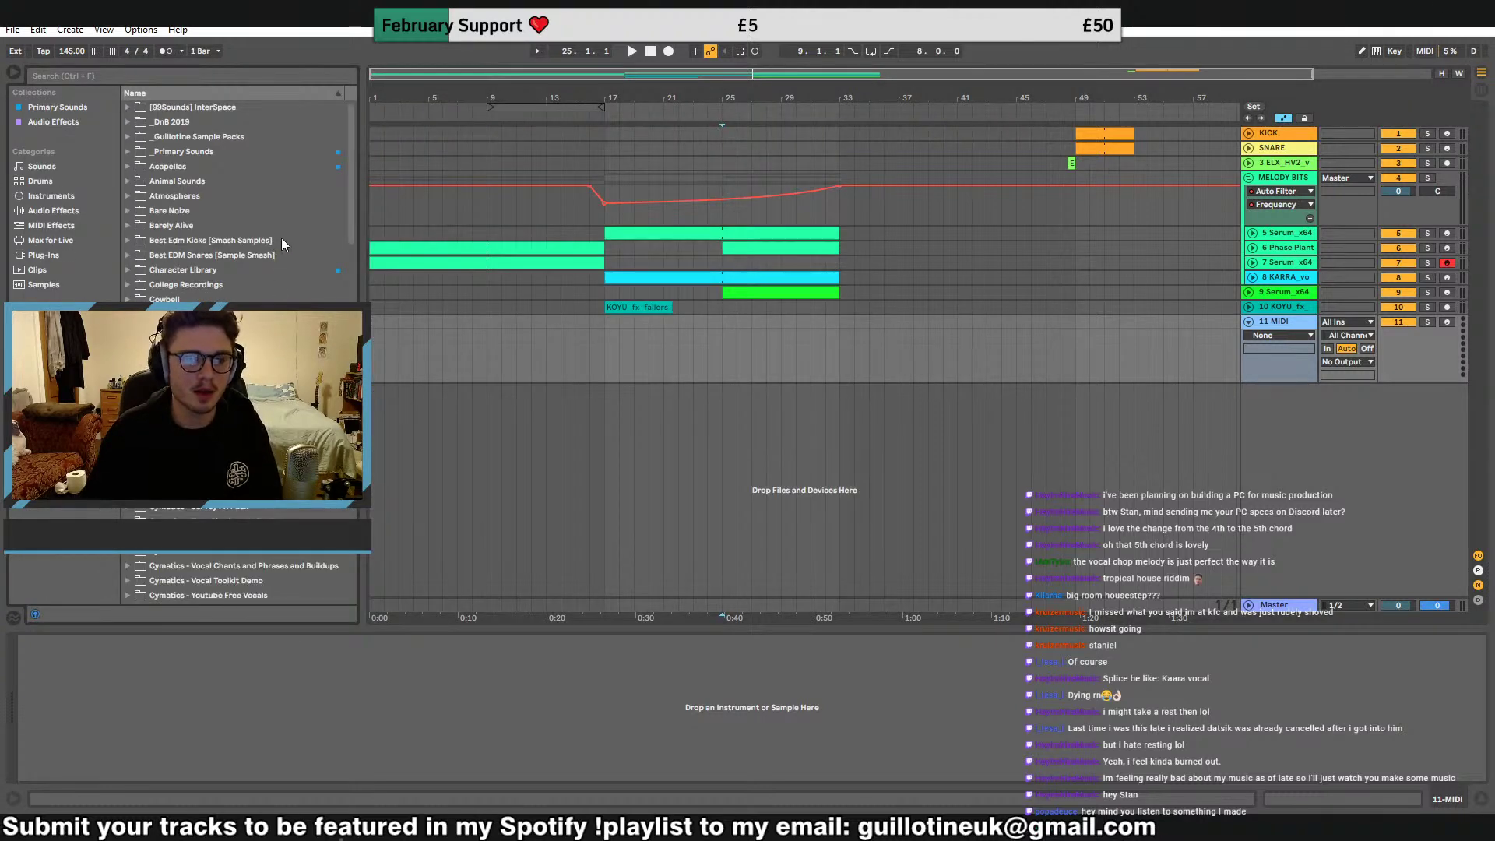
{"action": "scroll", "coordinate": [338, 224], "scroll_direction": "down", "scroll_amount": 3}
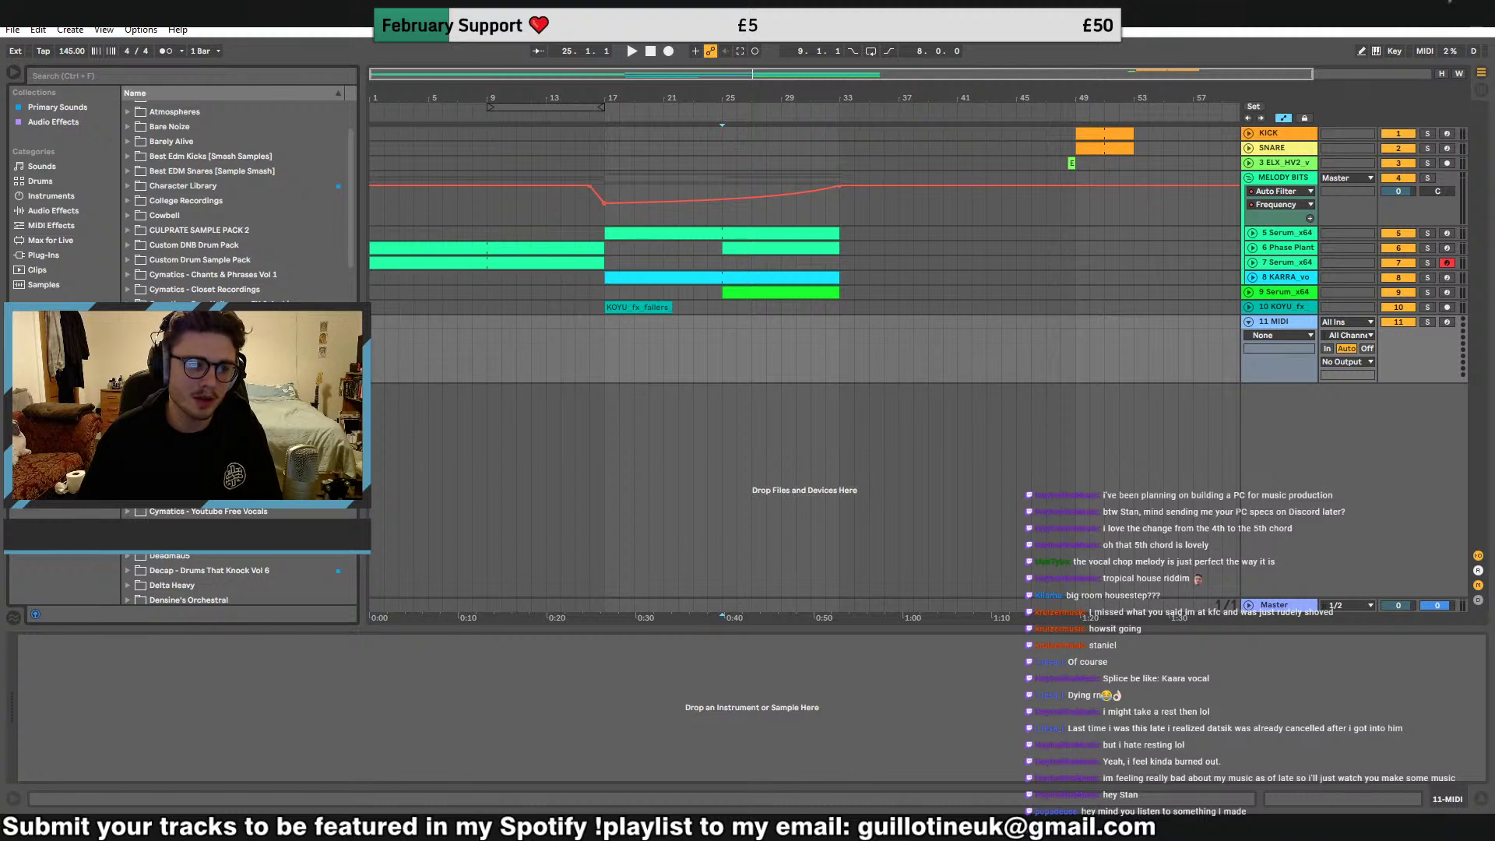
{"action": "left_click", "coordinate": [128, 363]}
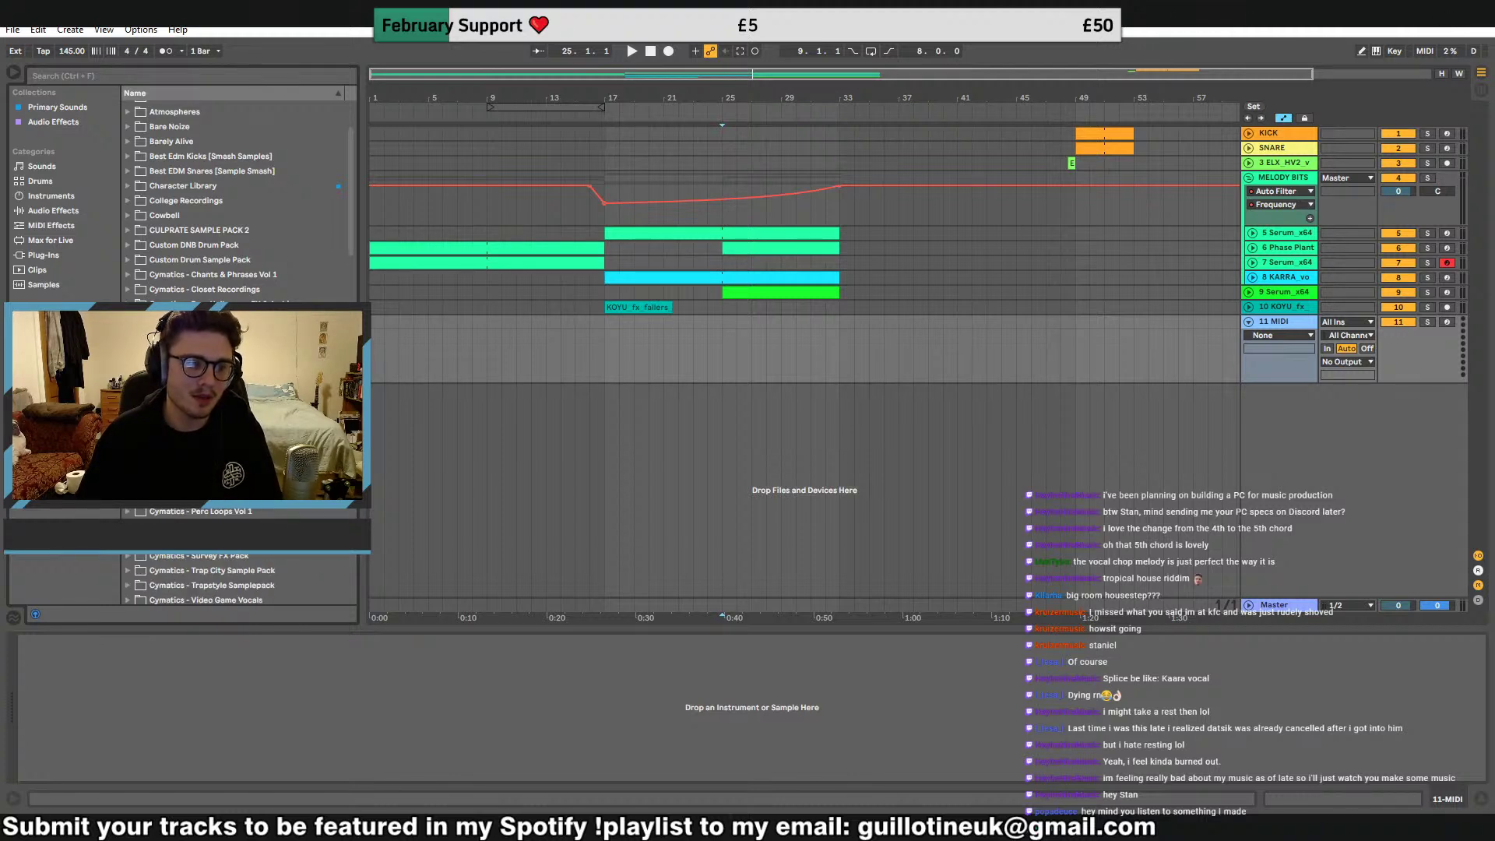
{"action": "left_click", "coordinate": [138, 392]}
{"action": "scroll", "coordinate": [138, 392], "scroll_direction": "down", "scroll_amount": 2}
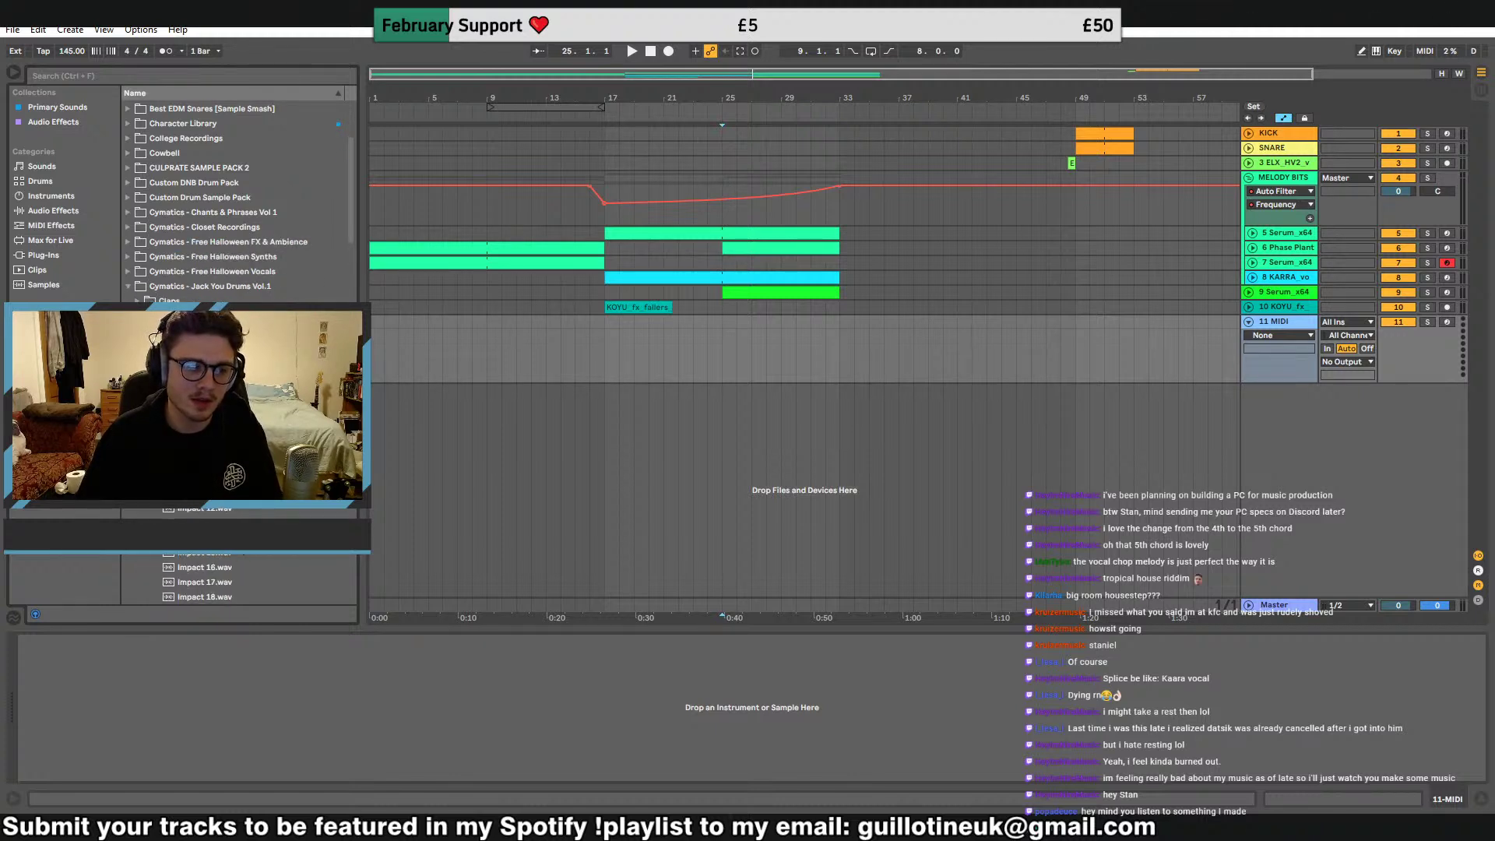
{"action": "left_click_drag", "start_coordinate": [194, 521], "coordinate": [419, 319]}
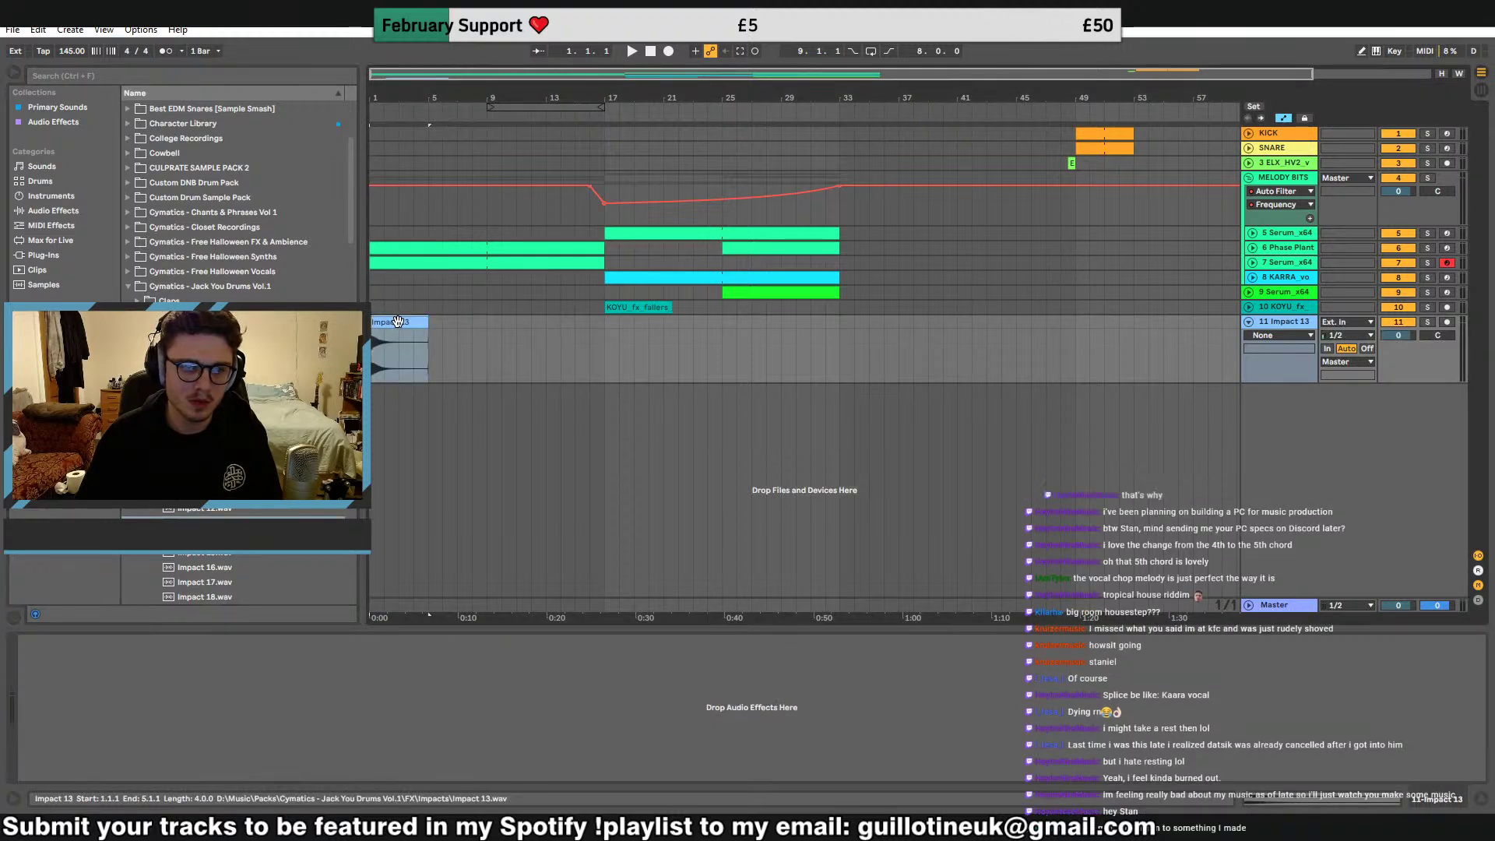
{"action": "key", "text": "space"}
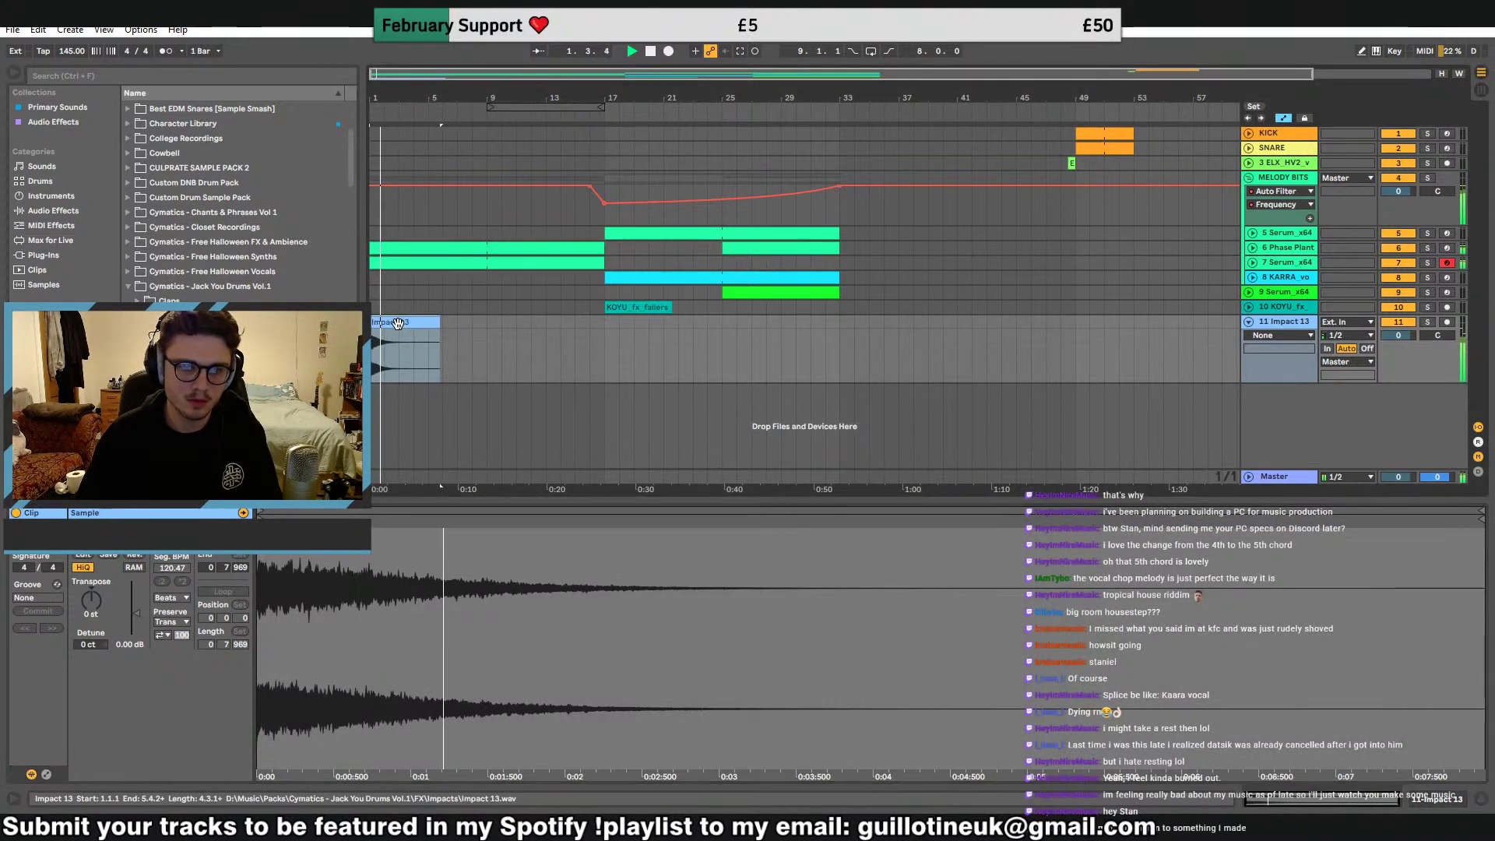
Move the Impact 13 clip to bar 9 and restart playback from bar 1
{"action": "left_click", "coordinate": [1269, 325]}
{"action": "left_click_drag", "start_coordinate": [409, 324], "coordinate": [526, 325]}
{"action": "left_click", "coordinate": [370, 322]}
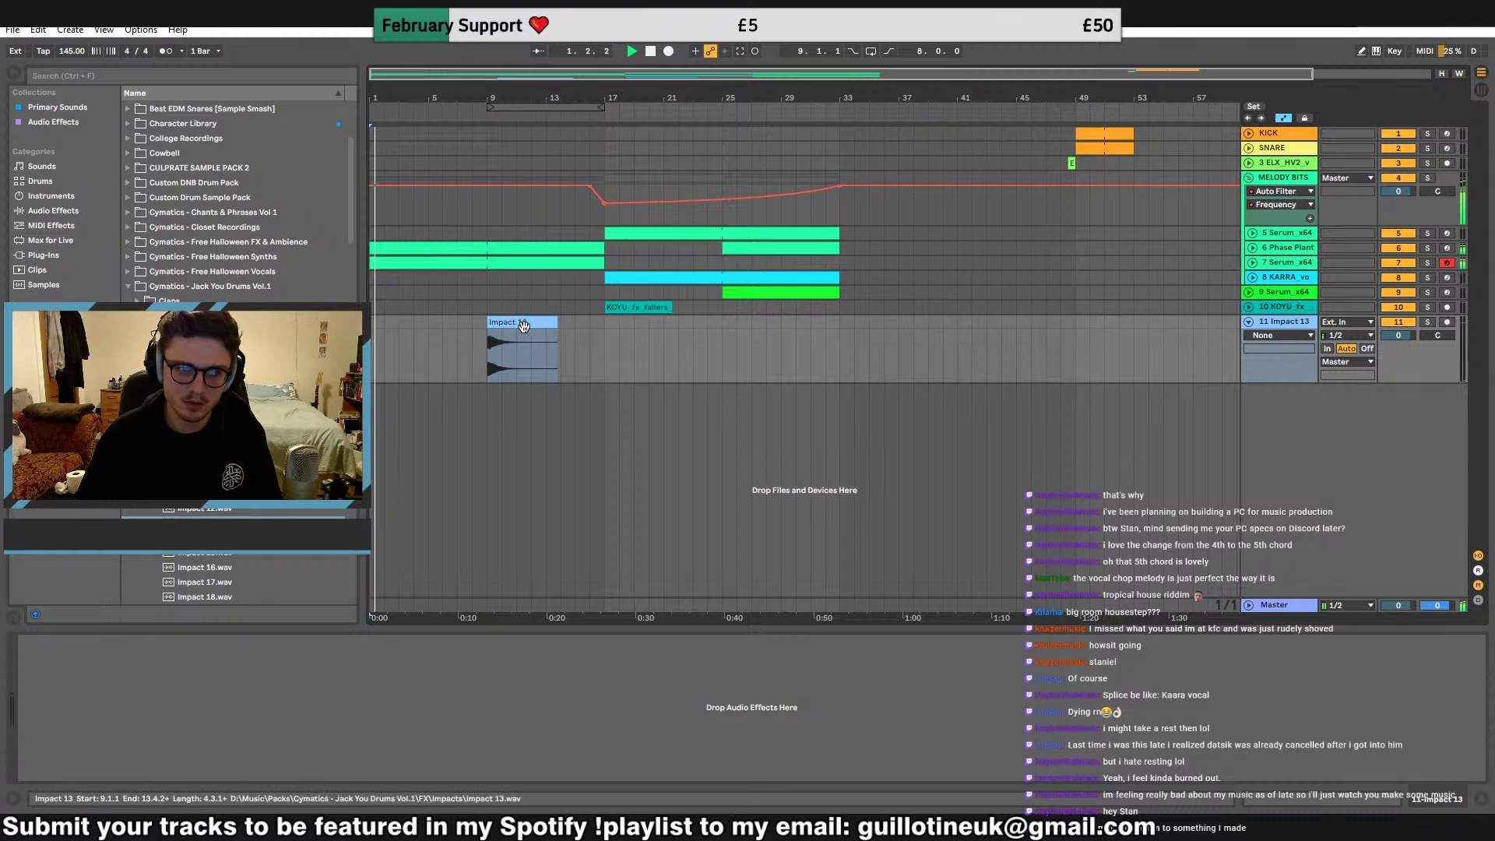
Listen to the intro while examining the device chains of the track 6 Phase Plant and track 7 Serum, including the Serum editor
{"action": "left_click", "coordinate": [399, 248]}
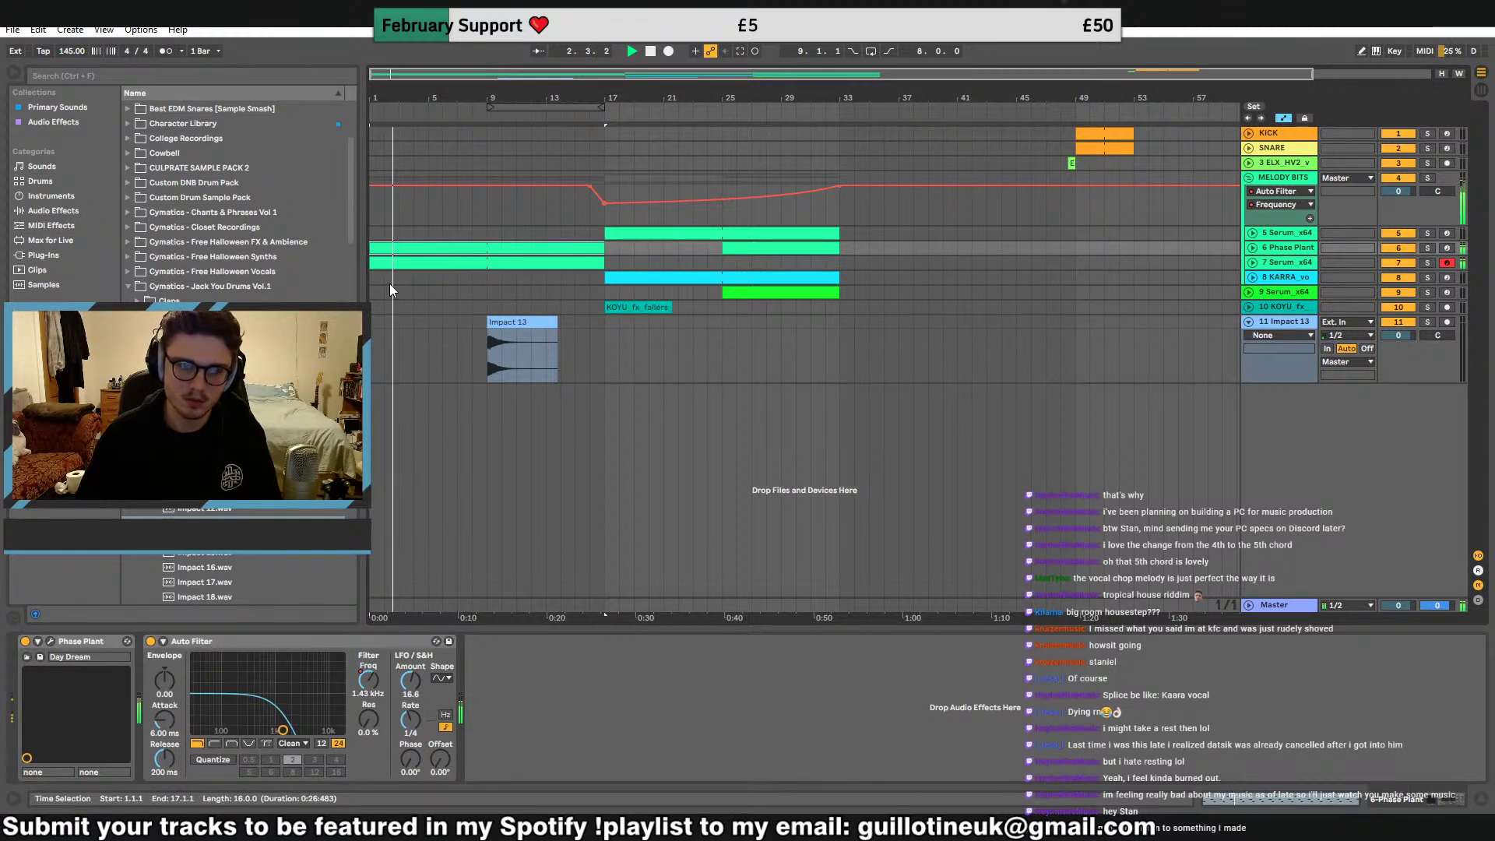
{"action": "left_click", "coordinate": [408, 265]}
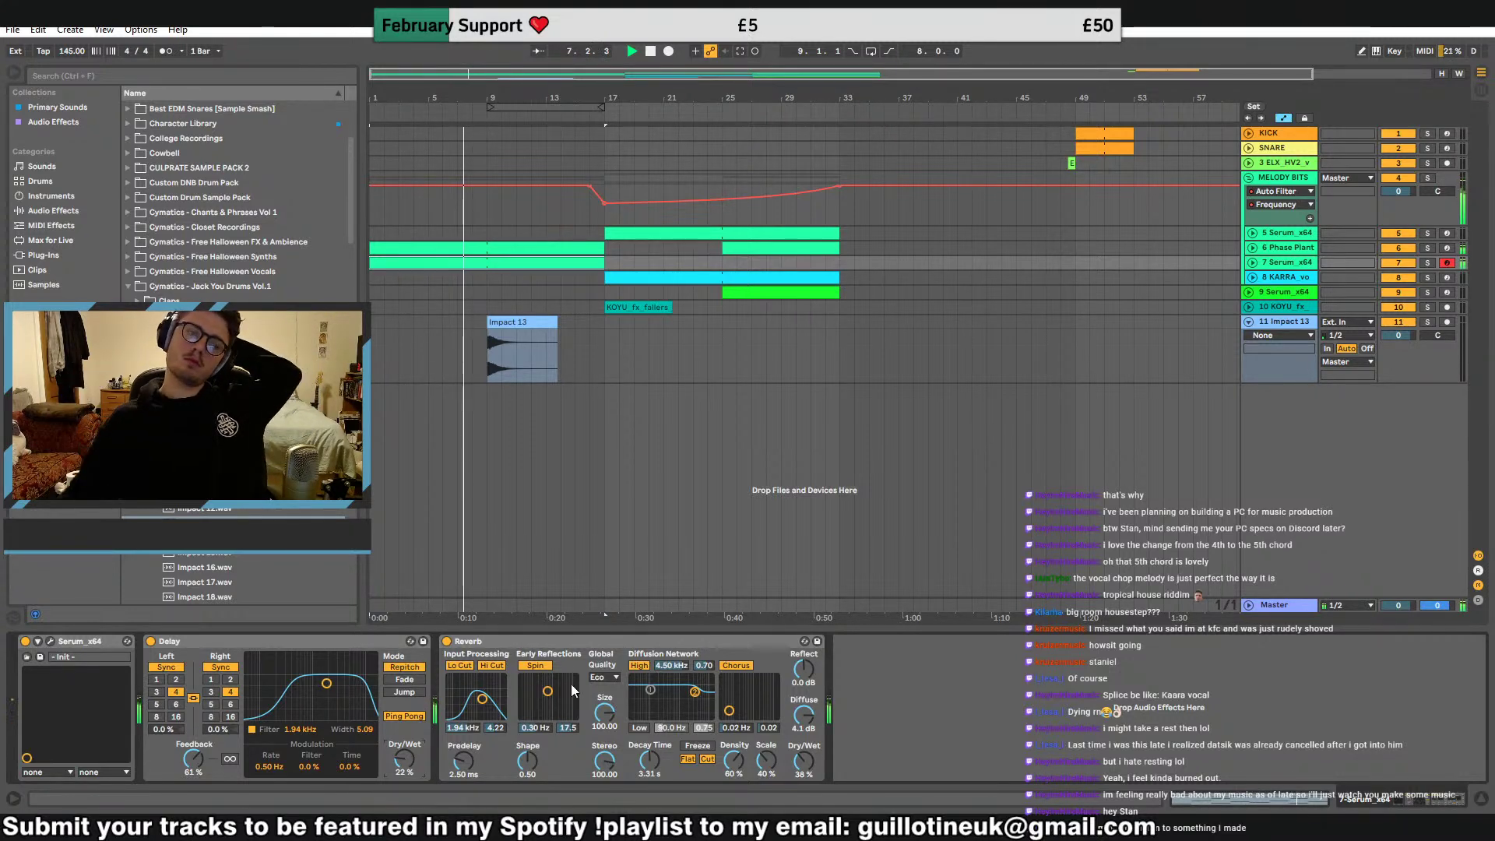
{"action": "left_click", "coordinate": [51, 642]}
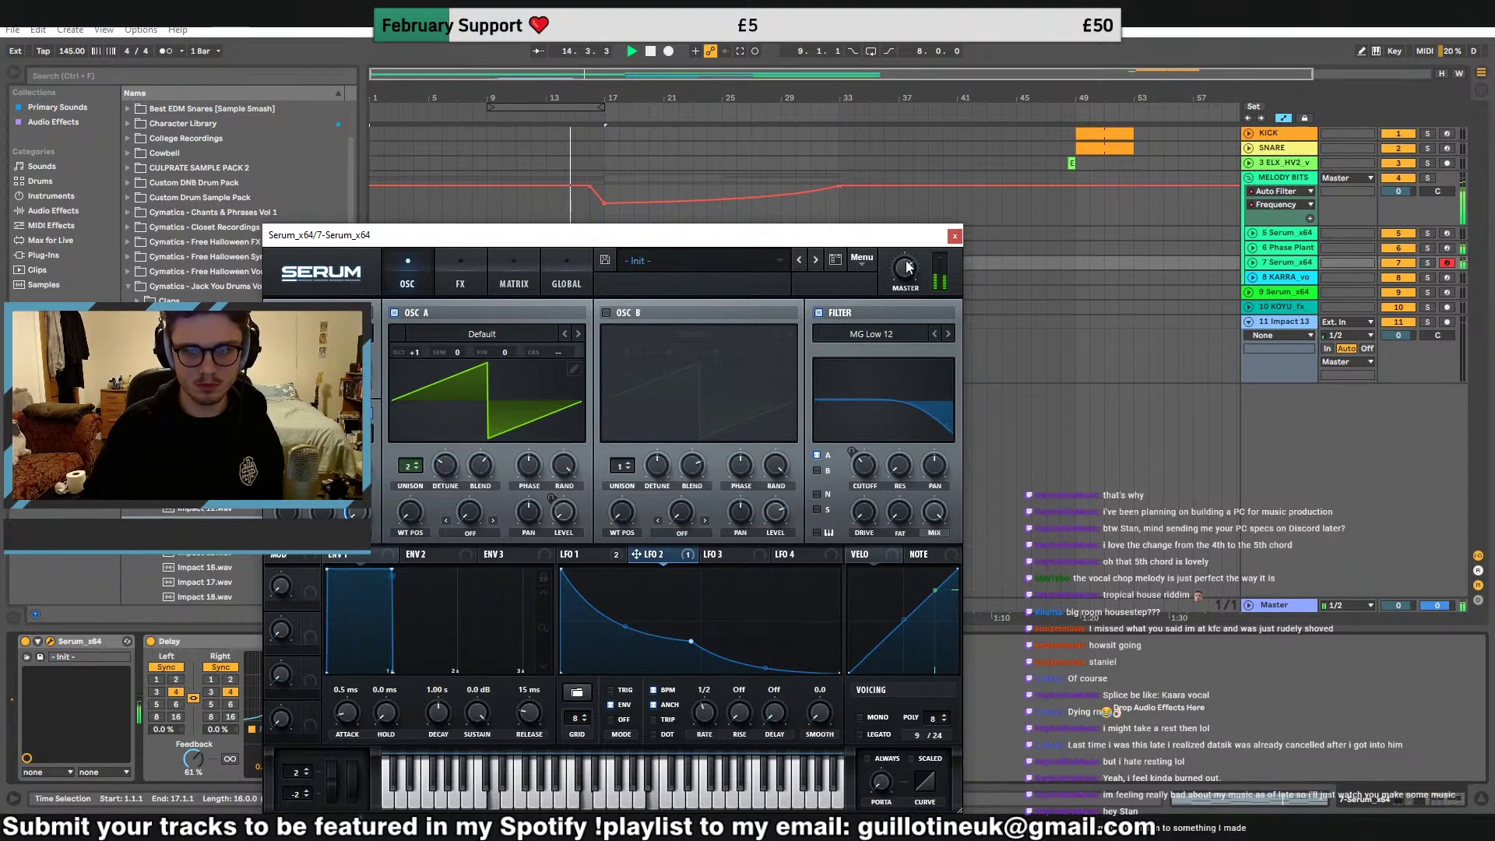
{"action": "left_click", "coordinate": [955, 236]}
{"action": "left_click", "coordinate": [561, 245]}
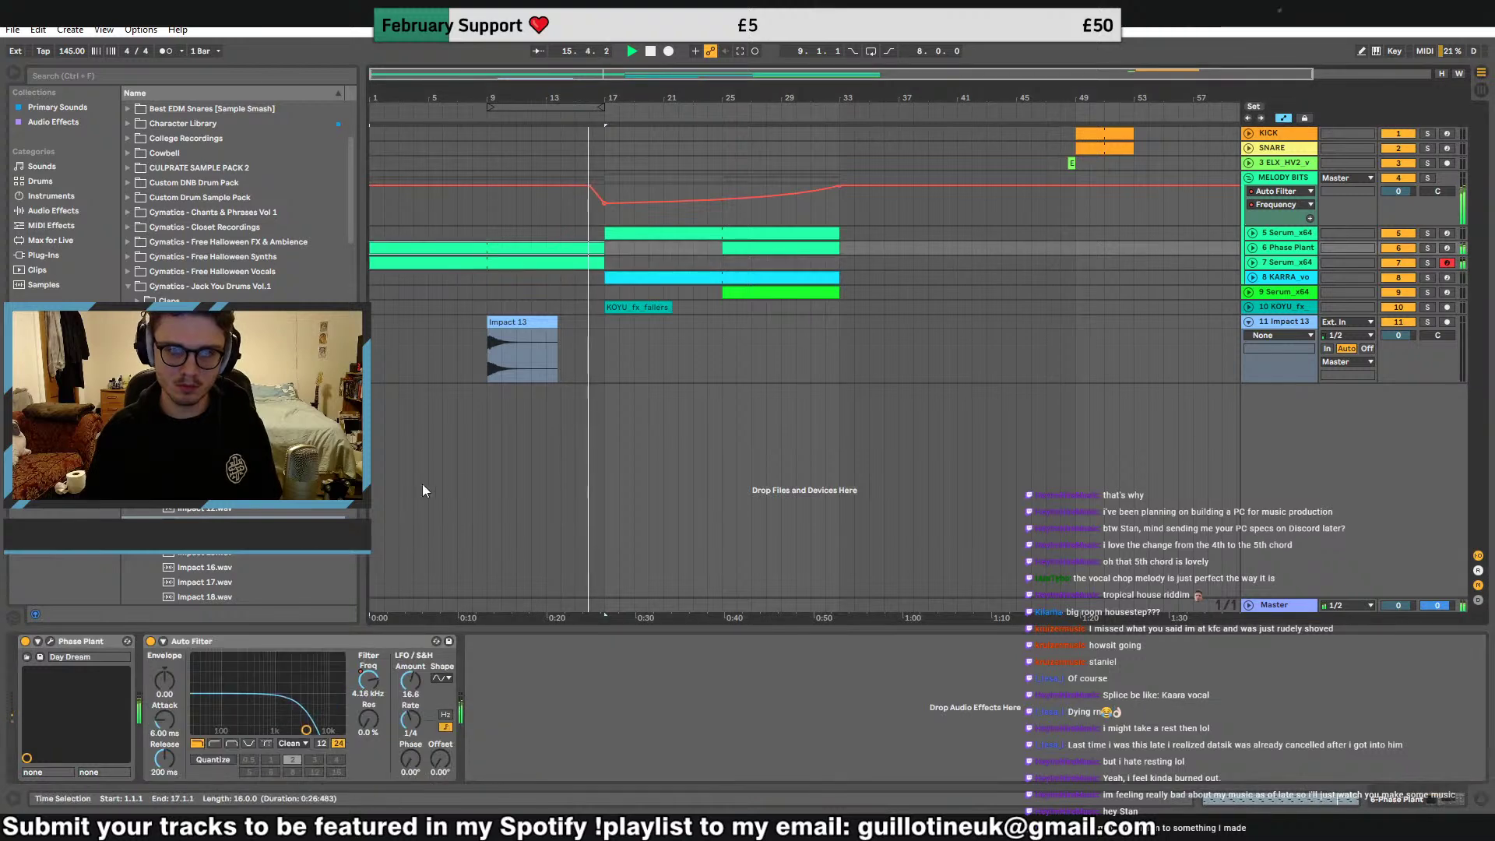
Collapse the Cymatics - Jack You Drums Vol.1 folder and move the Impact 13 clip to bar 17
{"action": "left_click", "coordinate": [127, 287]}
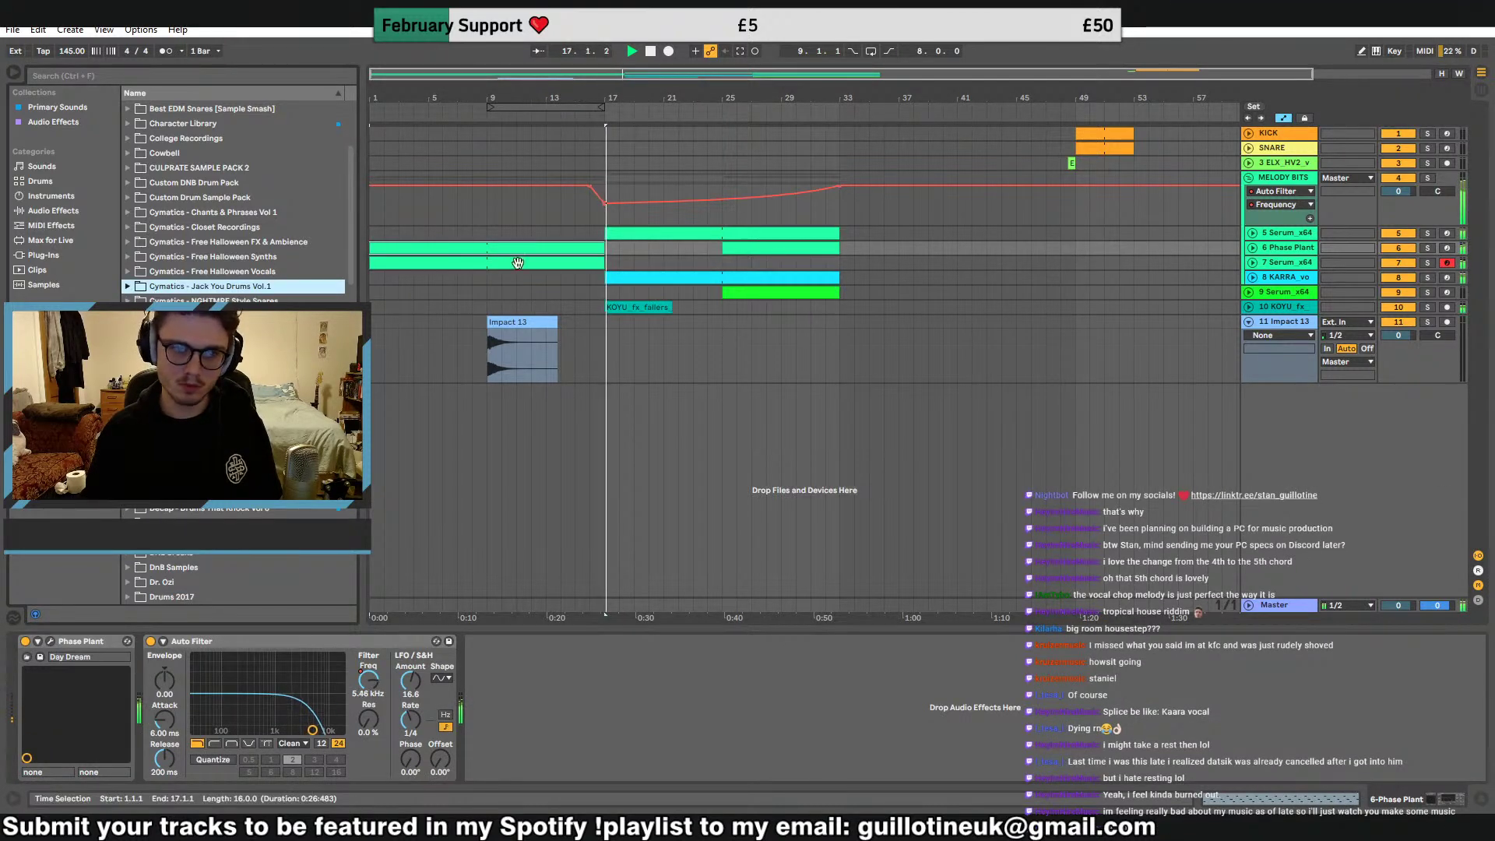
{"action": "left_click", "coordinate": [635, 307]}
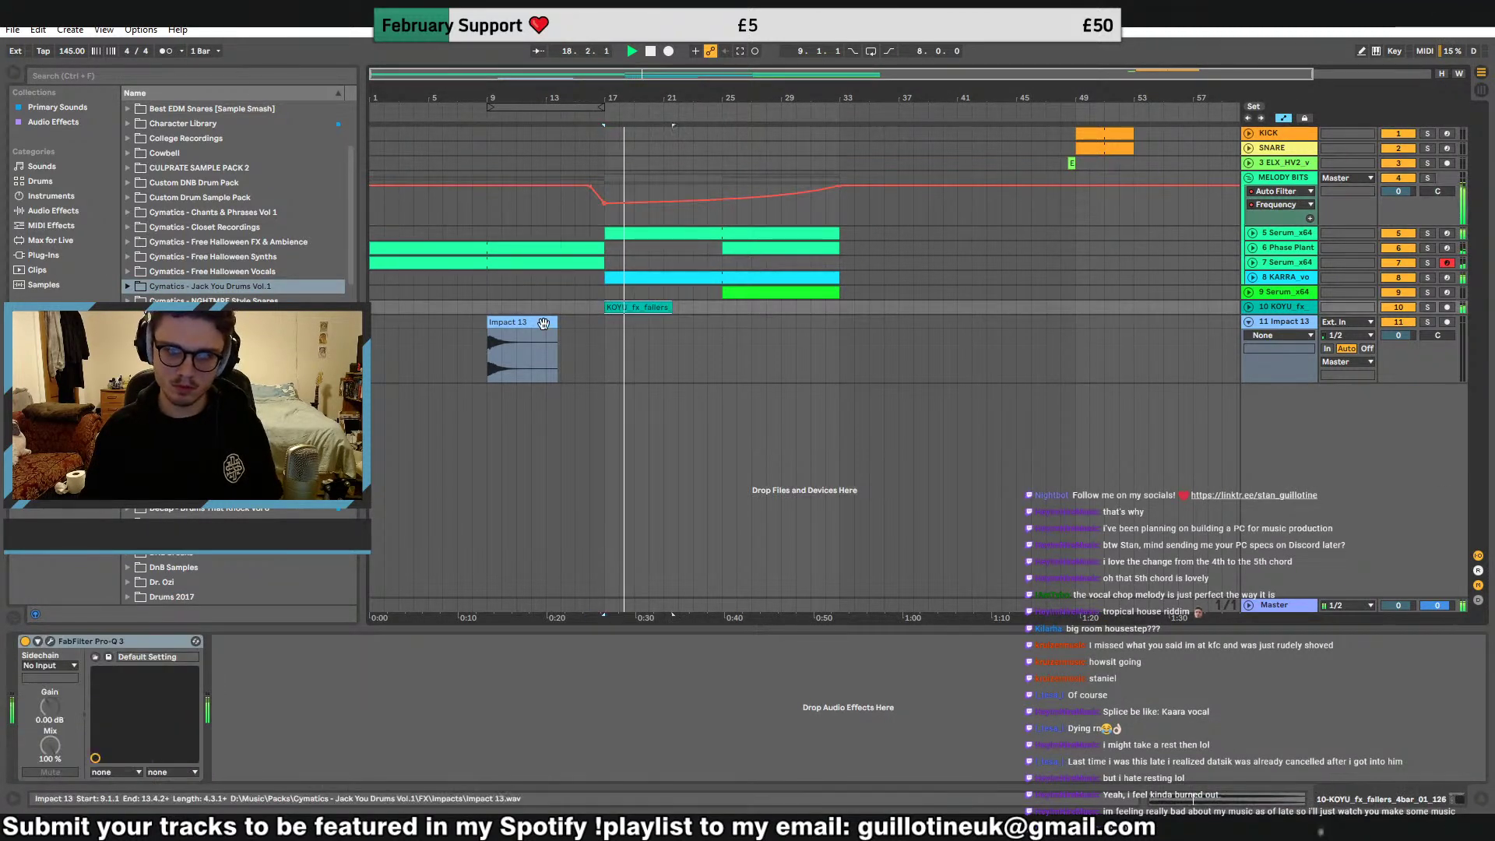
{"action": "left_click_drag", "start_coordinate": [543, 323], "coordinate": [647, 319]}
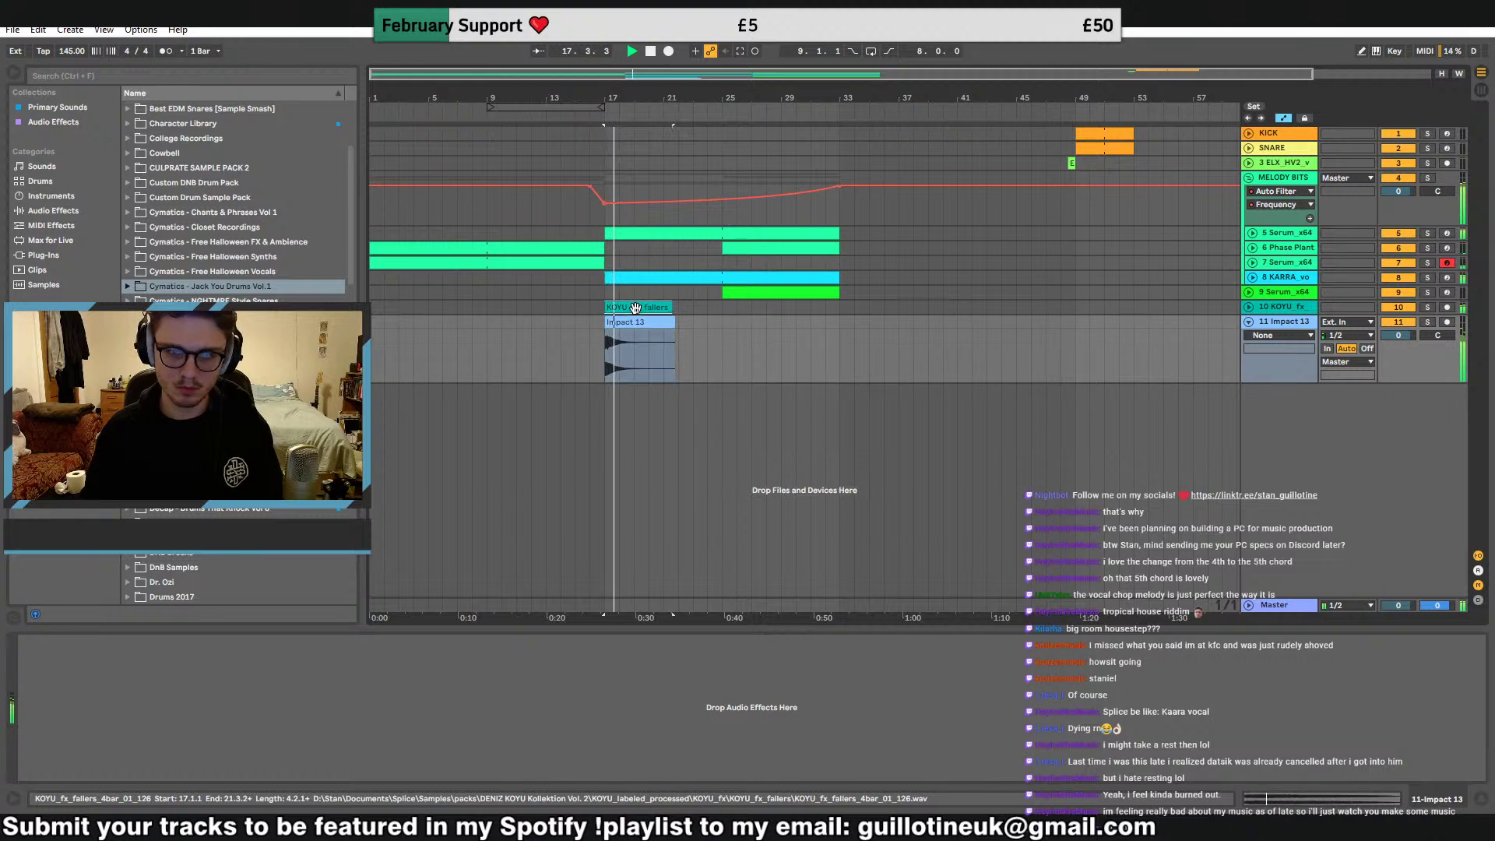
Set the track 10 faller volume to -13.2 dB and fold tracks 10 and 11
{"action": "left_click", "coordinate": [635, 307]}
{"action": "left_click", "coordinate": [1251, 306]}
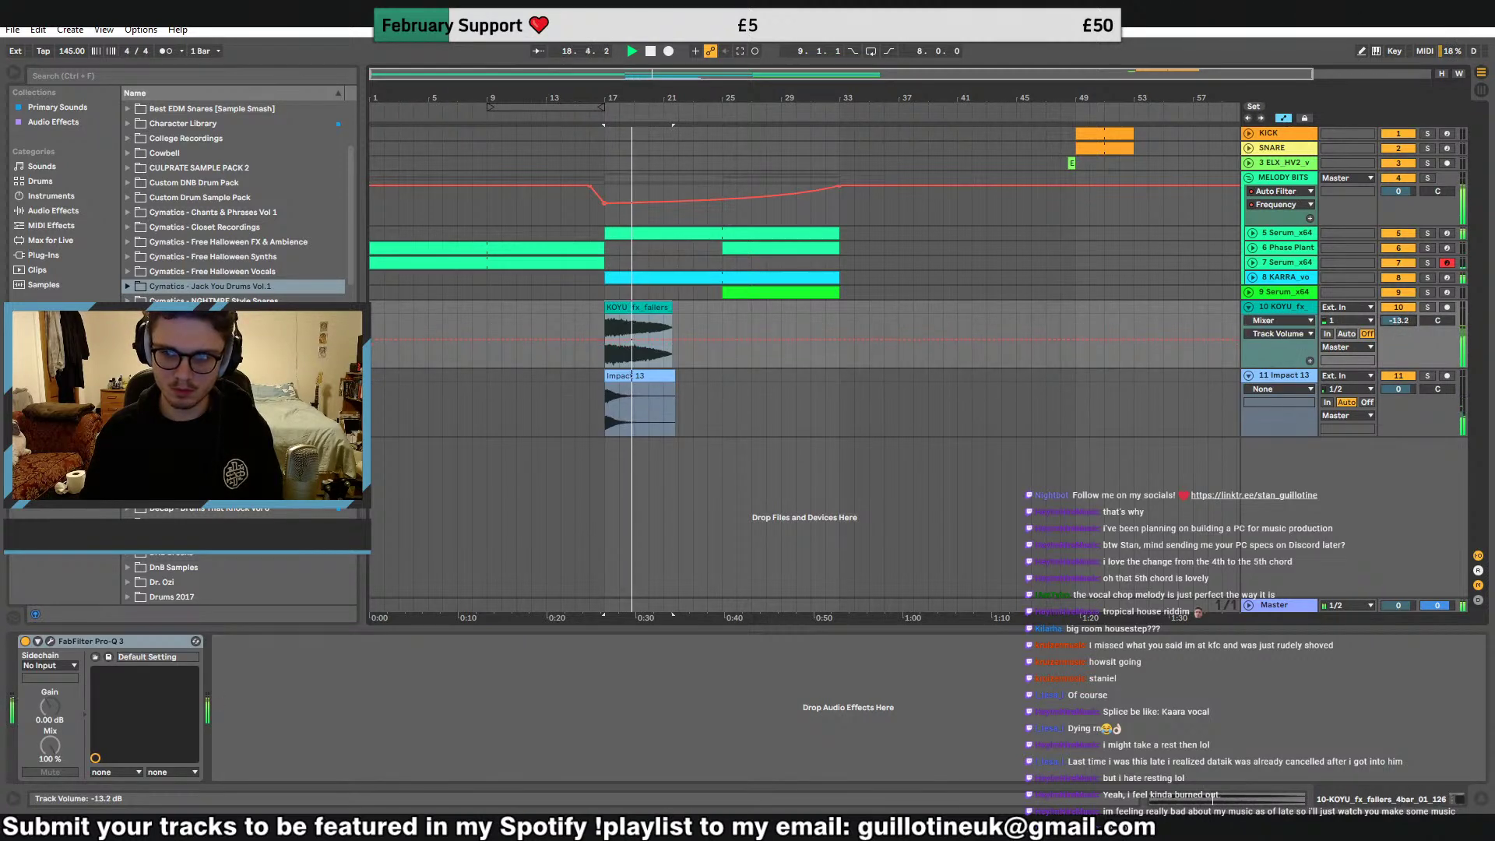
{"action": "left_click", "coordinate": [1251, 307]}
{"action": "left_click", "coordinate": [1248, 322]}
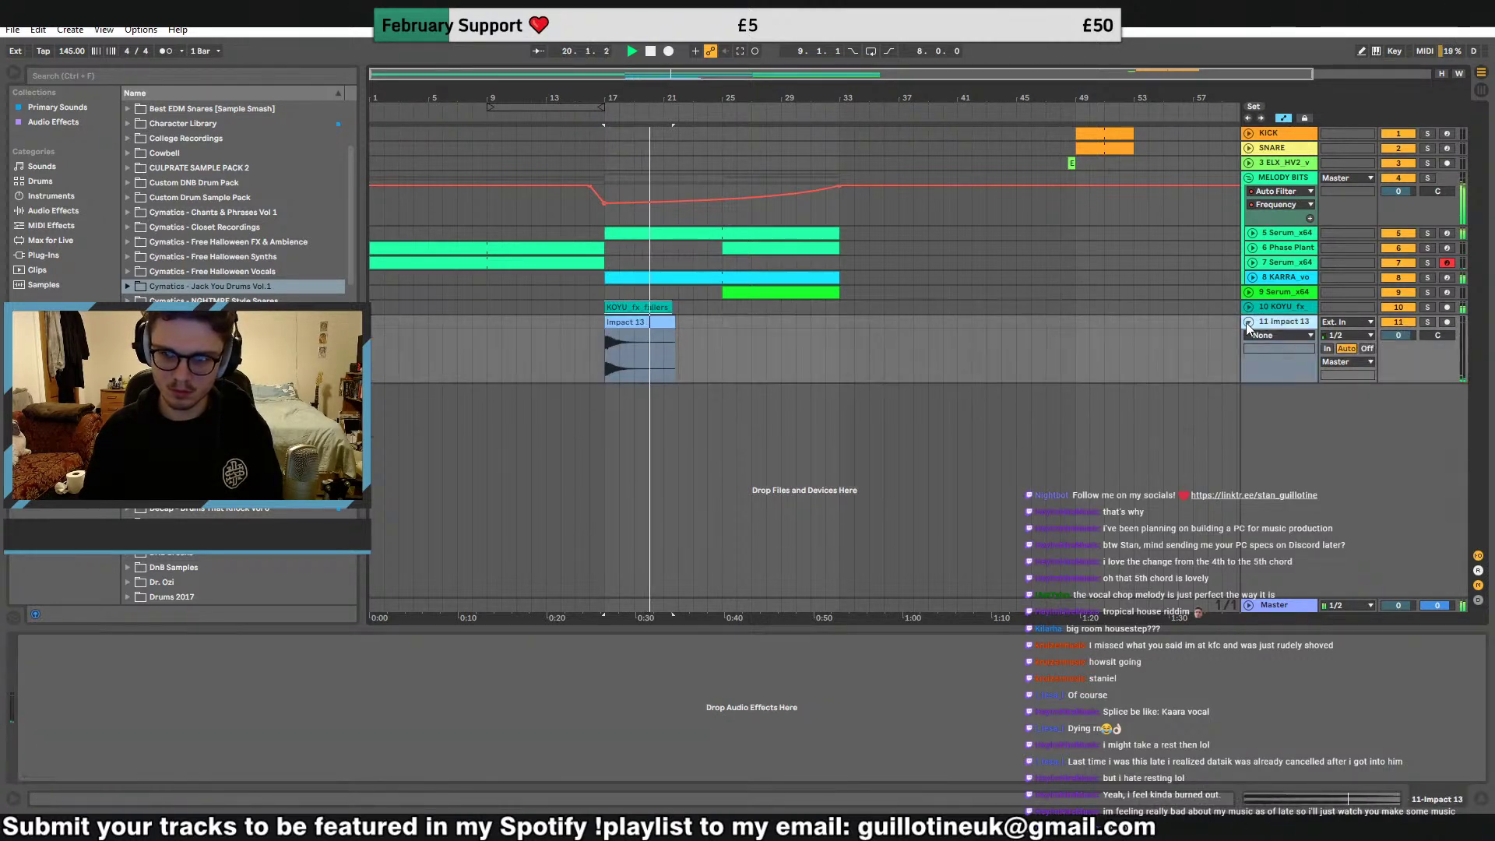
Insert audio track 12 and place a four-bar white noise downlifter from the Cymatics Savage Trap Gold Edition pack on it at bar 25
{"action": "right_click", "coordinate": [1293, 377]}
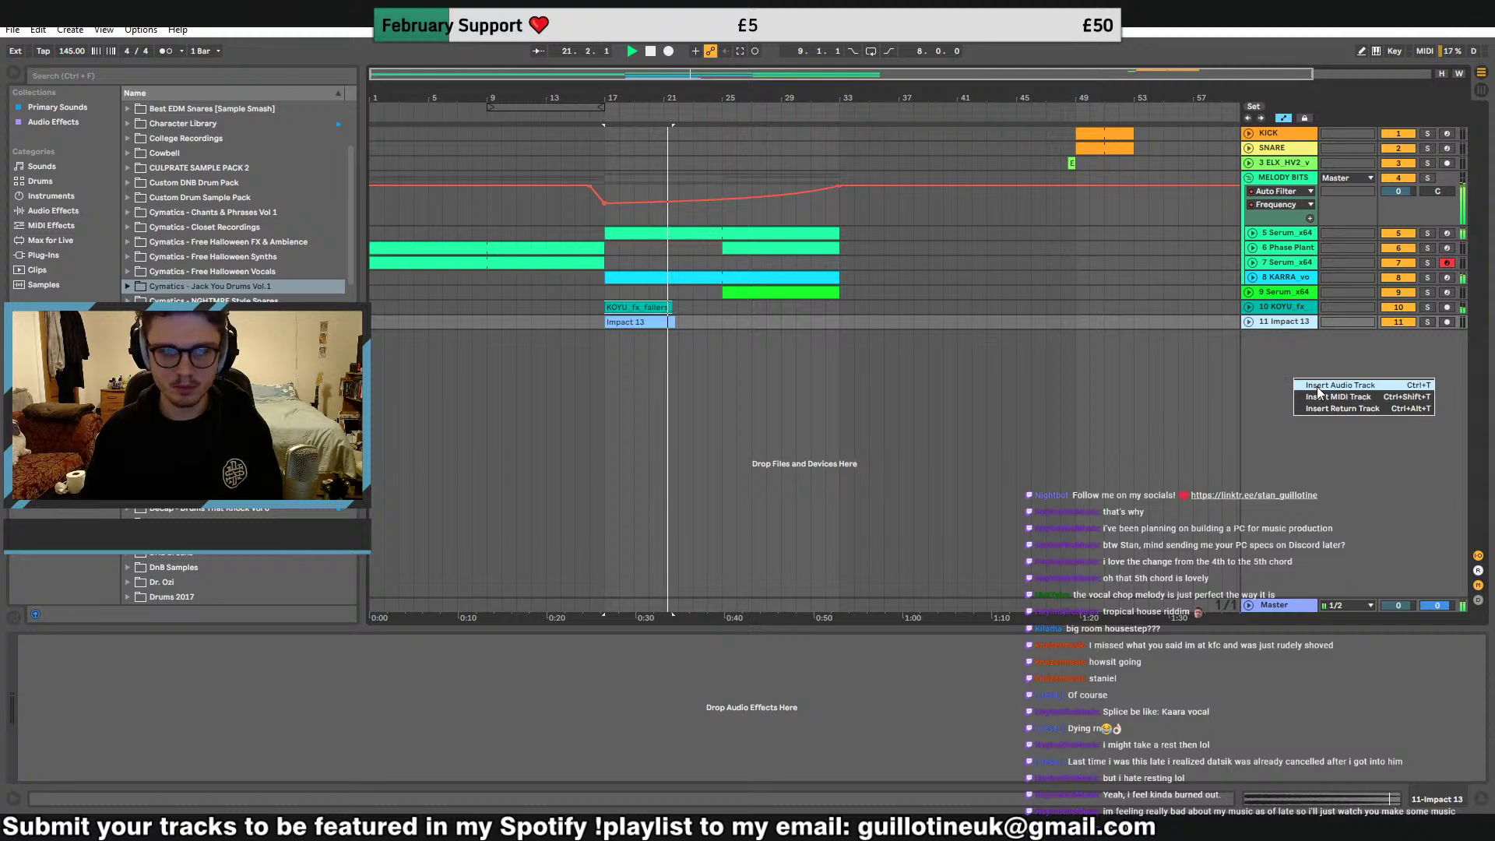
{"action": "left_click", "coordinate": [1318, 387]}
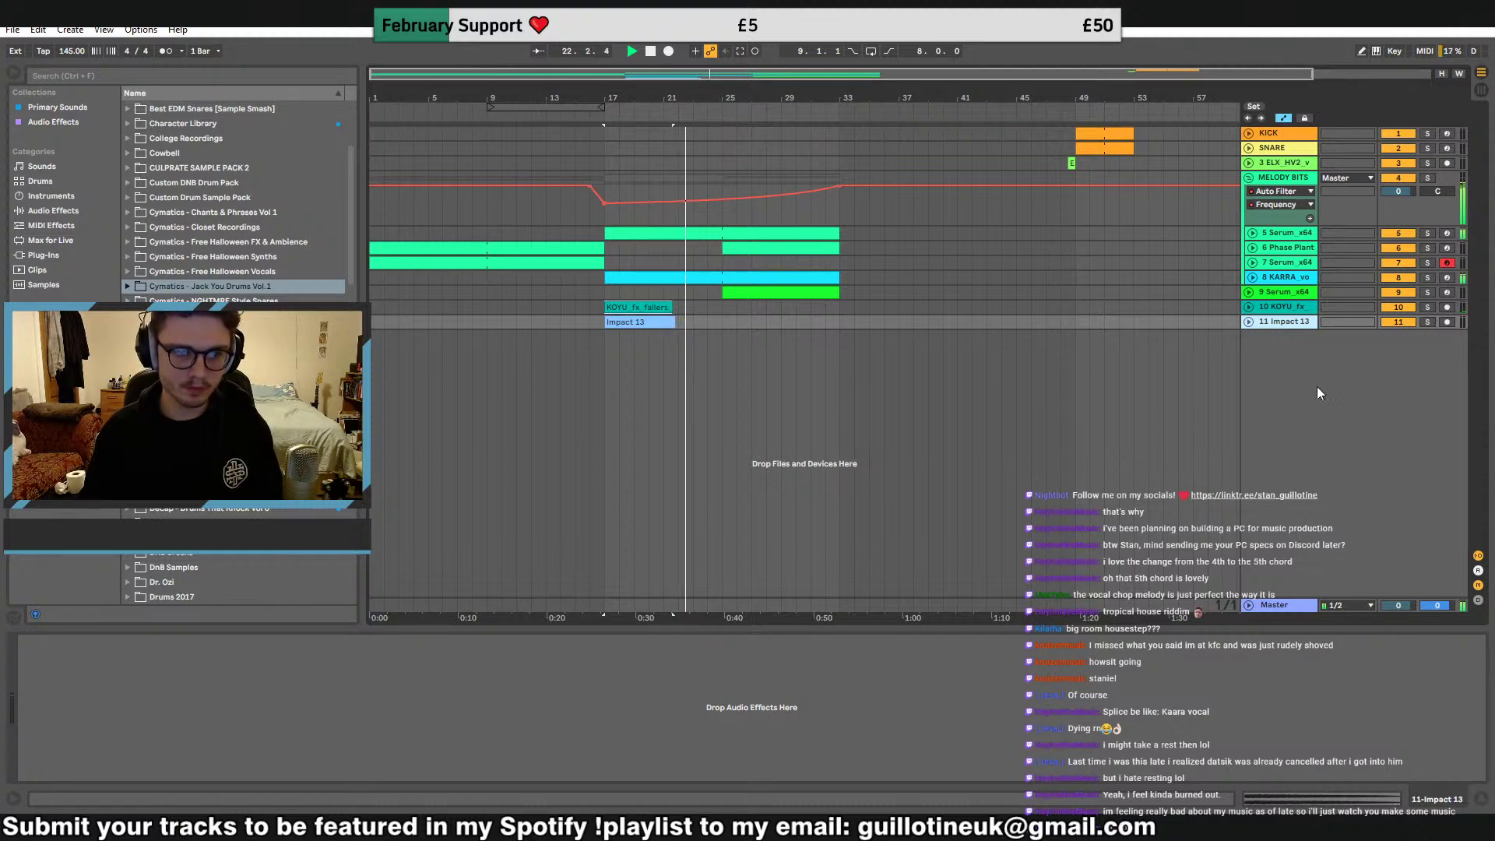
{"action": "left_click", "coordinate": [225, 330]}
{"action": "scroll", "coordinate": [225, 330], "scroll_direction": "down", "scroll_amount": 2}
{"action": "left_click", "coordinate": [180, 341]}
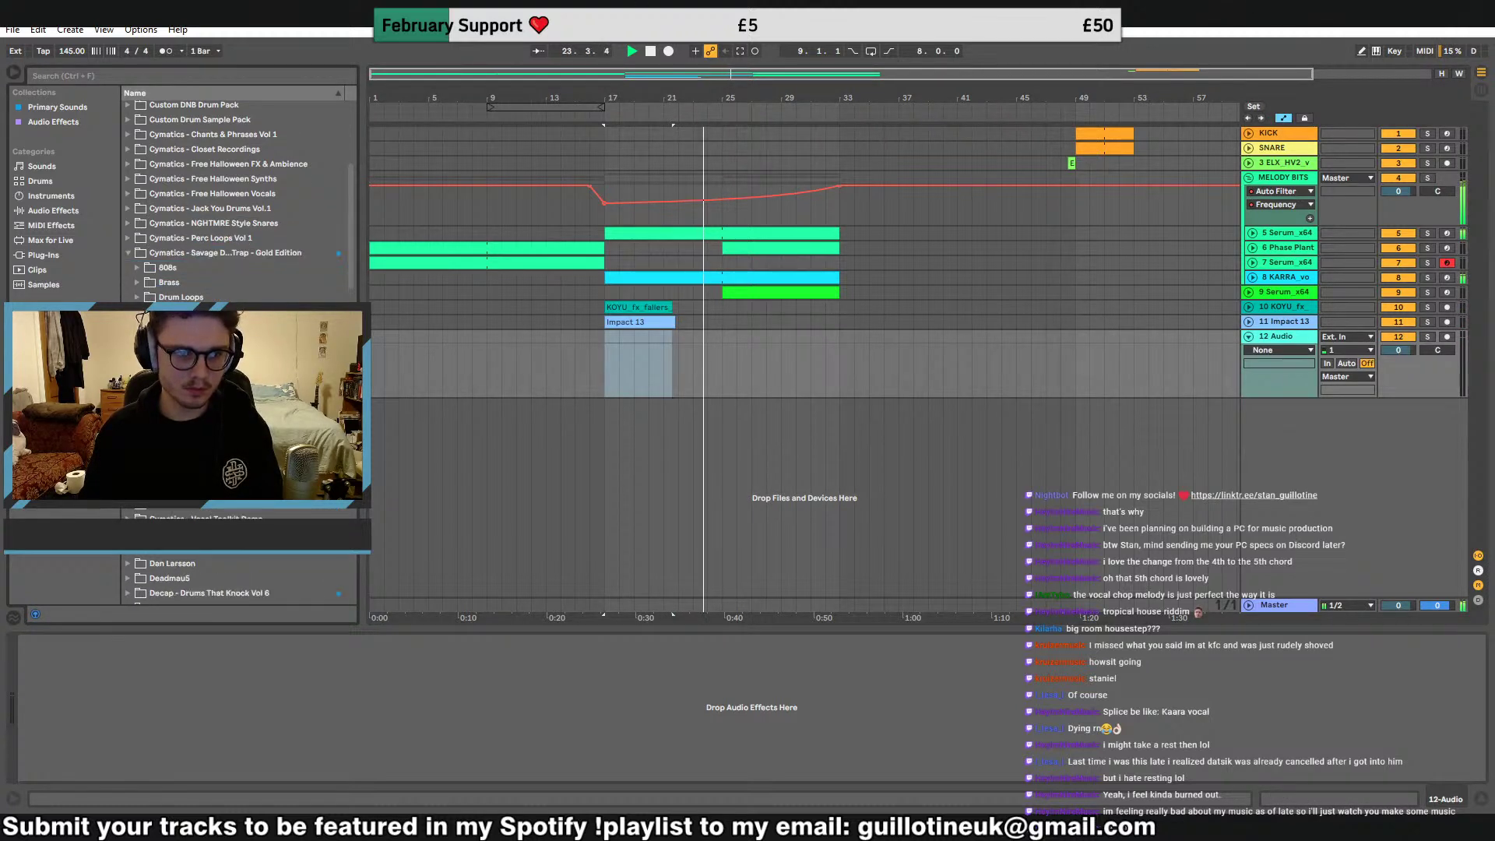
{"action": "left_click", "coordinate": [137, 341]}
{"action": "left_click", "coordinate": [147, 356]}
{"action": "left_click", "coordinate": [156, 385]}
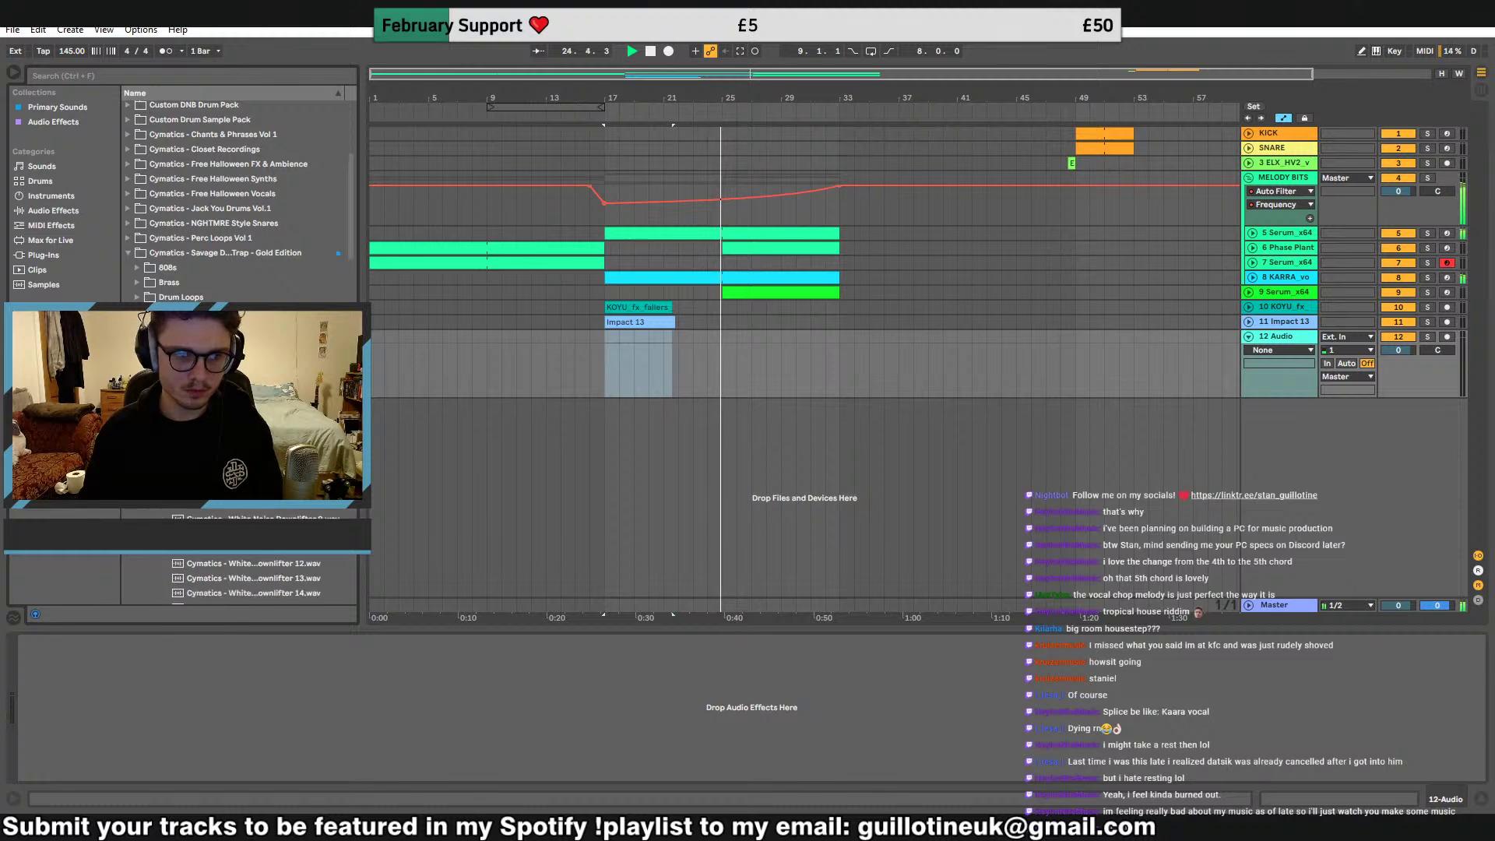
{"action": "left_click_drag", "start_coordinate": [241, 415], "coordinate": [727, 349]}
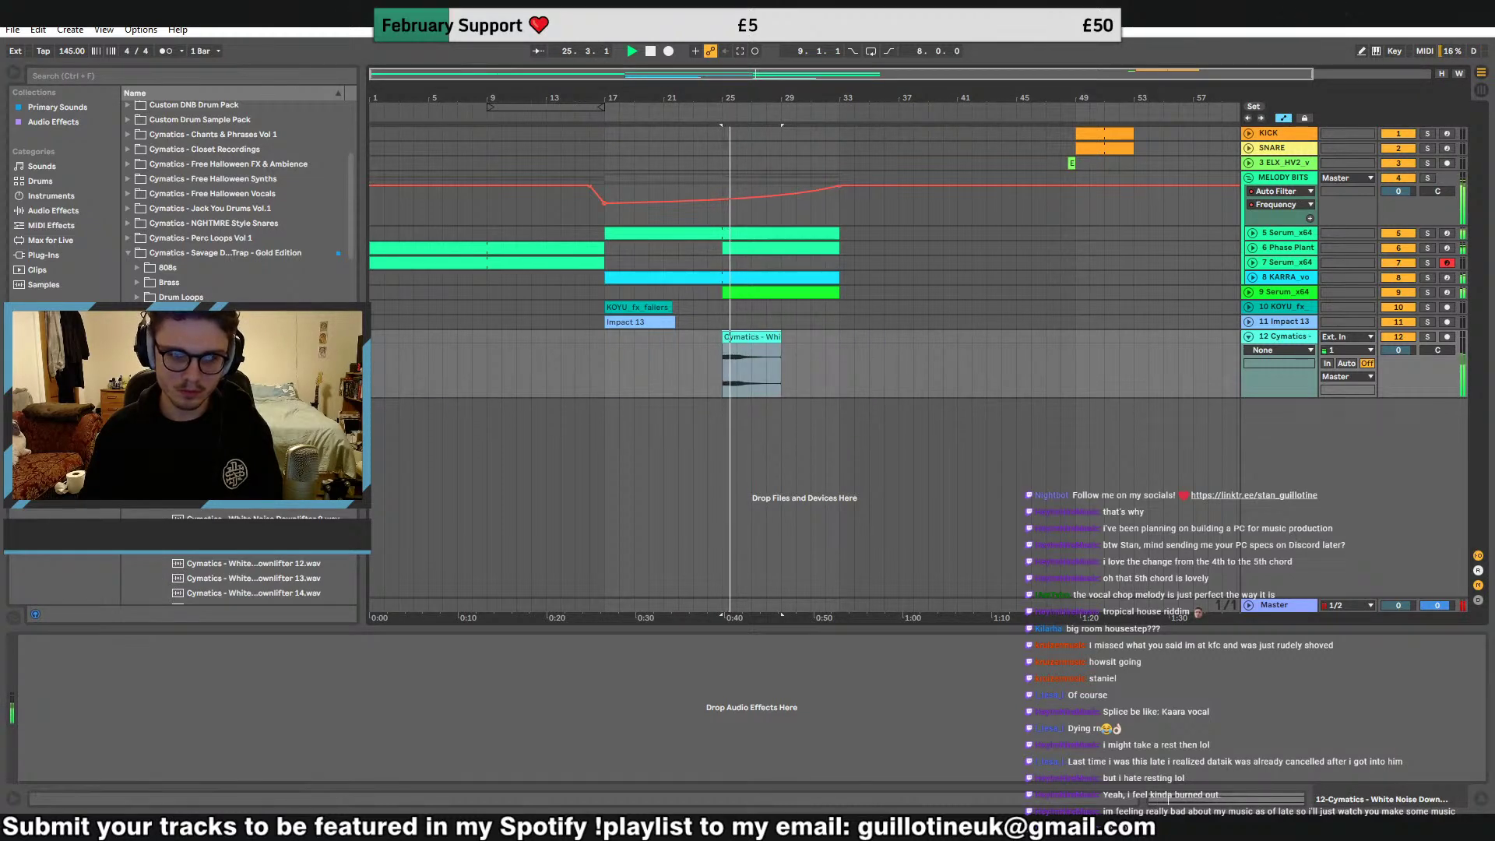
Place White Noise Downlifter 13 at bar 25 on a new track 13, reversed and with Complex warp mode
{"action": "left_click_drag", "start_coordinate": [241, 579], "coordinate": [723, 418]}
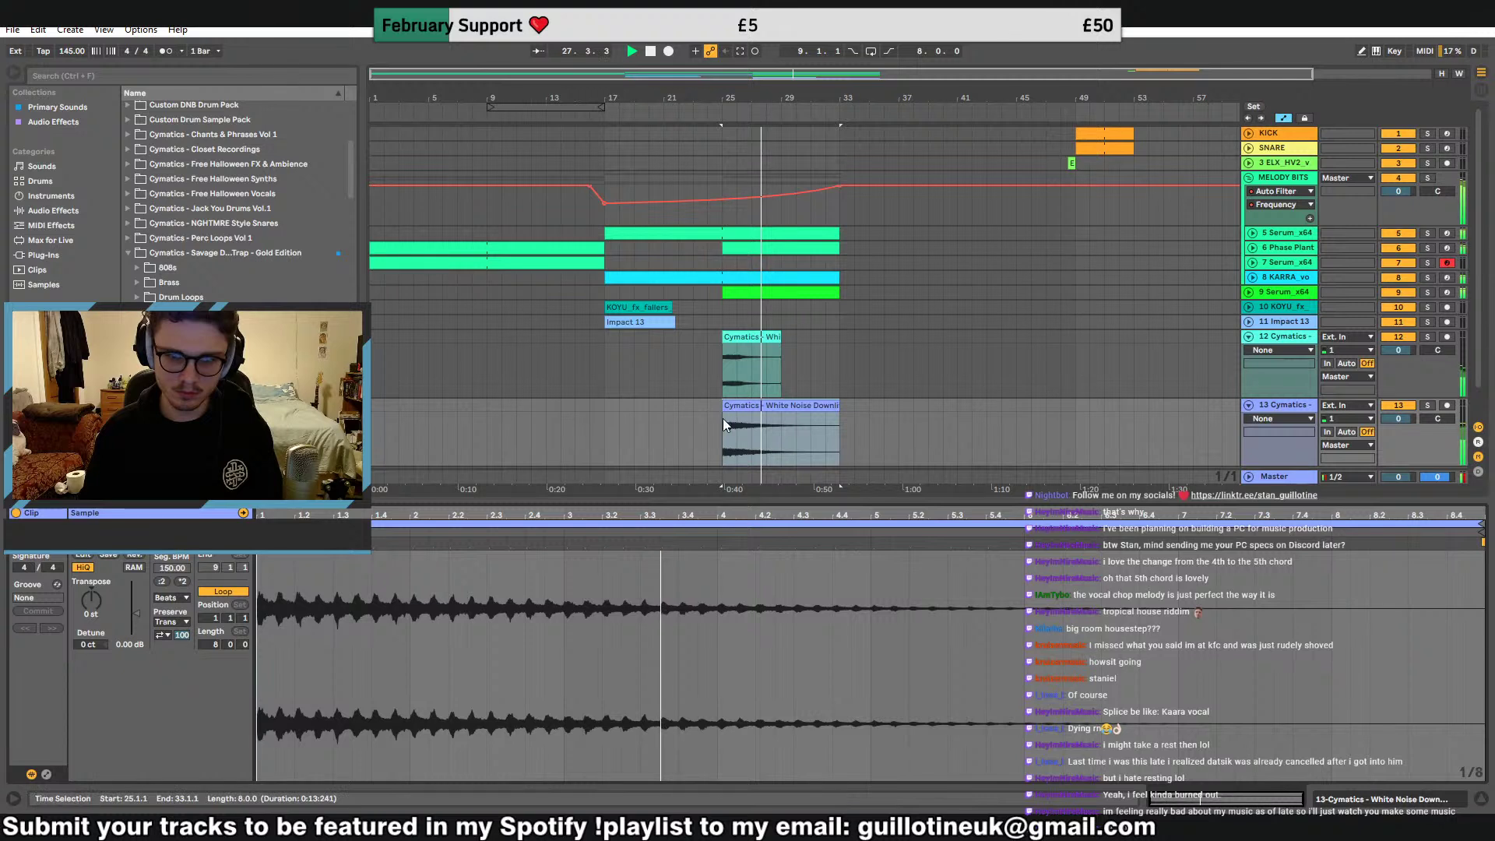
{"action": "left_click", "coordinate": [133, 558]}
{"action": "left_click", "coordinate": [168, 597]}
{"action": "left_click", "coordinate": [173, 651]}
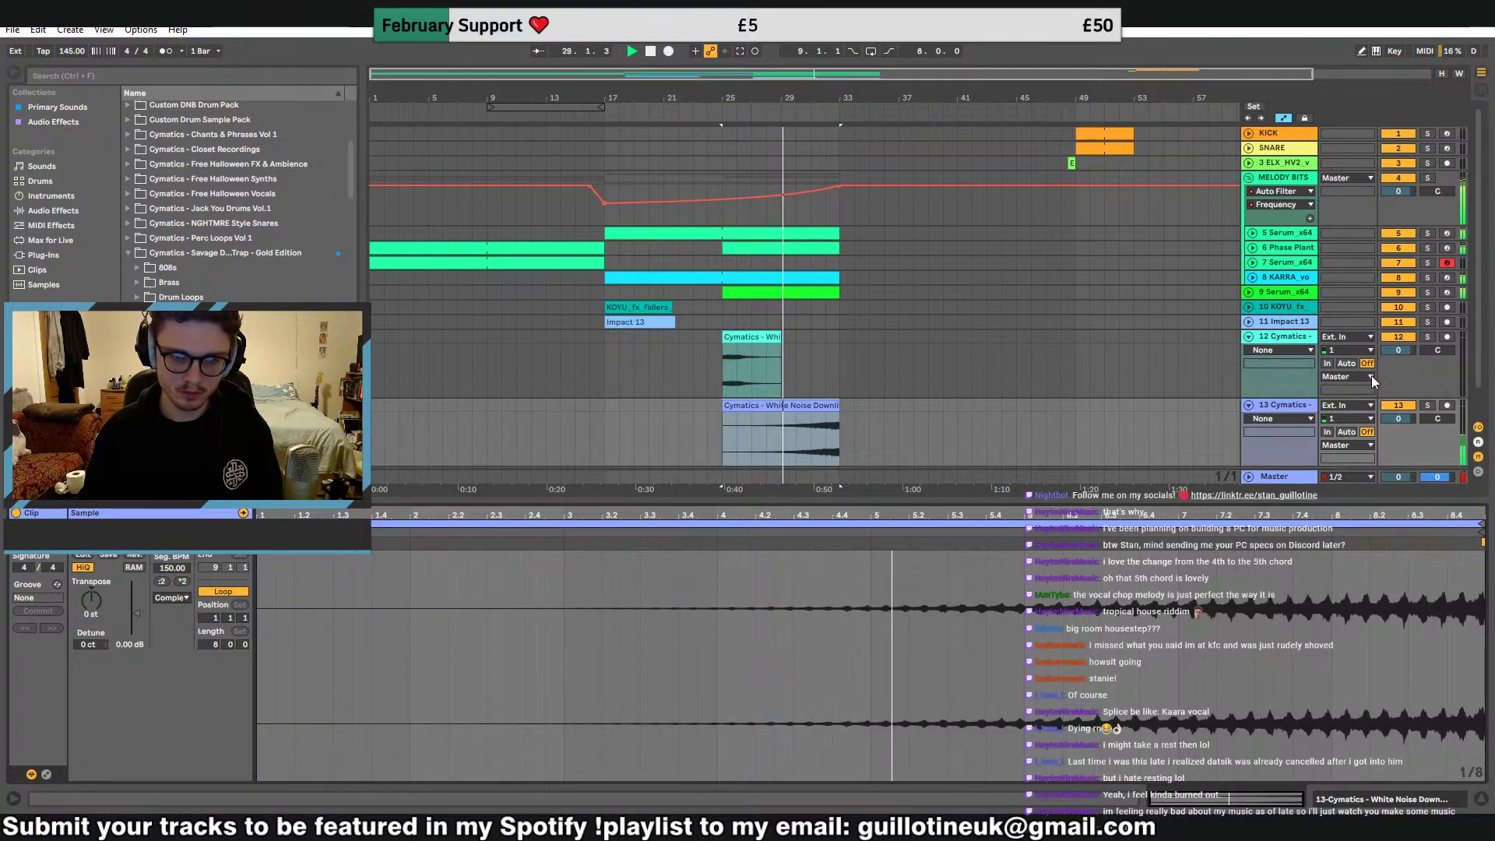
Set the track 13 volume to -5.5 dB and fold tracks 12 and 13
{"action": "left_click_drag", "start_coordinate": [1405, 420], "coordinate": [1405, 433]}
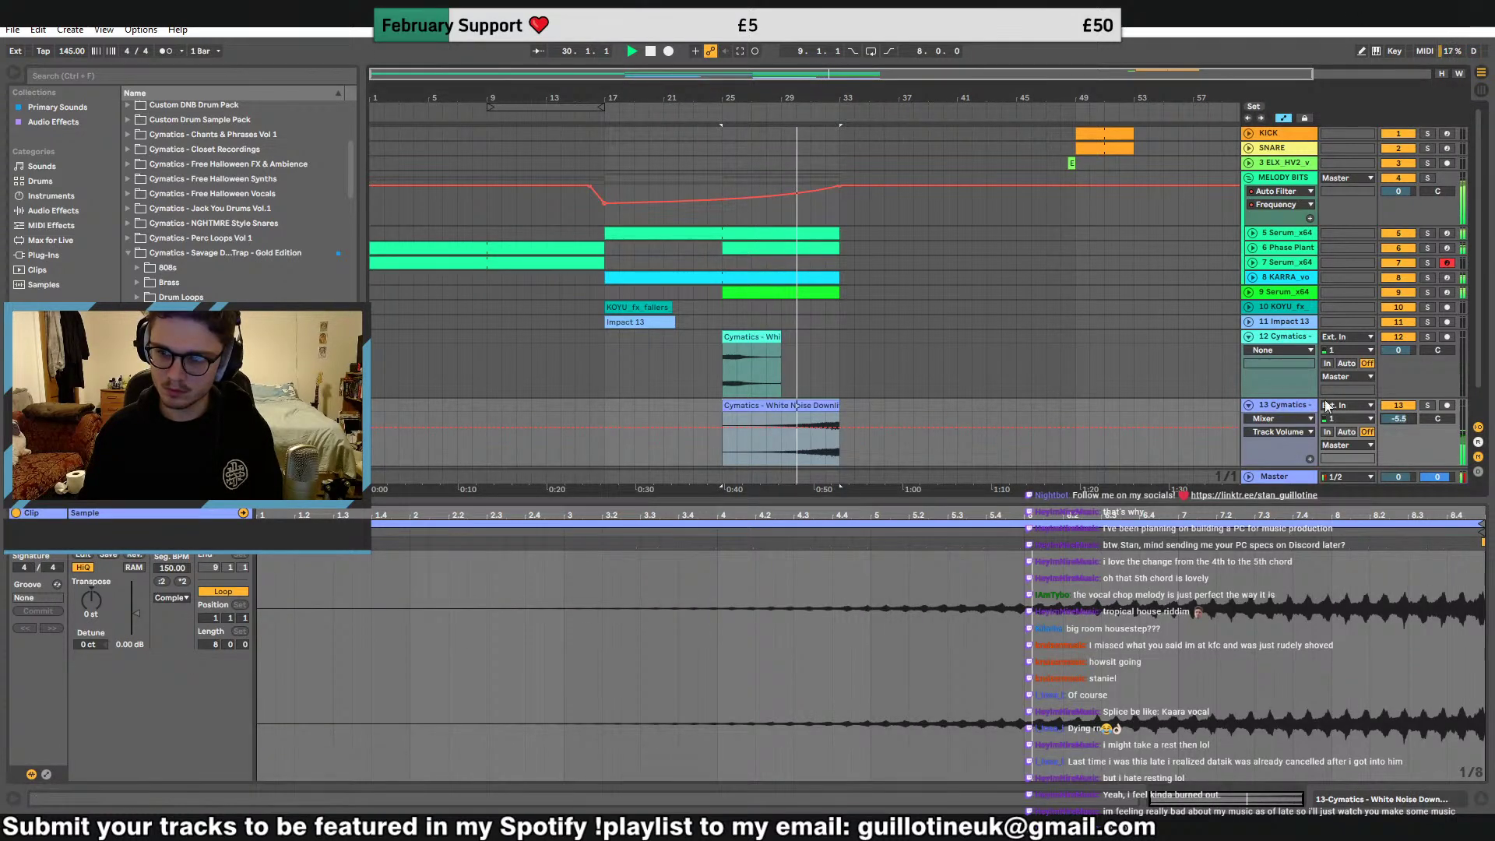
{"action": "left_click", "coordinate": [1249, 405]}
{"action": "left_click", "coordinate": [1248, 336]}
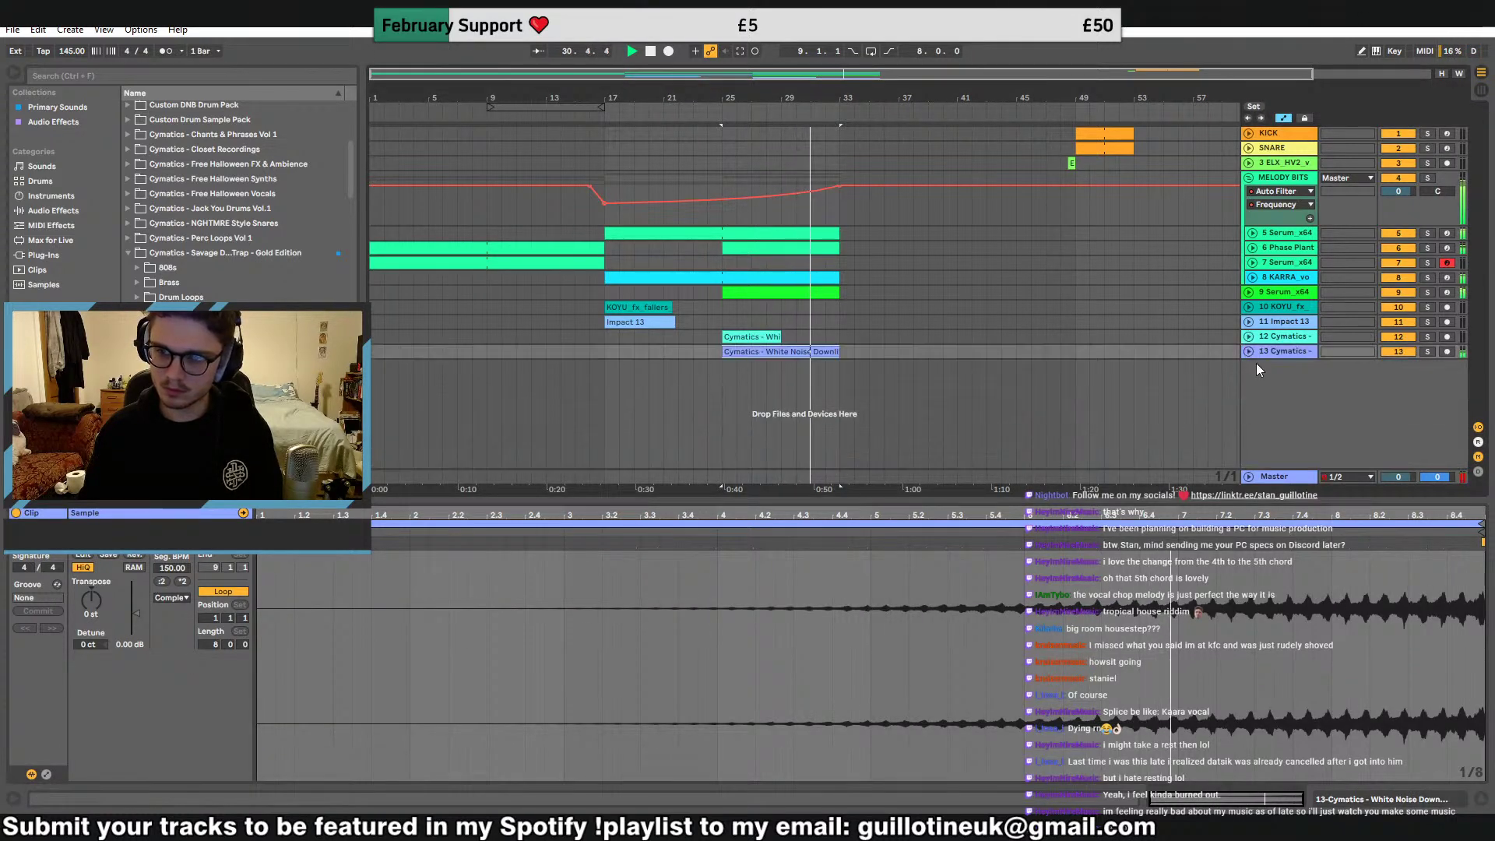
Insert audio track 14, place KOYU_fx_fallers_8bar_04_126 from Splice at bar 25, and reverse it with Complex warp mode
{"action": "left_click", "coordinate": [629, 363]}
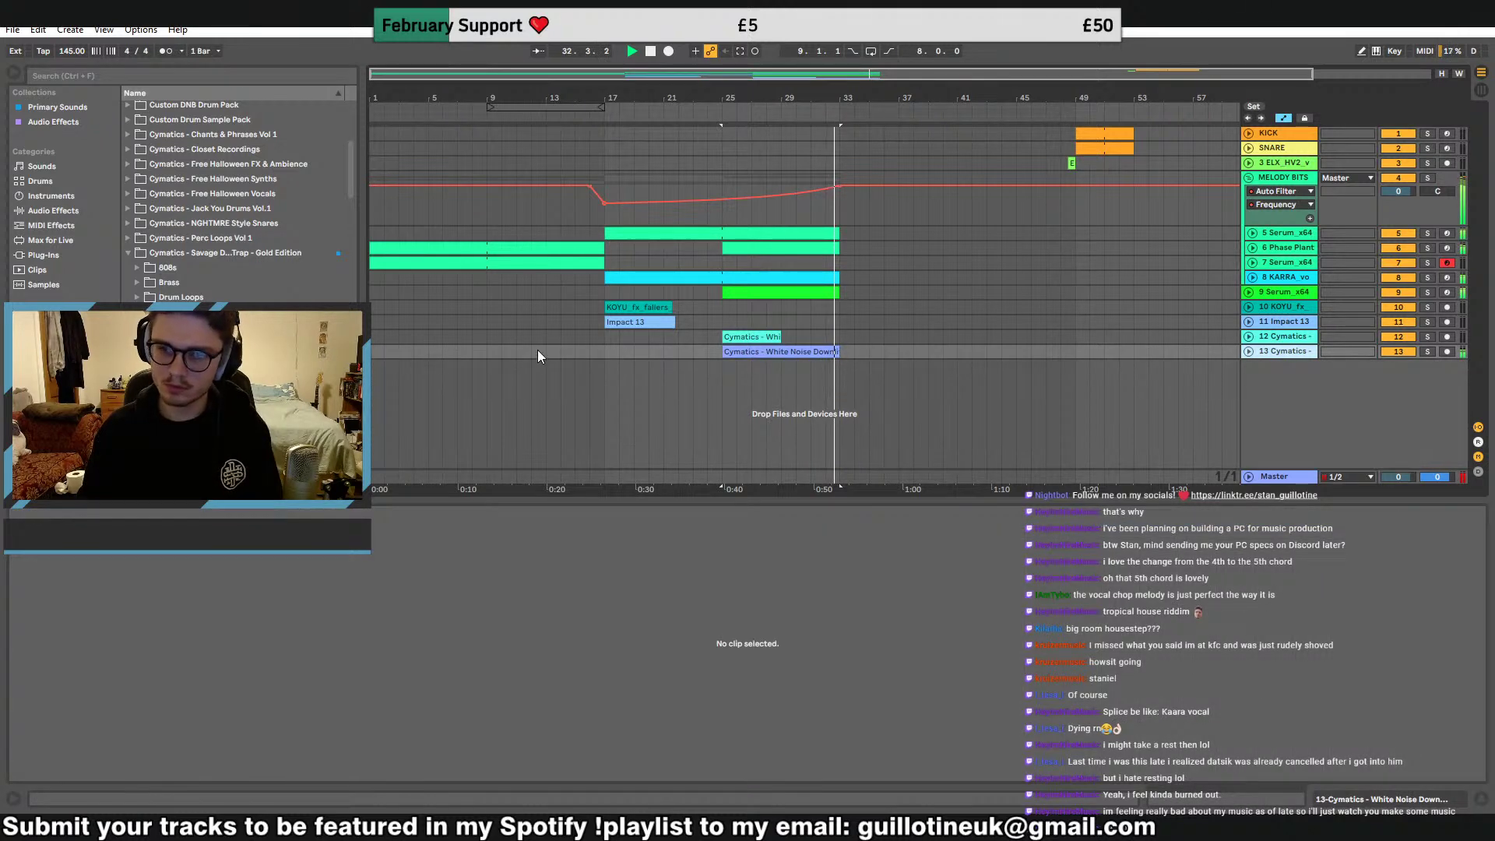
{"action": "left_click", "coordinate": [570, 373]}
{"action": "key", "text": "ctrl+t"}
{"action": "left_click", "coordinate": [554, 824]}
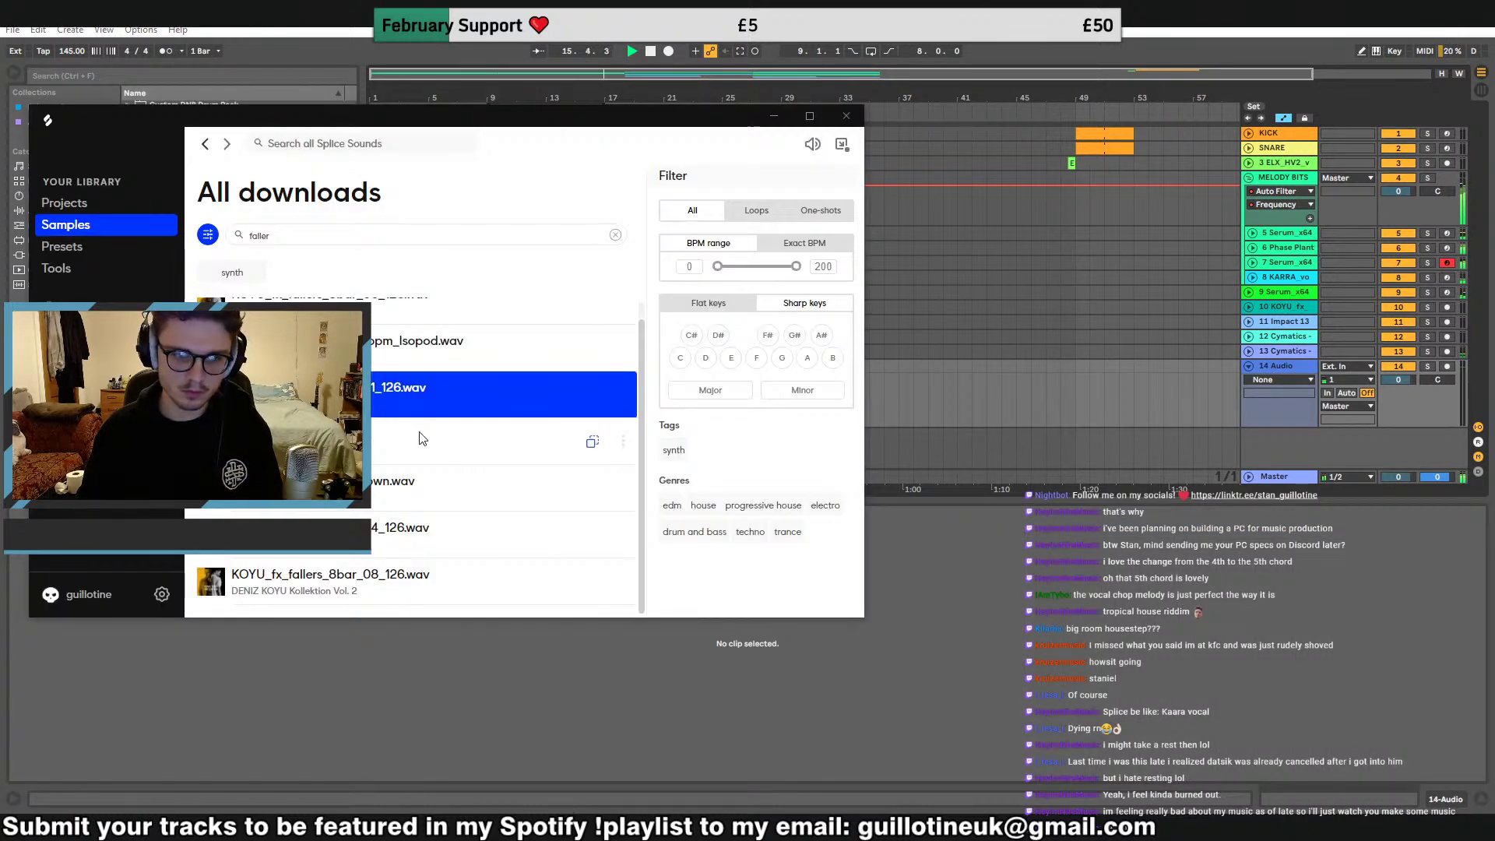
{"action": "left_click_drag", "start_coordinate": [488, 540], "coordinate": [750, 367]}
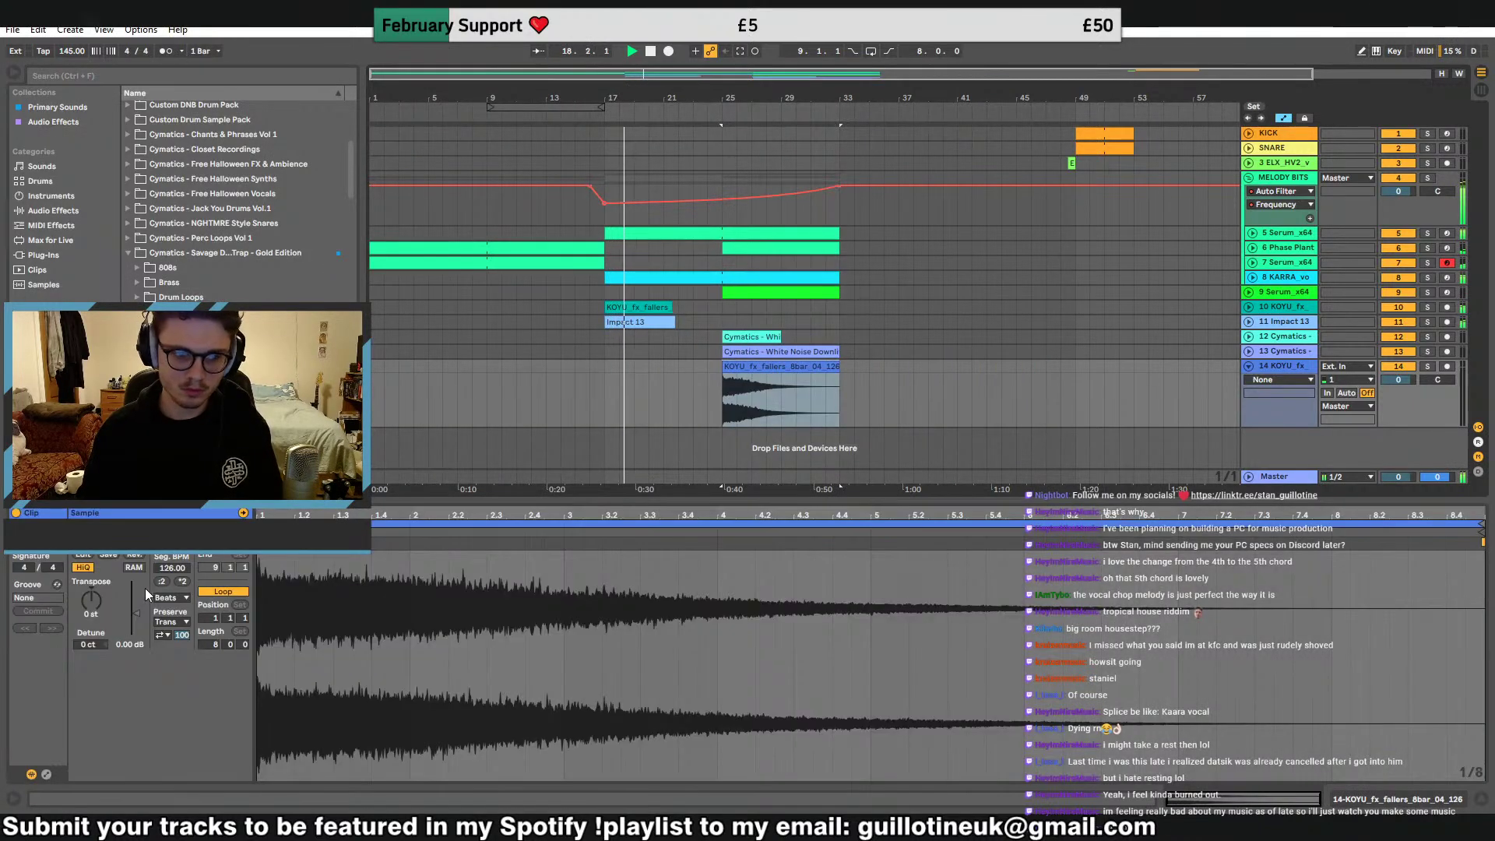
{"action": "left_click", "coordinate": [172, 597]}
{"action": "left_click", "coordinate": [169, 656]}
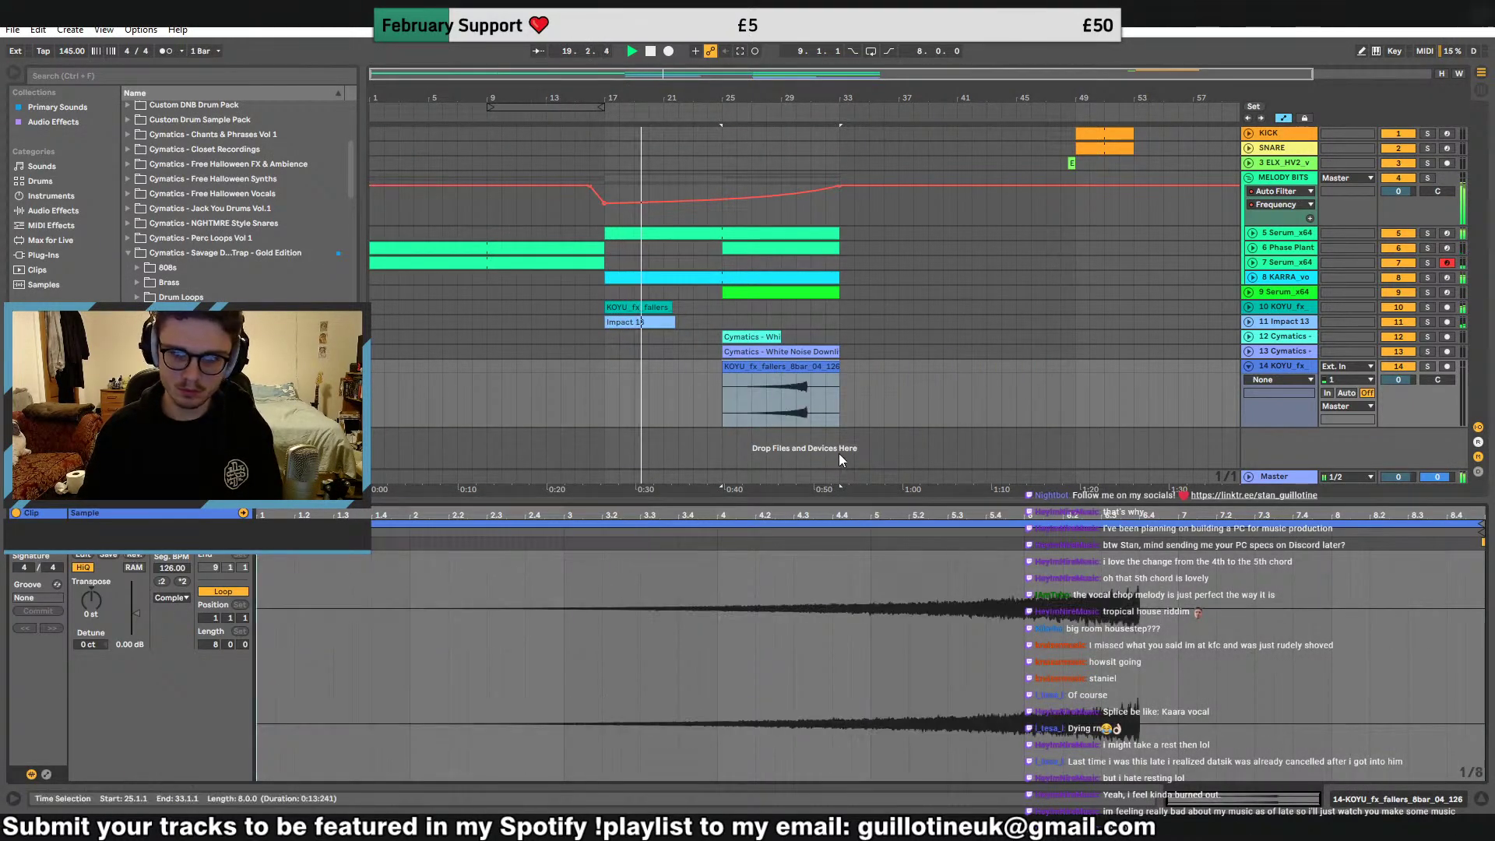
Set the track 14 volume to -9.0 dB and add FabFilter Pro-Q 3 with a 36 dB/oct low cut at about 229 Hz
{"action": "left_click", "coordinate": [1399, 380]}
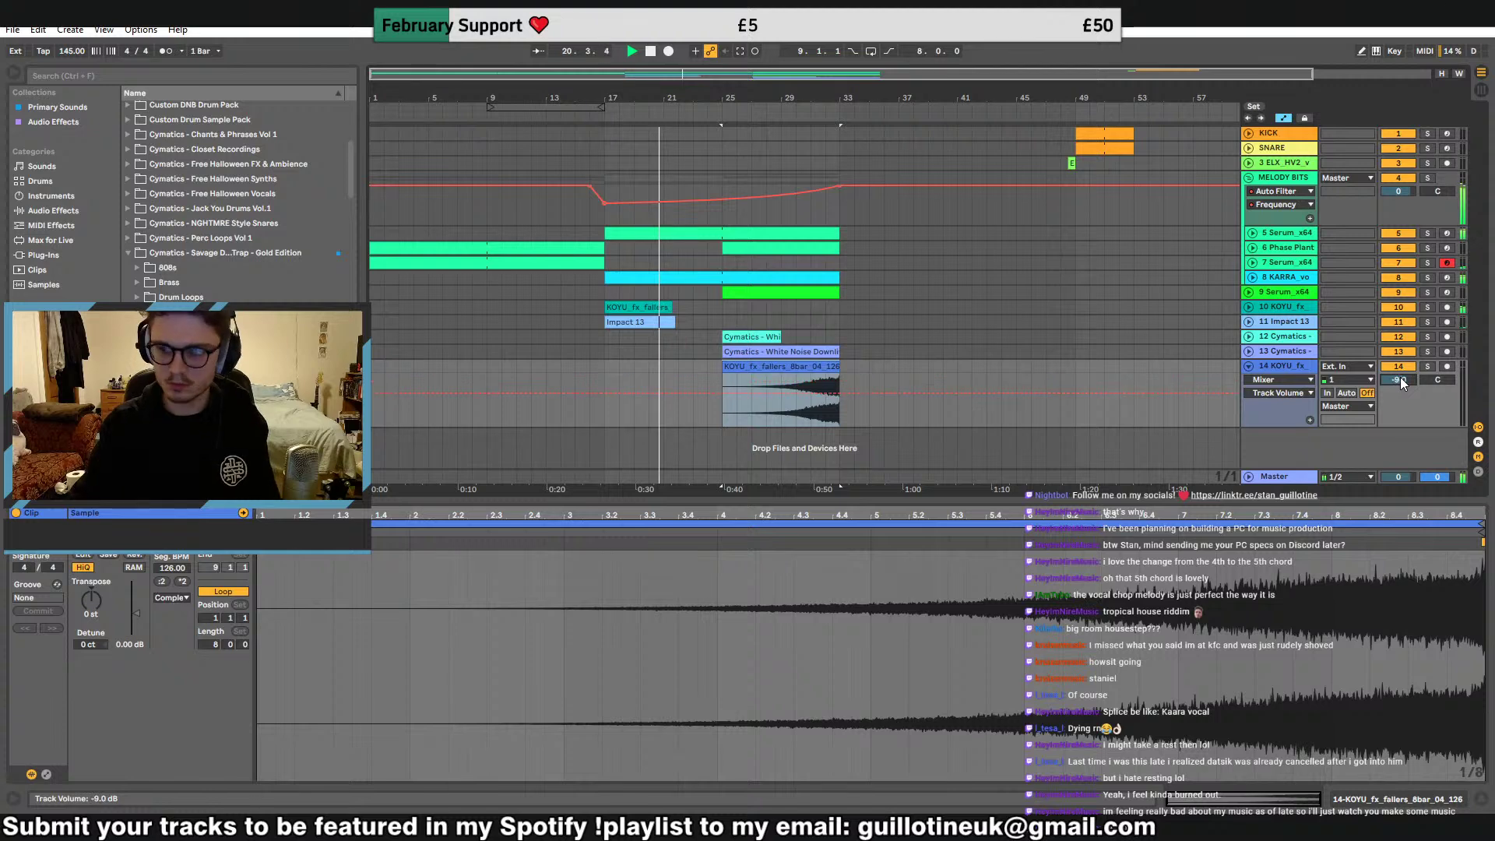
{"action": "double_click", "coordinate": [1287, 366]}
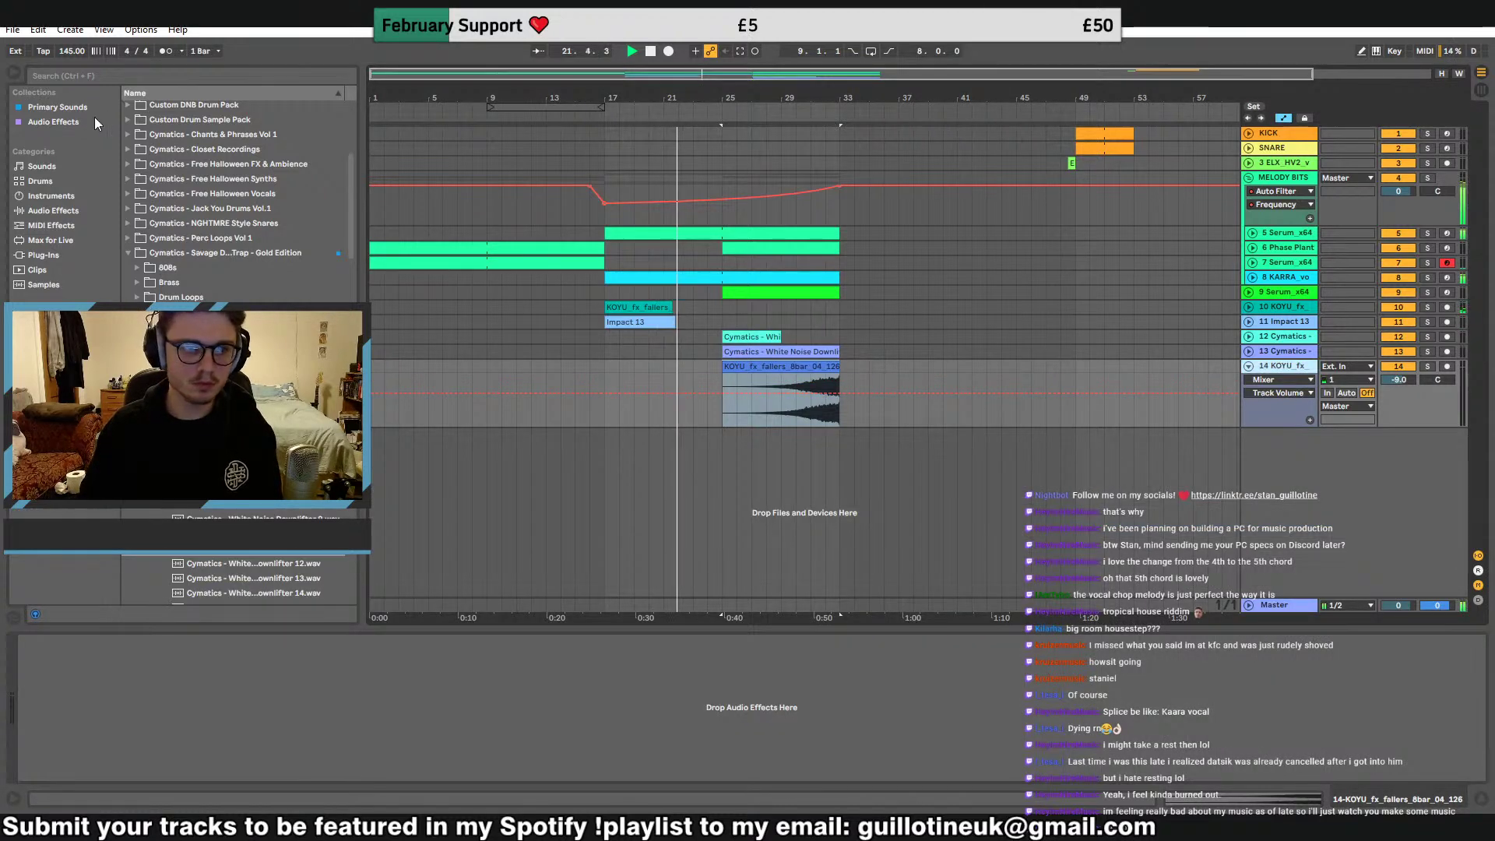
{"action": "left_click", "coordinate": [52, 122]}
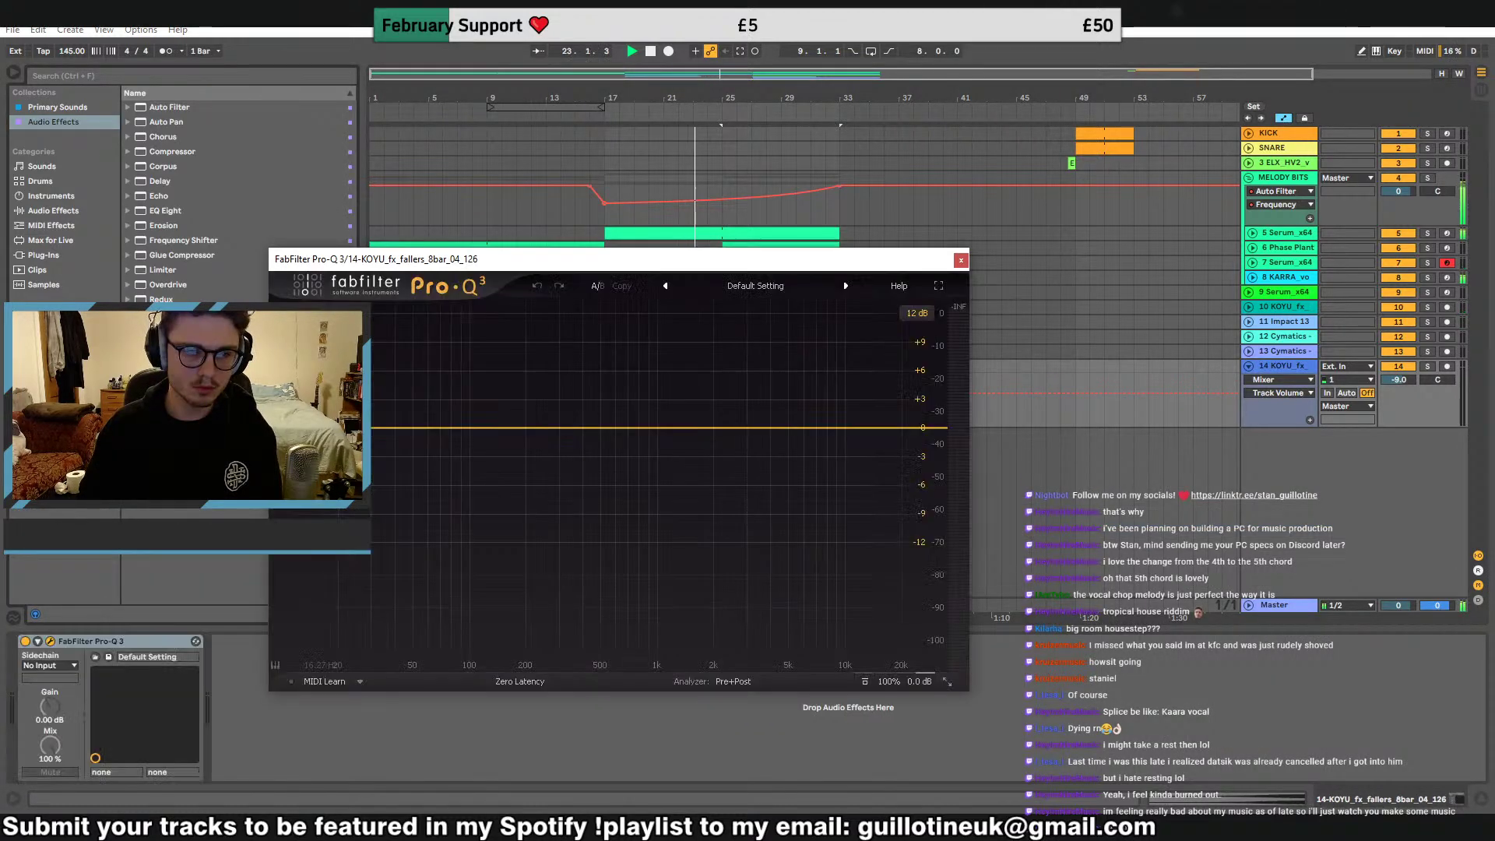
{"action": "double_click", "coordinate": [318, 452]}
{"action": "left_click_drag", "start_coordinate": [317, 452], "coordinate": [537, 450]}
{"action": "left_click", "coordinate": [536, 426]}
{"action": "left_click", "coordinate": [560, 528]}
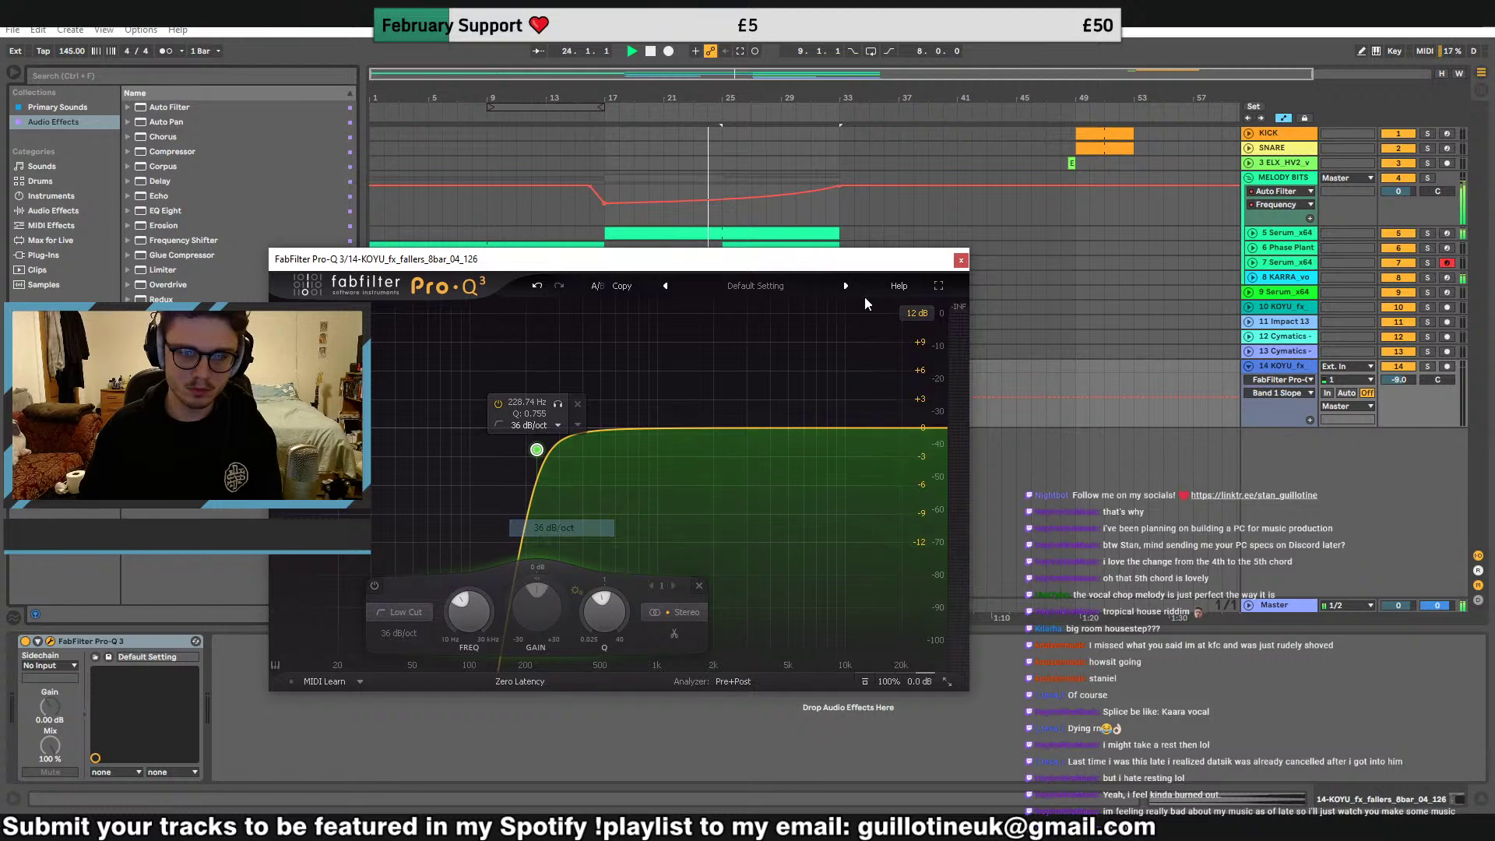
{"action": "left_click", "coordinate": [961, 260]}
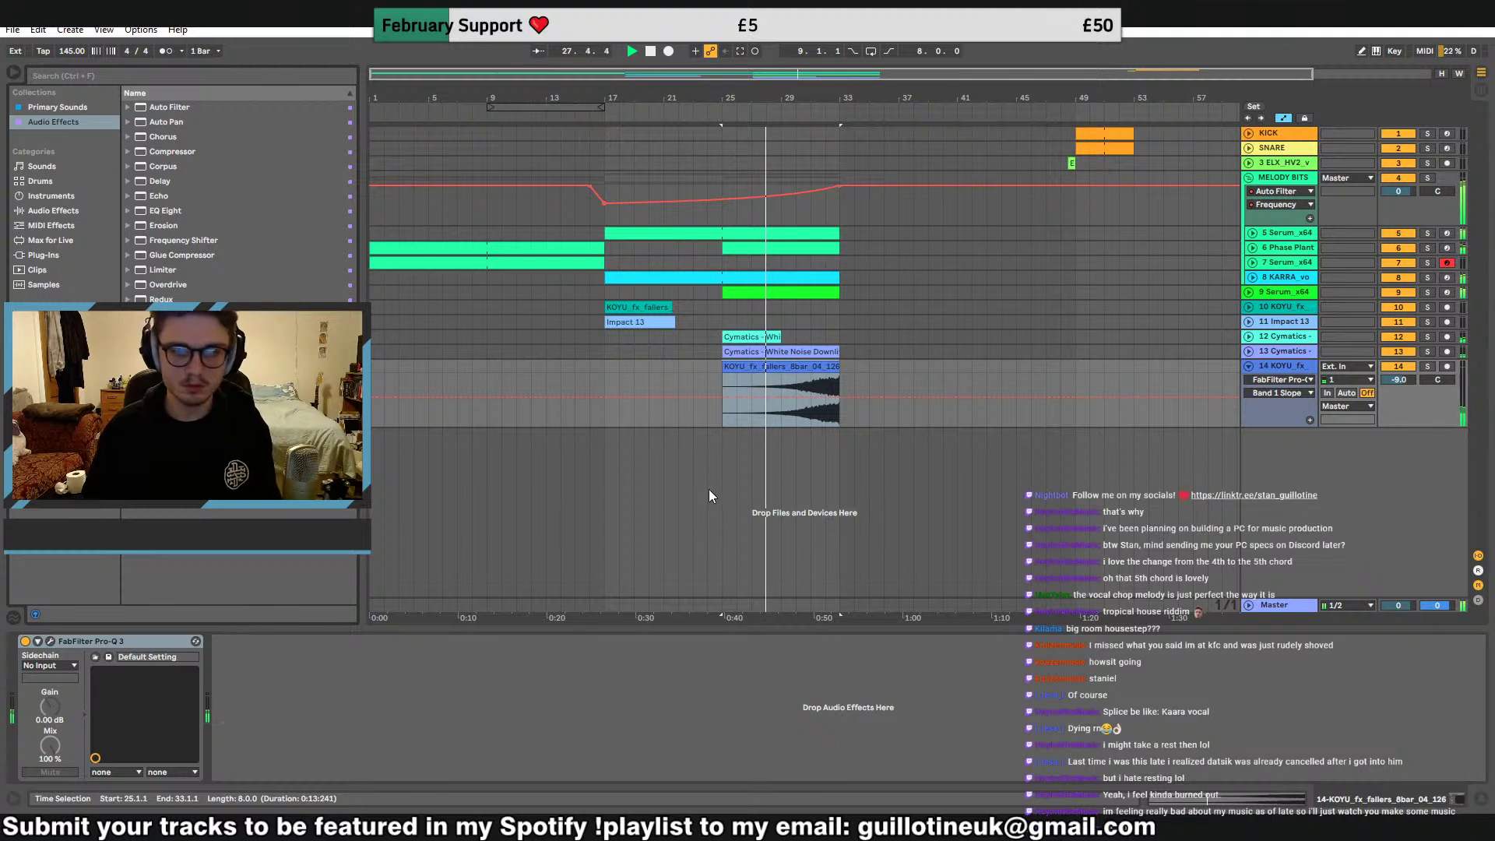
Hide the automation lanes and fade out the end of the reversed white noise clip on track 13
{"action": "left_click_drag", "start_coordinate": [839, 385], "coordinate": [855, 385]}
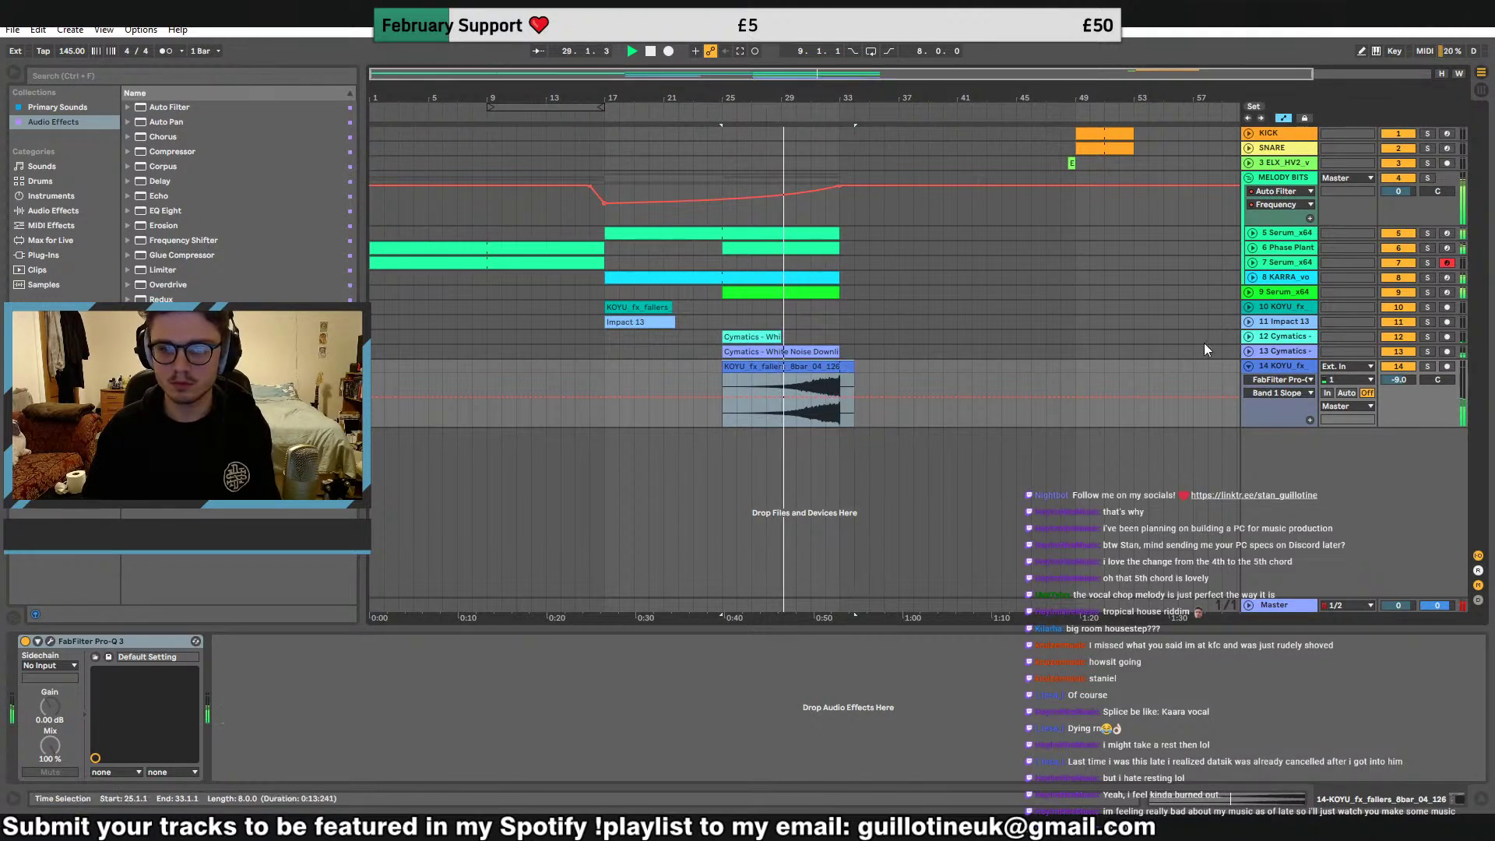
{"action": "key", "text": "ctrl+z"}
{"action": "left_click", "coordinate": [1249, 351]}
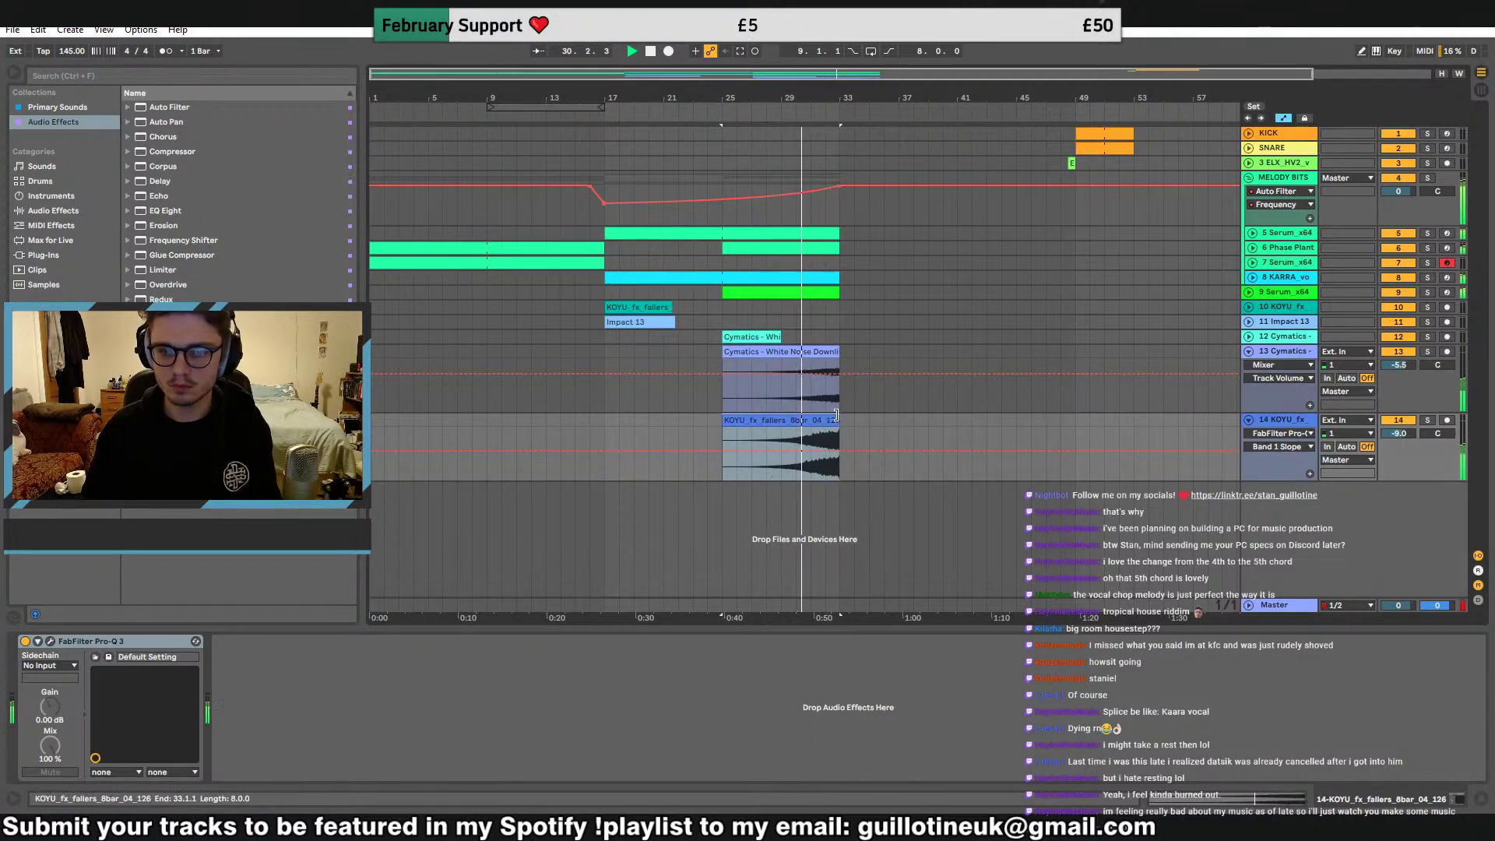
{"action": "key", "text": "a"}
{"action": "mouse_move", "coordinate": [836, 364]}
{"action": "left_mouse_down"}
{"action": "mouse_move", "coordinate": [817, 363]}
{"action": "mouse_move", "coordinate": [826, 391]}
{"action": "left_mouse_up"}
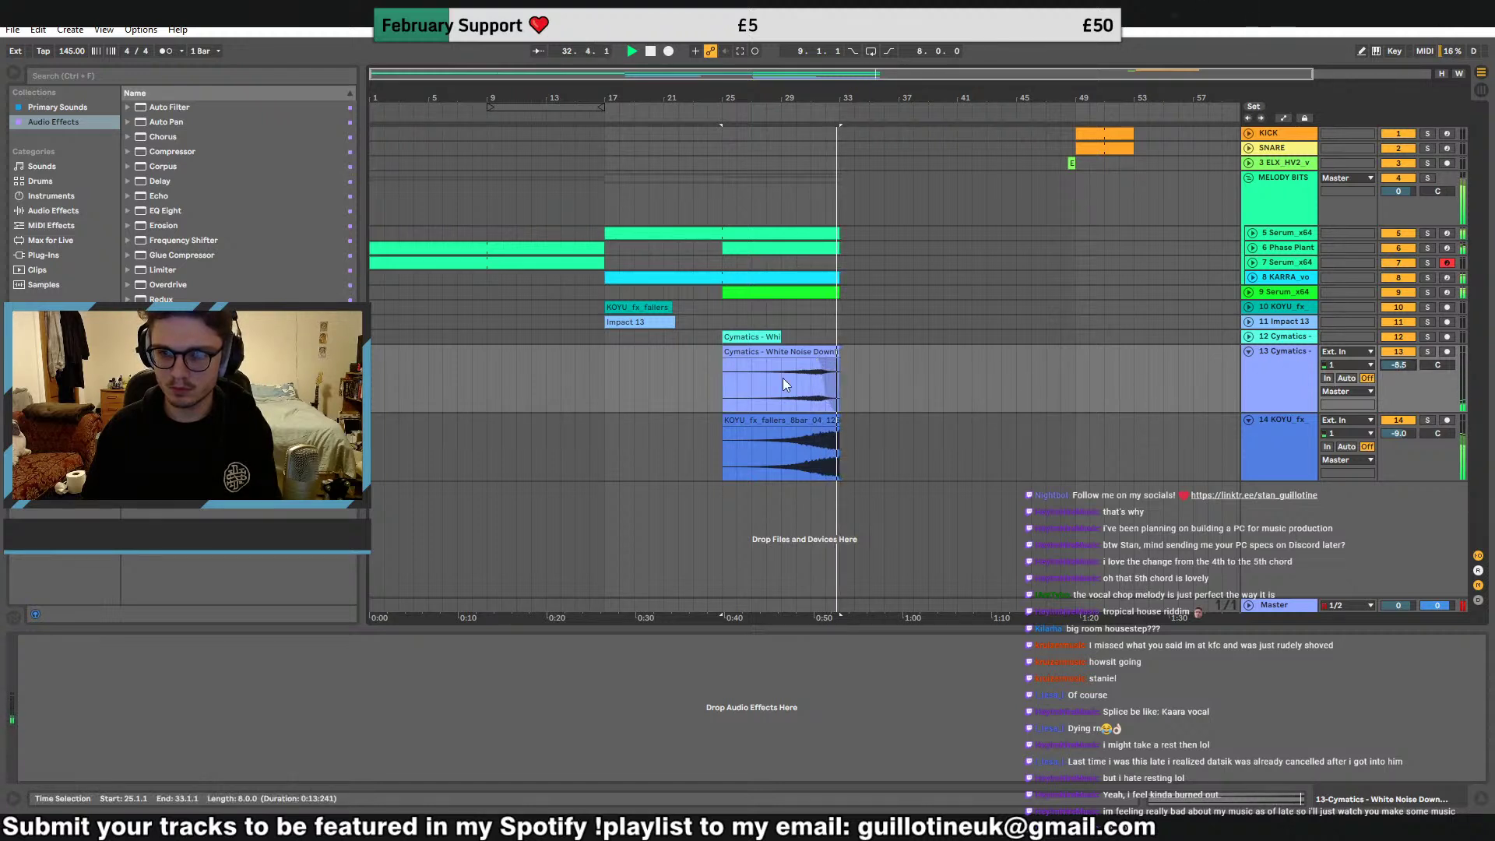
Set the track 14 volume to -6.1 dB and fold tracks 13 and 14
{"action": "key", "text": "space"}
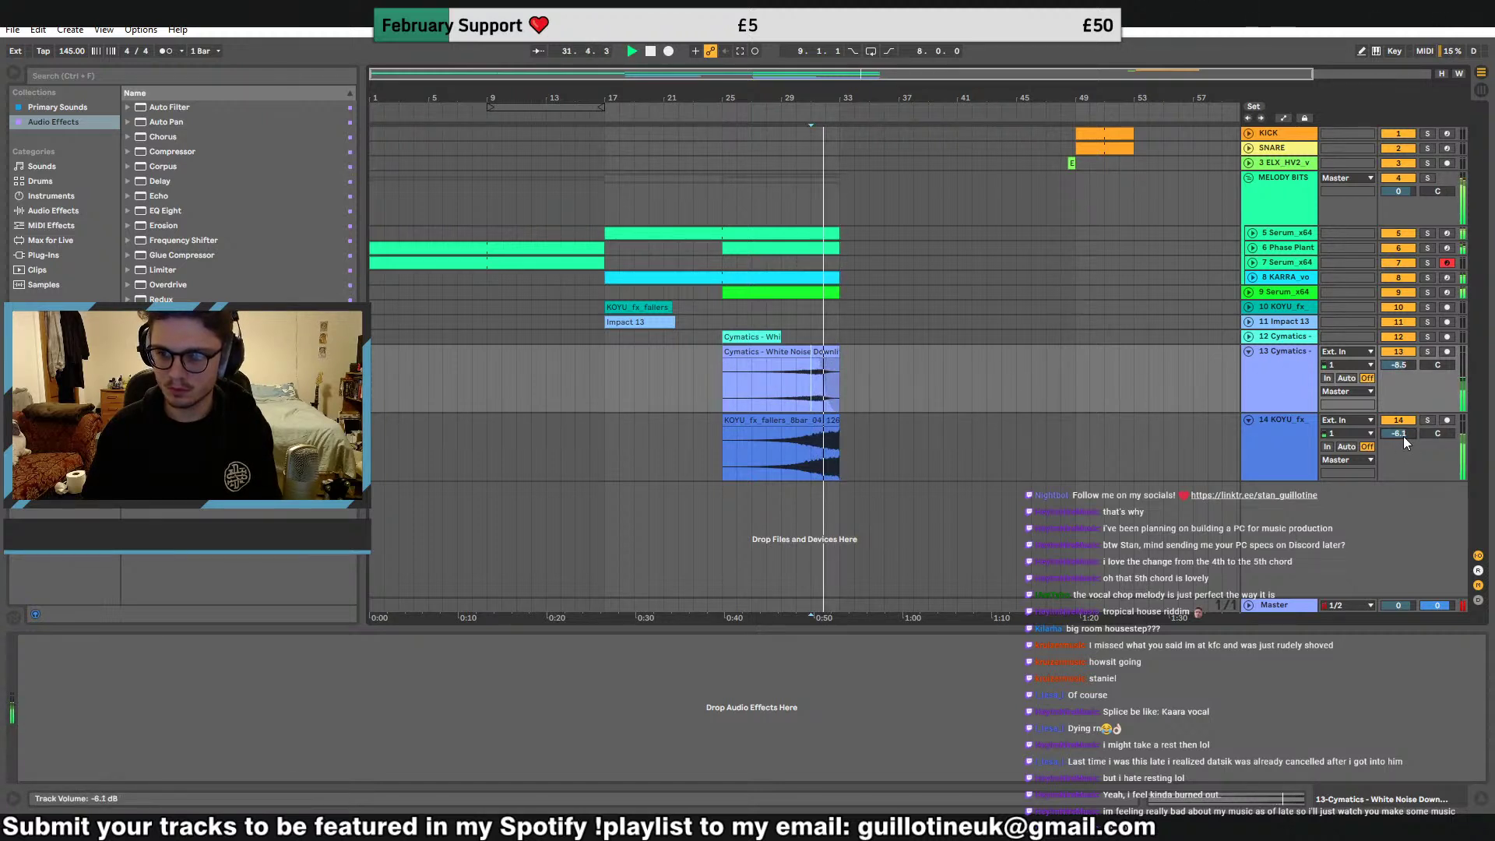
{"action": "left_click", "coordinate": [1249, 351]}
{"action": "left_click", "coordinate": [1249, 366]}
{"action": "key", "text": "space"}
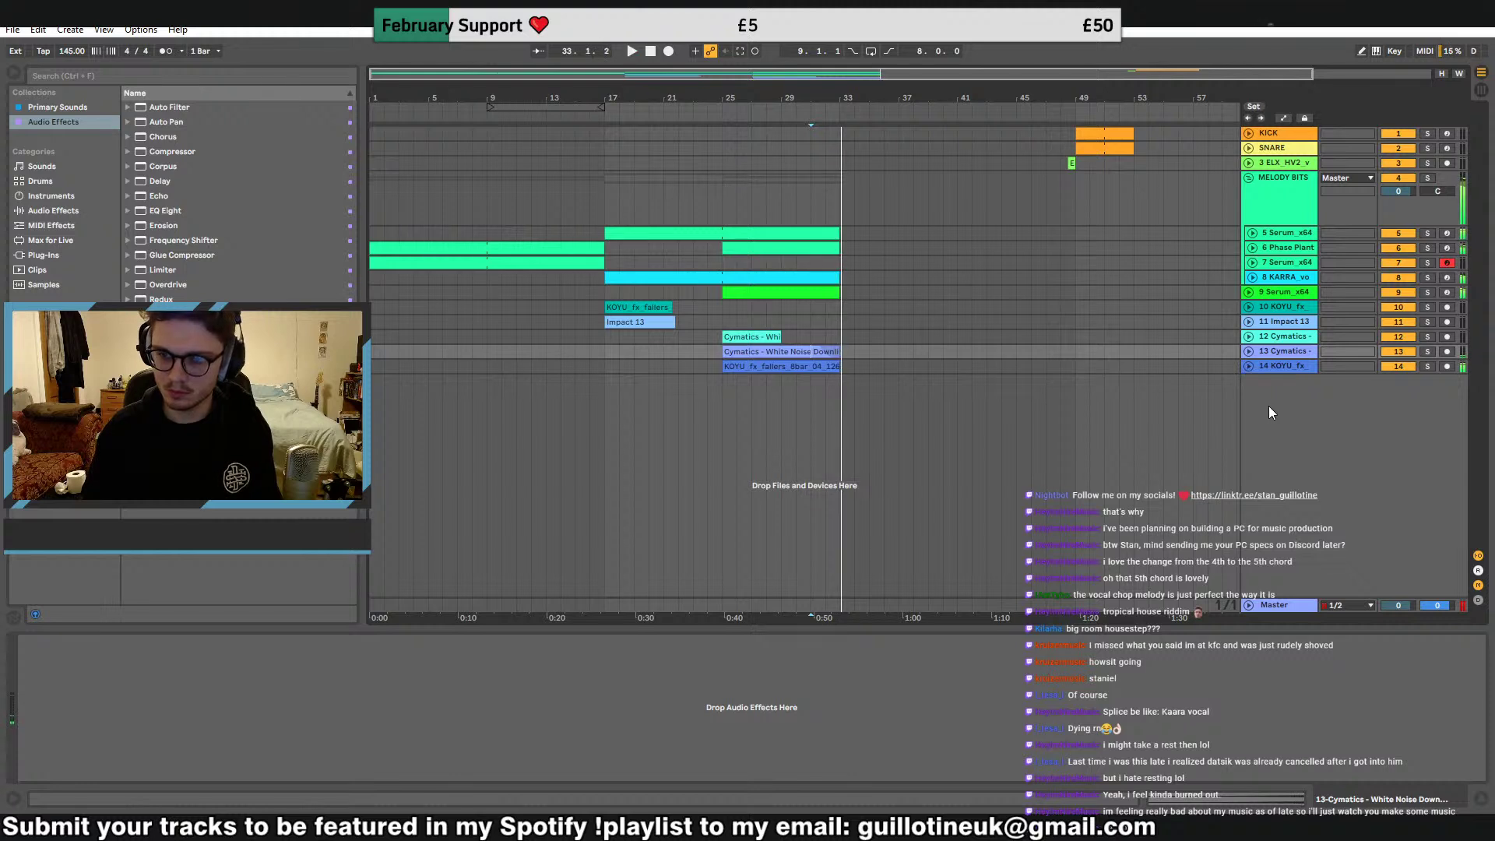
Insert a new audio track below track 14 and place the insert marker on it at bar 17
{"action": "left_click", "coordinate": [695, 322]}
{"action": "right_click", "coordinate": [1295, 448]}
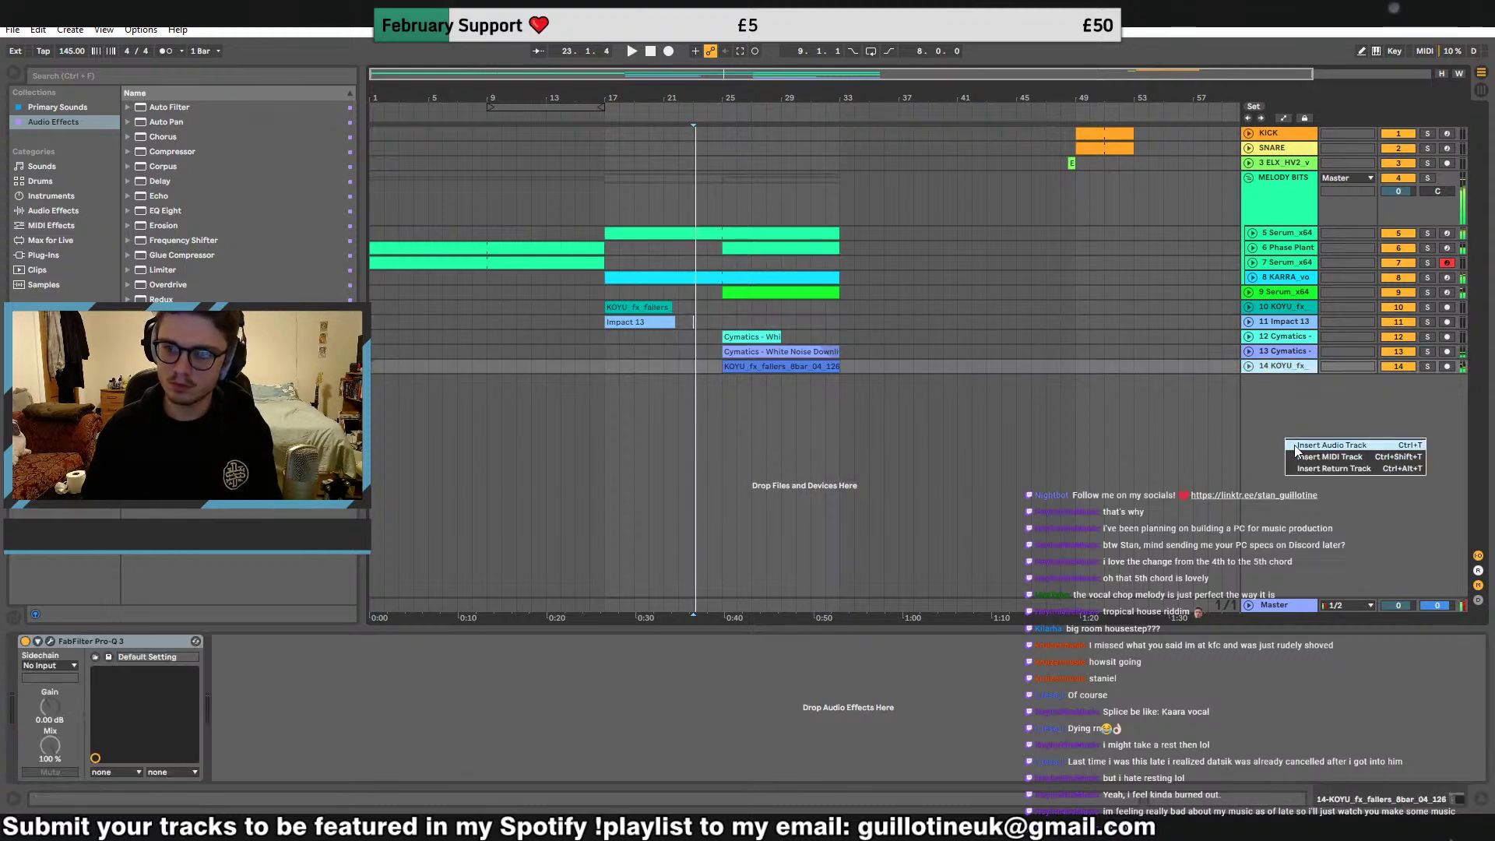
{"action": "left_click", "coordinate": [1296, 448]}
{"action": "left_click", "coordinate": [602, 382]}
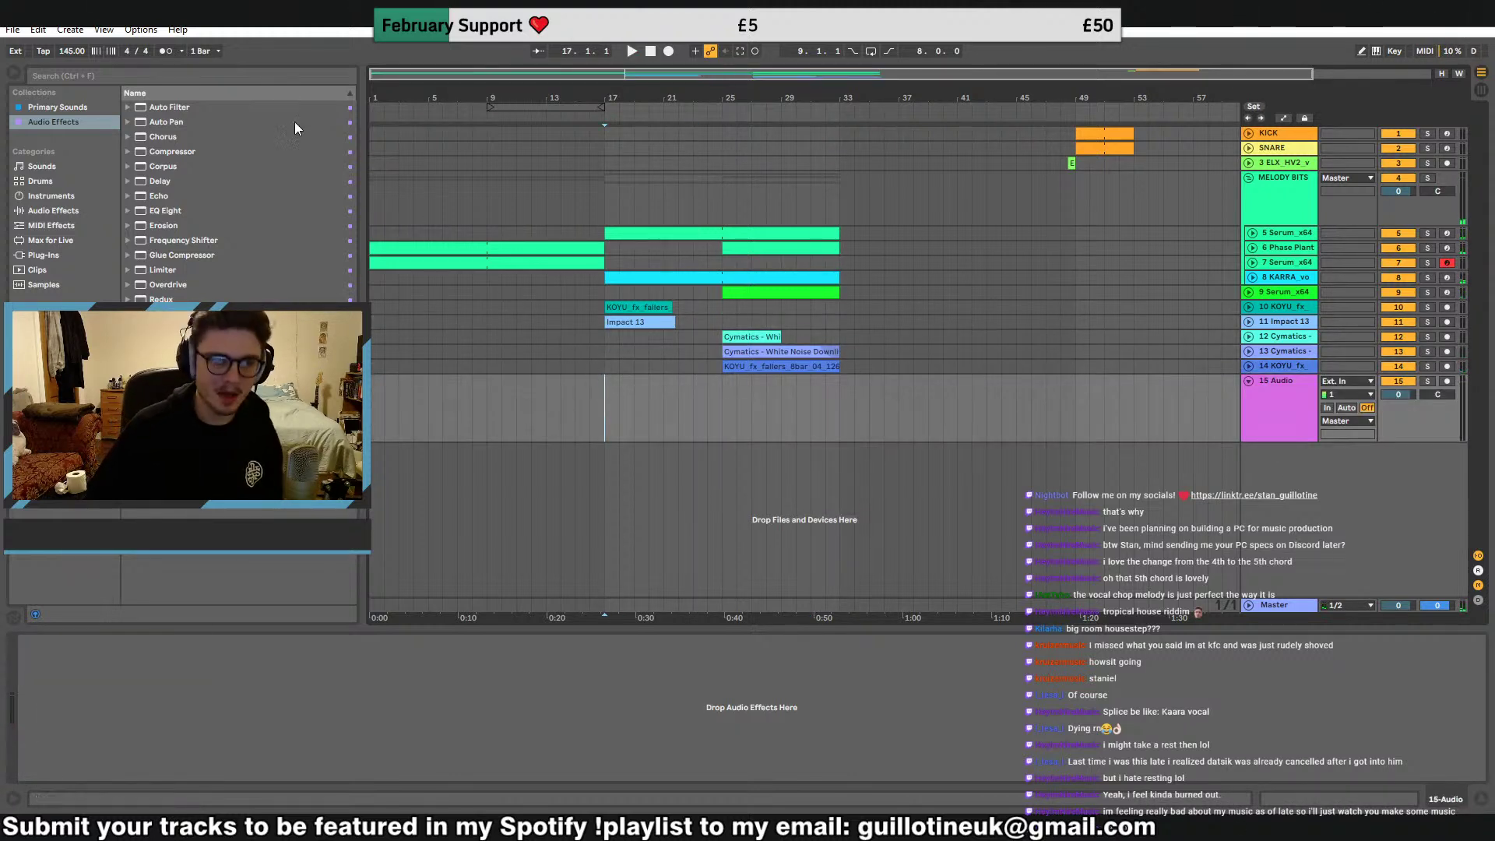
Place Cymatics - Crash 21 from the Savage Trap Gold Edition crashes on track 15 at bar 24
{"action": "left_click", "coordinate": [60, 374]}
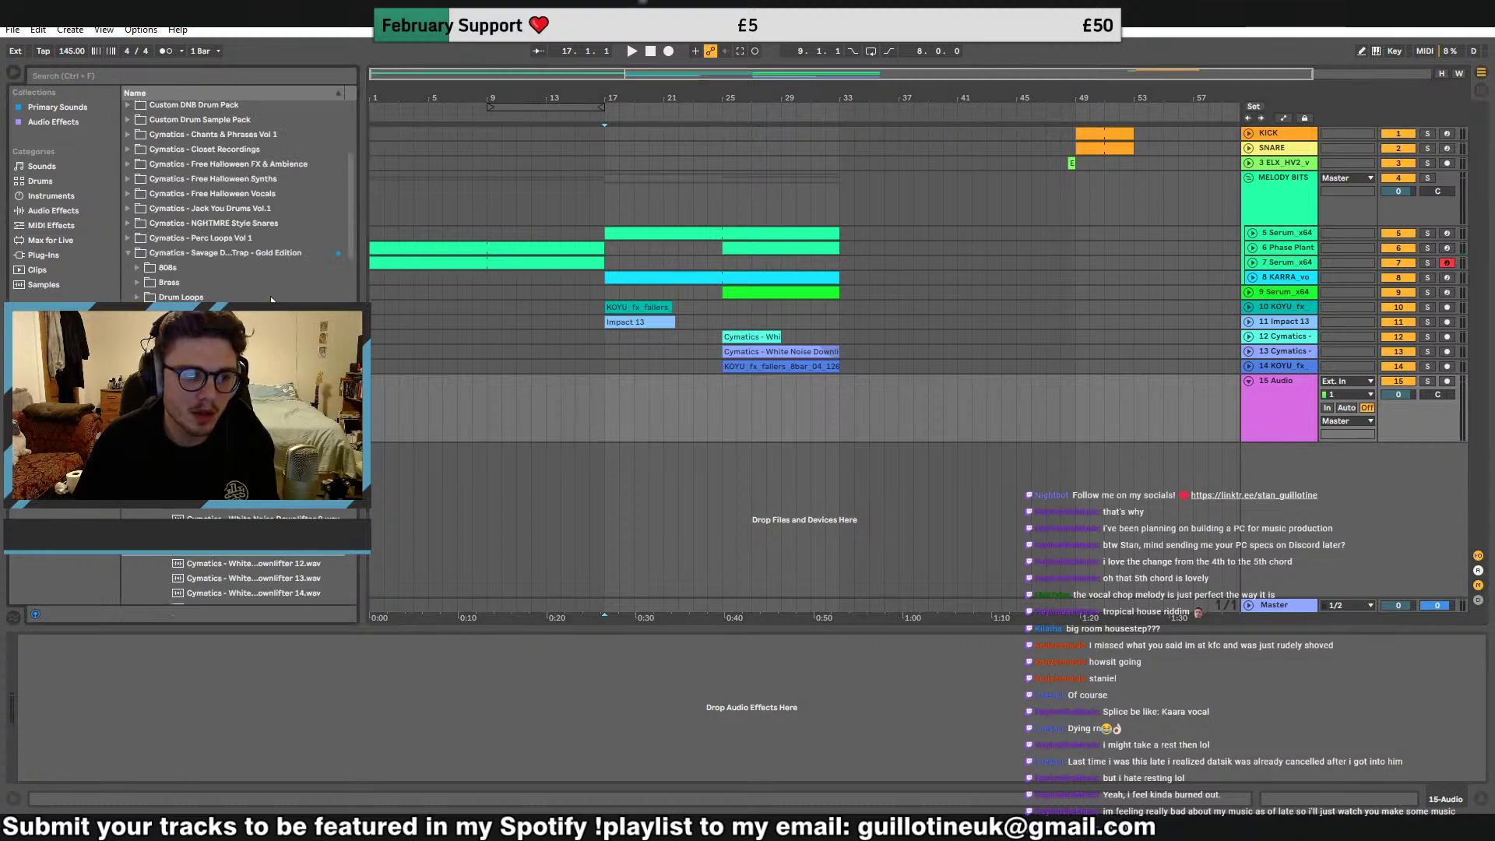
{"action": "left_click", "coordinate": [130, 253]}
{"action": "scroll", "coordinate": [196, 218], "scroll_direction": "down", "scroll_amount": 2}
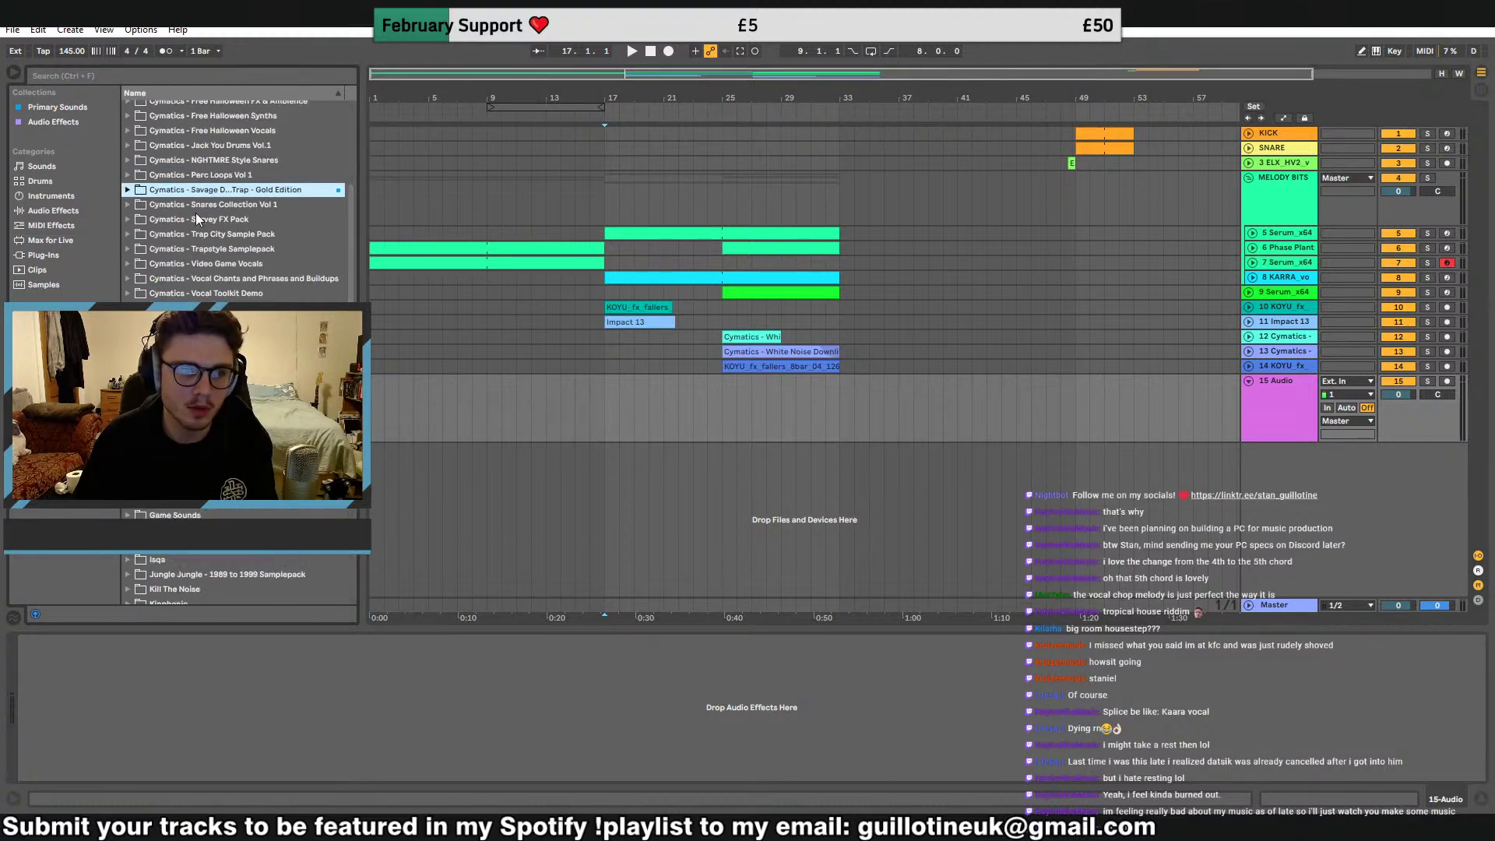
{"action": "left_click", "coordinate": [128, 189]}
{"action": "left_click", "coordinate": [138, 249]}
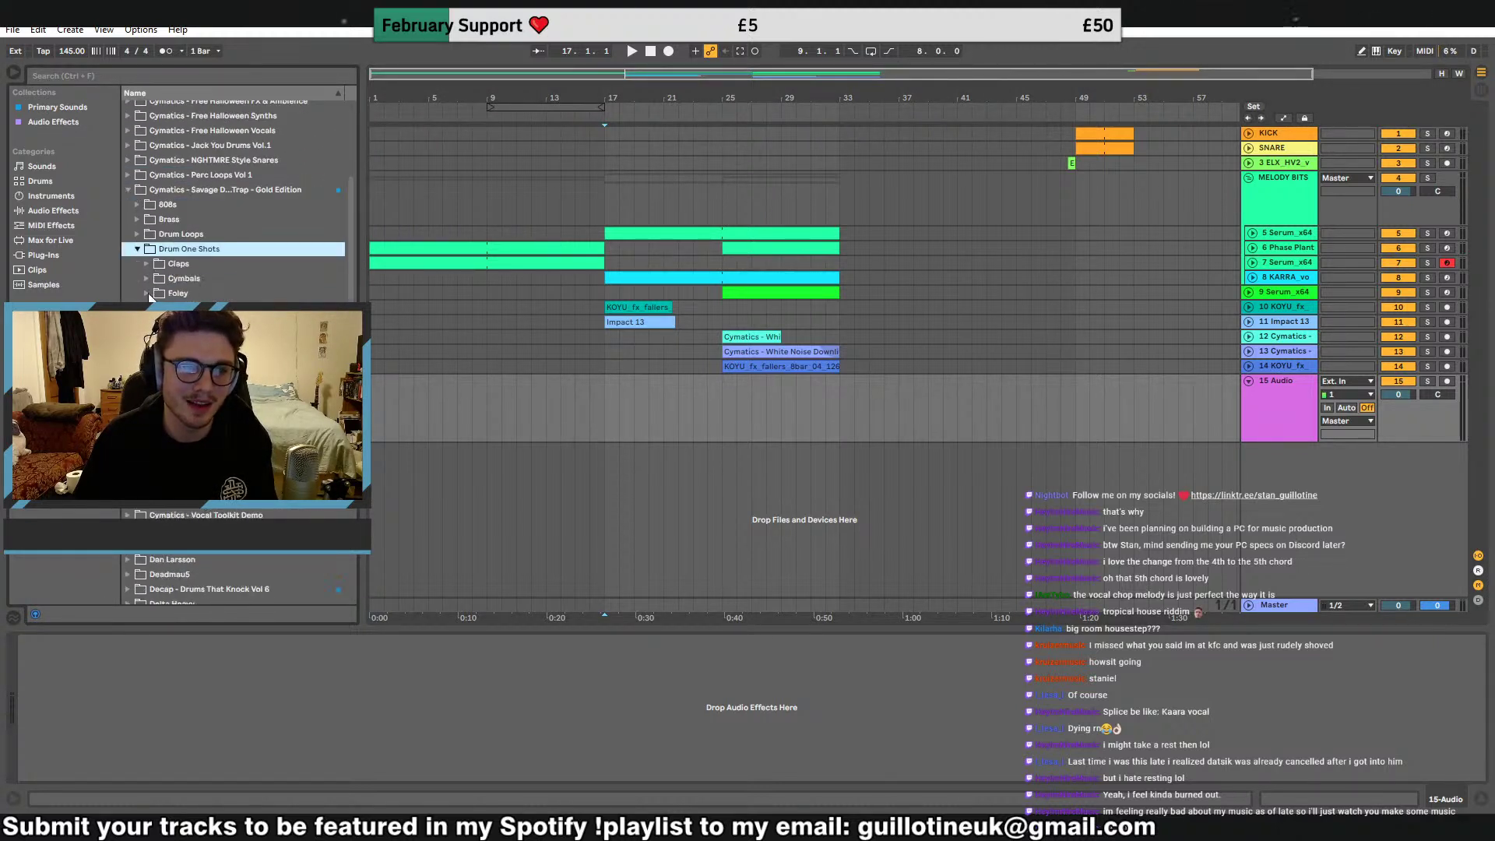
{"action": "left_click", "coordinate": [148, 279]}
{"action": "left_click", "coordinate": [156, 308]}
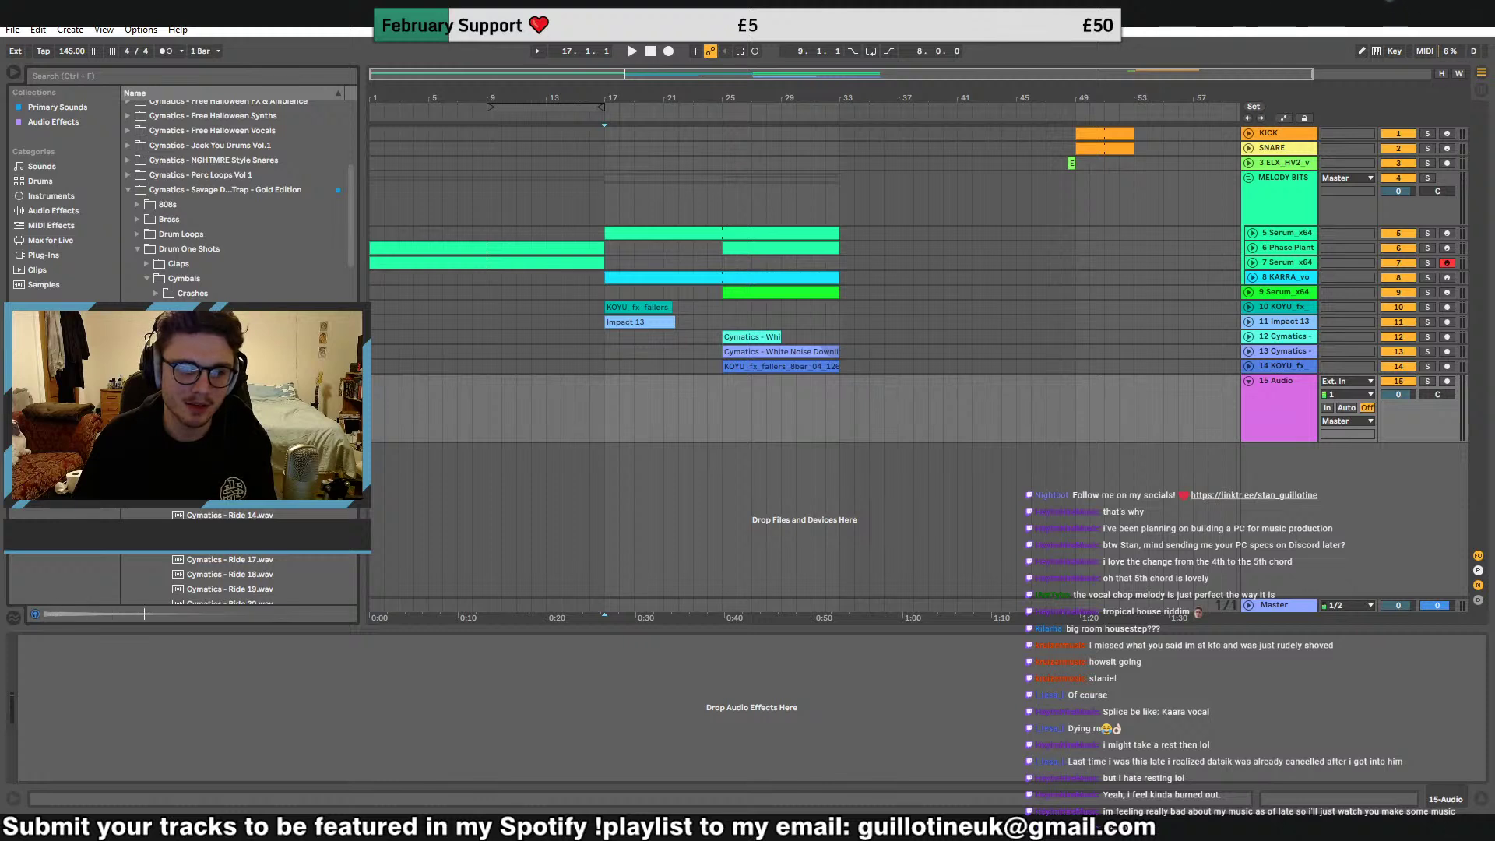
{"action": "scroll", "coordinate": [233, 233], "scroll_direction": "down", "scroll_amount": 2}
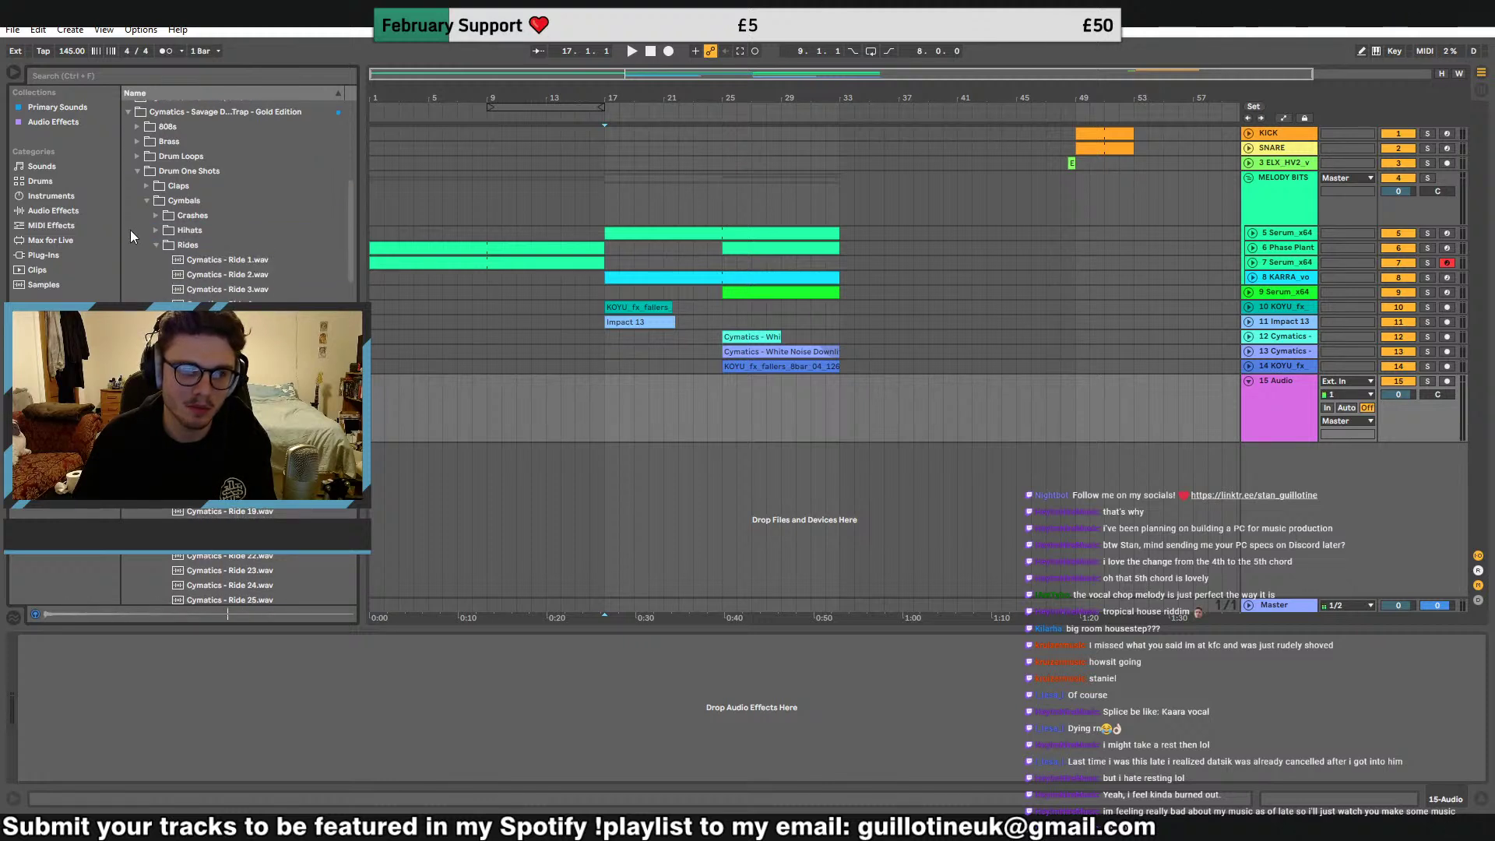
{"action": "left_click", "coordinate": [156, 215]}
{"action": "left_click", "coordinate": [222, 393]}
{"action": "scroll", "coordinate": [222, 393], "scroll_direction": "down", "scroll_amount": 2}
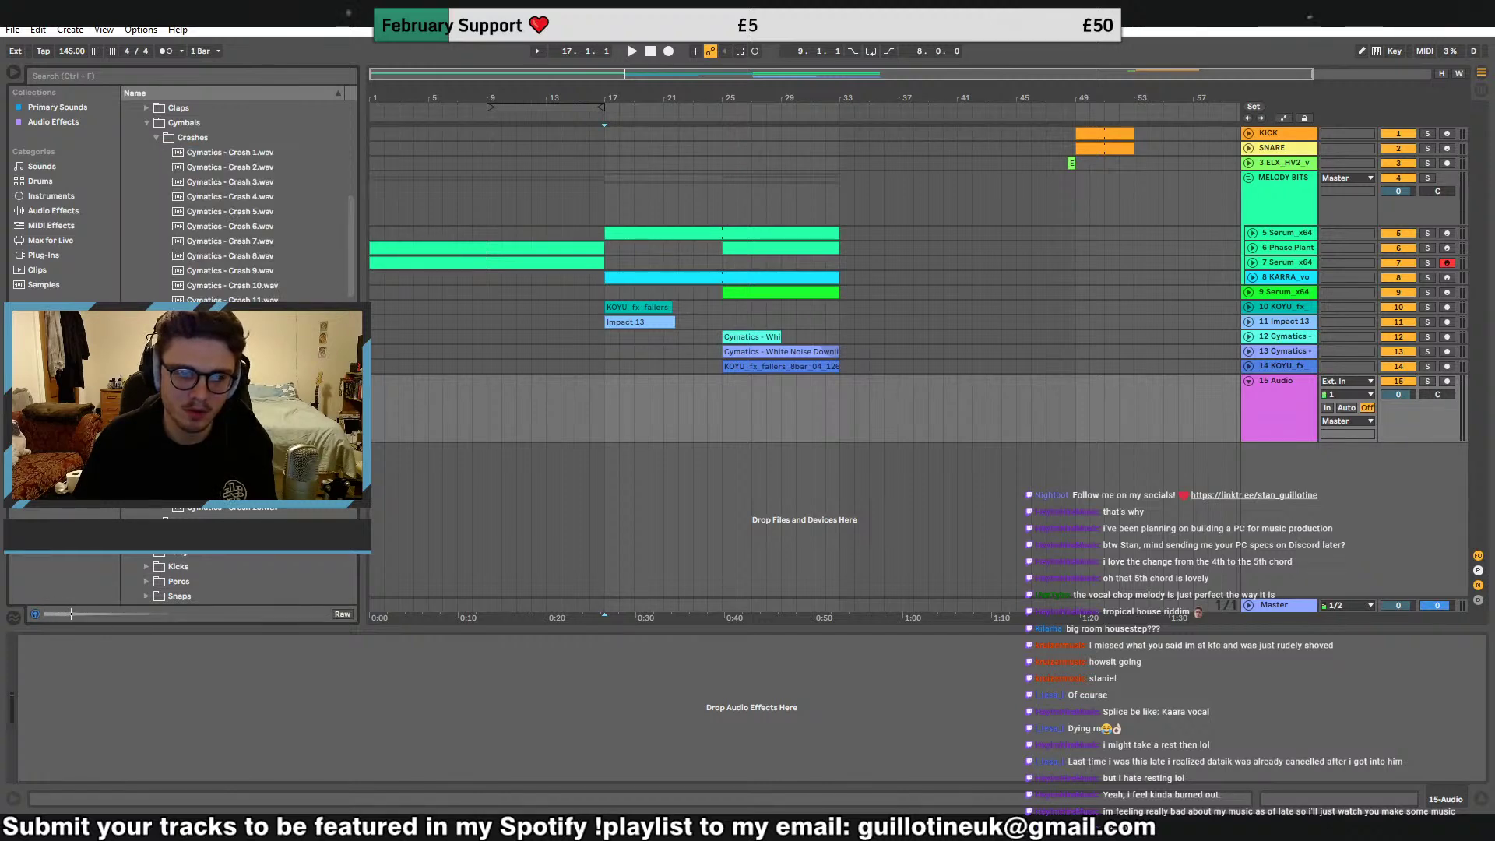
{"action": "left_click_drag", "start_coordinate": [230, 448], "coordinate": [710, 393]}
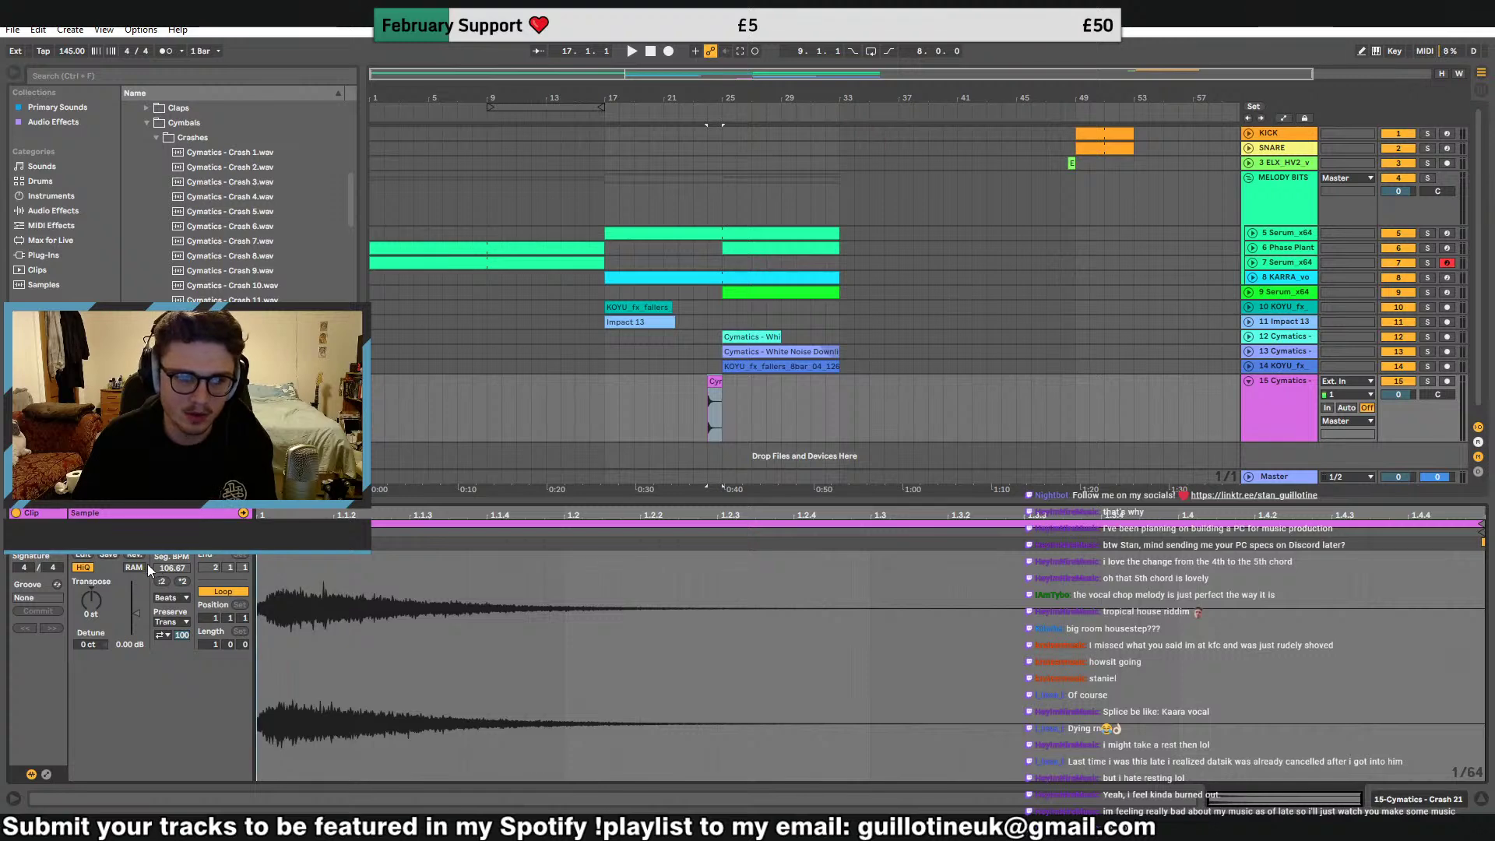
Set the Crash 21 clip's segment tempo to 145 BPM and trim its end to bar 25
{"action": "left_click", "coordinate": [173, 528]}
{"action": "left_click", "coordinate": [172, 528]}
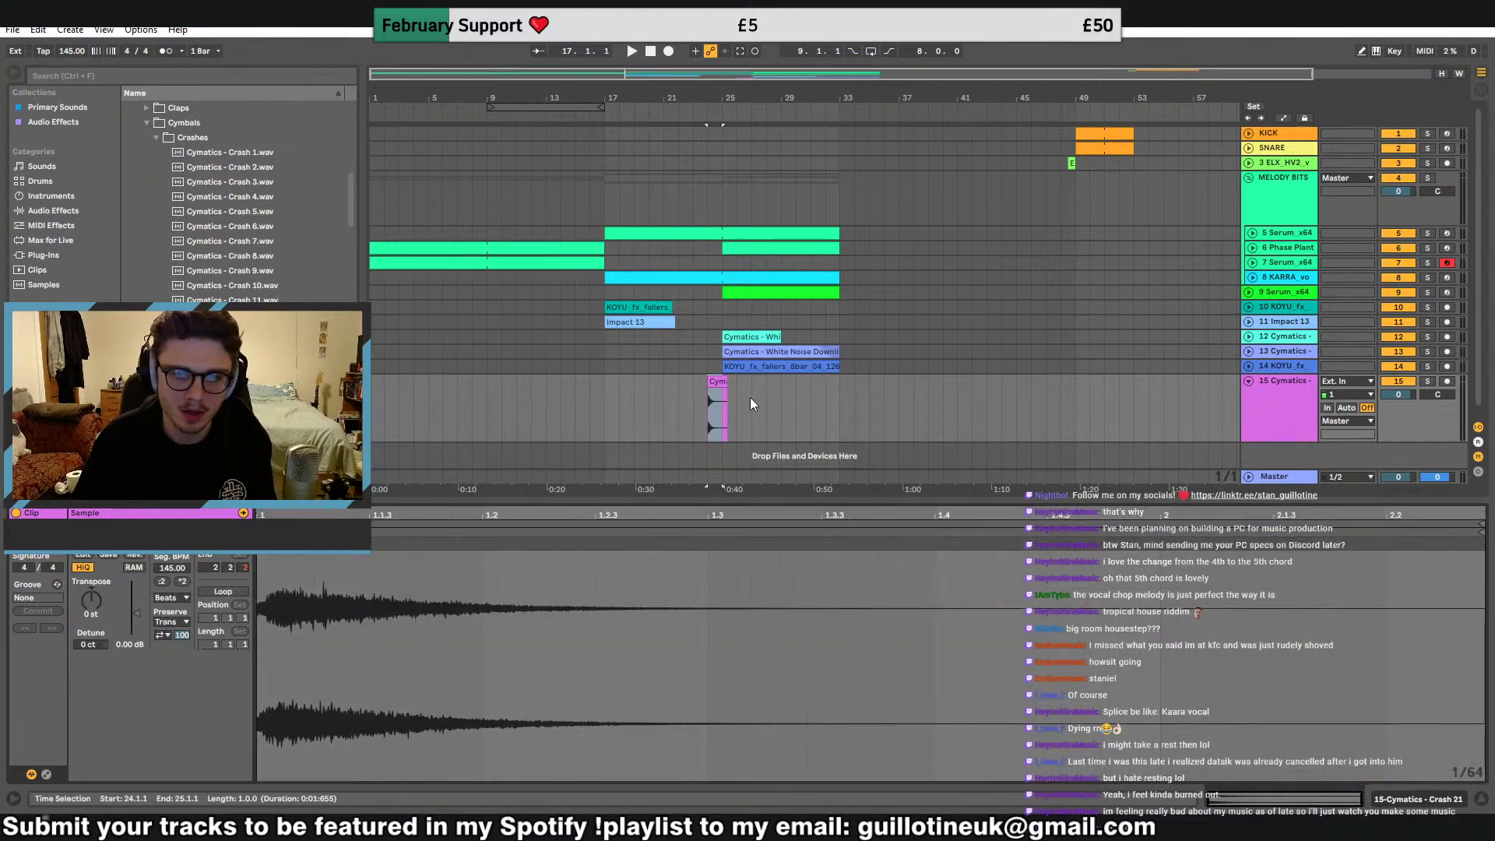
{"action": "left_click_drag", "start_coordinate": [751, 400], "coordinate": [724, 391]}
Reverse the Crash 21 clip, set its warp mode to Complex, and audition it
{"action": "left_click", "coordinate": [715, 381]}
{"action": "left_click", "coordinate": [136, 556]}
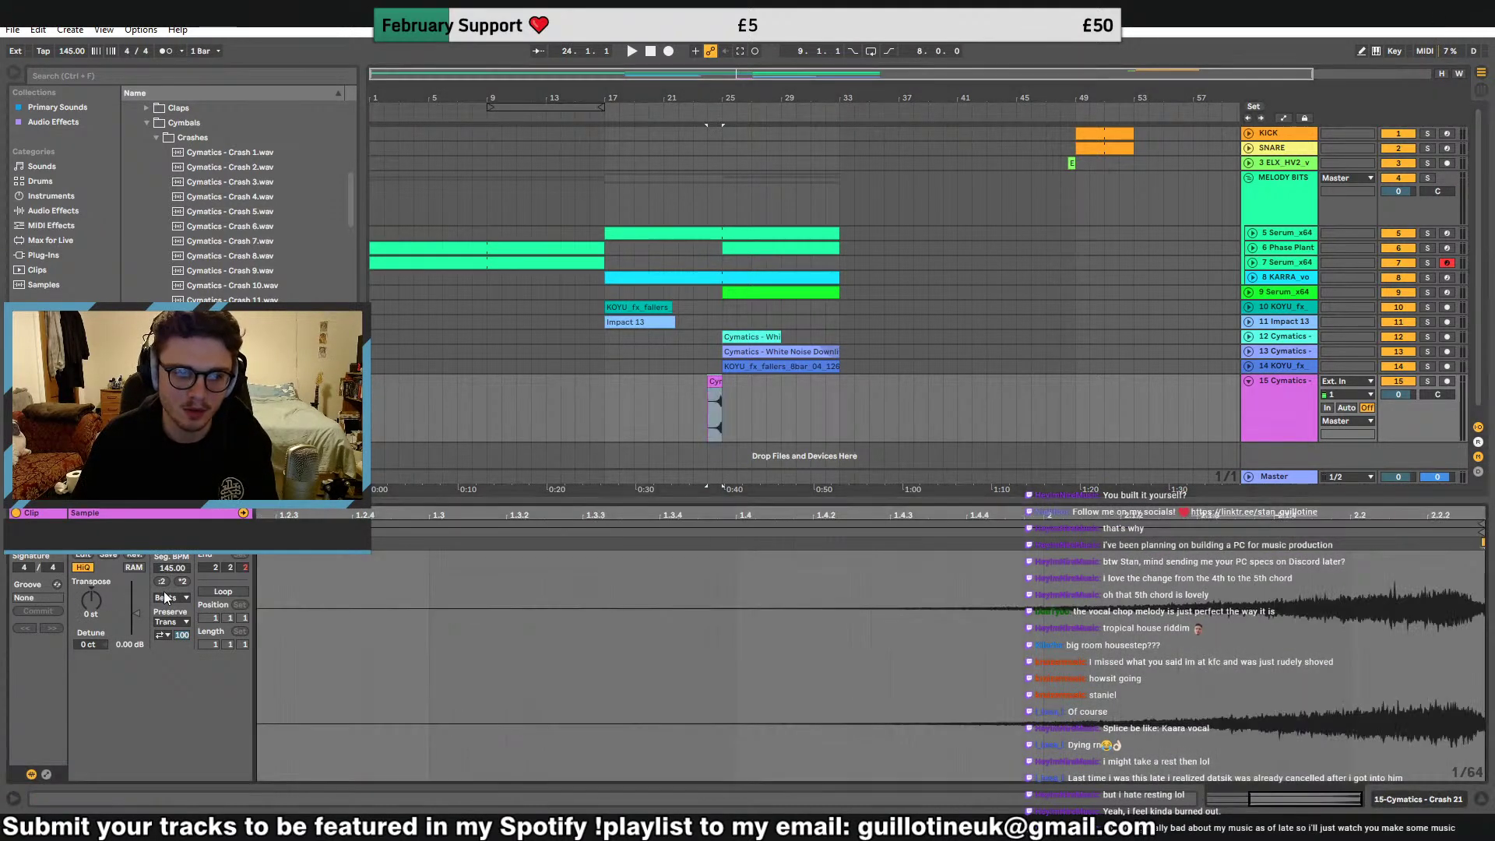
{"action": "left_click", "coordinate": [168, 597]}
{"action": "left_click", "coordinate": [180, 652]}
{"action": "key", "text": "space"}
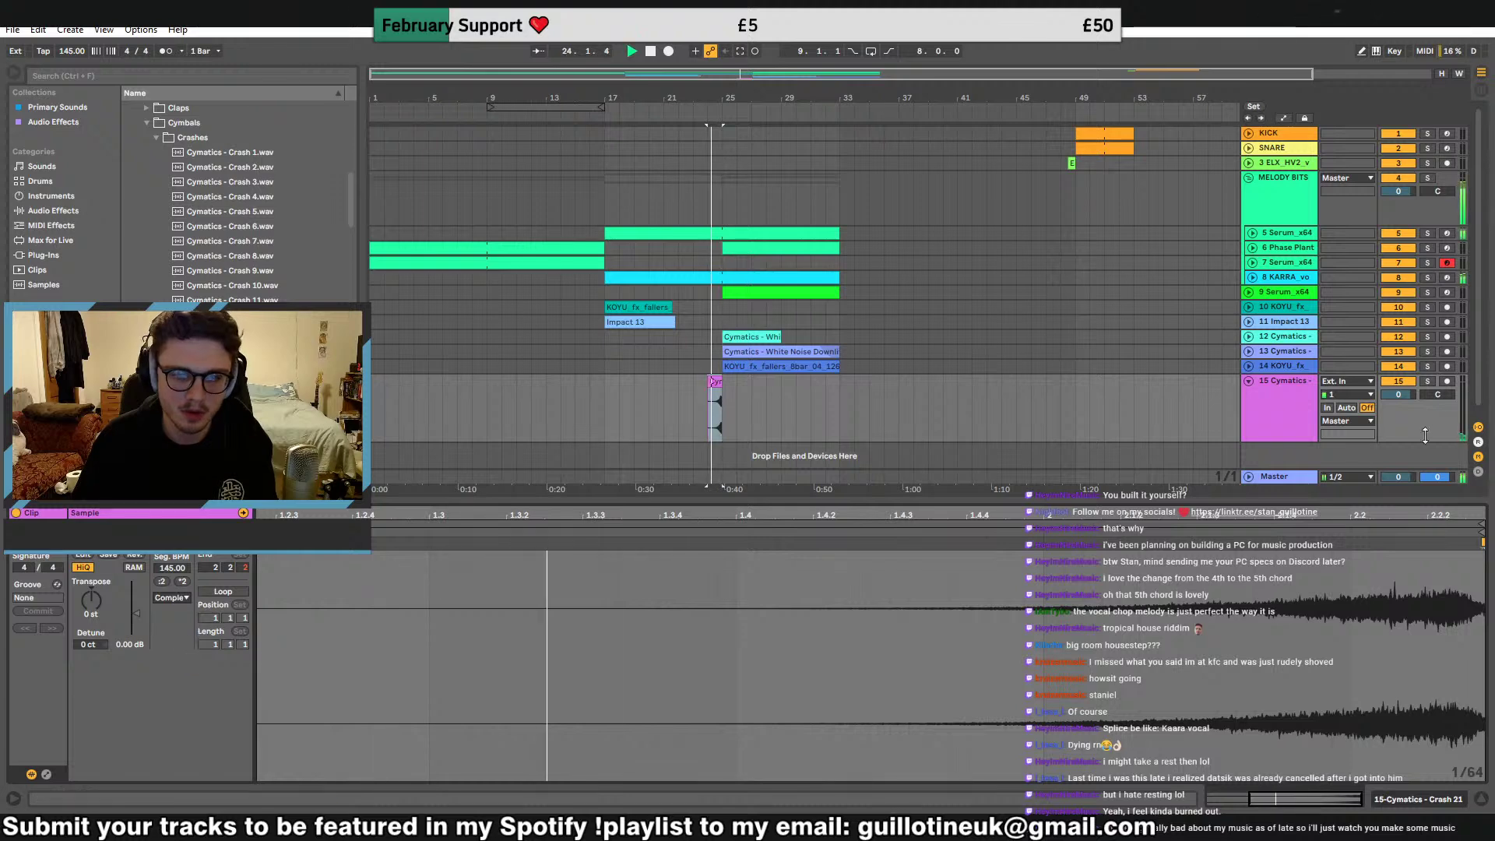
{"action": "key", "text": "space"}
Add the Echo audio effect to track 15
{"action": "left_click", "coordinate": [53, 210]}
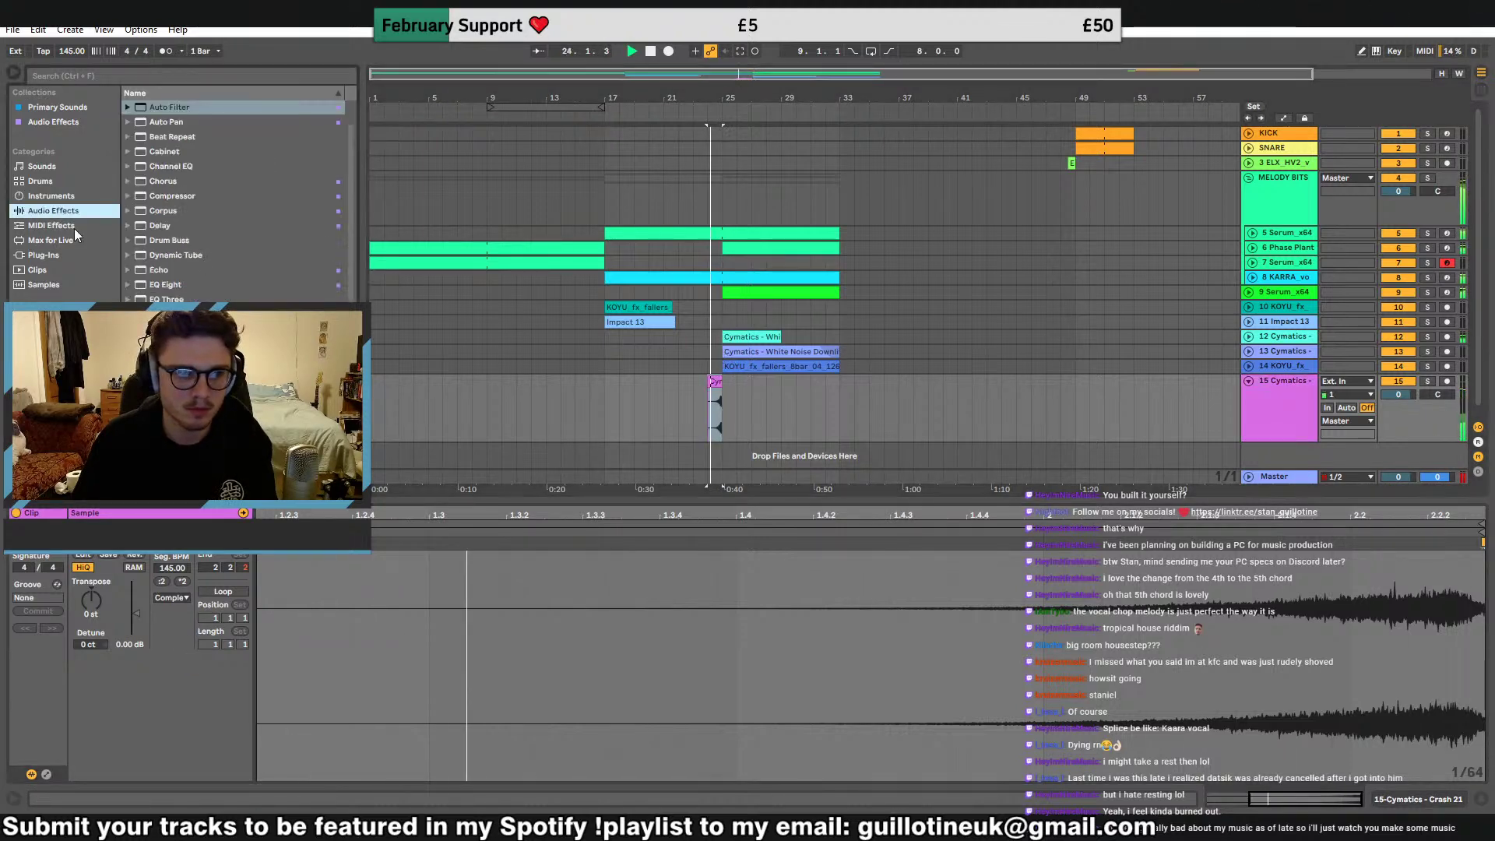
{"action": "scroll", "coordinate": [156, 195], "scroll_direction": "down", "scroll_amount": 3}
{"action": "left_click", "coordinate": [156, 193]}
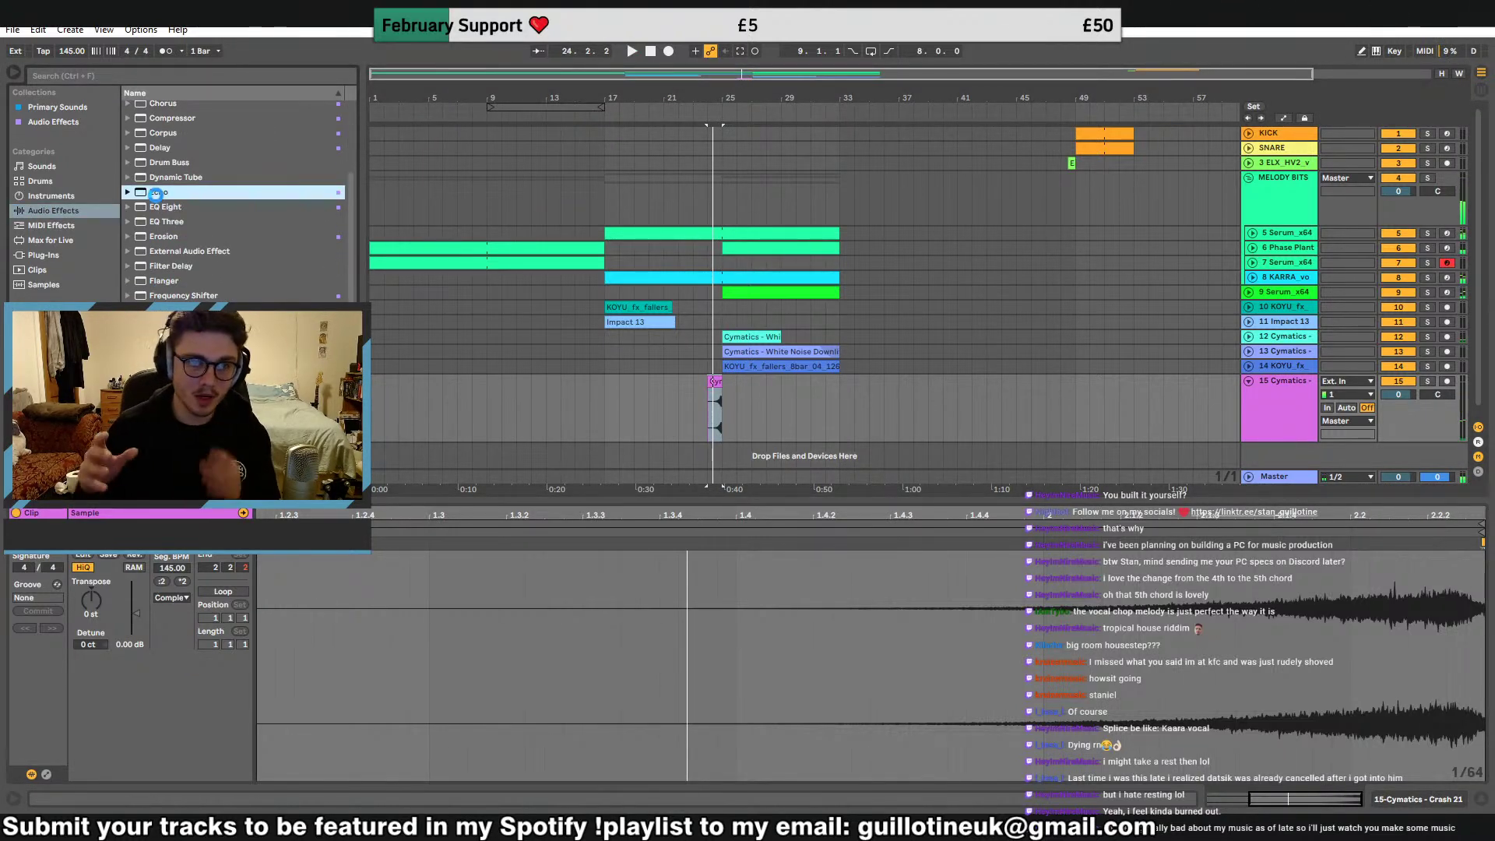
{"action": "double_click", "coordinate": [156, 193]}
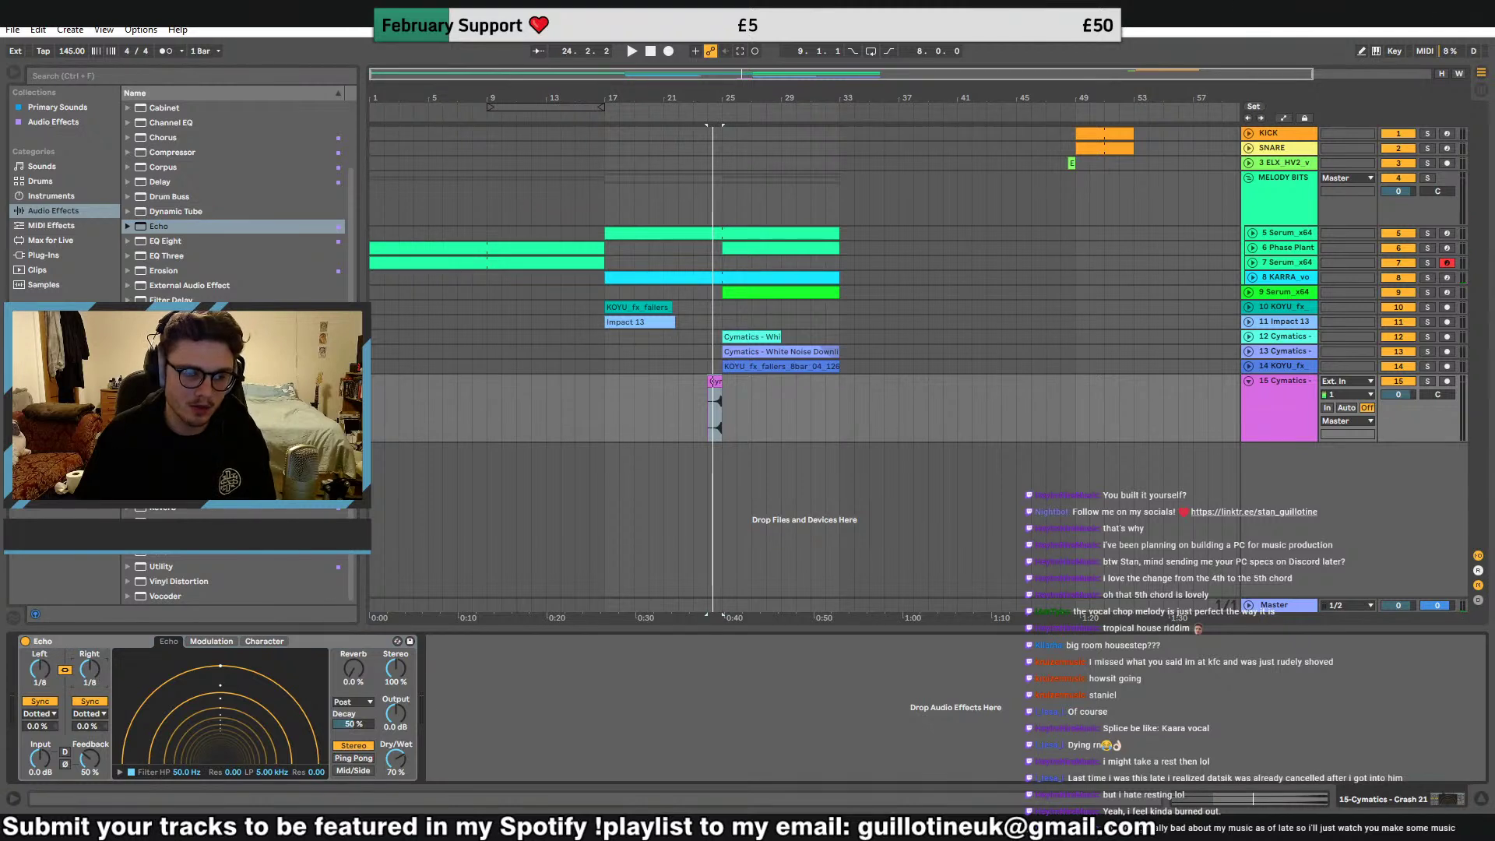
Set Echo to 1/4 Notes on both sides with 82% feedback, and filter it at 124 Hz high-pass and 4.41 kHz low-pass
{"action": "left_click_drag", "start_coordinate": [90, 670], "coordinate": [89, 682]}
{"action": "scroll", "coordinate": [89, 680], "scroll_direction": "up", "scroll_amount": 3}
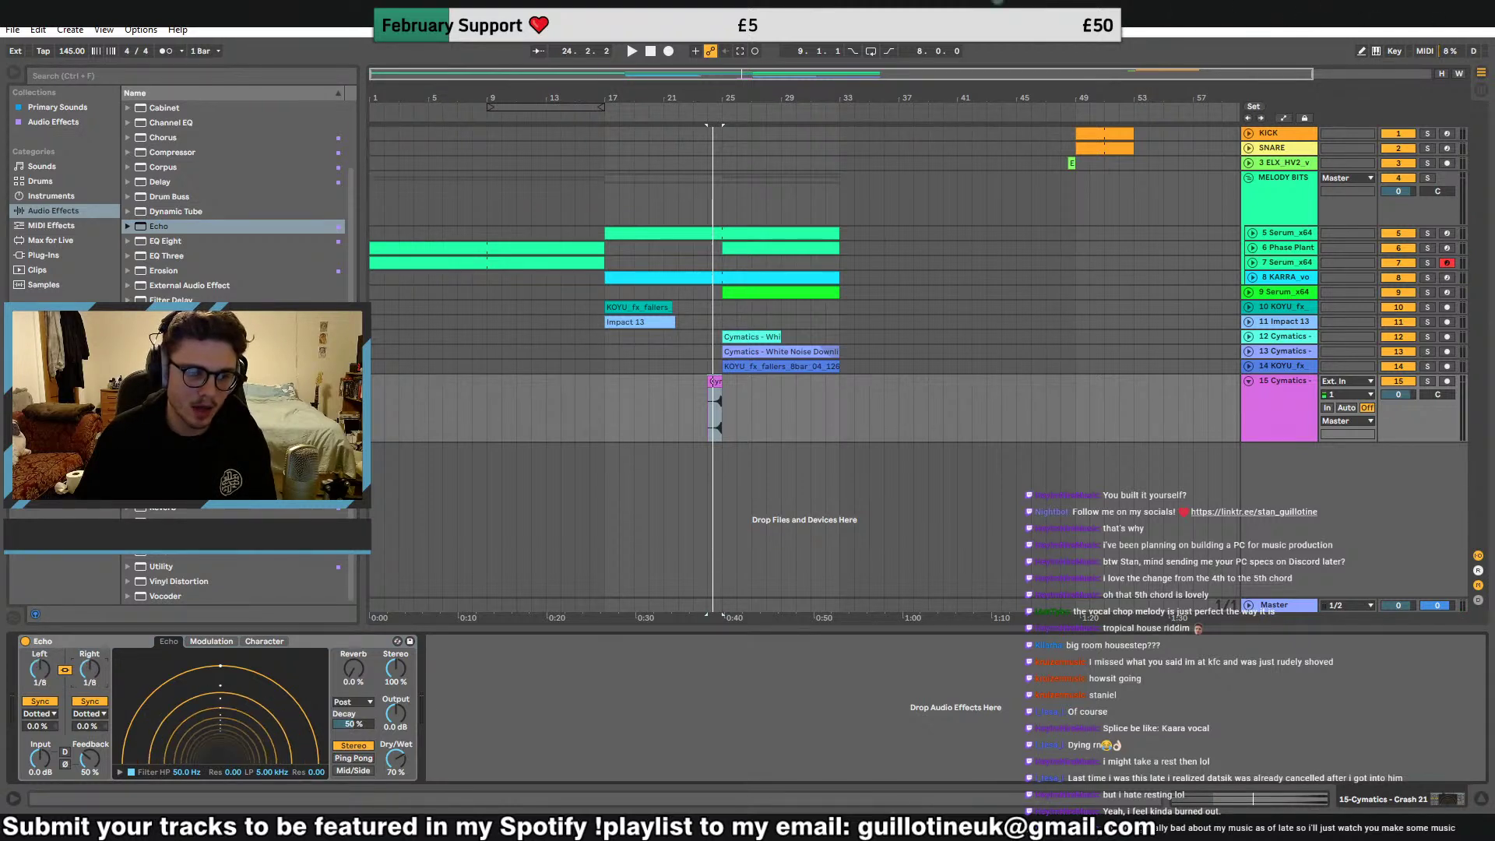
{"action": "left_click", "coordinate": [99, 725]}
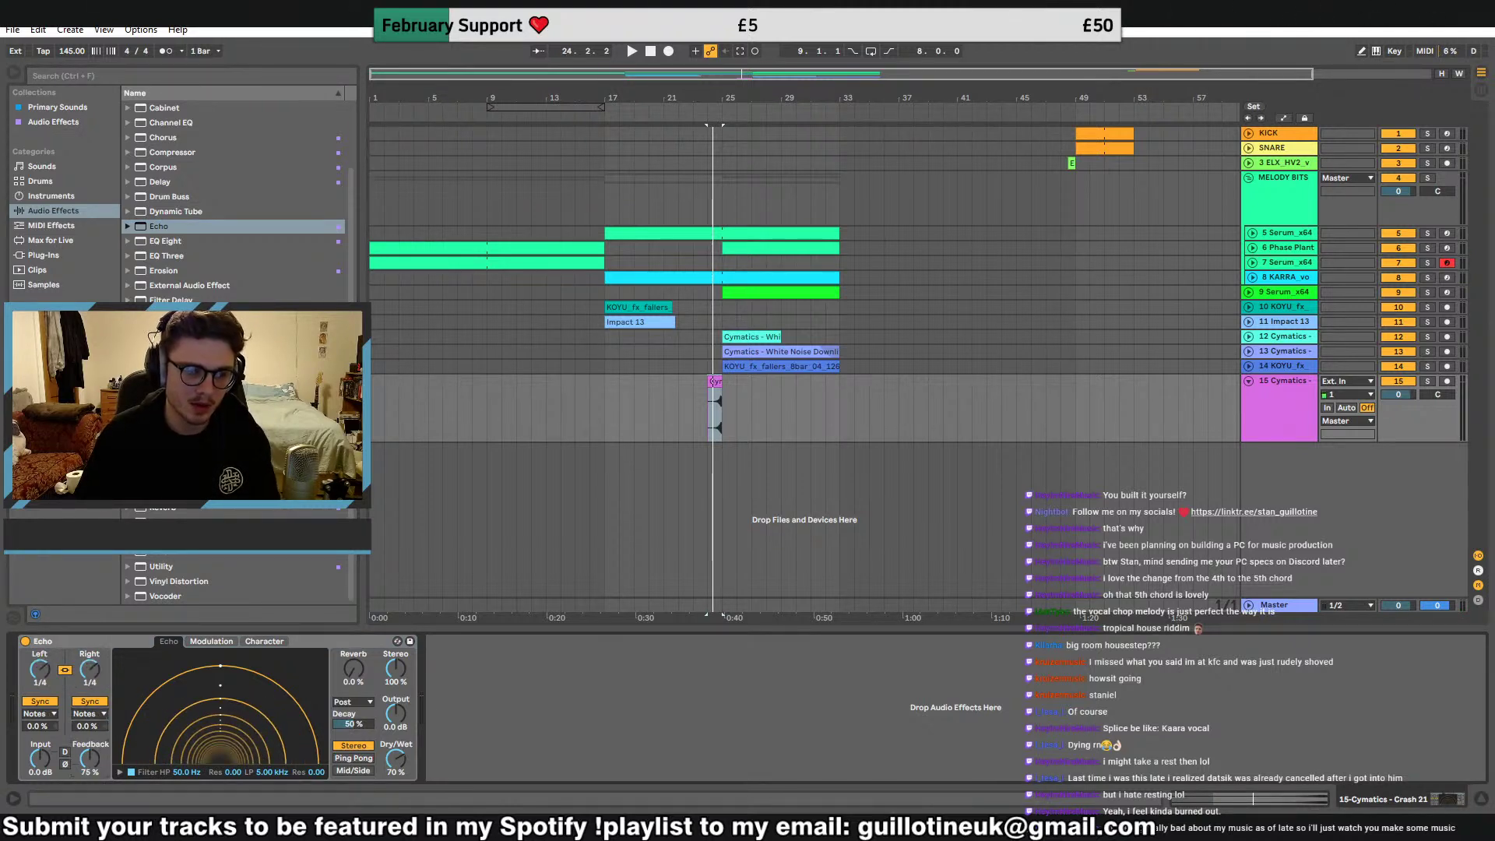
{"action": "left_click", "coordinate": [119, 772]}
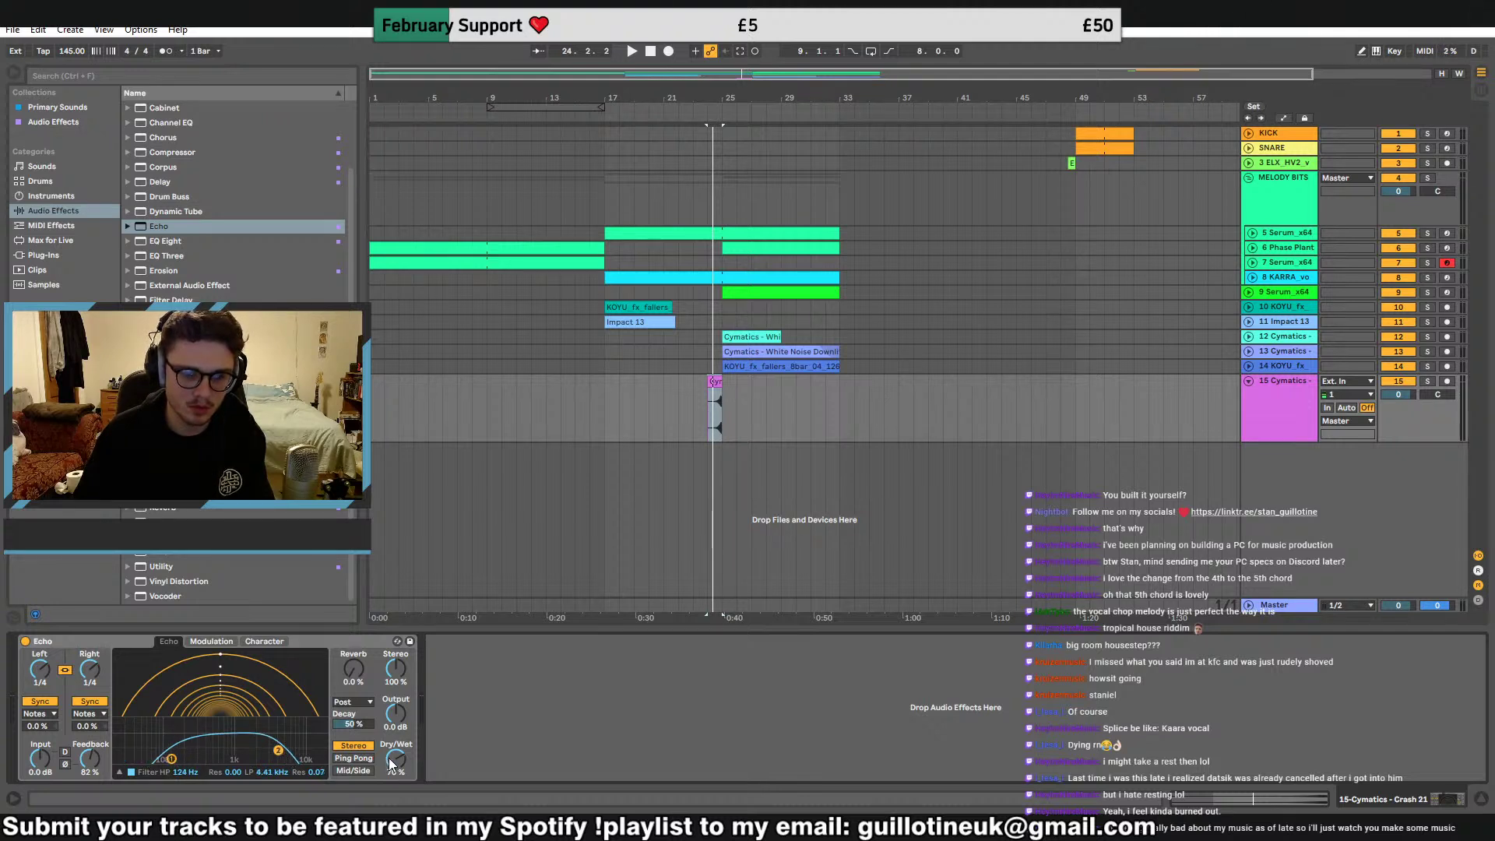
Set Echo to 51% dry/wet, 86% feedback and 21% reverb, with an 8.03 kHz low-pass and Ping Pong mode, while auditioning
{"action": "key", "text": "space"}
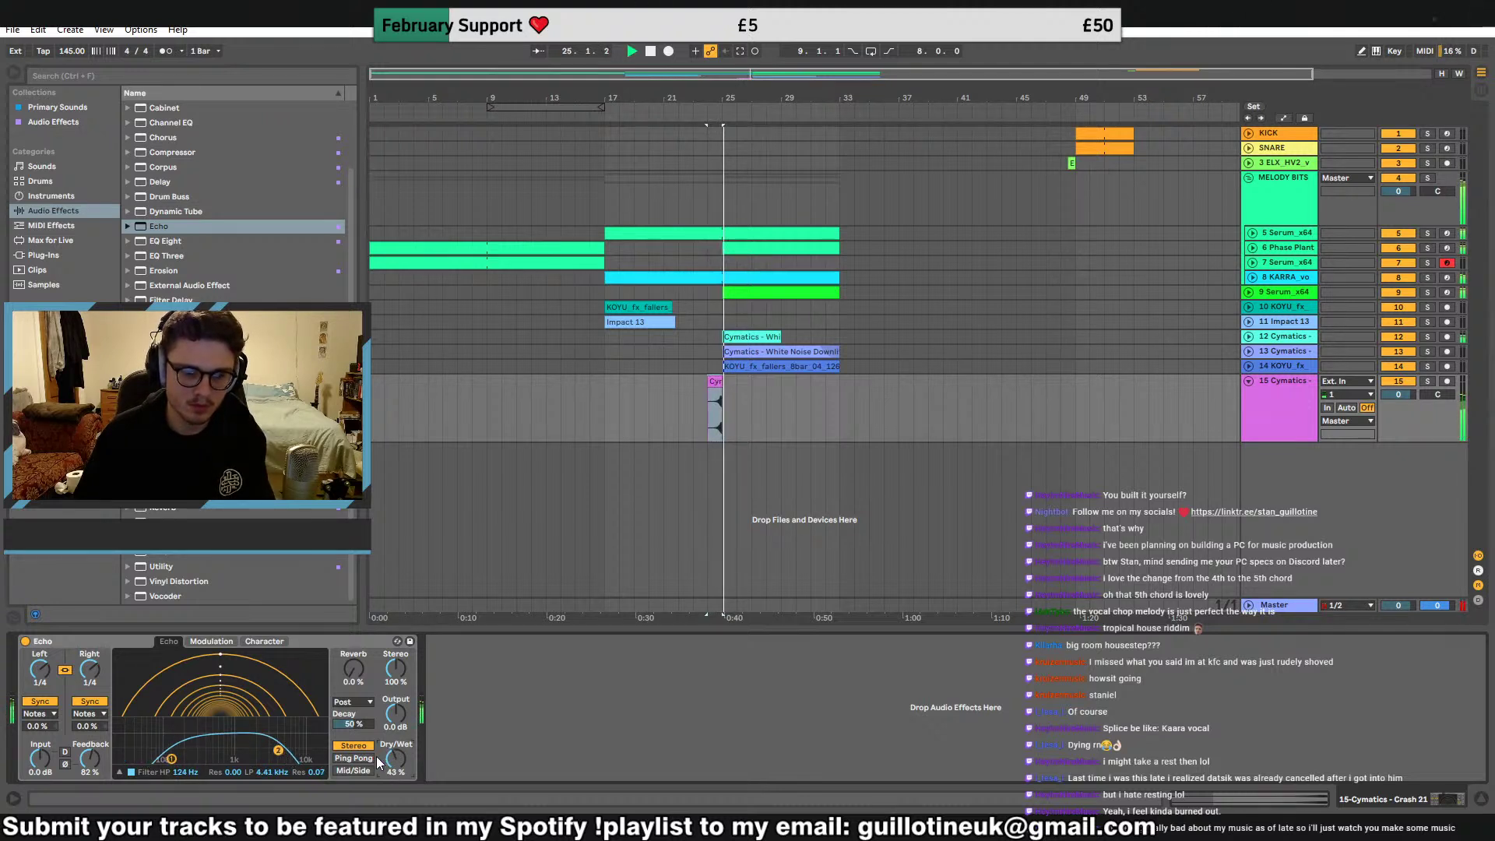
{"action": "left_click_drag", "start_coordinate": [396, 759], "coordinate": [396, 751]}
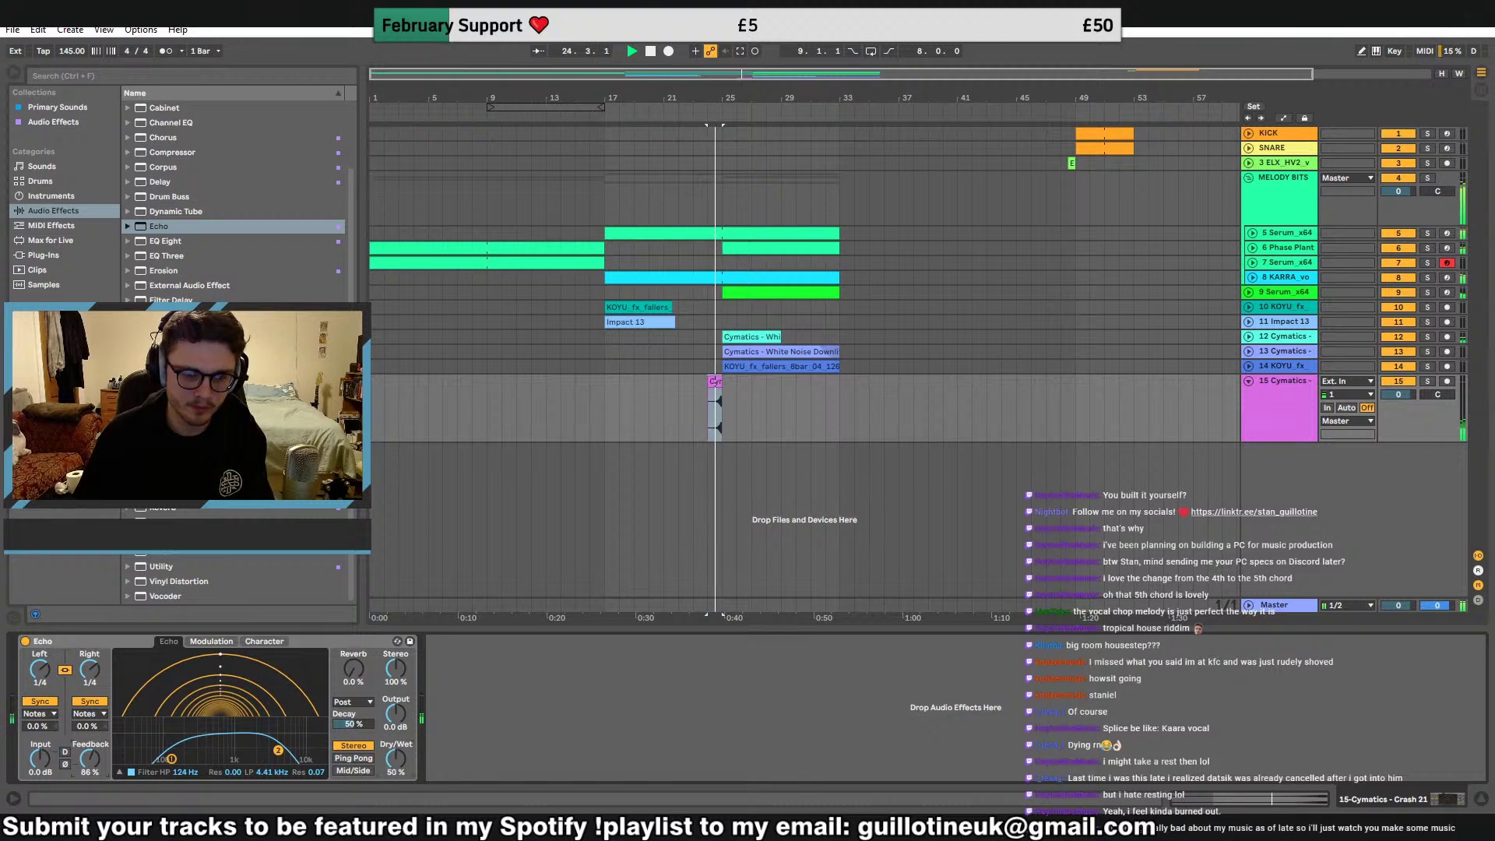
{"action": "mouse_move", "coordinate": [361, 675]}
{"action": "left_mouse_down"}
{"action": "mouse_move", "coordinate": [360, 643]}
{"action": "mouse_move", "coordinate": [360, 658]}
{"action": "left_mouse_up"}
{"action": "key", "text": "space"}
{"action": "key", "text": "space"}
{"action": "left_click_drag", "start_coordinate": [278, 751], "coordinate": [297, 741]}
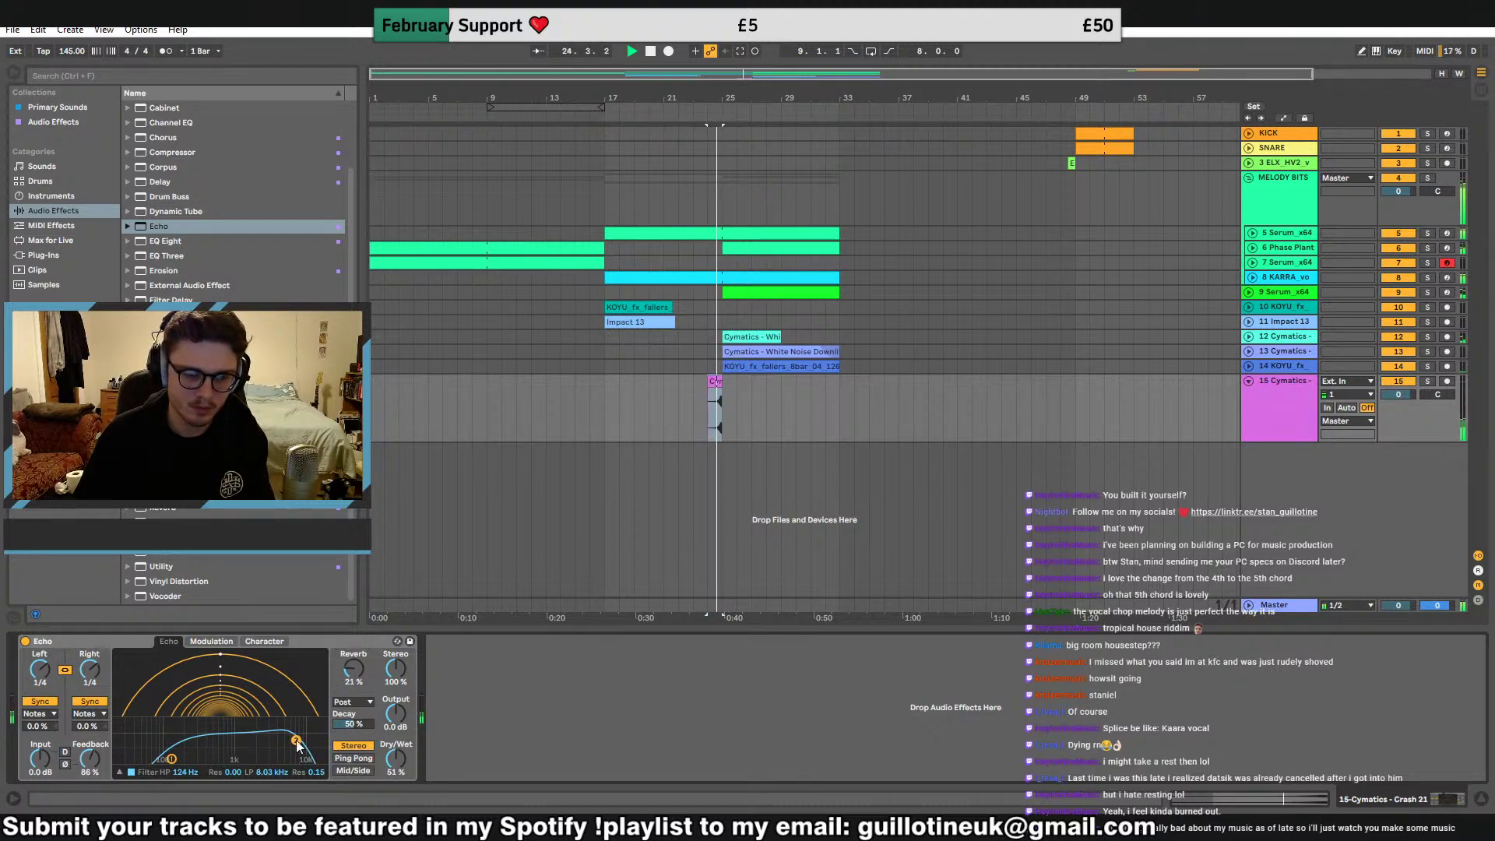
{"action": "left_click", "coordinate": [363, 759]}
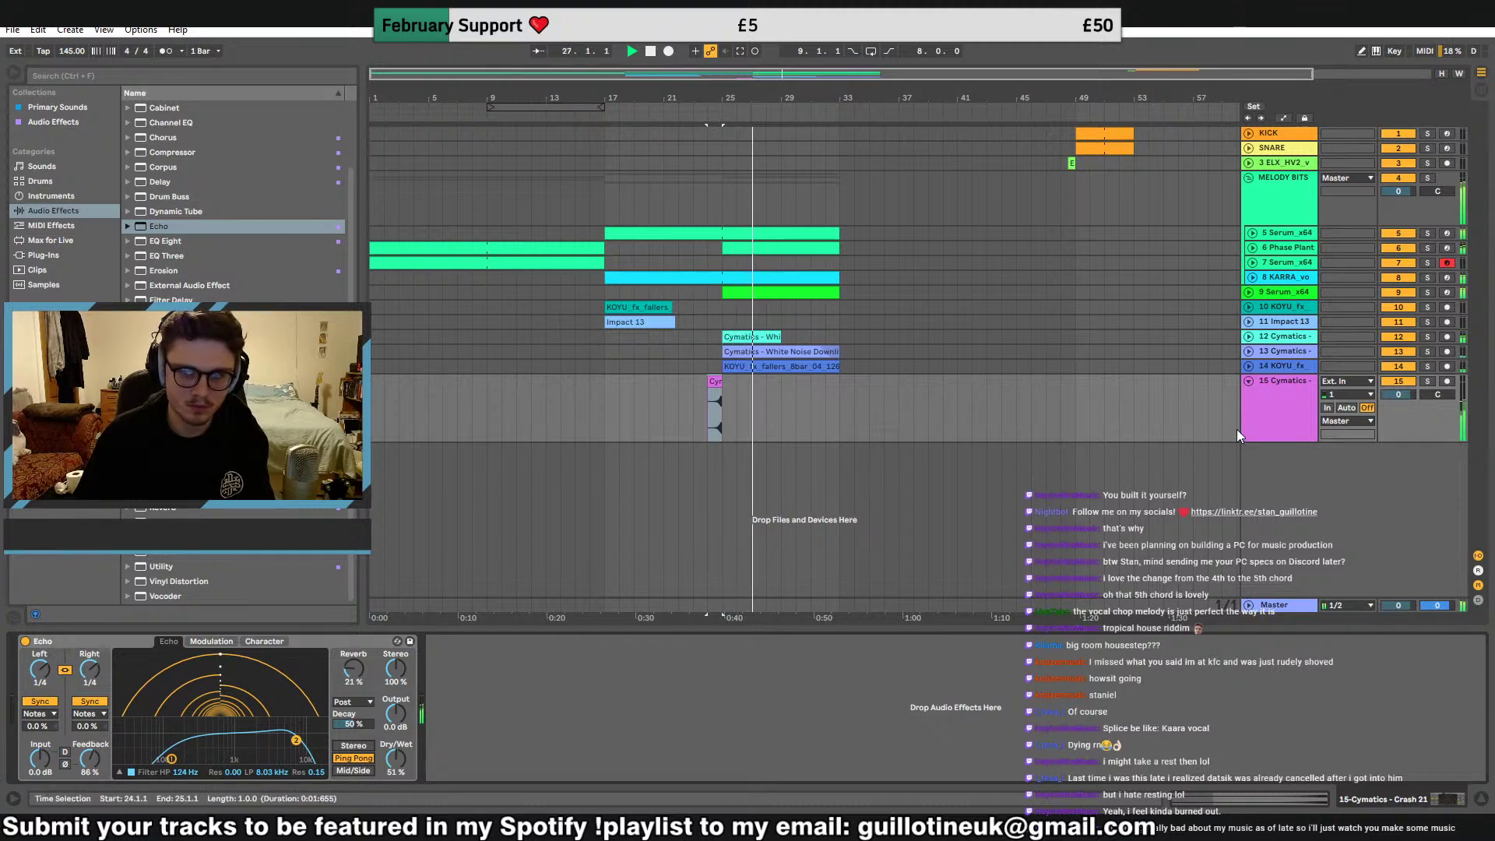
Freeze track 15 with its reversed crash and Echo
{"action": "left_click", "coordinate": [1278, 411]}
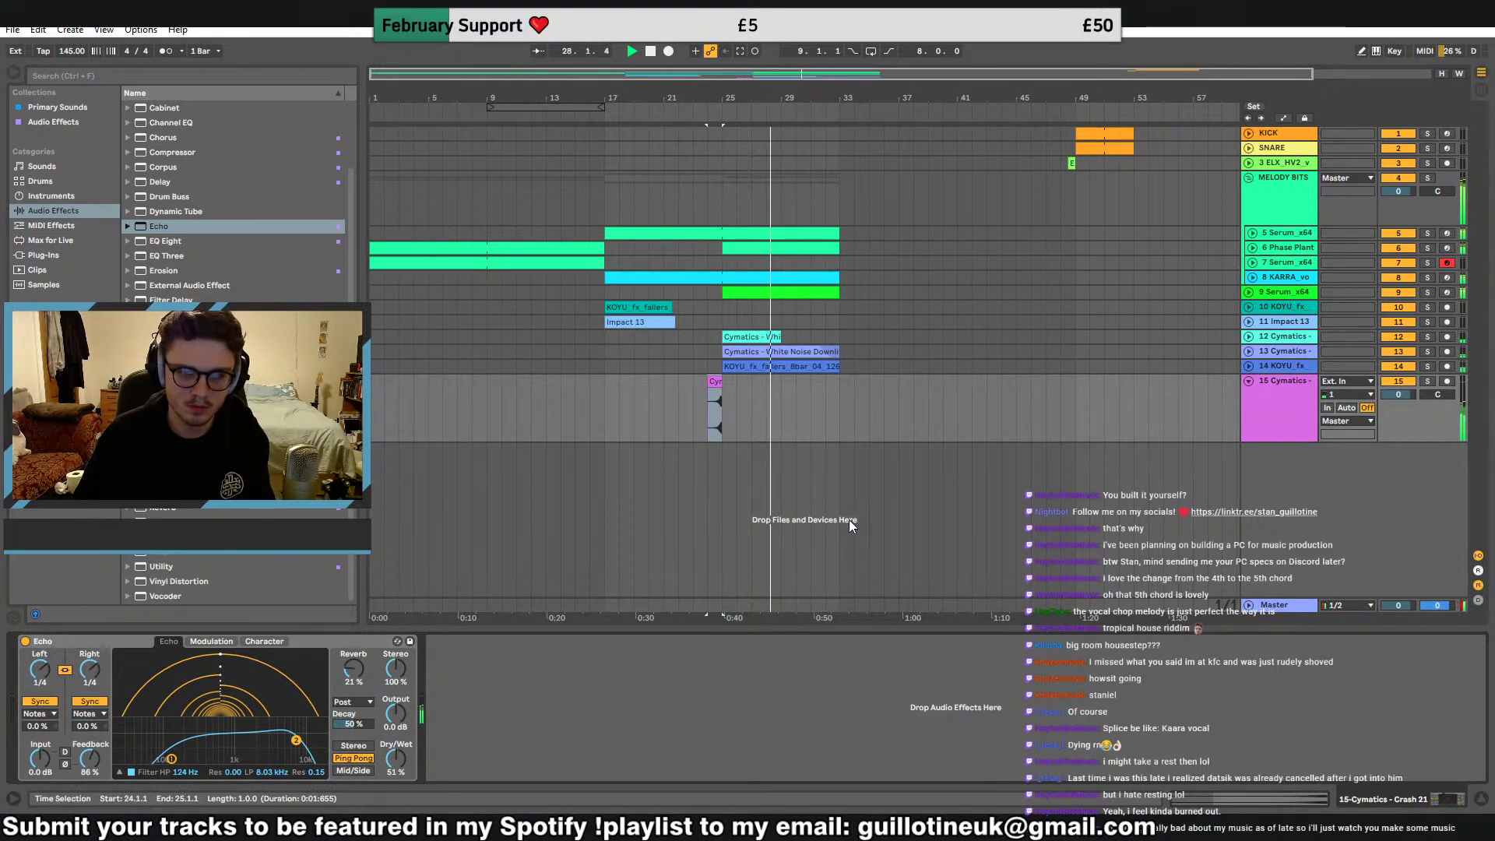
{"action": "right_click", "coordinate": [1293, 401]}
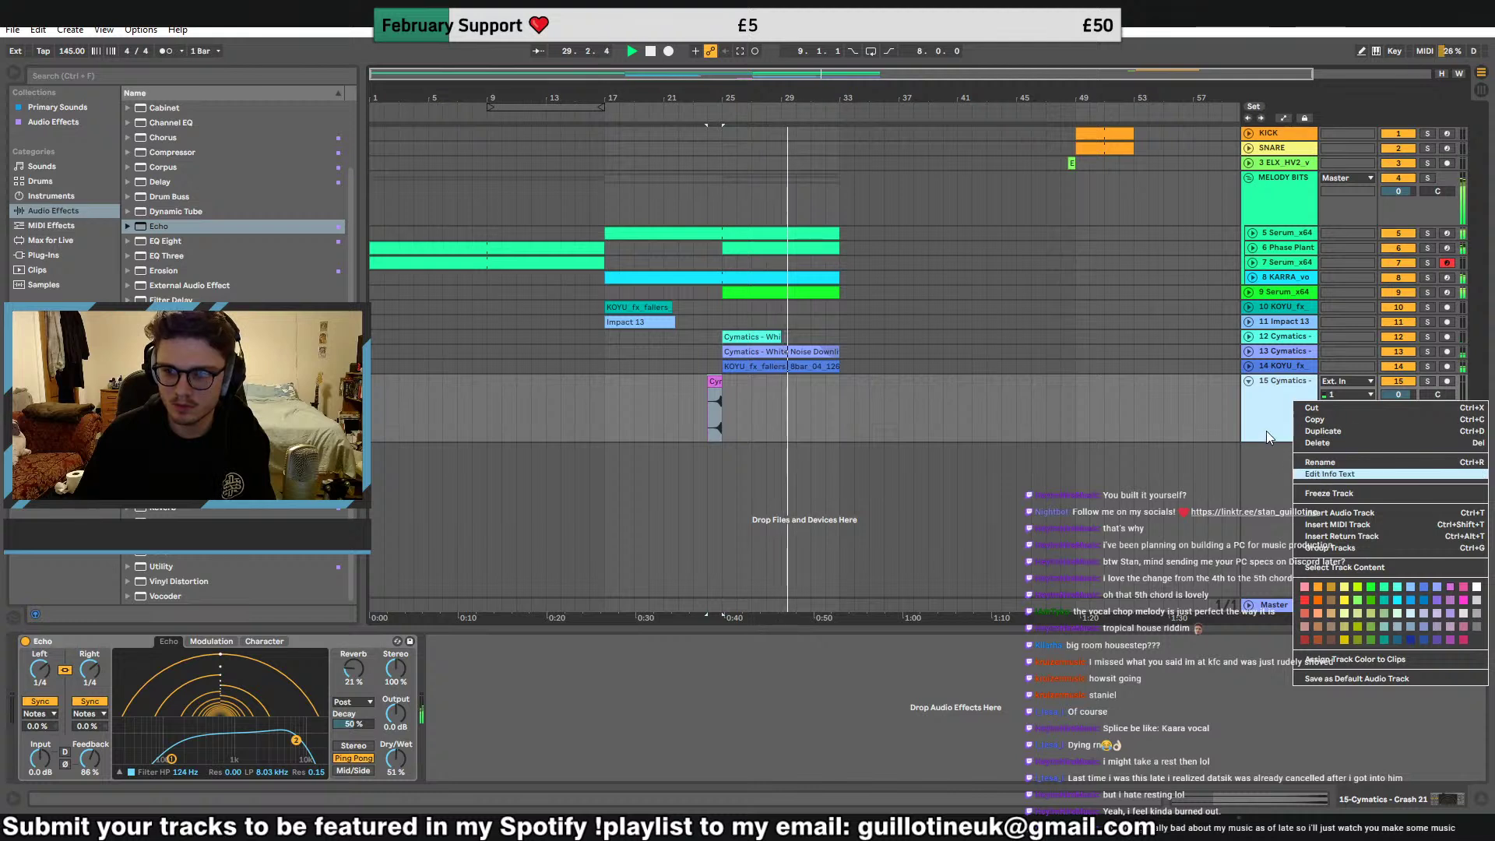
{"action": "right_click", "coordinate": [1278, 425]}
{"action": "left_click", "coordinate": [1316, 514]}
{"action": "key", "text": "Return"}
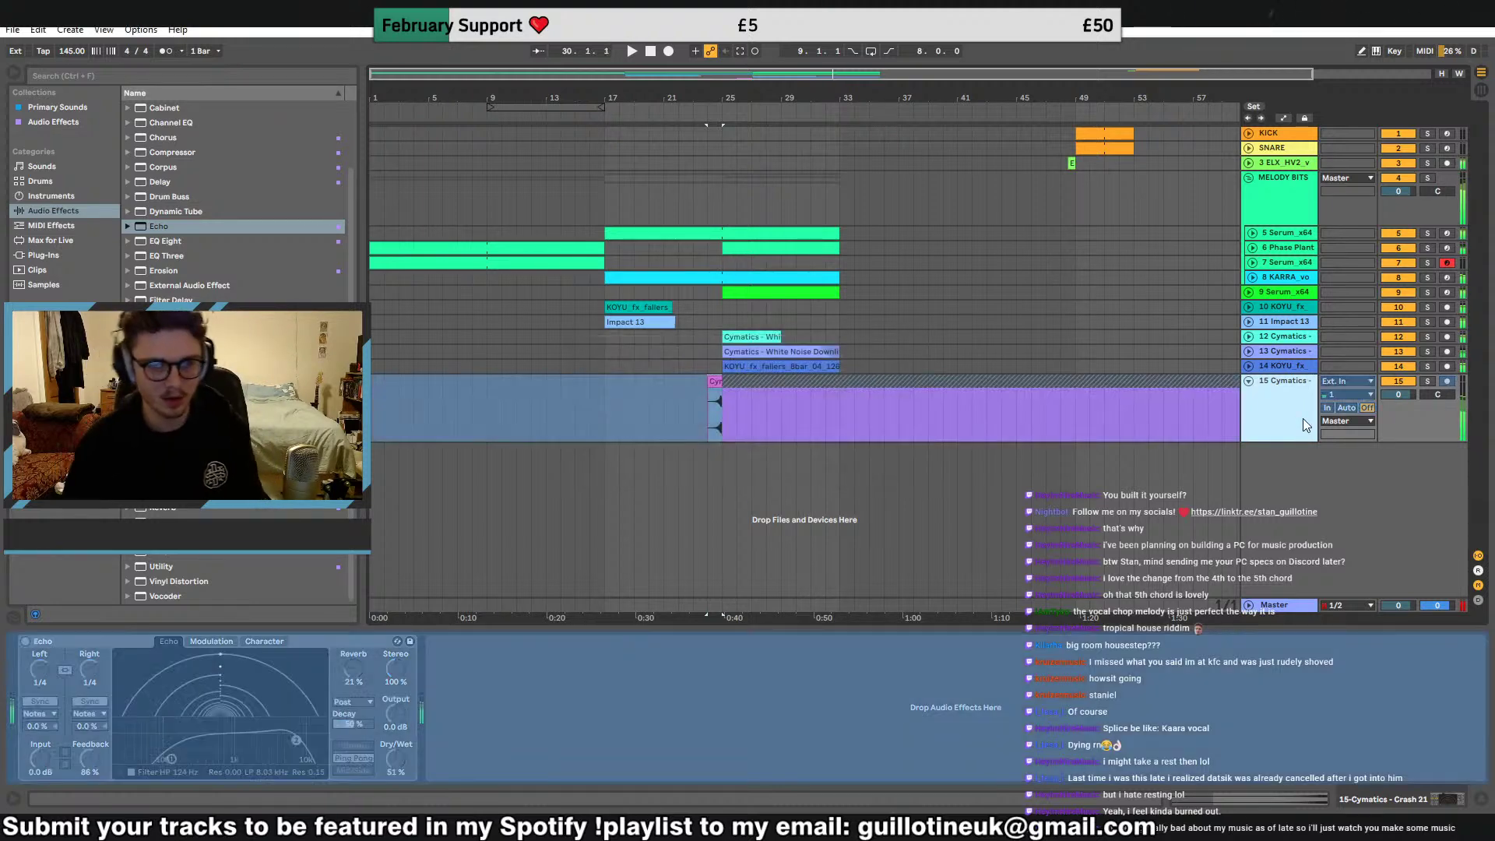
Flatten frozen track 15 and trim the crash's freeze tail so it ends at bar 33
{"action": "right_click", "coordinate": [1288, 409]}
{"action": "left_click", "coordinate": [1294, 517]}
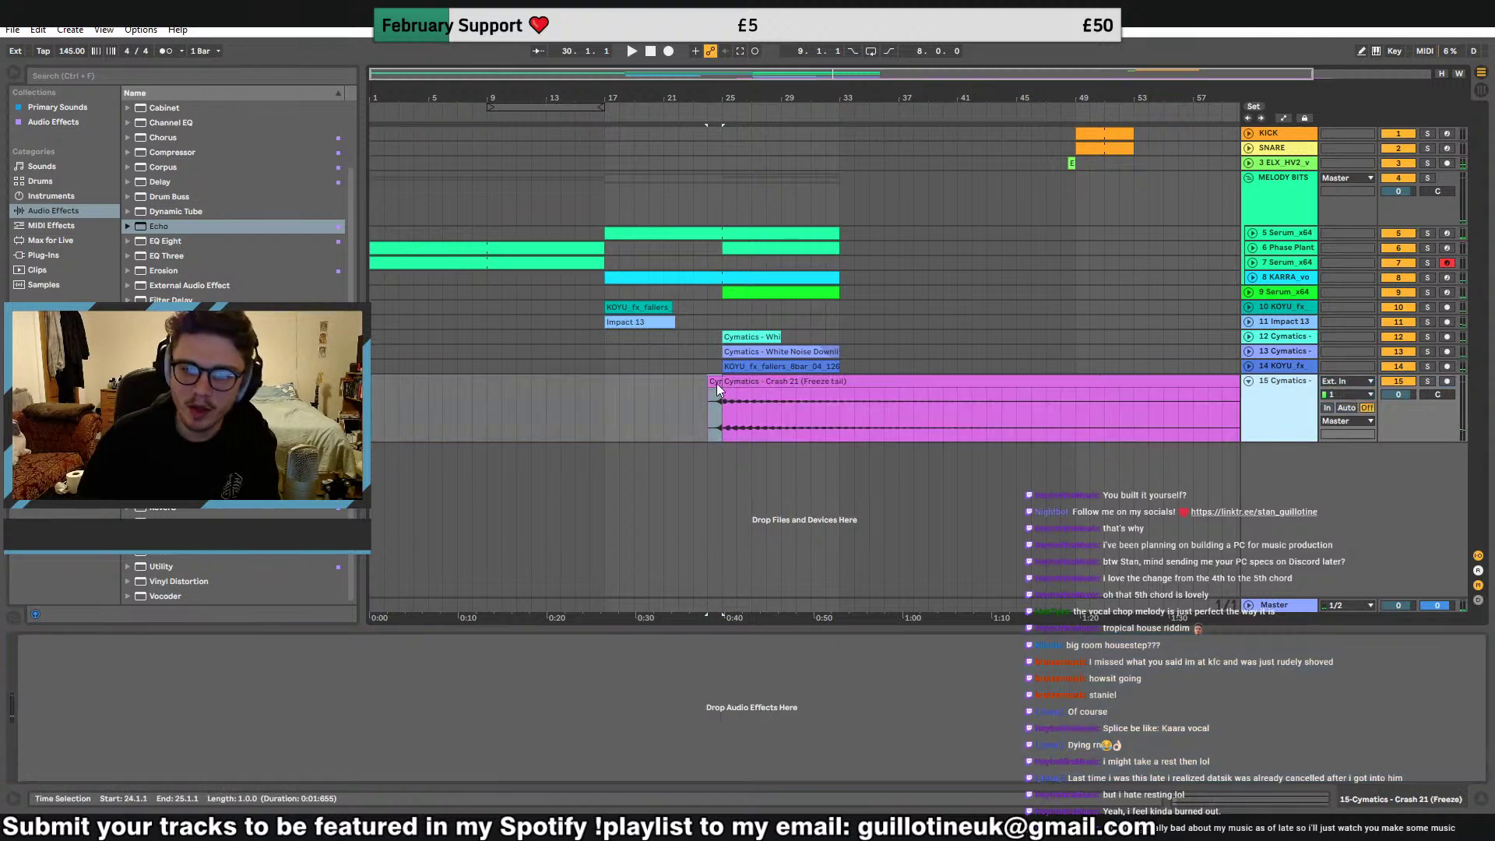
{"action": "left_click", "coordinate": [716, 382]}
{"action": "left_click", "coordinate": [843, 422]}
{"action": "key", "text": "ctrl+e"}
{"action": "left_click", "coordinate": [856, 386]}
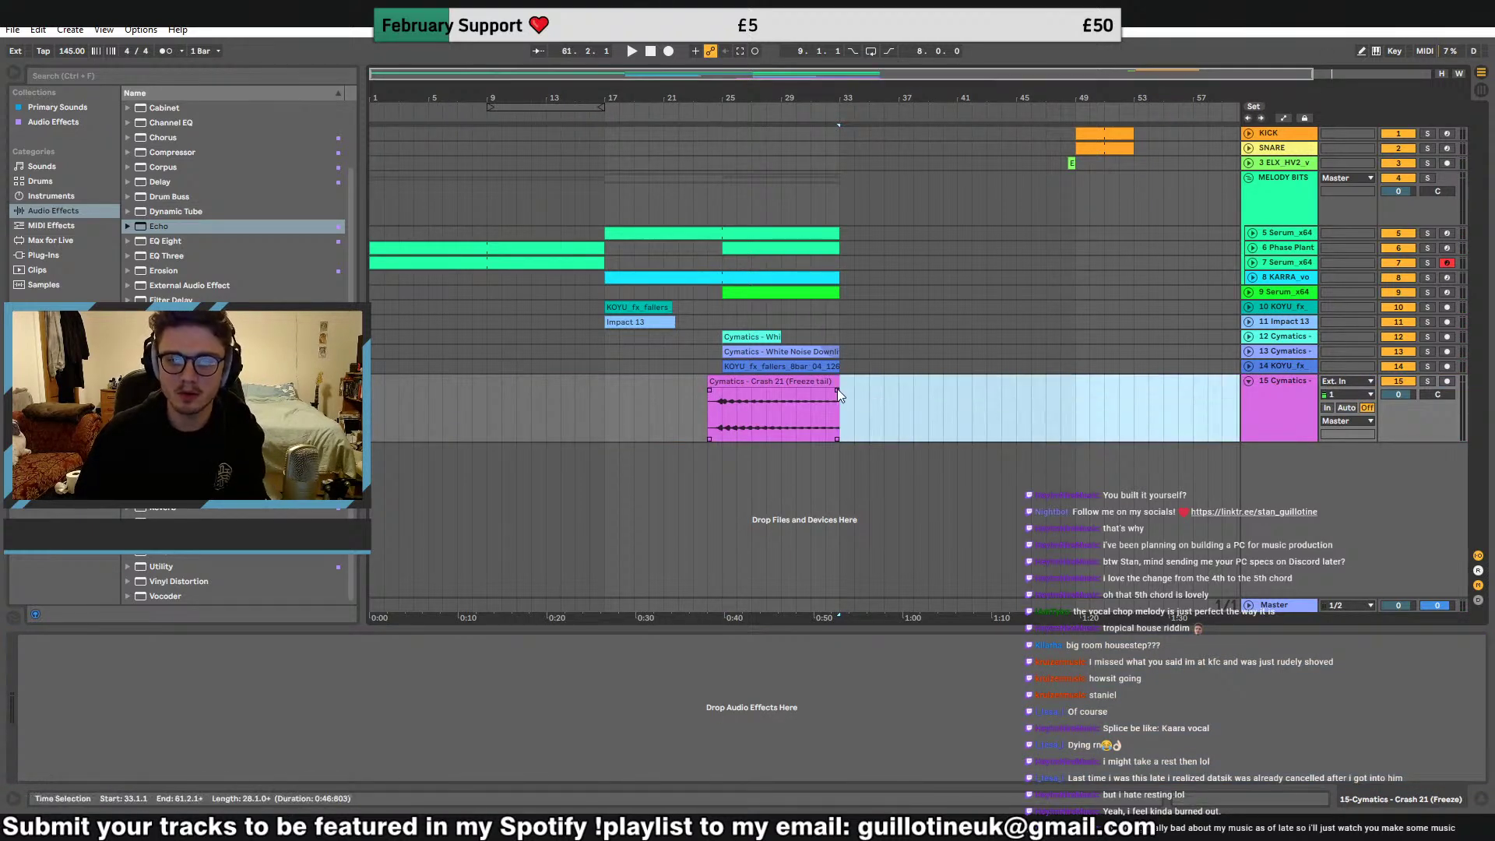
{"action": "key", "text": "Delete"}
{"action": "left_click", "coordinate": [832, 399]}
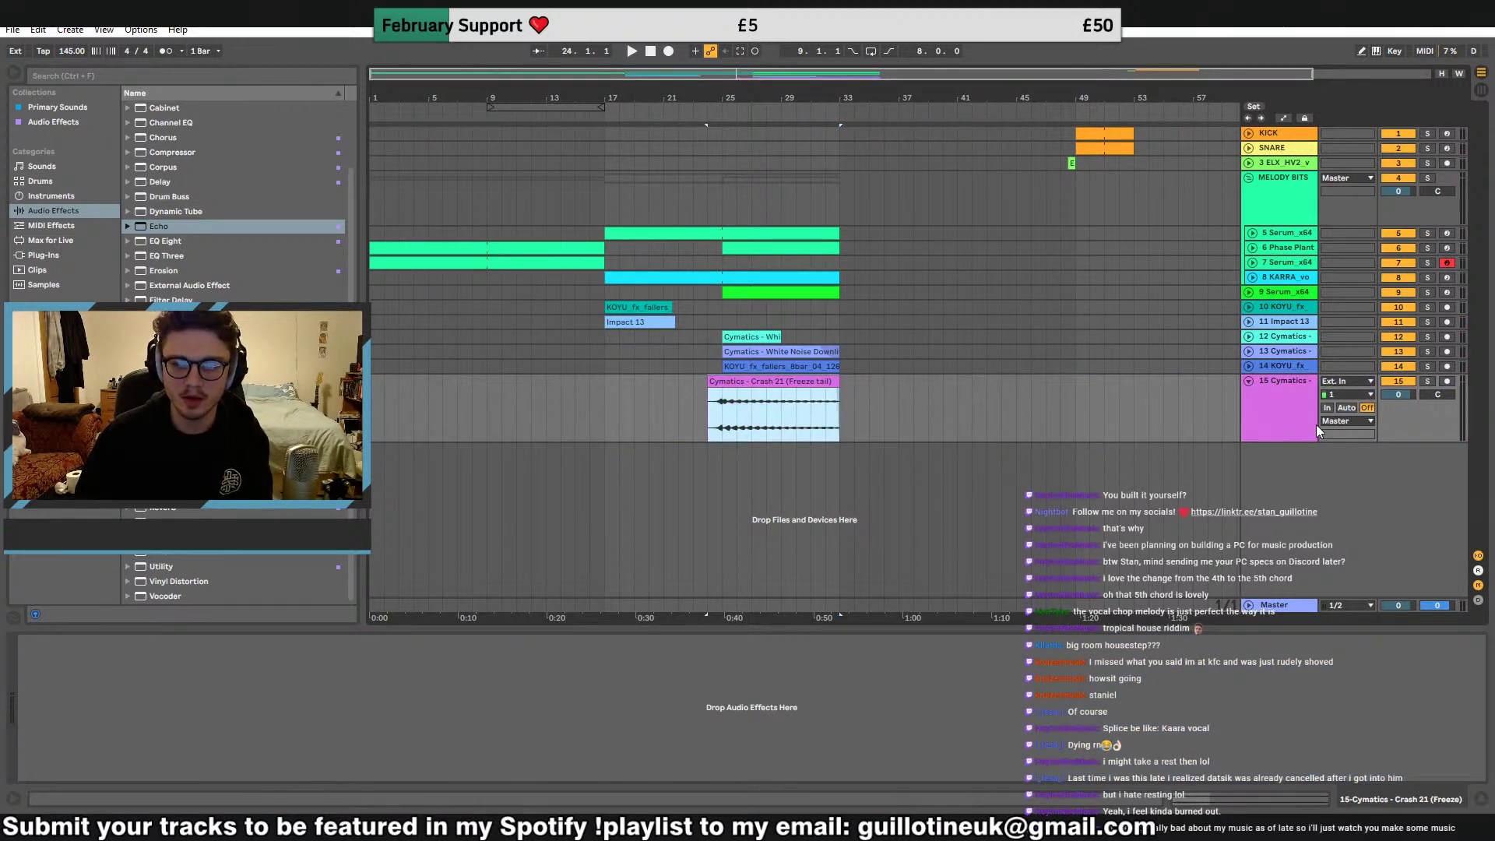
Audition the flattened crash from bar 24, inspecting its waveform, and fold track 15
{"action": "key", "text": "space"}
{"action": "left_click", "coordinate": [1250, 381]}
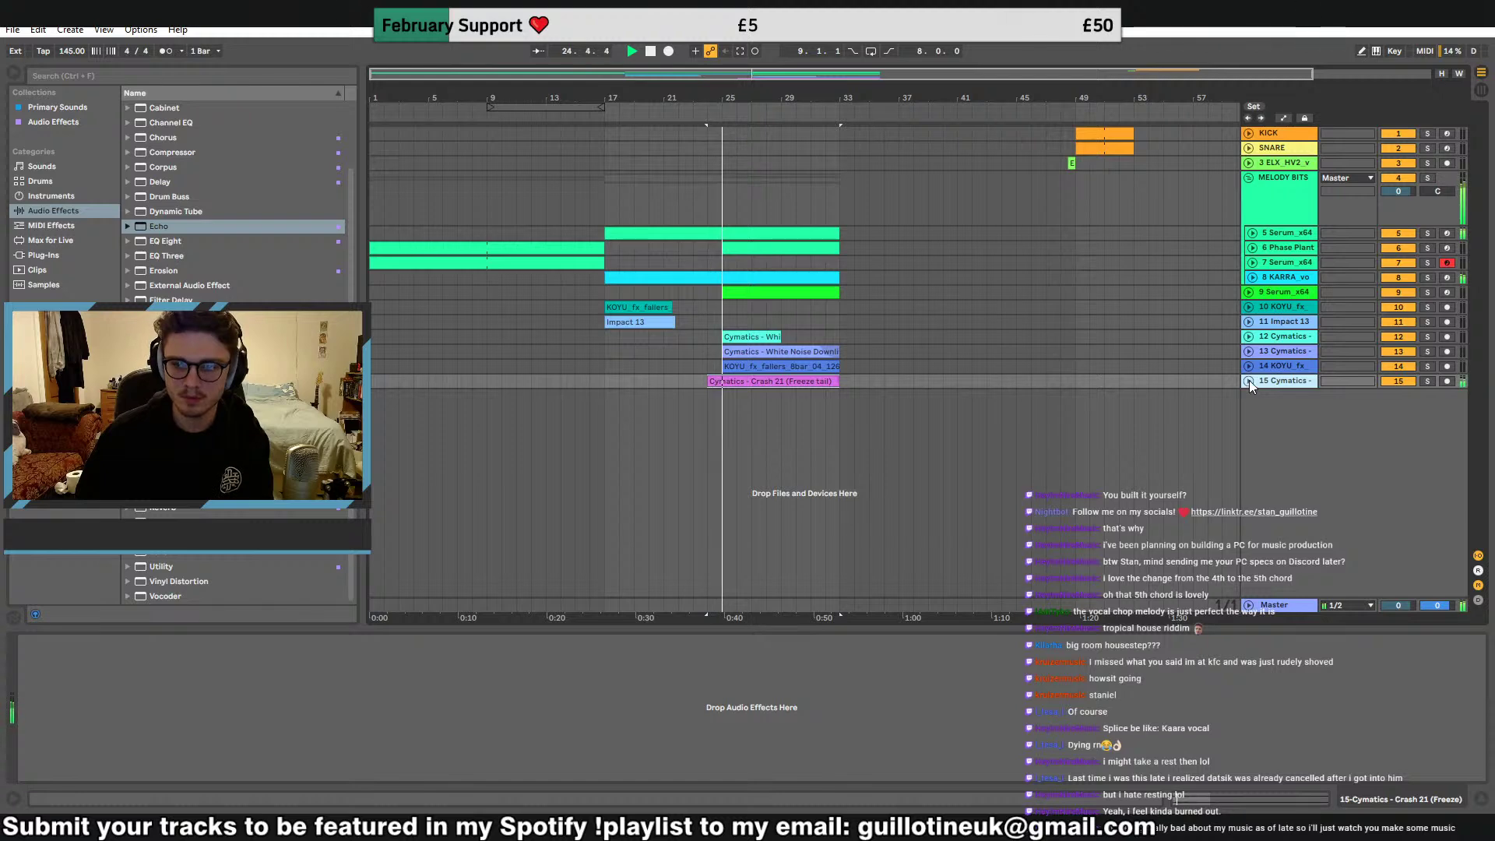
{"action": "left_click", "coordinate": [1250, 380]}
{"action": "left_click", "coordinate": [751, 395]}
{"action": "double_click", "coordinate": [745, 382]}
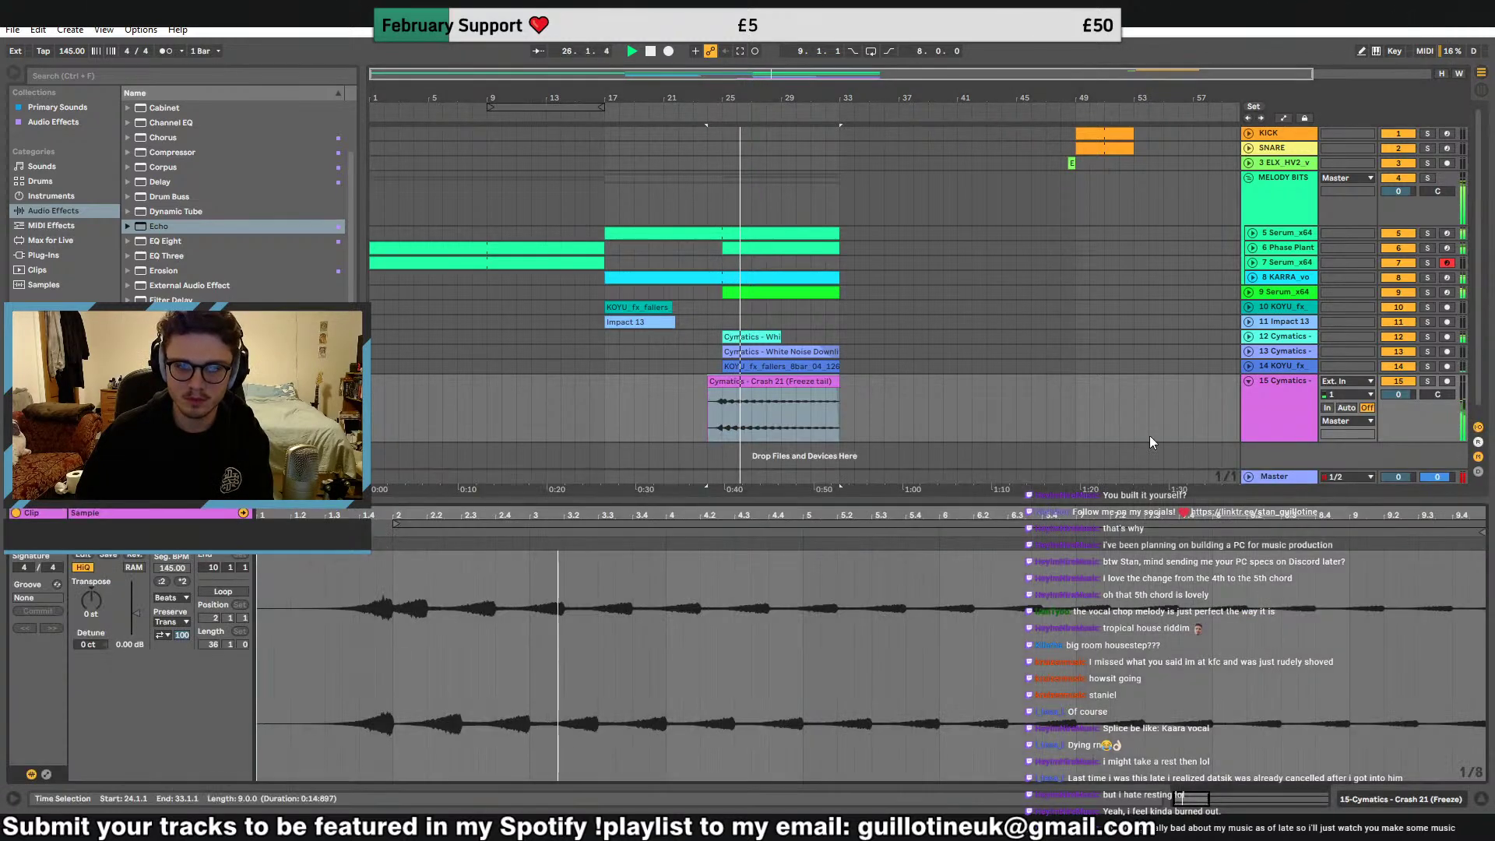
{"action": "left_click", "coordinate": [1250, 381]}
Group tracks 10 to 15, from the KOYU faller to the Cymatics crash, and name the group FX
{"action": "left_click", "coordinate": [1284, 203]}
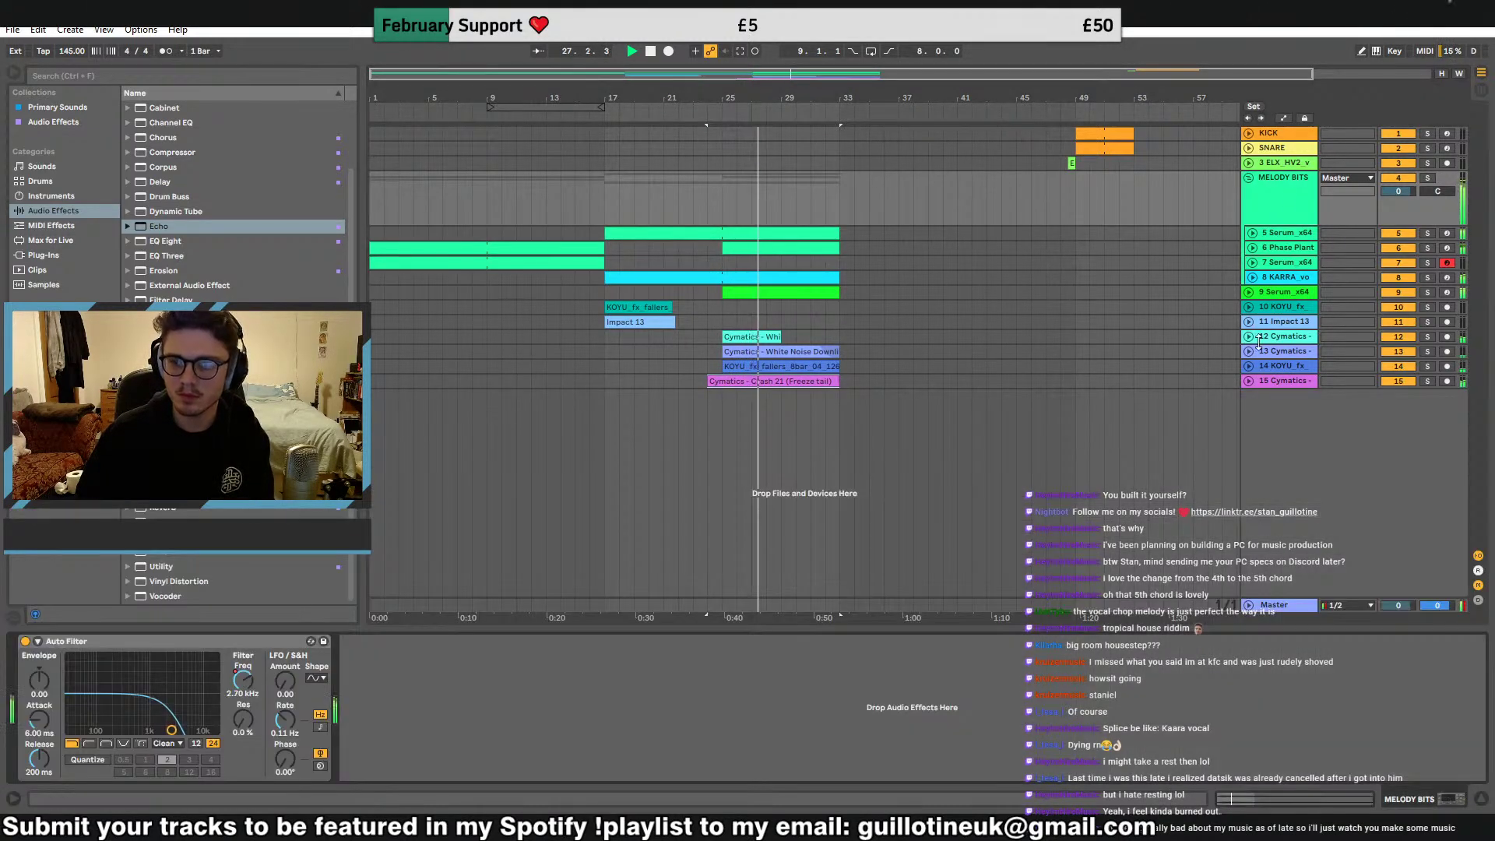
{"action": "left_click", "coordinate": [1276, 294]}
{"action": "left_click", "coordinate": [1288, 307]}
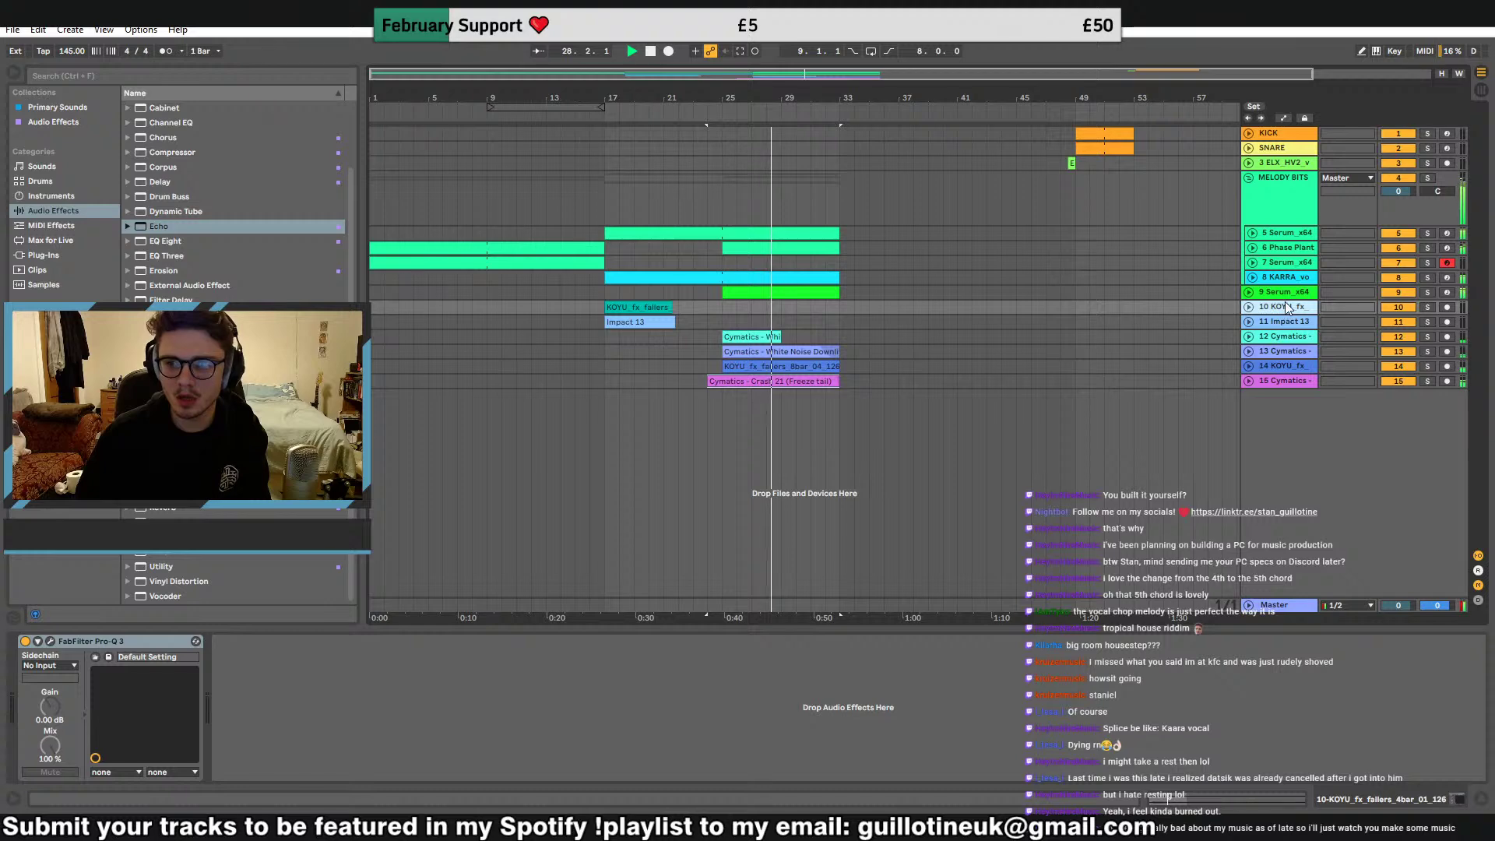
{"action": "left_click", "coordinate": [1285, 380], "text": "shift"}
{"action": "key", "text": "ctrl+g"}
{"action": "key", "text": "ctrl+r"}
{"action": "type", "text": "F"}
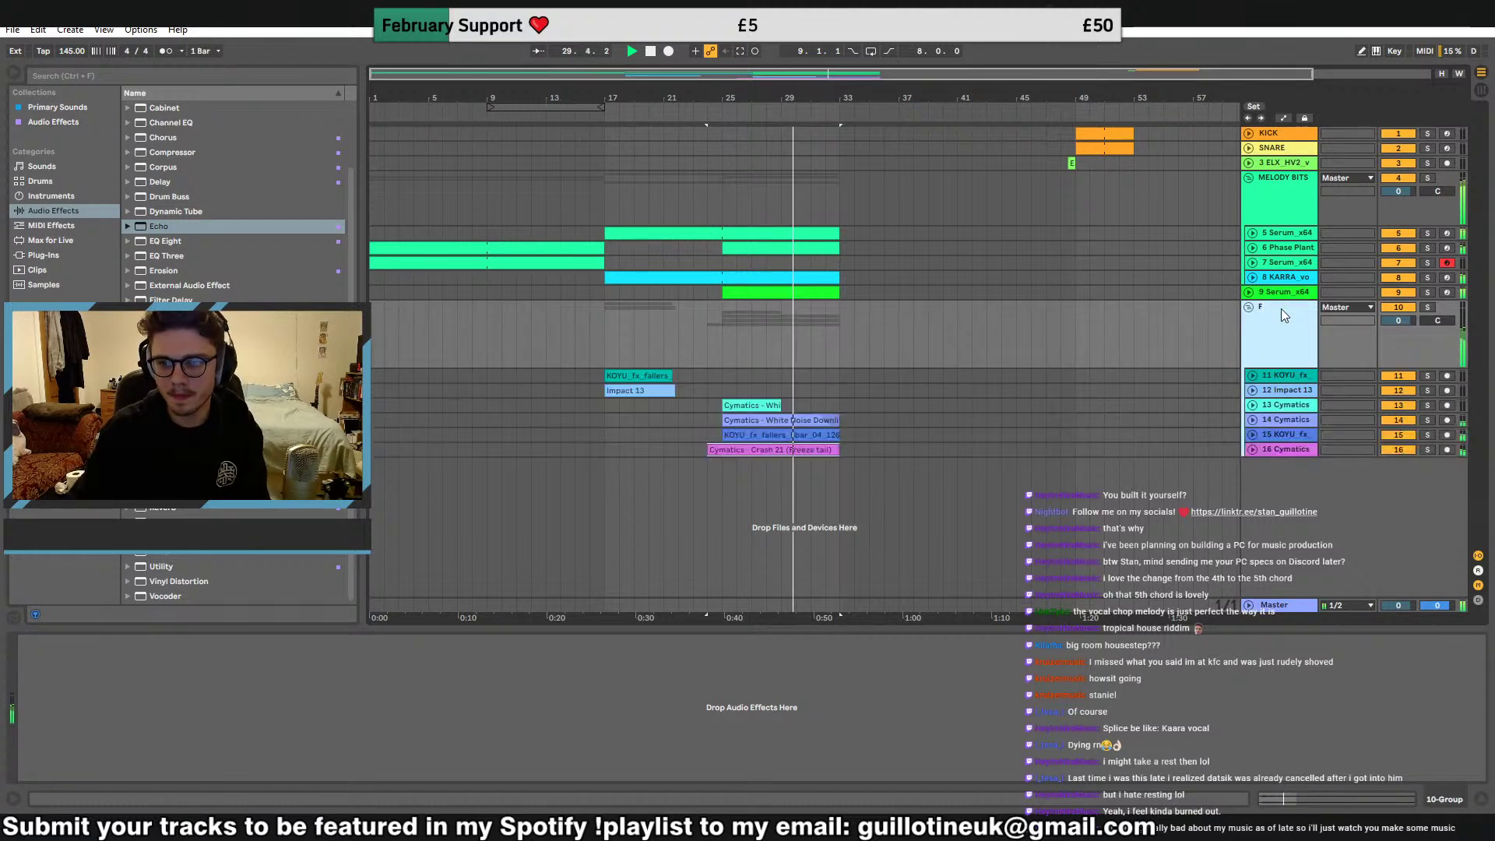
{"action": "type", "text": "X"}
Group MELODY BITS together with the Serum track 9 and name the new group INTRO
{"action": "left_click", "coordinate": [1287, 292]}
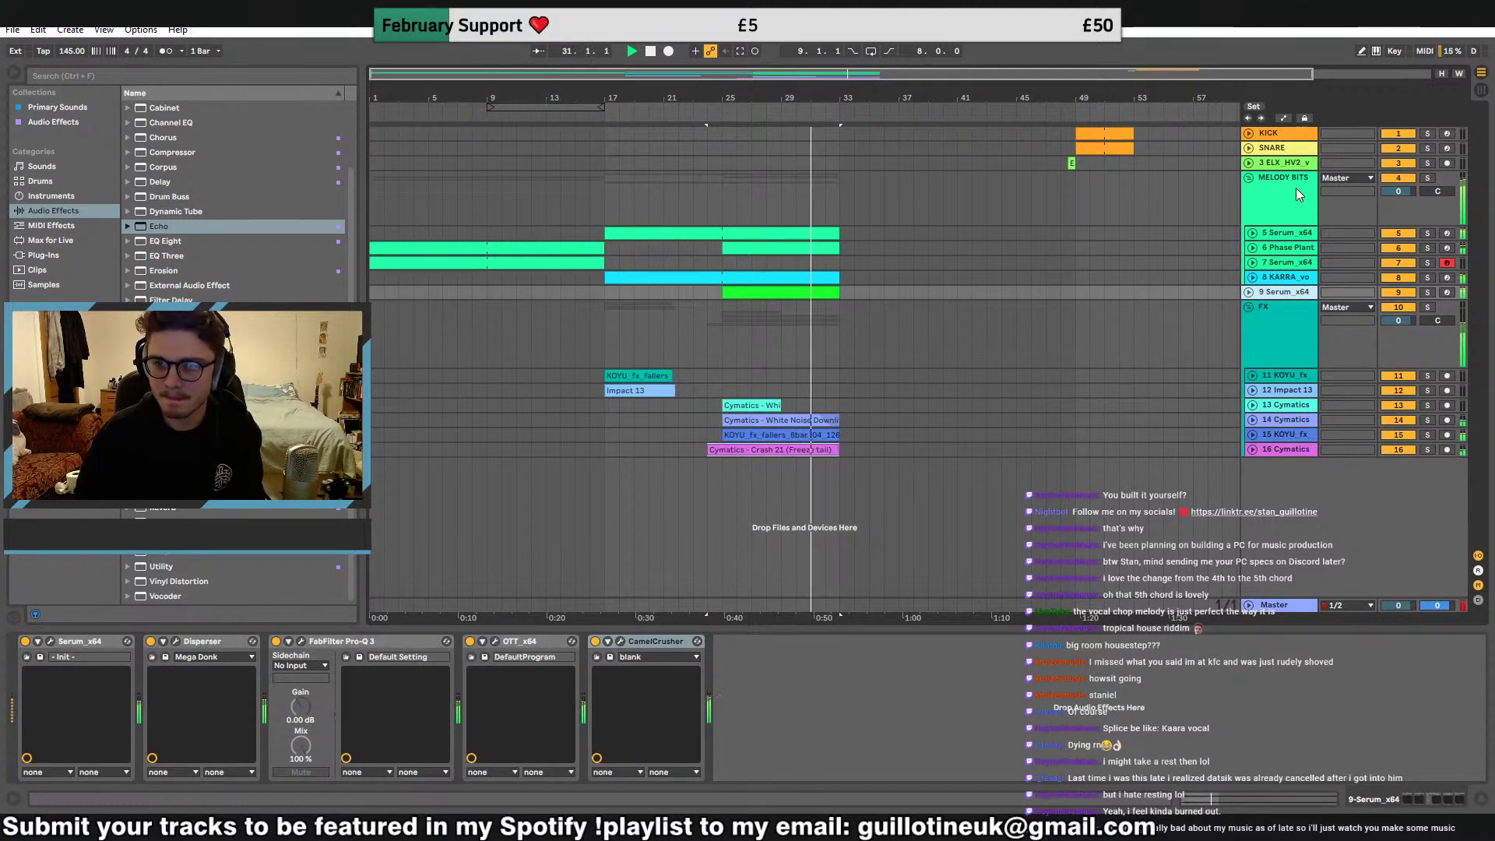
{"action": "left_click", "coordinate": [1296, 188]}
{"action": "key", "text": "ctrl+g"}
{"action": "key", "text": "ctrl+r"}
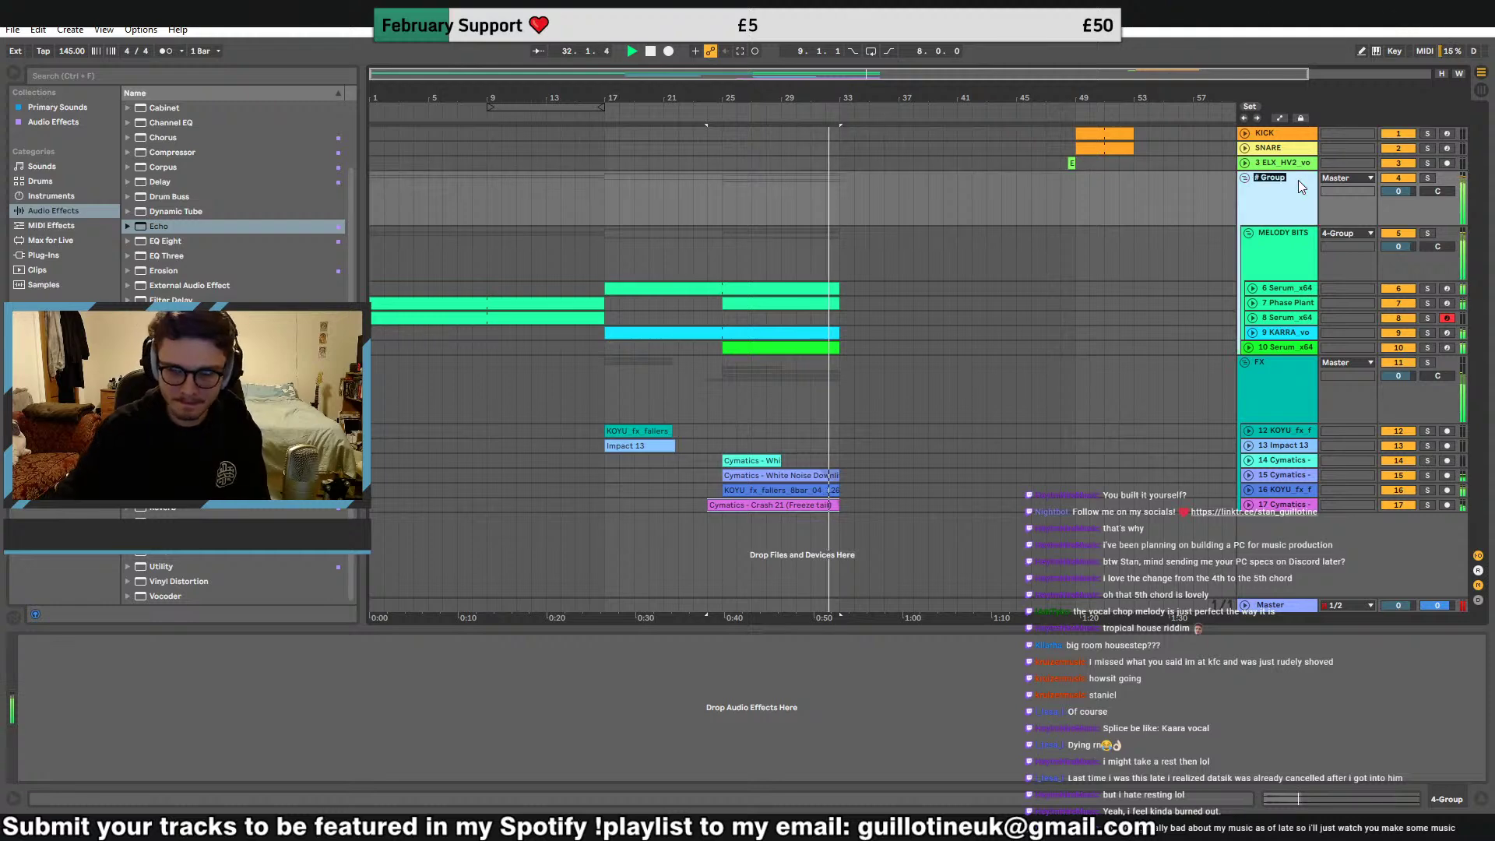
{"action": "type", "text": "INTRO"}
{"action": "key", "text": "Return"}
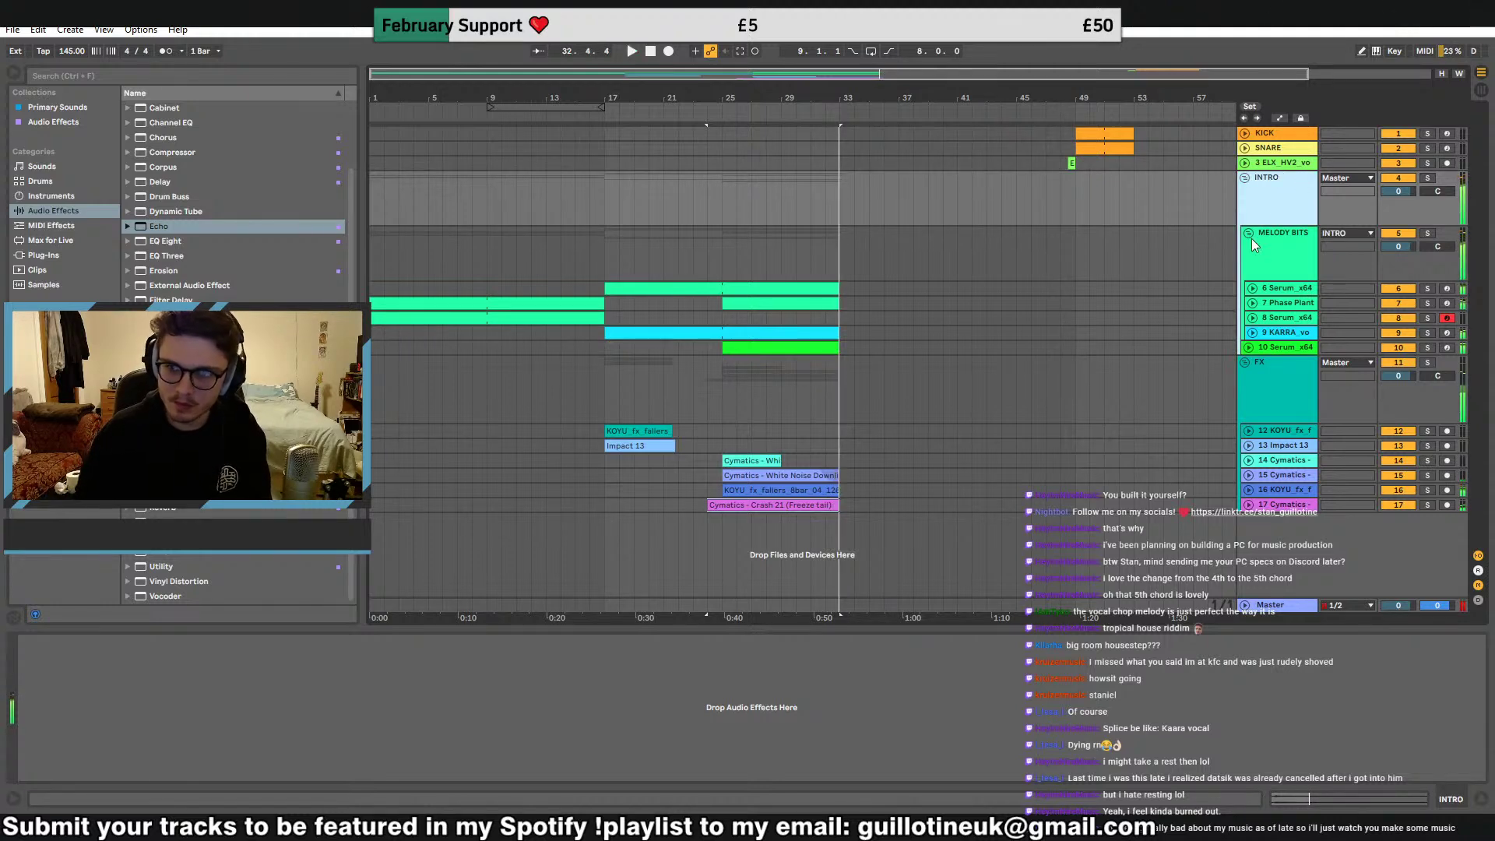
Audition the arrangement from bar 17 and fold the MELODY BITS group
{"action": "left_click", "coordinate": [630, 288]}
{"action": "key", "text": "space"}
{"action": "scroll", "coordinate": [757, 255], "scroll_direction": "up", "scroll_amount": 3}
{"action": "left_click", "coordinate": [798, 265]}
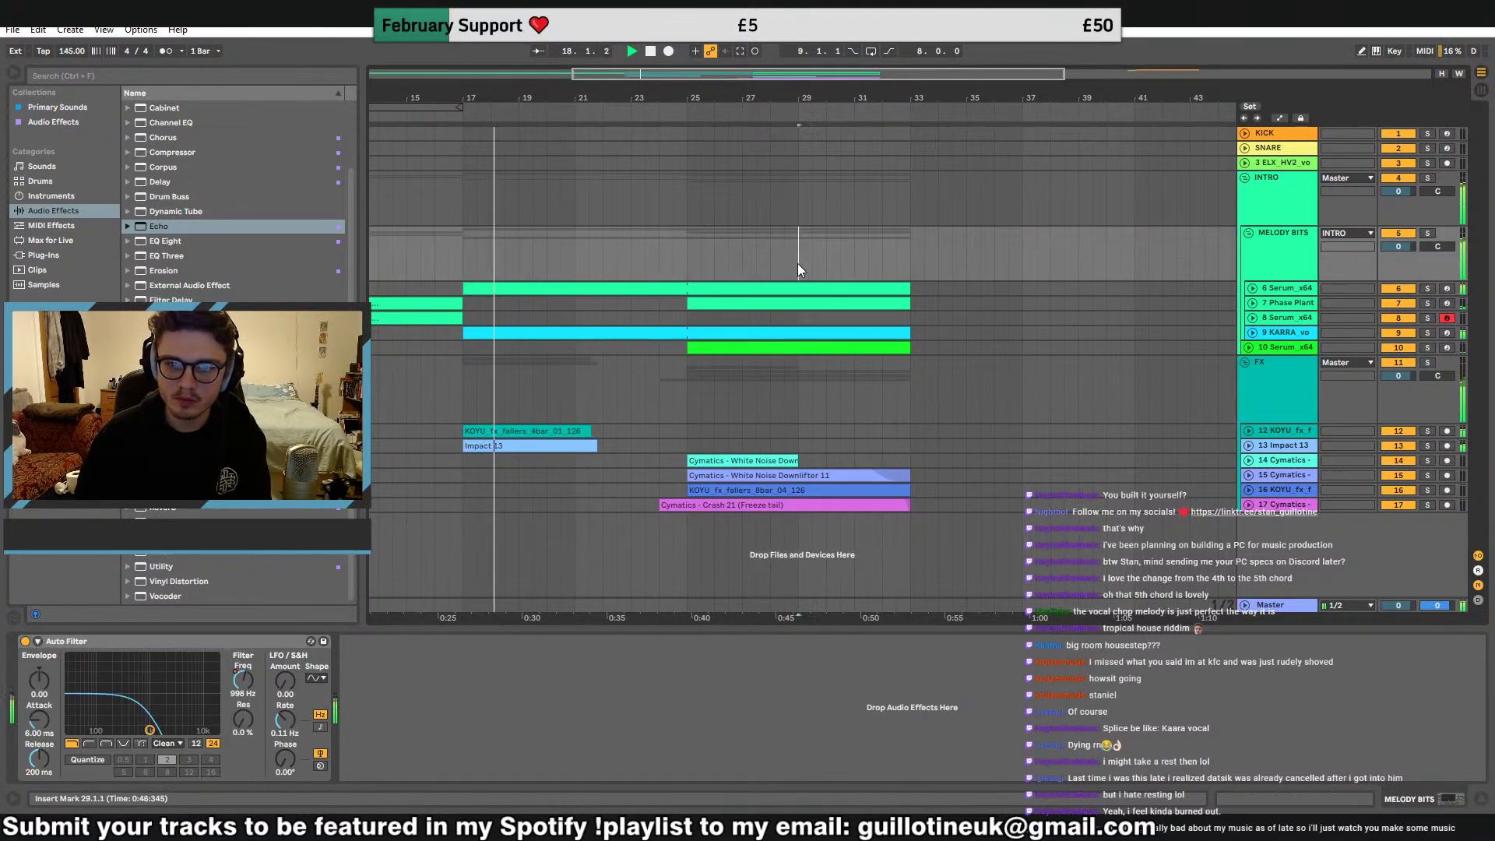
{"action": "left_click", "coordinate": [1249, 233]}
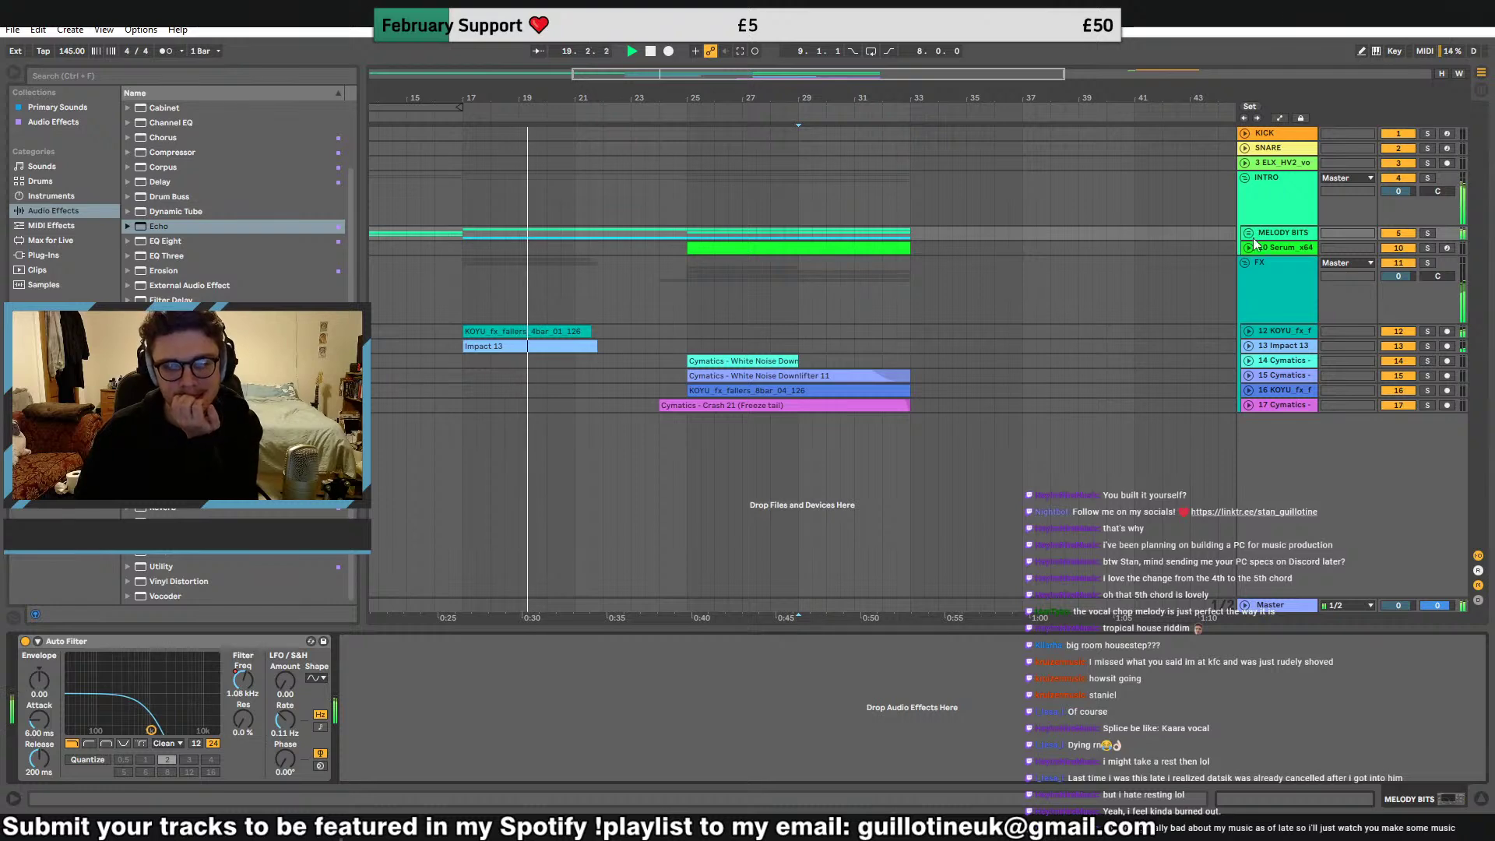
Load the Glitch2 plug-in on the INTRO group and initialise its sequence and random seed
{"action": "left_click", "coordinate": [717, 190]}
{"action": "left_click", "coordinate": [44, 255]}
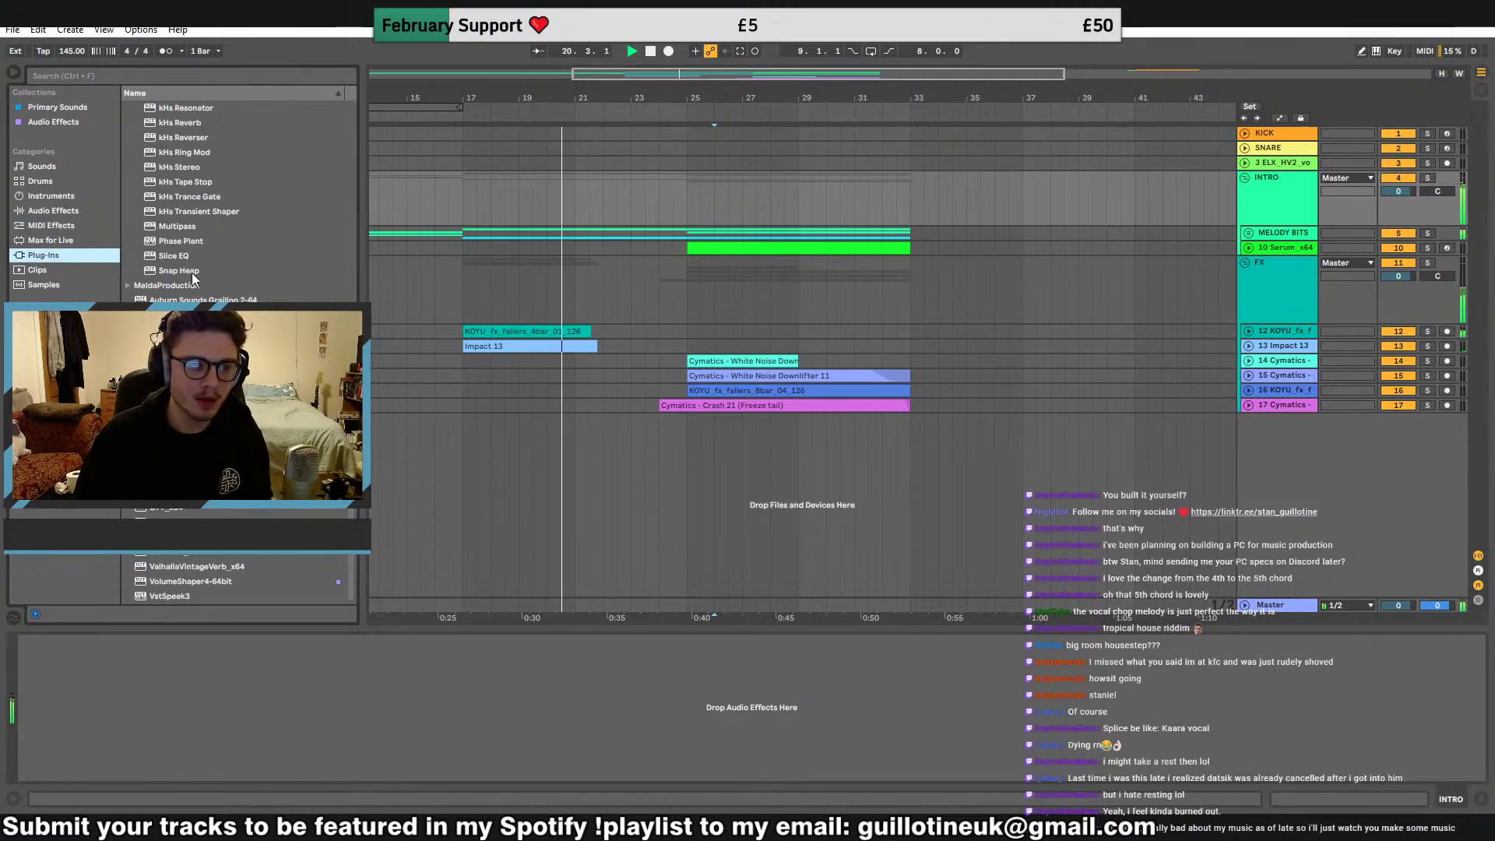
{"action": "scroll", "coordinate": [193, 279], "scroll_direction": "up", "scroll_amount": 2}
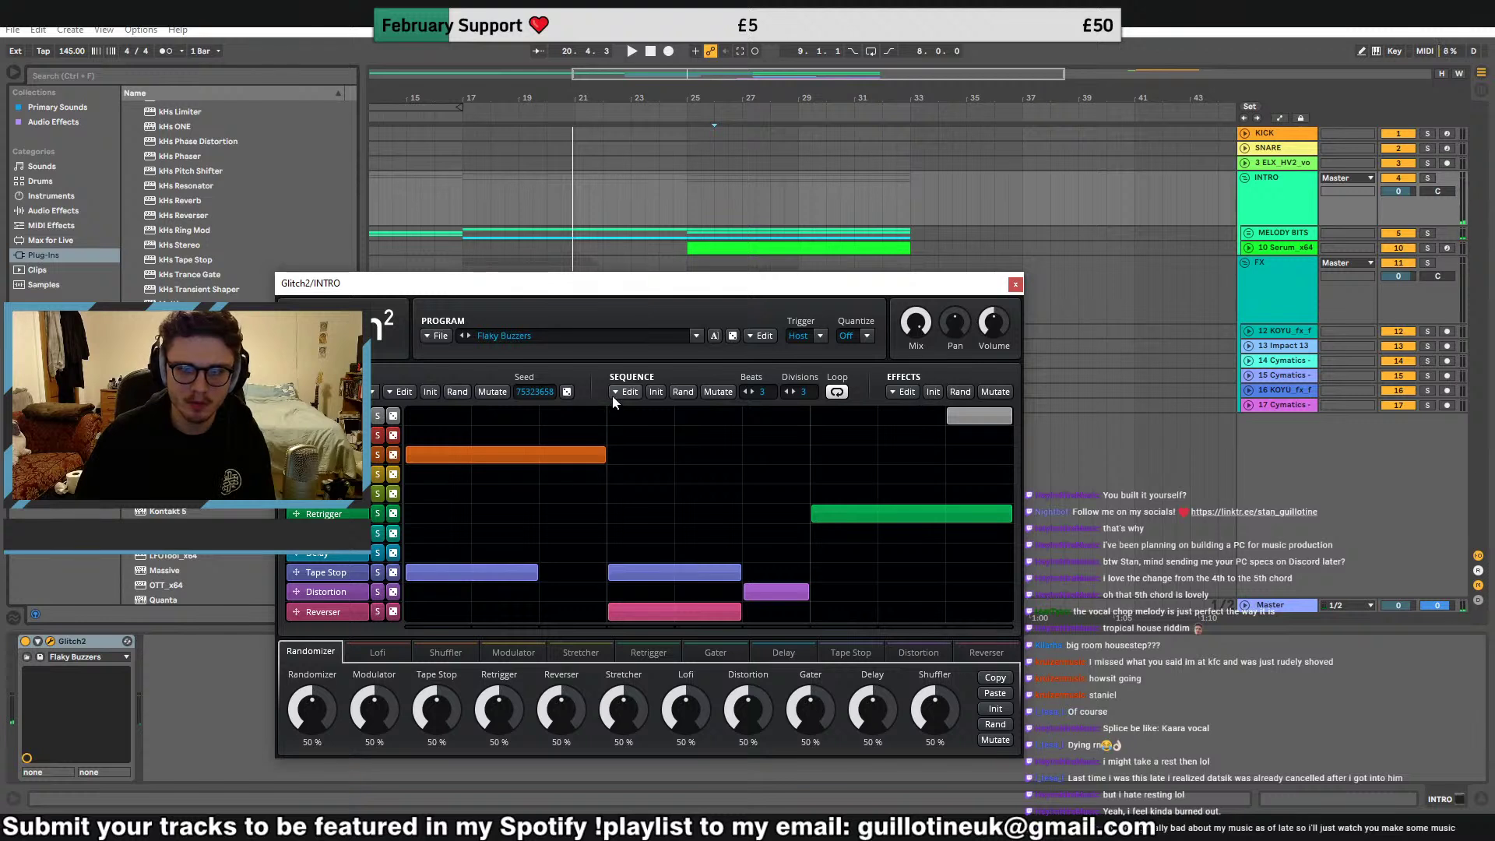
{"action": "left_click", "coordinate": [653, 392]}
{"action": "left_click", "coordinate": [427, 391]}
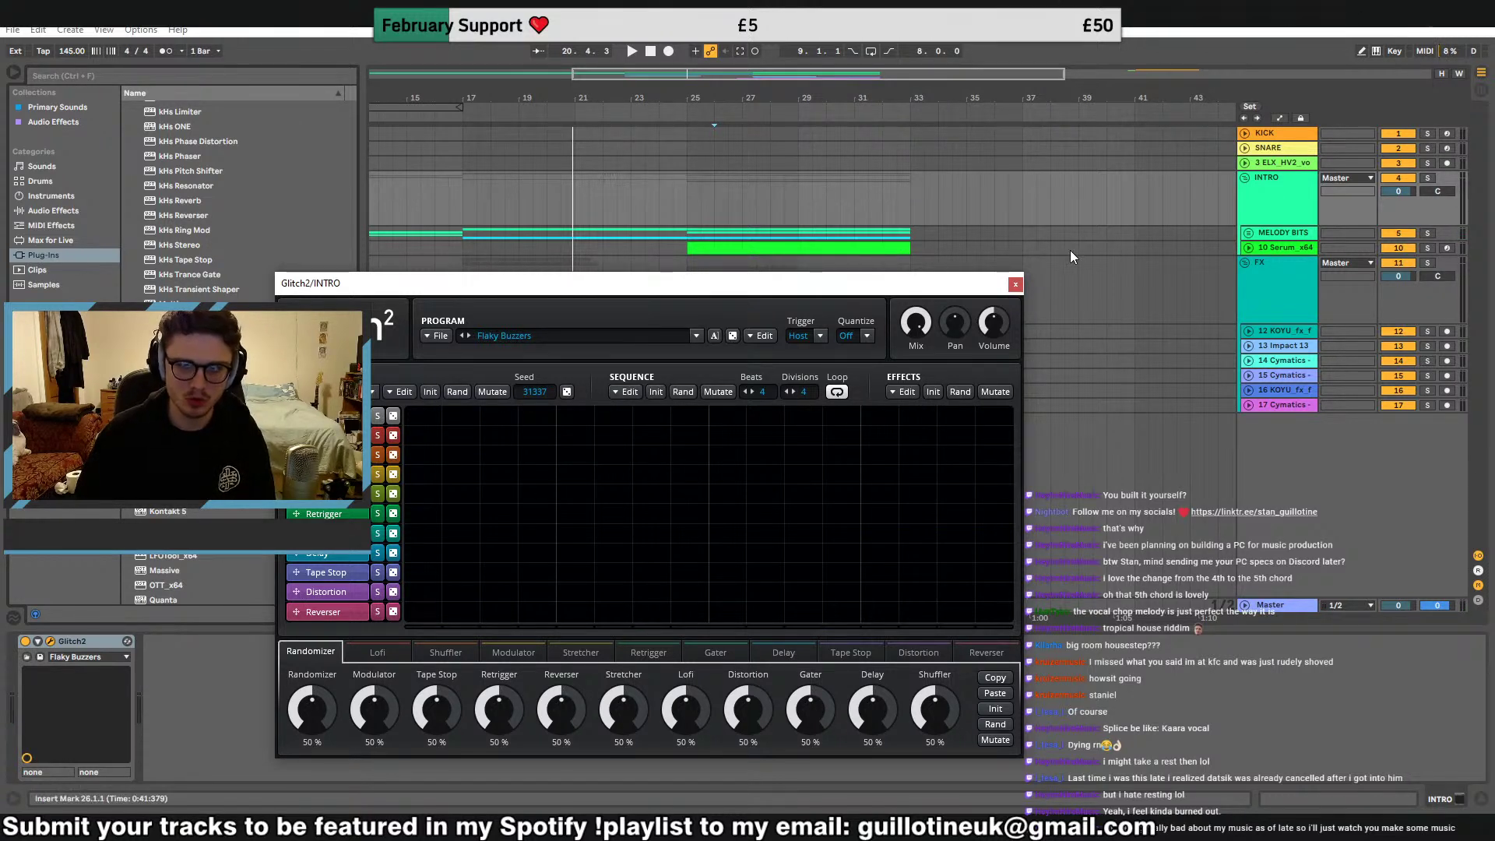
Move the kick, snare and ELX_HV2 clips further along the timeline, with the selected section starting at bar 60
{"action": "double_click", "coordinate": [840, 98]}
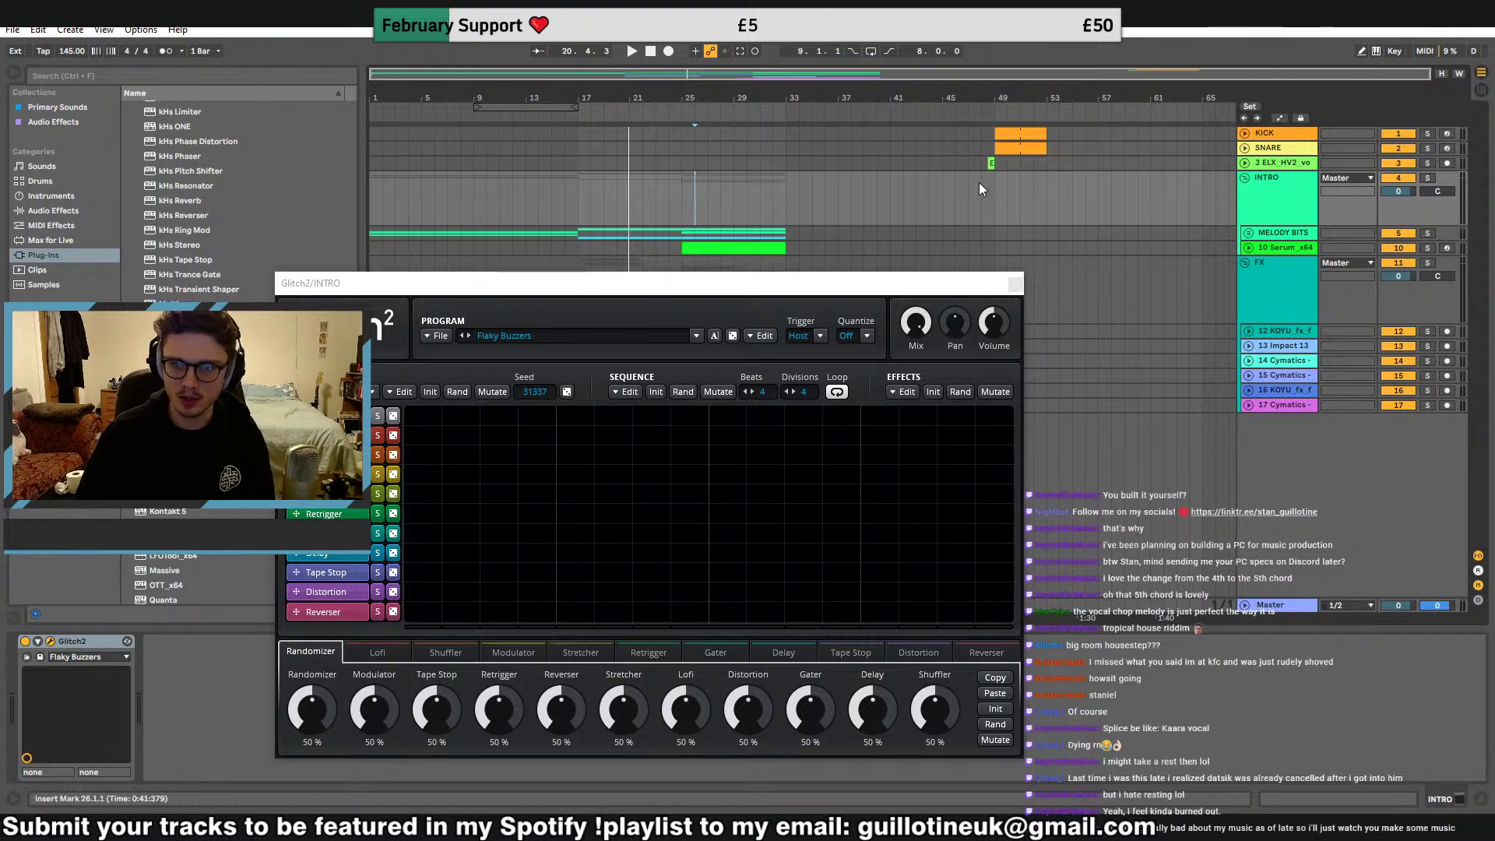
{"action": "left_click_drag", "start_coordinate": [980, 185], "coordinate": [1188, 141]}
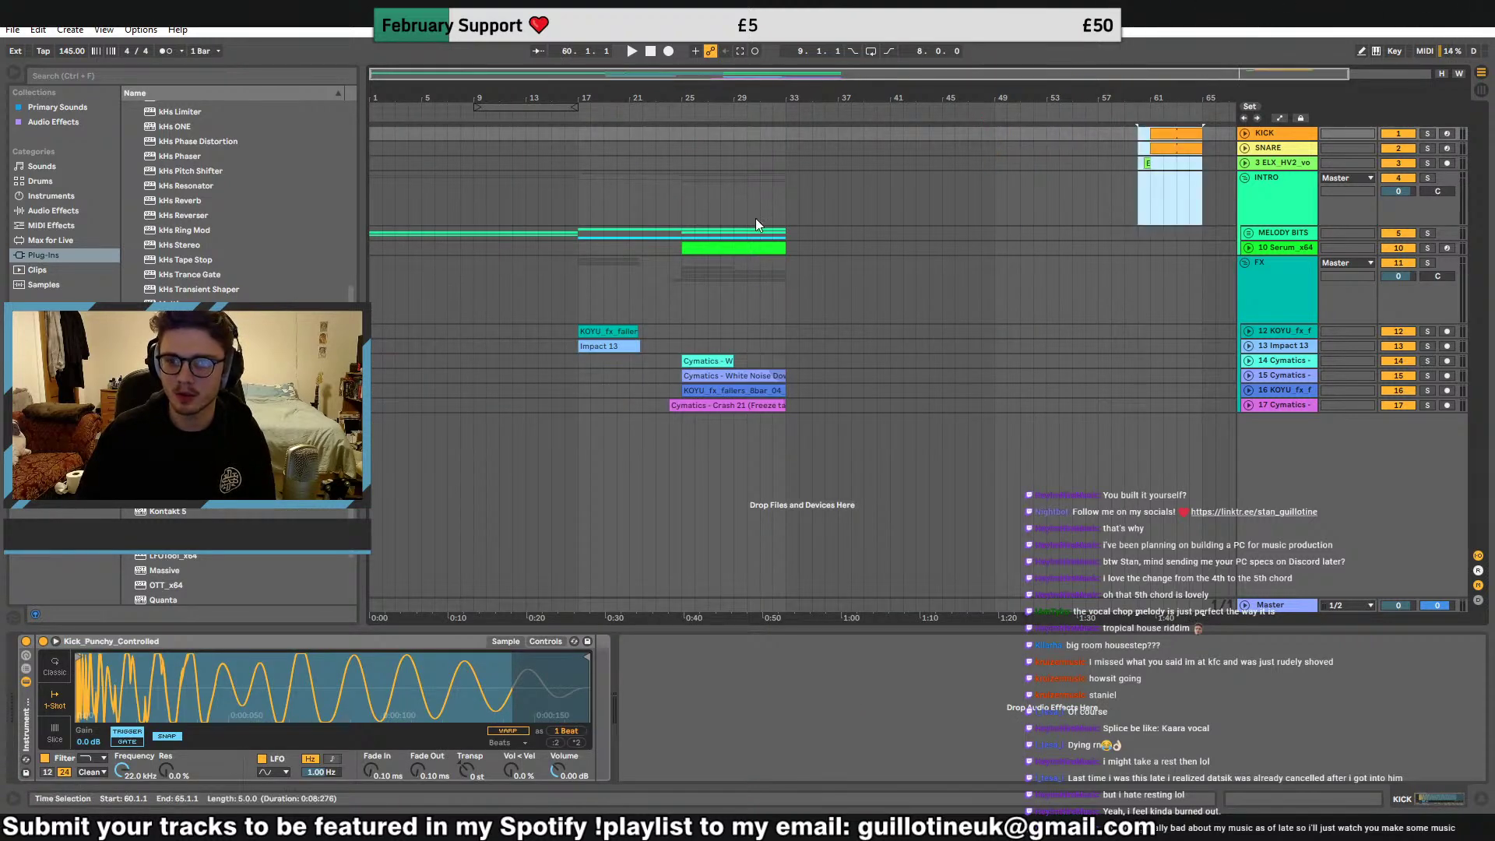
Place a Tape Stop block over the last beat of Glitch2's sequence, with 1 beat Slow Down and 2 beats Speed Up
{"action": "left_click", "coordinate": [669, 212]}
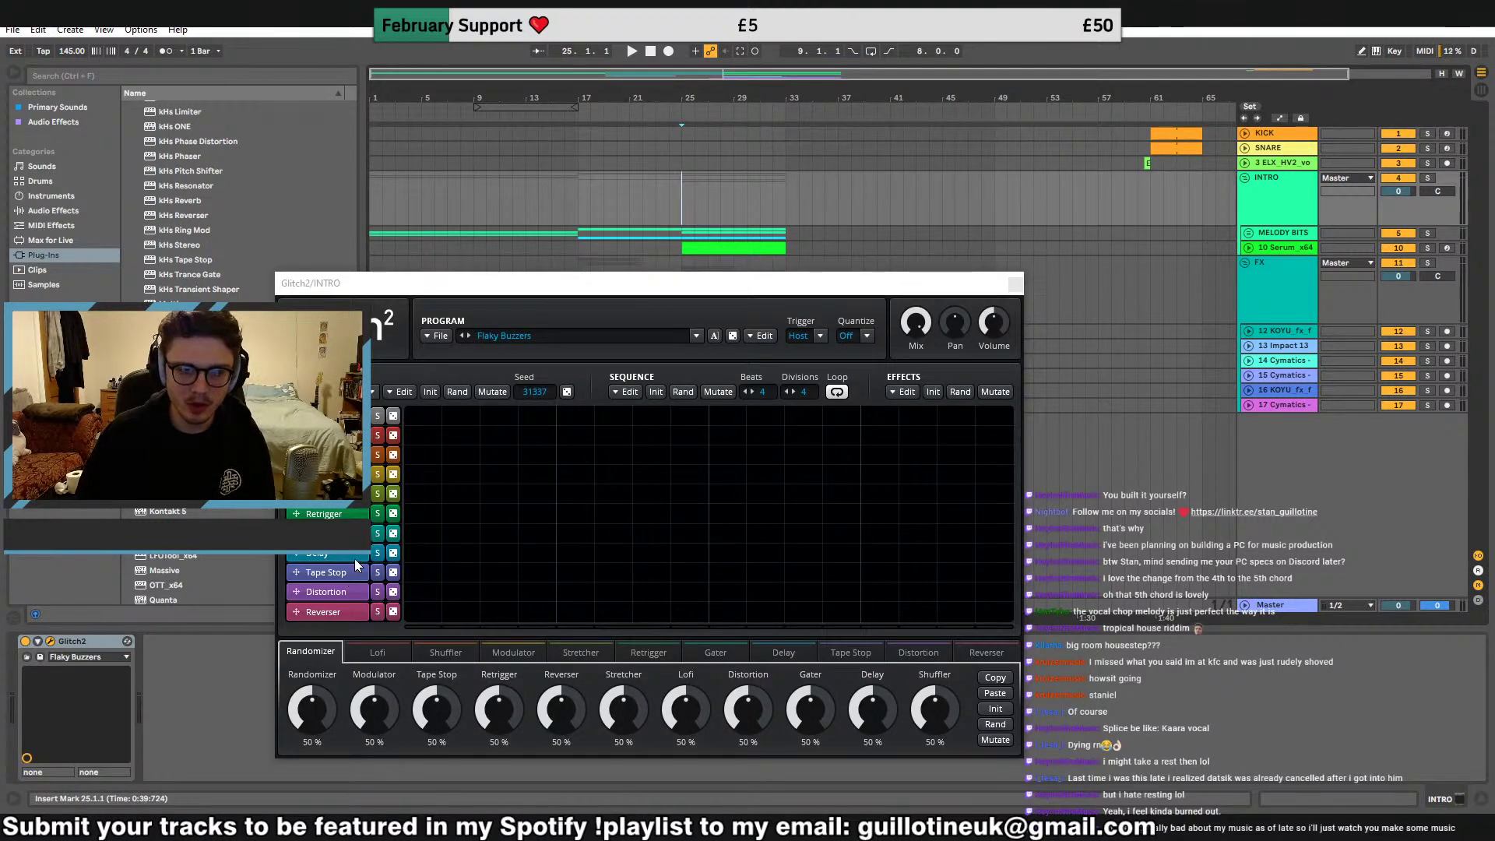
{"action": "left_click", "coordinate": [883, 573]}
{"action": "left_click_drag", "start_coordinate": [902, 576], "coordinate": [975, 580]}
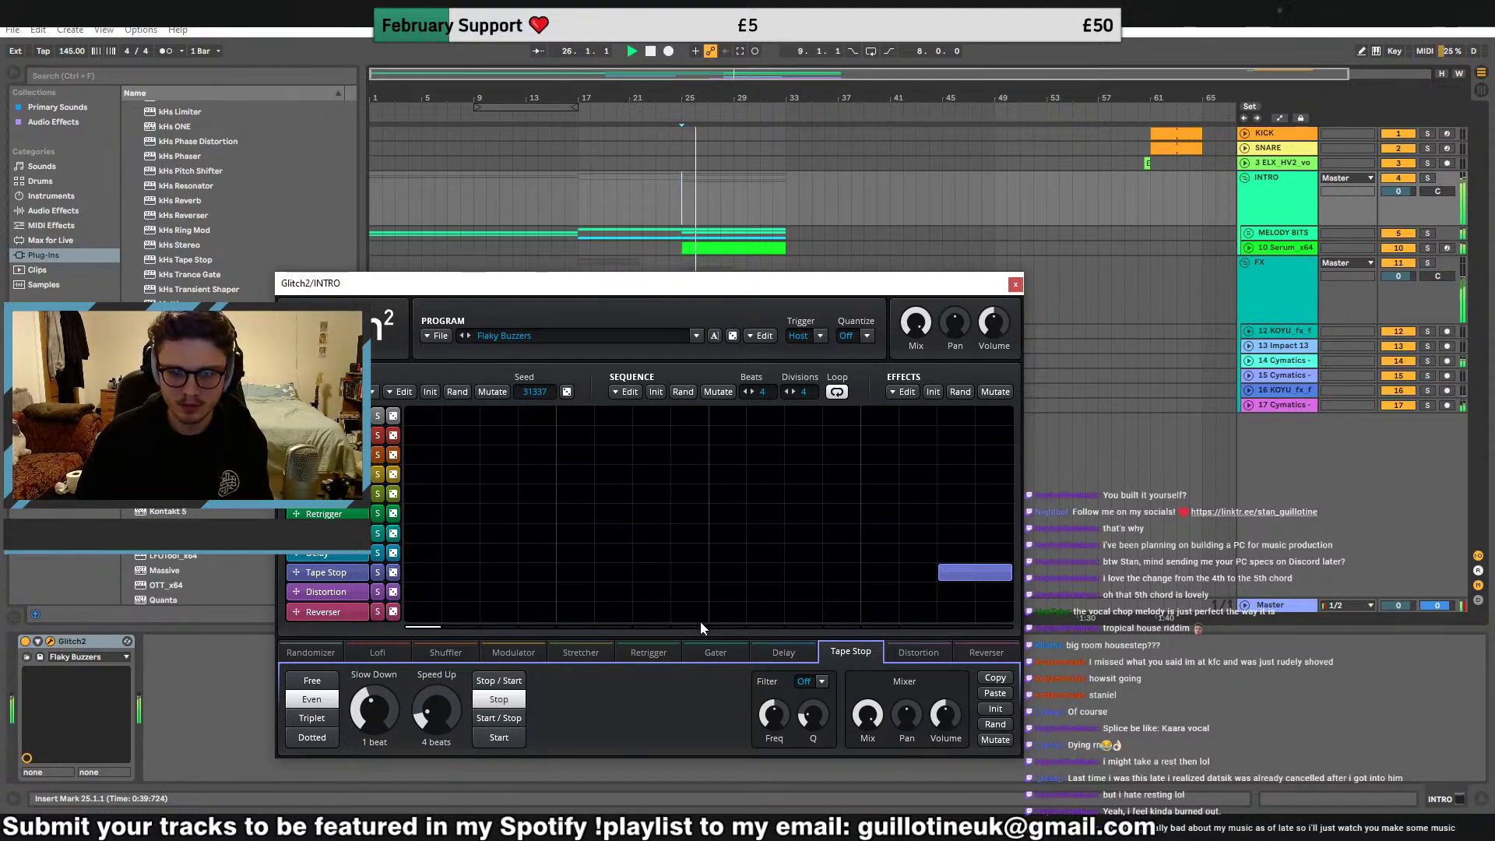
{"action": "left_click_drag", "start_coordinate": [376, 712], "coordinate": [376, 696]}
{"action": "left_click_drag", "start_coordinate": [954, 585], "coordinate": [863, 594]}
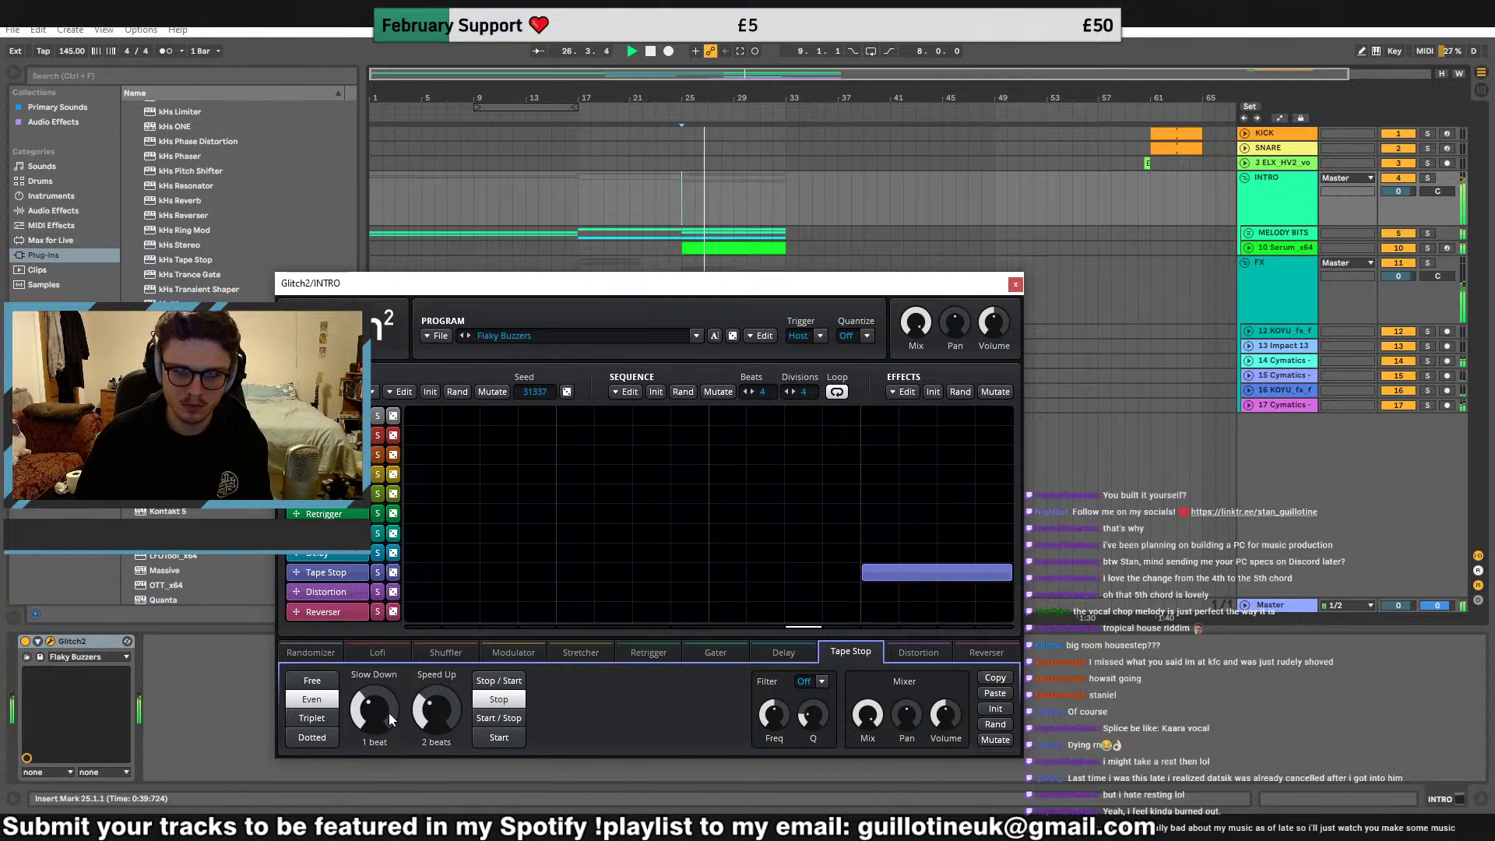
{"action": "left_click", "coordinate": [1016, 284]}
Automate Glitch2's Device On on the INTRO group so it is on only from bar 32 to bar 33
{"action": "key", "text": "a"}
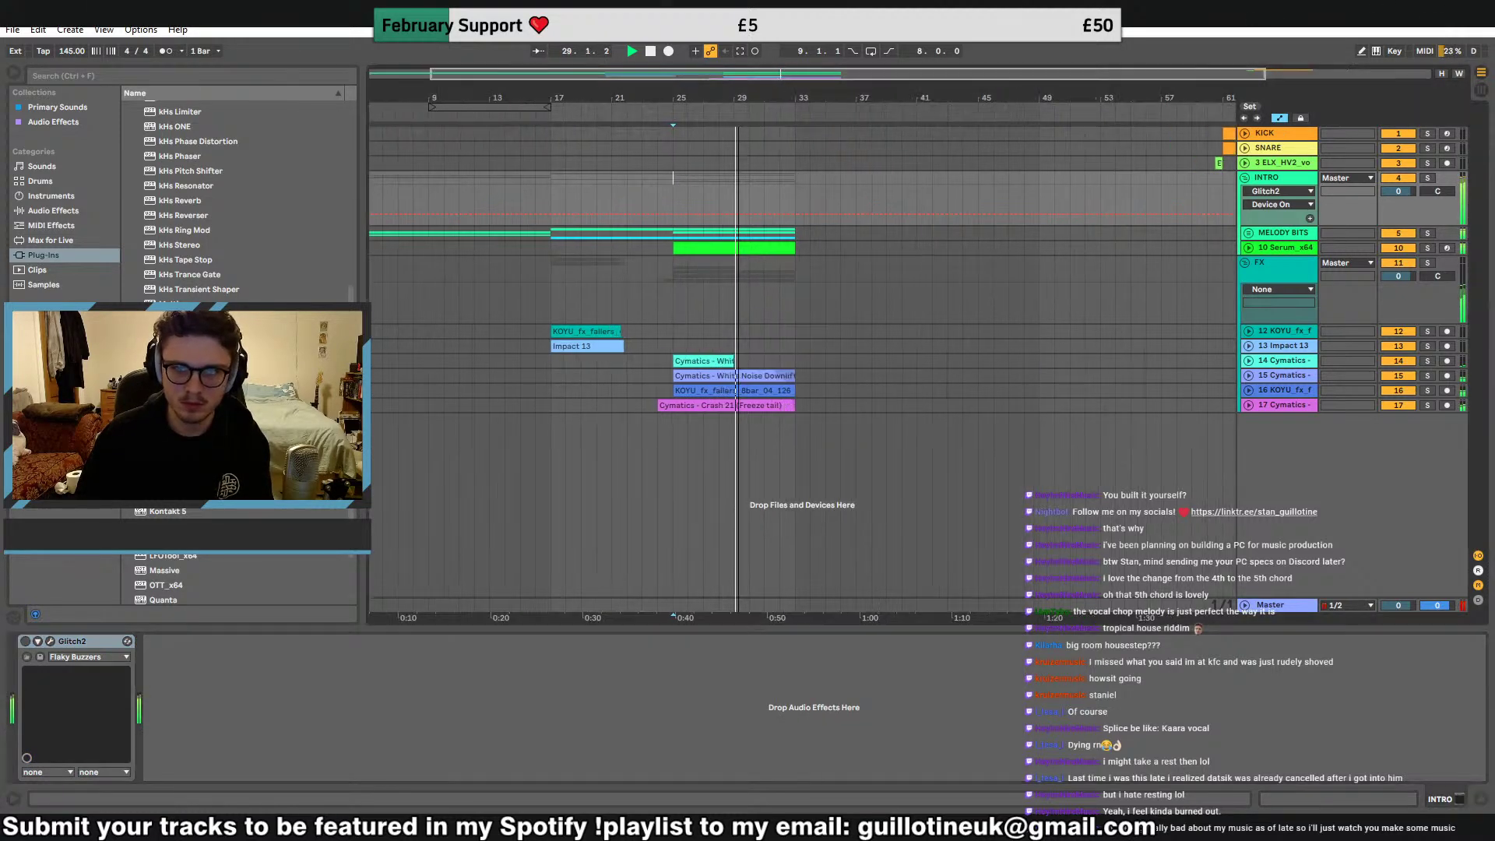
{"action": "left_click_drag", "start_coordinate": [739, 98], "coordinate": [738, 130]}
{"action": "left_click", "coordinate": [809, 213]}
{"action": "left_click", "coordinate": [810, 192]}
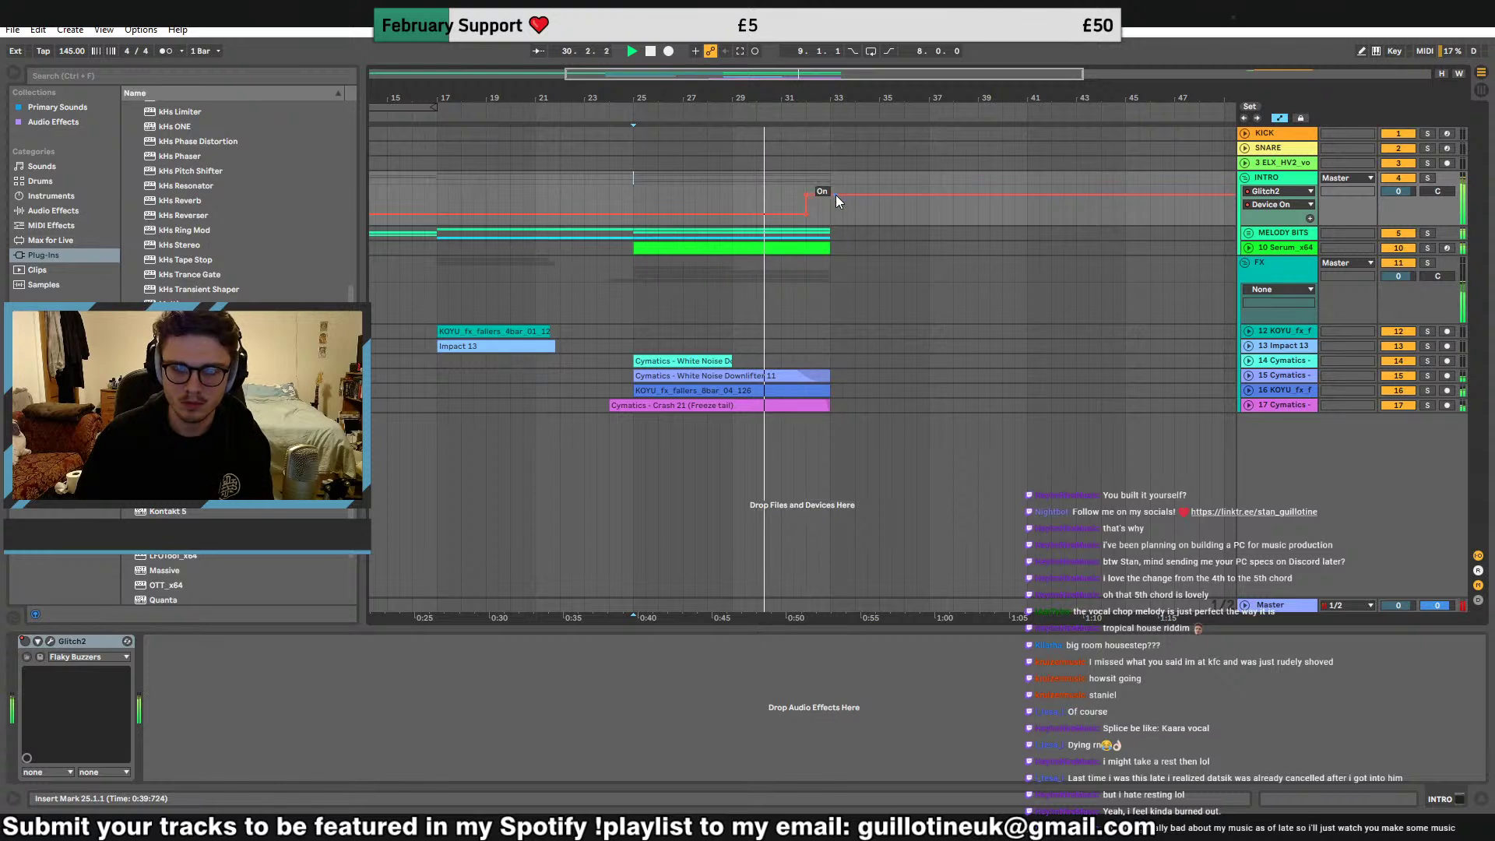
{"action": "left_click", "coordinate": [834, 195]}
{"action": "left_click_drag", "start_coordinate": [834, 214], "coordinate": [830, 214]}
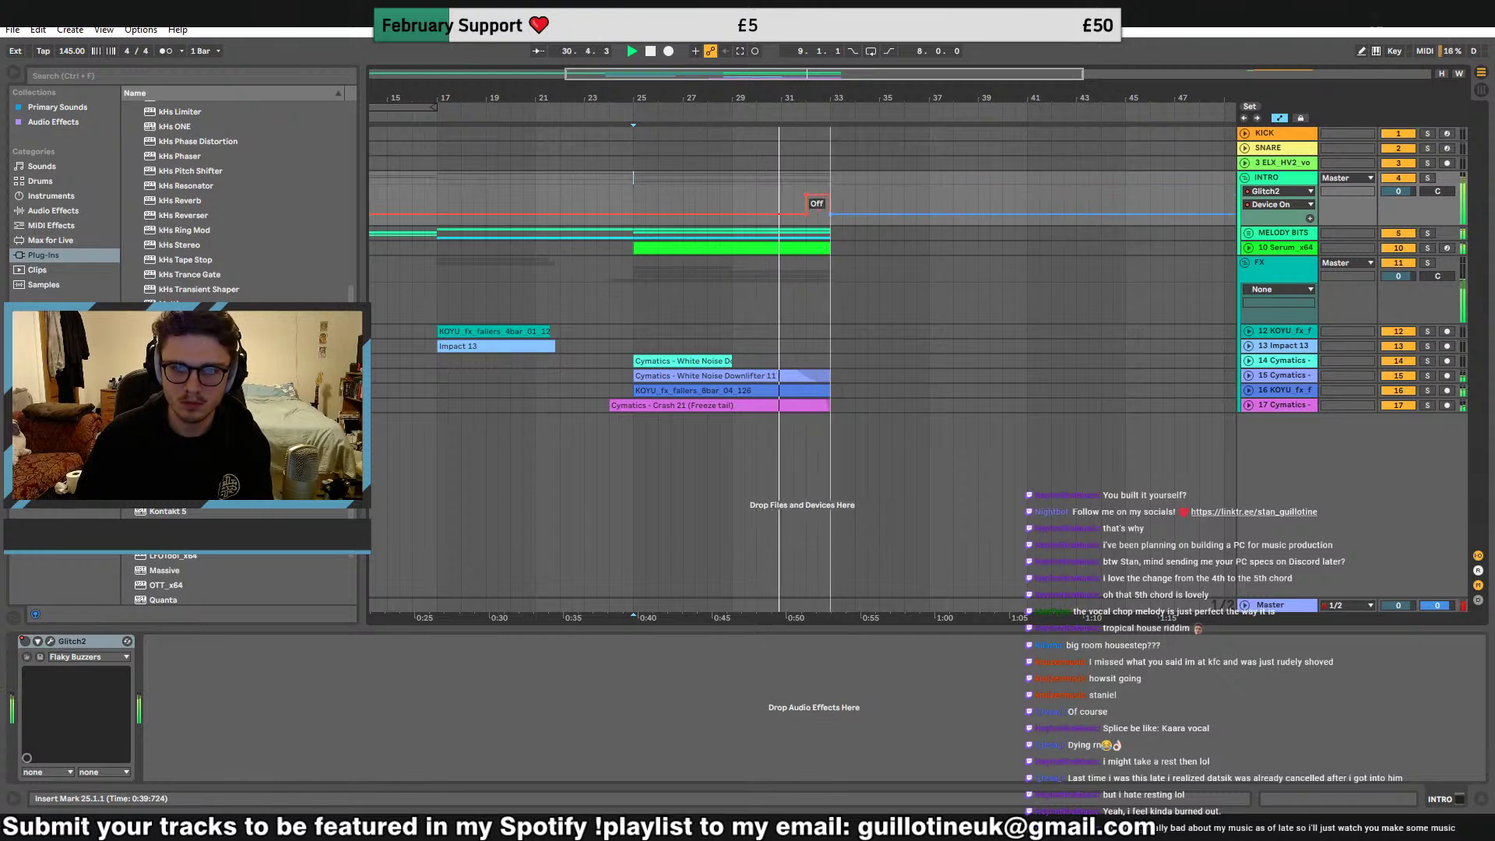
Audition the tape-stop transition from bar 32 into bar 33
{"action": "left_click", "coordinate": [868, 179]}
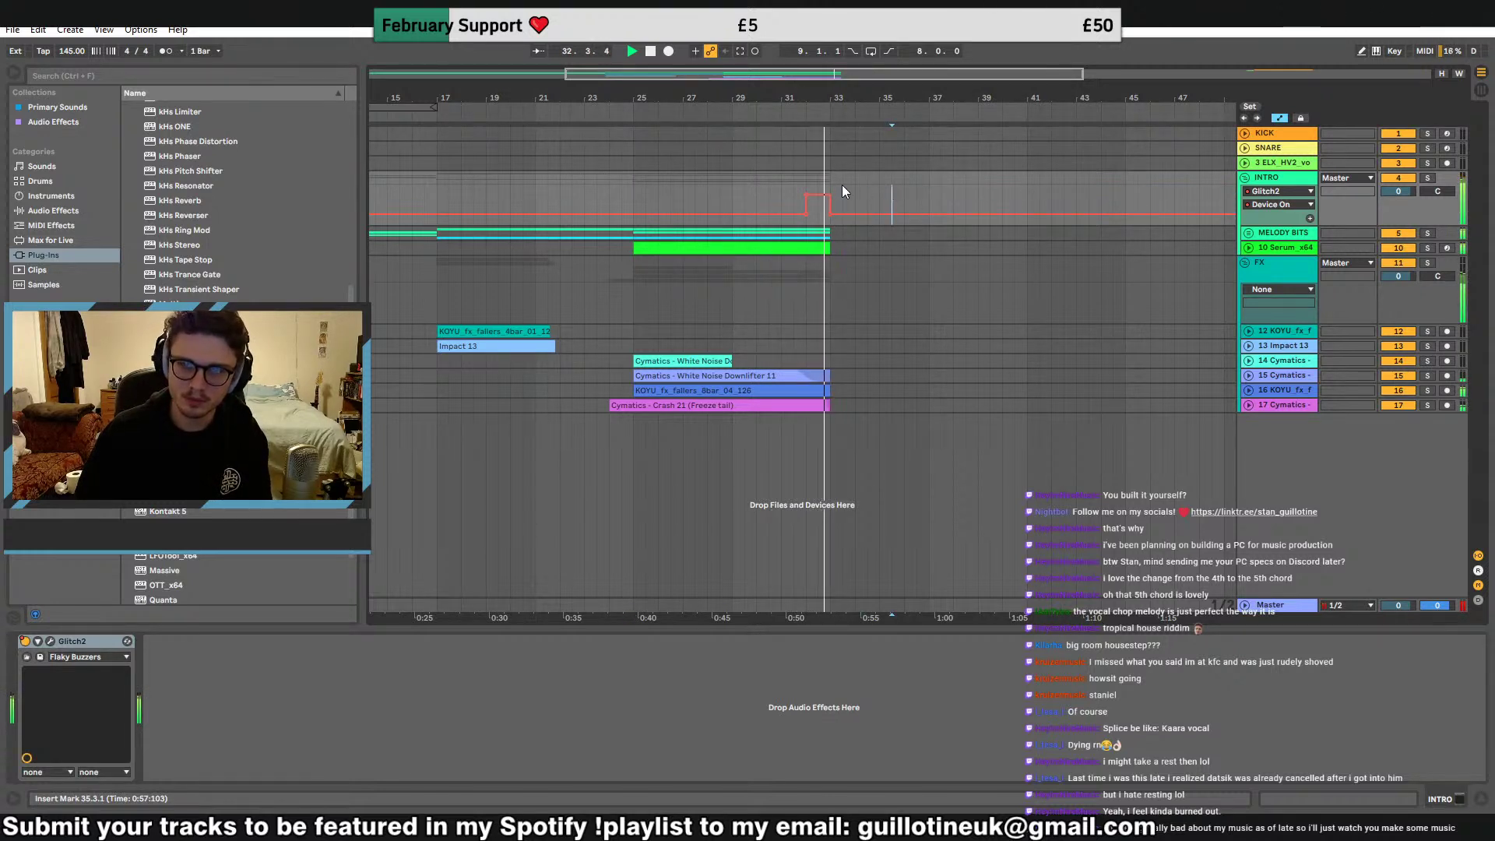
{"action": "left_click", "coordinate": [807, 187]}
{"action": "key", "text": "space"}
{"action": "key", "text": "space"}
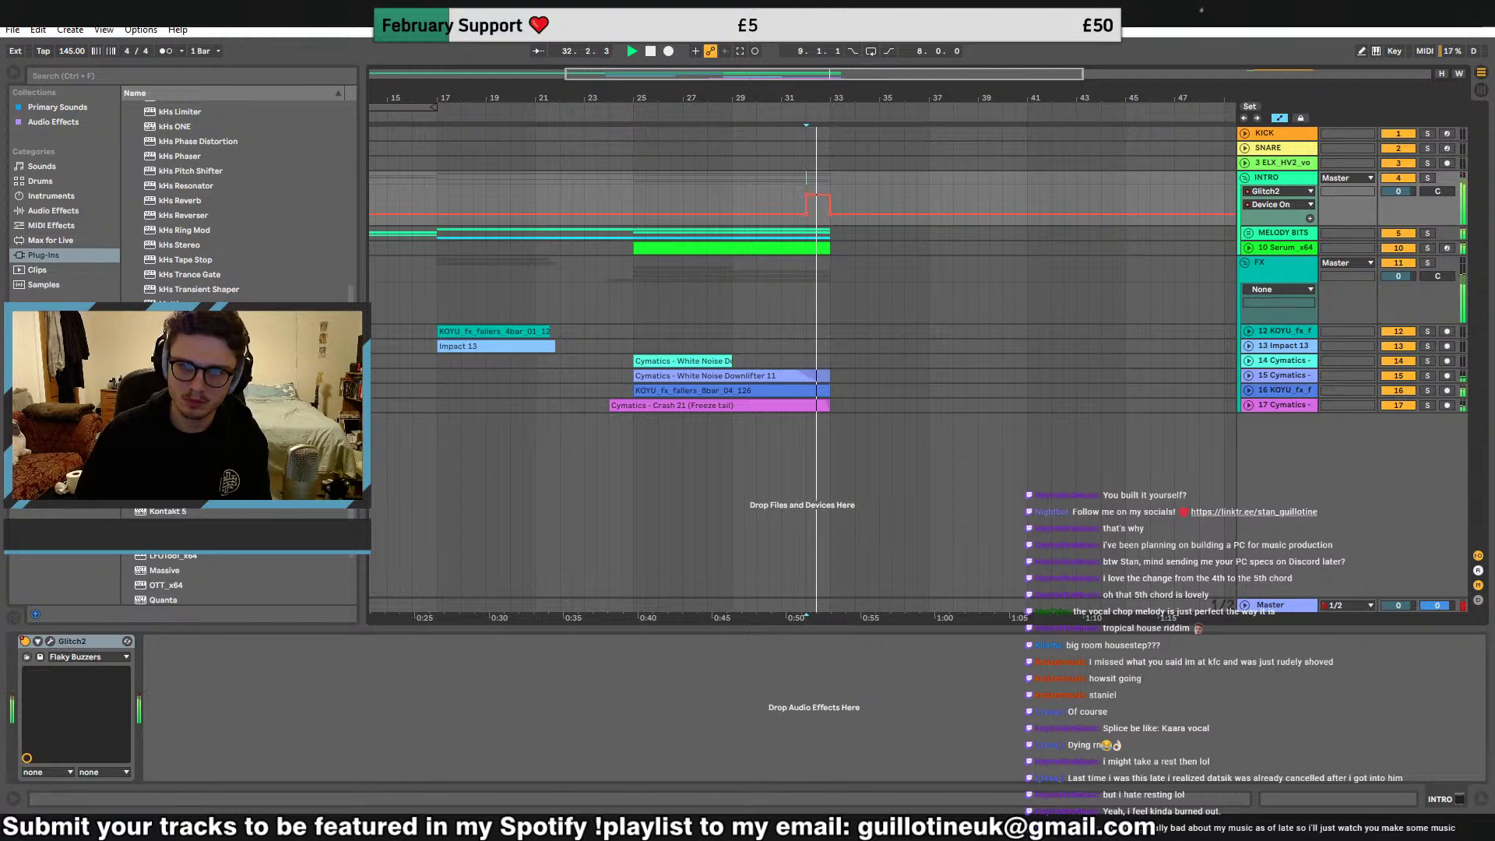
{"action": "left_click_drag", "start_coordinate": [810, 98], "coordinate": [722, 239]}
{"action": "key", "text": "space"}
{"action": "left_click_drag", "start_coordinate": [770, 98], "coordinate": [727, 25]}
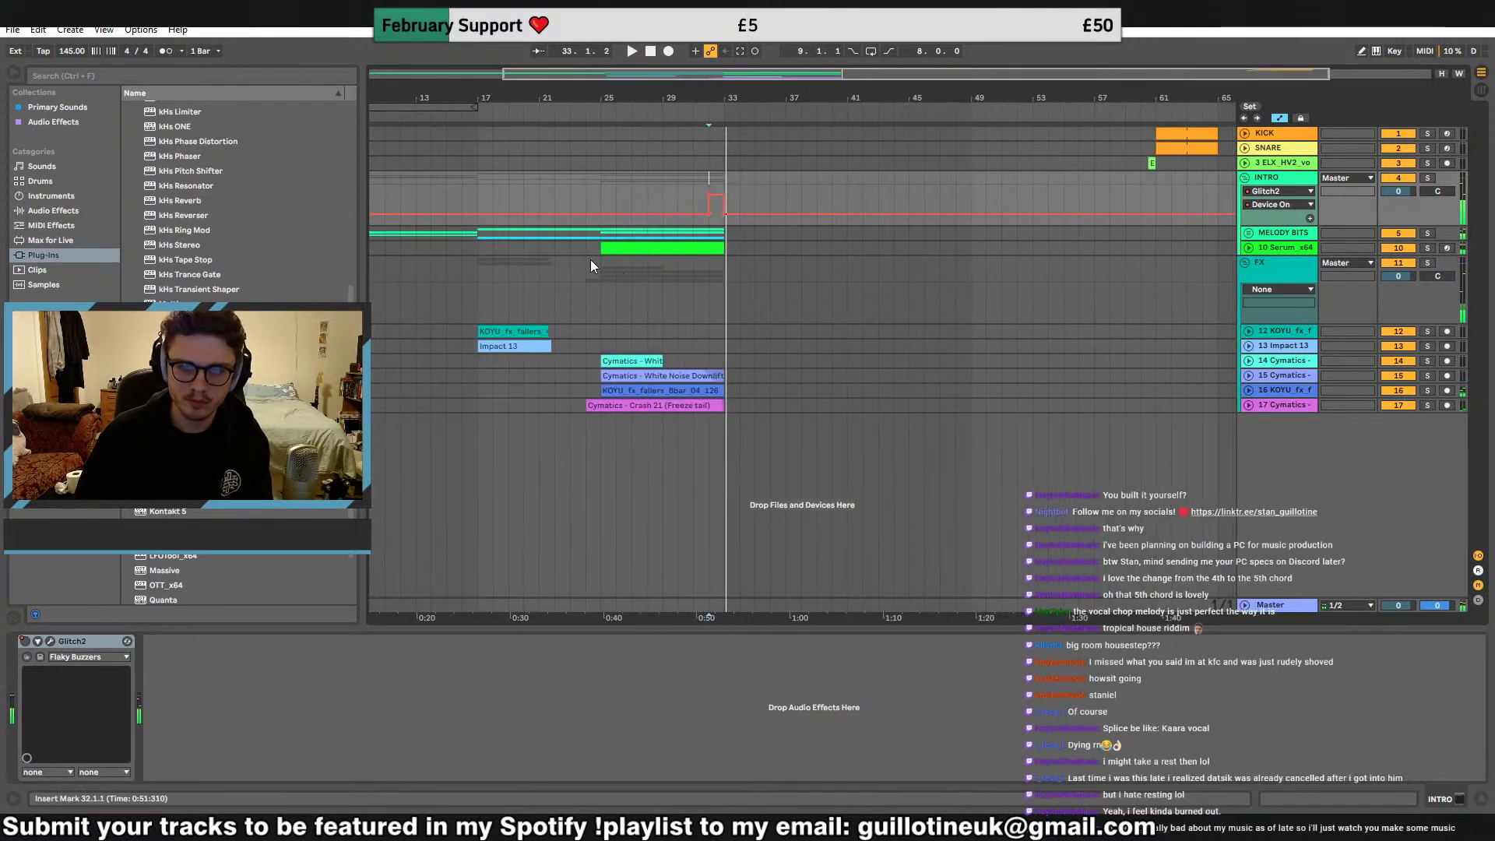
Unfold MELODY BITS and duplicate the Serum chord track 6 with its clips from bar 17 to 33
{"action": "left_click", "coordinate": [600, 246]}
{"action": "left_click", "coordinate": [601, 233]}
{"action": "left_click", "coordinate": [1249, 233]}
{"action": "left_click", "coordinate": [699, 288]}
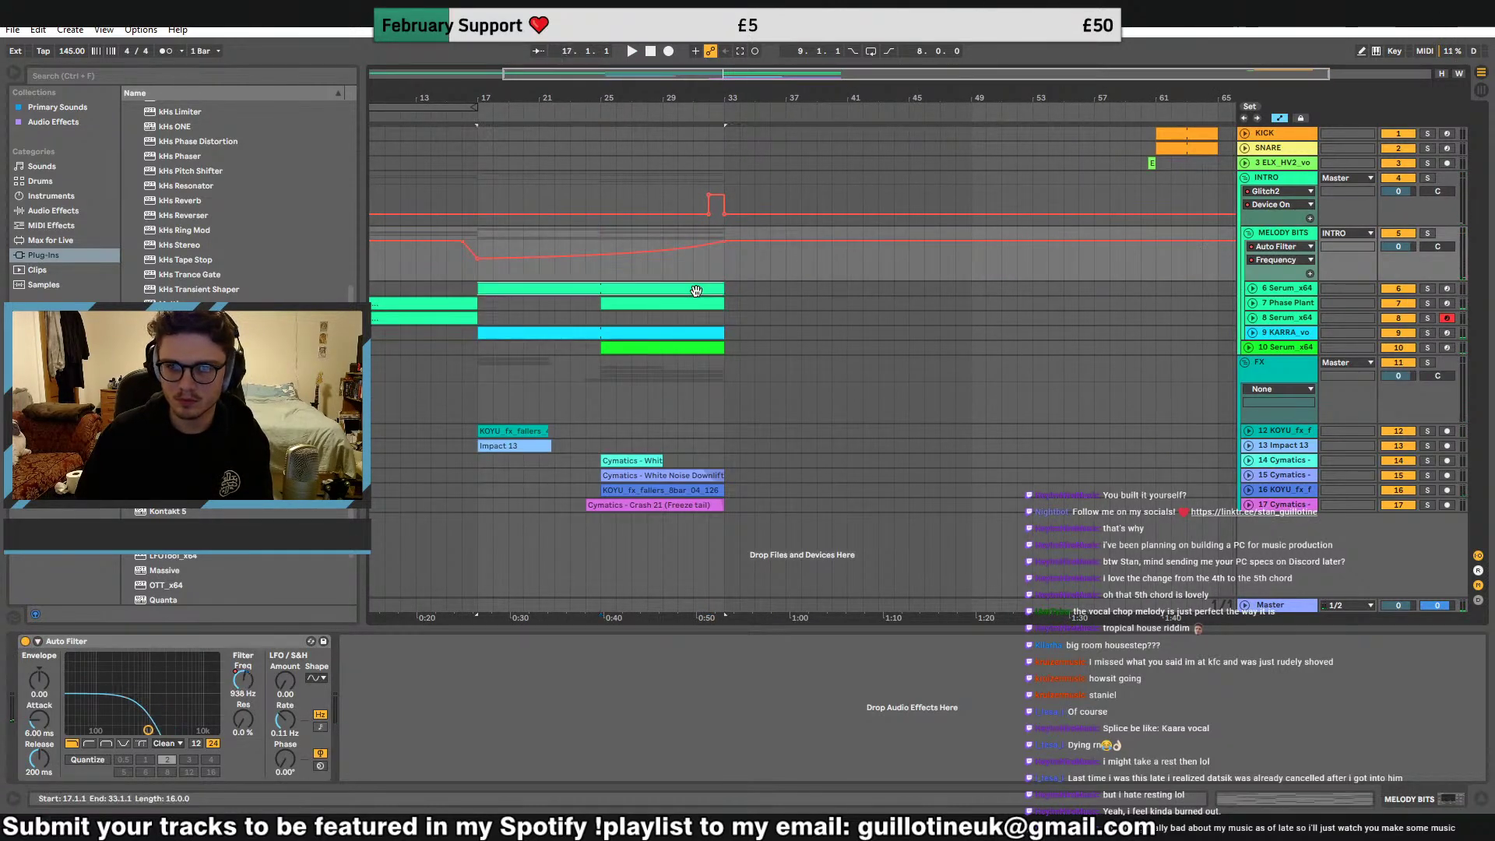
{"action": "left_click", "coordinate": [1253, 288]}
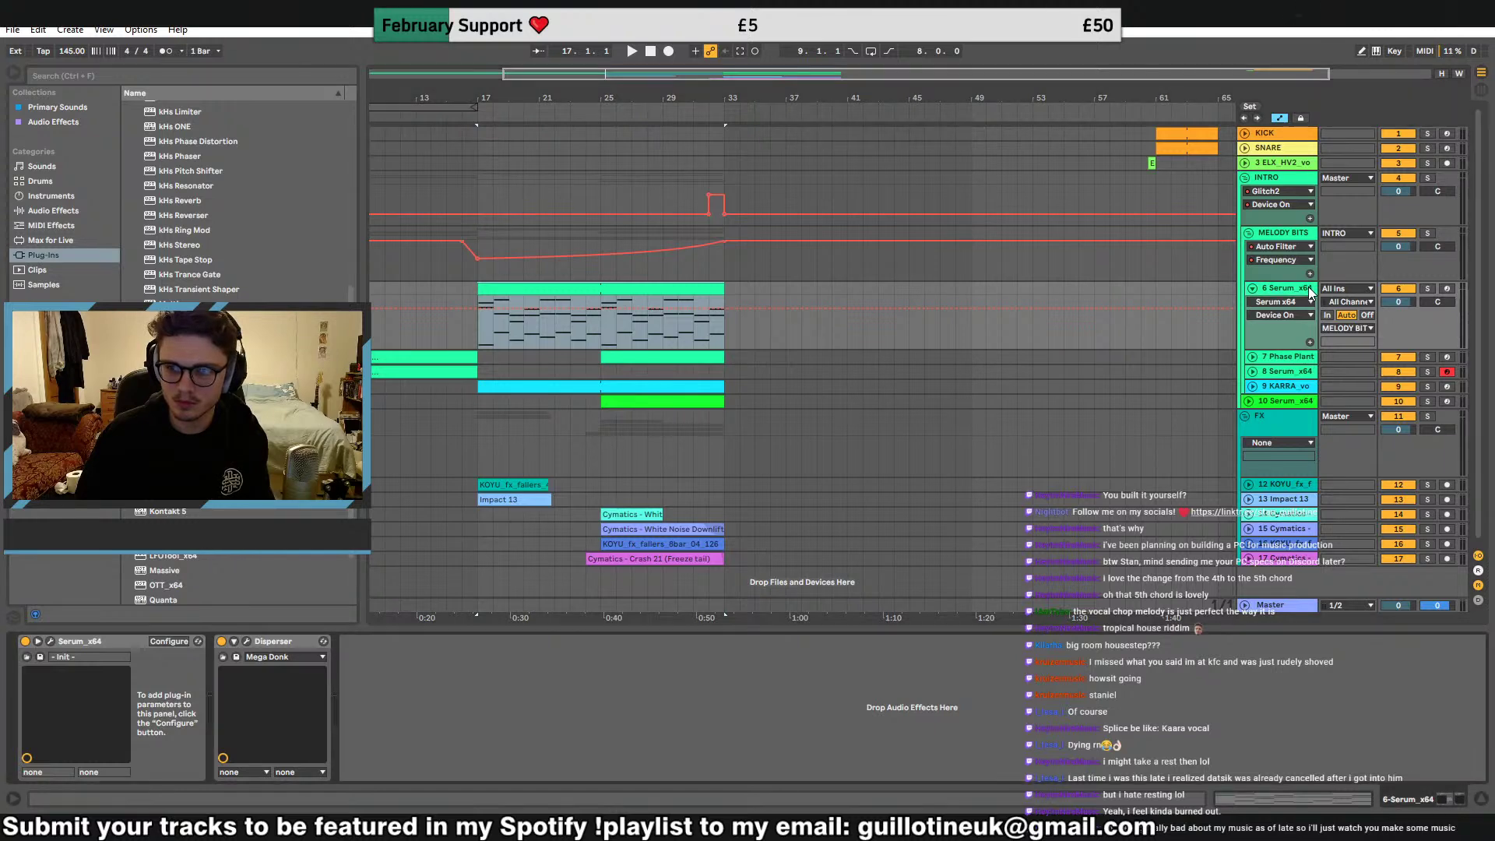
{"action": "key", "text": "ctrl+d"}
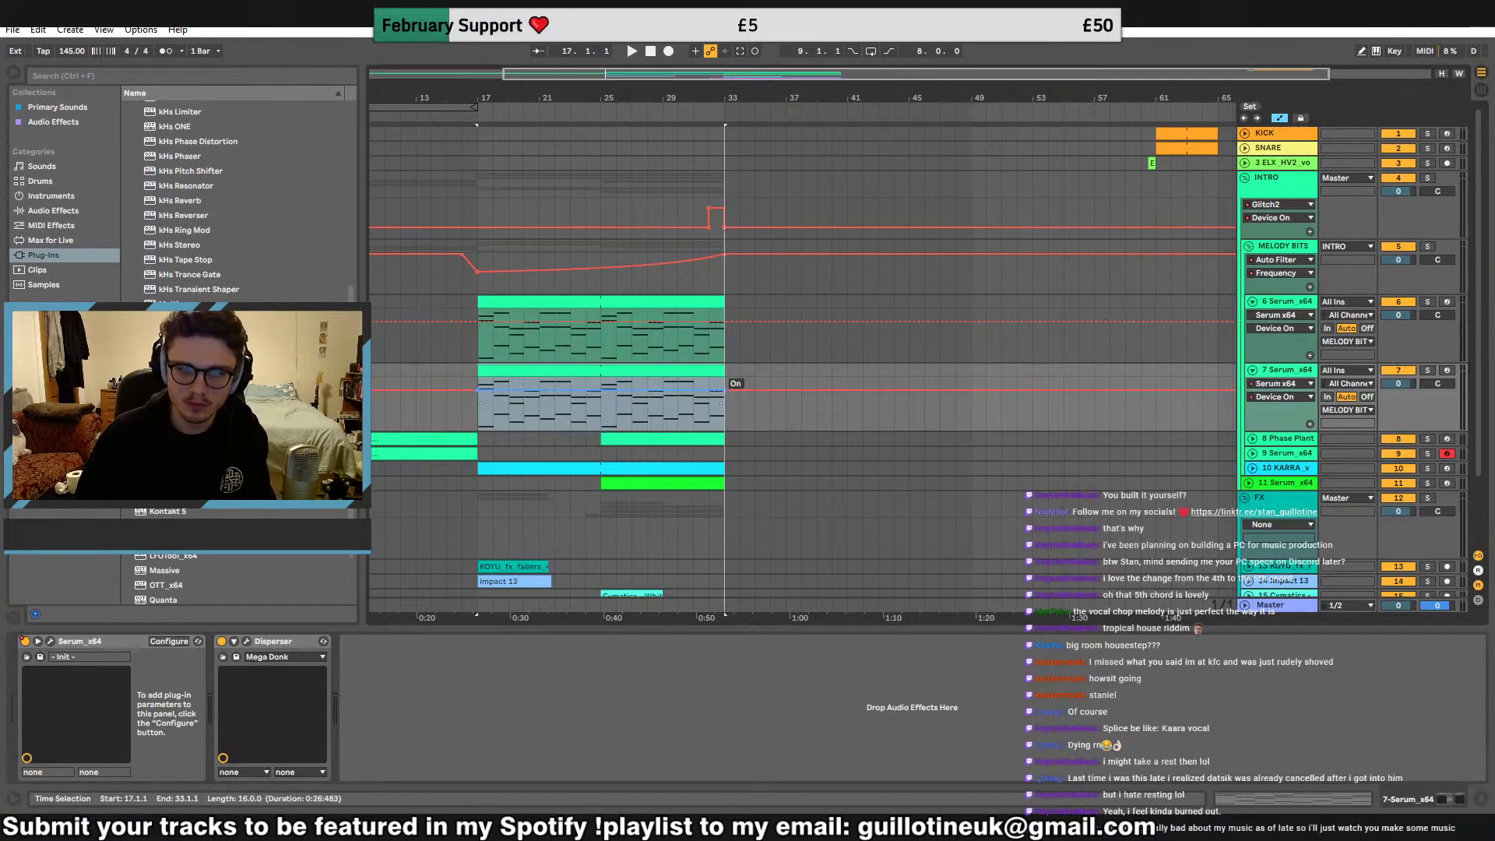
On the duplicated Serum track, delete the clip at bar 17 and move the remaining eight-bar clip to bar 33
{"action": "left_click", "coordinate": [604, 410]}
{"action": "left_click", "coordinate": [588, 371]}
{"action": "key", "text": "Delete"}
{"action": "left_click_drag", "start_coordinate": [623, 371], "coordinate": [908, 405]}
{"action": "left_click_drag", "start_coordinate": [781, 368], "coordinate": [746, 371]}
{"action": "key", "text": "ctrl+z"}
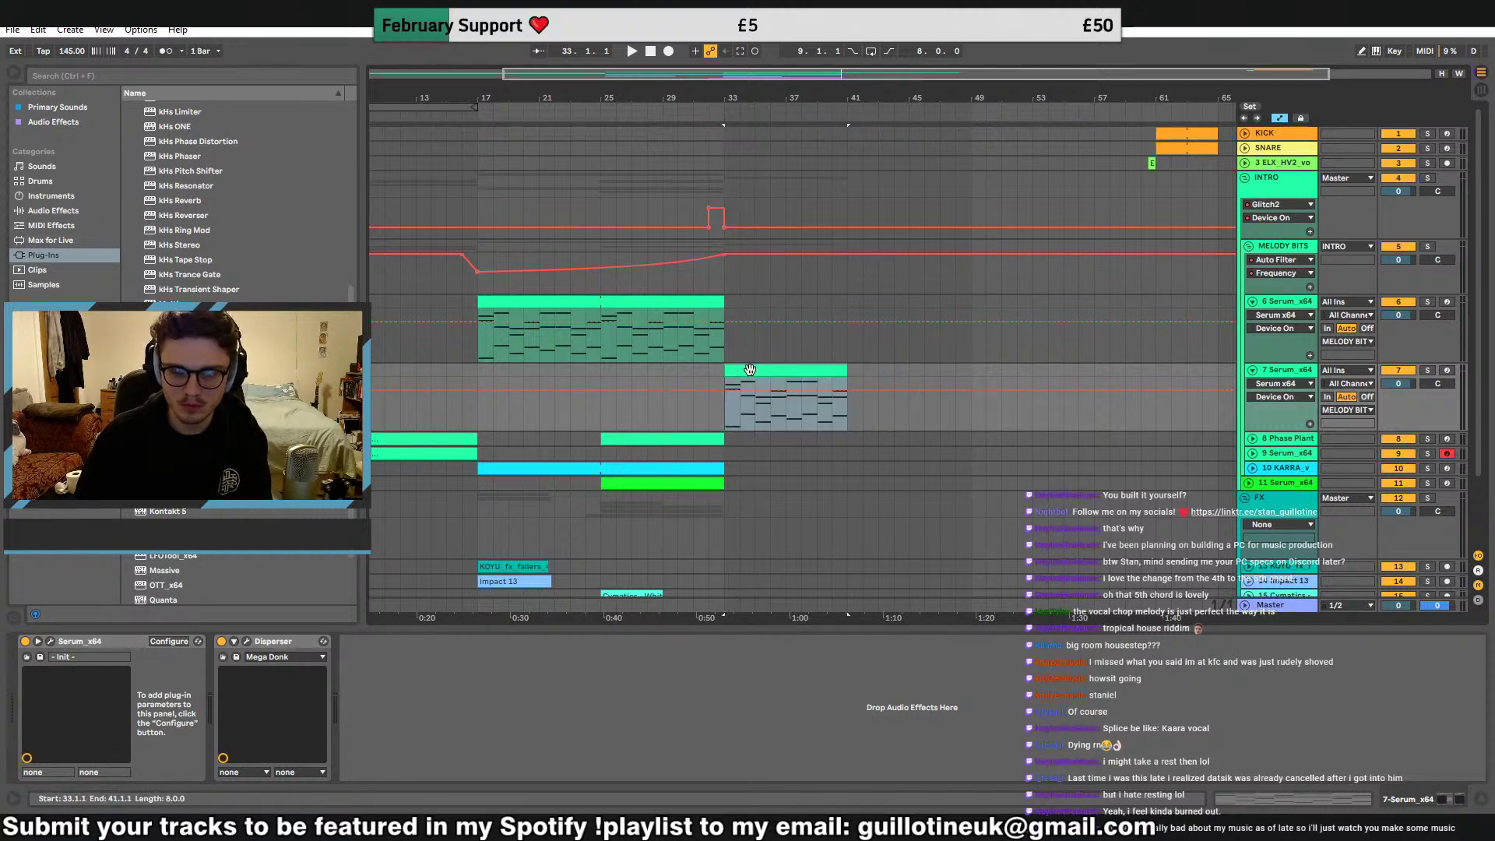
Shorten all chord notes in the bar 33 Serum clip to stabs about an eighth note long
{"action": "double_click", "coordinate": [746, 371]}
{"action": "key", "text": "space"}
{"action": "left_click", "coordinate": [715, 601]}
{"action": "key", "text": "ctrl+a"}
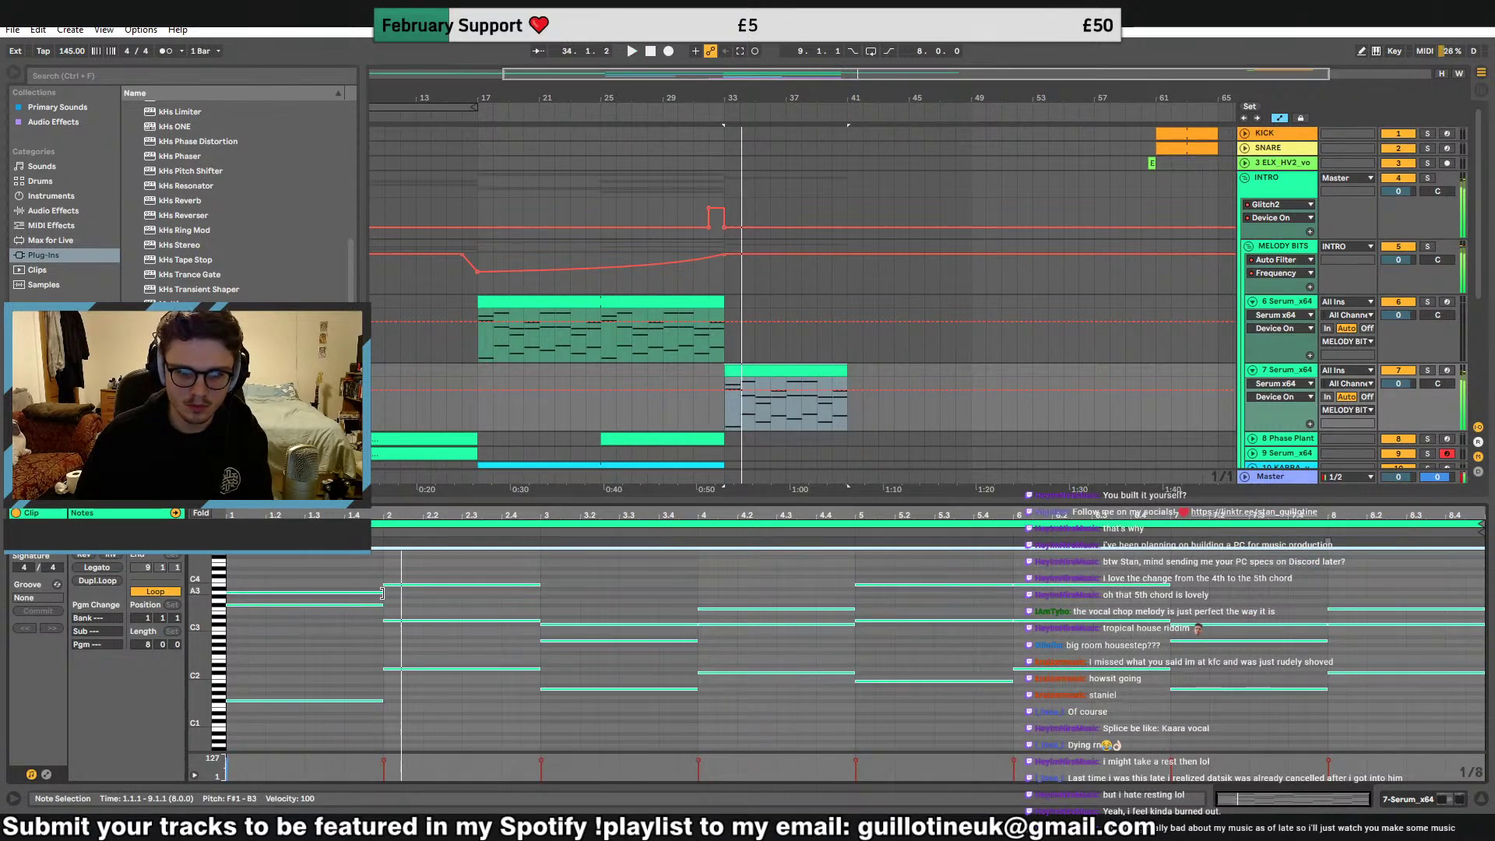
{"action": "left_click_drag", "start_coordinate": [384, 593], "coordinate": [251, 594]}
{"action": "key", "text": "space"}
{"action": "key", "text": "ctrl+d"}
{"action": "key", "text": "ctrl+d"}
{"action": "key", "text": "ctrl+z"}
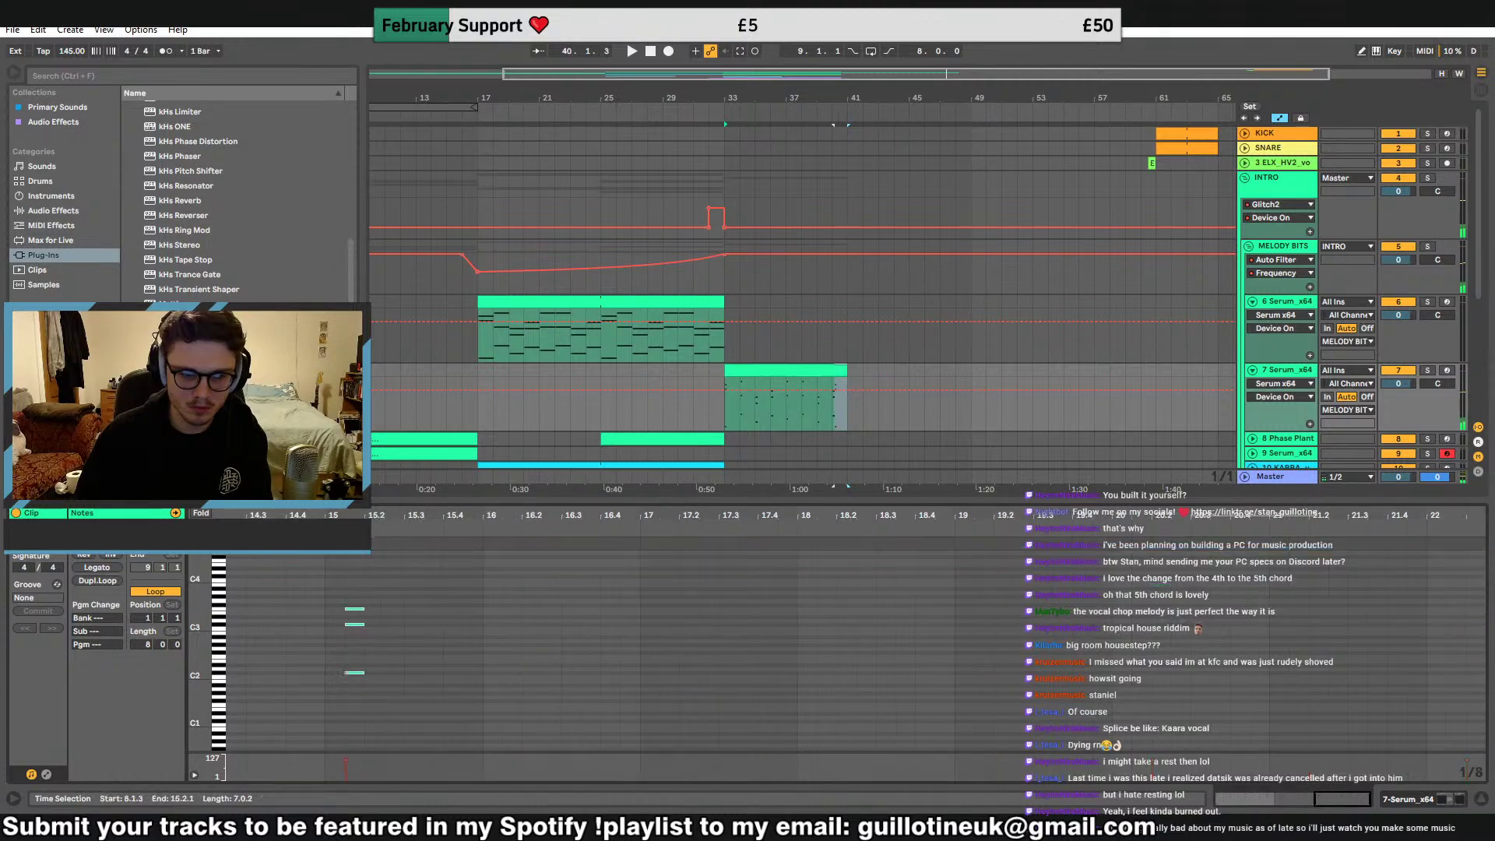
{"action": "key", "text": "ctrl+z"}
{"action": "scroll", "coordinate": [383, 606], "scroll_direction": "left", "scroll_amount": 10}
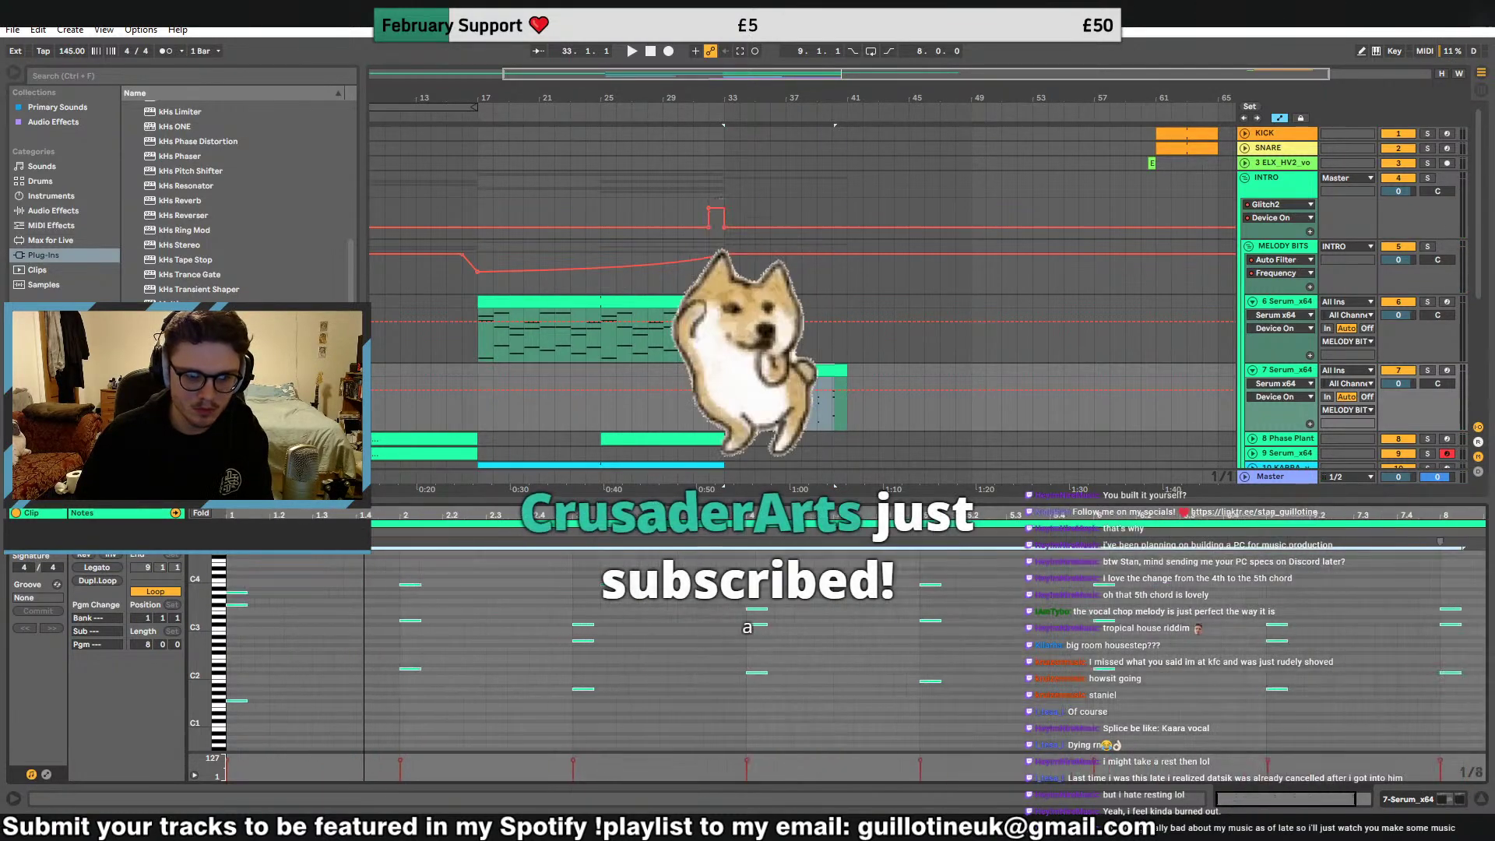
Switch to the live-streaming application to check the stream chat
{"action": "left_click", "coordinate": [483, 825]}
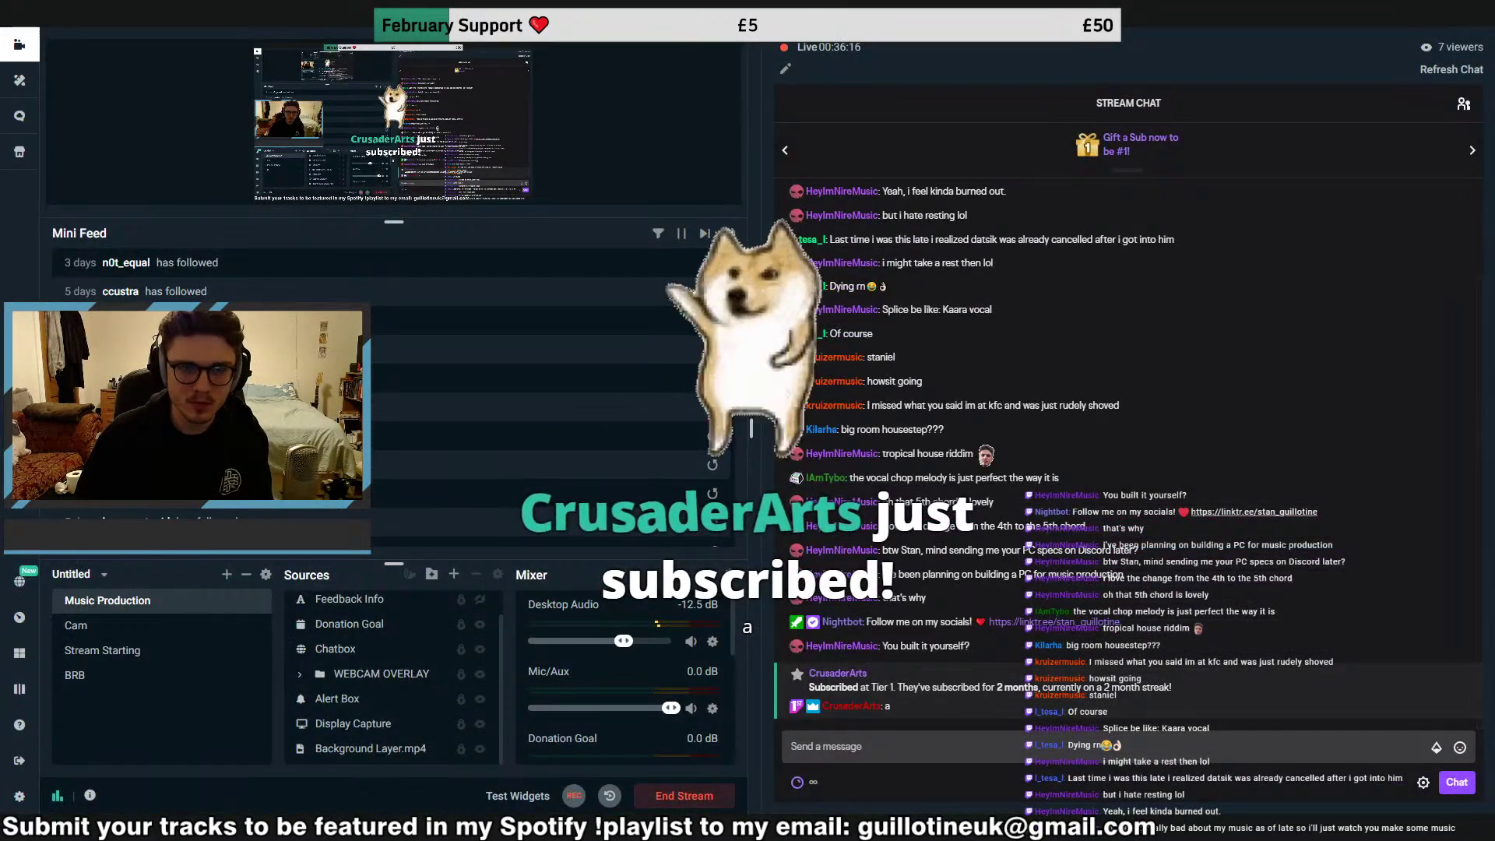
Switch back to Ableton Live and paste the chord stabs an eighth note later in the bar 33 Serum clip
{"action": "left_click", "coordinate": [483, 826]}
{"action": "key", "text": "ctrl+c"}
{"action": "left_click", "coordinate": [250, 642]}
{"action": "key", "text": "ctrl+v"}
Copy all the stabs to beat 2, then to beats 3 and 4, filling every bar with eighth-note chords, and play the result
{"action": "key", "text": "ctrl+a"}
{"action": "key", "text": "ctrl+c"}
{"action": "left_click", "coordinate": [264, 647]}
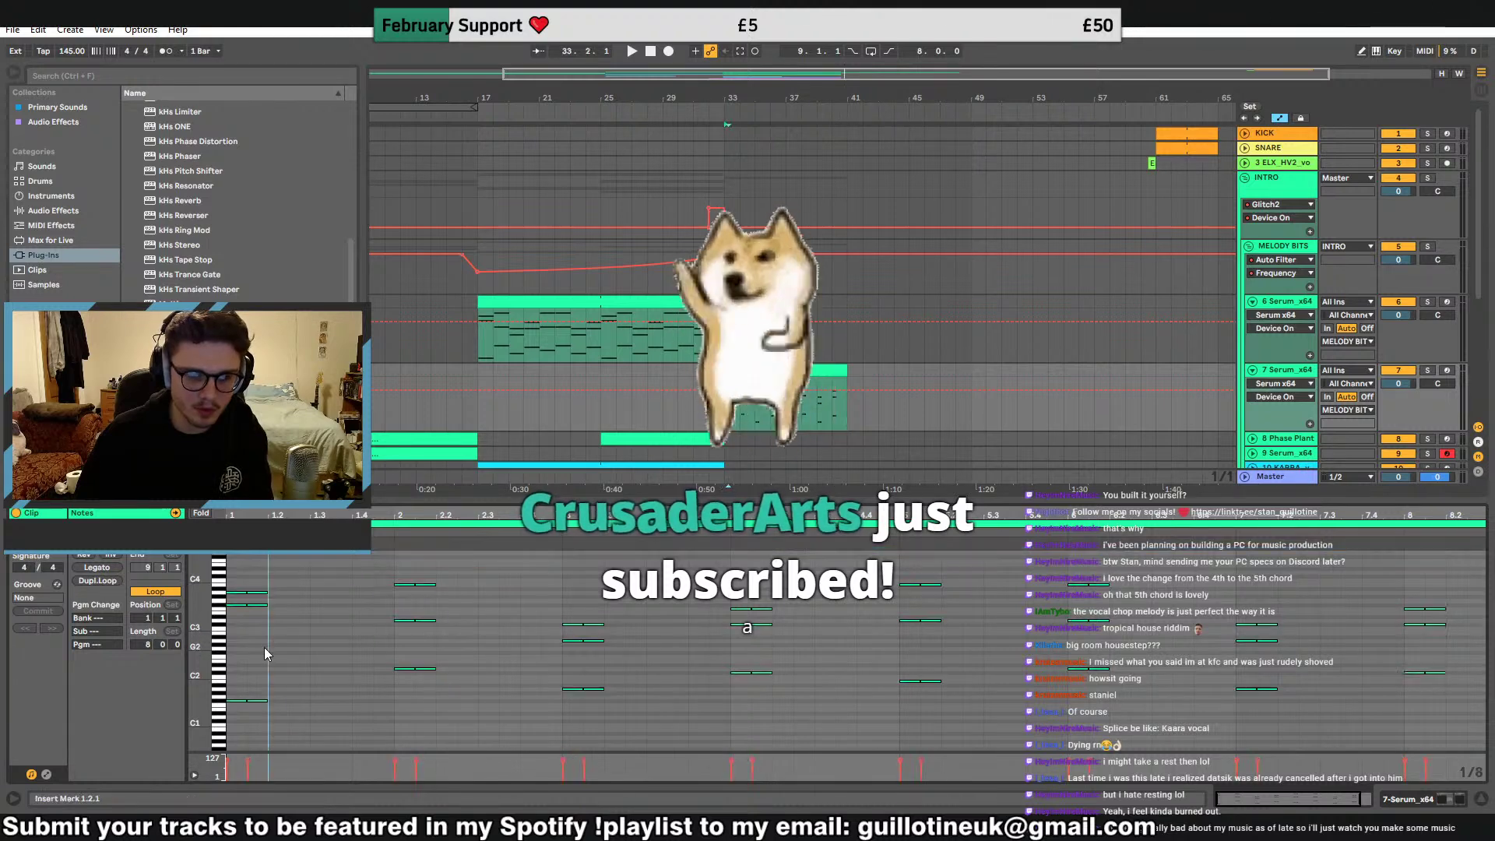
{"action": "key", "text": "ctrl+v"}
{"action": "key", "text": "ctrl+a"}
{"action": "key", "text": "ctrl+c"}
{"action": "left_click", "coordinate": [310, 656]}
{"action": "key", "text": "ctrl+v"}
{"action": "left_click", "coordinate": [317, 665]}
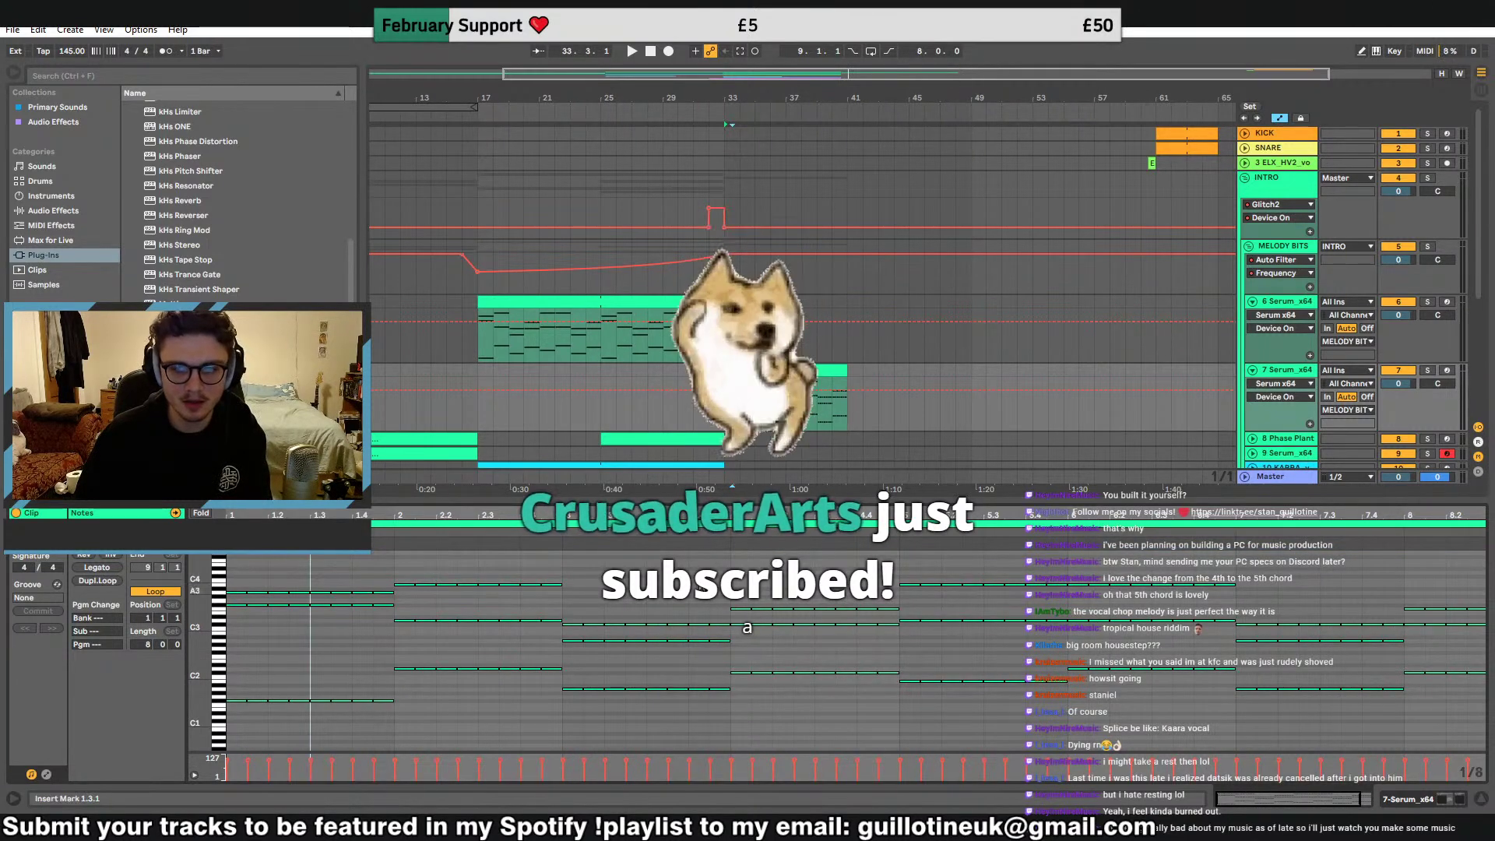
{"action": "key", "text": "space"}
{"action": "double_click", "coordinate": [1290, 371]}
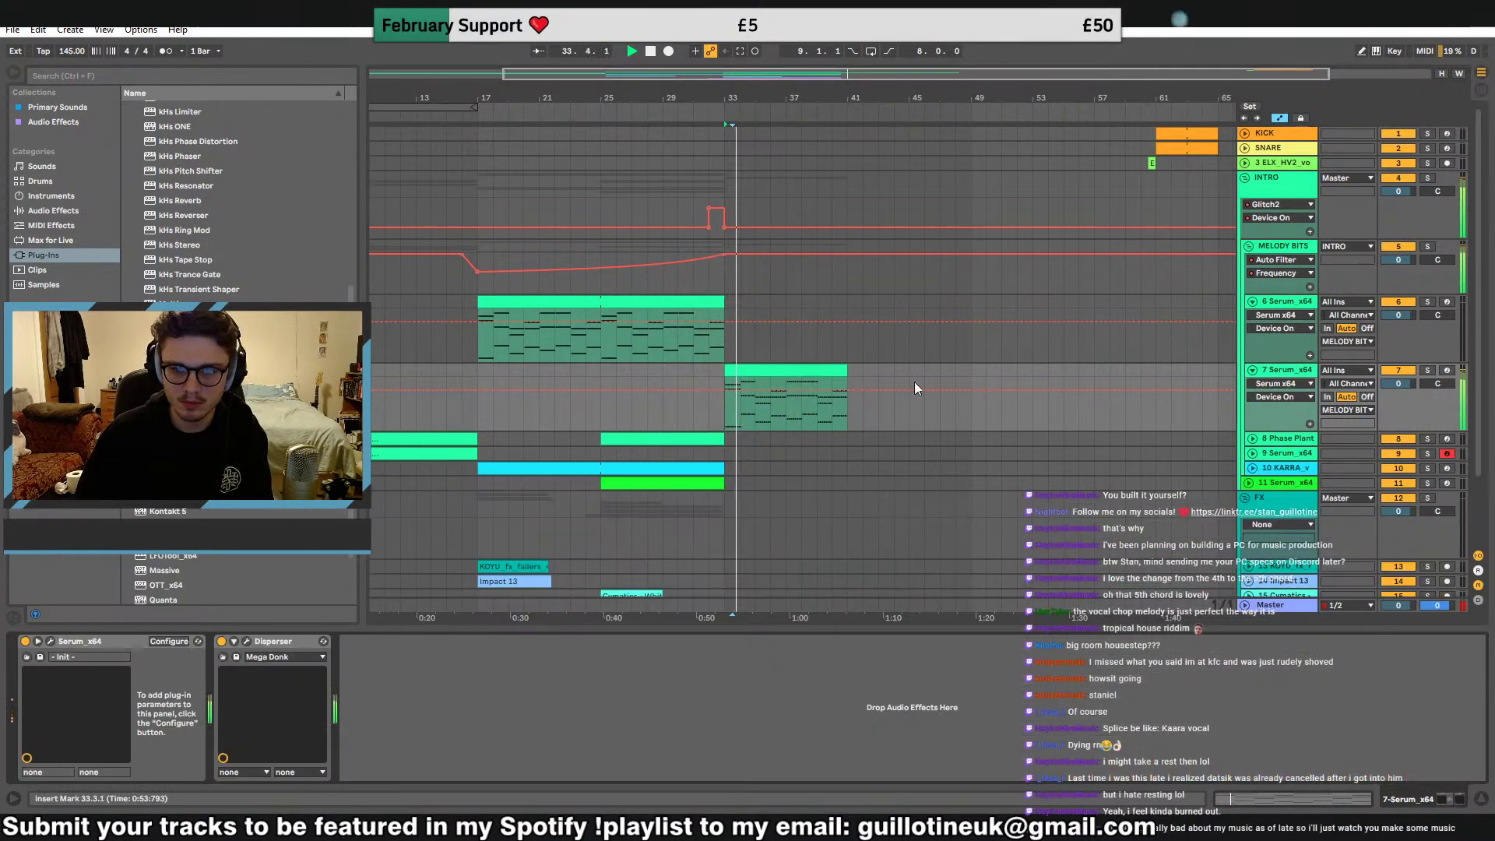
{"action": "left_click", "coordinate": [685, 439]}
{"action": "key", "text": "ctrl+d"}
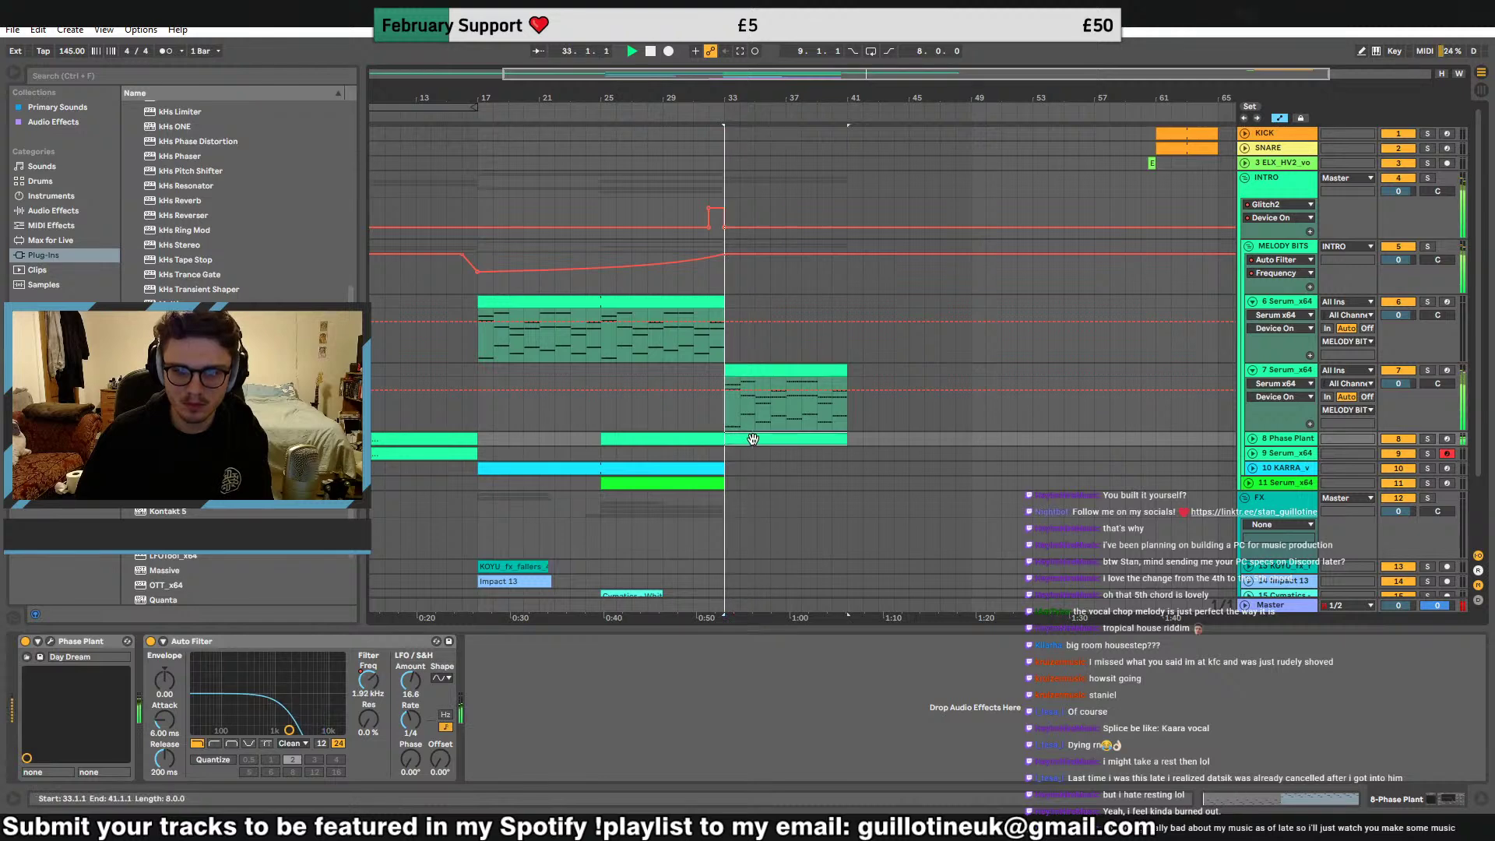
{"action": "key", "text": "ctrl+z"}
Duplicate the track 11 Serum bass clip to bar 33 and shorten its first F#0 note to an eighth note
{"action": "left_click", "coordinate": [712, 483]}
{"action": "key", "text": "ctrl+d"}
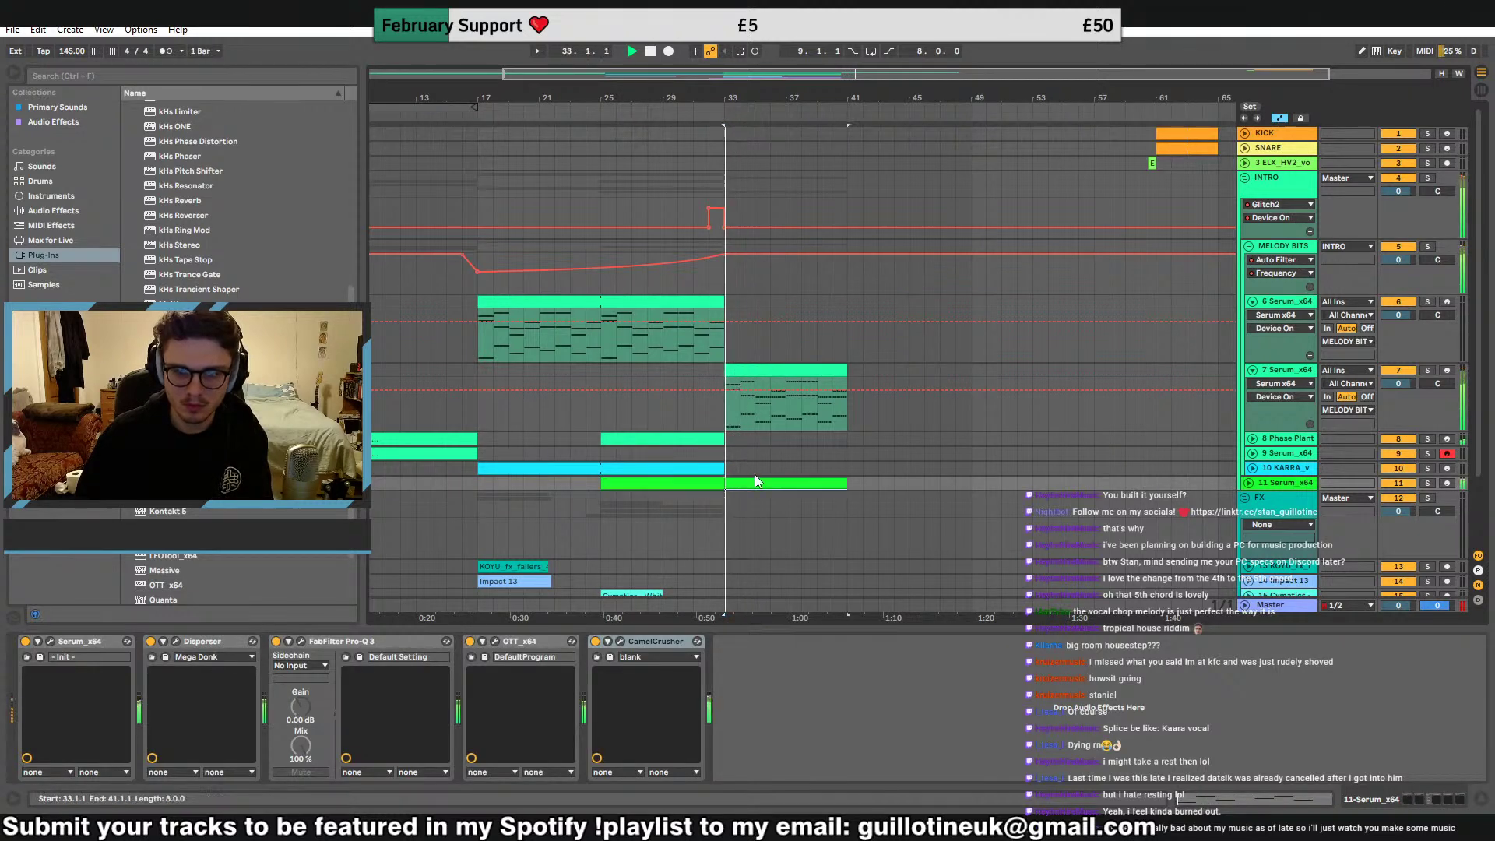
{"action": "double_click", "coordinate": [758, 481]}
{"action": "left_click_drag", "start_coordinate": [382, 722], "coordinate": [249, 718]}
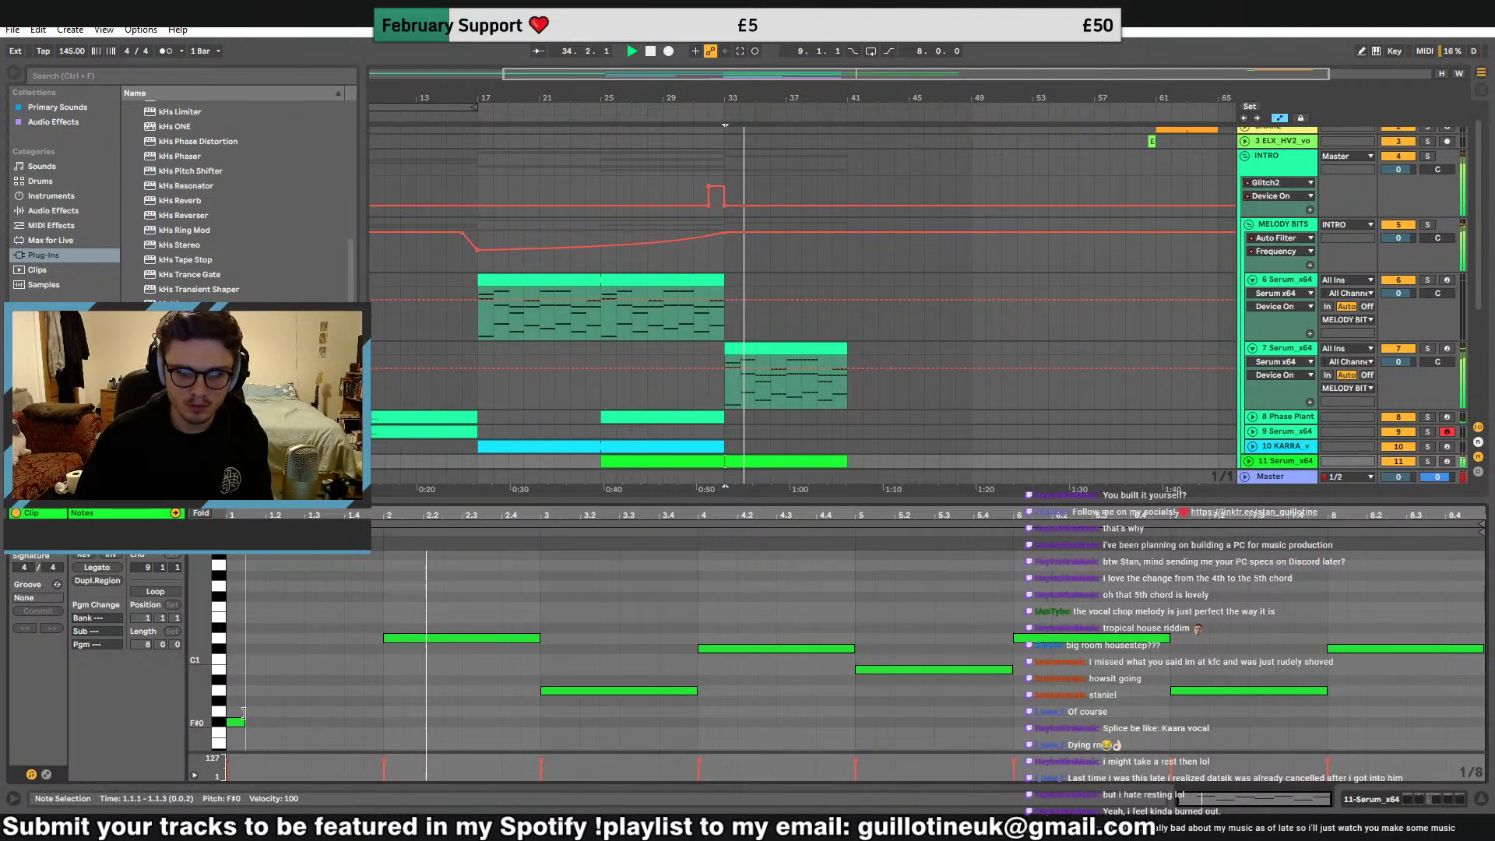
Repeat the F#0 eighth note across the whole first bar of the bass clip and play it back
{"action": "key", "text": "ctrl+d"}
{"action": "key", "text": "ctrl+d"}
{"action": "key", "text": "ctrl+d"}
{"action": "key", "text": "ctrl+d"}
{"action": "key", "text": "ctrl+d"}
{"action": "key", "text": "ctrl+d"}
{"action": "left_click_drag", "start_coordinate": [334, 744], "coordinate": [154, 669]}
{"action": "key", "text": "ctrl+d"}
{"action": "key", "text": "ctrl+z"}
{"action": "left_click", "coordinate": [356, 724]}
{"action": "key", "text": "ctrl+d"}
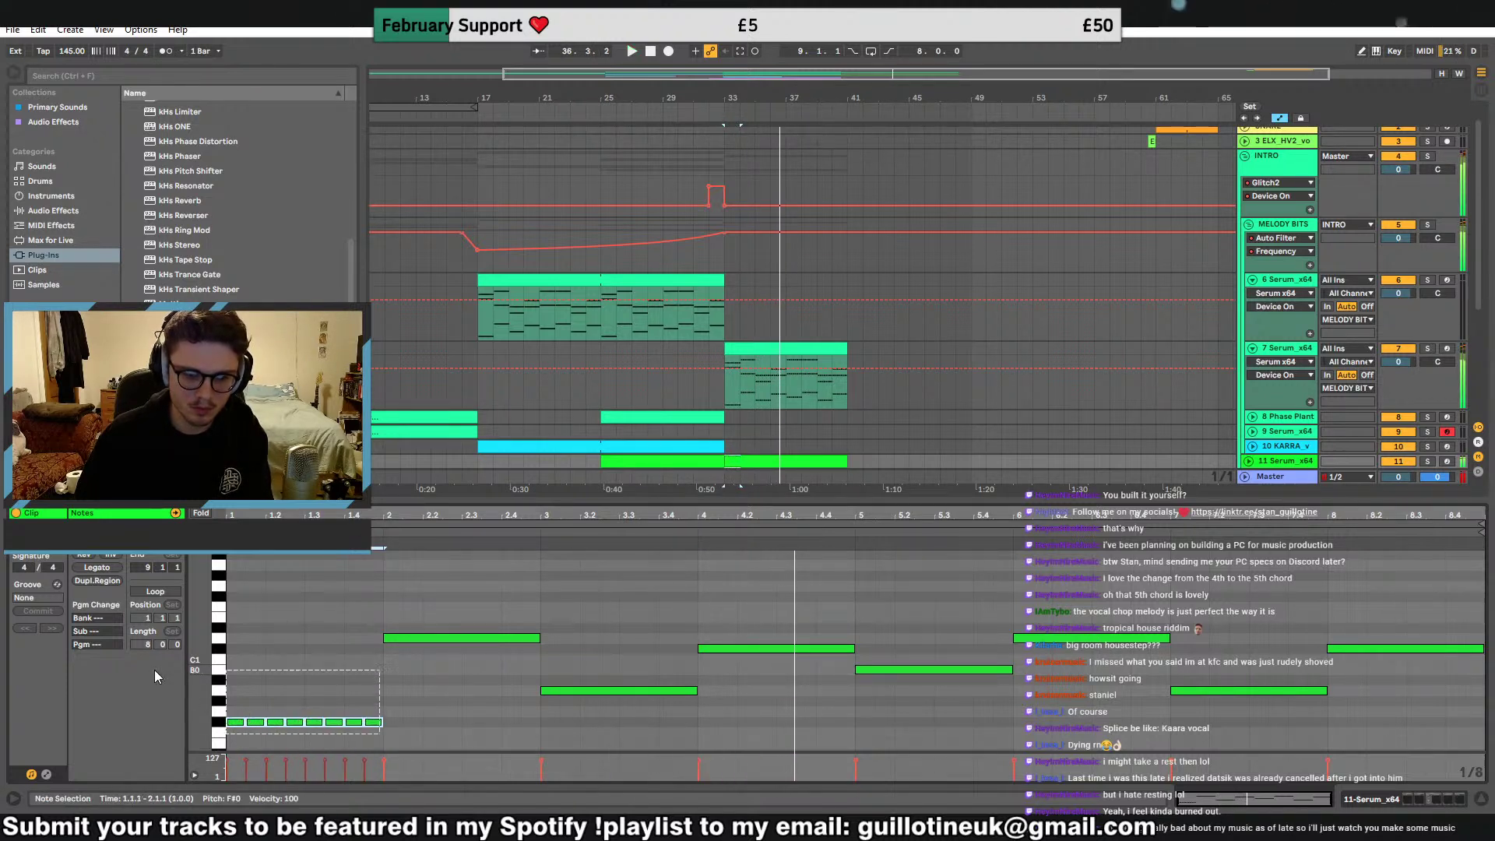
{"action": "key", "text": "space"}
{"action": "key", "text": "space"}
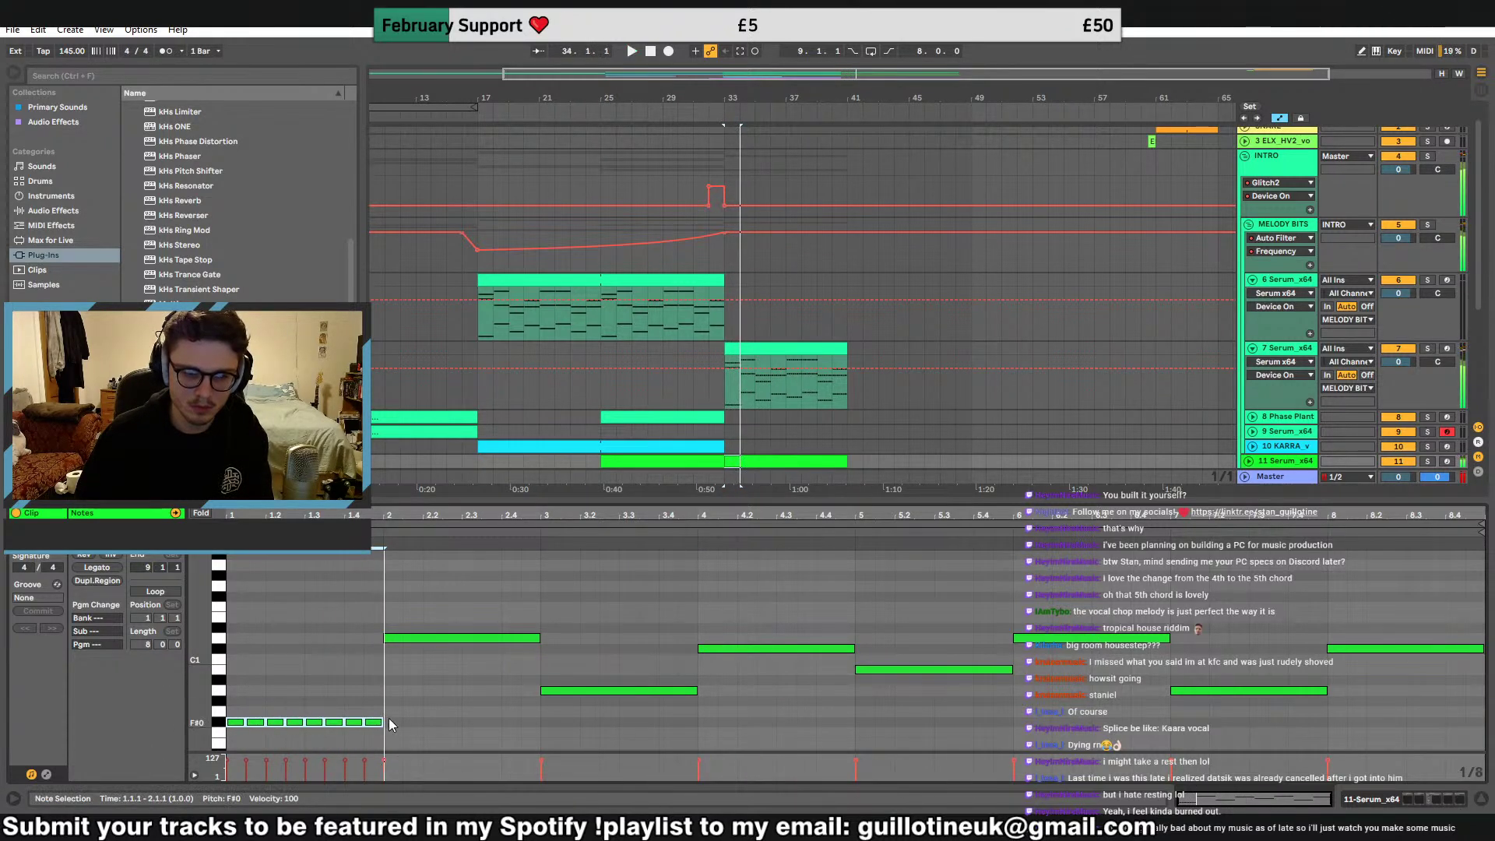
Repeat the eighth-note bass pattern in the clip's bars 2 to 5, matching the existing pitches D1, A0, C#1 and B0
{"action": "key", "text": "ctrl+d"}
{"action": "left_click_drag", "start_coordinate": [407, 723], "coordinate": [396, 641]}
{"action": "key", "text": "ctrl+d"}
{"action": "left_click_drag", "start_coordinate": [552, 639], "coordinate": [556, 692]}
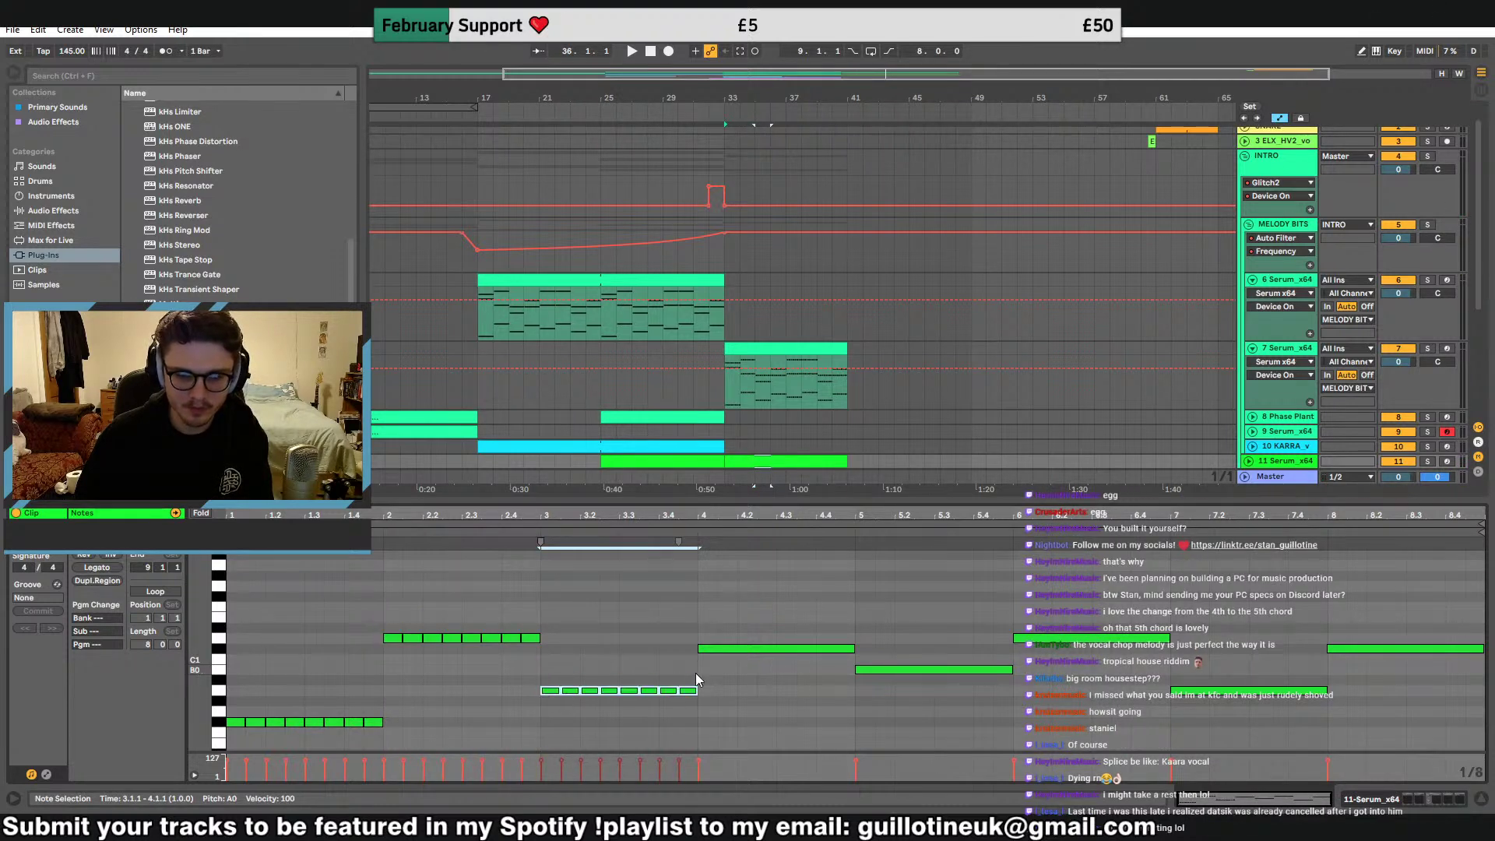
{"action": "key", "text": "ctrl+d"}
{"action": "left_click_drag", "start_coordinate": [708, 638], "coordinate": [709, 649]}
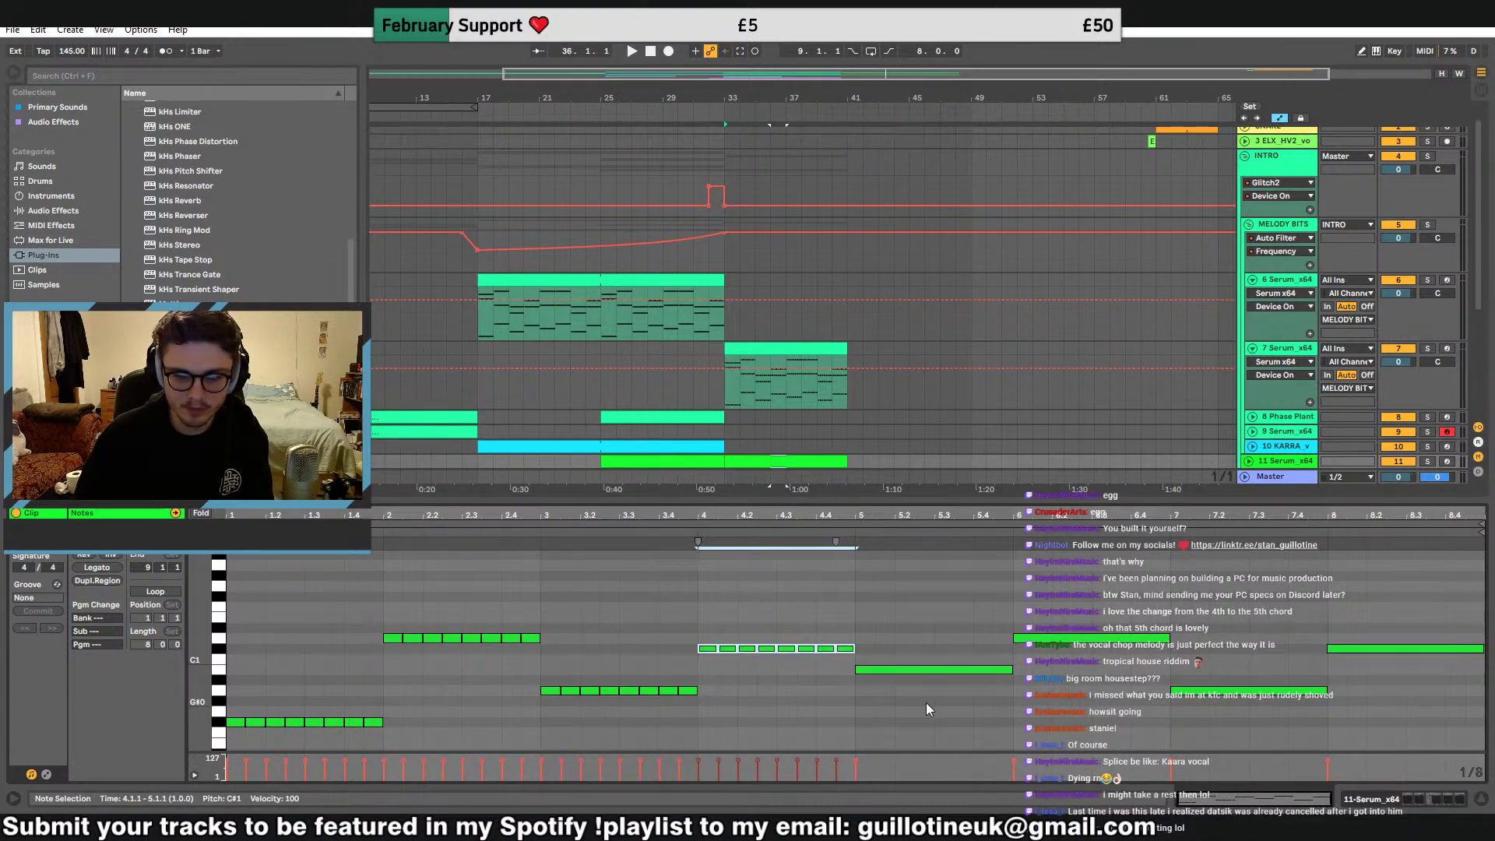
{"action": "key", "text": "ctrl+d"}
Copy the eighth-note bass patterns of bars 2 to 4 onto bars 6 to 8 and start playback
{"action": "left_click_drag", "start_coordinate": [871, 652], "coordinate": [400, 719]}
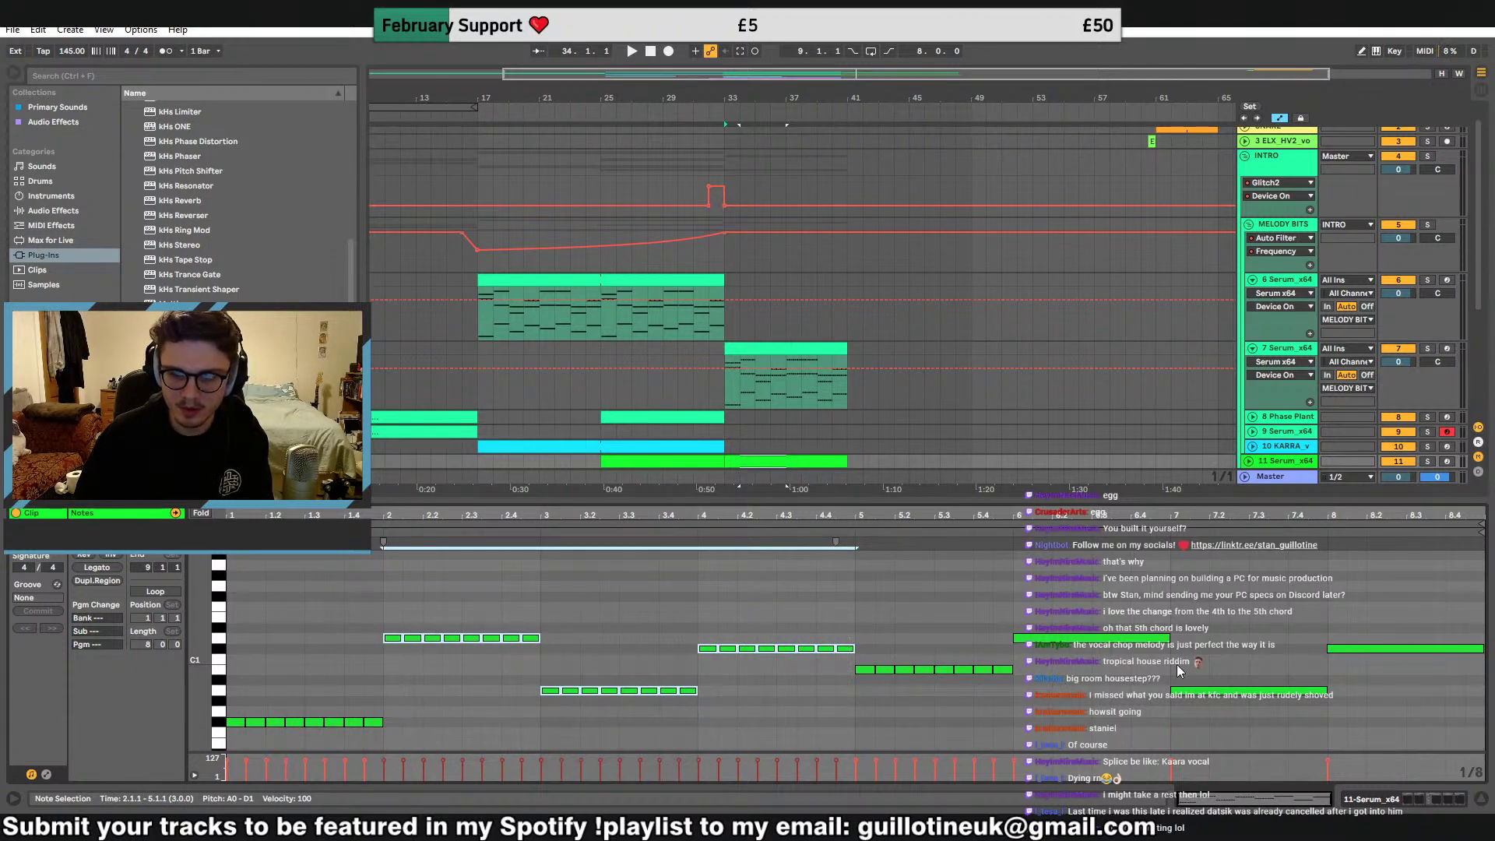
{"action": "left_click", "coordinate": [1016, 651]}
{"action": "key", "text": "space"}
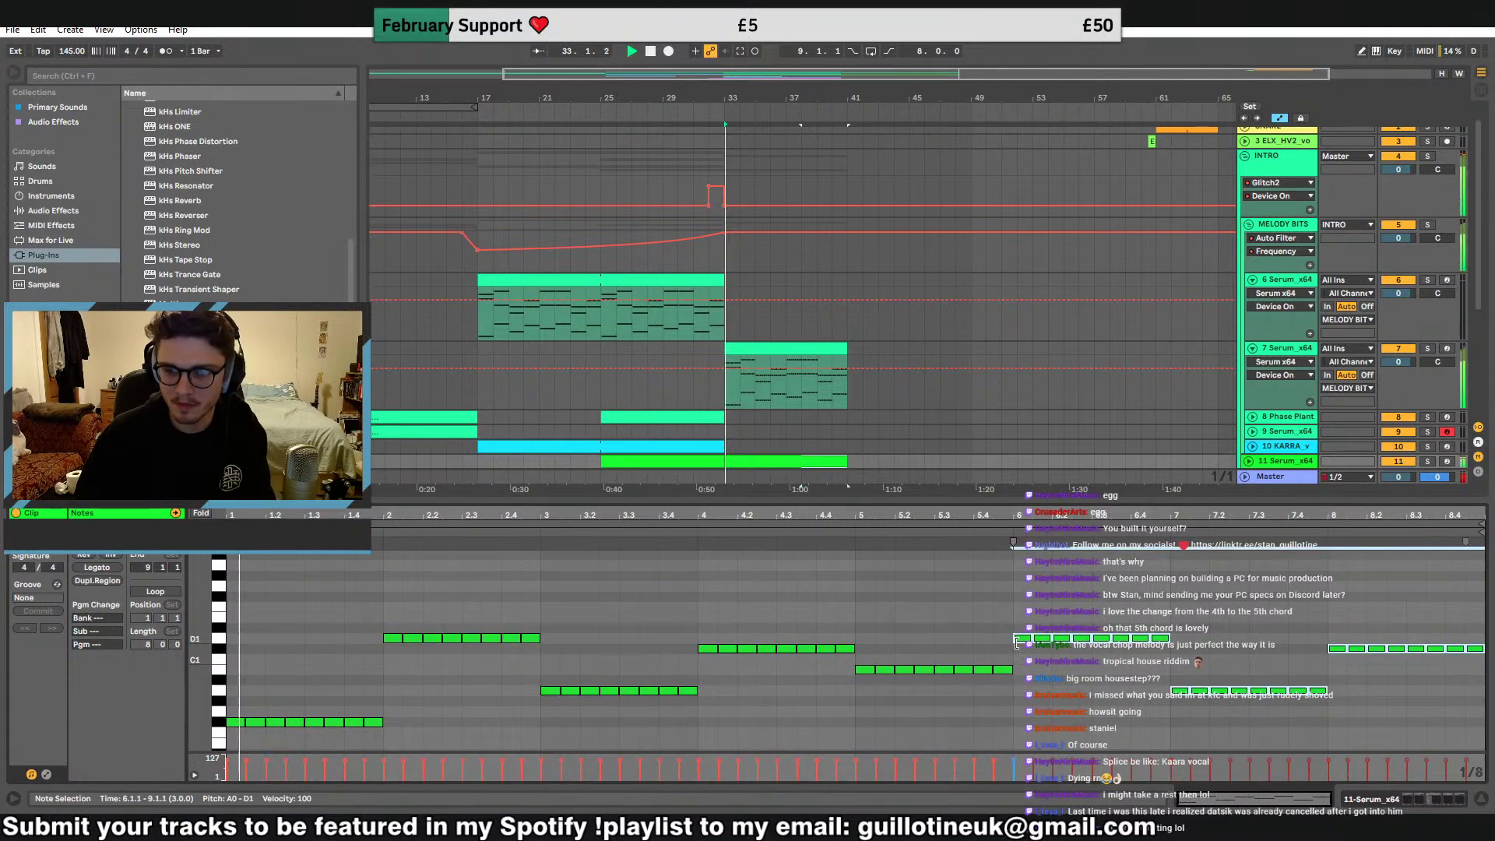
Fold Serum tracks 6 and 7, and collapse the MELODY BITS group
{"action": "left_click", "coordinate": [1273, 353]}
{"action": "left_click", "coordinate": [1253, 347]}
{"action": "left_click", "coordinate": [1249, 285]}
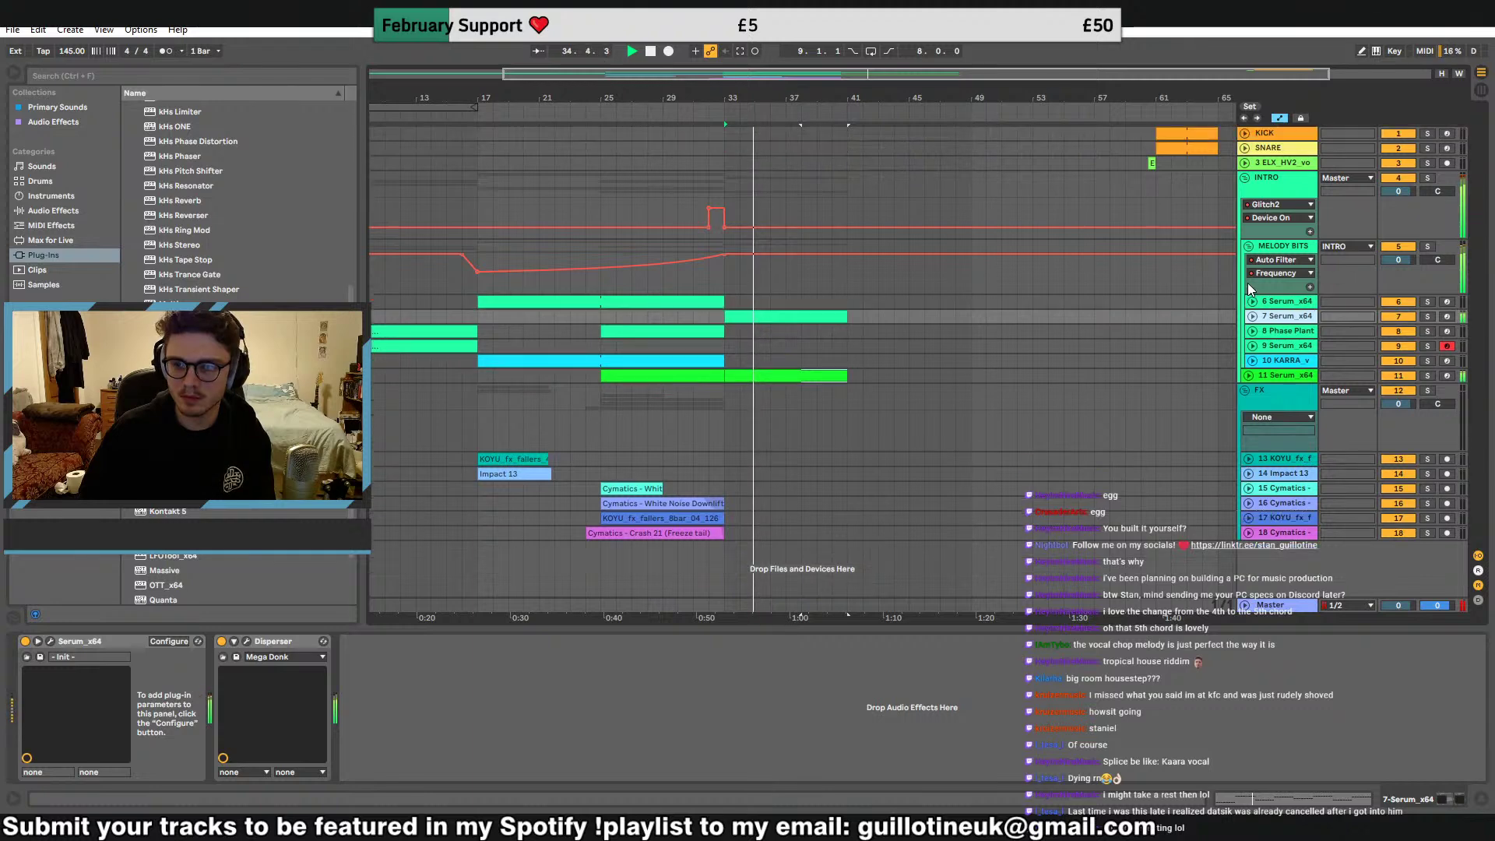
{"action": "left_click", "coordinate": [748, 346]}
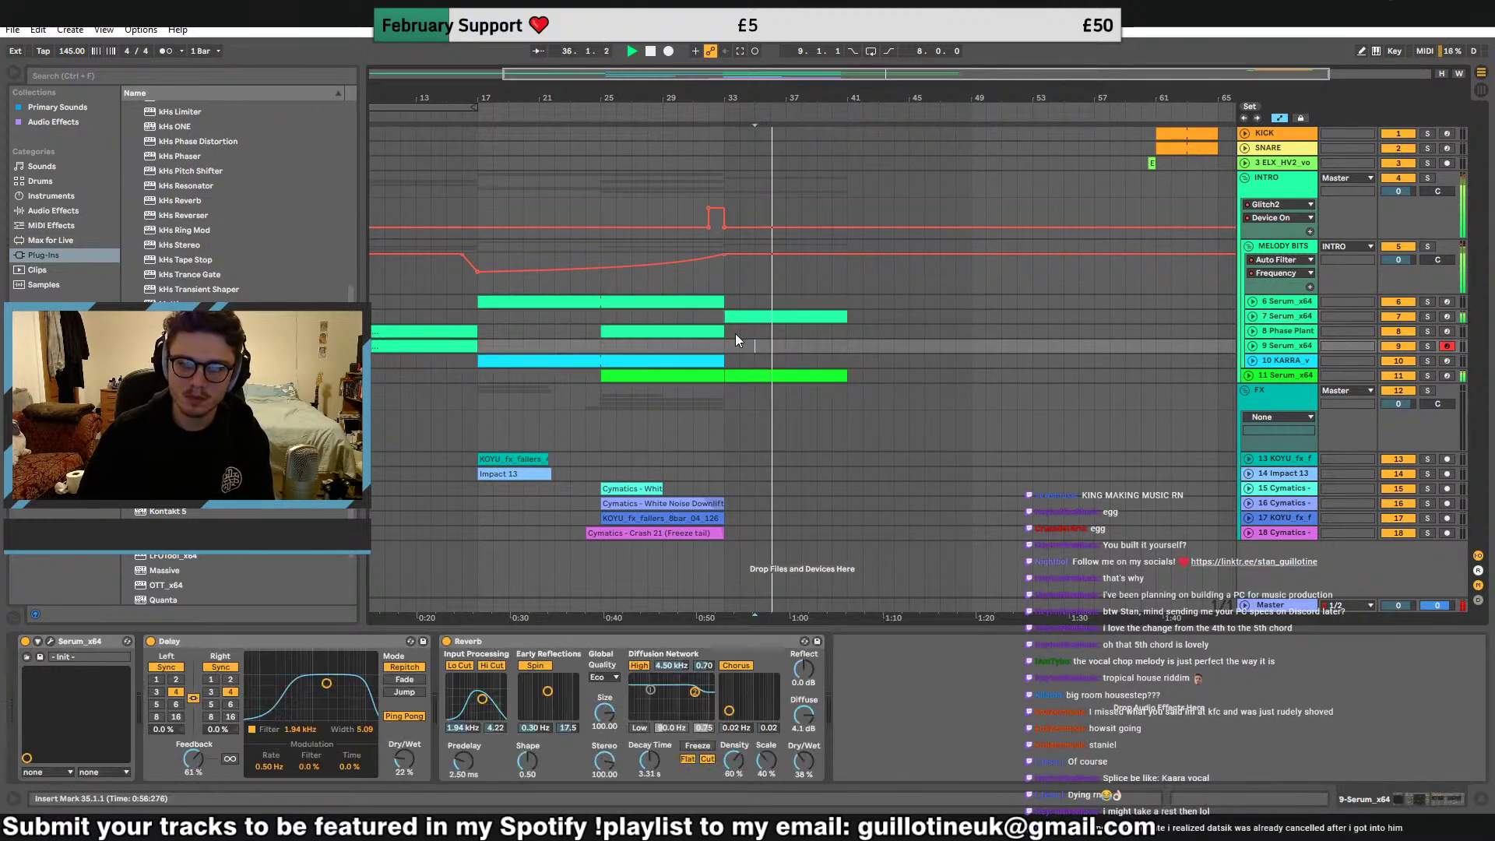
{"action": "left_click", "coordinate": [731, 333]}
{"action": "left_click", "coordinate": [1248, 247]}
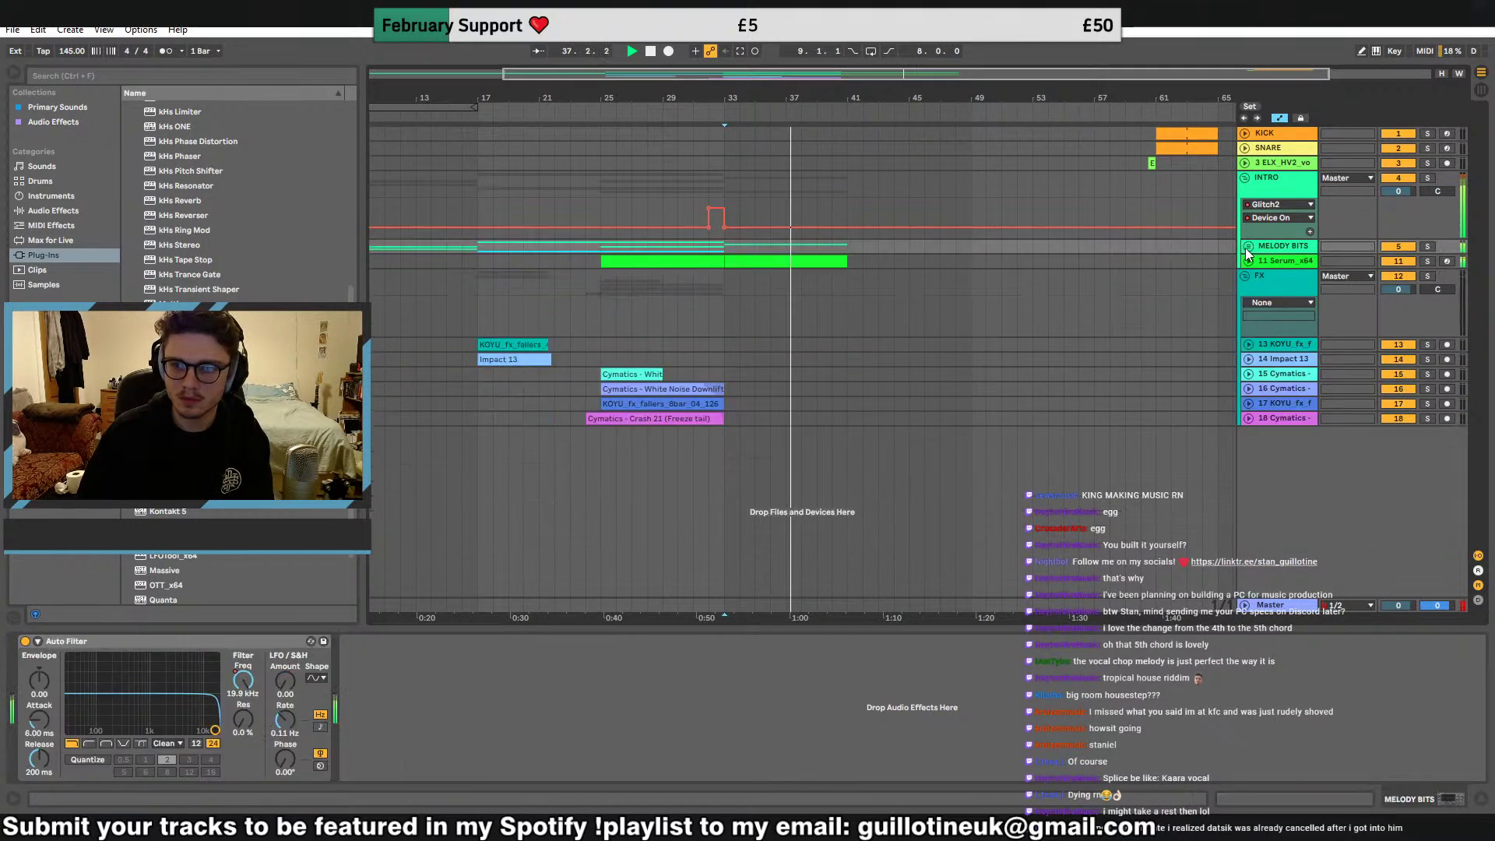
{"action": "right_click", "coordinate": [1273, 162]}
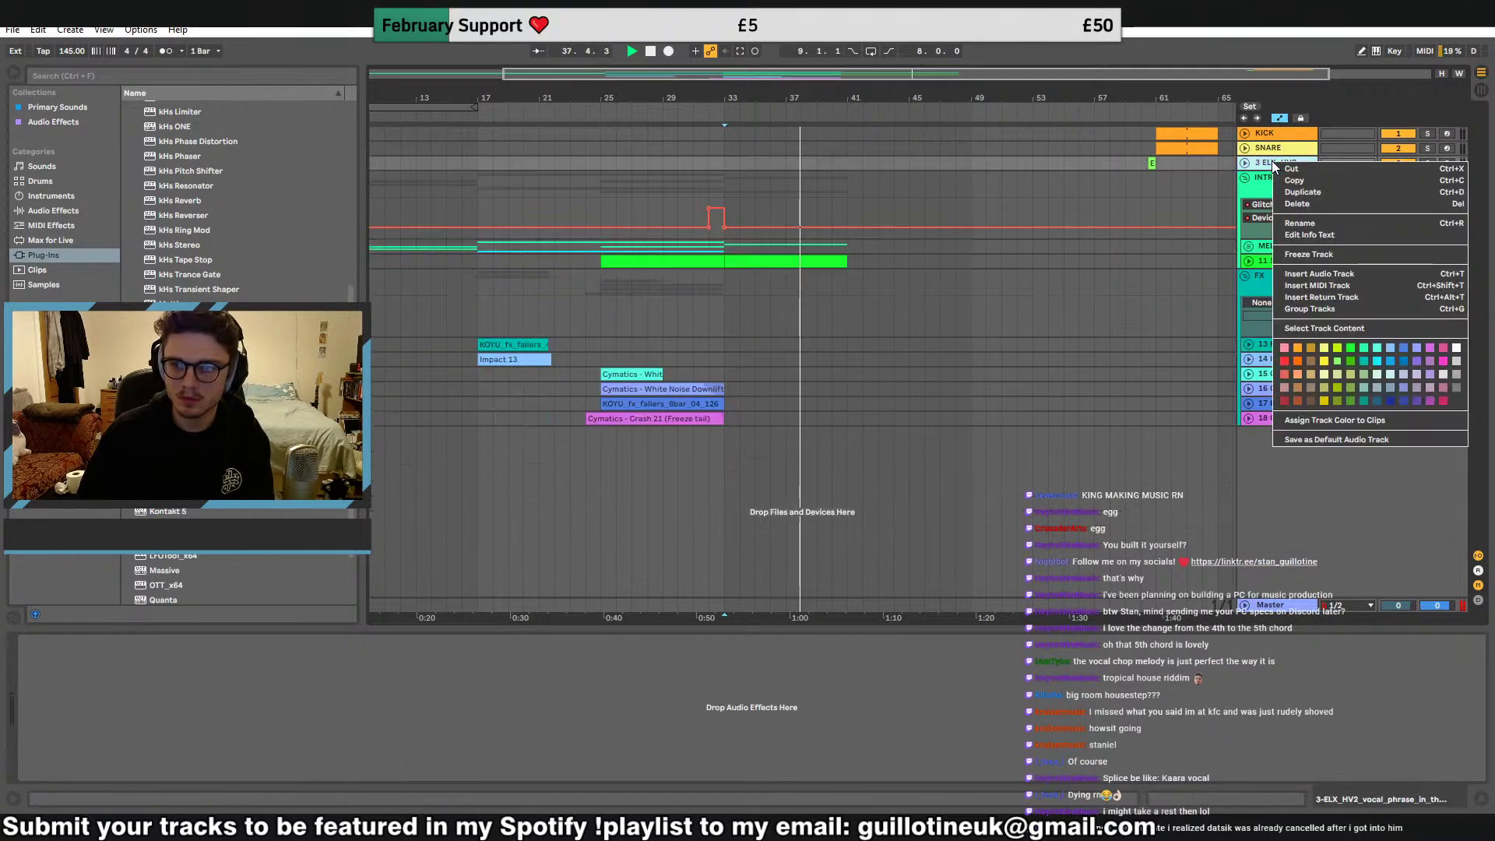
{"action": "left_click", "coordinate": [1343, 275]}
{"action": "key", "text": "ctrl+t"}
{"action": "left_click", "coordinate": [634, 195]}
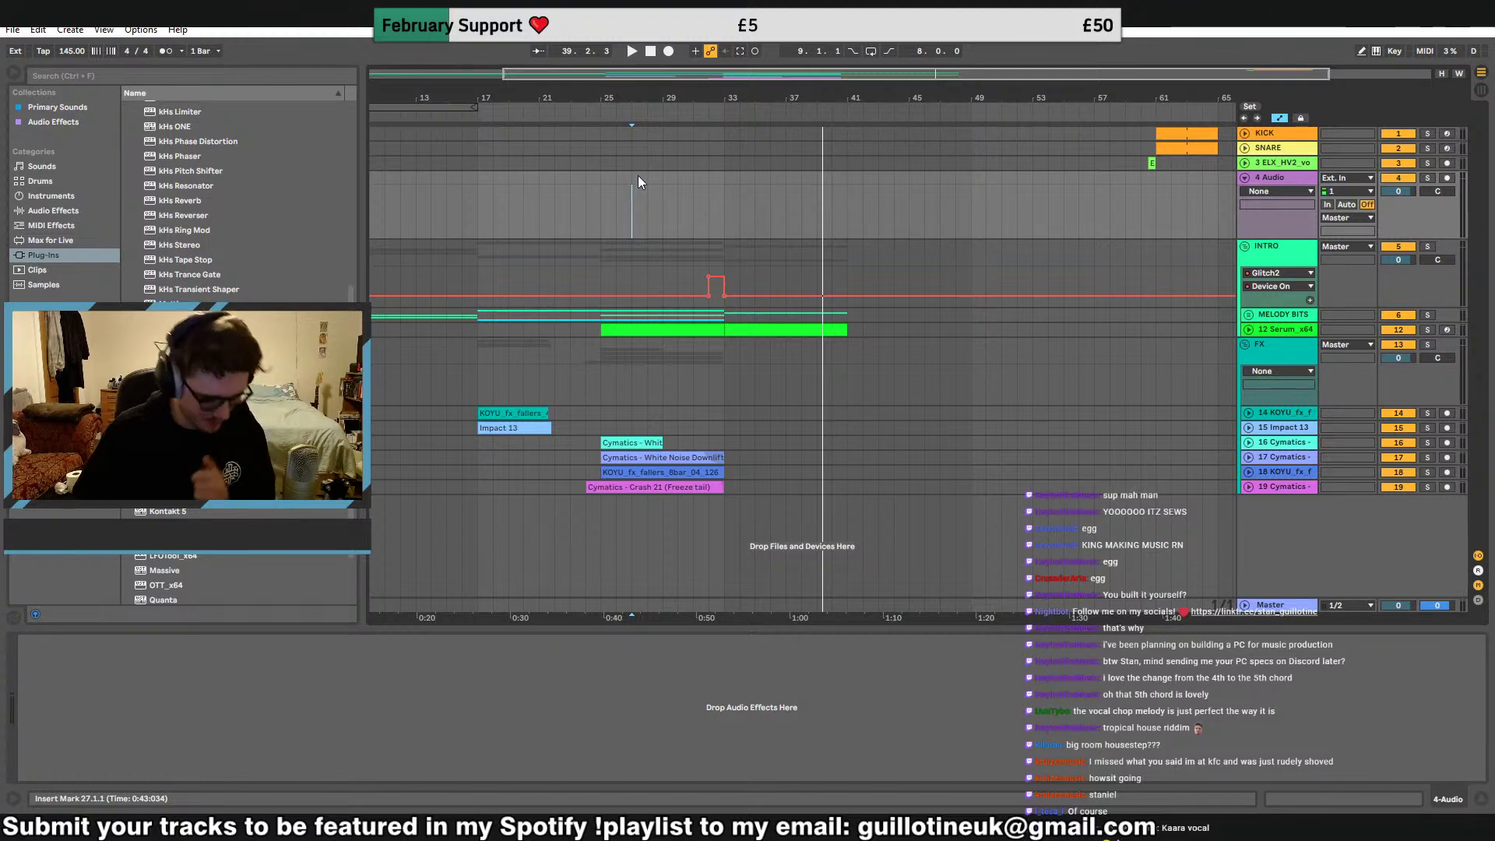
{"action": "scroll", "coordinate": [720, 211], "scroll_direction": "up", "scroll_amount": 2}
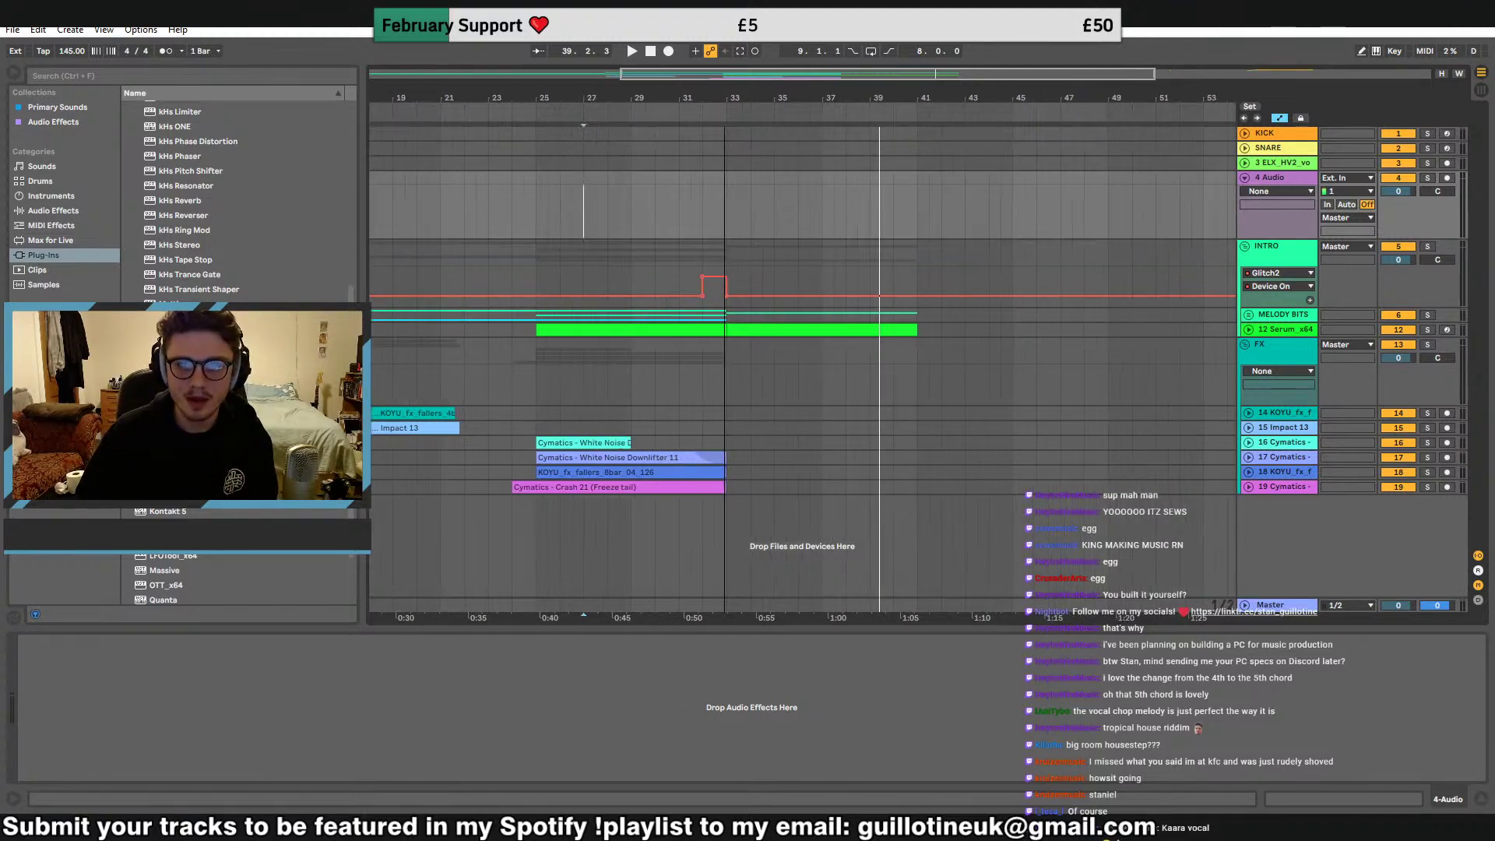
{"action": "left_click", "coordinate": [1273, 177]}
Insert a MIDI track below the ELX vocal track and load an empty Instrument Rack on it
{"action": "right_click", "coordinate": [1279, 174]}
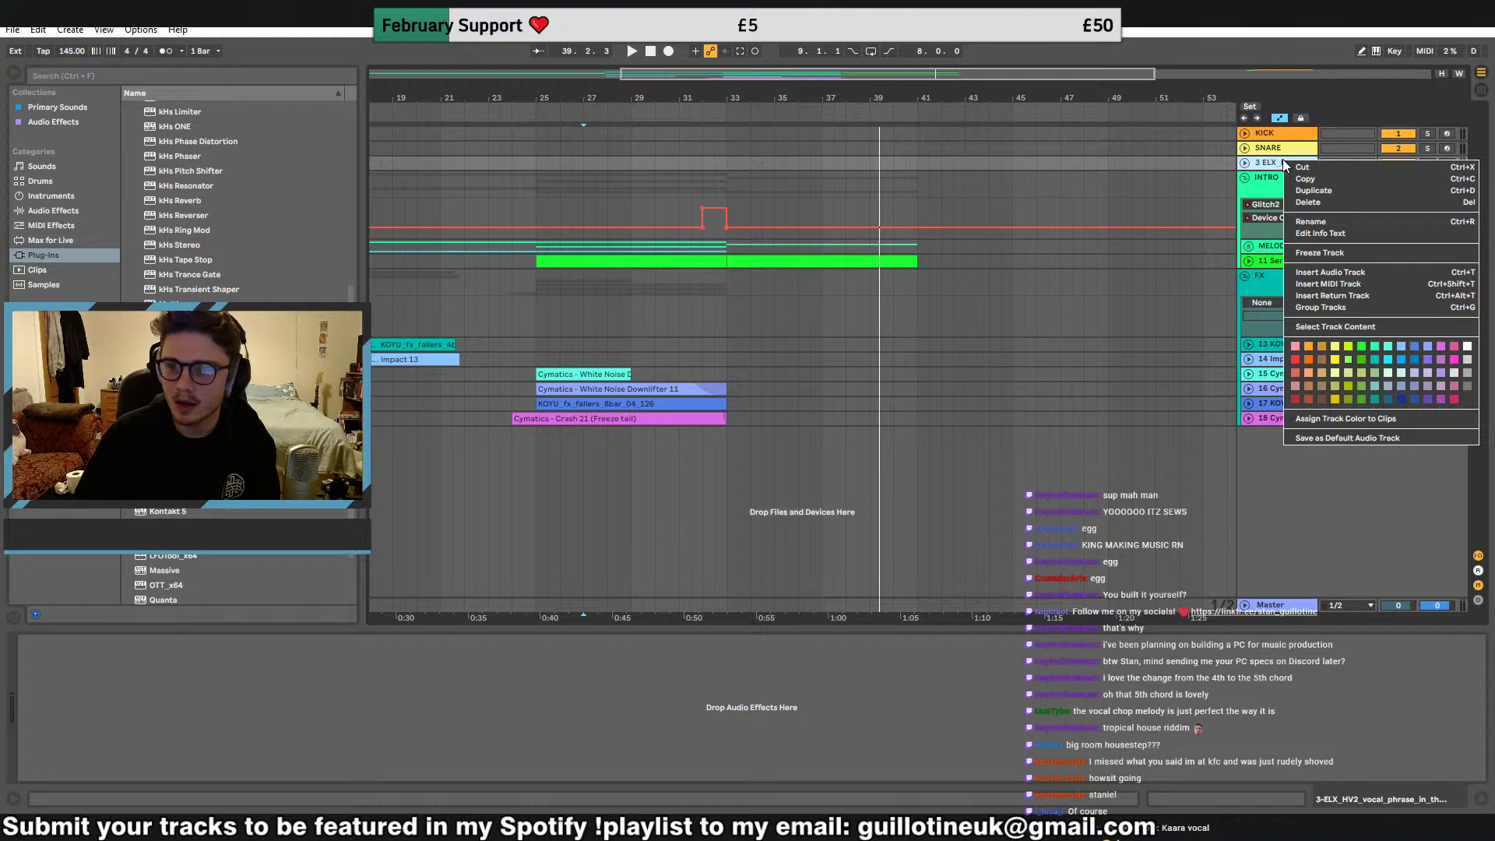
{"action": "left_click", "coordinate": [1324, 290]}
{"action": "left_click", "coordinate": [60, 195]}
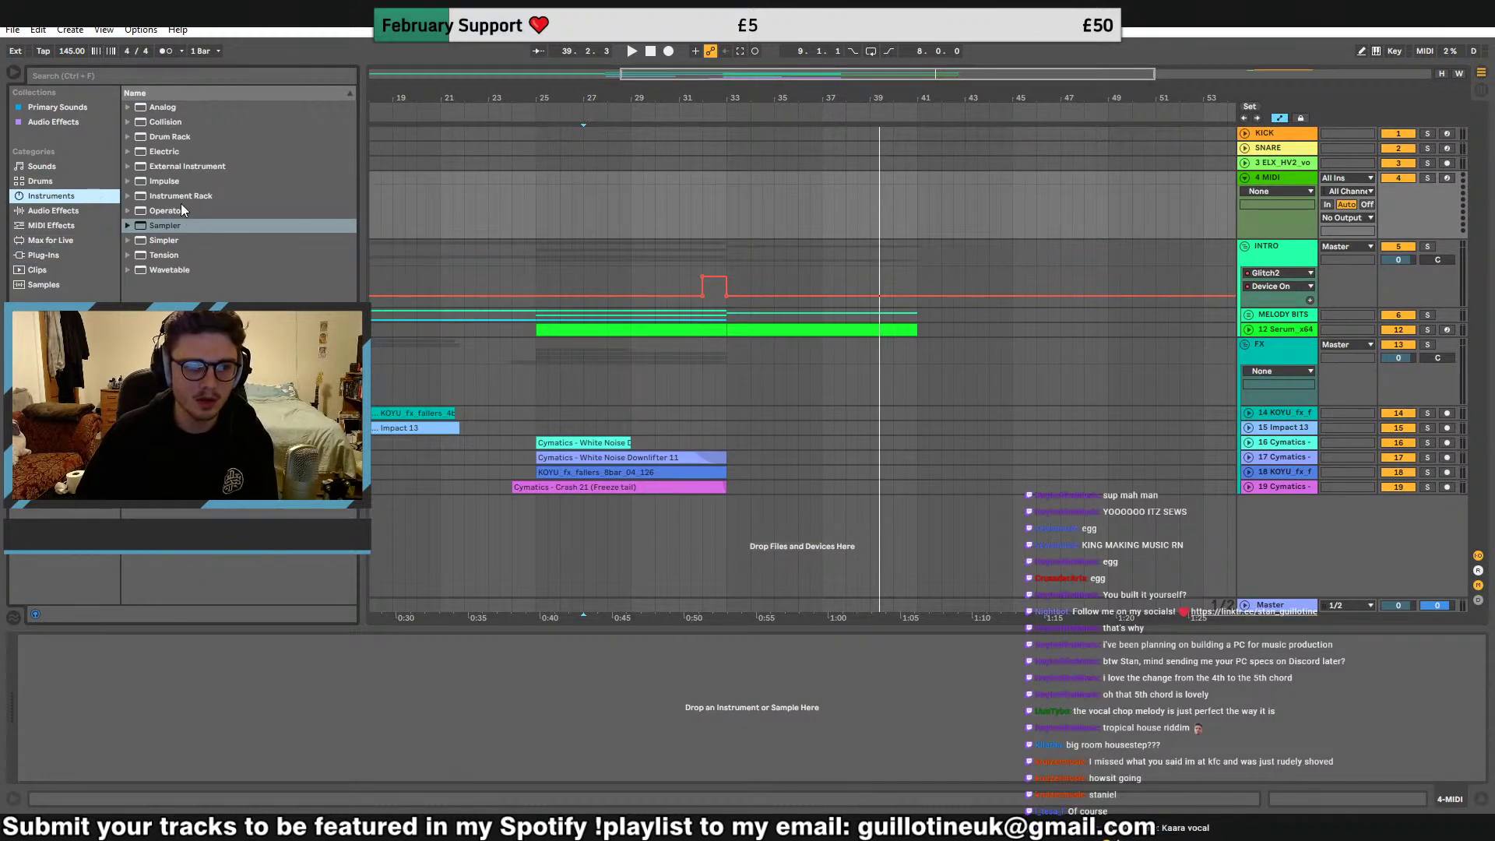
{"action": "left_click_drag", "start_coordinate": [181, 196], "coordinate": [779, 212]}
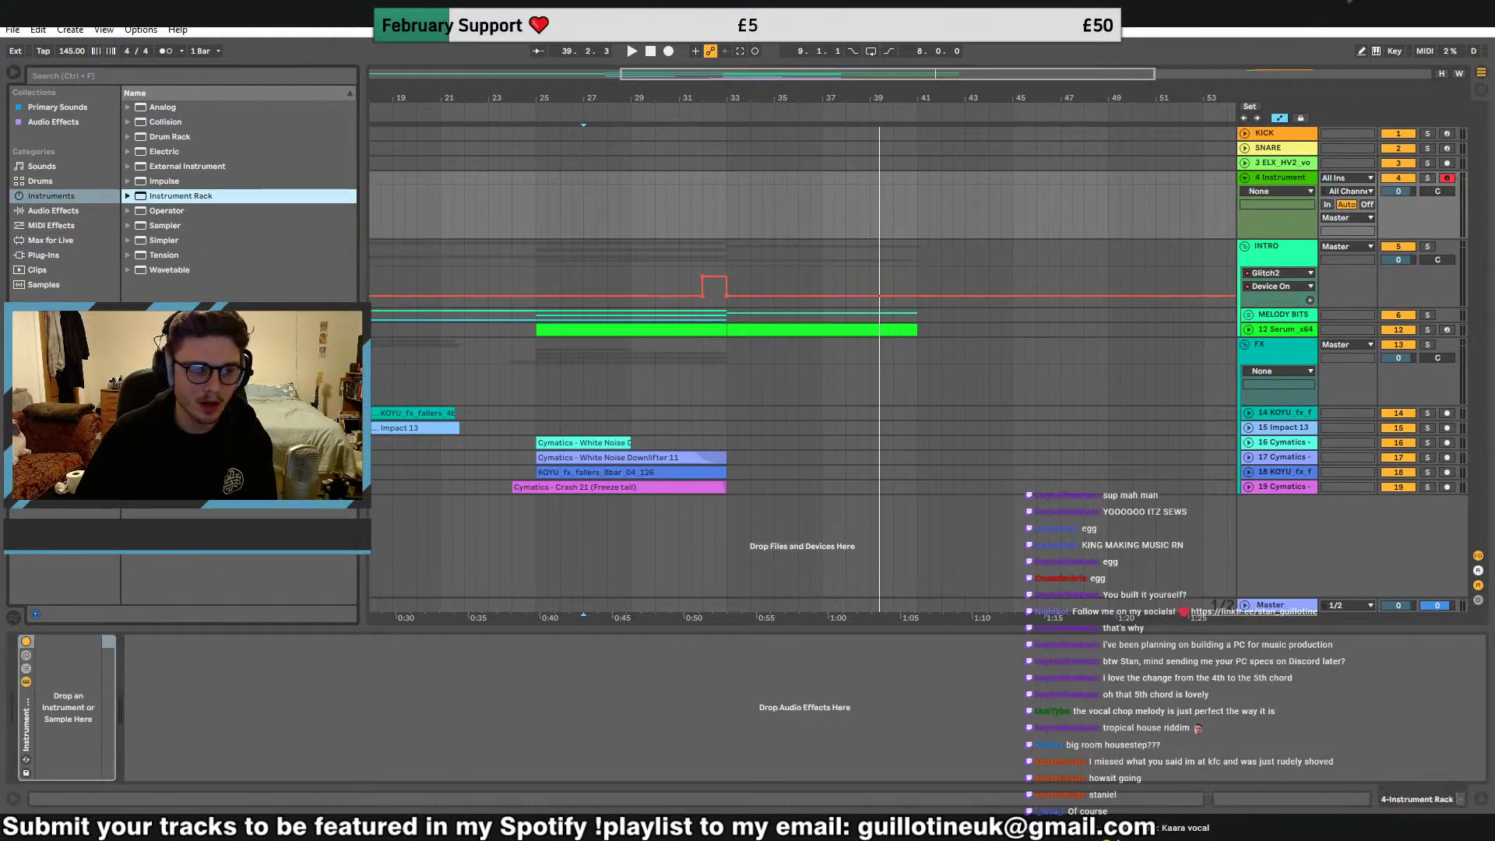
Find the Claps folder of the Cymatics Terror Drums for Dubstep pack in the sample library and expand it
{"action": "left_click", "coordinate": [56, 389]}
{"action": "left_click", "coordinate": [146, 123]}
{"action": "left_click", "coordinate": [147, 108]}
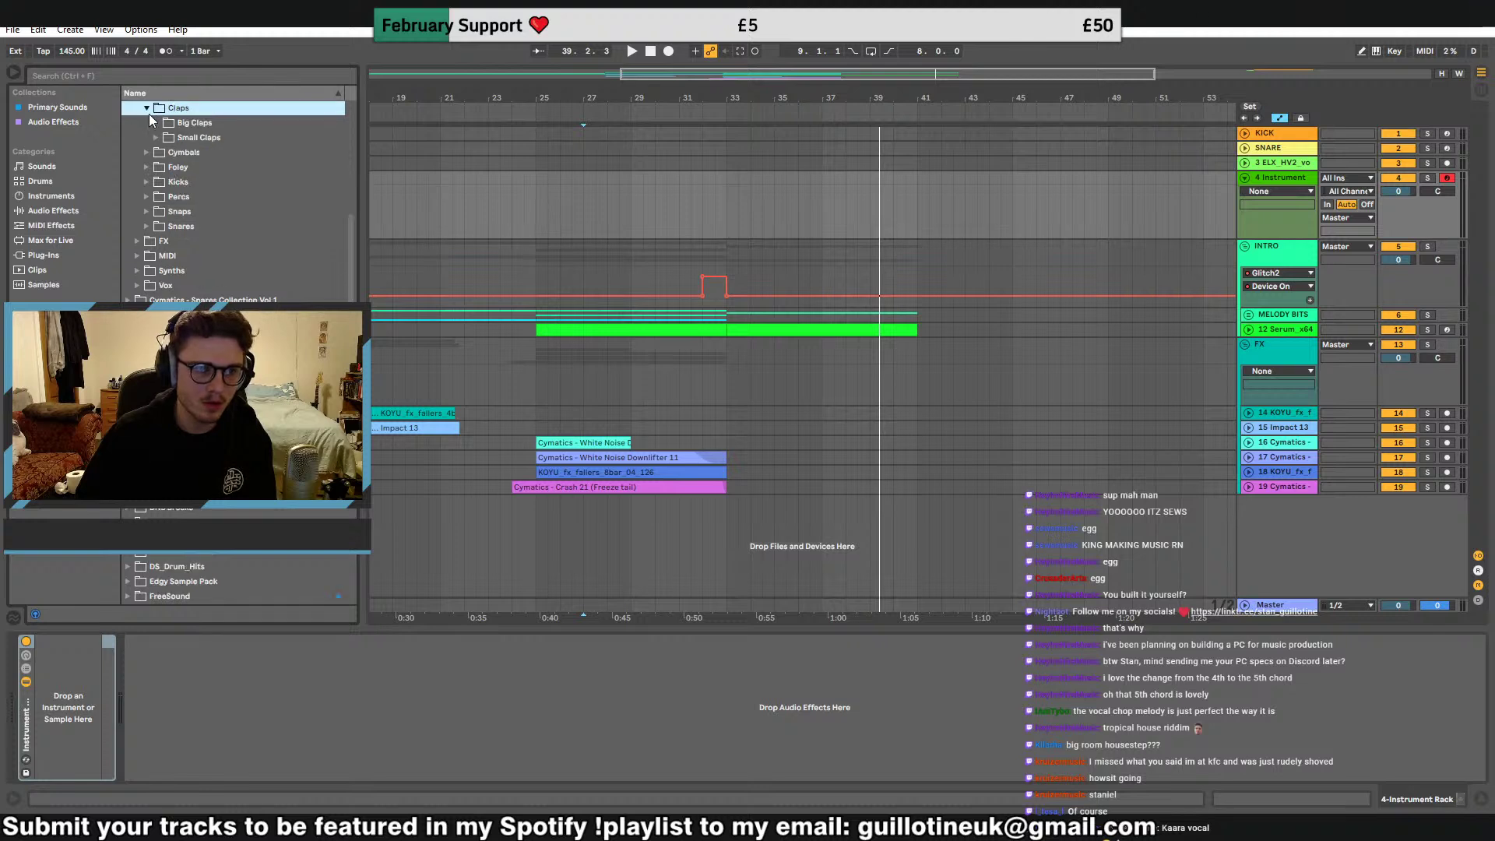
{"action": "scroll", "coordinate": [169, 245], "scroll_direction": "up", "scroll_amount": 2}
{"action": "left_click", "coordinate": [129, 128]}
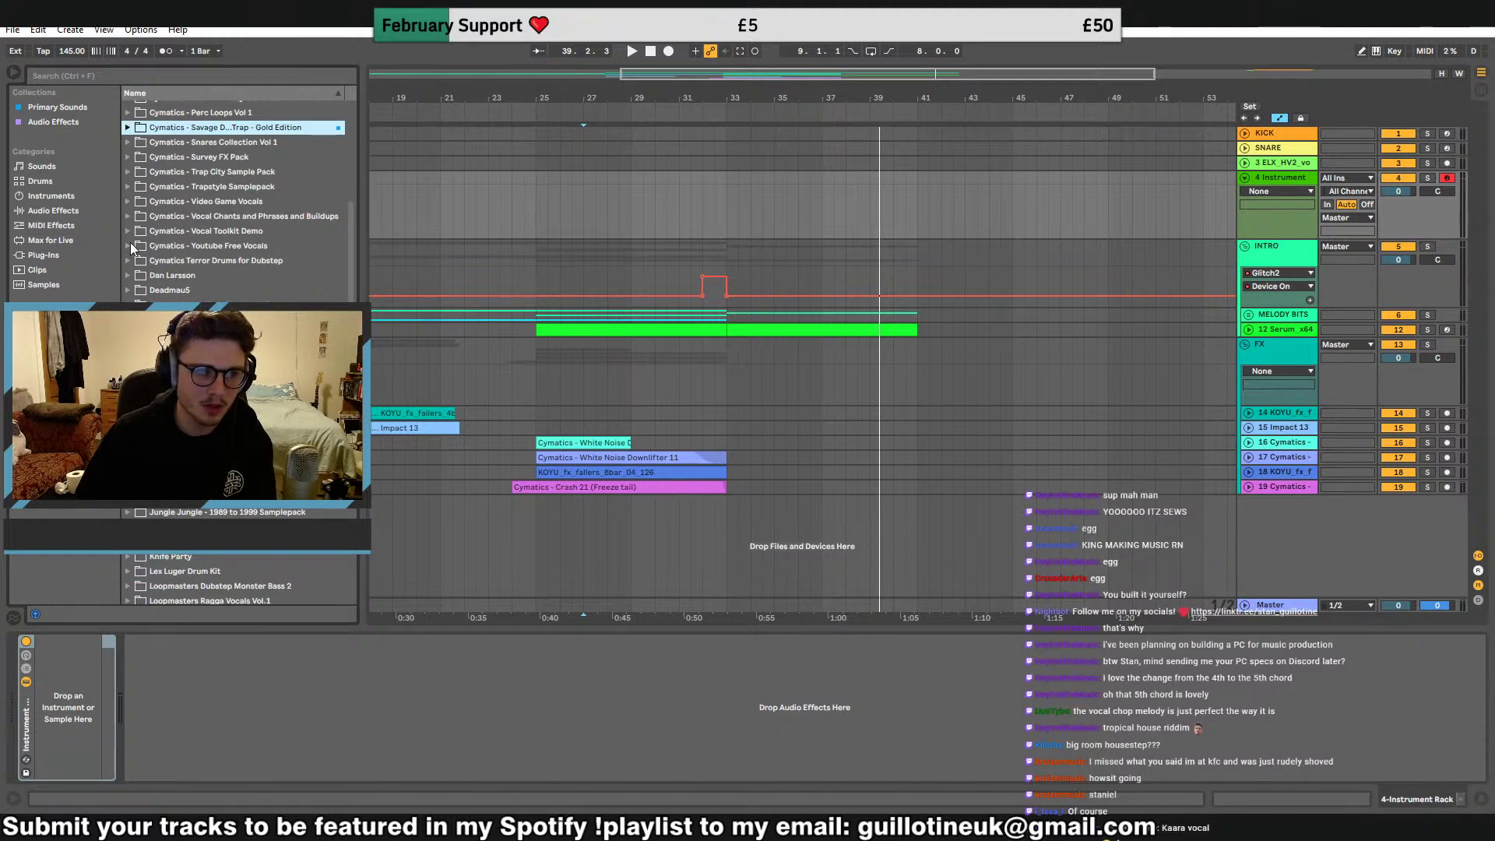
{"action": "left_click", "coordinate": [128, 261]}
{"action": "left_click", "coordinate": [137, 305]}
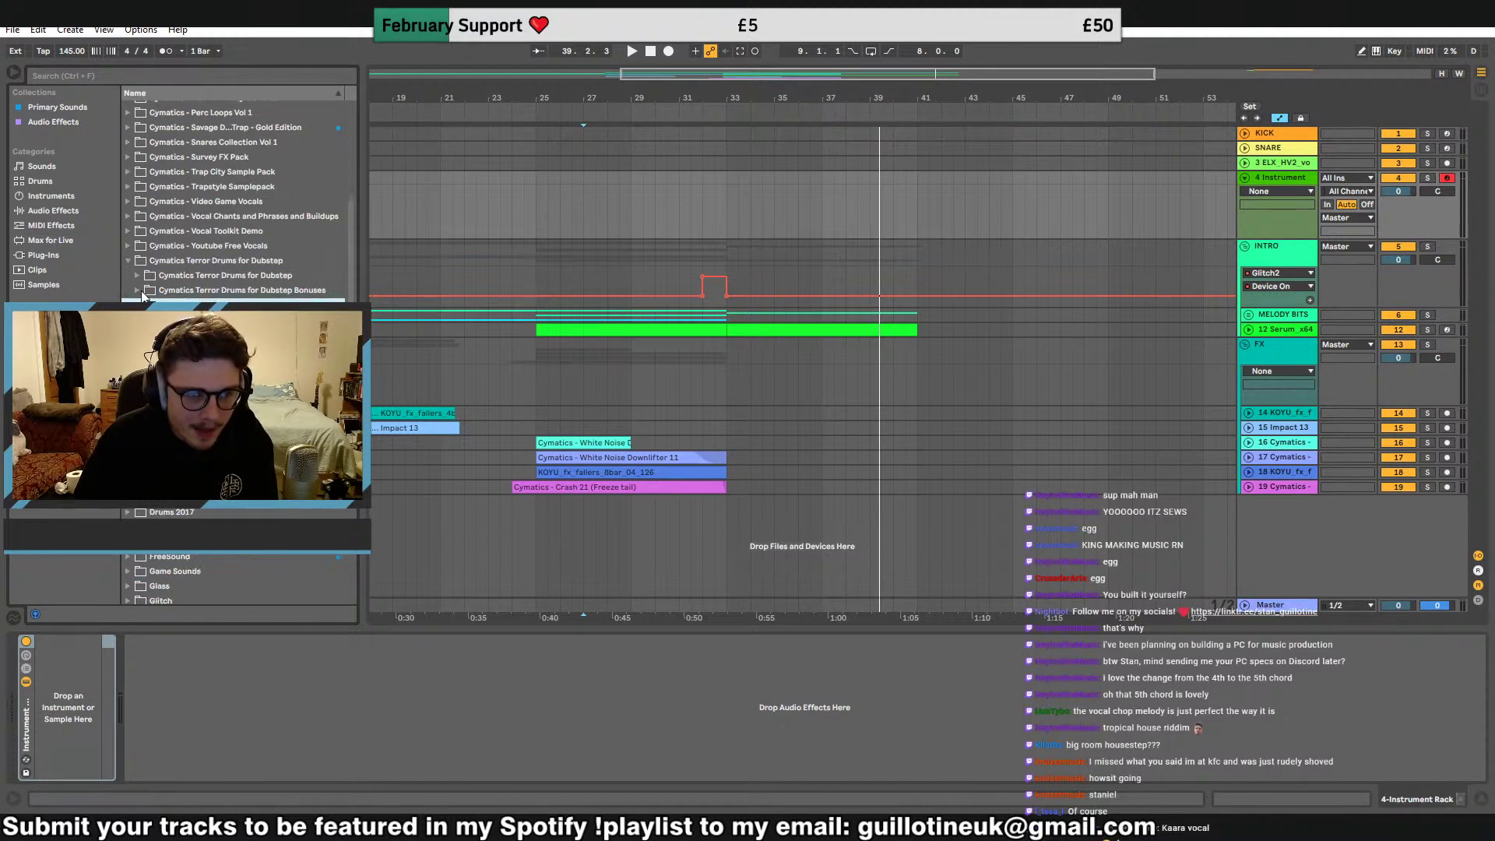
{"action": "left_click", "coordinate": [138, 291]}
{"action": "left_click", "coordinate": [138, 275]}
{"action": "left_click", "coordinate": [148, 291]}
Audition several Terror claps and load Cymatics - Terror Clap 017 into the new track's Instrument Rack
{"action": "left_click", "coordinate": [183, 320]}
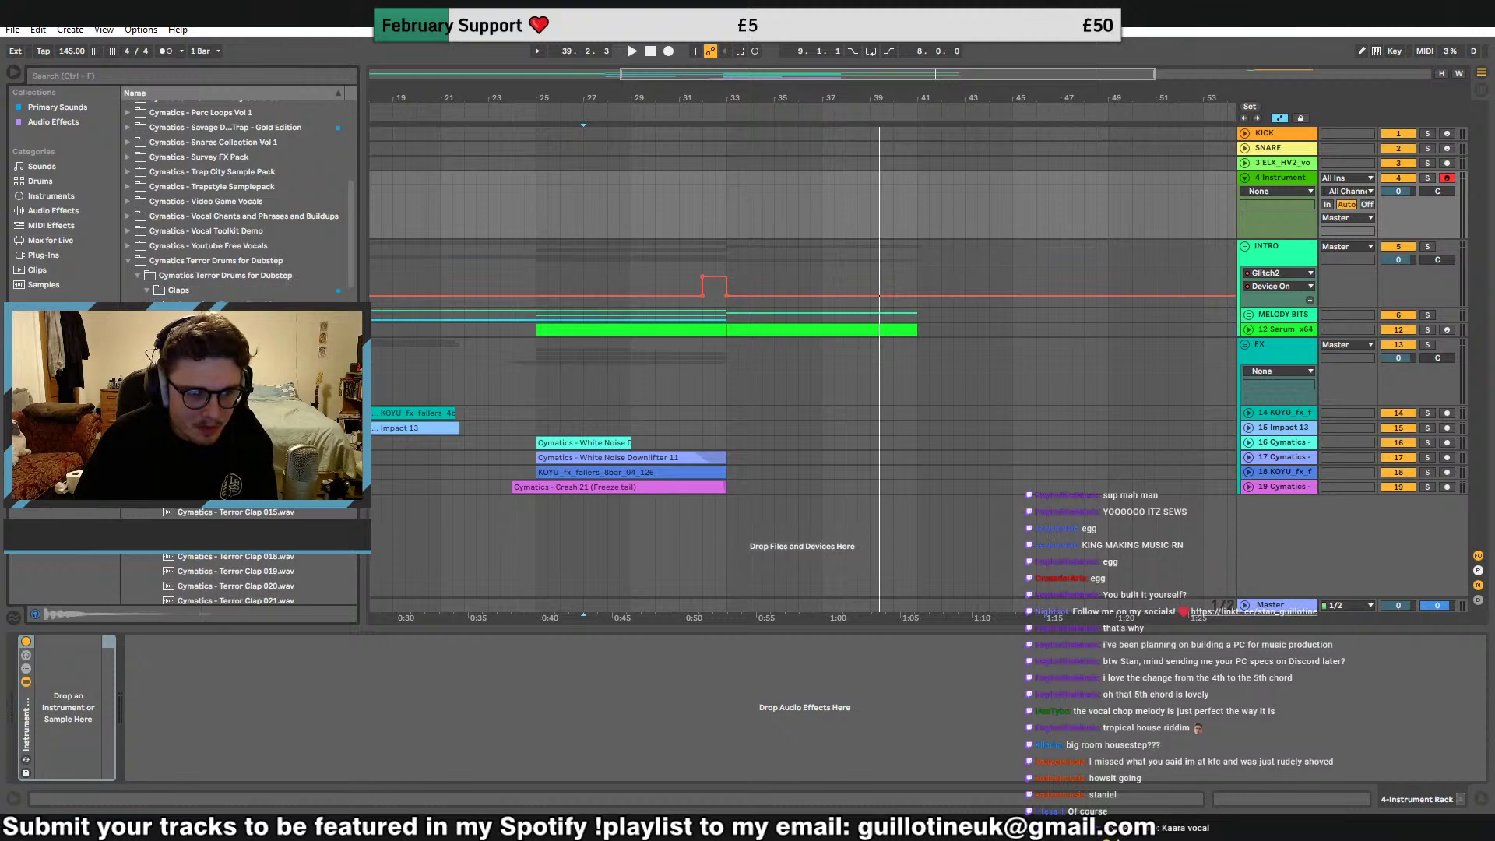
{"action": "scroll", "coordinate": [183, 319], "scroll_direction": "down", "scroll_amount": 2}
{"action": "left_click", "coordinate": [233, 253]}
{"action": "left_click", "coordinate": [244, 226]}
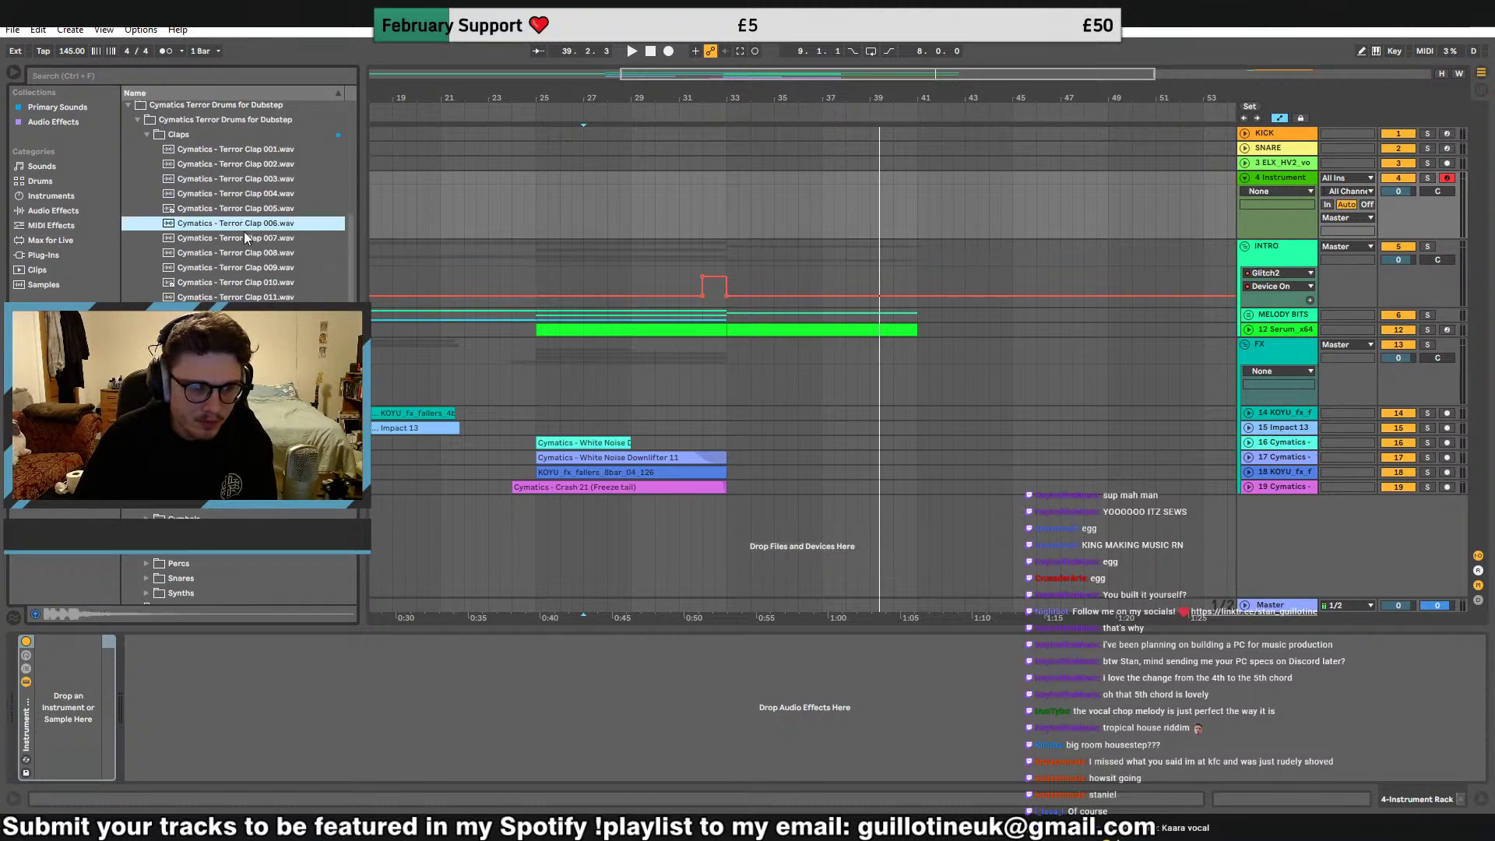
{"action": "left_click", "coordinate": [245, 267]}
{"action": "left_click", "coordinate": [245, 297]}
{"action": "left_click", "coordinate": [245, 323]}
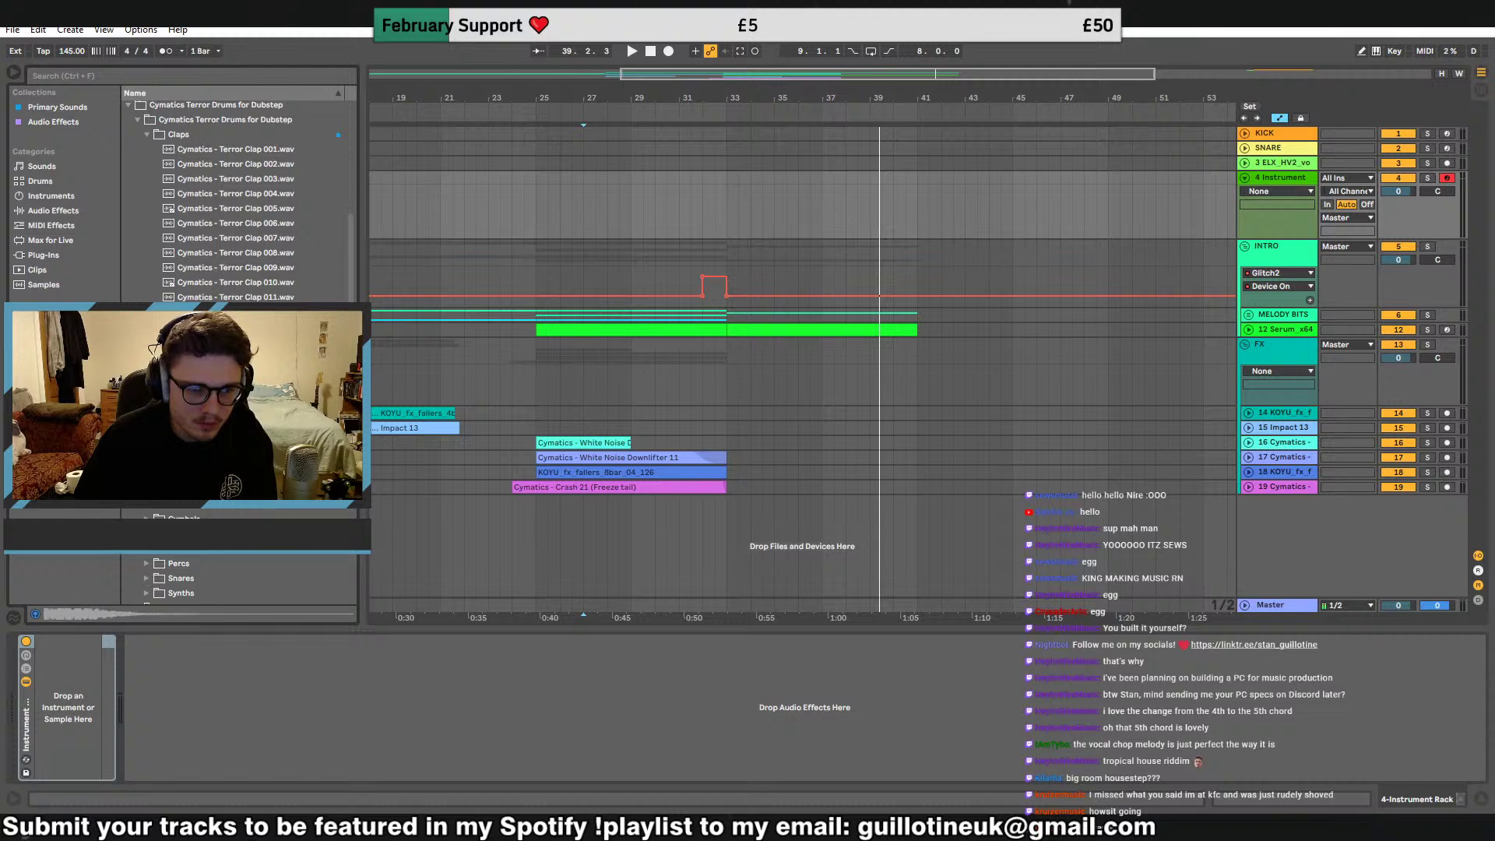
{"action": "left_click_drag", "start_coordinate": [235, 385], "coordinate": [48, 712]}
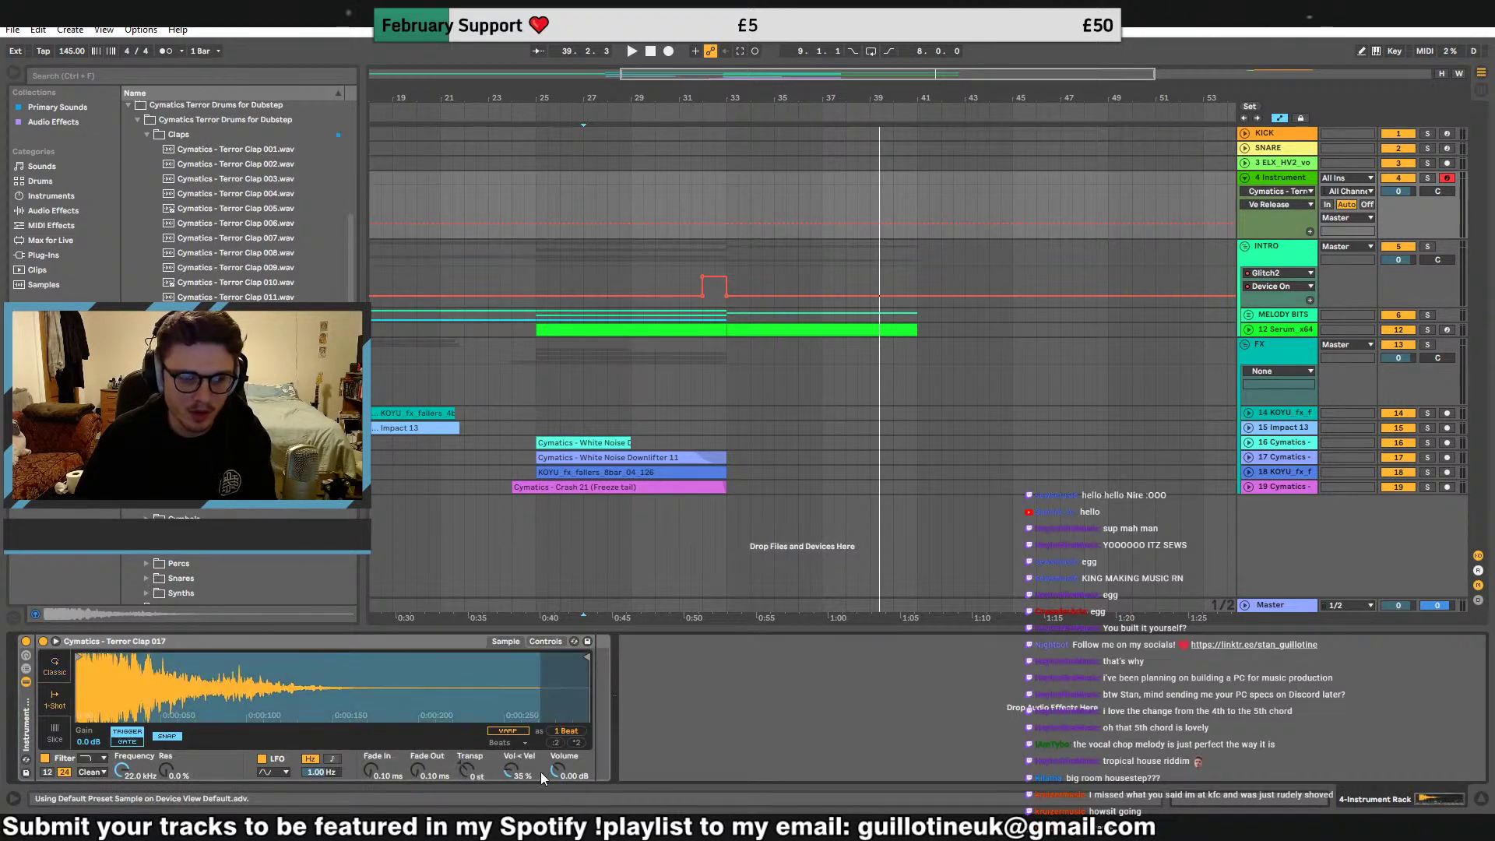
Insert a one-bar MIDI clip at bar 33 on the clap track and draw an eighth-note C3 at its start
{"action": "left_click_drag", "start_coordinate": [729, 177], "coordinate": [737, 178]}
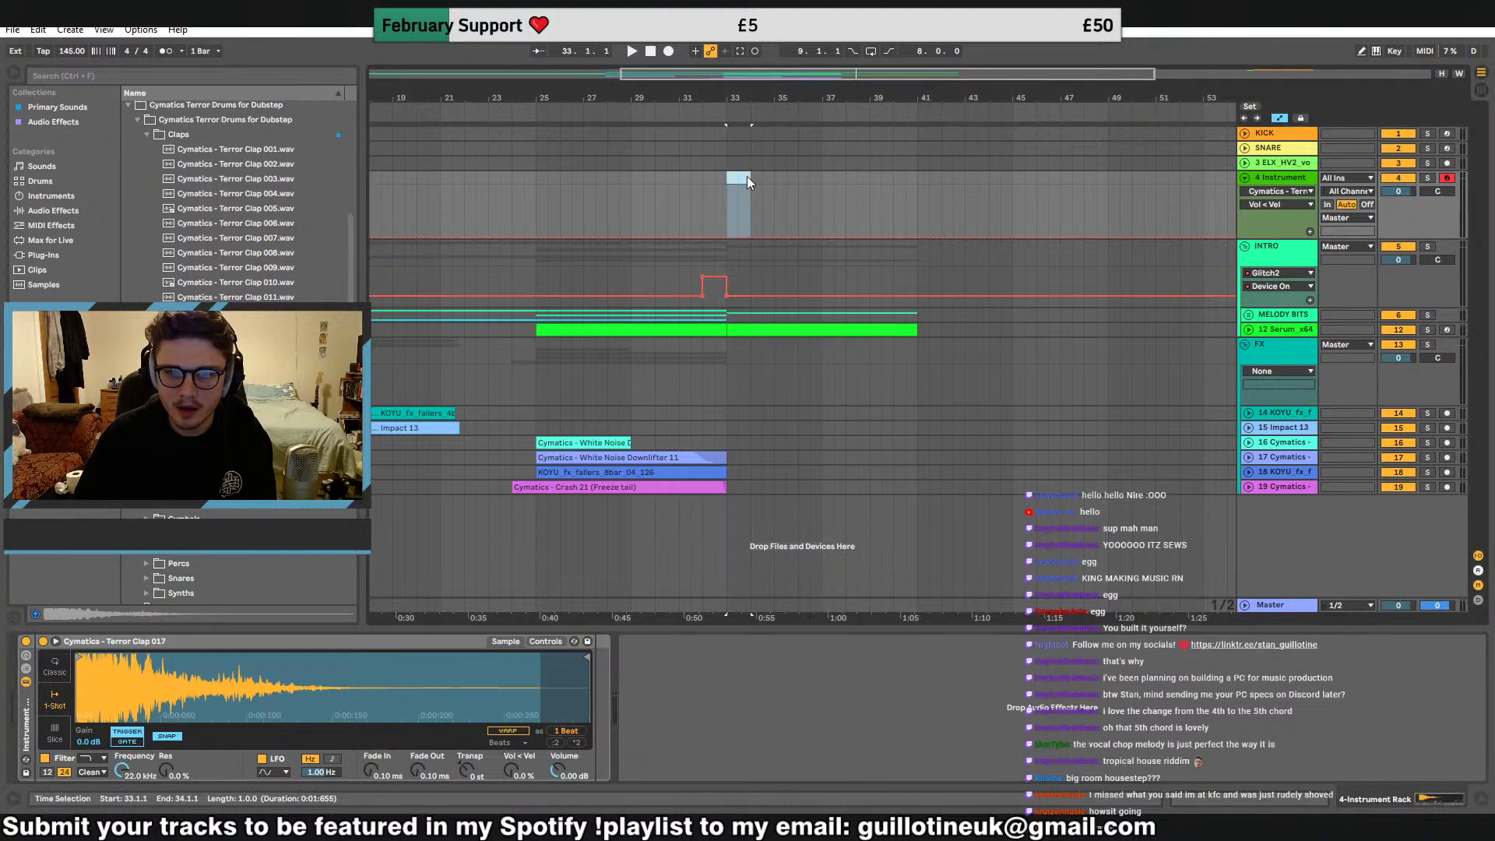
{"action": "right_click", "coordinate": [746, 176]}
{"action": "left_click", "coordinate": [785, 293]}
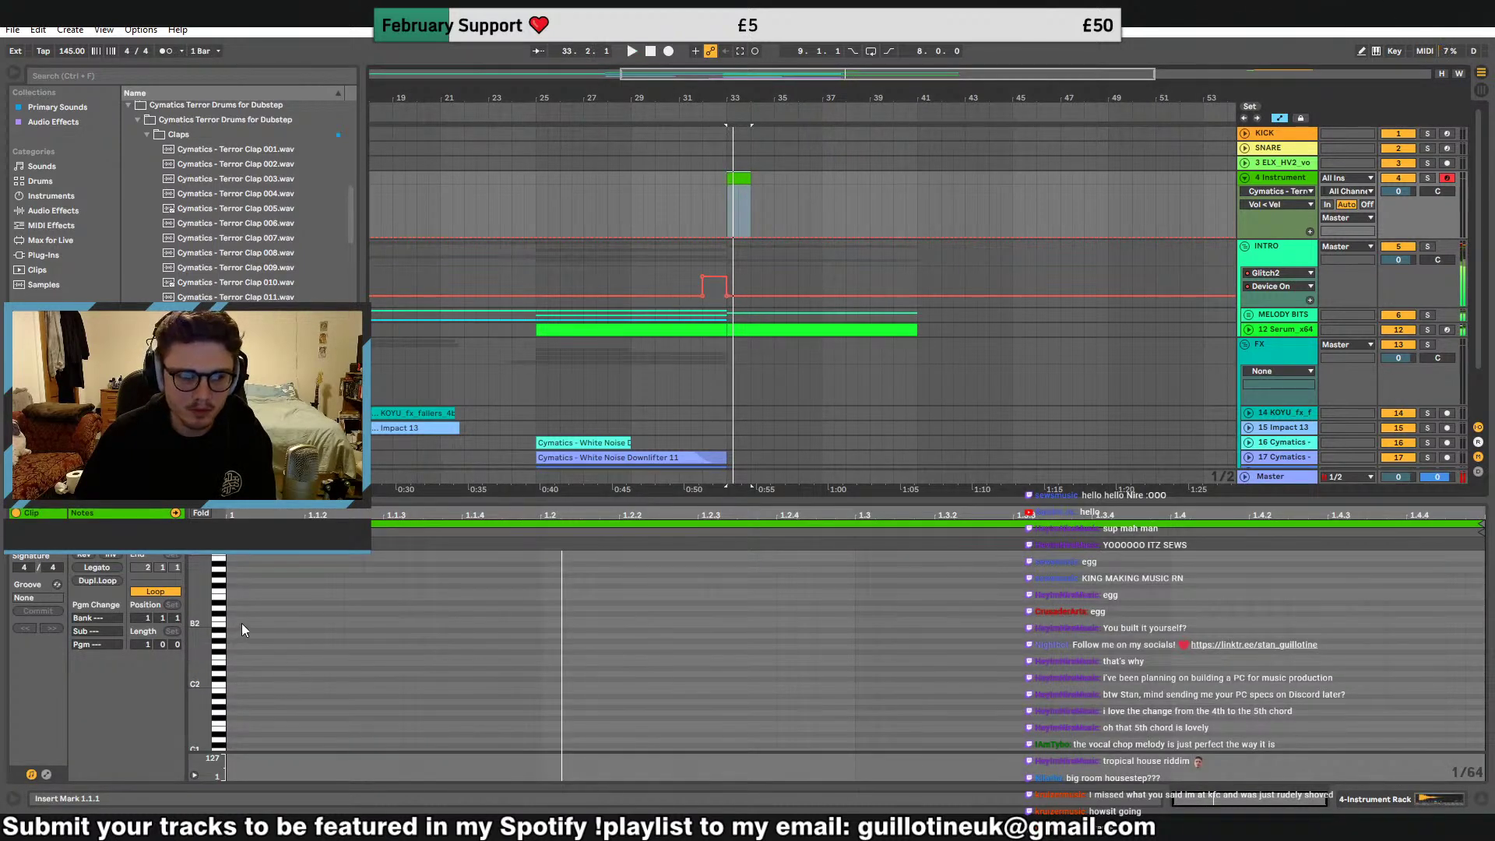
{"action": "left_click_drag", "start_coordinate": [243, 620], "coordinate": [380, 619]}
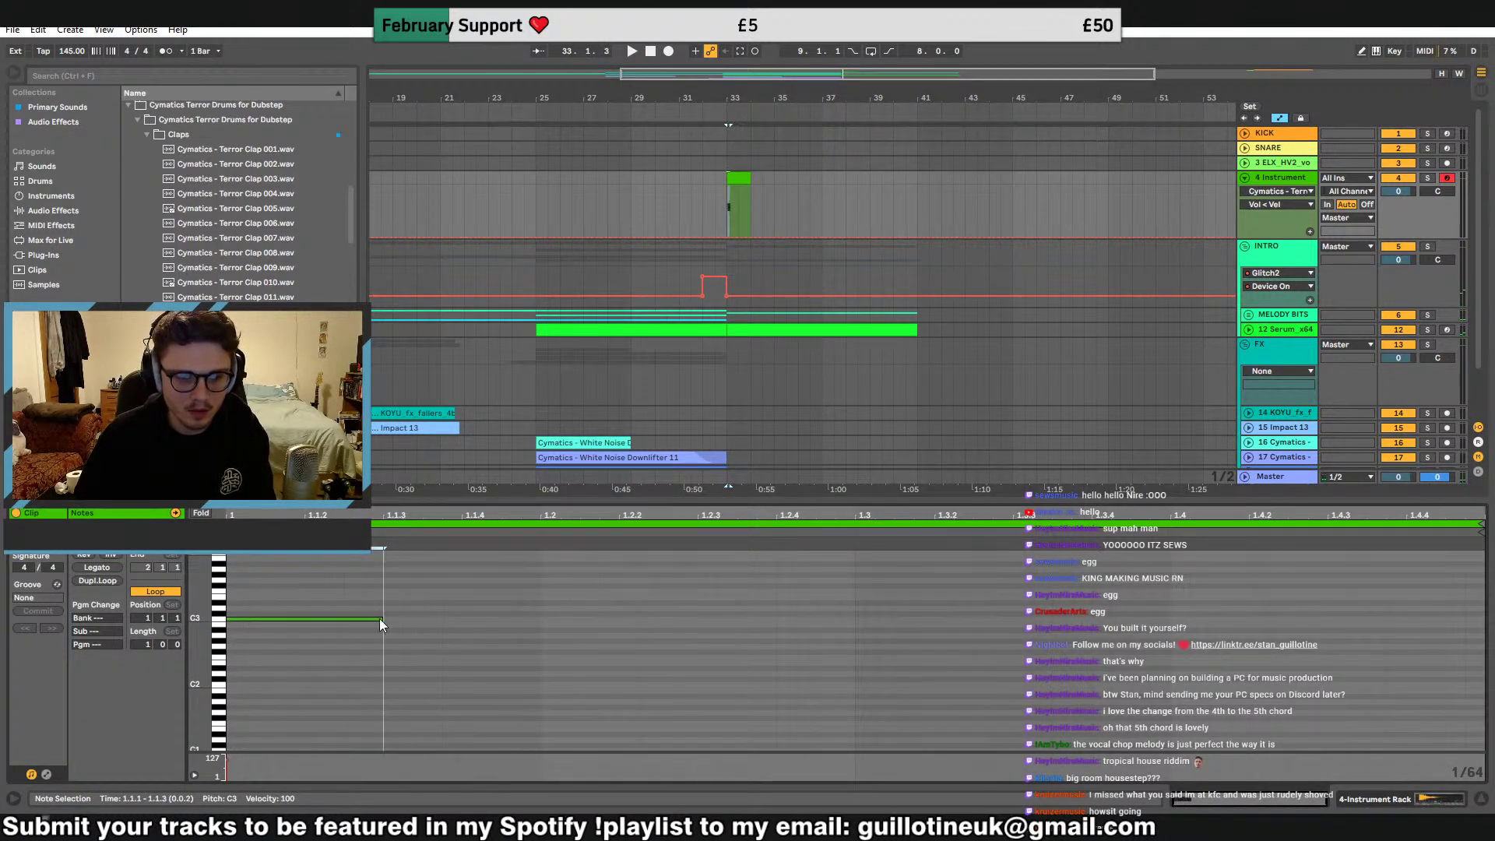
Copy the C3 clap note to every beat of the clip and extend the looped clip to bar 41
{"action": "left_click", "coordinate": [853, 623]}
{"action": "key", "text": "ctrl+v"}
{"action": "key", "text": "space"}
{"action": "key", "text": "ctrl+a"}
{"action": "key", "text": "ctrl+c"}
{"action": "left_click", "coordinate": [539, 606]}
{"action": "key", "text": "ctrl+v"}
{"action": "key", "text": "space"}
{"action": "key", "text": "space"}
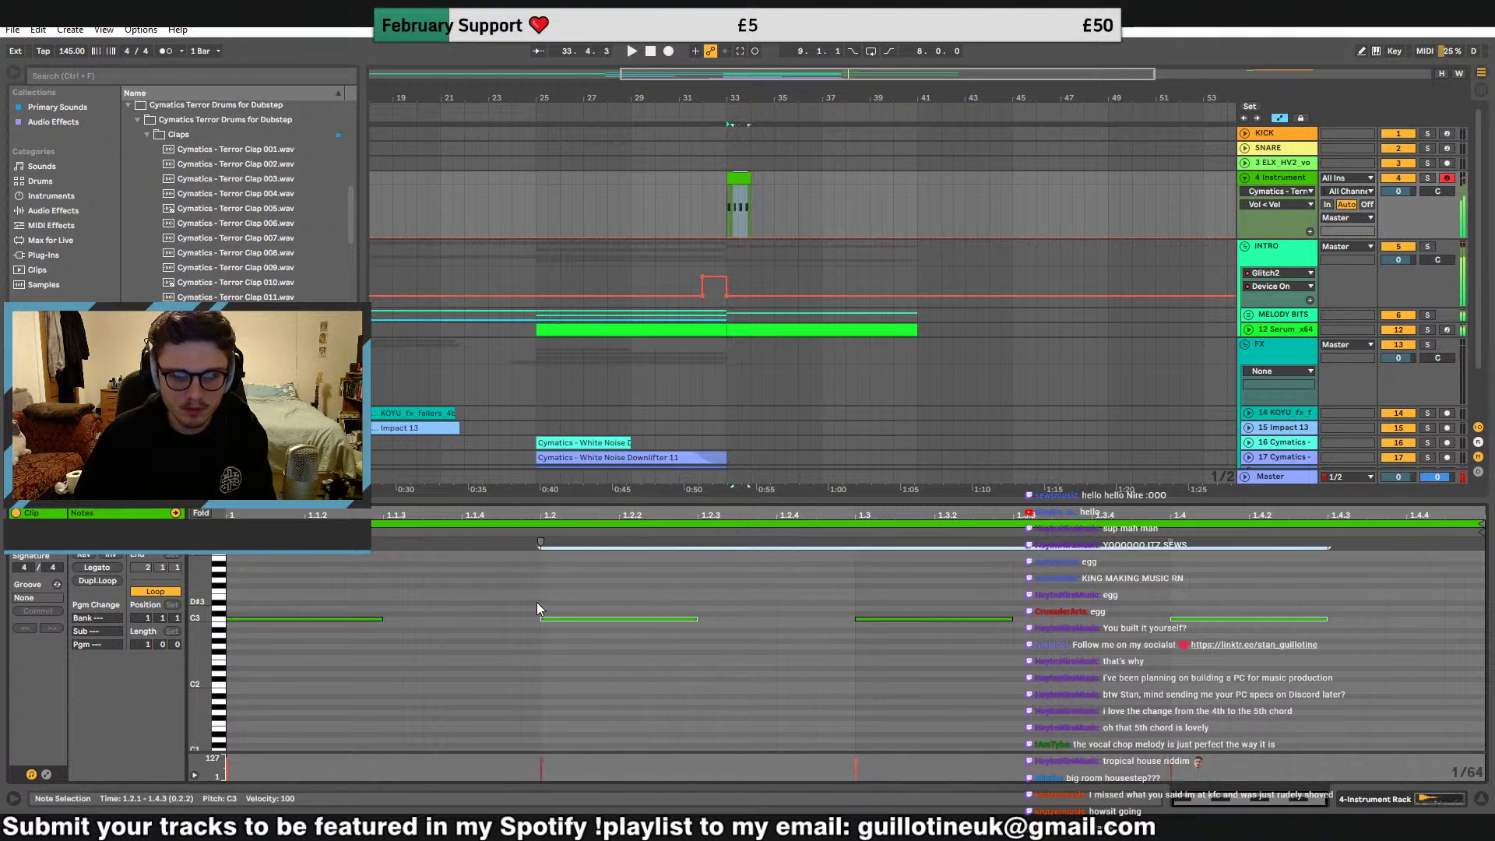
{"action": "left_click_drag", "start_coordinate": [755, 181], "coordinate": [918, 180]}
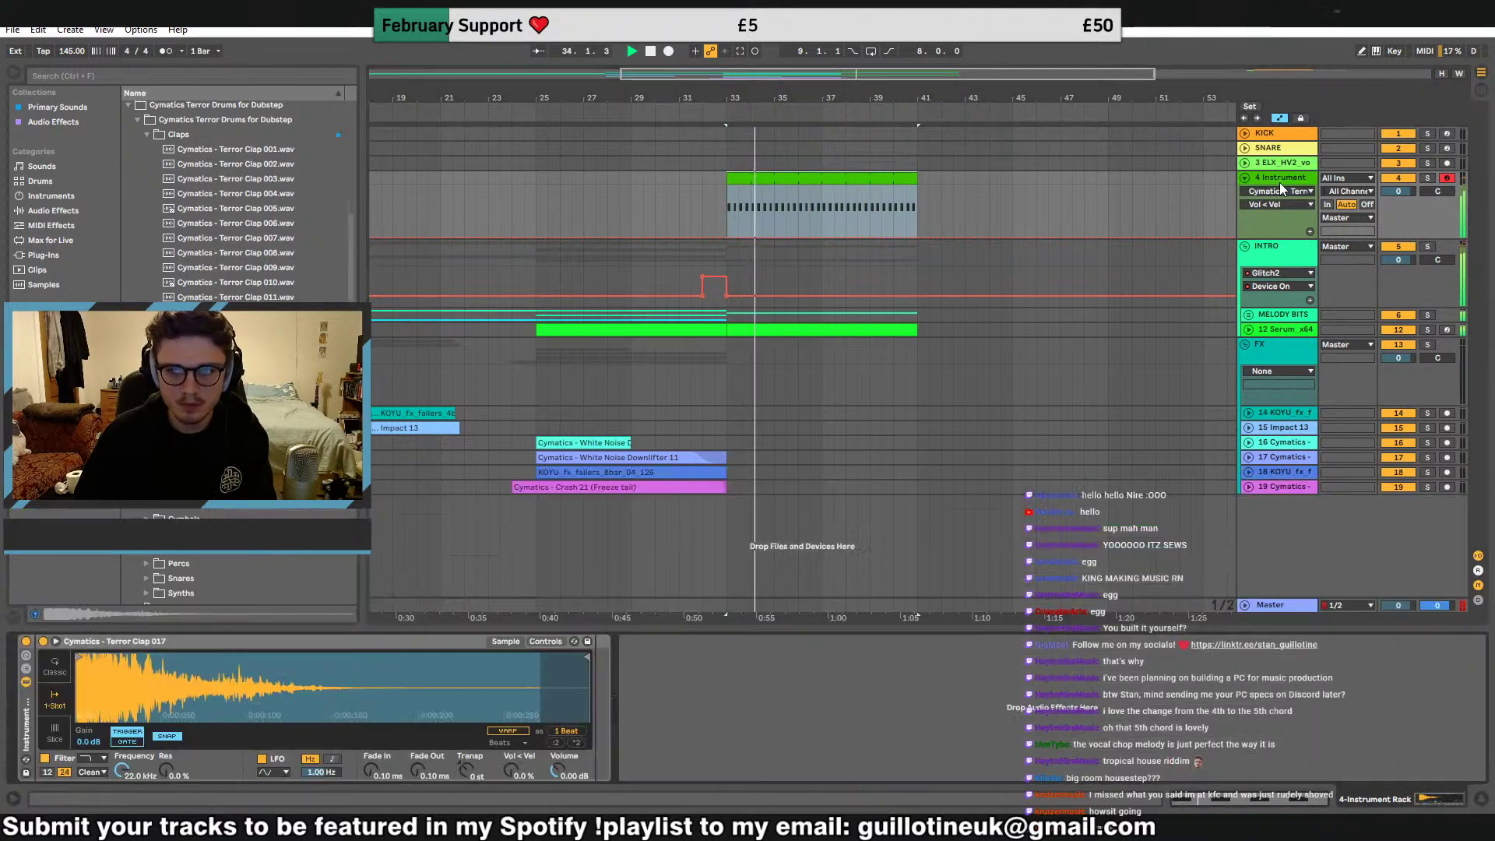
Duplicate the clap track and replace the duplicate's sample with Cymatics - Terror Clap 009
{"action": "left_click", "coordinate": [1279, 182]}
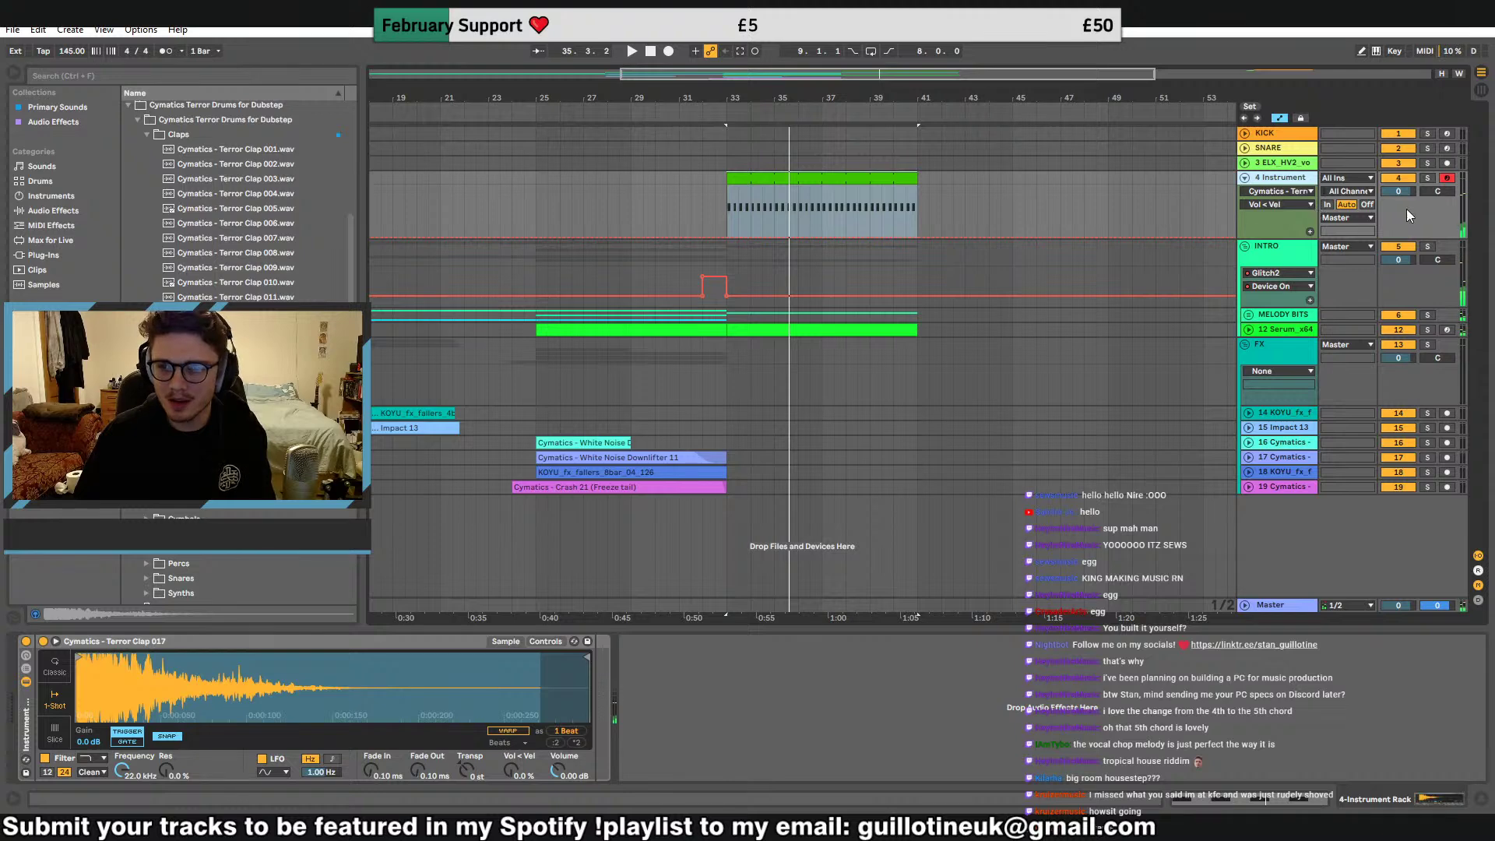
{"action": "key", "text": "ctrl+d"}
{"action": "left_click_drag", "start_coordinate": [235, 267], "coordinate": [203, 704]}
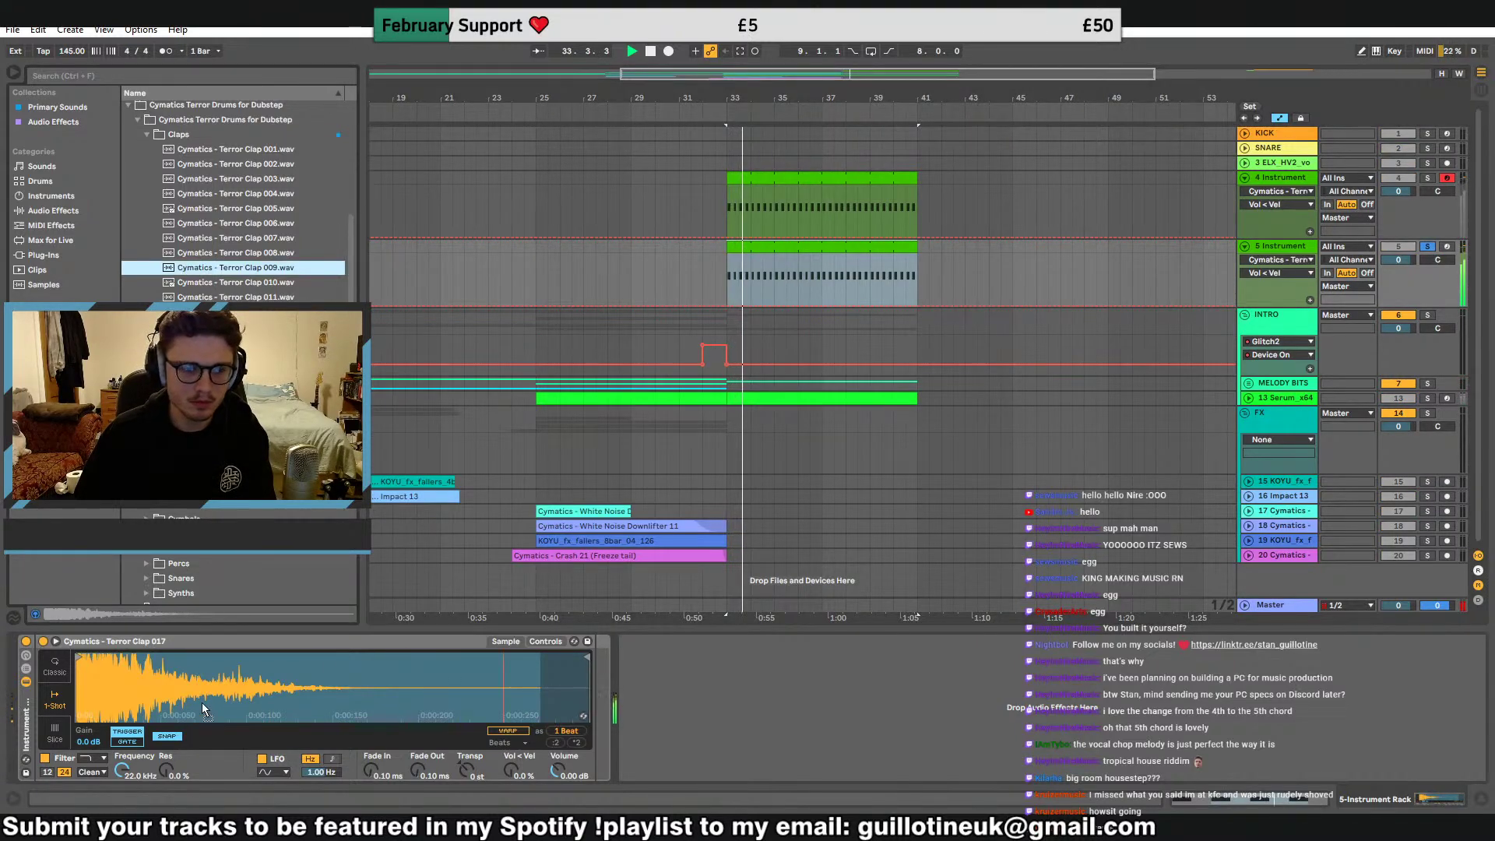
Trim the start of the Terror Clap 009 sample, unsolo its track and play it with the rest of the song
{"action": "left_click_drag", "start_coordinate": [80, 657], "coordinate": [114, 656]}
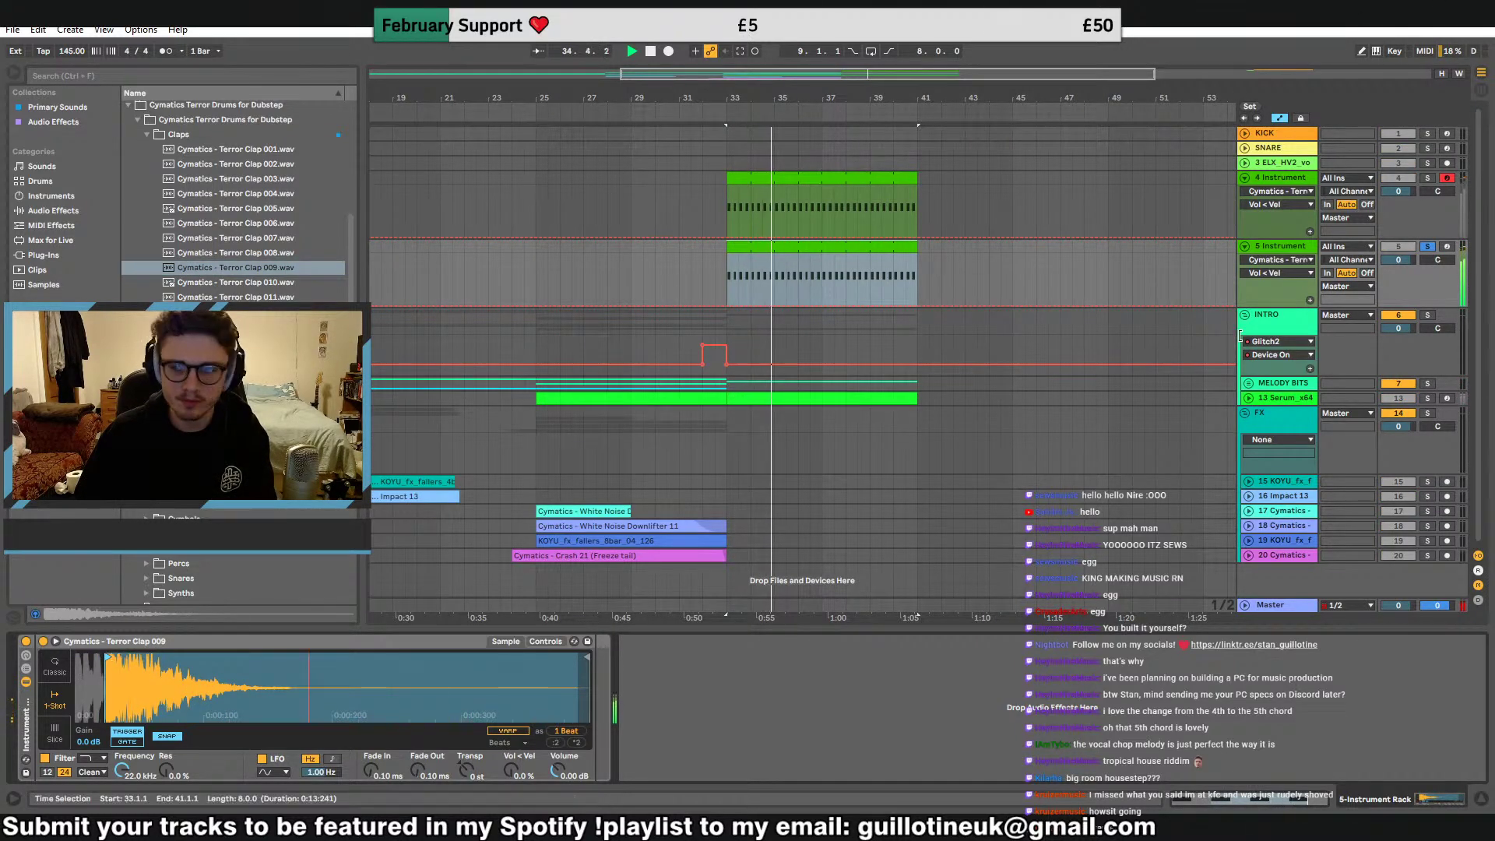
{"action": "left_click", "coordinate": [1427, 246]}
{"action": "key", "text": "space"}
{"action": "key", "text": "space"}
Try Cymatics - Terror Clap 007 on the duplicate clap track and replace it with Cymatics - Terror Clap 015 during playback
{"action": "left_click_drag", "start_coordinate": [248, 239], "coordinate": [210, 697]}
{"action": "key", "text": "space"}
{"action": "left_click_drag", "start_coordinate": [286, 269], "coordinate": [288, 283]}
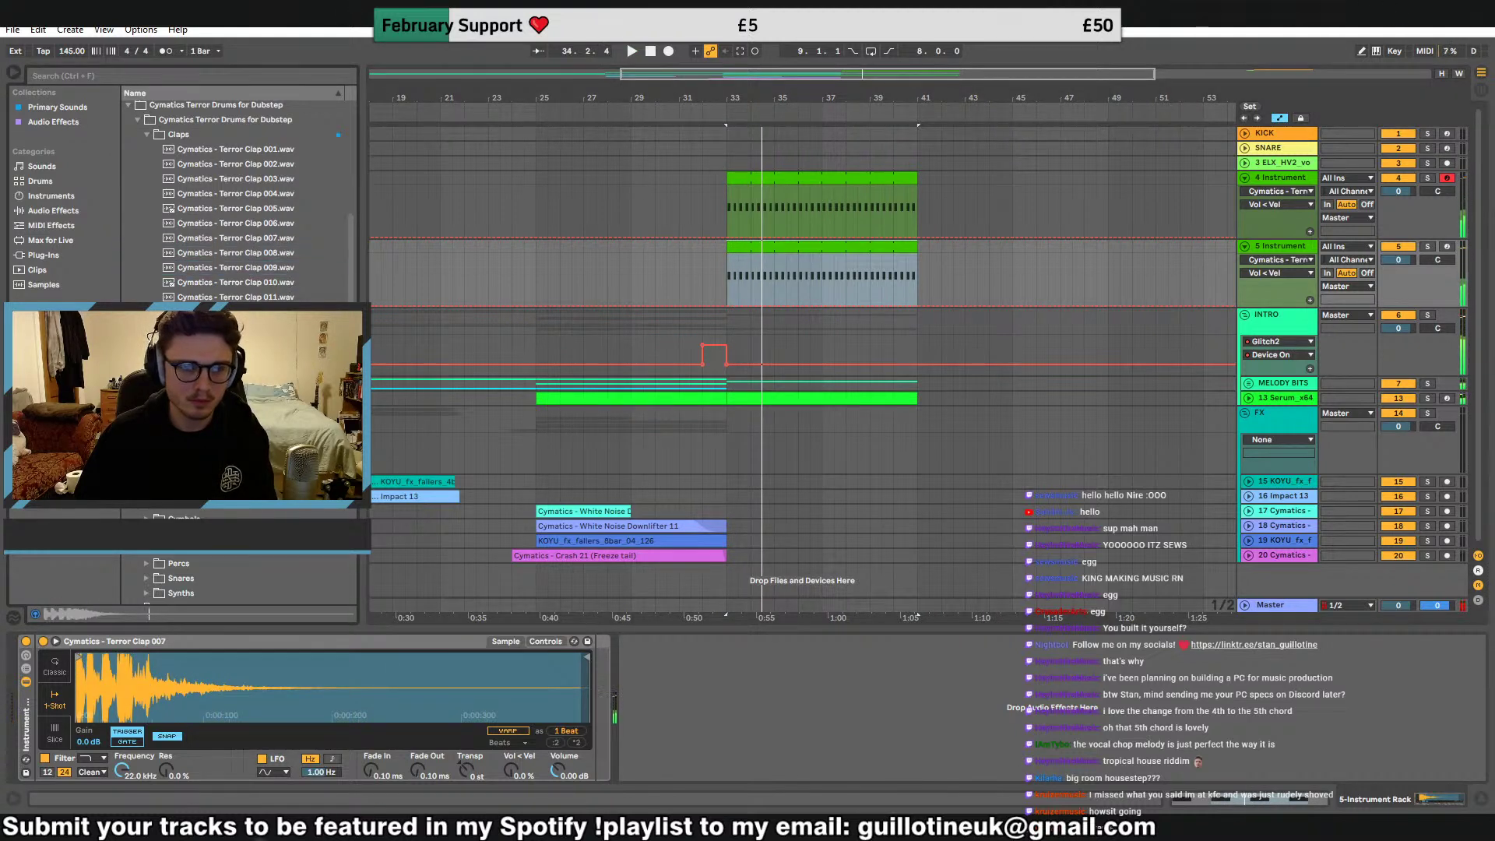
{"action": "left_click_drag", "start_coordinate": [95, 712], "coordinate": [104, 697]}
{"action": "key", "text": "space"}
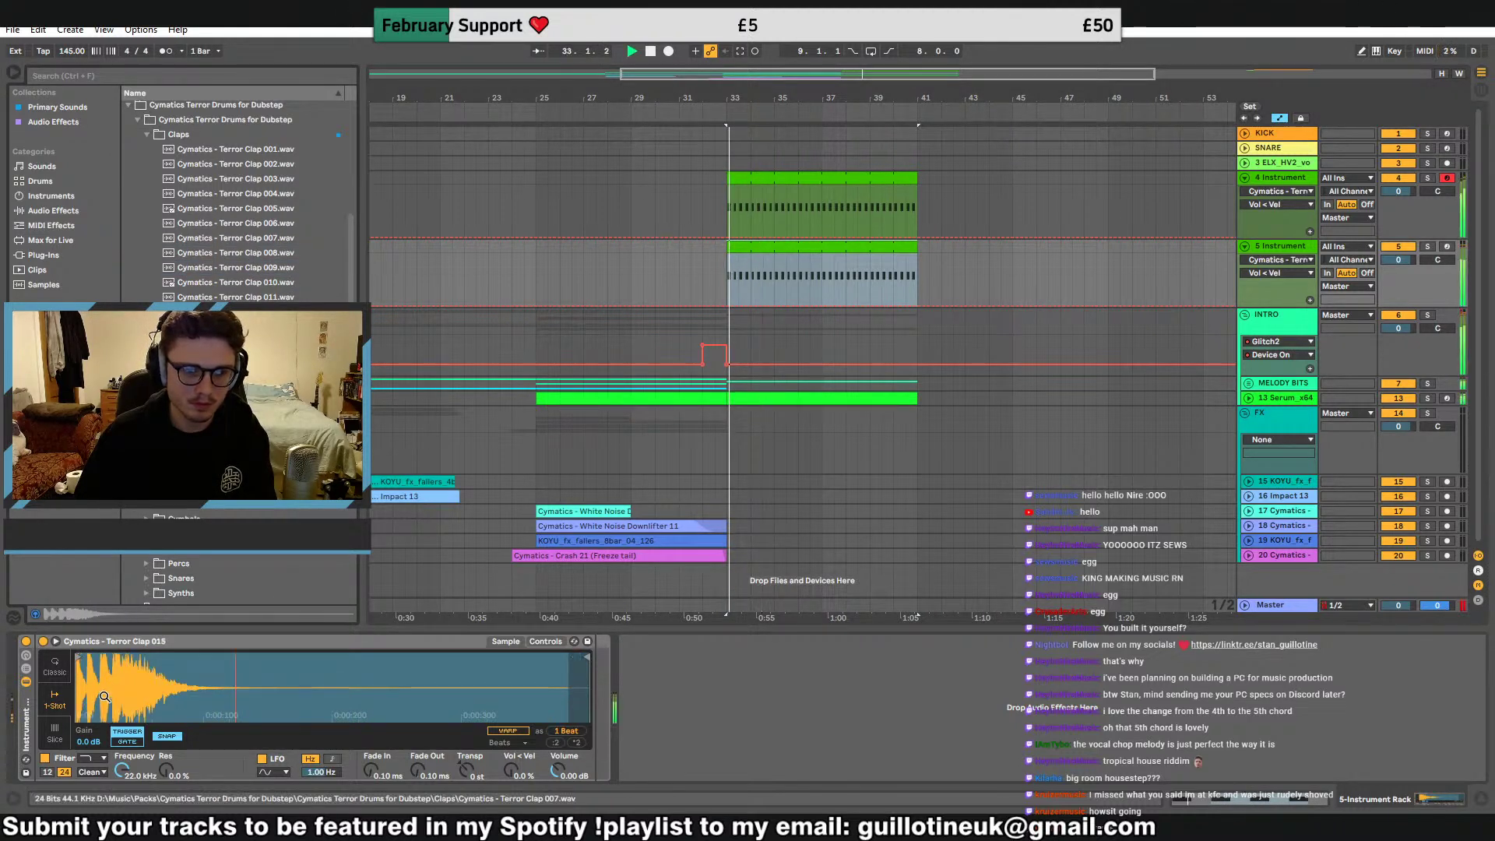
Lower the volume of the first clap track to about -3.2 dB and the second to about -2.6 dB
{"action": "left_click_drag", "start_coordinate": [1400, 192], "coordinate": [1401, 206]}
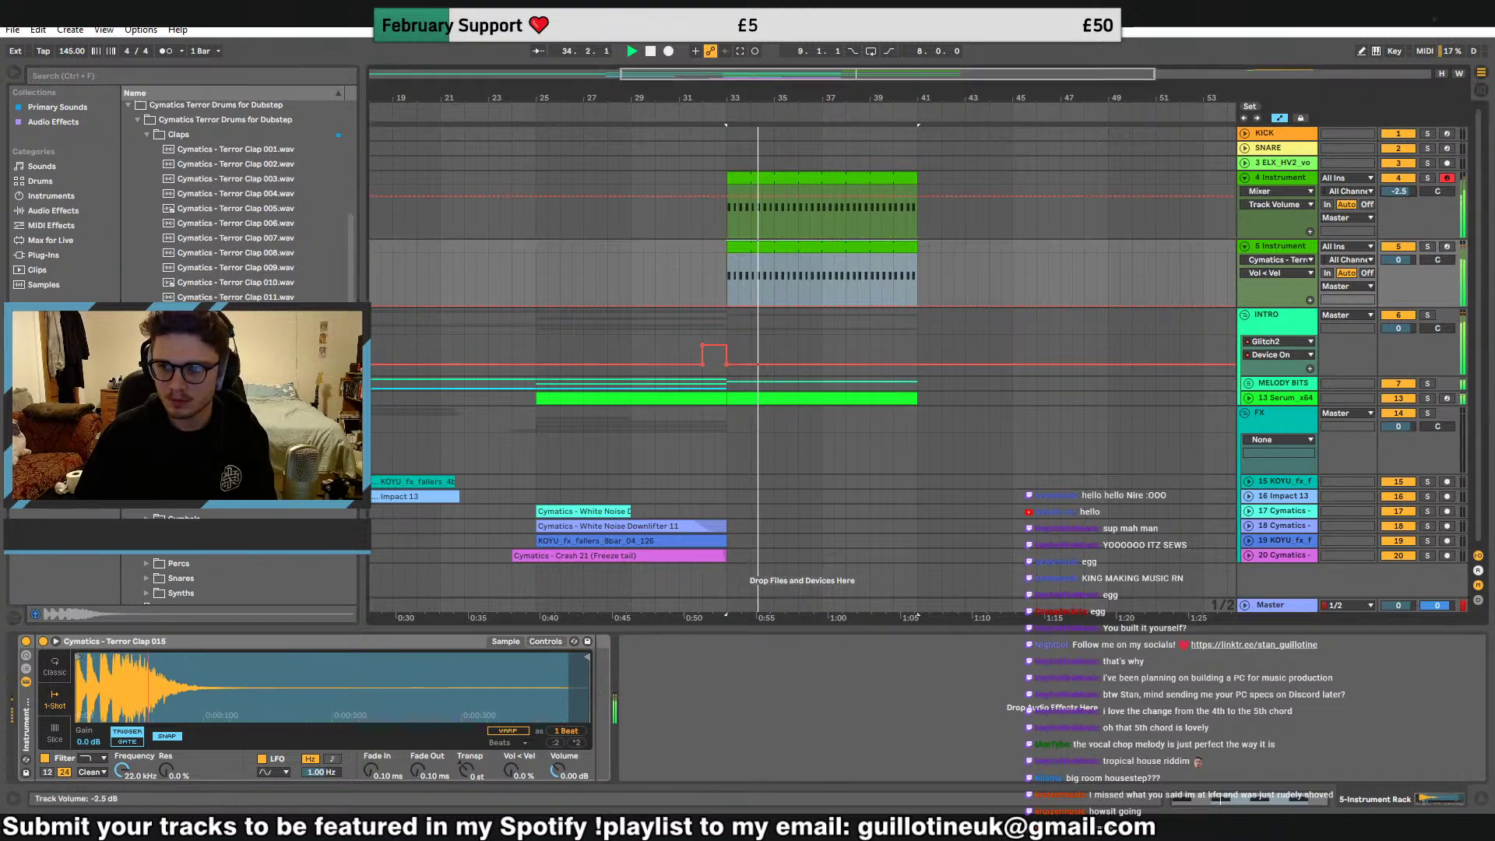
{"action": "left_click_drag", "start_coordinate": [1406, 260], "coordinate": [1406, 271]}
Group the two clap tracks and name the group CLAP
{"action": "left_click", "coordinate": [1296, 247]}
{"action": "left_click", "coordinate": [1296, 181], "text": "shift"}
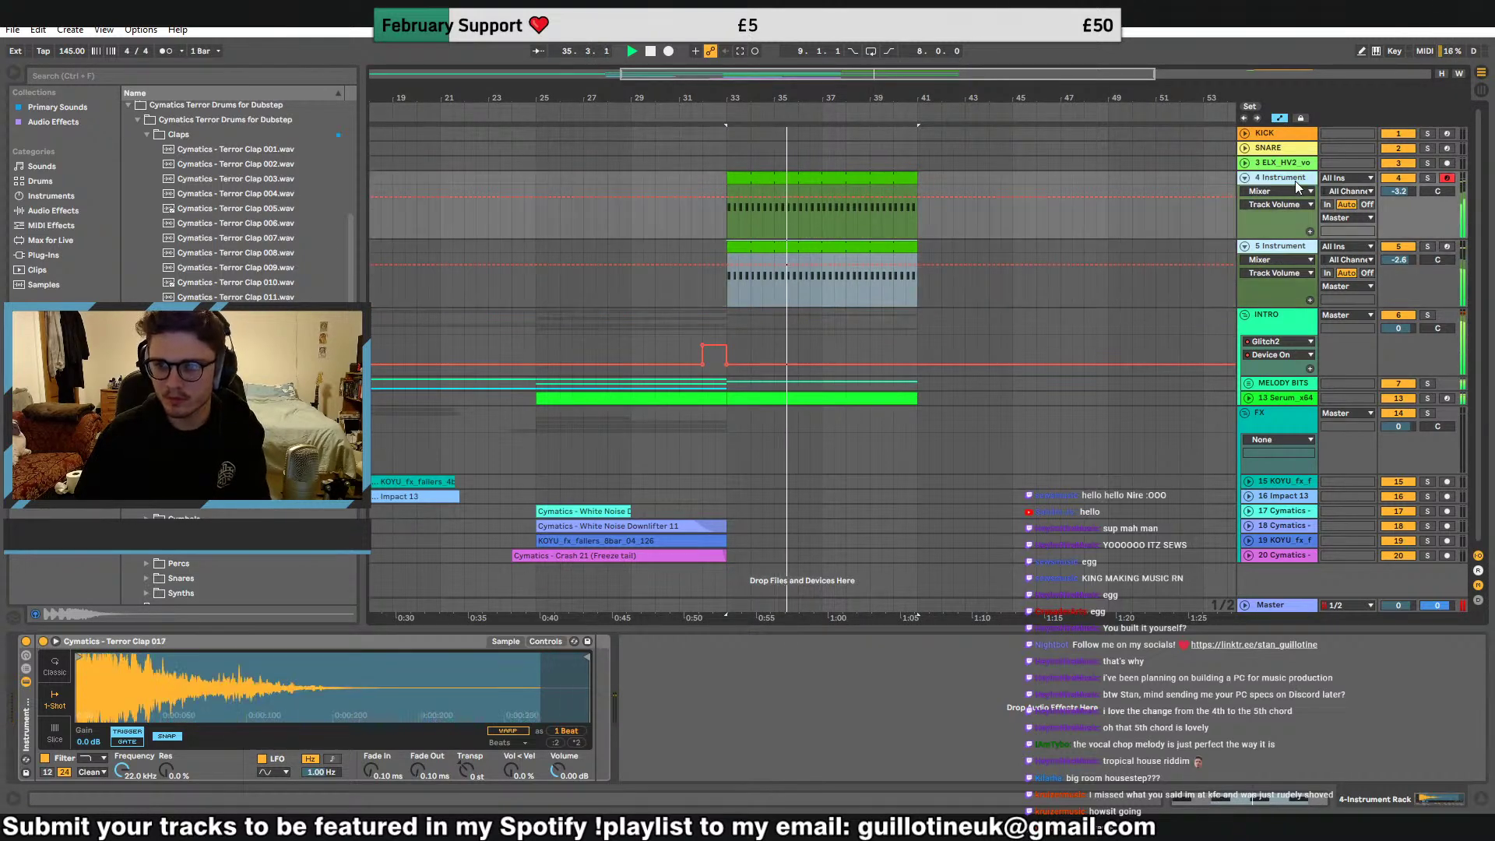
{"action": "key", "text": "ctrl+g"}
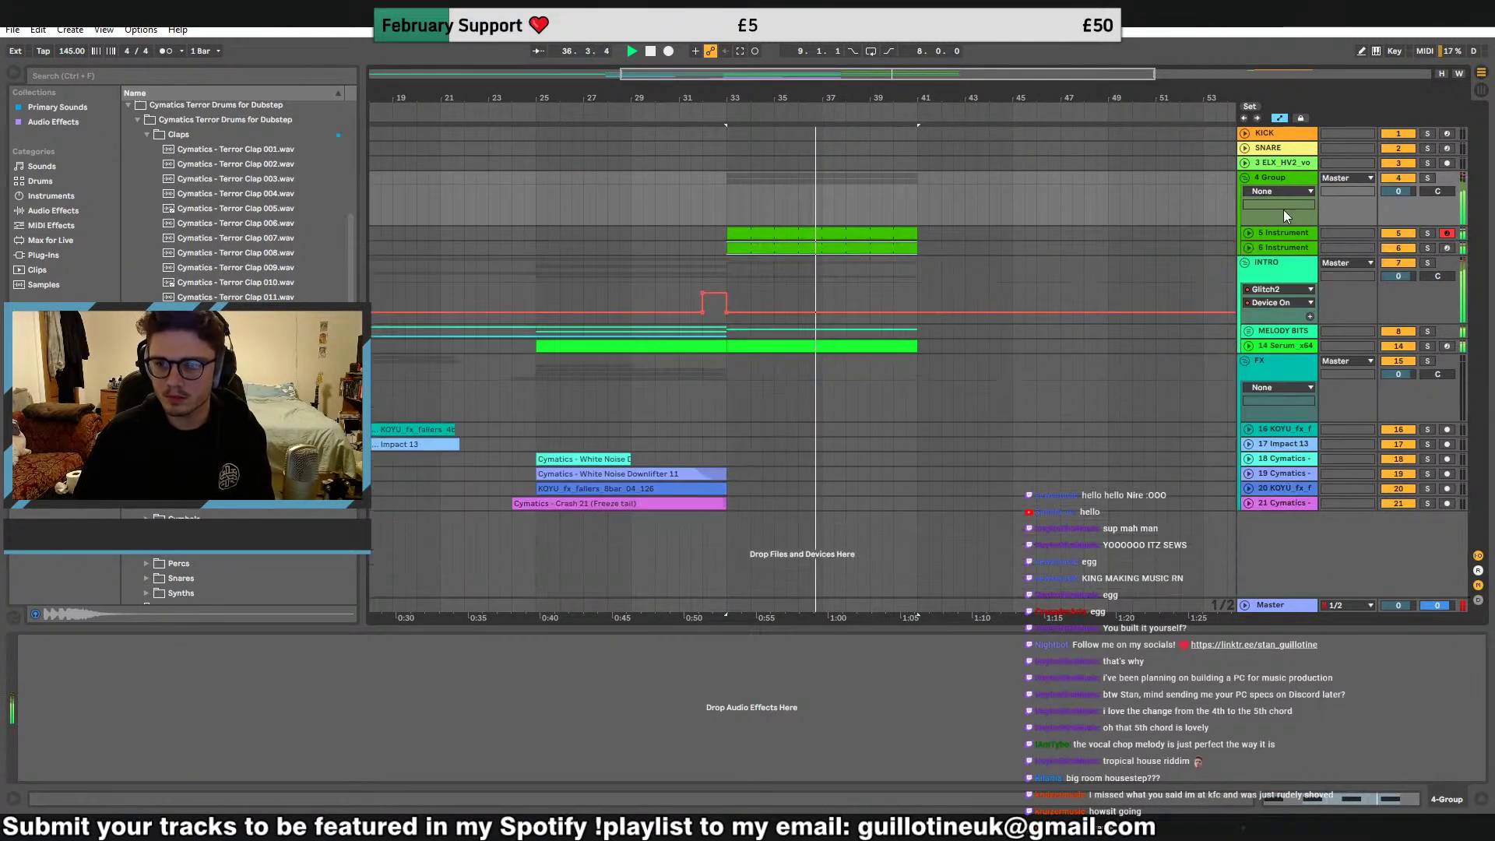
{"action": "key", "text": "ctrl+r"}
{"action": "type", "text": "CLAP"}
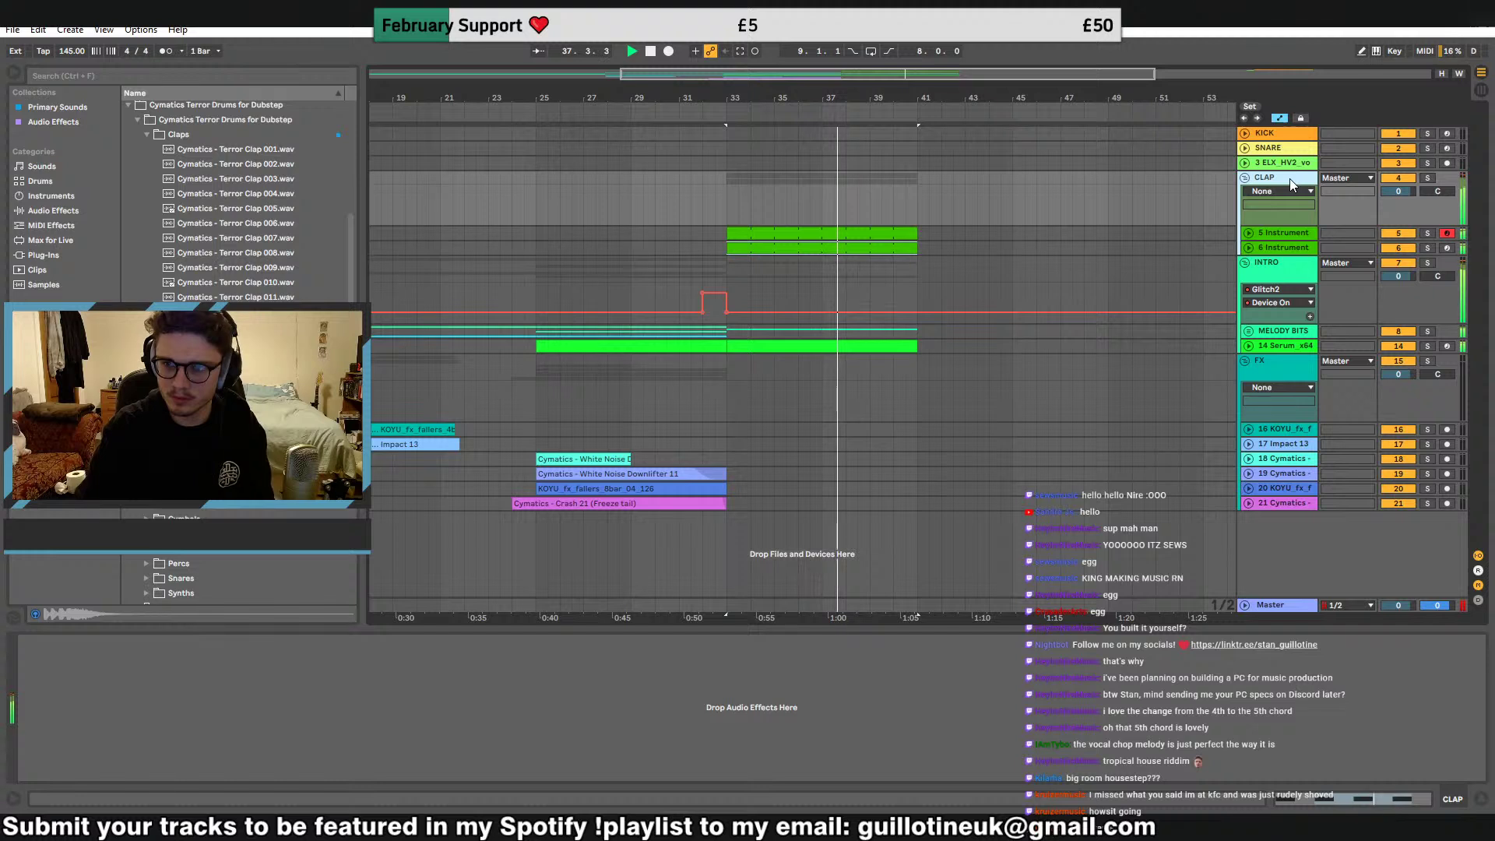
Solo the CLAP group and add a Utility with Bass Mono enabled at 291 Hz
{"action": "left_click", "coordinate": [1428, 179]}
{"action": "left_click", "coordinate": [67, 211]}
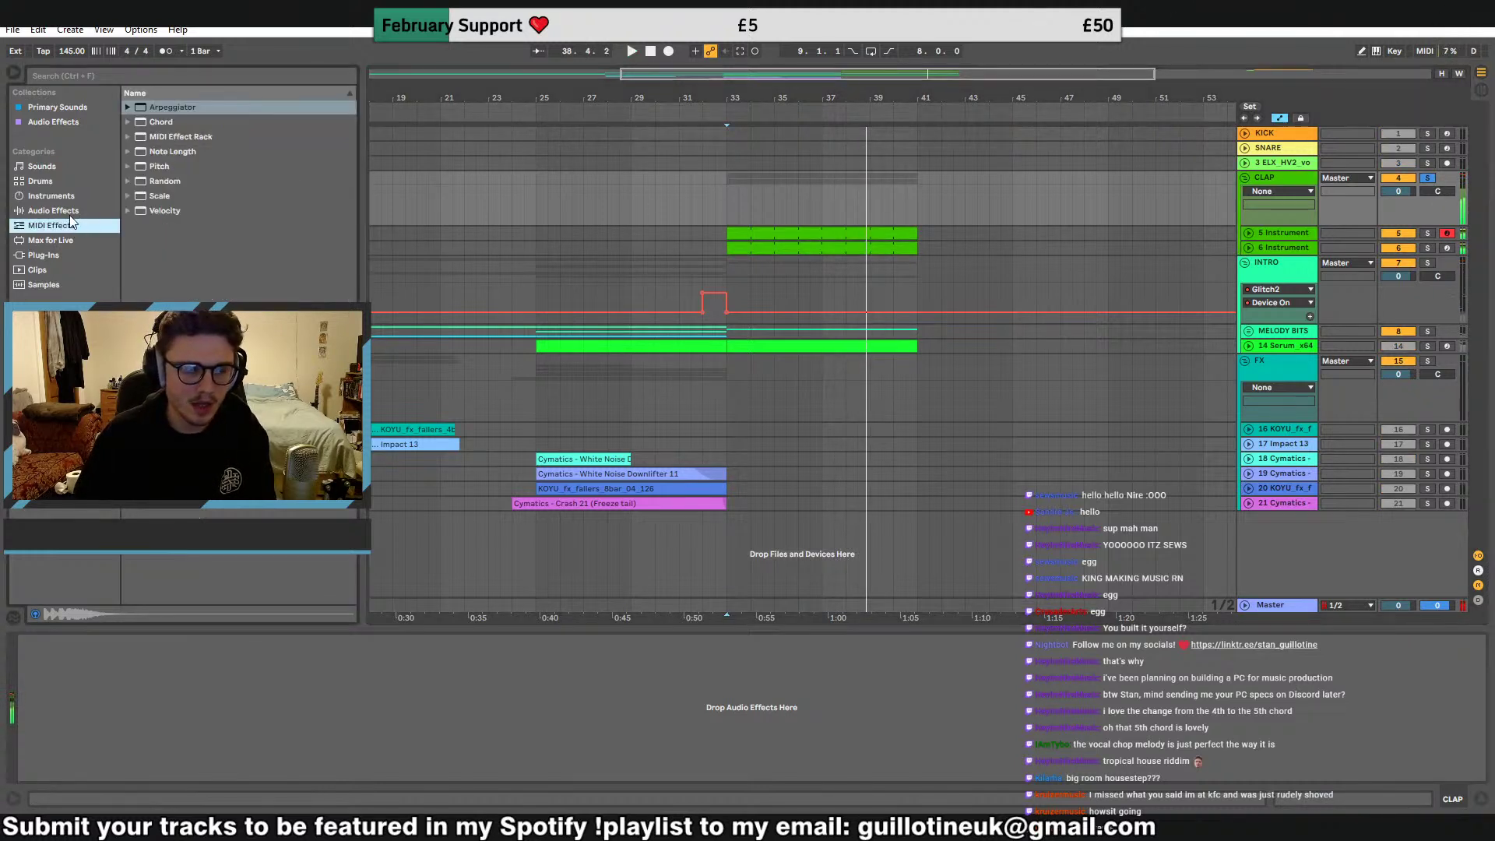
{"action": "left_click_drag", "start_coordinate": [166, 561], "coordinate": [72, 756]}
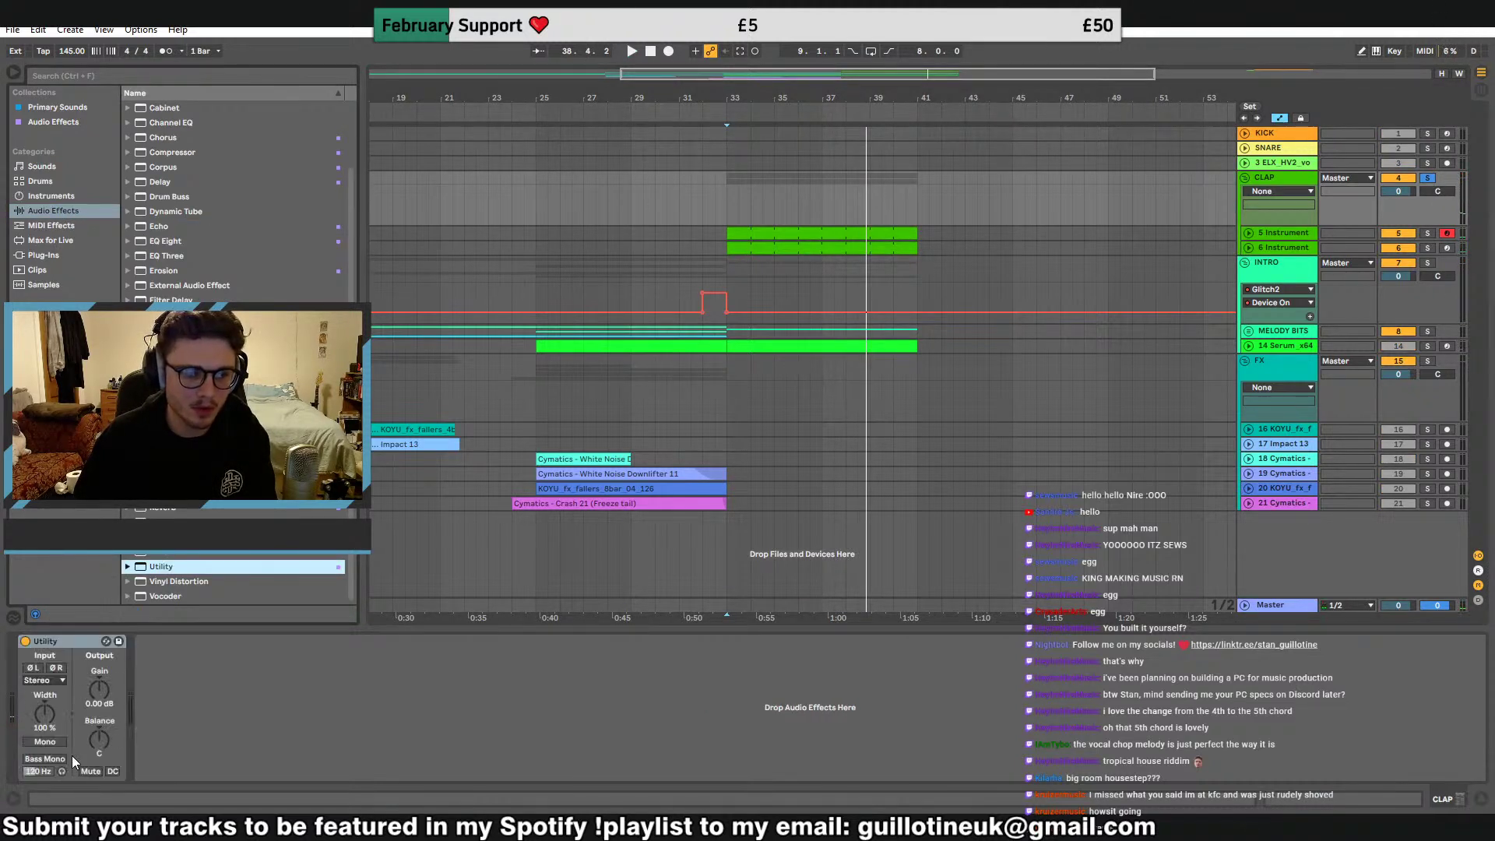
{"action": "left_click", "coordinate": [44, 758]}
{"action": "key", "text": "space"}
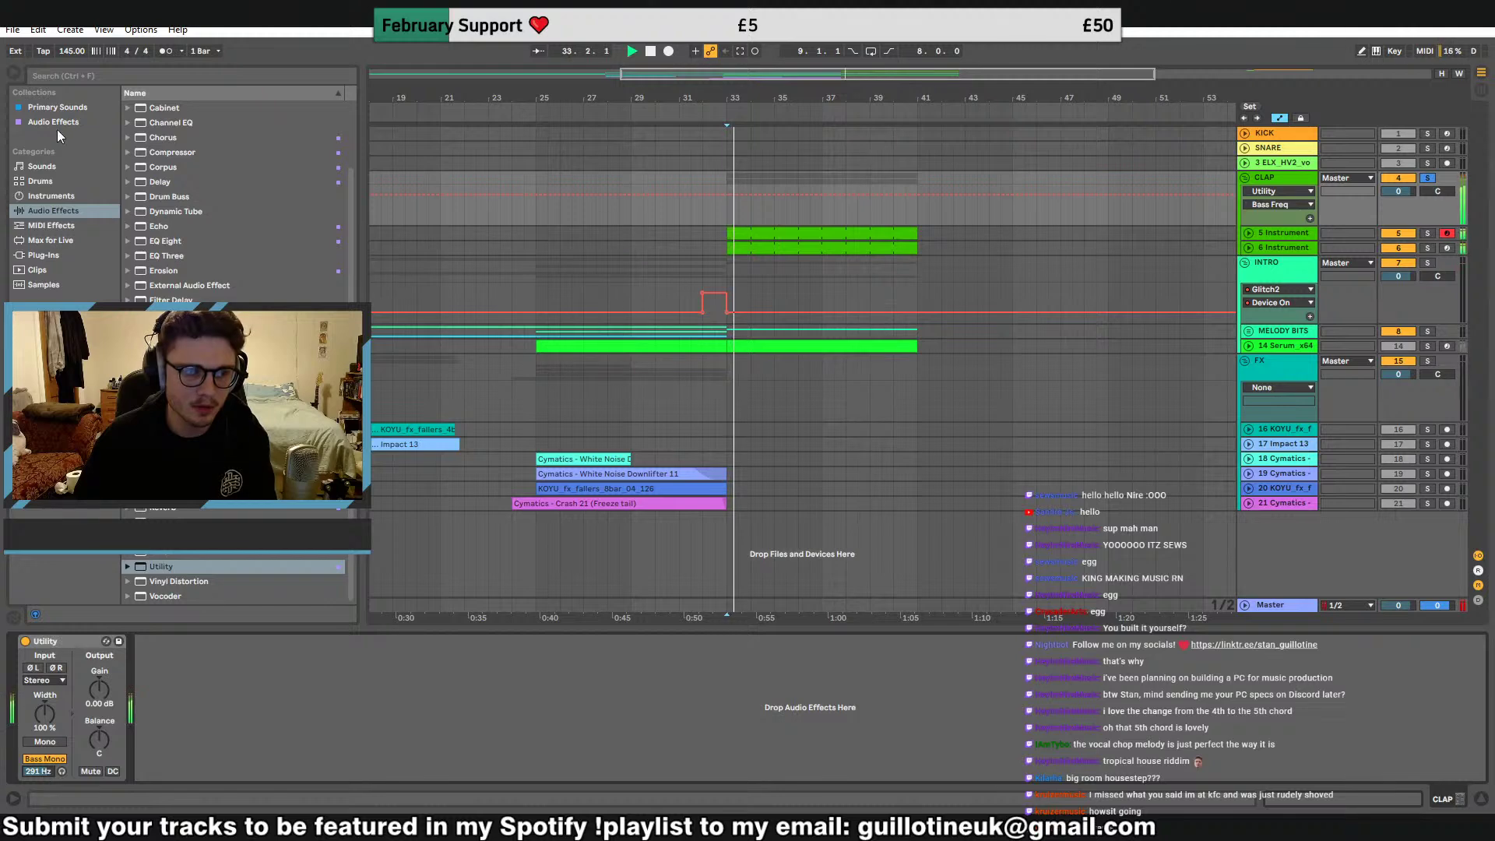
Add FabFilter Pro-Q 3 to the CLAP group with a 24 dB/oct low cut and a -4.41 dB dip at about 783 Hz
{"action": "left_click", "coordinate": [57, 107]}
{"action": "left_click", "coordinate": [47, 122]}
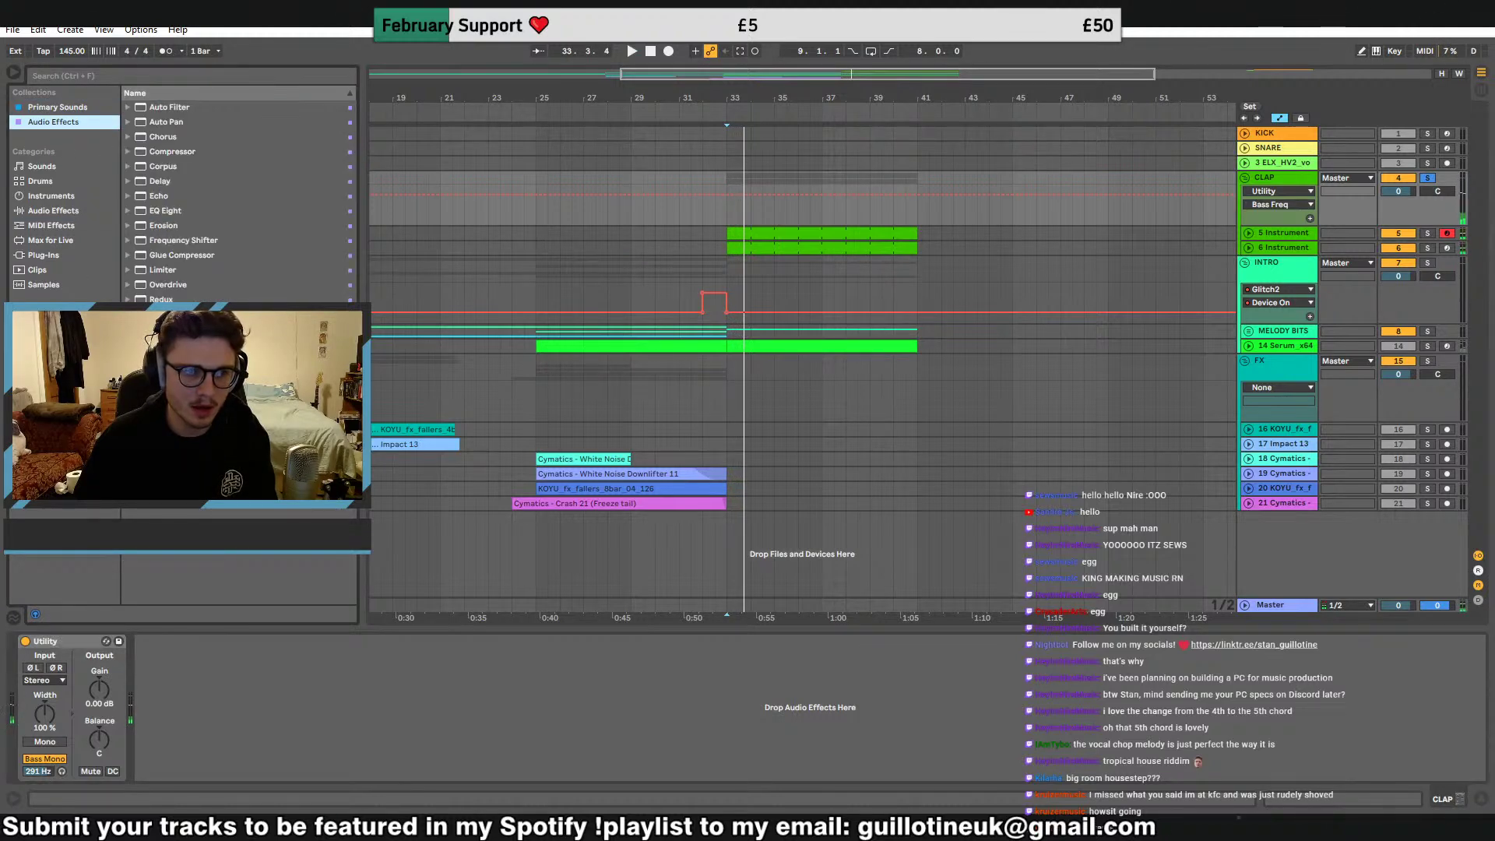
{"action": "double_click", "coordinate": [183, 403]}
{"action": "key", "text": "space"}
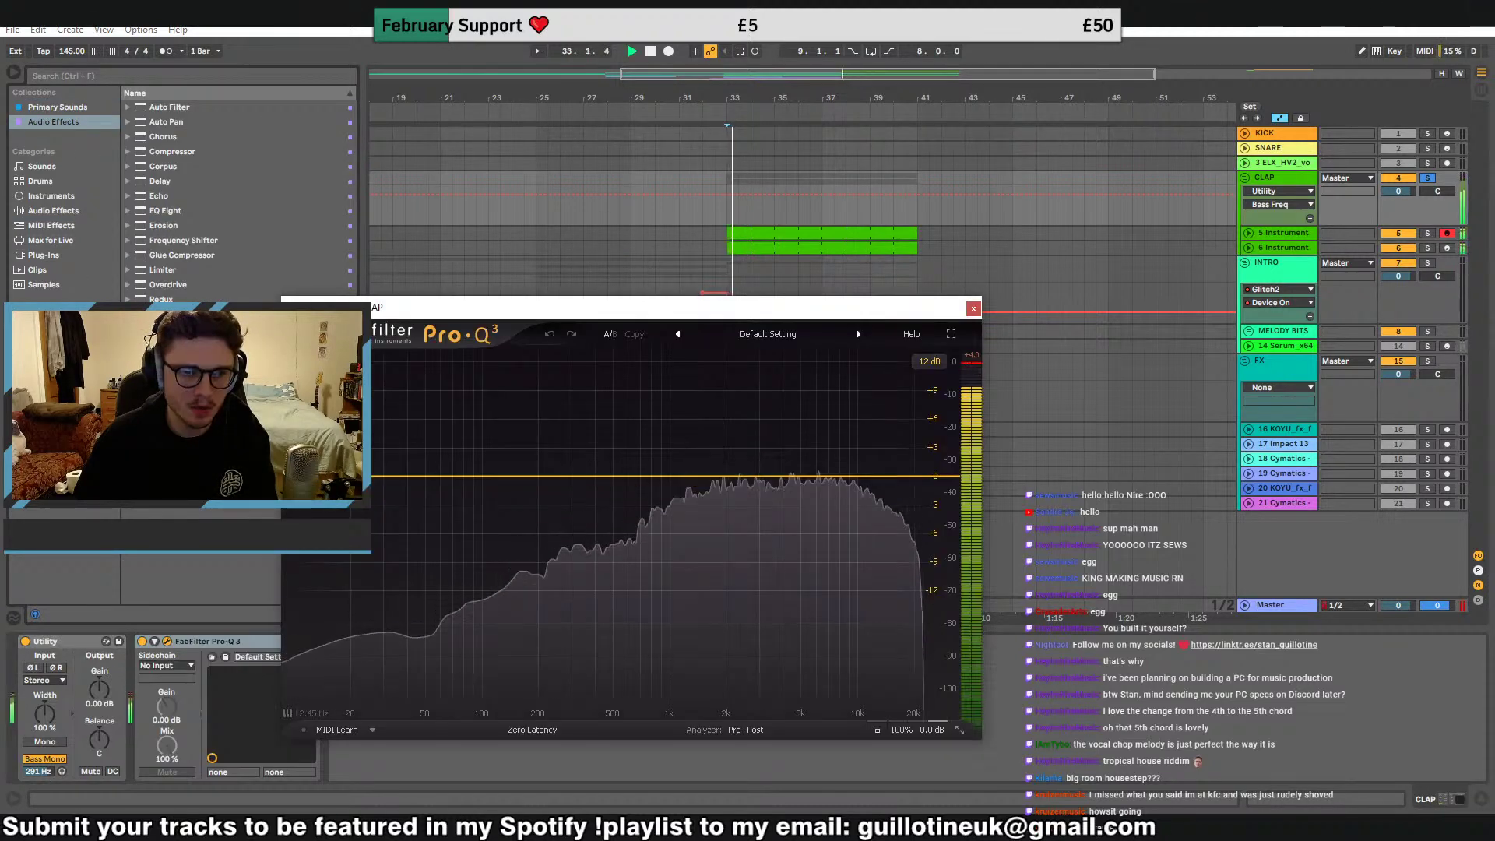
{"action": "left_click_drag", "start_coordinate": [376, 477], "coordinate": [582, 500]}
{"action": "left_click", "coordinate": [507, 465]}
{"action": "left_click", "coordinate": [514, 534]}
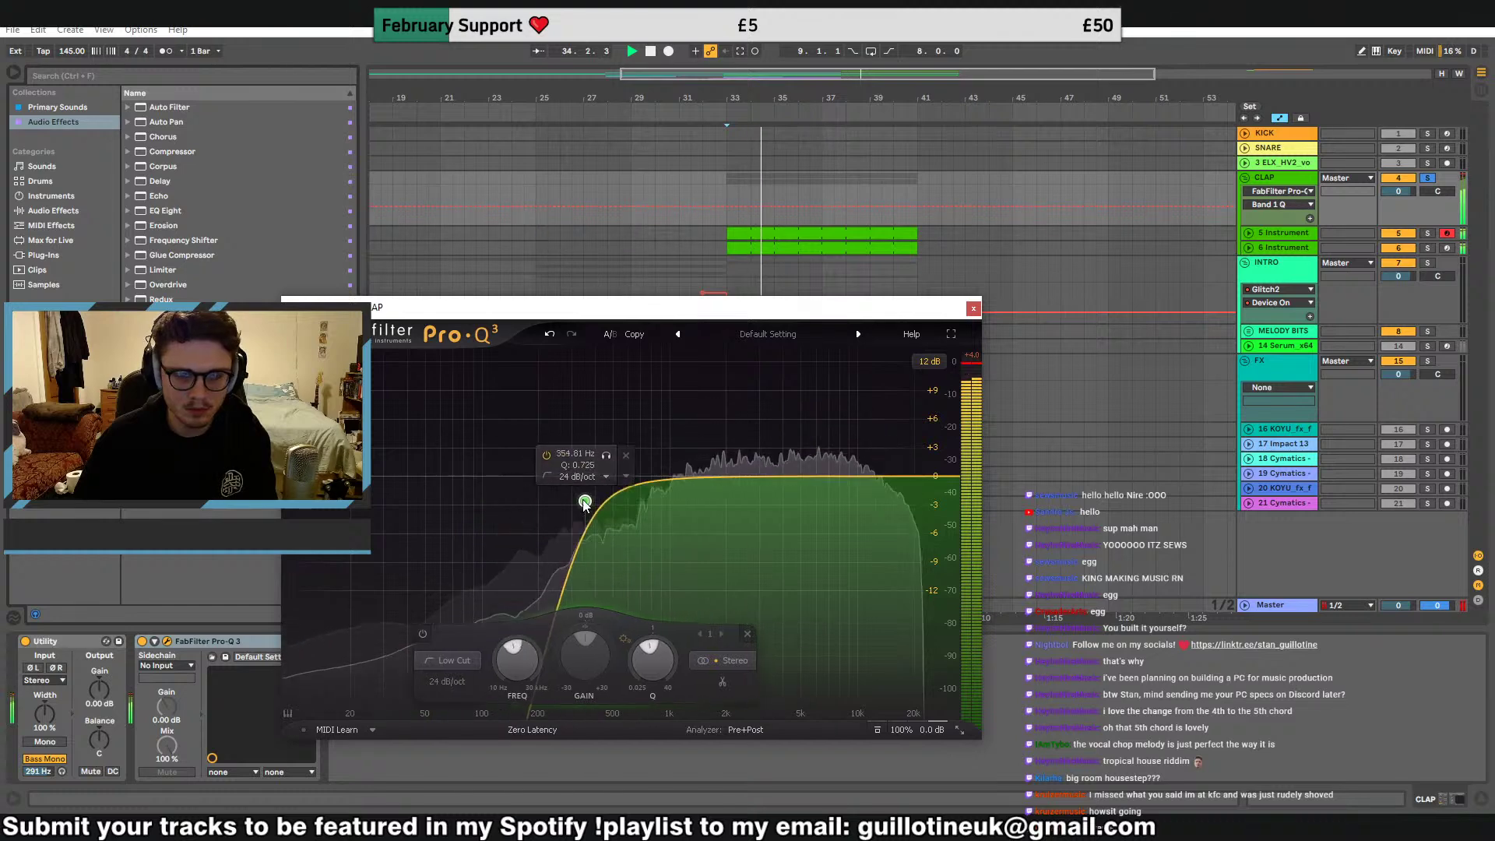
{"action": "left_click_drag", "start_coordinate": [698, 478], "coordinate": [548, 504]}
{"action": "key", "text": "space"}
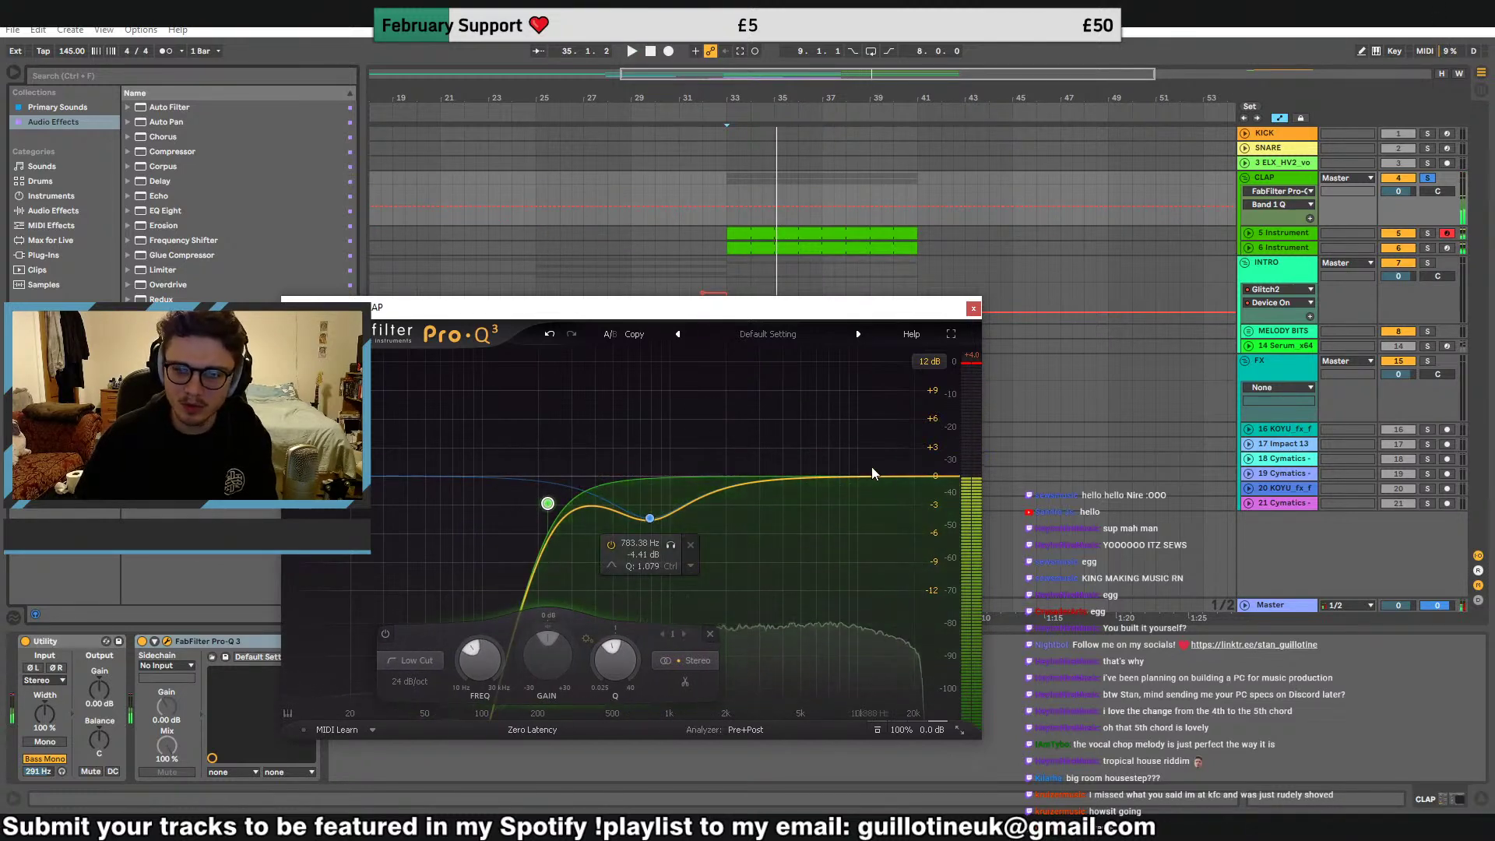
Add a wide high-shelf boost of about 4 dB at 10205 Hz to the CLAP equalizer and close its window
{"action": "mouse_move", "coordinate": [873, 475]}
{"action": "left_mouse_down"}
{"action": "mouse_move", "coordinate": [864, 446]}
{"action": "mouse_move", "coordinate": [862, 463]}
{"action": "left_mouse_up"}
{"action": "key", "text": "space"}
{"action": "scroll", "coordinate": [856, 454], "scroll_direction": "down", "scroll_amount": 3}
{"action": "scroll", "coordinate": [857, 454], "scroll_direction": "up", "scroll_amount": 3}
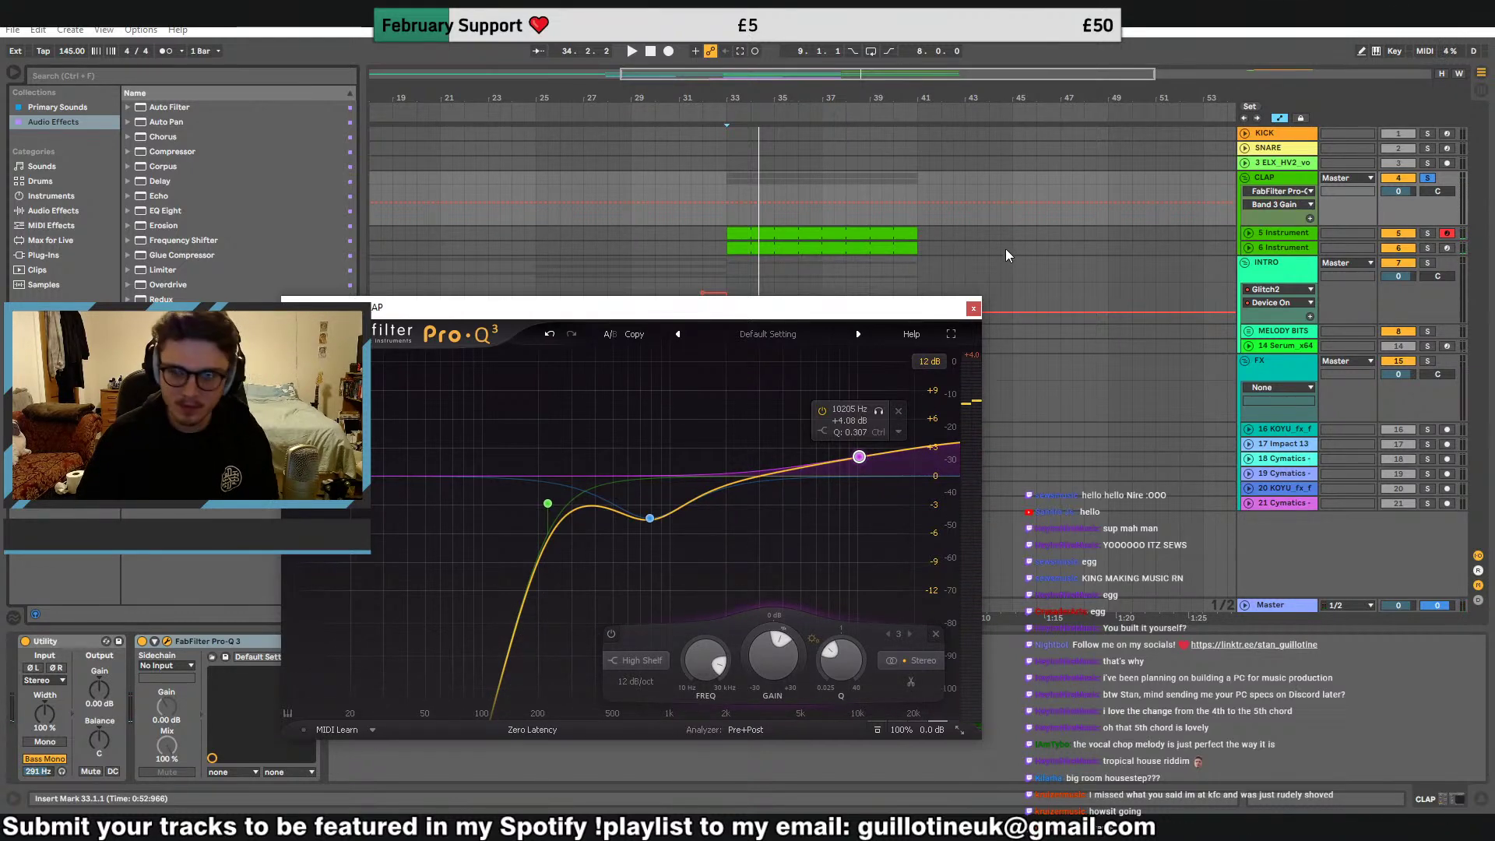
{"action": "left_click", "coordinate": [974, 310]}
Add CamelCrusher after the equalizer on the CLAP group and clear its preset
{"action": "left_click", "coordinate": [46, 255]}
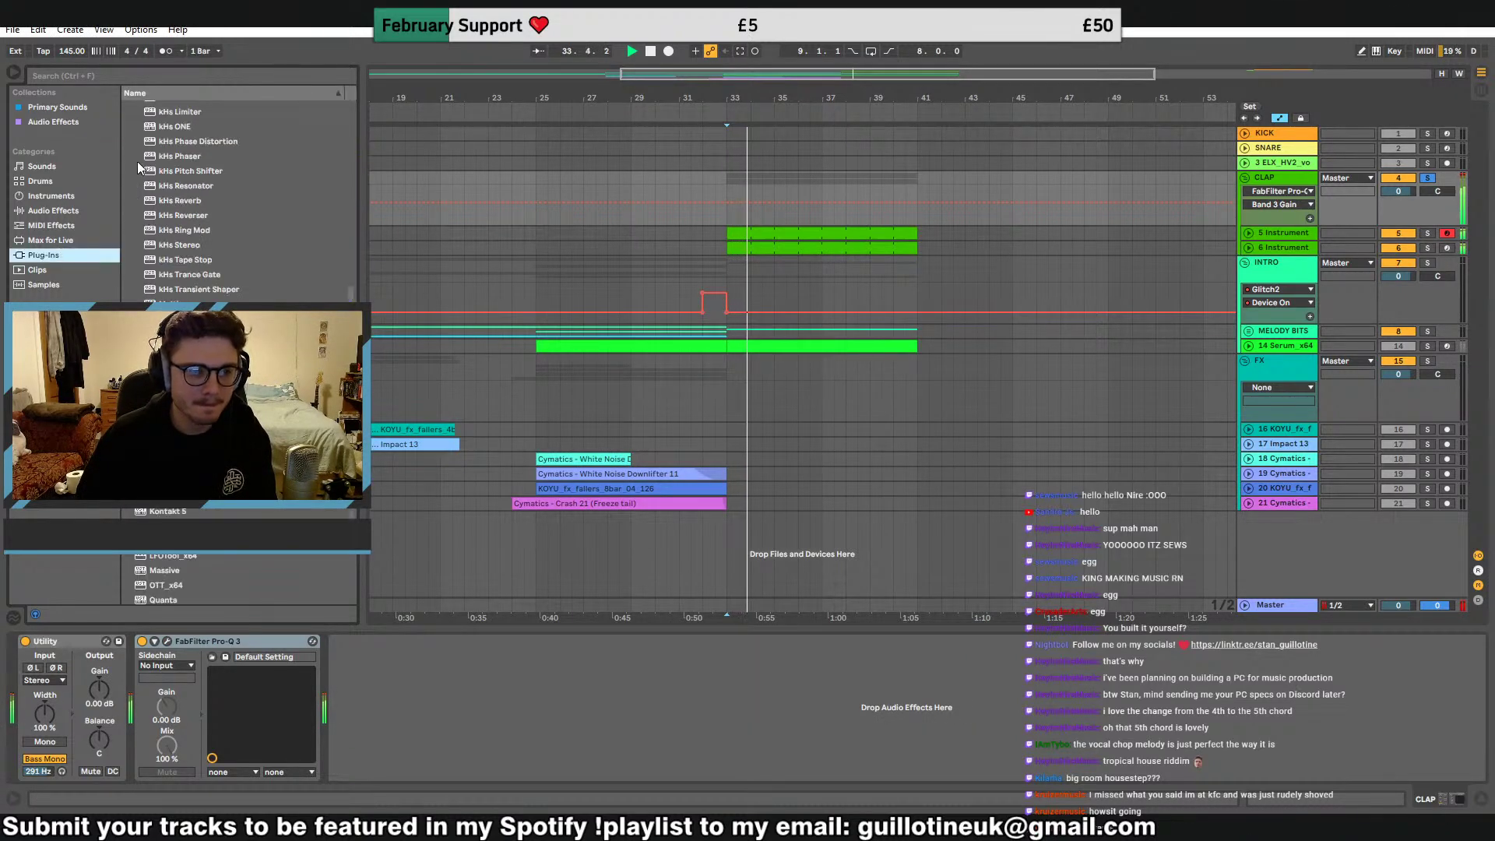
{"action": "double_click", "coordinate": [179, 405]}
{"action": "left_click", "coordinate": [373, 439]}
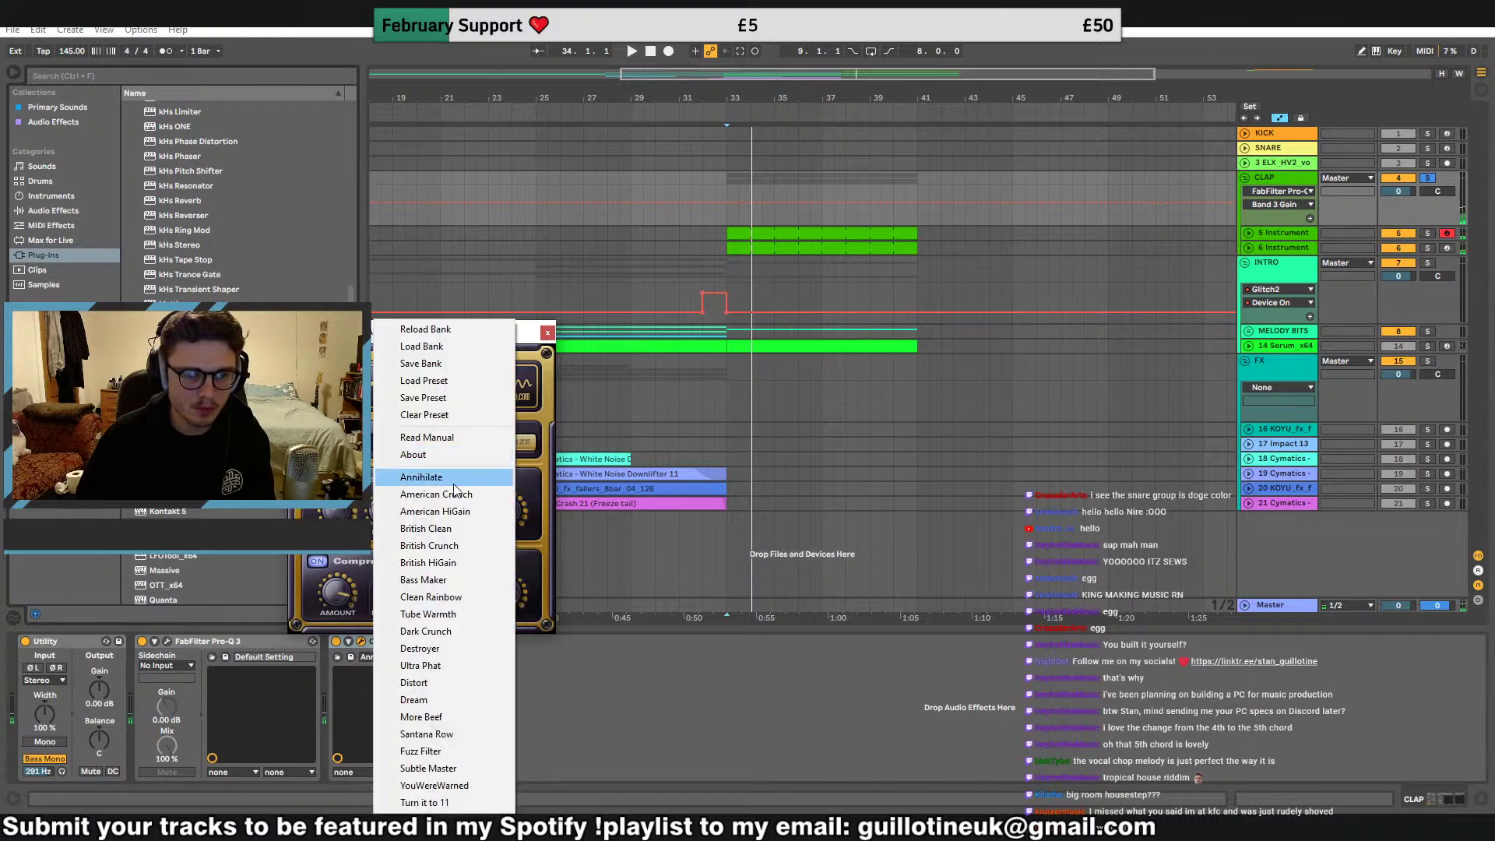
{"action": "left_click", "coordinate": [417, 413]}
Unsolo the CLAP group and adjust CamelCrusher's compressor amount while the full track plays
{"action": "key", "text": "space"}
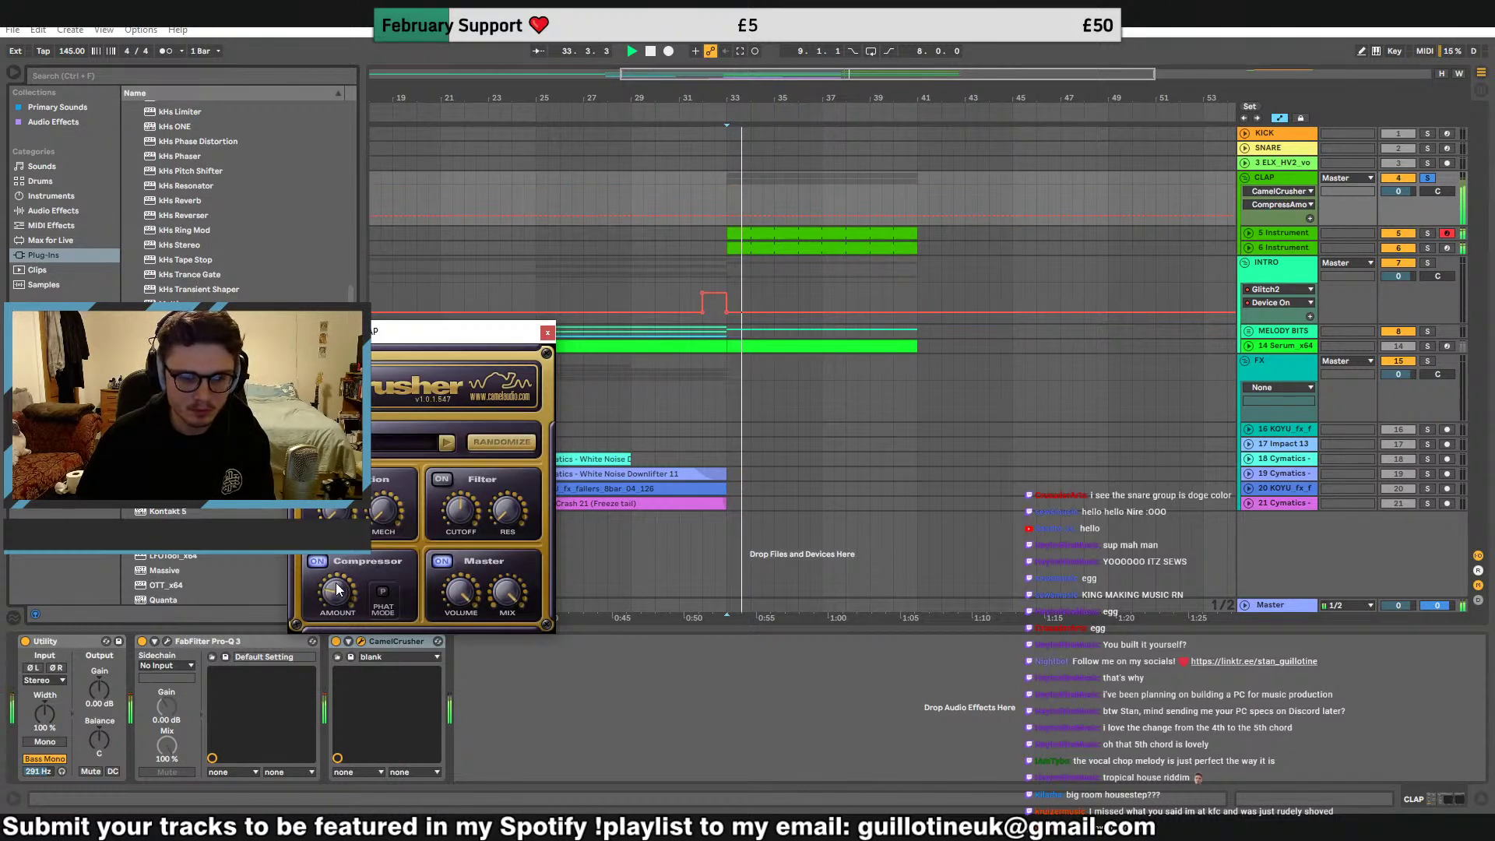
{"action": "key", "text": "space"}
{"action": "left_click", "coordinate": [1428, 178]}
{"action": "key", "text": "space"}
{"action": "left_click_drag", "start_coordinate": [337, 594], "coordinate": [343, 618]}
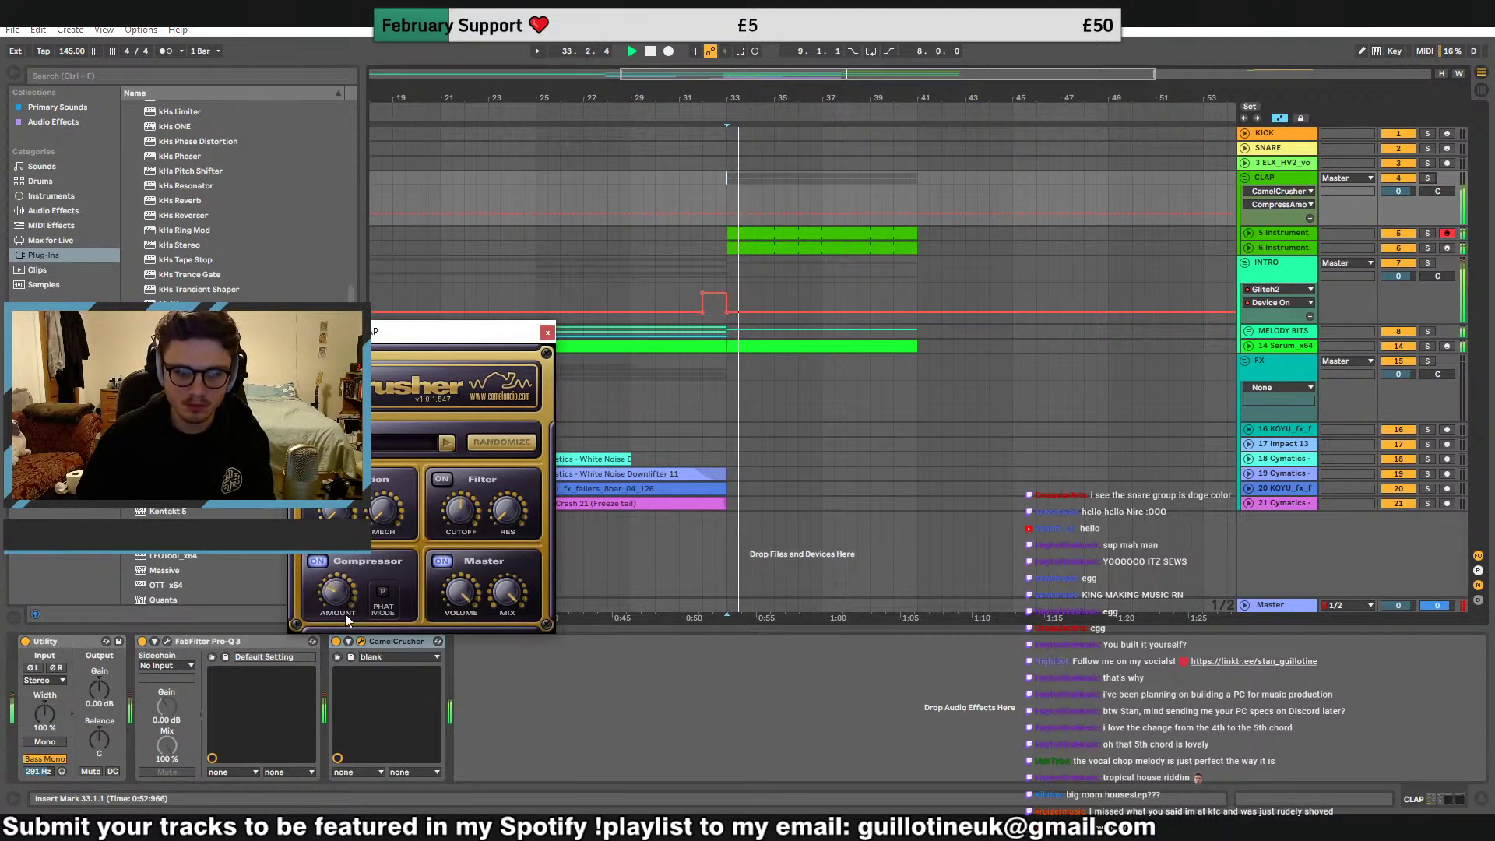
{"action": "left_click", "coordinate": [548, 333]}
Collapse the kiloHearts plug-in folder and add a new Serum MIDI track below the existing Serum track in the INTRO group
{"action": "scroll", "coordinate": [173, 272], "scroll_direction": "up", "scroll_amount": 4}
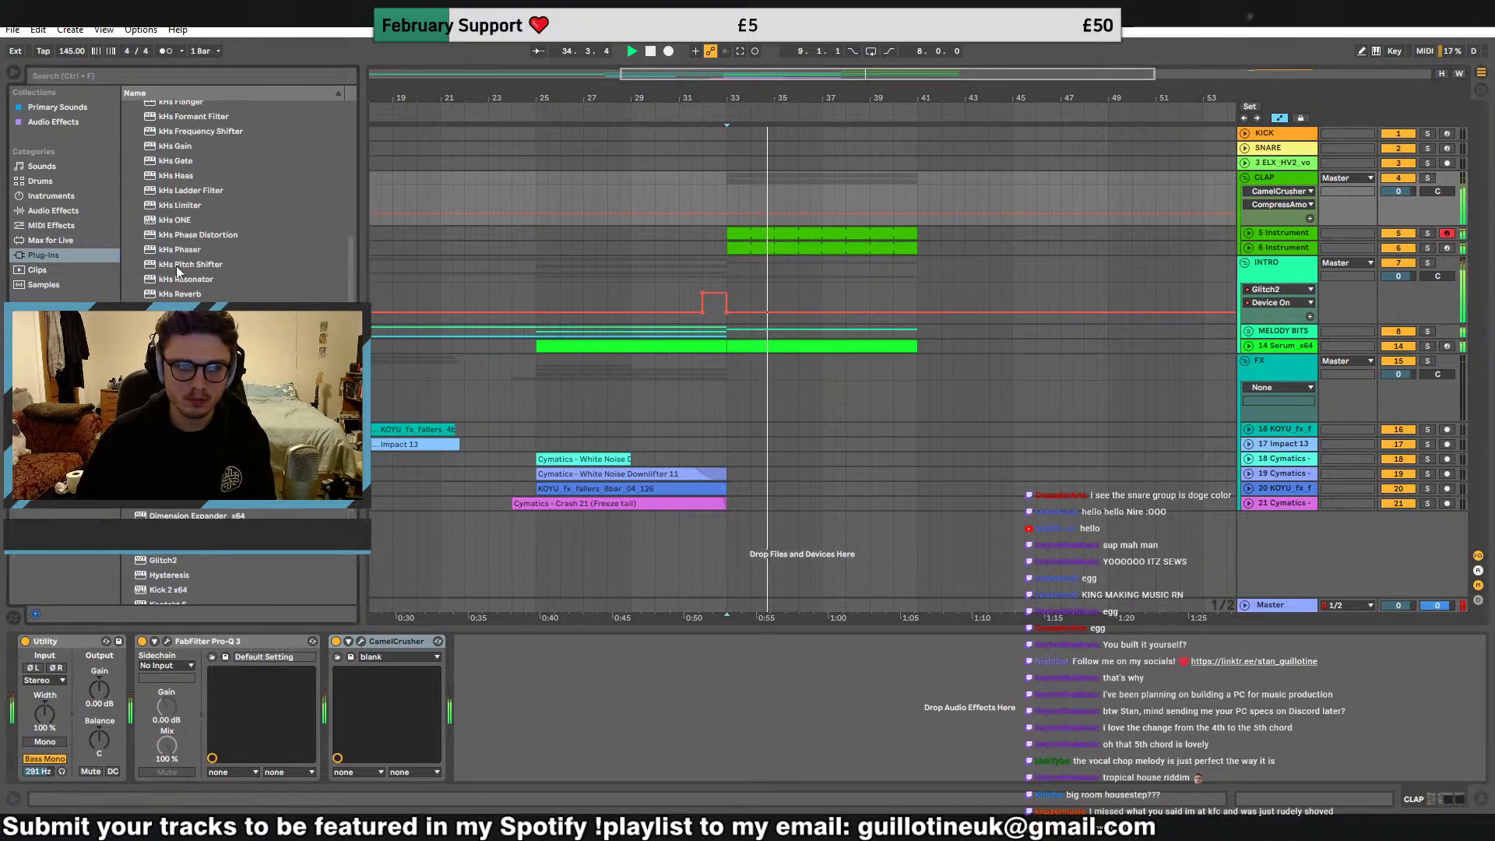
{"action": "scroll", "coordinate": [165, 177], "scroll_direction": "up", "scroll_amount": 3}
{"action": "left_click", "coordinate": [129, 151]}
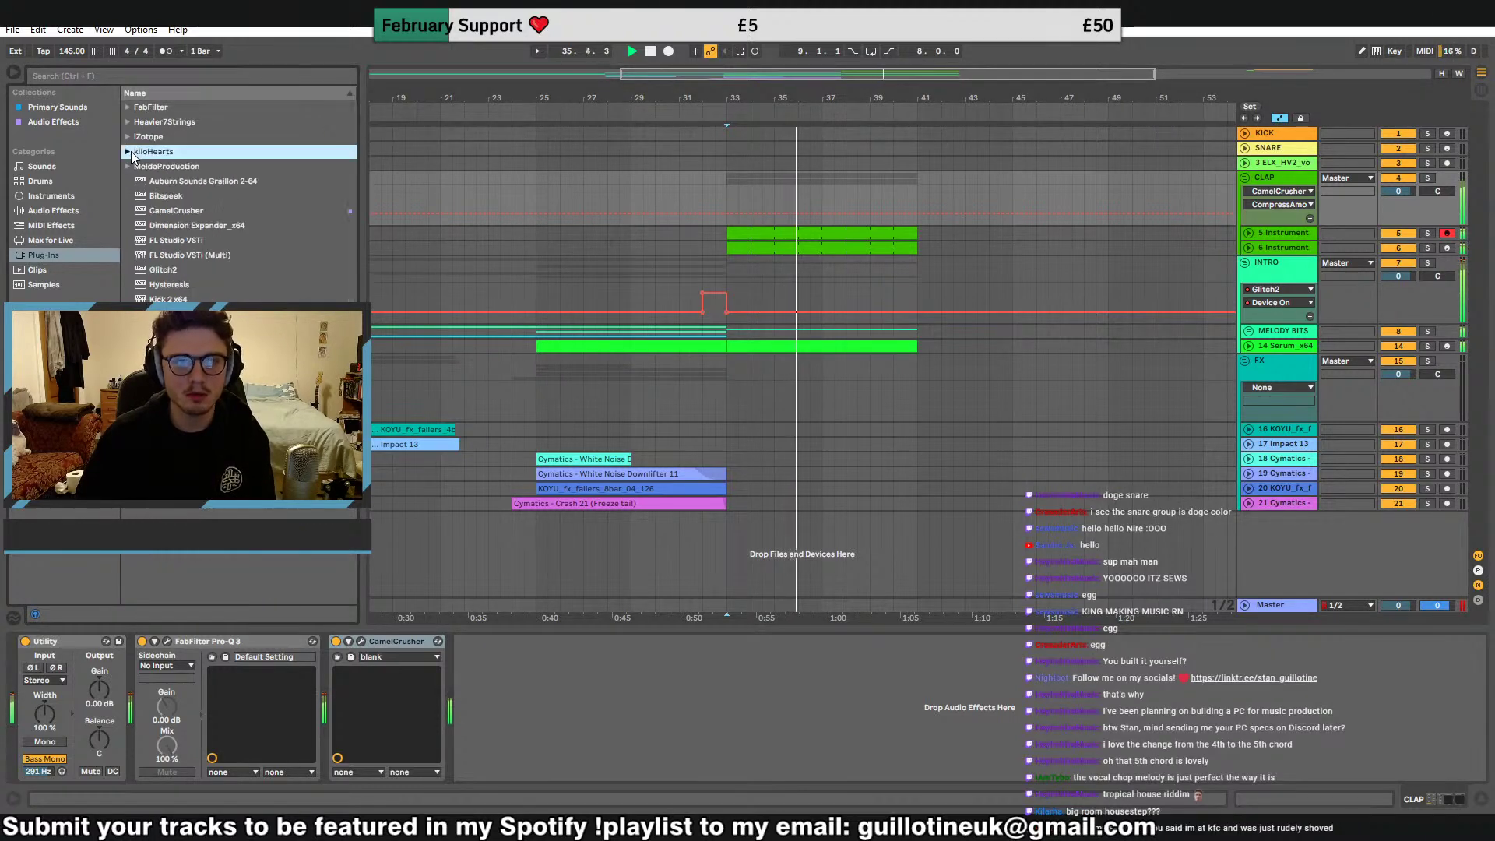
{"action": "left_click", "coordinate": [726, 263]}
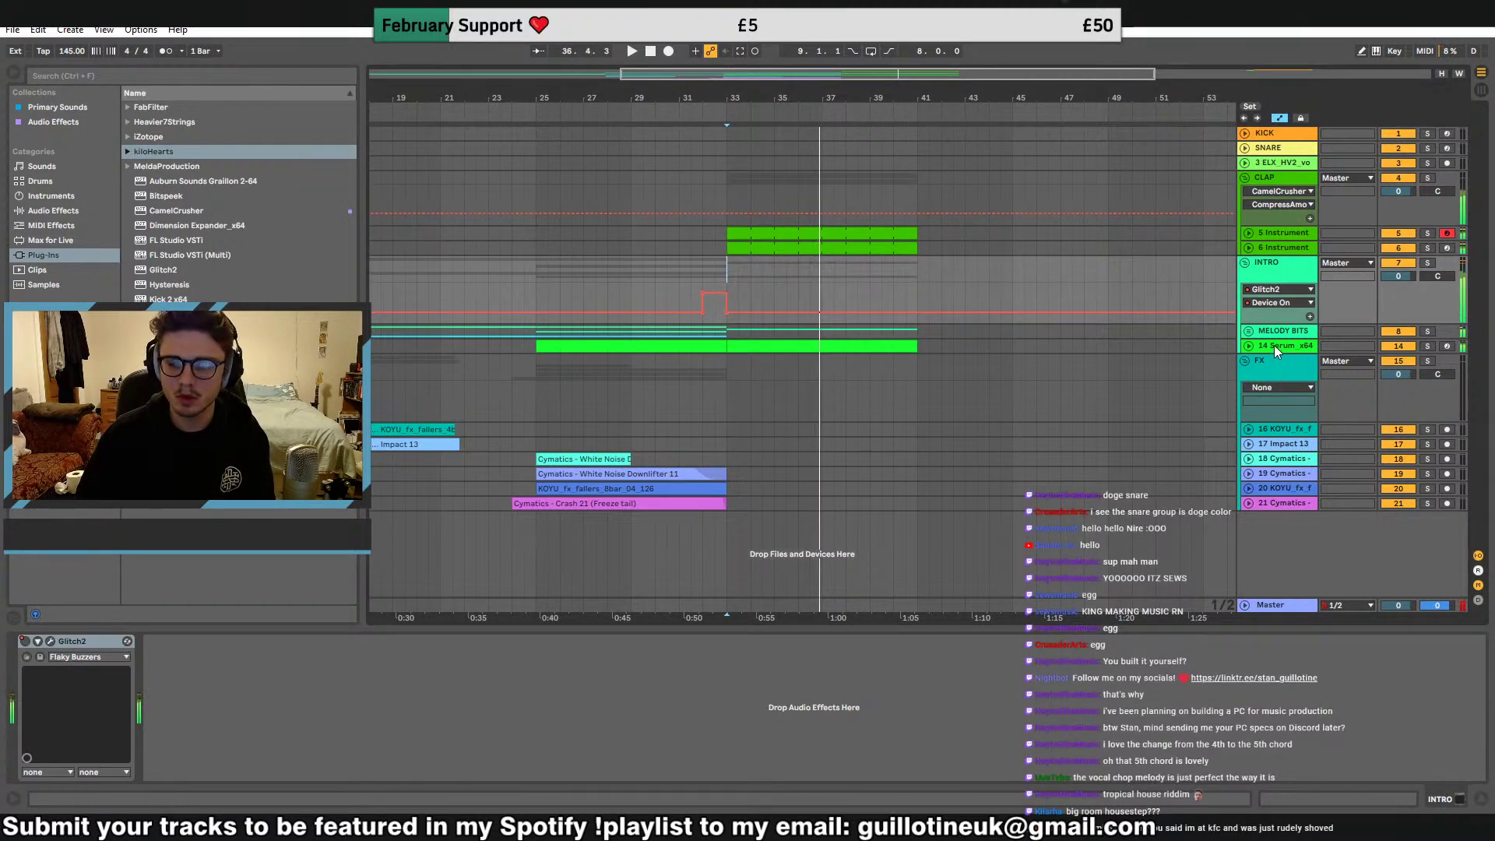
{"action": "right_click", "coordinate": [1274, 344]}
{"action": "key", "text": "Escape"}
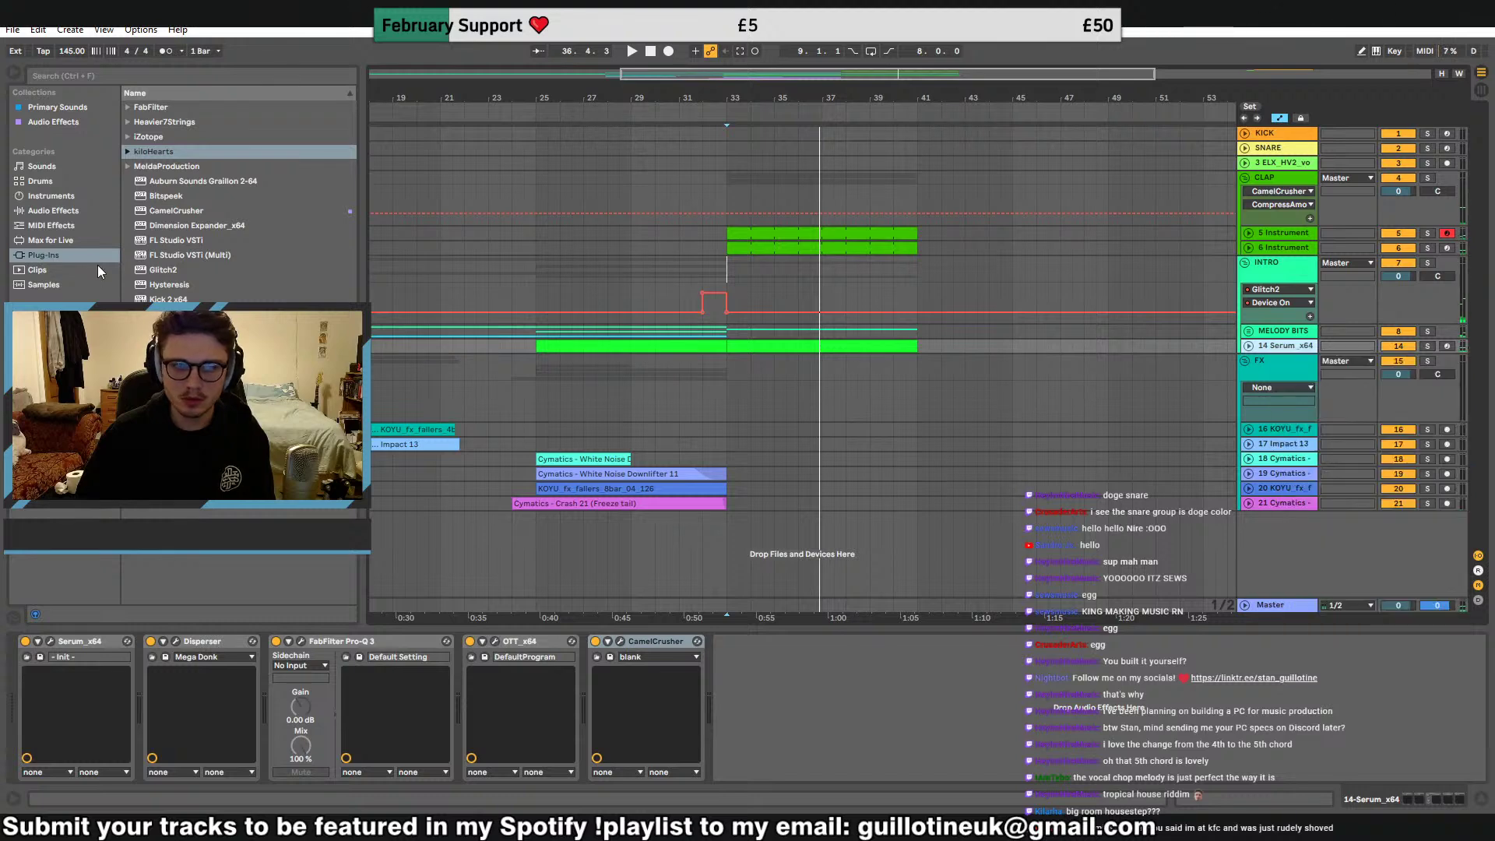
{"action": "key", "text": "ctrl+shift+t"}
{"action": "left_click", "coordinate": [687, 395]}
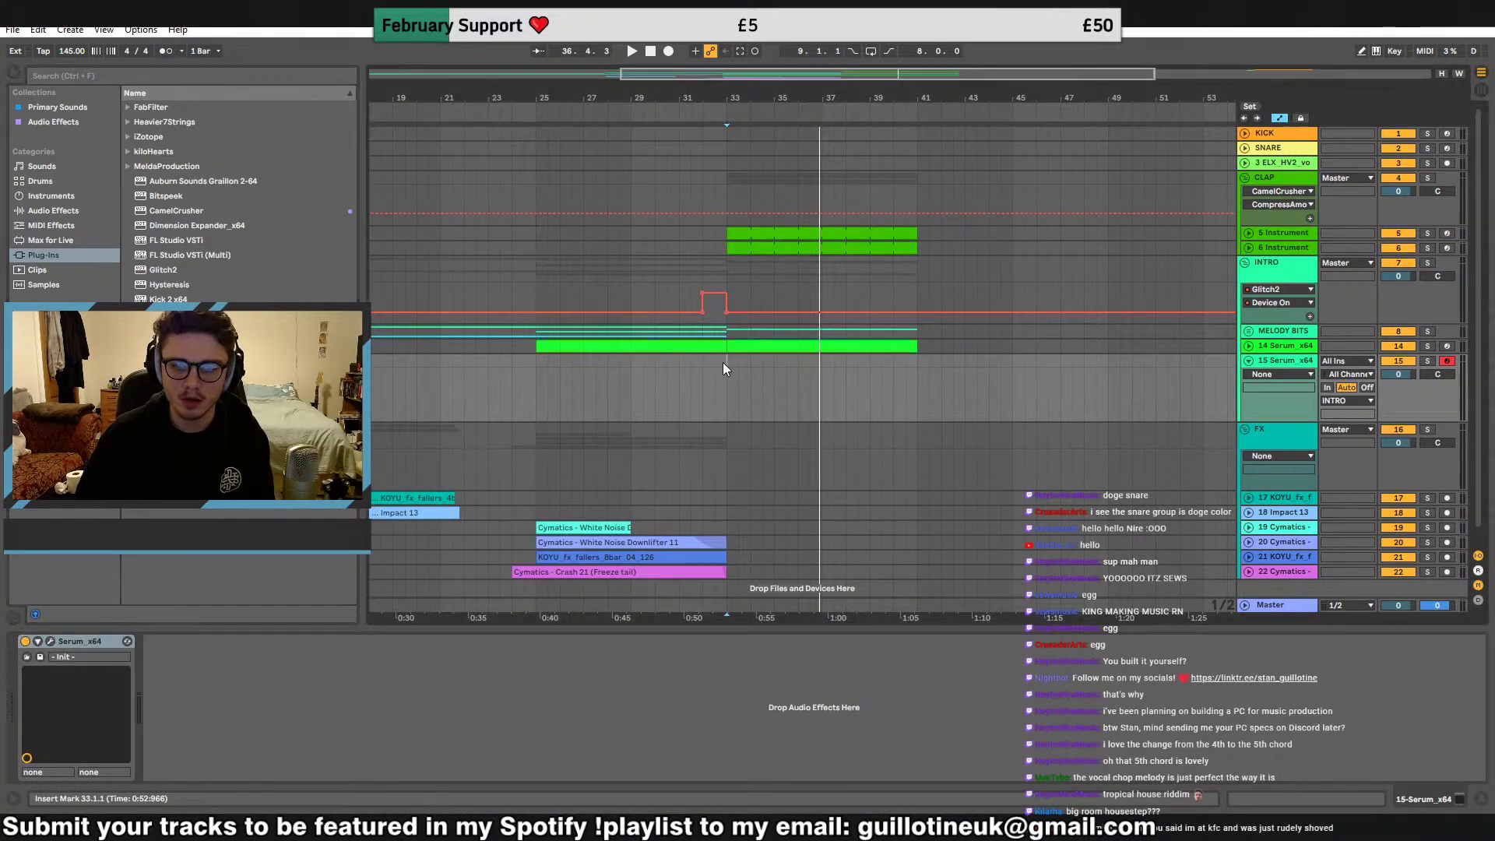
Insert a MIDI clip from bar 33 to 41 on the new Serum track and draw a one-bar F#2 note at its start
{"action": "left_click_drag", "start_coordinate": [725, 362], "coordinate": [913, 363]}
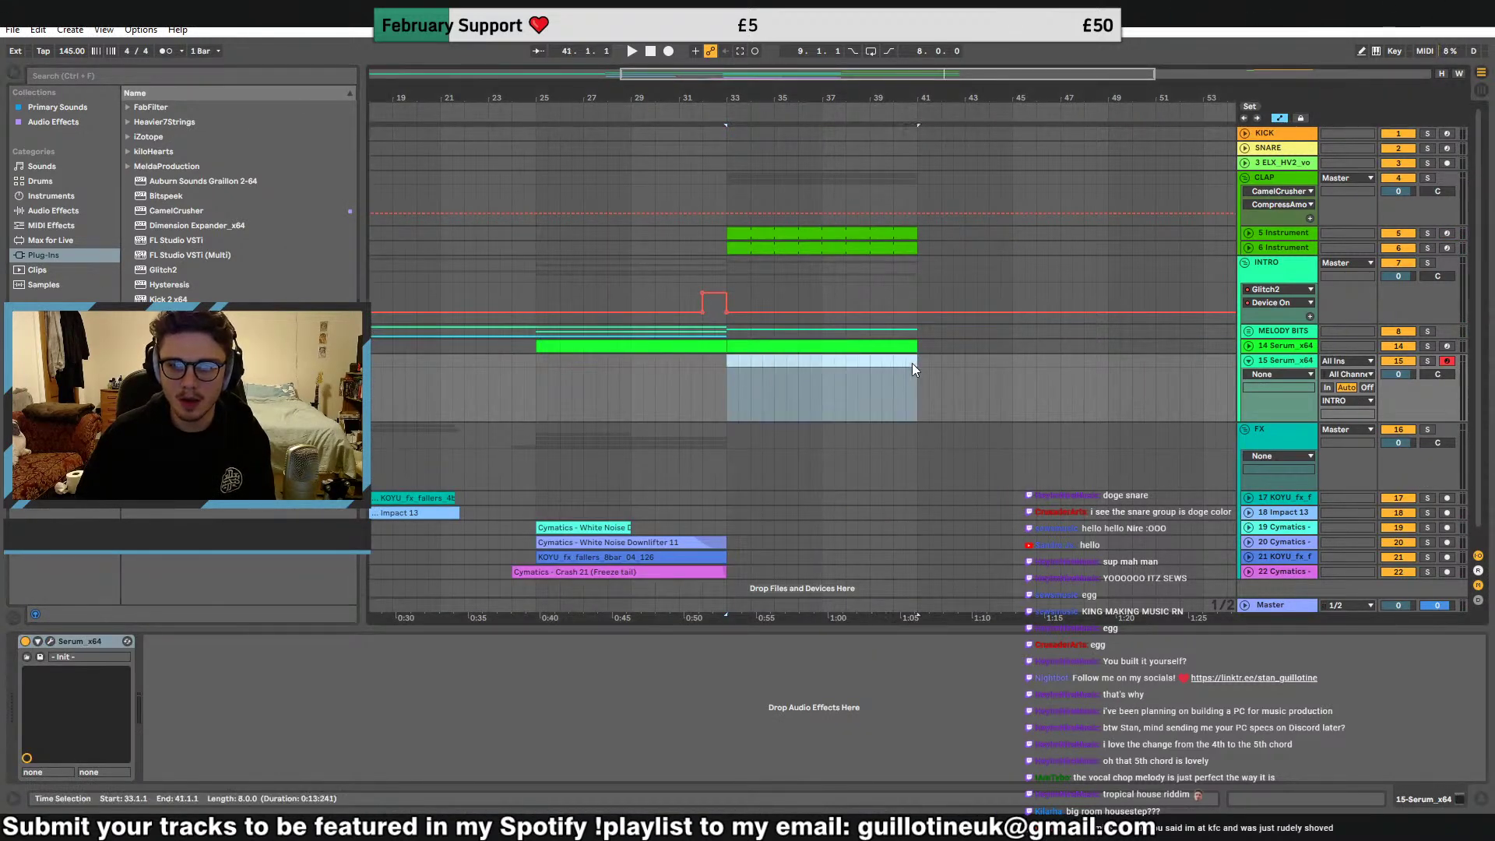
{"action": "right_click", "coordinate": [913, 363]}
{"action": "left_click", "coordinate": [954, 487]}
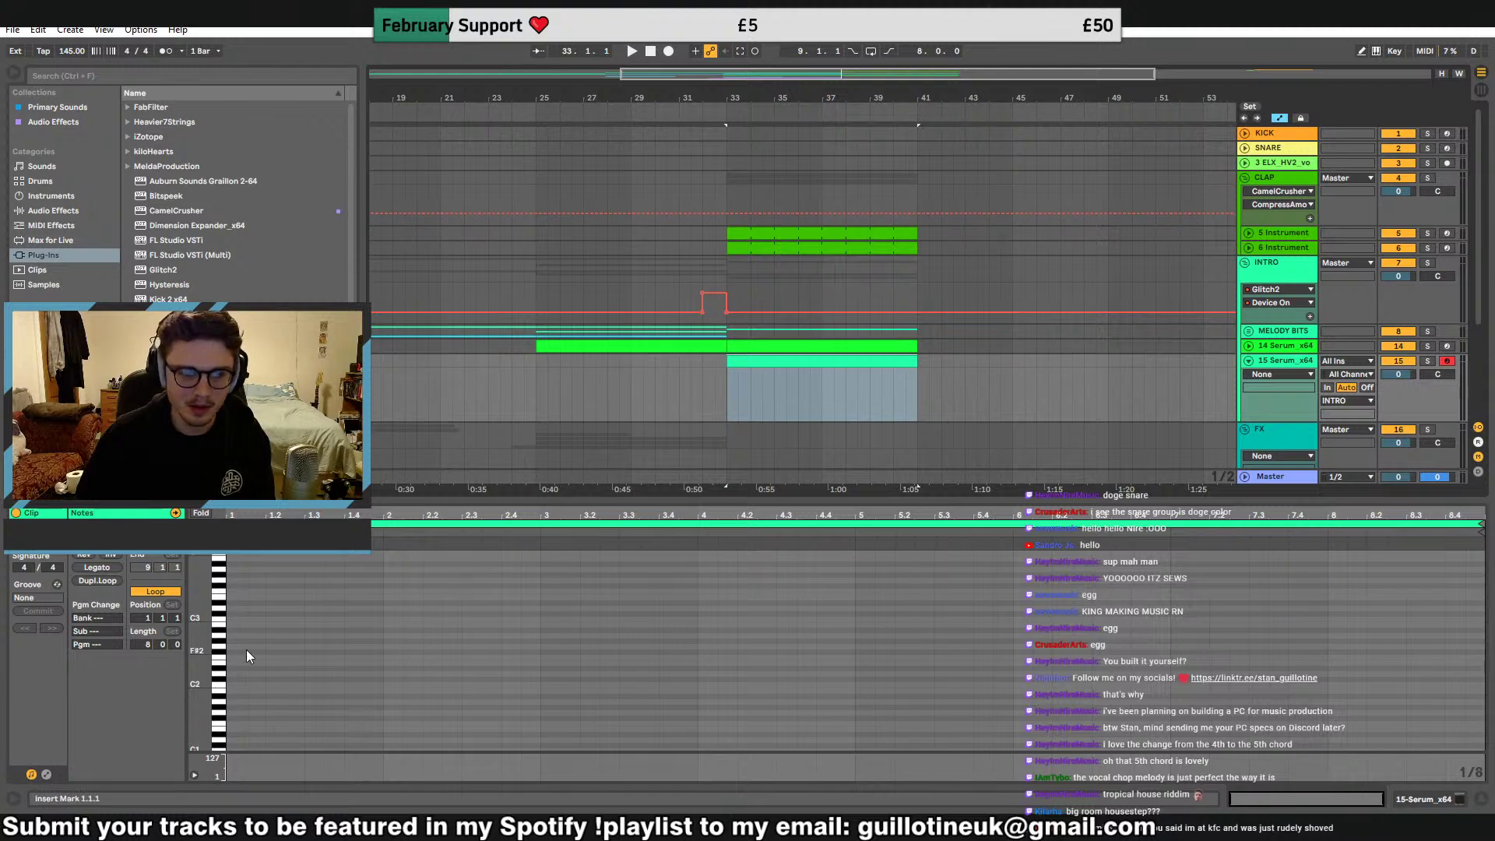
{"action": "double_click", "coordinate": [246, 649]}
{"action": "key", "text": "space"}
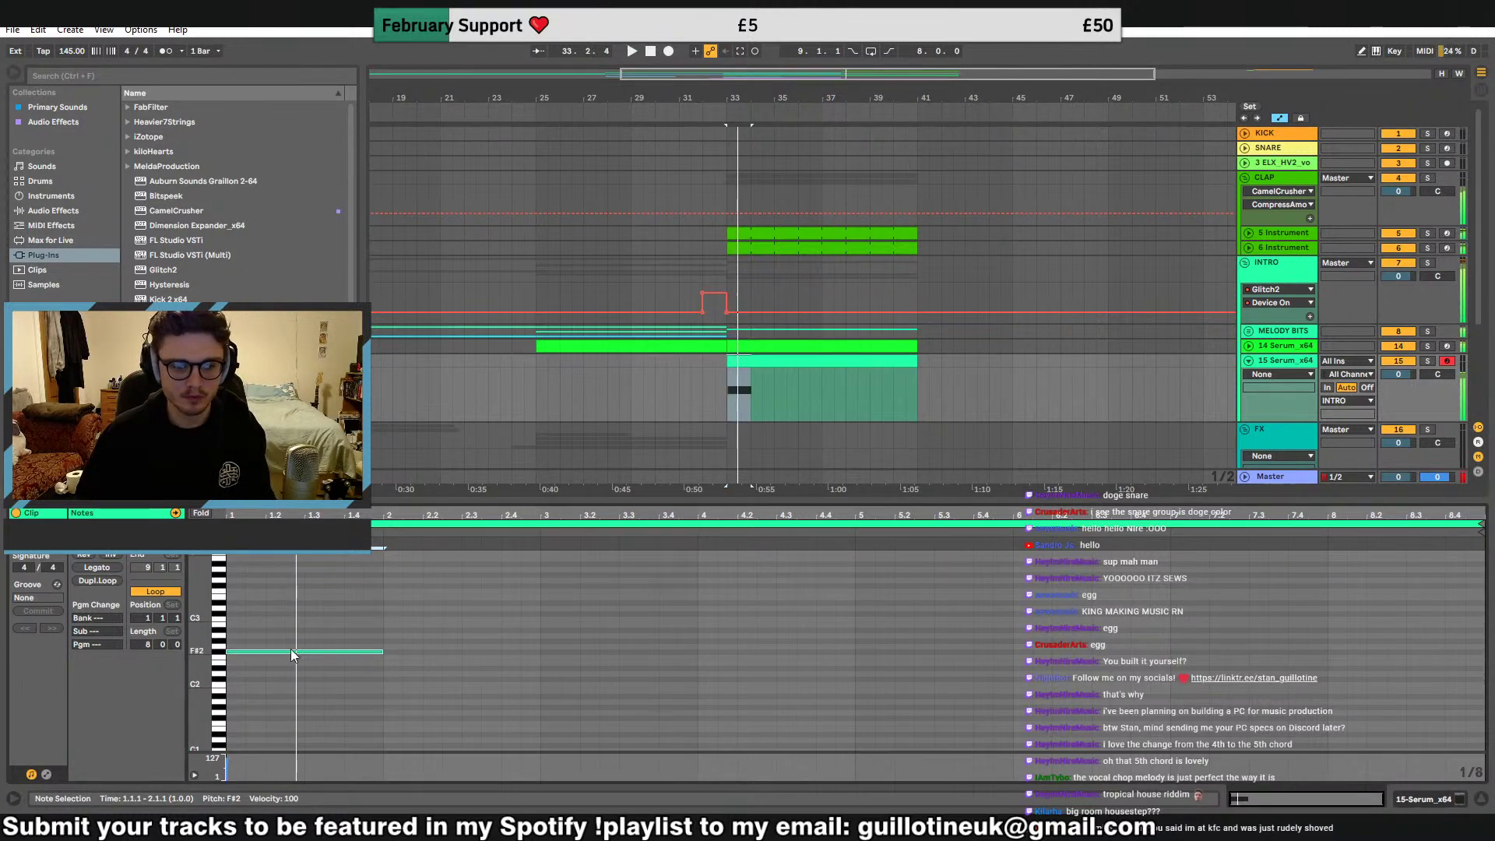
Arrange four descending one-bar notes from C#4 to G#3 and duplicate the pattern across the clip's last four bars
{"action": "mouse_move", "coordinate": [291, 648]}
{"action": "left_mouse_down"}
{"action": "mouse_move", "coordinate": [363, 595]}
{"action": "mouse_move", "coordinate": [377, 666]}
{"action": "mouse_move", "coordinate": [353, 667]}
{"action": "mouse_move", "coordinate": [355, 629]}
{"action": "mouse_move", "coordinate": [688, 651]}
{"action": "mouse_move", "coordinate": [698, 668]}
{"action": "mouse_move", "coordinate": [856, 645]}
{"action": "left_mouse_up"}
{"action": "left_click", "coordinate": [712, 661]}
{"action": "key", "text": "ctrl+a"}
{"action": "key", "text": "ctrl+d"}
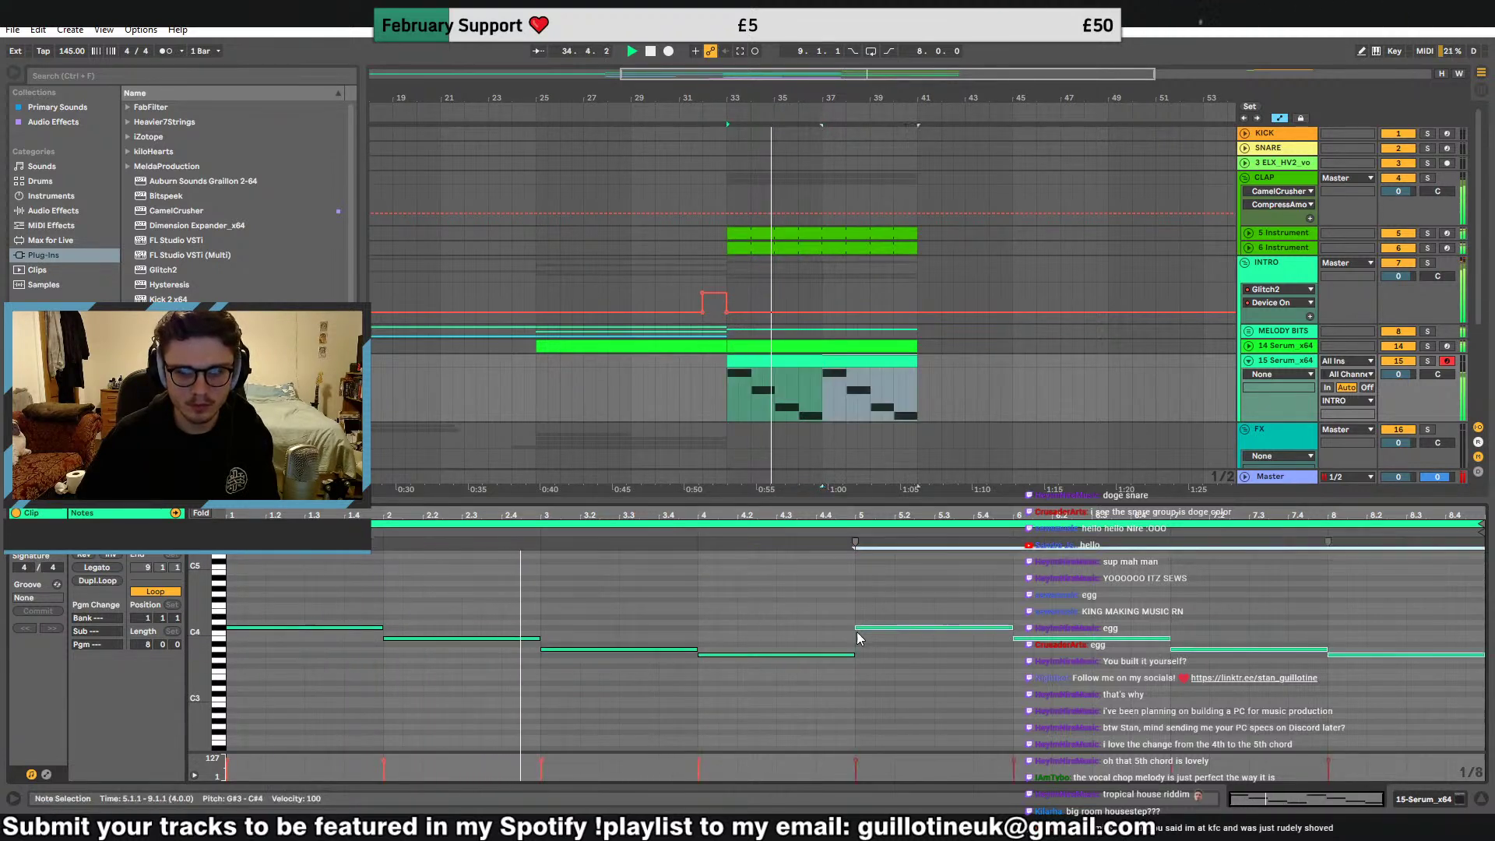
Lower the note in the clip's fifth bar to A3 and select the note in the sixth bar
{"action": "left_click", "coordinate": [893, 631]}
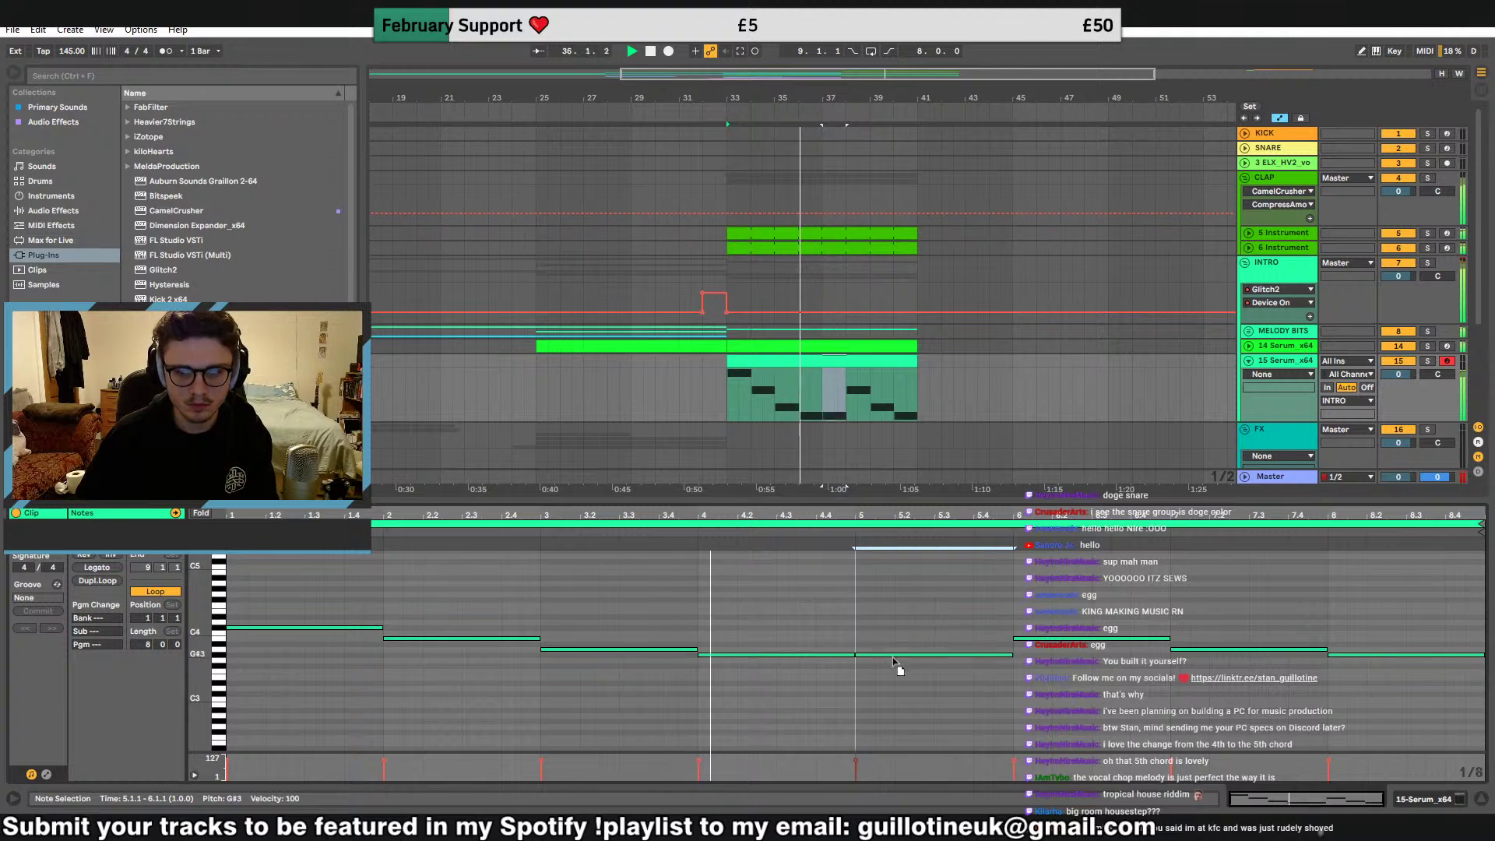
{"action": "left_click_drag", "start_coordinate": [893, 634], "coordinate": [900, 657]}
{"action": "left_click", "coordinate": [883, 641]}
{"action": "left_click", "coordinate": [860, 633]}
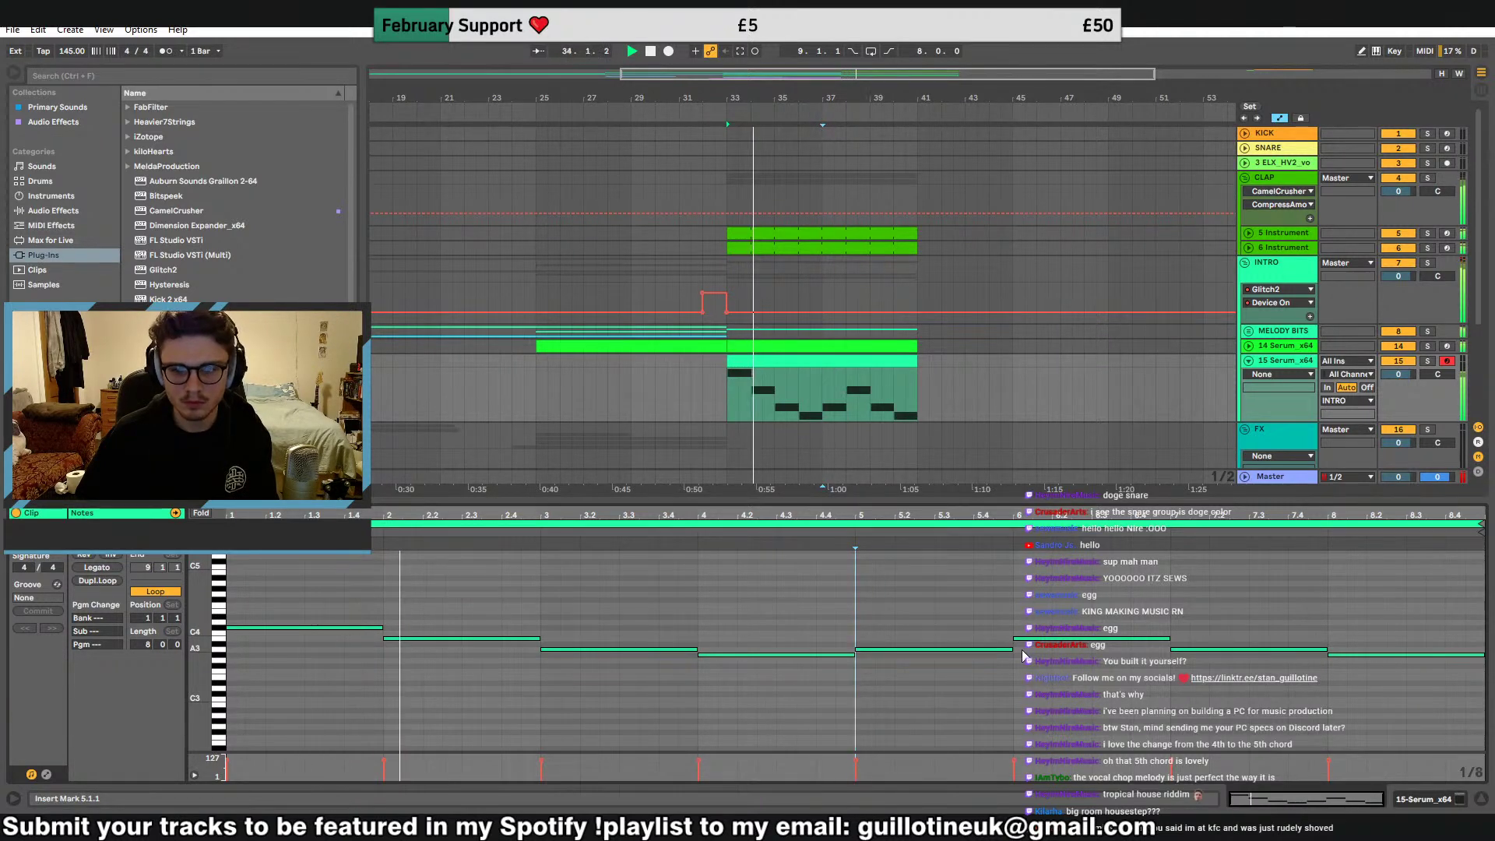
{"action": "left_click", "coordinate": [1091, 639]}
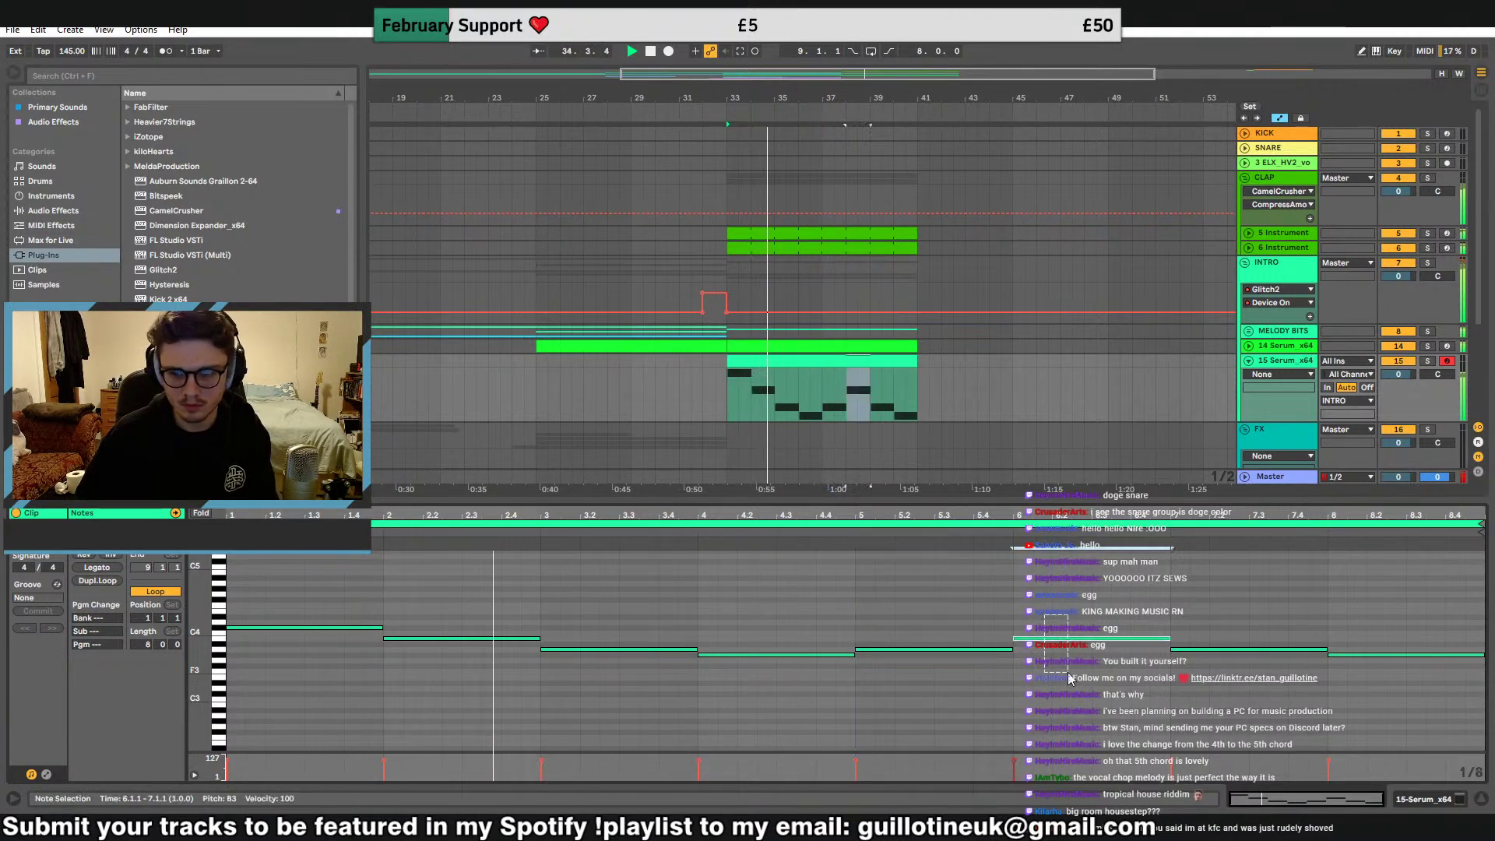
Open the new track's Serum and set mono legato voicing with a portamento time of 100 ms
{"action": "double_click", "coordinate": [1286, 361]}
{"action": "left_click", "coordinate": [51, 642]}
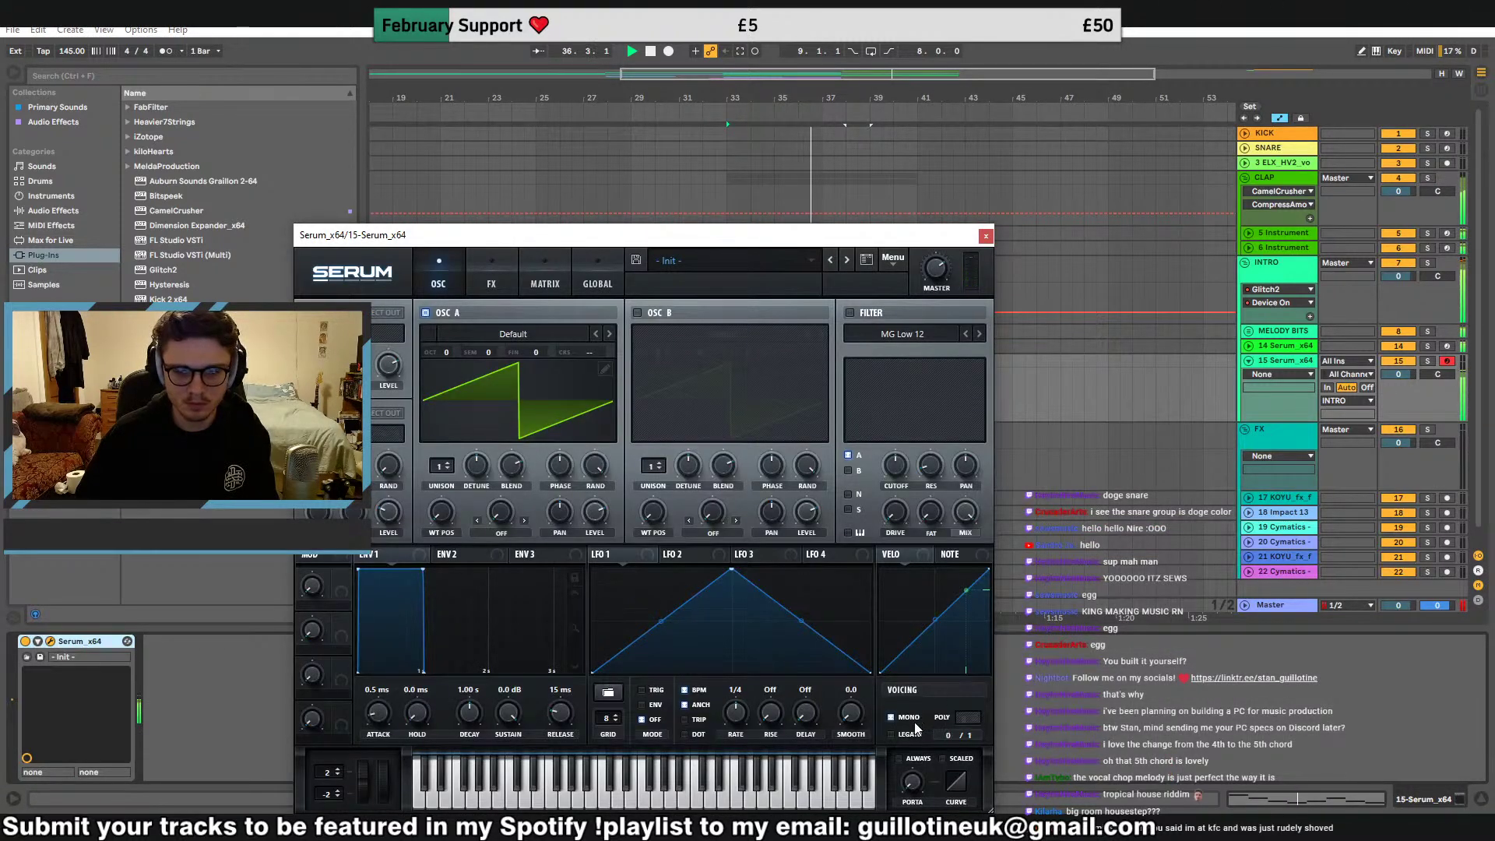
{"action": "left_click", "coordinate": [914, 782]}
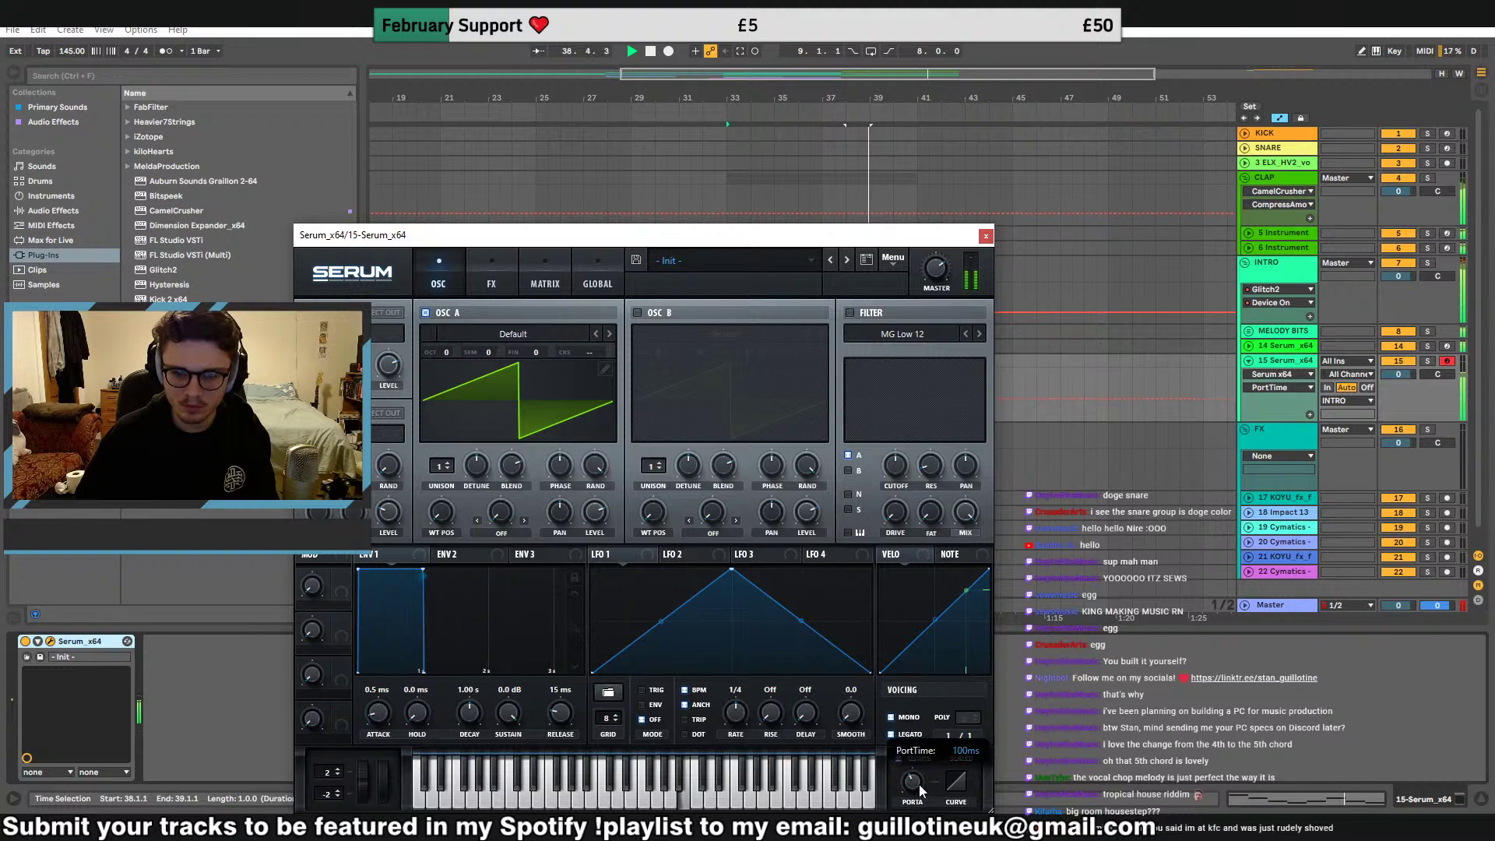
Solo the new Serum track and set oscillator A's unison to 8 voices
{"action": "left_click", "coordinate": [1429, 361]}
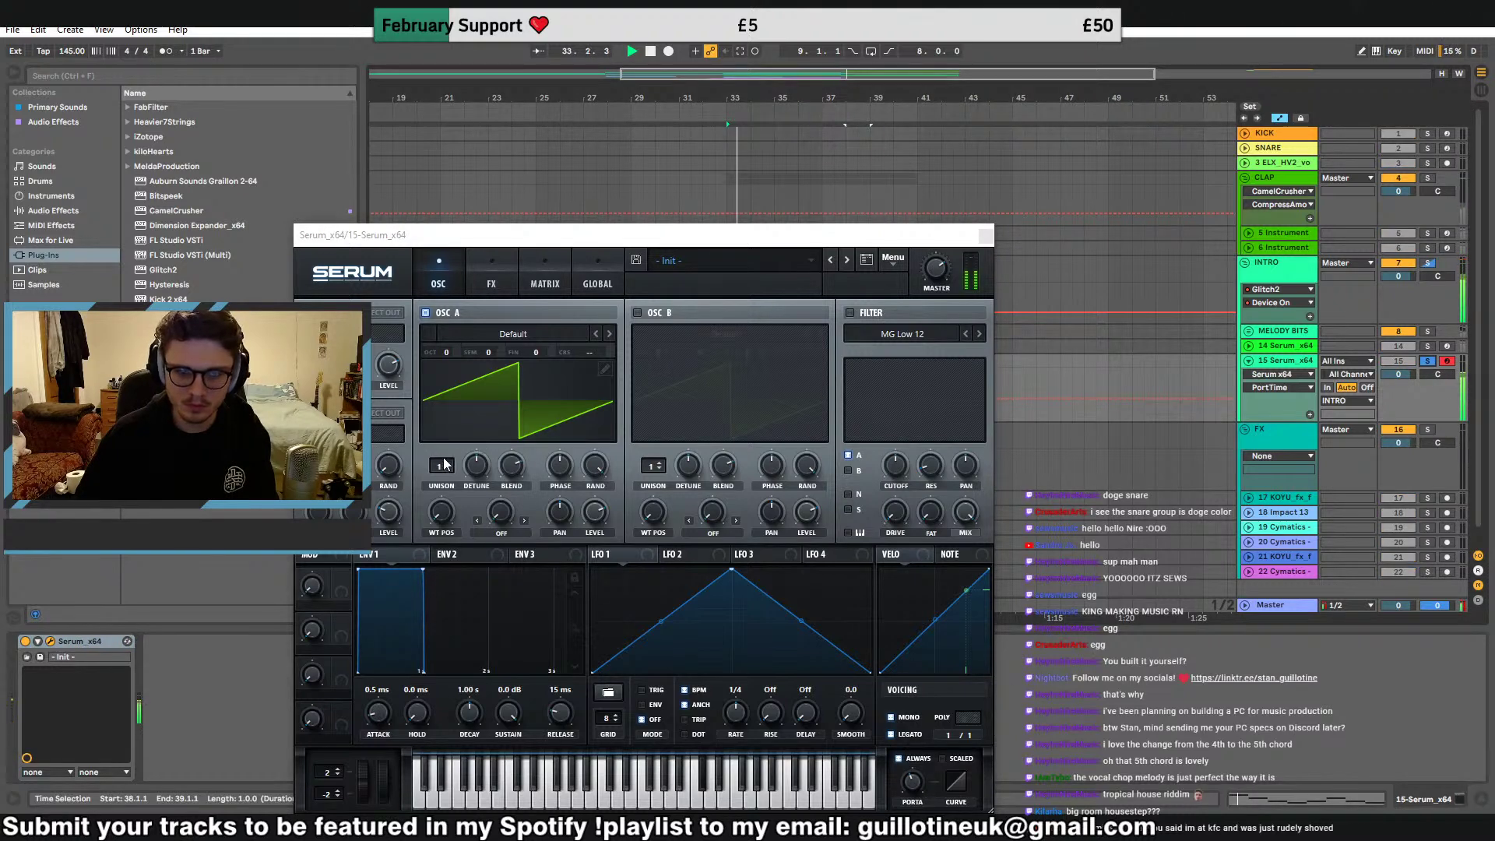
{"action": "left_click_drag", "start_coordinate": [445, 465], "coordinate": [448, 393]}
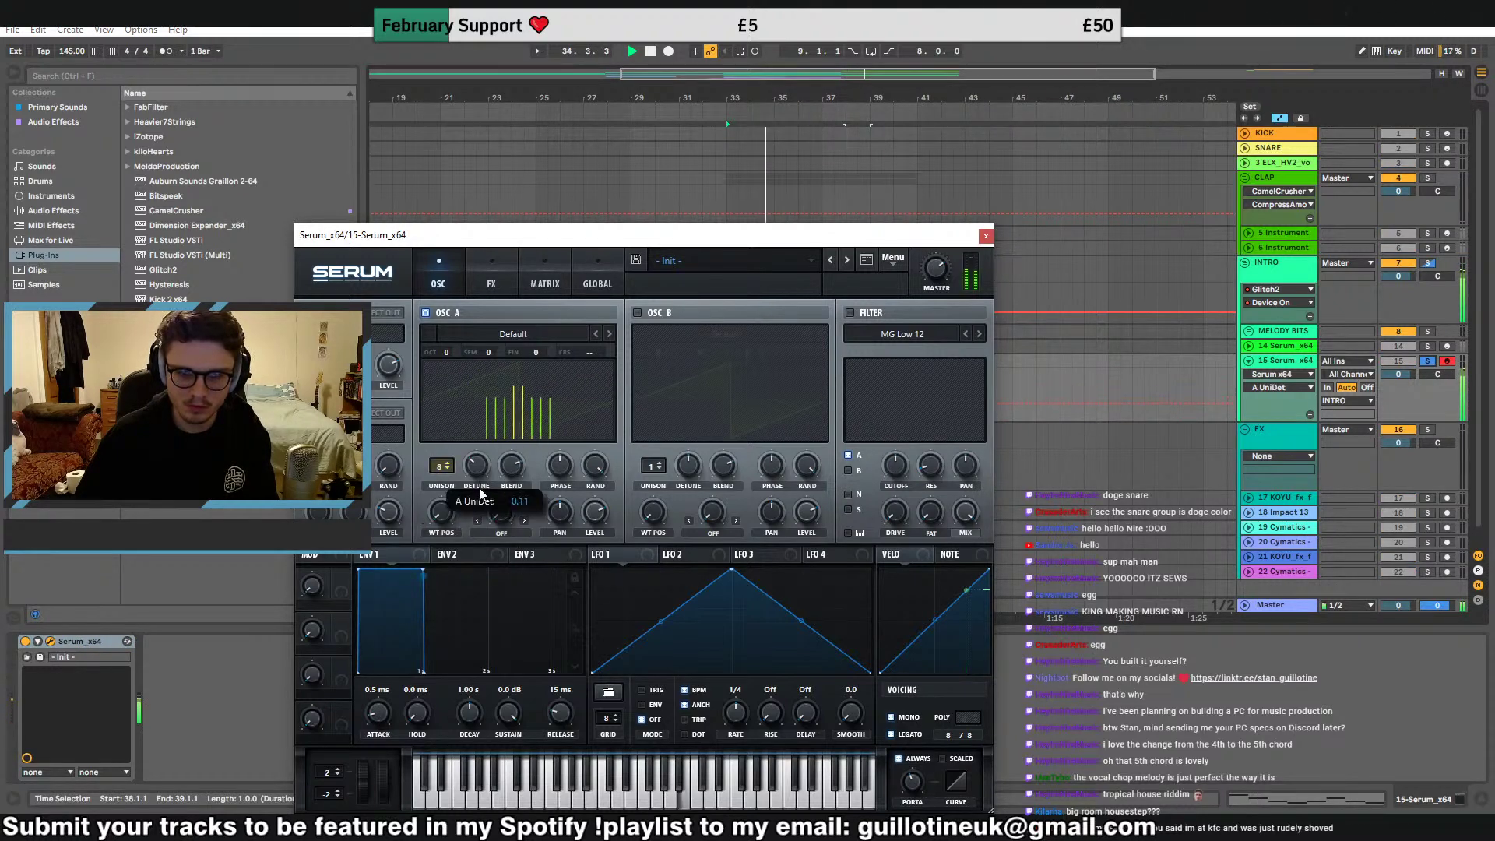
Enable Hyper/Dimension in Serum's effects, adjust the Dimension size and mix, and set the Hyper mix to 35%
{"action": "left_click", "coordinate": [491, 281]}
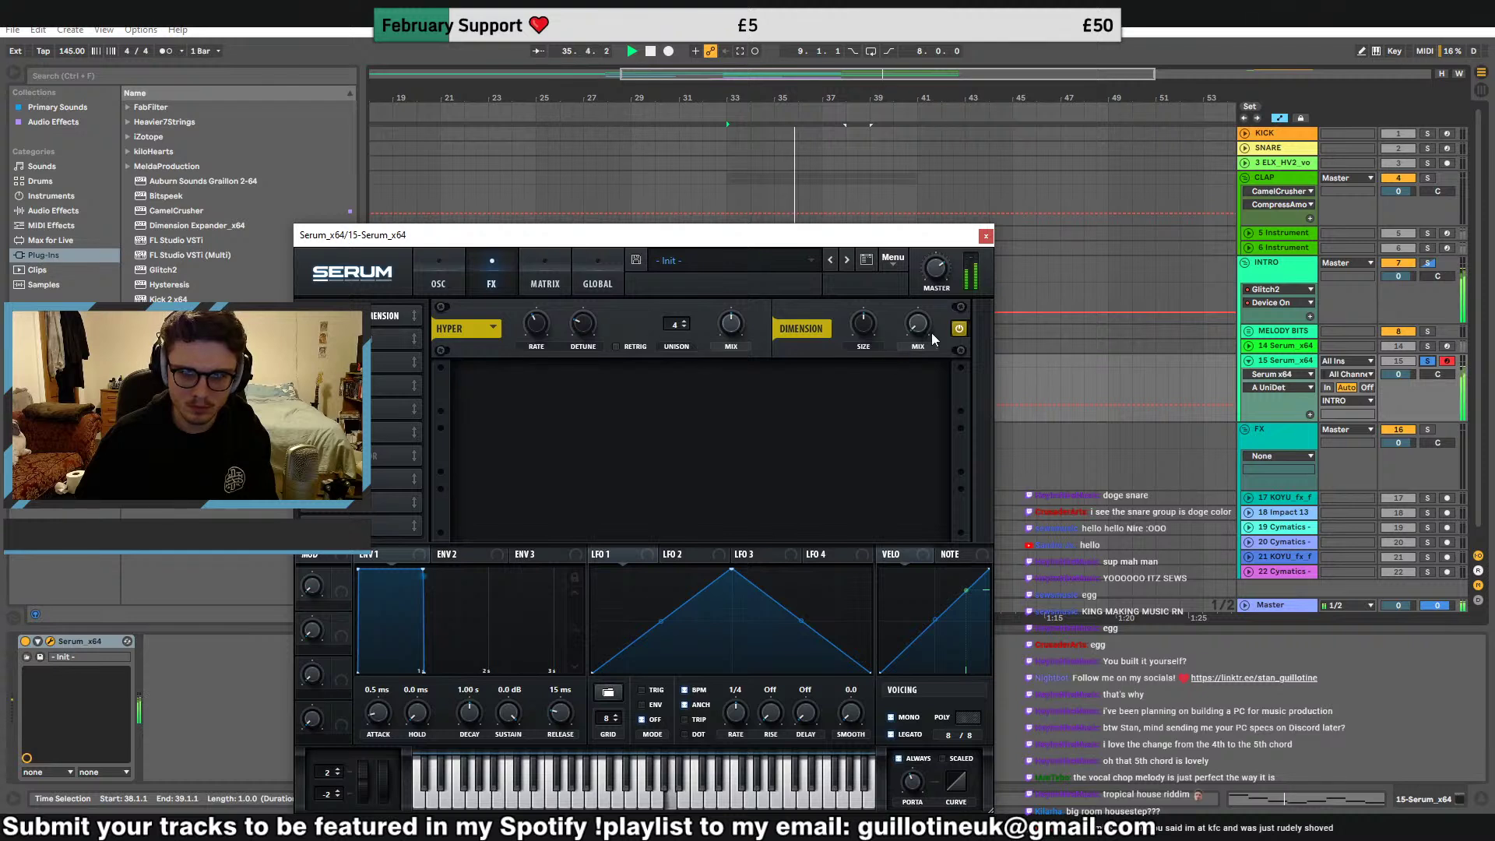
{"action": "left_click_drag", "start_coordinate": [922, 329], "coordinate": [927, 266]}
{"action": "left_click_drag", "start_coordinate": [863, 328], "coordinate": [836, 380]}
{"action": "left_click_drag", "start_coordinate": [732, 328], "coordinate": [731, 359]}
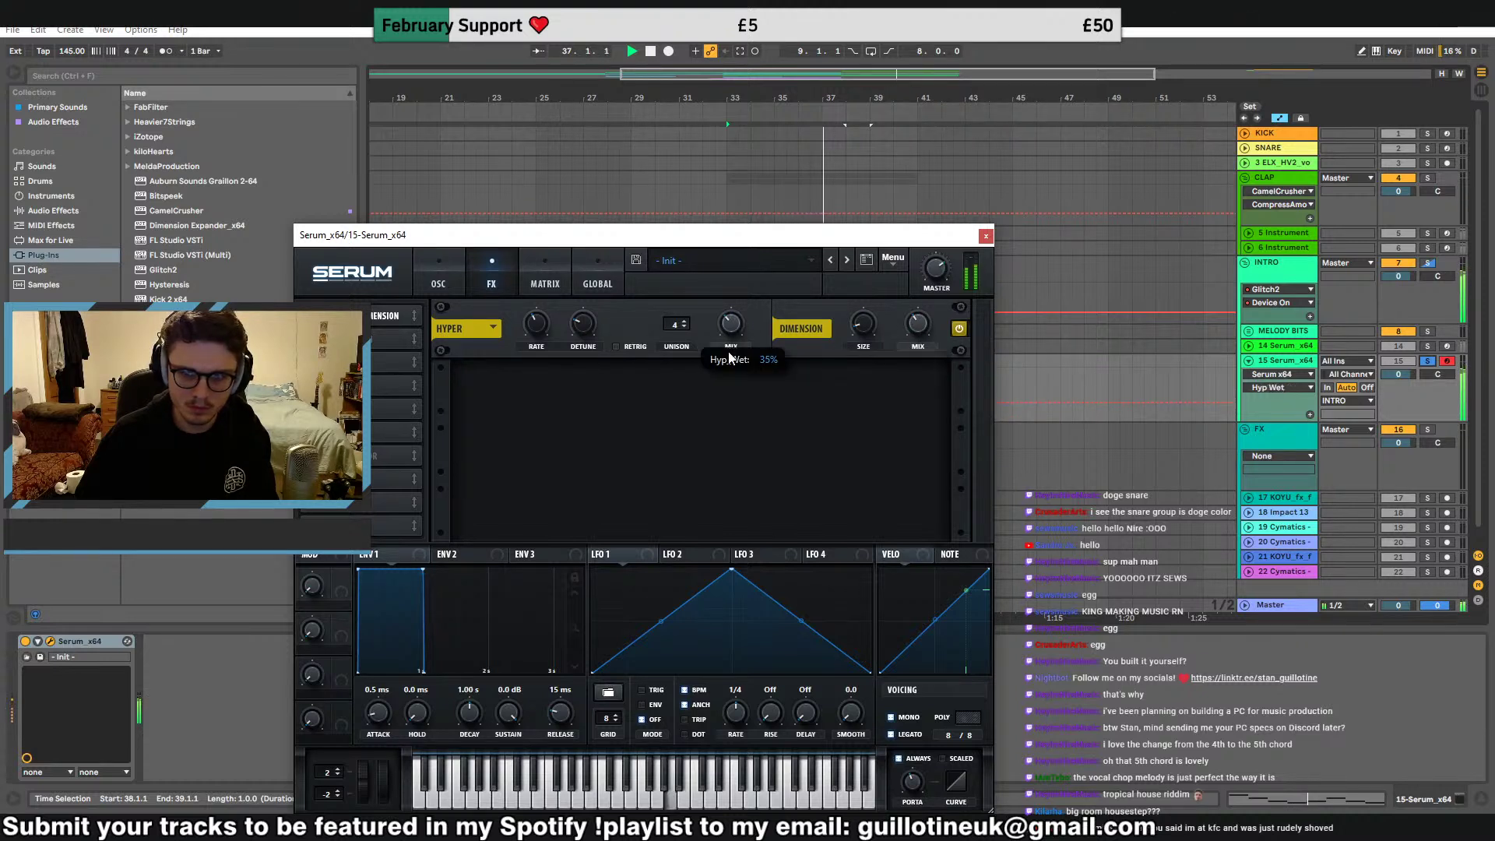
Enable Serum's compressor in multiband mode and adjust its threshold, attack and gain
{"action": "left_click", "coordinate": [311, 455]}
{"action": "left_click", "coordinate": [786, 407]}
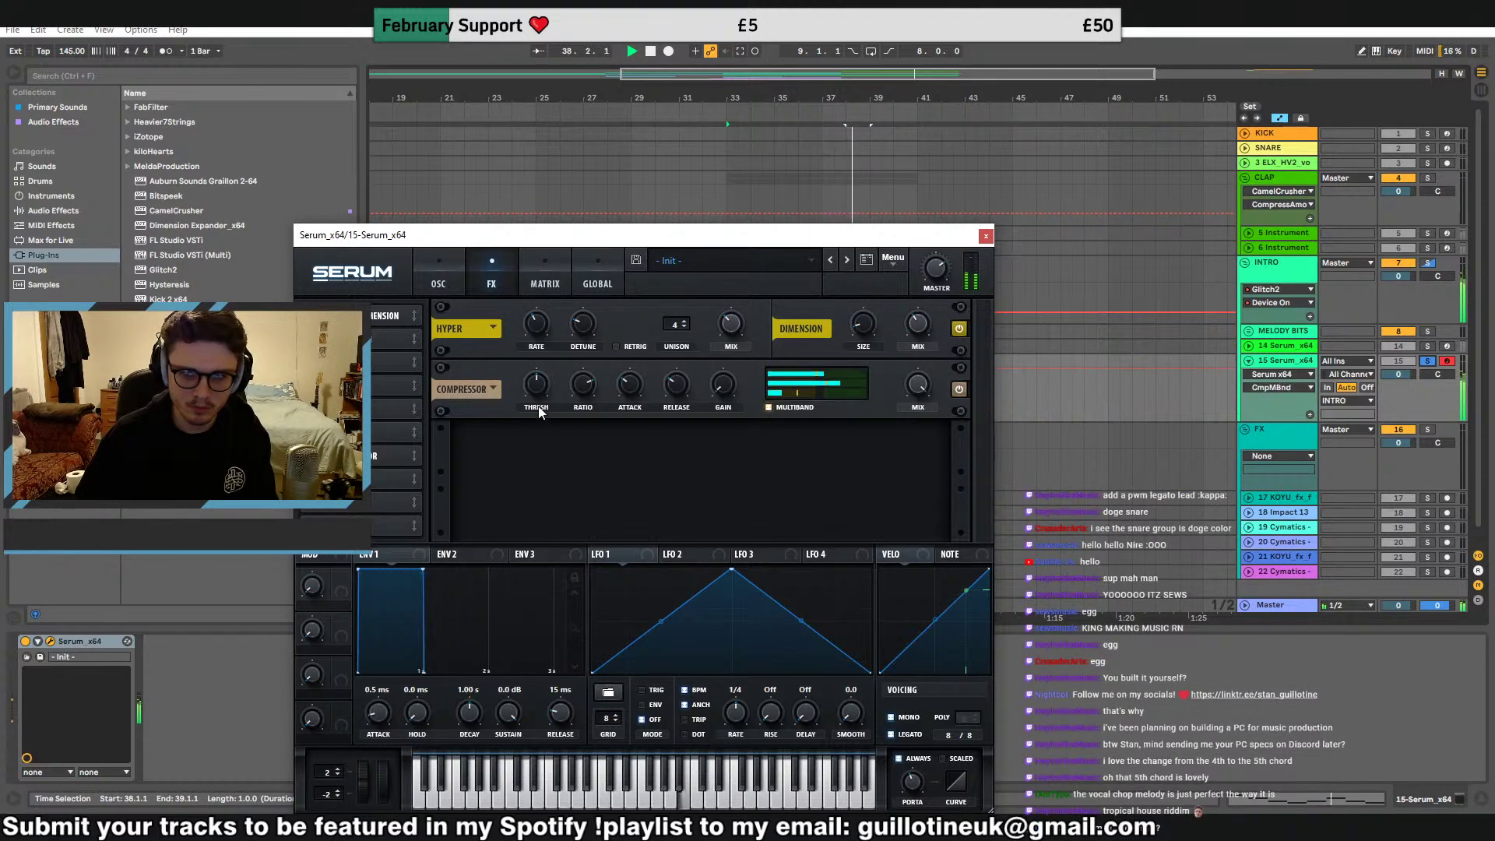
{"action": "left_click_drag", "start_coordinate": [536, 391], "coordinate": [582, 385]}
{"action": "left_click_drag", "start_coordinate": [630, 385], "coordinate": [630, 416]}
{"action": "left_click_drag", "start_coordinate": [726, 387], "coordinate": [733, 372]}
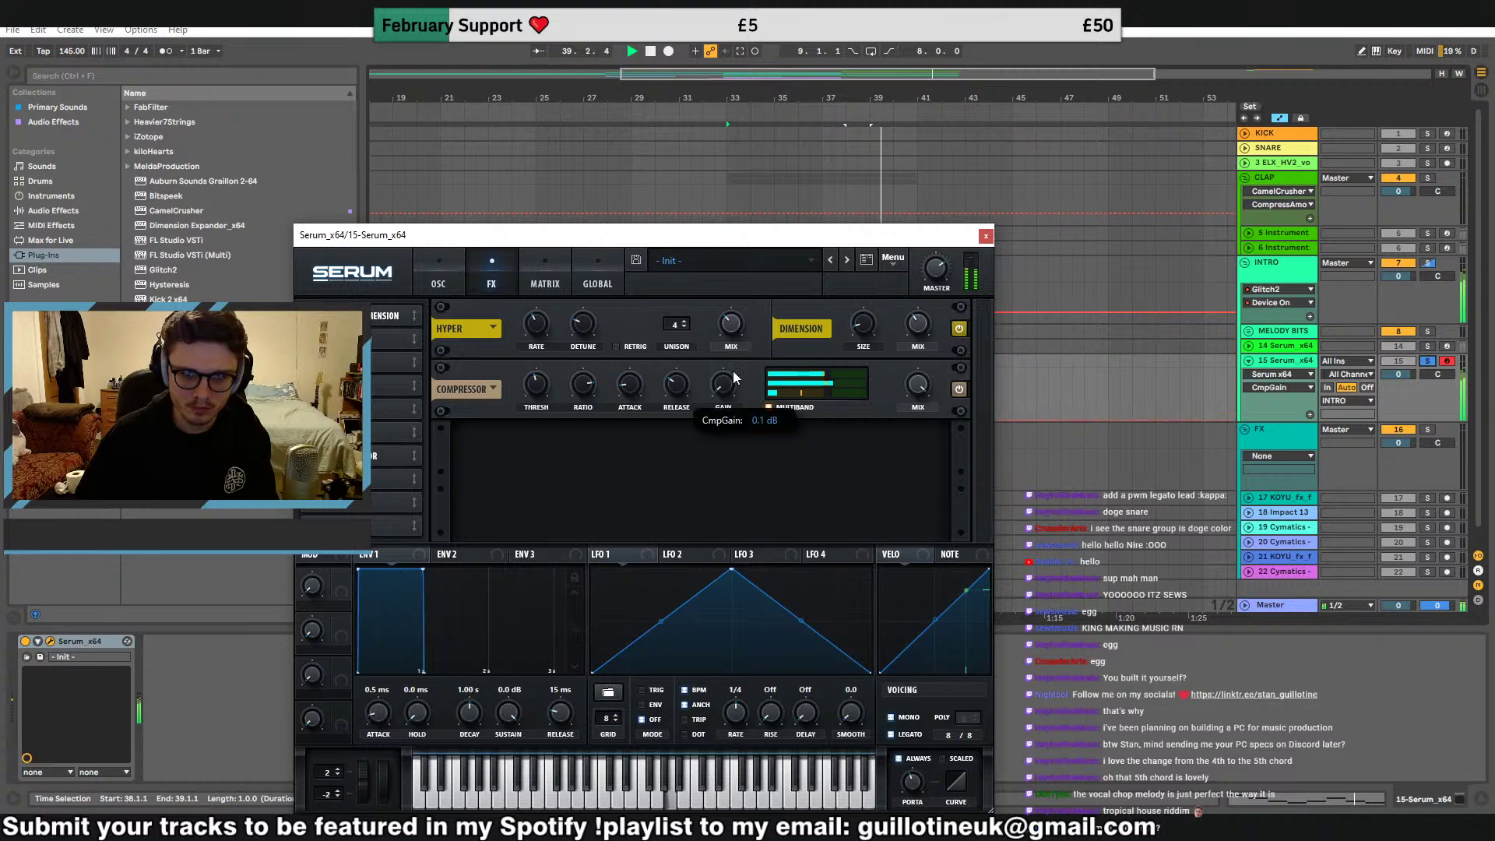
Enable Serum's Tube distortion with the drive at 71%, play the result and close the Serum window
{"action": "left_click", "coordinate": [348, 339]}
{"action": "left_click_drag", "start_coordinate": [348, 339], "coordinate": [348, 291]}
{"action": "key", "text": "space"}
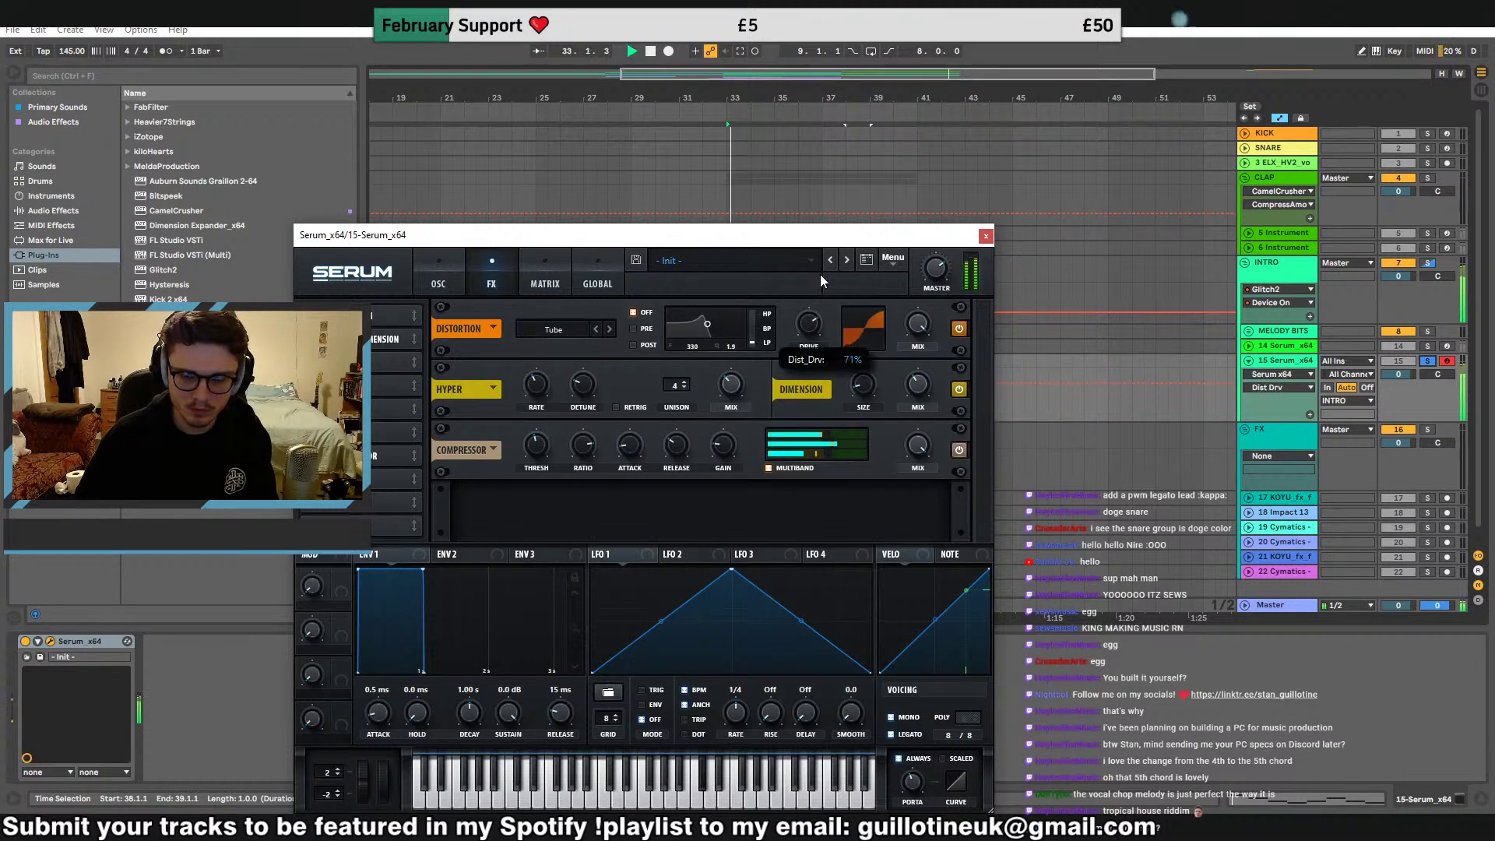
{"action": "left_click", "coordinate": [988, 237]}
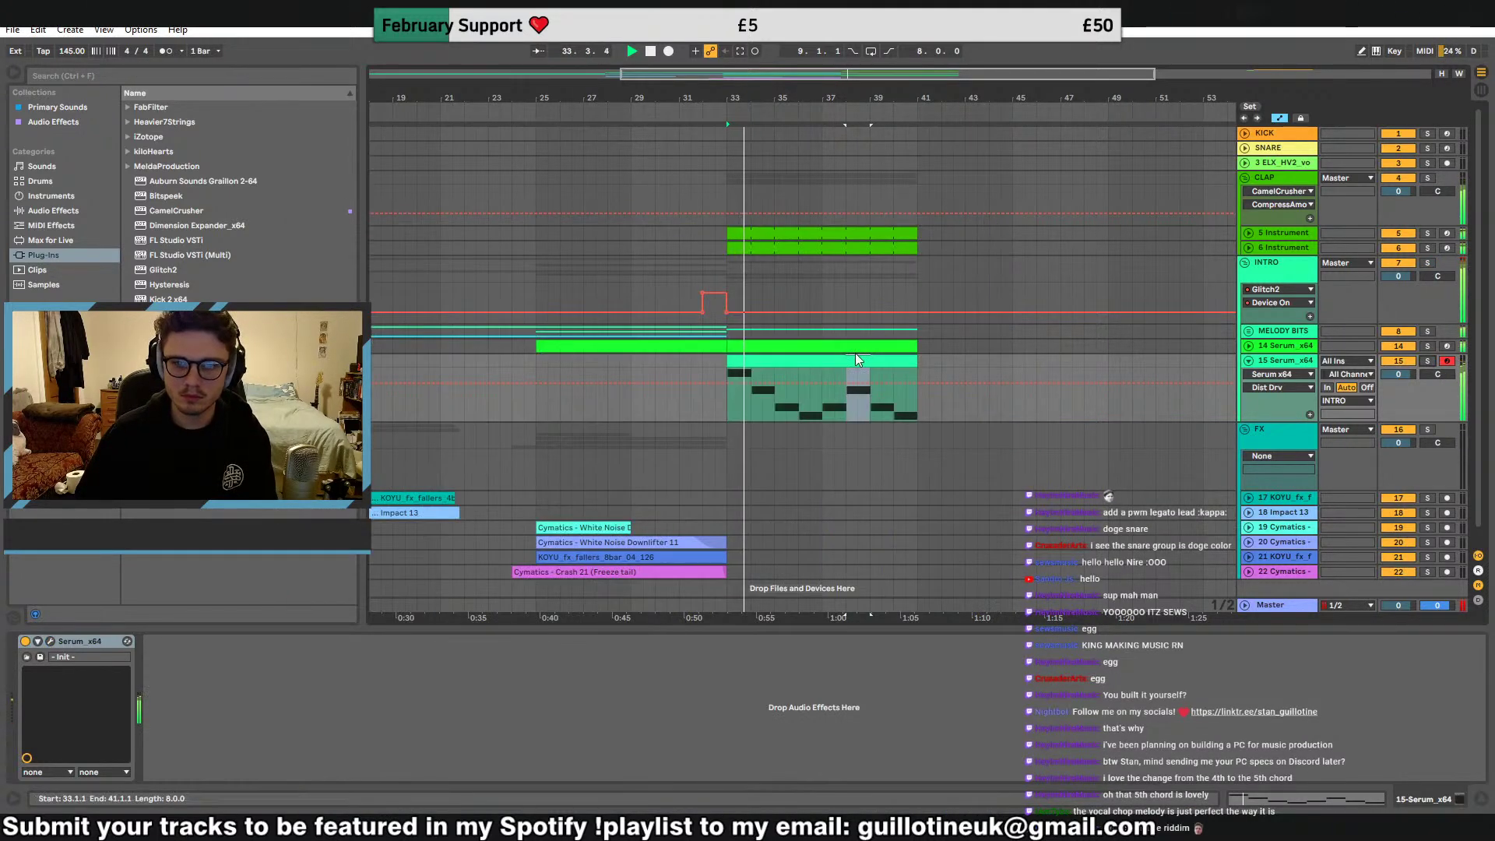
Add FabFilter Pro-Q 3 to the Serum lead track with a 24 dB/oct low cut at about 229 Hz
{"action": "left_click", "coordinate": [856, 359]}
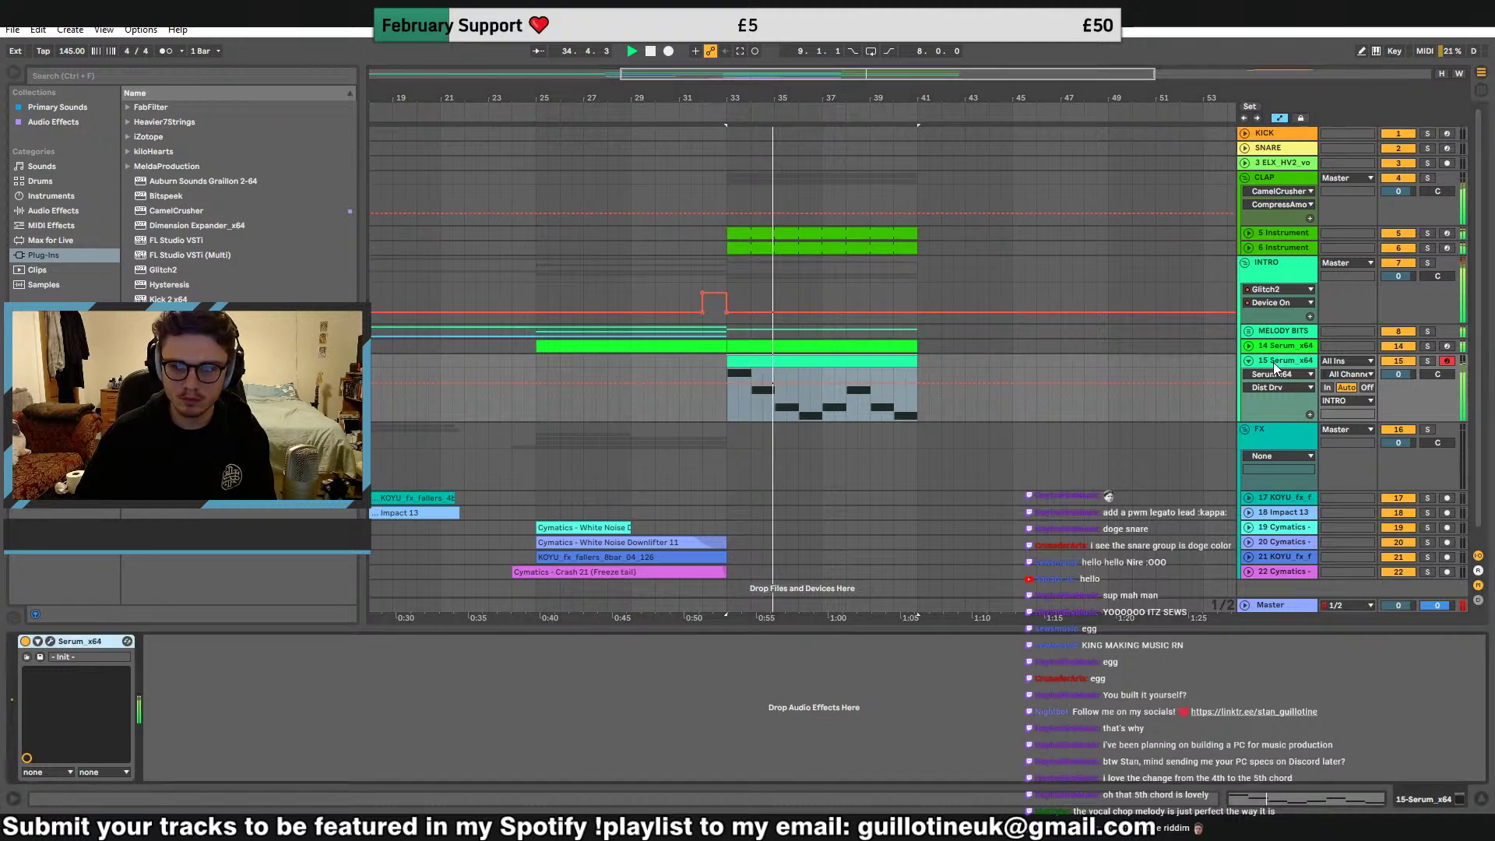
{"action": "left_click", "coordinate": [77, 123]}
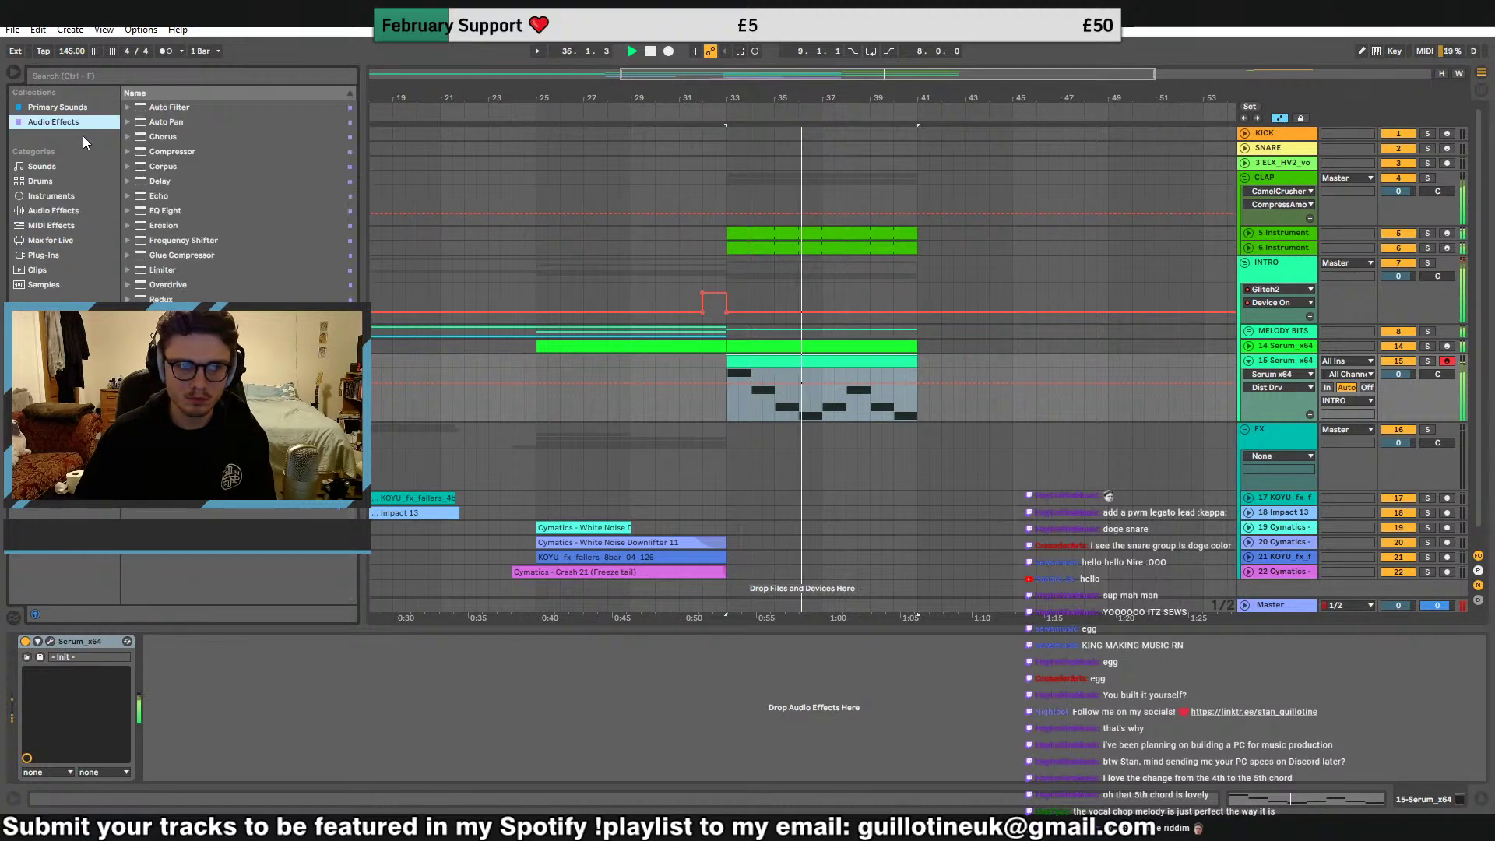
{"action": "double_click", "coordinate": [179, 402]}
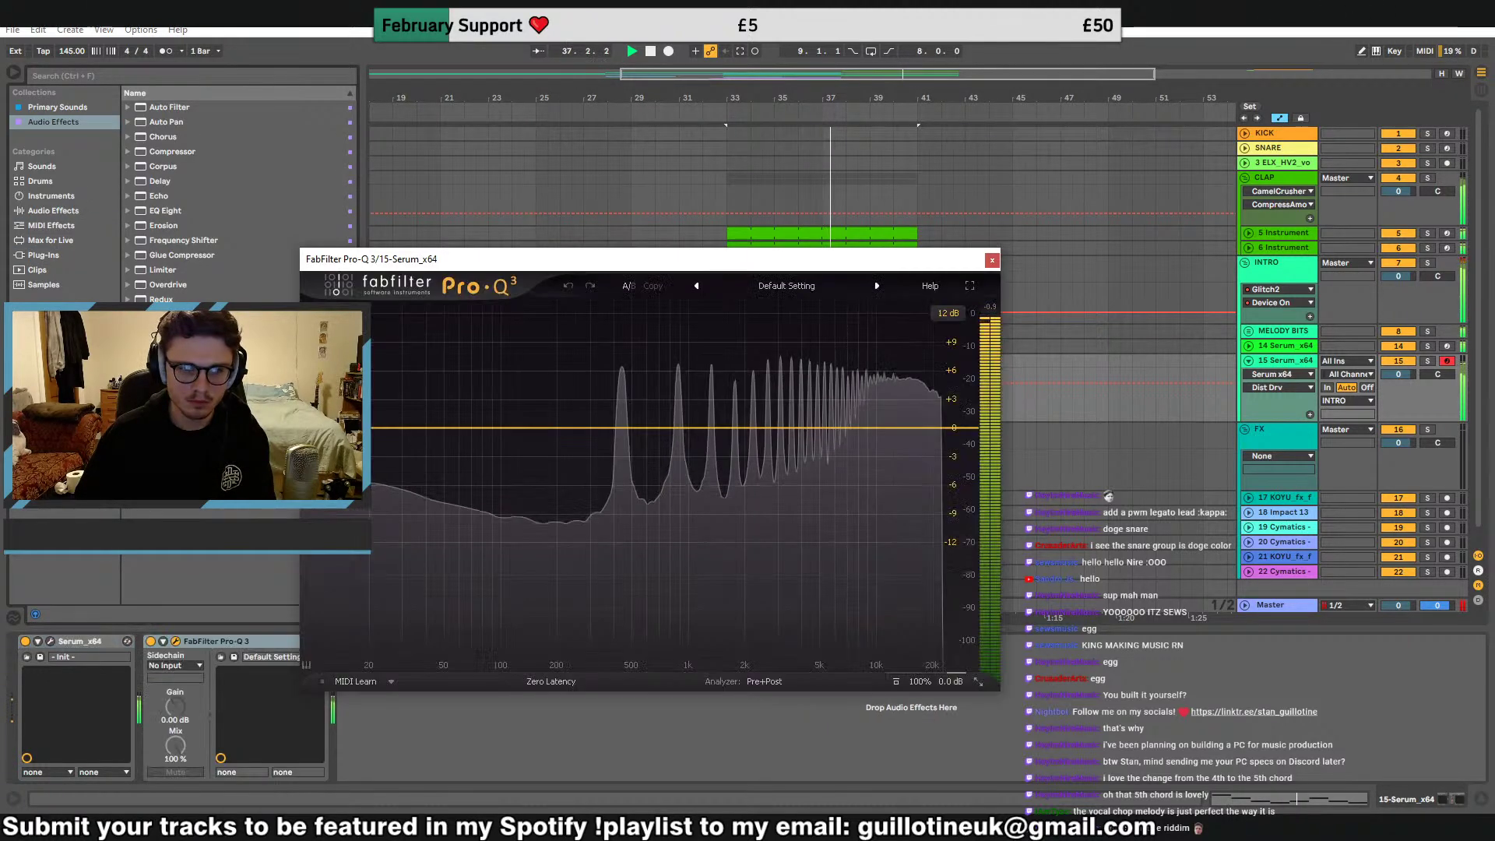
{"action": "left_click_drag", "start_coordinate": [311, 428], "coordinate": [568, 437]}
{"action": "left_click", "coordinate": [566, 412]}
{"action": "left_click", "coordinate": [582, 479]}
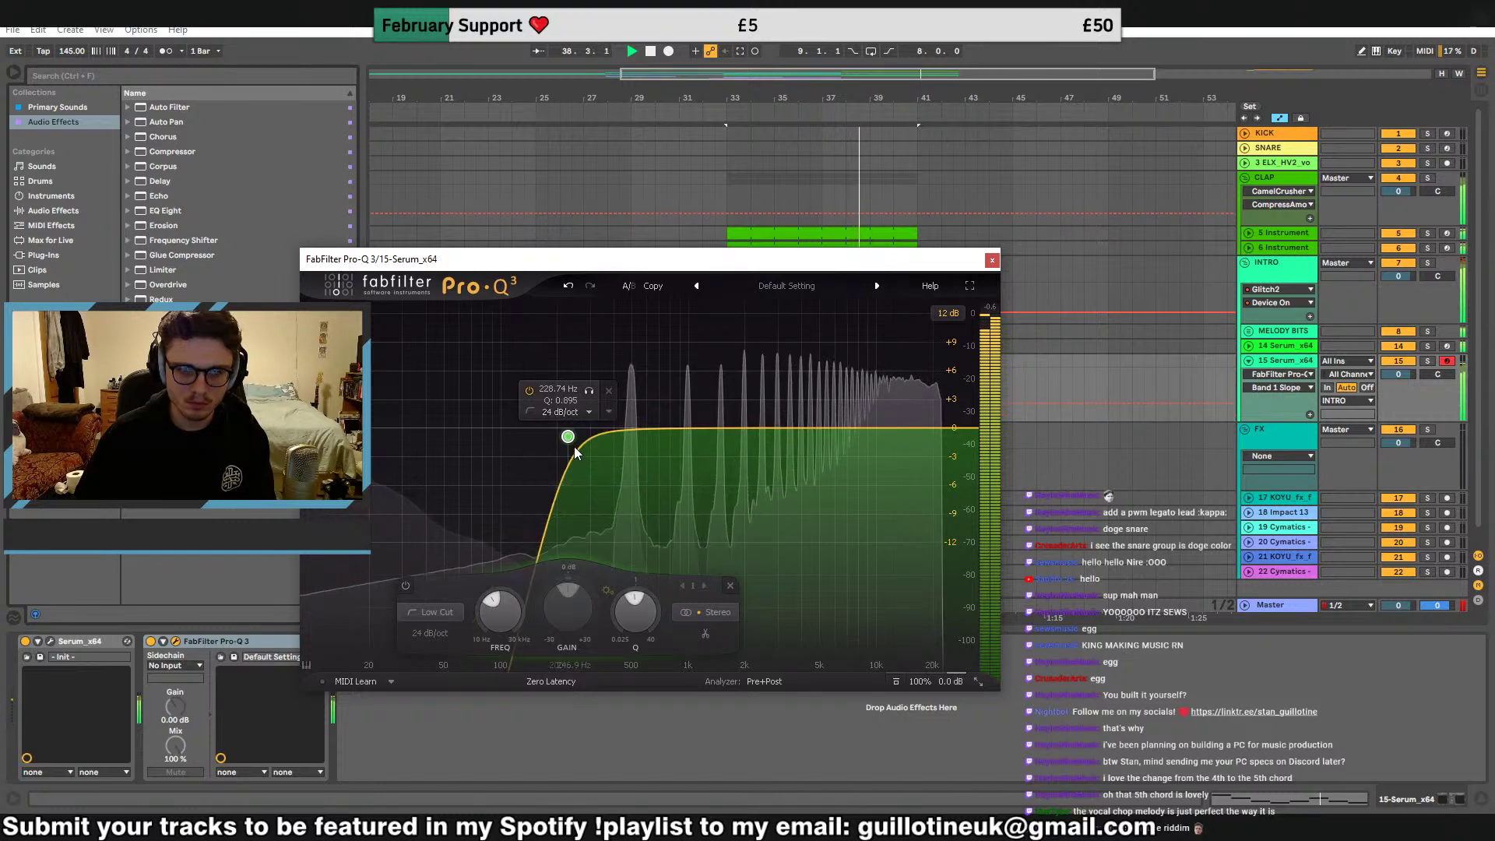
{"action": "key", "text": "space"}
{"action": "double_click", "coordinate": [992, 260]}
Extend the Serum lead clip back to bar 25, splitting it at bar 33 and deleting the part after the split
{"action": "left_click_drag", "start_coordinate": [727, 363], "coordinate": [629, 363]}
{"action": "left_click", "coordinate": [597, 375]}
{"action": "key", "text": "space"}
{"action": "left_click", "coordinate": [728, 382]}
{"action": "key", "text": "ctrl+e"}
{"action": "left_click", "coordinate": [740, 360]}
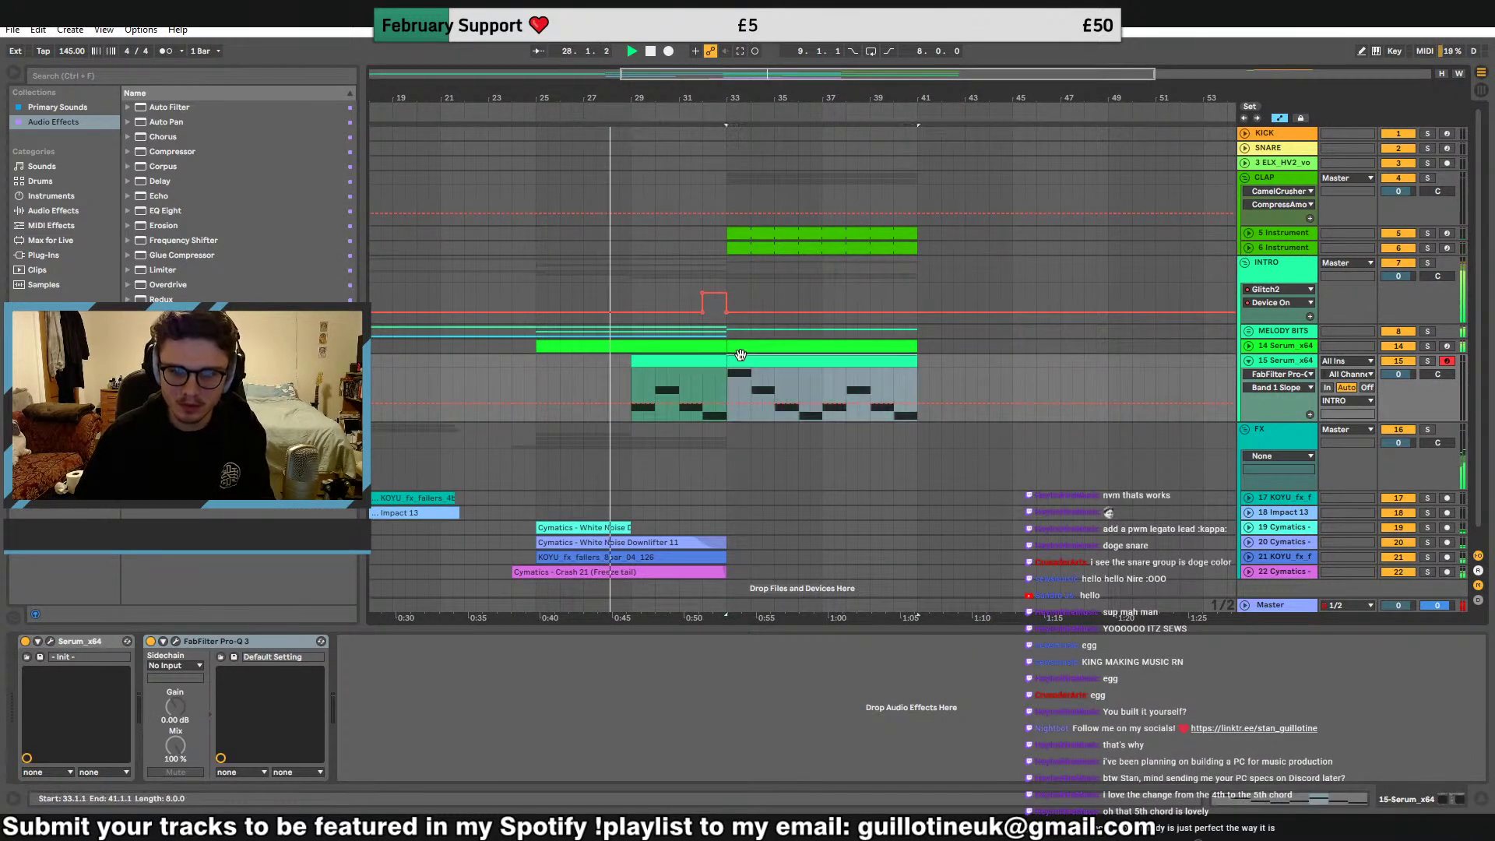
{"action": "key", "text": "Delete"}
{"action": "left_click", "coordinate": [672, 366]}
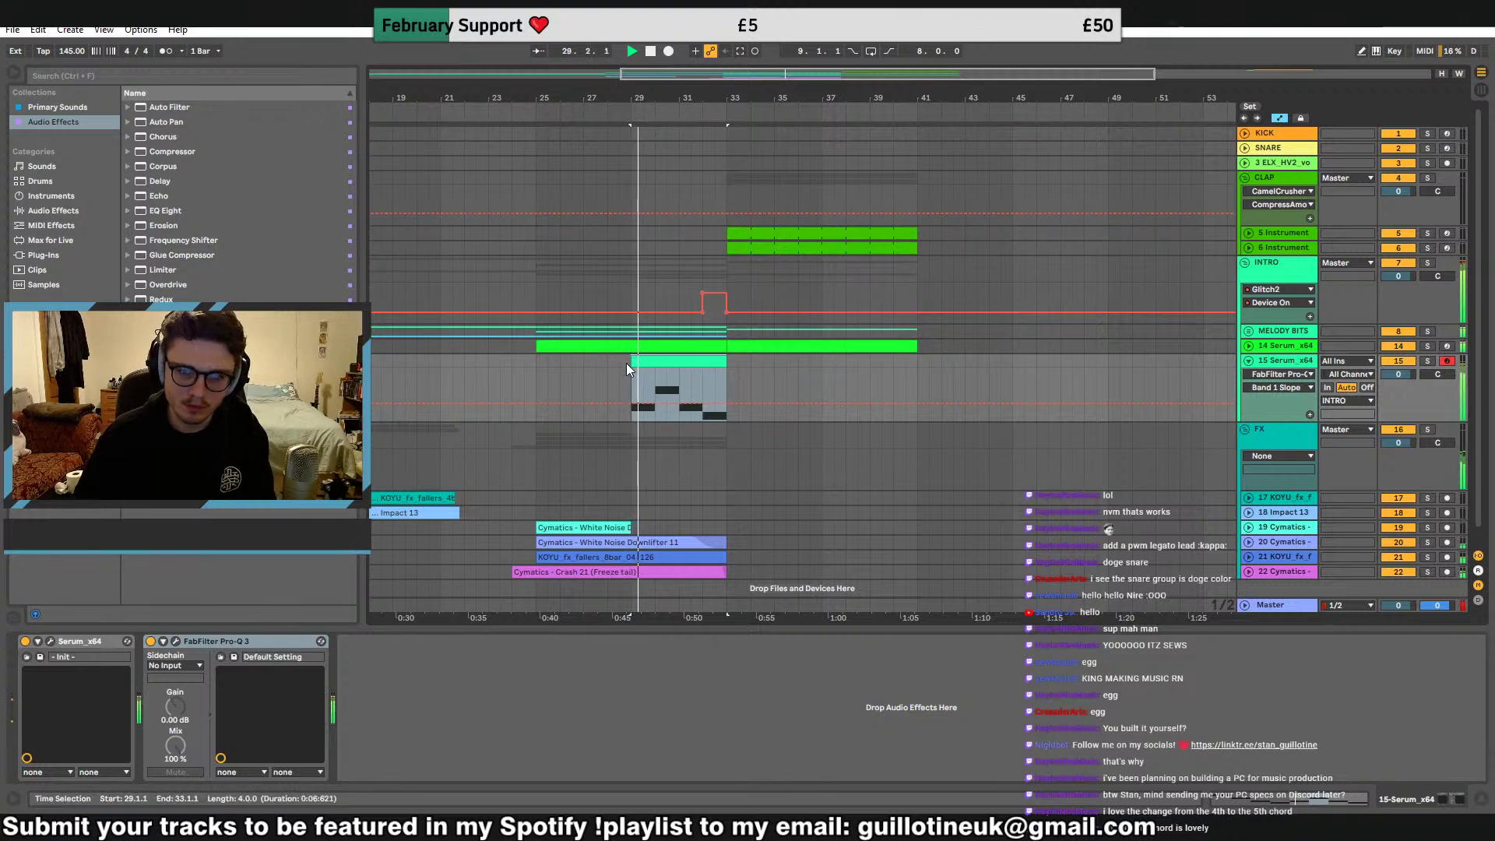
{"action": "left_click_drag", "start_coordinate": [635, 363], "coordinate": [531, 364]}
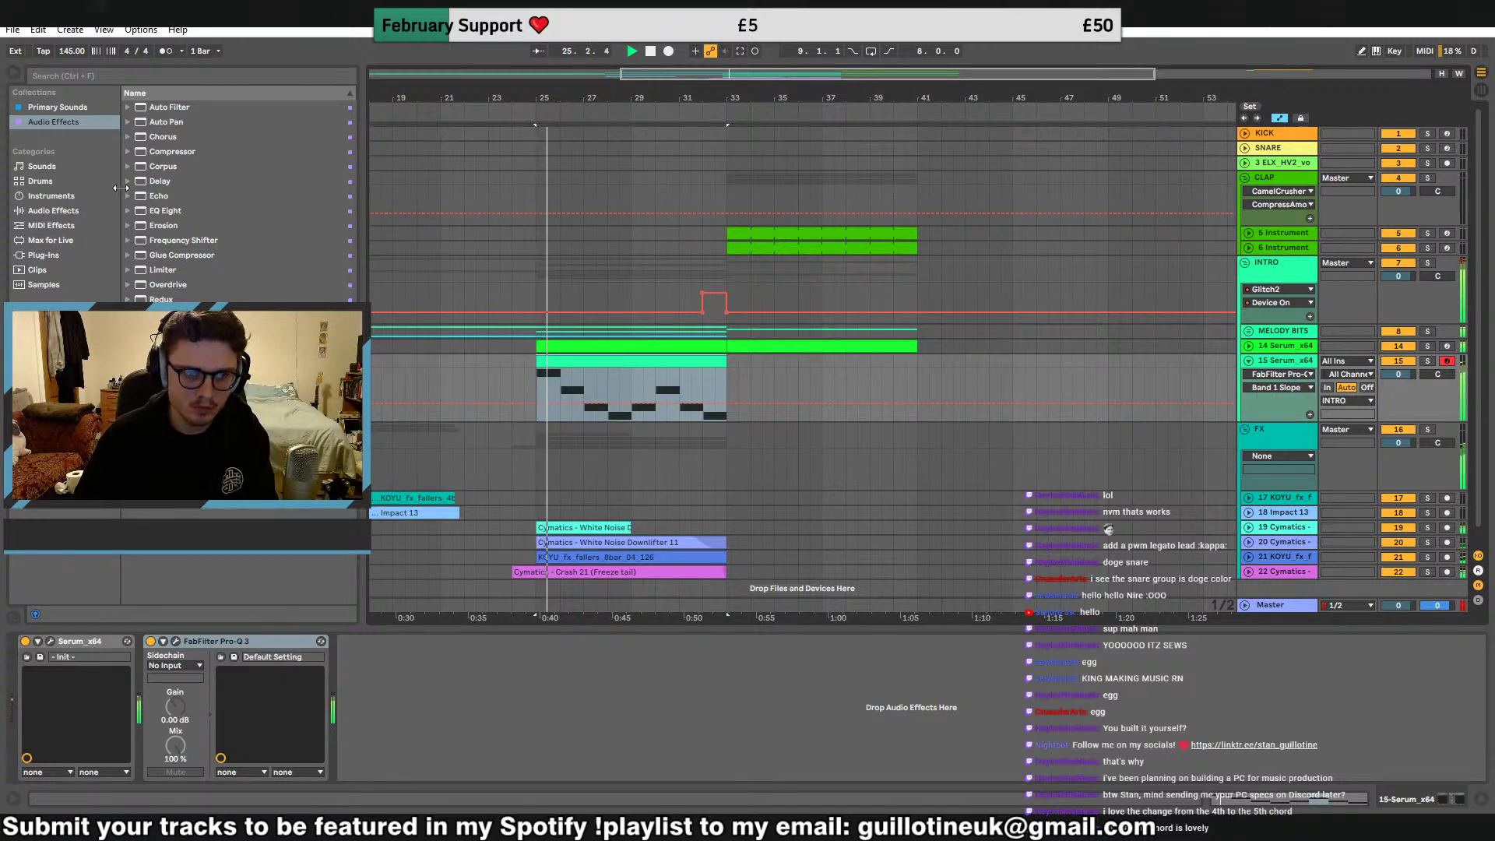
Add an Auto Filter after the lead's EQ and automate its frequency to rise from bar 25 to bar 33
{"action": "left_click", "coordinate": [470, 354]}
{"action": "left_click", "coordinate": [176, 113]}
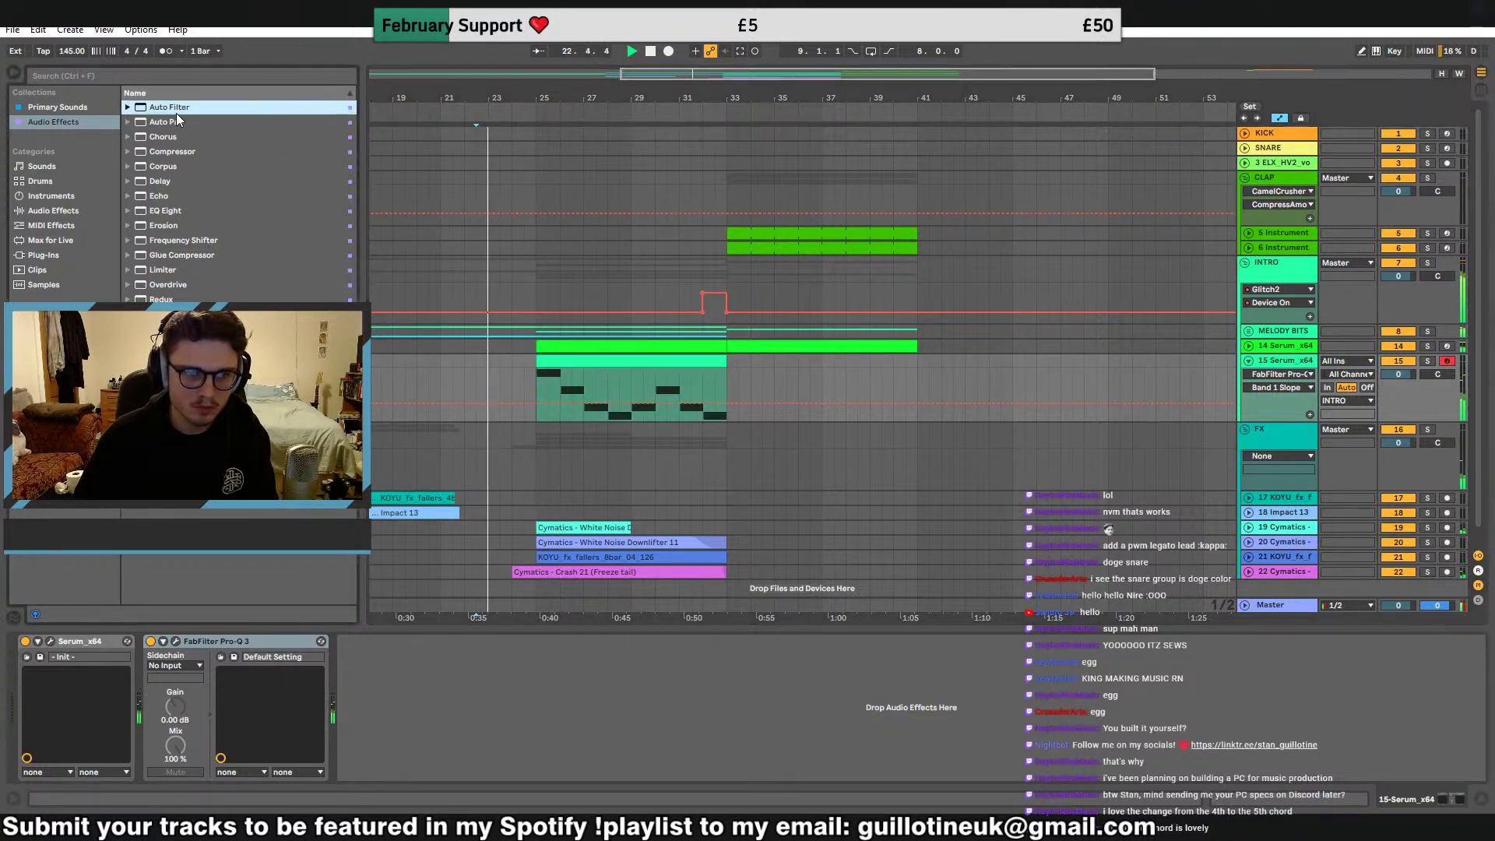
{"action": "left_click_drag", "start_coordinate": [176, 113], "coordinate": [546, 686]}
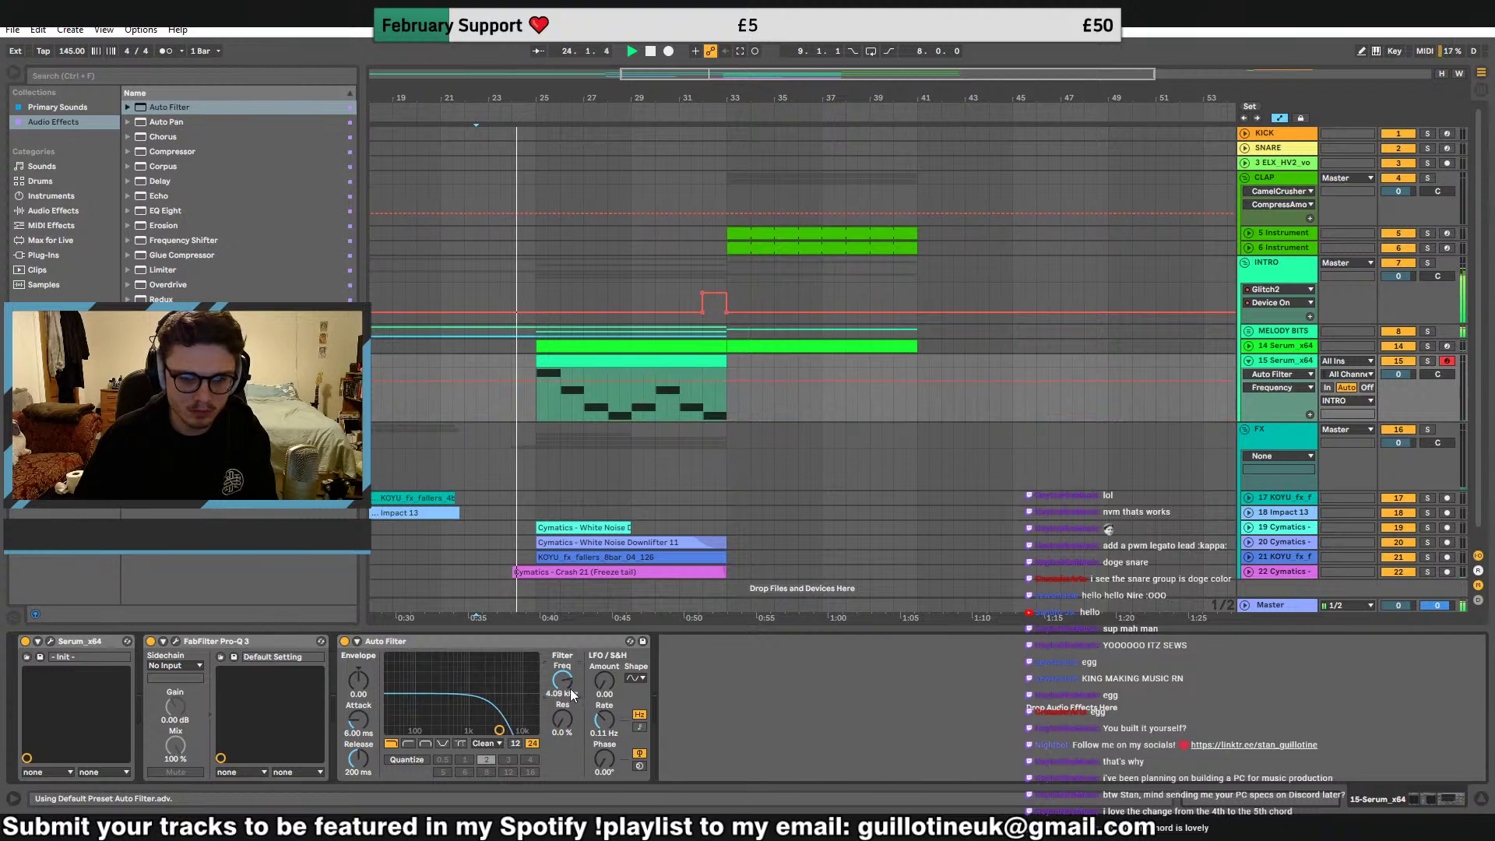
{"action": "left_click_drag", "start_coordinate": [543, 386], "coordinate": [677, 378]}
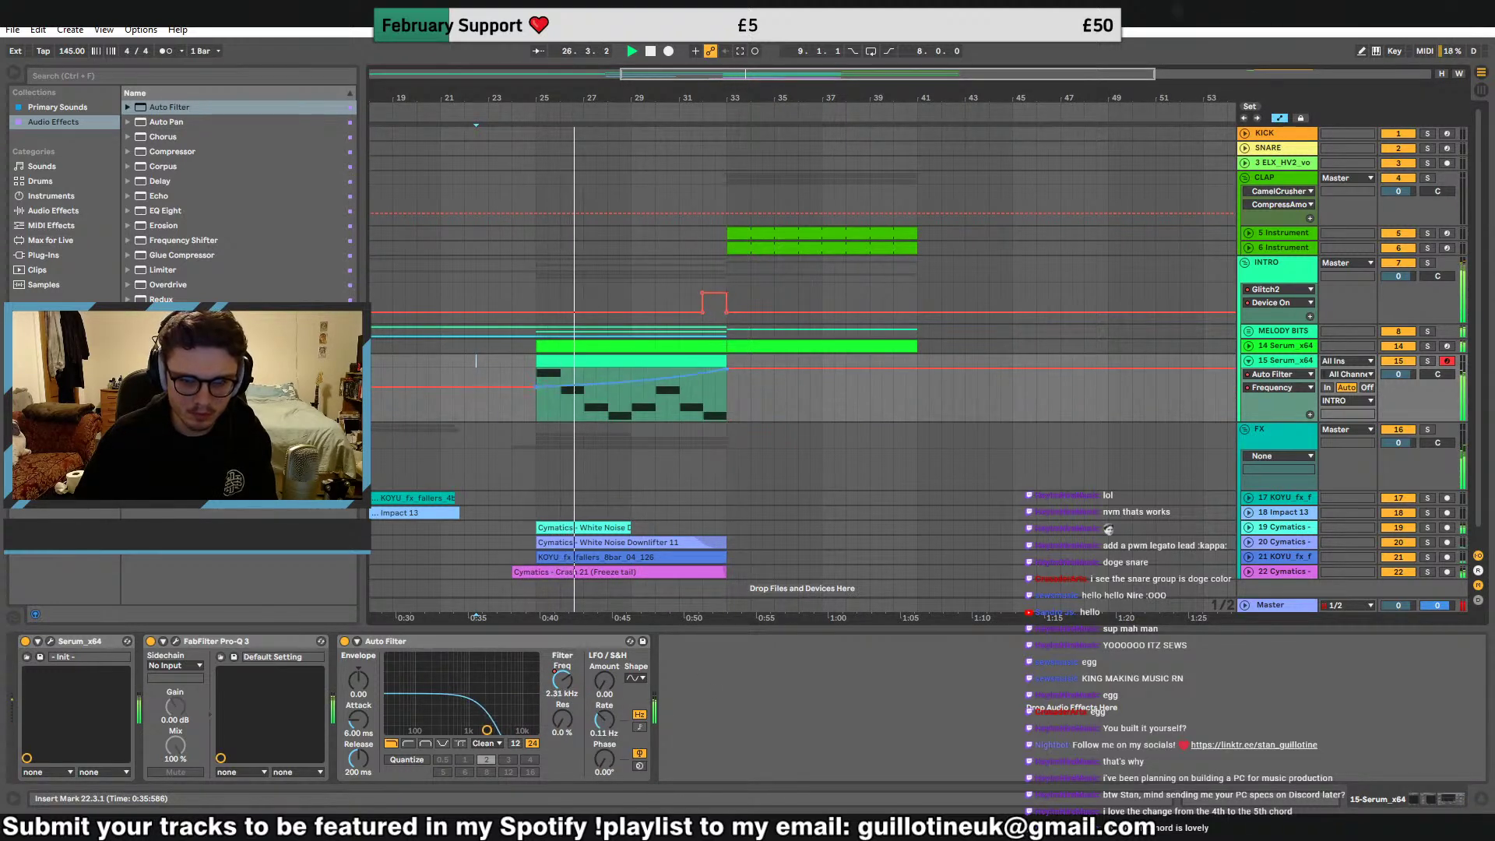
{"action": "left_click", "coordinate": [533, 403]}
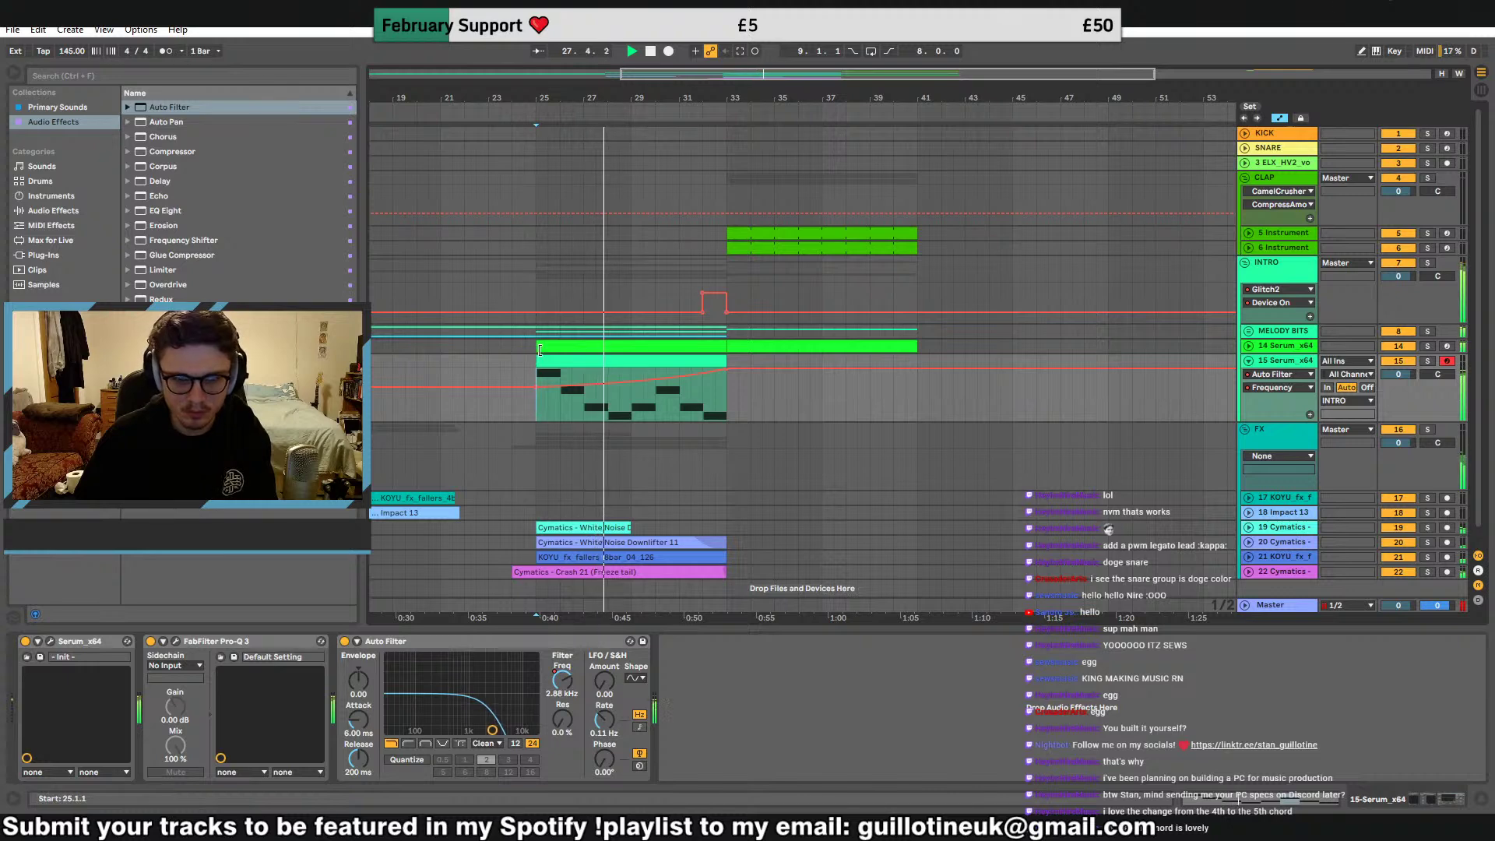
Try extending the Phase Plant clip in the MELODY BITS group back to bar 21
{"action": "left_click", "coordinate": [1249, 331]}
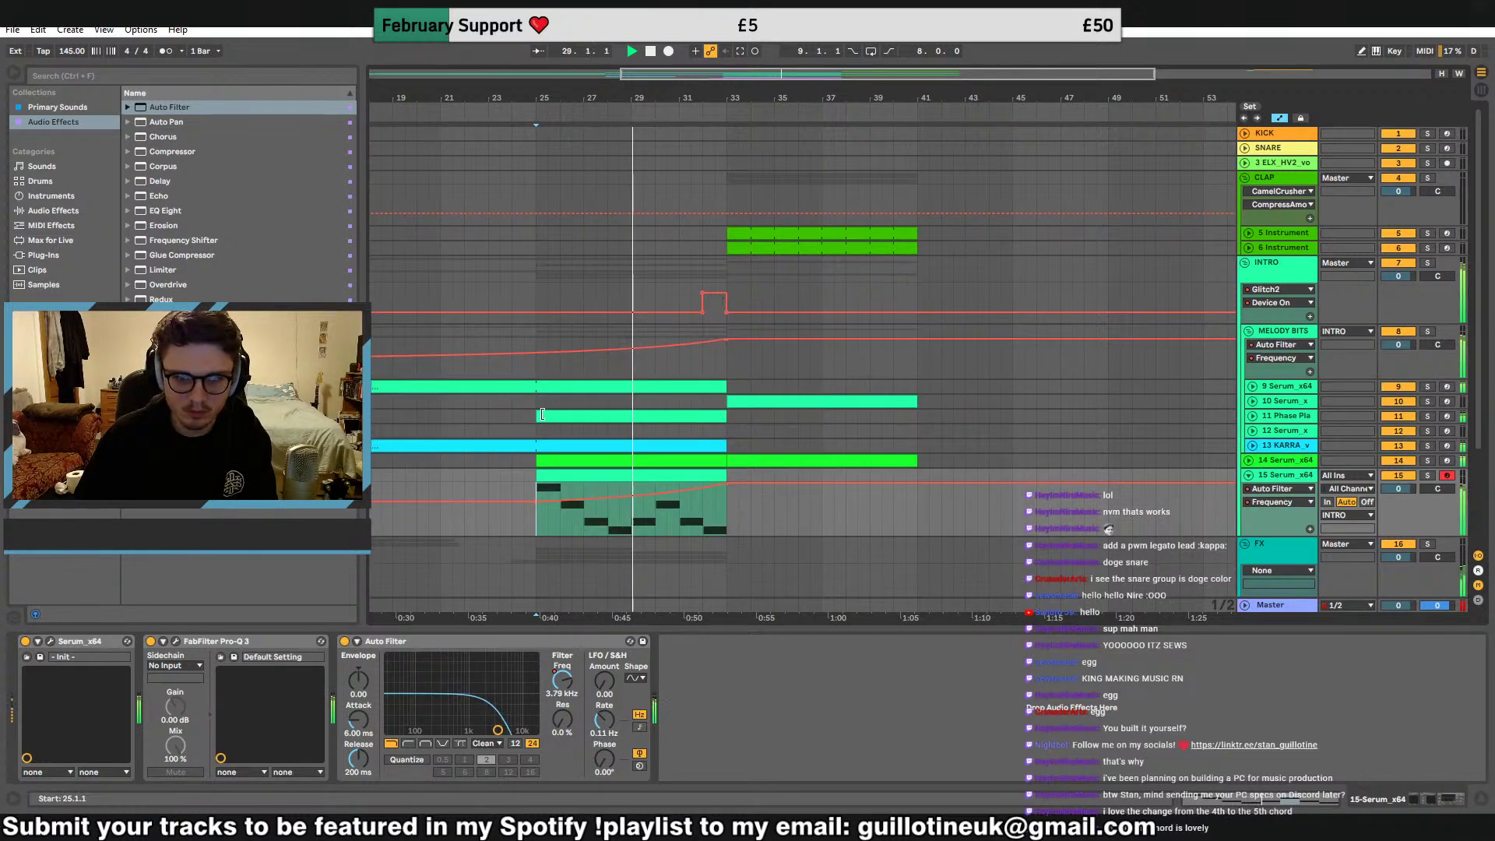
{"action": "left_click_drag", "start_coordinate": [536, 416], "coordinate": [441, 416]}
{"action": "key", "text": "space"}
{"action": "key", "text": "space"}
{"action": "left_click_drag", "start_coordinate": [722, 95], "coordinate": [1066, 95]}
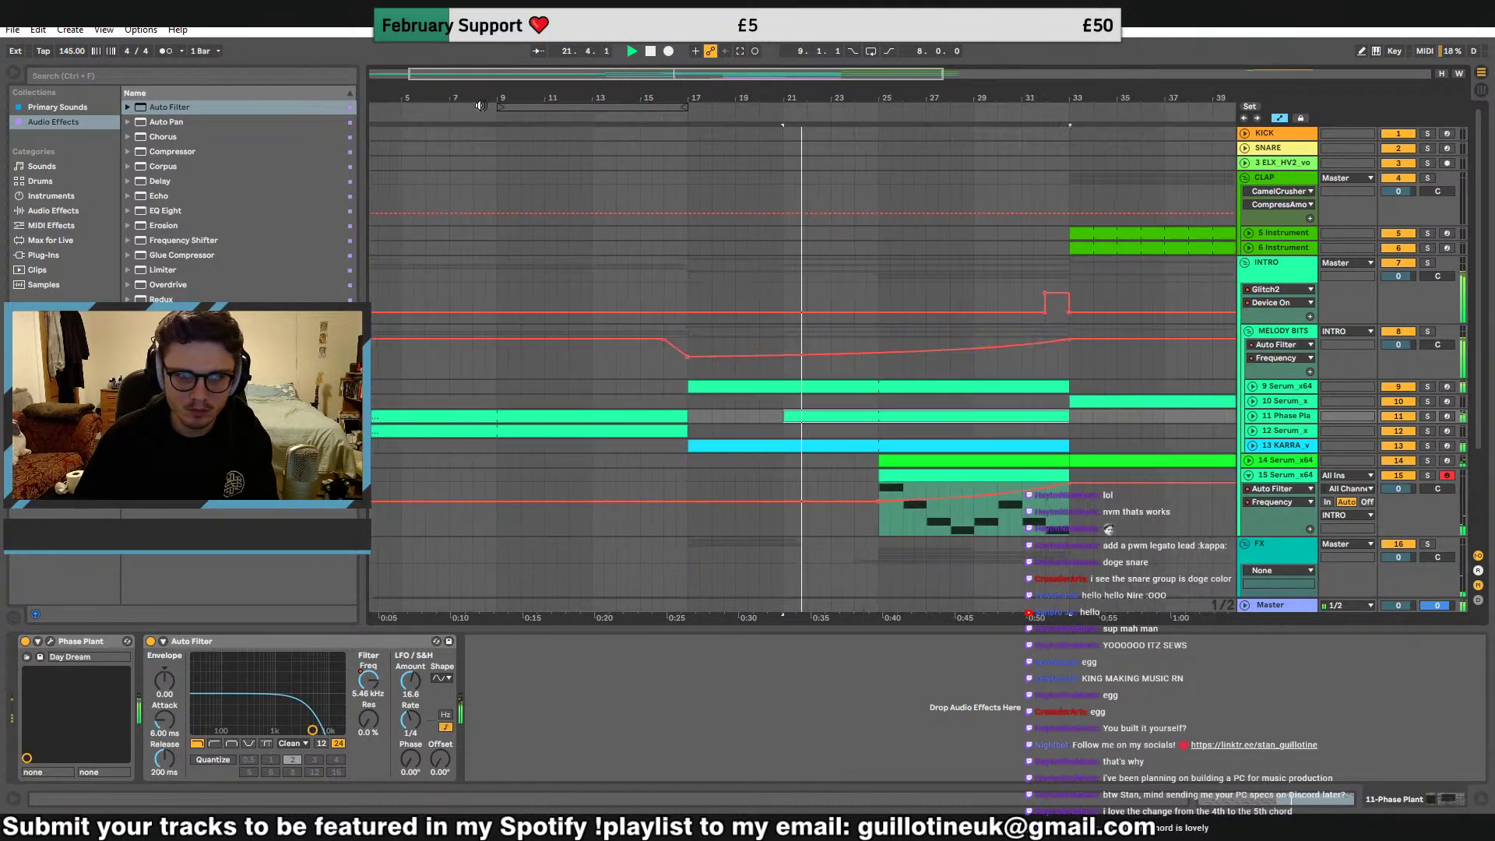
{"action": "key", "text": "ctrl+z"}
Extend the lead clip's start to bar 24 and curve its Auto Filter frequency automation up from 26 Hz there
{"action": "left_click", "coordinate": [665, 400]}
{"action": "scroll", "coordinate": [742, 432], "scroll_direction": "down", "scroll_amount": 2}
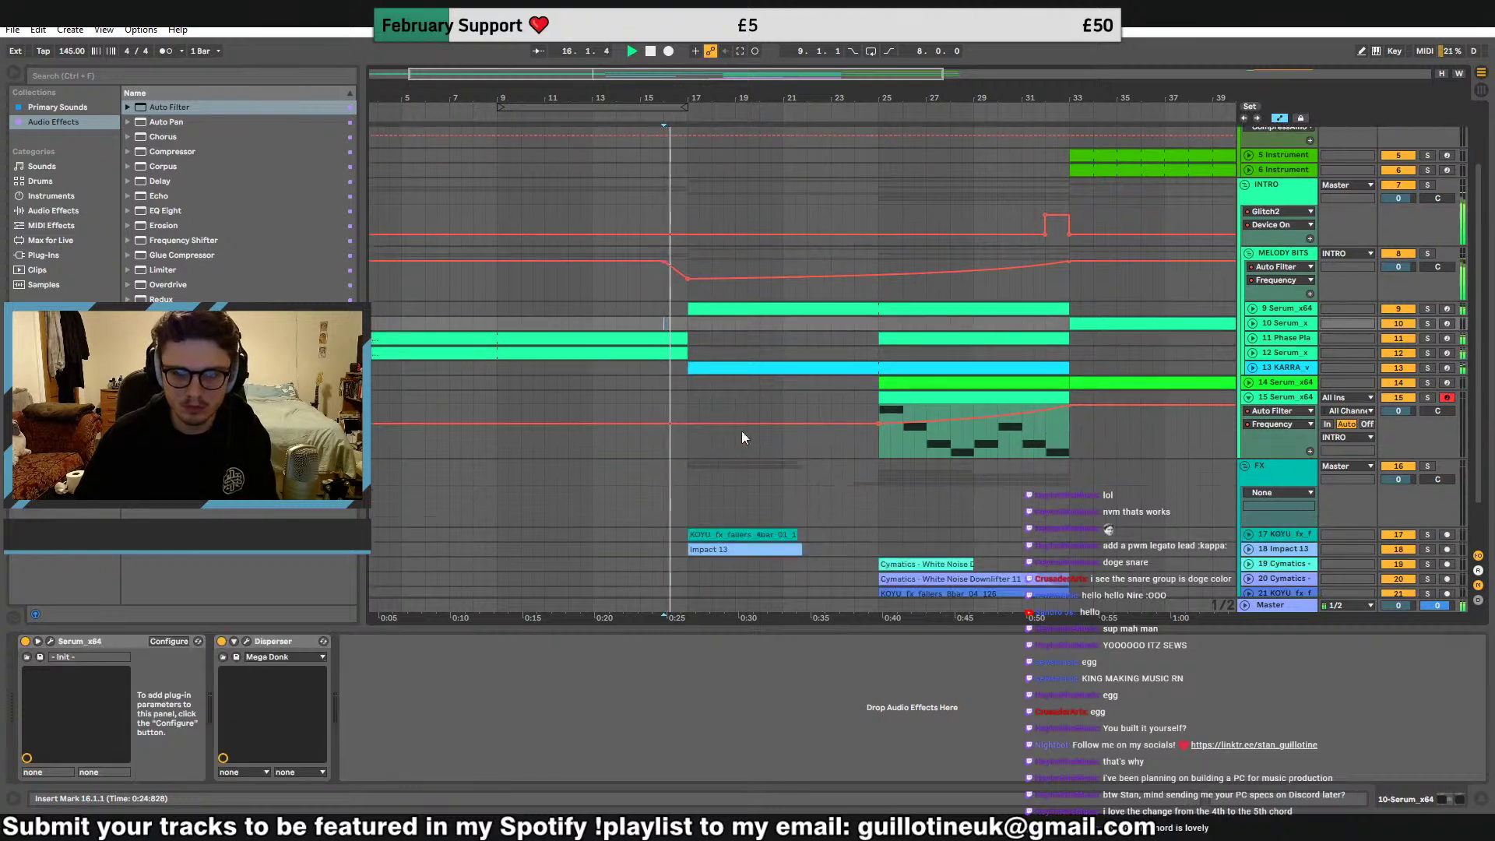
{"action": "left_click", "coordinate": [693, 387]}
{"action": "left_click", "coordinate": [689, 397]}
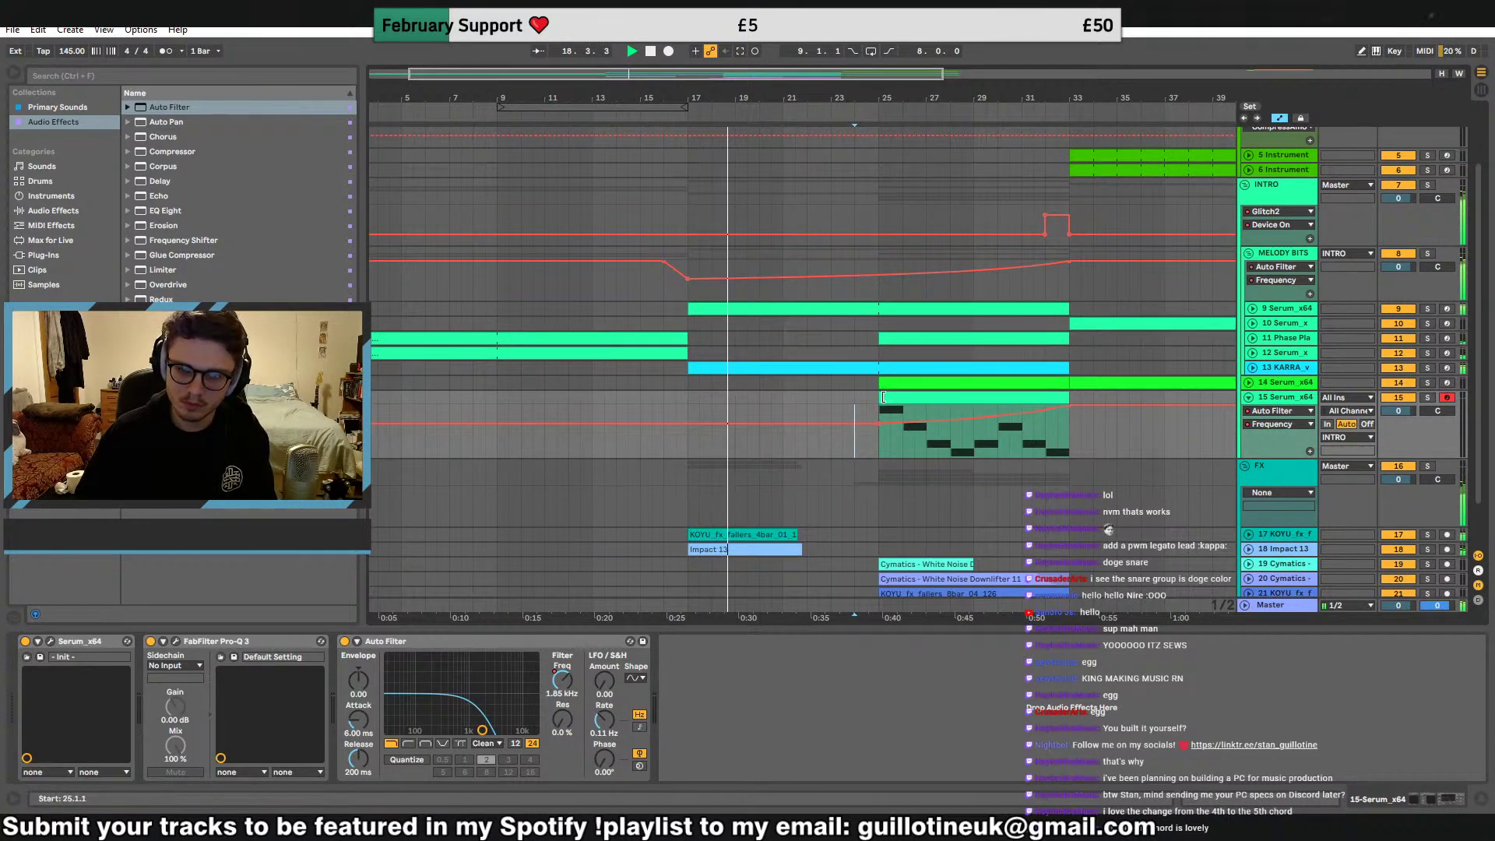
{"action": "left_click_drag", "start_coordinate": [880, 397], "coordinate": [859, 428]}
{"action": "left_click", "coordinate": [887, 449]}
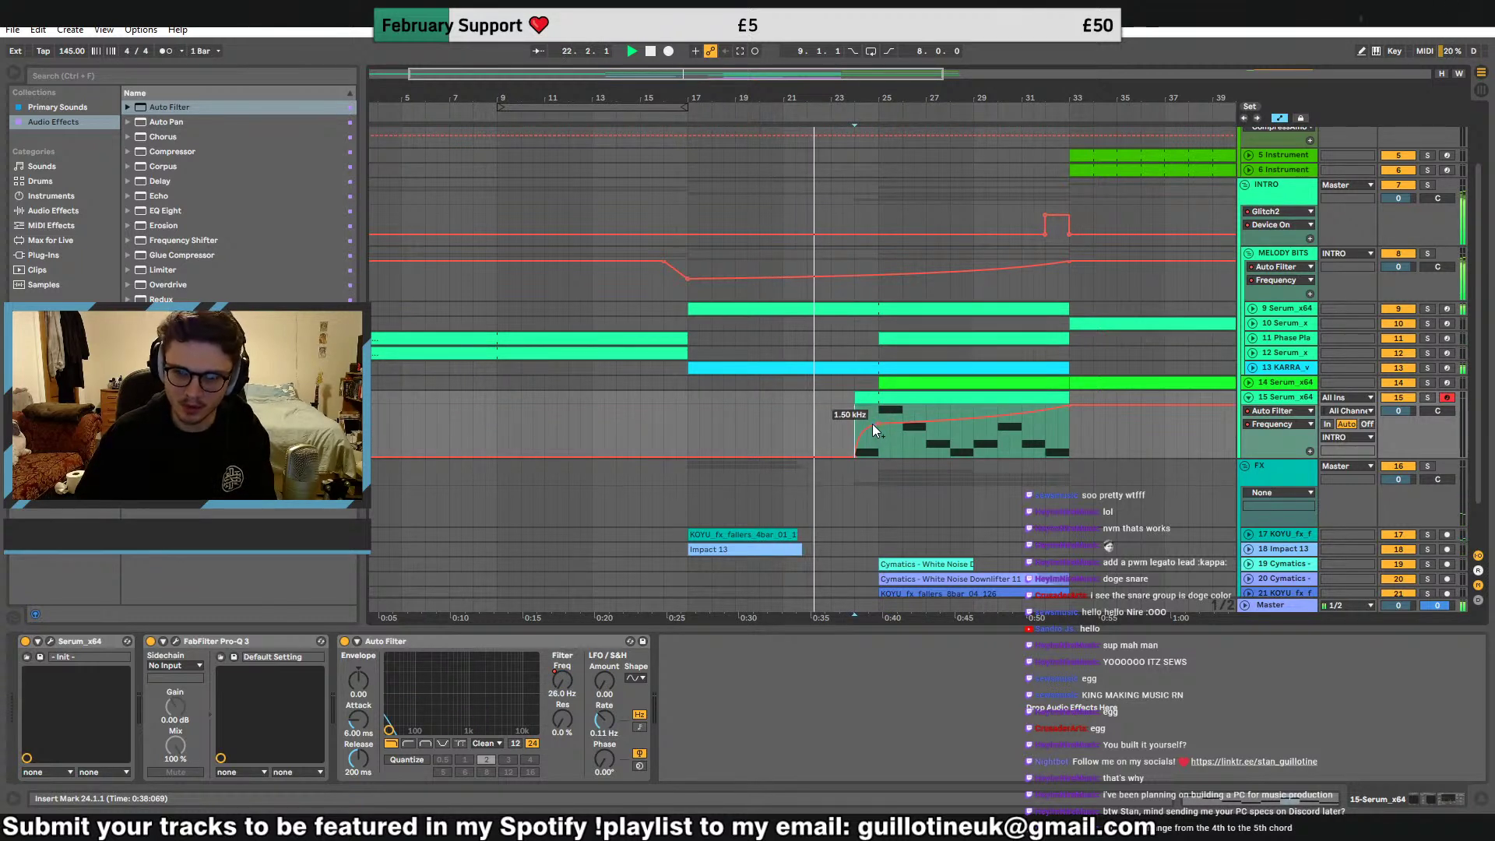
{"action": "left_click_drag", "start_coordinate": [869, 422], "coordinate": [872, 428]}
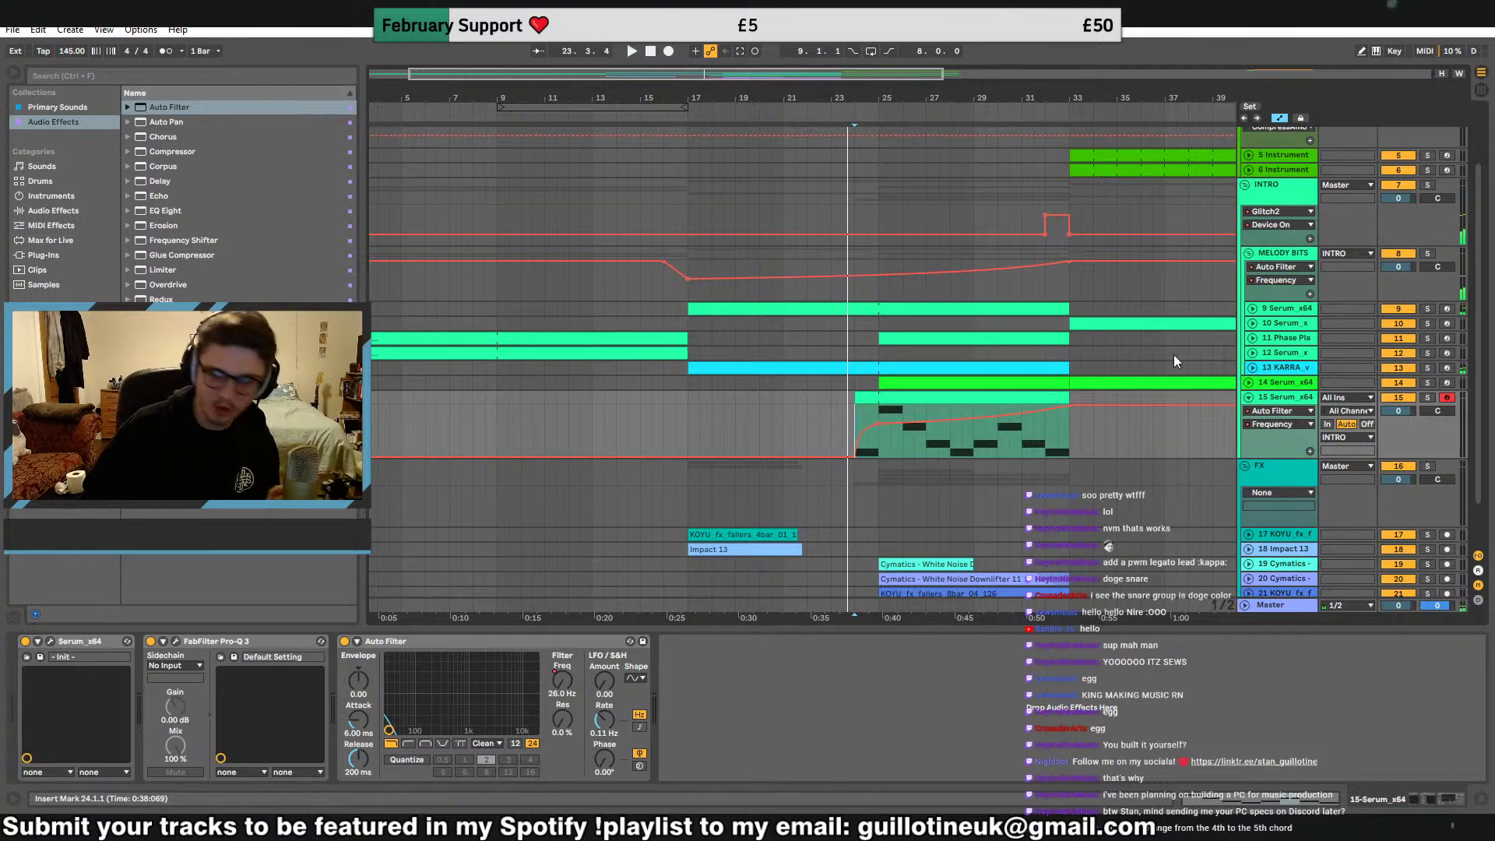
Rename the SNARE track as DOGE SNARE and resume playback
{"action": "scroll", "coordinate": [1412, 307], "scroll_direction": "up", "scroll_amount": 3}
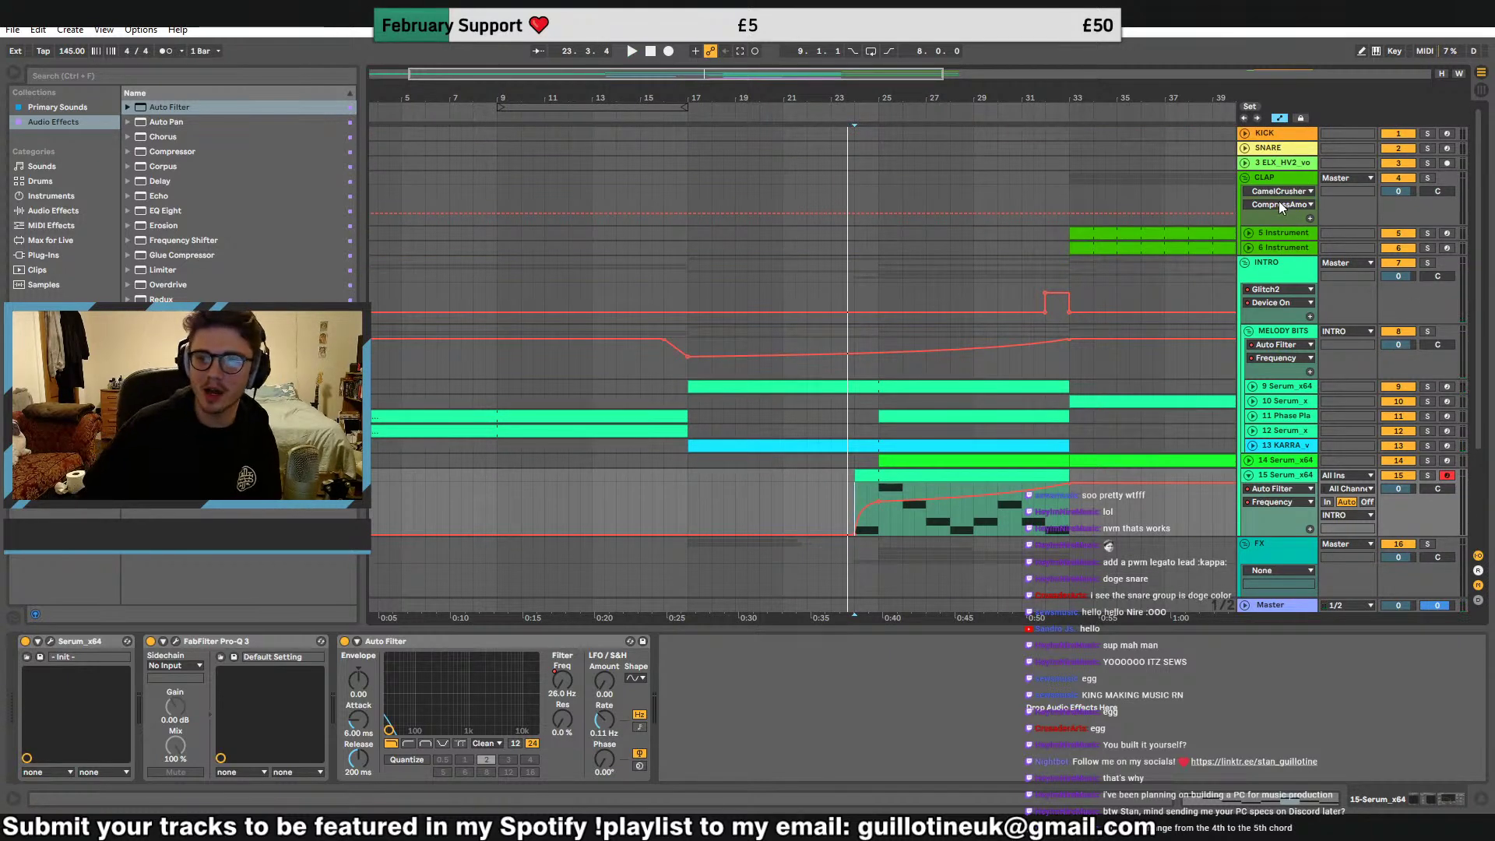
{"action": "left_click", "coordinate": [1293, 151]}
{"action": "key", "text": "ctrl+r"}
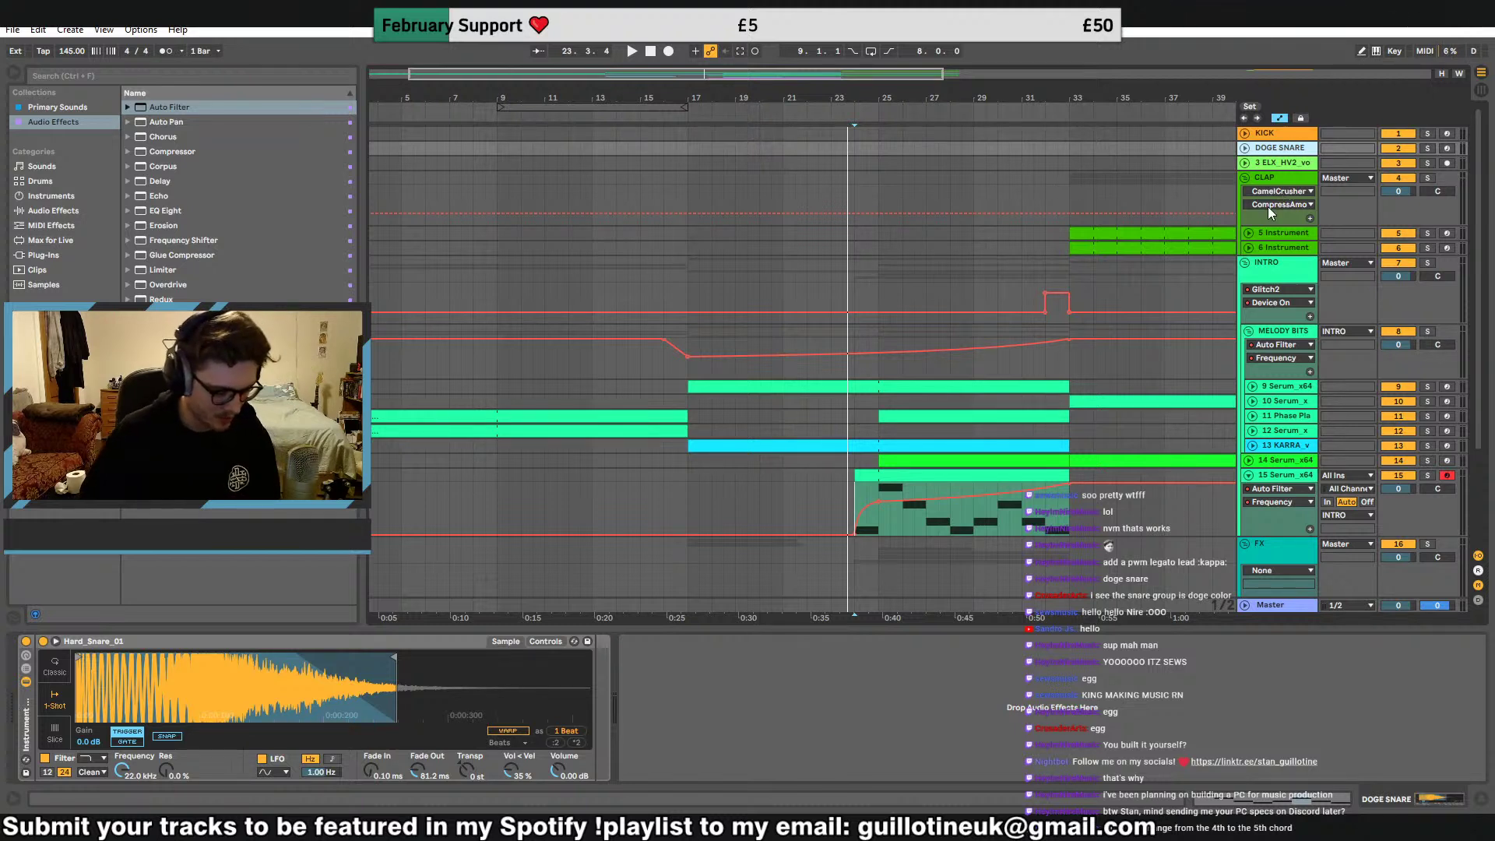
{"action": "key", "text": "space"}
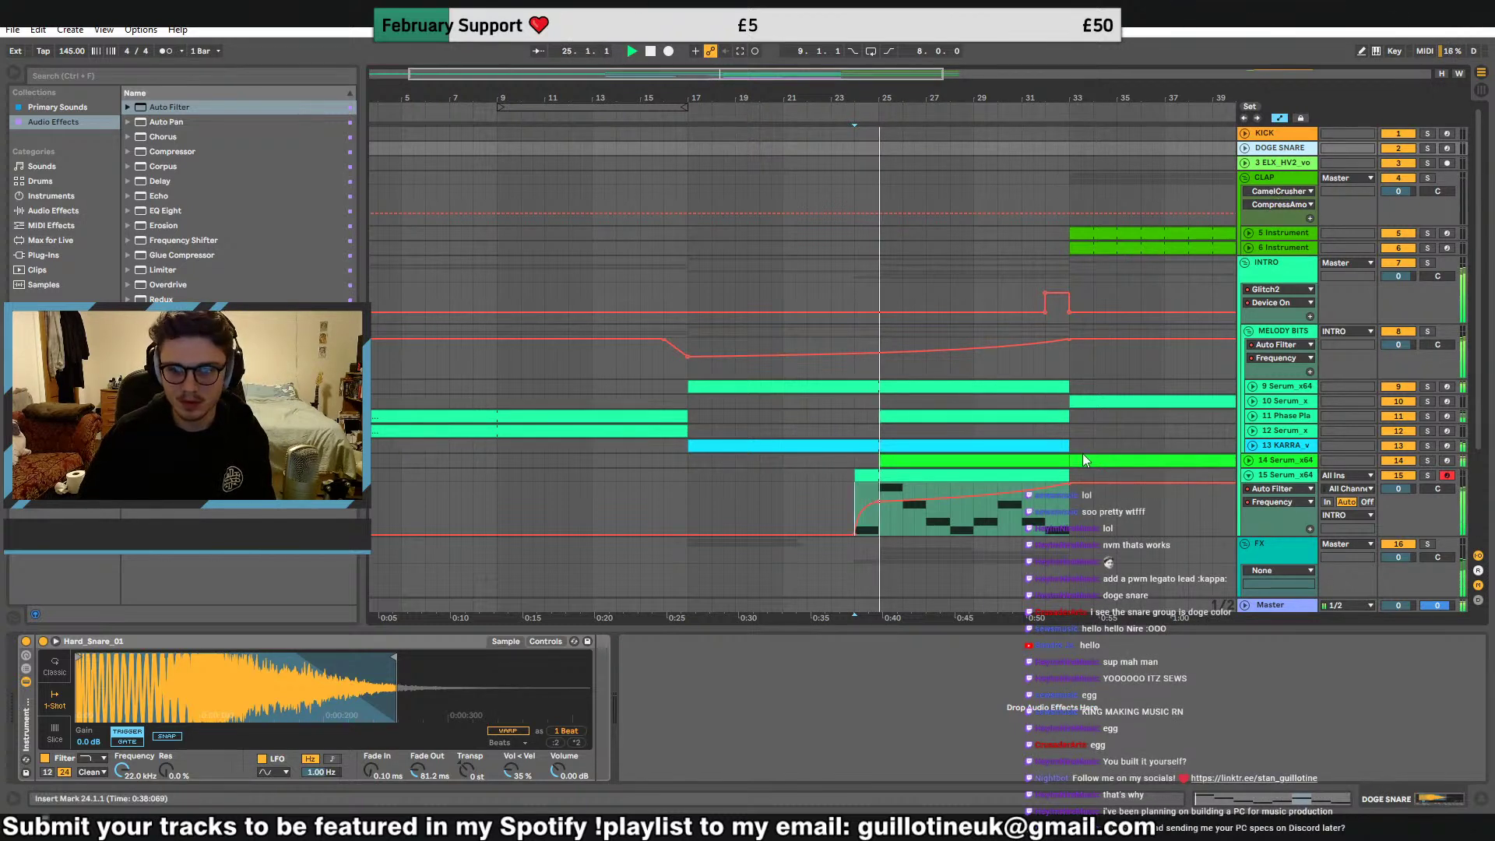
Open the lead clip's notes and move the pickup note played in bar 24 to F#3, auditioning the pitches
{"action": "left_click", "coordinate": [887, 525]}
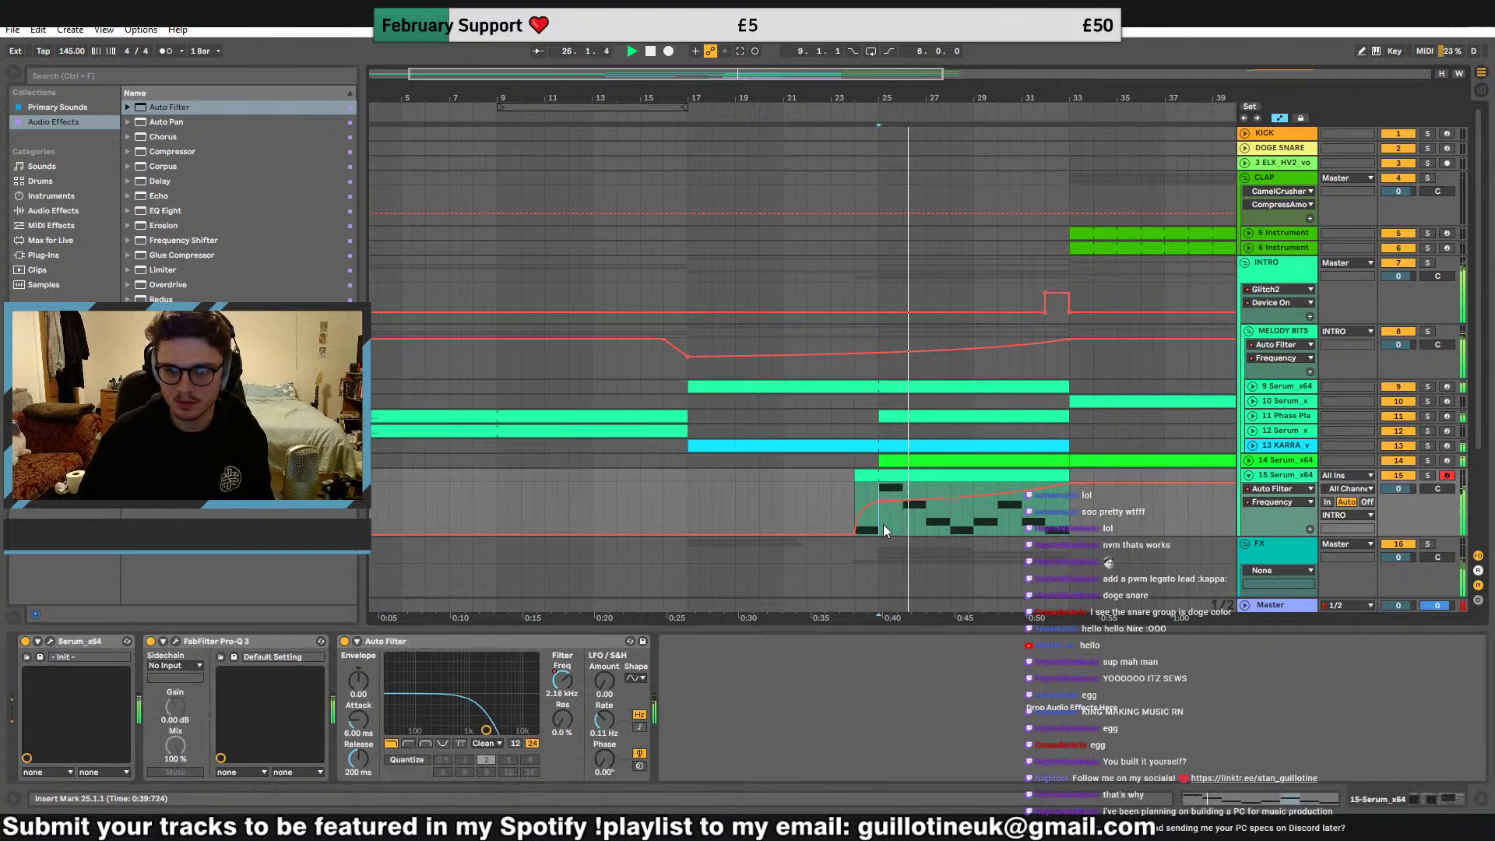
{"action": "double_click", "coordinate": [867, 477]}
{"action": "key", "text": "space"}
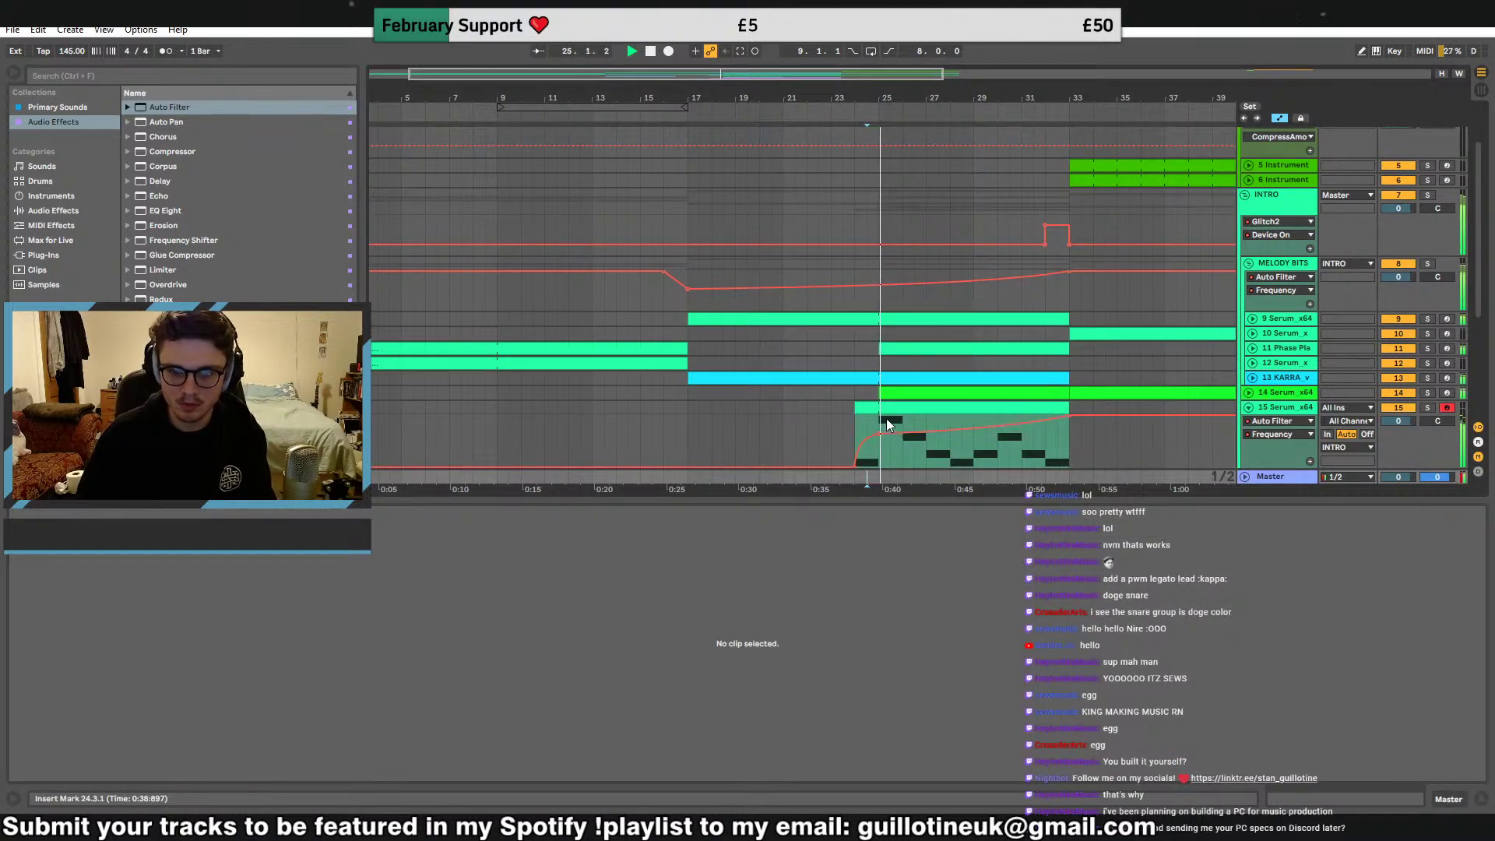
{"action": "left_click", "coordinate": [888, 425]}
{"action": "left_click", "coordinate": [338, 625]}
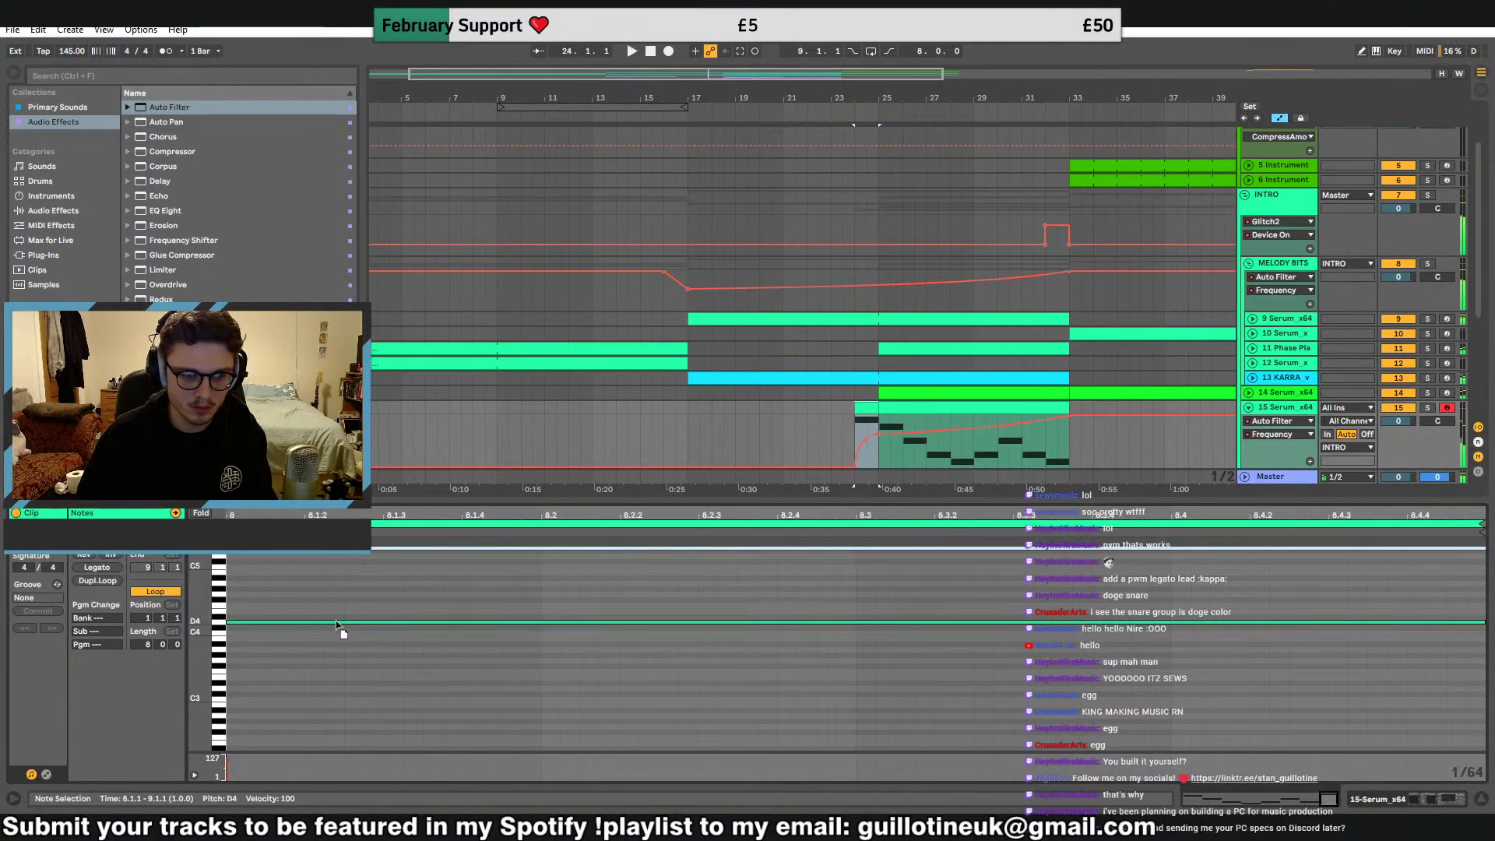
{"action": "left_click_drag", "start_coordinate": [337, 624], "coordinate": [405, 640]}
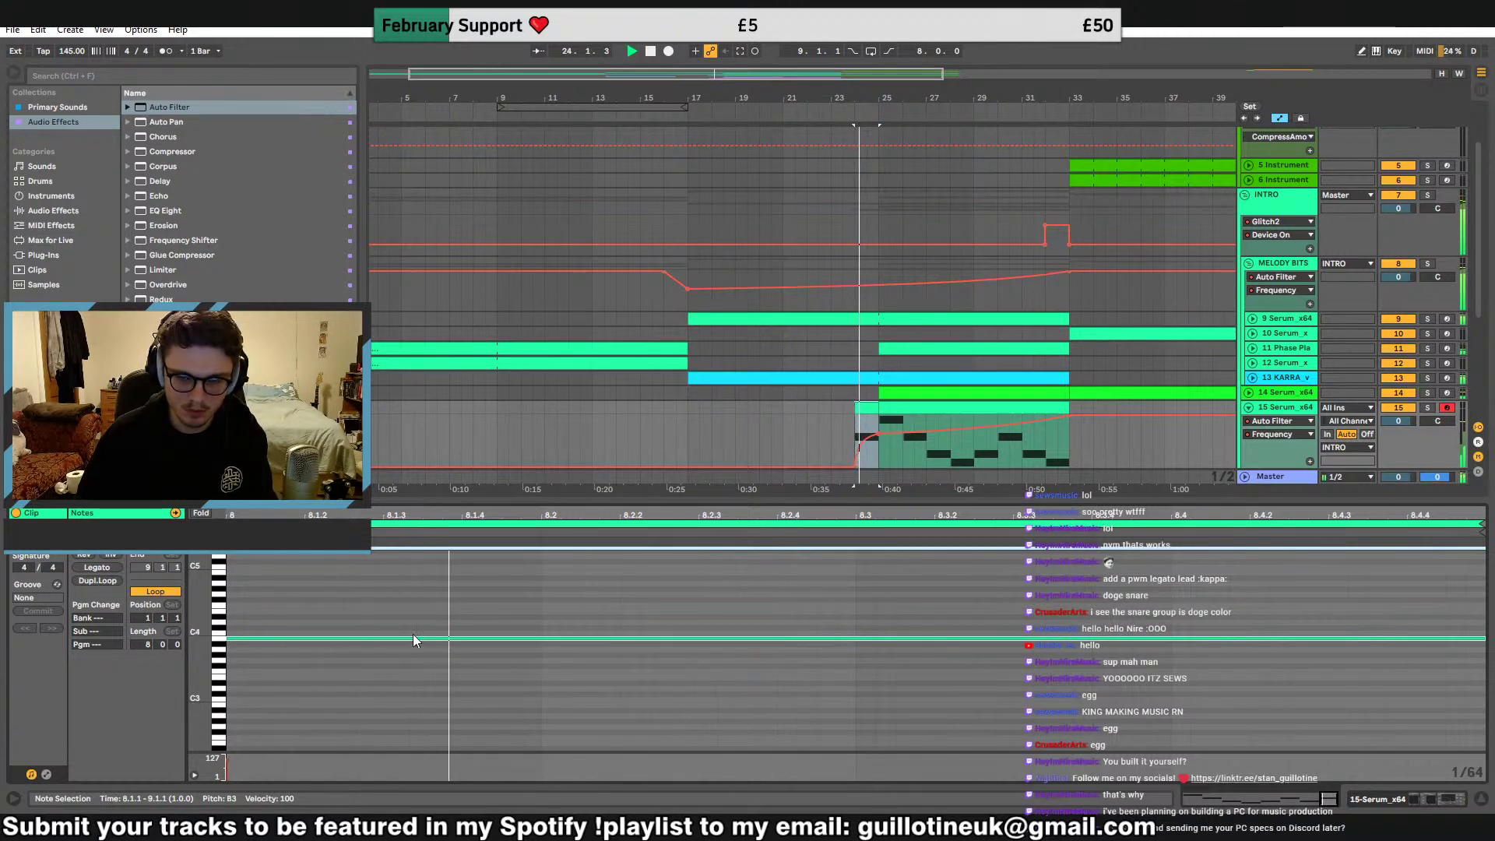
{"action": "left_click_drag", "start_coordinate": [441, 639], "coordinate": [443, 667]}
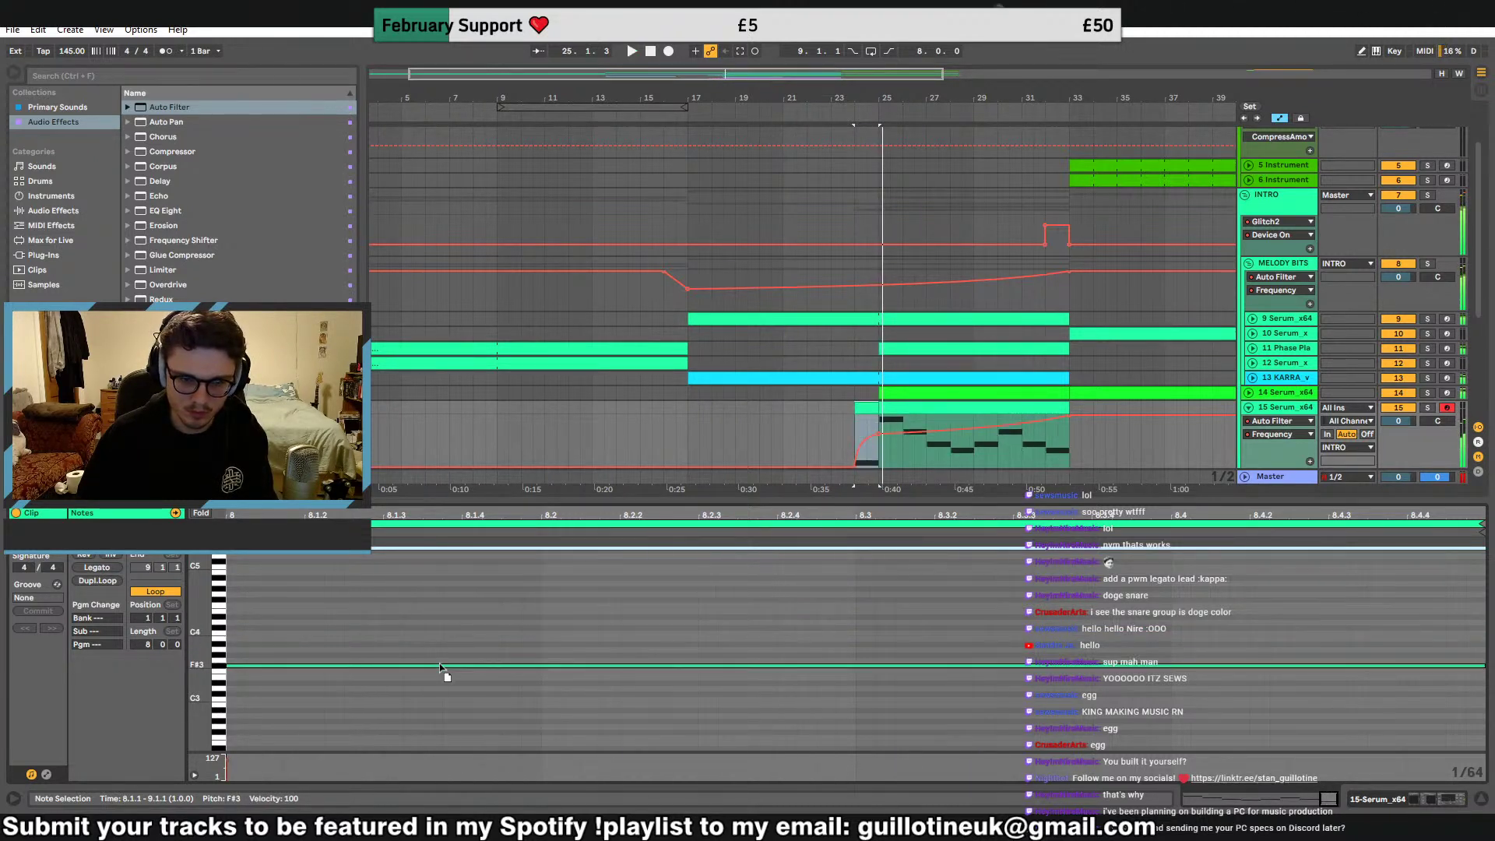
Reshape the lead's Auto Filter frequency automation to stay low through bar 24 and open to 19.9 kHz at bar 25
{"action": "left_click", "coordinate": [1302, 409]}
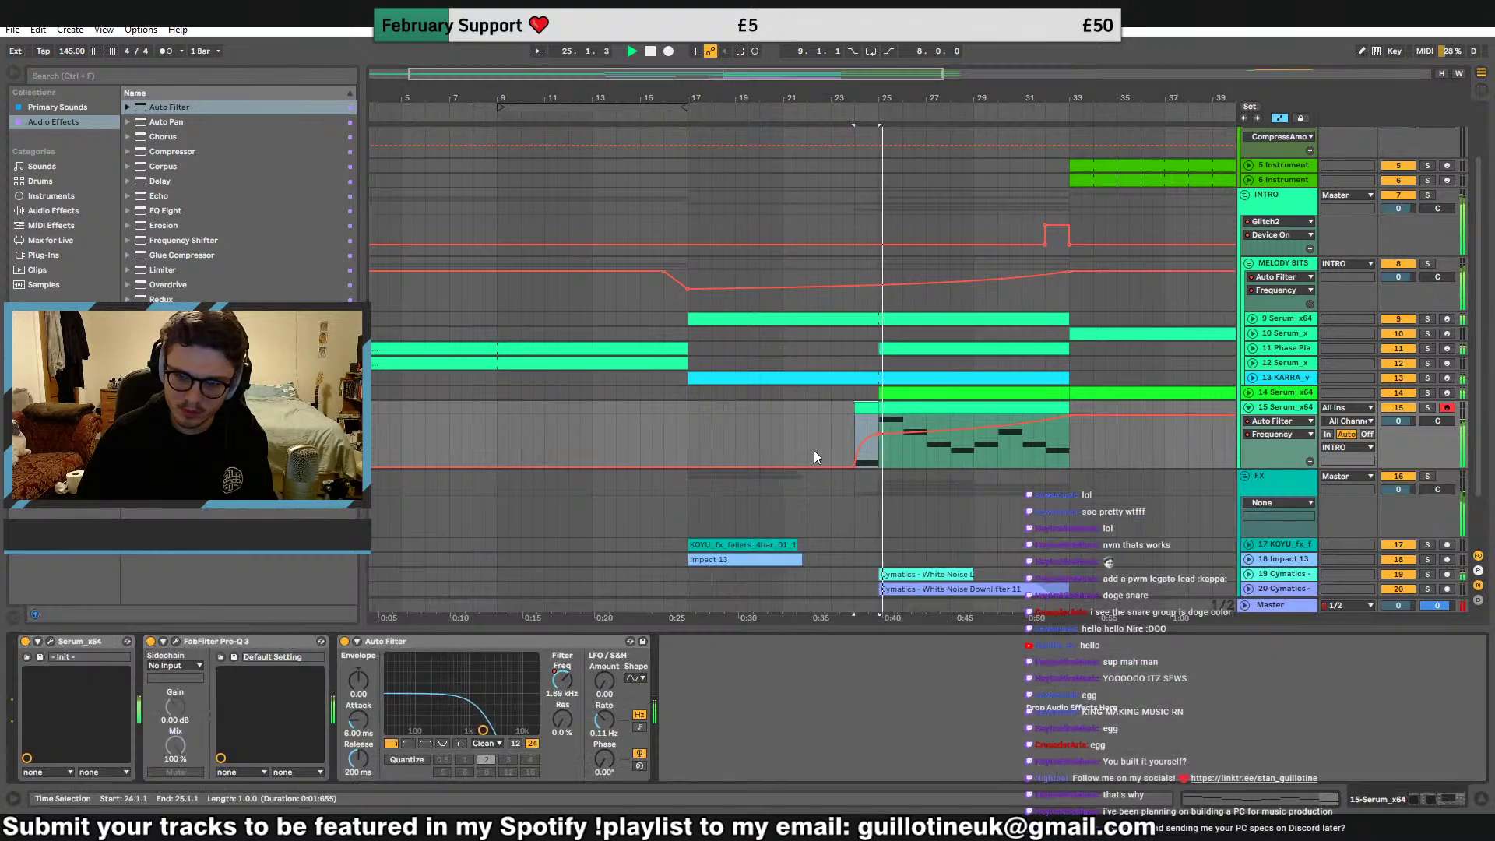
{"action": "left_click", "coordinate": [894, 458]}
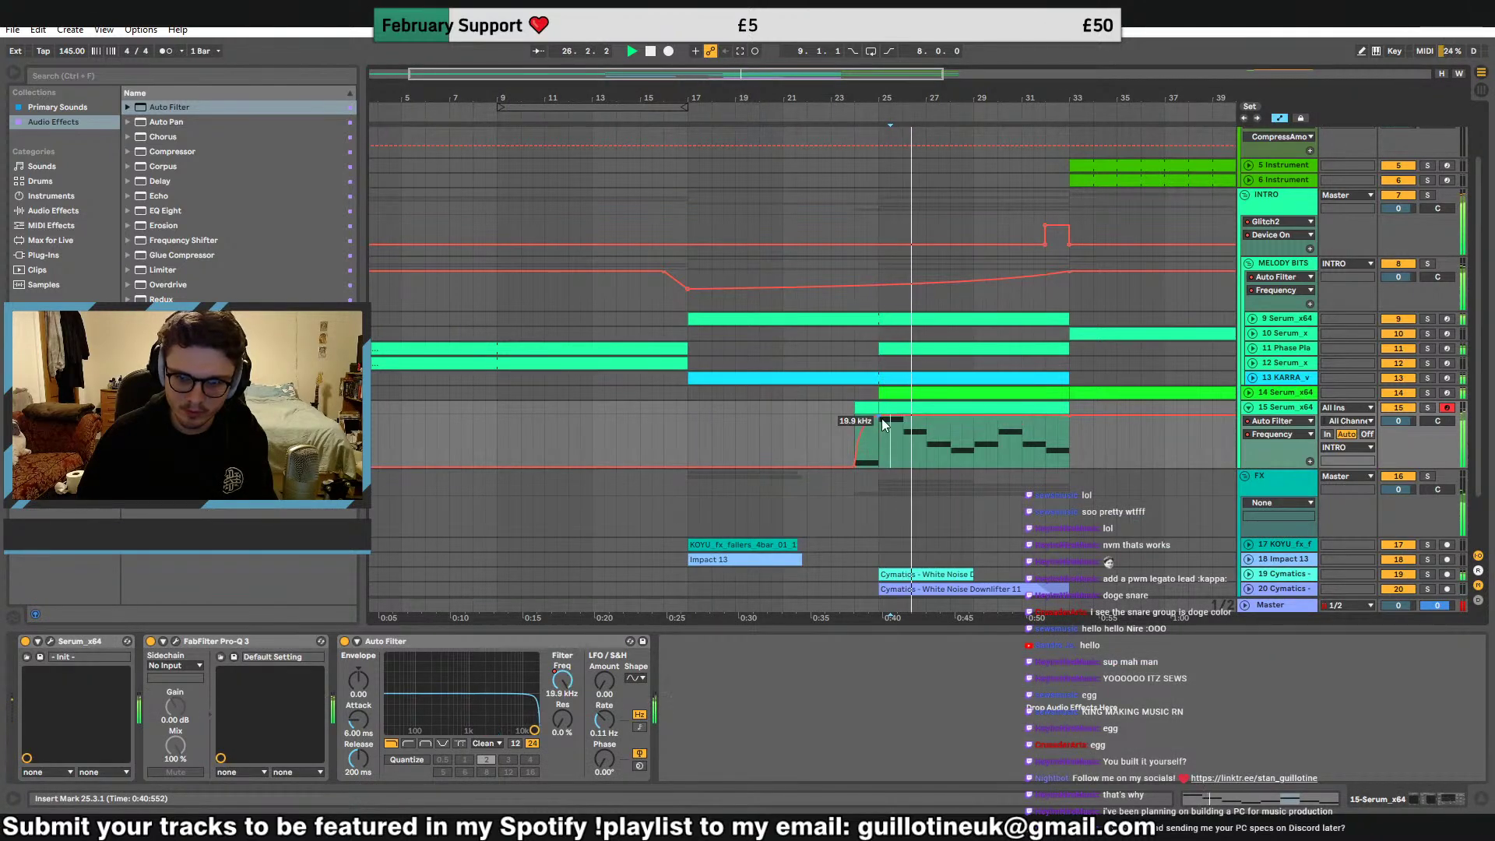
{"action": "left_click_drag", "start_coordinate": [866, 425], "coordinate": [875, 461]}
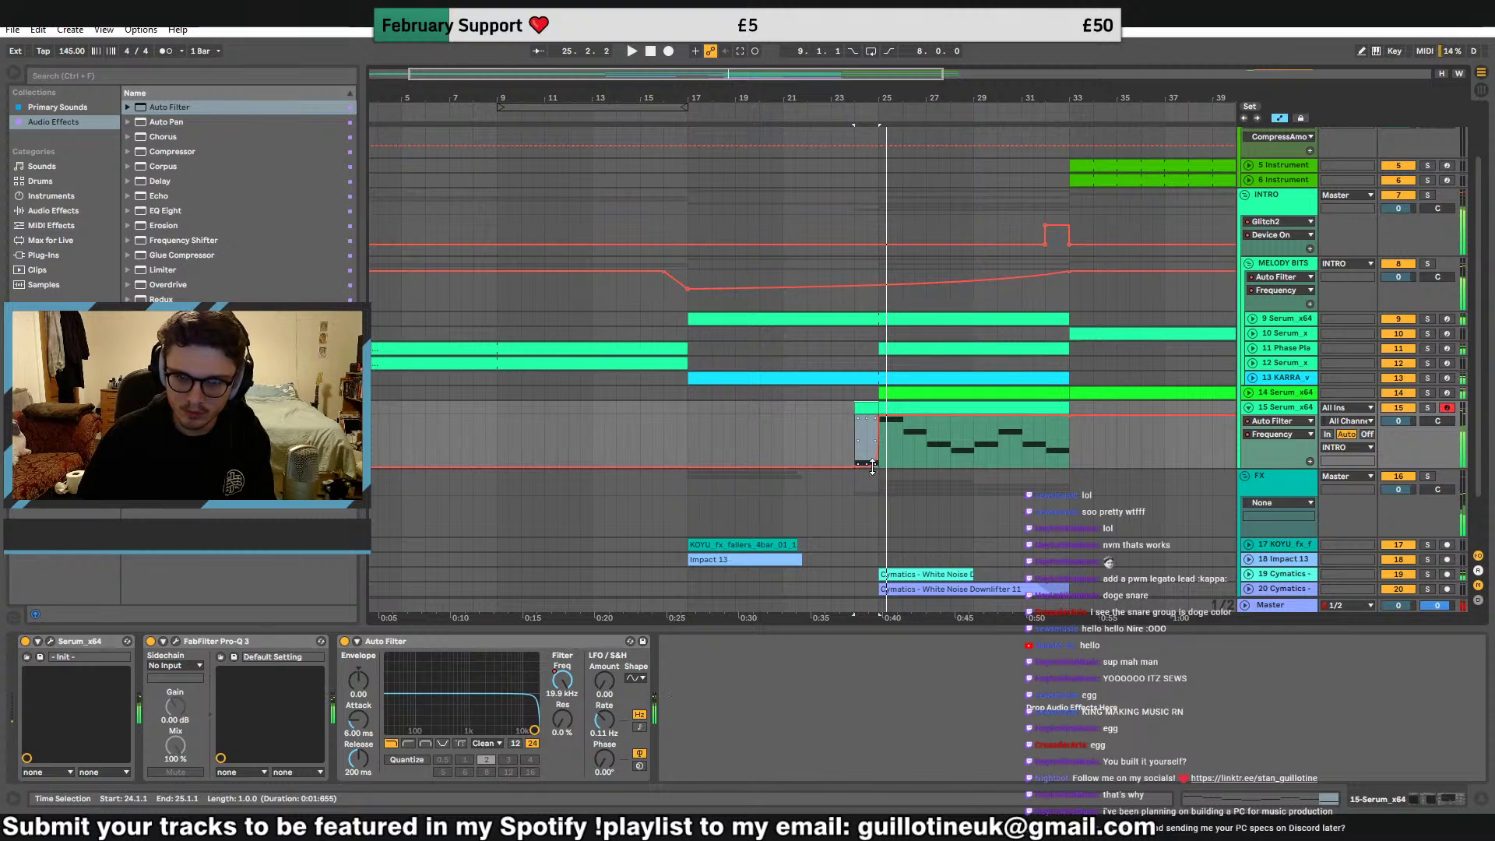
Play the arrangement from bar 24 to check the filter sweep leading into the track 15 lead
{"action": "left_click", "coordinate": [855, 441]}
{"action": "key", "text": "space"}
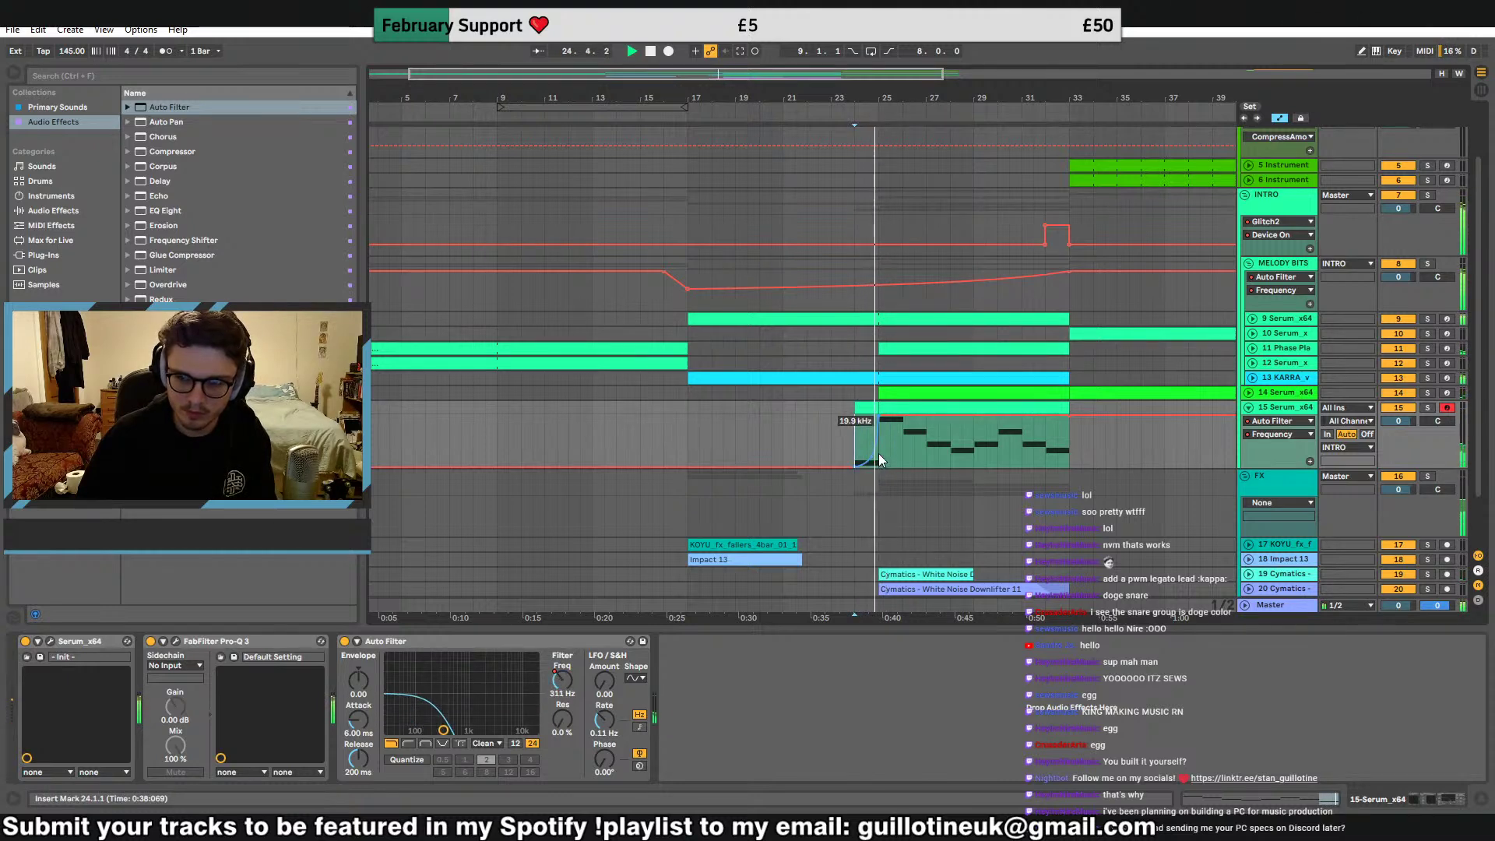
{"action": "key", "text": "space"}
{"action": "key", "text": "space"}
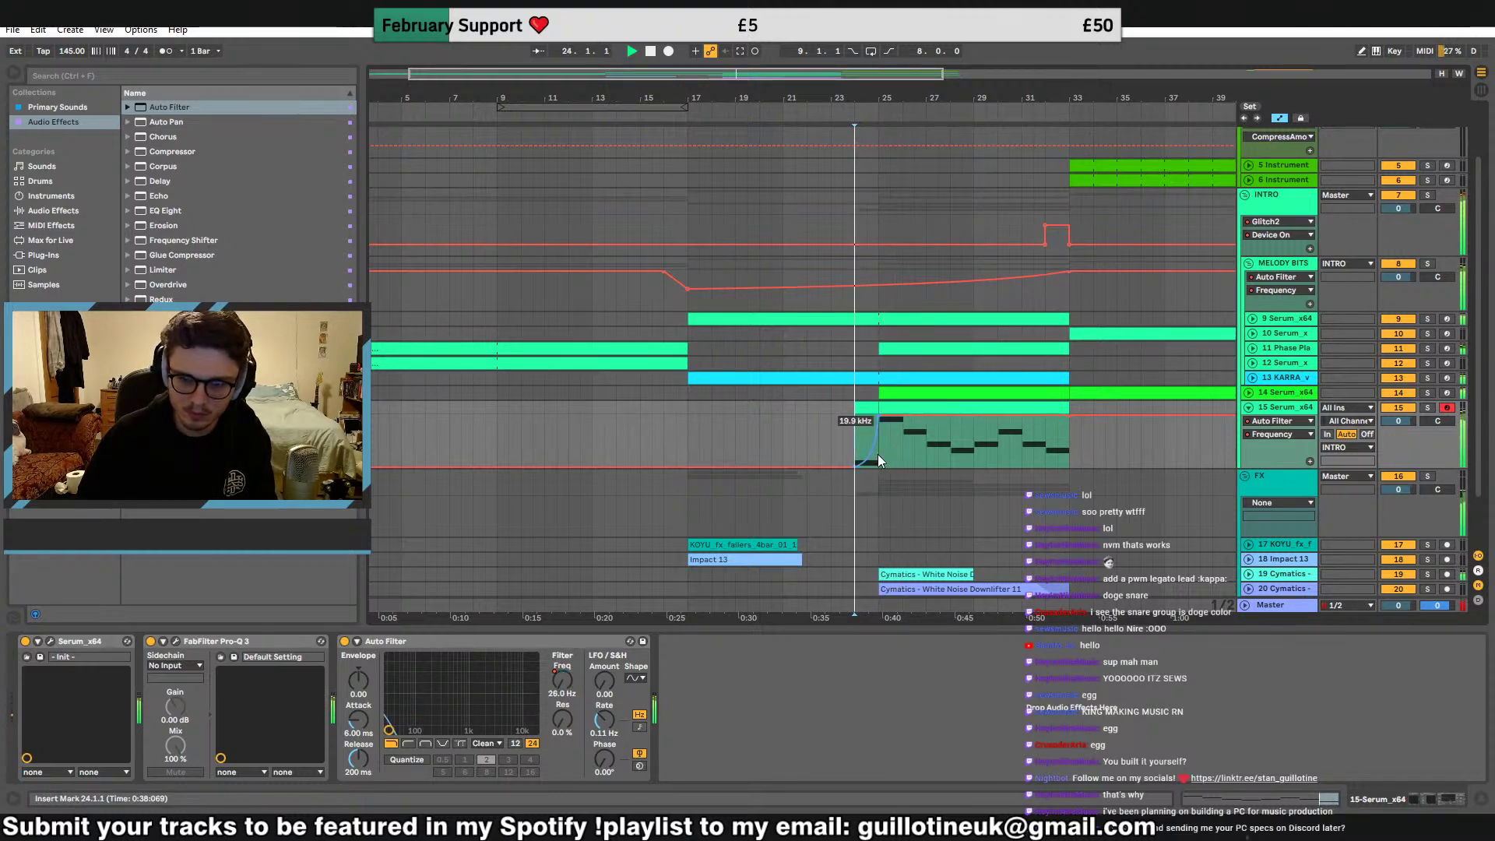
Open Serum on track 15, switch oscillator A's warp mode to PWM and adjust its warp amount
{"action": "left_click", "coordinate": [53, 641]}
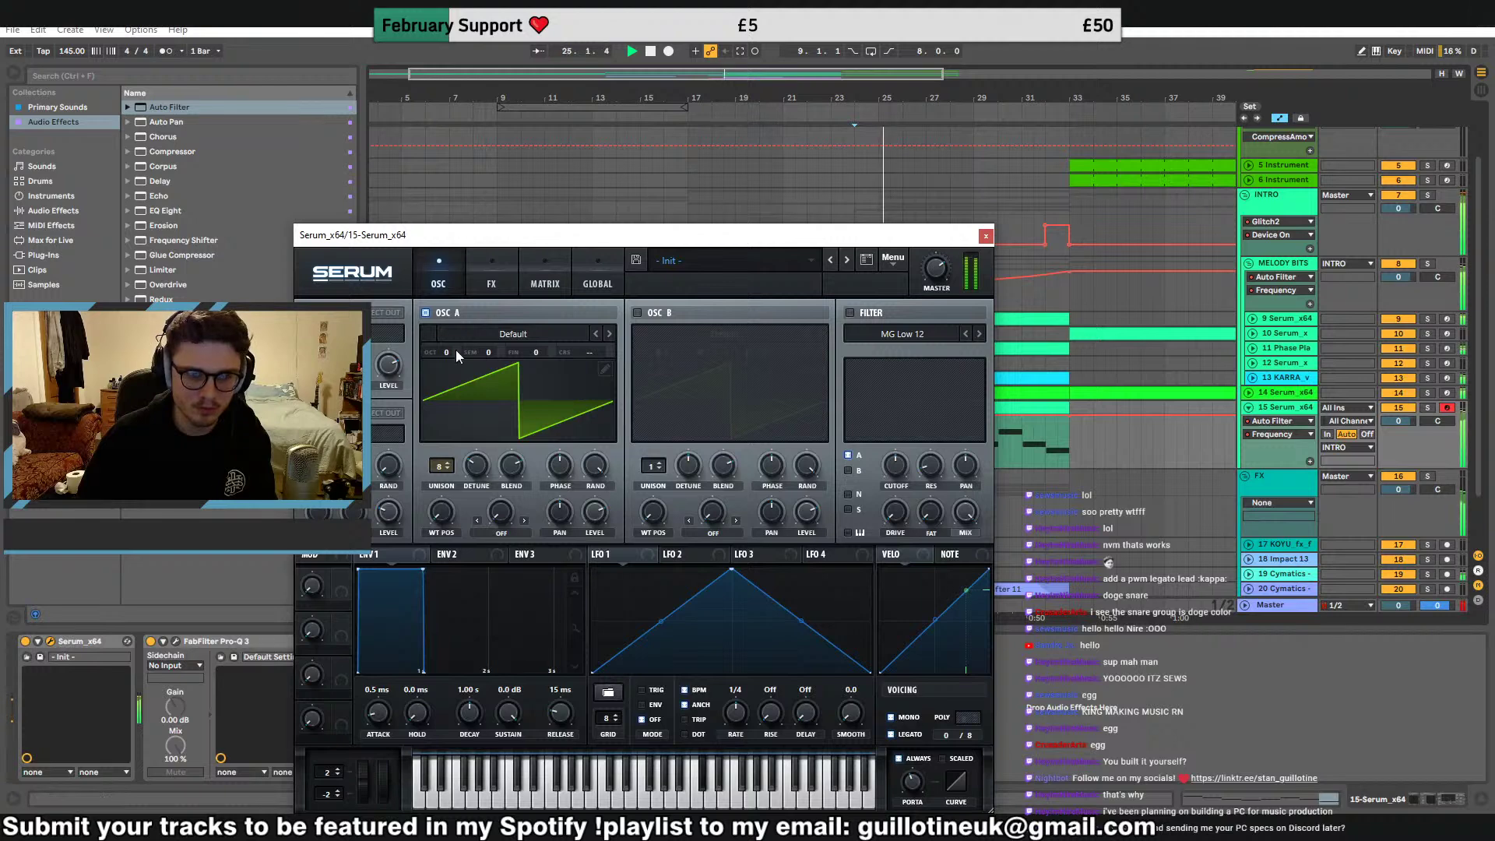
{"action": "left_click", "coordinate": [524, 520]}
{"action": "left_click", "coordinate": [505, 532]}
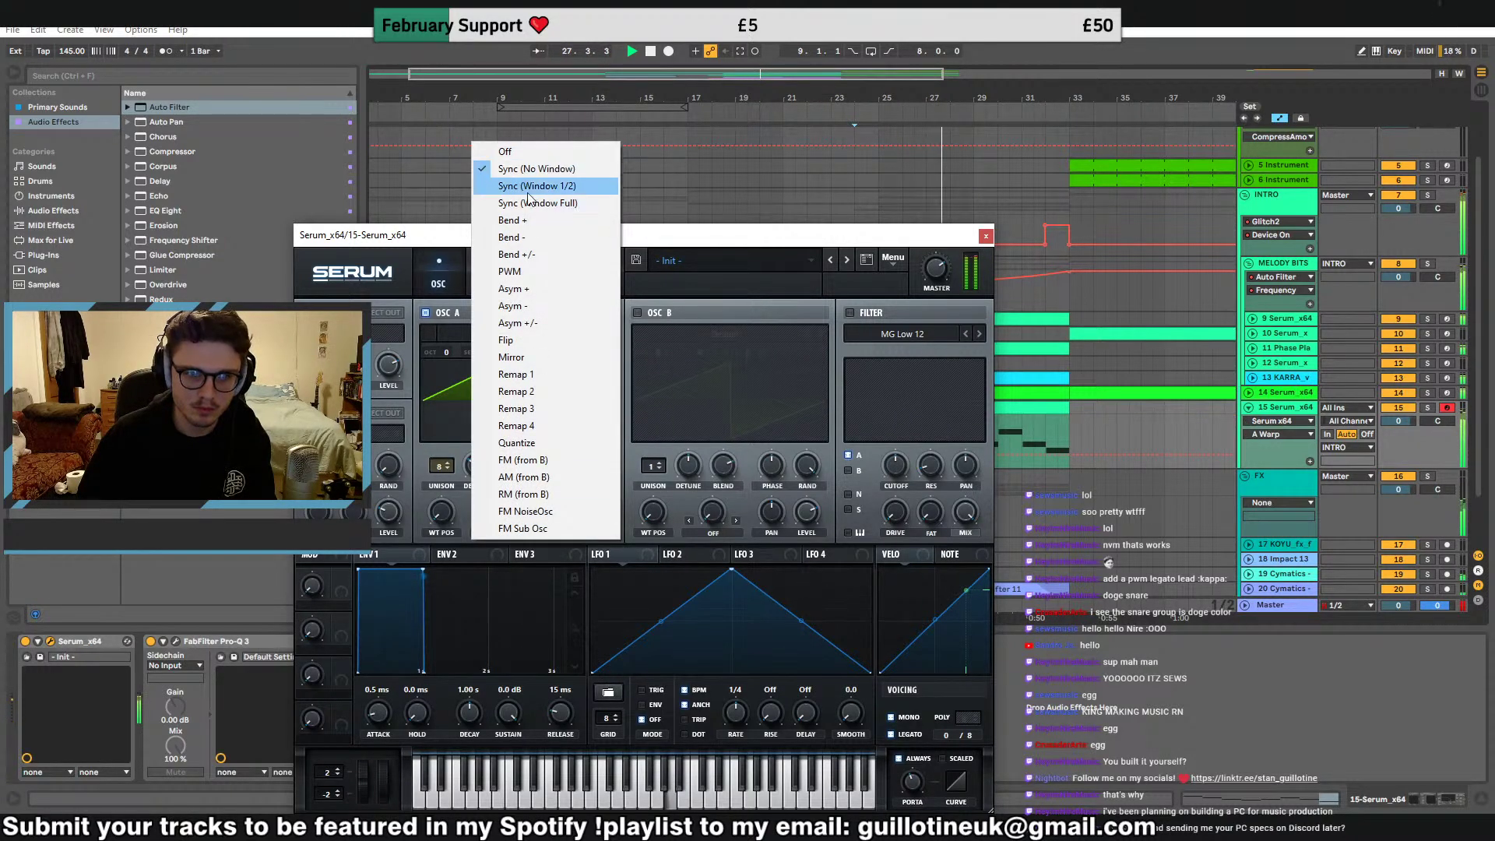
{"action": "left_click", "coordinate": [510, 271]}
{"action": "left_click_drag", "start_coordinate": [500, 507], "coordinate": [520, 482]}
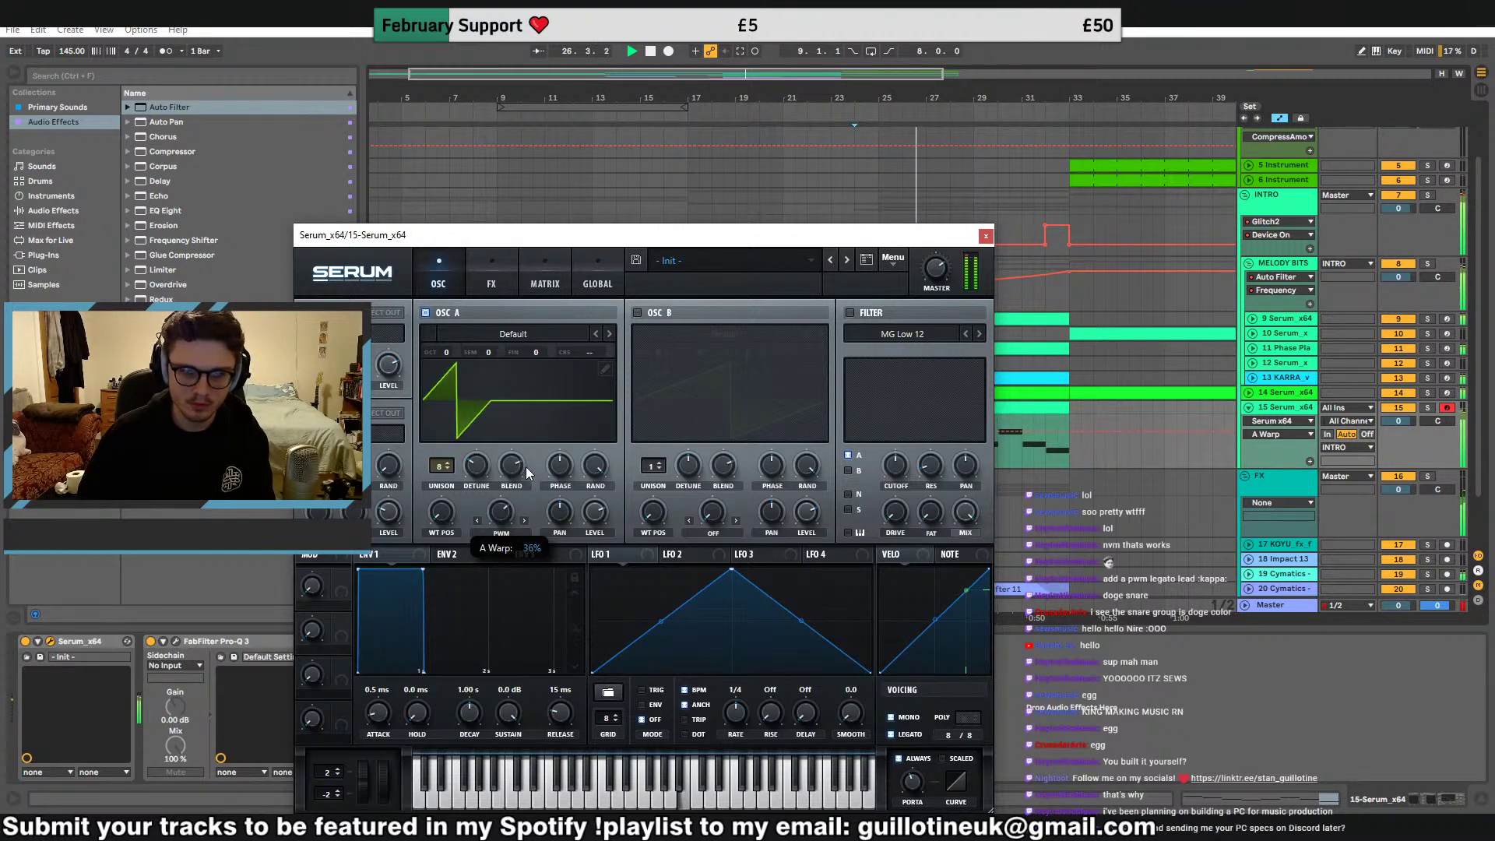
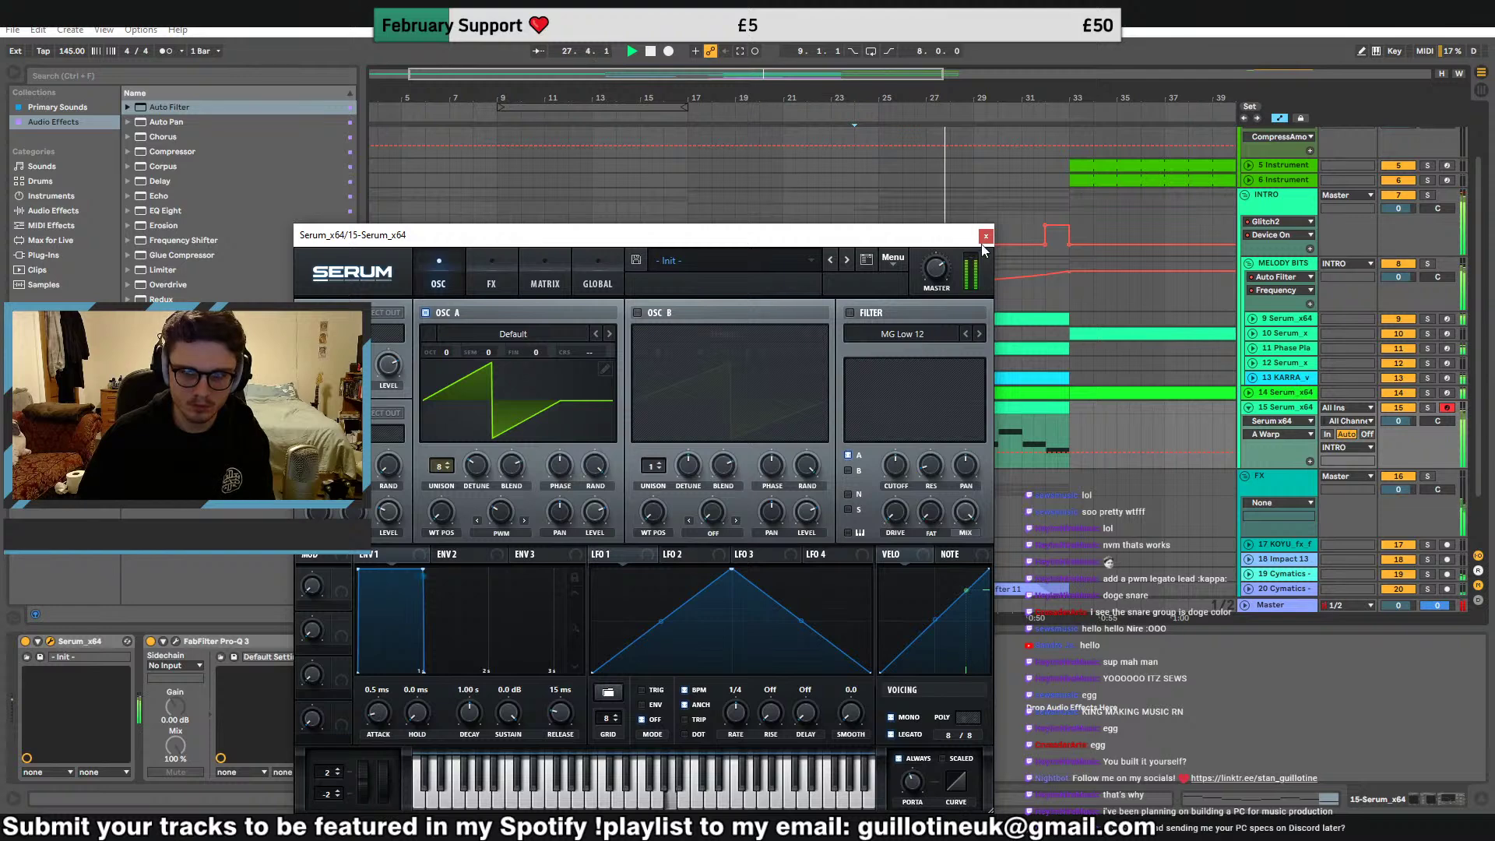
In Serum's effects, set the distortion drive to about 86% and enable a phaser with a 0.01 Hz rate and 4% depth
{"action": "left_click", "coordinate": [472, 282]}
{"action": "left_click", "coordinate": [815, 308]}
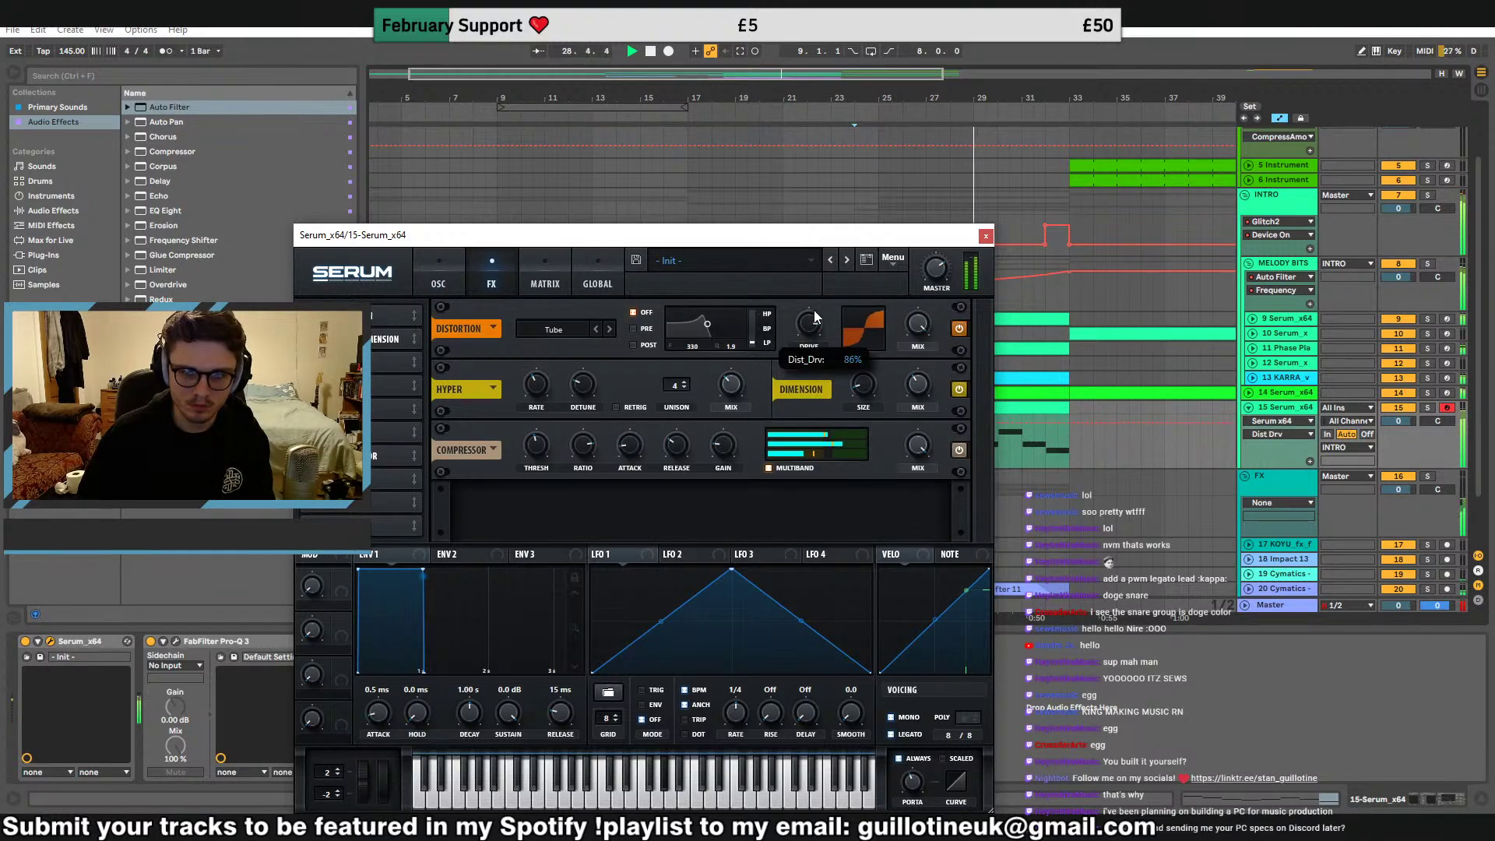
{"action": "left_click", "coordinate": [391, 386]}
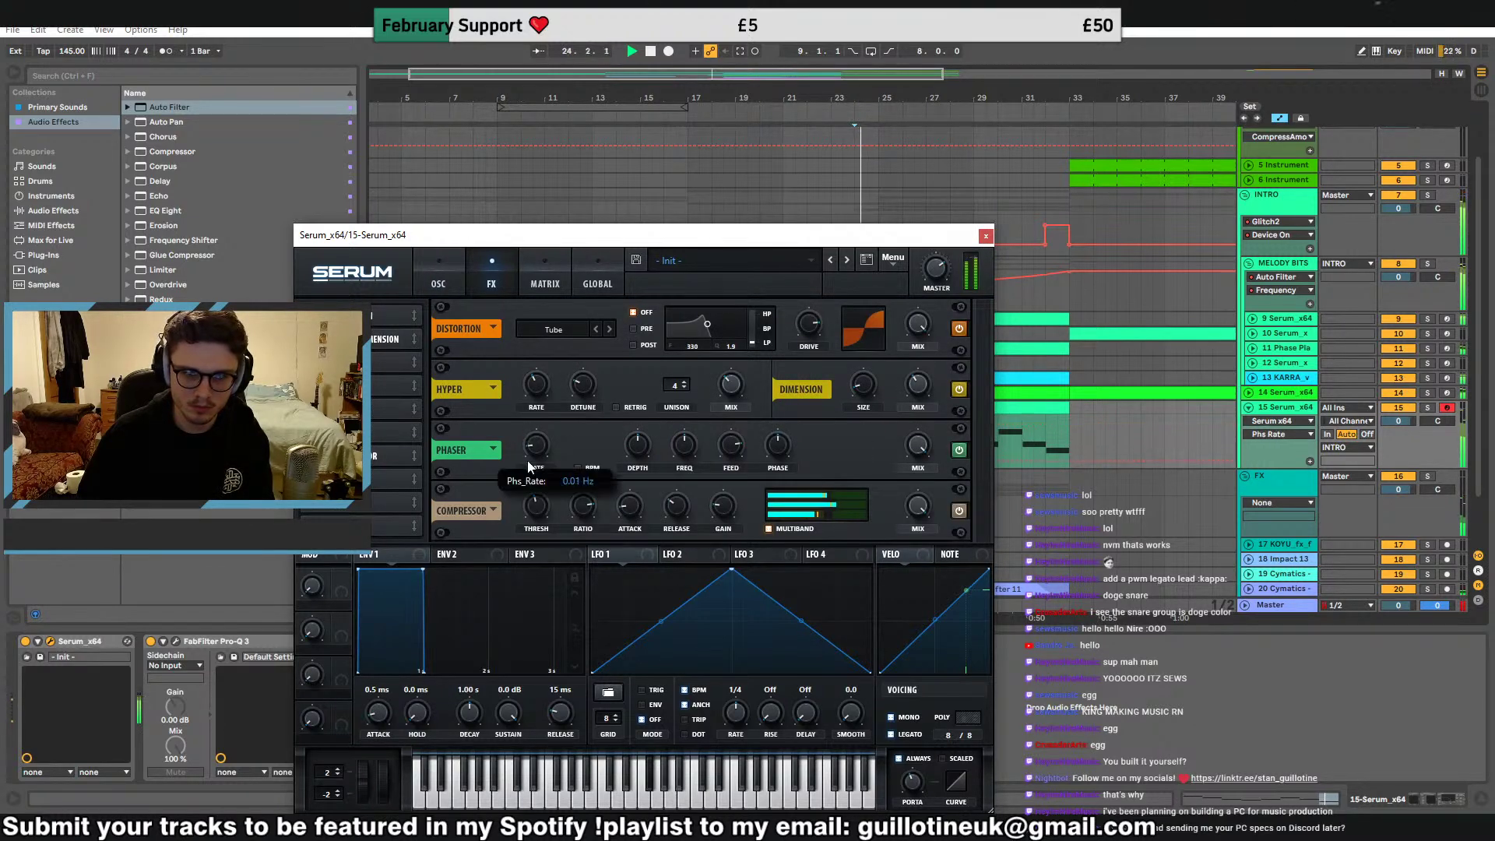
{"action": "left_click", "coordinate": [638, 445]}
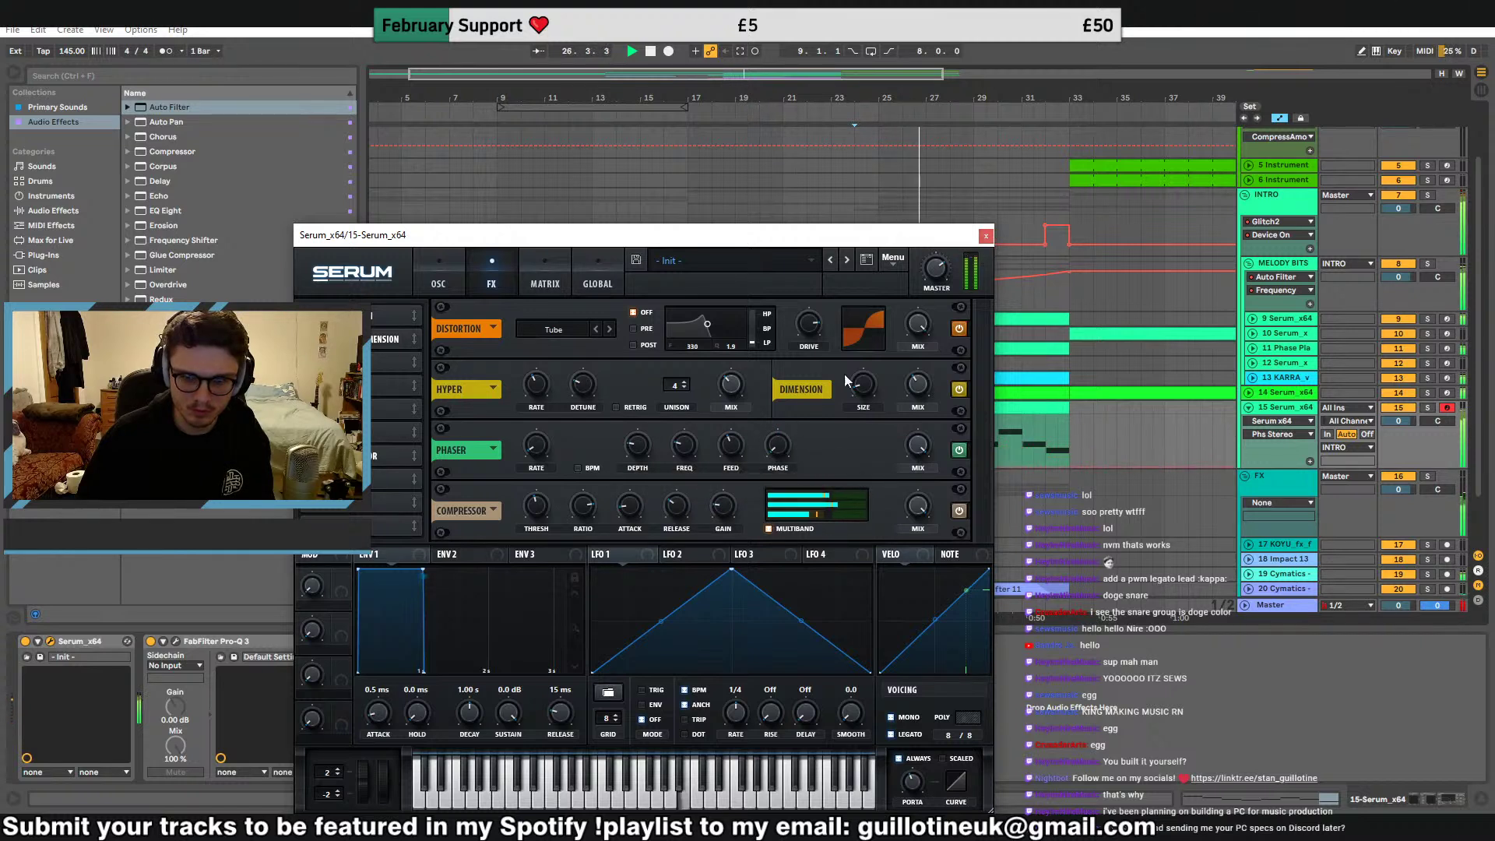
{"action": "left_click", "coordinate": [638, 476]}
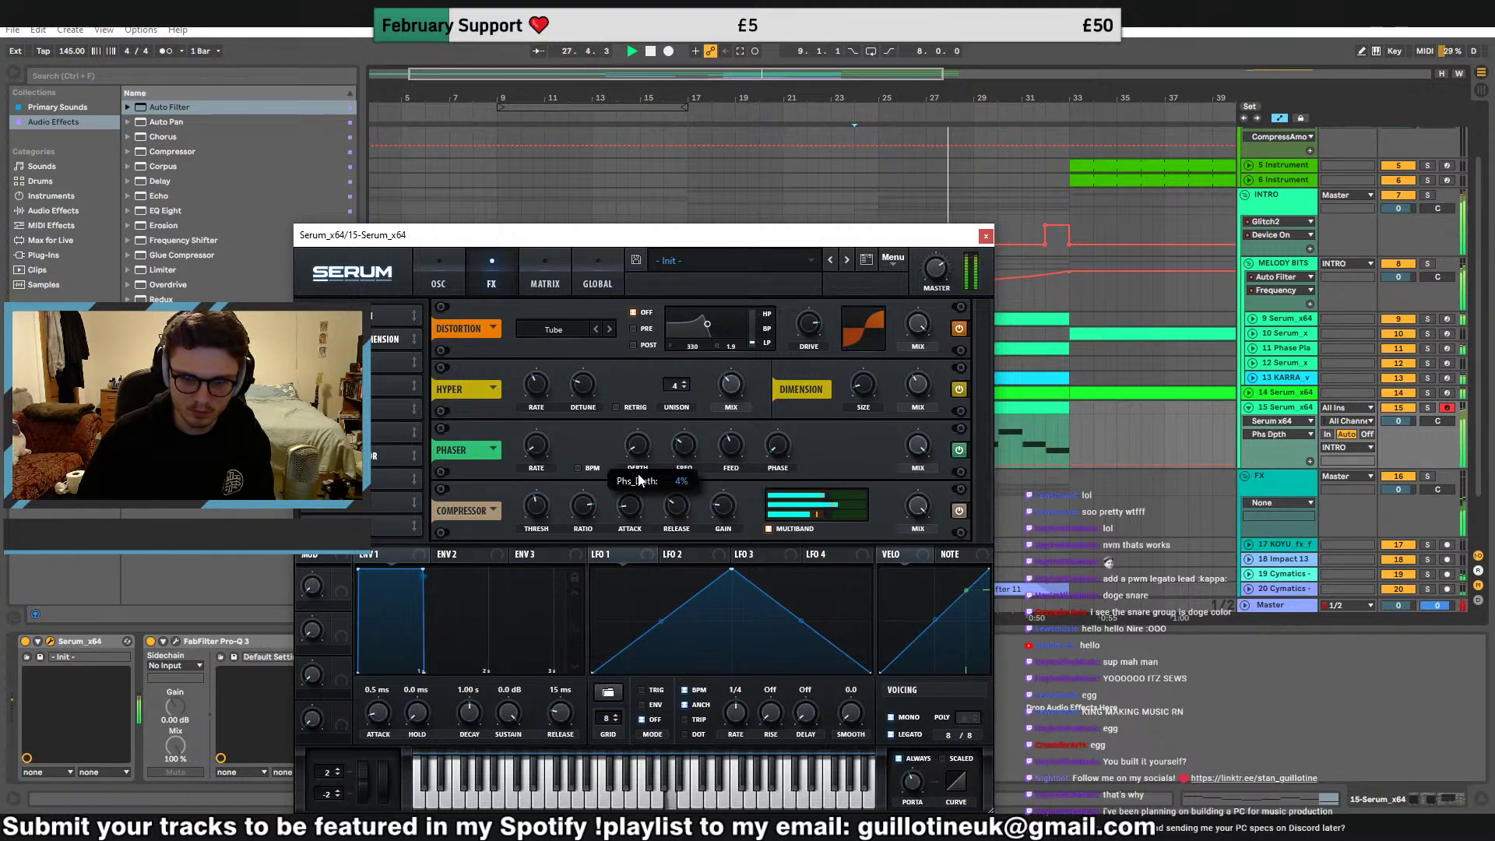
{"action": "left_click", "coordinate": [986, 236]}
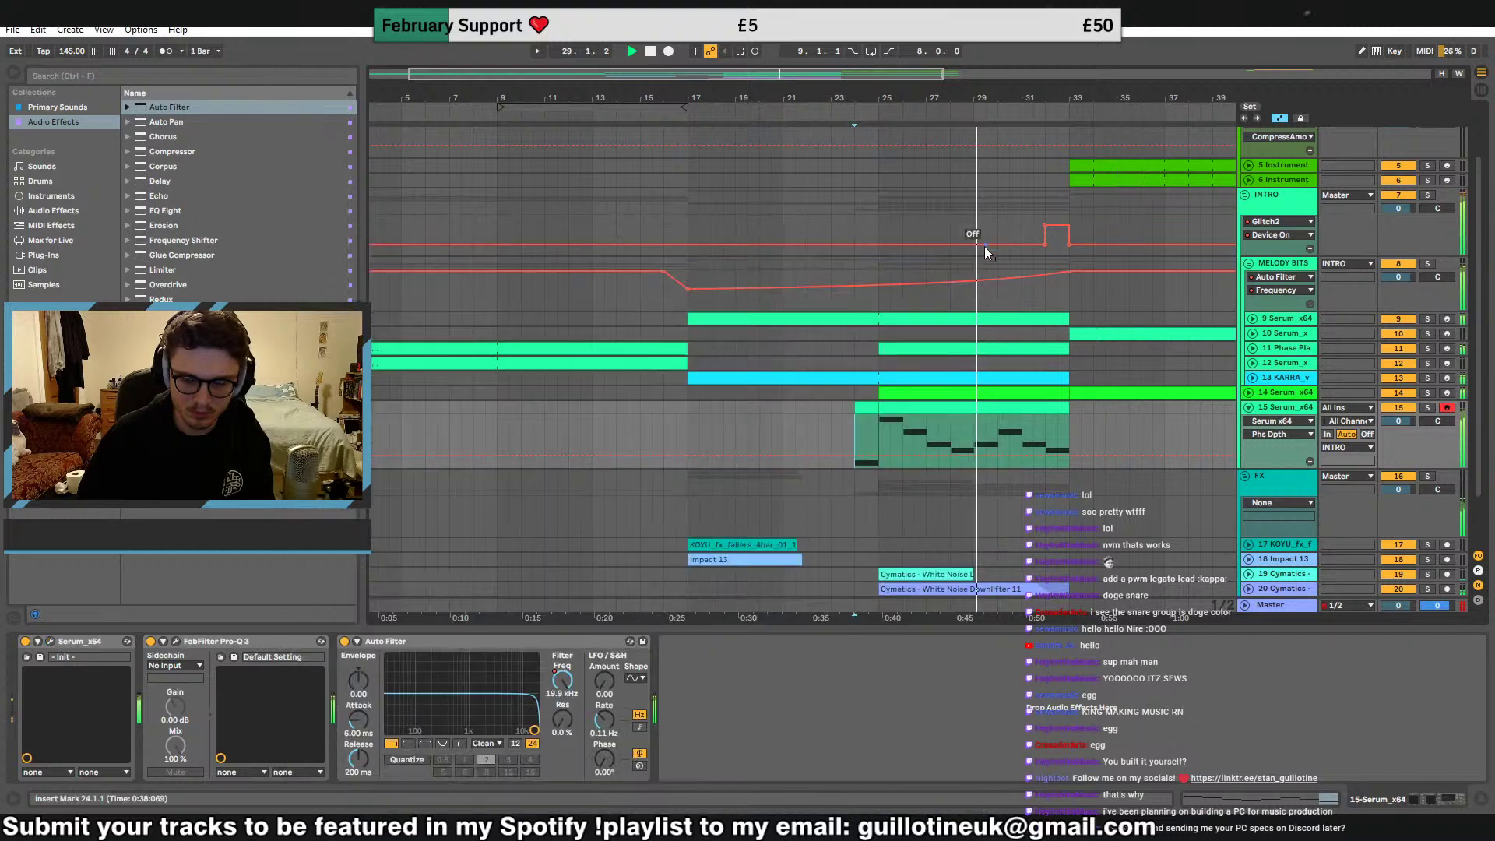
Add a bell cut of about 3.8 dB near 3.3 kHz in track 15's FabFilter Pro-Q 3
{"action": "left_click", "coordinate": [178, 643]}
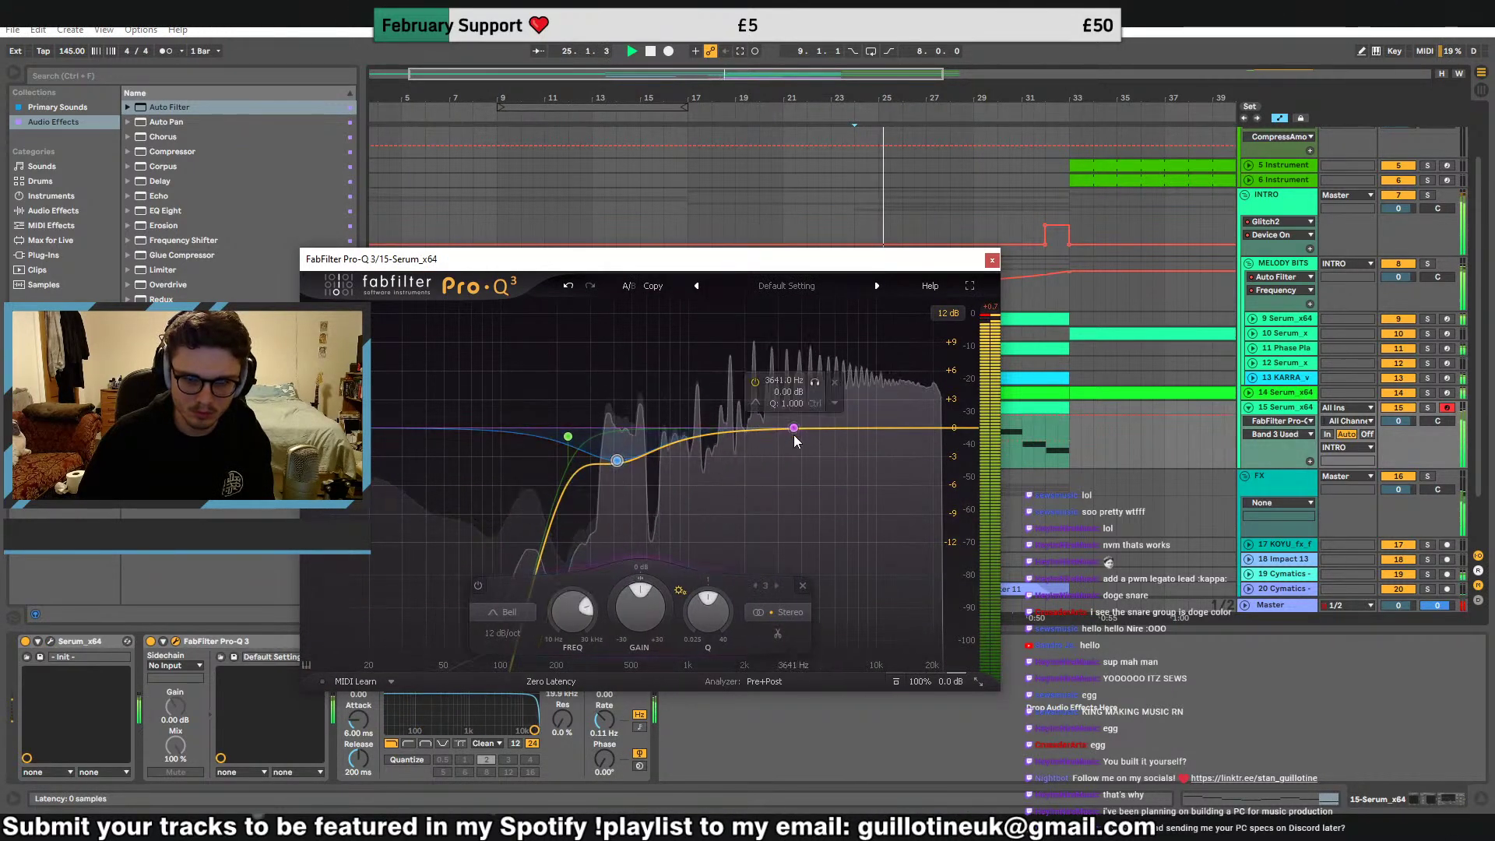
{"action": "left_click_drag", "start_coordinate": [798, 433], "coordinate": [768, 462]}
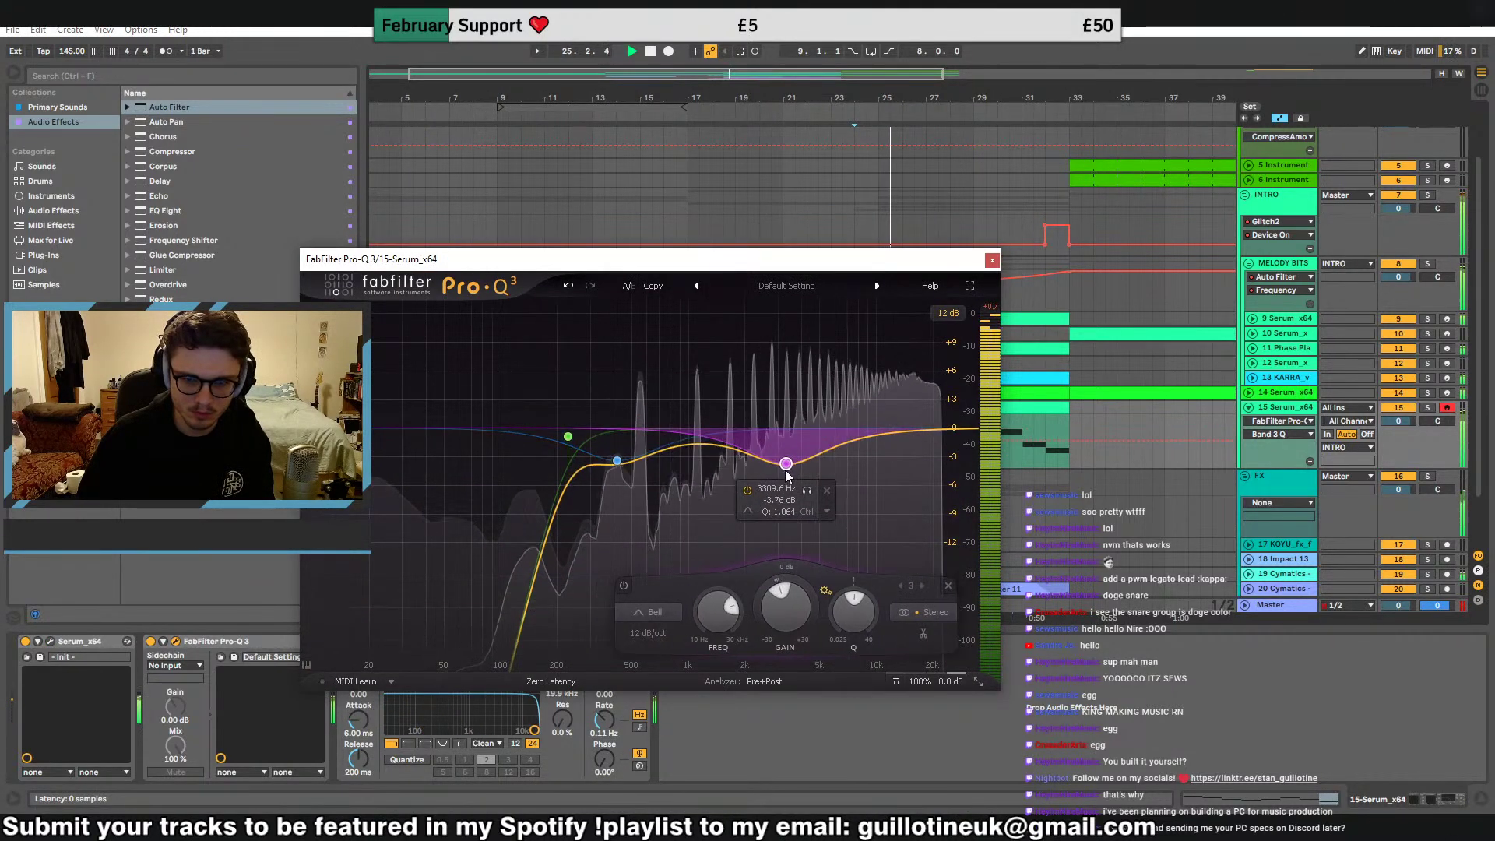
{"action": "left_click", "coordinate": [993, 260]}
Insert the Mega Donk Disperser between Serum and Pro-Q 3 and set its frequency to about 384 Hz
{"action": "left_click_drag", "start_coordinate": [171, 405], "coordinate": [156, 689]}
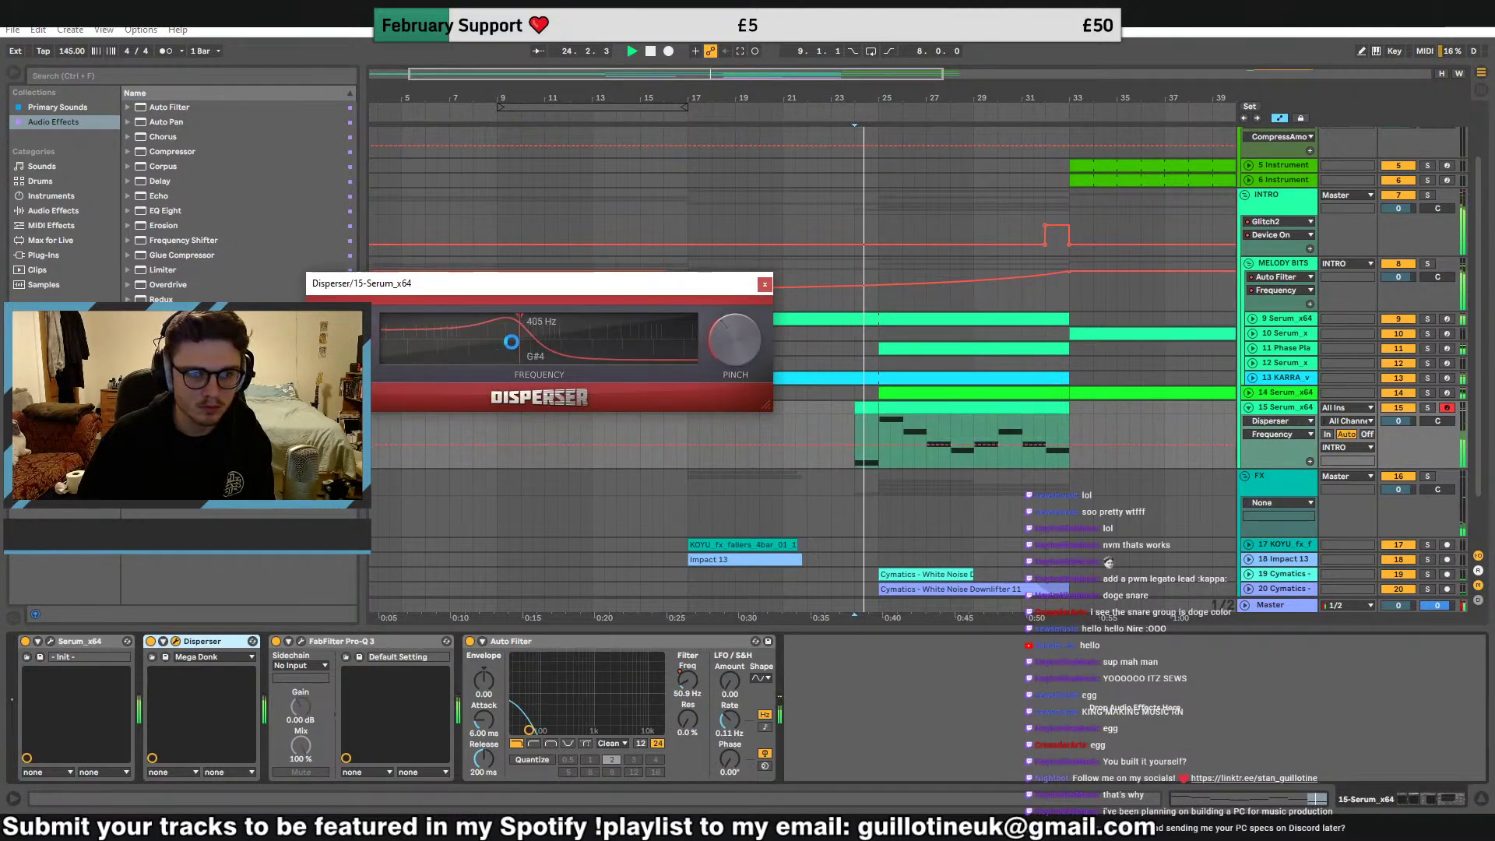
{"action": "left_click_drag", "start_coordinate": [532, 333], "coordinate": [518, 336]}
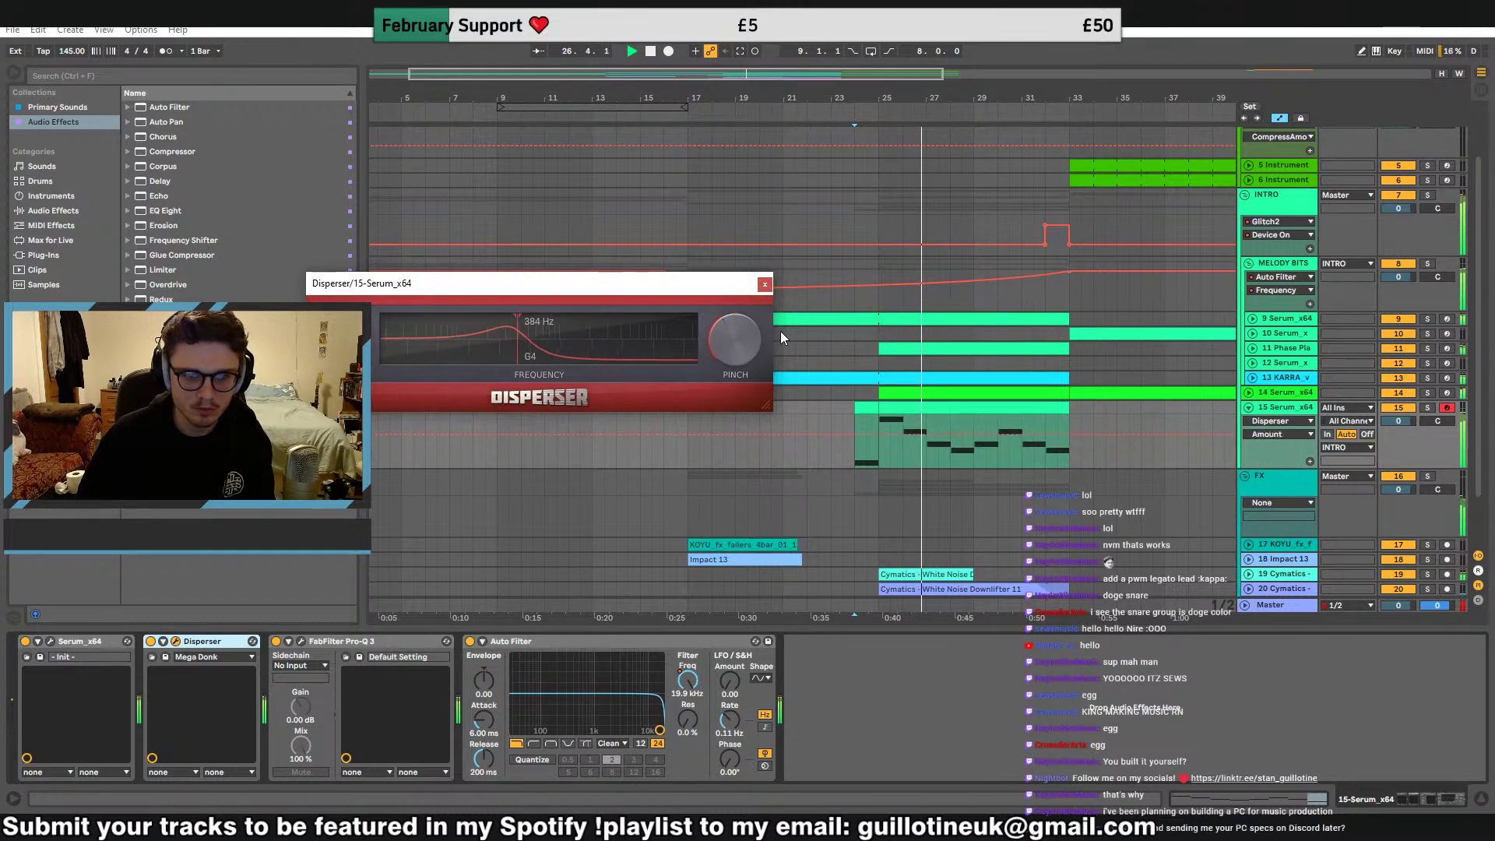
{"action": "left_click", "coordinate": [765, 284]}
Set Serum's oscillator A octave to -1 on track 15
{"action": "left_click_drag", "start_coordinate": [748, 72], "coordinate": [894, 75]}
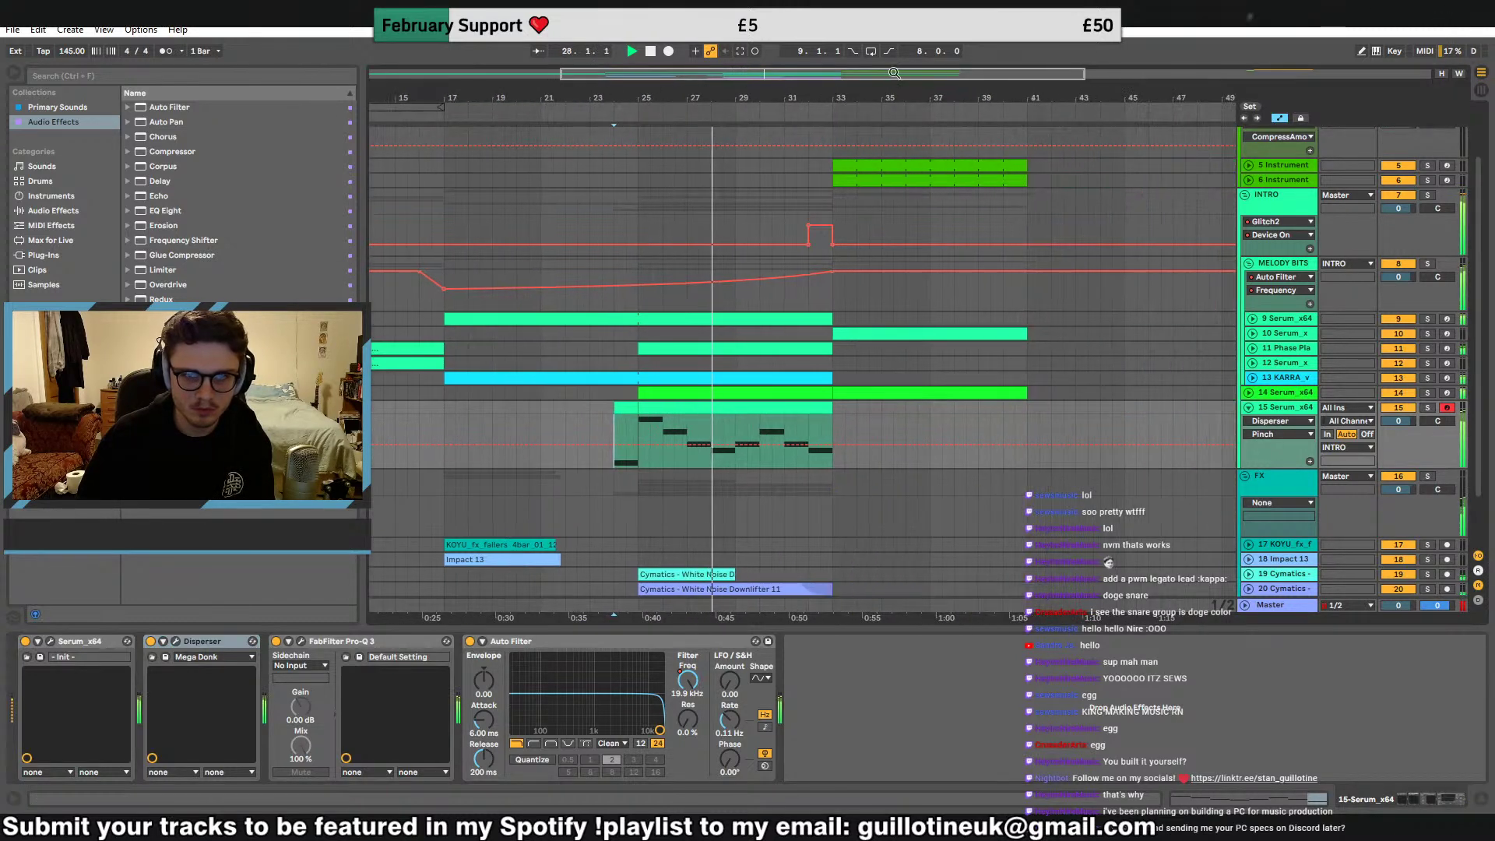
{"action": "left_click", "coordinate": [50, 641]}
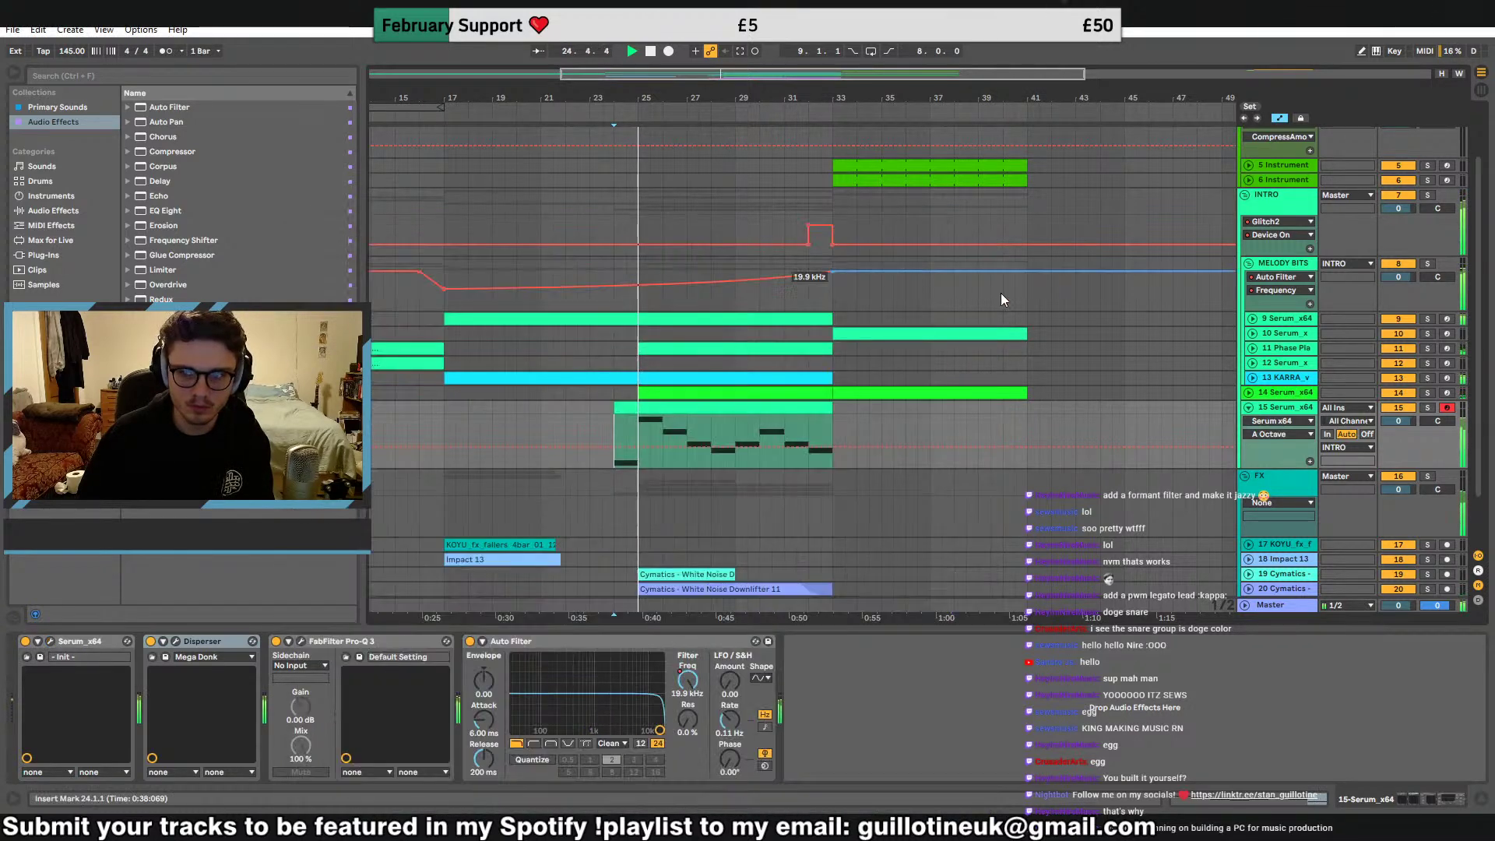
{"action": "left_click", "coordinate": [987, 235]}
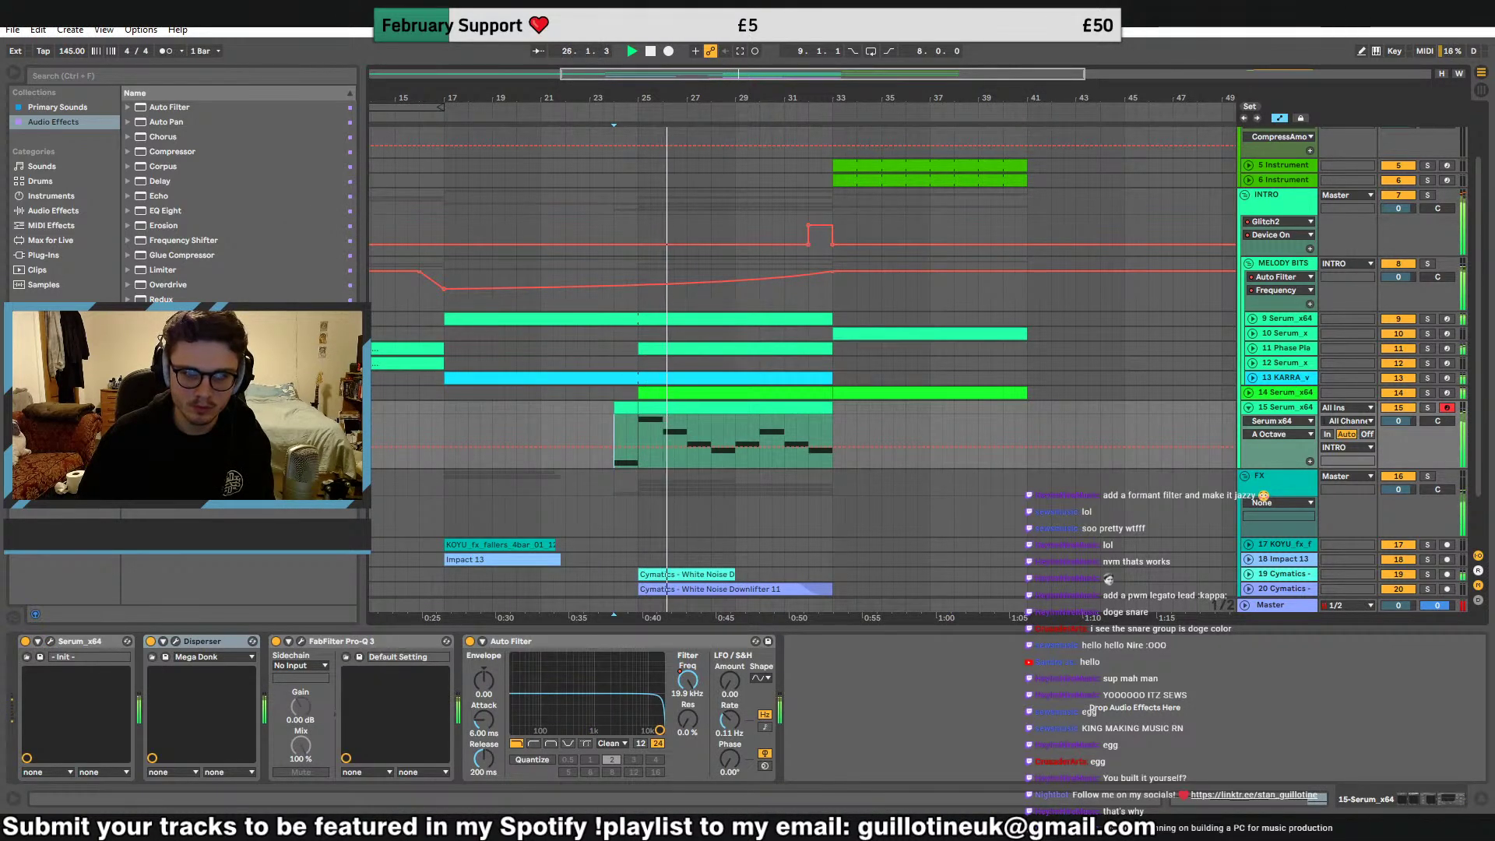
Add a Limiter after Pro-Q 3 and a Reverb ahead of the Auto Filter, and restart playback from bar 24
{"action": "left_click_drag", "start_coordinate": [156, 275], "coordinate": [514, 673]}
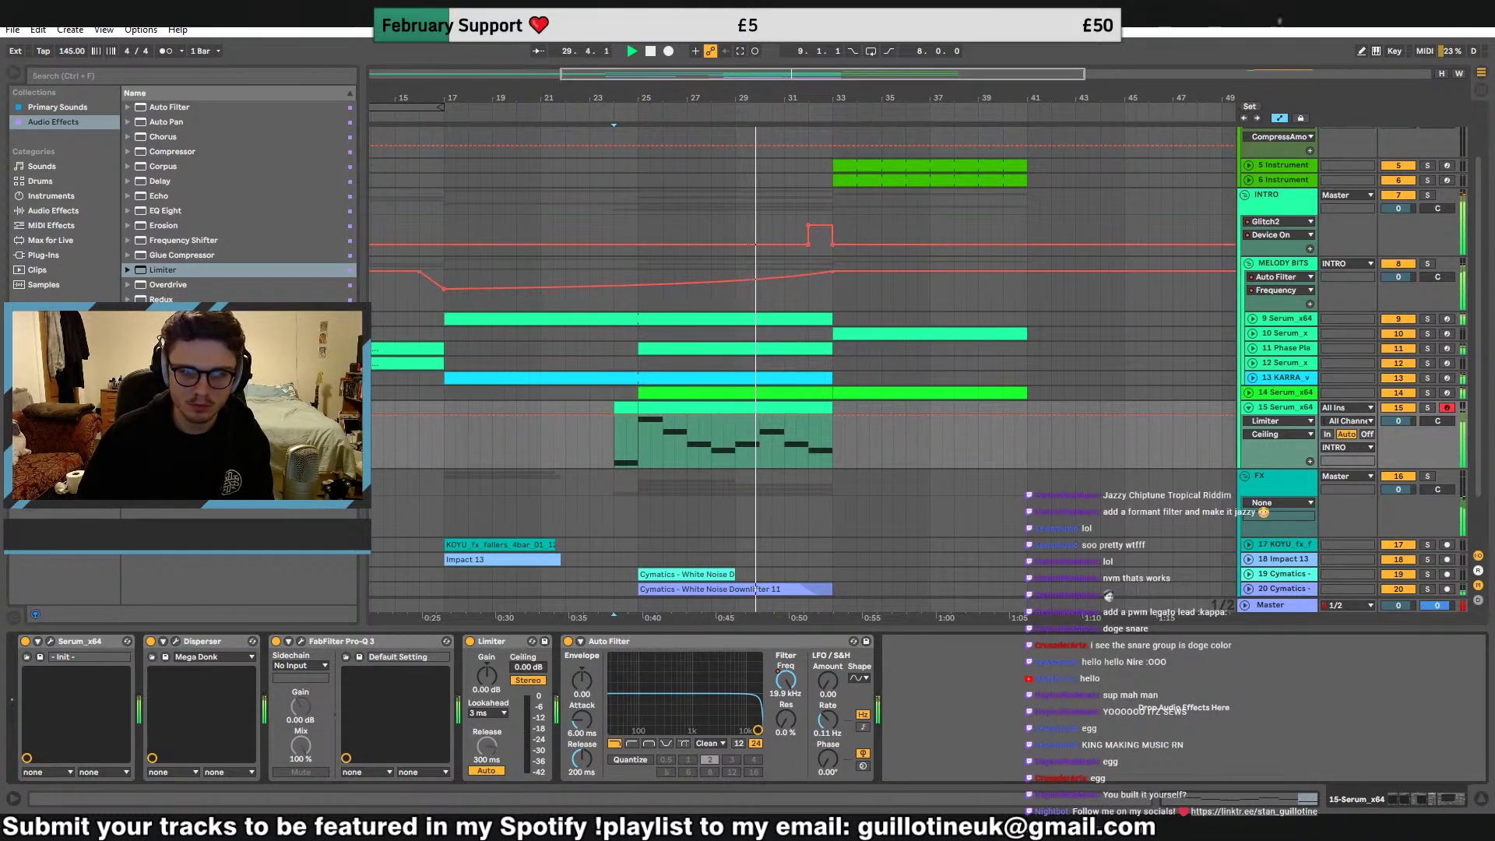
{"action": "left_click_drag", "start_coordinate": [162, 314], "coordinate": [639, 711]}
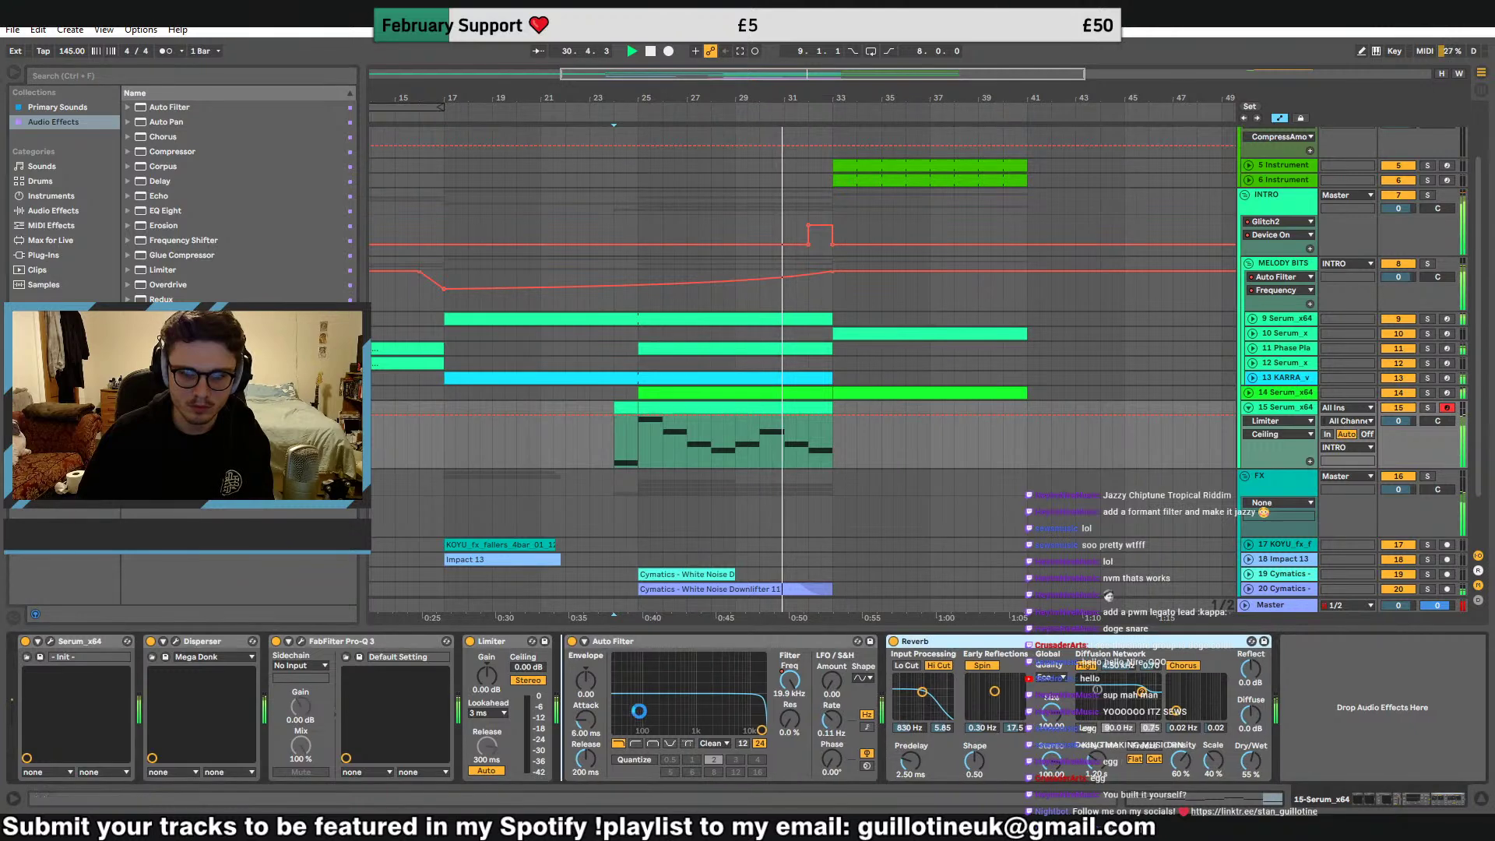
{"action": "key", "text": "space"}
{"action": "key", "text": "space"}
Set the reverb to 27% dry/wet and 2.30 s decay, enable its low cut at 1.77 kHz, and disable the high diffusion shelf
{"action": "left_click_drag", "start_coordinate": [926, 761], "coordinate": [926, 795]}
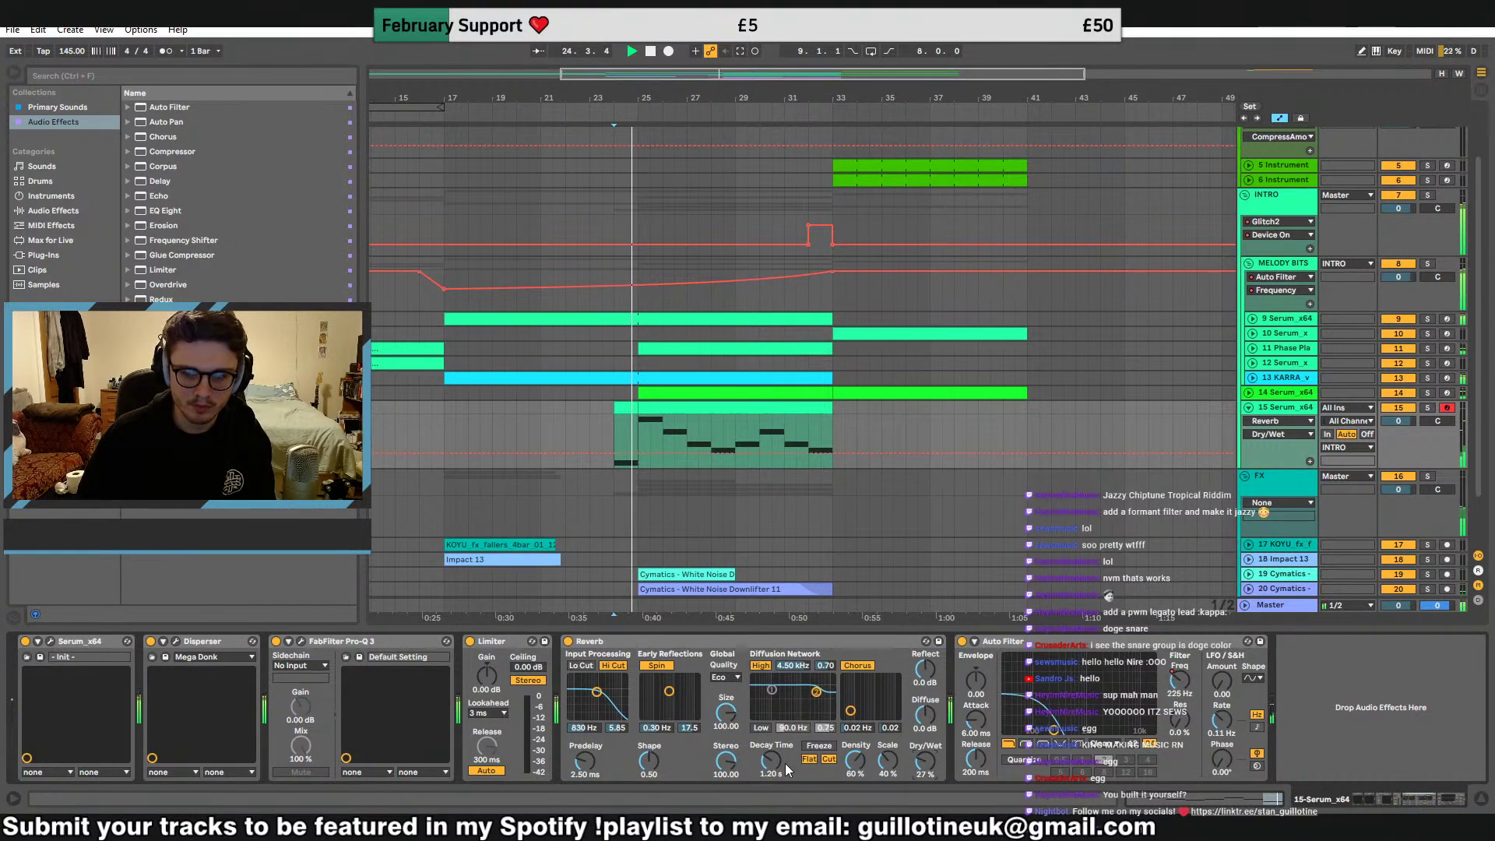
{"action": "left_click_drag", "start_coordinate": [771, 761], "coordinate": [772, 746]}
{"action": "left_click", "coordinate": [581, 666]}
{"action": "left_click_drag", "start_coordinate": [597, 692], "coordinate": [602, 698]}
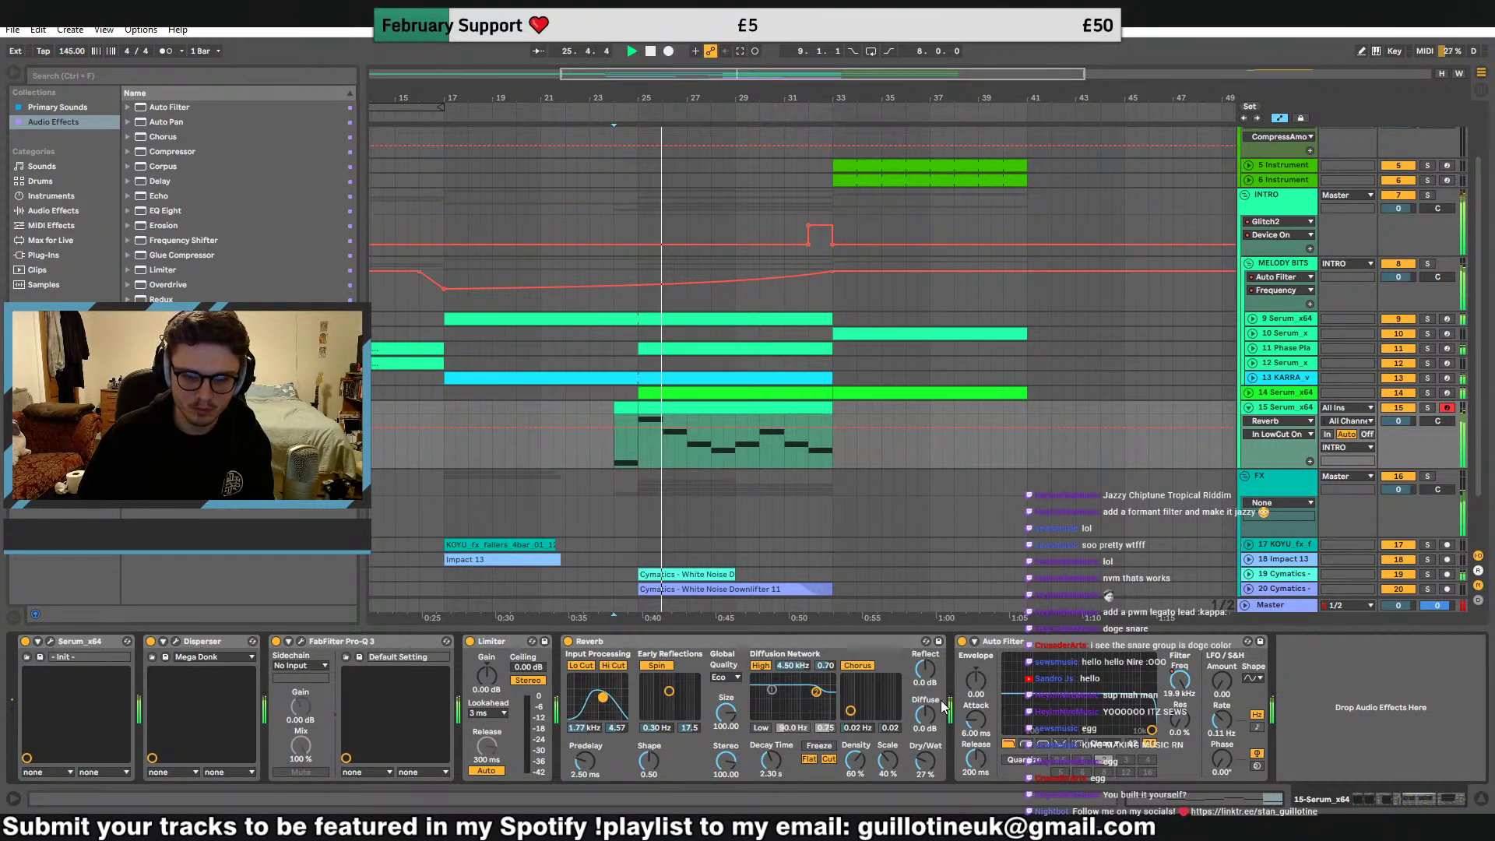
{"action": "left_click_drag", "start_coordinate": [945, 707], "coordinate": [944, 697]}
{"action": "left_click", "coordinate": [761, 666]}
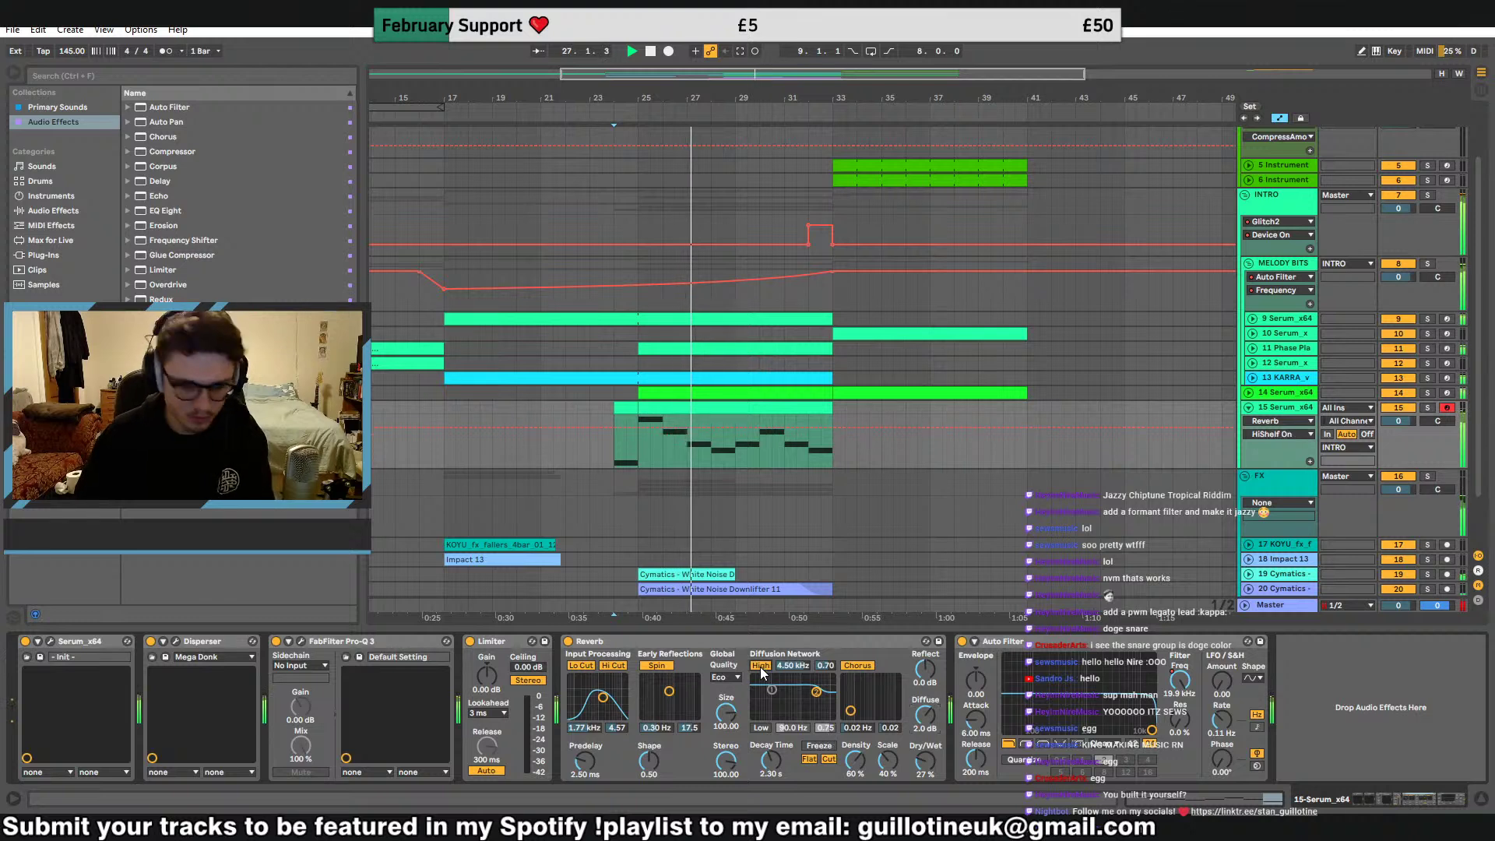
{"action": "left_click", "coordinate": [761, 667]}
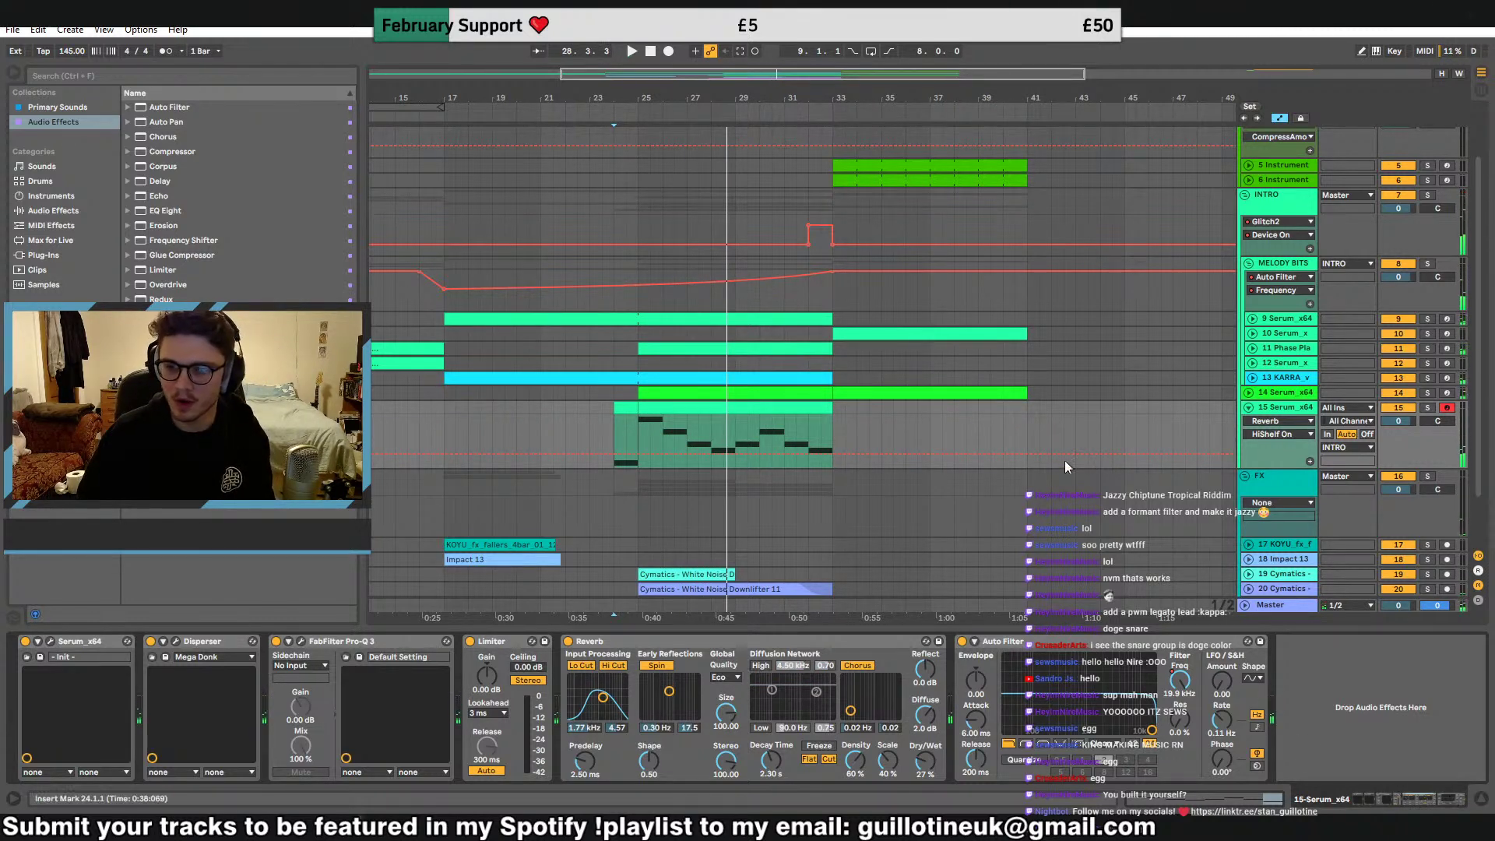
Solo track 15 during playback and enable Serum's filter with the Formant-III type
{"action": "left_click", "coordinate": [1427, 409]}
{"action": "key", "text": "space"}
{"action": "left_click", "coordinate": [50, 642]}
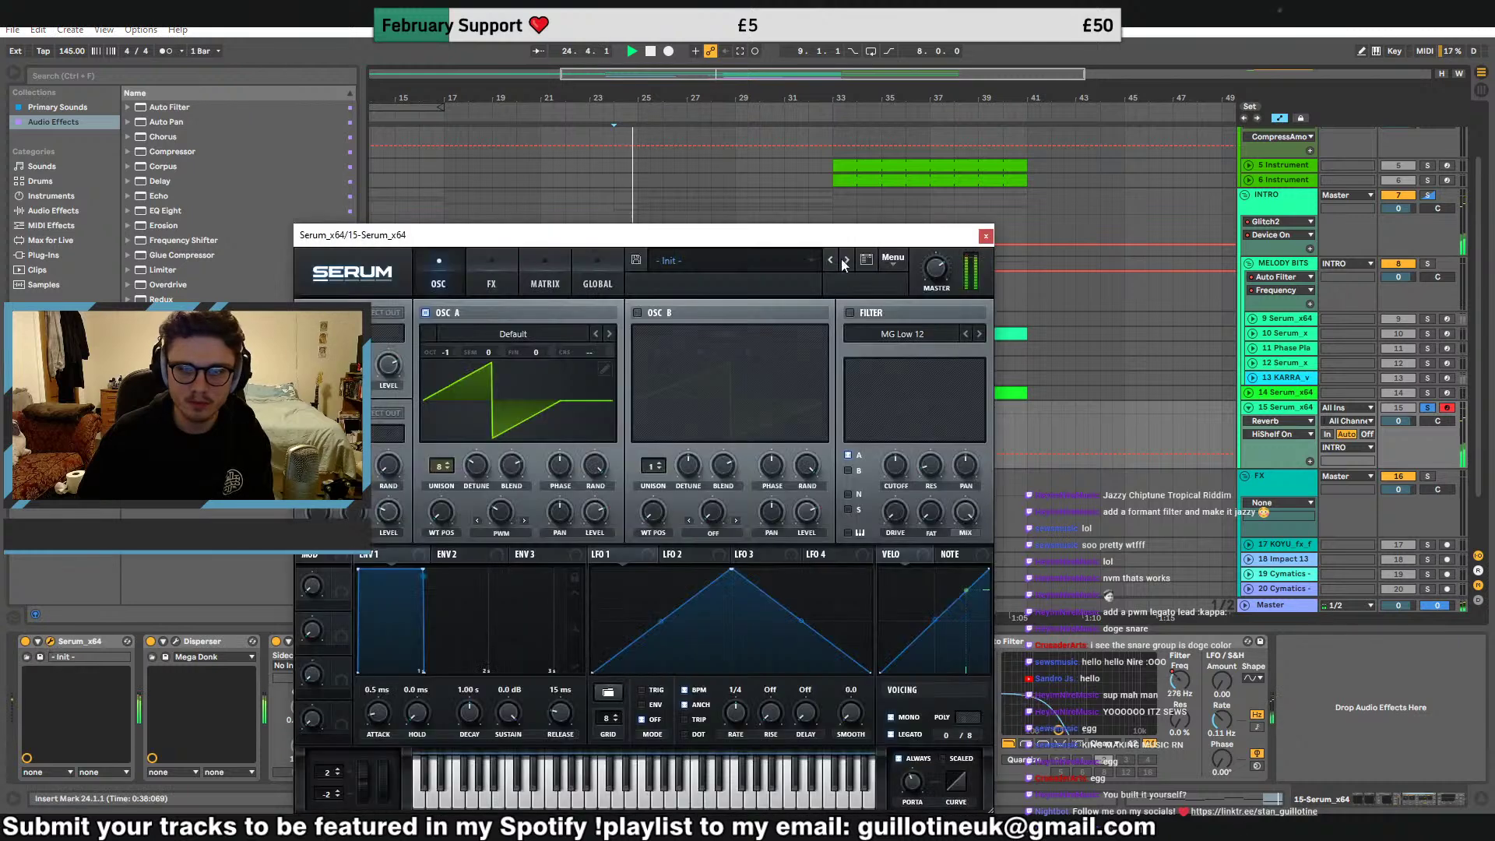
{"action": "left_click", "coordinate": [849, 312]}
{"action": "left_click", "coordinate": [896, 333]}
{"action": "mouse_move", "coordinate": [888, 402]}
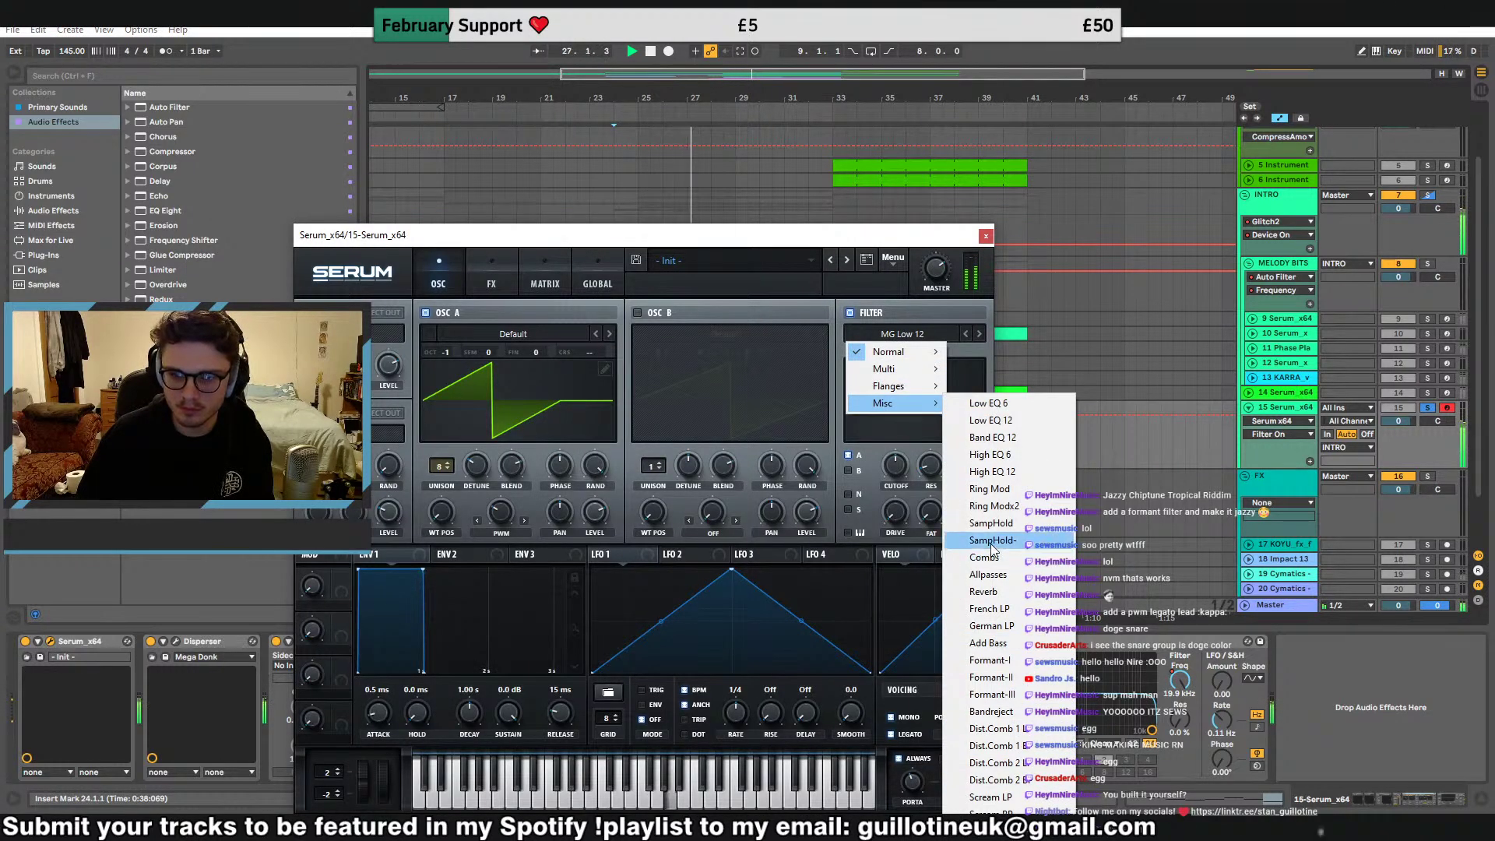
{"action": "left_click", "coordinate": [1011, 696]}
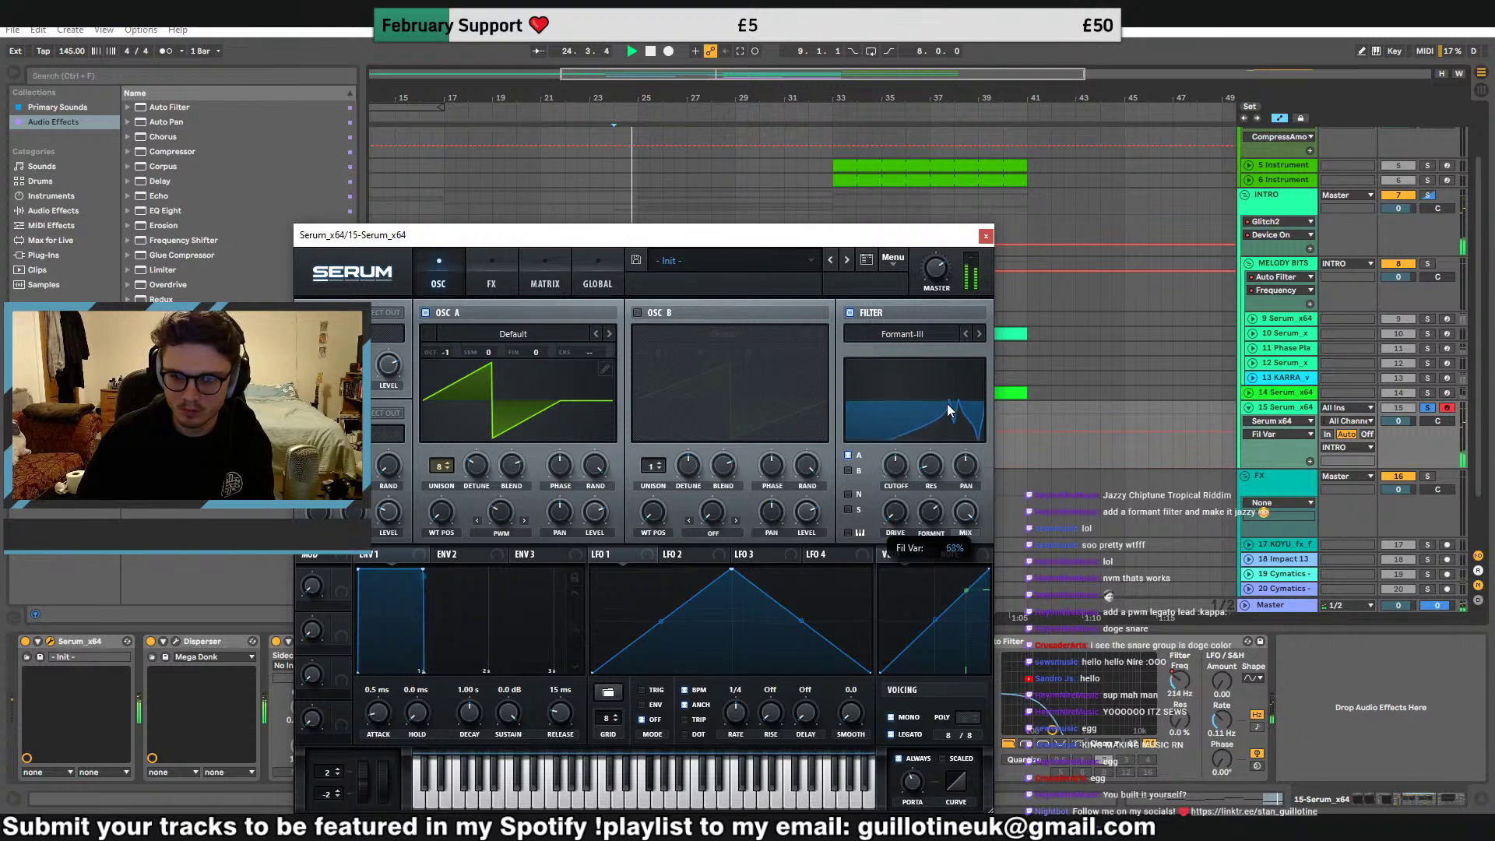
Fine-tune the formant filter's cutoff in Serum and take track 15 out of solo
{"action": "left_click", "coordinate": [900, 456]}
{"action": "left_click", "coordinate": [1427, 409]}
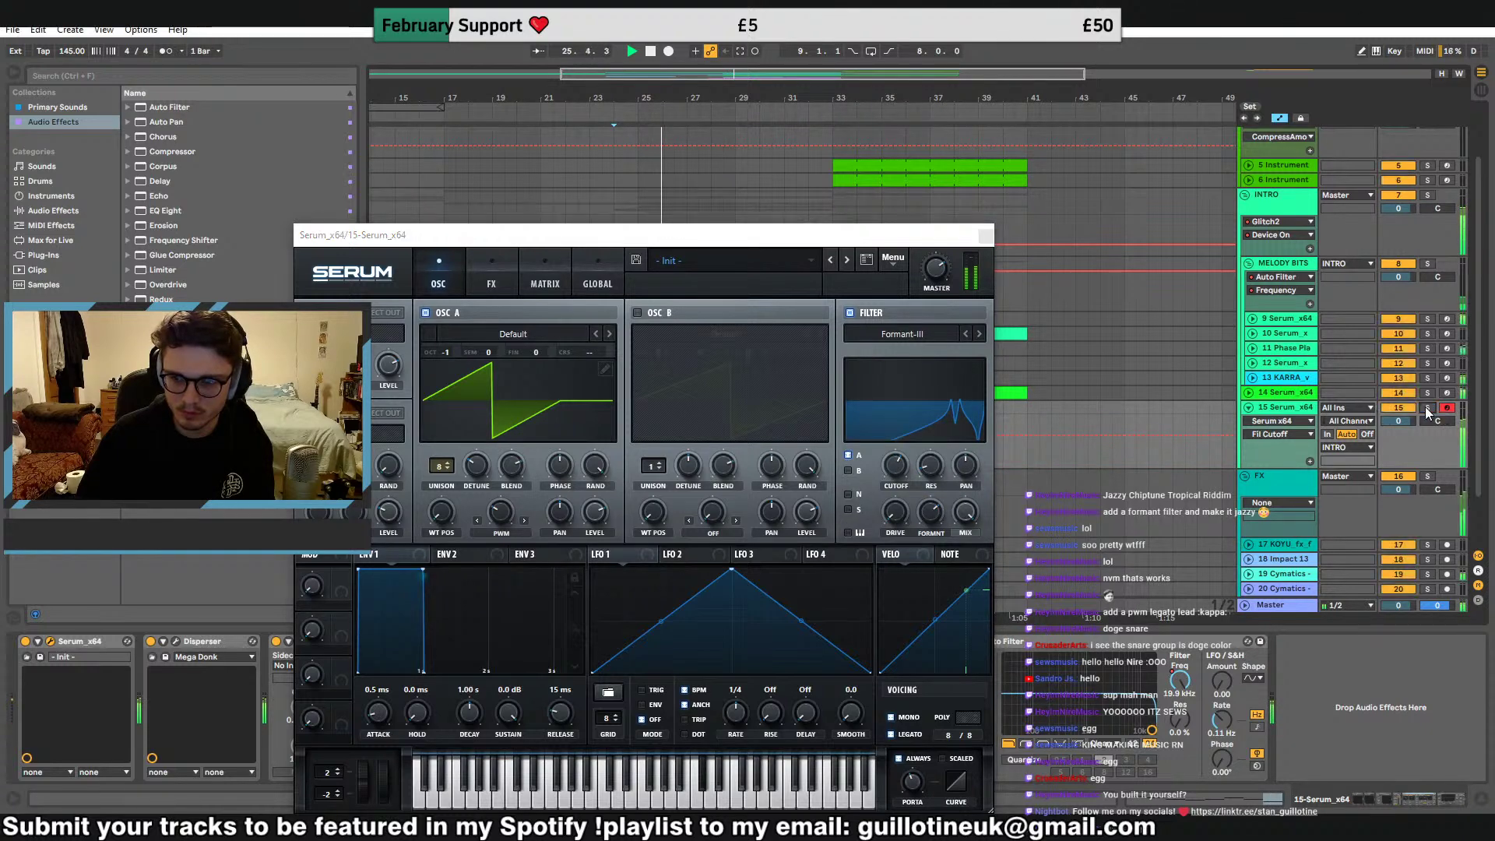
{"action": "left_click_drag", "start_coordinate": [904, 458], "coordinate": [871, 532]}
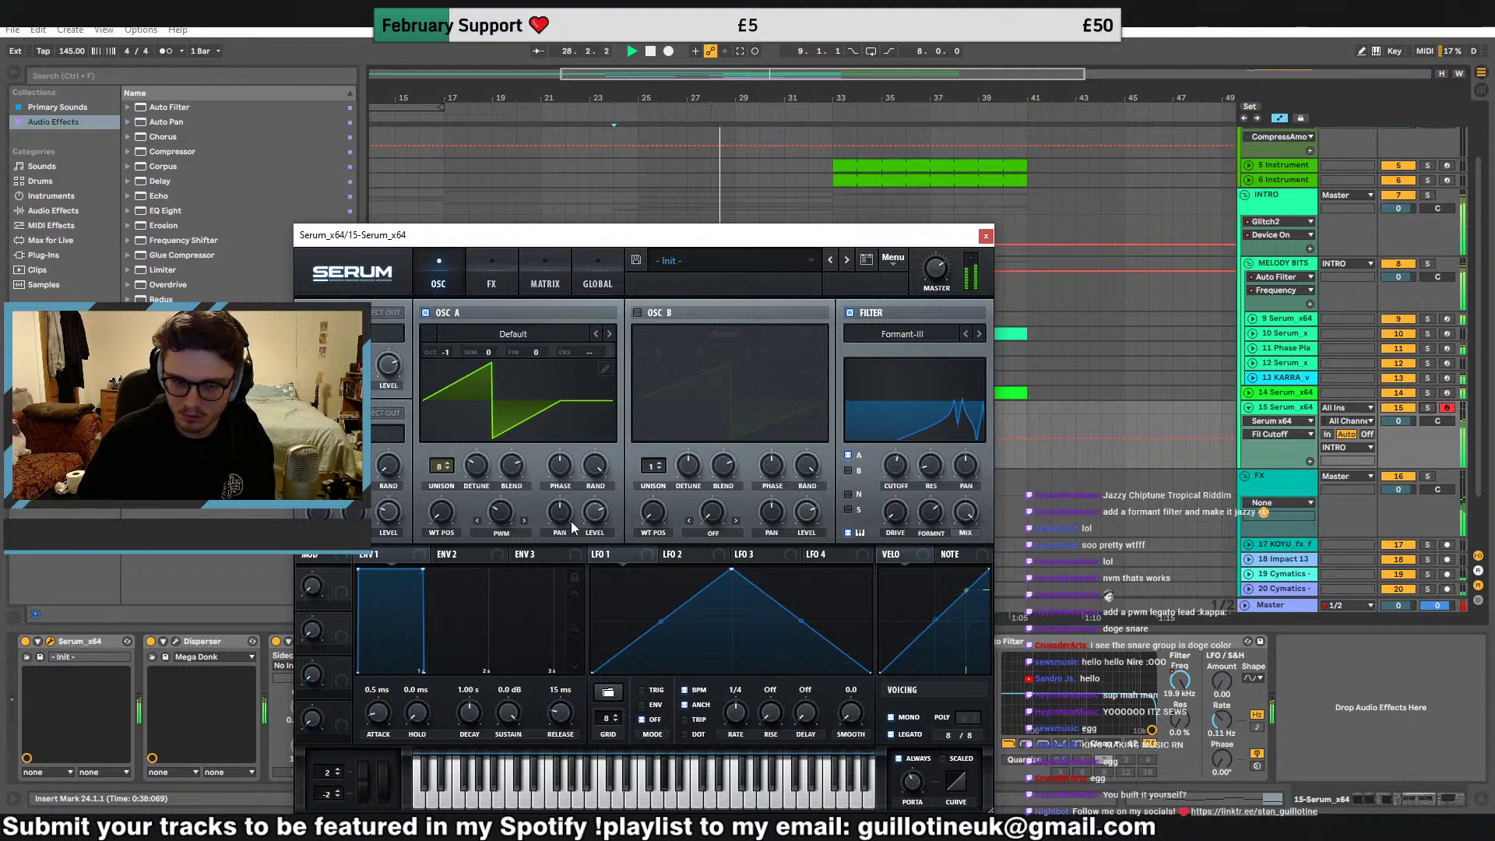
{"action": "left_click", "coordinate": [986, 236]}
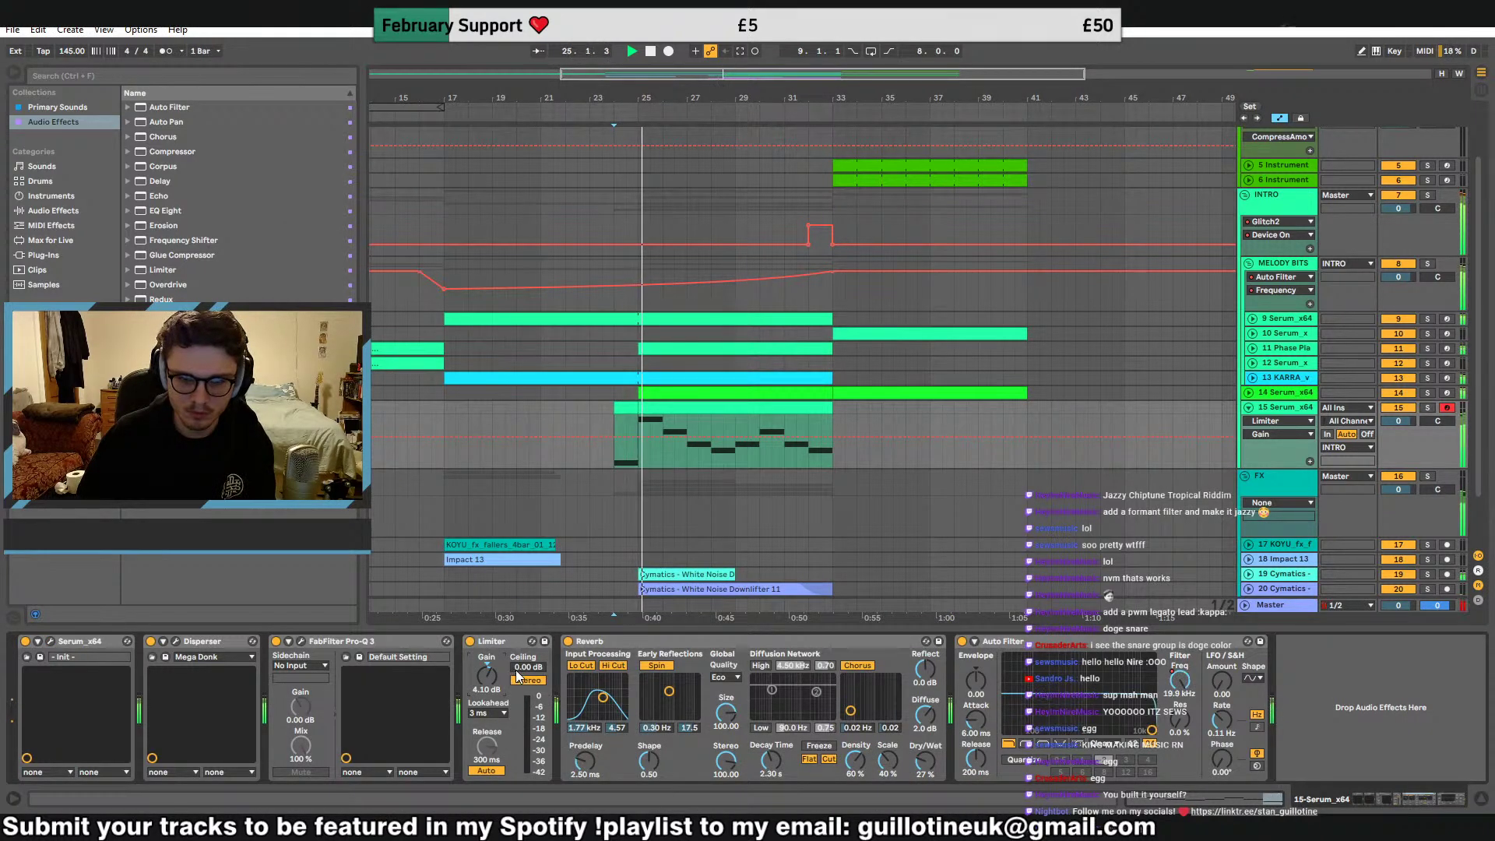
Show the Auto Filter's frequency automation on track 15 and soften the curve of the ramp leading into bar 25
{"action": "key", "text": "space"}
{"action": "right_click", "coordinate": [1184, 680]}
{"action": "left_click", "coordinate": [1203, 688]}
{"action": "key", "text": "space"}
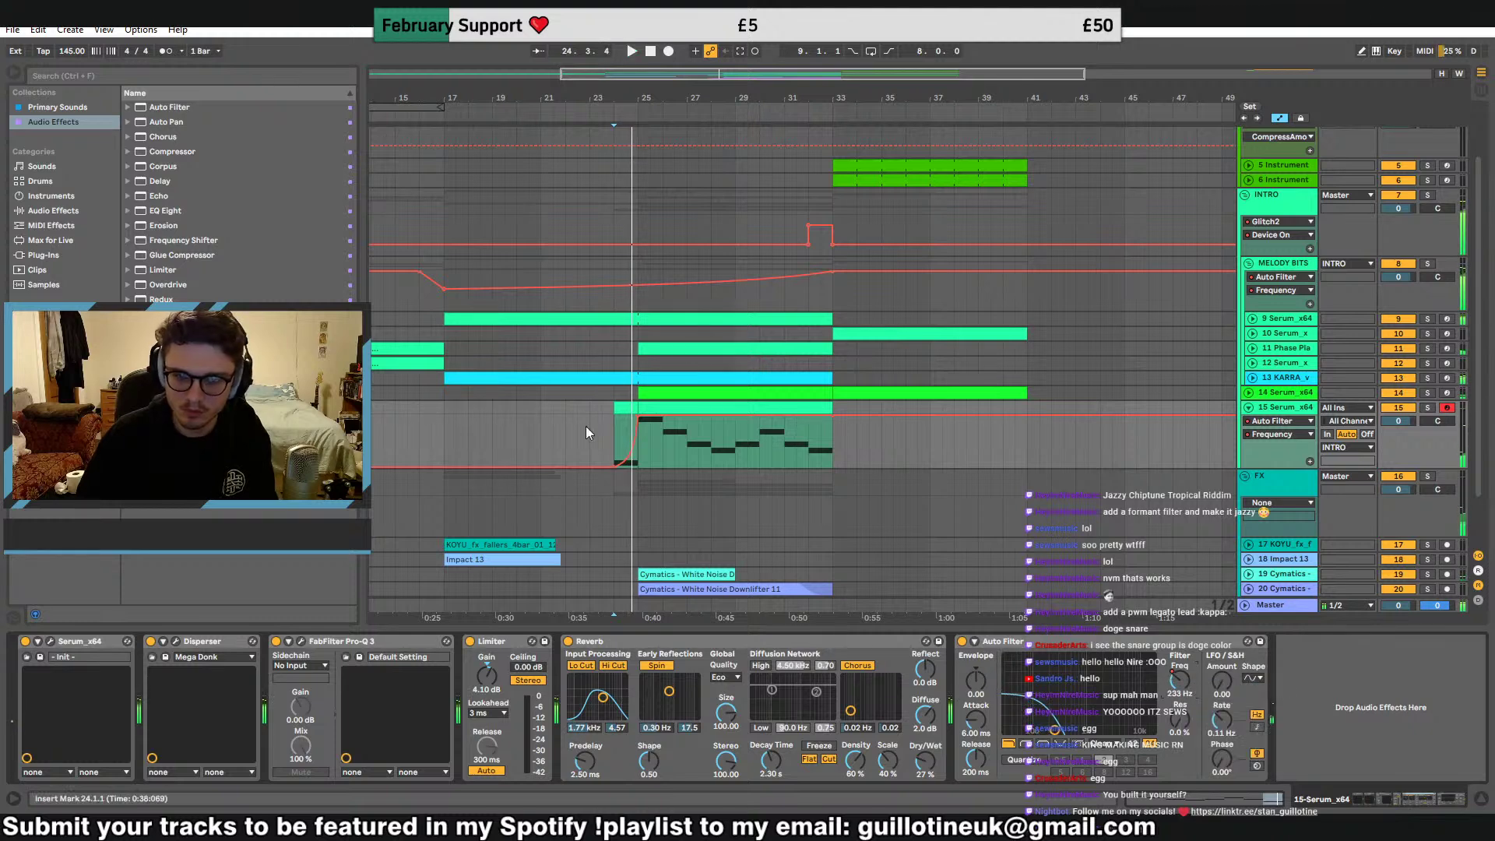
{"action": "left_click", "coordinate": [628, 410]}
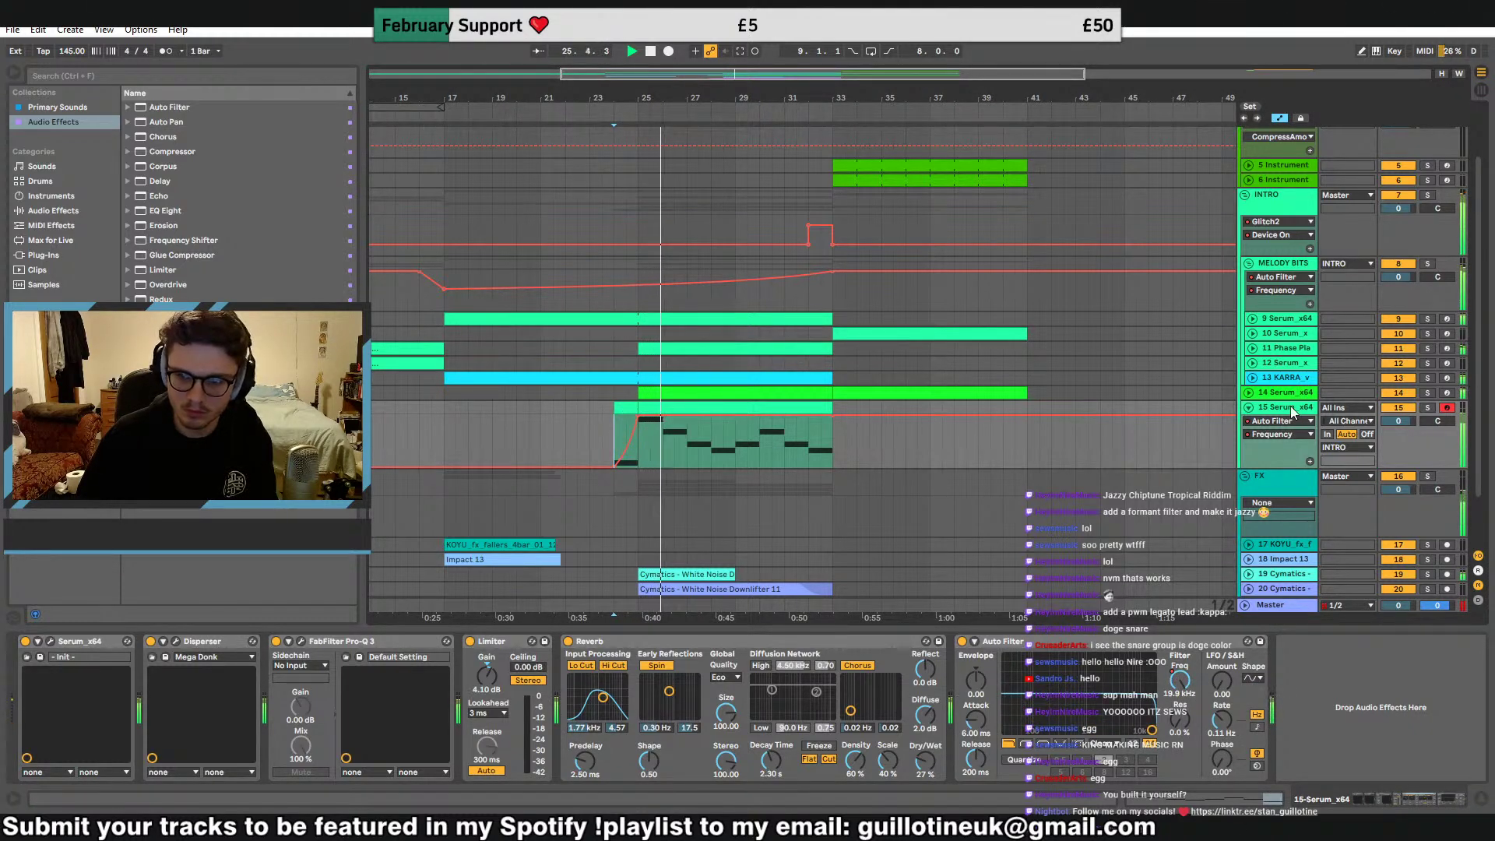
Set the Limiter's gain to 7.00 dB and the Reverb's decay time to about 1.92 s
{"action": "left_click_drag", "start_coordinate": [487, 676], "coordinate": [487, 665]}
{"action": "left_click_drag", "start_coordinate": [770, 761], "coordinate": [771, 773]}
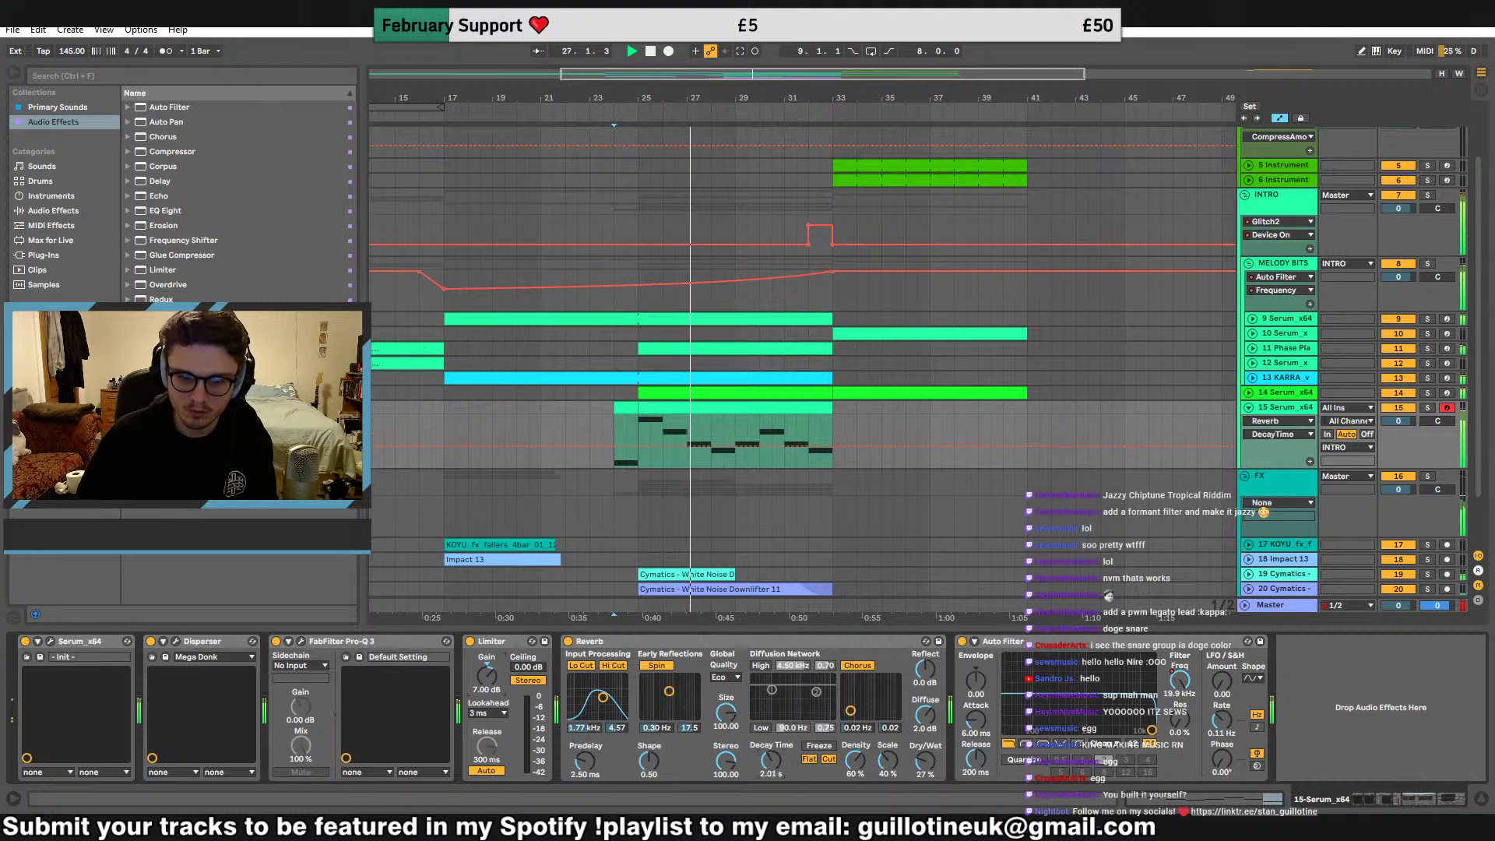
Collapse track 15 and the MELODY BITS group, and place the insert marker on MELODY BITS at bar 32
{"action": "left_click", "coordinate": [1250, 407]}
{"action": "left_click", "coordinate": [1250, 264]}
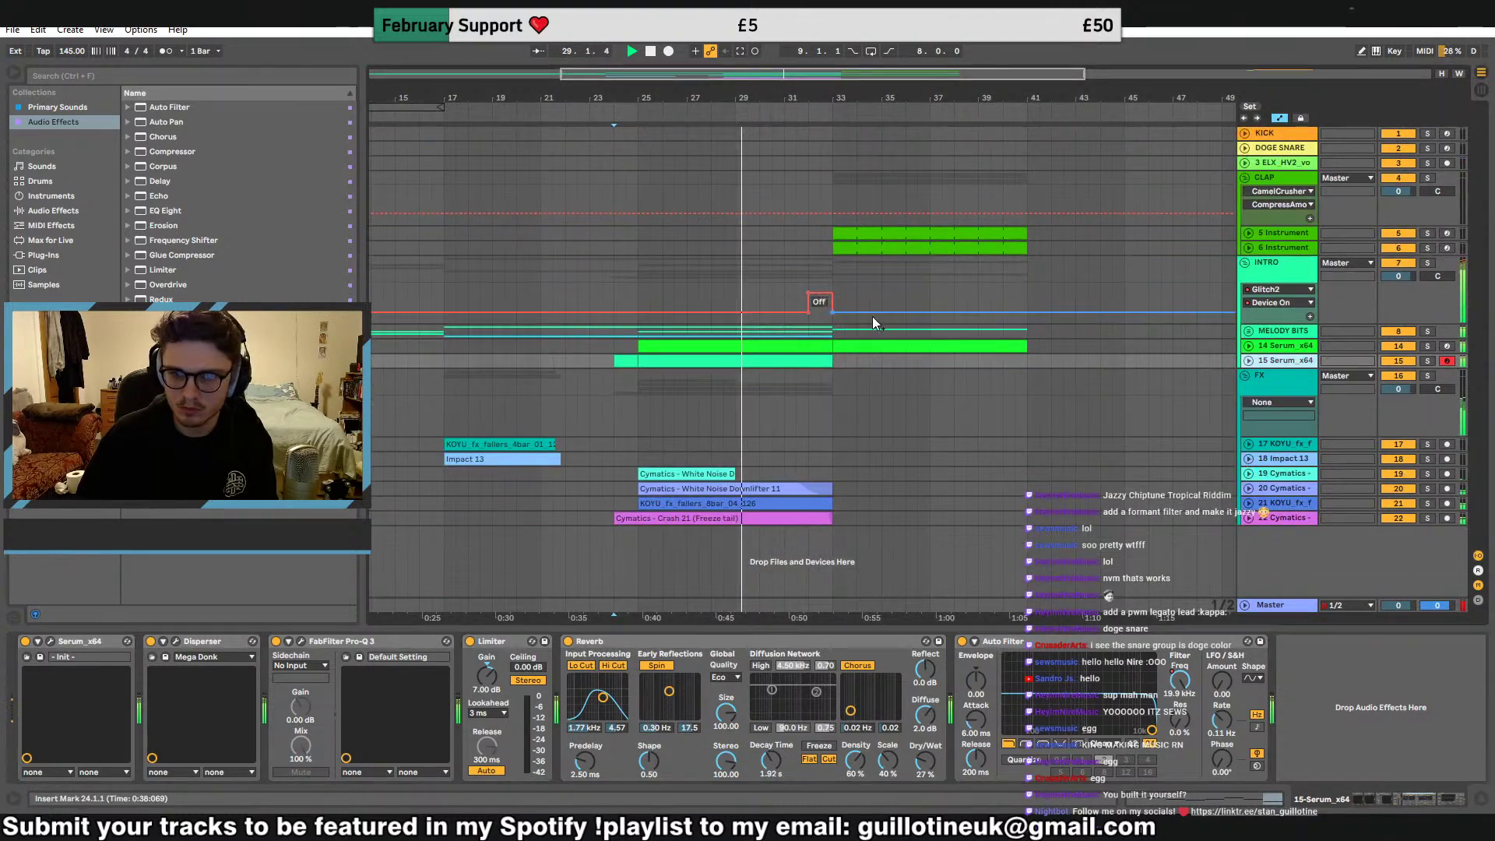
{"action": "left_click", "coordinate": [807, 331]}
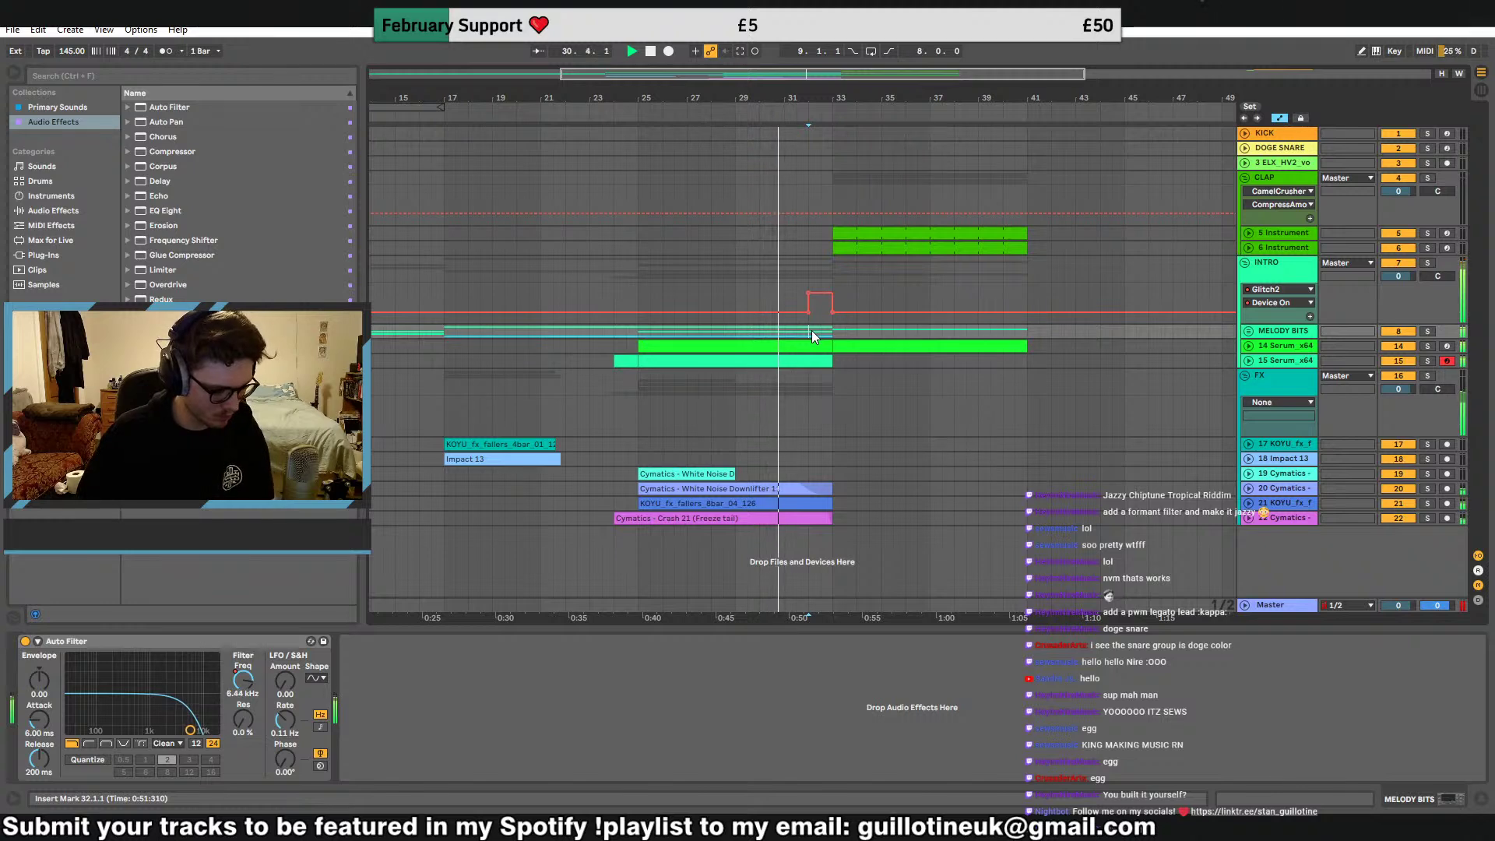
Try modulating the formant filter's cutoff in track 15's Serum with LFO 1 in envelope mode at a bar rate, reshaped to hold high before dropping
{"action": "left_click", "coordinate": [761, 363]}
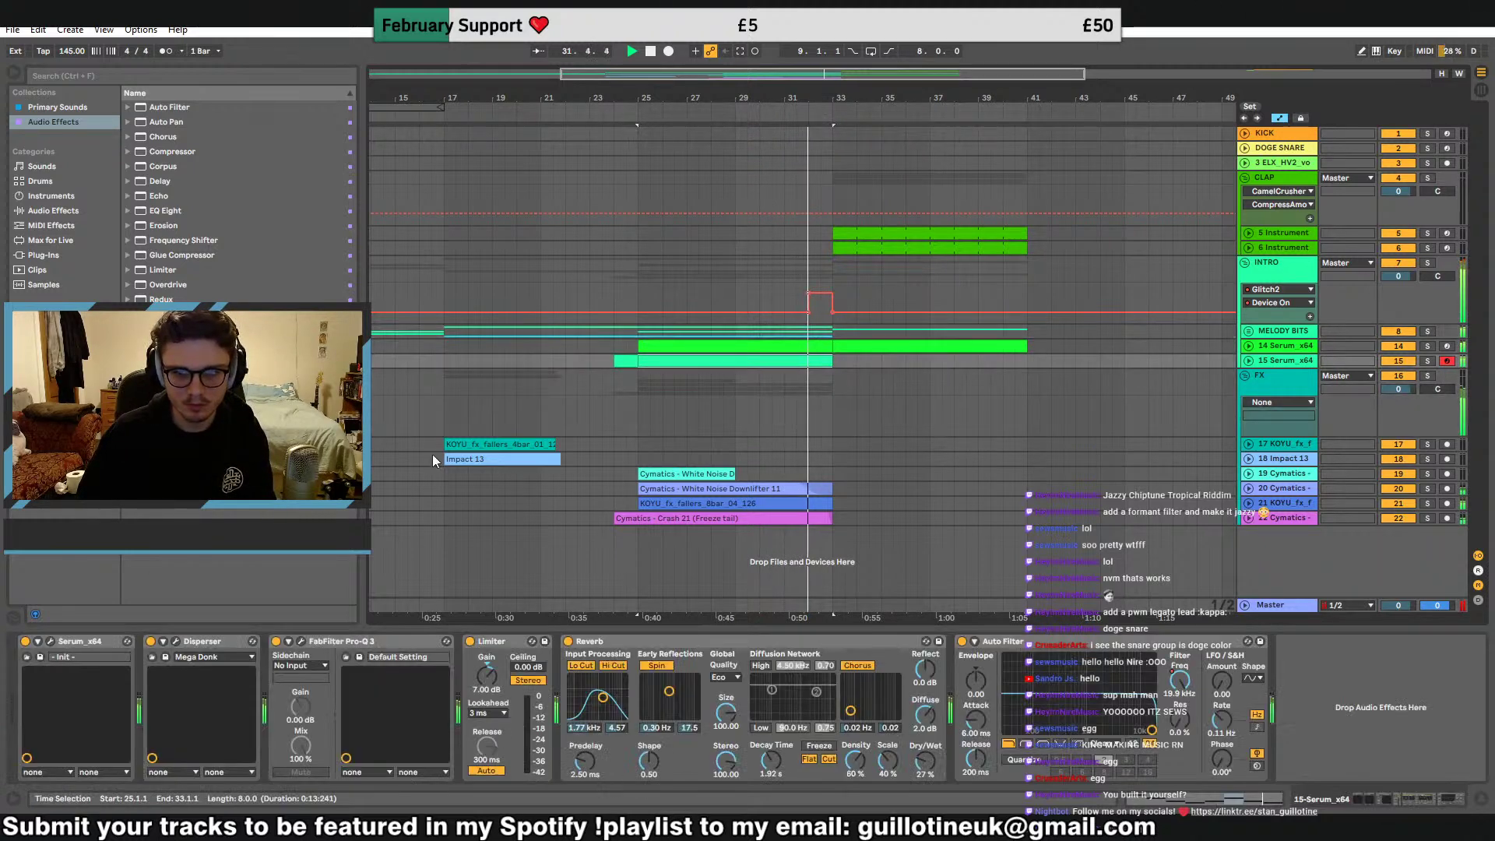
{"action": "left_click", "coordinate": [50, 643]}
{"action": "mouse_move", "coordinate": [896, 488]}
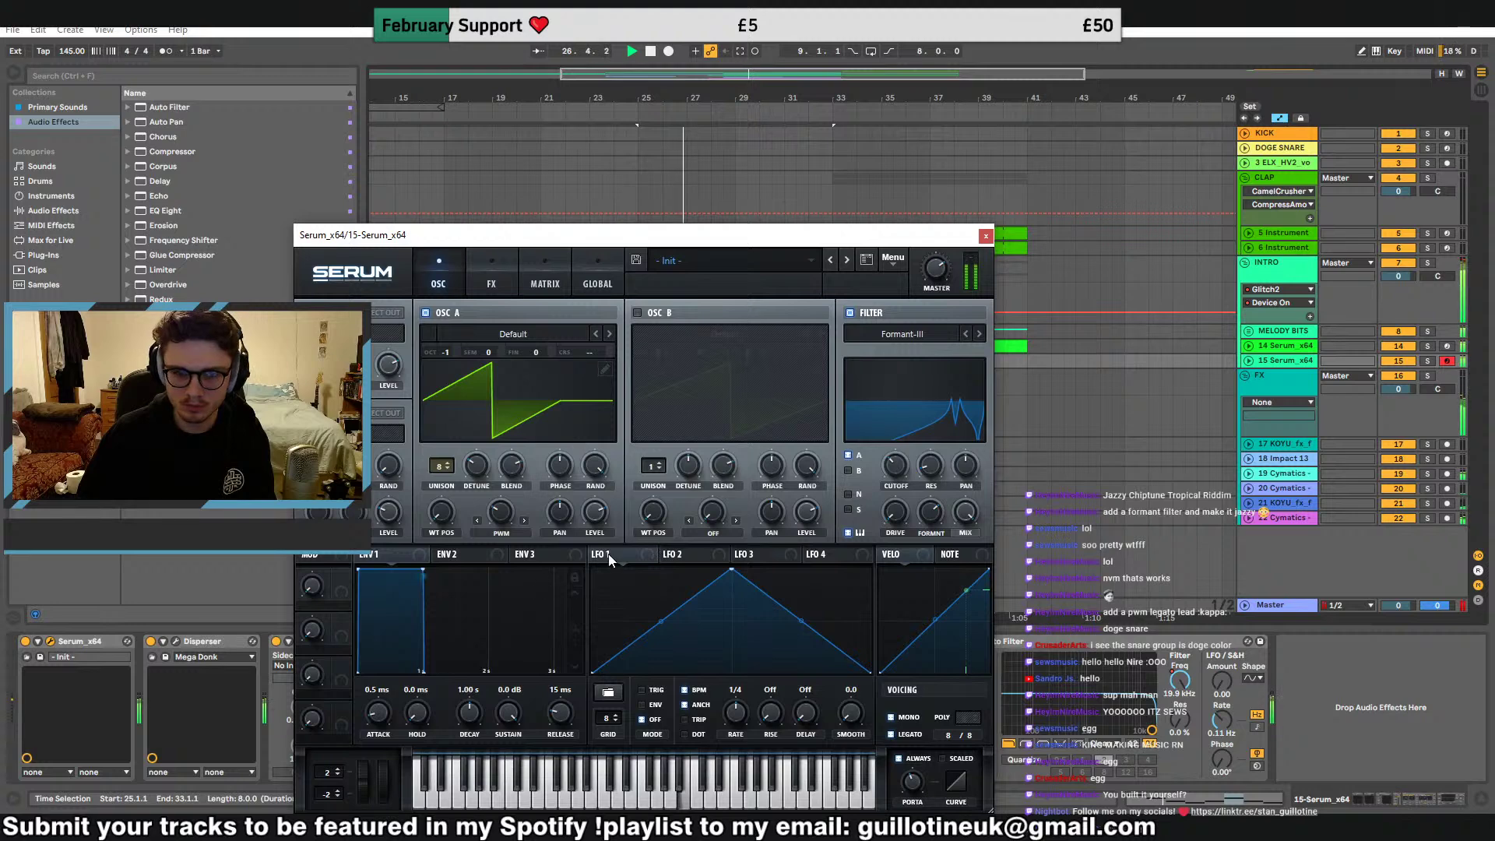
{"action": "left_click", "coordinate": [985, 236]}
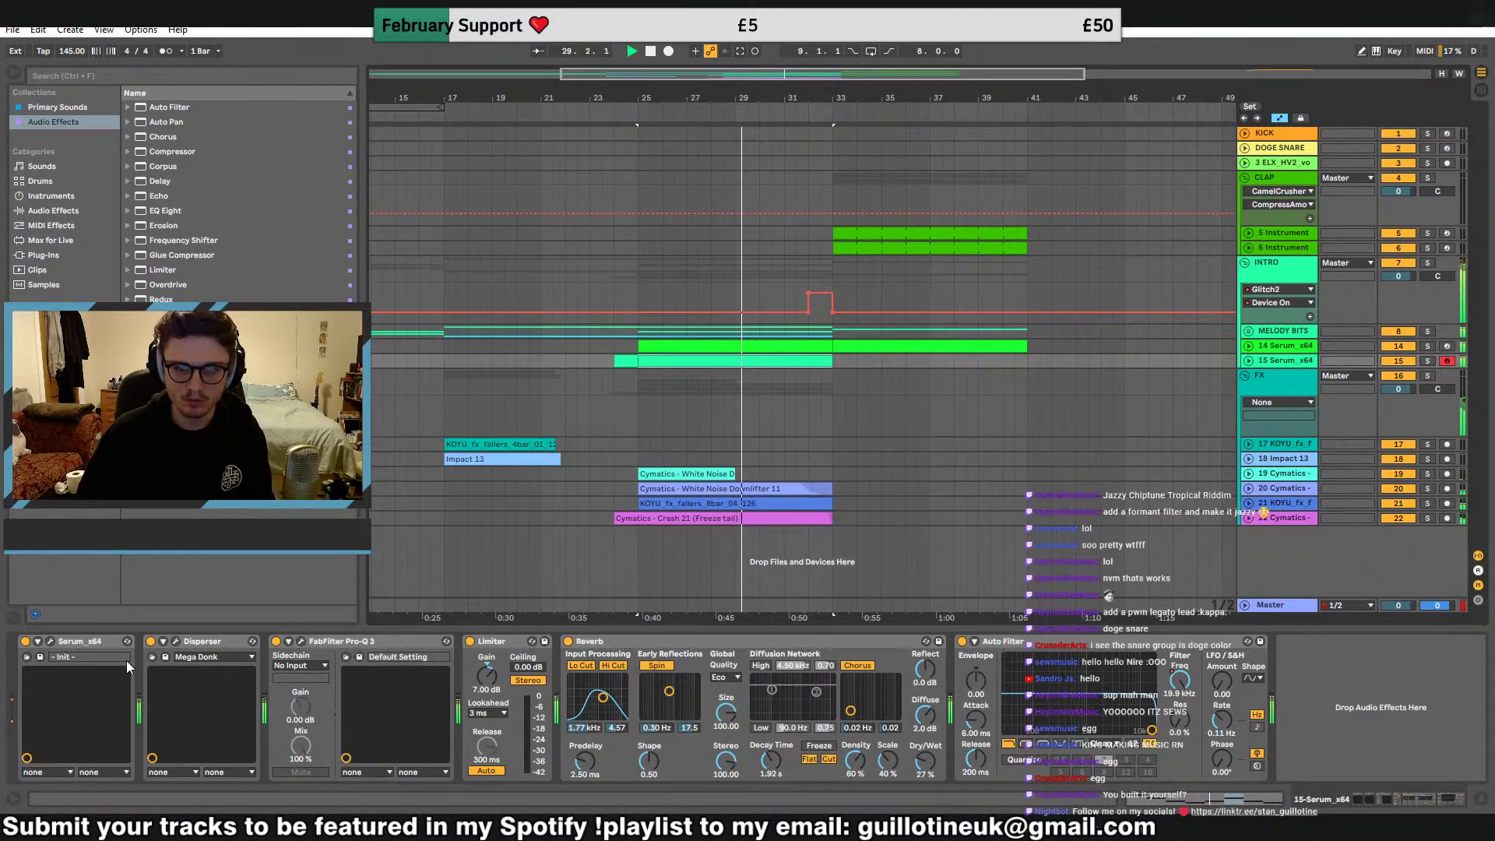
{"action": "left_click", "coordinate": [49, 641]}
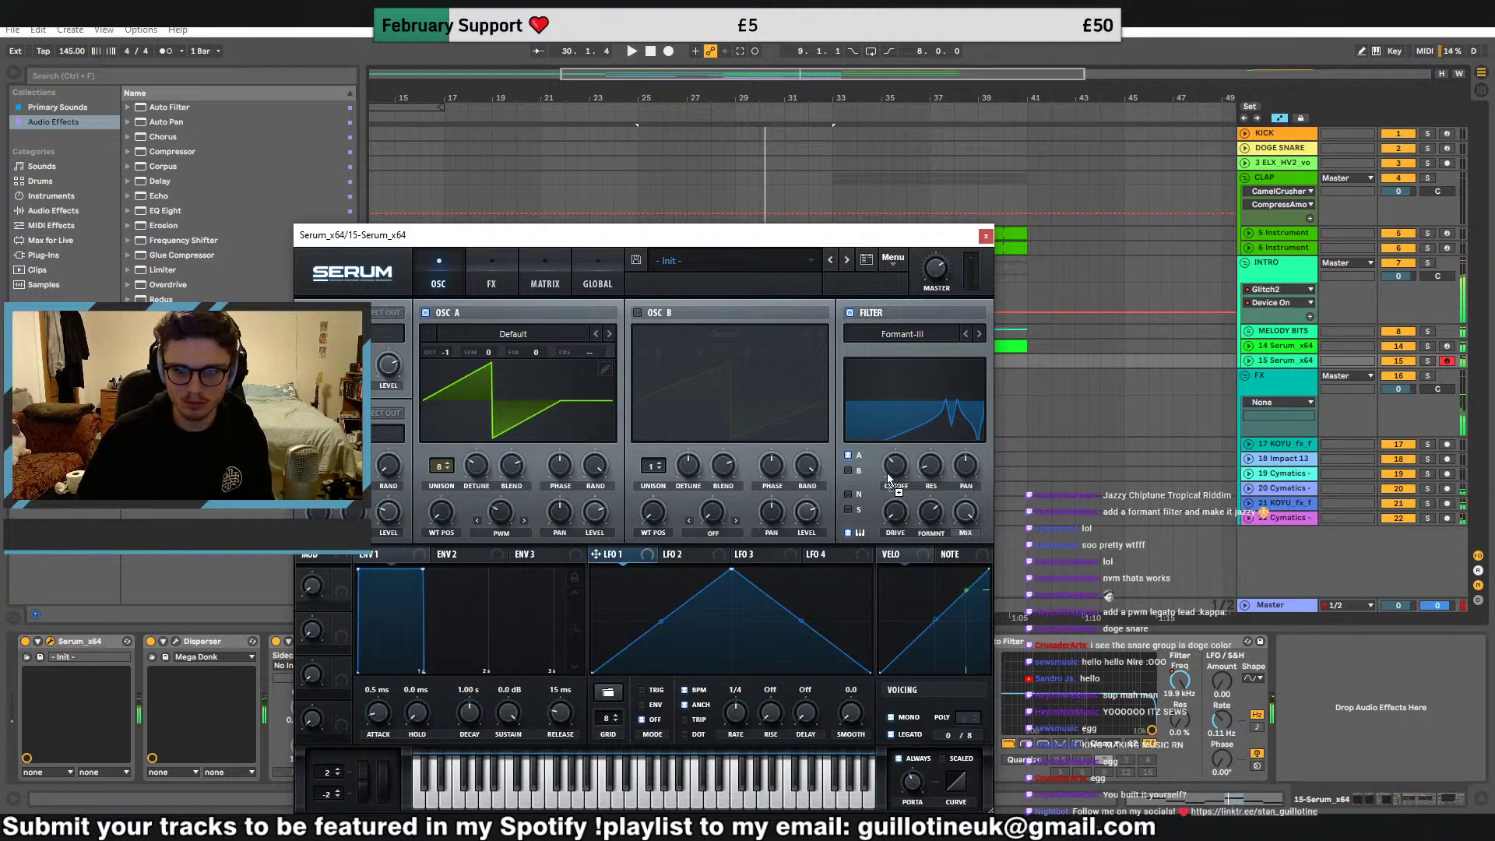
{"action": "left_click_drag", "start_coordinate": [889, 479], "coordinate": [894, 507]}
{"action": "left_click_drag", "start_coordinate": [731, 571], "coordinate": [594, 570]}
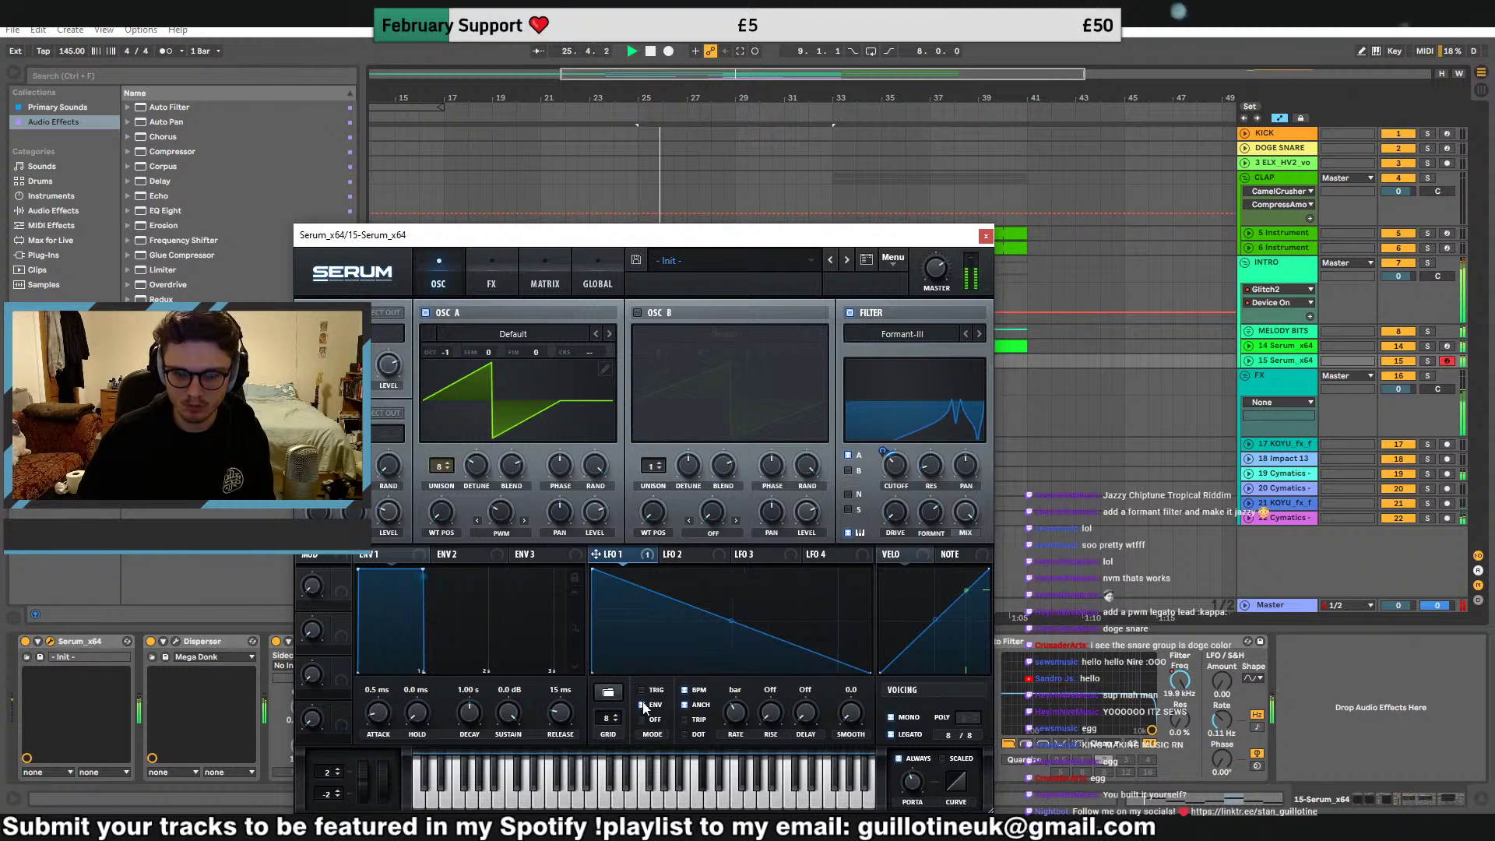
{"action": "double_click", "coordinate": [737, 617]}
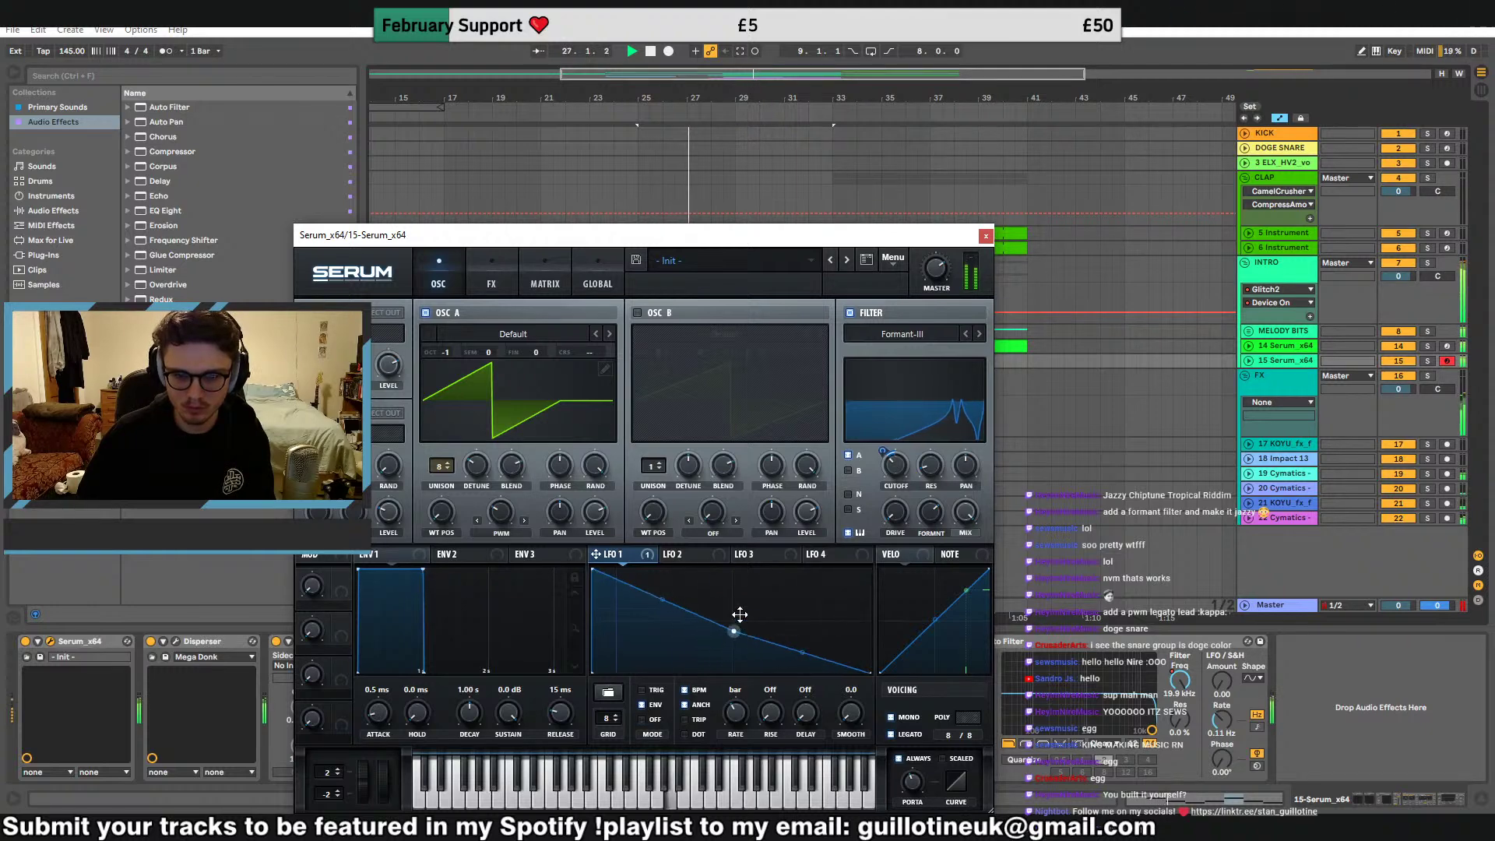
{"action": "left_click_drag", "start_coordinate": [738, 618], "coordinate": [797, 539]}
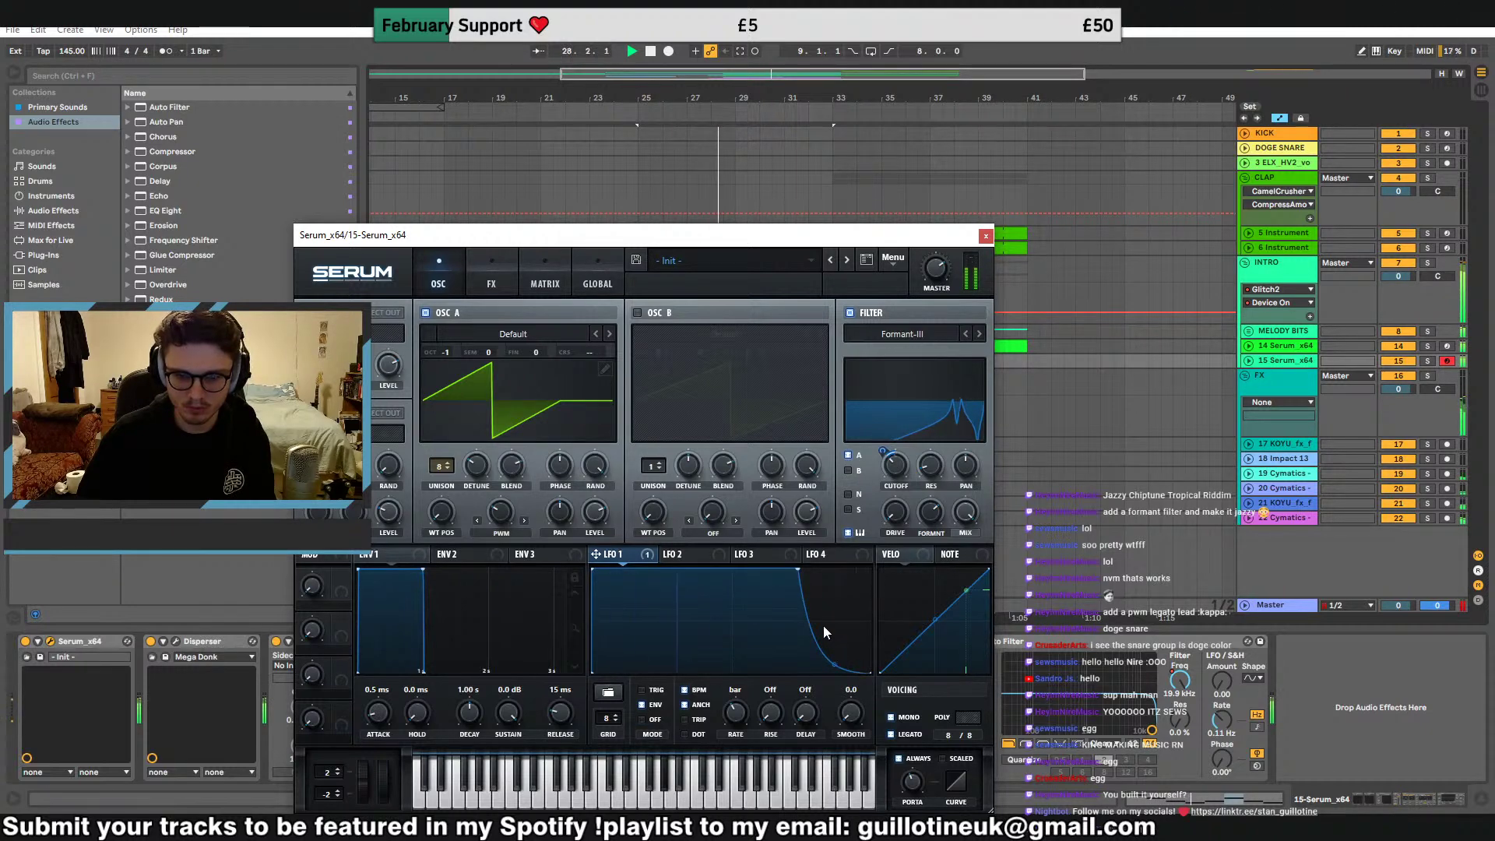
Remove all modulators from the formant filter's cutoff and close Serum
{"action": "right_click", "coordinate": [892, 480]}
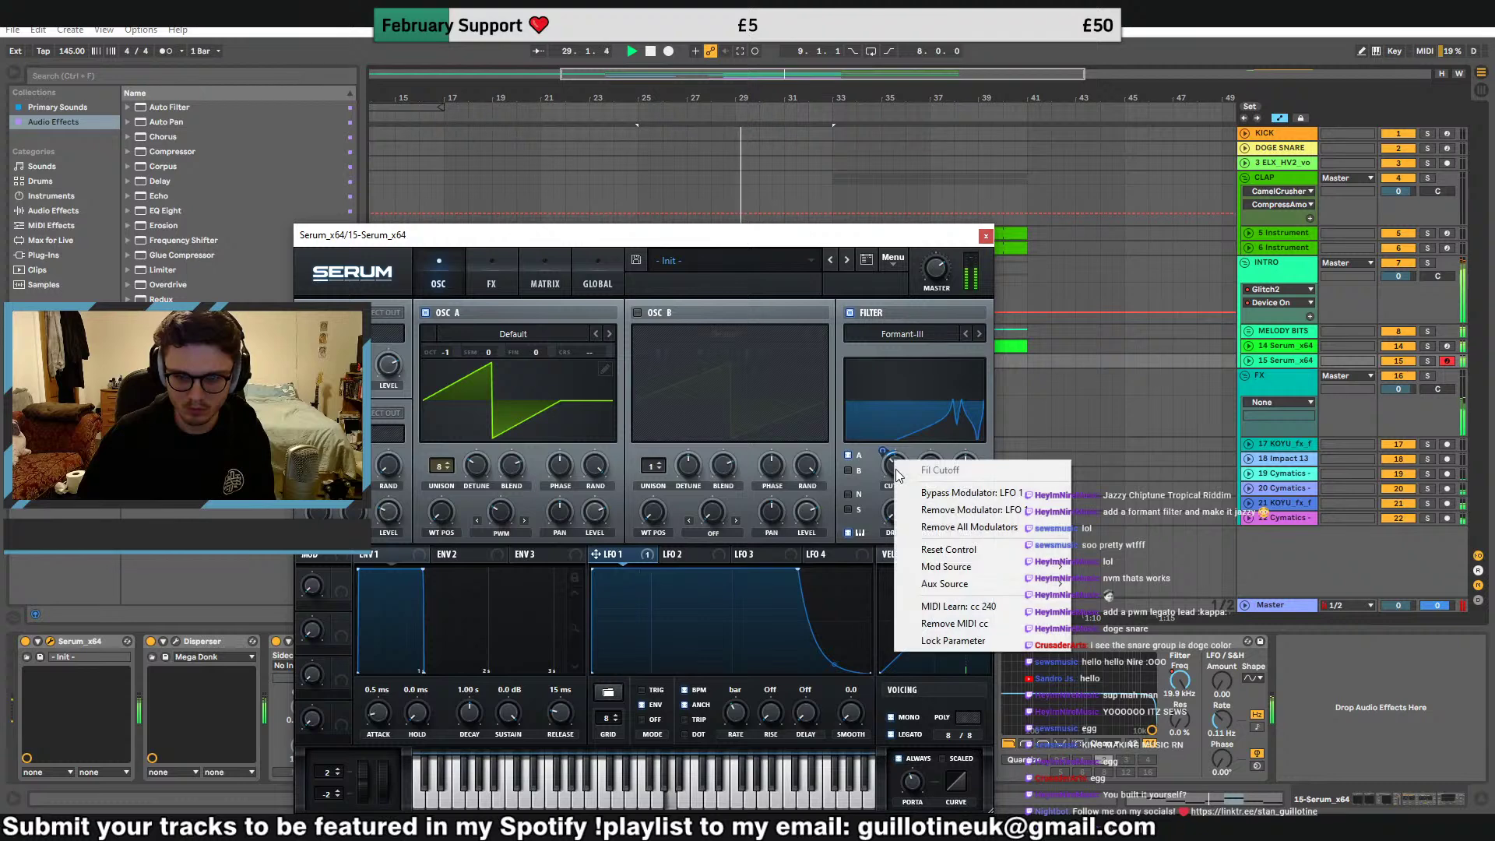
{"action": "left_click", "coordinate": [943, 526]}
{"action": "left_click", "coordinate": [988, 237]}
Fold the CLAP group, place the insert marker on INTRO just after bar 33, and unfold the MELODY BITS group
{"action": "left_click", "coordinate": [1264, 263]}
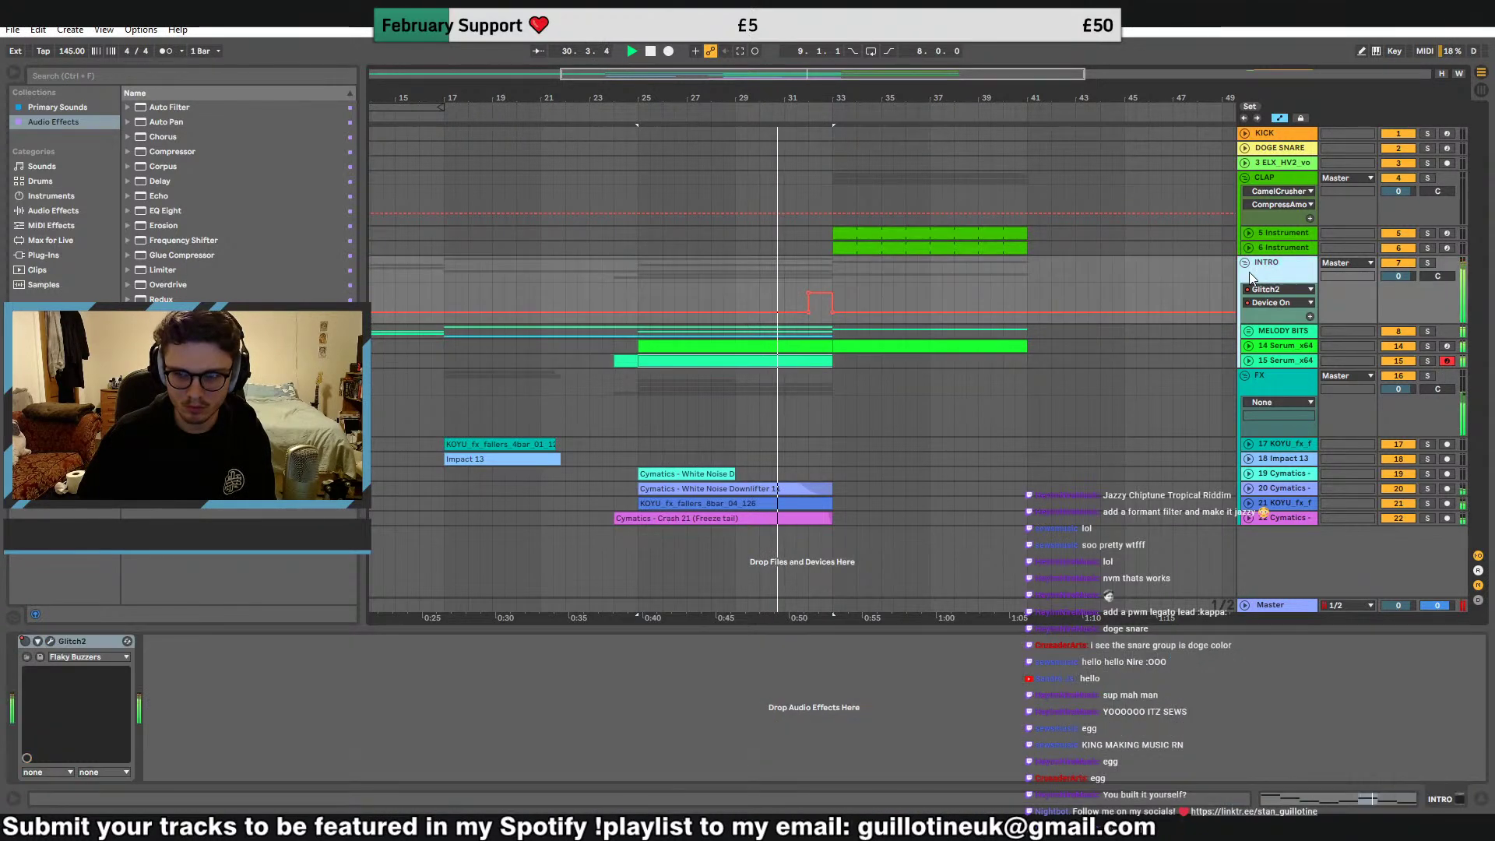
{"action": "left_click", "coordinate": [1246, 263]}
{"action": "left_click", "coordinate": [1245, 179]}
{"action": "left_click", "coordinate": [857, 176]}
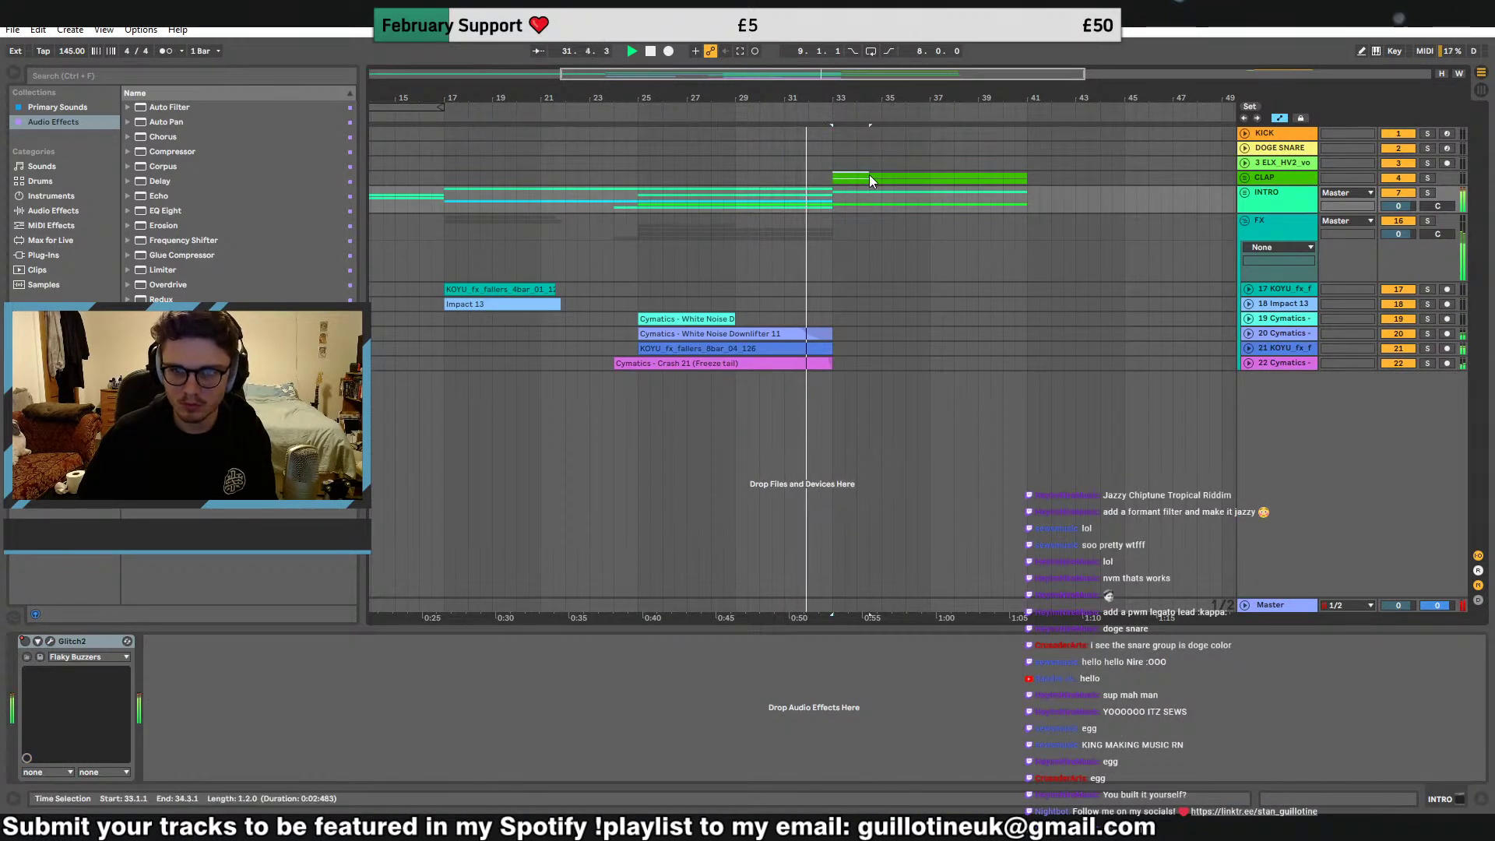
{"action": "left_click", "coordinate": [837, 194]}
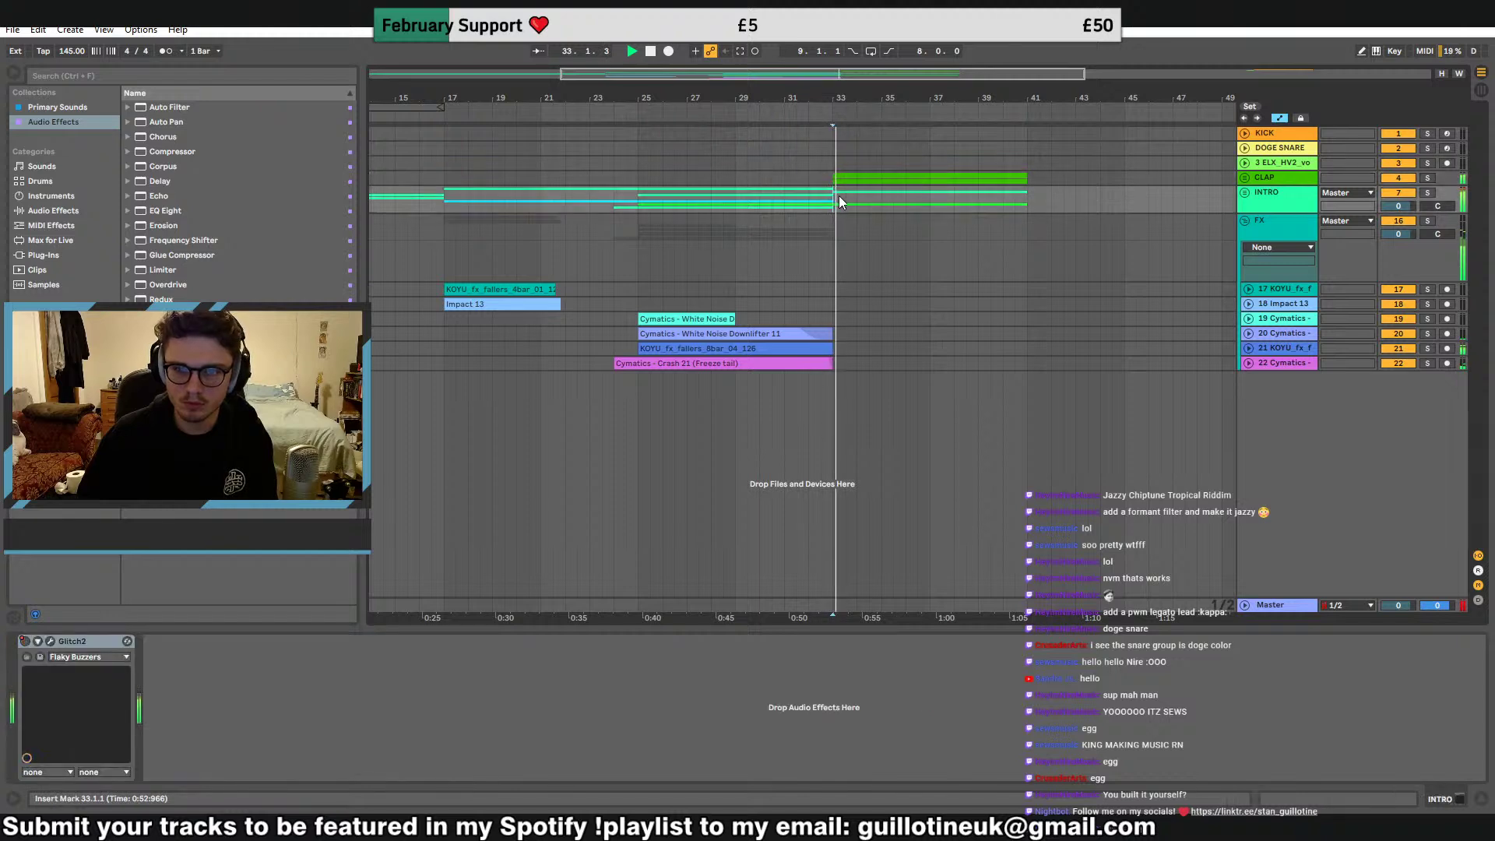
{"action": "left_click", "coordinate": [1245, 192]}
{"action": "left_click", "coordinate": [1249, 261]}
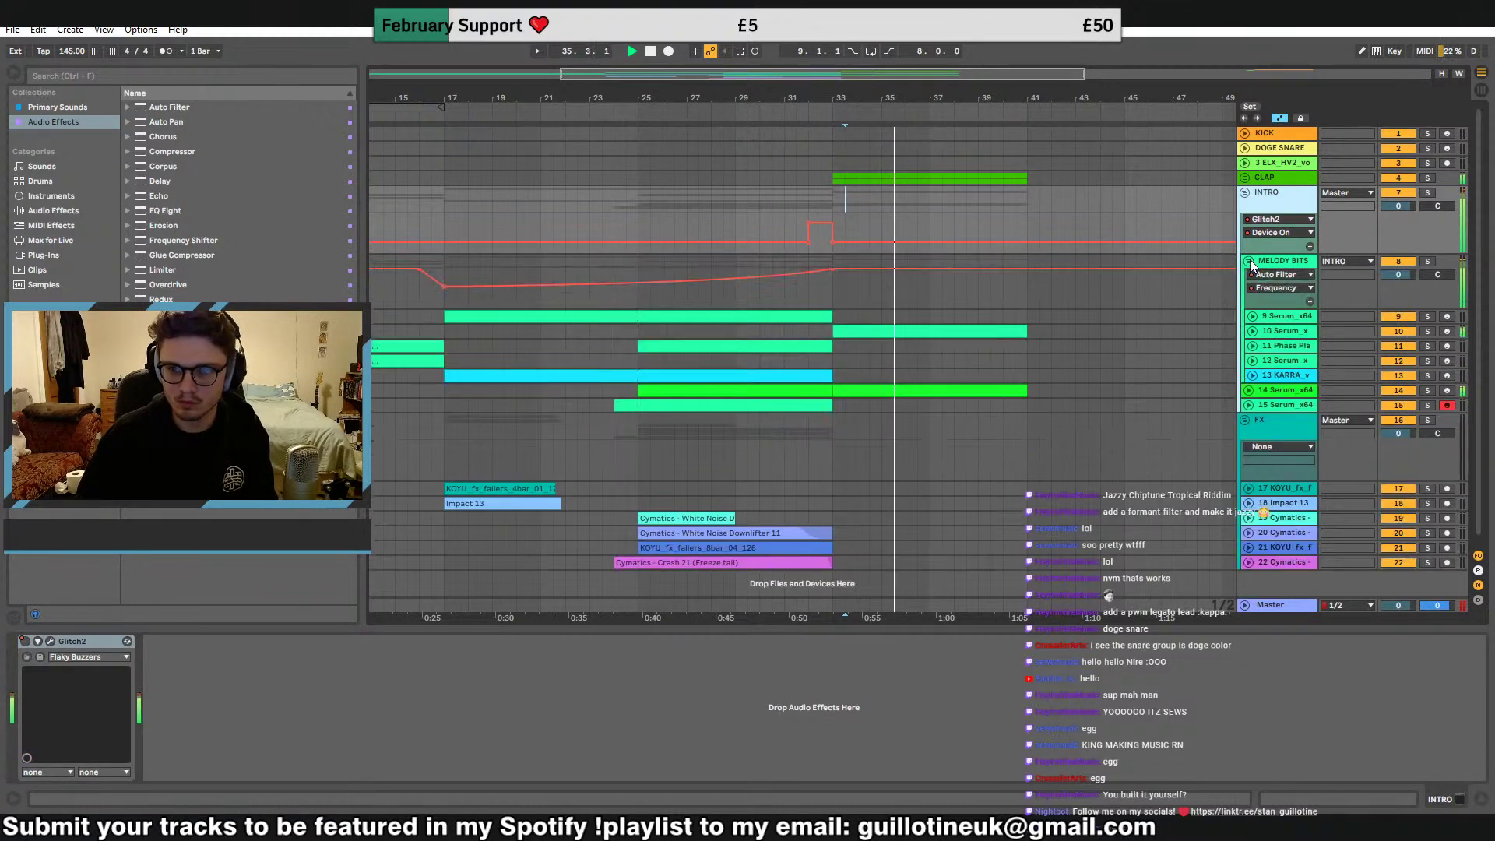
Duplicate the CLAP, track 10 and track 14 parts of bars 33 to 41 so they continue to bar 49
{"action": "left_click", "coordinate": [853, 330]}
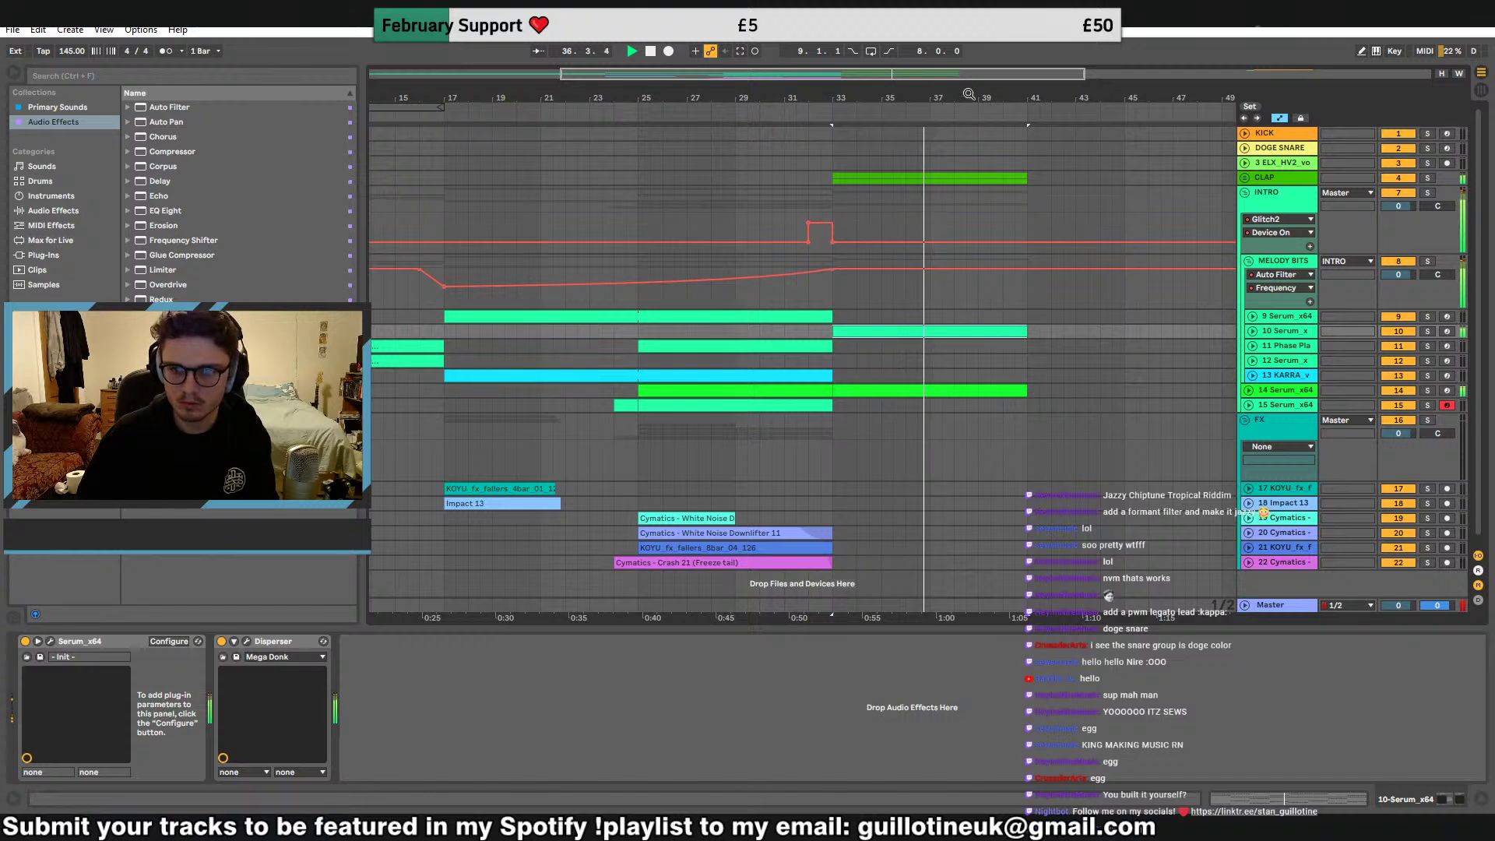
{"action": "left_click_drag", "start_coordinate": [968, 94], "coordinate": [815, 93]}
{"action": "left_click_drag", "start_coordinate": [876, 394], "coordinate": [684, 174]}
{"action": "key", "text": "ctrl+d"}
{"action": "left_click", "coordinate": [882, 212]}
{"action": "left_click_drag", "start_coordinate": [862, 218], "coordinate": [1018, 245]}
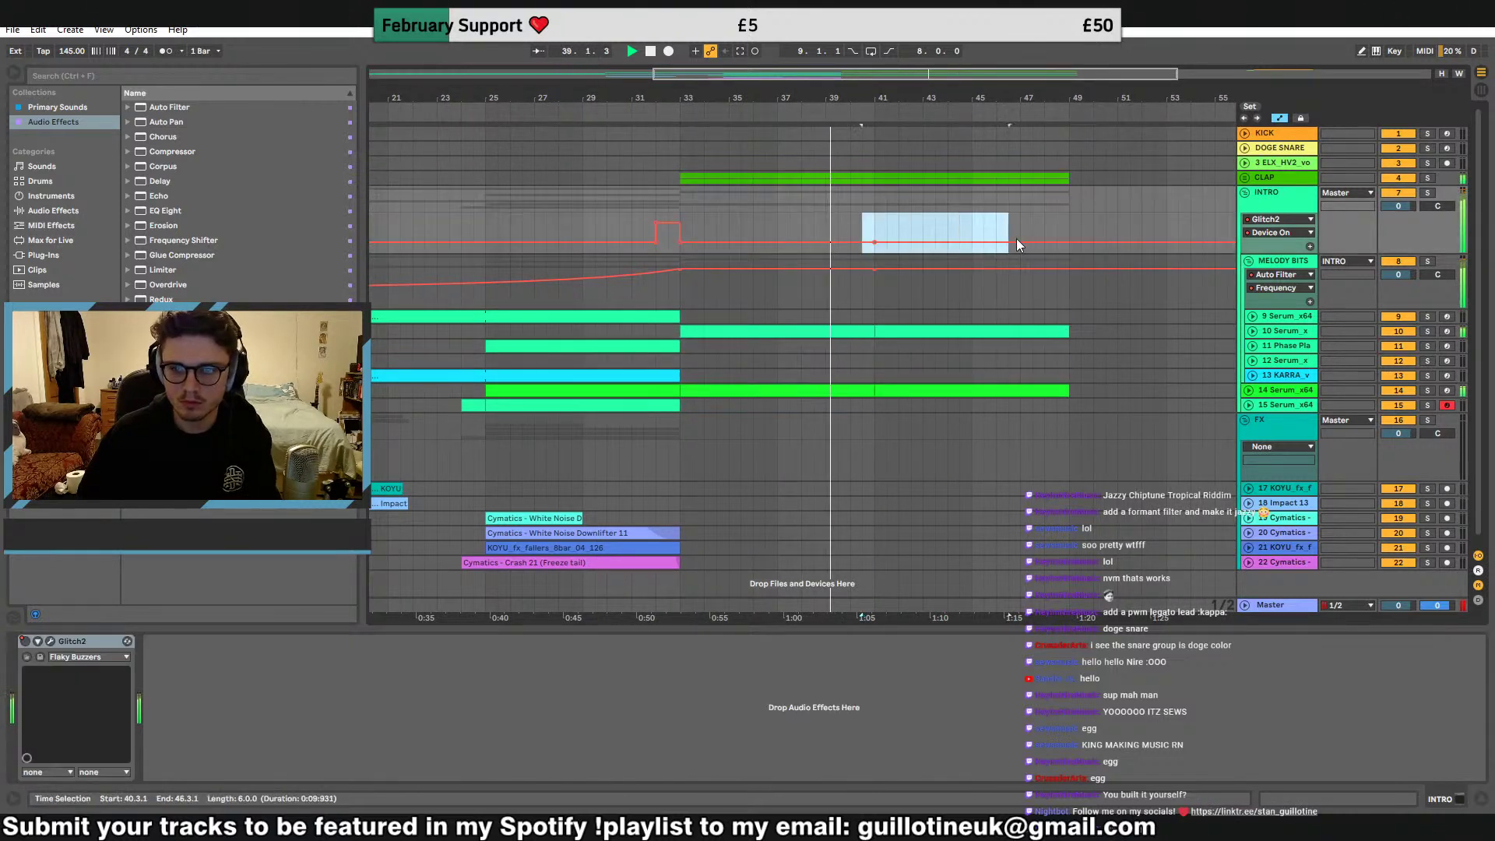
{"action": "mouse_move", "coordinate": [854, 285]}
{"action": "left_mouse_down"}
{"action": "mouse_move", "coordinate": [909, 288]}
{"action": "mouse_move", "coordinate": [875, 298]}
{"action": "mouse_move", "coordinate": [877, 269]}
{"action": "left_mouse_up"}
{"action": "double_click", "coordinate": [867, 293]}
Copy the KICK clips from bars 65 to 69 and paste them at bar 41 on the same track
{"action": "left_click_drag", "start_coordinate": [896, 99], "coordinate": [767, 99]}
{"action": "mouse_move", "coordinate": [1149, 165]}
{"action": "left_mouse_down"}
{"action": "mouse_move", "coordinate": [1048, 136]}
{"action": "mouse_move", "coordinate": [1158, 137]}
{"action": "left_mouse_up"}
{"action": "key", "text": "space"}
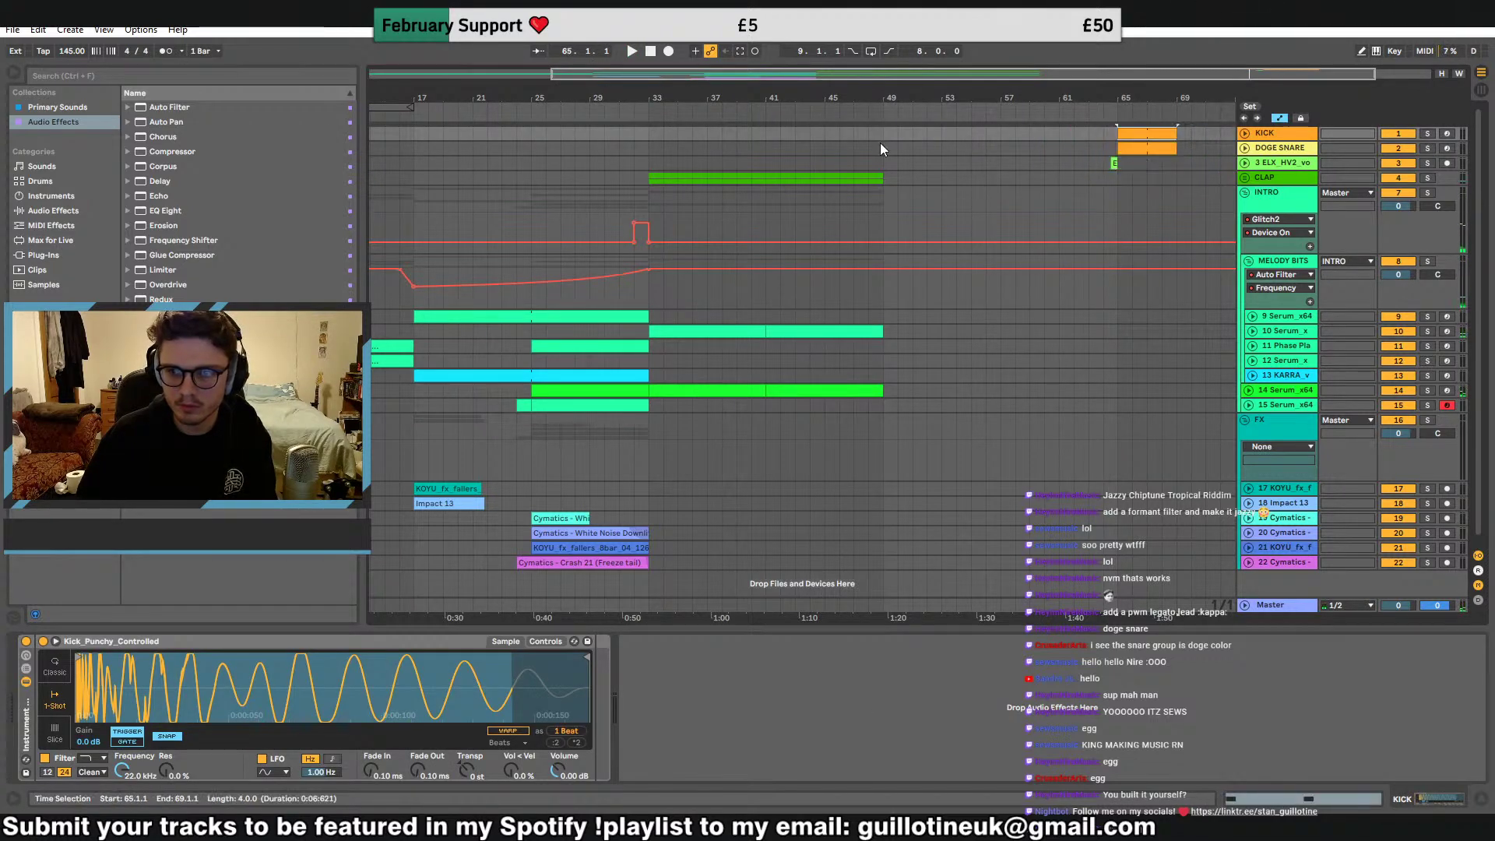
{"action": "left_click", "coordinate": [765, 137]}
{"action": "key", "text": "ctrl+v"}
{"action": "key", "text": "space"}
Fill the pasted kick clip at bar 41 with C3 notes on every beat of its two bars
{"action": "double_click", "coordinate": [791, 132]}
{"action": "left_click", "coordinate": [569, 654]}
{"action": "key", "text": "ctrl+a"}
{"action": "key", "text": "ctrl+c"}
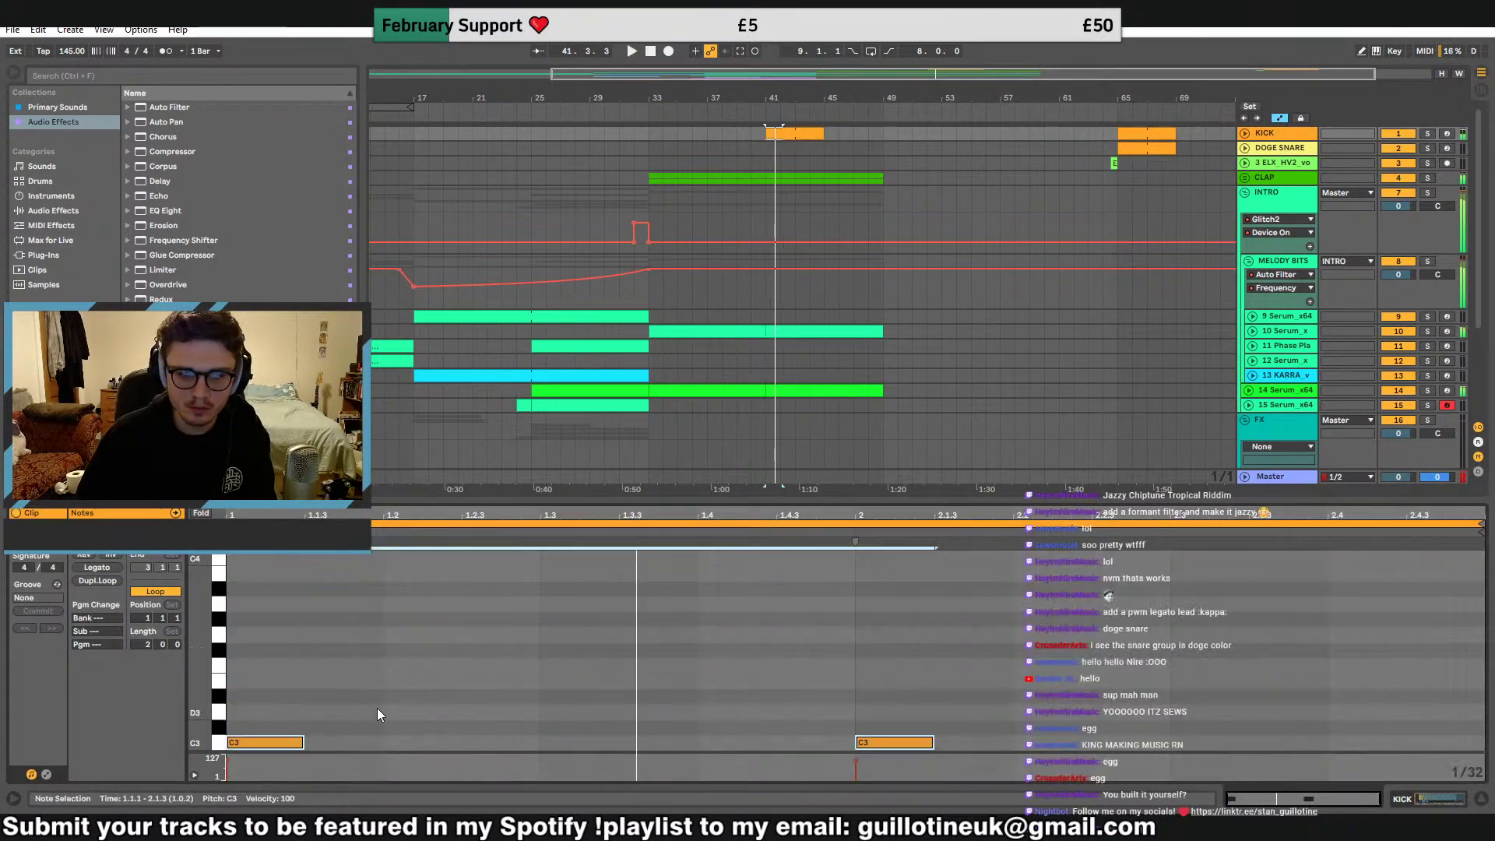
{"action": "left_click", "coordinate": [378, 710]}
{"action": "key", "text": "ctrl+v"}
{"action": "key", "text": "space"}
{"action": "key", "text": "space"}
{"action": "key", "text": "ctrl+a"}
{"action": "key", "text": "ctrl+c"}
{"action": "left_click", "coordinate": [548, 708]}
{"action": "key", "text": "ctrl+v"}
{"action": "left_click", "coordinate": [1020, 694]}
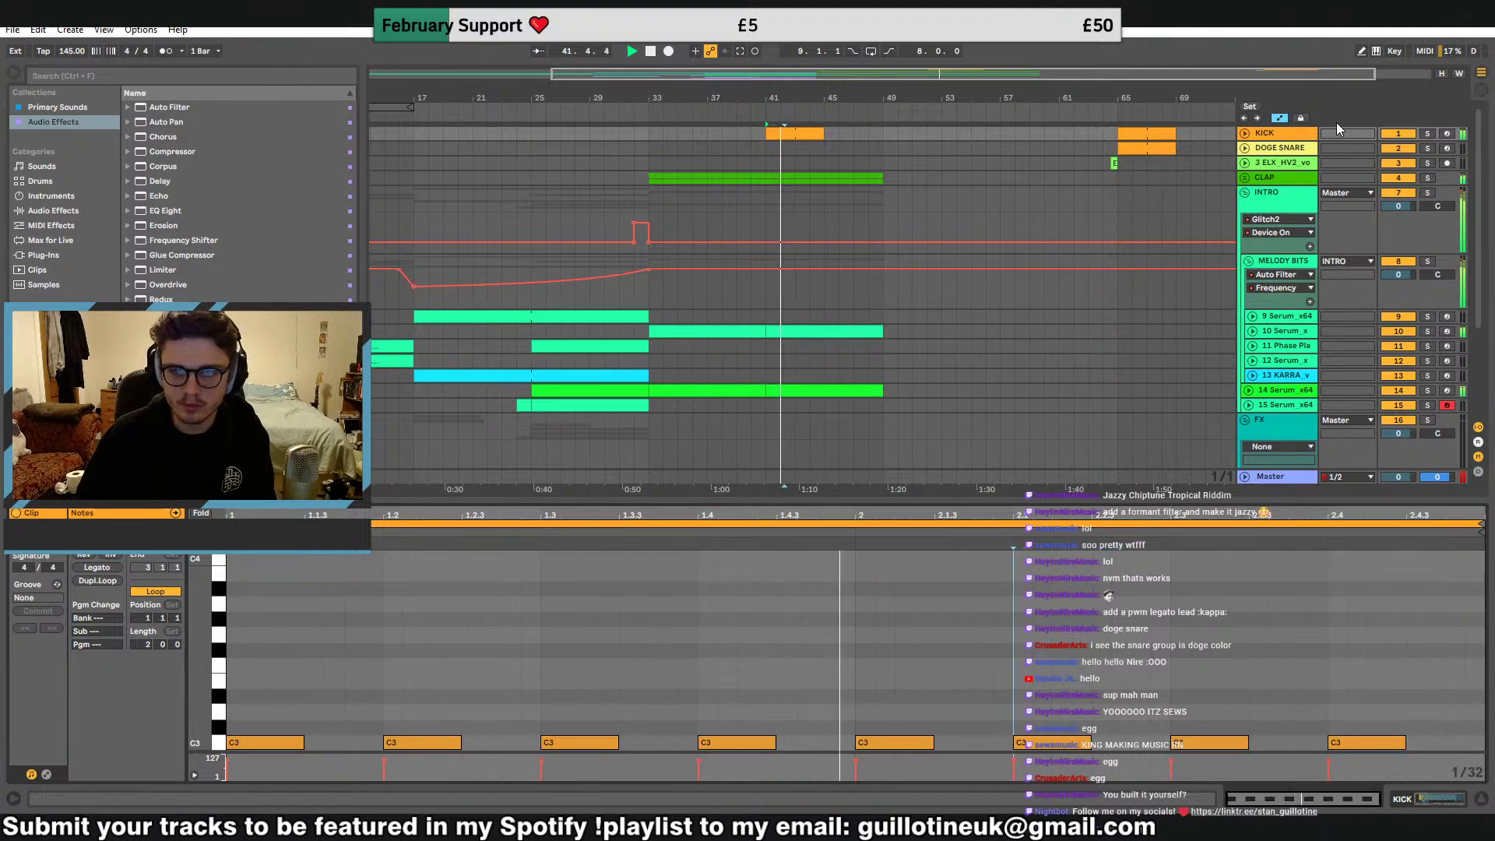
Duplicate the four bars of kick clips starting at bar 41 so the kick part runs to bar 49
{"action": "left_click", "coordinate": [1293, 137]}
{"action": "double_click", "coordinate": [1294, 141]}
{"action": "left_click_drag", "start_coordinate": [823, 137], "coordinate": [884, 138]}
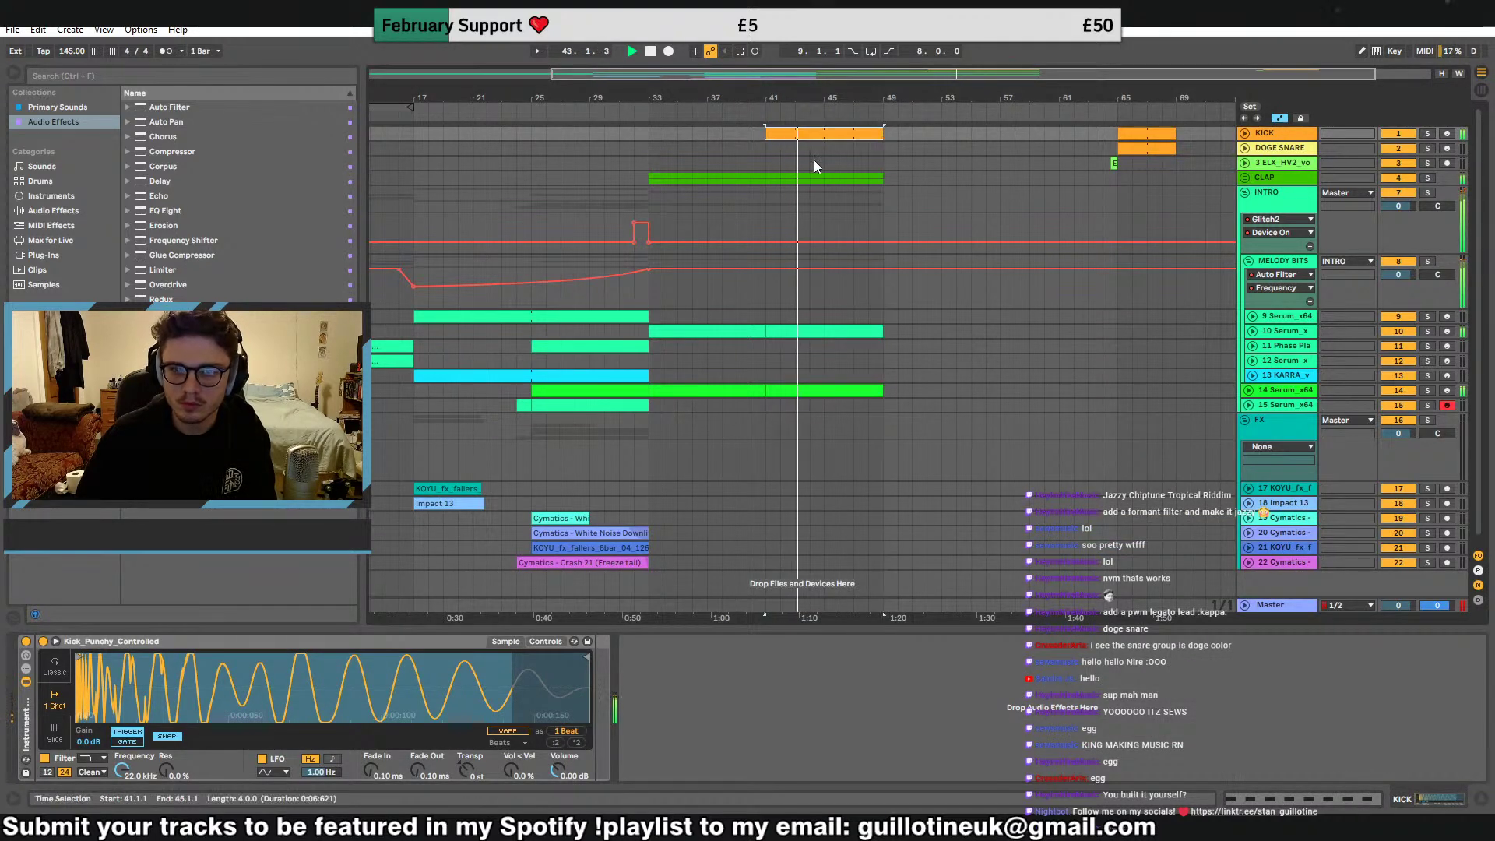
{"action": "left_click", "coordinate": [751, 164]}
{"action": "left_click", "coordinate": [825, 133]}
Unfold the KICK track and double the hits from bar 45 by adding C3 notes half a beat after each existing one
{"action": "left_click", "coordinate": [1246, 133]}
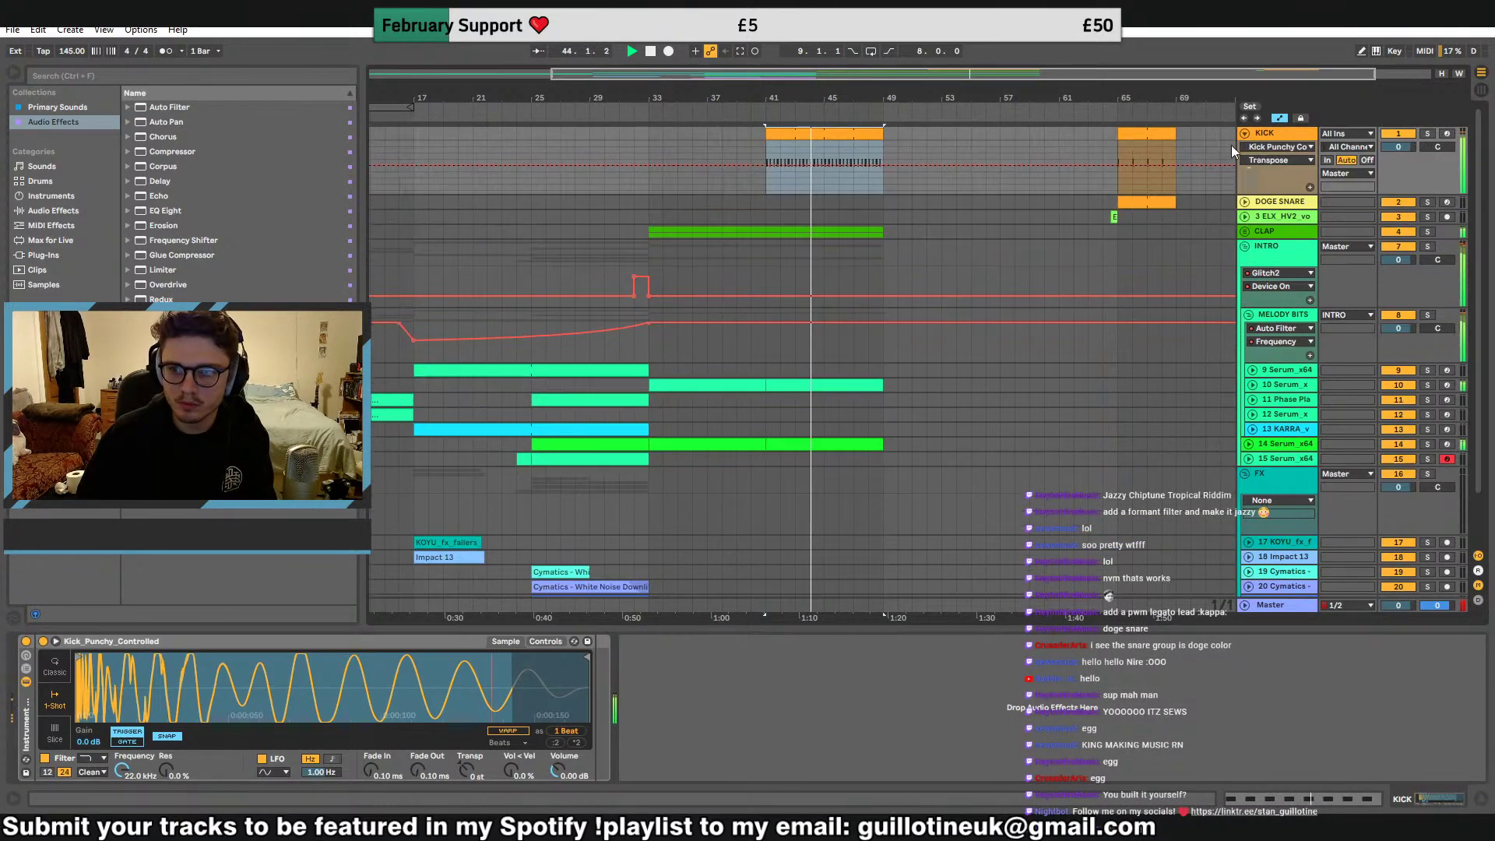
{"action": "left_click", "coordinate": [829, 148]}
{"action": "double_click", "coordinate": [831, 165]}
{"action": "key", "text": "ctrl+a"}
{"action": "key", "text": "ctrl+c"}
{"action": "left_click", "coordinate": [303, 715]}
{"action": "key", "text": "ctrl+v"}
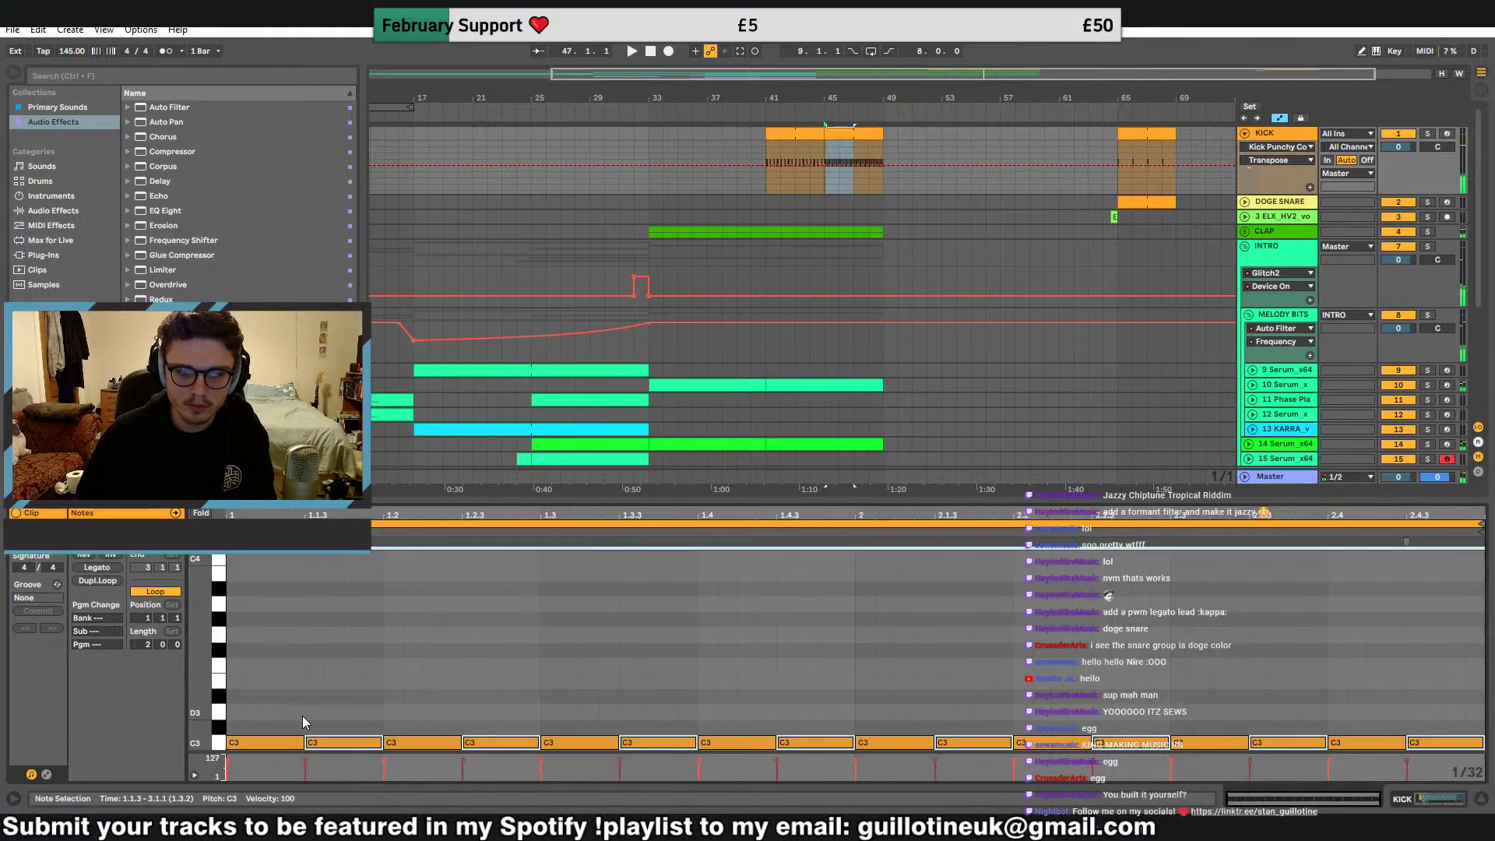
{"action": "double_click", "coordinate": [1275, 137]}
Split the last kick clip at bar 48 and delete the part from bar 48 to 49
{"action": "scroll", "coordinate": [896, 201], "scroll_direction": "up", "scroll_amount": 6}
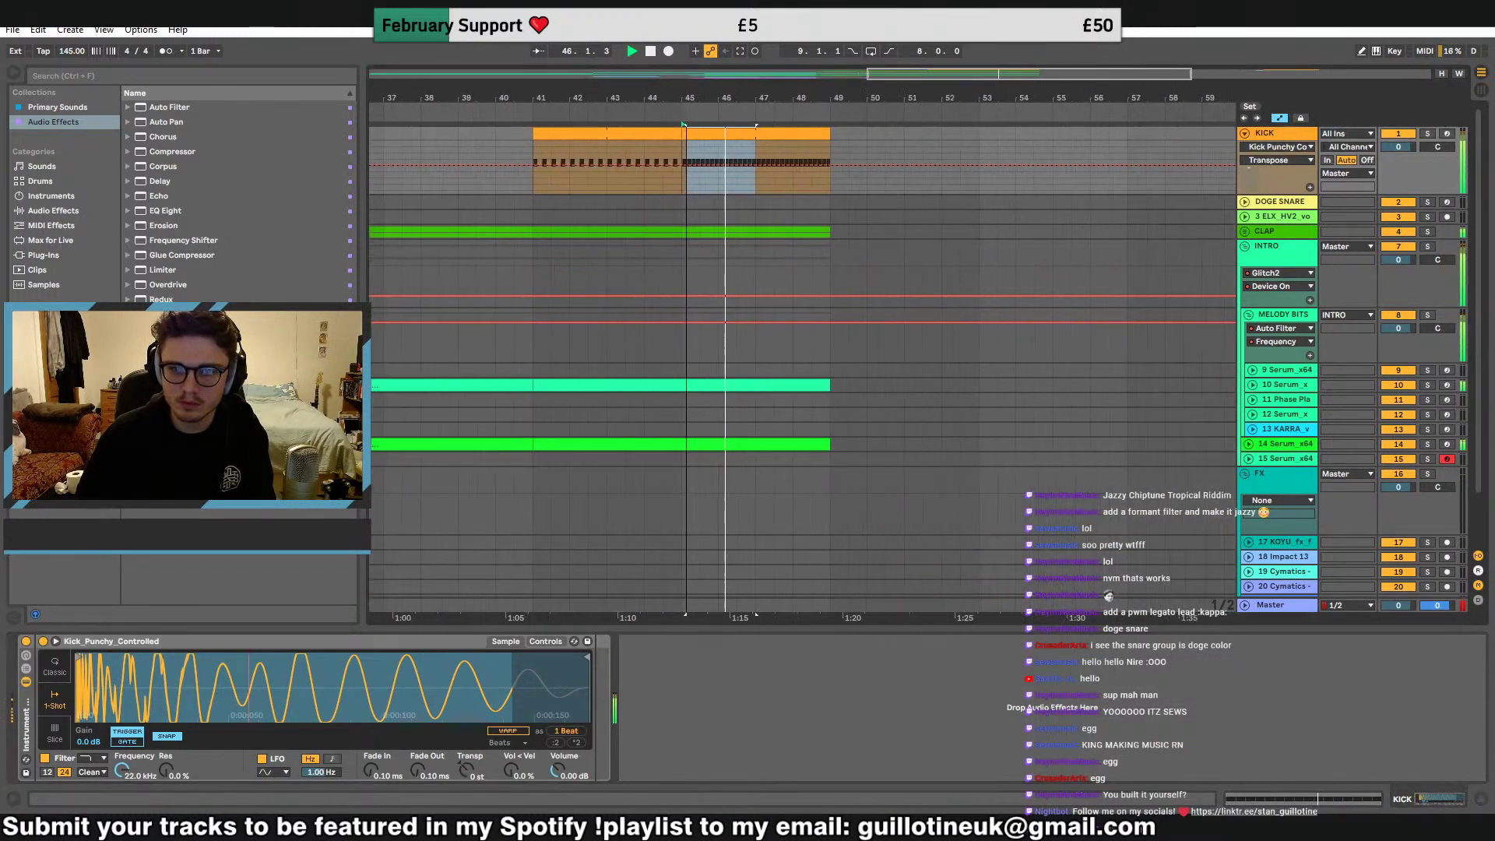
{"action": "left_click", "coordinate": [771, 178]}
{"action": "key", "text": "ctrl+e"}
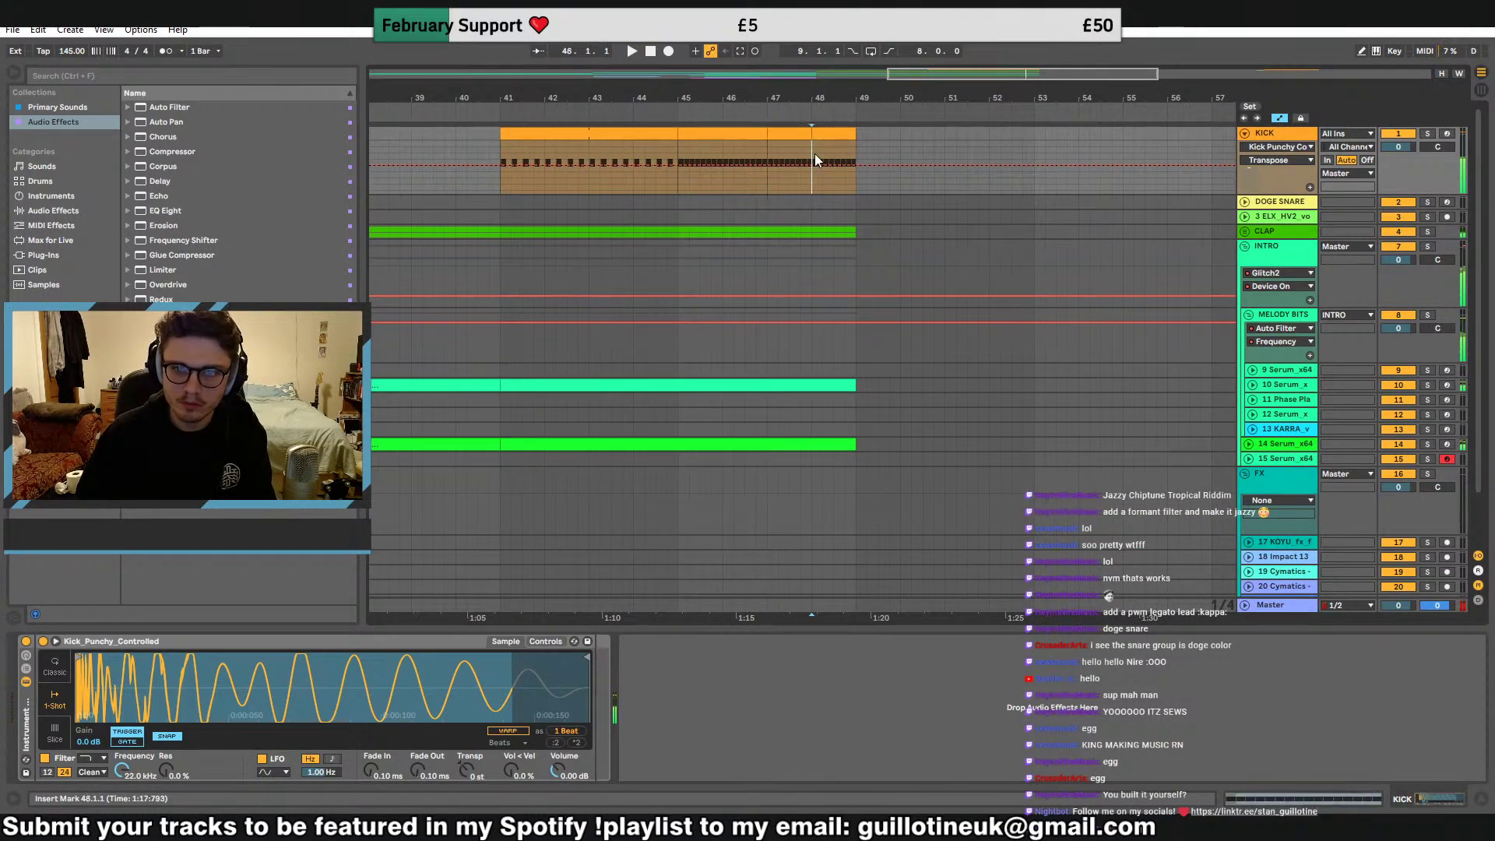
{"action": "left_click", "coordinate": [822, 134]}
{"action": "key", "text": "Delete"}
Fill the kick clip at bar 47 with C3 hits on every sixteenth note and play it from there
{"action": "double_click", "coordinate": [796, 134]}
{"action": "key", "text": "ctrl+a"}
{"action": "left_click", "coordinate": [377, 746]}
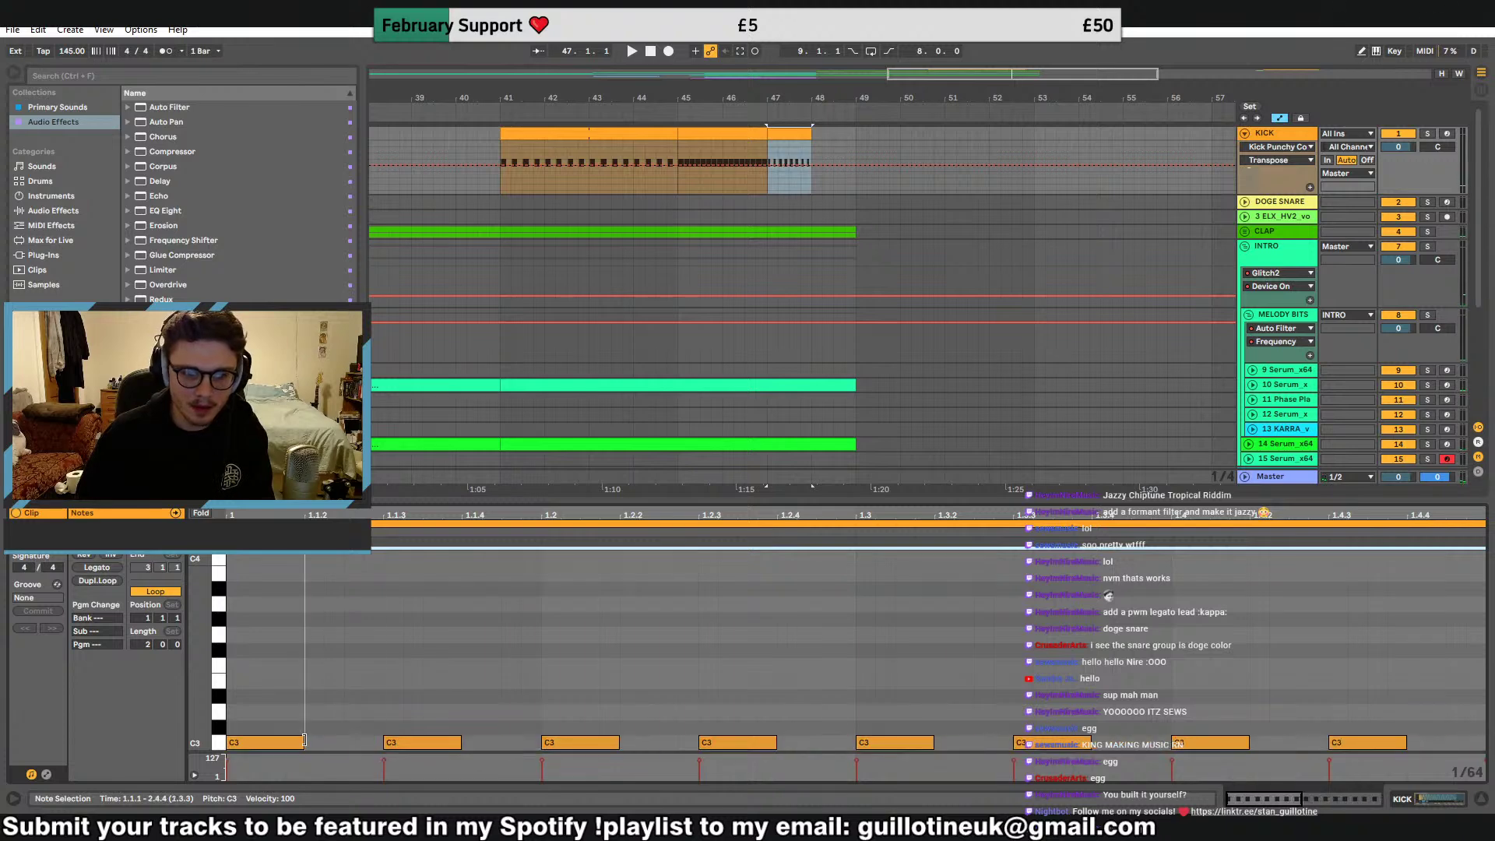
{"action": "left_click", "coordinate": [770, 180]}
{"action": "key", "text": "space"}
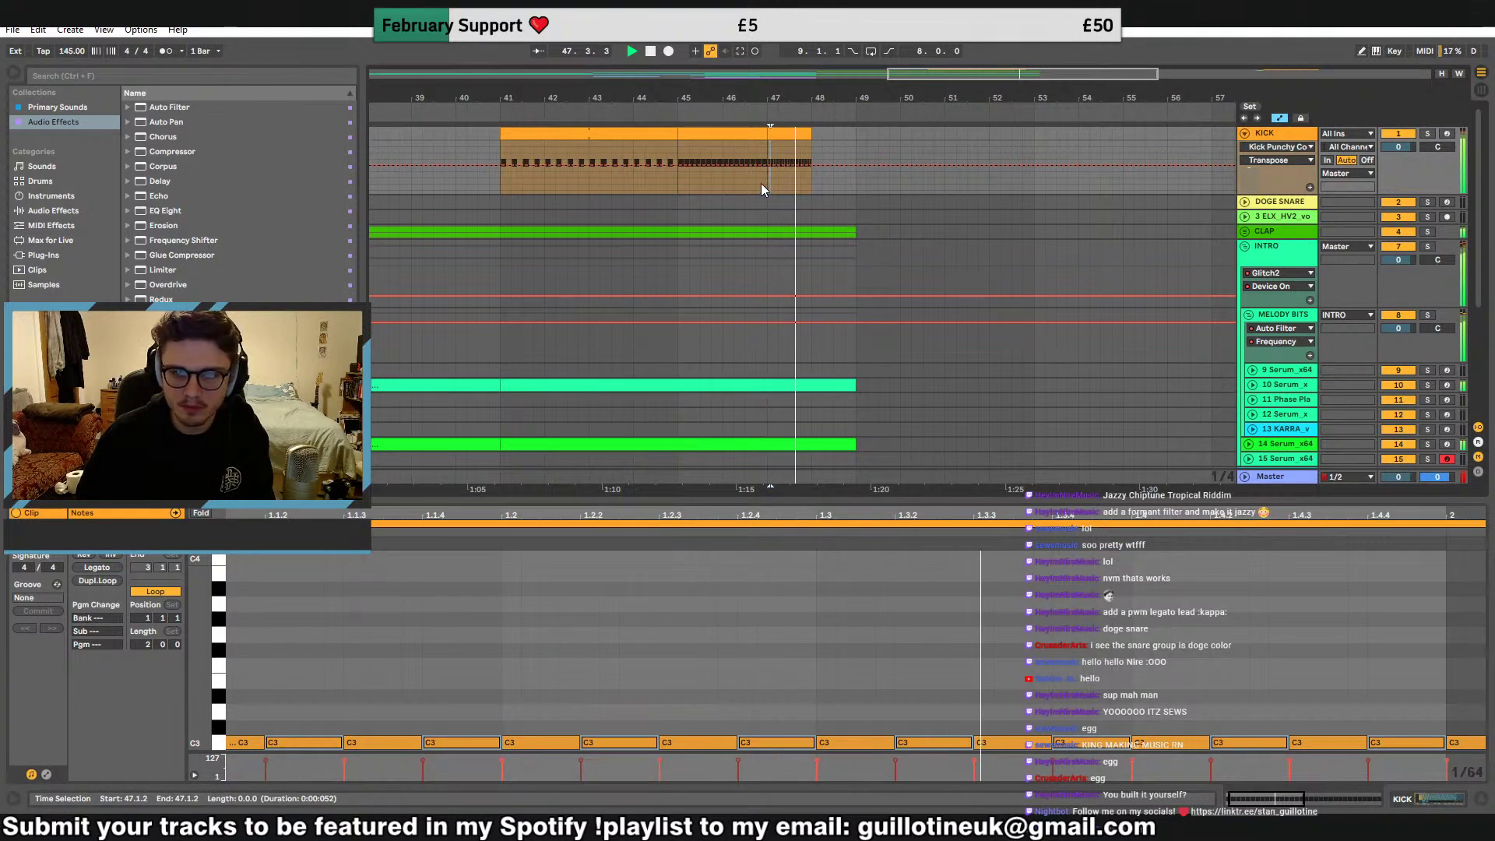
Delete everything from bar 48 onward to about bar 50.3 on the tracks from CLAP down to FX
{"action": "left_click_drag", "start_coordinate": [812, 232], "coordinate": [871, 245]}
{"action": "key", "text": "End"}
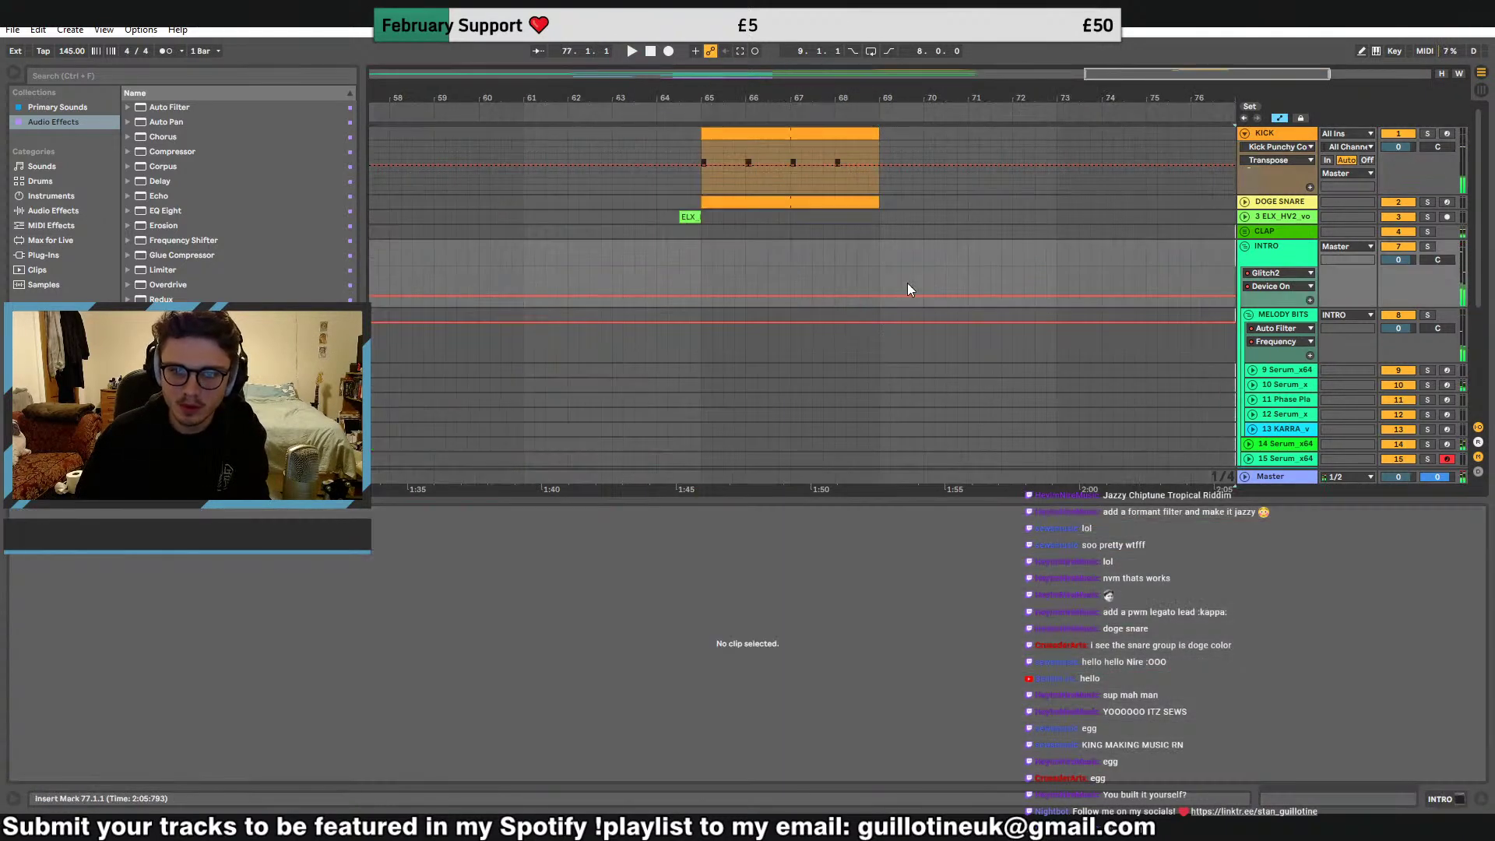
{"action": "left_click_drag", "start_coordinate": [1155, 77], "coordinate": [903, 84]}
{"action": "scroll", "coordinate": [983, 288], "scroll_direction": "down", "scroll_amount": 1}
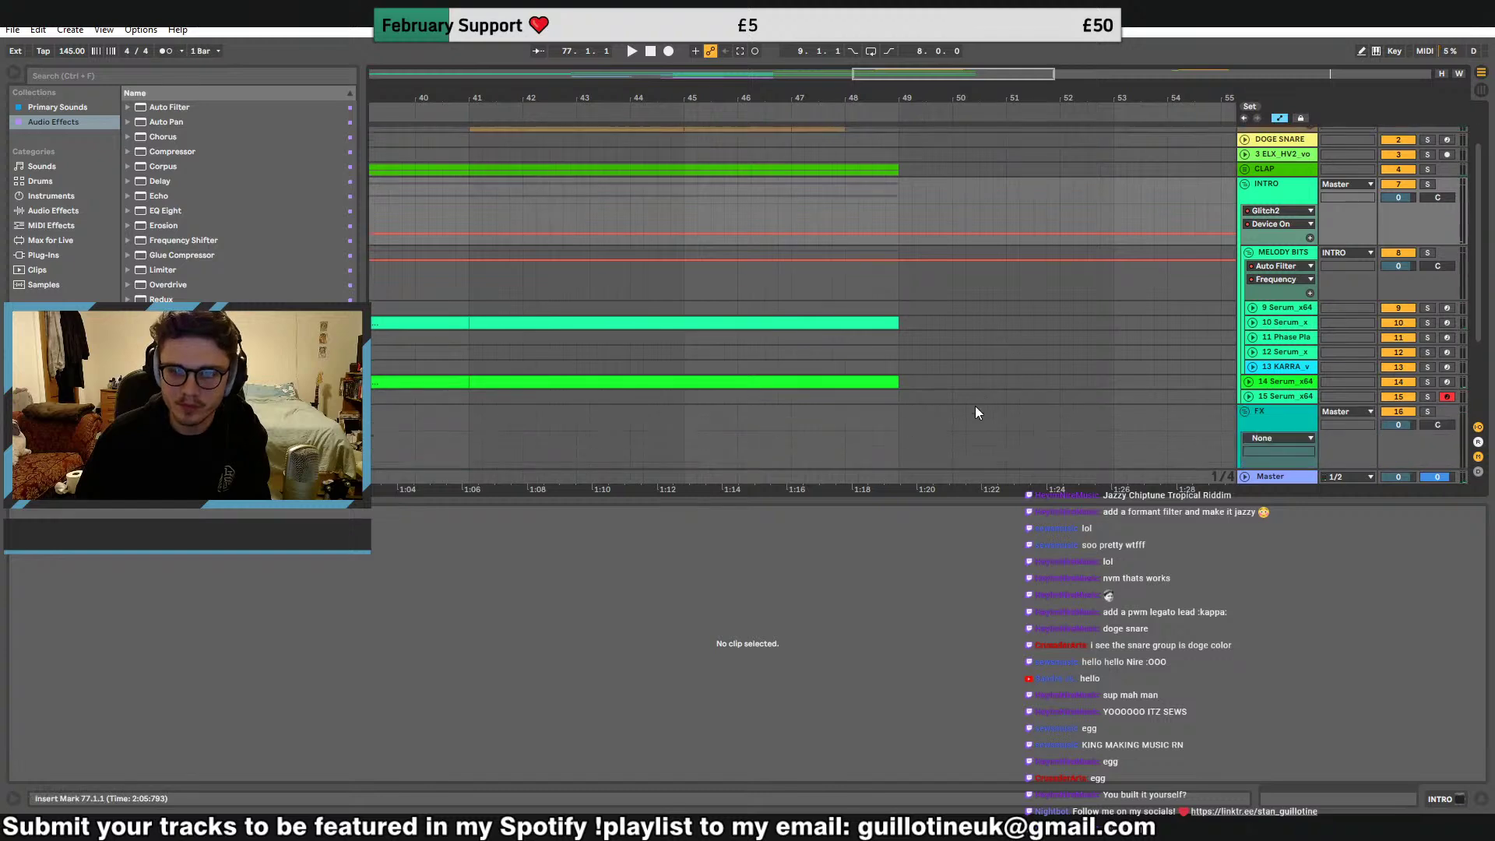
{"action": "left_click_drag", "start_coordinate": [979, 417], "coordinate": [848, 167]}
{"action": "key", "text": "Delete"}
Draw a drop in the MELODY BITS Auto Filter frequency between bars 40 and 41, and delete track 10's clip starting at bar 41
{"action": "left_click_drag", "start_coordinate": [847, 98], "coordinate": [960, 49]}
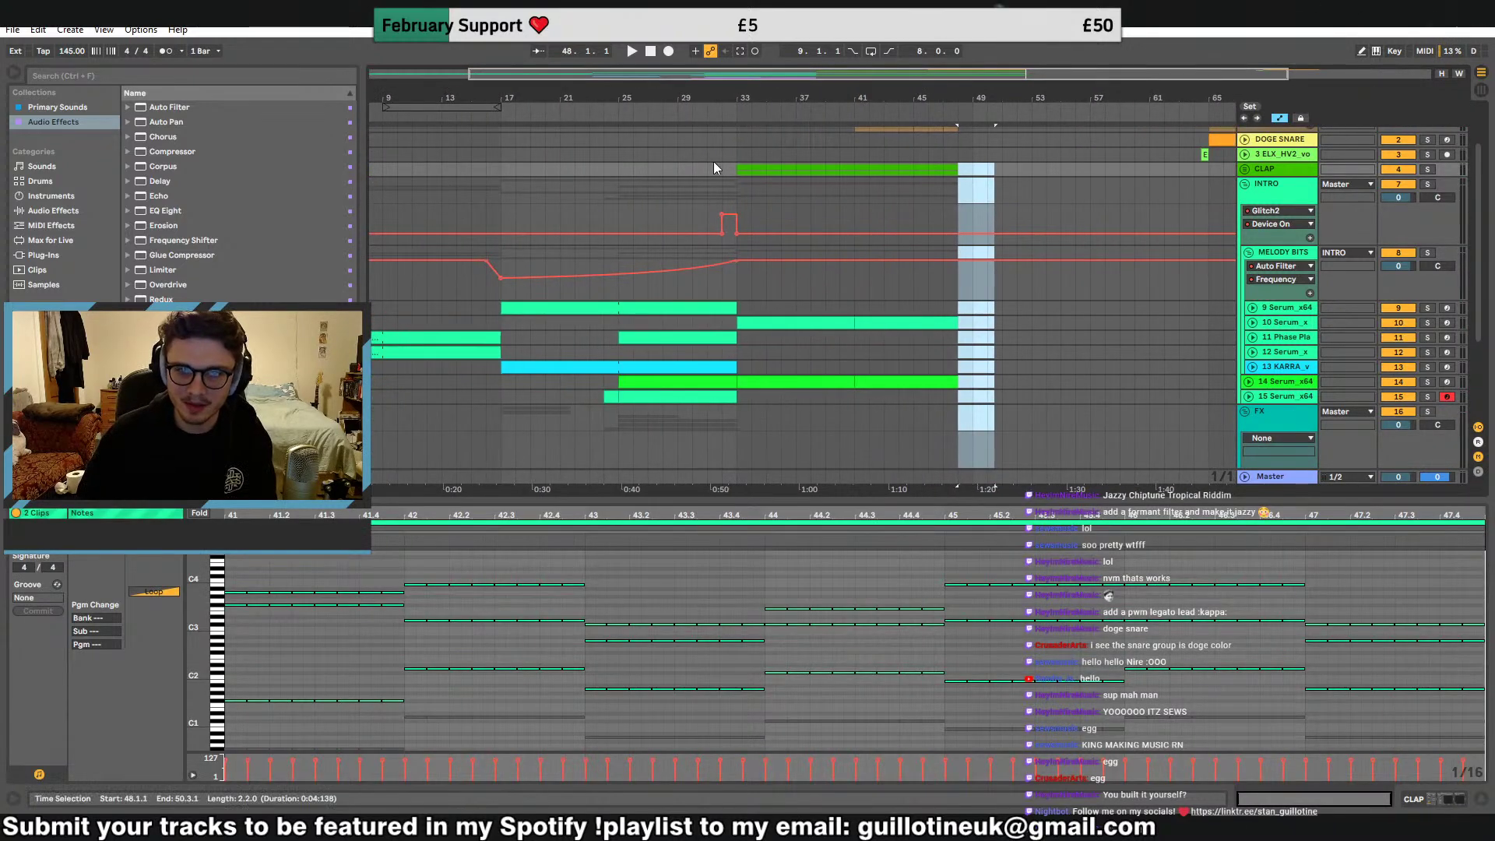
{"action": "left_click", "coordinate": [718, 163]}
{"action": "key", "text": "space"}
{"action": "left_click_drag", "start_coordinate": [840, 265], "coordinate": [854, 281]}
{"action": "left_click", "coordinate": [918, 321]}
{"action": "key", "text": "Delete"}
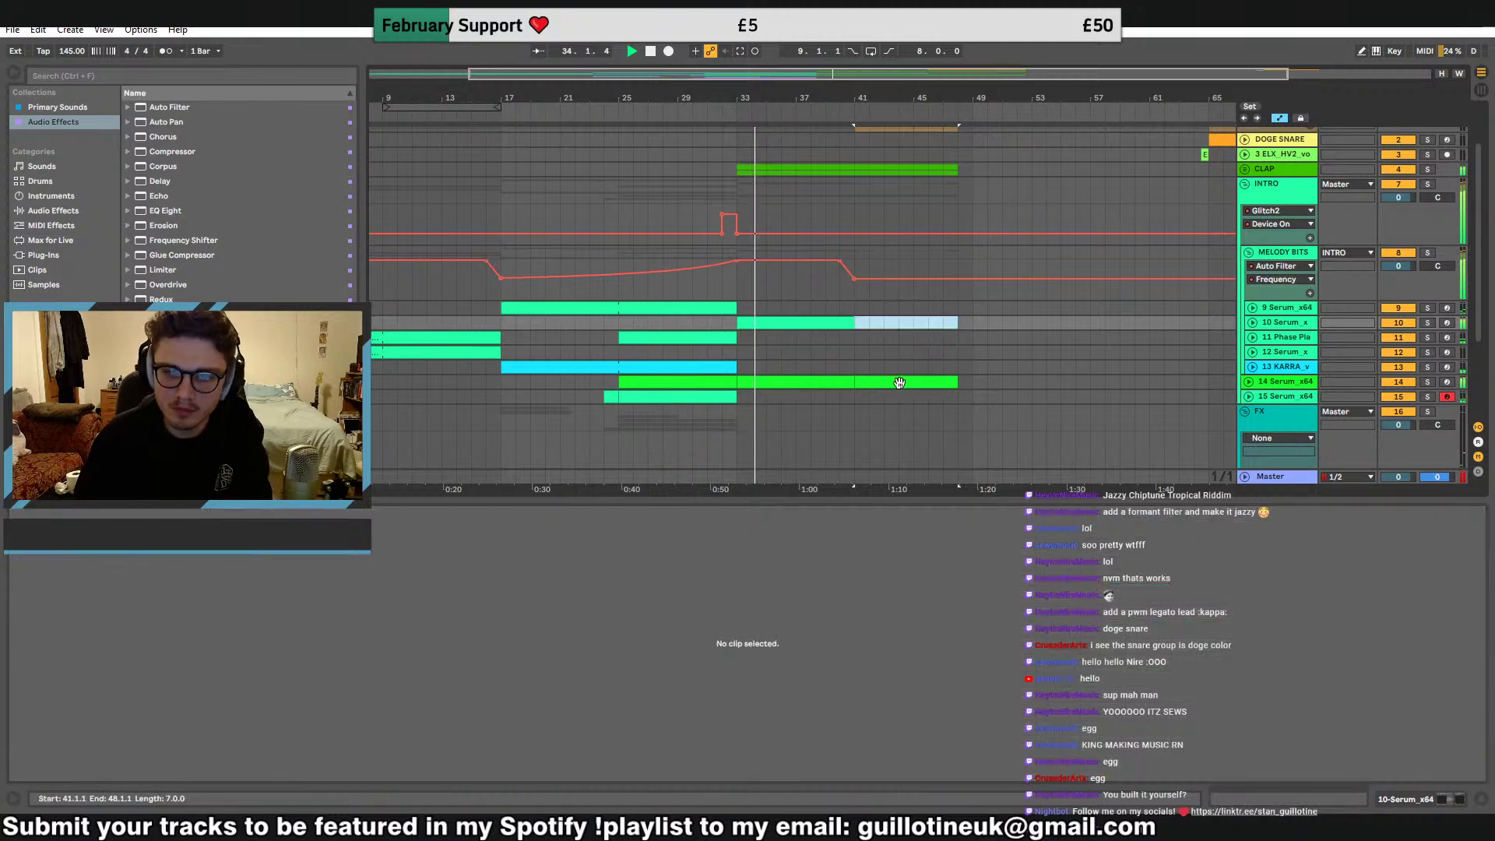
Delete all notes after the first bar in track 14's clip starting at bar 41
{"action": "left_click", "coordinate": [896, 381]}
{"action": "left_click", "coordinate": [518, 661]}
{"action": "left_click_drag", "start_coordinate": [420, 608], "coordinate": [1483, 747]}
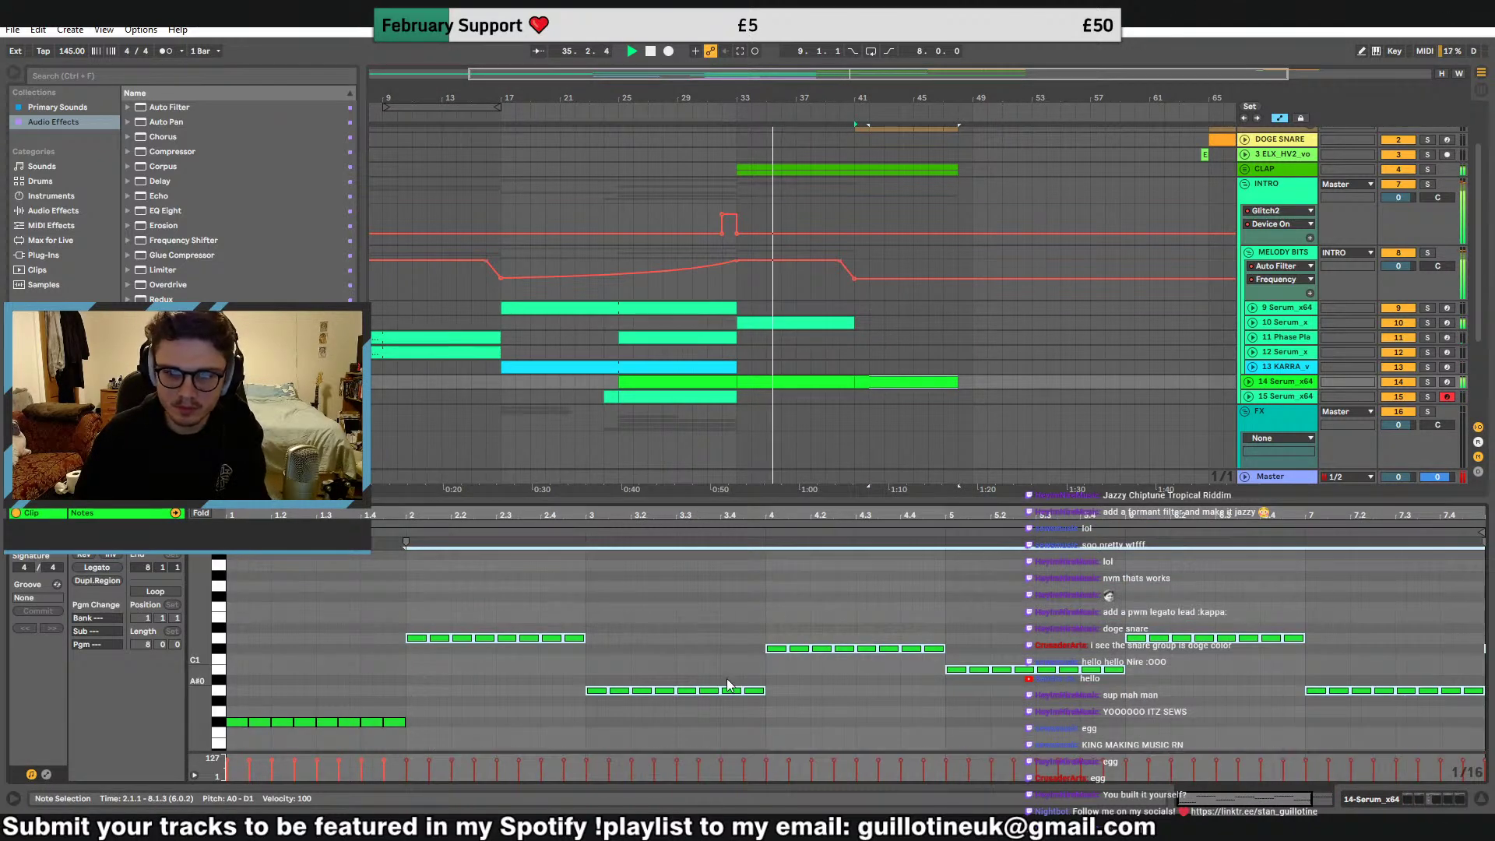
{"action": "key", "text": "Delete"}
Duplicate the first bar's F#0 notes through the rest of track 14's clip, up to the end of its seventh bar
{"action": "left_click_drag", "start_coordinate": [228, 711], "coordinate": [231, 744]}
{"action": "key", "text": "ctrl+d"}
{"action": "key", "text": "ctrl+z"}
{"action": "key", "text": "ctrl+d"}
{"action": "key", "text": "ctrl+d"}
{"action": "key", "text": "ctrl+d"}
{"action": "key", "text": "ctrl+d"}
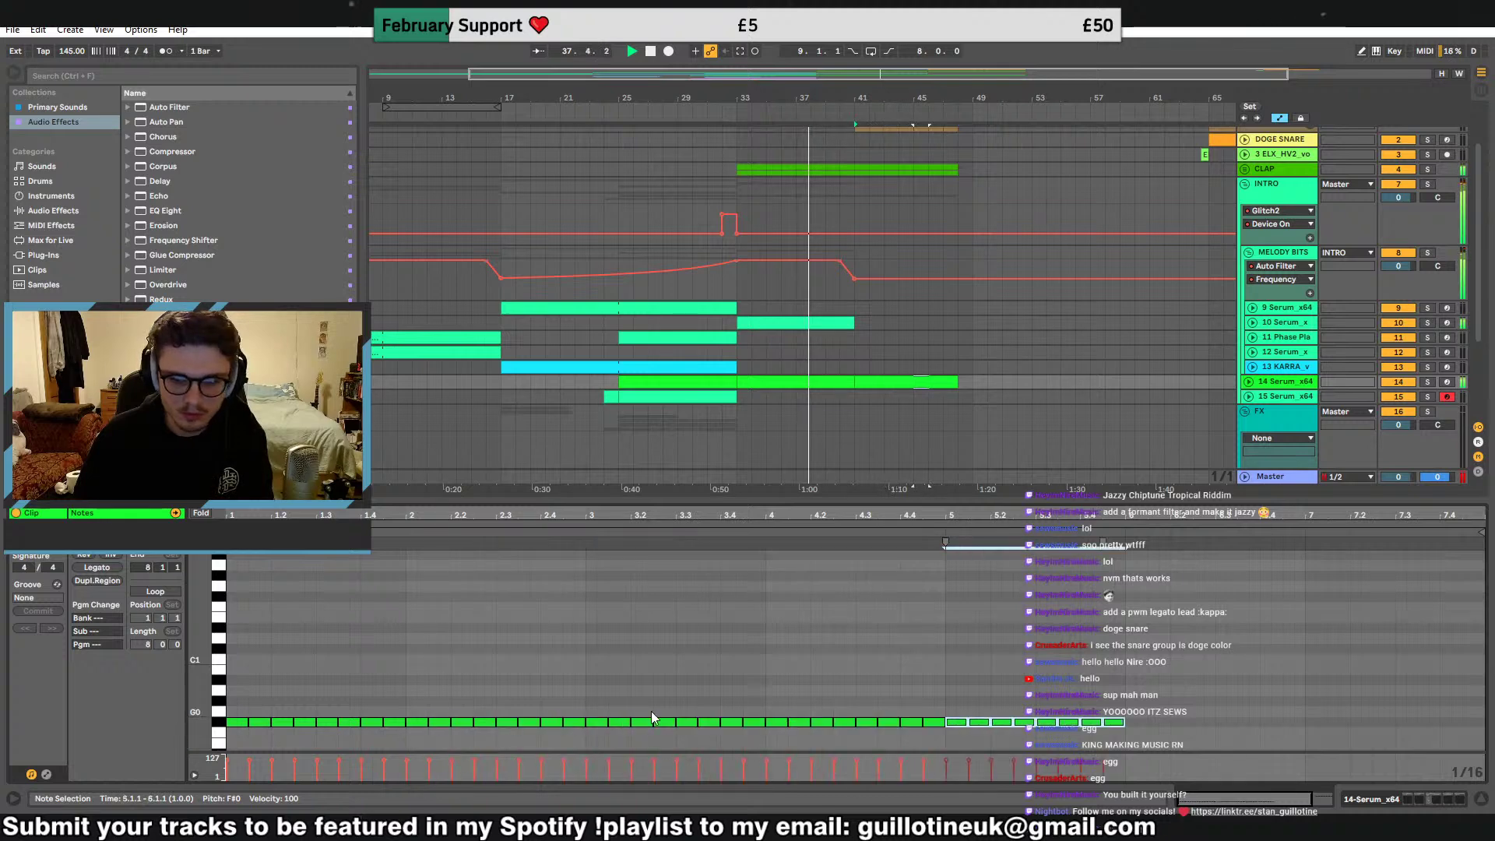
{"action": "key", "text": "ctrl+d"}
{"action": "key", "text": "ctrl+d"}
Insert a new audio track below track 19 in the FX group
{"action": "double_click", "coordinate": [1285, 381]}
{"action": "right_click", "coordinate": [1284, 380]}
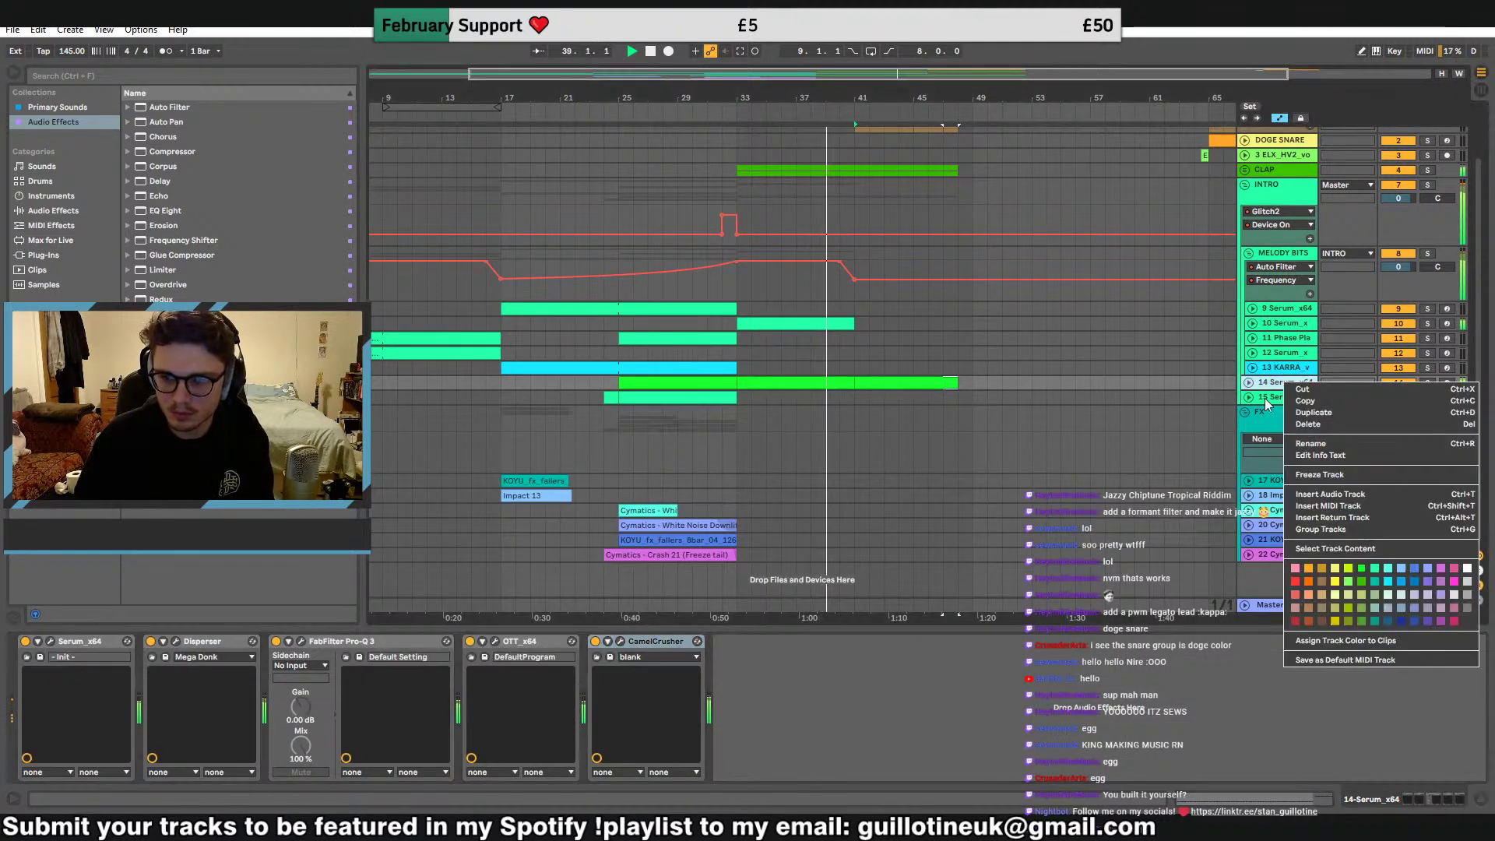
{"action": "left_click", "coordinate": [1269, 512]}
{"action": "key", "text": "ctrl+t"}
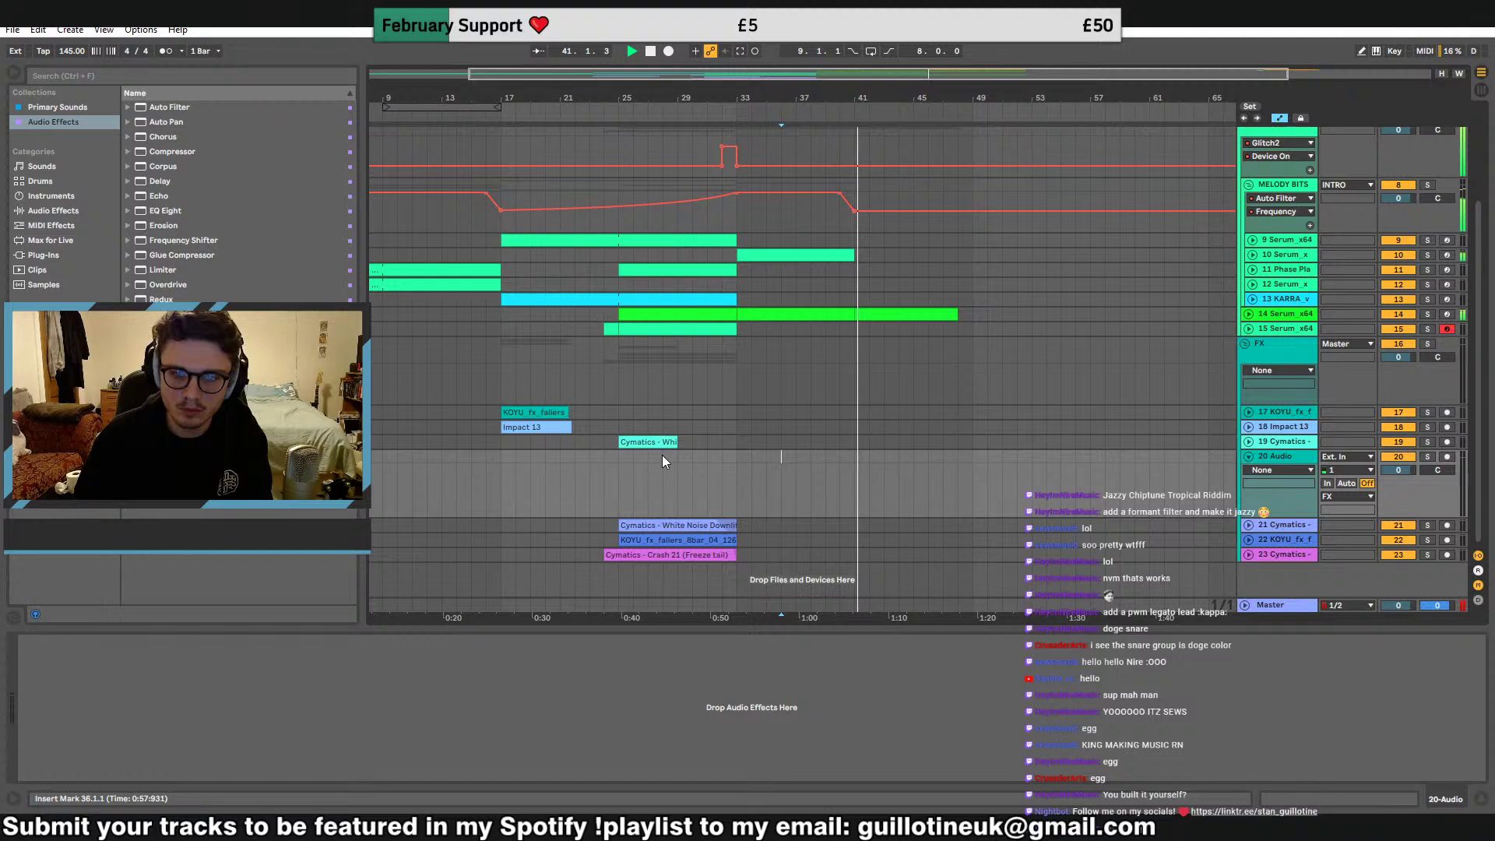
Try a duplicate of the White Noise Downlifter 11 clip shifted to bar 34 on track 21, and delete it
{"action": "left_click", "coordinate": [679, 525]}
{"action": "key", "text": "ctrl+d"}
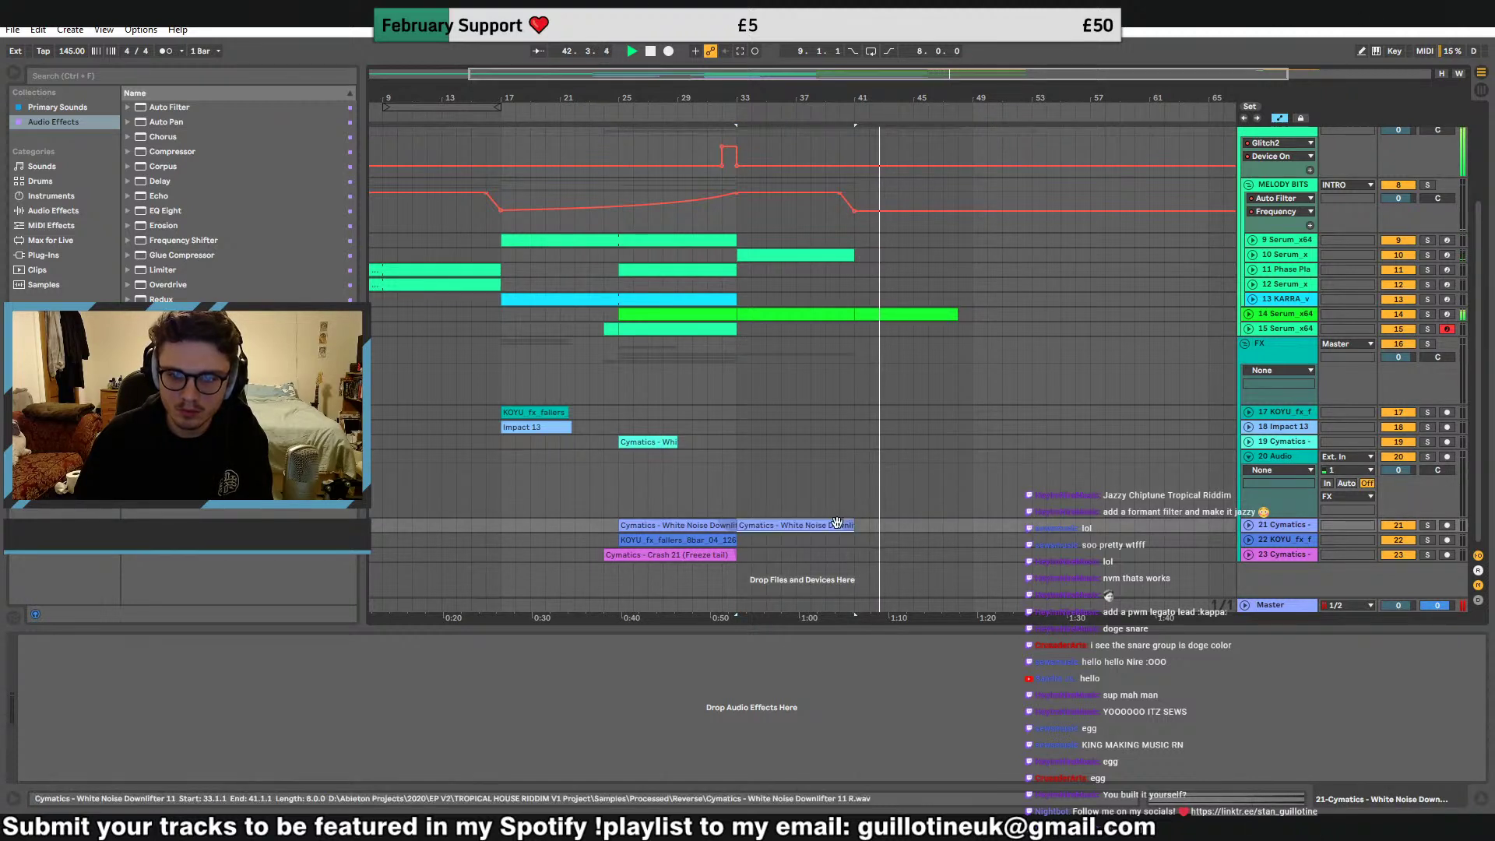
{"action": "left_click_drag", "start_coordinate": [840, 525], "coordinate": [854, 525]}
{"action": "left_click", "coordinate": [1250, 525]}
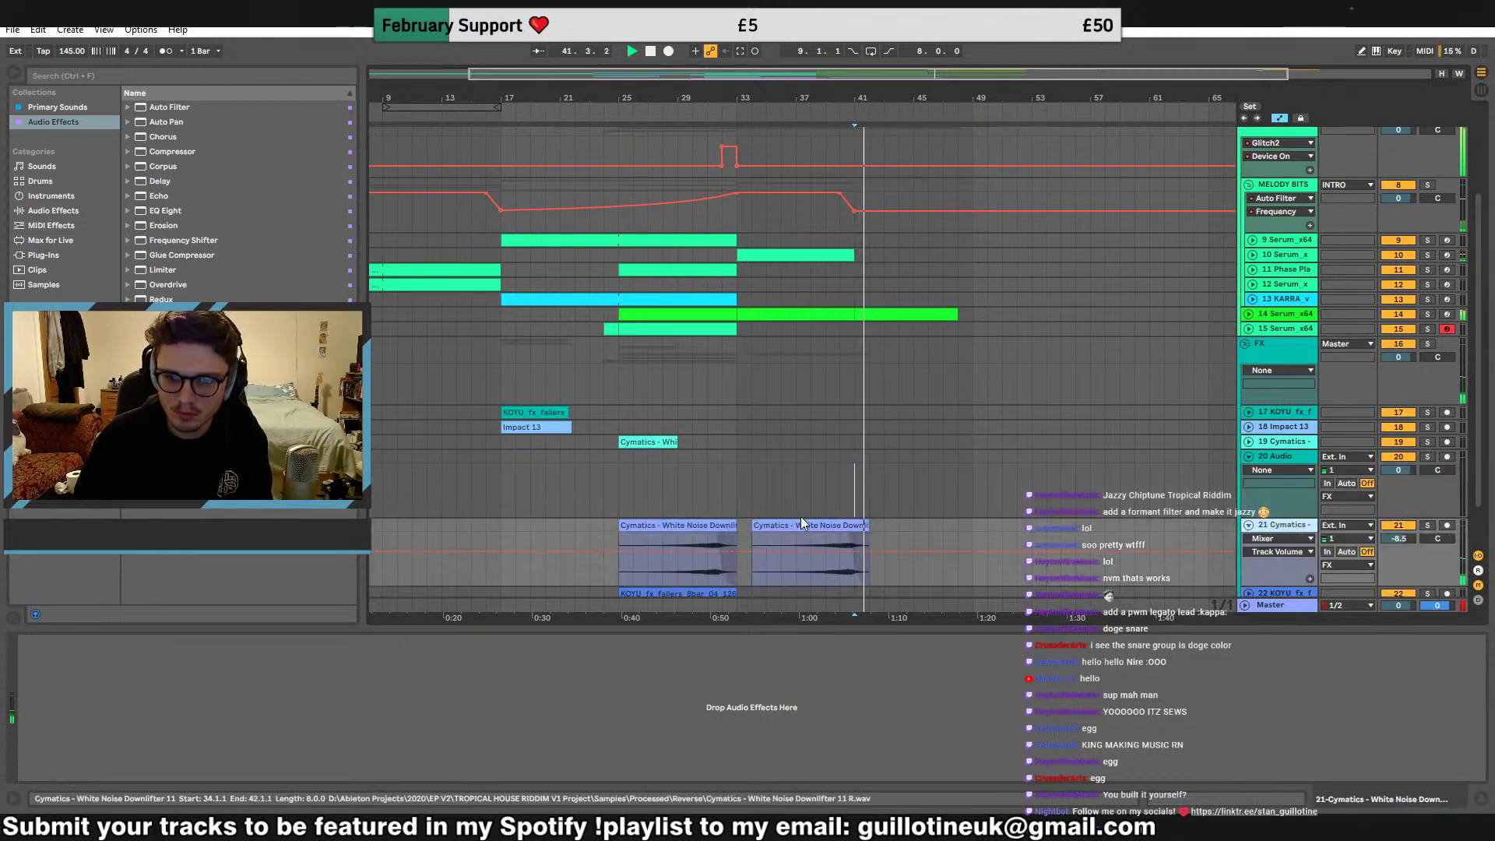
{"action": "left_click", "coordinate": [800, 523]}
{"action": "scroll", "coordinate": [800, 546], "scroll_direction": "down", "scroll_amount": 2}
{"action": "key", "text": "Delete"}
Copy the KOYU_fx_fallers_8bar_04_126 clip on track 22 and paste it at bar 37
{"action": "left_click", "coordinate": [718, 541]}
{"action": "key", "text": "ctrl+c"}
{"action": "left_click", "coordinate": [793, 539]}
{"action": "key", "text": "ctrl+v"}
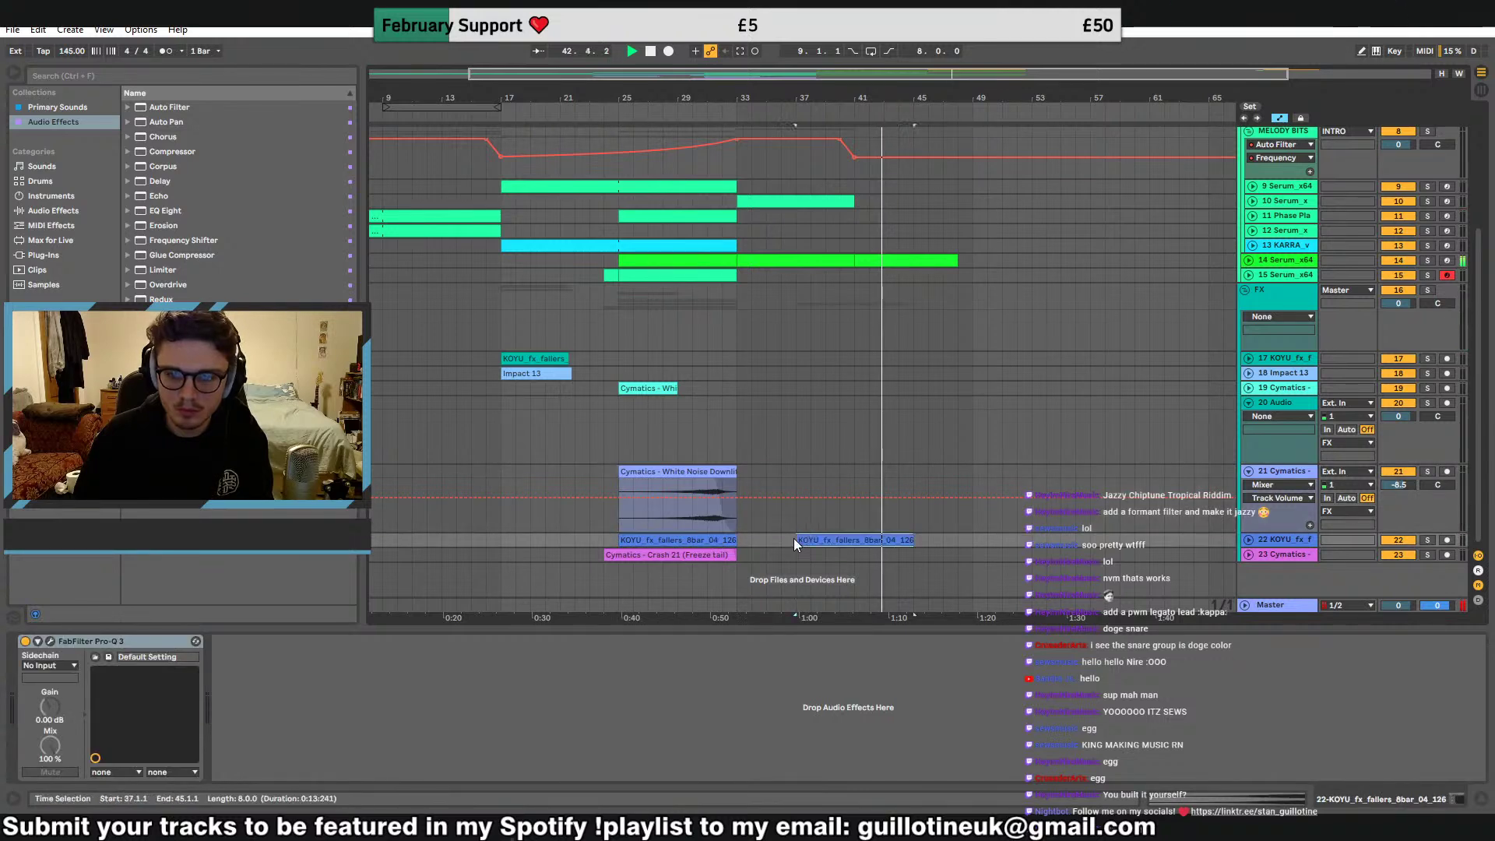
Move the pasted KOYU_fx_fallers_8bar_04_126 clip on track 22 to bar 40 and play its end from bar 47
{"action": "left_click_drag", "start_coordinate": [827, 540], "coordinate": [923, 534]}
{"action": "left_click", "coordinate": [940, 534]}
{"action": "key", "text": "space"}
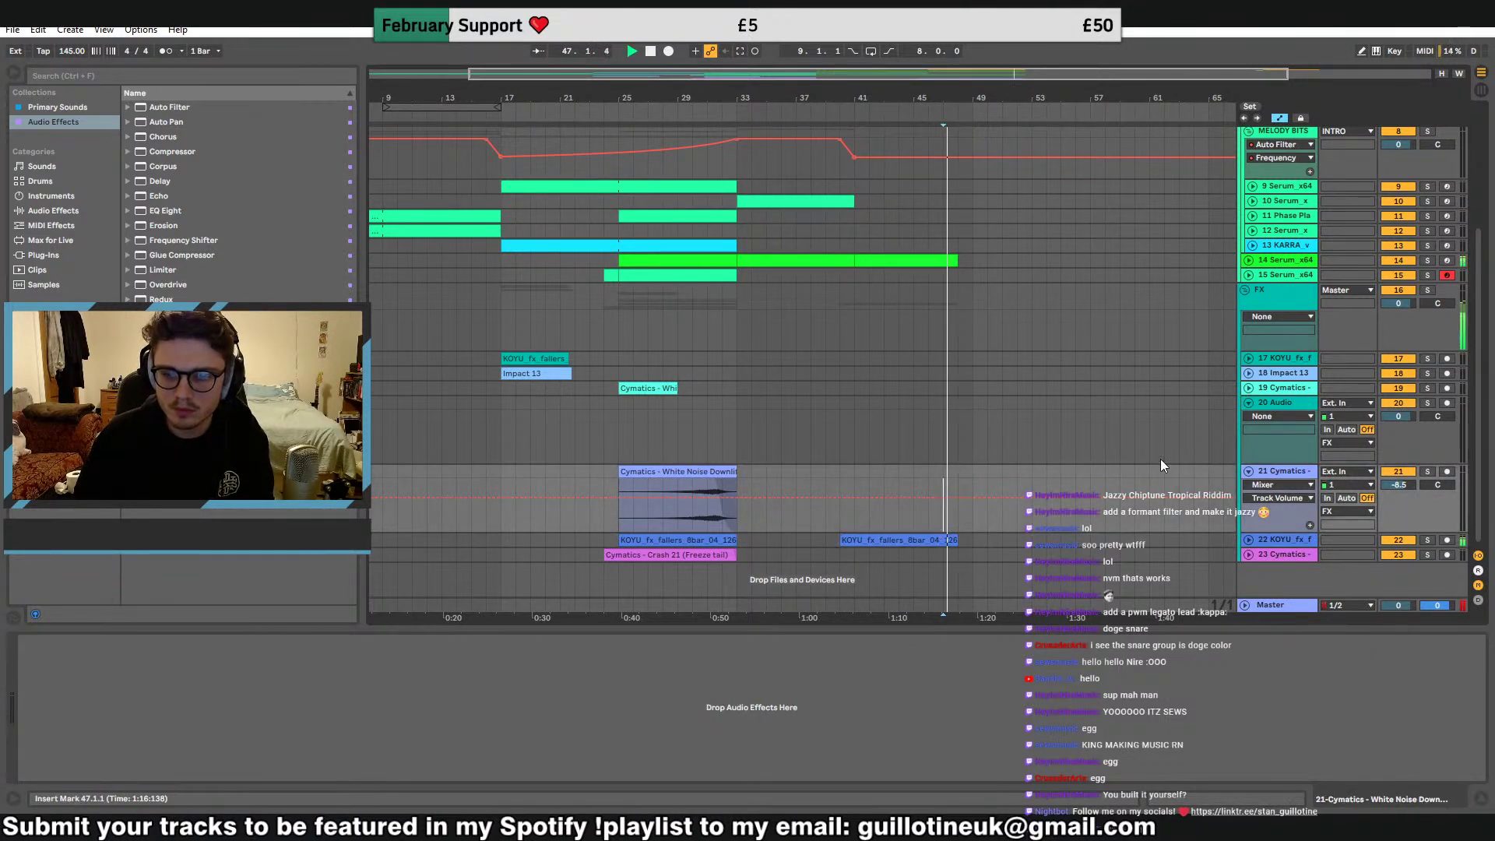
Fold tracks 20 and 21 and the MELODY BITS group
{"action": "left_click", "coordinate": [1248, 472]}
{"action": "left_click", "coordinate": [1248, 403]}
{"action": "scroll", "coordinate": [1042, 385], "scroll_direction": "up", "scroll_amount": 5}
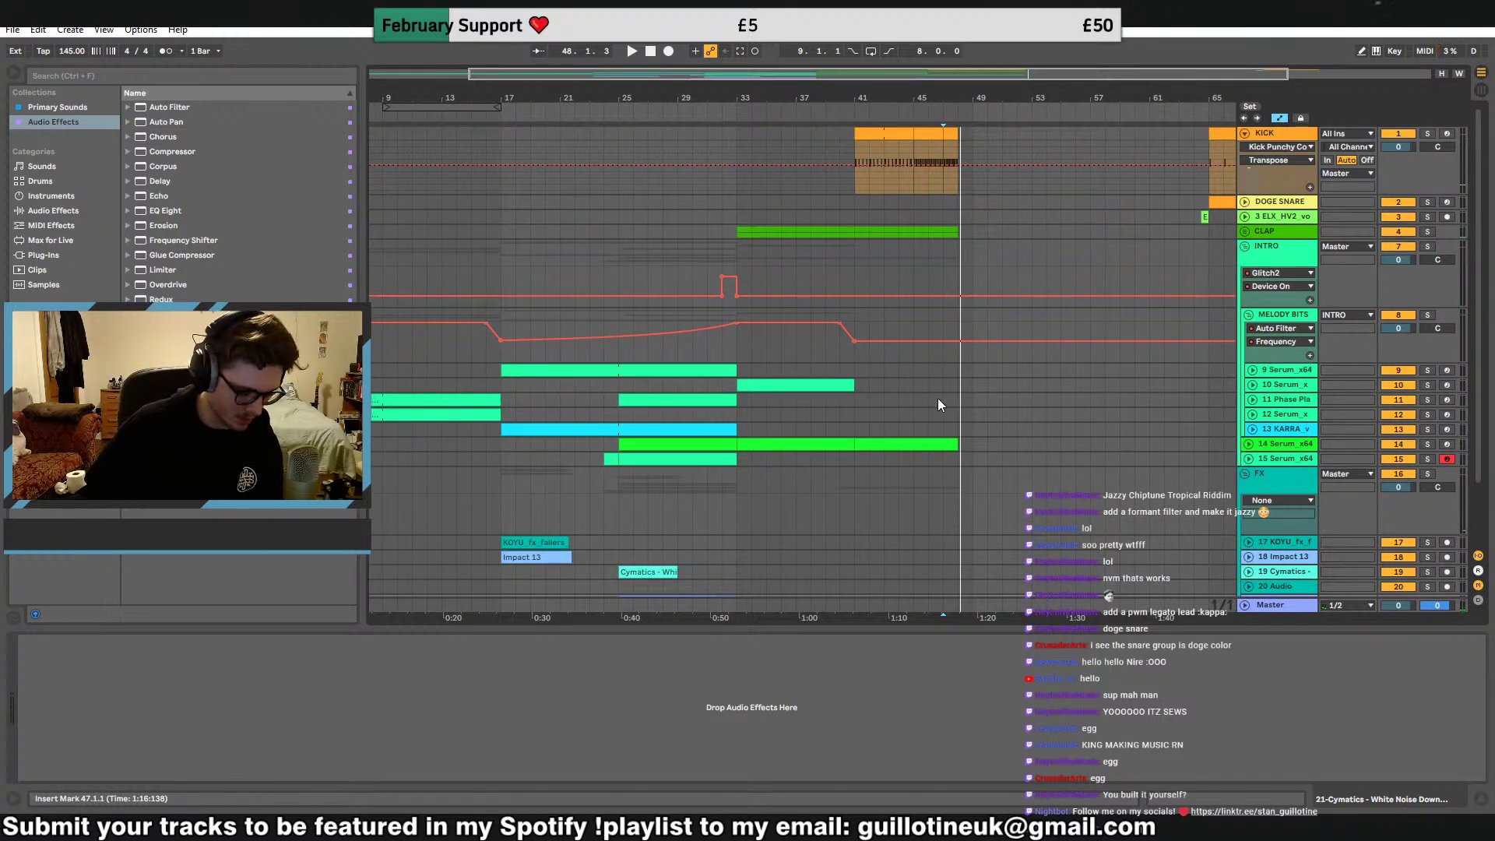
{"action": "left_click", "coordinate": [738, 360]}
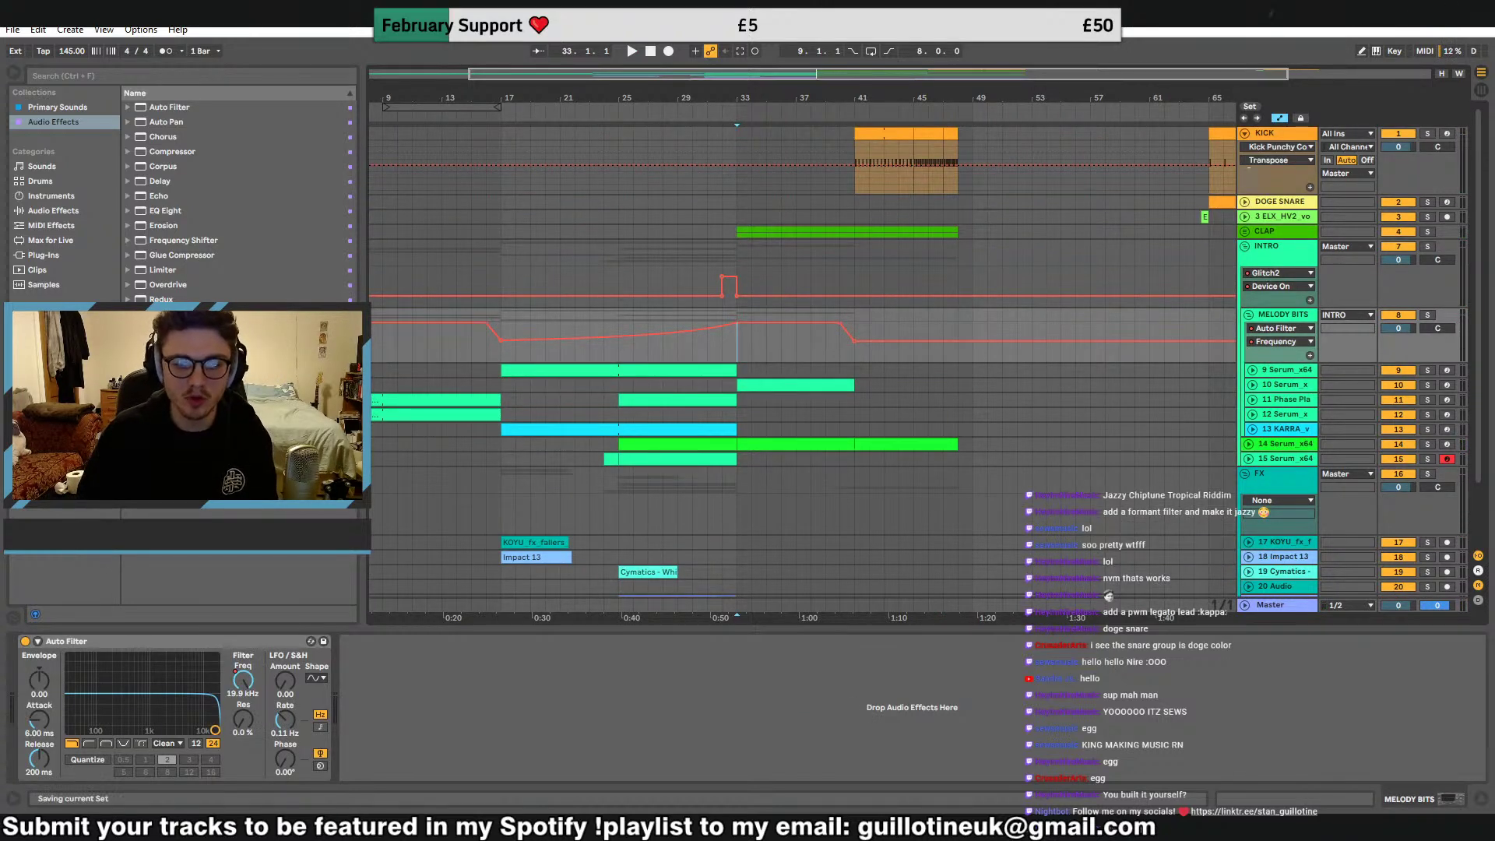
{"action": "key", "text": "alt+Tab"}
{"action": "scroll", "coordinate": [542, 517], "scroll_direction": "up", "scroll_amount": 1}
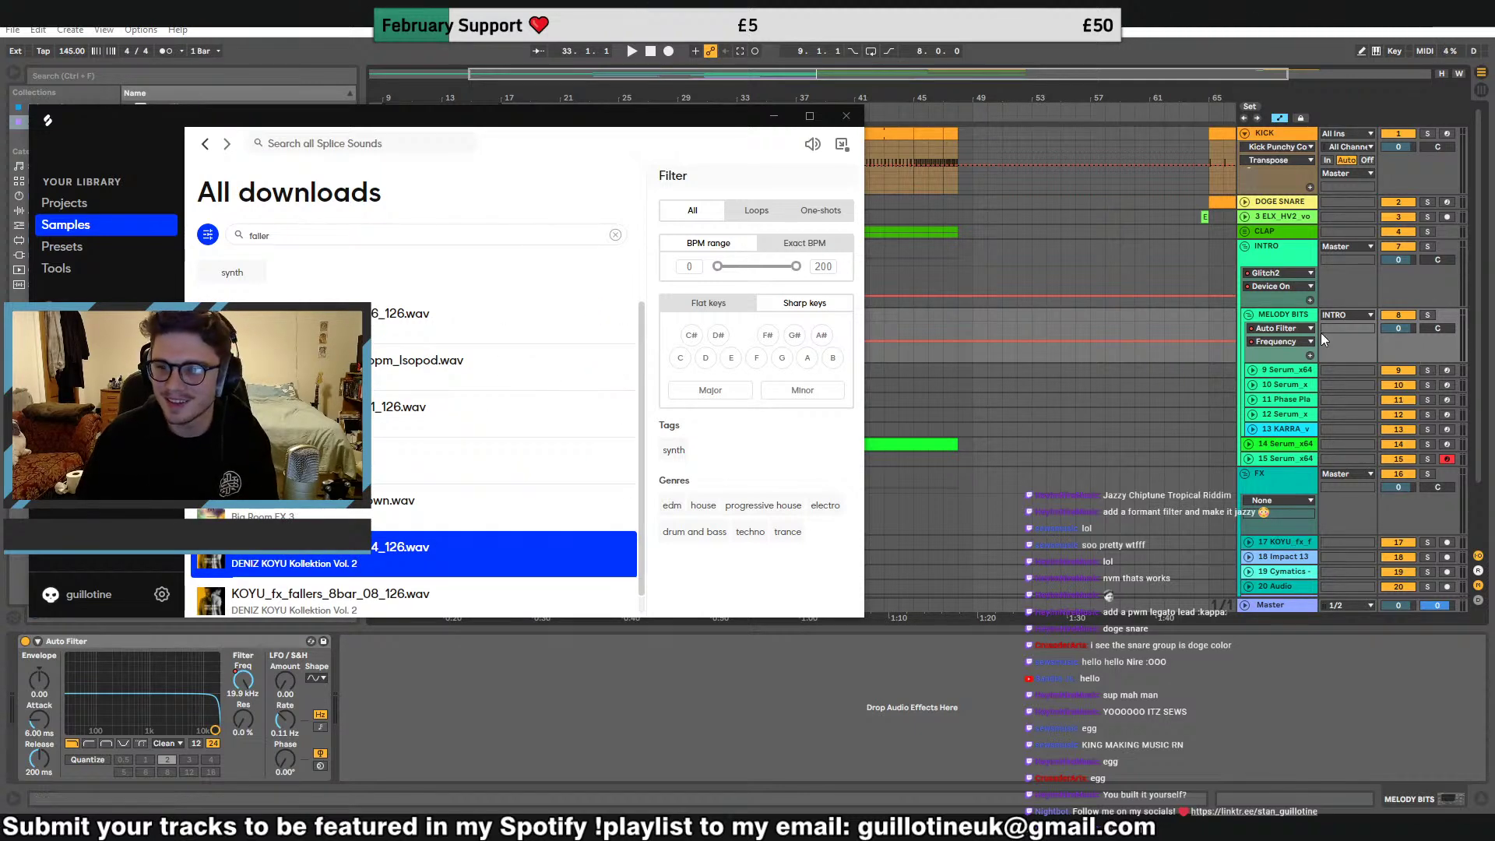
{"action": "left_click", "coordinate": [1249, 315]}
Play the transition from bar 32 into bar 33 and open Glitch2 on the INTRO group
{"action": "left_click", "coordinate": [737, 314]}
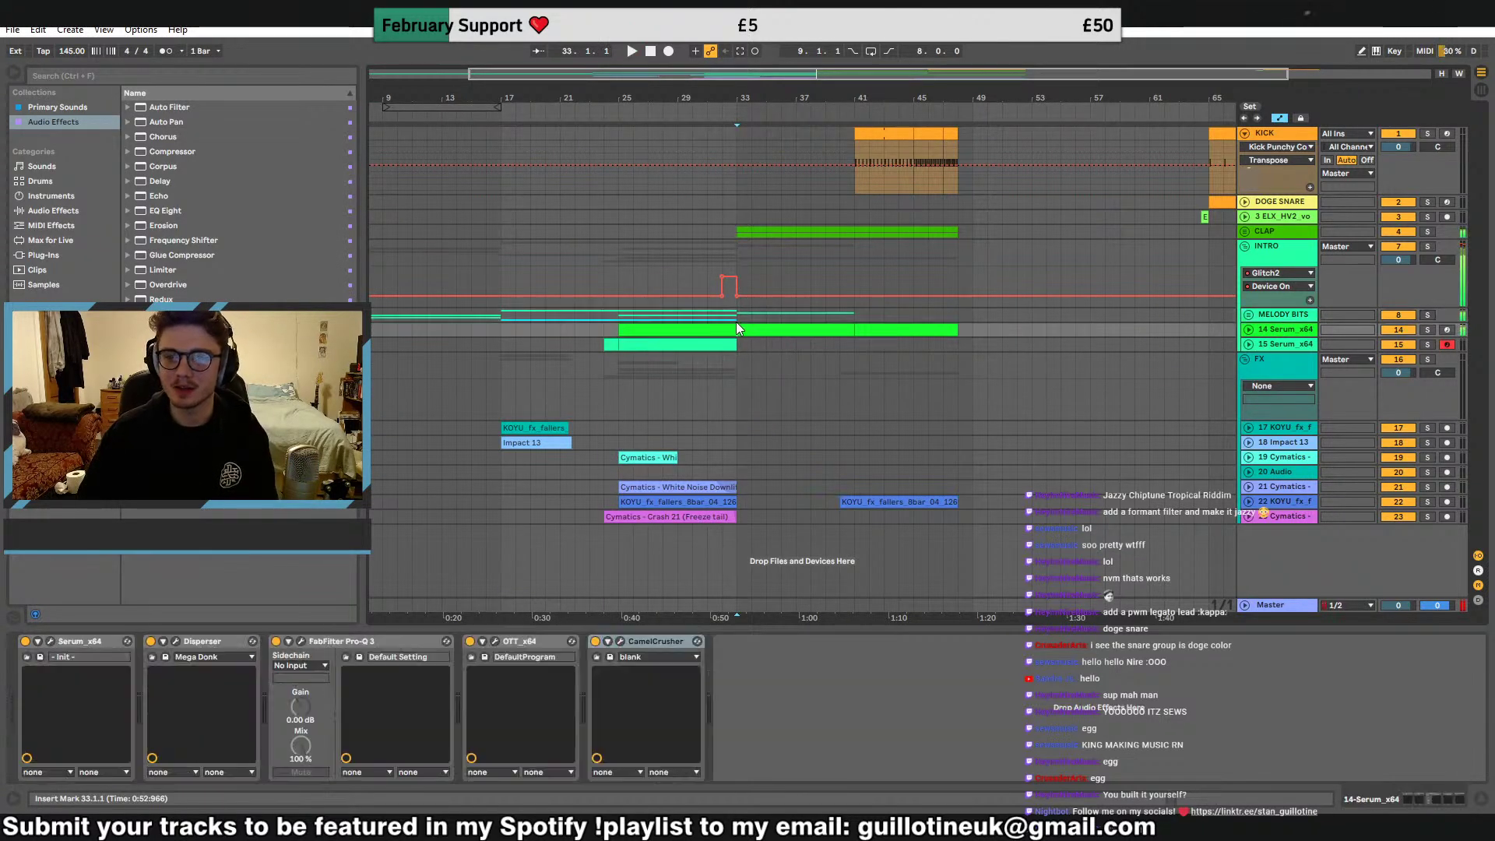
{"action": "key", "text": "space"}
{"action": "key", "text": "space"}
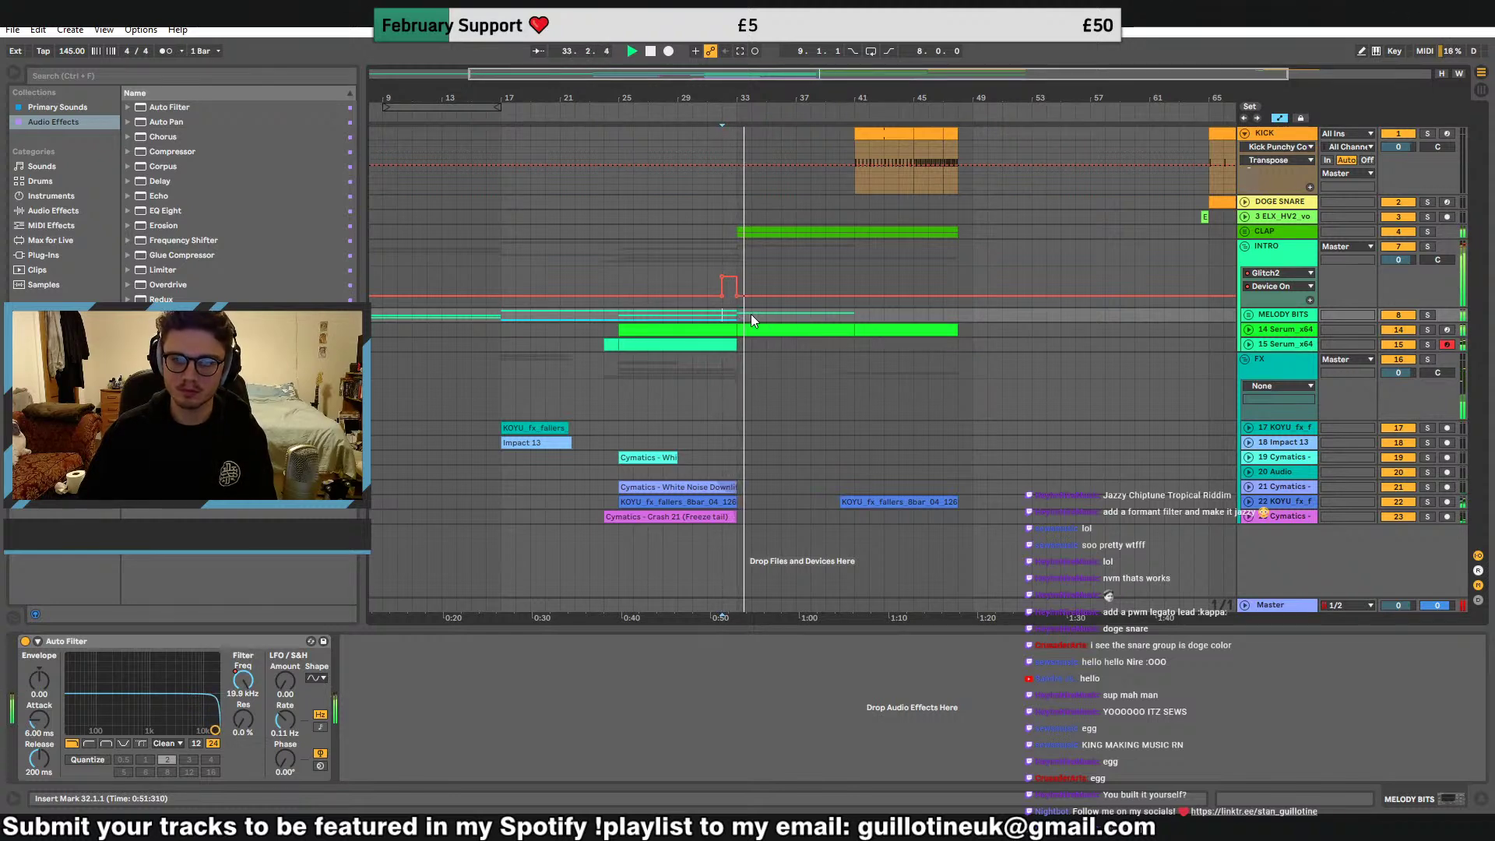
{"action": "key", "text": "space"}
{"action": "key", "text": "space"}
{"action": "left_click", "coordinate": [724, 265]}
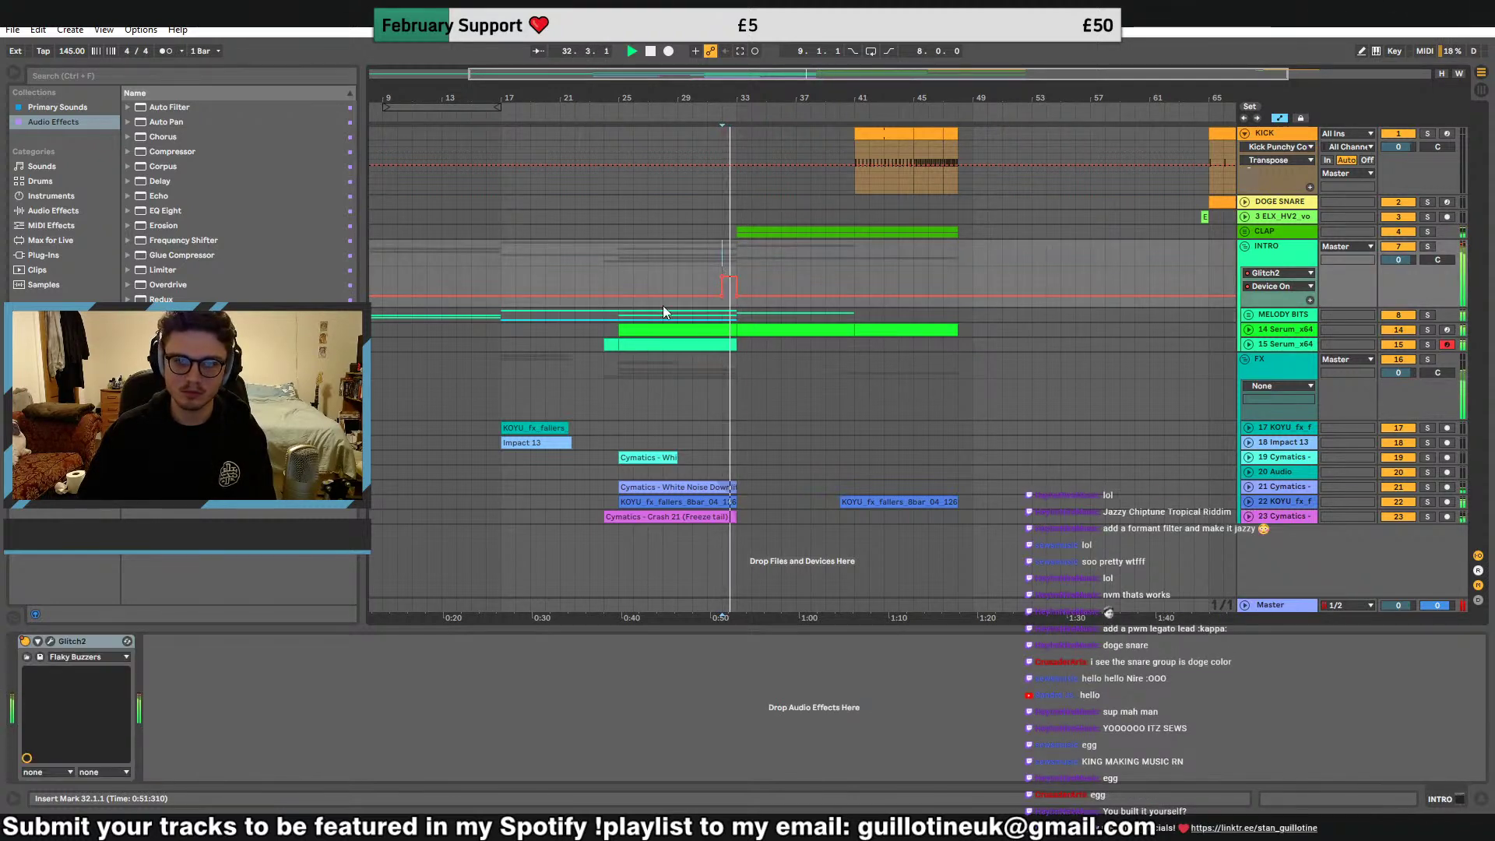
{"action": "left_click", "coordinate": [50, 641]}
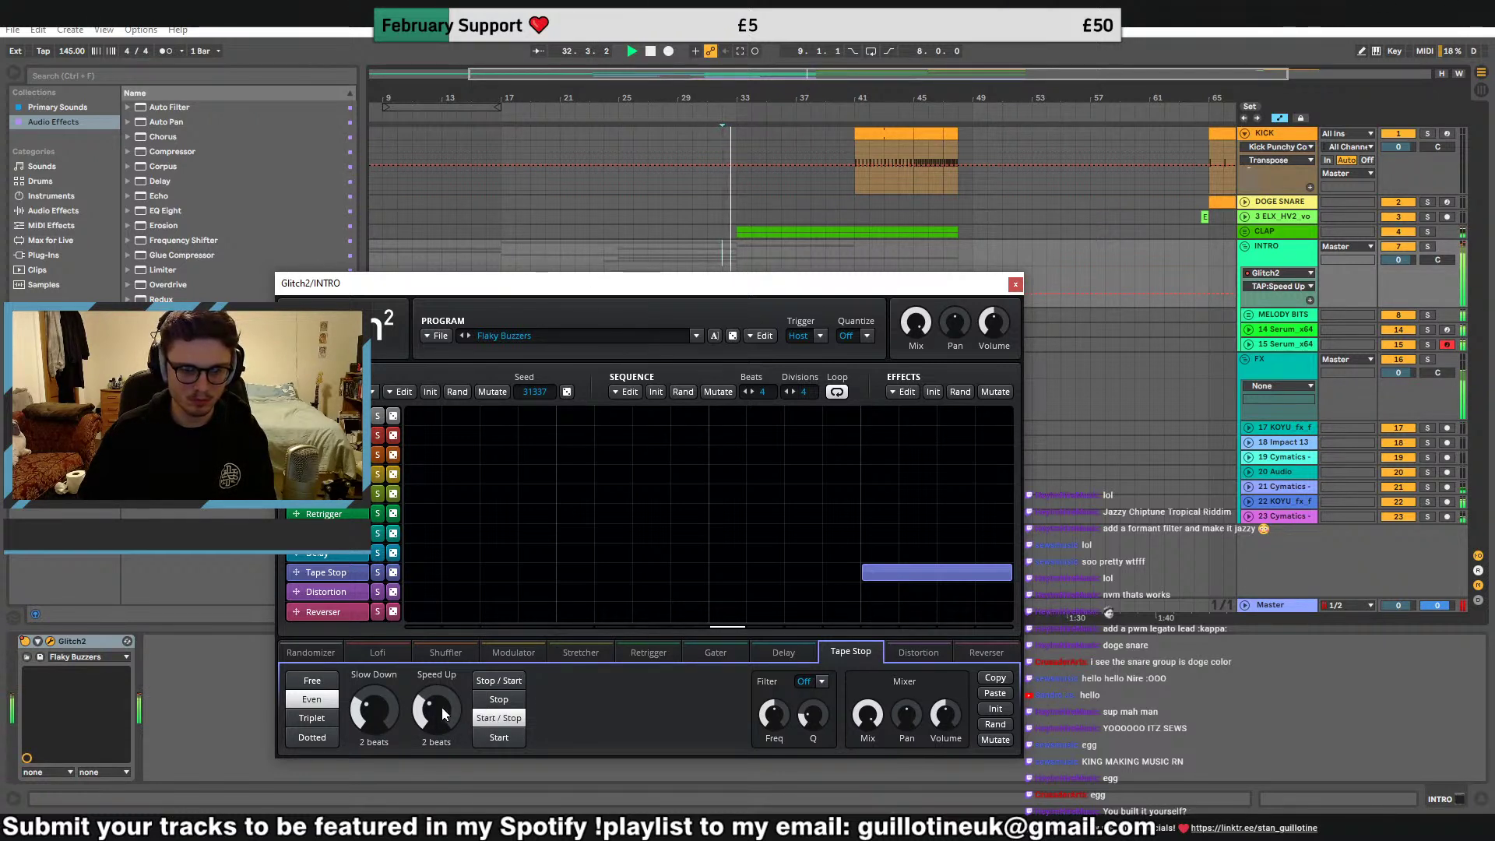
Try Glitch2's Tape Stop with Speed Up at 1 and 4 beats and with Slow Down at 1 beat
{"action": "left_click_drag", "start_coordinate": [457, 709], "coordinate": [445, 714]}
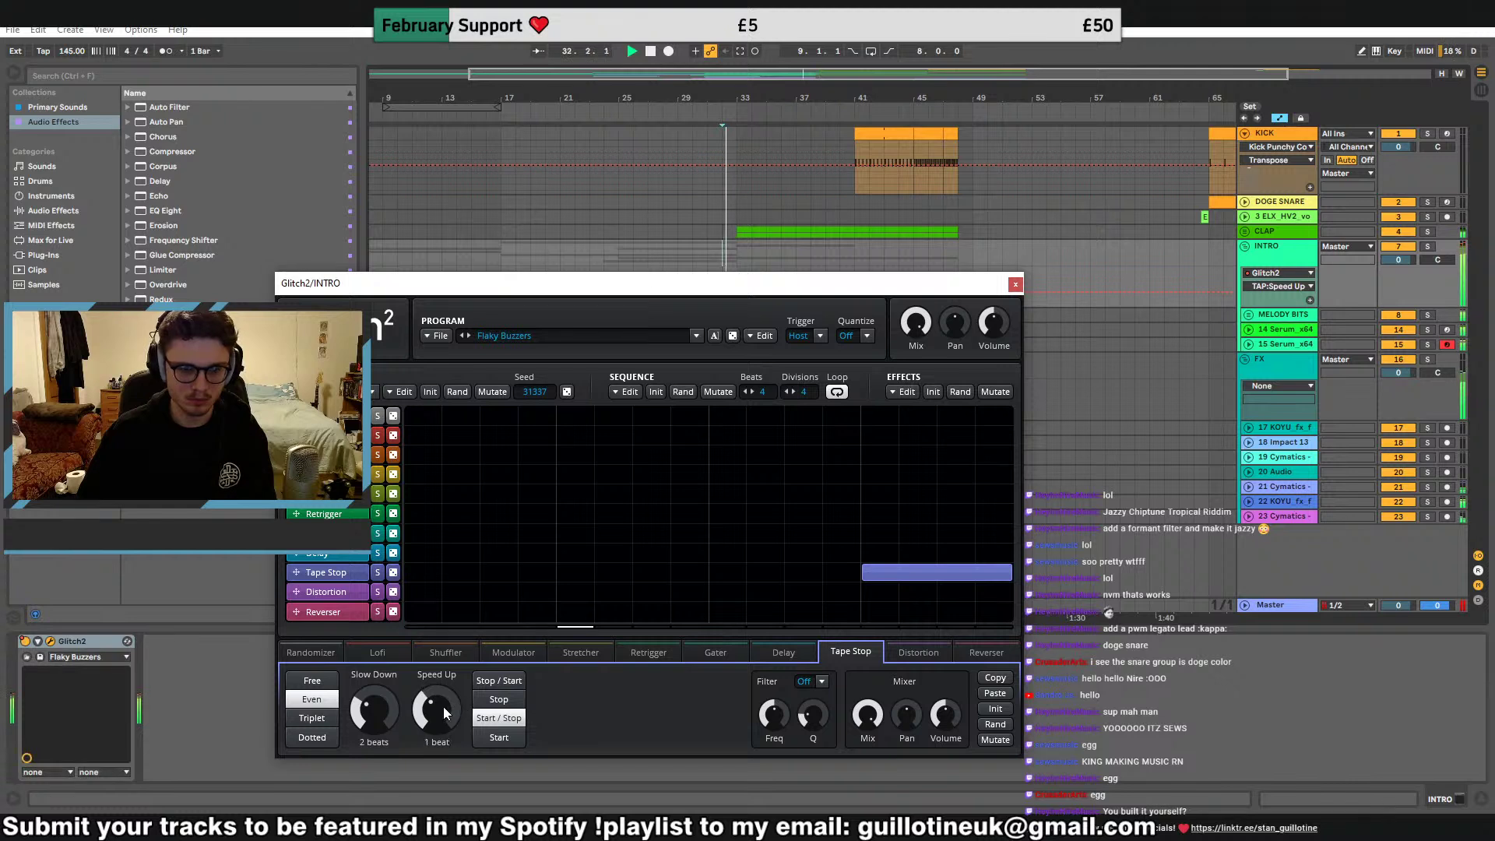
{"action": "key", "text": "space"}
{"action": "key", "text": "space"}
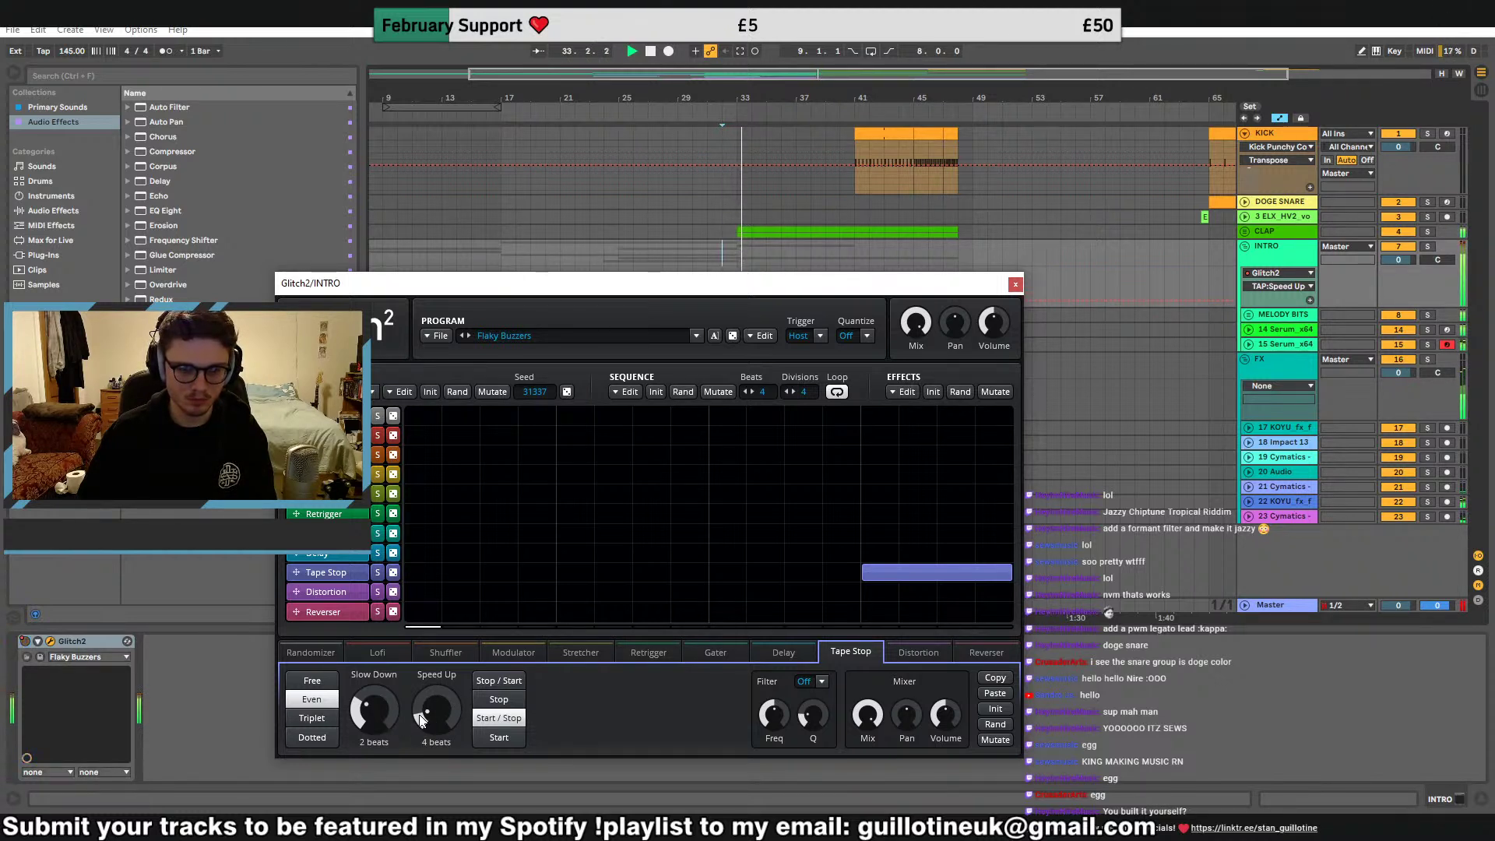
{"action": "left_click", "coordinate": [324, 685]}
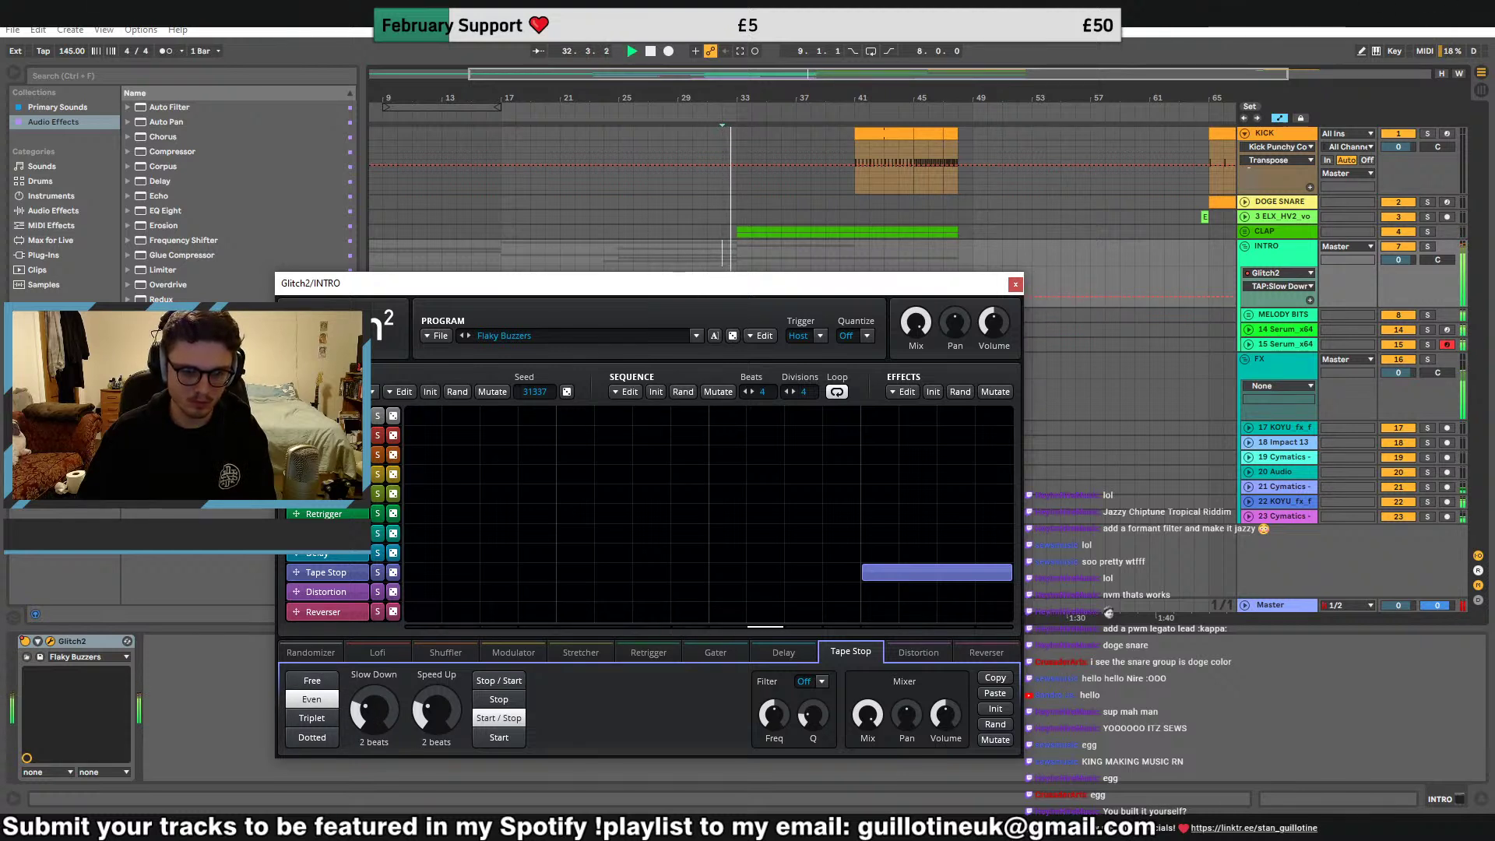
{"action": "left_click_drag", "start_coordinate": [383, 710], "coordinate": [397, 703]}
{"action": "key", "text": "space"}
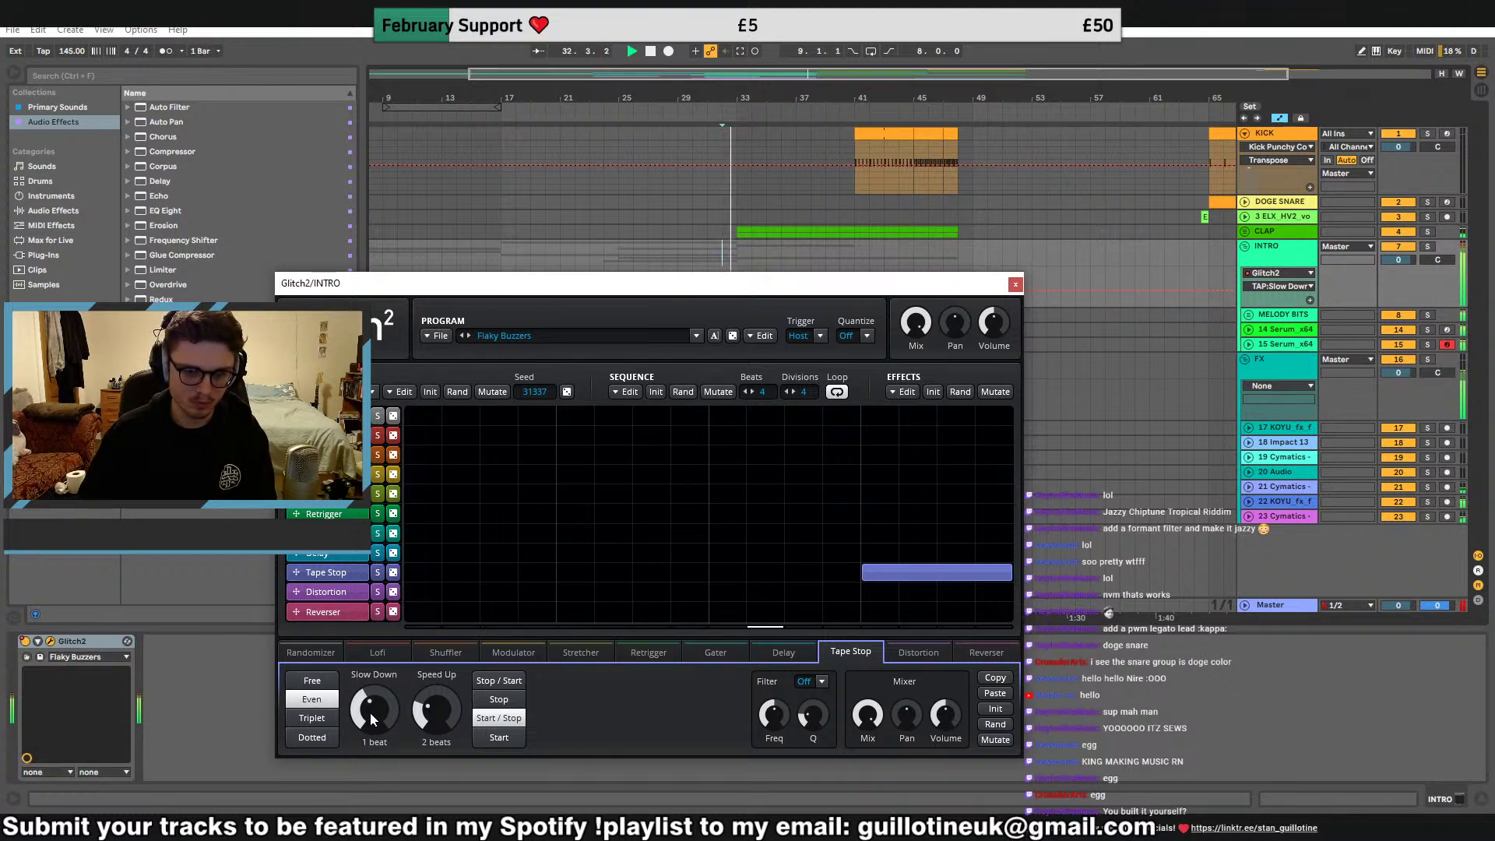
Try starting the Tape Stop block one beat earlier in Glitch2's sequence, restore its start and close the plug-in
{"action": "left_click_drag", "start_coordinate": [867, 576], "coordinate": [718, 574]}
{"action": "key", "text": "space"}
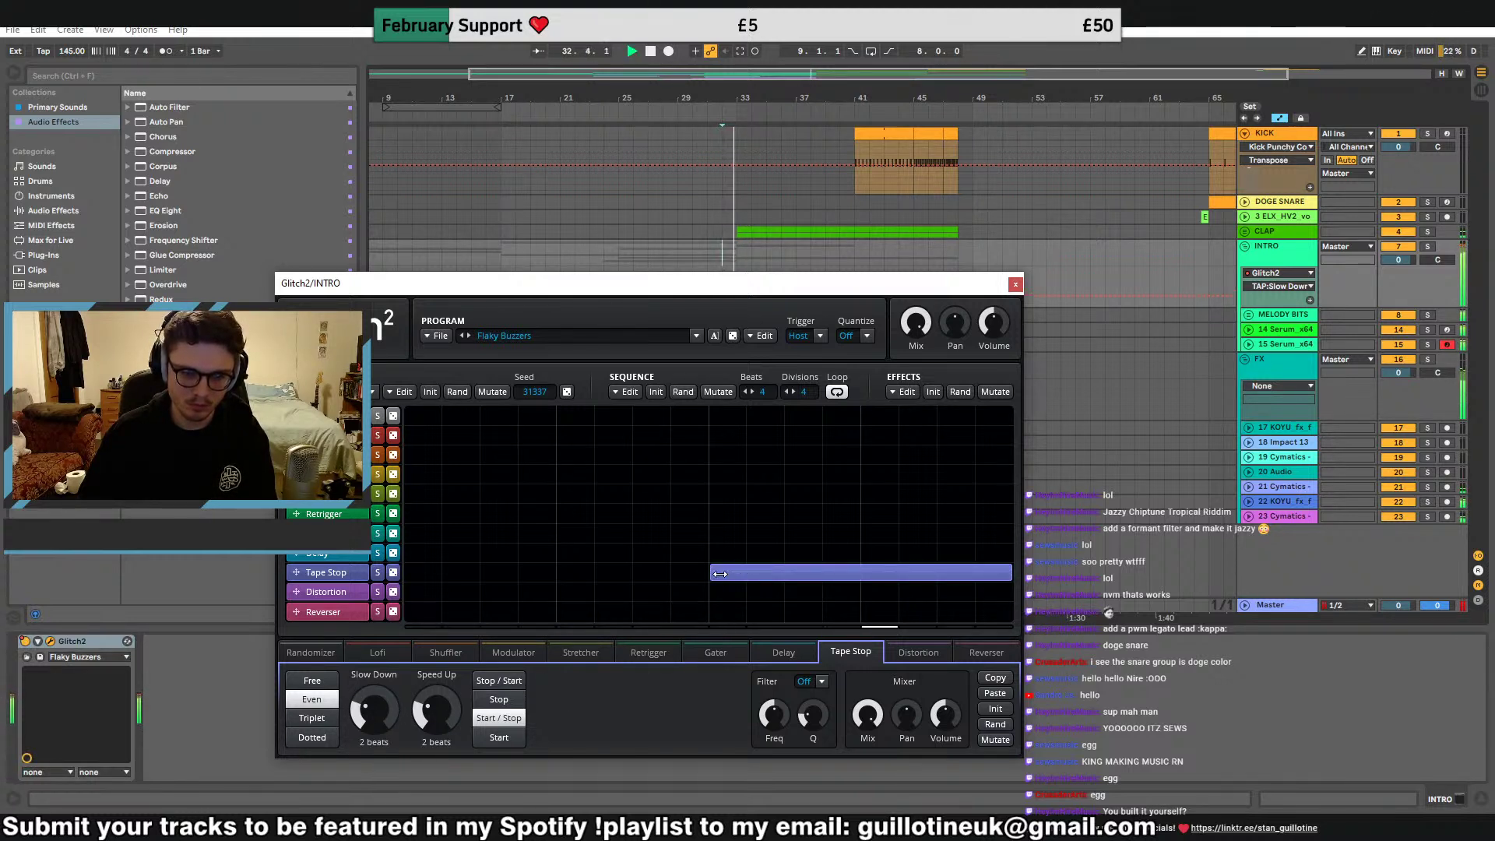
{"action": "left_click_drag", "start_coordinate": [709, 574], "coordinate": [851, 575]}
{"action": "key", "text": "space"}
{"action": "key", "text": "space"}
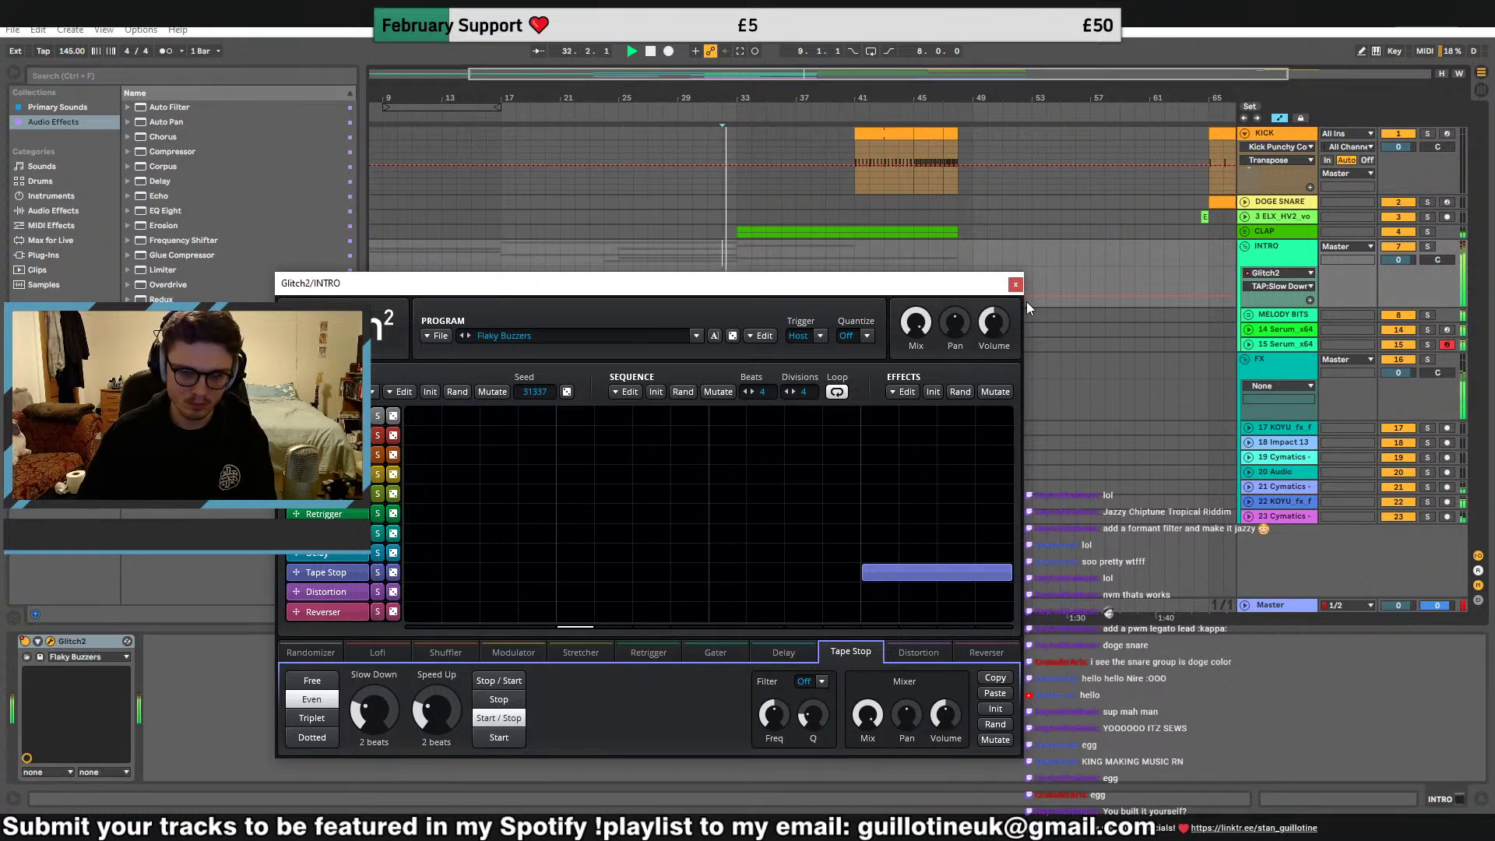
{"action": "left_click", "coordinate": [1016, 284]}
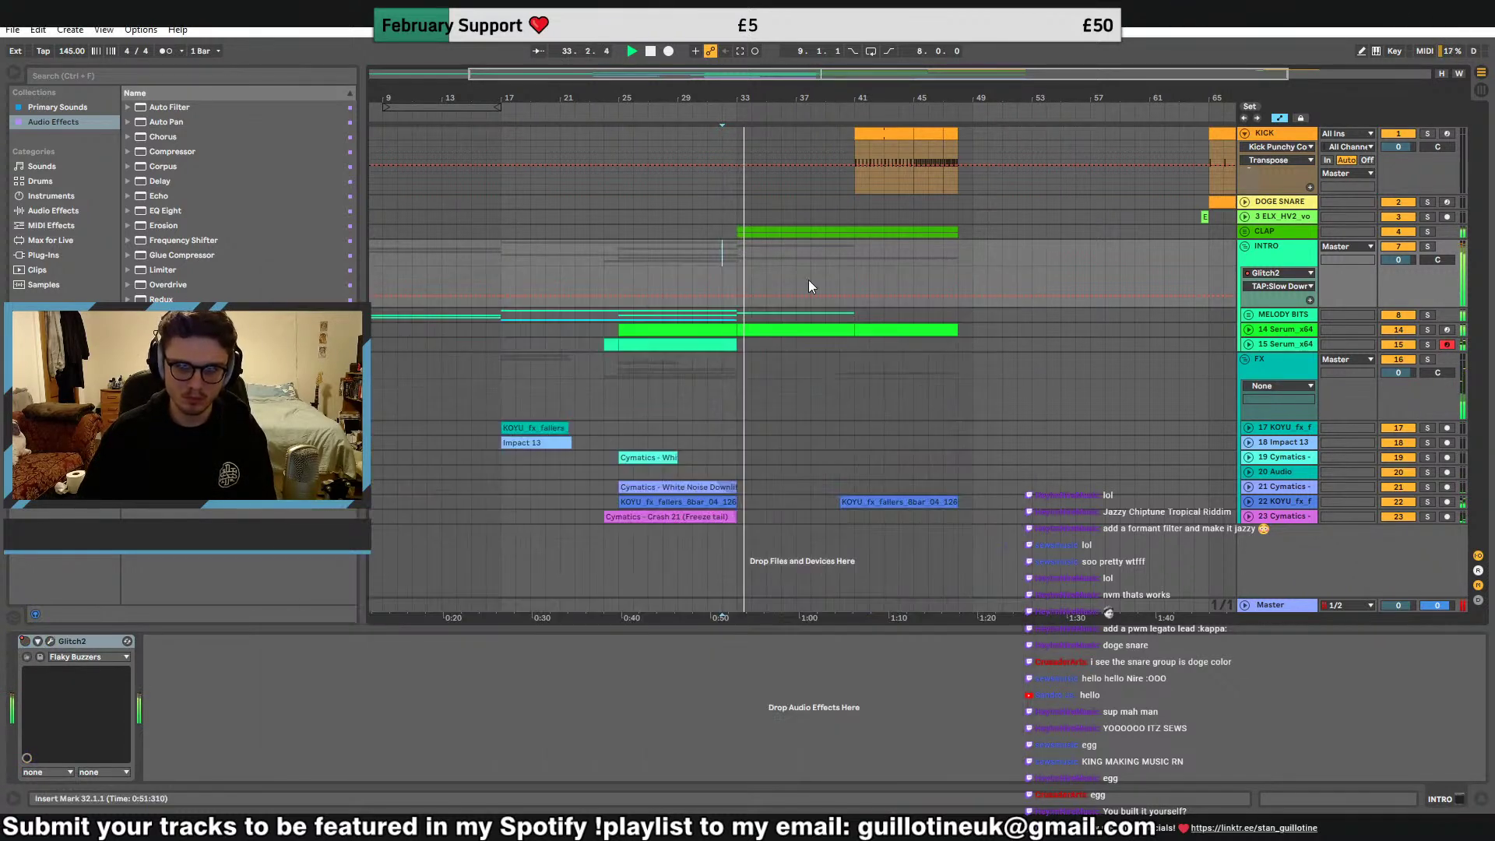
Replace bars 33 to 41 on track 14 with two four-bar copies of the repeated F#0 pattern from bar 41
{"action": "left_click", "coordinate": [723, 262]}
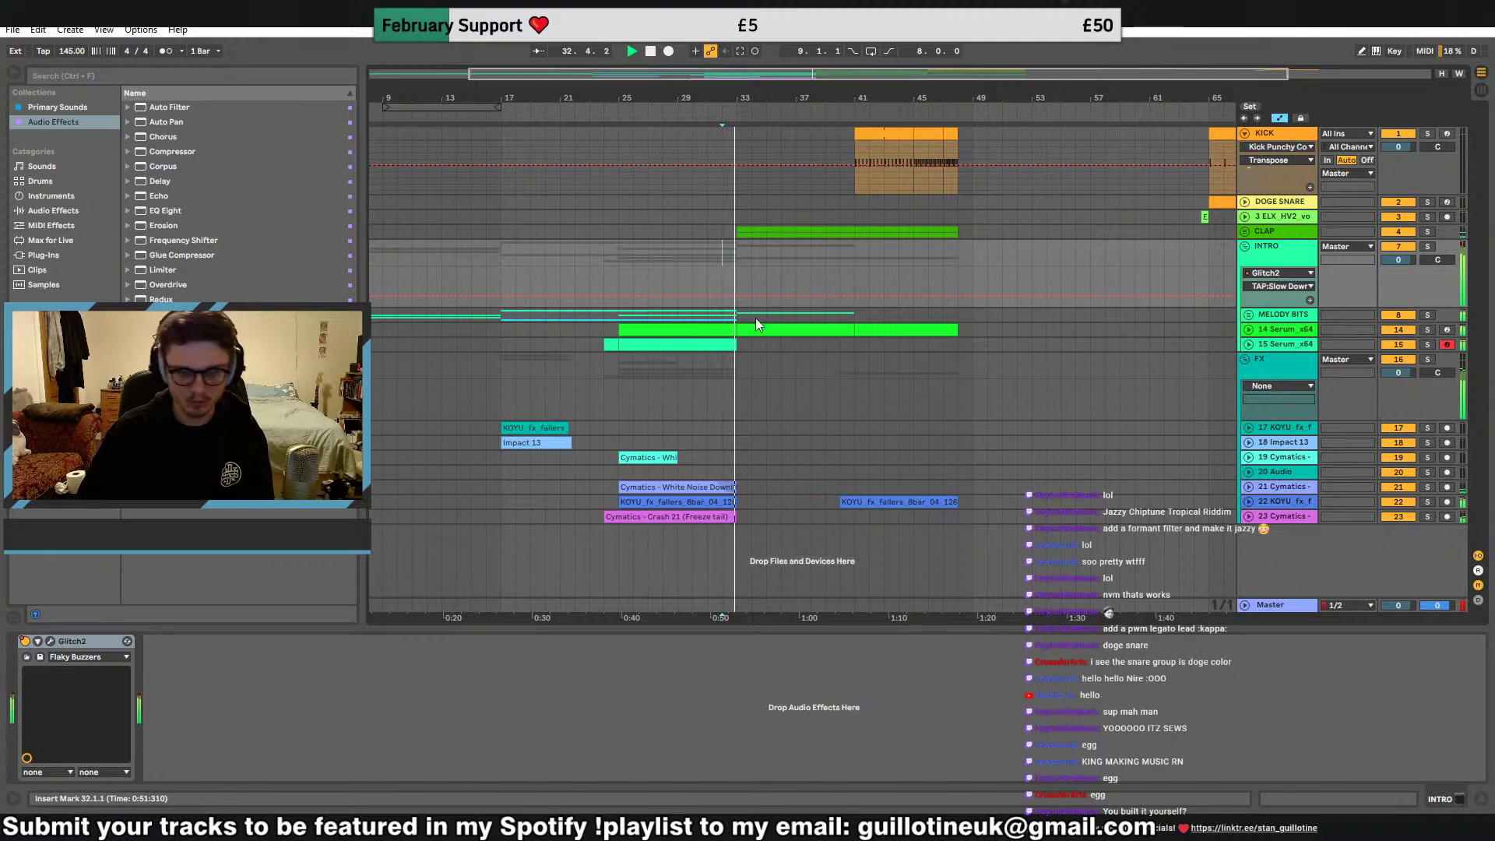
{"action": "left_click", "coordinate": [740, 253]}
{"action": "left_click", "coordinate": [891, 134]}
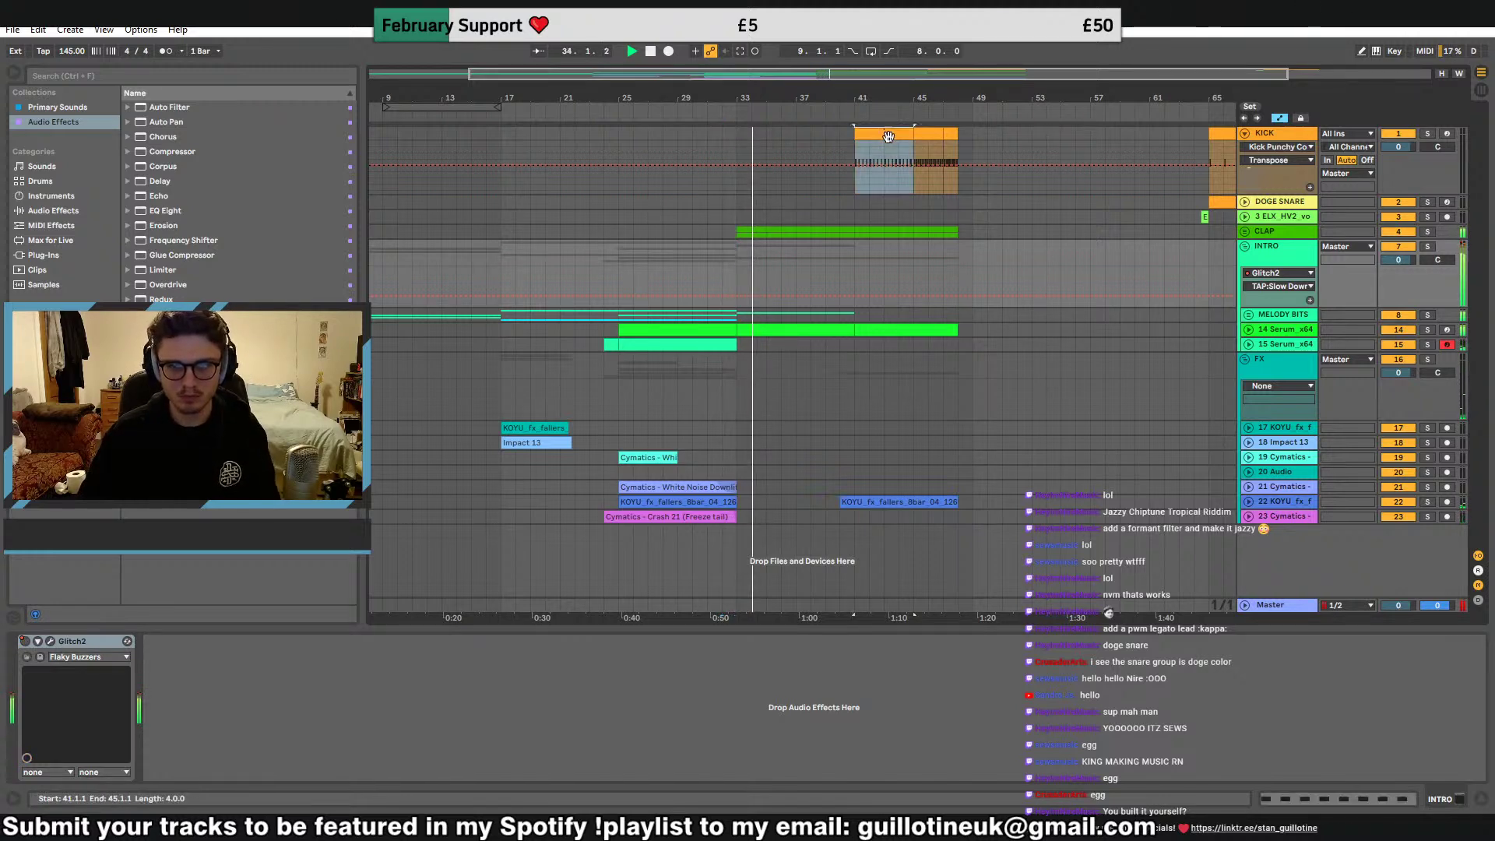
{"action": "left_click", "coordinate": [1249, 329]}
{"action": "left_click", "coordinate": [708, 359]}
{"action": "key", "text": "space"}
{"action": "key", "text": "space"}
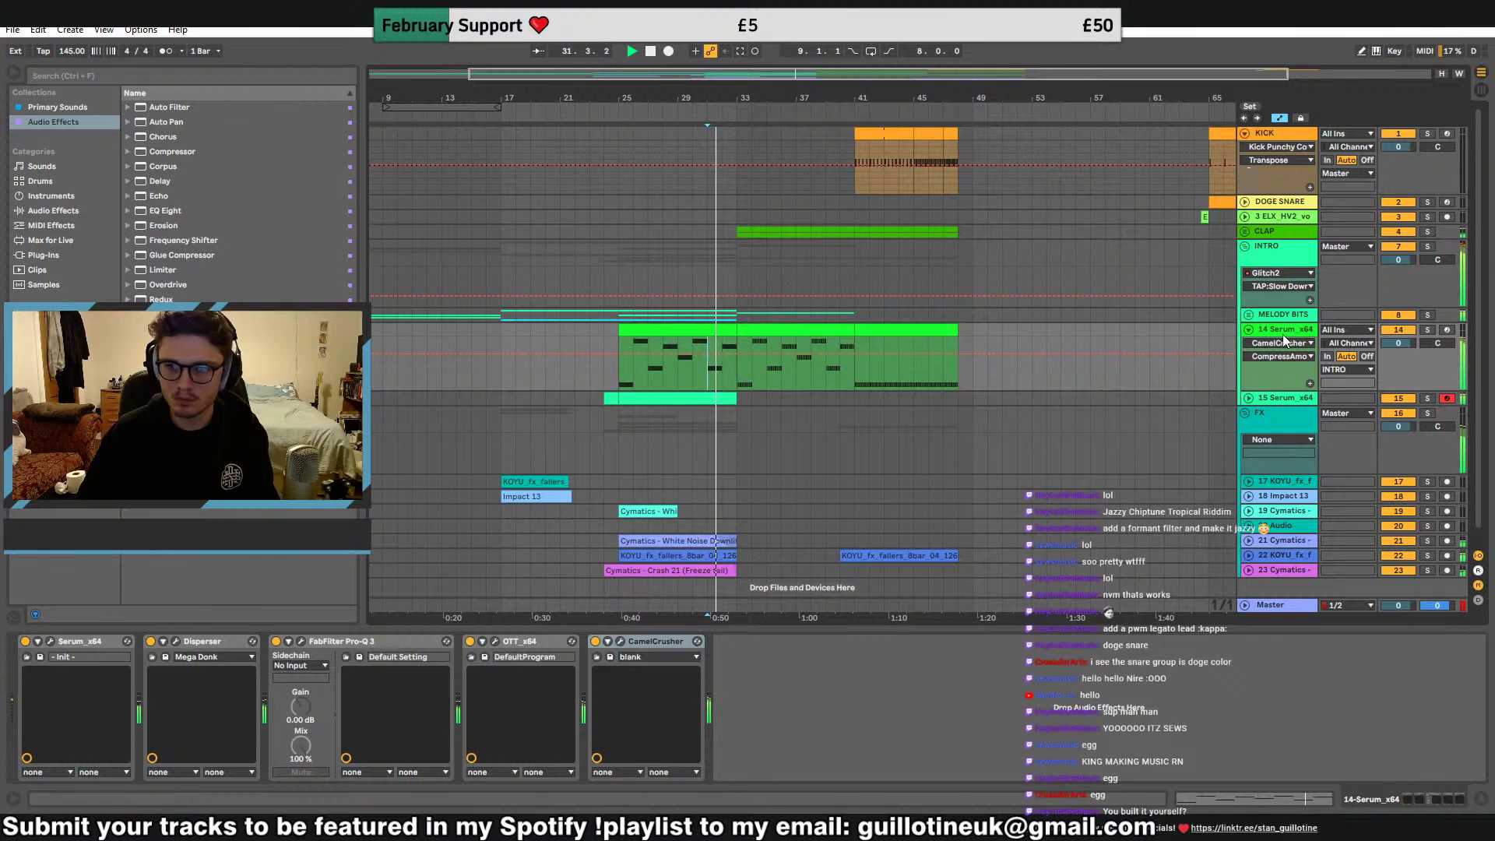
{"action": "left_click_drag", "start_coordinate": [909, 330], "coordinate": [795, 334]}
{"action": "key", "text": "ctrl+d"}
Clear the notes after the first bar of track 10's clip at bar 33 and duplicate the first bar's chords
{"action": "left_click", "coordinate": [1248, 314]}
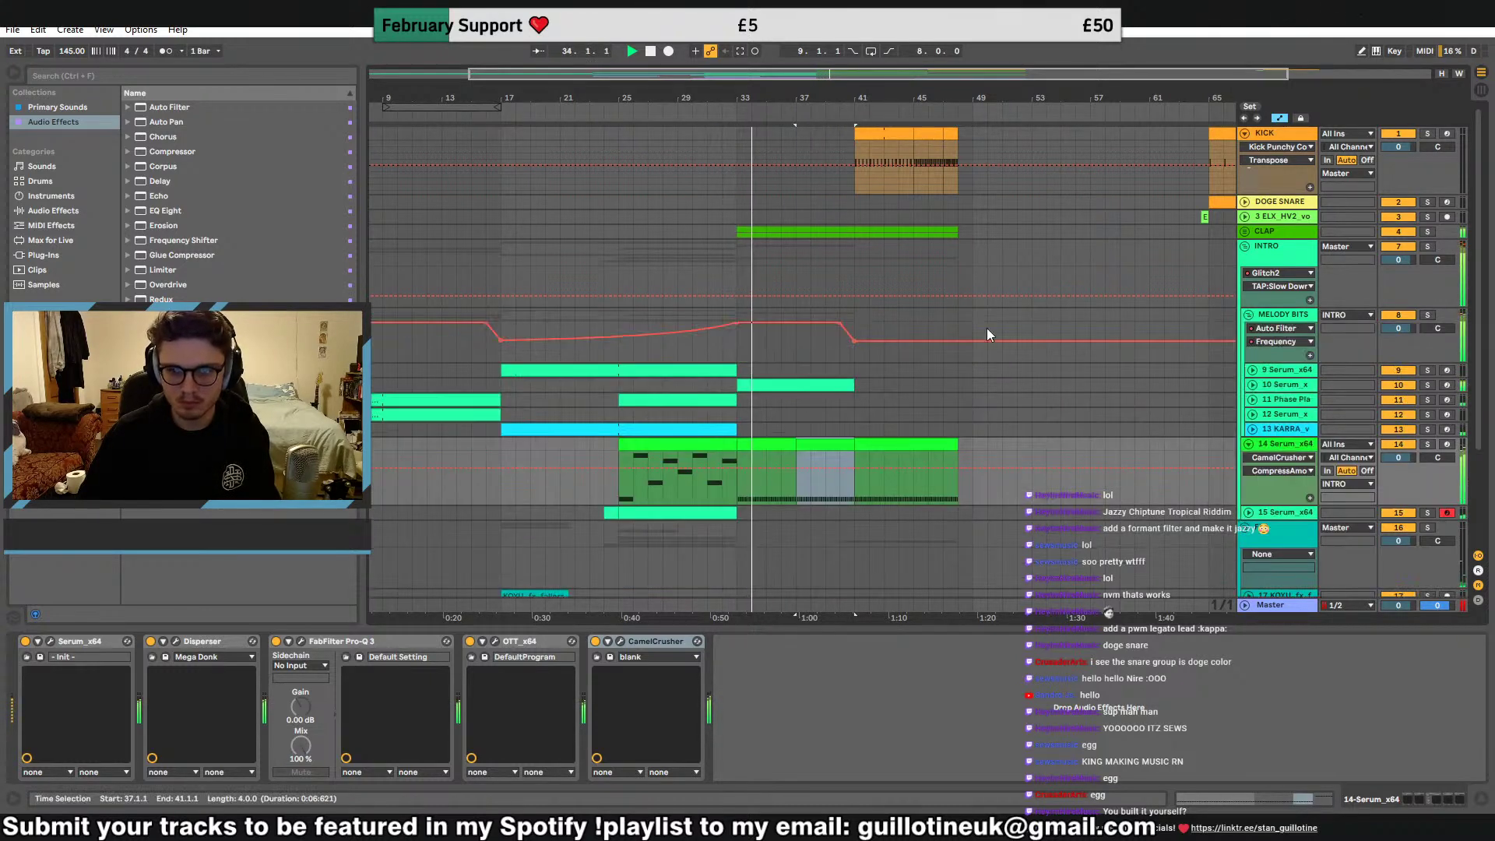
{"action": "double_click", "coordinate": [795, 383]}
{"action": "key", "text": "space"}
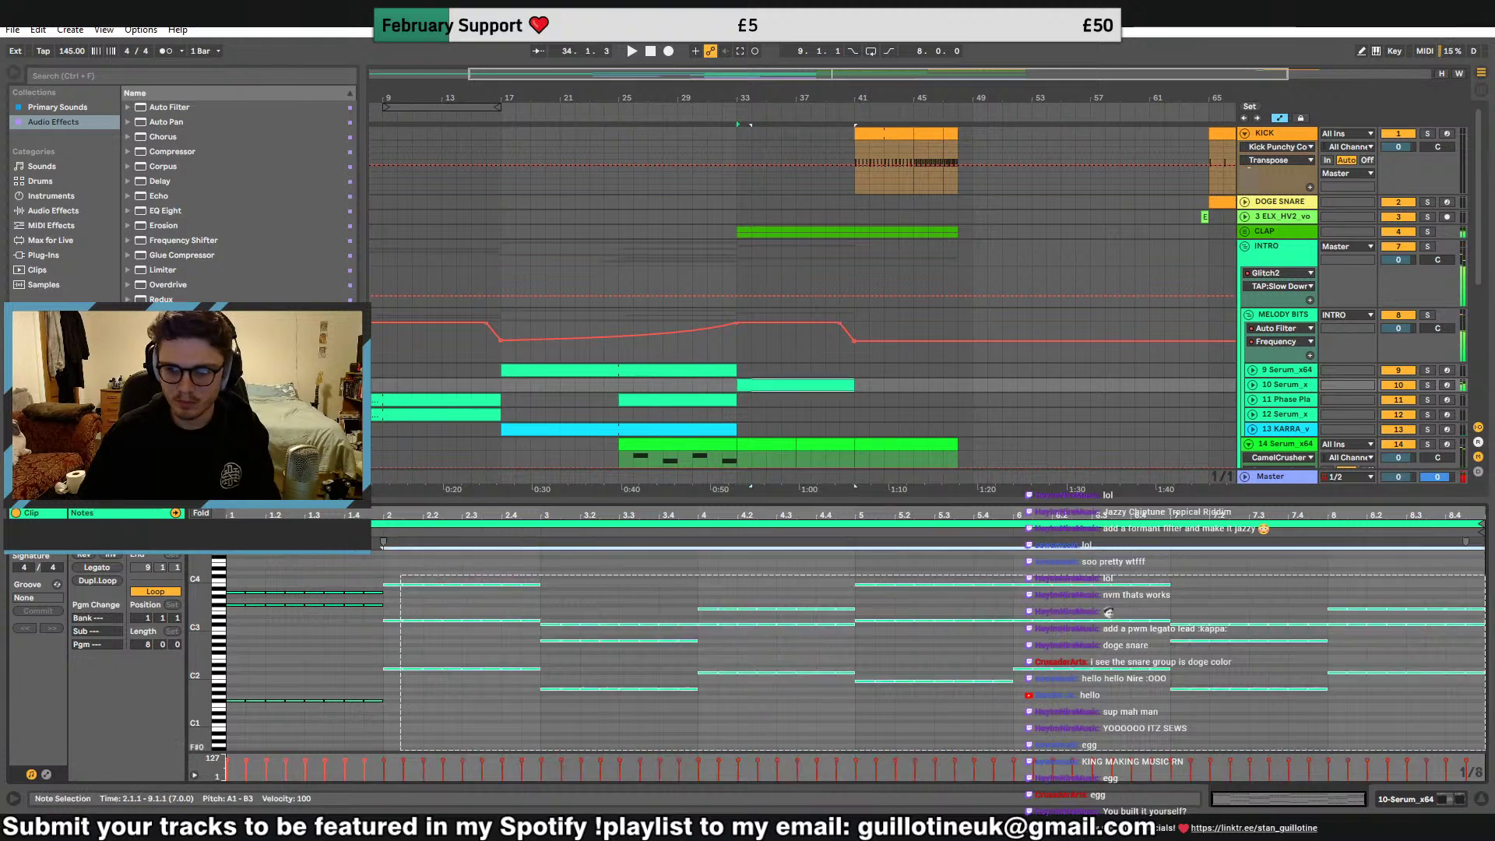
{"action": "key", "text": "ctrl+a"}
{"action": "key", "text": "ctrl+d"}
{"action": "key", "text": "ctrl+a"}
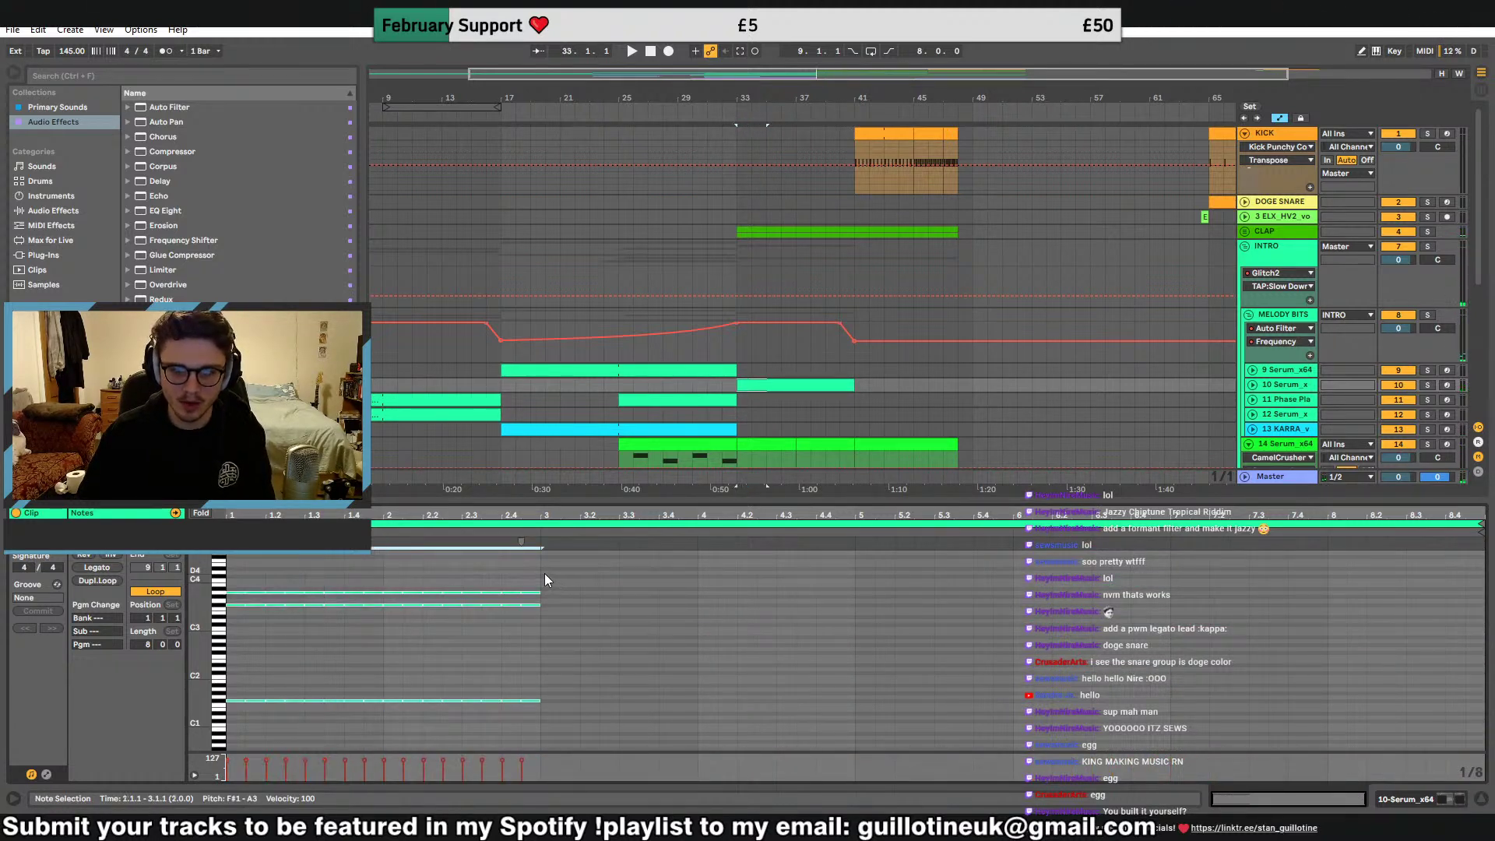
{"action": "key", "text": "ctrl+d"}
Reduce track 10's clip to two bars of chords and paste a copy of them at the clip's third bar
{"action": "key", "text": "space"}
{"action": "key", "text": "ctrl+a"}
{"action": "key", "text": "Delete"}
{"action": "key", "text": "ctrl+z"}
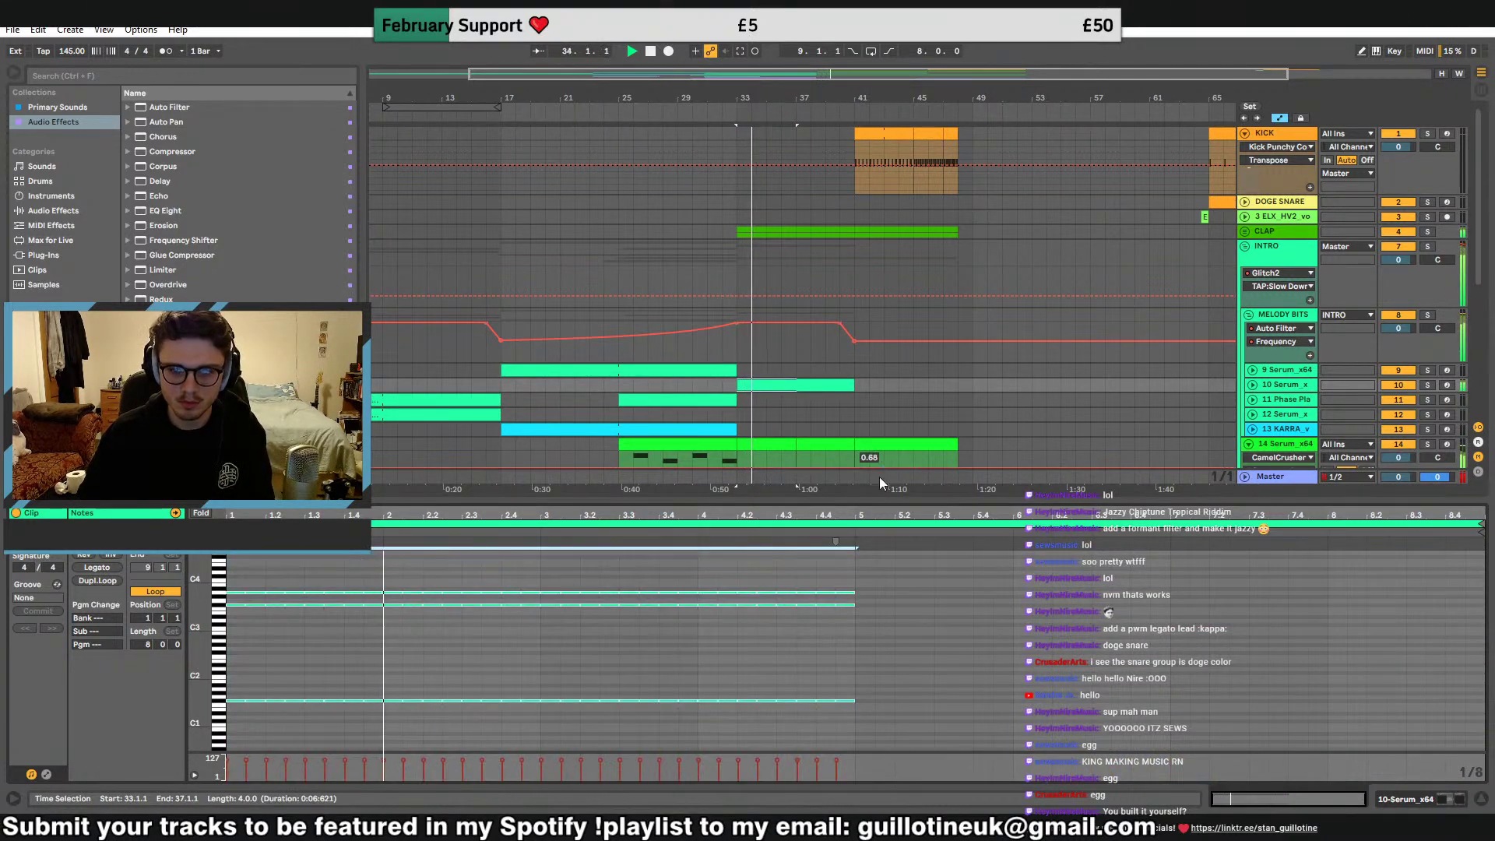
{"action": "key", "text": "ctrl+z"}
{"action": "key", "text": "ctrl+a"}
{"action": "key", "text": "ctrl+c"}
{"action": "left_click", "coordinate": [530, 634]}
{"action": "key", "text": "ctrl+v"}
{"action": "key", "text": "ctrl+z"}
{"action": "left_click", "coordinate": [545, 633]}
{"action": "key", "text": "ctrl+v"}
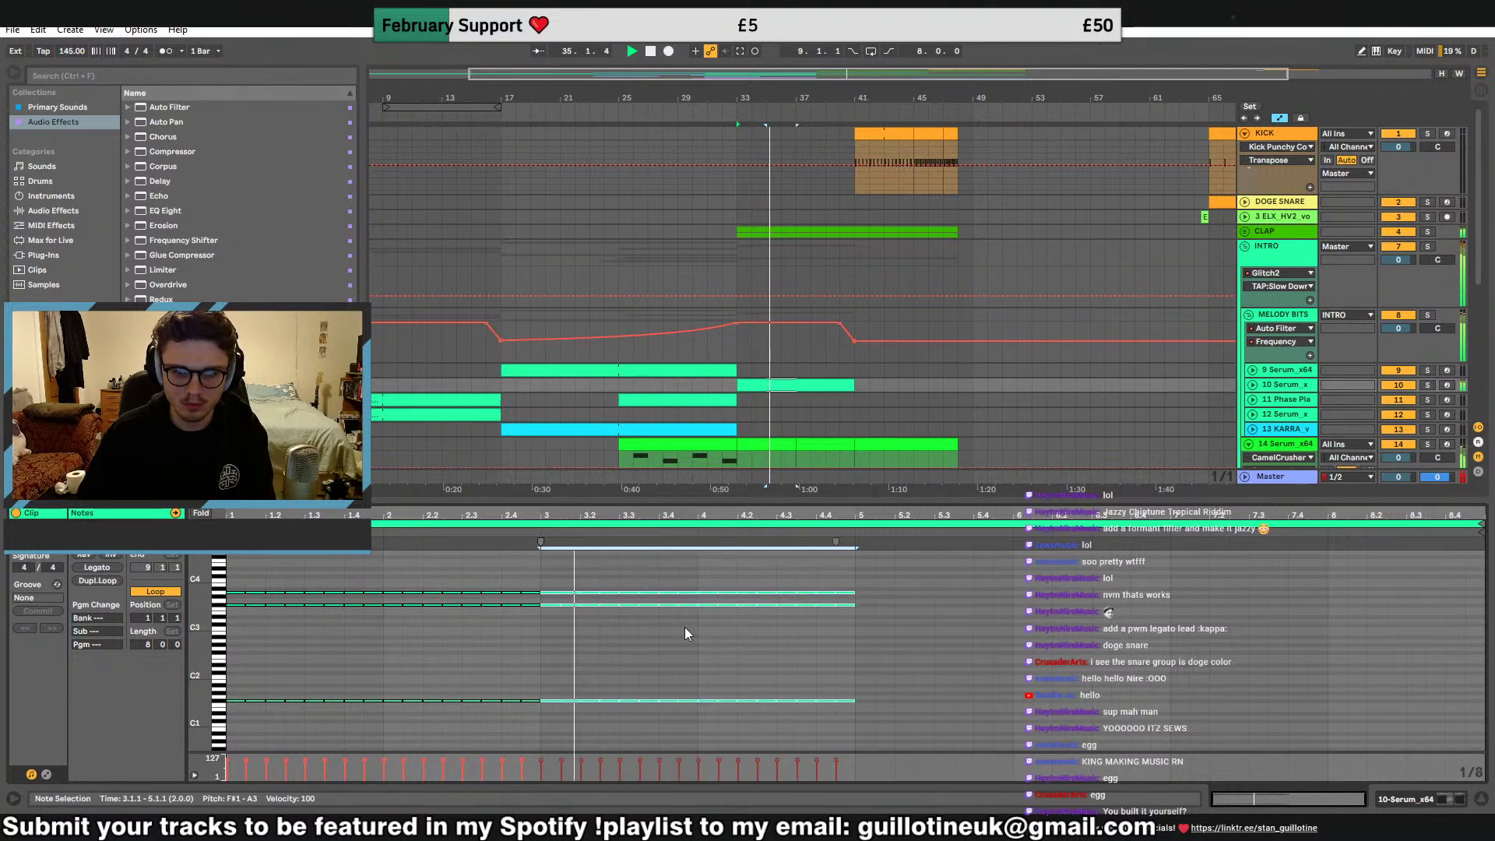
Transpose the upper two note rows of track 10's clip down one octave and play it back
{"action": "key", "text": "space"}
{"action": "left_click_drag", "start_coordinate": [851, 625], "coordinate": [226, 550]}
{"action": "key", "text": "shift+Down"}
{"action": "key", "text": "space"}
{"action": "left_click", "coordinate": [937, 605]}
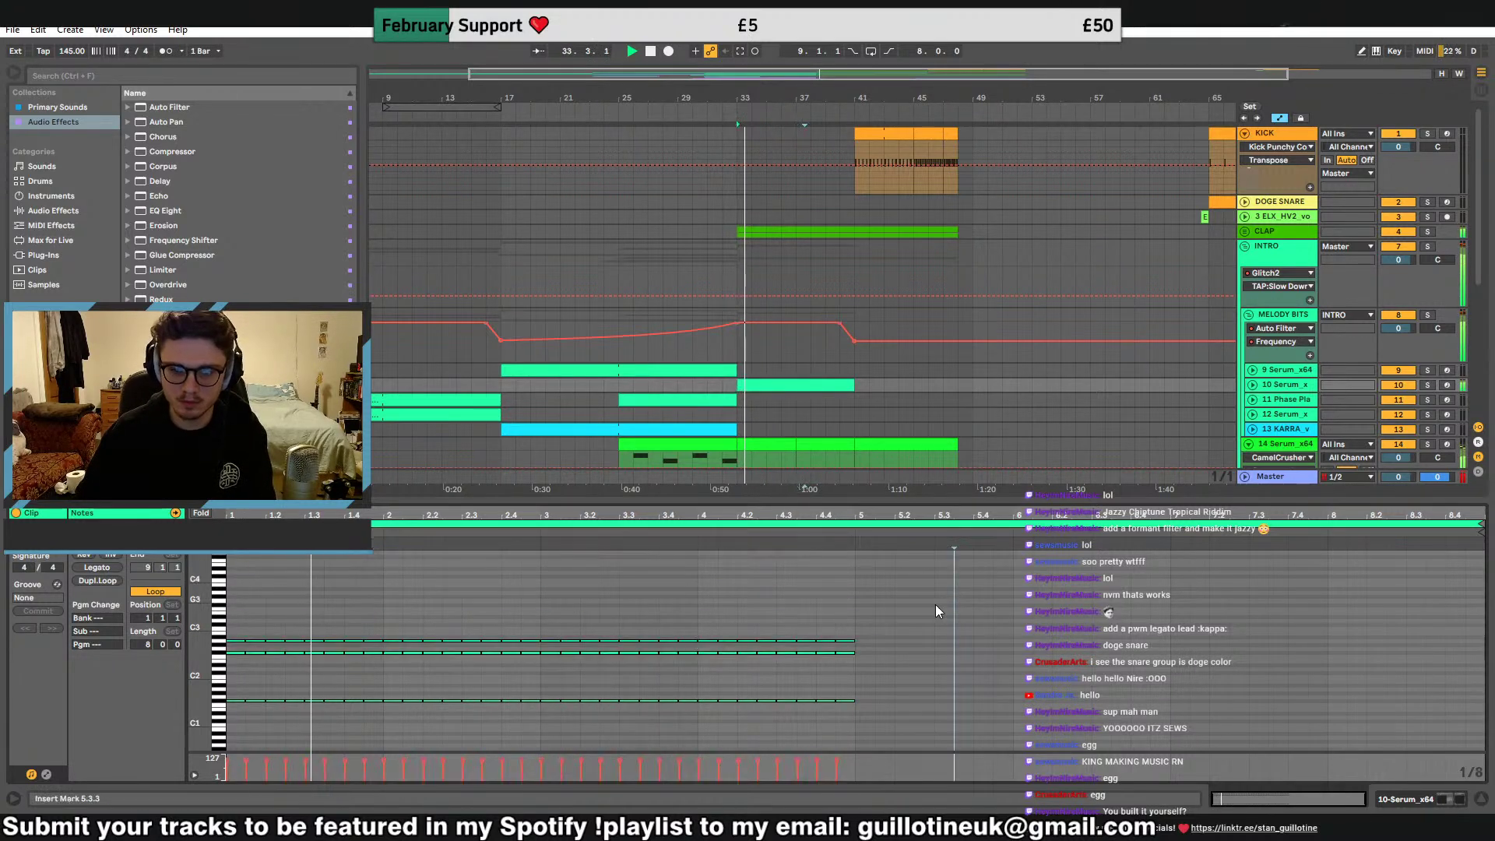
Shorten all the chord notes in track 10's clip slightly and duplicate the four bars to fill its eight bars
{"action": "key", "text": "ctrl+a"}
{"action": "left_click_drag", "start_coordinate": [855, 642], "coordinate": [849, 640]}
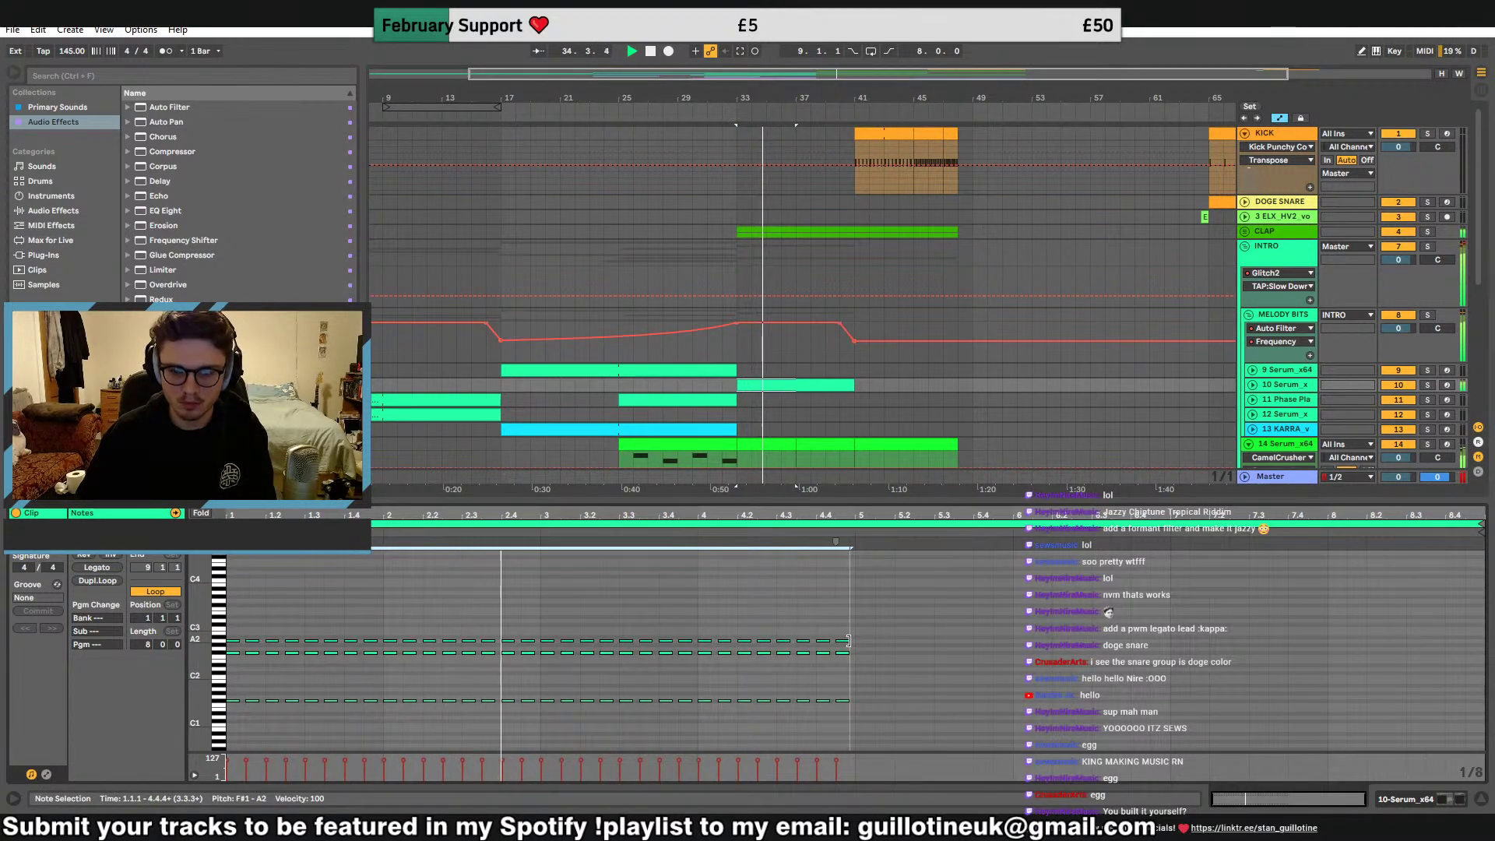
{"action": "key", "text": "ctrl+d"}
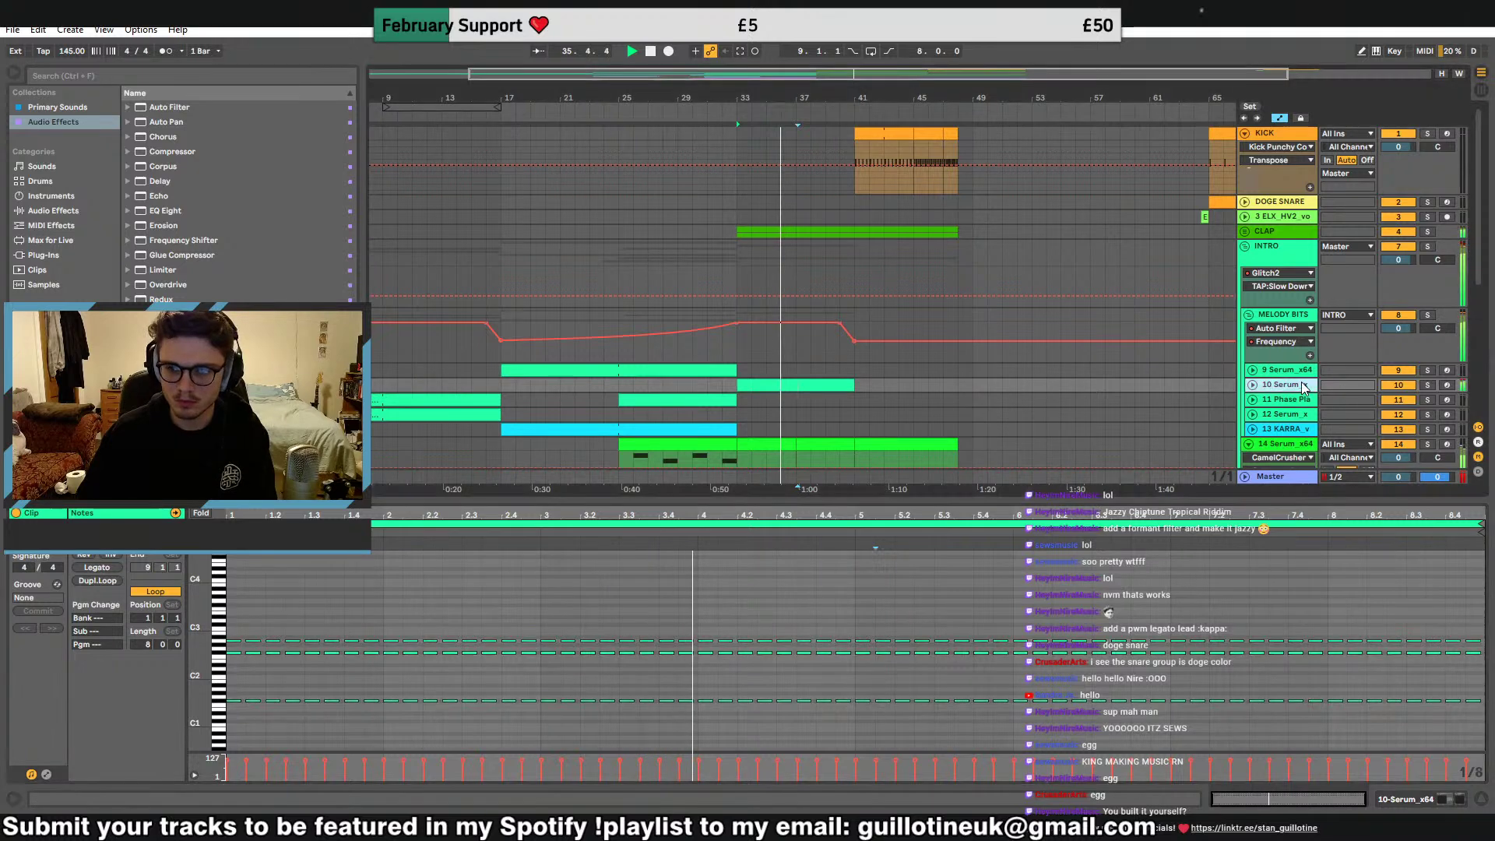
Unfold tracks 12 and 13 in the MELODY BITS group
{"action": "double_click", "coordinate": [1303, 385]}
{"action": "left_click", "coordinate": [867, 445]}
{"action": "left_click", "coordinate": [845, 446]}
{"action": "scroll", "coordinate": [962, 508], "scroll_direction": "down", "scroll_amount": 2}
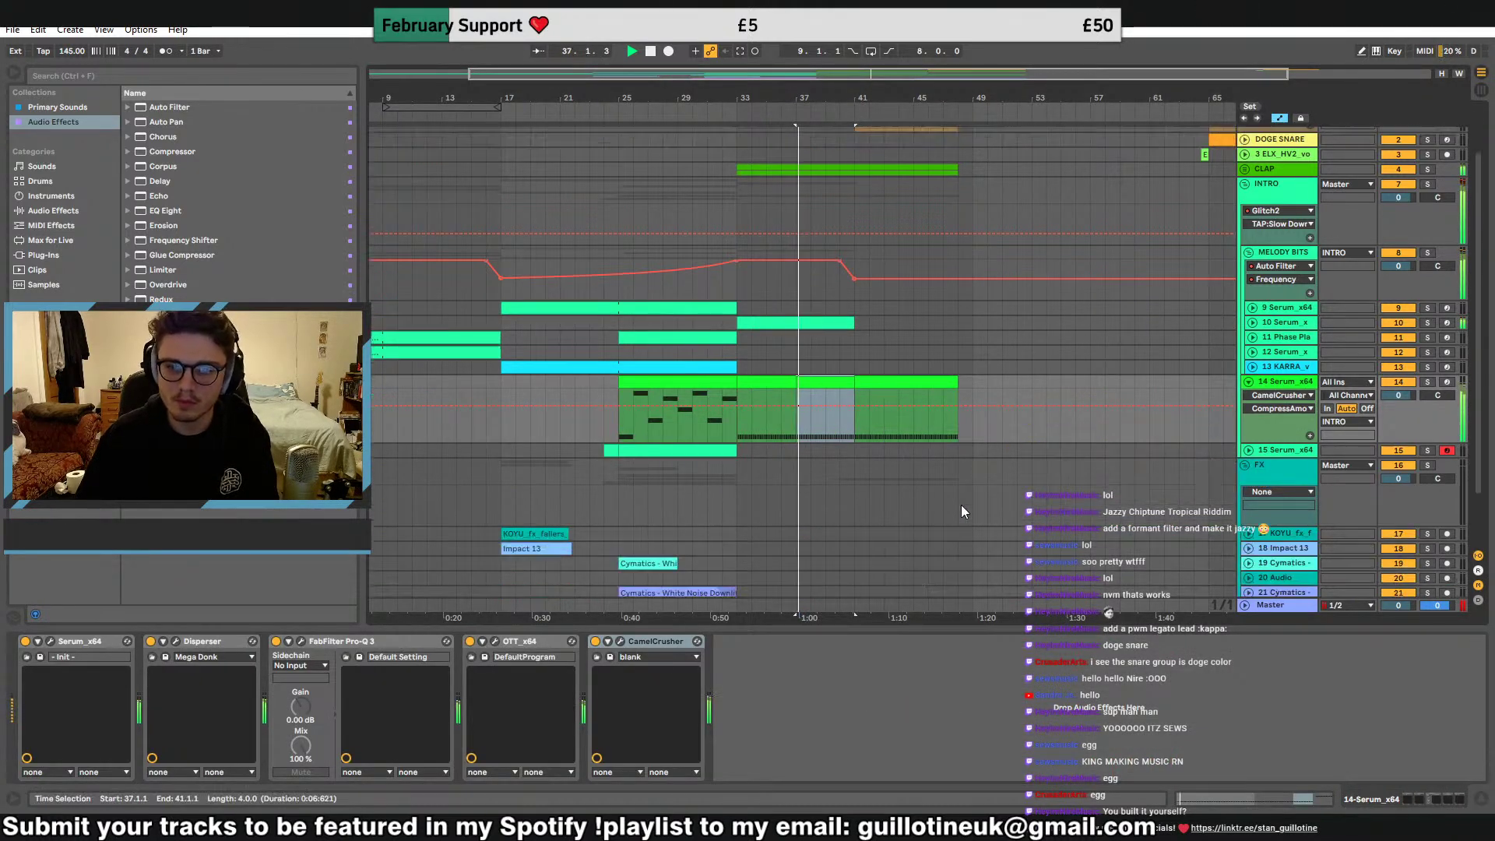
{"action": "scroll", "coordinate": [961, 512], "scroll_direction": "down", "scroll_amount": 2}
{"action": "left_click", "coordinate": [677, 383]}
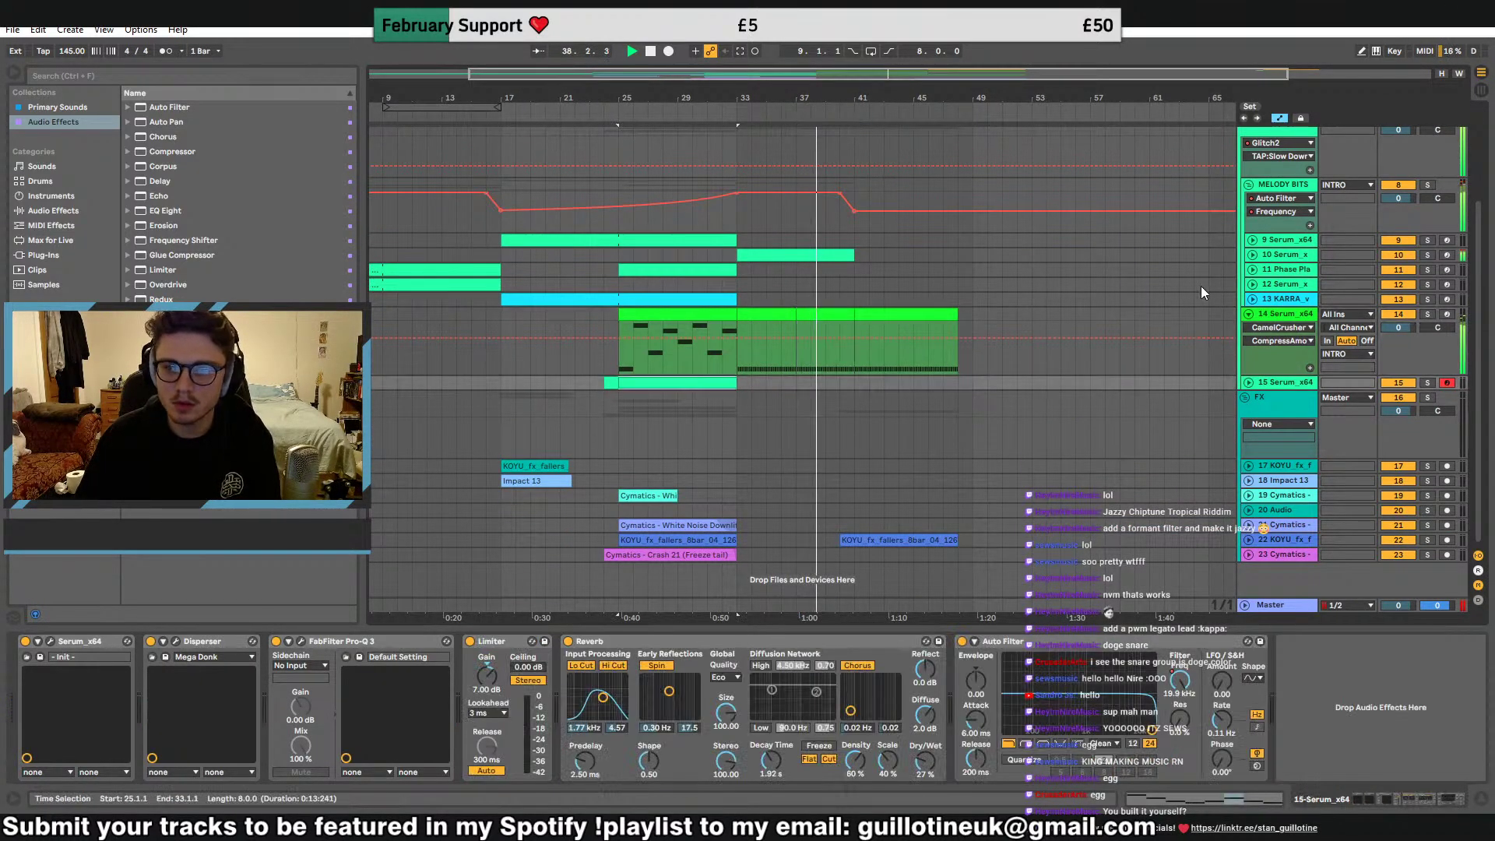
{"action": "left_click", "coordinate": [1253, 285]}
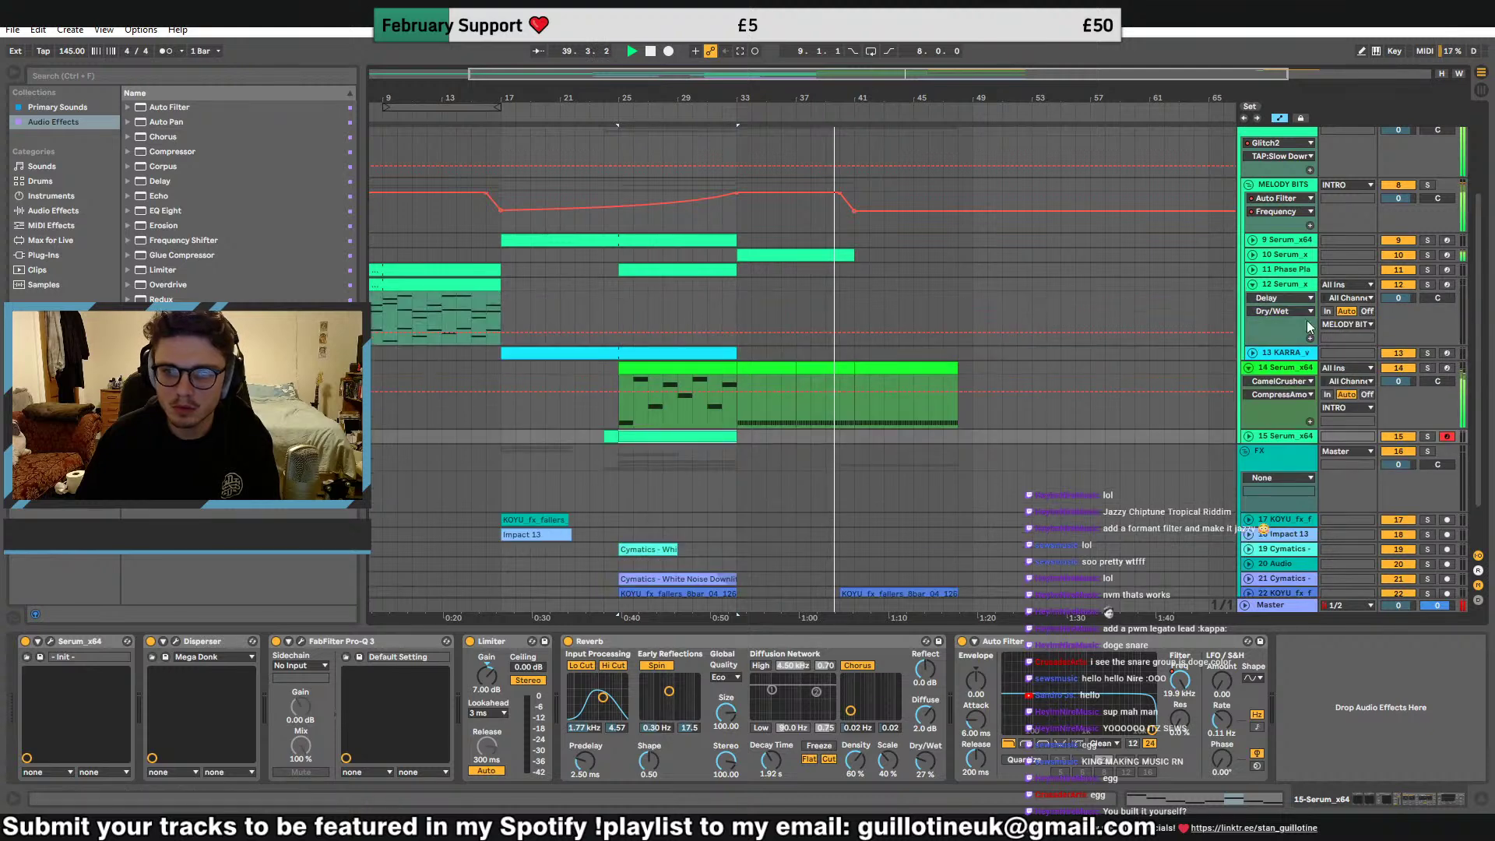
{"action": "left_click", "coordinate": [1253, 353]}
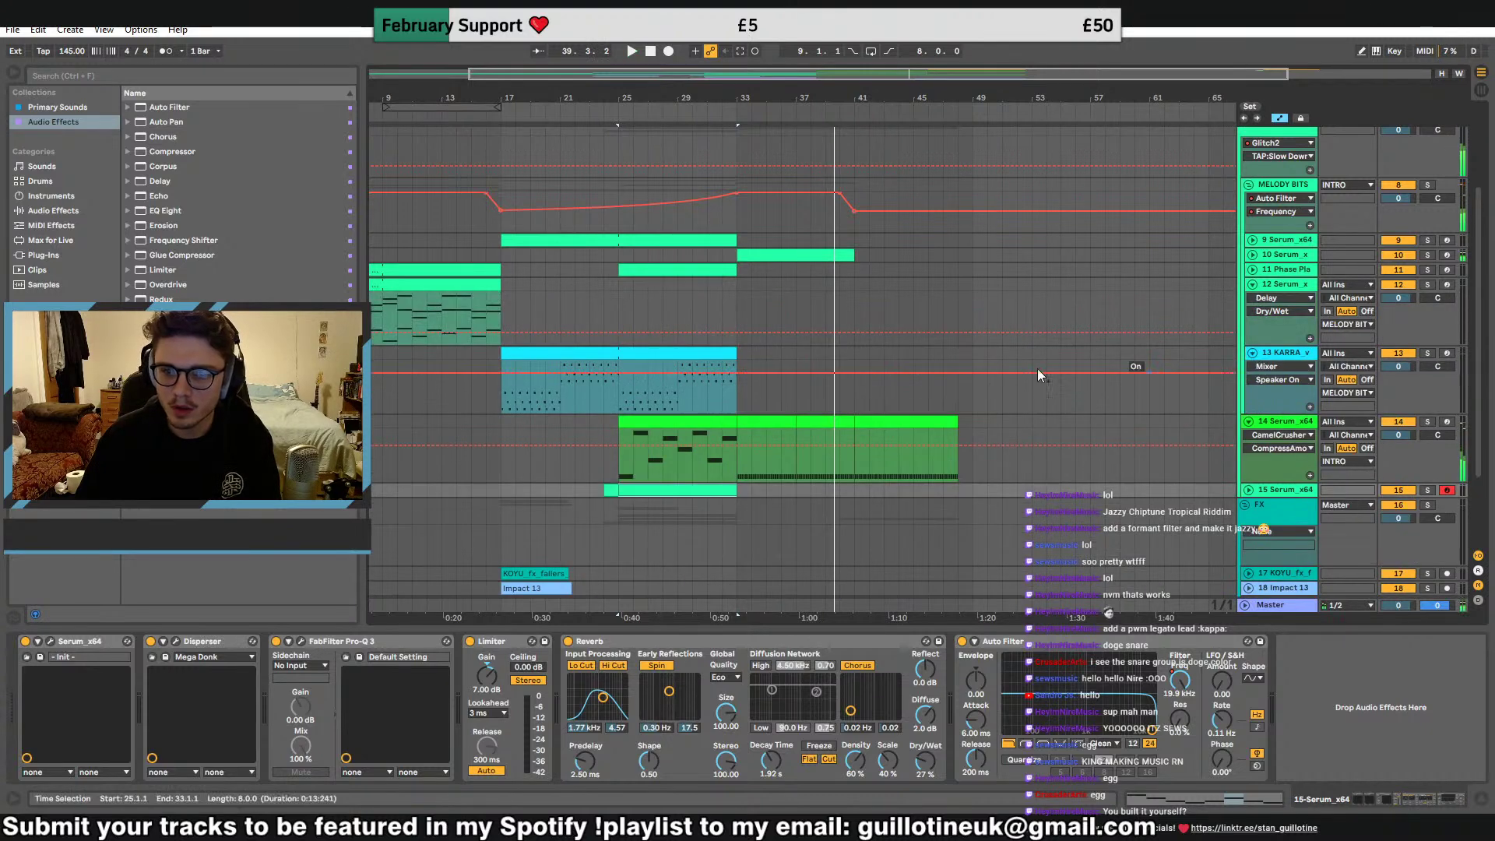
Insert an empty two-bar MIDI clip on the KARRA vocal track 13 from bar 33 to 35
{"action": "left_click", "coordinate": [753, 398]}
{"action": "left_click_drag", "start_coordinate": [741, 400], "coordinate": [773, 353]}
{"action": "right_click", "coordinate": [760, 353]}
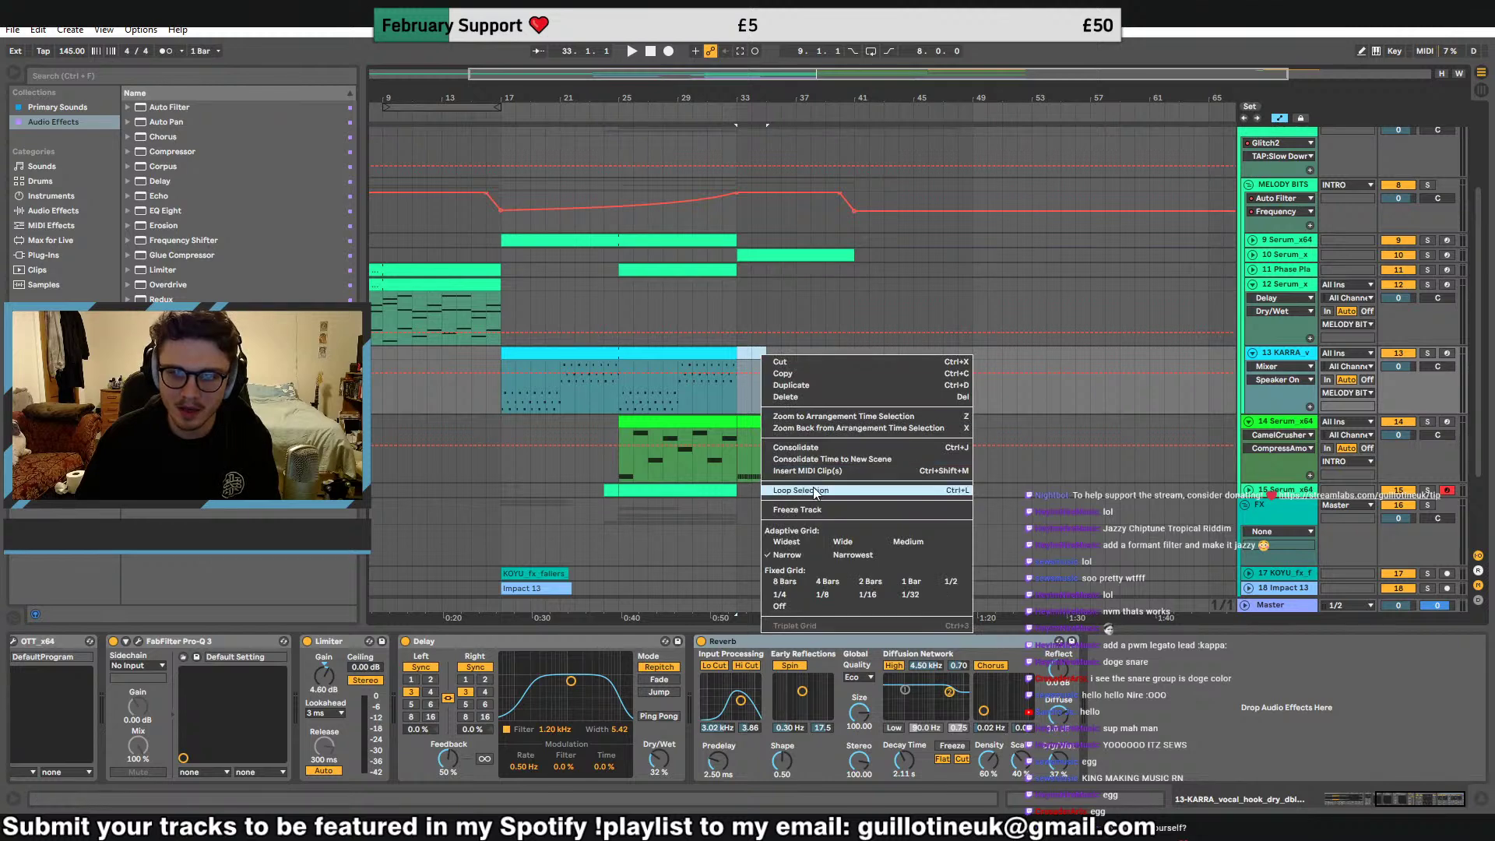
{"action": "left_click", "coordinate": [789, 472]}
Draw a half-beat C#2 note at the start of the new vocal clip and paste a copy at 1.3
{"action": "double_click", "coordinate": [240, 681]}
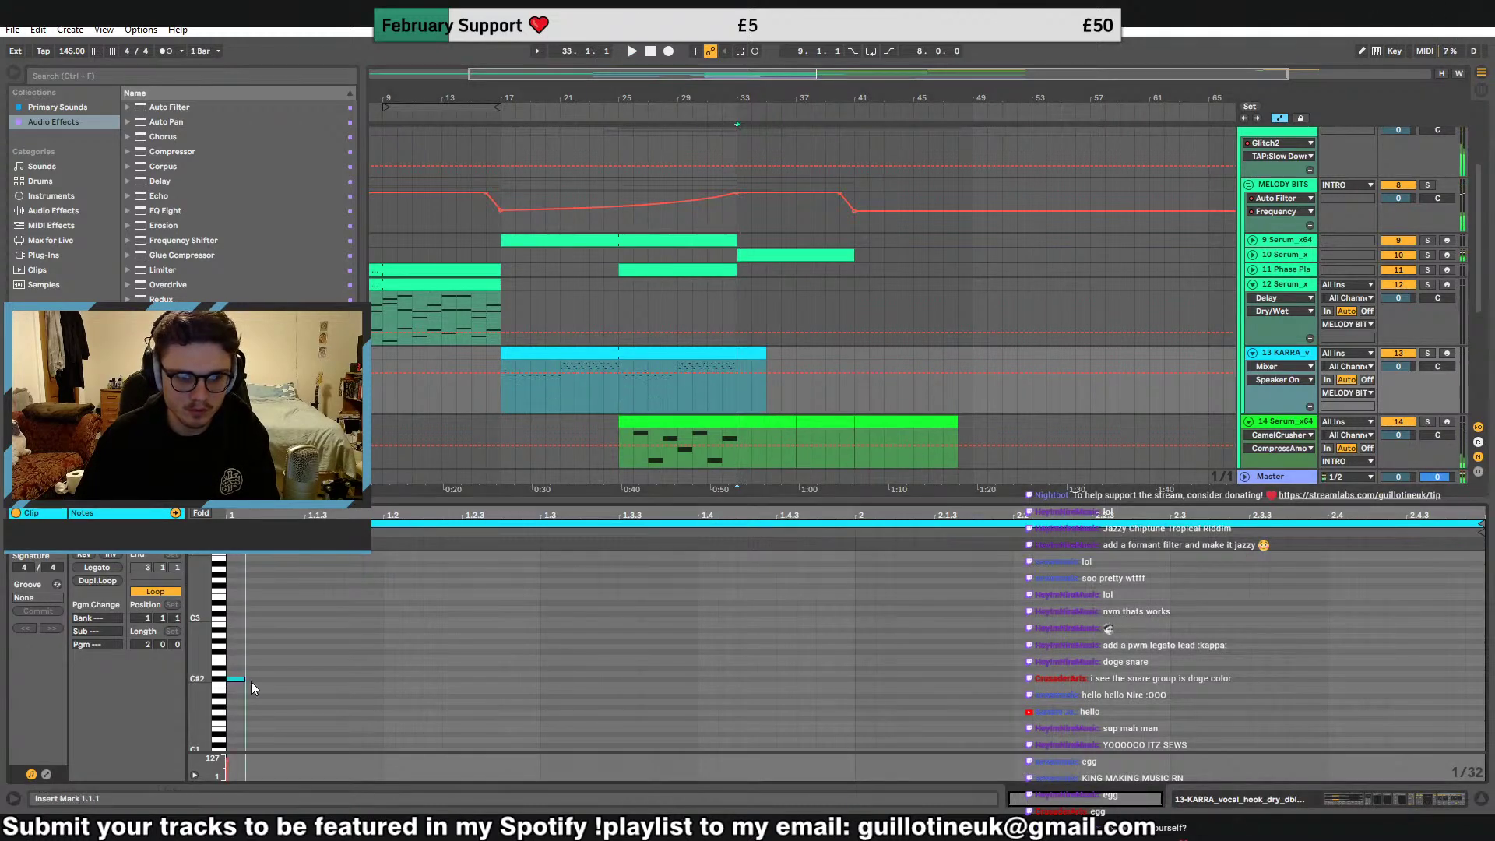
{"action": "left_click_drag", "start_coordinate": [248, 681], "coordinate": [307, 686]}
{"action": "key", "text": "space"}
{"action": "key", "text": "ctrl+c"}
{"action": "left_click", "coordinate": [547, 662]}
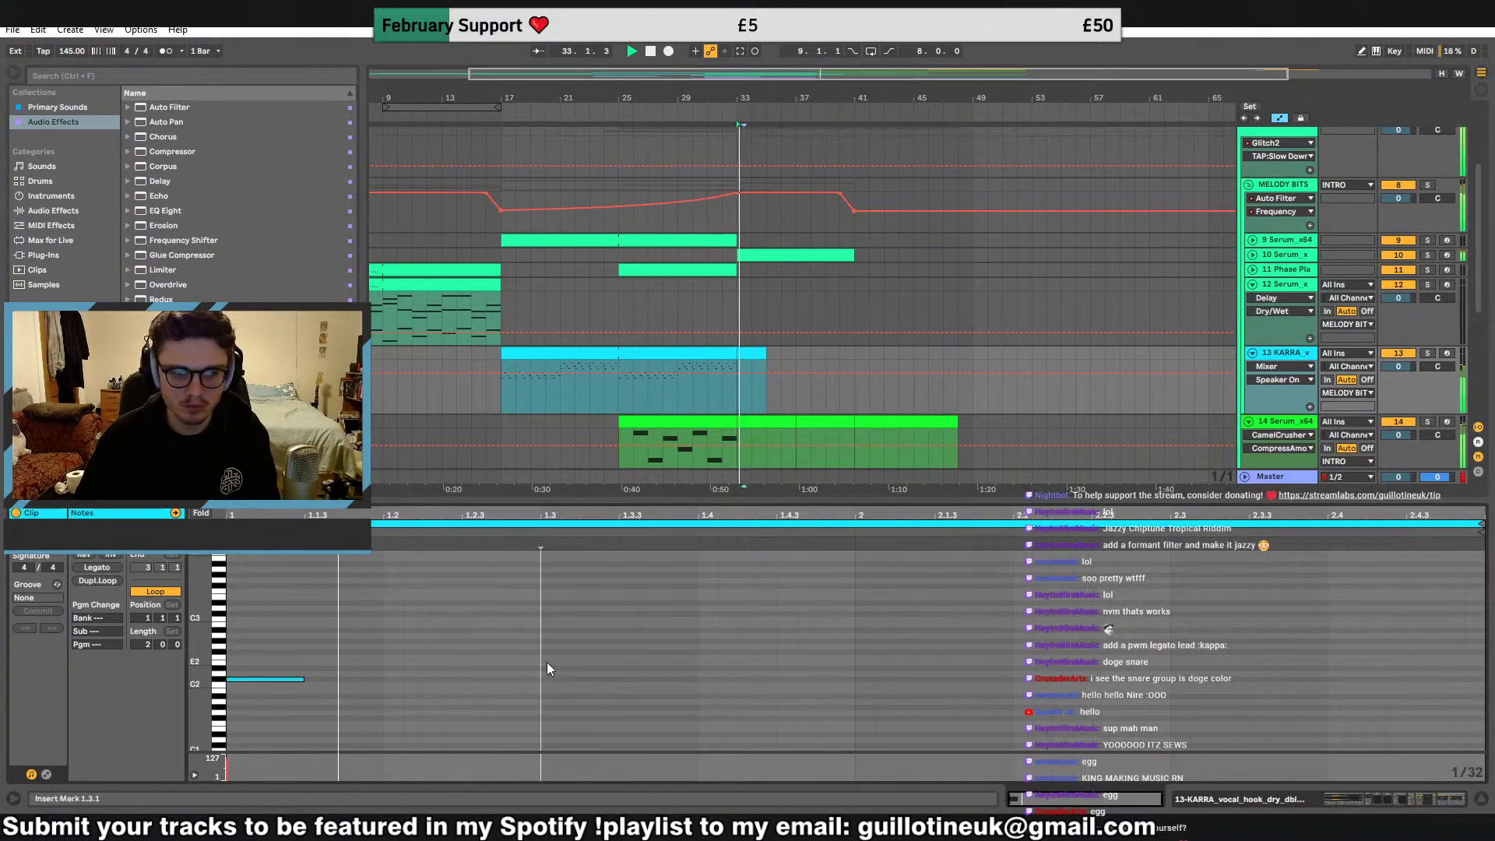
{"action": "key", "text": "ctrl+v"}
Duplicate both vocal notes into the clip's second bar and transpose all the notes up two octaves to C#4
{"action": "key", "text": "ctrl+a"}
{"action": "key", "text": "ctrl+d"}
{"action": "key", "text": "shift+Up"}
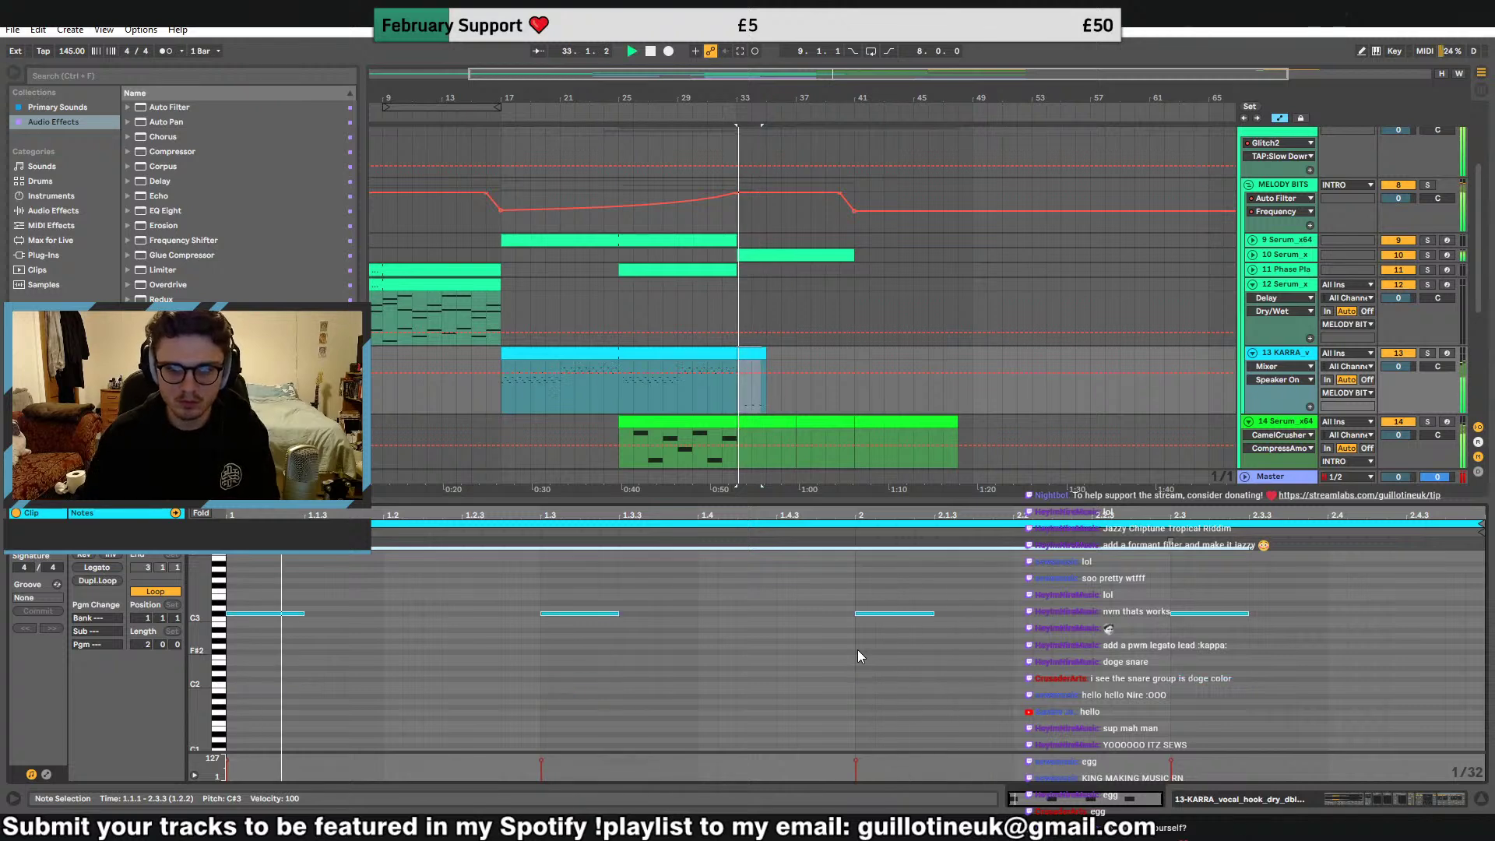
{"action": "key", "text": "shift+Up"}
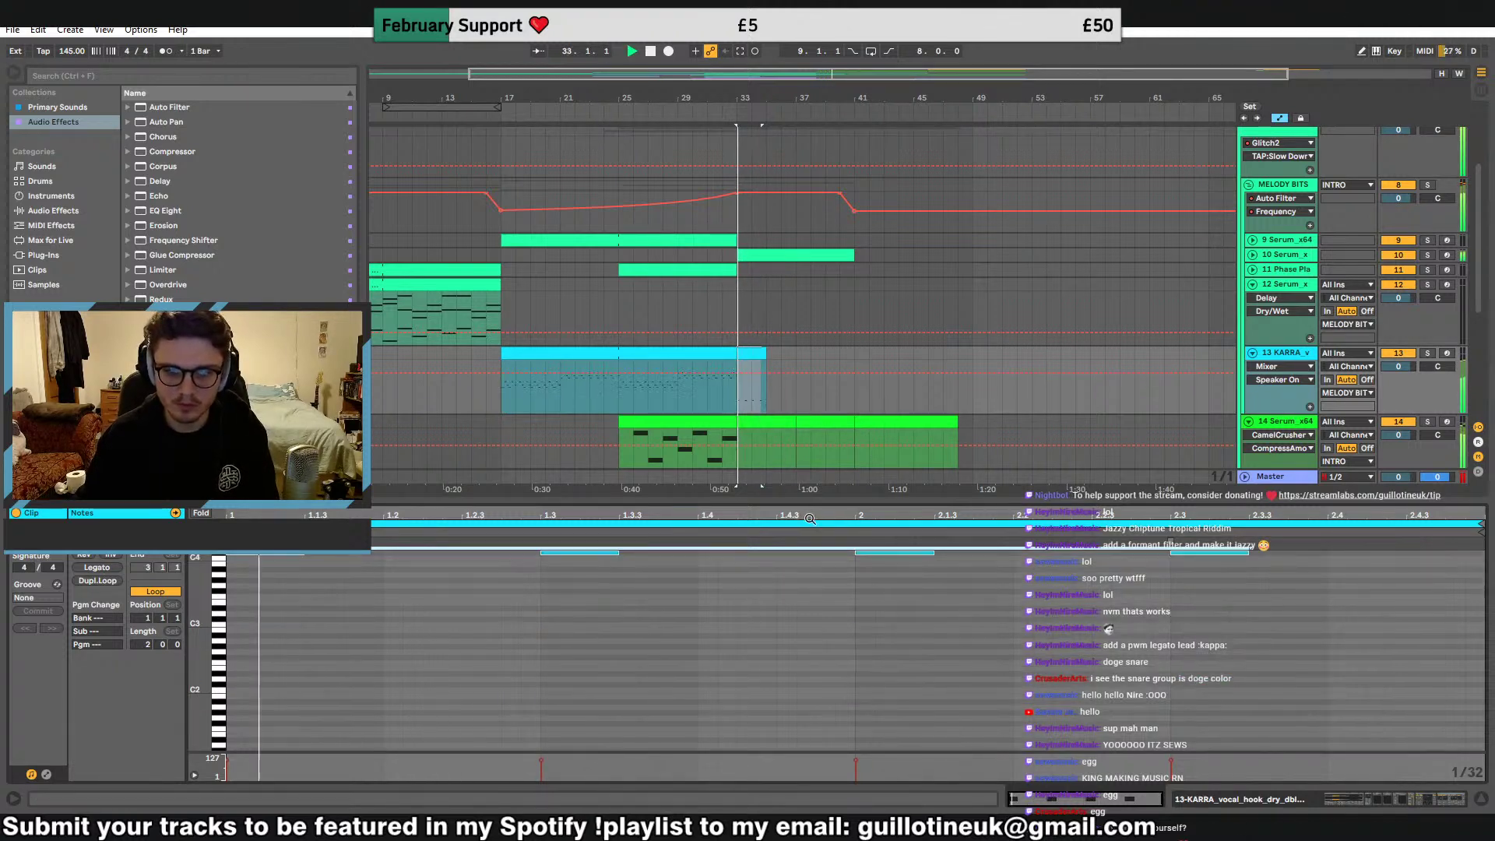
Extend the KARRA vocal chop pattern on track 13 with repeated two-bar clips up to bar 48
{"action": "left_click_drag", "start_coordinate": [765, 353], "coordinate": [958, 354]}
{"action": "left_click", "coordinate": [1298, 357]}
{"action": "left_click", "coordinate": [857, 399]}
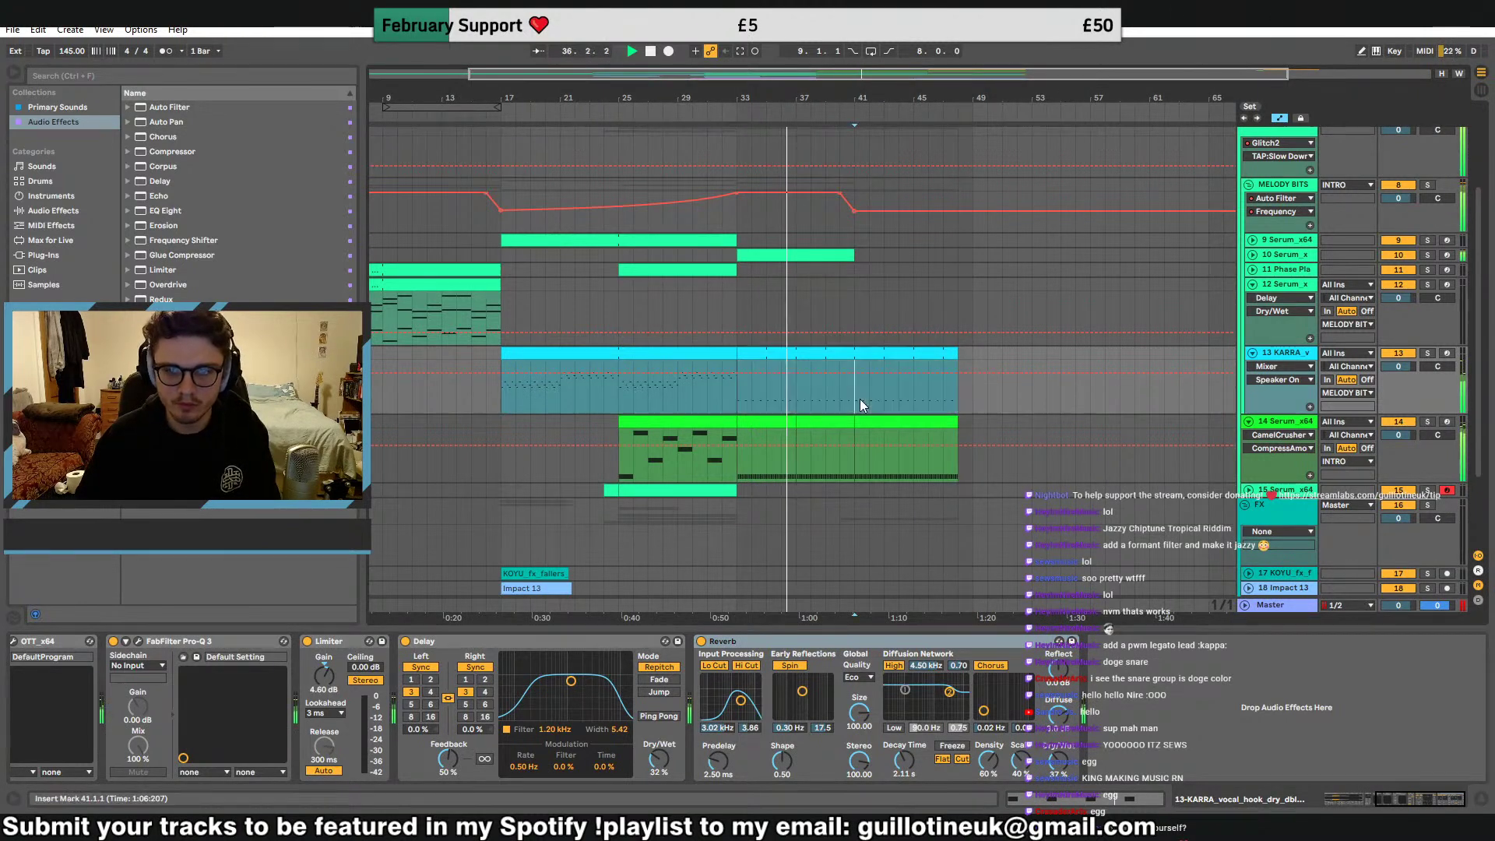
Fill the vocal clip at bar 41 with C#4 notes on every beat and the bar 45 clip on every half beat
{"action": "double_click", "coordinate": [880, 352]}
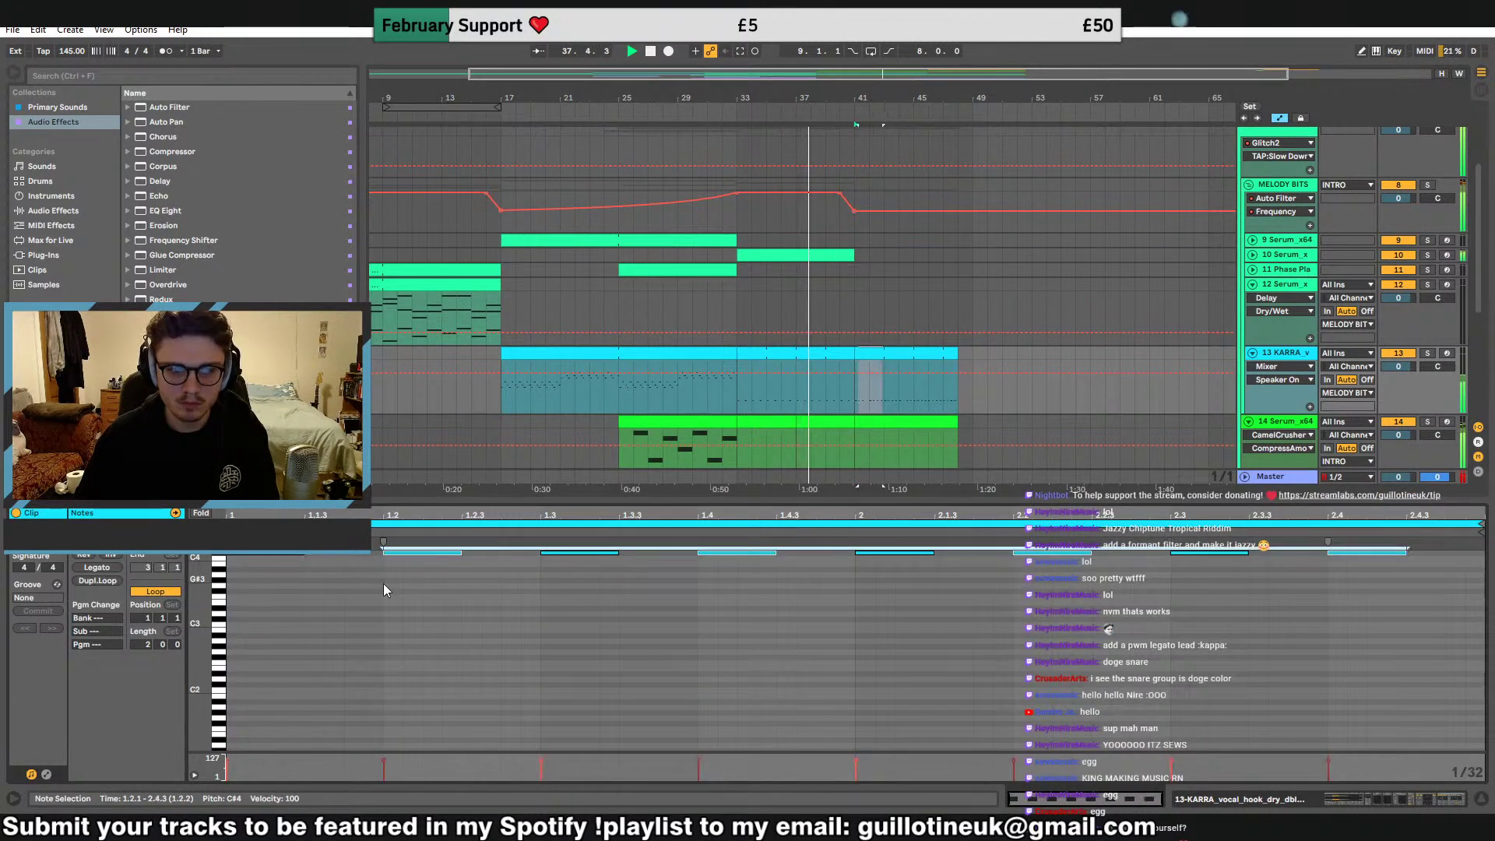
{"action": "left_click", "coordinate": [841, 662]}
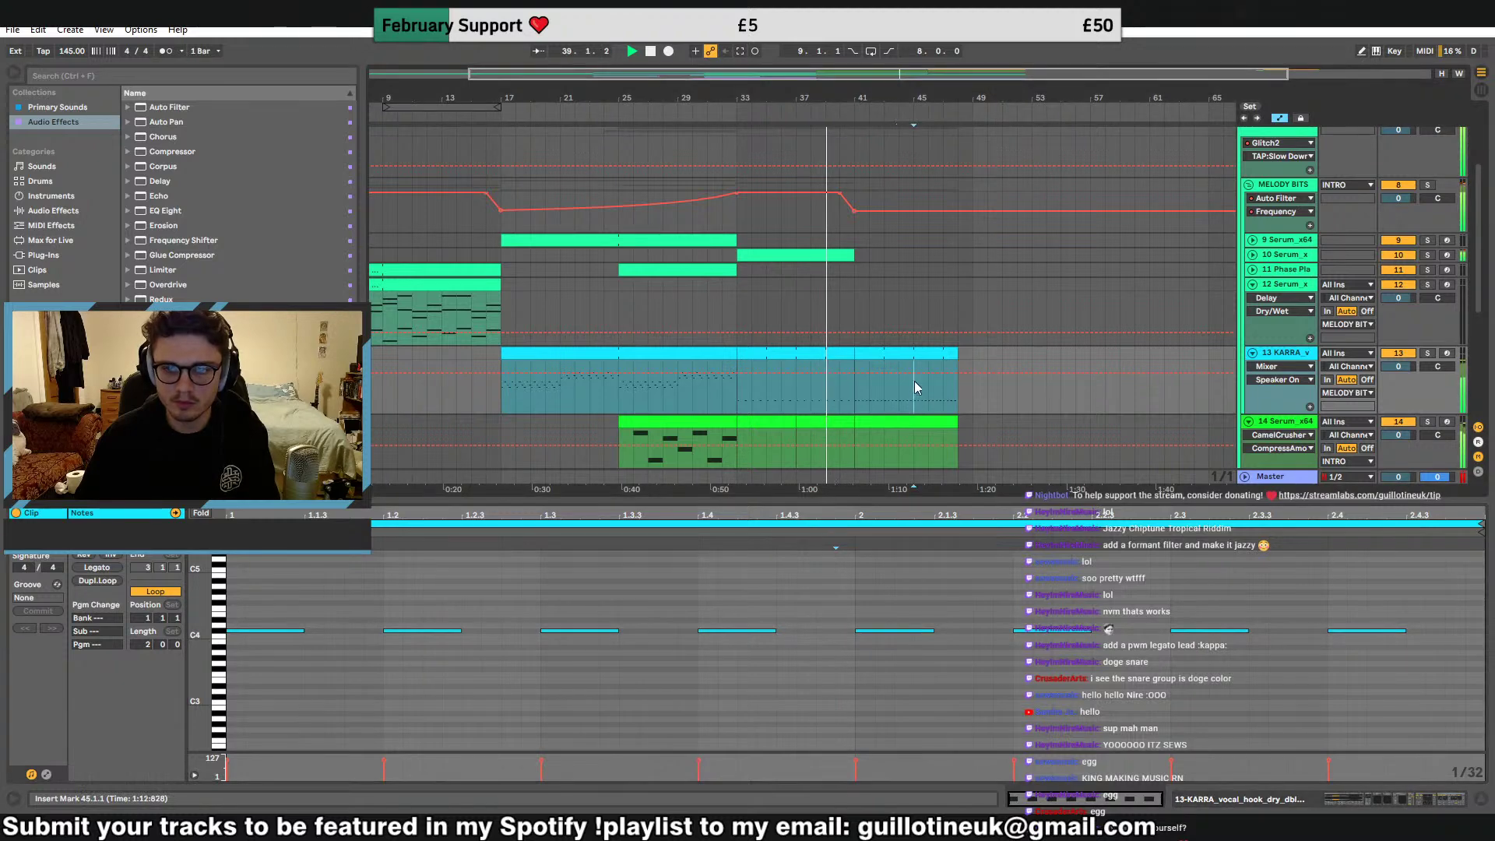
{"action": "left_click", "coordinate": [934, 354]}
{"action": "left_click", "coordinate": [498, 705]}
{"action": "key", "text": "ctrl+a"}
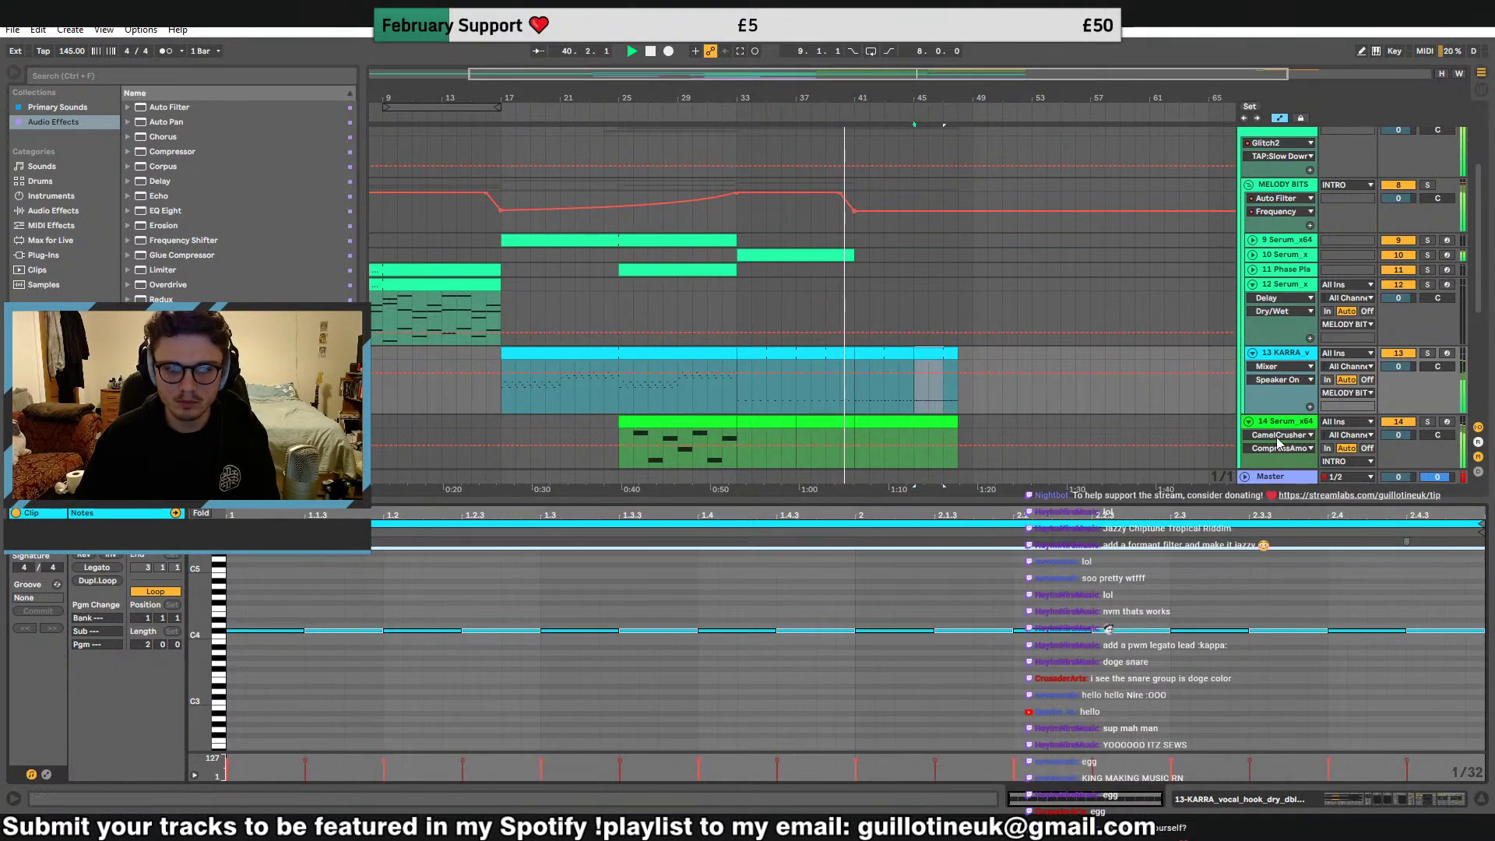
{"action": "left_click", "coordinate": [1299, 357]}
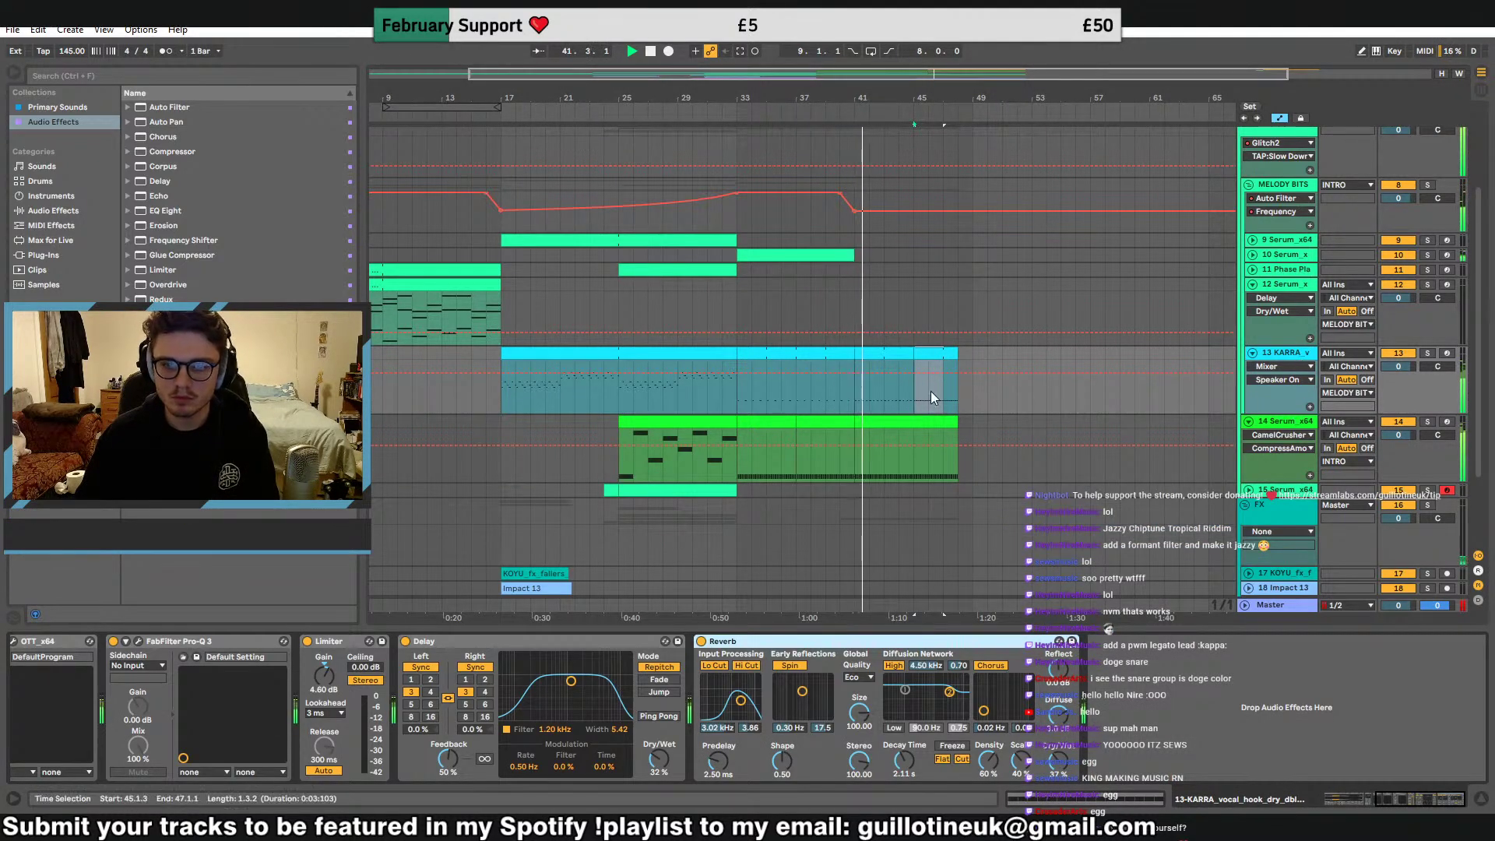
Automate the MELODY BITS filter frequency to rise from bar 41 to 19.9 kHz at bar 48, with a sharp drop to 26.0 Hz
{"action": "left_click_drag", "start_coordinate": [916, 211], "coordinate": [958, 192]}
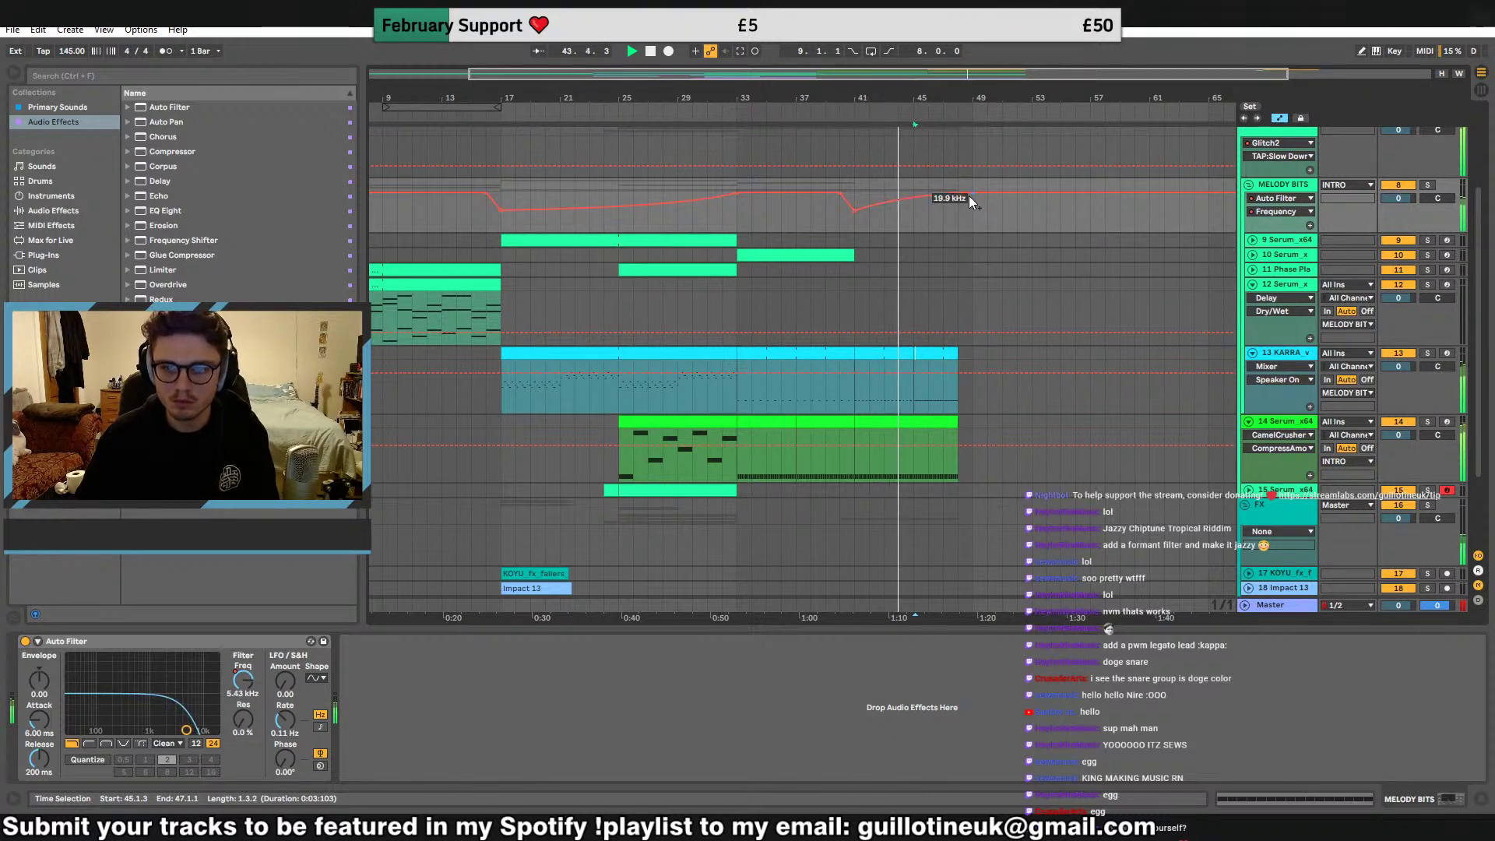
{"action": "left_click_drag", "start_coordinate": [969, 195], "coordinate": [969, 229]}
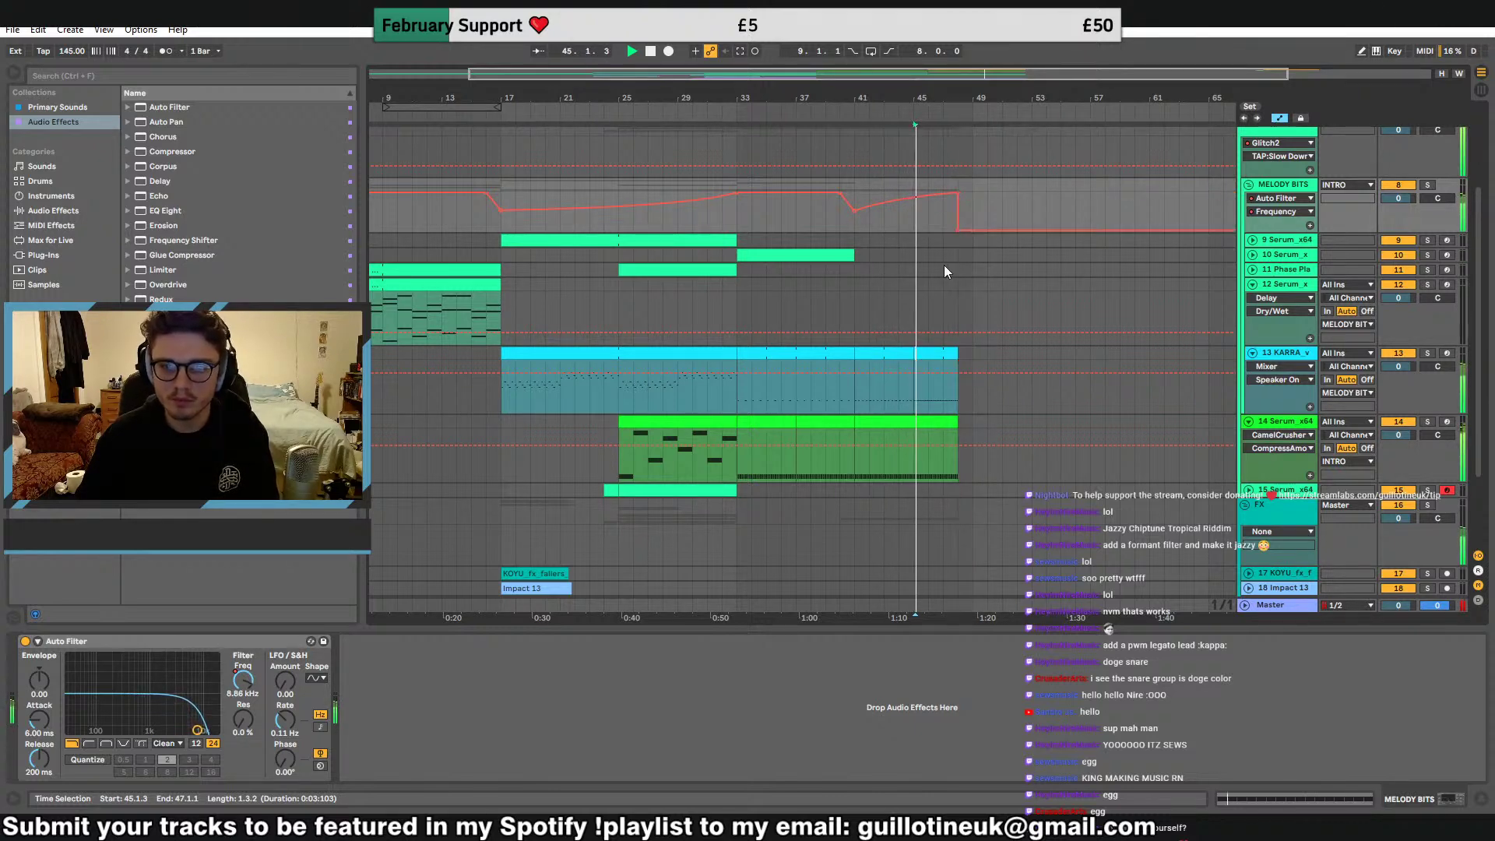
{"action": "left_click", "coordinate": [913, 399]}
Route Macro 1 to master tuning in the modulation matrix of track 14's Serum, with an amount of 12 semitones
{"action": "left_click", "coordinate": [898, 421]}
{"action": "key", "text": "space"}
{"action": "key", "text": "space"}
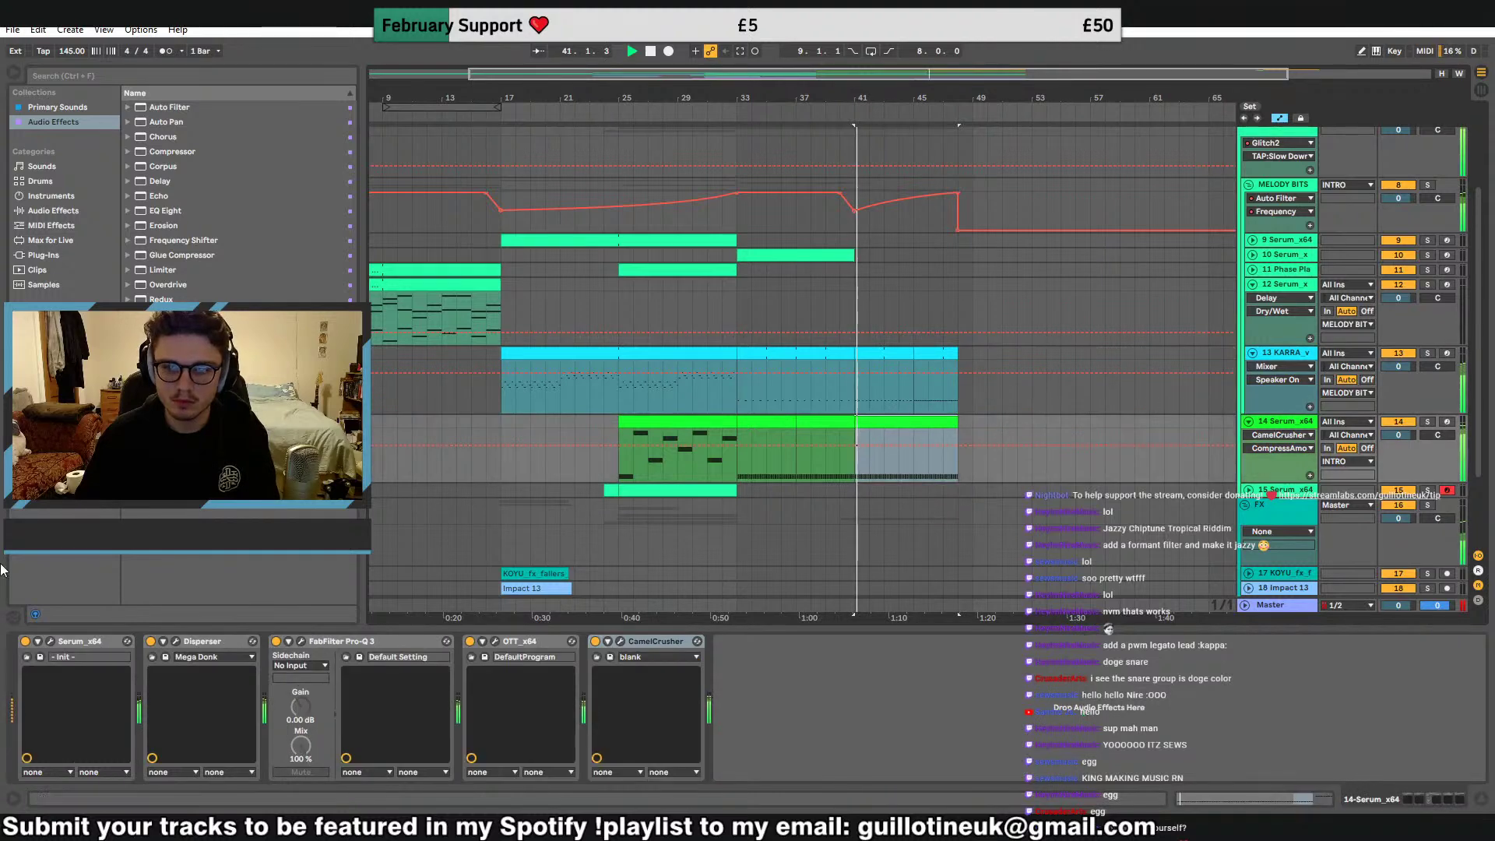
{"action": "key", "text": "space"}
{"action": "left_click", "coordinate": [50, 641]}
{"action": "left_click", "coordinate": [301, 150]}
{"action": "left_click", "coordinate": [72, 257]}
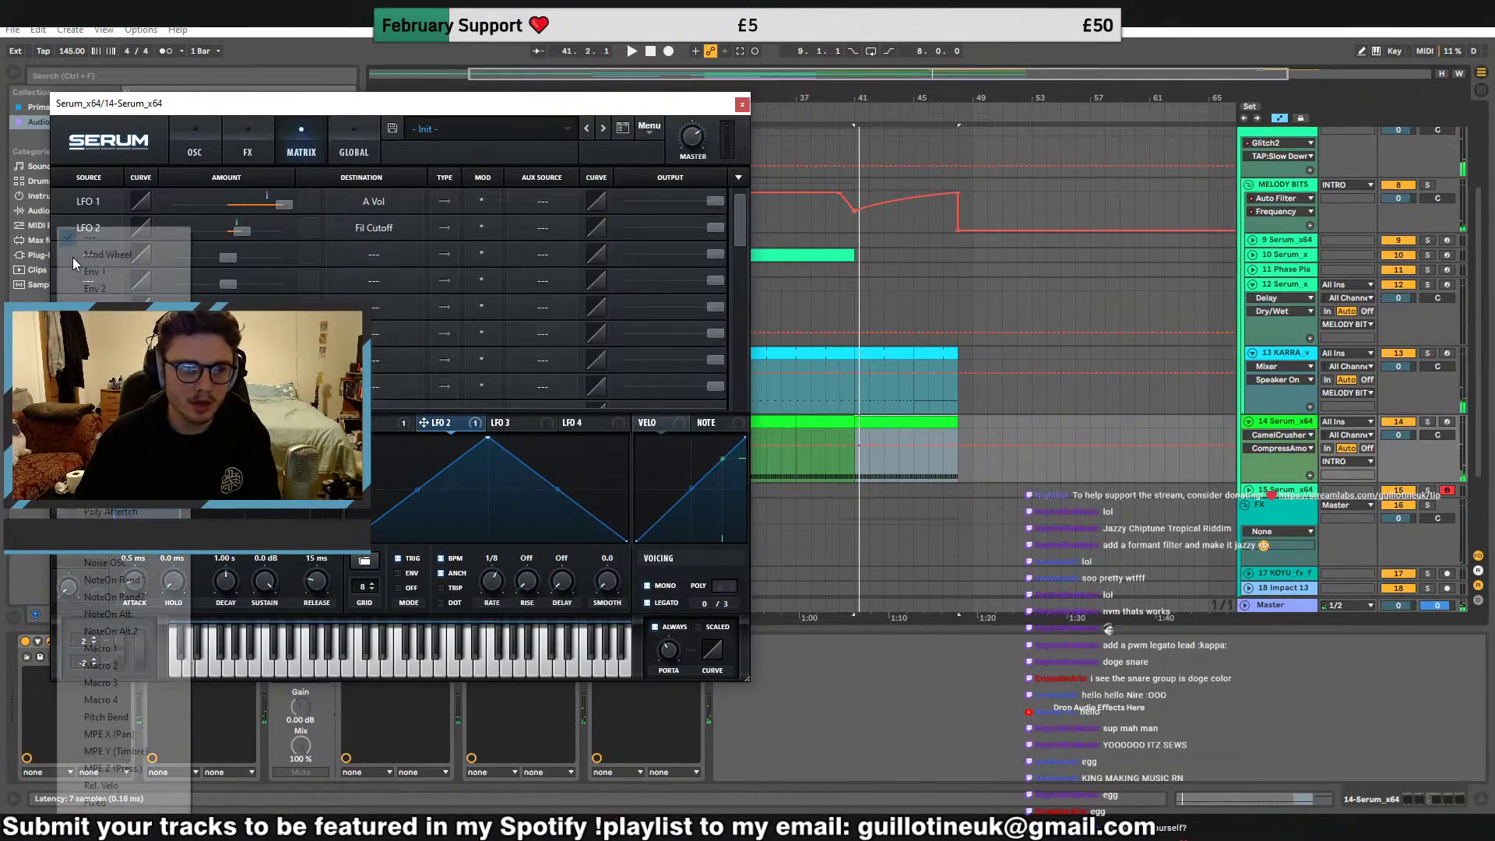
{"action": "left_click", "coordinate": [100, 648]}
{"action": "left_click", "coordinate": [374, 254]}
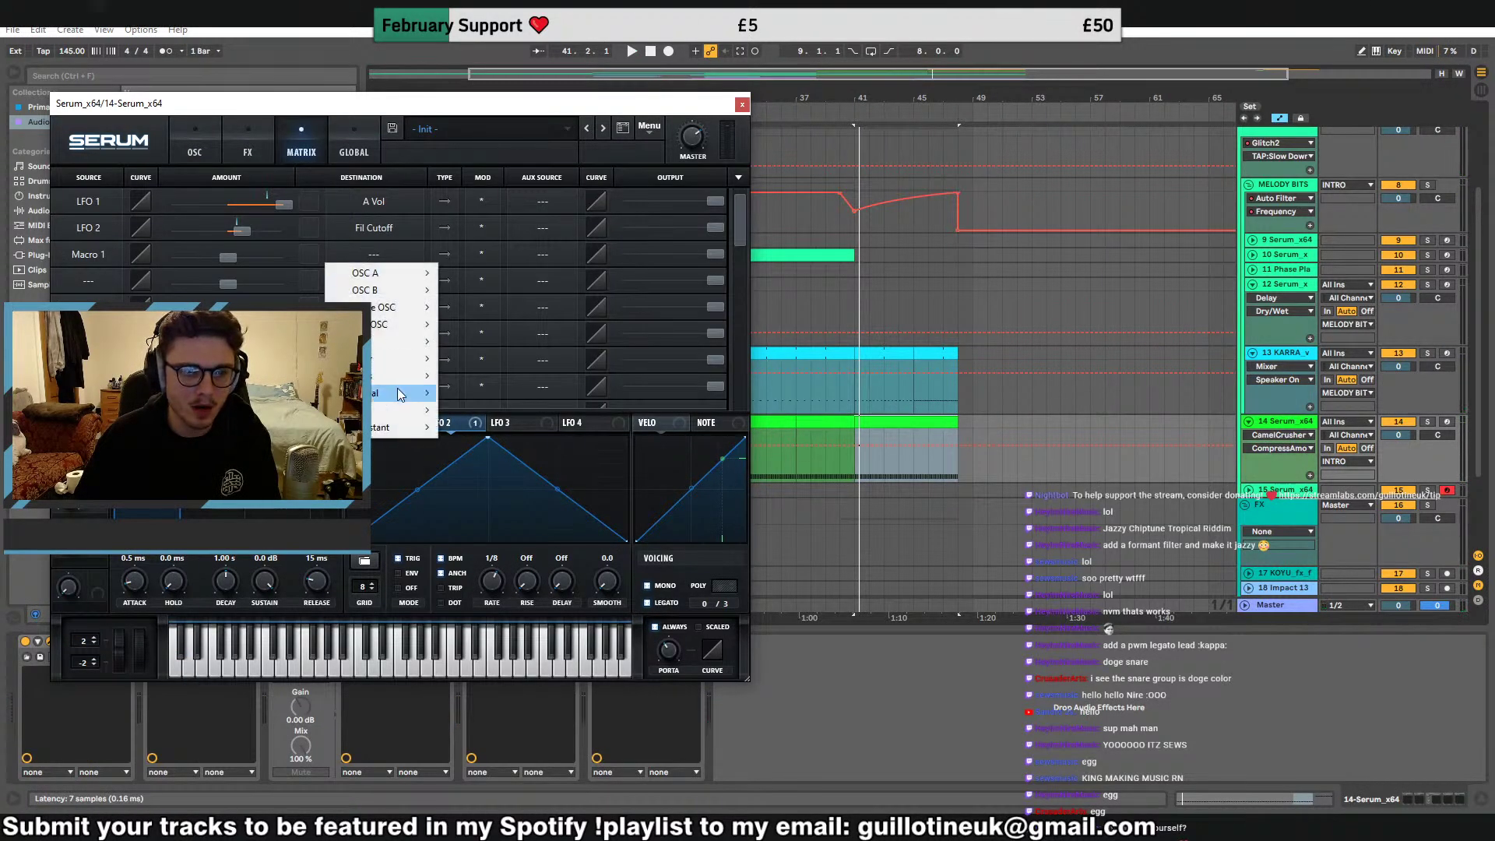
{"action": "left_click", "coordinate": [480, 392]}
{"action": "double_click", "coordinate": [226, 256]}
{"action": "type", "text": "12s"}
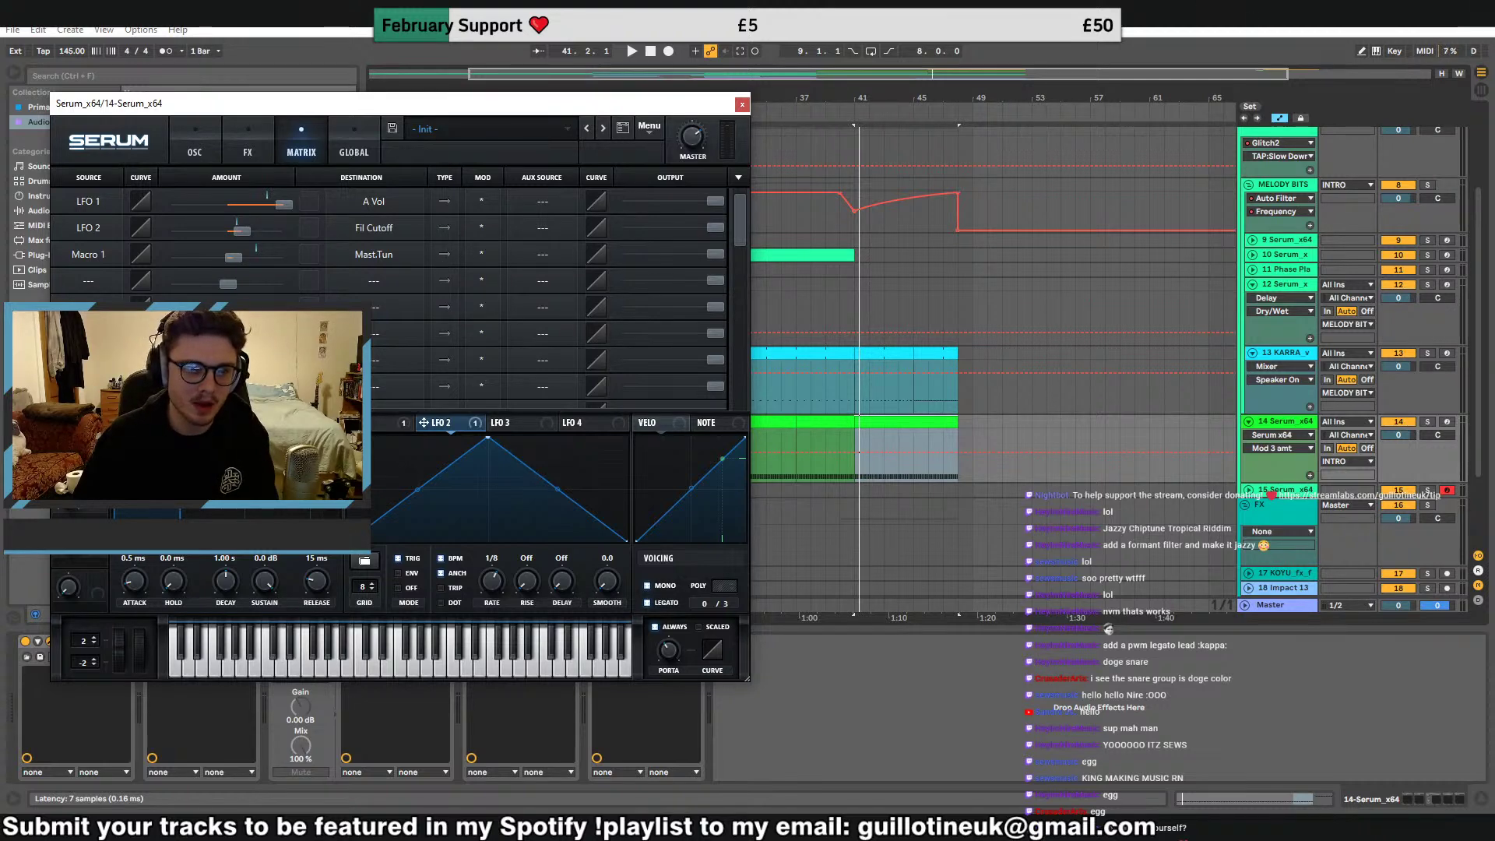
{"action": "left_click", "coordinate": [742, 104]}
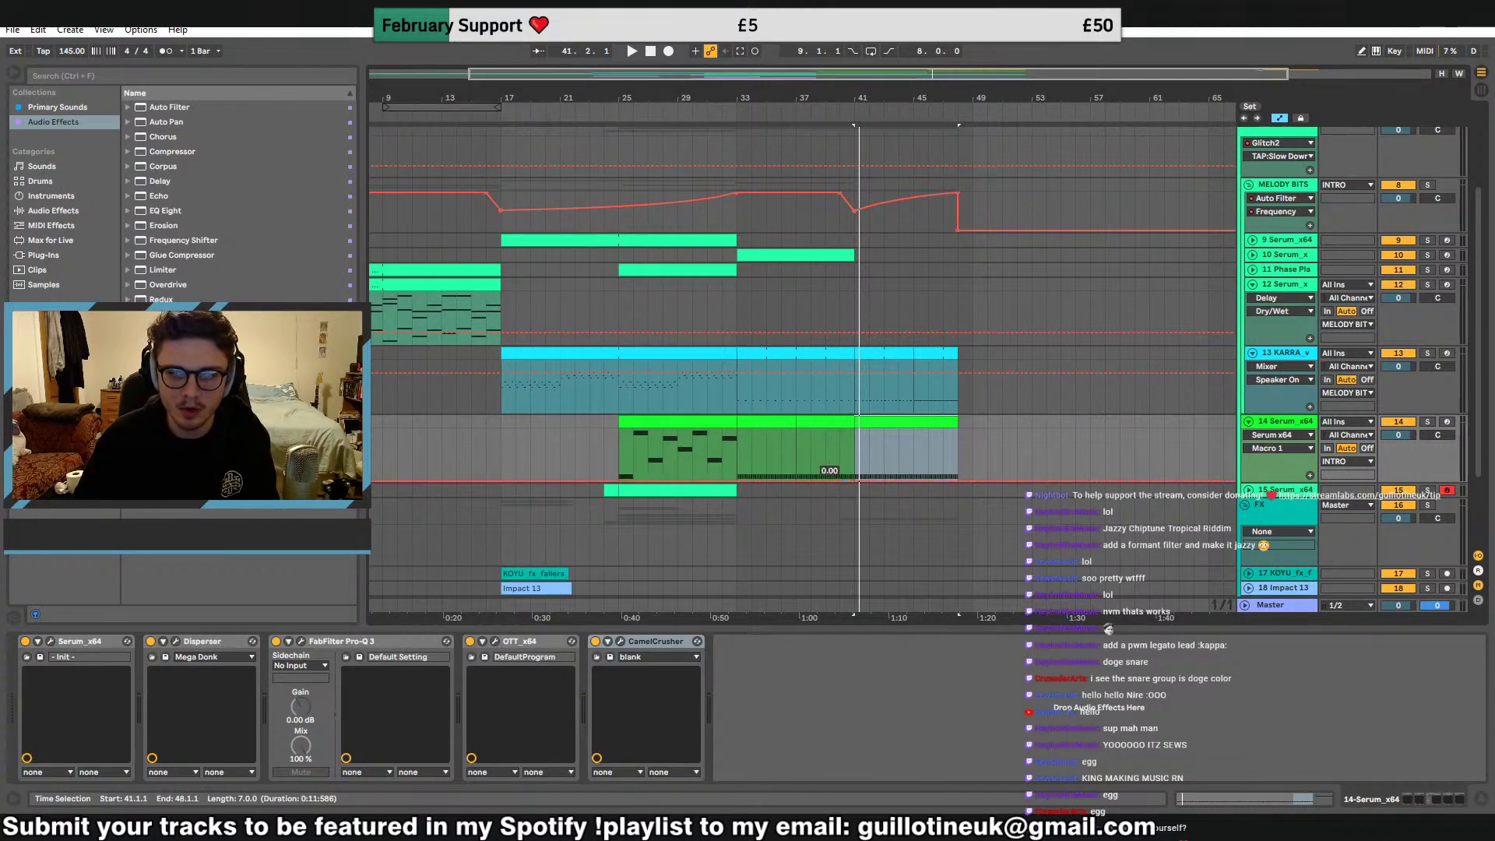
Automate Macro 1 on track 14 to ramp up from 0 at bar 41 to about bar 49, and play it back
{"action": "left_click", "coordinate": [855, 480]}
{"action": "left_click_drag", "start_coordinate": [888, 480], "coordinate": [973, 429]}
{"action": "left_click", "coordinate": [940, 423]}
{"action": "key", "text": "space"}
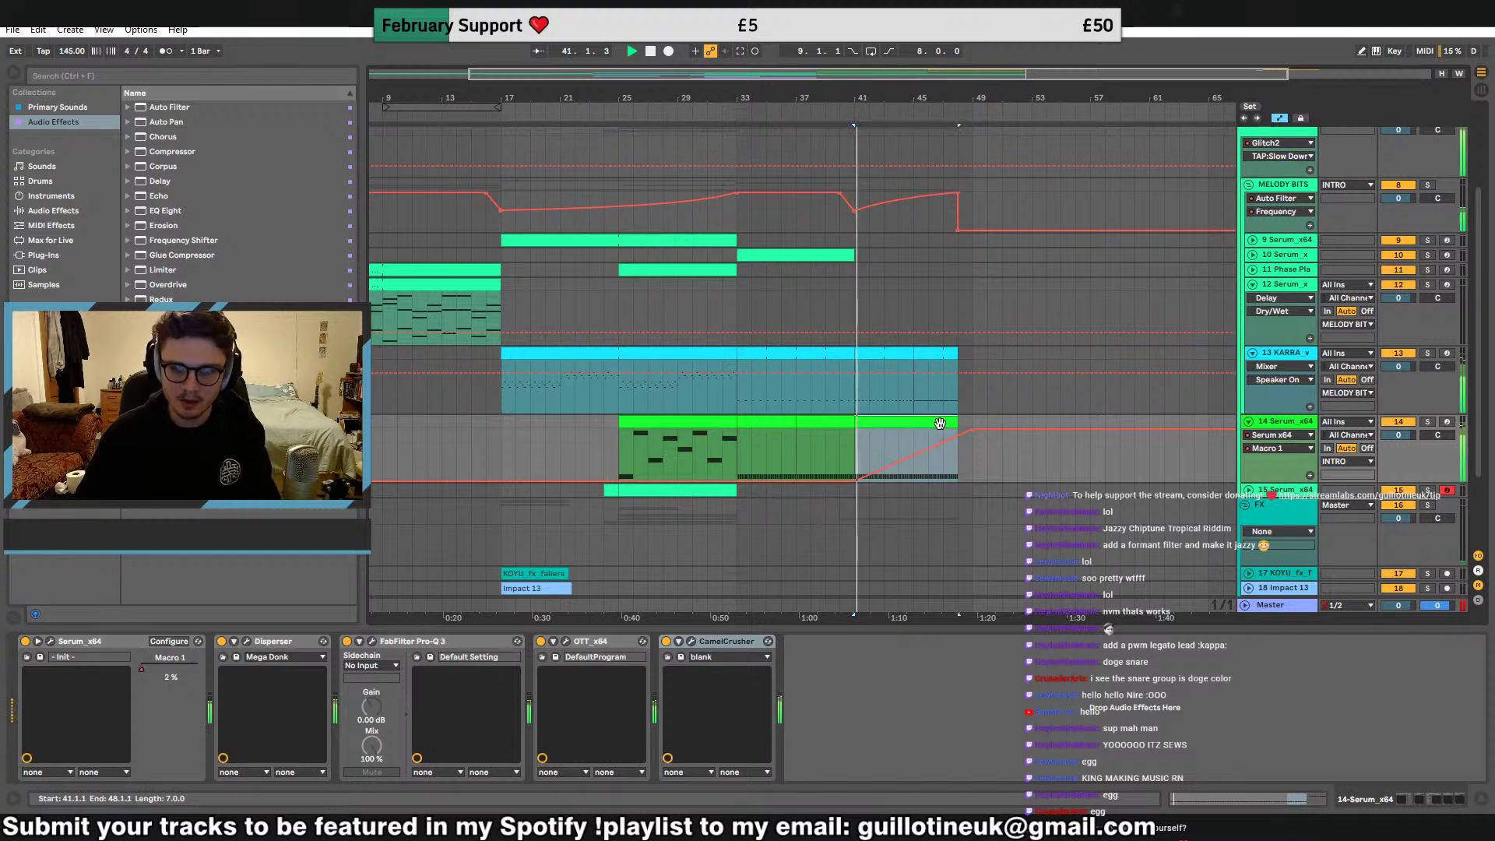
{"action": "left_click", "coordinate": [867, 443]}
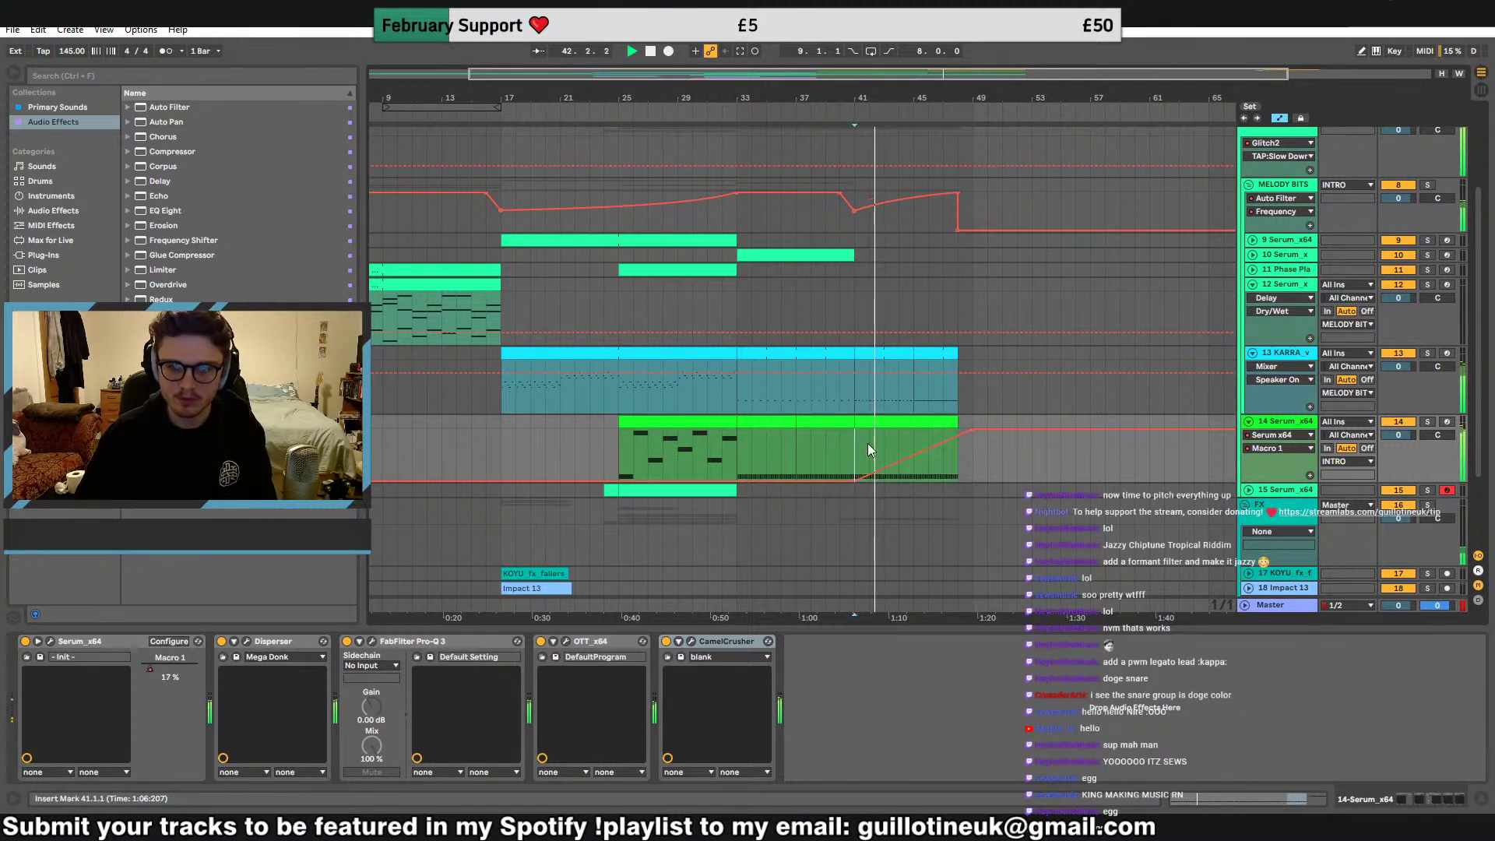
Fold tracks 14, 13 and 12
{"action": "left_click", "coordinate": [1249, 422]}
{"action": "left_click", "coordinate": [1249, 353]}
{"action": "left_click", "coordinate": [1253, 284]}
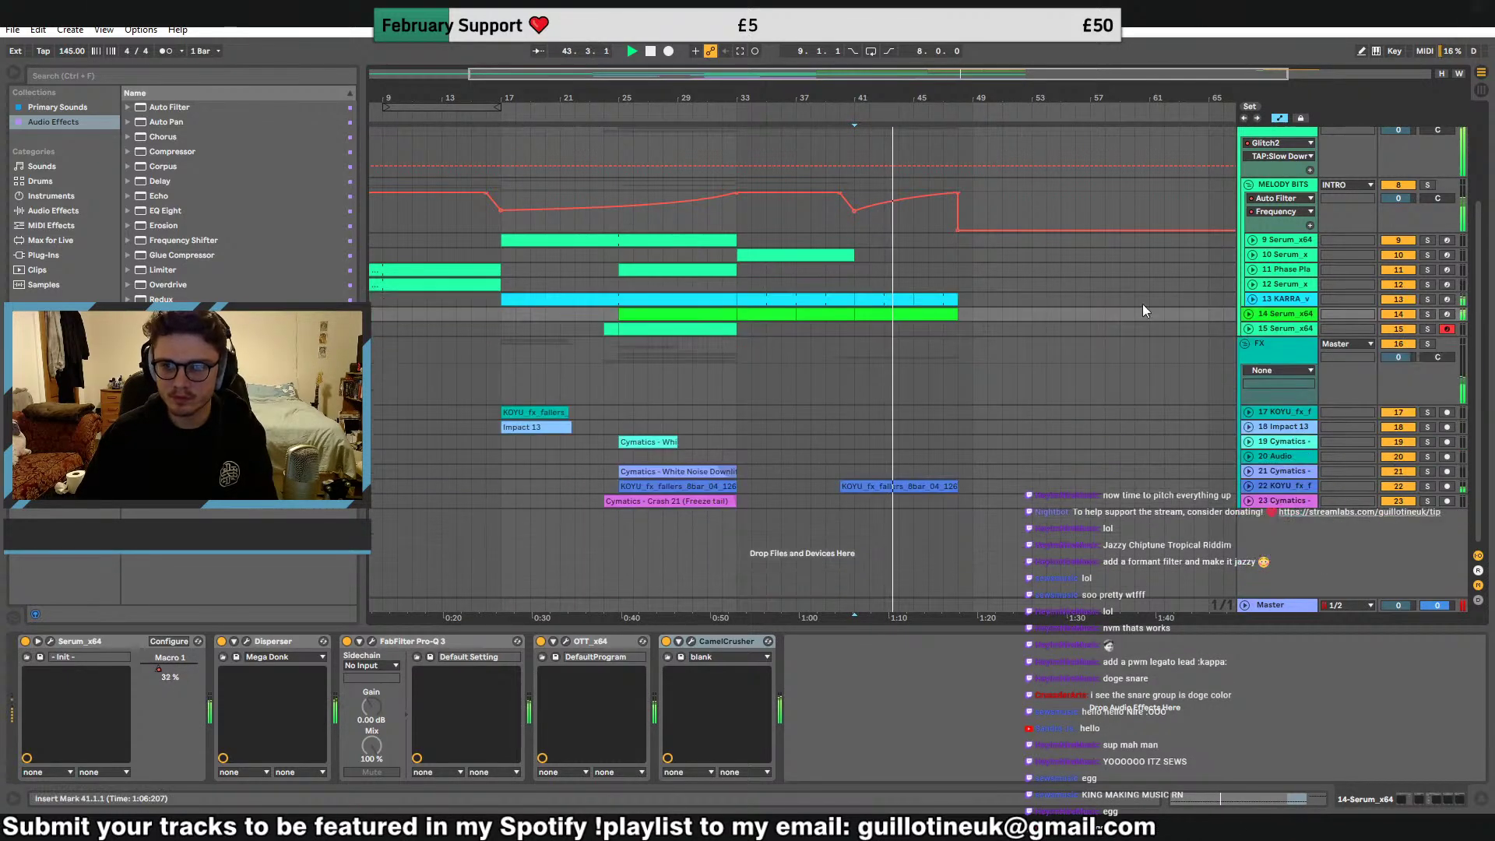
In the kick clip at bar 47, set the grid to 1/16 triplets and delete all C3 notes after the first
{"action": "scroll", "coordinate": [941, 366], "scroll_direction": "up", "scroll_amount": 3}
{"action": "double_click", "coordinate": [927, 134]}
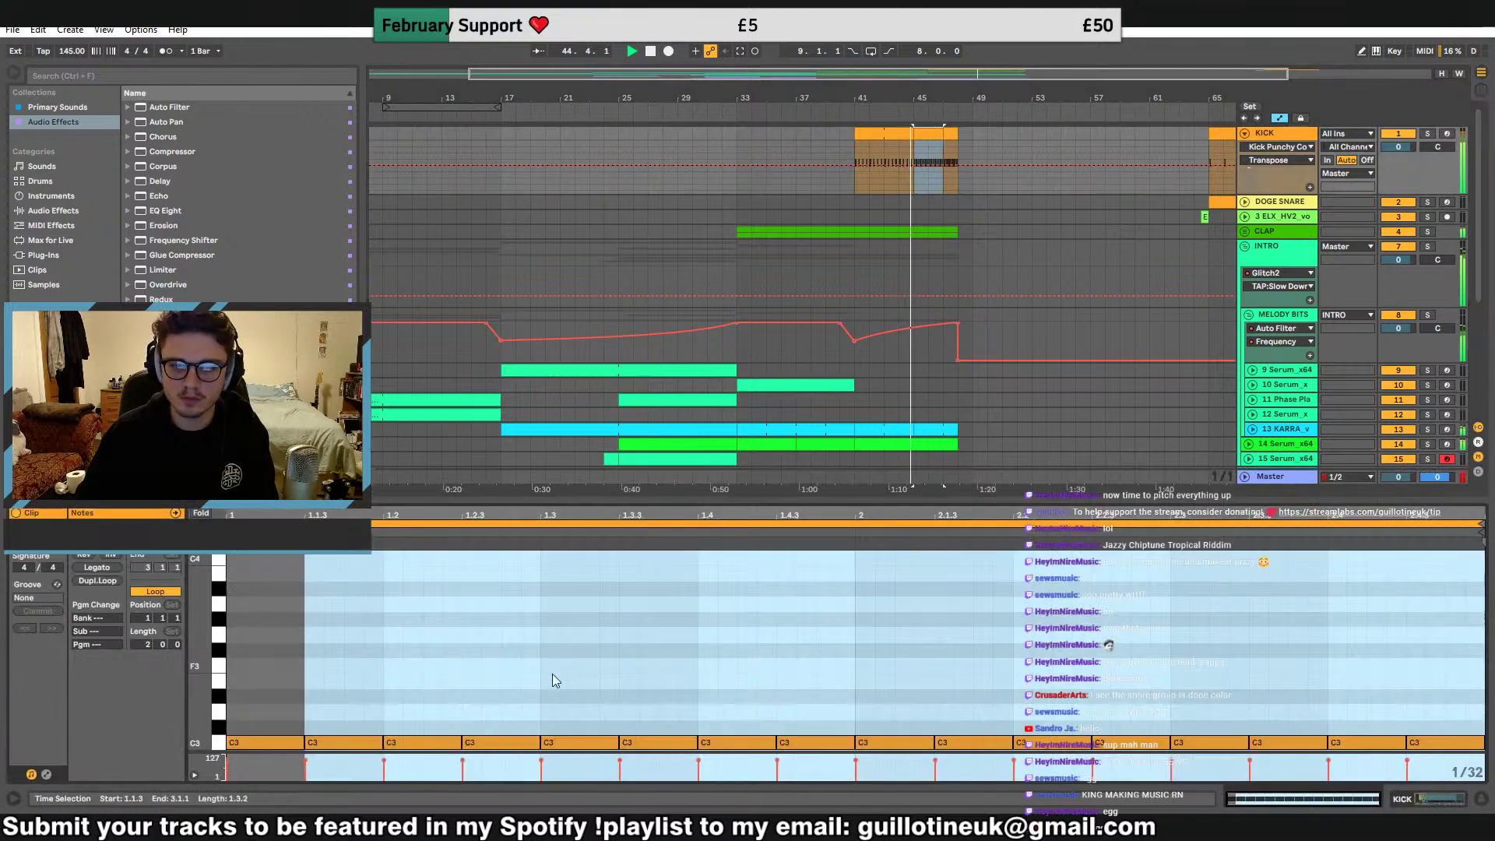
{"action": "left_click", "coordinate": [553, 676]}
{"action": "left_click", "coordinate": [950, 133]}
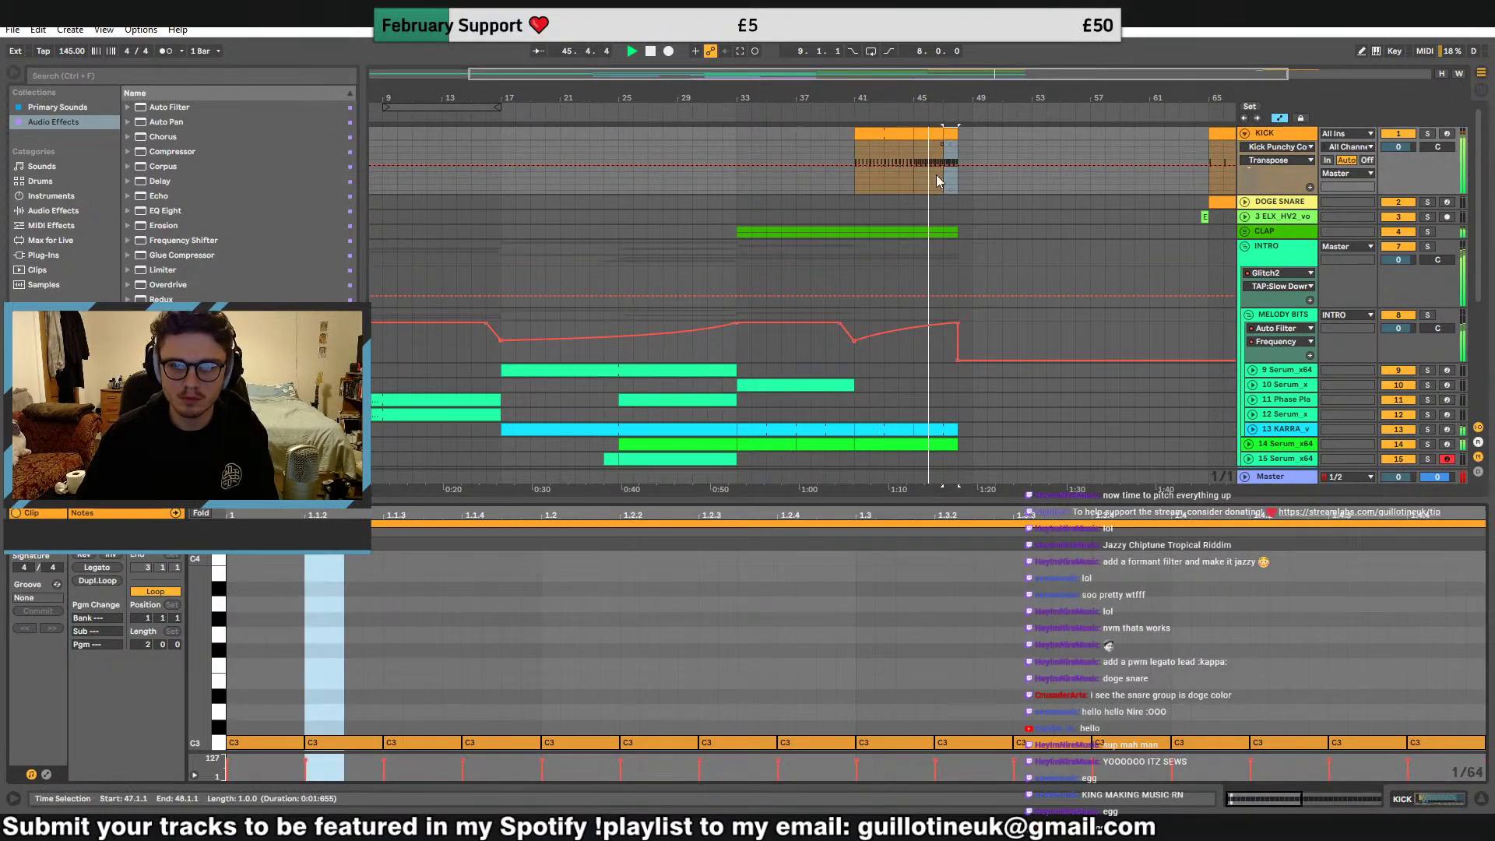
{"action": "left_click", "coordinate": [503, 641]}
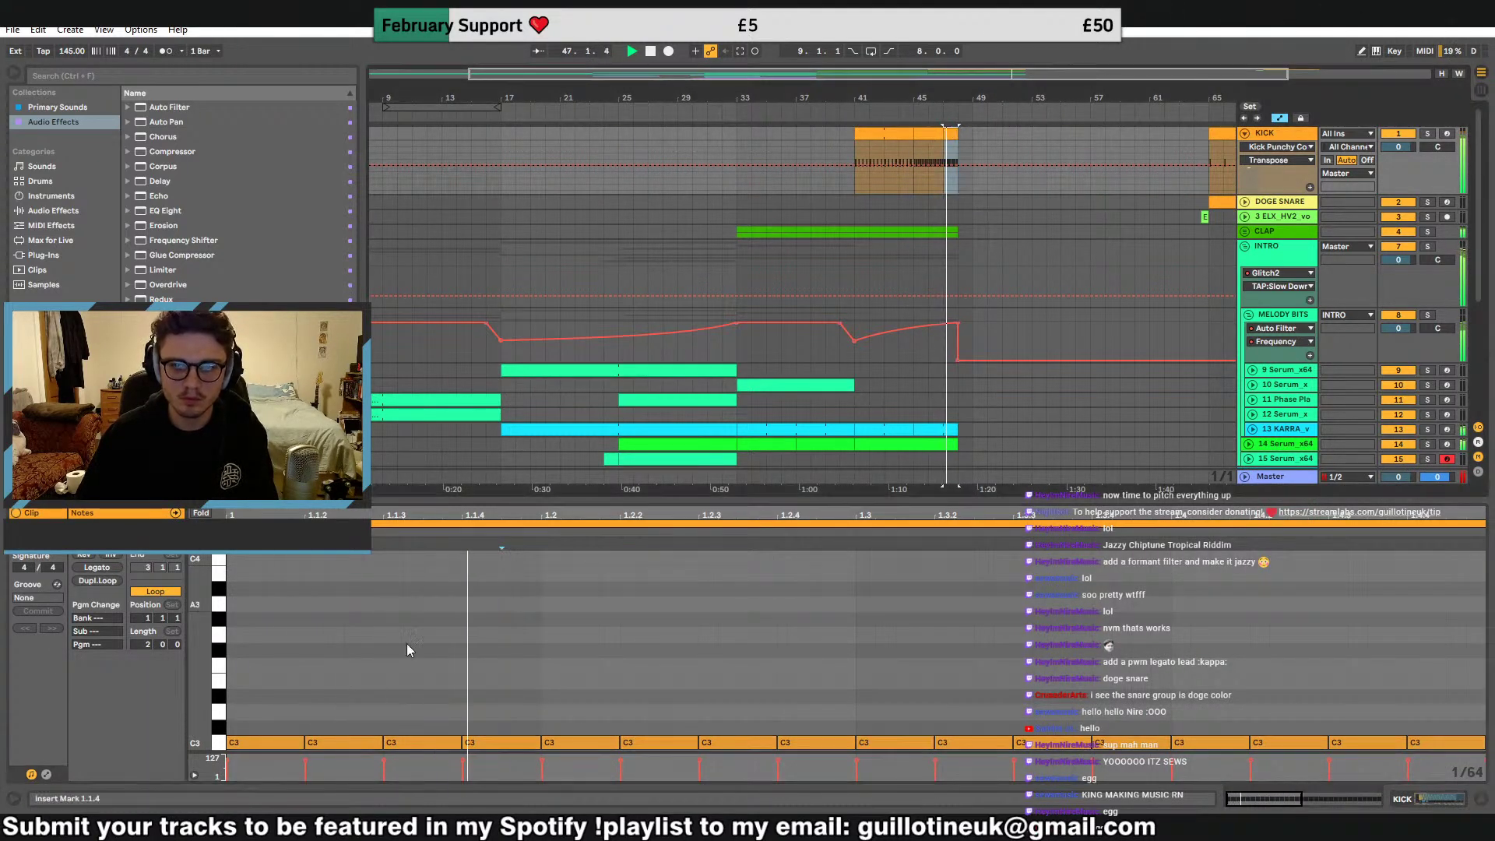
{"action": "right_click", "coordinate": [373, 676]}
{"action": "right_click", "coordinate": [401, 678]}
{"action": "left_click", "coordinate": [508, 621]}
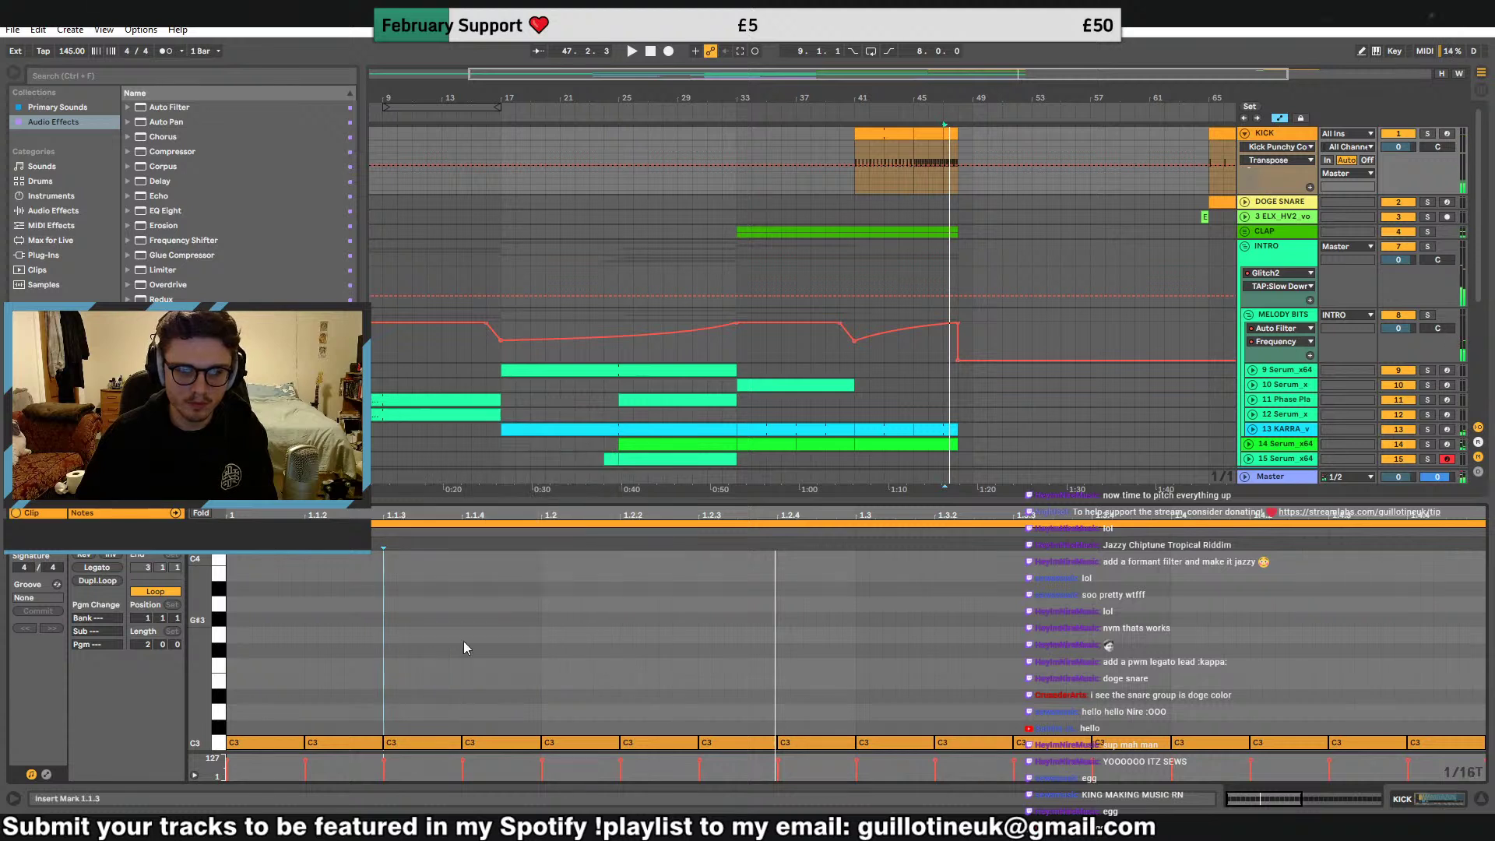
{"action": "left_click_drag", "start_coordinate": [349, 699], "coordinate": [1480, 749]}
{"action": "key", "text": "space"}
{"action": "key", "text": "Delete"}
Fill the bar 47 kick clip with evenly spaced triplet C3 notes by duplicating the first few, and play the roll
{"action": "left_click_drag", "start_coordinate": [304, 747], "coordinate": [498, 796]}
{"action": "key", "text": "ctrl+d"}
{"action": "key", "text": "ctrl+d"}
{"action": "key", "text": "ctrl+z"}
{"action": "key", "text": "ctrl+d"}
{"action": "key", "text": "ctrl+d"}
{"action": "key", "text": "ctrl+d"}
{"action": "key", "text": "space"}
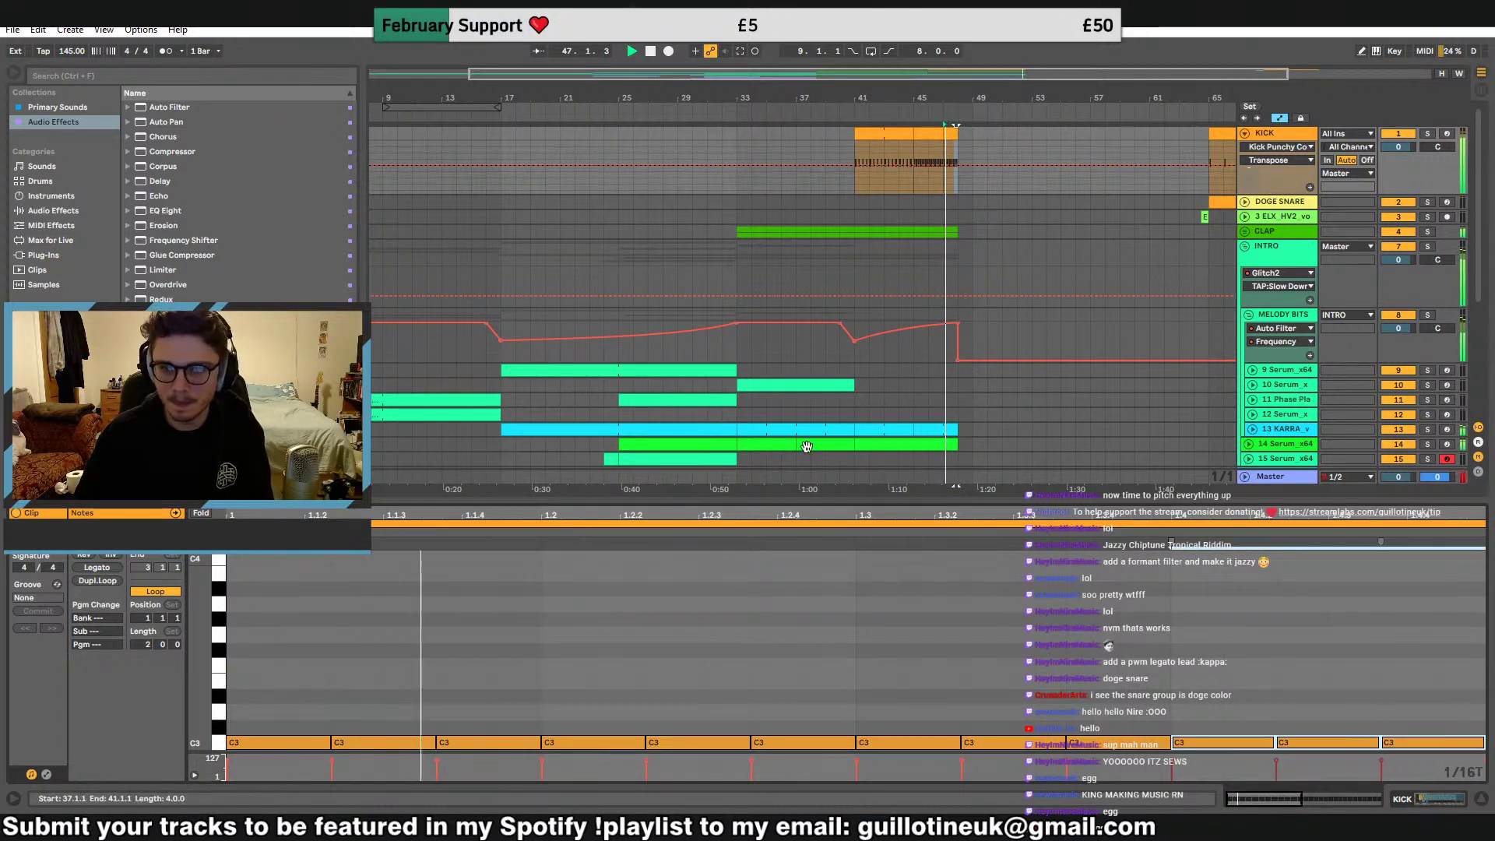
{"action": "key", "text": "space"}
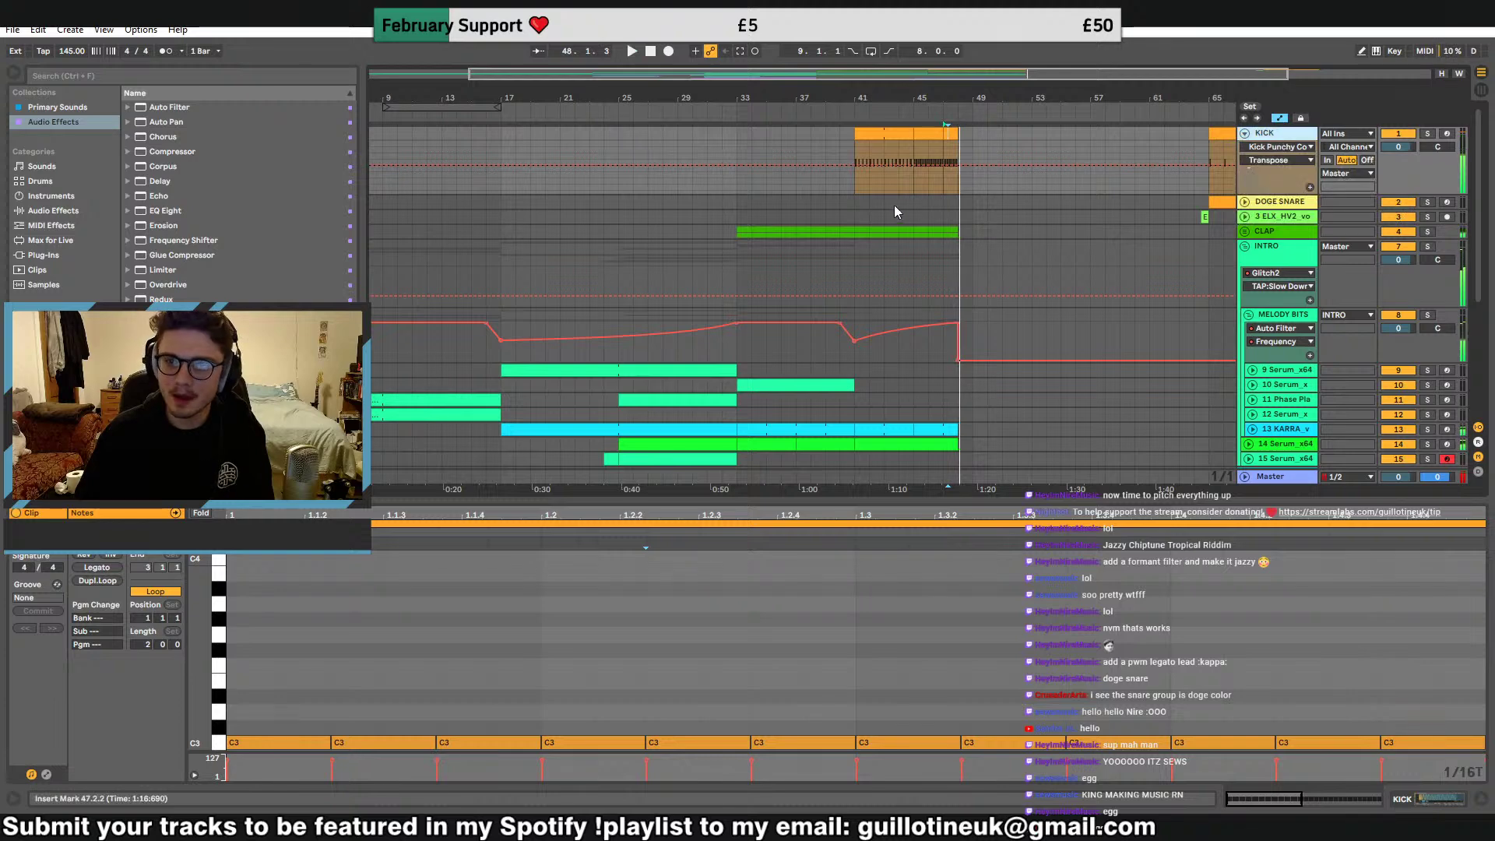
Play the build-up from bar 41 to review it, and fold the KICK track
{"action": "left_click", "coordinate": [877, 134]}
{"action": "key", "text": "space"}
{"action": "double_click", "coordinate": [1282, 134]}
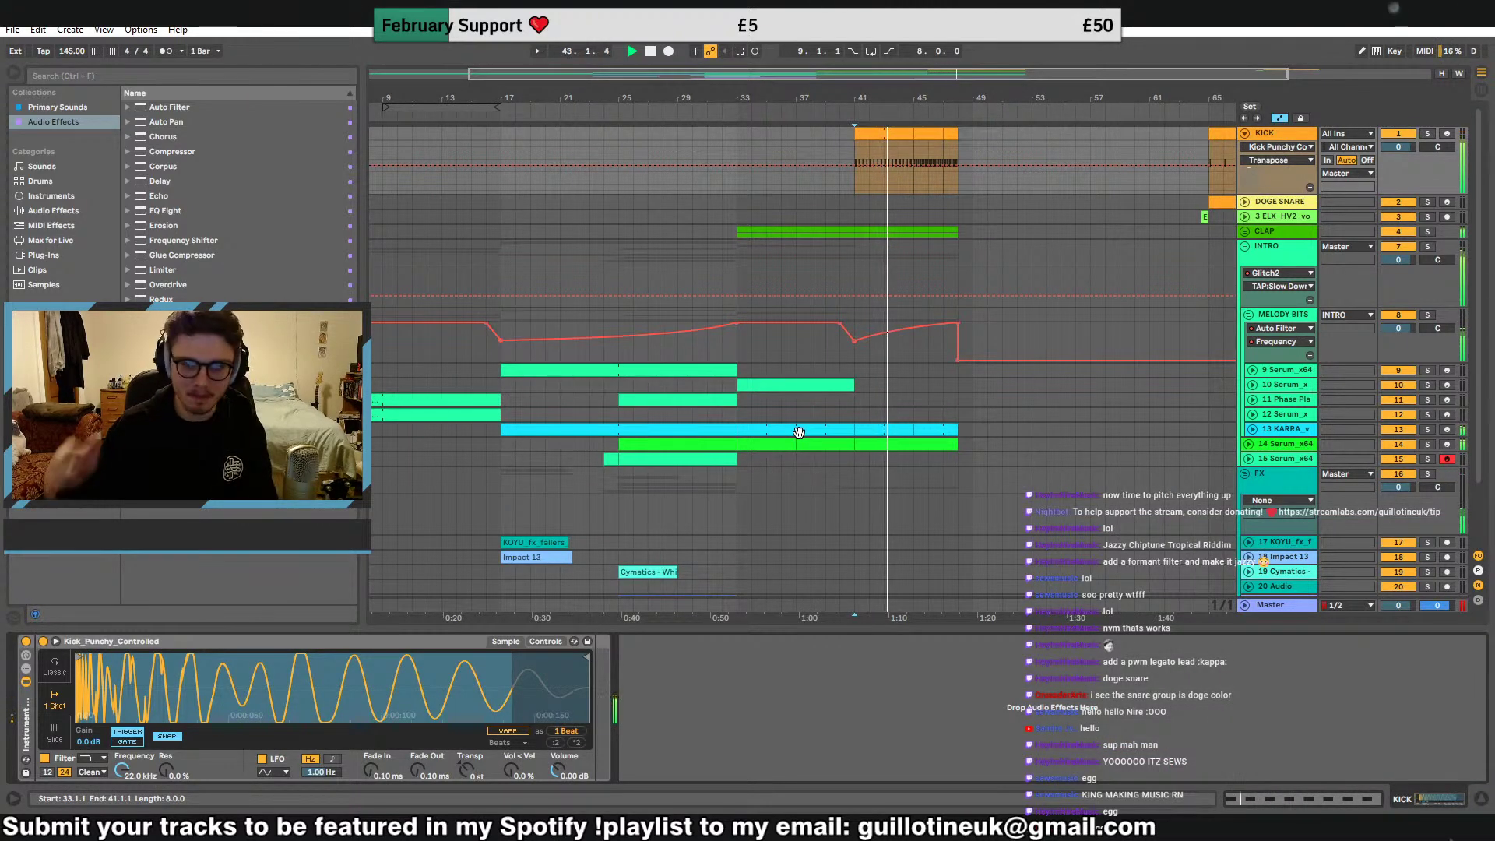
{"action": "left_click", "coordinate": [850, 340]}
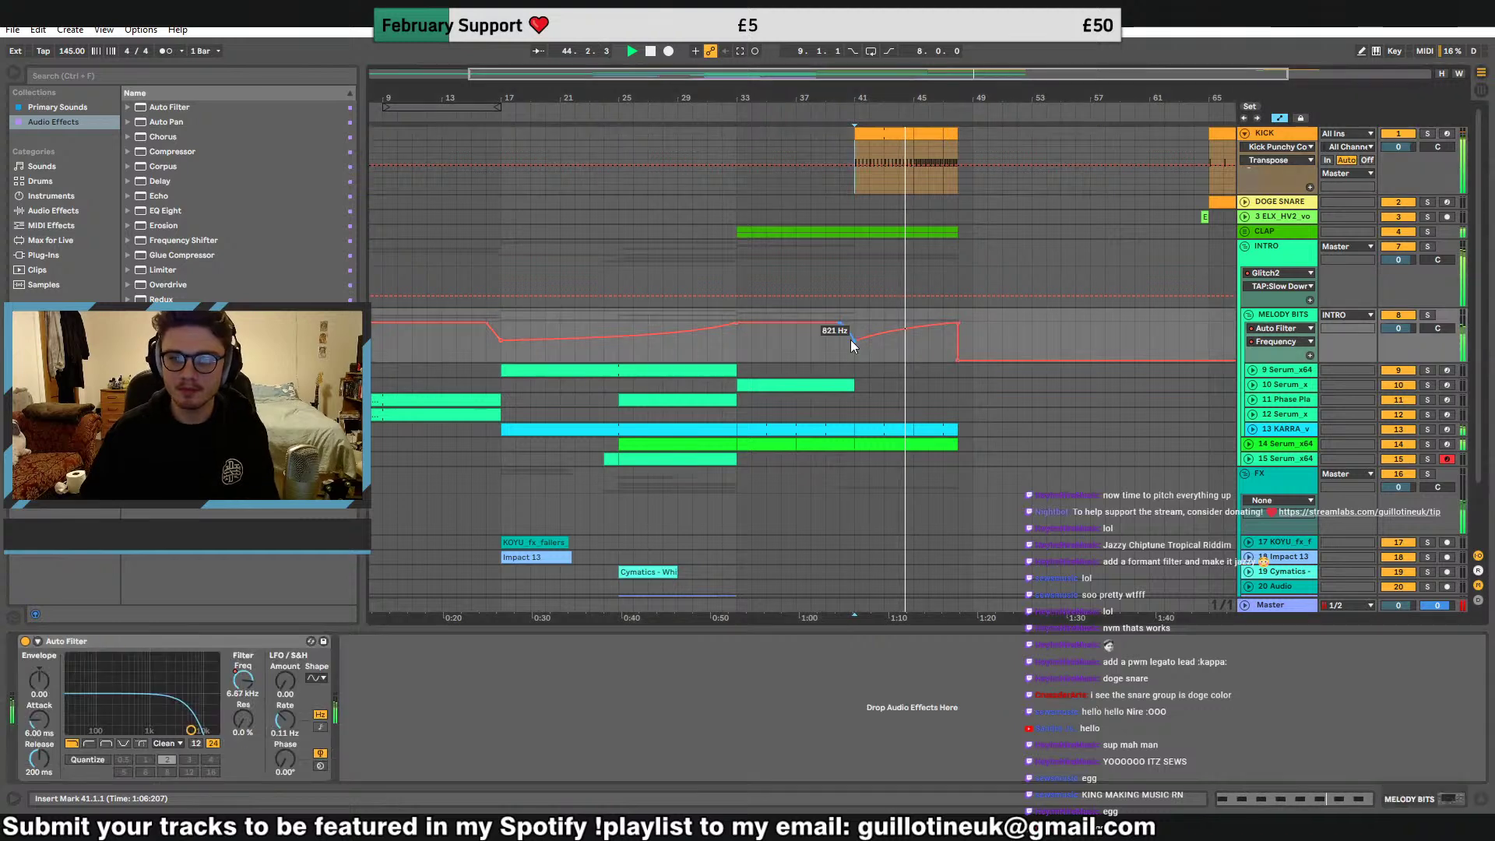
{"action": "scroll", "coordinate": [979, 438], "scroll_direction": "down", "scroll_amount": 3}
{"action": "scroll", "coordinate": [1072, 398], "scroll_direction": "up", "scroll_amount": 3}
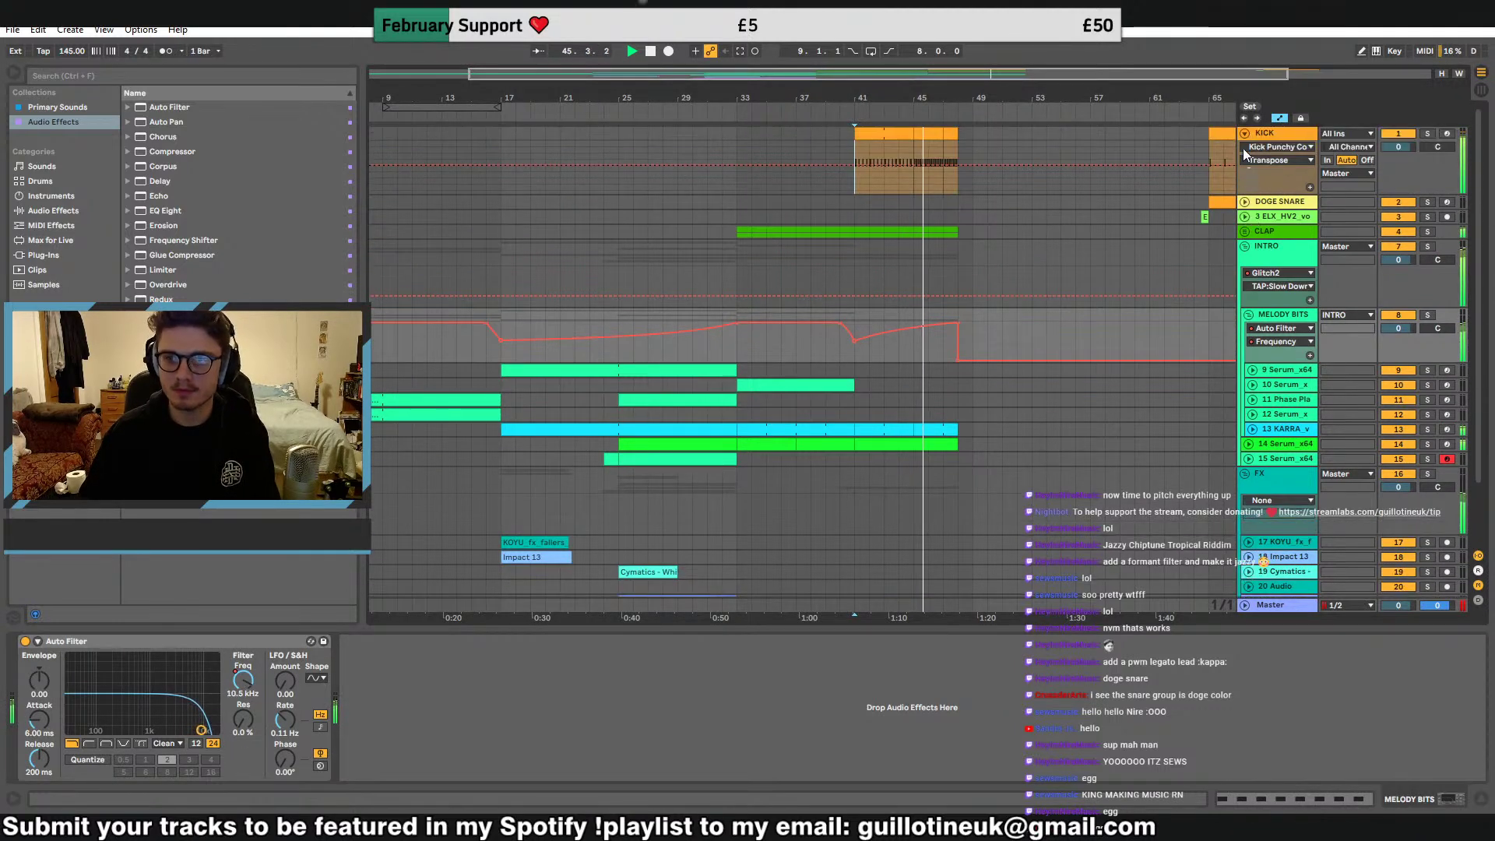
{"action": "left_click", "coordinate": [1245, 178]}
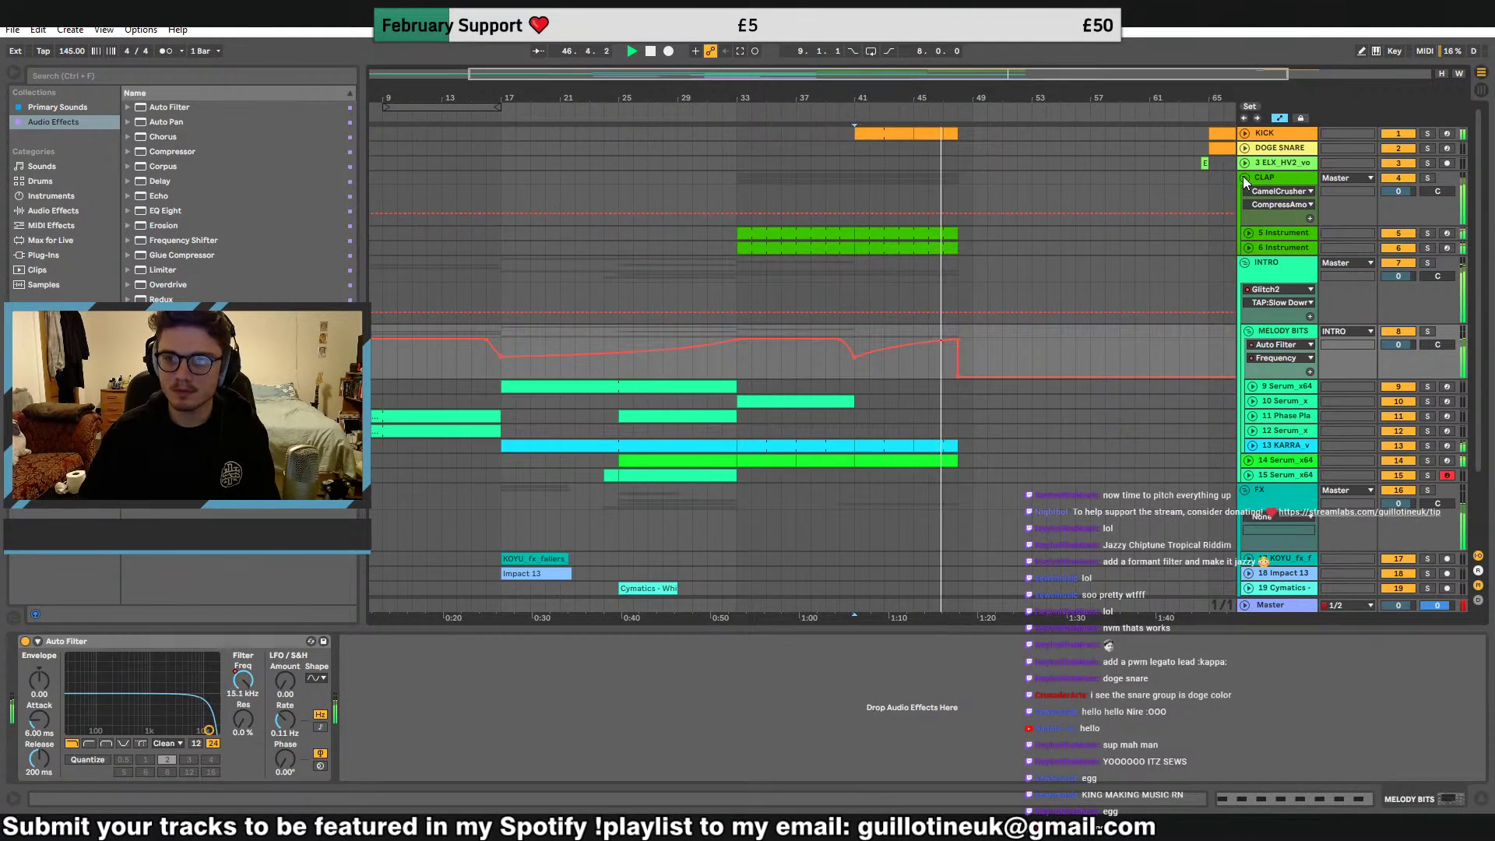
{"action": "left_click", "coordinate": [1245, 179]}
Try deleting the CLAP group's clips between bars 47 and 48 and audition the ending
{"action": "left_click_drag", "start_coordinate": [947, 173], "coordinate": [960, 177]}
{"action": "key", "text": "Delete"}
{"action": "left_click", "coordinate": [944, 169]}
{"action": "key", "text": "space"}
{"action": "key", "text": "space"}
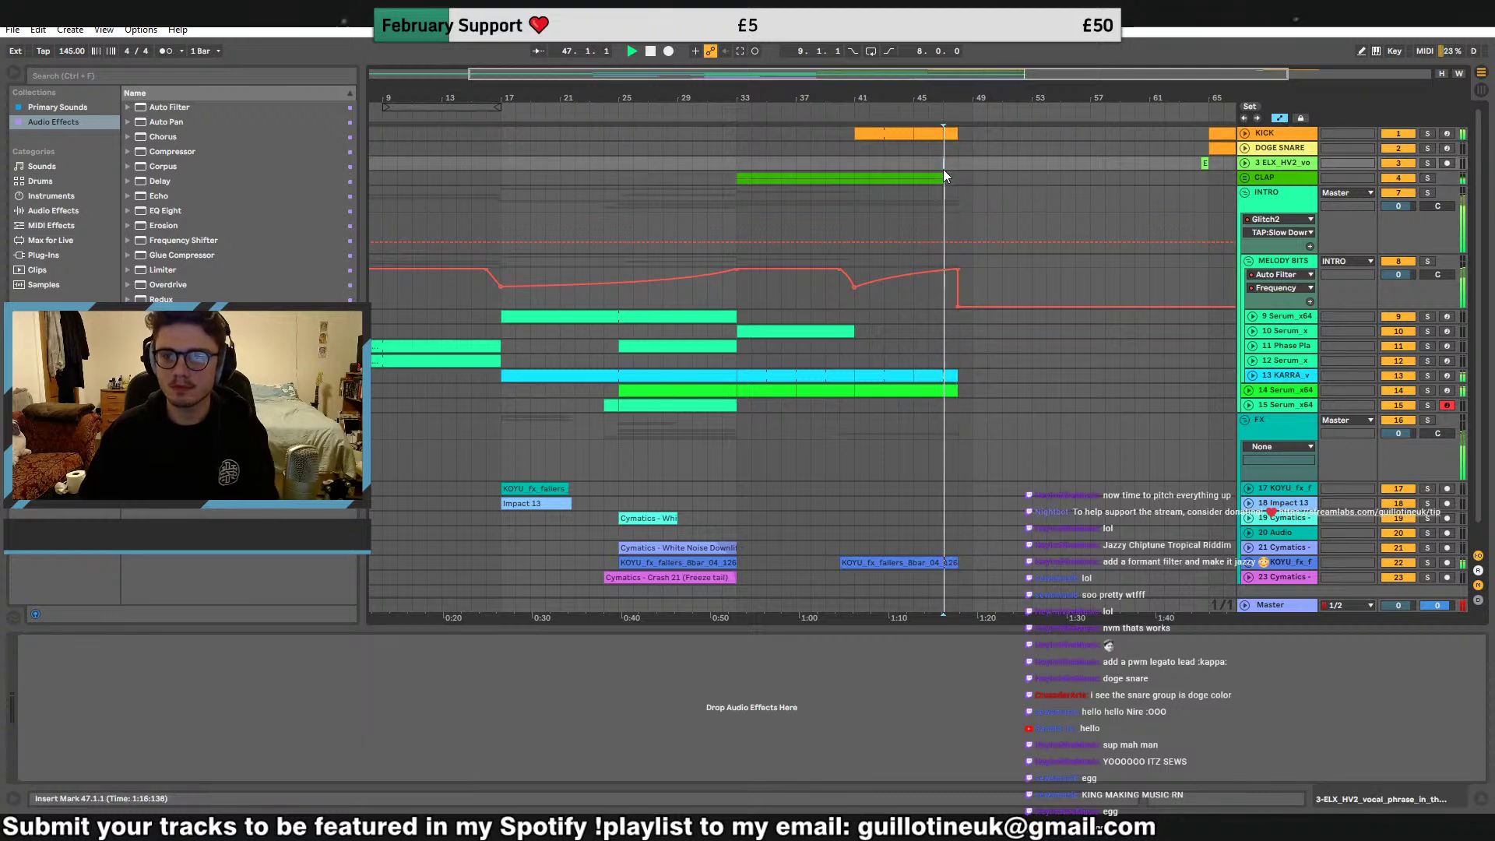
{"action": "left_click", "coordinate": [928, 194]}
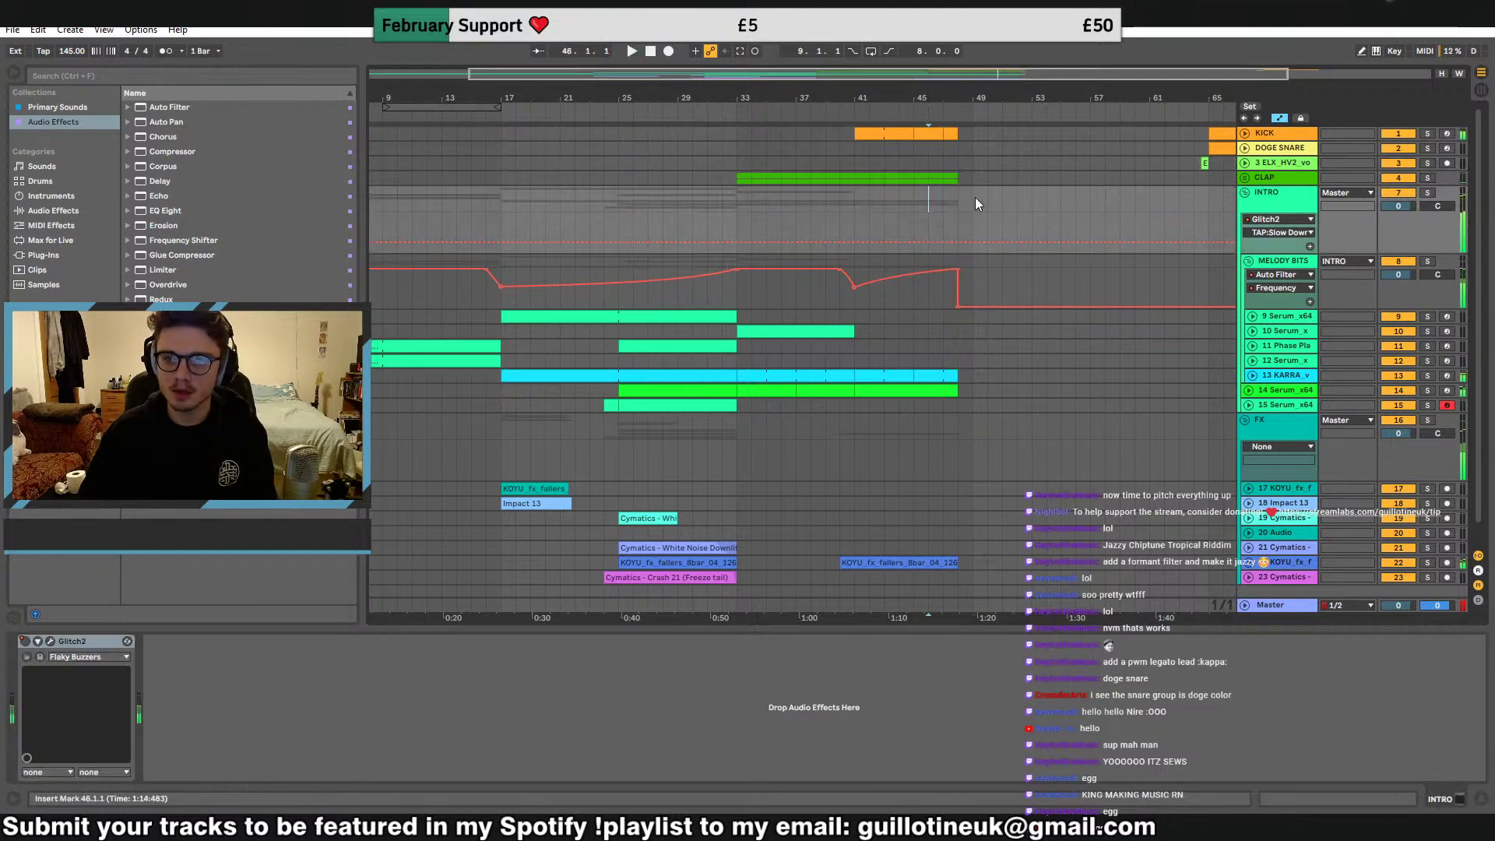
Move the drop's kick, snare and vocal phrase clips from 64.3 to 48.3 so the drums start at bar 49, and play the transition
{"action": "left_click", "coordinate": [1194, 166]}
{"action": "left_click_drag", "start_coordinate": [1201, 86], "coordinate": [1202, 87]}
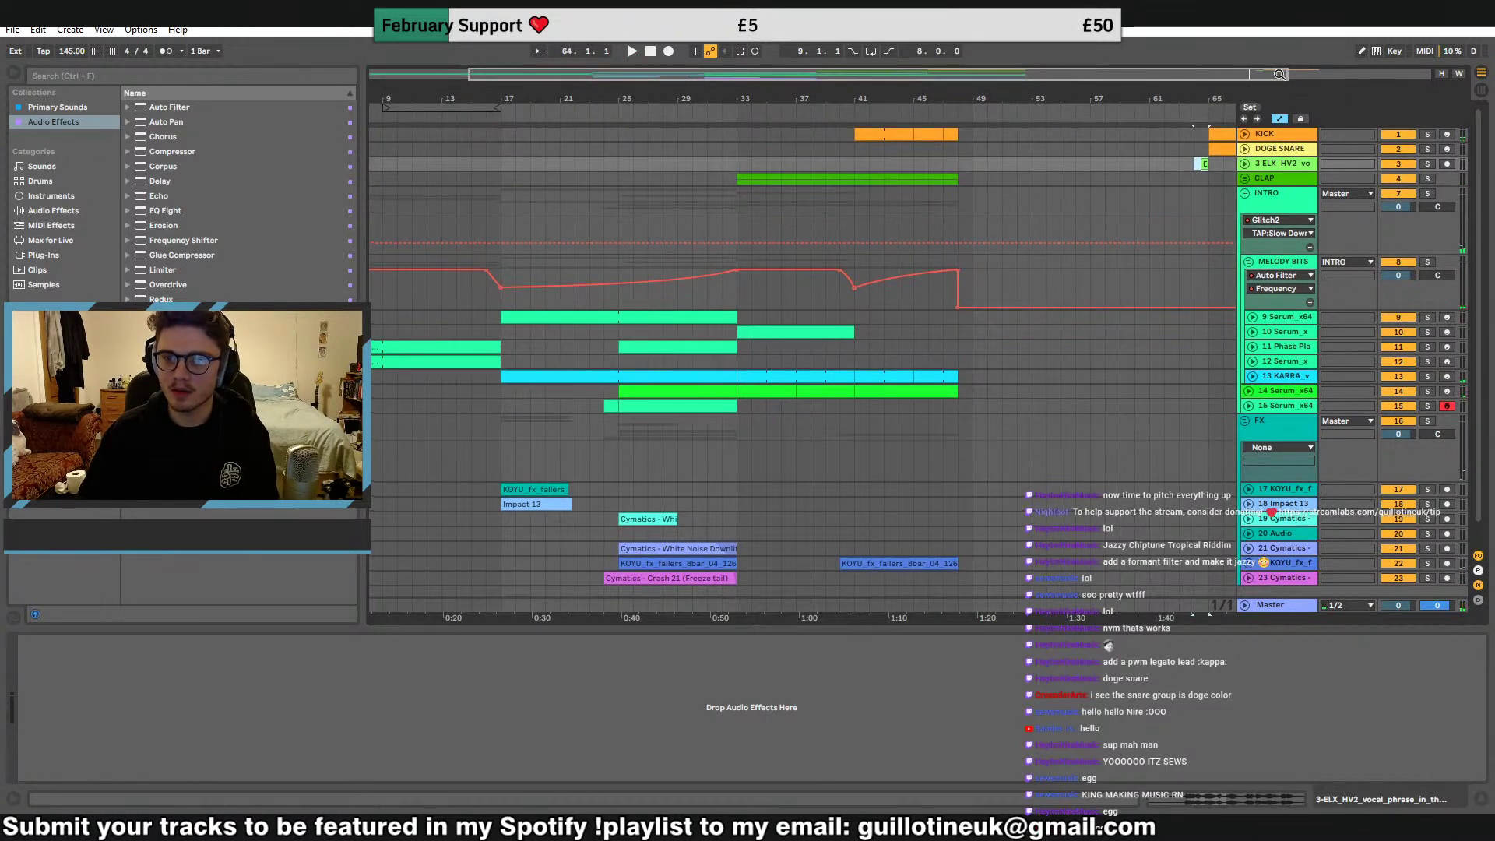
{"action": "scroll", "coordinate": [1256, 159], "scroll_direction": "right", "scroll_amount": 3}
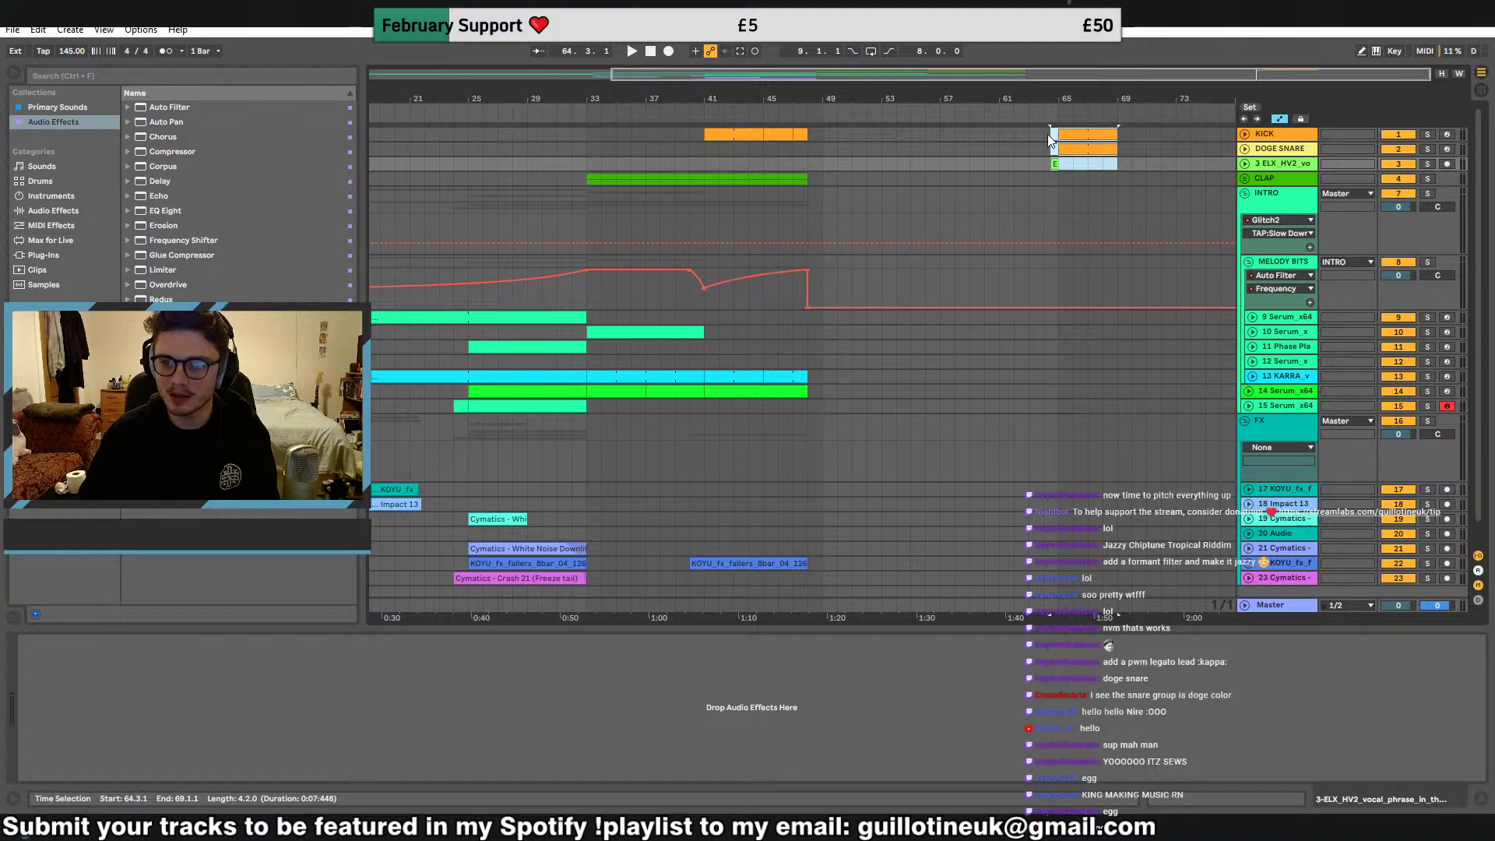
{"action": "left_click", "coordinate": [1048, 134]}
{"action": "left_click_drag", "start_coordinate": [1119, 167], "coordinate": [833, 149]}
{"action": "left_click", "coordinate": [796, 166]}
{"action": "key", "text": "space"}
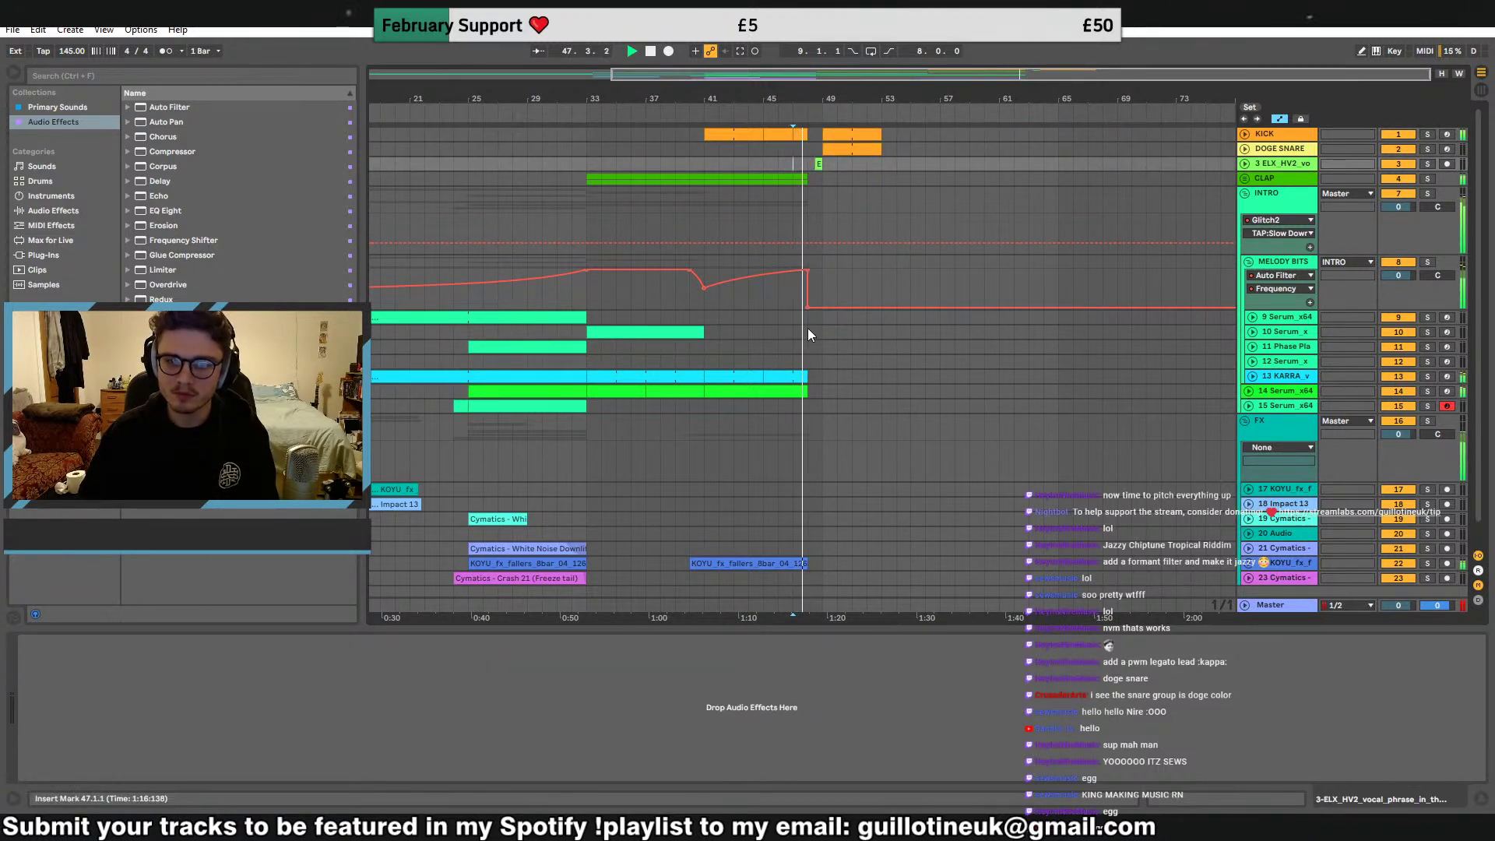
Shift the 26.0 Hz point of the MELODY BITS filter automation slightly past bar 48 for a sloped drop, and audition it
{"action": "left_click_drag", "start_coordinate": [807, 306], "coordinate": [807, 306]}
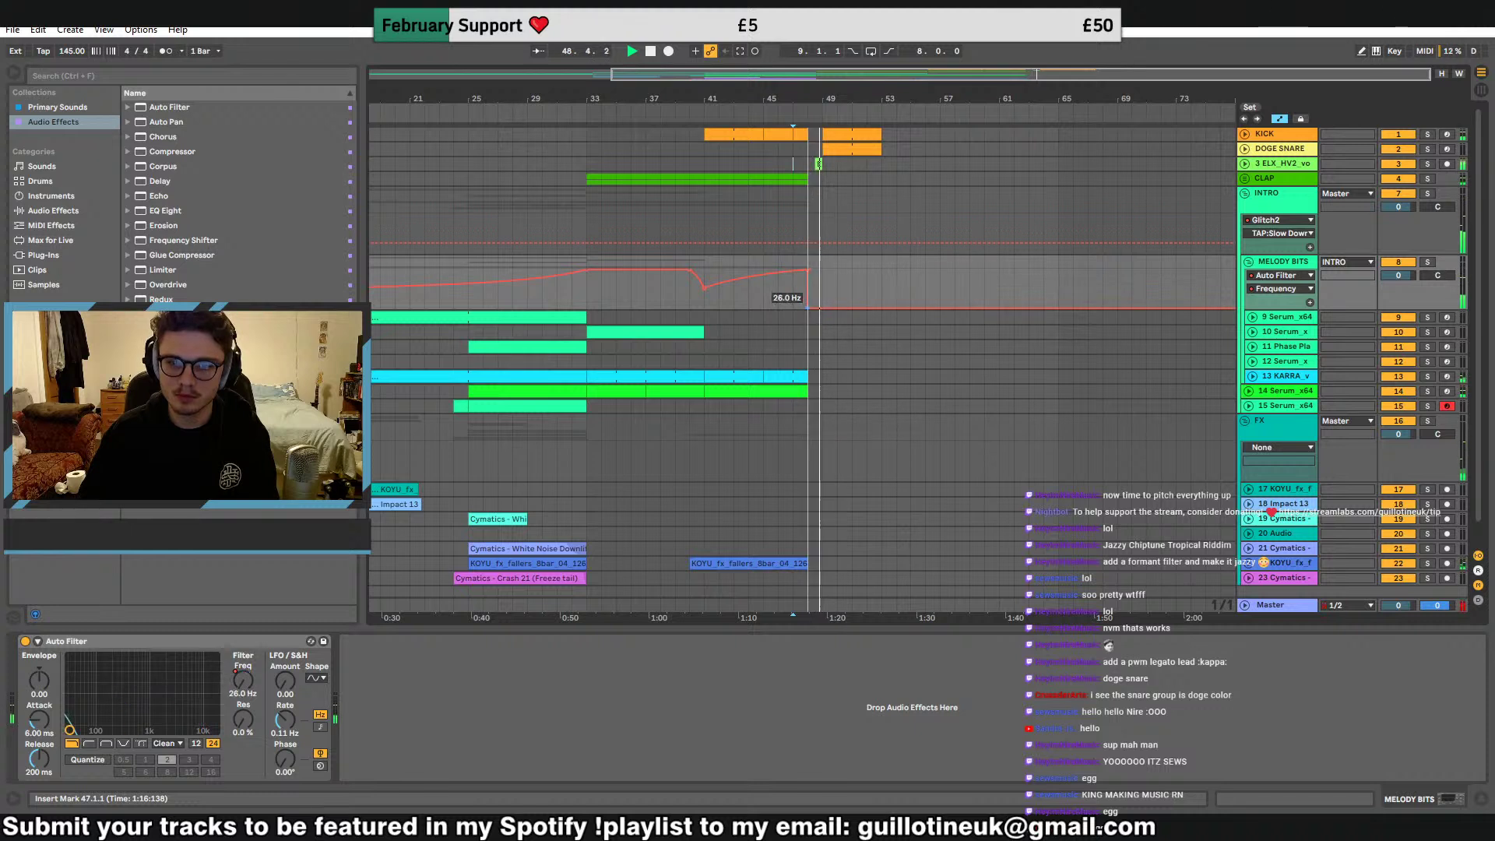
{"action": "key", "text": "space"}
{"action": "key", "text": "space"}
{"action": "left_click_drag", "start_coordinate": [907, 74], "coordinate": [919, 203]}
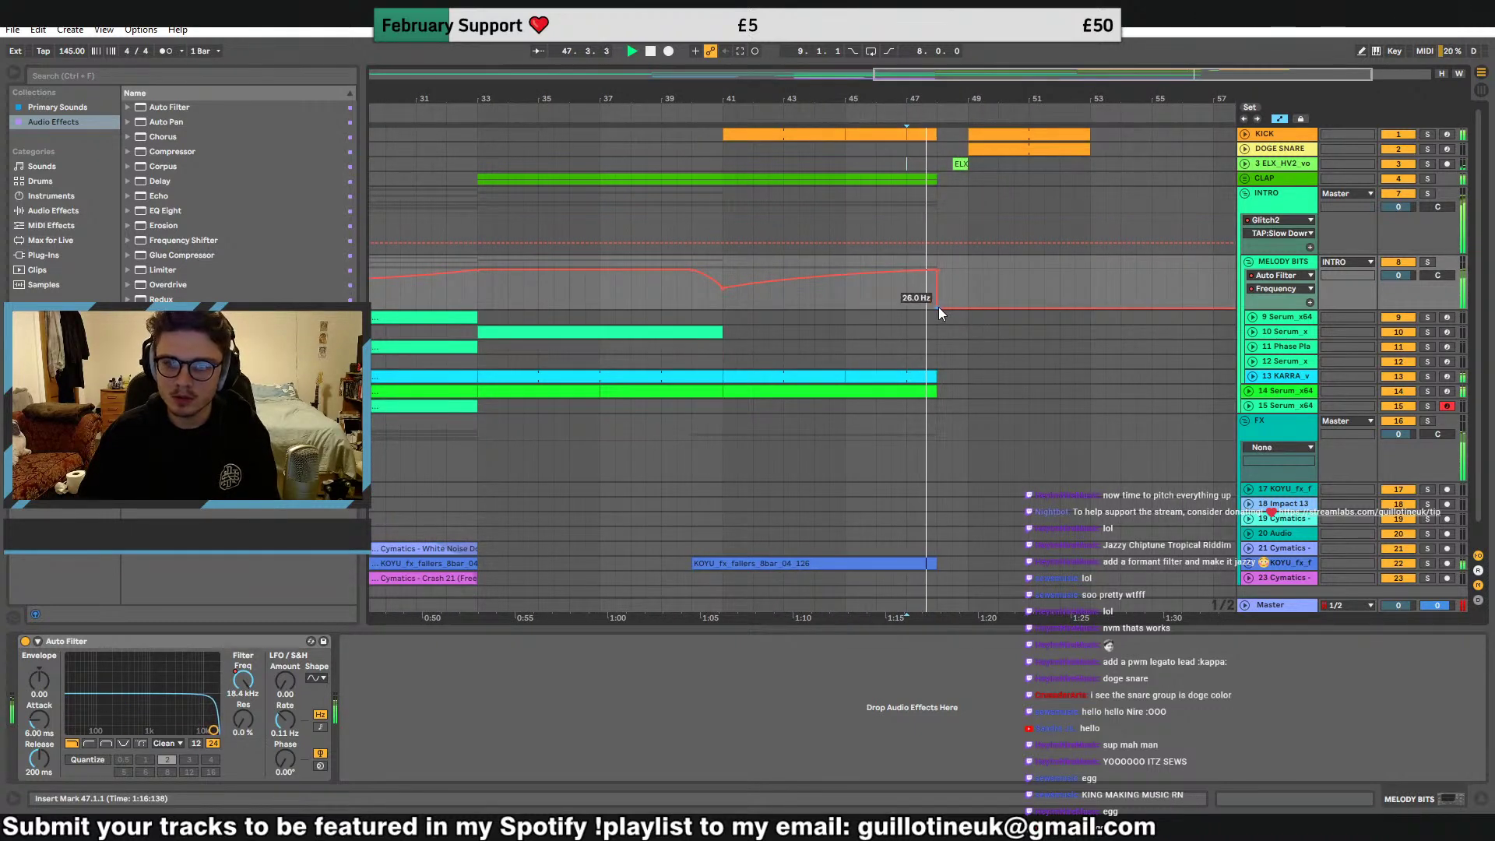
{"action": "mouse_move", "coordinate": [937, 308]}
{"action": "left_mouse_down"}
{"action": "mouse_move", "coordinate": [953, 308]}
{"action": "mouse_move", "coordinate": [947, 273]}
{"action": "mouse_move", "coordinate": [947, 305]}
{"action": "left_mouse_up"}
{"action": "left_click", "coordinate": [941, 298]}
{"action": "key", "text": "space"}
{"action": "key", "text": "space"}
{"action": "key", "text": "space"}
{"action": "key", "text": "space"}
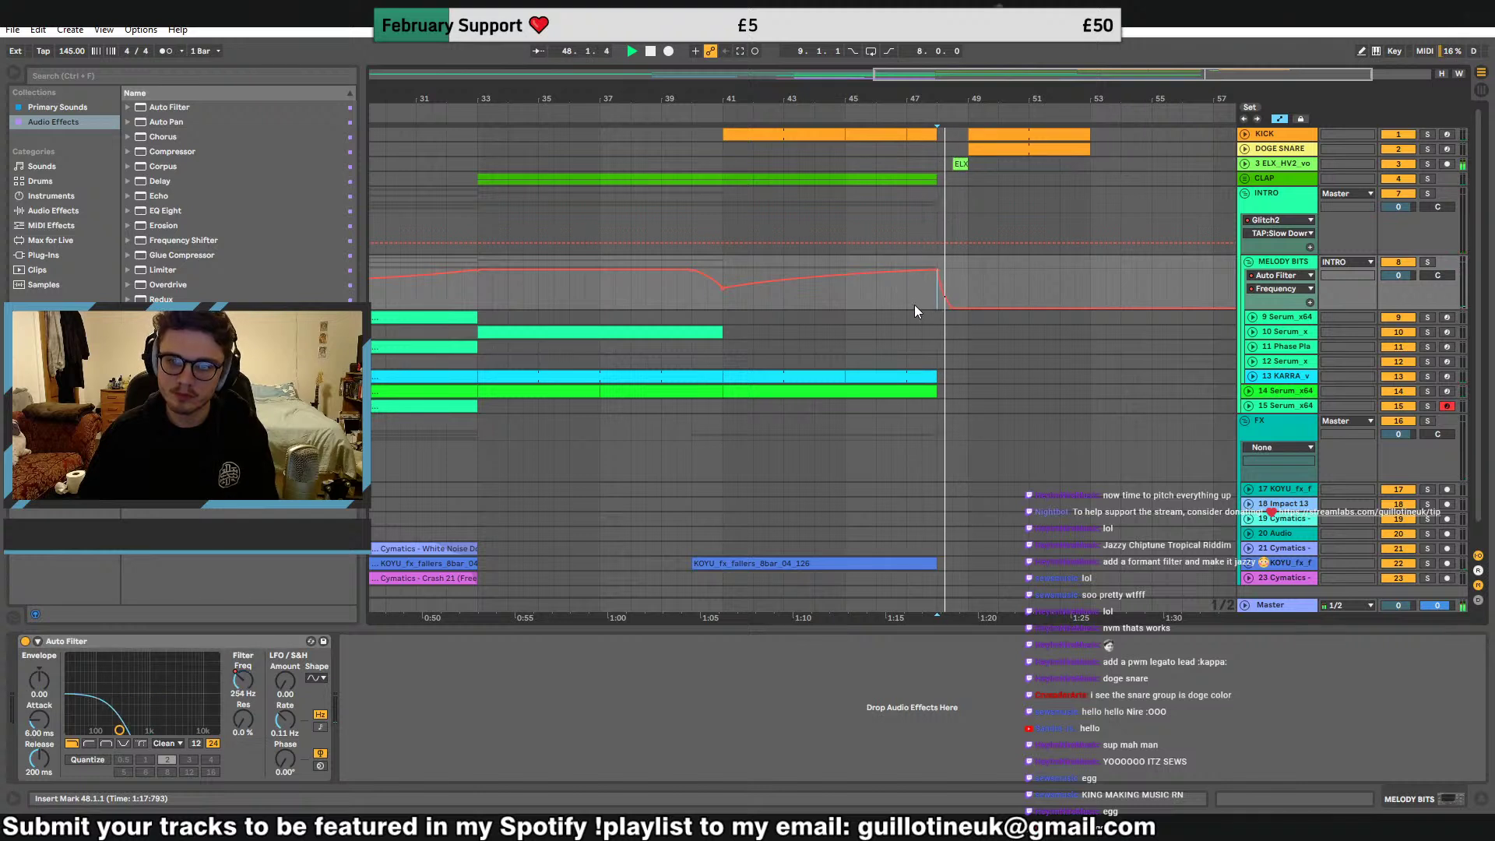
Adjust the MELODY BITS filter drop just after bar 48 to fall more steeply, and play from 47.3
{"action": "left_click", "coordinate": [922, 298]}
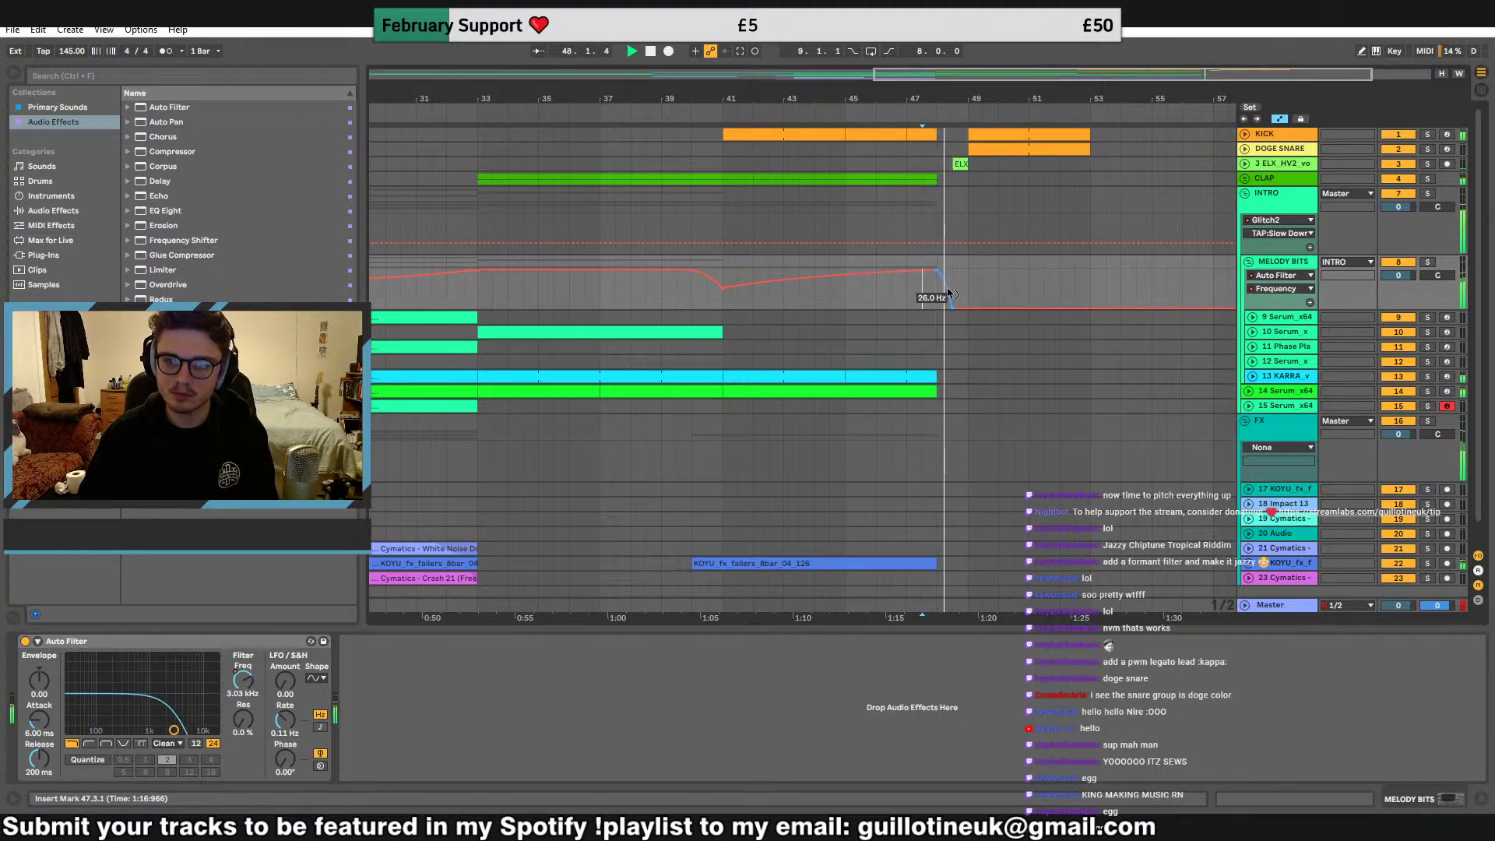
{"action": "left_click_drag", "start_coordinate": [948, 293], "coordinate": [944, 306]}
{"action": "key", "text": "space"}
{"action": "key", "text": "space"}
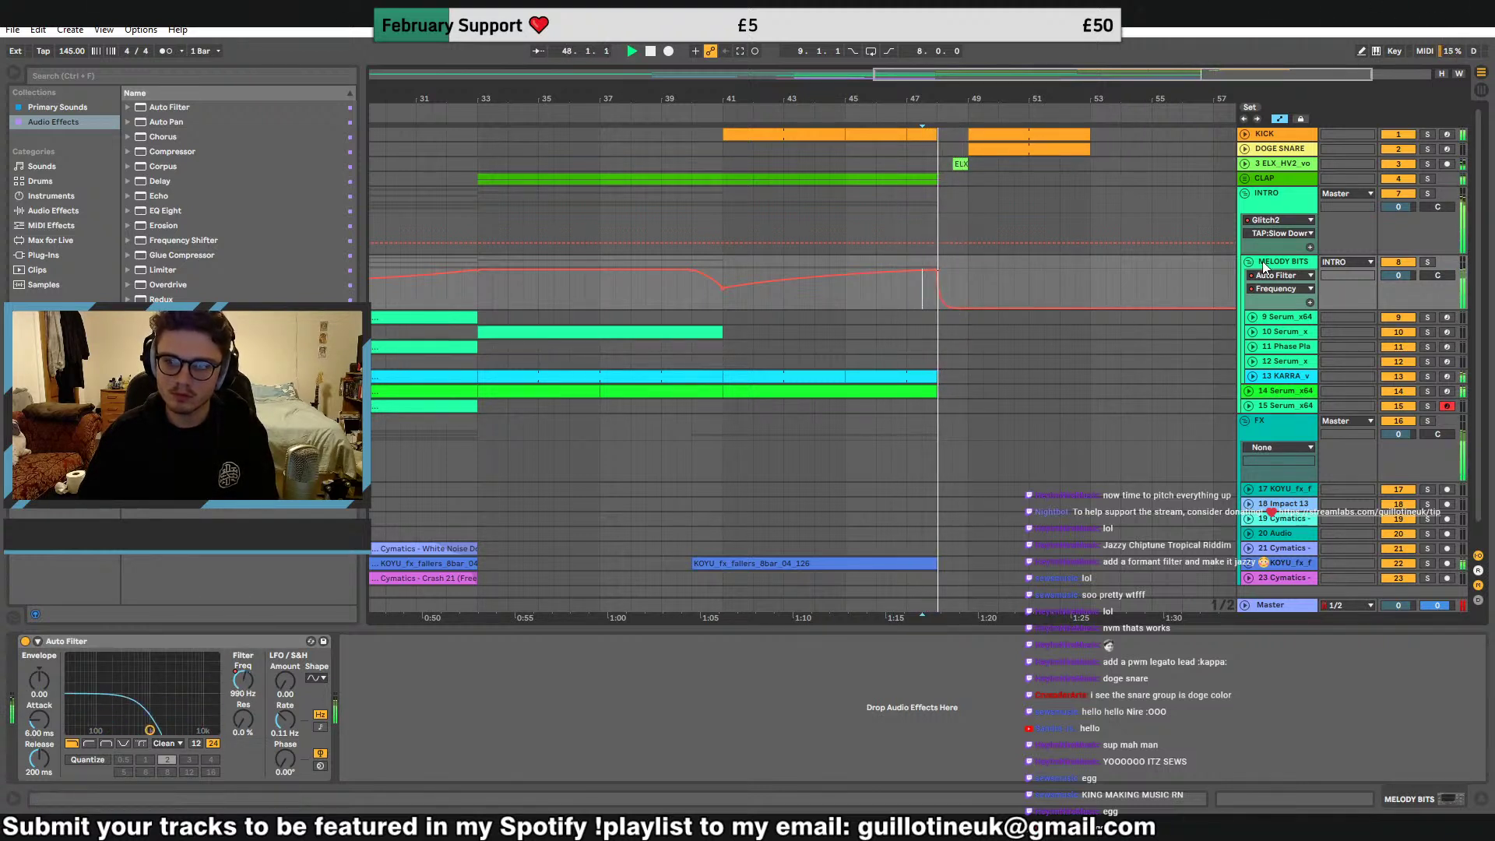
Fold the MELODY BITS group, then duplicate the Cymatics Crash 21 (Freeze tail) clip to start at bar 40 and play from there
{"action": "left_click", "coordinate": [1249, 262]}
{"action": "left_click", "coordinate": [703, 401]}
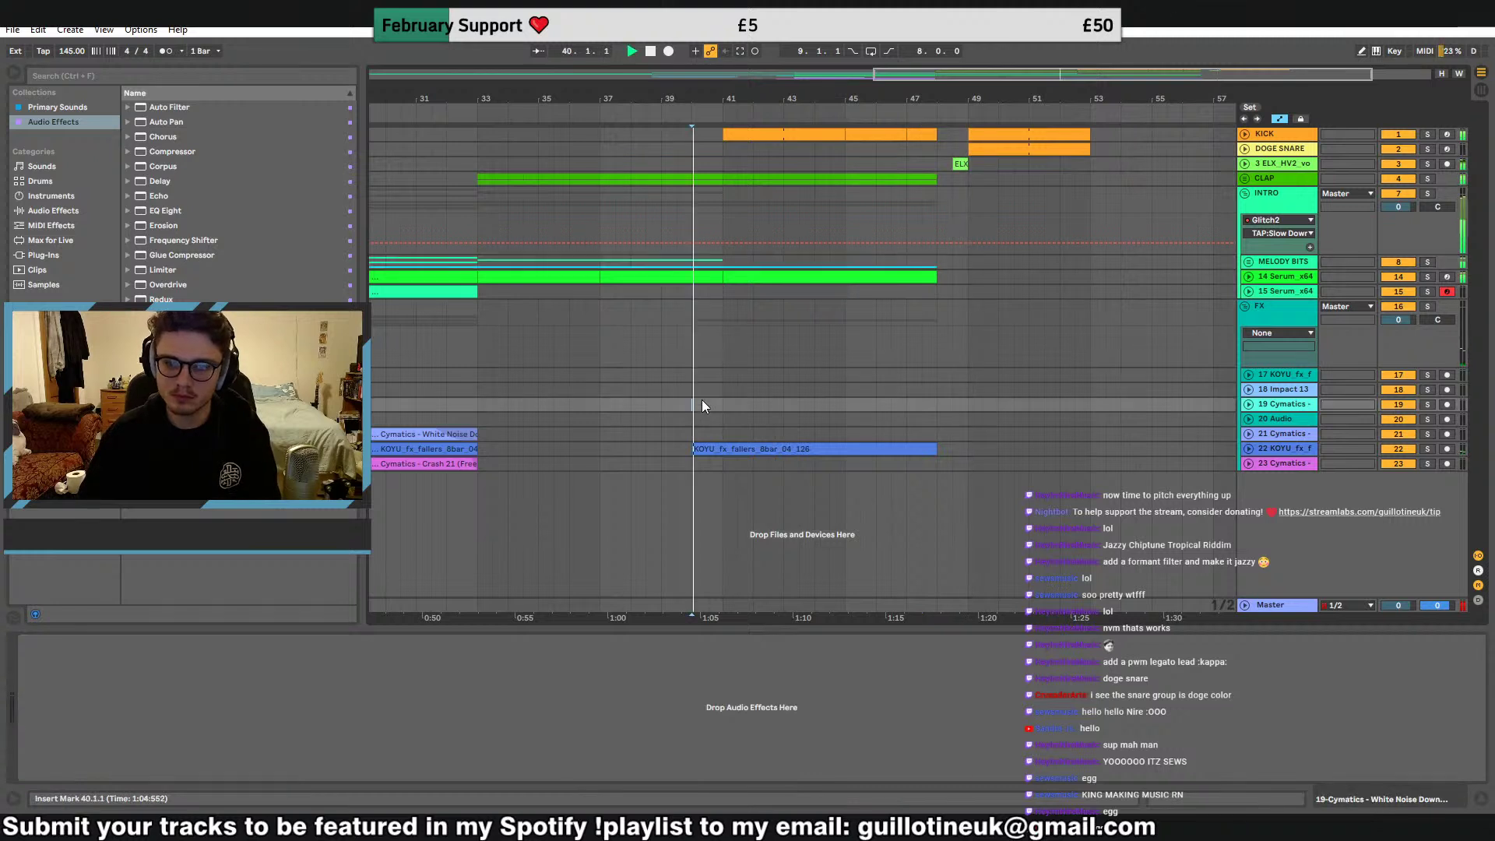
{"action": "left_click_drag", "start_coordinate": [949, 95], "coordinate": [949, 50]}
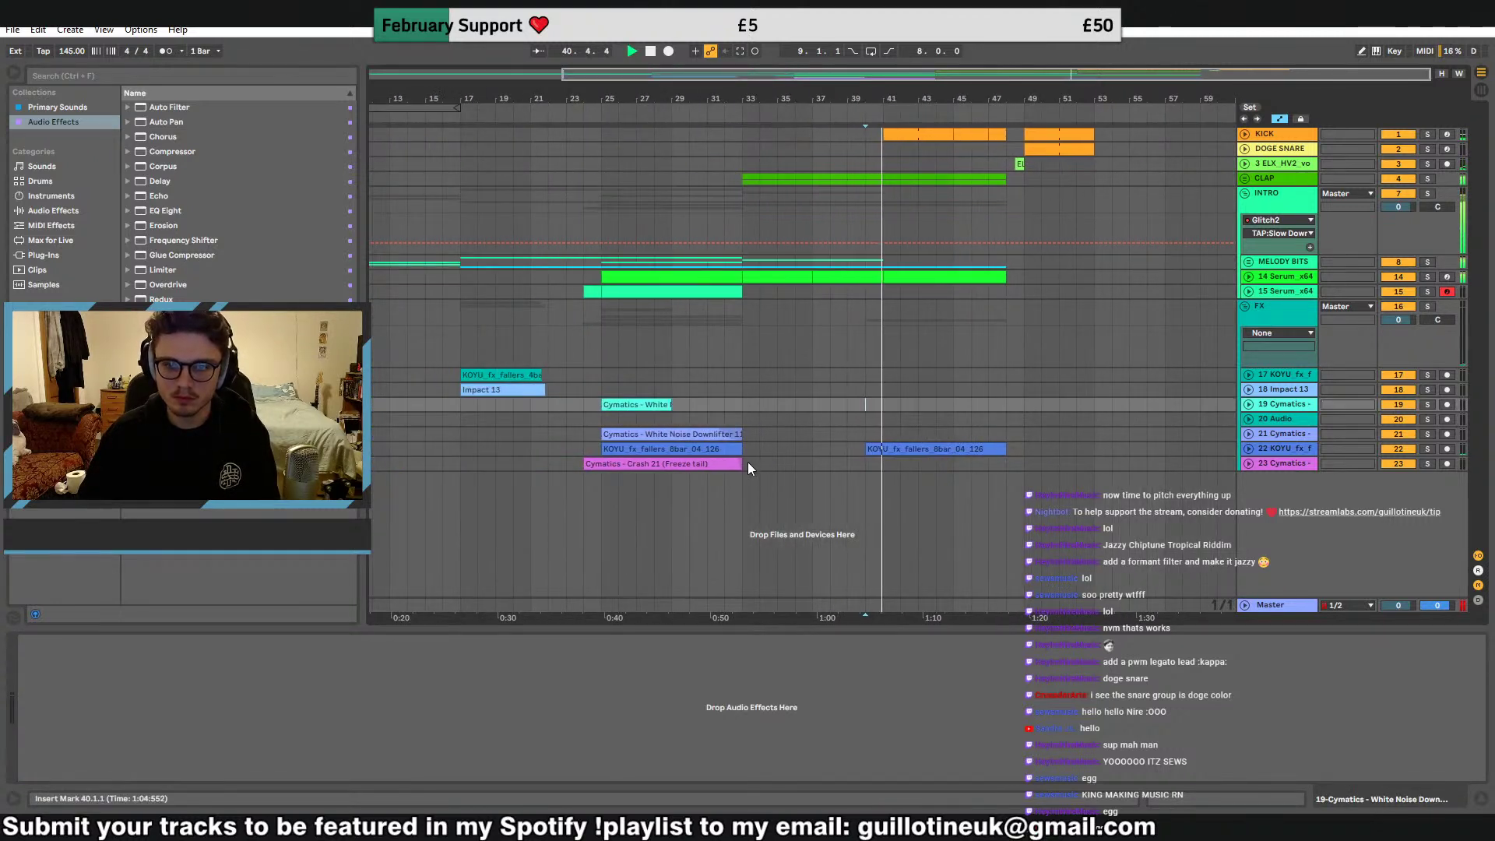
{"action": "left_click", "coordinate": [697, 437]}
{"action": "left_click", "coordinate": [698, 464]}
{"action": "key", "text": "ctrl+c"}
{"action": "left_click", "coordinate": [852, 466]}
{"action": "key", "text": "ctrl+v"}
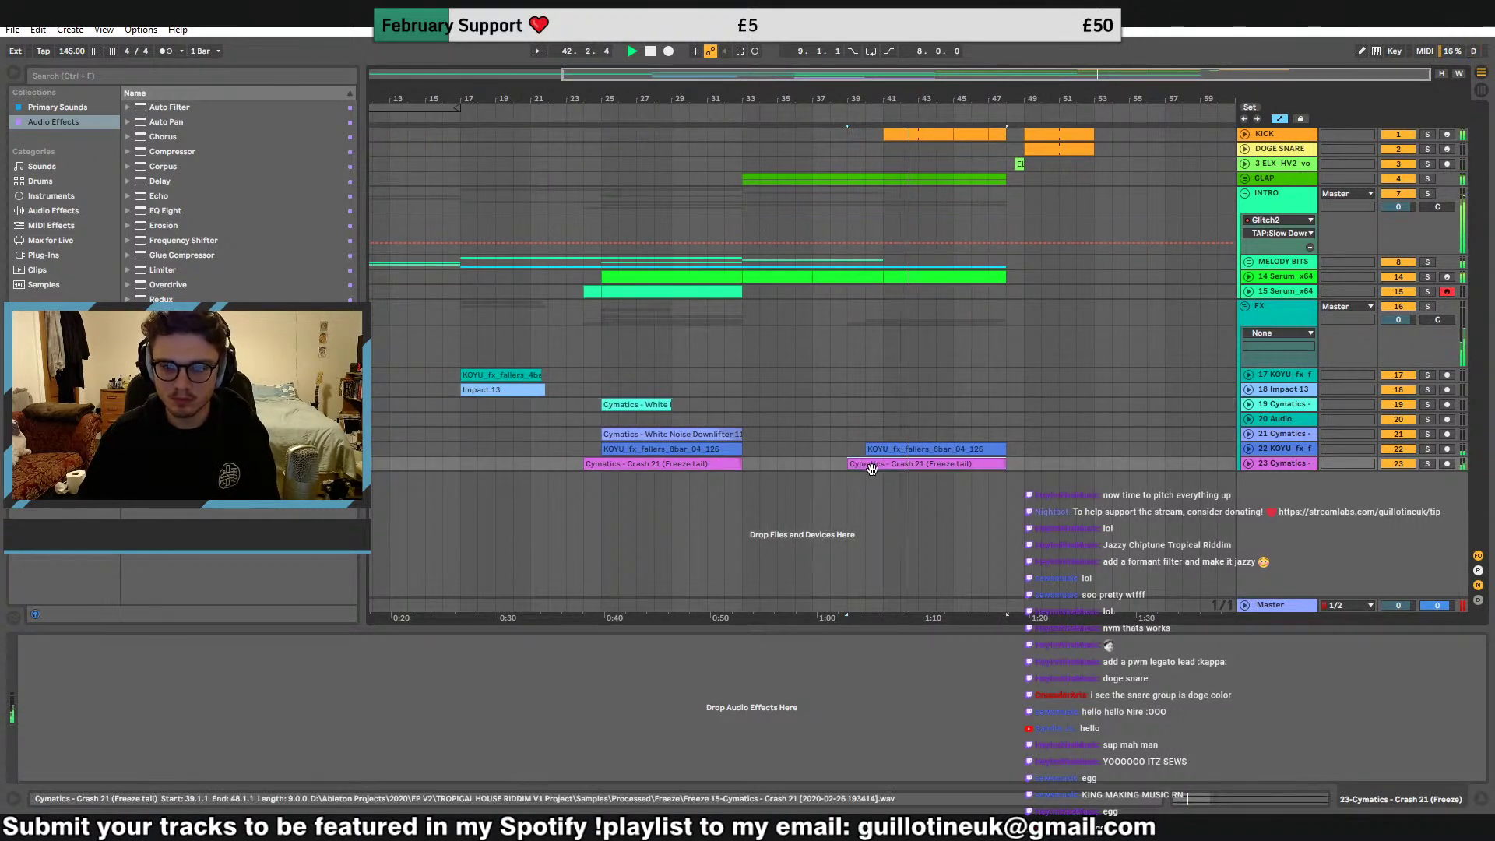
{"action": "left_click_drag", "start_coordinate": [871, 465], "coordinate": [889, 465]}
{"action": "key", "text": "space"}
{"action": "key", "text": "space"}
Shorten the copied Crash 21 clip so that it ends at bar 45, and fold the FX group
{"action": "left_click", "coordinate": [1249, 464]}
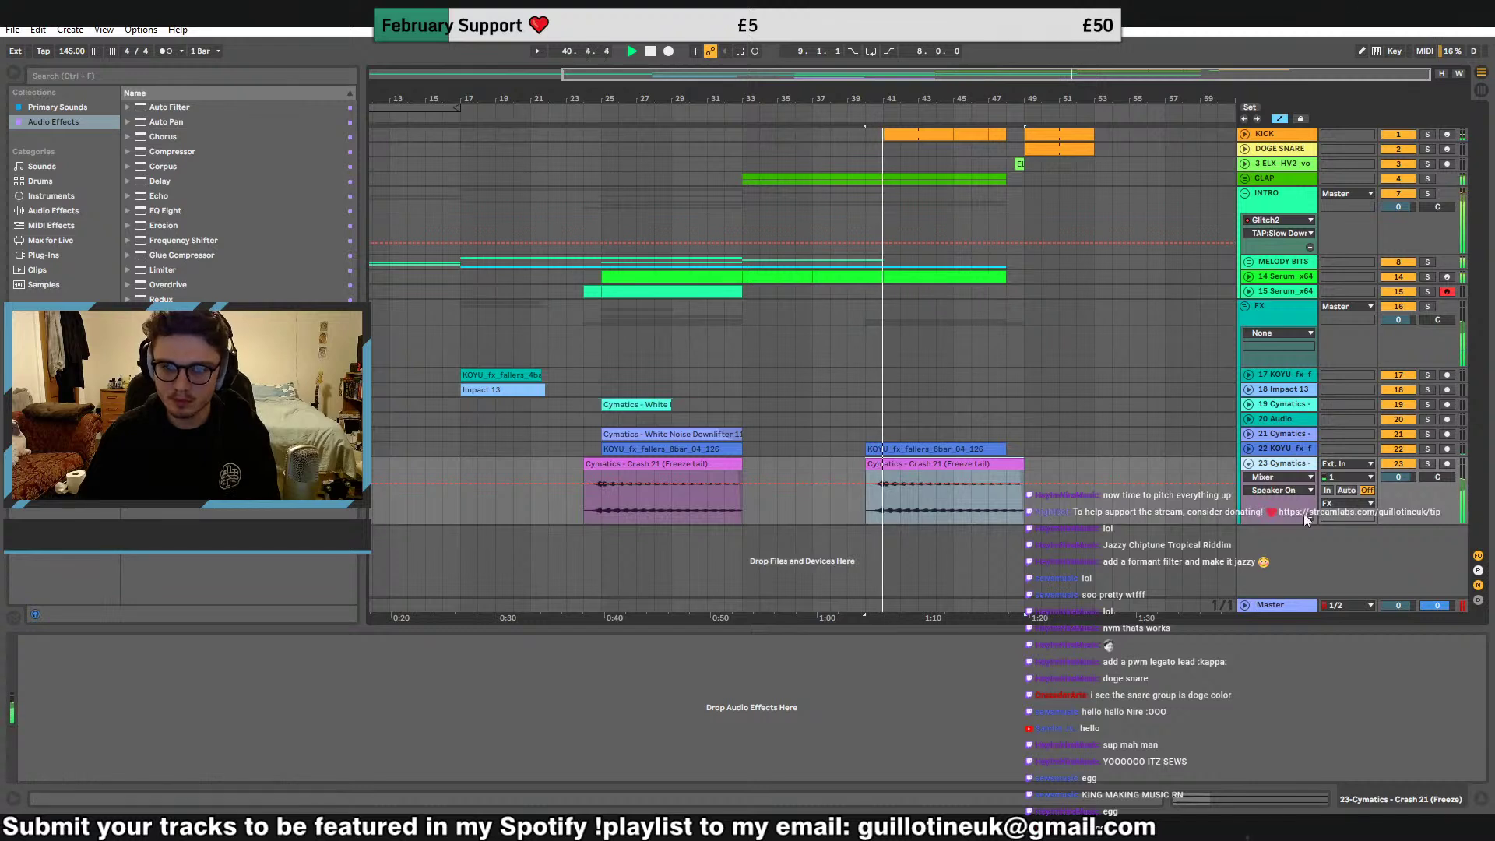
{"action": "left_click", "coordinate": [1250, 464]}
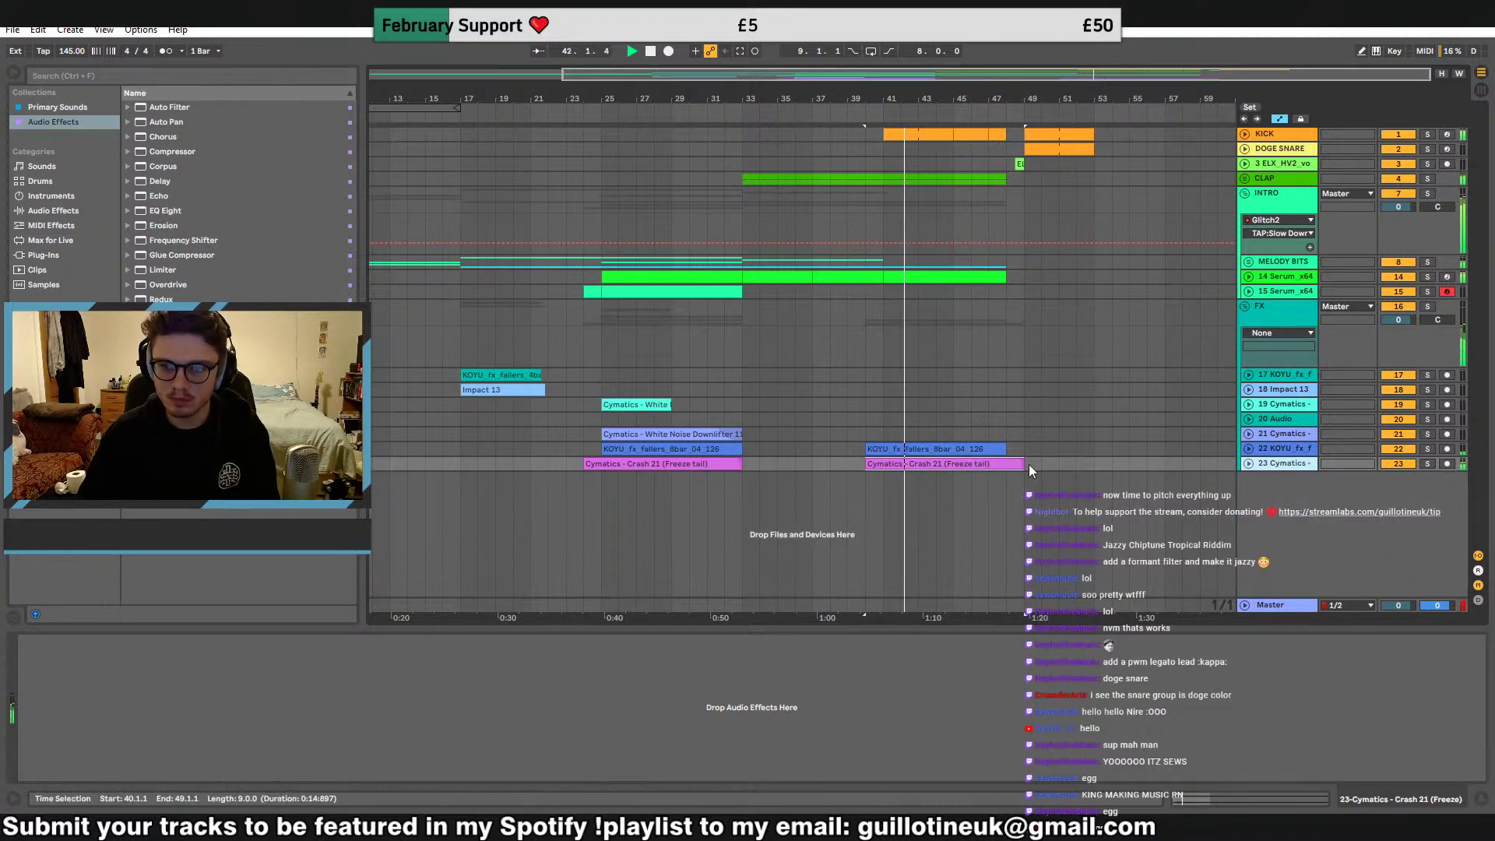
{"action": "left_click_drag", "start_coordinate": [1024, 464], "coordinate": [955, 466]}
{"action": "left_click", "coordinate": [1250, 464]}
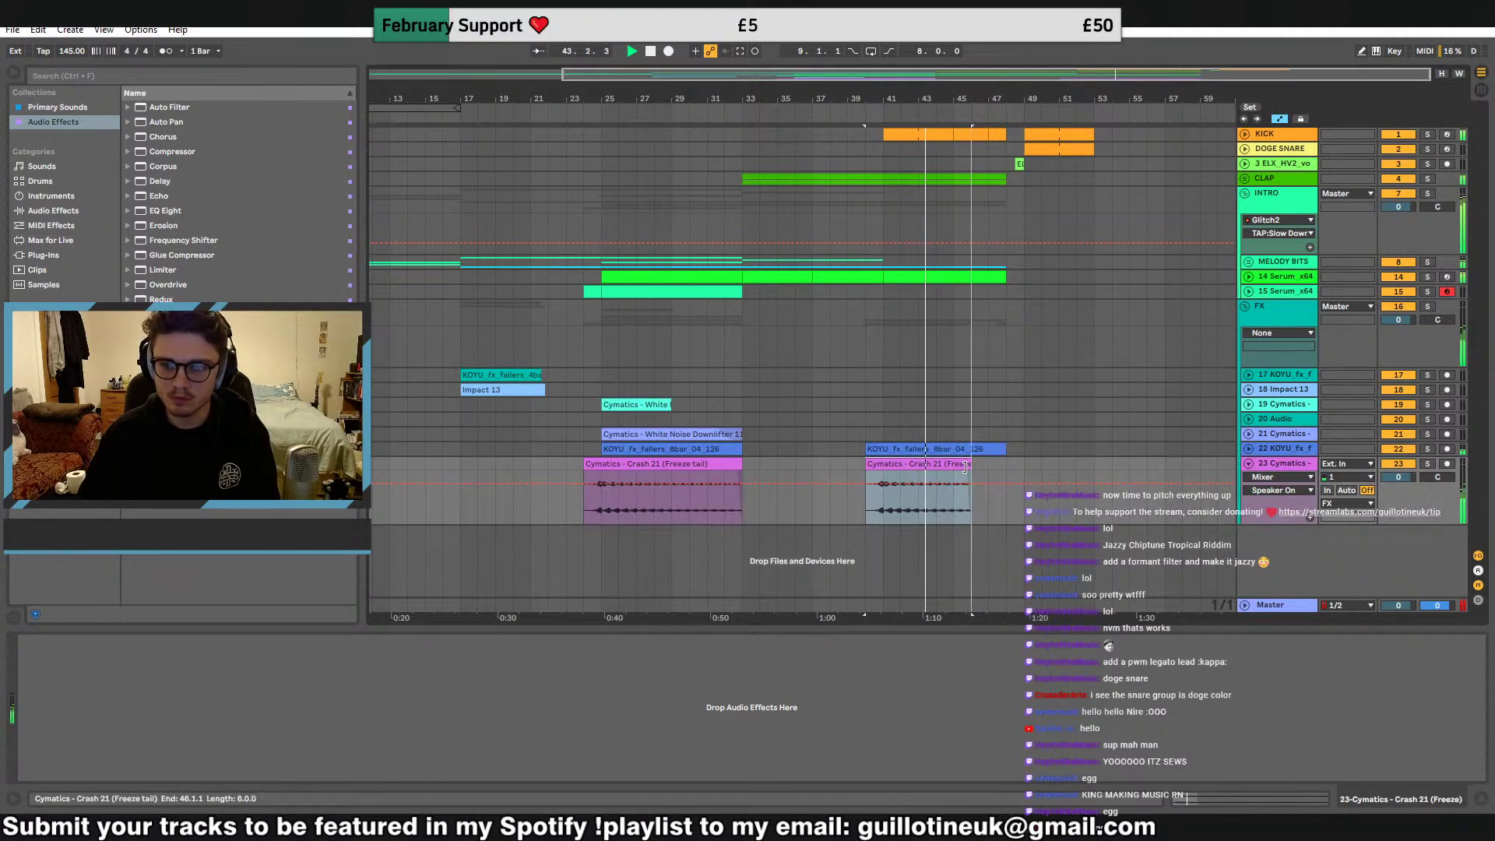
{"action": "left_click", "coordinate": [957, 468]}
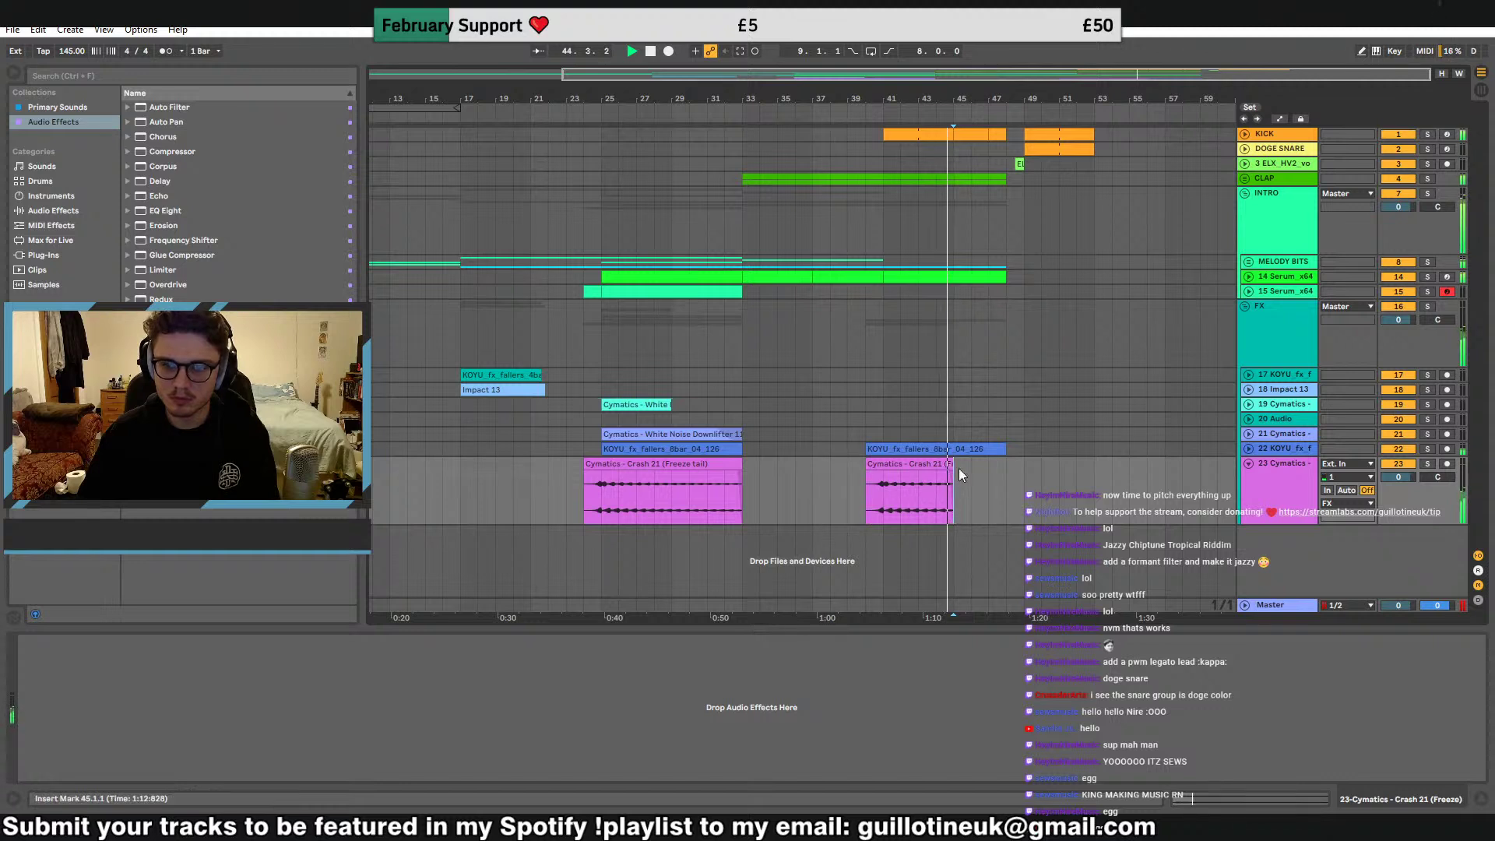
{"action": "left_click", "coordinate": [1250, 464]}
{"action": "left_click", "coordinate": [1246, 310]}
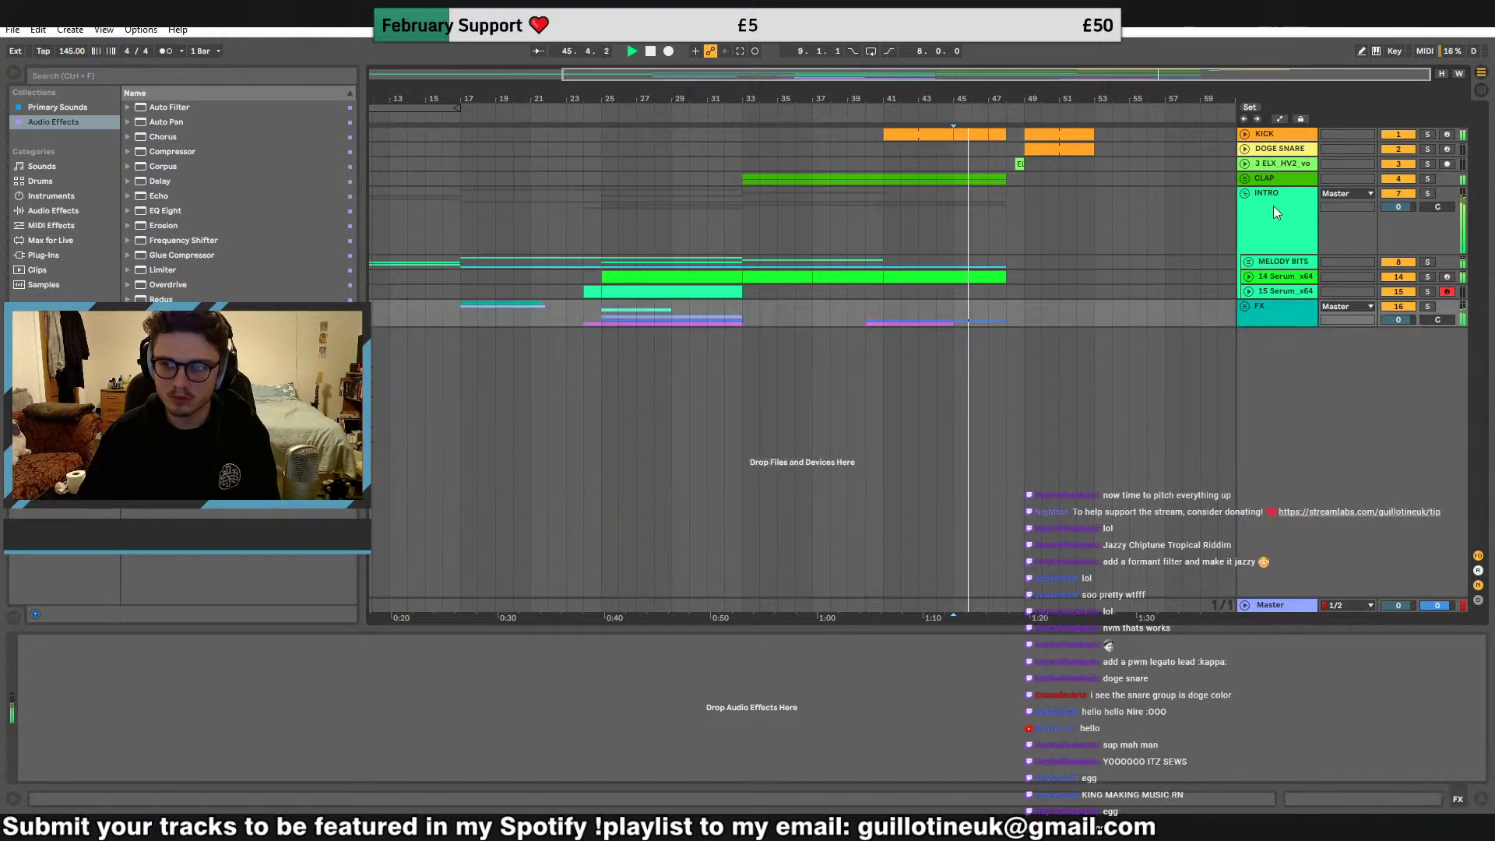
Automate Glitch2's Device On parameter on the INTRO group to switch on from bar 44 to bar 45
{"action": "left_click", "coordinate": [1274, 205]}
{"action": "left_click_drag", "start_coordinate": [1081, 77], "coordinate": [1082, 102]}
{"action": "key", "text": "space"}
{"action": "key", "text": "space"}
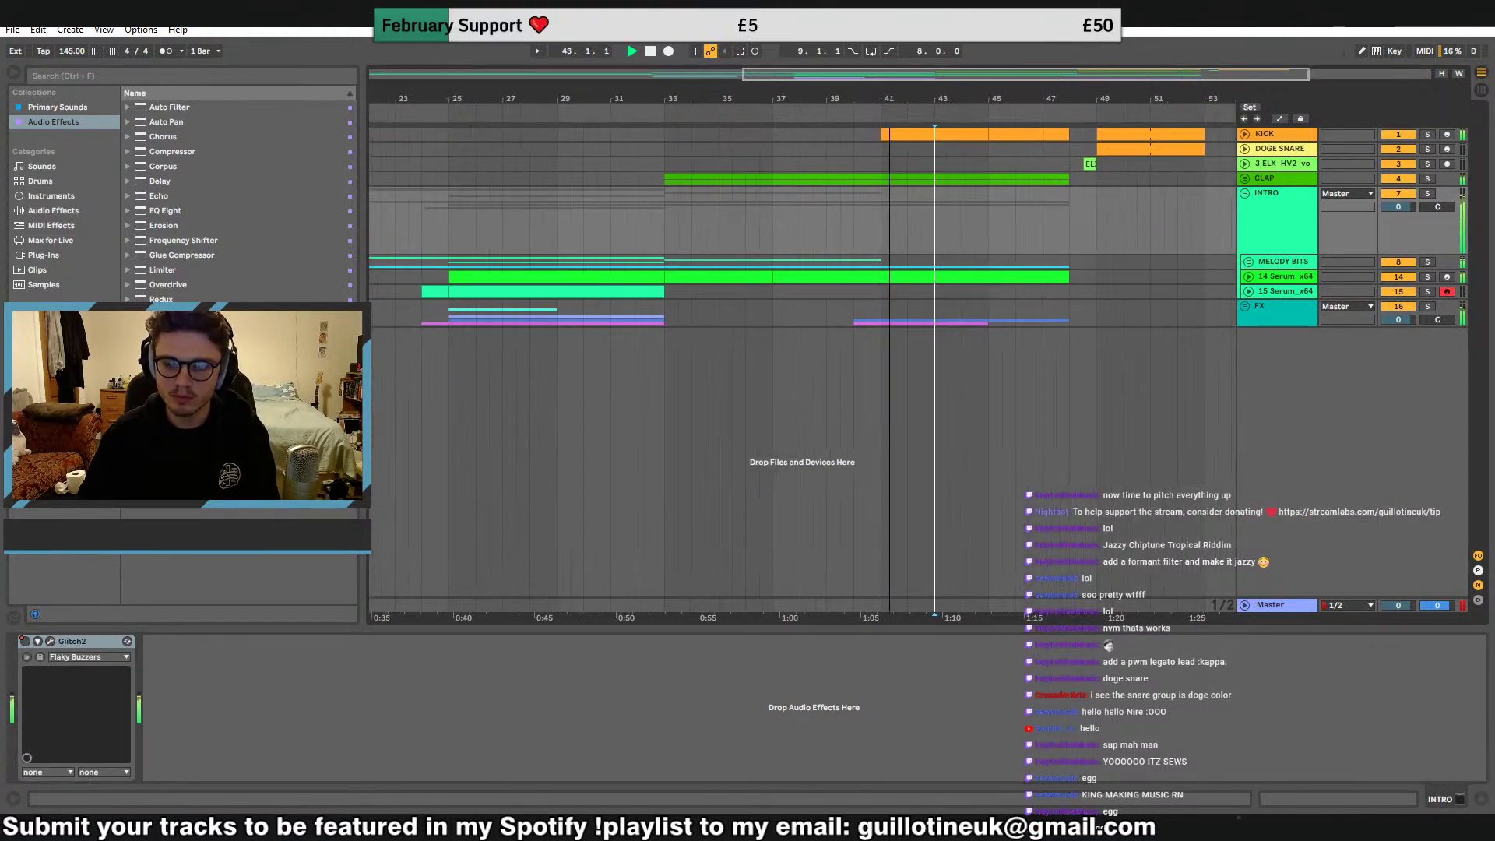
{"action": "left_click", "coordinate": [885, 209]}
{"action": "key", "text": "space"}
{"action": "key", "text": "space"}
{"action": "right_click", "coordinate": [25, 643]}
{"action": "left_click", "coordinate": [69, 651]}
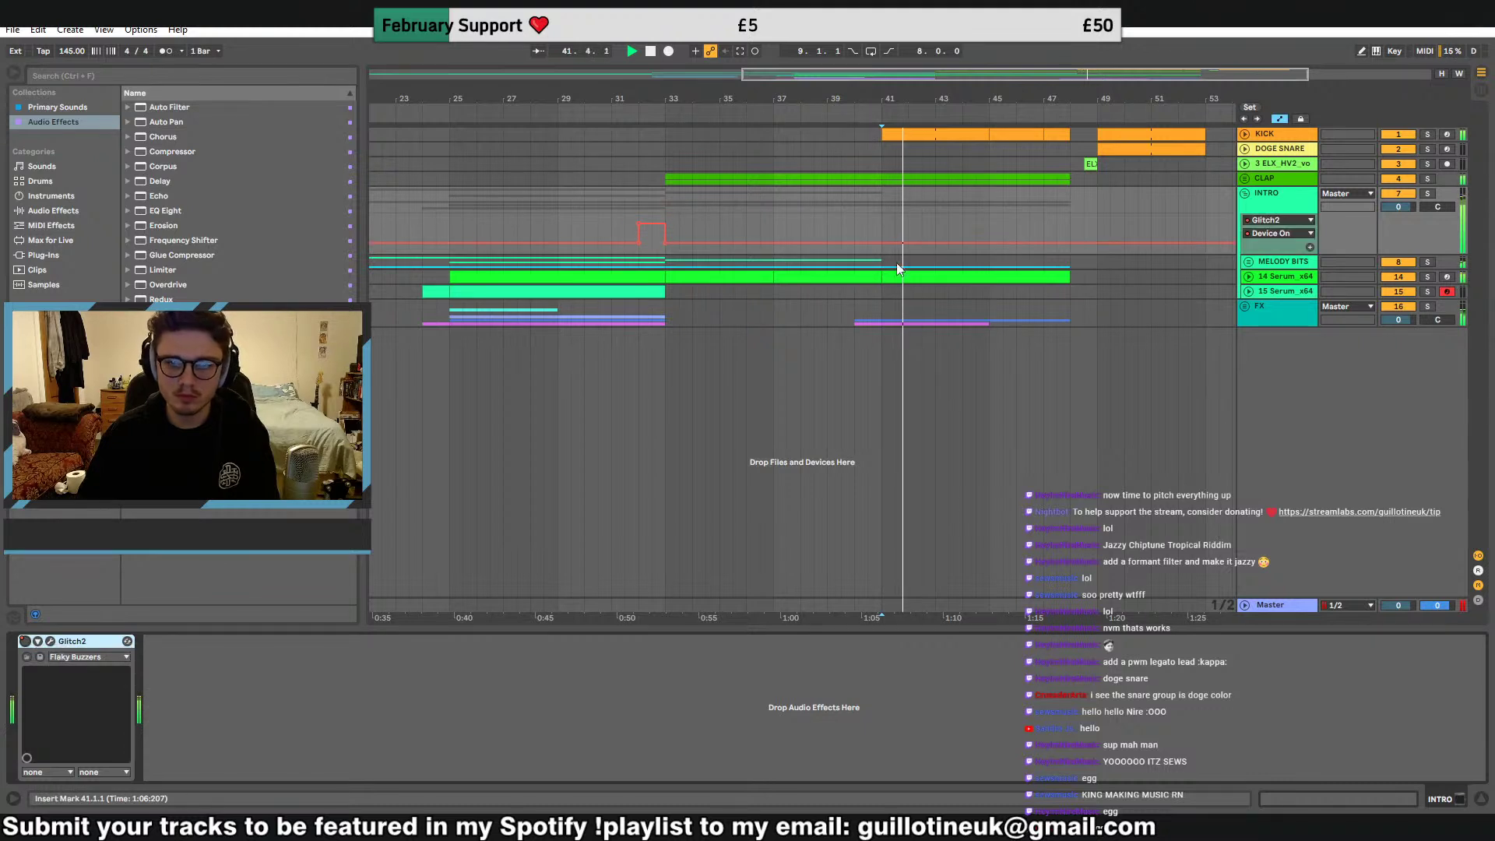
{"action": "left_click_drag", "start_coordinate": [962, 220], "coordinate": [989, 222]}
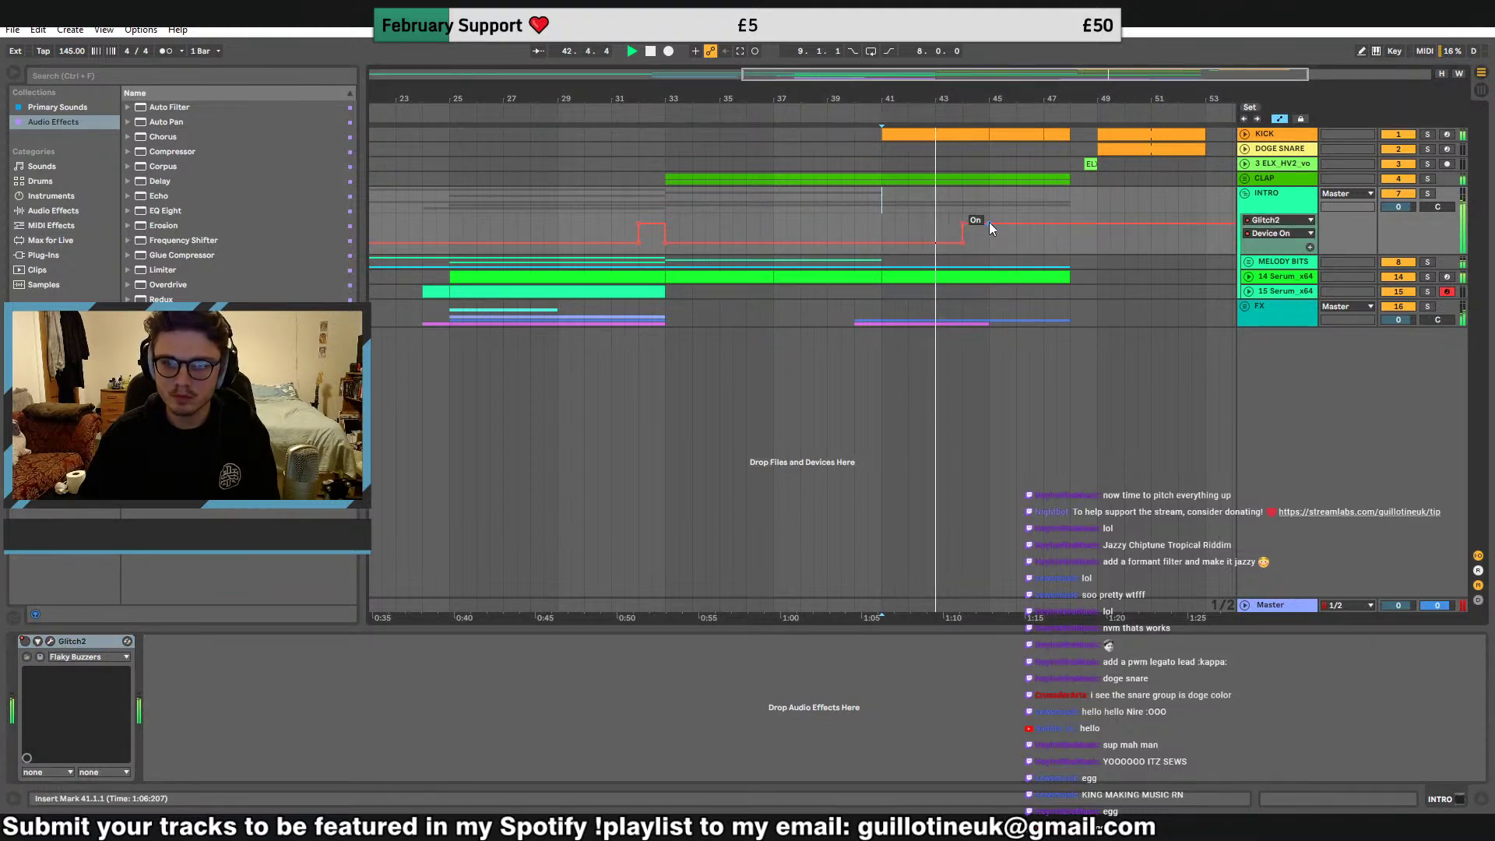
{"action": "left_click", "coordinate": [980, 204]}
Try deleting both the KICK and CLAP clips in the last beat before bar 45, and undo it
{"action": "left_click_drag", "start_coordinate": [1089, 76], "coordinate": [1089, 99]}
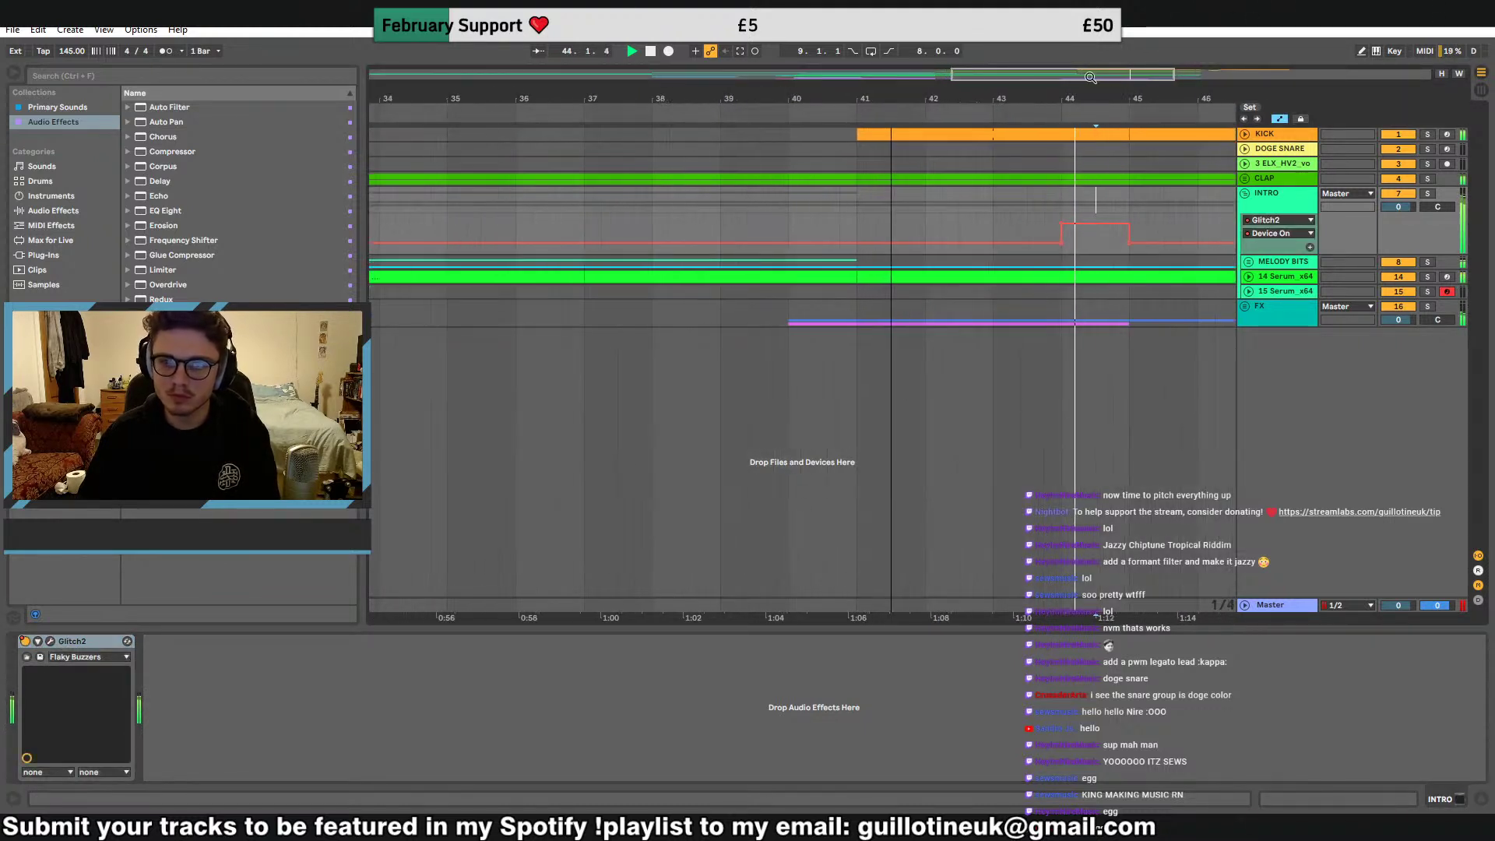
{"action": "left_click", "coordinate": [1116, 181]}
{"action": "key", "text": "Delete"}
{"action": "left_click_drag", "start_coordinate": [1116, 181], "coordinate": [1119, 134]}
{"action": "key", "text": "Delete"}
{"action": "left_click", "coordinate": [1107, 163]}
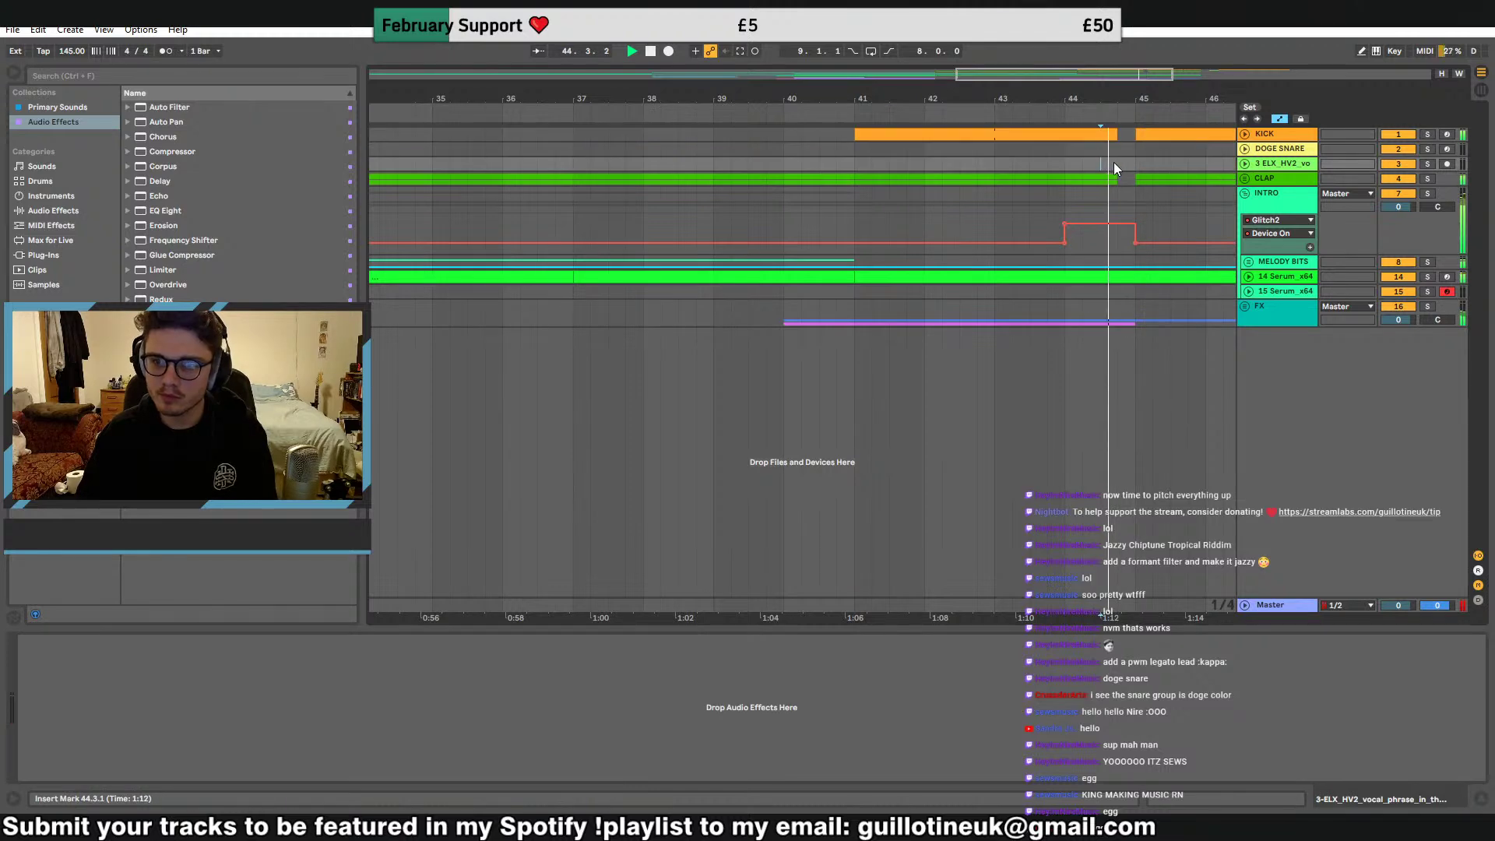
{"action": "key", "text": "ctrl+z"}
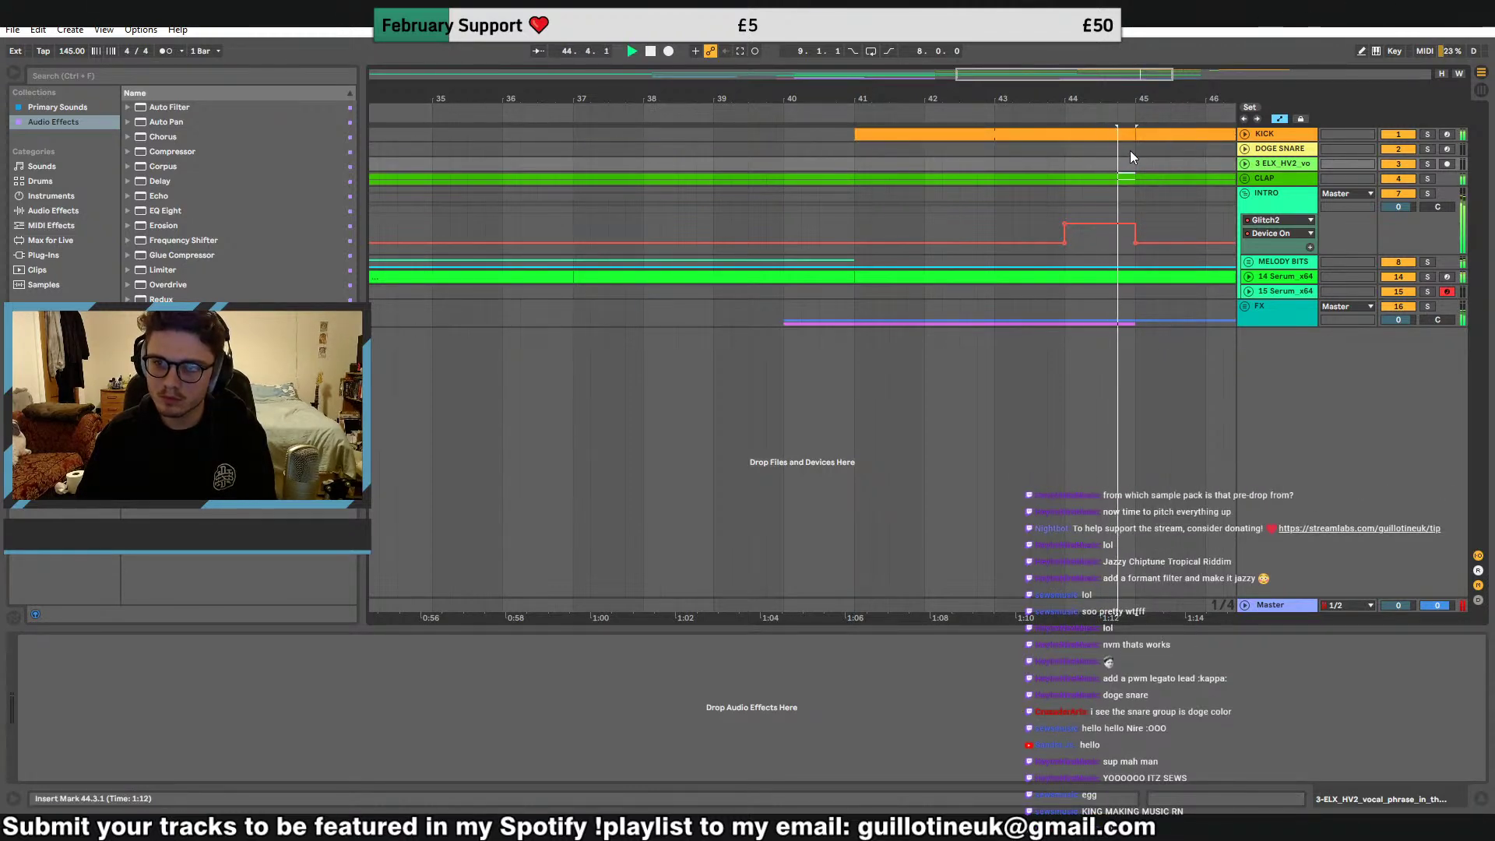
Delete only the KICK clip section in the last beat before bar 45 and audition from 44.1
{"action": "left_click_drag", "start_coordinate": [1136, 134], "coordinate": [1121, 148]}
{"action": "key", "text": "Delete"}
{"action": "left_click", "coordinate": [1064, 178]}
{"action": "key", "text": "space"}
{"action": "key", "text": "space"}
{"action": "left_click_drag", "start_coordinate": [1076, 76], "coordinate": [1071, 60]}
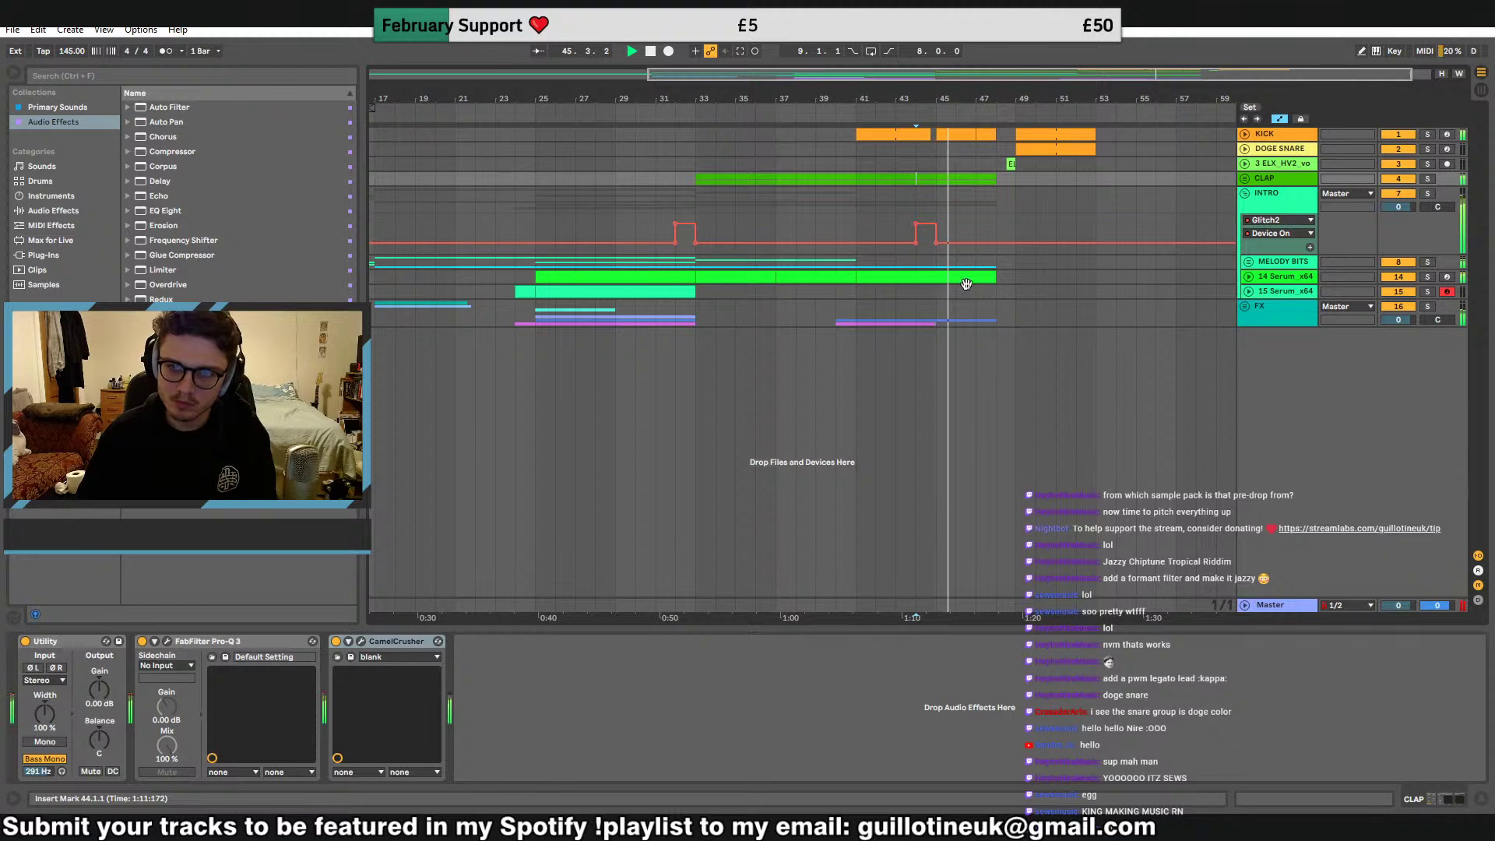
Unfold the FX group, clear the "faller" filter from the downloaded samples in Splice, and return to Ableton Live
{"action": "left_click", "coordinate": [1259, 317]}
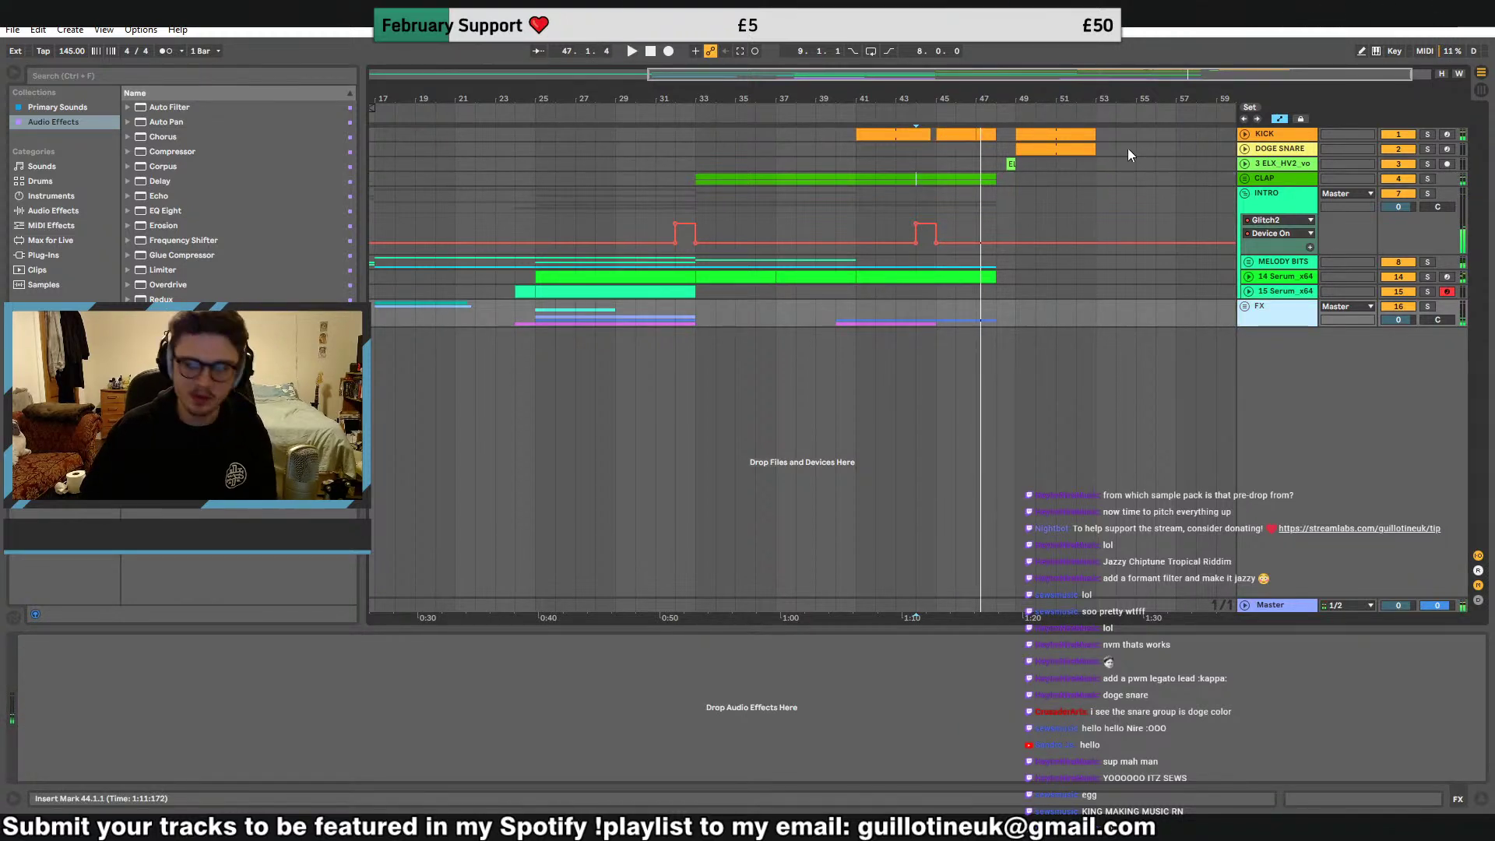
{"action": "left_click", "coordinate": [1012, 165]}
{"action": "key", "text": "space"}
{"action": "left_click_drag", "start_coordinate": [1188, 74], "coordinate": [1219, 176]}
{"action": "key", "text": "w"}
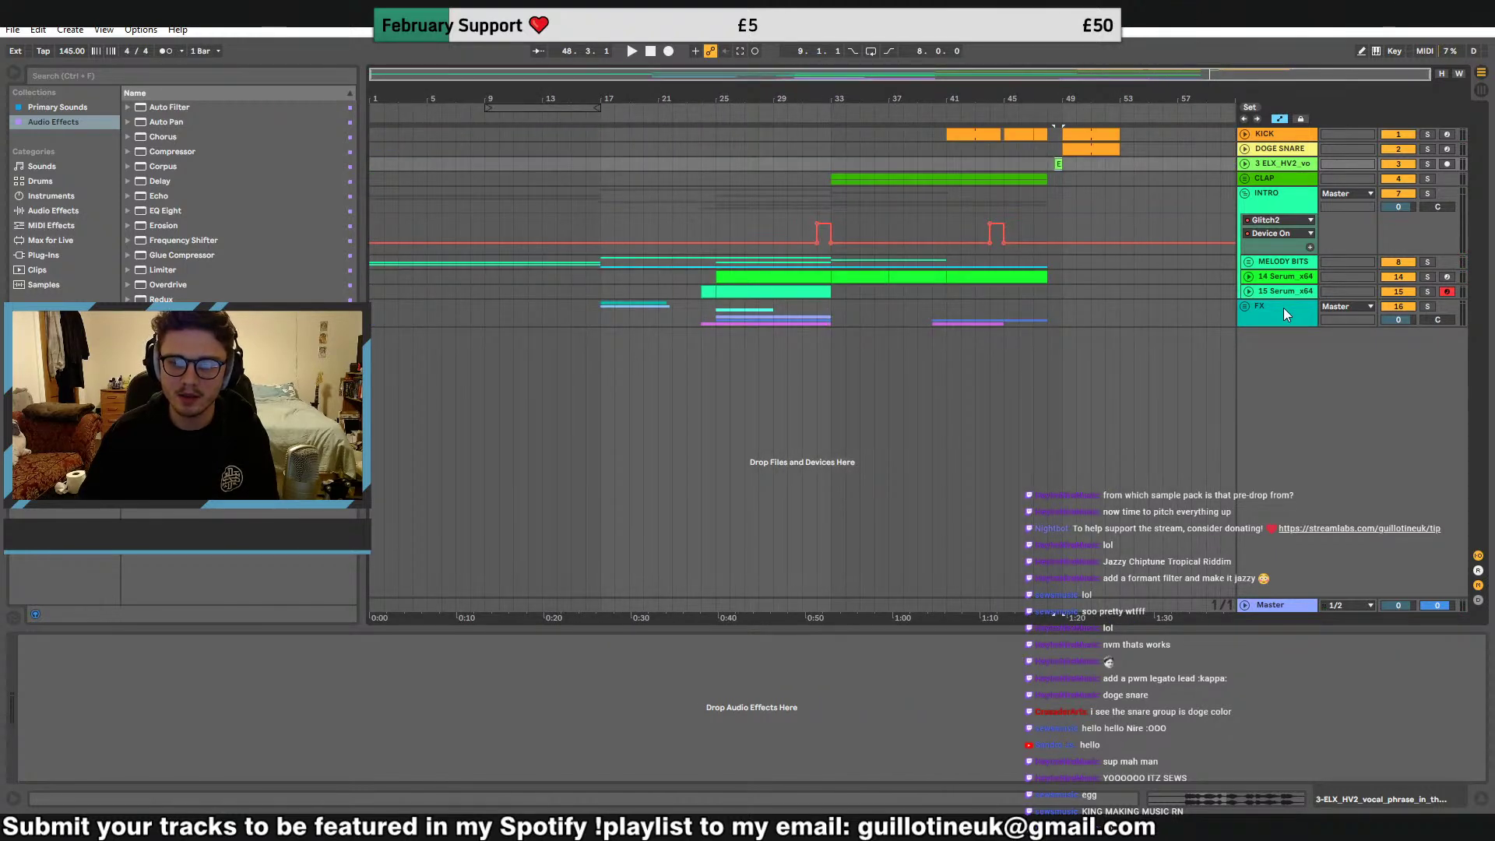
{"action": "left_click", "coordinate": [1244, 307]}
{"action": "key", "text": "alt+Tab"}
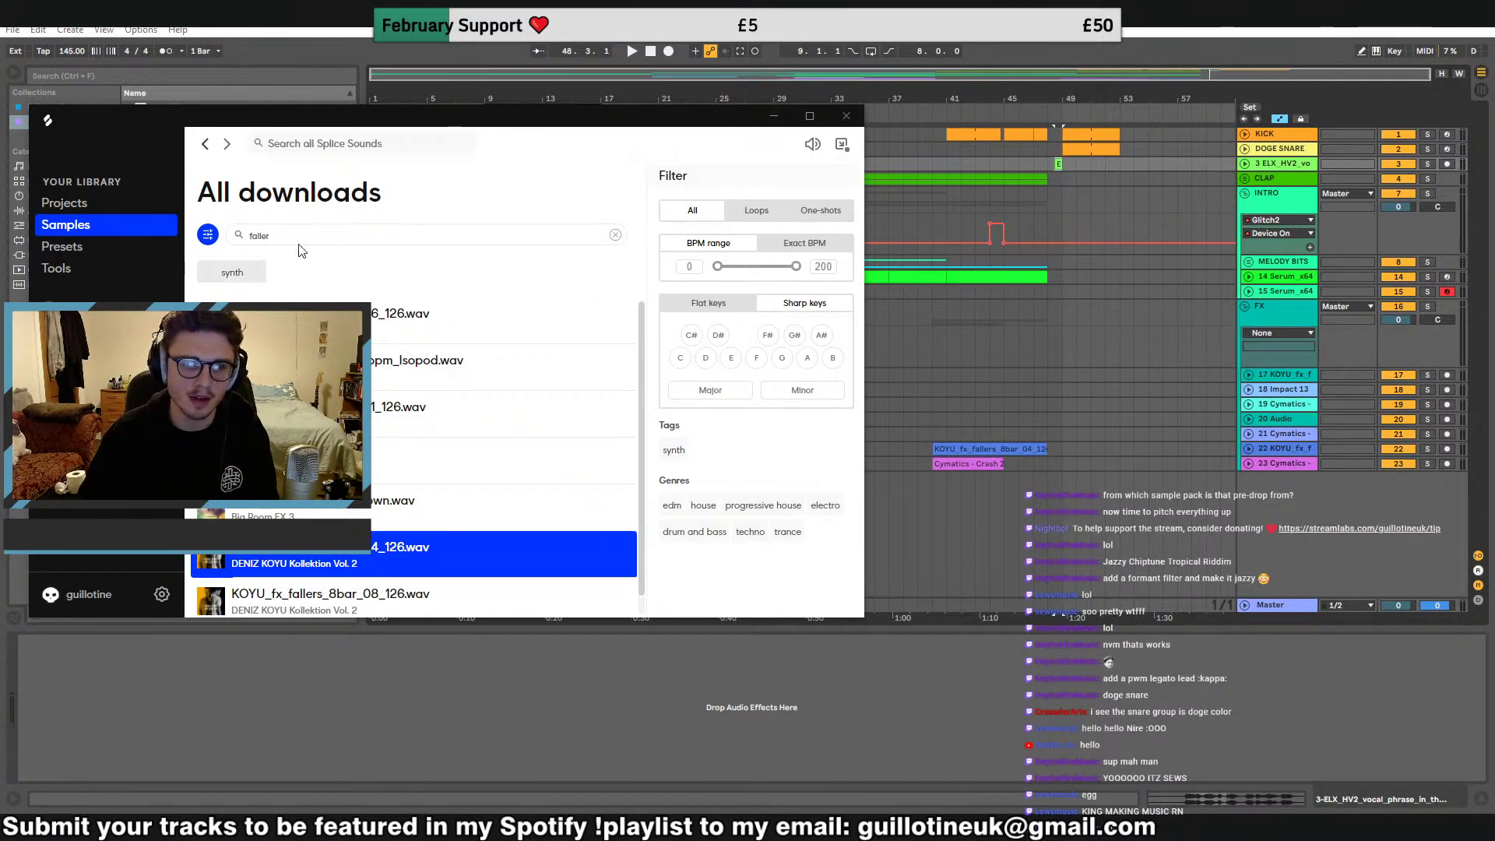
{"action": "left_click_drag", "start_coordinate": [296, 238], "coordinate": [121, 240]}
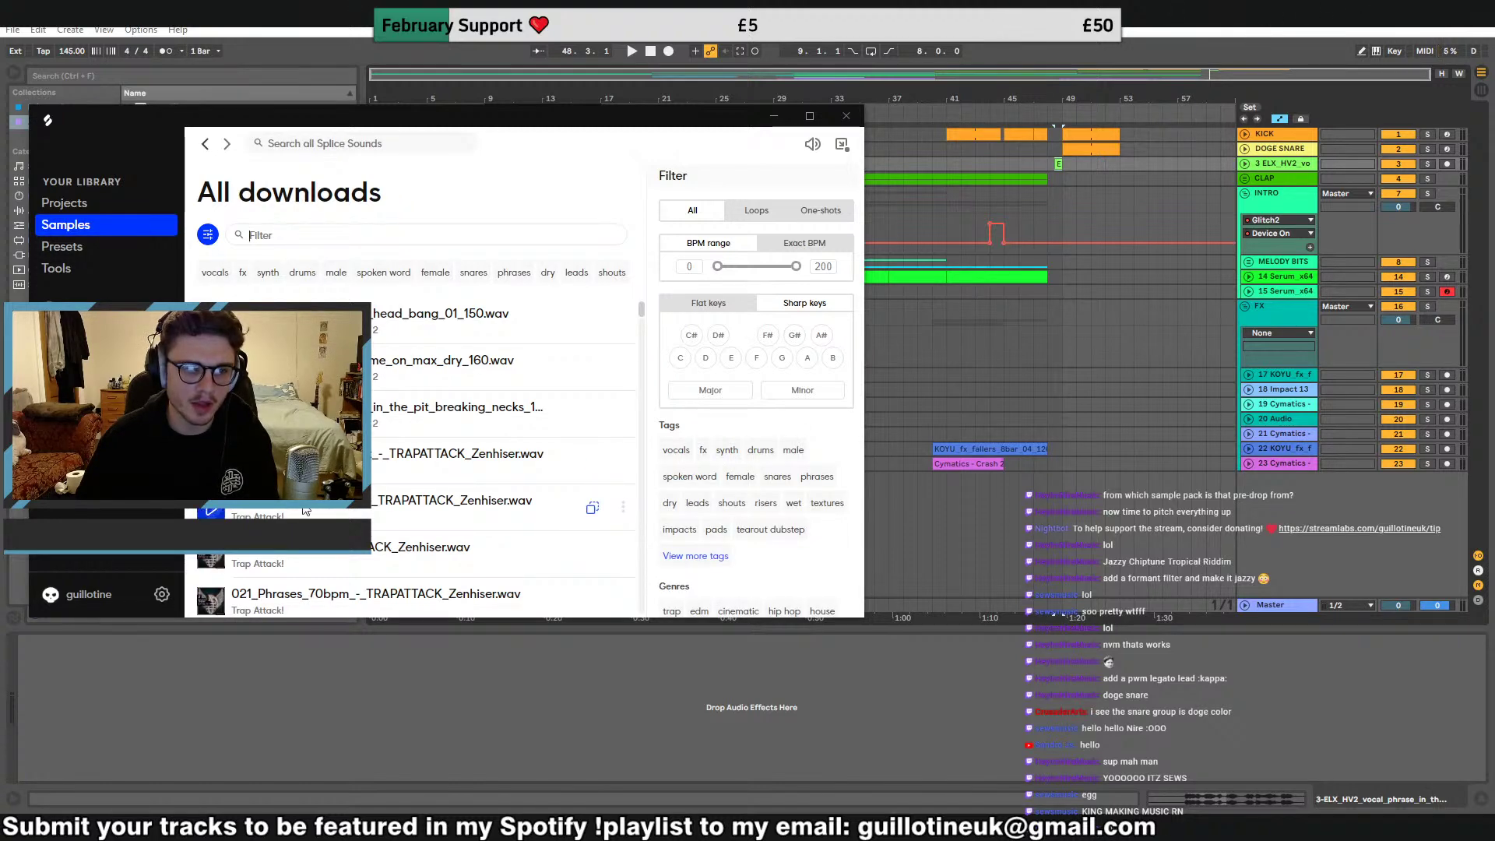
{"action": "key", "text": "alt+Tab"}
Audition the transition around bar 48 and from bar 41, and insert a new audio track below the Crash 21 track
{"action": "left_click", "coordinate": [1049, 178]}
{"action": "key", "text": "space"}
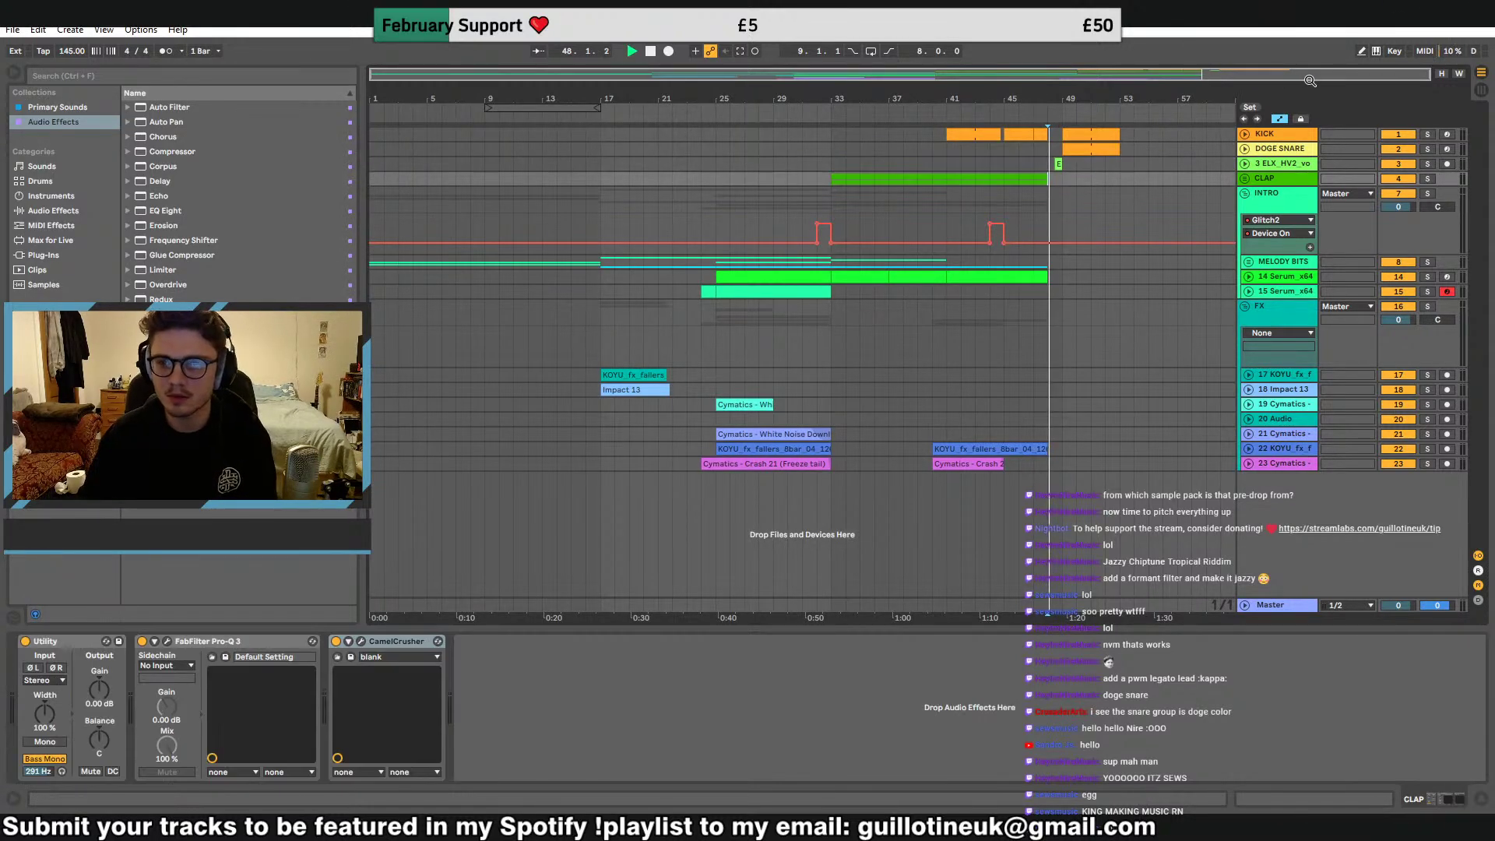
{"action": "scroll", "coordinate": [1133, 168], "scroll_direction": "up", "scroll_amount": 3}
{"action": "left_click", "coordinate": [944, 162]}
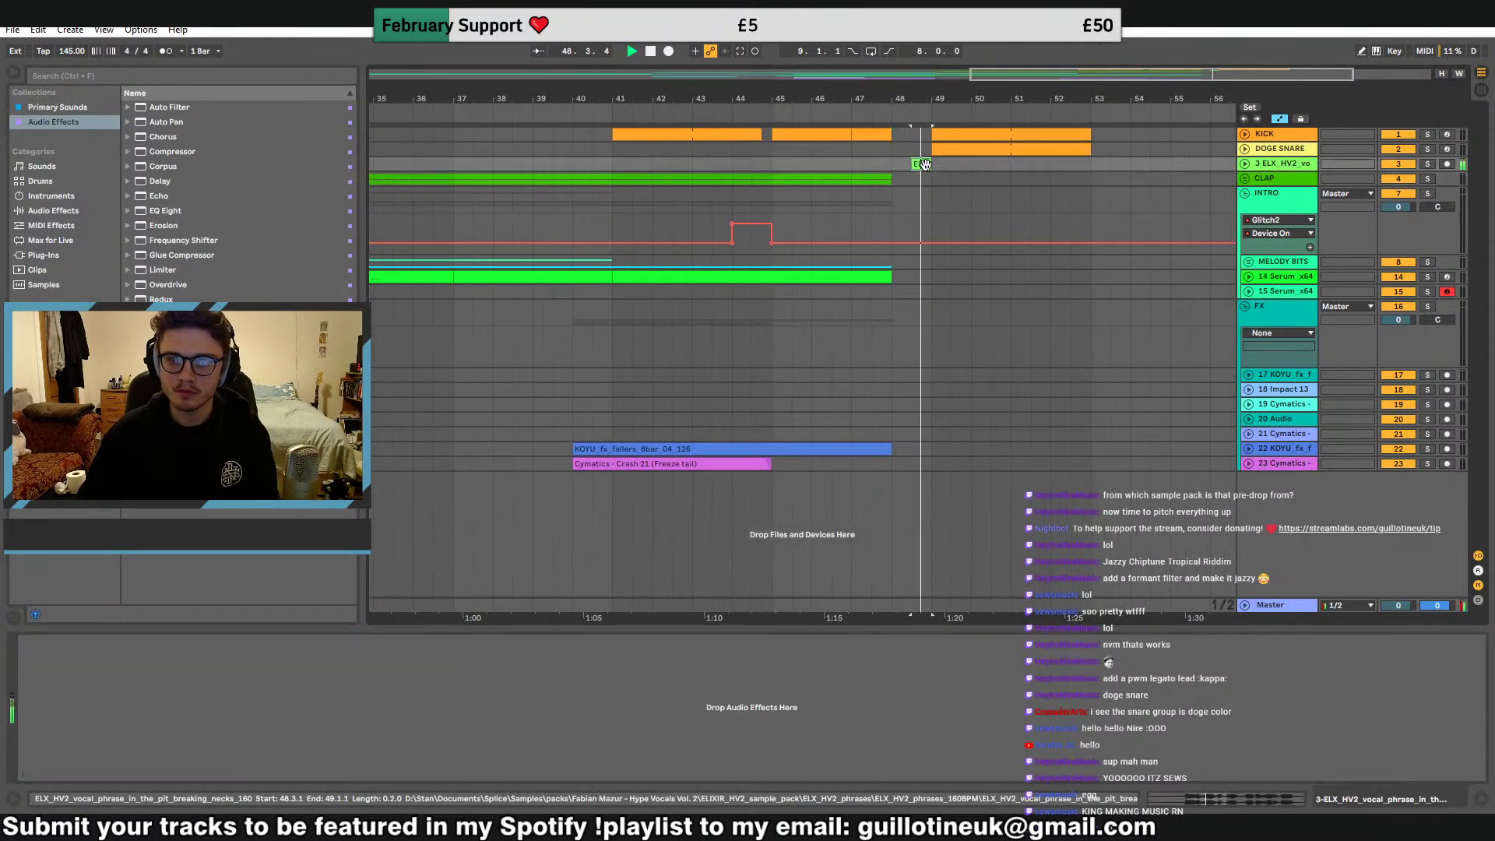
{"action": "left_click", "coordinate": [753, 164]}
{"action": "left_click", "coordinate": [612, 164]}
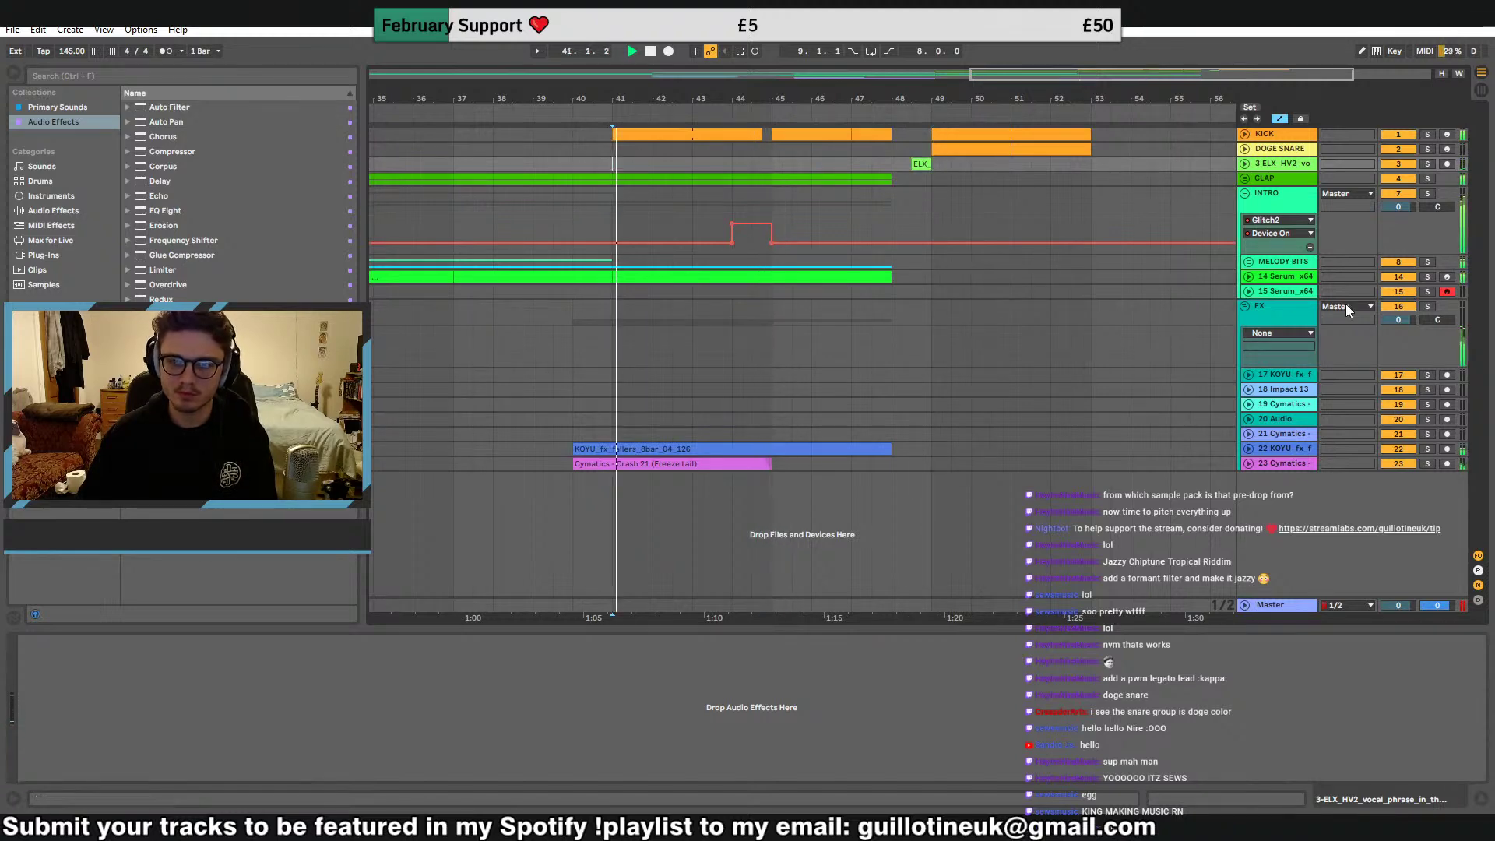
{"action": "right_click", "coordinate": [1278, 464]}
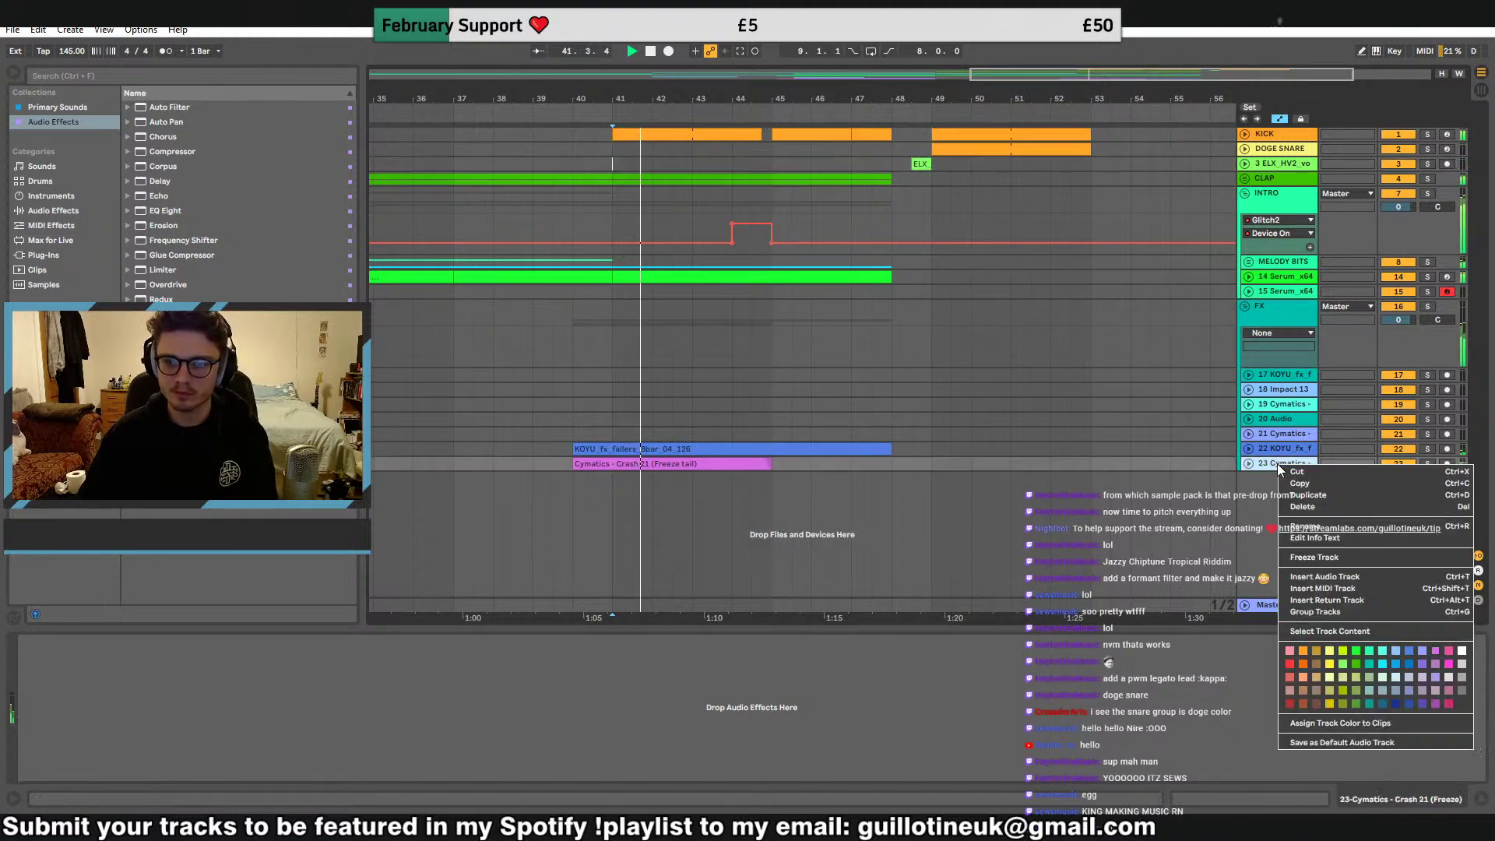
{"action": "left_click", "coordinate": [1324, 575]}
Switch to Splice and search all sounds for "kshmr" filtered by the risers tag
{"action": "key", "text": "alt+Tab"}
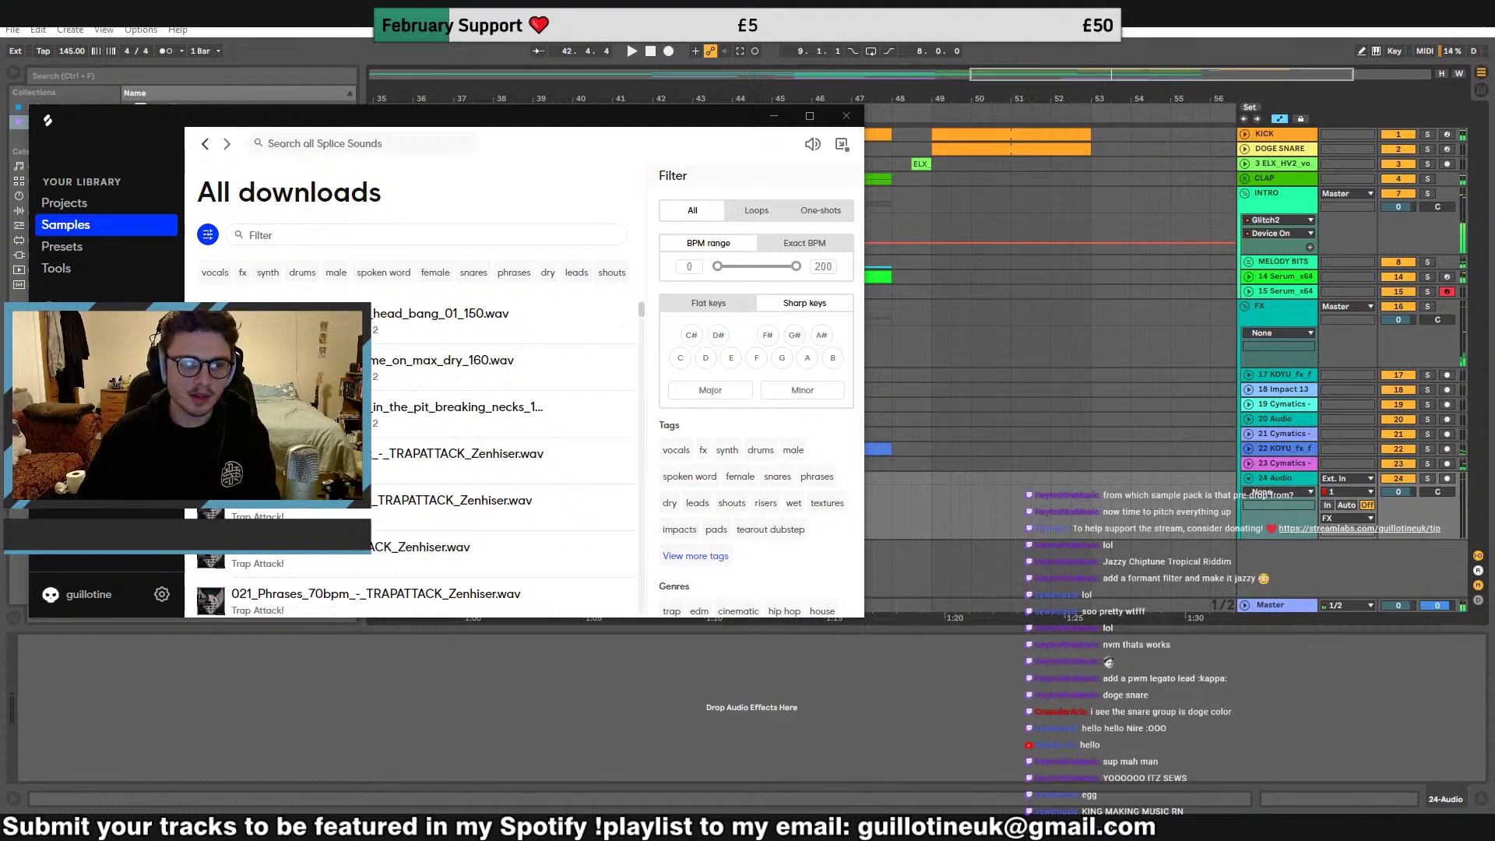
{"action": "double_click", "coordinate": [336, 116]}
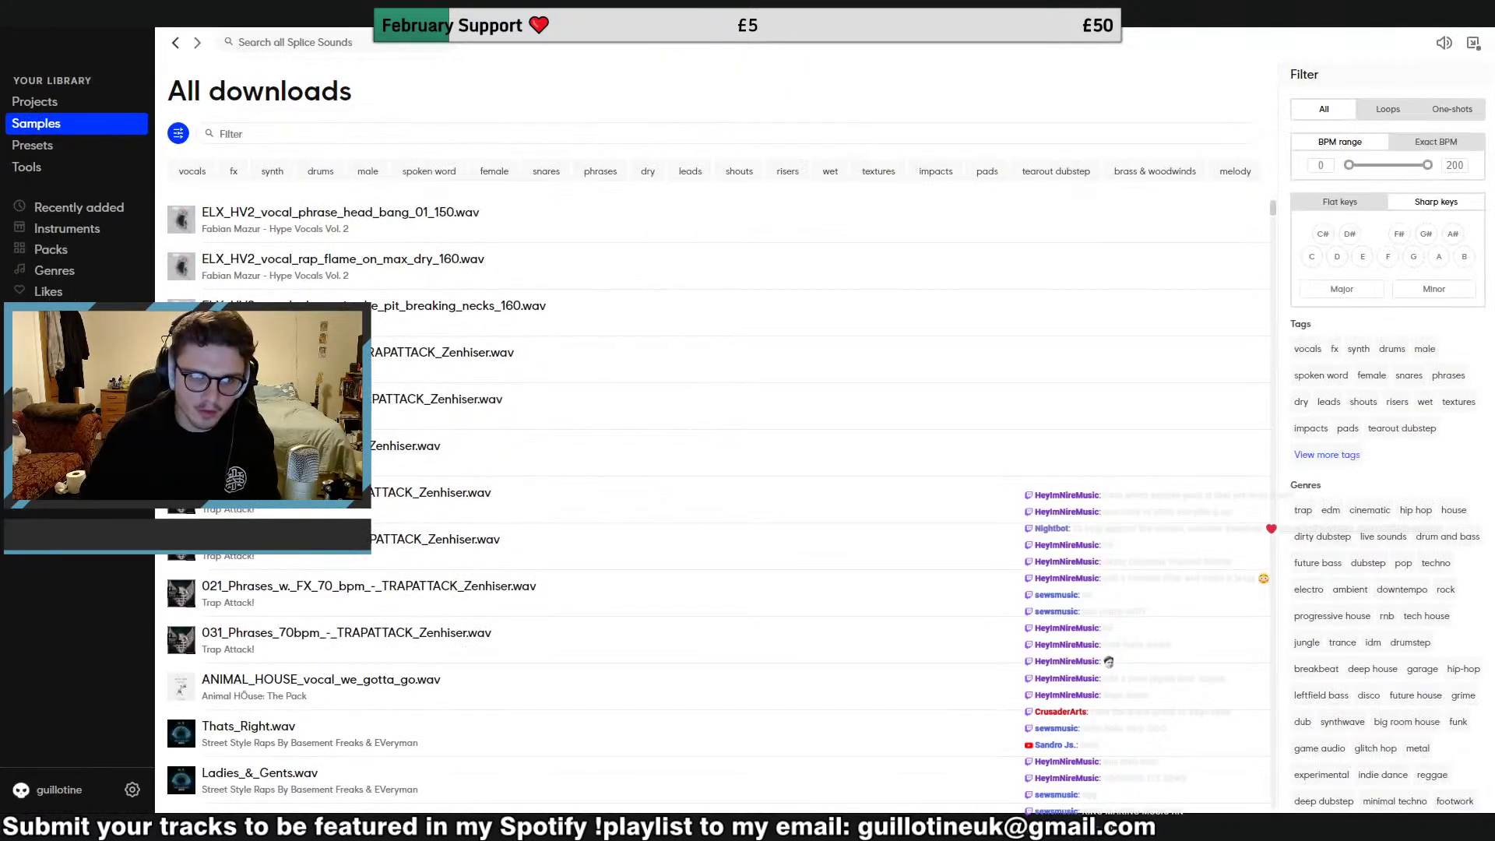
{"action": "double_click", "coordinate": [469, 23]}
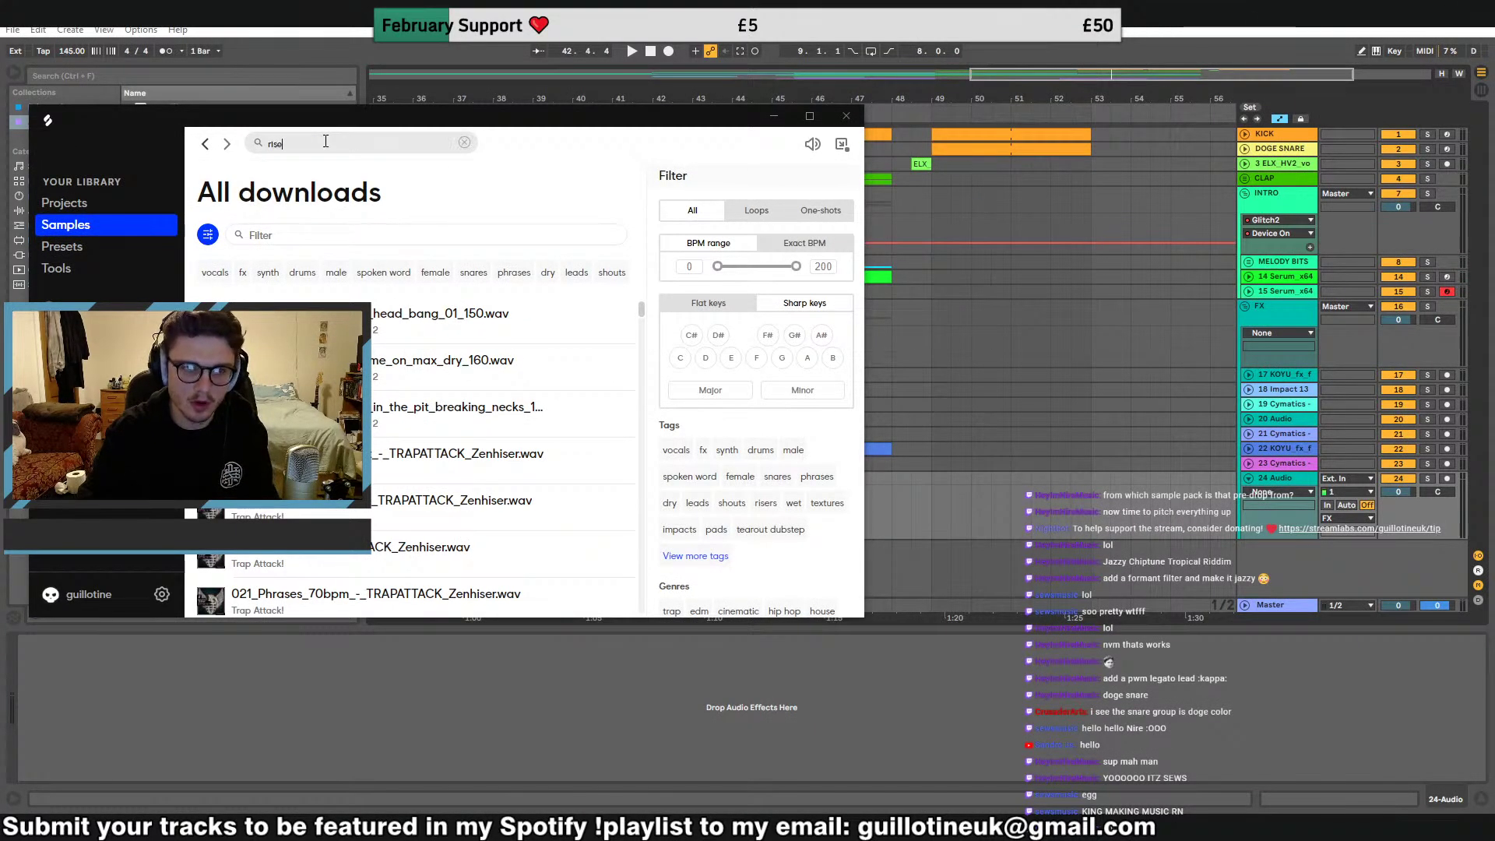
{"action": "type", "text": "r kshmr"}
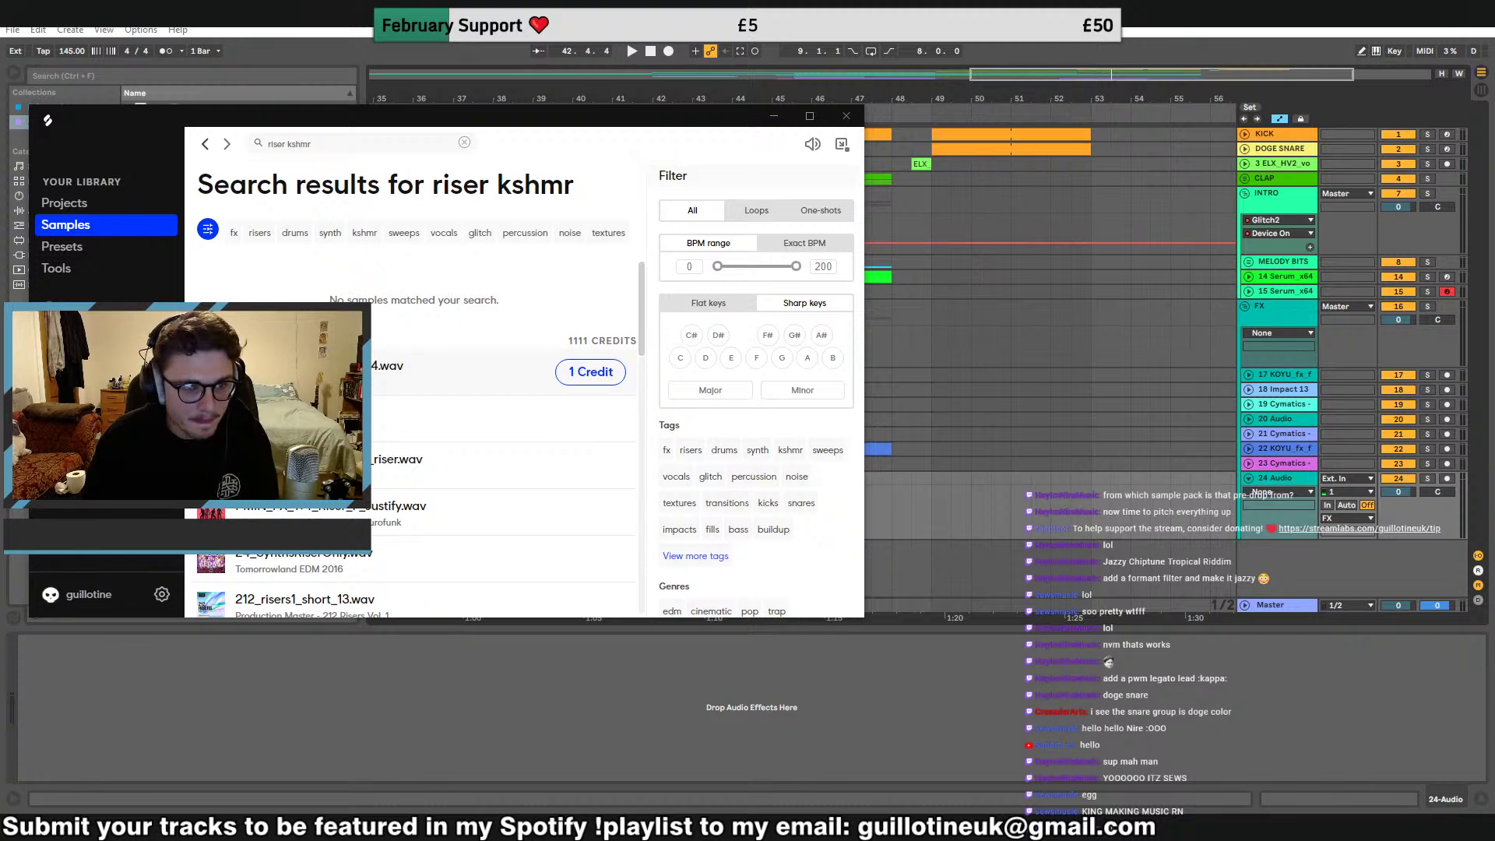
{"action": "left_click", "coordinate": [259, 232]}
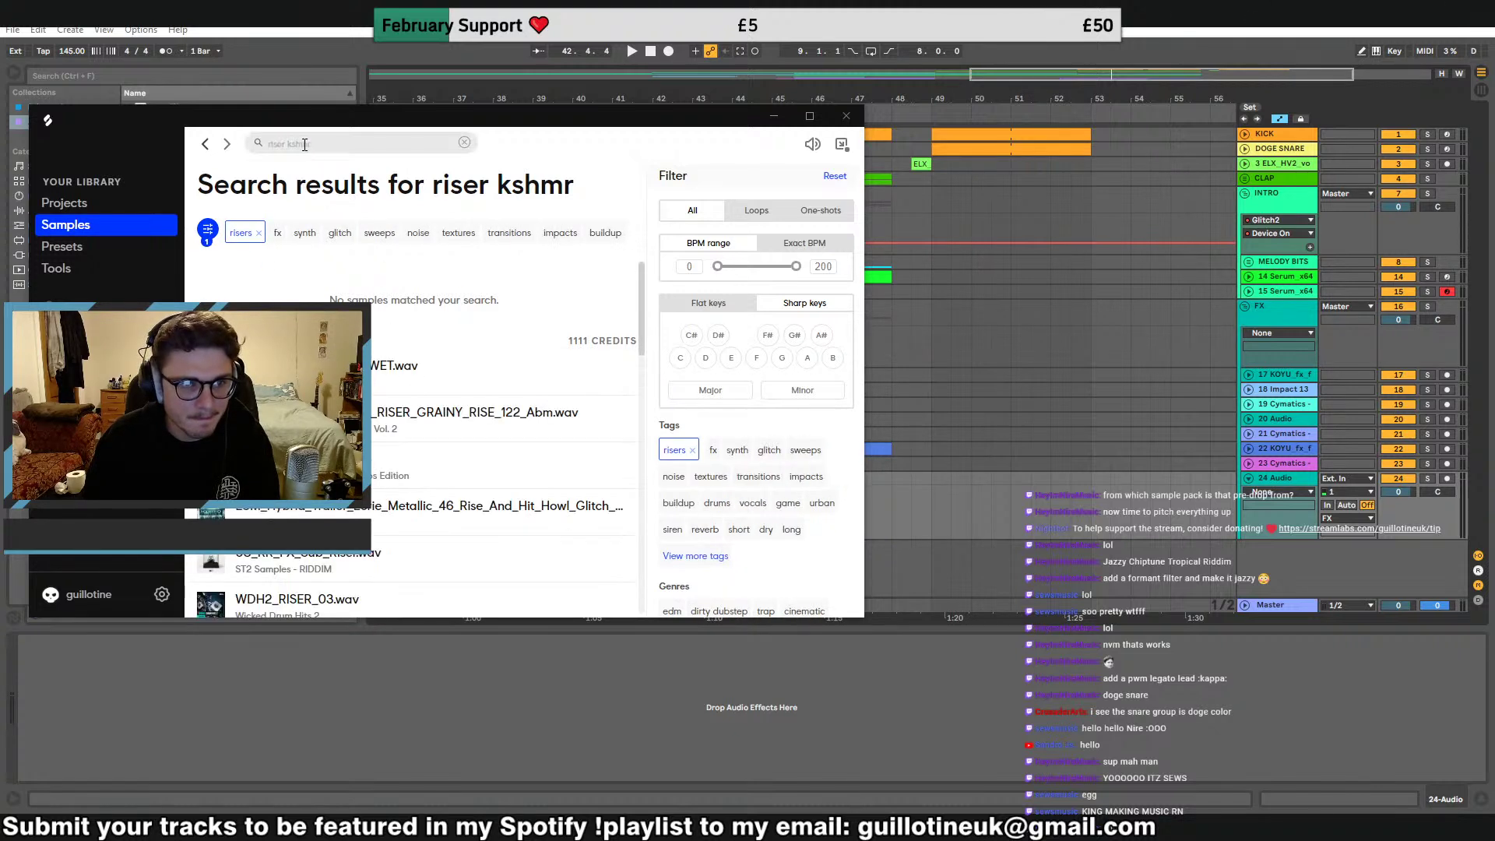
{"action": "key", "text": "BackSpace"}
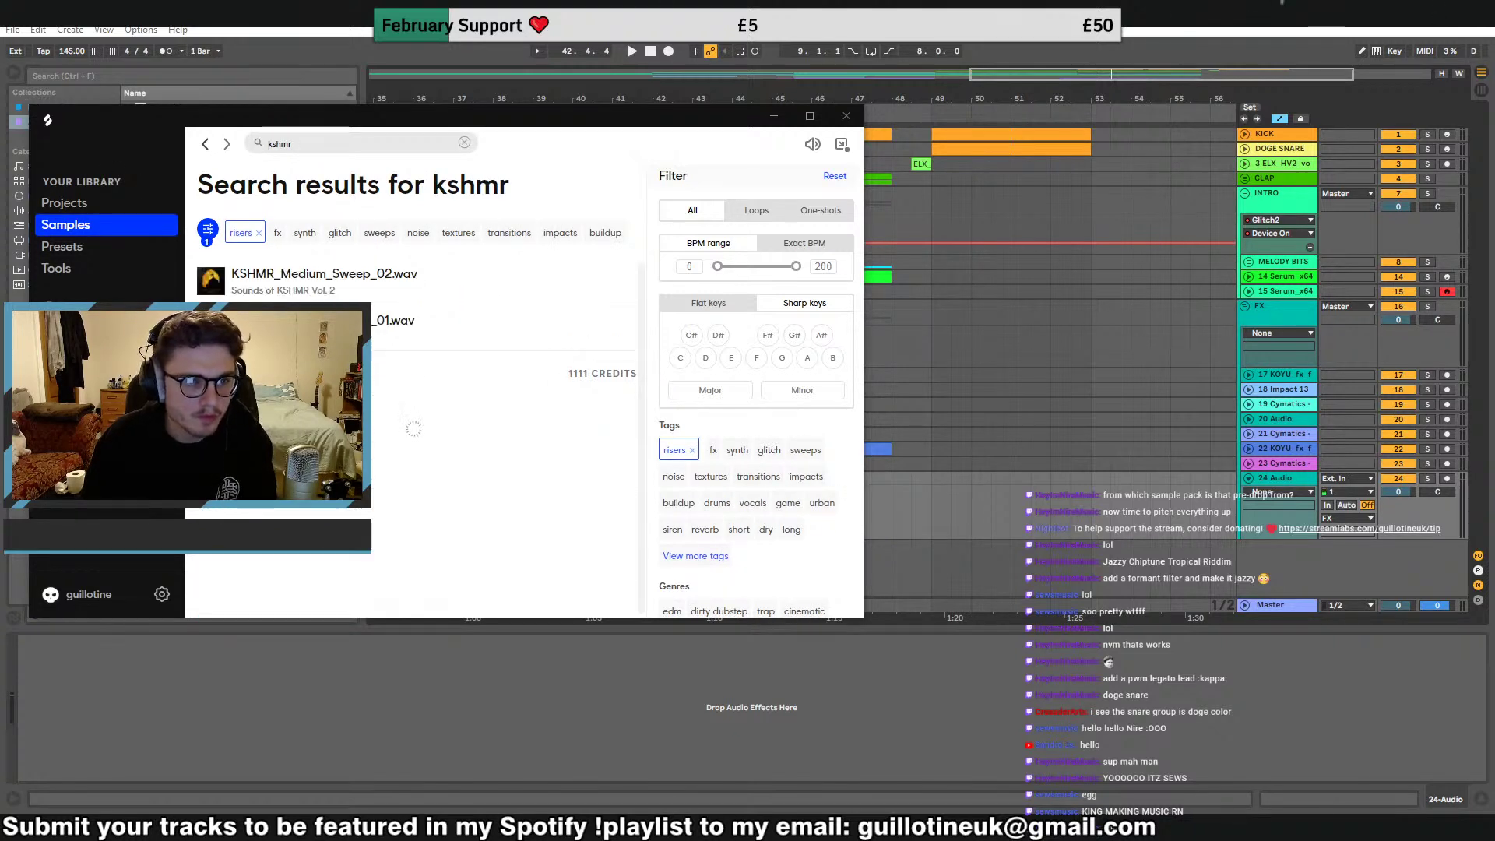
Go through the KSHMR riser results and get several sweeps with credits, including KSHMR_Short_Sweep_09
{"action": "scroll", "coordinate": [412, 436], "scroll_direction": "down", "scroll_amount": 2}
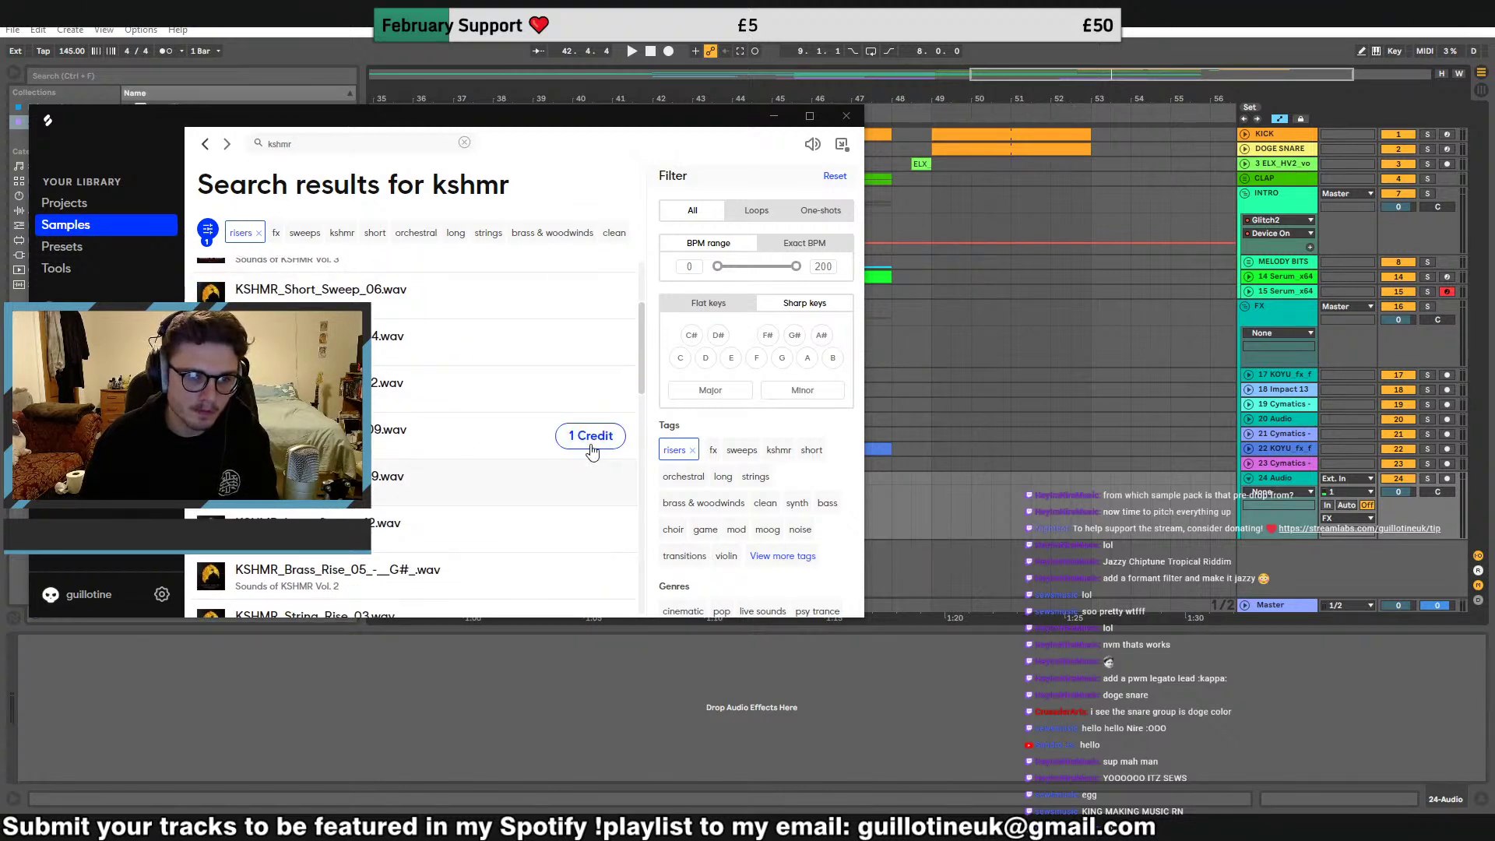
{"action": "left_click", "coordinate": [591, 444]}
{"action": "scroll", "coordinate": [545, 467], "scroll_direction": "down", "scroll_amount": 1}
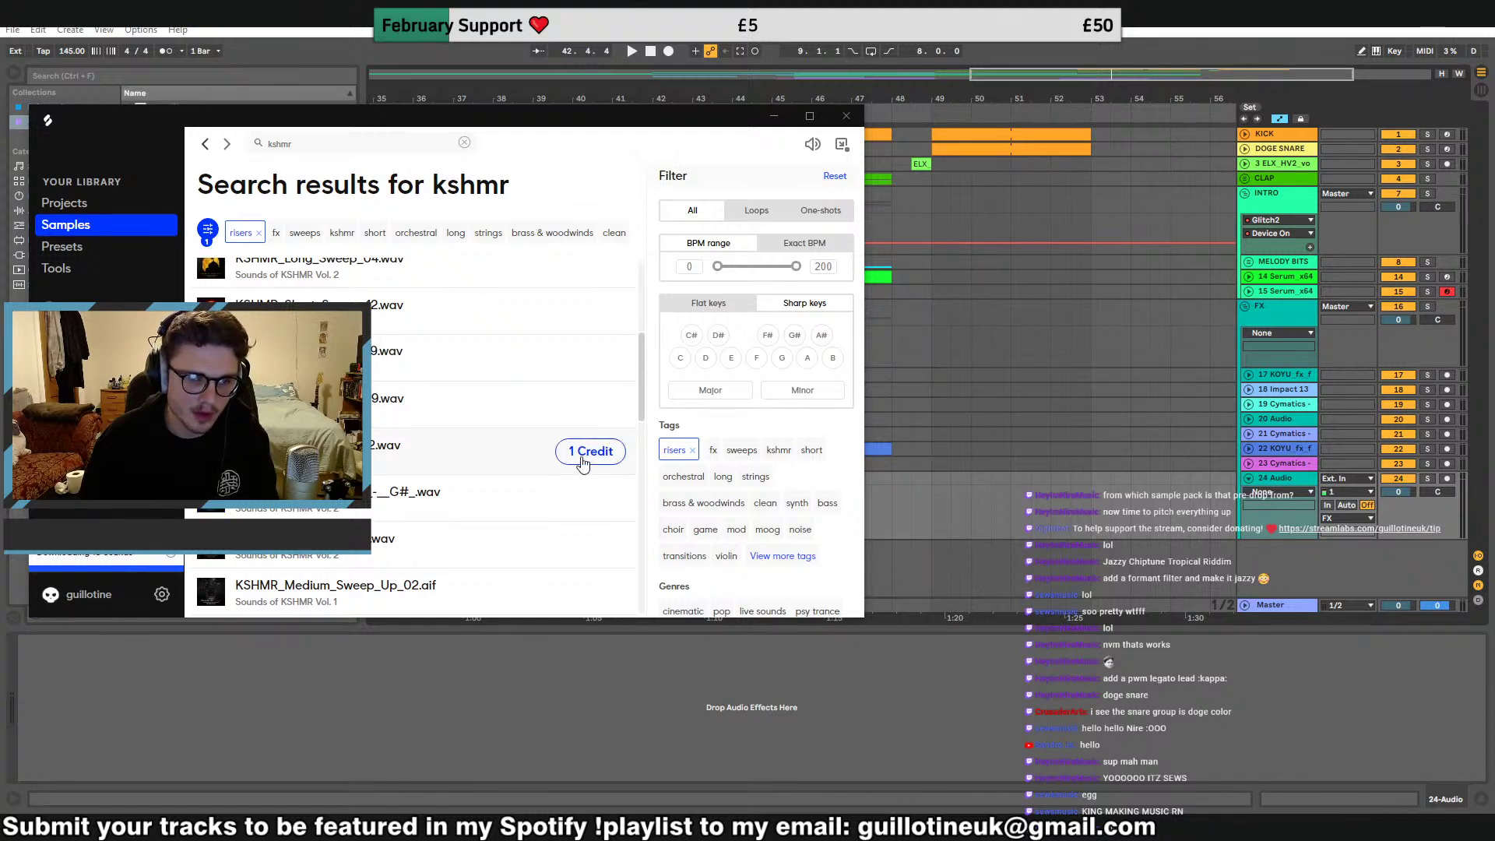
{"action": "scroll", "coordinate": [233, 511], "scroll_direction": "down", "scroll_amount": 3}
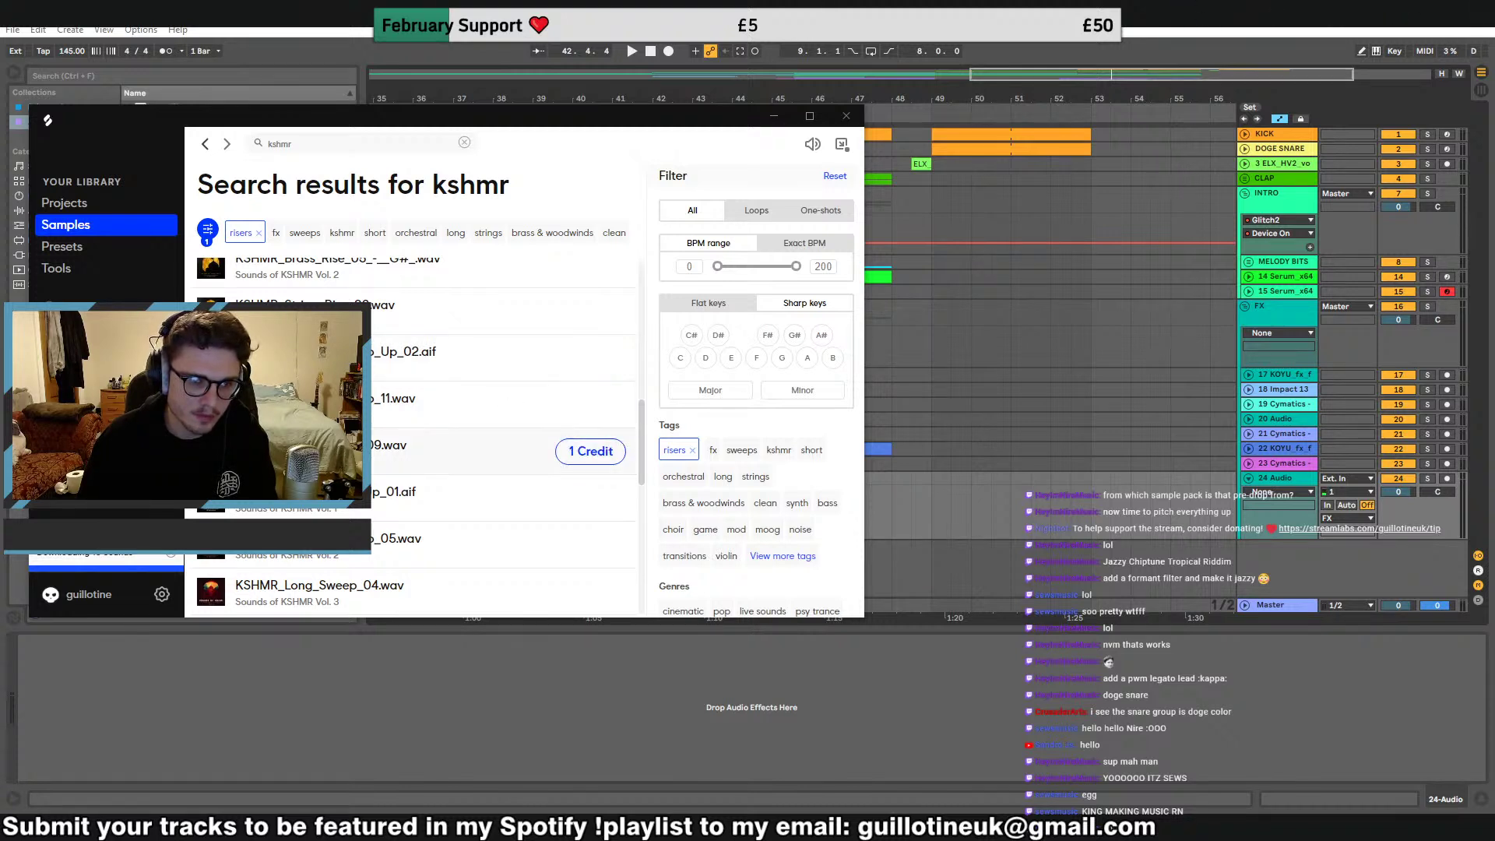
{"action": "scroll", "coordinate": [545, 436], "scroll_direction": "down", "scroll_amount": 1}
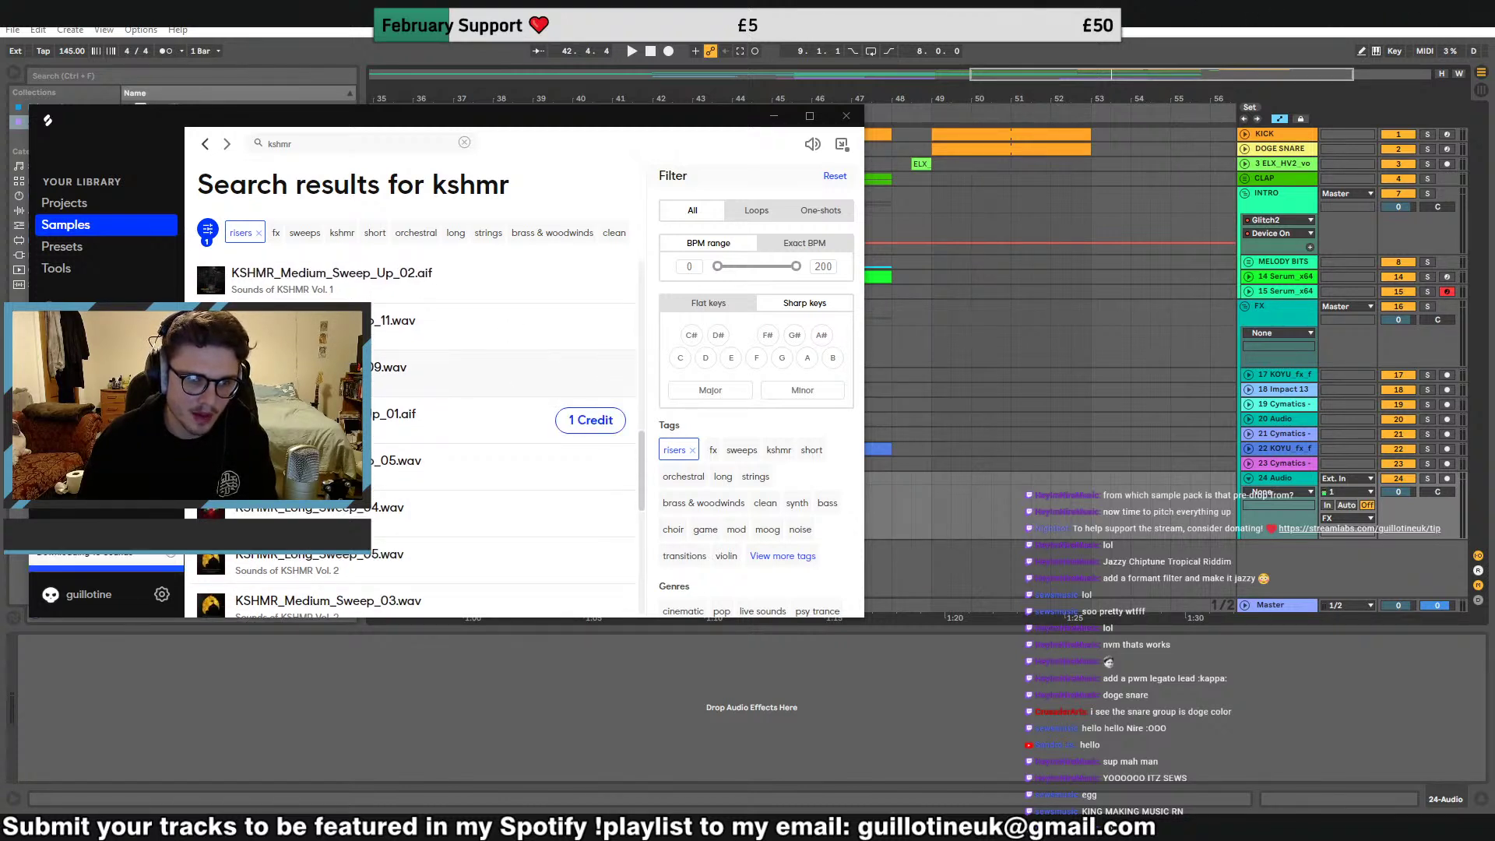
{"action": "scroll", "coordinate": [581, 460], "scroll_direction": "down", "scroll_amount": 1}
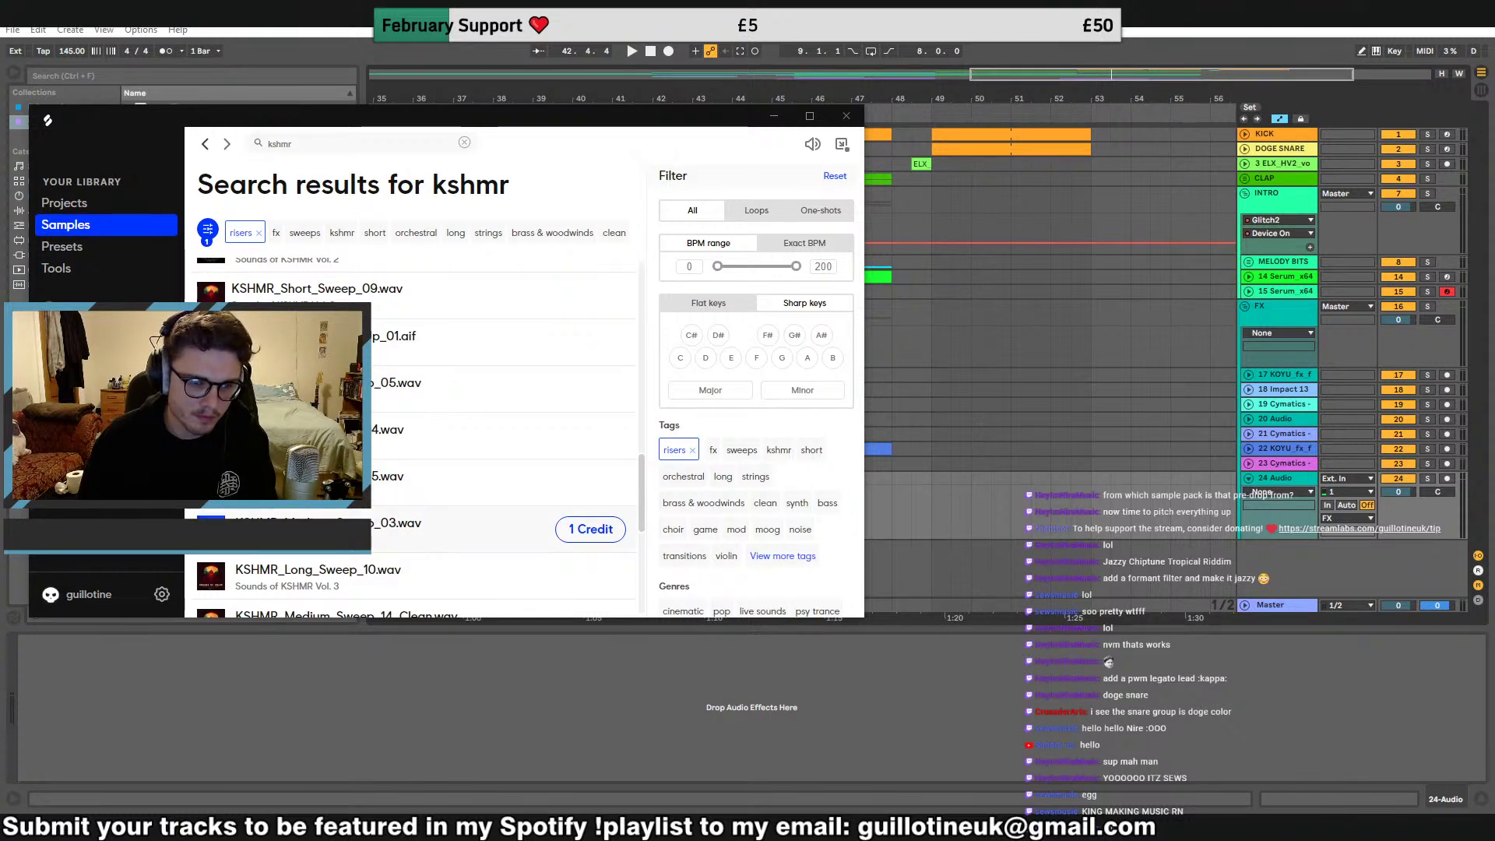
{"action": "scroll", "coordinate": [592, 514], "scroll_direction": "down", "scroll_amount": 2}
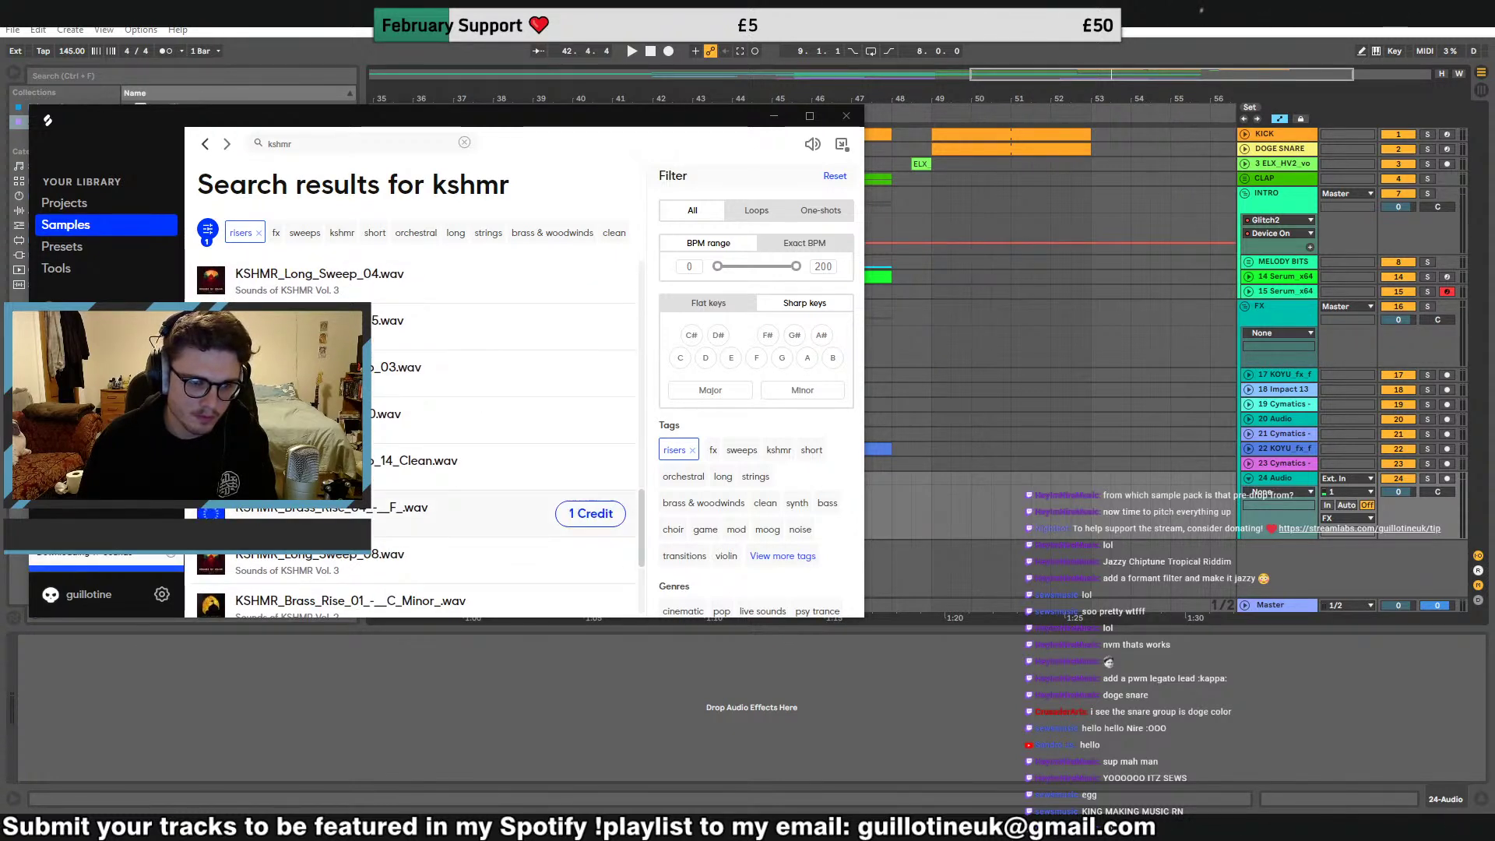
{"action": "scroll", "coordinate": [592, 514], "scroll_direction": "down", "scroll_amount": 2}
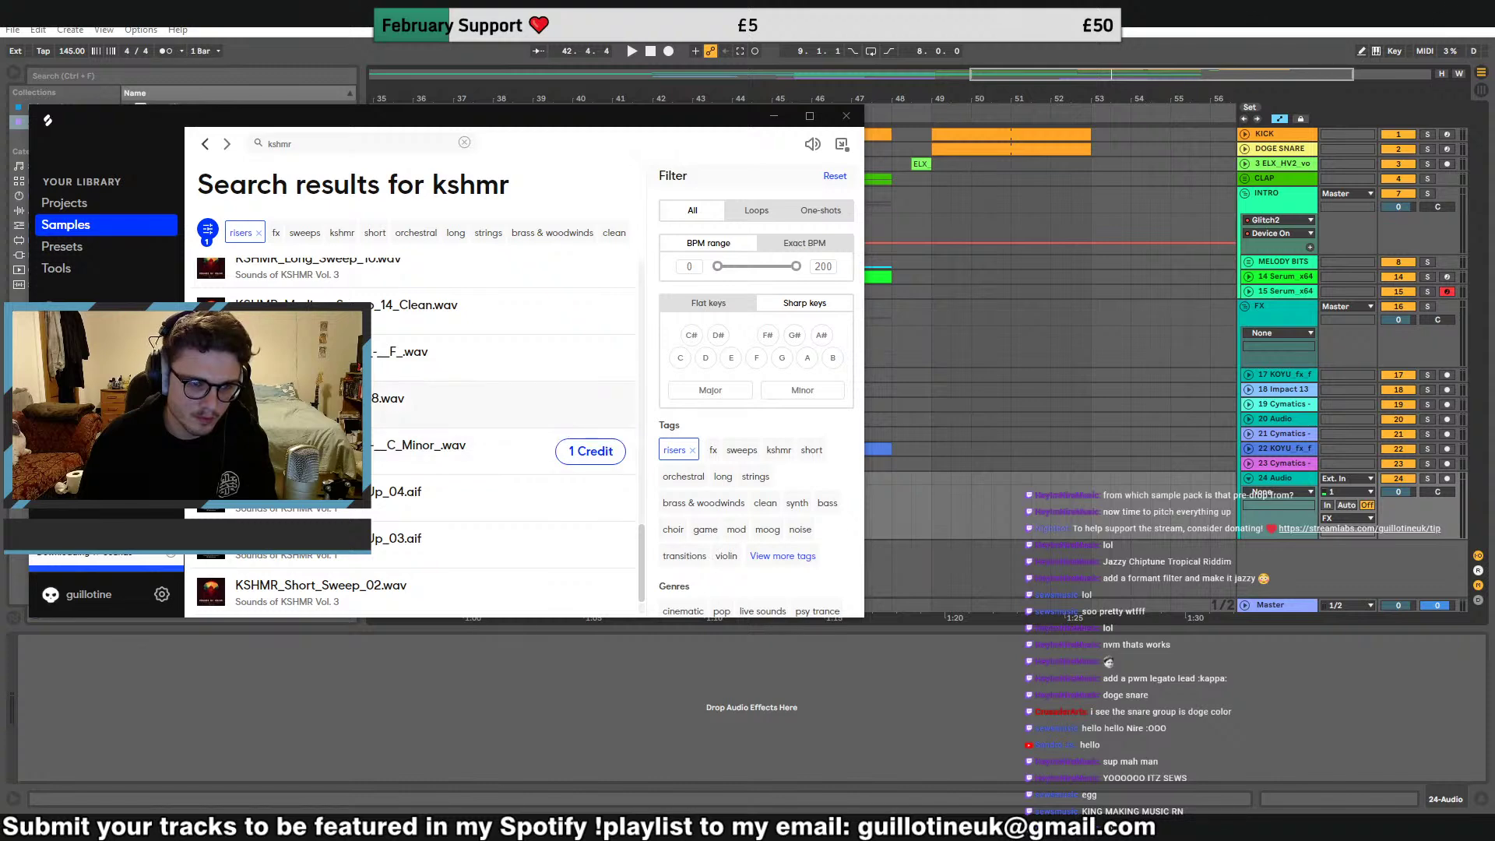
Show all Splice downloads, place KSHMR_Short_Sweep_09 on the new audio track in Ableton Live at bar 45, and audition it
{"action": "left_click", "coordinate": [351, 29]}
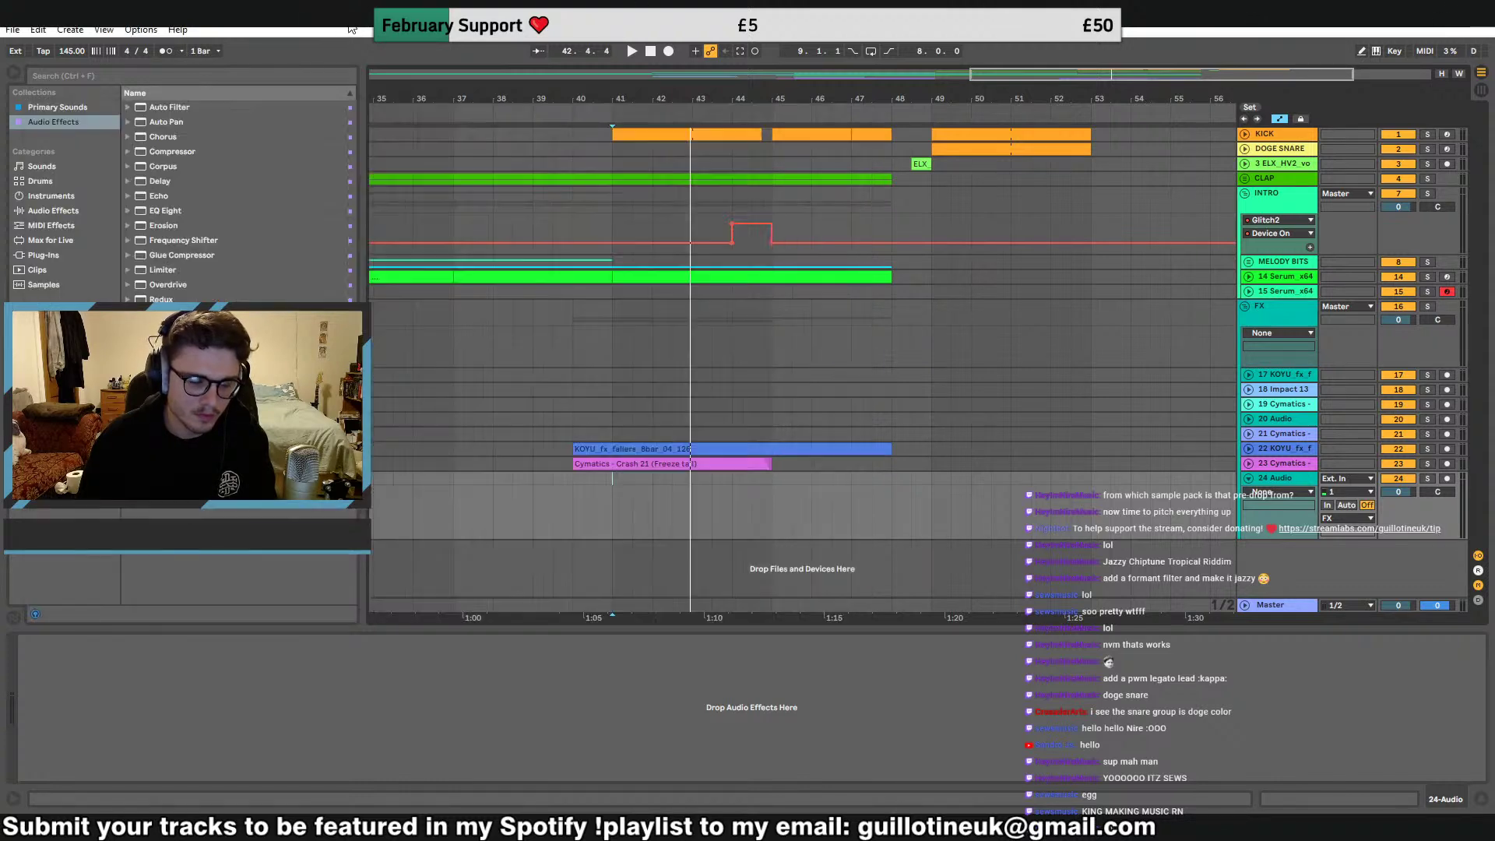
{"action": "key", "text": "alt+Tab"}
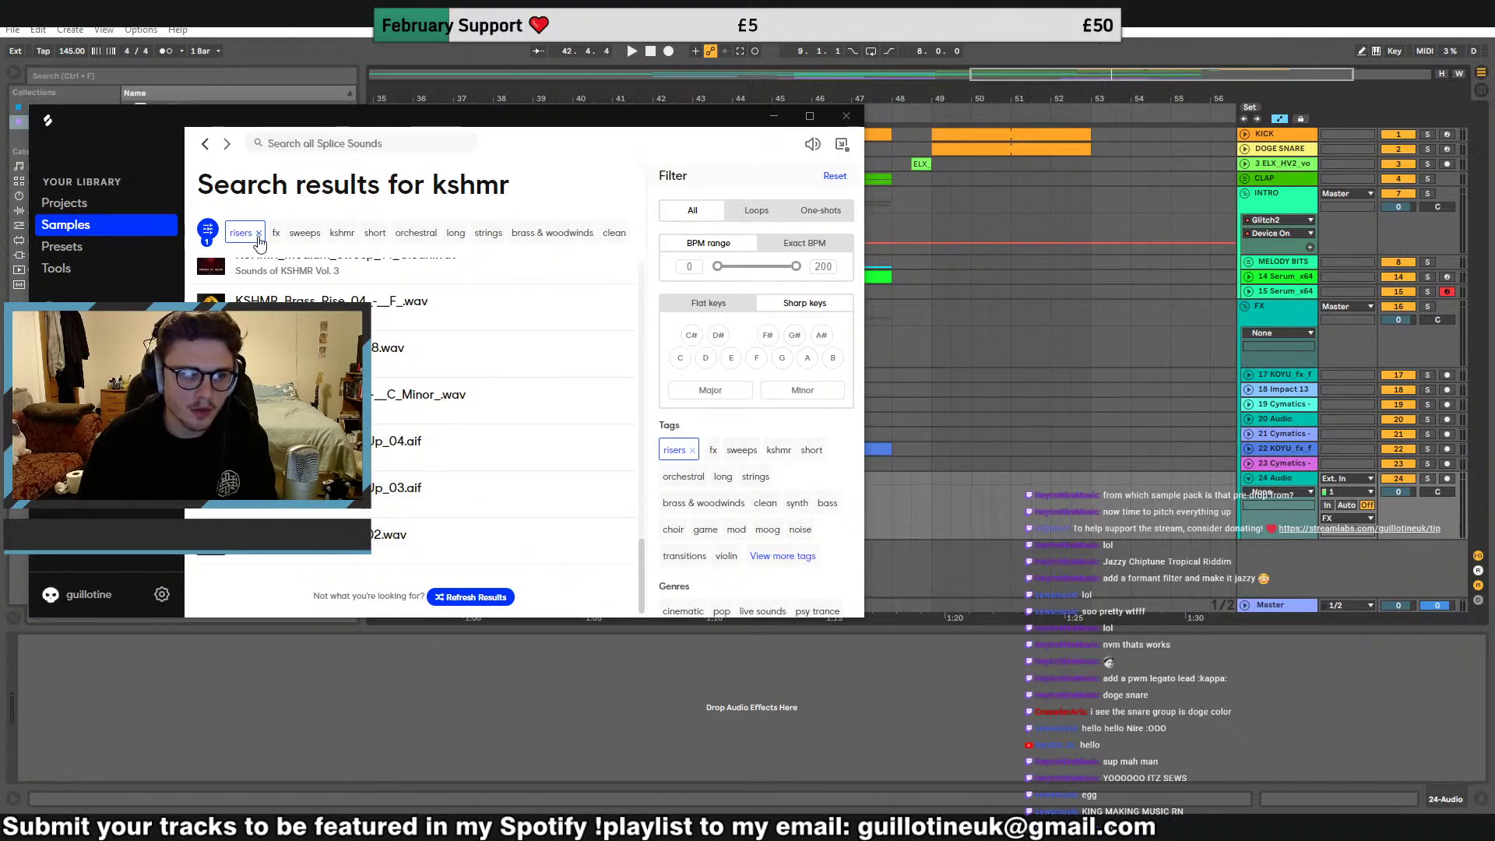
{"action": "left_click", "coordinate": [258, 234]}
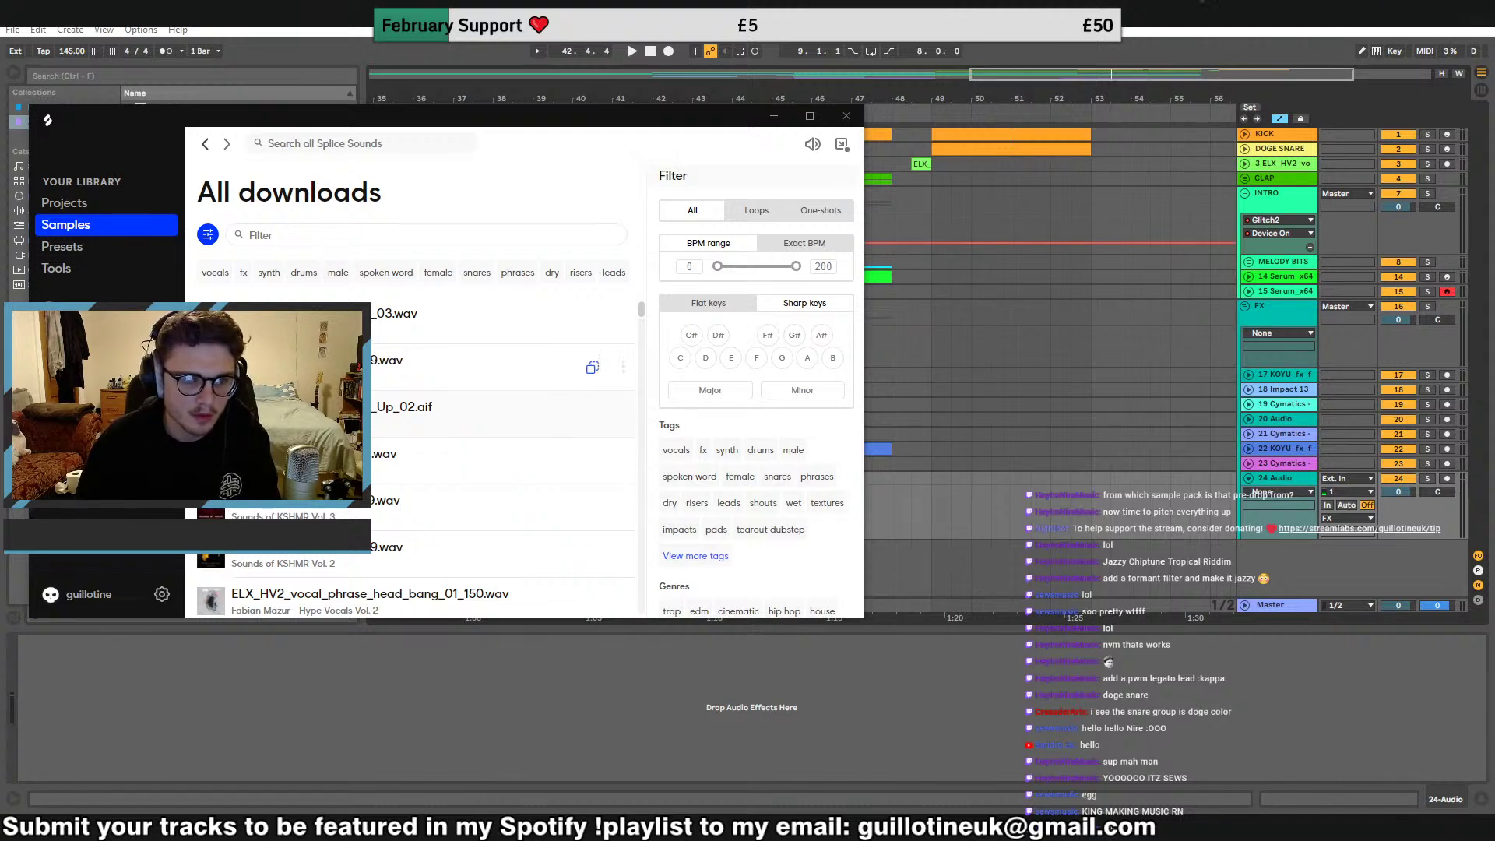
{"action": "left_click", "coordinate": [327, 369]}
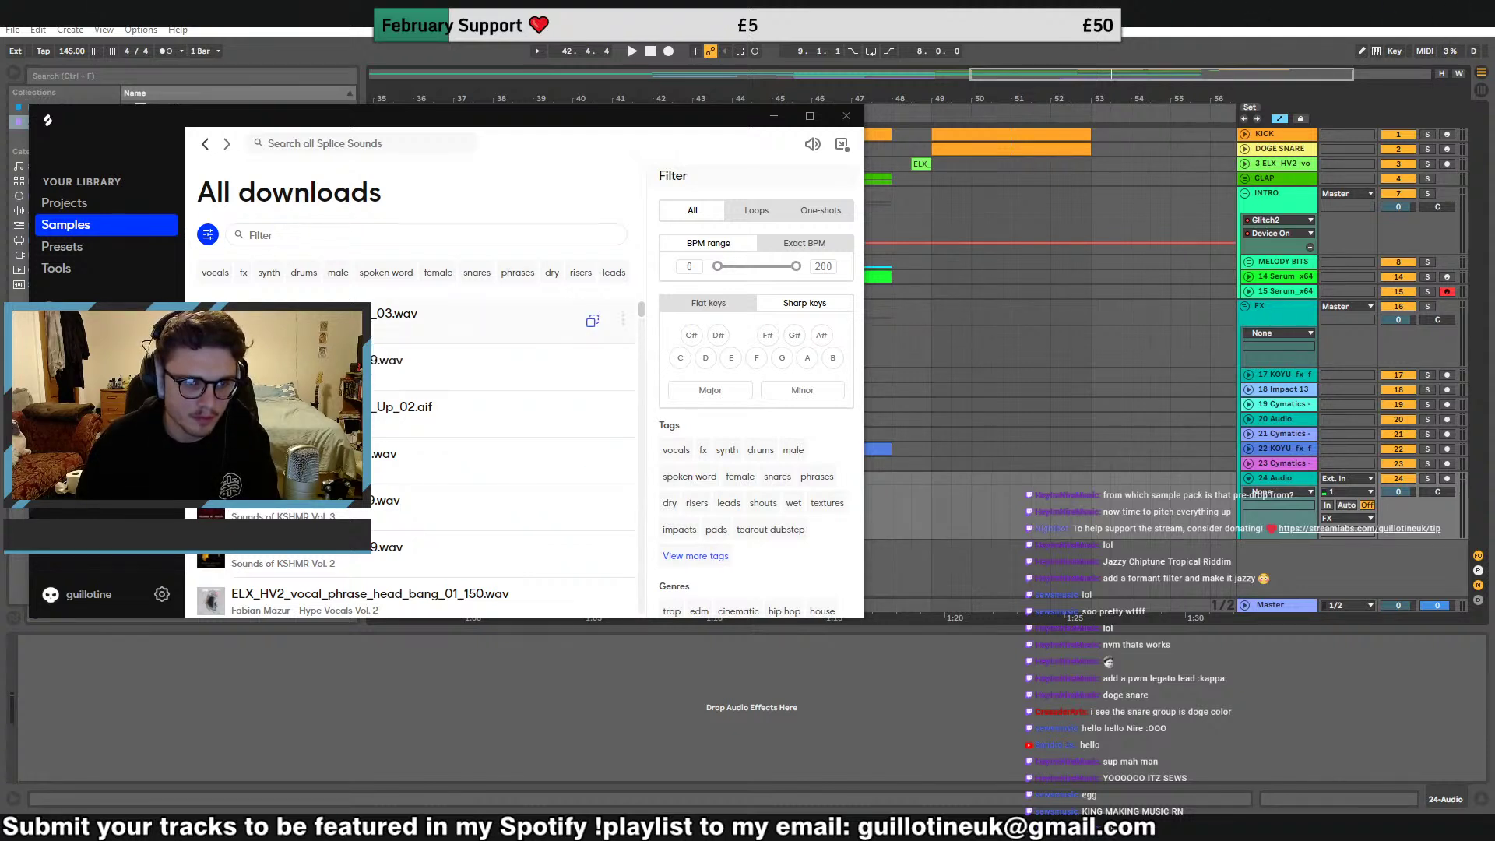
{"action": "left_click_drag", "start_coordinate": [327, 366], "coordinate": [976, 512]}
{"action": "left_click_drag", "start_coordinate": [1038, 75], "coordinate": [957, 72]}
{"action": "left_click_drag", "start_coordinate": [1108, 486], "coordinate": [923, 498]}
{"action": "key", "text": "space"}
{"action": "key", "text": "space"}
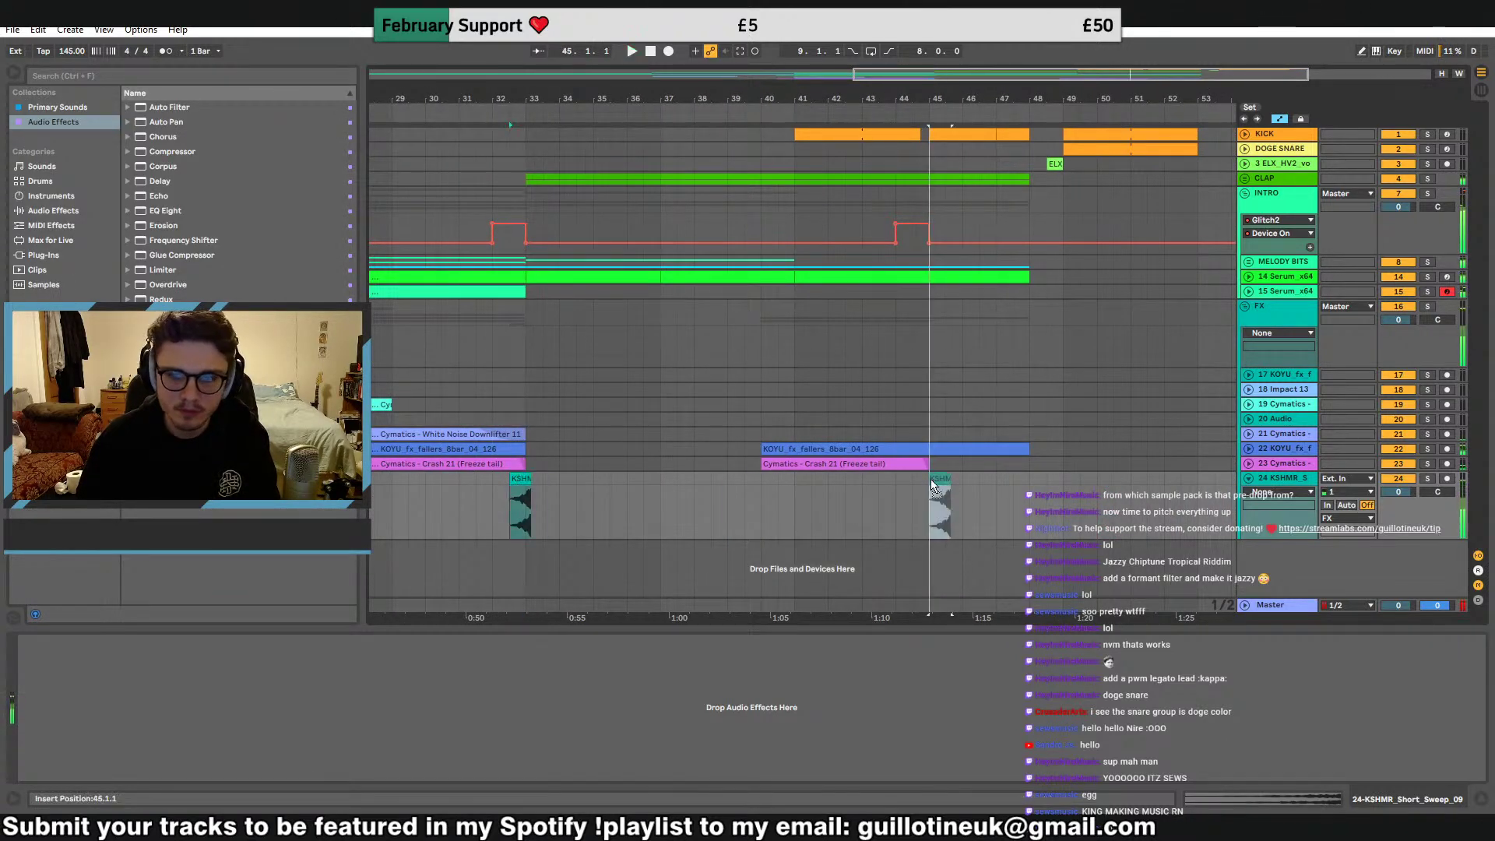
Align the KSHMR_Short_Sweep_09 clip to end exactly at 45.1.1 and move its track into the INTRO group below MELODY BITS
{"action": "left_click_drag", "start_coordinate": [834, 99], "coordinate": [829, 148]}
{"action": "left_click", "coordinate": [894, 526]}
{"action": "key", "text": "space"}
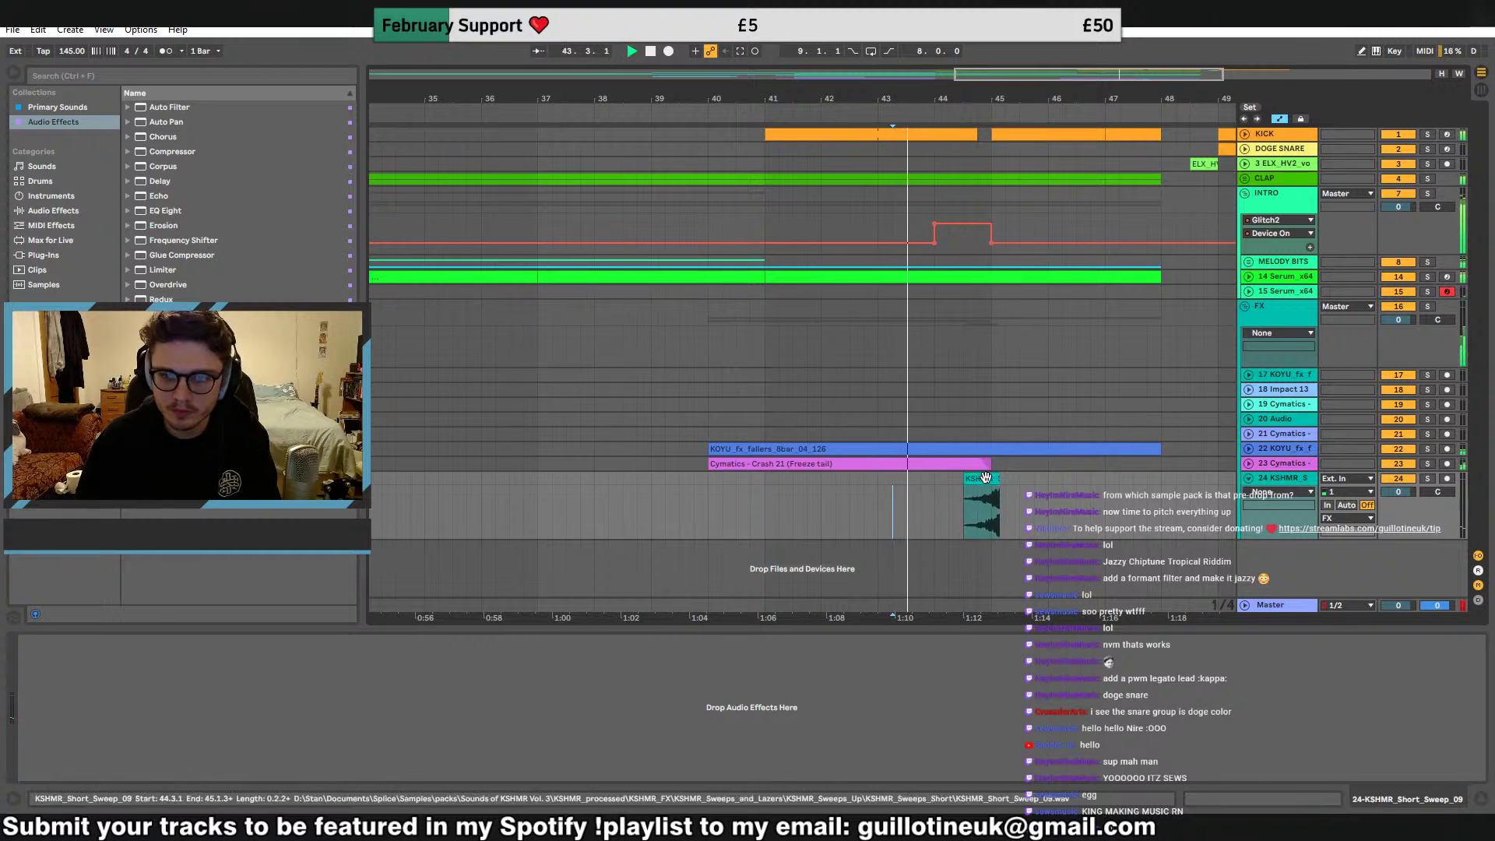
{"action": "left_click_drag", "start_coordinate": [983, 479], "coordinate": [969, 479]}
{"action": "left_click_drag", "start_coordinate": [1017, 99], "coordinate": [1099, 285]}
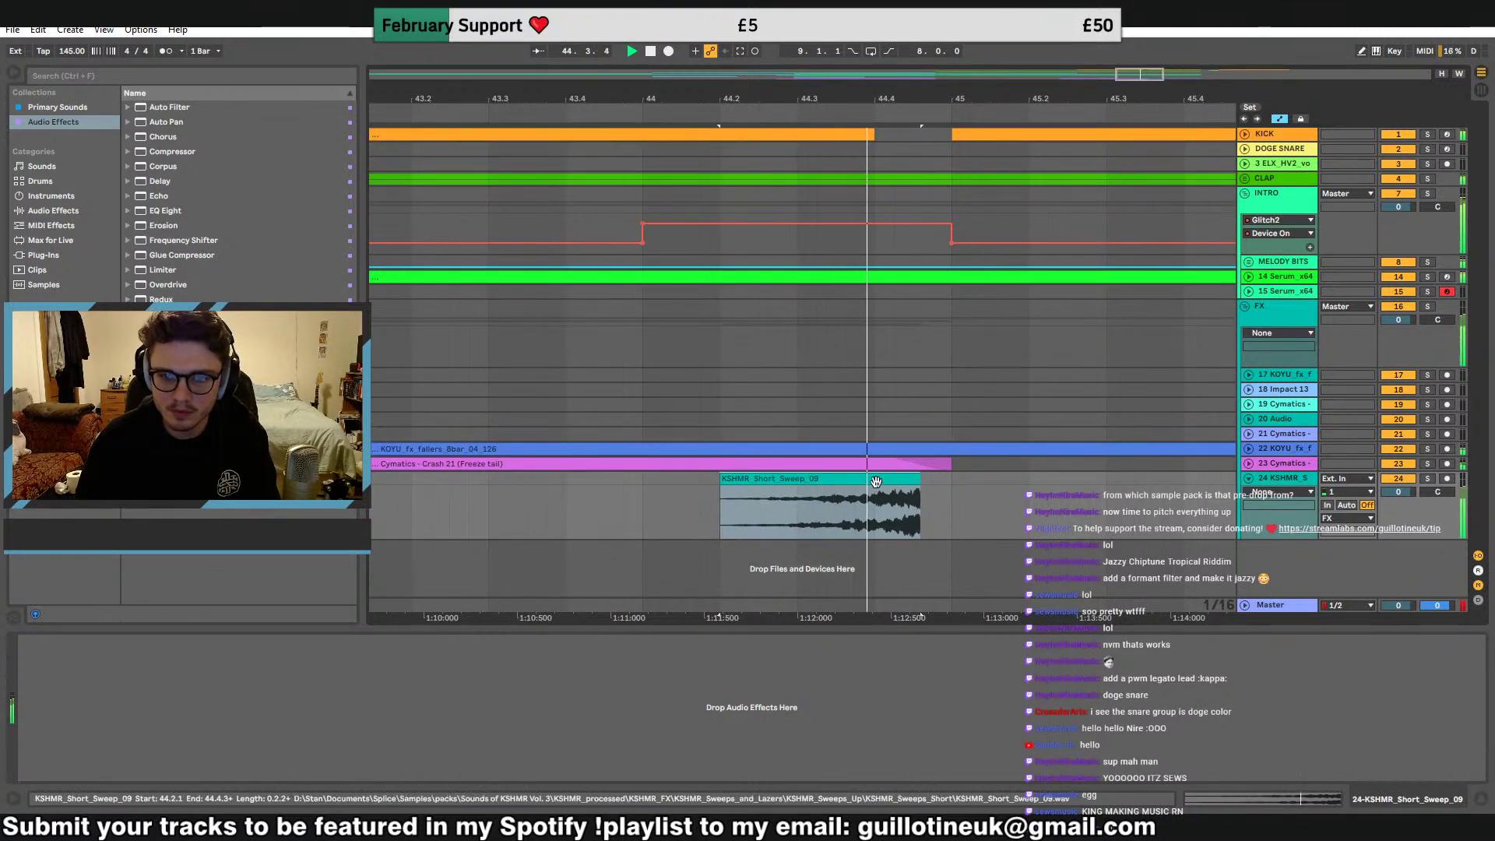
{"action": "left_click_drag", "start_coordinate": [874, 481], "coordinate": [915, 485]}
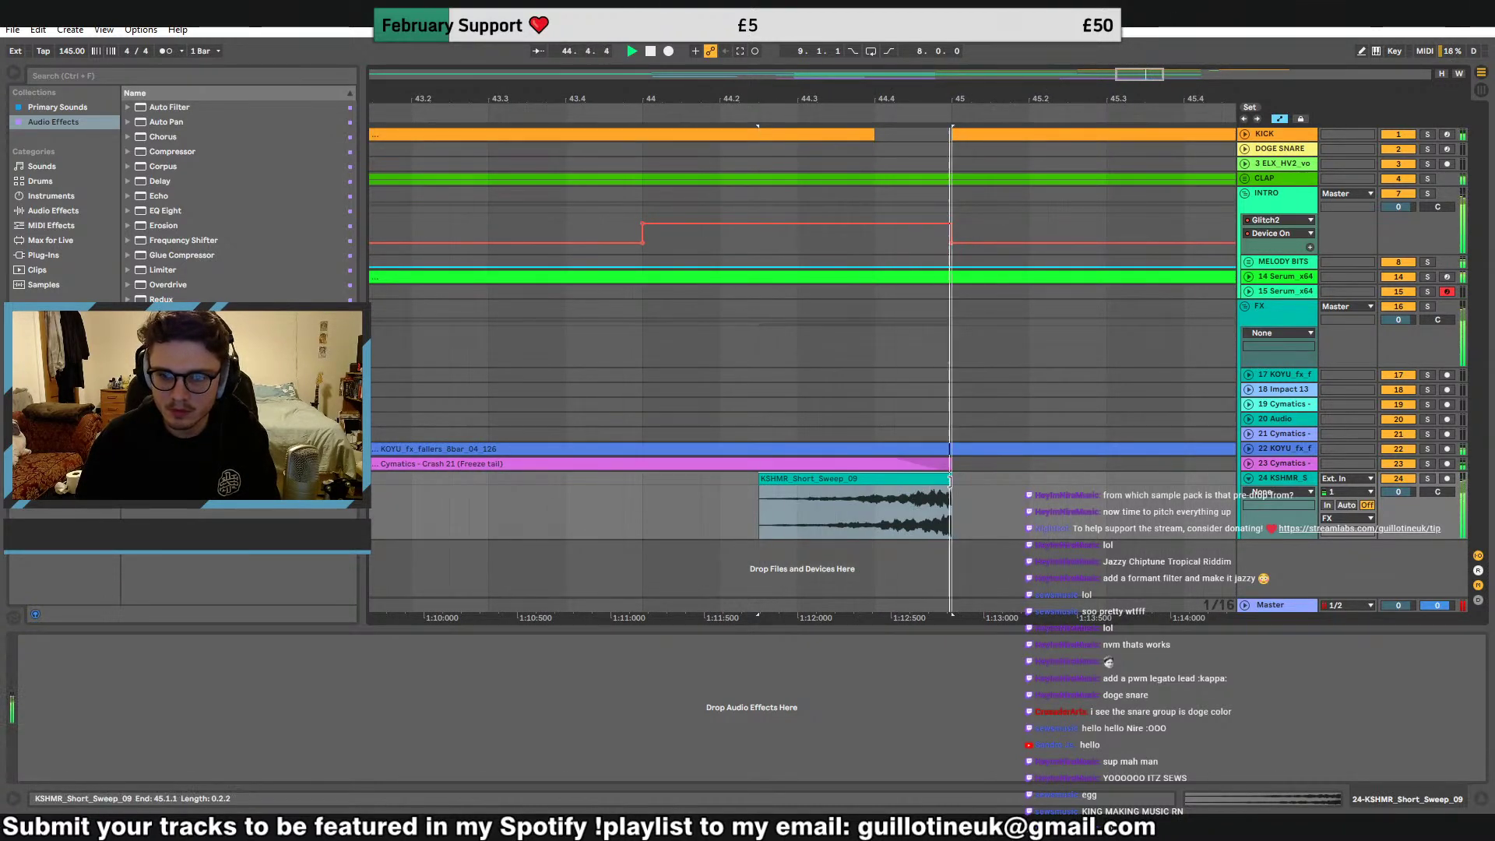
{"action": "left_click_drag", "start_coordinate": [1301, 483], "coordinate": [1315, 278]}
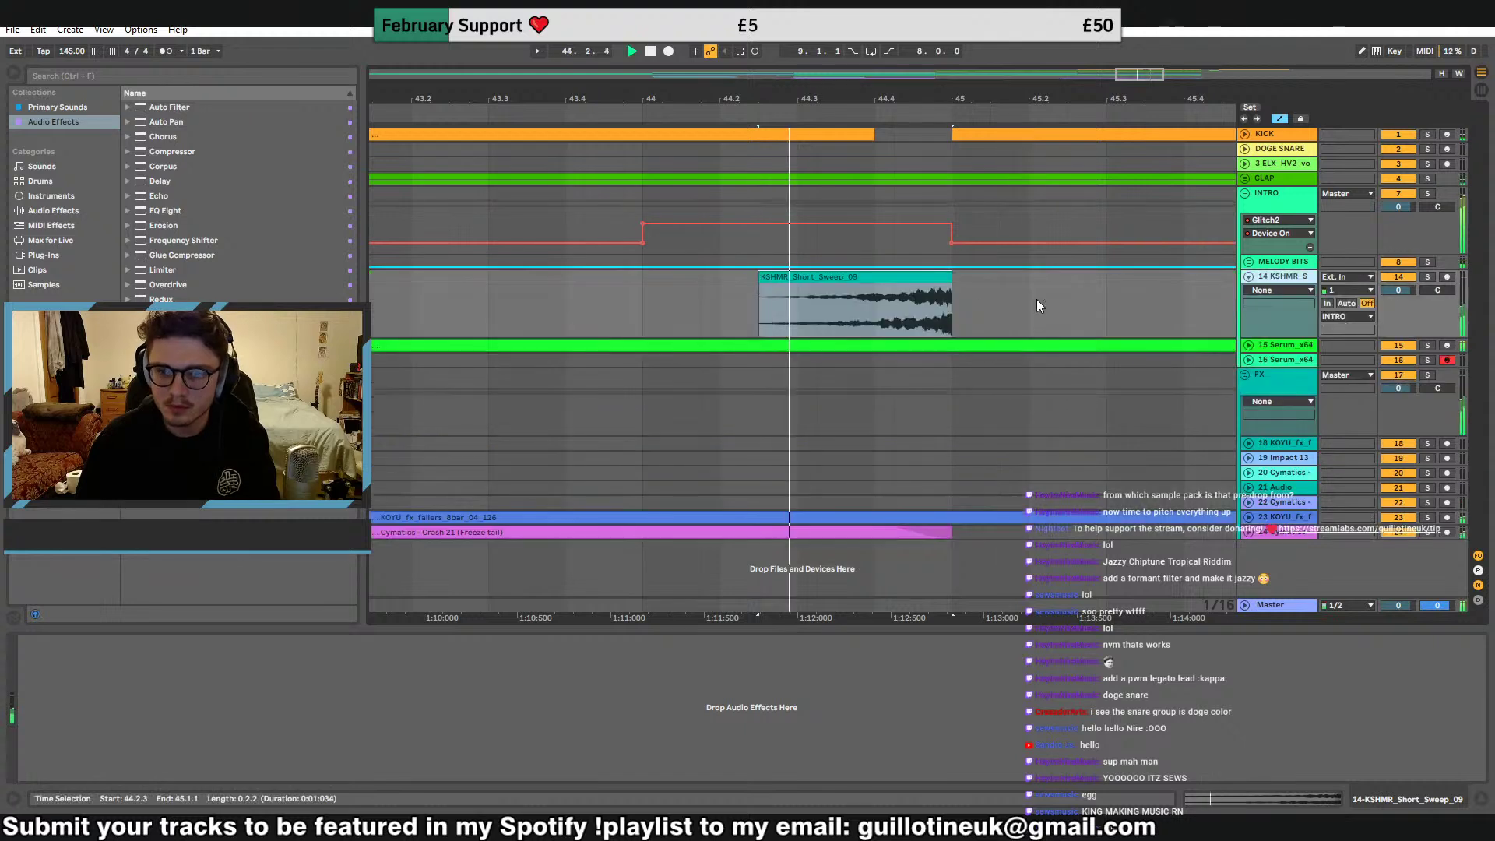
Split the short sweep clip at 44.4.1 and delete the part before the split, keeping only the last beat before bar 45
{"action": "left_click", "coordinate": [875, 316]}
{"action": "key", "text": "ctrl+e"}
{"action": "key", "text": "space"}
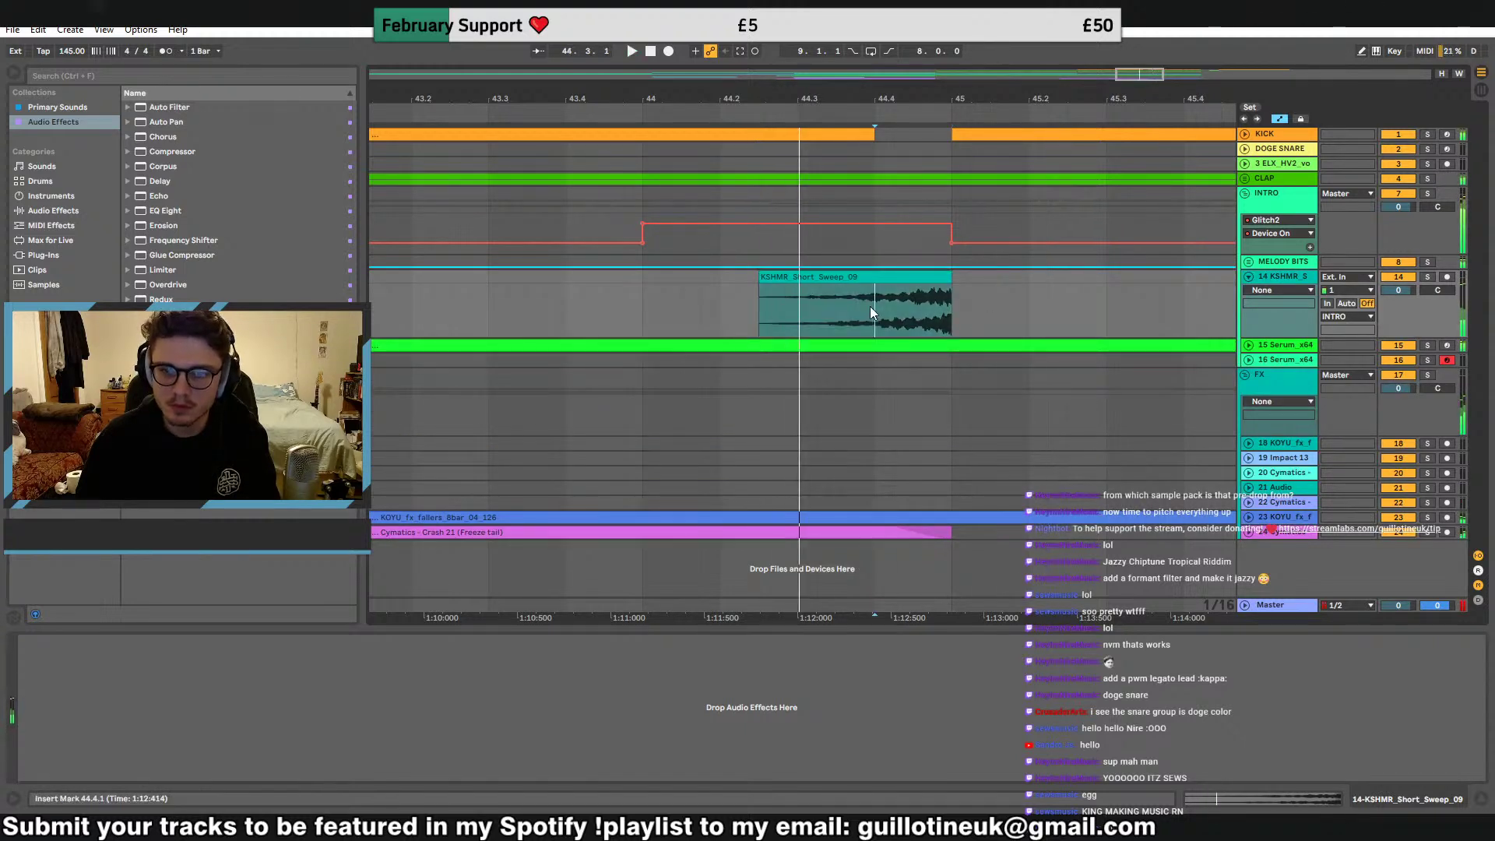
{"action": "left_click", "coordinate": [858, 278]}
{"action": "key", "text": "Delete"}
{"action": "key", "text": "space"}
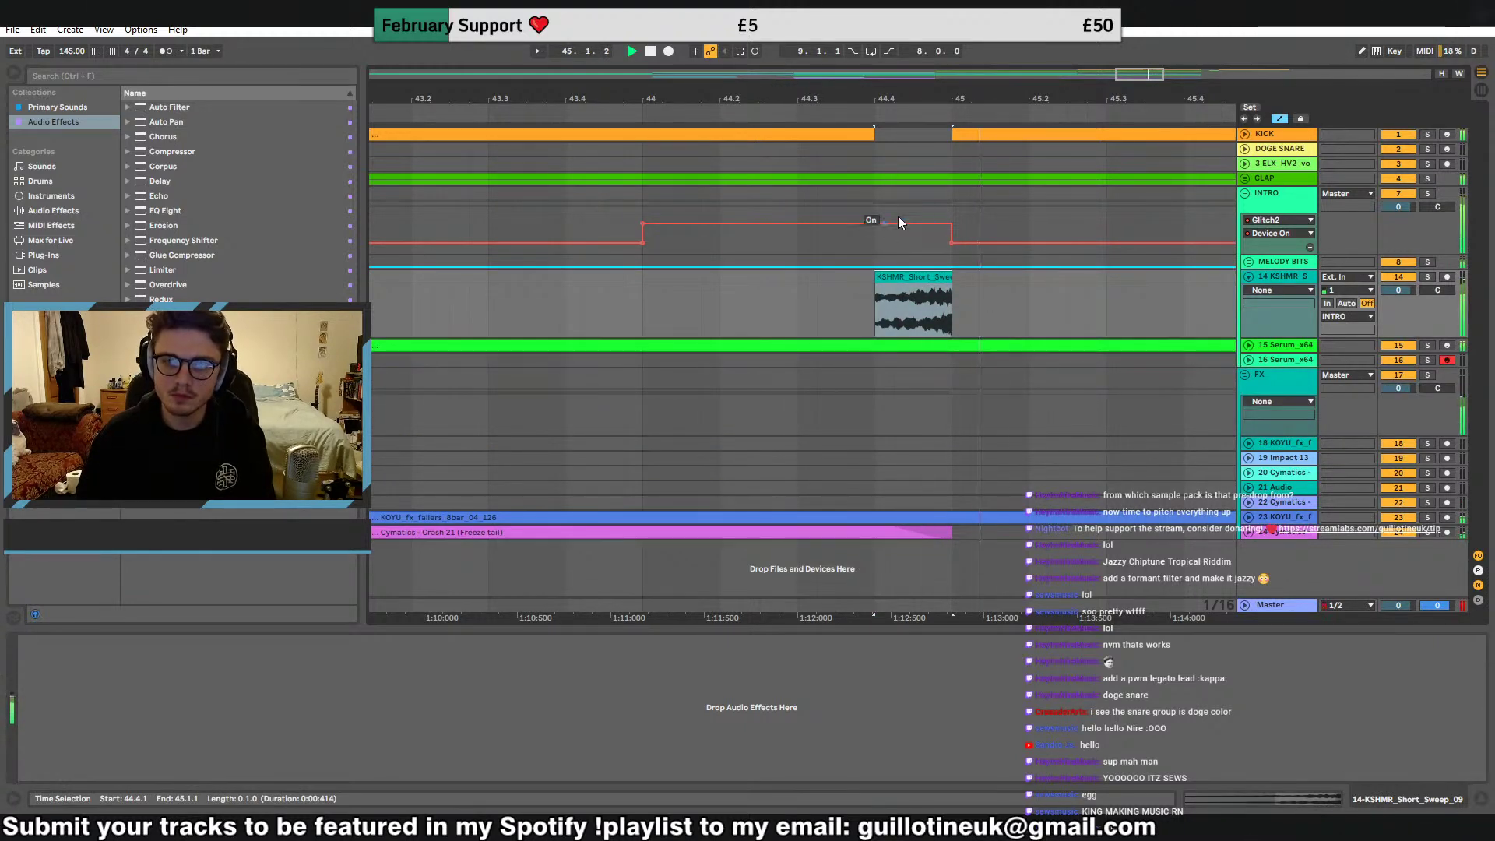
Audition the trimmed sweep leading into bar 45 from 44.3.1 and from bar 44
{"action": "left_click_drag", "start_coordinate": [1129, 79], "coordinate": [1130, 47]}
{"action": "left_click", "coordinate": [833, 271]}
{"action": "key", "text": "space"}
{"action": "key", "text": "space"}
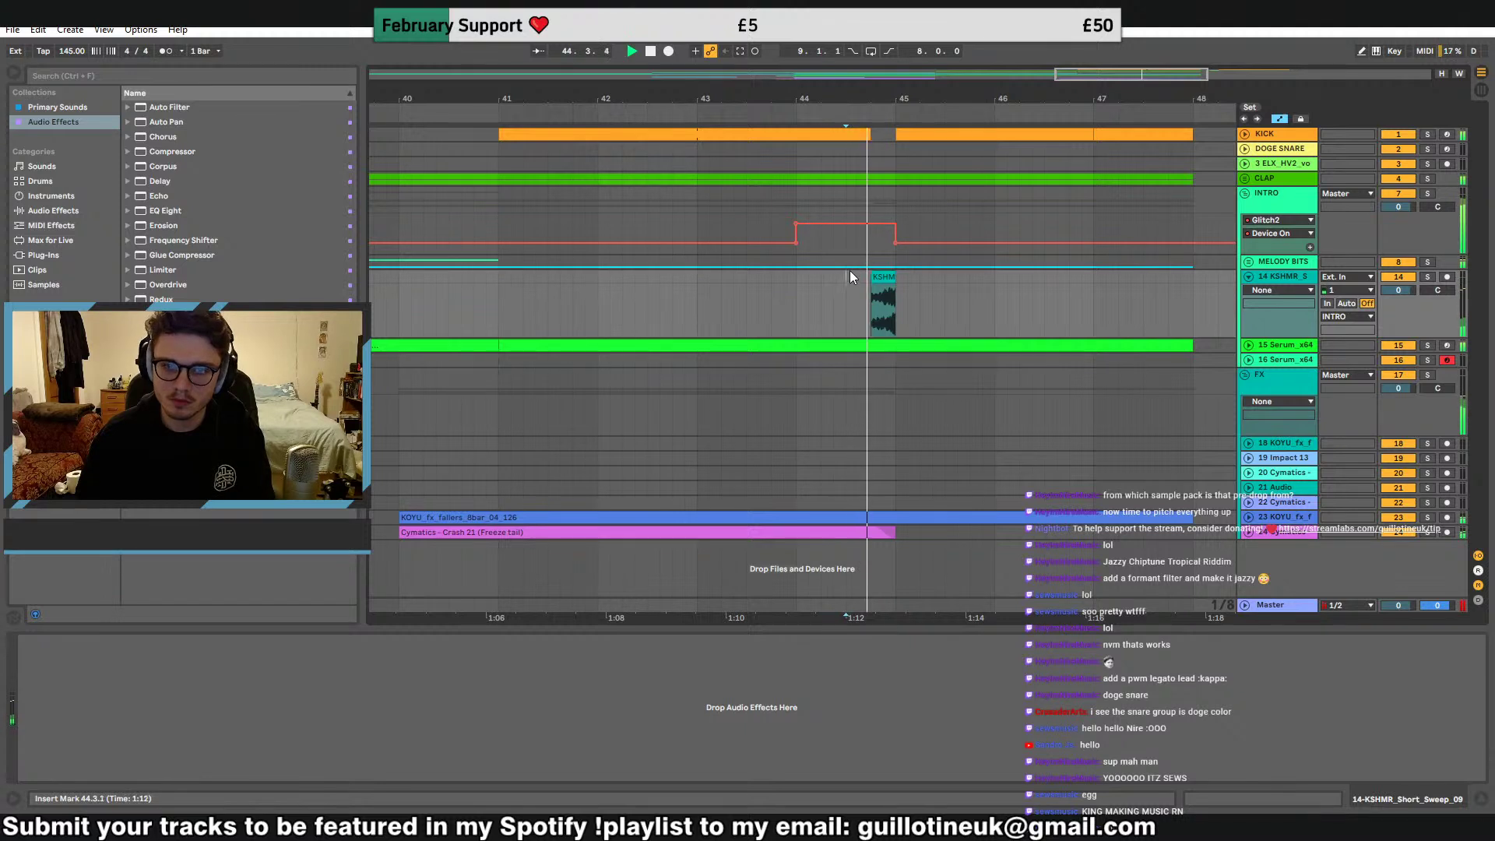
{"action": "left_click", "coordinate": [850, 268]}
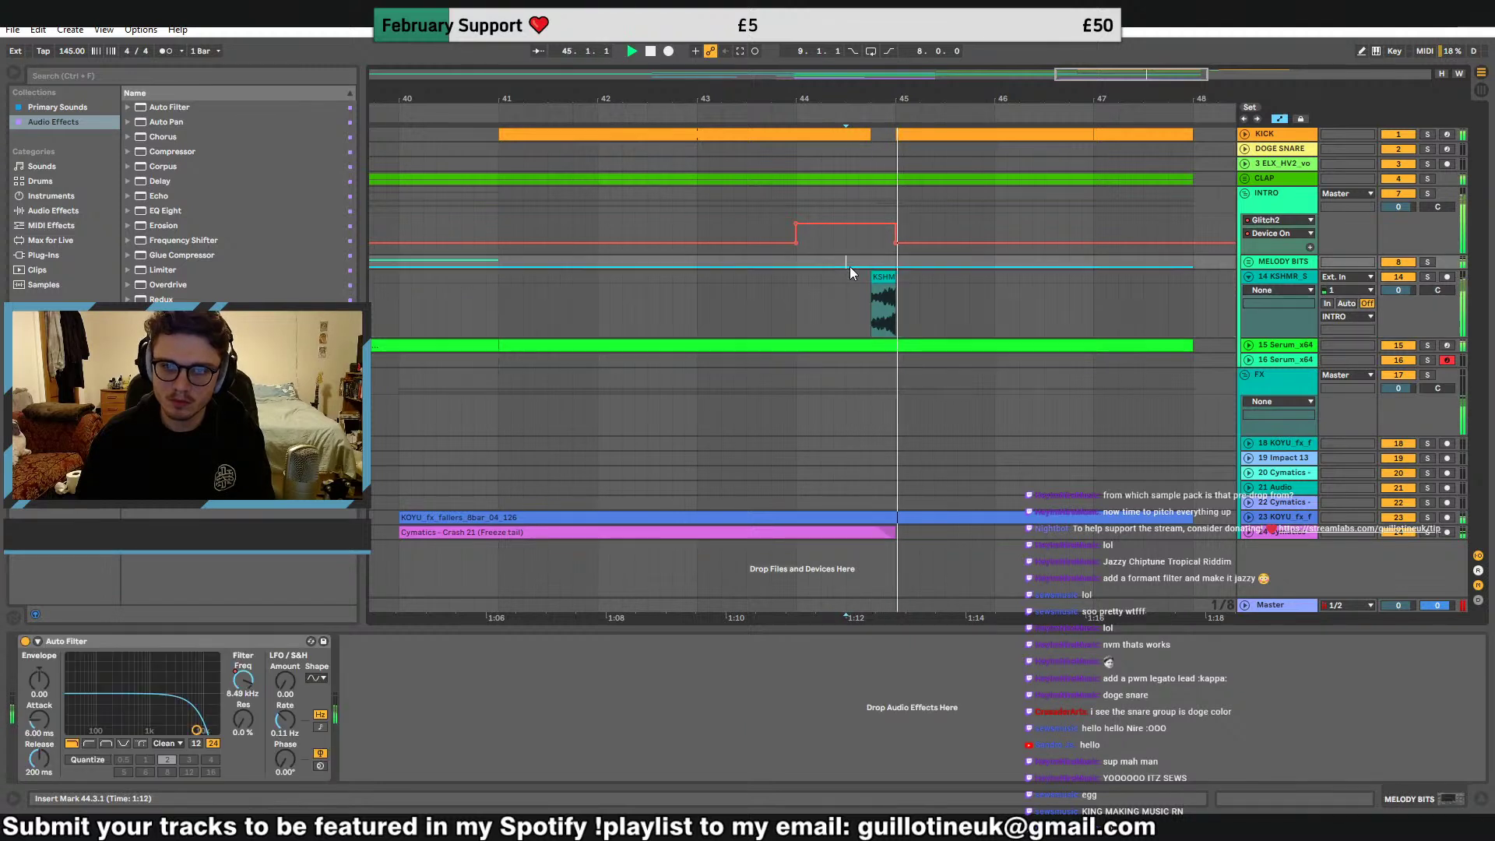
{"action": "key", "text": "space"}
{"action": "left_click", "coordinate": [799, 263]}
{"action": "key", "text": "space"}
Delete the Glitch2 Device On automation on the INTRO group between 43.4.1 and 45.1.3
{"action": "left_click", "coordinate": [804, 217]}
{"action": "left_click_drag", "start_coordinate": [772, 221], "coordinate": [914, 217]}
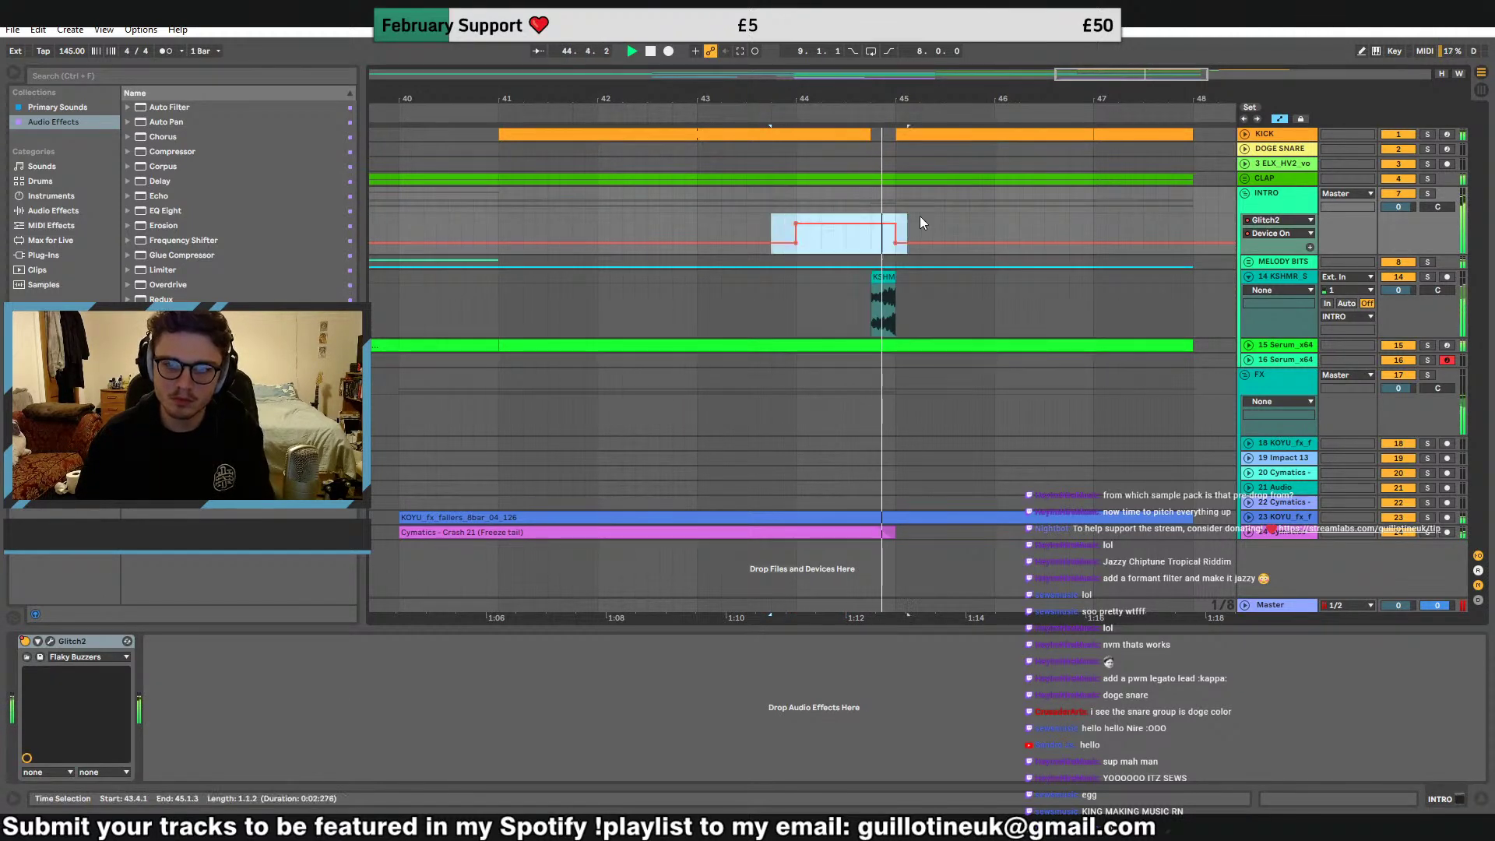
{"action": "left_click", "coordinate": [846, 250]}
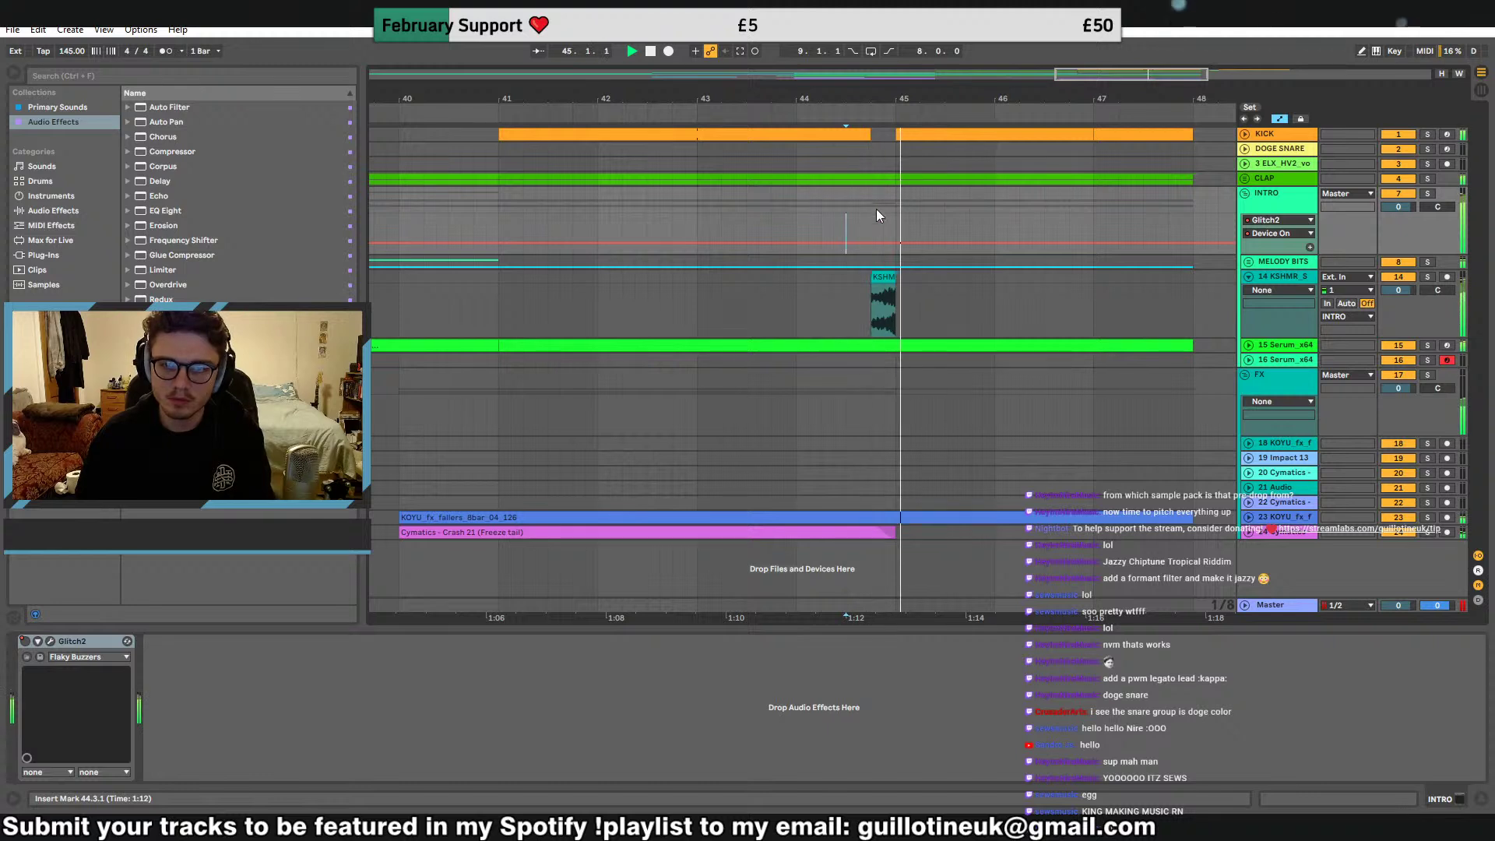
Try to remove the last beat before bar 45 from the KOYU faller and Crash 21 clips
{"action": "left_click_drag", "start_coordinate": [870, 503], "coordinate": [885, 535]}
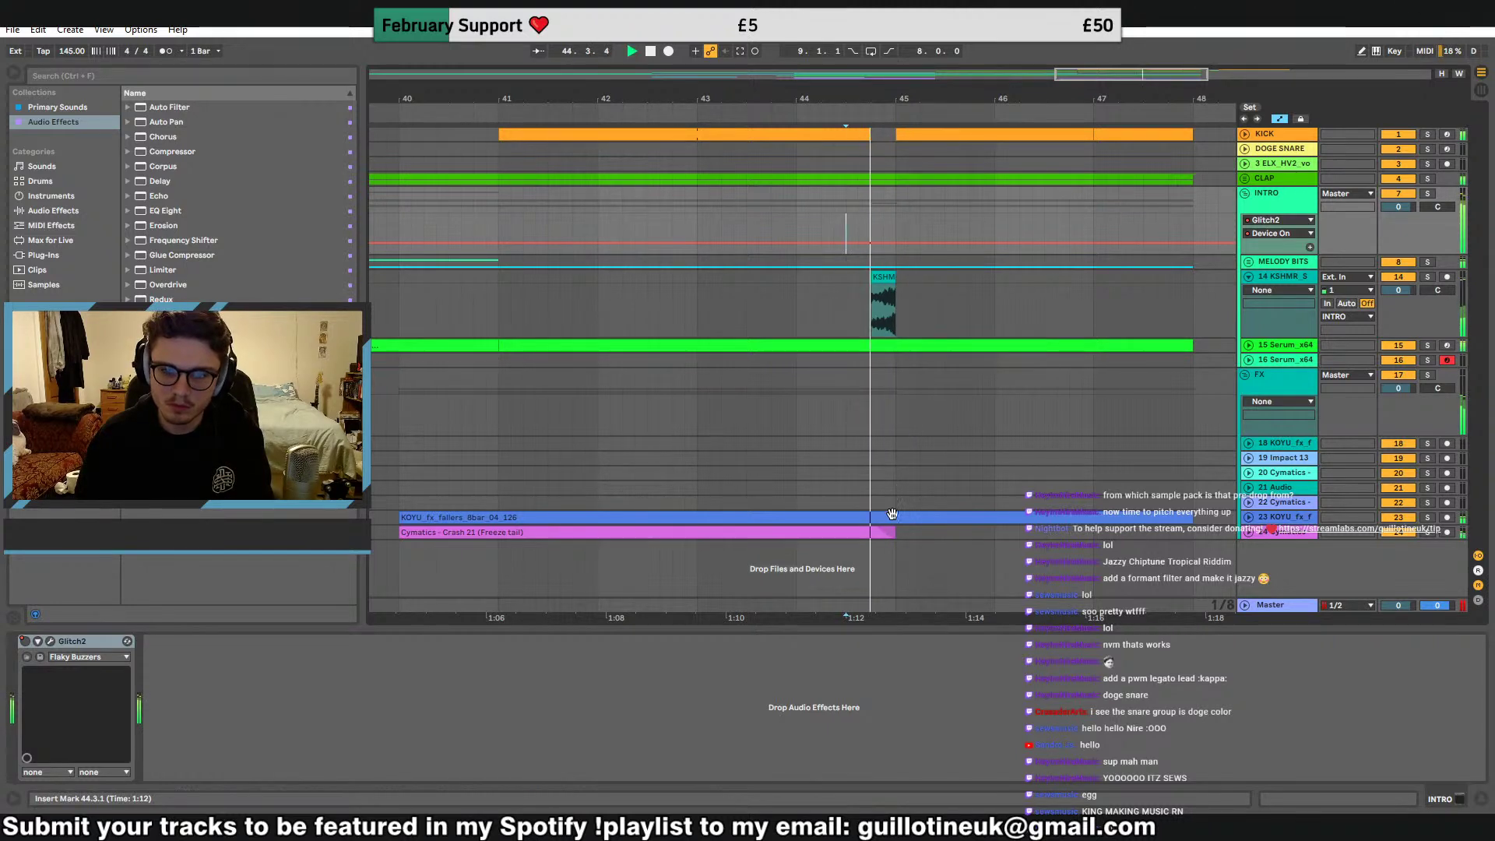
{"action": "key", "text": "Delete"}
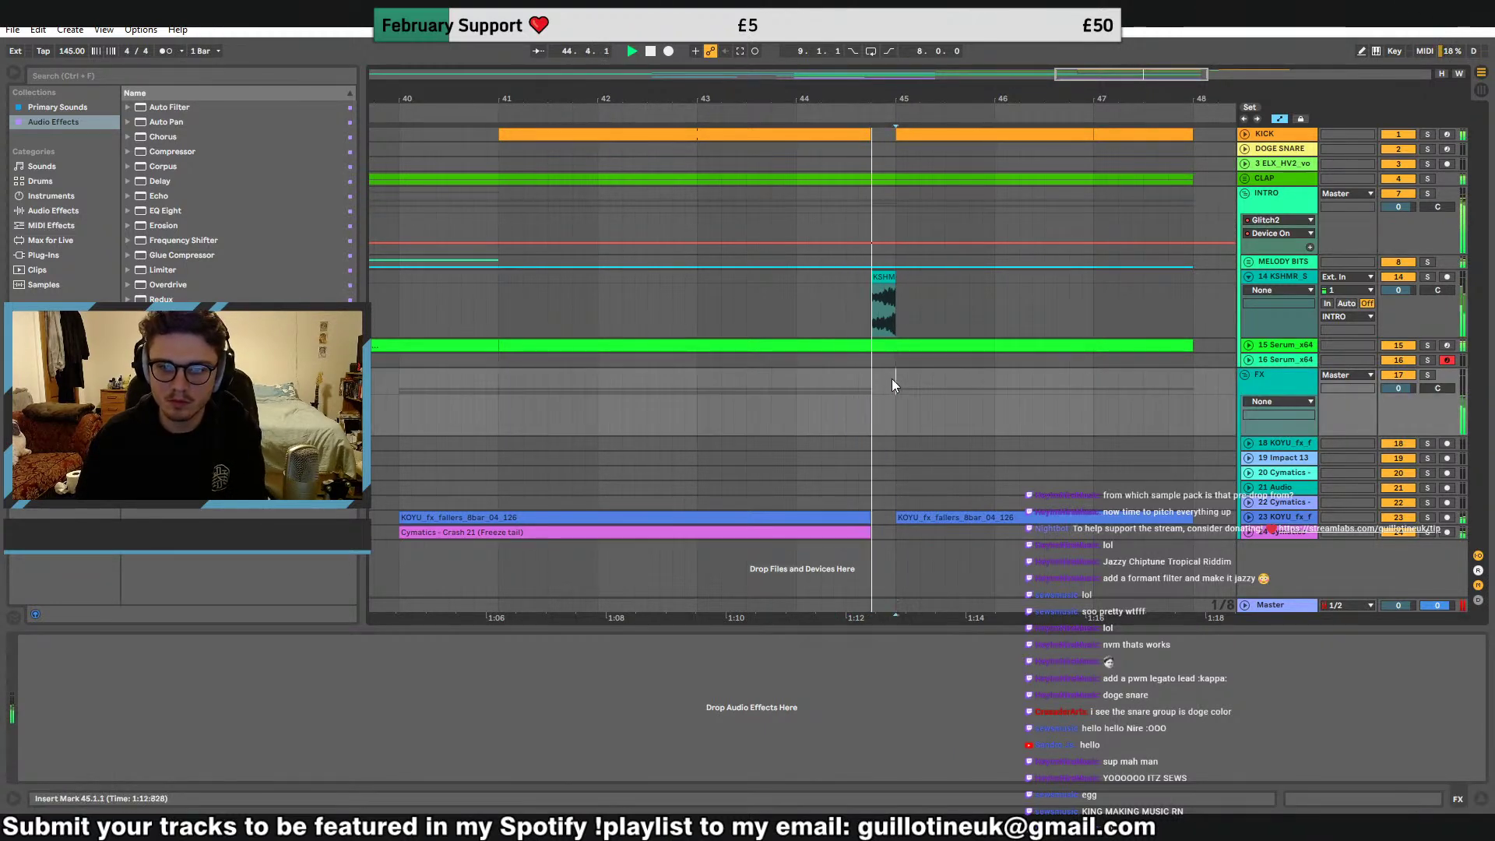
{"action": "left_click", "coordinate": [877, 278]}
{"action": "key", "text": "ctrl+z"}
Try a change to the INTRO group's Glitch2 automation just before bar 45 and audition the transition
{"action": "left_click", "coordinate": [847, 262]}
{"action": "left_click", "coordinate": [848, 243]}
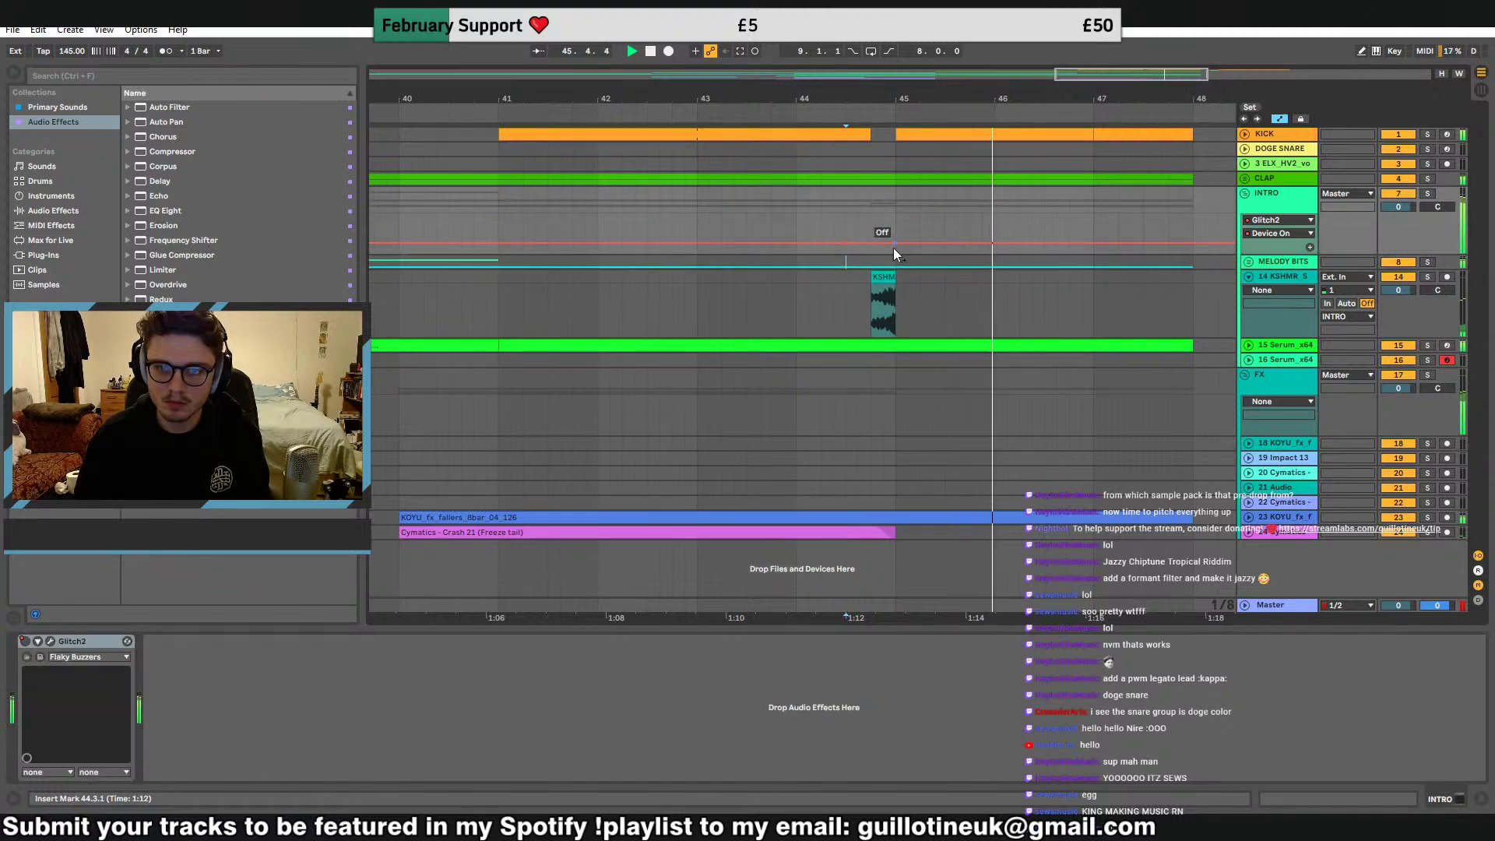
{"action": "left_click", "coordinate": [895, 244]}
{"action": "mouse_move", "coordinate": [871, 243]}
{"action": "left_mouse_down"}
{"action": "mouse_move", "coordinate": [871, 223]}
{"action": "mouse_move", "coordinate": [849, 225]}
{"action": "left_mouse_up"}
{"action": "key", "text": "space"}
{"action": "key", "text": "space"}
{"action": "left_click", "coordinate": [848, 207]}
{"action": "key", "text": "ctrl+z"}
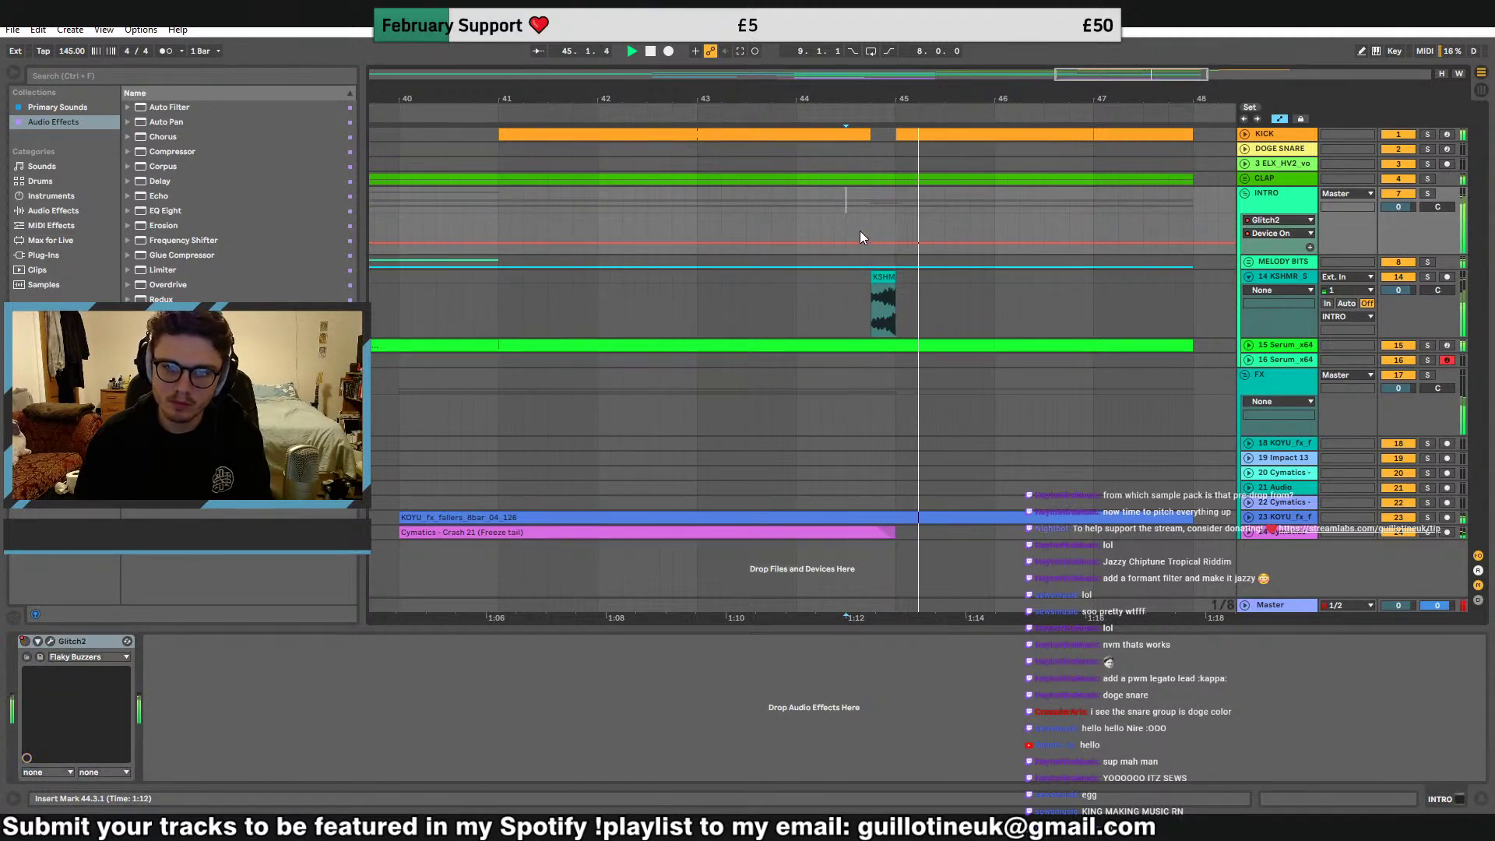
{"action": "left_click", "coordinate": [868, 226]}
{"action": "key", "text": "space"}
Duplicate Glitch2 on the INTRO group, show the copy's Device On automation, and clear it from 29.1.1 to 35.1.1
{"action": "left_click", "coordinate": [78, 640]}
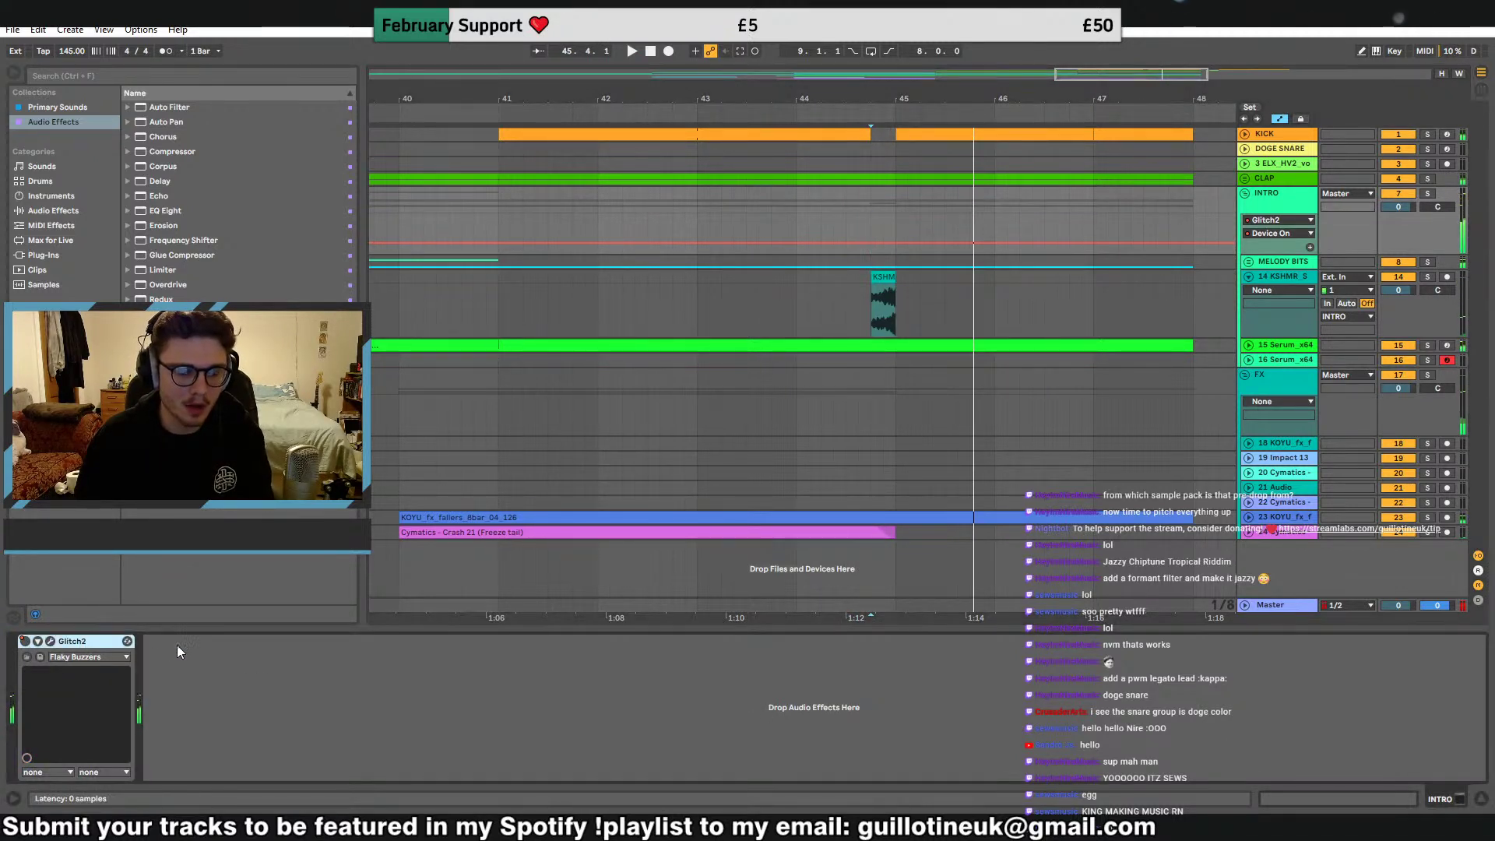
{"action": "key", "text": "ctrl+d"}
{"action": "right_click", "coordinate": [153, 642]}
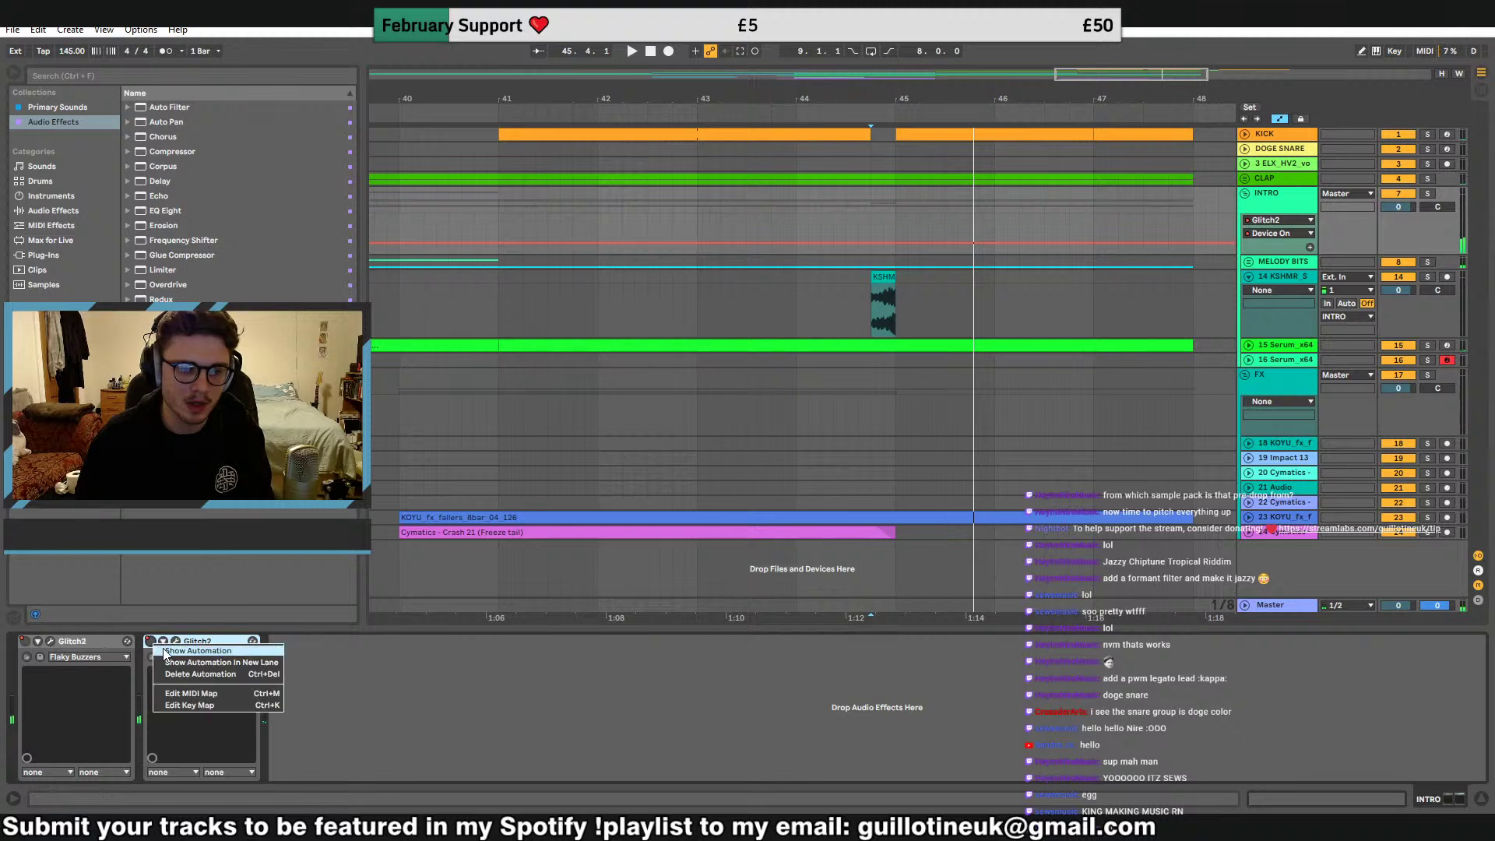
{"action": "left_click", "coordinate": [165, 651]}
{"action": "left_click_drag", "start_coordinate": [1117, 74], "coordinate": [1117, 32]}
{"action": "left_click_drag", "start_coordinate": [785, 227], "coordinate": [678, 227]}
{"action": "key", "text": "Delete"}
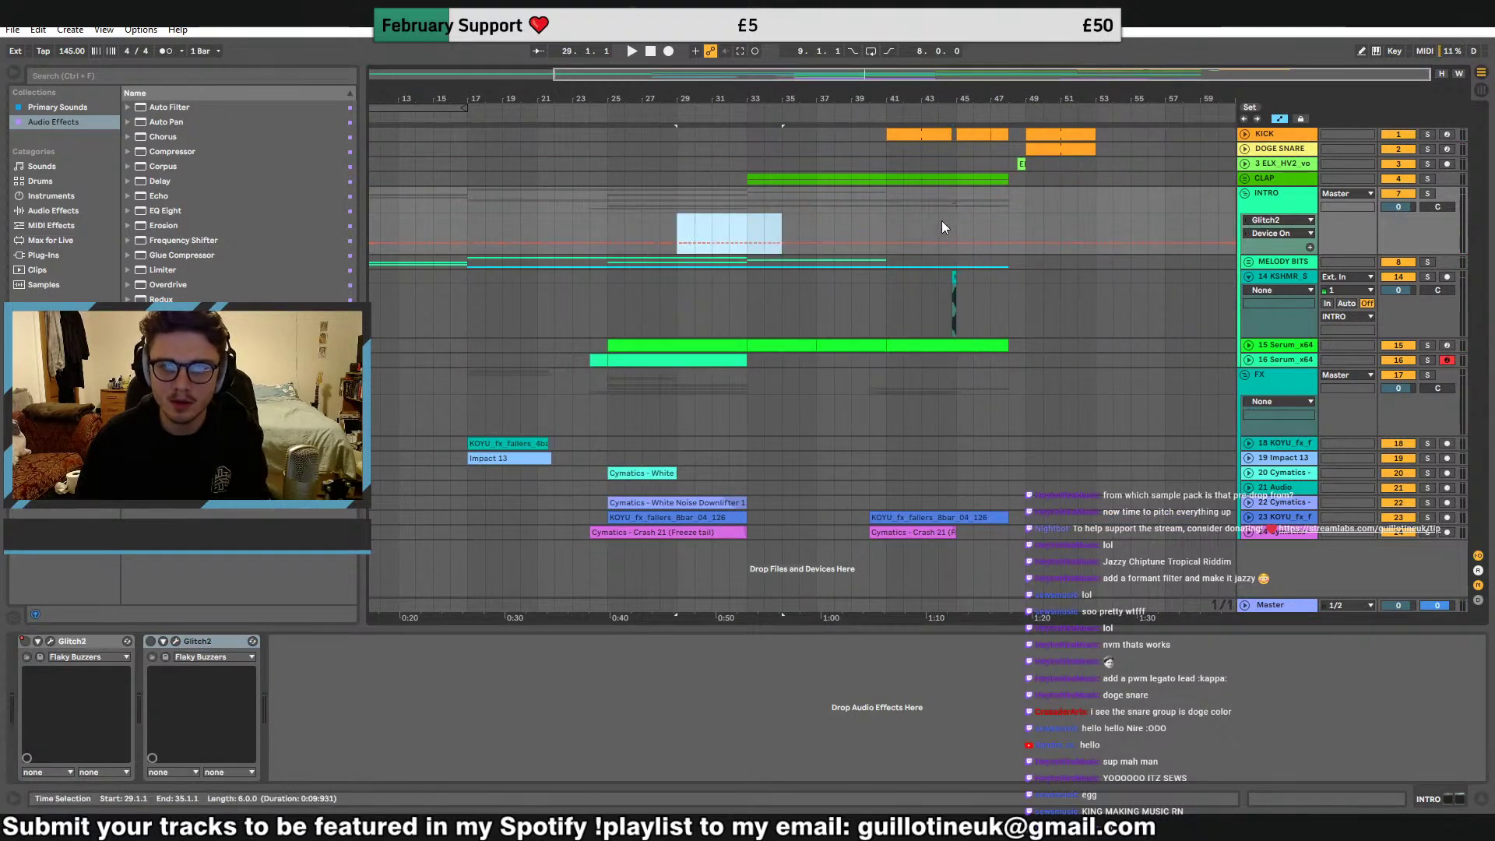
Set the duplicated Glitch2's Device On automation to on from 44.3.1 to 45.1.1 and audition it
{"action": "left_click_drag", "start_coordinate": [1199, 71], "coordinate": [1199, 116]}
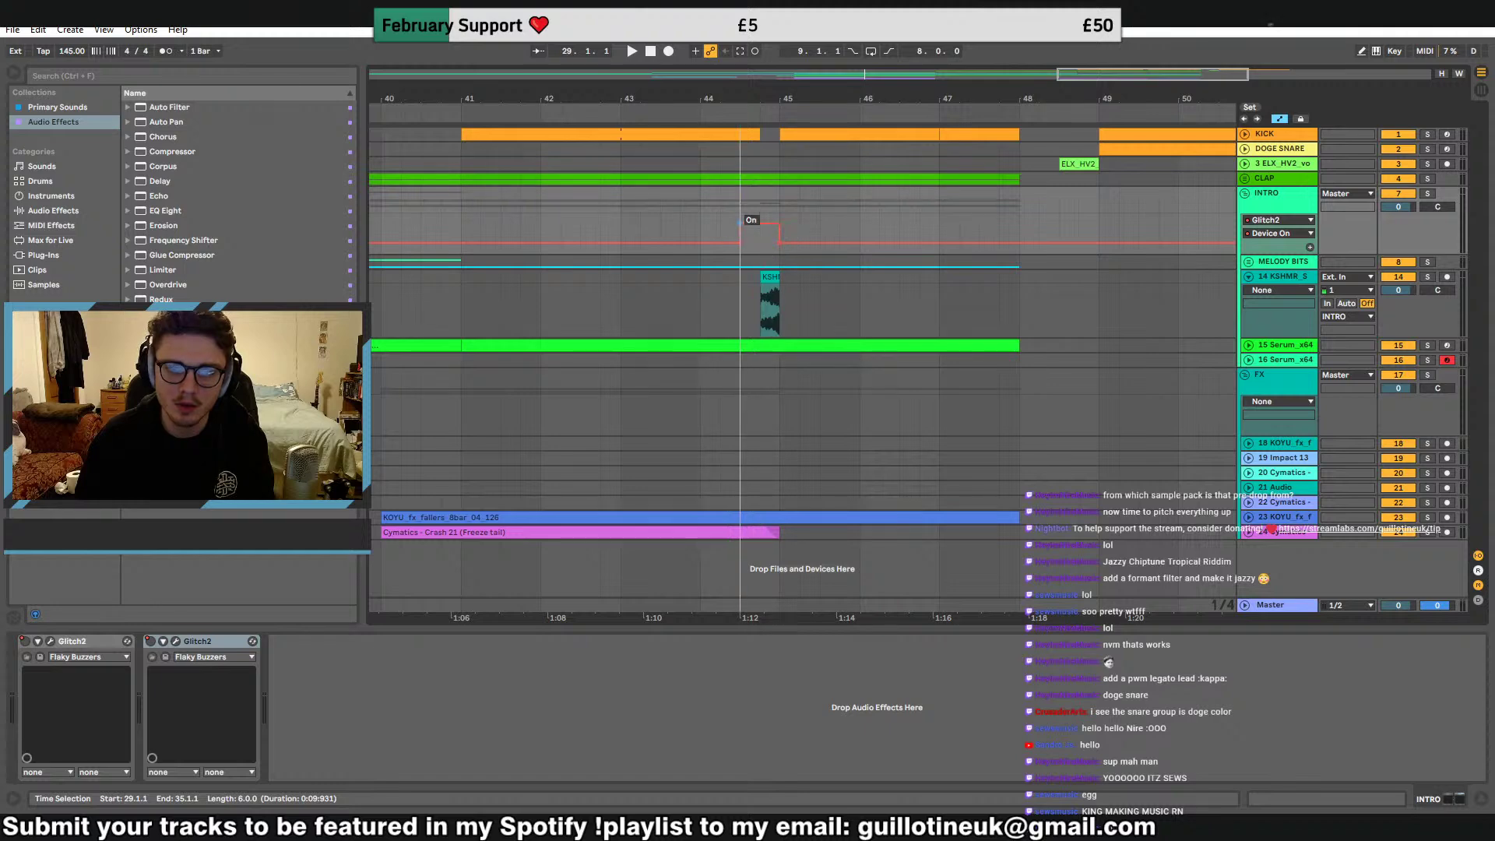
{"action": "left_click", "coordinate": [756, 208]}
{"action": "key", "text": "space"}
{"action": "key", "text": "space"}
Set the second Glitch2's Tape Stop effect to Stop mode with a Slow Down of 1 beat
{"action": "left_click", "coordinate": [176, 642]}
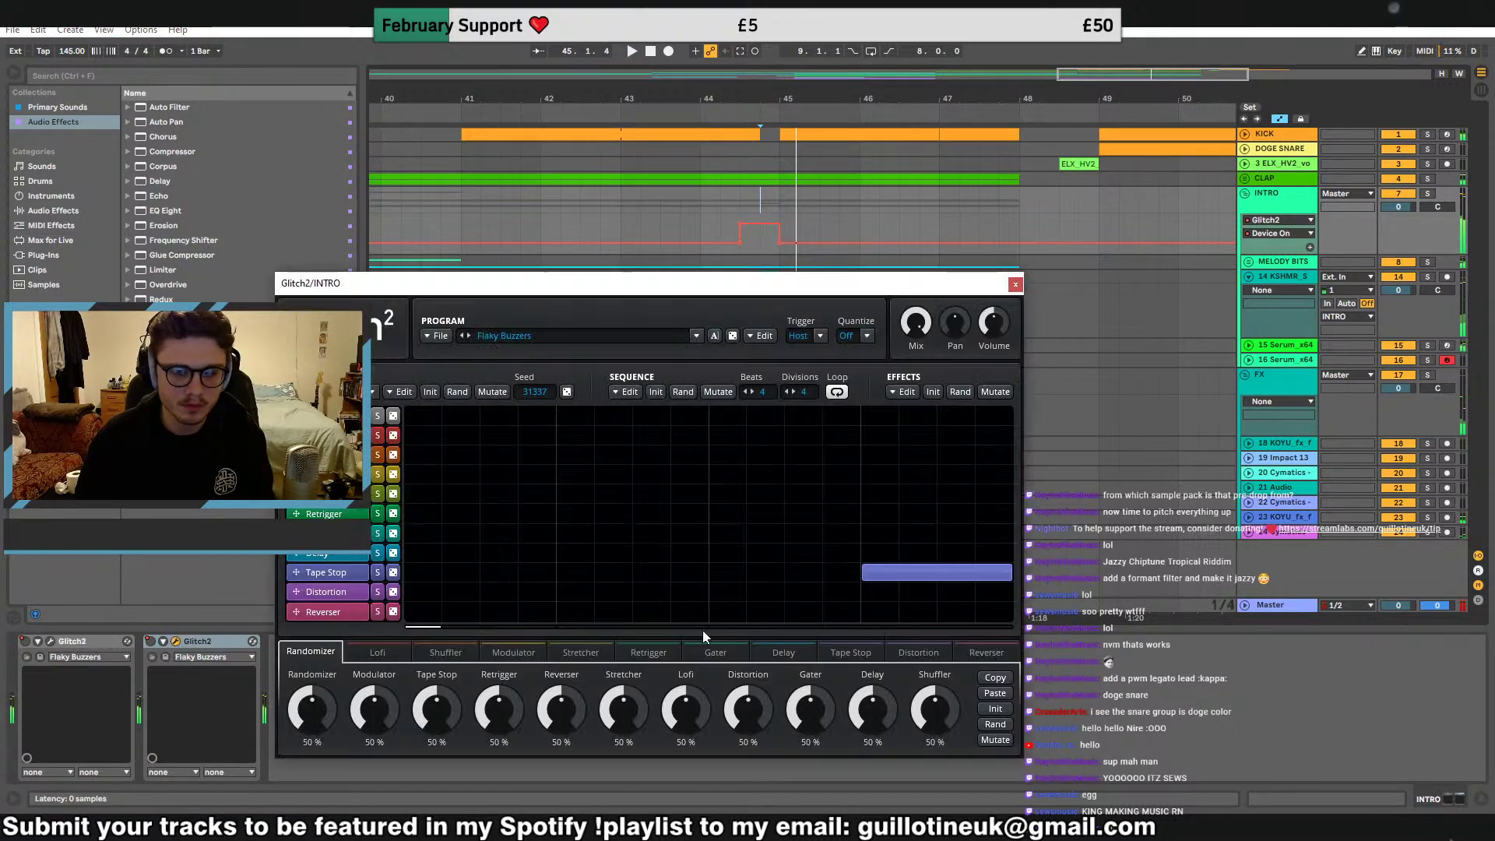
{"action": "left_click", "coordinate": [823, 654]}
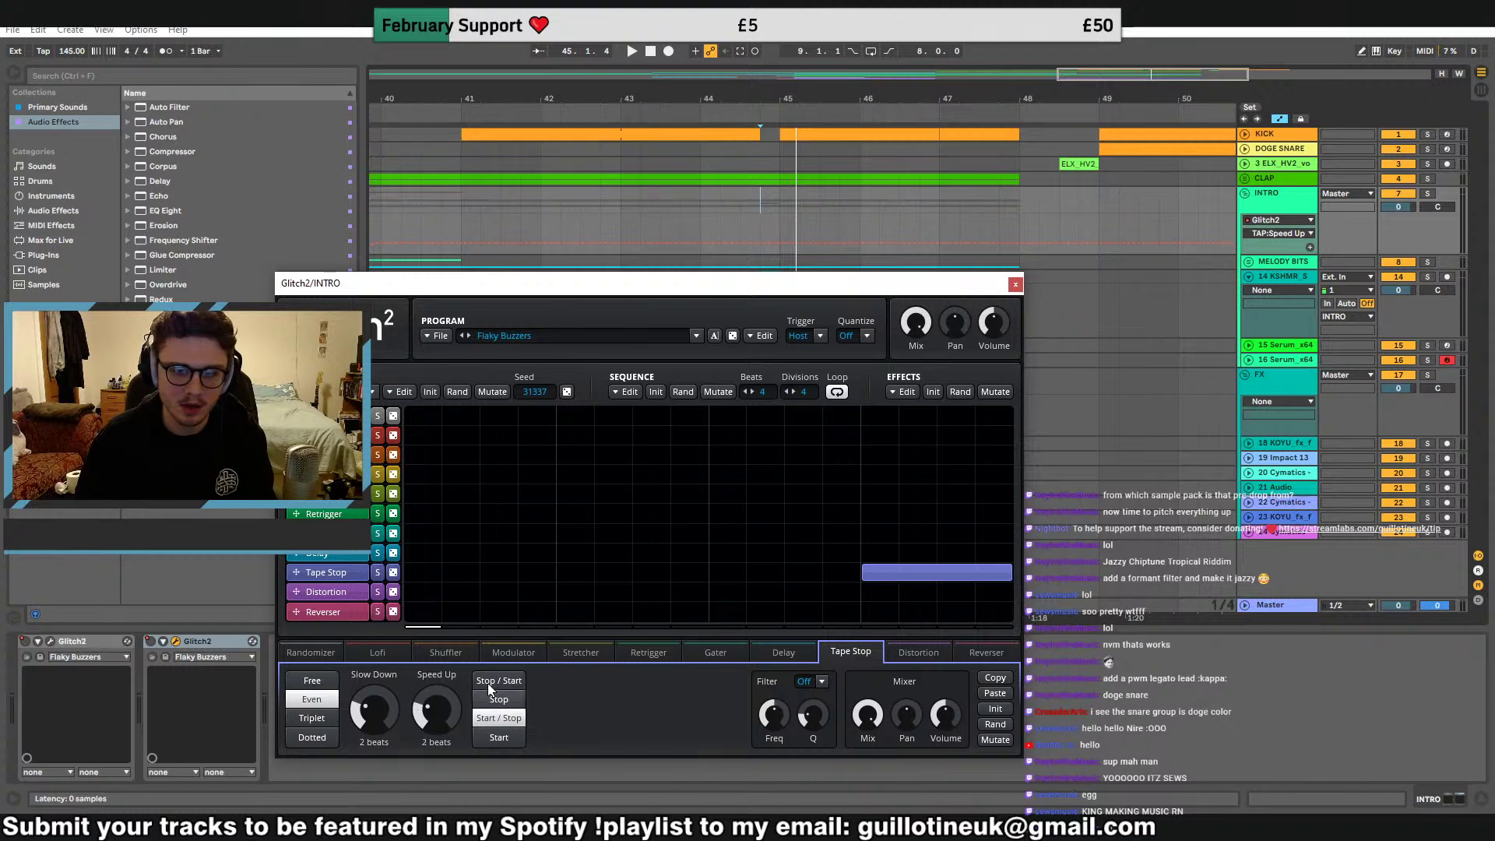
{"action": "left_click", "coordinate": [497, 699]}
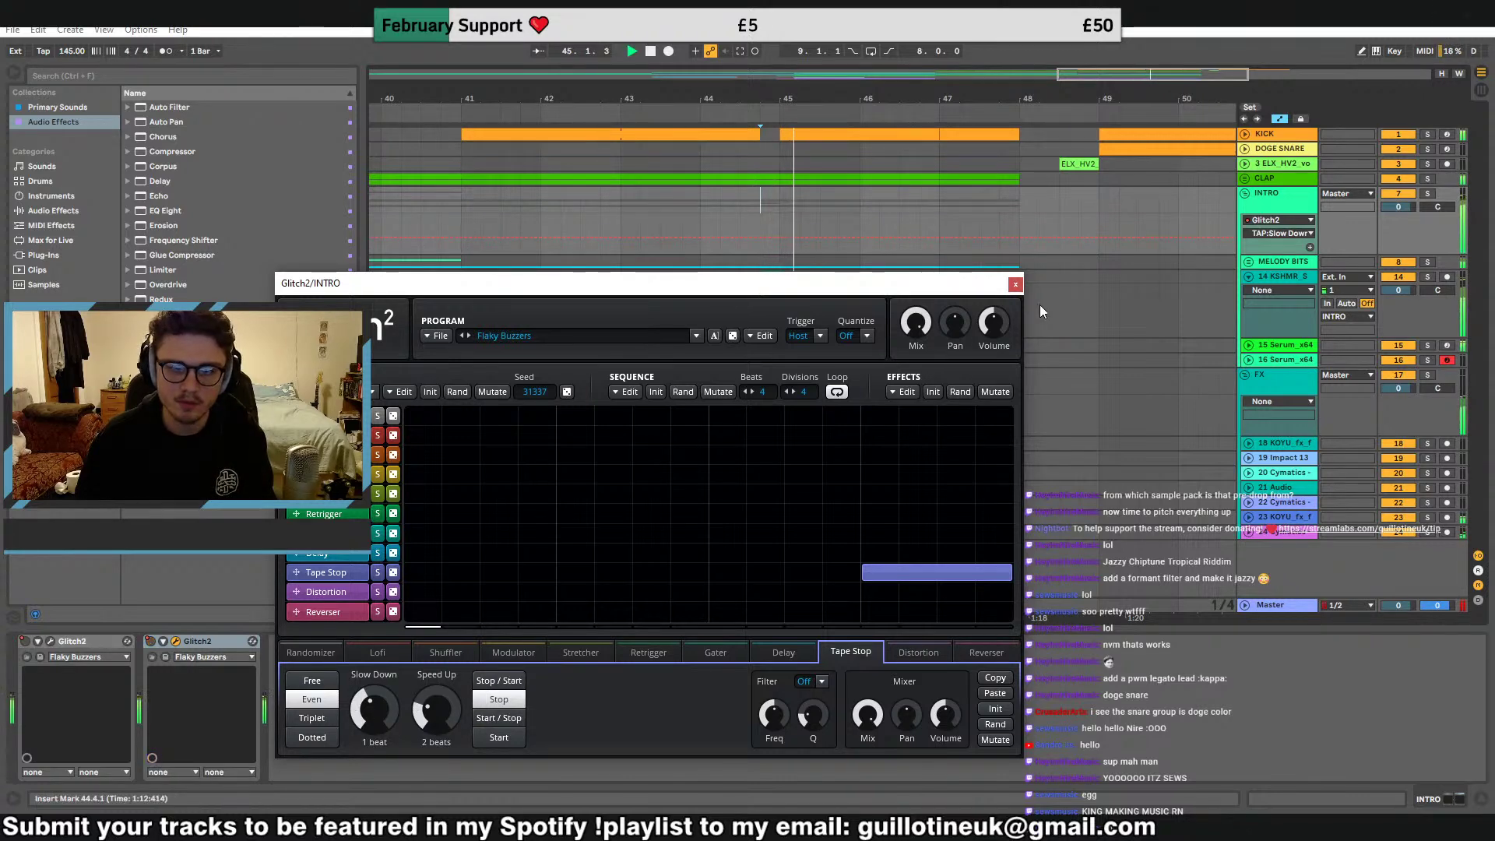
Close the Glitch2 window and audition the tape stop into bar 45 from 44.3.1 and 44.1.1
{"action": "left_click", "coordinate": [1016, 283]}
{"action": "left_click", "coordinate": [722, 184]}
{"action": "left_click", "coordinate": [740, 201]}
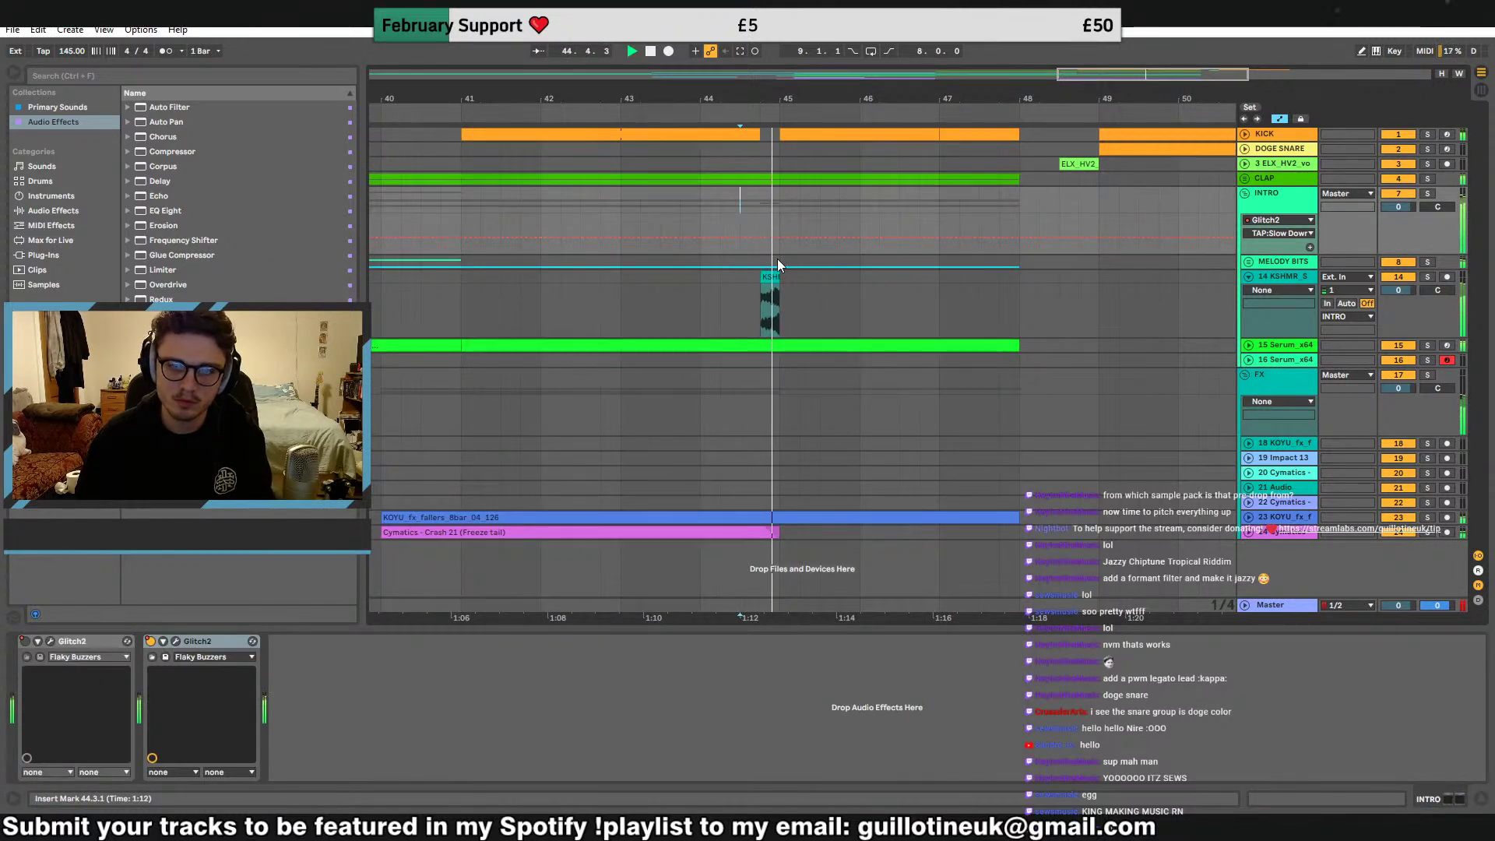
{"action": "left_click", "coordinate": [704, 223]}
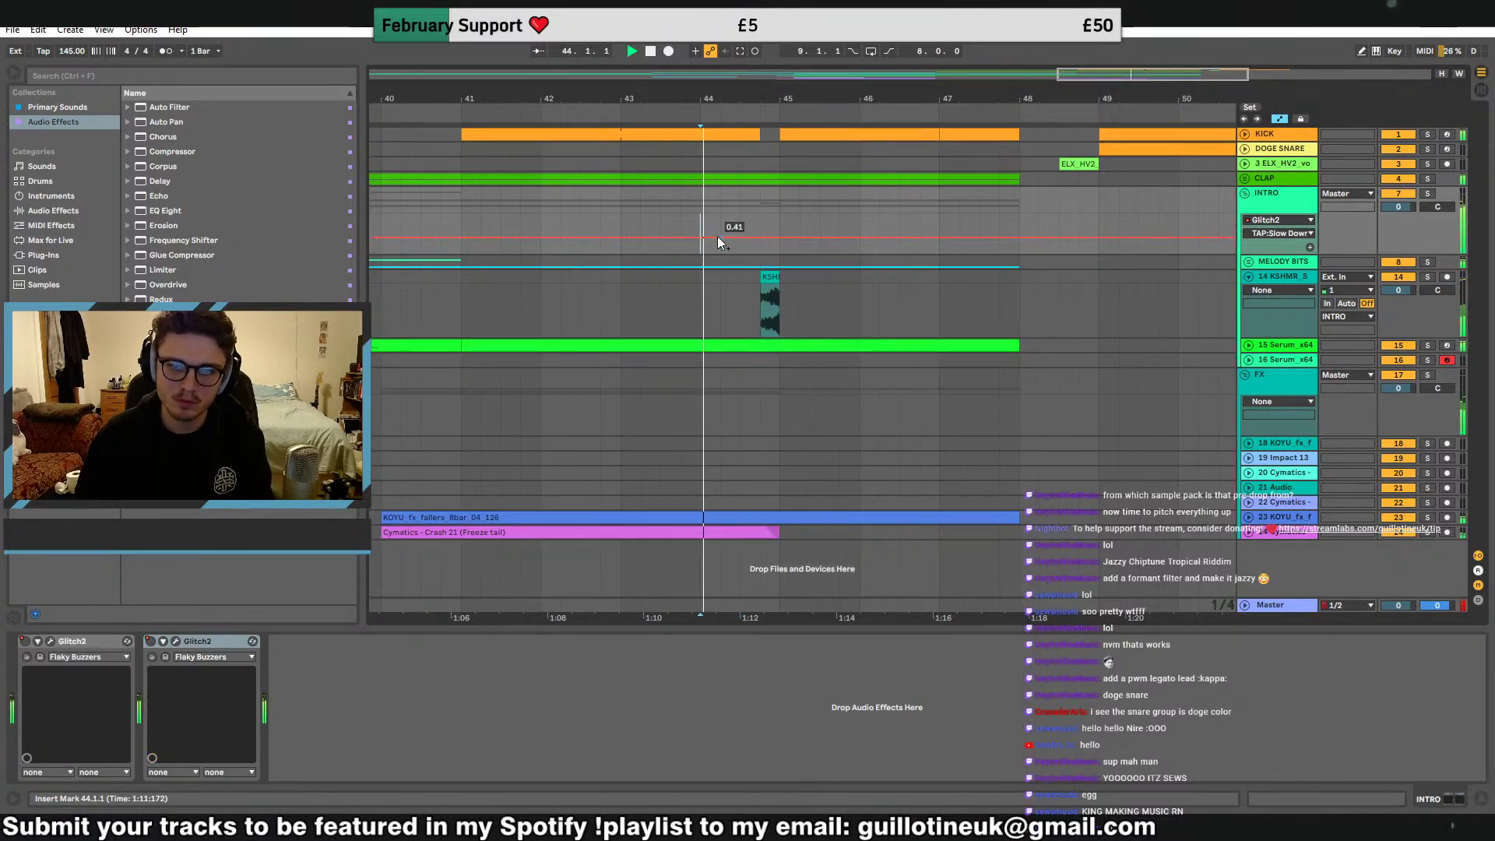
Reopen the second Glitch2 on the INTRO group and set its Tape Stop Slow Down to 2 beats
{"action": "left_click", "coordinate": [175, 641]}
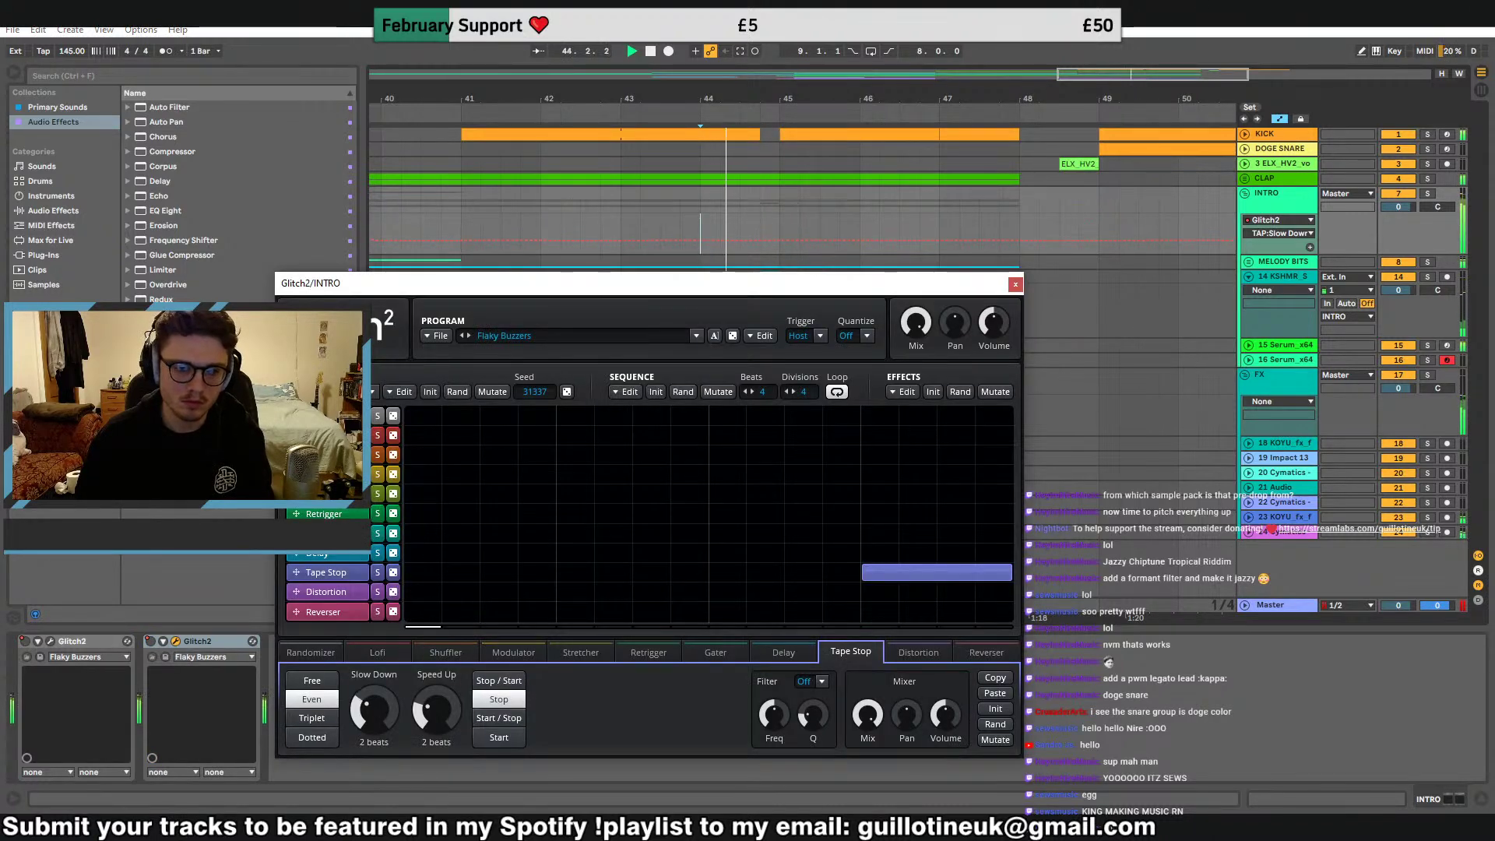
{"action": "left_click", "coordinate": [1015, 286]}
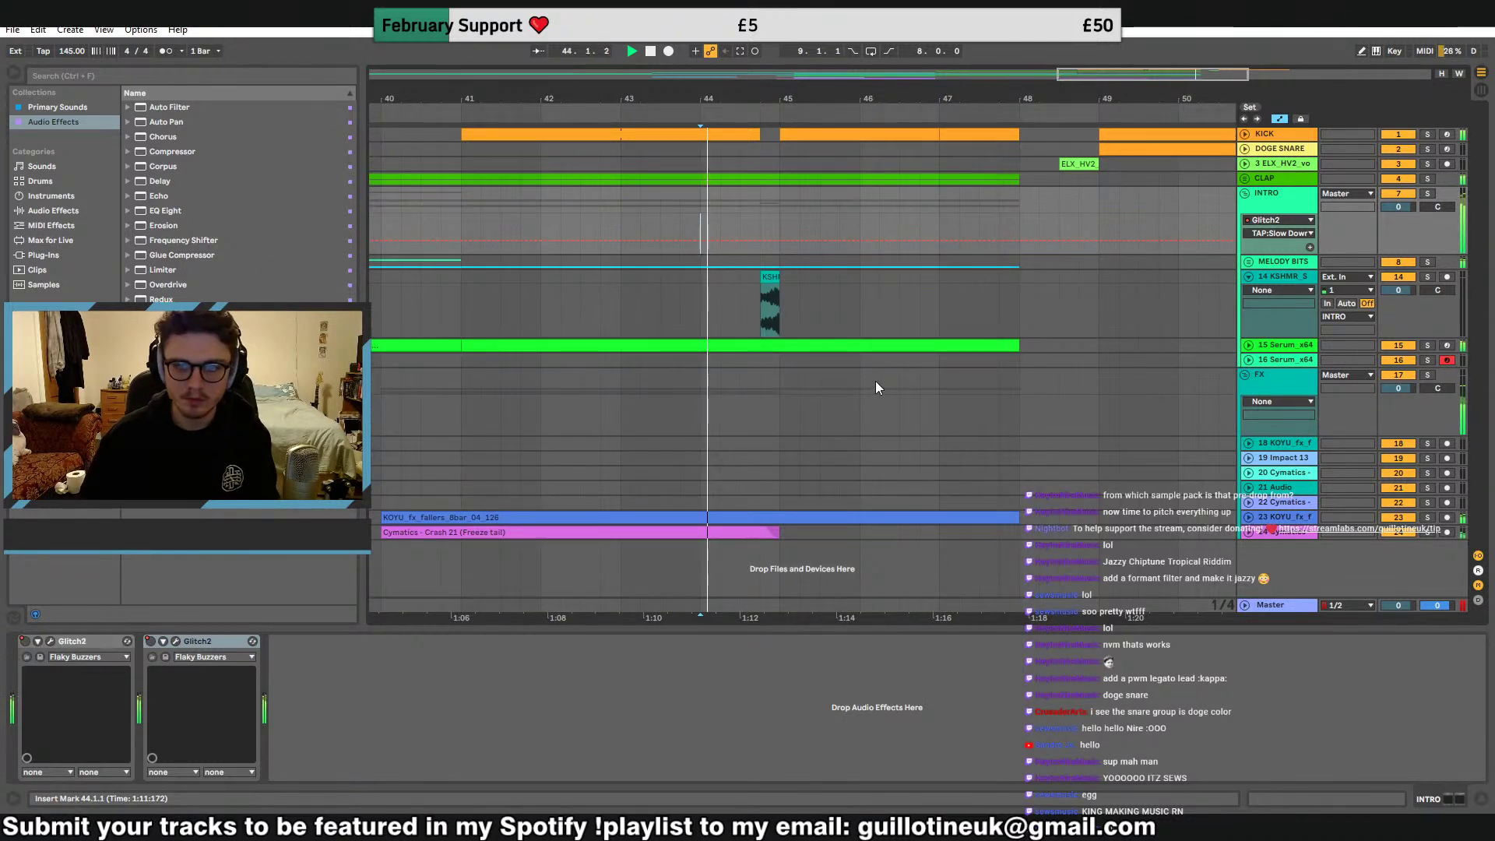
Add an audio track below the crash track and place a KSHMR Medium Sweep Up sample from Splice on it, from bar 46 to 48
{"action": "key", "text": "ctrl+t"}
{"action": "left_click_drag", "start_coordinate": [1199, 86], "coordinate": [1157, 75]}
{"action": "left_click", "coordinate": [623, 825]}
{"action": "left_click", "coordinate": [392, 426]}
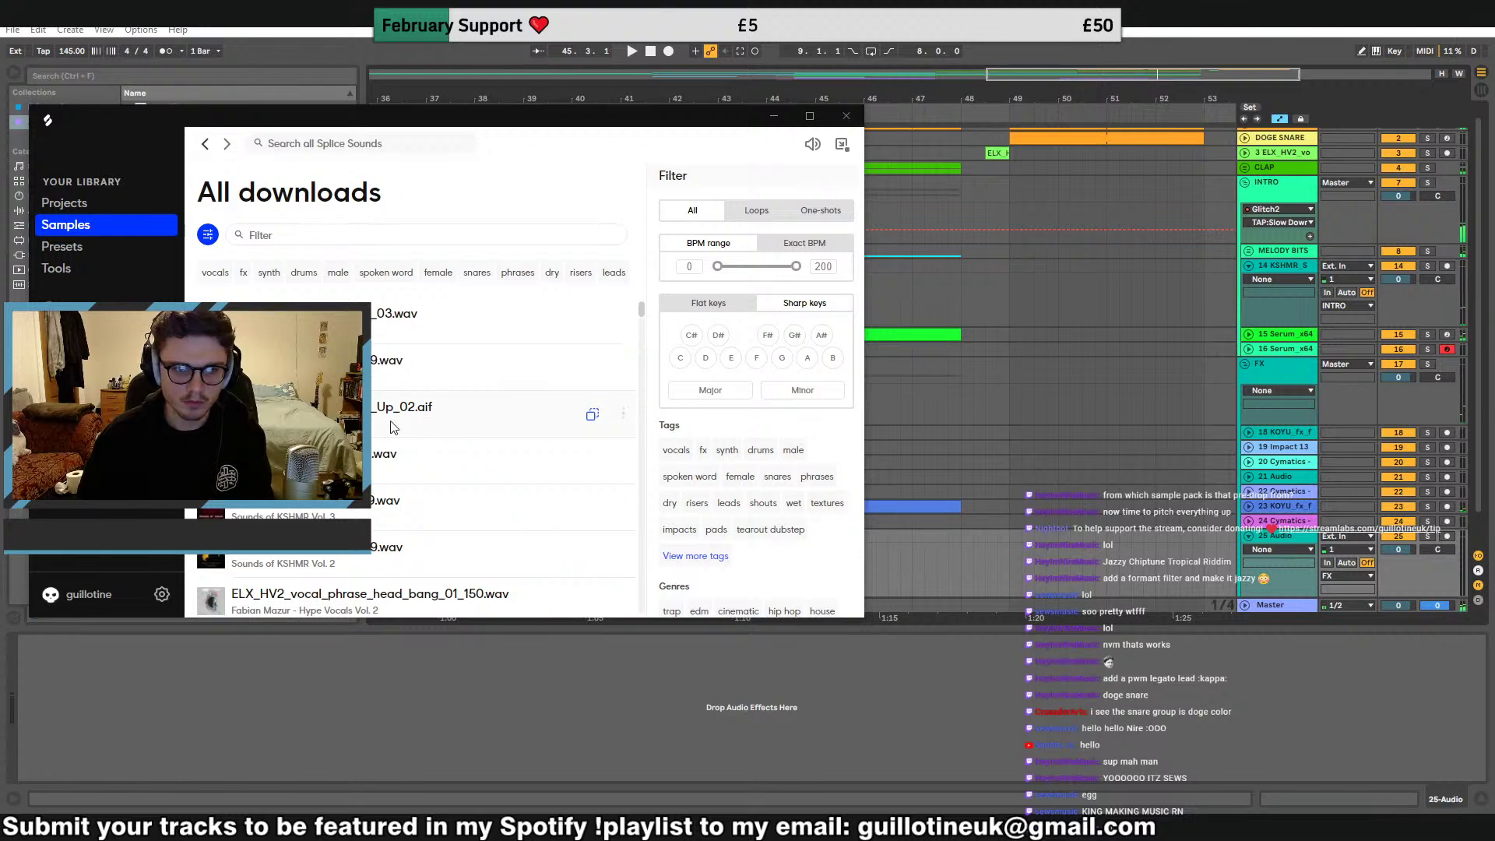
{"action": "left_click_drag", "start_coordinate": [459, 421], "coordinate": [948, 572]}
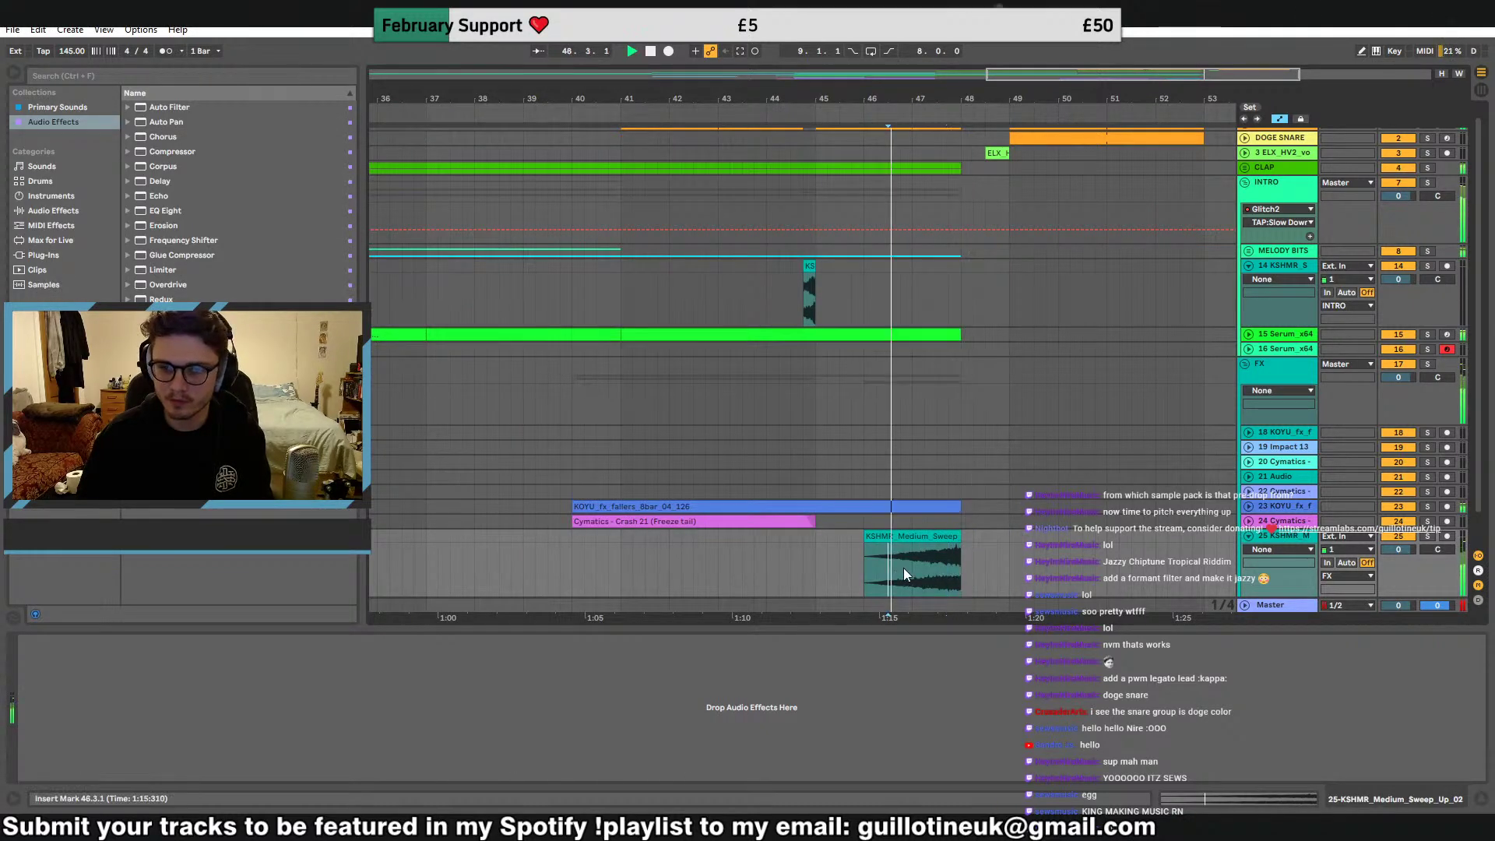
Audition the medium sweep-up clip and delete it from the new audio track
{"action": "left_click", "coordinate": [904, 568]}
{"action": "left_click", "coordinate": [930, 537]}
{"action": "key", "text": "Delete"}
{"action": "key", "text": "space"}
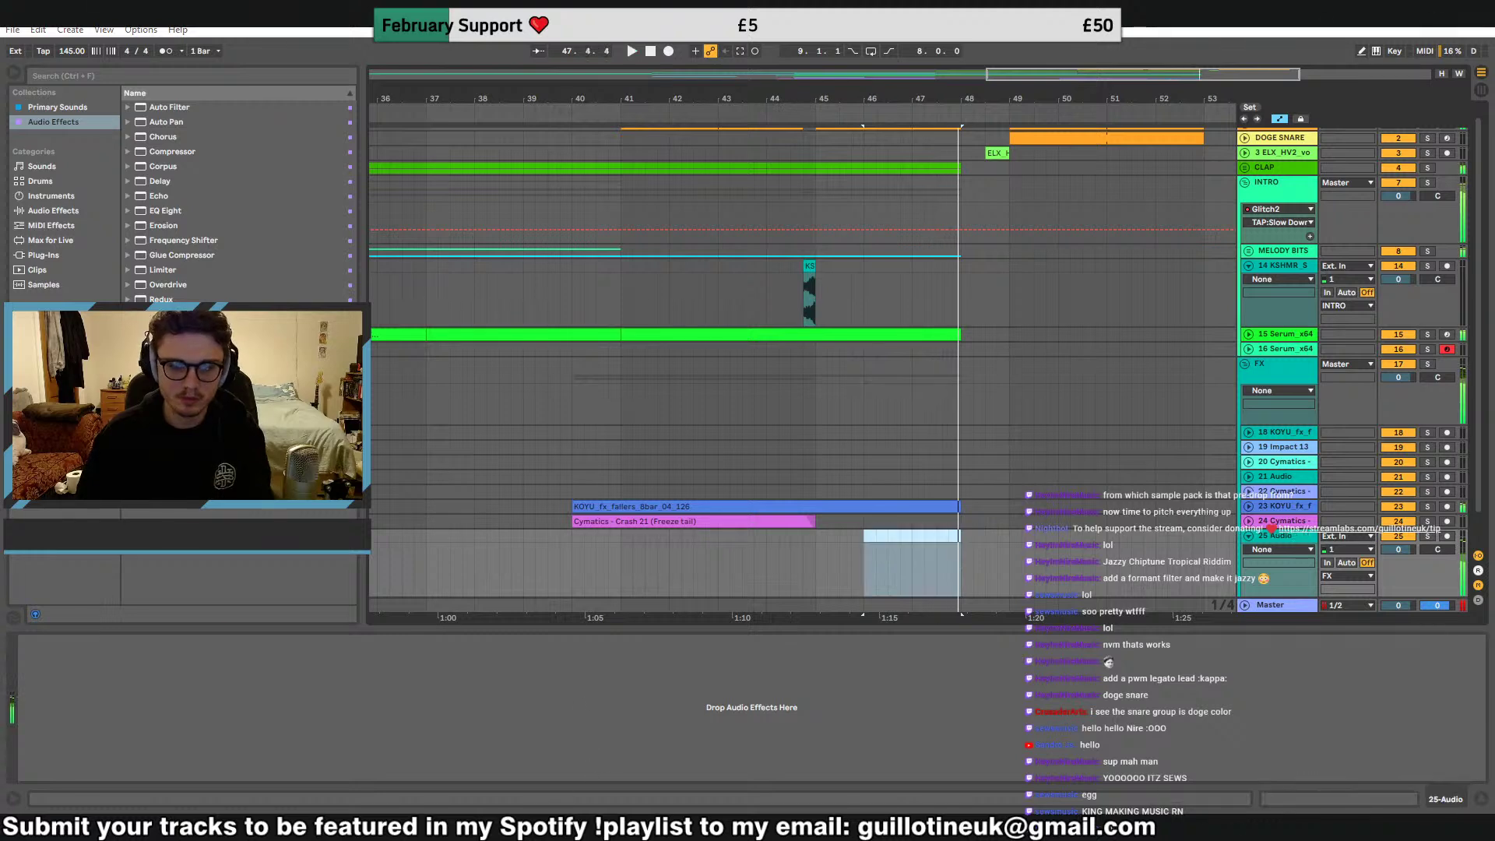
Place KSHMR_Long_Sweep_12 from Splice on the empty audio track from bar 40 to 48 and audition it
{"action": "left_click", "coordinate": [607, 826]}
{"action": "left_click", "coordinate": [475, 458]}
{"action": "left_click_drag", "start_coordinate": [510, 465], "coordinate": [662, 538]}
{"action": "key", "text": "space"}
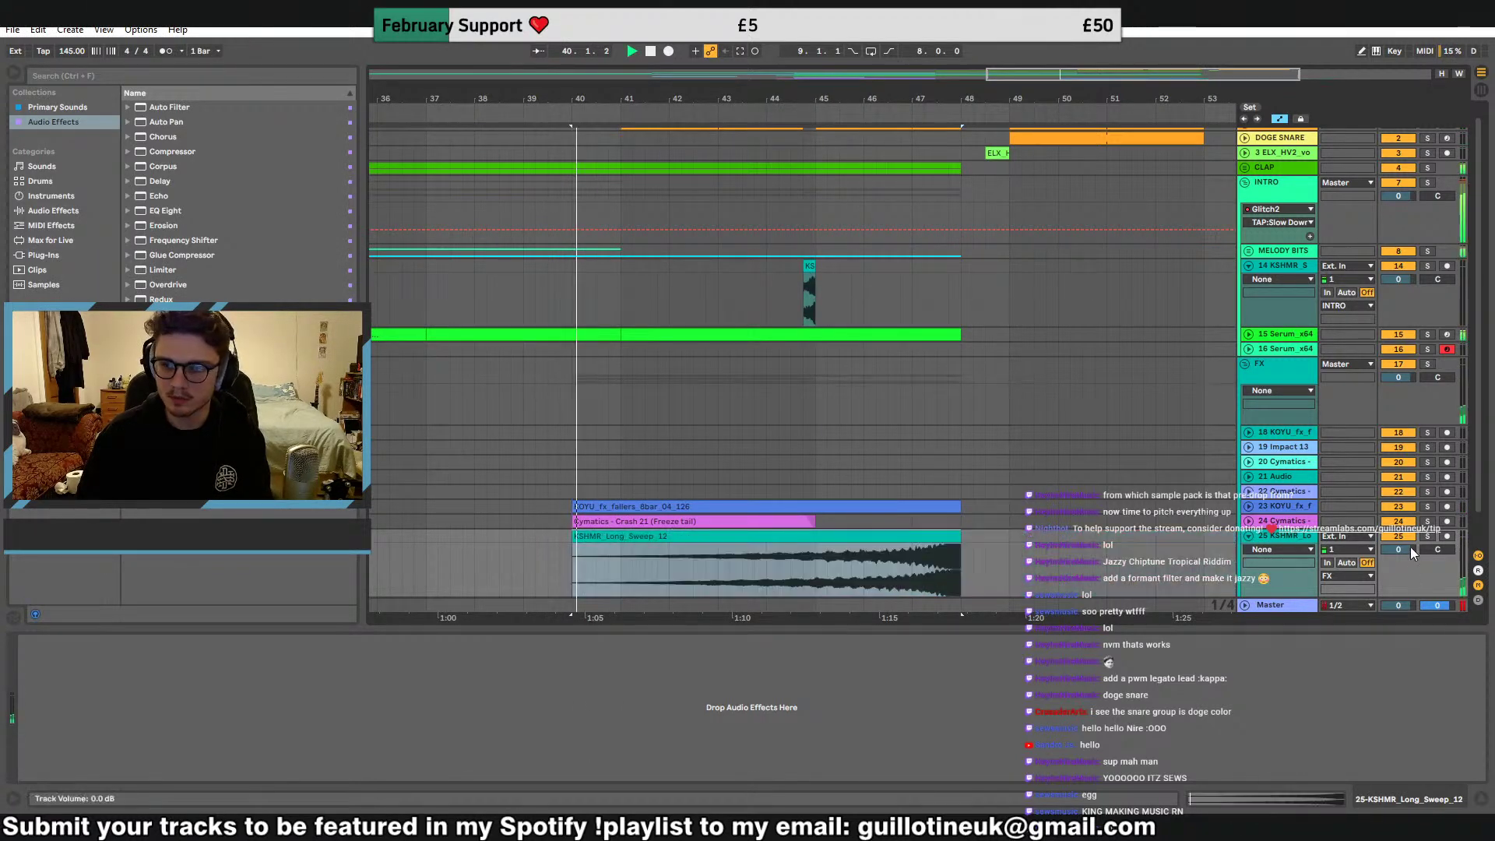
Trim the long sweep's start to 41.1.1 and set its track volume to -11.4 dB
{"action": "left_click_drag", "start_coordinate": [1408, 549], "coordinate": [1408, 574]}
{"action": "left_click_drag", "start_coordinate": [571, 537], "coordinate": [621, 537]}
{"action": "double_click", "coordinate": [635, 532]}
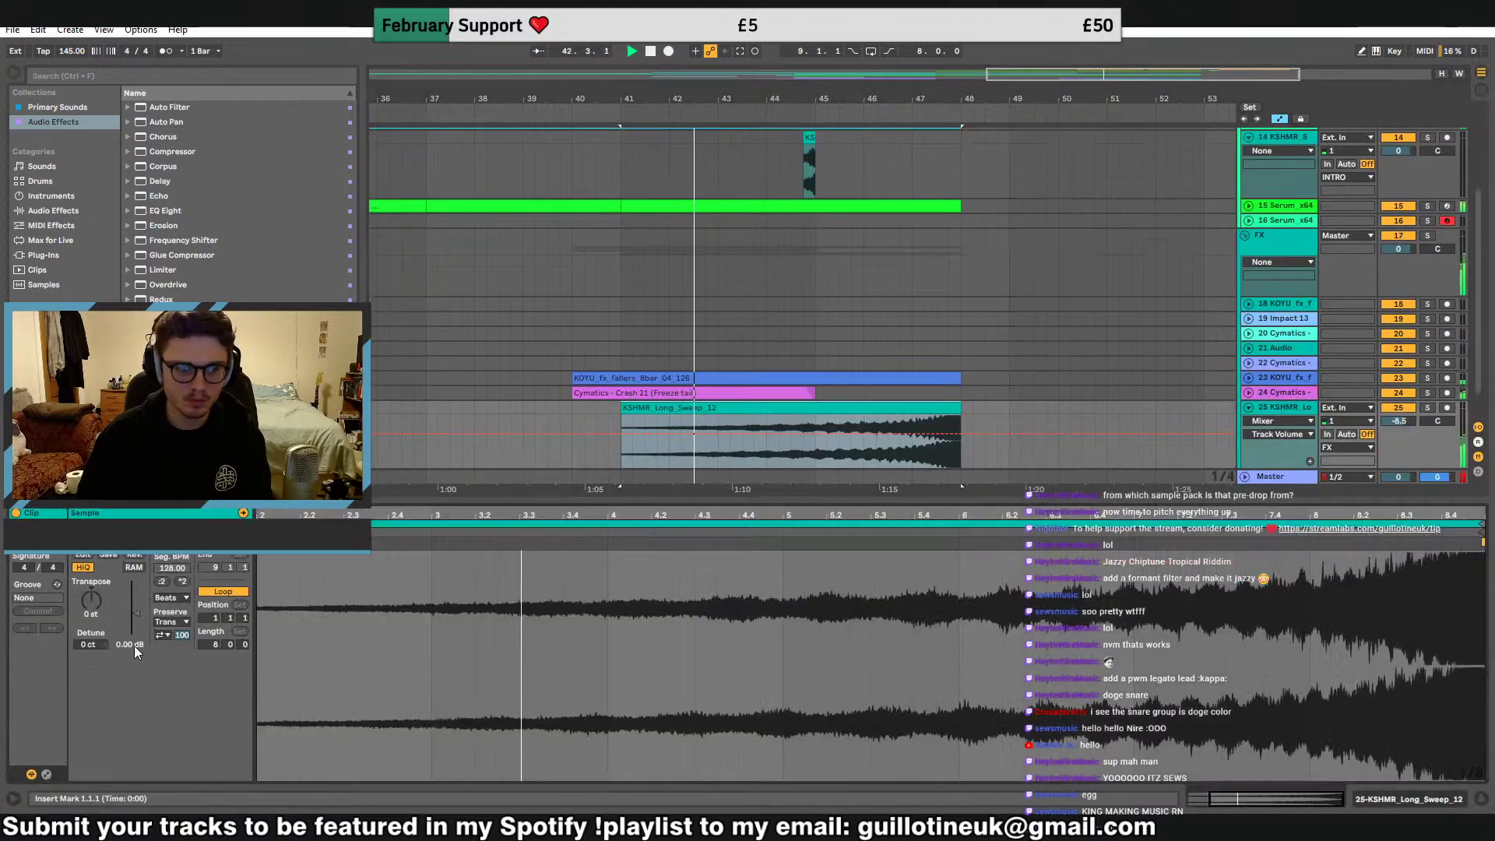
{"action": "left_click", "coordinate": [1309, 405]}
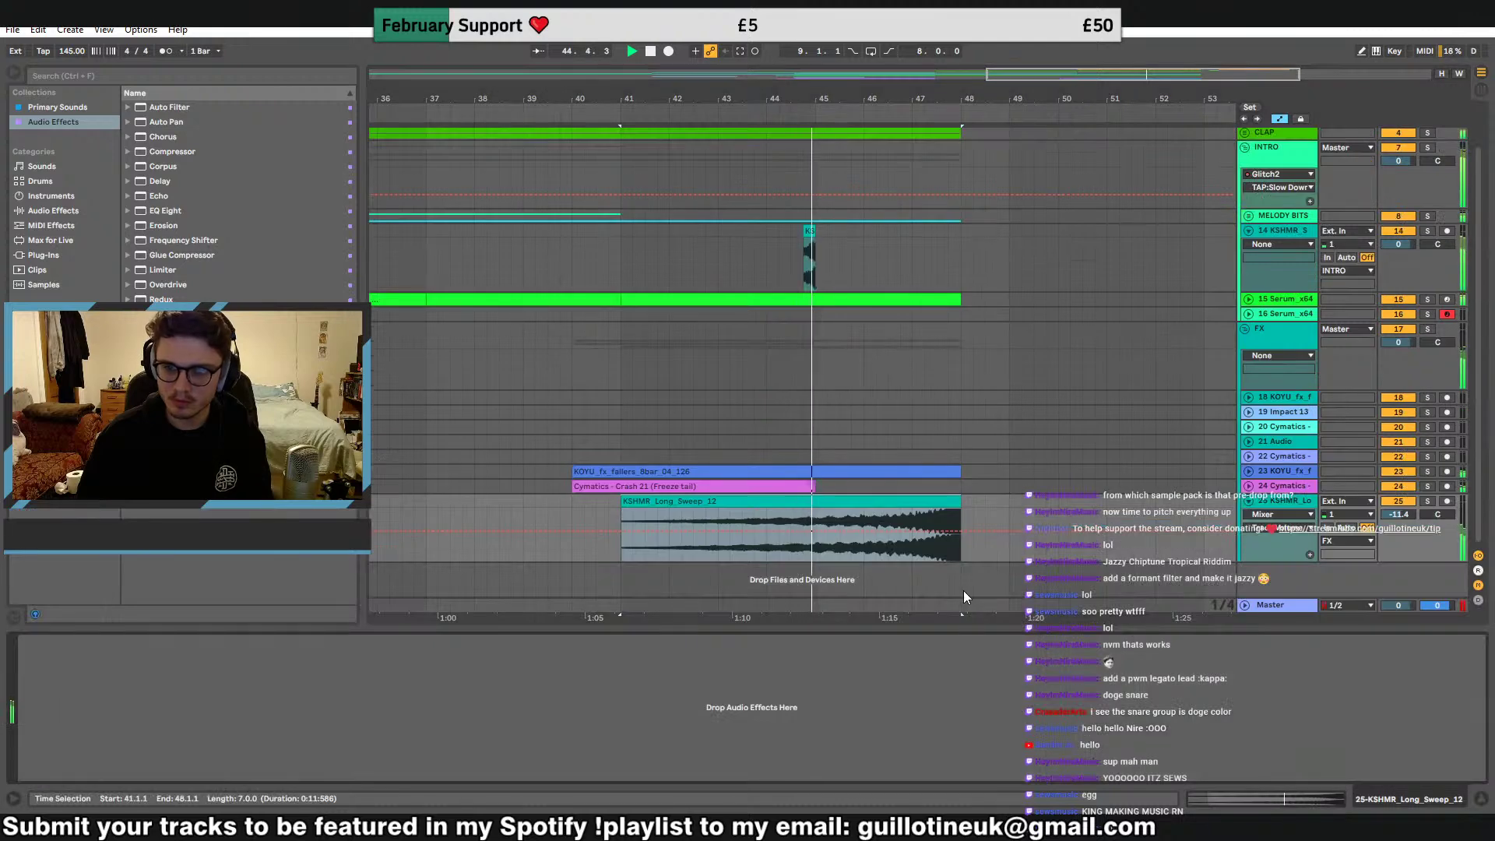
Audition the long sweep in context from 44.4.1 and 47.1.1, and collapse its track
{"action": "left_click_drag", "start_coordinate": [805, 549], "coordinate": [815, 510]}
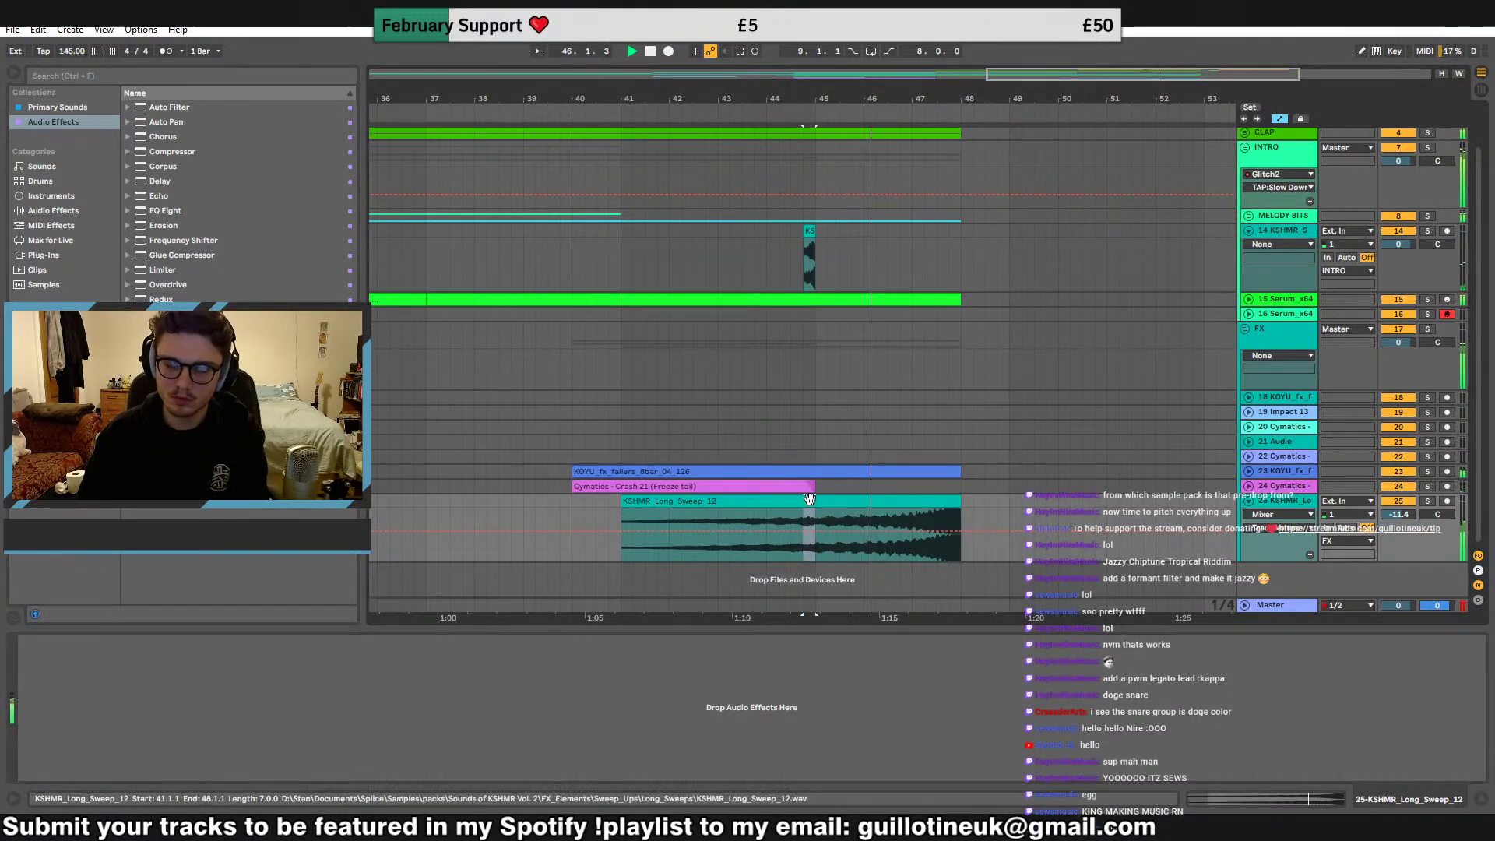
{"action": "left_click", "coordinate": [816, 214]}
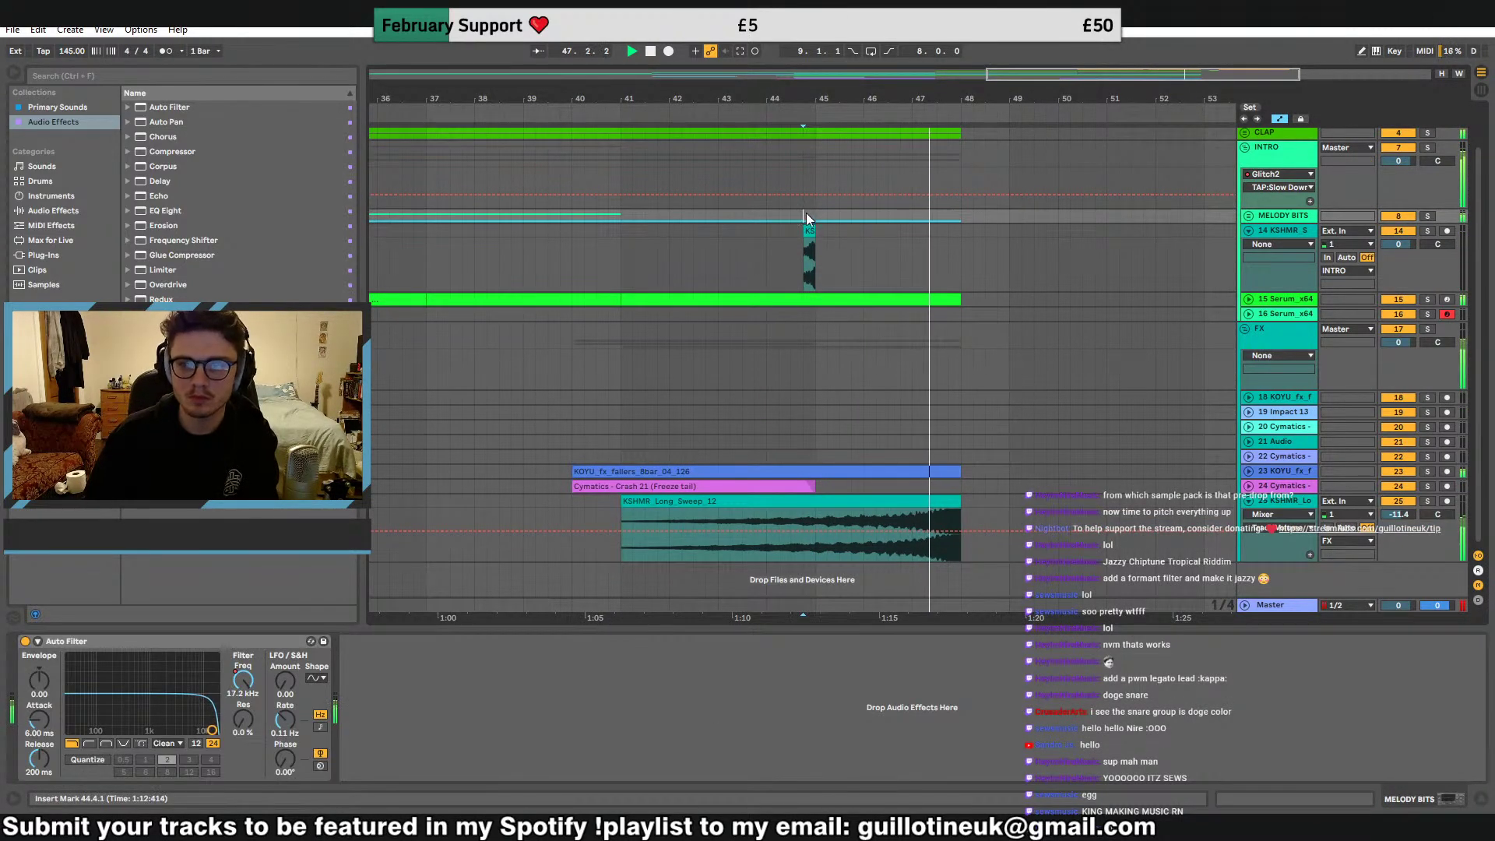
{"action": "left_click", "coordinate": [806, 213]}
{"action": "left_click", "coordinate": [912, 486]}
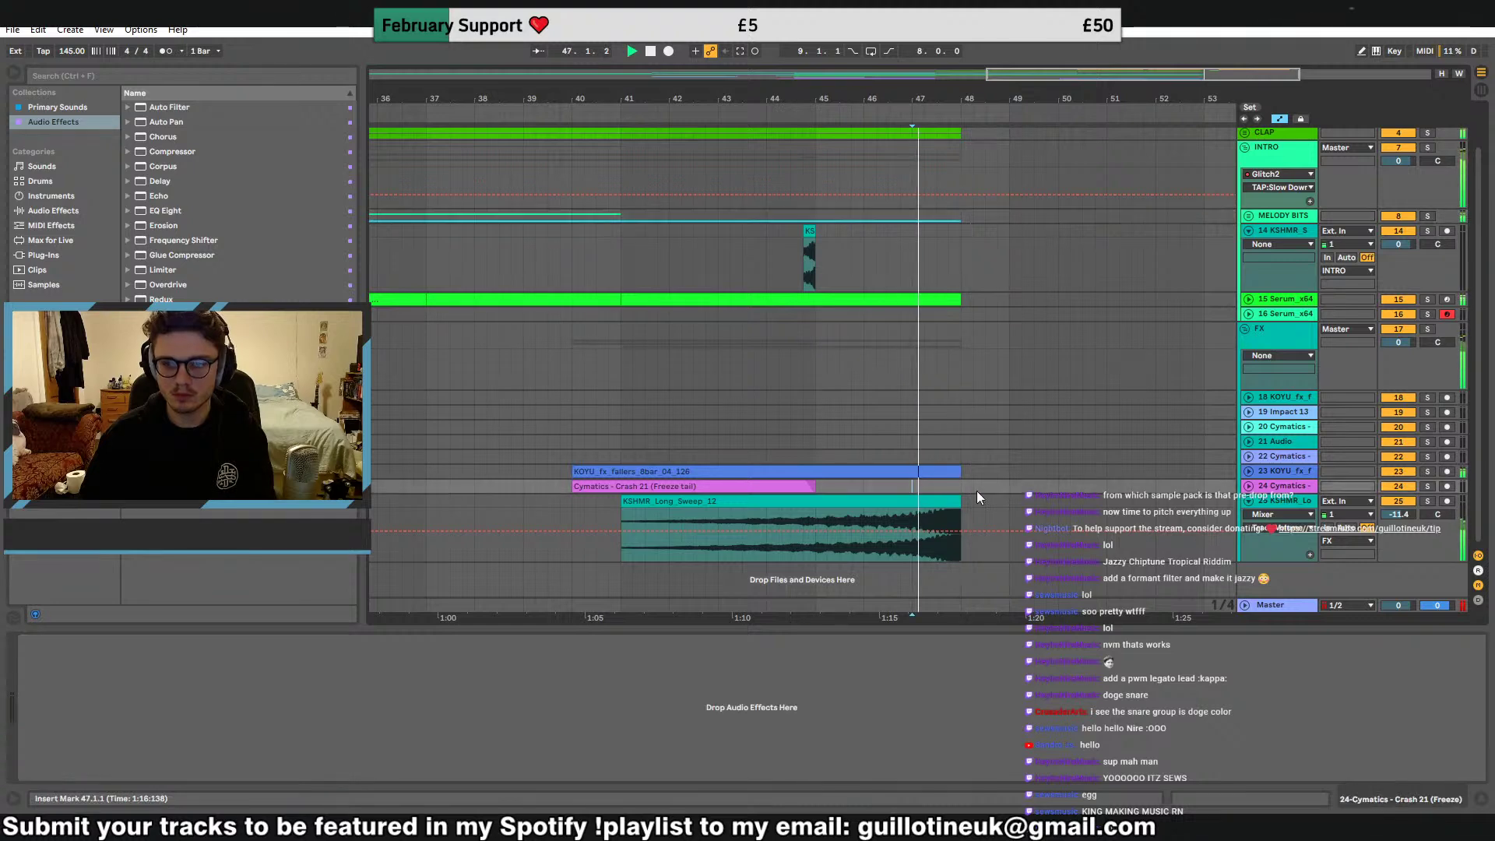
{"action": "left_click", "coordinate": [1253, 500]}
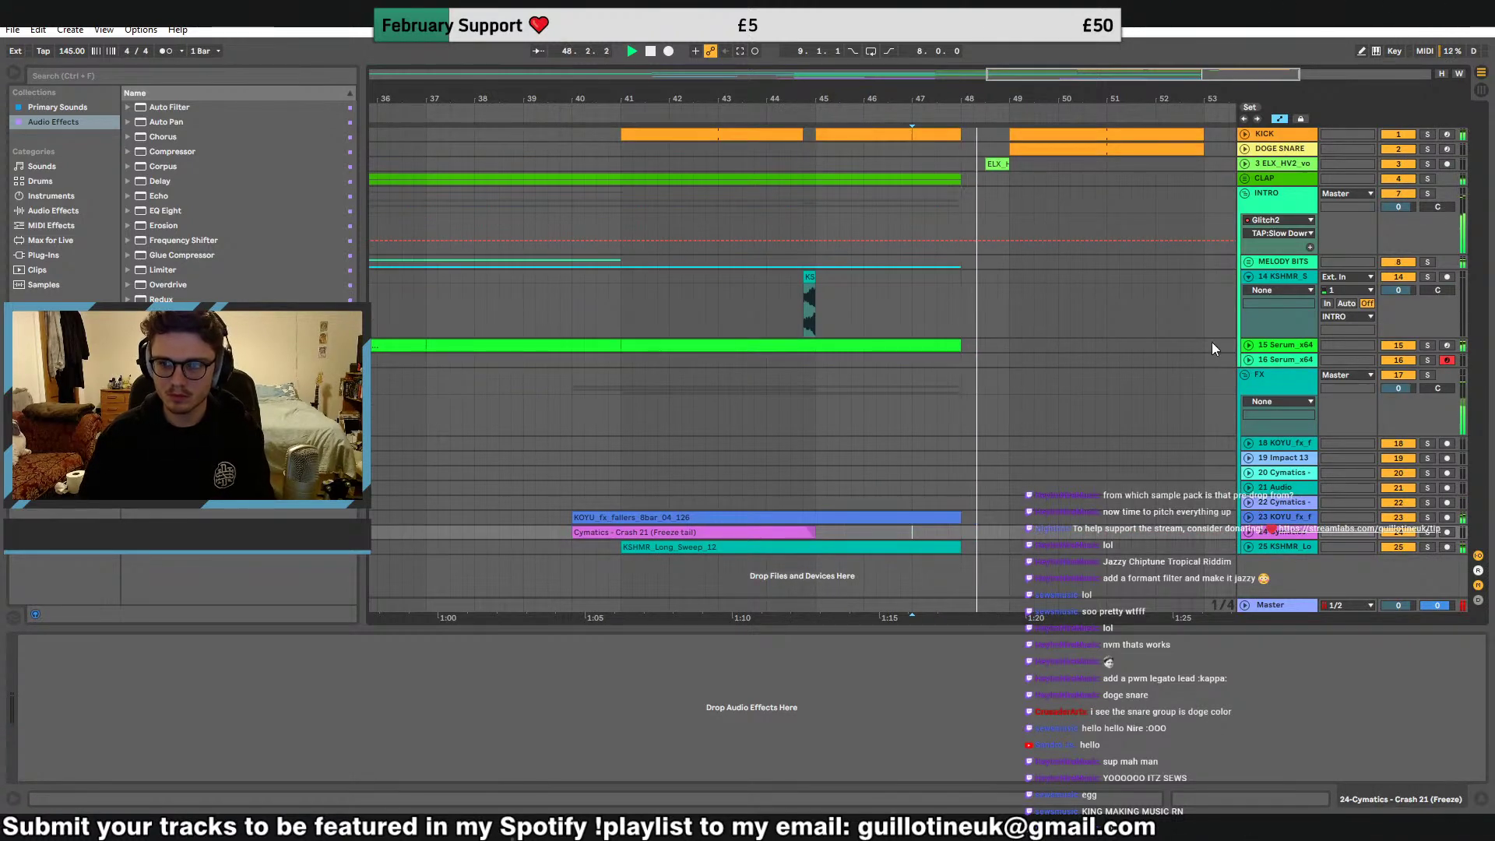
Insert a MIDI track below the long sweep track and filter the Splice downloads for "riser" samples
{"action": "right_click", "coordinate": [1278, 544]}
{"action": "left_click", "coordinate": [1362, 385]}
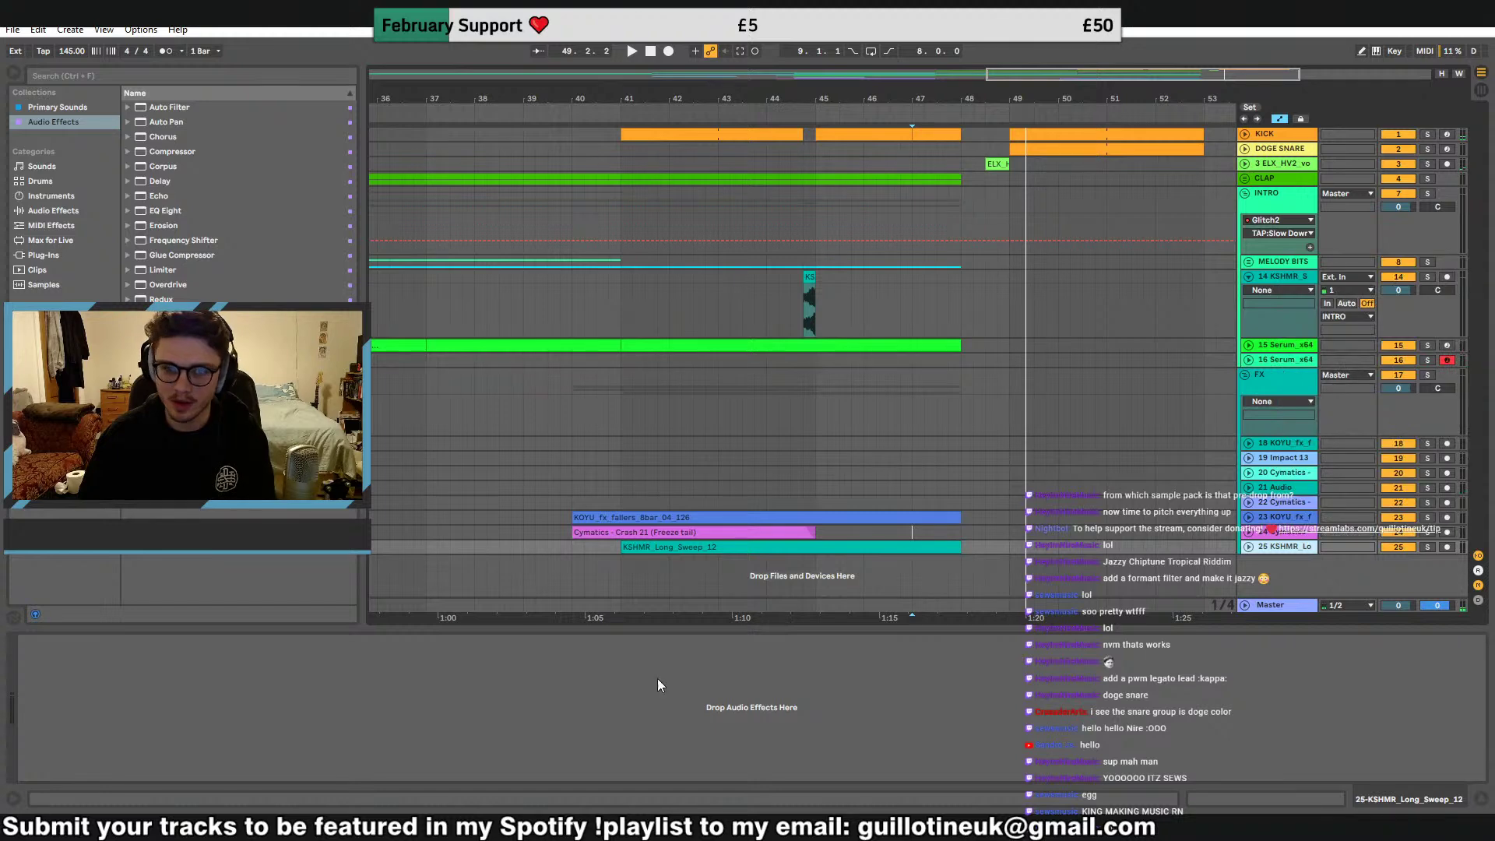
{"action": "left_click", "coordinate": [498, 826]}
{"action": "scroll", "coordinate": [311, 514], "scroll_direction": "down", "scroll_amount": 4}
{"action": "scroll", "coordinate": [506, 397], "scroll_direction": "up", "scroll_amount": 3}
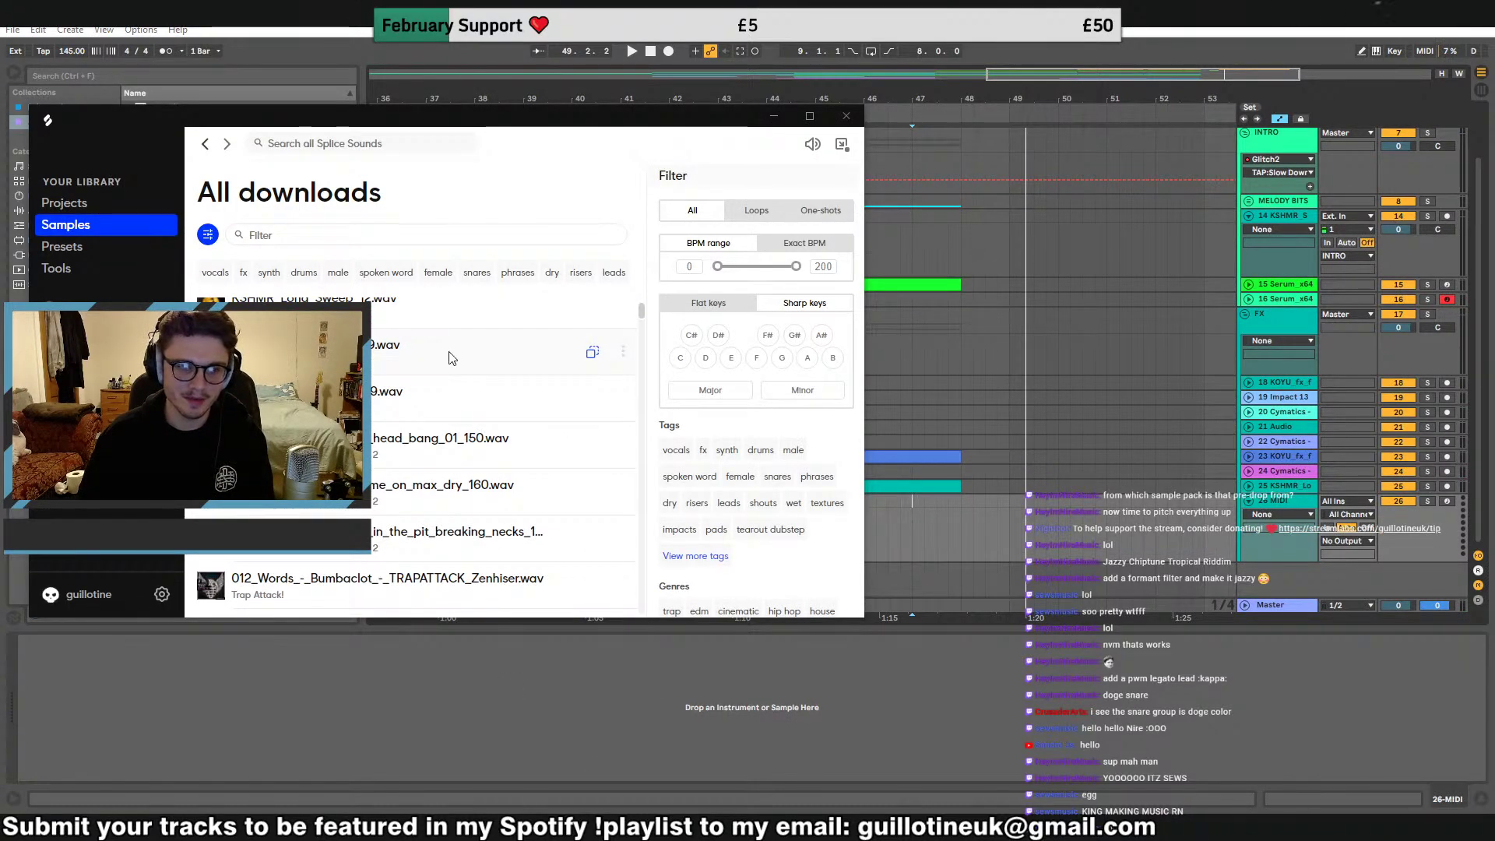
{"action": "scroll", "coordinate": [381, 420], "scroll_direction": "up", "scroll_amount": 2}
{"action": "left_click", "coordinate": [335, 414]}
{"action": "left_click", "coordinate": [334, 367]}
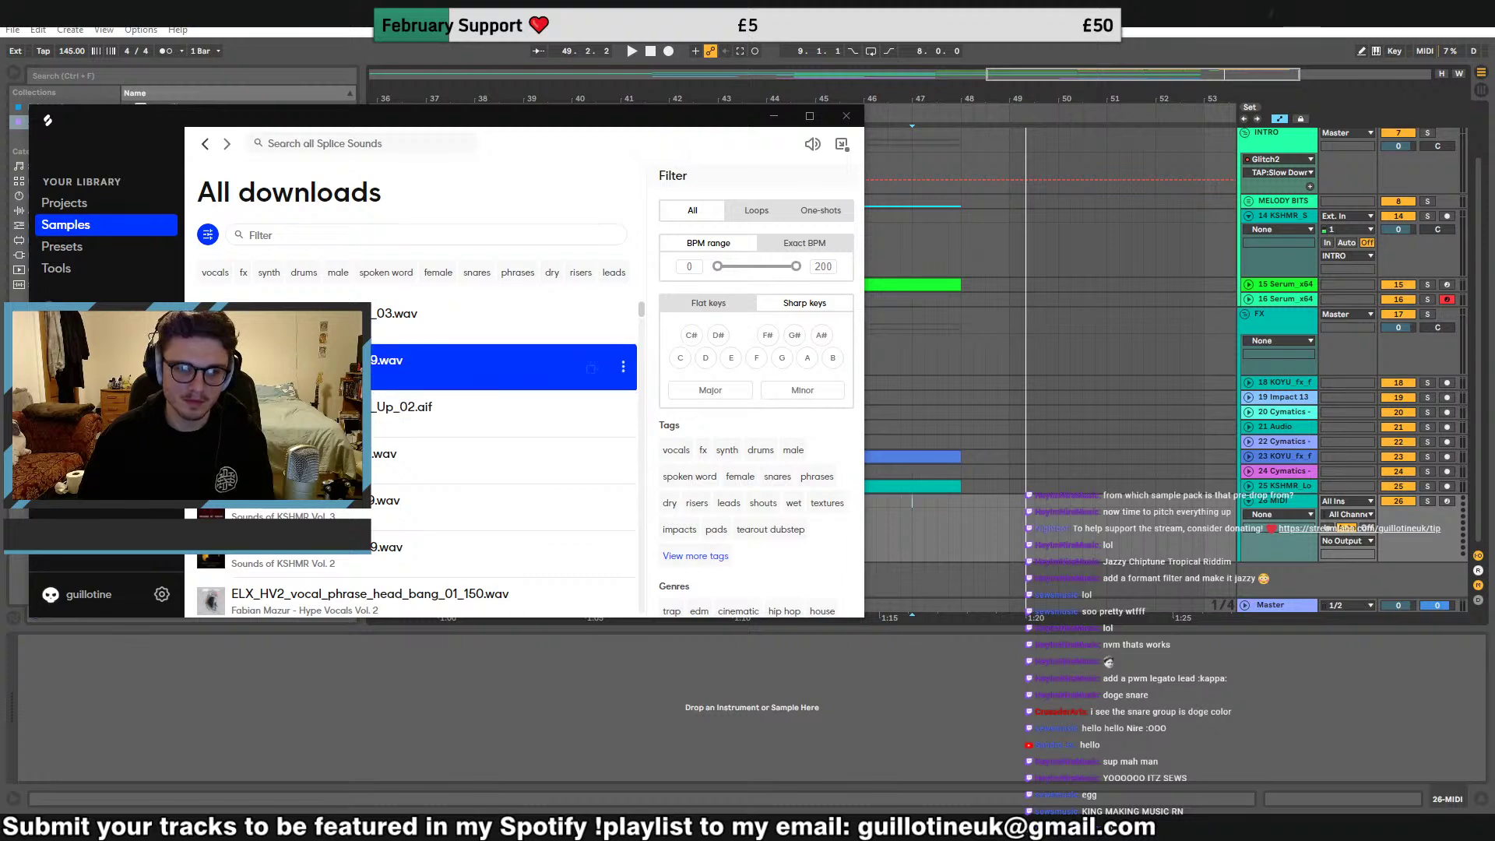
{"action": "left_click", "coordinate": [335, 320]}
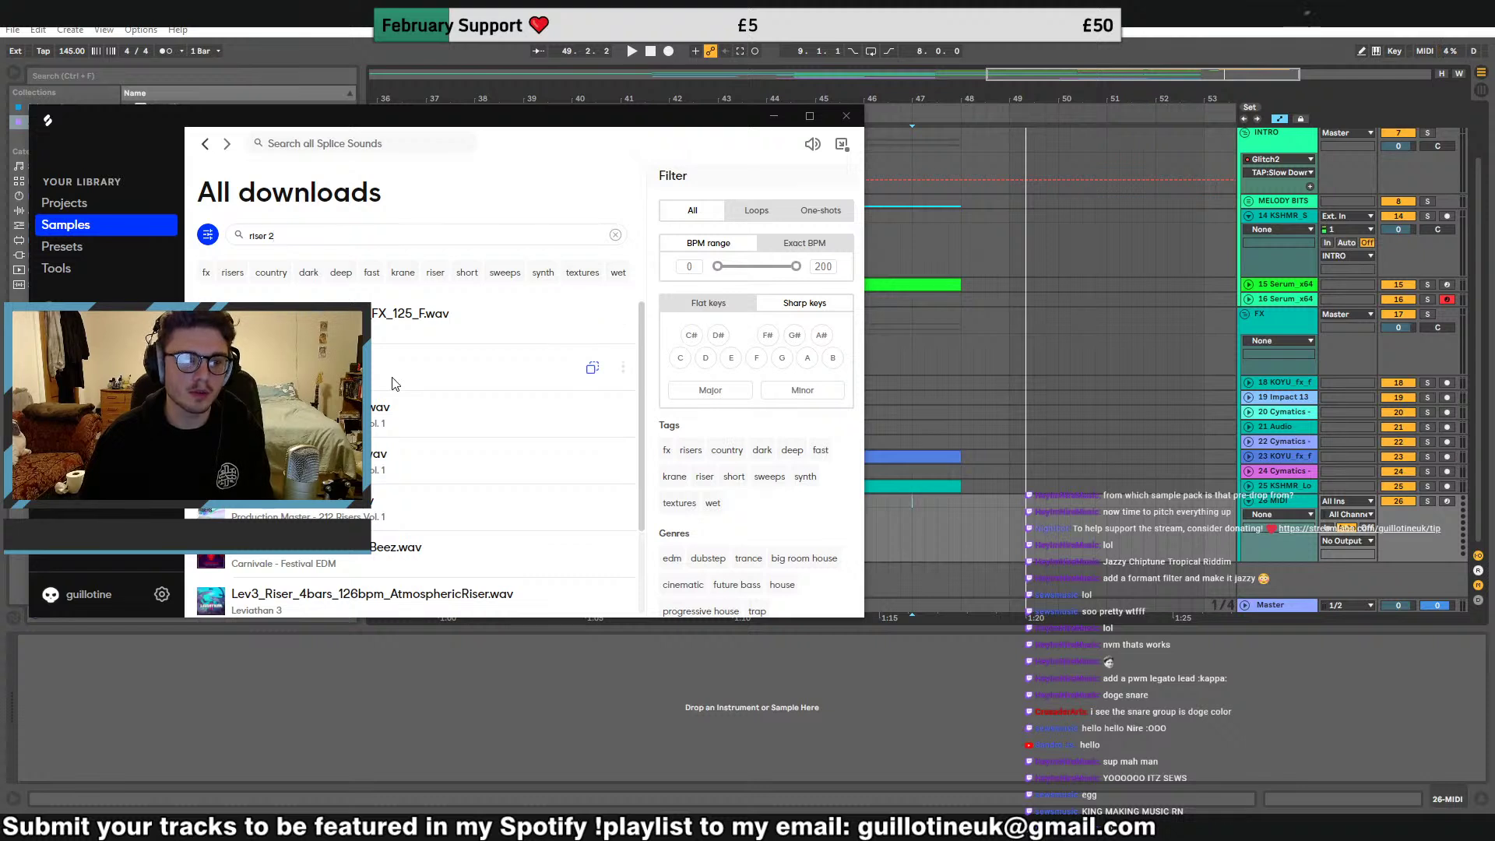
{"action": "type", "text": "02"}
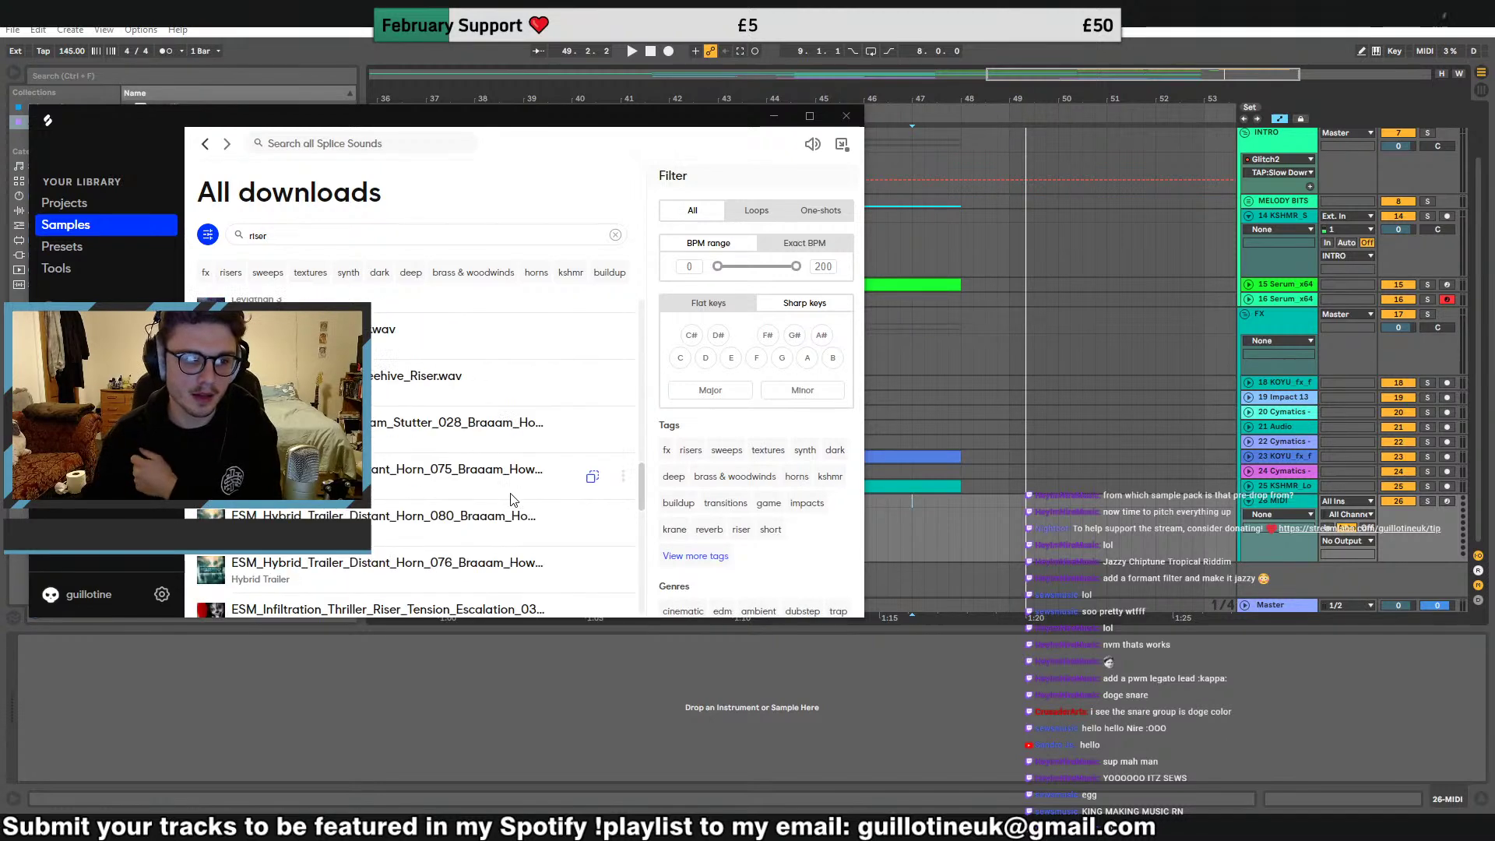
Place KSHMR_Medium_Sweep_02 on the new track from bar 44 to 48 and set the track volume to -8.1 dB
{"action": "left_click_drag", "start_coordinate": [470, 405], "coordinate": [934, 505]}
{"action": "left_click", "coordinate": [931, 523]}
{"action": "key", "text": "space"}
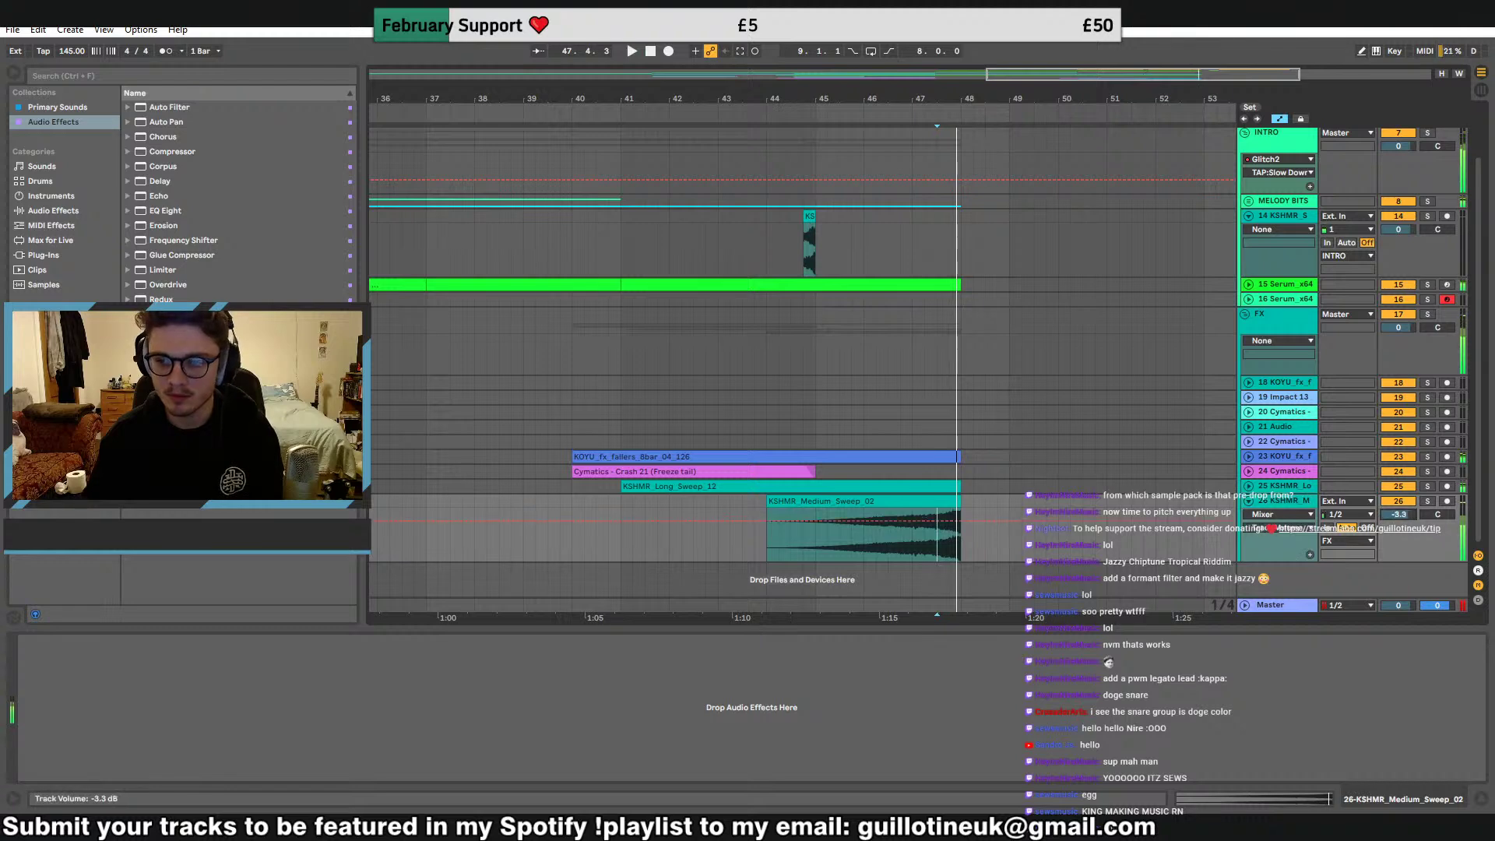
{"action": "left_click", "coordinate": [916, 534]}
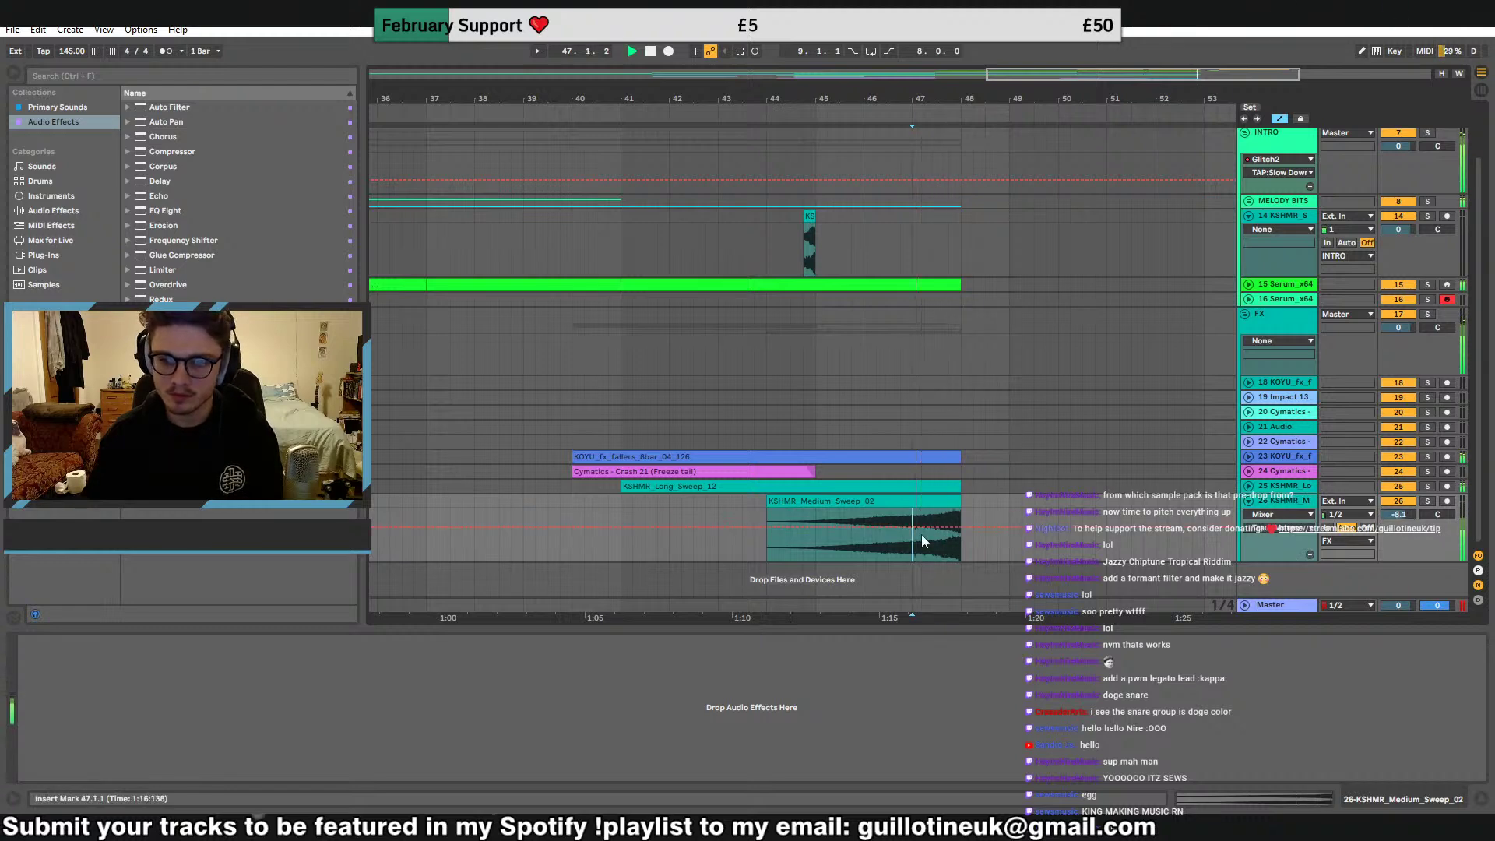
{"action": "left_click", "coordinate": [1249, 501]}
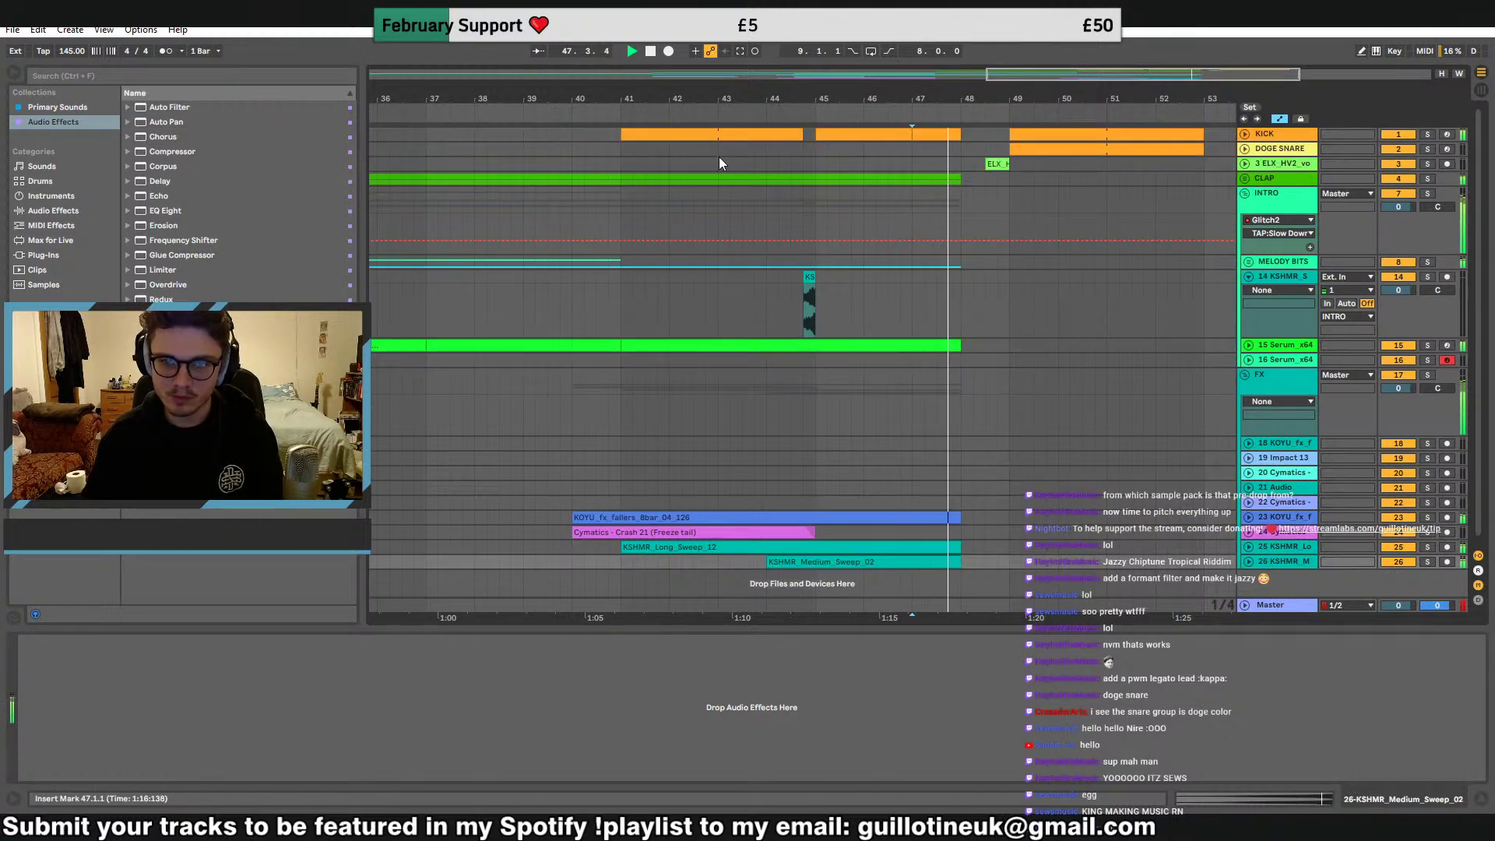
Add an Auto Filter to the KICK track as a high-pass filter with its frequency at 26 Hz
{"action": "left_click", "coordinate": [685, 134]}
{"action": "left_click", "coordinate": [166, 106]}
{"action": "left_click_drag", "start_coordinate": [381, 405], "coordinate": [581, 660]}
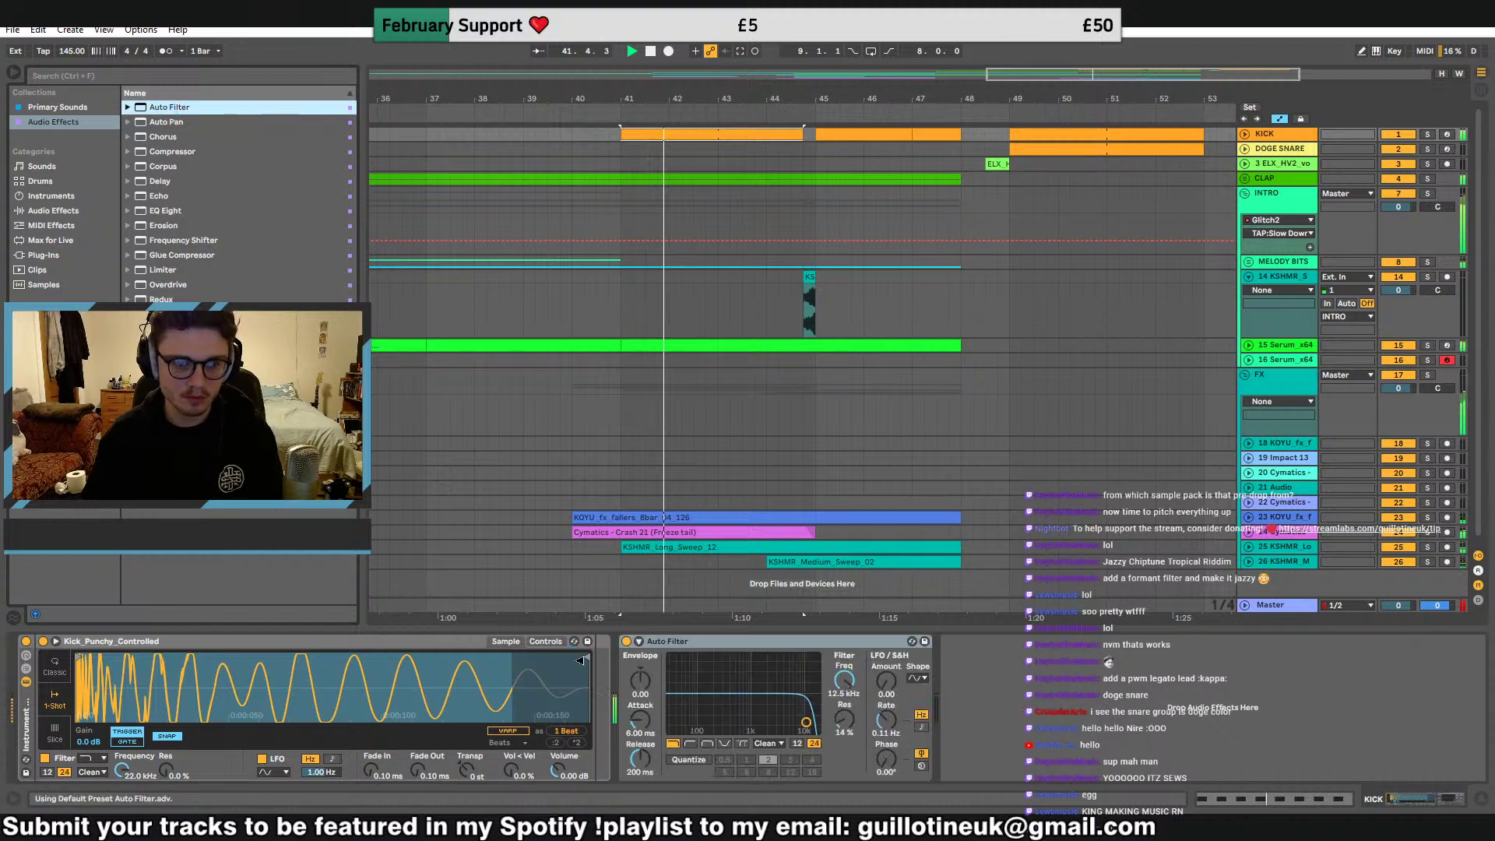
{"action": "left_click_drag", "start_coordinate": [423, 767], "coordinate": [423, 728]}
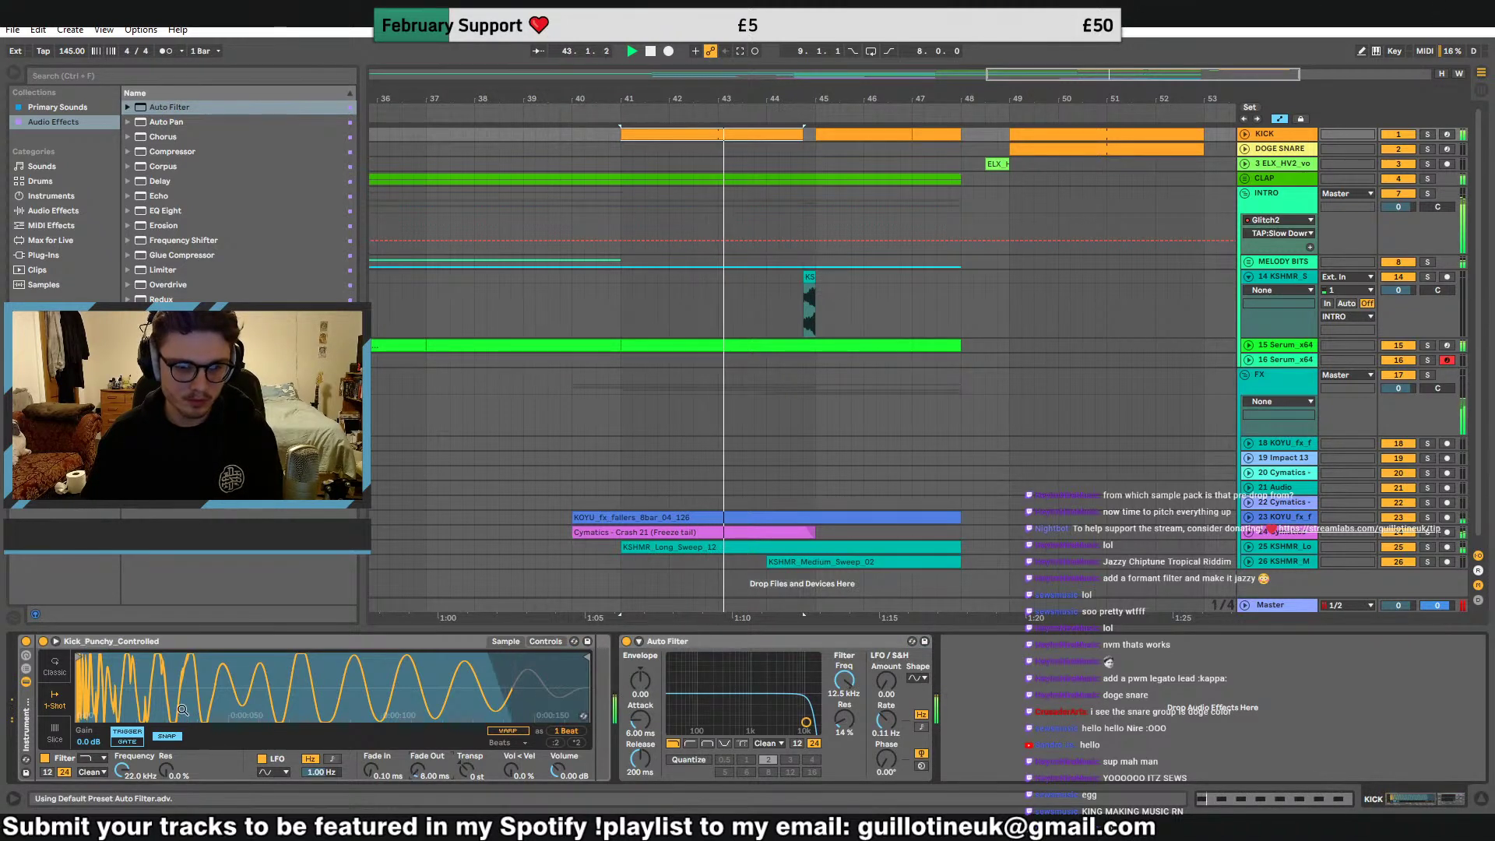
{"action": "left_click", "coordinate": [177, 736]}
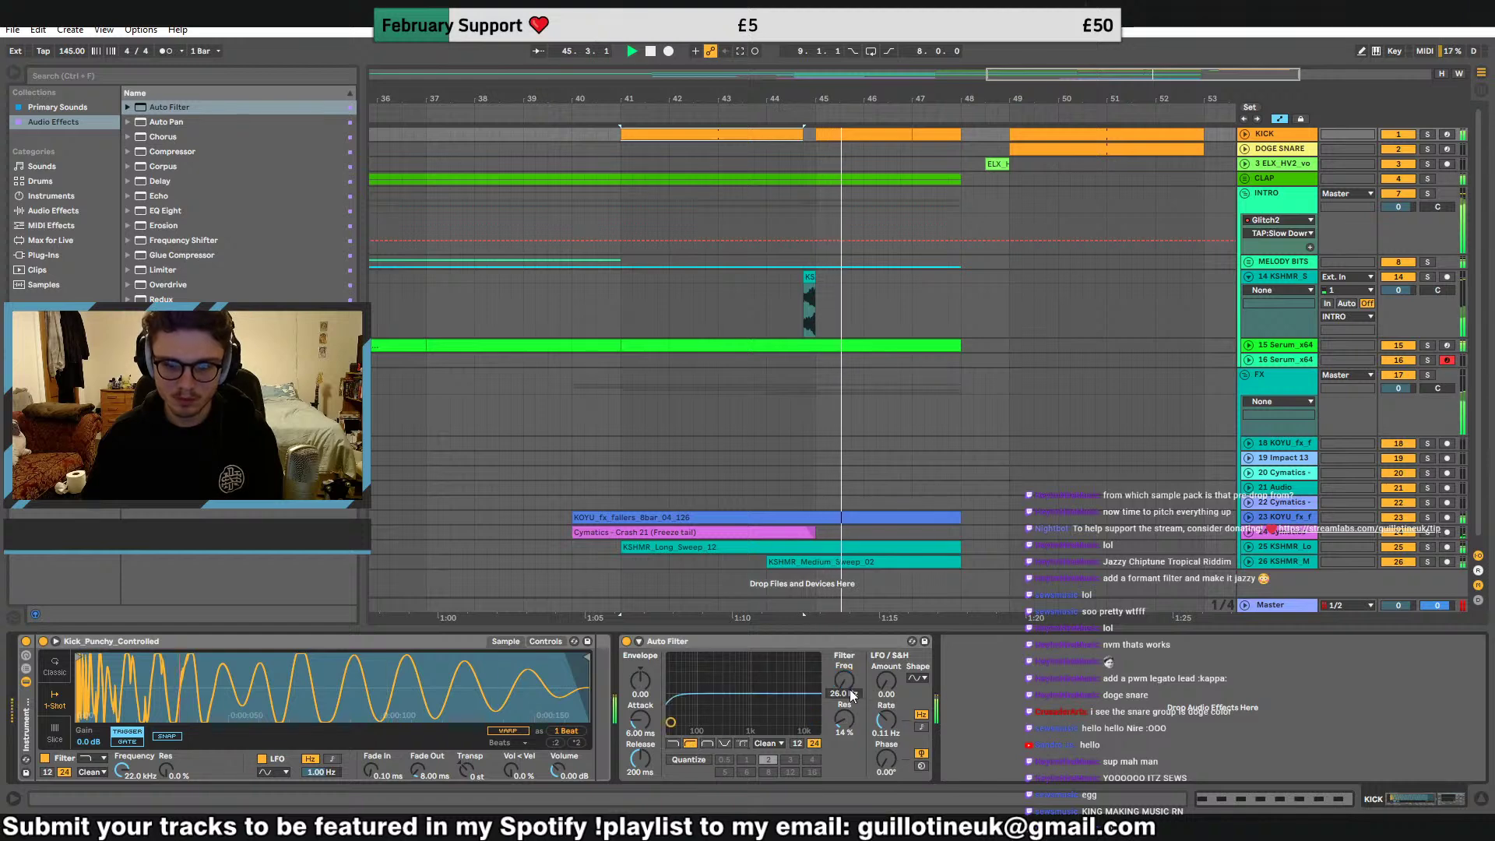
{"action": "left_click", "coordinate": [690, 744]}
Show the Auto Filter's Frequency automation on the KICK track and step it up from 26 Hz at 45.1.1
{"action": "right_click", "coordinate": [860, 680]}
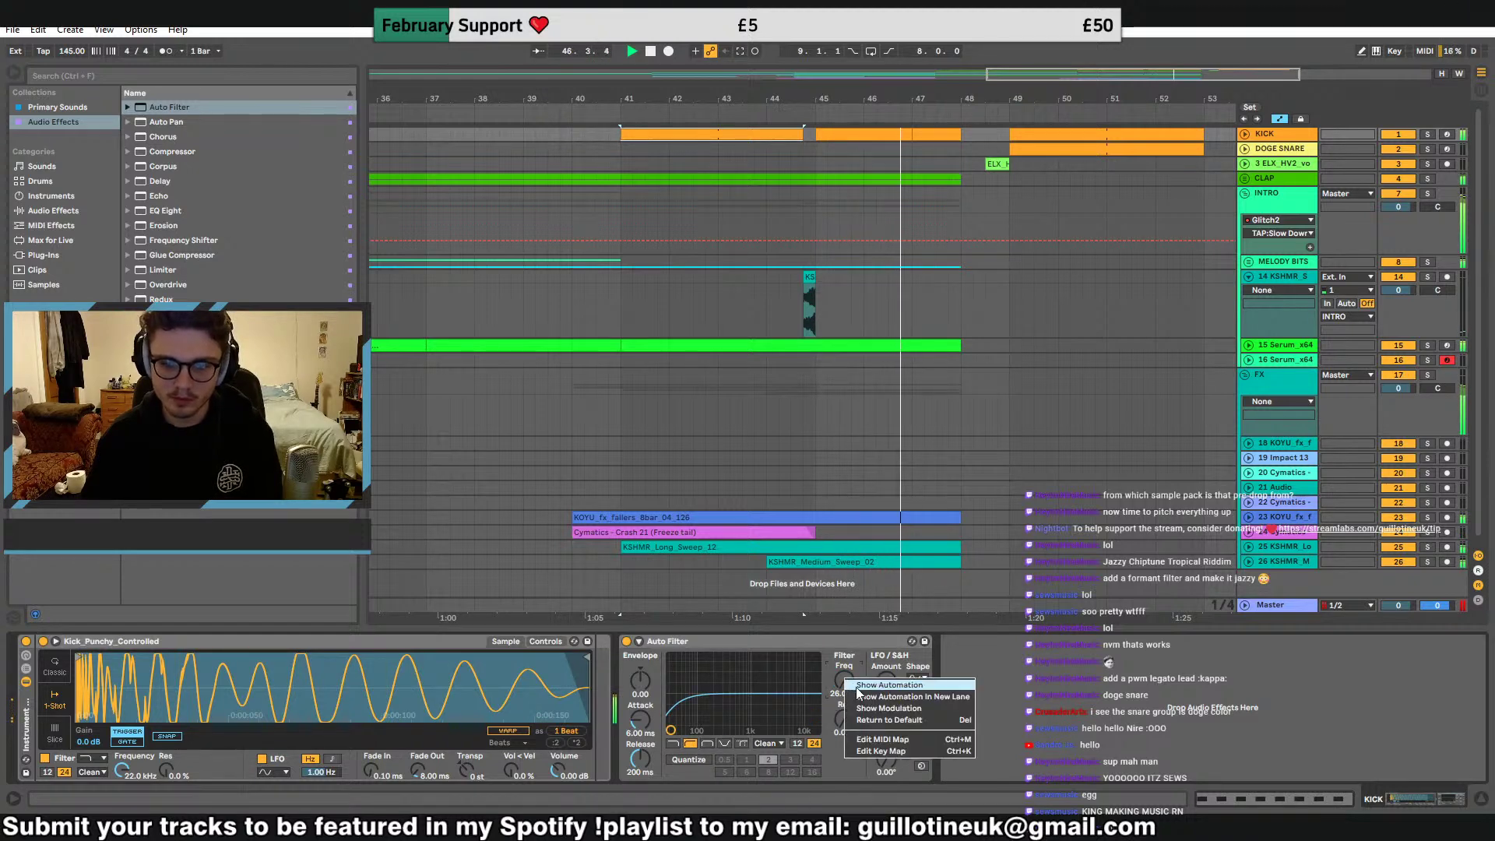
{"action": "left_click", "coordinate": [880, 687]}
{"action": "left_click", "coordinate": [815, 190]}
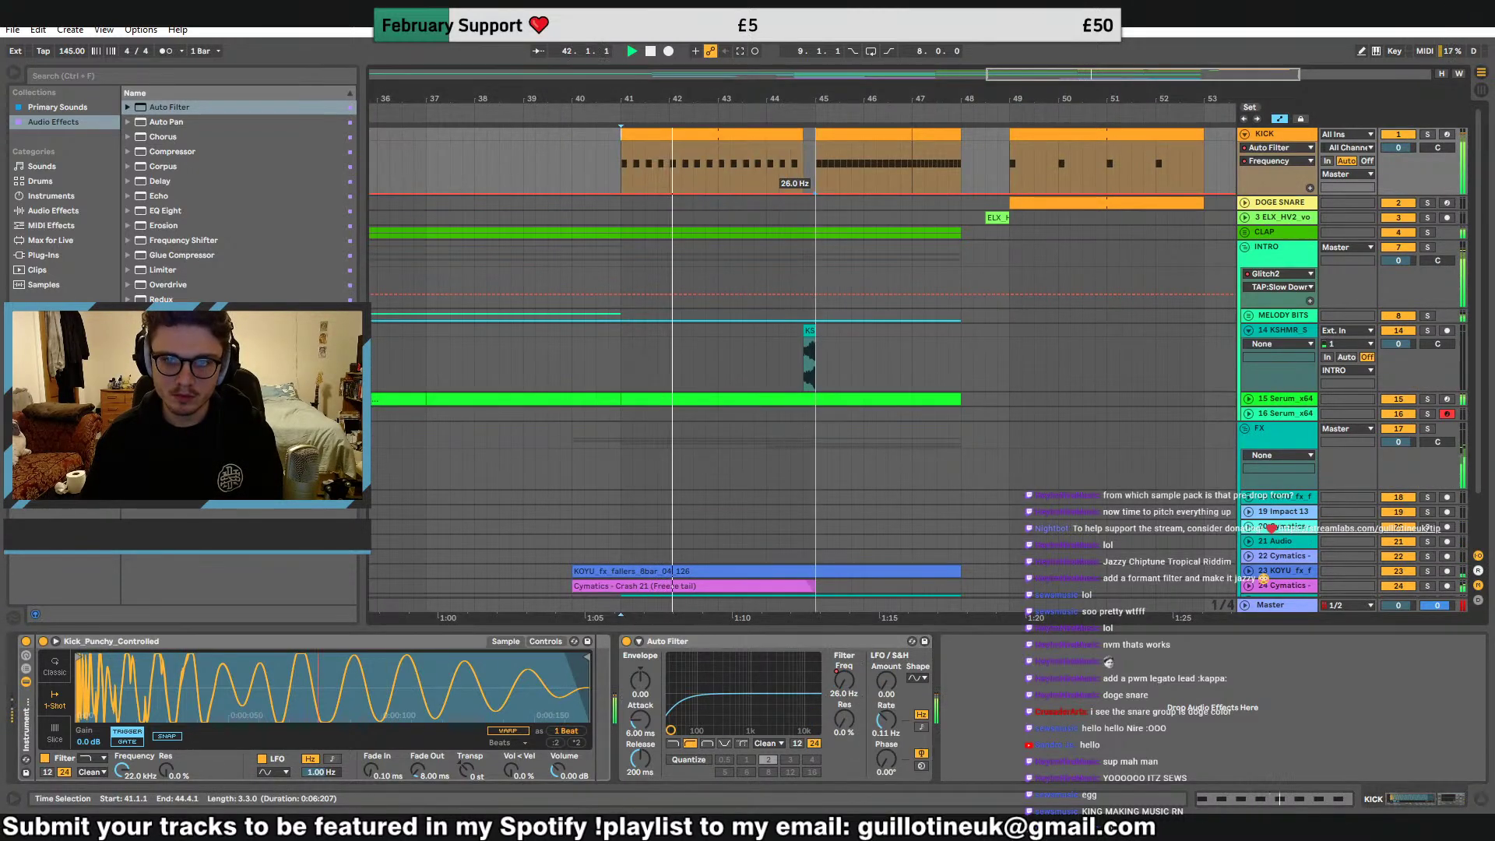
{"action": "left_click_drag", "start_coordinate": [816, 191], "coordinate": [816, 188]}
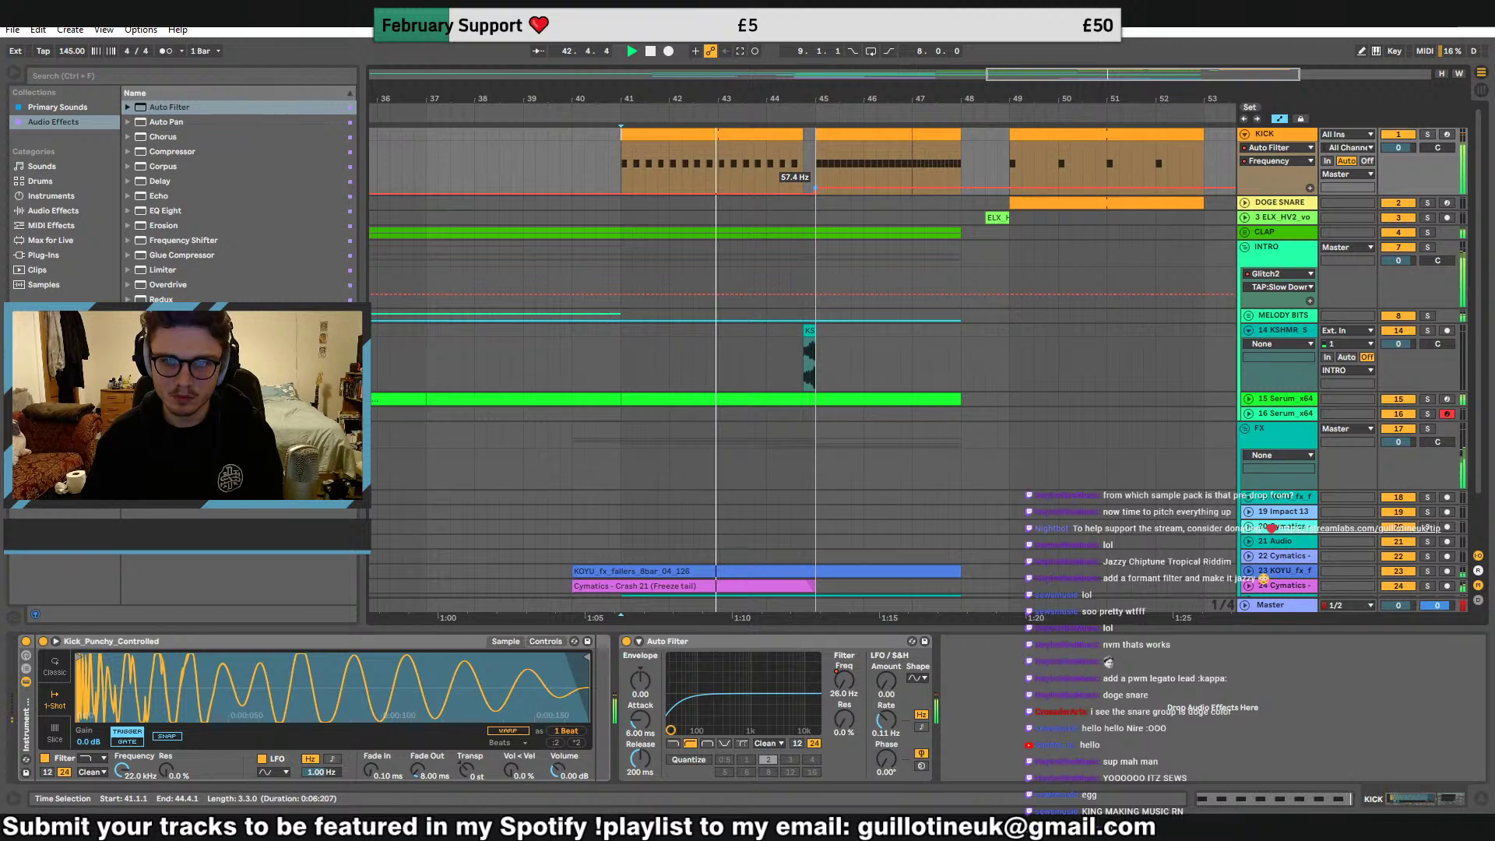
{"action": "right_click", "coordinate": [816, 188]}
{"action": "left_click", "coordinate": [820, 196]}
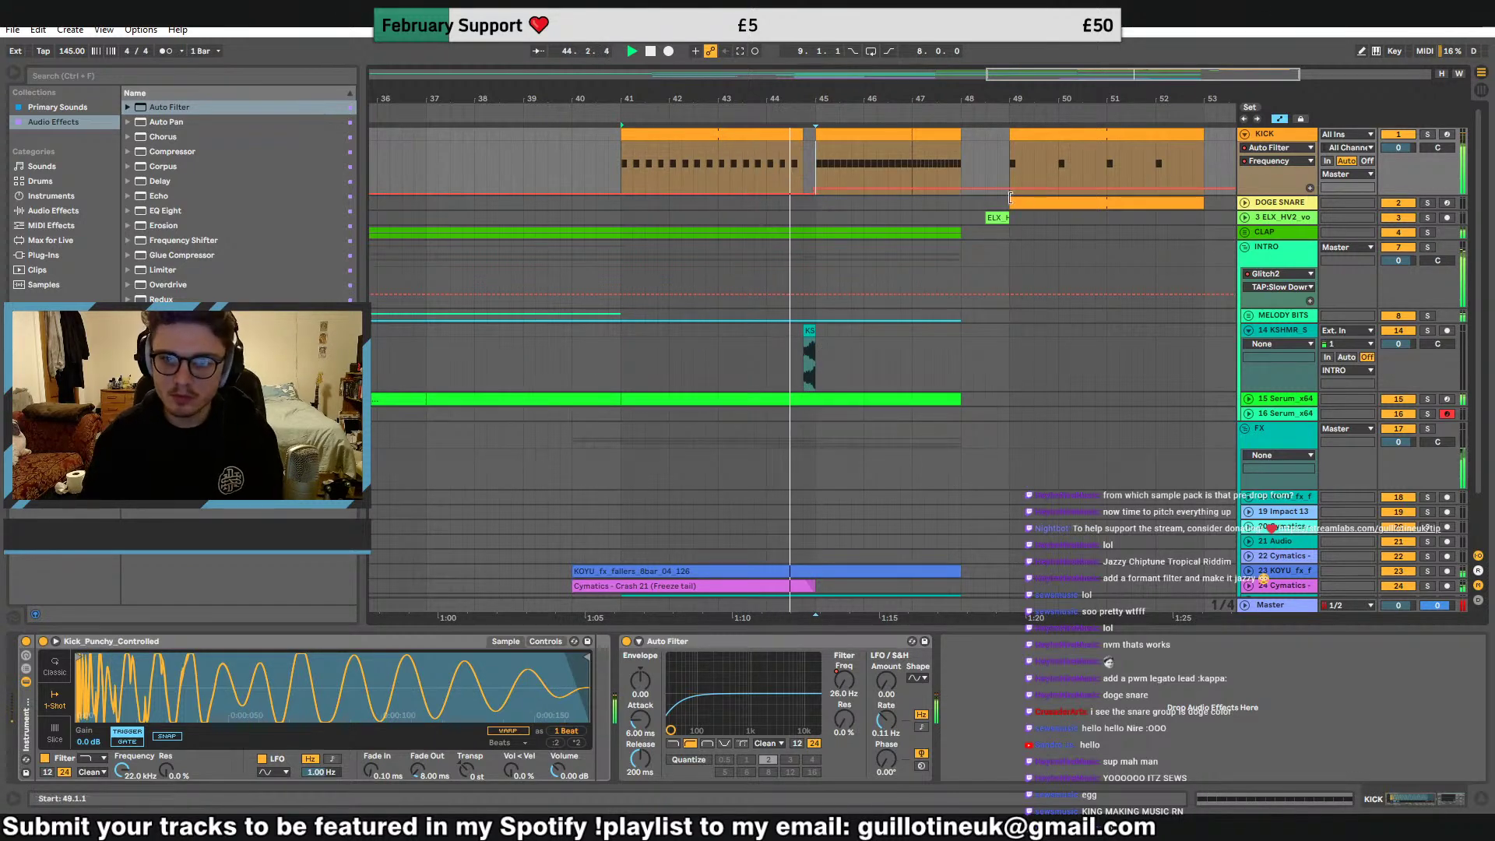
Set the KICK filter frequency automation to 80 Hz at 48.1.1 and collapse the track
{"action": "left_click", "coordinate": [961, 187]}
{"action": "right_click", "coordinate": [962, 186]}
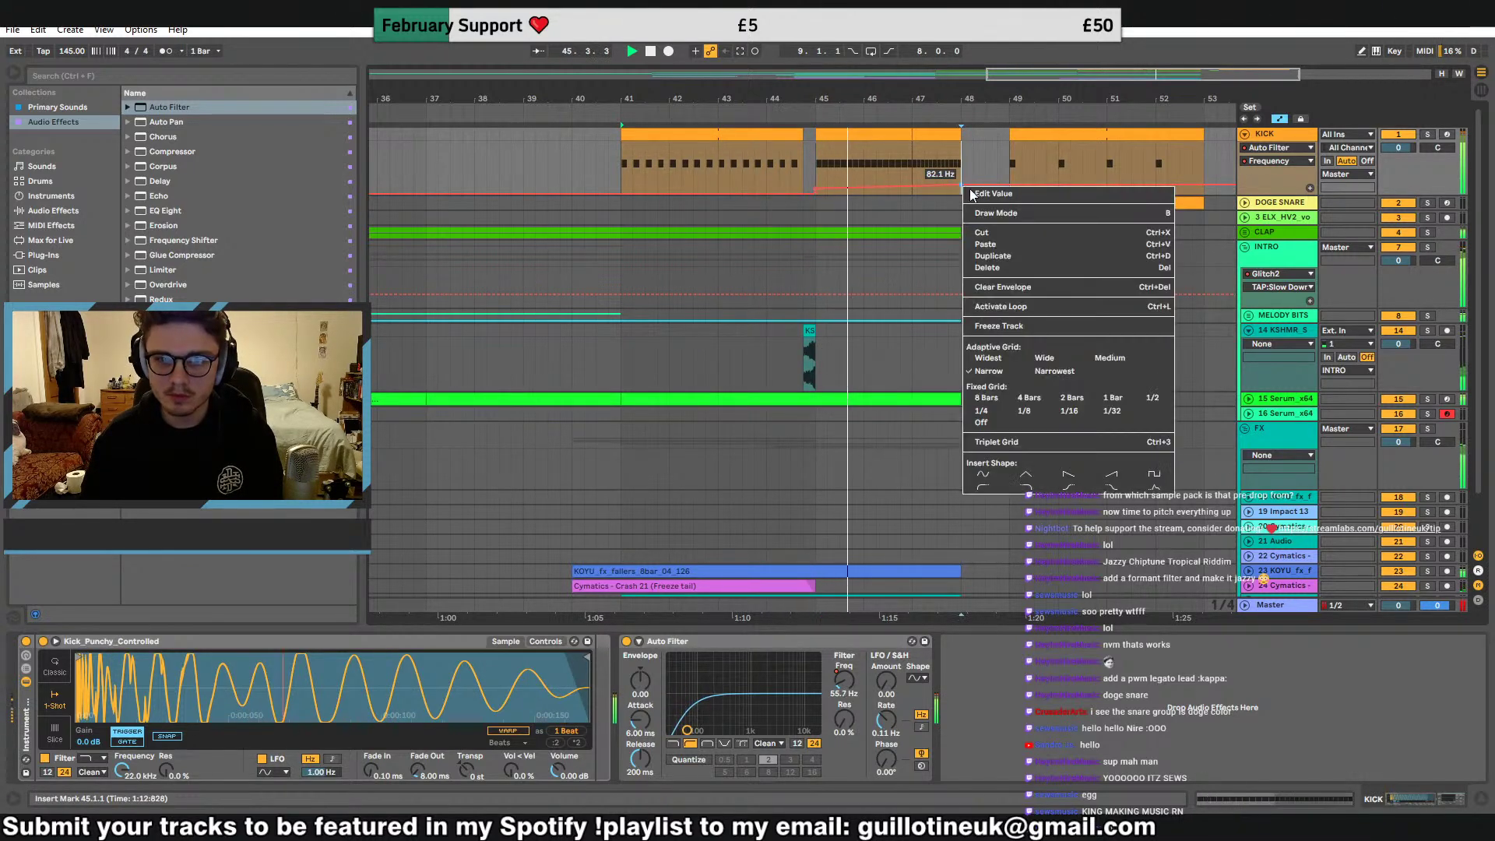
{"action": "left_click", "coordinate": [982, 195]}
{"action": "type", "text": "80"}
{"action": "key", "text": "Return"}
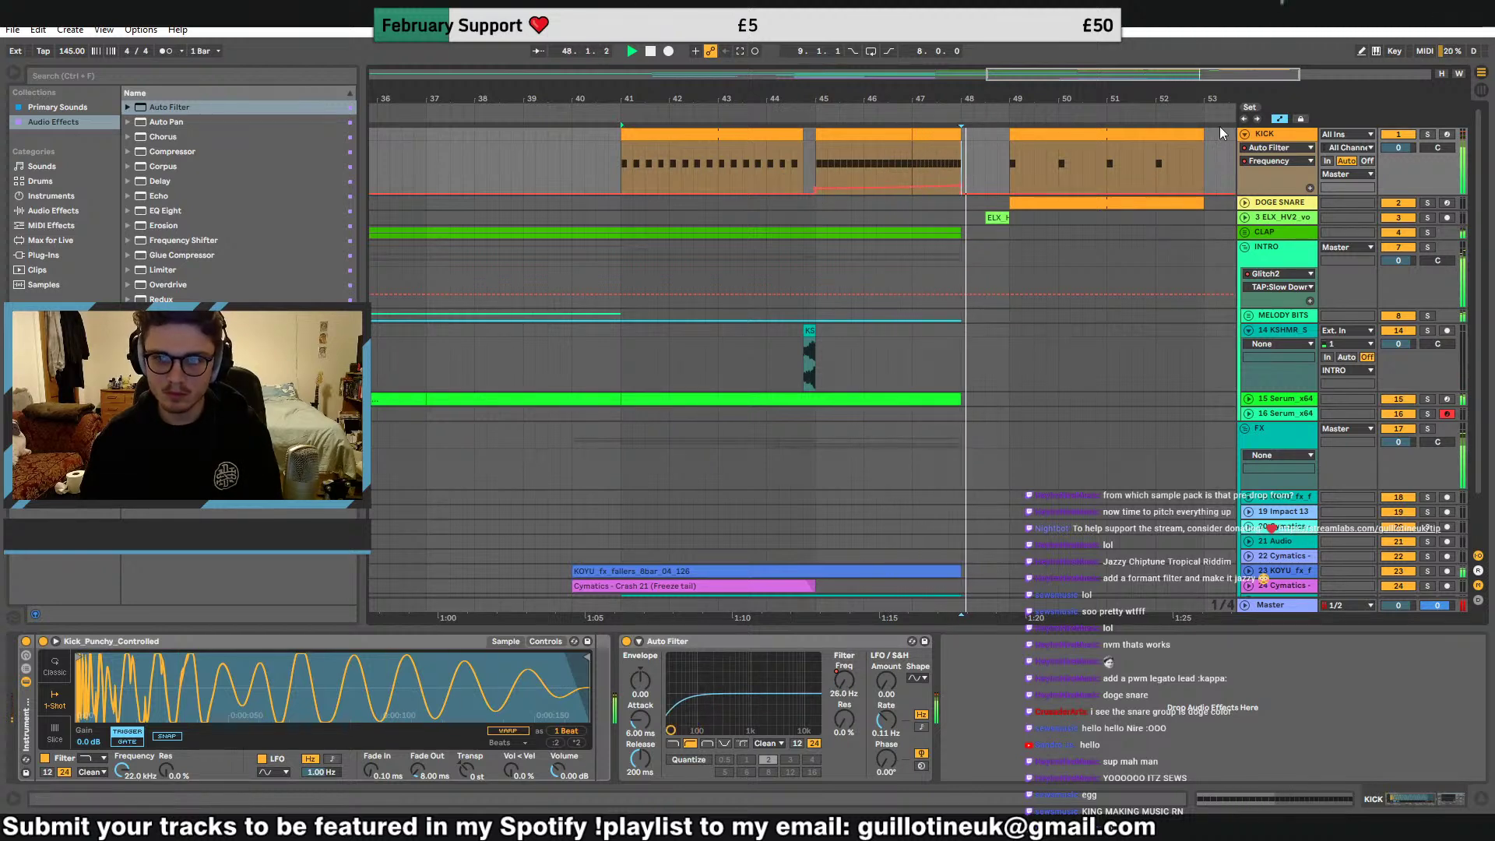
{"action": "left_click", "coordinate": [1245, 134]}
Automate the KICK Auto Filter's Device On so it is active only from 41.1.1 to 48.1.1, and audition from bar 41
{"action": "right_click", "coordinate": [627, 642]}
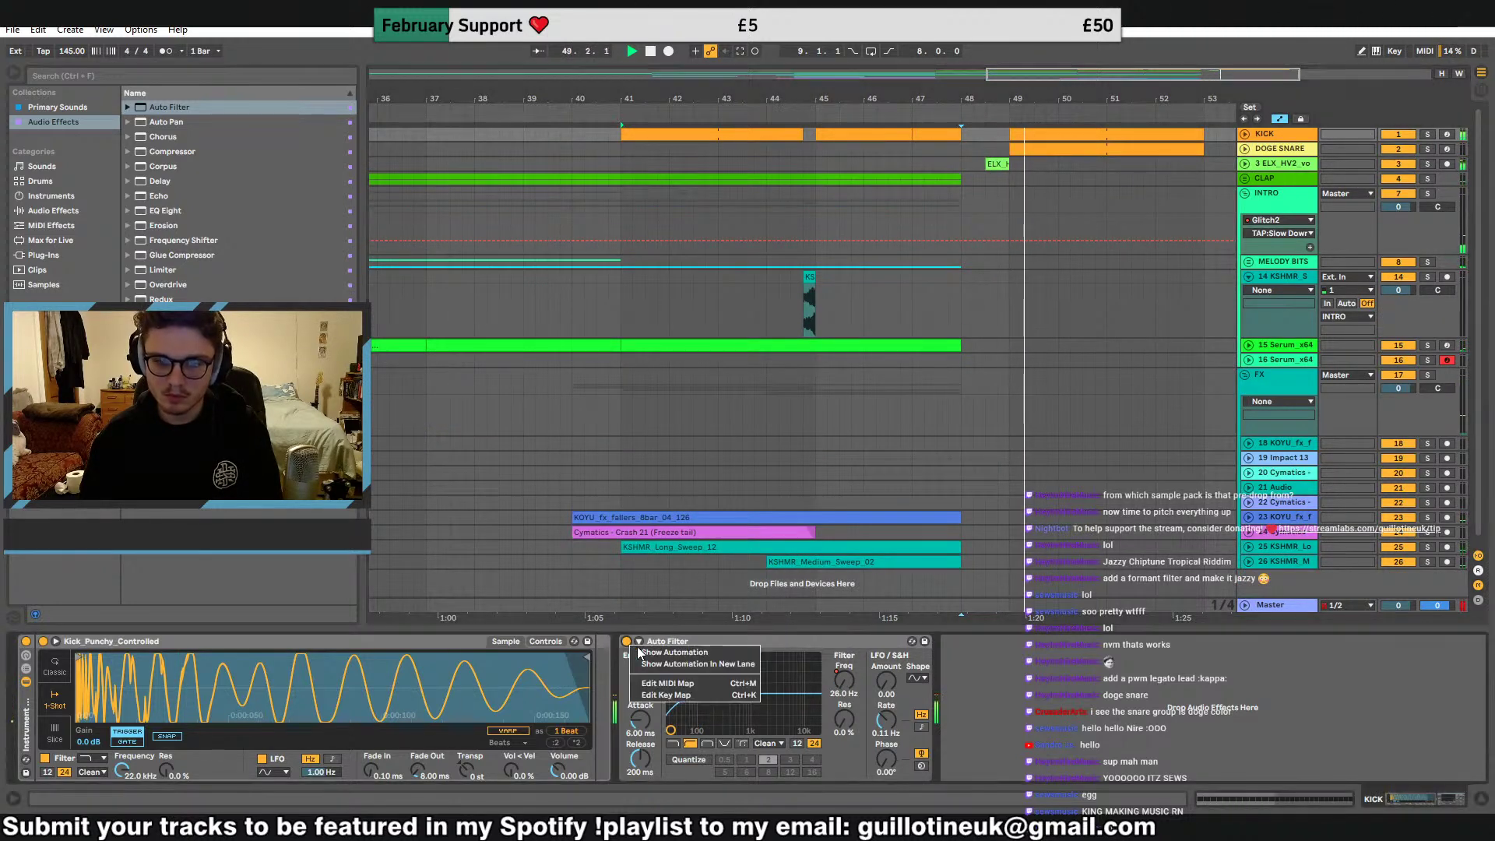
{"action": "left_click", "coordinate": [656, 652]}
{"action": "left_click_drag", "start_coordinate": [966, 166], "coordinate": [966, 184]}
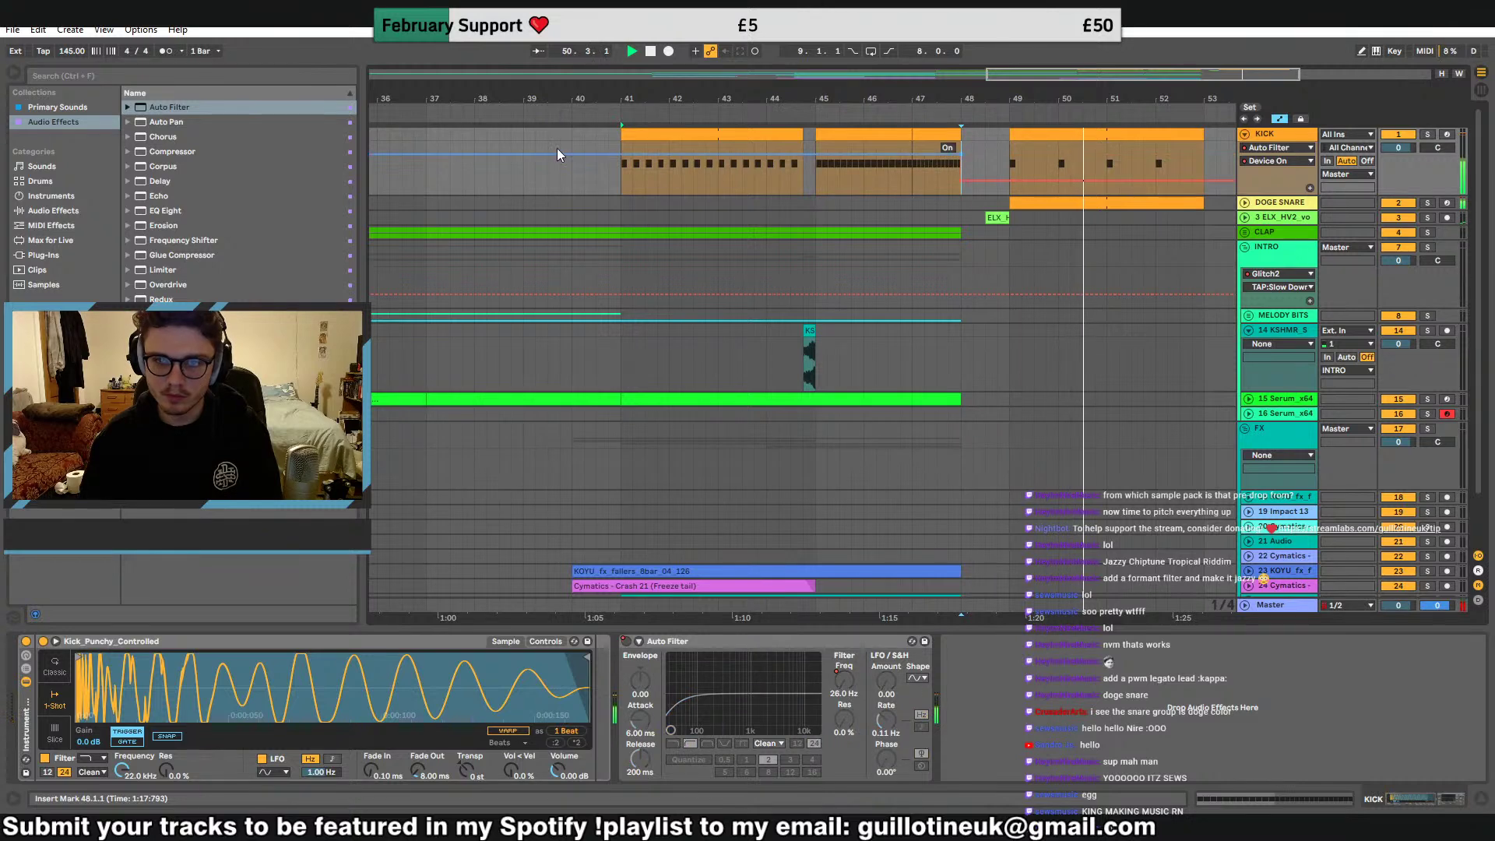
{"action": "left_click_drag", "start_coordinate": [618, 160], "coordinate": [617, 182]}
{"action": "left_click", "coordinate": [640, 135]}
{"action": "key", "text": "space"}
{"action": "key", "text": "space"}
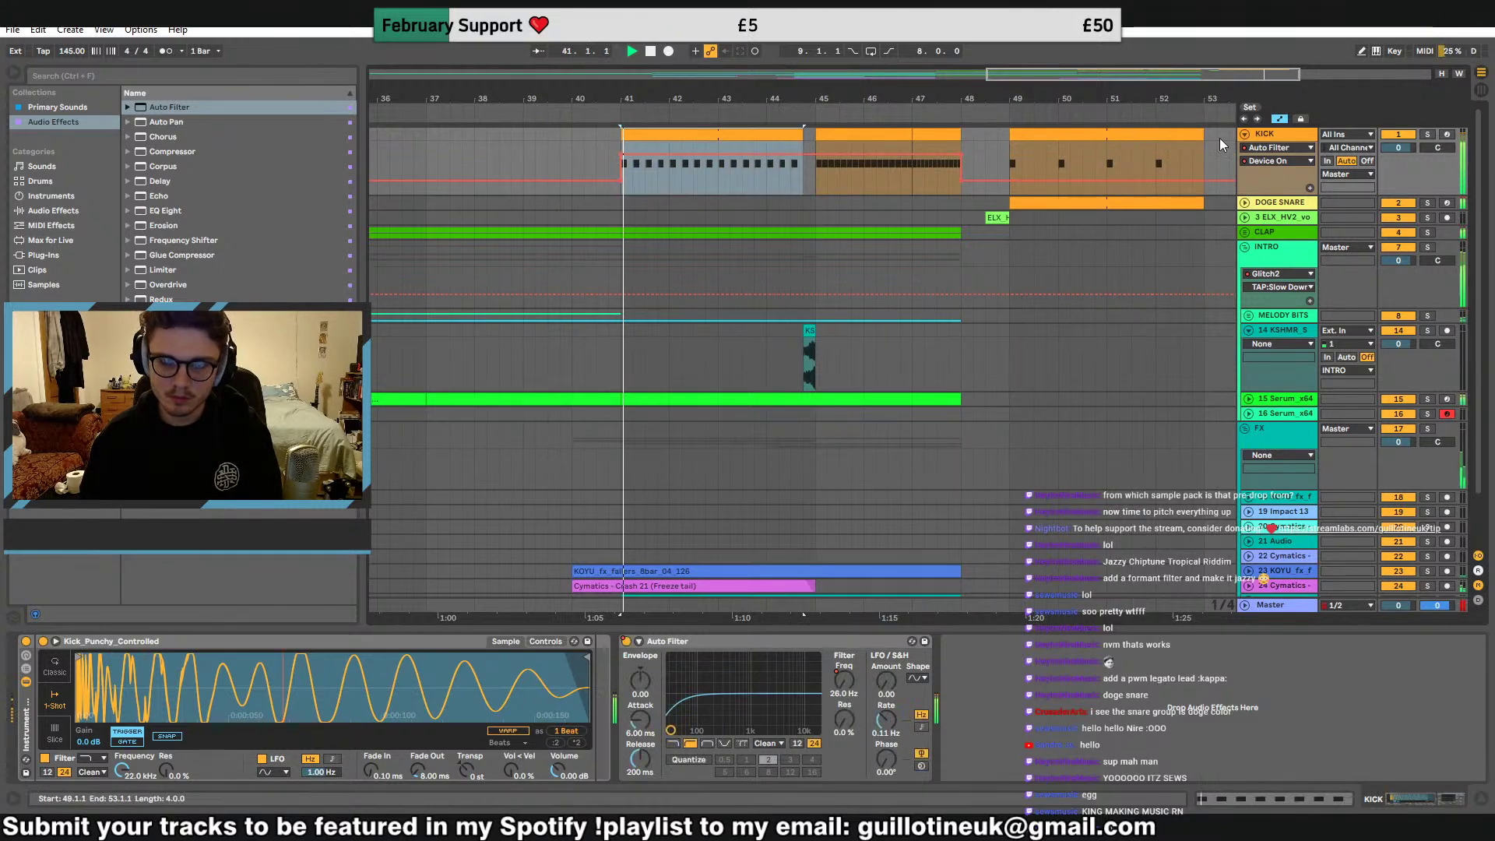
{"action": "left_click", "coordinate": [1245, 135]}
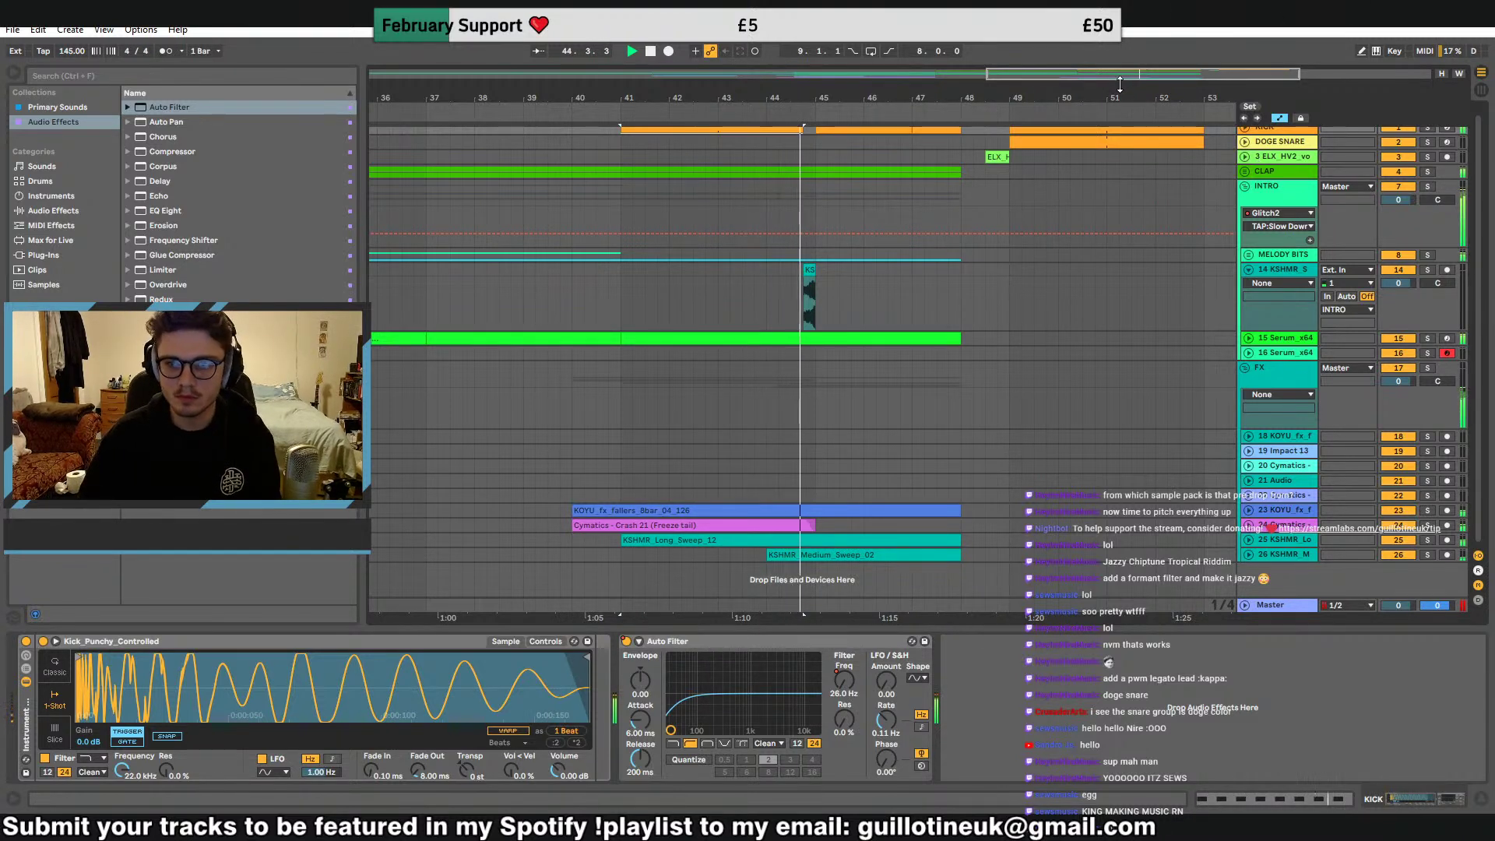
Move the KSHMR_Short_Sweep_09 clip from 44.4.1 to 48.2.1 and audition it
{"action": "left_click", "coordinate": [810, 270]}
{"action": "key", "text": "ctrl+x"}
{"action": "left_click", "coordinate": [974, 274]}
{"action": "key", "text": "ctrl+v"}
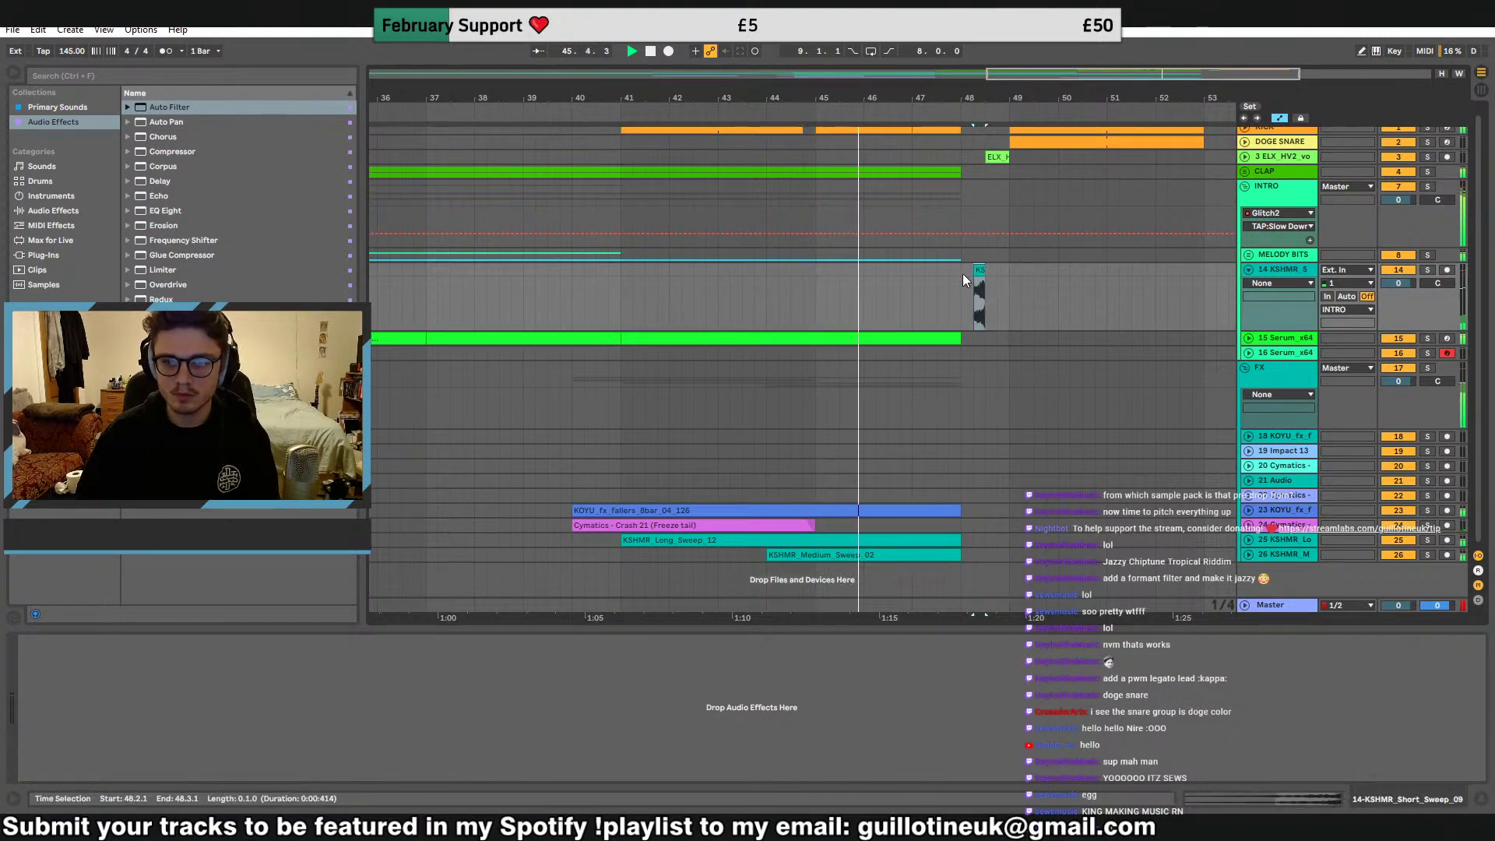
{"action": "left_click", "coordinate": [963, 273]}
{"action": "key", "text": "space"}
{"action": "key", "text": "space"}
Position the short sweep clip from 48.3.1 to 49.1.1 and audition it leading into the drop
{"action": "mouse_move", "coordinate": [975, 270]}
{"action": "left_mouse_down"}
{"action": "mouse_move", "coordinate": [796, 270]}
{"action": "mouse_move", "coordinate": [1020, 266]}
{"action": "mouse_move", "coordinate": [1001, 270]}
{"action": "left_mouse_up"}
{"action": "key", "text": "space"}
{"action": "key", "text": "space"}
{"action": "key", "text": "space"}
{"action": "key", "text": "space"}
{"action": "key", "text": "space"}
{"action": "key", "text": "space"}
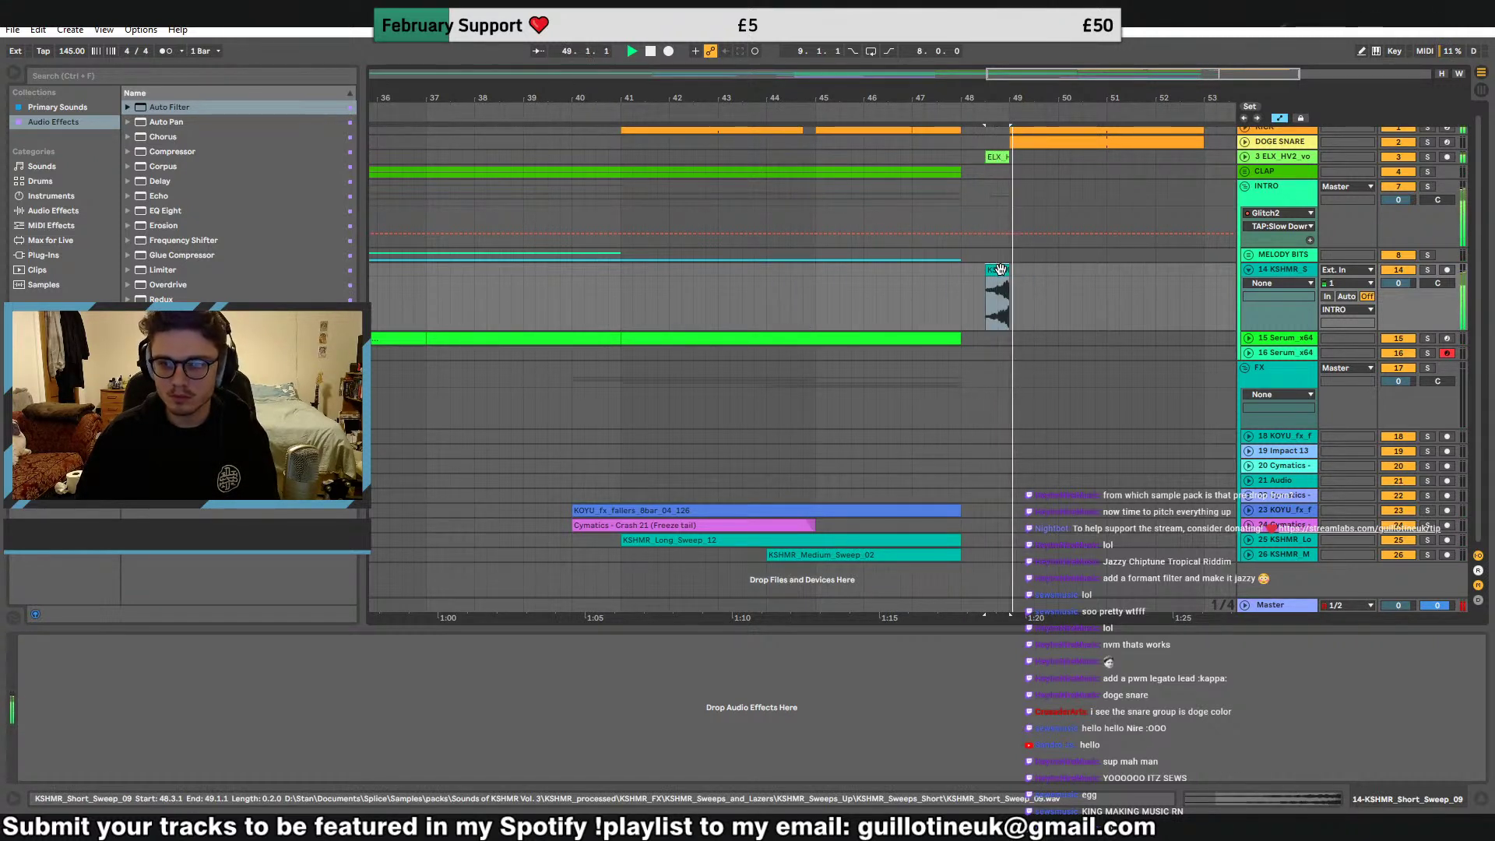
Audition the KSHMR short sweep leading into the drop from several positions before it, starting at 48.2.1
{"action": "left_click", "coordinate": [971, 277]}
{"action": "key", "text": "space"}
{"action": "key", "text": "space"}
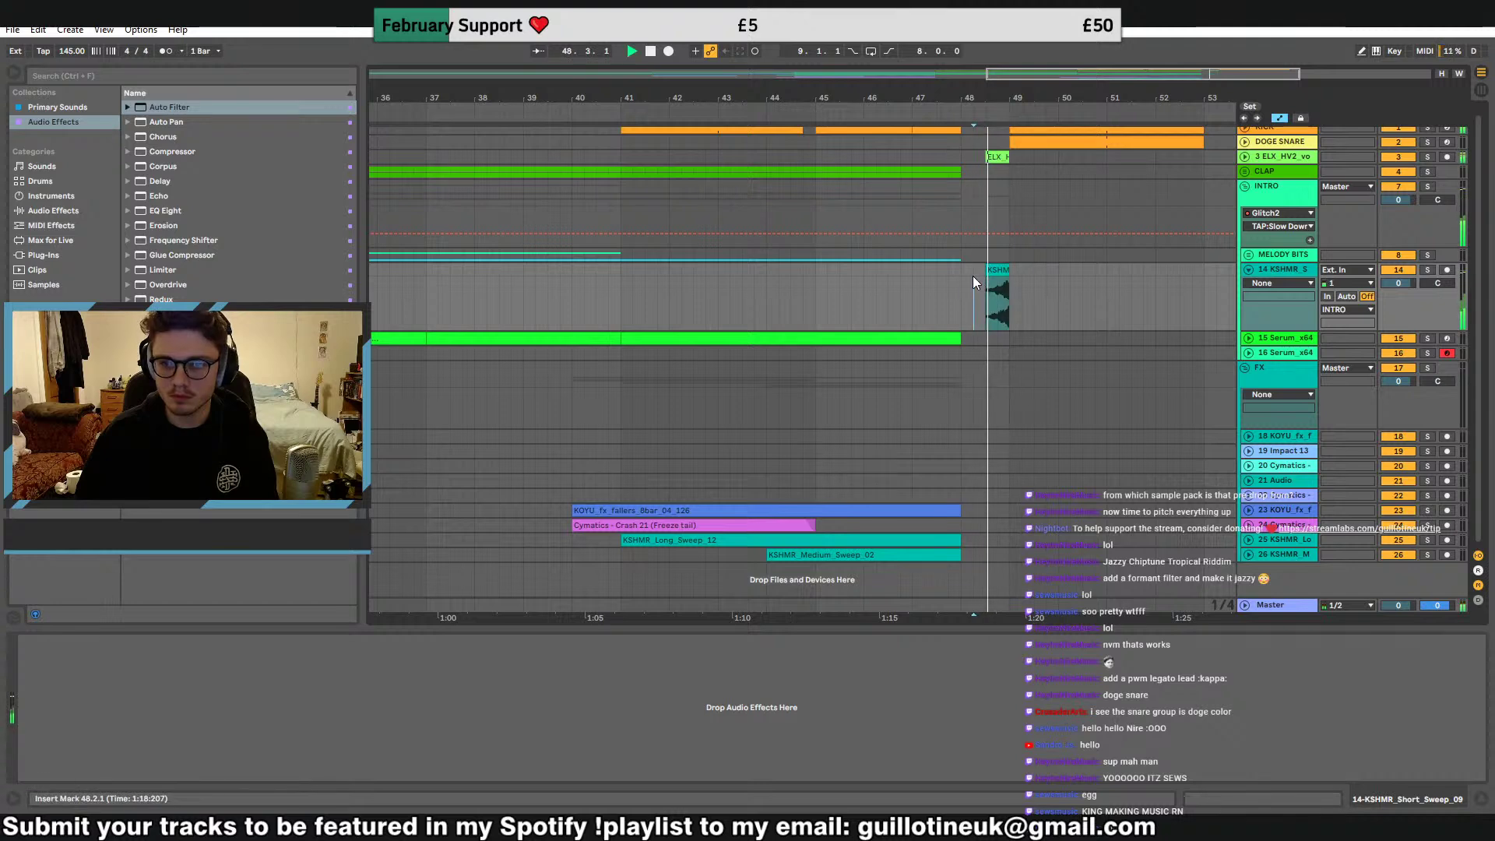
{"action": "left_click", "coordinate": [961, 273]}
{"action": "key", "text": "space"}
{"action": "key", "text": "space"}
{"action": "left_click", "coordinate": [941, 273]}
{"action": "key", "text": "space"}
{"action": "key", "text": "space"}
Try a copy of the short sweep clip at 44.3.1, audition it, then delete it and collapse the track
{"action": "left_click", "coordinate": [995, 270]}
{"action": "key", "text": "ctrl+c"}
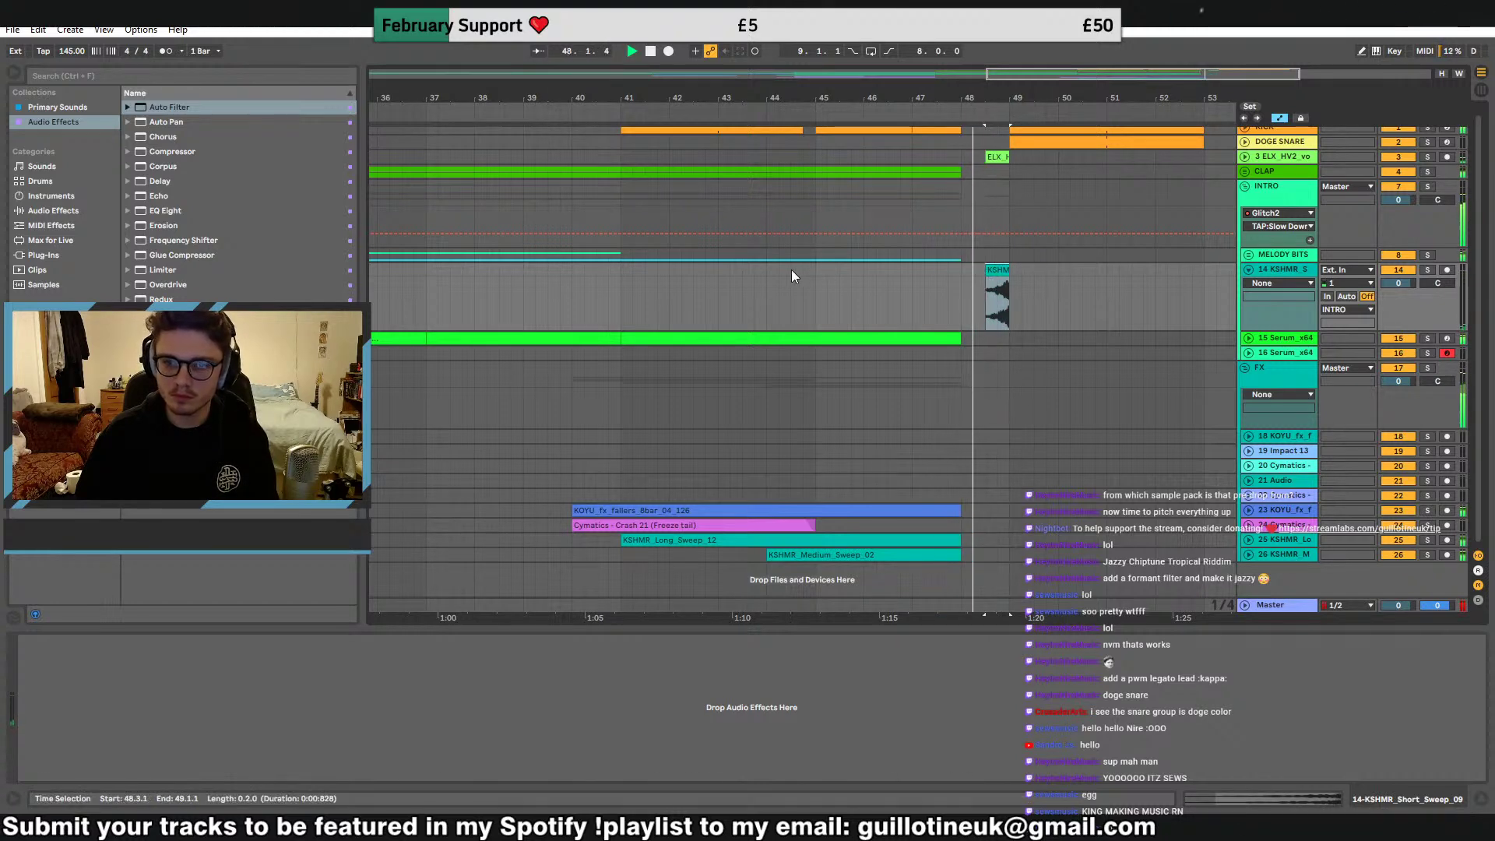
{"action": "left_click", "coordinate": [792, 271]}
{"action": "key", "text": "ctrl+v"}
{"action": "left_click", "coordinate": [808, 271]}
{"action": "key", "text": "space"}
{"action": "key", "text": "space"}
{"action": "double_click", "coordinate": [806, 270]}
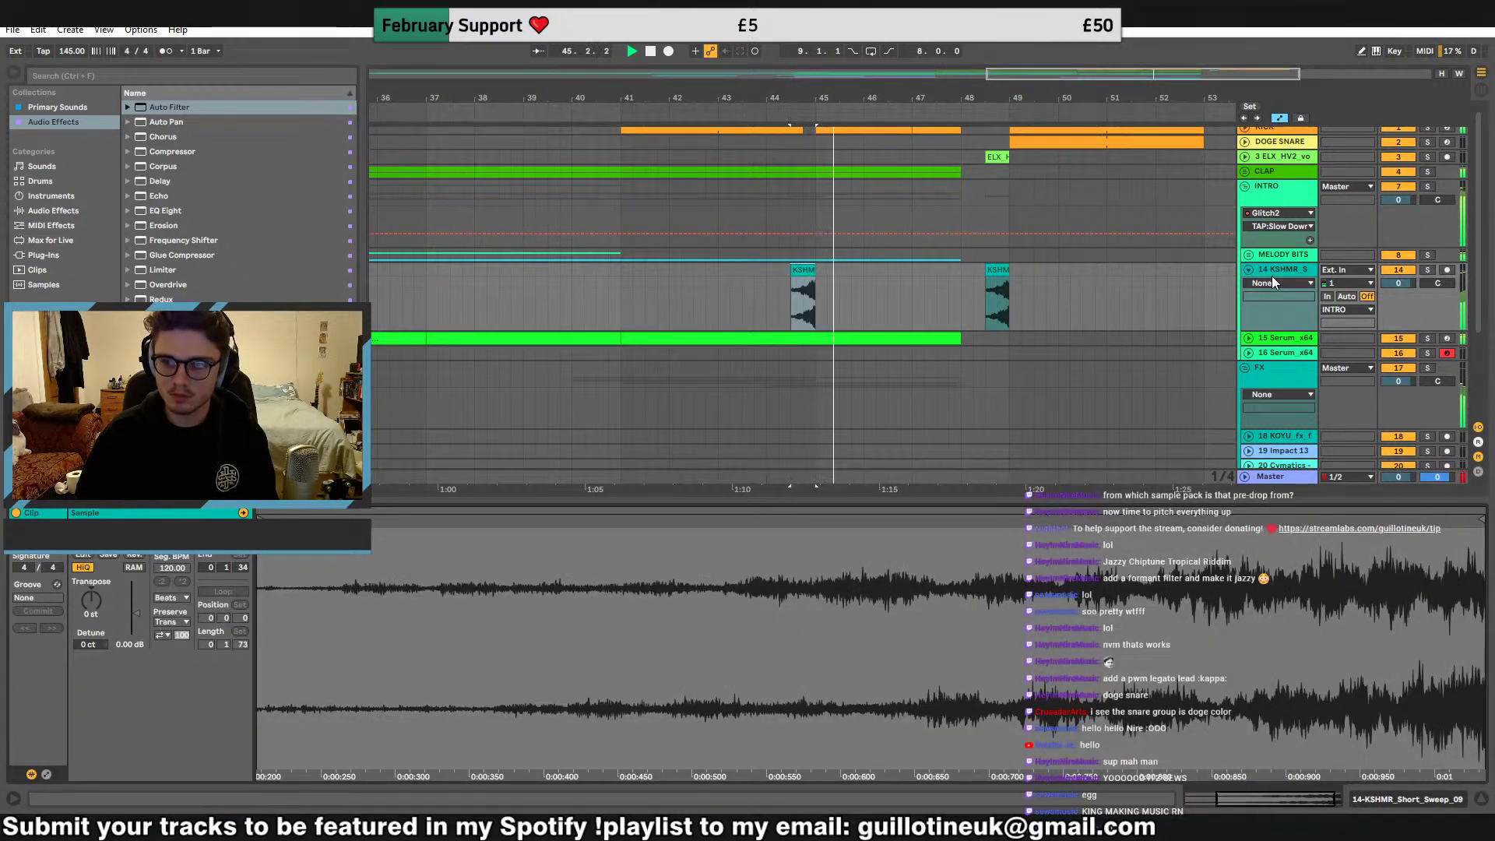
{"action": "key", "text": "Delete"}
{"action": "left_click", "coordinate": [797, 273]}
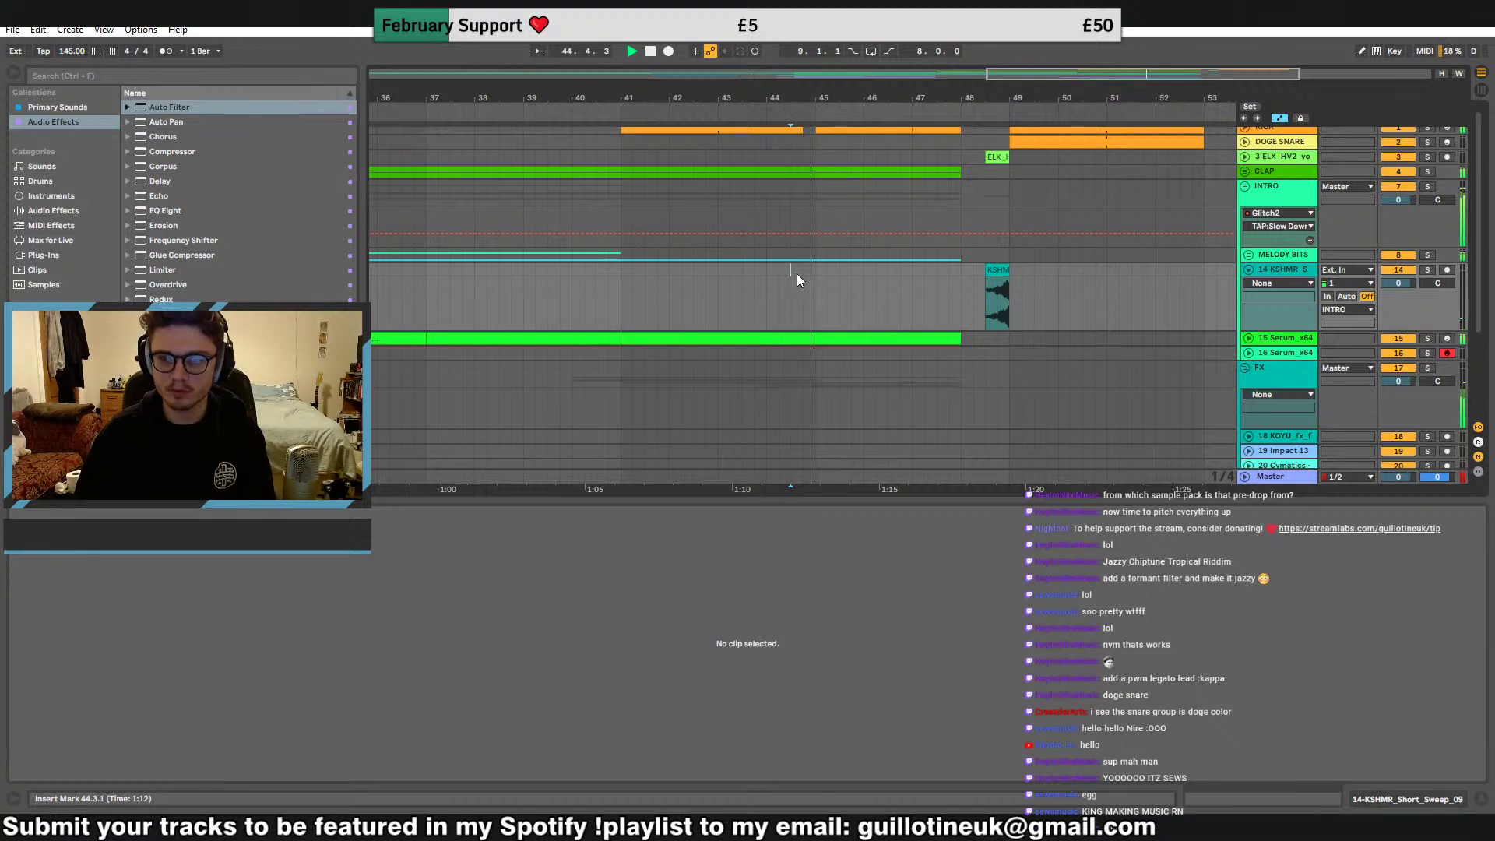
{"action": "left_click", "coordinate": [1249, 271]}
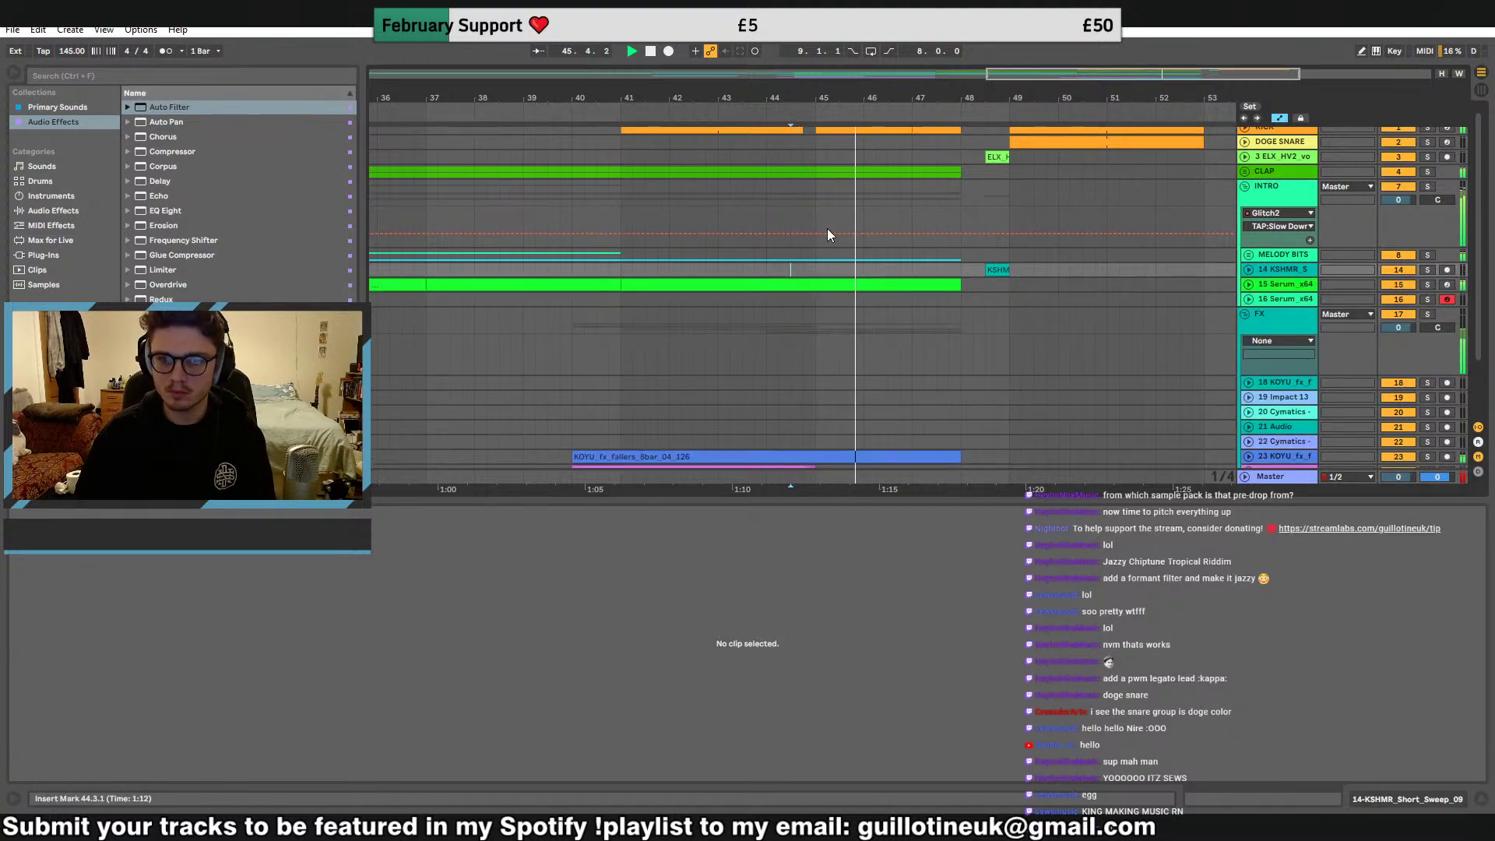
Remove the extra Glitch2 device from the INTRO group and audition from 45.1.1
{"action": "left_click", "coordinate": [798, 187]}
{"action": "left_click", "coordinate": [796, 171]}
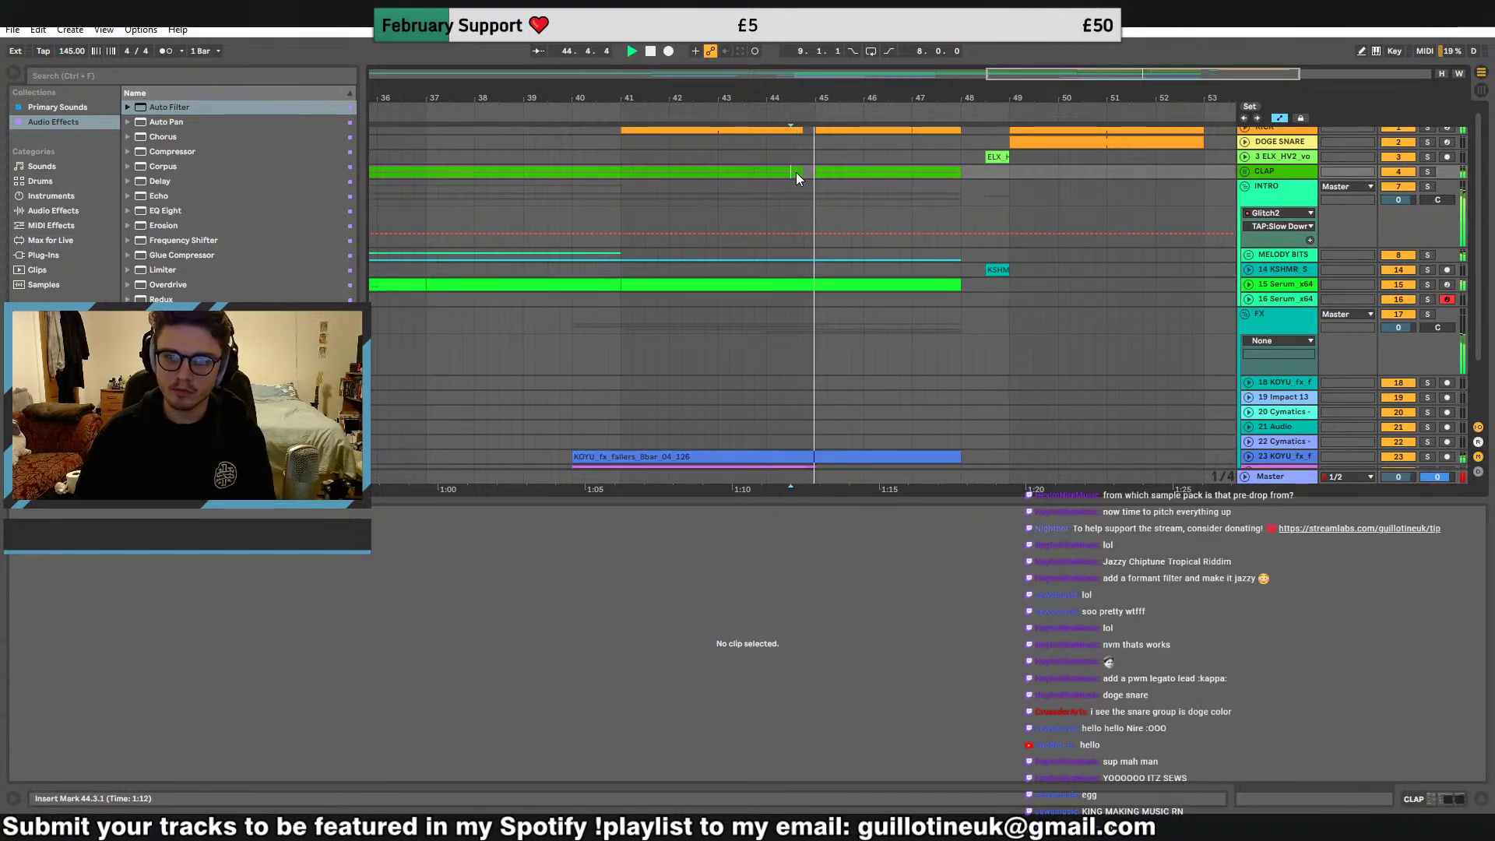
{"action": "key", "text": "space"}
{"action": "key", "text": "space"}
{"action": "key", "text": "ctrl+z"}
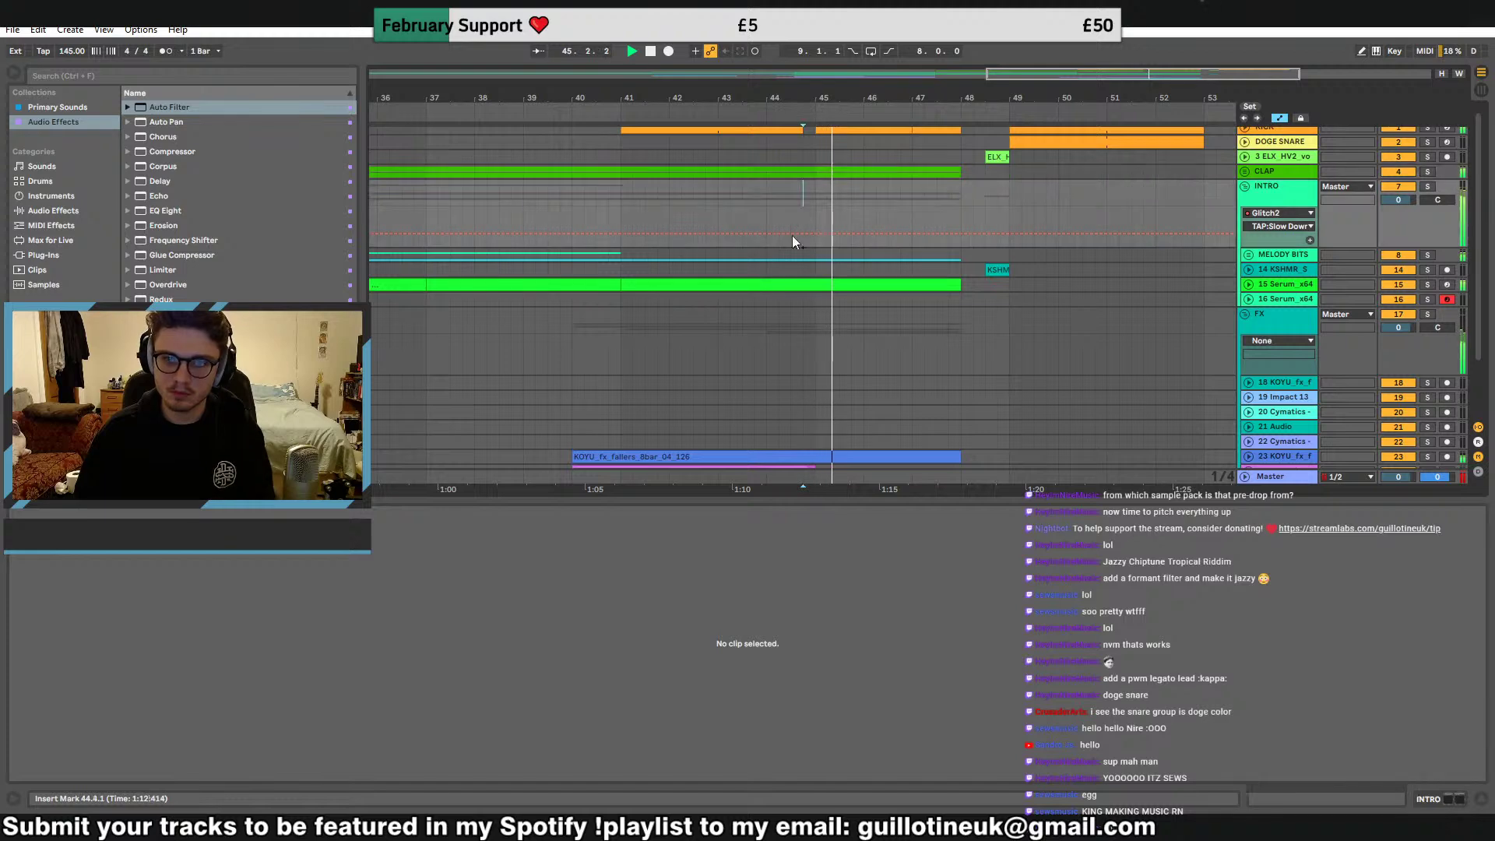
{"action": "left_click", "coordinate": [1262, 200]}
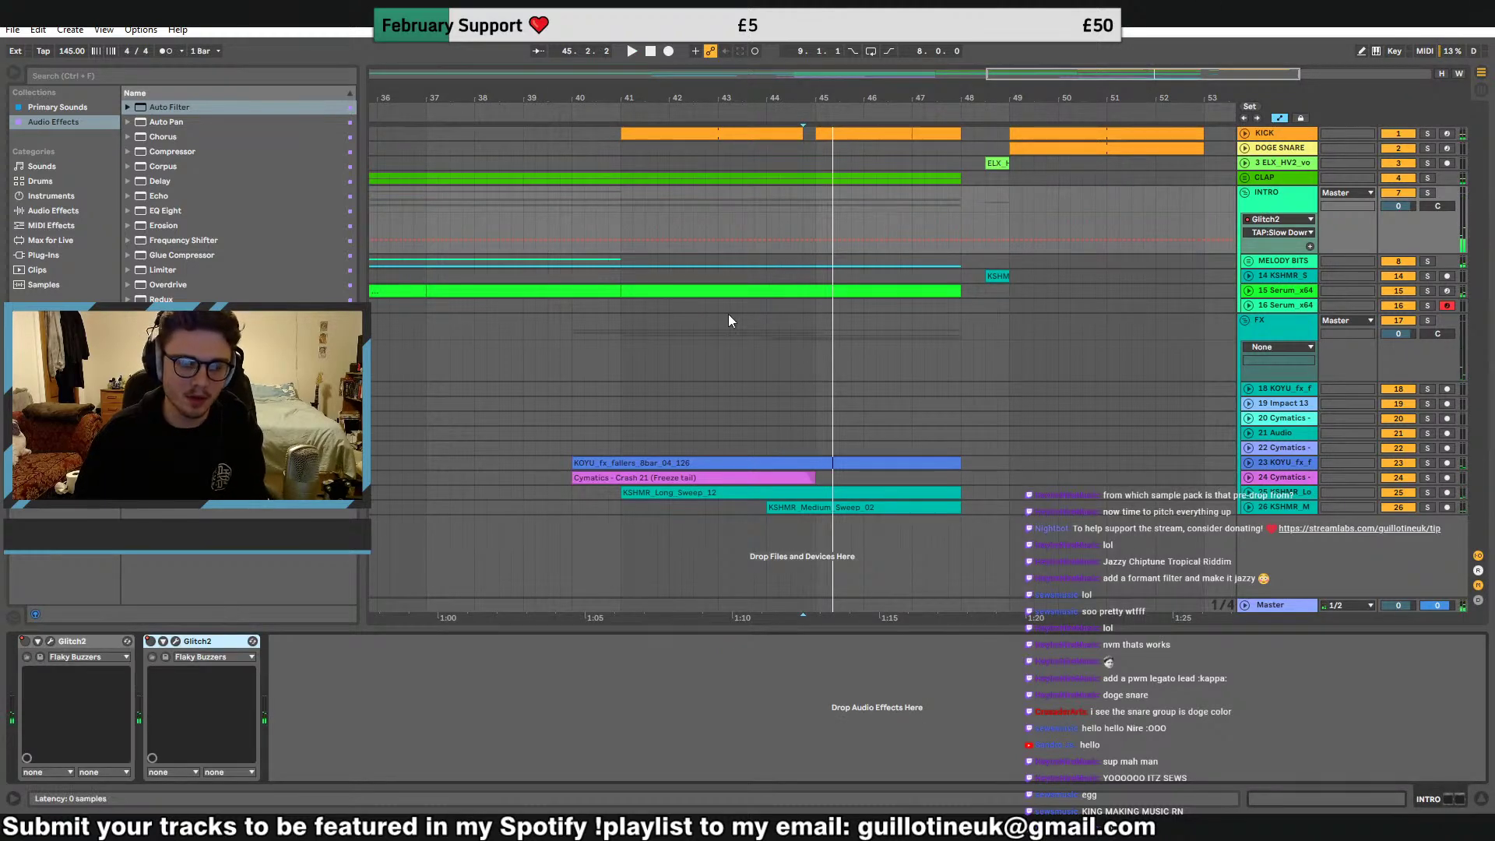
{"action": "left_click", "coordinate": [815, 198]}
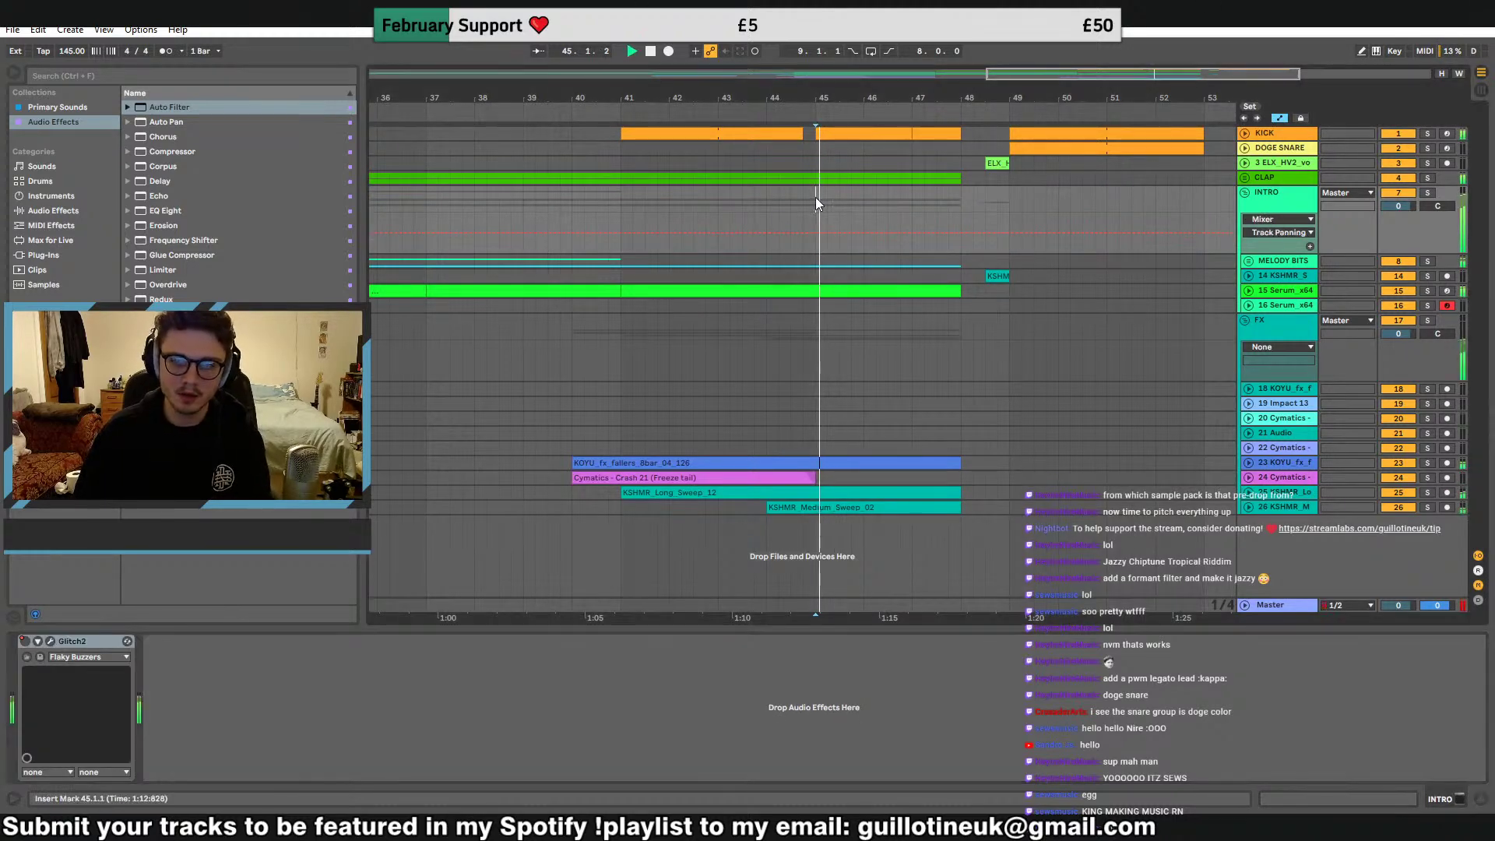
Delete the empty Audio track 21 from the FX group and collapse the INTRO and FX groups
{"action": "left_click", "coordinate": [1245, 319]}
{"action": "left_click_drag", "start_coordinate": [1137, 69], "coordinate": [1123, 269]}
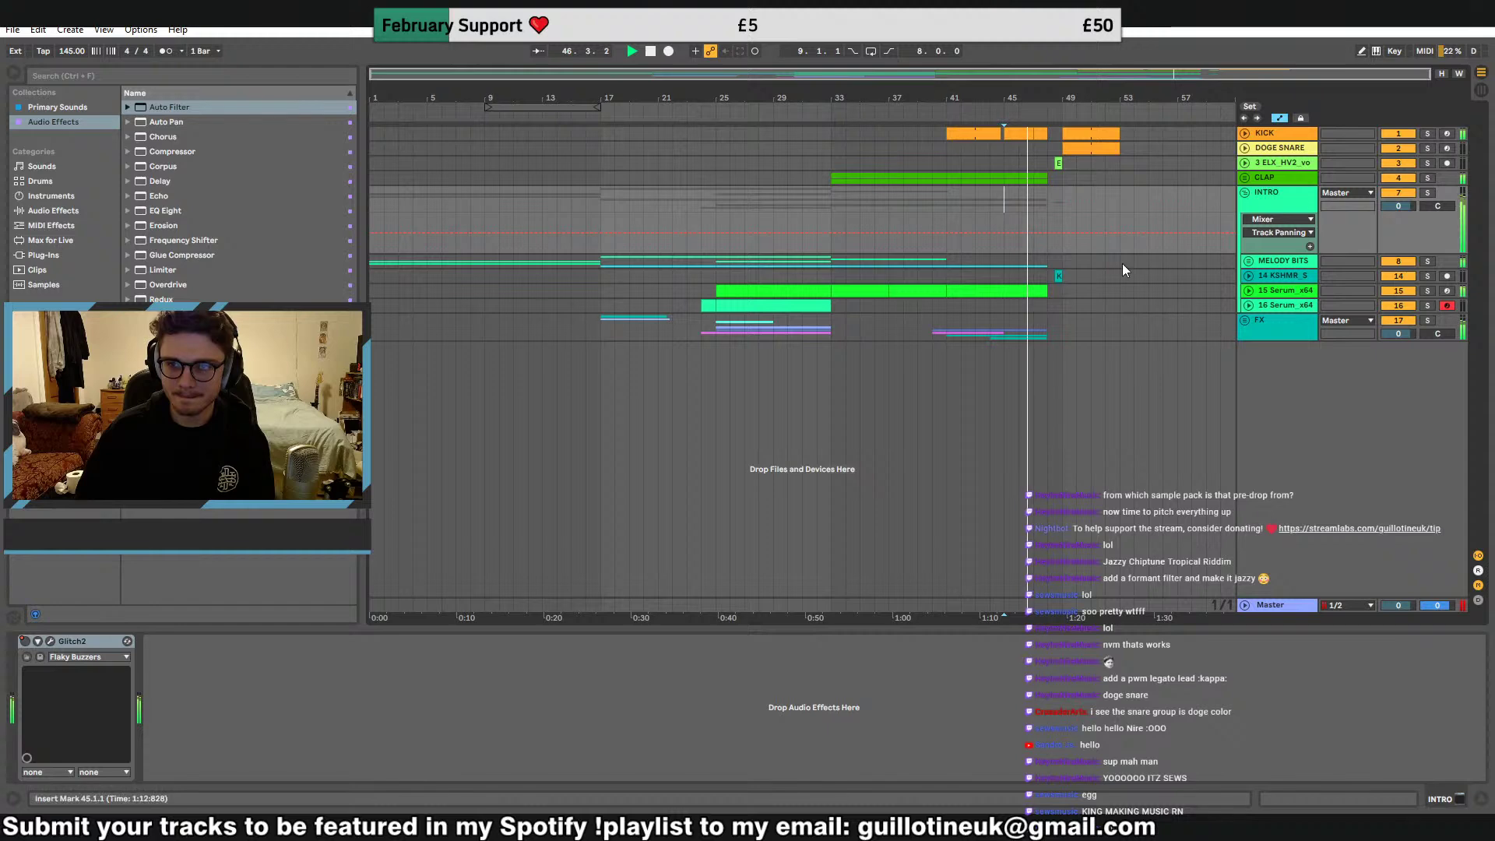
{"action": "left_click", "coordinate": [1245, 320]}
{"action": "left_click", "coordinate": [1043, 464]}
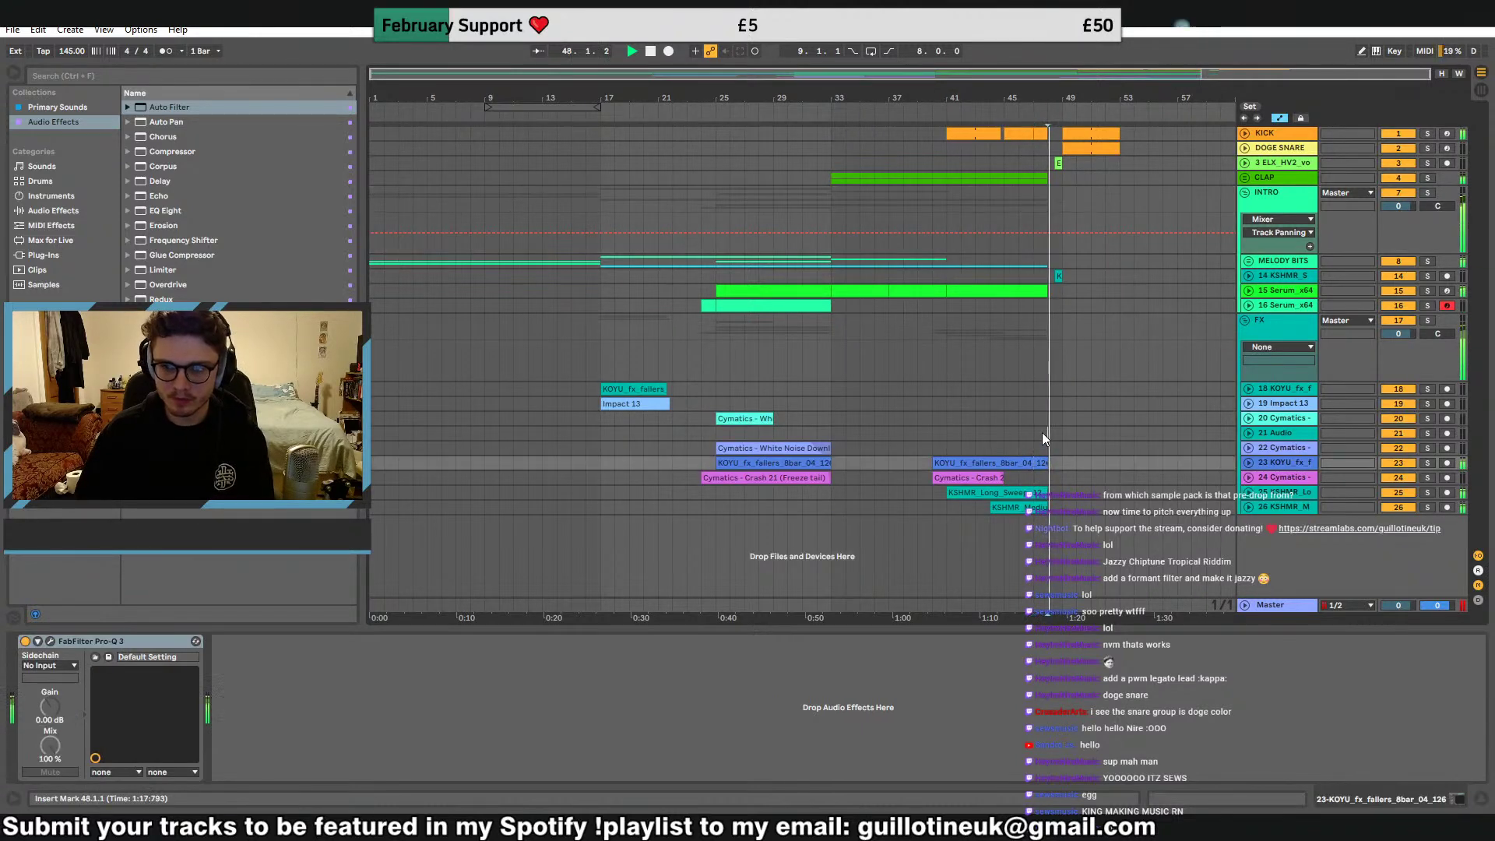
{"action": "left_click", "coordinate": [1042, 432]}
{"action": "left_click", "coordinate": [1273, 432]}
{"action": "key", "text": "Delete"}
{"action": "left_click_drag", "start_coordinate": [1217, 74], "coordinate": [1300, 118]}
{"action": "left_click", "coordinate": [1244, 193]}
{"action": "left_click", "coordinate": [1245, 221]}
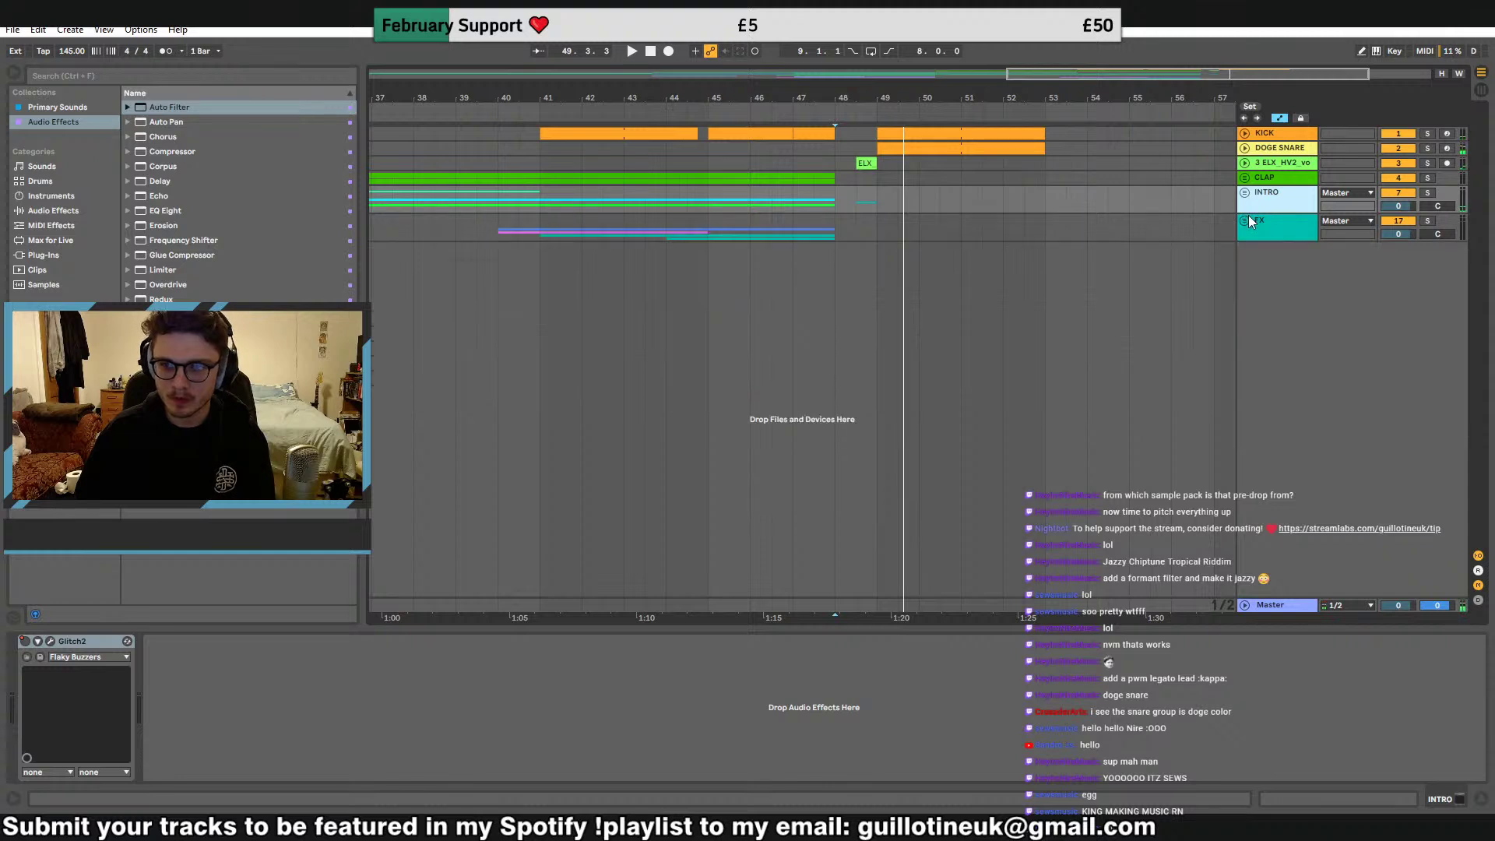
Insert a new MIDI track below the FX group and play the arrangement from 1.1.1
{"action": "key", "text": "ctrl+shift+t"}
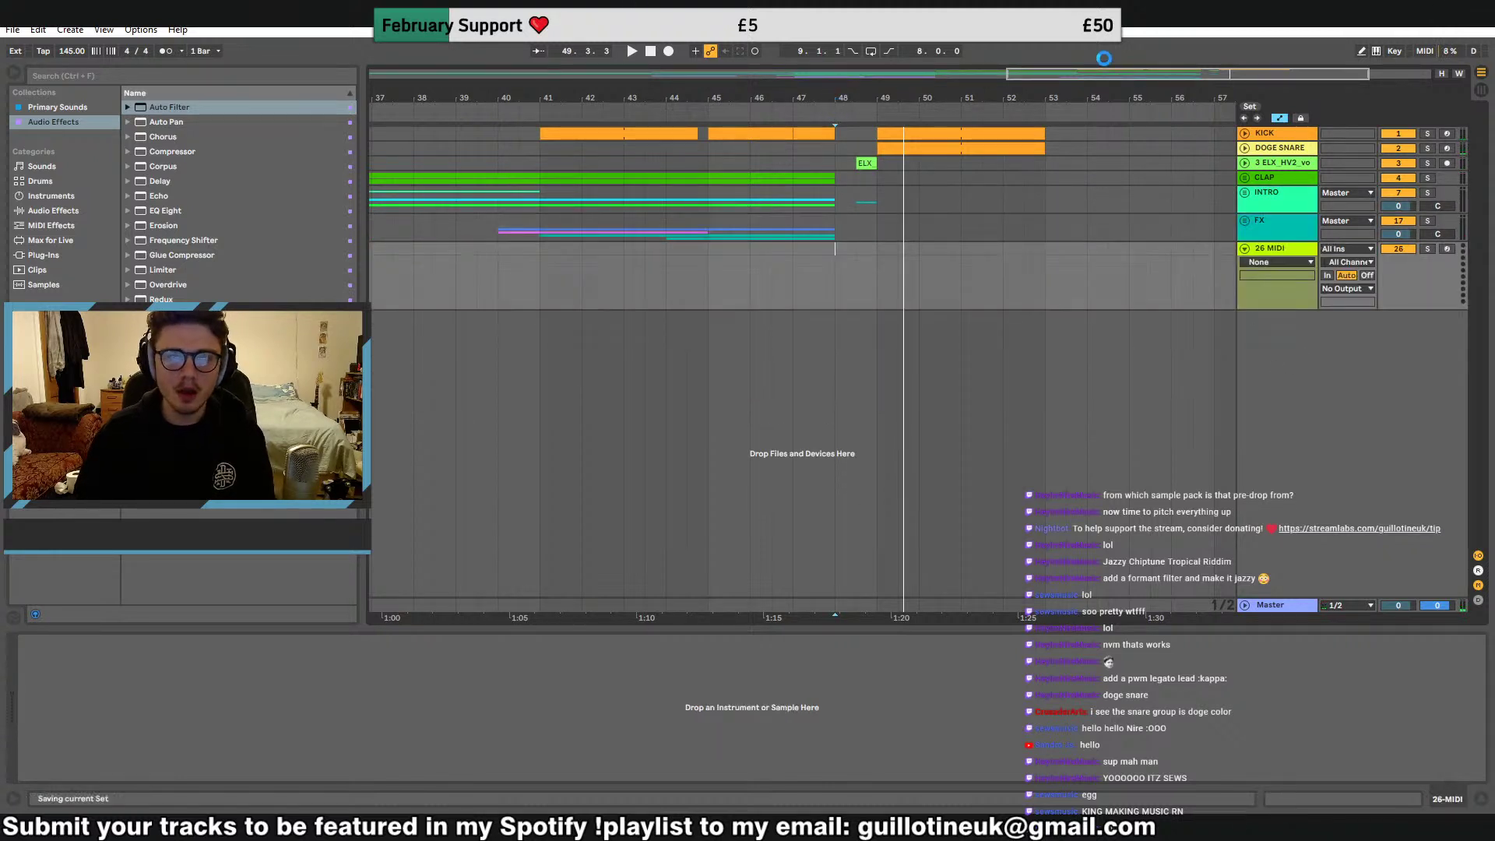
{"action": "key", "text": "minus"}
{"action": "key", "text": "minus"}
{"action": "key", "text": "minus"}
{"action": "left_click", "coordinate": [375, 195]}
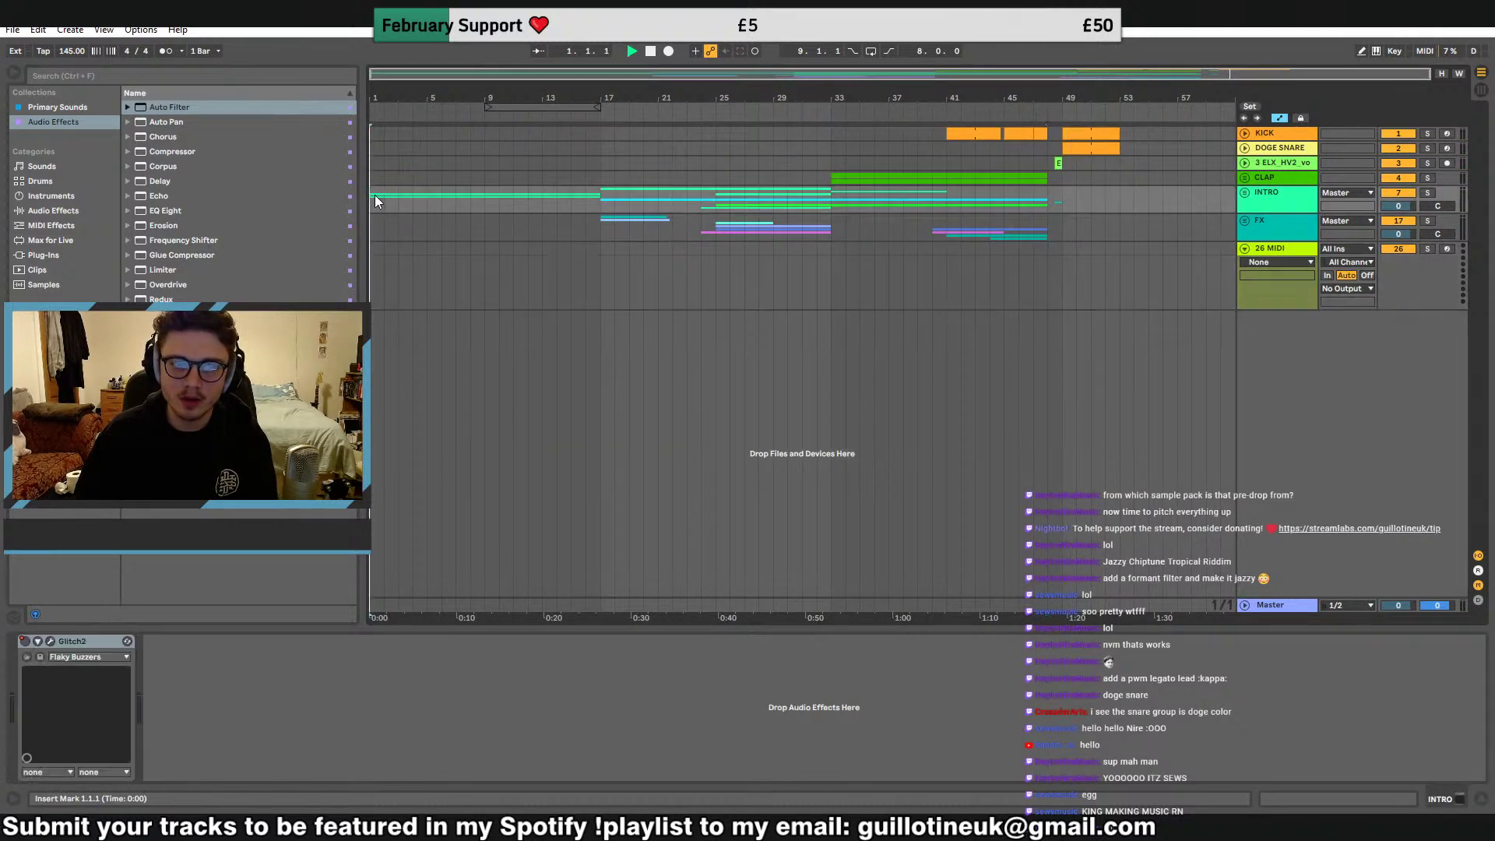
{"action": "key", "text": "space"}
Insert an audio track below the Cymatics Crash 21 track and paste the crash's opening bar into it at 8.1.1
{"action": "left_click", "coordinate": [1246, 223]}
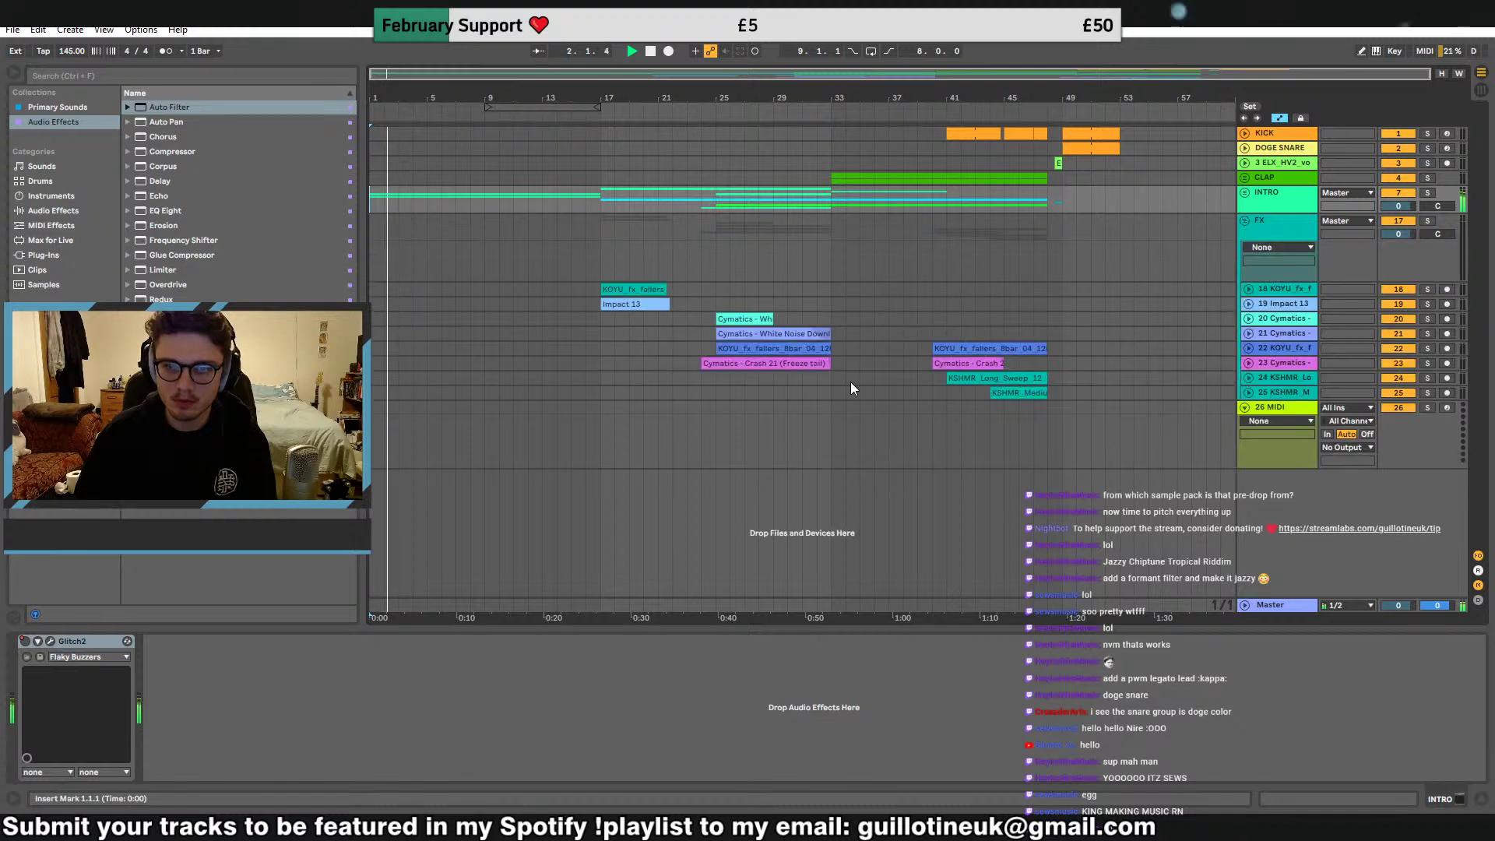
{"action": "left_click", "coordinate": [648, 290]}
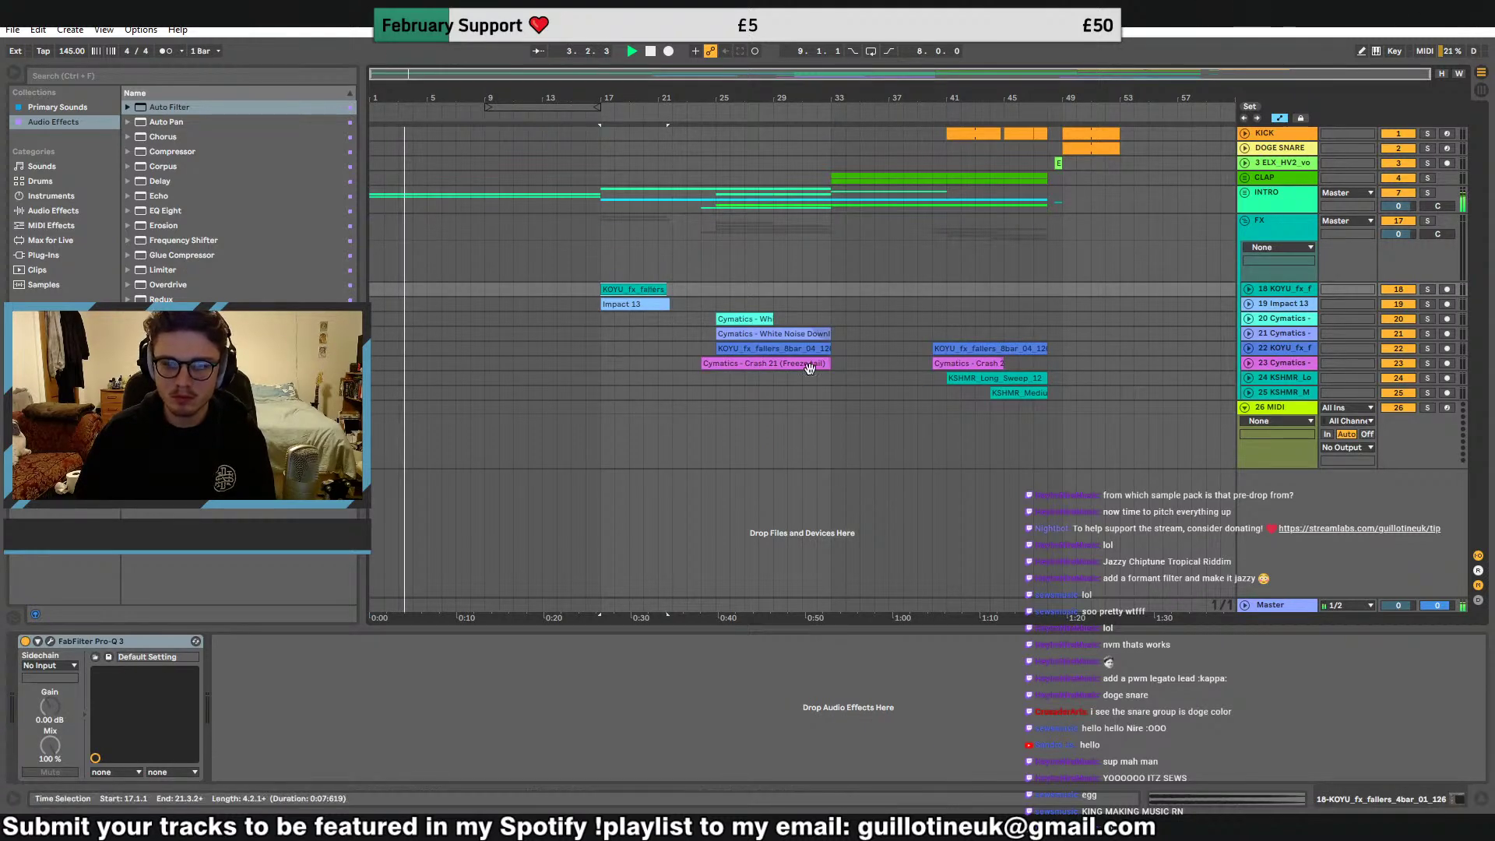
{"action": "left_click", "coordinate": [1249, 362]}
{"action": "right_click", "coordinate": [1292, 364]}
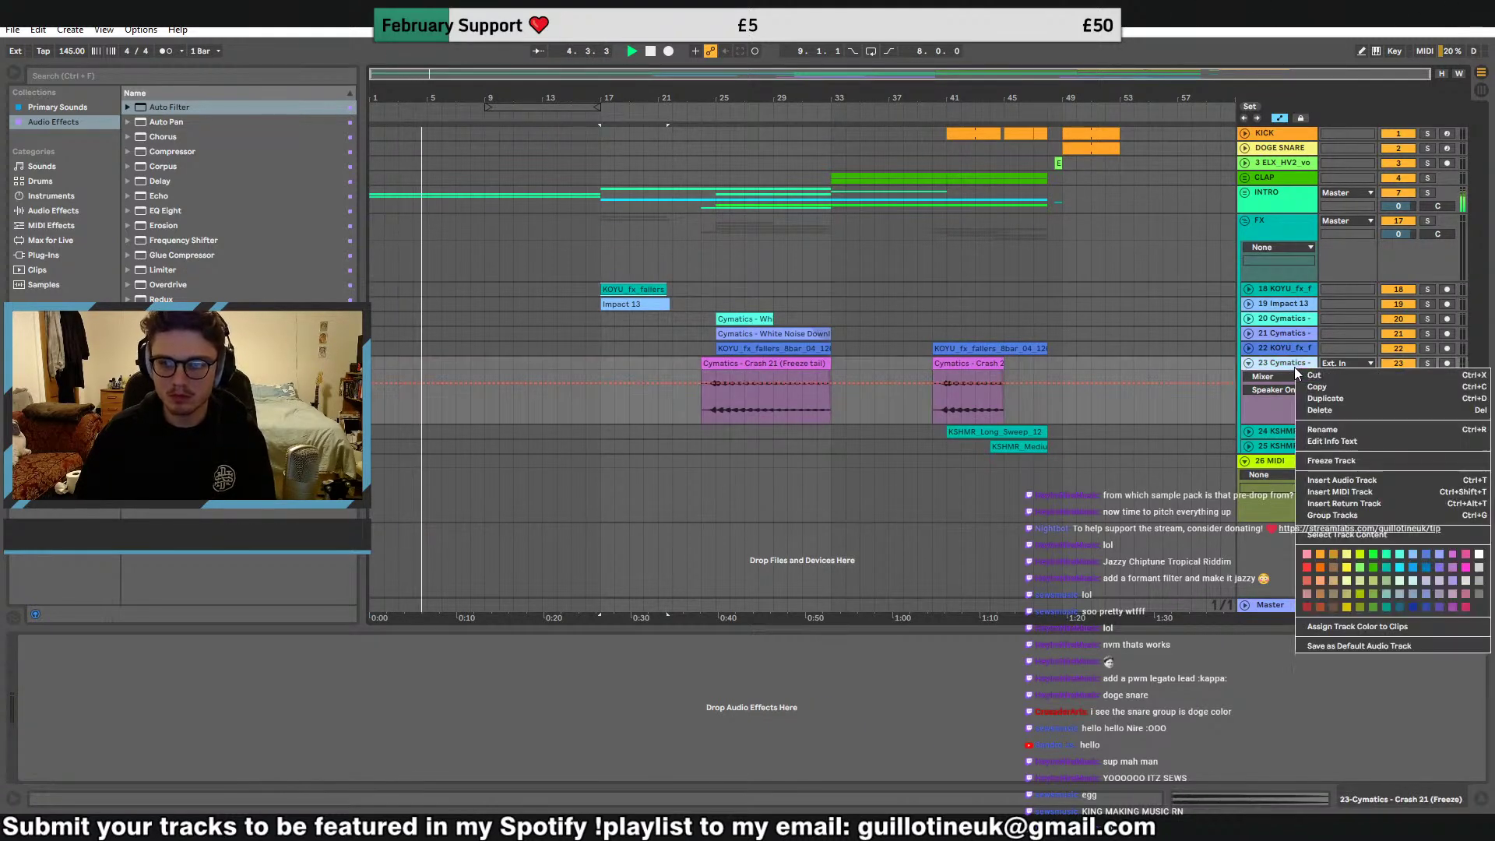
{"action": "left_click", "coordinate": [1340, 486]}
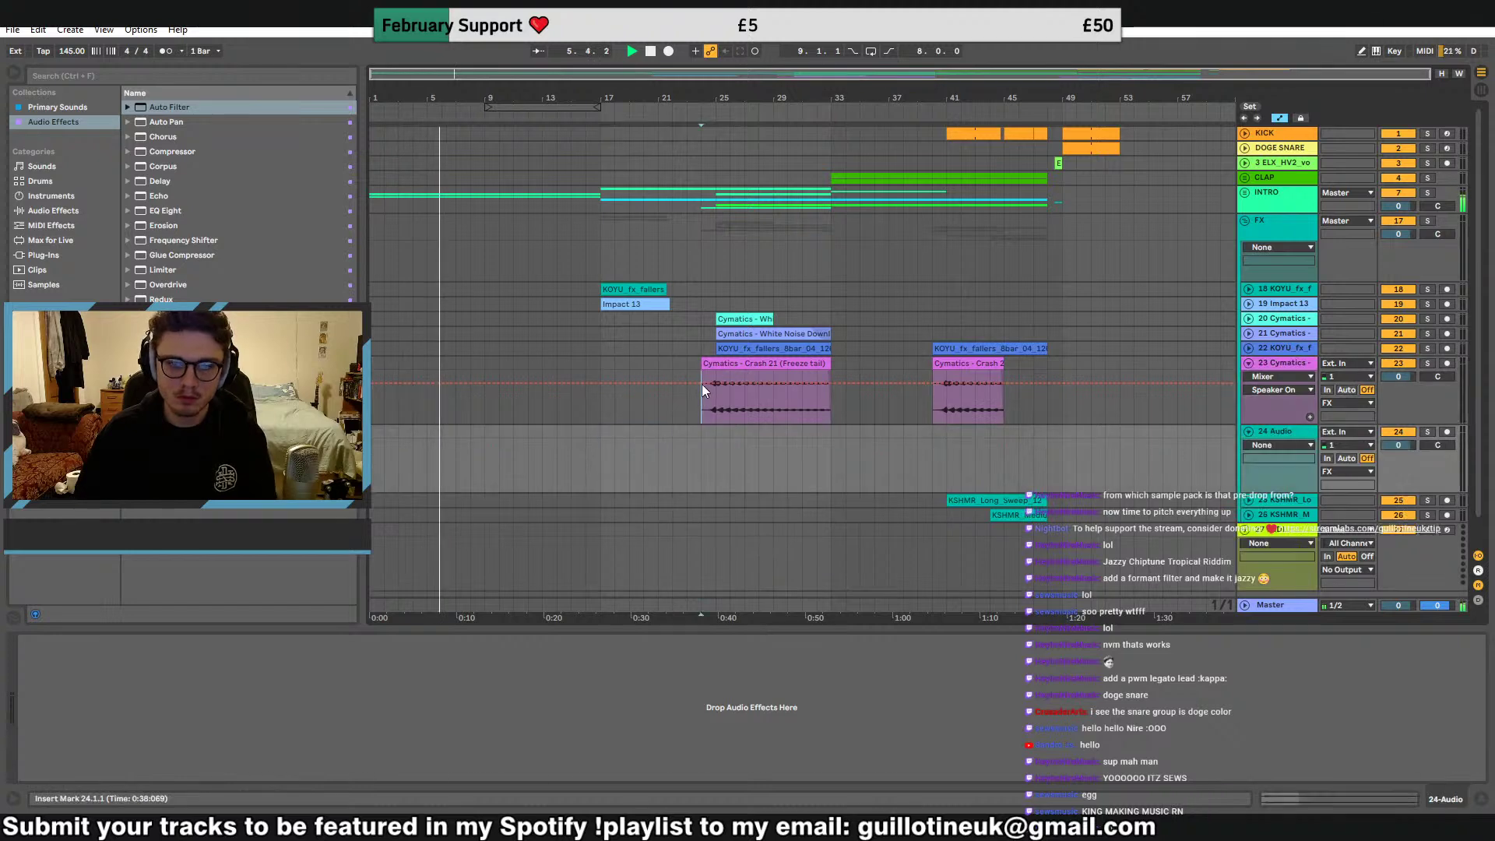
{"action": "left_click", "coordinate": [478, 432]}
{"action": "left_click", "coordinate": [474, 434]}
{"action": "key", "text": "ctrl+v"}
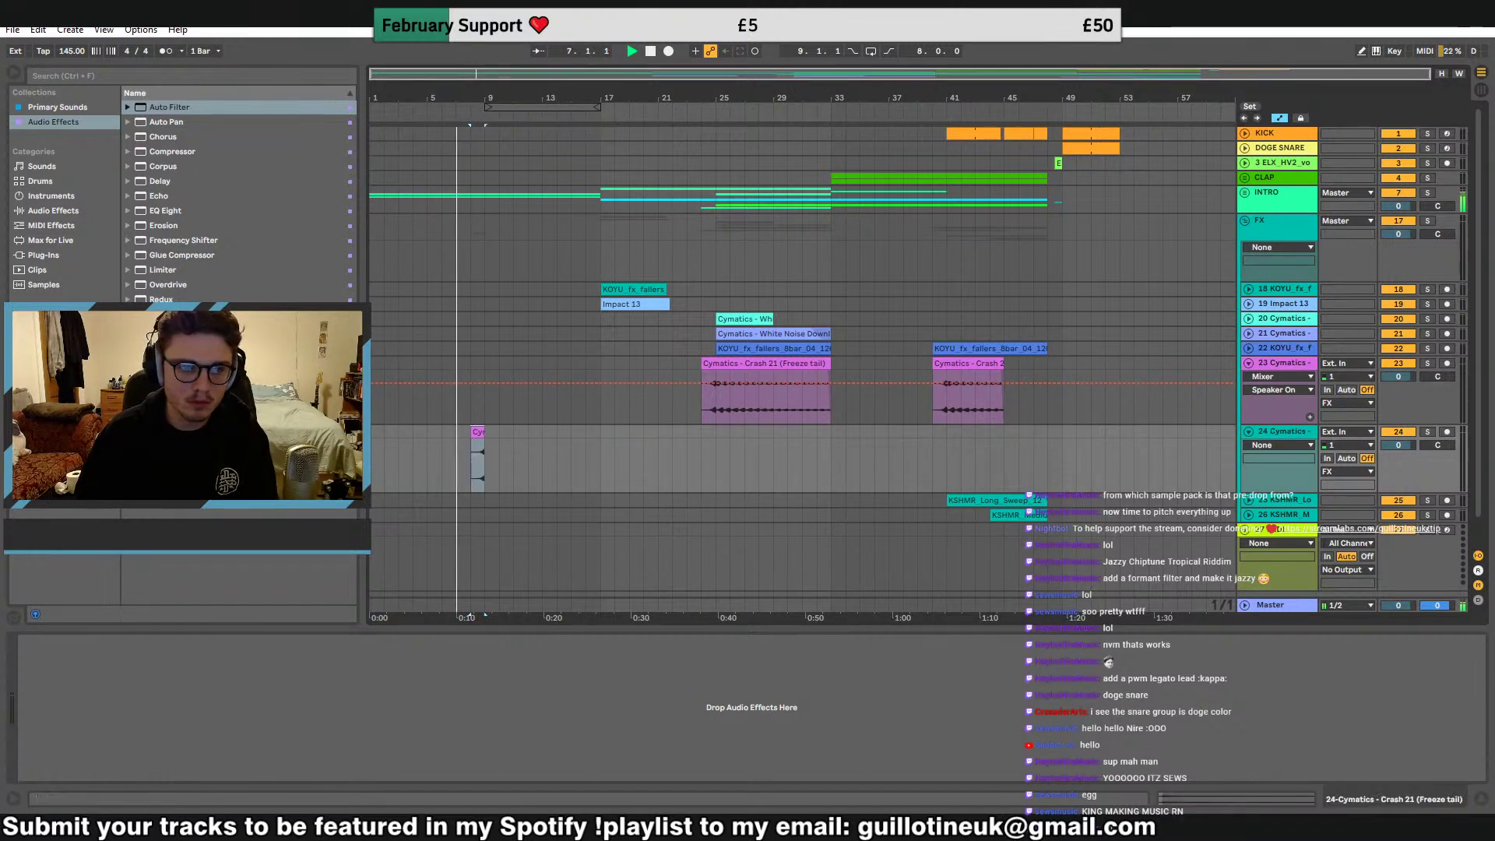
Add a default Frequency Shifter to the copied crash track in place of the Damien preset
{"action": "left_click", "coordinate": [76, 211]}
{"action": "left_click", "coordinate": [127, 329]}
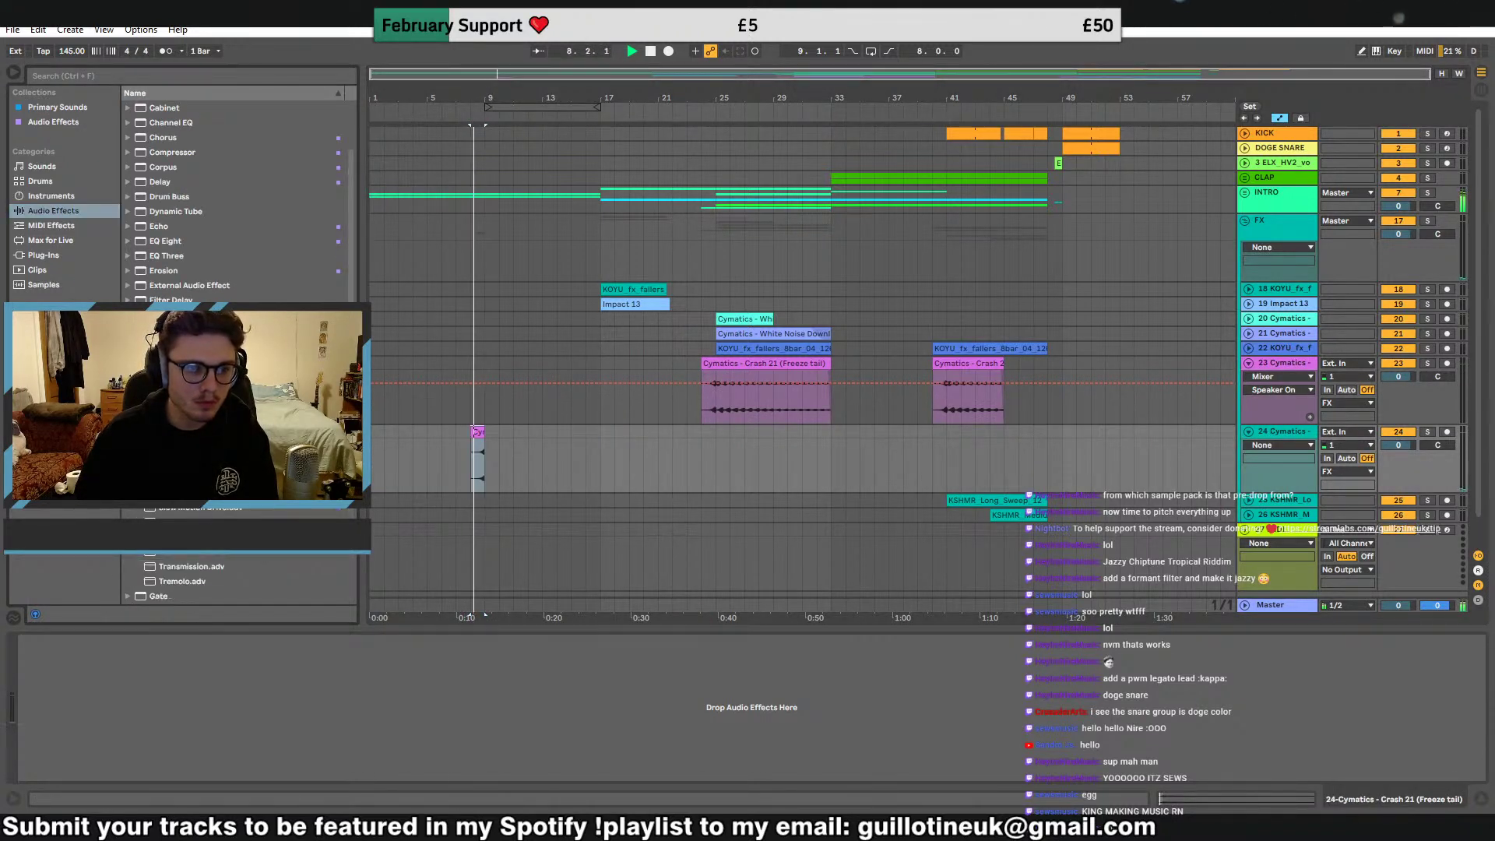
{"action": "double_click", "coordinate": [173, 389]}
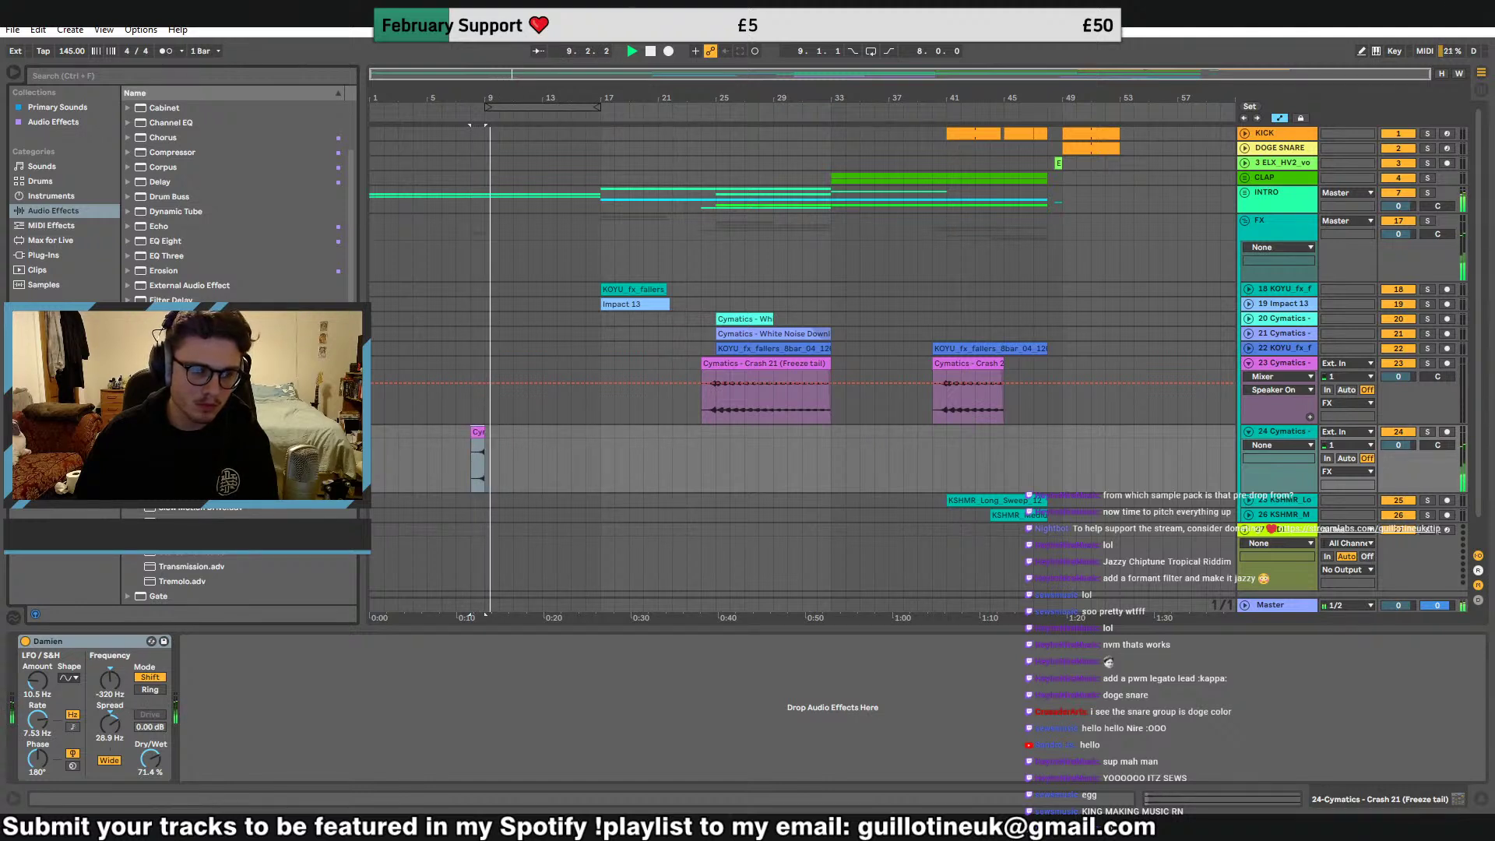
{"action": "left_click", "coordinate": [67, 640]}
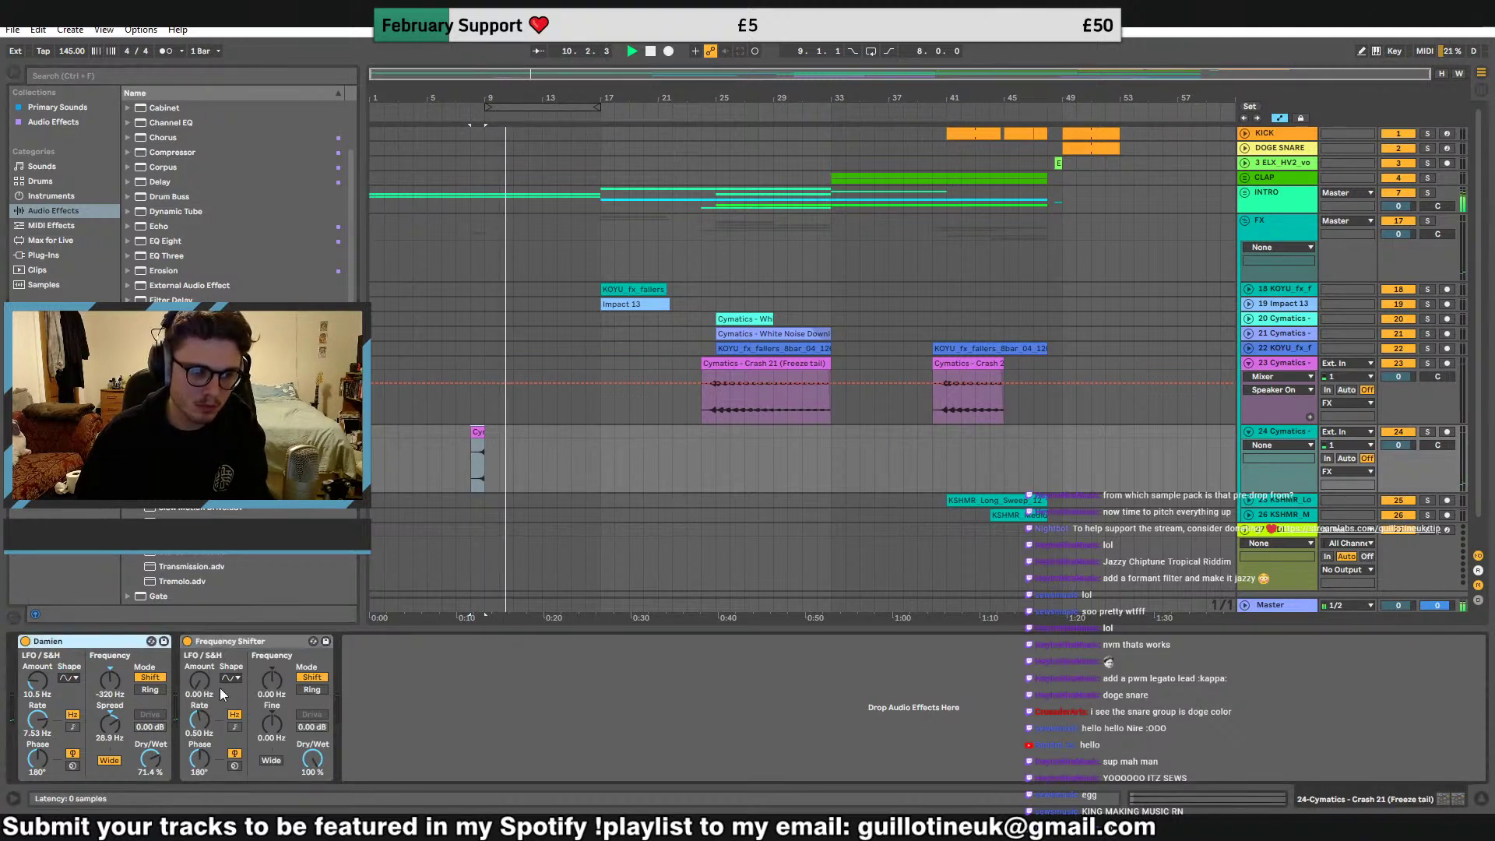
{"action": "key", "text": "Delete"}
Set the Frequency Shifter's Dry/Wet to 50% and Fine to 42.6 Hz, then collapse both crash tracks
{"action": "left_click", "coordinate": [156, 763]}
{"action": "left_click_drag", "start_coordinate": [160, 772], "coordinate": [159, 799]}
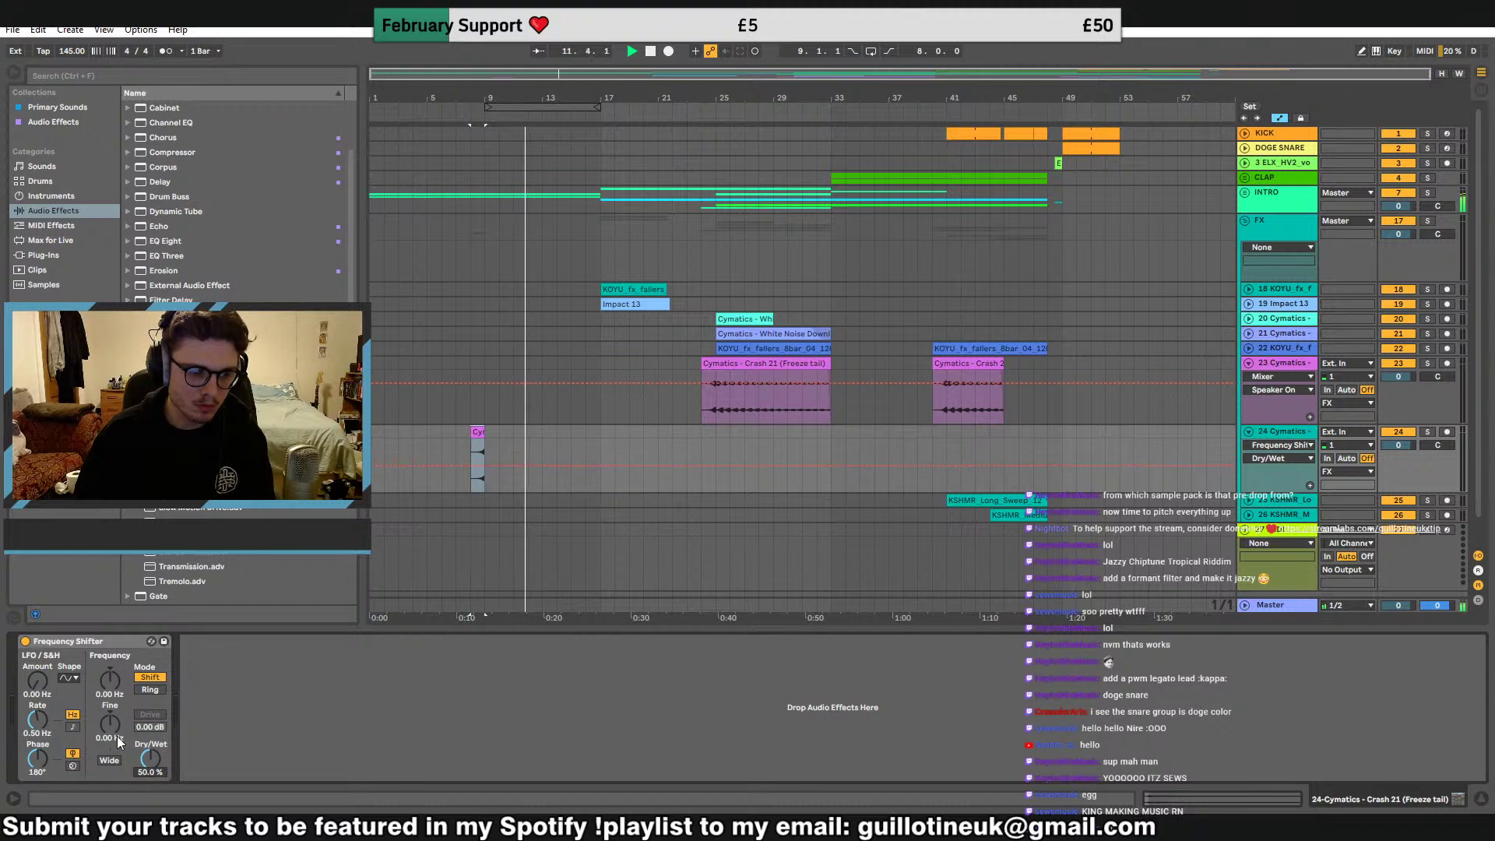
{"action": "left_click_drag", "start_coordinate": [119, 742], "coordinate": [119, 724]}
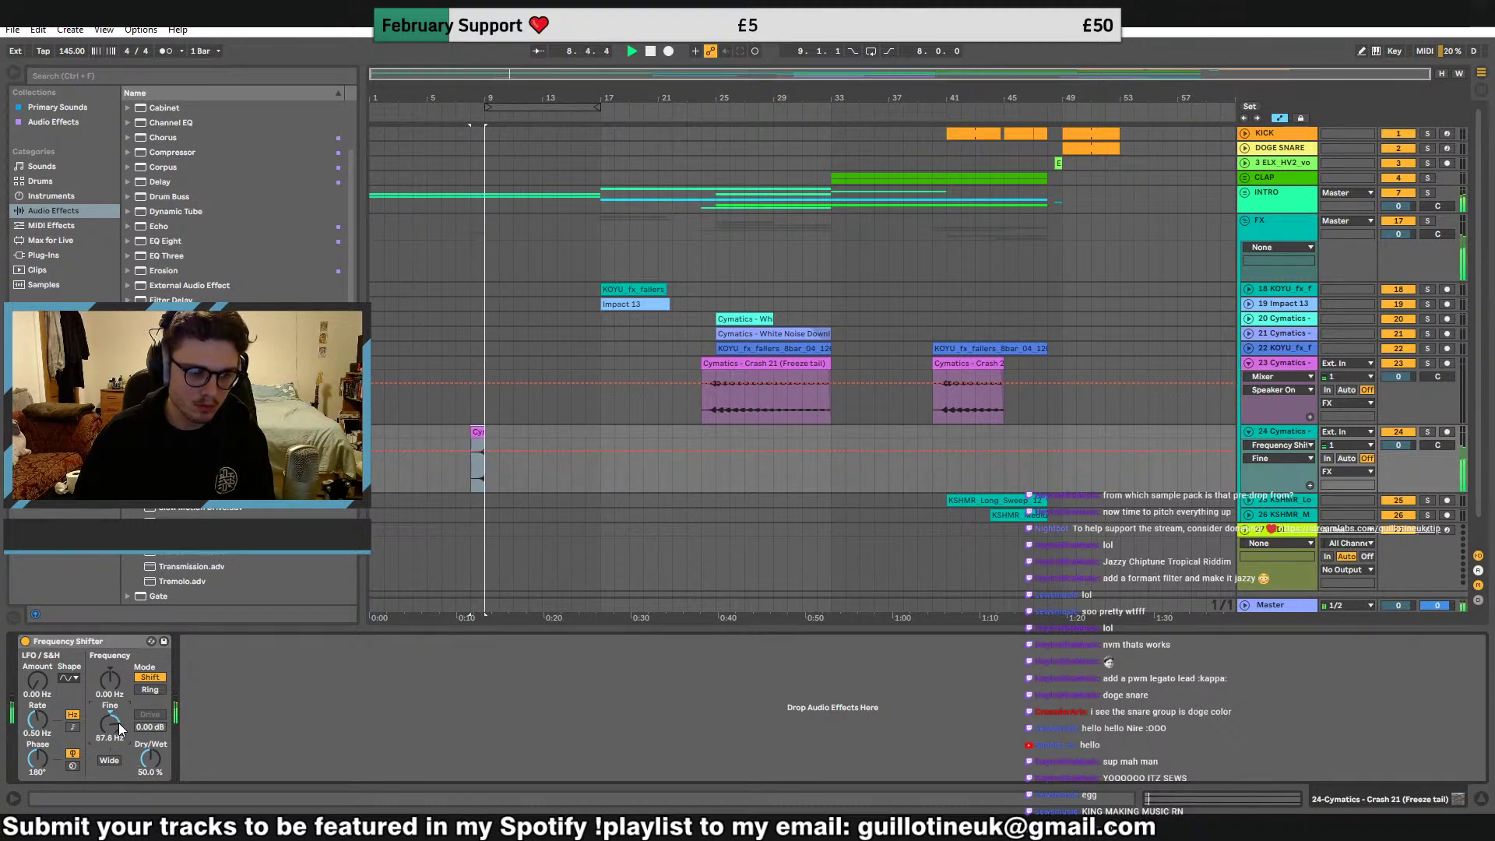
{"action": "mouse_move", "coordinate": [484, 433]}
{"action": "left_mouse_down"}
{"action": "mouse_move", "coordinate": [564, 433]}
{"action": "mouse_move", "coordinate": [483, 432]}
{"action": "left_mouse_up"}
{"action": "left_click", "coordinate": [1248, 431]}
{"action": "left_click", "coordinate": [1249, 363]}
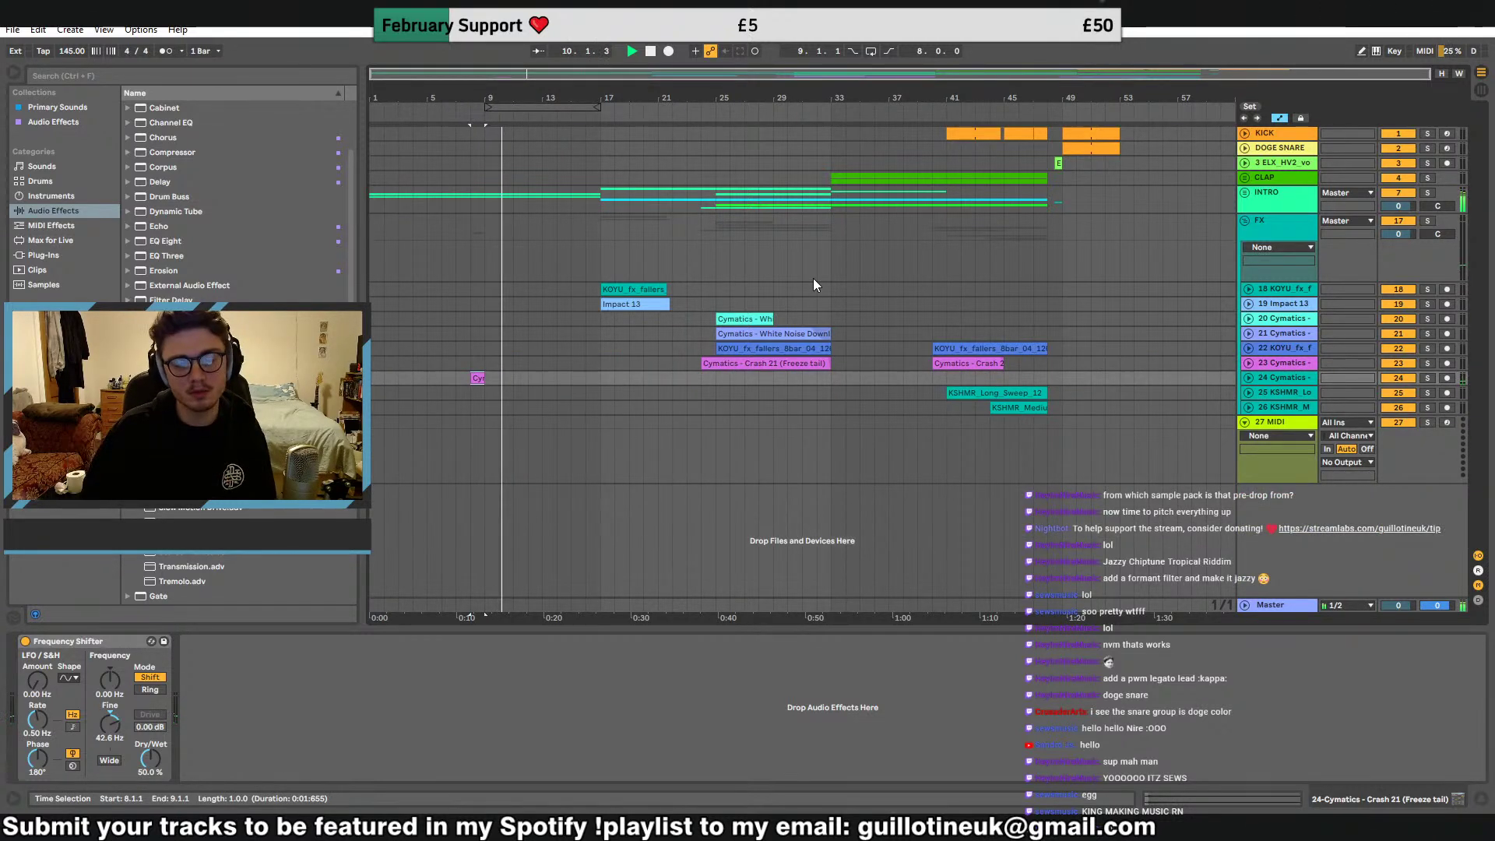
{"action": "left_click", "coordinate": [578, 195]}
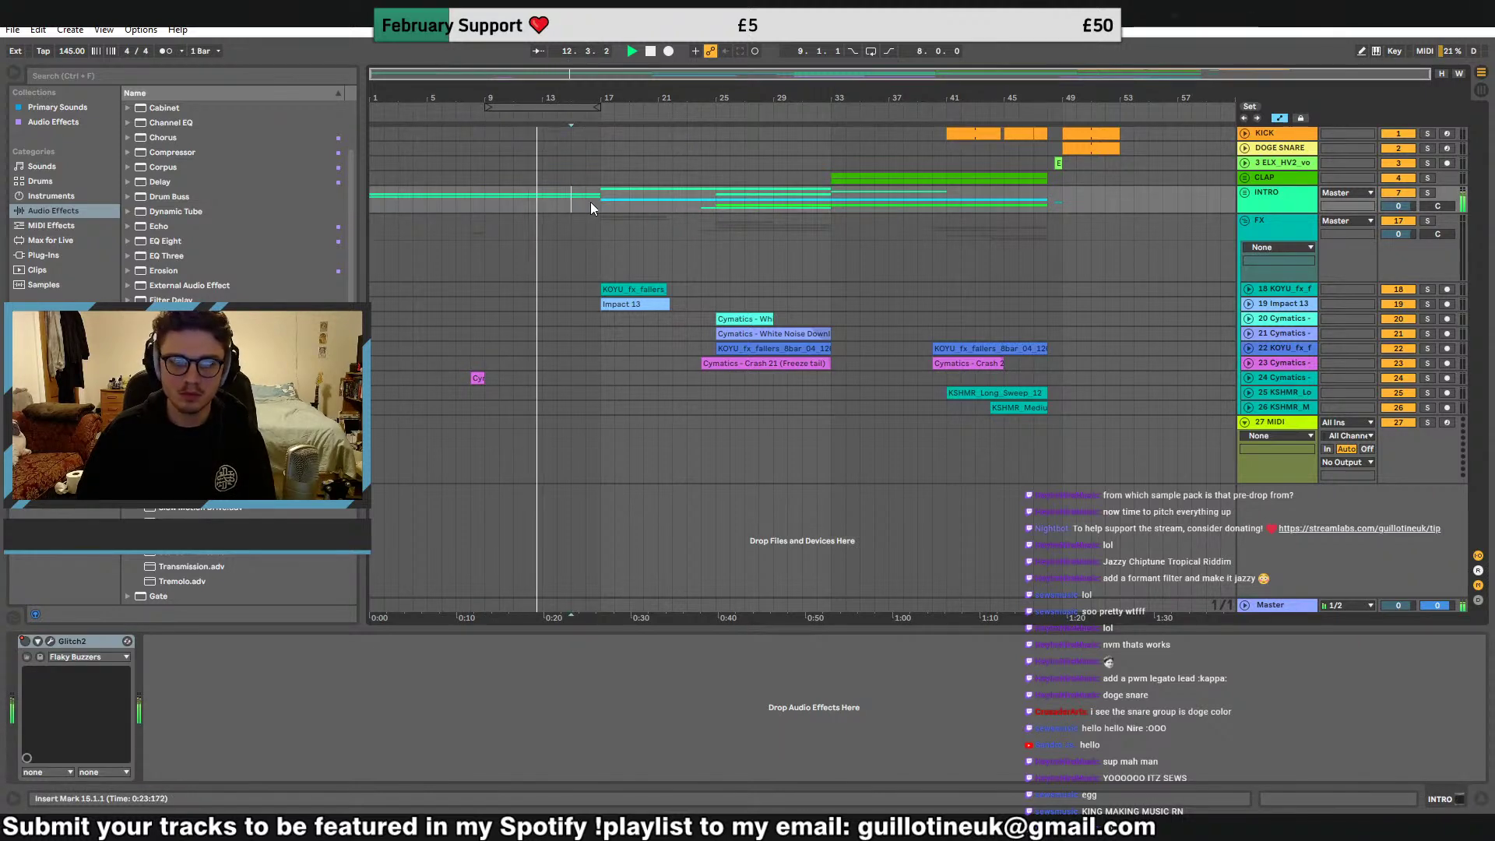
{"action": "left_click", "coordinate": [128, 329]}
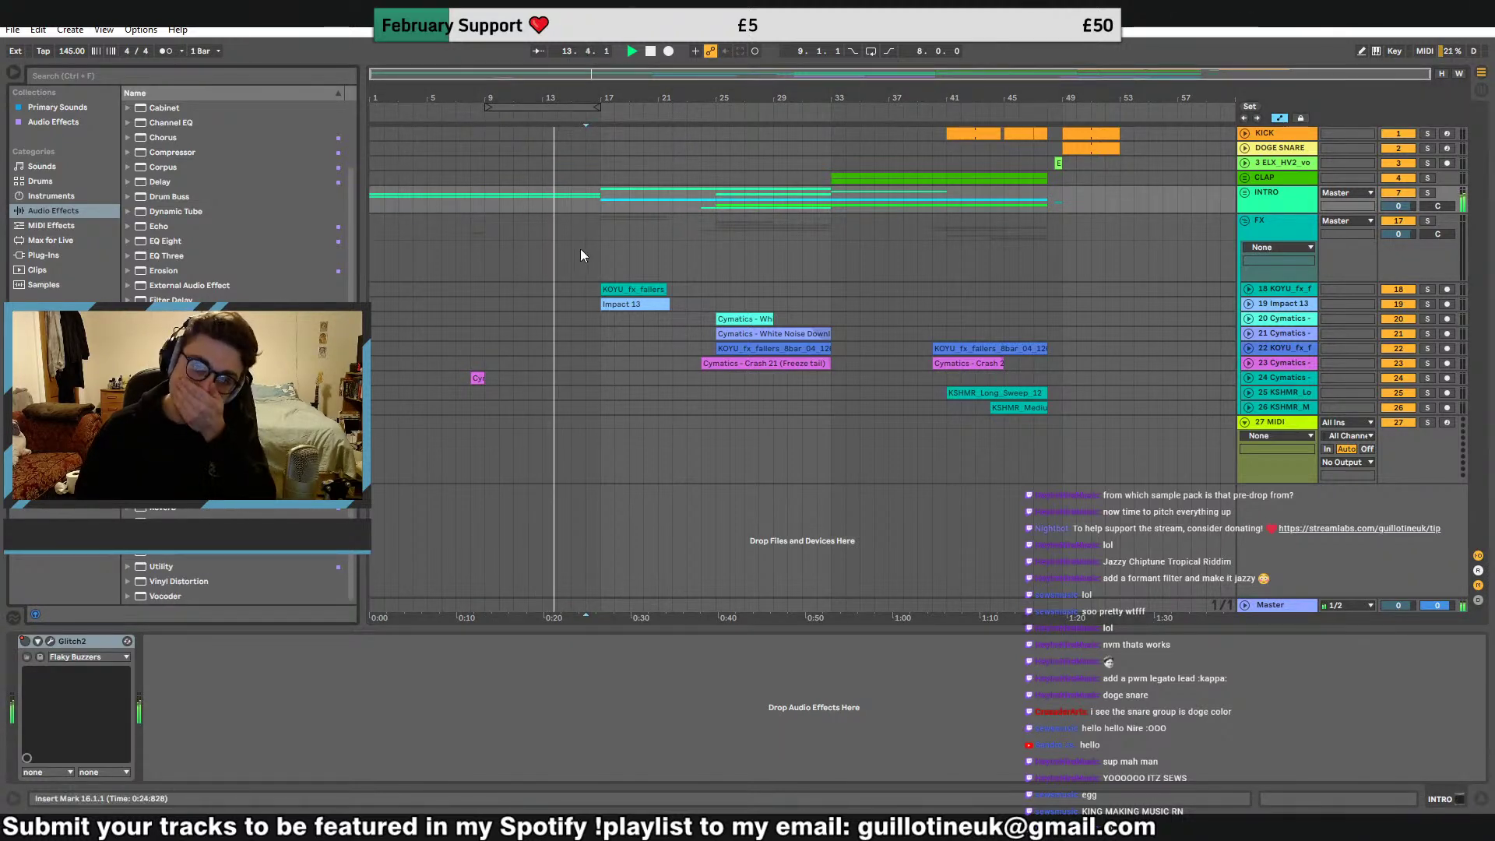
Try extending the clip on track 15 Serum_x64 back to 17.1.1, then restore its start to 25.1.1
{"action": "left_click", "coordinate": [1246, 193]}
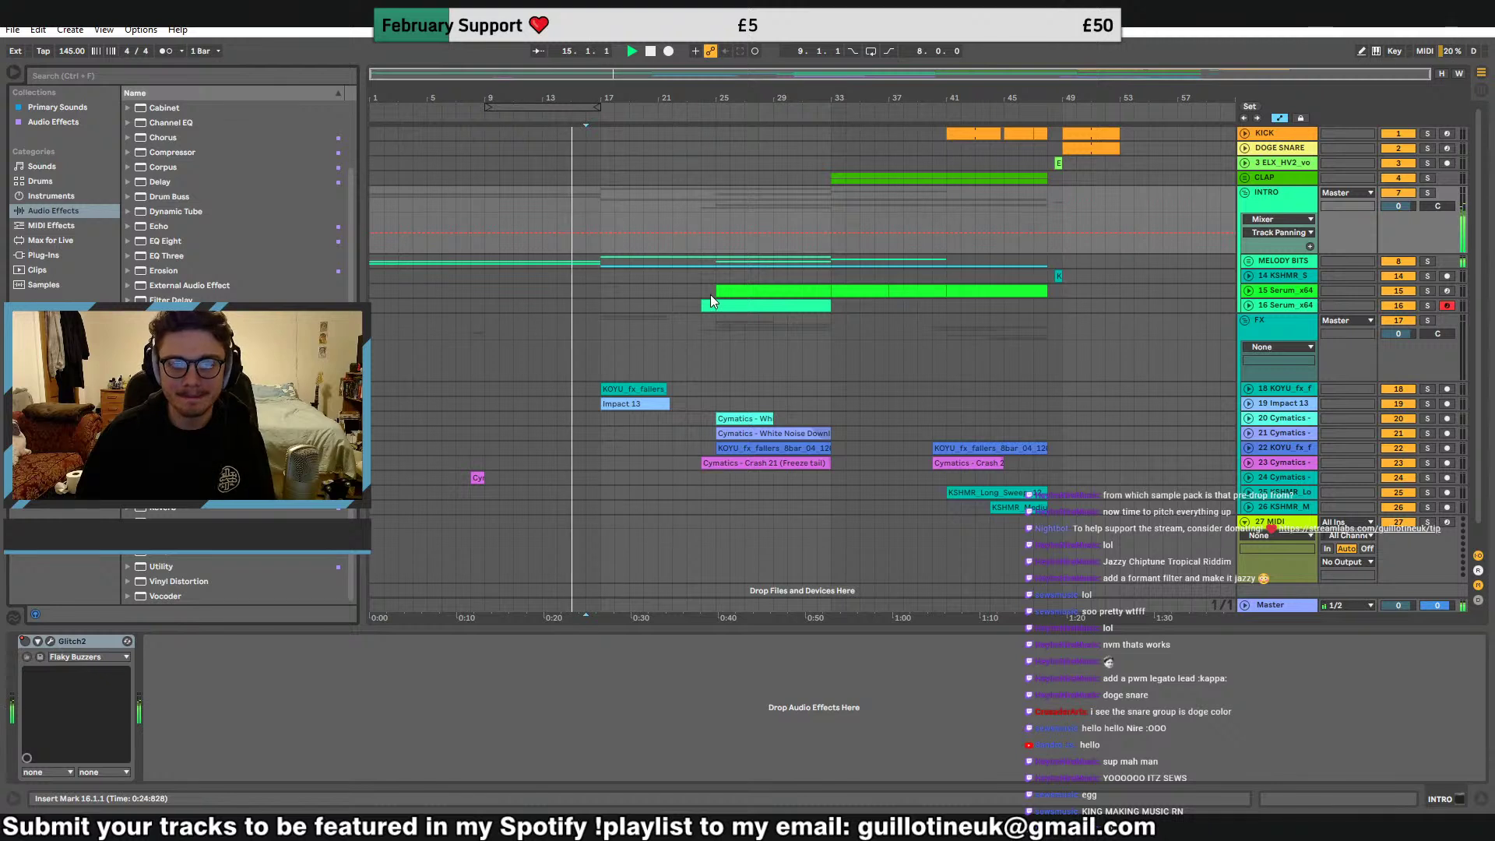
{"action": "left_click_drag", "start_coordinate": [717, 291], "coordinate": [603, 294]}
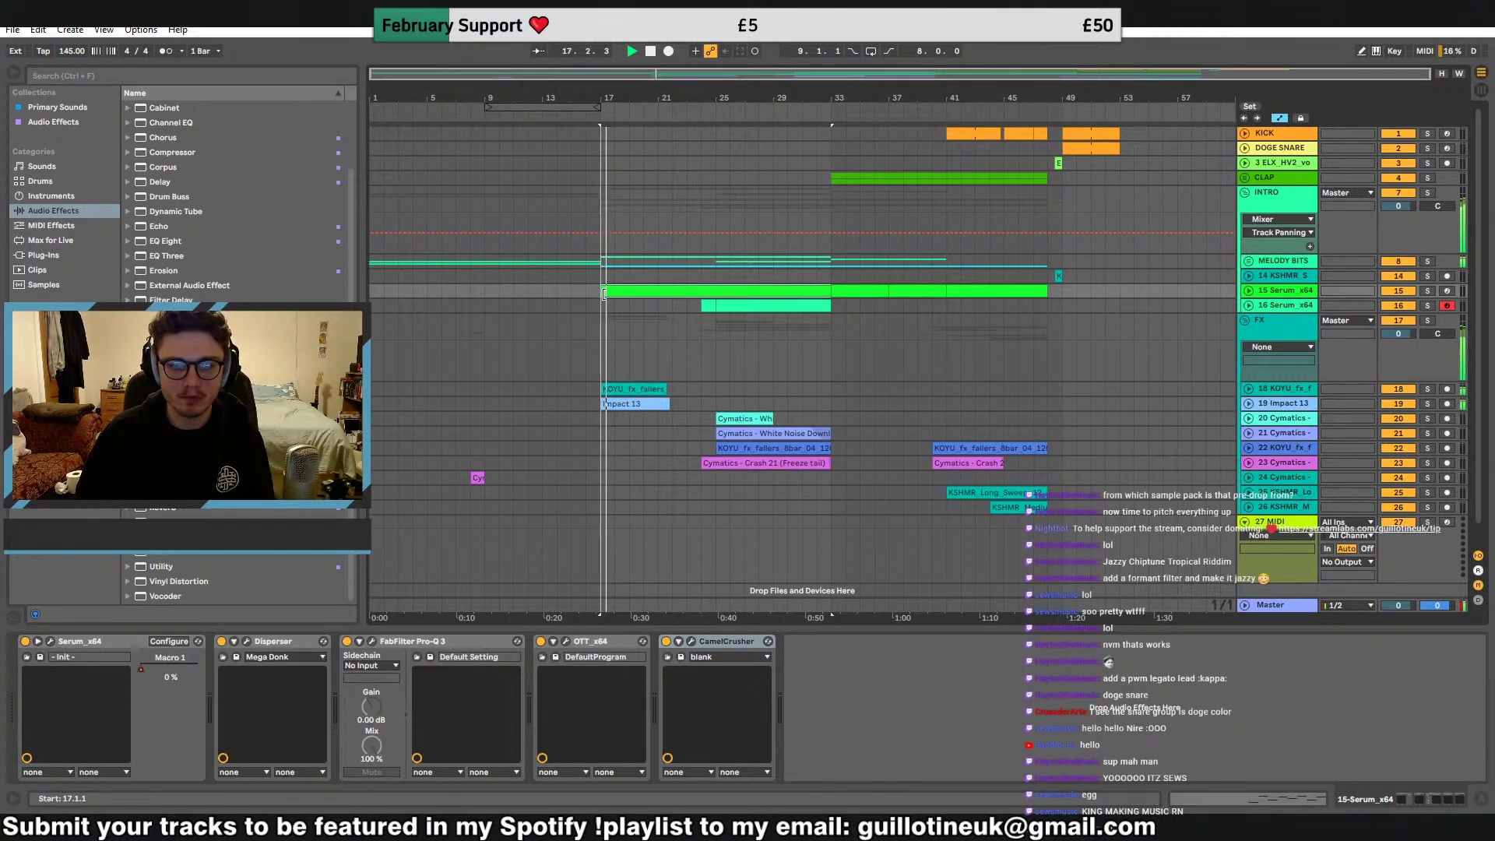
{"action": "left_click", "coordinate": [1248, 291]}
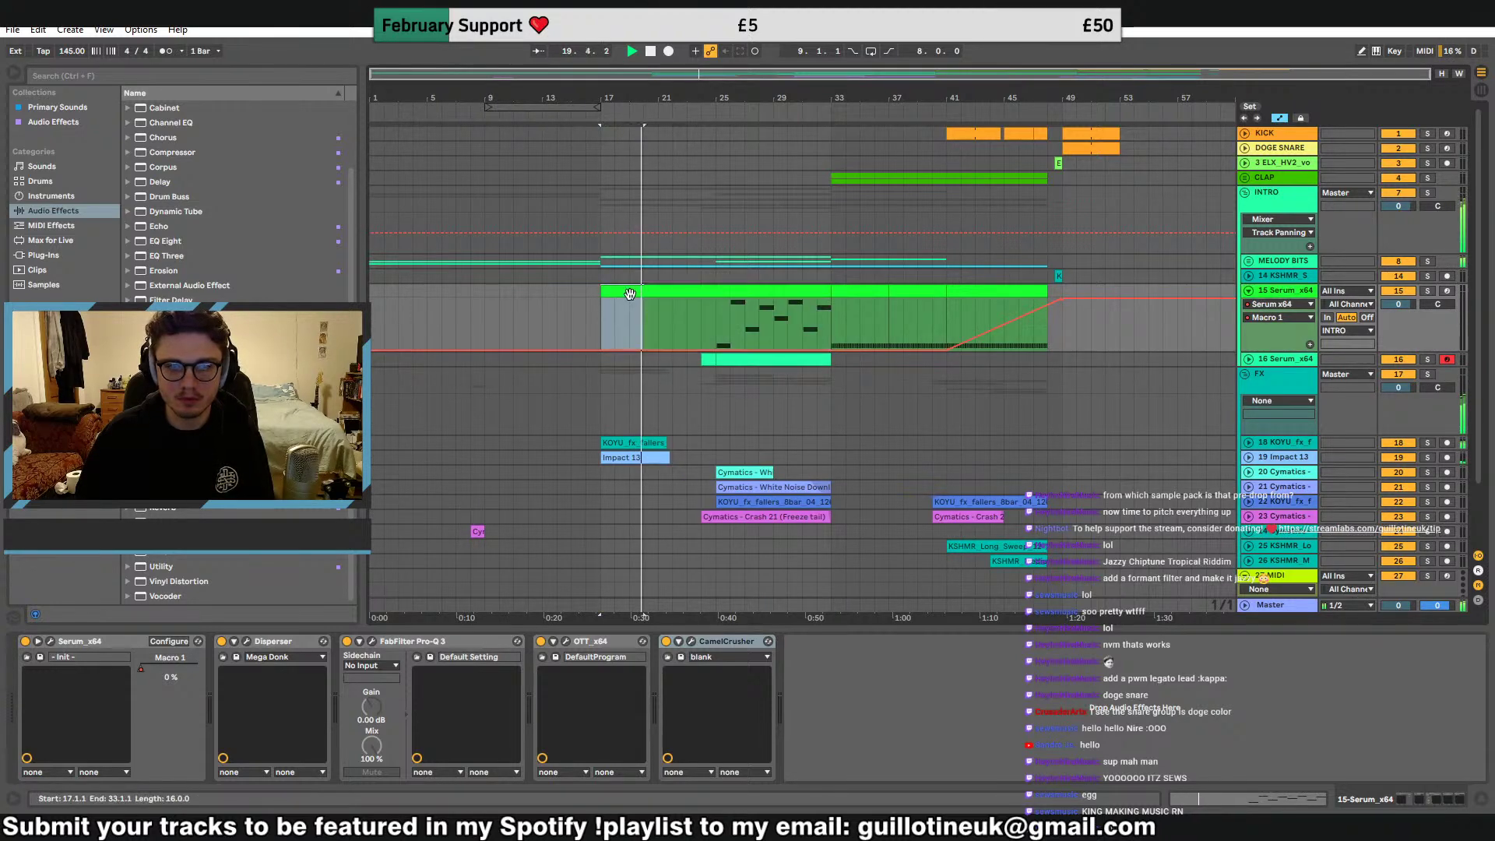
{"action": "left_click_drag", "start_coordinate": [602, 293], "coordinate": [717, 296]}
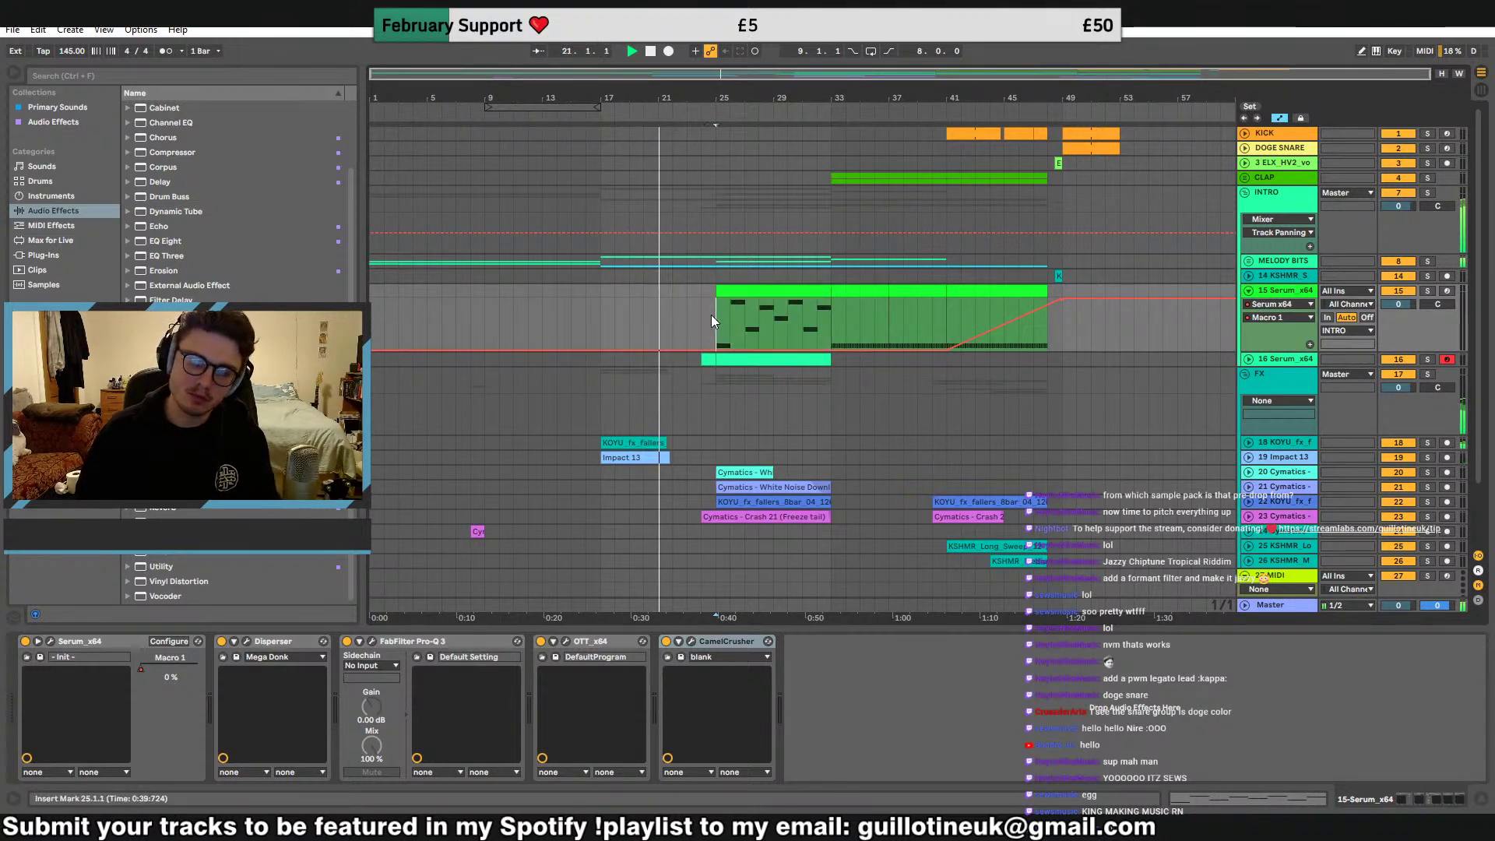
{"action": "left_click", "coordinate": [1248, 291]}
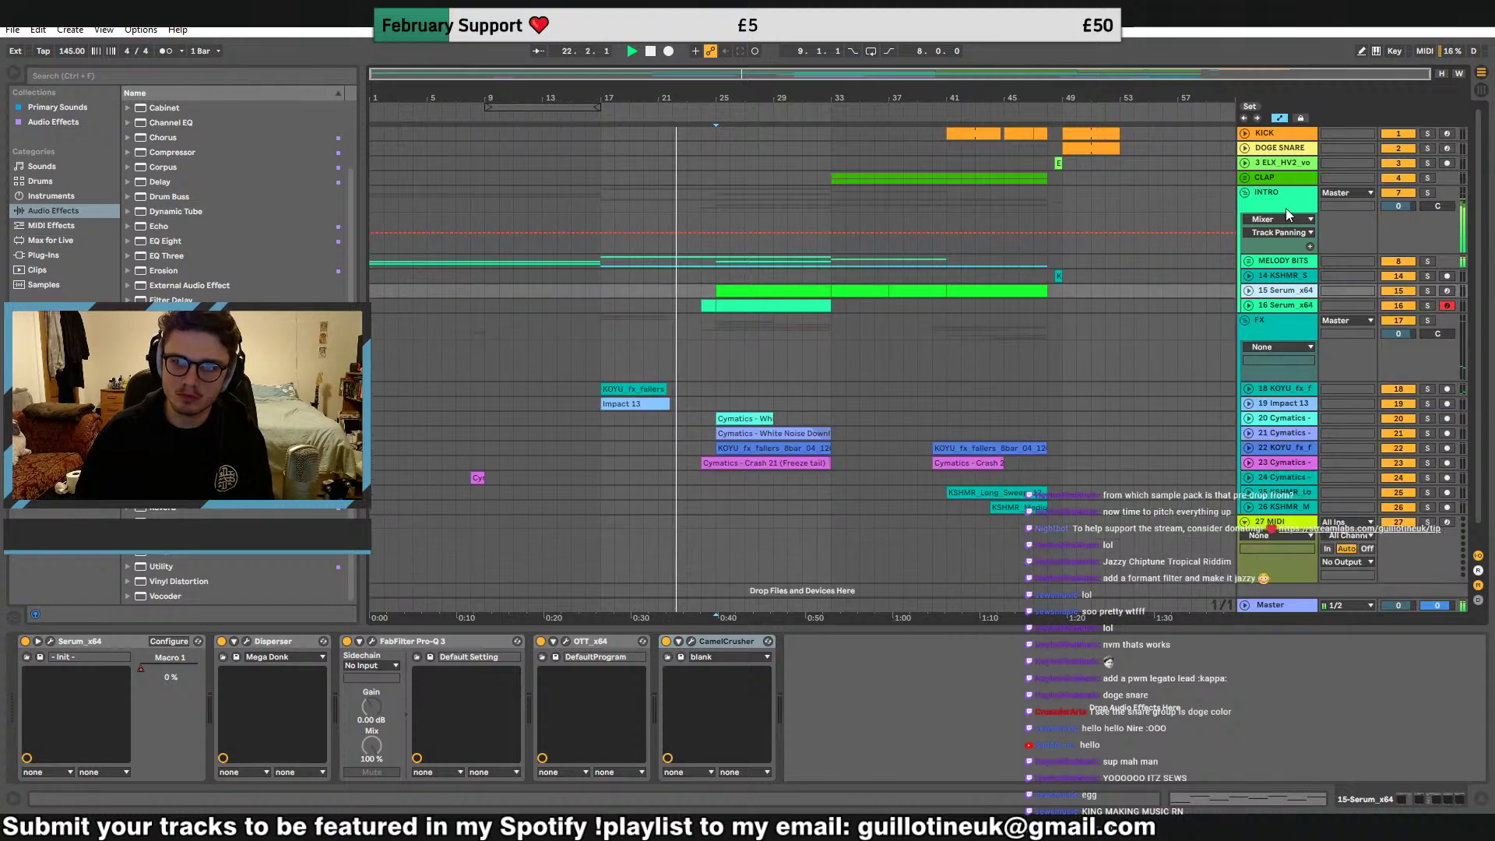
Try to extend the clip on track 16 Serum_x64 to 41.1.1
{"action": "left_click", "coordinate": [1286, 208]}
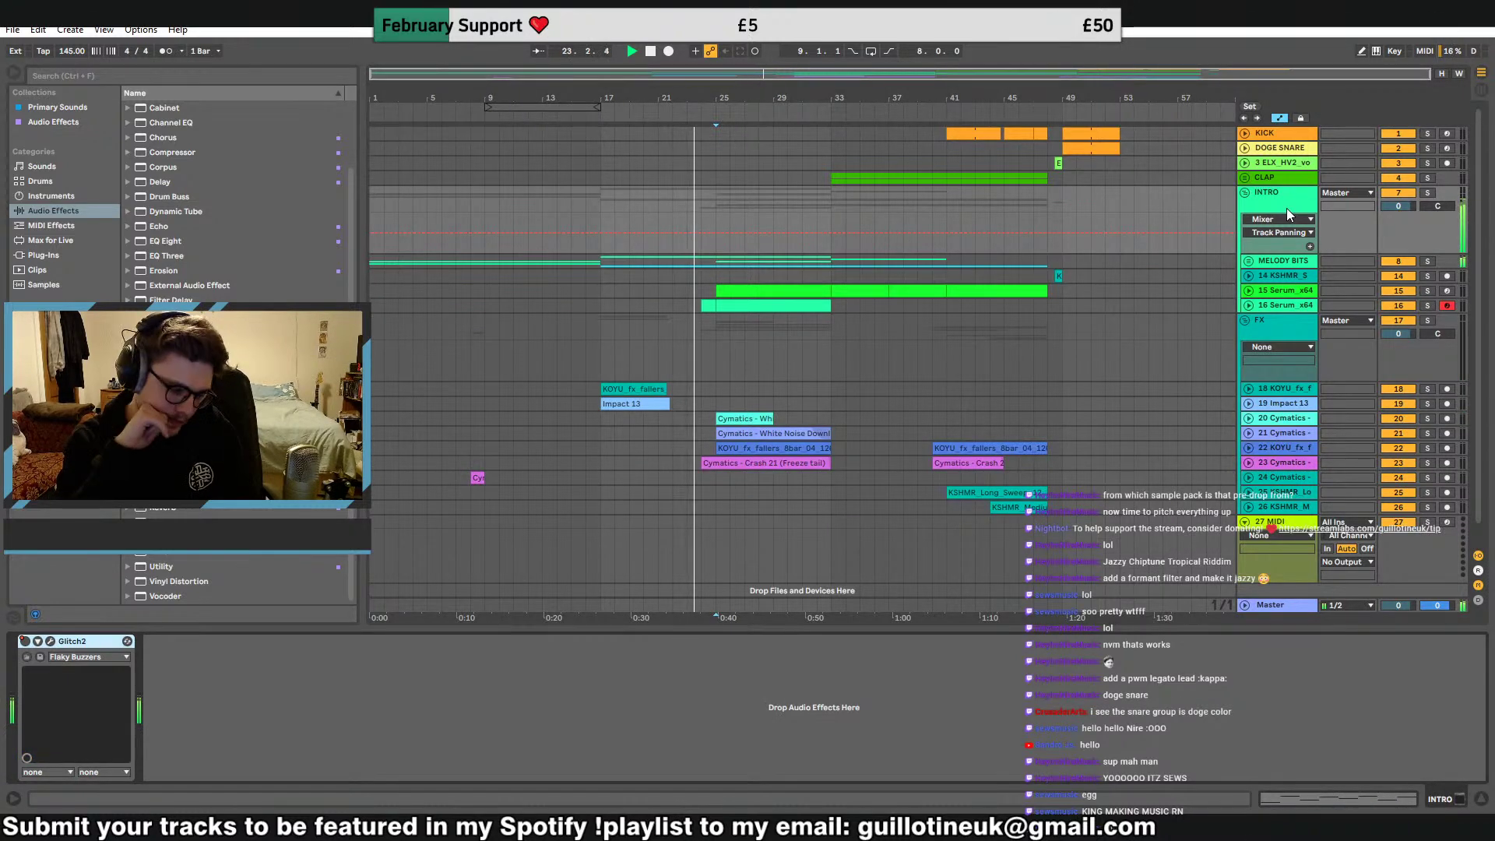
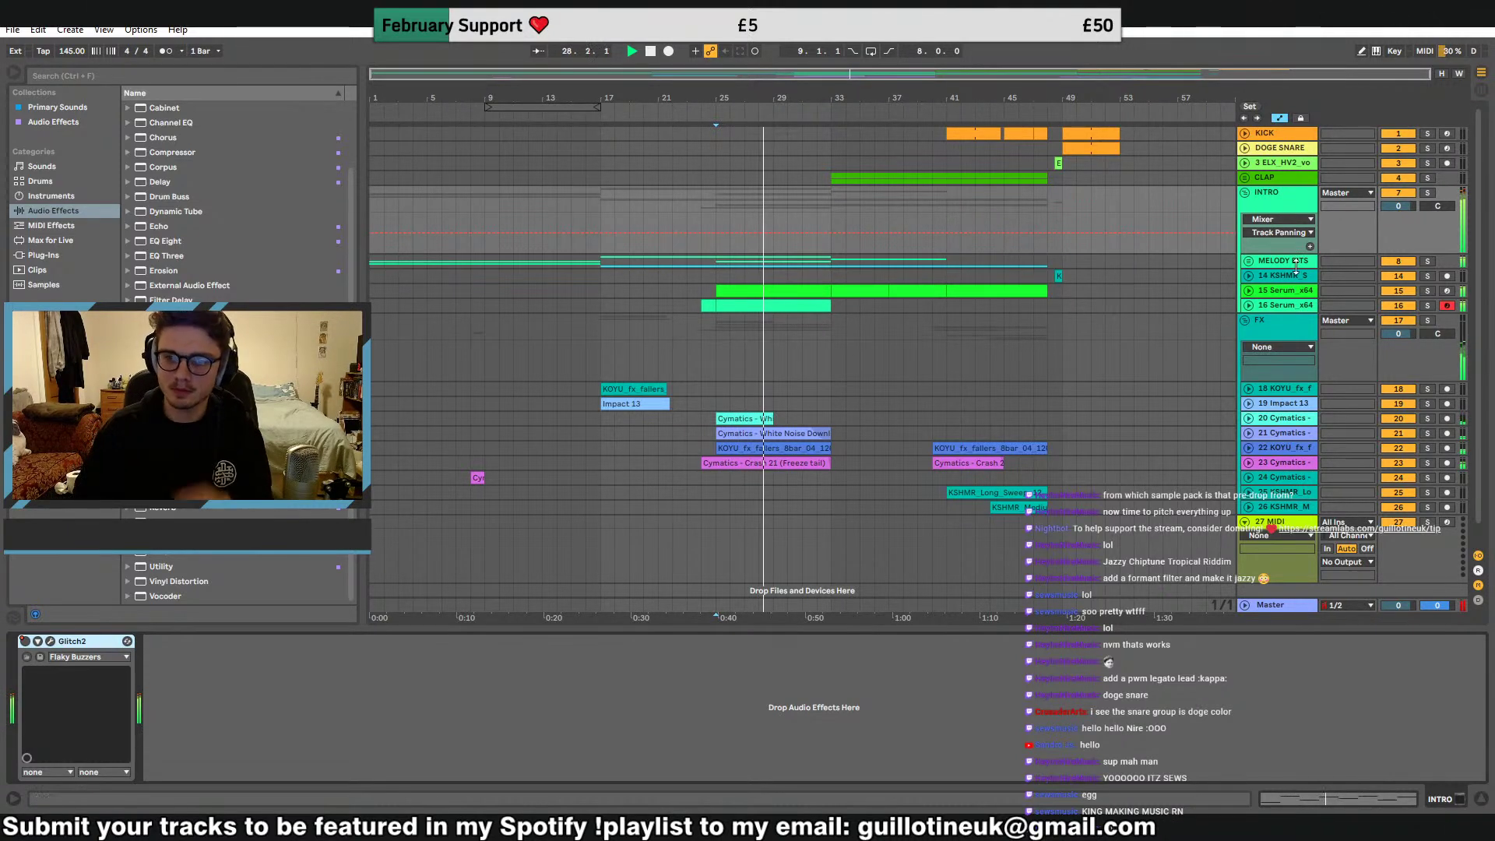
{"action": "left_click", "coordinate": [1248, 306]}
{"action": "left_click", "coordinate": [806, 320]}
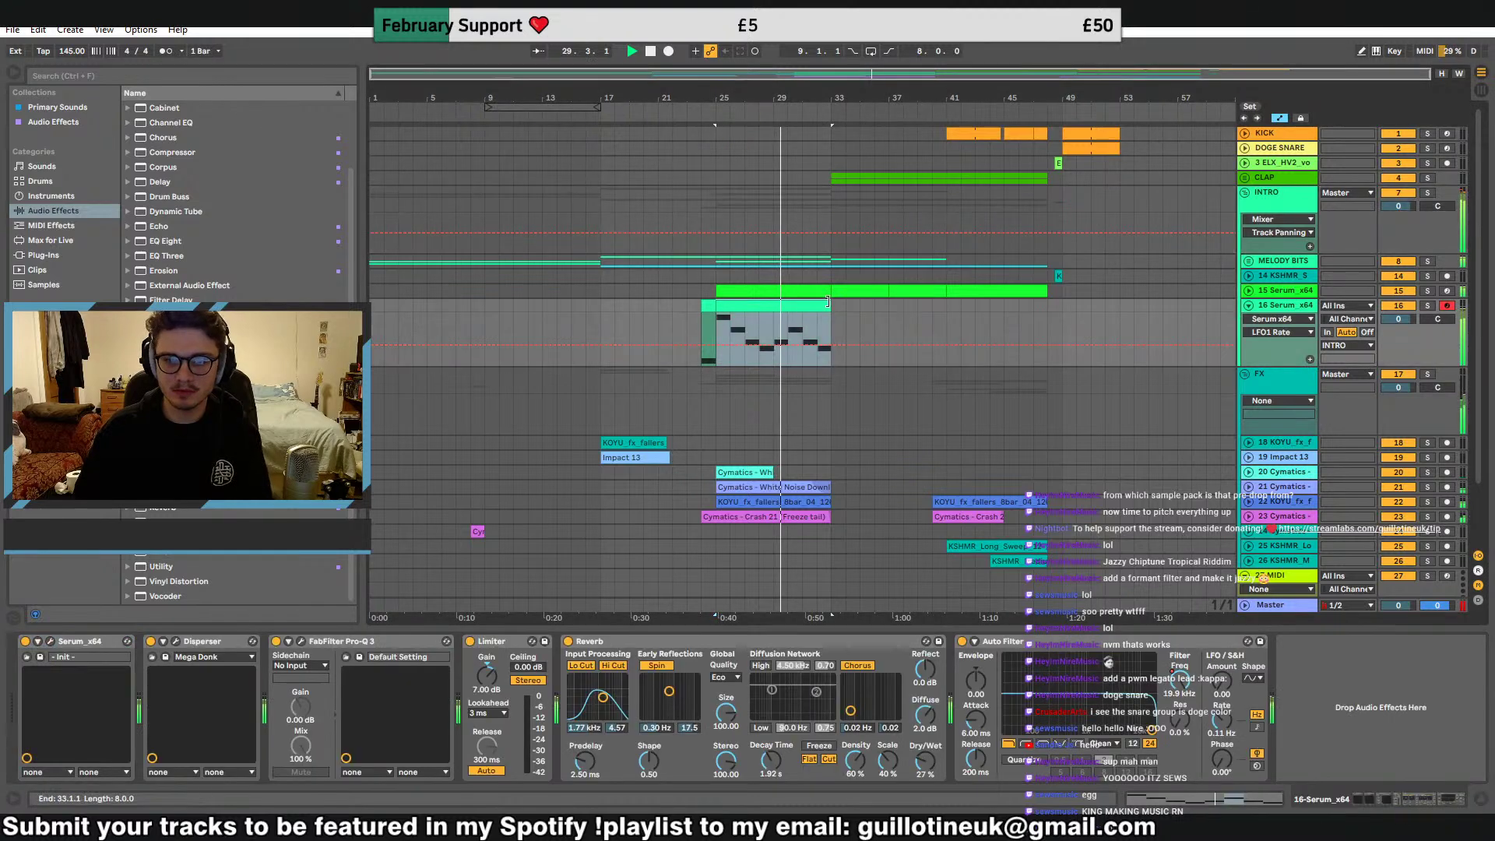
{"action": "left_click_drag", "start_coordinate": [832, 304], "coordinate": [946, 308]}
{"action": "left_click", "coordinate": [945, 306]}
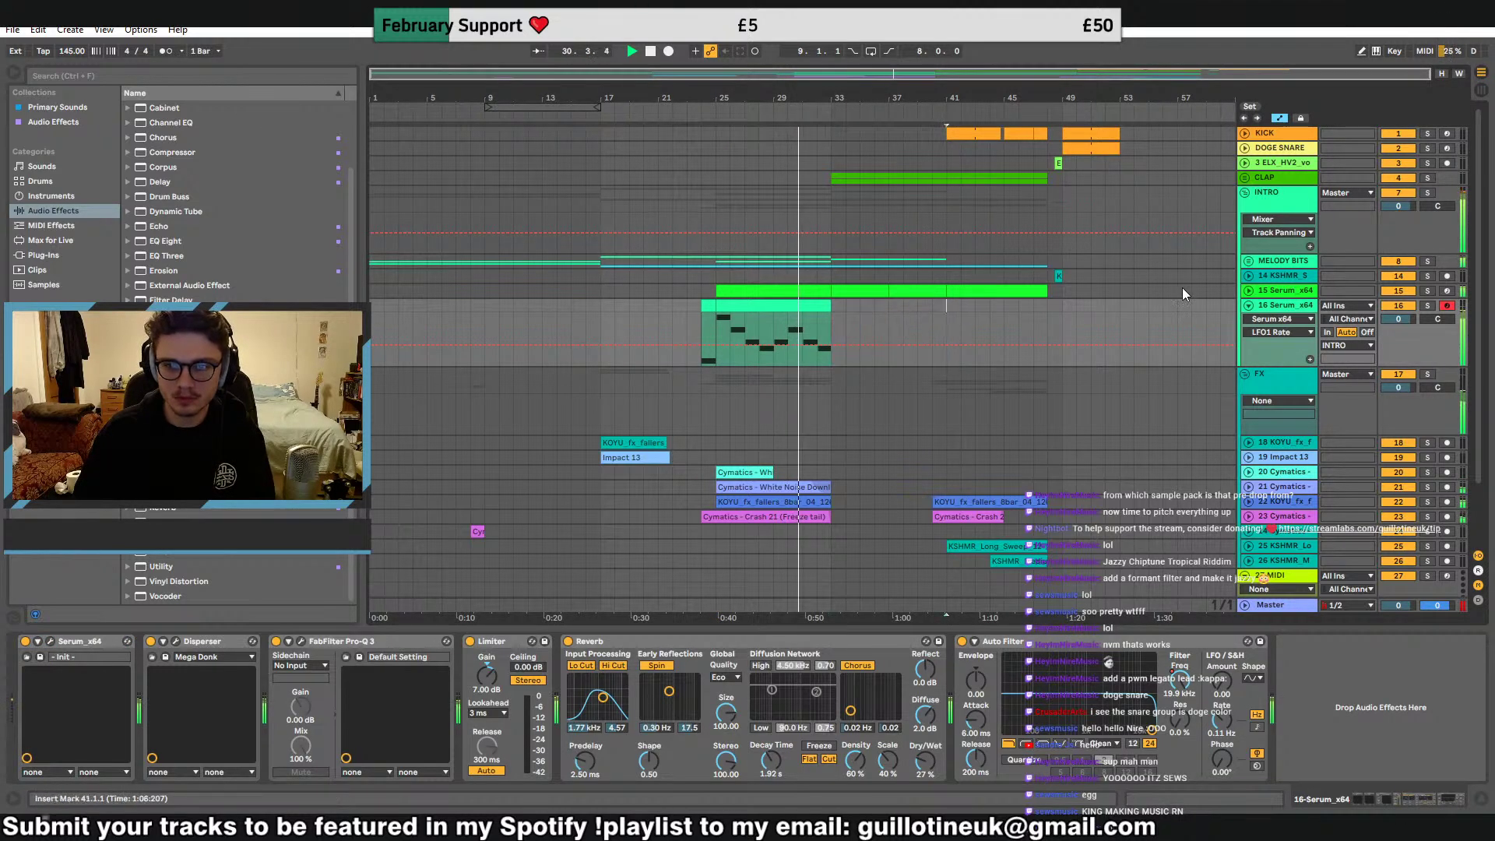
Try copying a MELODY BITS clip into track 16 Serum_x64 from 33.1.1 to 41.1.1, then delete it and collapse the tracks
{"action": "left_click", "coordinate": [1249, 263]}
{"action": "scroll", "coordinate": [811, 296], "scroll_direction": "down", "scroll_amount": 2}
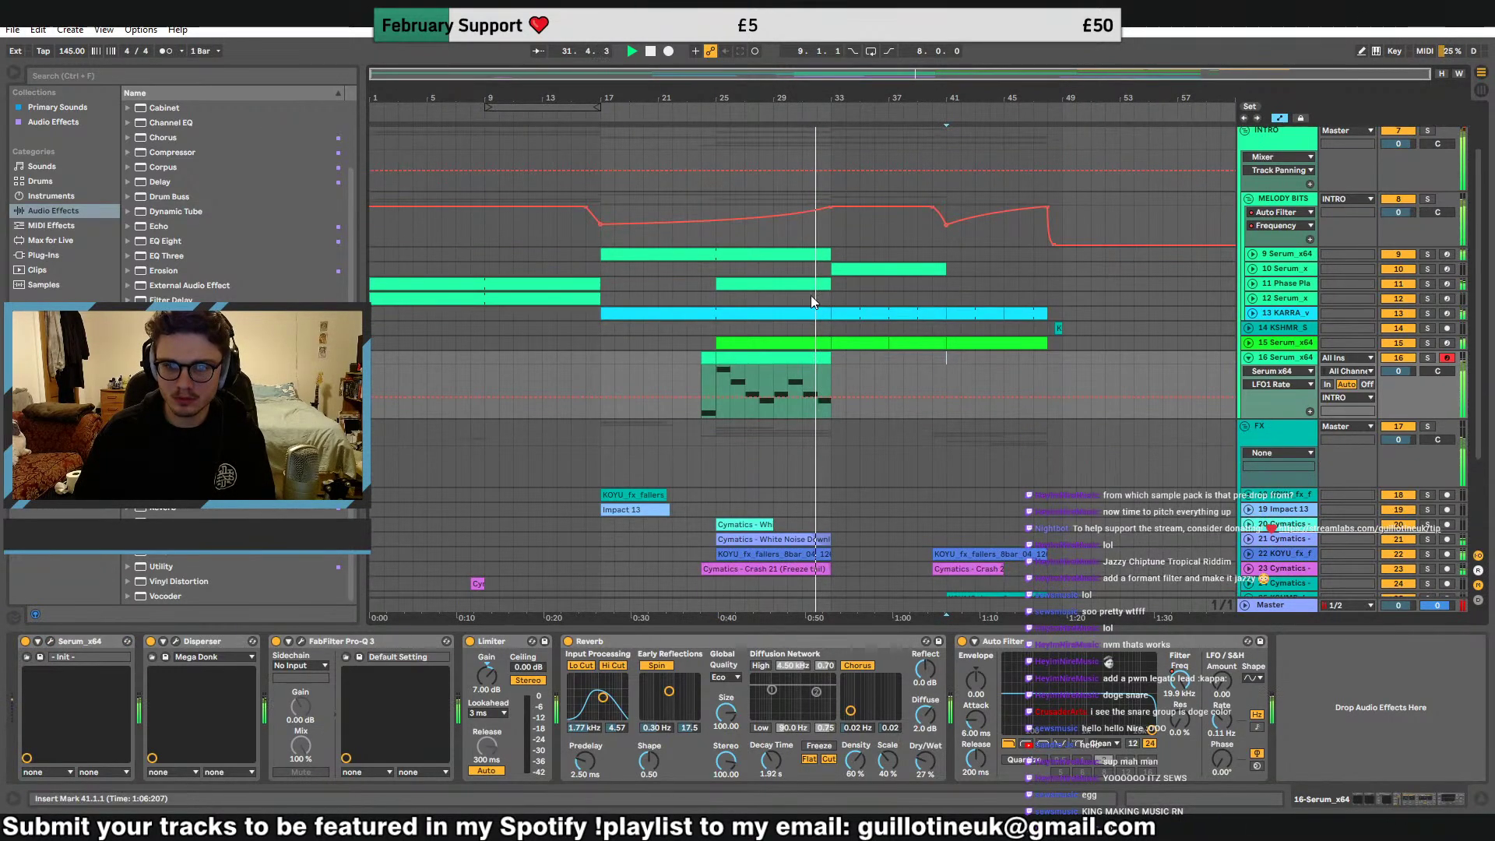
{"action": "left_click", "coordinate": [815, 286]}
{"action": "left_click_drag", "start_coordinate": [842, 366], "coordinate": [945, 366]}
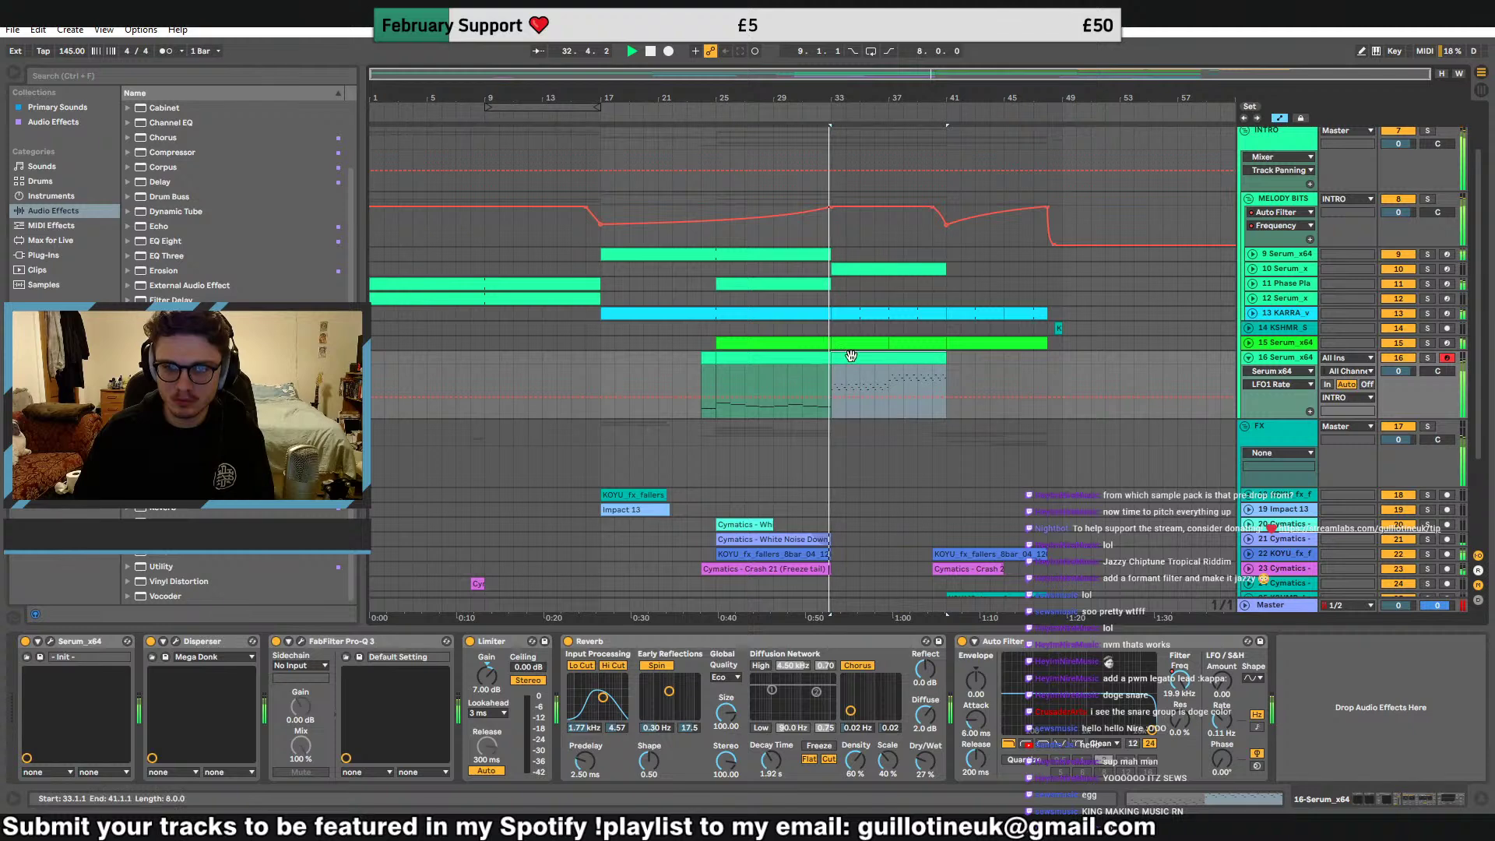
{"action": "double_click", "coordinate": [892, 358]}
{"action": "key", "text": "Delete"}
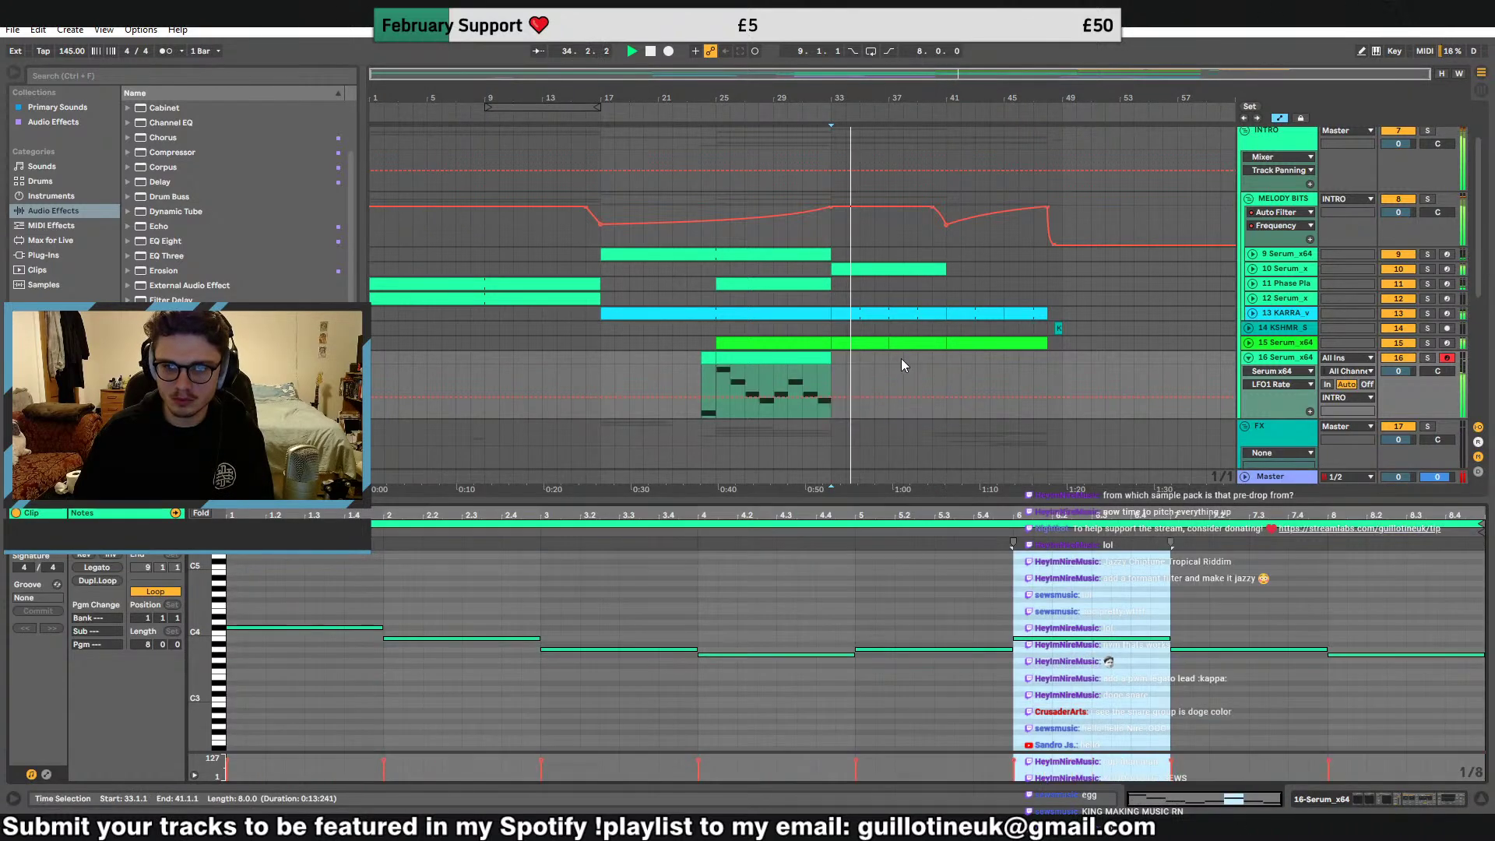
{"action": "left_click", "coordinate": [990, 365]}
{"action": "left_click", "coordinate": [1254, 359]}
{"action": "left_click", "coordinate": [1248, 198]}
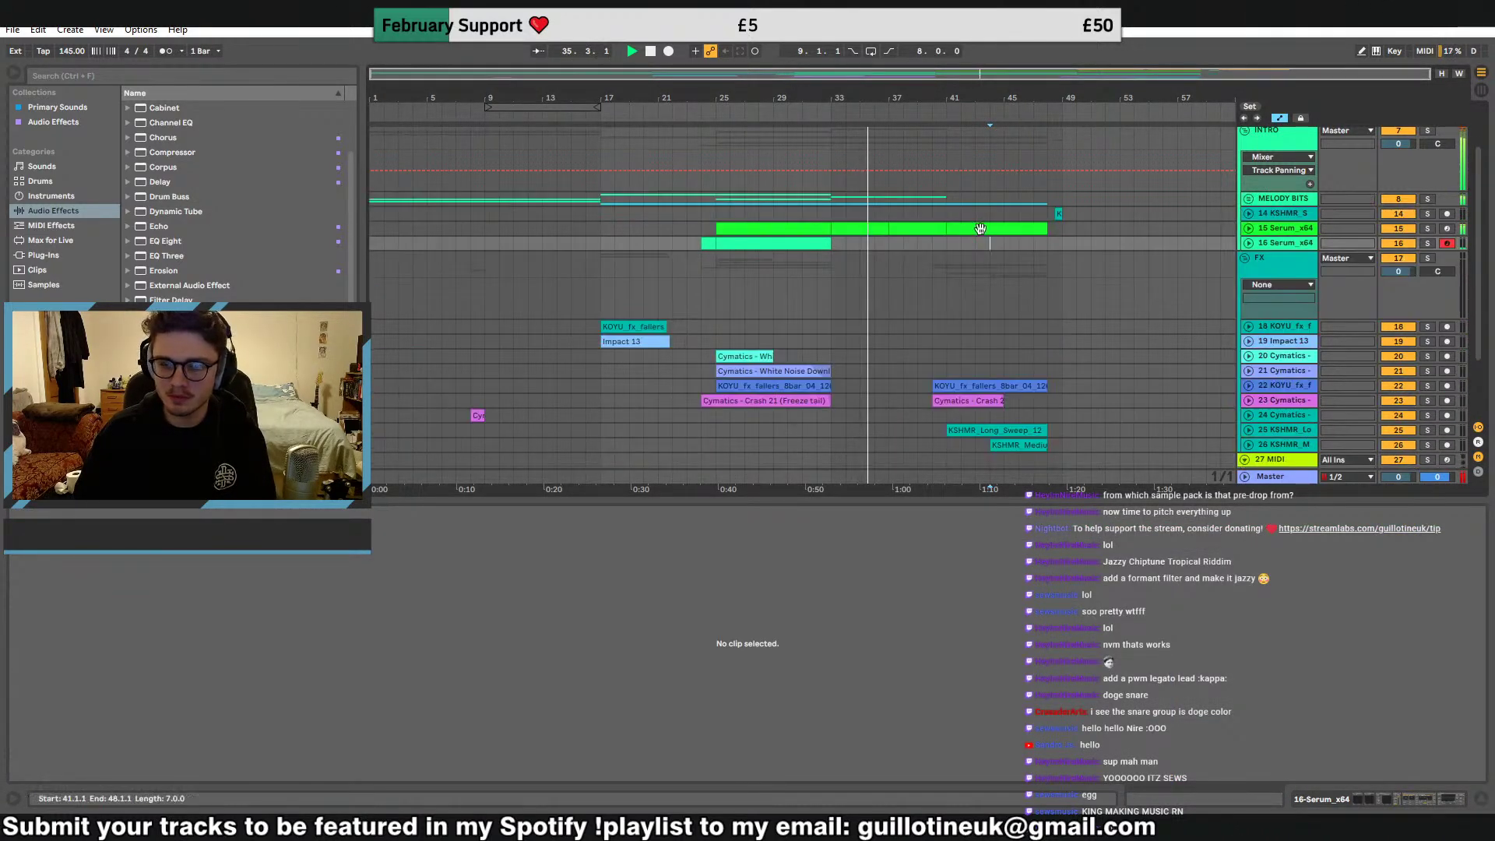
{"action": "left_click", "coordinate": [893, 216]}
{"action": "scroll", "coordinate": [1128, 315], "scroll_direction": "up", "scroll_amount": 3}
{"action": "key", "text": "Left"}
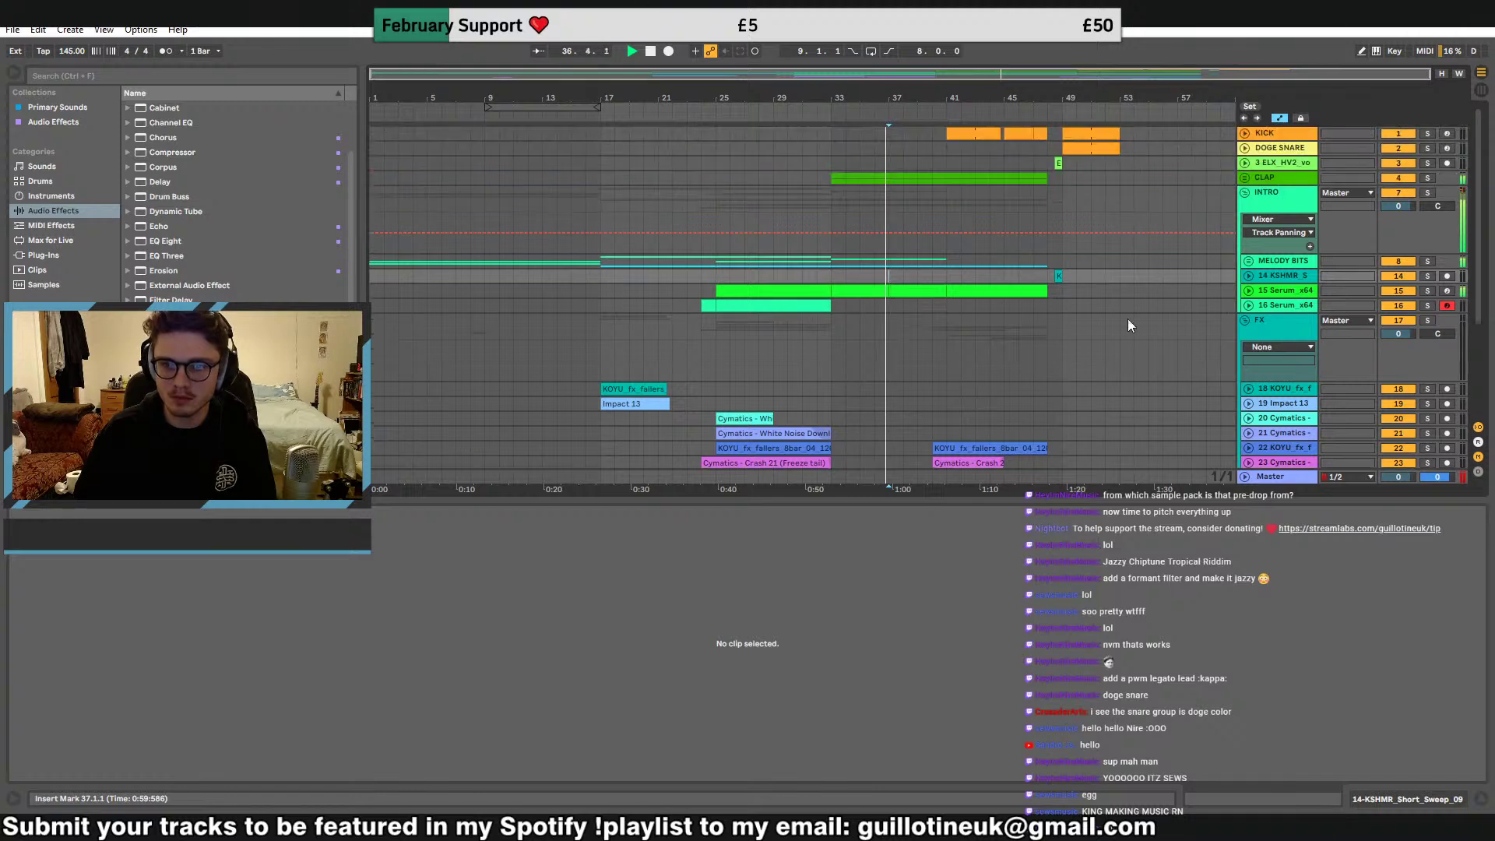
{"action": "left_click", "coordinate": [941, 260]}
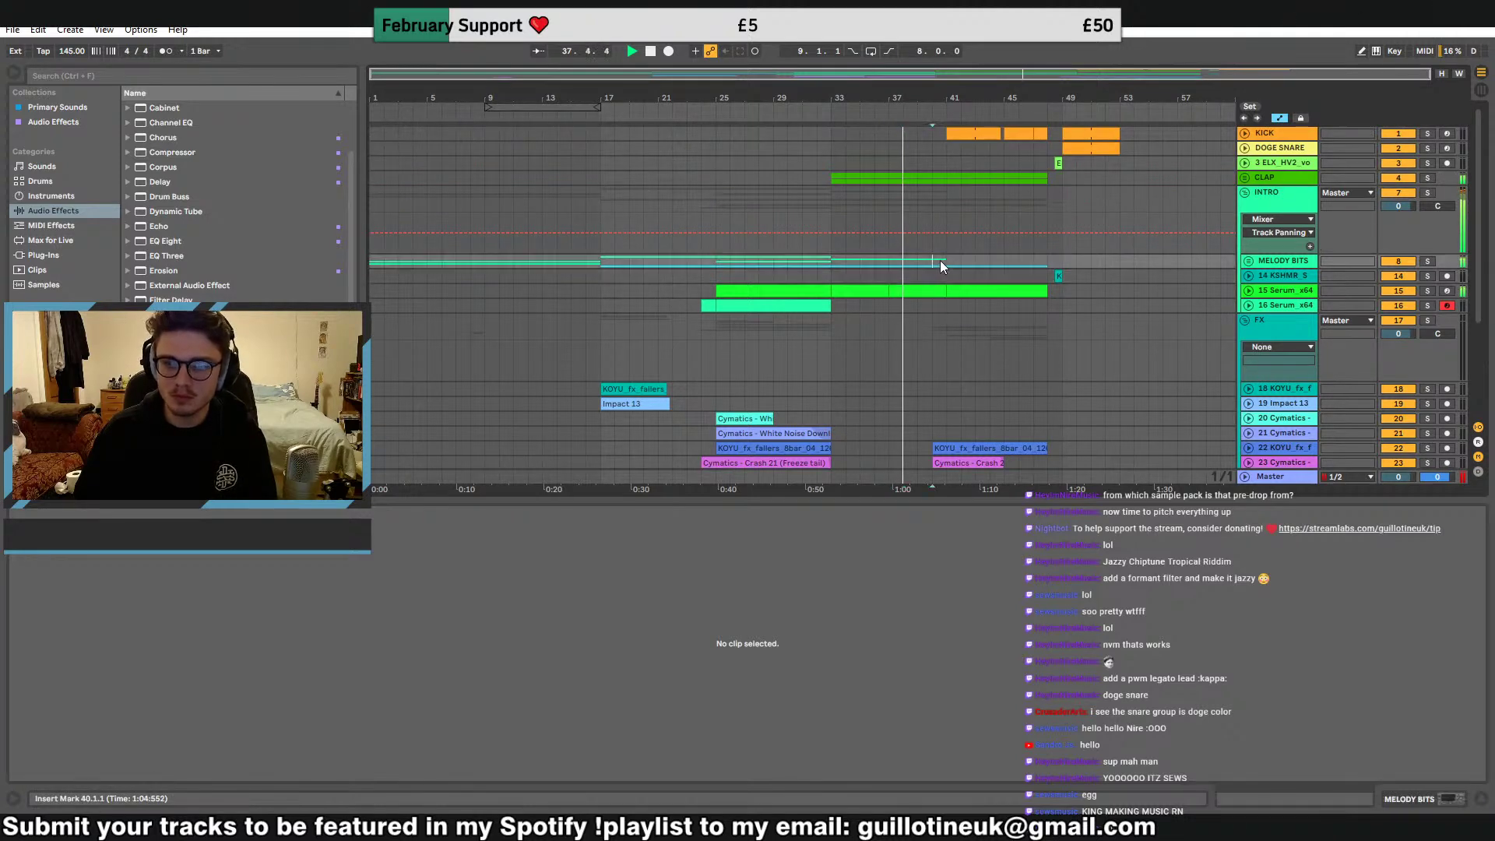
Copy the ELX_HV2 vocal clip before bar 49 to 41.1.1 and repeat it back to back until 45.1.1
{"action": "left_click_drag", "start_coordinate": [1203, 75], "coordinate": [1263, 148]}
{"action": "left_click", "coordinate": [1245, 162]}
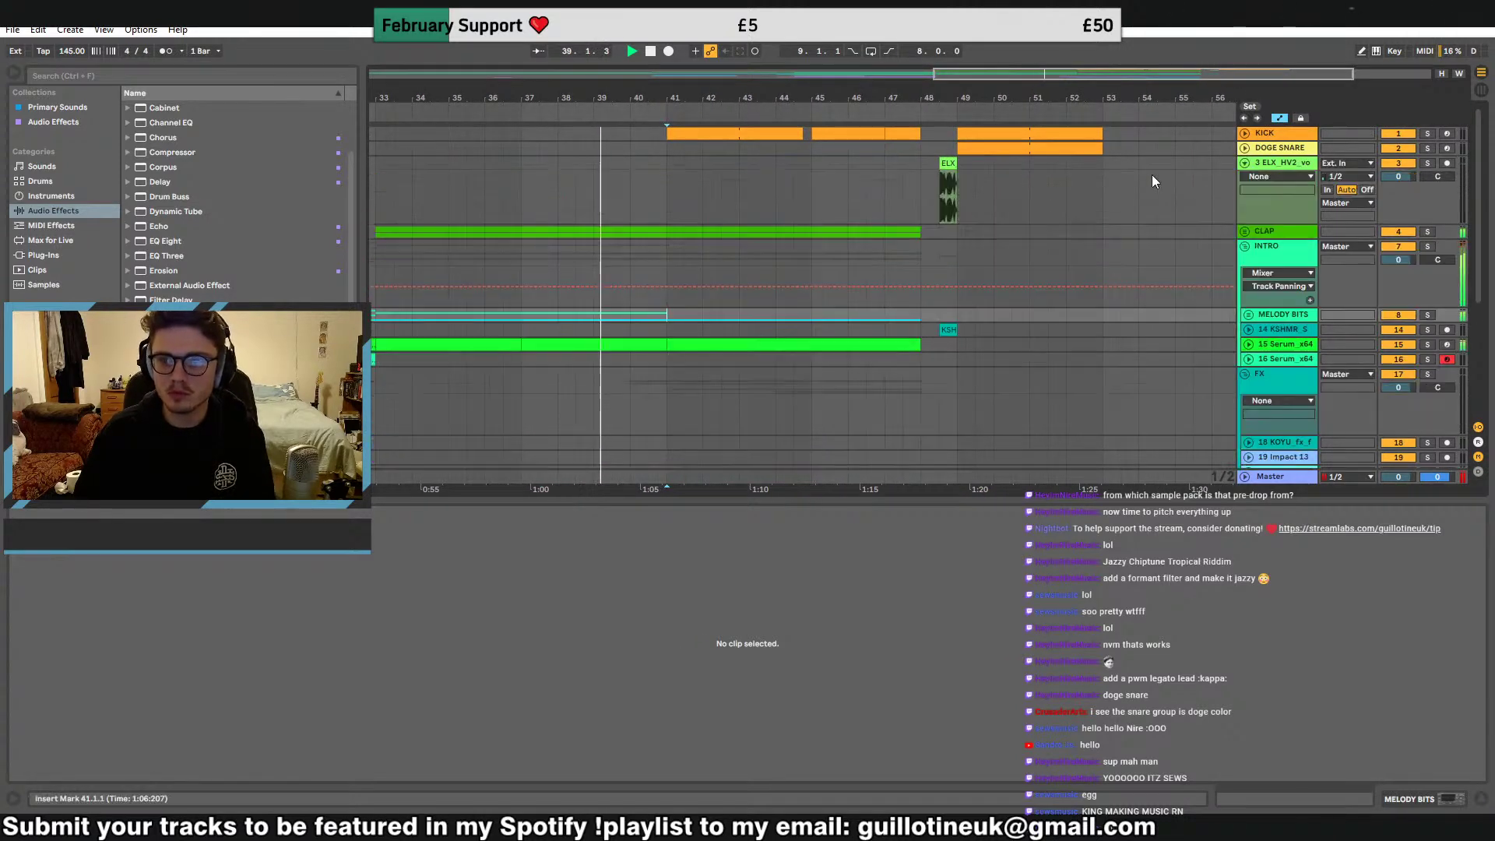
{"action": "left_click", "coordinate": [668, 168]}
{"action": "key", "text": "ctrl+d"}
{"action": "key", "text": "ctrl+d"}
{"action": "key", "text": "ctrl+d"}
{"action": "key", "text": "ctrl+d"}
{"action": "key", "text": "ctrl+d"}
{"action": "key", "text": "ctrl+d"}
{"action": "key", "text": "ctrl+d"}
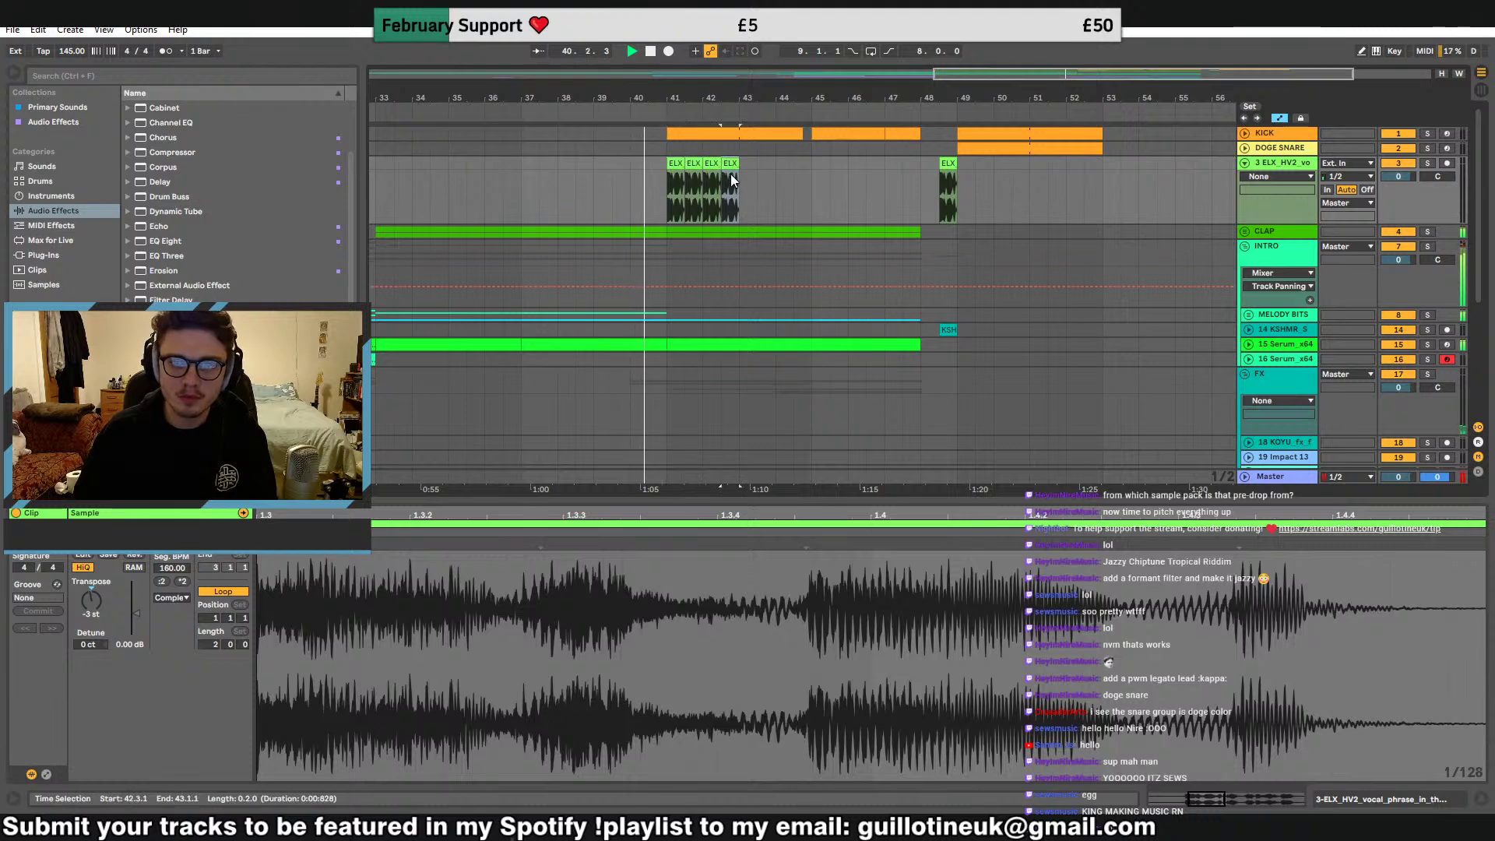
Cut the last vocal copy short to match the kick gap before bar 45, and fill bar 45 with one-beat vocal slices
{"action": "key", "text": "plus"}
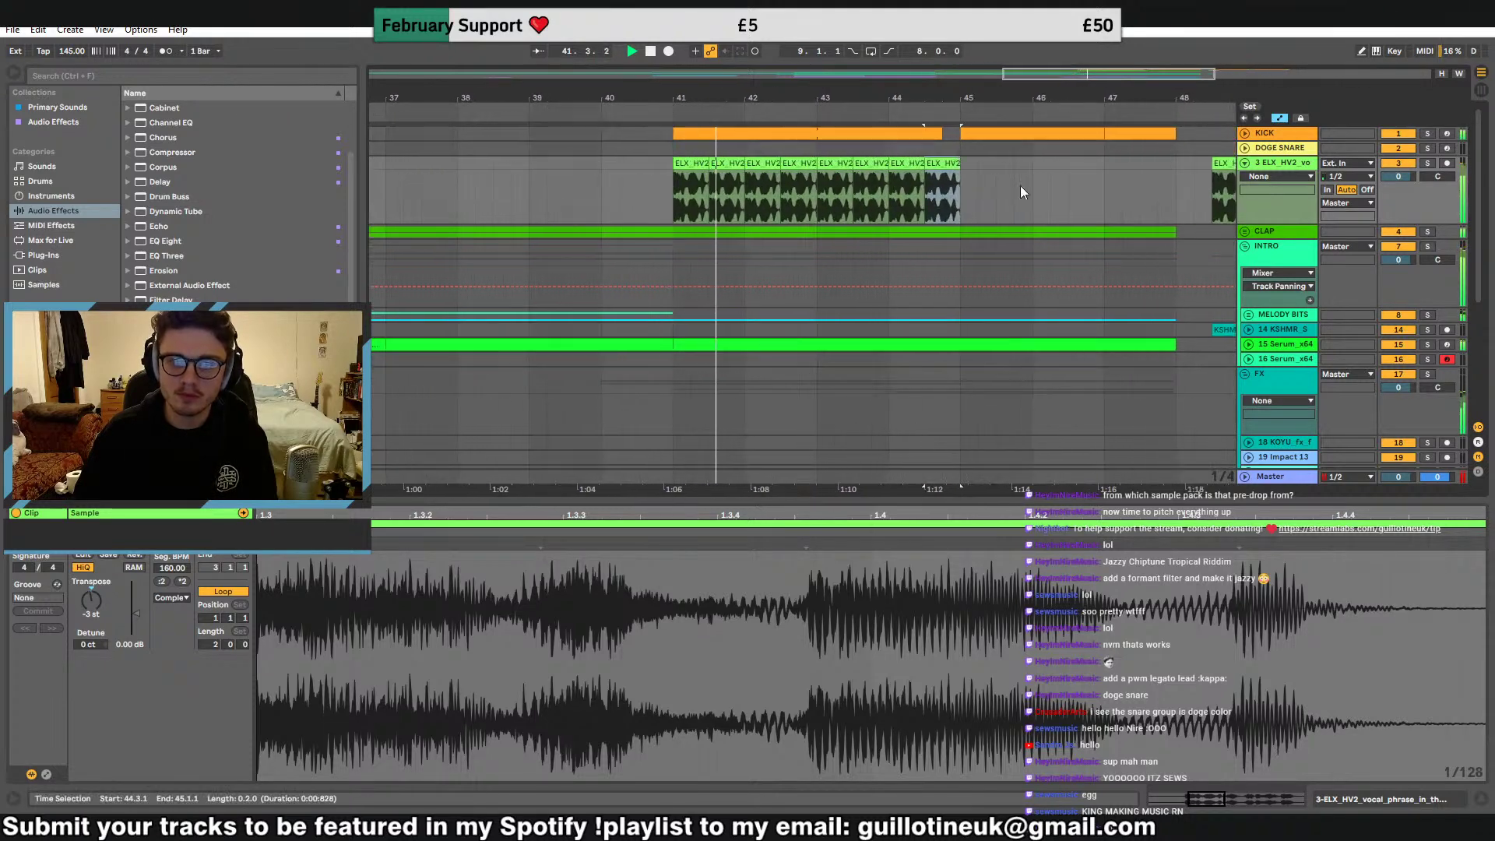
{"action": "key", "text": "plus"}
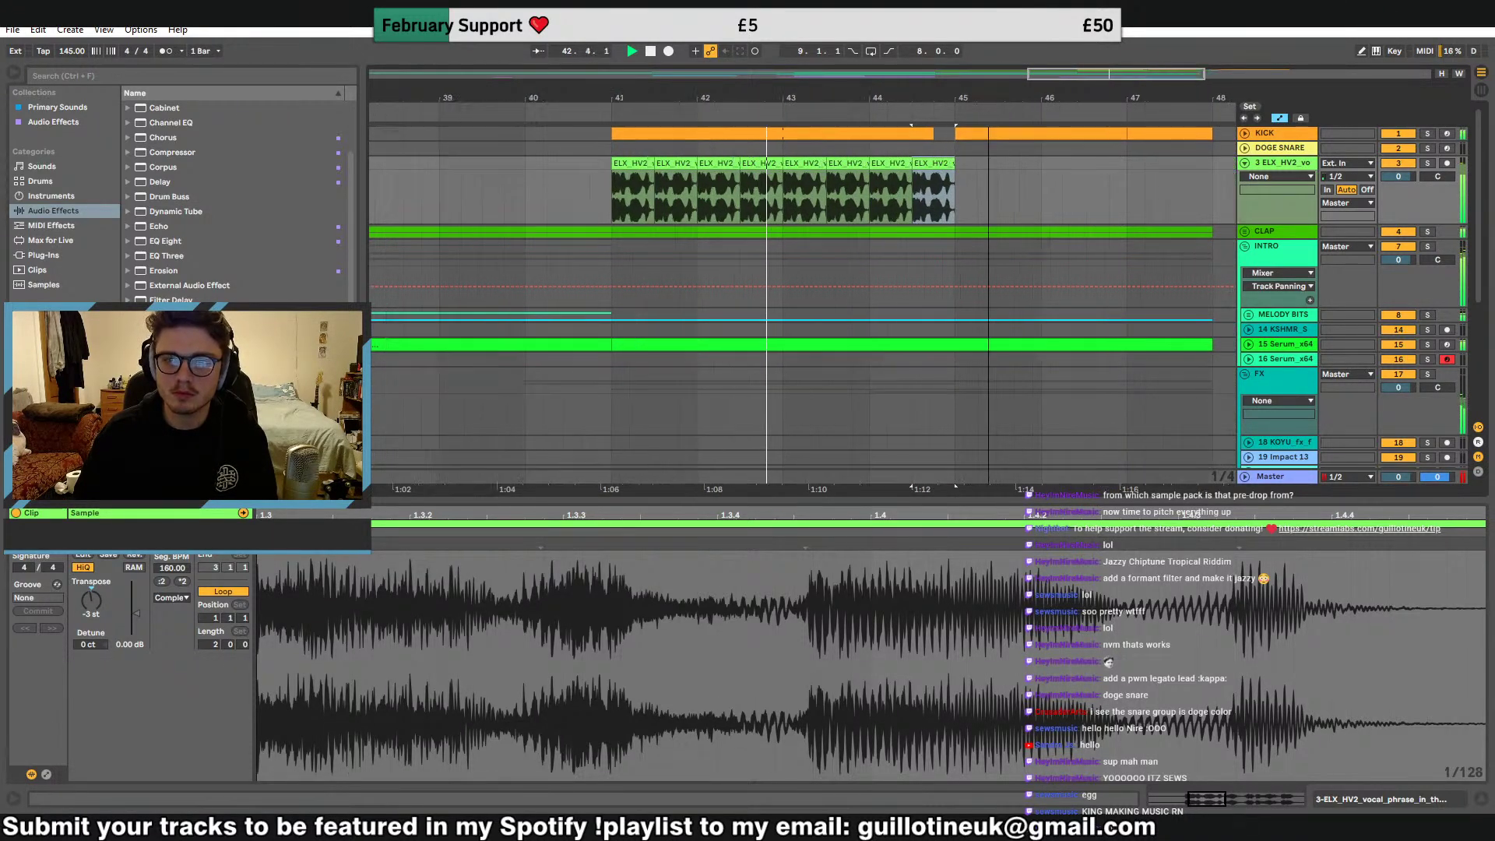
{"action": "left_click_drag", "start_coordinate": [944, 164], "coordinate": [972, 176]}
{"action": "left_click", "coordinate": [838, 165]}
{"action": "key", "text": "ctrl+c"}
{"action": "left_click", "coordinate": [943, 169]}
{"action": "key", "text": "ctrl+v"}
{"action": "key", "text": "space"}
{"action": "key", "text": "ctrl+d"}
{"action": "key", "text": "ctrl+d"}
{"action": "key", "text": "ctrl+d"}
{"action": "key", "text": "space"}
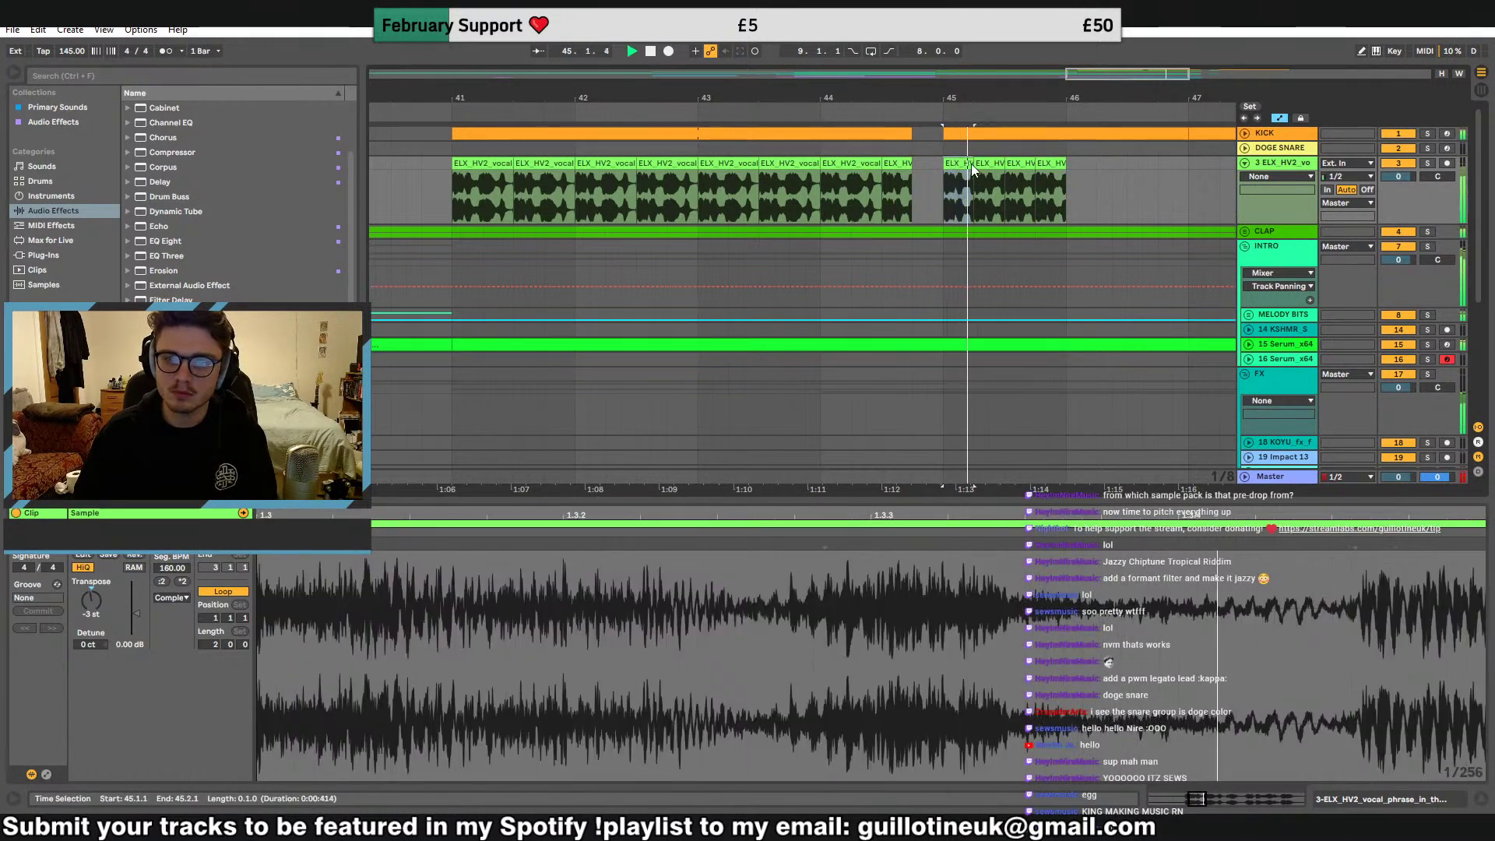
Rebuild the vocal slices in bar 45 as half-beat repeats starting at 45.1.1
{"action": "key", "text": "space"}
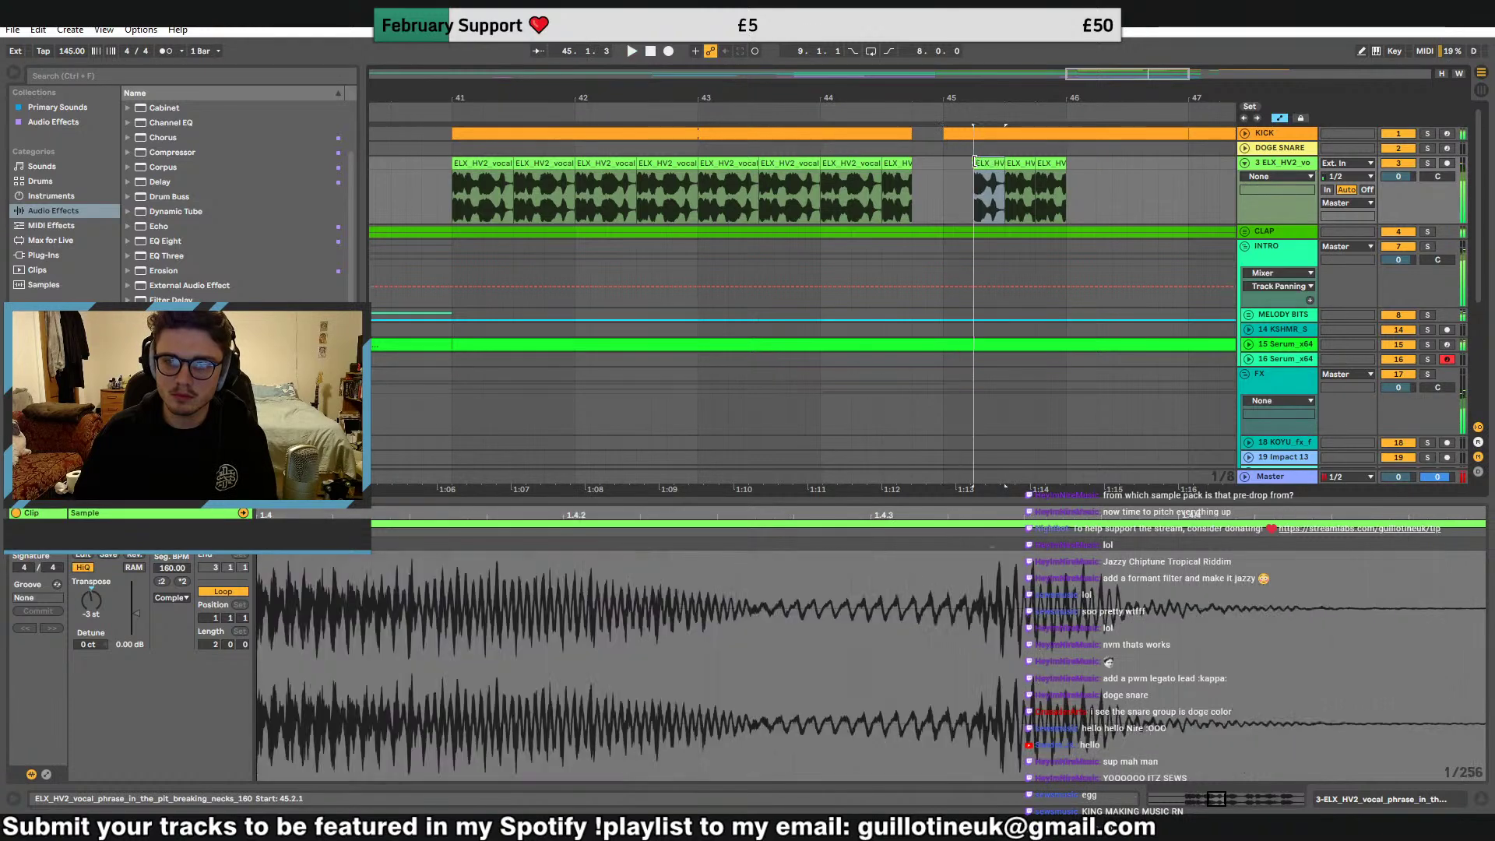
{"action": "left_click", "coordinate": [958, 167]}
{"action": "key", "text": "ctrl+d"}
{"action": "key", "text": "ctrl+d"}
{"action": "key", "text": "ctrl+d"}
{"action": "left_click", "coordinate": [957, 166]}
{"action": "key", "text": "space"}
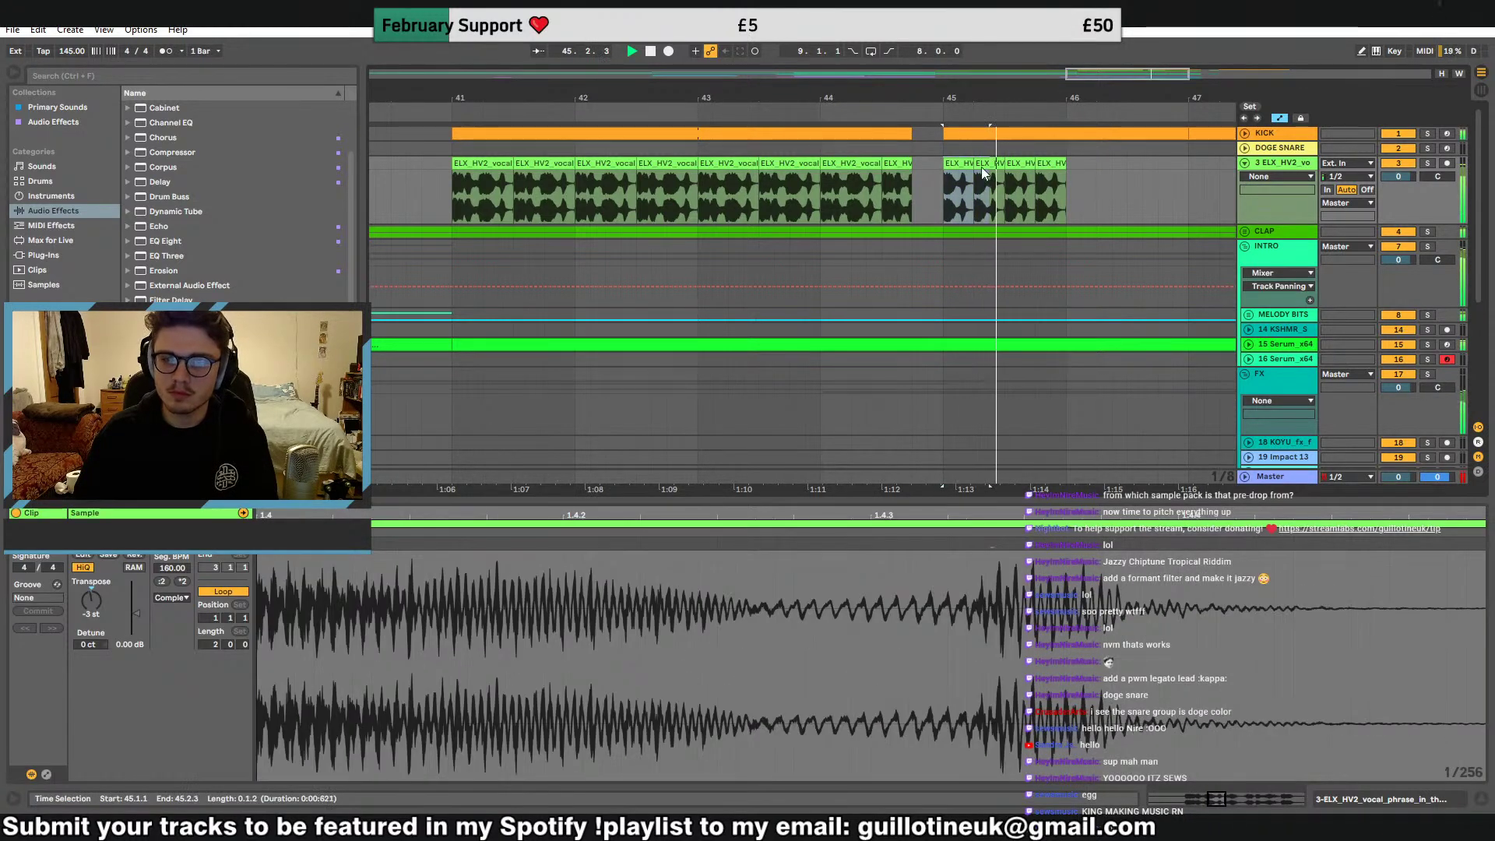
{"action": "key", "text": "space"}
{"action": "left_click", "coordinate": [956, 176]}
{"action": "key", "text": "ctrl+e"}
{"action": "left_click", "coordinate": [949, 158]}
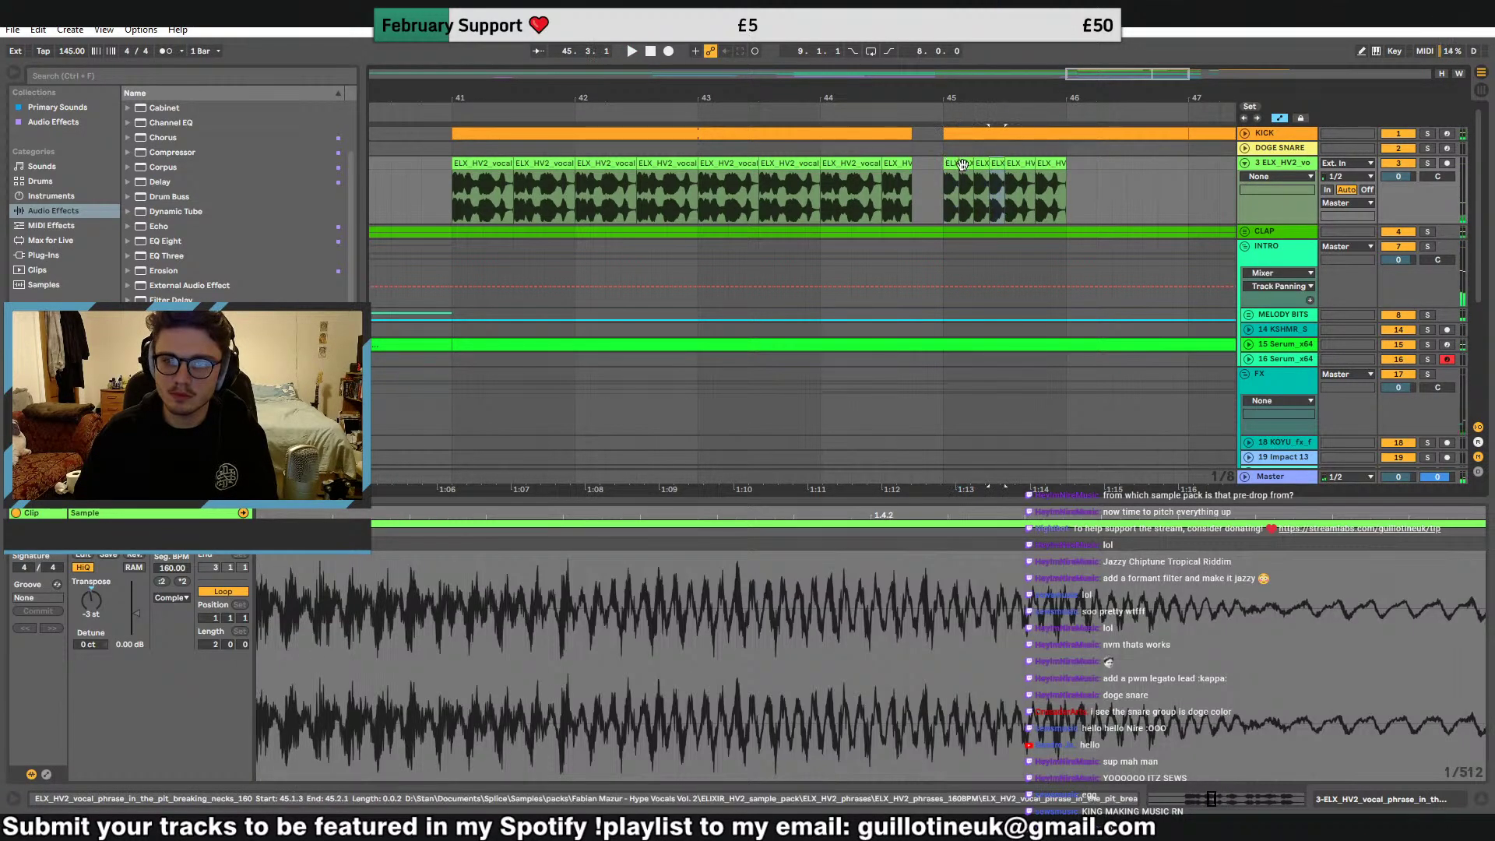
{"action": "left_click_drag", "start_coordinate": [983, 98], "coordinate": [757, 54]}
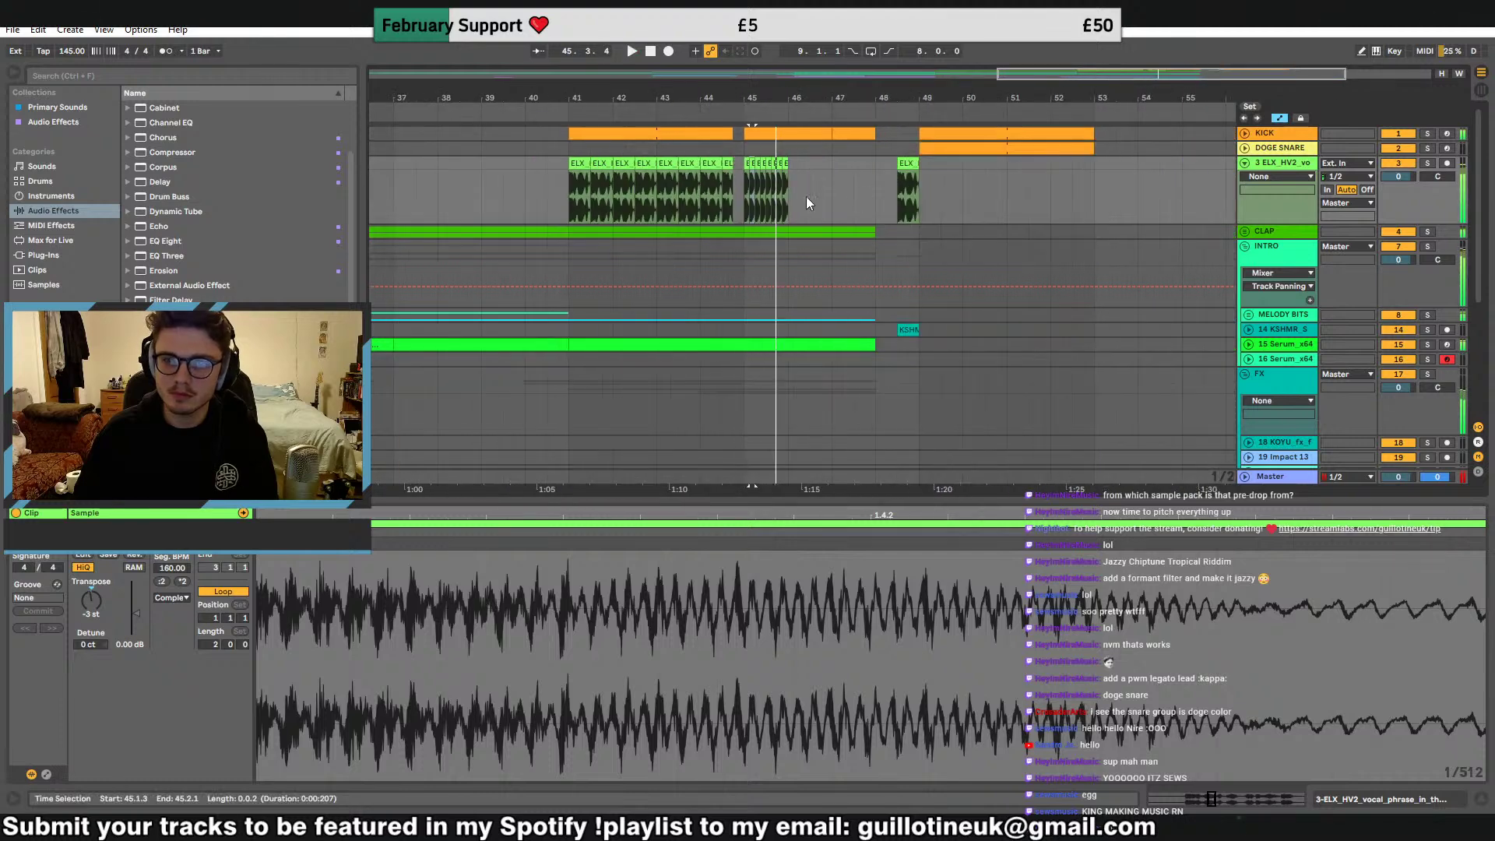
{"action": "key", "text": "space"}
Duplicate the half-beat vocal slices of bar 45 through to 48.1.1, undoing the extra repeat
{"action": "left_click", "coordinate": [676, 182]}
{"action": "key", "text": "space"}
{"action": "left_click_drag", "start_coordinate": [648, 99], "coordinate": [648, 124]}
{"action": "left_click_drag", "start_coordinate": [822, 181], "coordinate": [894, 162]}
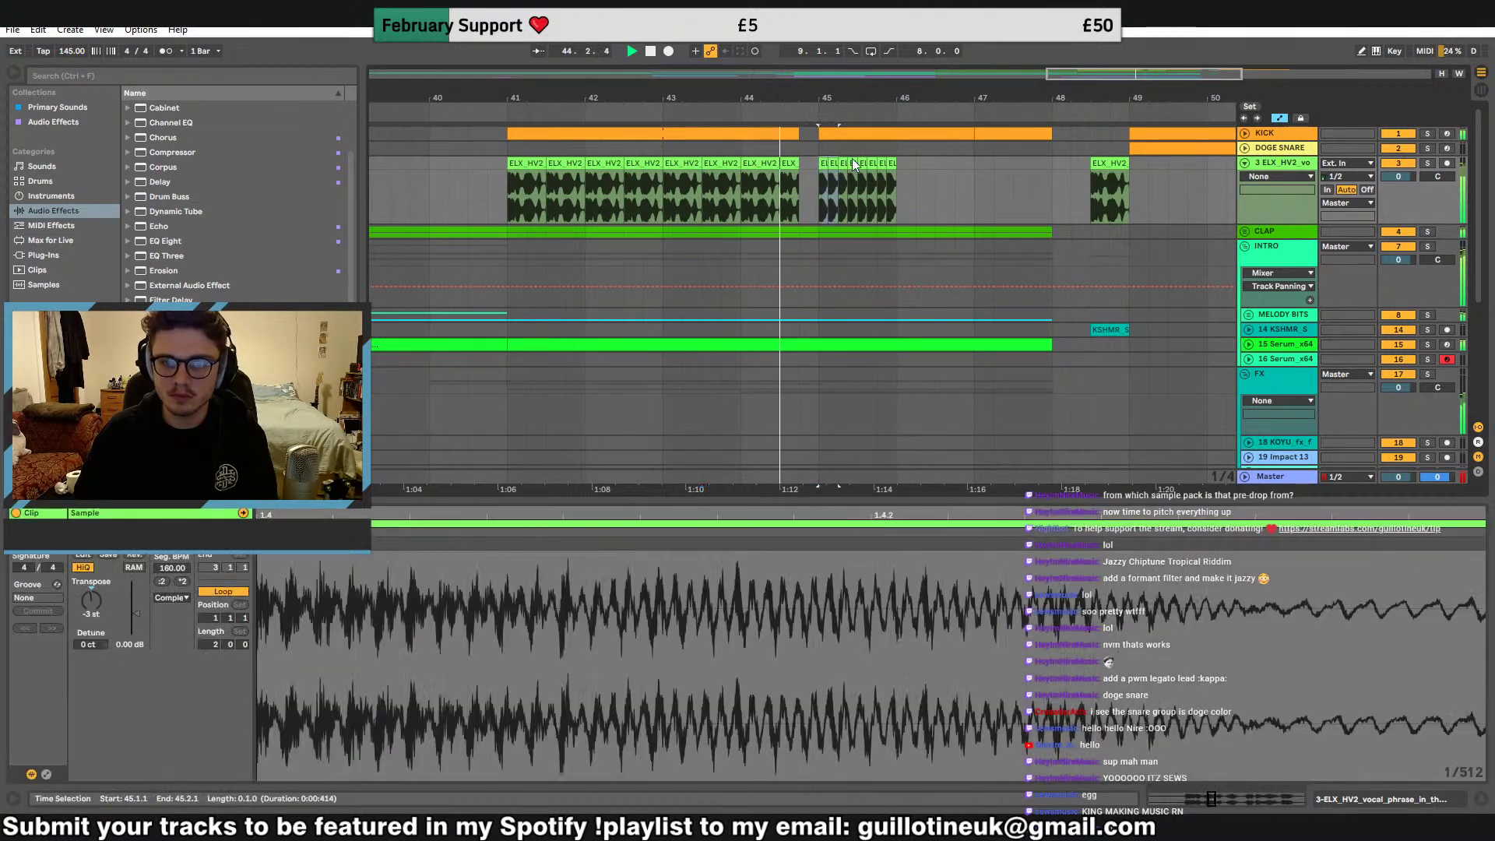
{"action": "key", "text": "ctrl+d"}
{"action": "key", "text": "ctrl+d"}
{"action": "key", "text": "ctrl+d"}
{"action": "key", "text": "ctrl+z"}
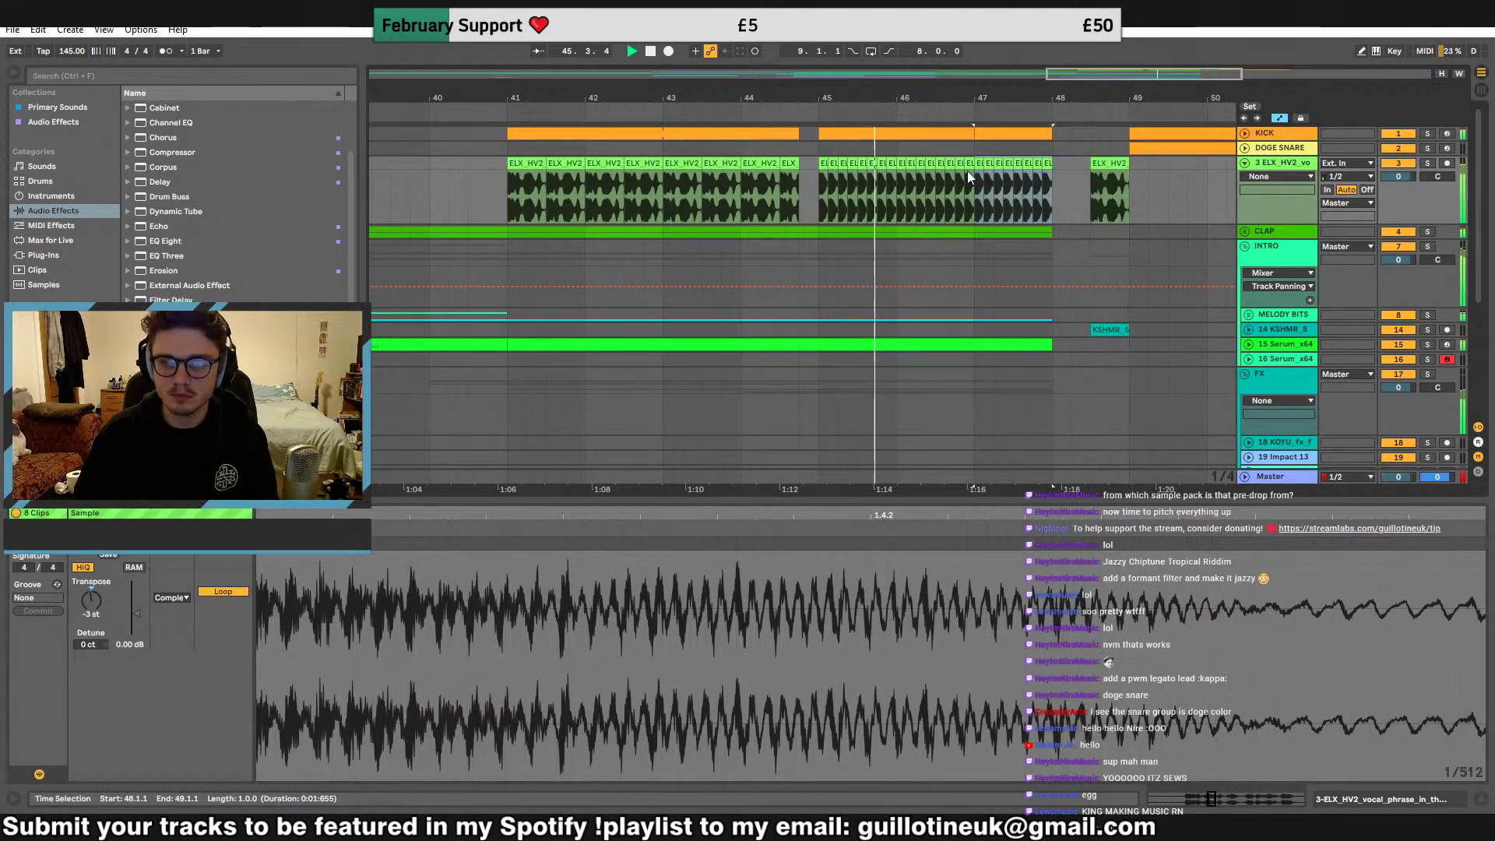
Switch the arrangement to the triplet grid and select a vocal slice at bar 47
{"action": "left_click_drag", "start_coordinate": [1142, 98], "coordinate": [1142, 126]}
{"action": "right_click", "coordinate": [1000, 203]}
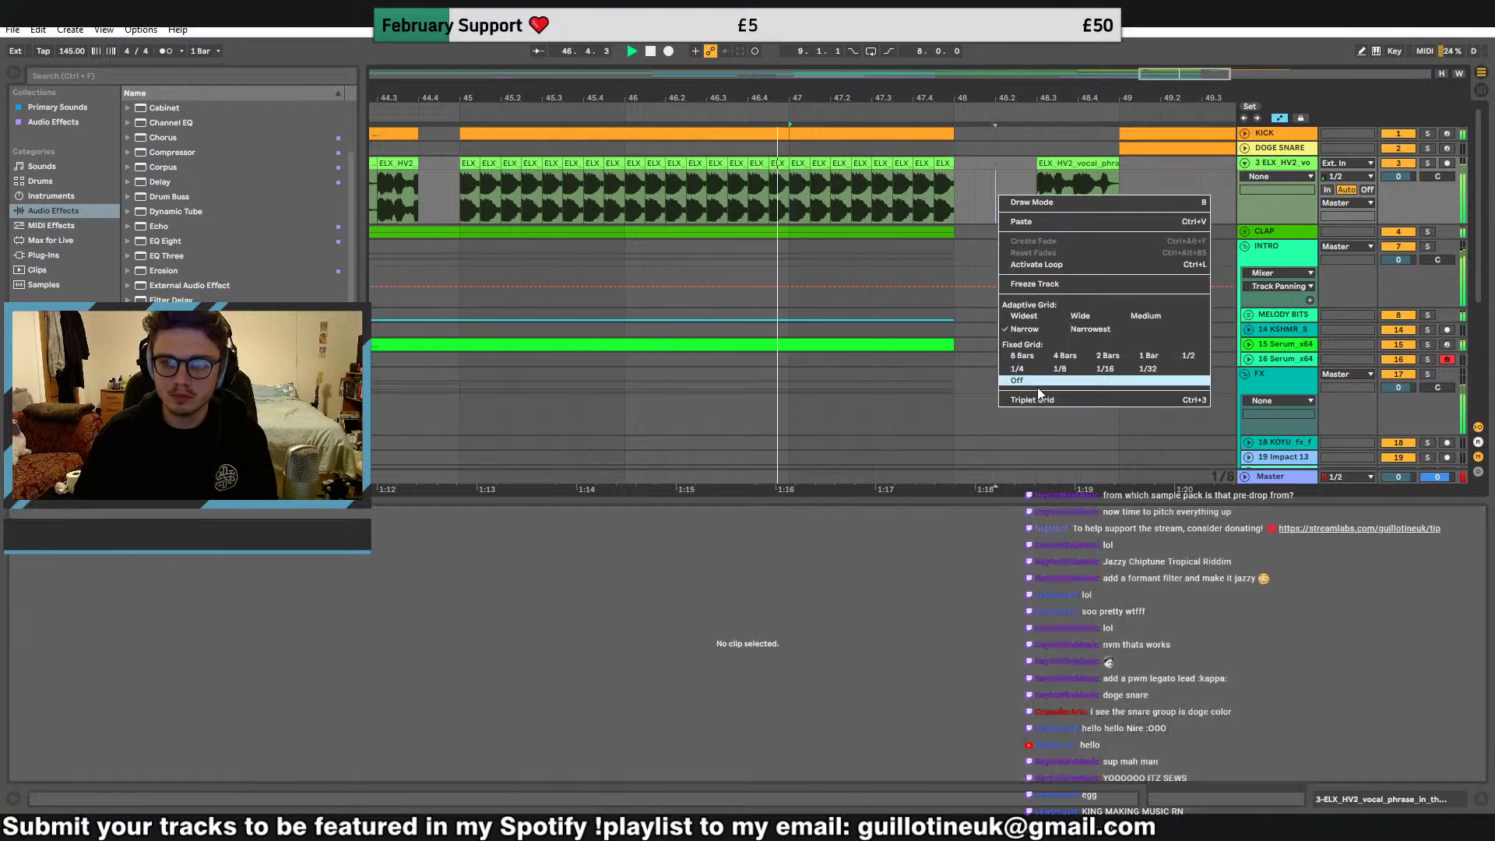
{"action": "left_click", "coordinate": [1039, 400]}
{"action": "left_click", "coordinate": [802, 162]}
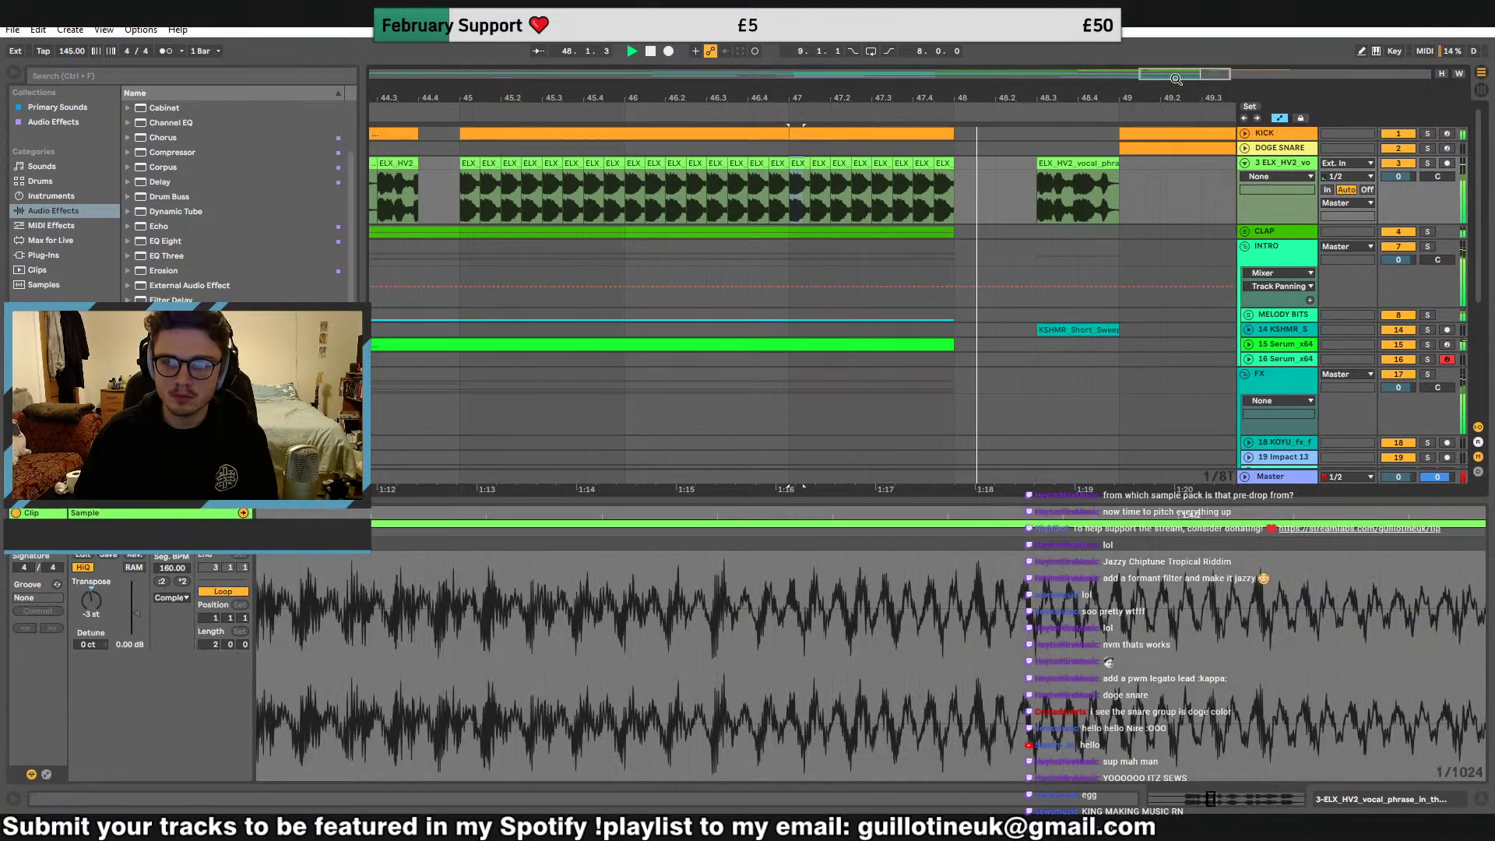
Consolidate all vocal slices from 41.1.1 to 48.1.1 into a single clip
{"action": "left_click_drag", "start_coordinate": [842, 98], "coordinate": [951, 76]}
{"action": "left_click", "coordinate": [838, 173]}
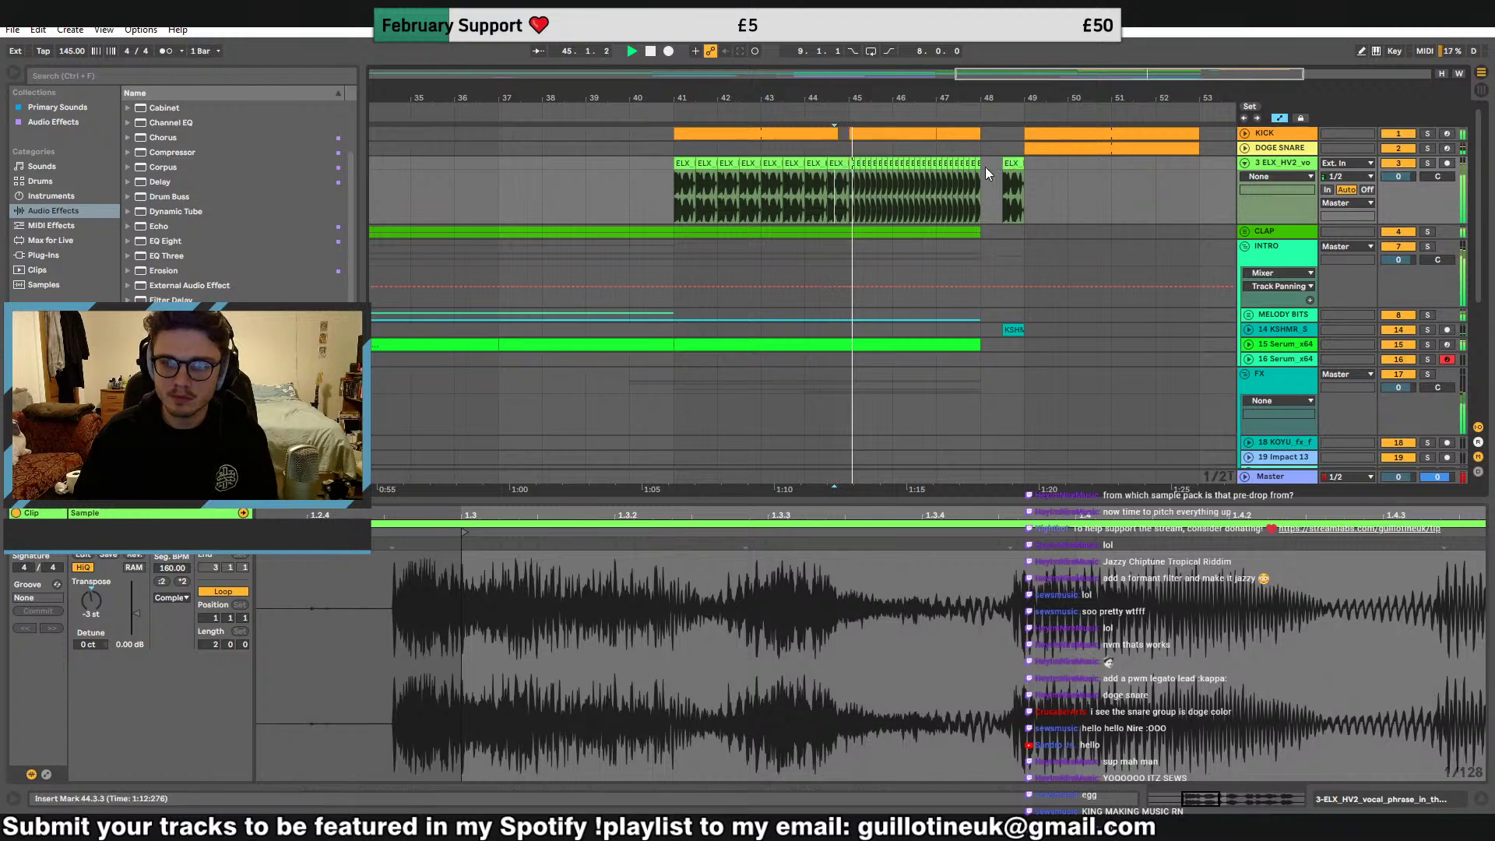
{"action": "left_click", "coordinate": [679, 165], "text": "shift"}
{"action": "key", "text": "ctrl+j"}
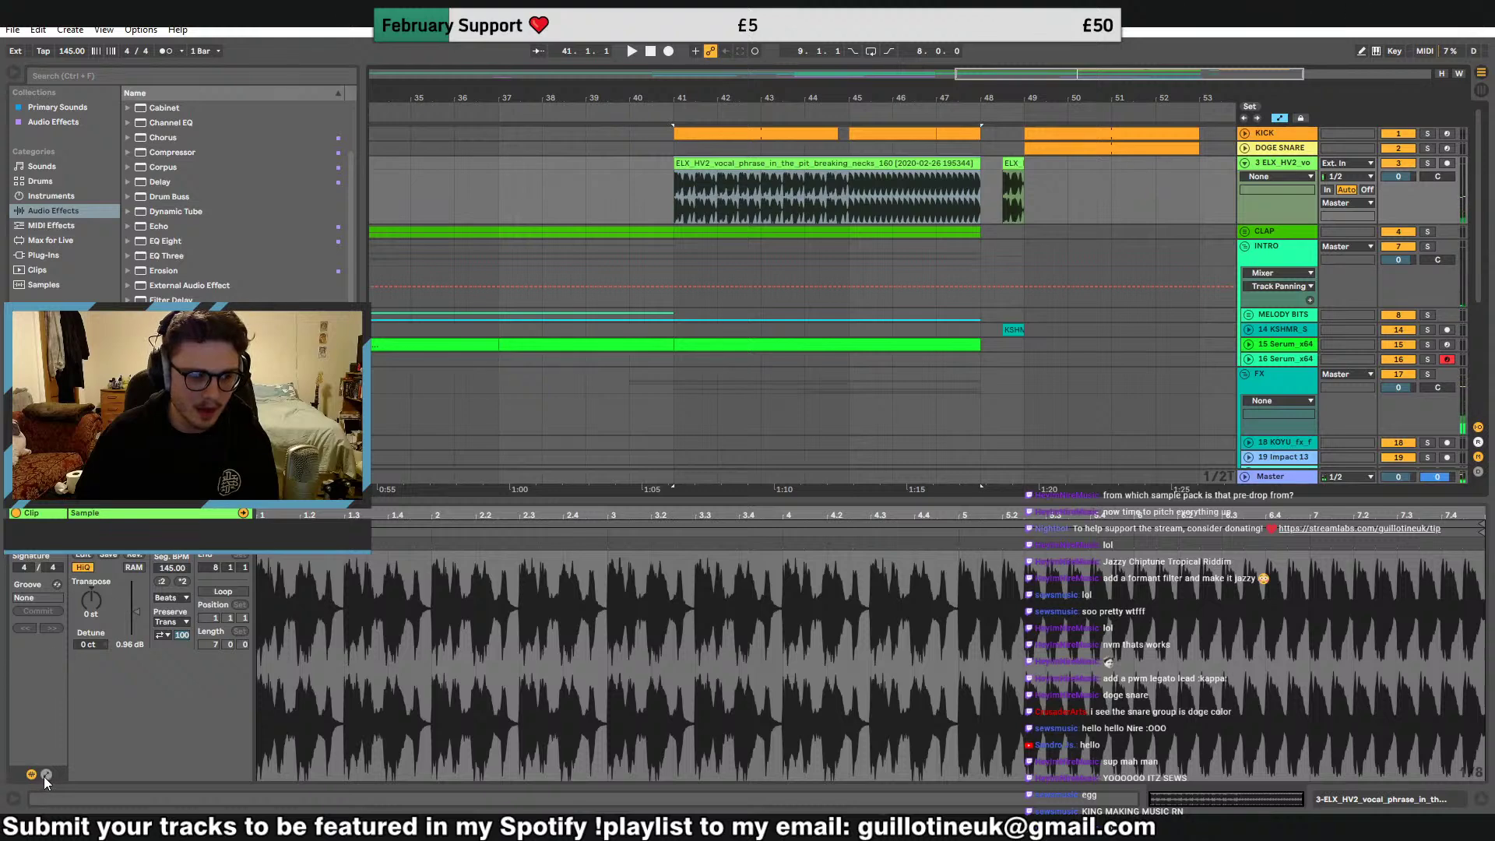
Ramp the consolidated vocal clip's transposition envelope from 0 to +10 st at its end, and set the warp mode to Complex
{"action": "left_click", "coordinate": [411, 644]}
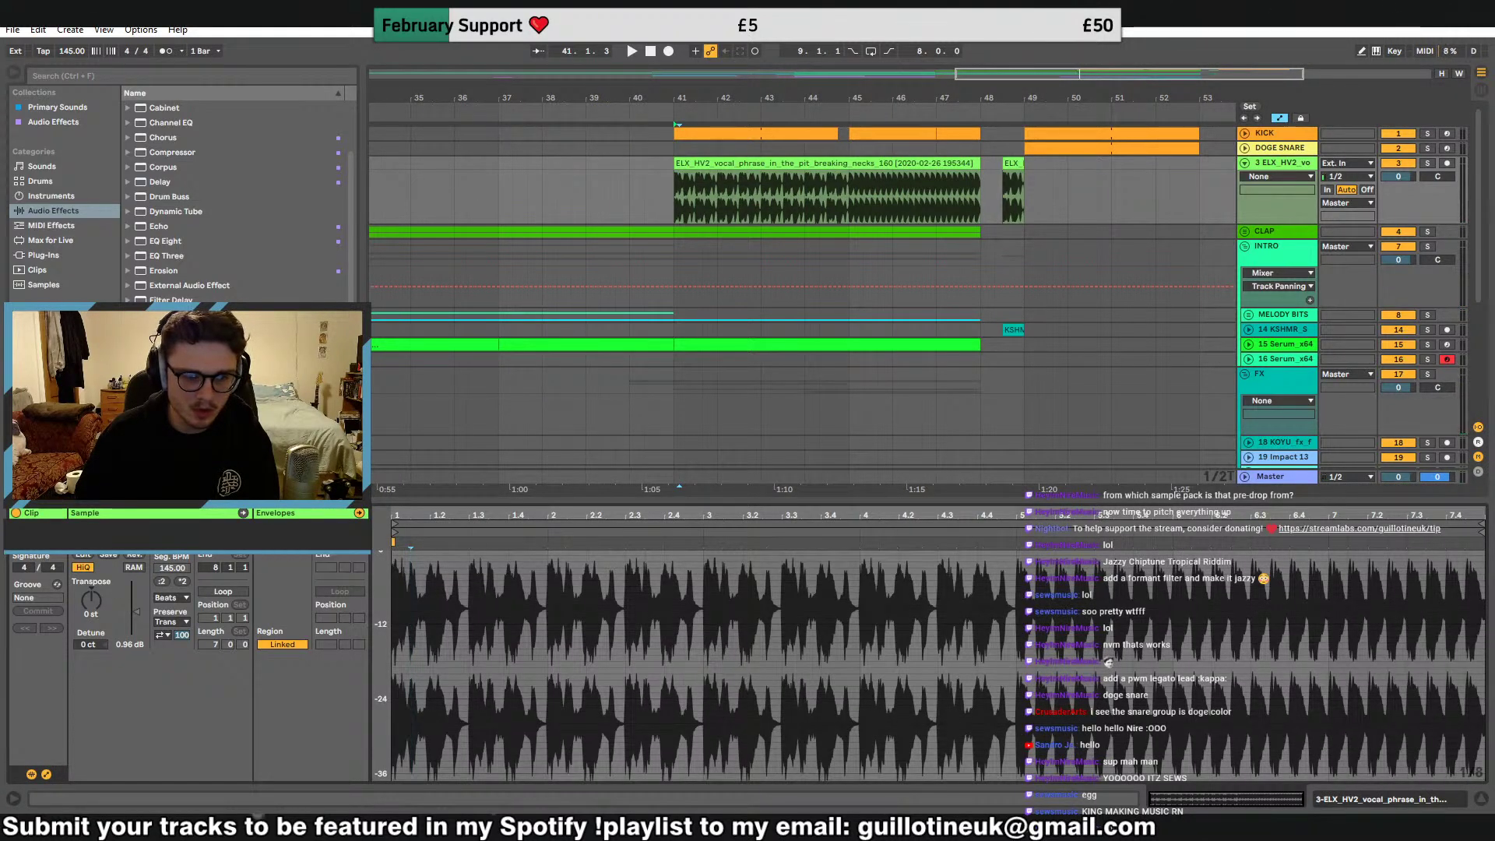
{"action": "scroll", "coordinate": [423, 653], "scroll_direction": "up", "scroll_amount": 3}
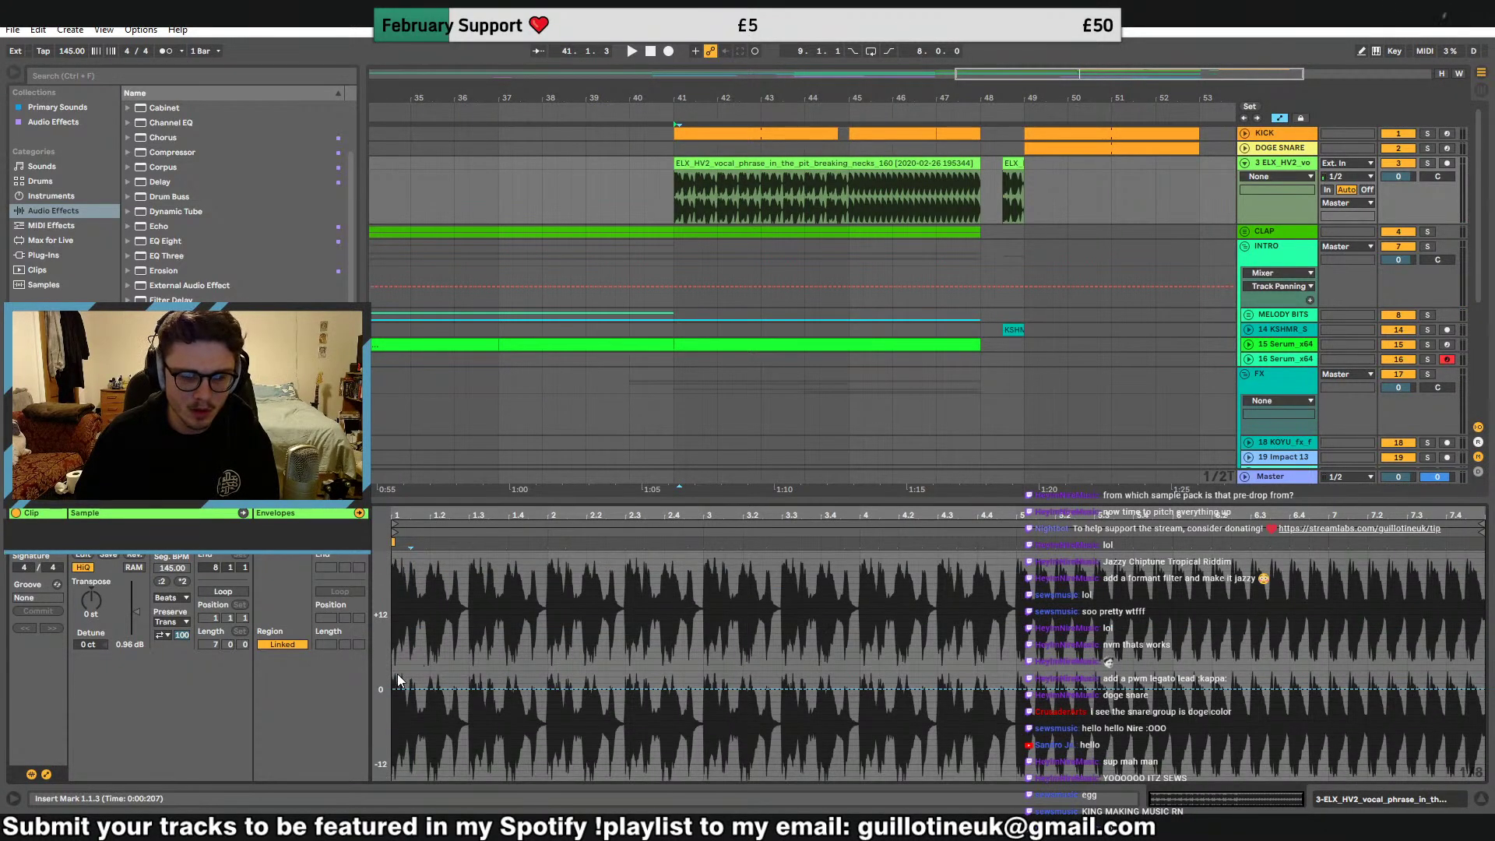
{"action": "left_click_drag", "start_coordinate": [1484, 690], "coordinate": [1484, 628]}
{"action": "key", "text": "space"}
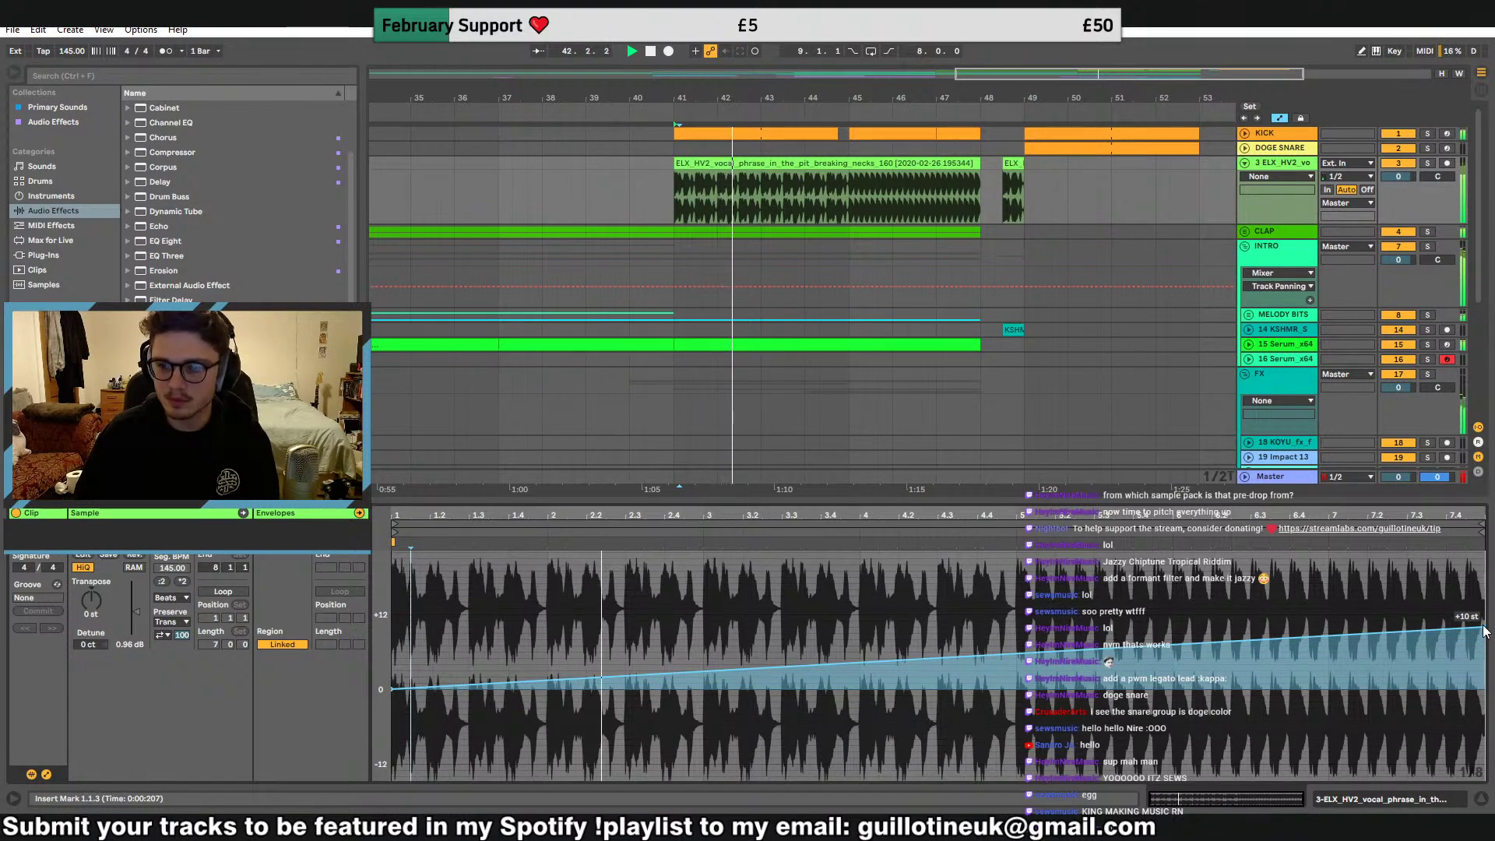
{"action": "left_click", "coordinate": [175, 597]}
{"action": "left_click", "coordinate": [187, 668]}
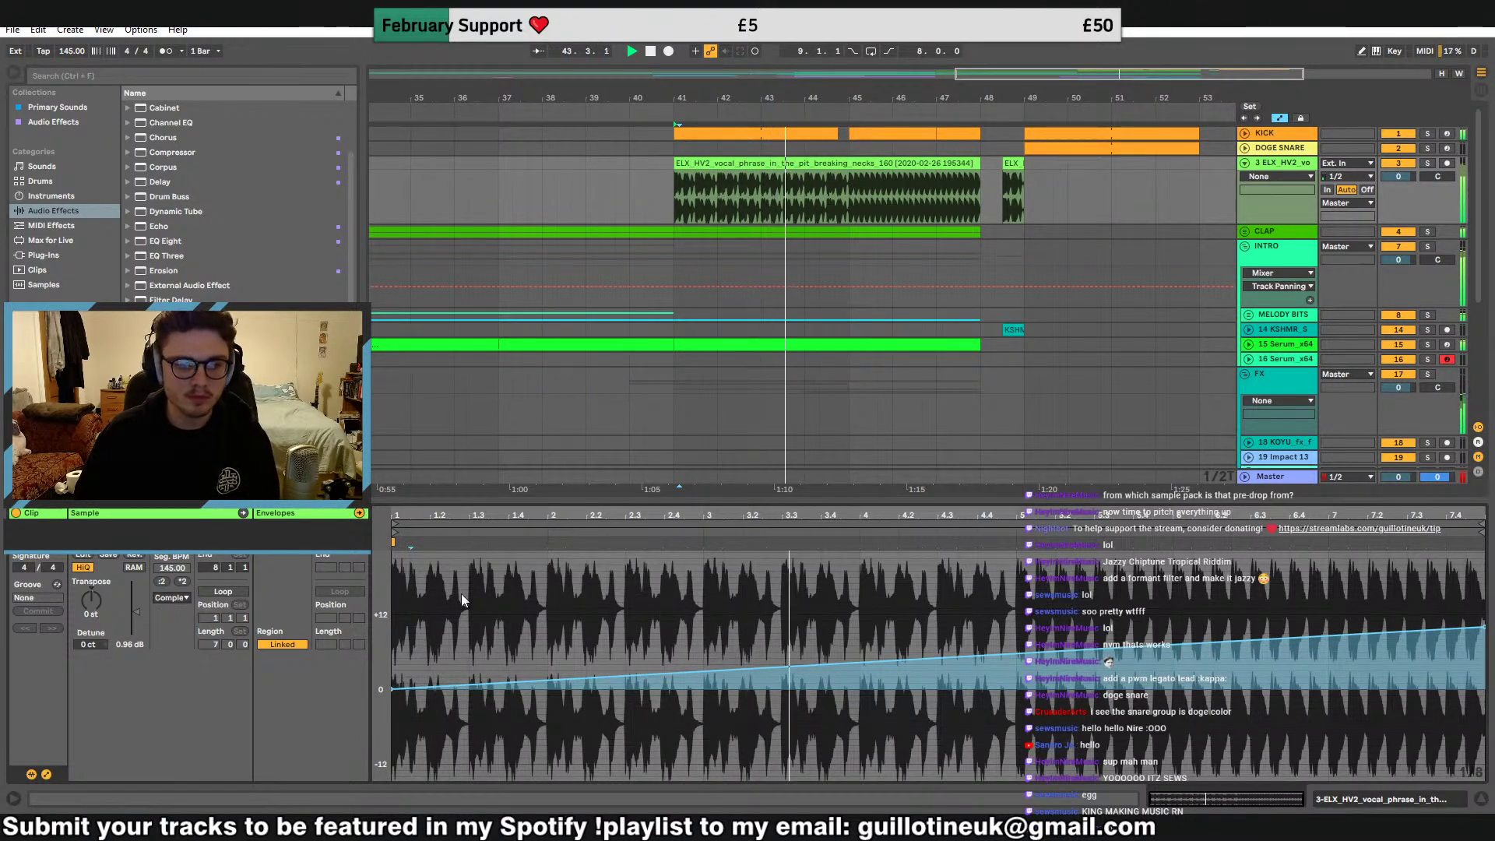
Move the vocal track to the start of the FX group, rename it VOX MAIN, and wrap it in a group named VOX
{"action": "left_click", "coordinate": [1297, 163]}
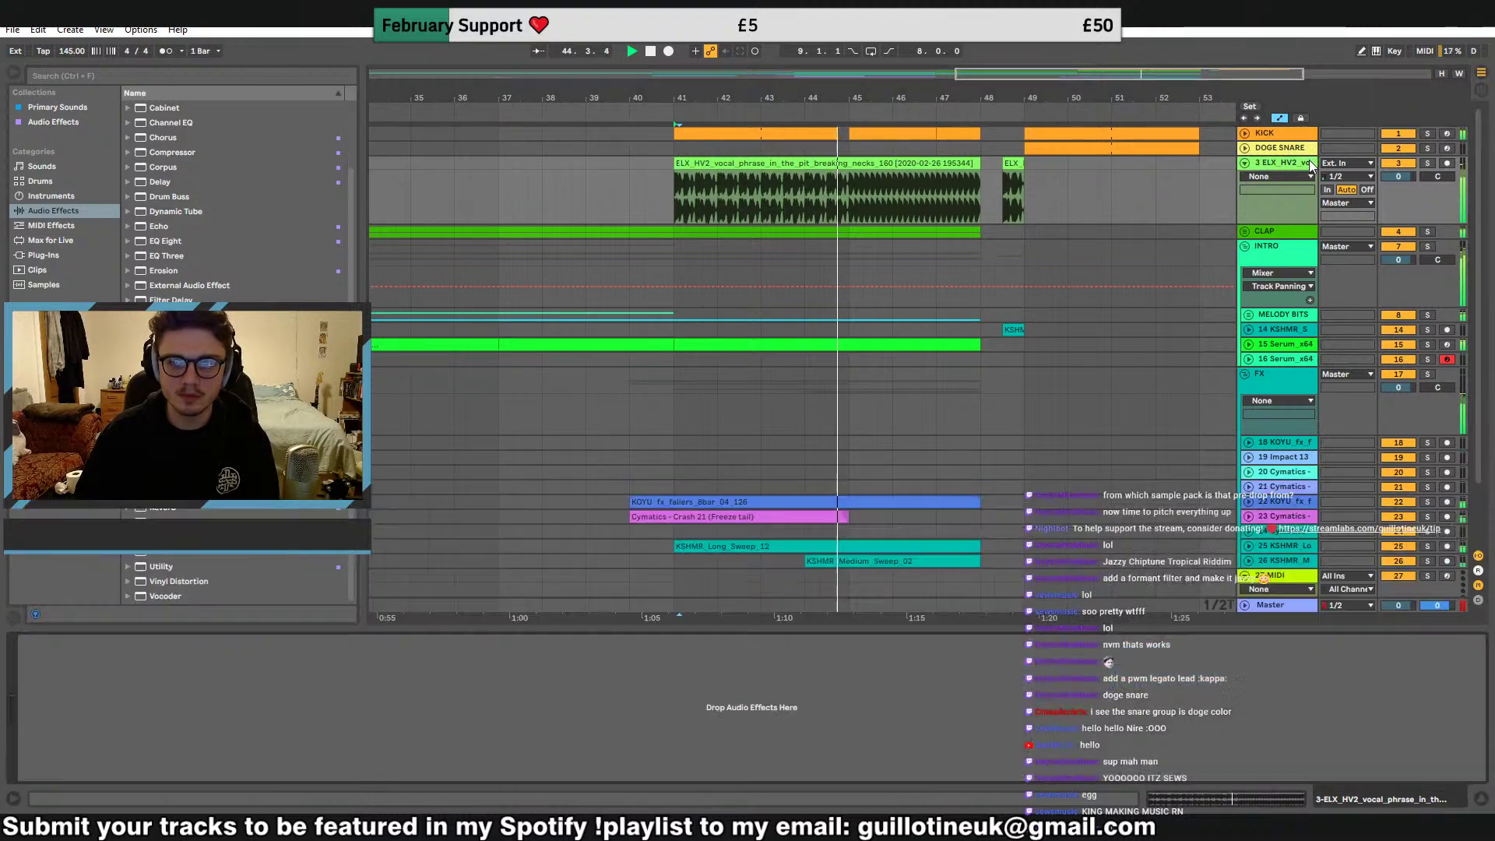
{"action": "left_click_drag", "start_coordinate": [1293, 162], "coordinate": [1259, 418]}
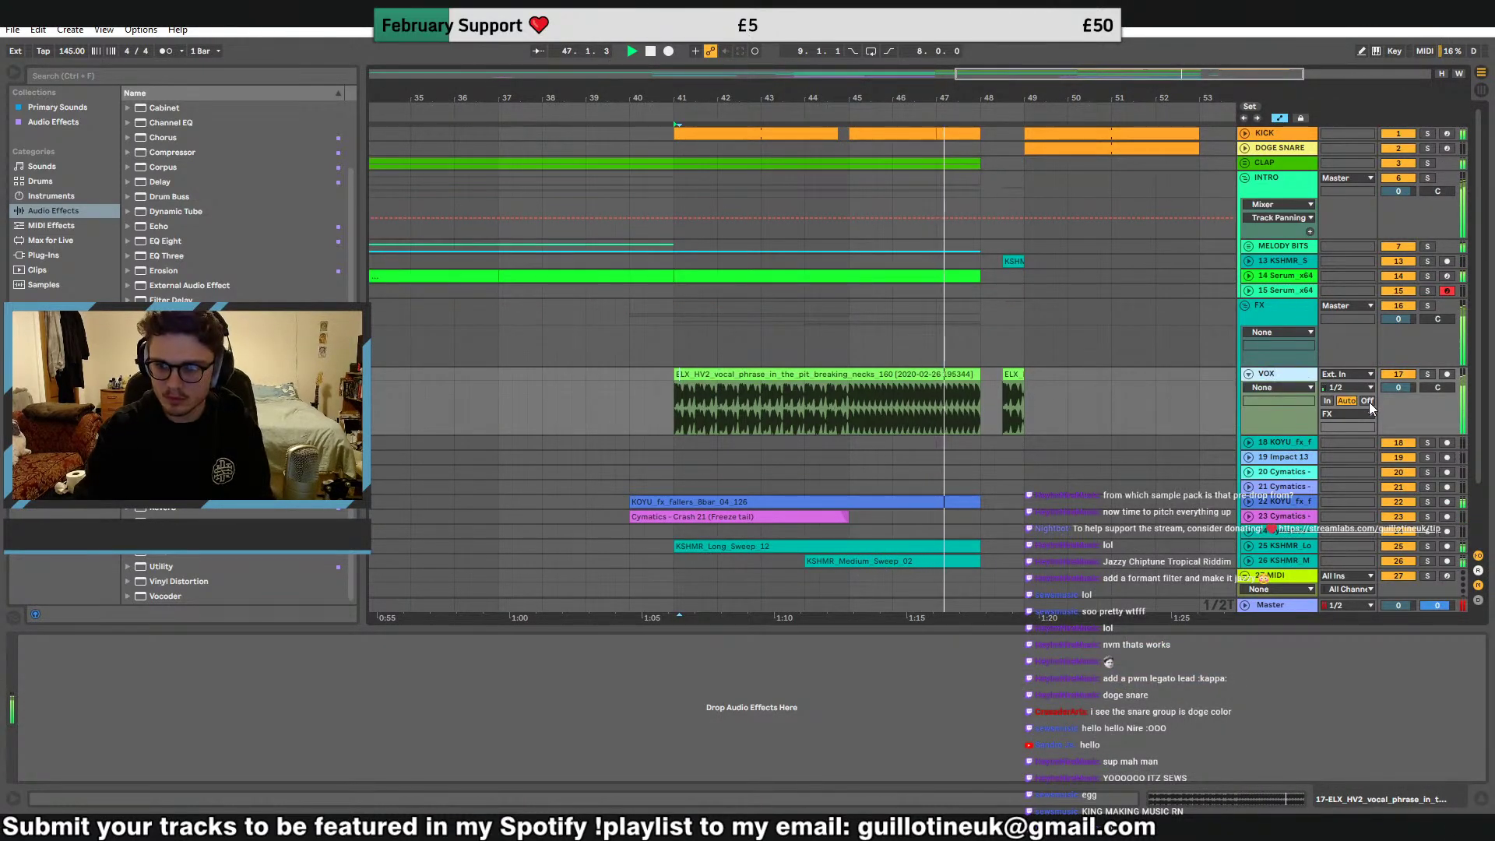
{"action": "key", "text": "ctrl+g"}
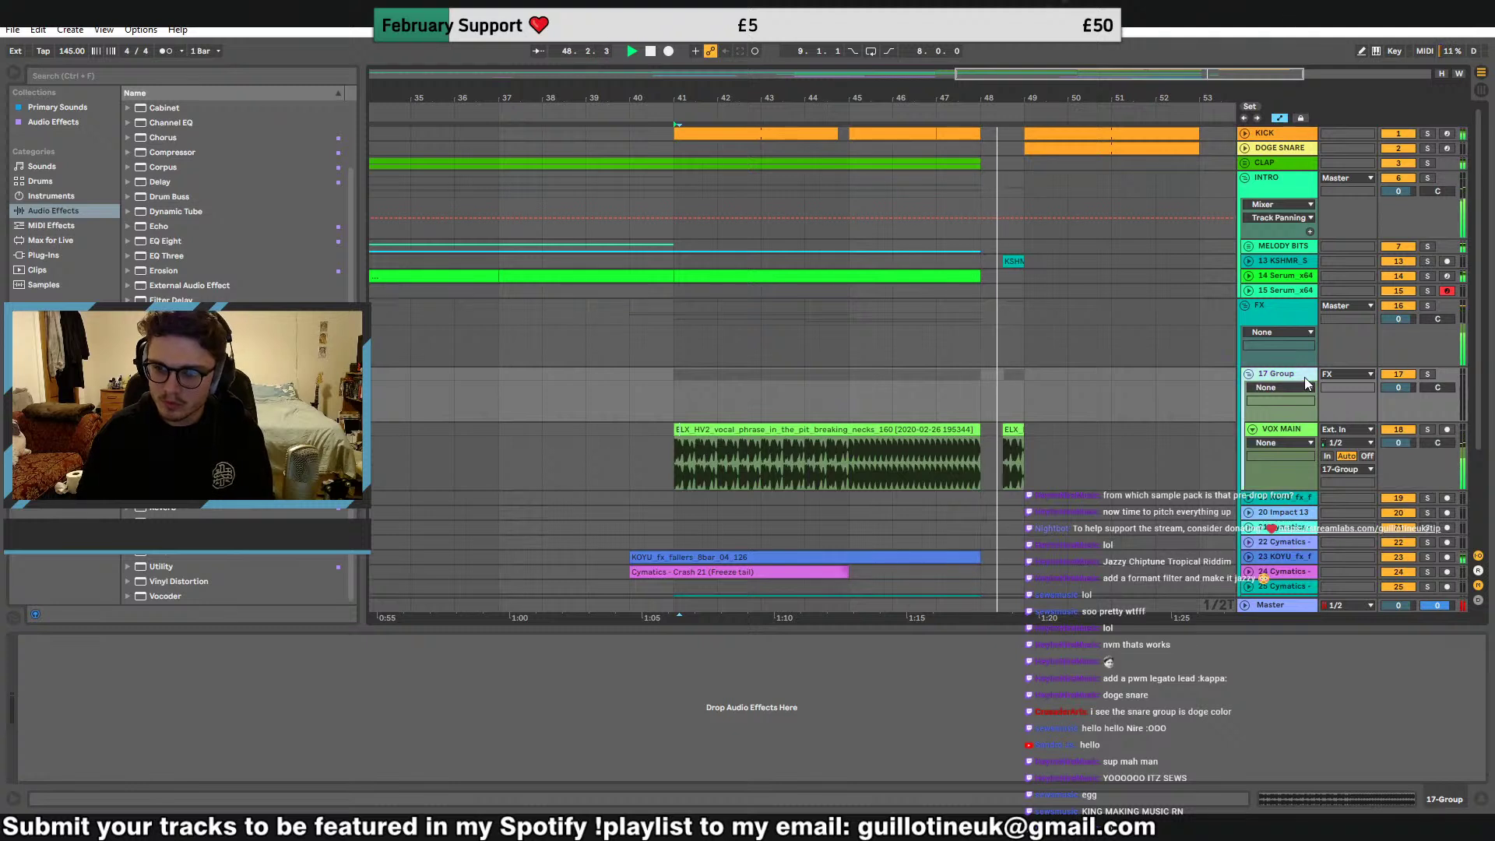
{"action": "type", "text": "VOX"}
{"action": "key", "text": "Return"}
Solo the VOX group during playback from bar 41 and add the OTT_x64 plug-in to it
{"action": "key", "text": "space"}
{"action": "key", "text": "space"}
{"action": "left_click", "coordinate": [1427, 375]}
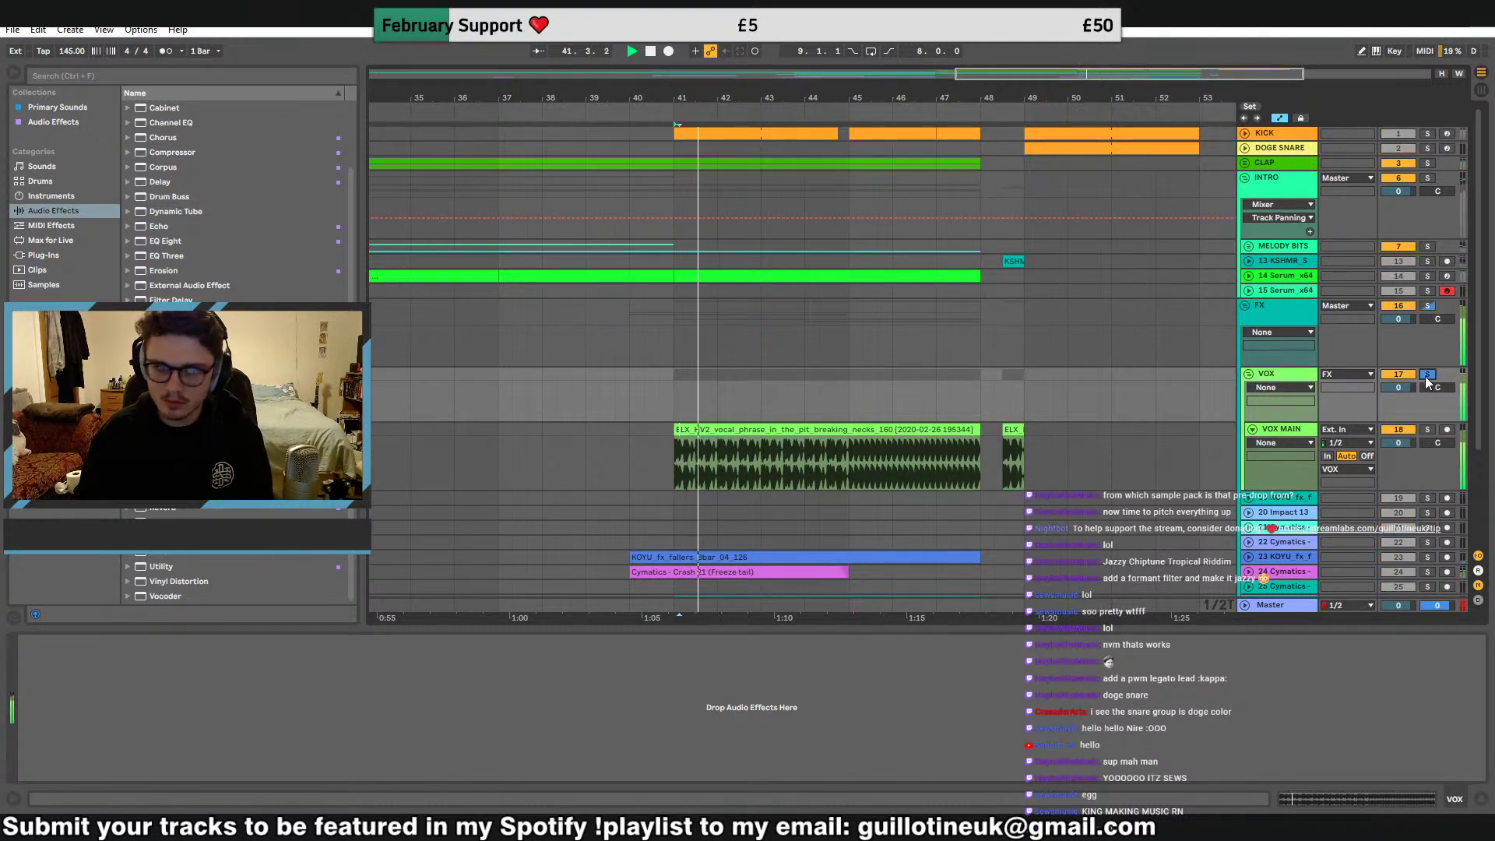
{"action": "left_click", "coordinate": [37, 257]}
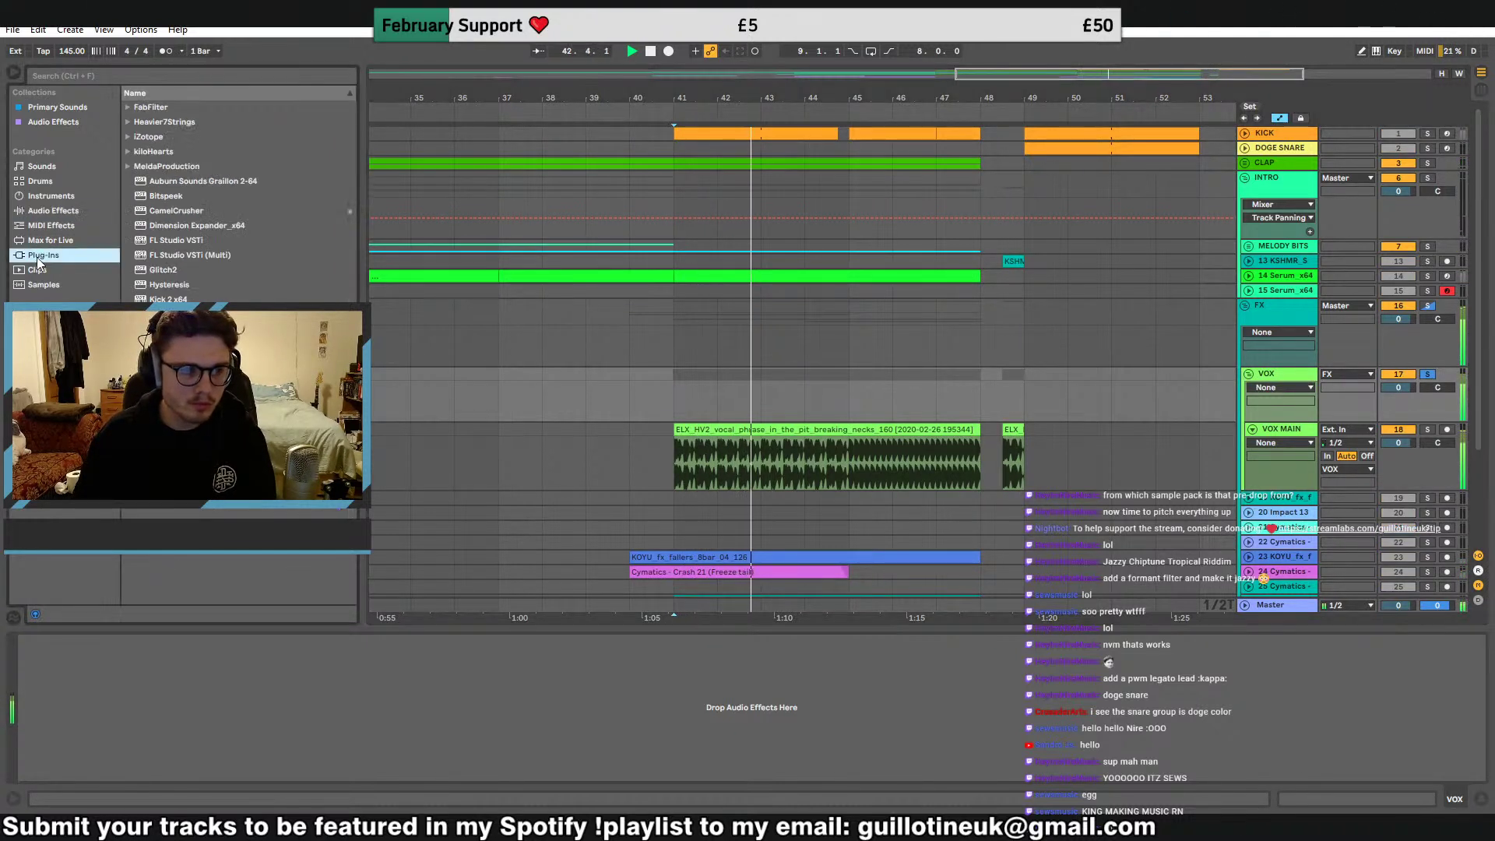
{"action": "double_click", "coordinate": [165, 373]}
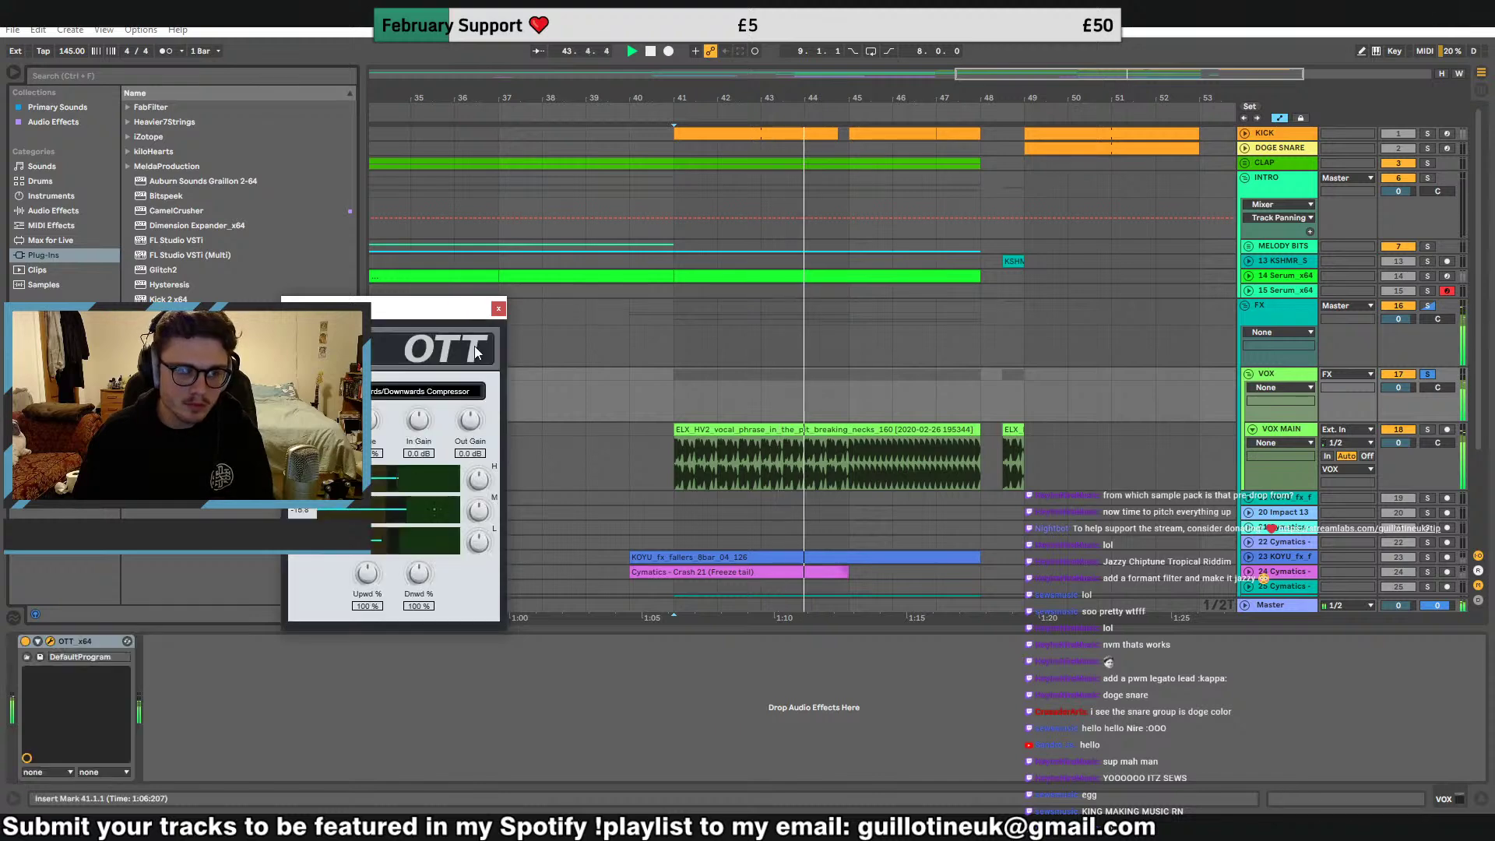
Extend the last short vocal phrase clip on VOX MAIN to one bar and place it from 48.1.1 to 49.1.1
{"action": "left_click", "coordinate": [498, 308]}
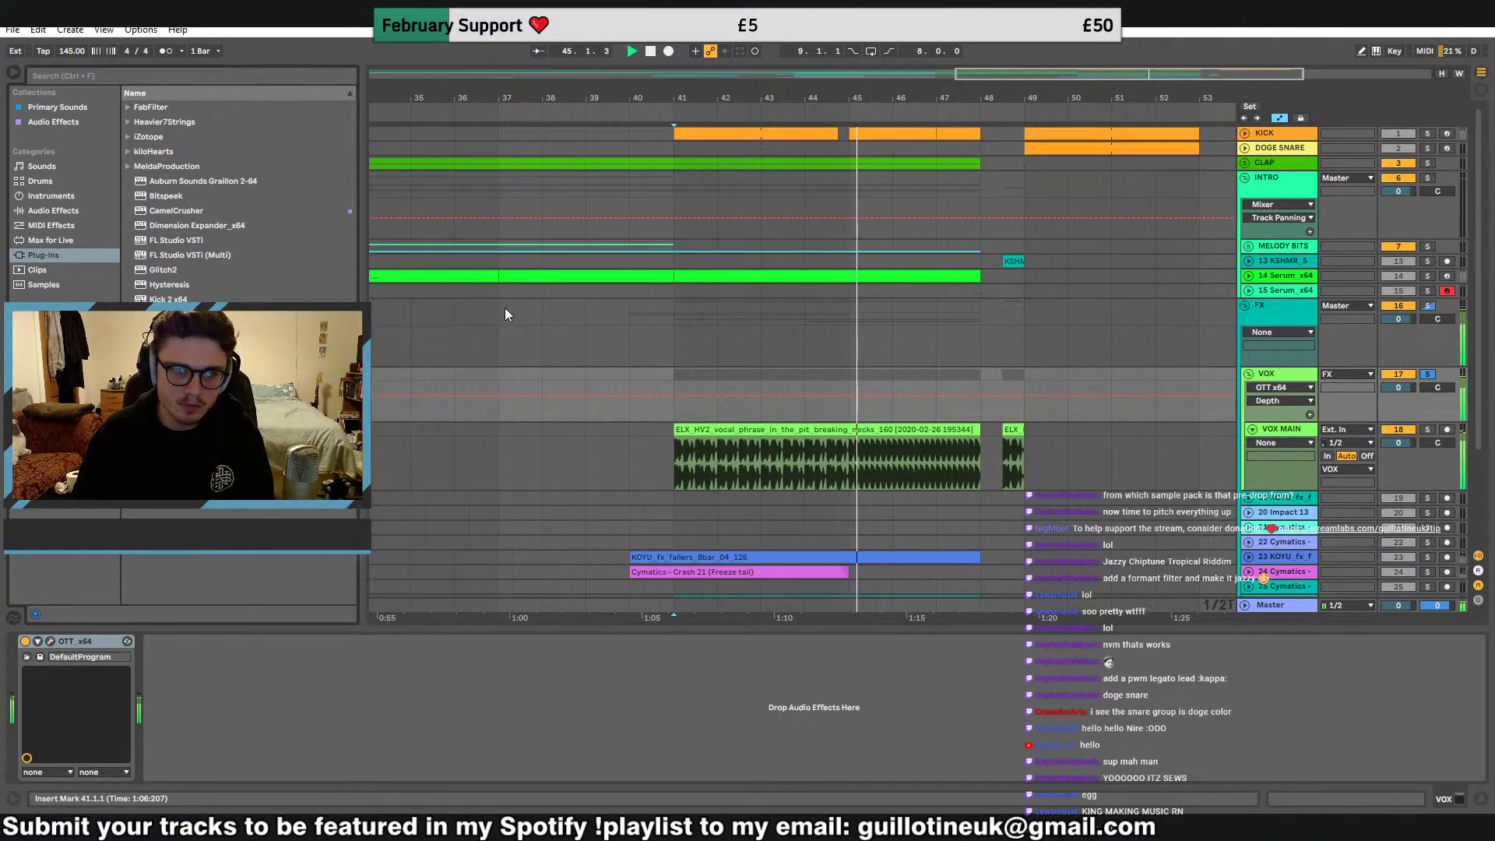
{"action": "left_click_drag", "start_coordinate": [1247, 76], "coordinate": [903, 376]}
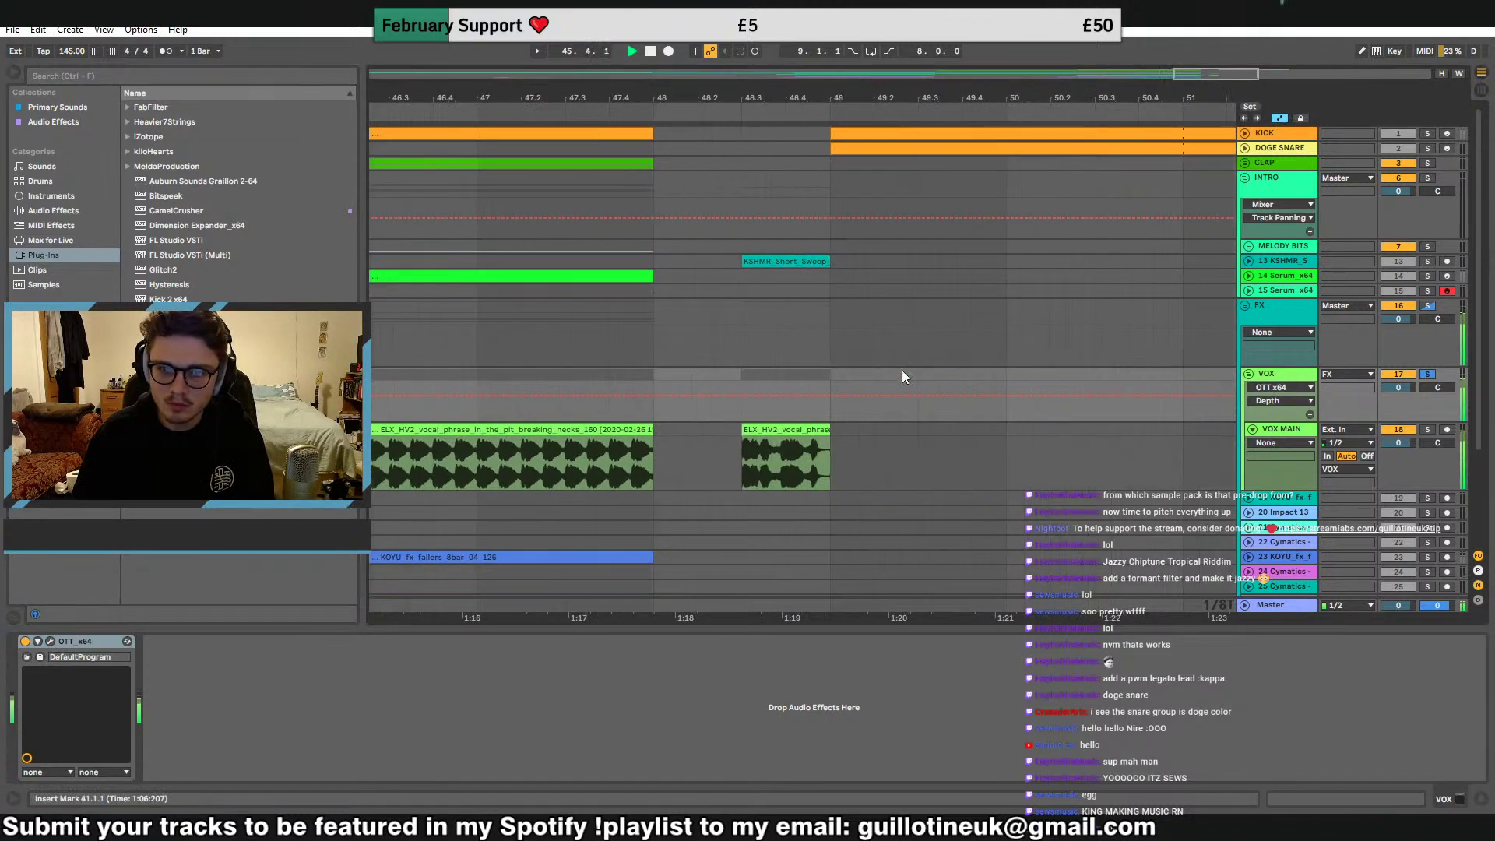
{"action": "left_click", "coordinate": [749, 434]}
{"action": "left_click_drag", "start_coordinate": [759, 436], "coordinate": [873, 437]}
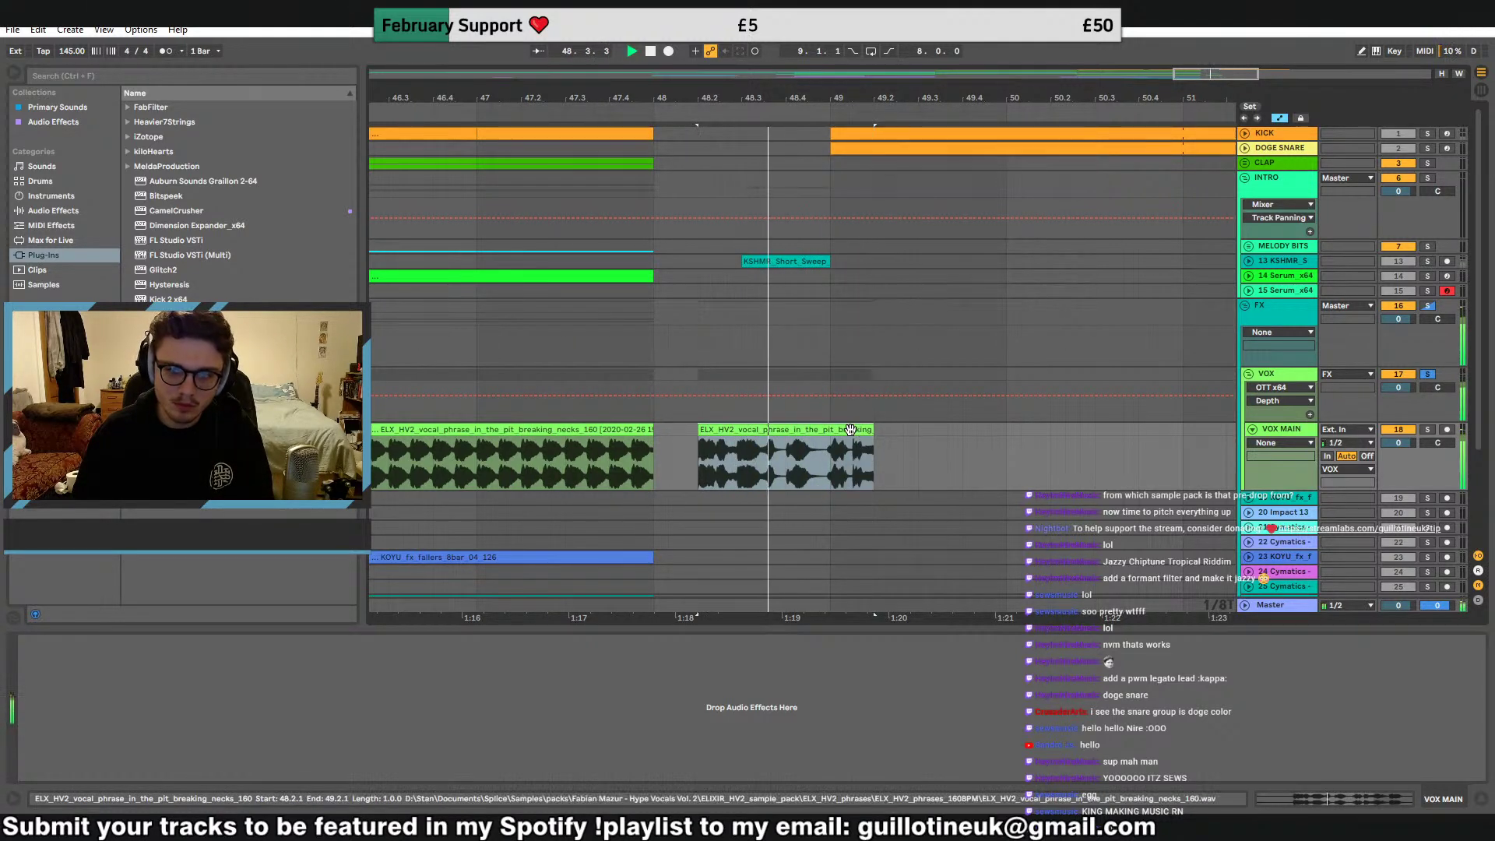
{"action": "key", "text": "space"}
{"action": "left_click", "coordinate": [832, 476]}
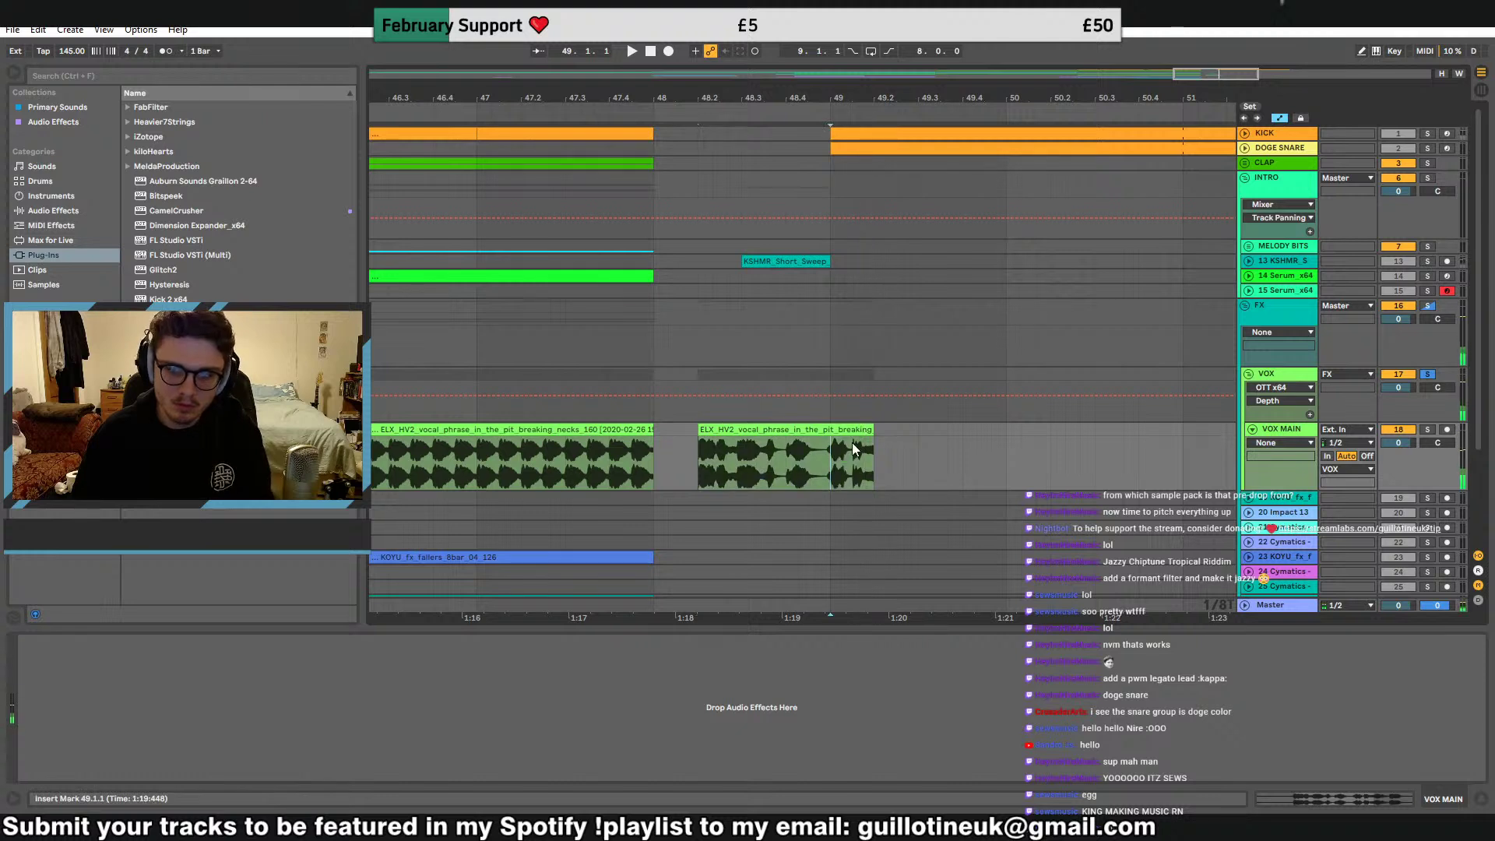
{"action": "left_click_drag", "start_coordinate": [863, 431], "coordinate": [820, 431]}
{"action": "key", "text": "space"}
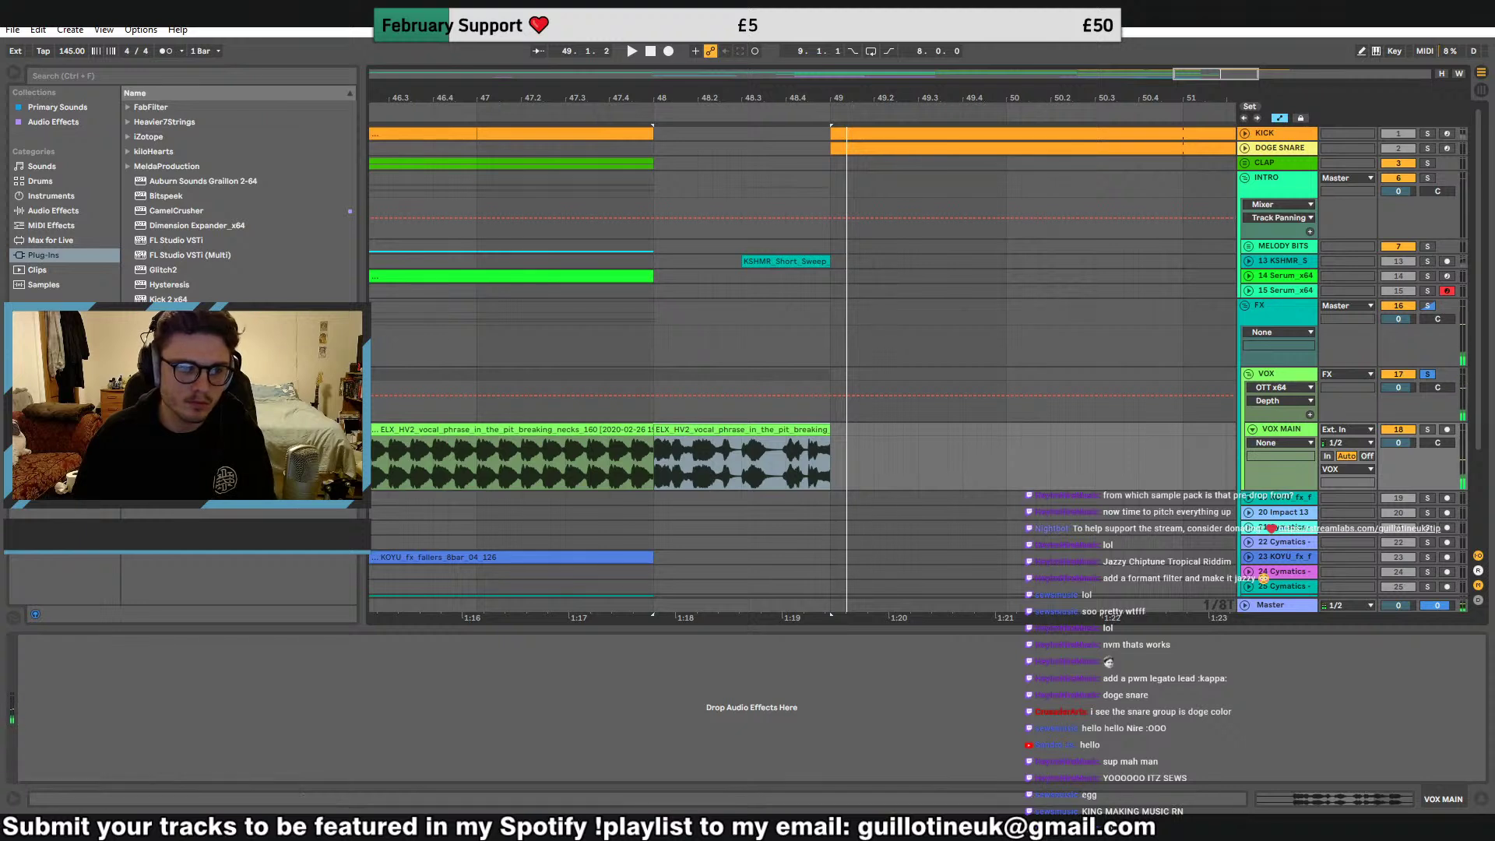
Split the bar 48 vocal clip at 48.4.1 and play back its final beat
{"action": "left_click", "coordinate": [125, 151]}
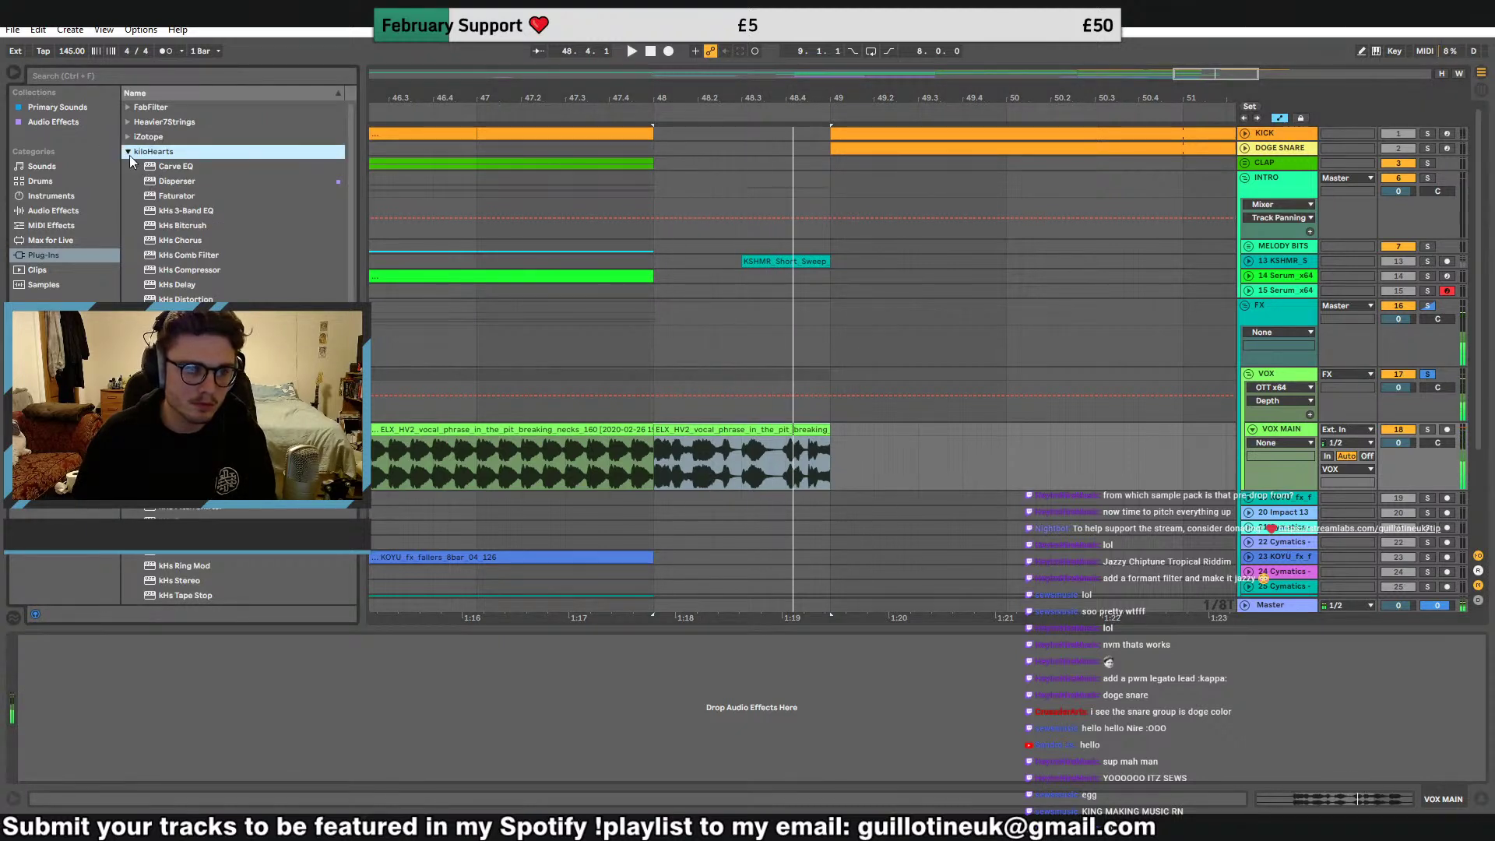
{"action": "left_click", "coordinate": [128, 151]}
{"action": "left_click", "coordinate": [771, 467]}
{"action": "key", "text": "space"}
{"action": "left_click", "coordinate": [785, 468]}
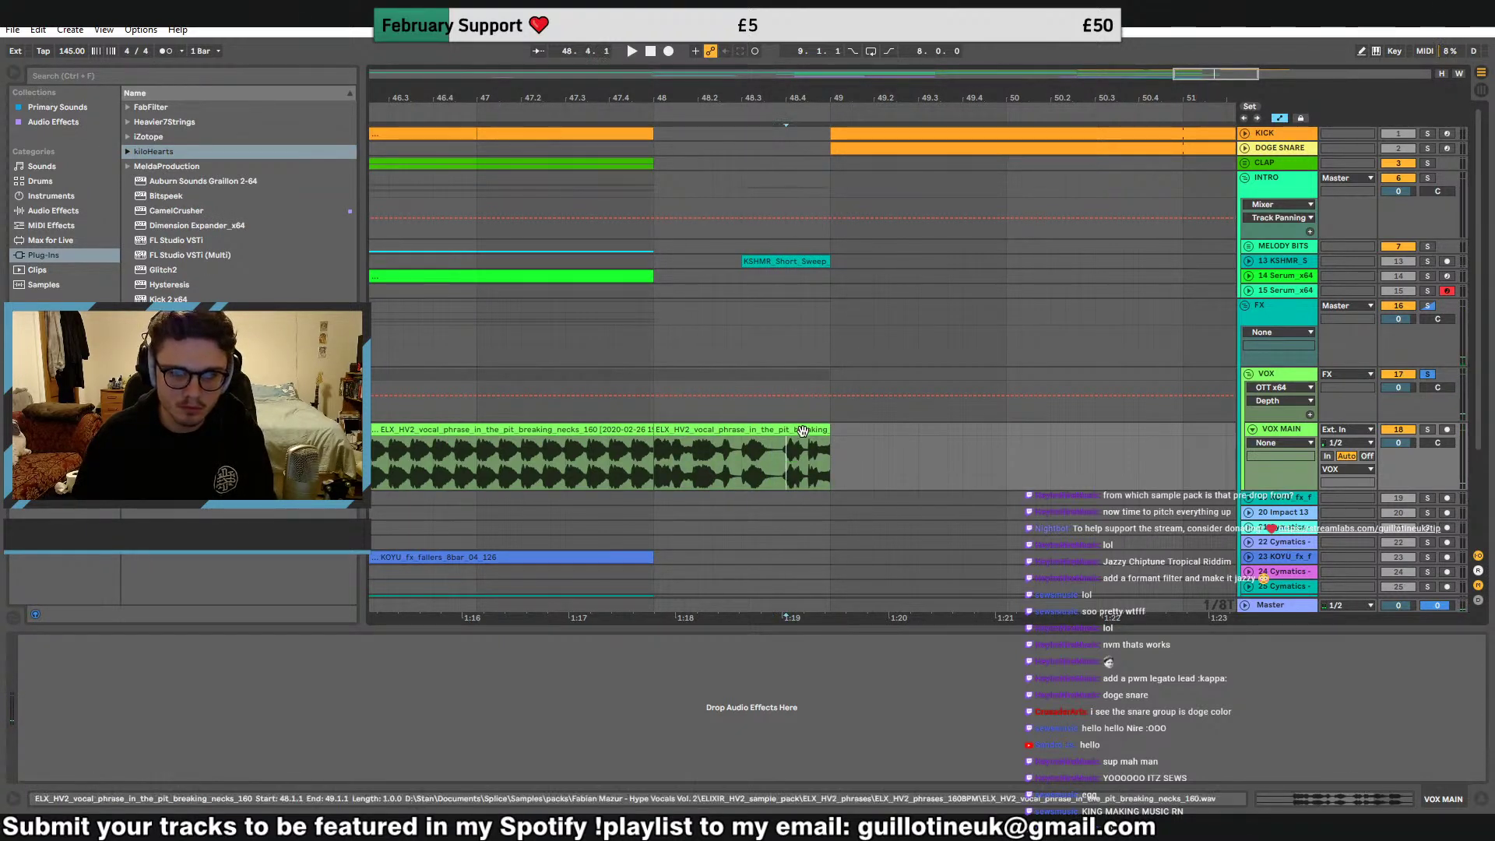
{"action": "key", "text": "ctrl+e"}
{"action": "left_click", "coordinate": [804, 430]}
{"action": "key", "text": "space"}
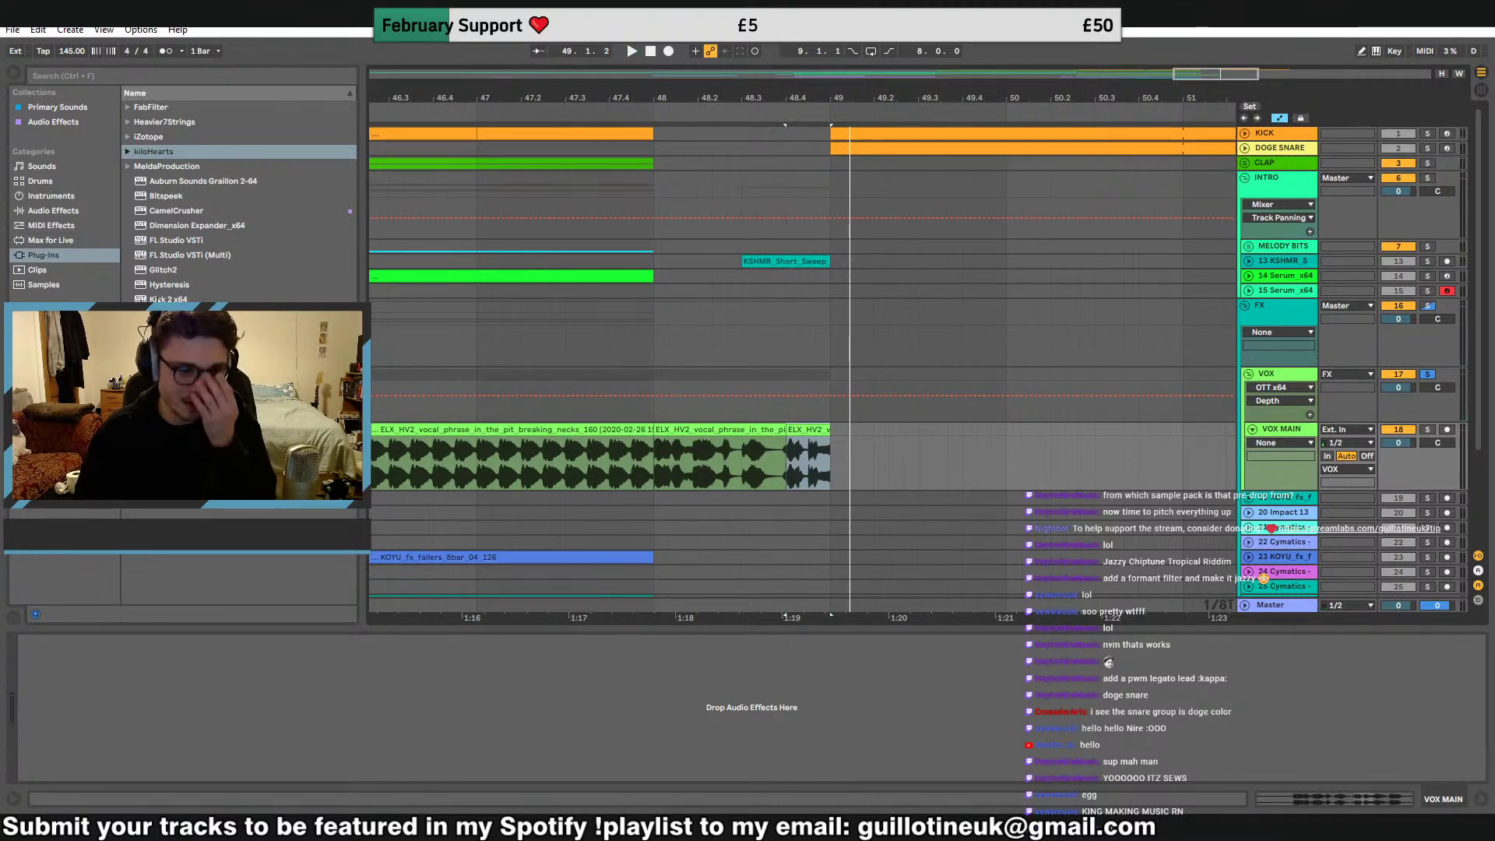
Try Bitspeek on the VOX MAIN track with raised mix and tracking, and remove the plug-in
{"action": "double_click", "coordinate": [166, 195]}
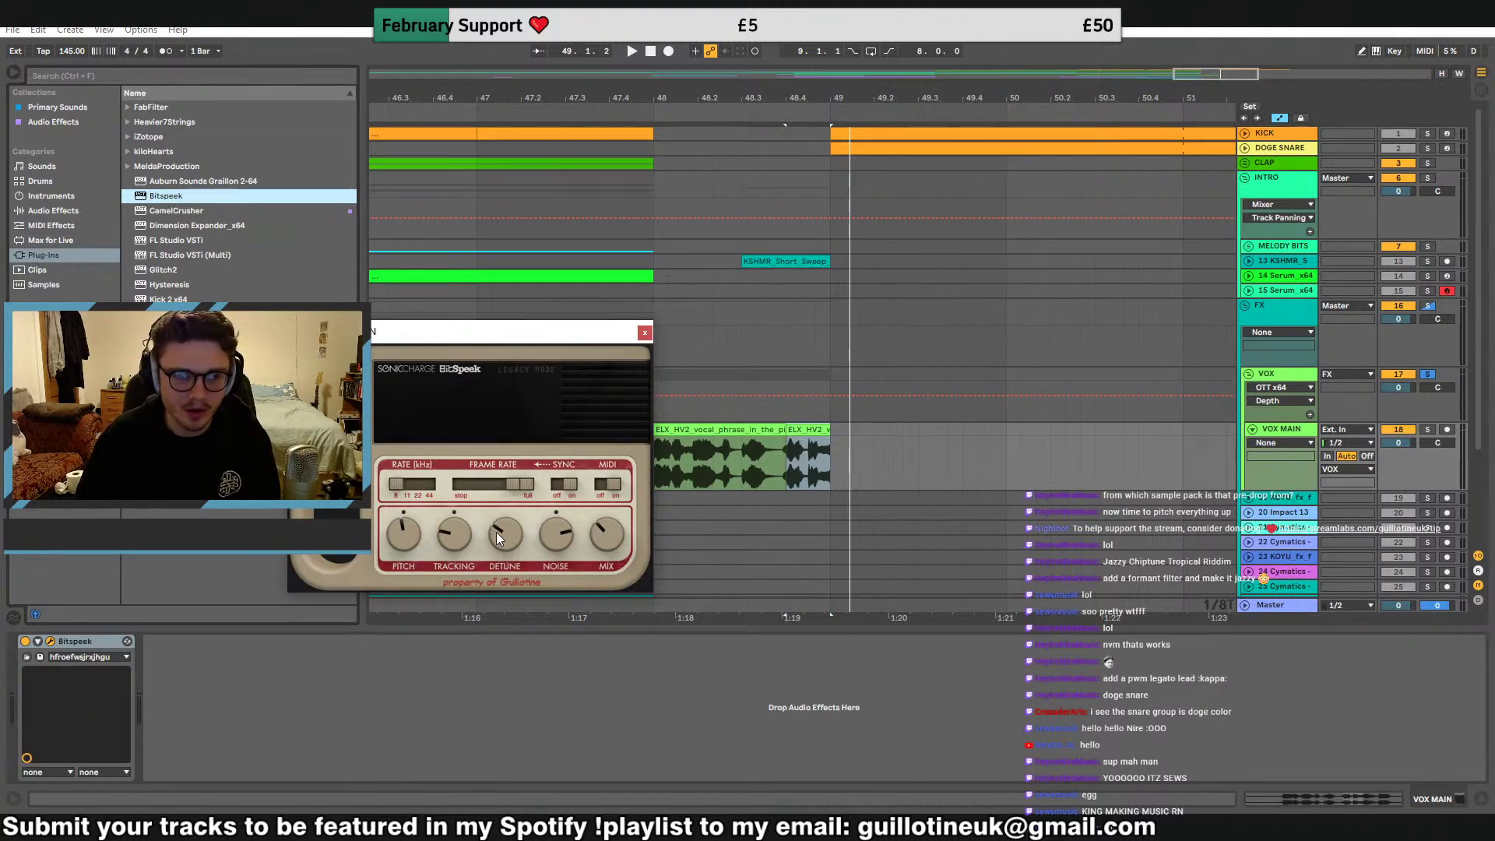
{"action": "left_click_drag", "start_coordinate": [626, 544], "coordinate": [629, 384]}
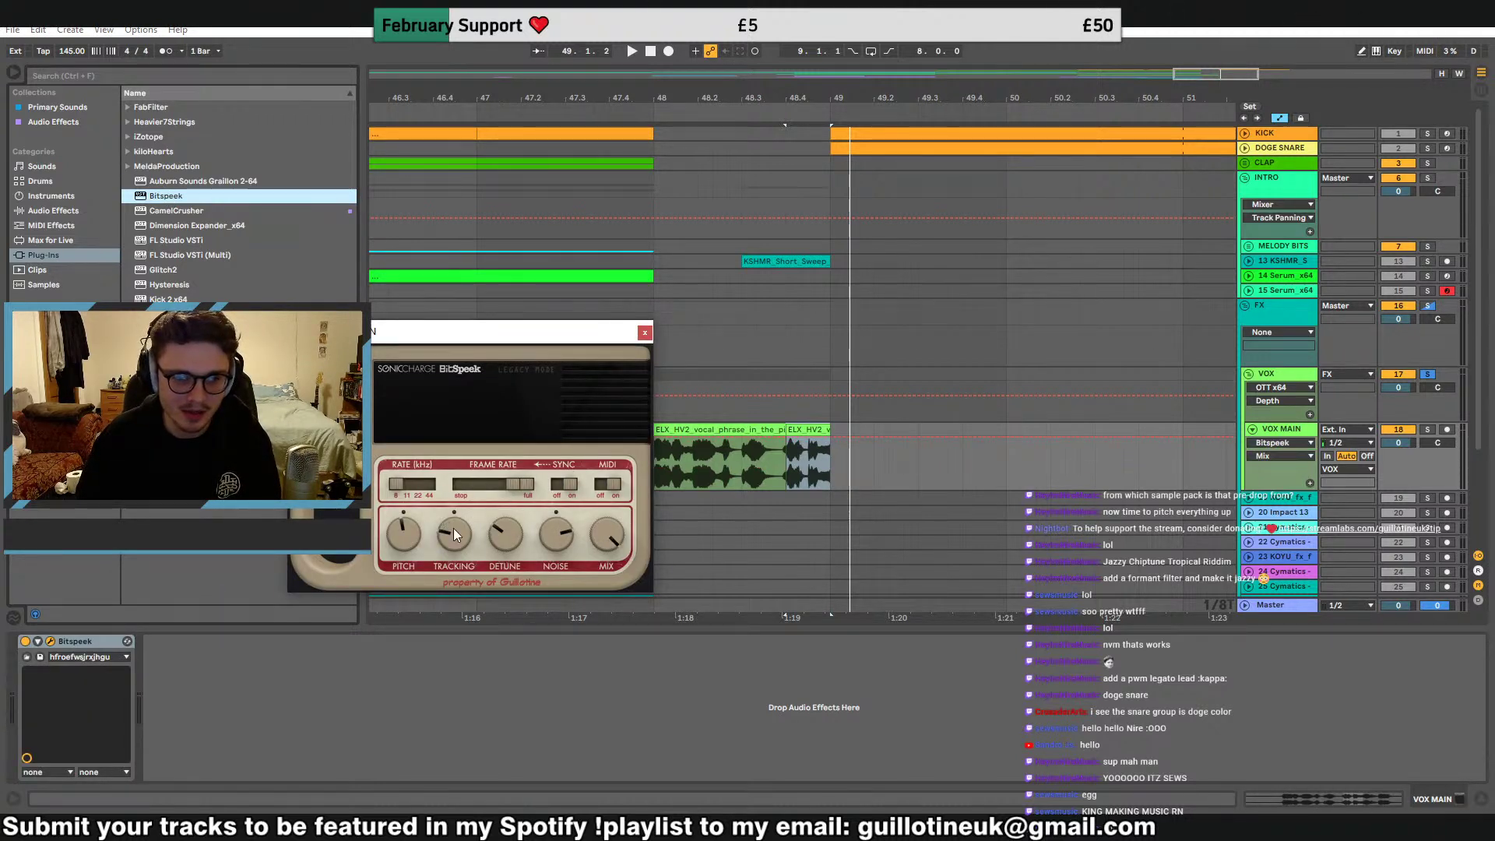
{"action": "left_click_drag", "start_coordinate": [456, 535], "coordinate": [451, 447]}
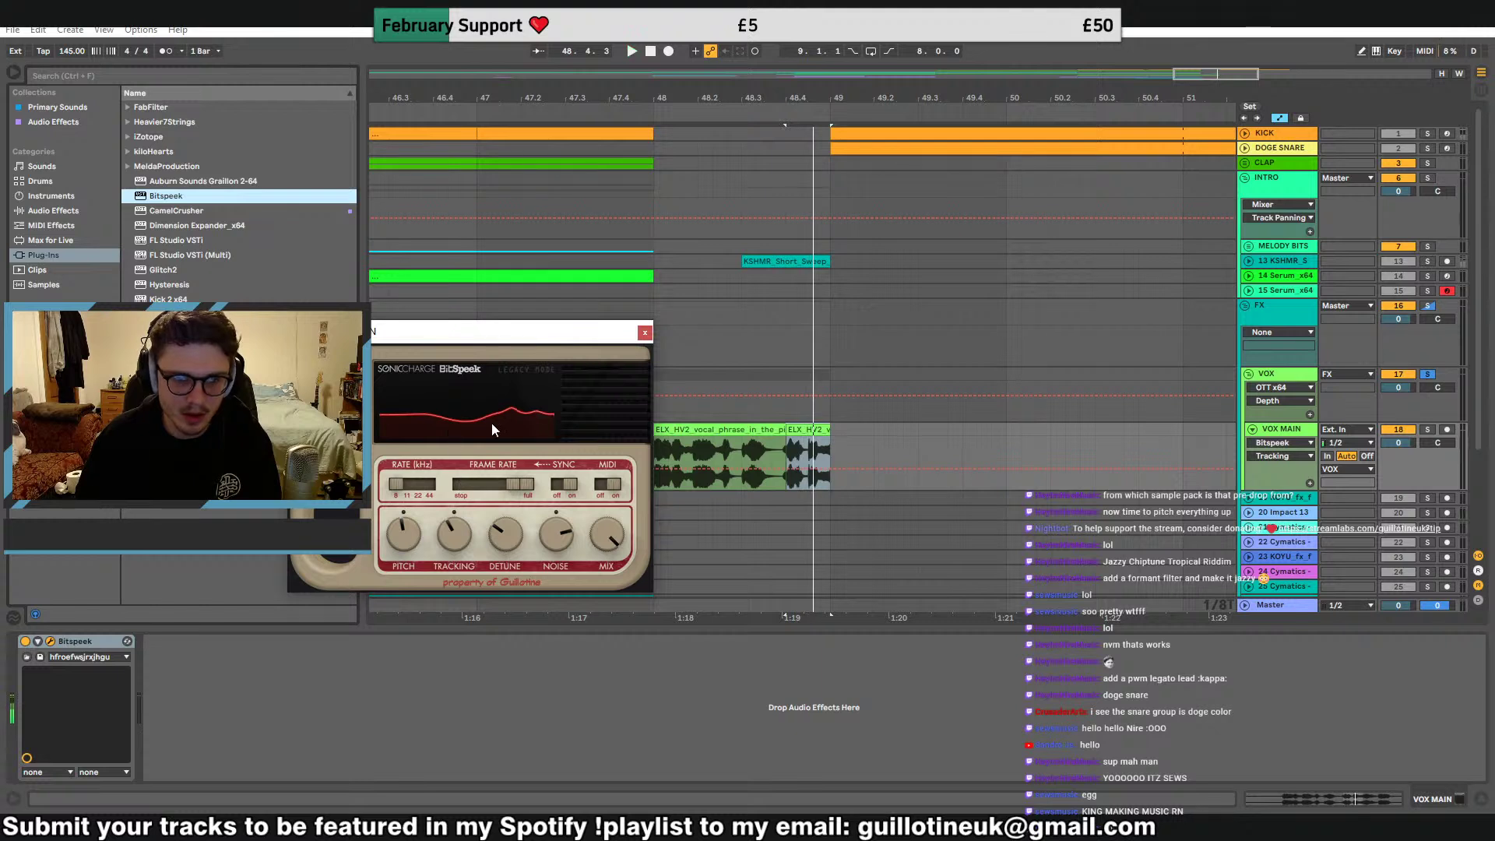
{"action": "left_click_drag", "start_coordinate": [515, 484], "coordinate": [498, 489]}
{"action": "left_click", "coordinate": [438, 491]}
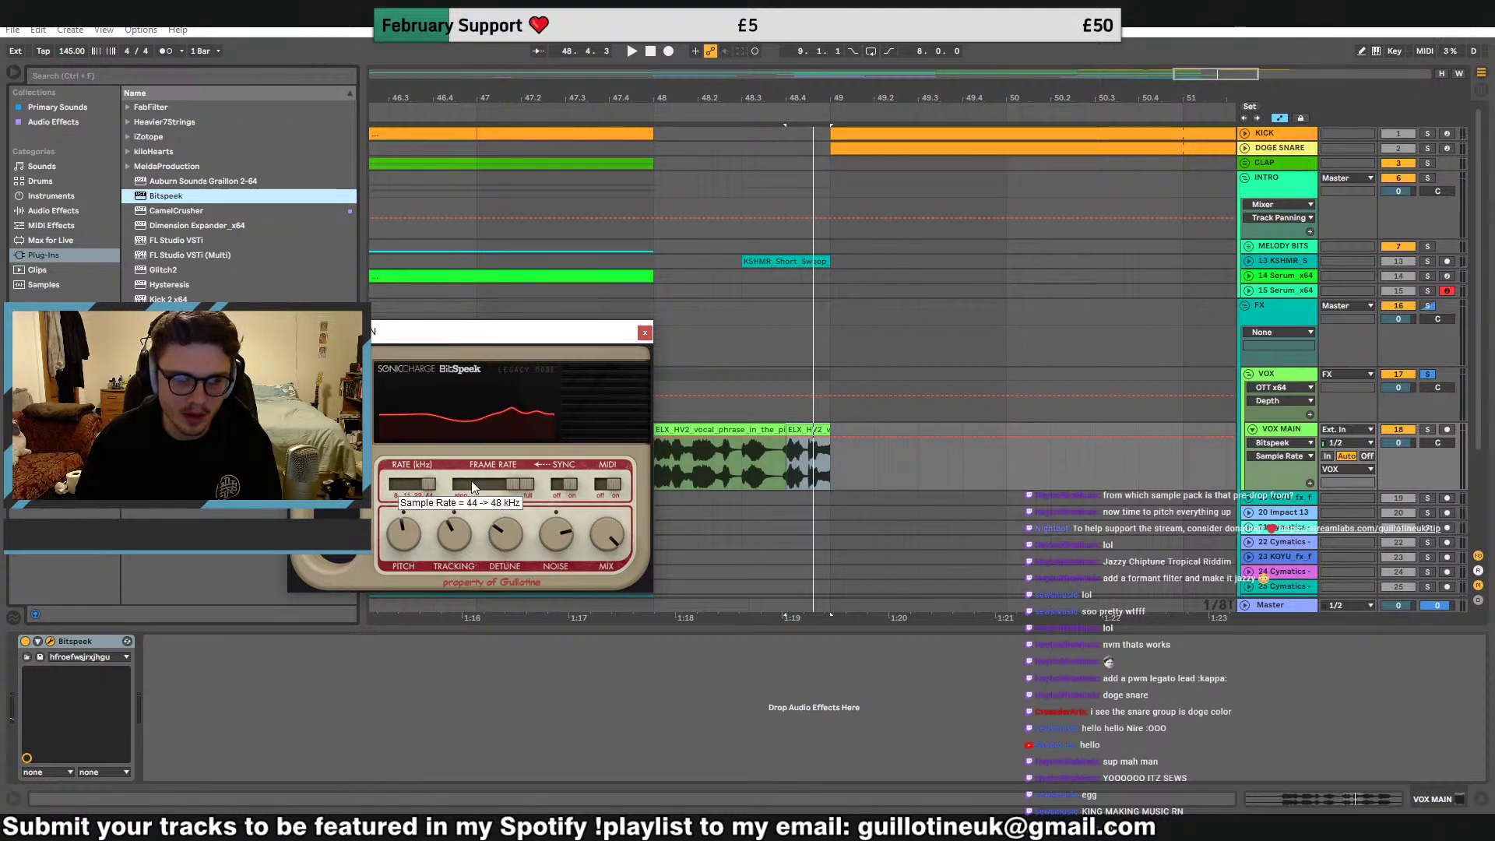
{"action": "left_click", "coordinate": [609, 538]}
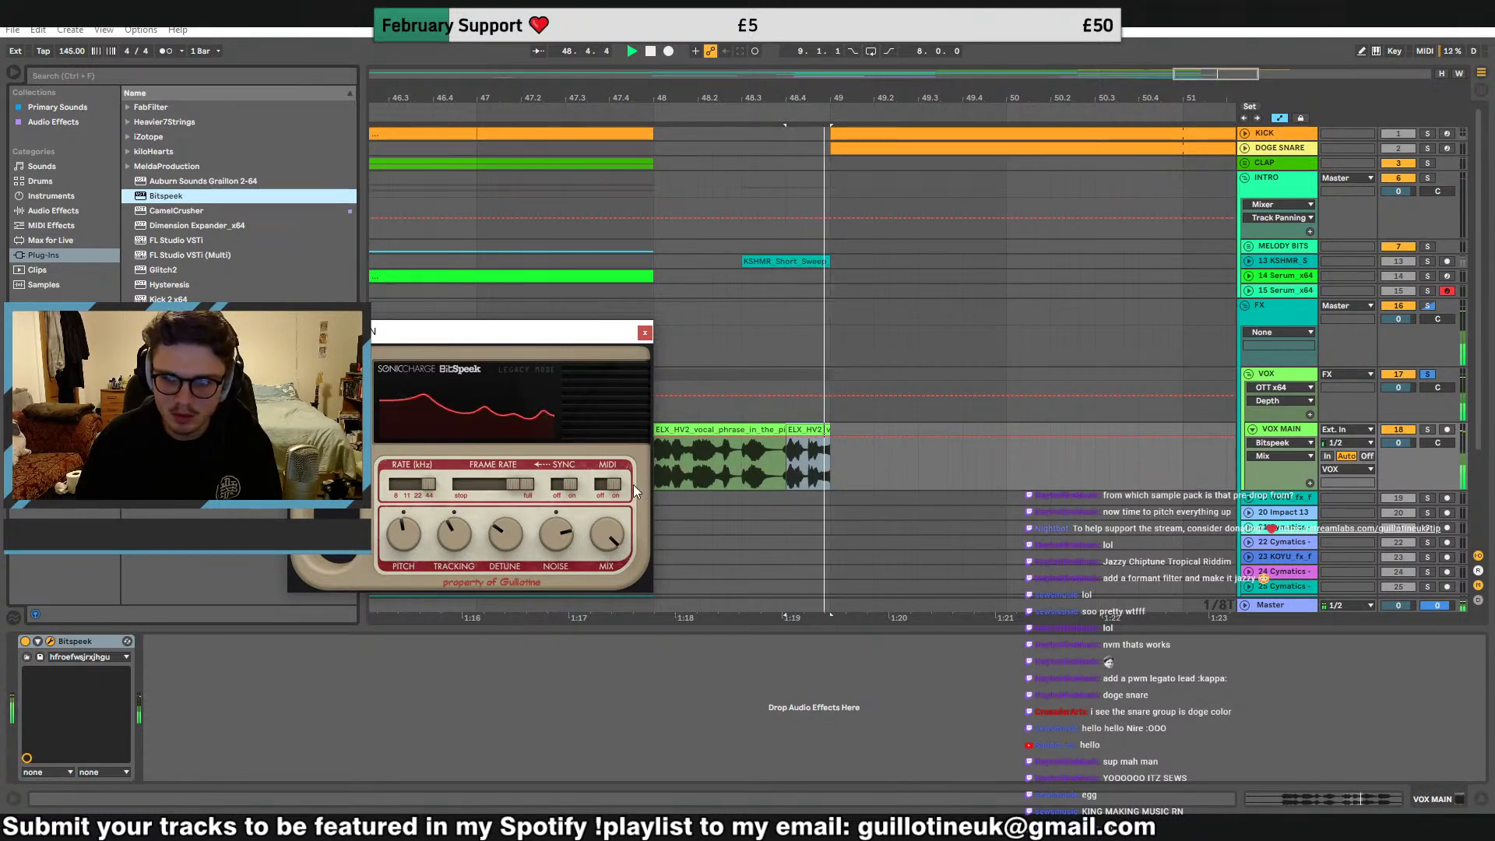
{"action": "left_click", "coordinate": [87, 645]}
{"action": "key", "text": "Delete"}
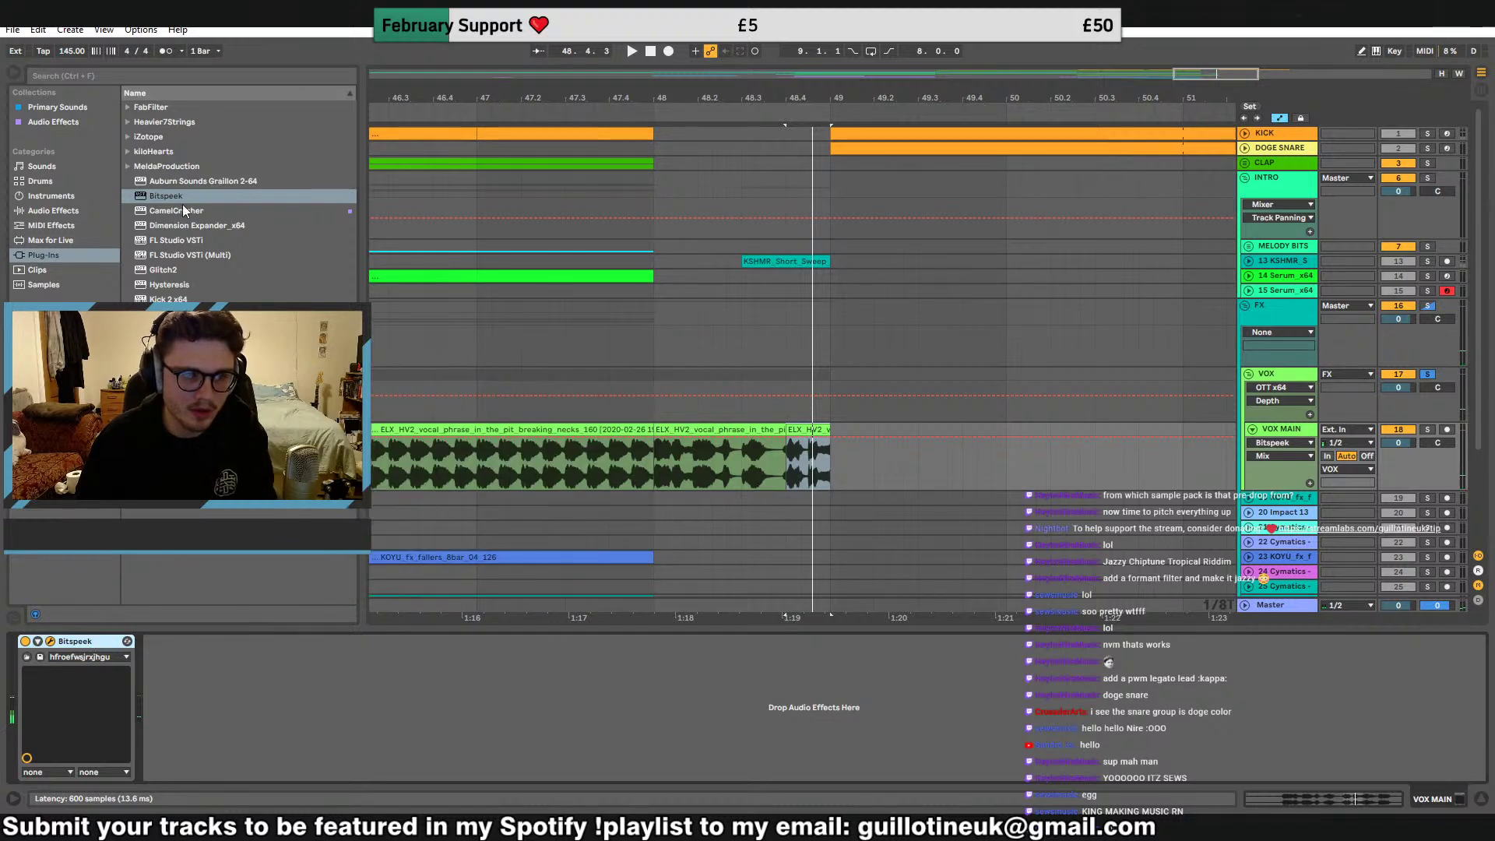
Add Bitspeek to VOX MAIN and shape its pitch, tracking, detune, noise and mix while auditioning the final vocal beat
{"action": "double_click", "coordinate": [179, 197]}
{"action": "key", "text": "space"}
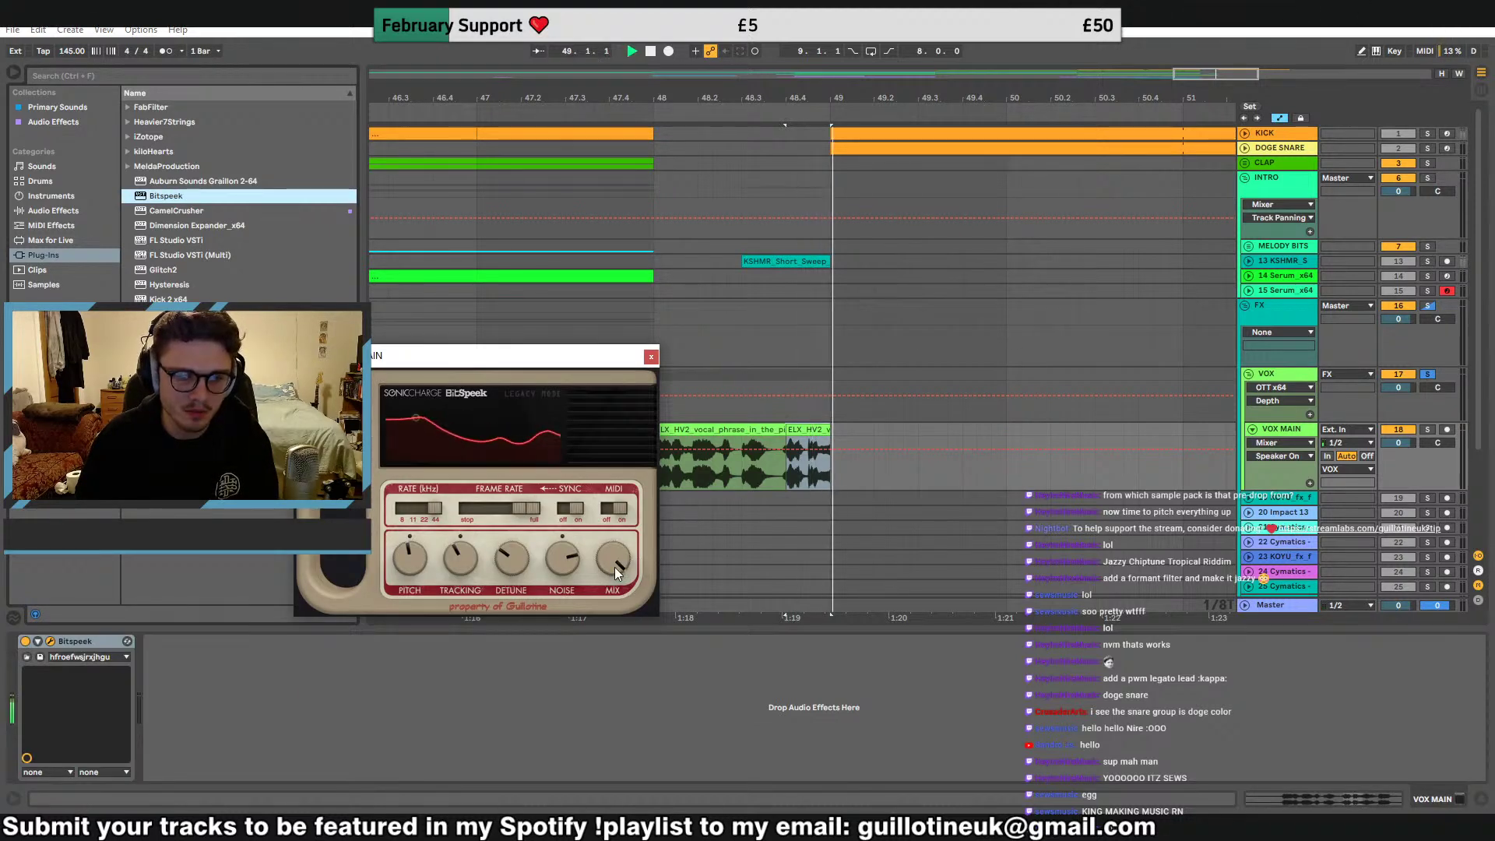
{"action": "left_click", "coordinate": [534, 397]}
{"action": "left_click", "coordinate": [536, 398]}
{"action": "key", "text": "space"}
{"action": "key", "text": "space"}
{"action": "key", "text": "space"}
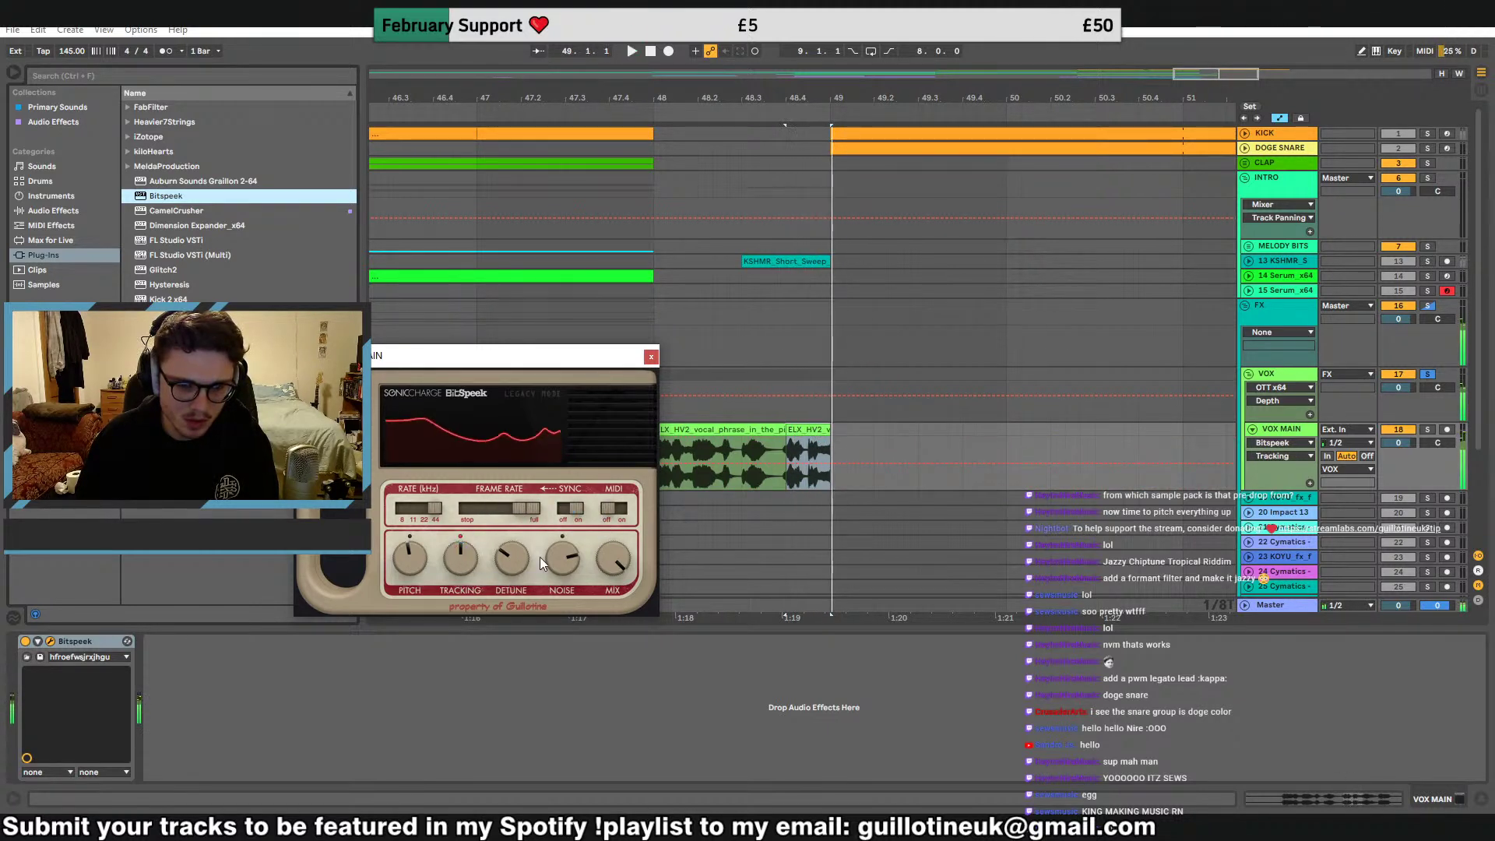
{"action": "left_click_drag", "start_coordinate": [512, 557], "coordinate": [525, 530]}
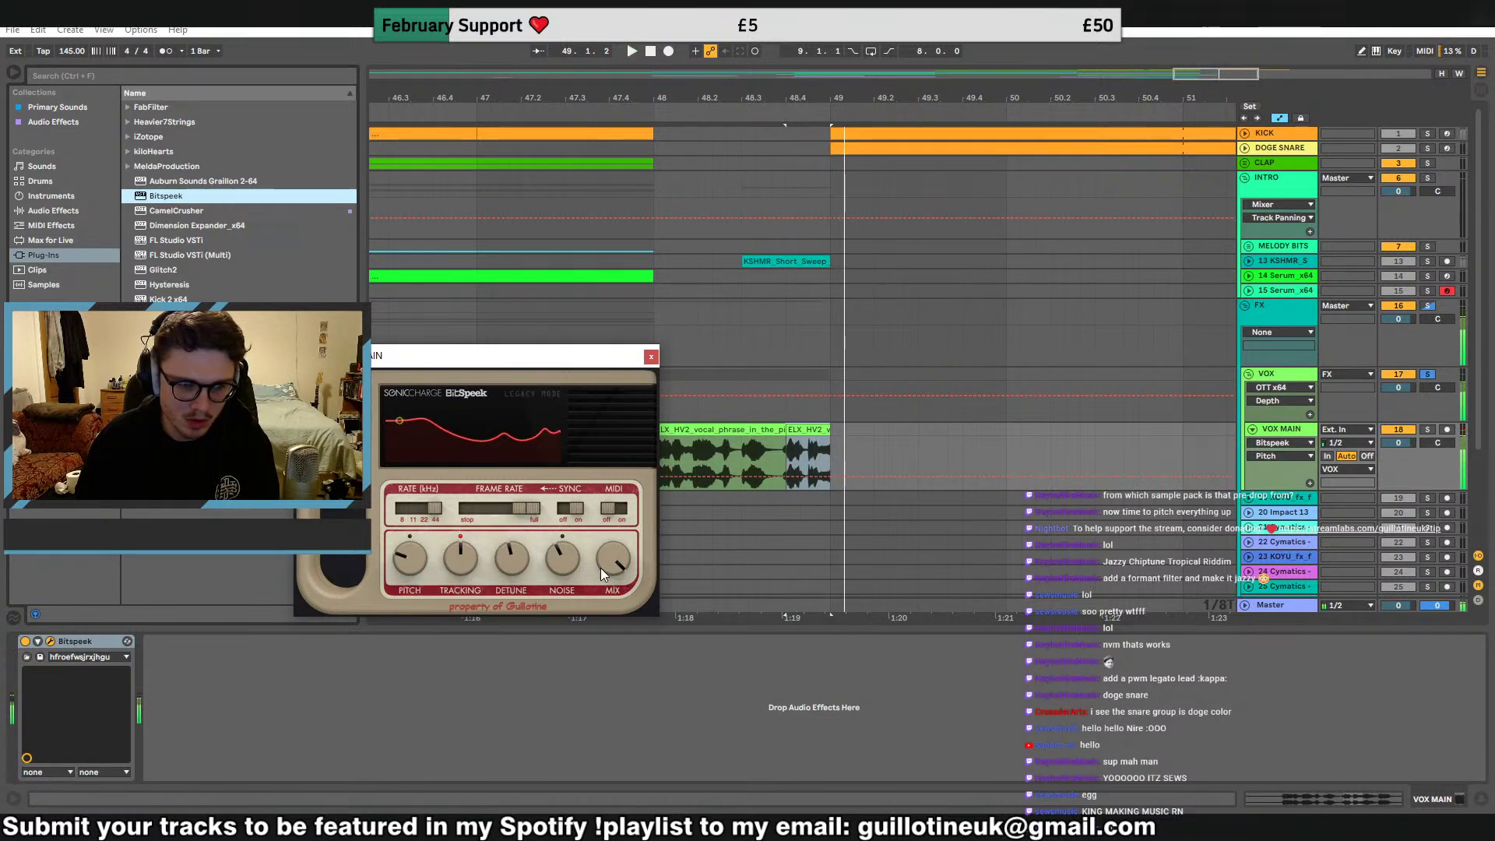
{"action": "left_click_drag", "start_coordinate": [616, 634], "coordinate": [636, 587]}
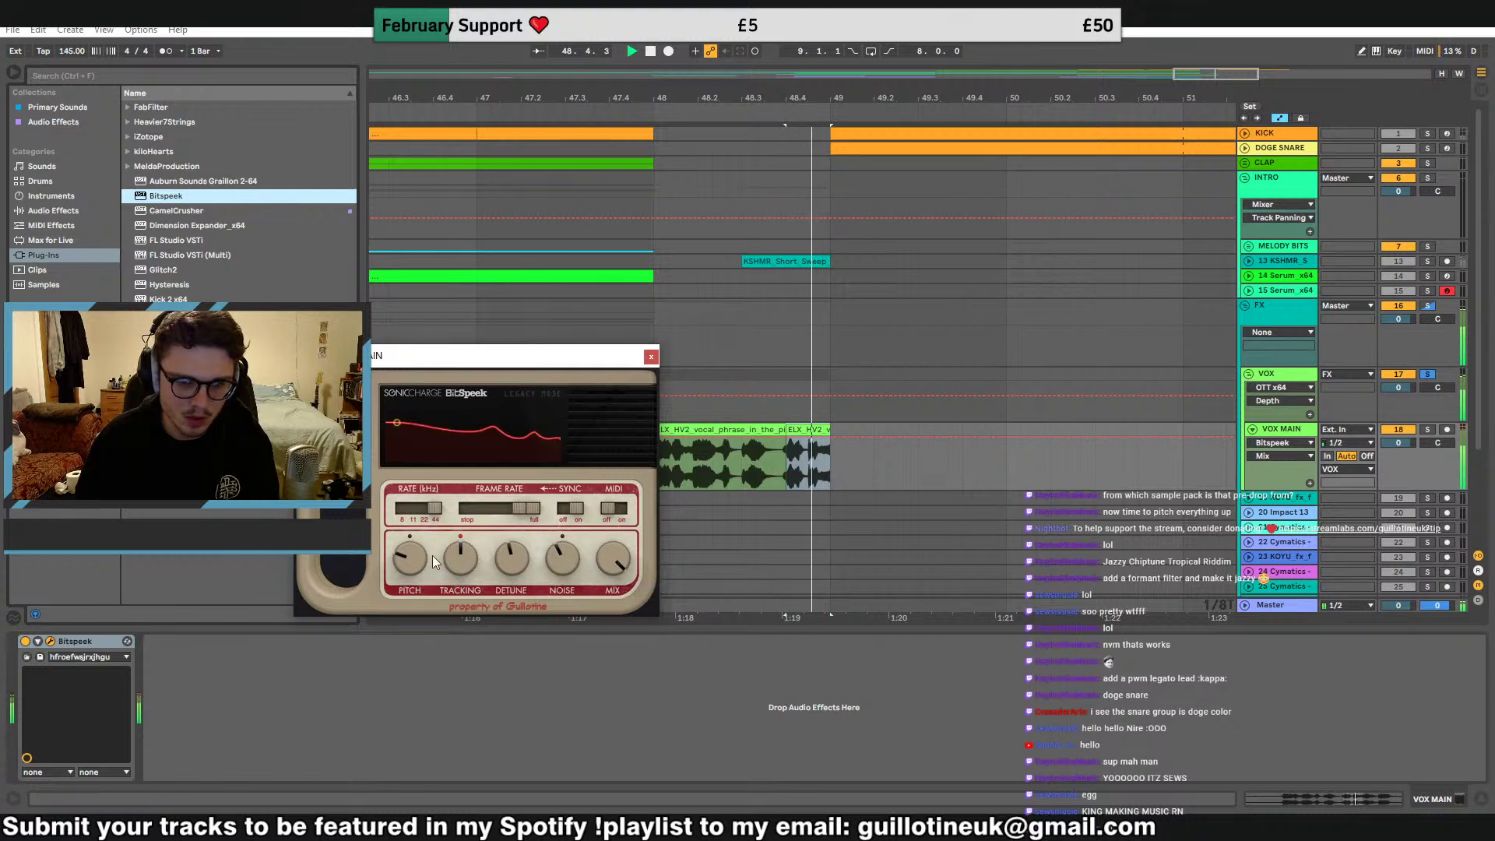
{"action": "left_click_drag", "start_coordinate": [433, 555], "coordinate": [422, 594]}
{"action": "left_click_drag", "start_coordinate": [521, 559], "coordinate": [447, 573]}
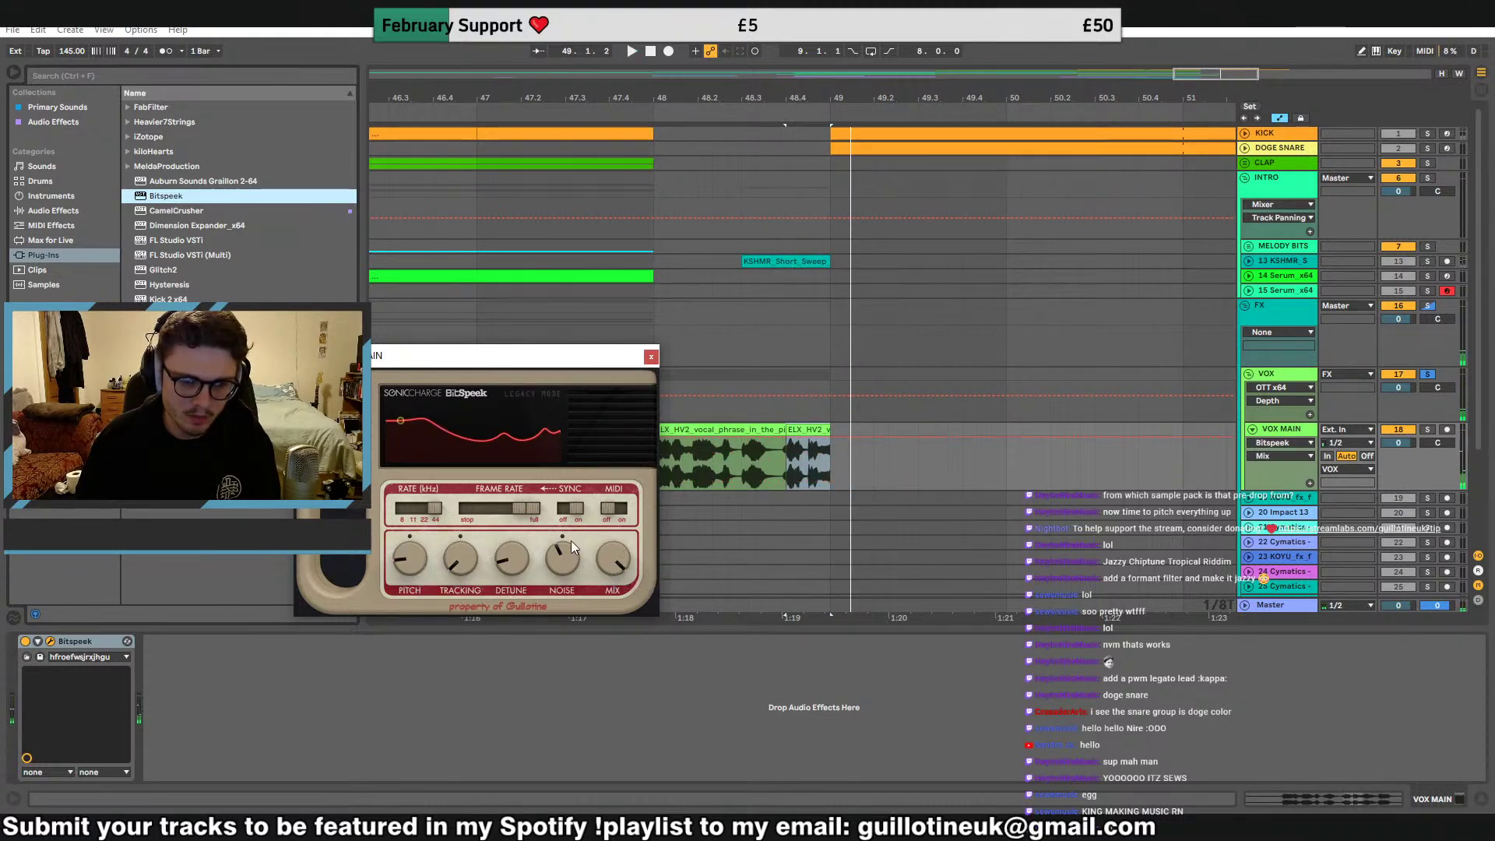
Automate Bitspeek's Device On parameter on VOX MAIN to be off before bar 48 and on from 48.1.1
{"action": "left_click", "coordinate": [25, 642]}
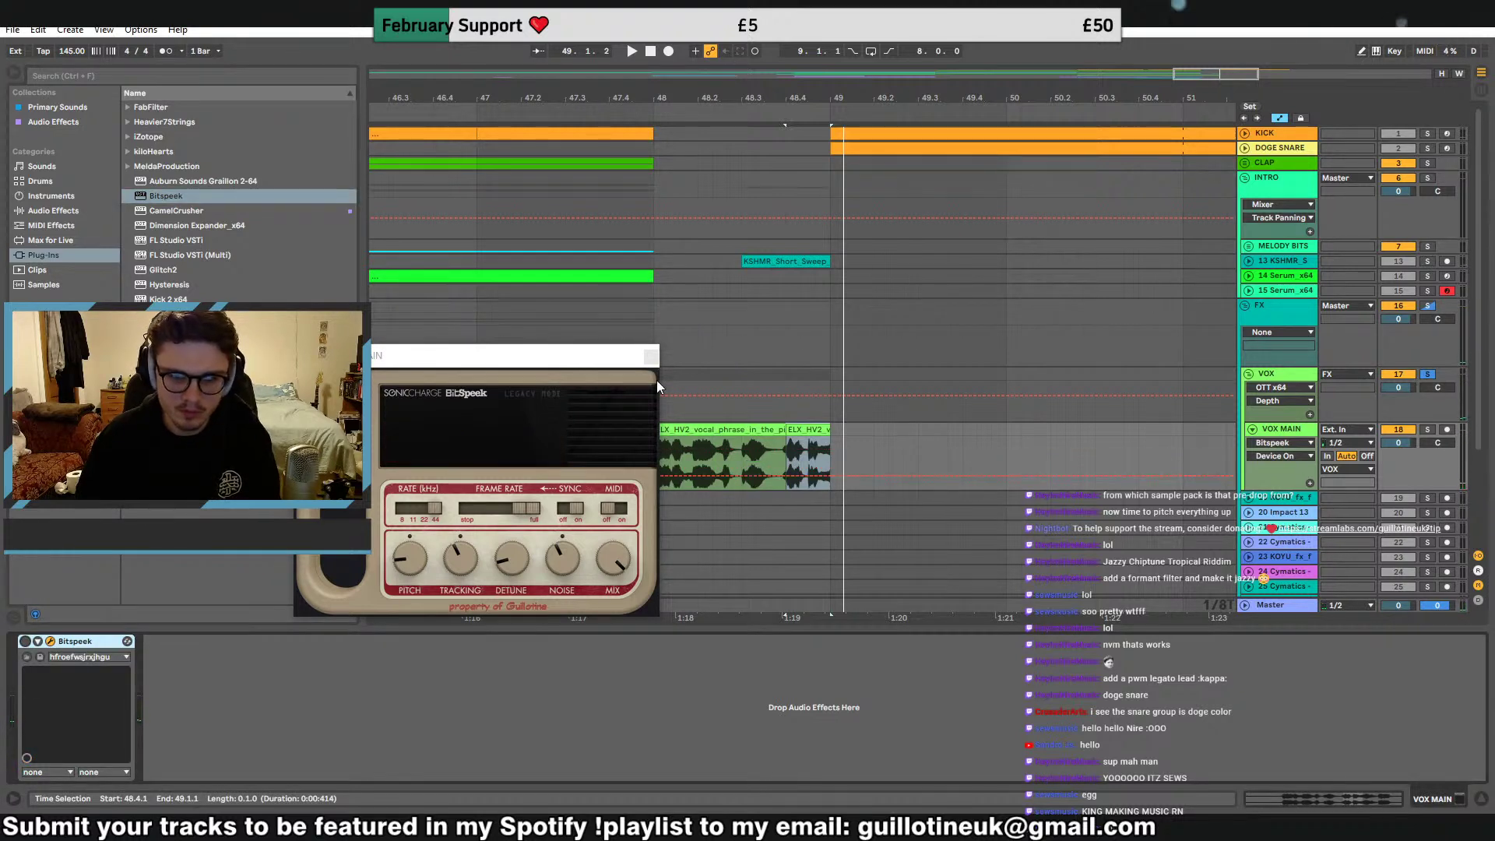
{"action": "left_click", "coordinate": [651, 357]}
{"action": "left_click", "coordinate": [662, 477]}
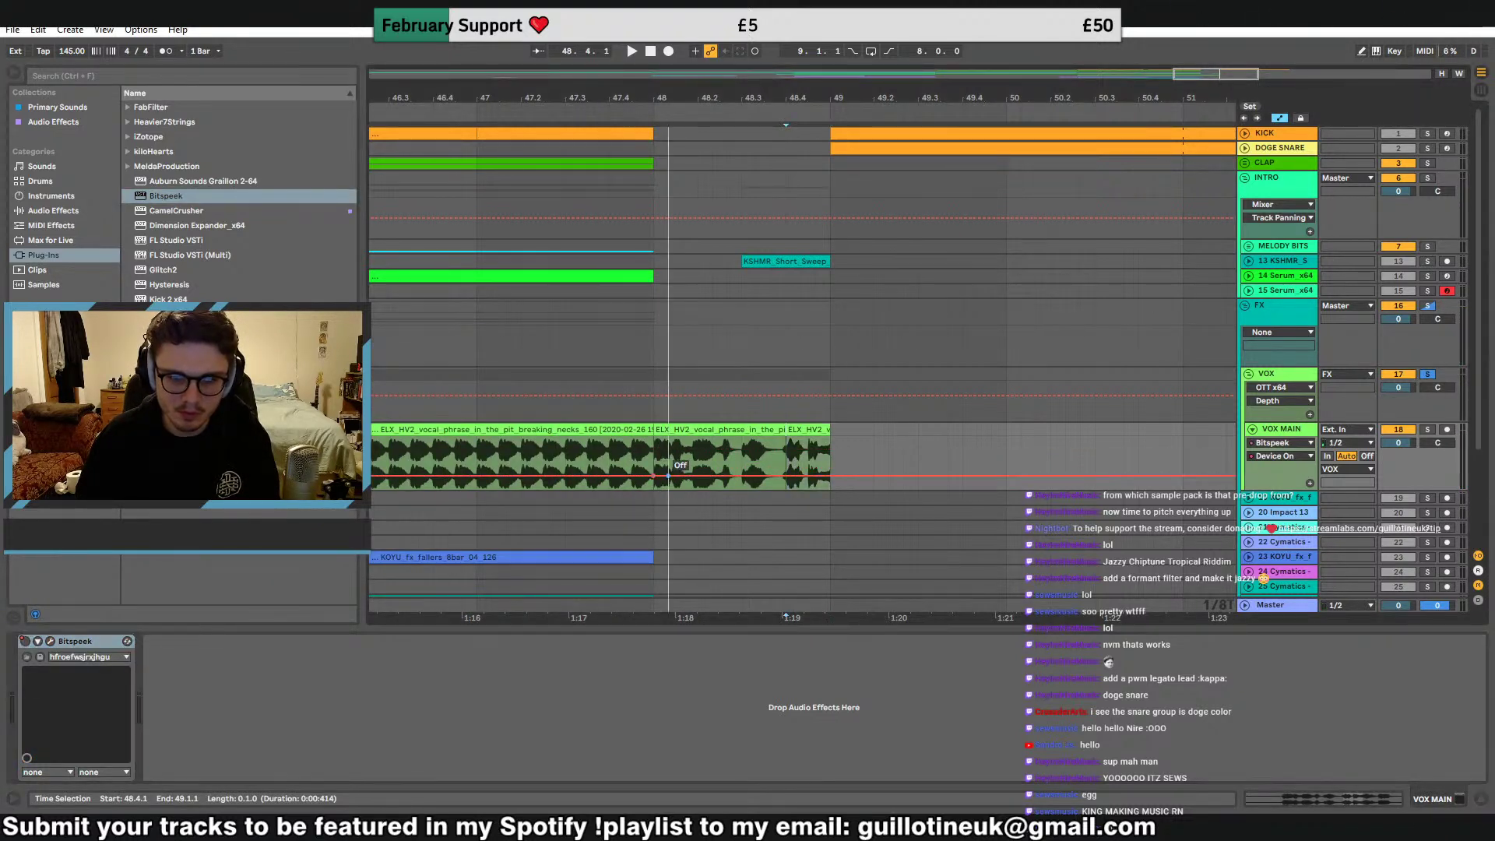
{"action": "left_click", "coordinate": [612, 454]}
{"action": "key", "text": "space"}
{"action": "left_click", "coordinate": [662, 430]}
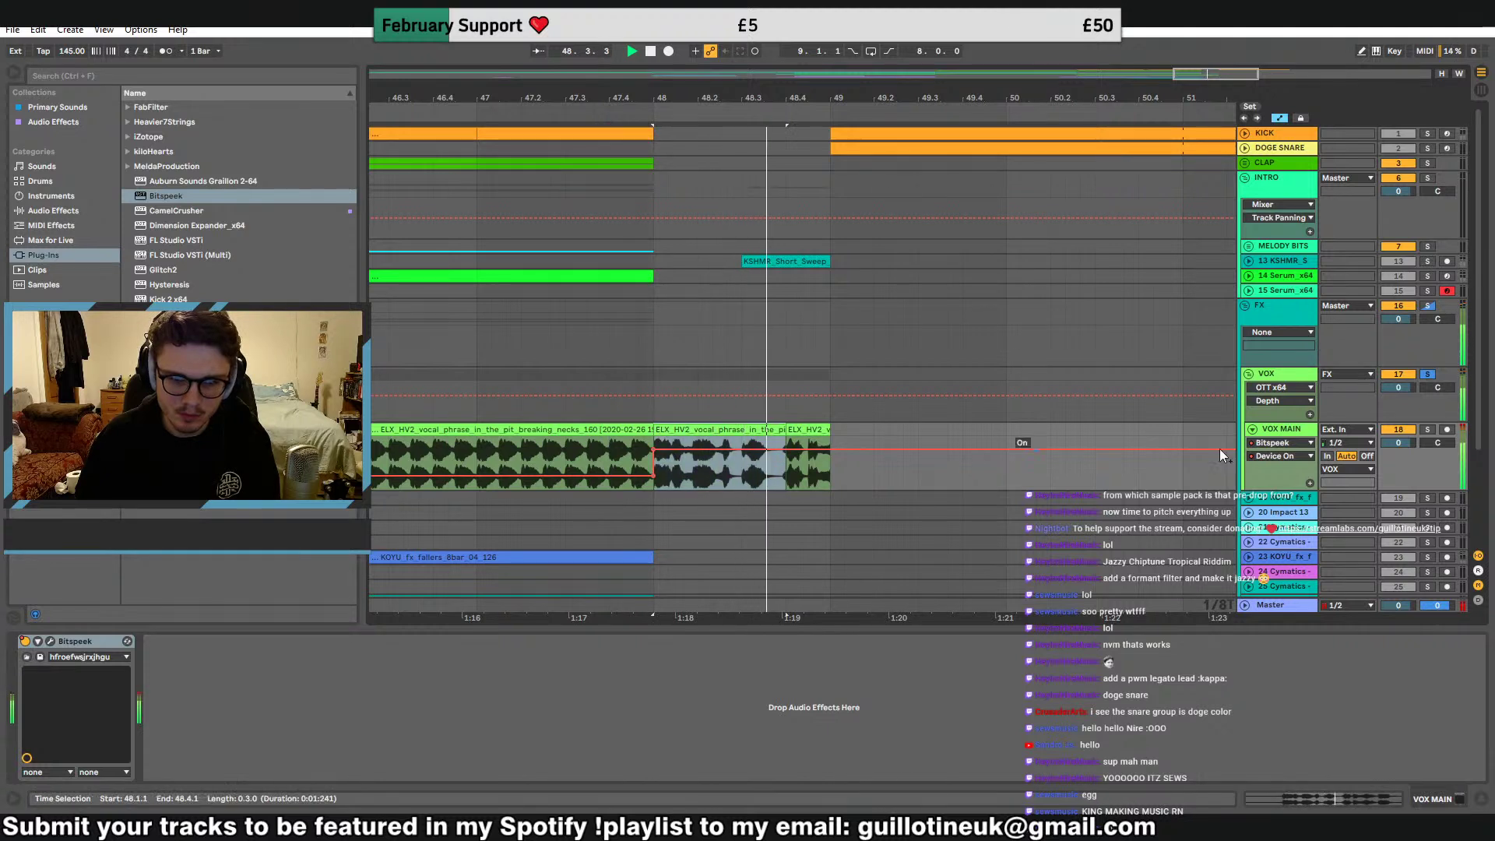
Unsolo the VOX group and change the Bitspeek automation so the device only switches on at 48.4.1
{"action": "left_click", "coordinate": [1427, 375]}
{"action": "key", "text": "space"}
{"action": "key", "text": "space"}
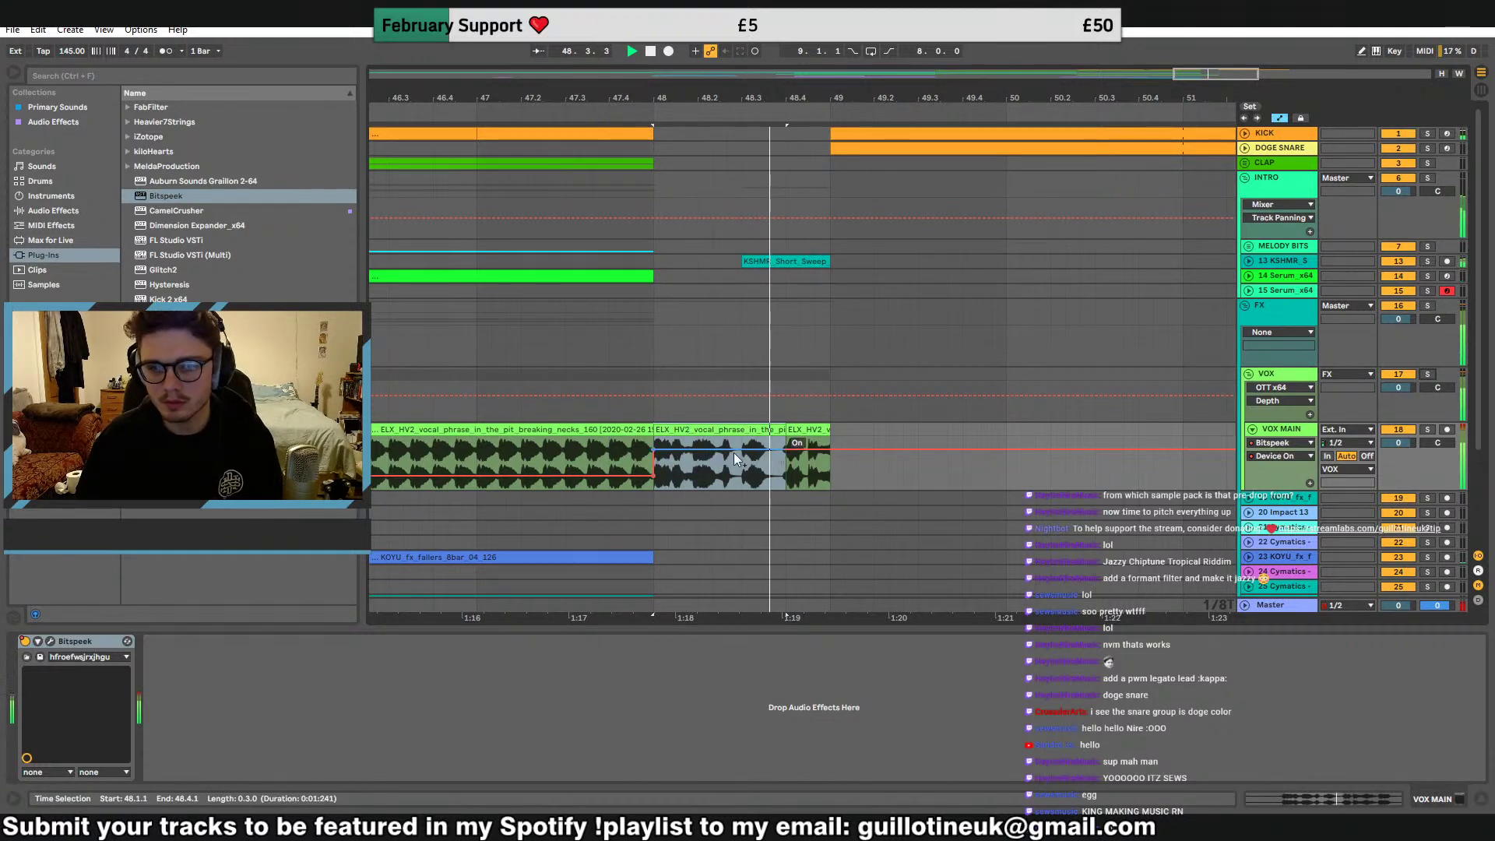
{"action": "left_click_drag", "start_coordinate": [654, 450], "coordinate": [743, 450]}
{"action": "key", "text": "space"}
{"action": "key", "text": "space"}
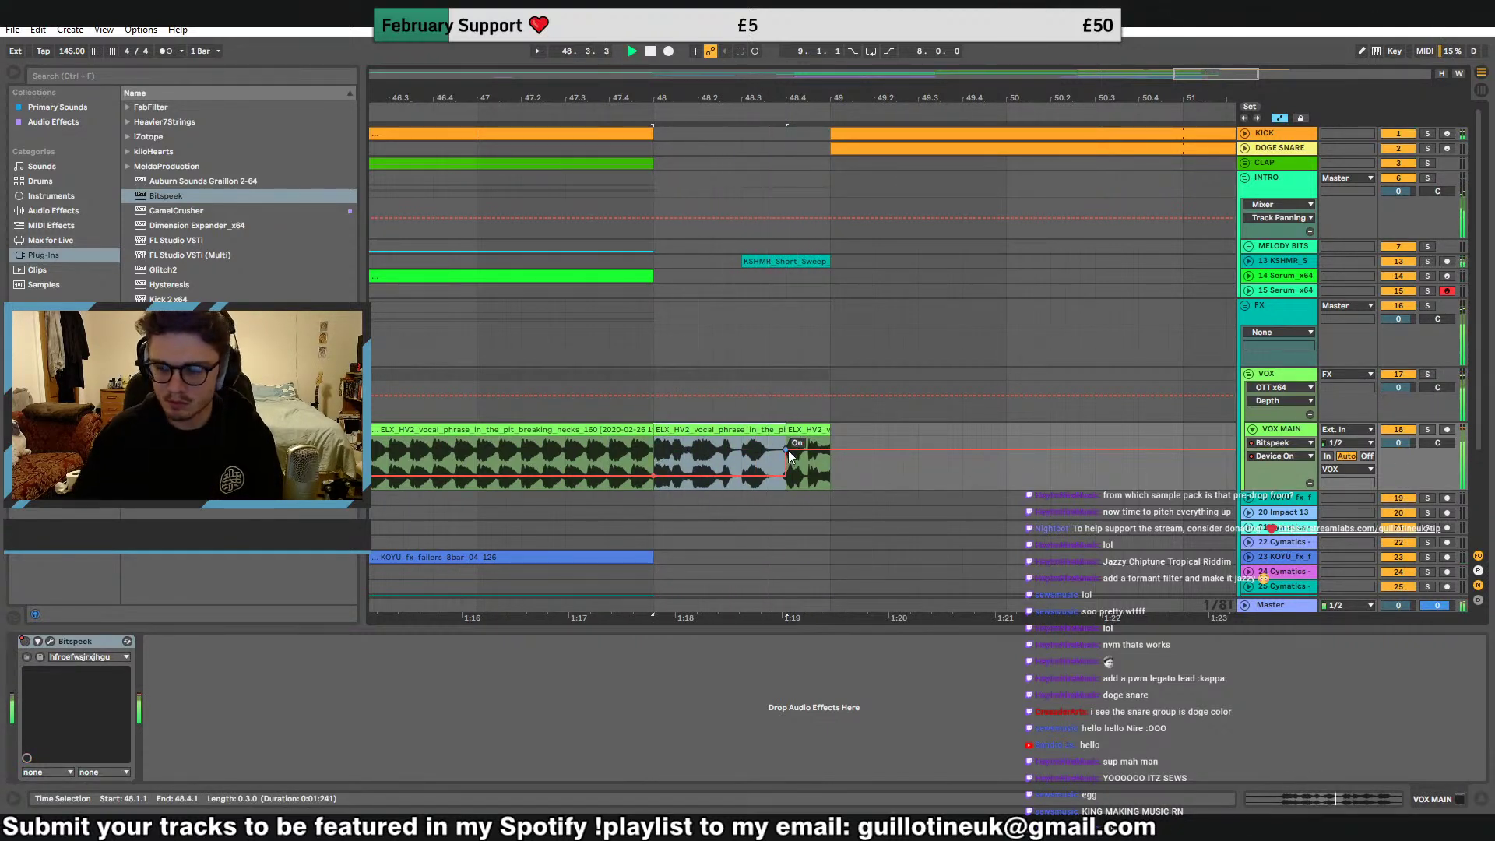
{"action": "key", "text": "space"}
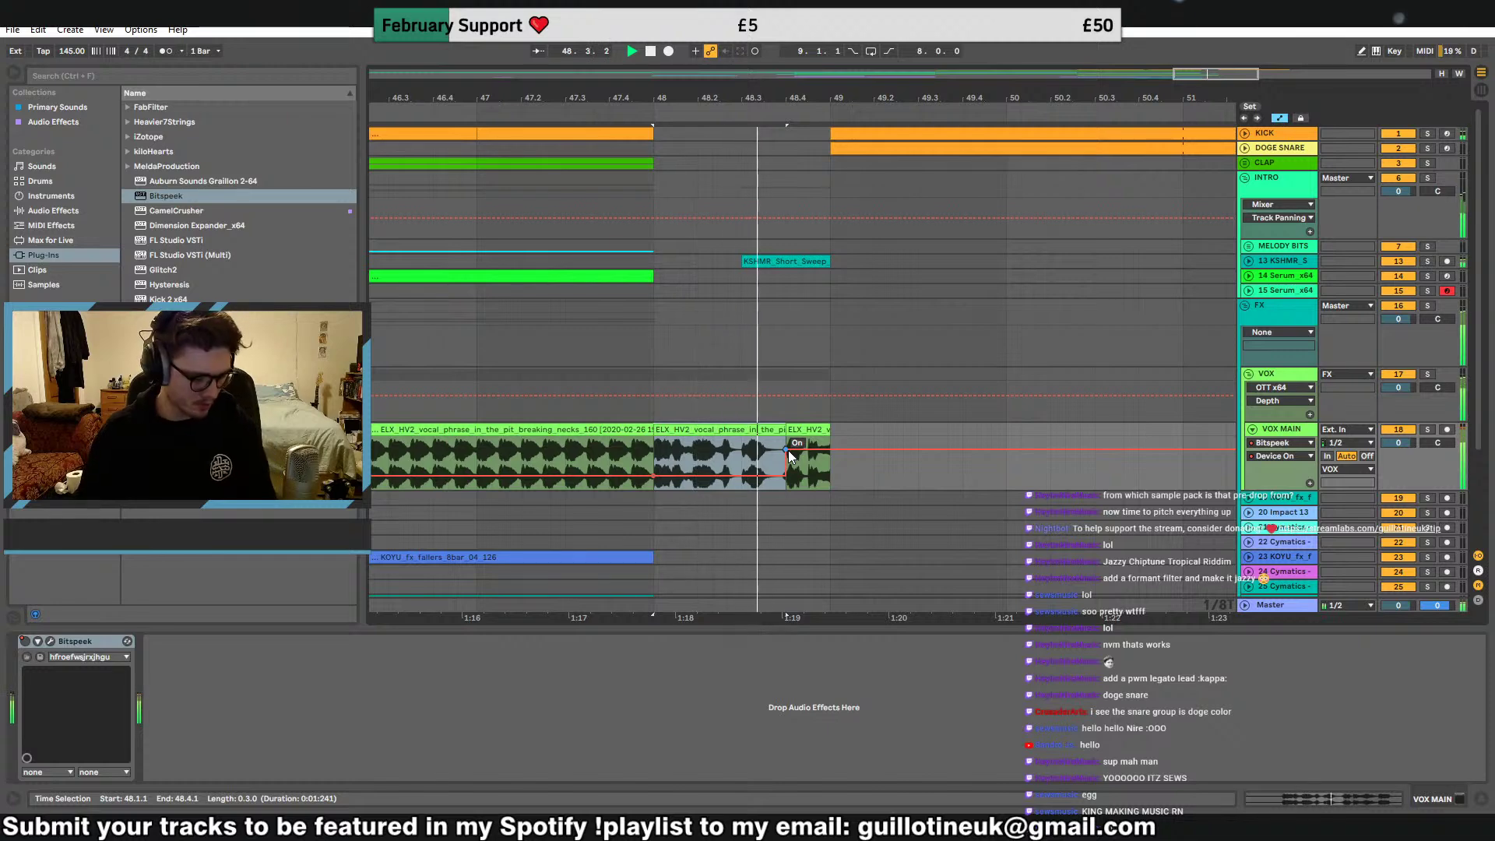
Fold the VOX MAIN track and the VOX and FX groups, and play the arrangement from bar 41
{"action": "left_click_drag", "start_coordinate": [1258, 93], "coordinate": [1223, 90]}
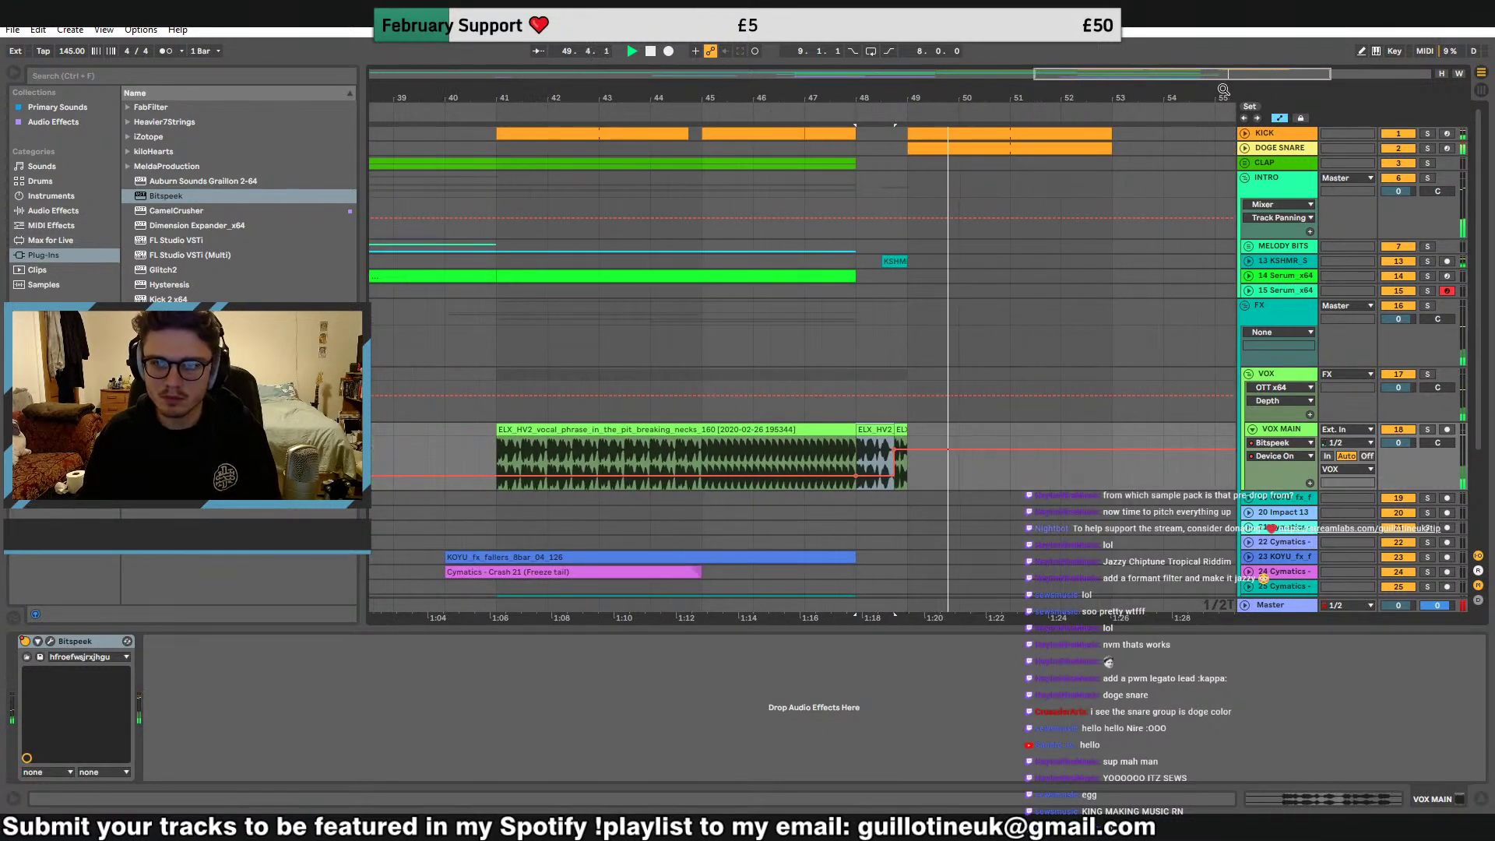
{"action": "left_click", "coordinate": [1253, 429]}
{"action": "left_click", "coordinate": [1249, 374]}
{"action": "left_click", "coordinate": [1244, 306]}
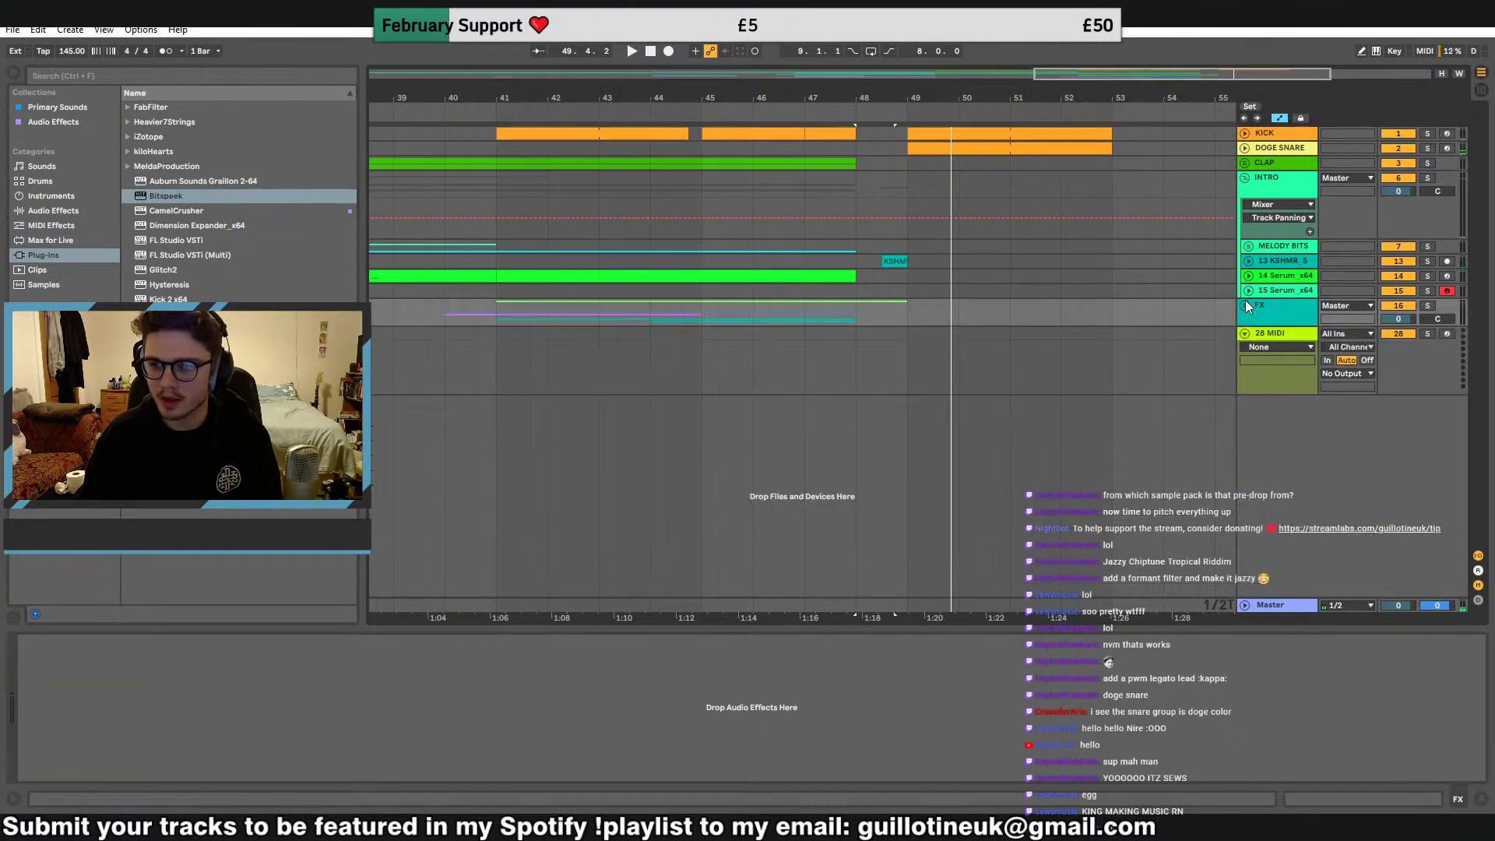
{"action": "left_click", "coordinate": [1245, 148]}
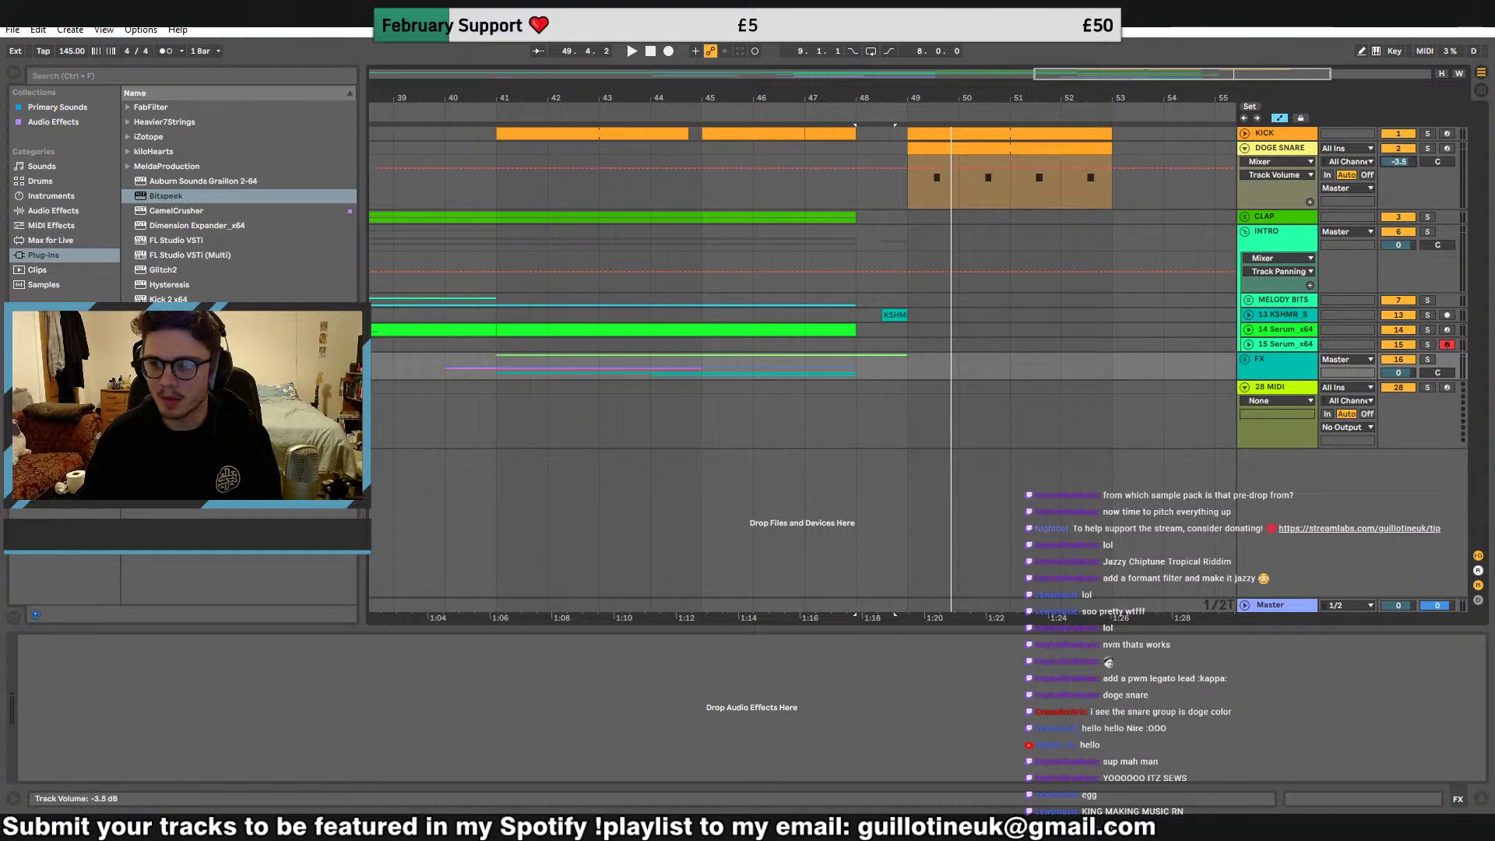
{"action": "left_click", "coordinate": [1244, 148]}
{"action": "left_click", "coordinate": [505, 185]}
{"action": "key", "text": "space"}
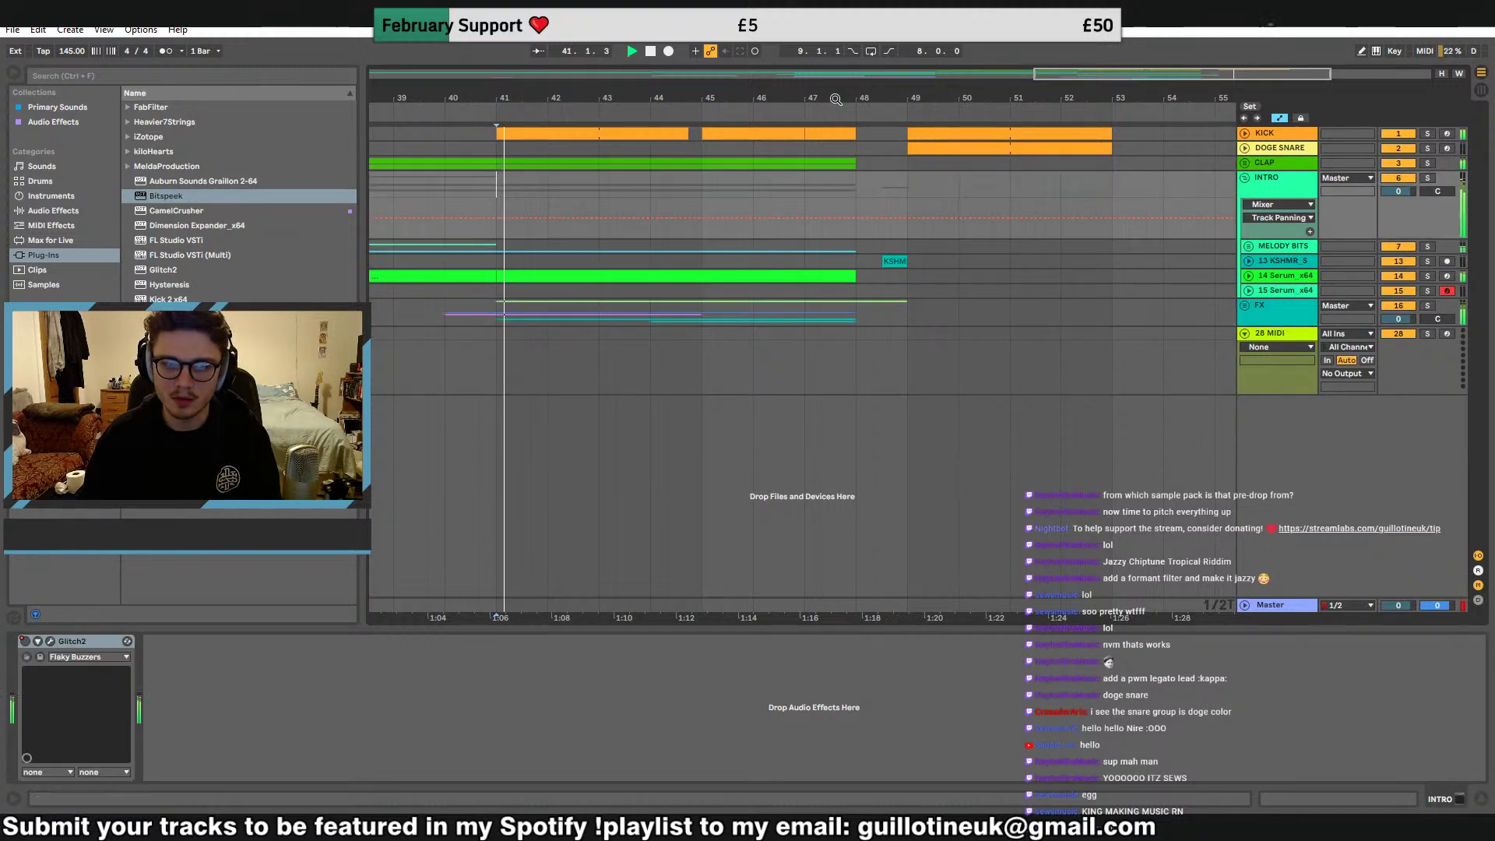
{"action": "scroll", "coordinate": [711, 358], "scroll_direction": "down", "scroll_amount": 3}
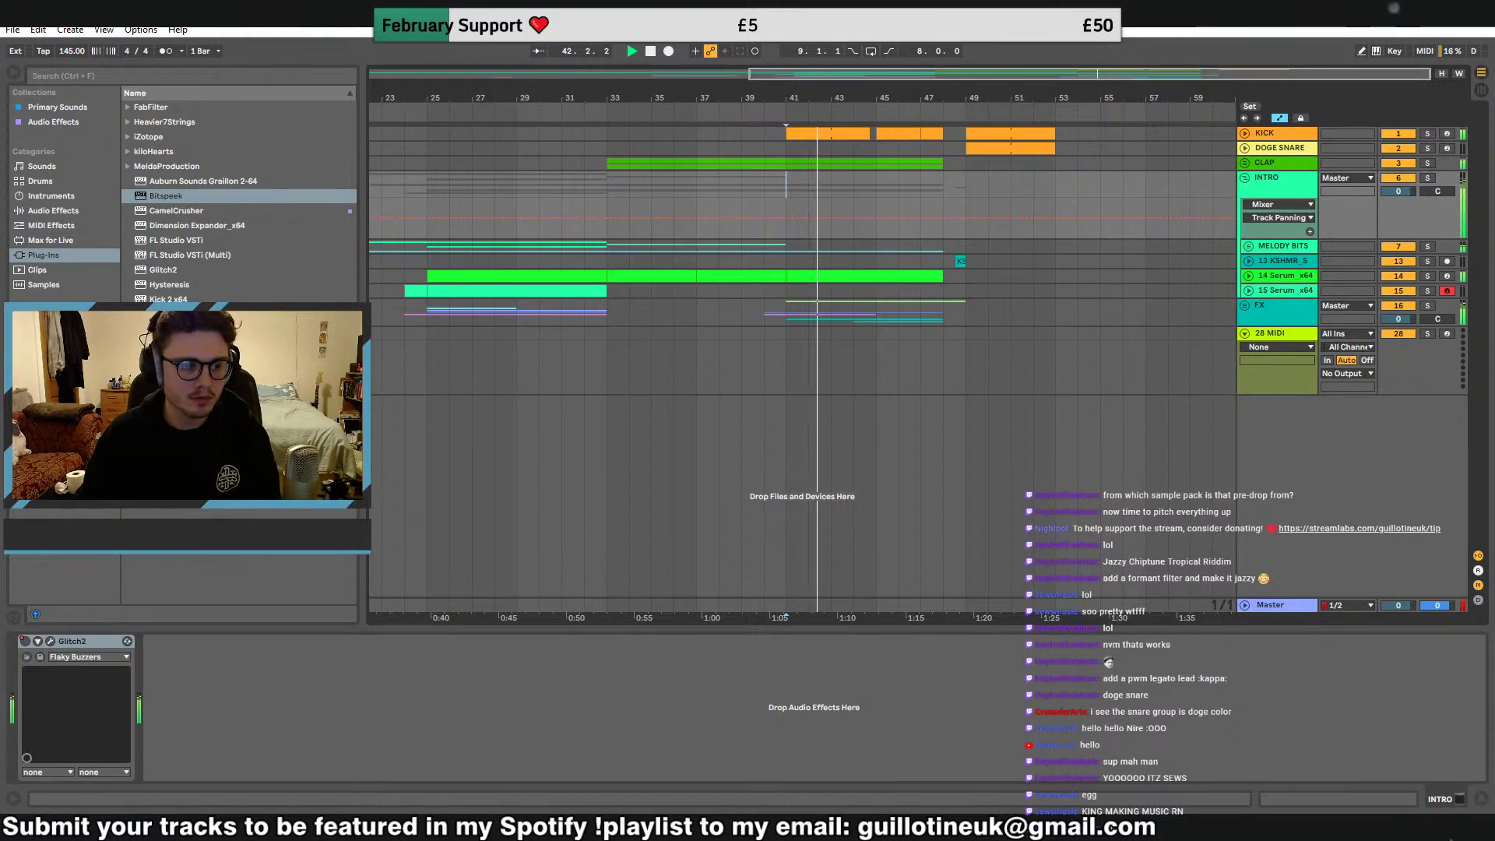
Load Serum_x64 onto the empty MIDI track 28 and insert a four-bar MIDI clip from bar 49 to bar 53
{"action": "left_click_drag", "start_coordinate": [167, 434], "coordinate": [756, 361]}
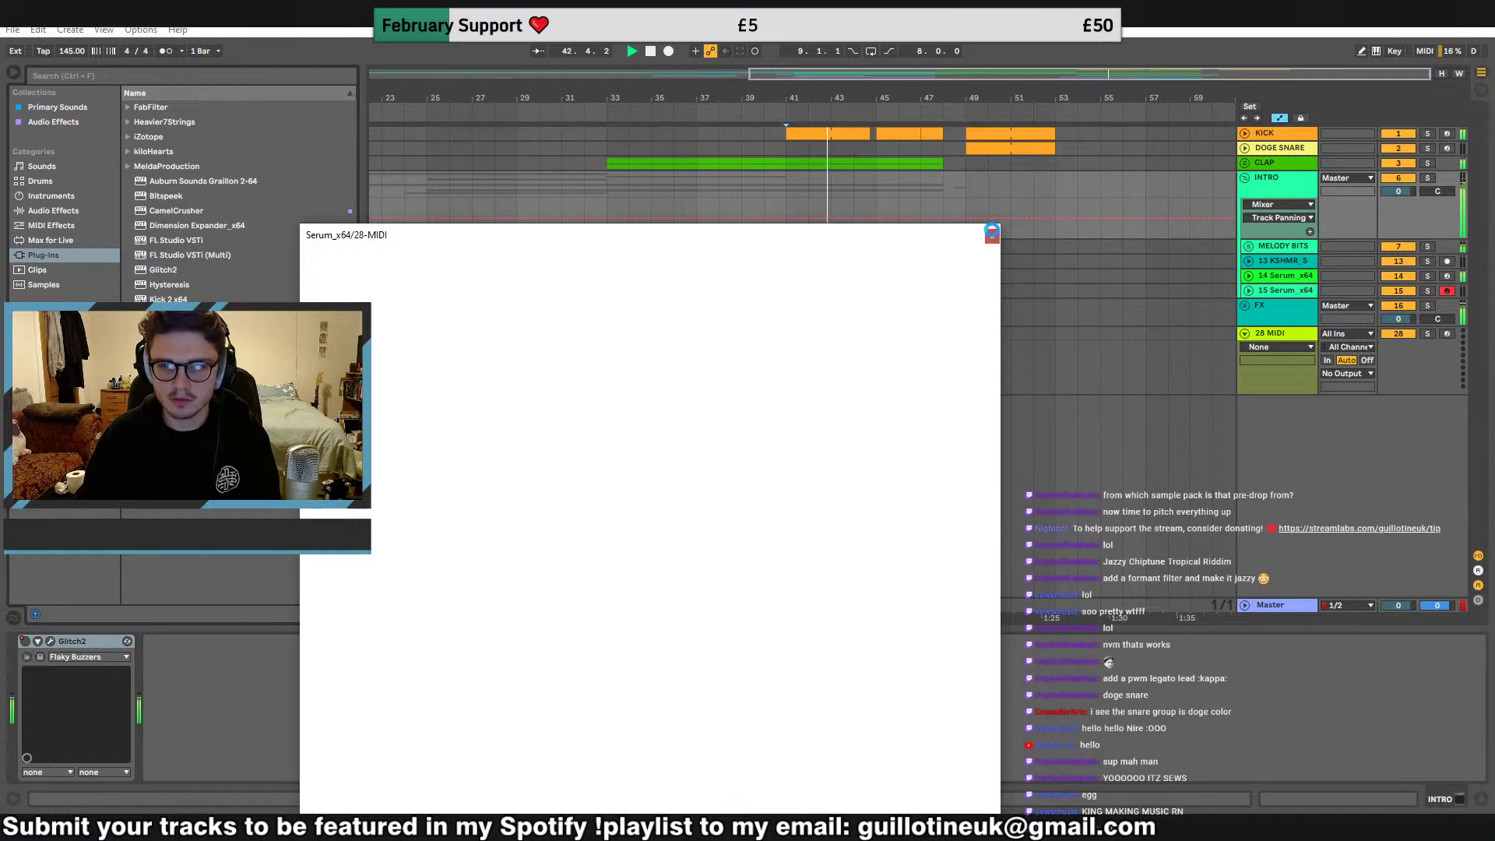
{"action": "left_click", "coordinate": [991, 234]}
{"action": "left_click_drag", "start_coordinate": [970, 361], "coordinate": [1049, 335]}
{"action": "right_click", "coordinate": [1049, 335]}
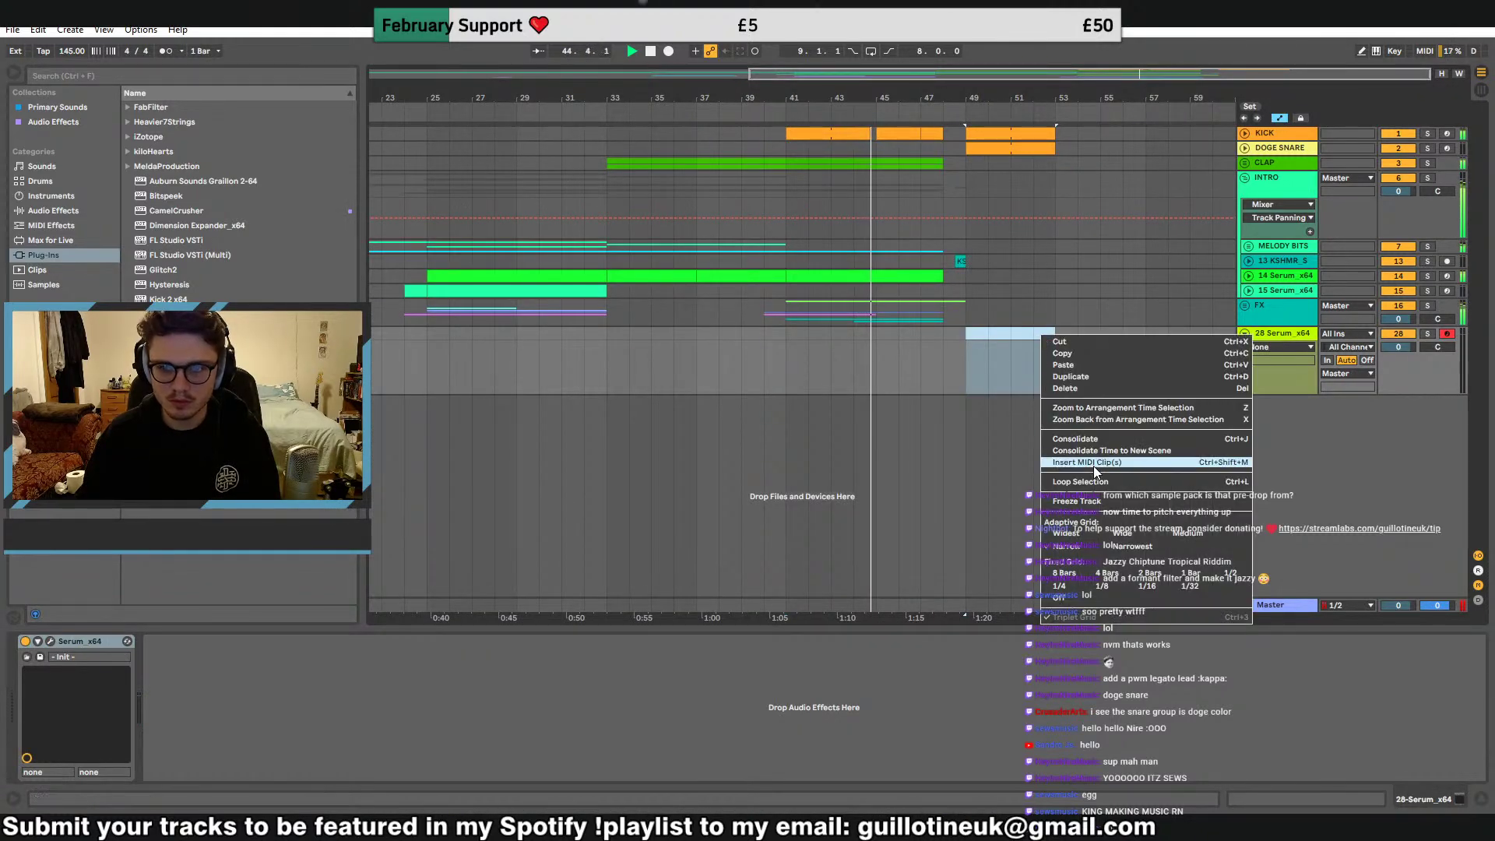
{"action": "left_click", "coordinate": [1094, 464]}
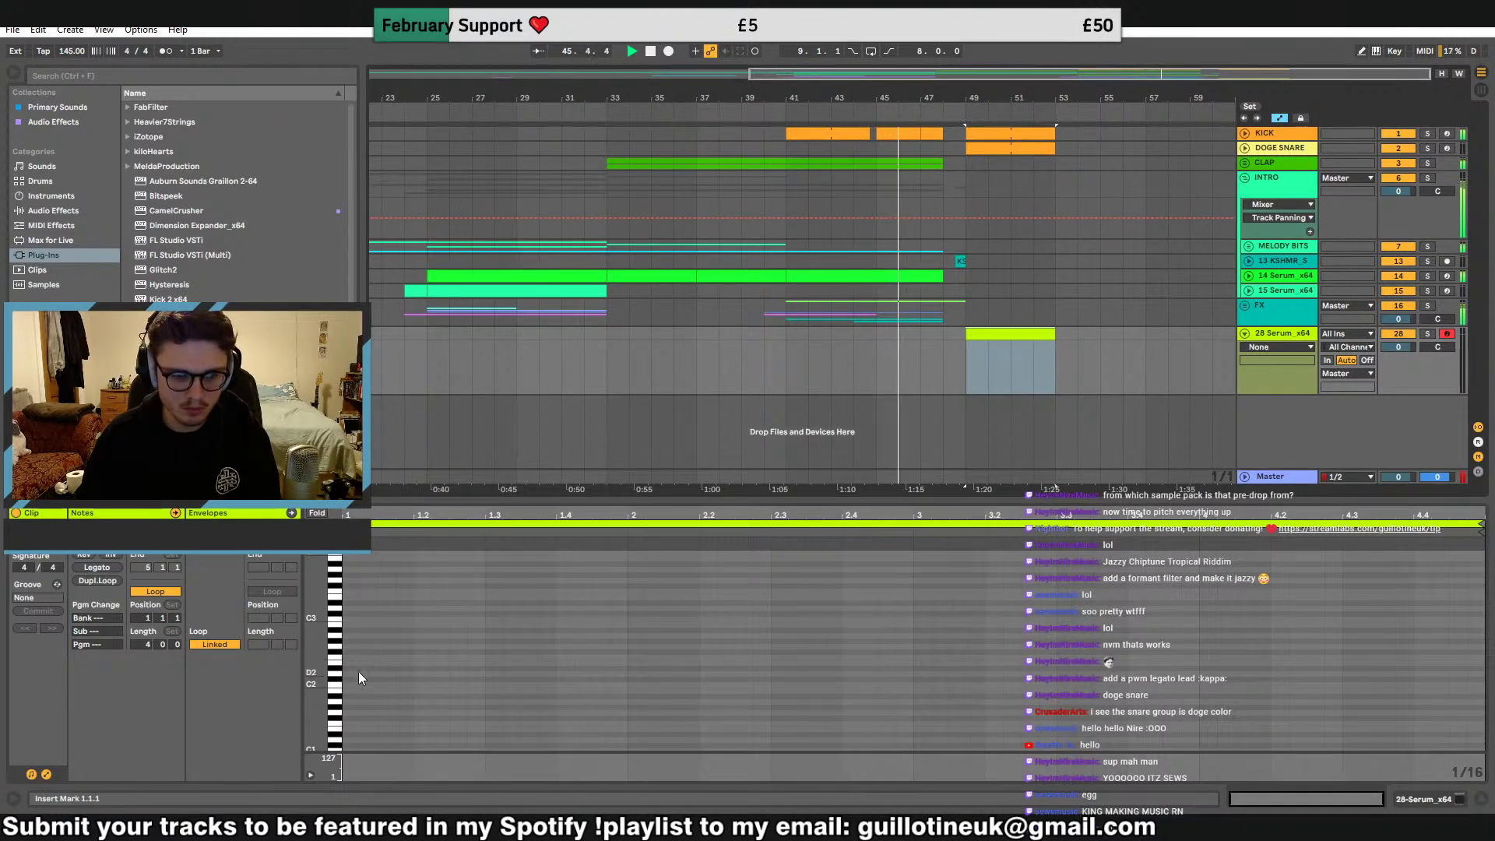
Enter F#2 notes at 1.1 and 1.2, switch to a 1/16 triplet grid, and repeat the lengthened second note through beat 2.2
{"action": "double_click", "coordinate": [358, 651]}
{"action": "left_click_drag", "start_coordinate": [360, 652], "coordinate": [447, 651]}
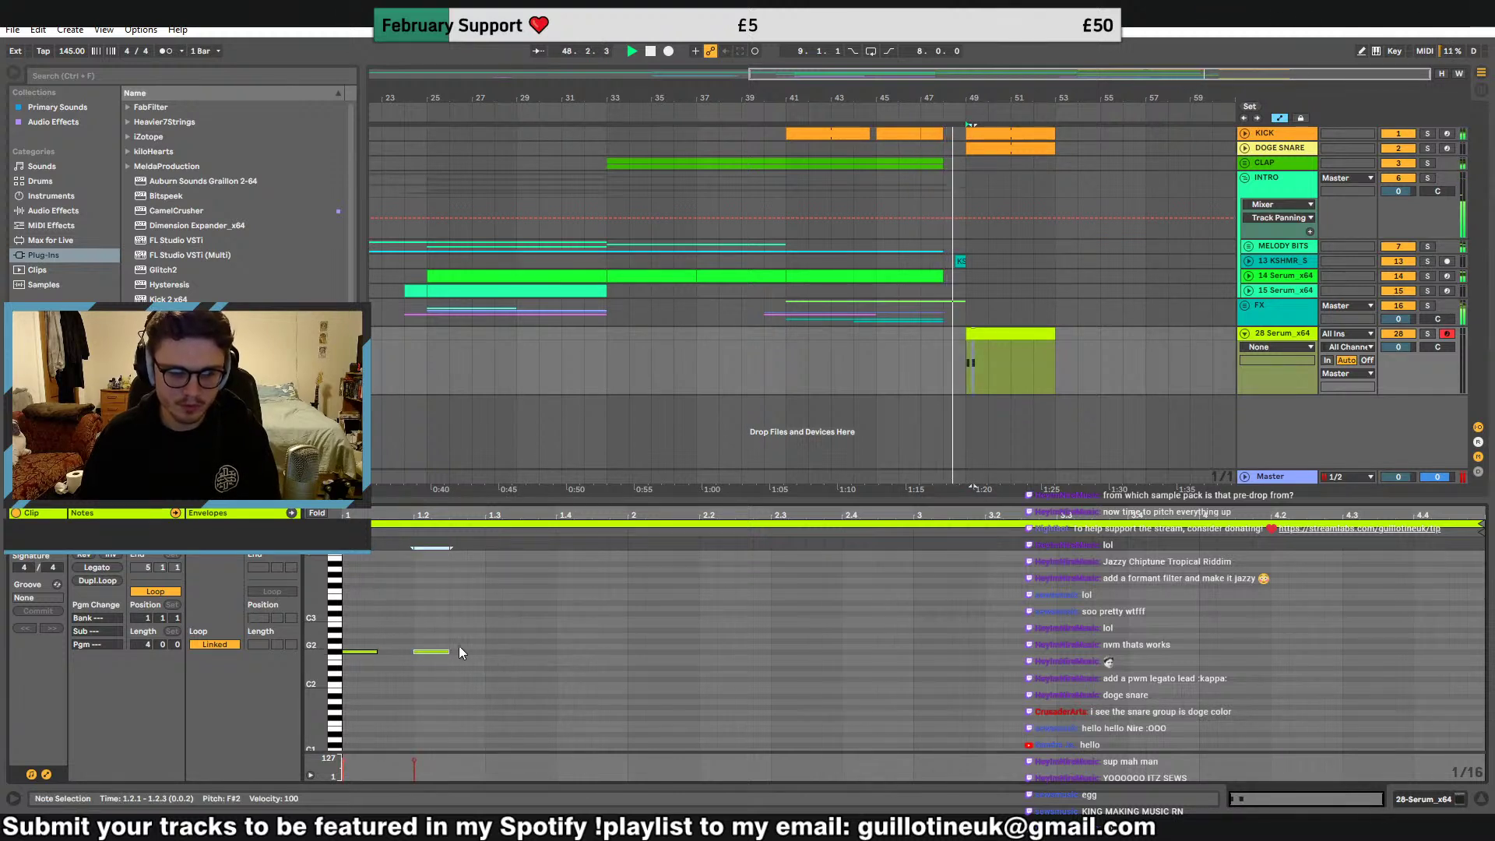
{"action": "mouse_move", "coordinate": [451, 652]}
{"action": "left_mouse_down"}
{"action": "mouse_move", "coordinate": [502, 661]}
{"action": "mouse_move", "coordinate": [453, 652]}
{"action": "mouse_move", "coordinate": [471, 653]}
{"action": "left_mouse_up"}
{"action": "key", "text": "ctrl+z"}
{"action": "right_click", "coordinate": [527, 643]}
{"action": "left_click", "coordinate": [539, 614]}
{"action": "key", "text": "ctrl+d"}
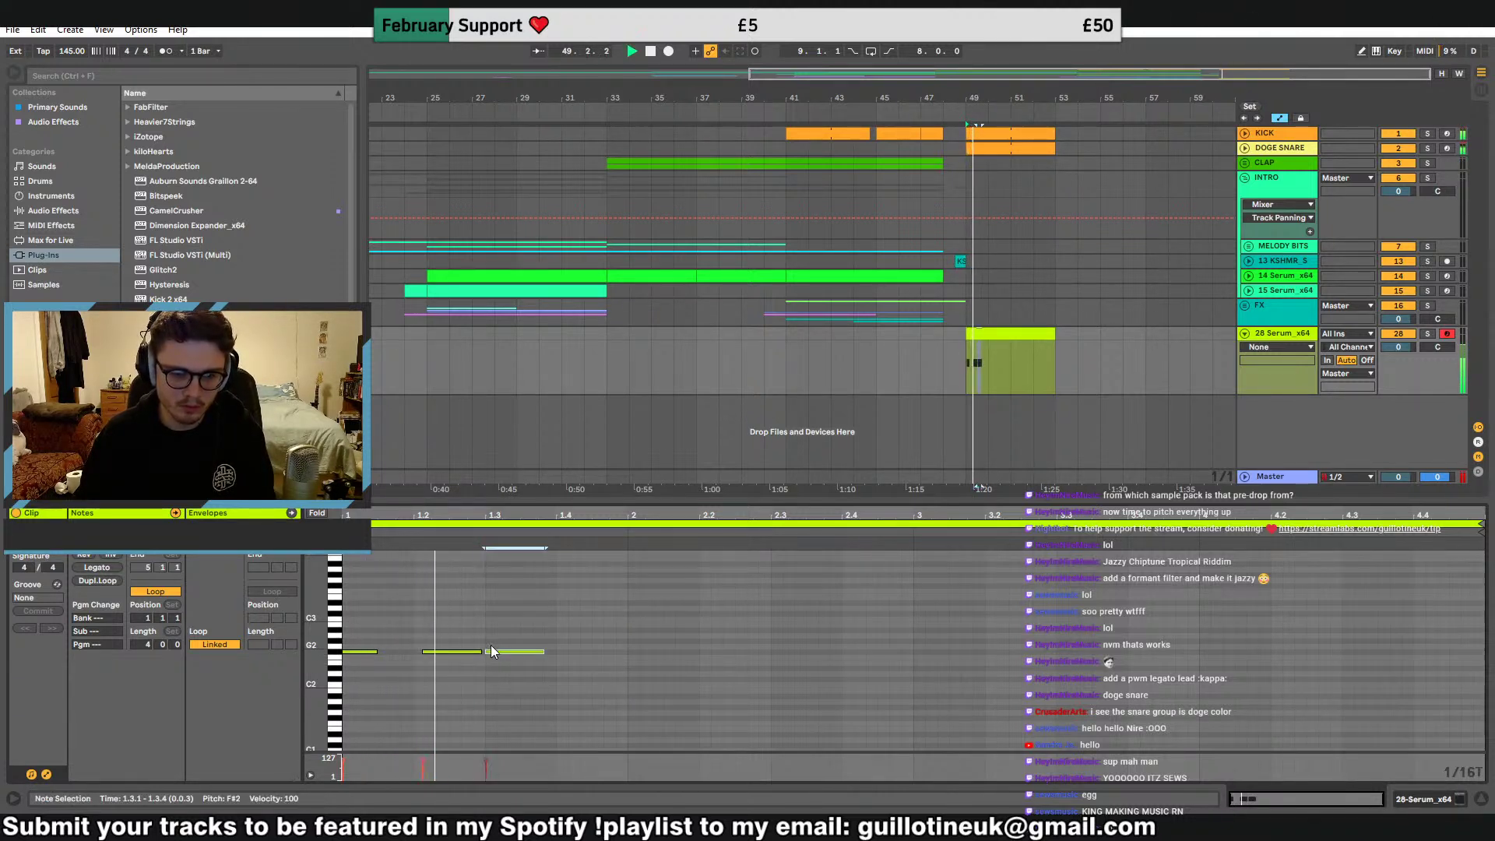
{"action": "key", "text": "ctrl+d"}
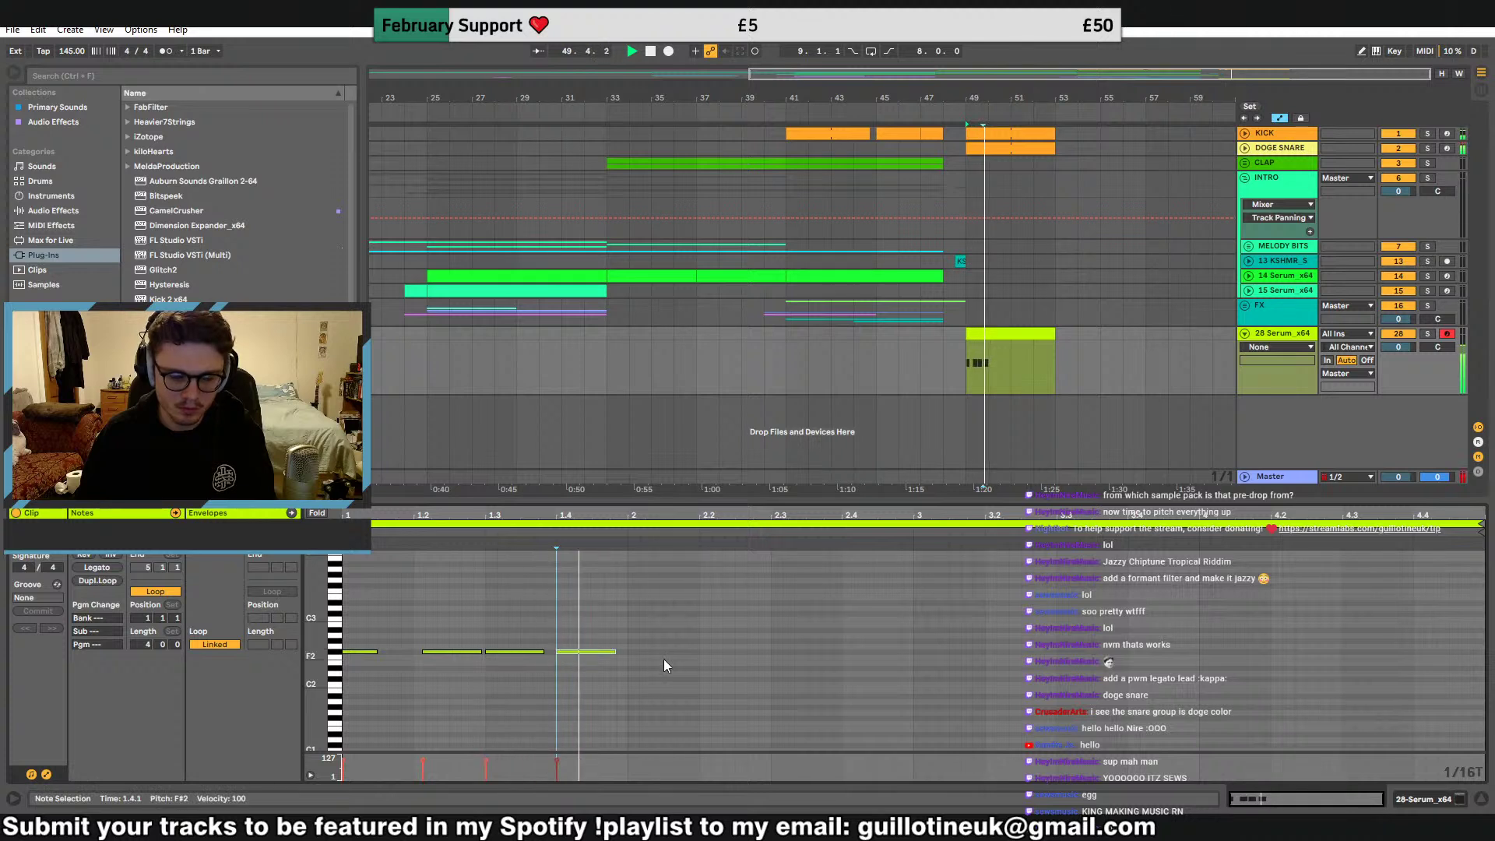
{"action": "left_click_drag", "start_coordinate": [599, 667], "coordinate": [490, 650]}
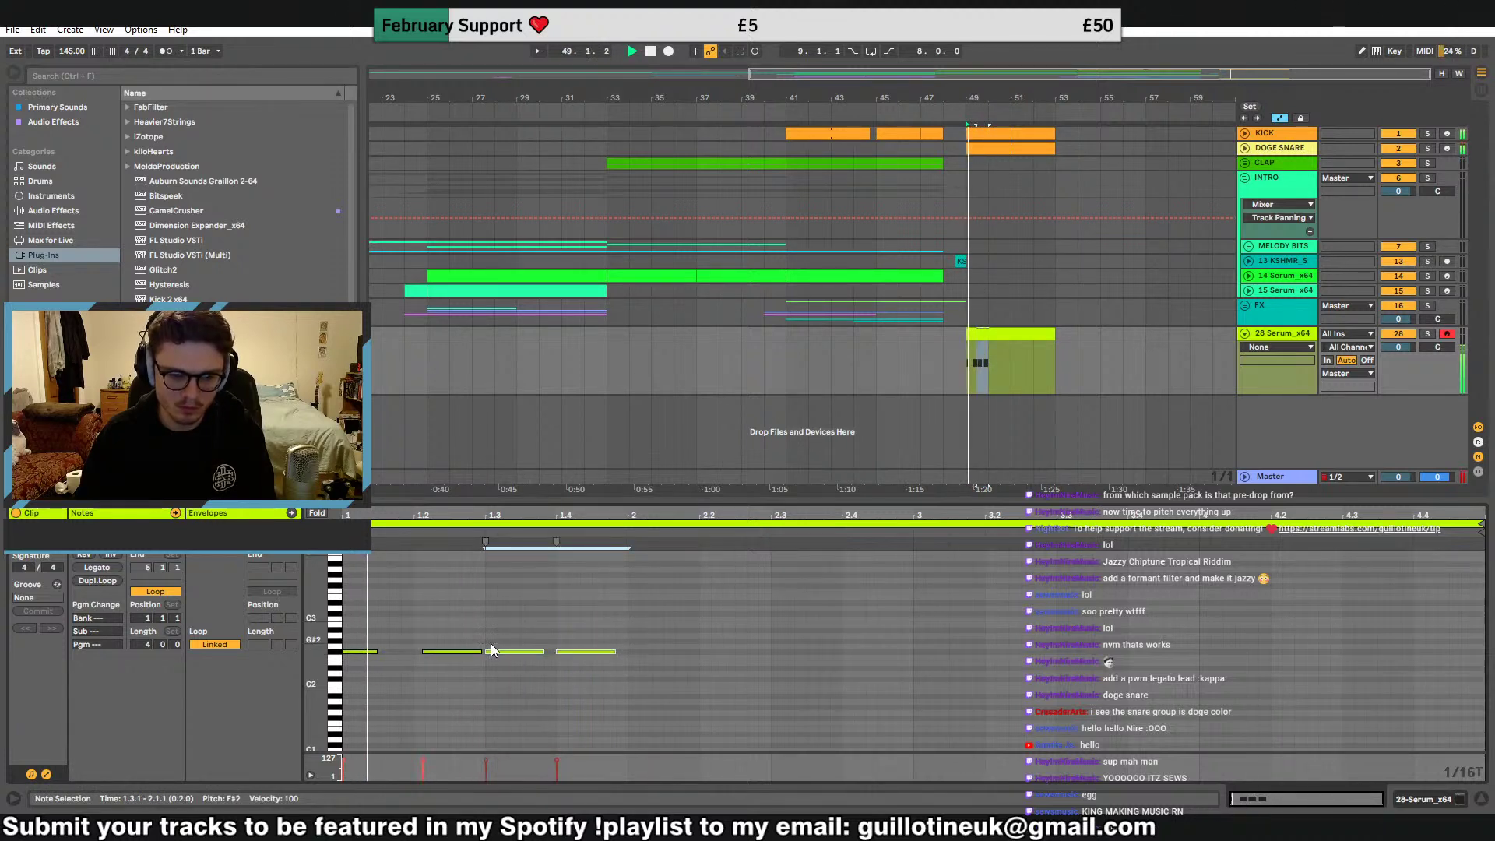
{"action": "key", "text": "ctrl+d"}
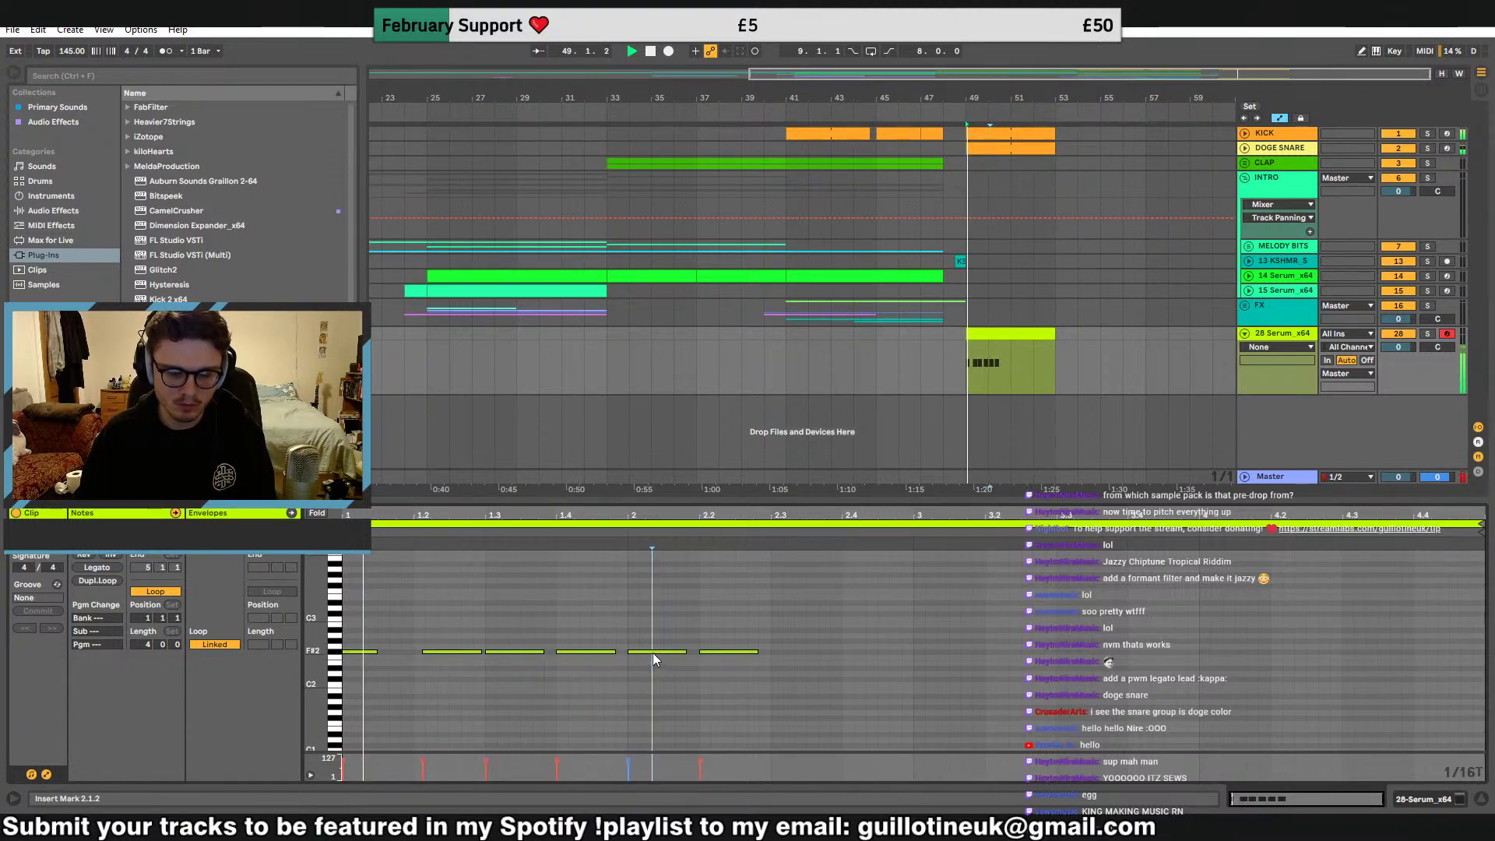
Nudge the F#2 notes at 1.3, 1.4, 2.1 and 2.2 slightly after the beat to match the spacing of the note at 1.2
{"action": "left_click", "coordinate": [653, 655]}
{"action": "mouse_move", "coordinate": [653, 653]}
{"action": "left_mouse_down"}
{"action": "mouse_move", "coordinate": [661, 662]}
{"action": "mouse_move", "coordinate": [656, 646]}
{"action": "left_mouse_up"}
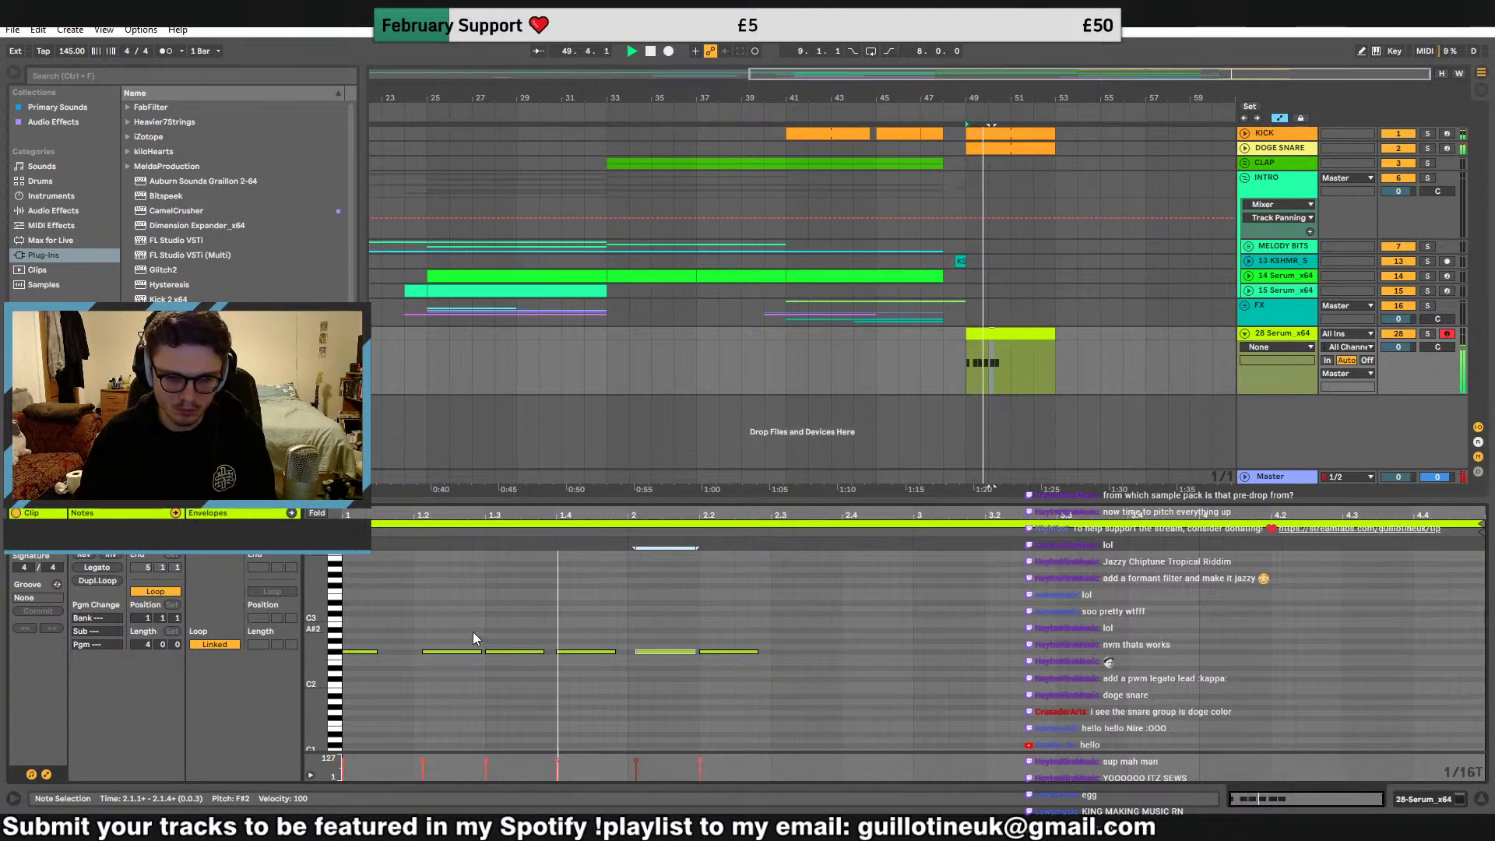
{"action": "mouse_move", "coordinate": [417, 637]}
{"action": "left_mouse_down"}
{"action": "mouse_move", "coordinate": [485, 676]}
{"action": "mouse_move", "coordinate": [568, 665]}
{"action": "mouse_move", "coordinate": [417, 637]}
{"action": "left_mouse_up"}
{"action": "key", "text": "ctrl+d"}
{"action": "key", "text": "ctrl+d"}
{"action": "key", "text": "Delete"}
{"action": "key", "text": "ctrl+d"}
{"action": "key", "text": "ctrl+d"}
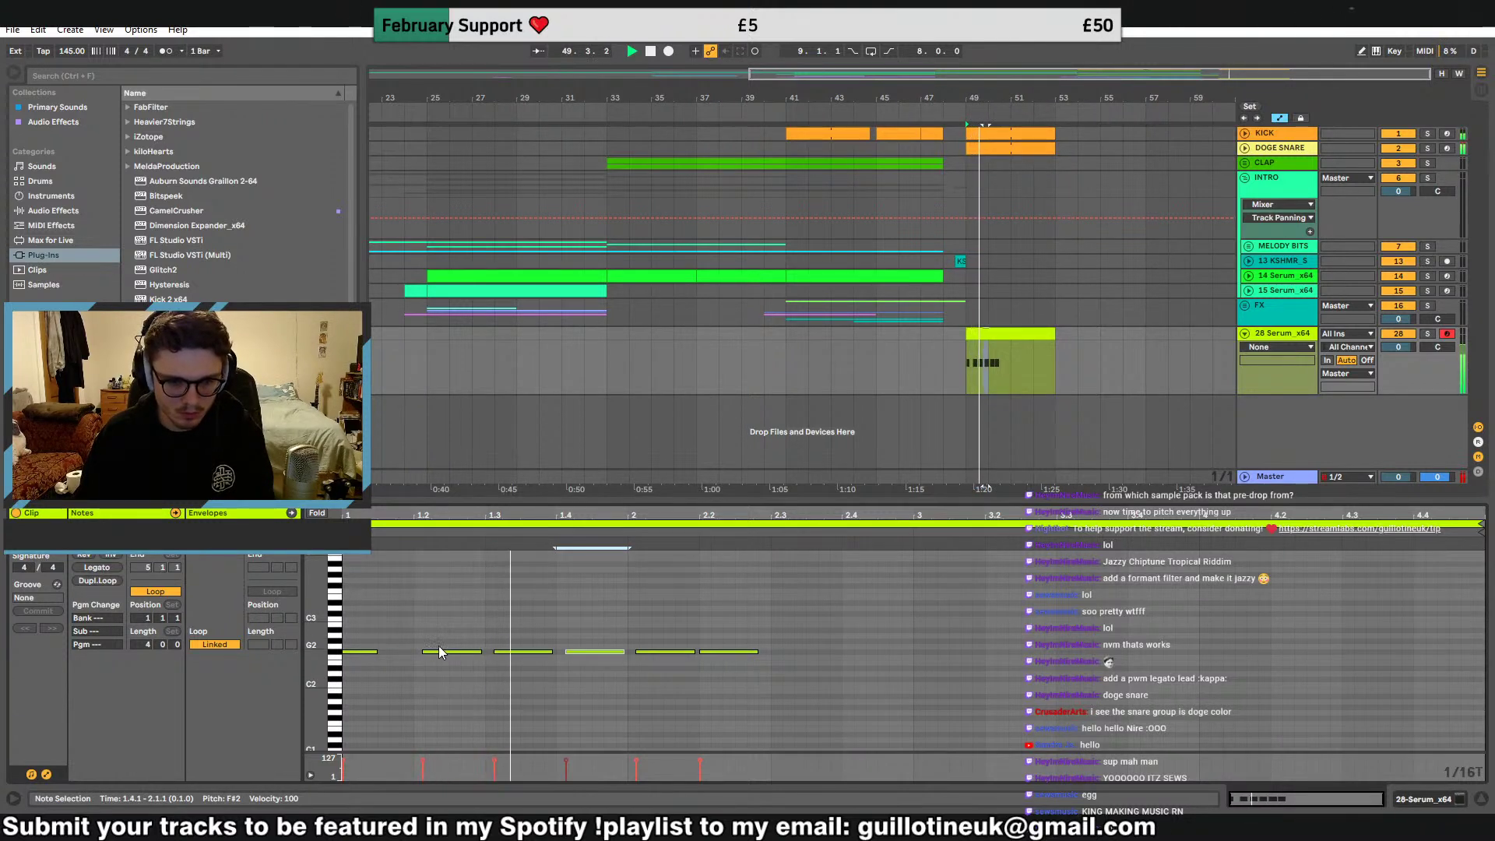
{"action": "key", "text": "ctrl+d"}
{"action": "key", "text": "ctrl+d"}
{"action": "left_click", "coordinate": [705, 657]}
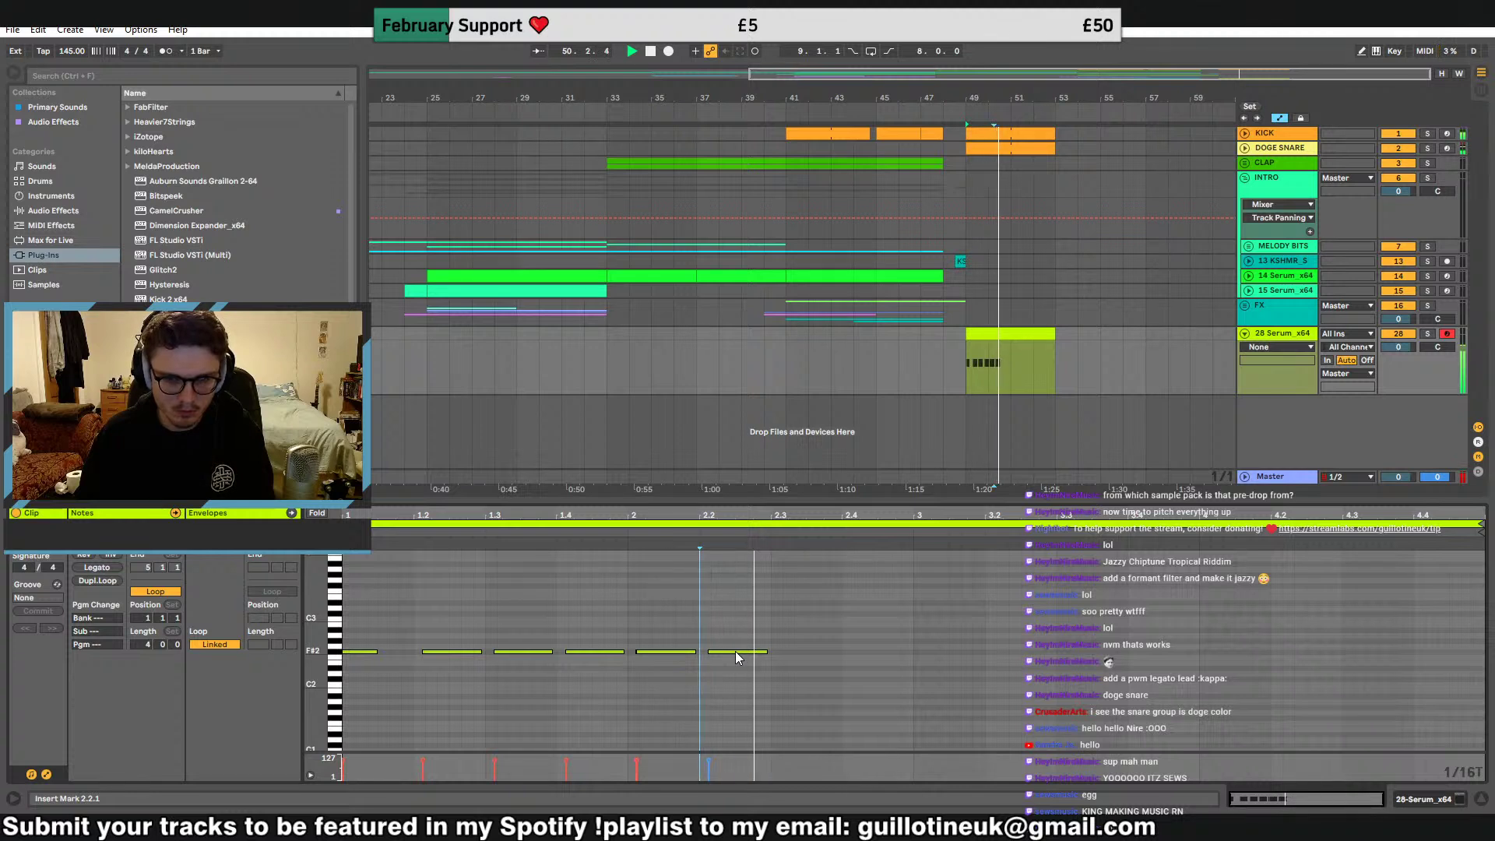
{"action": "left_click", "coordinate": [737, 658]}
Audition the pattern from bar 49 and shorten the note at 1.2 so it starts around 1.2.2
{"action": "key", "text": "space"}
{"action": "key", "text": "space"}
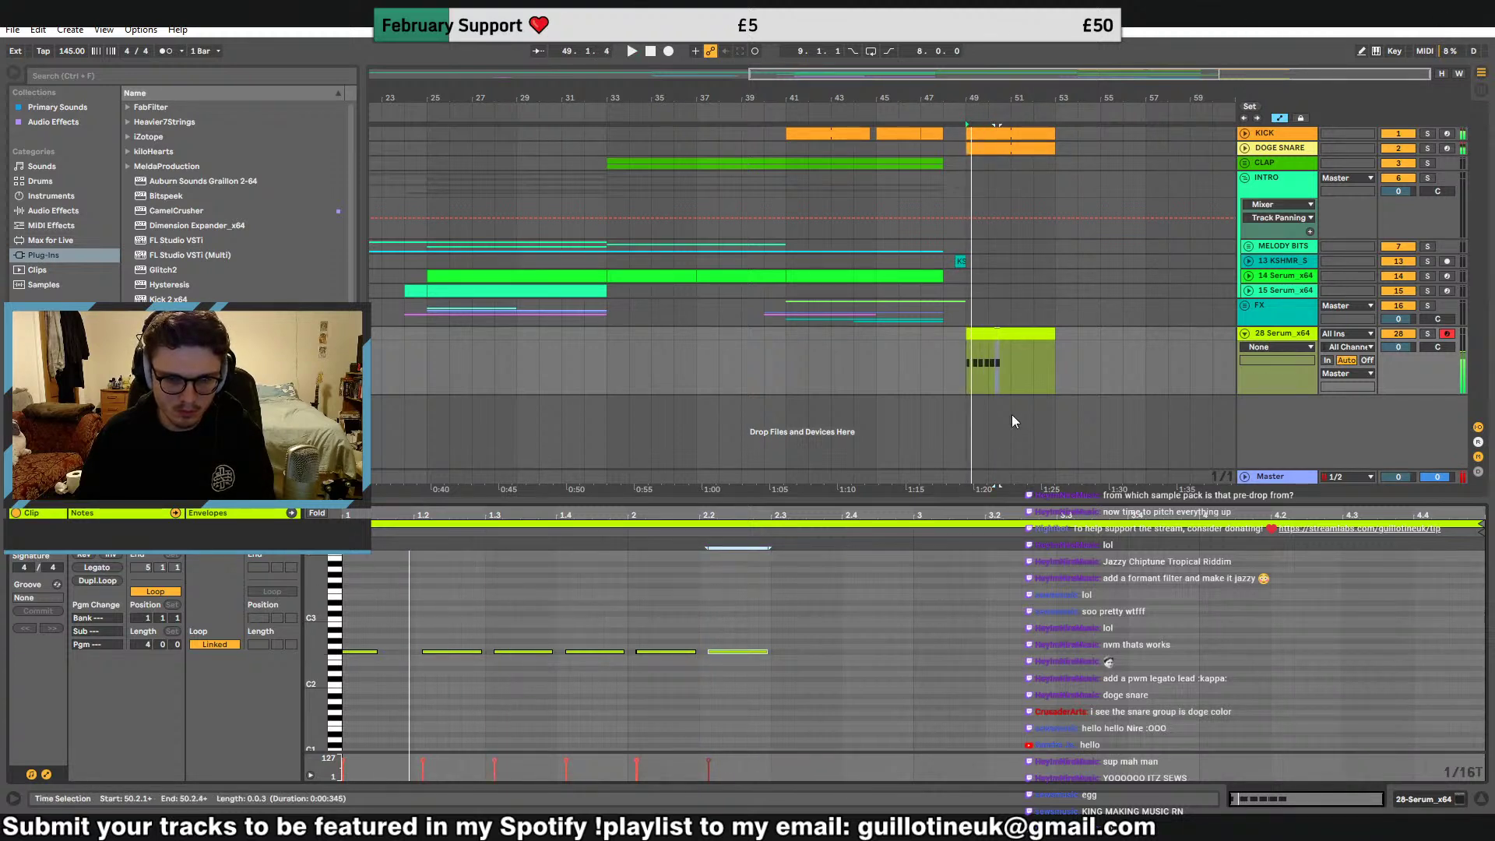
{"action": "key", "text": "space"}
{"action": "key", "text": "space"}
{"action": "left_click_drag", "start_coordinate": [977, 98], "coordinate": [734, 187]}
{"action": "key", "text": "space"}
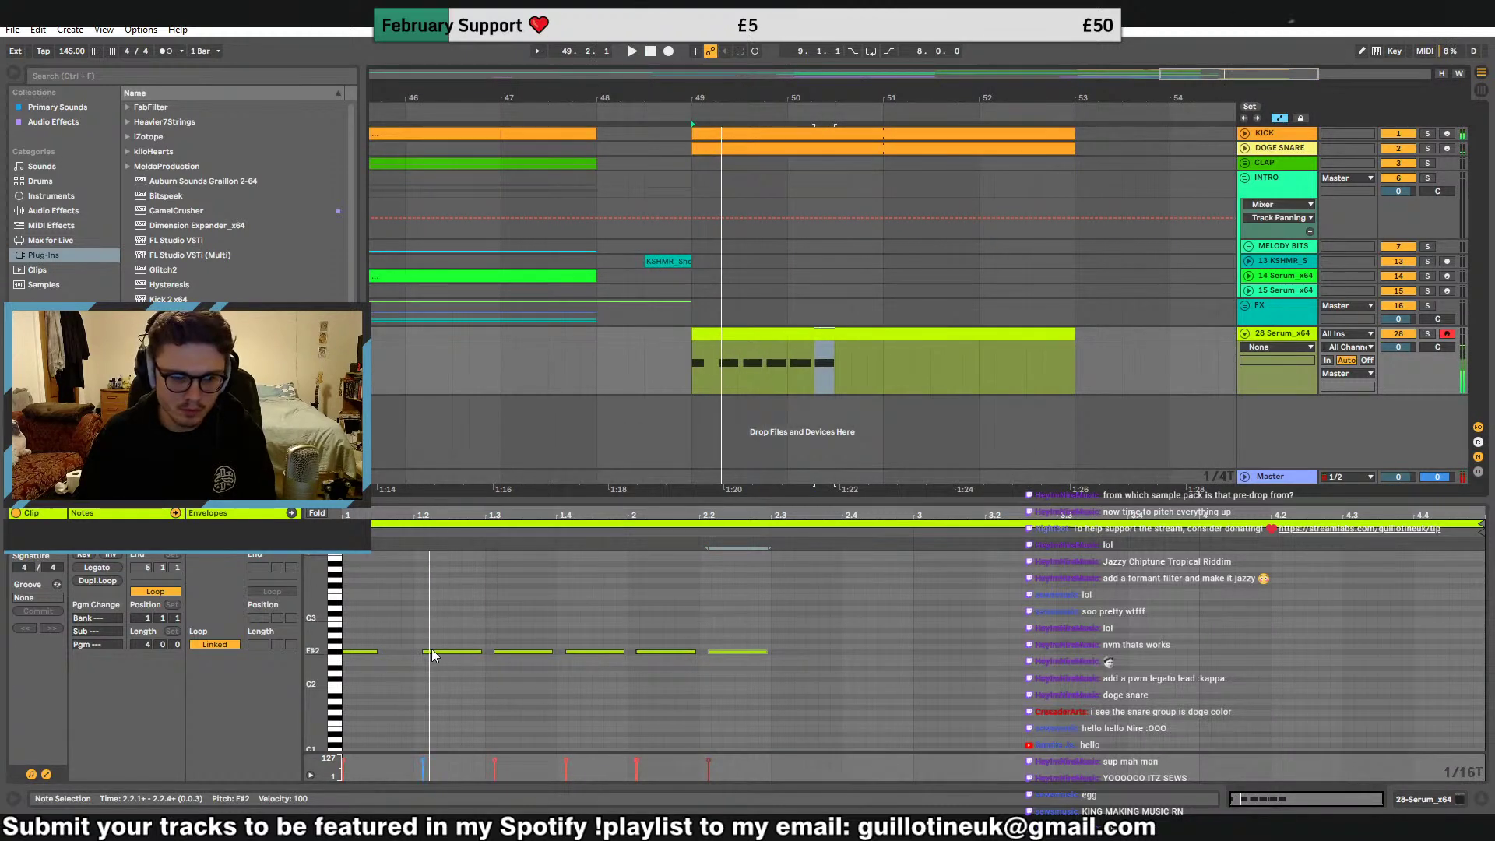
{"action": "left_click_drag", "start_coordinate": [425, 652], "coordinate": [445, 652]}
{"action": "key", "text": "space"}
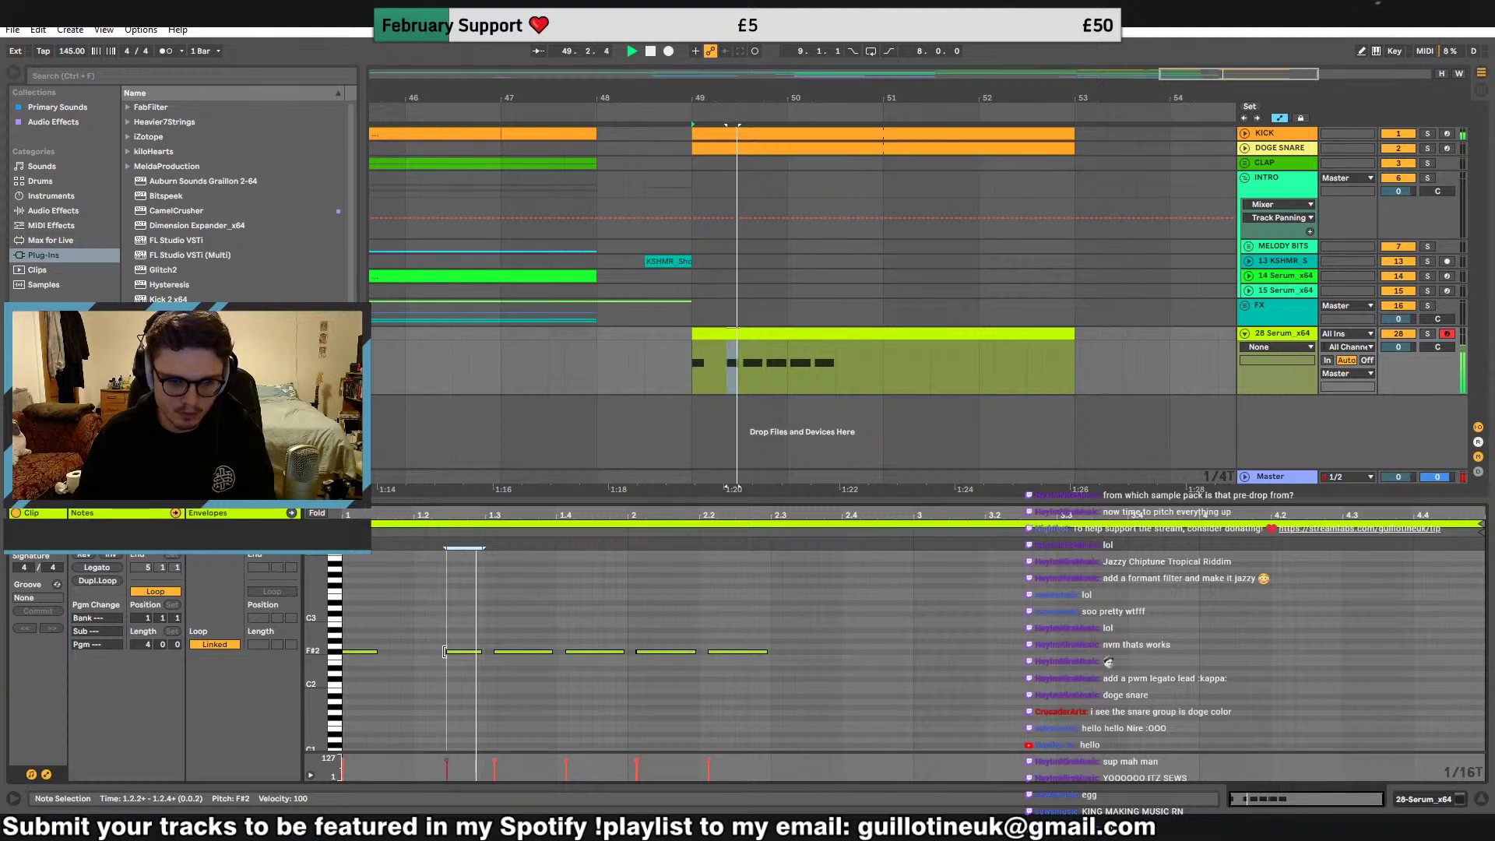
Duplicate the three-note figure from 1.2 onto 2.1, drop its last note, and repeat the remaining pair at 2.3
{"action": "left_click", "coordinate": [627, 668]}
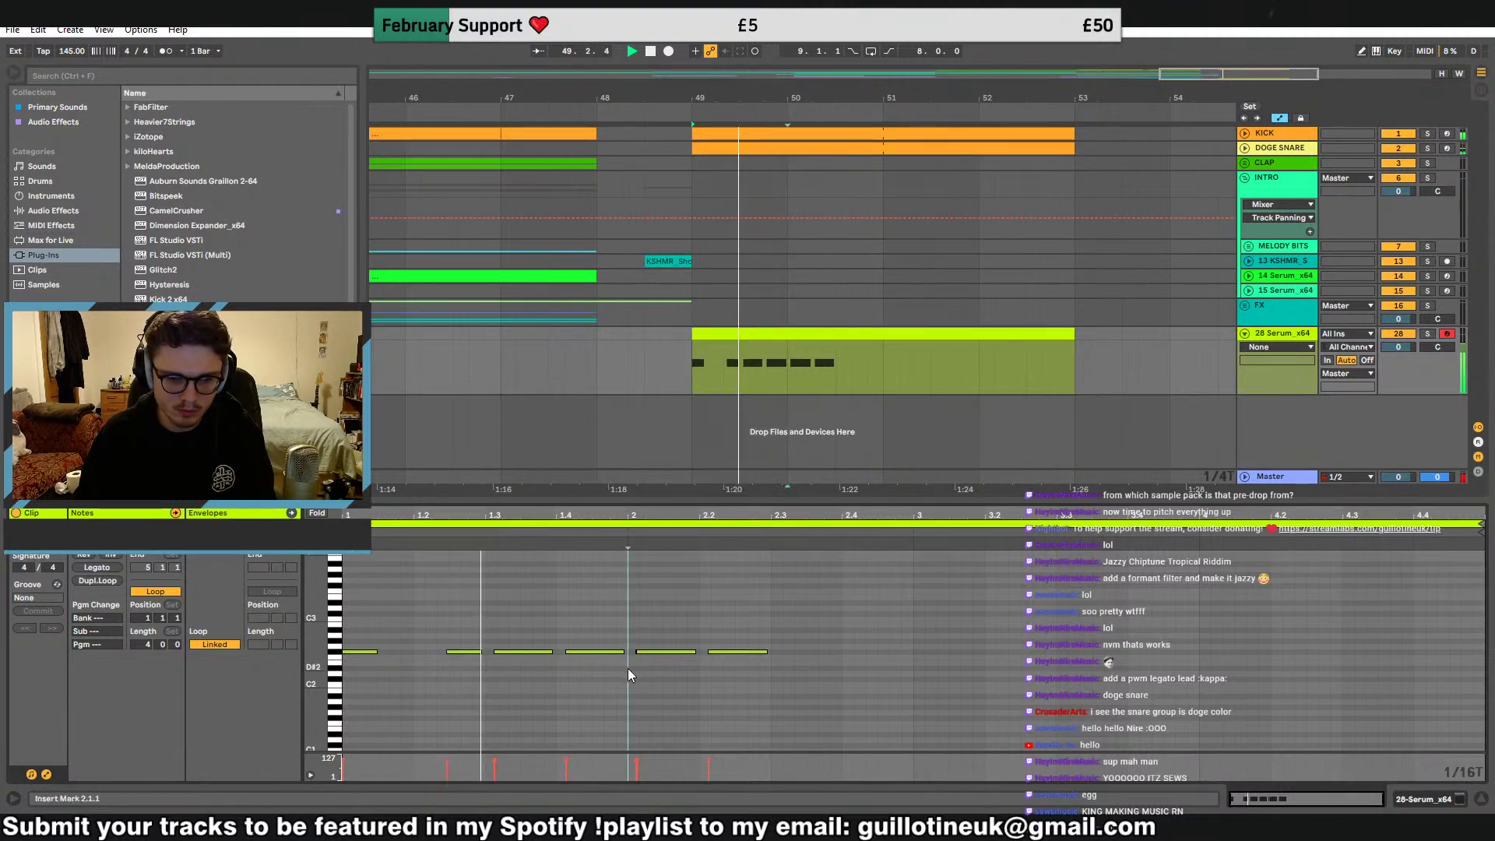
{"action": "left_click_drag", "start_coordinate": [624, 666], "coordinate": [414, 635]}
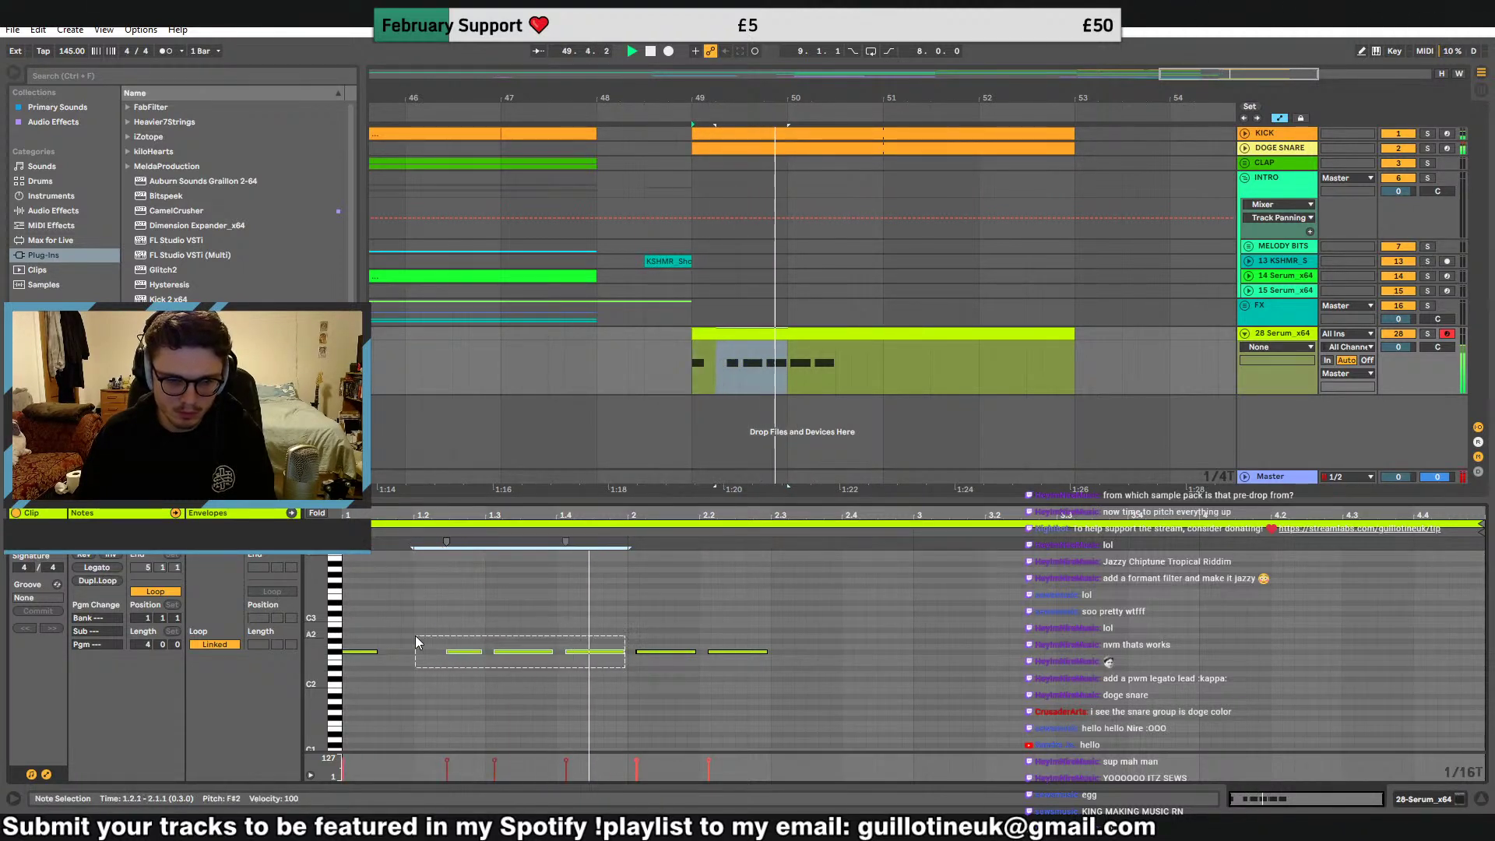
{"action": "key", "text": "ctrl+d"}
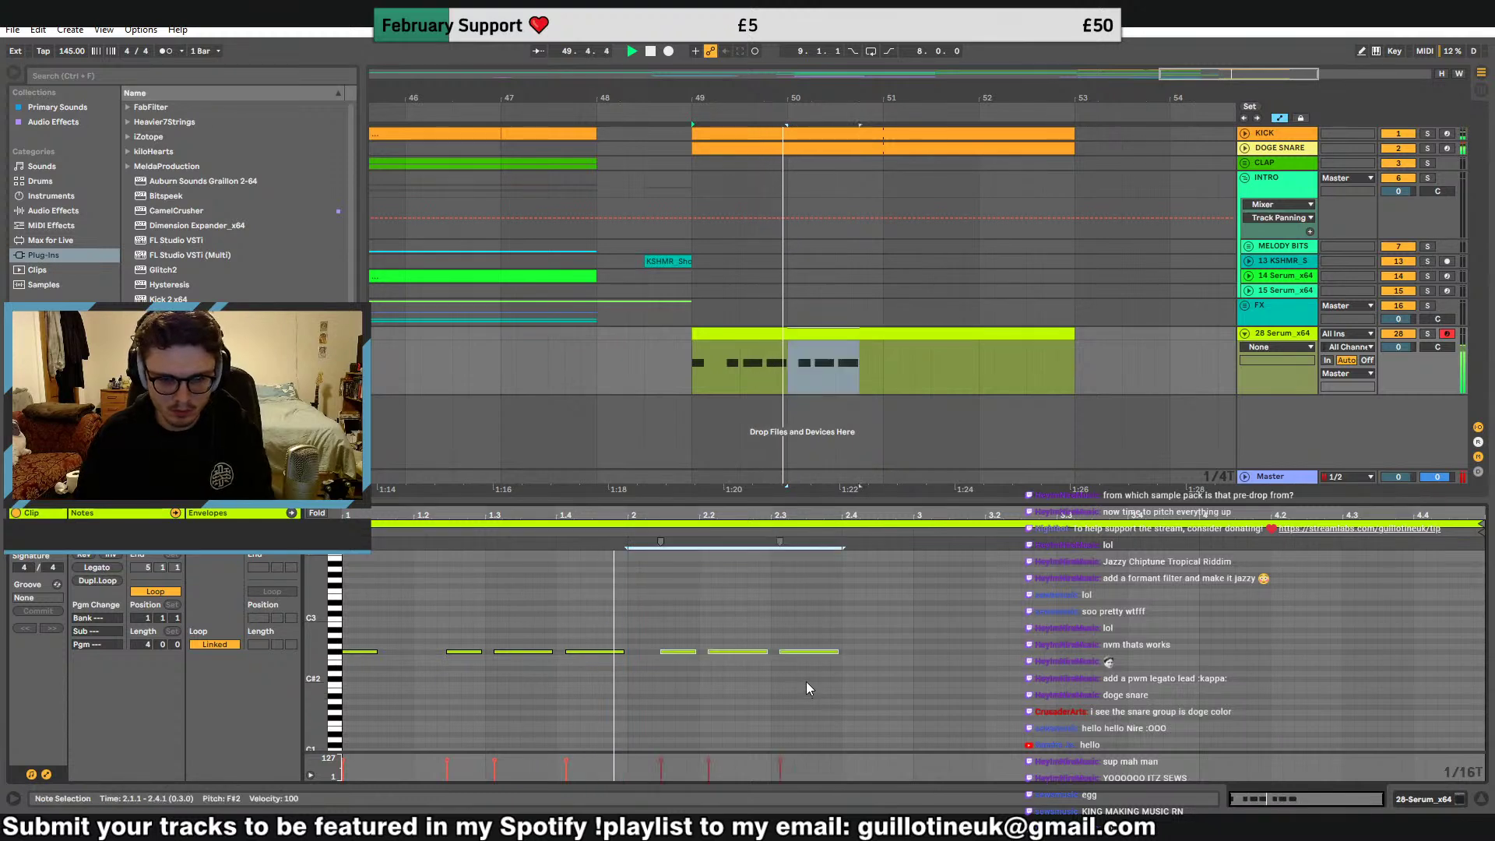
{"action": "left_click_drag", "start_coordinate": [835, 674], "coordinate": [628, 629]}
{"action": "key", "text": "Delete"}
{"action": "key", "text": "ctrl+d"}
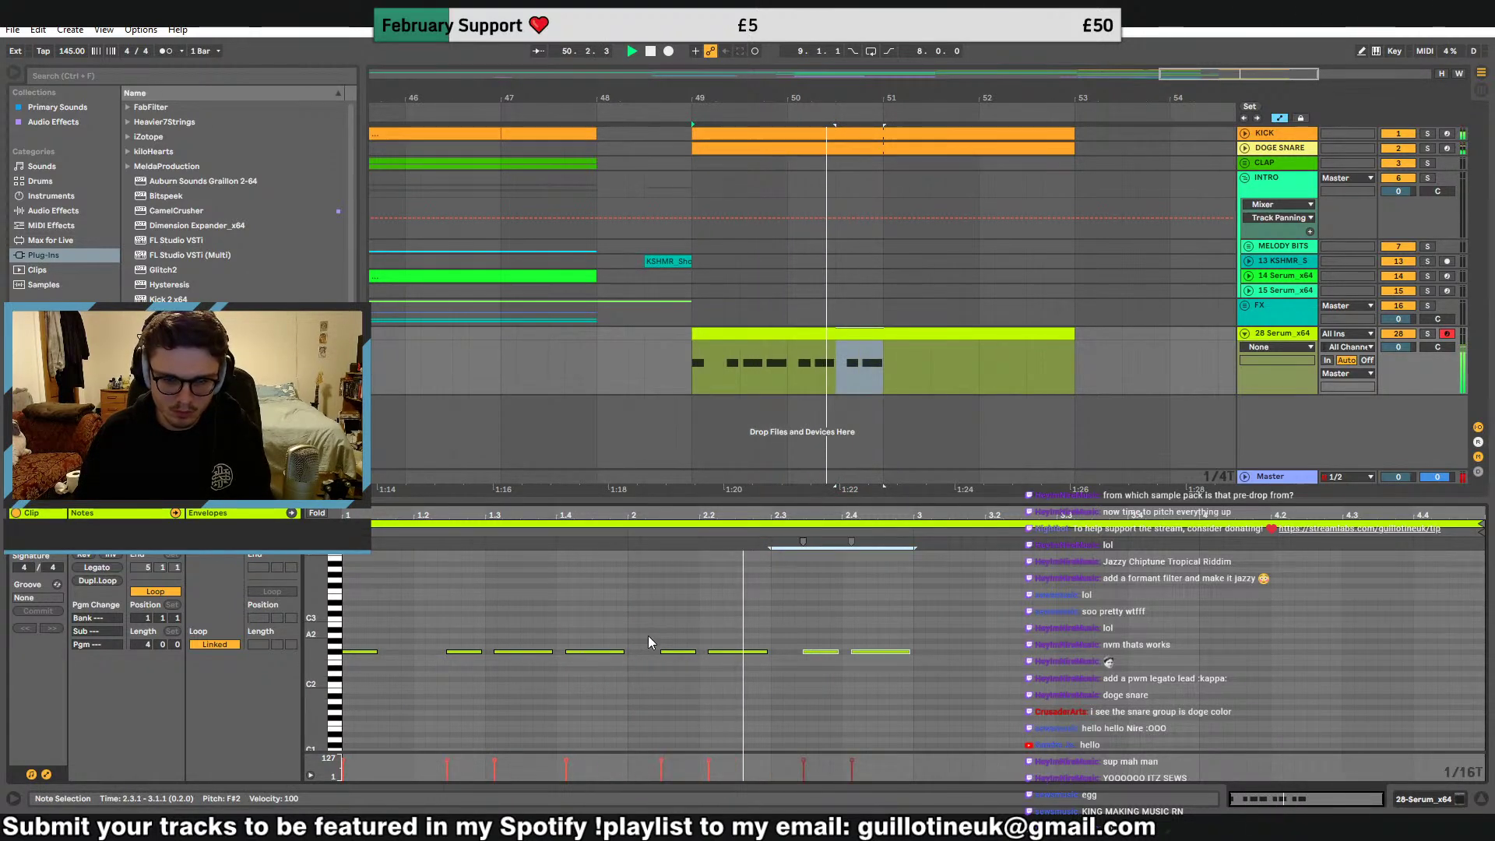
{"action": "left_click", "coordinate": [780, 634]}
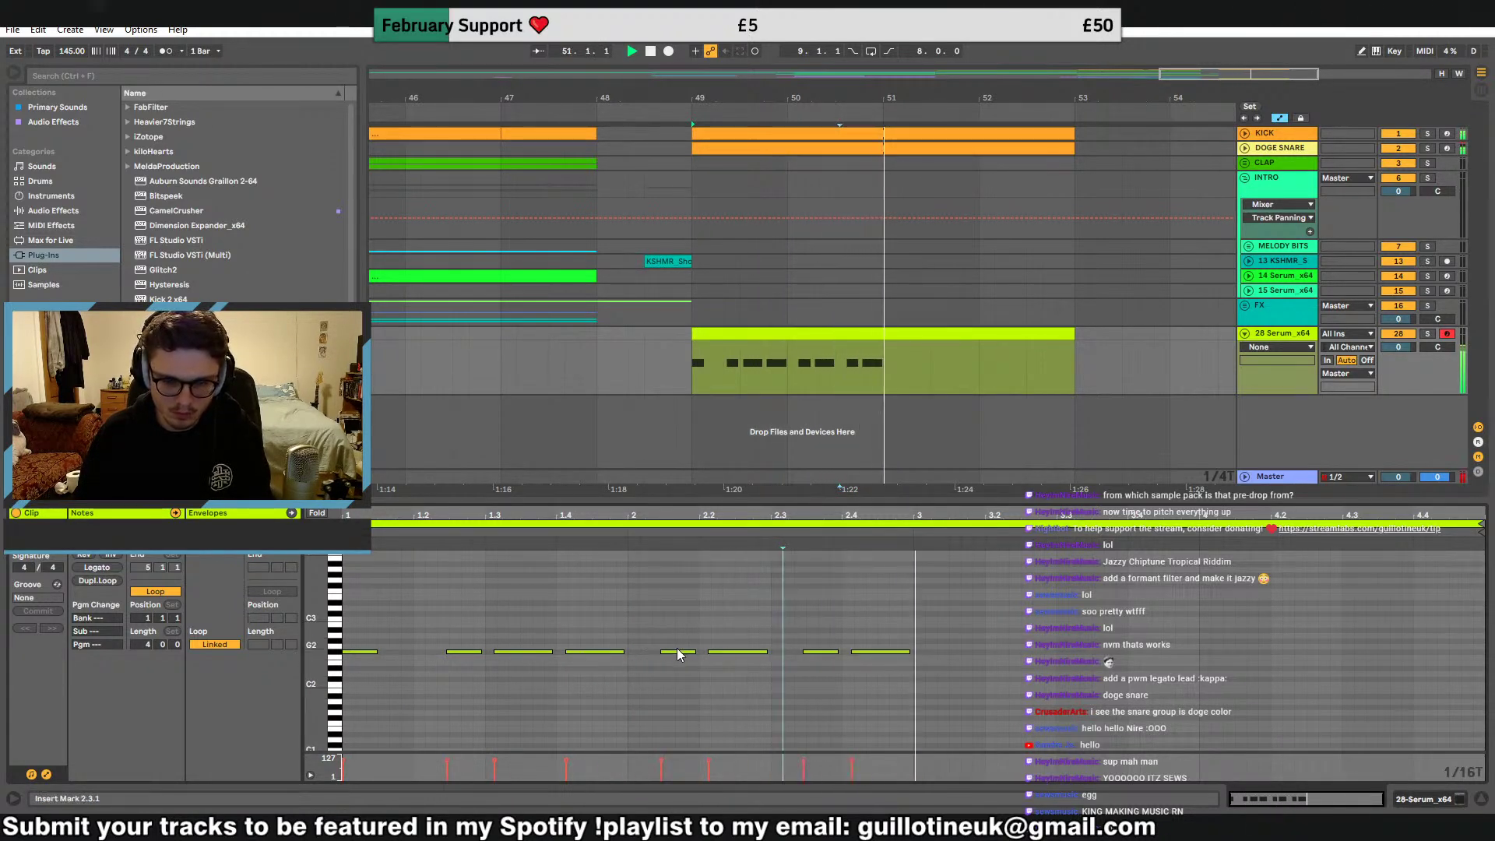
Add a MIDI track below track 28, move the clip section from 49.3.1 onto it, and delete everything after 51.1.1
{"action": "right_click", "coordinate": [1287, 336]}
{"action": "left_click", "coordinate": [1325, 455]}
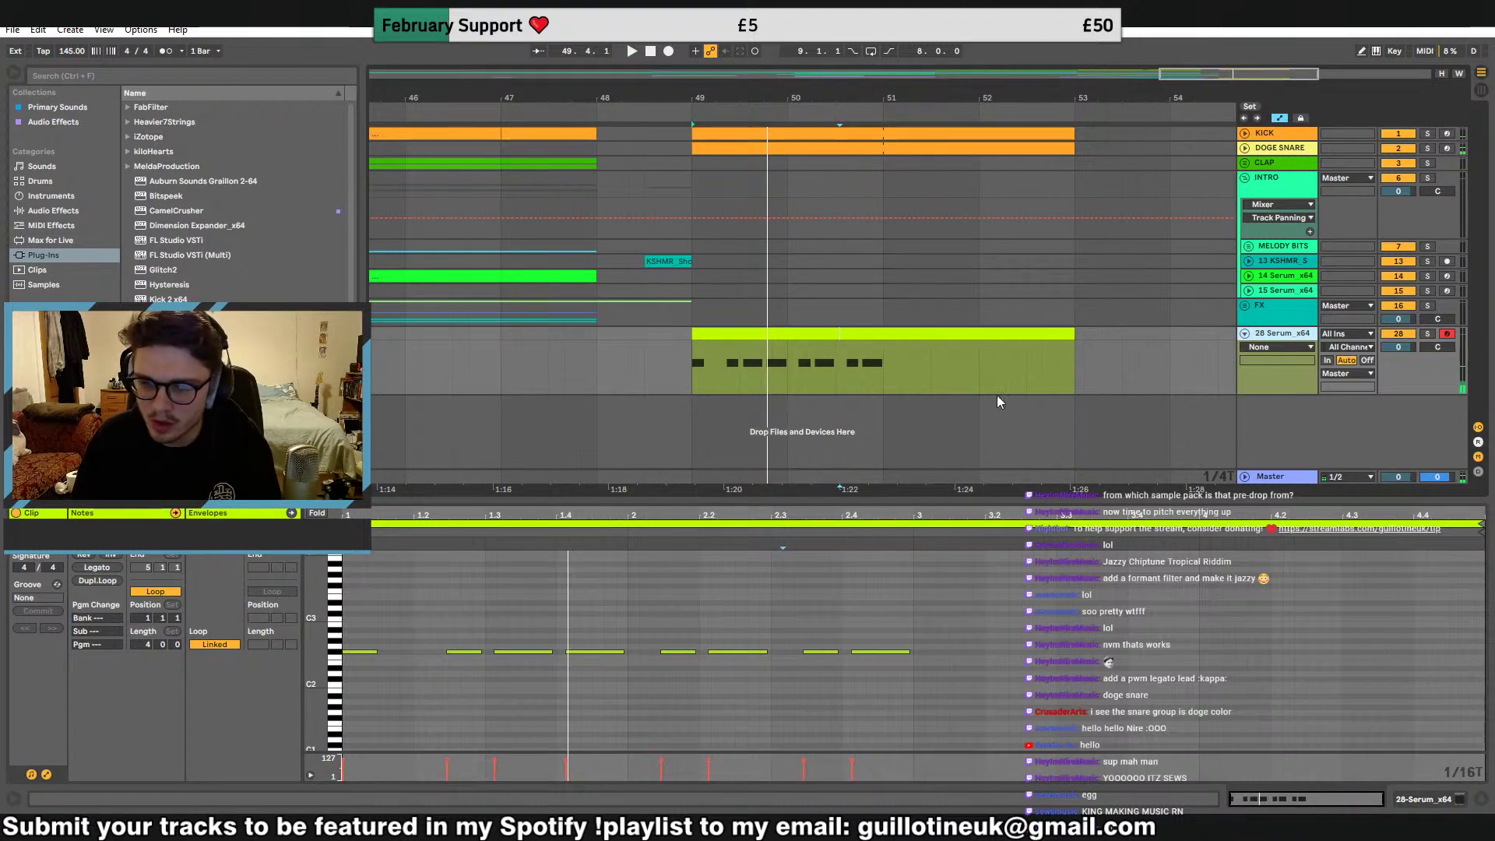
{"action": "left_click", "coordinate": [792, 356]}
{"action": "key", "text": "ctrl+shift+t"}
{"action": "left_click_drag", "start_coordinate": [746, 350], "coordinate": [767, 420]}
{"action": "left_click", "coordinate": [891, 416]}
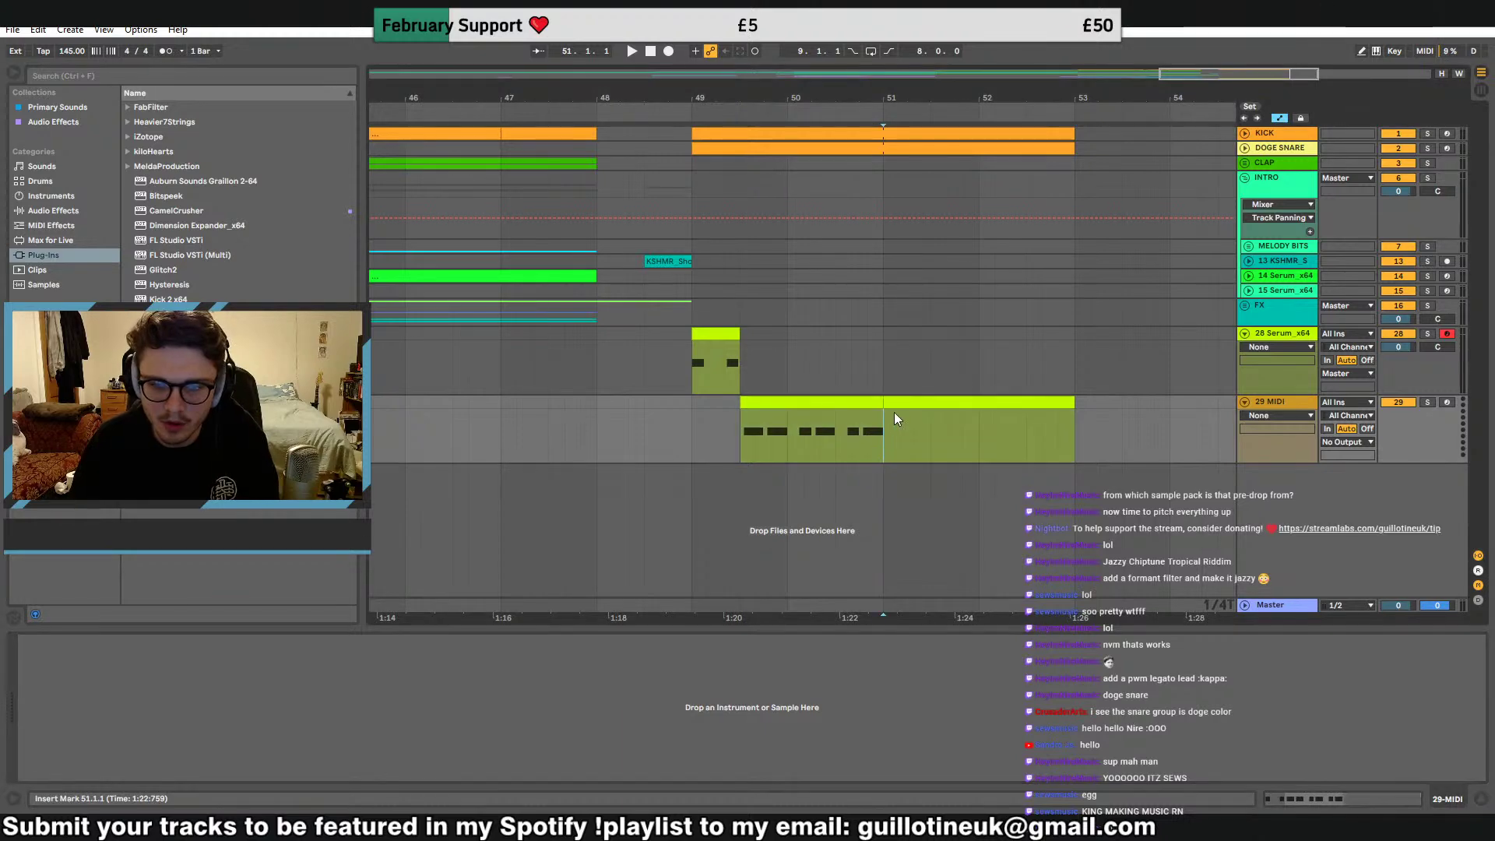
{"action": "key", "text": "ctrl+e"}
{"action": "key", "text": "Delete"}
{"action": "left_click", "coordinate": [759, 403]}
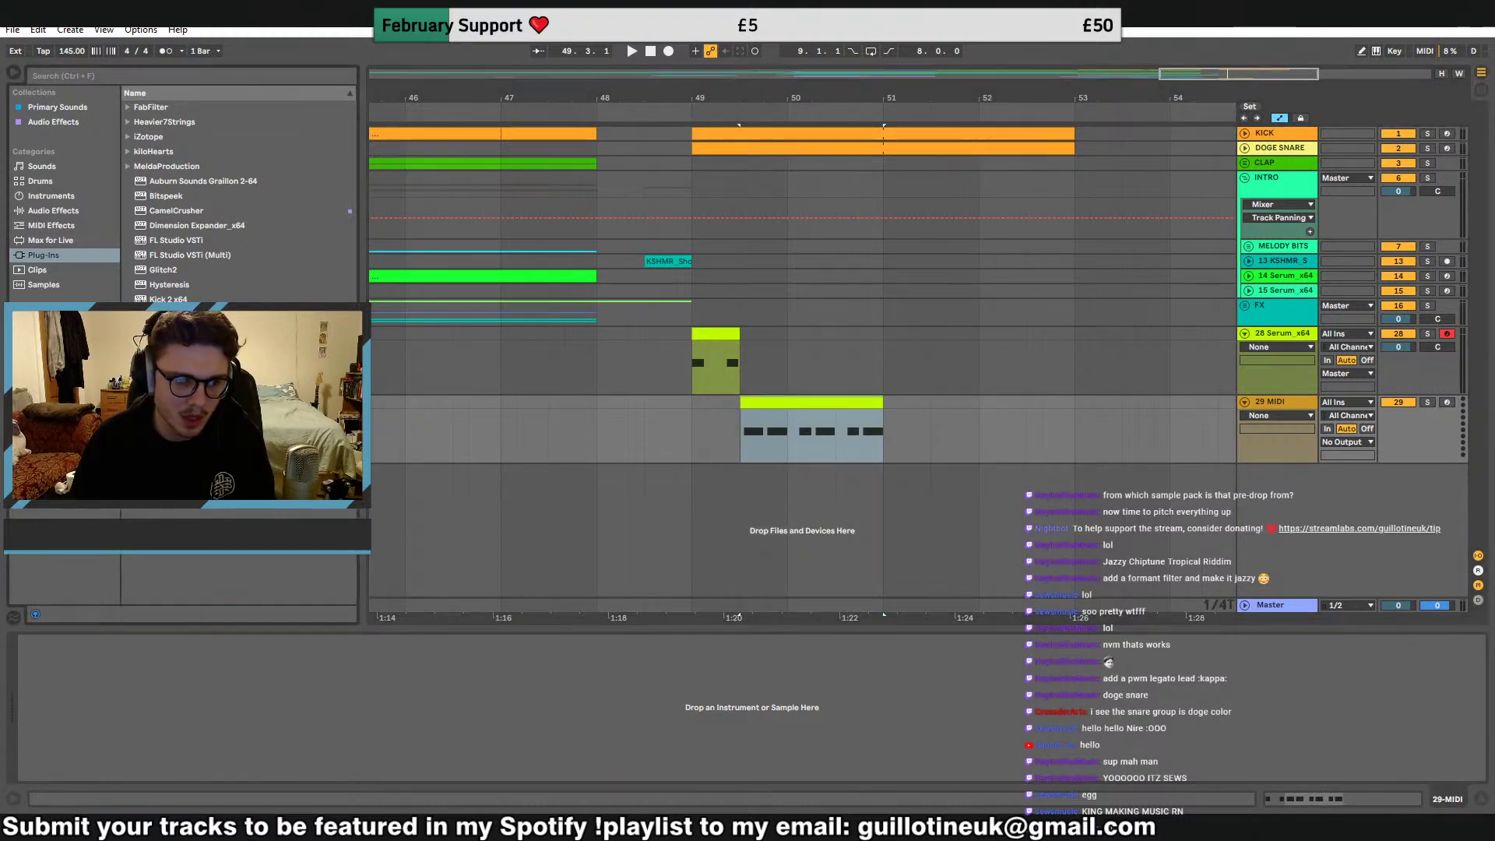
Load Serum_x64 on track 29 and set OSC A's octave to -2
{"action": "double_click", "coordinate": [170, 418]}
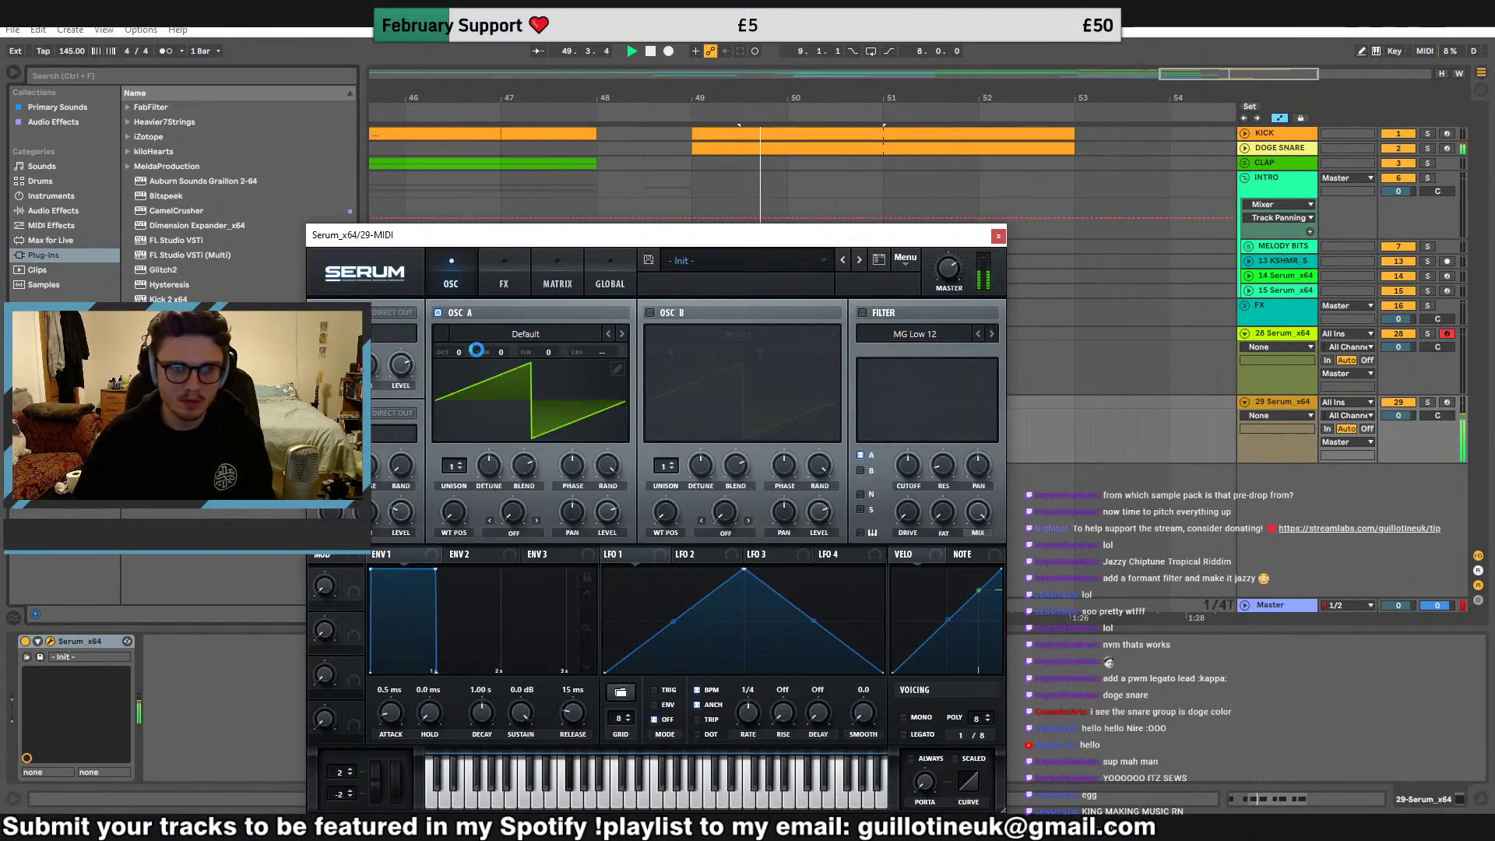
{"action": "left_click_drag", "start_coordinate": [476, 350], "coordinate": [463, 393]}
{"action": "left_click_drag", "start_coordinate": [724, 244], "coordinate": [1002, 209]}
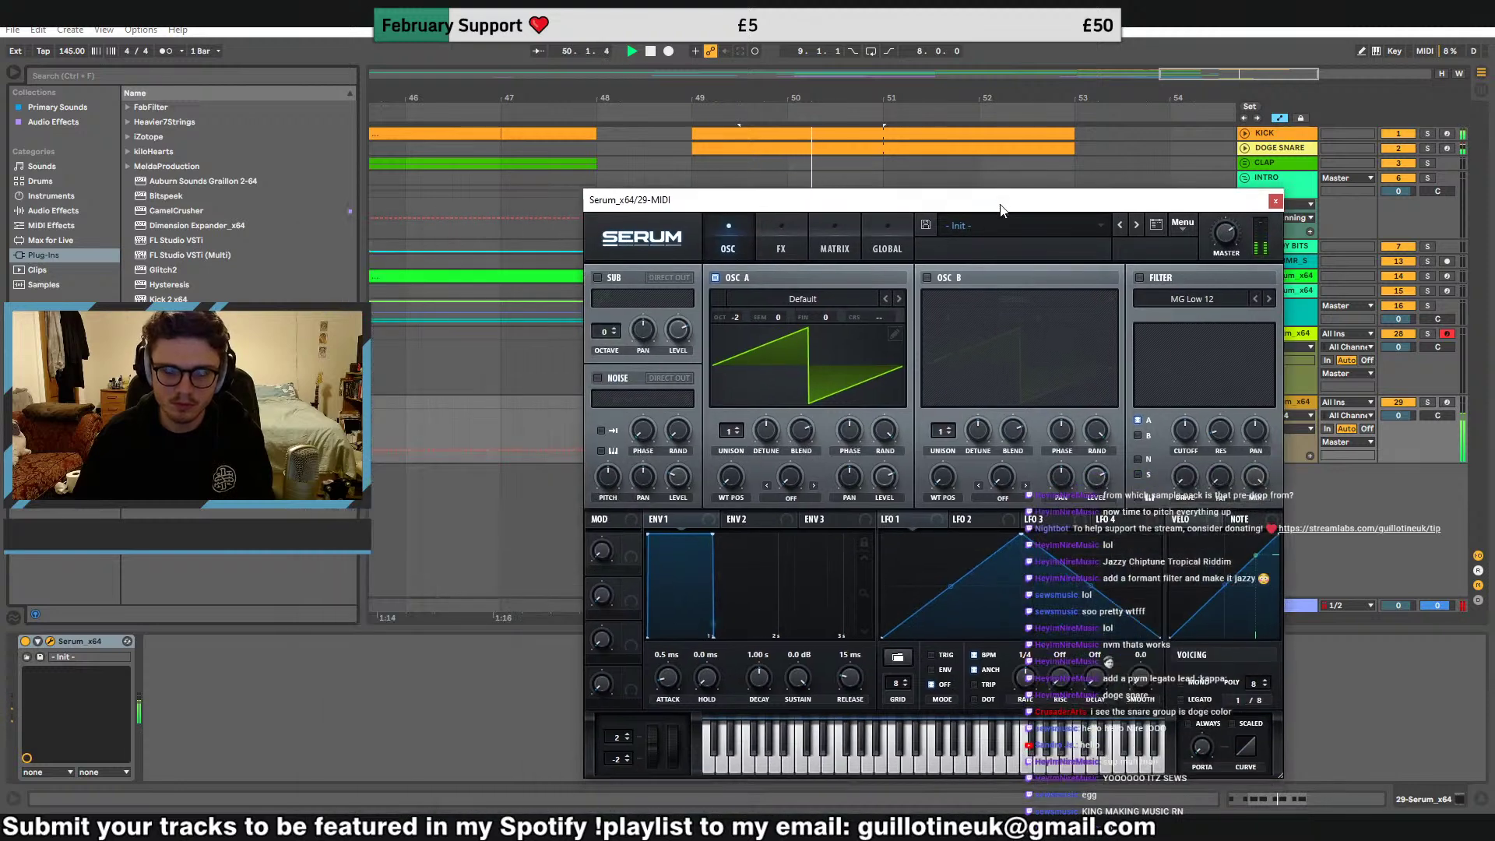
{"action": "left_click_drag", "start_coordinate": [868, 204], "coordinate": [1135, 226]}
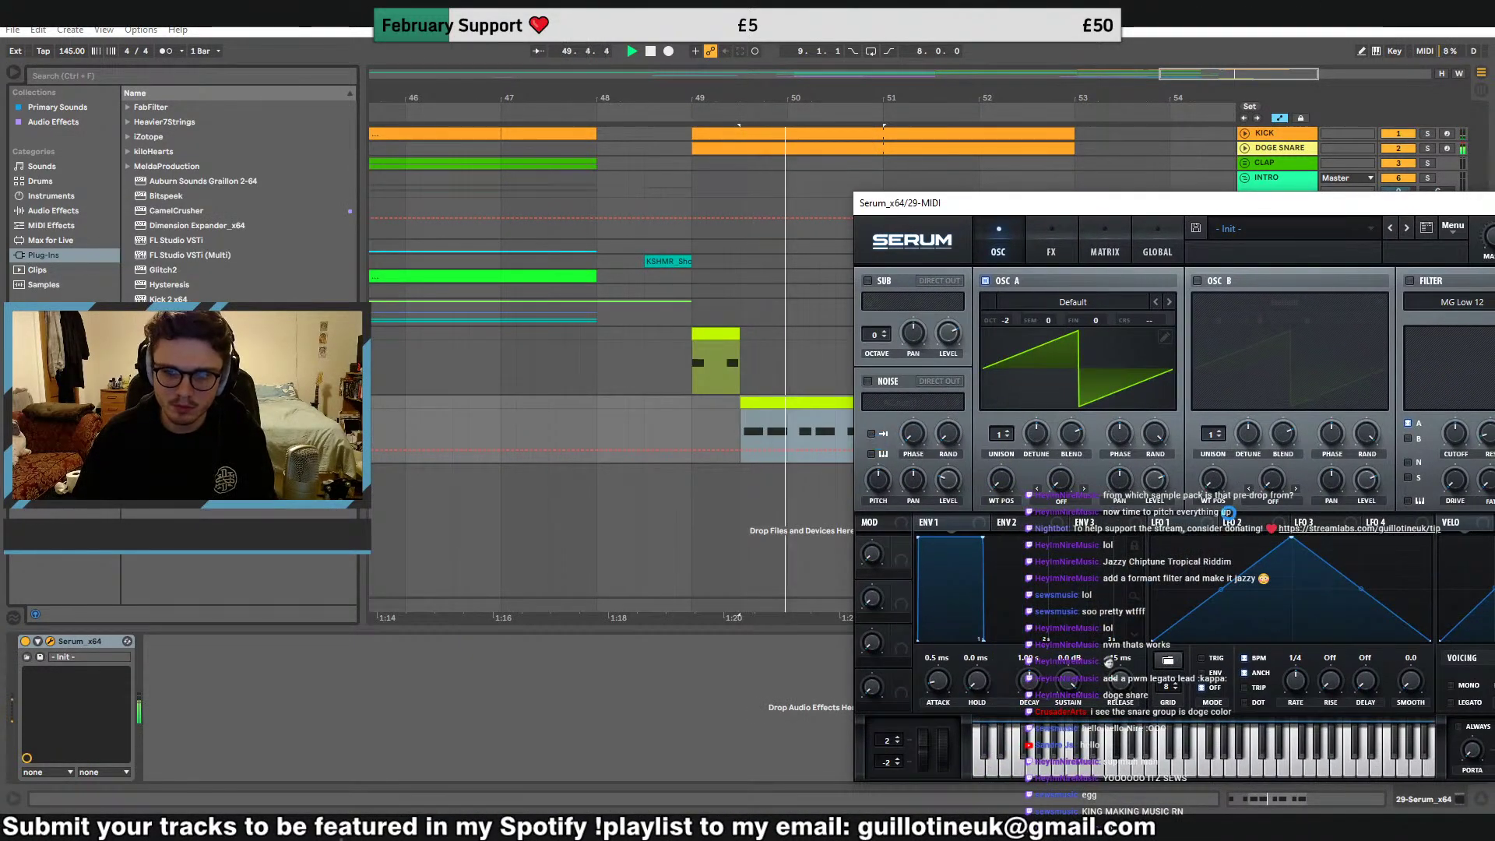
Modulate OSC A's level with LFO 1 in ENV mode and shape it into a fast rise, long plateau and drop
{"action": "left_click_drag", "start_coordinate": [1166, 498], "coordinate": [1157, 481]}
{"action": "left_click_drag", "start_coordinate": [1157, 482], "coordinate": [1122, 620]}
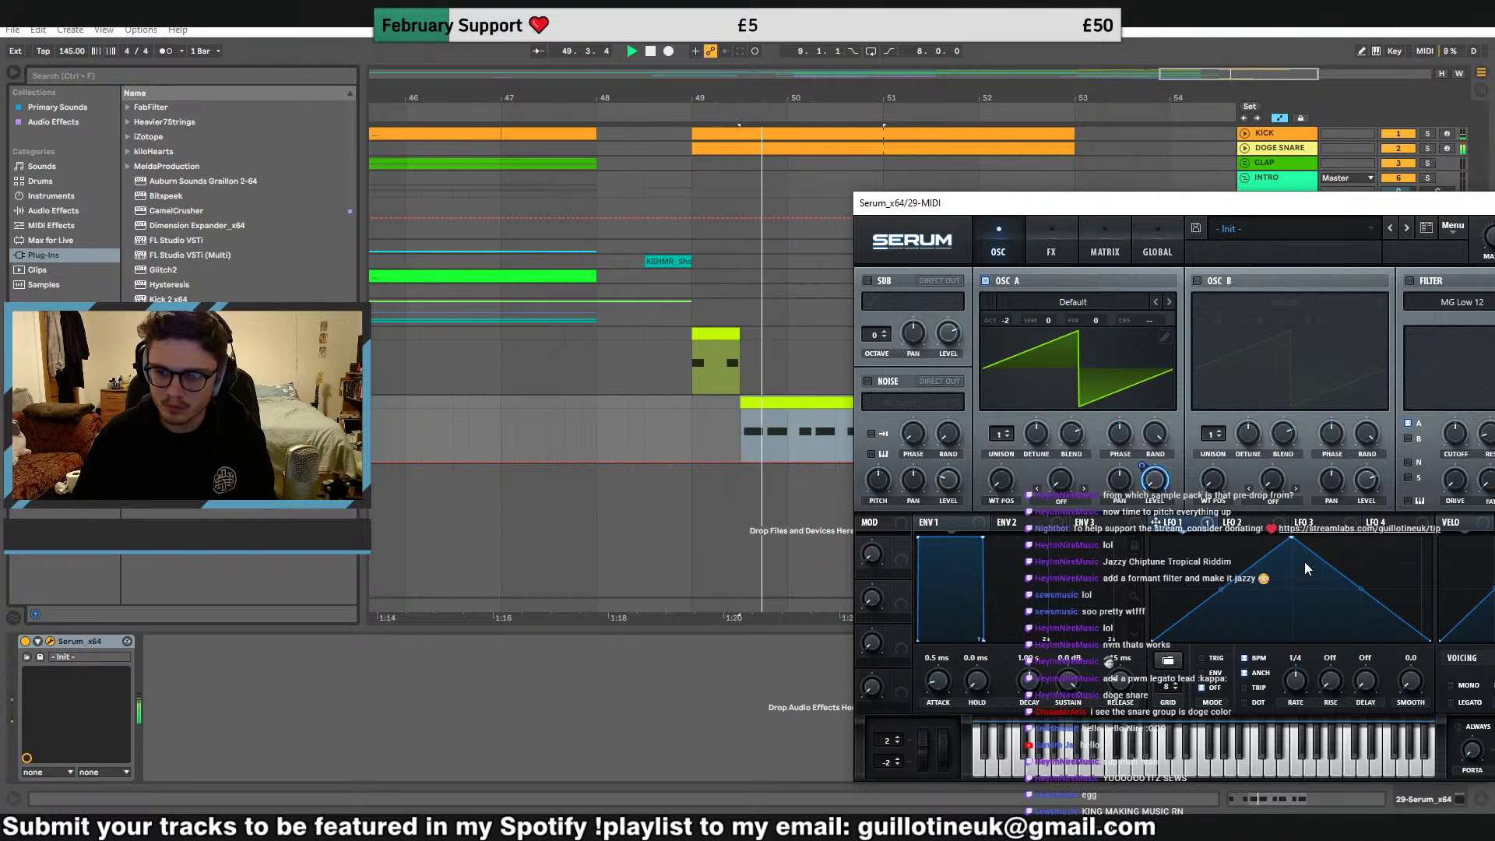
{"action": "left_click_drag", "start_coordinate": [1291, 537], "coordinate": [1404, 507]}
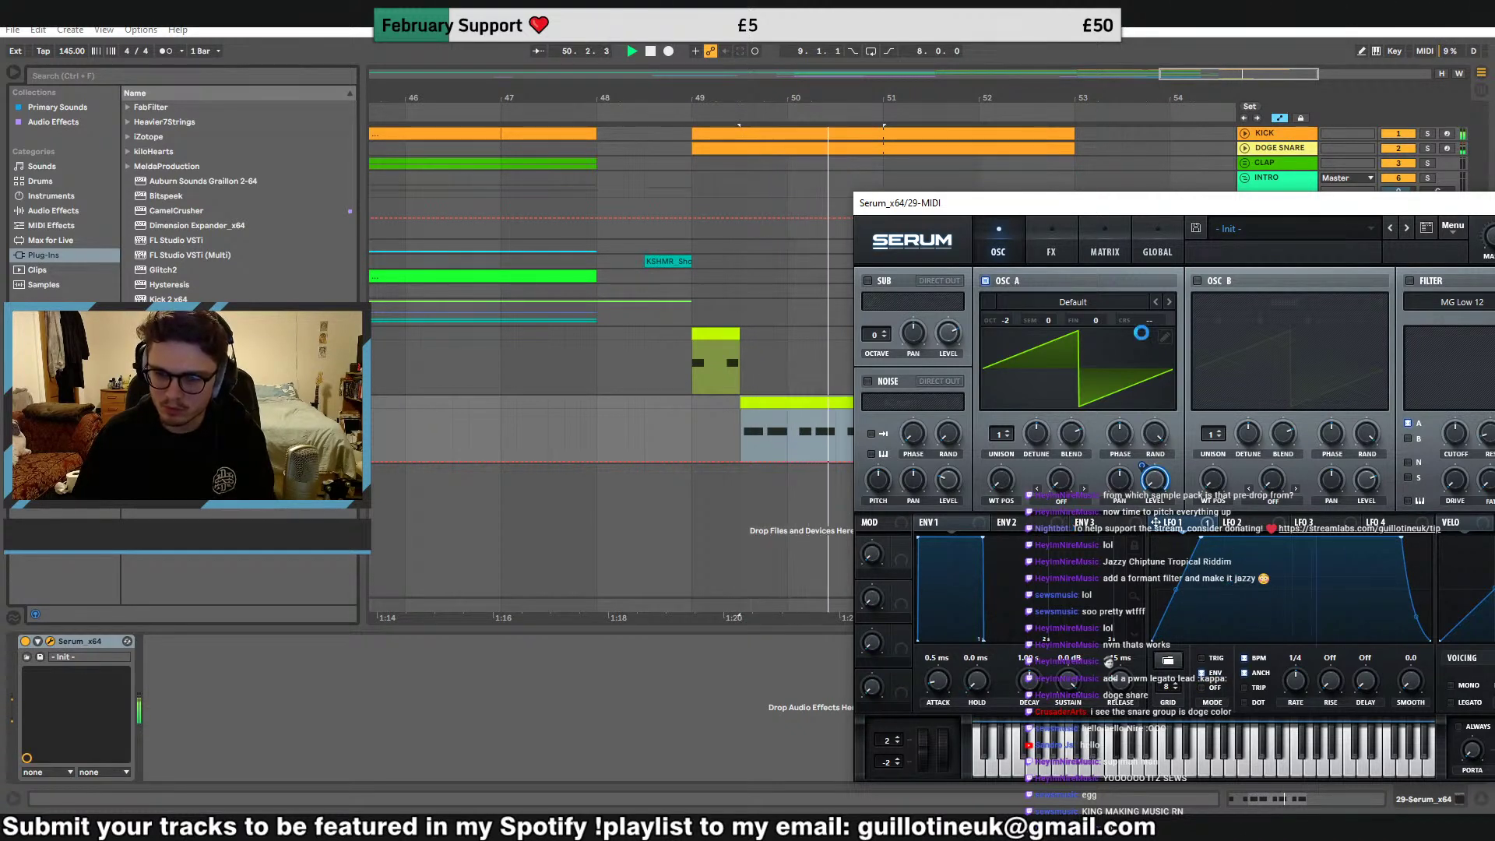
Enable OSC B, set OSC A's warp to FM (From B), and modulate it with LFO 2 in ENV mode, curved to a quick rise
{"action": "left_click", "coordinate": [1198, 281]}
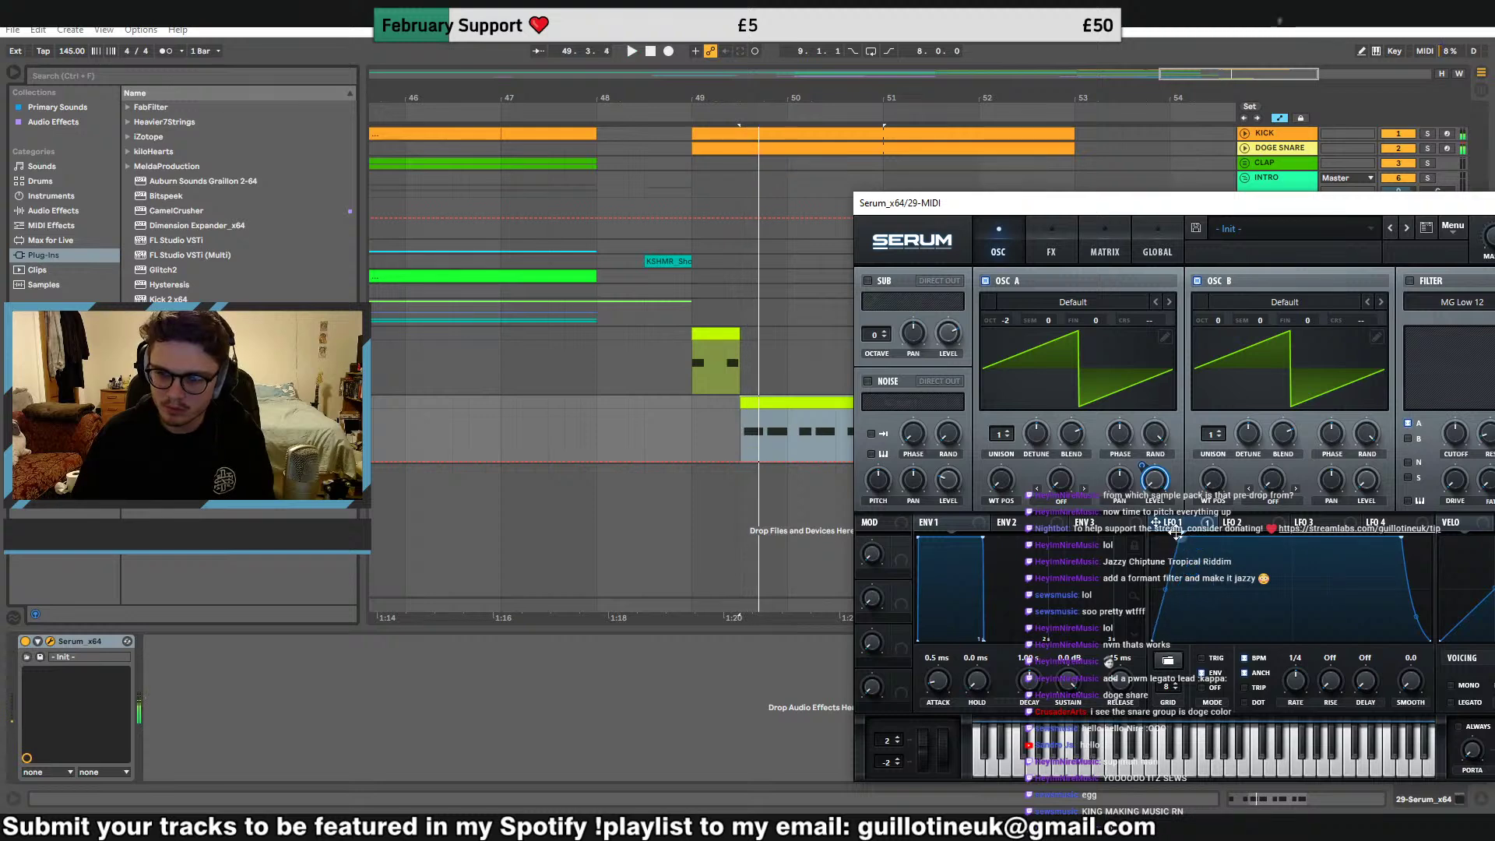
{"action": "left_click", "coordinate": [1061, 501]}
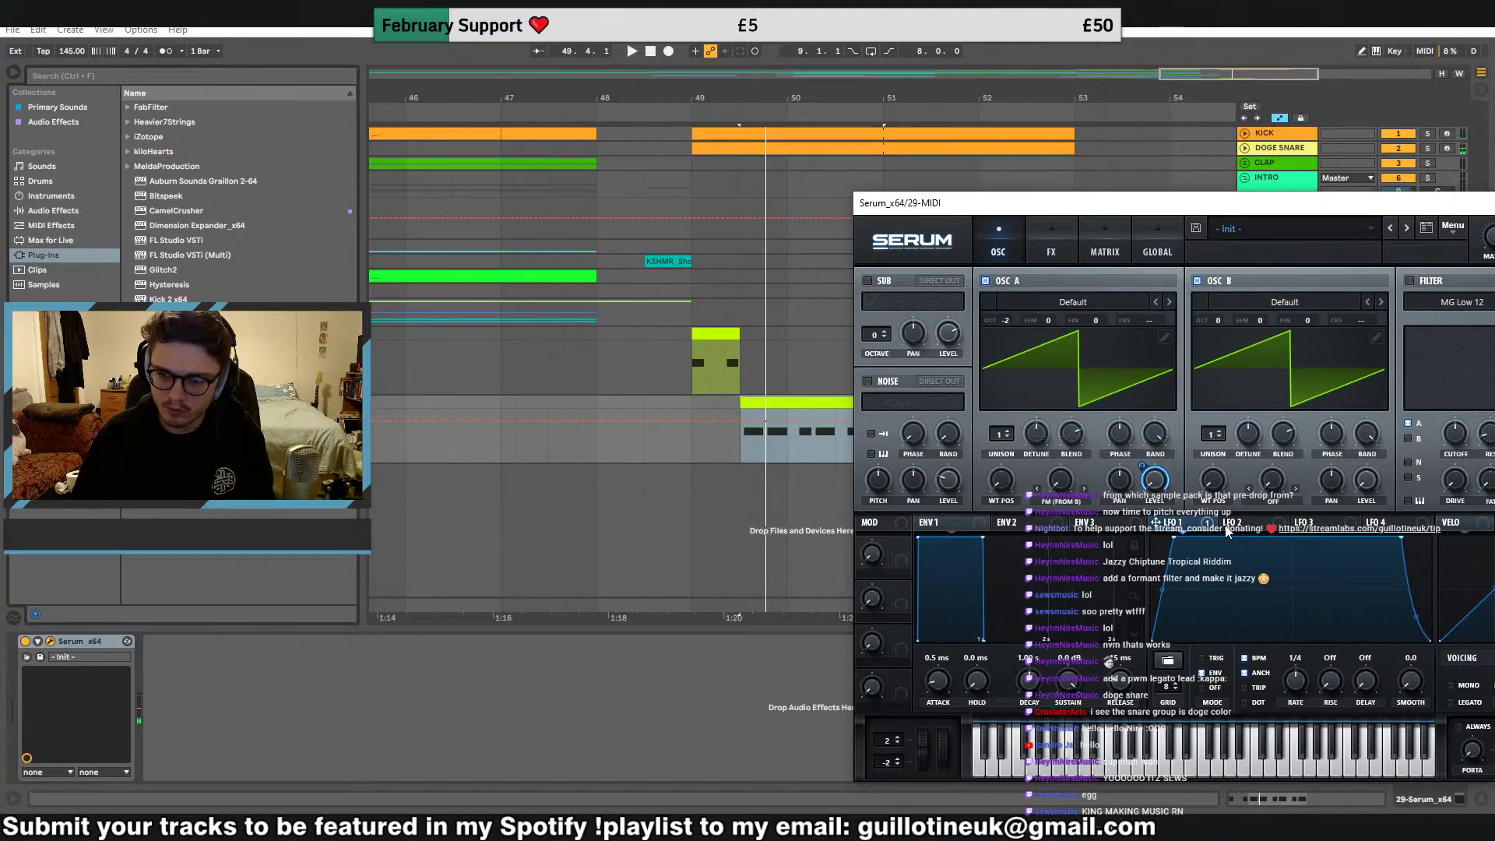
{"action": "left_click_drag", "start_coordinate": [1226, 530], "coordinate": [1056, 506]}
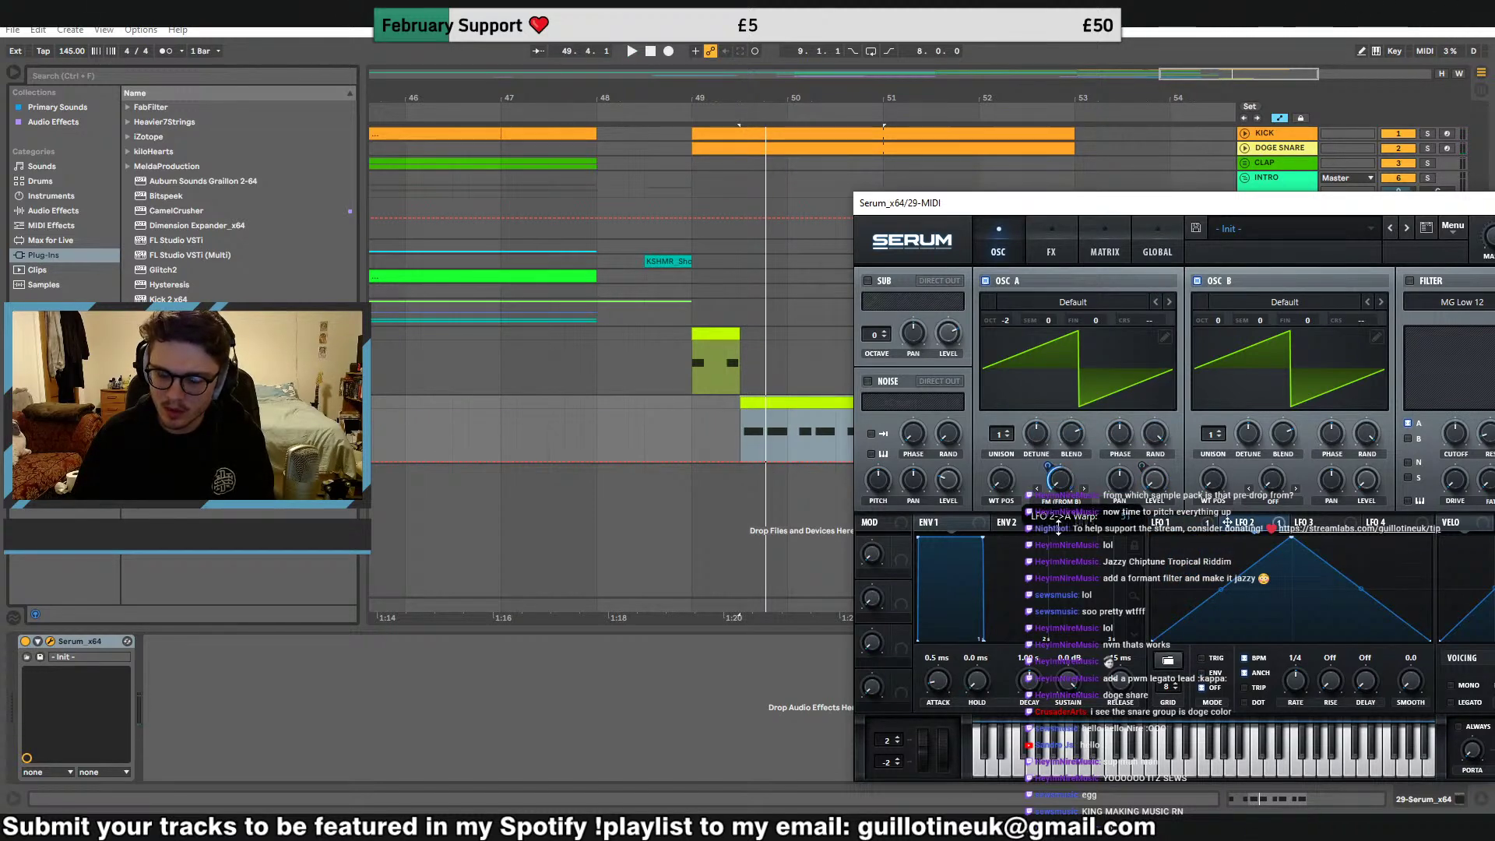
{"action": "left_click_drag", "start_coordinate": [1432, 641], "coordinate": [1432, 537]}
{"action": "left_click", "coordinate": [1204, 673]}
{"action": "key", "text": "space"}
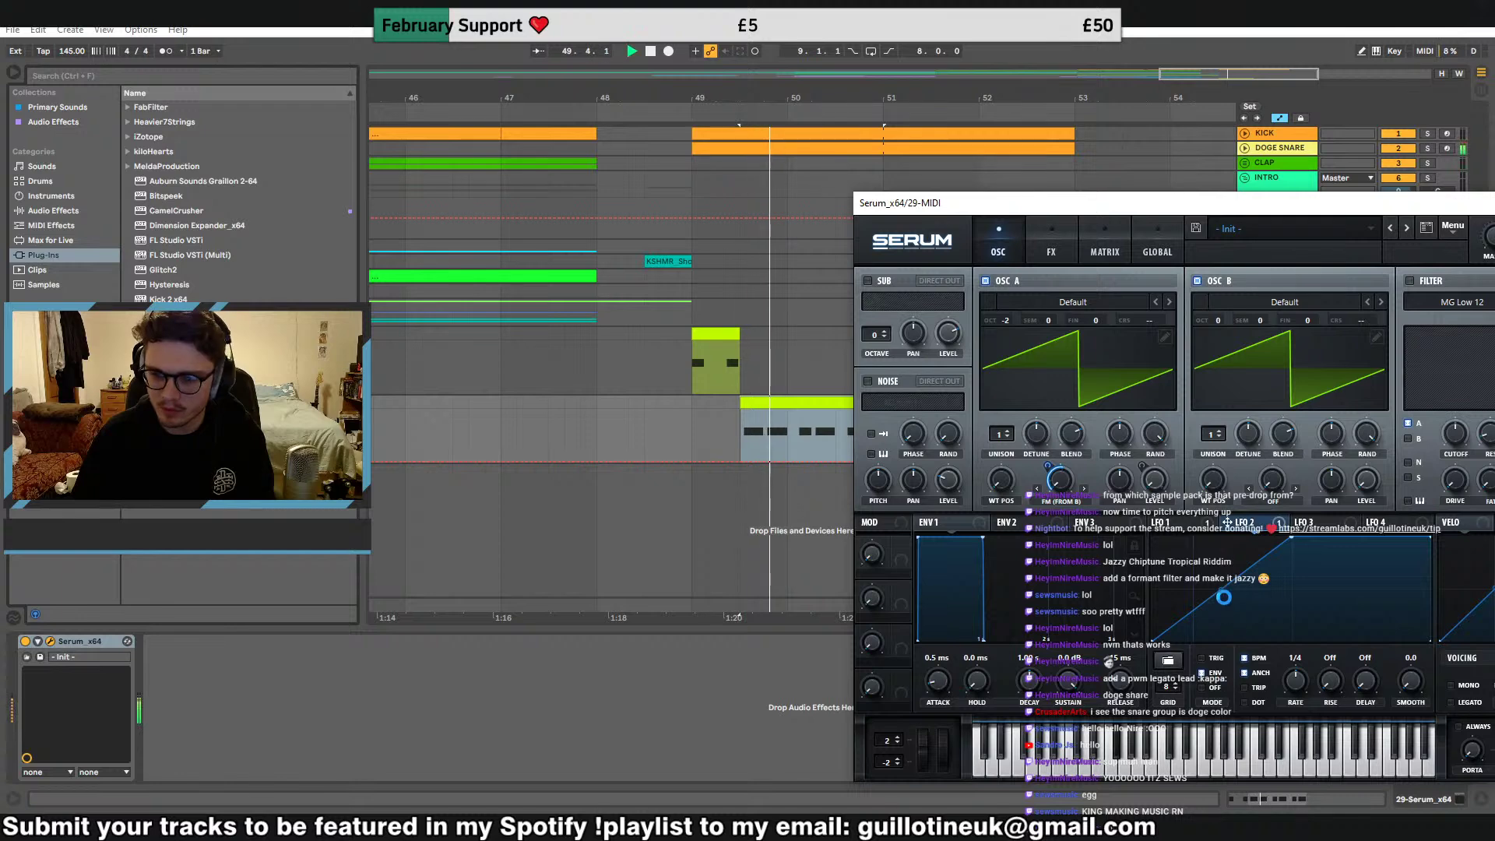
{"action": "left_click_drag", "start_coordinate": [1224, 596], "coordinate": [1236, 537]}
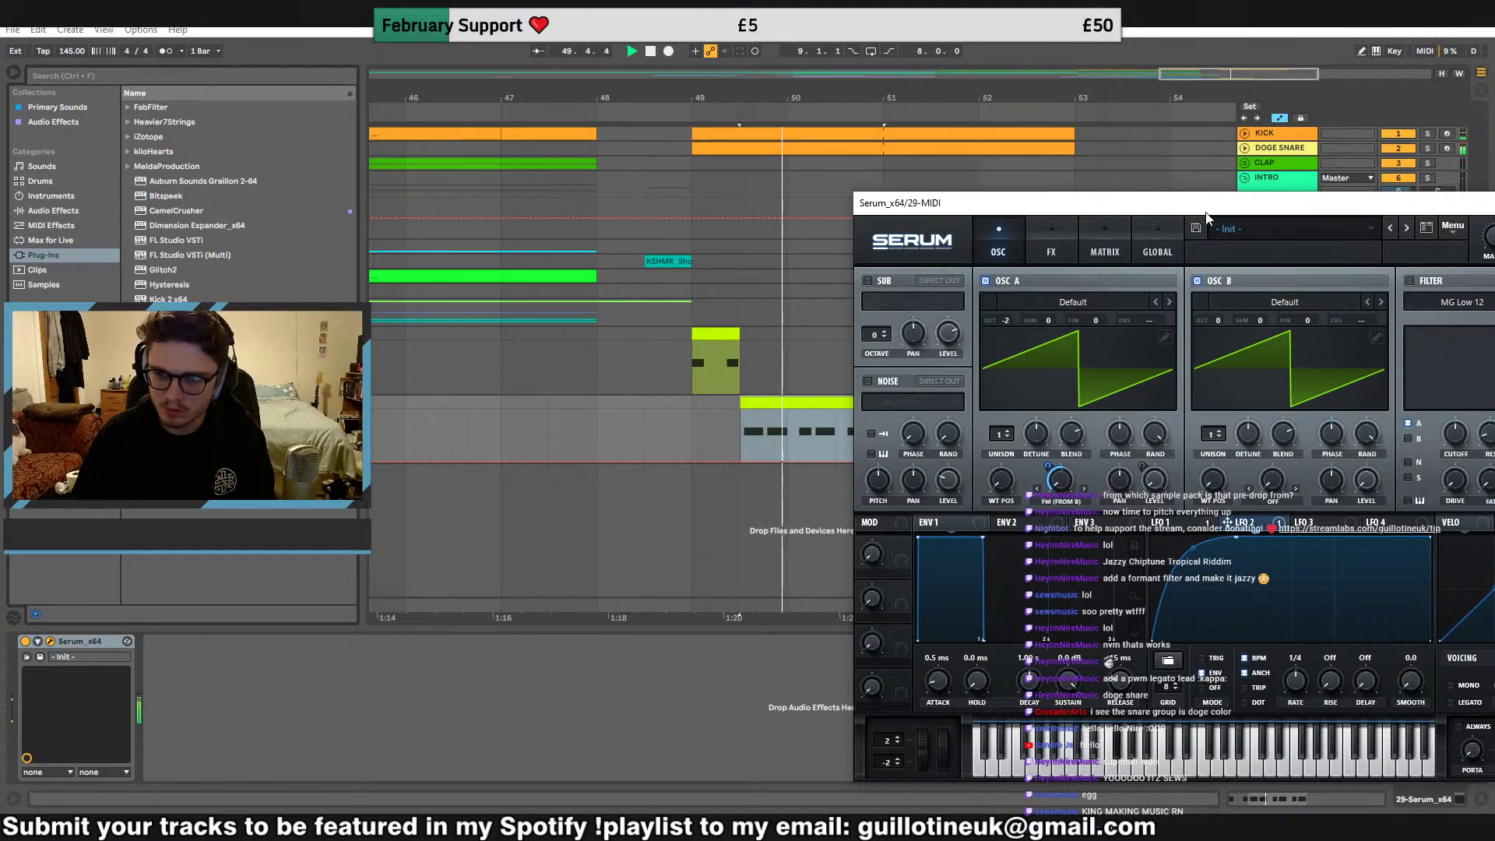
Tune OSC B to +2 octaves and +7 semitones
{"action": "left_click_drag", "start_coordinate": [1205, 216], "coordinate": [947, 224]}
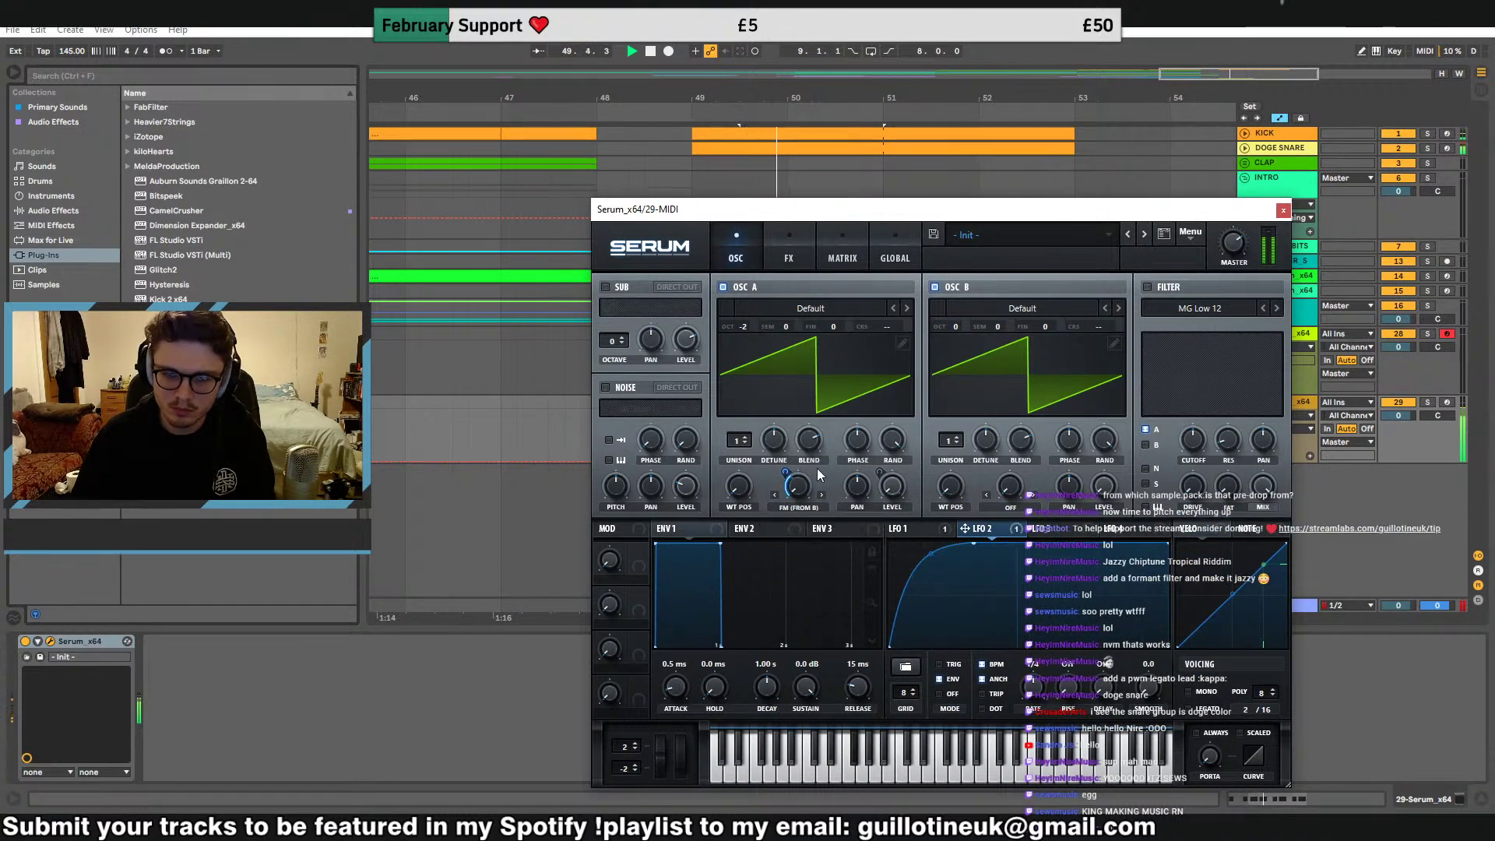
{"action": "left_click_drag", "start_coordinate": [955, 326], "coordinate": [1008, 276]}
Modulate OSC B's fine tuning with LFO 3 and adjust LFO 3's rate while playing the part
{"action": "left_click", "coordinate": [1048, 523]}
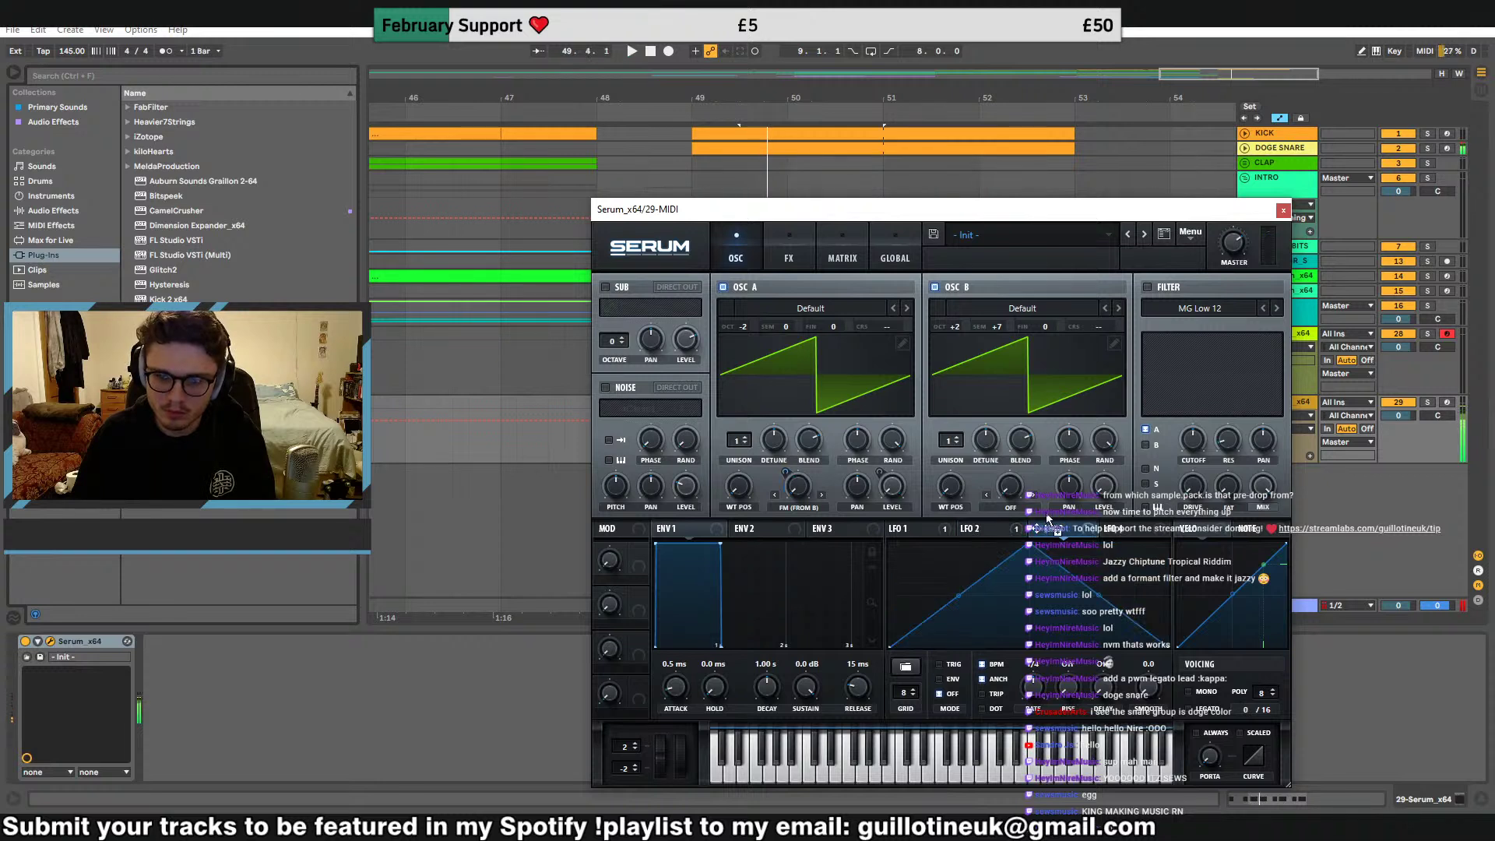
{"action": "key", "text": "space"}
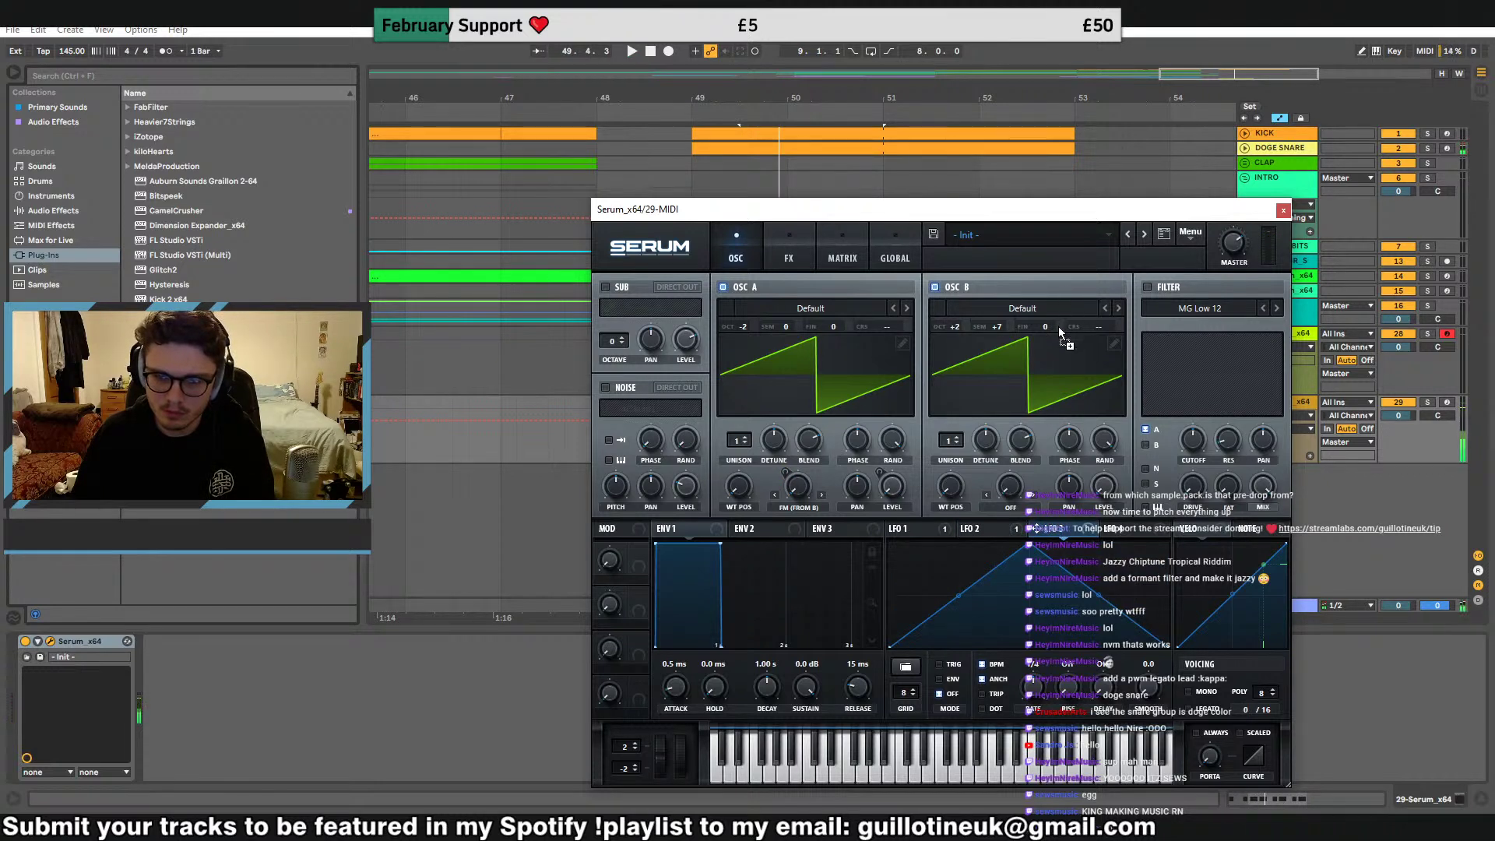
{"action": "key", "text": "space"}
{"action": "left_click_drag", "start_coordinate": [1044, 699], "coordinate": [1050, 672]}
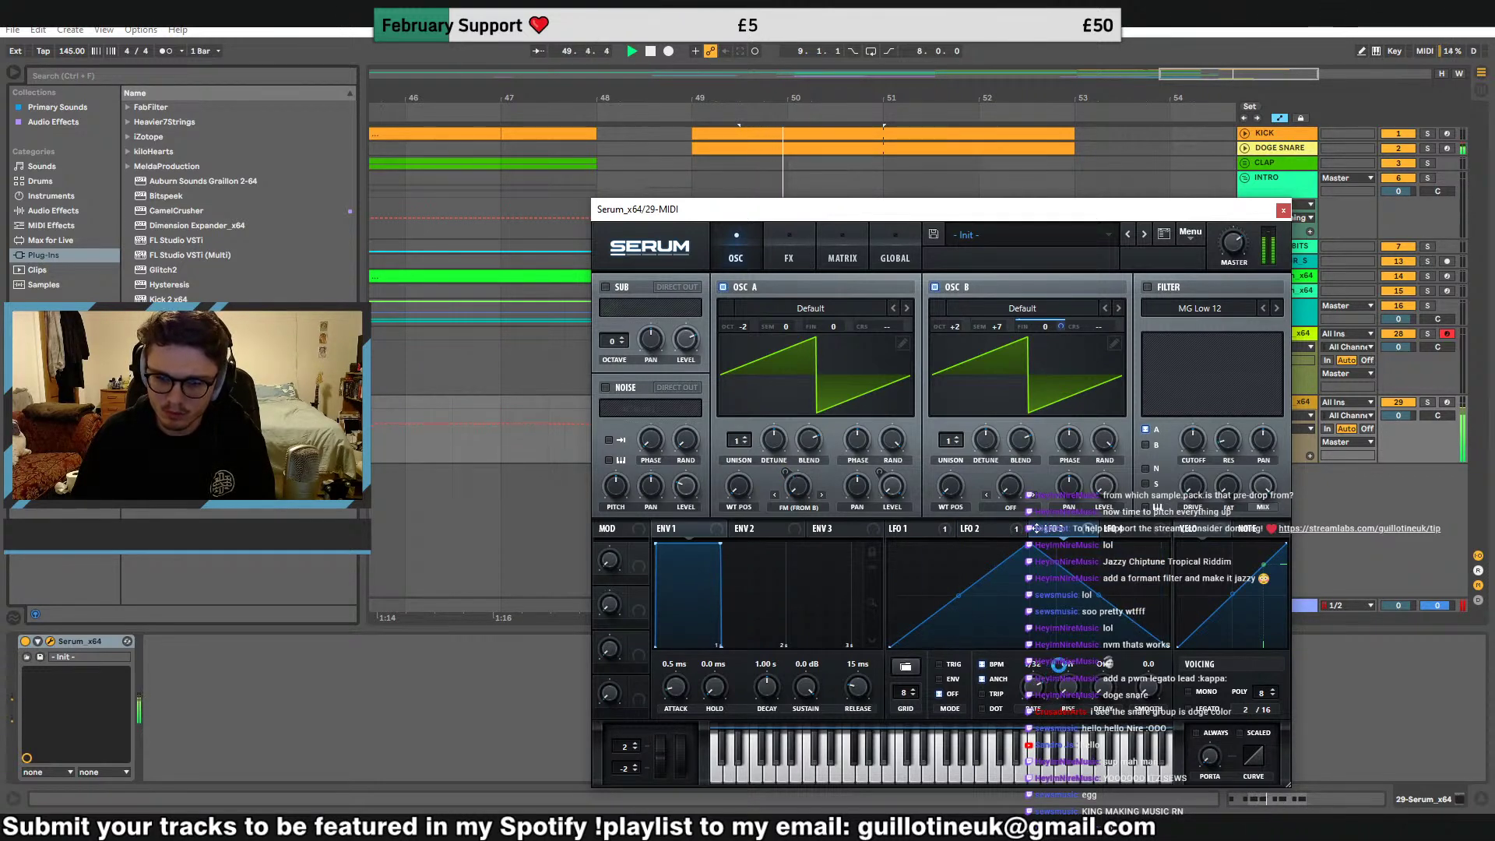
{"action": "key", "text": "space"}
{"action": "key", "text": "space"}
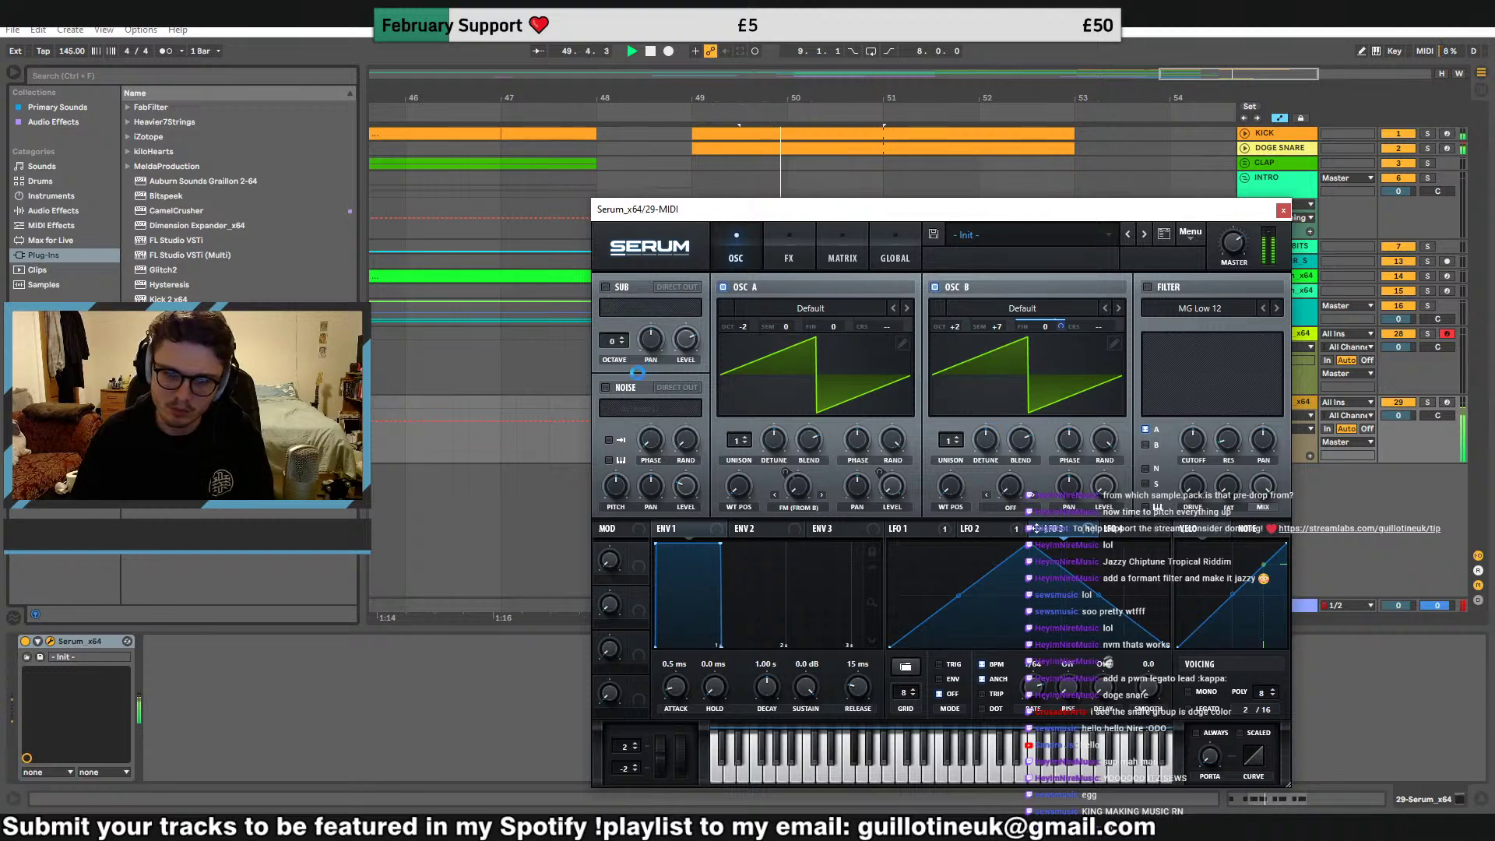
{"action": "left_click", "coordinate": [789, 258]}
{"action": "left_click", "coordinate": [1283, 211]}
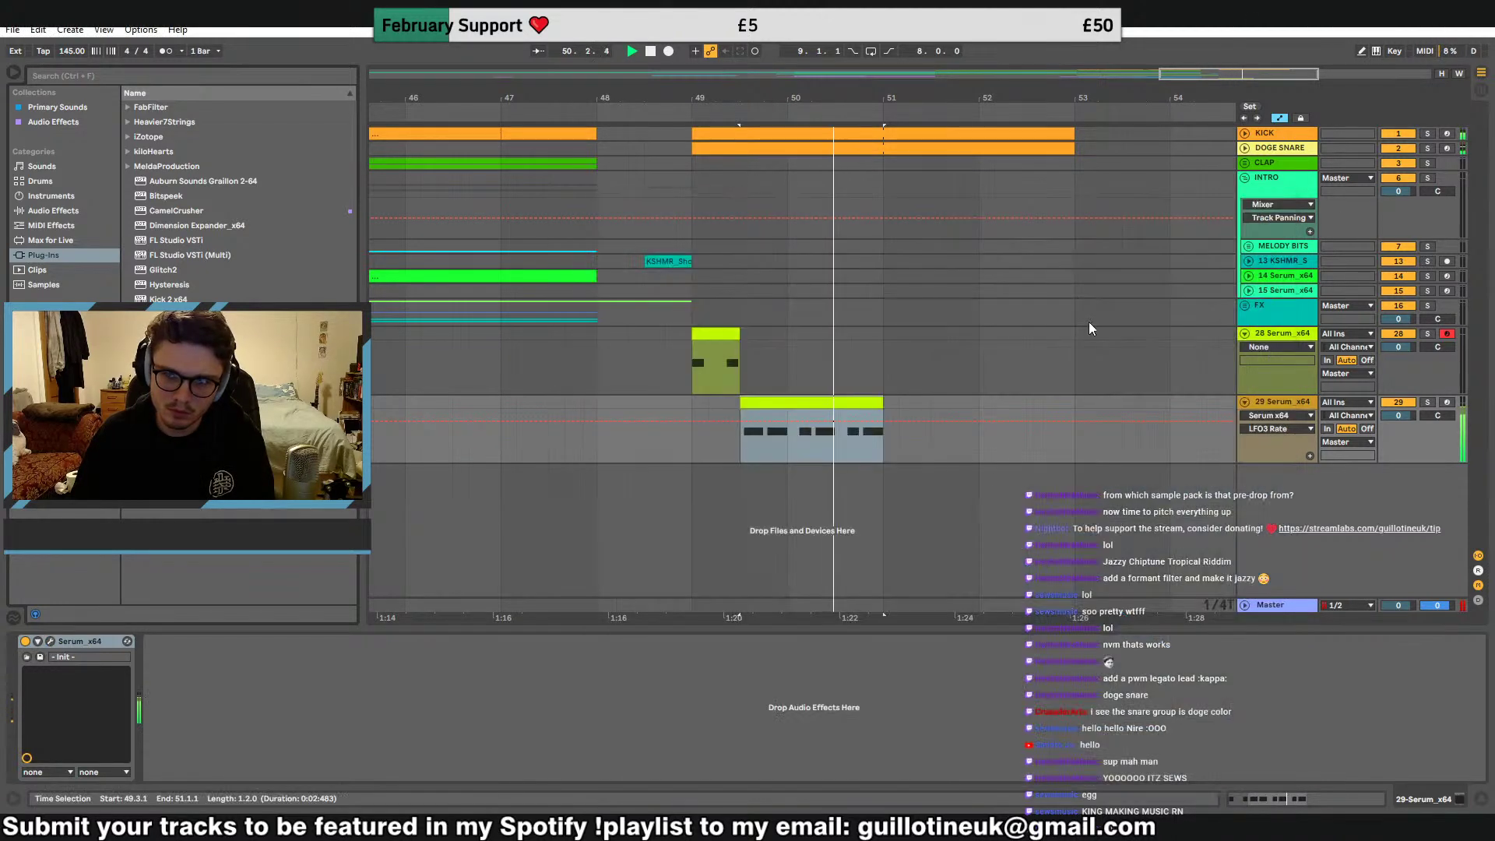
Duplicate the half-bar from 49.3.1 to 50.1.1 on track 29 twice to fill up to 51.1.1, and play it back
{"action": "left_click", "coordinate": [754, 441]}
{"action": "key", "text": "space"}
{"action": "key", "text": "space"}
{"action": "left_click_drag", "start_coordinate": [751, 426], "coordinate": [788, 433]}
{"action": "key", "text": "ctrl+d"}
{"action": "key", "text": "ctrl+d"}
{"action": "left_click", "coordinate": [742, 433]}
{"action": "key", "text": "space"}
{"action": "key", "text": "space"}
Enable Hyper/Dimension in track 29's Serum effects and reduce the Dimension size to its minimum
{"action": "left_click", "coordinate": [50, 642]}
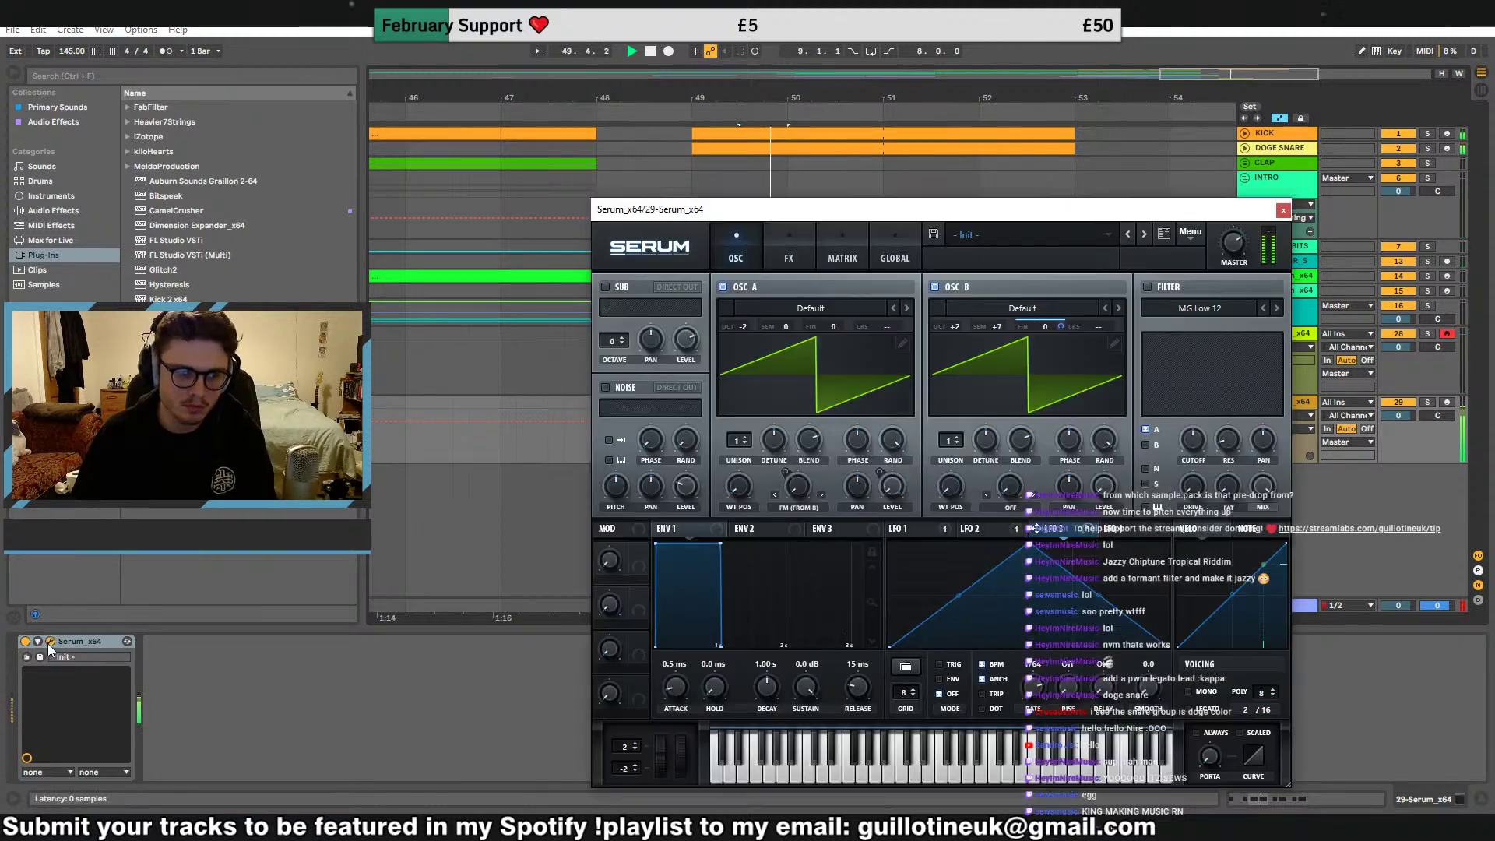
{"action": "left_click", "coordinate": [767, 251]}
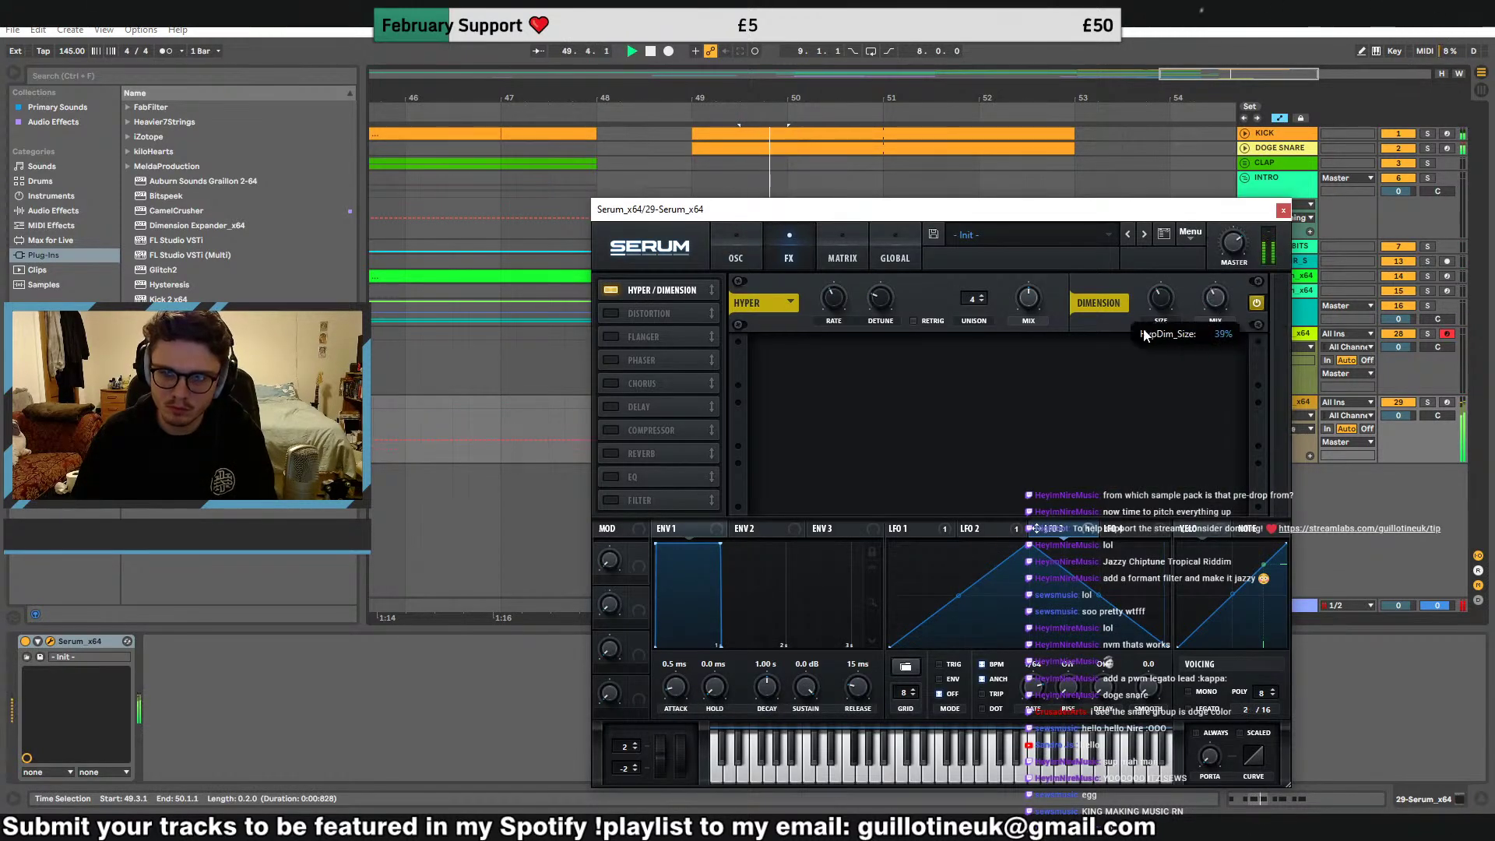
{"action": "left_click_drag", "start_coordinate": [1145, 335], "coordinate": [1139, 420]}
{"action": "left_click", "coordinate": [736, 247]}
{"action": "left_click", "coordinate": [1283, 211]}
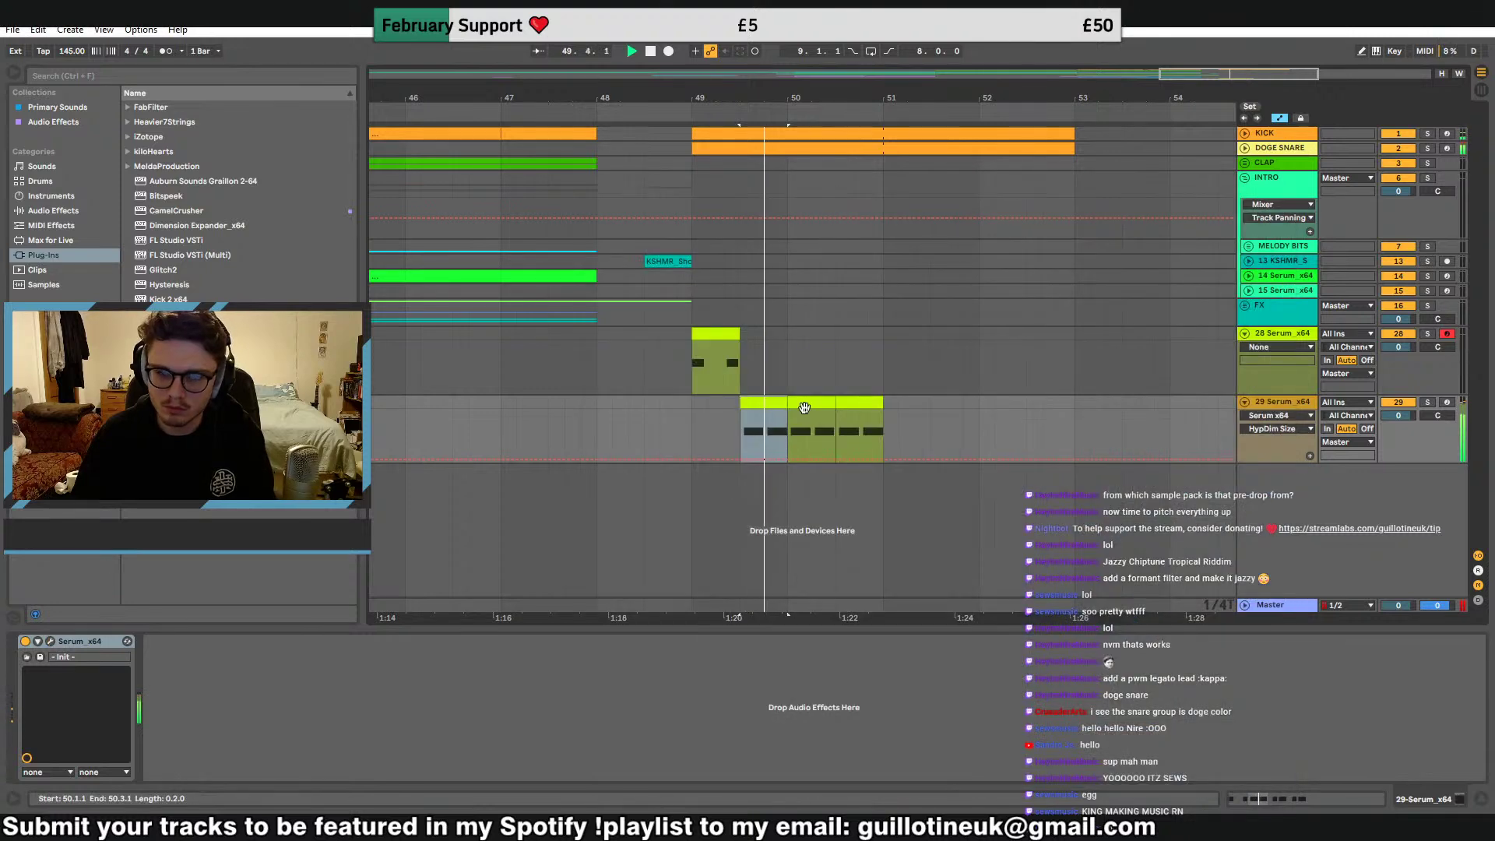
Stop playback and open the half-bar clip at bar 49 on track 28
{"action": "double_click", "coordinate": [812, 403]}
{"action": "key", "text": "space"}
{"action": "left_click", "coordinate": [728, 333]}
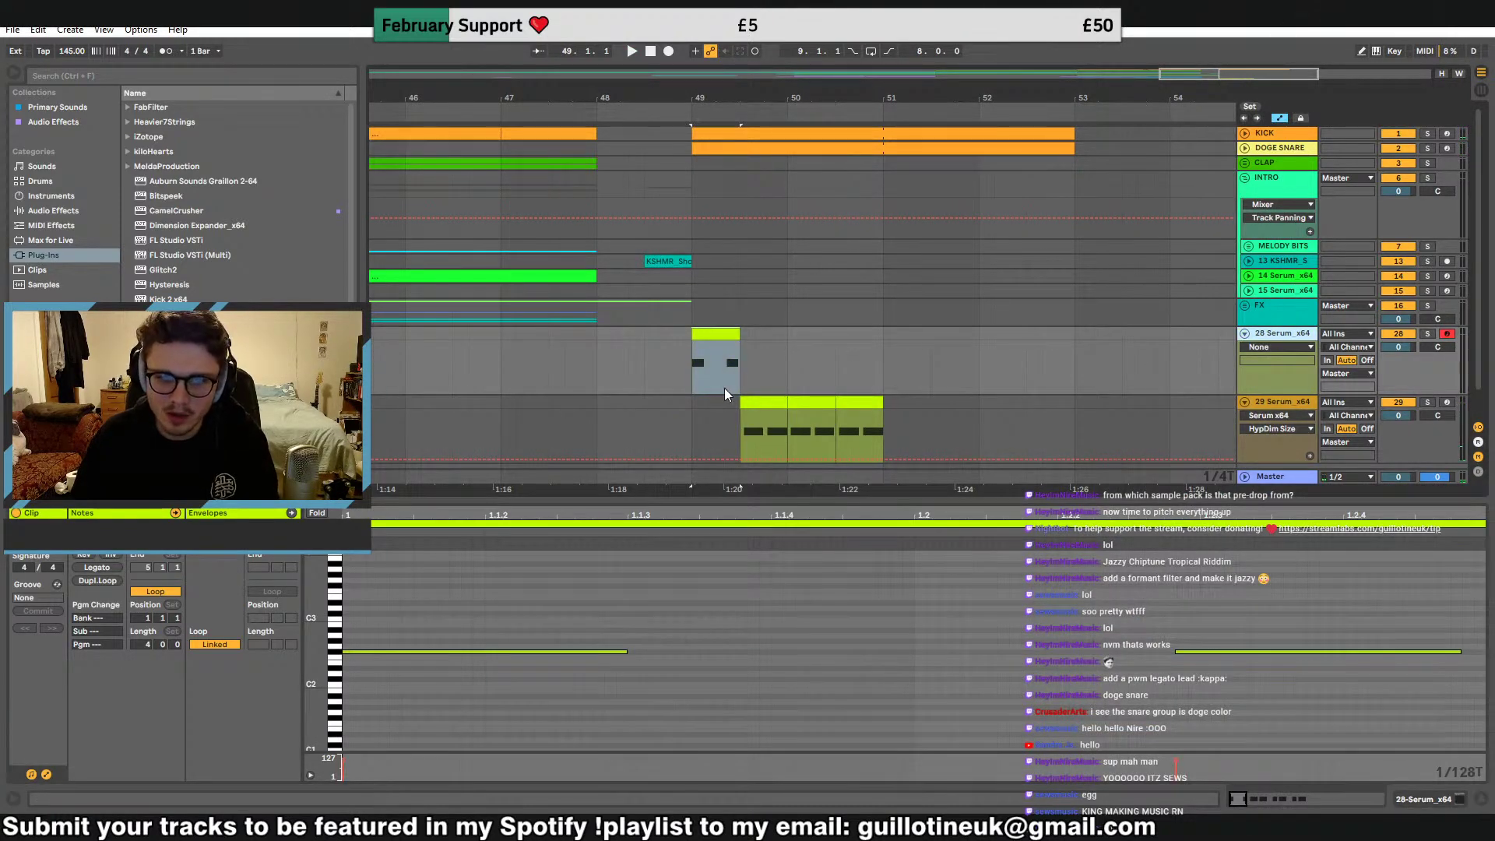
Duplicate the 28 Serum track and move the copied clip to the start of bar 50
{"action": "key", "text": "ctrl+d"}
{"action": "left_click_drag", "start_coordinate": [722, 403], "coordinate": [818, 405]}
{"action": "scroll", "coordinate": [819, 405], "scroll_direction": "down", "scroll_amount": 3}
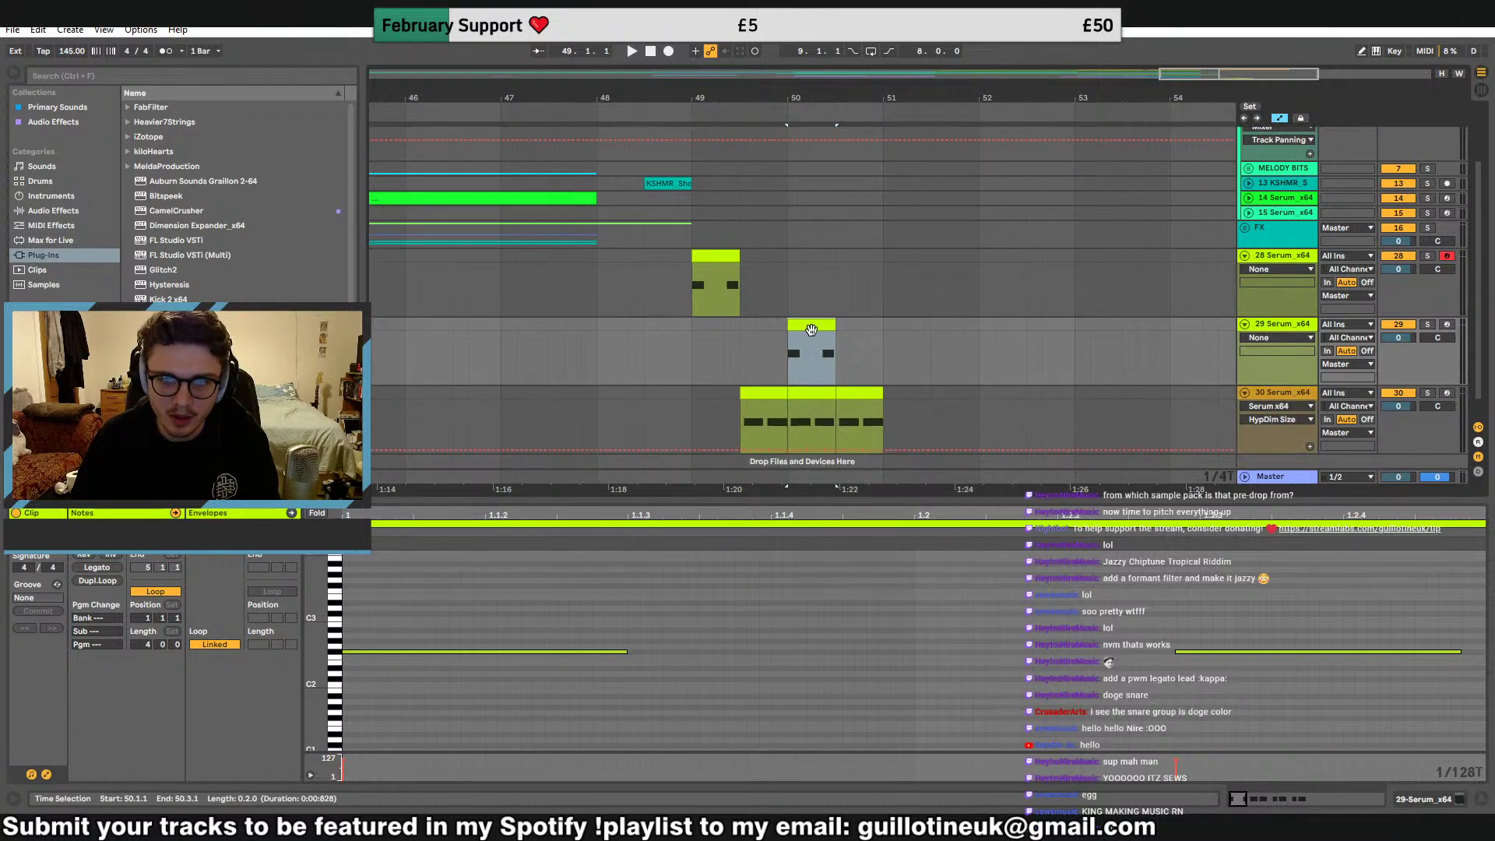
Delete both long F#2 notes within the first half bar of the duplicated clip on track 29
{"action": "double_click", "coordinate": [1236, 651]}
{"action": "right_click", "coordinate": [951, 643]}
{"action": "left_click", "coordinate": [869, 629]}
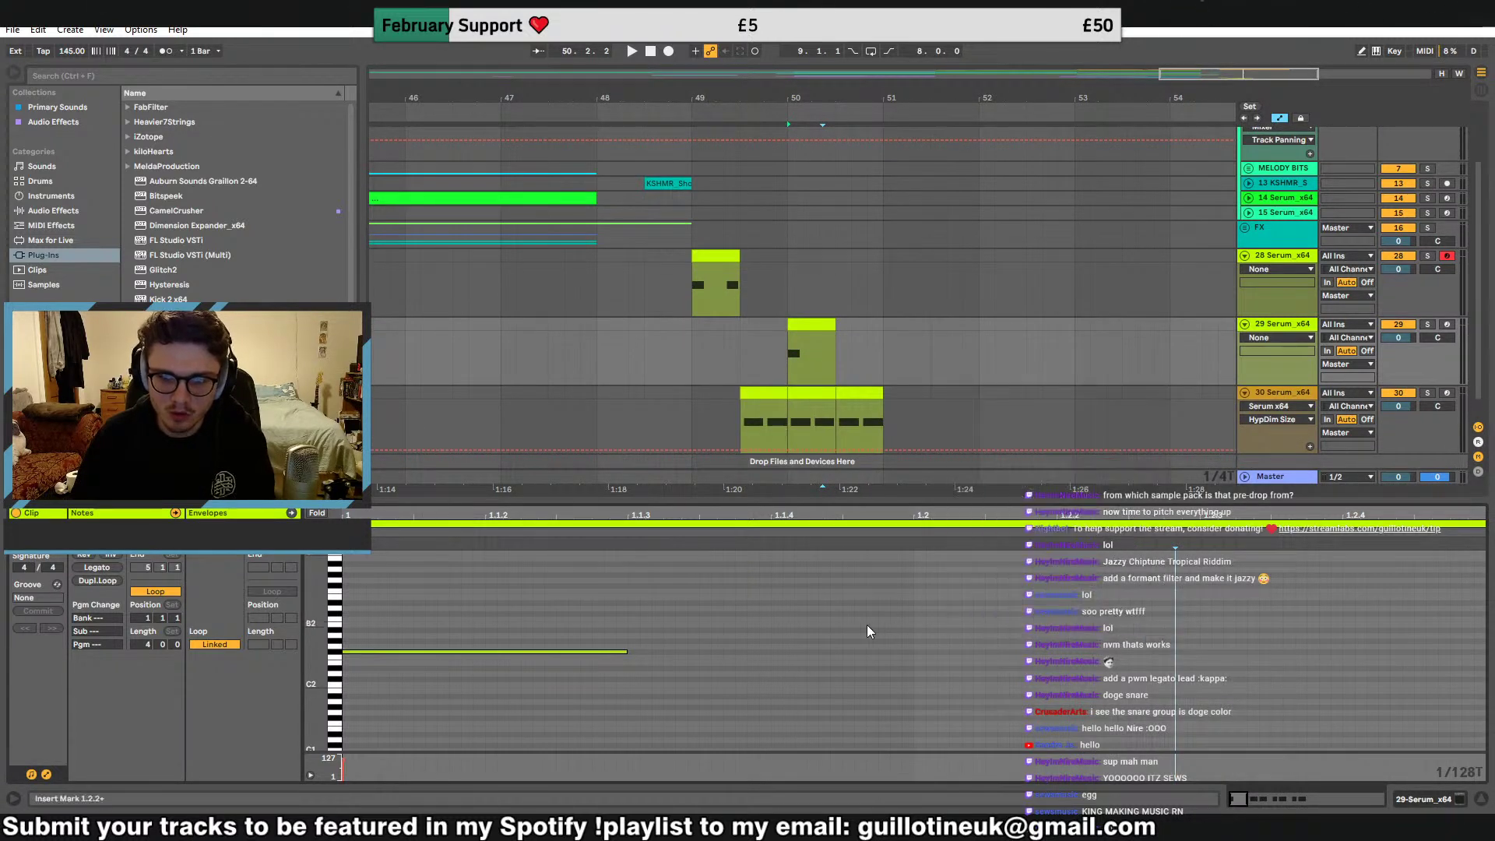
{"action": "double_click", "coordinate": [568, 652]}
{"action": "key", "text": "space"}
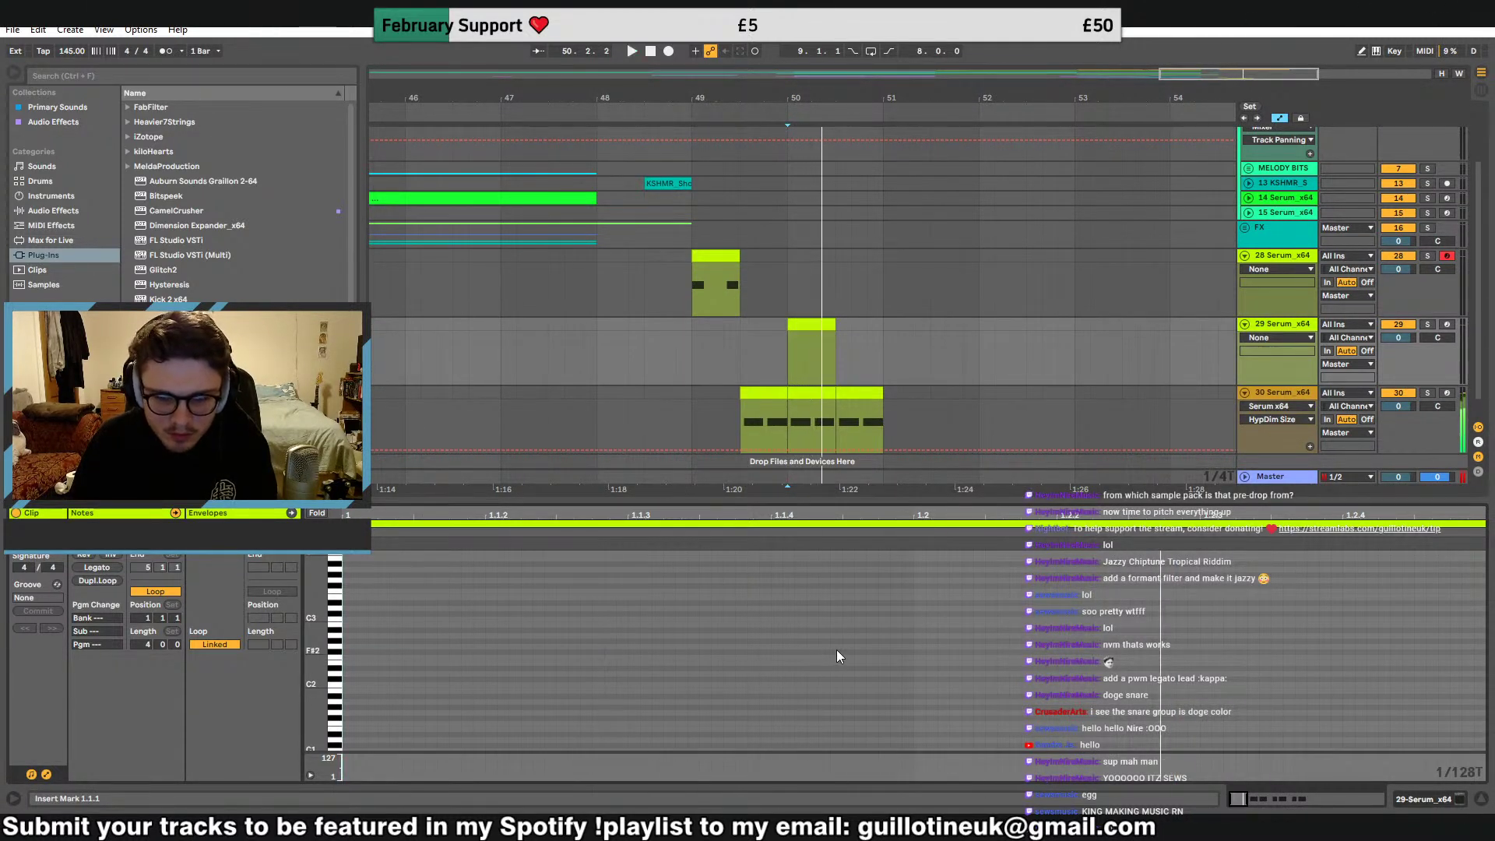
Add a short F#2 note at 1.1.4 in the track 29 clip and audition it
{"action": "double_click", "coordinate": [832, 652]}
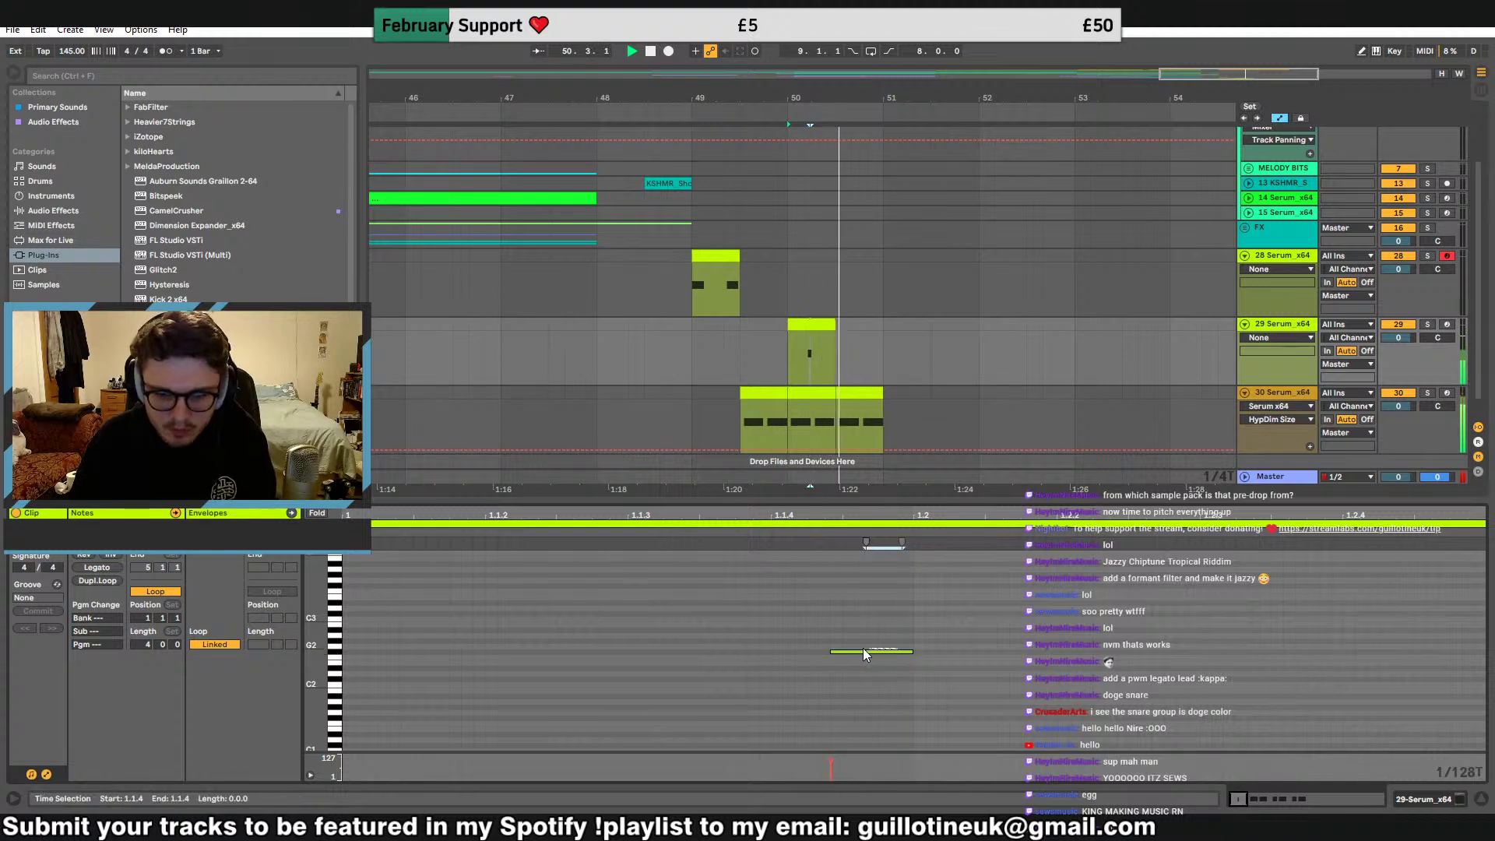
{"action": "left_click", "coordinate": [873, 653]}
{"action": "key", "text": "space"}
{"action": "key", "text": "space"}
{"action": "left_click_drag", "start_coordinate": [863, 648], "coordinate": [359, 578]}
{"action": "key", "text": "space"}
{"action": "key", "text": "space"}
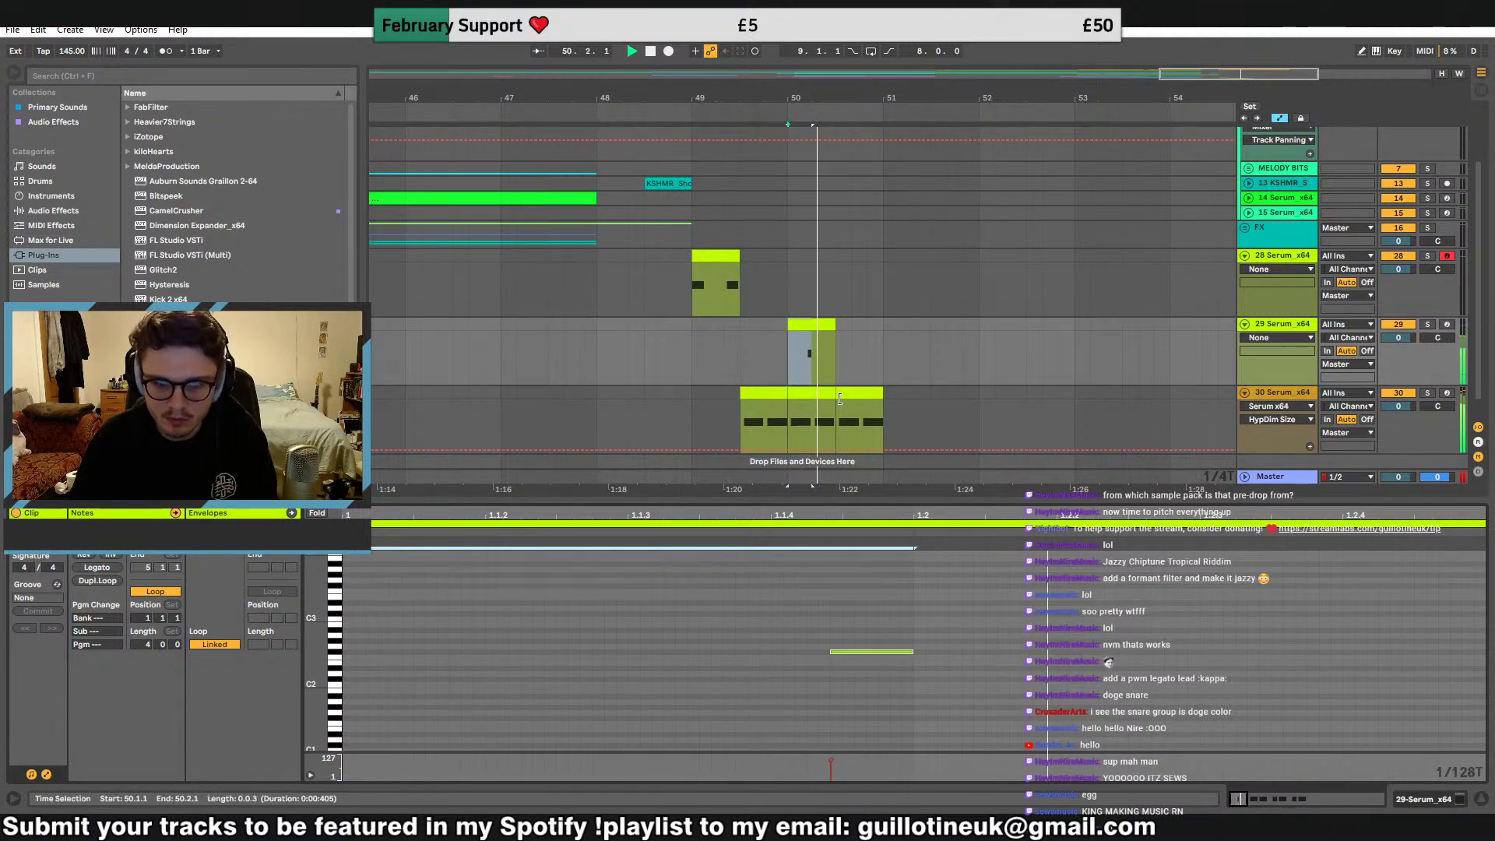
{"action": "left_click", "coordinate": [834, 652]}
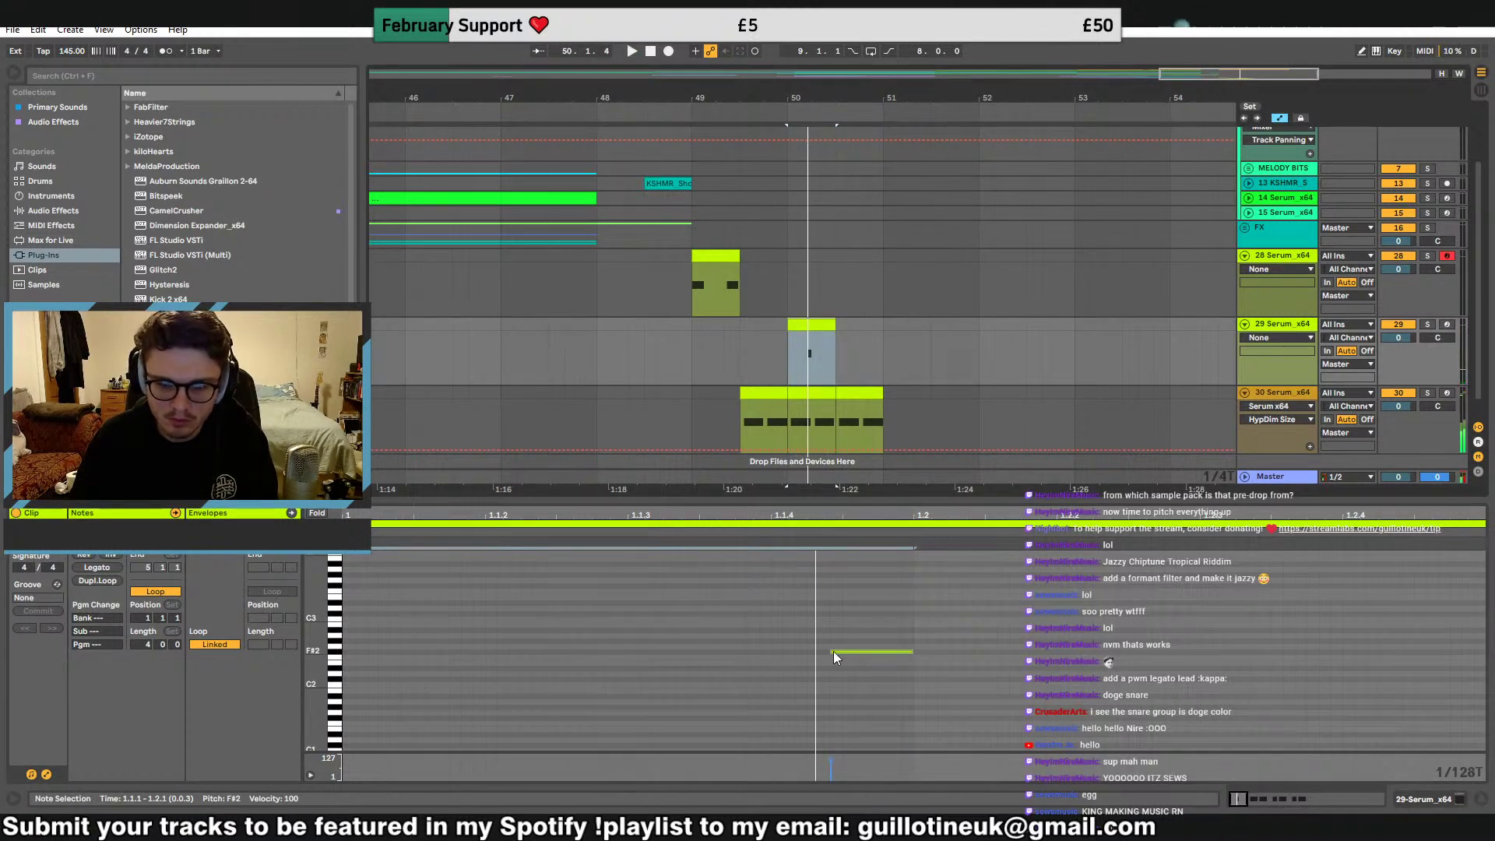
Delete all notes from 1.3 onward, plus the short note at 1.1.4, from the track 29 clip
{"action": "left_click_drag", "start_coordinate": [839, 506], "coordinate": [839, 436]}
{"action": "left_click_drag", "start_coordinate": [572, 679], "coordinate": [1477, 623]}
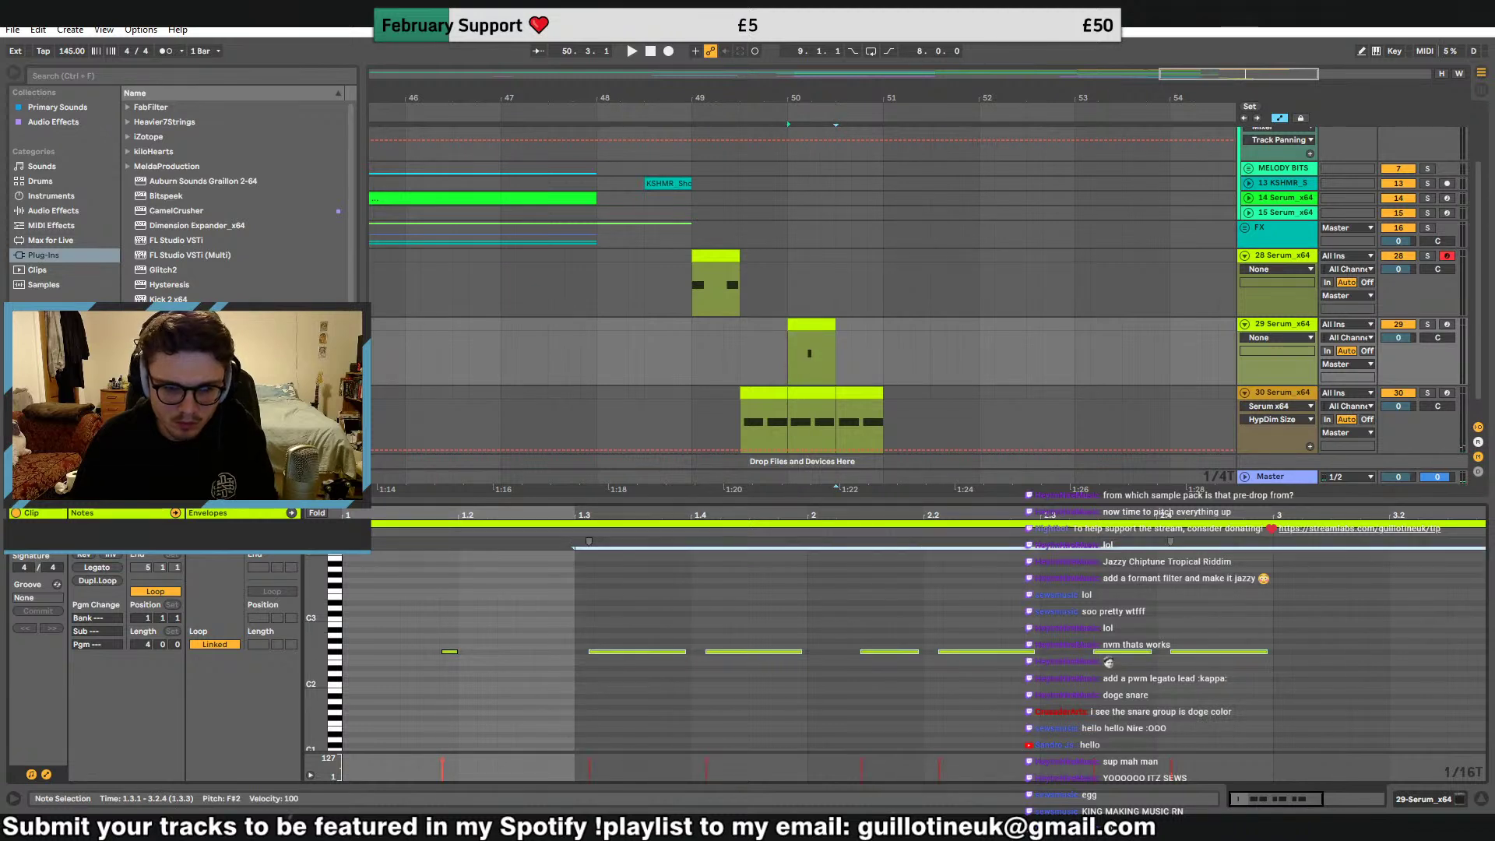
{"action": "key", "text": "Delete"}
{"action": "left_click", "coordinate": [449, 652]}
{"action": "key", "text": "Delete"}
Add a short F#2 note at 1.1.4 in the track 29 clip and trim its end slightly
{"action": "left_click_drag", "start_coordinate": [474, 515], "coordinate": [476, 576]}
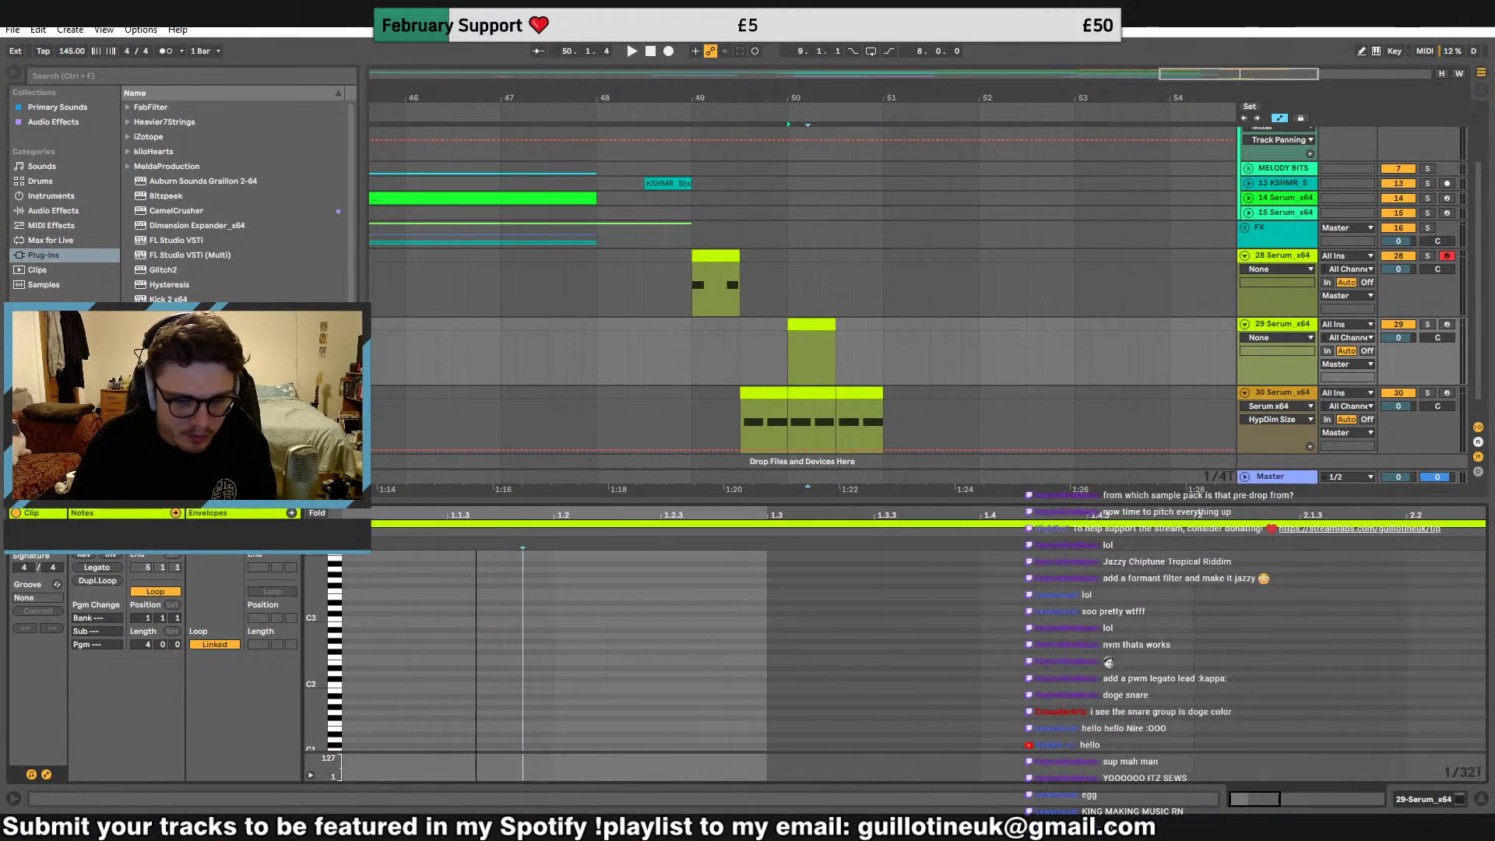
{"action": "double_click", "coordinate": [531, 653]}
{"action": "key", "text": "space"}
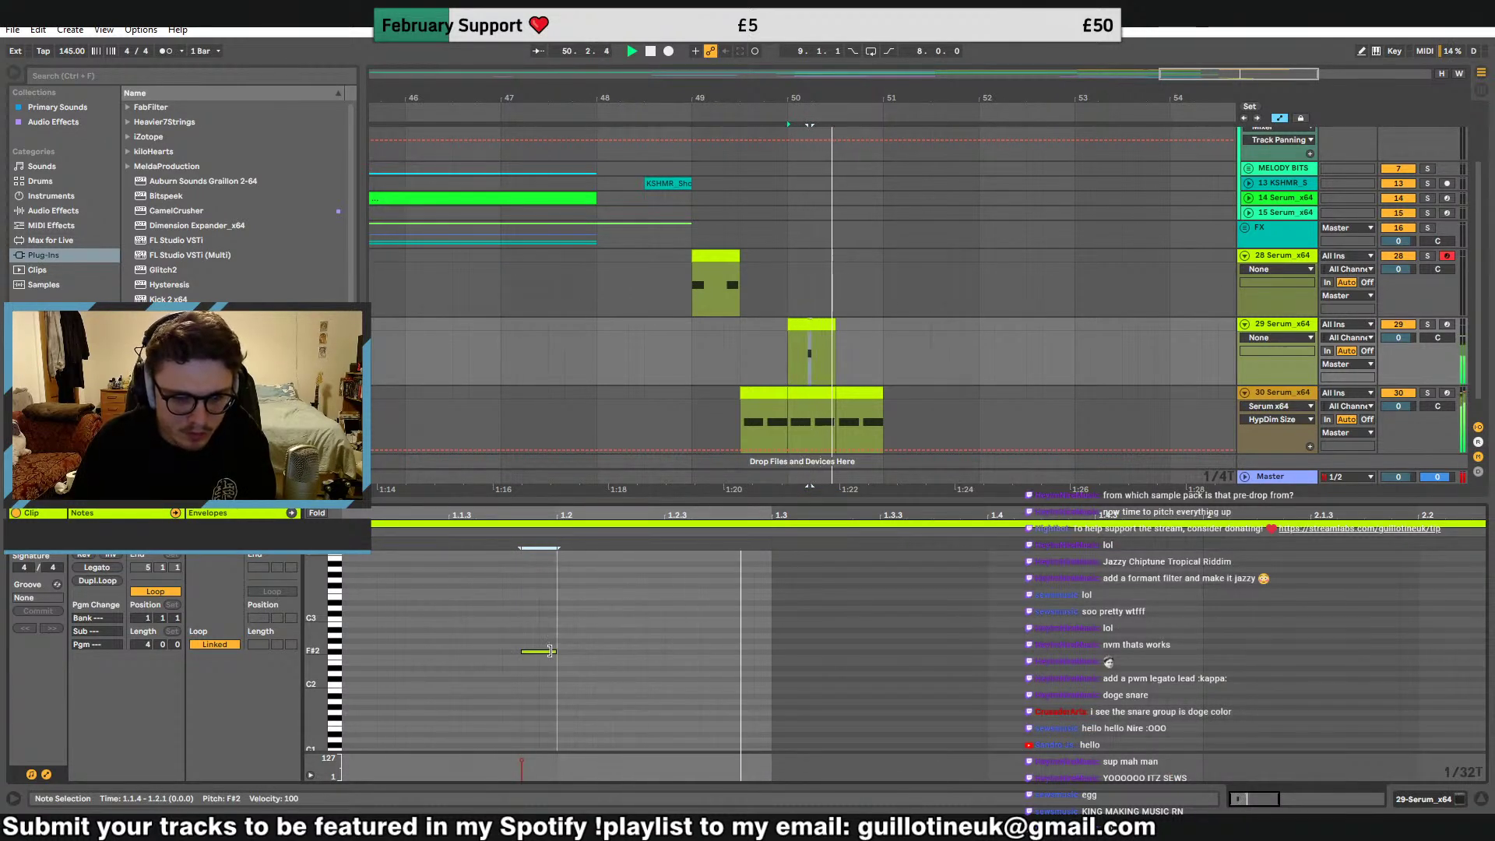
{"action": "left_click_drag", "start_coordinate": [550, 651], "coordinate": [207, 604]}
{"action": "key", "text": "ctrl+d"}
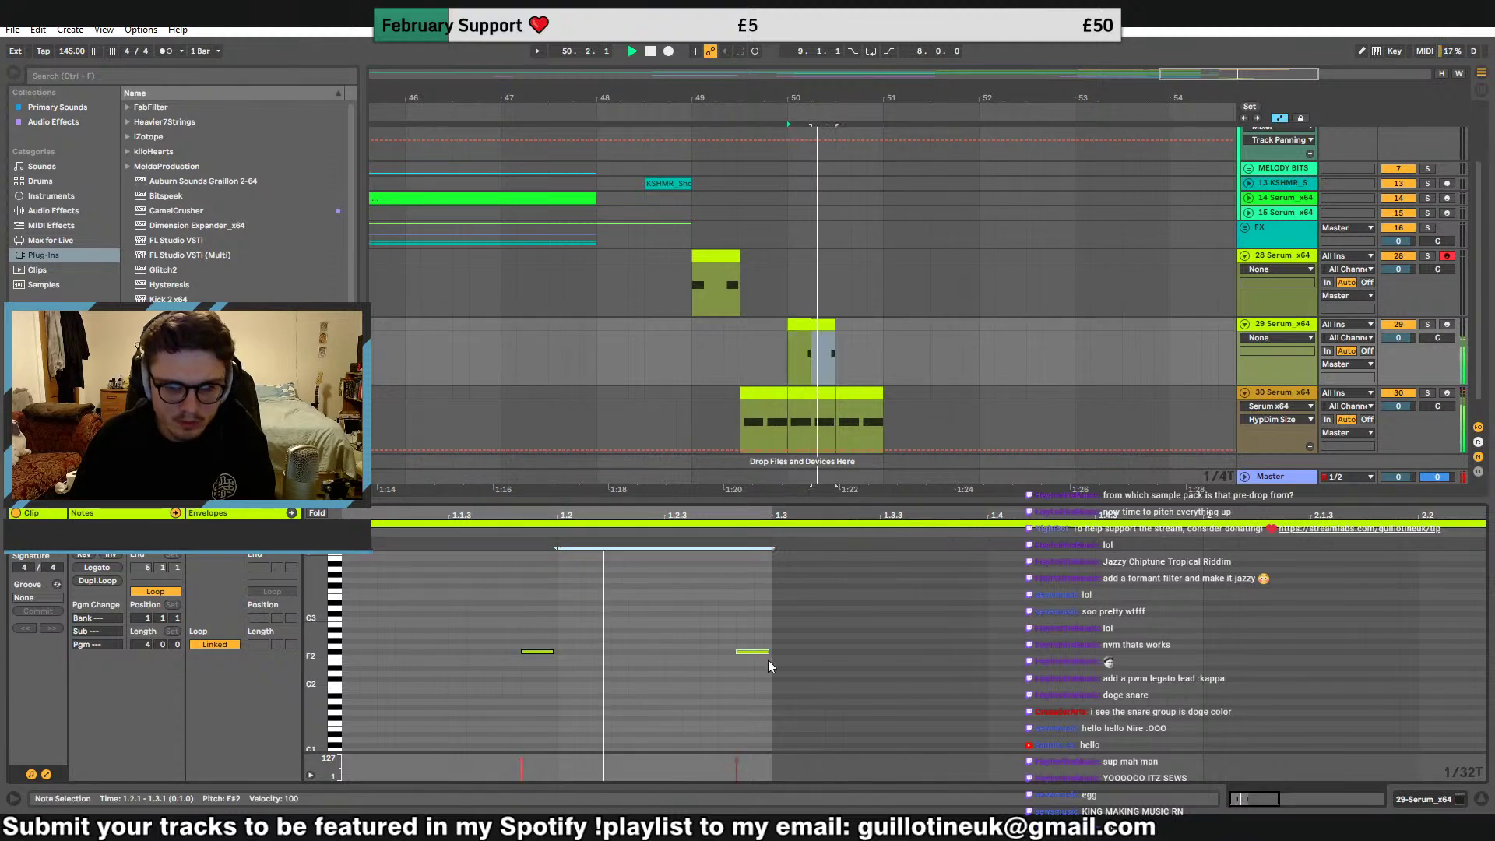
{"action": "key", "text": "ctrl+z"}
Duplicate the track 29 clip at bar 50 so the copy starts at 50.3
{"action": "left_click", "coordinate": [824, 323]}
{"action": "key", "text": "space"}
{"action": "key", "text": "space"}
{"action": "key", "text": "ctrl+d"}
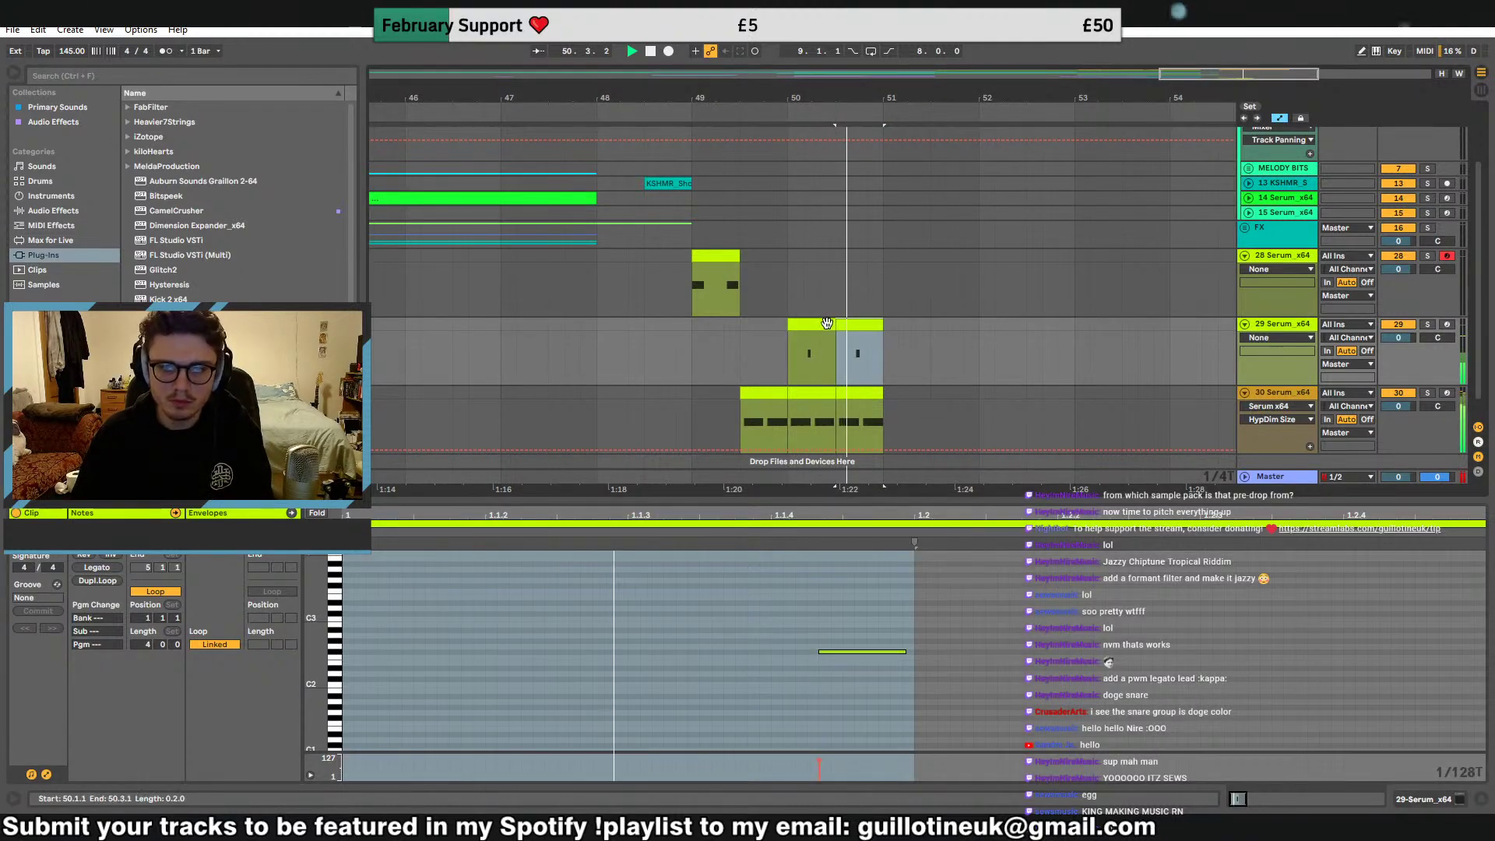
Open the Serum instrument on track 29 and raise oscillator A's octave to +2
{"action": "left_click", "coordinate": [827, 323]}
{"action": "double_click", "coordinate": [1282, 327]}
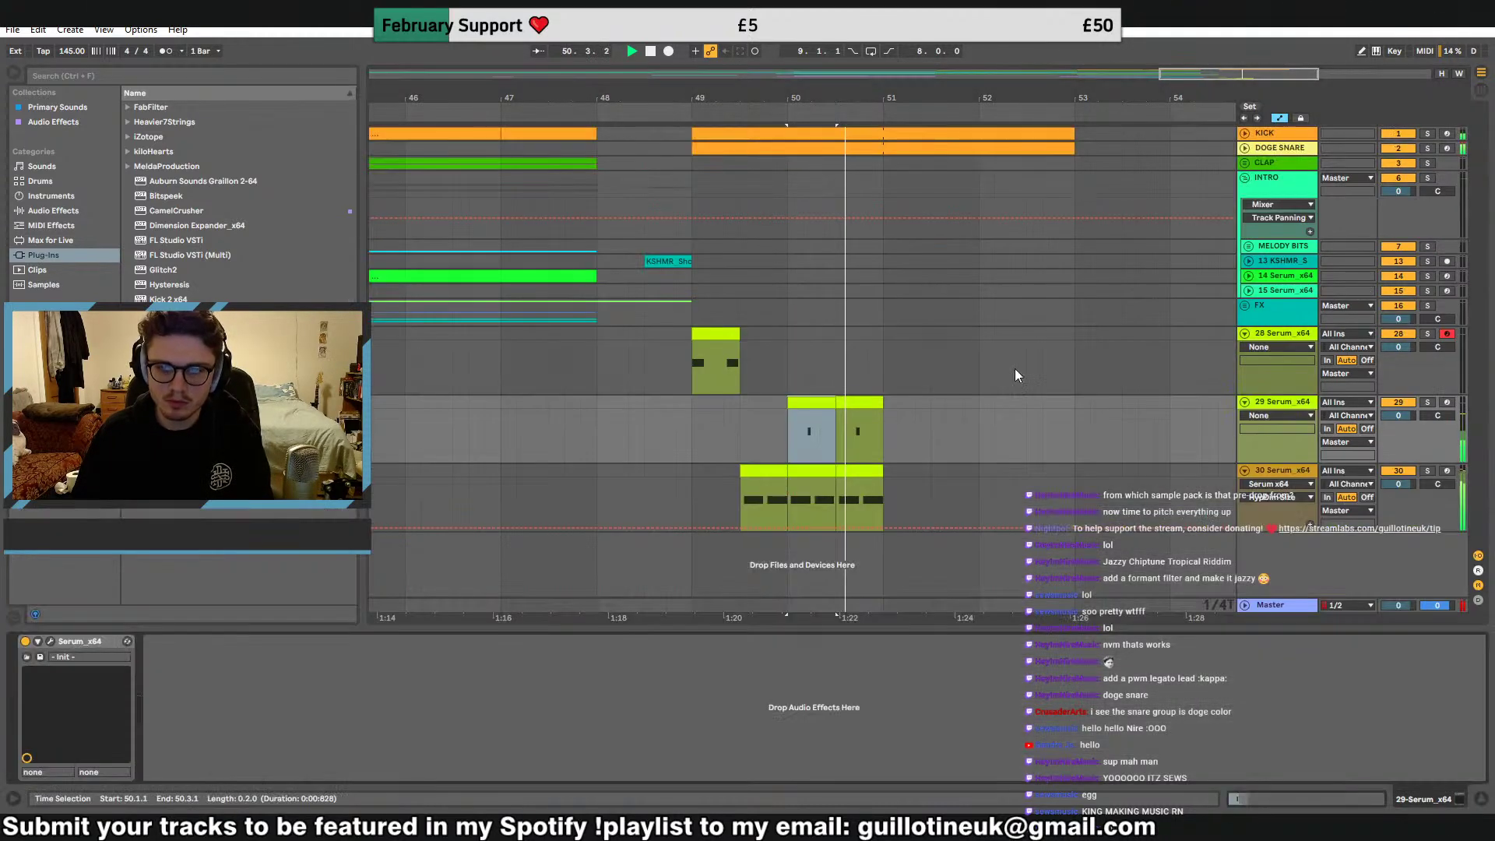
{"action": "left_click", "coordinate": [51, 642]}
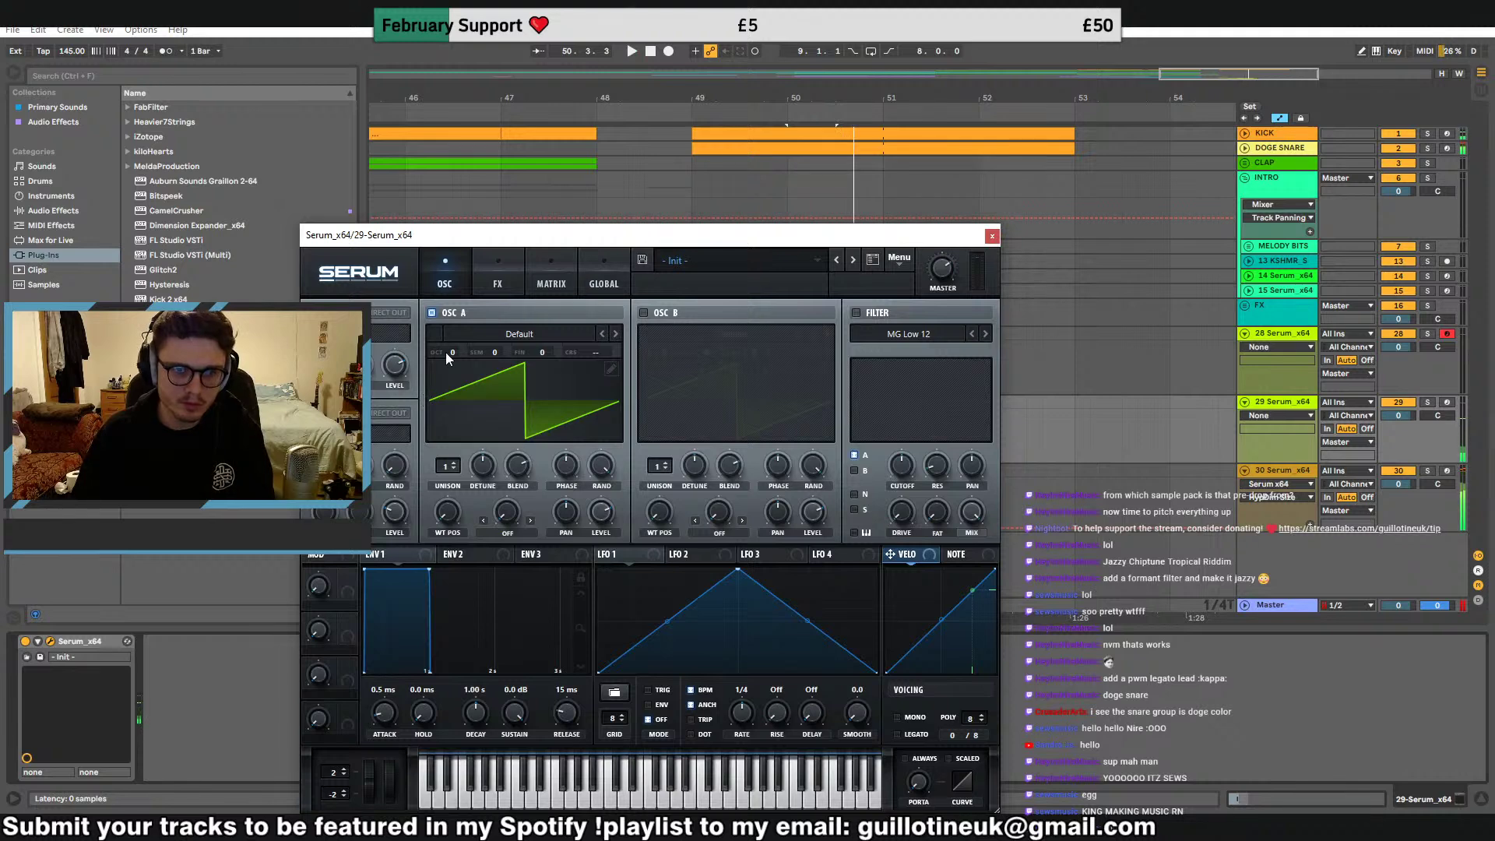
{"action": "left_click_drag", "start_coordinate": [445, 352], "coordinate": [455, 330]}
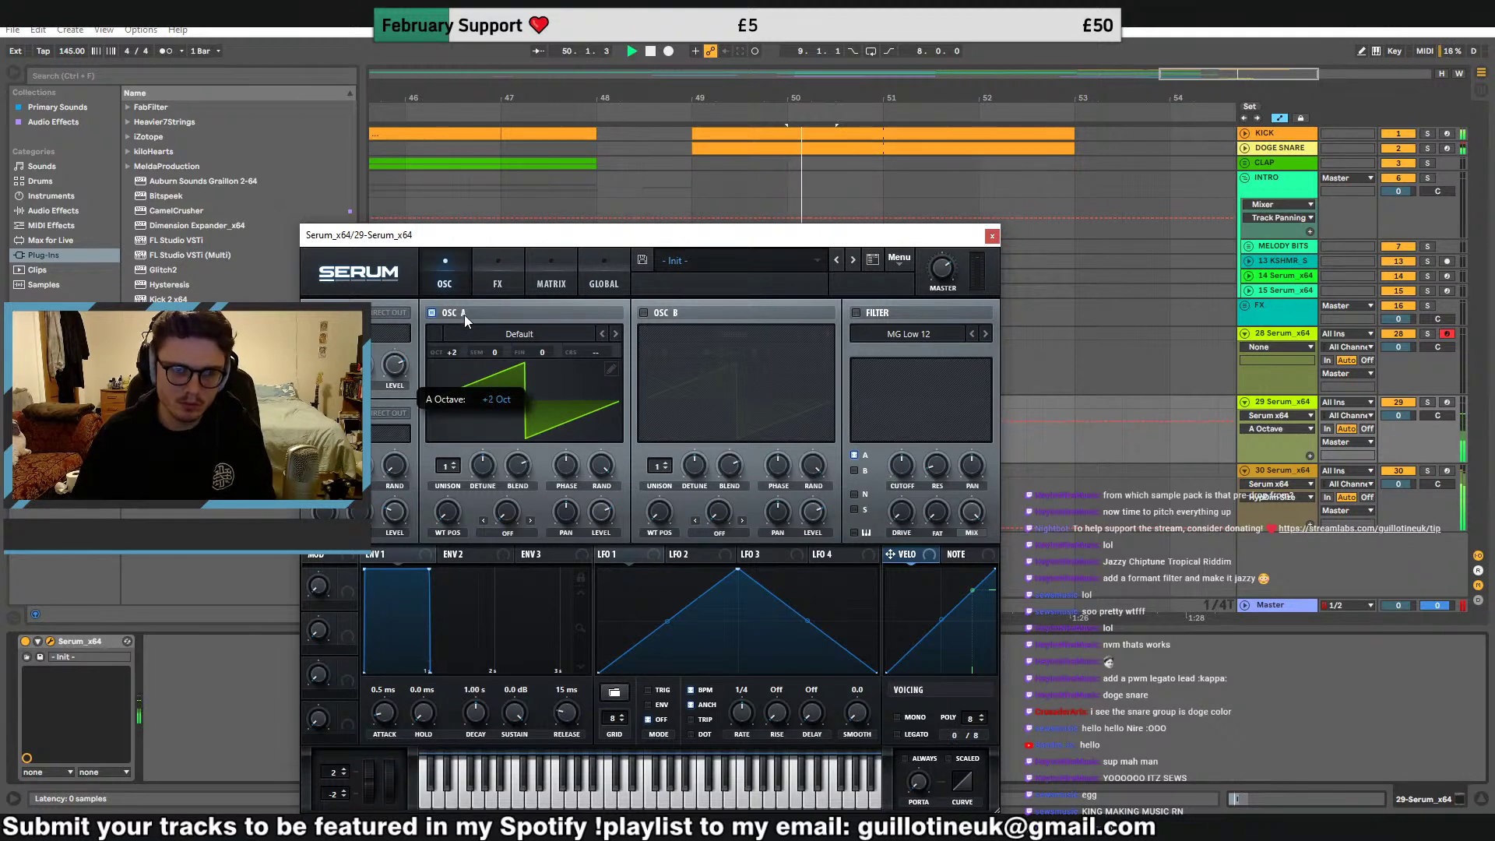
Load the Basic Shapes wavetable in oscillator A and move the wavetable position to a square wave
{"action": "left_click", "coordinate": [526, 330]}
{"action": "mouse_move", "coordinate": [545, 352]}
{"action": "left_click", "coordinate": [717, 425]}
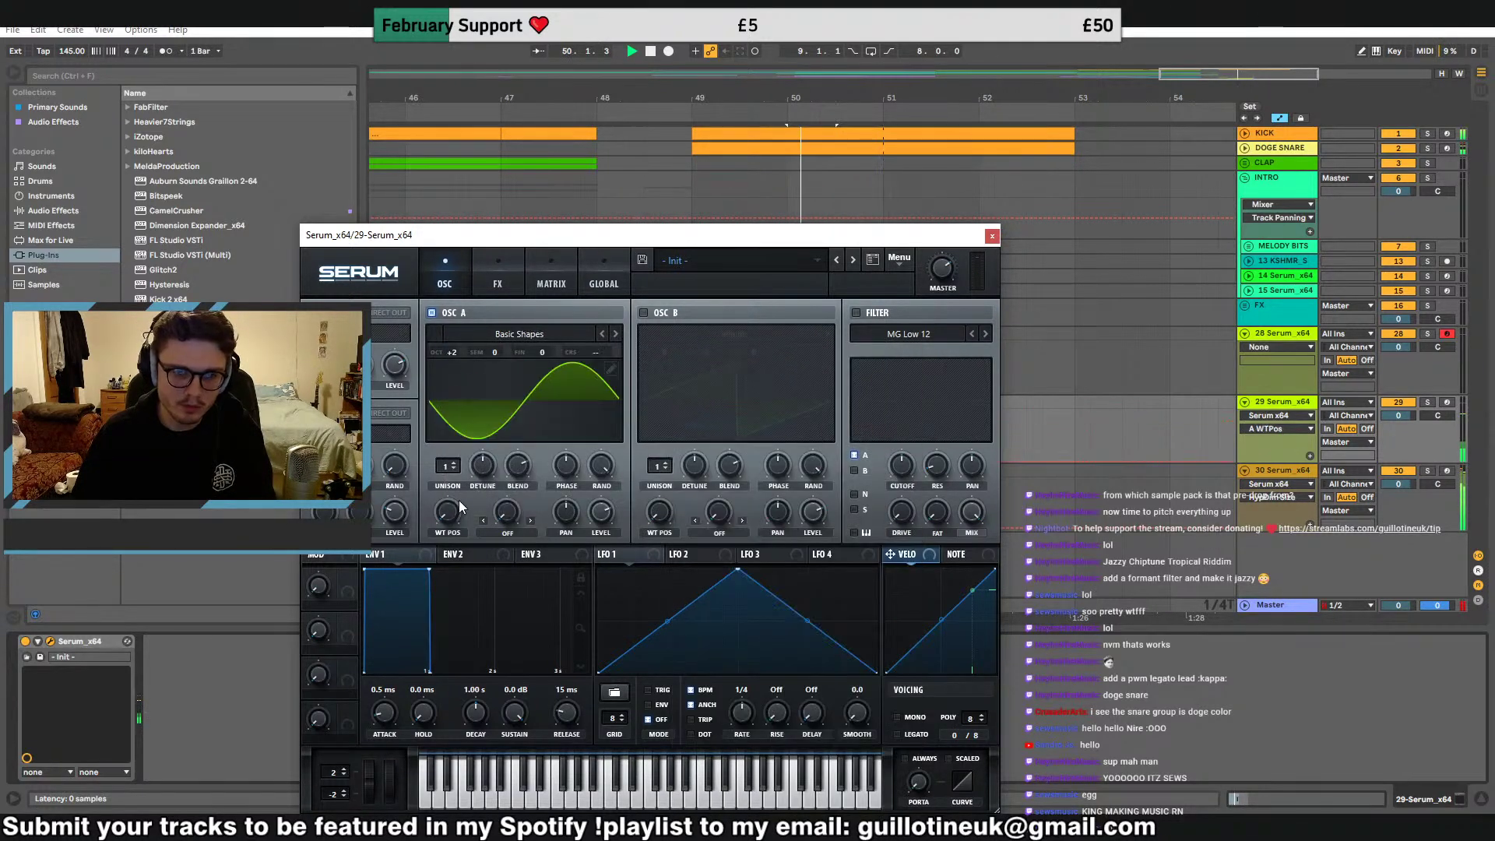
{"action": "left_click_drag", "start_coordinate": [478, 427], "coordinate": [480, 424]}
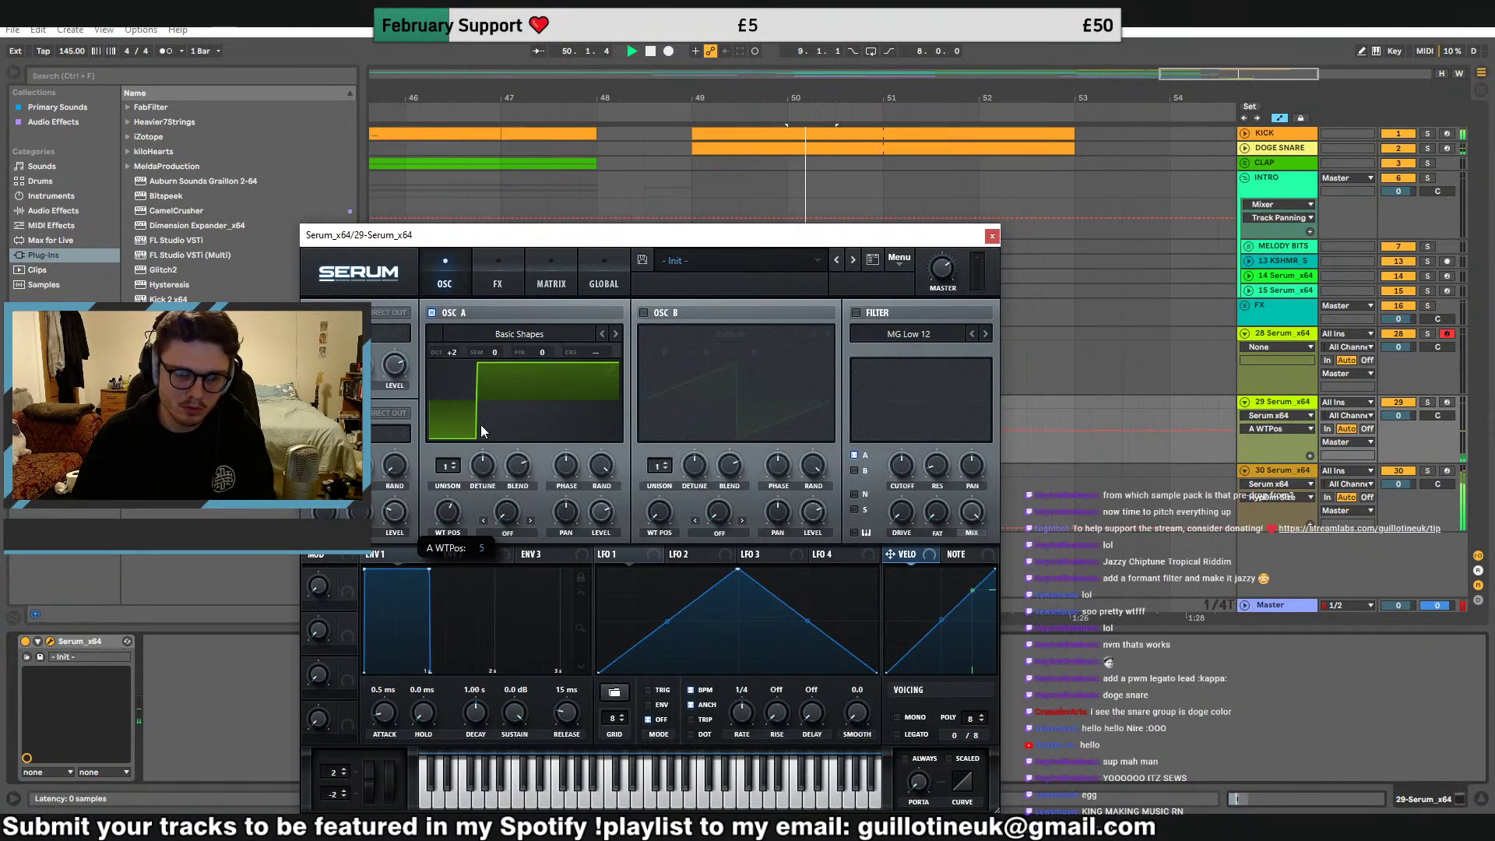
Assign LFO 1 to oscillator A's semitone tuning and reshape the LFO into a descending ramp at a bar rate
{"action": "right_click", "coordinate": [539, 349]}
{"action": "left_click", "coordinate": [596, 412]}
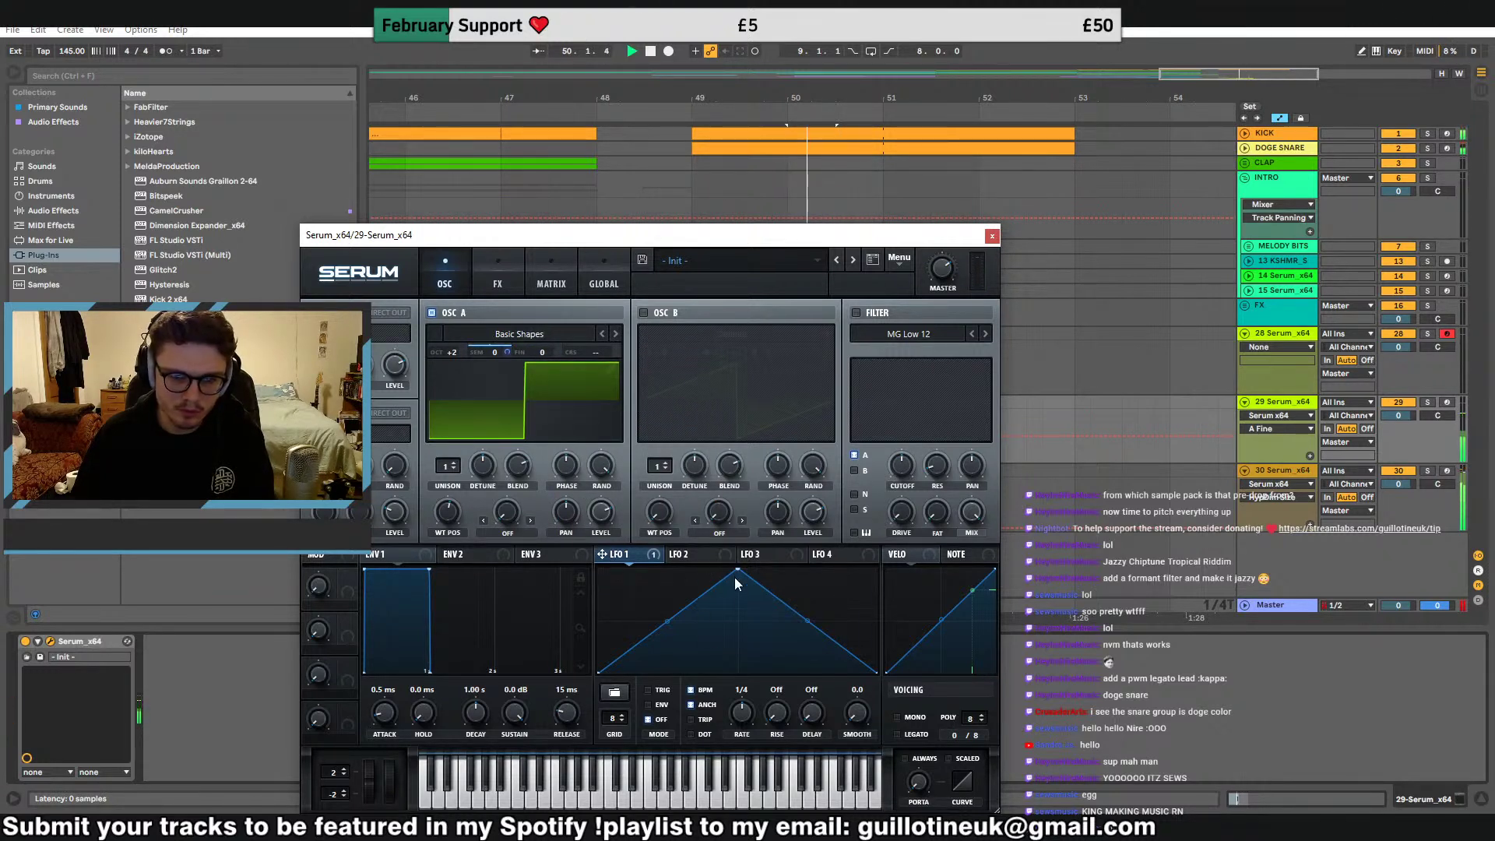
{"action": "left_click_drag", "start_coordinate": [739, 571], "coordinate": [600, 570]}
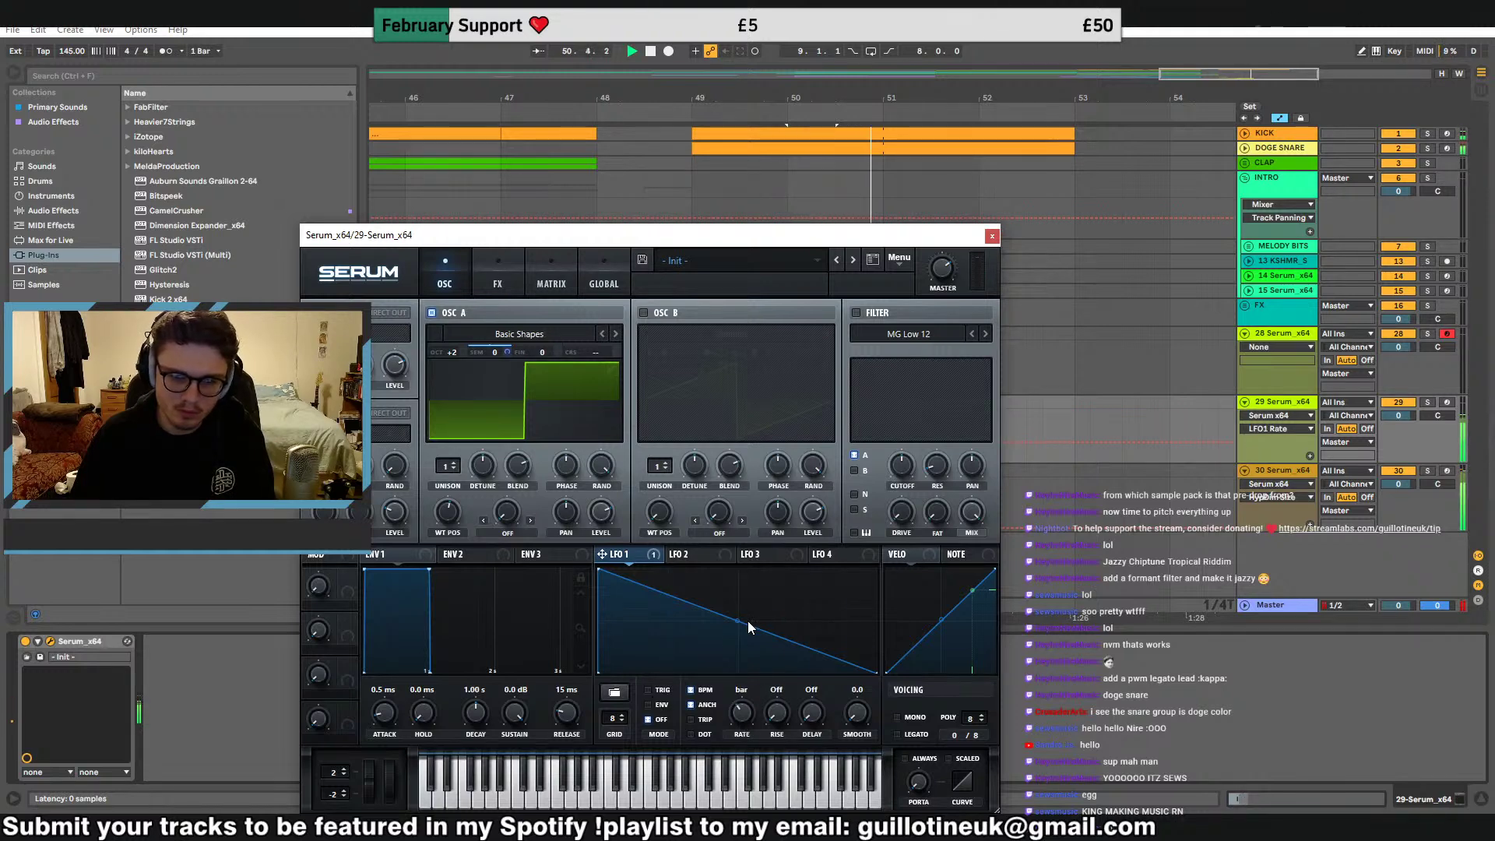
Toggle the direction type of the A Semi modulation and set the LFO 1 amount to 28
{"action": "left_click", "coordinate": [551, 284]}
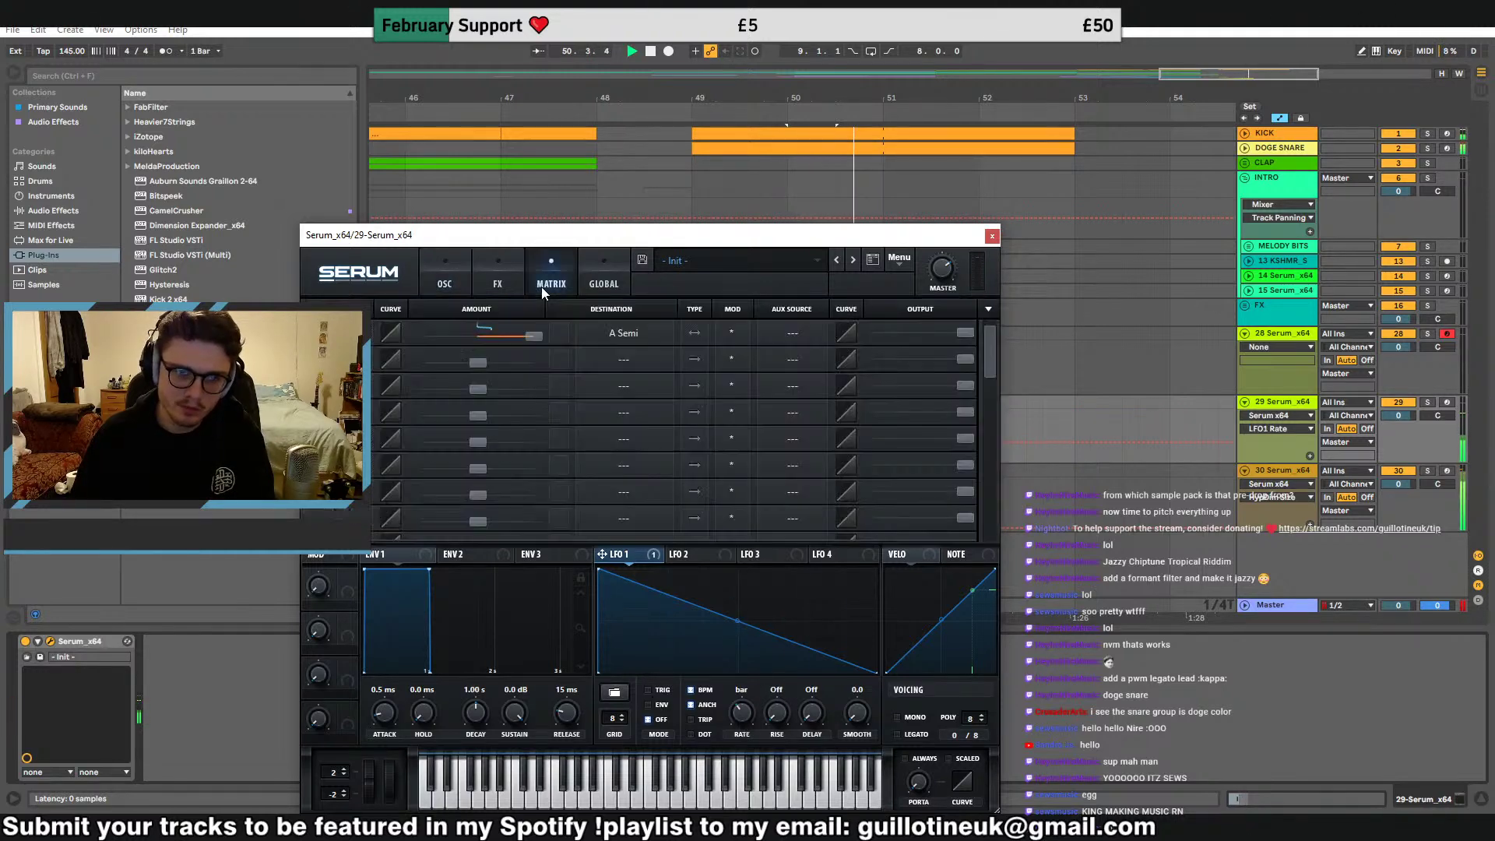
{"action": "left_click", "coordinate": [698, 333]}
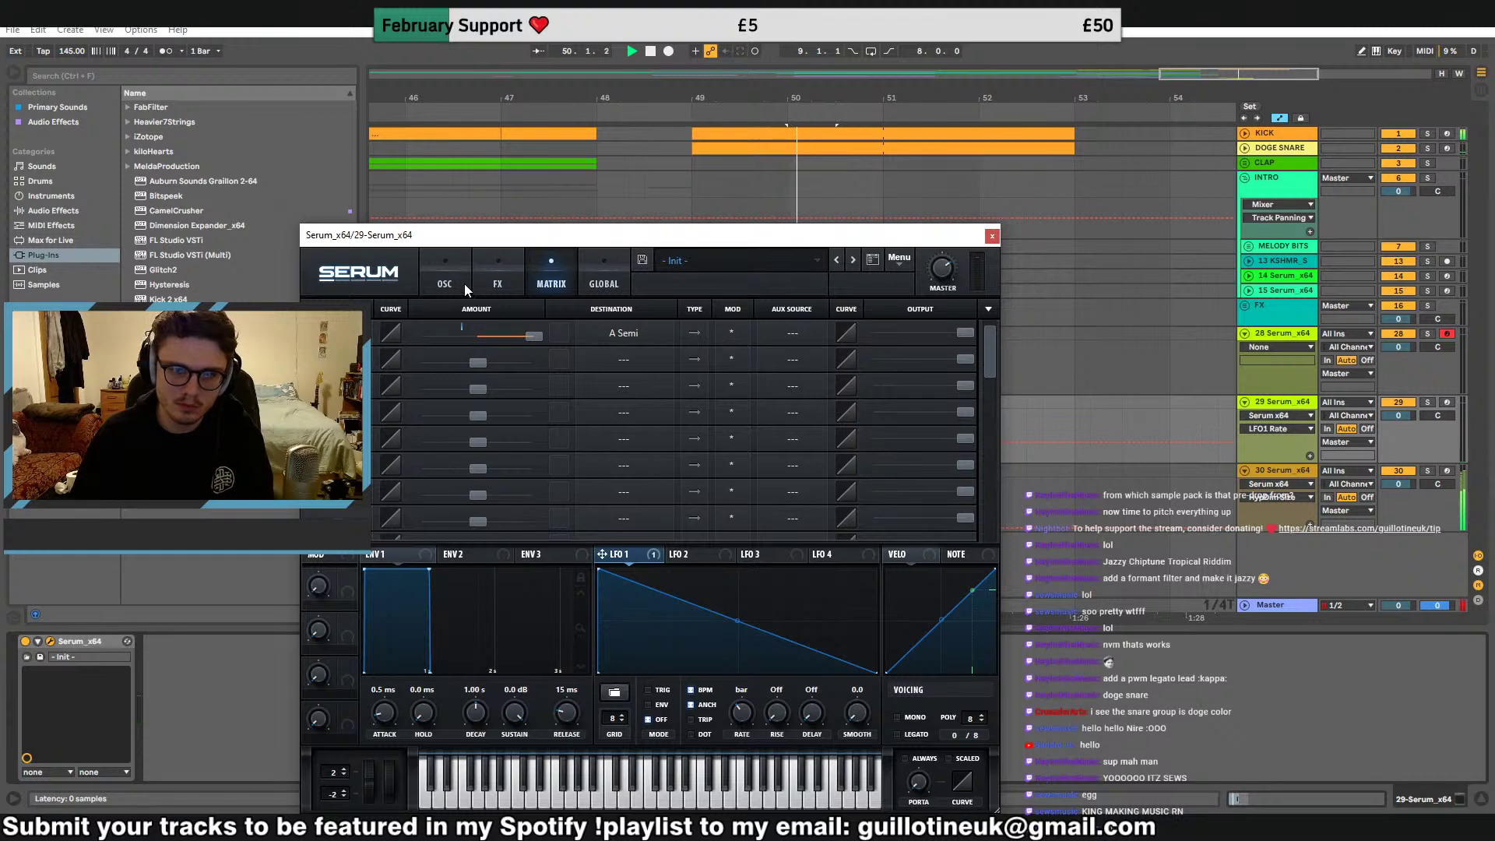
{"action": "left_click", "coordinate": [466, 287]}
{"action": "left_click_drag", "start_coordinate": [510, 352], "coordinate": [505, 379]}
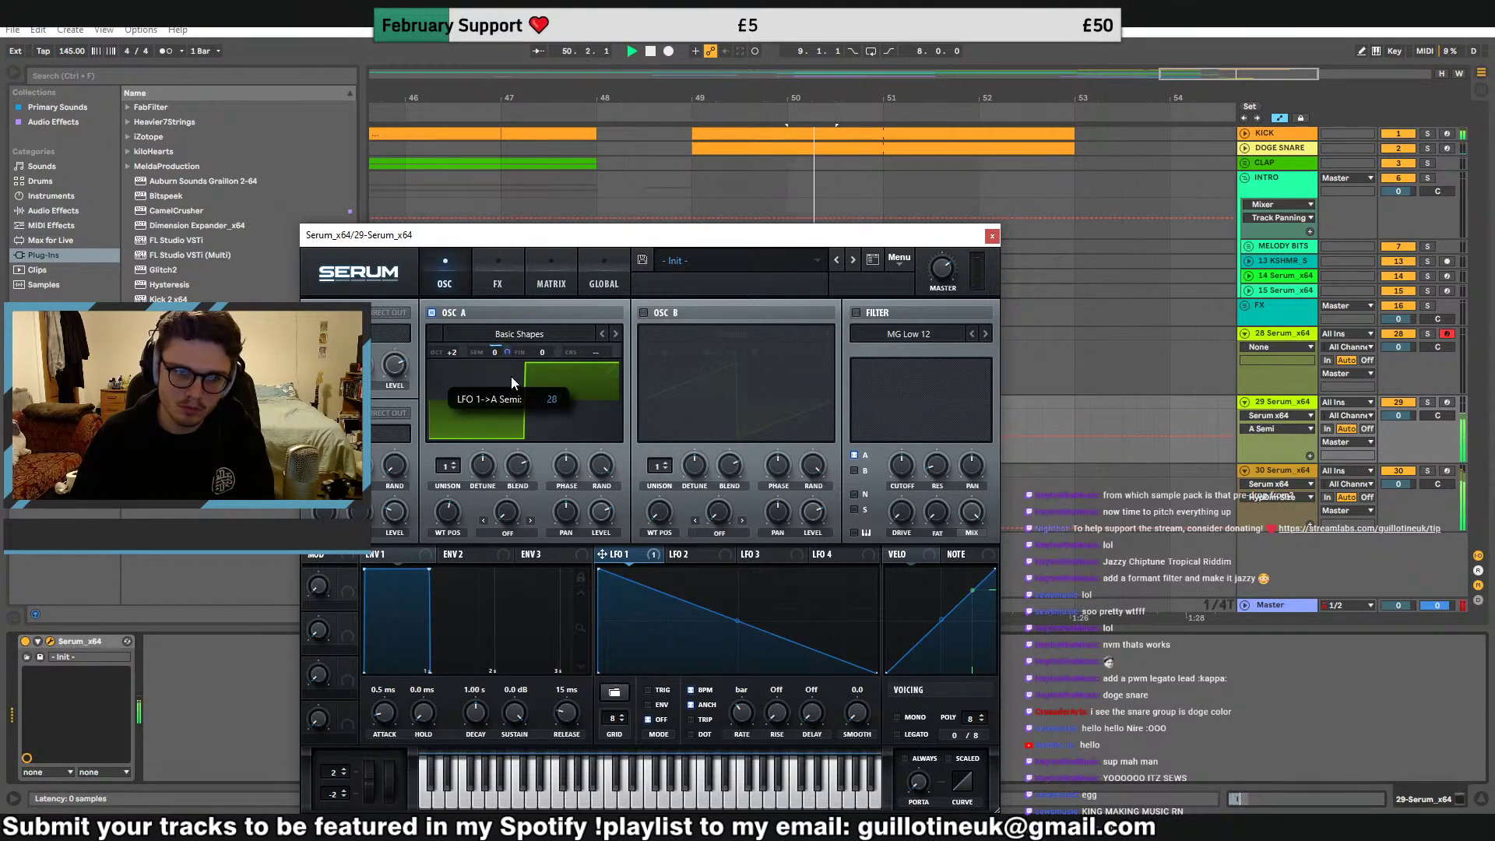
Add points to LFO 1 and reshape it into a full-level plateau that drops vertically to zero halfway
{"action": "double_click", "coordinate": [690, 604]}
{"action": "left_click_drag", "start_coordinate": [690, 603], "coordinate": [708, 556]}
{"action": "double_click", "coordinate": [785, 612]}
{"action": "left_click_drag", "start_coordinate": [785, 611], "coordinate": [738, 699]}
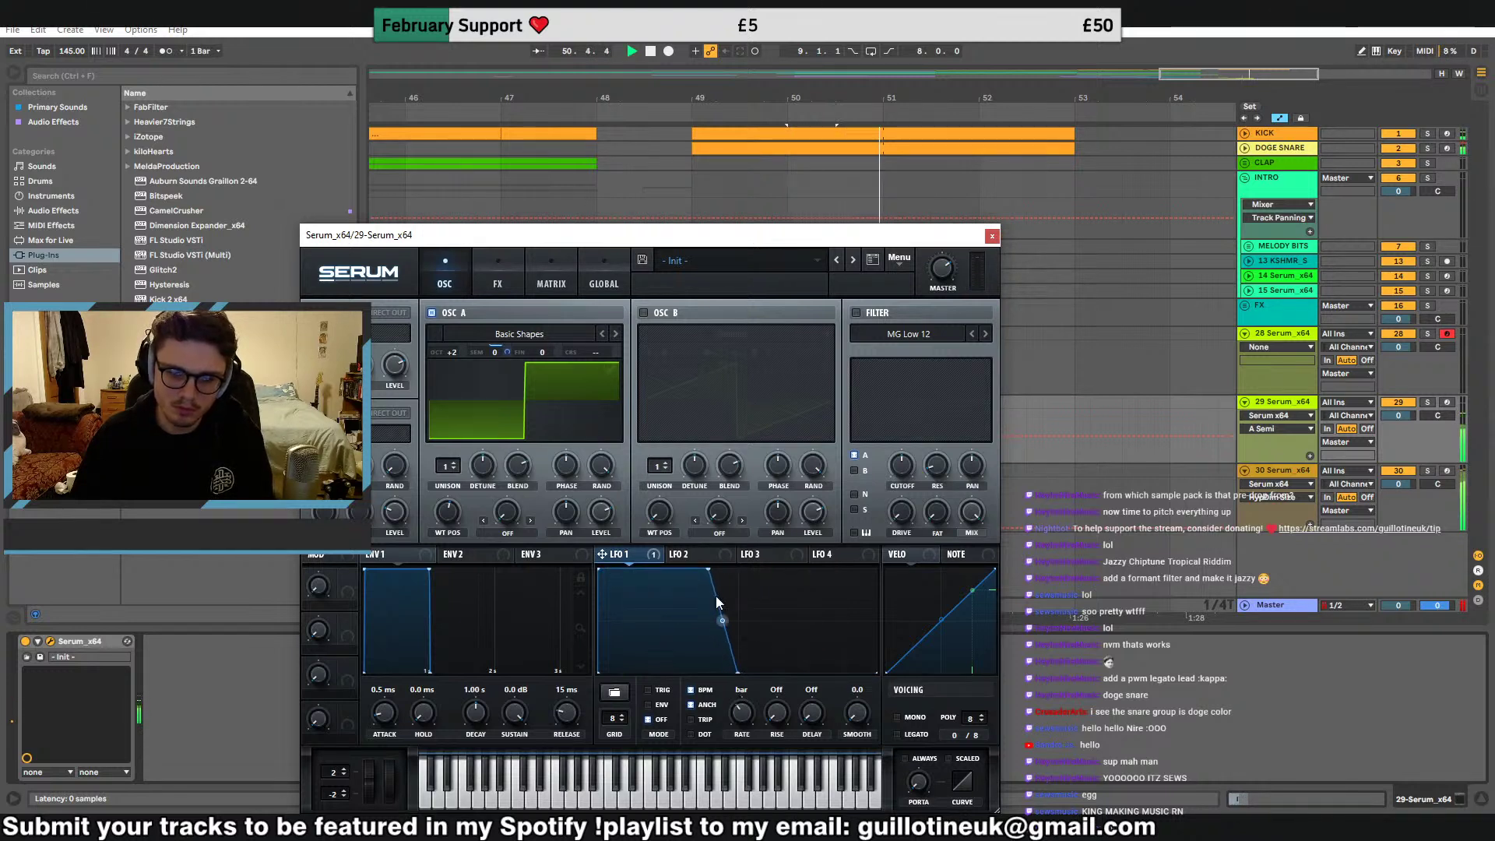
{"action": "left_click", "coordinate": [701, 554]}
{"action": "left_click", "coordinate": [654, 554]}
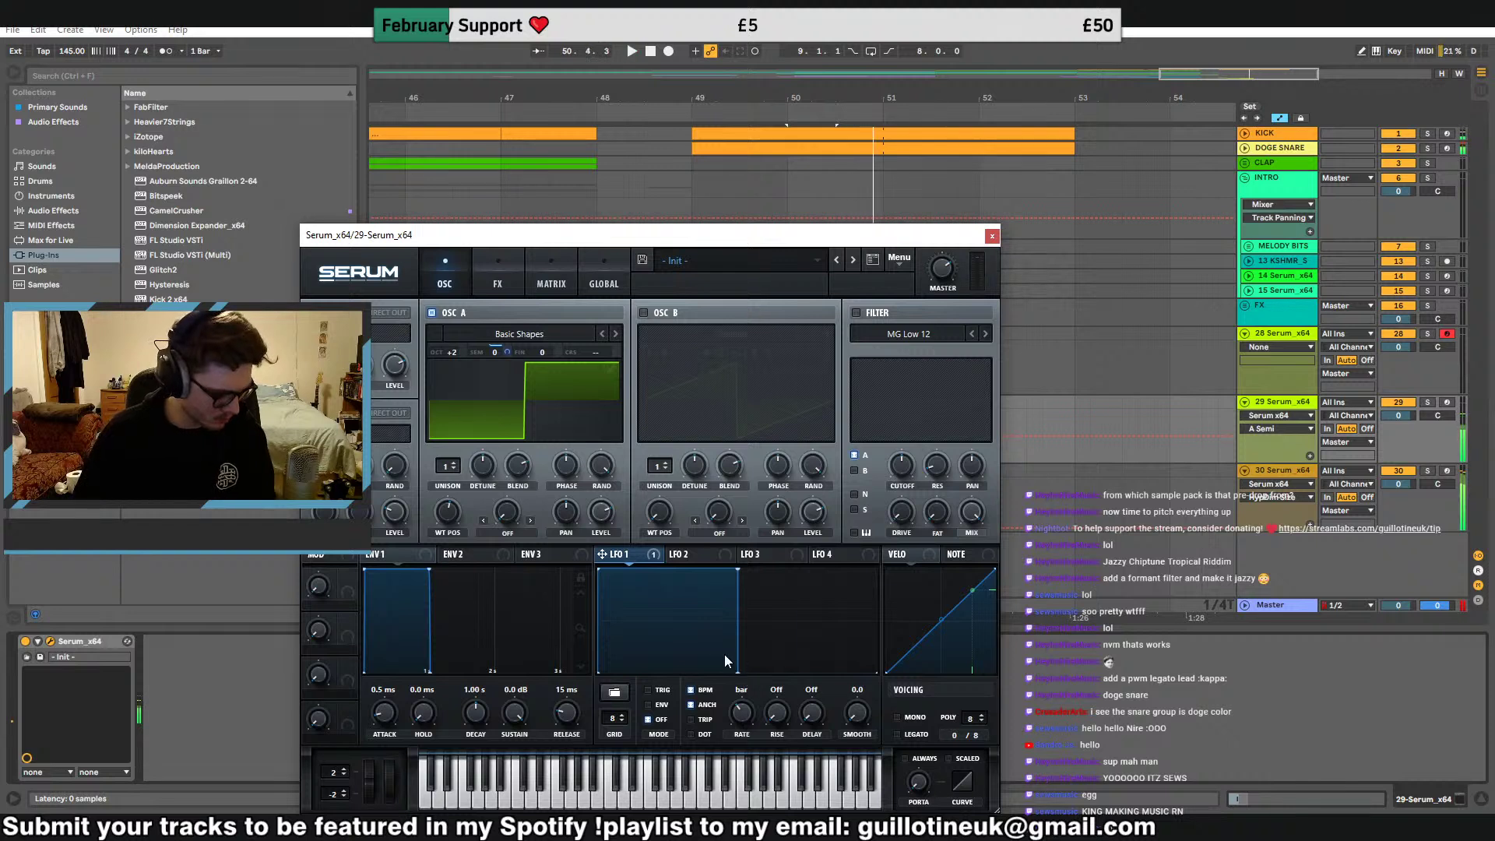
Assign LFO 2 to oscillator A's level in envelope mode and shape it with a fast attack and curved decay
{"action": "left_click_drag", "start_coordinate": [674, 555], "coordinate": [600, 529]}
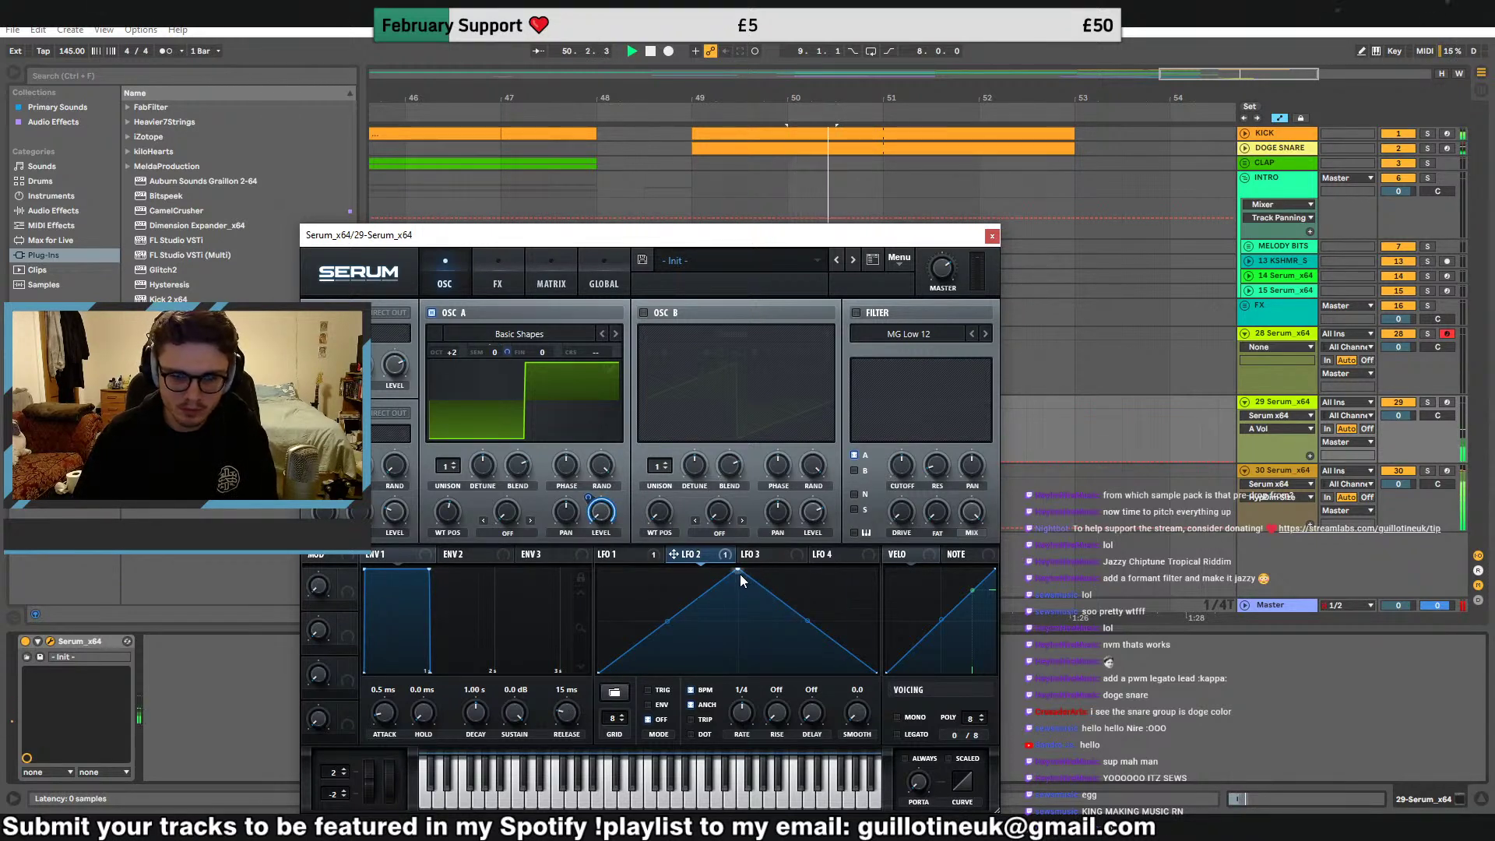
{"action": "left_click_drag", "start_coordinate": [740, 575], "coordinate": [657, 573]}
{"action": "left_click_drag", "start_coordinate": [628, 621], "coordinate": [628, 661]}
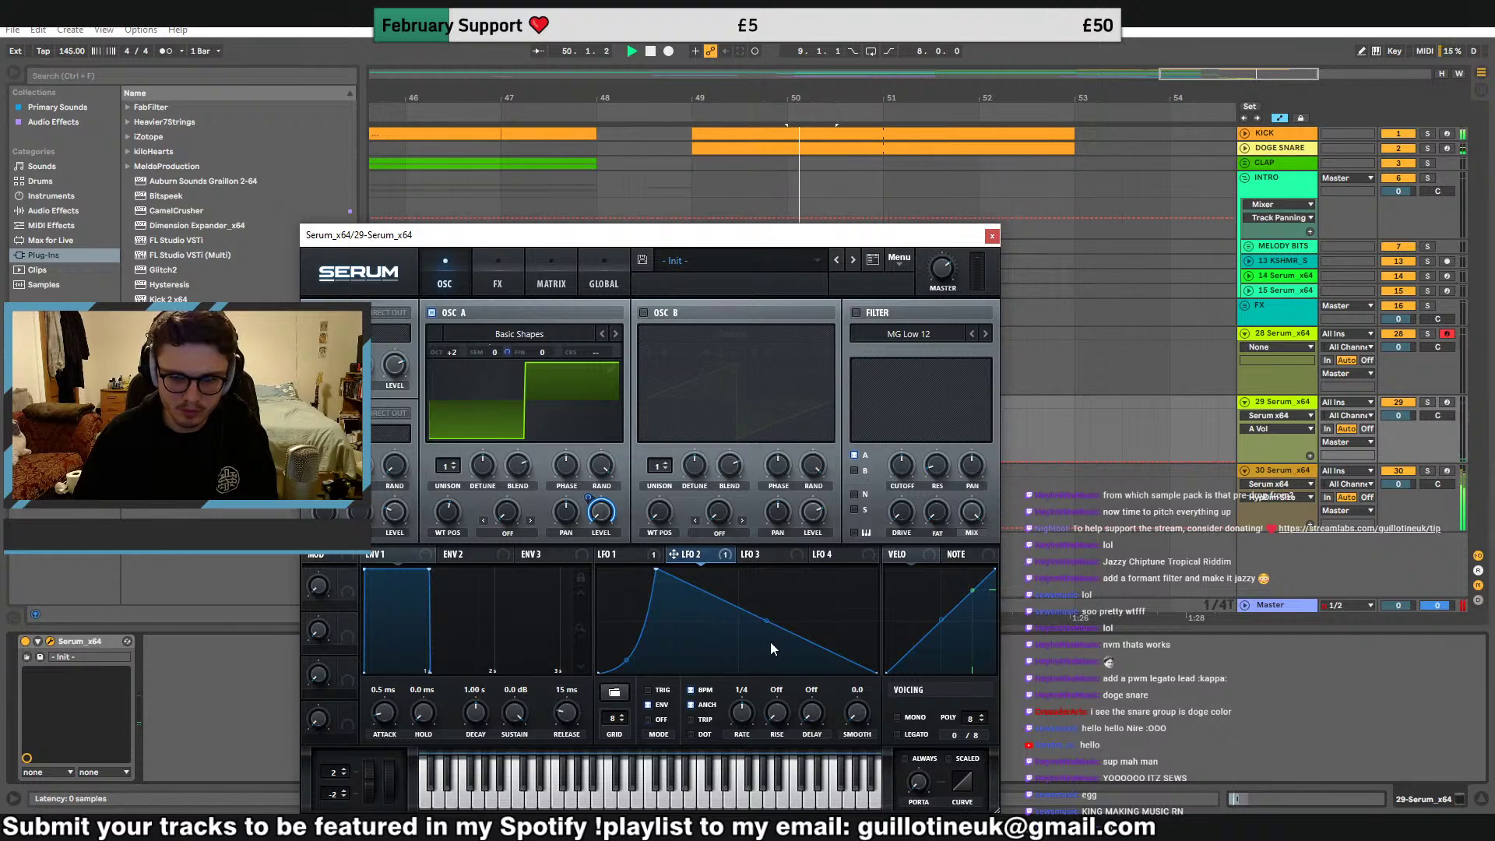
{"action": "left_click_drag", "start_coordinate": [768, 621], "coordinate": [768, 714]}
{"action": "left_click_drag", "start_coordinate": [653, 569], "coordinate": [616, 568]}
{"action": "key", "text": "space"}
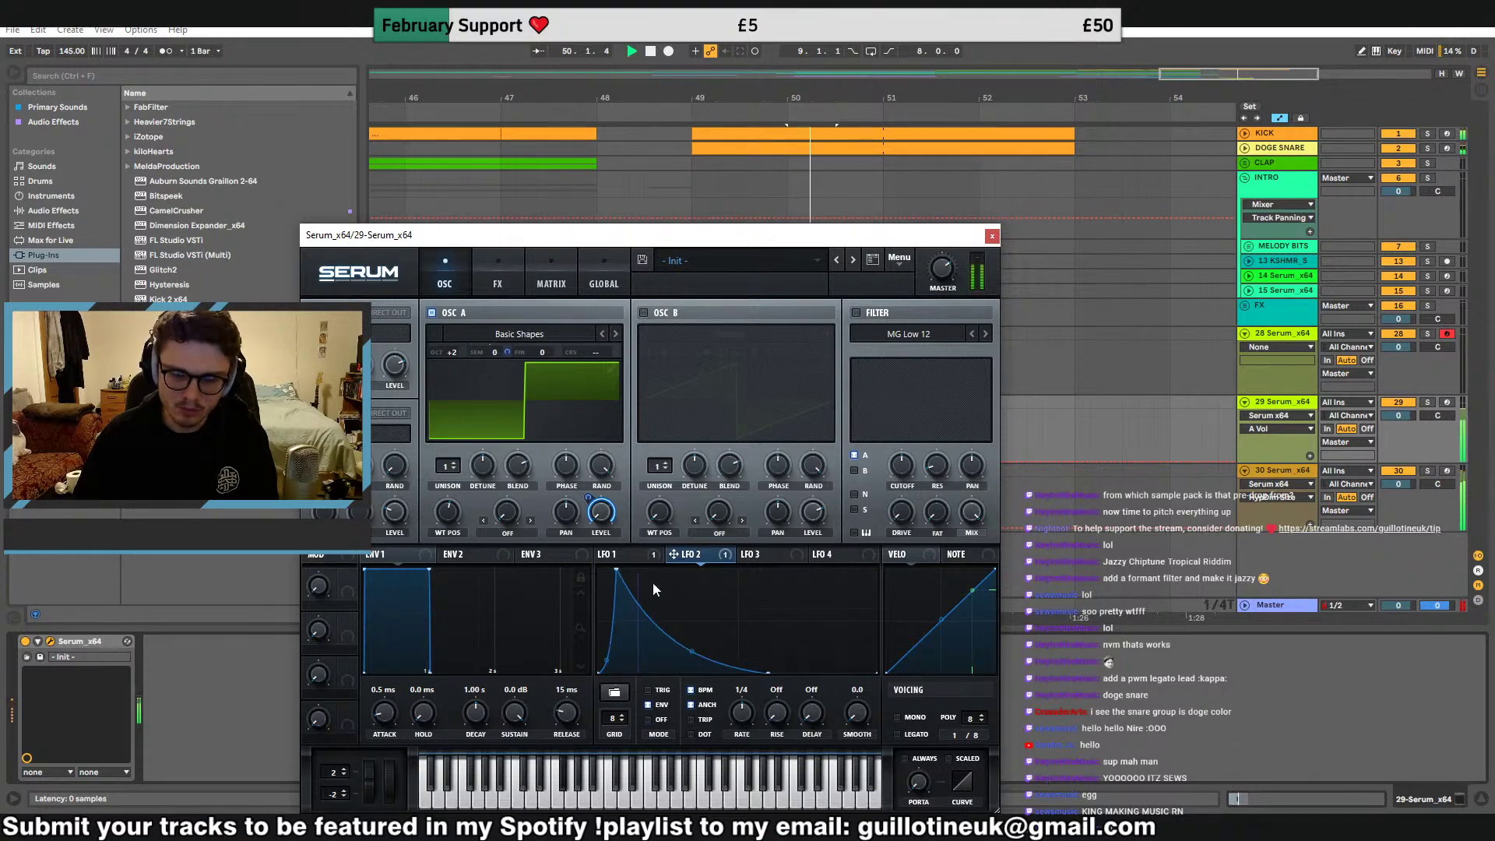
Add a point to LFO 2 that holds the level high before a steeper fall, then close the synth
{"action": "double_click", "coordinate": [686, 615]}
{"action": "left_click_drag", "start_coordinate": [685, 616], "coordinate": [754, 654]}
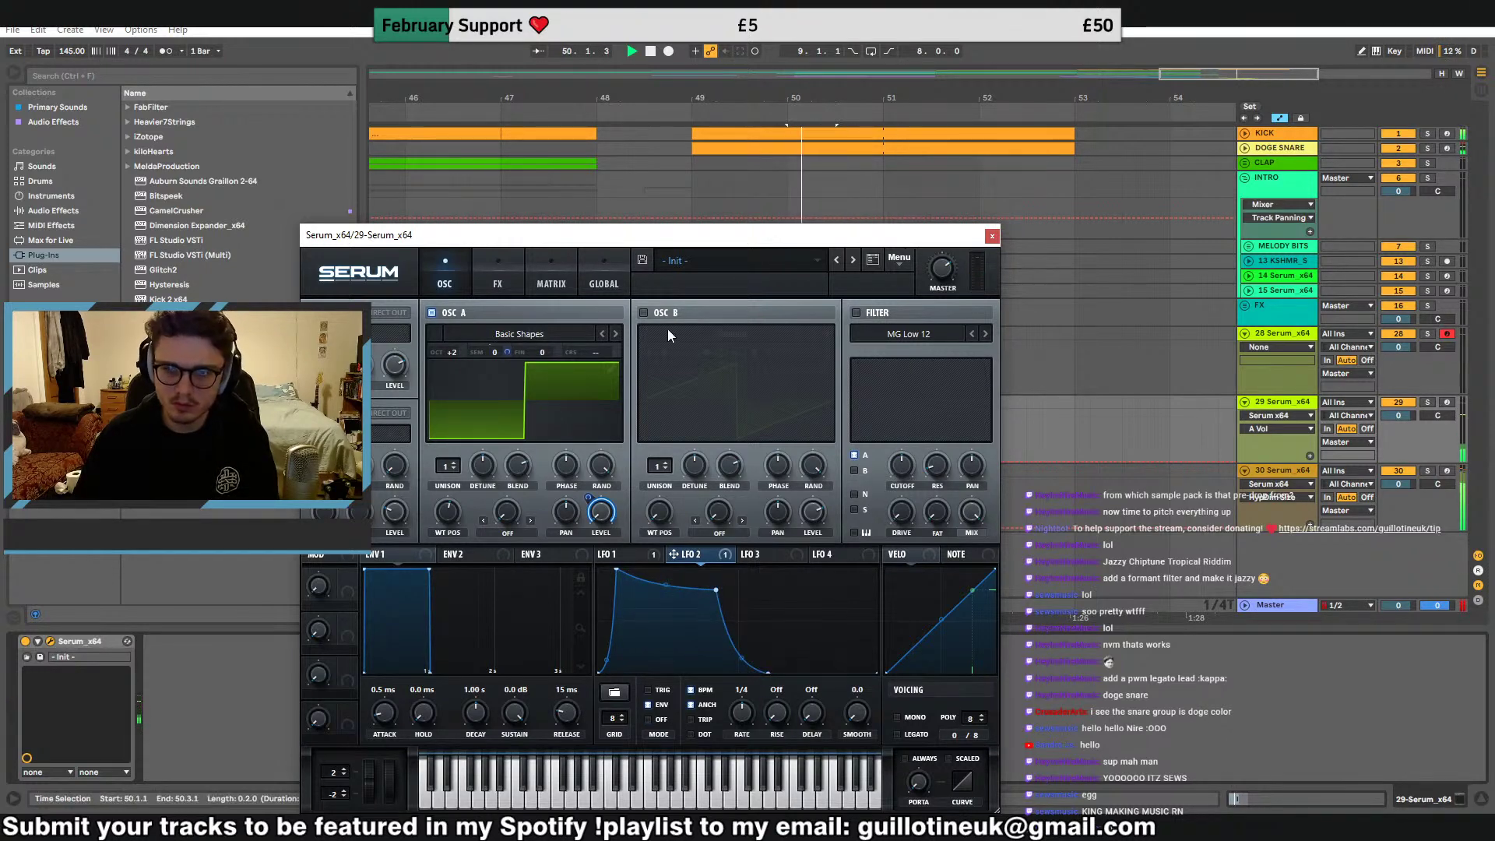
{"action": "left_click", "coordinate": [993, 236]}
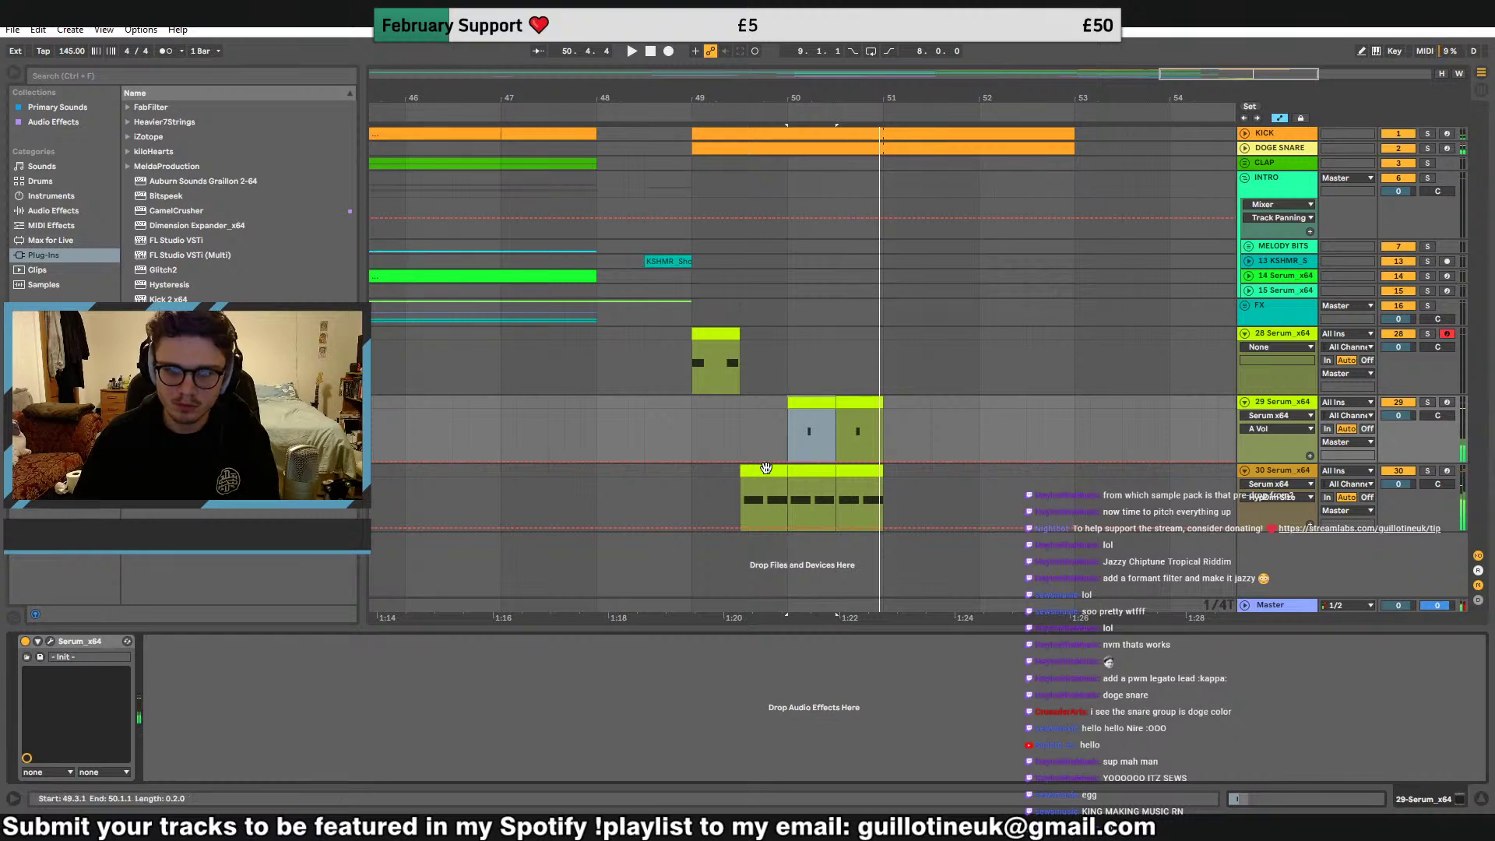
Solo the 30 Serum track, play it back and open its Serum instrument
{"action": "left_click", "coordinate": [1428, 472]}
{"action": "key", "text": "space"}
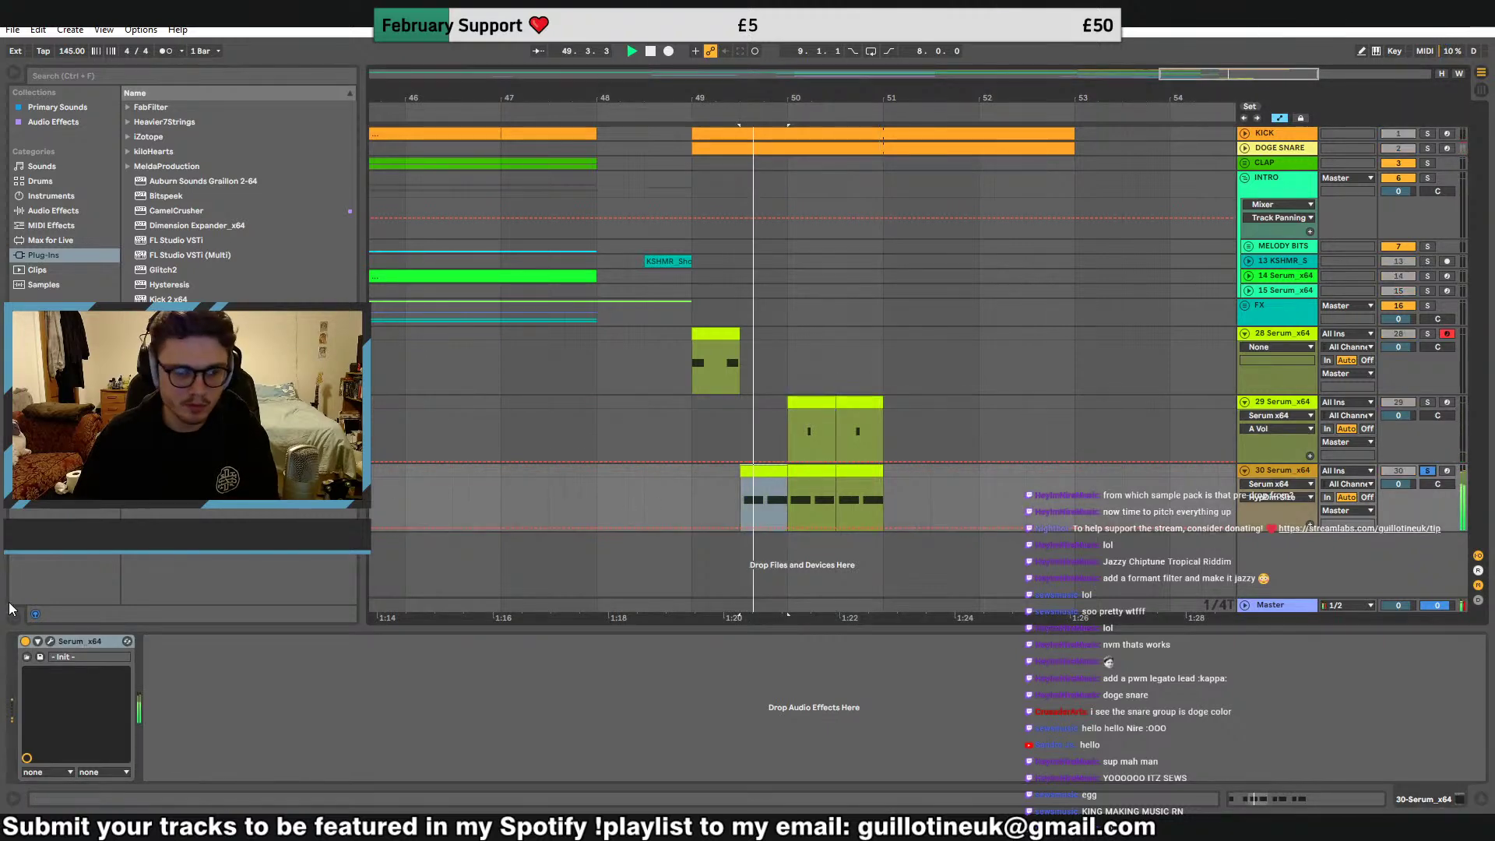
{"action": "left_click", "coordinate": [51, 642]}
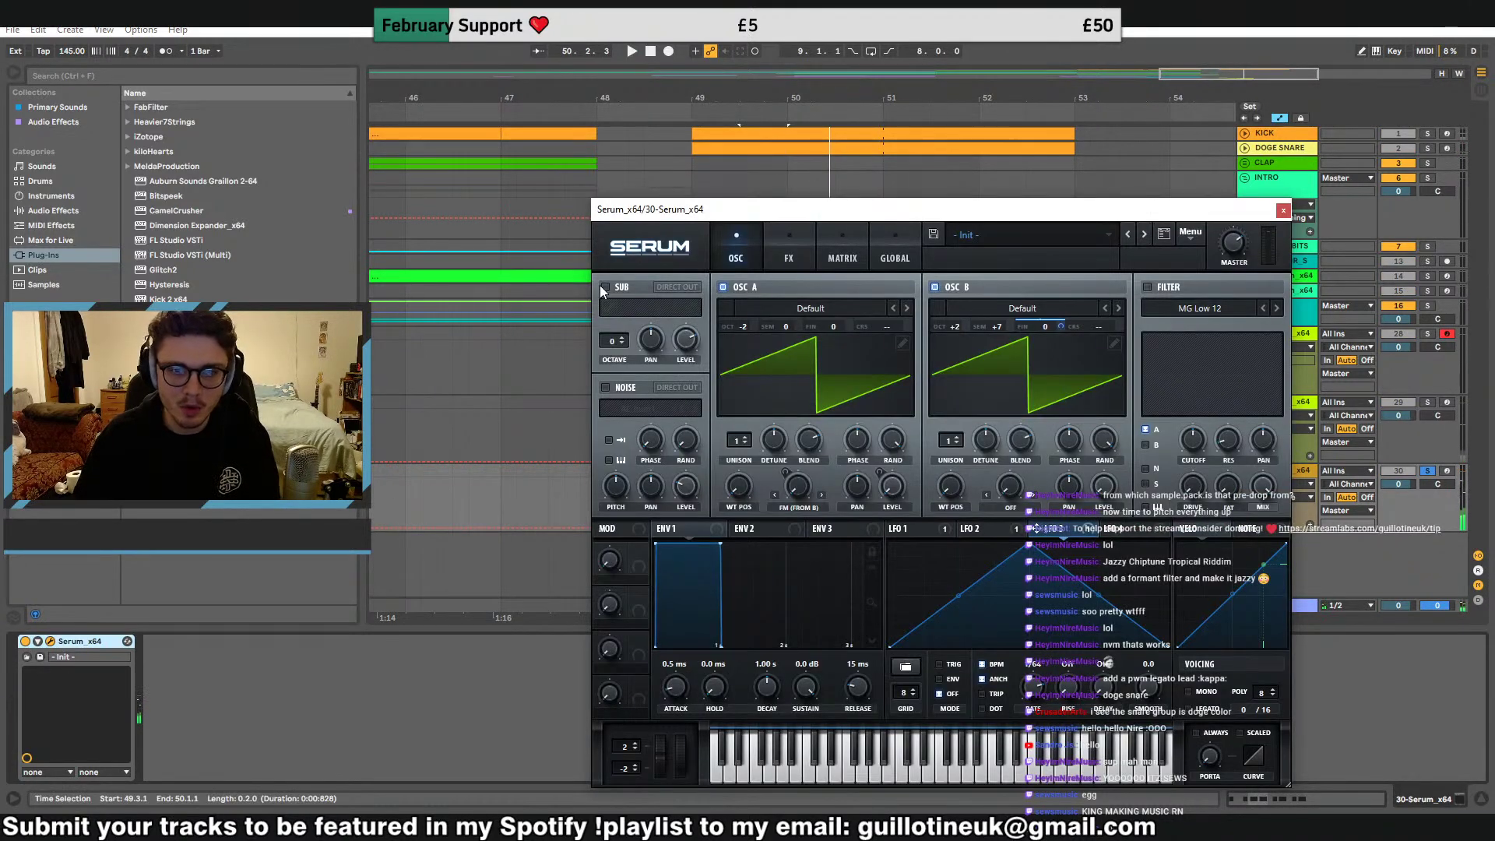
Enable the sub oscillator on track 30's Serum, modulate its level with LFO 1 and set its octave to -2
{"action": "left_click", "coordinate": [893, 529]}
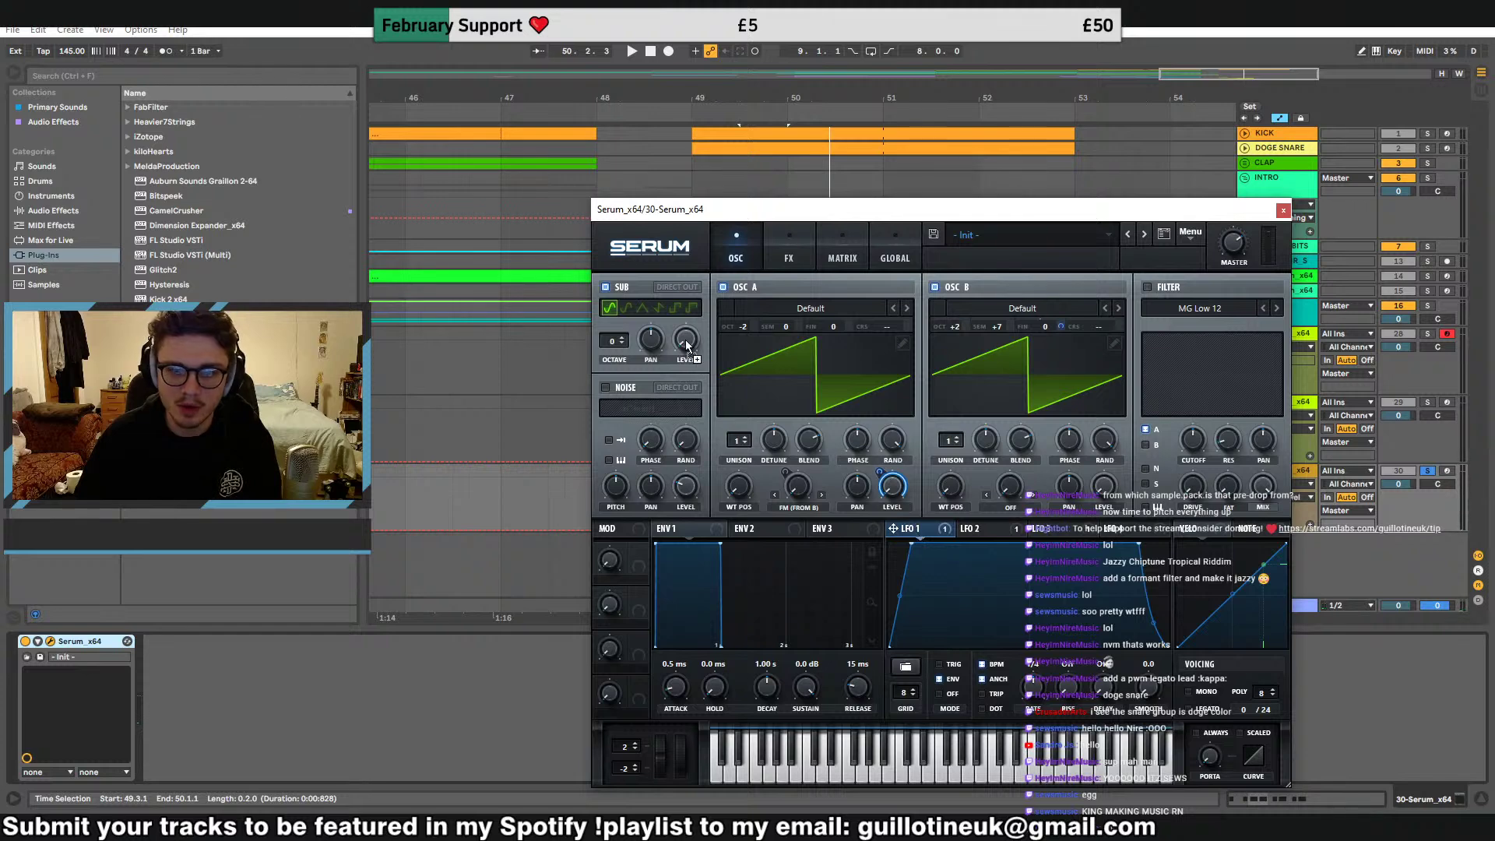
{"action": "key", "text": "space"}
{"action": "left_click_drag", "start_coordinate": [685, 339], "coordinate": [614, 356]}
{"action": "key", "text": "space"}
{"action": "key", "text": "space"}
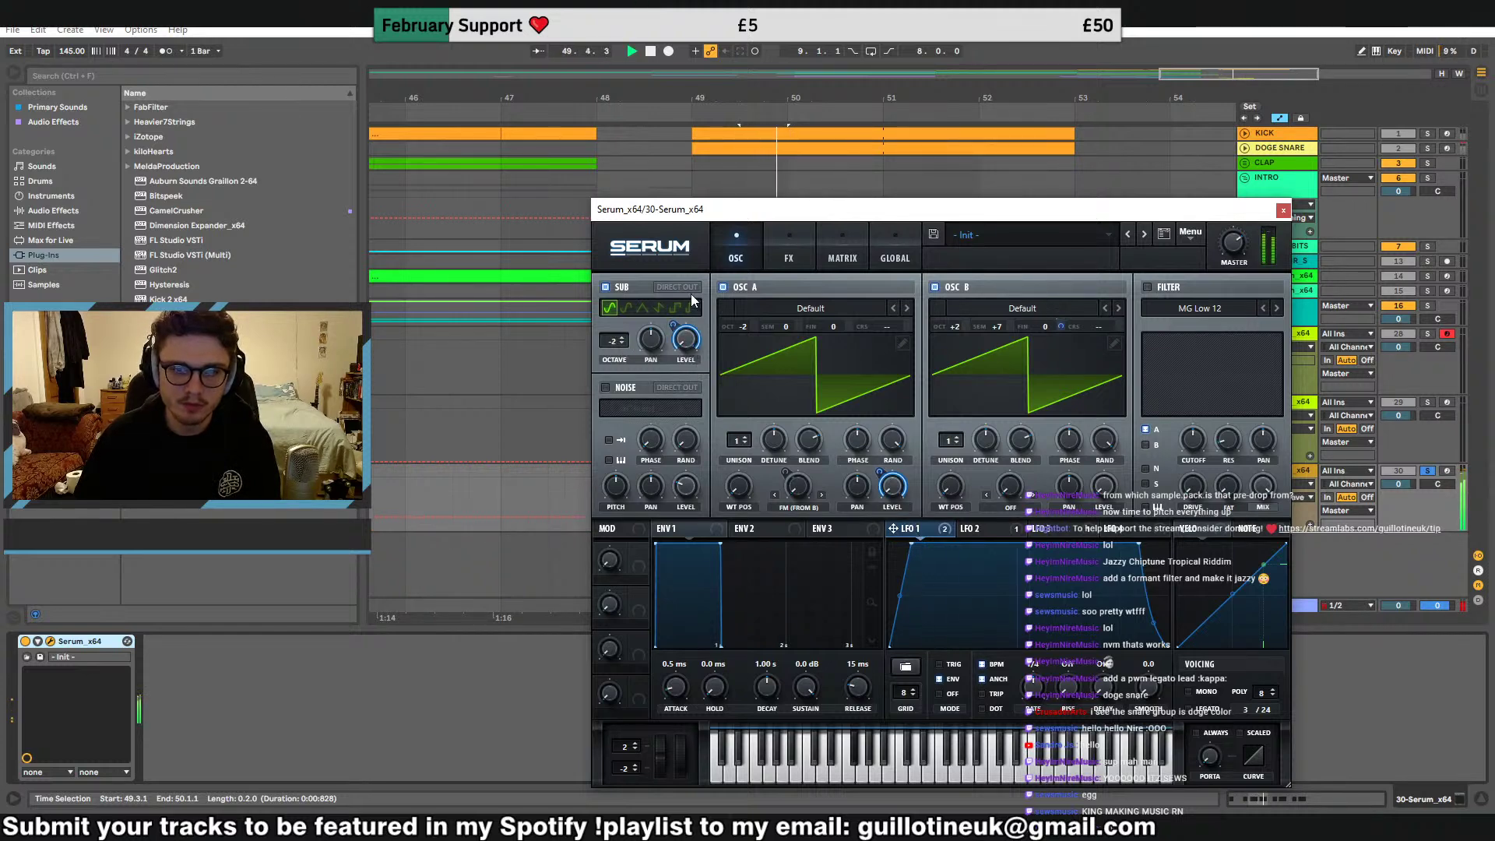
Enable the Distortion effect ahead of Hyper/Dimension and raise its drive to 85%
{"action": "left_click", "coordinate": [789, 250]}
{"action": "left_click", "coordinate": [613, 314]}
{"action": "key", "text": "space"}
{"action": "left_click_drag", "start_coordinate": [662, 313], "coordinate": [670, 223]}
{"action": "key", "text": "space"}
{"action": "key", "text": "space"}
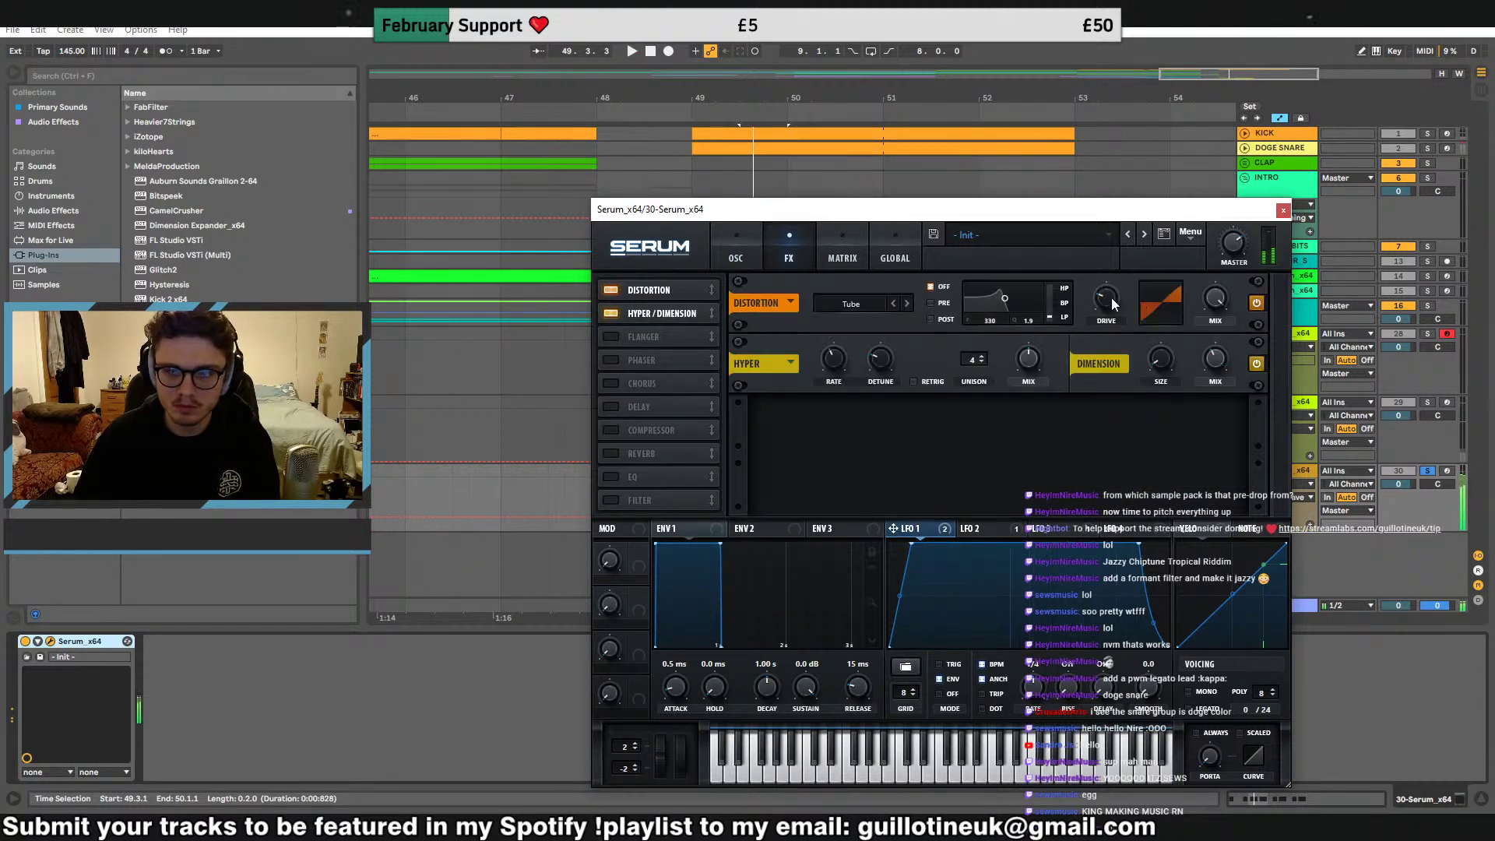
{"action": "left_click_drag", "start_coordinate": [1110, 297], "coordinate": [1128, 221]}
{"action": "key", "text": "space"}
{"action": "key", "text": "space"}
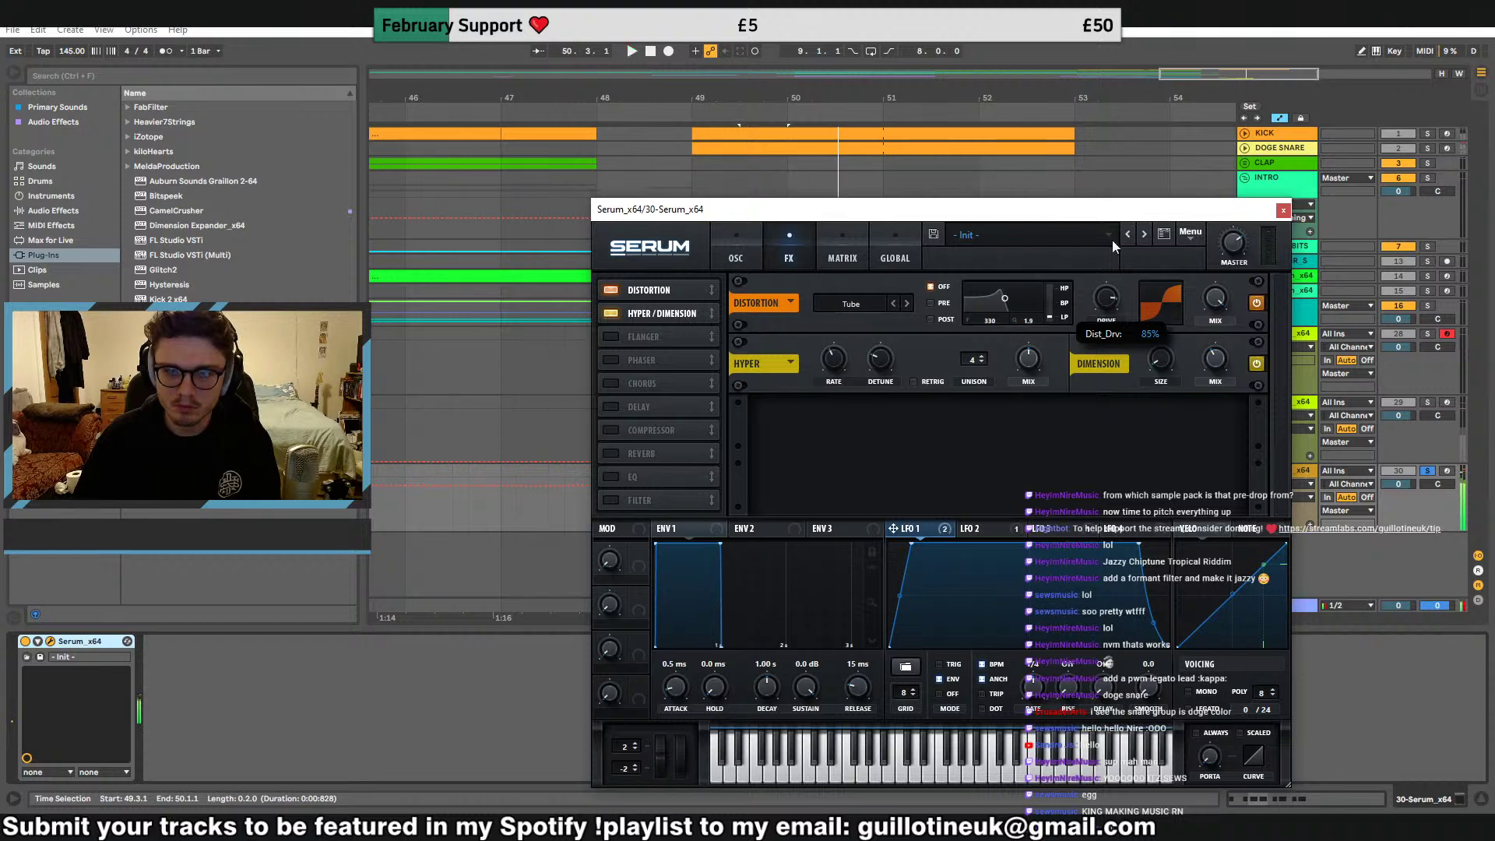
Enable the Phaser effect, place it between Distortion and Hyper/Dimension, and lower its rate
{"action": "left_click", "coordinate": [629, 360]}
{"action": "left_click_drag", "start_coordinate": [630, 360], "coordinate": [630, 313]}
{"action": "left_click_drag", "start_coordinate": [834, 363], "coordinate": [834, 413]}
{"action": "key", "text": "space"}
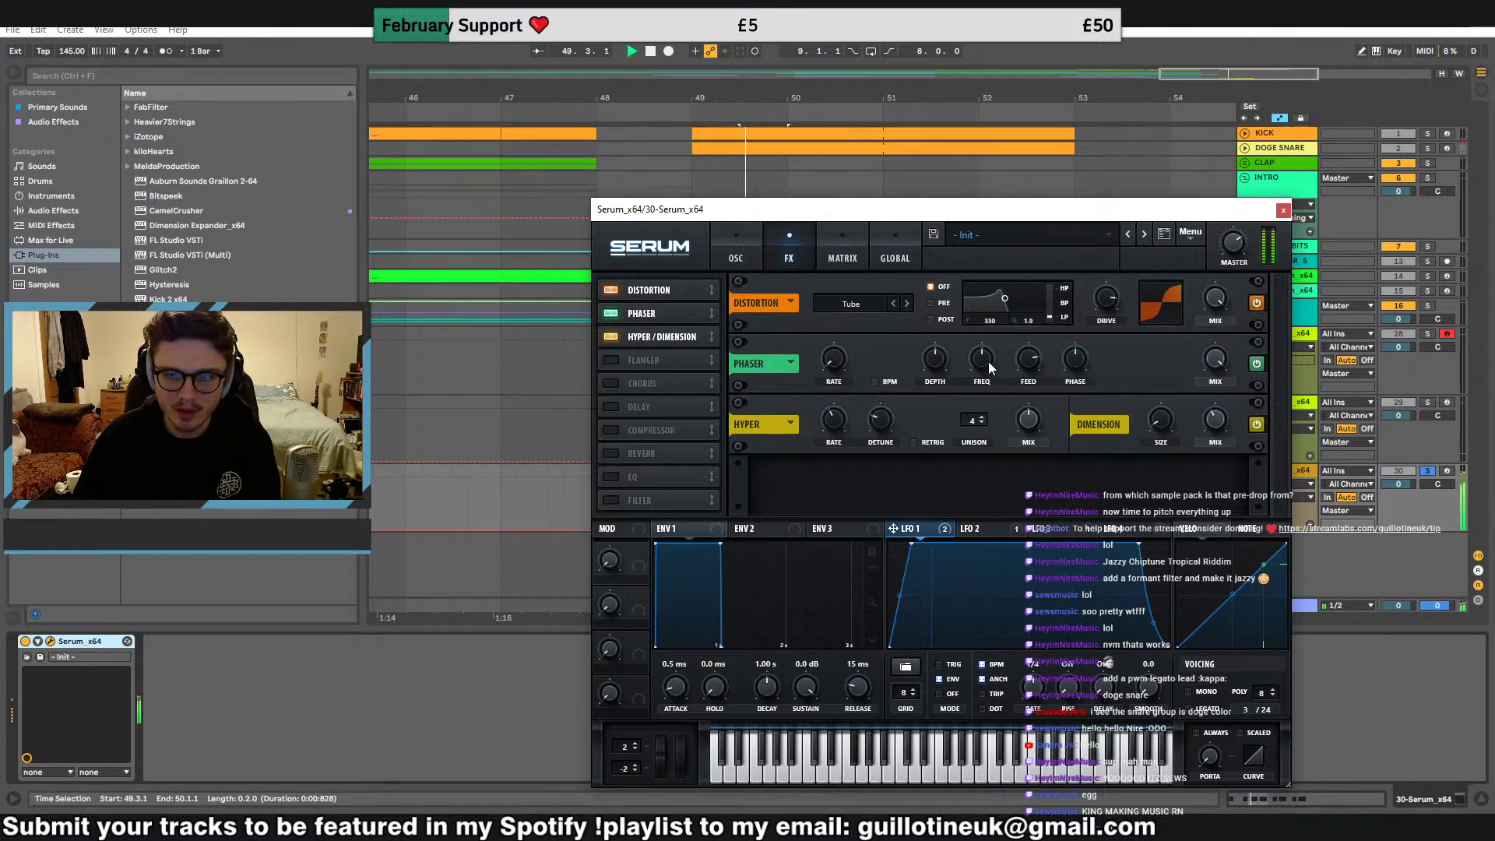
Adjust the Phaser's depth, feedback and phase, and set its frequency to about 204 Hz
{"action": "left_click_drag", "start_coordinate": [985, 362], "coordinate": [982, 420]}
{"action": "left_click_drag", "start_coordinate": [938, 362], "coordinate": [943, 392]}
{"action": "left_click_drag", "start_coordinate": [1025, 368], "coordinate": [1027, 414]}
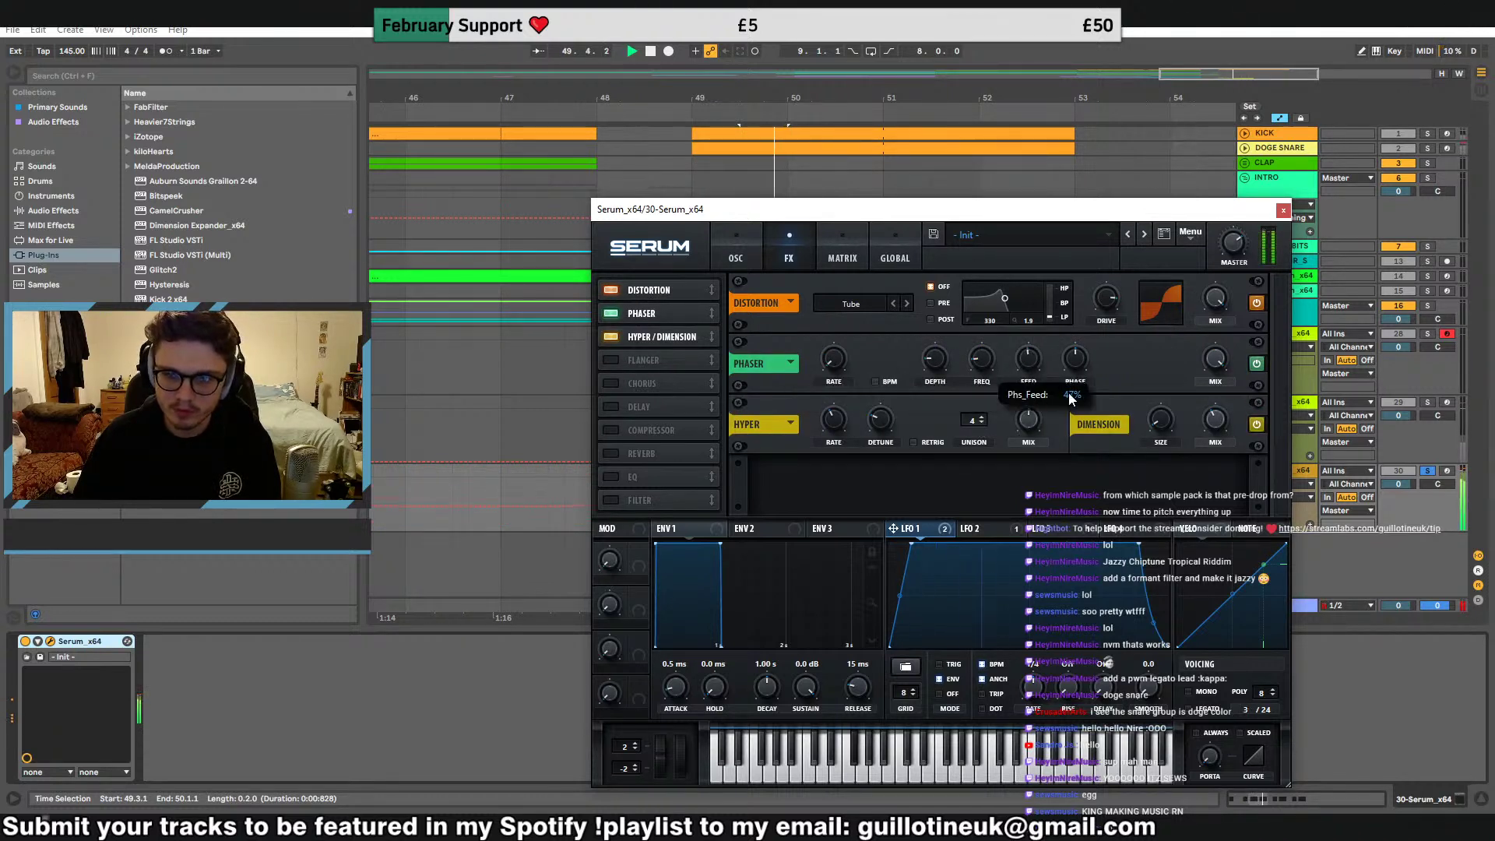
{"action": "left_click_drag", "start_coordinate": [1074, 363], "coordinate": [1069, 425]}
{"action": "left_click_drag", "start_coordinate": [1032, 363], "coordinate": [1027, 322]}
{"action": "left_click_drag", "start_coordinate": [939, 363], "coordinate": [942, 392]}
{"action": "left_click_drag", "start_coordinate": [987, 363], "coordinate": [952, 339]}
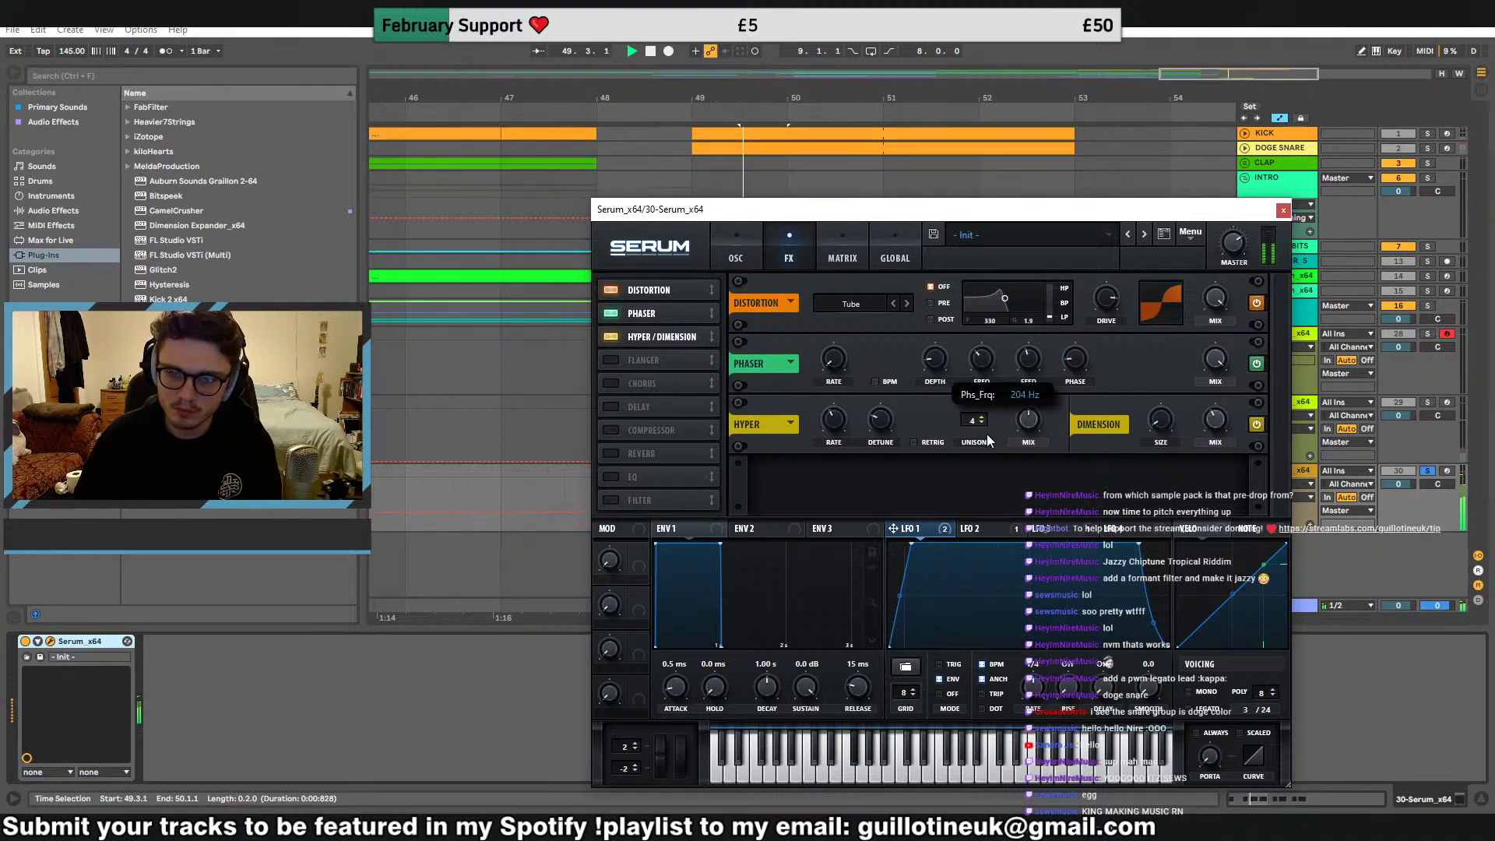
Modulate the Phaser's frequency with LFO 2 and audition it
{"action": "left_click", "coordinate": [986, 533]}
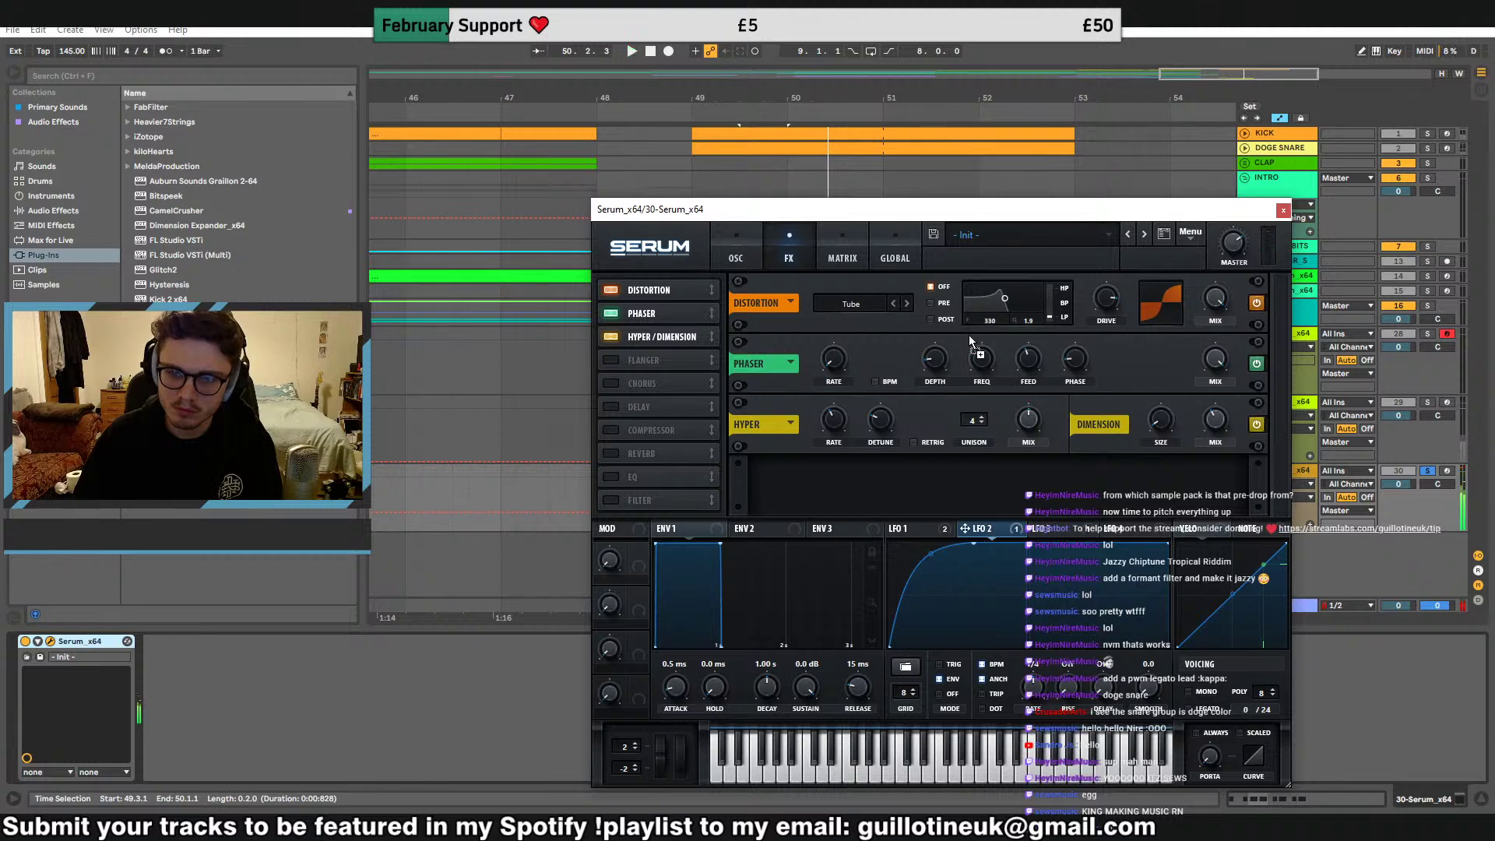
{"action": "left_click_drag", "start_coordinate": [969, 335], "coordinate": [980, 355]}
{"action": "key", "text": "space"}
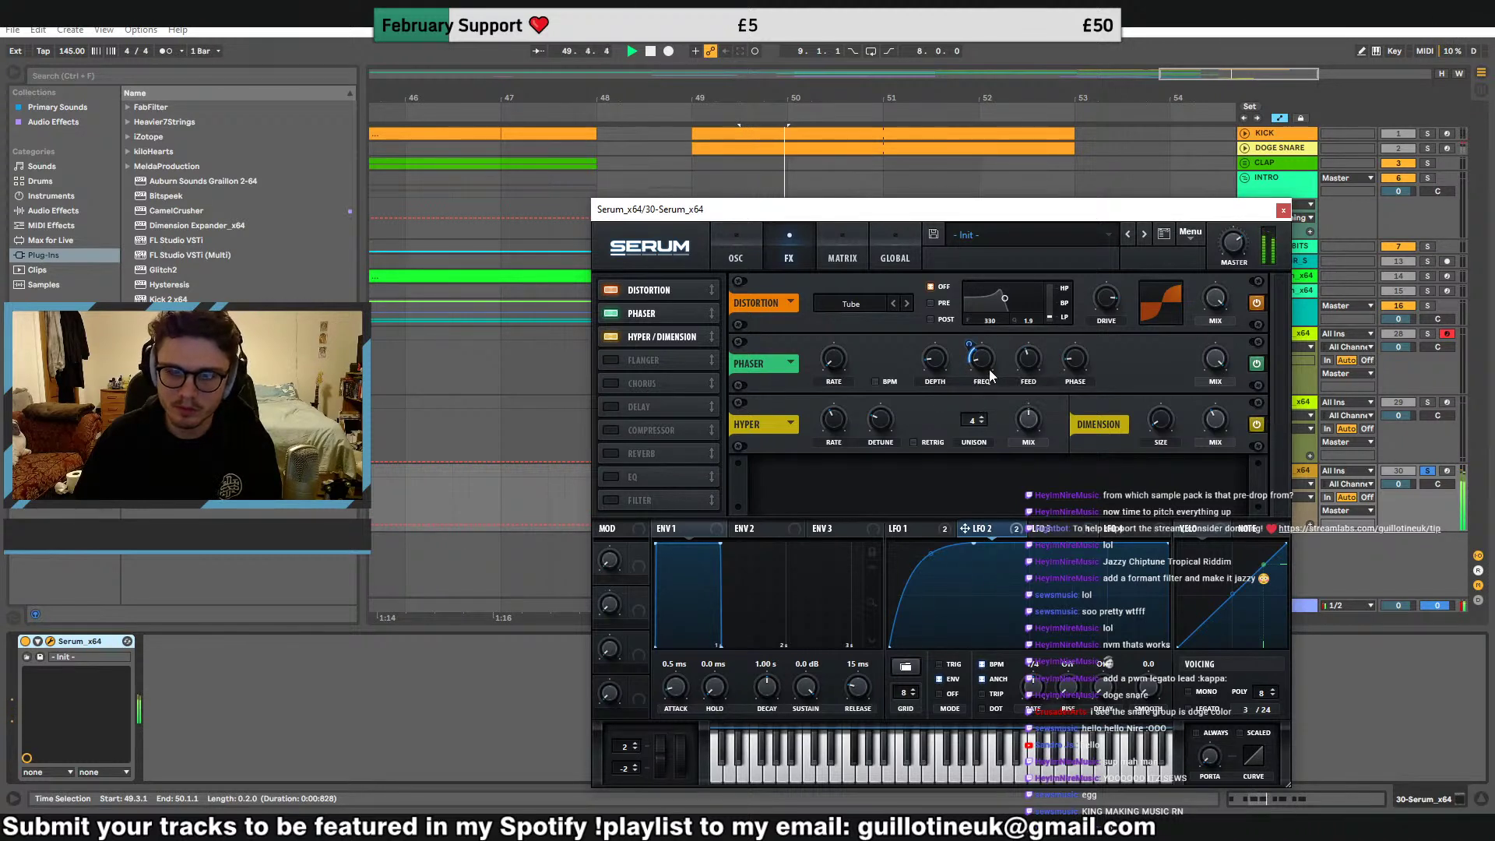
Enable Chorus, place it between Phaser and Hyper/Dimension, and adjust its mix, depth and feedback
{"action": "left_click", "coordinate": [619, 383]}
{"action": "left_click_drag", "start_coordinate": [619, 385], "coordinate": [666, 334]}
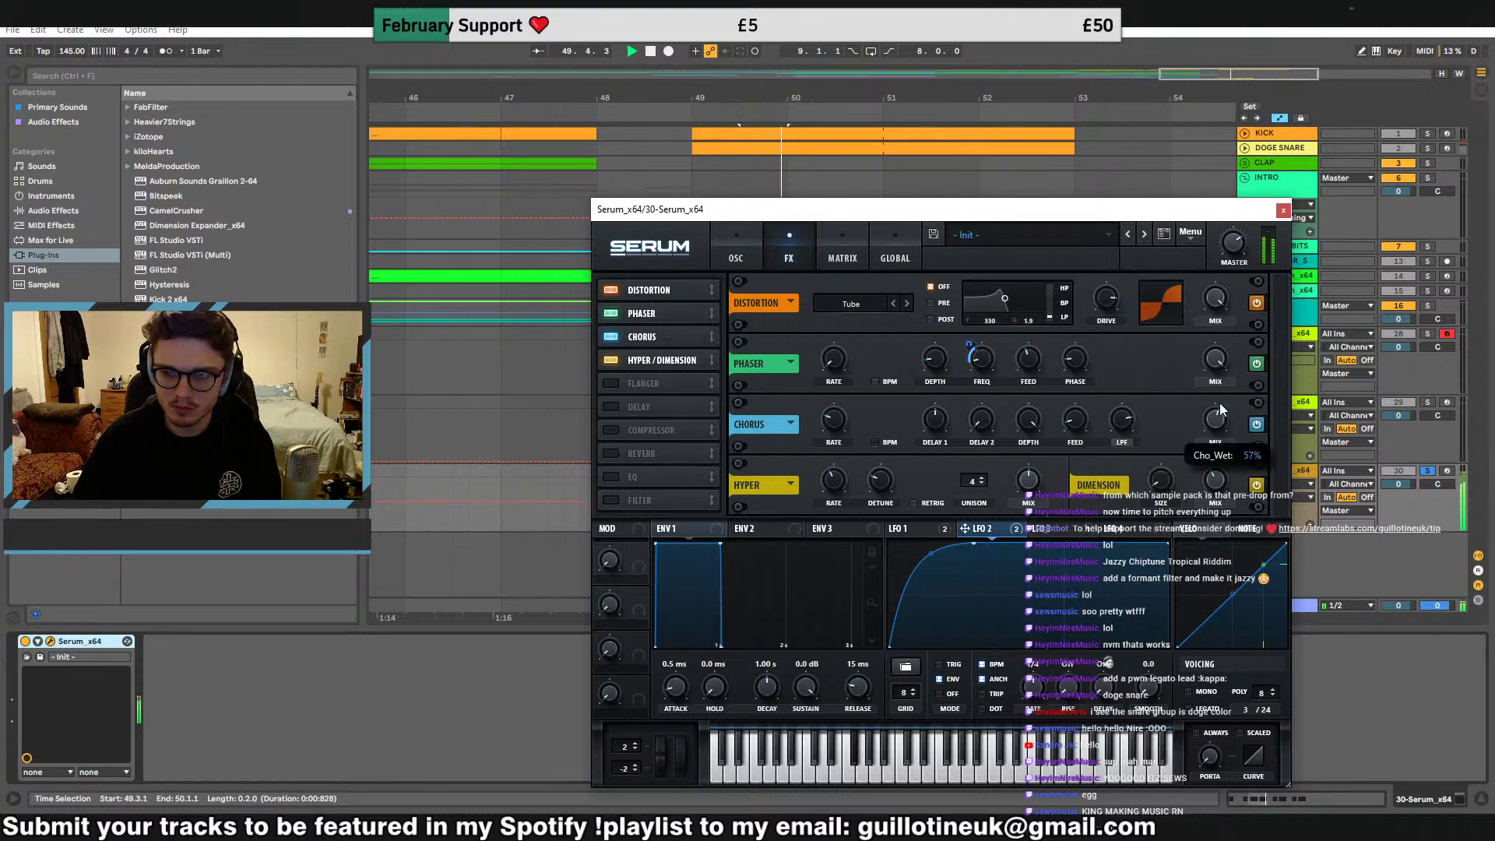
{"action": "left_click_drag", "start_coordinate": [1157, 411], "coordinate": [1214, 461]}
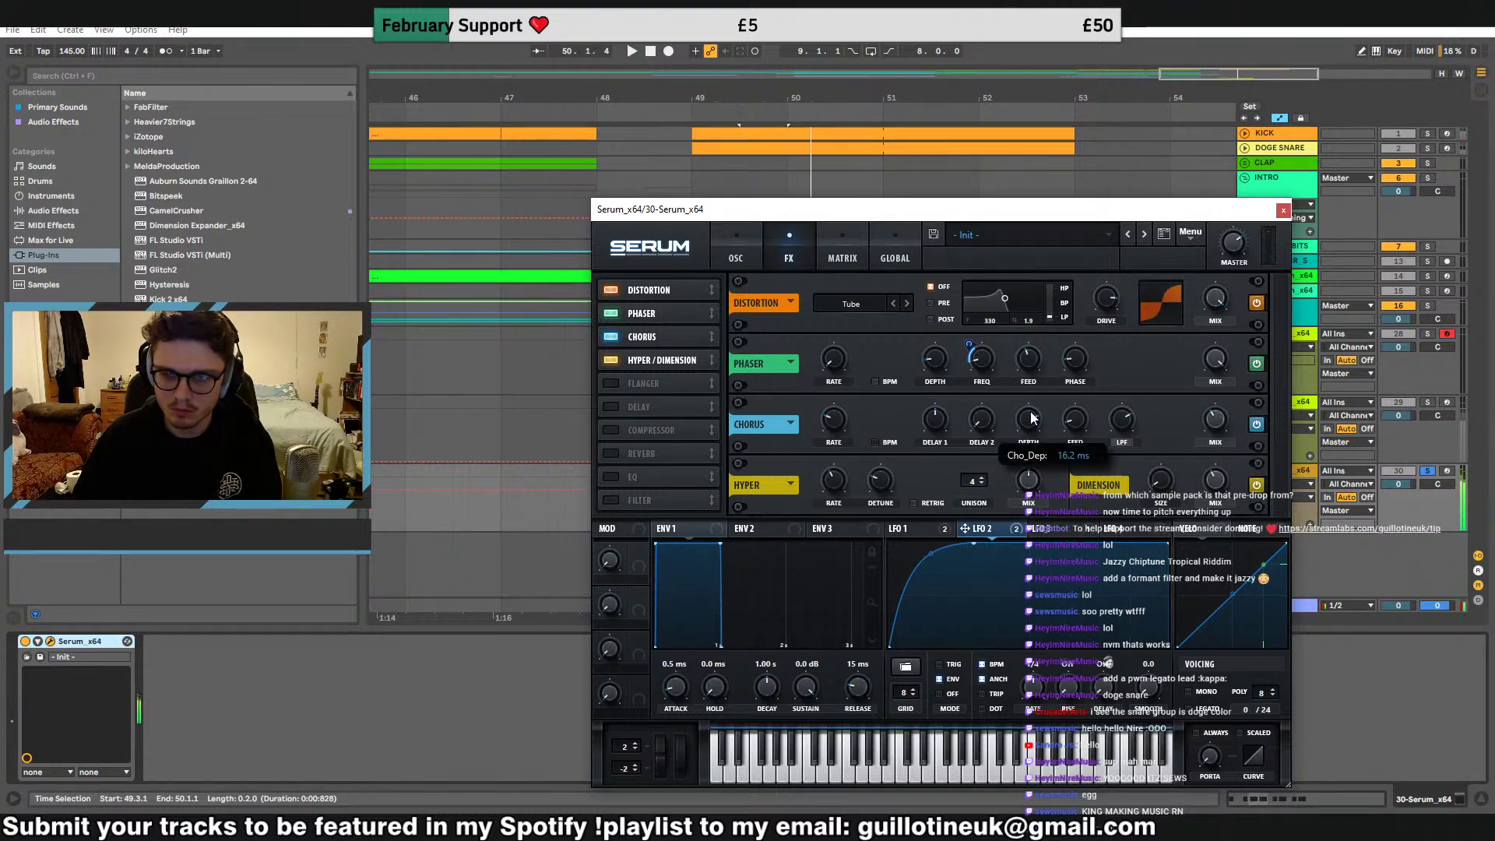
{"action": "left_click_drag", "start_coordinate": [1096, 417], "coordinate": [1138, 375]}
{"action": "key", "text": "space"}
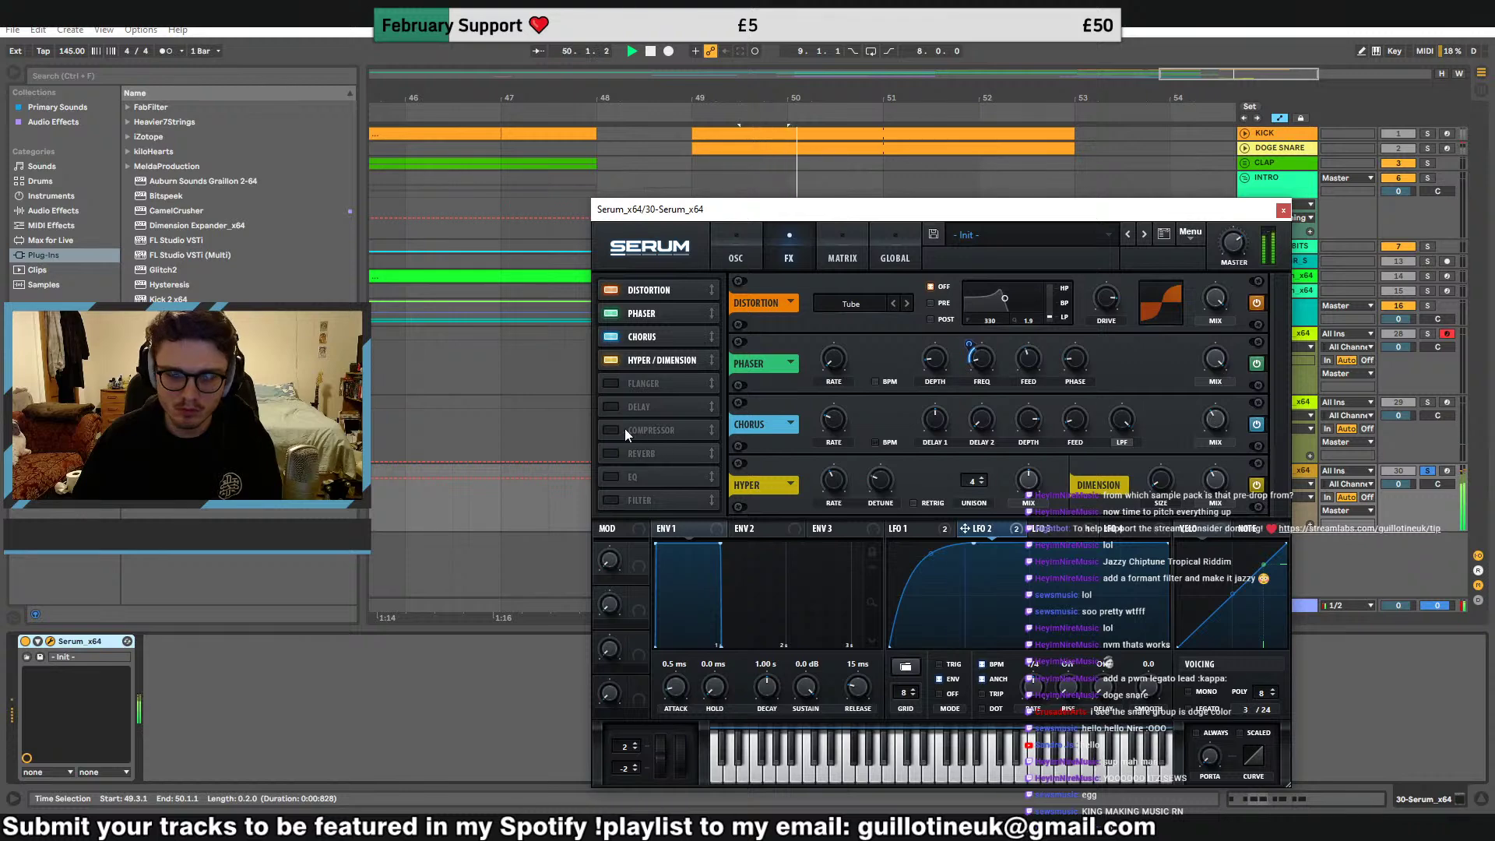
Enable the Filter effect between Phaser and Chorus, choose the Flg + type and adjust its cutoff and resonance
{"action": "left_click", "coordinate": [611, 500]}
{"action": "left_click_drag", "start_coordinate": [708, 501], "coordinate": [704, 334]}
{"action": "left_click", "coordinate": [856, 366]}
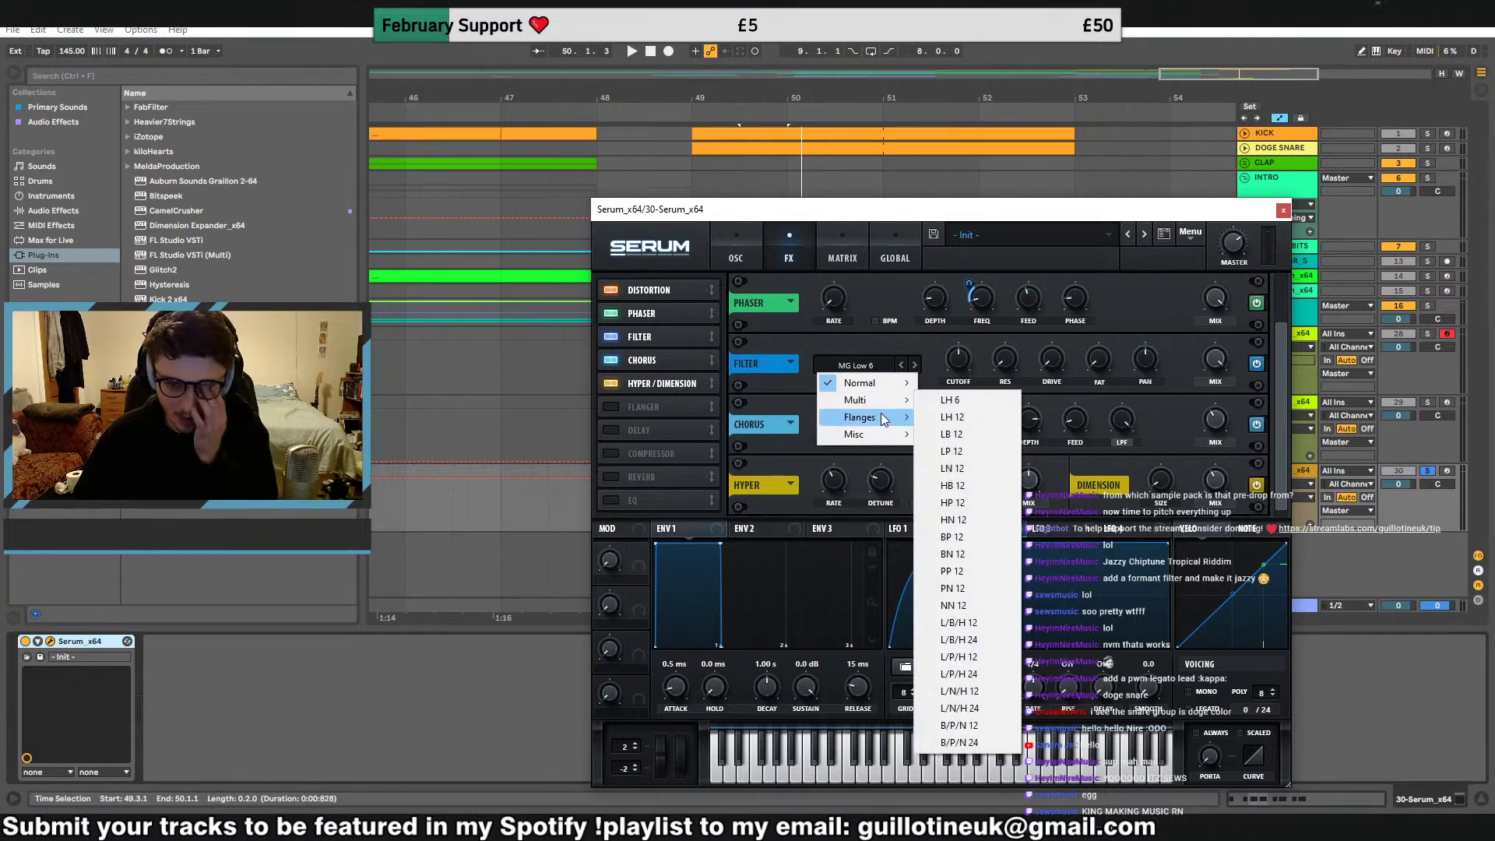
{"action": "mouse_move", "coordinate": [864, 418]}
{"action": "left_click", "coordinate": [953, 440]}
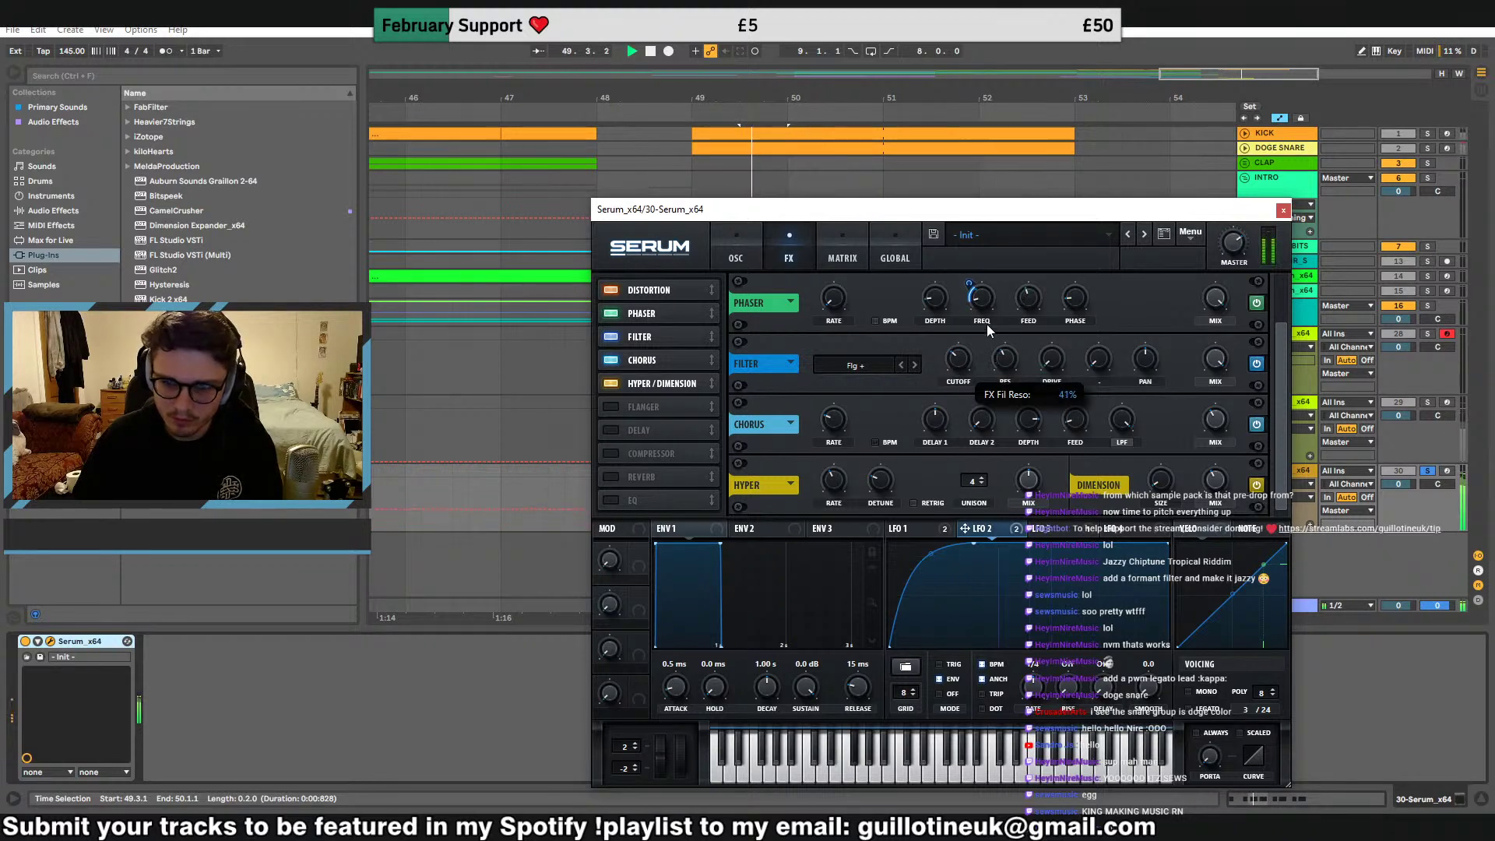
{"action": "left_click_drag", "start_coordinate": [961, 358], "coordinate": [963, 360]}
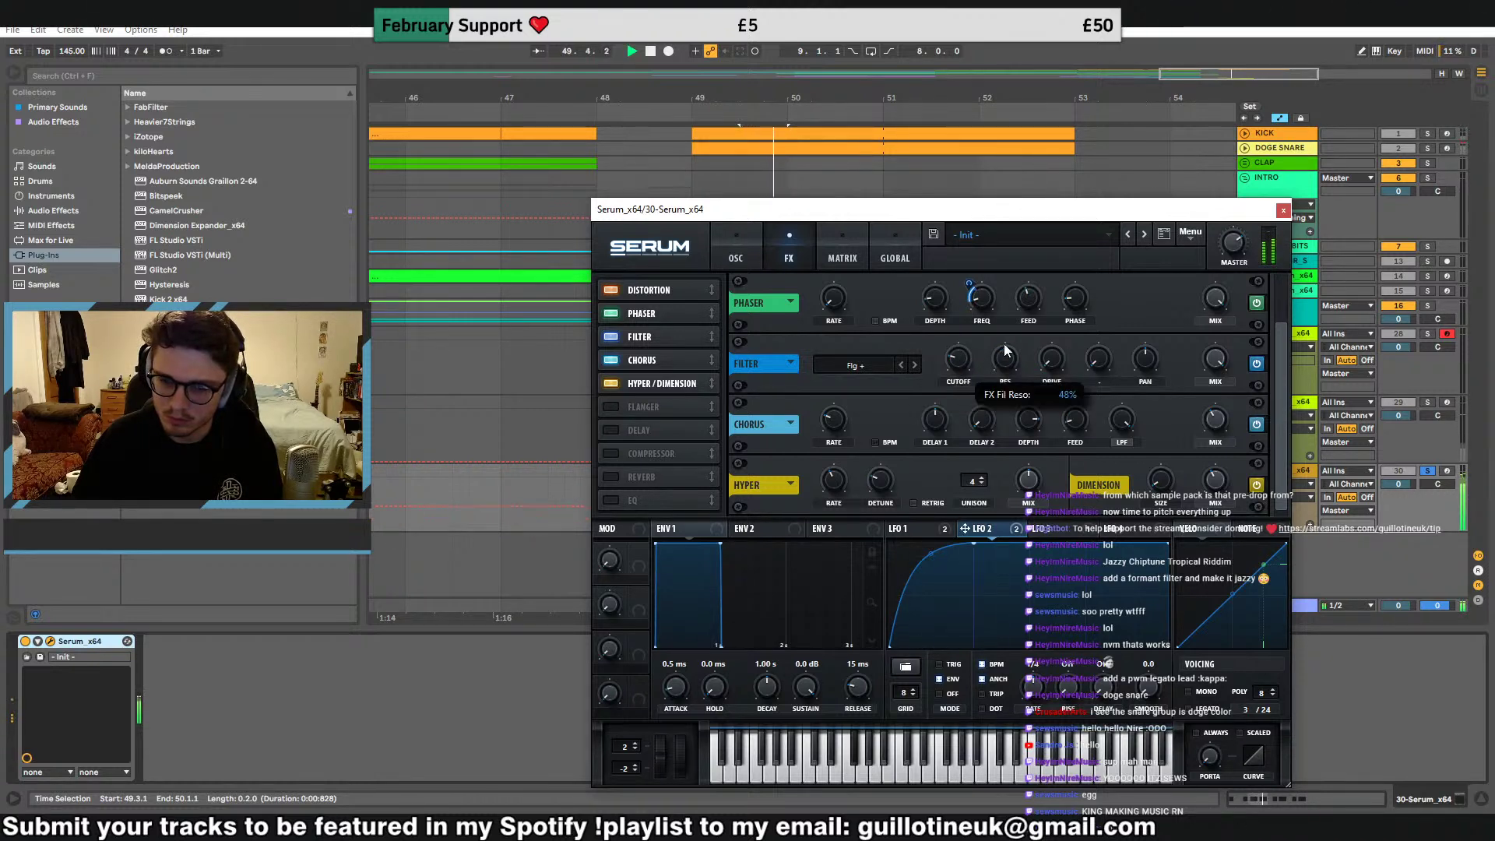
Modulate the Flg + filter effect's resonance with LFO 1, adjust the amount and audition it
{"action": "left_click", "coordinate": [924, 534]}
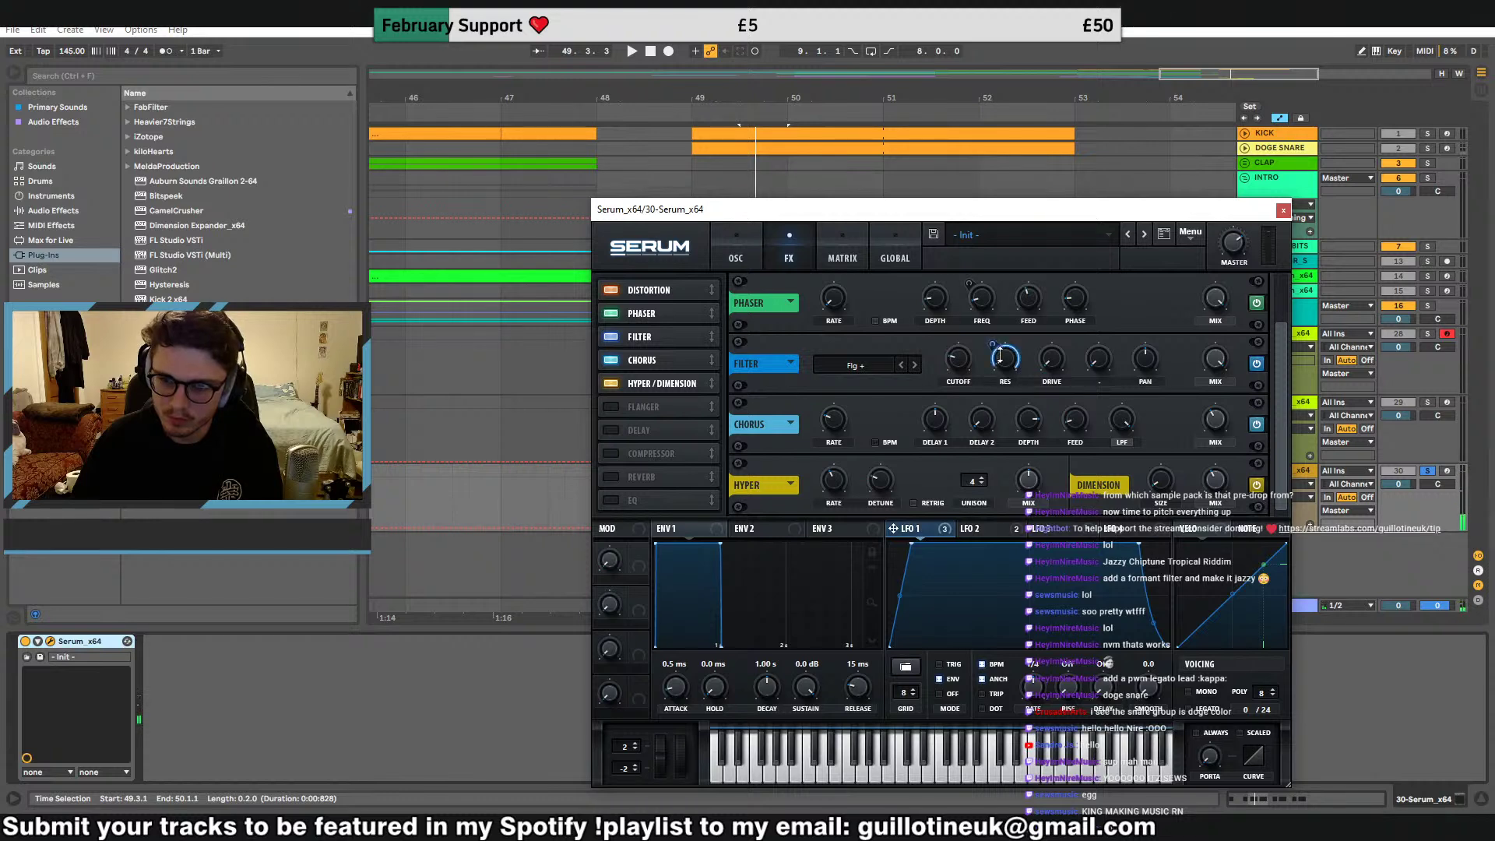
{"action": "key", "text": "space"}
{"action": "left_click_drag", "start_coordinate": [1000, 355], "coordinate": [1041, 369]}
{"action": "key", "text": "space"}
{"action": "key", "text": "space"}
{"action": "key", "text": "space"}
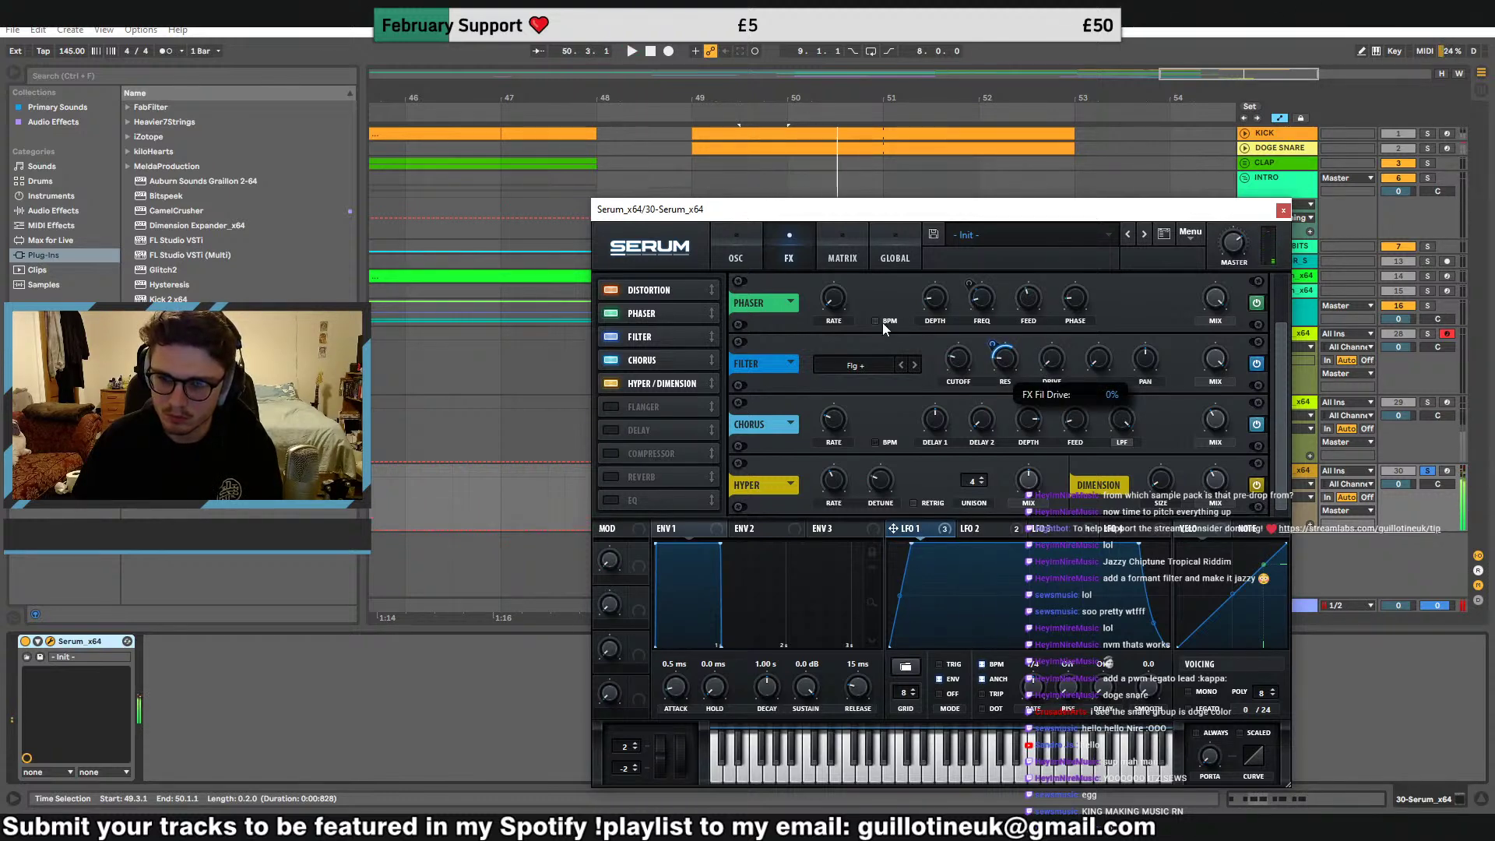
Enable the oscillator section's filter, modulate its cutoff with LFO 4 and check the routing in the modulation matrix
{"action": "left_click", "coordinate": [737, 257]}
{"action": "left_click", "coordinate": [1147, 289]}
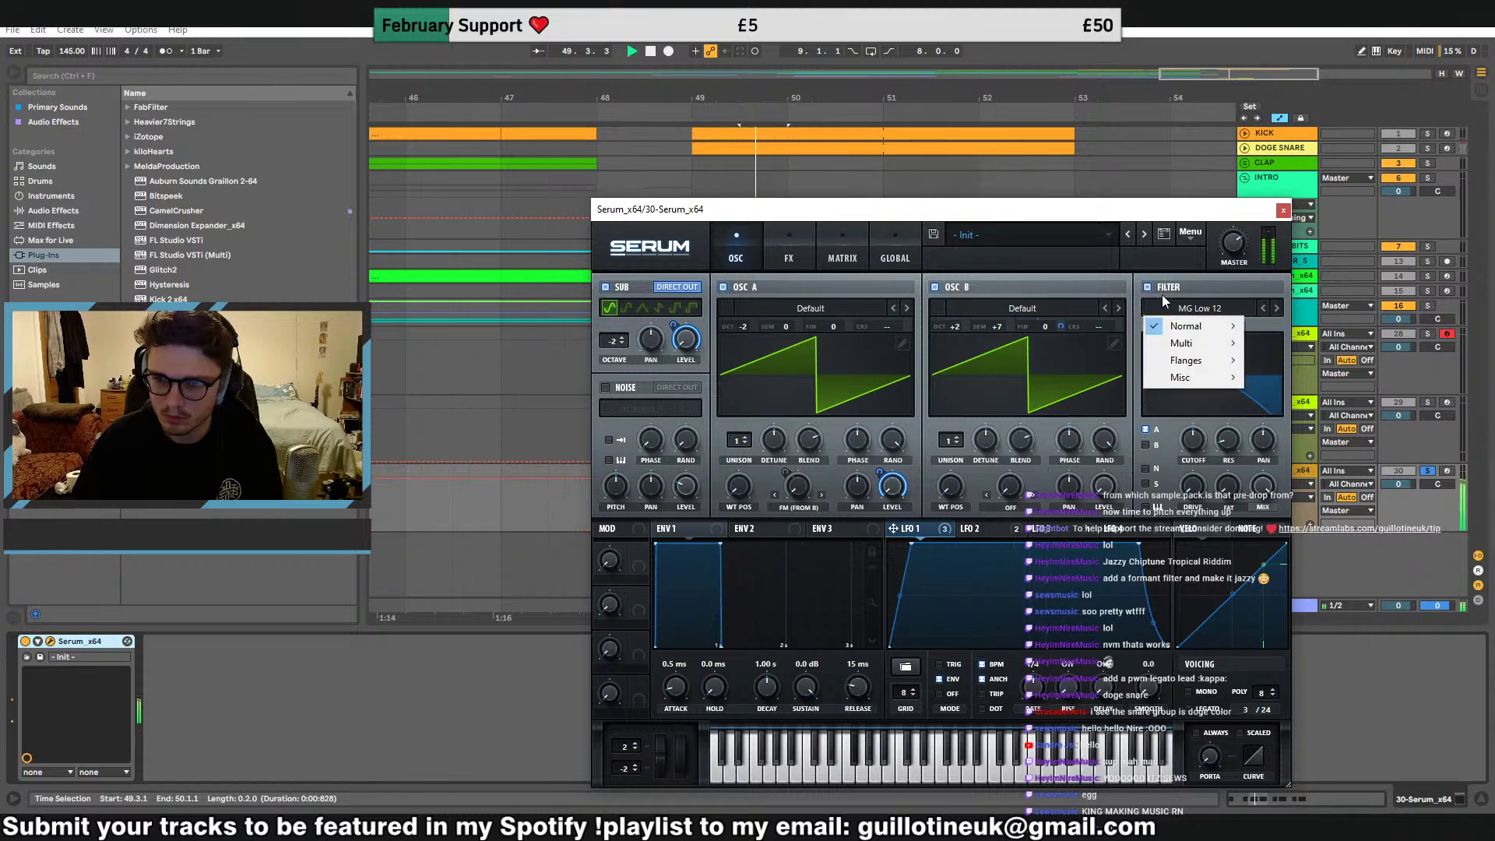
{"action": "left_click", "coordinate": [955, 529]}
{"action": "left_click", "coordinate": [1112, 532]}
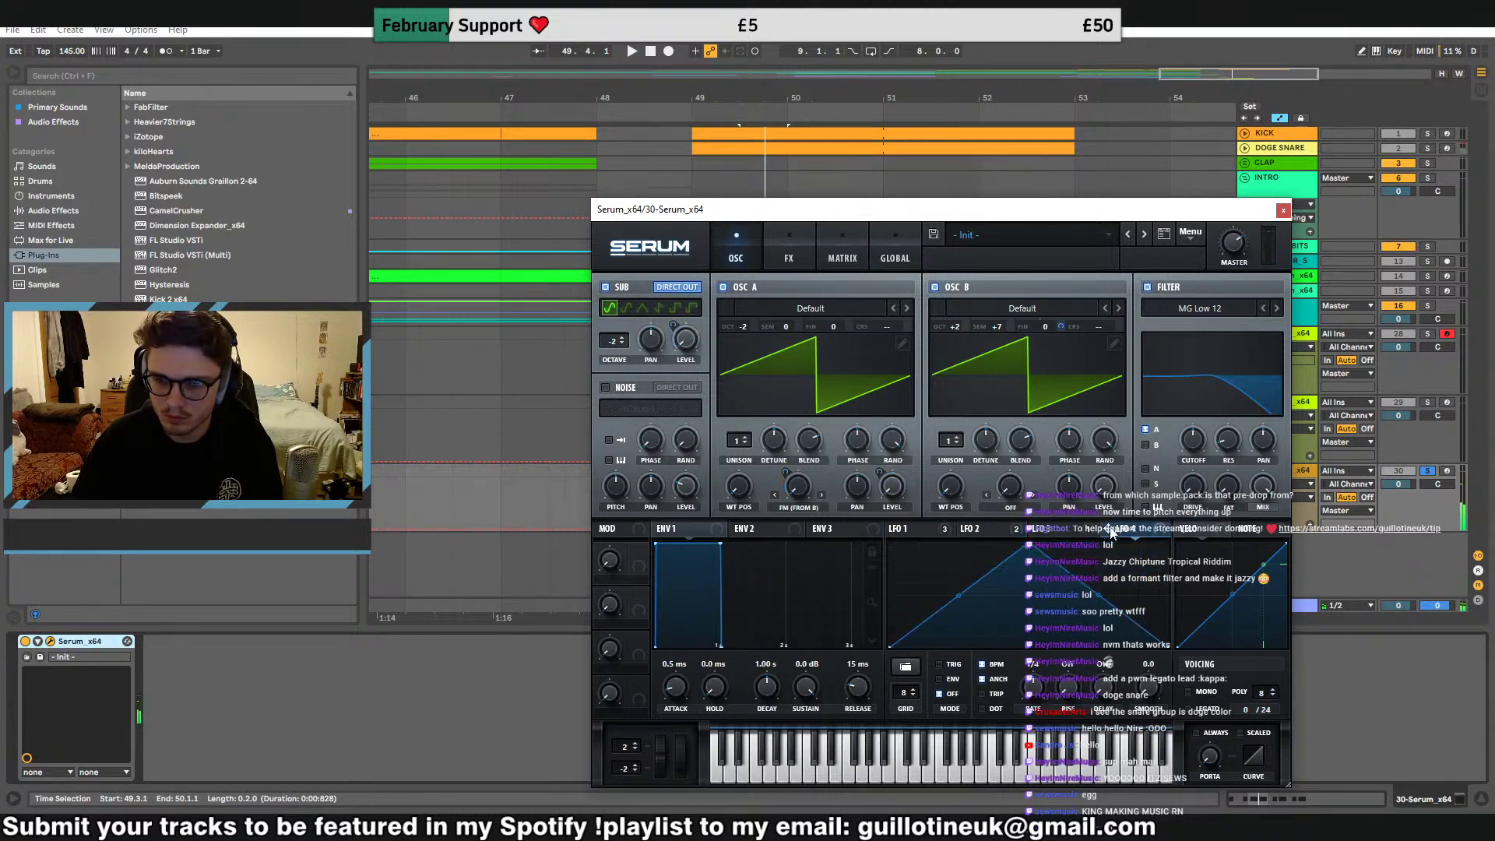
{"action": "left_click", "coordinate": [828, 252]}
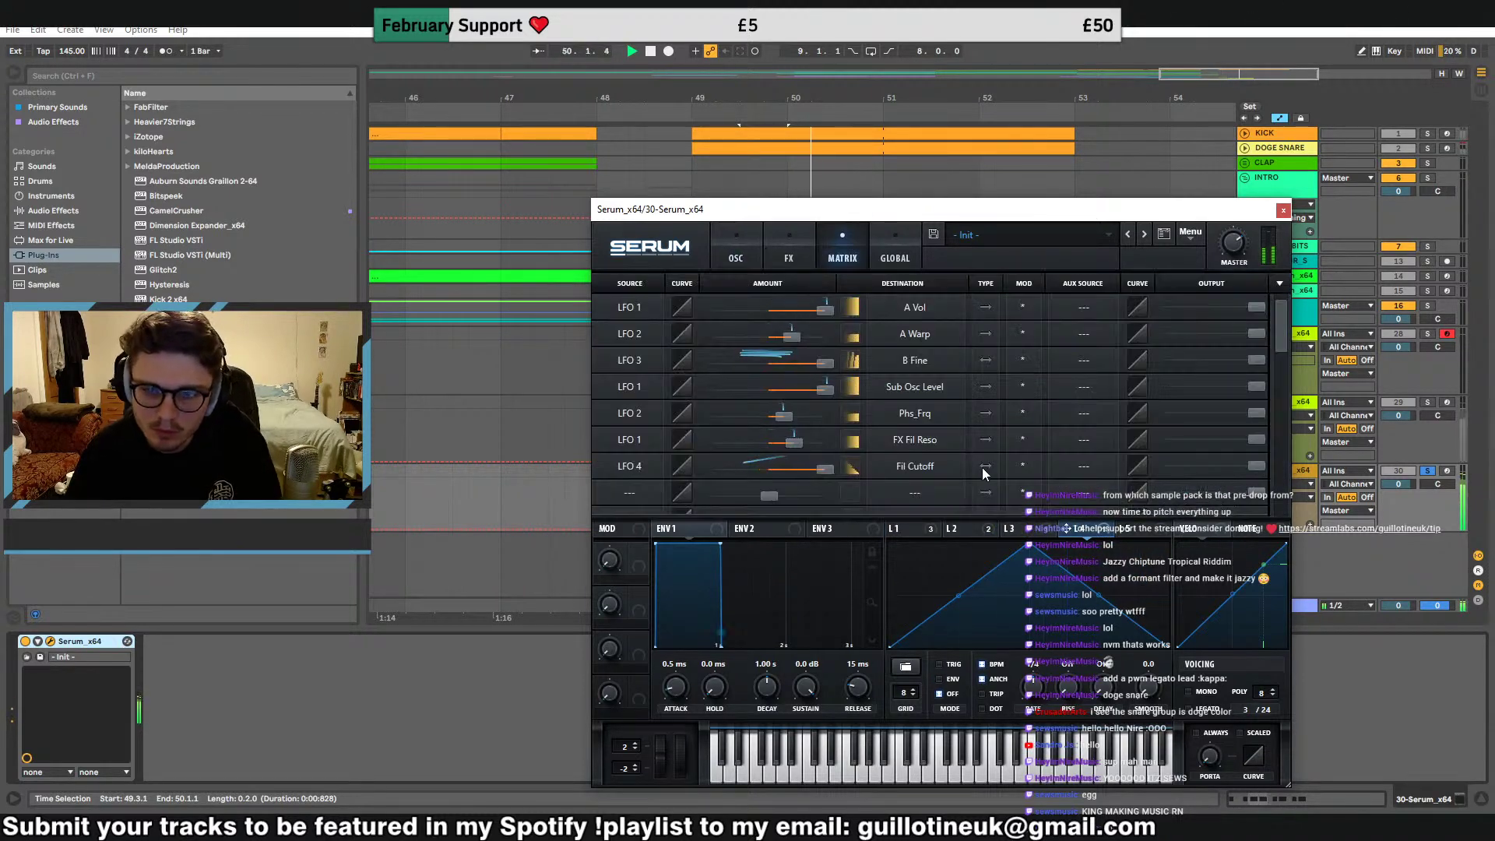
{"action": "left_click", "coordinate": [738, 250]}
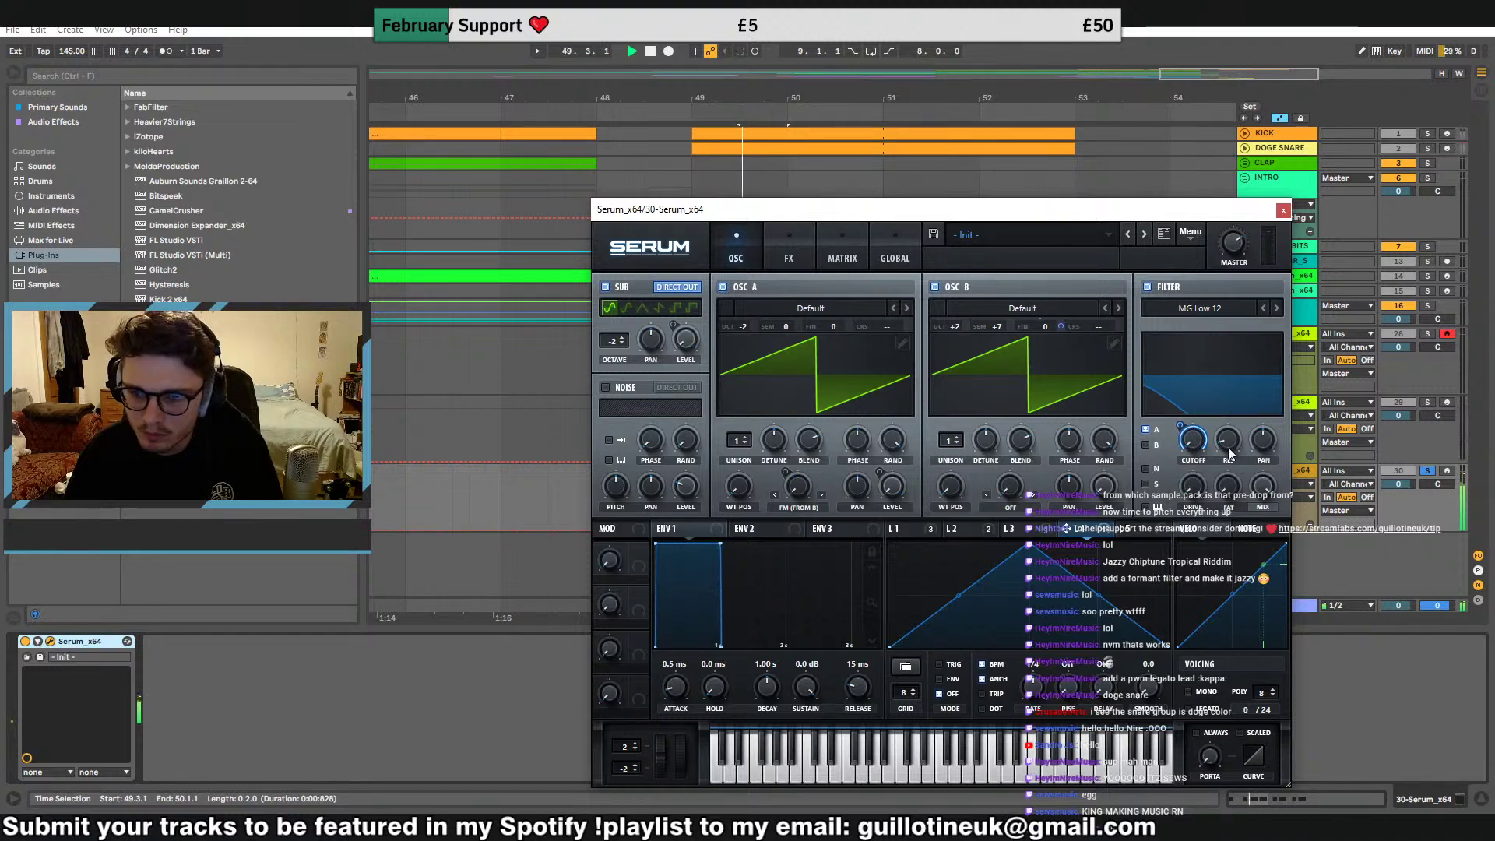
Reshape LFO 4 into a fast rise, gently falling hold and final drop, set it to envelope mode and audition it
{"action": "left_click_drag", "start_coordinate": [1036, 560], "coordinate": [911, 528]}
{"action": "double_click", "coordinate": [1072, 581]}
{"action": "left_click_drag", "start_coordinate": [1072, 582], "coordinate": [1152, 636]}
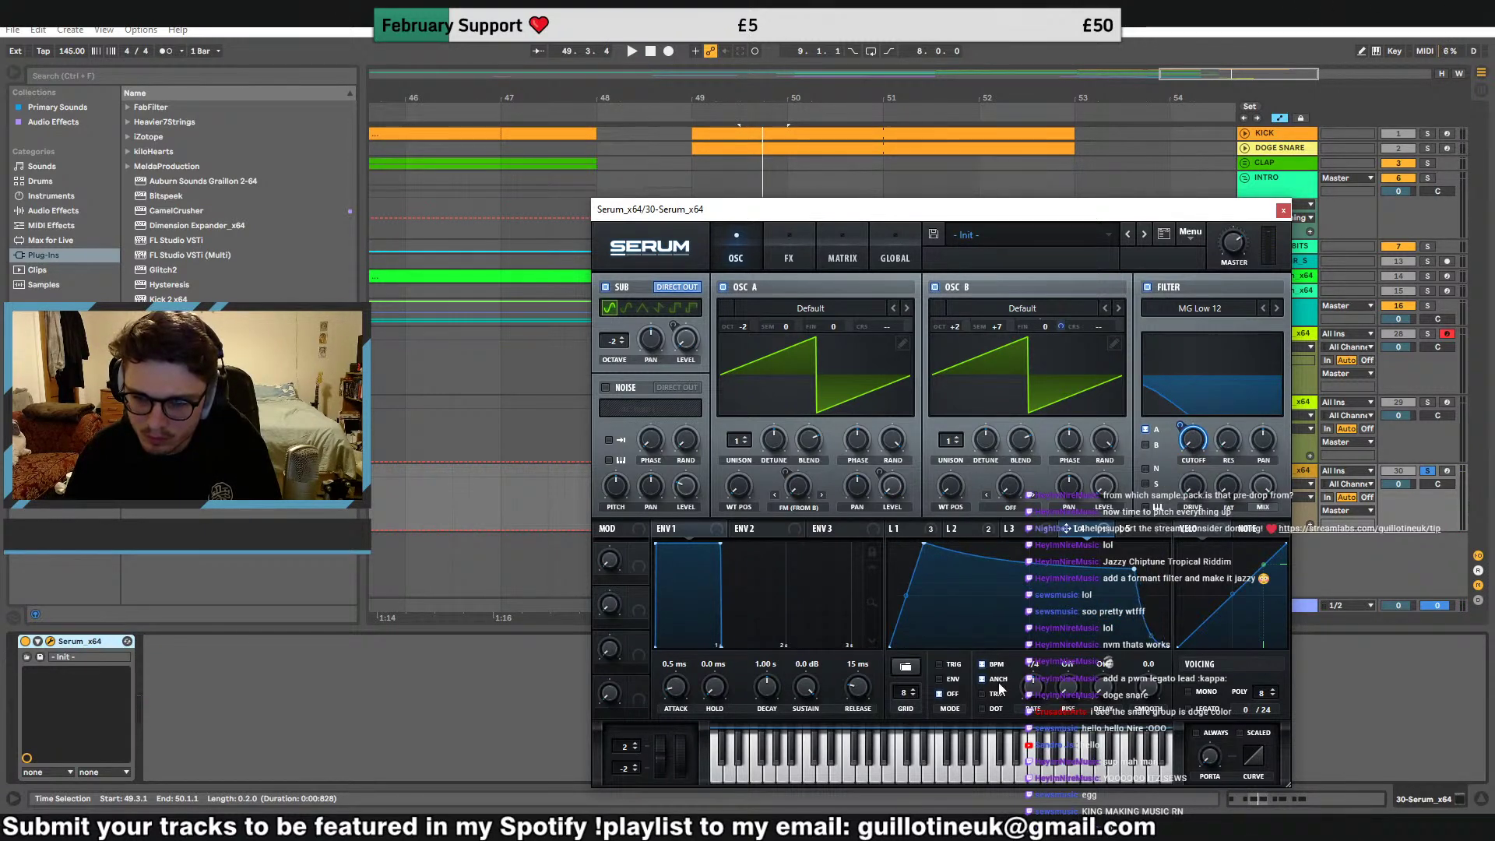
{"action": "left_click_drag", "start_coordinate": [925, 544], "coordinate": [913, 543]}
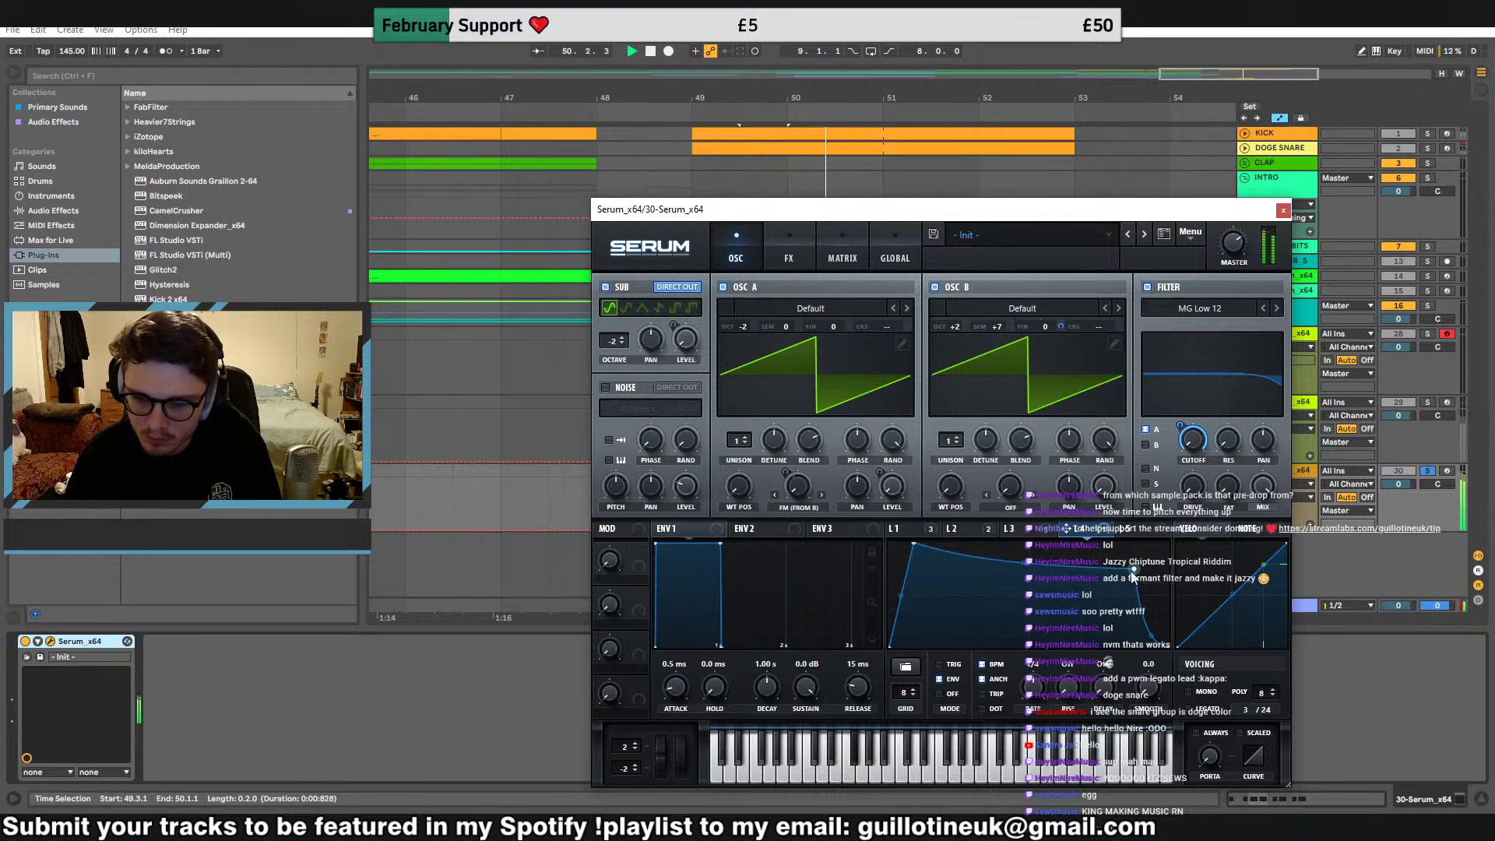
{"action": "key", "text": "space"}
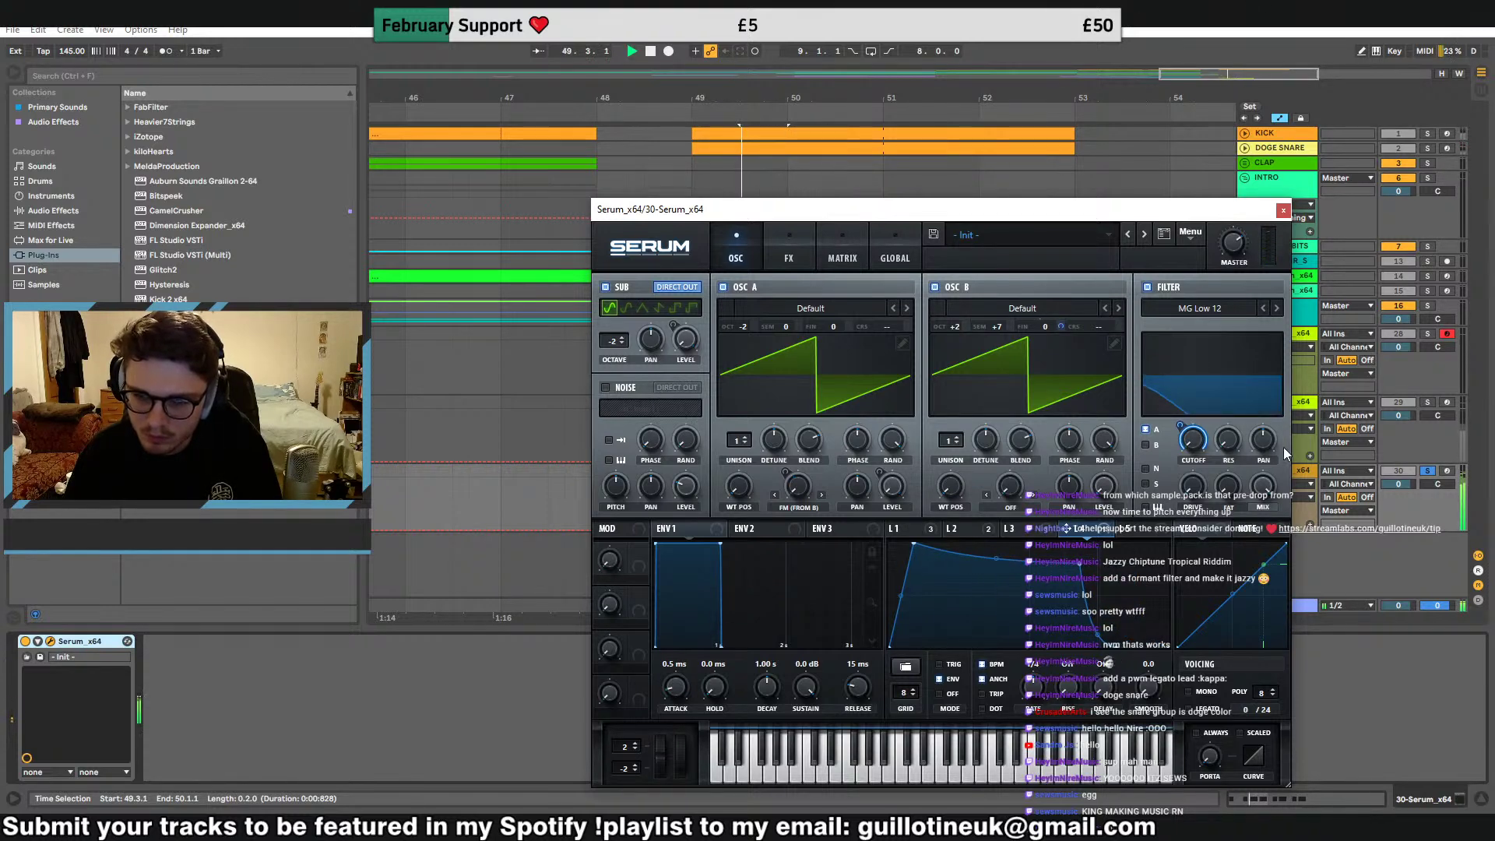
{"action": "key", "text": "space"}
Change the oscillator filter's type to LN 12 and modulate its second frequency with LFO 4
{"action": "left_click", "coordinate": [1206, 309]}
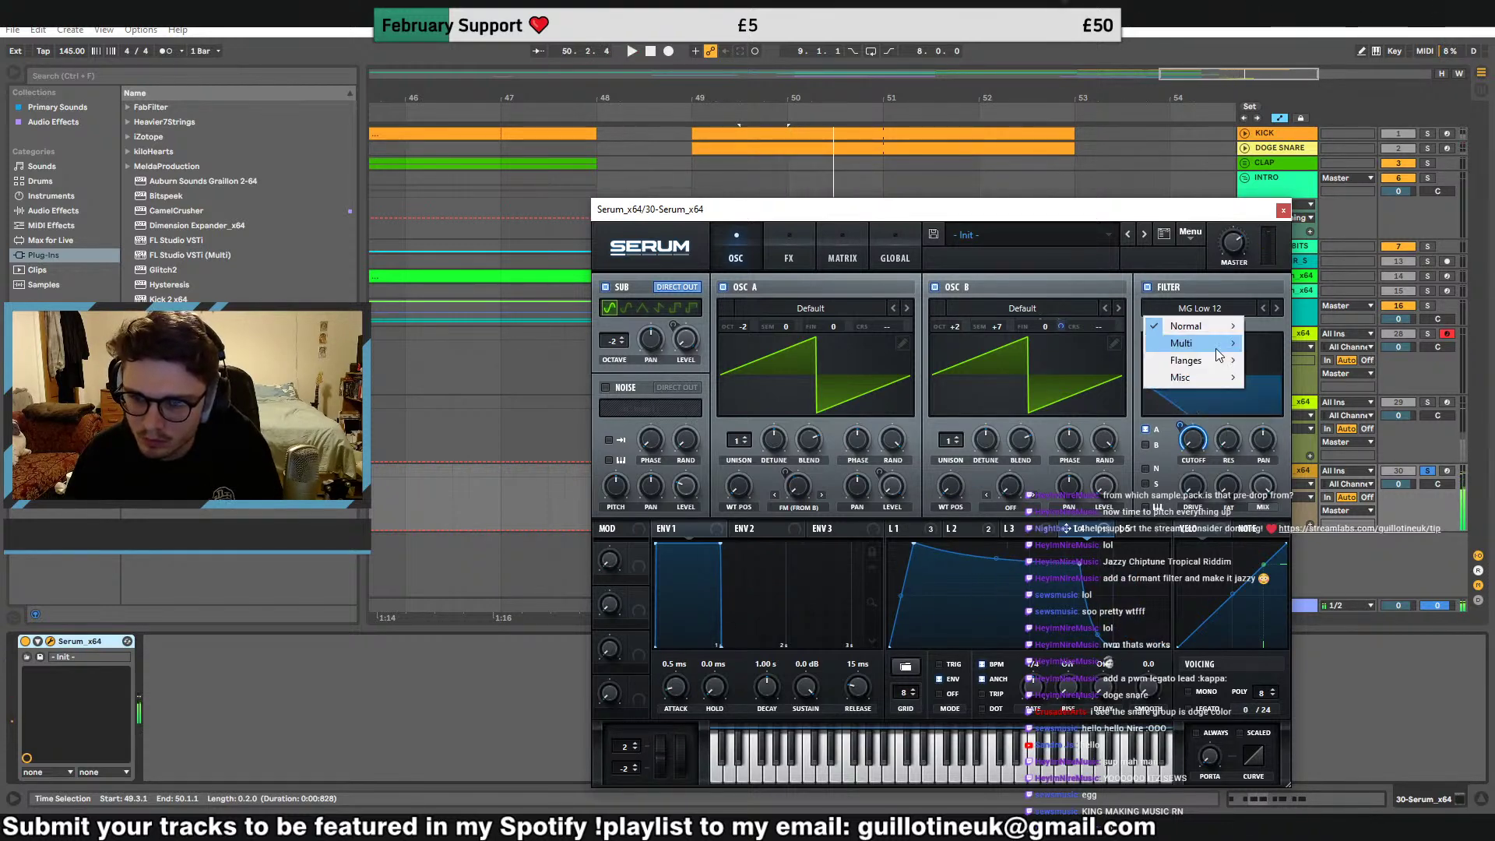
{"action": "mouse_move", "coordinate": [1199, 344]}
{"action": "left_click", "coordinate": [1278, 411]}
{"action": "key", "text": "space"}
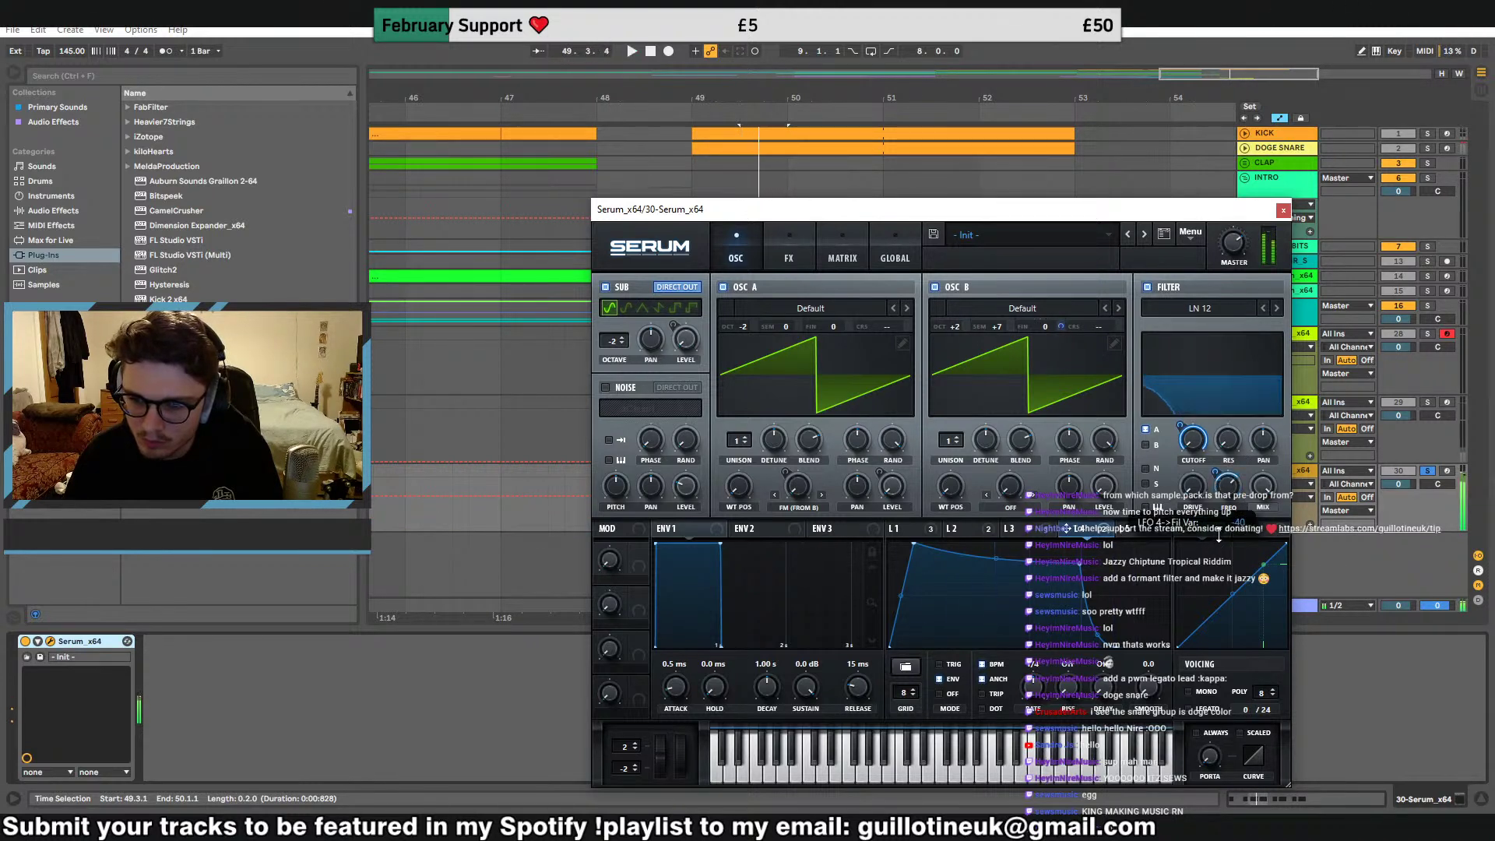
Route noise through the filter, enable the noise oscillator with the BrightWhite sample and modulate its level with LFO 1
{"action": "left_click", "coordinate": [1146, 468]}
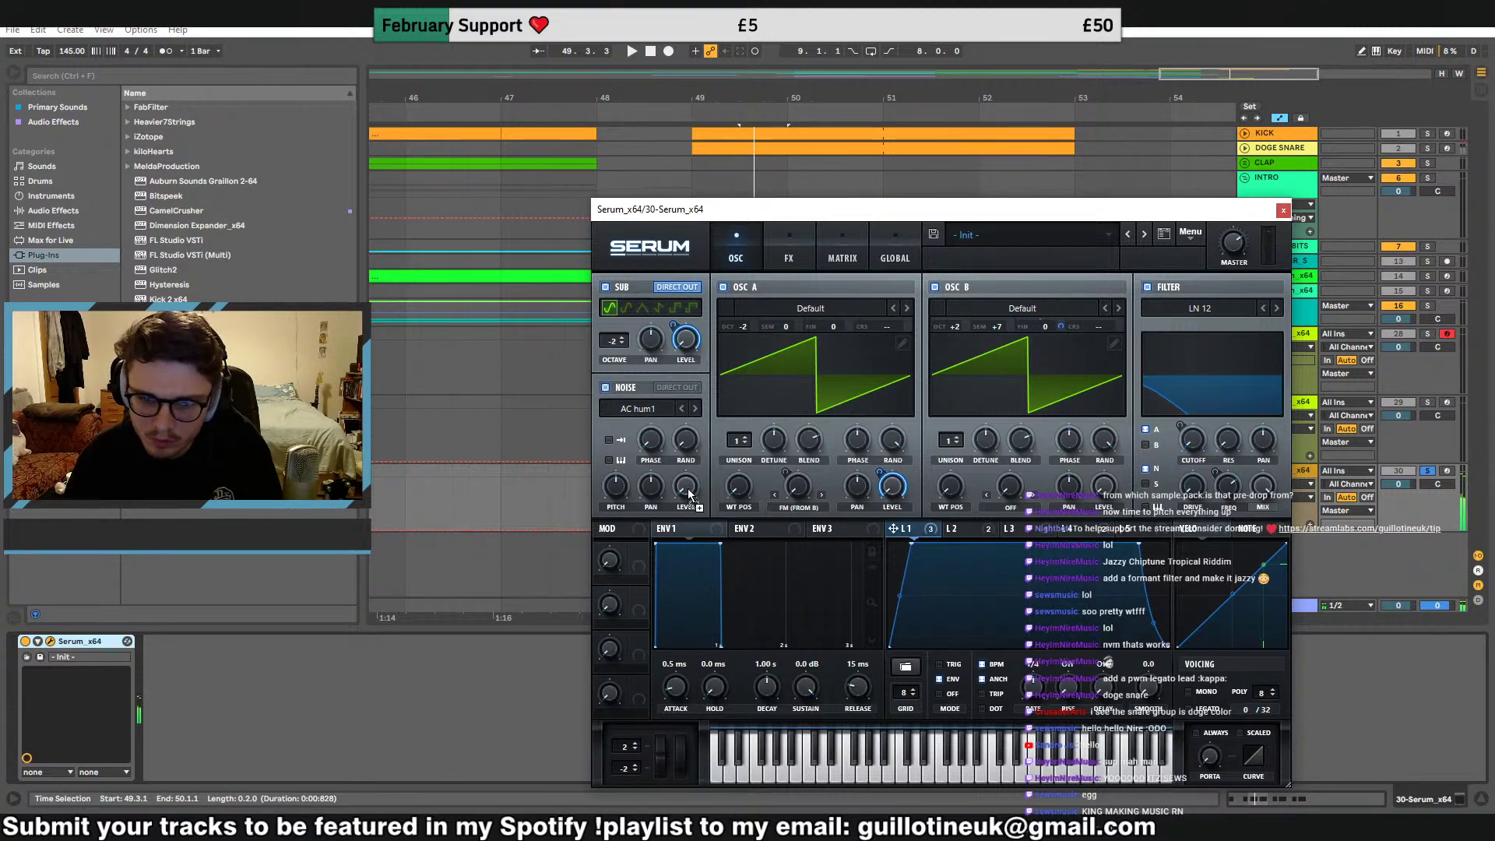
{"action": "left_click_drag", "start_coordinate": [689, 488], "coordinate": [686, 486]}
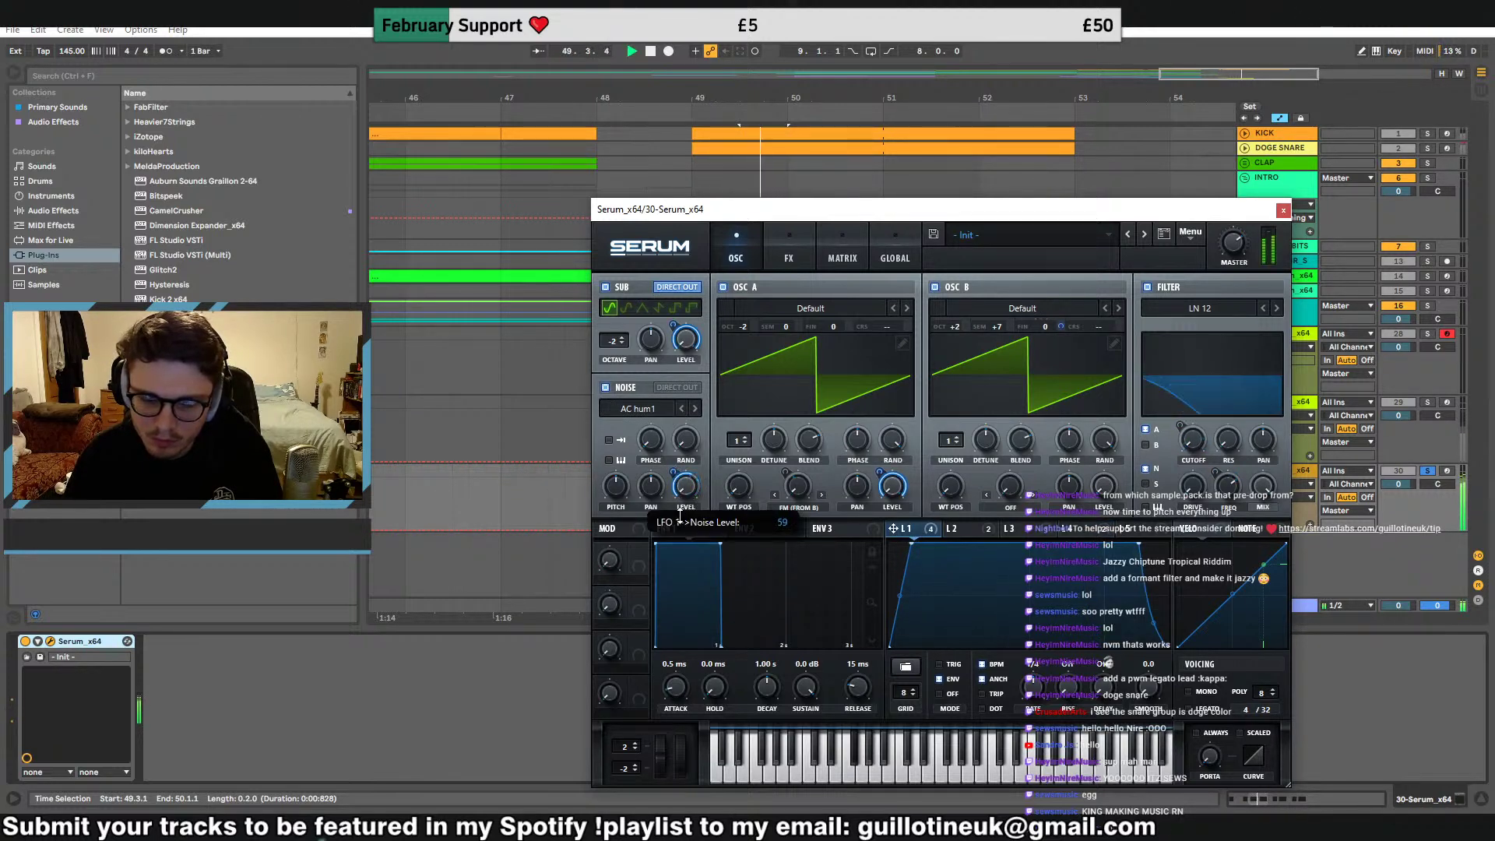
{"action": "left_click", "coordinate": [638, 408]}
{"action": "left_click", "coordinate": [767, 510]}
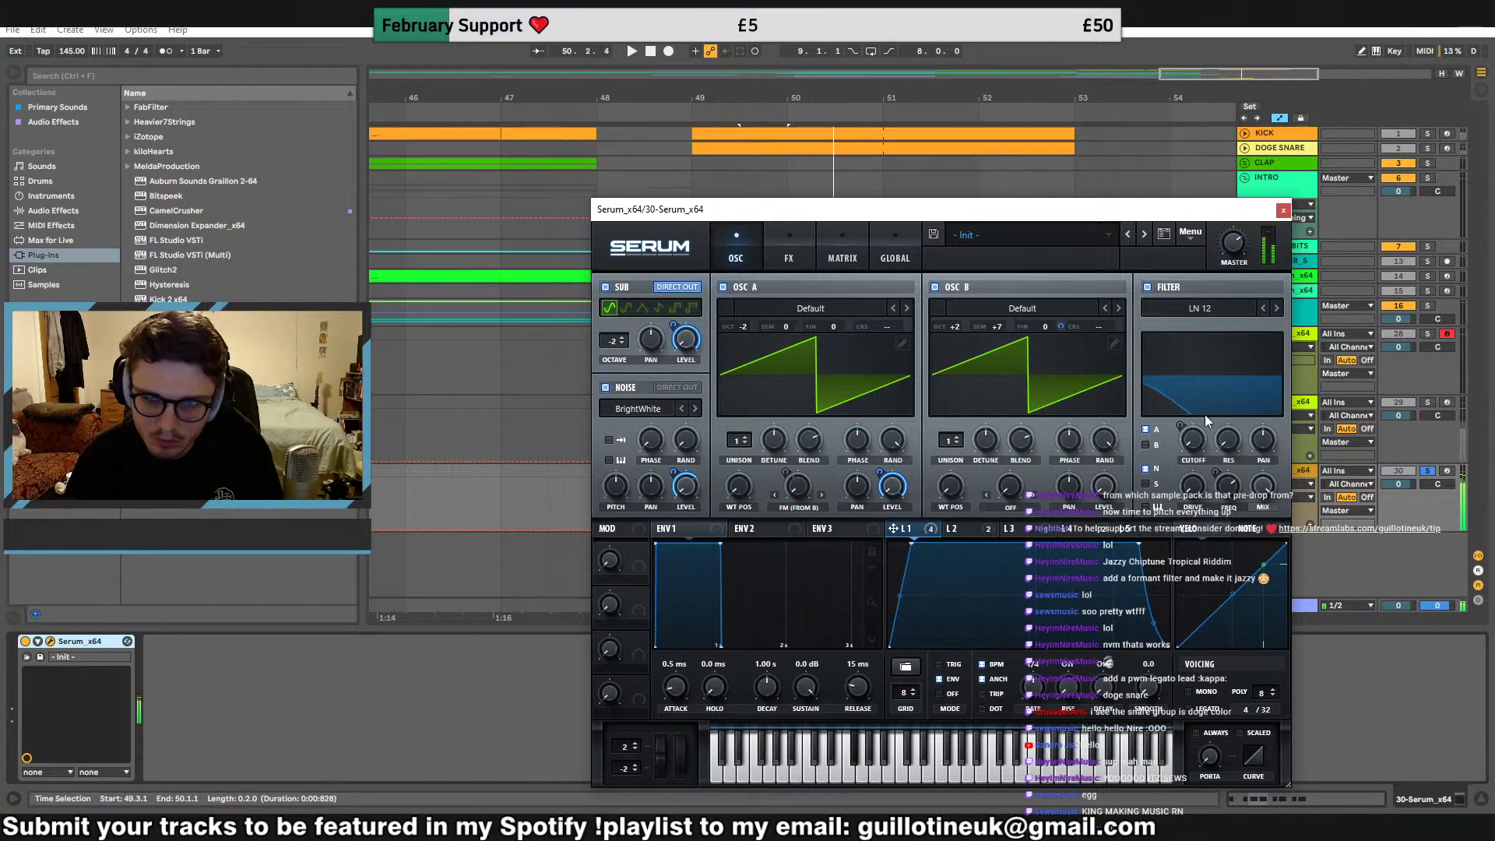
Compare the sound with the Filter effect bypassed, and readjust its resonance modulation and cutoff with it enabled
{"action": "left_click", "coordinate": [788, 240]}
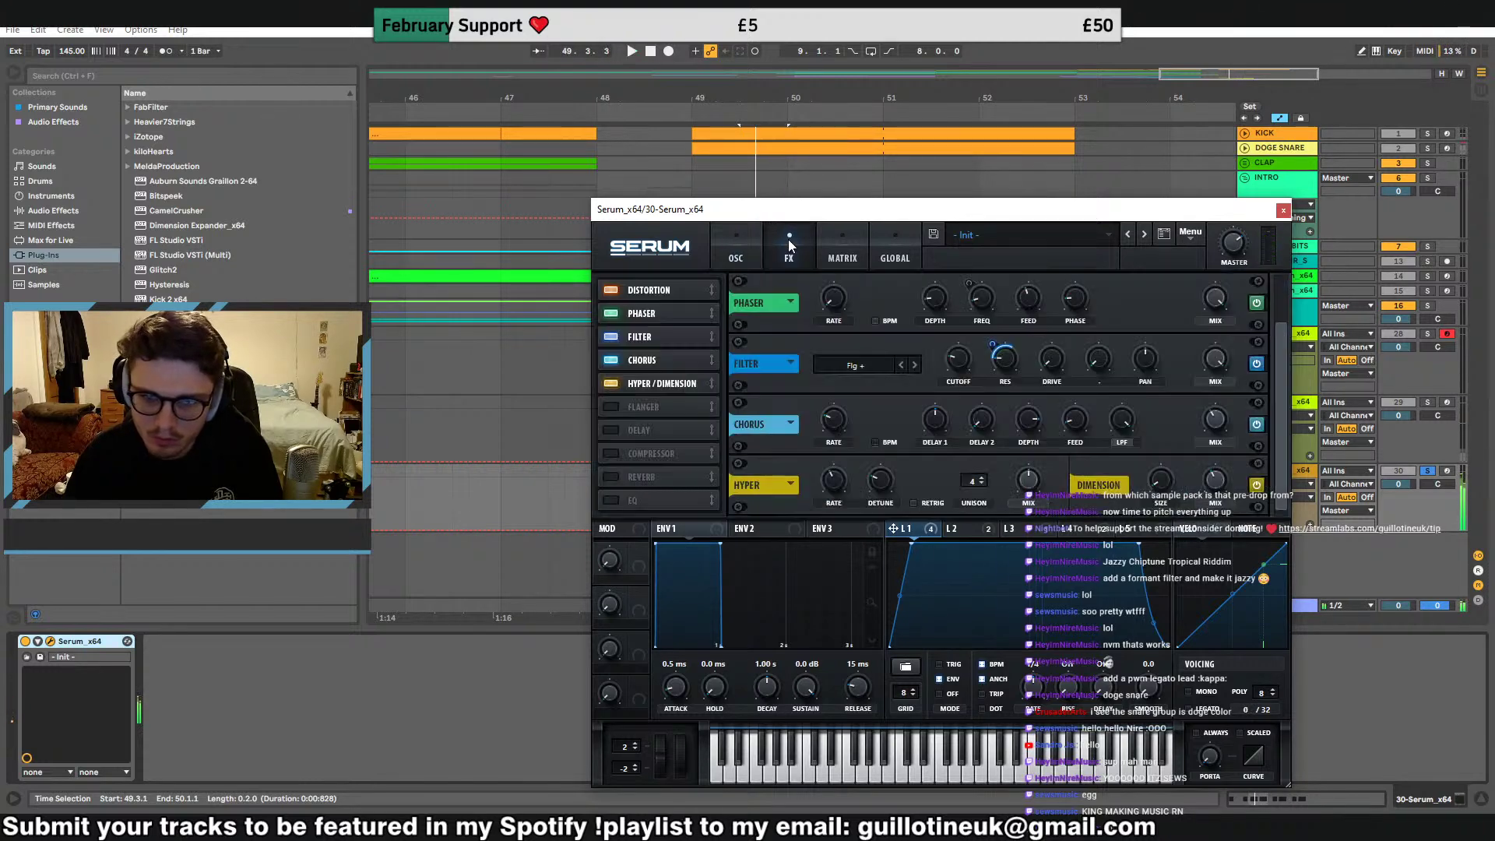
{"action": "left_click", "coordinate": [613, 337]}
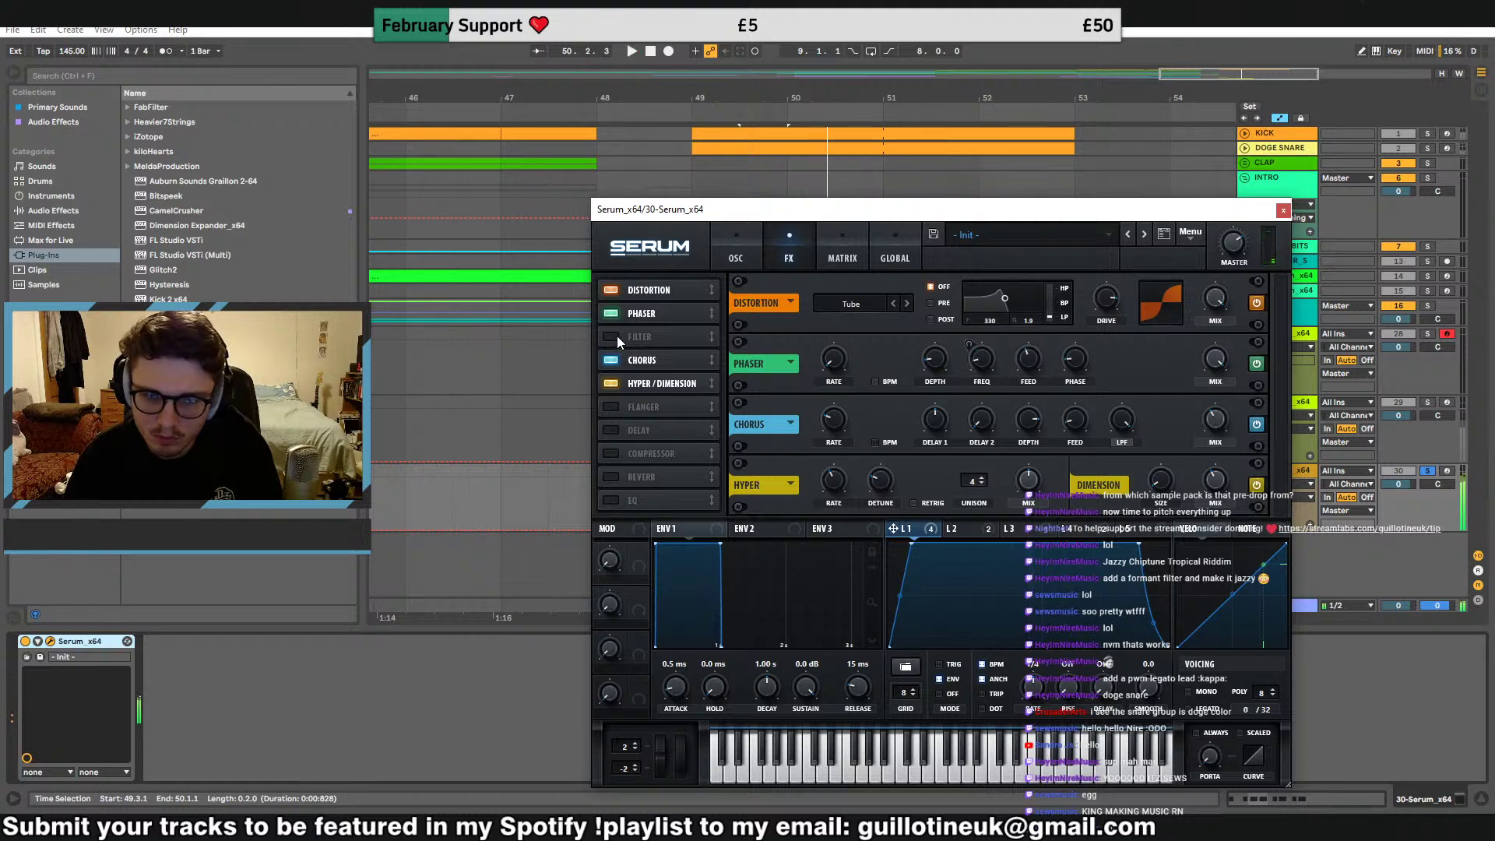
{"action": "left_click", "coordinate": [614, 336]}
{"action": "left_click_drag", "start_coordinate": [1004, 362], "coordinate": [1010, 427]}
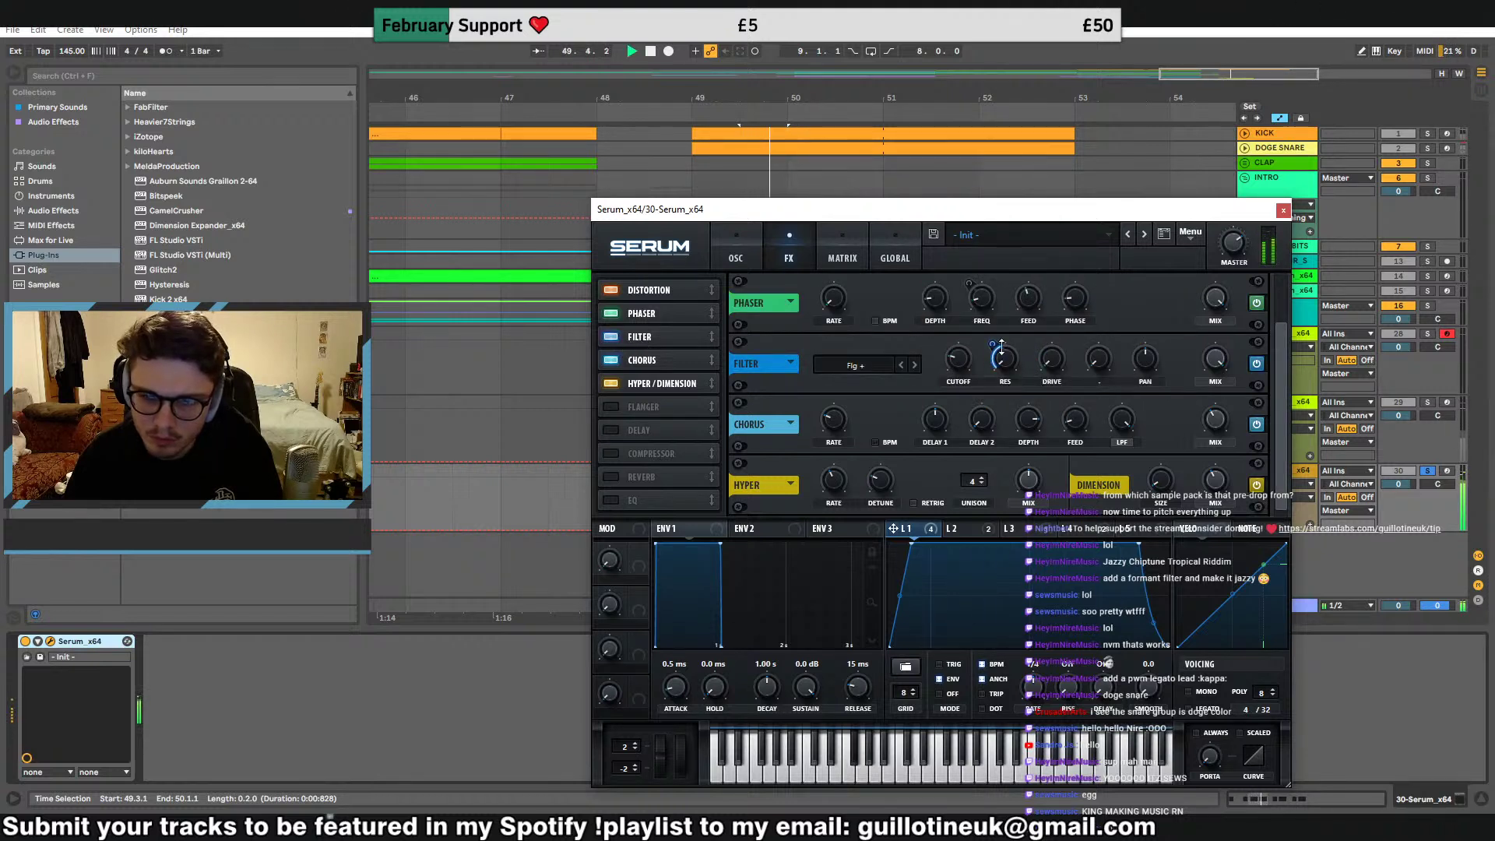
{"action": "left_click_drag", "start_coordinate": [993, 344], "coordinate": [995, 363]}
{"action": "mouse_move", "coordinate": [971, 357]}
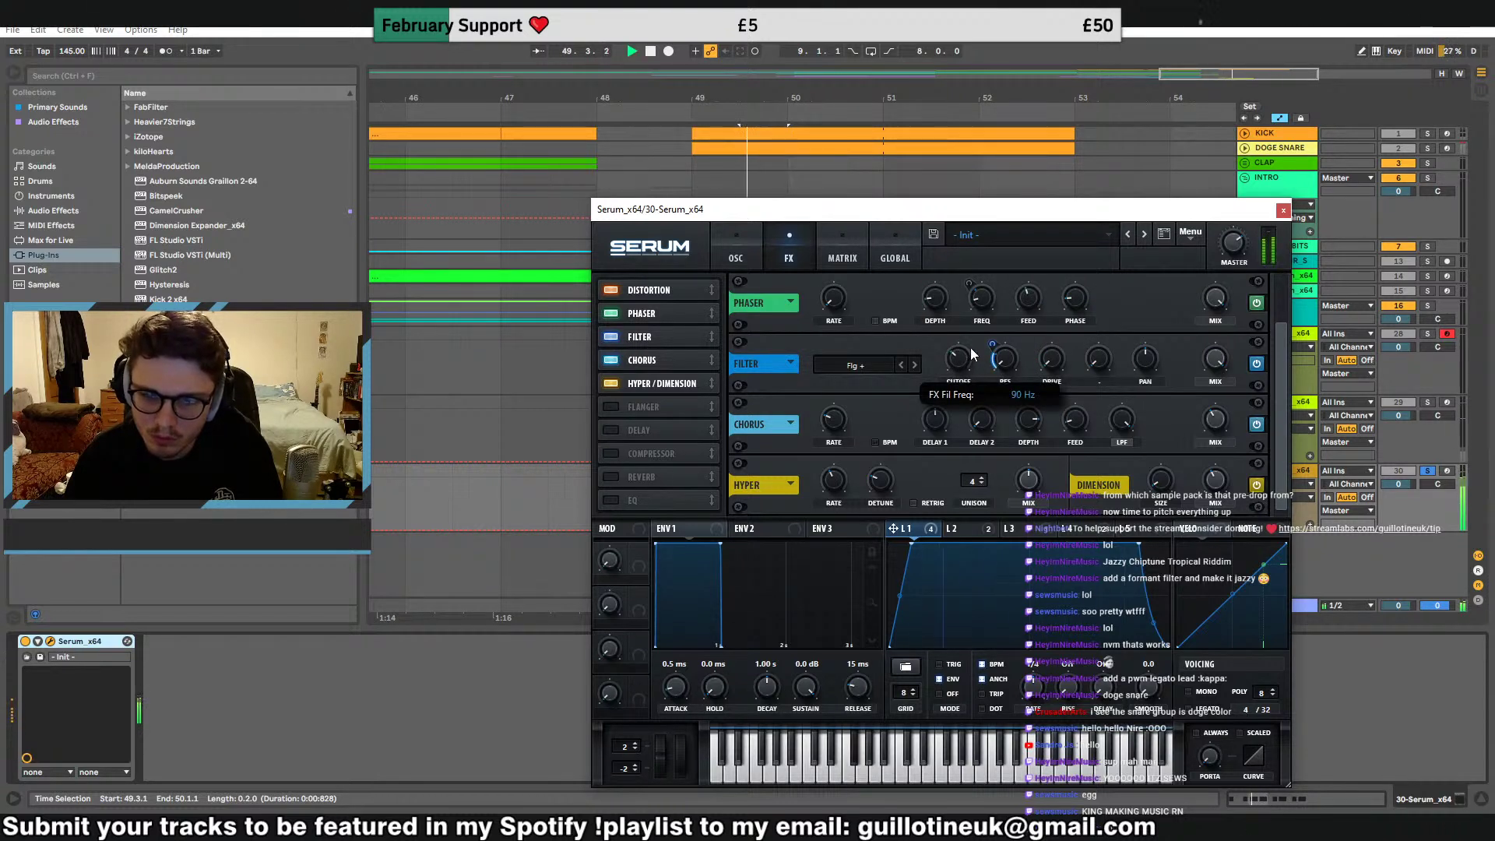
{"action": "key", "text": "space"}
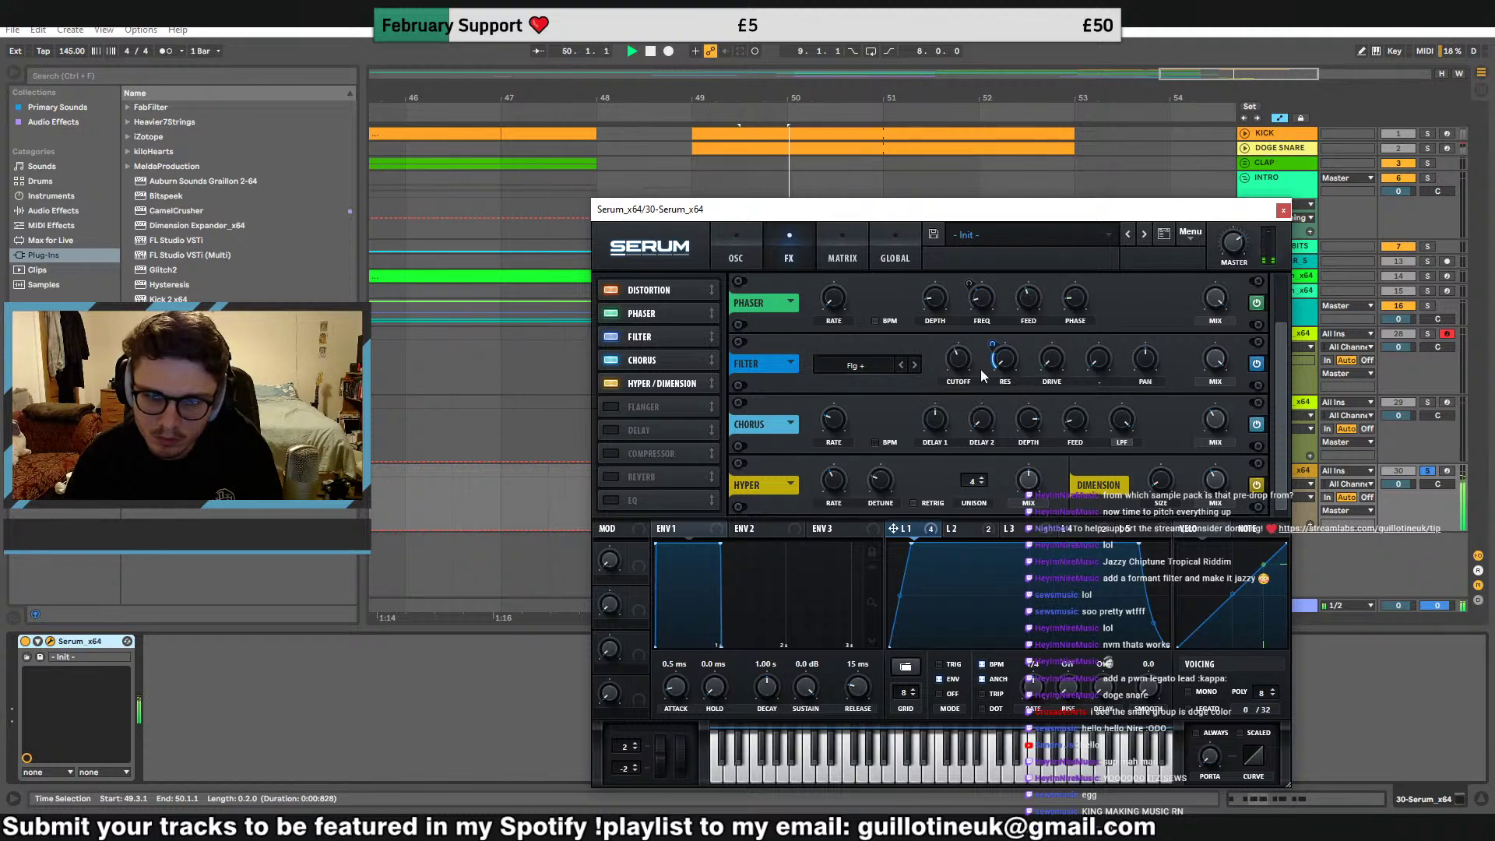
{"action": "key", "text": "space"}
{"action": "key", "text": "space"}
{"action": "left_click_drag", "start_coordinate": [960, 362], "coordinate": [958, 387]}
Sync the Phaser's rate to BPM, audition the sound and close the Serum window
{"action": "left_click", "coordinate": [852, 367]}
{"action": "left_click", "coordinate": [876, 321]}
{"action": "key", "text": "space"}
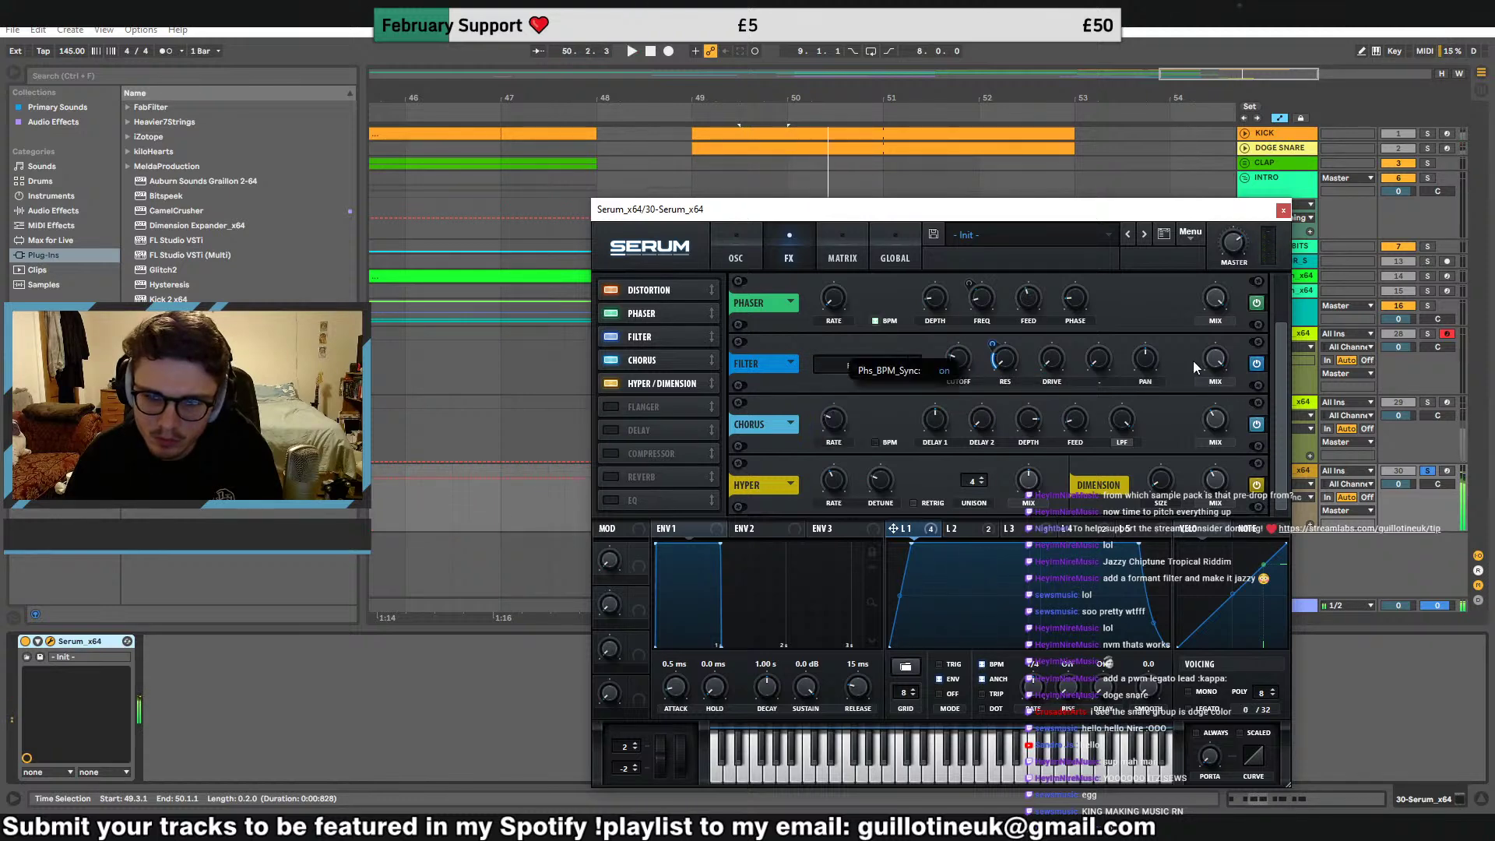
{"action": "left_click", "coordinate": [1284, 210]}
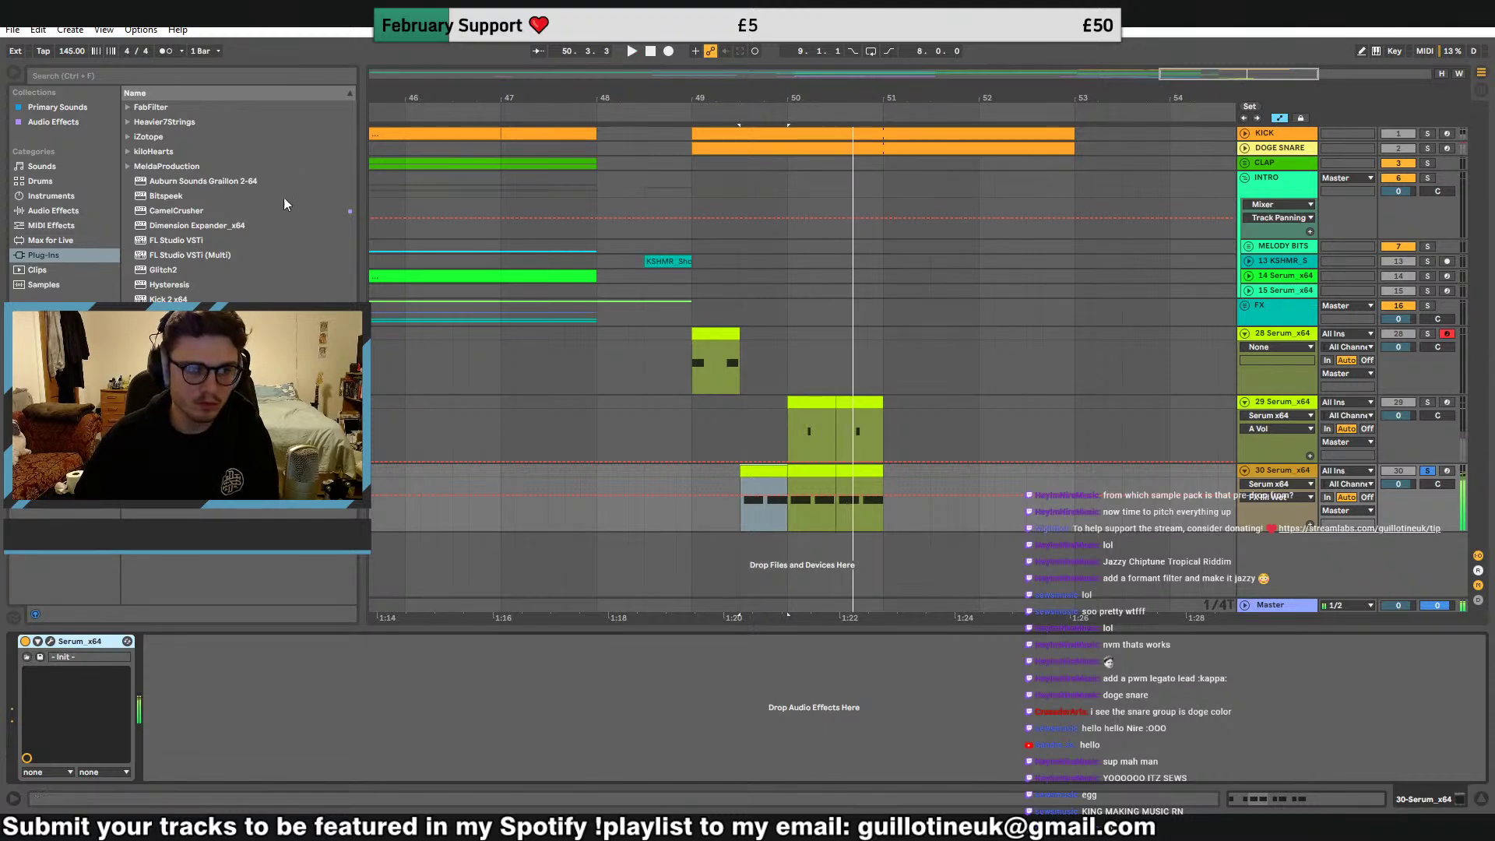
Add FabFilter Pro-Q 3 after Serum on track 30 and cut a narrow bell band around 2.3 kHz
{"action": "left_click", "coordinate": [53, 122]}
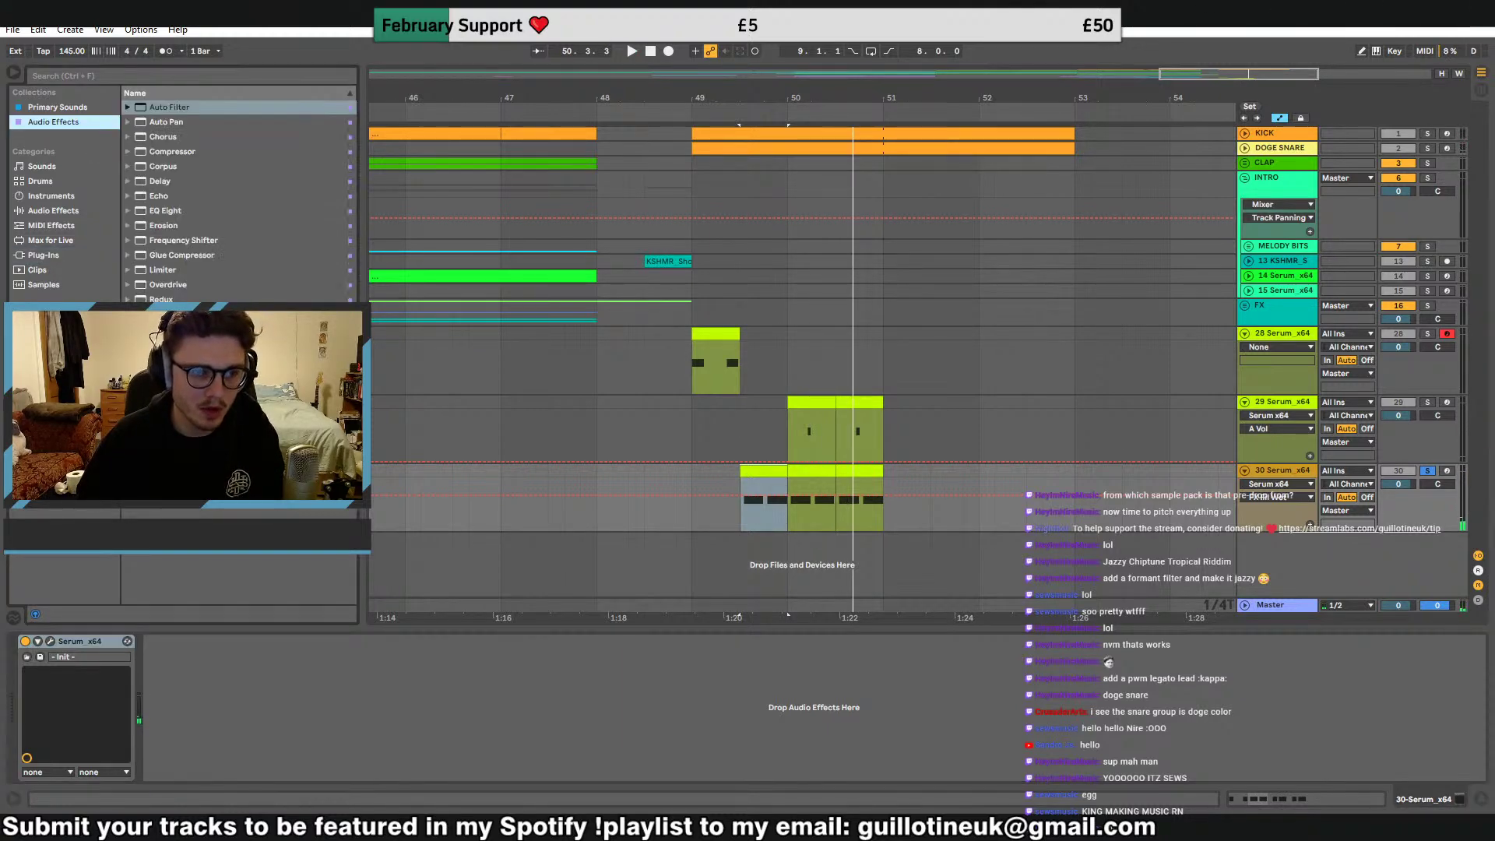
{"action": "key", "text": "space"}
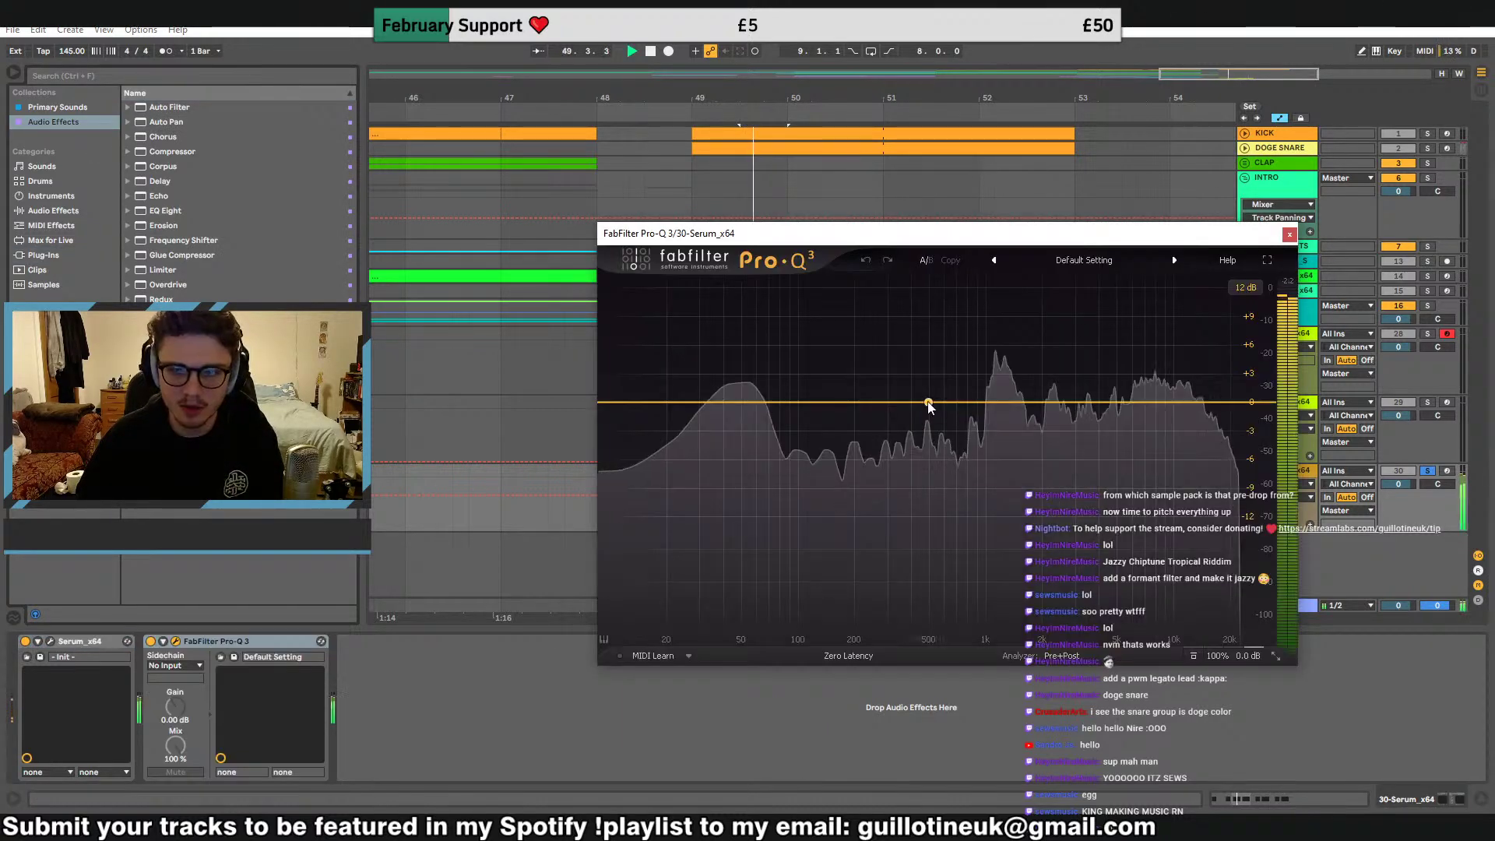
{"action": "mouse_move", "coordinate": [930, 403]}
{"action": "left_mouse_down"}
{"action": "mouse_move", "coordinate": [1019, 327]}
{"action": "mouse_move", "coordinate": [1000, 305]}
{"action": "mouse_move", "coordinate": [1005, 448]}
{"action": "mouse_move", "coordinate": [1001, 411]}
{"action": "mouse_move", "coordinate": [1004, 439]}
{"action": "mouse_move", "coordinate": [1061, 431]}
{"action": "mouse_move", "coordinate": [1055, 418]}
{"action": "mouse_move", "coordinate": [1055, 435]}
{"action": "left_mouse_up"}
{"action": "scroll", "coordinate": [1000, 310], "scroll_direction": "up", "scroll_amount": 6}
{"action": "key", "text": "space"}
{"action": "key", "text": "space"}
Add a second narrow cut at the resonant peak below the 2.3 kHz band, refine the bandwidths and close the equalizer
{"action": "right_click", "coordinate": [1011, 423]}
{"action": "left_click", "coordinate": [1028, 469]}
{"action": "key", "text": "space"}
{"action": "scroll", "coordinate": [1001, 412], "scroll_direction": "up", "scroll_amount": 3}
{"action": "key", "text": "space"}
{"action": "key", "text": "space"}
{"action": "key", "text": "space"}
{"action": "scroll", "coordinate": [1055, 418], "scroll_direction": "up", "scroll_amount": 6}
{"action": "scroll", "coordinate": [1054, 418], "scroll_direction": "up", "scroll_amount": 10}
{"action": "key", "text": "space"}
{"action": "key", "text": "space"}
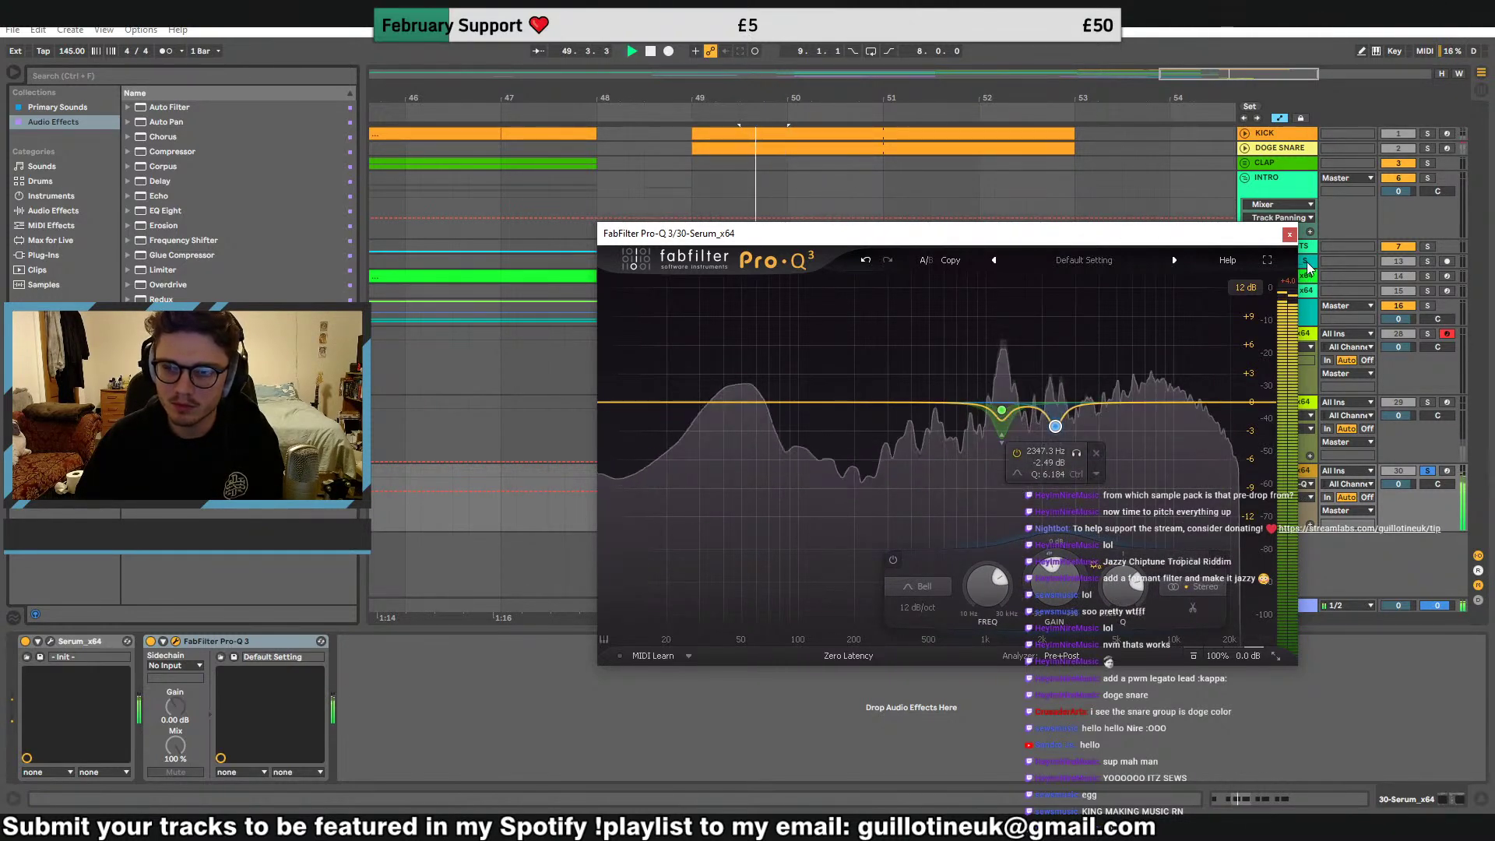
{"action": "left_click", "coordinate": [1290, 233]}
Add kiloHearts Disperser after Pro-Q 3 on track 30, set its frequency to 365 Hz, lower the amount and close it
{"action": "left_click", "coordinate": [83, 256]}
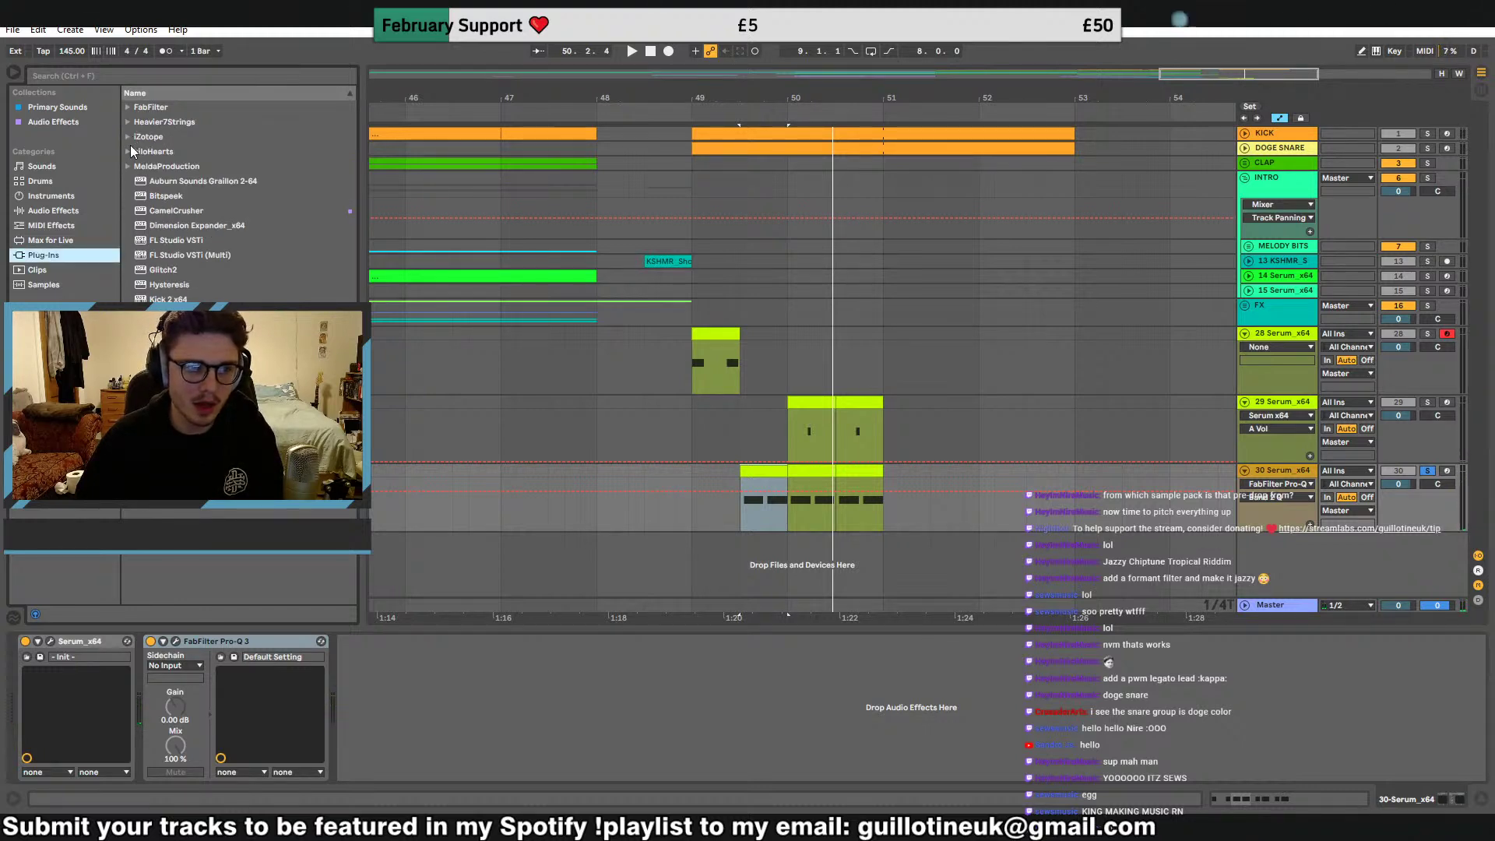
{"action": "left_click", "coordinate": [130, 152]}
{"action": "double_click", "coordinate": [178, 182]}
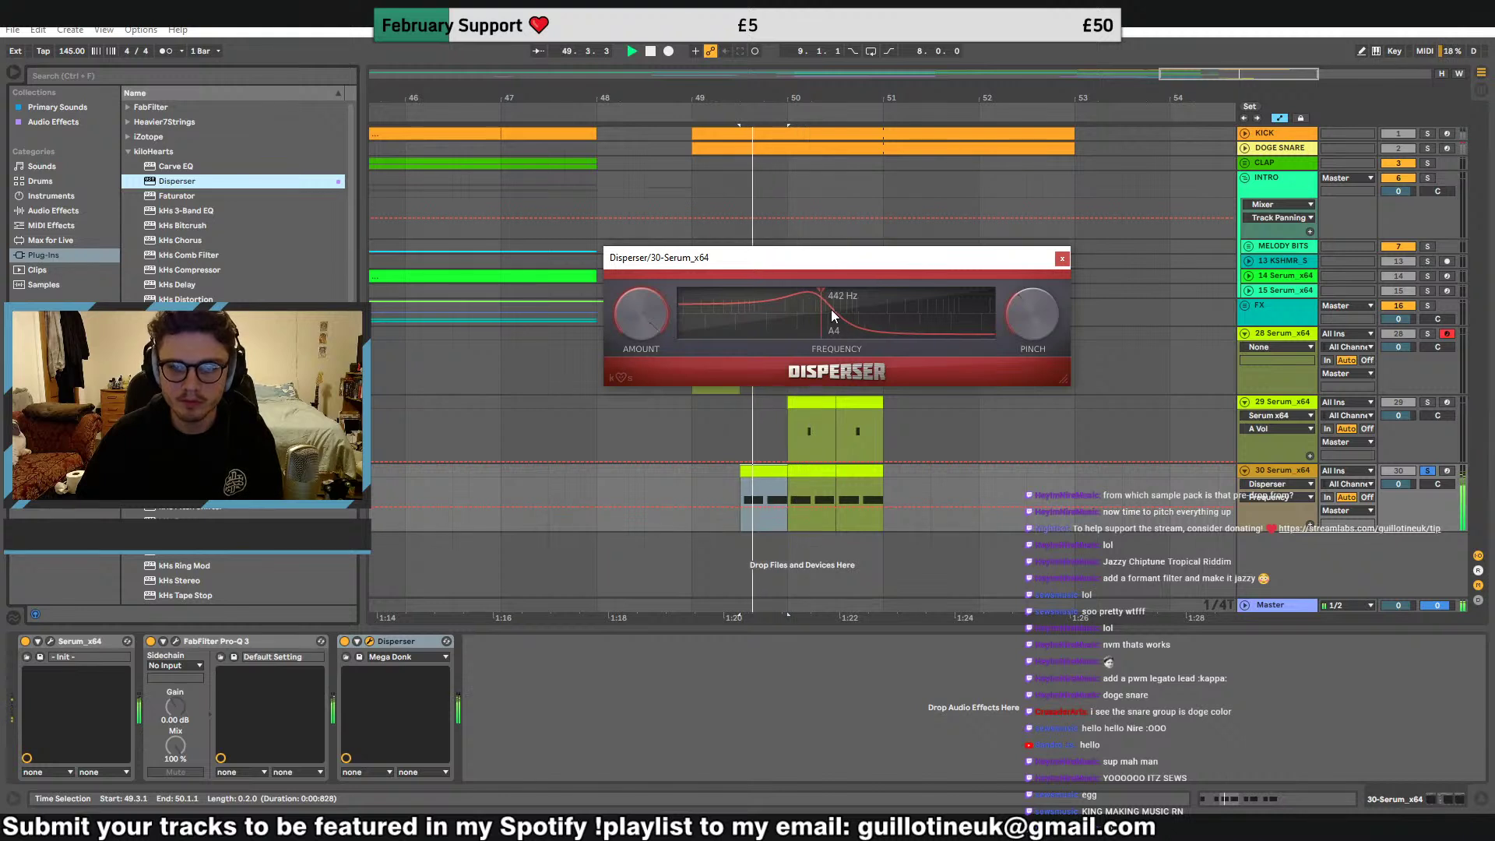
{"action": "mouse_move", "coordinate": [830, 310]}
{"action": "left_mouse_down"}
{"action": "mouse_move", "coordinate": [795, 307]}
{"action": "mouse_move", "coordinate": [821, 304]}
{"action": "left_mouse_up"}
{"action": "left_click_drag", "start_coordinate": [641, 314], "coordinate": [641, 344]}
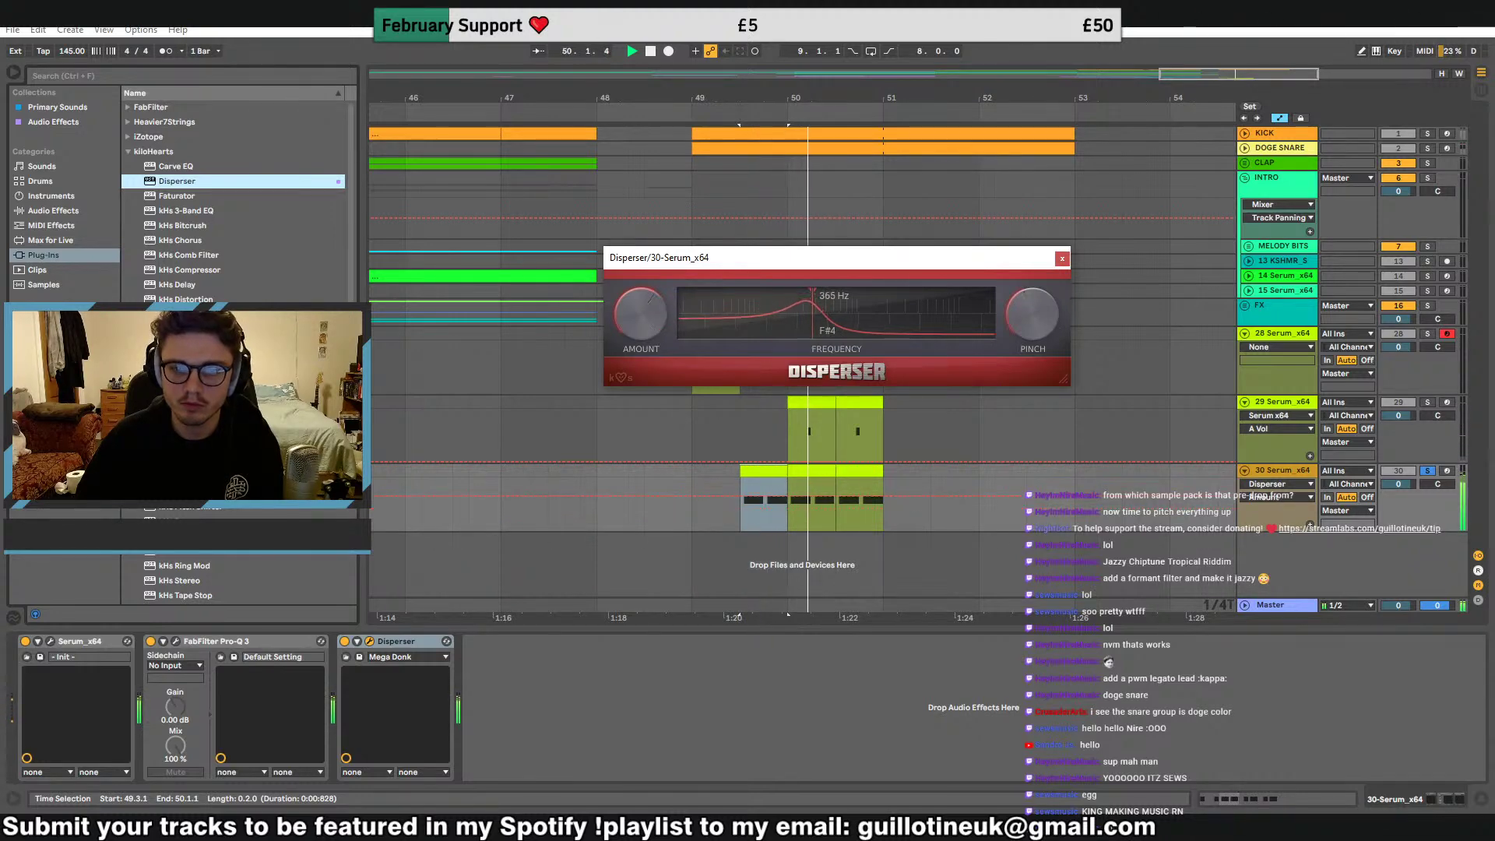
{"action": "key", "text": "space"}
{"action": "left_click", "coordinate": [1065, 257]}
In track 30's Serum modulation matrix, route LFO 5 to Mast.Tun with a small positive amount
{"action": "left_click", "coordinate": [50, 641]}
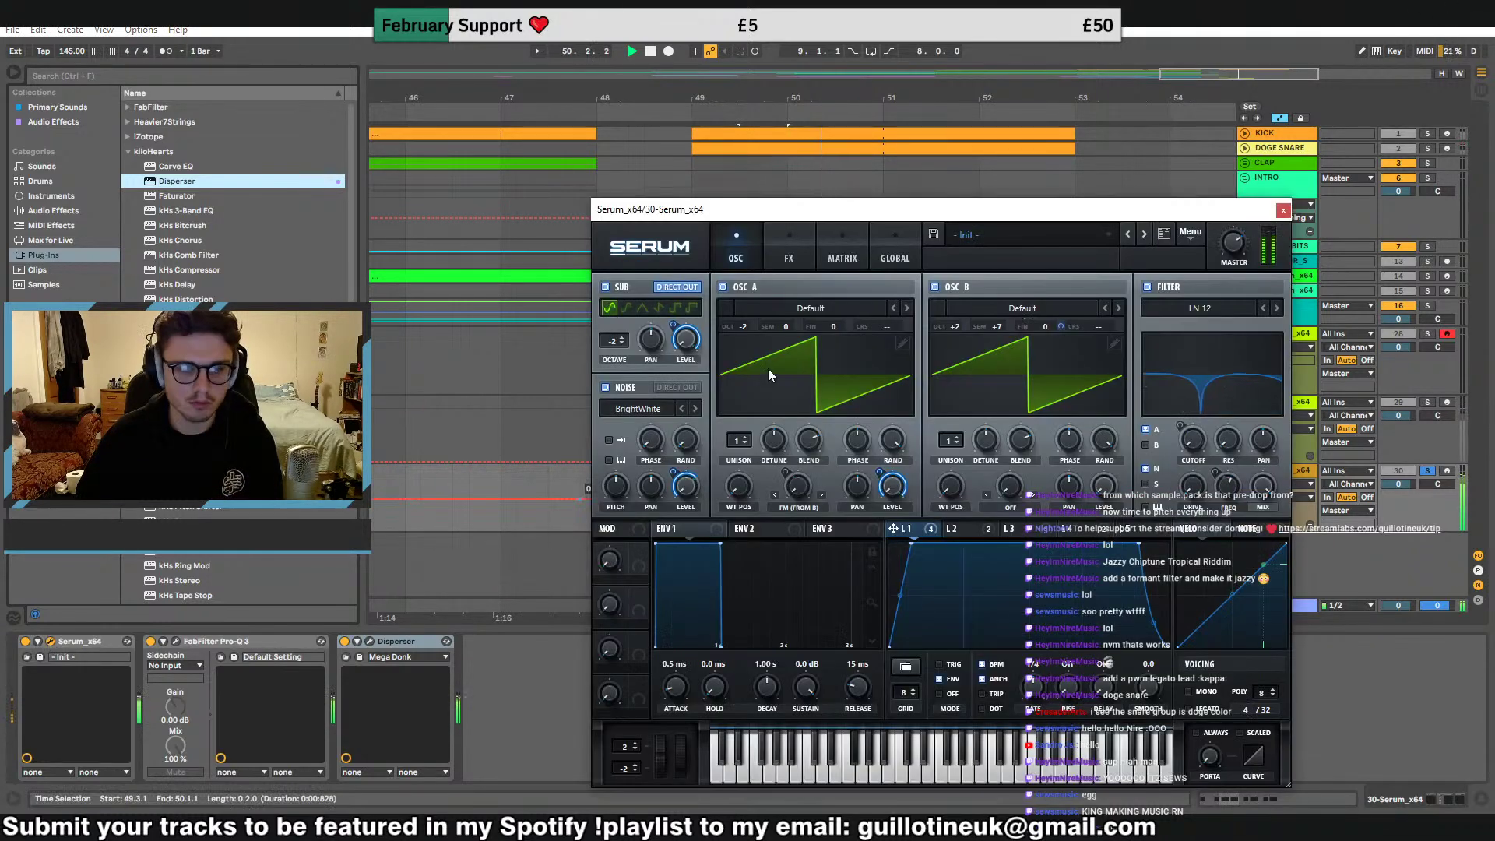
{"action": "key", "text": "space"}
{"action": "left_click", "coordinate": [851, 246]}
{"action": "left_click", "coordinate": [1136, 533]}
{"action": "scroll", "coordinate": [646, 467], "scroll_direction": "down", "scroll_amount": 4}
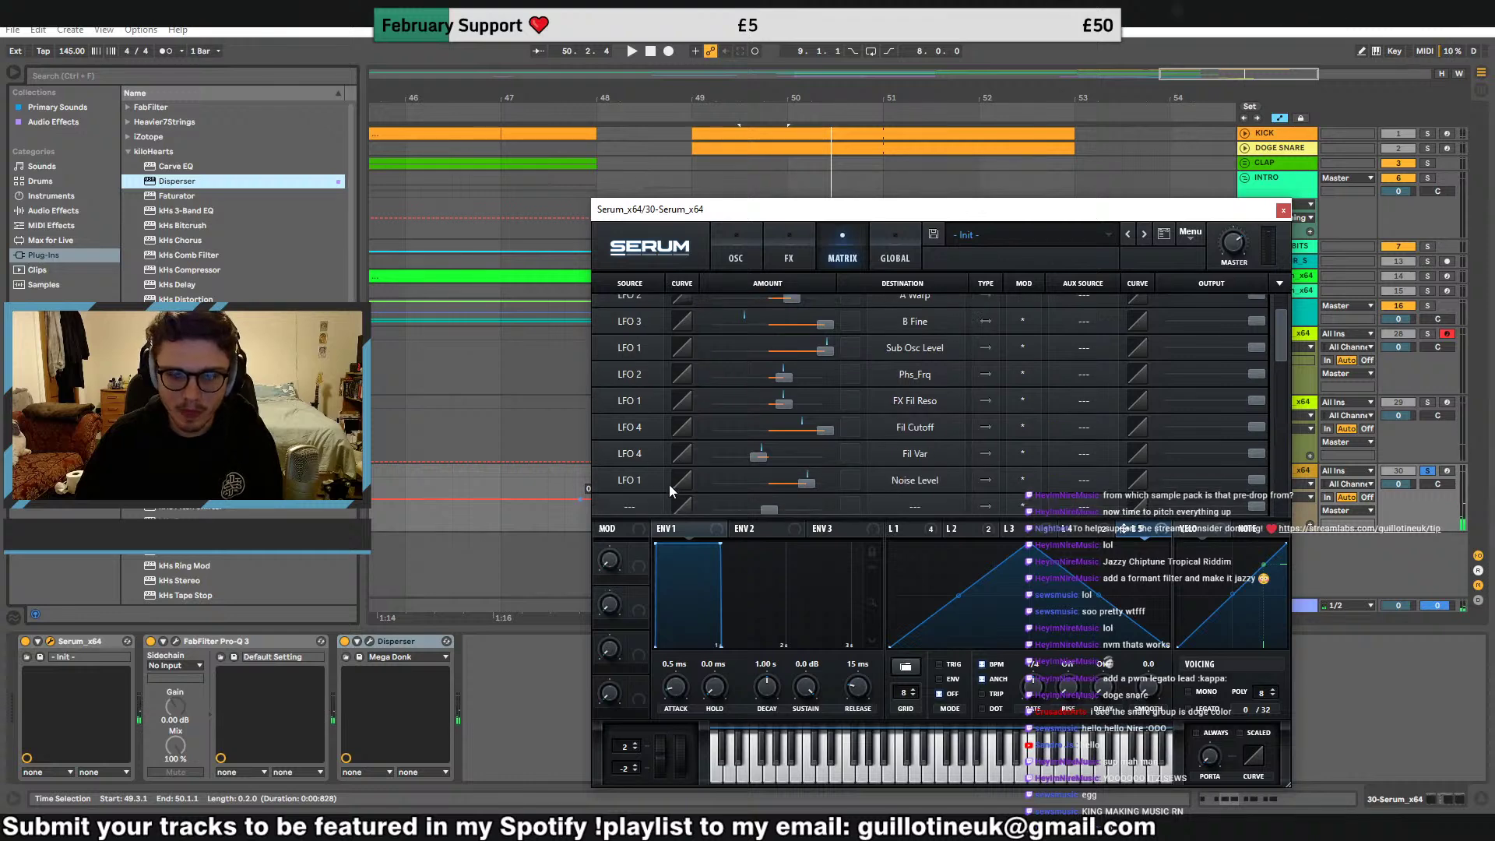
{"action": "left_click", "coordinate": [647, 478]}
{"action": "left_click", "coordinate": [646, 478]}
{"action": "left_click", "coordinate": [635, 481]}
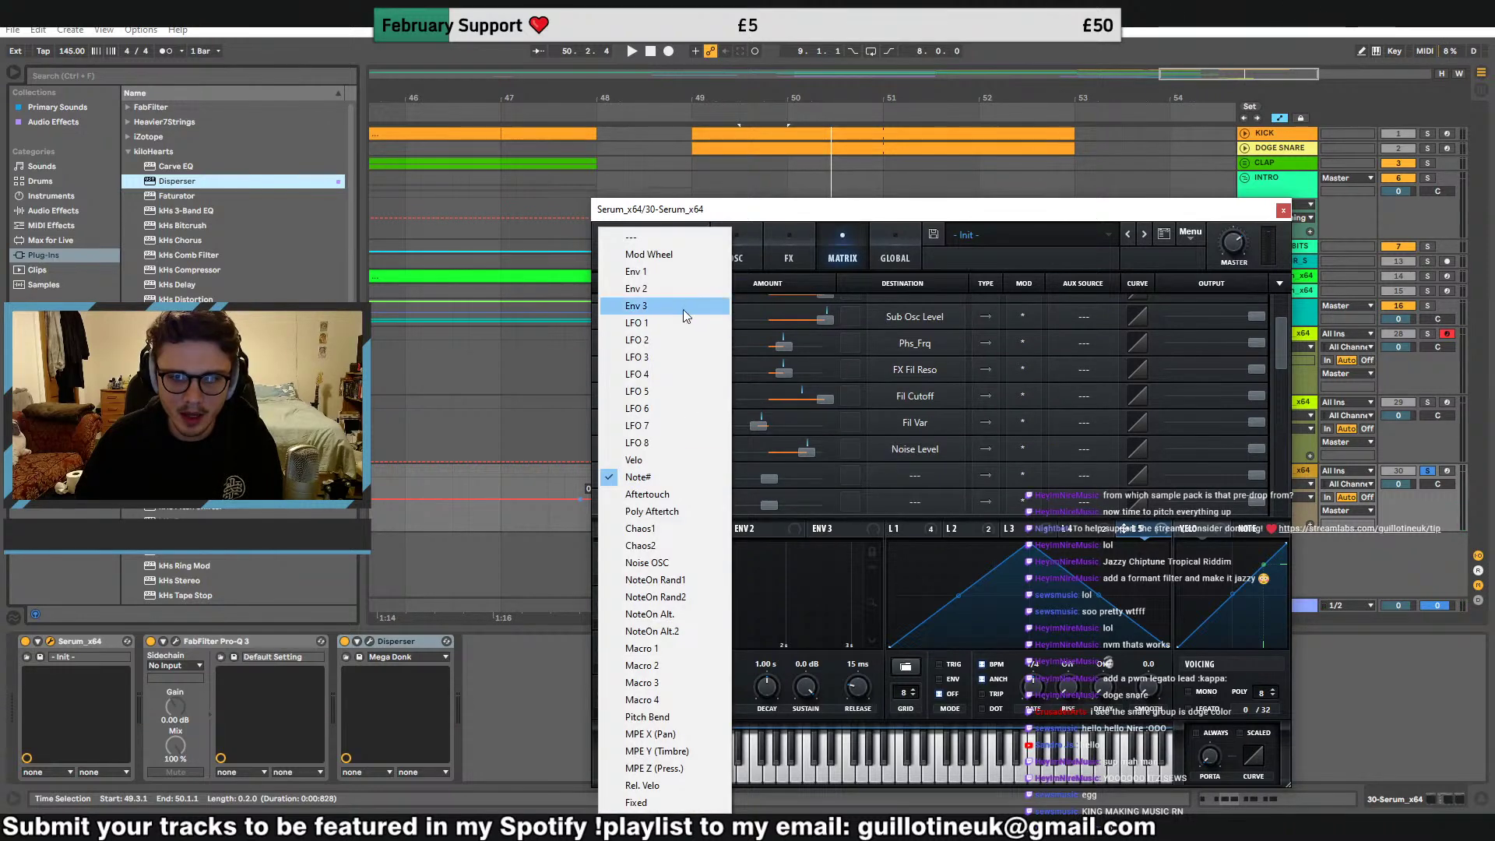
{"action": "left_click", "coordinate": [670, 396]}
{"action": "left_click", "coordinate": [913, 474]}
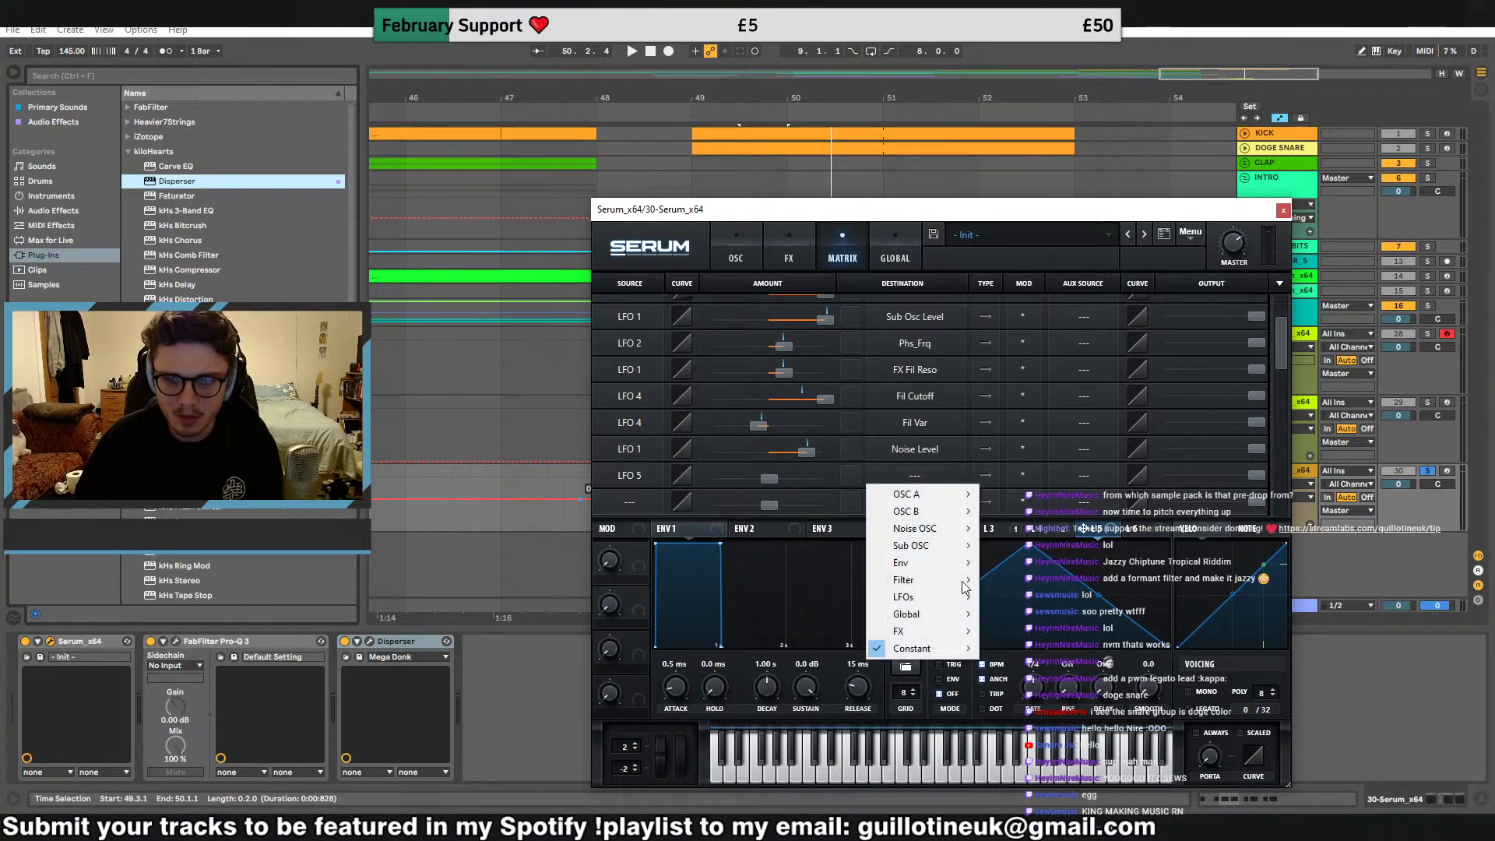
{"action": "mouse_move", "coordinate": [956, 615]}
{"action": "left_click", "coordinate": [1013, 631]}
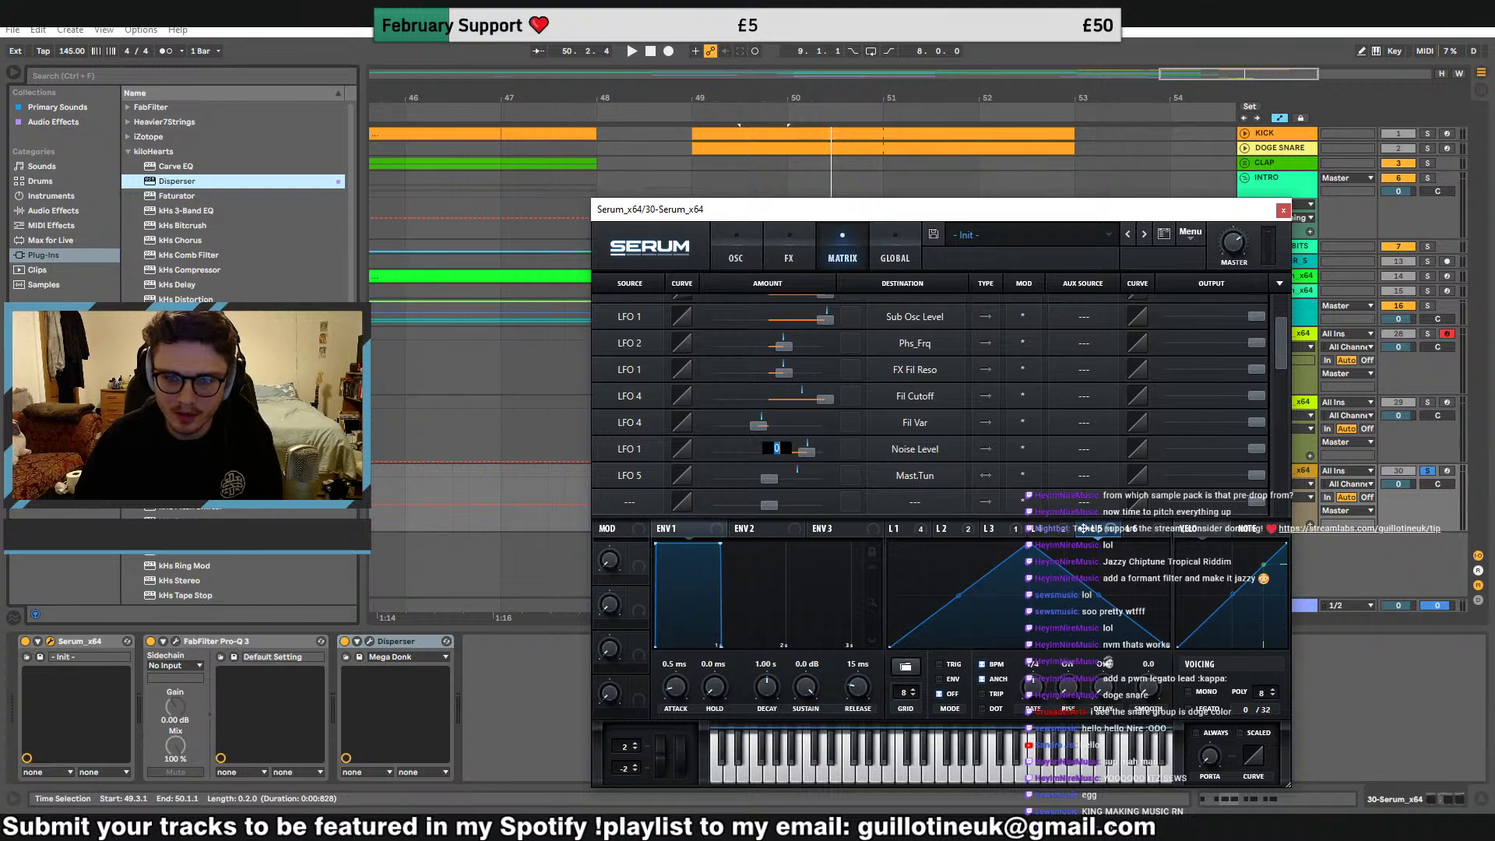
{"action": "left_click_drag", "start_coordinate": [772, 477], "coordinate": [853, 494]}
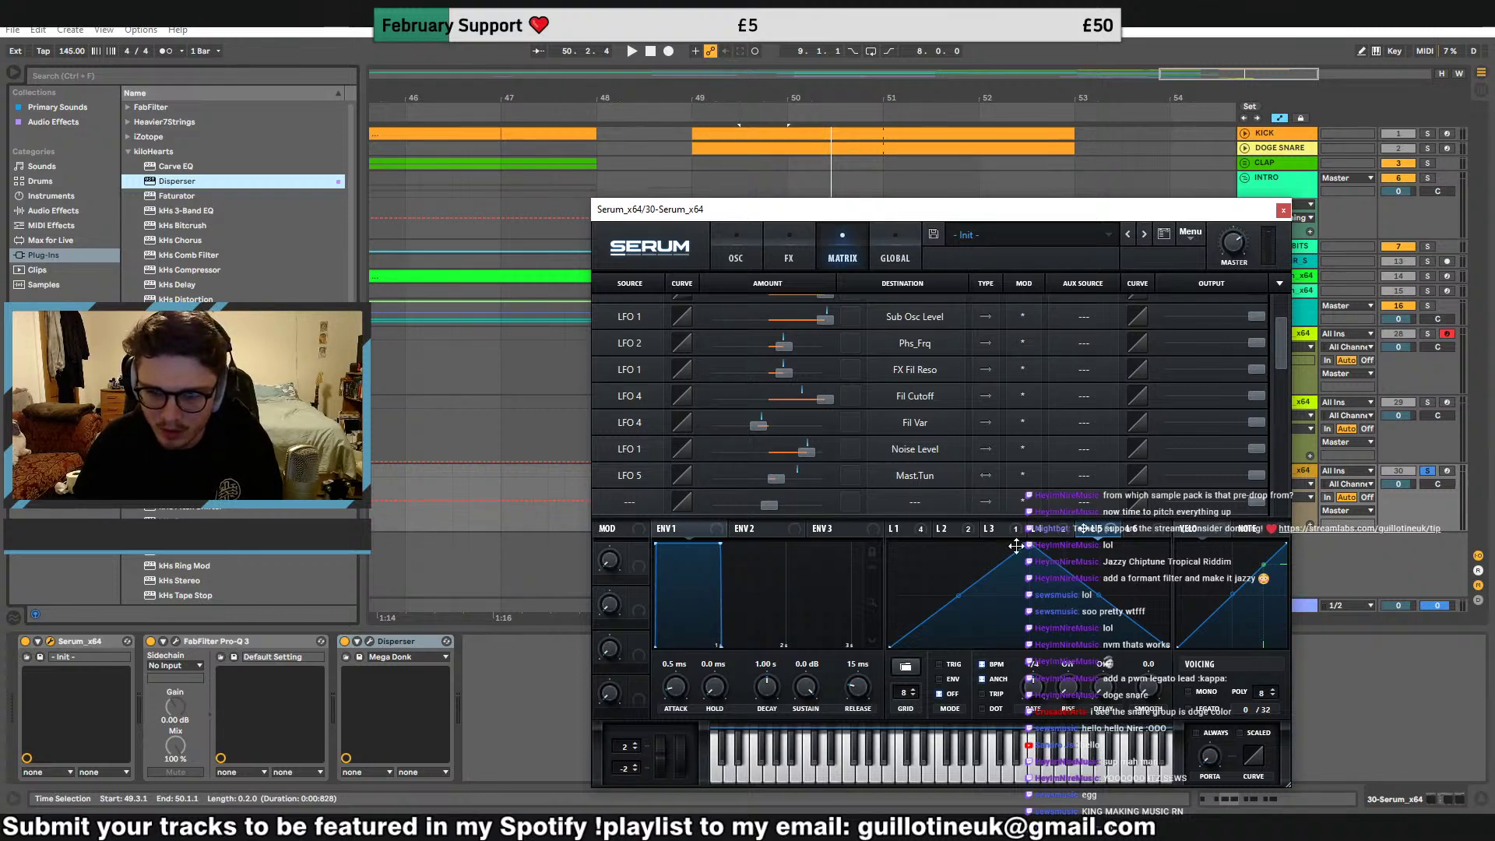
Reshape LFO 5 into a falling curve with a rounded start and long tail, run it in envelope mode and audition it
{"action": "left_click_drag", "start_coordinate": [1017, 546], "coordinate": [891, 544]}
{"action": "double_click", "coordinate": [1007, 600]}
{"action": "left_click_drag", "start_coordinate": [1008, 601], "coordinate": [964, 652]}
{"action": "key", "text": "space"}
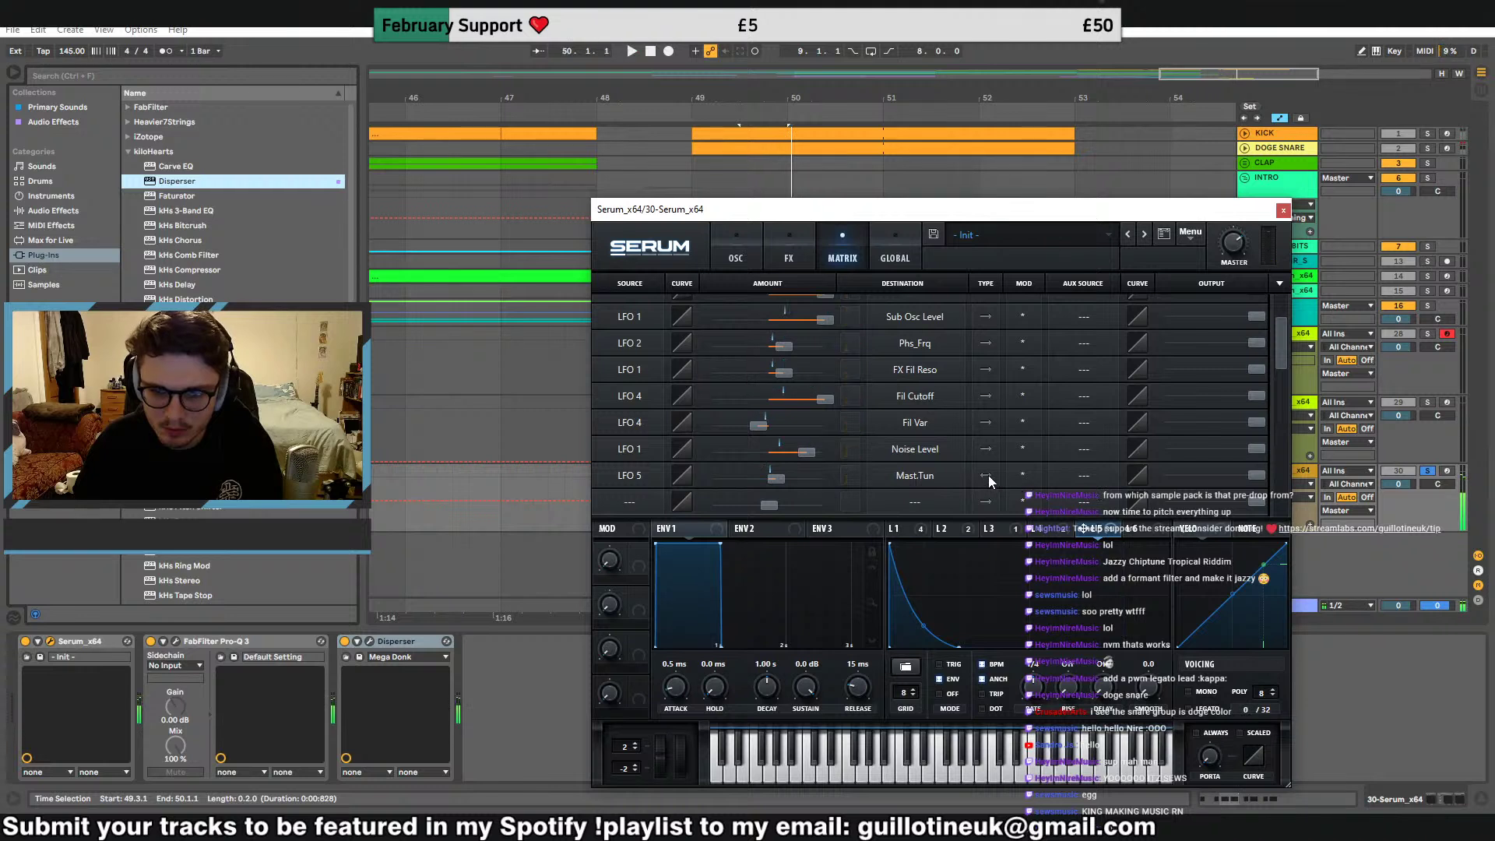
{"action": "key", "text": "space"}
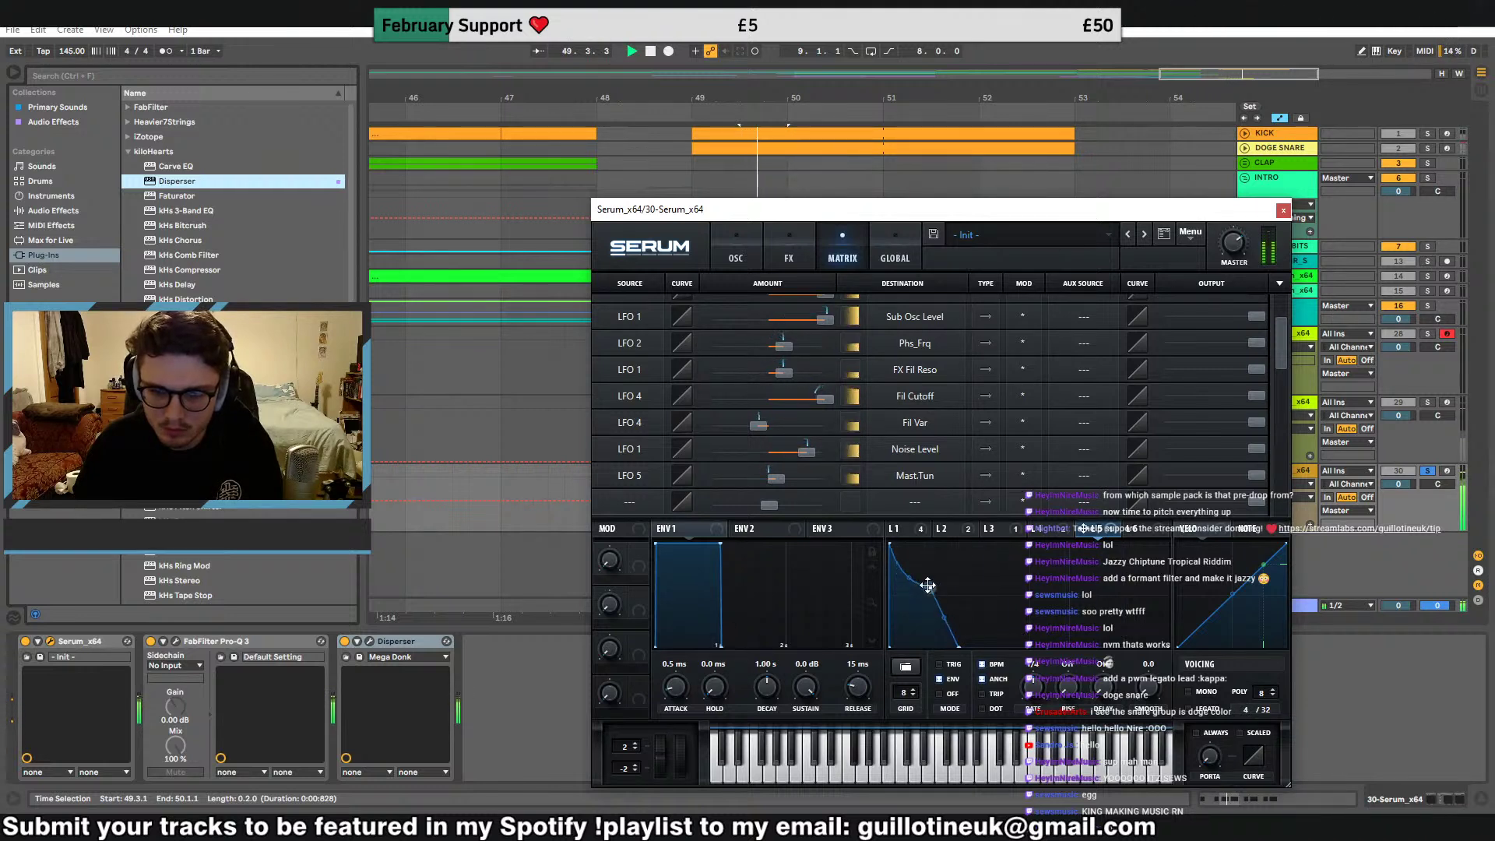
{"action": "left_click_drag", "start_coordinate": [928, 586], "coordinate": [941, 638]}
{"action": "left_click_drag", "start_coordinate": [1038, 691], "coordinate": [1041, 682]}
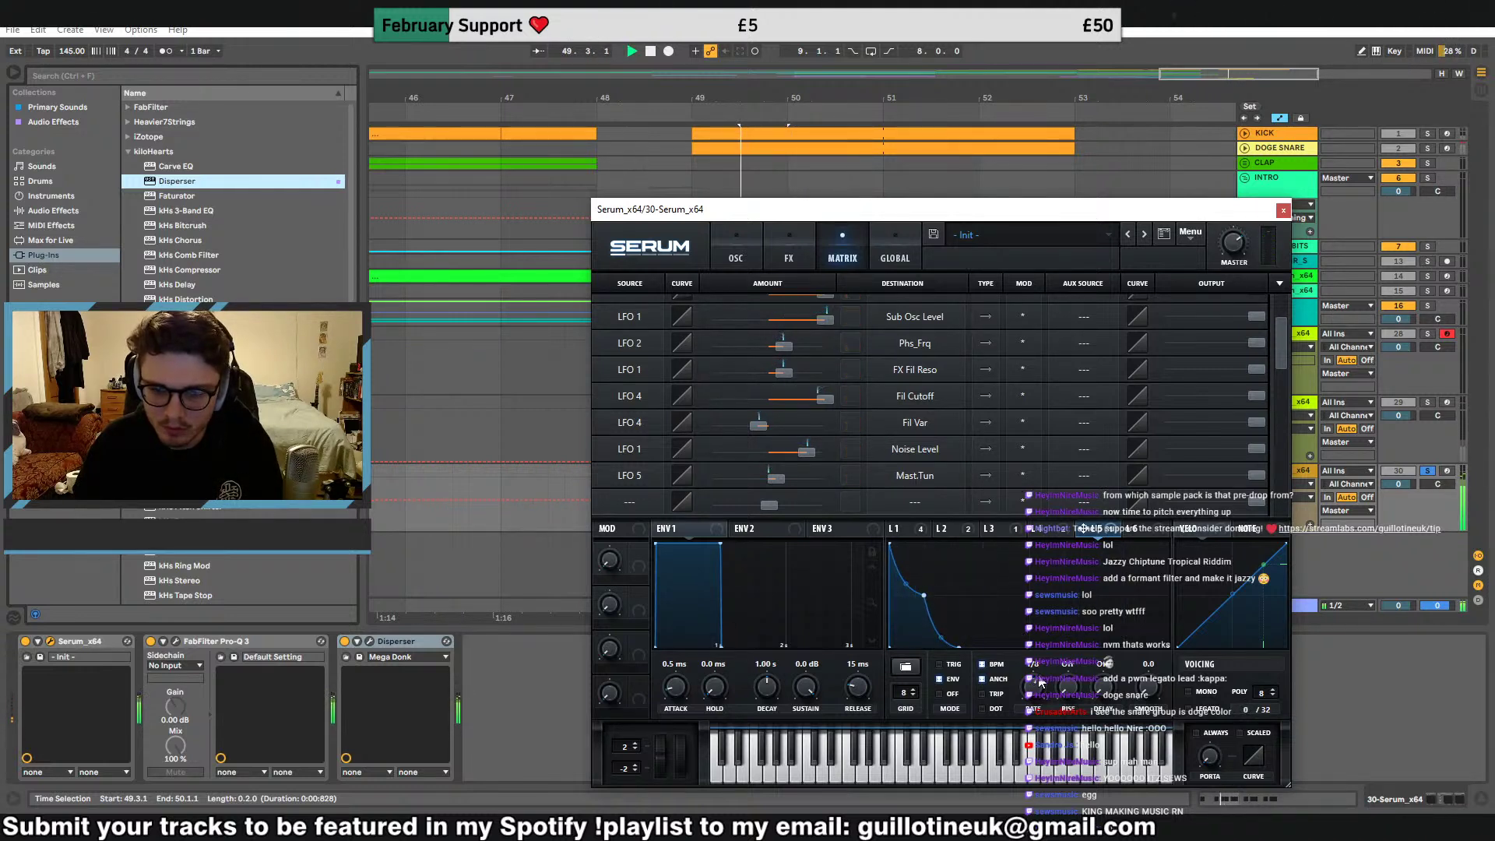
{"action": "left_click_drag", "start_coordinate": [958, 645], "coordinate": [975, 642]}
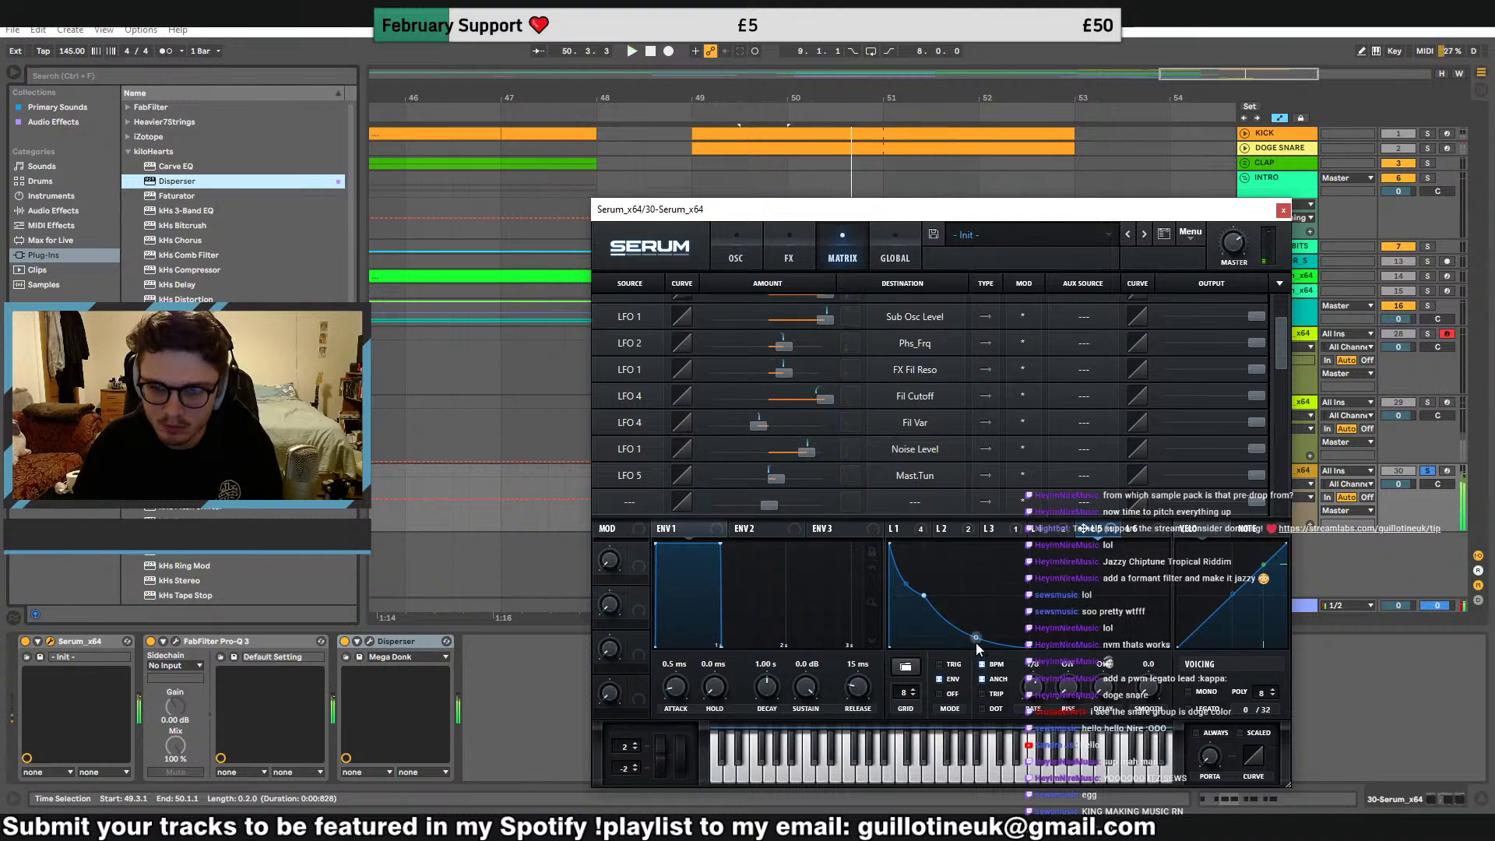
{"action": "mouse_move", "coordinate": [943, 595]}
{"action": "left_mouse_down"}
{"action": "mouse_move", "coordinate": [960, 595]}
{"action": "mouse_move", "coordinate": [926, 553]}
{"action": "mouse_move", "coordinate": [937, 595]}
{"action": "left_mouse_up"}
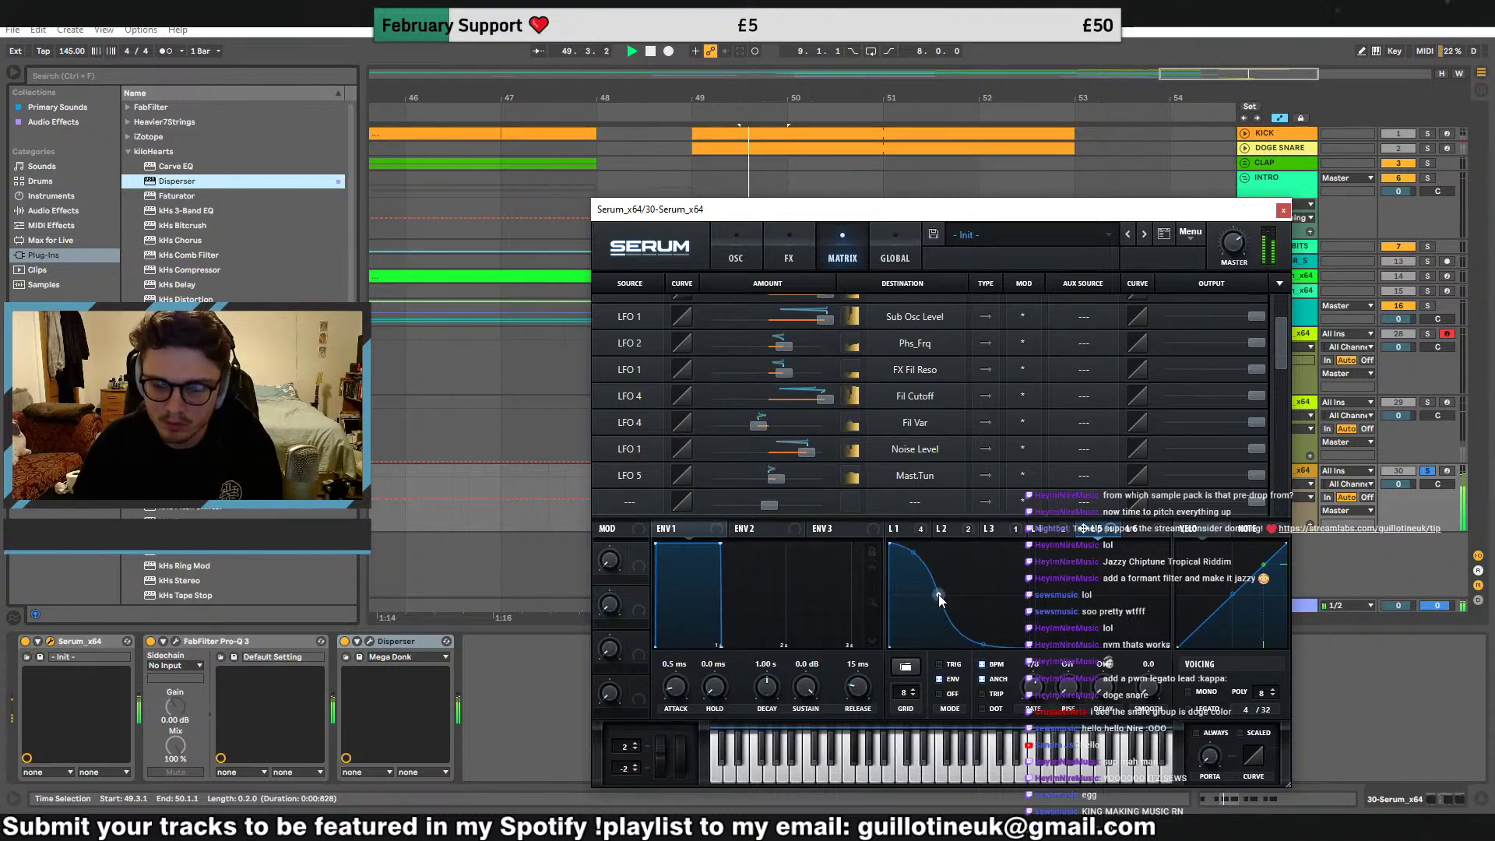
Try oscillator B at +3 octaves, return it to +2, and adjust the LFO 4 modulation of the filter cutoff
{"action": "left_click", "coordinate": [751, 262]}
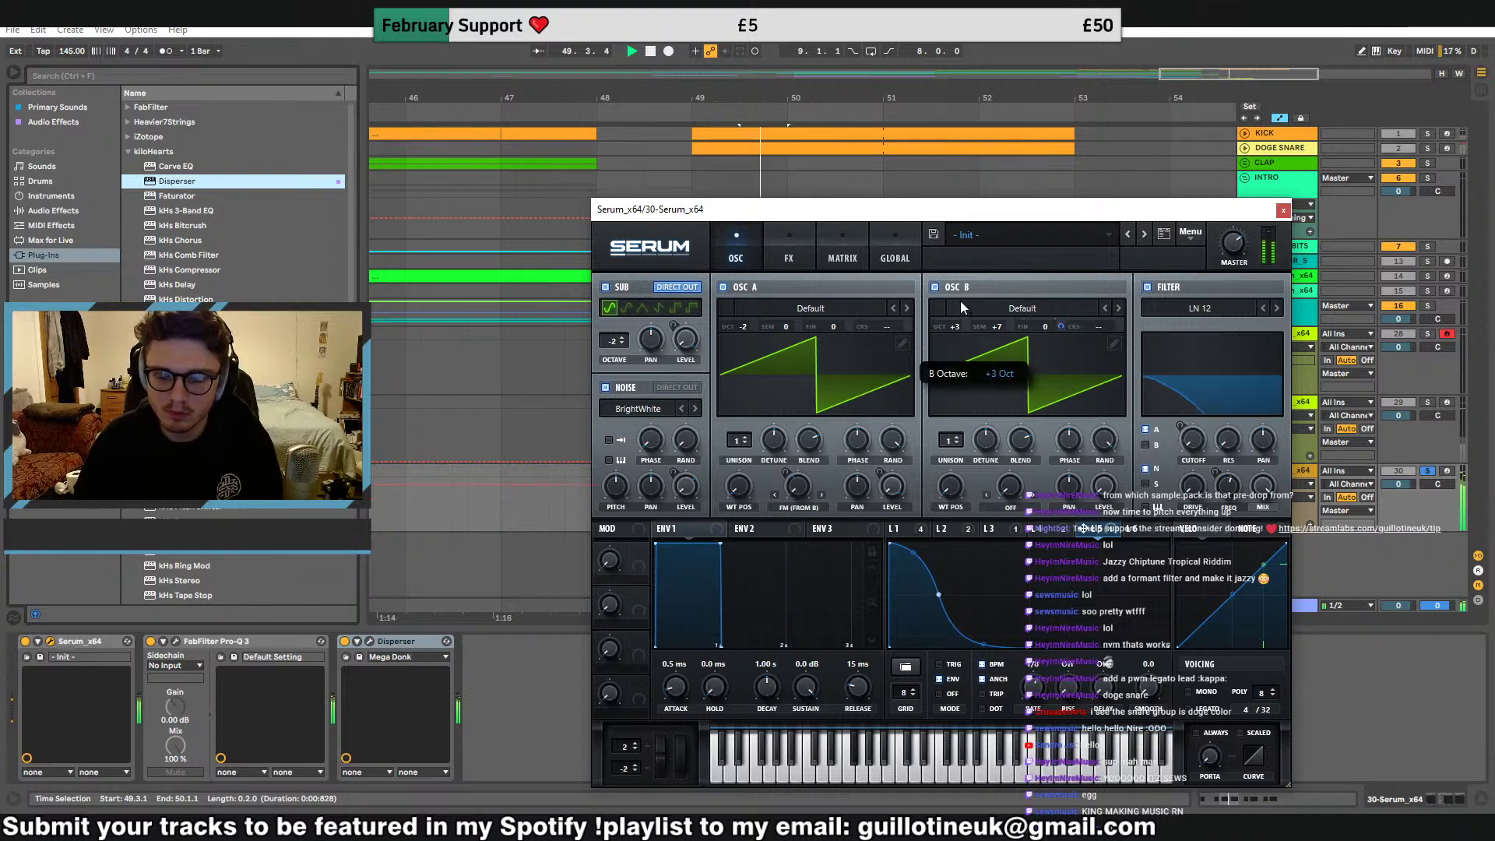
{"action": "left_click_drag", "start_coordinate": [959, 352], "coordinate": [963, 340]}
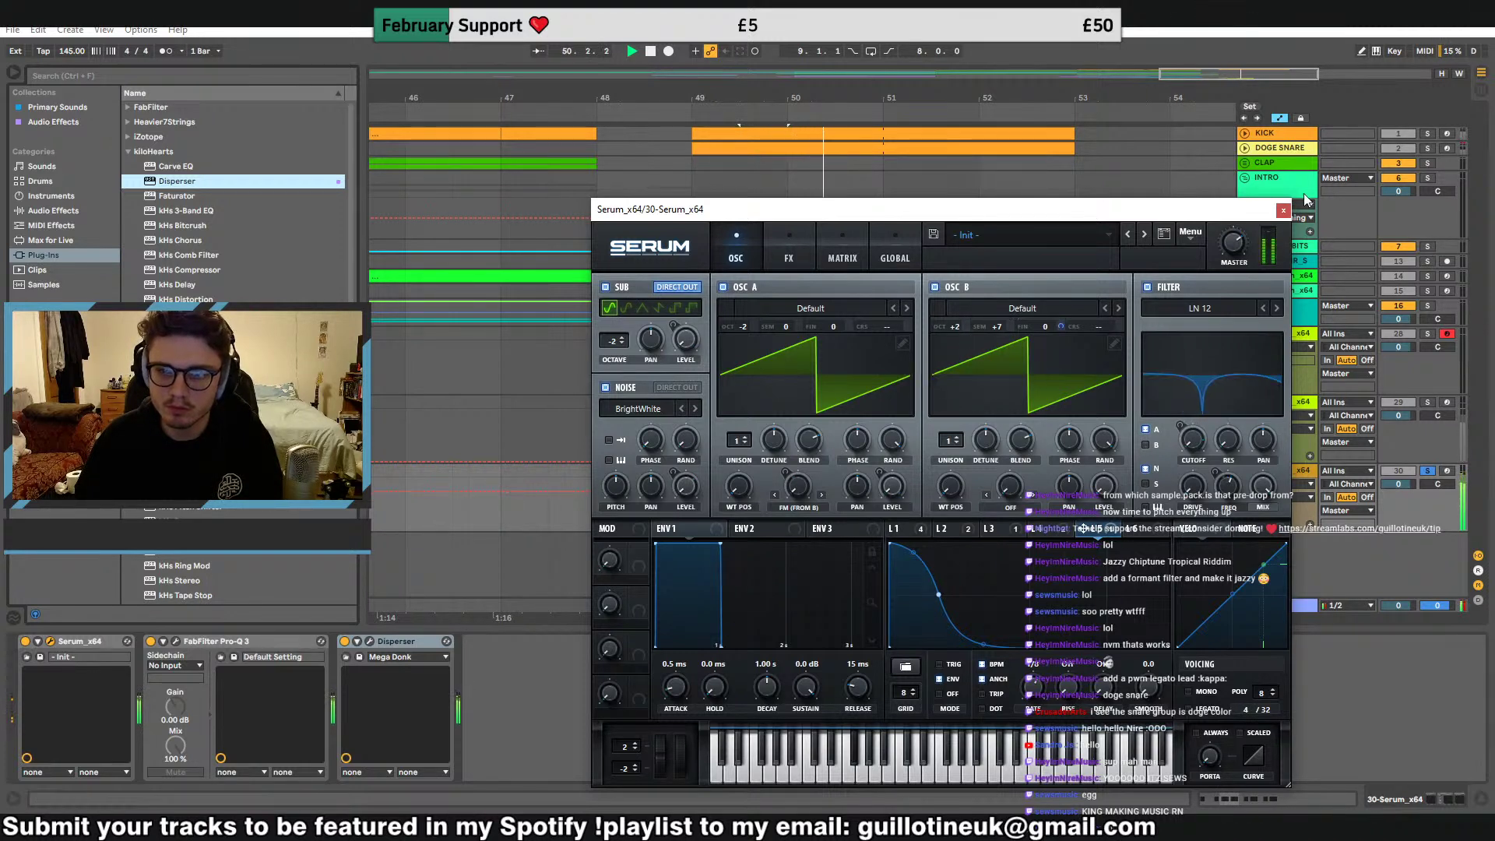
{"action": "left_click", "coordinate": [903, 531]}
{"action": "left_click", "coordinate": [948, 531]}
{"action": "left_click", "coordinate": [997, 531]}
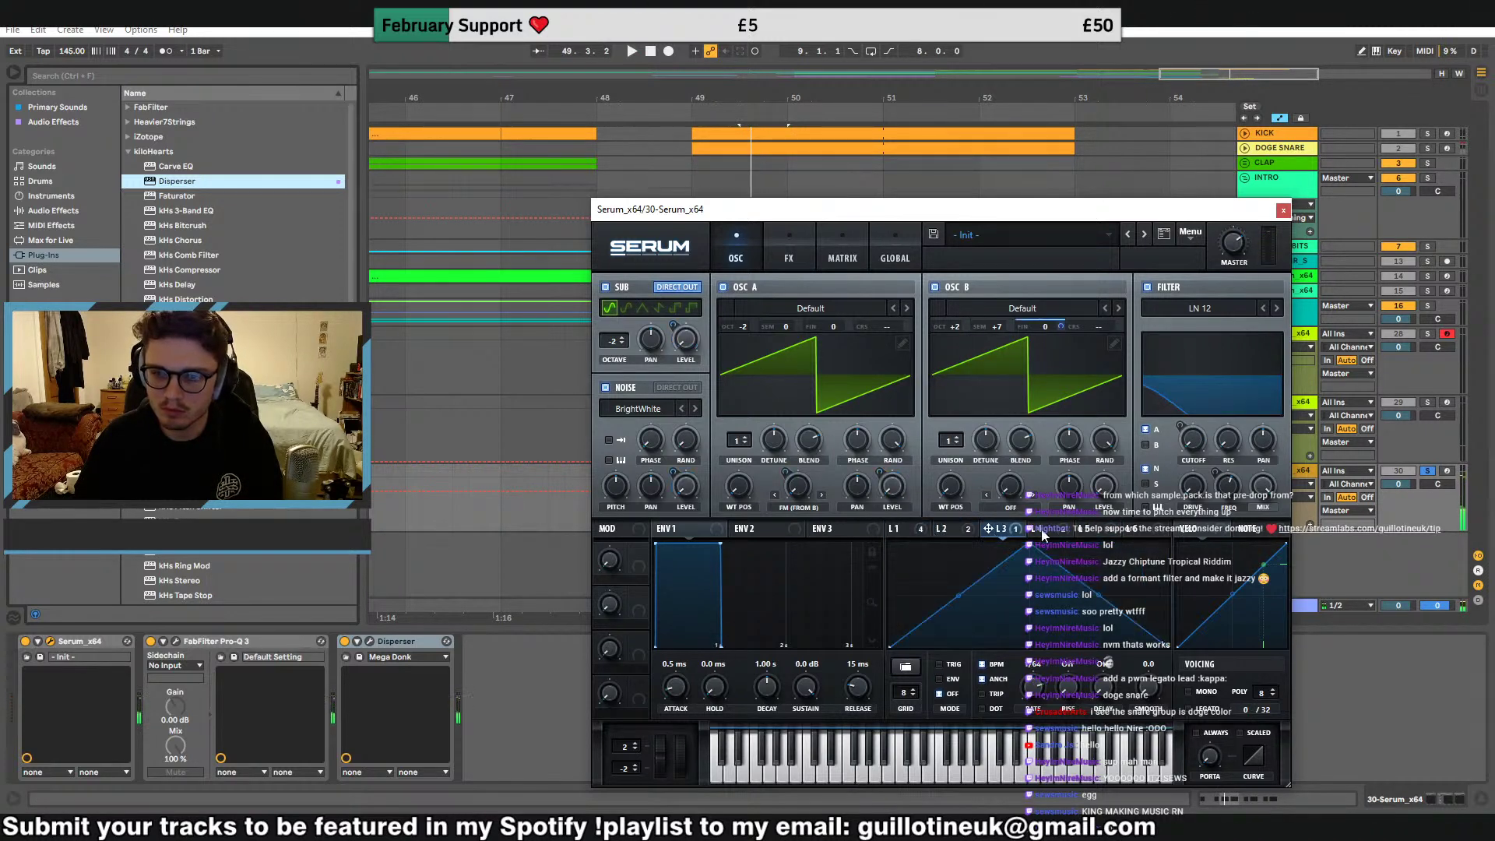
{"action": "left_click", "coordinate": [1044, 531]}
{"action": "left_click_drag", "start_coordinate": [1180, 426], "coordinate": [1176, 461]}
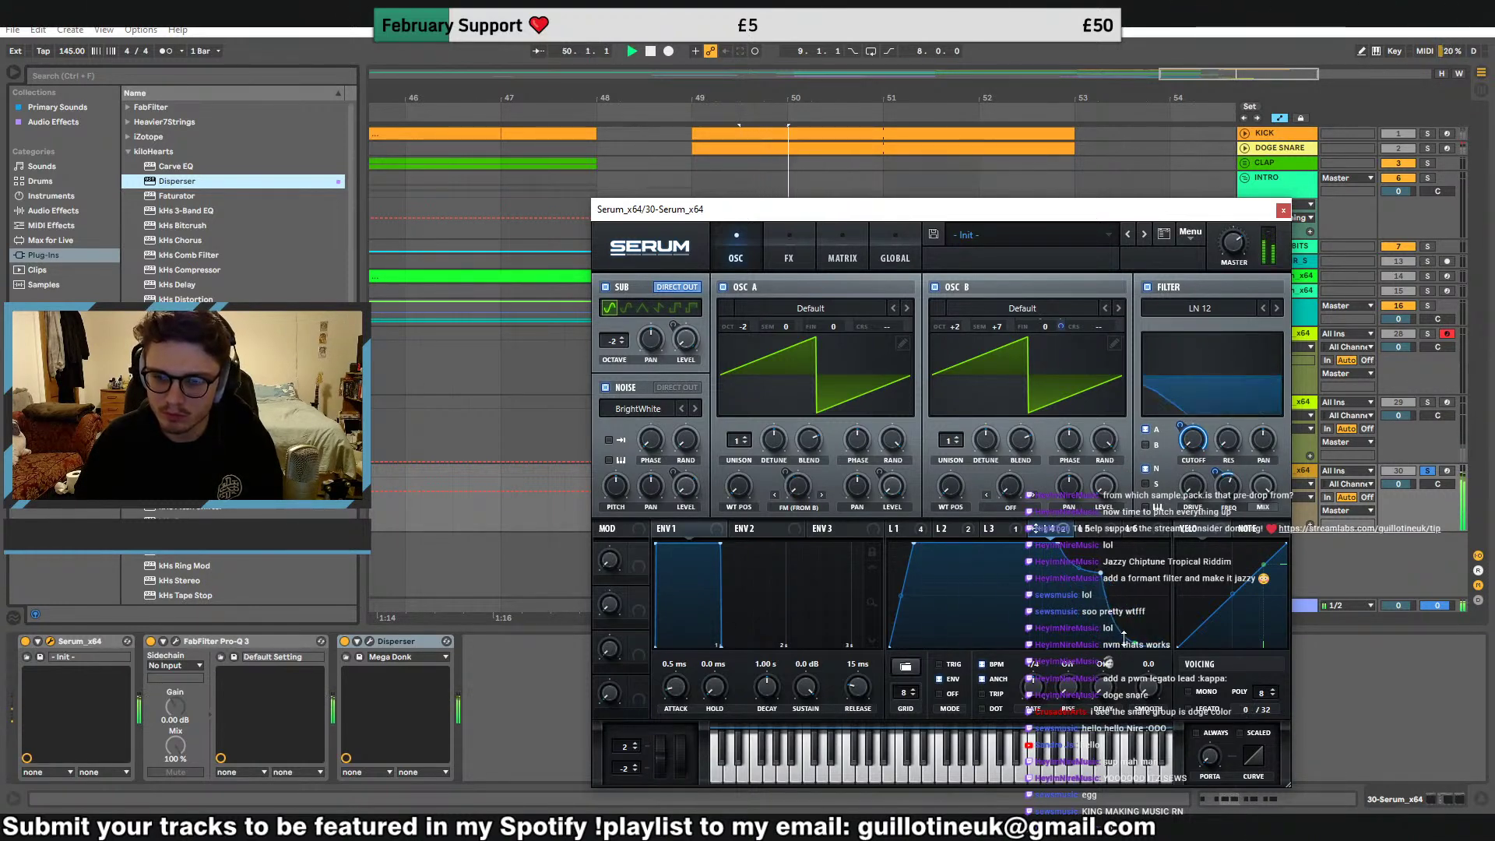
Adjust the falling end of LFO 1's shape while auditioning the loop
{"action": "left_click", "coordinate": [878, 531]}
{"action": "left_click", "coordinate": [907, 531]}
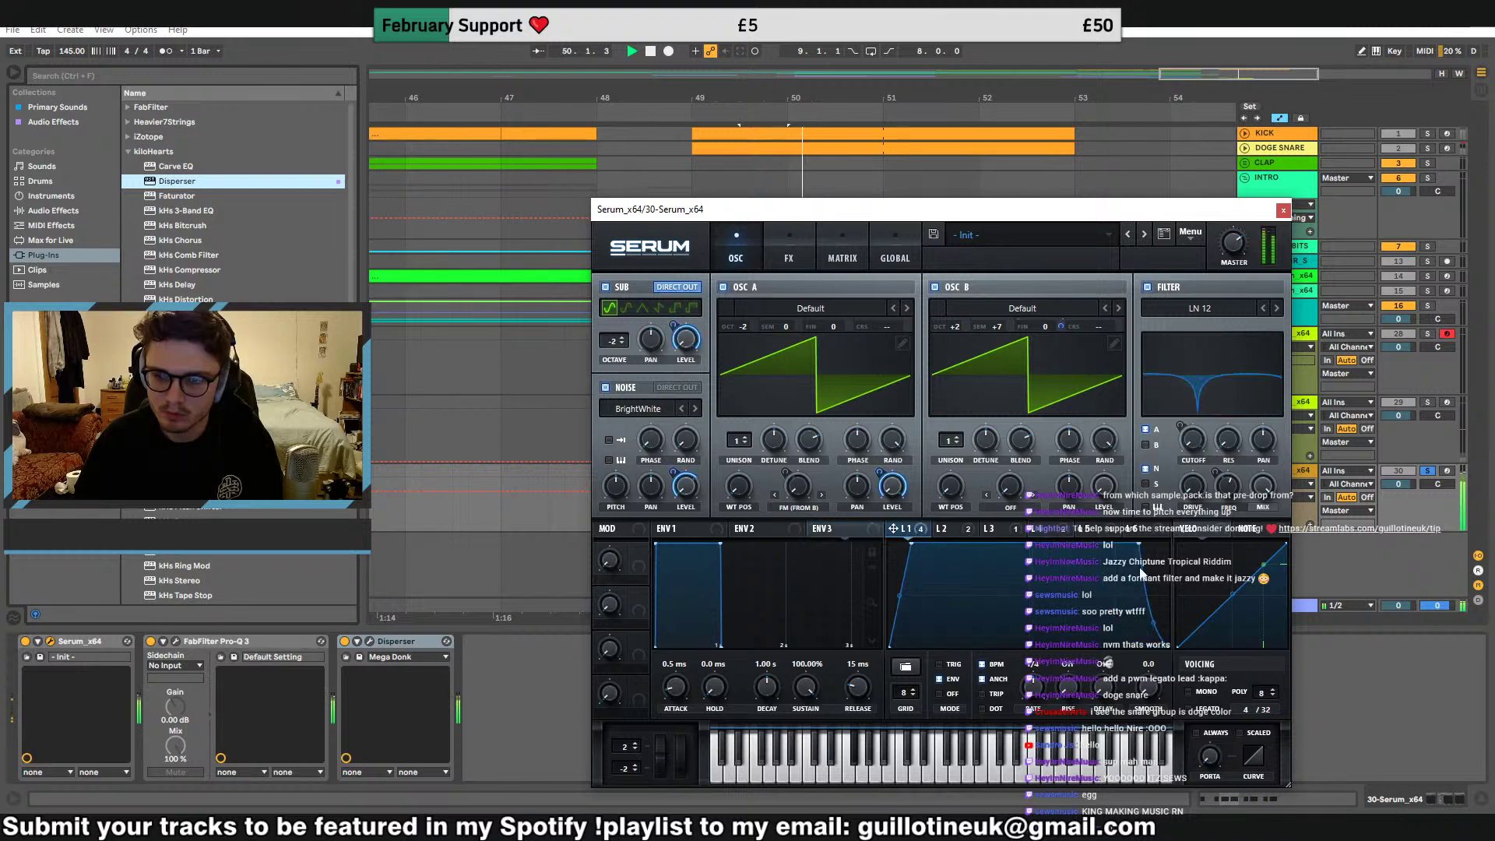
{"action": "key", "text": "space"}
{"action": "key", "text": "space"}
{"action": "key", "text": "space"}
{"action": "left_click_drag", "start_coordinate": [1133, 550], "coordinate": [1151, 614]}
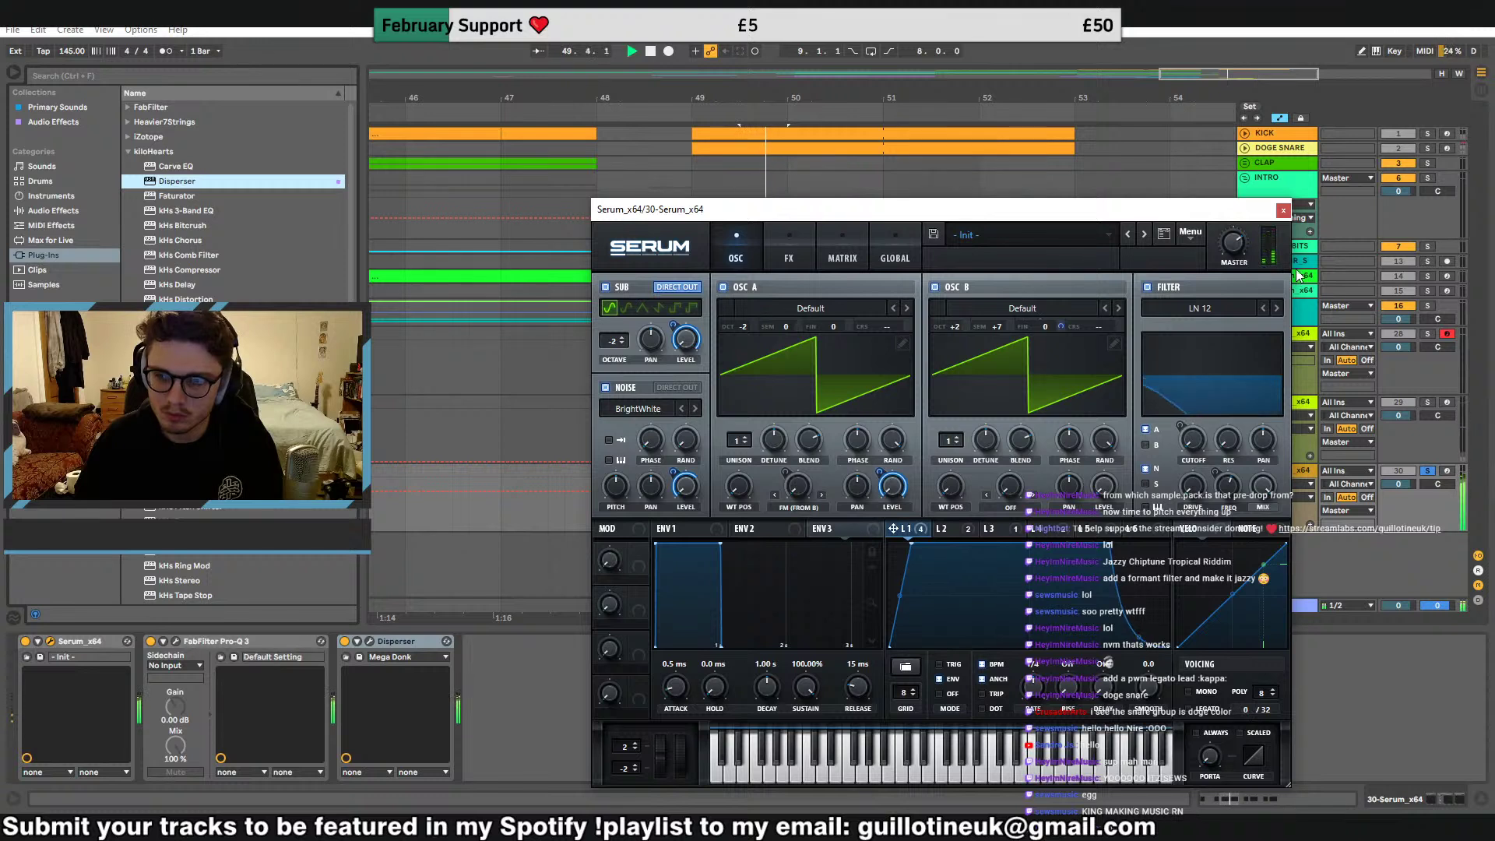
Readjust the modulated filter cutoff in Serum and close its window
{"action": "left_click", "coordinate": [973, 533]}
{"action": "left_click_drag", "start_coordinate": [980, 536], "coordinate": [1194, 440]}
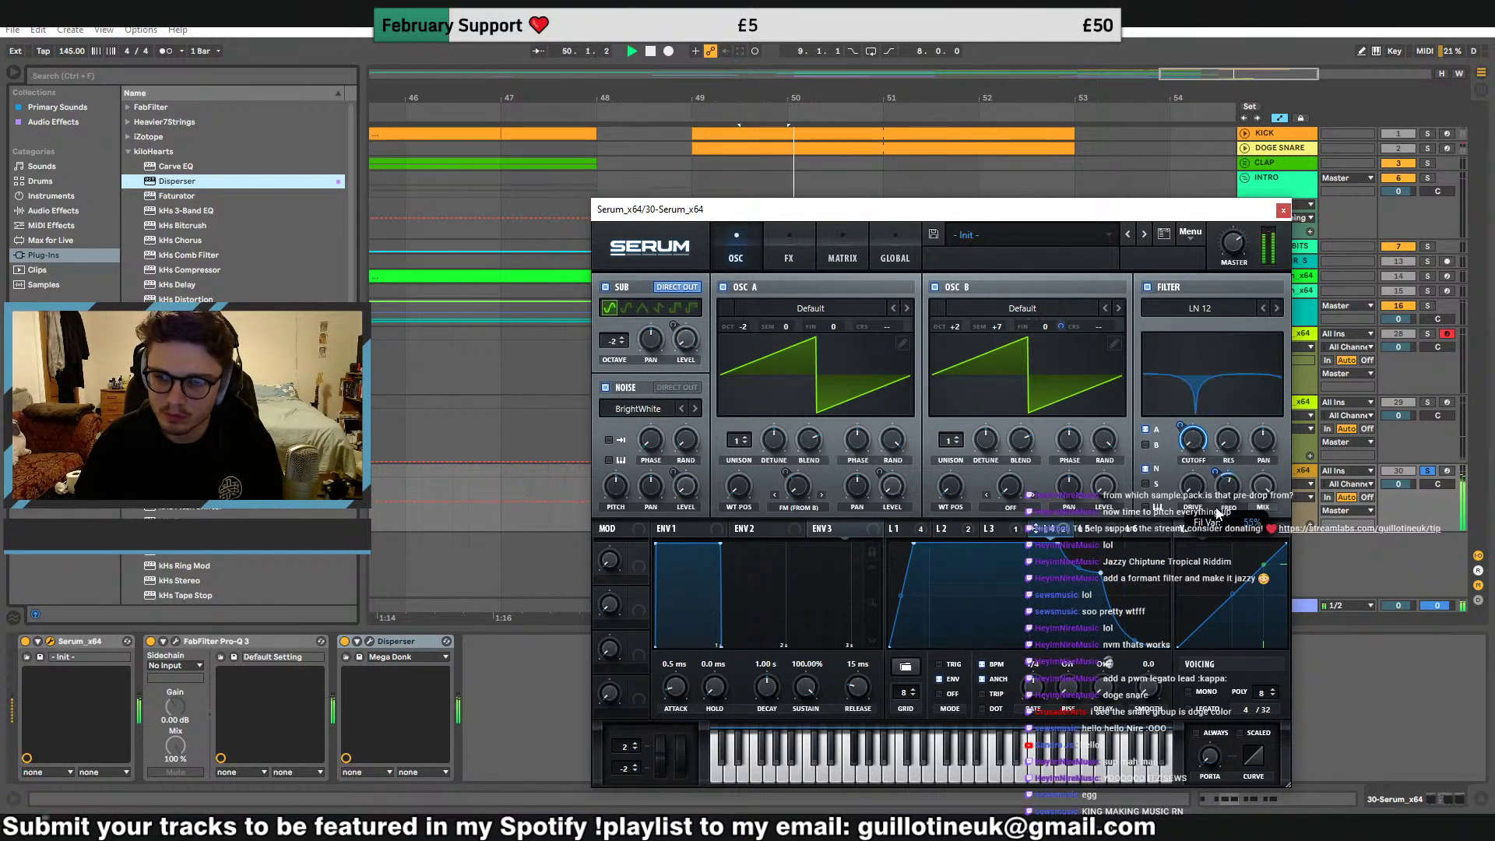
{"action": "left_click", "coordinate": [1285, 212]}
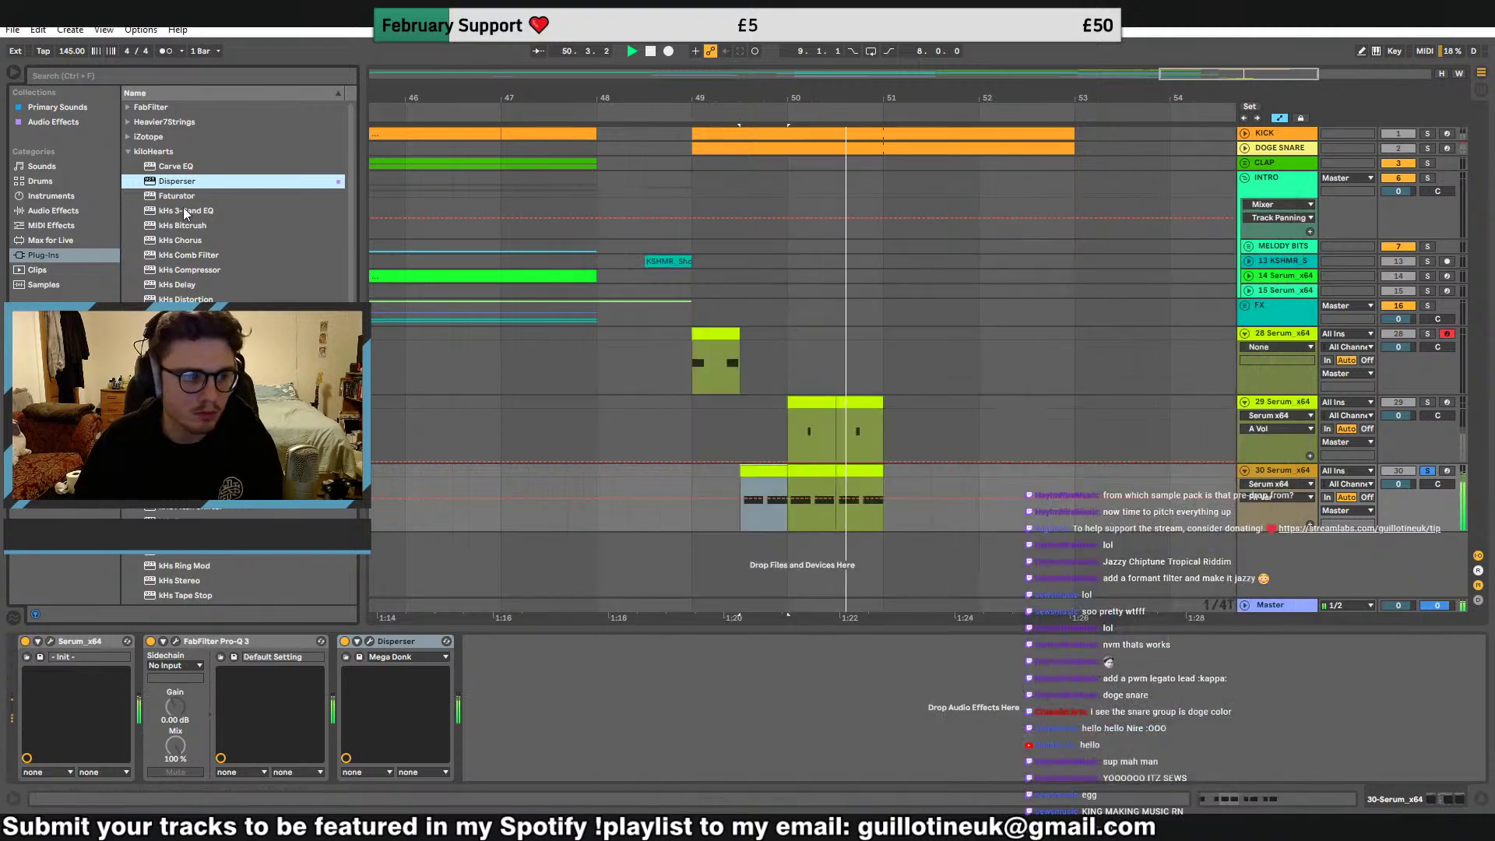
Insert the Dynamic Tube preset Hot Driven Tape between Pro-Q 3 and Disperser on track 30 and audition it
{"action": "left_click", "coordinate": [53, 210]}
{"action": "left_click", "coordinate": [128, 211]}
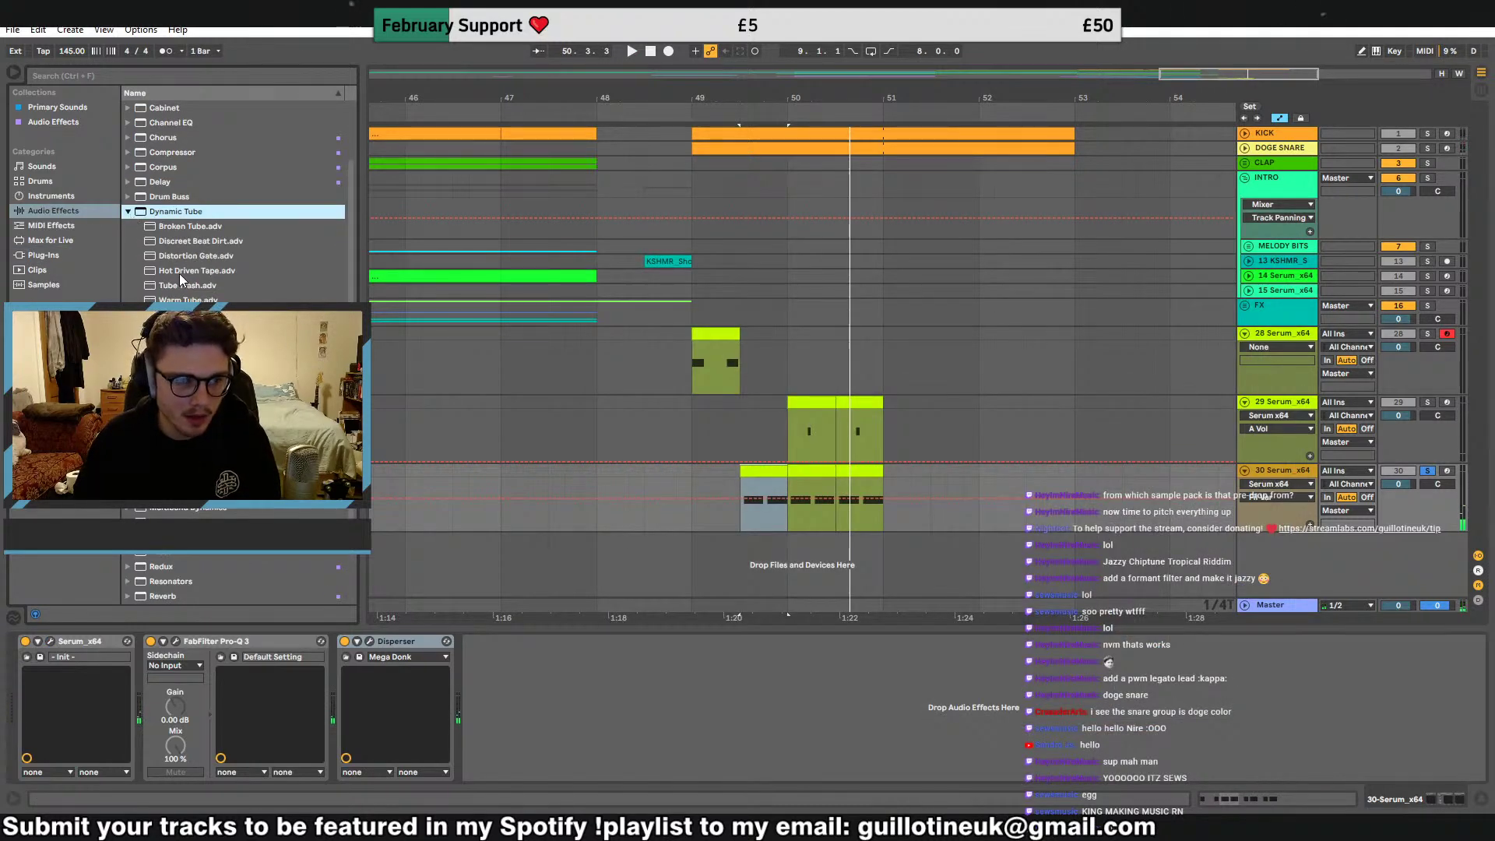
{"action": "mouse_move", "coordinate": [179, 273]}
{"action": "left_mouse_down"}
{"action": "mouse_move", "coordinate": [327, 689]}
{"action": "mouse_move", "coordinate": [263, 698]}
{"action": "left_mouse_up"}
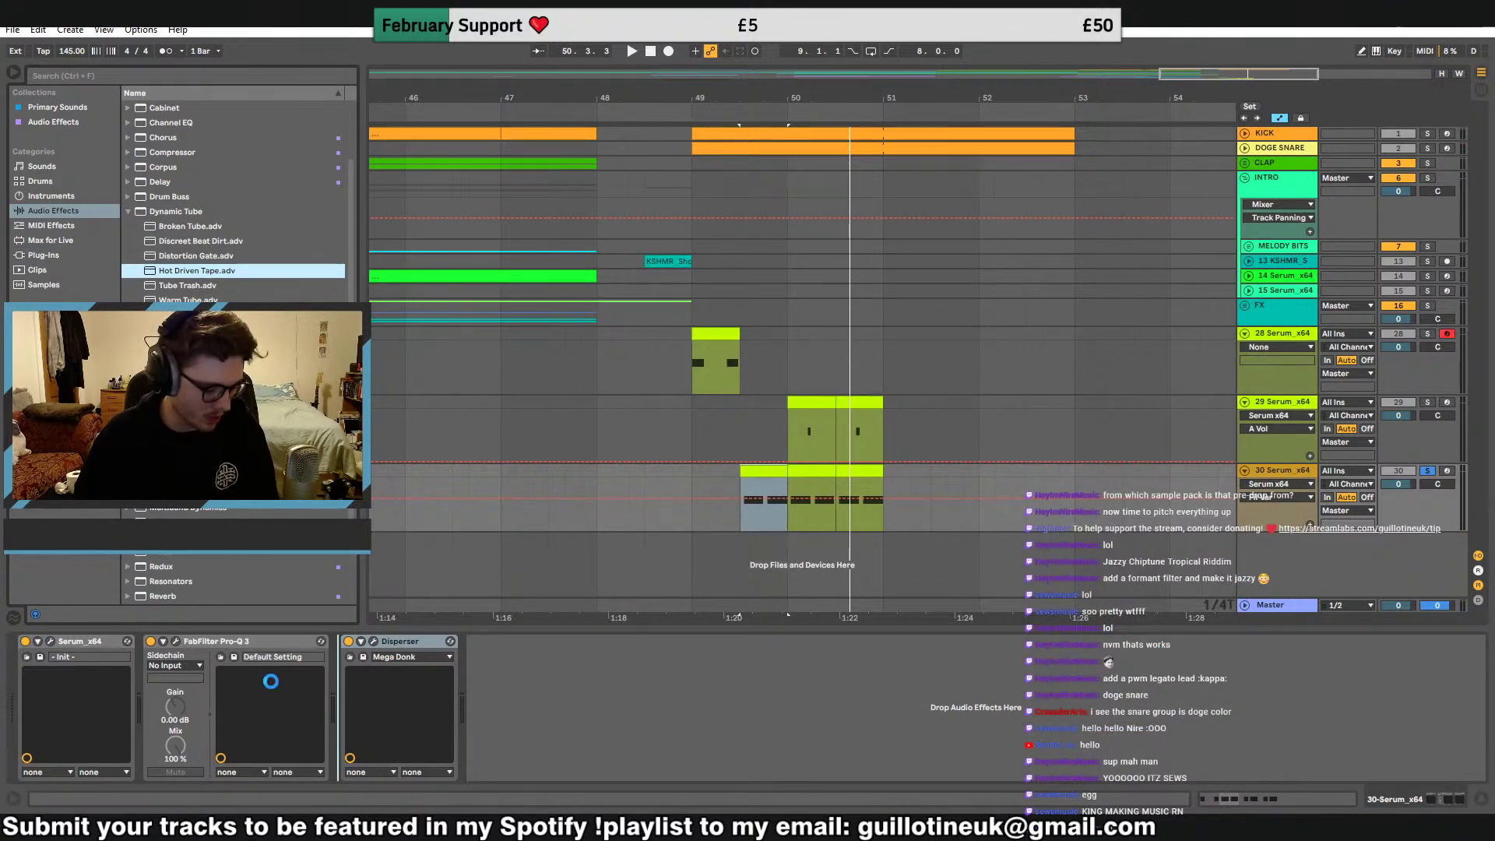
{"action": "key", "text": "space"}
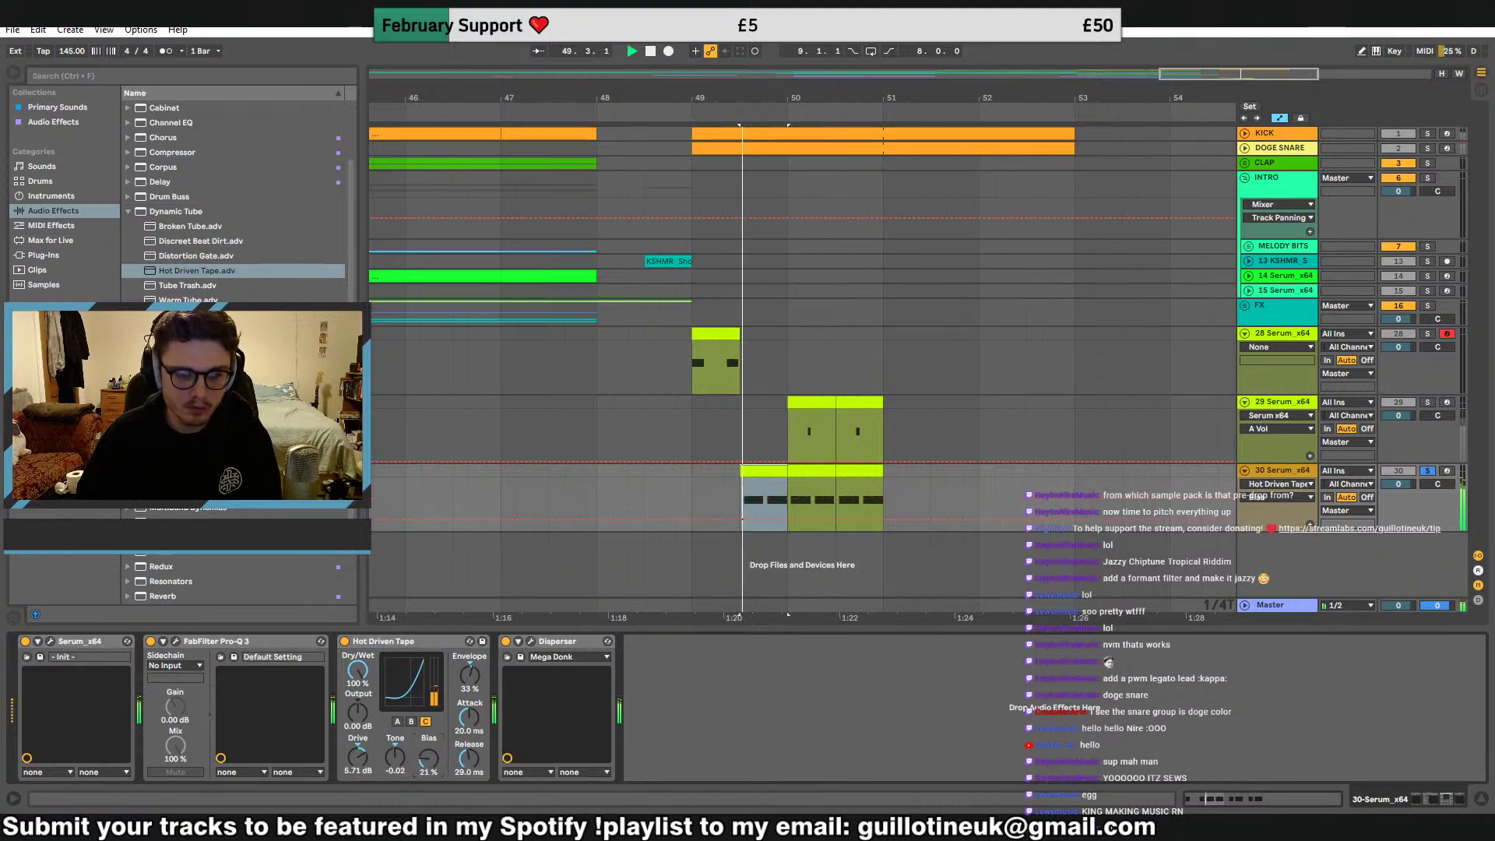
Raise Disperser's amount and fine-tune its pinch during playback, keeping the frequency at 365 Hz, and close its window
{"action": "left_click", "coordinate": [530, 641]}
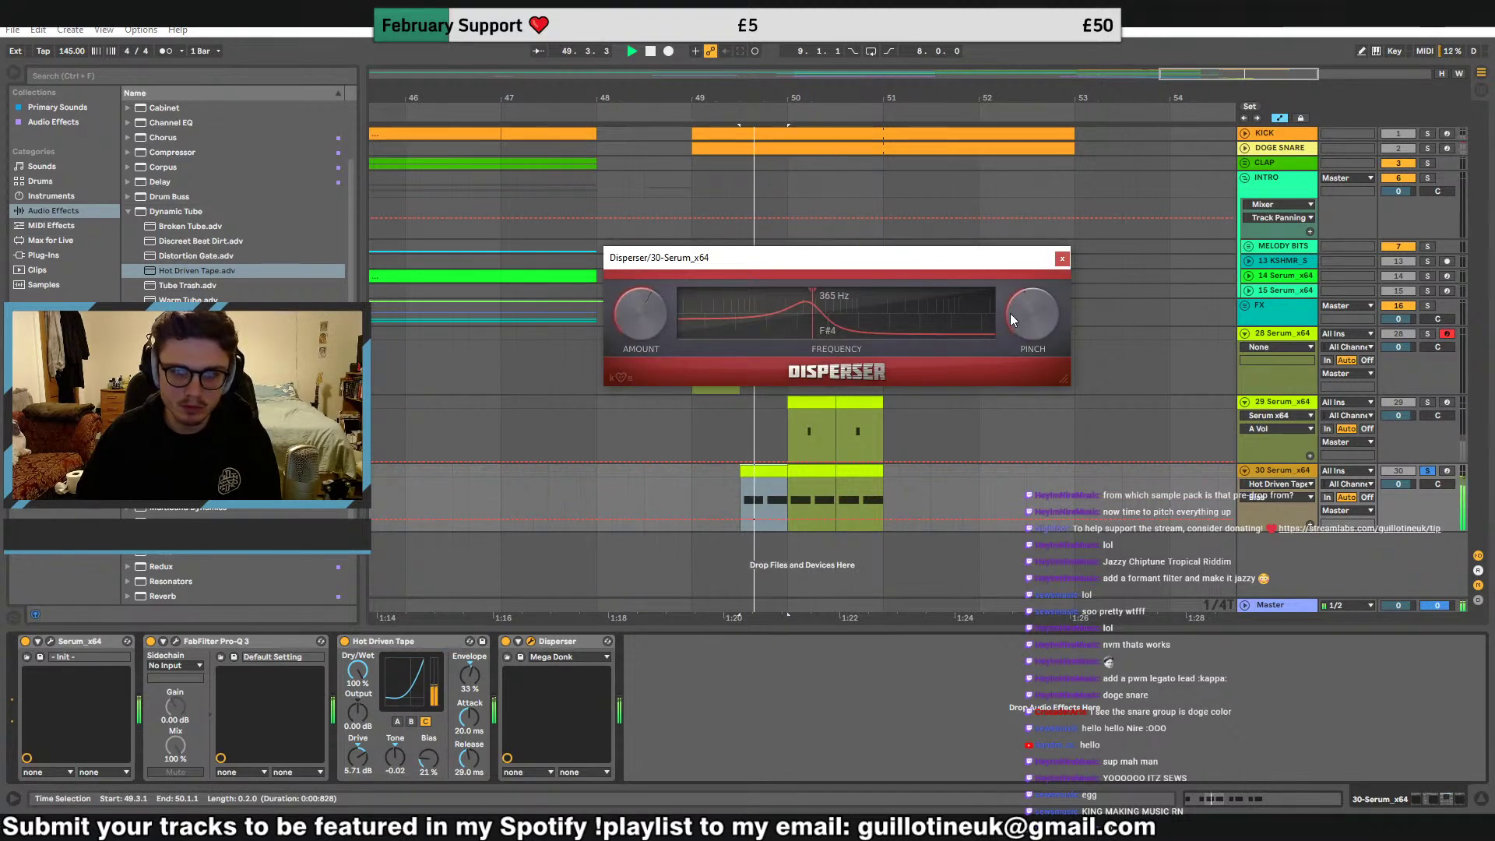
{"action": "left_click_drag", "start_coordinate": [1011, 314], "coordinate": [1012, 294]}
{"action": "left_click_drag", "start_coordinate": [635, 336], "coordinate": [634, 304]}
{"action": "left_click_drag", "start_coordinate": [1020, 324], "coordinate": [1021, 332]}
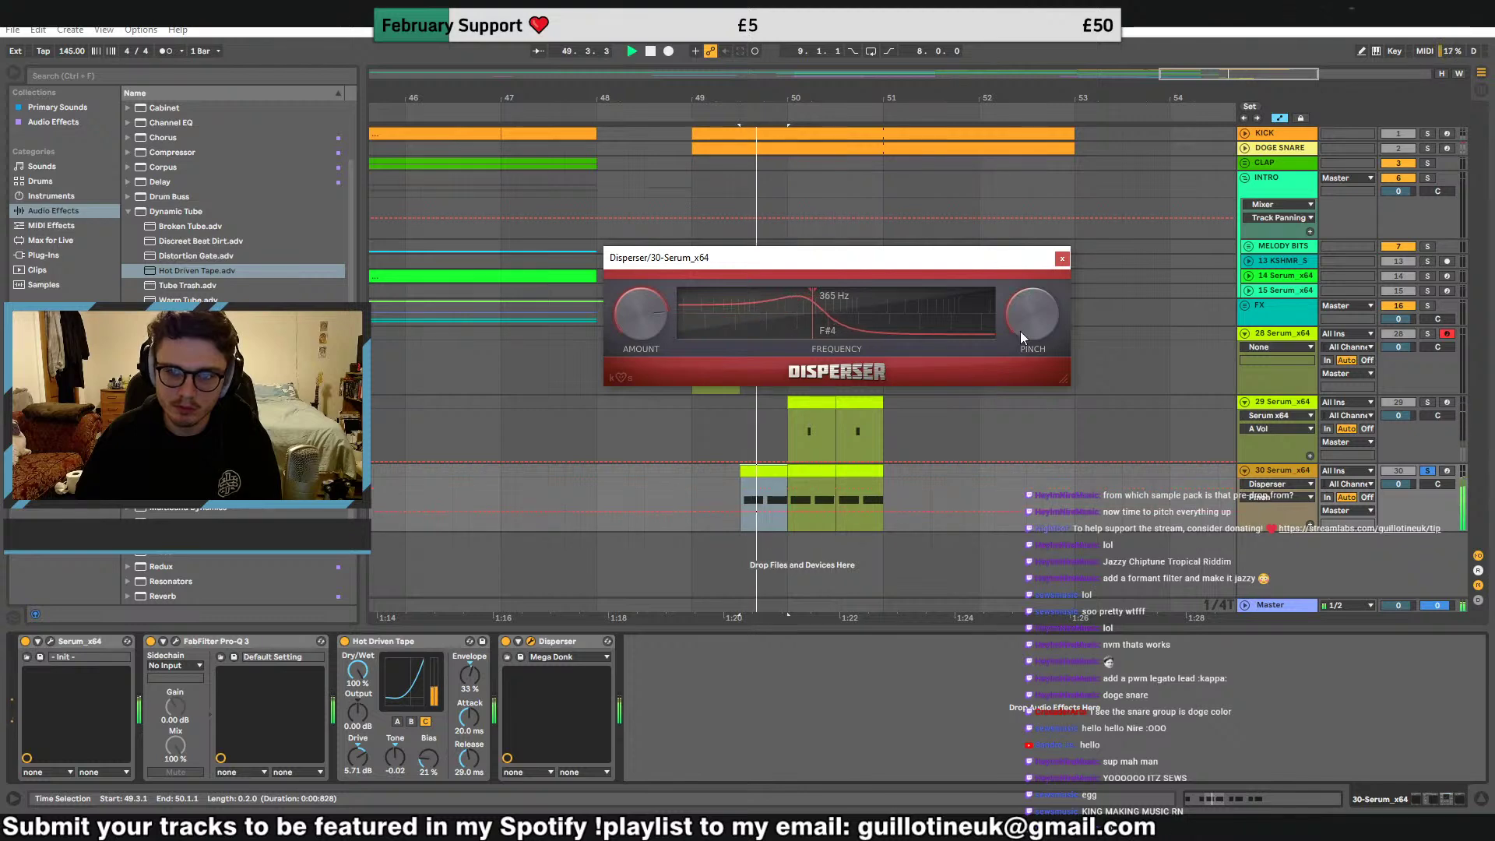
{"action": "left_click", "coordinate": [1062, 257]}
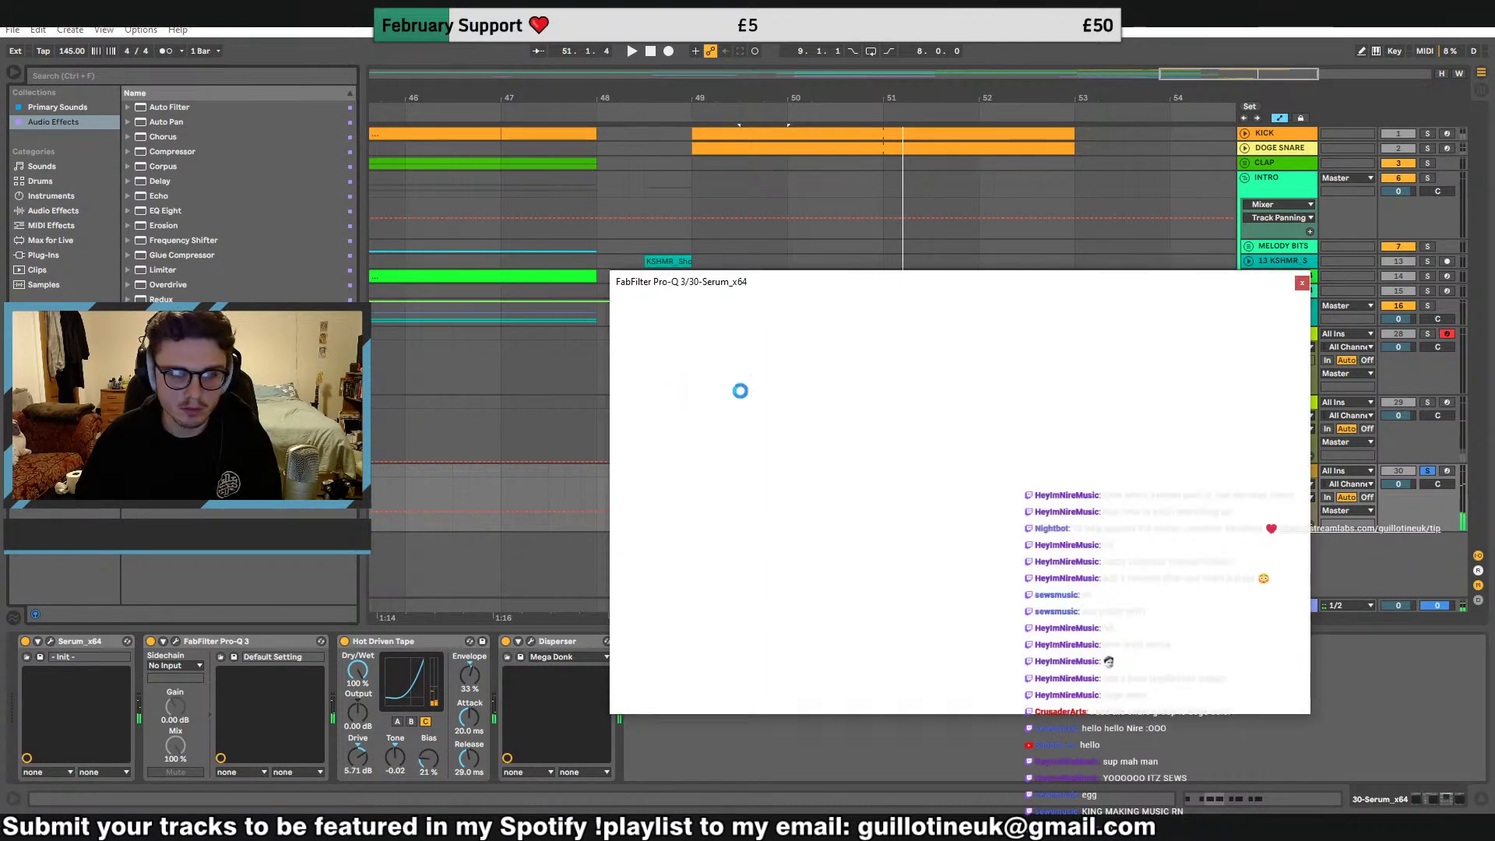
In a second Pro-Q 3 after Disperser, cut about 4.9 dB at 269 Hz and 5.35 dB narrowly at 1192 Hz
{"action": "key", "text": "space"}
{"action": "left_click_drag", "start_coordinate": [894, 454], "coordinate": [891, 496]}
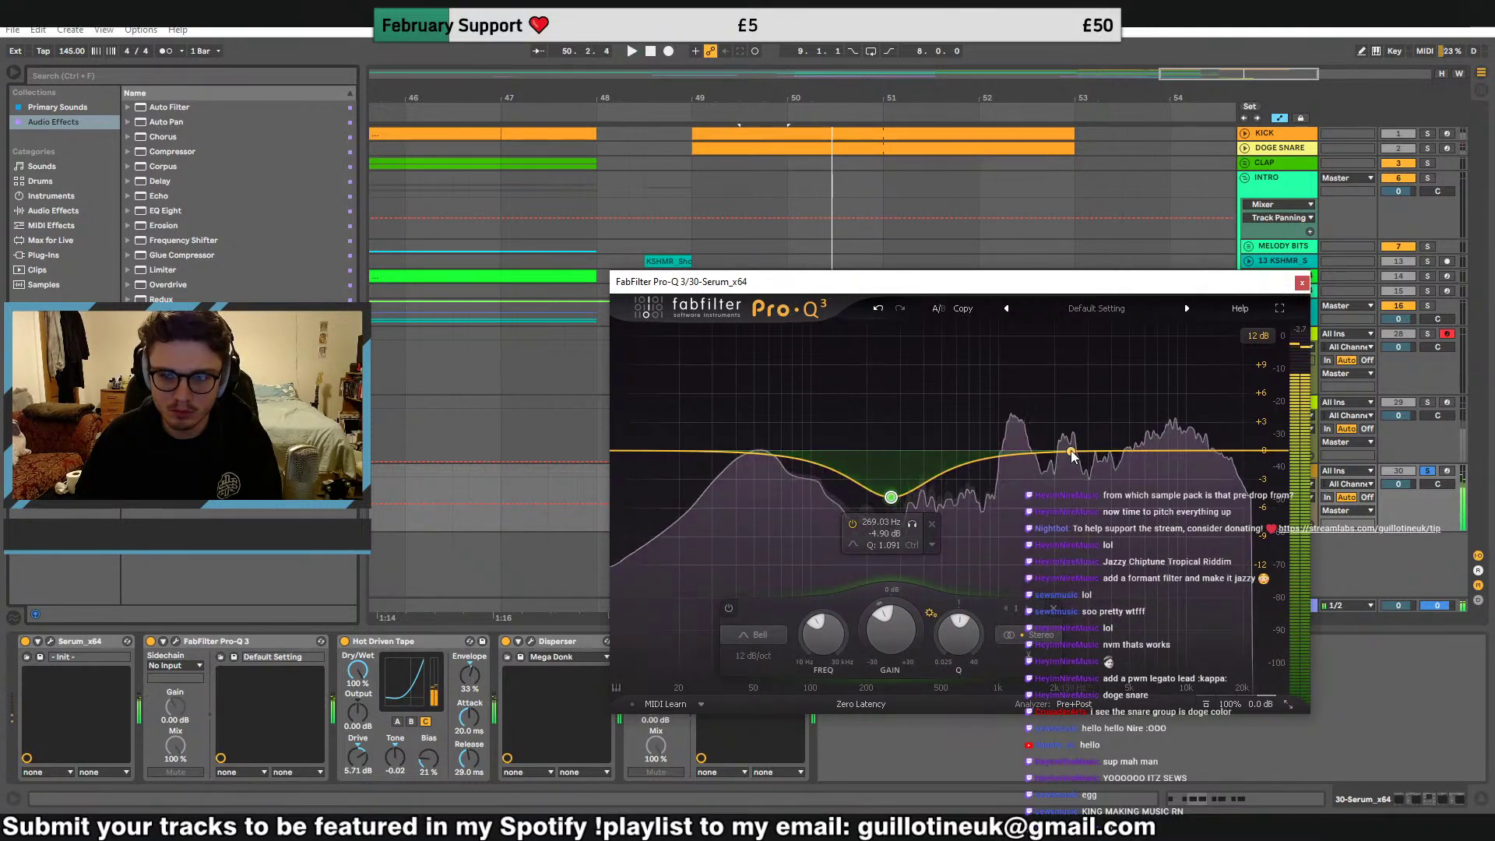
{"action": "left_click_drag", "start_coordinate": [1013, 451], "coordinate": [1015, 343]}
{"action": "scroll", "coordinate": [1015, 344], "scroll_direction": "up", "scroll_amount": 10}
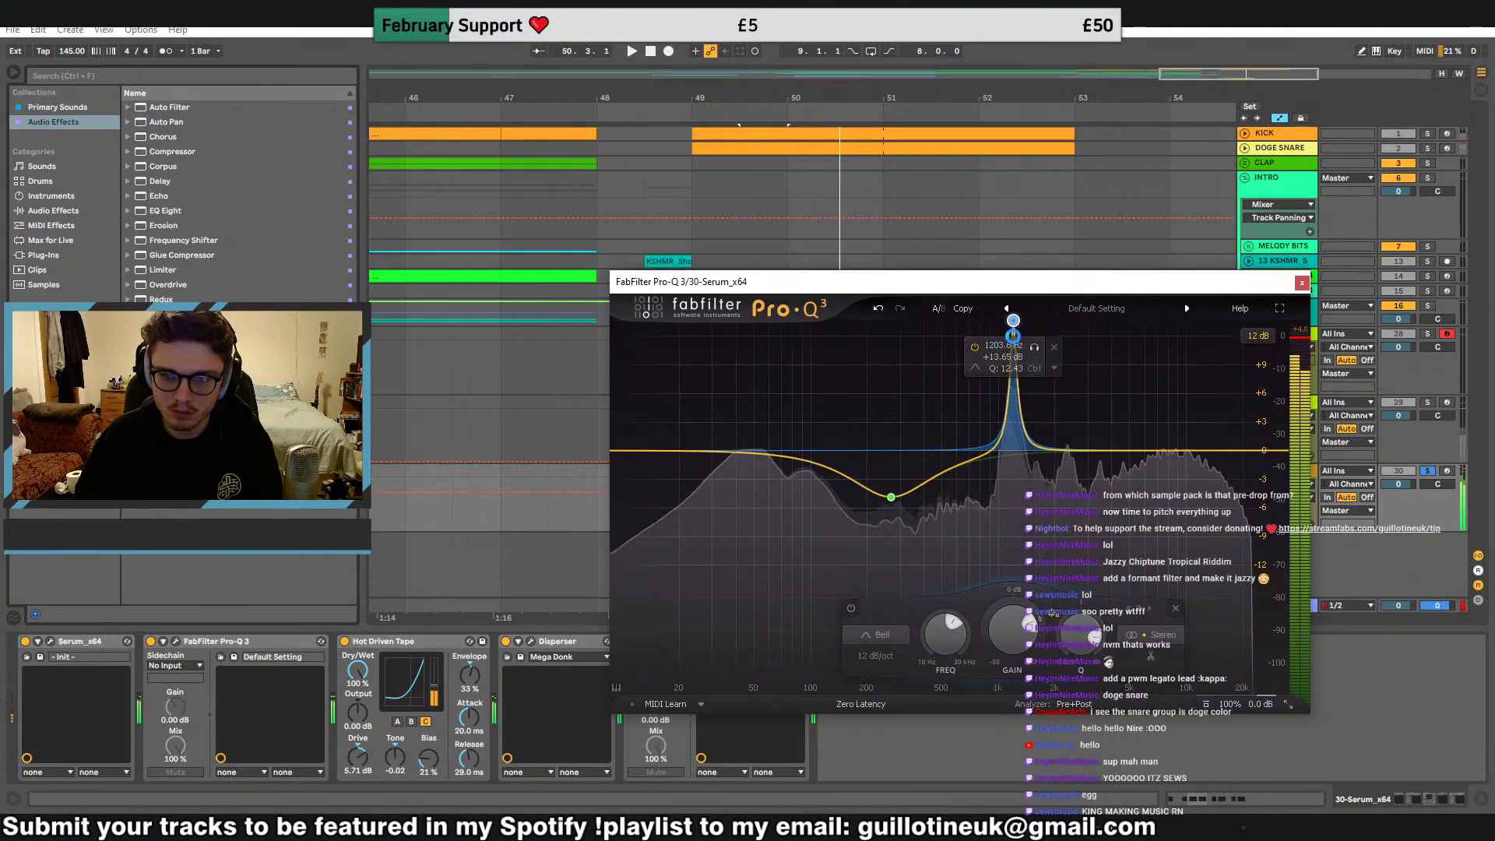
{"action": "left_click_drag", "start_coordinate": [1012, 402], "coordinate": [1011, 472]}
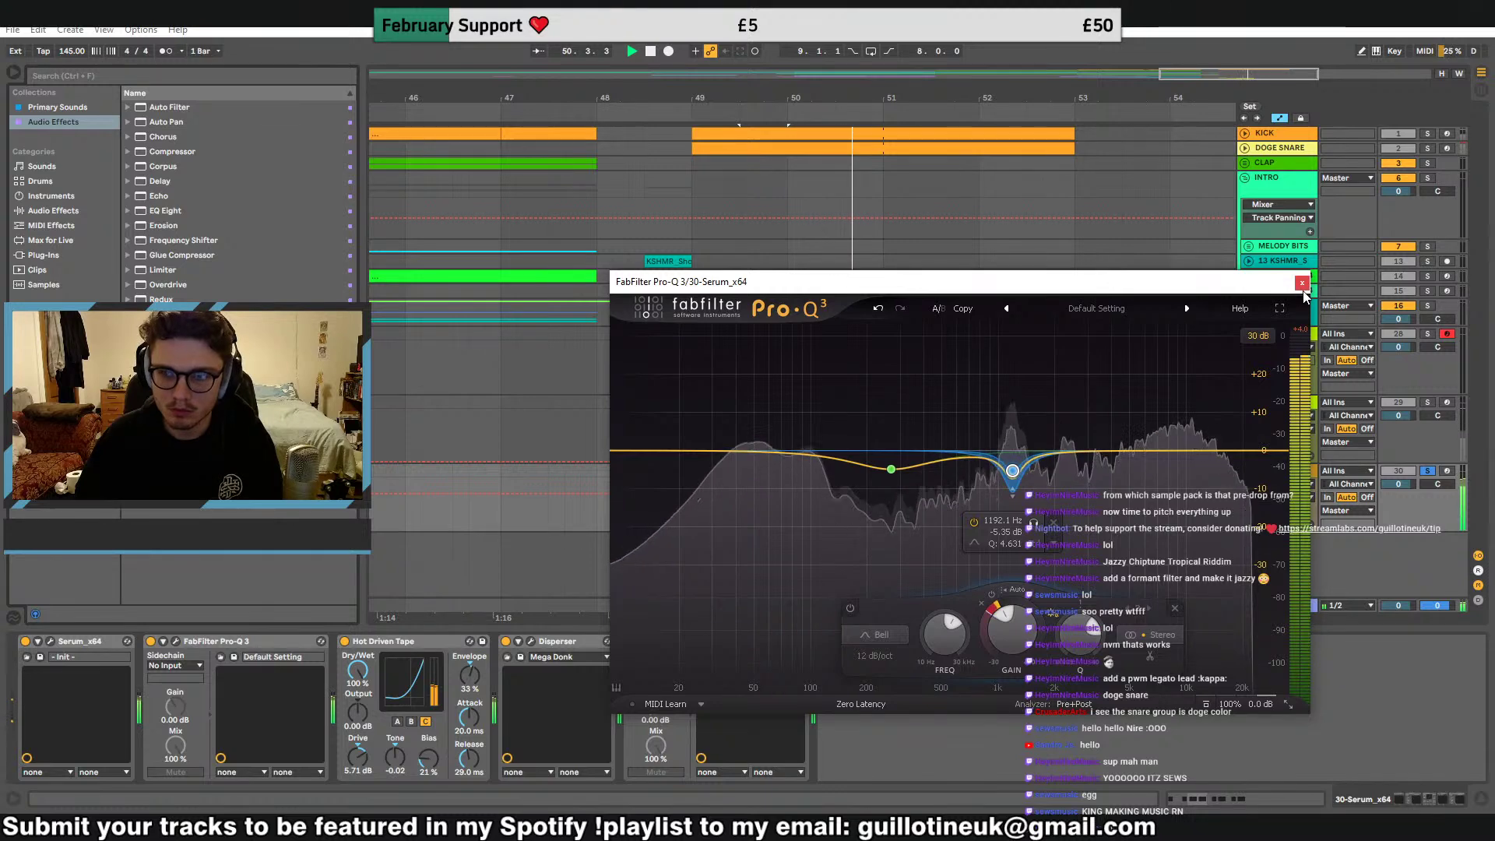
{"action": "left_click", "coordinate": [1303, 284]}
Add CamelCrusher at the end of track 30's chain with the blank patch and its compressor on, audition it and close it
{"action": "left_click", "coordinate": [67, 257]}
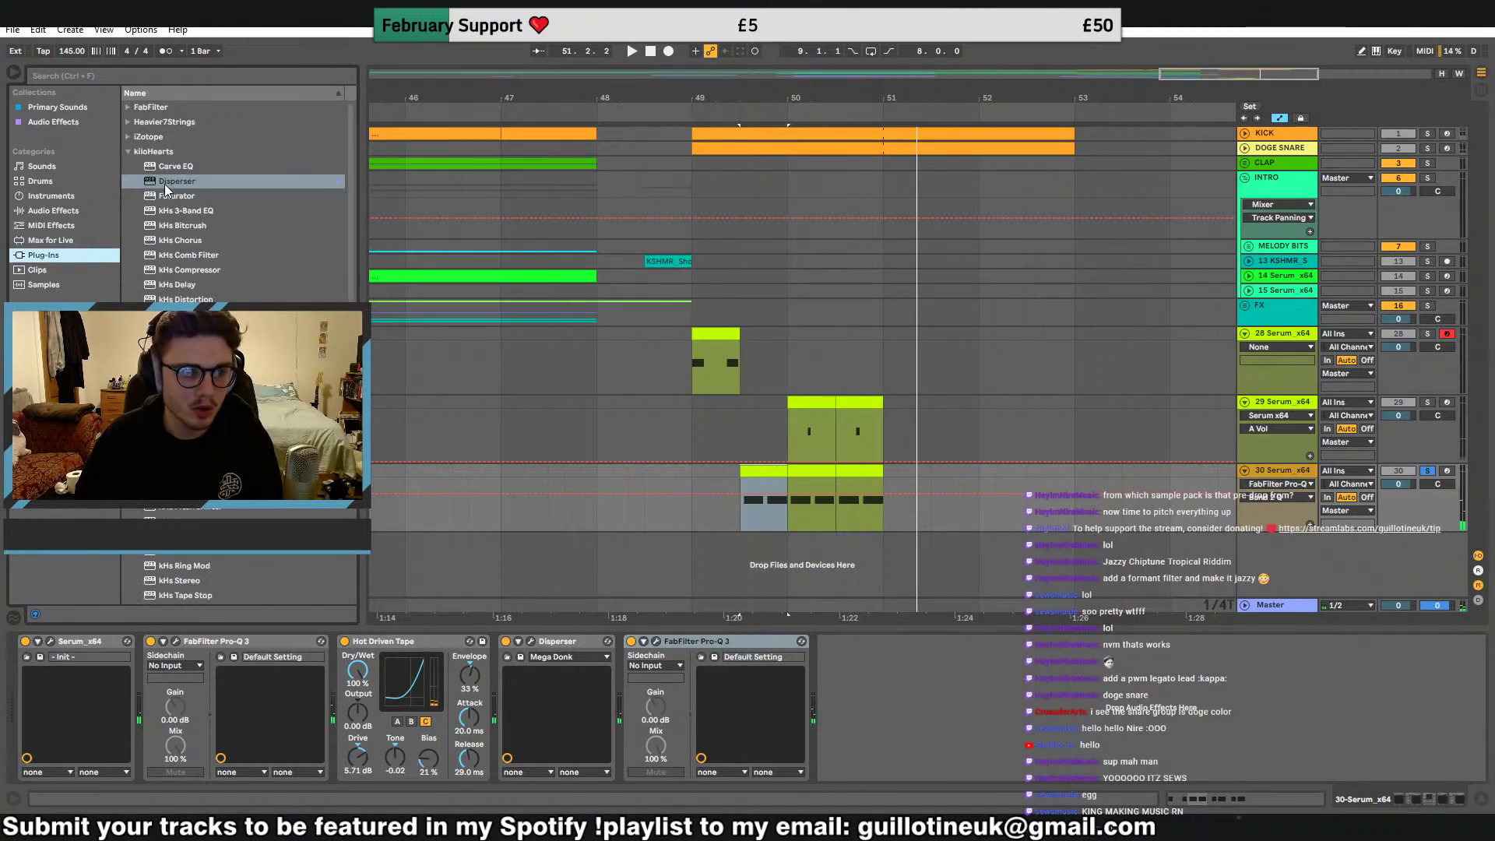
{"action": "left_click", "coordinate": [129, 153]}
{"action": "double_click", "coordinate": [176, 210]}
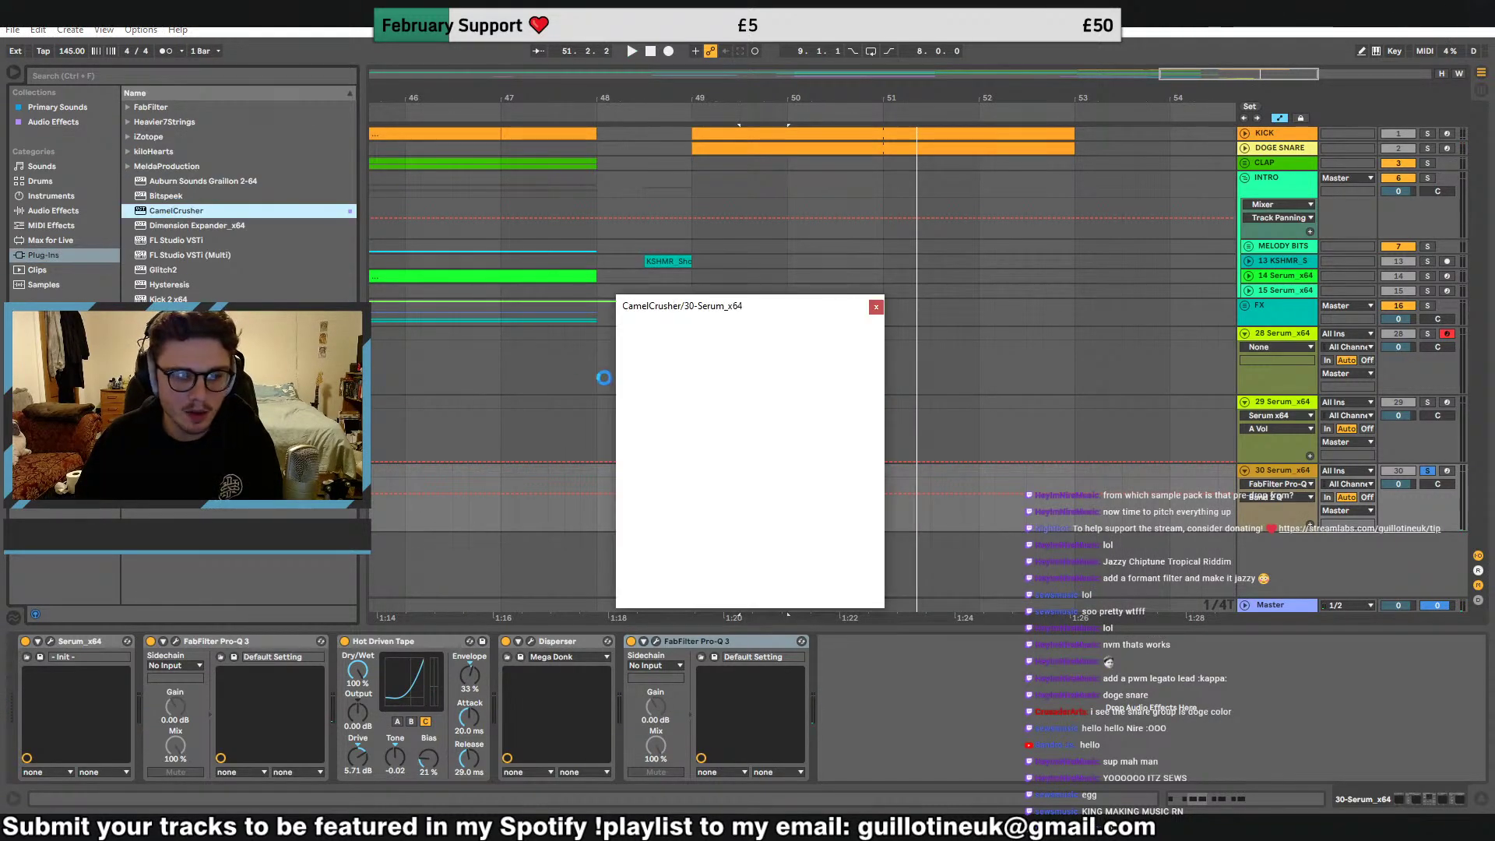
{"action": "left_click", "coordinate": [691, 440]}
{"action": "left_click", "coordinate": [690, 528]}
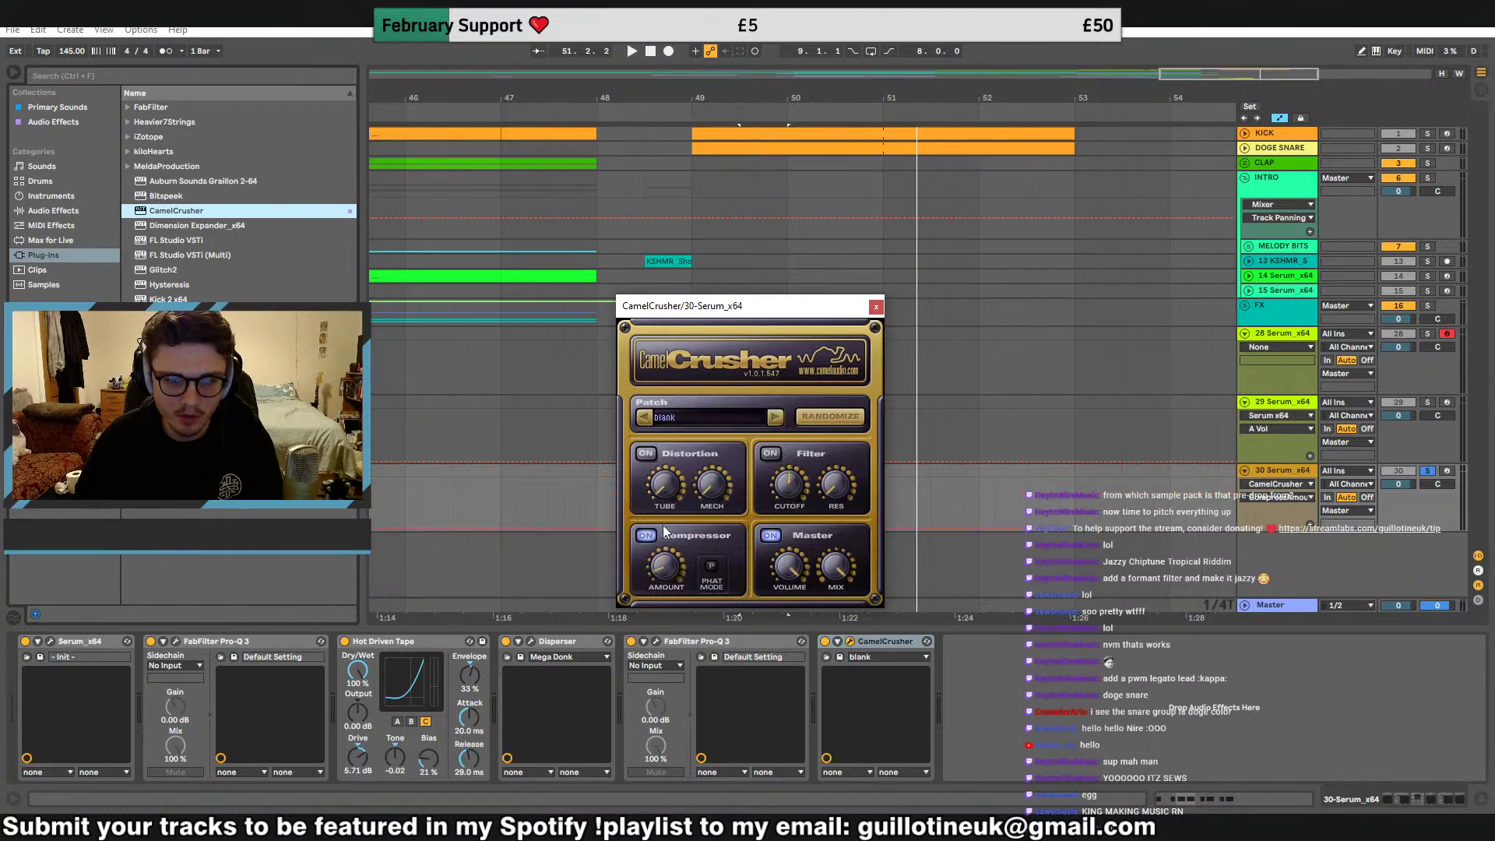
{"action": "key", "text": "space"}
{"action": "left_click", "coordinate": [874, 307]}
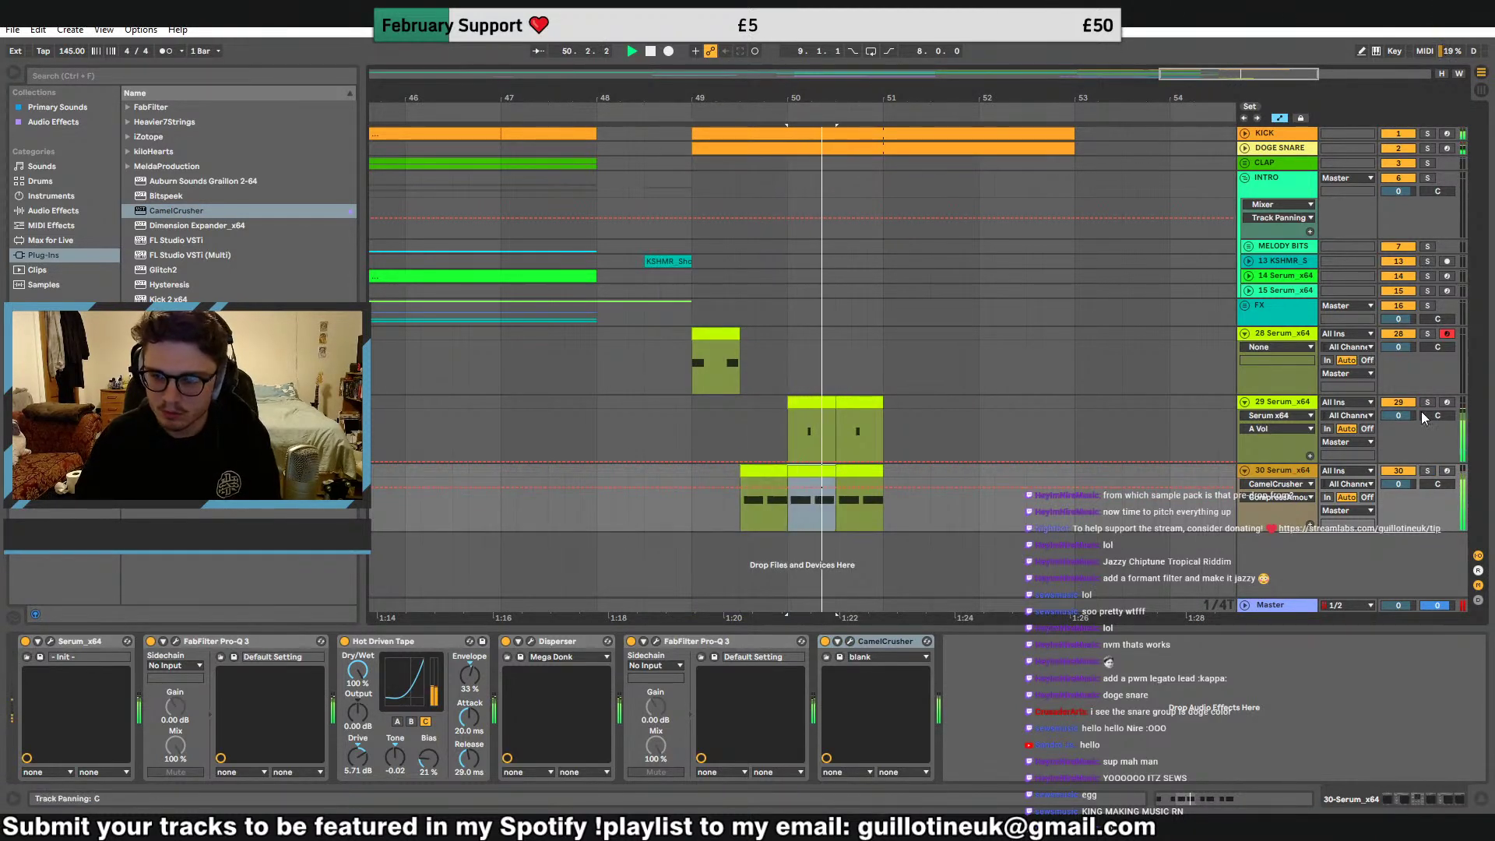
Move the notes in track 30's 49.3 clip earlier to start at 1.3 and 1.4, and duplicate the clip twice up to bar 51
{"action": "double_click", "coordinate": [754, 487]}
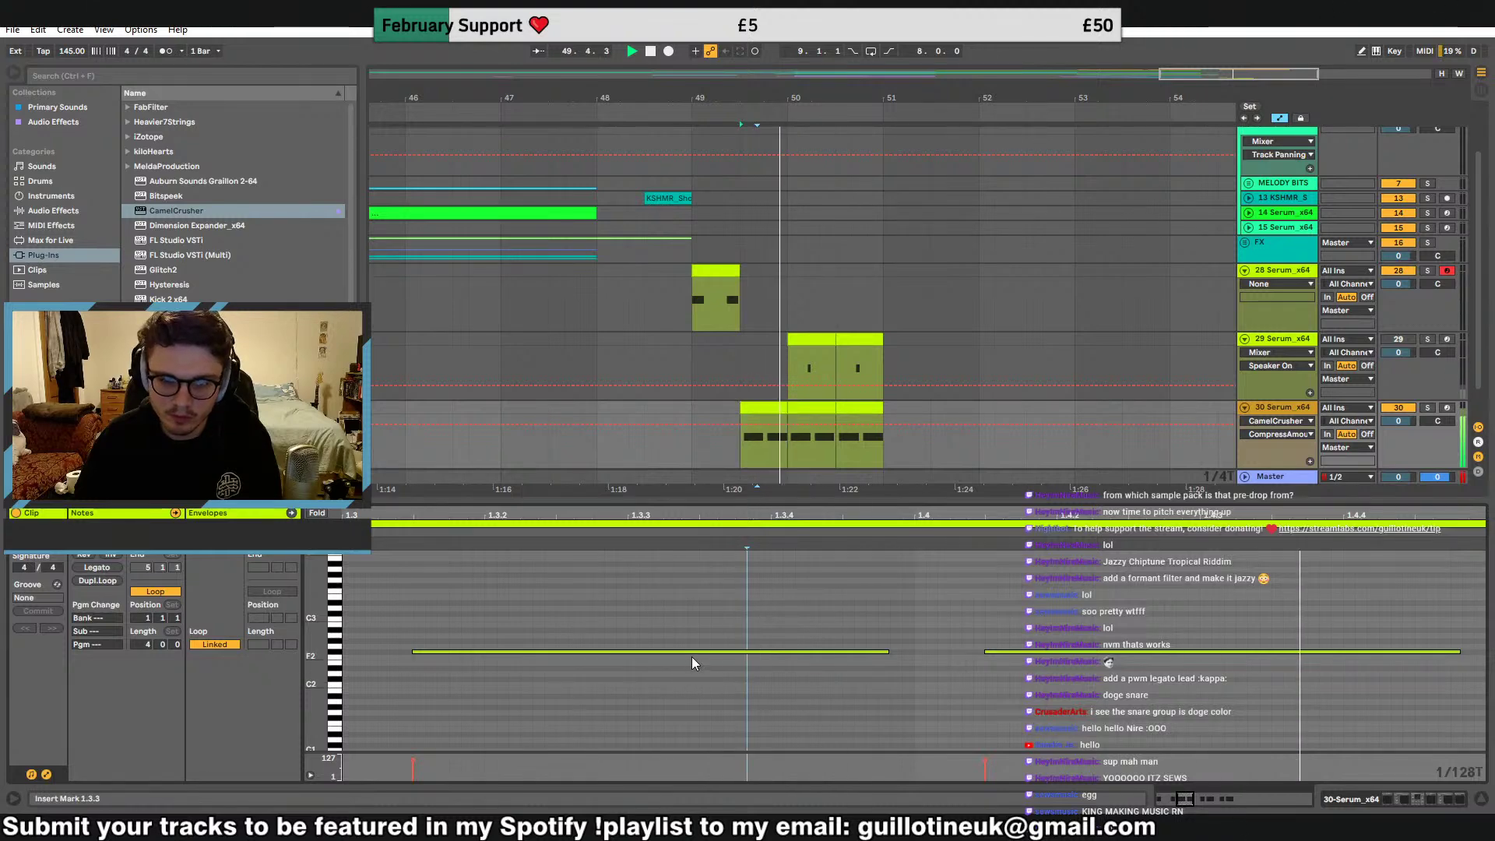
{"action": "left_click_drag", "start_coordinate": [694, 652], "coordinate": [623, 652]}
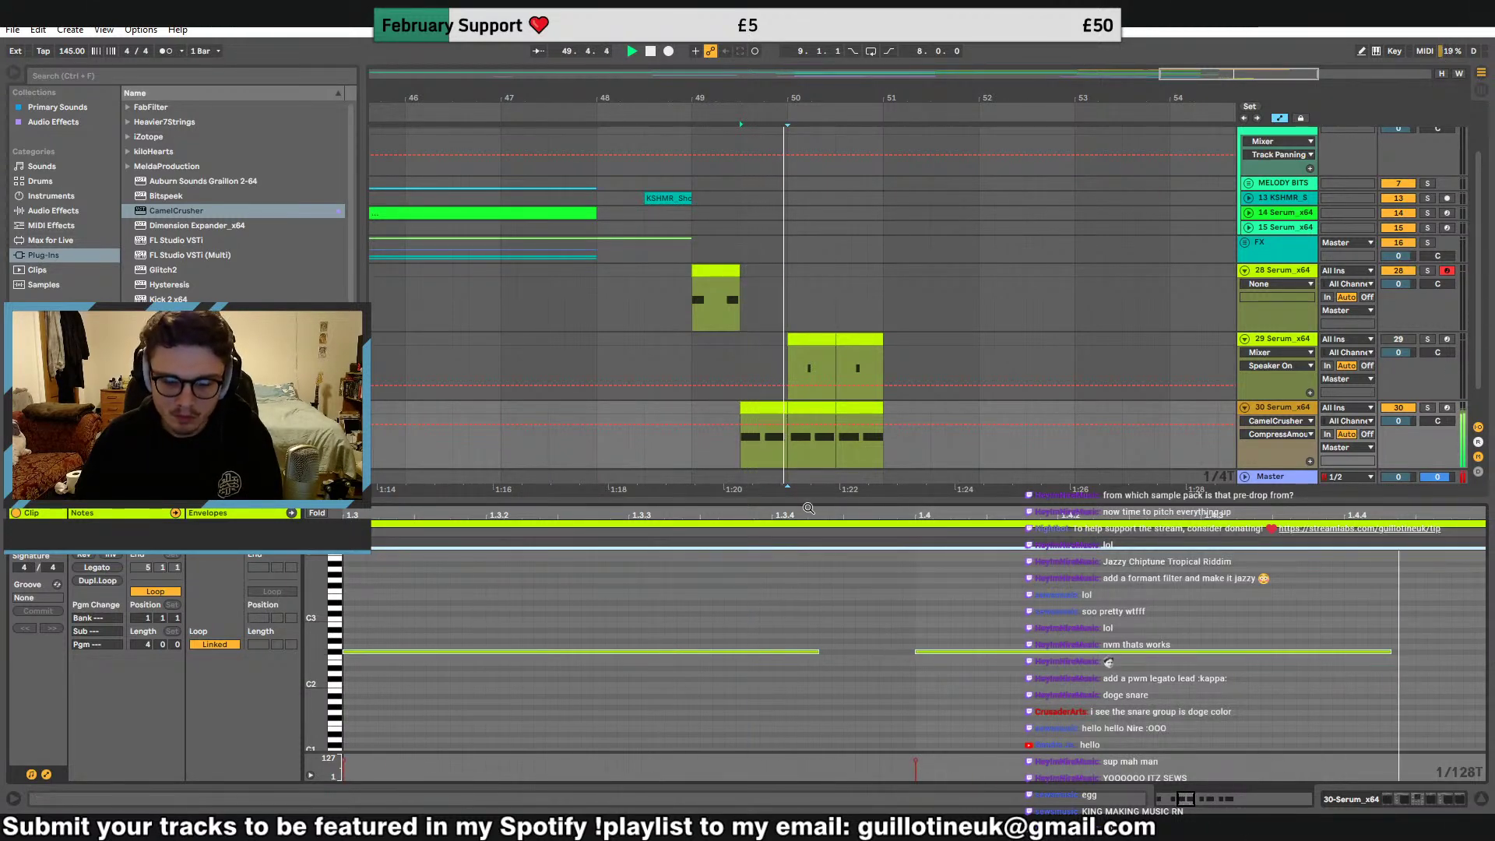
{"action": "key", "text": "space"}
{"action": "key", "text": "space"}
{"action": "left_click", "coordinate": [776, 407]}
{"action": "key", "text": "ctrl+d"}
{"action": "key", "text": "ctrl+d"}
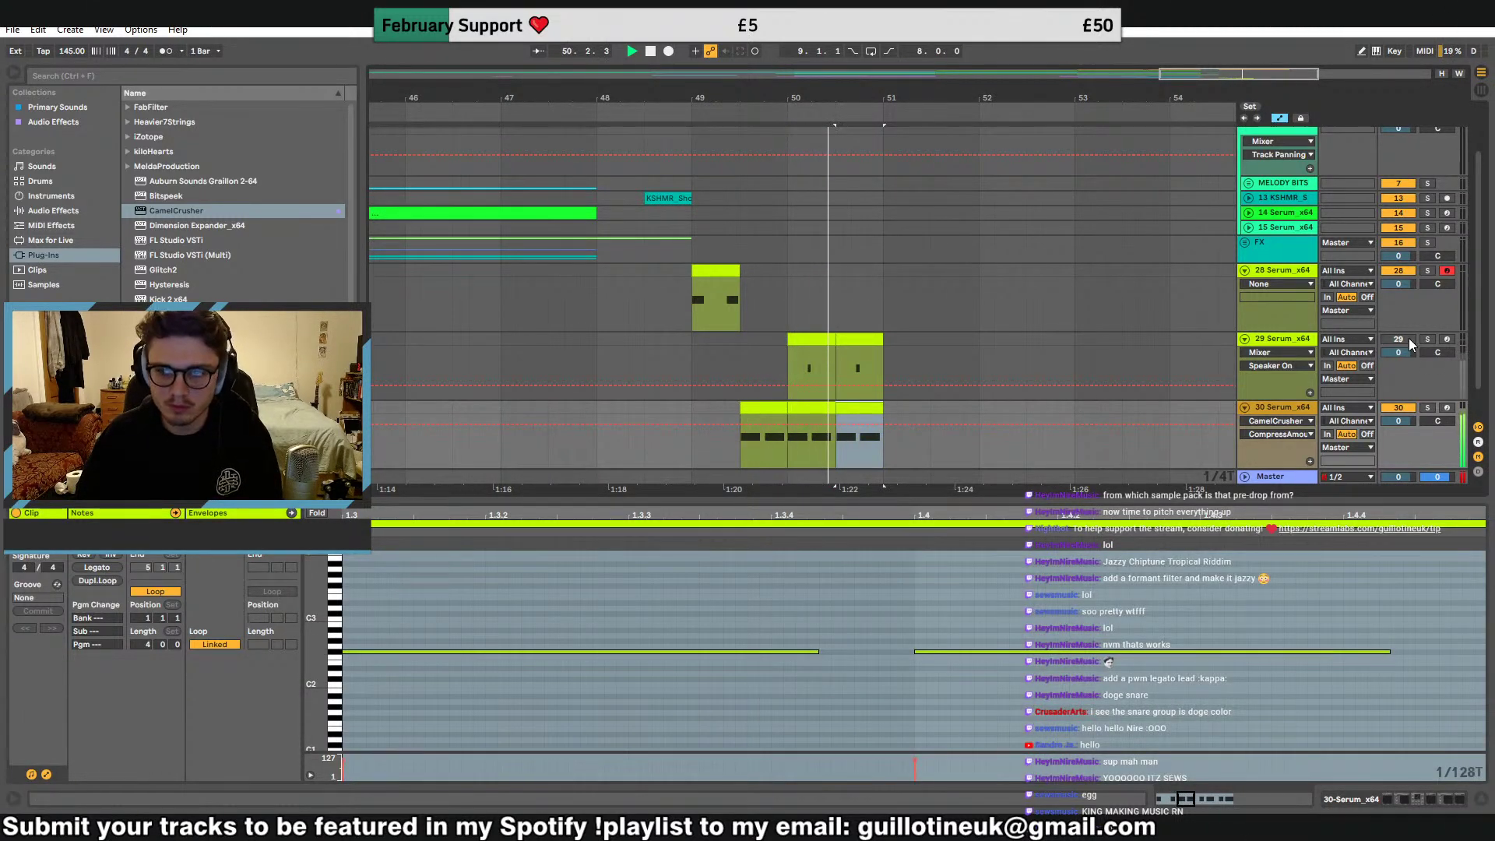
Audition the clips on tracks 28, 29 and 30 between bars 49 and 51
{"action": "left_click", "coordinate": [927, 365]}
{"action": "left_click", "coordinate": [810, 421]}
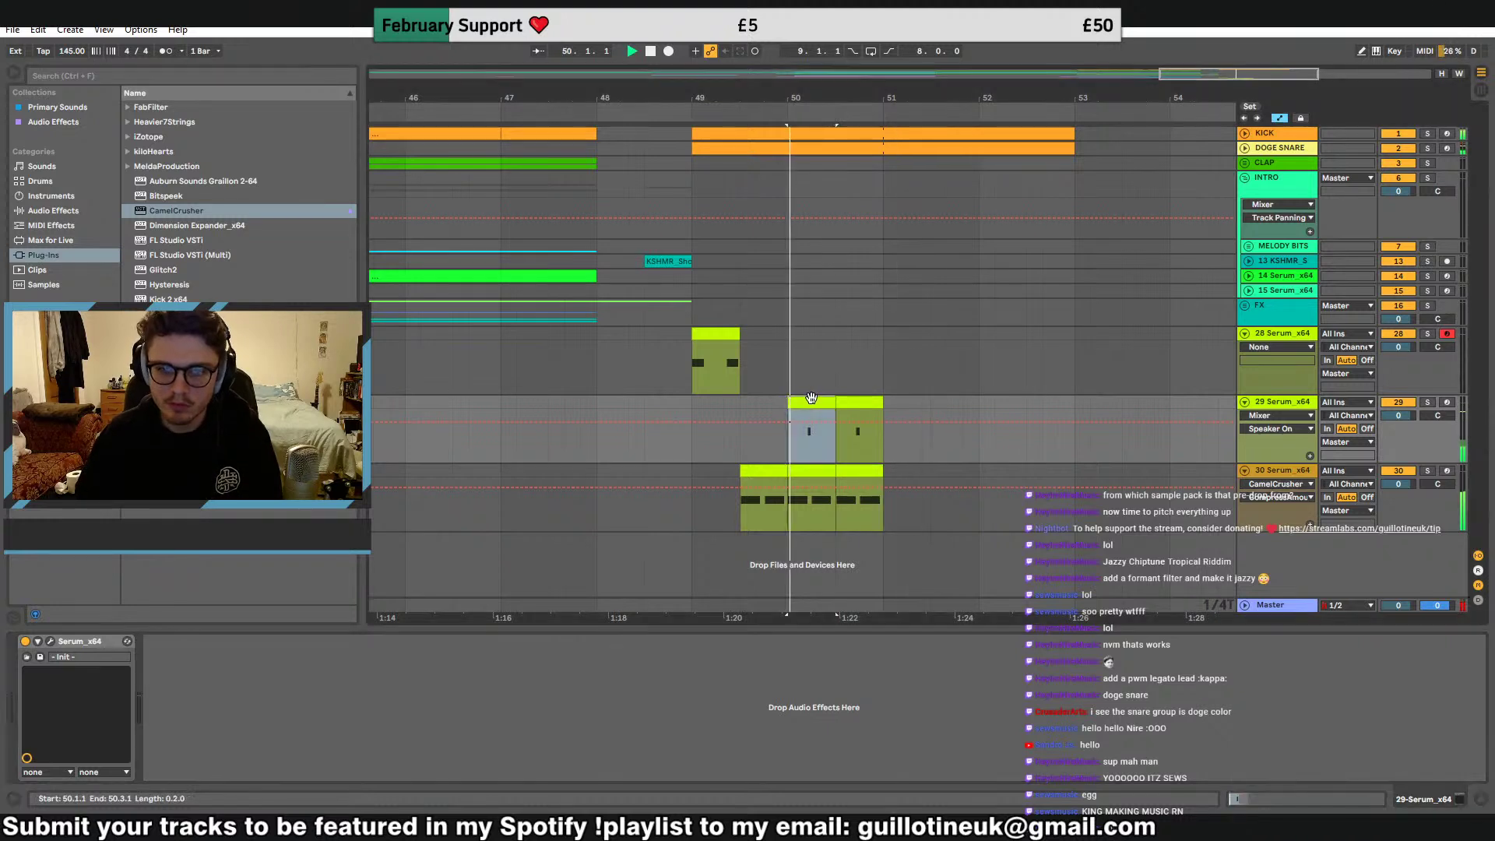
{"action": "left_click", "coordinate": [600, 411]}
{"action": "left_click", "coordinate": [714, 334]}
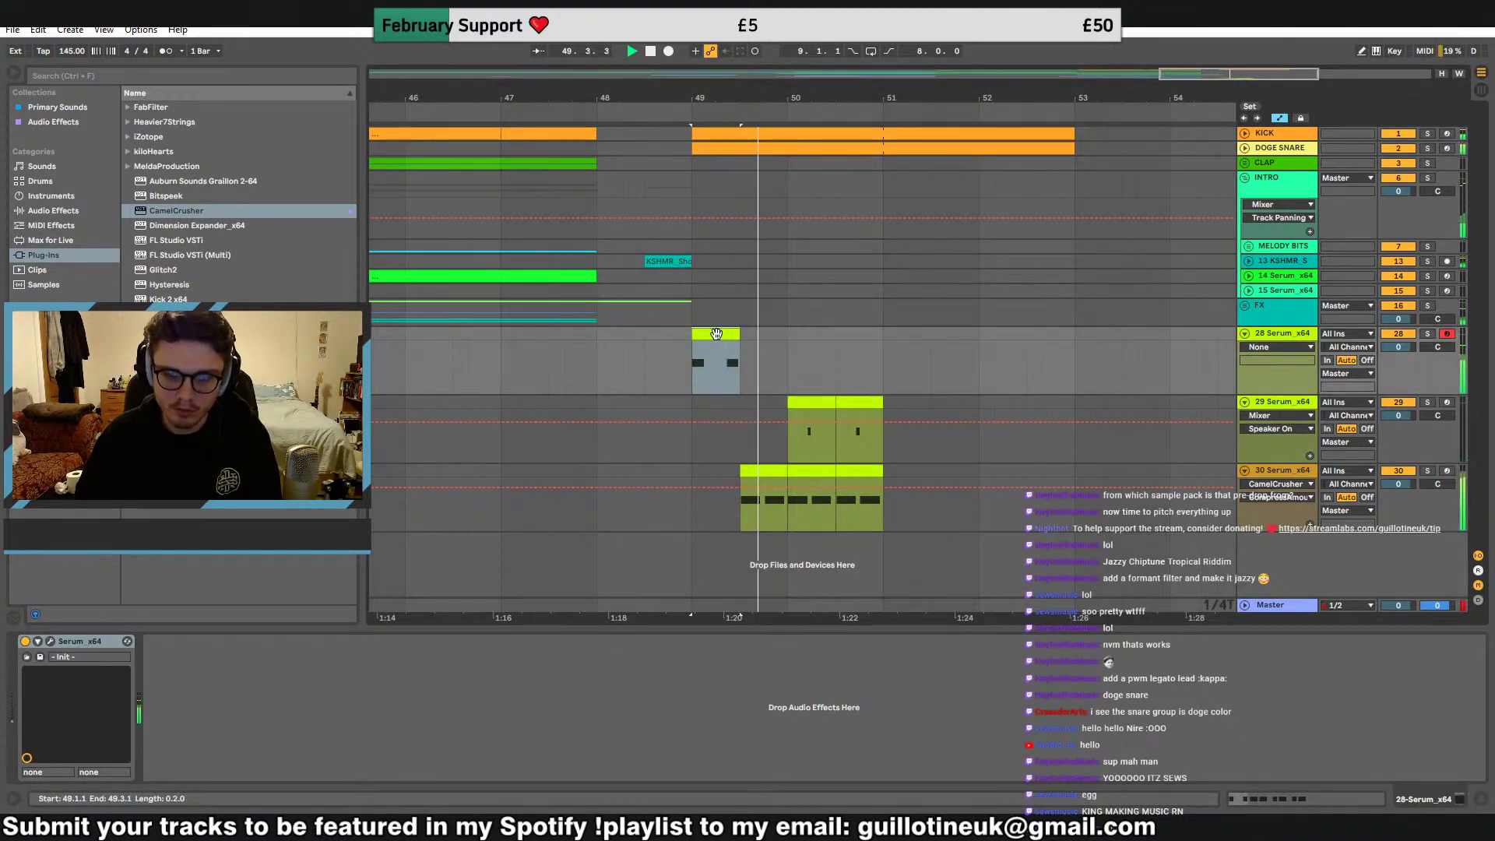
{"action": "left_click", "coordinate": [764, 467]}
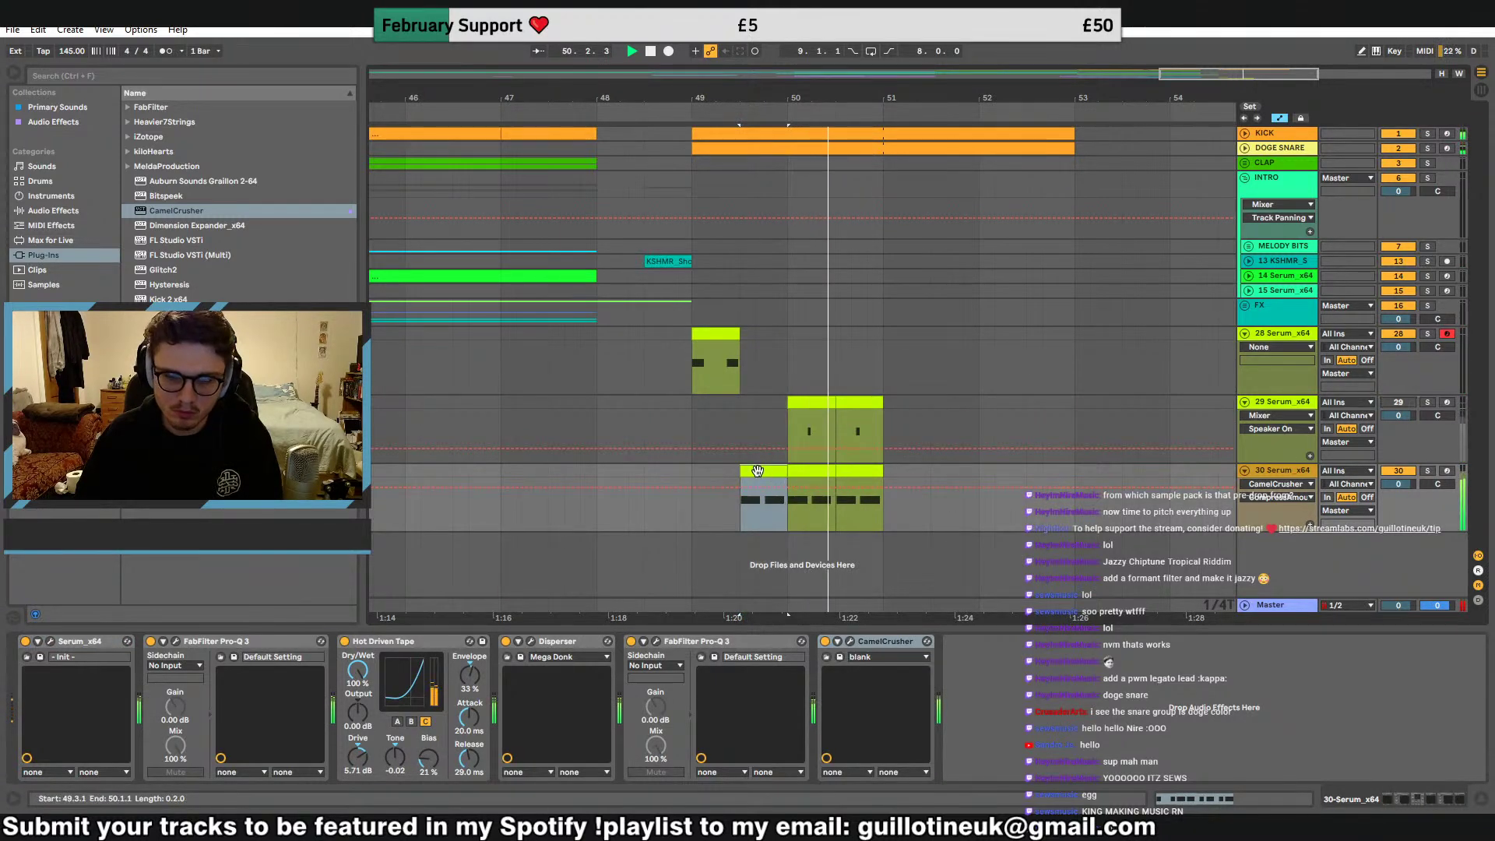
In track 30's Serum, set LFO 2's modulation of oscillator A's FM warp to 55 while temporarily bypassing Hot Driven Tape
{"action": "left_click", "coordinate": [49, 641]}
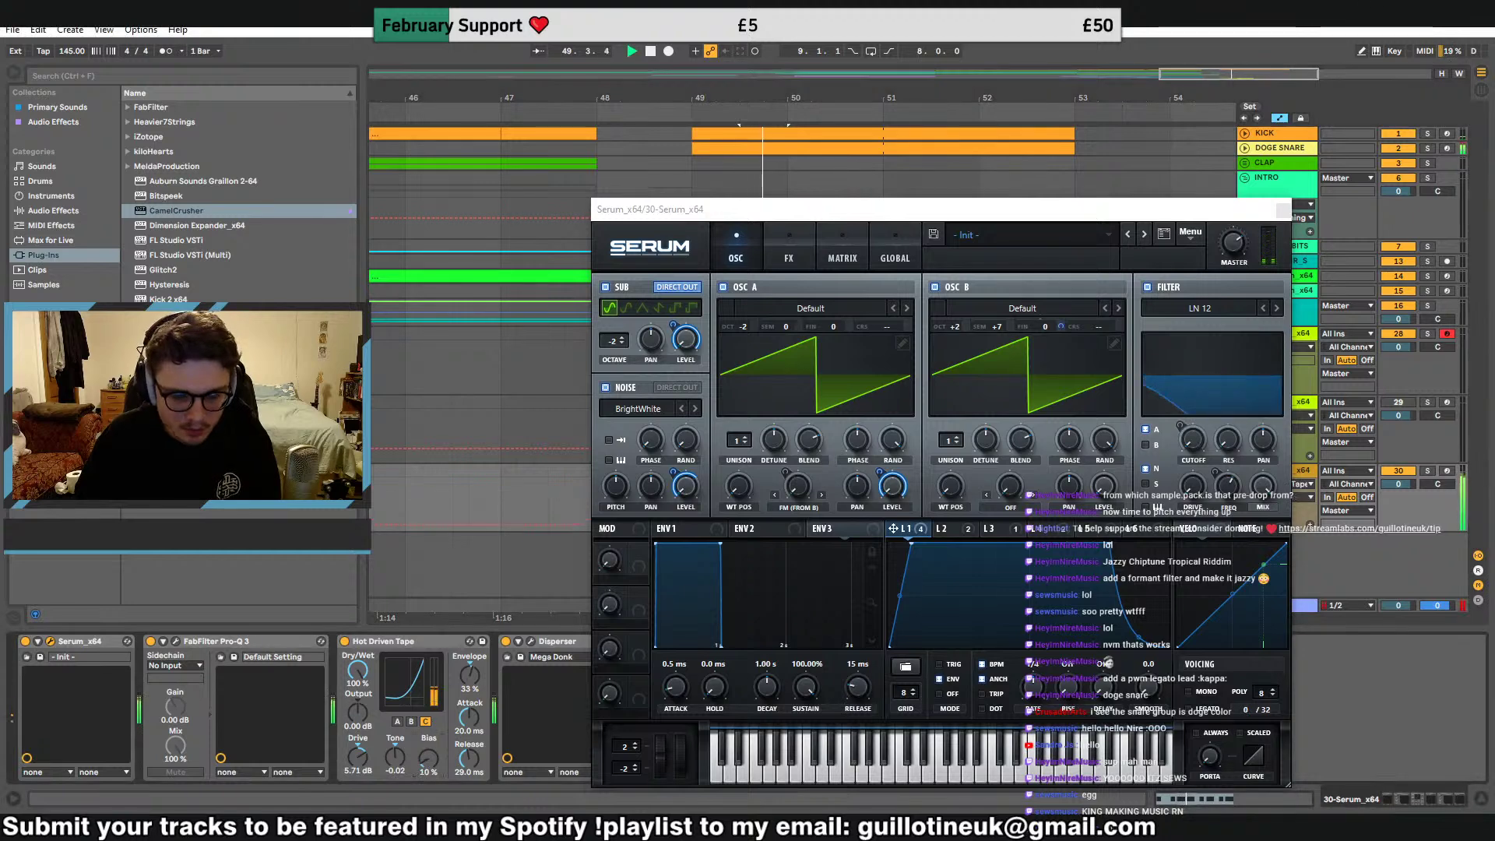
{"action": "left_click", "coordinate": [345, 642]}
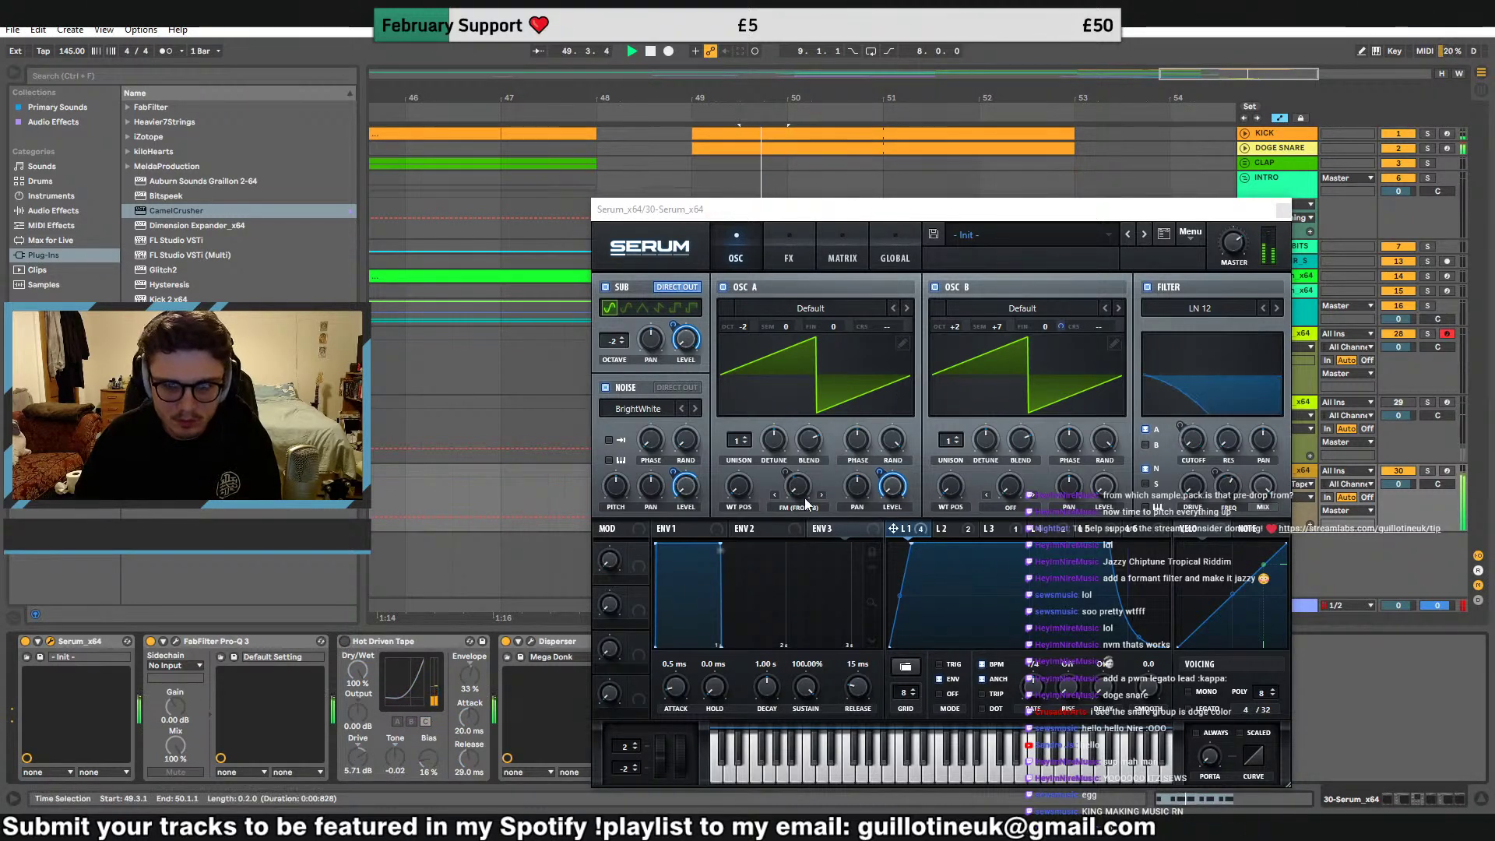
{"action": "left_click", "coordinate": [953, 529]}
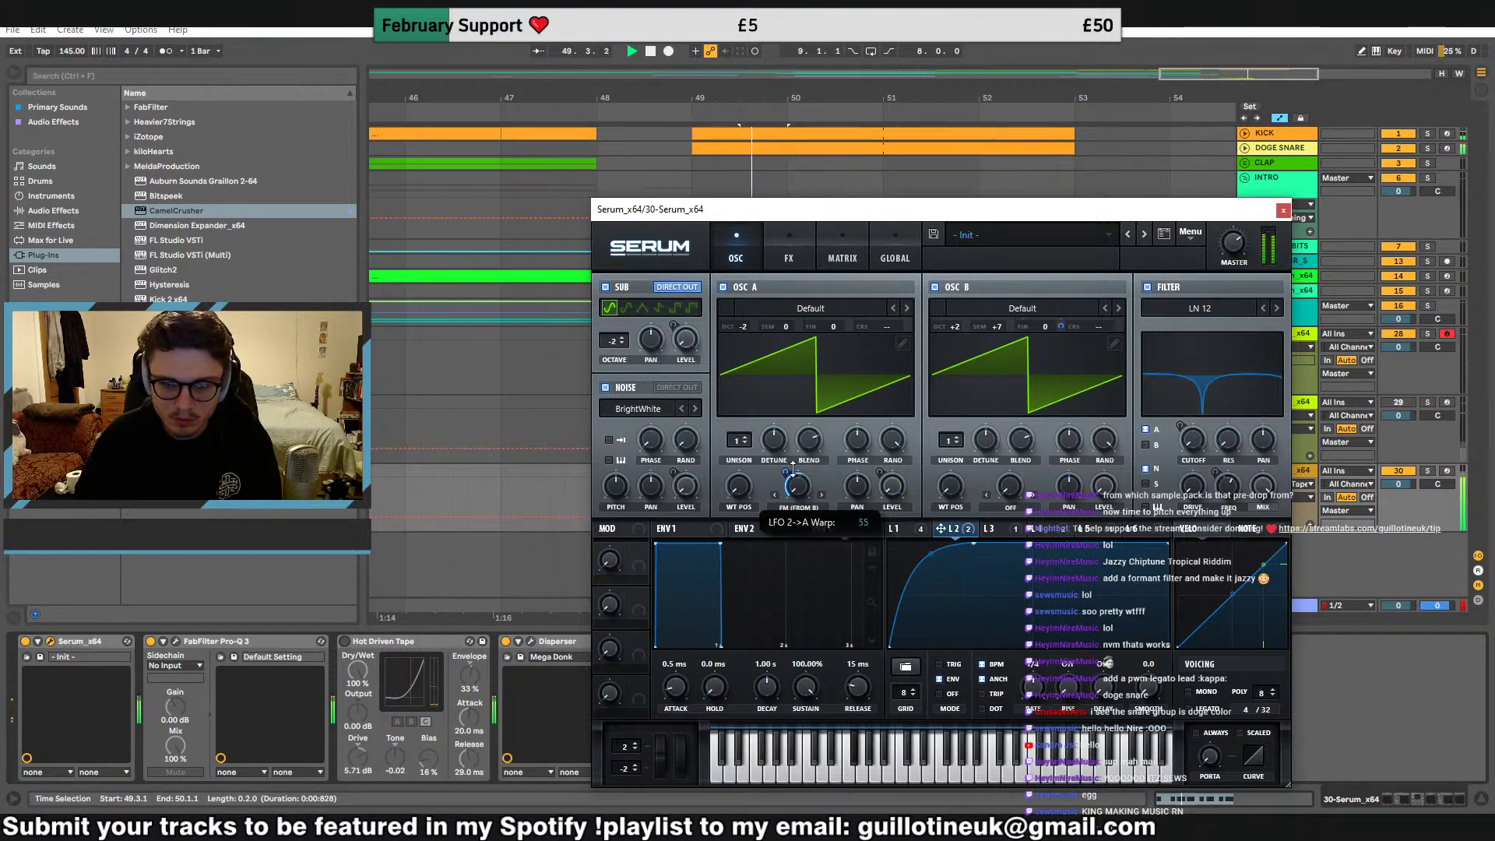
{"action": "left_click", "coordinate": [345, 642]}
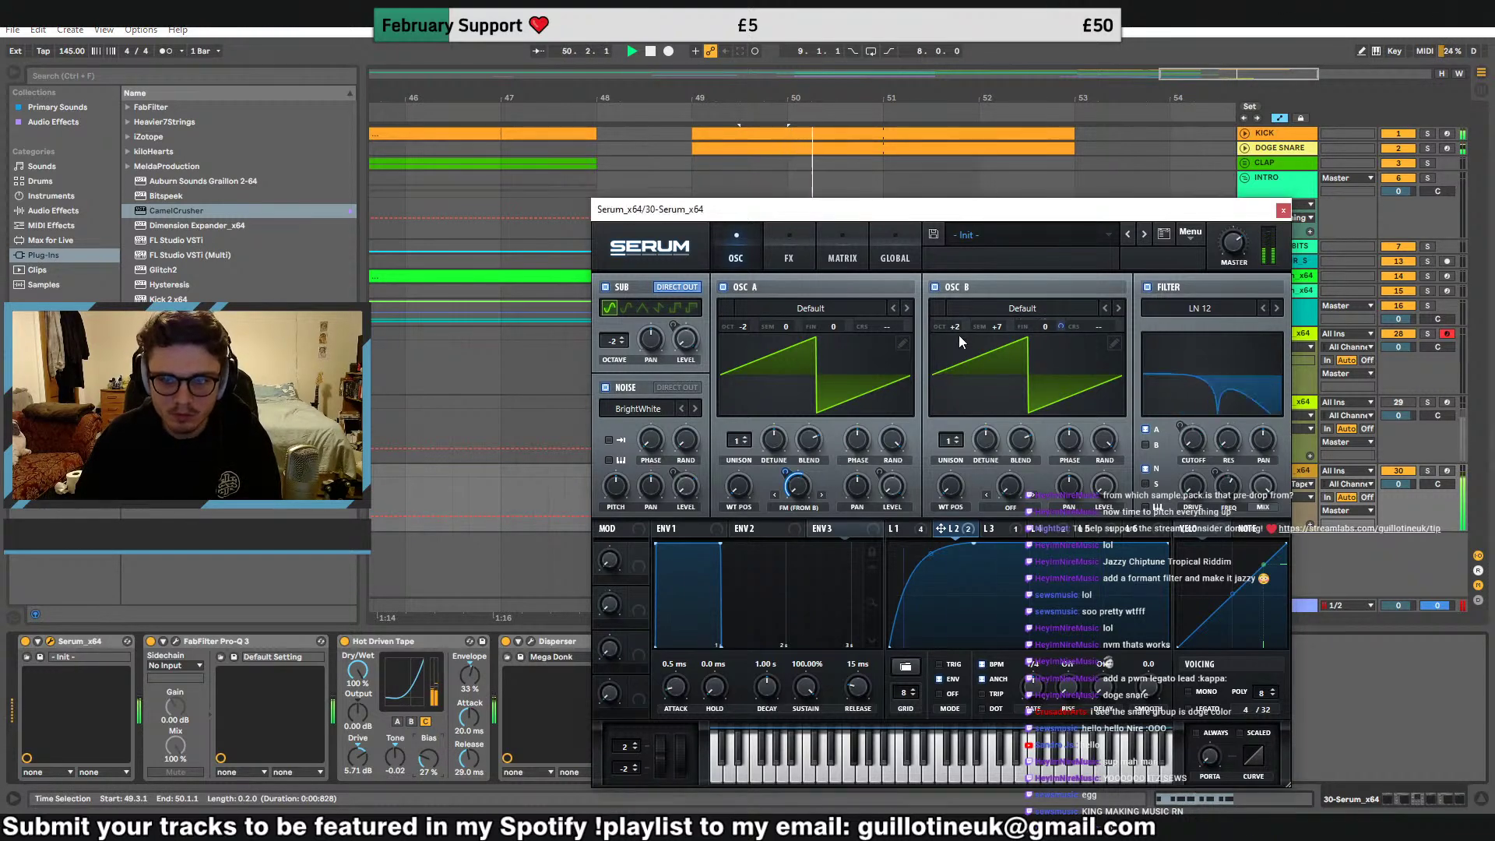
Check oscillator B's octave and LFO 3, set LFO 2's modulation of oscillator A's warp to 46, and play it back
{"action": "mouse_move", "coordinate": [960, 335]}
{"action": "left_mouse_down"}
{"action": "mouse_move", "coordinate": [957, 350]}
{"action": "mouse_move", "coordinate": [963, 338]}
{"action": "left_mouse_up"}
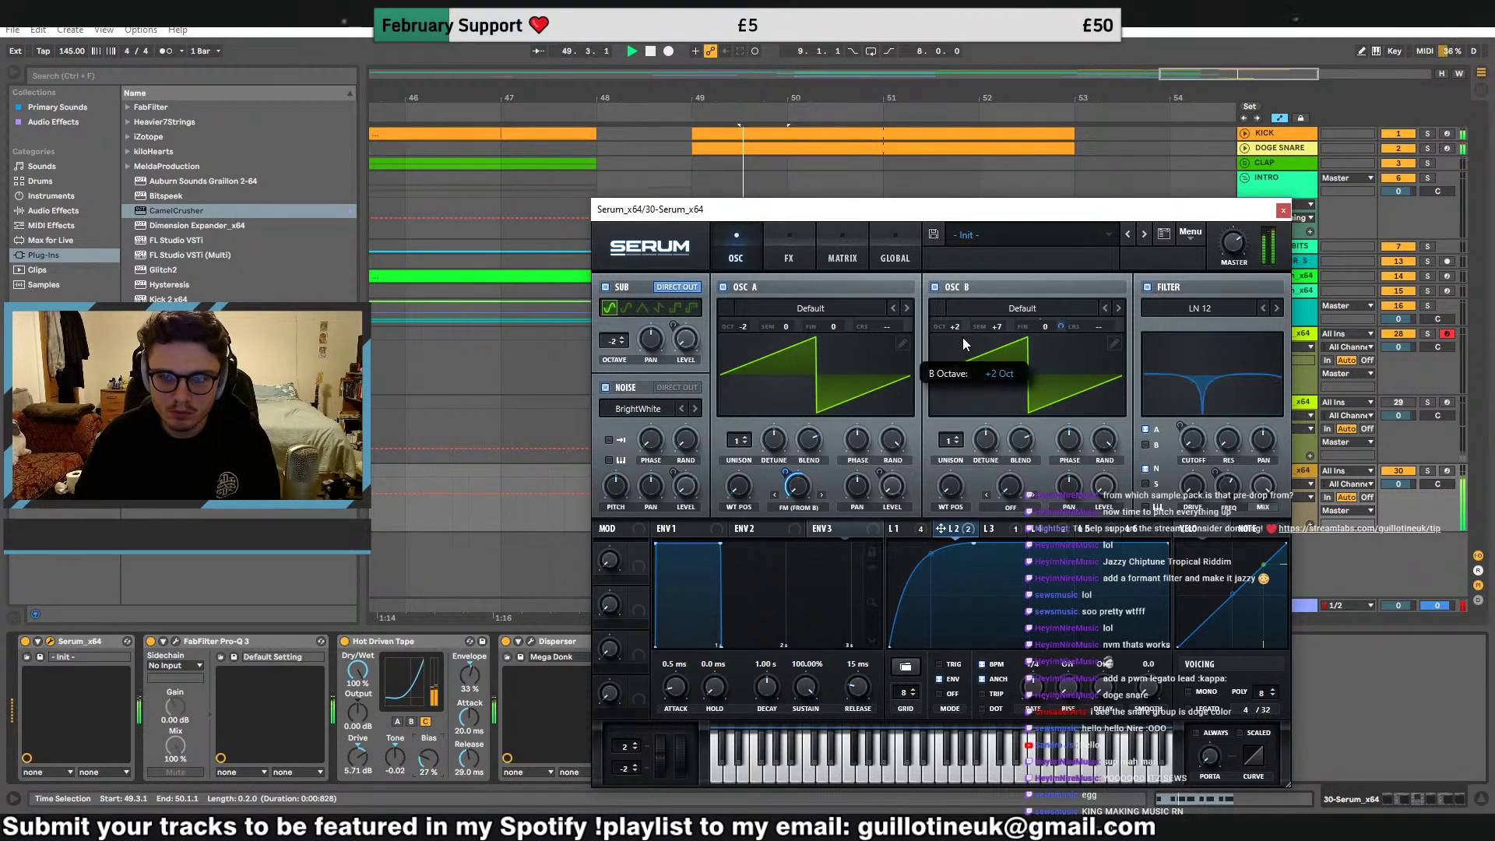
{"action": "left_click", "coordinate": [1009, 529]}
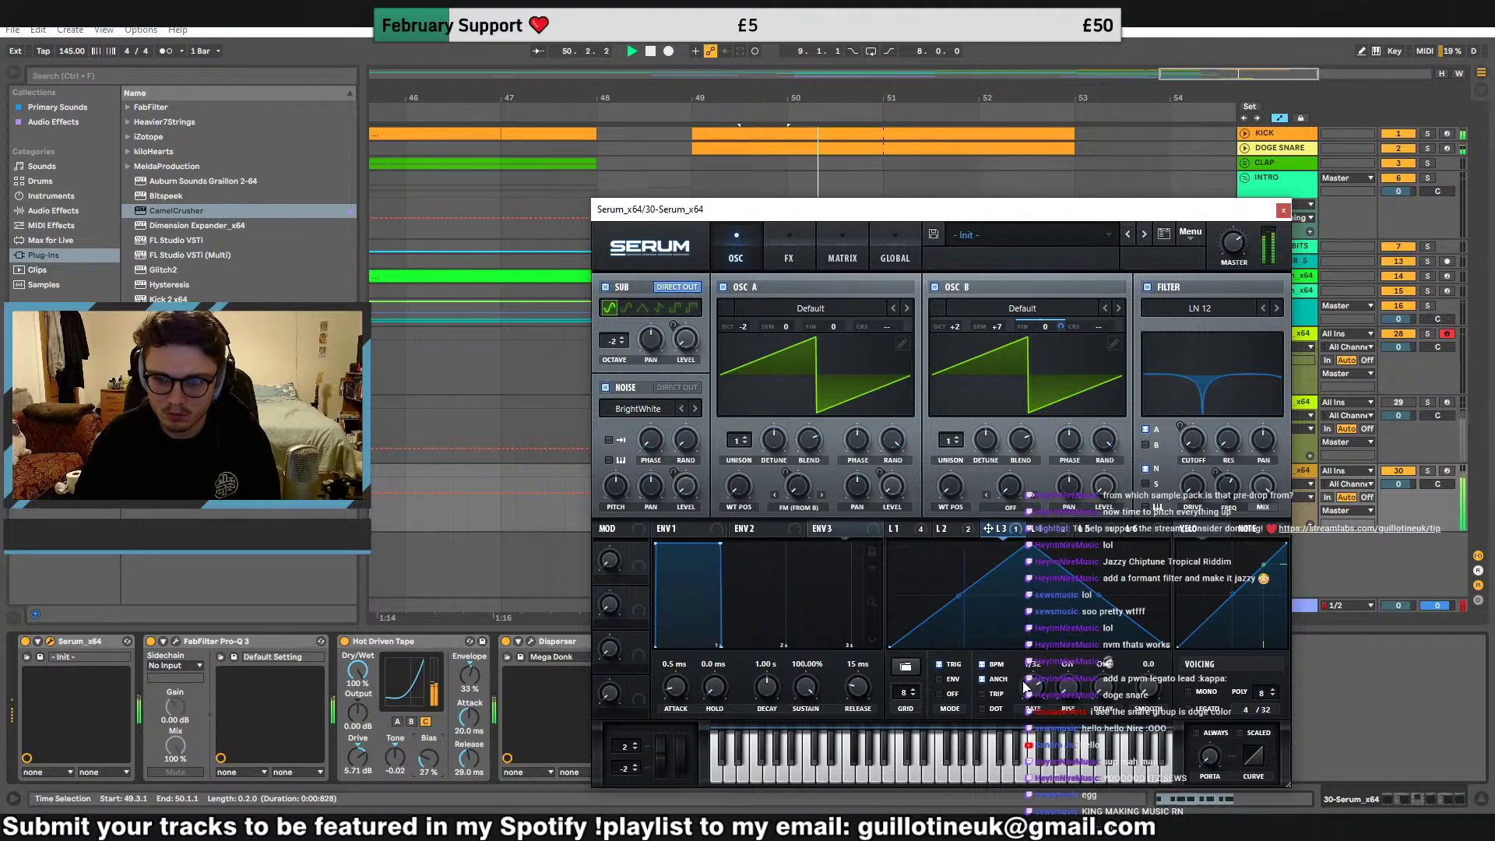
{"action": "left_click", "coordinate": [947, 528]}
{"action": "left_click_drag", "start_coordinate": [942, 529], "coordinate": [796, 488]}
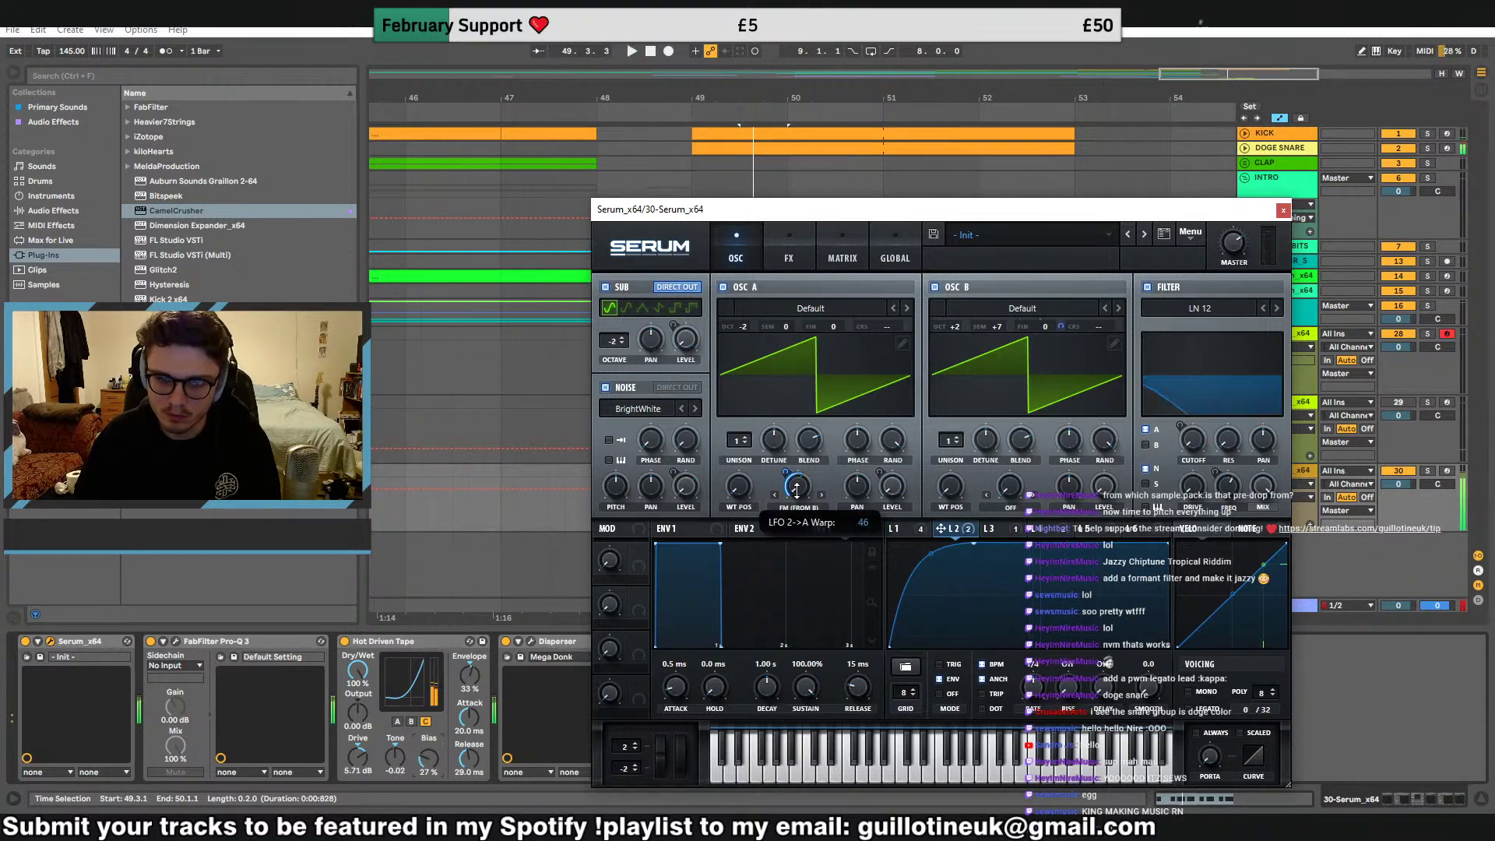
{"action": "key", "text": "space"}
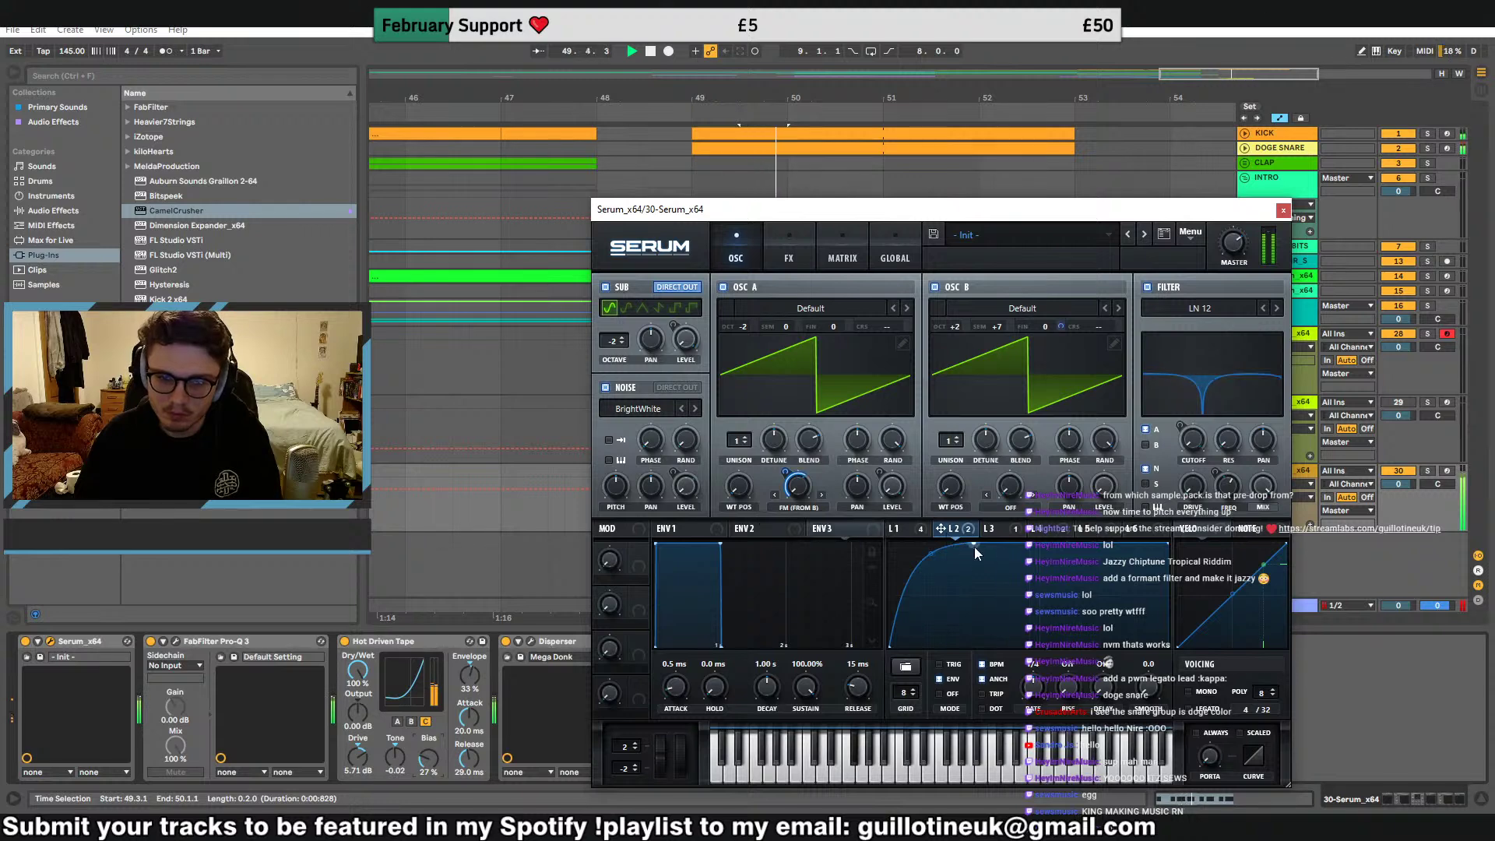
Lower LFO 2's curve point and shift it slightly later, set oscillator B's octave to +1, and close Serum
{"action": "left_click_drag", "start_coordinate": [974, 543], "coordinate": [977, 574]}
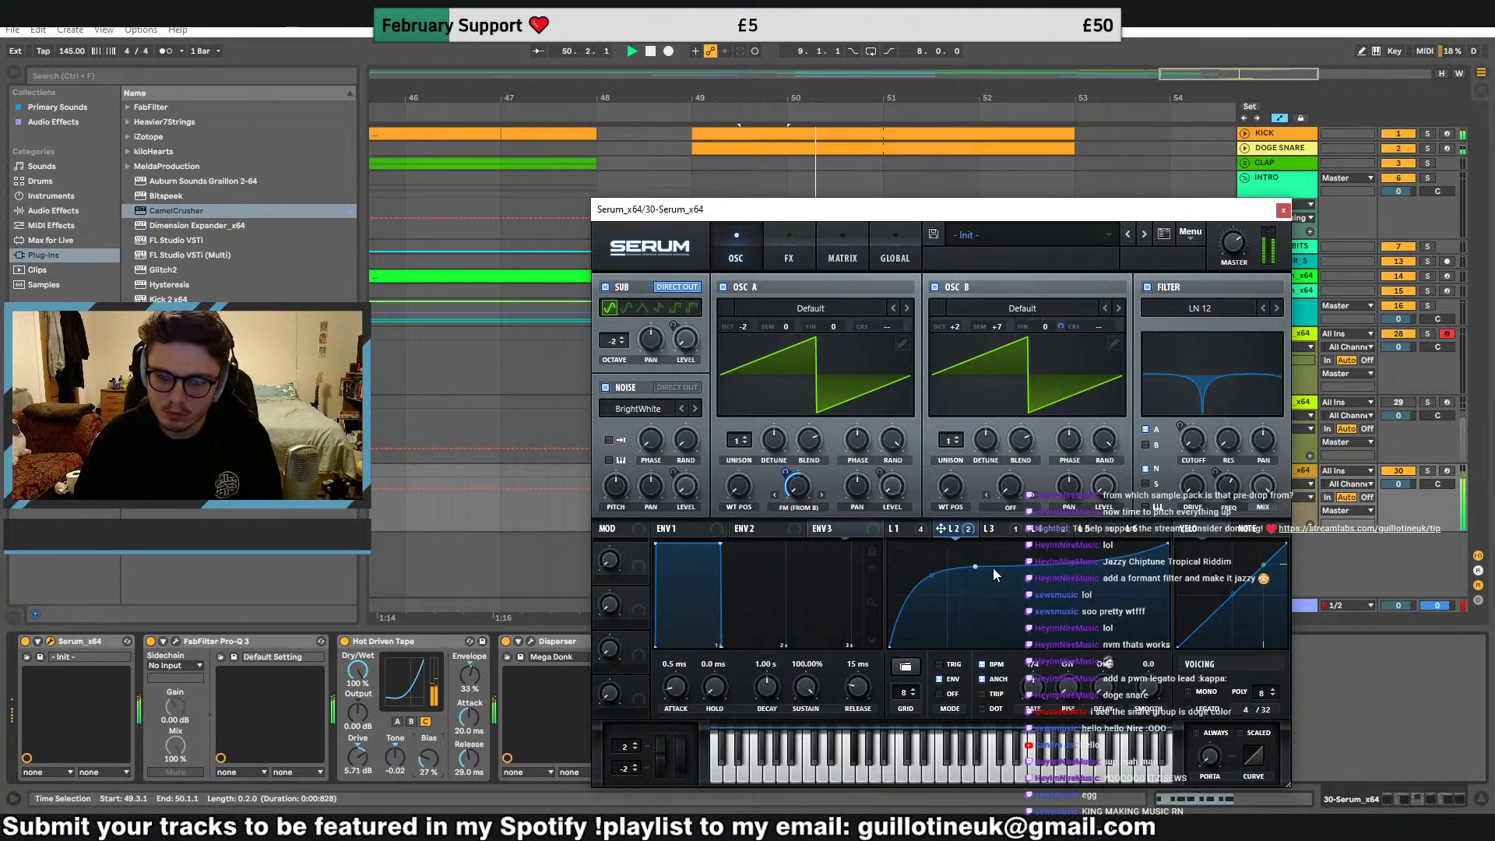
{"action": "mouse_move", "coordinate": [975, 567]}
{"action": "left_mouse_down"}
{"action": "mouse_move", "coordinate": [966, 556]}
{"action": "mouse_move", "coordinate": [988, 571]}
{"action": "left_mouse_up"}
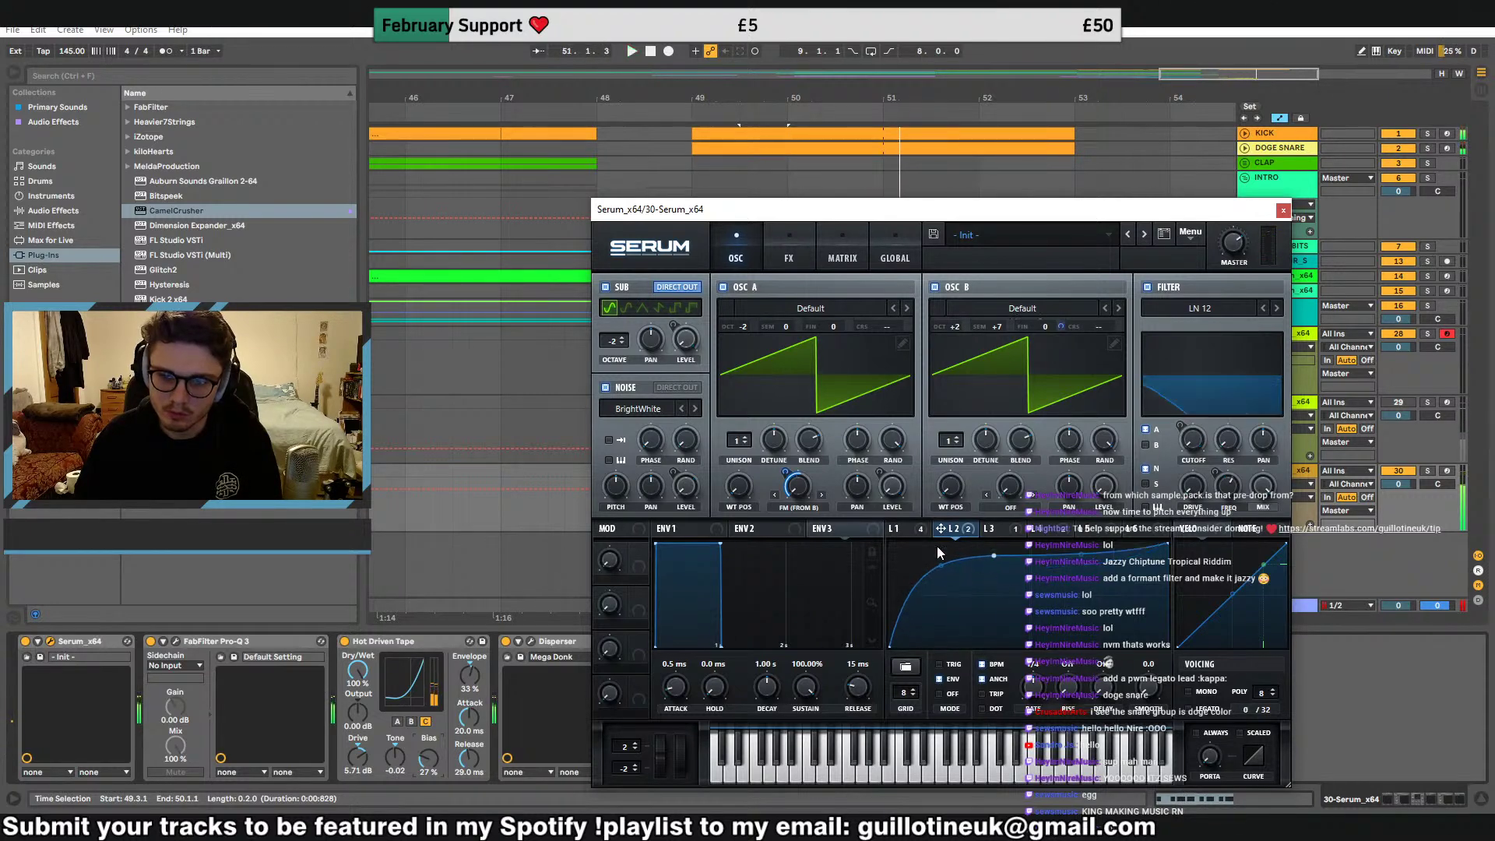
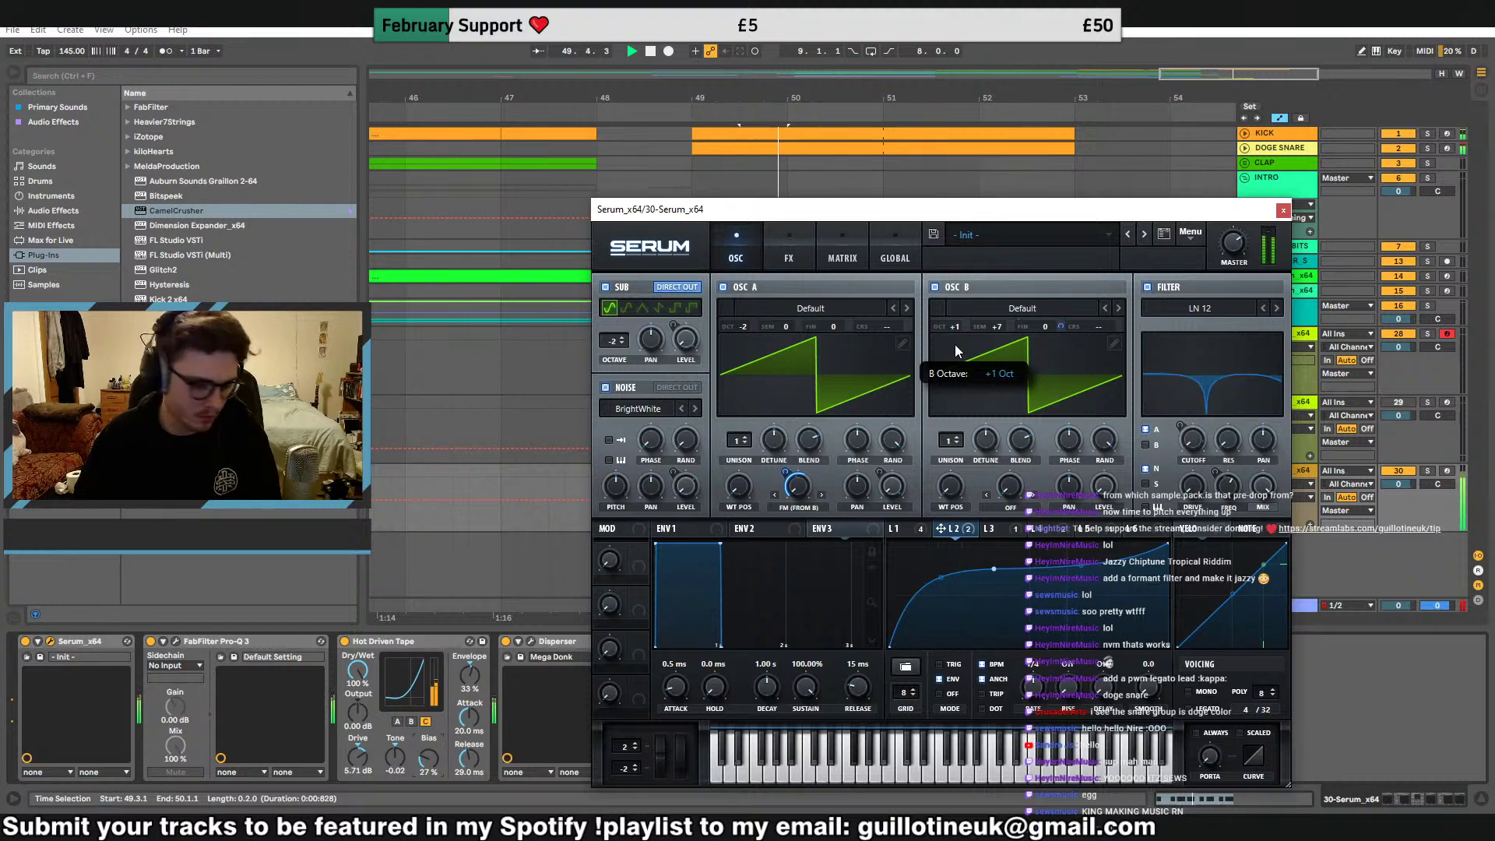
{"action": "mouse_move", "coordinate": [955, 345]}
{"action": "left_mouse_down"}
{"action": "mouse_move", "coordinate": [955, 374]}
{"action": "mouse_move", "coordinate": [964, 342]}
{"action": "left_mouse_up"}
{"action": "left_click", "coordinate": [1281, 212]}
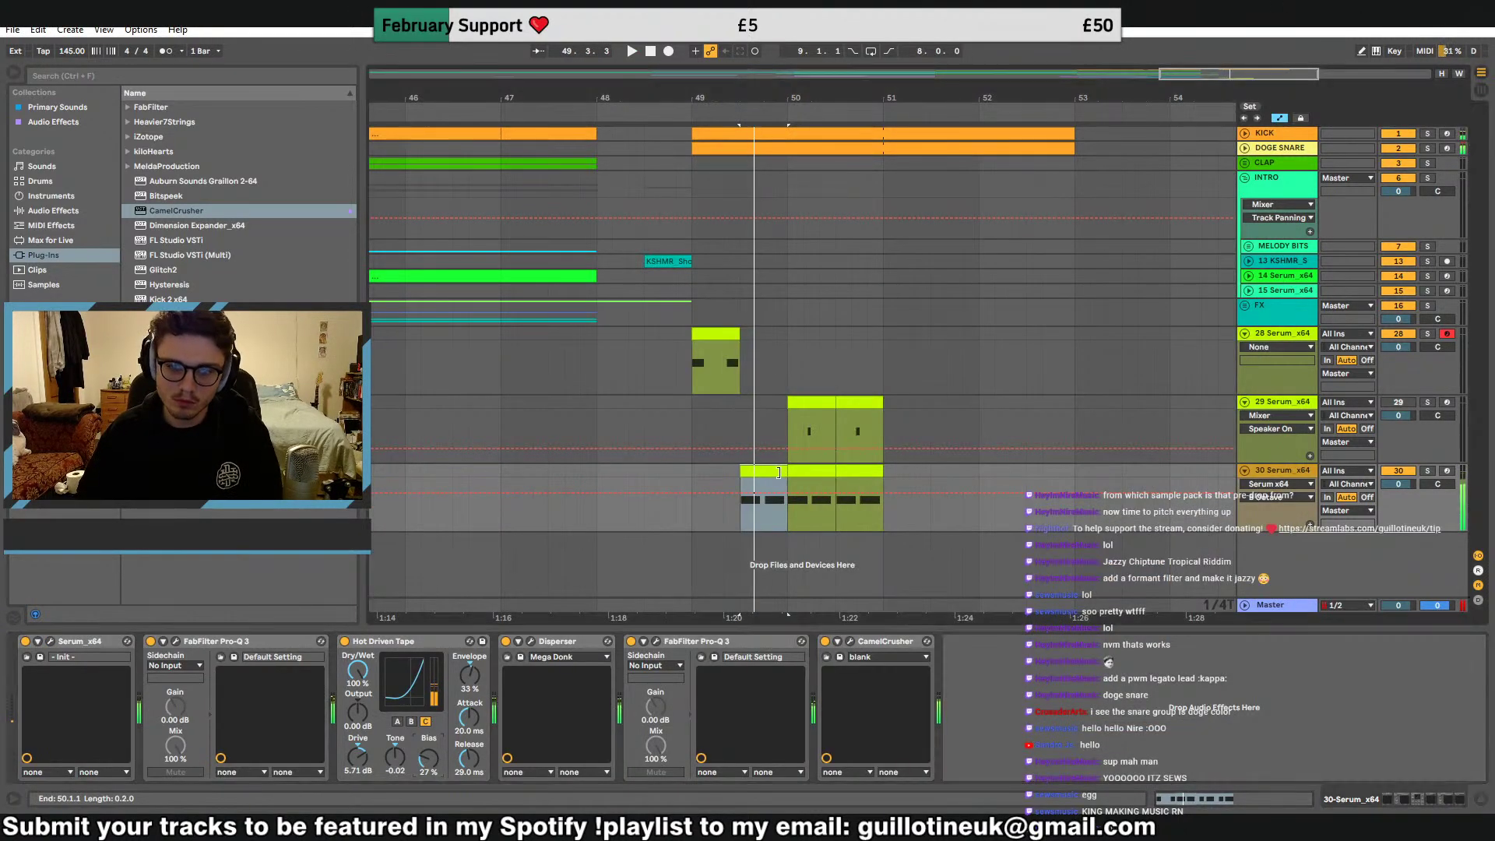
Shorten the first F#2 note in track 30's 49.3 clip to end midway between 1.3.3 and 1.3.4, and replay the clip
{"action": "double_click", "coordinate": [809, 480]}
{"action": "left_click", "coordinate": [794, 652]}
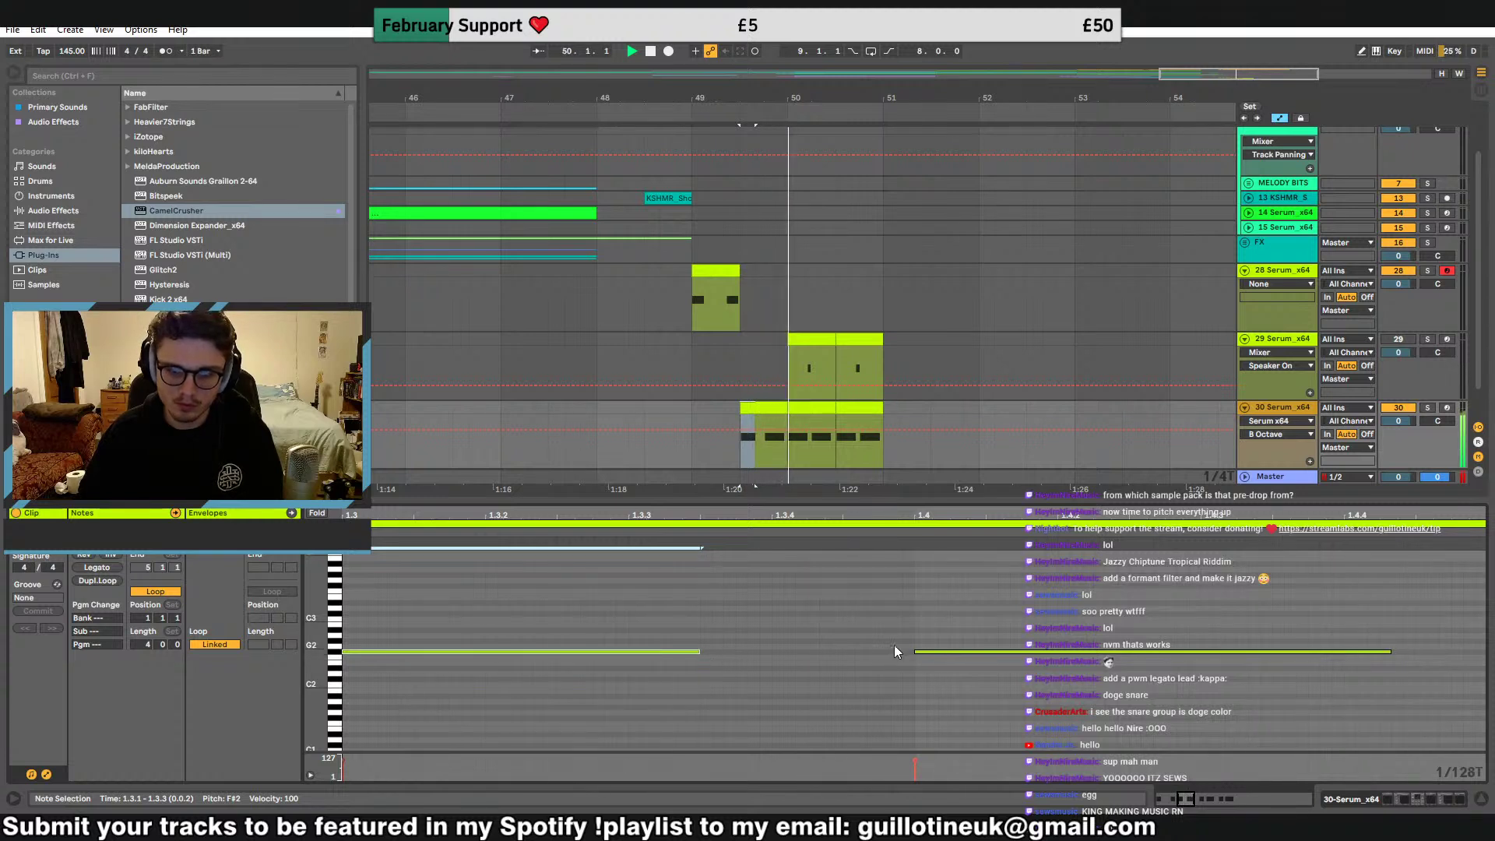
{"action": "left_click", "coordinate": [919, 651]}
{"action": "key", "text": "space"}
{"action": "key", "text": "space"}
Try shifting the second F#2 note slightly later with an adjusted length, play it back, and undo the edit
{"action": "left_click_drag", "start_coordinate": [1391, 652], "coordinate": [1427, 653]}
{"action": "key", "text": "space"}
{"action": "key", "text": "space"}
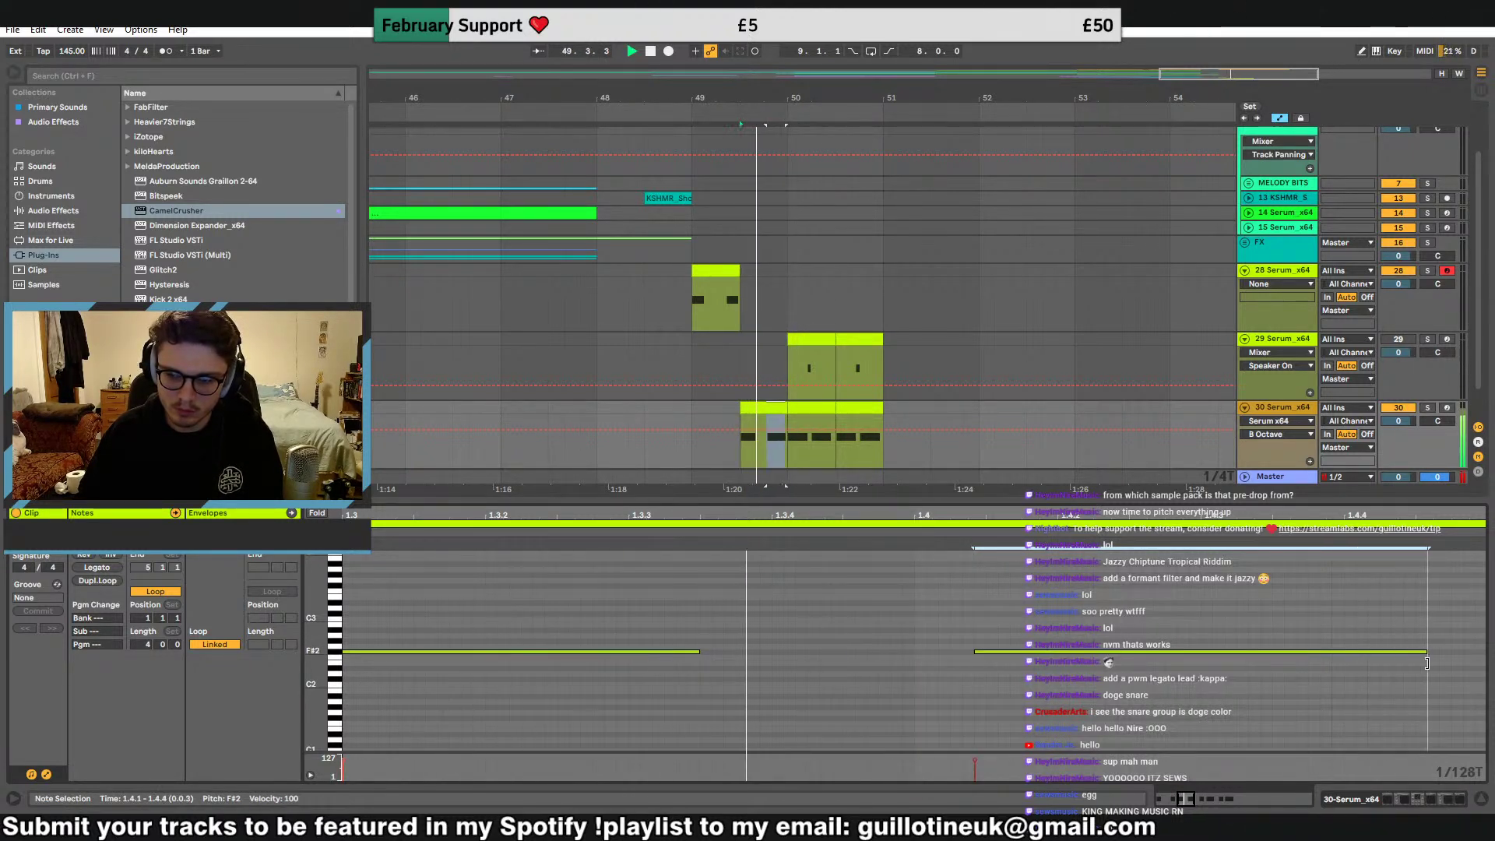
{"action": "key", "text": "ctrl+z"}
{"action": "key", "text": "ctrl+z"}
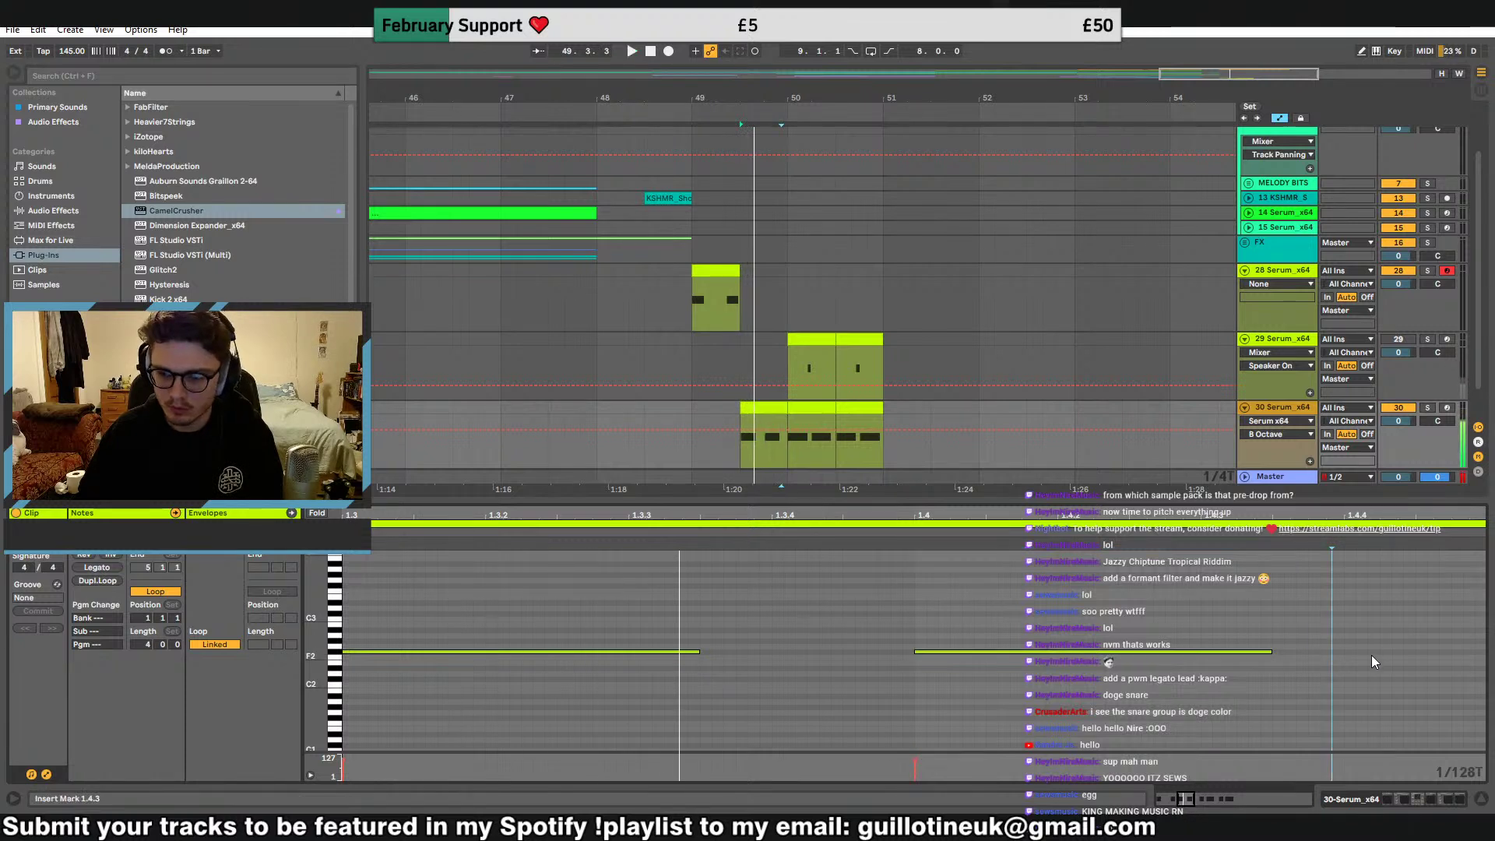
Shorten the second F#2 note and place a sixteenth-long F#2 note directly after it, starting just past 1.4.3
{"action": "key", "text": "space"}
{"action": "key", "text": "space"}
{"action": "left_click_drag", "start_coordinate": [1322, 652], "coordinate": [1455, 658]}
{"action": "key", "text": "space"}
{"action": "key", "text": "space"}
{"action": "key", "text": "space"}
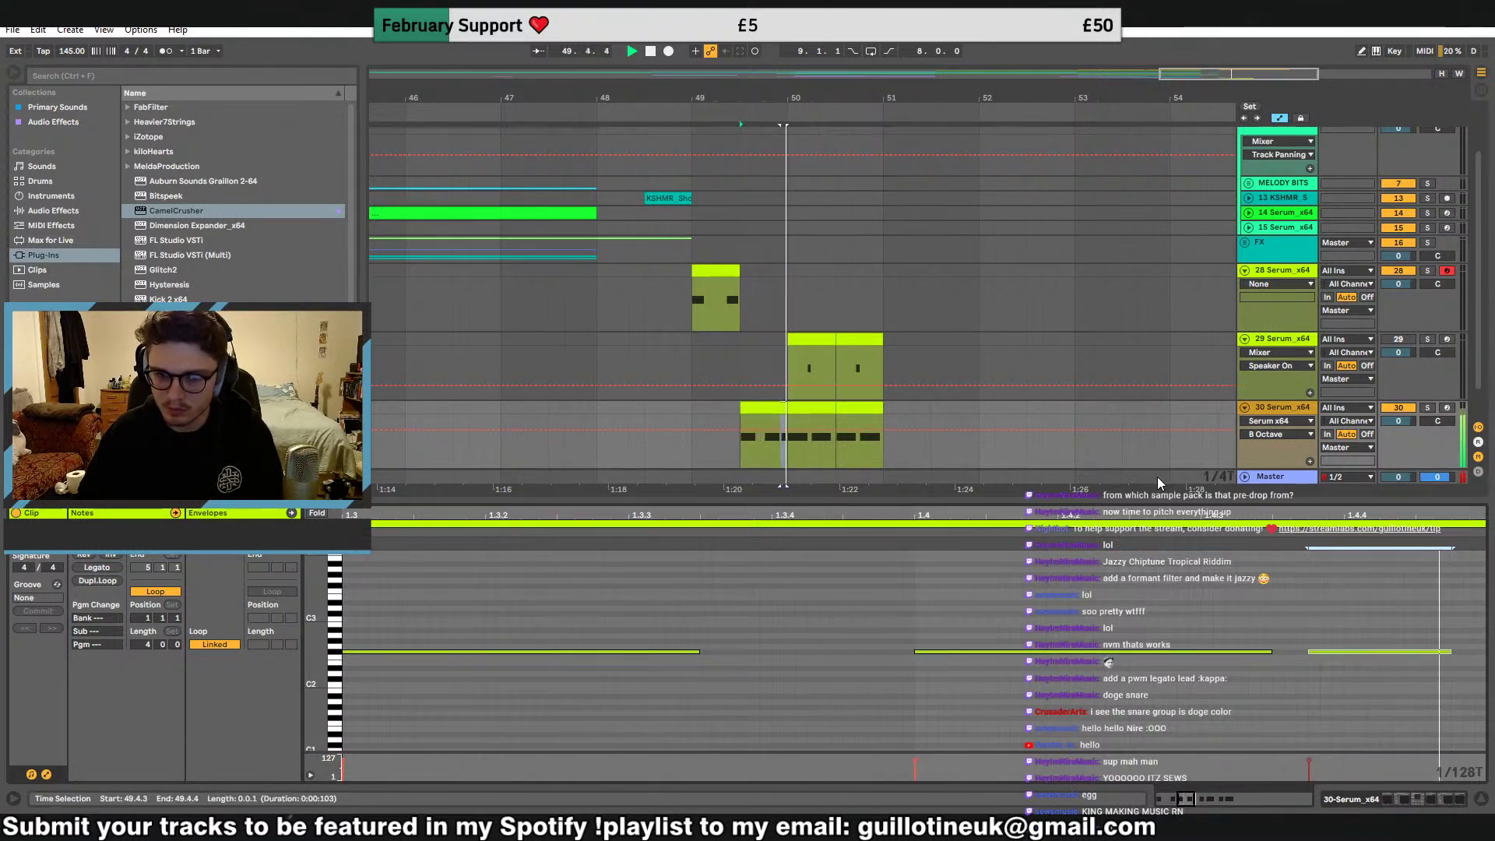
{"action": "left_click_drag", "start_coordinate": [1328, 653], "coordinate": [1269, 653]}
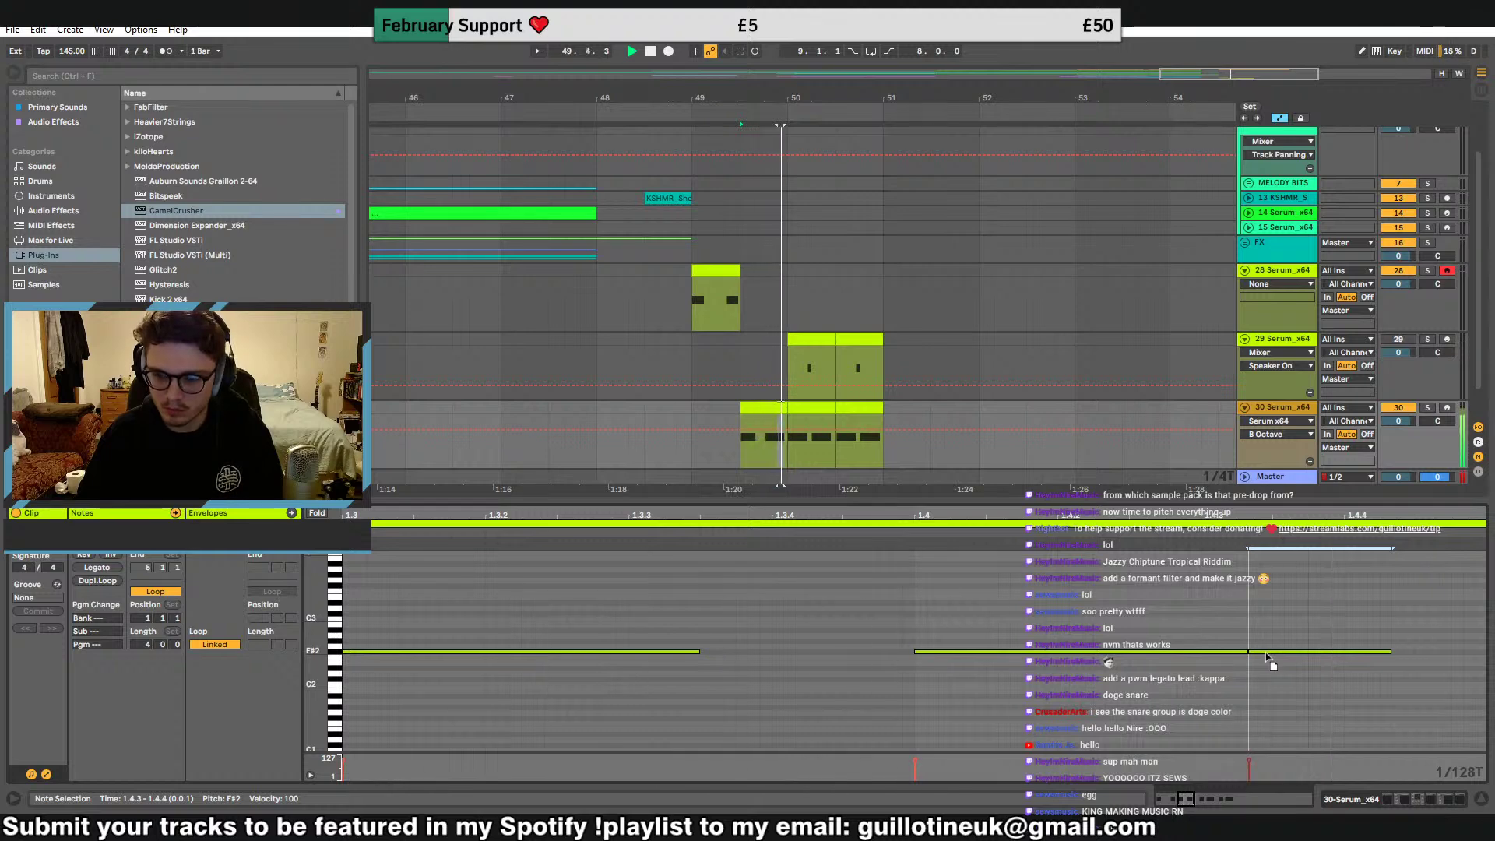
Delete the old Serum track 29 that holds the two fill clips between bars 50 and 51
{"action": "left_click", "coordinate": [765, 406]}
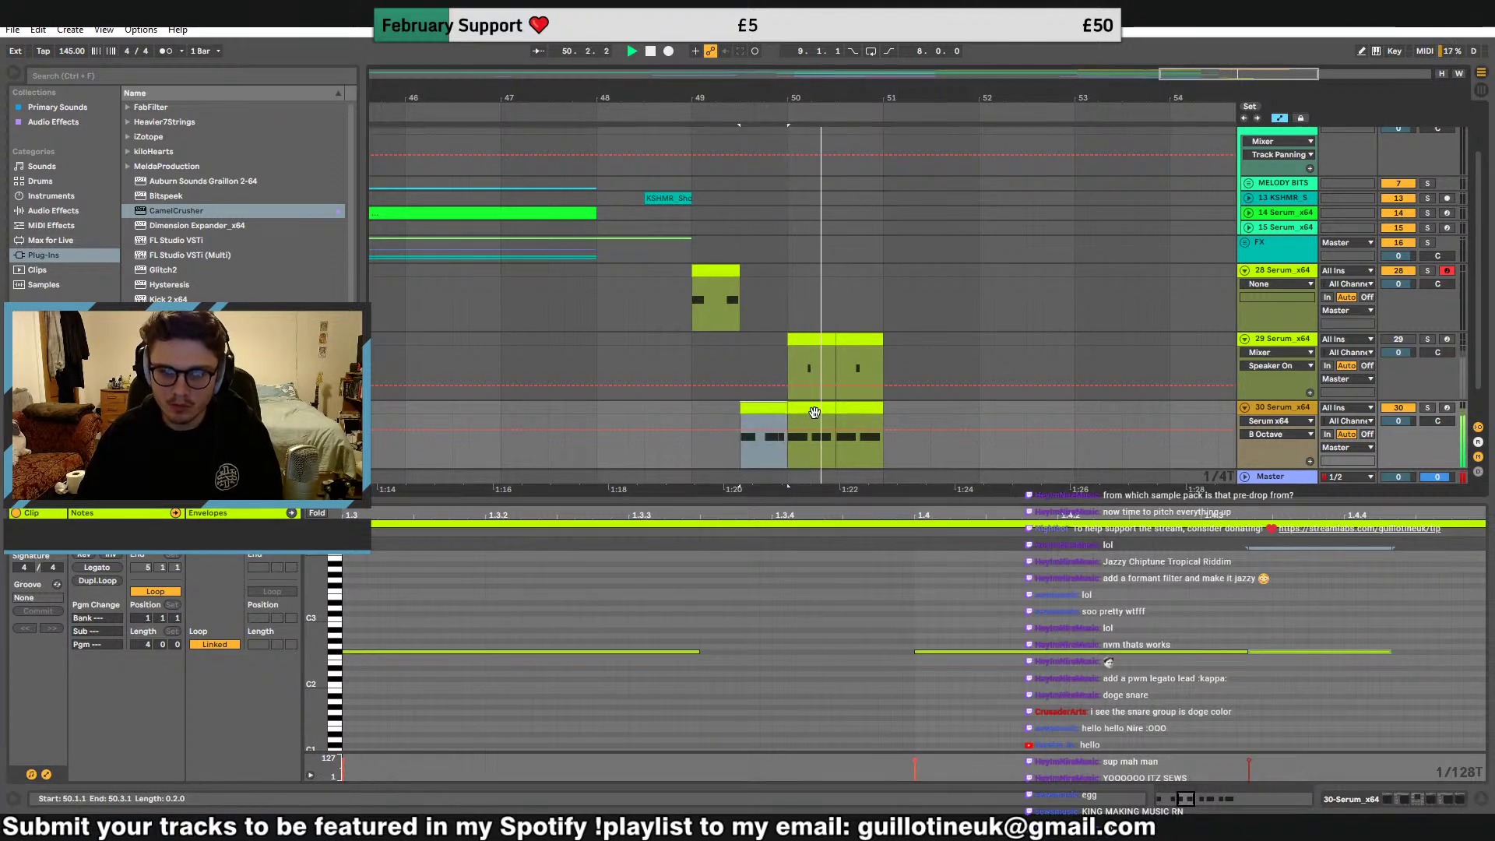
{"action": "left_click", "coordinate": [1180, 380]}
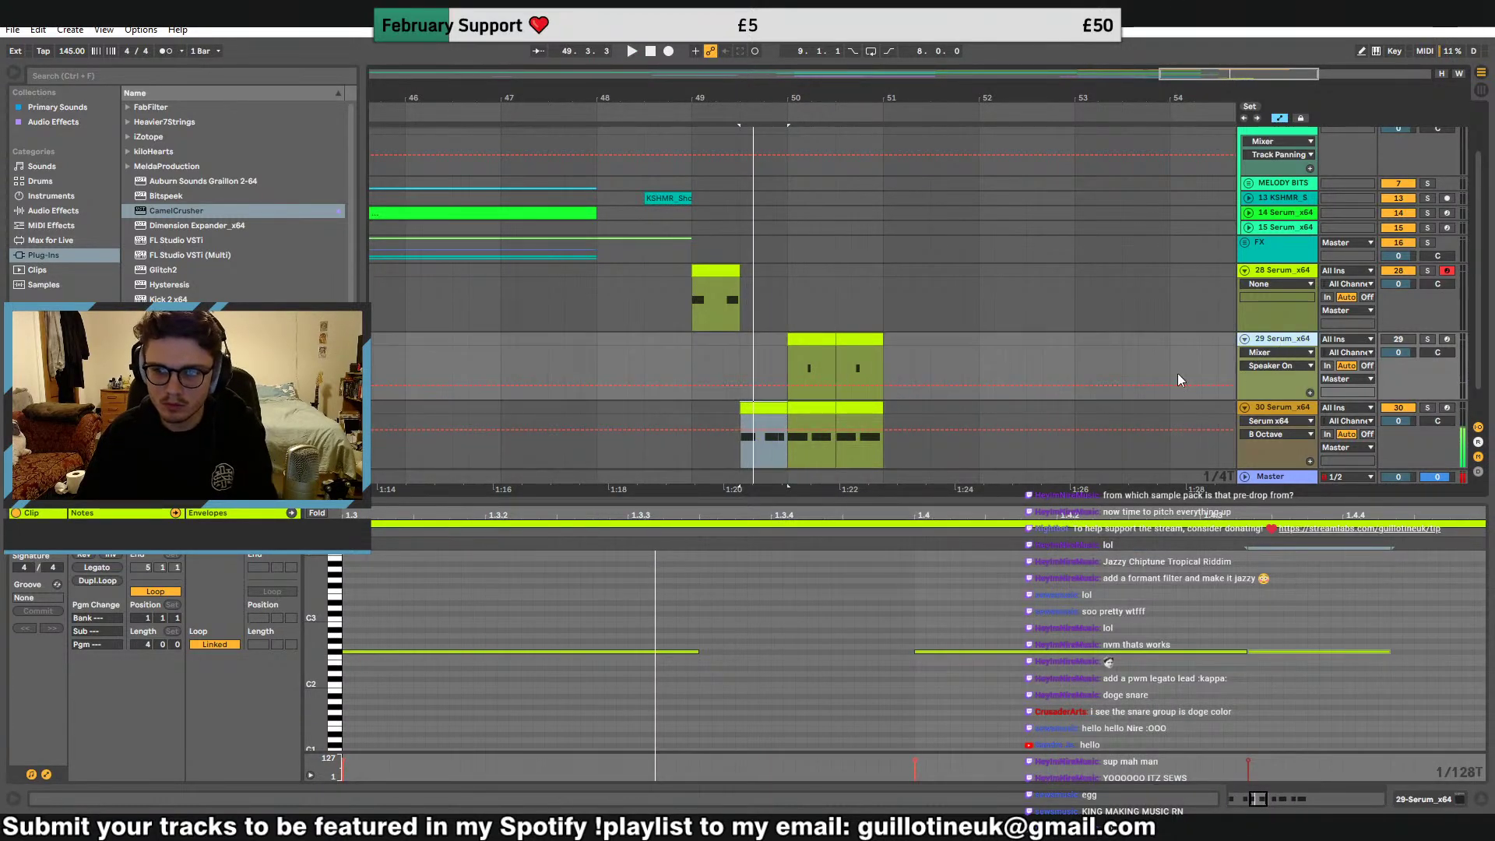
{"action": "key", "text": "Delete"}
Audition the remaining bass clips from bar 49 with the kick and snare
{"action": "left_click", "coordinate": [685, 339]}
{"action": "key", "text": "space"}
{"action": "left_click", "coordinate": [751, 340]}
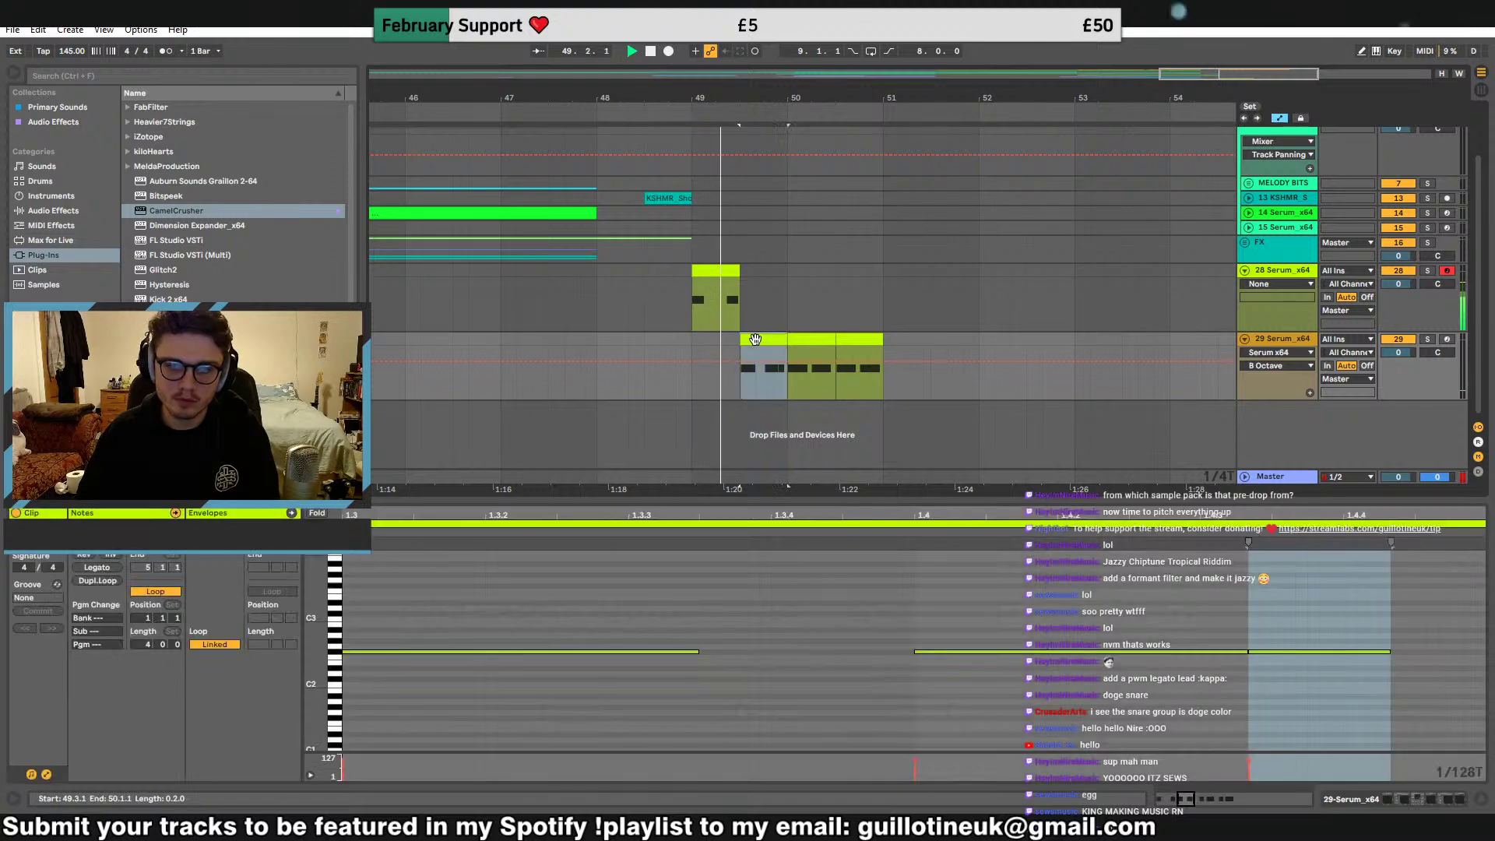
{"action": "double_click", "coordinate": [1285, 340]}
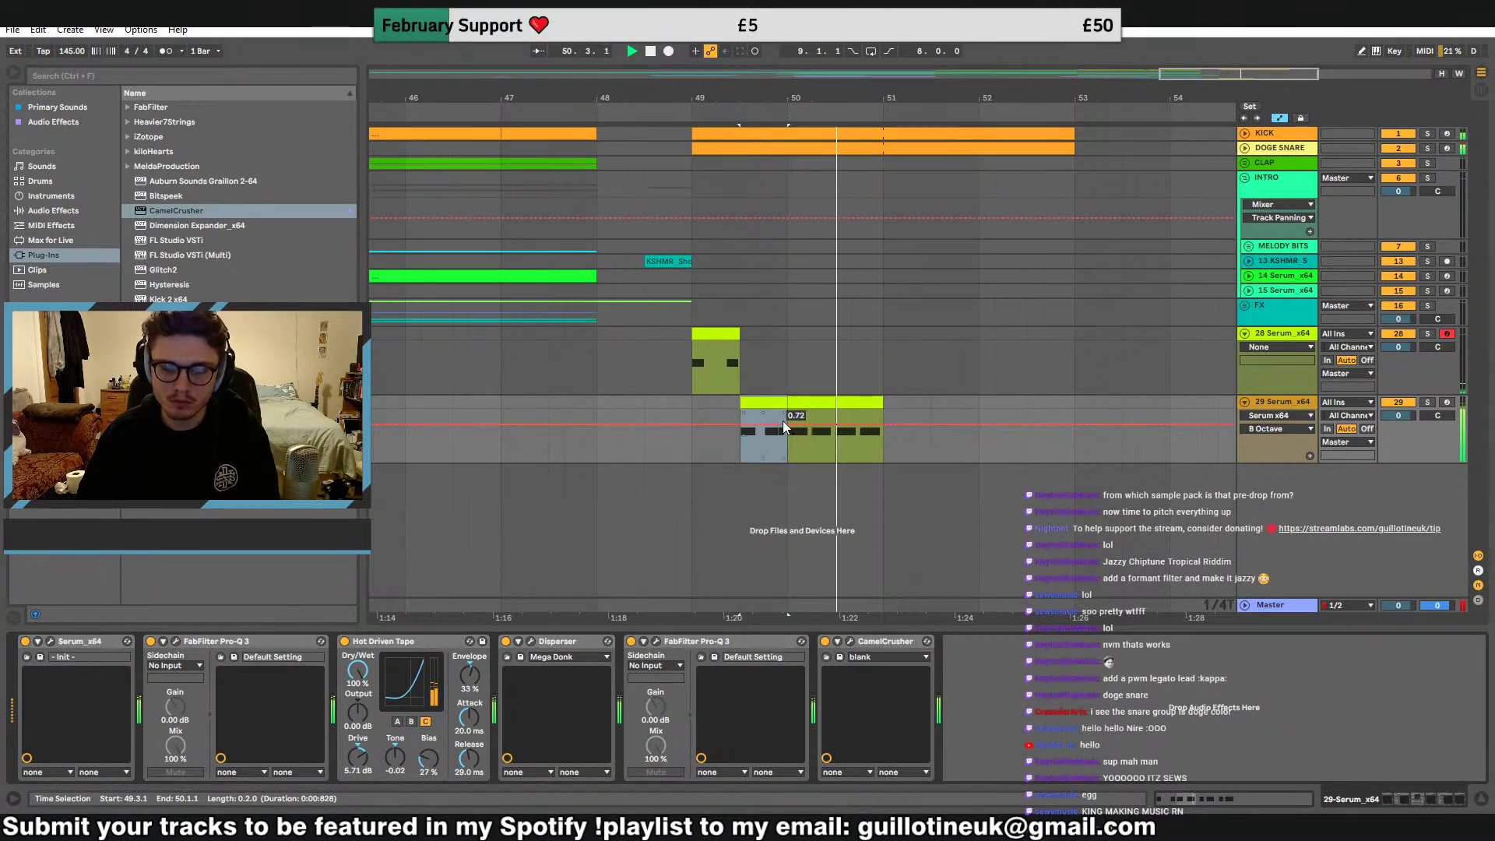
{"action": "left_click_drag", "start_coordinate": [877, 442], "coordinate": [694, 340]}
{"action": "key", "text": "space"}
{"action": "left_click", "coordinate": [1009, 353]}
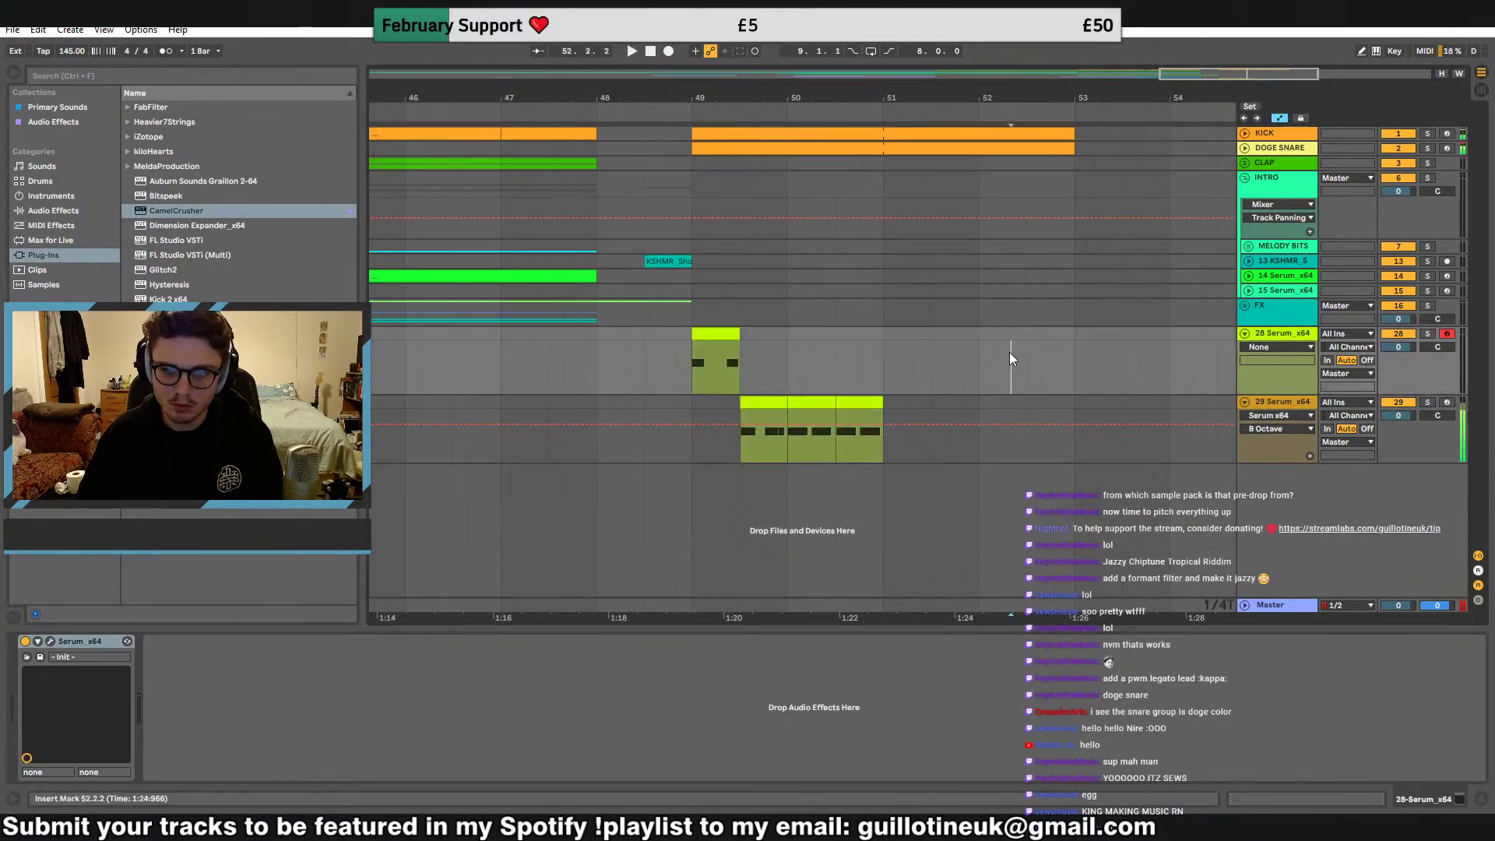
Duplicate the processed Serum track 29 and move track 28's bar 49 clip onto the duplicate, track 30
{"action": "left_click", "coordinate": [1296, 407]}
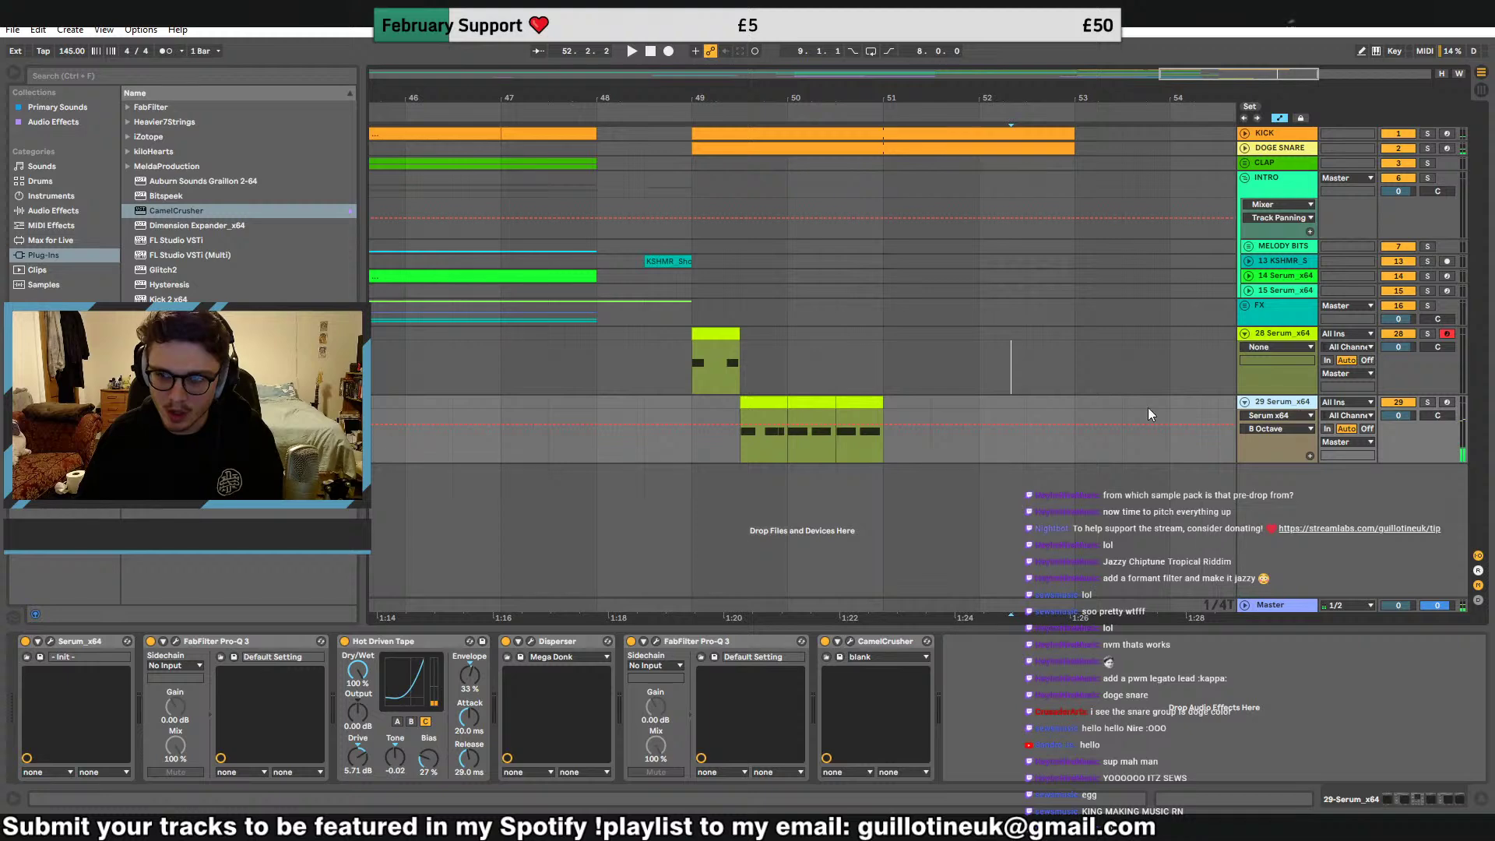
{"action": "key", "text": "ctrl+d"}
{"action": "left_click", "coordinate": [712, 334]}
{"action": "key", "text": "ctrl+x"}
{"action": "left_click", "coordinate": [695, 441]}
{"action": "key", "text": "ctrl+v"}
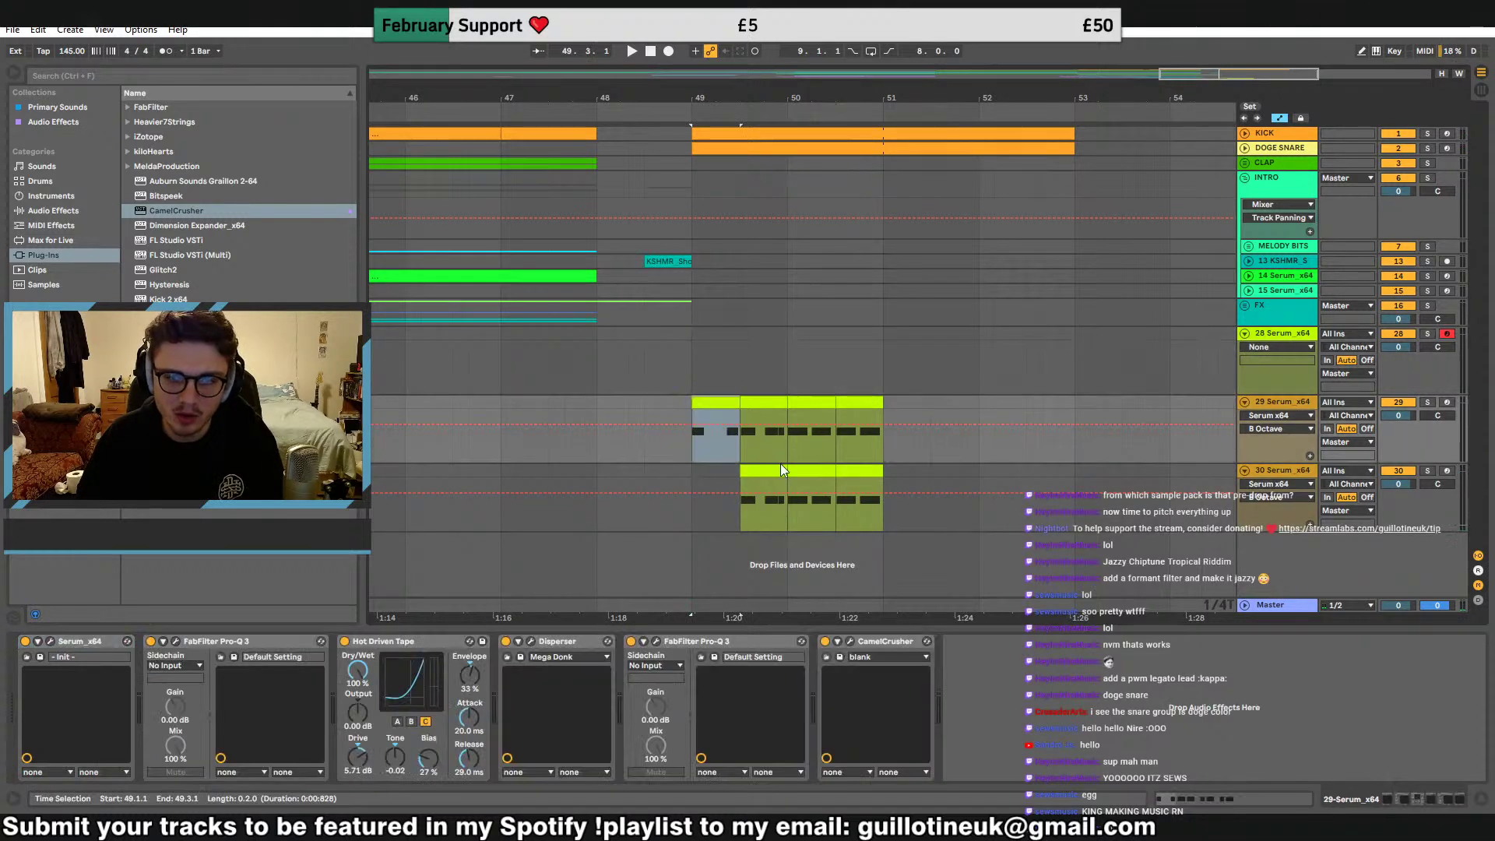
{"action": "left_click", "coordinate": [694, 468]}
{"action": "key", "text": "ctrl+v"}
Delete the duplicated clips from 49.3 to bar 51 on track 30 and play its remaining clip at bar 49
{"action": "left_click", "coordinate": [757, 470]}
{"action": "key", "text": "Delete"}
{"action": "left_click", "coordinate": [844, 471]}
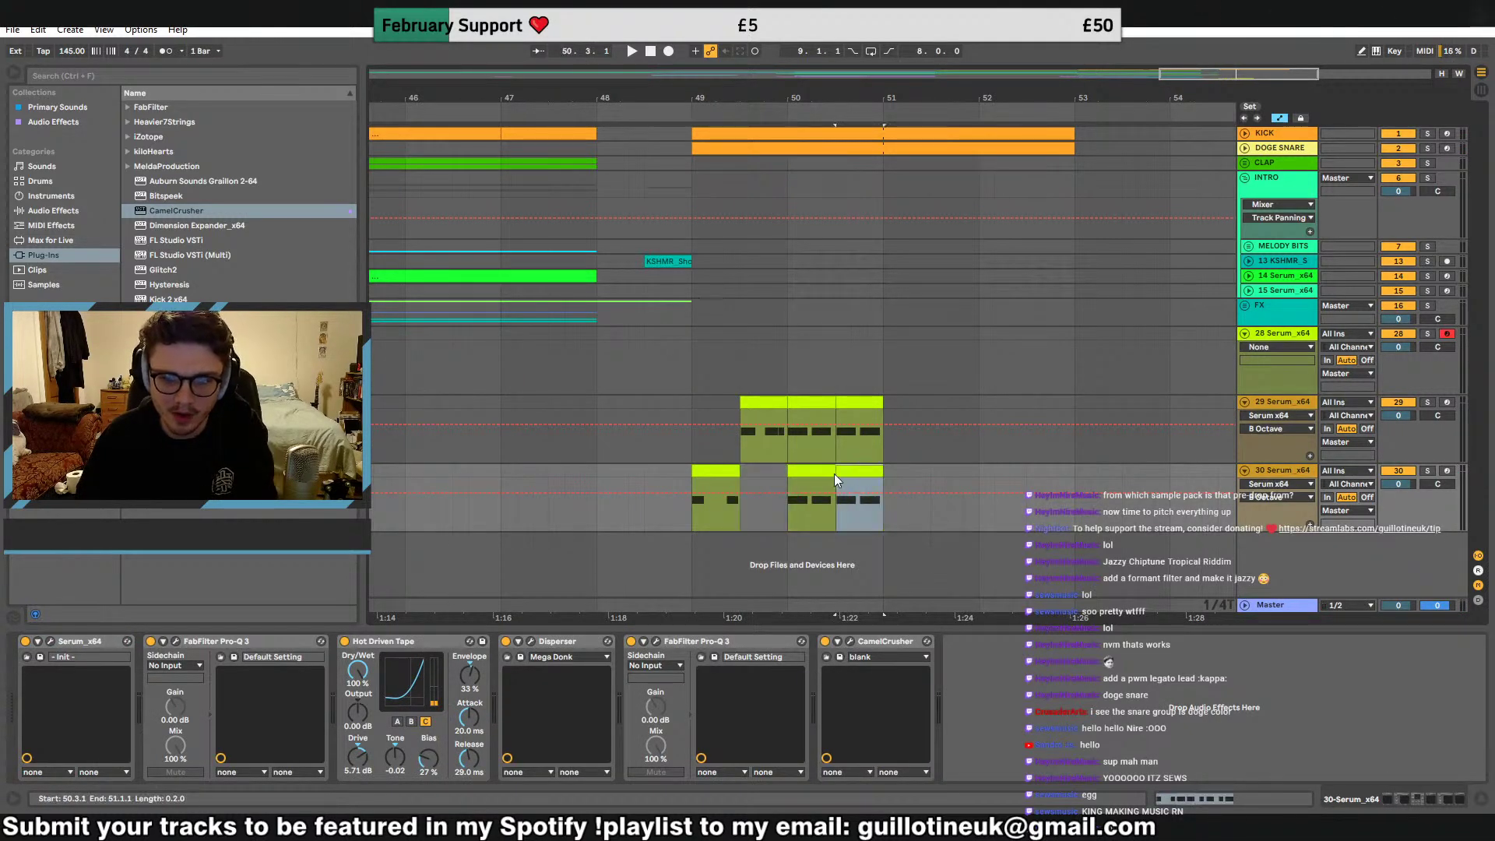
{"action": "key", "text": "Delete"}
{"action": "left_click", "coordinate": [728, 471]}
{"action": "key", "text": "space"}
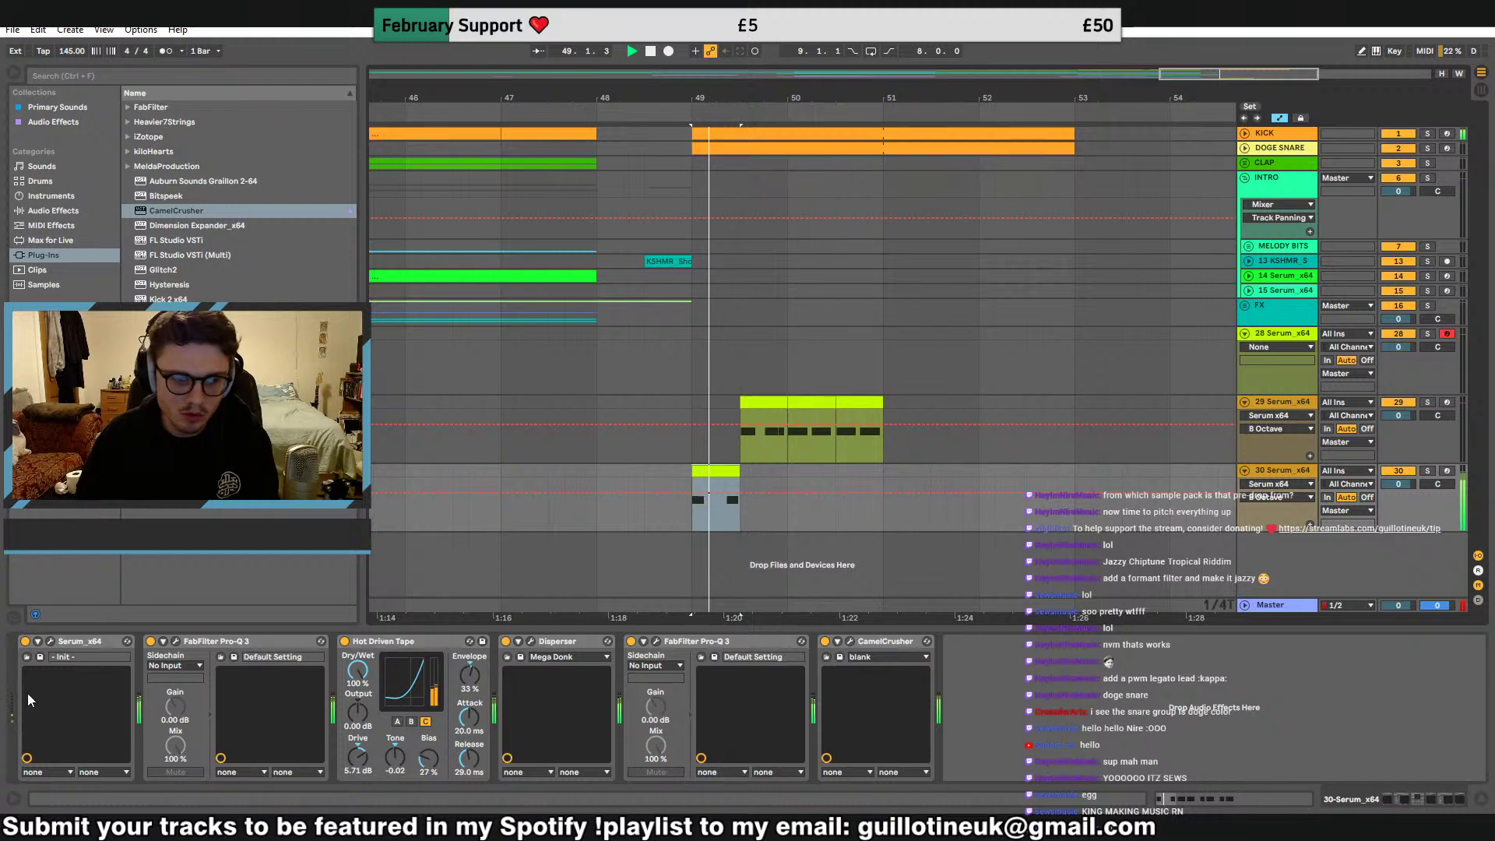
Check the oscillators and LFO 2 in track 30's Serum and adjust the phaser frequency in its effects
{"action": "left_click", "coordinate": [51, 640]}
{"action": "left_click_drag", "start_coordinate": [948, 330], "coordinate": [944, 398]}
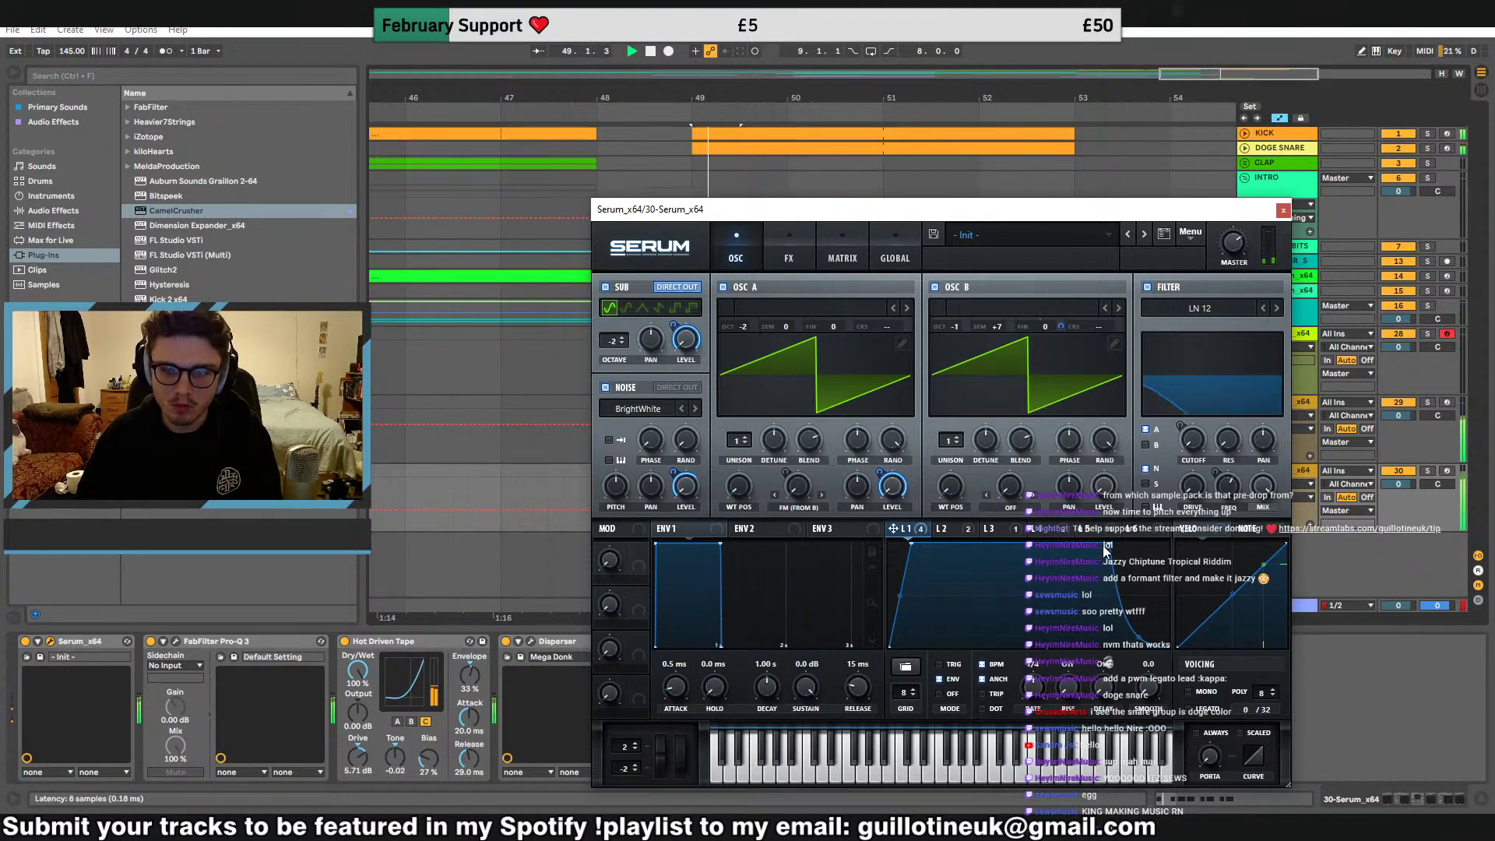
{"action": "left_click", "coordinate": [952, 529]}
{"action": "left_click_drag", "start_coordinate": [971, 338], "coordinate": [992, 383]}
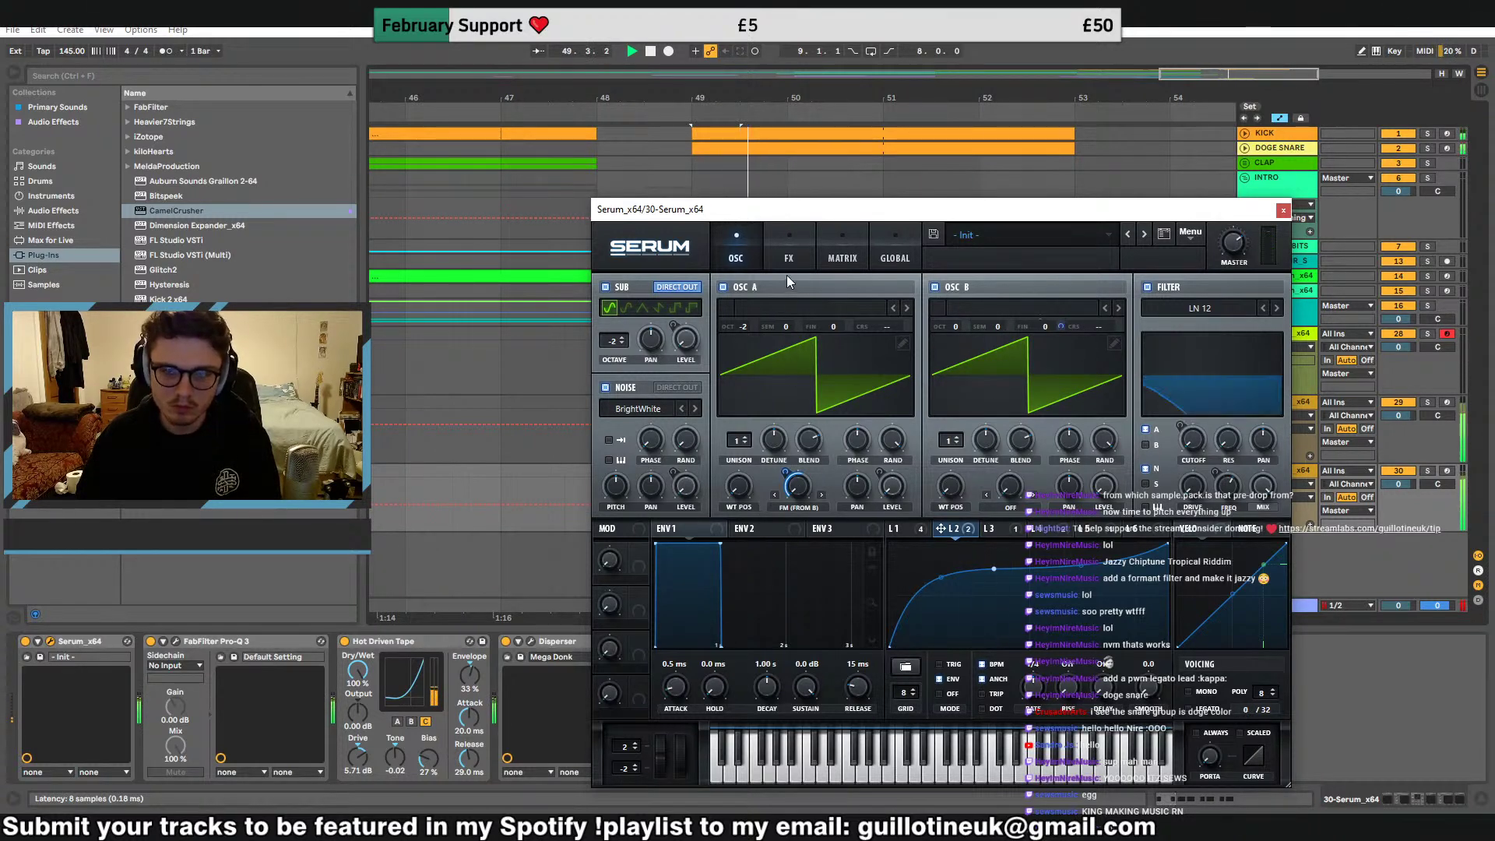
{"action": "left_click", "coordinate": [788, 260]}
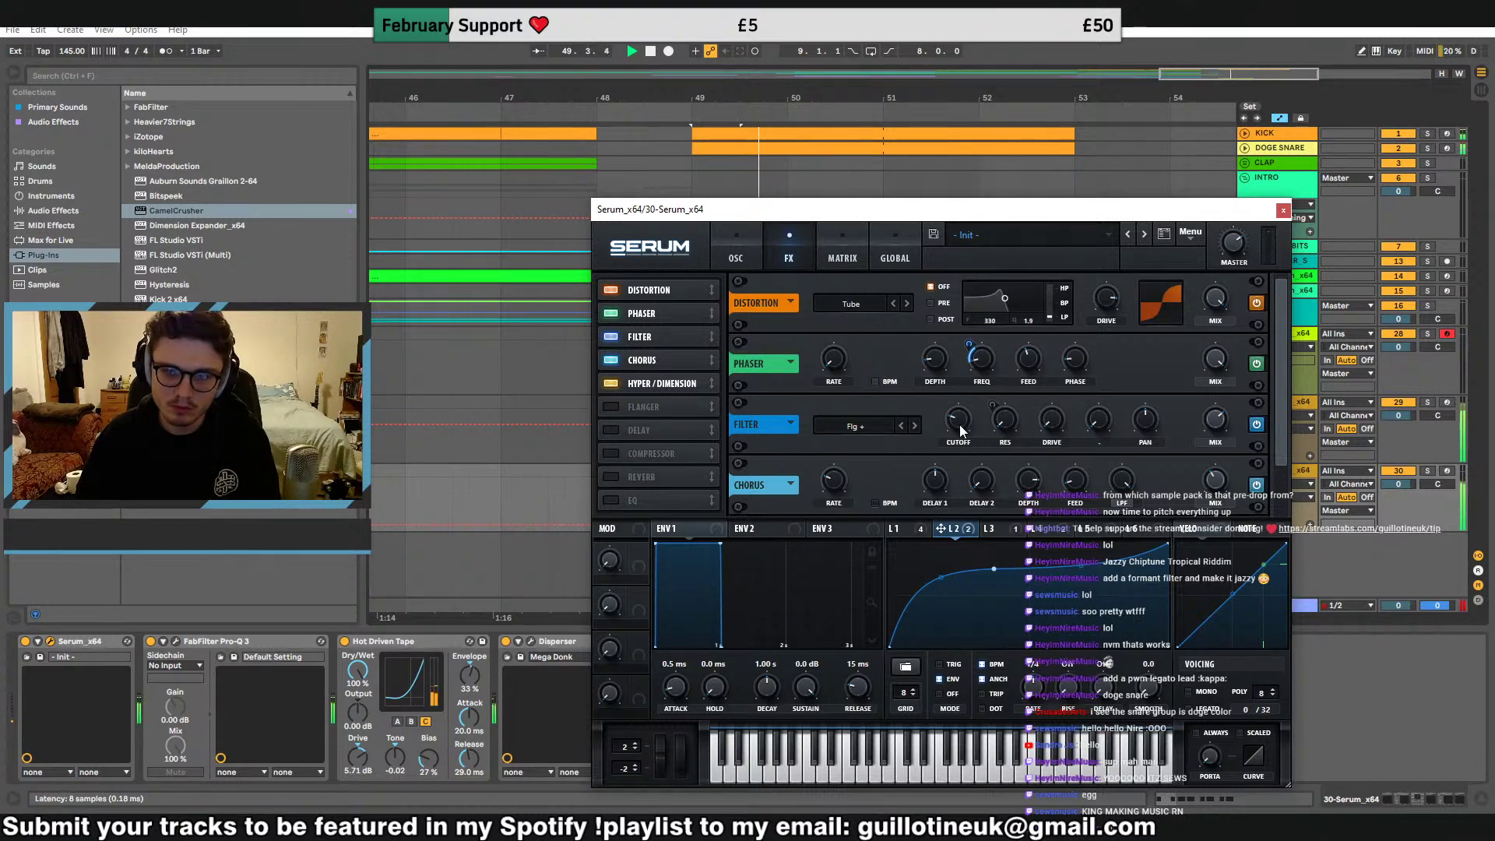
{"action": "left_click", "coordinate": [1282, 210]}
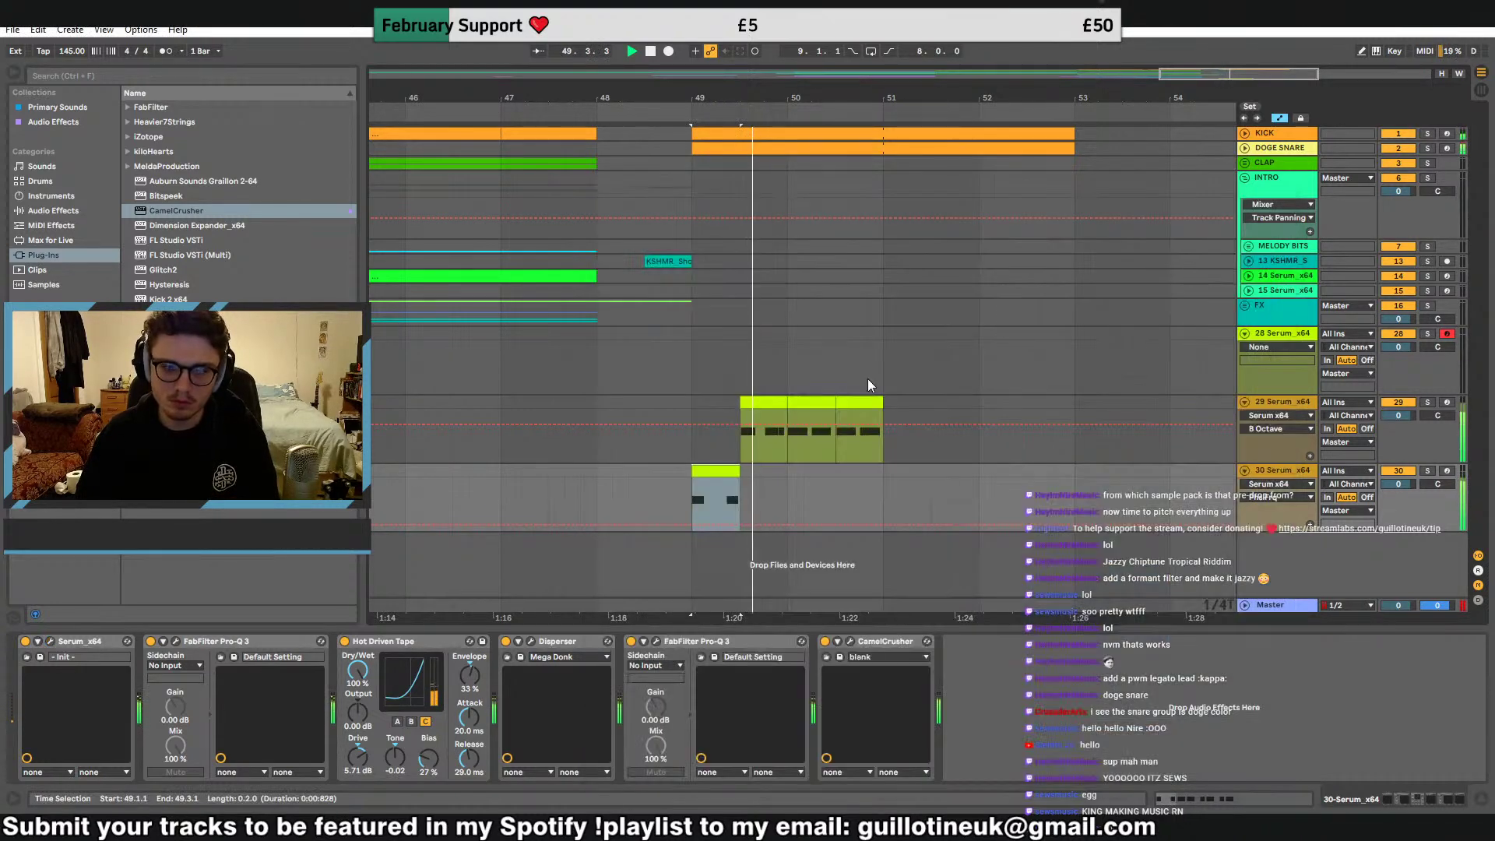
Solo track 29, insert OTT between Disperser and the second Pro-Q 3, and adjust CamelCrusher's compressor amount while playing from 49.3
{"action": "left_click", "coordinate": [760, 442]}
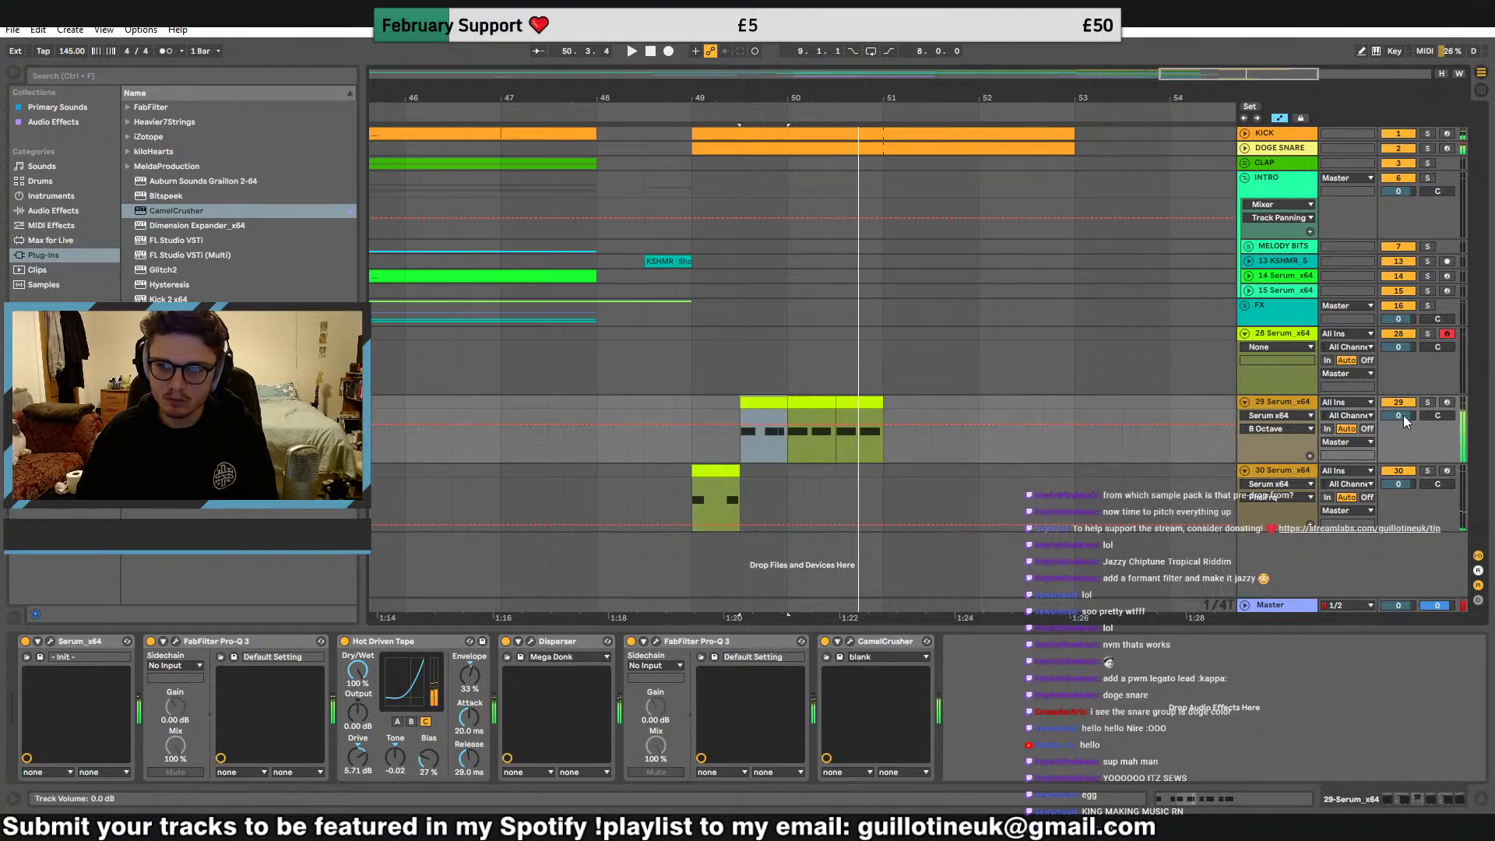
{"action": "left_click", "coordinate": [1426, 403]}
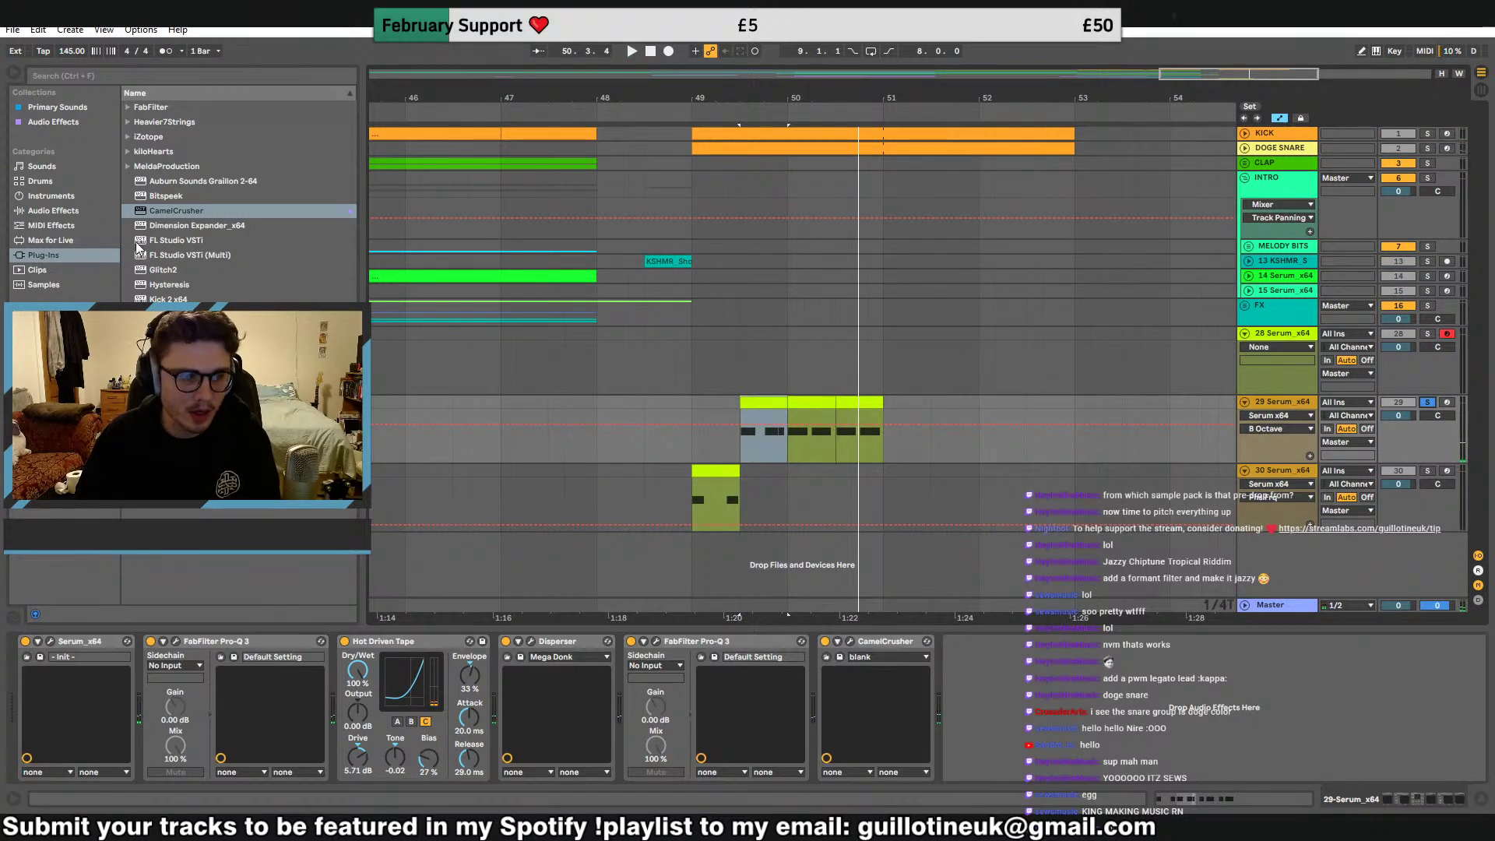
{"action": "left_click_drag", "start_coordinate": [172, 389], "coordinate": [646, 680]}
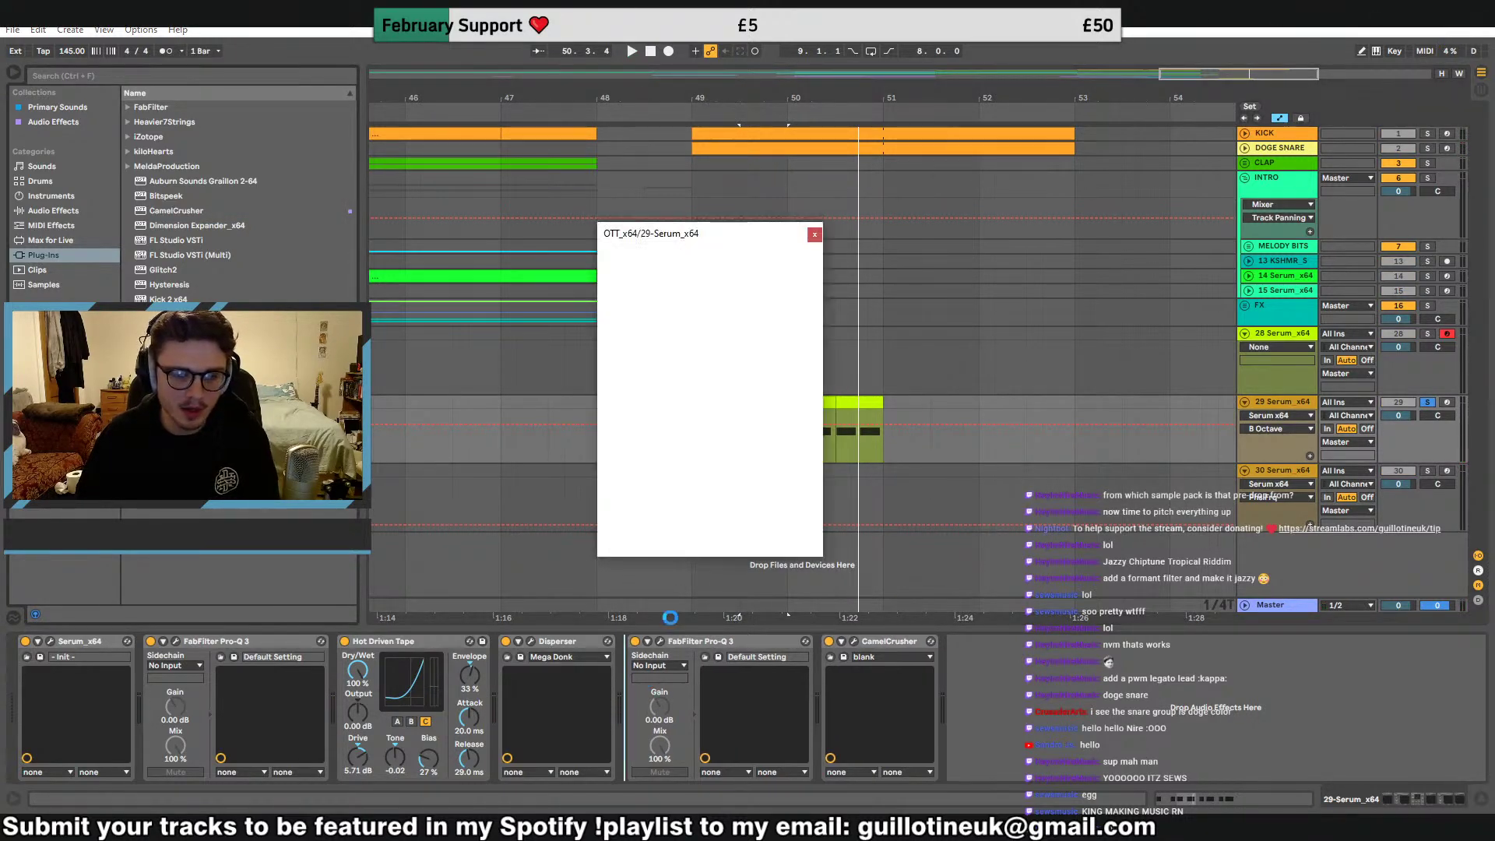
{"action": "key", "text": "space"}
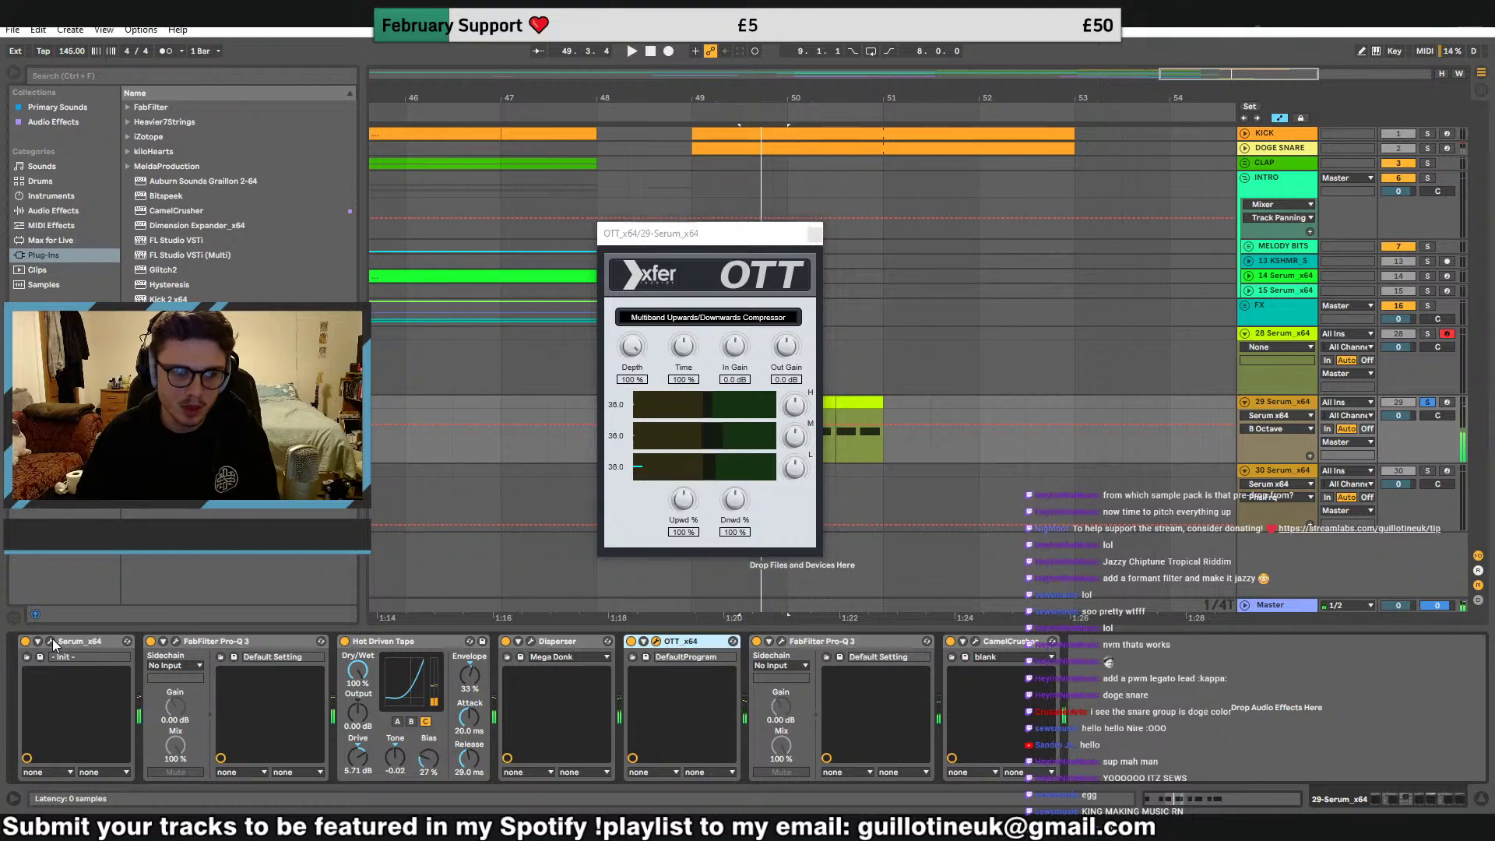
{"action": "left_click", "coordinate": [51, 641]}
{"action": "left_click", "coordinate": [1285, 211]}
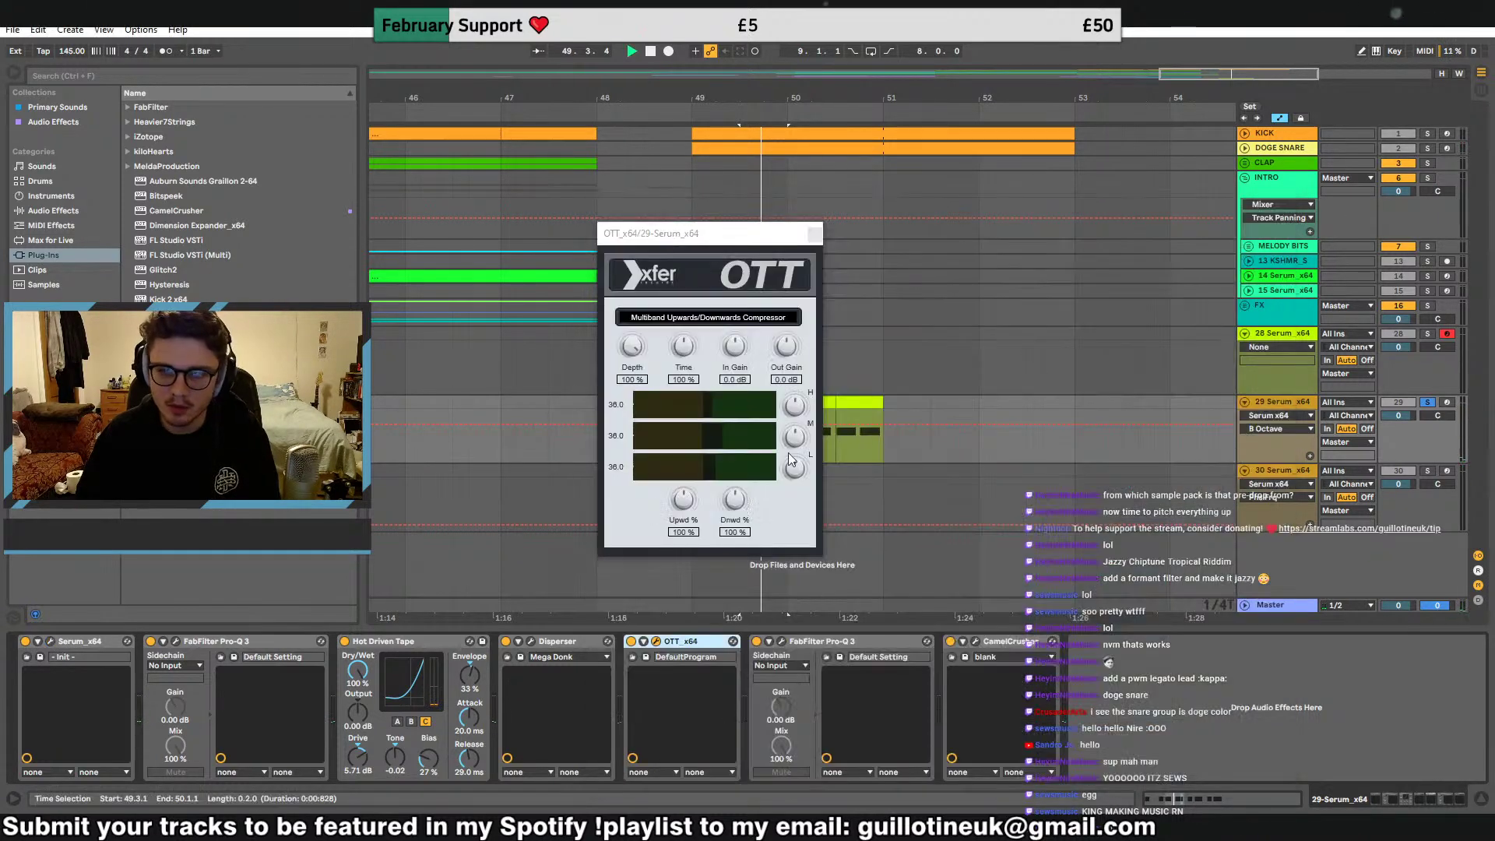
{"action": "left_click", "coordinate": [815, 235]}
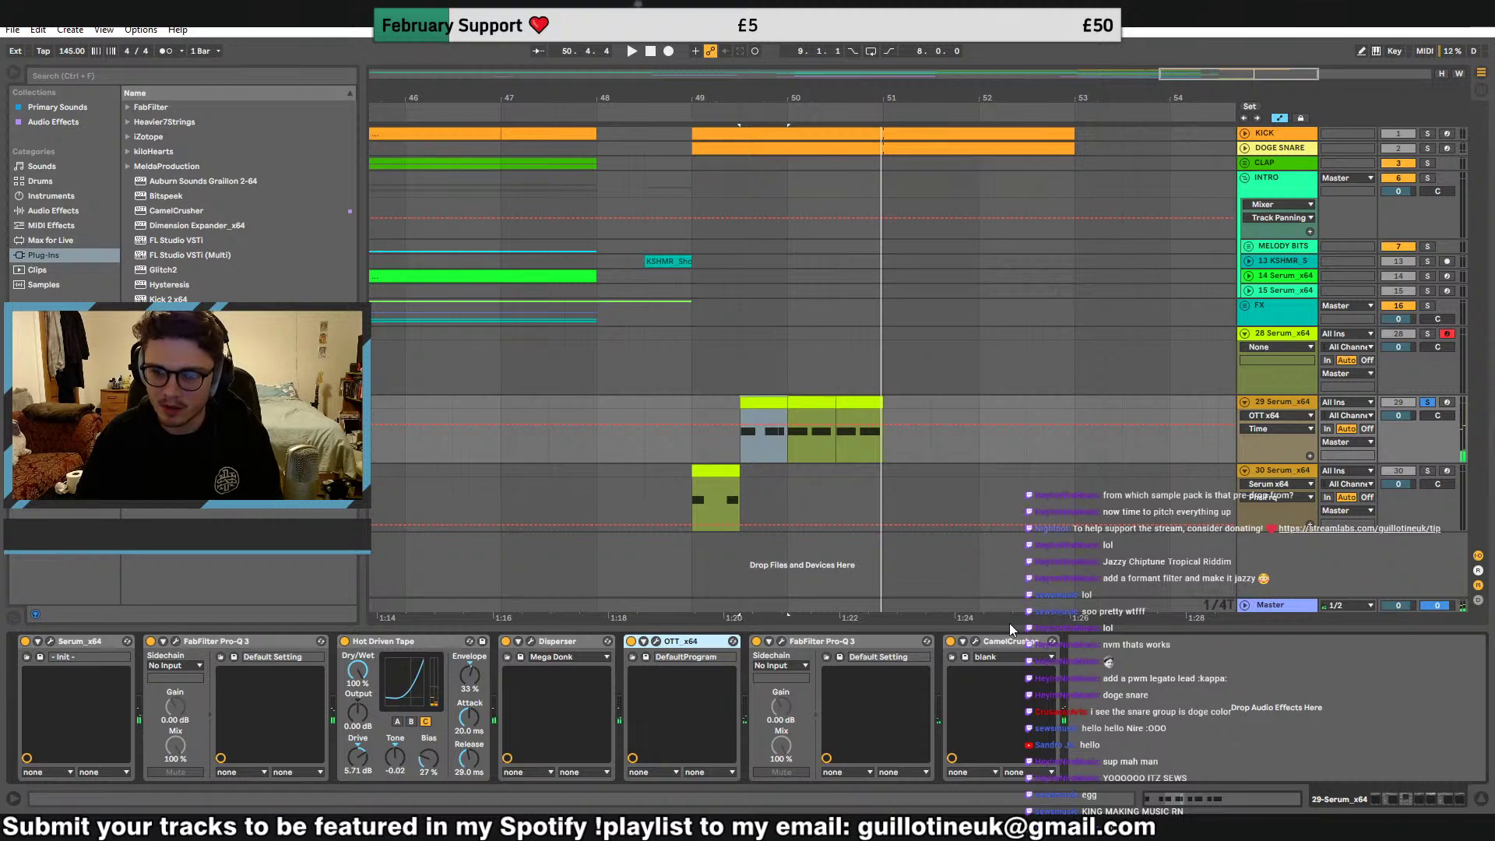
{"action": "left_click", "coordinate": [975, 641]}
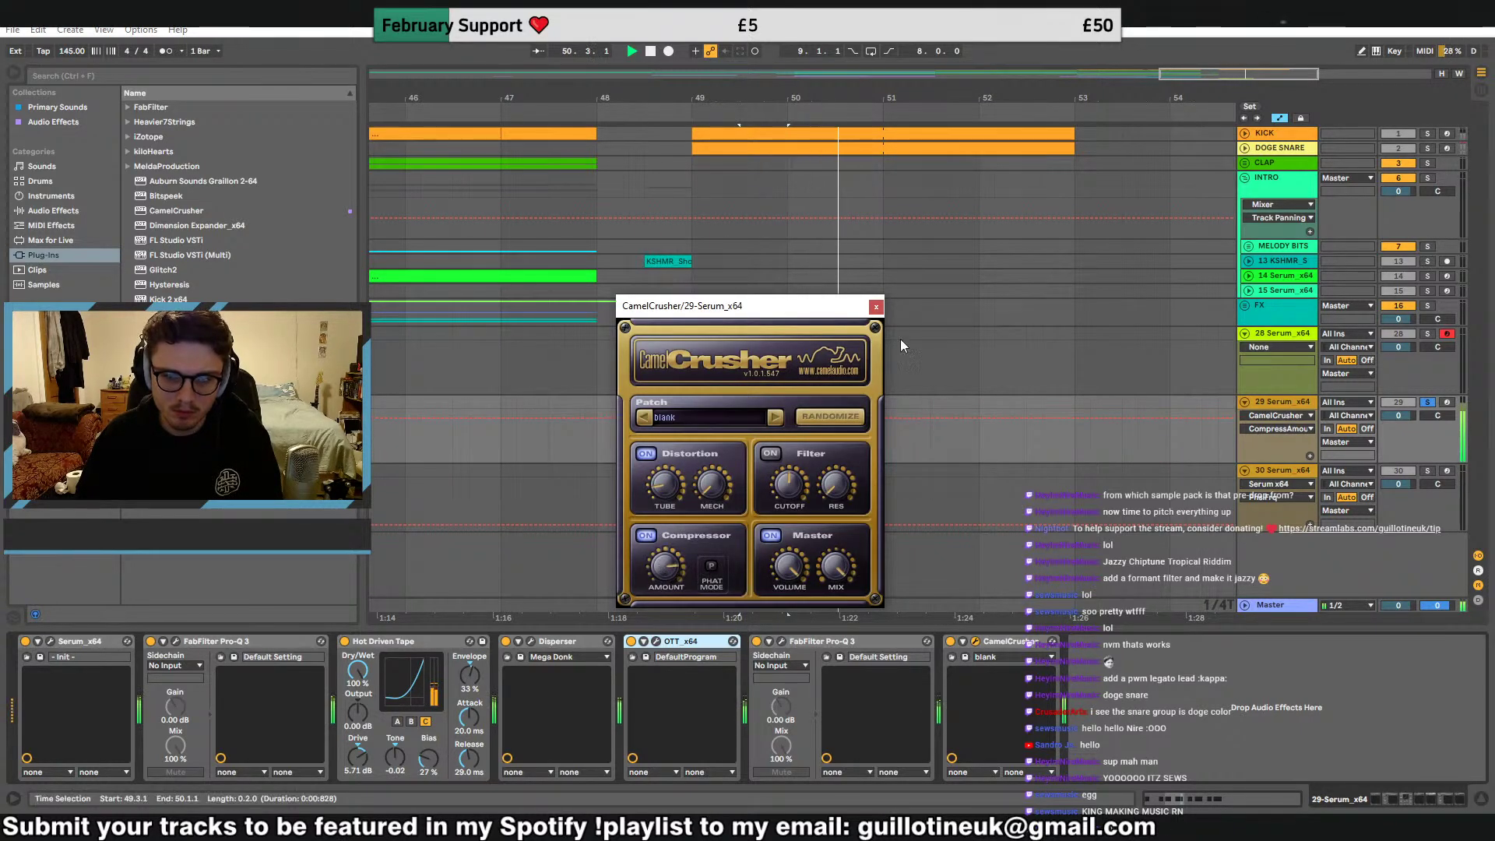
{"action": "left_click", "coordinate": [877, 306]}
Reshape the low-mid dip in track 29's second Pro-Q 3 and delete the extra split bands at 242.22 Hz
{"action": "left_click", "coordinate": [782, 641]}
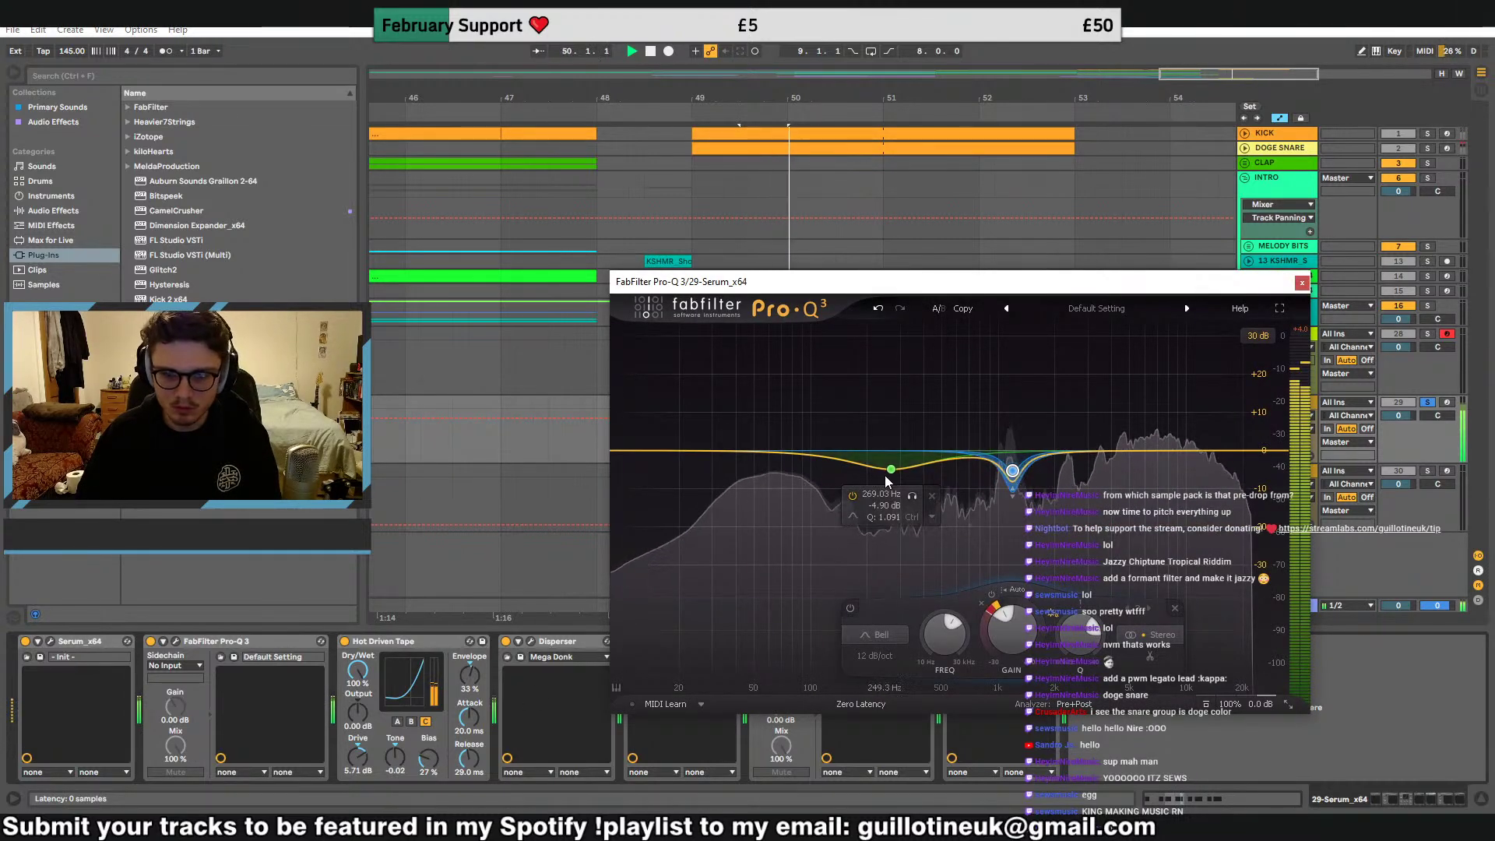
{"action": "mouse_move", "coordinate": [885, 475]}
{"action": "left_mouse_down"}
{"action": "mouse_move", "coordinate": [924, 485]}
{"action": "mouse_move", "coordinate": [896, 506]}
{"action": "mouse_move", "coordinate": [844, 473]}
{"action": "mouse_move", "coordinate": [835, 534]}
{"action": "mouse_move", "coordinate": [834, 518]}
{"action": "mouse_move", "coordinate": [878, 521]}
{"action": "mouse_move", "coordinate": [883, 452]}
{"action": "left_mouse_up"}
{"action": "scroll", "coordinate": [835, 530], "scroll_direction": "down", "scroll_amount": 5}
{"action": "right_click", "coordinate": [883, 452]}
{"action": "left_click", "coordinate": [934, 578]}
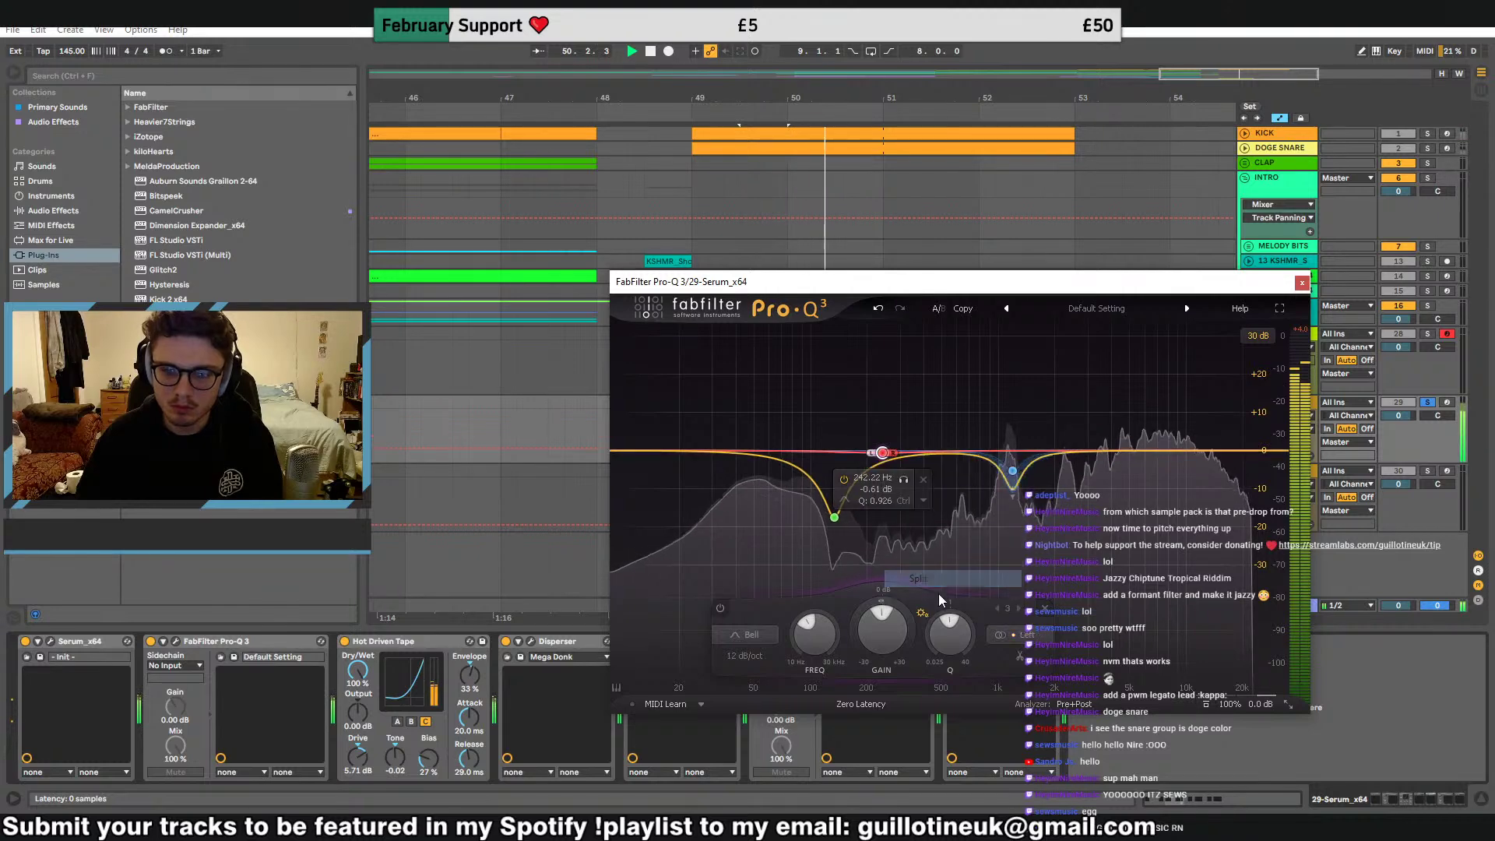
{"action": "right_click", "coordinate": [886, 453]}
{"action": "left_click", "coordinate": [925, 596]}
{"action": "right_click", "coordinate": [882, 452]}
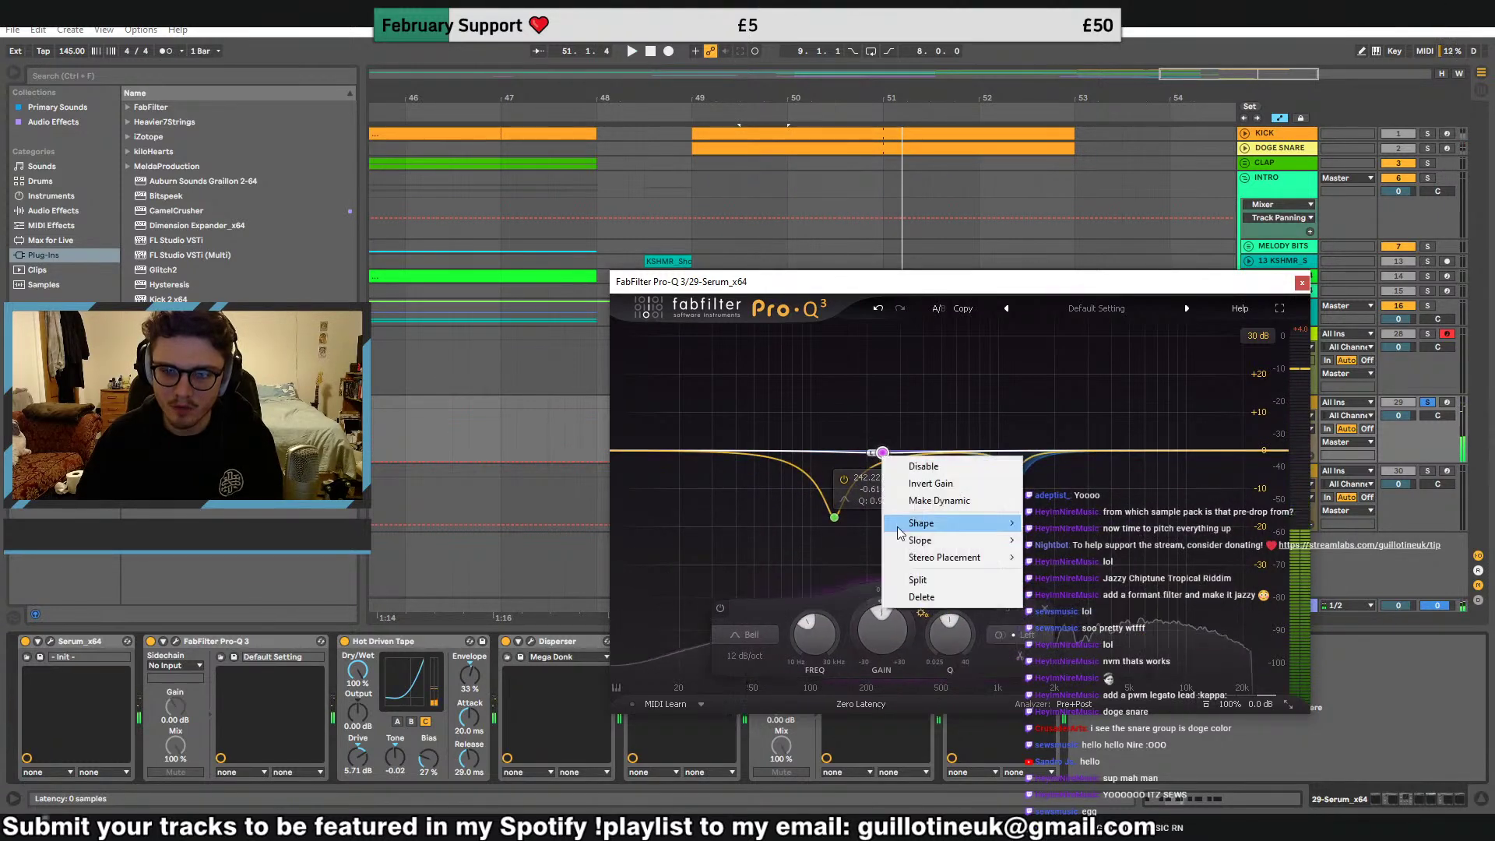
{"action": "left_click", "coordinate": [926, 596]}
{"action": "left_click", "coordinate": [1303, 282]}
{"action": "left_click", "coordinate": [1301, 280]}
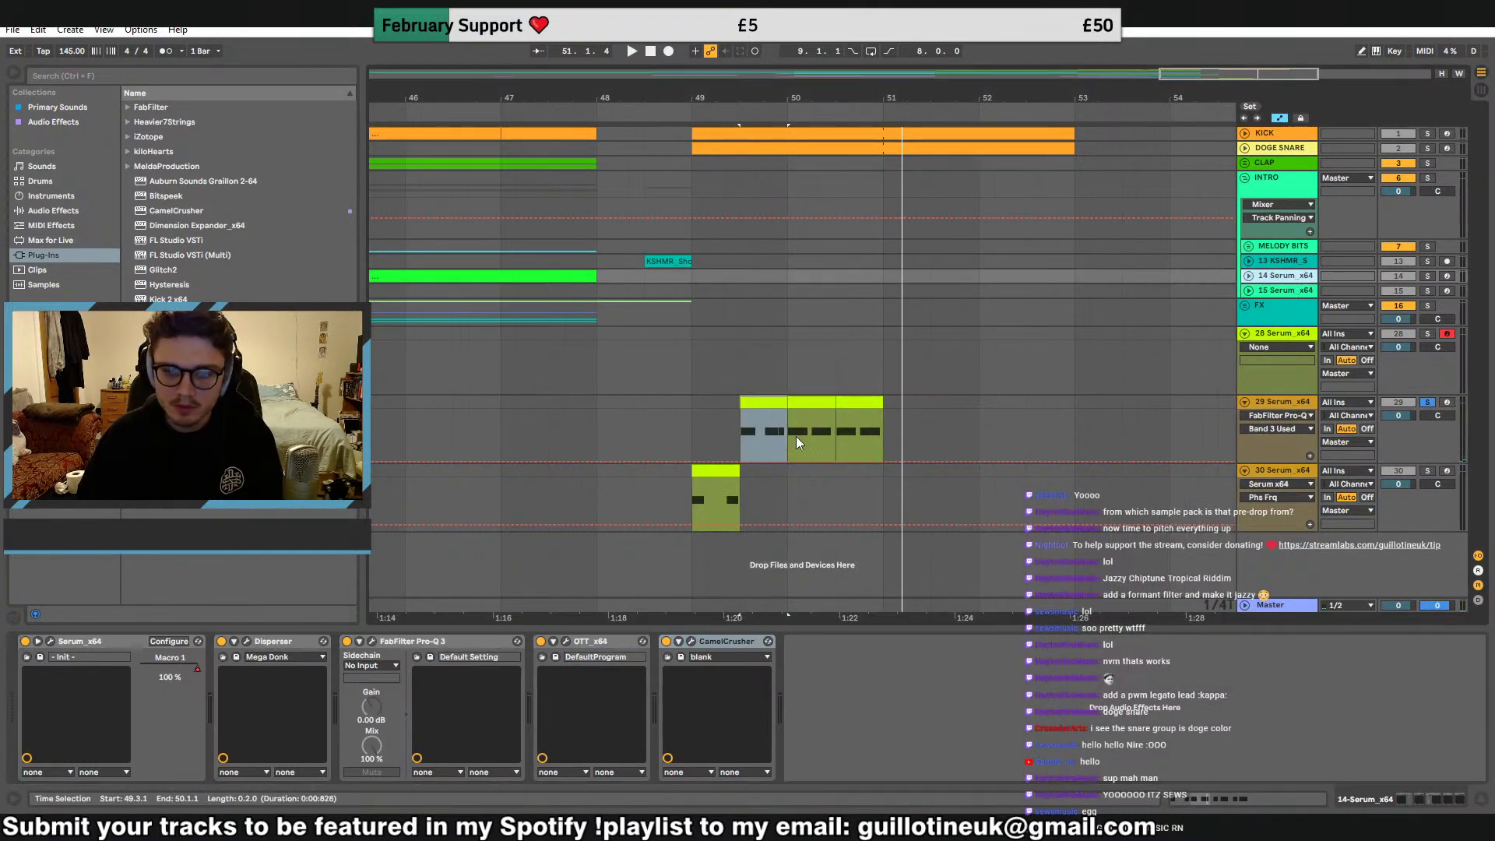
Solo track 30 and audition its clip from bar 49
{"action": "left_click", "coordinate": [715, 498]}
{"action": "key", "text": "space"}
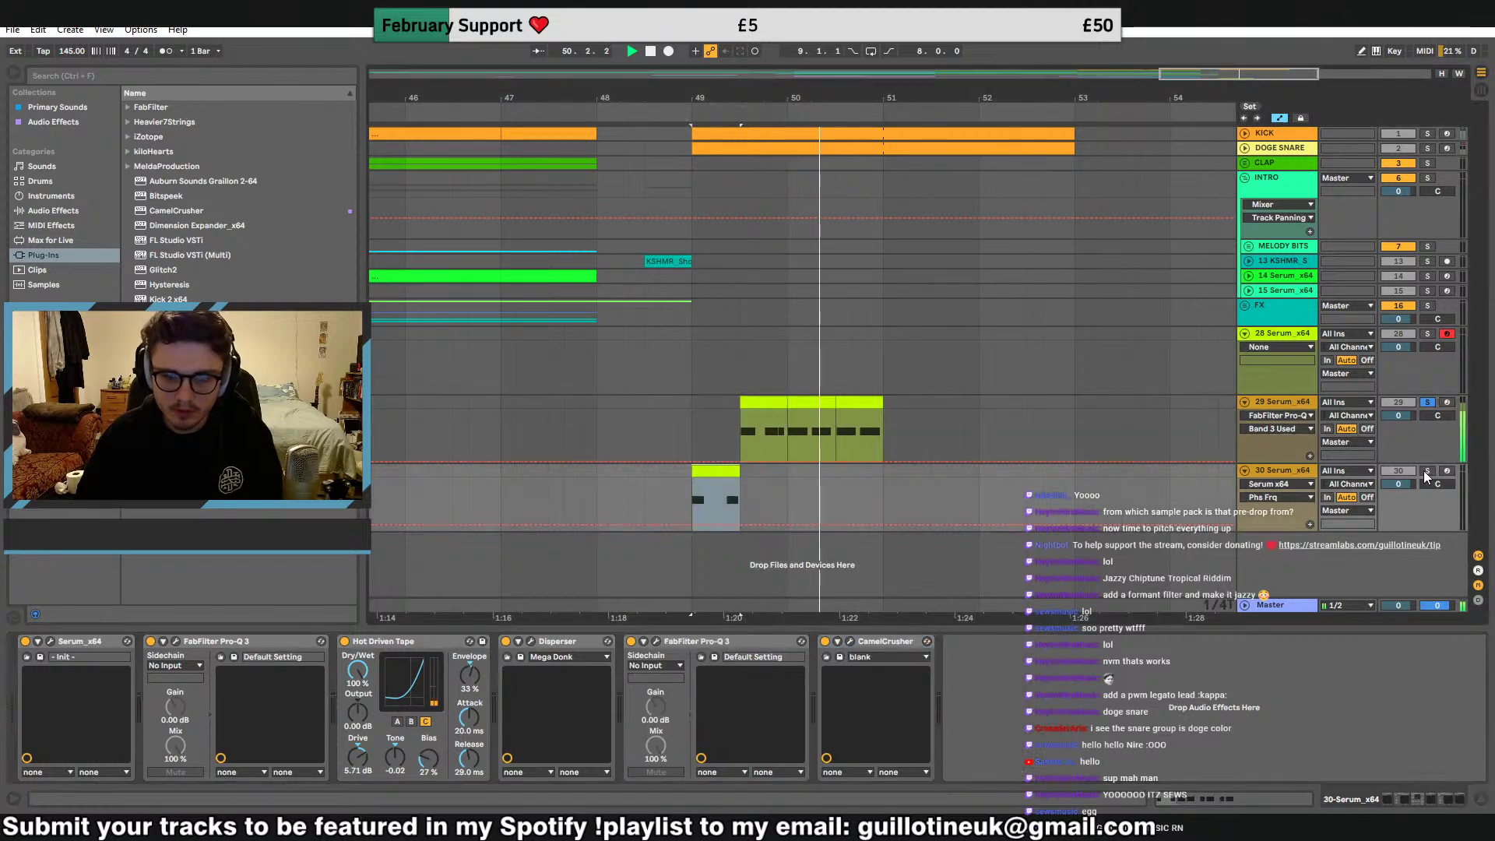
{"action": "key", "text": "space"}
{"action": "key", "text": "space"}
Replace track 30's second Pro-Q 3 and CamelCrusher with copies of track 29's OTT, Pro-Q 3 and CamelCrusher, and play the result
{"action": "left_click", "coordinate": [769, 404]}
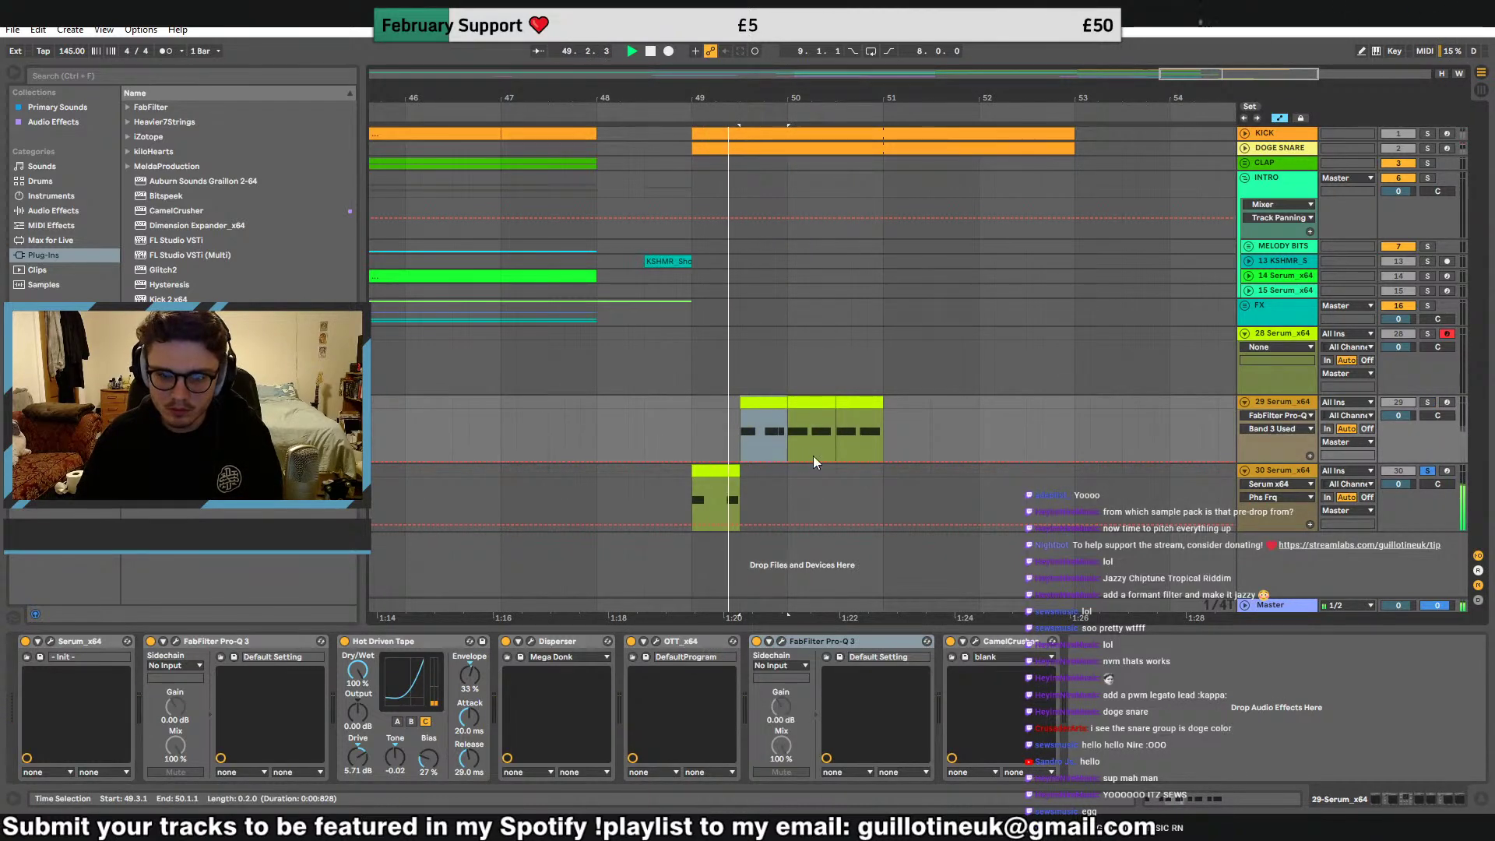
{"action": "left_click", "coordinate": [1008, 642]}
{"action": "left_click", "coordinate": [717, 506]}
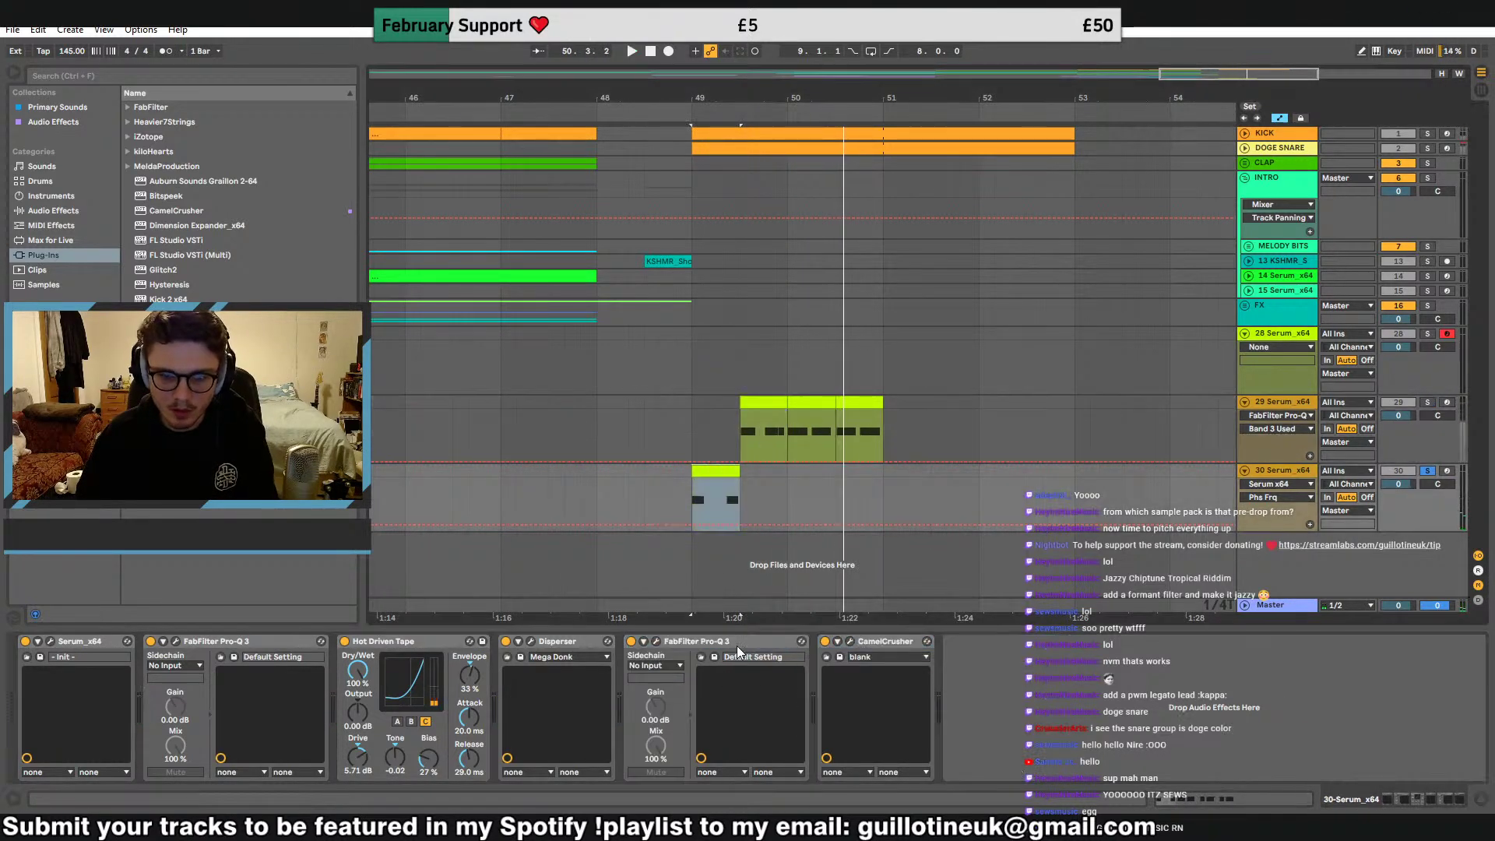
{"action": "key", "text": "Delete"}
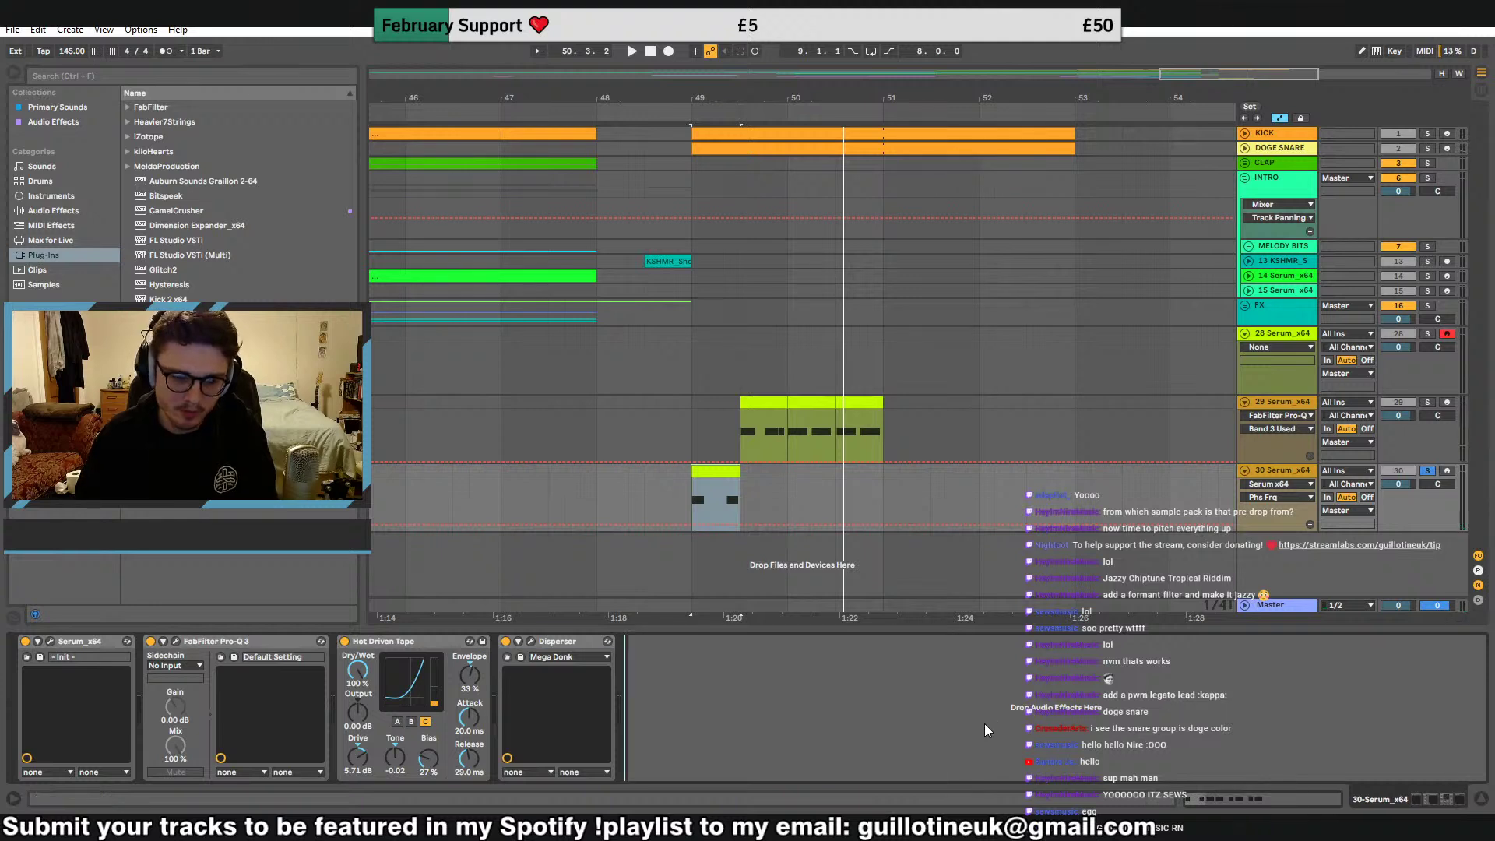
{"action": "key", "text": "ctrl+z"}
{"action": "key", "text": "space"}
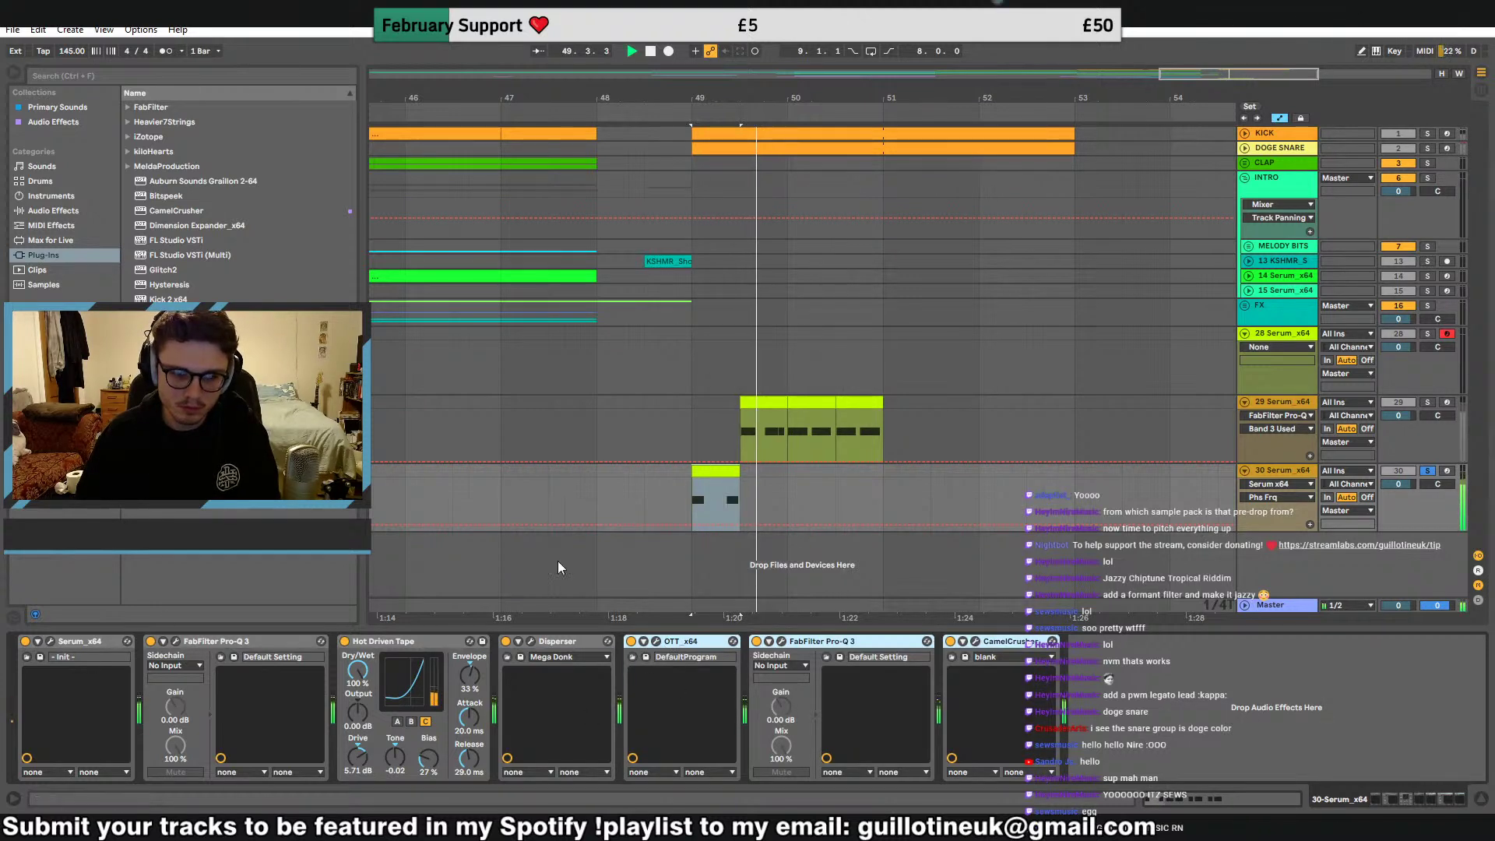
Play the bass clips with the drums from bar 49 and copy the final slice of track 30's bar 49 clip
{"action": "left_click", "coordinate": [735, 483]}
{"action": "key", "text": "space"}
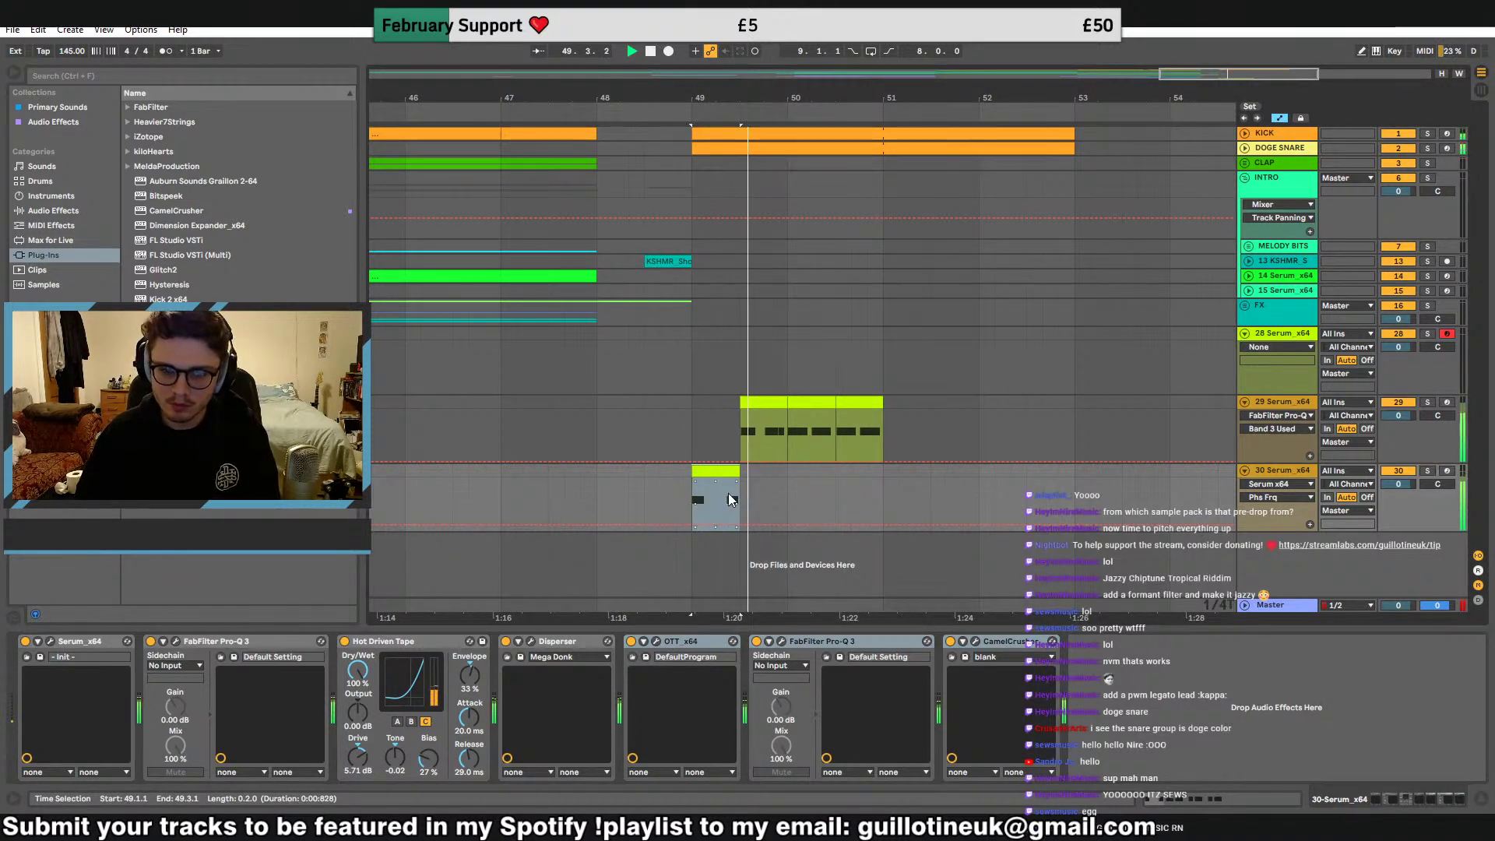
{"action": "left_click_drag", "start_coordinate": [730, 499], "coordinate": [740, 492]}
{"action": "key", "text": "space"}
{"action": "key", "text": "space"}
{"action": "key", "text": "ctrl+c"}
Try the copied slice at 49.4.2 on track 30, audition it, and undo the paste
{"action": "left_click", "coordinate": [772, 474]}
{"action": "key", "text": "ctrl+v"}
{"action": "key", "text": "space"}
{"action": "key", "text": "space"}
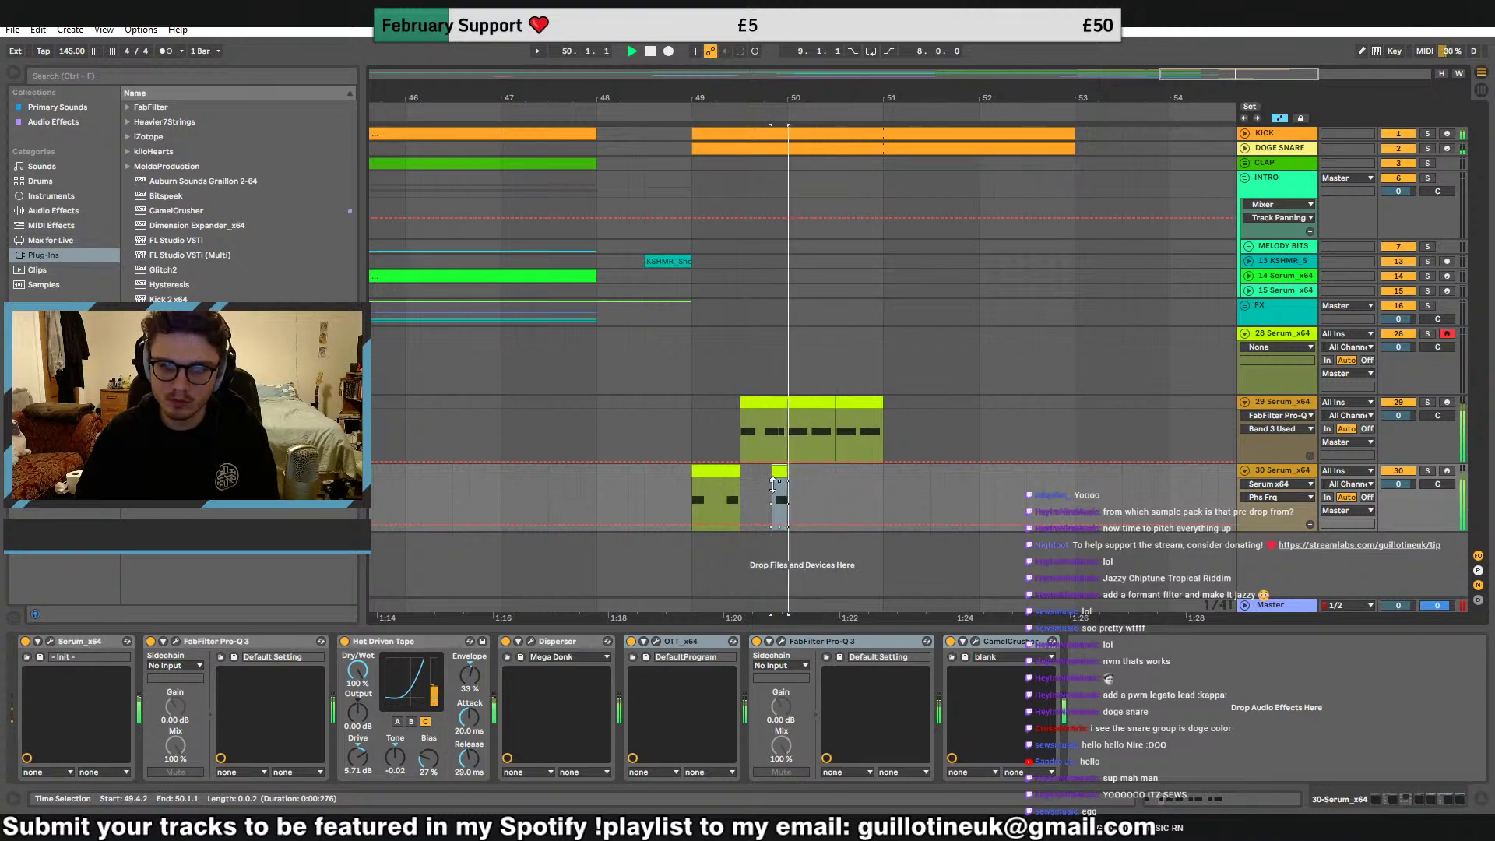
{"action": "left_click", "coordinate": [745, 476]}
{"action": "left_click", "coordinate": [820, 473]}
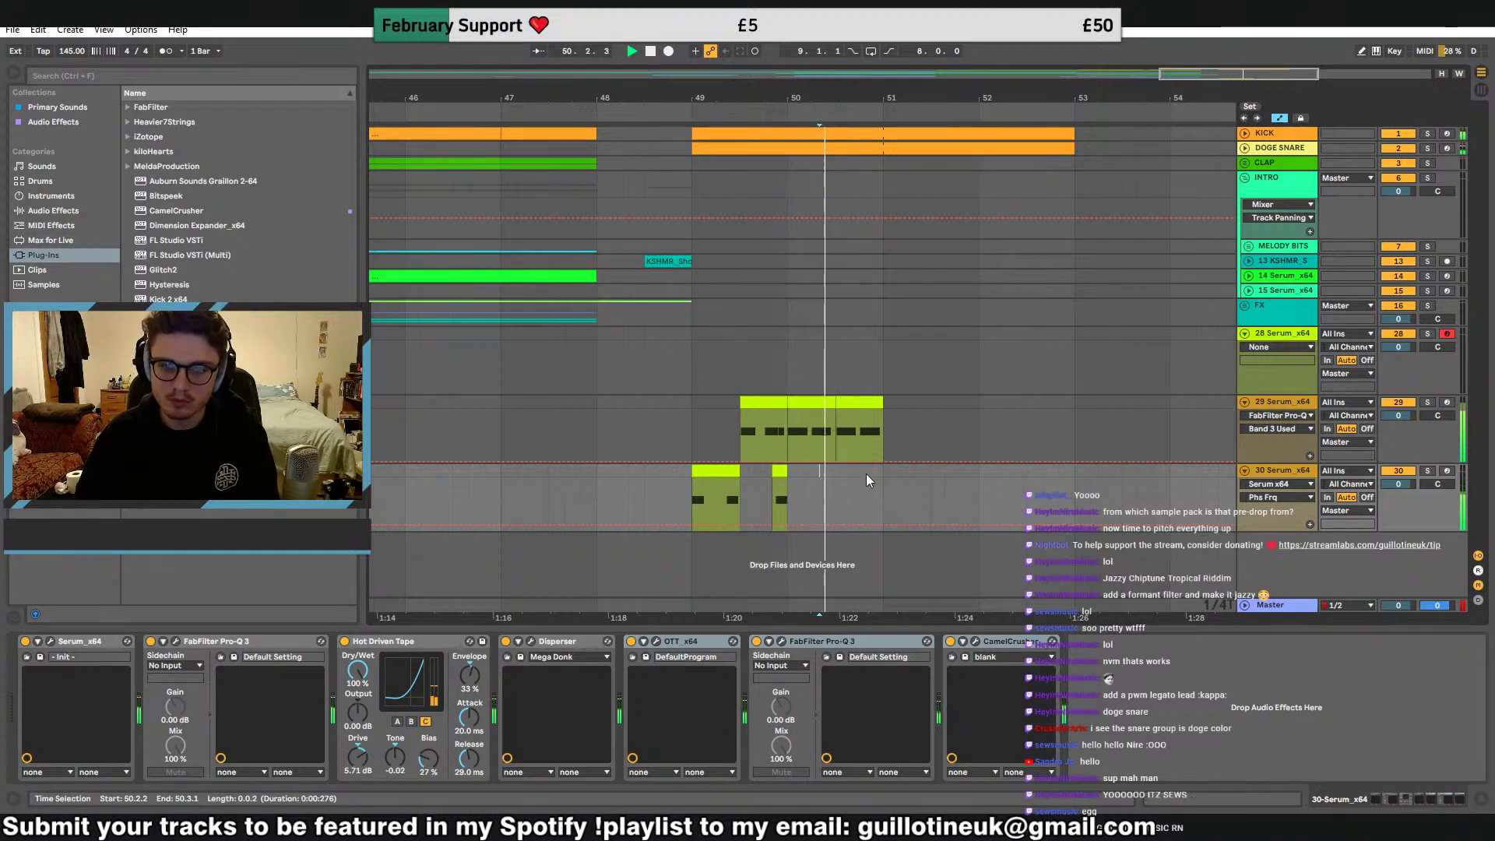
{"action": "key", "text": "ctrl+z"}
Try the copied slice at 50.2.2 on track 30 and delete it
{"action": "key", "text": "space"}
{"action": "key", "text": "space"}
{"action": "left_click", "coordinate": [820, 477]}
{"action": "key", "text": "ctrl+v"}
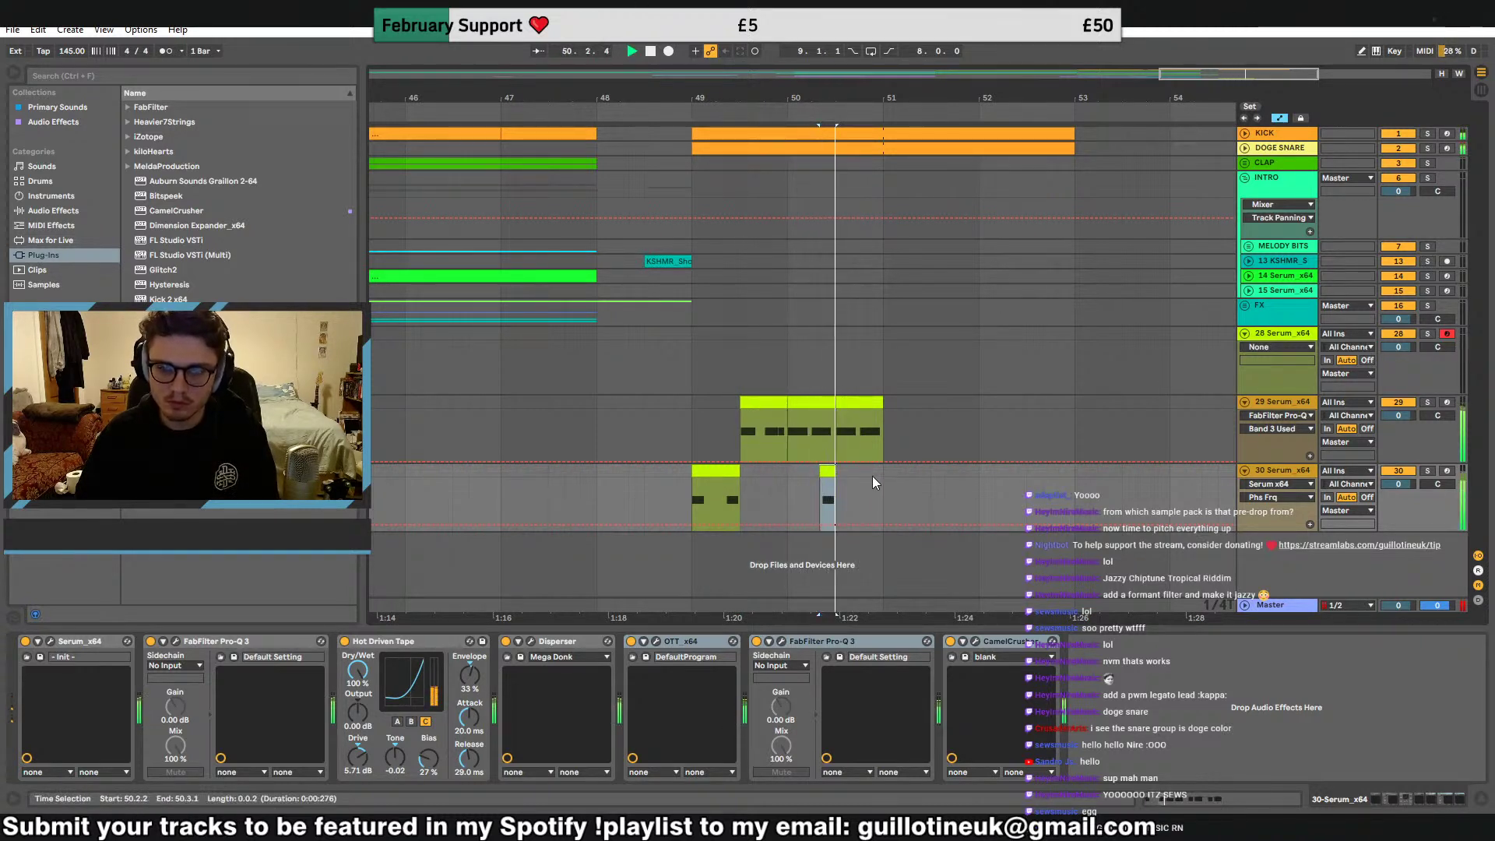
{"action": "key", "text": "Delete"}
Try copies of the slice at 50.2.2 and just before bar 51 on track 30, audition them, and undo them
{"action": "left_click", "coordinate": [789, 473]}
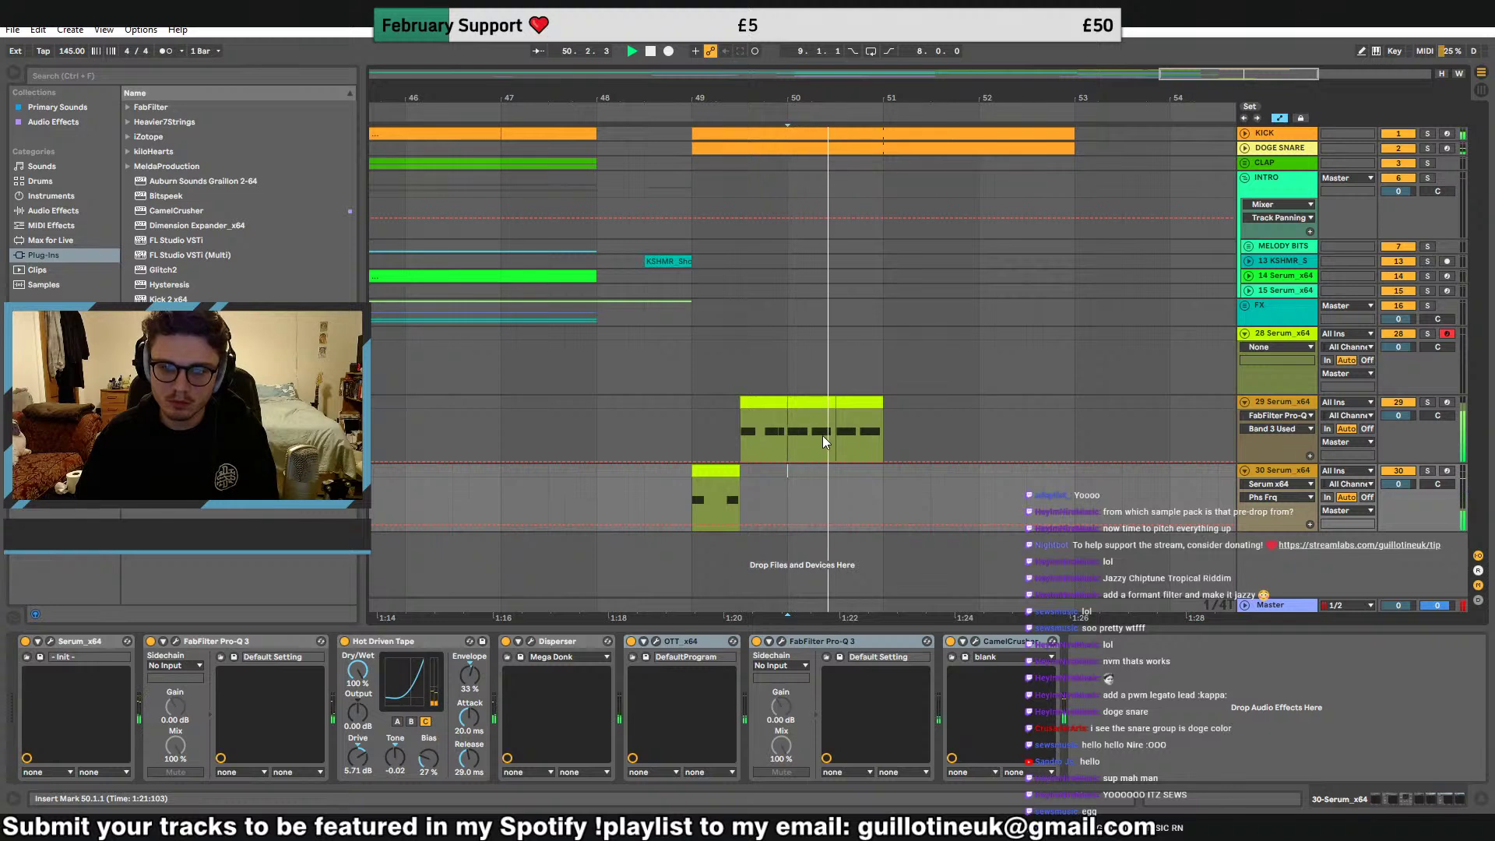
{"action": "left_click", "coordinate": [800, 400]}
{"action": "left_click", "coordinate": [820, 469]}
{"action": "key", "text": "ctrl+v"}
{"action": "left_click", "coordinate": [791, 469]}
{"action": "key", "text": "space"}
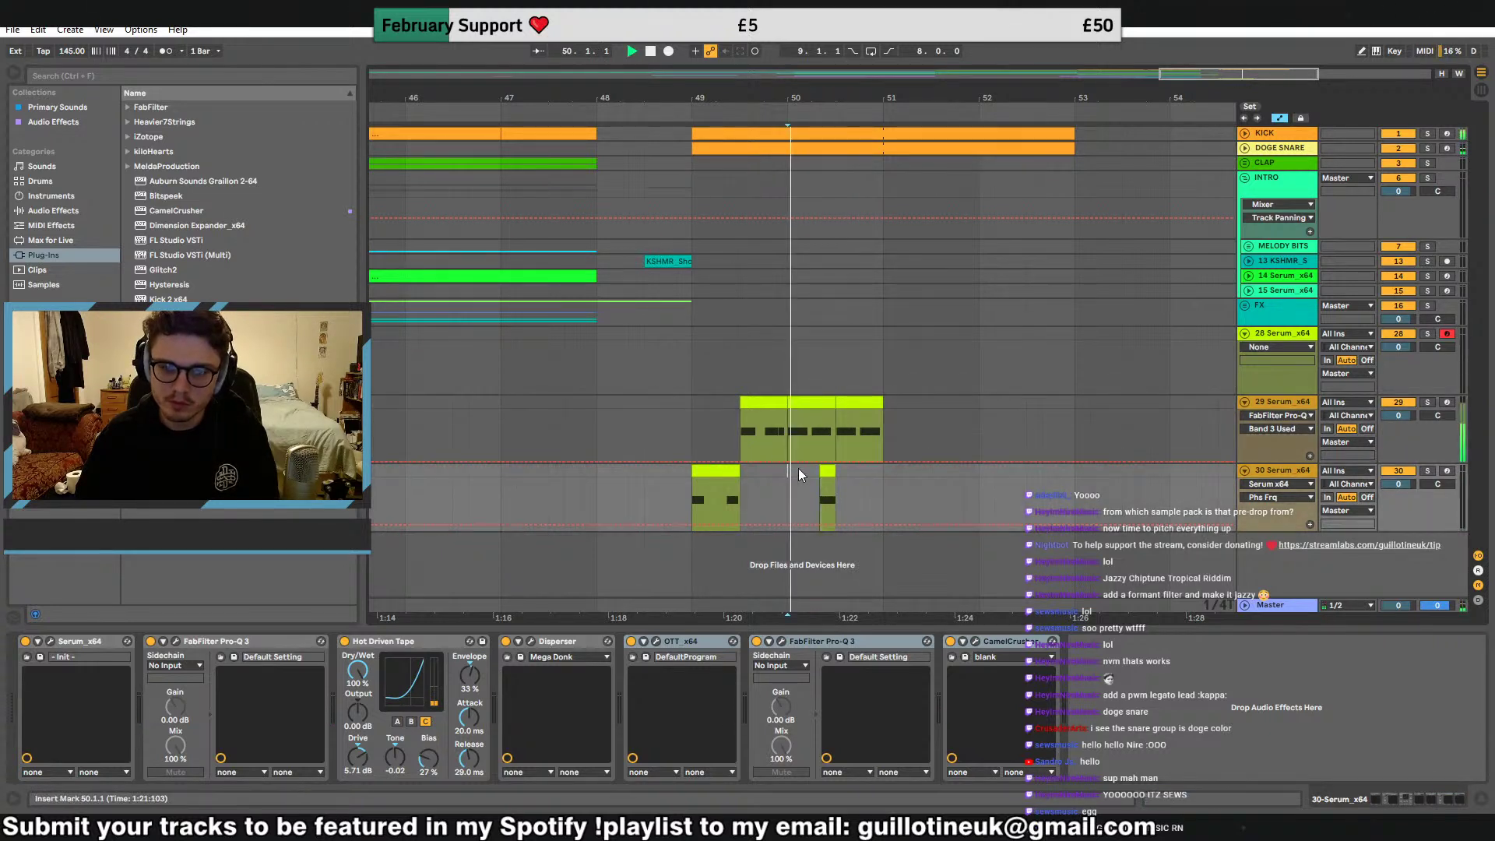
{"action": "left_click", "coordinate": [872, 473]}
{"action": "key", "text": "ctrl+v"}
{"action": "key", "text": "space"}
{"action": "key", "text": "space"}
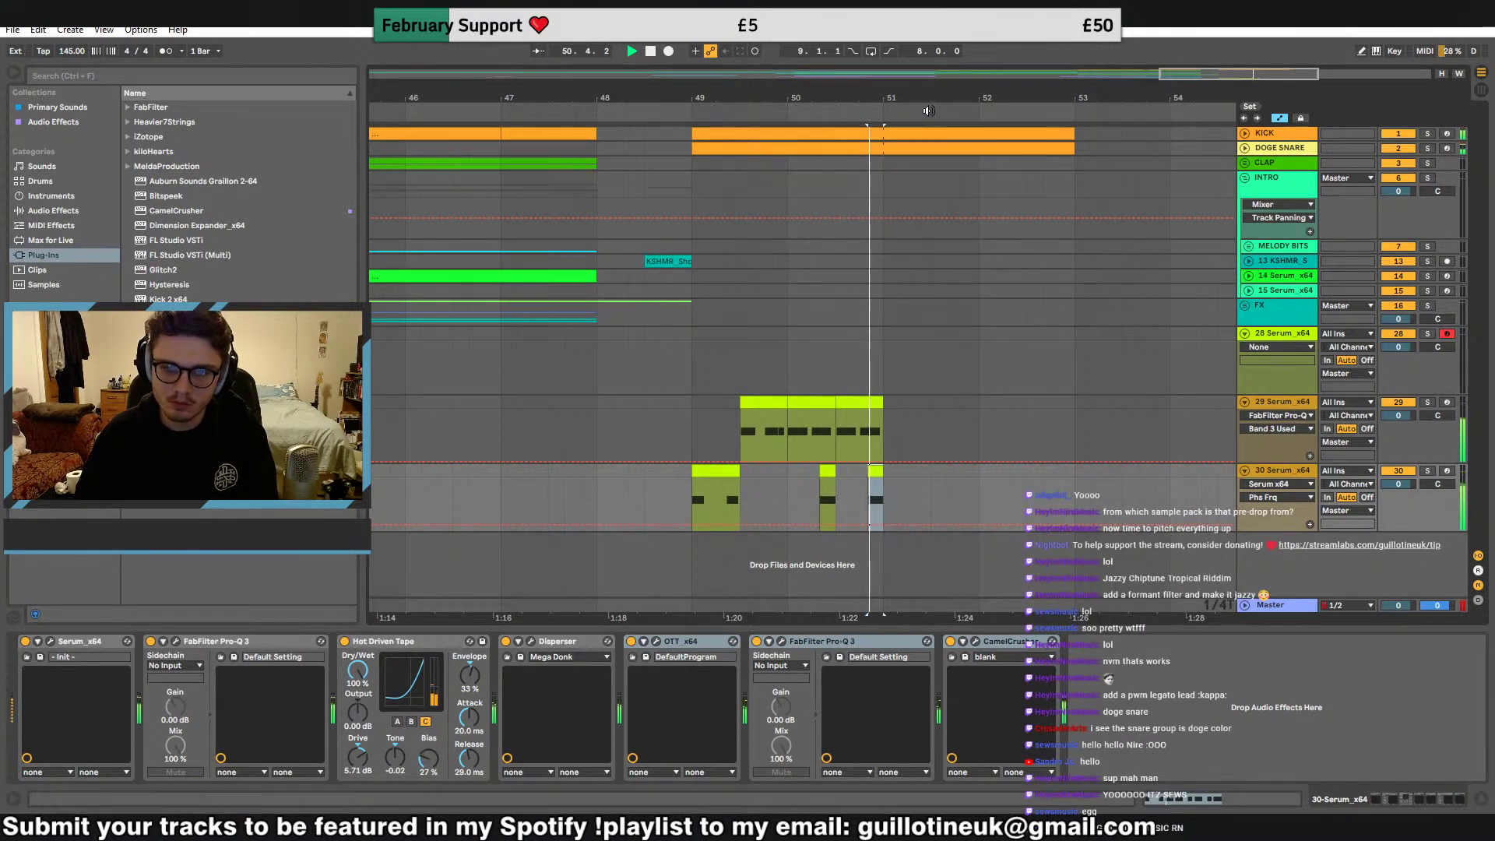
{"action": "left_click_drag", "start_coordinate": [751, 98], "coordinate": [751, 148]}
{"action": "key", "text": "space"}
{"action": "key", "text": "ctrl+z"}
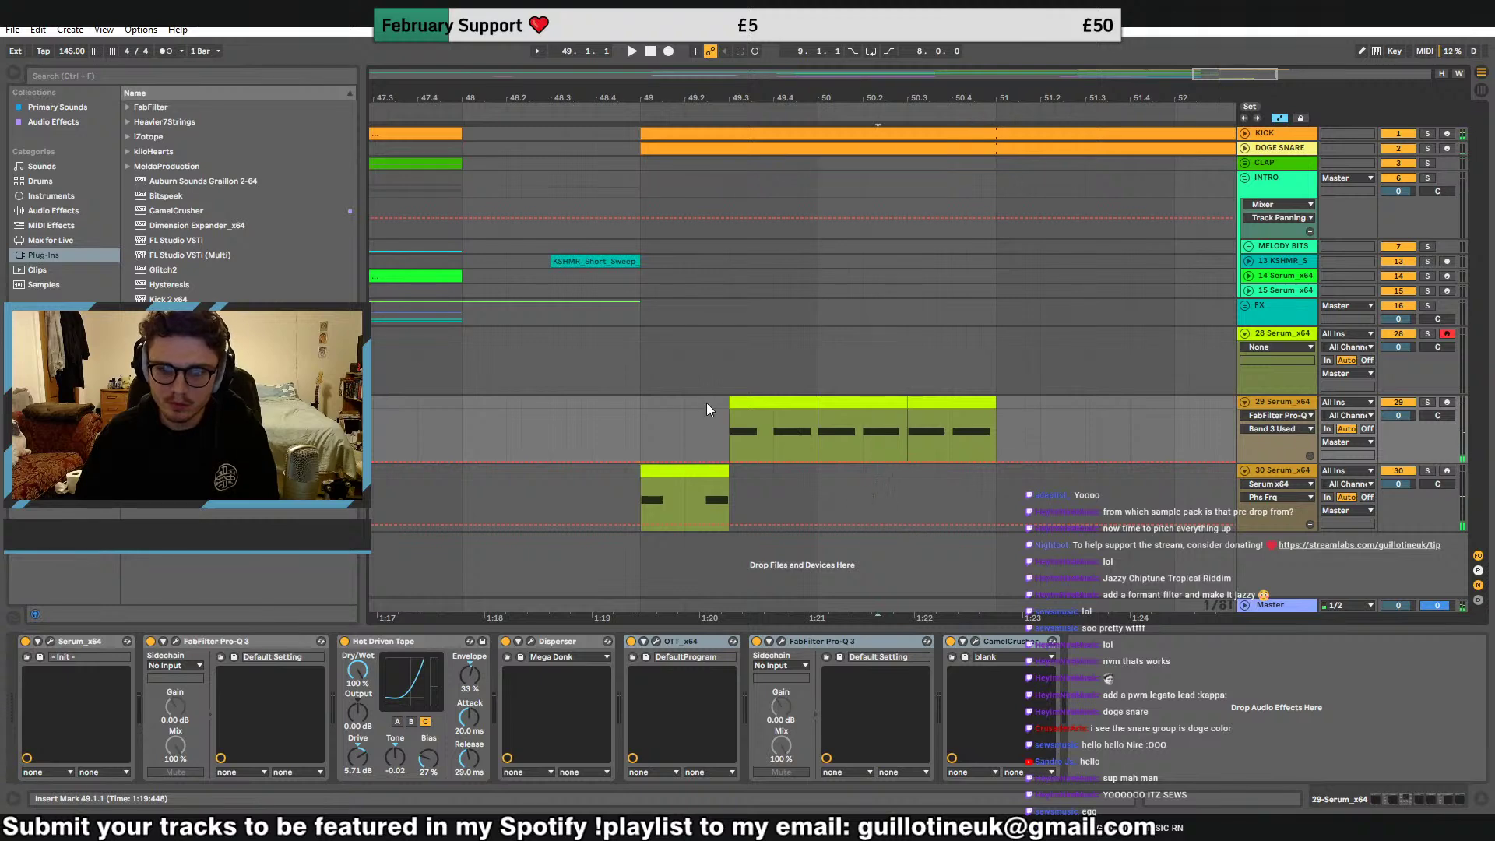
Paste the slice at 50.2.3 on track 30, shorten it to end at 50.3.1, and copy the shortened slice to 50.4.3
{"action": "left_click", "coordinate": [704, 403]}
{"action": "key", "text": "space"}
{"action": "left_click", "coordinate": [896, 475]}
{"action": "key", "text": "ctrl+v"}
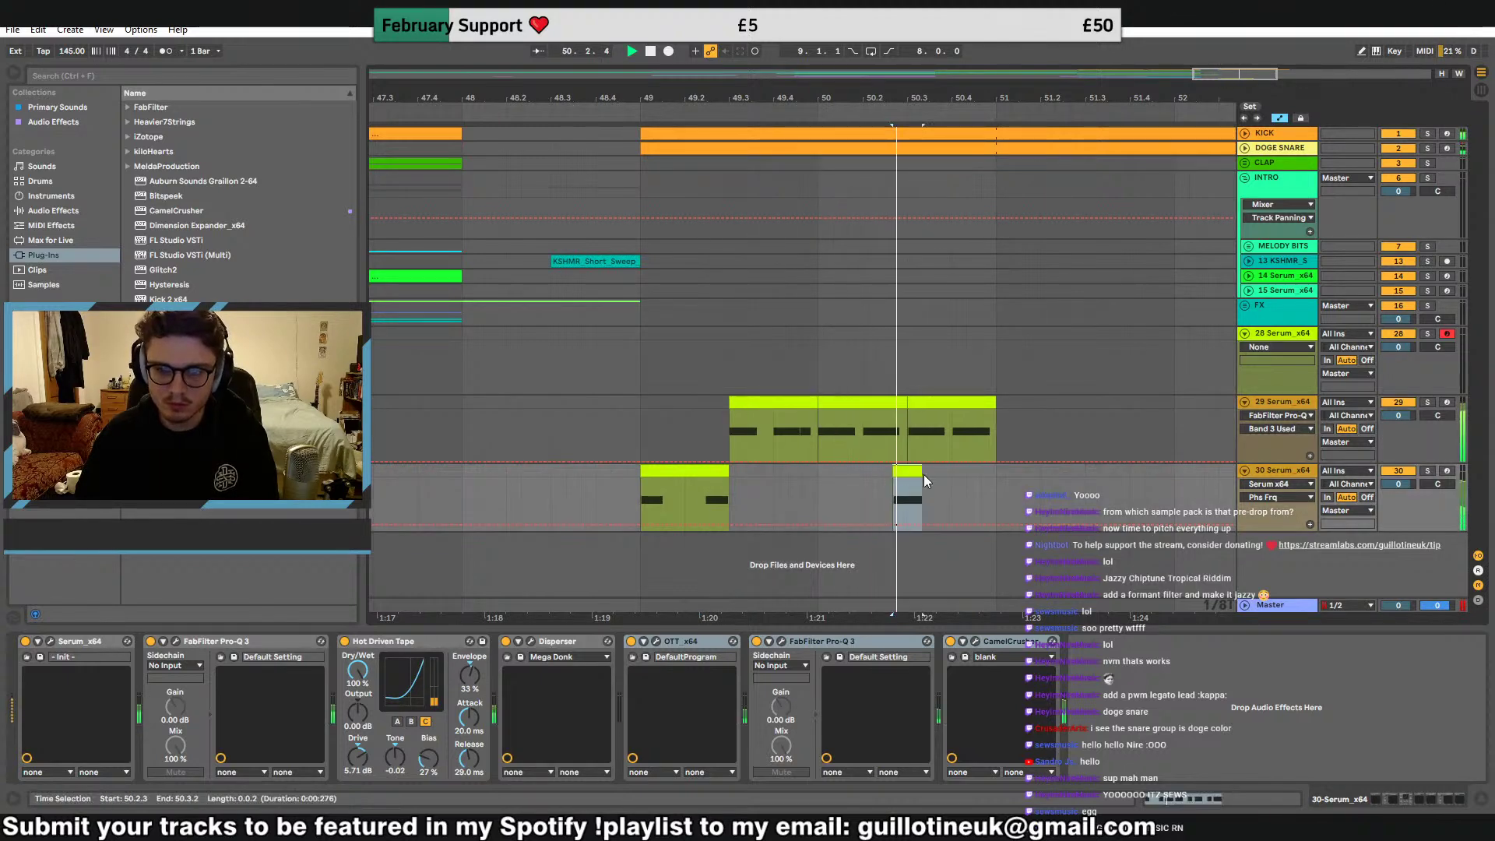
{"action": "left_click_drag", "start_coordinate": [923, 474], "coordinate": [907, 473]}
{"action": "key", "text": "ctrl+c"}
{"action": "key", "text": "space"}
{"action": "key", "text": "space"}
{"action": "left_click", "coordinate": [988, 471]}
{"action": "key", "text": "ctrl+v"}
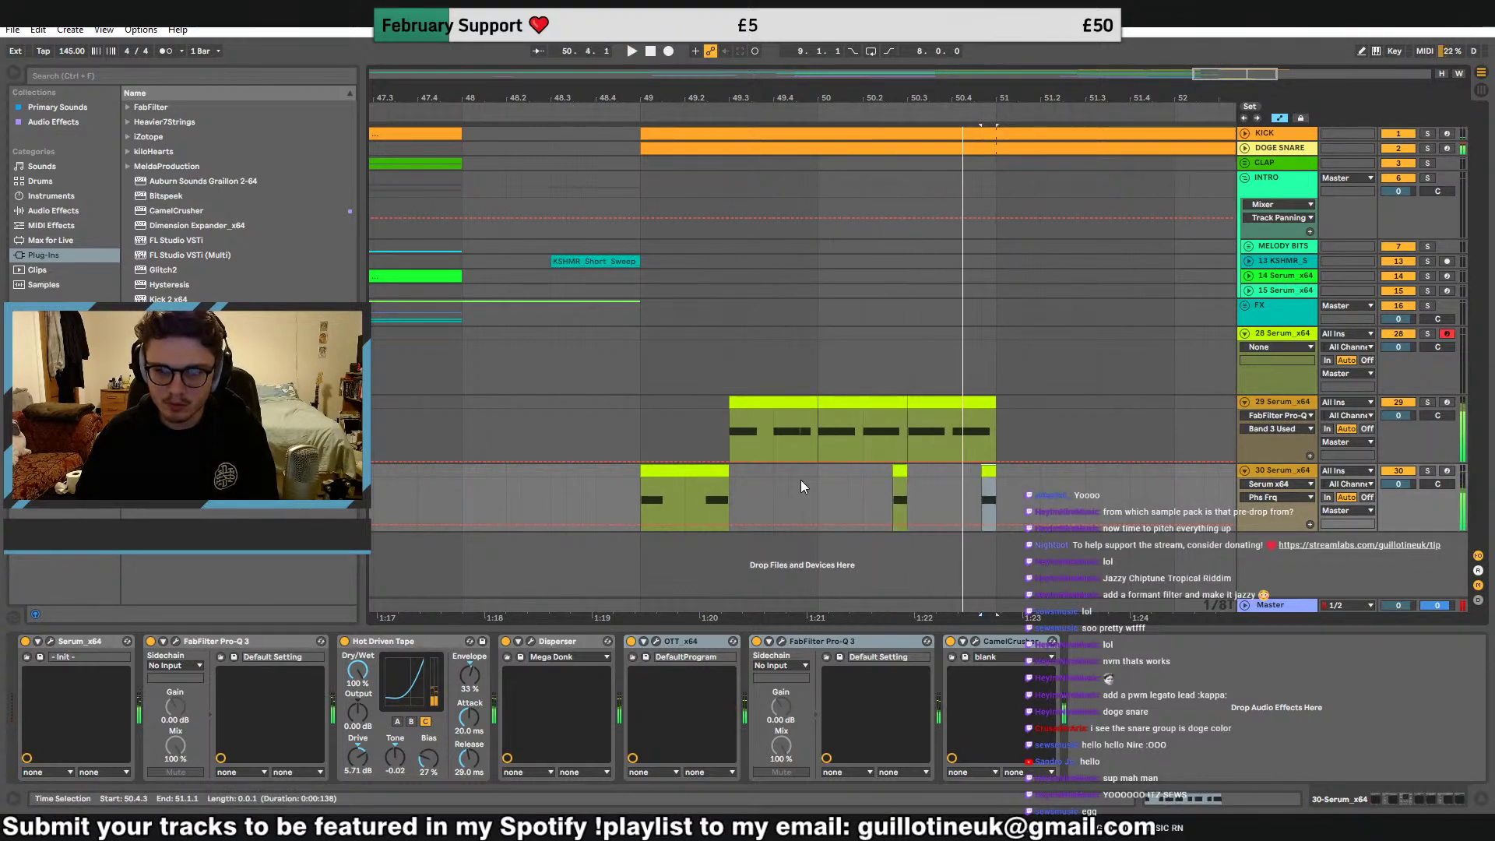
Open track 30's short slice at 50.2.3, shorten its note, and audition the change
{"action": "left_click", "coordinate": [802, 476]}
{"action": "key", "text": "space"}
{"action": "key", "text": "space"}
{"action": "left_click", "coordinate": [823, 471]}
{"action": "double_click", "coordinate": [898, 473]}
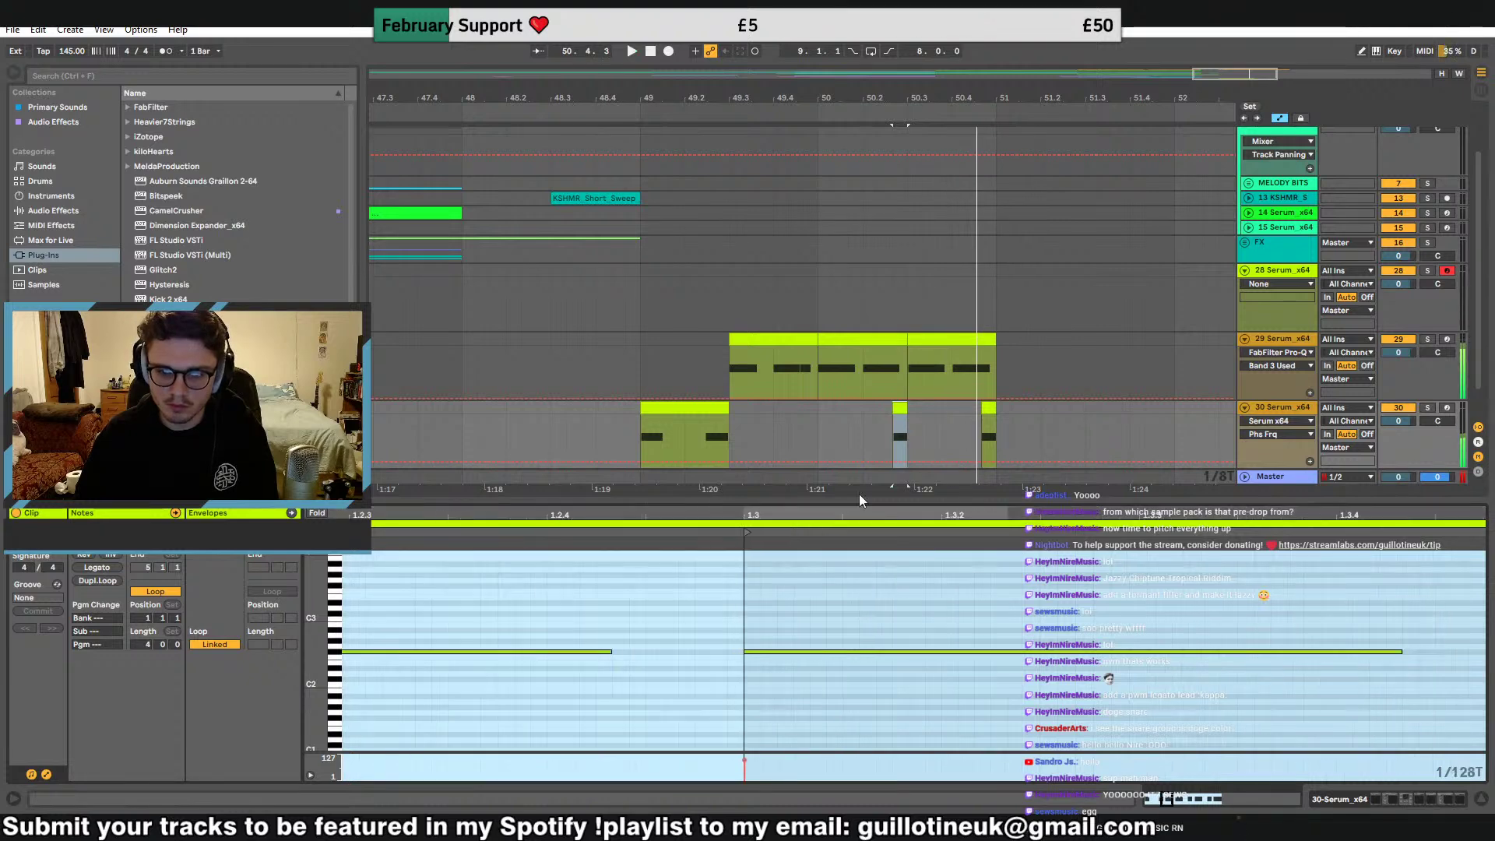
{"action": "left_click_drag", "start_coordinate": [1401, 652], "coordinate": [943, 653]}
{"action": "key", "text": "space"}
{"action": "key", "text": "space"}
{"action": "key", "text": "space"}
{"action": "key", "text": "space"}
{"action": "key", "text": "space"}
Duplicate the first half of bar 50 on track 30 over the half bar from 50.3.1 to bar 51
{"action": "left_click_drag", "start_coordinate": [816, 412], "coordinate": [913, 406]}
{"action": "key", "text": "space"}
{"action": "key", "text": "ctrl+d"}
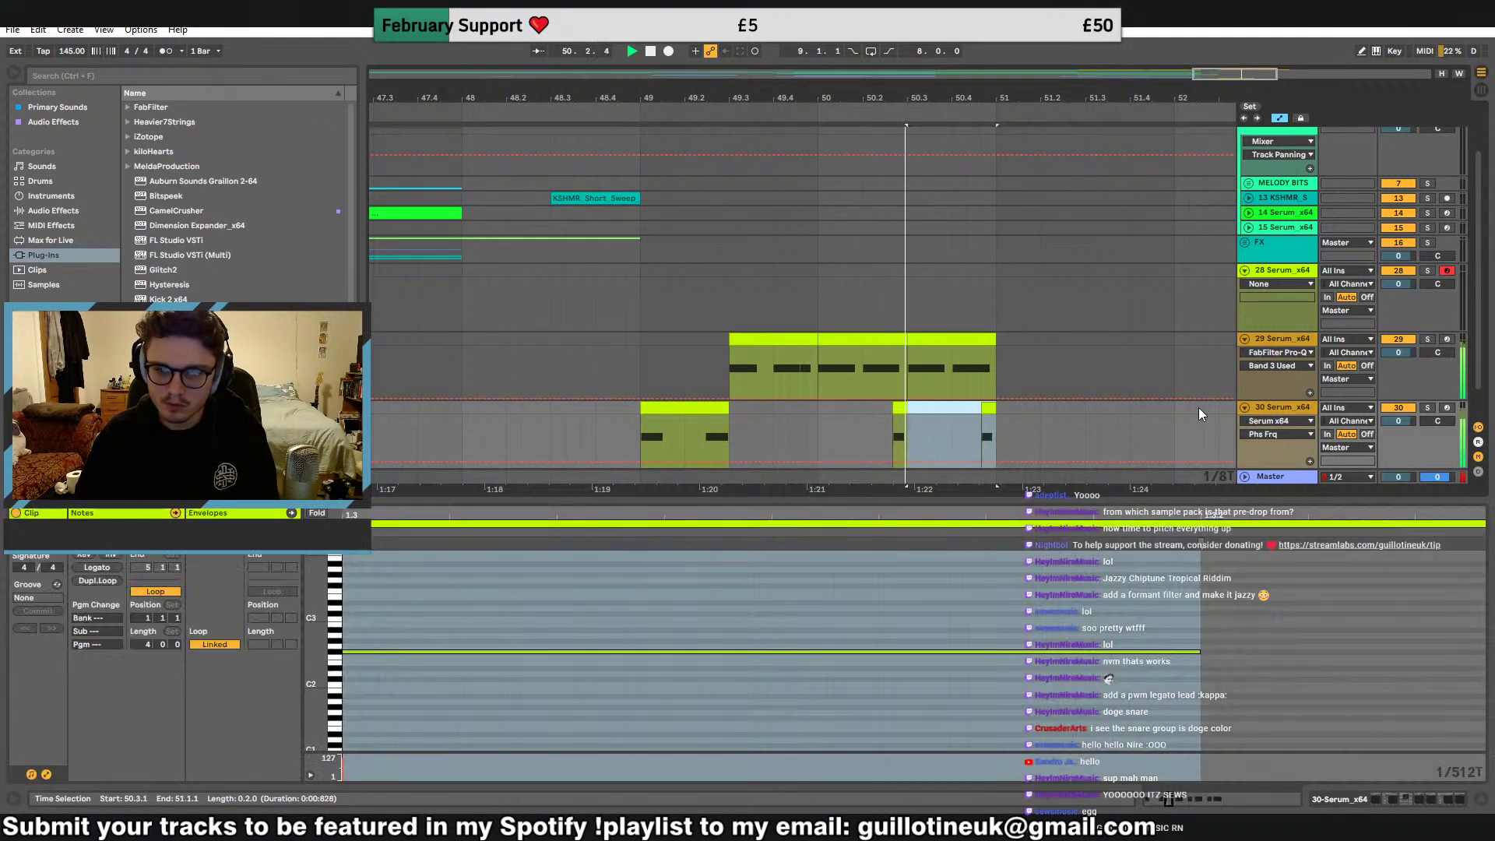
Duplicate the two-bar pattern of tracks 29 and 30 from bar 49 so it repeats from bar 51 to bar 53
{"action": "double_click", "coordinate": [1269, 409]}
{"action": "left_click_drag", "start_coordinate": [637, 411], "coordinate": [1002, 409]}
{"action": "key", "text": "ctrl+d"}
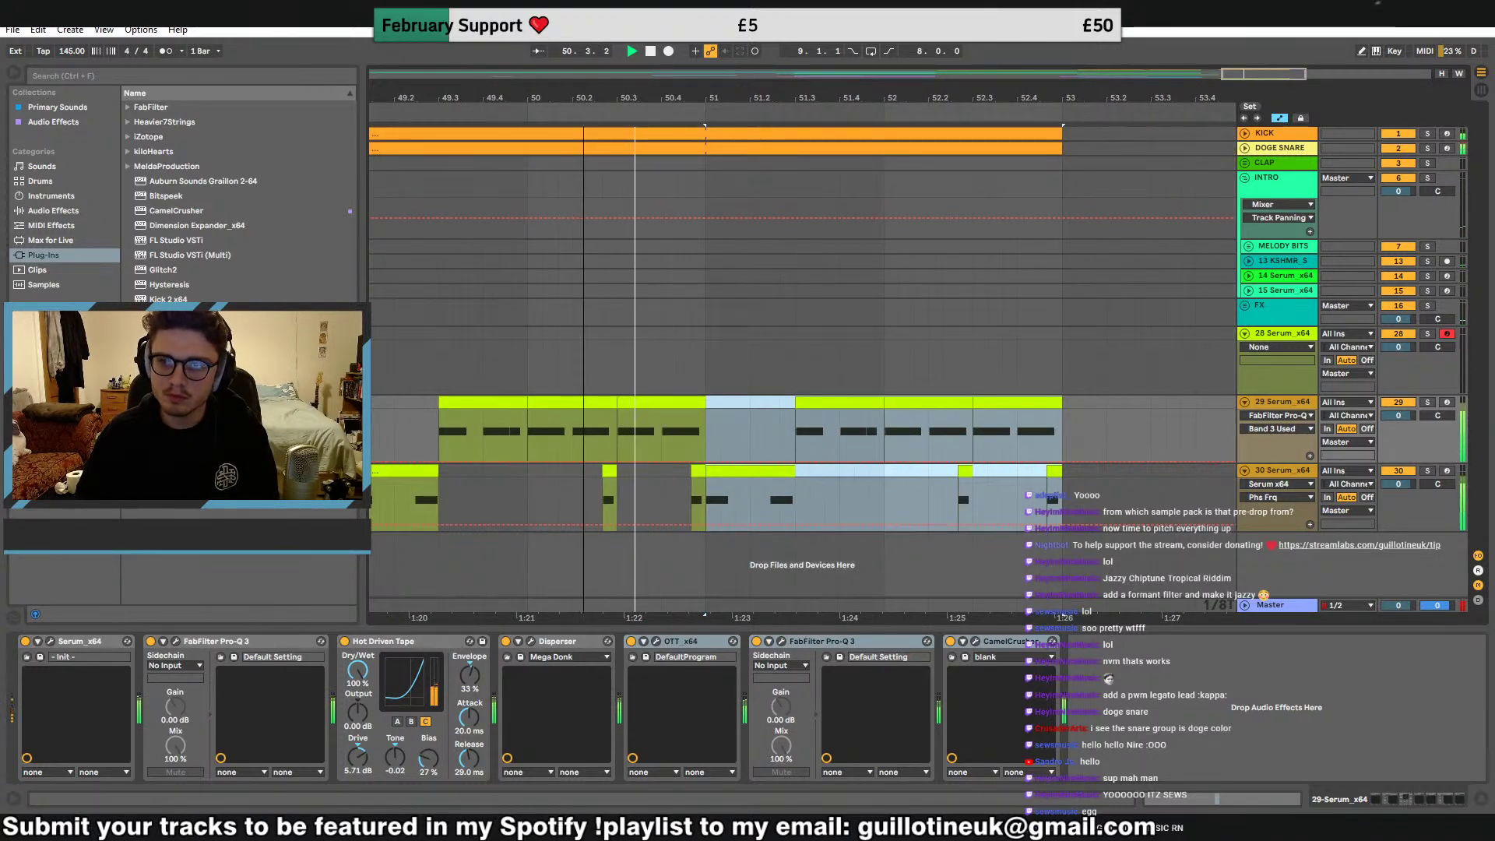
Open track 29's clip around 52.3 and raise its note at 1.3.1 to C#3, auditioning the change
{"action": "key", "text": "minus"}
{"action": "left_click", "coordinate": [958, 409]}
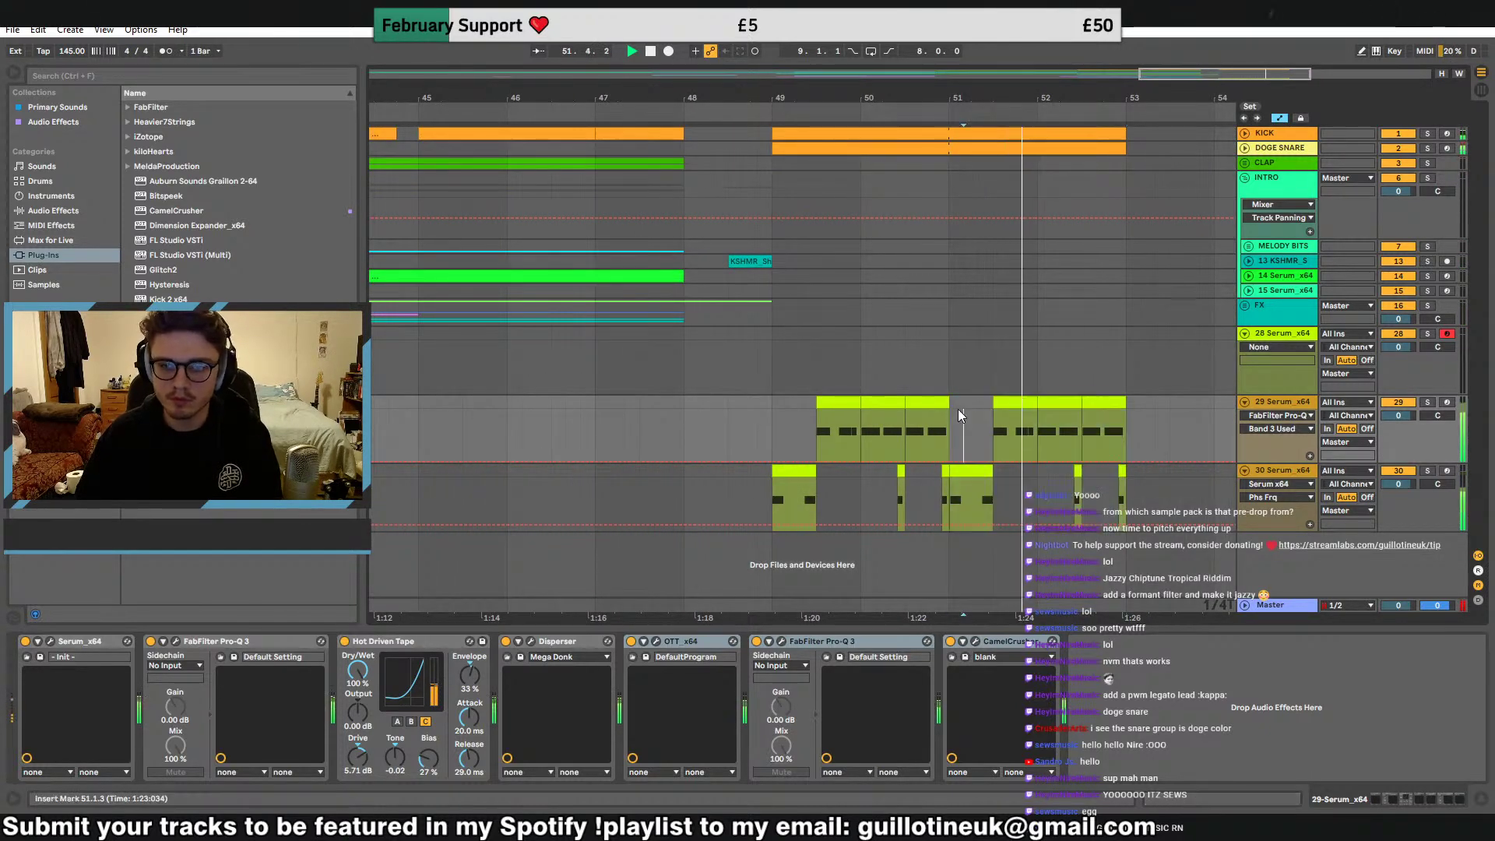
{"action": "double_click", "coordinate": [1058, 406]}
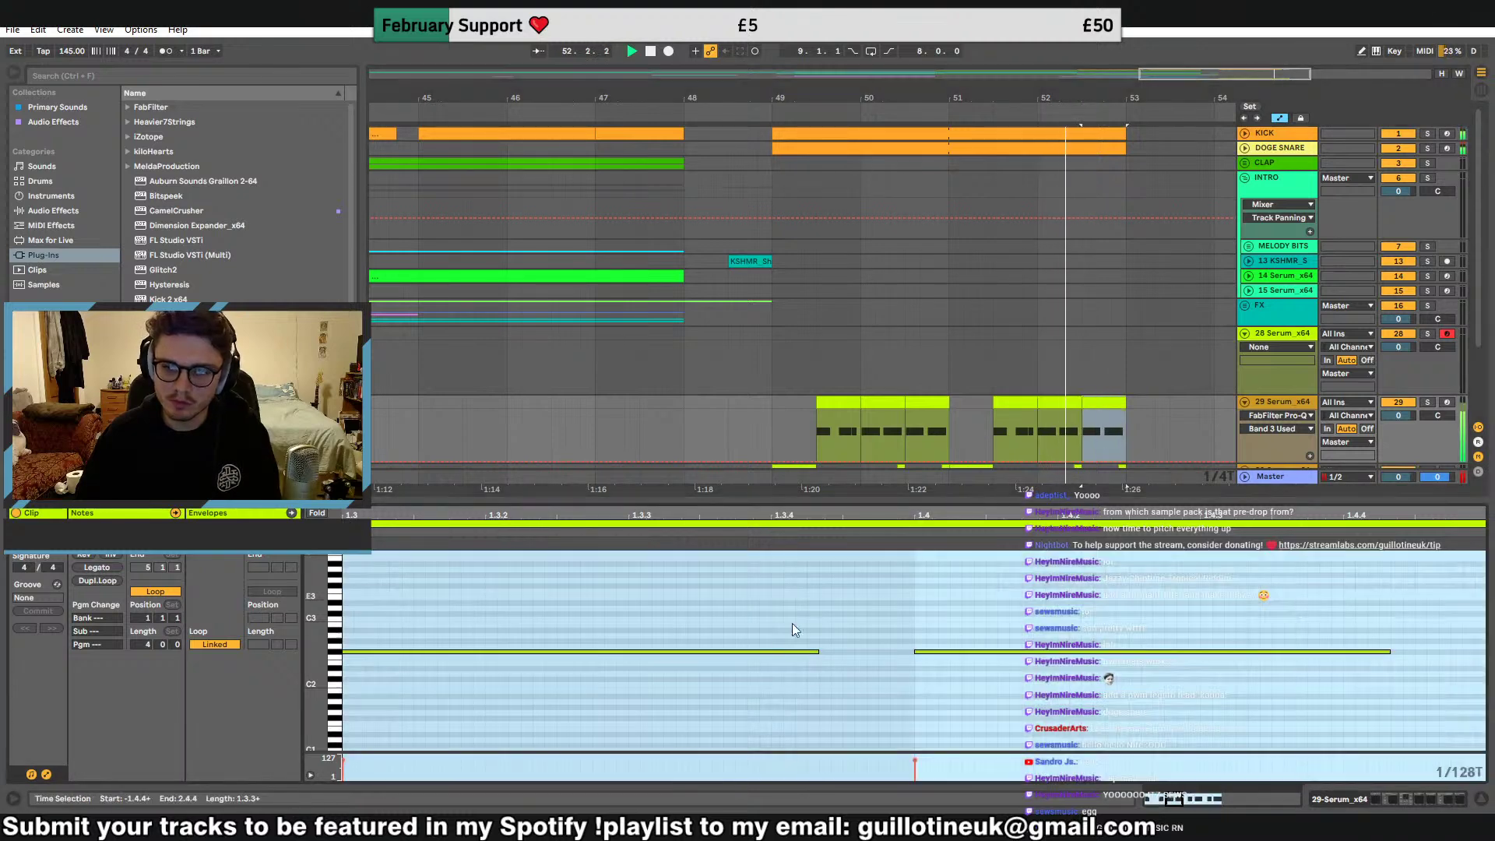
{"action": "left_click", "coordinate": [759, 680]}
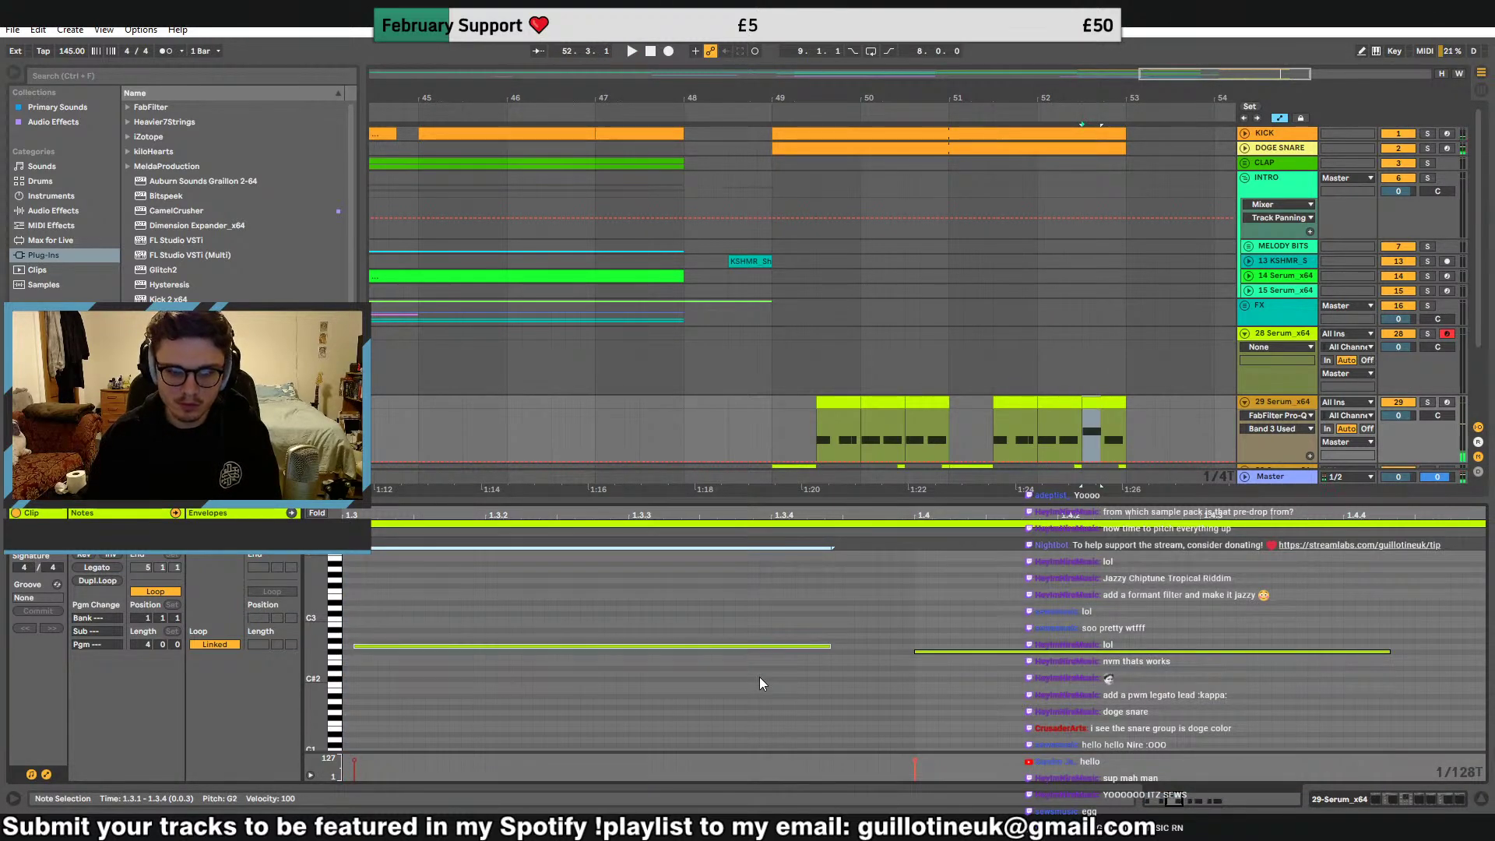
{"action": "key", "text": "Up"}
{"action": "key", "text": "Up"}
{"action": "key", "text": "Up"}
{"action": "key", "text": "Up"}
{"action": "key", "text": "space"}
{"action": "key", "text": "Up"}
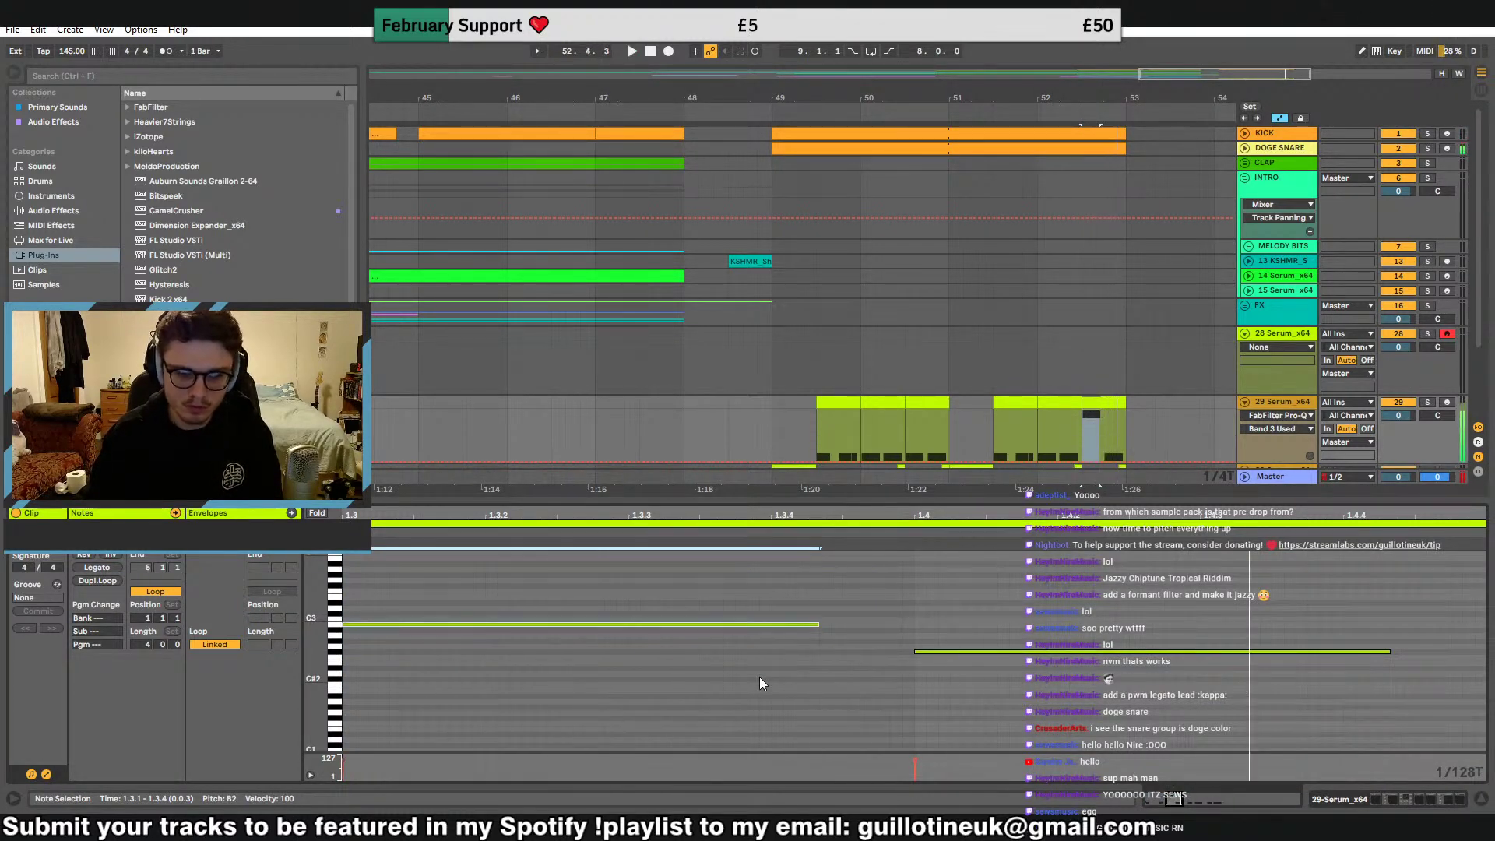
{"action": "key", "text": "Up"}
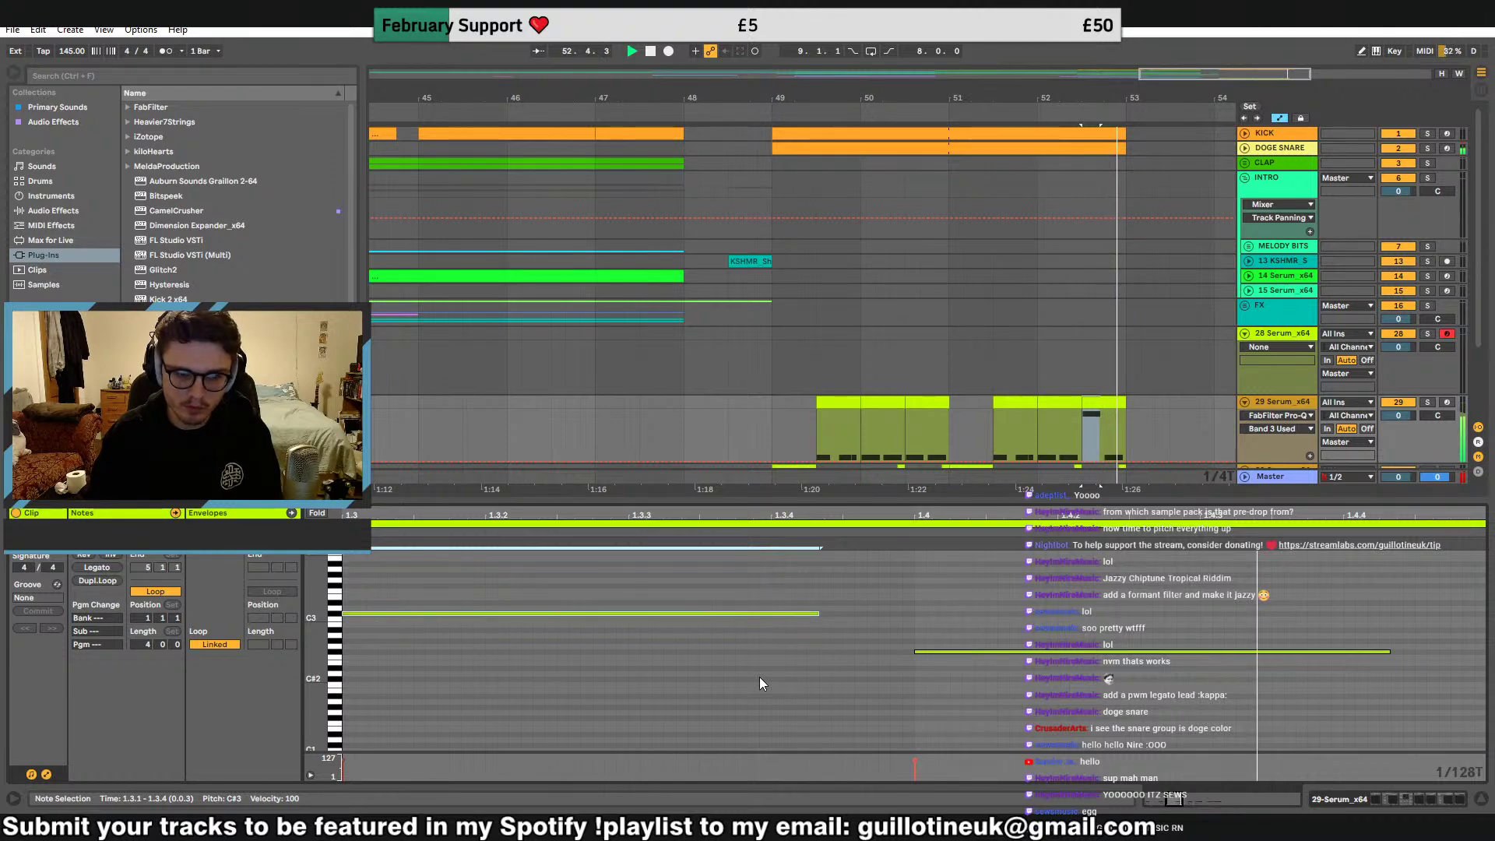
Fold tracks 29 and 30 and play the arrangement from 47.3.3
{"action": "left_click", "coordinate": [1278, 403]}
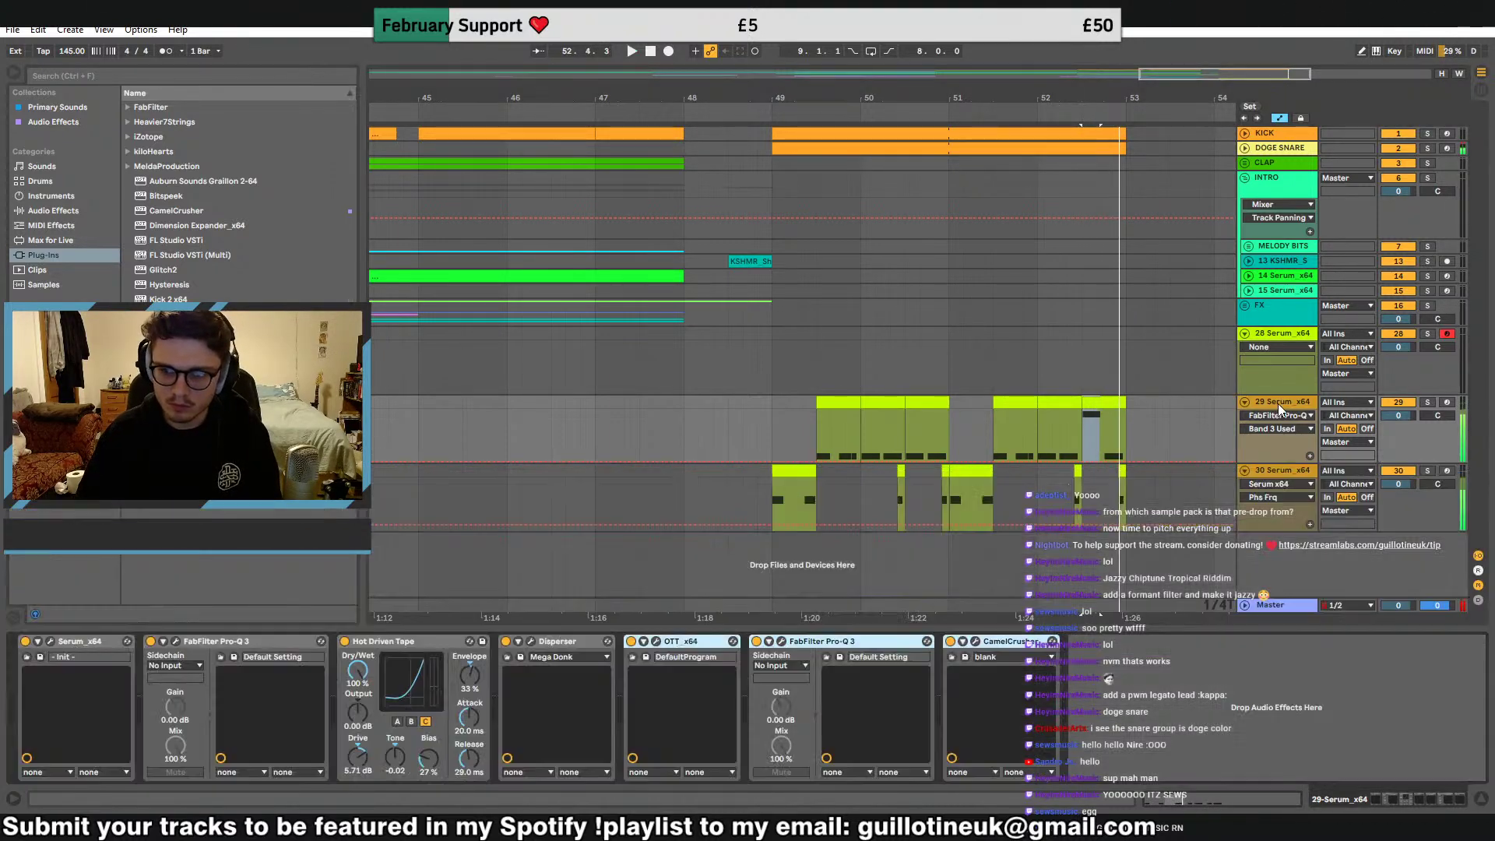
{"action": "left_click", "coordinate": [654, 401]}
{"action": "left_click", "coordinate": [1244, 404]}
{"action": "left_click", "coordinate": [1244, 418]}
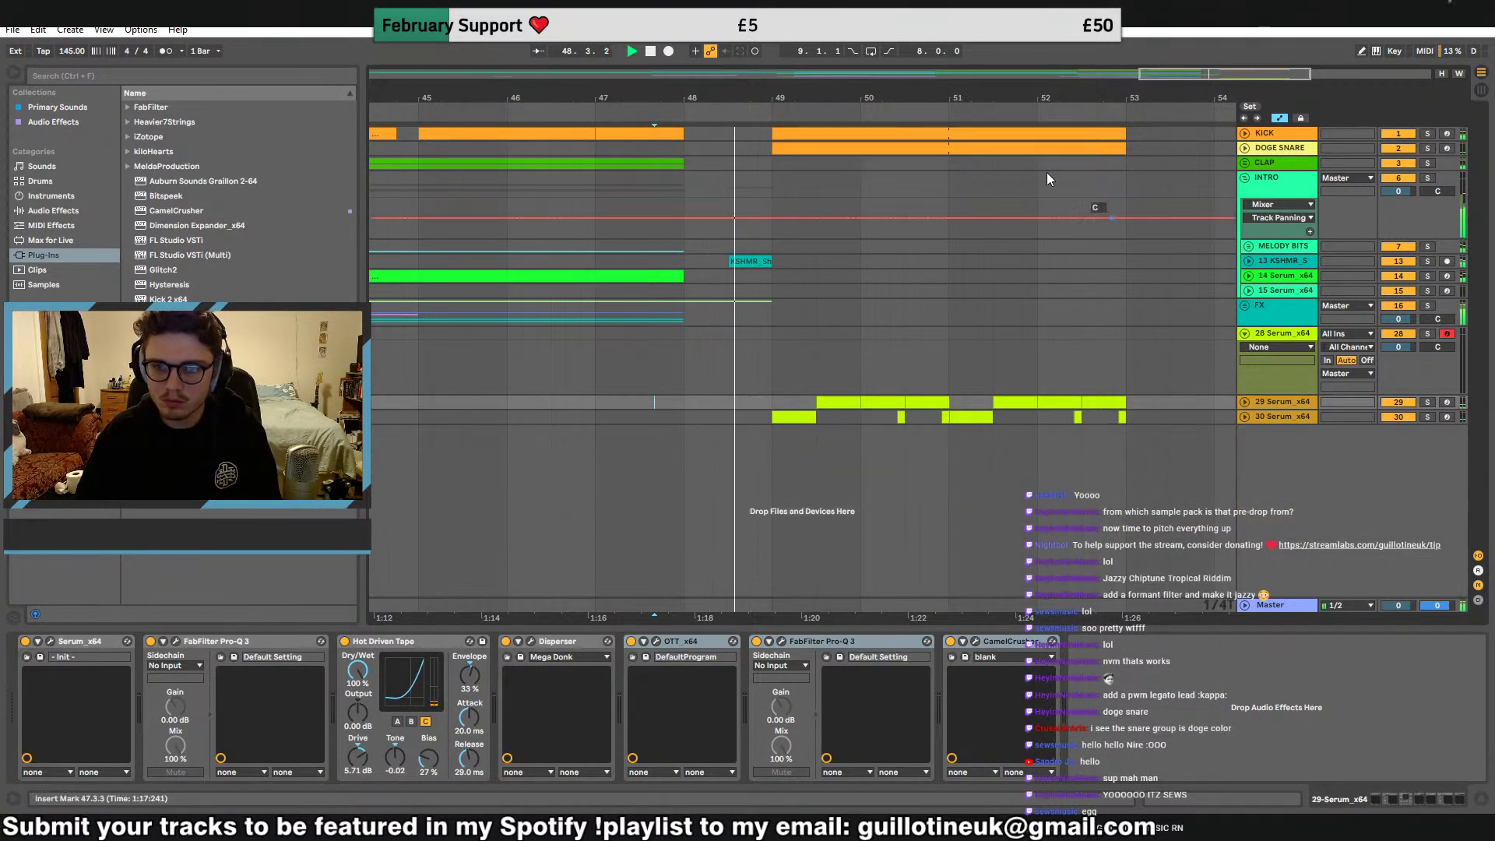
Delete the empty Serum track 28 and group the two remaining Serum bass tracks
{"action": "left_click_drag", "start_coordinate": [1229, 74], "coordinate": [1231, 88]}
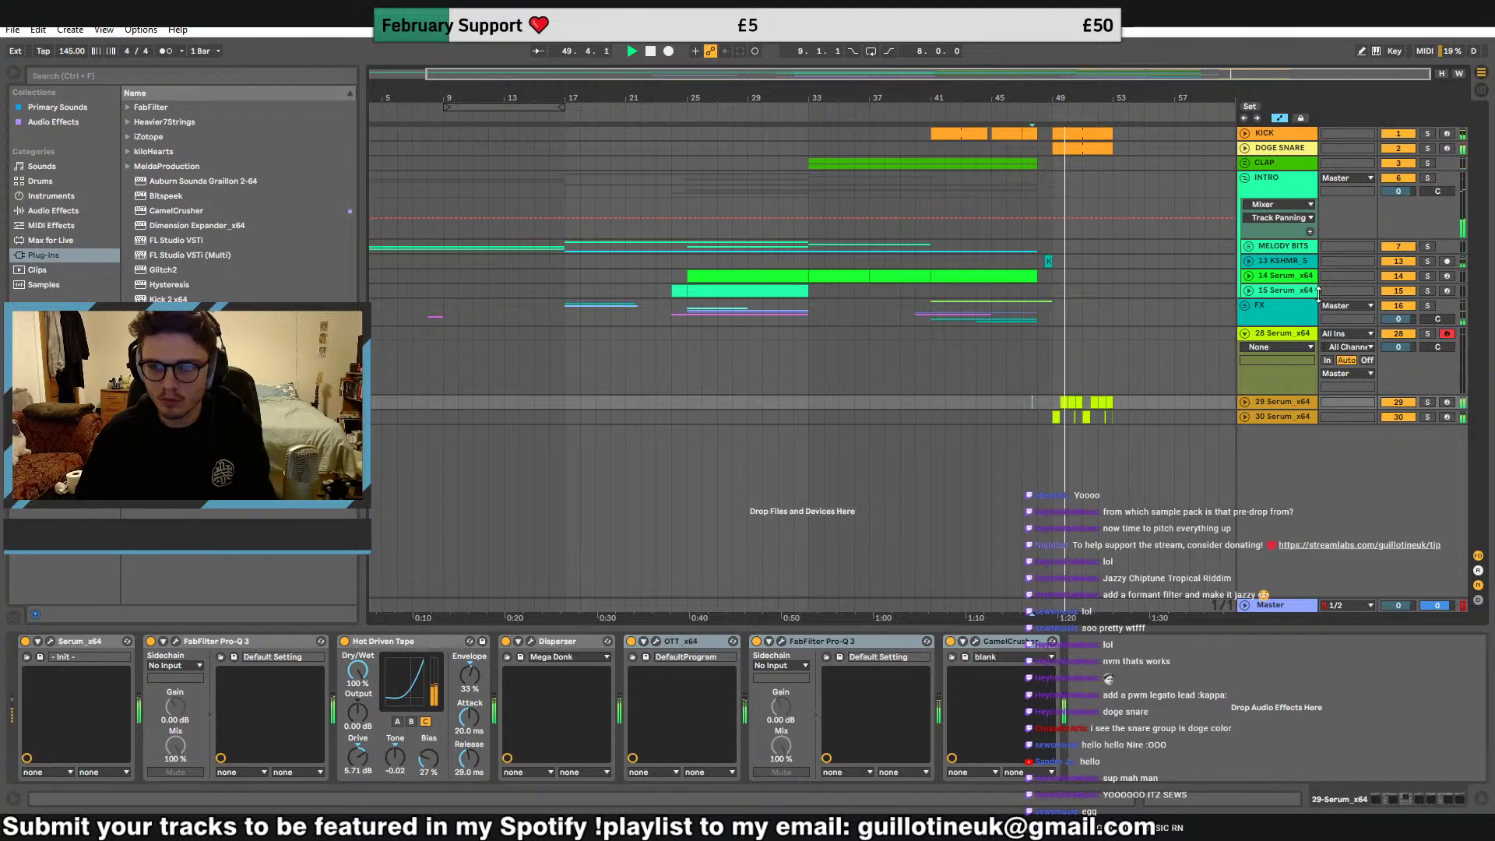
{"action": "left_click", "coordinate": [1305, 336]}
{"action": "key", "text": "Delete"}
{"action": "left_click_drag", "start_coordinate": [1361, 76], "coordinate": [1355, 133]}
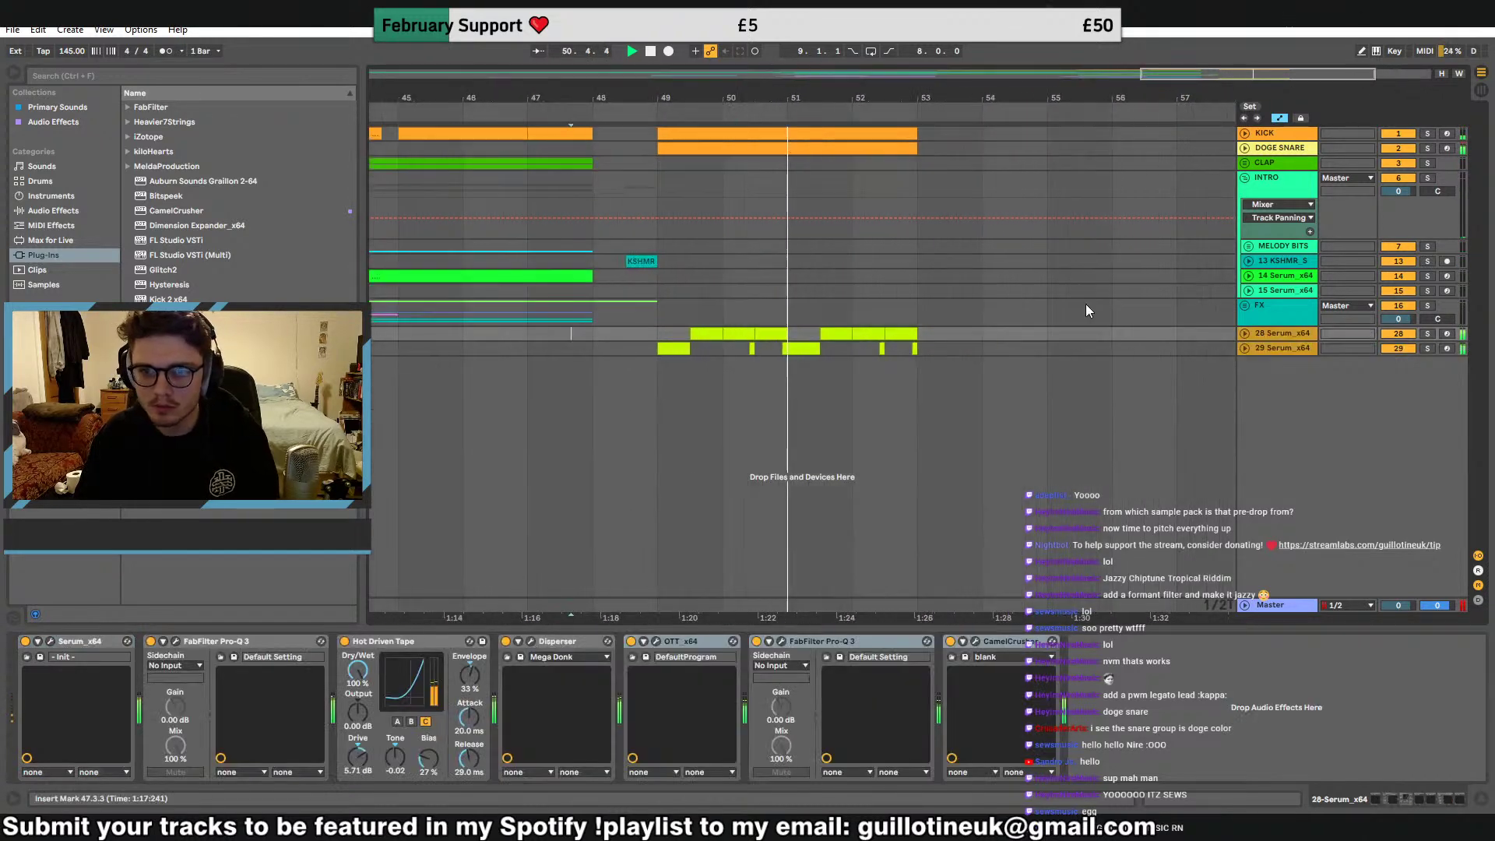
{"action": "left_click", "coordinate": [1294, 351]}
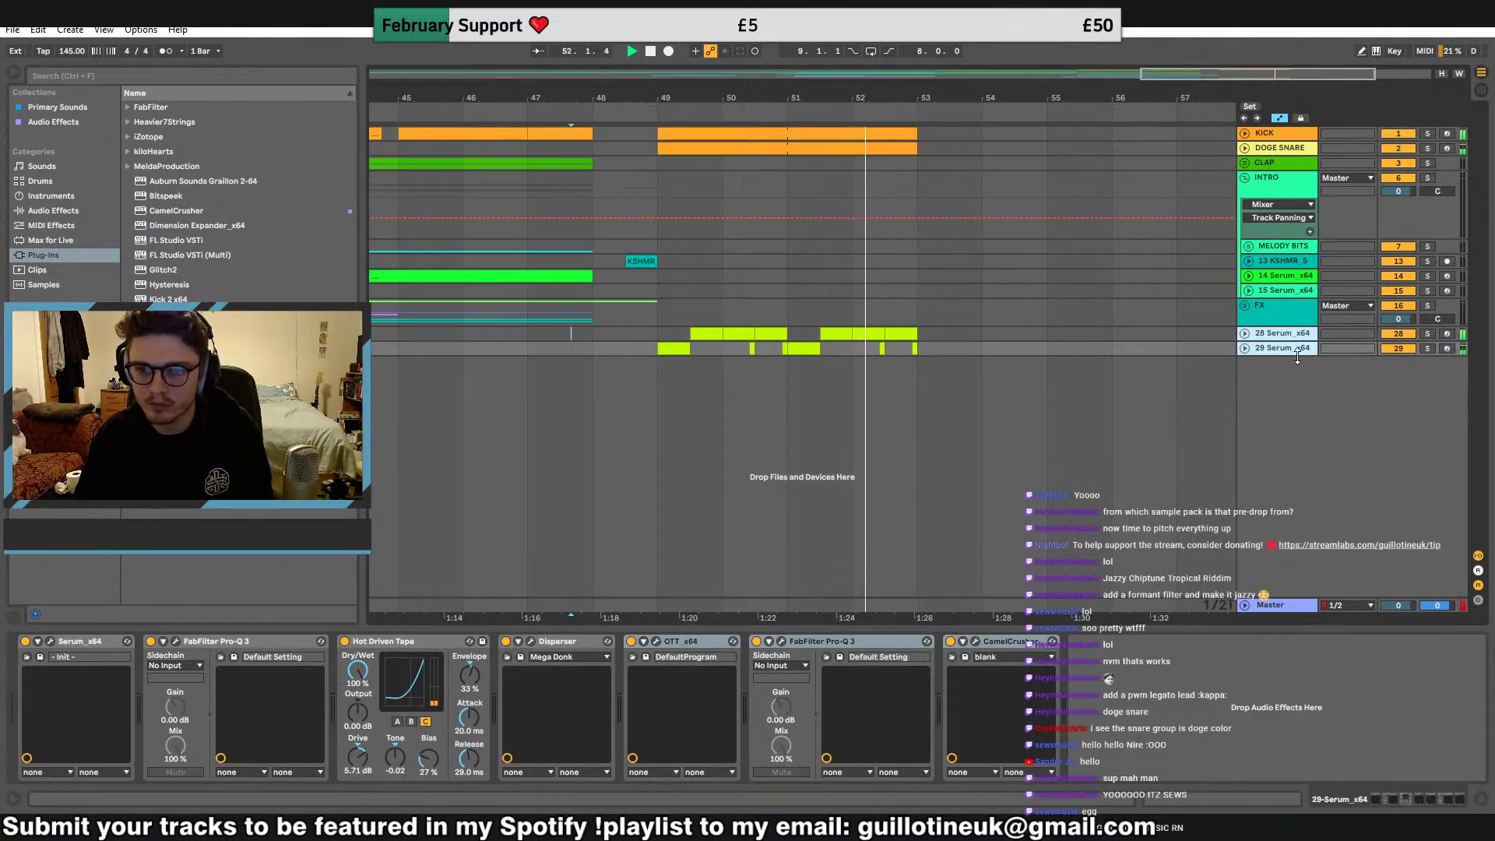
{"action": "key", "text": "ctrl+g"}
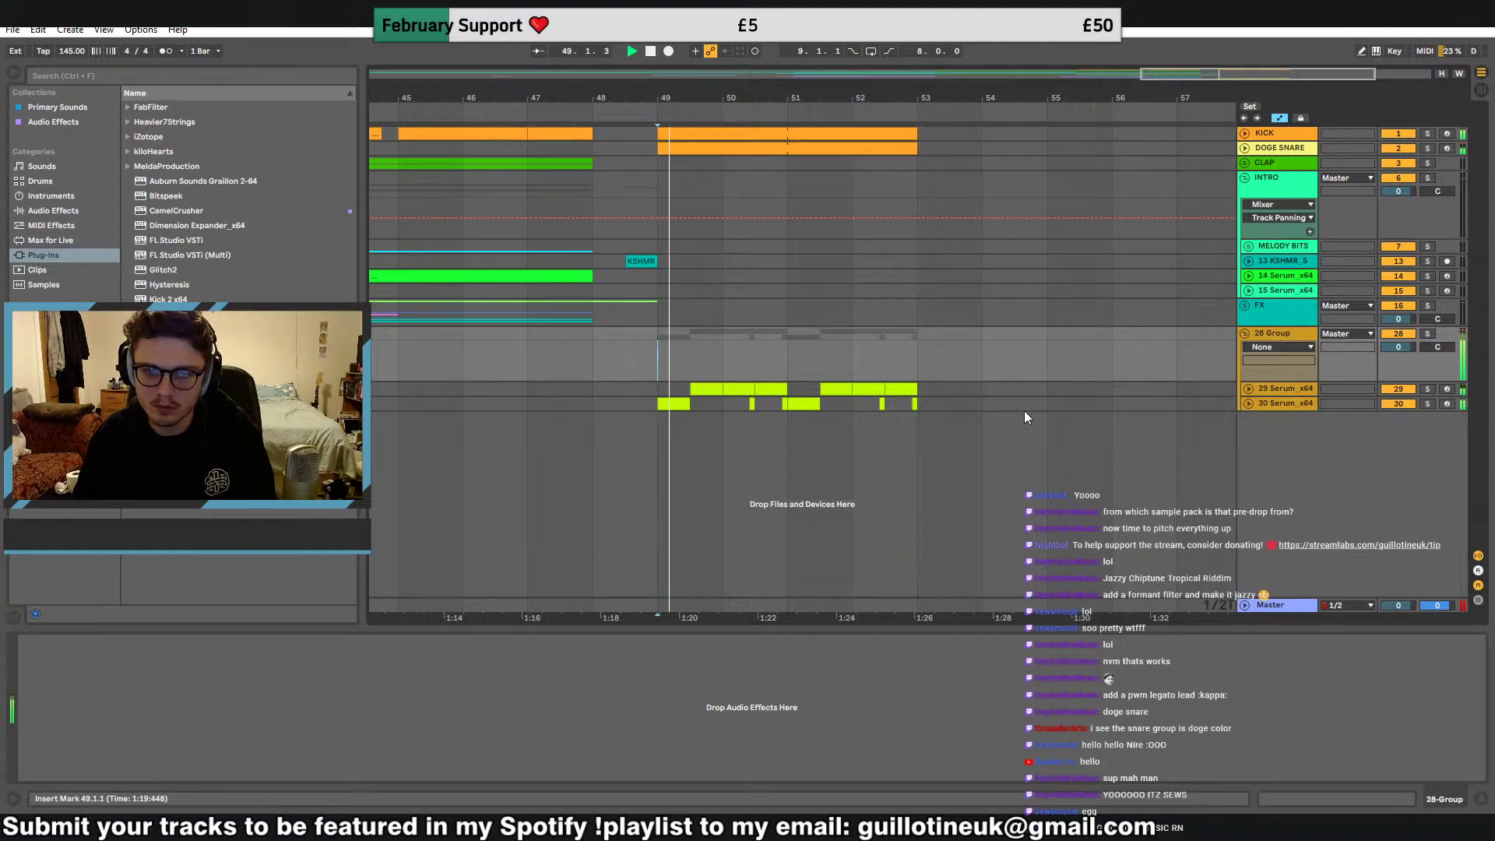
Inspect and audition the last note of track 29's pattern before bar 53, and fold the track again
{"action": "double_click", "coordinate": [901, 389]}
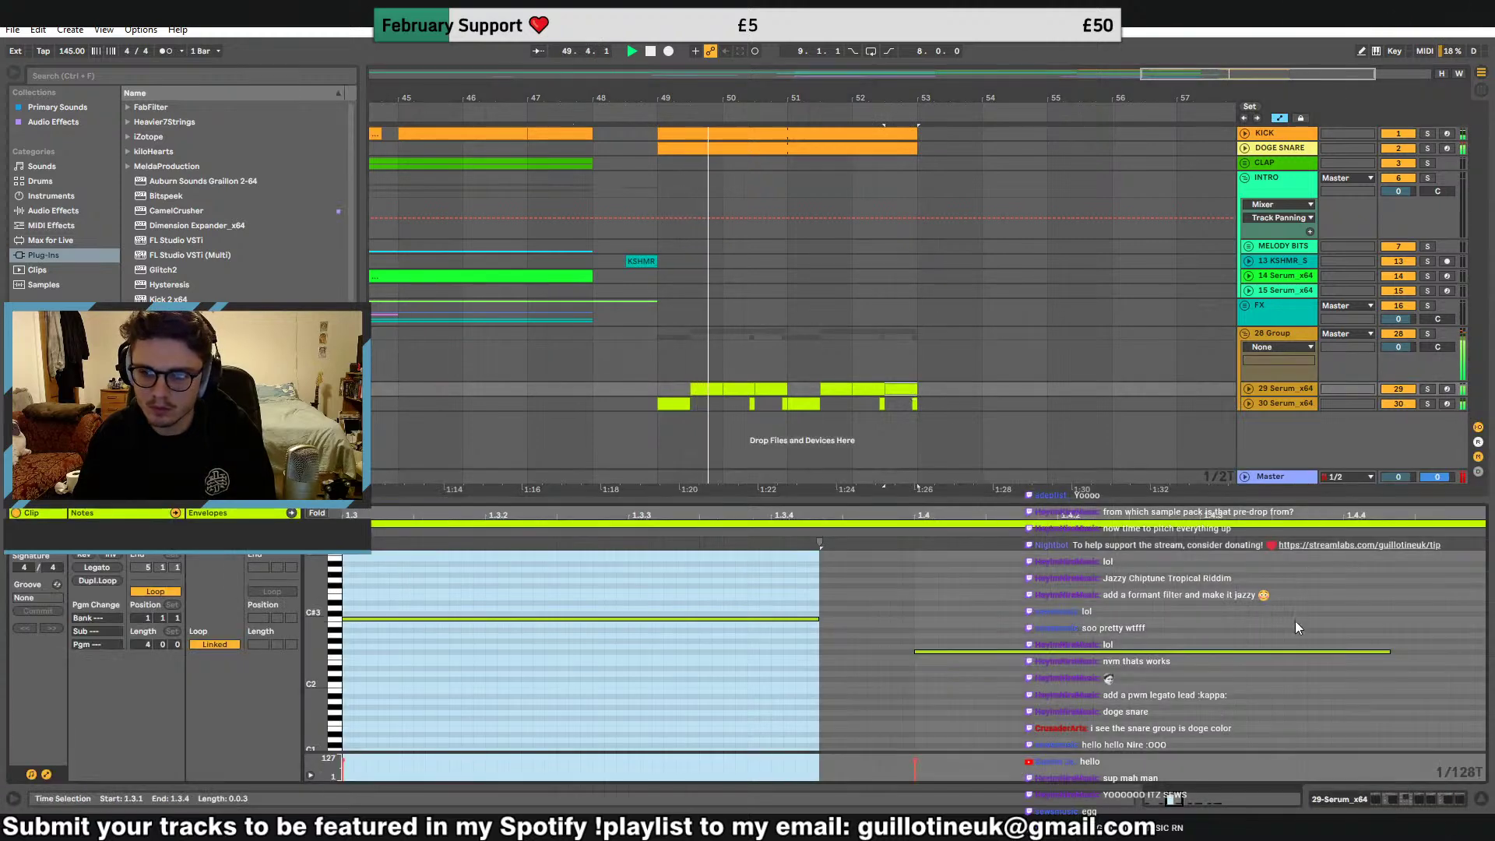
{"action": "left_click", "coordinate": [1250, 403]}
{"action": "mouse_move", "coordinate": [961, 652]}
{"action": "left_mouse_down"}
{"action": "mouse_move", "coordinate": [961, 672]}
{"action": "mouse_move", "coordinate": [965, 656]}
{"action": "left_mouse_up"}
{"action": "key", "text": "space"}
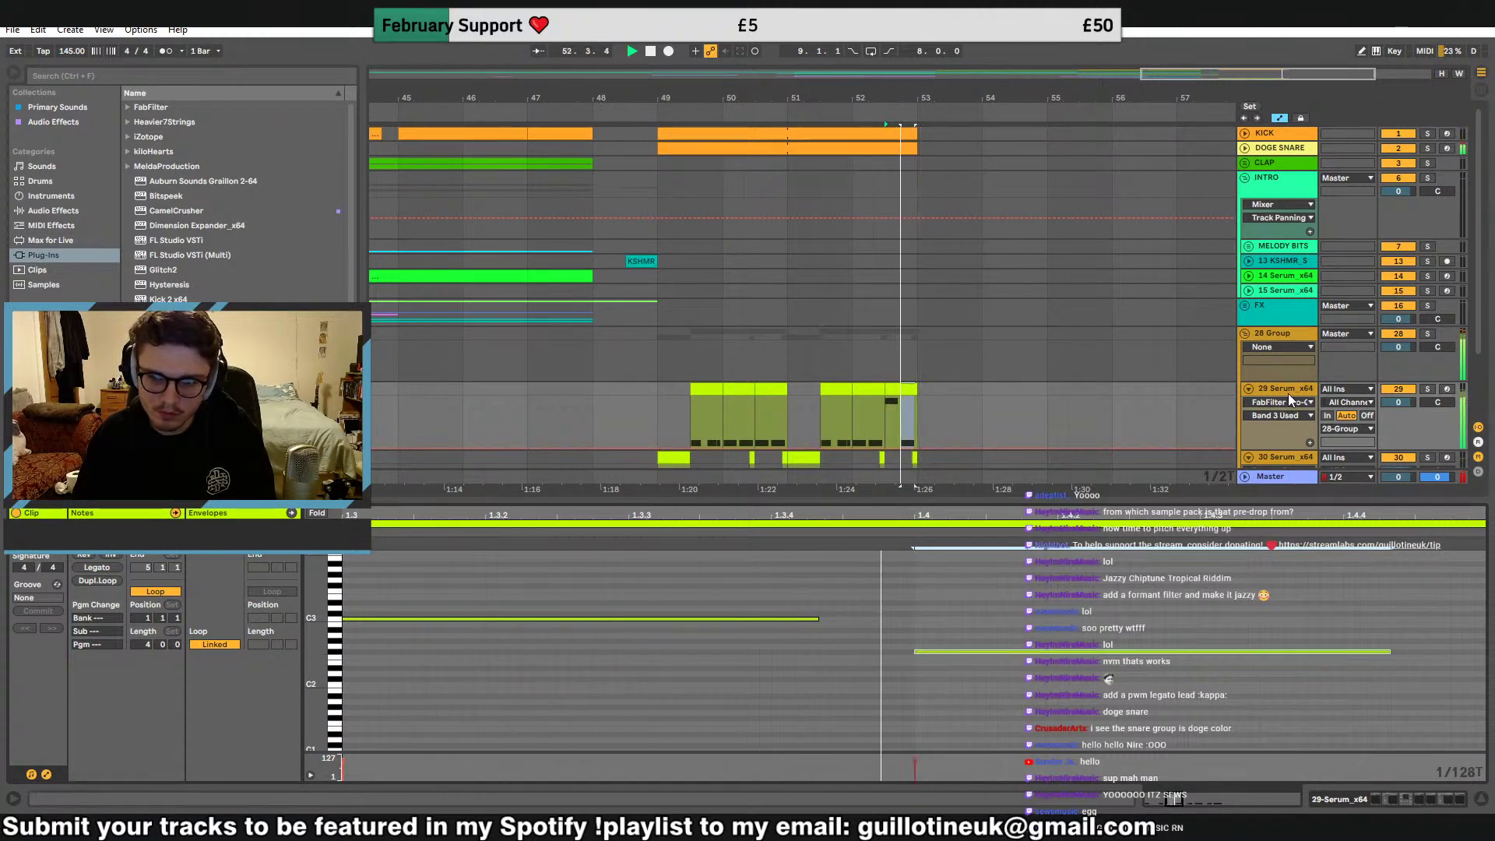
{"action": "double_click", "coordinate": [1288, 391]}
{"action": "key", "text": "space"}
{"action": "left_click", "coordinate": [1242, 391]}
{"action": "left_click", "coordinate": [1248, 390]}
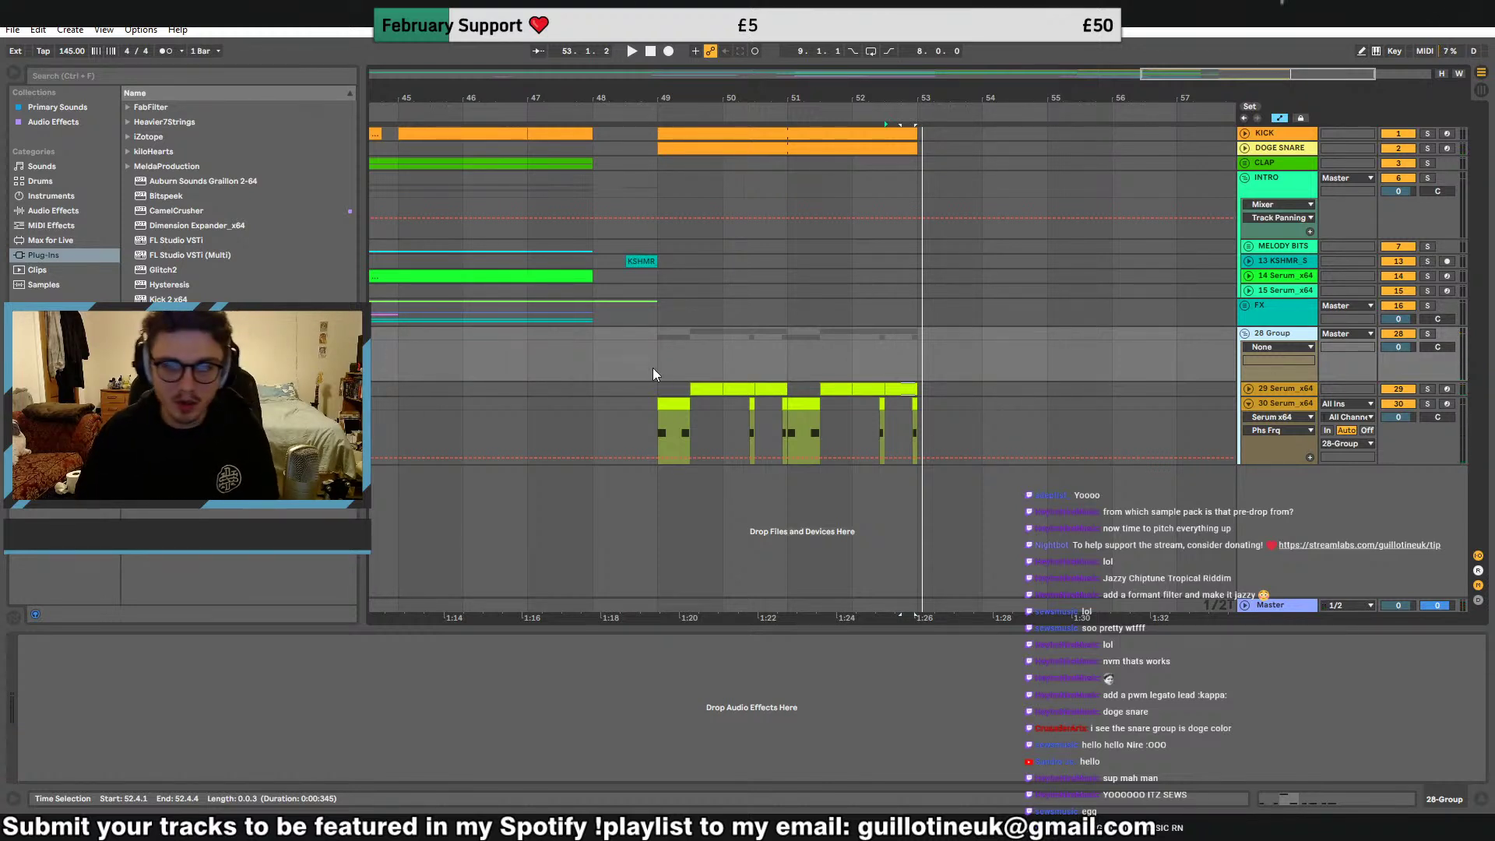
{"action": "left_click", "coordinate": [590, 343]}
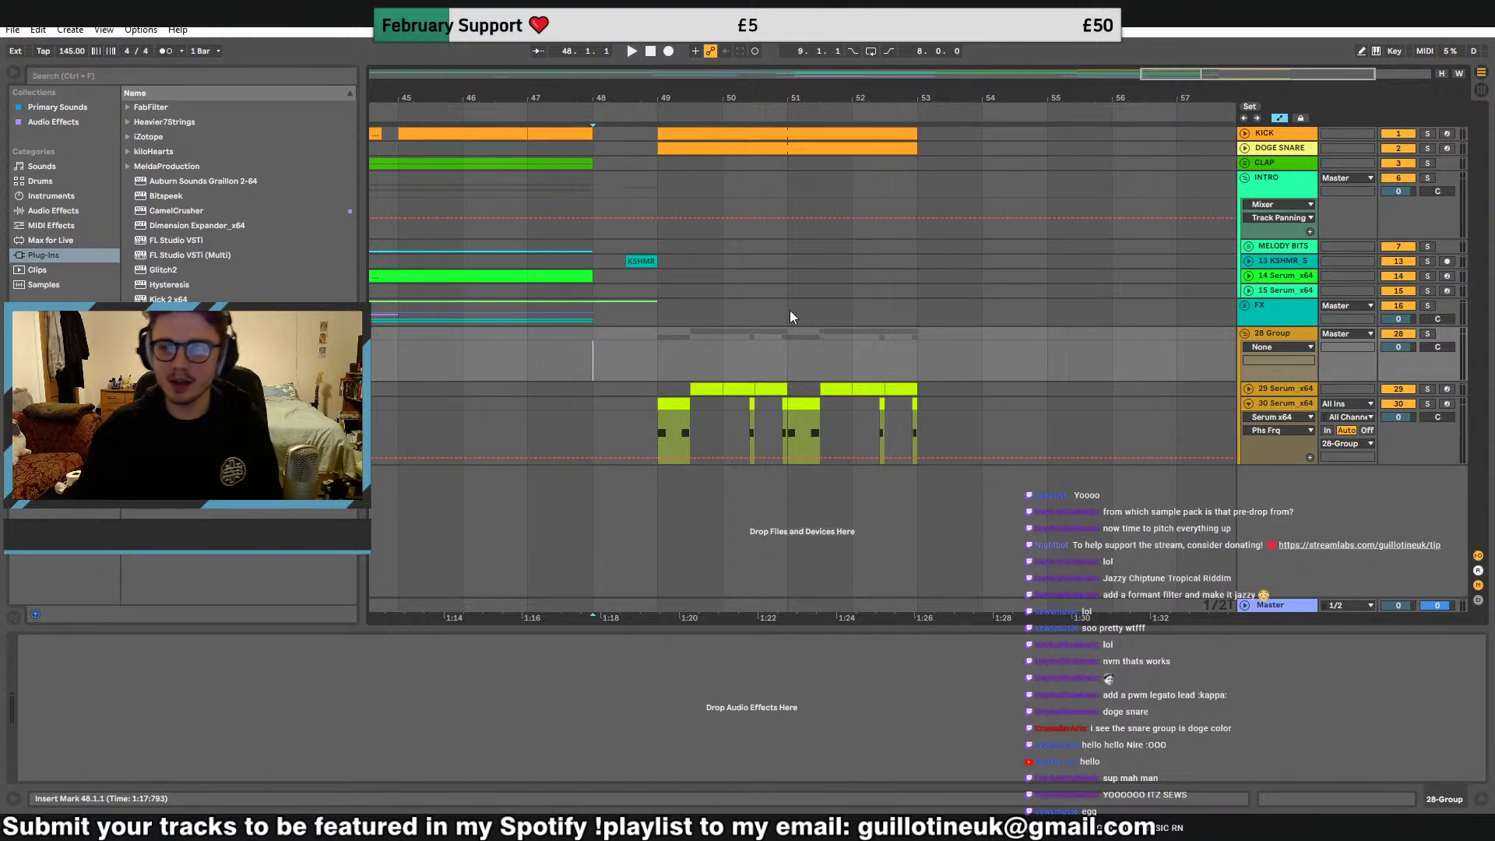
Solo track 29 during playback and remove all modulators from the sub oscillator's level in its Serum
{"action": "left_click", "coordinate": [710, 389]}
{"action": "left_click", "coordinate": [1429, 390]}
{"action": "key", "text": "space"}
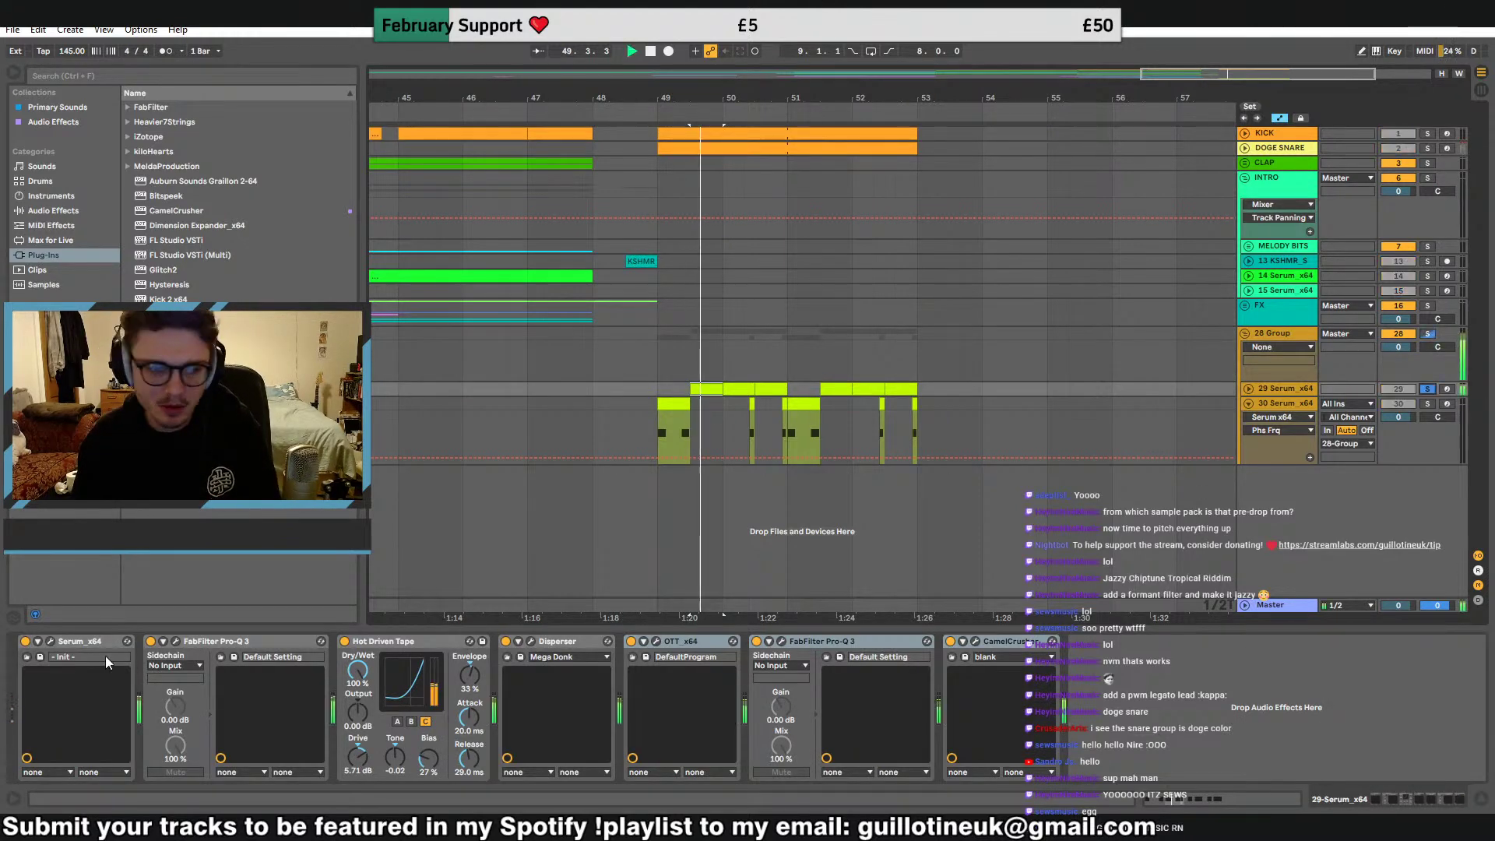
{"action": "left_click", "coordinate": [51, 641]}
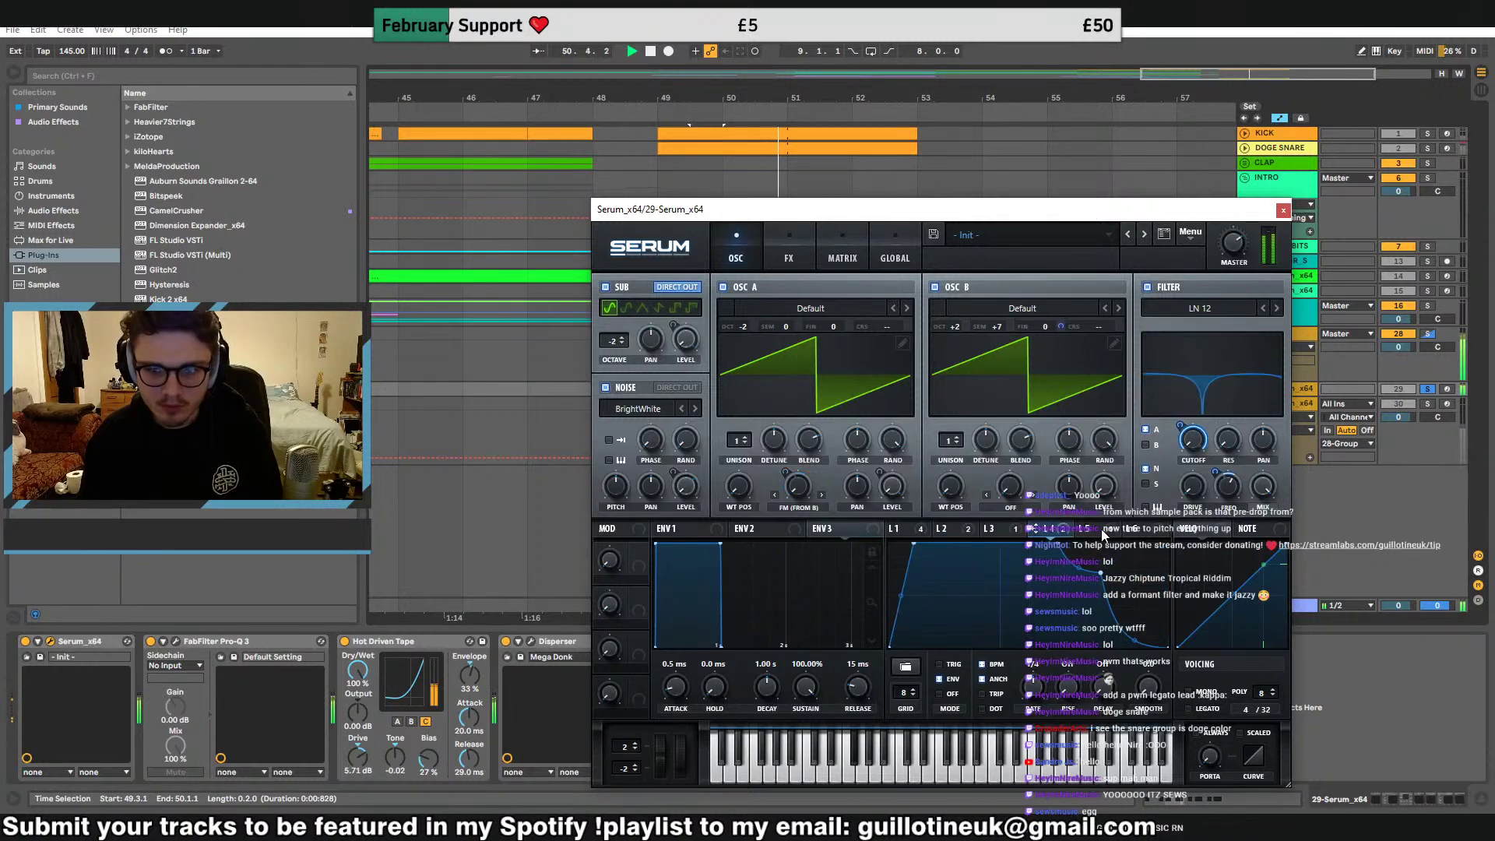
{"action": "right_click", "coordinate": [686, 339]}
{"action": "left_click", "coordinate": [731, 401]}
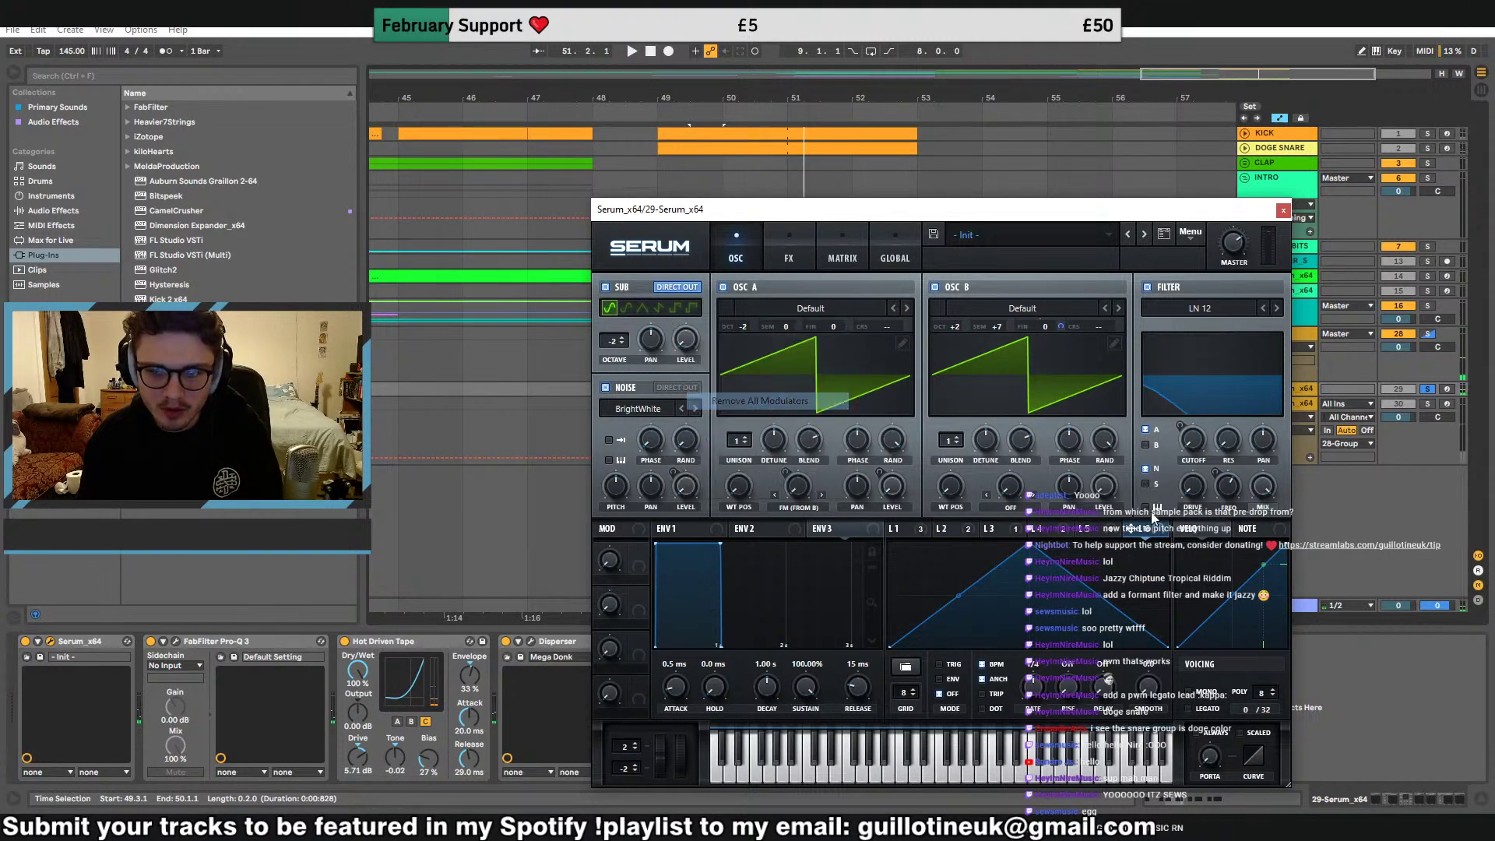
Assign an unused LFO to Serum's sub level and shape it with an immediate rise, a held top and a curved fall
{"action": "left_click_drag", "start_coordinate": [1138, 532], "coordinate": [797, 359]}
{"action": "left_click_drag", "start_coordinate": [1029, 551], "coordinate": [902, 533]}
{"action": "left_click_drag", "start_coordinate": [1008, 568], "coordinate": [1090, 539]}
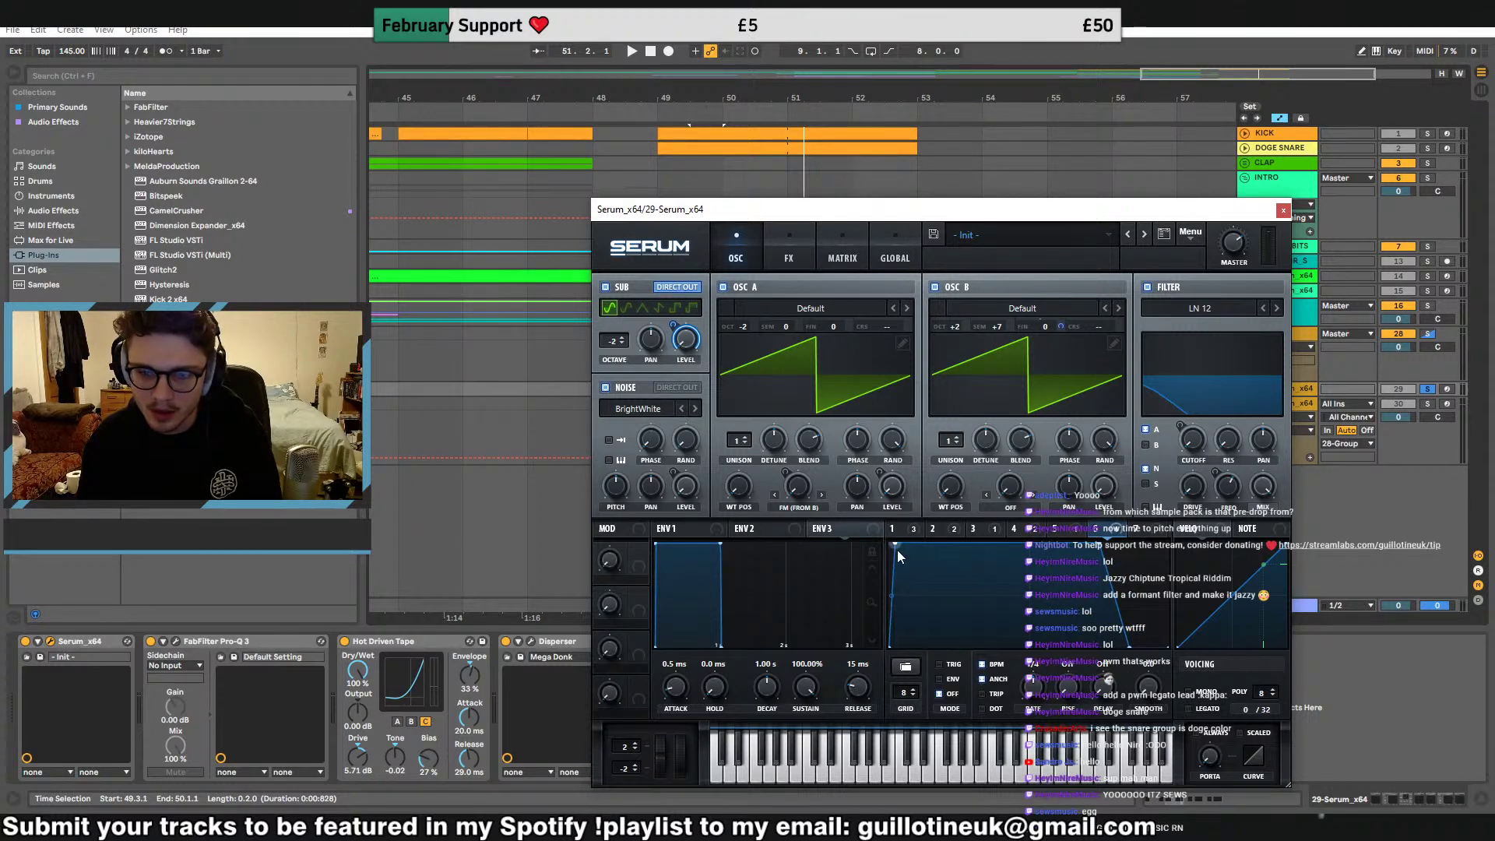
{"action": "key", "text": "space"}
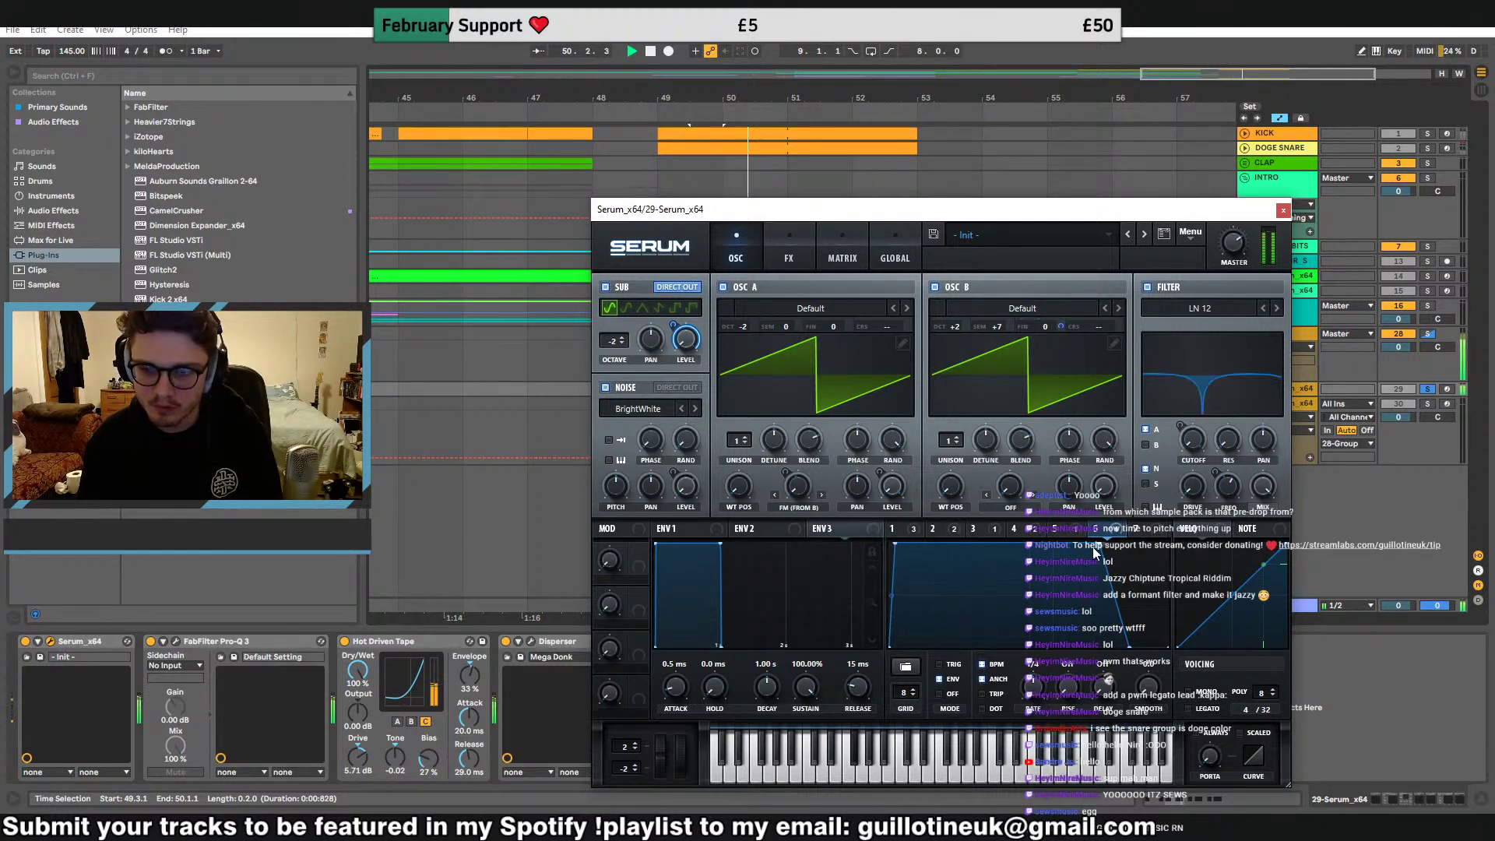
{"action": "left_click_drag", "start_coordinate": [1099, 543], "coordinate": [1033, 538]}
{"action": "left_click_drag", "start_coordinate": [1081, 596], "coordinate": [1081, 638]}
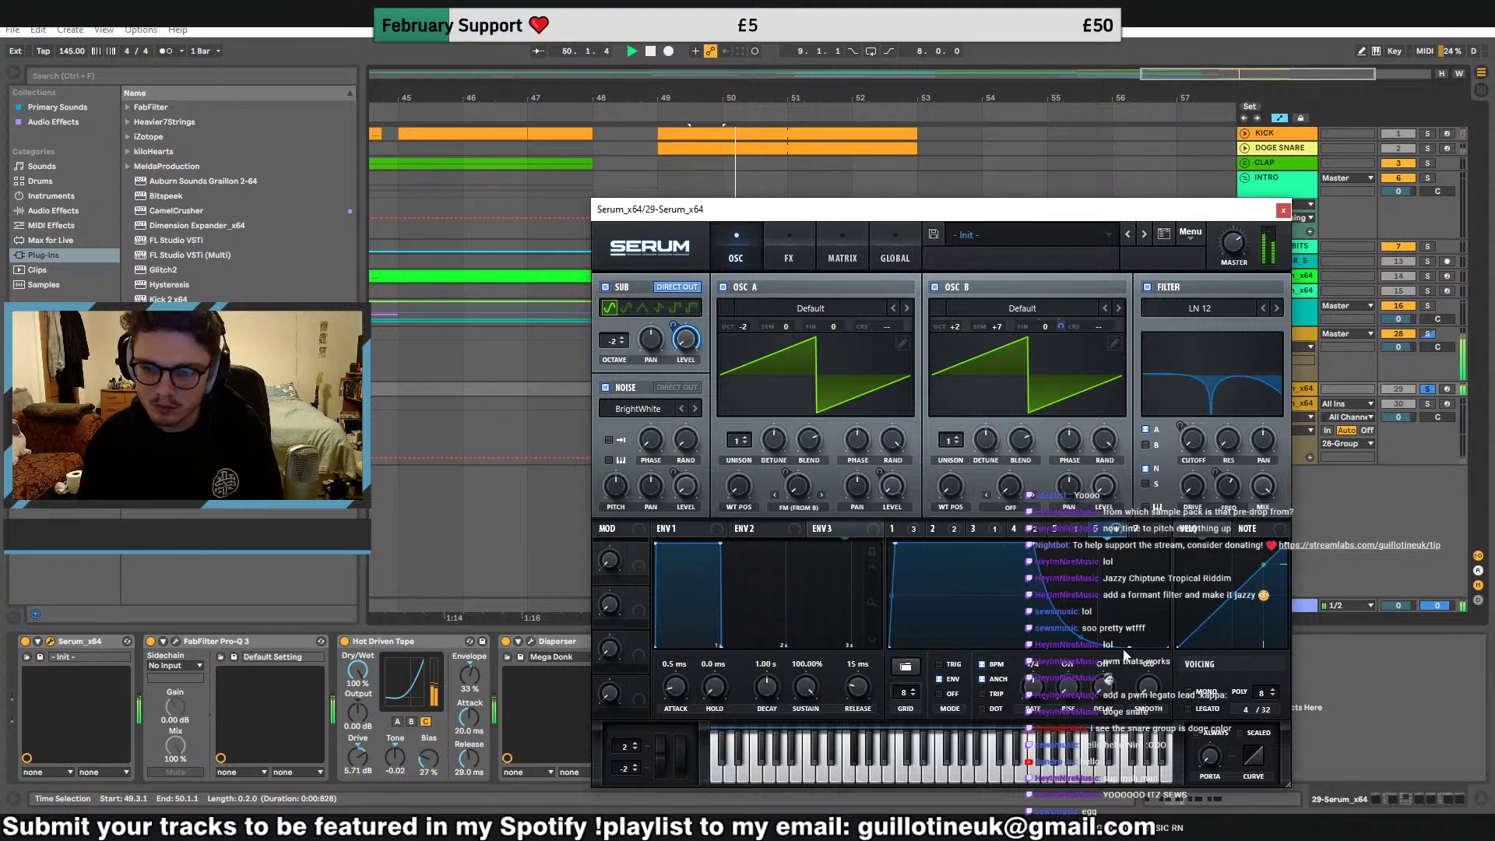
Unsolo track 29, refine the falling end of the sub-level LFO curve against the full mix, and close Serum
{"action": "left_click", "coordinate": [1429, 334]}
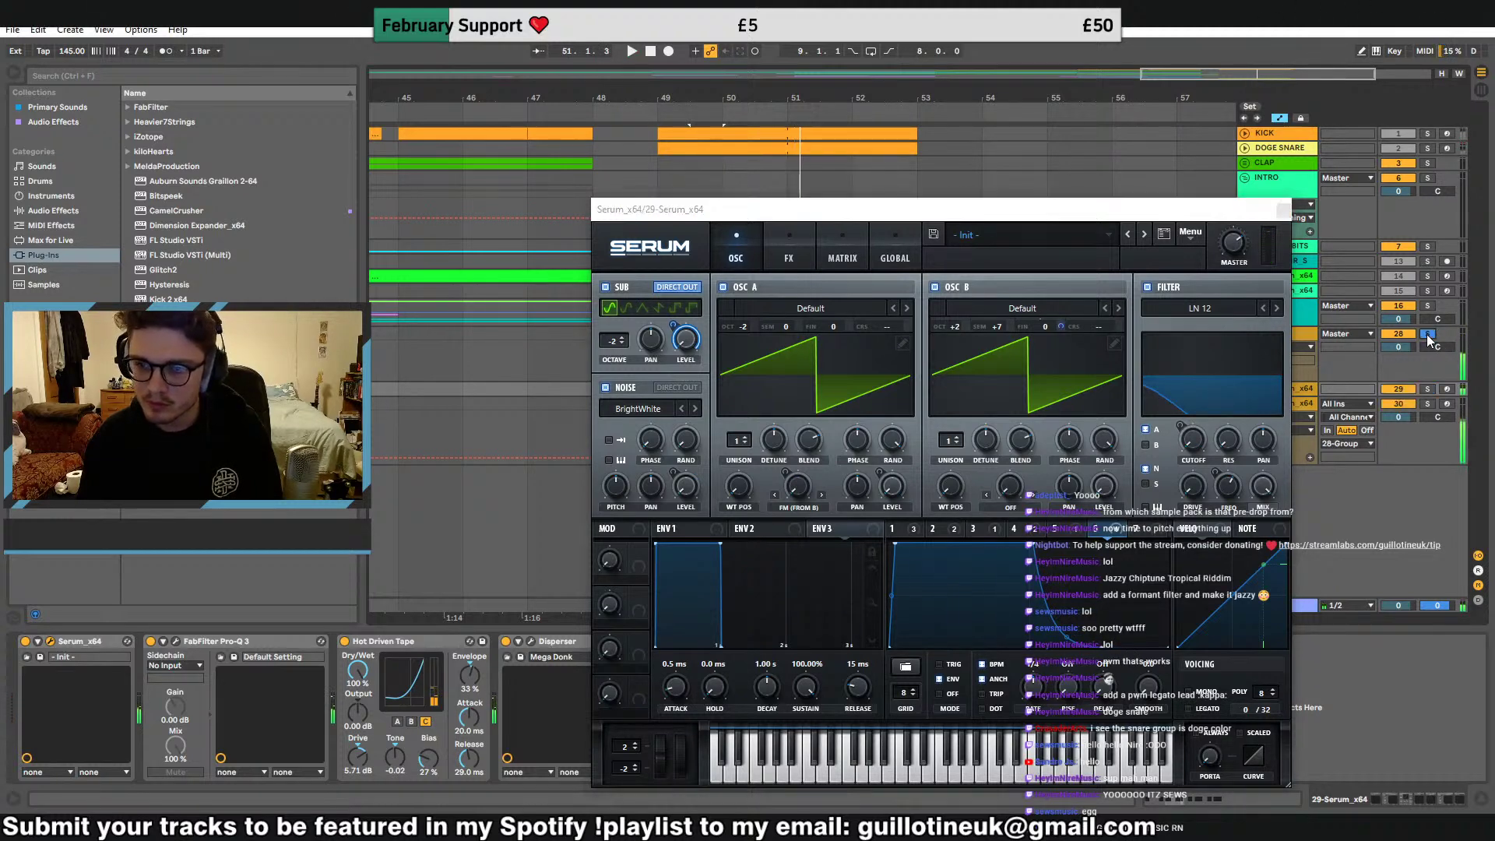
{"action": "left_click", "coordinate": [1428, 334]}
{"action": "left_click", "coordinate": [1083, 573]}
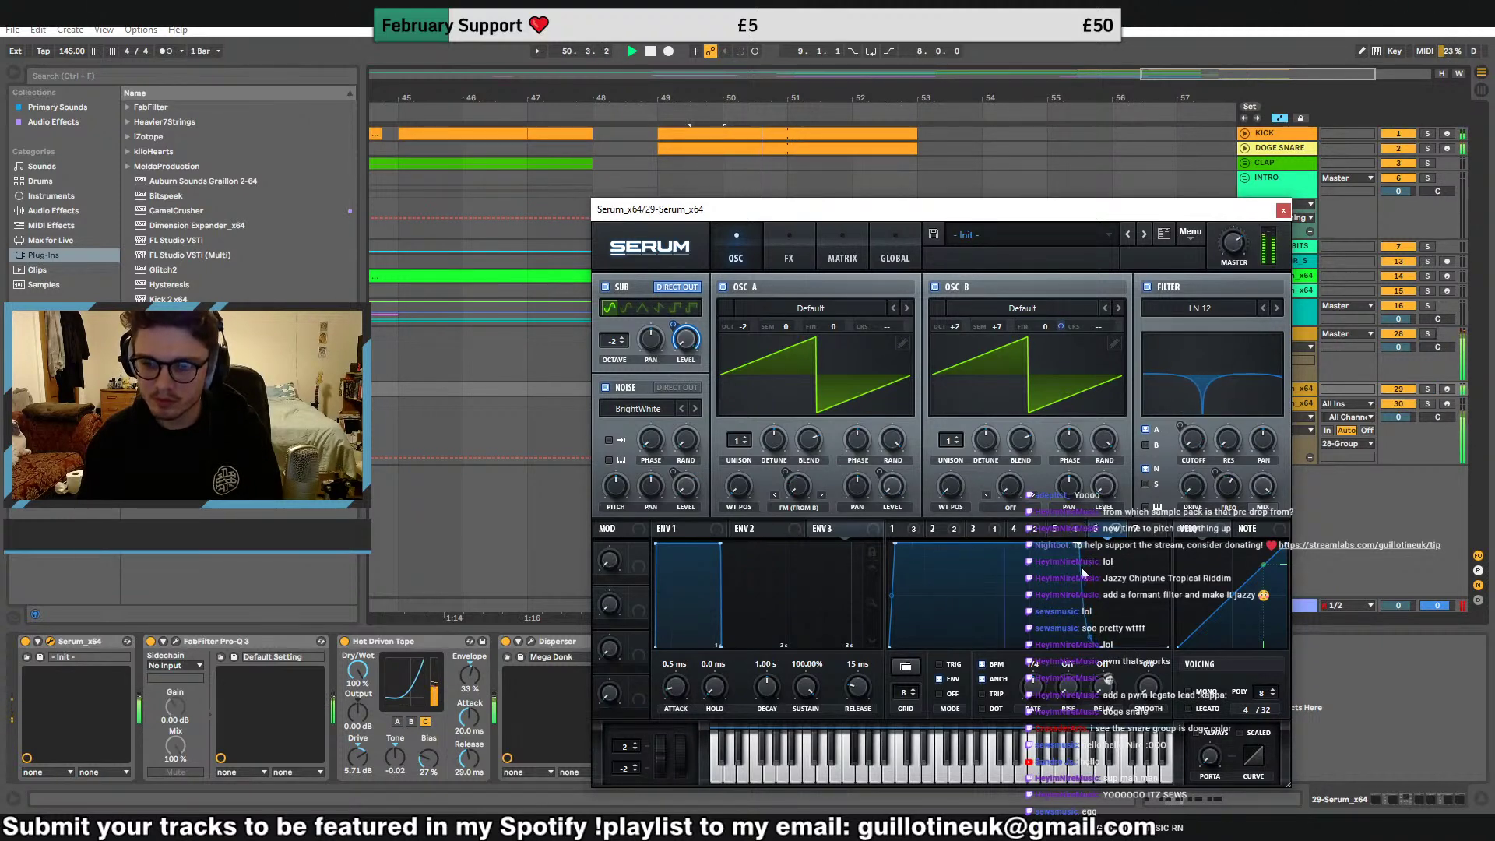
{"action": "left_click_drag", "start_coordinate": [1100, 647], "coordinate": [1134, 649]}
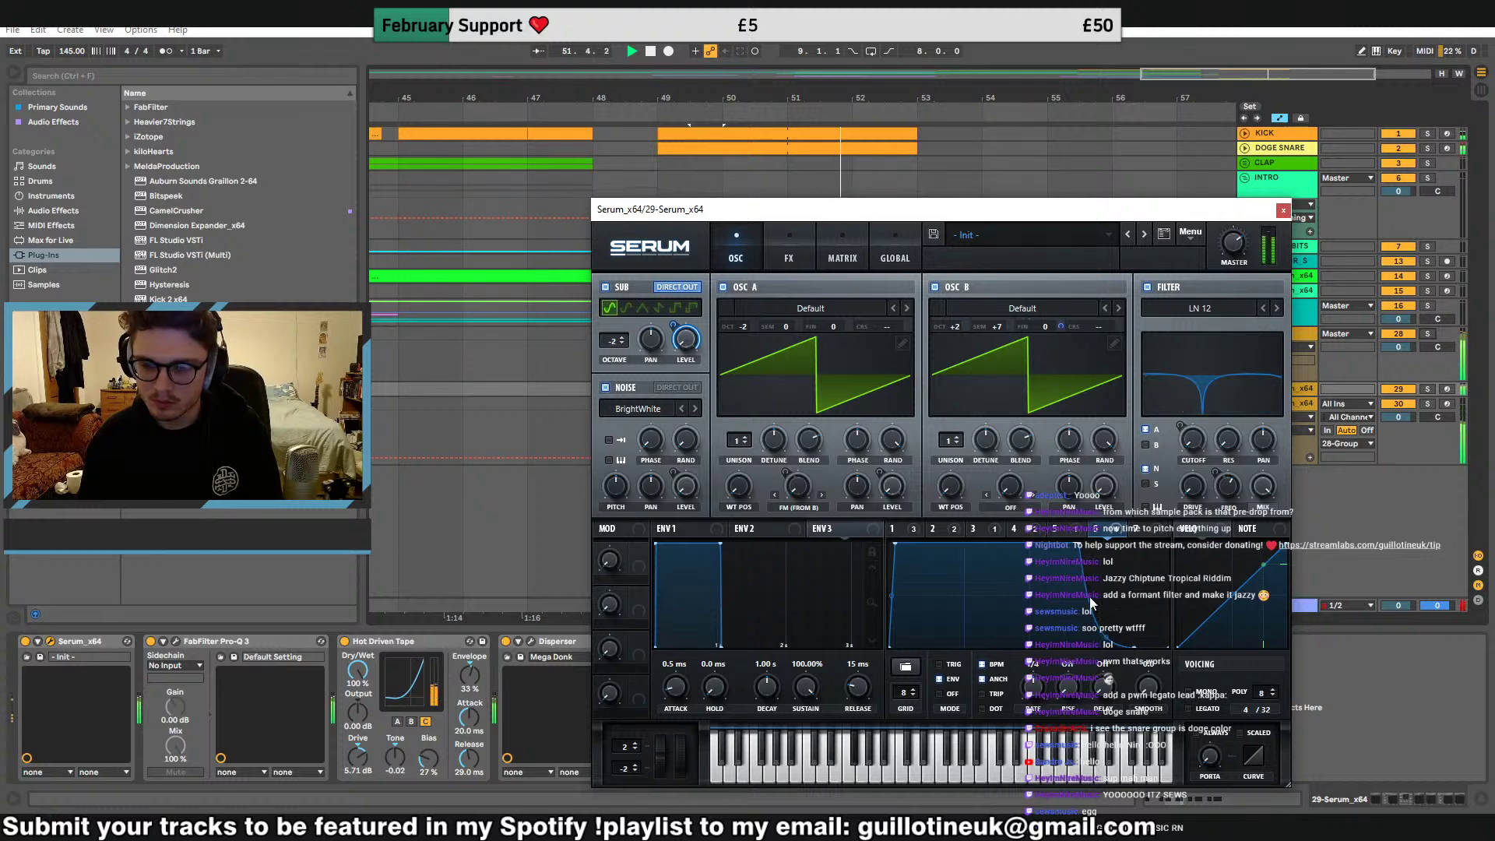
{"action": "left_click", "coordinate": [1283, 211]}
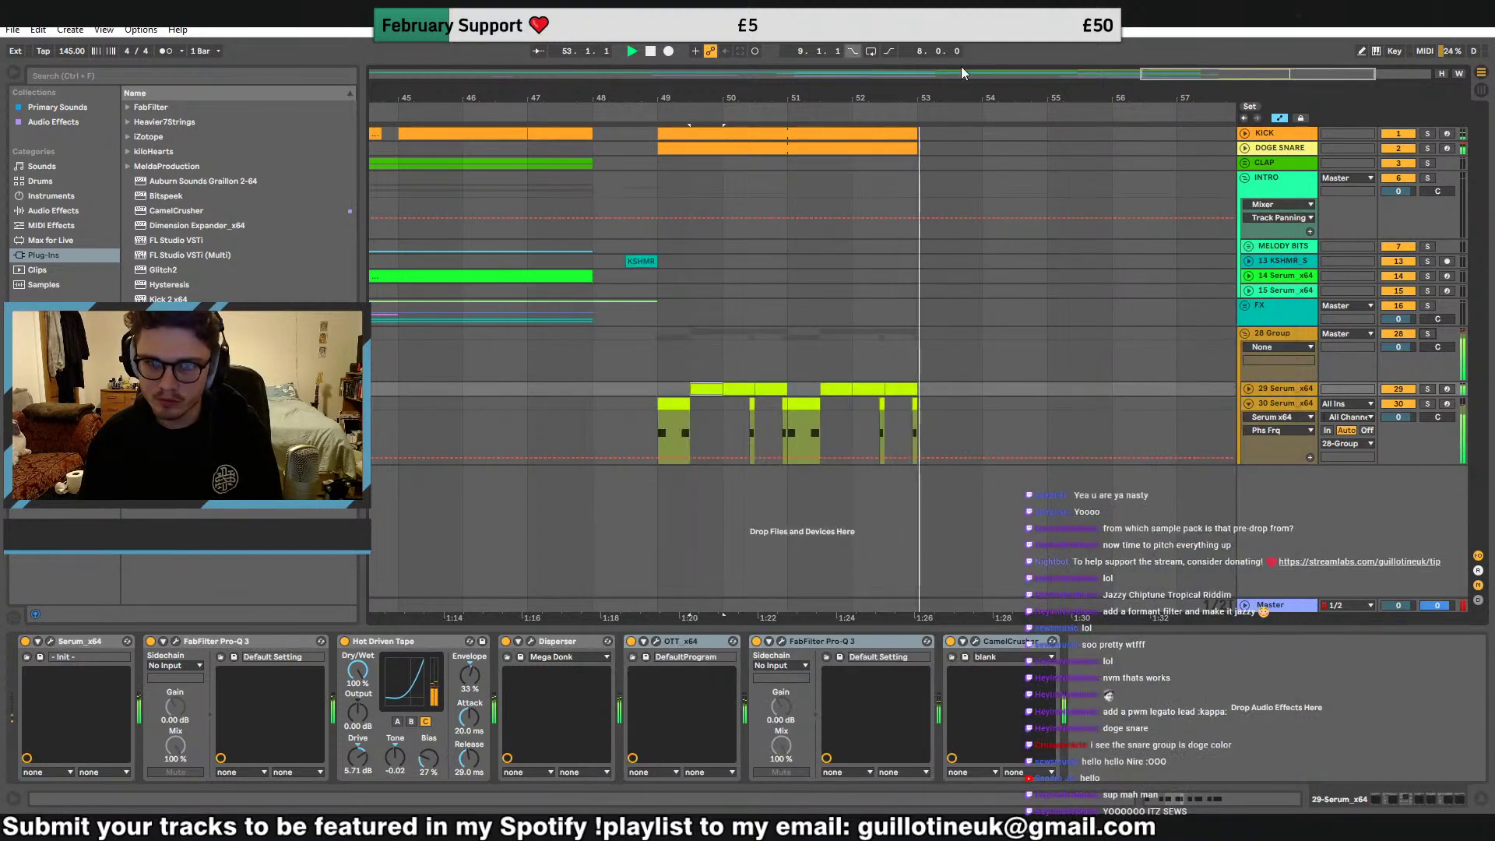
Play the arrangement from bar 43 to hear the build into the drop
{"action": "left_click_drag", "start_coordinate": [776, 98], "coordinate": [775, 46]}
{"action": "left_click", "coordinate": [803, 221]}
{"action": "left_click", "coordinate": [955, 190]}
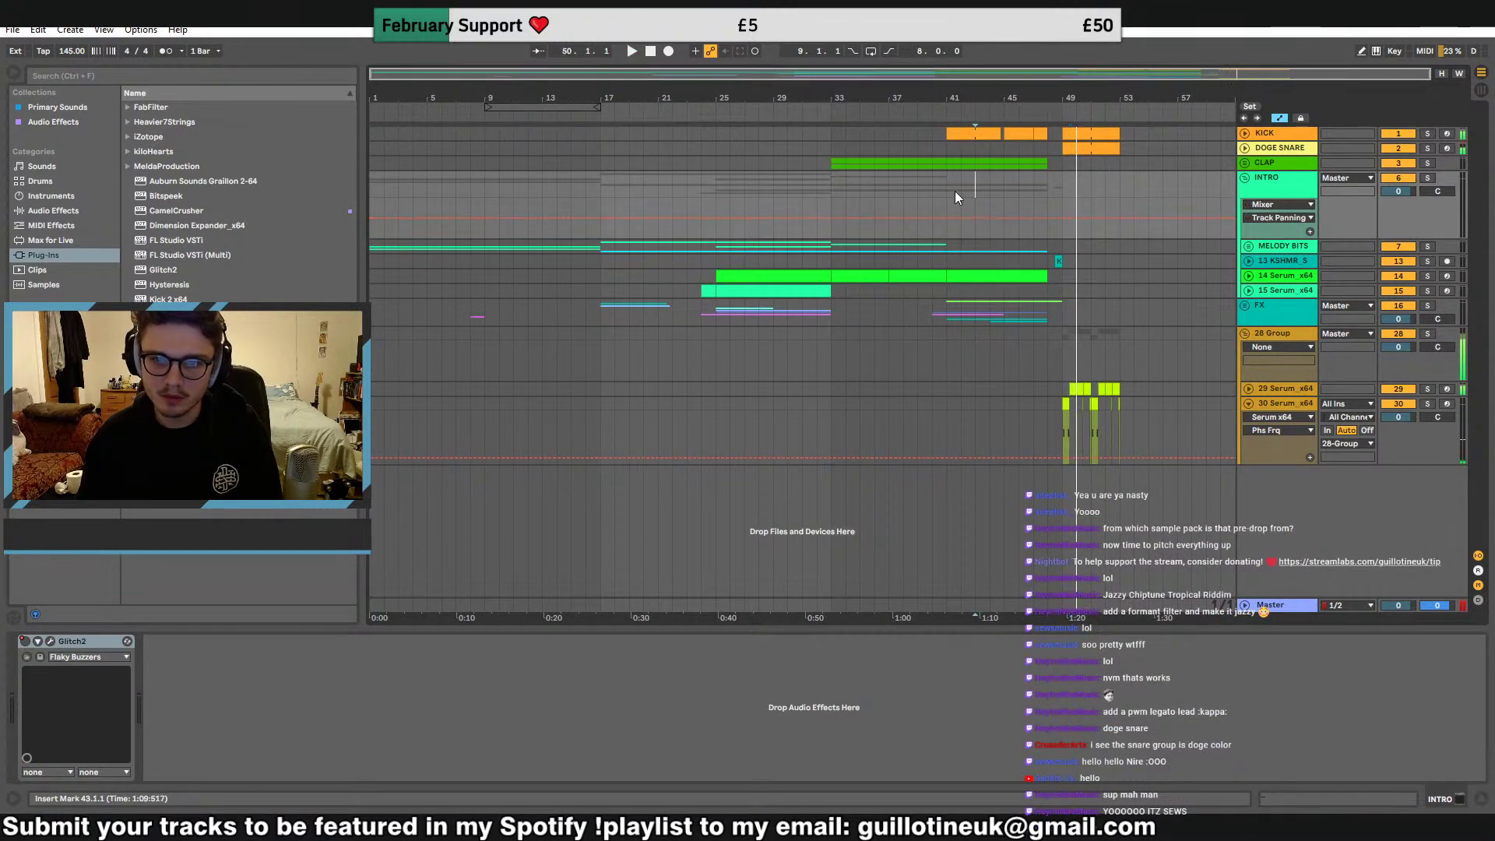
{"action": "key", "text": "space"}
{"action": "key", "text": "space"}
Set and enable a playback loop over bars 49 to 53, and play from bar 45
{"action": "left_click_drag", "start_coordinate": [583, 107], "coordinate": [1125, 106]}
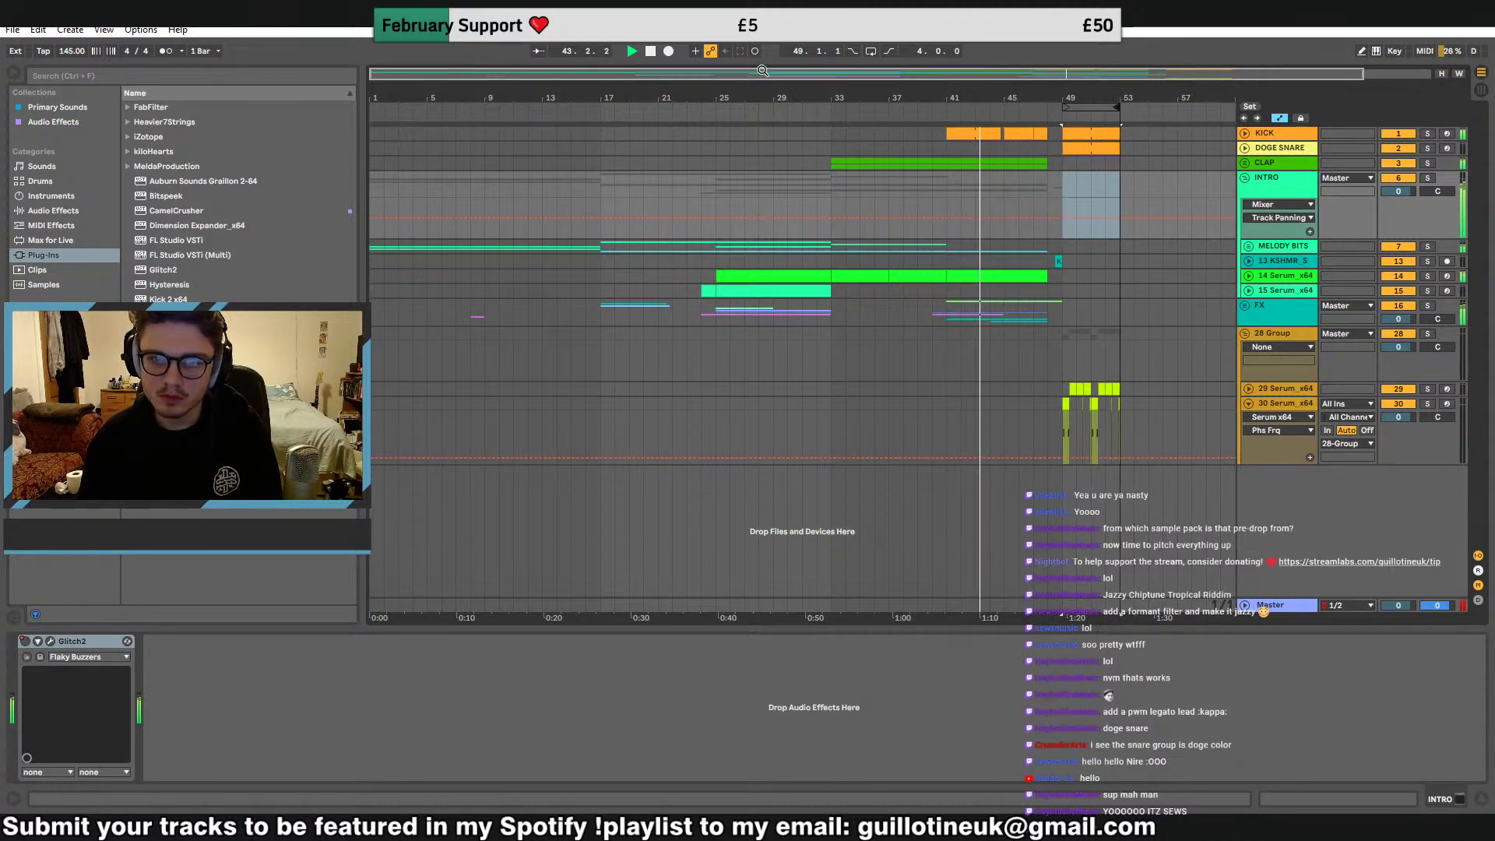
{"action": "left_click", "coordinate": [871, 52]}
{"action": "key", "text": "plus"}
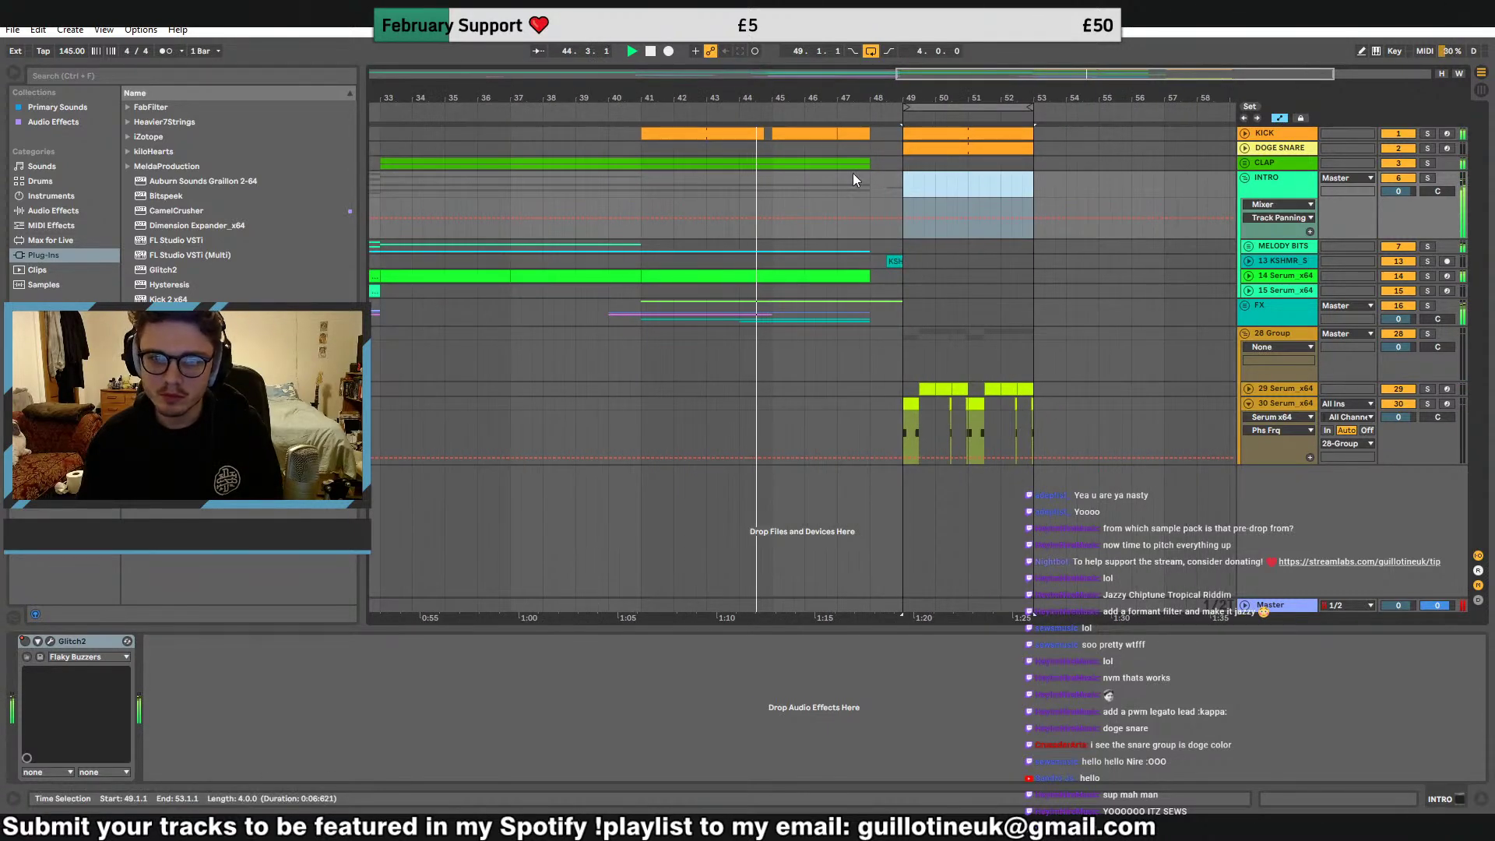
{"action": "left_click", "coordinate": [783, 165]}
{"action": "left_click", "coordinate": [768, 169]}
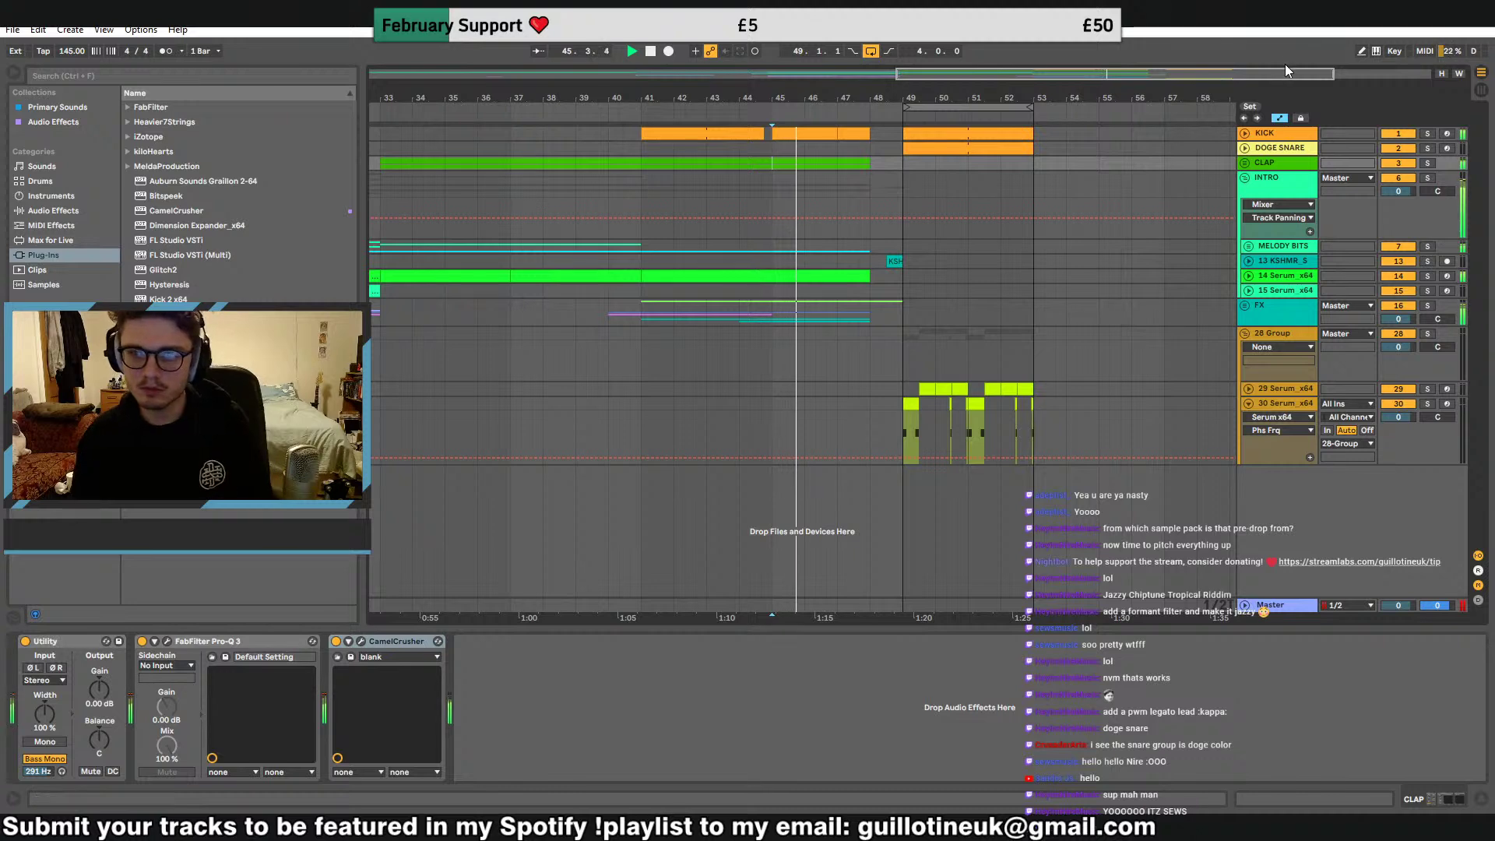
Insert a new MIDI track directly below the DOGE SNARE track
{"action": "left_click_drag", "start_coordinate": [1287, 73], "coordinate": [1286, 96]}
{"action": "left_click_drag", "start_coordinate": [1288, 74], "coordinate": [1314, 155]}
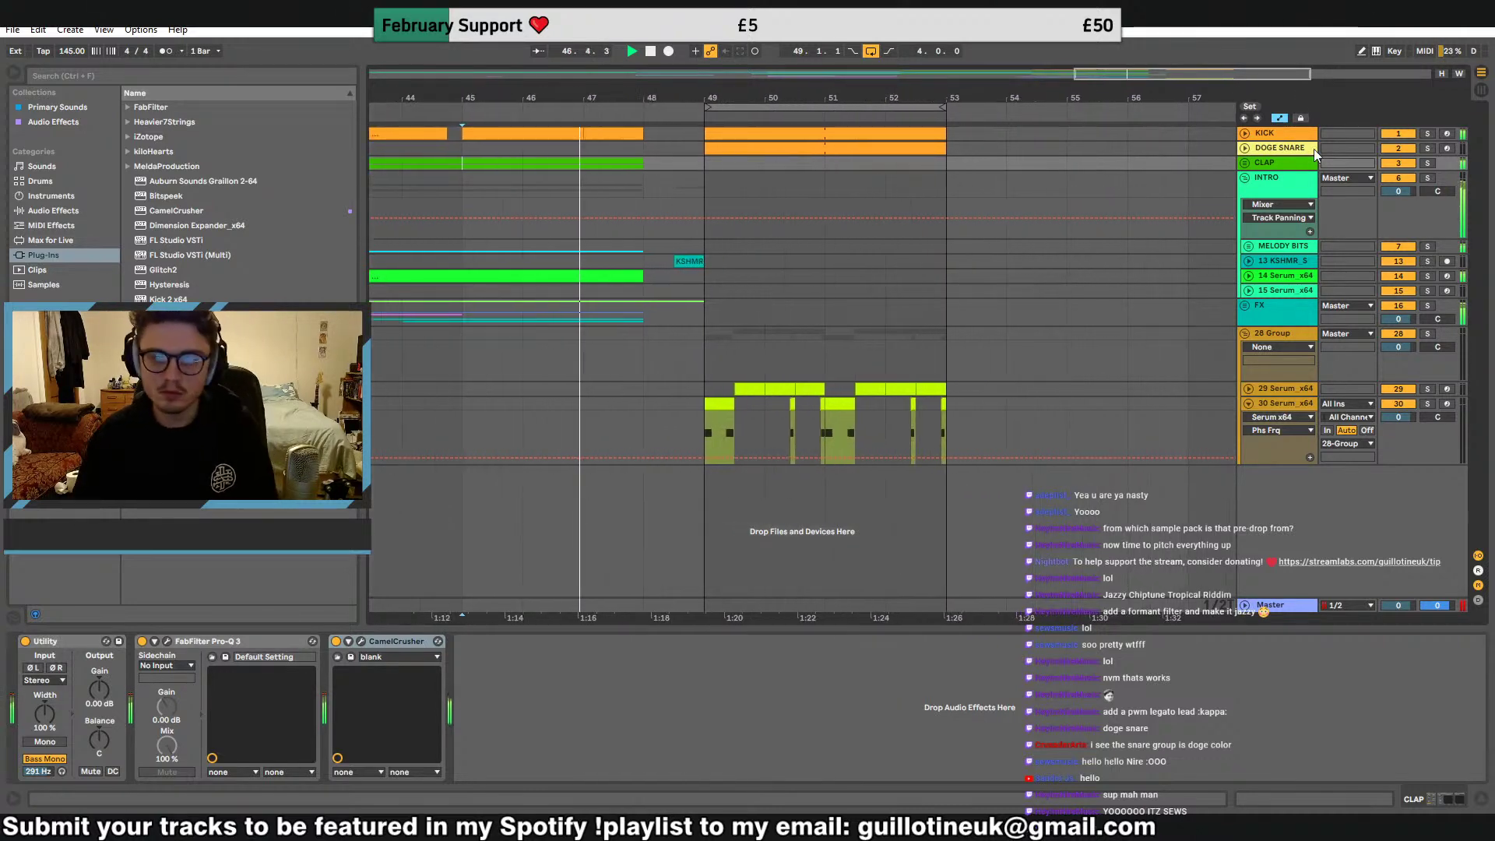
{"action": "right_click", "coordinate": [1287, 151]}
{"action": "left_click", "coordinate": [1350, 272]}
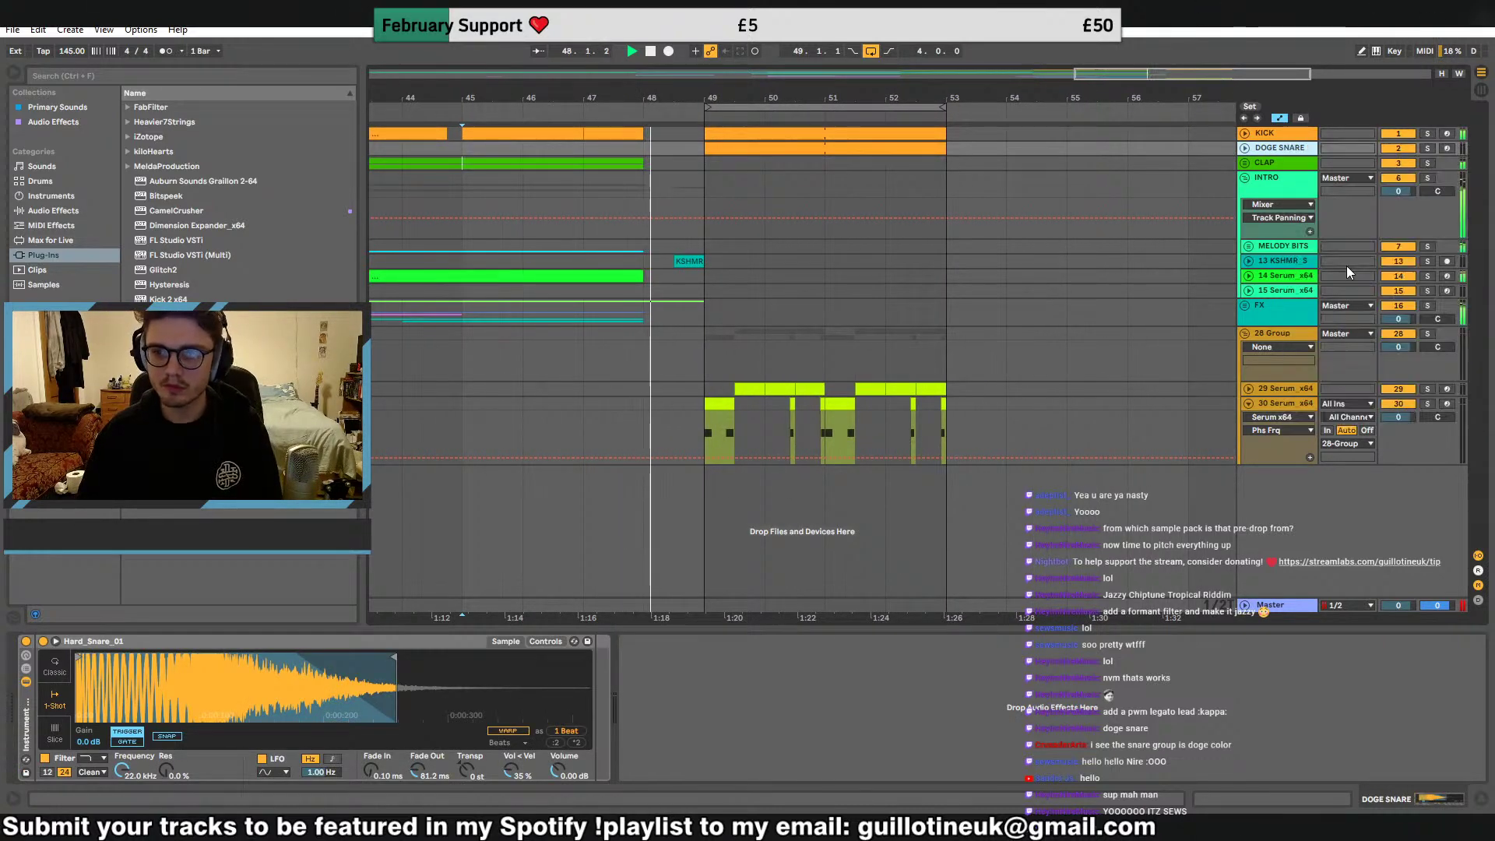
{"action": "key", "text": "ctrl+shift+t"}
Insert an empty MIDI clip on the new track from 49.3.1 to 51.1.1
{"action": "left_click_drag", "start_coordinate": [708, 165], "coordinate": [828, 165]}
{"action": "right_click", "coordinate": [818, 166]}
{"action": "left_click", "coordinate": [860, 449]}
{"action": "left_click", "coordinate": [746, 162]}
{"action": "right_click", "coordinate": [829, 166]}
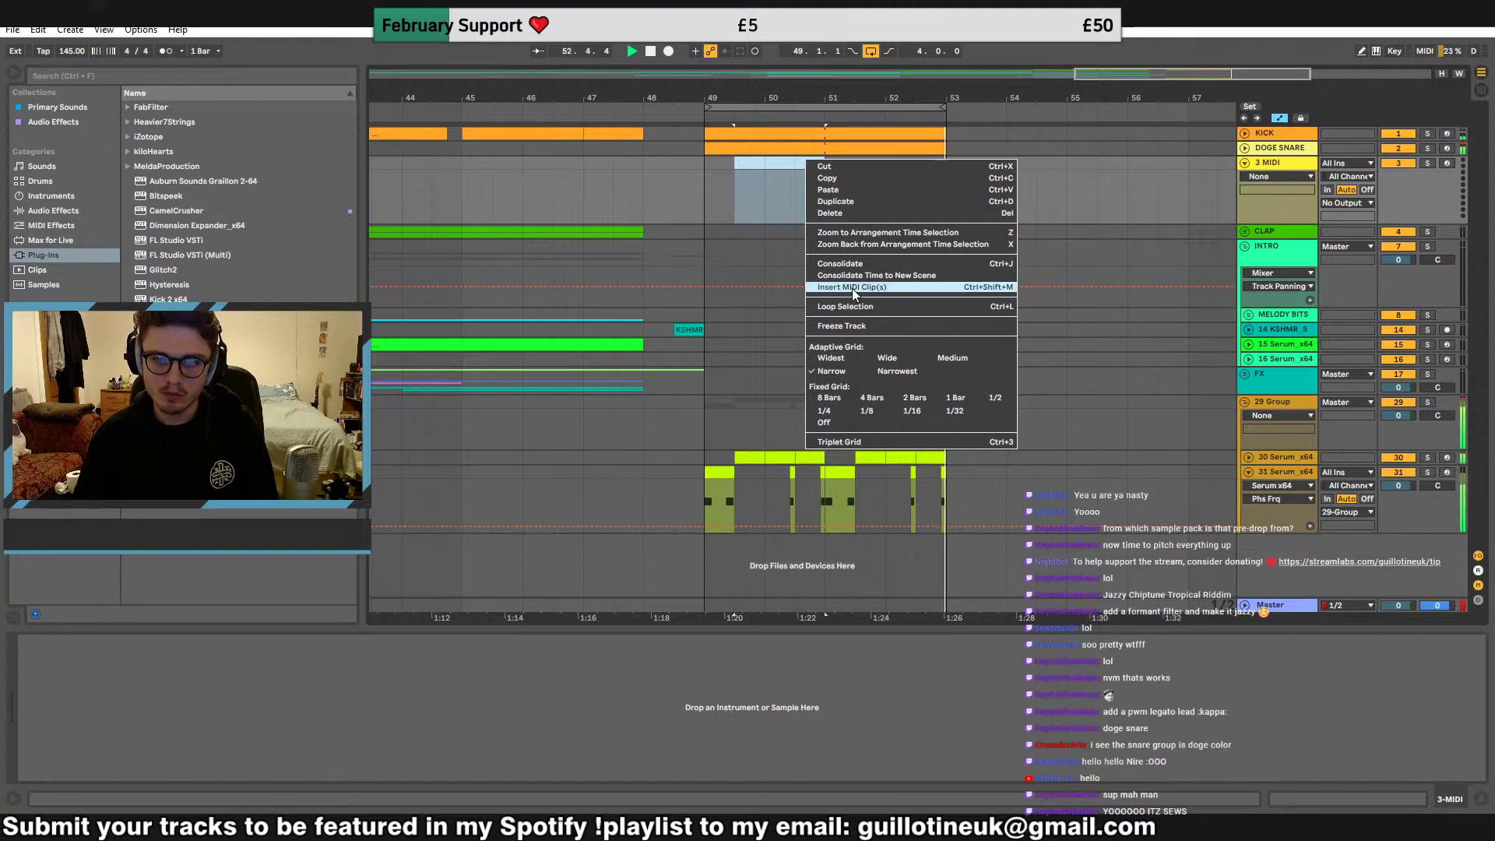
{"action": "left_click", "coordinate": [852, 287]}
{"action": "key", "text": "shift+Tab"}
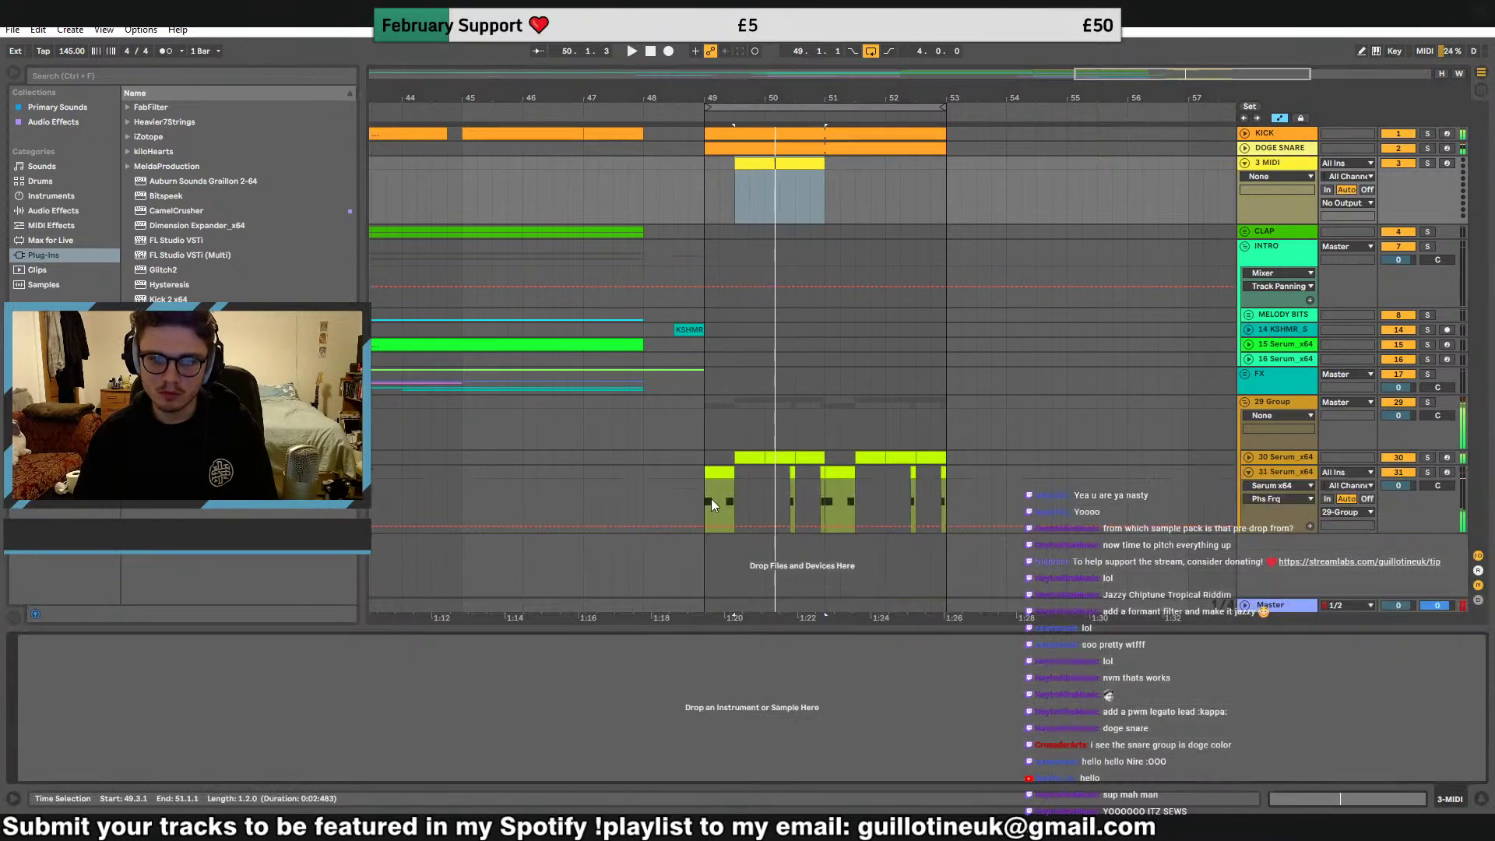
Open track 31's clip at bar 49 and lengthen its first note to just short of one beat, auditioning it
{"action": "double_click", "coordinate": [726, 472]}
{"action": "left_click", "coordinate": [622, 651]}
{"action": "key", "text": "space"}
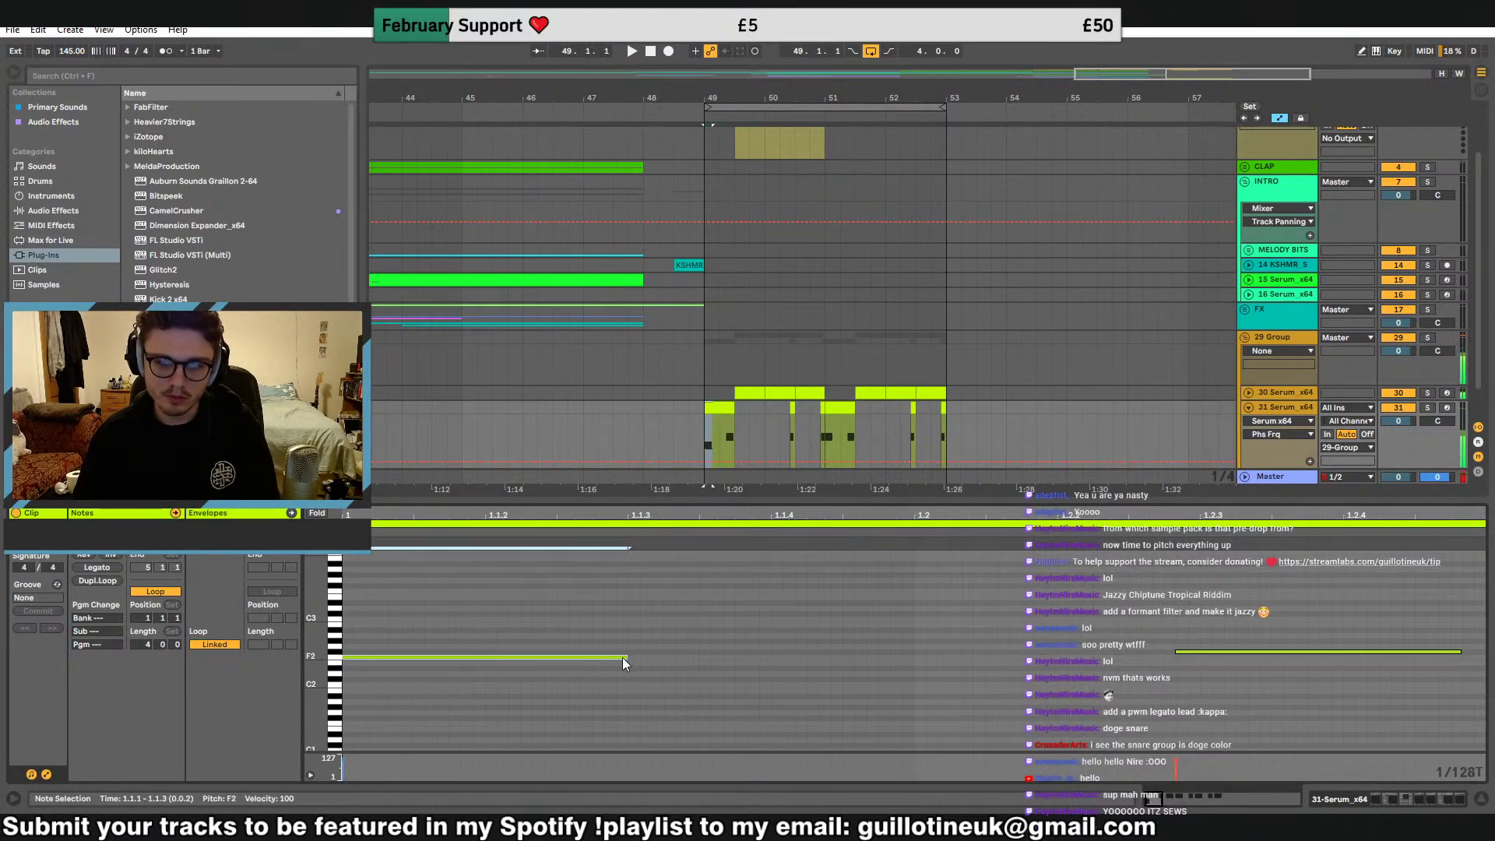
{"action": "key", "text": "space"}
{"action": "left_click_drag", "start_coordinate": [626, 652], "coordinate": [886, 658]}
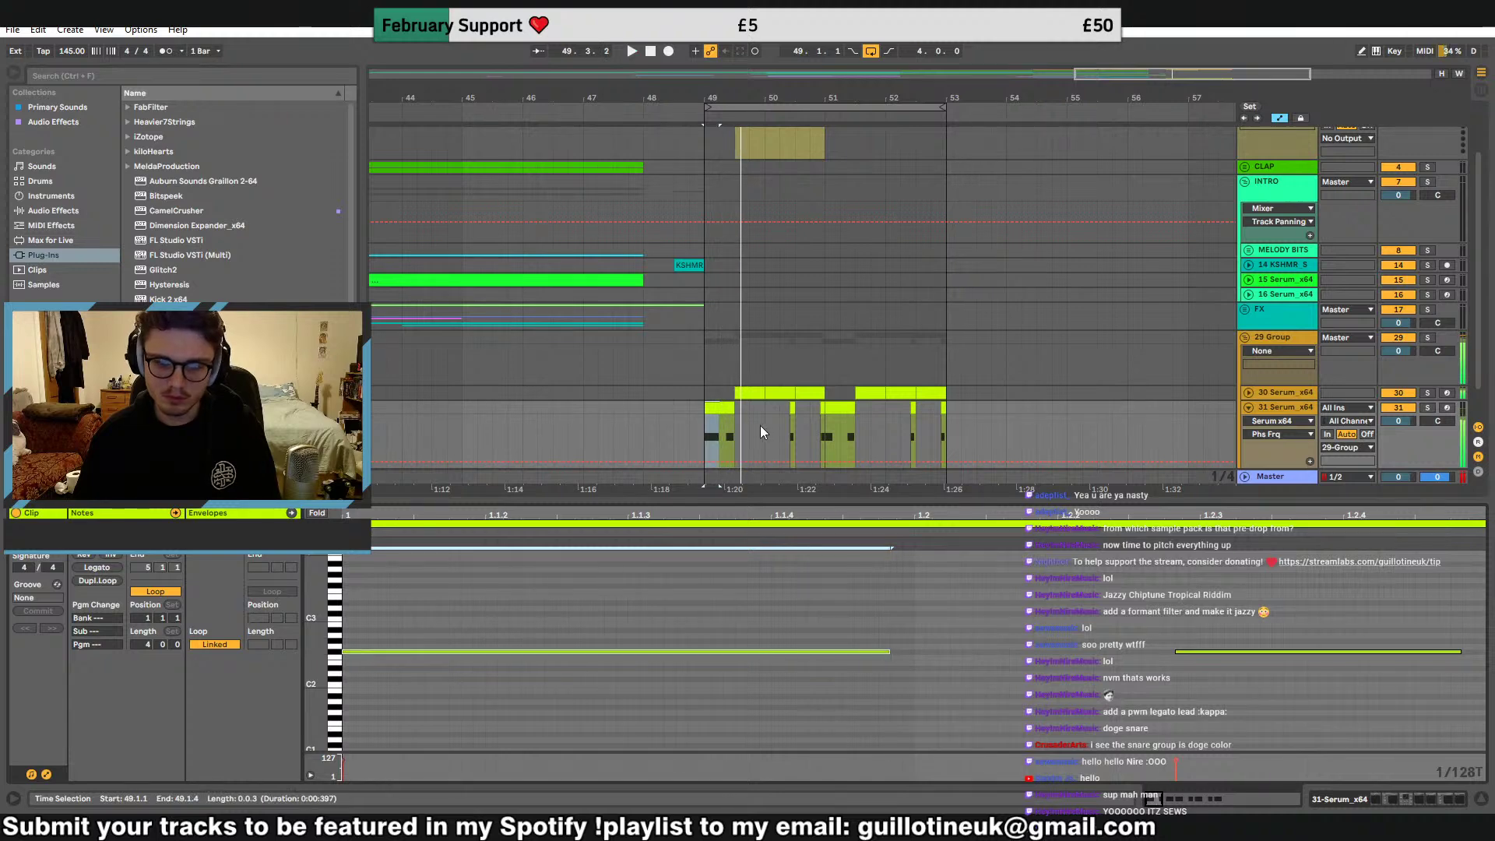
Open Serum on track 31 and reshape LFO 2 into a fast rise followed by an early falling curve, auditioning the loop
{"action": "left_click", "coordinate": [833, 407]}
{"action": "left_click", "coordinate": [1308, 406]}
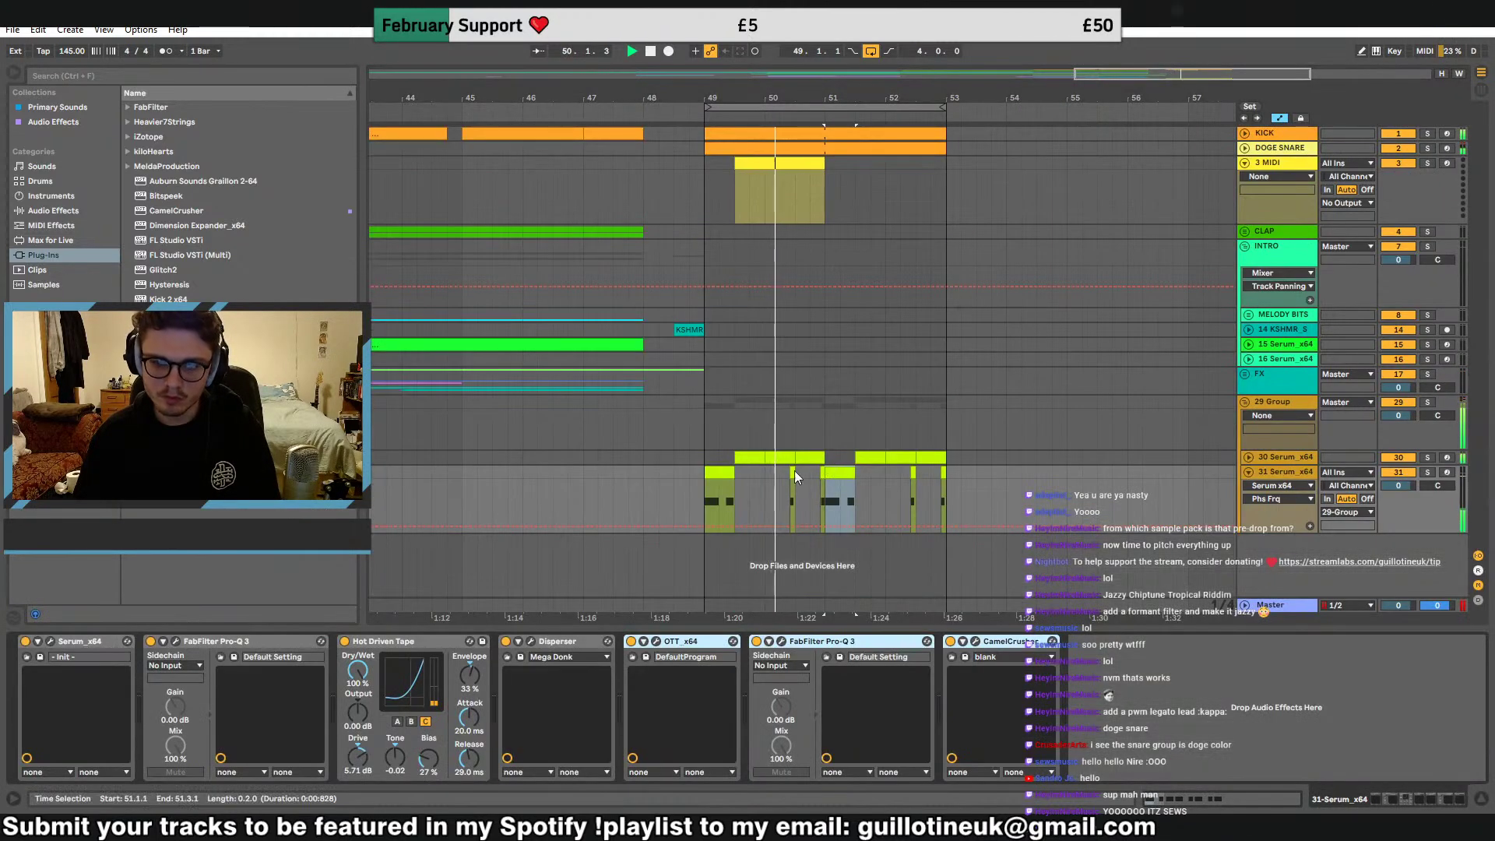
{"action": "left_click", "coordinate": [50, 641]}
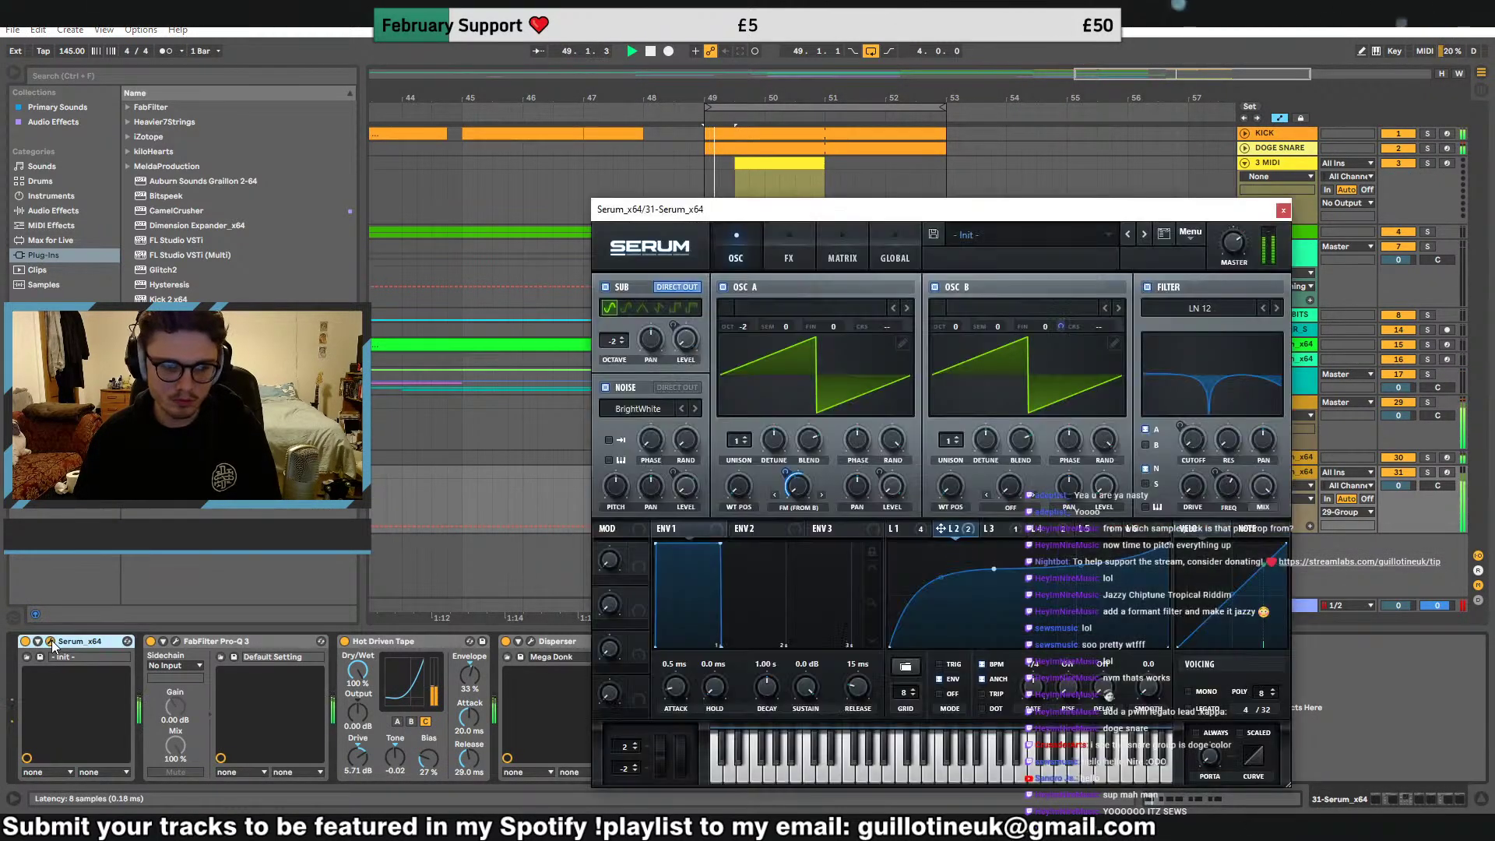
{"action": "left_click", "coordinate": [953, 529]}
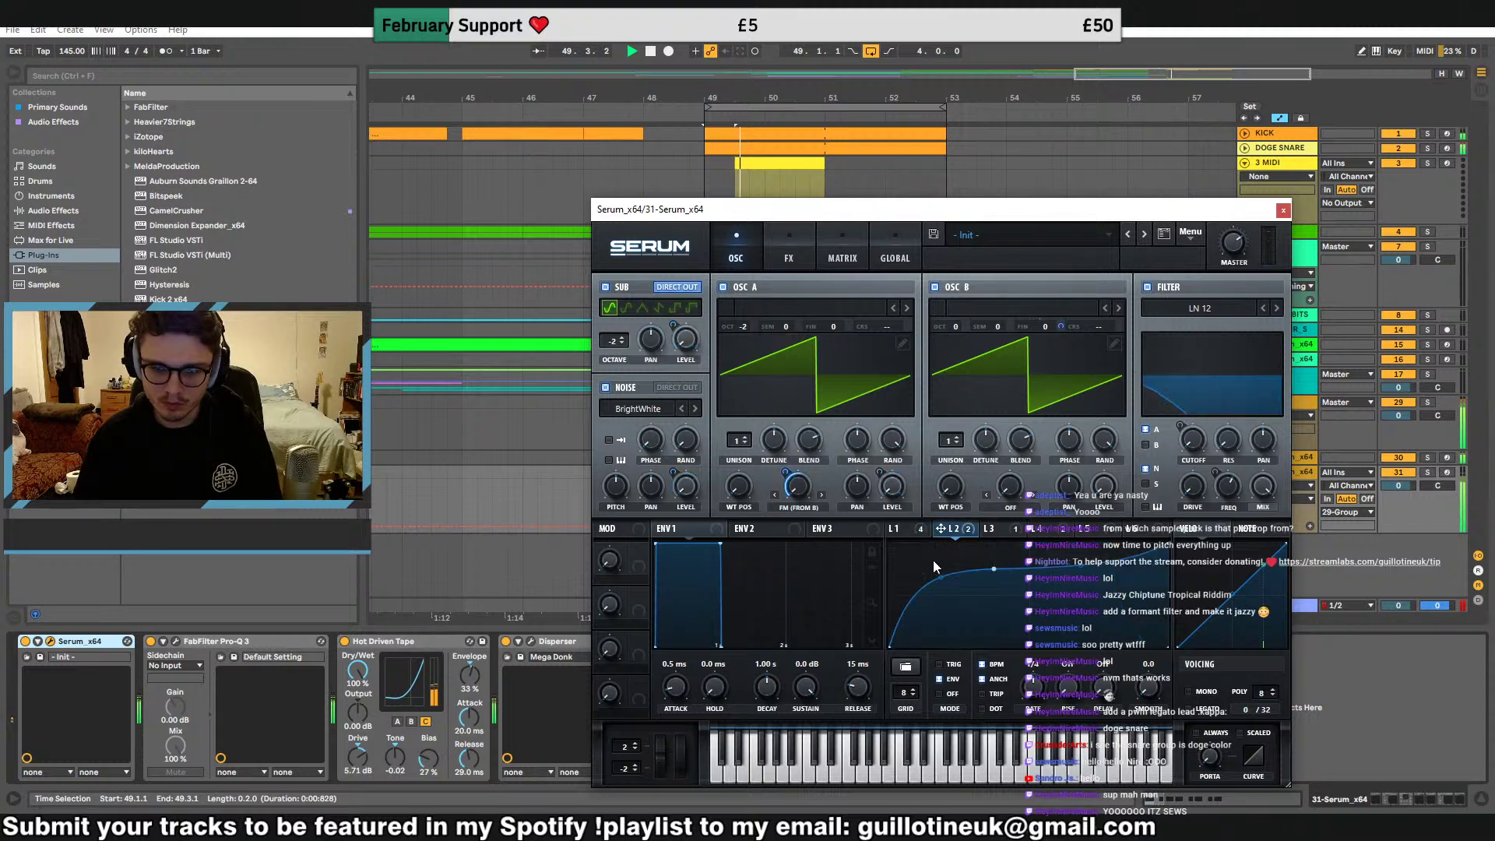
{"action": "left_click_drag", "start_coordinate": [995, 571], "coordinate": [934, 543]}
{"action": "left_click_drag", "start_coordinate": [1168, 544], "coordinate": [1026, 584]}
{"action": "key", "text": "space"}
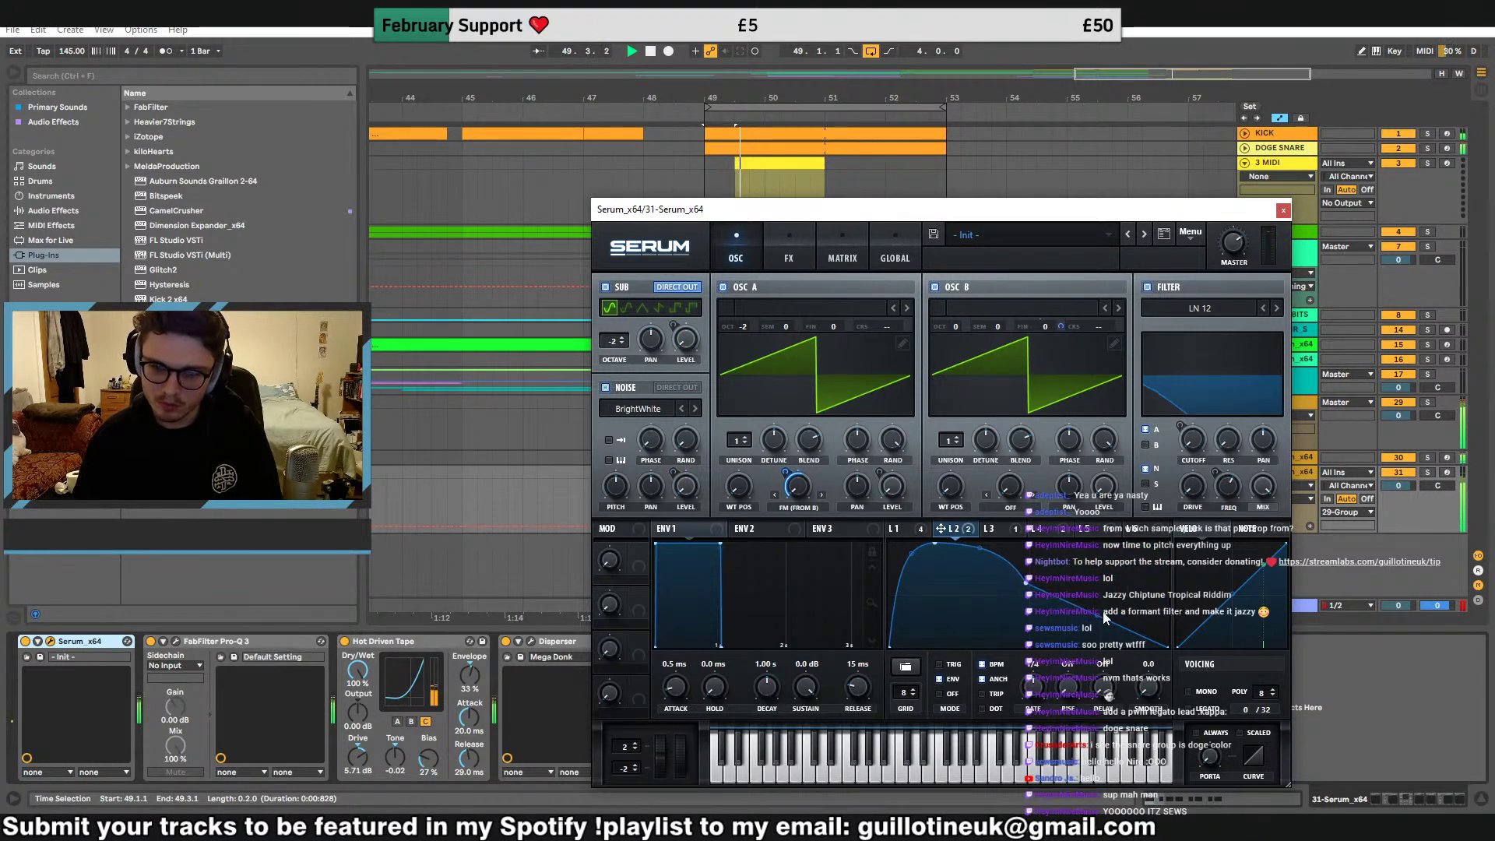
{"action": "left_click_drag", "start_coordinate": [1098, 614], "coordinate": [1098, 639]}
{"action": "key", "text": "space"}
{"action": "key", "text": "space"}
{"action": "left_click_drag", "start_coordinate": [1025, 598], "coordinate": [980, 602]}
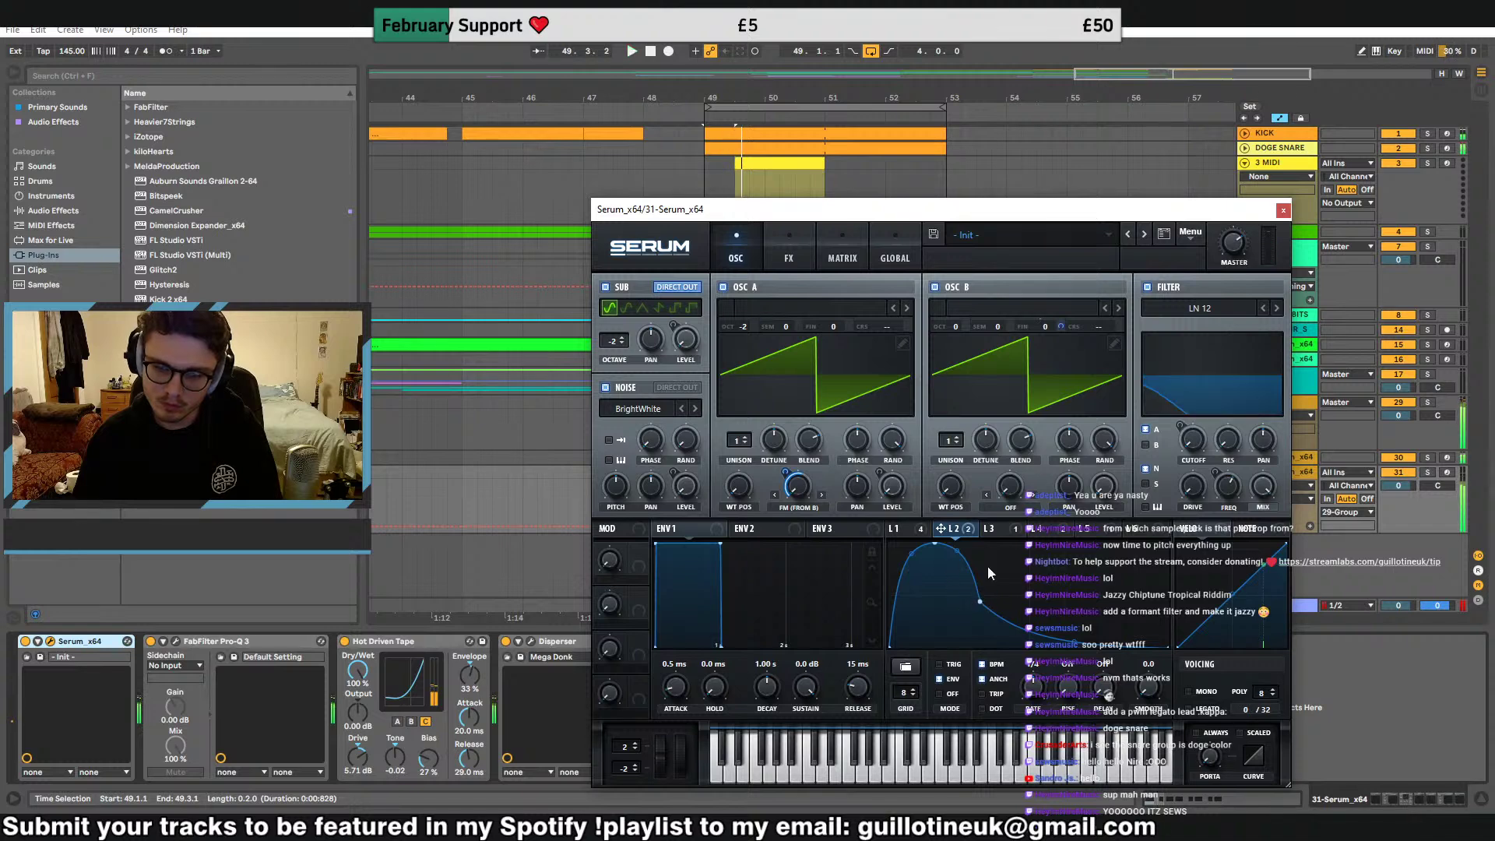
Compare Serum's other LFO shapes while auditioning, raise the early point of LFO 1's curve, and close the synth
{"action": "key", "text": "space"}
{"action": "key", "text": "space"}
{"action": "left_click", "coordinate": [1001, 532]}
{"action": "left_click", "coordinate": [1046, 532]}
{"action": "key", "text": "space"}
{"action": "key", "text": "space"}
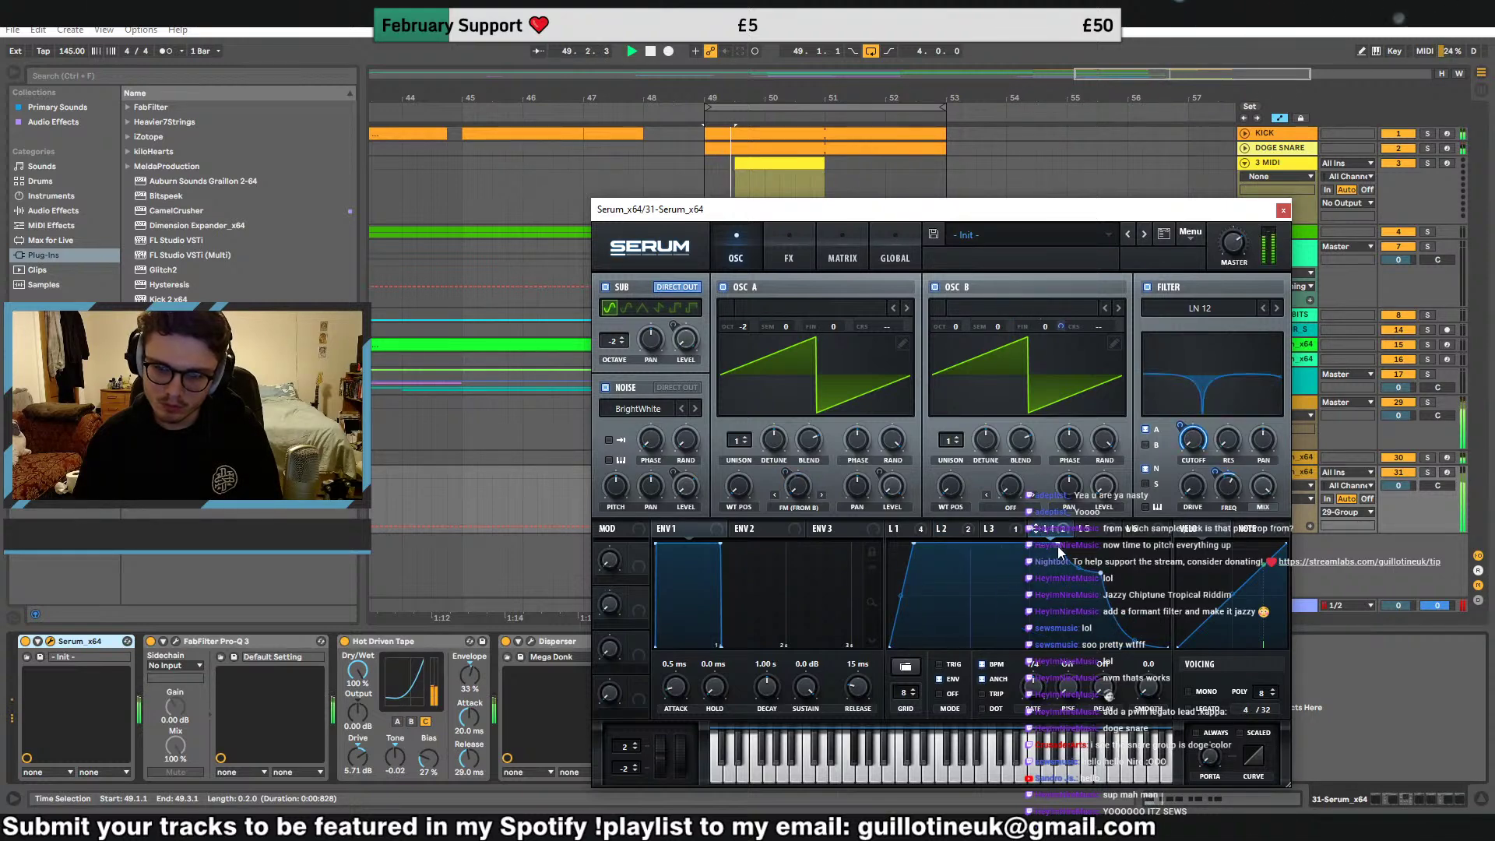
{"action": "left_click", "coordinate": [904, 528]}
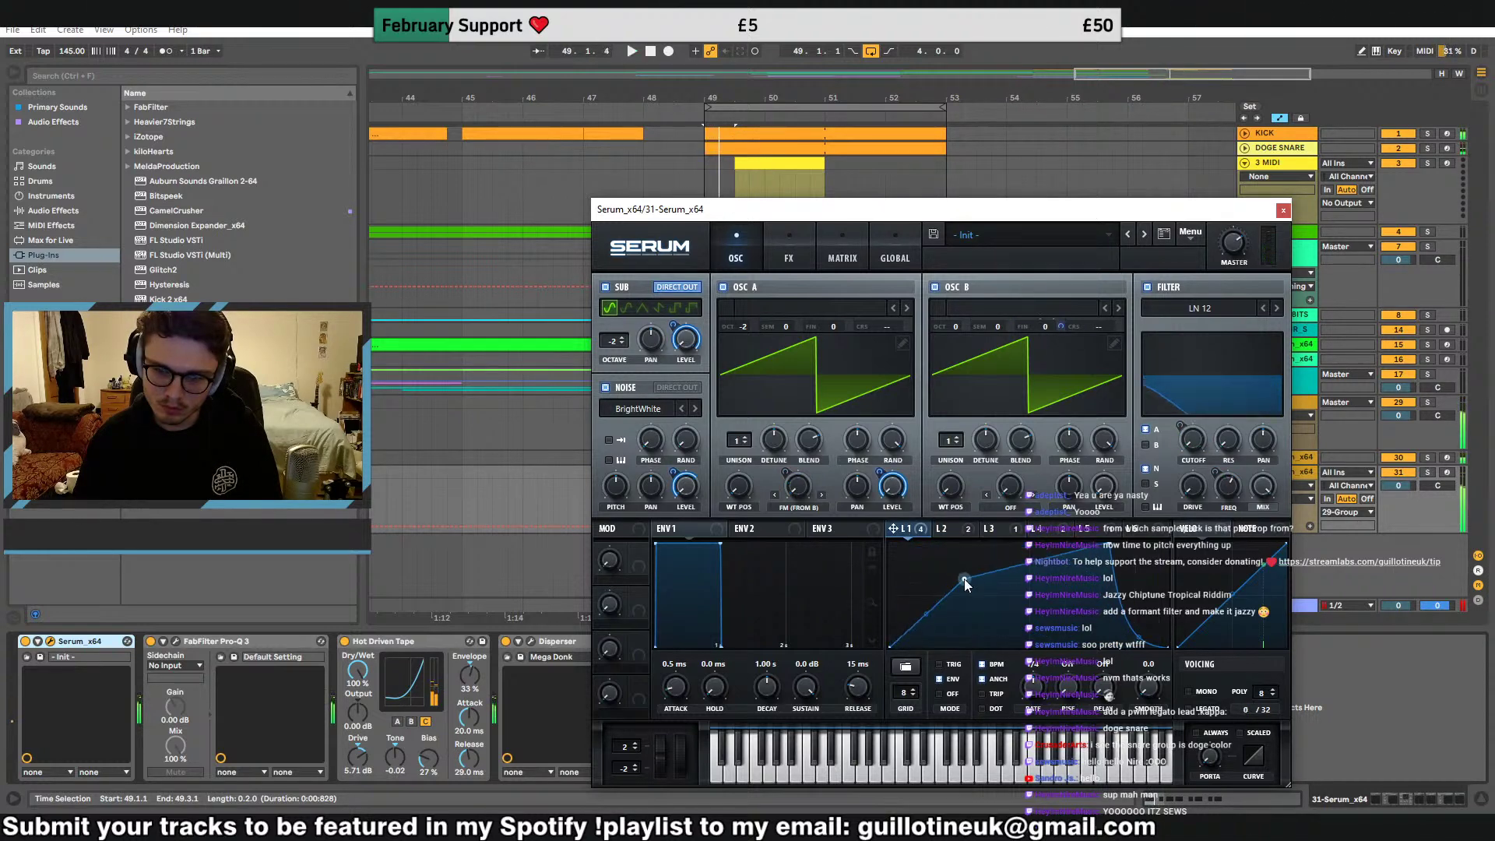
{"action": "key", "text": "space"}
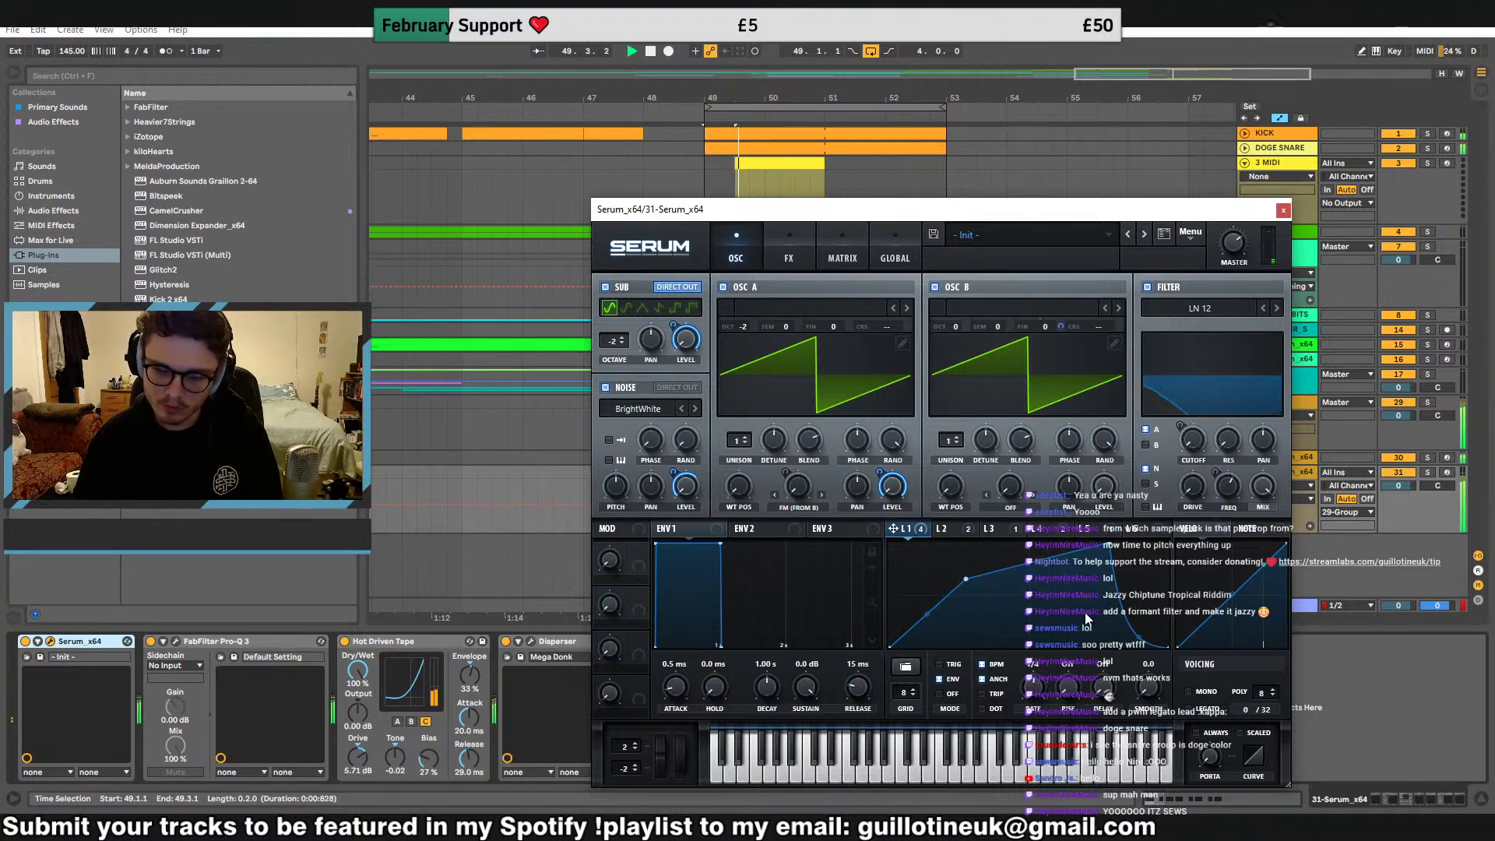
{"action": "left_click", "coordinate": [1069, 532]}
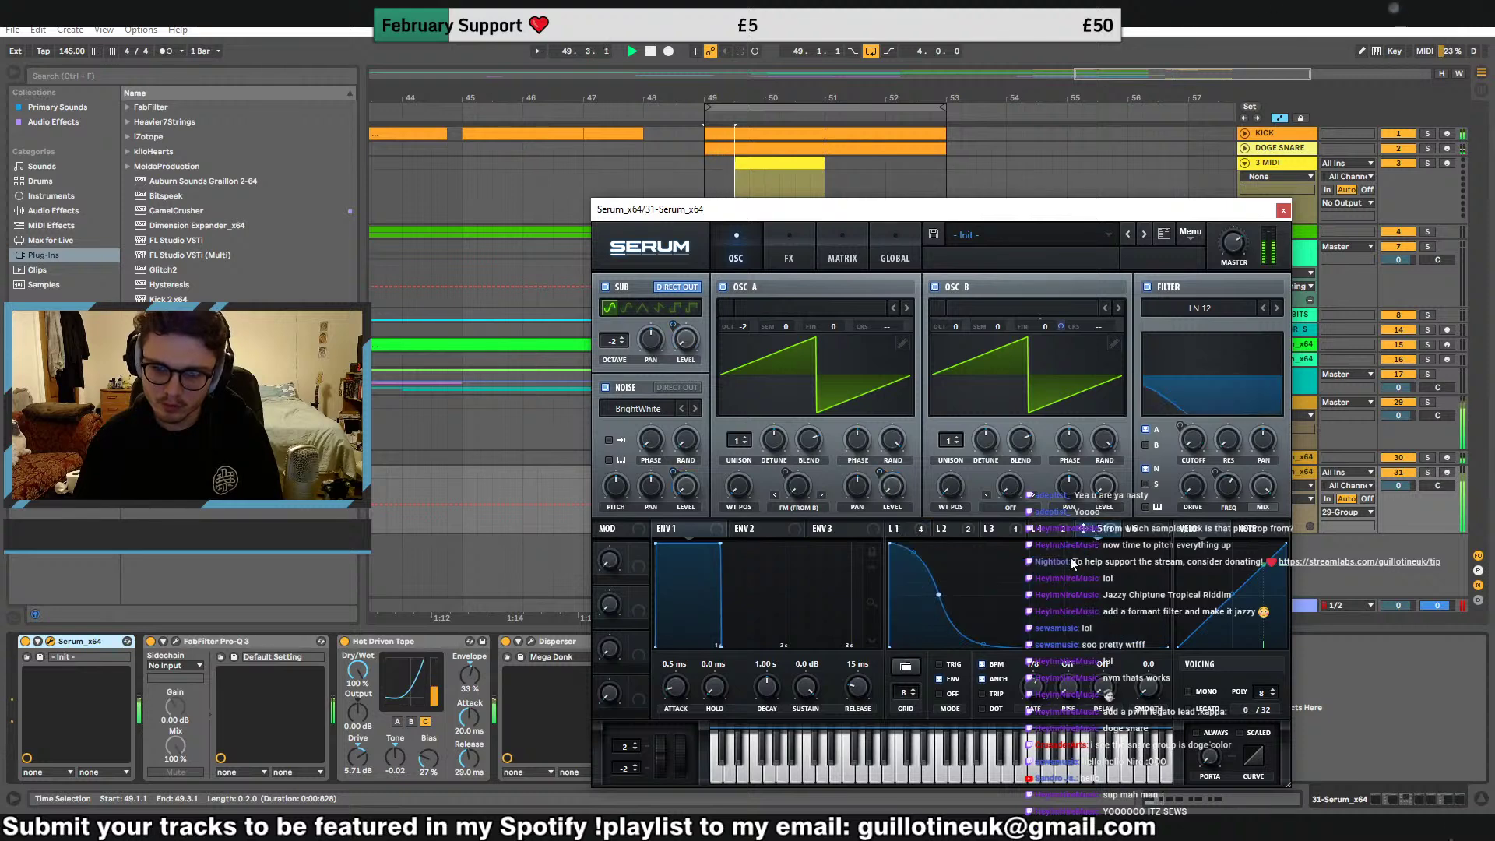
{"action": "left_click", "coordinate": [896, 531]}
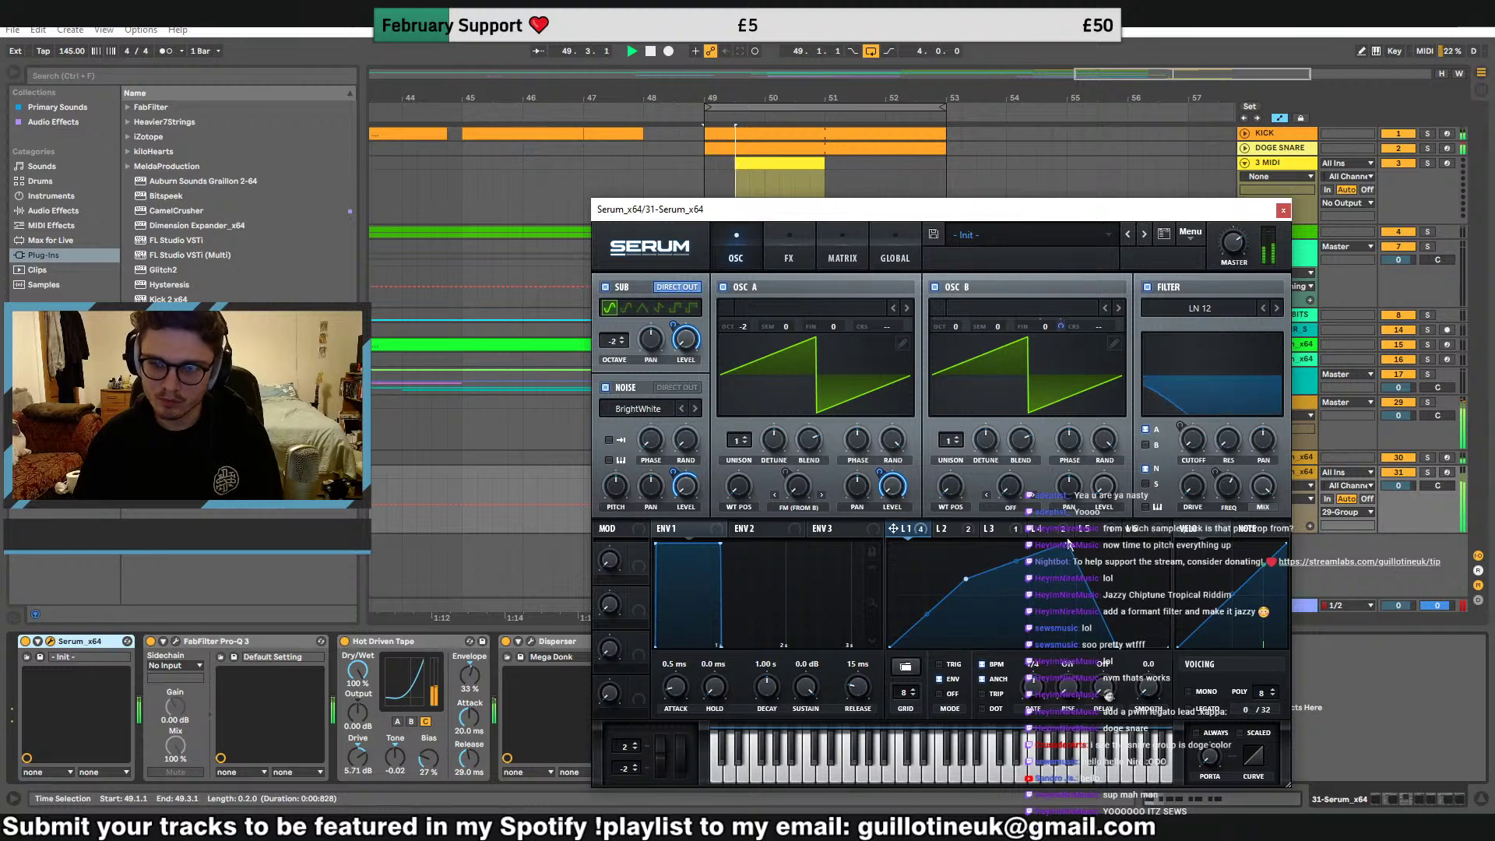
{"action": "left_click_drag", "start_coordinate": [957, 573], "coordinate": [958, 564]}
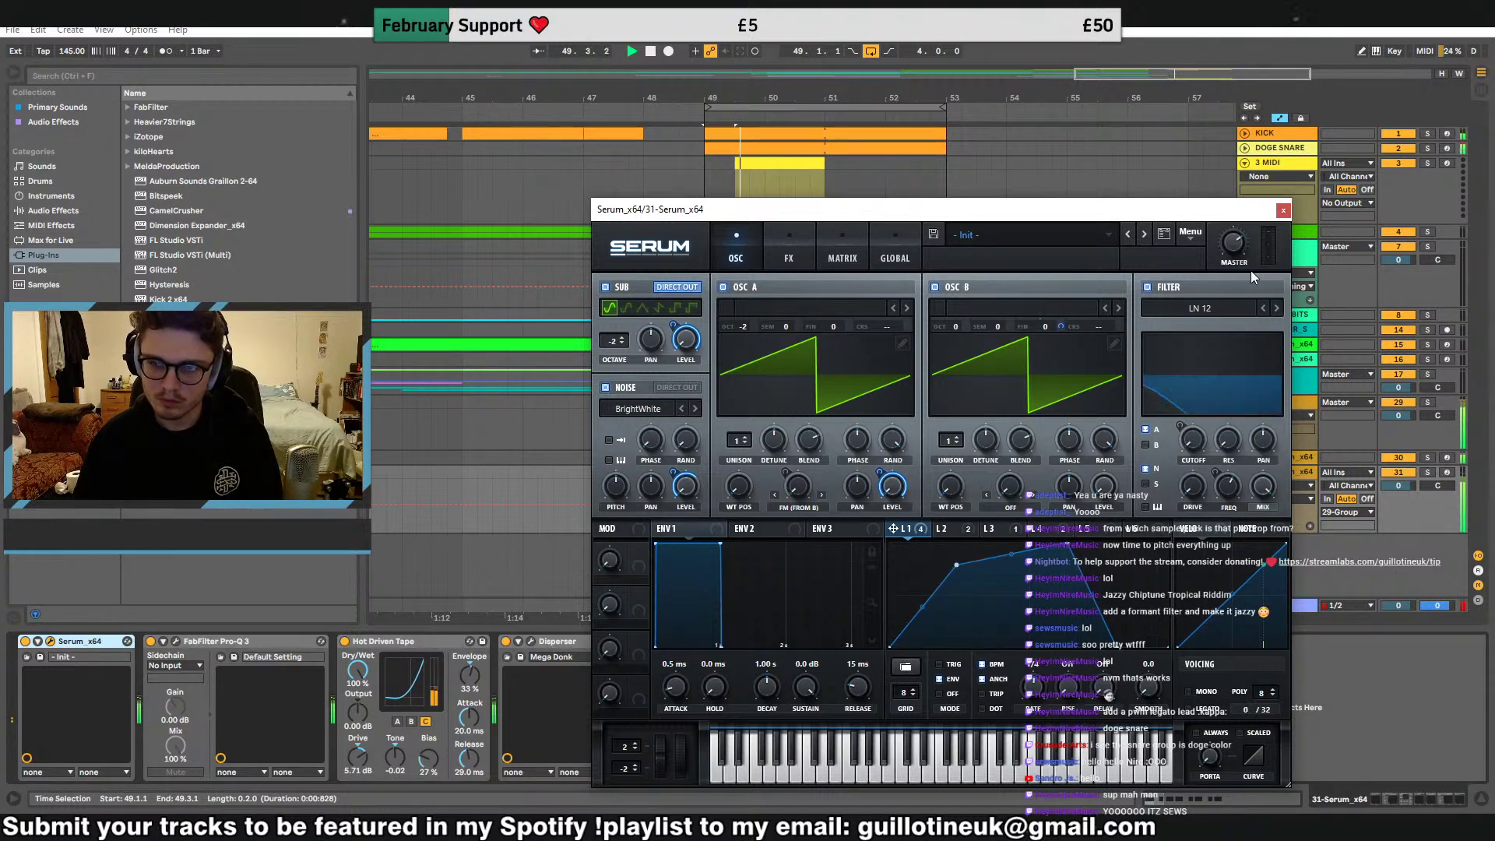
{"action": "left_click", "coordinate": [1283, 210]}
Load an empty Instrument Rack onto the new MIDI track below DOGE SNARE
{"action": "left_click", "coordinate": [750, 457]}
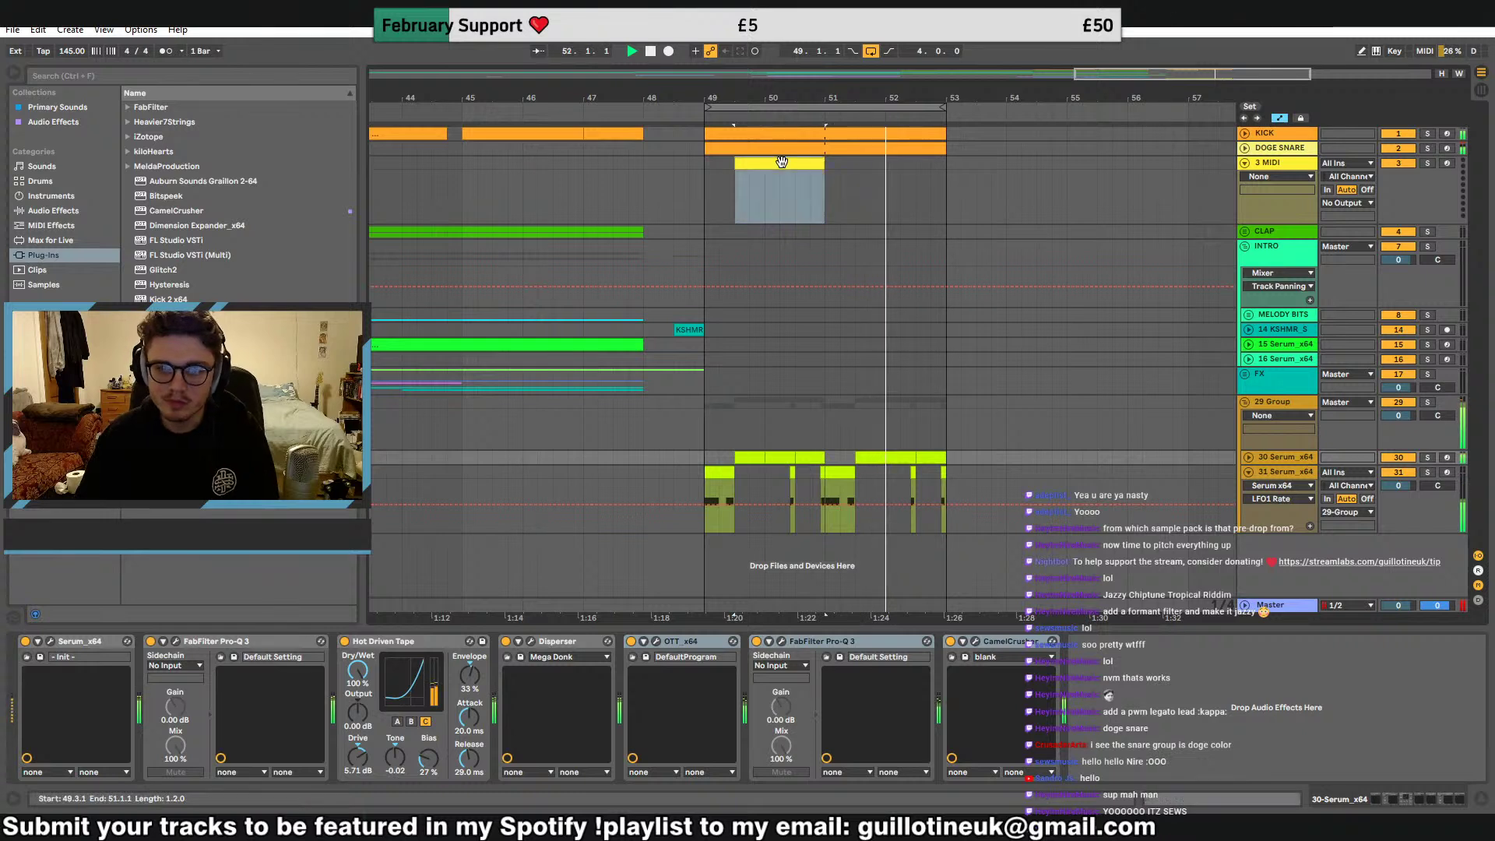
{"action": "left_click", "coordinate": [779, 191]}
{"action": "key", "text": "space"}
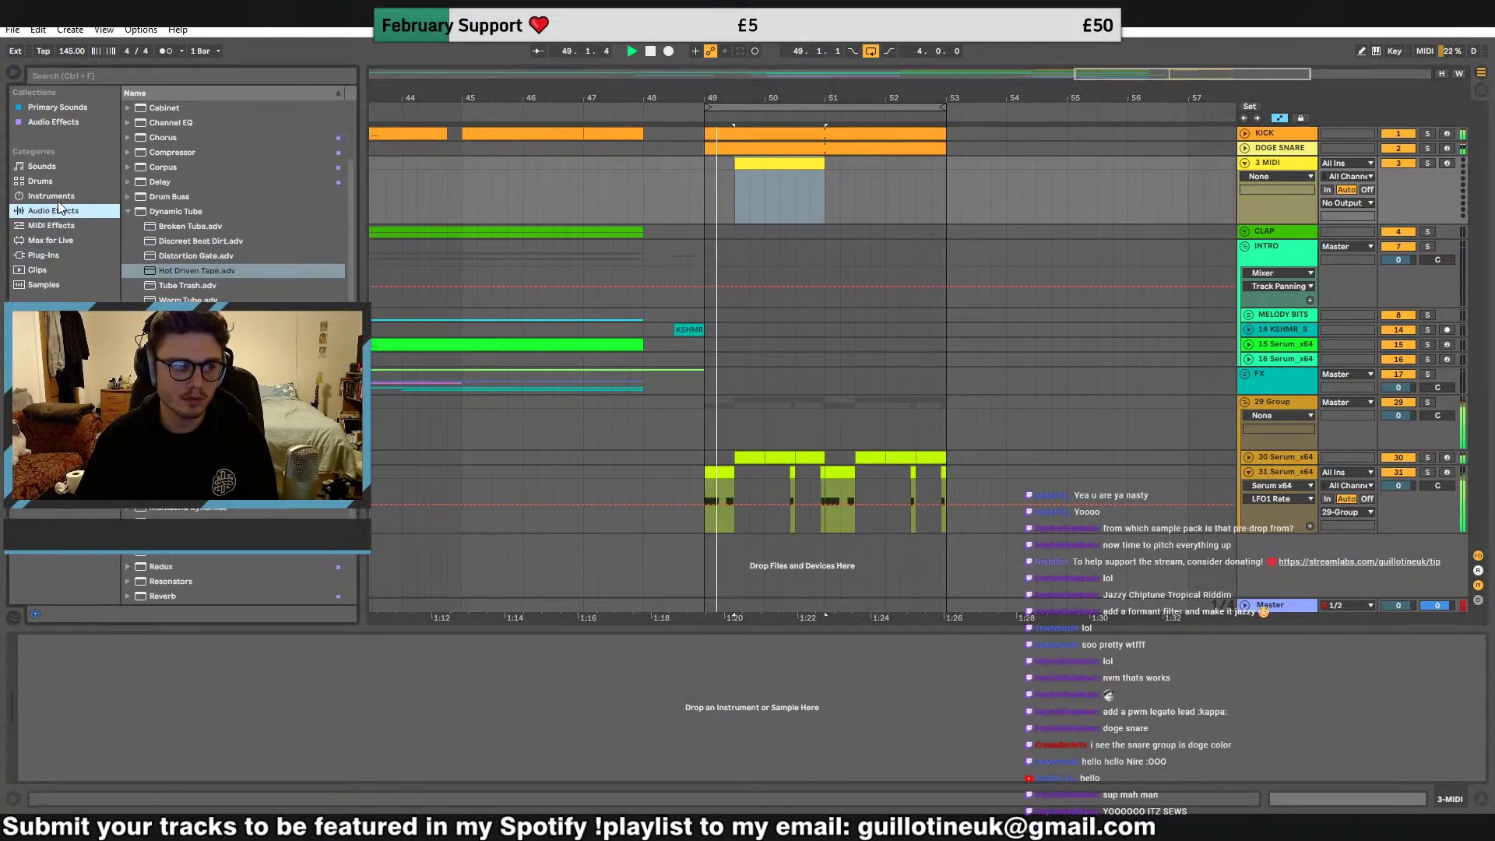
{"action": "left_click", "coordinate": [58, 198]}
{"action": "left_click", "coordinate": [187, 196]}
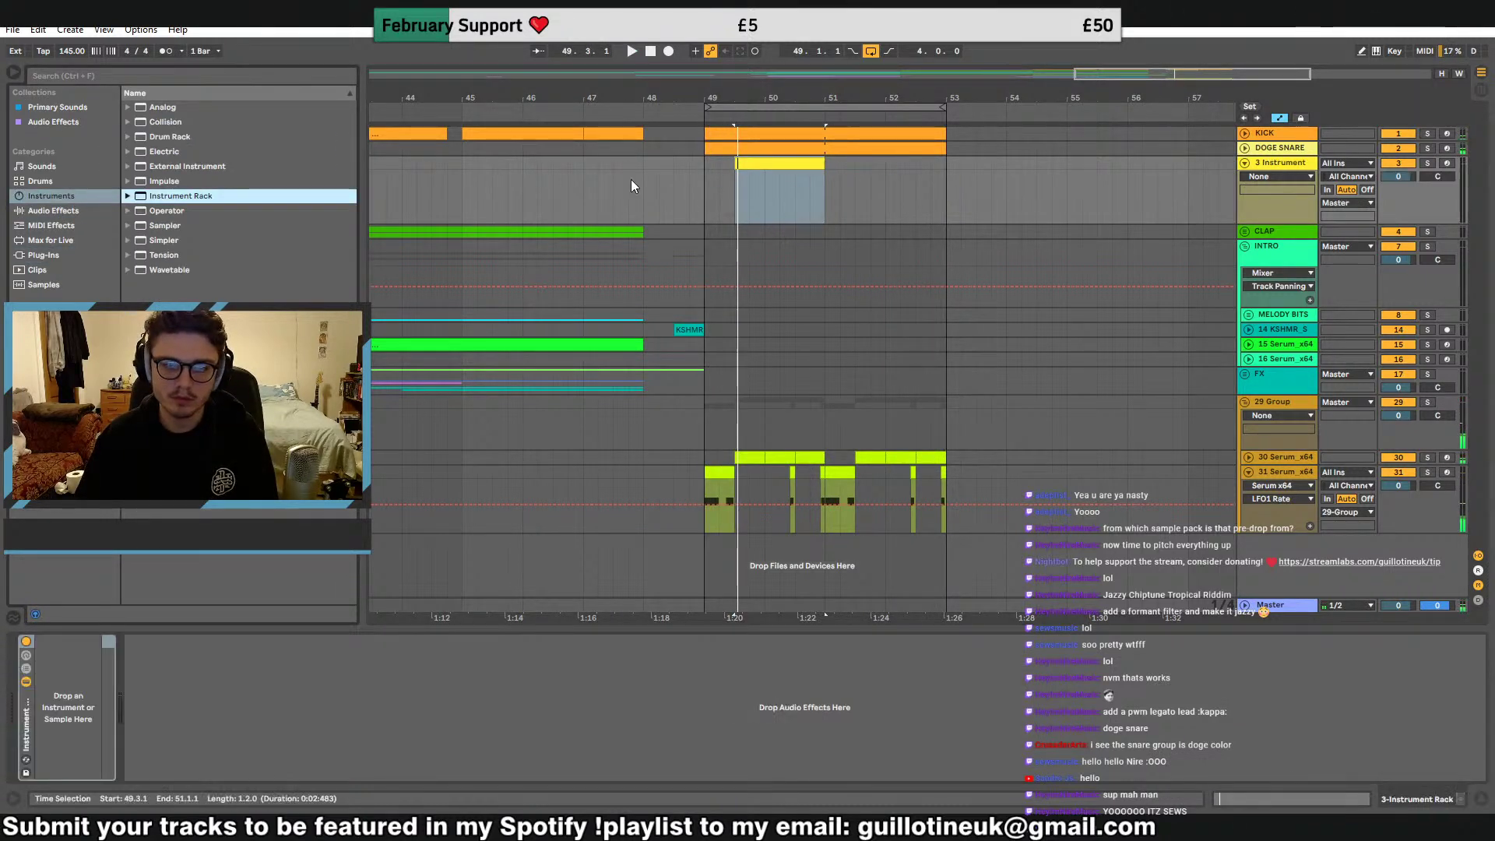
Load Cymatics - Ride 20 from the Cymatics pack's Rides into the rack, shorten its sample, and set its velocity-to-volume amount to 0%
{"action": "left_click", "coordinate": [47, 108]}
{"action": "left_click", "coordinate": [128, 166]}
{"action": "left_click", "coordinate": [181, 210]}
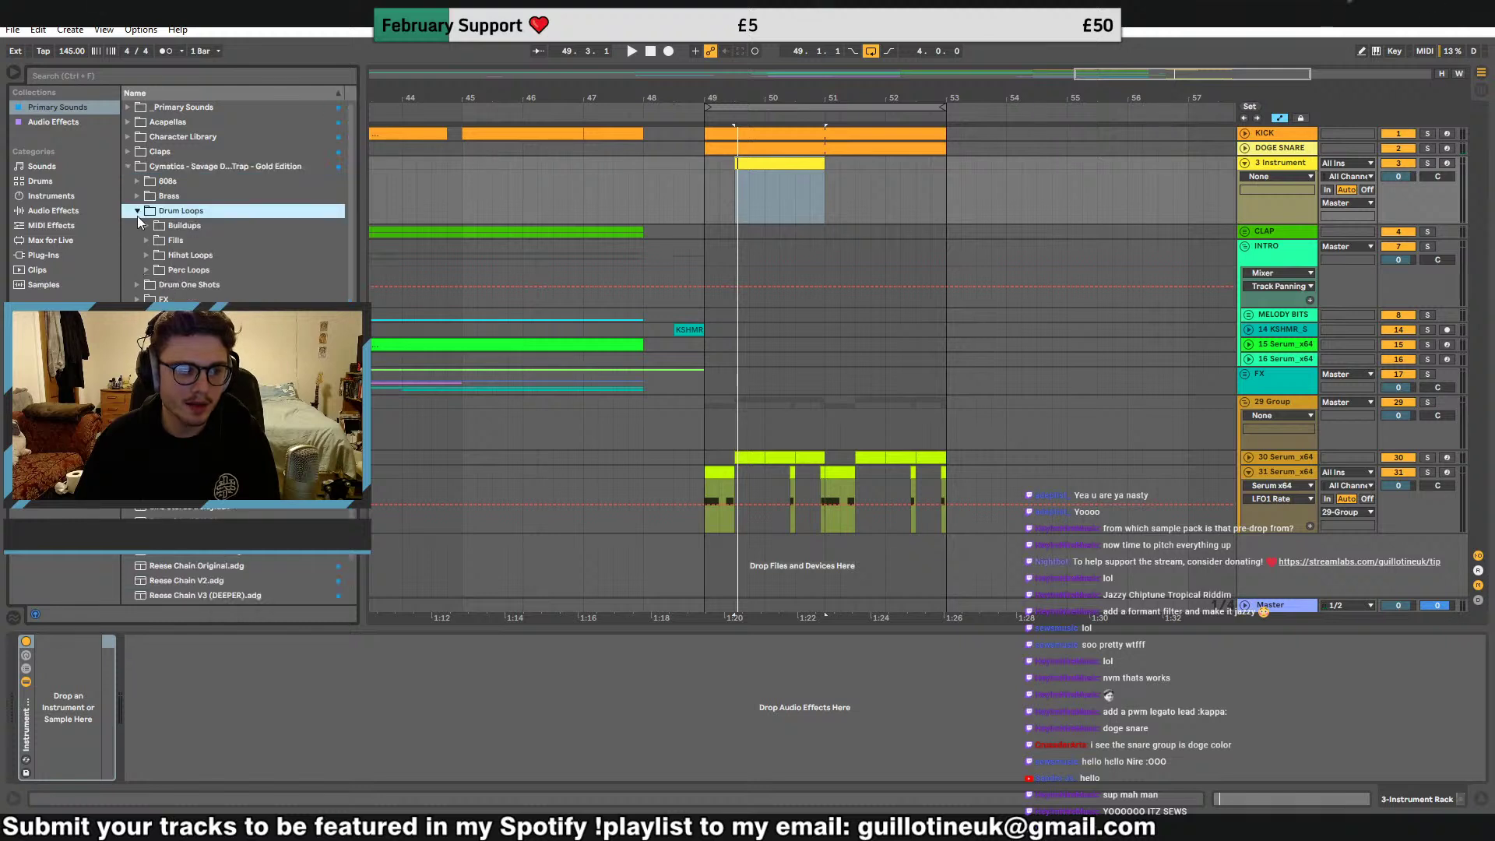
{"action": "left_click", "coordinate": [144, 231]}
{"action": "left_click", "coordinate": [155, 255]}
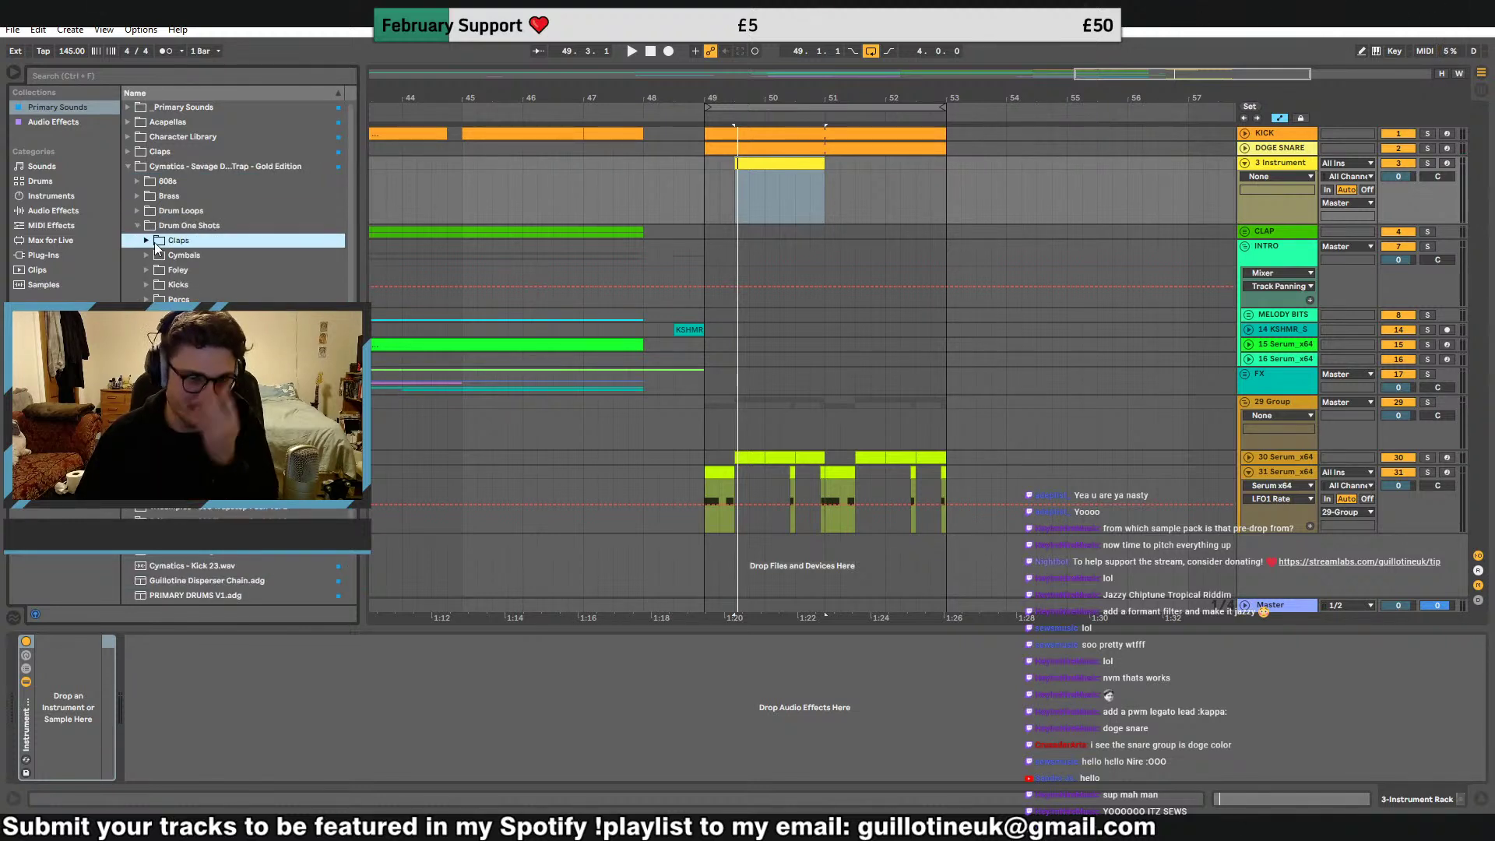
{"action": "left_click", "coordinate": [156, 299]}
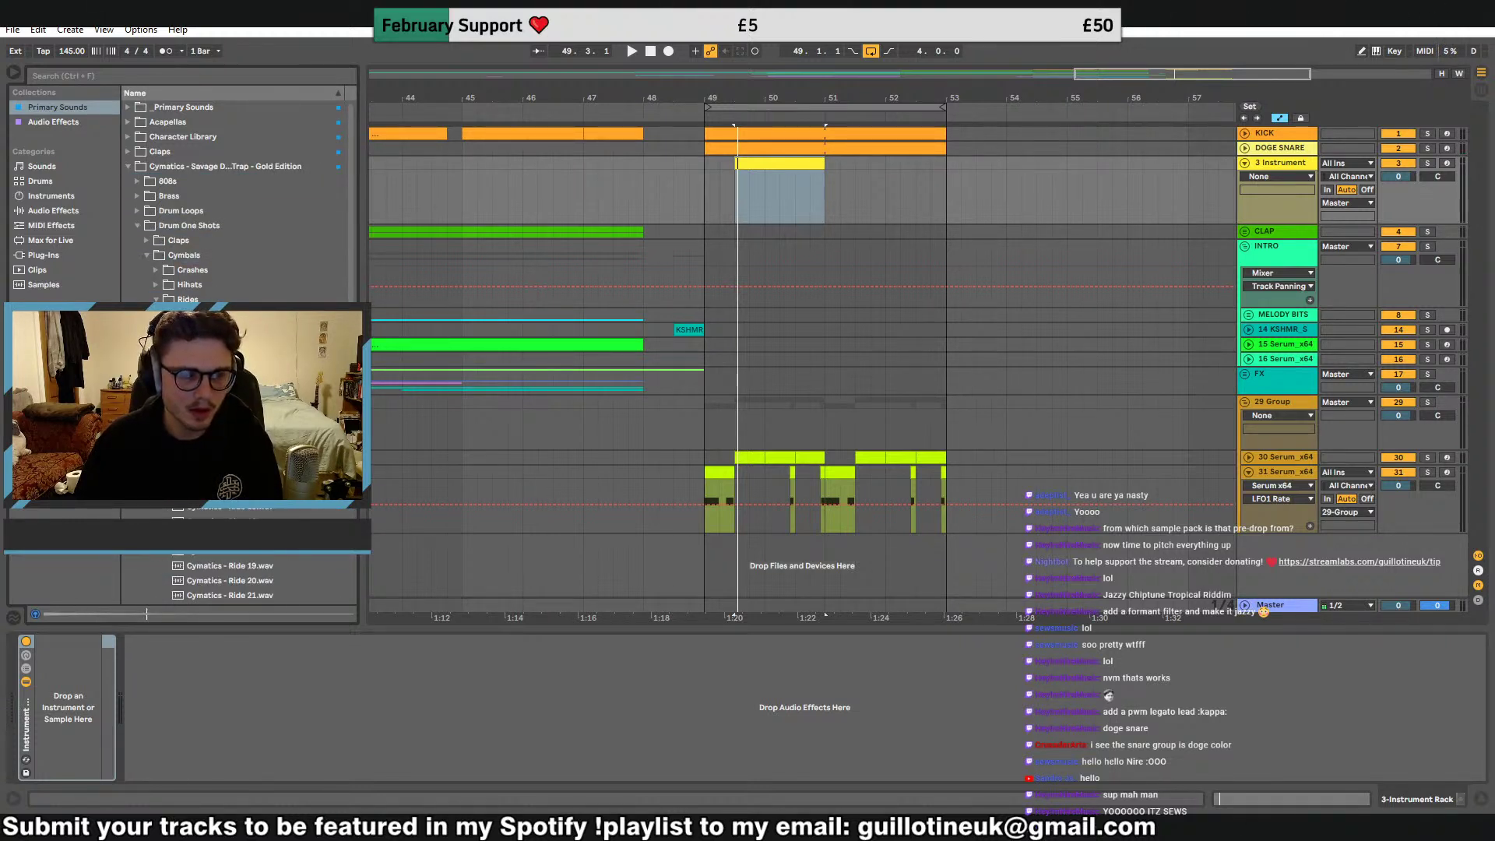
{"action": "scroll", "coordinate": [232, 511], "scroll_direction": "down", "scroll_amount": 5}
{"action": "left_click", "coordinate": [93, 736]}
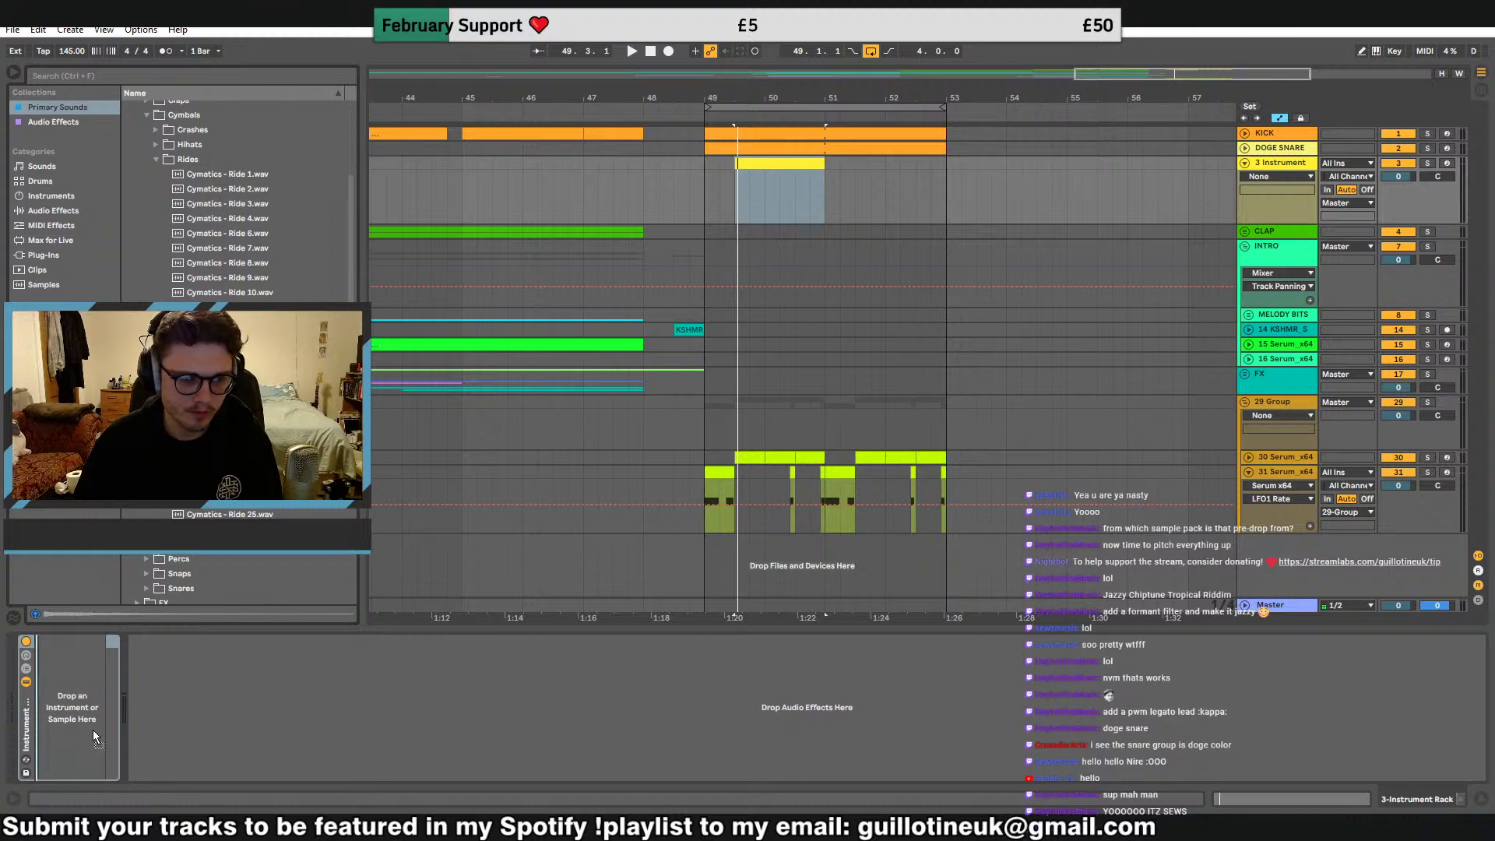
{"action": "key", "text": "space"}
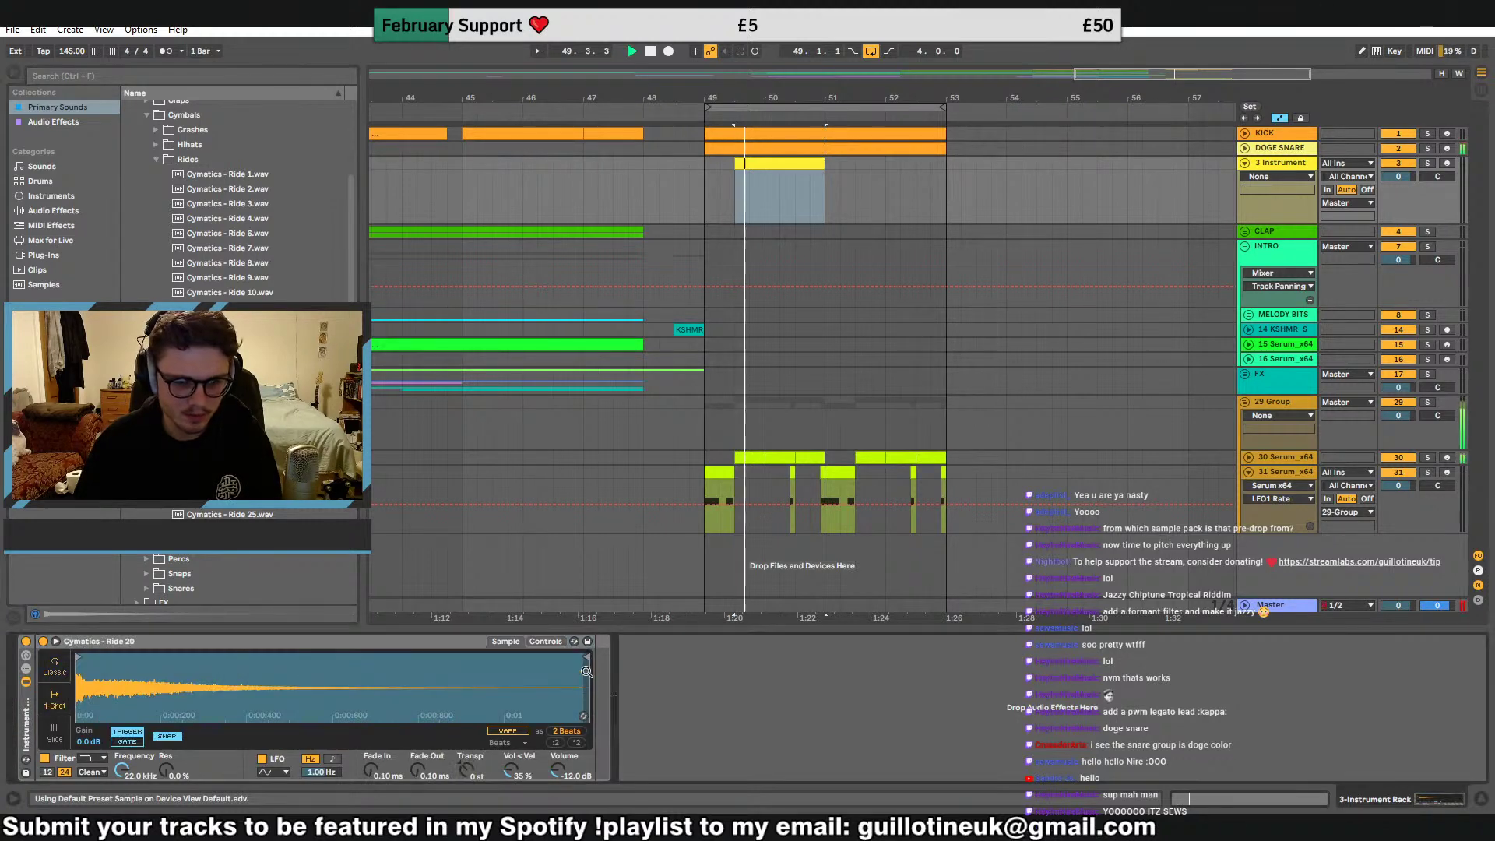
{"action": "left_click_drag", "start_coordinate": [523, 746], "coordinate": [524, 779]}
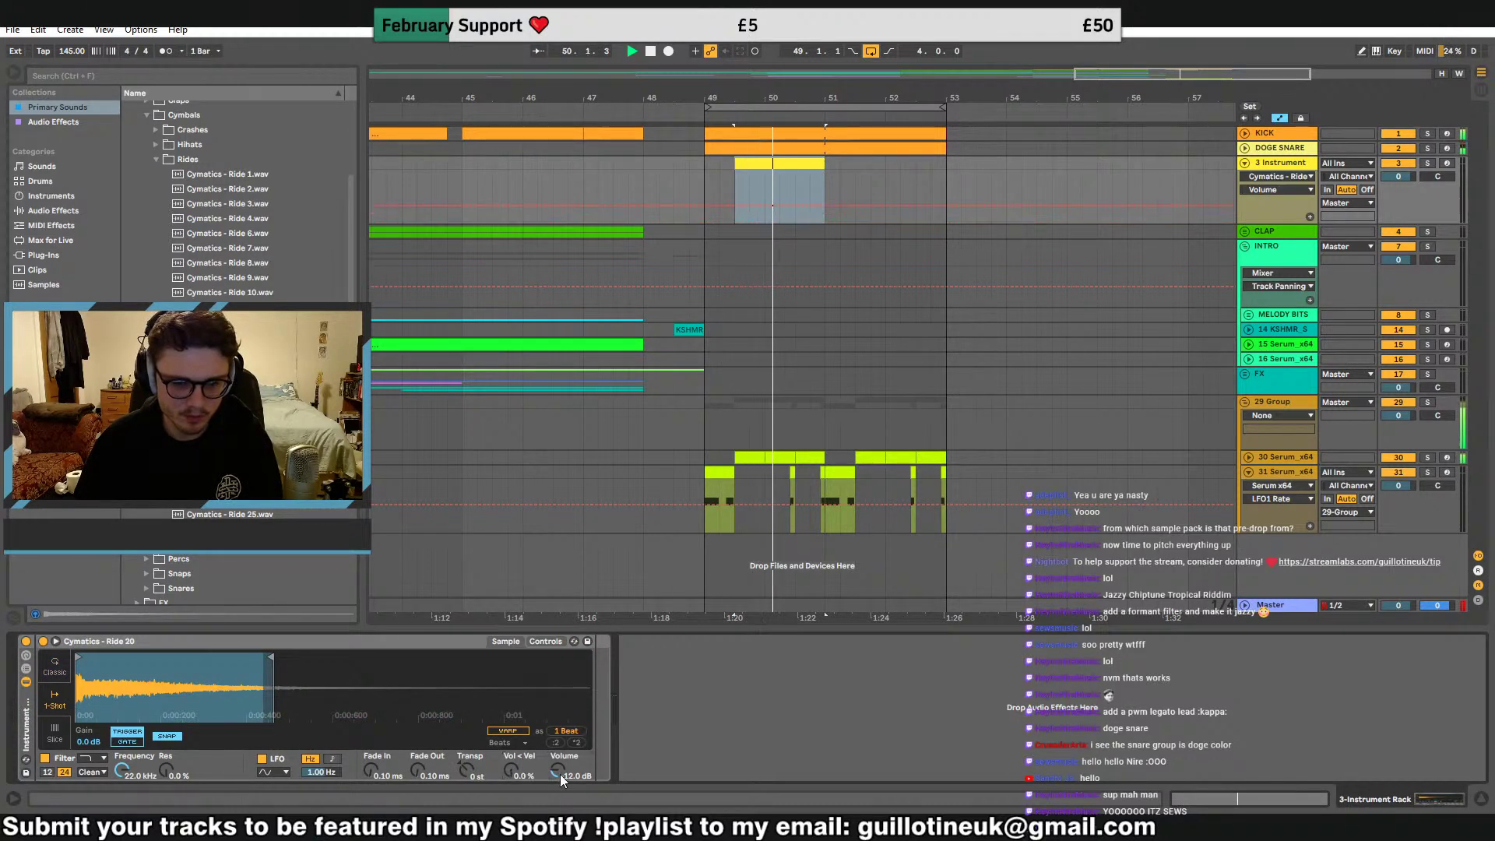
Draw a C3 note just short of one beat at the start of the ride track's clip and duplicate it once
{"action": "double_click", "coordinate": [777, 163]}
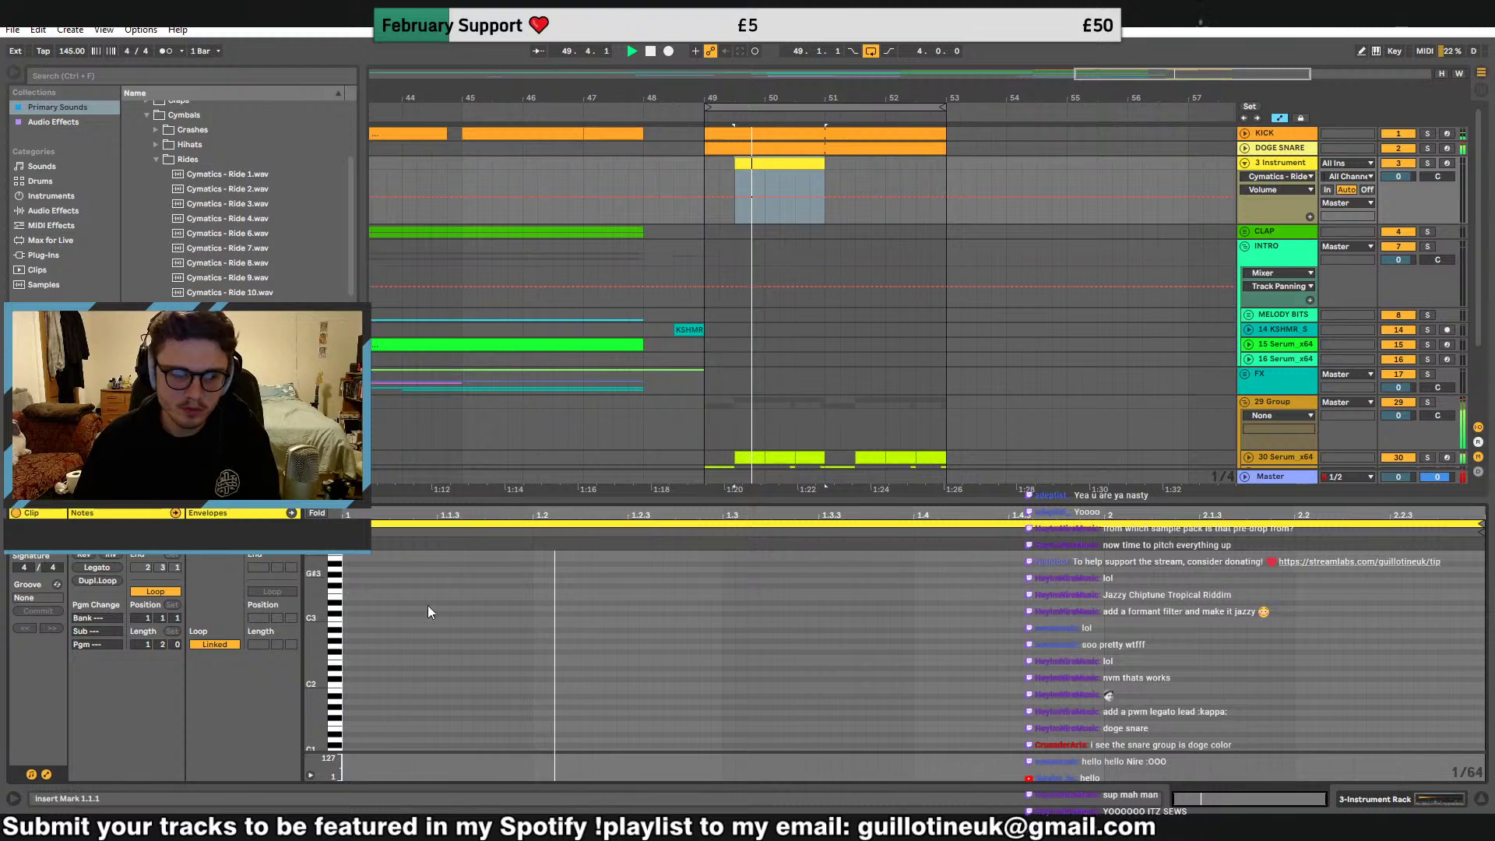
{"action": "double_click", "coordinate": [351, 620]}
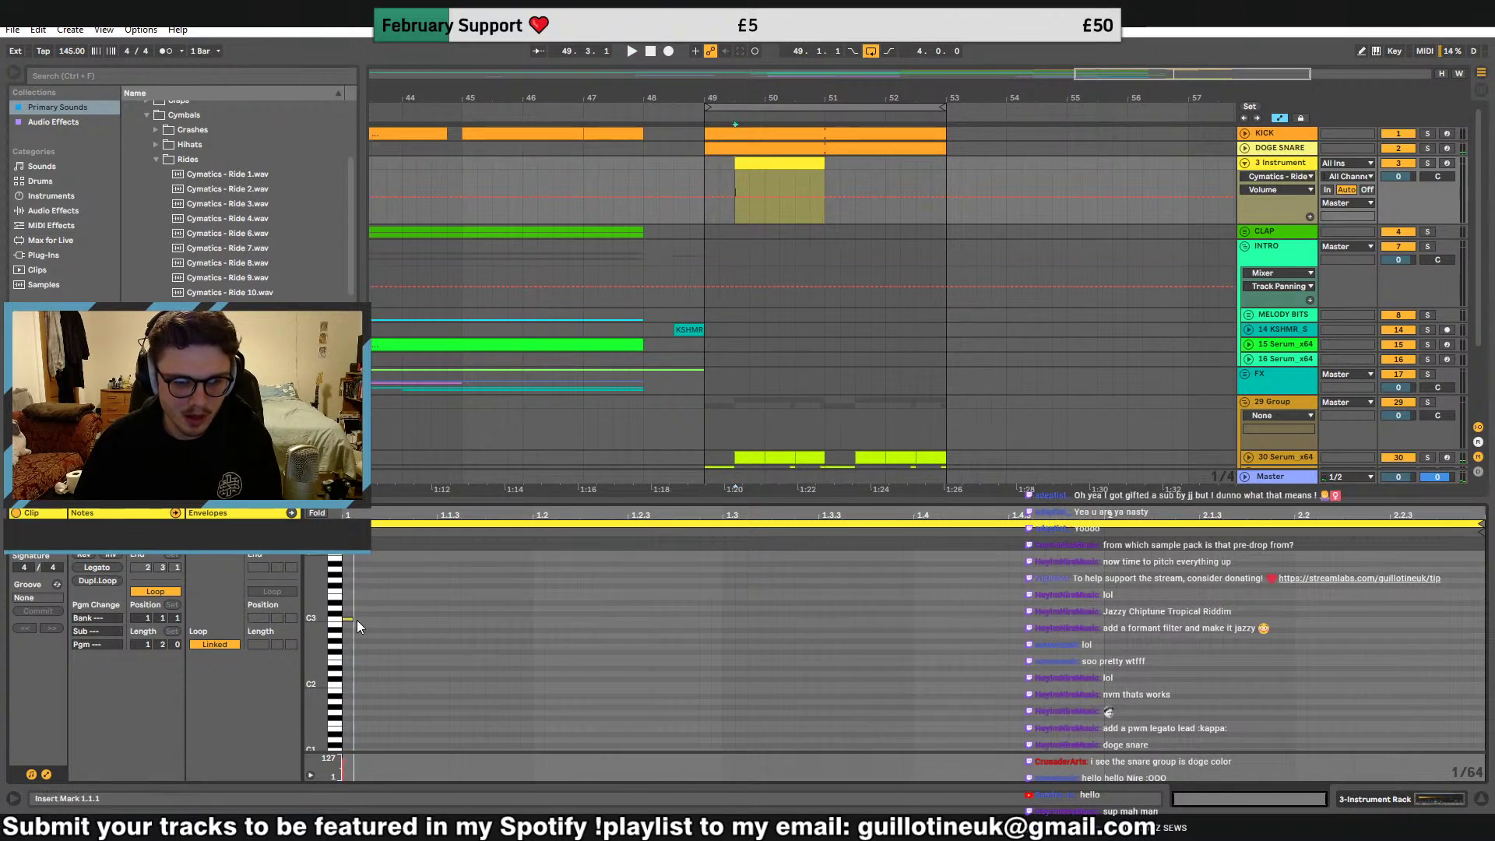
{"action": "left_click_drag", "start_coordinate": [354, 620], "coordinate": [521, 620]}
{"action": "key", "text": "space"}
{"action": "key", "text": "space"}
{"action": "key", "text": "space"}
{"action": "key", "text": "ctrl+d"}
{"action": "key", "text": "space"}
{"action": "key", "text": "space"}
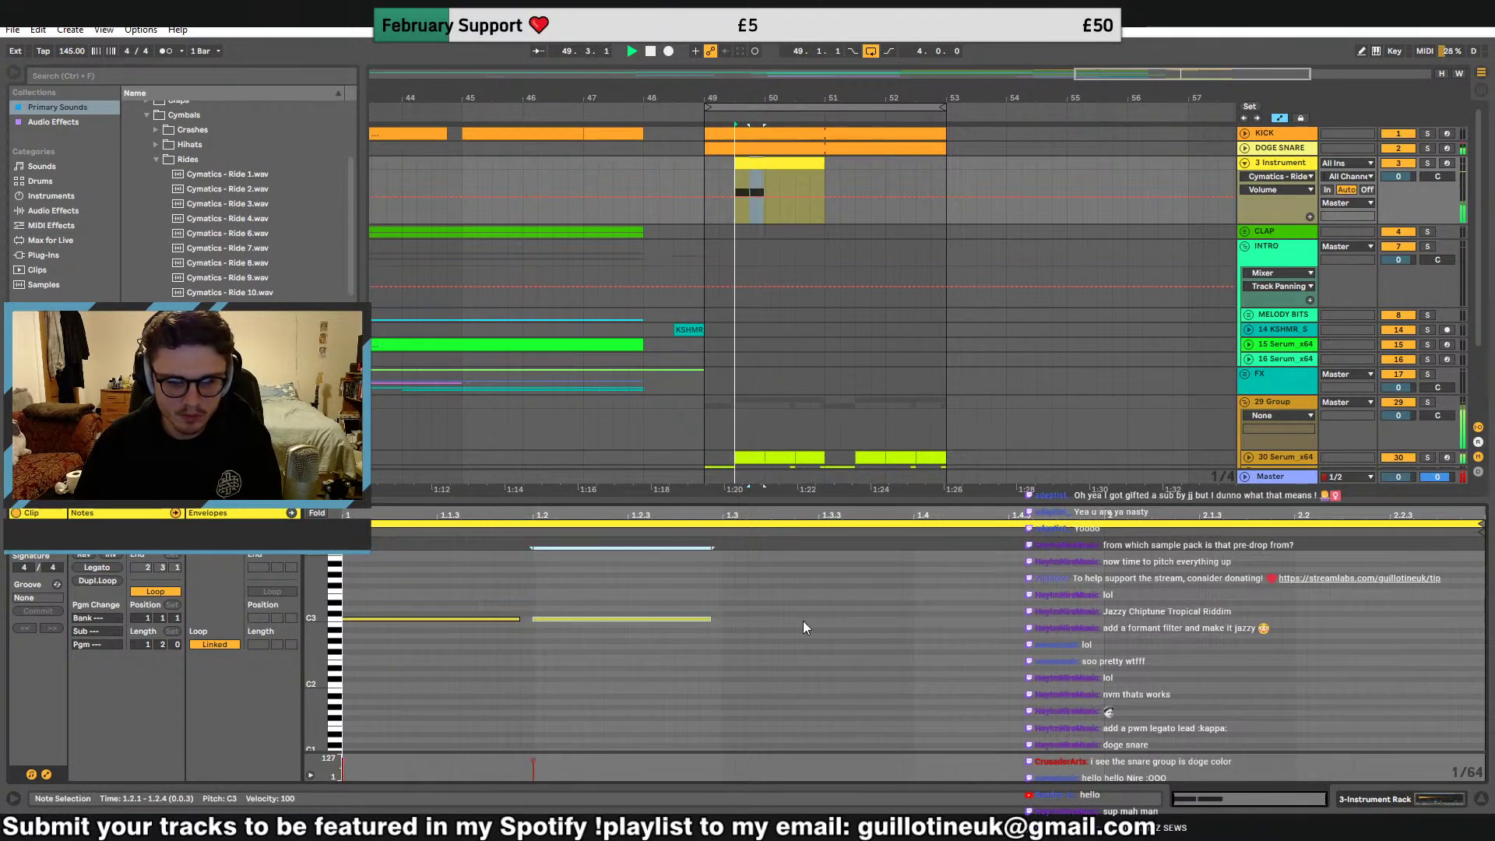
Repeat the C3 note on every following beat until it fills the ride clip up to 51.1.1
{"action": "key", "text": "ctrl+a"}
{"action": "key", "text": "ctrl+d"}
{"action": "key", "text": "ctrl+a"}
{"action": "key", "text": "ctrl+d"}
{"action": "key", "text": "Delete"}
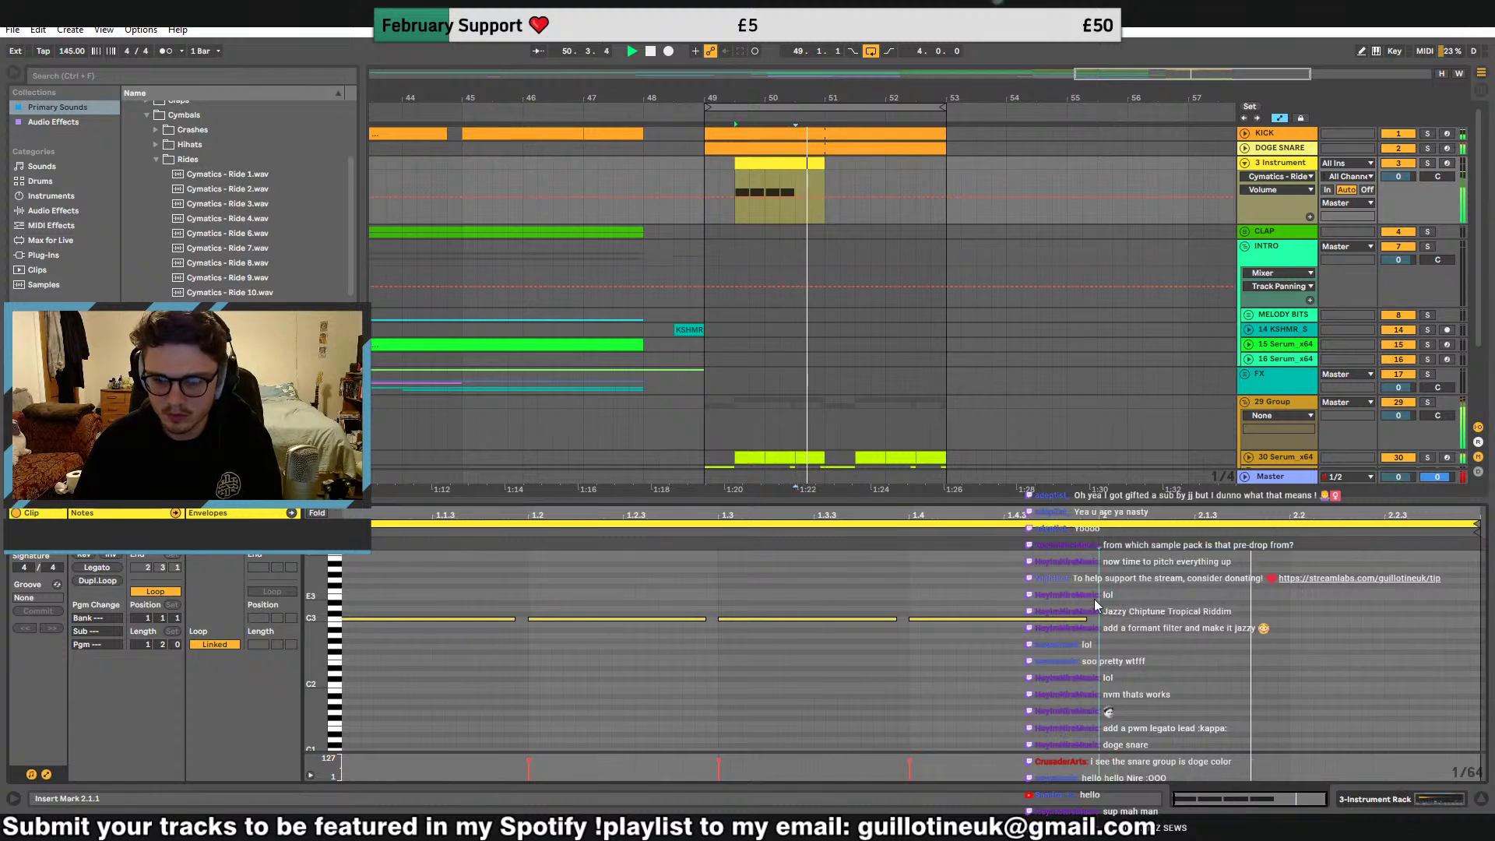
{"action": "key", "text": "ctrl+d"}
On the soloed ride track, shorten the sample with Snap off and a 29.8 ms fade-out, and copy the clip to 51.3.1
{"action": "left_click", "coordinate": [1427, 163]}
{"action": "left_click", "coordinate": [1307, 172]}
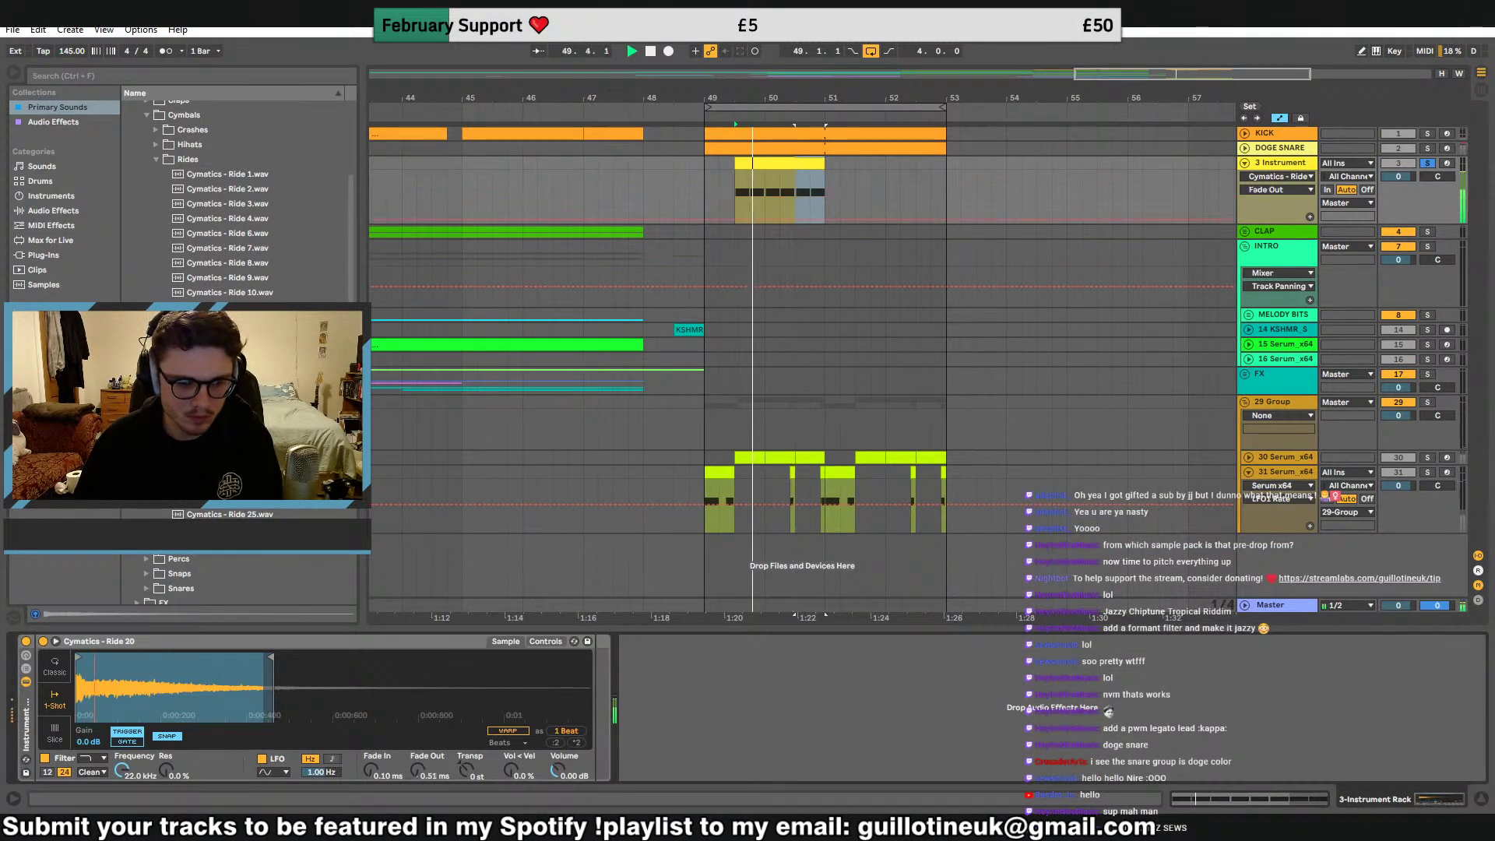
{"action": "left_click", "coordinate": [173, 738]}
{"action": "left_click_drag", "start_coordinate": [271, 658], "coordinate": [189, 658]}
{"action": "left_click", "coordinate": [810, 164]}
{"action": "key", "text": "ctrl+d"}
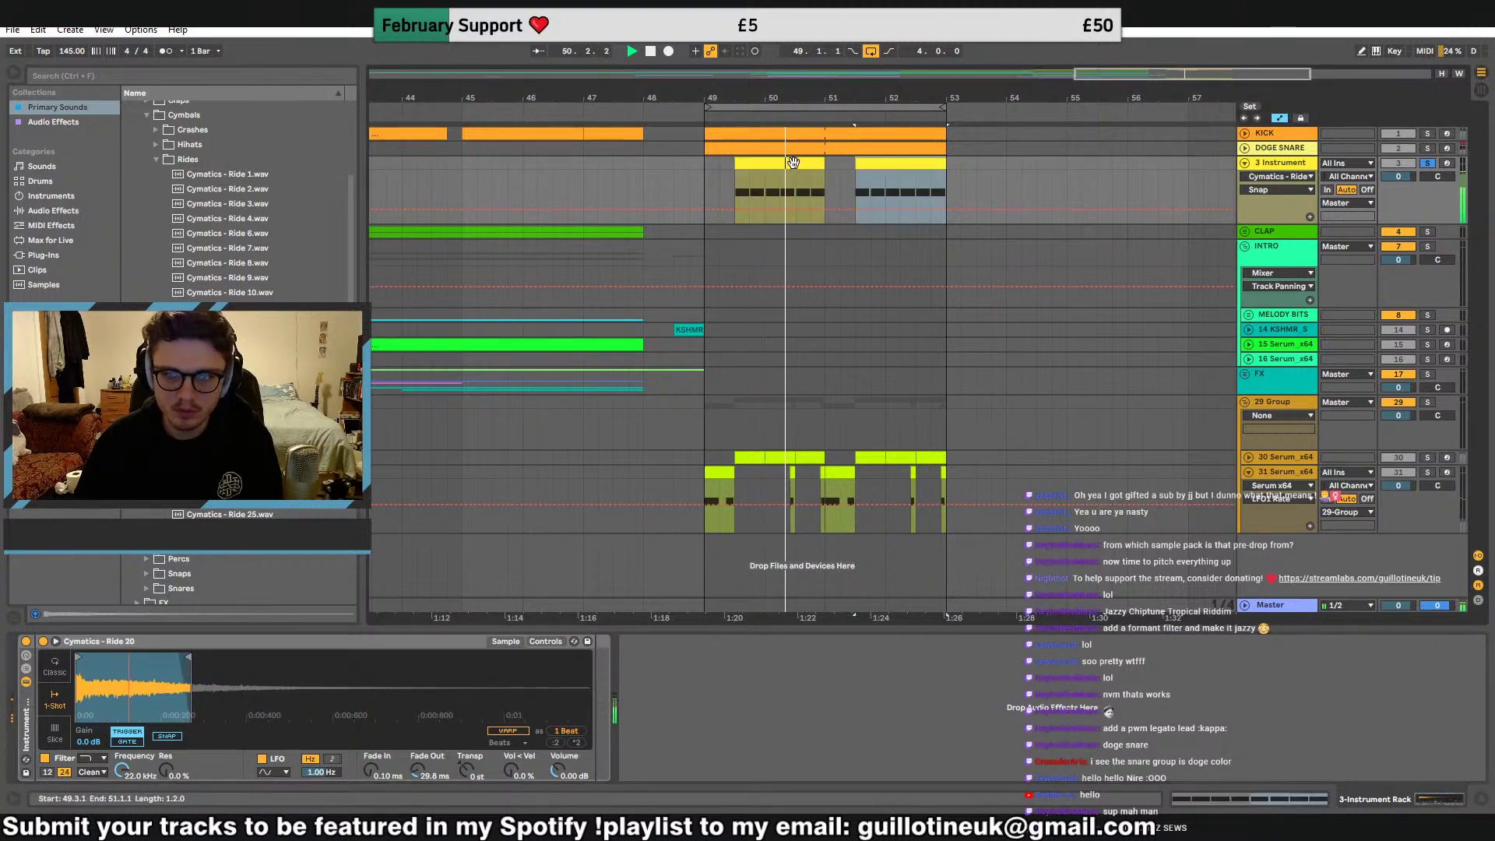
Add the 6ms Stereo Delay preset after the ride sampler and set its right delay time to 14 ms
{"action": "left_click", "coordinate": [53, 121]}
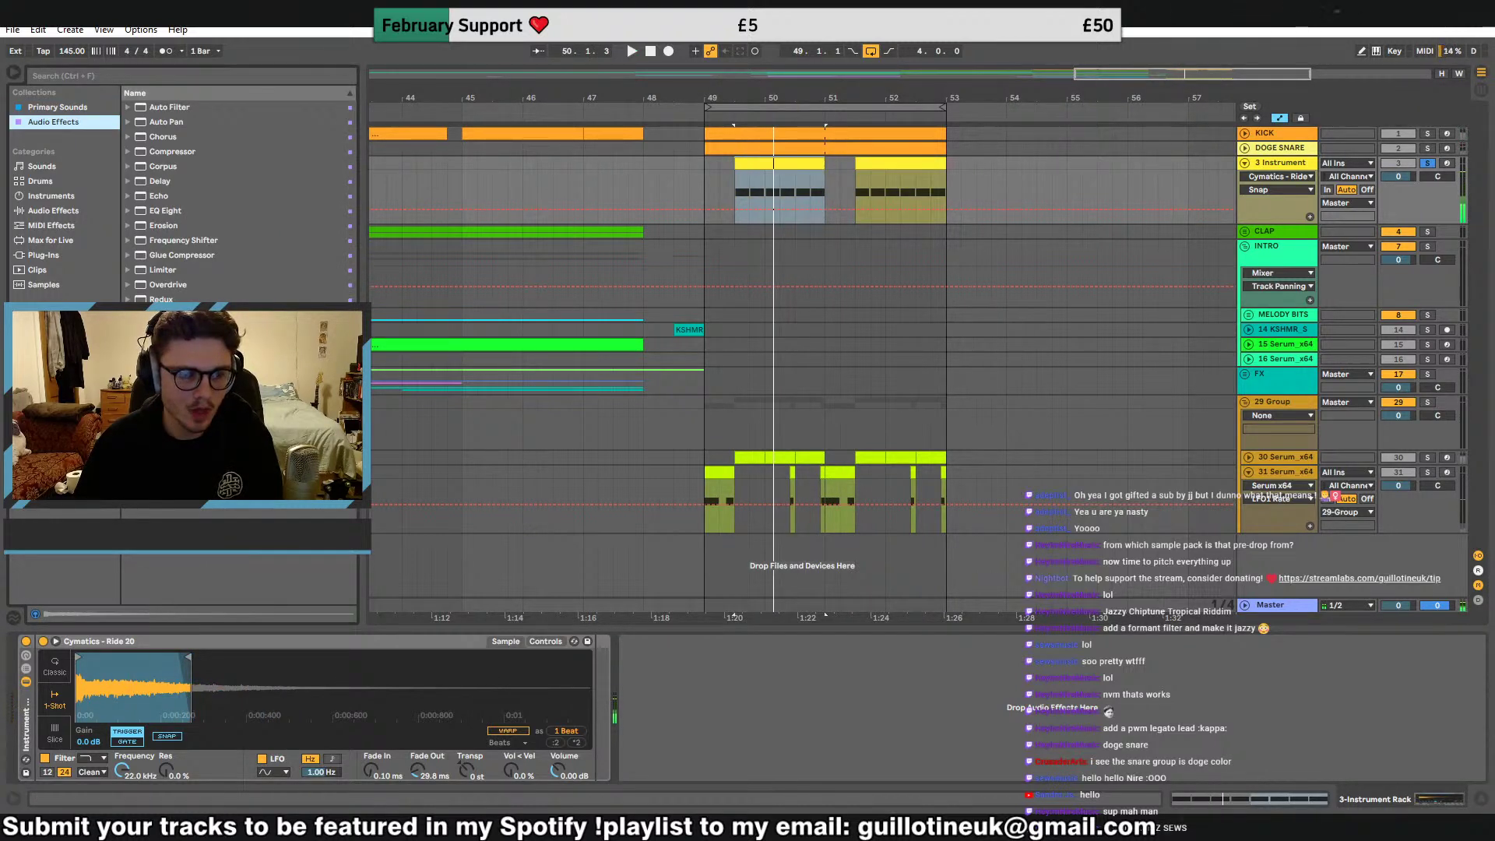
{"action": "left_click", "coordinate": [54, 110]}
{"action": "left_click", "coordinate": [147, 116]}
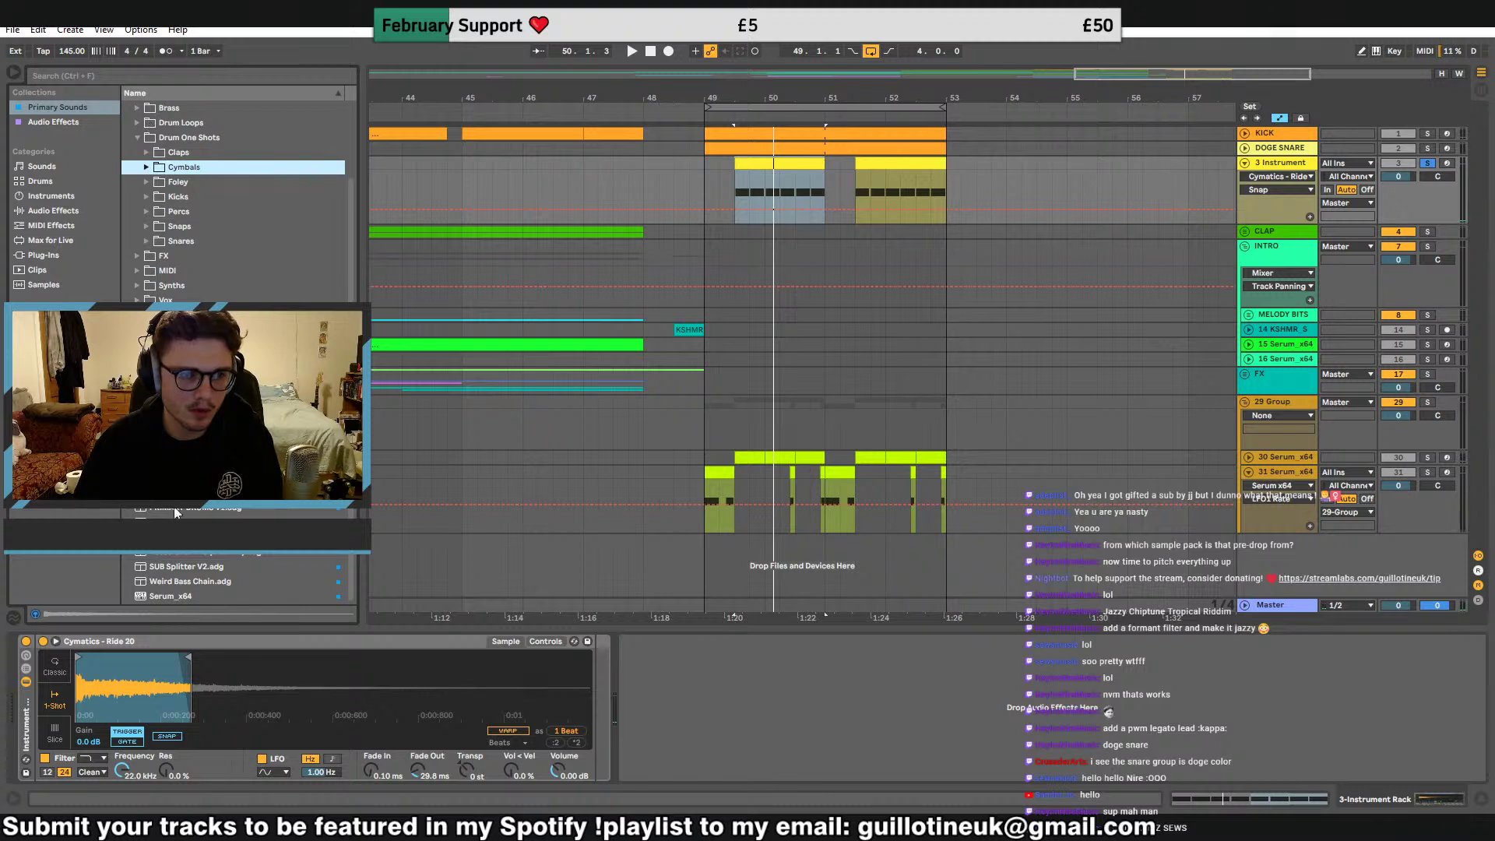
{"action": "left_click_drag", "start_coordinate": [187, 412], "coordinate": [725, 713]}
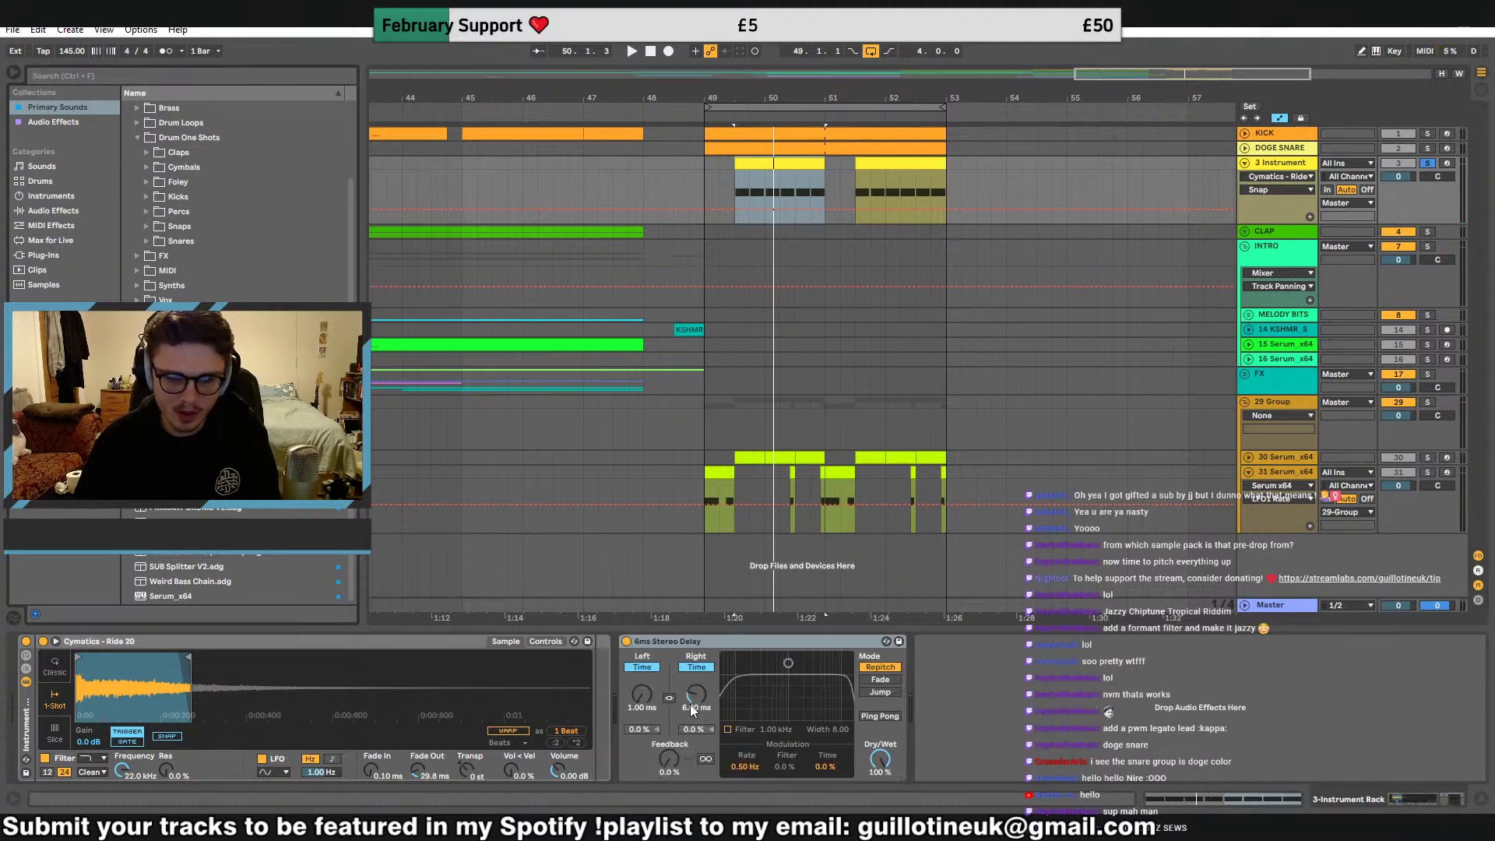
{"action": "left_click", "coordinate": [695, 698]}
{"action": "type", "text": "14"}
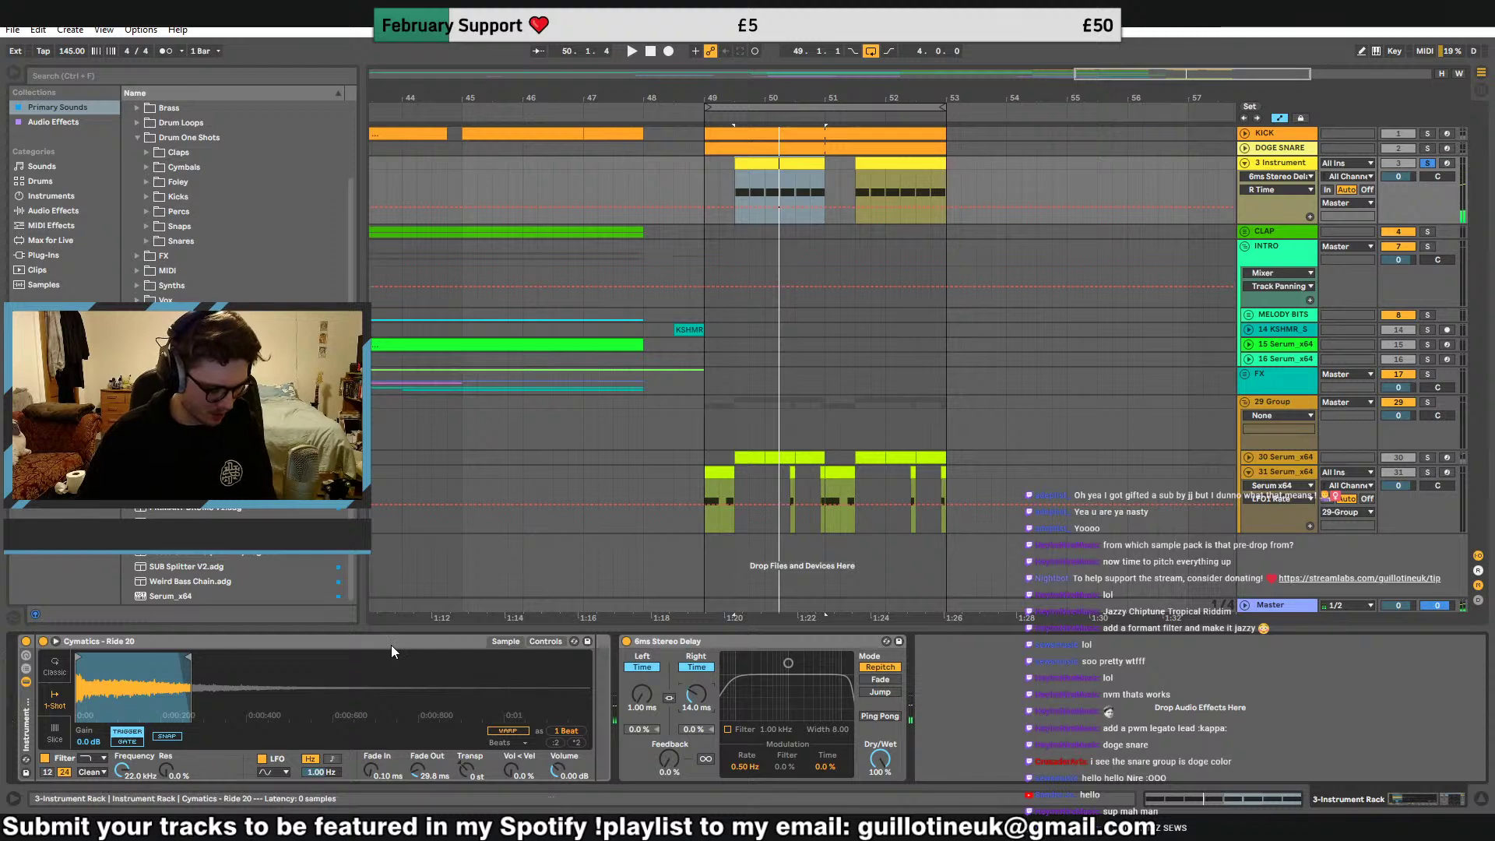
Add FabFilter Pro-Q 3 after the ride's delay and shape its first EQ band and Q
{"action": "left_click", "coordinate": [60, 123]}
{"action": "double_click", "coordinate": [183, 432]}
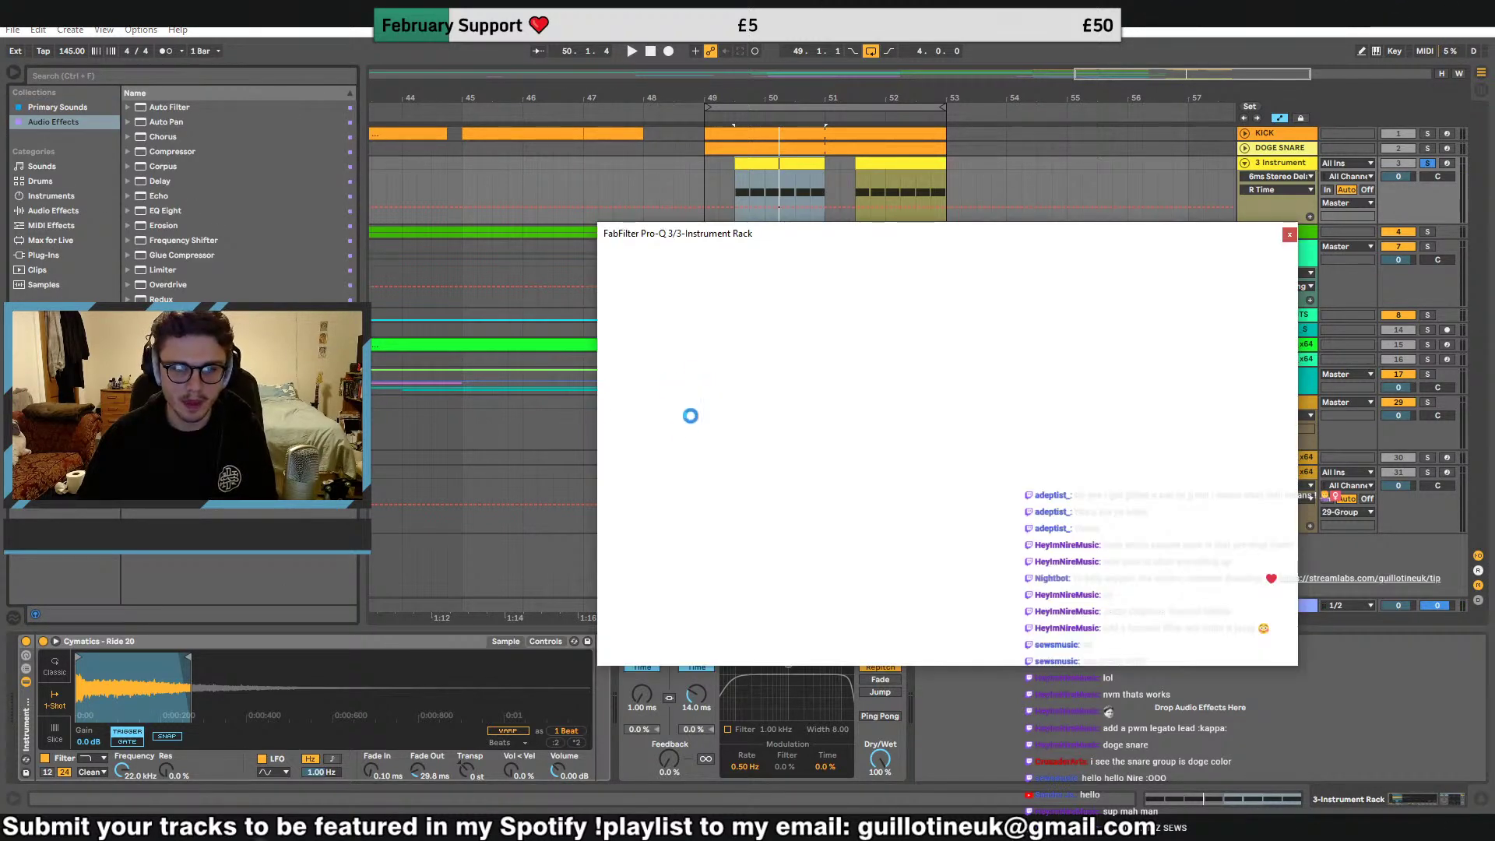
{"action": "left_click_drag", "start_coordinate": [639, 403], "coordinate": [904, 417]}
{"action": "left_click", "coordinate": [918, 378]}
{"action": "left_click", "coordinate": [925, 463]}
{"action": "key", "text": "space"}
{"action": "left_click", "coordinate": [1290, 233]}
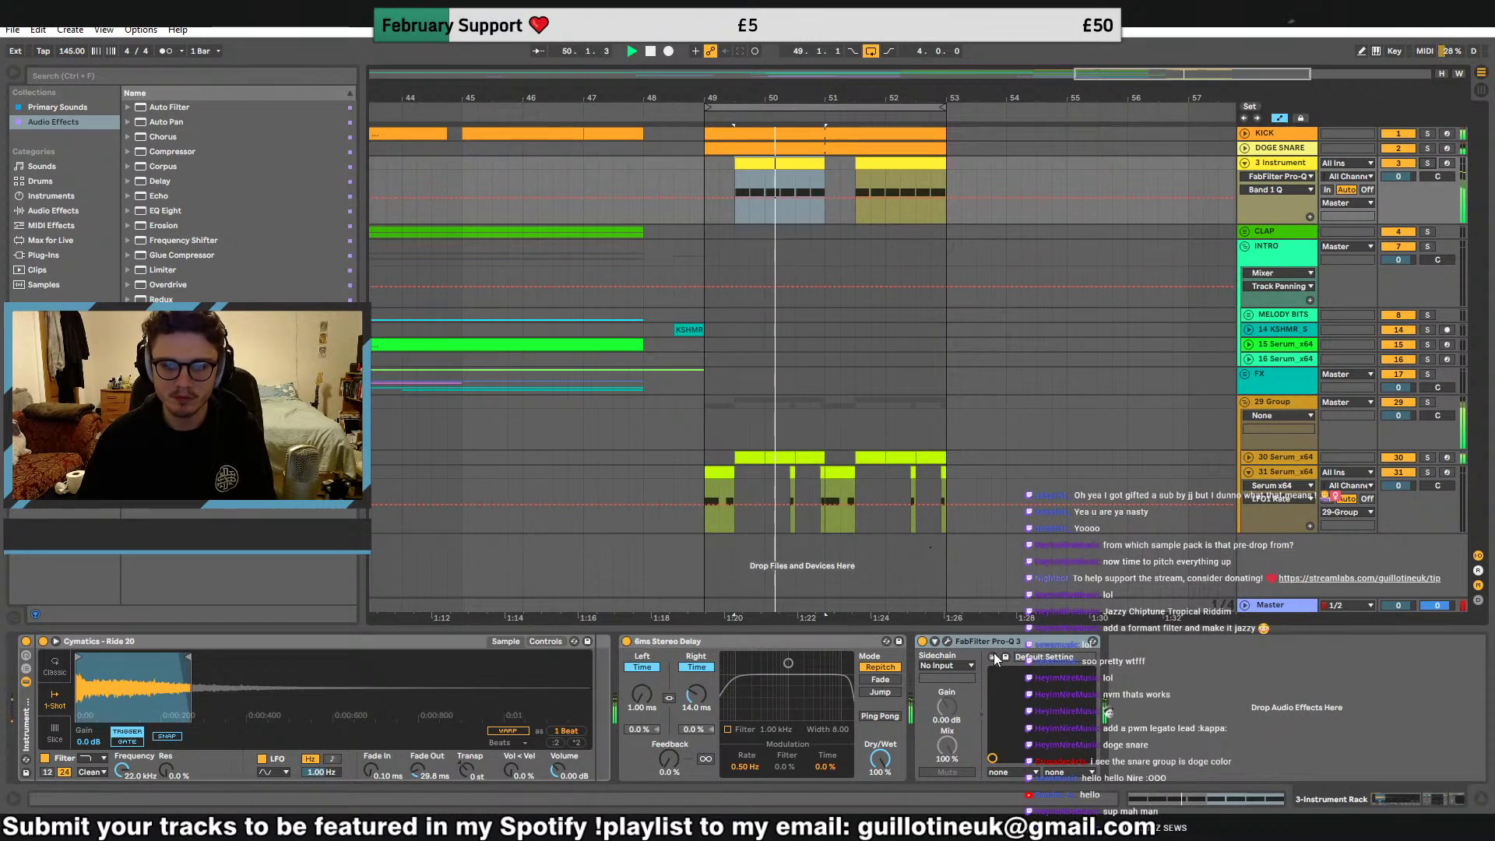
Copy the one-beat ride hit at 49.3.1 to 49.1.1 and 51.1.1, and place the playback start at 47.2.1
{"action": "left_click", "coordinate": [716, 175]}
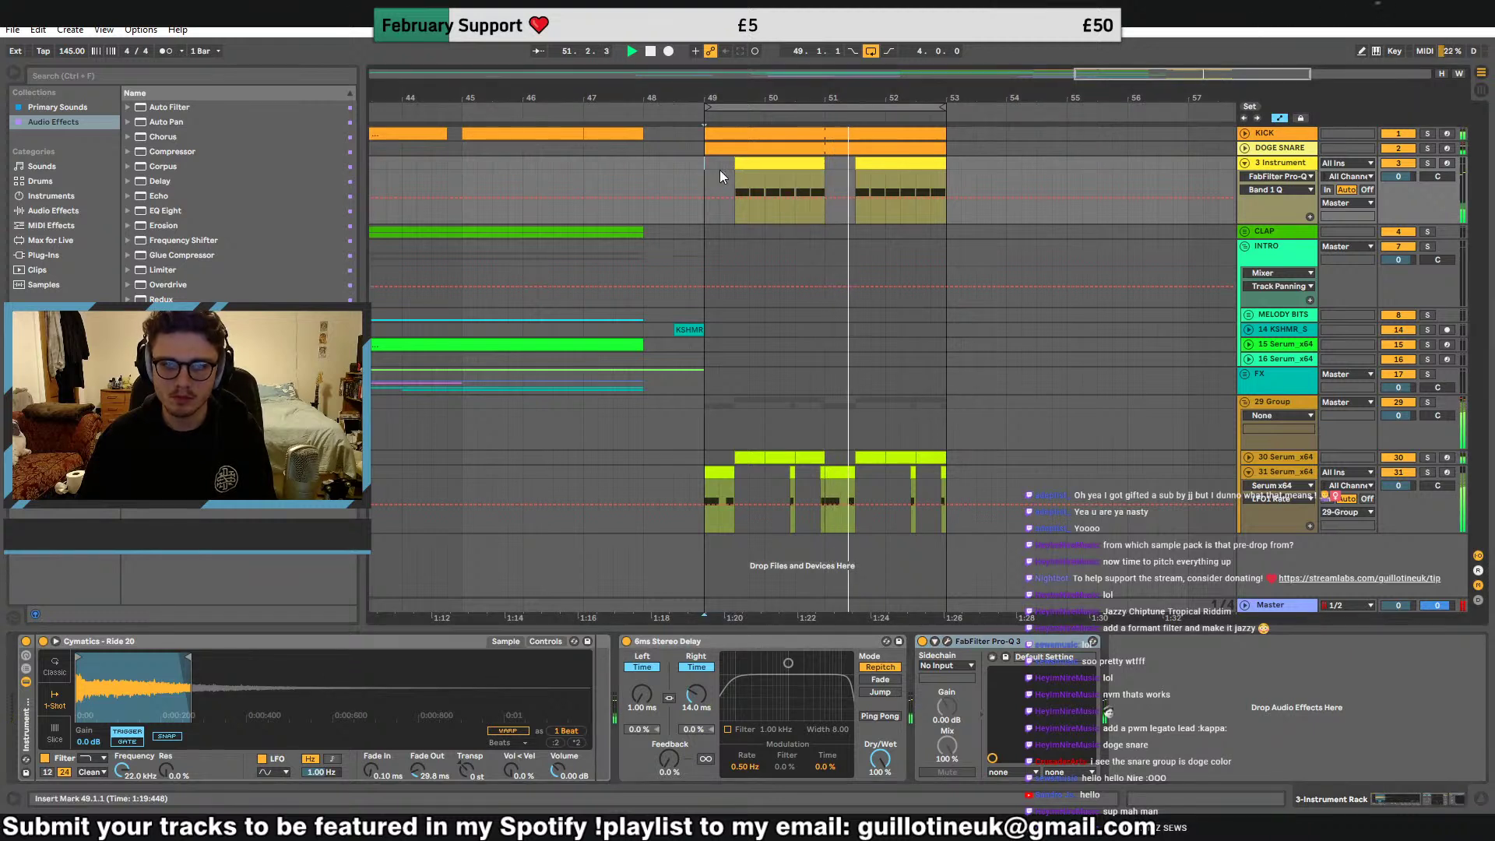
{"action": "left_click_drag", "start_coordinate": [735, 176], "coordinate": [749, 175]}
{"action": "key", "text": "ctrl+c"}
{"action": "left_click", "coordinate": [705, 164]}
{"action": "key", "text": "ctrl+v"}
{"action": "key", "text": "space"}
{"action": "key", "text": "space"}
{"action": "left_click", "coordinate": [838, 167]}
{"action": "key", "text": "ctrl+v"}
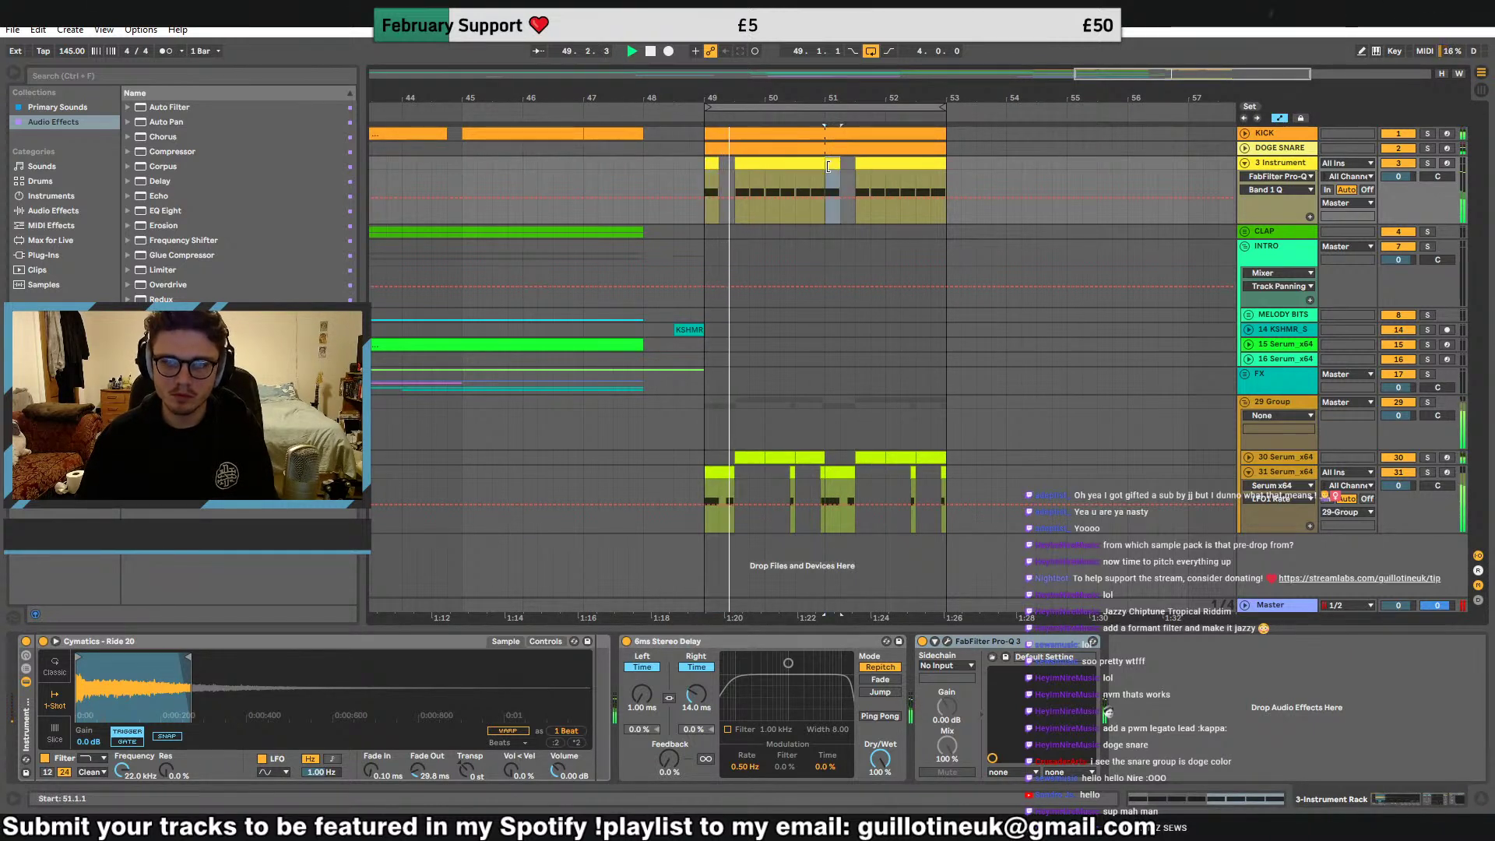
{"action": "left_click", "coordinate": [597, 174]}
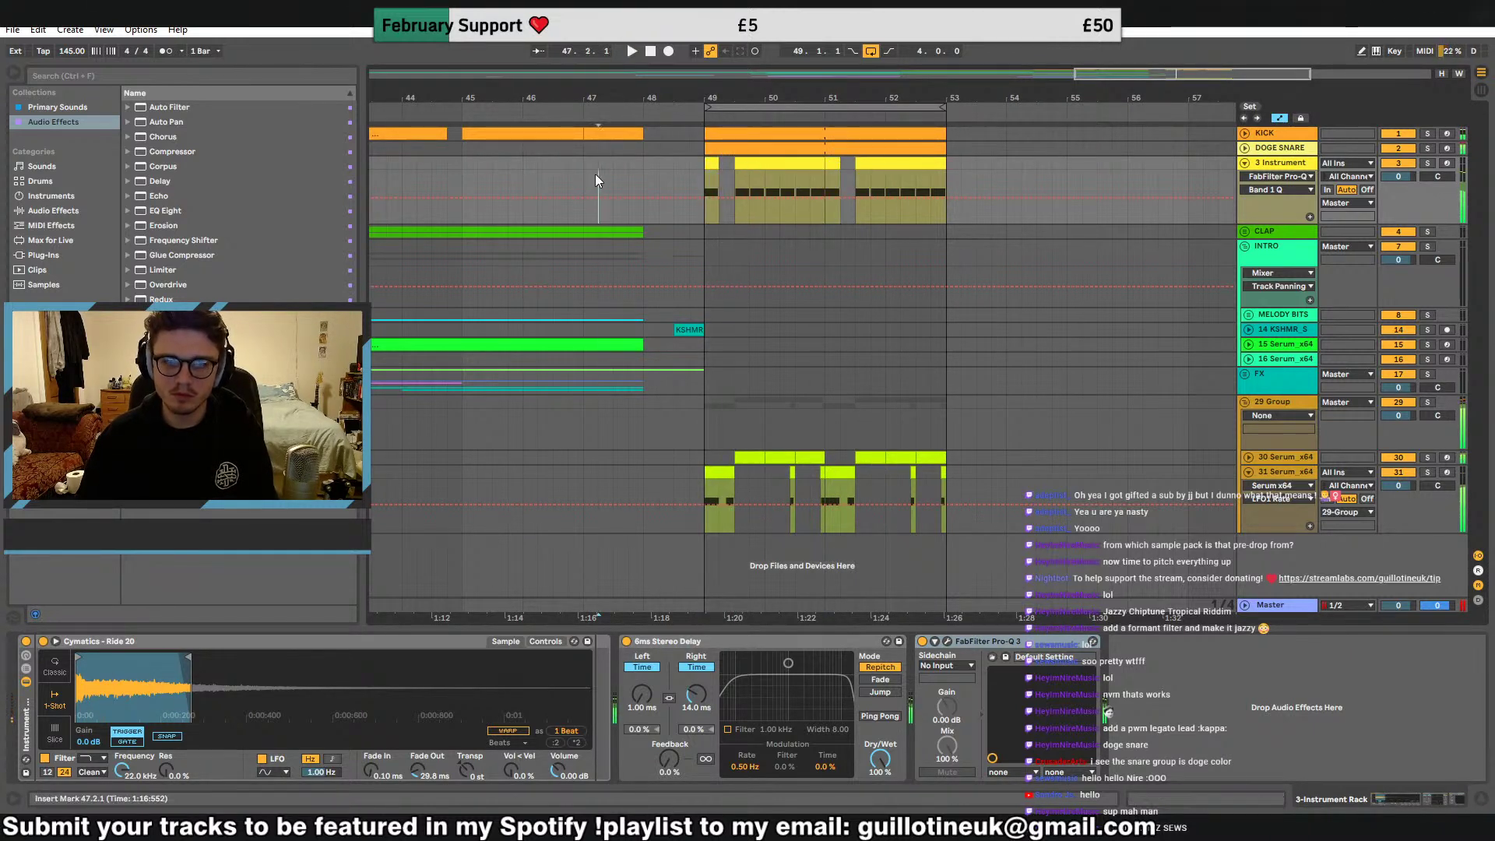
Expand the FX and VOX groups and show the VOX MAIN track with its Bitspeek effect
{"action": "left_click", "coordinate": [686, 327]}
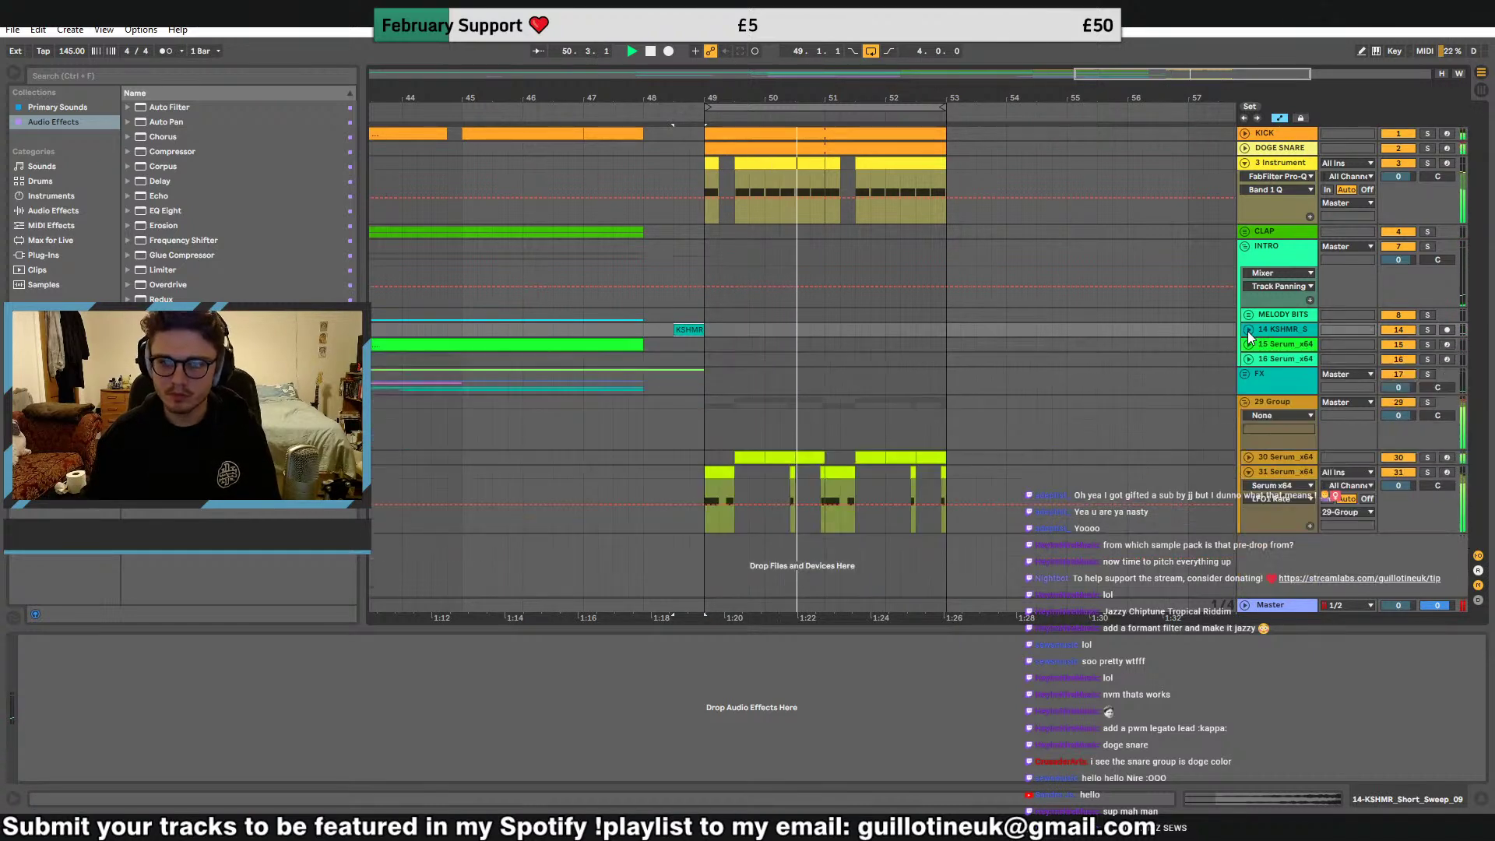
{"action": "left_click", "coordinate": [1244, 375]}
{"action": "scroll", "coordinate": [751, 460], "scroll_direction": "down", "scroll_amount": 3}
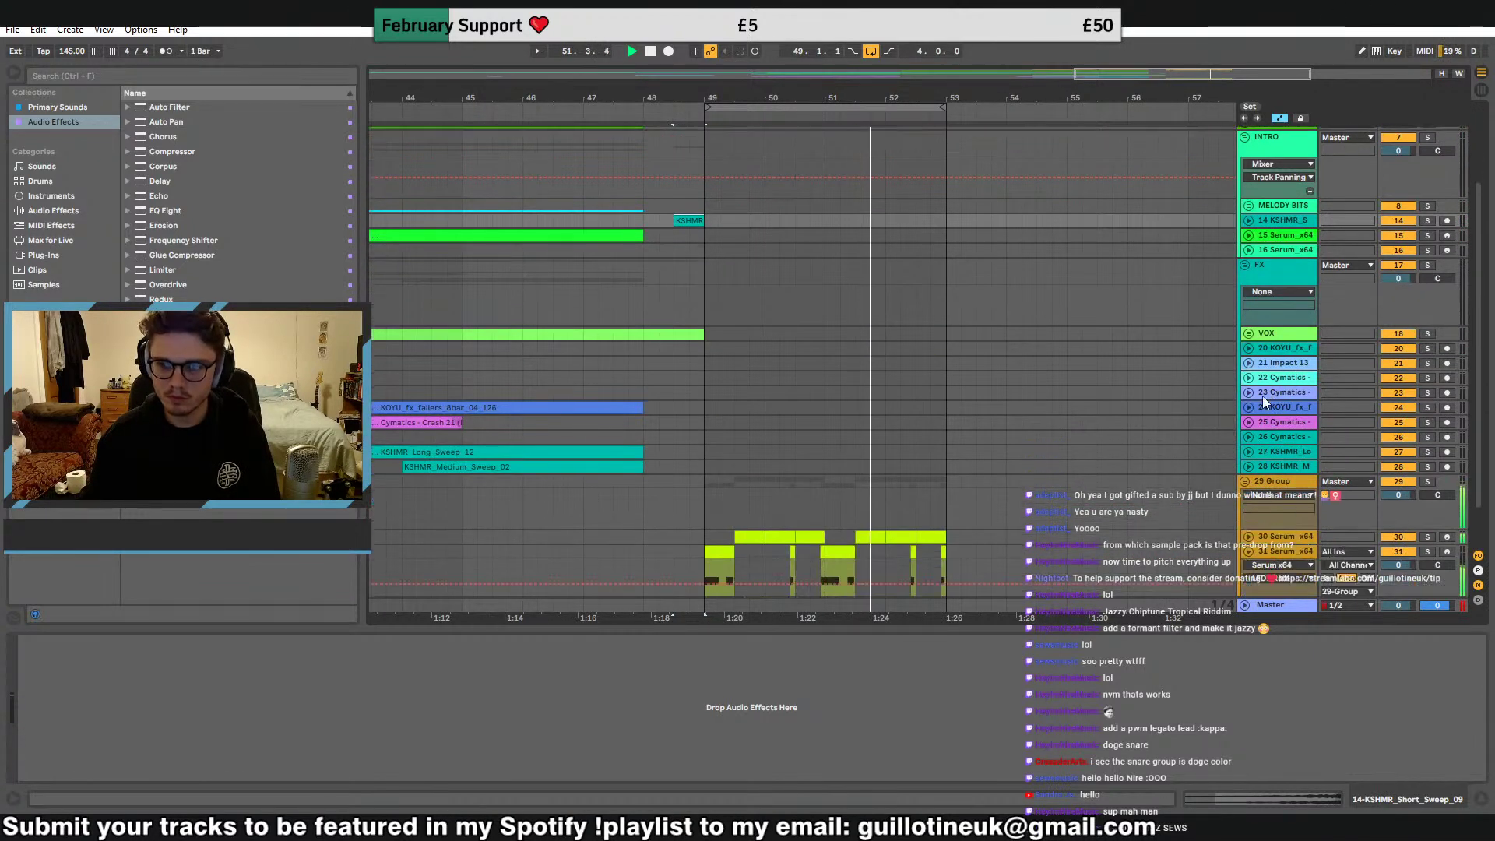
{"action": "left_click", "coordinate": [1246, 329]}
{"action": "left_click", "coordinate": [1249, 334]}
{"action": "left_click", "coordinate": [1253, 388]}
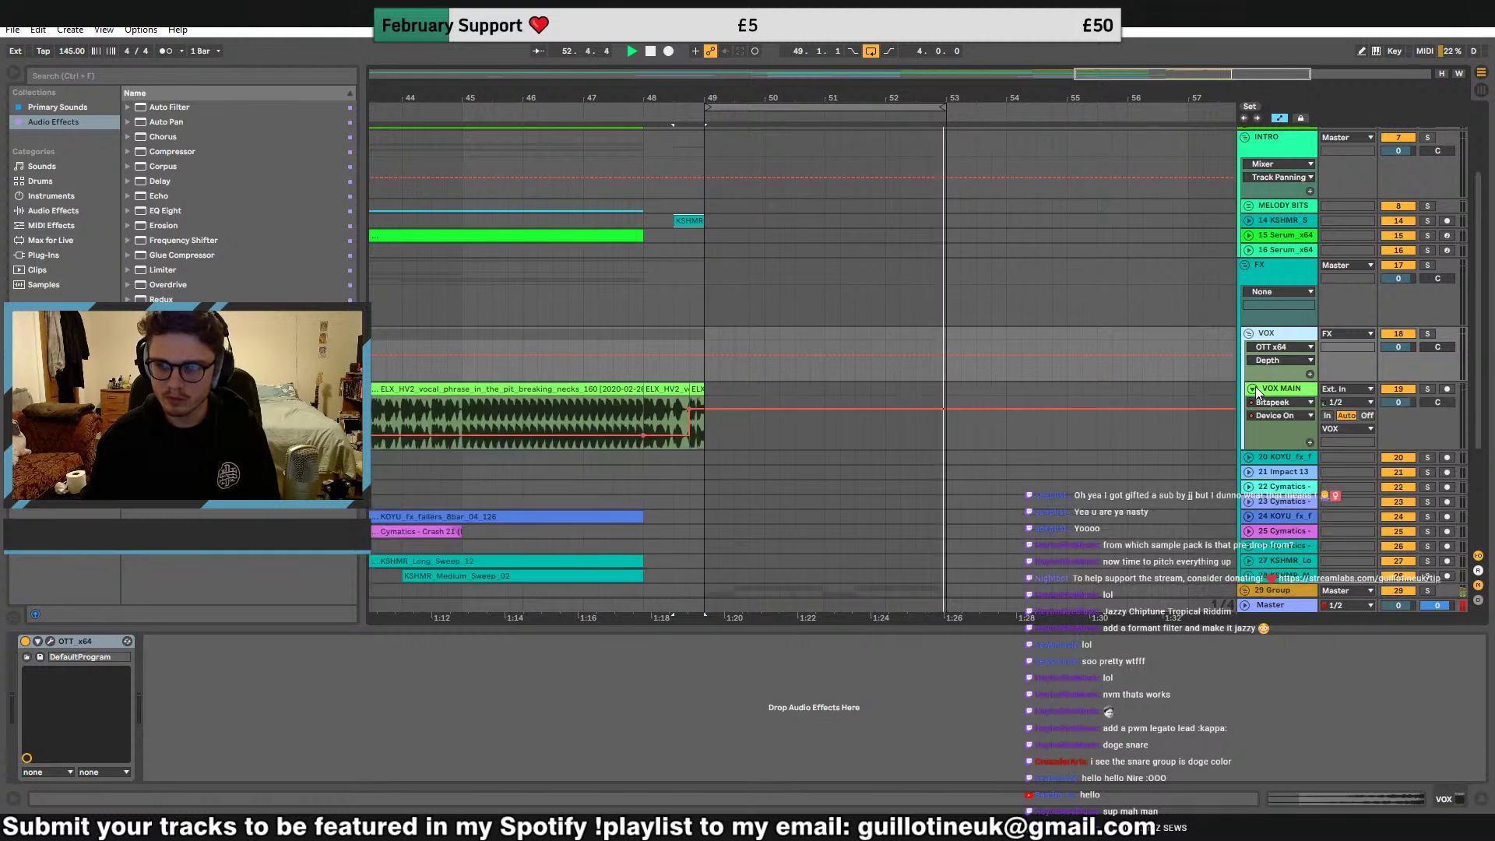
{"action": "left_click", "coordinate": [1273, 395]}
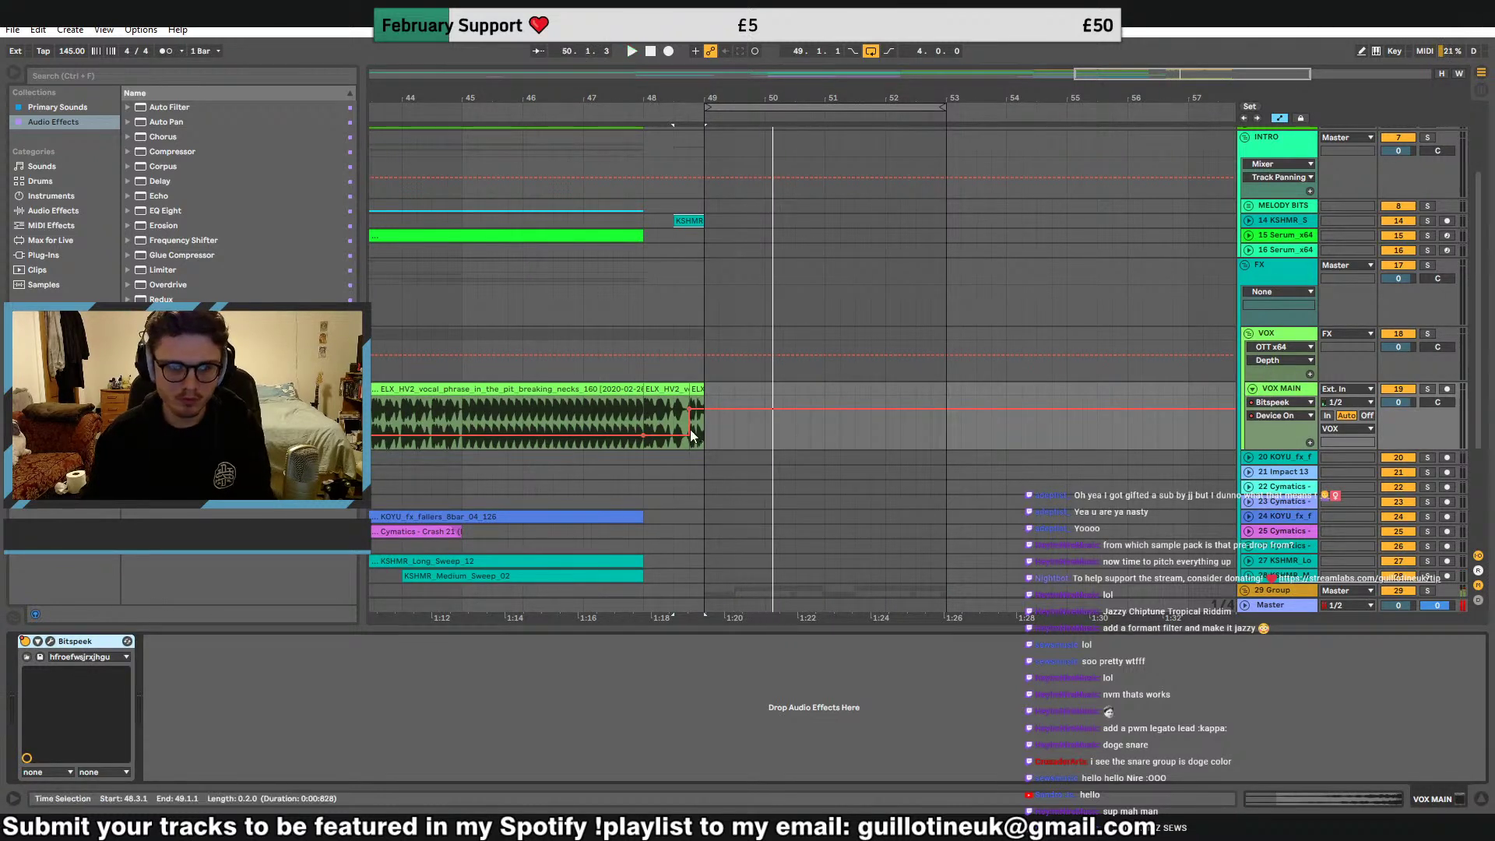
Try enabling Bitspeek from 48.1.1 on VOX MAIN with its pitch set to 0.00 semitones
{"action": "left_click", "coordinate": [582, 414]}
{"action": "left_click_drag", "start_coordinate": [689, 417], "coordinate": [644, 420]}
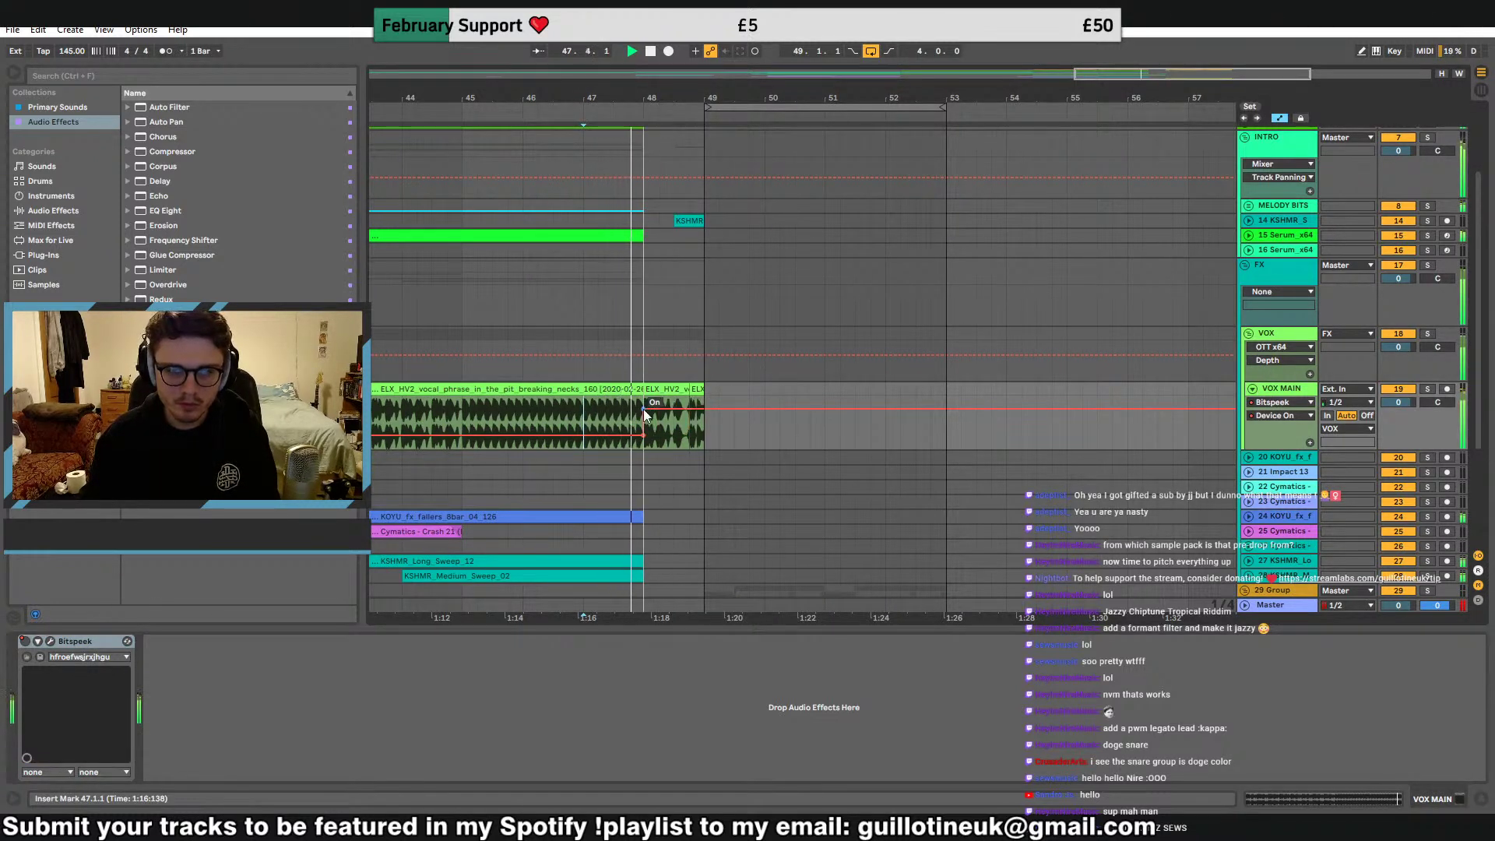
{"action": "left_click", "coordinate": [50, 642]}
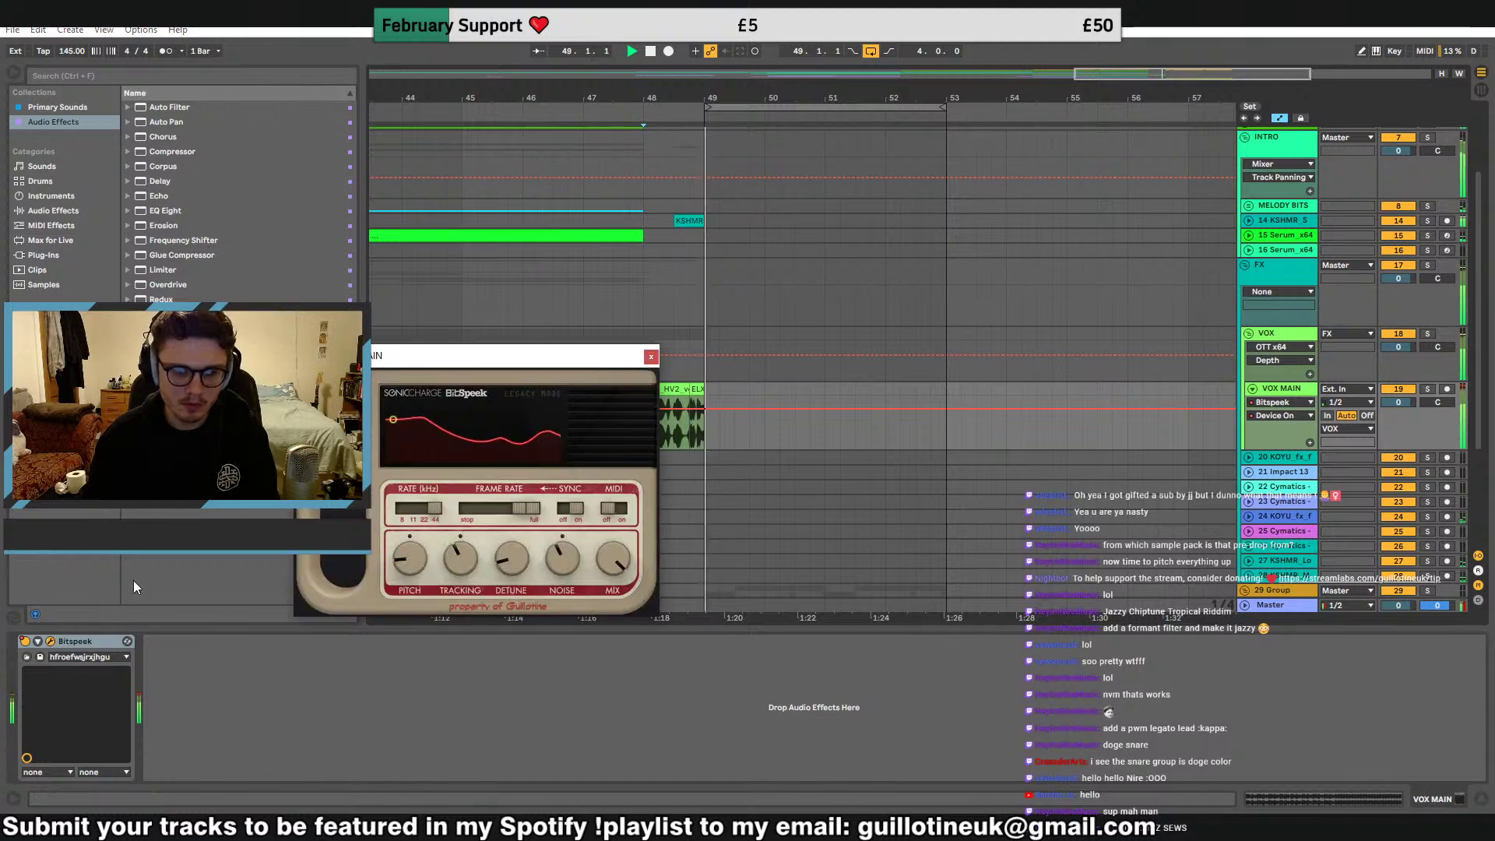
{"action": "key", "text": "space"}
{"action": "key", "text": "space"}
{"action": "left_click_drag", "start_coordinate": [459, 548], "coordinate": [425, 520]}
{"action": "left_click", "coordinate": [680, 357]}
{"action": "key", "text": "space"}
{"action": "key", "text": "space"}
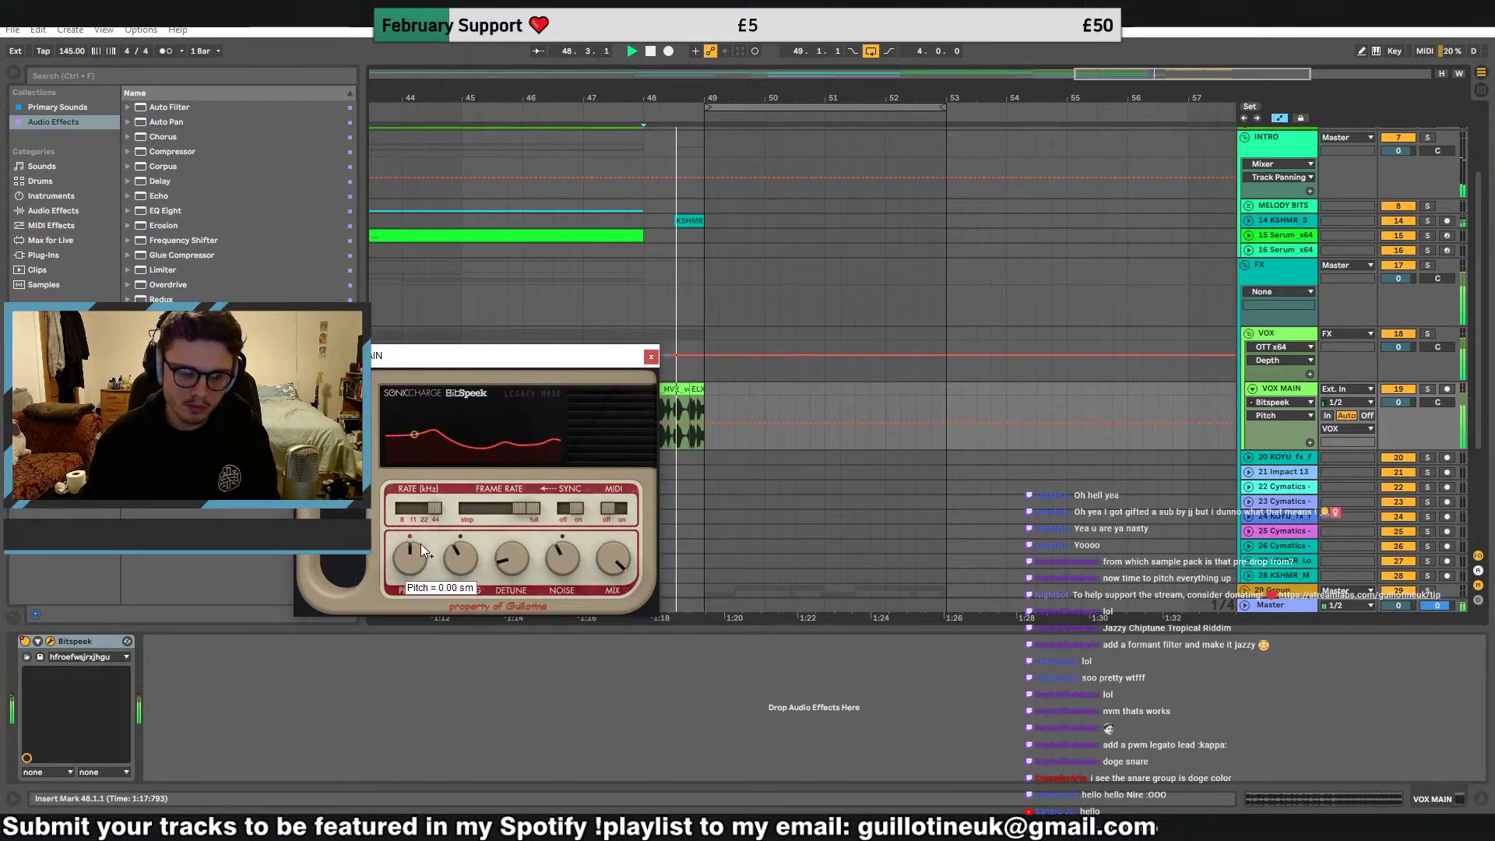
{"action": "left_click", "coordinate": [651, 357]}
{"action": "key", "text": "space"}
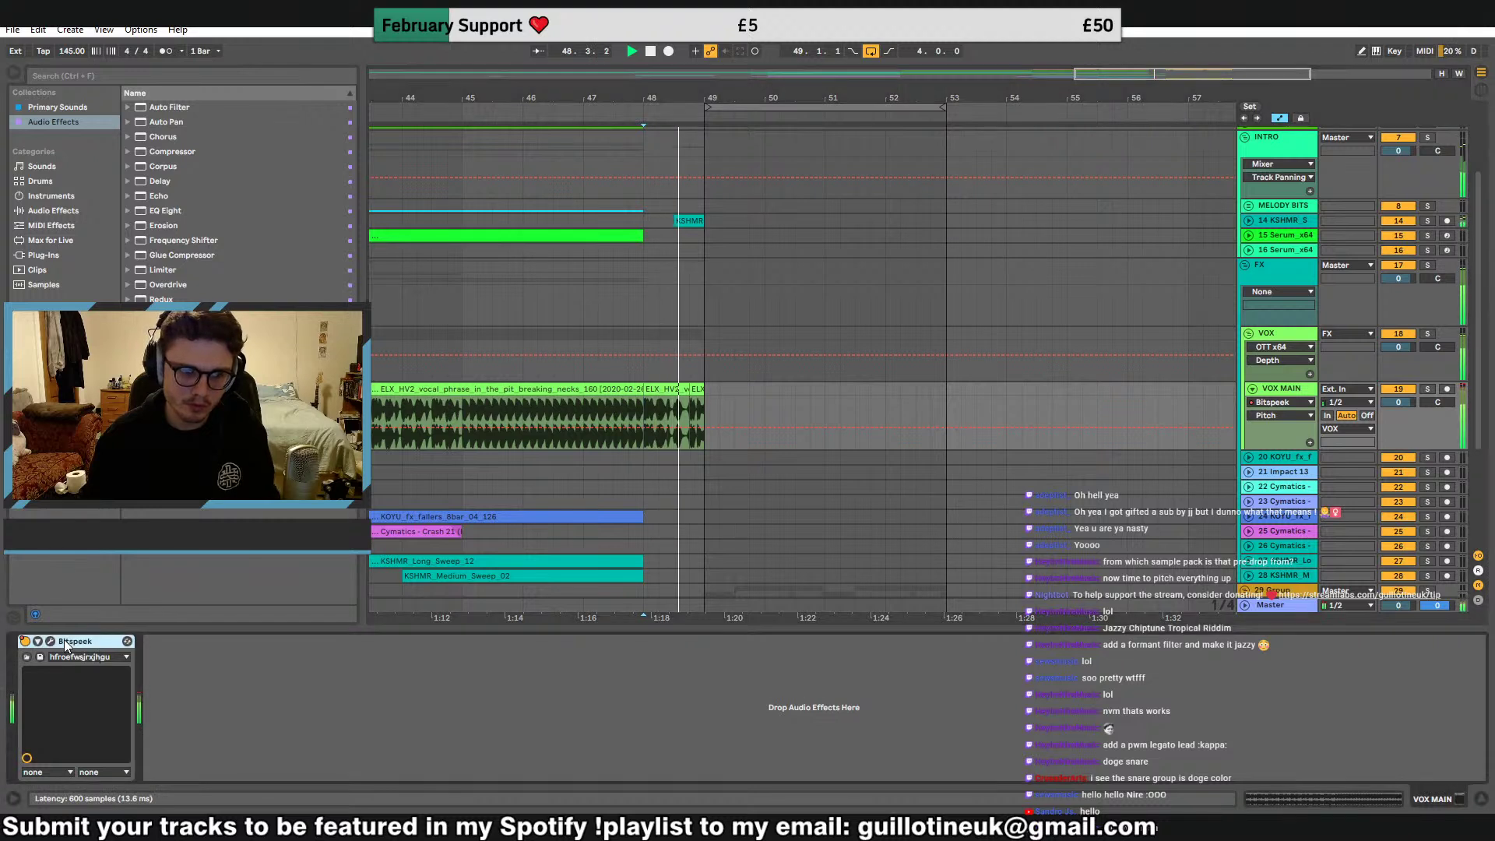
Replace Bitspeek on VOX MAIN with a Limiter set to 4.10 dB gain and a 0.00 dB ceiling, and audition the drop
{"action": "key", "text": "Delete"}
{"action": "key", "text": "space"}
{"action": "key", "text": "space"}
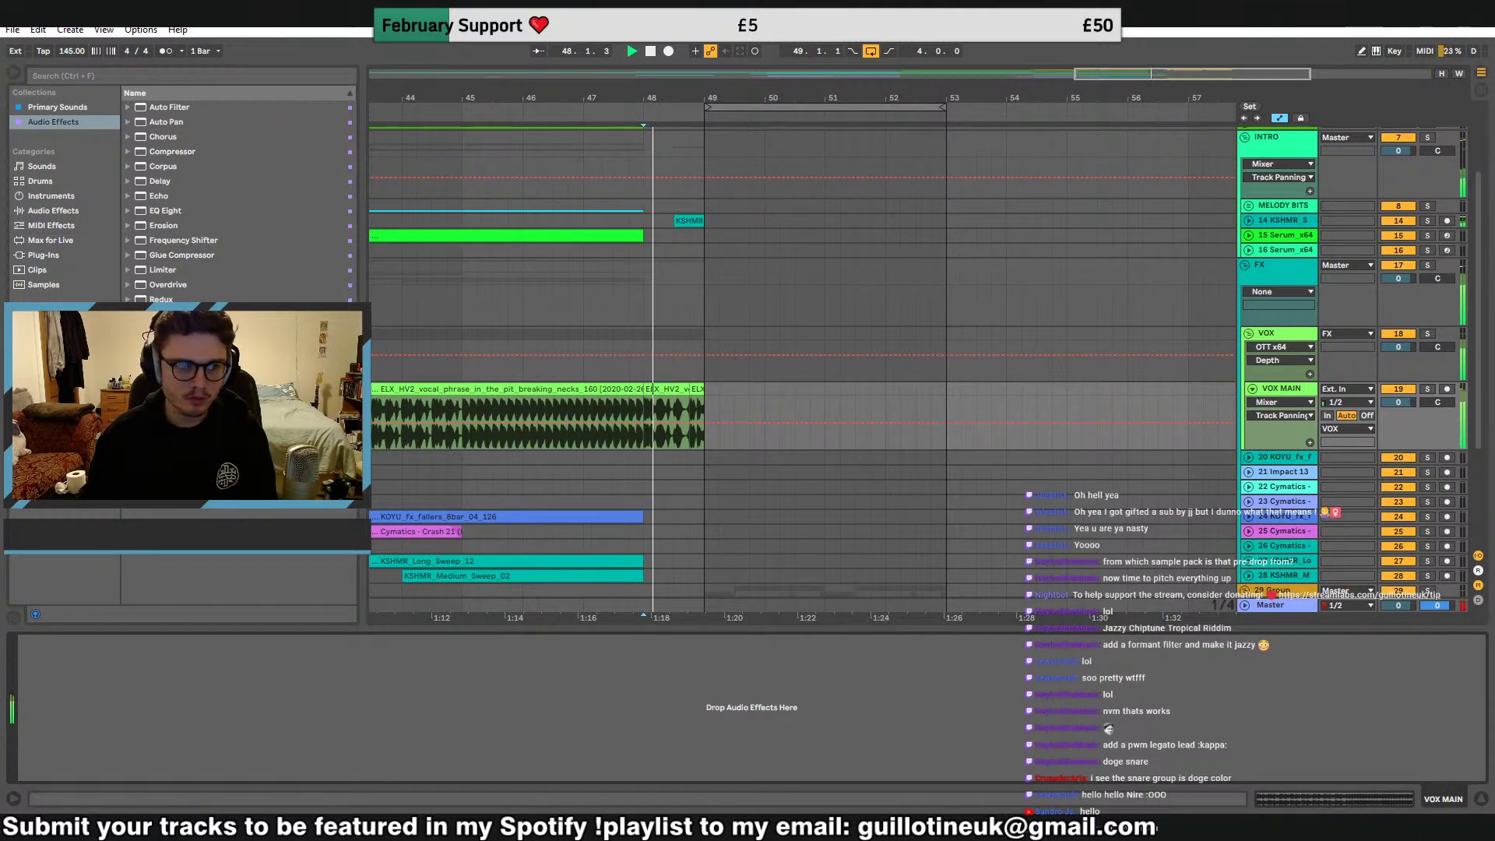
{"action": "key", "text": "space"}
{"action": "left_click_drag", "start_coordinate": [168, 272], "coordinate": [52, 662]}
{"action": "key", "text": "space"}
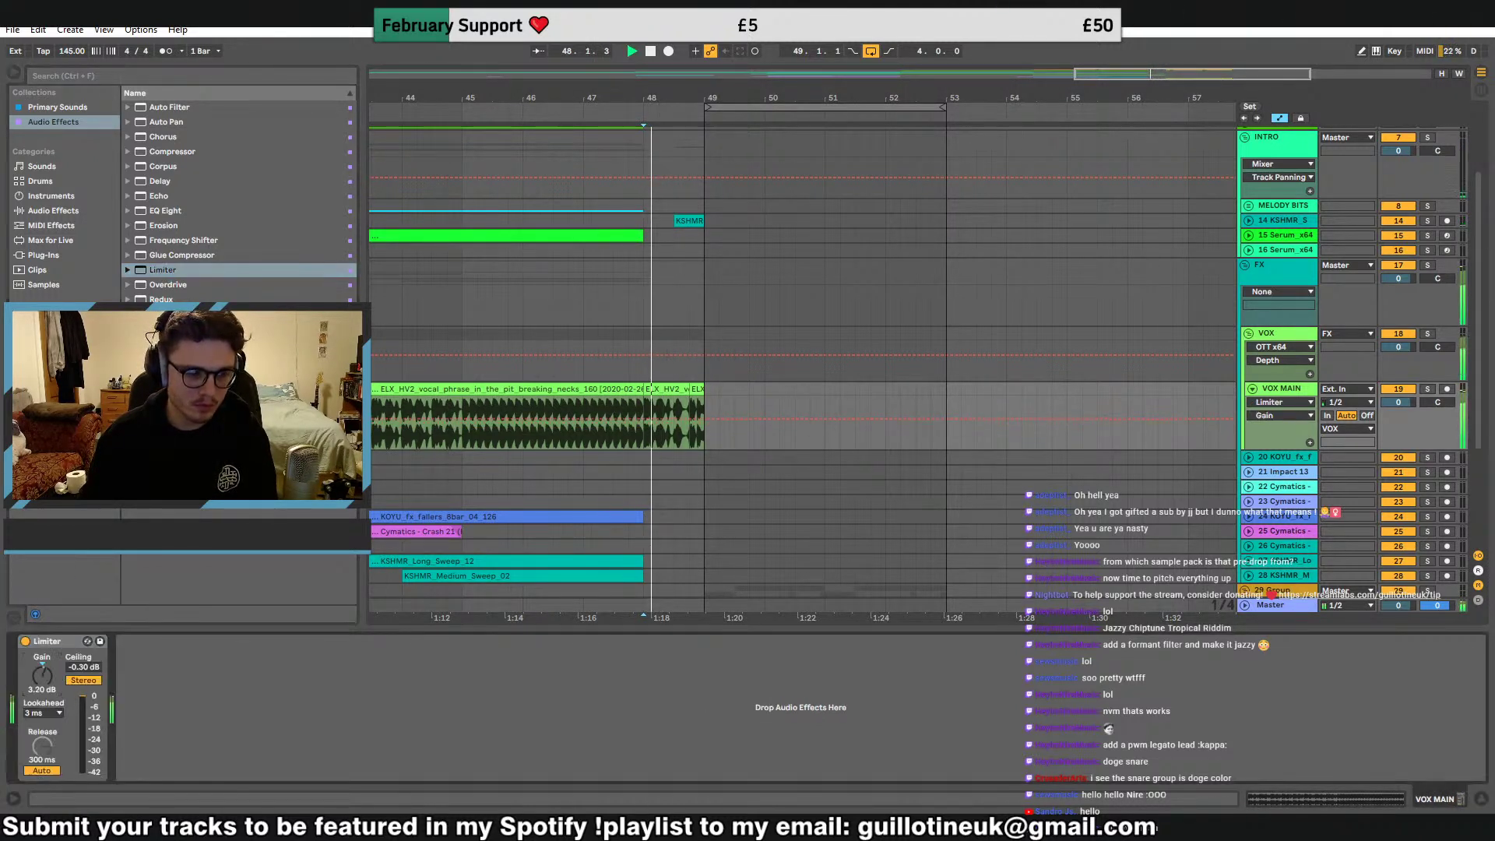
{"action": "left_click", "coordinate": [1252, 389]}
{"action": "left_click", "coordinate": [1248, 333]}
{"action": "left_click", "coordinate": [723, 360]}
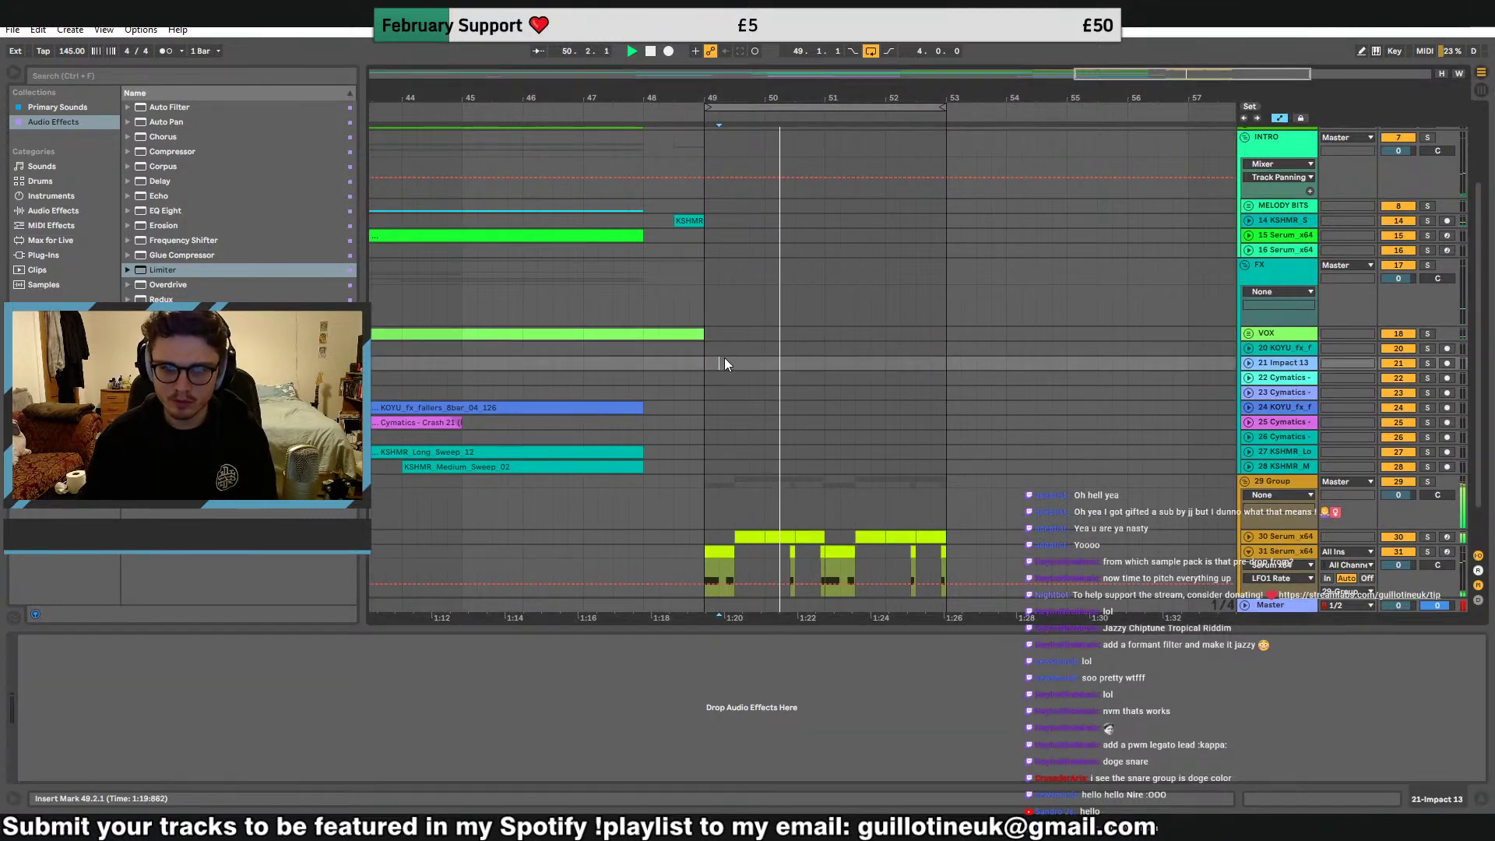
Copy a one-beat vocal chop from bar 48 on VOX MAIN to 49.4.1
{"action": "left_click", "coordinate": [1249, 334]}
{"action": "left_click", "coordinate": [1253, 389]}
{"action": "key", "text": "space"}
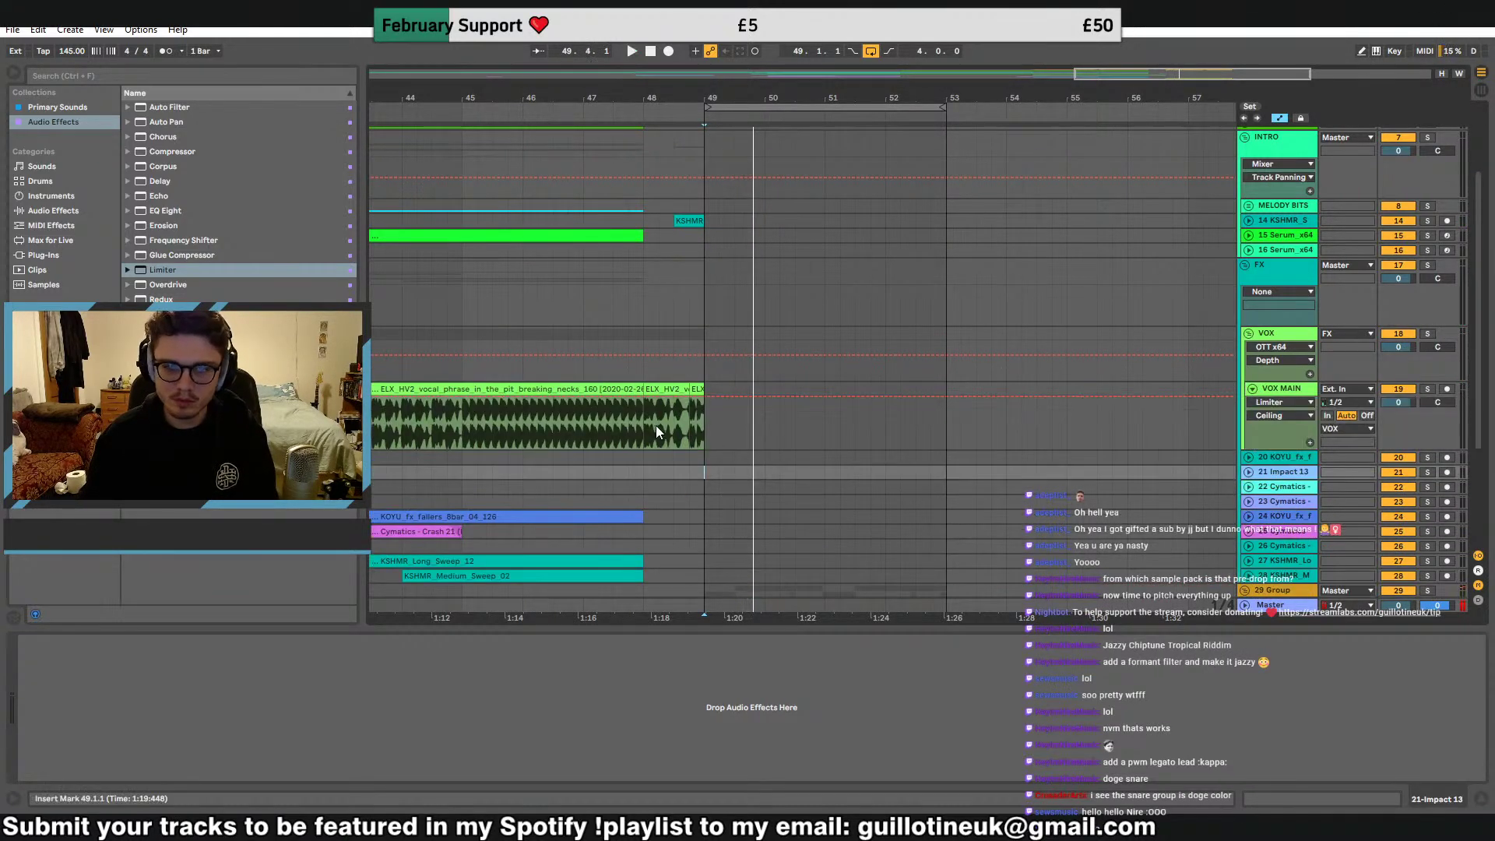
{"action": "left_click", "coordinate": [658, 427]}
{"action": "key", "text": "space"}
{"action": "left_click_drag", "start_coordinate": [676, 422], "coordinate": [755, 387]}
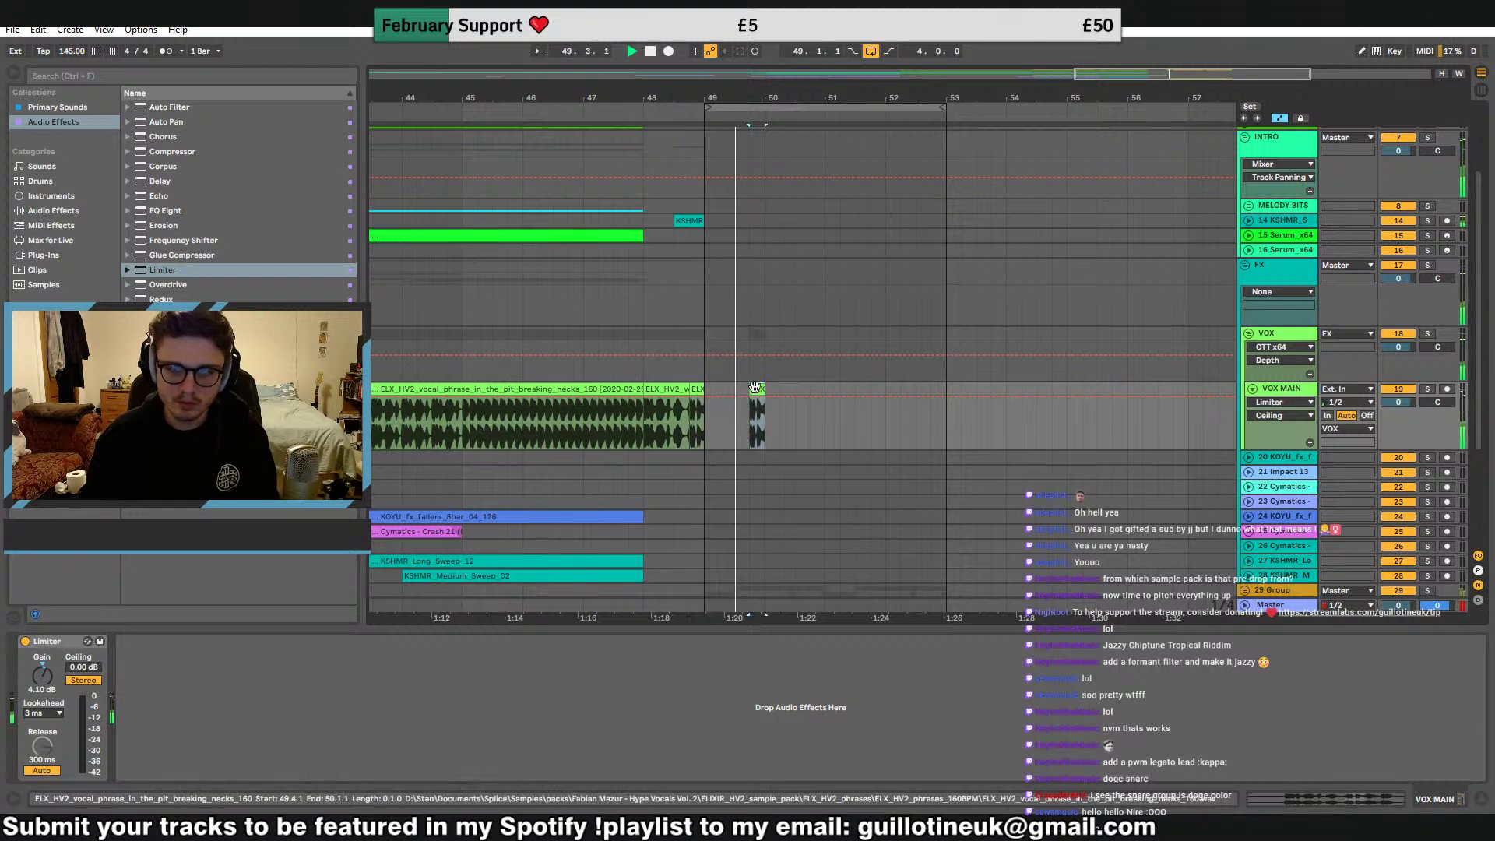
Paste the vocal chop at 50.2.1, 50.4.1, 51.4.1 and 52.2.1 and play from 51.4.1
{"action": "left_click", "coordinate": [783, 414]}
{"action": "key", "text": "ctrl+v"}
{"action": "left_click", "coordinate": [811, 421]}
{"action": "key", "text": "ctrl+v"}
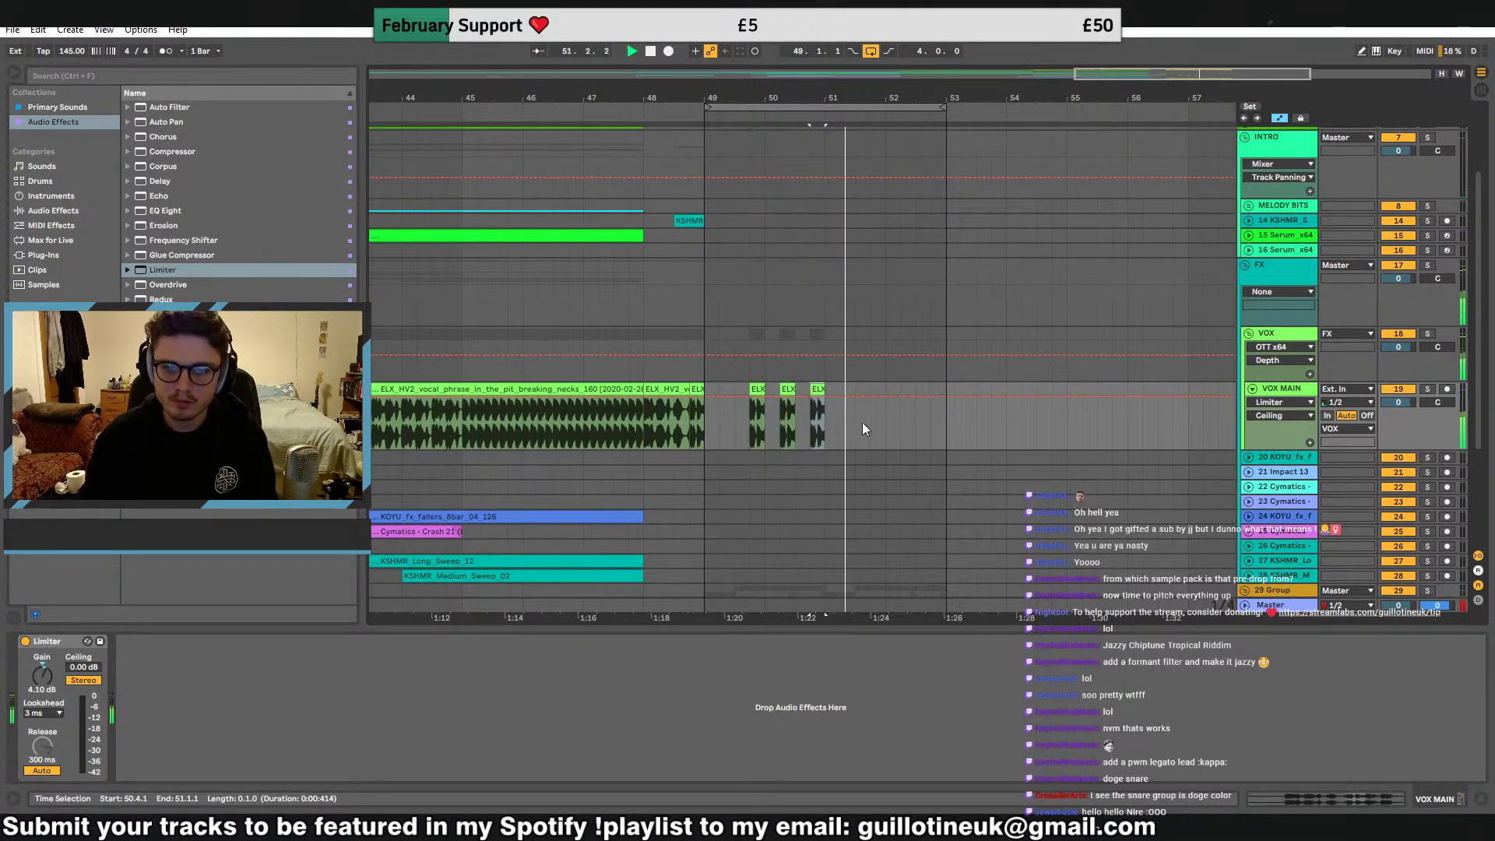
{"action": "left_click", "coordinate": [878, 424]}
{"action": "key", "text": "ctrl+v"}
{"action": "left_click", "coordinate": [908, 426]}
{"action": "key", "text": "ctrl+v"}
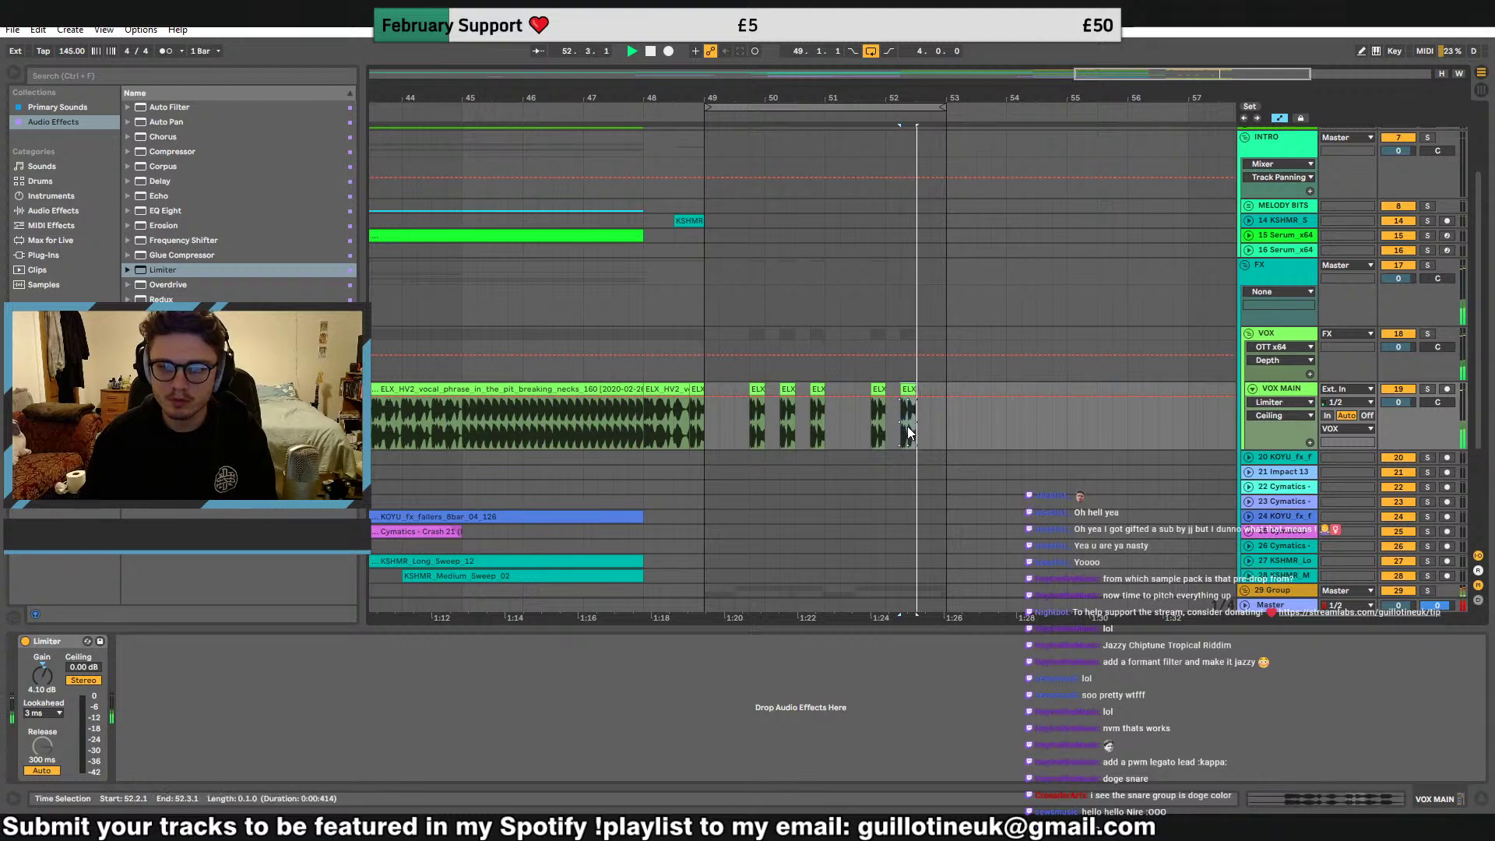
{"action": "left_click", "coordinate": [880, 436]}
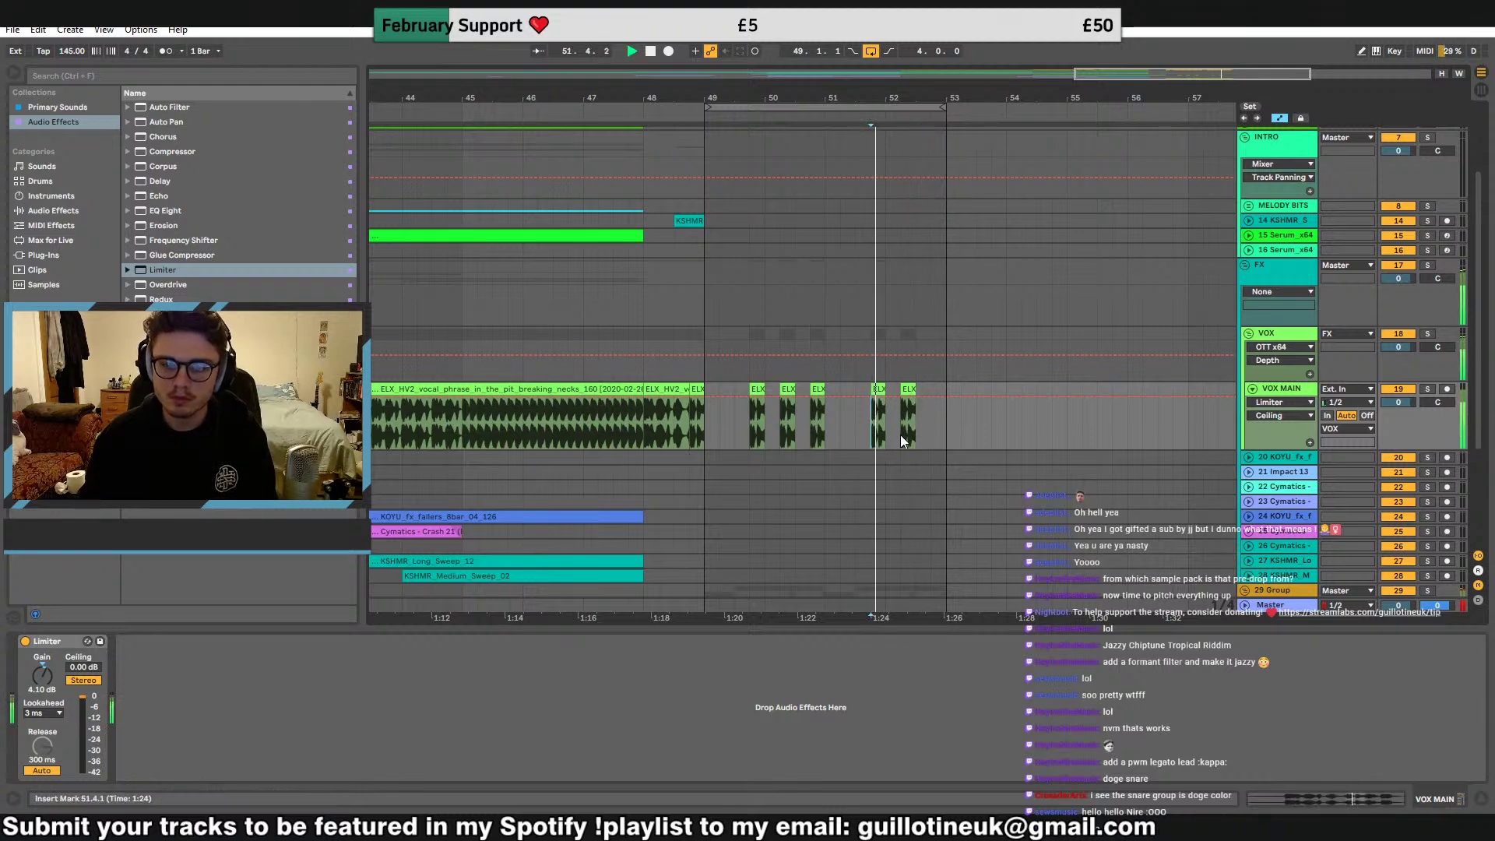
Fold the VOX group, solo track 30 and open its Serum instrument to adjust the filter's Var amount
{"action": "left_click", "coordinate": [1252, 389]}
{"action": "left_click", "coordinate": [1249, 333]}
{"action": "left_click", "coordinate": [764, 528]}
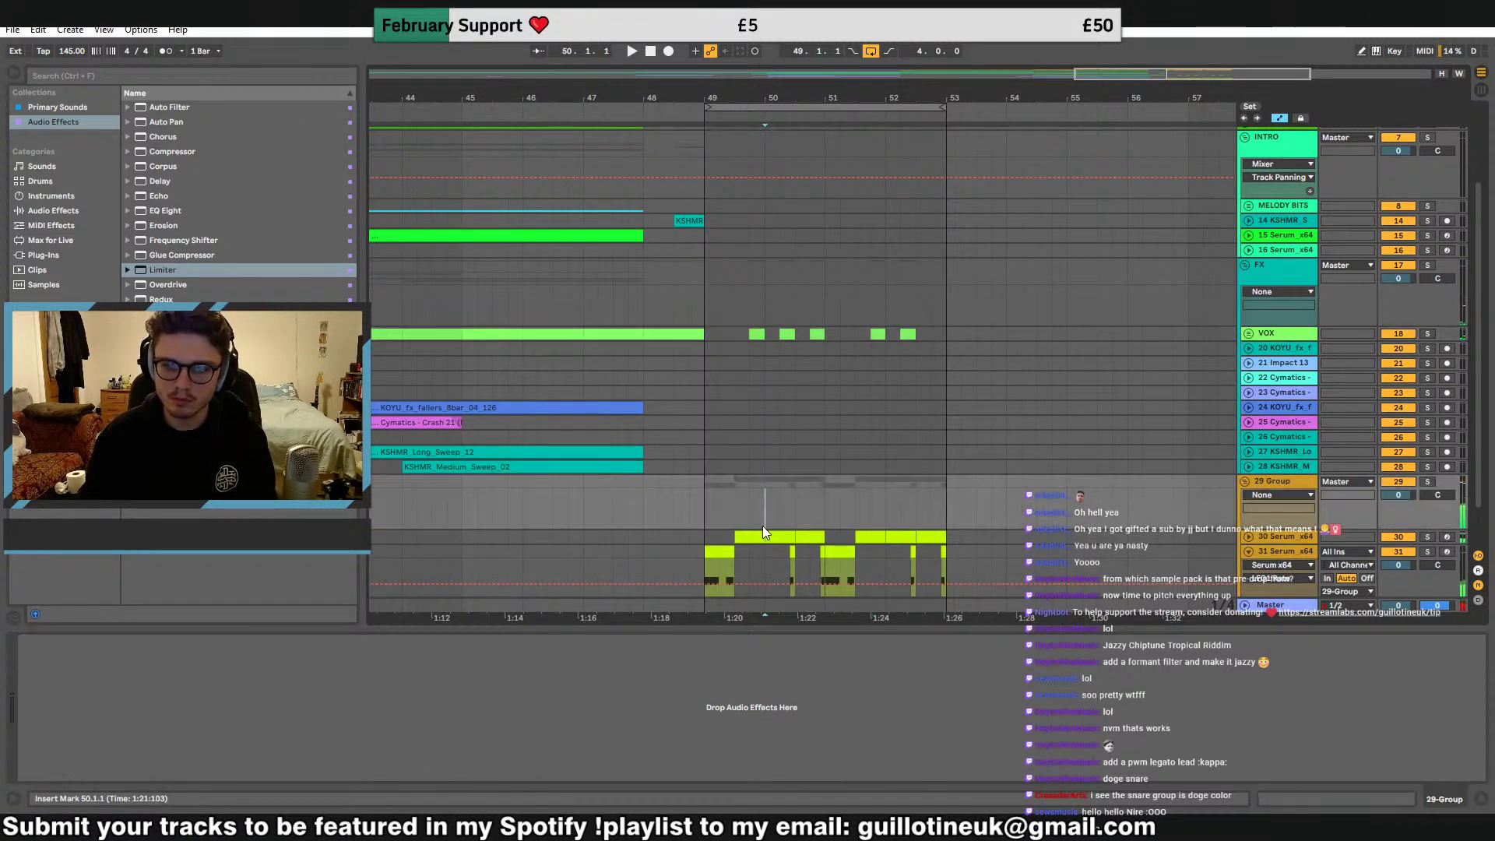
{"action": "key", "text": "space"}
{"action": "left_click", "coordinate": [49, 641]}
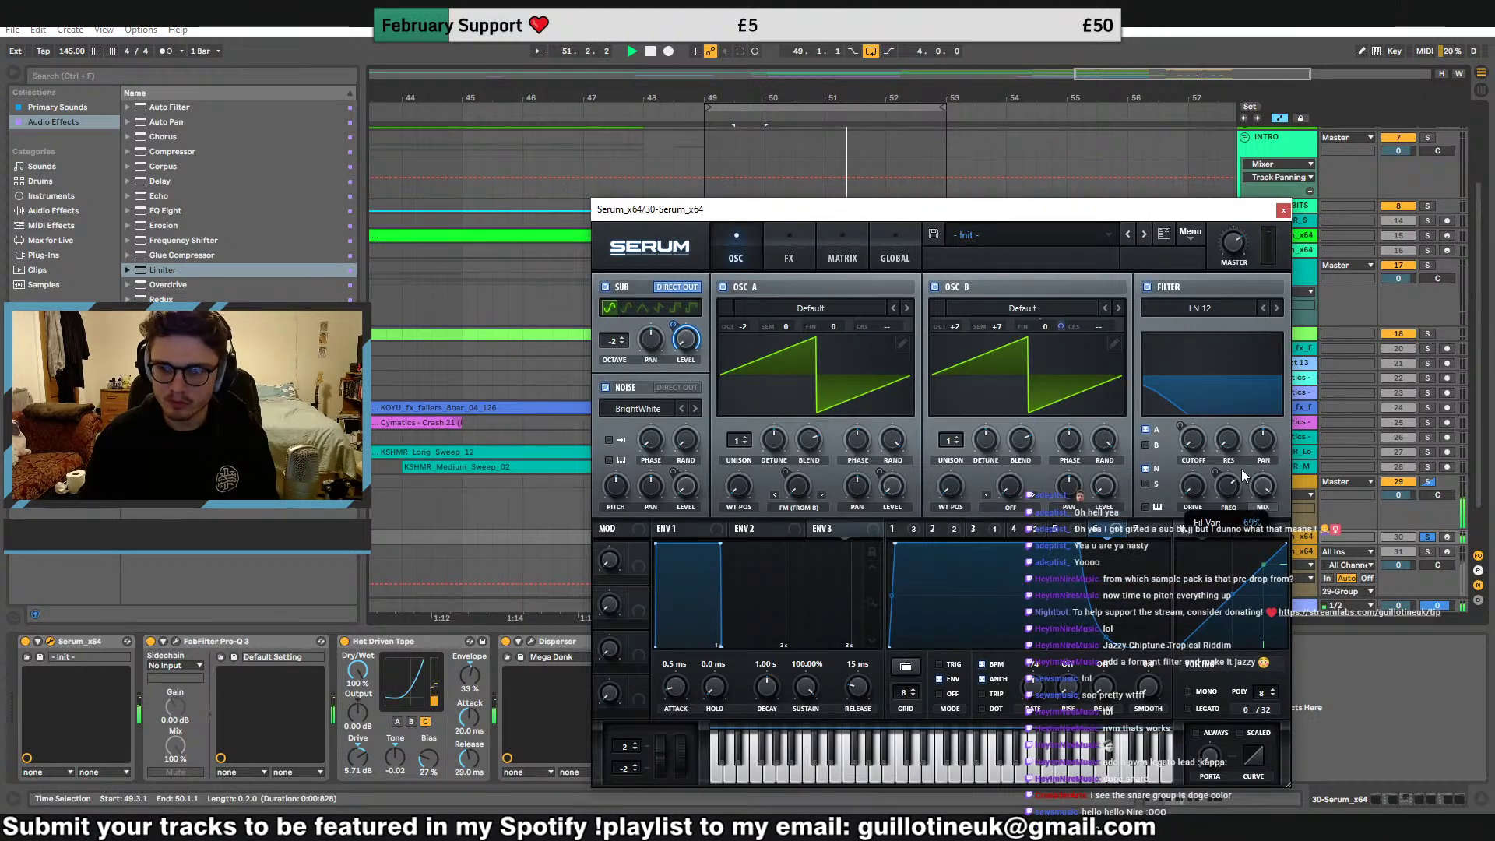
Examine the bass patch's LFO assignments and oscillator settings, listening with the bass group unsoloed
{"action": "left_click", "coordinate": [928, 535]}
{"action": "left_click", "coordinate": [914, 530]}
{"action": "left_click", "coordinate": [984, 531]}
{"action": "left_click", "coordinate": [1025, 530]}
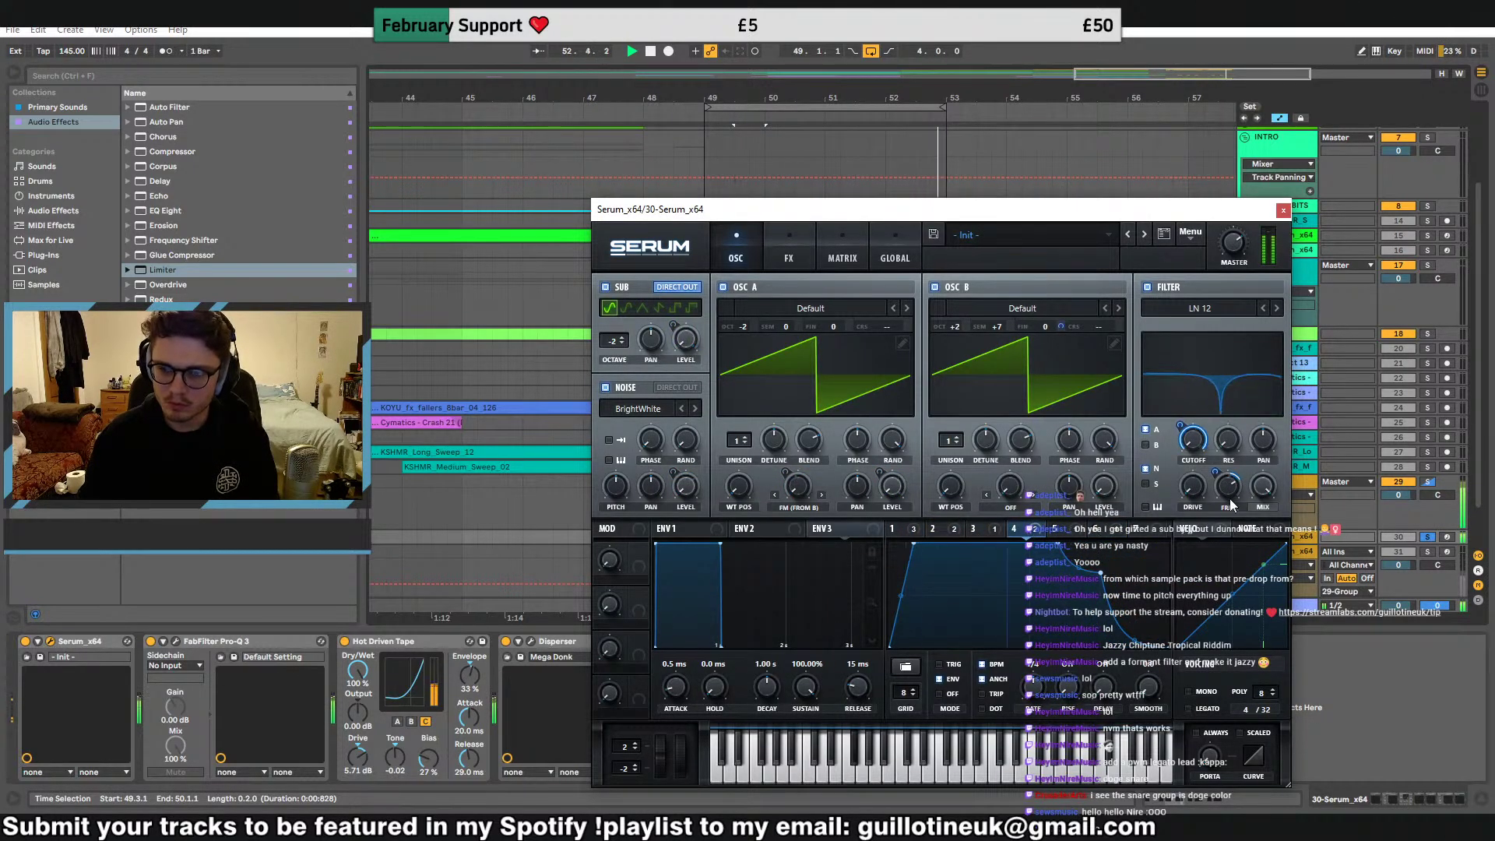
{"action": "mouse_move", "coordinate": [961, 326]}
{"action": "left_mouse_down"}
{"action": "mouse_move", "coordinate": [963, 353]}
{"action": "mouse_move", "coordinate": [971, 311]}
{"action": "left_mouse_up"}
{"action": "left_click", "coordinate": [1430, 483]}
{"action": "left_click", "coordinate": [938, 531]}
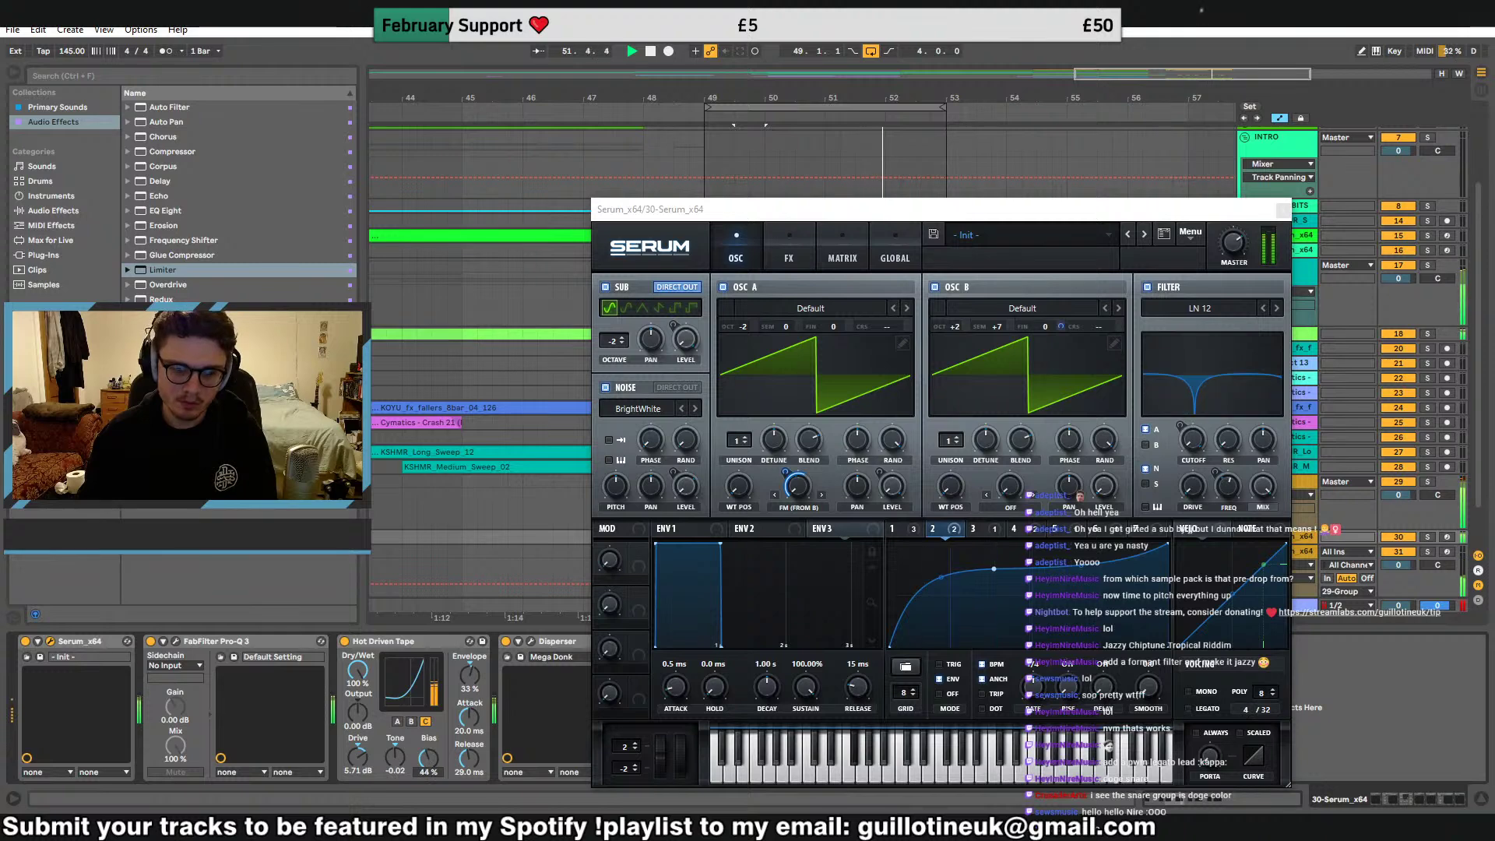
{"action": "left_click", "coordinate": [749, 494]}
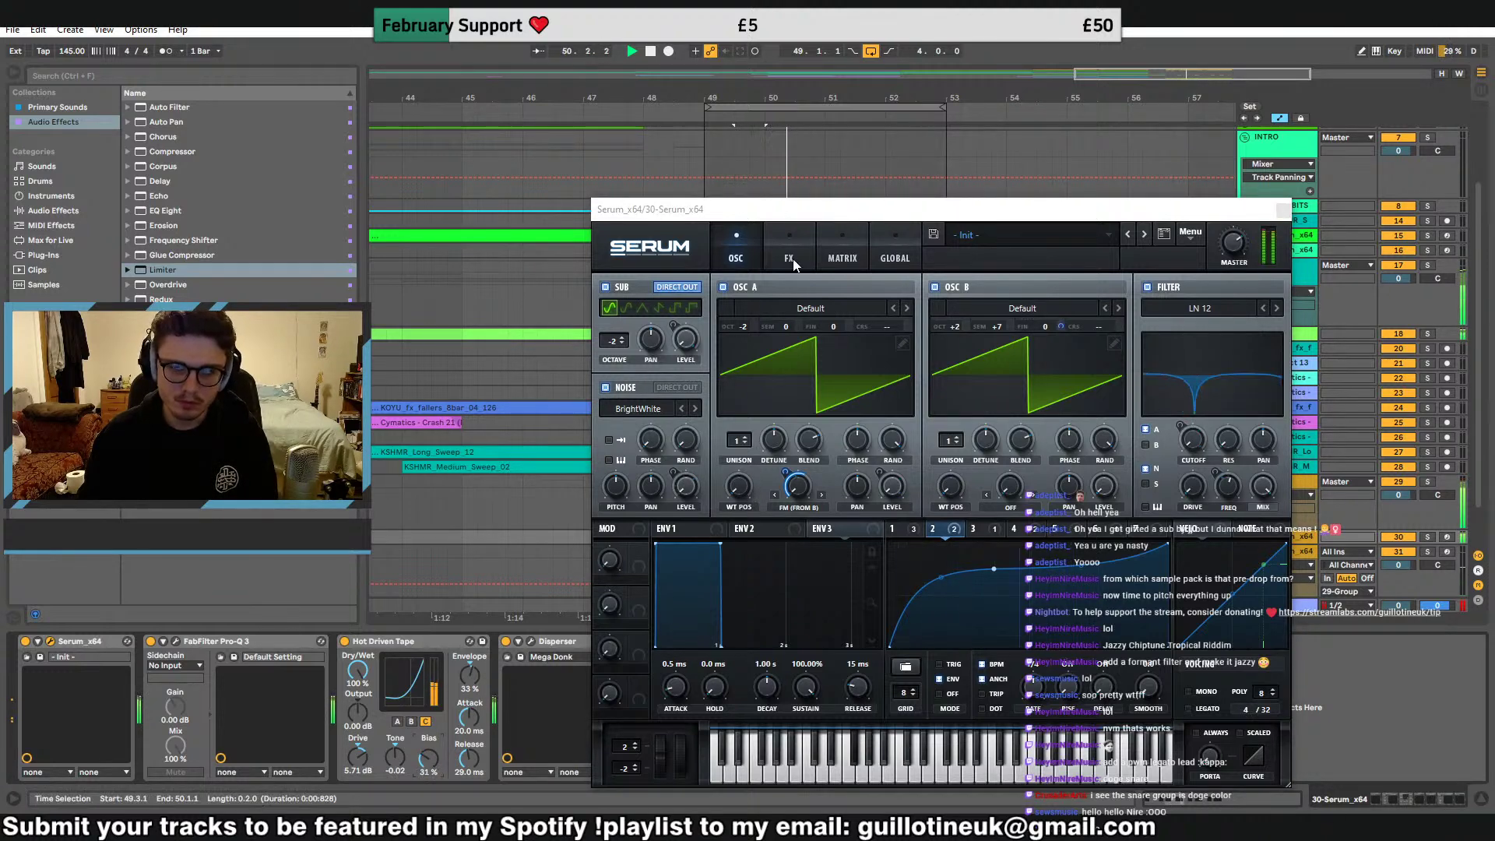
Solo track 30, set Serum's phaser frequency to 27 Hz and compare the sound with the phaser and filter effects bypassed
{"action": "left_click", "coordinate": [789, 253]}
{"action": "left_click", "coordinate": [1430, 539]}
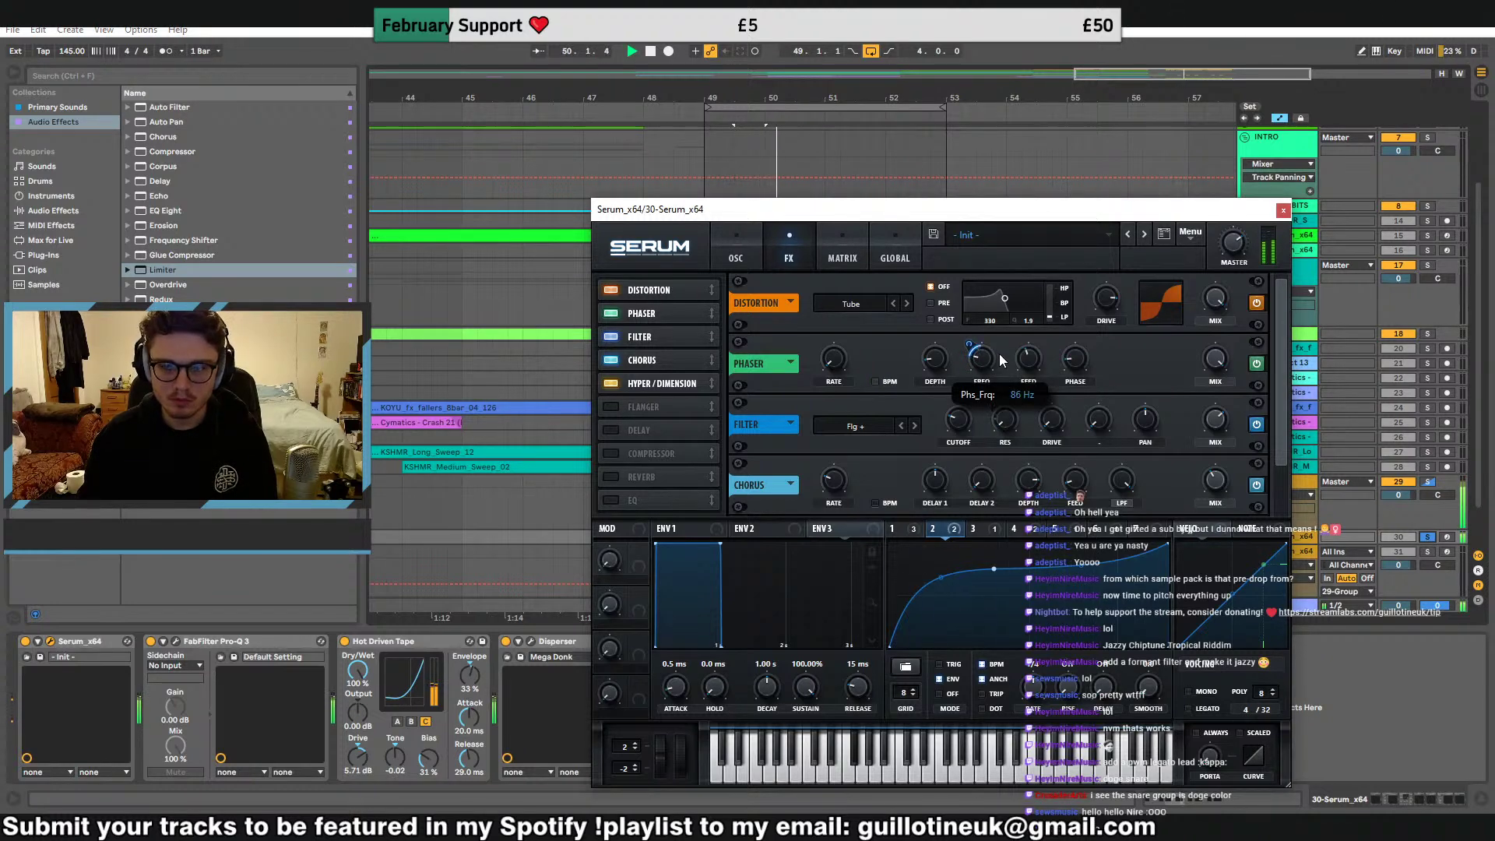
{"action": "left_click_drag", "start_coordinate": [999, 353], "coordinate": [1011, 395]}
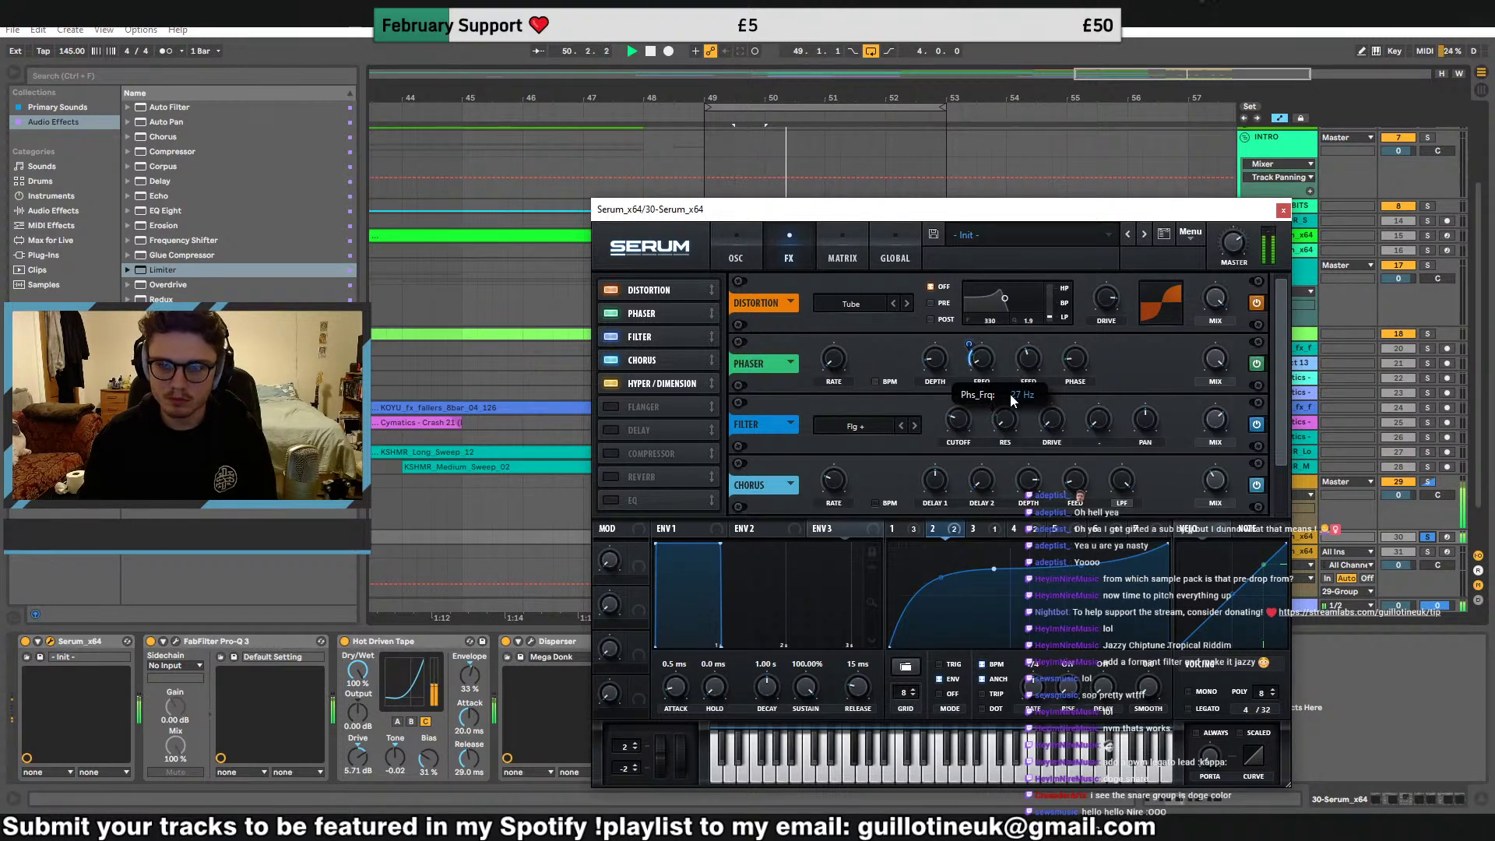
{"action": "left_click", "coordinate": [613, 313]}
{"action": "left_click", "coordinate": [615, 336]}
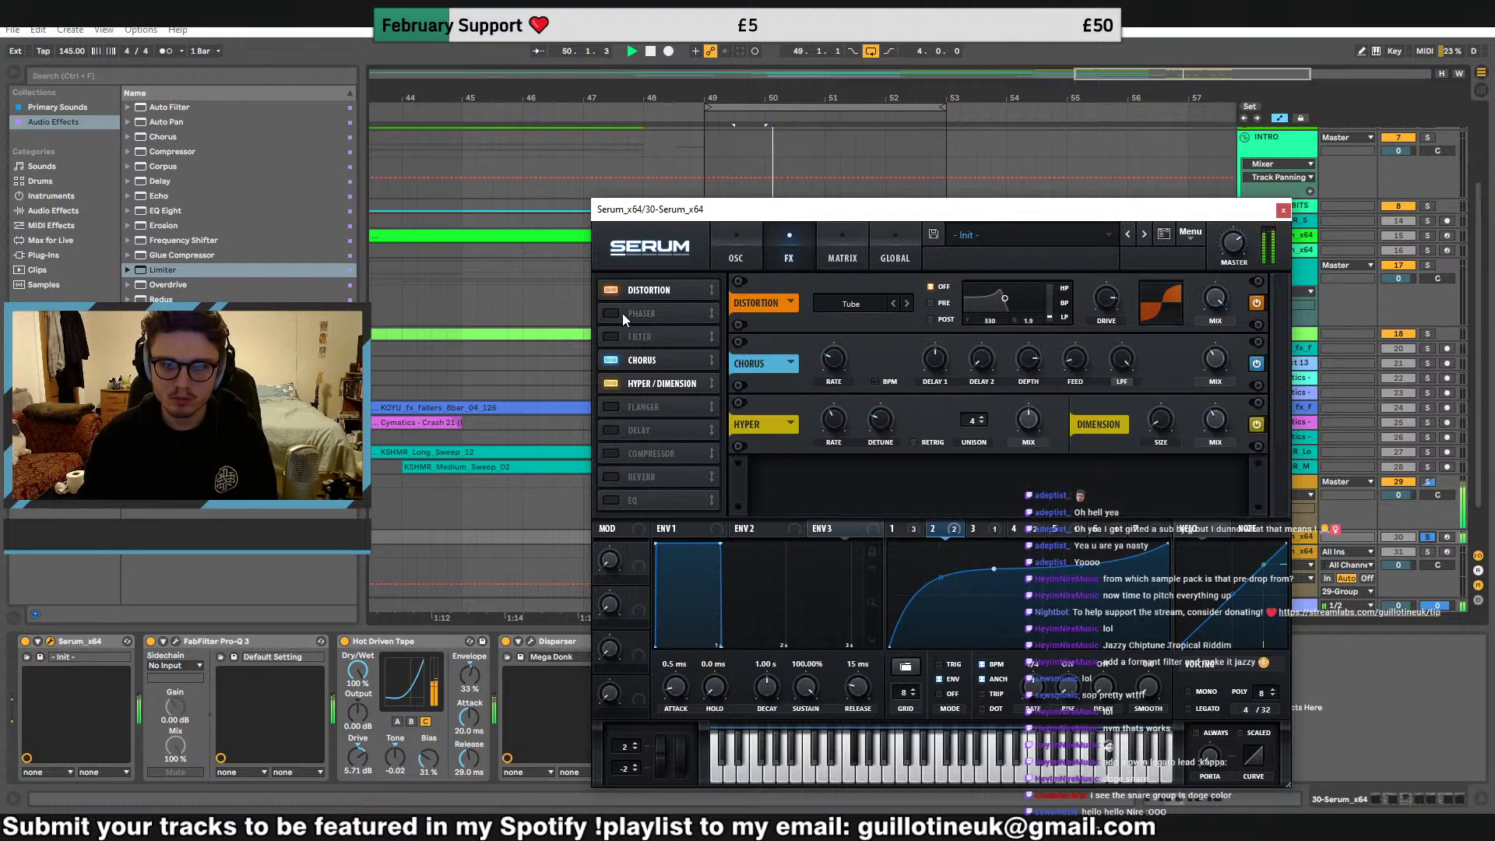
{"action": "left_click", "coordinate": [628, 320]}
Unsolo track 30, set Serum's phaser mix to 73% and re-enable its filter effect
{"action": "left_click", "coordinate": [1438, 539]}
{"action": "key", "text": "space"}
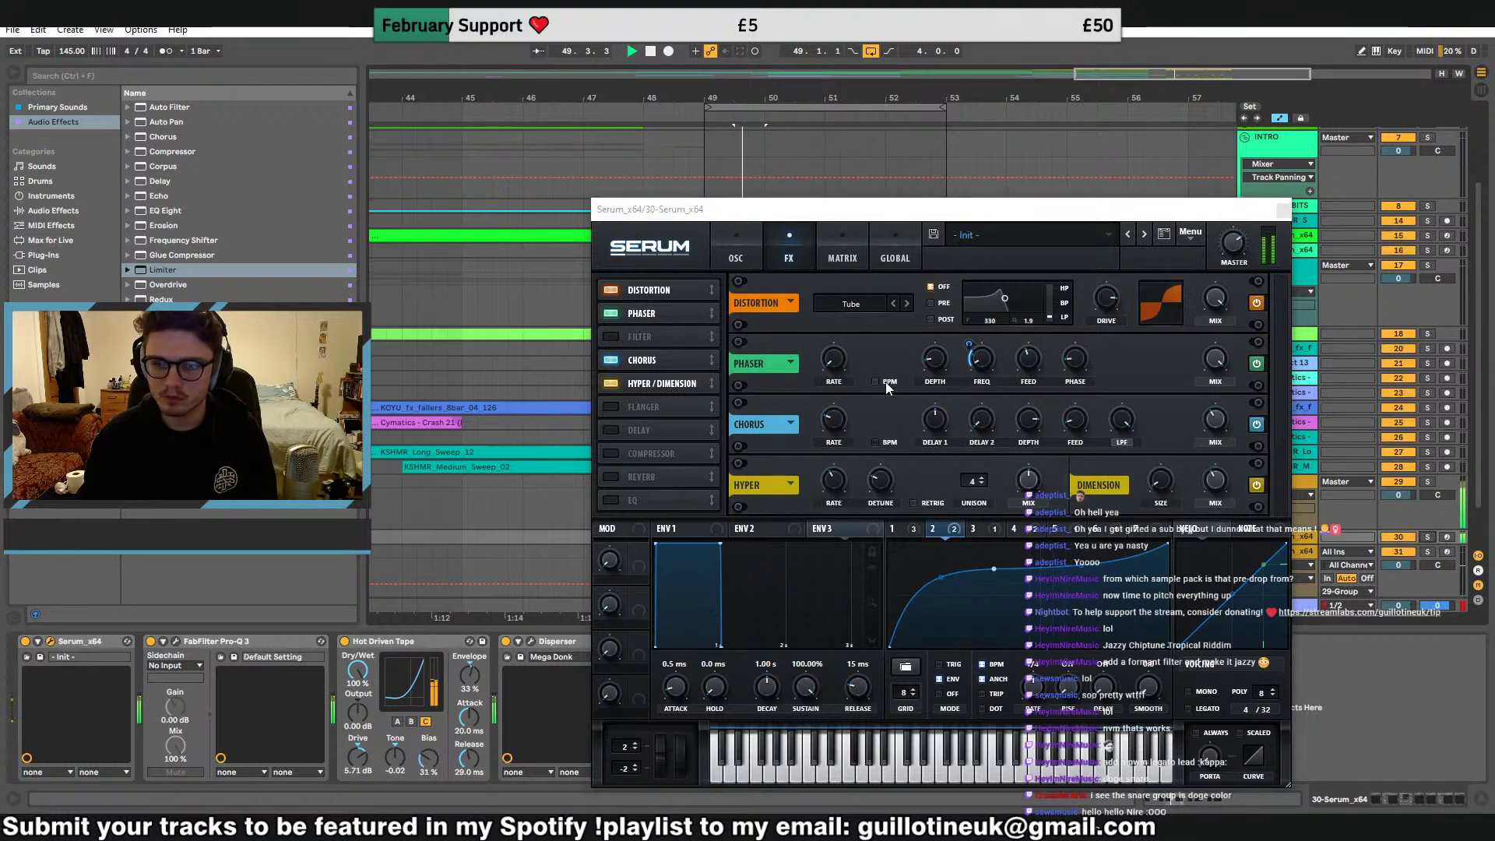
{"action": "left_click", "coordinate": [981, 366]}
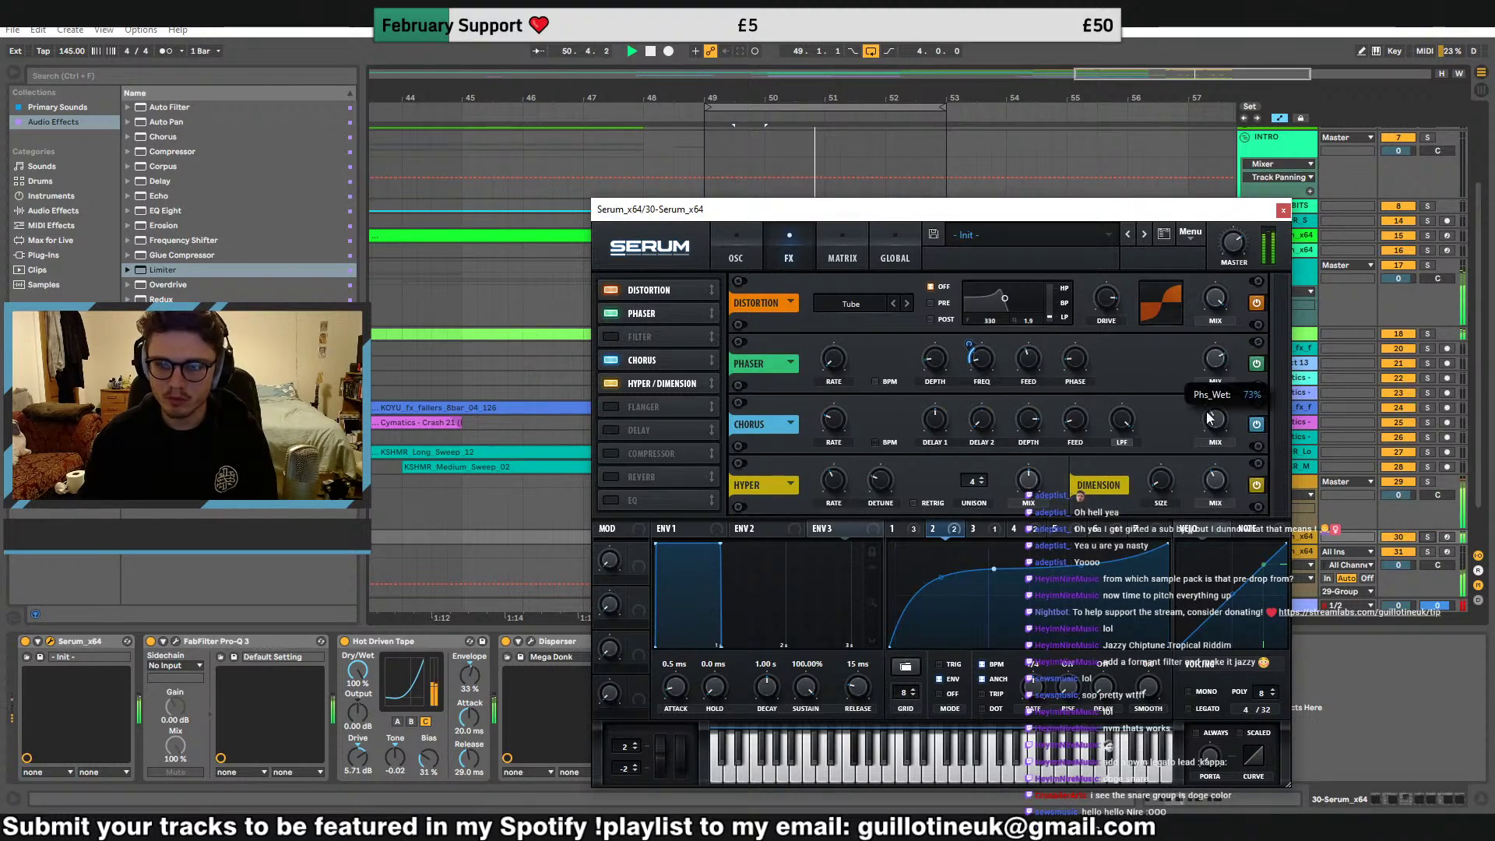
{"action": "left_click", "coordinate": [629, 339]}
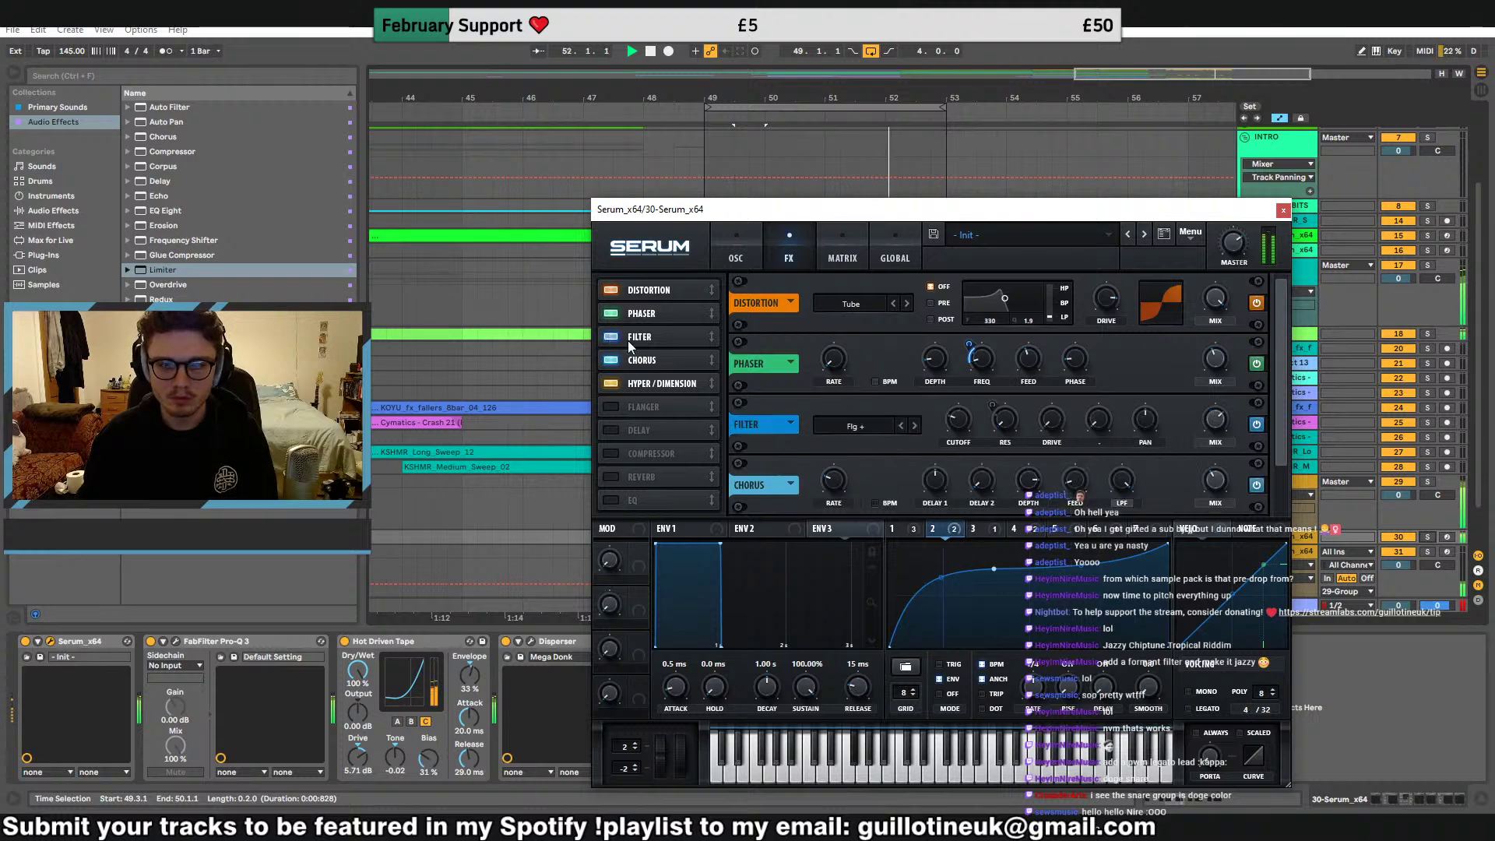
{"action": "key", "text": "space"}
{"action": "mouse_move", "coordinate": [1221, 441]}
{"action": "left_mouse_down"}
{"action": "mouse_move", "coordinate": [1218, 455]}
{"action": "mouse_move", "coordinate": [1217, 422]}
{"action": "left_mouse_up"}
Check the modulation of LFOs 3, 4, 5 and 1, set the phaser mix to 39% and close Serum
{"action": "left_click", "coordinate": [980, 530]}
{"action": "left_click", "coordinate": [1019, 530]}
{"action": "left_click", "coordinate": [1060, 530]}
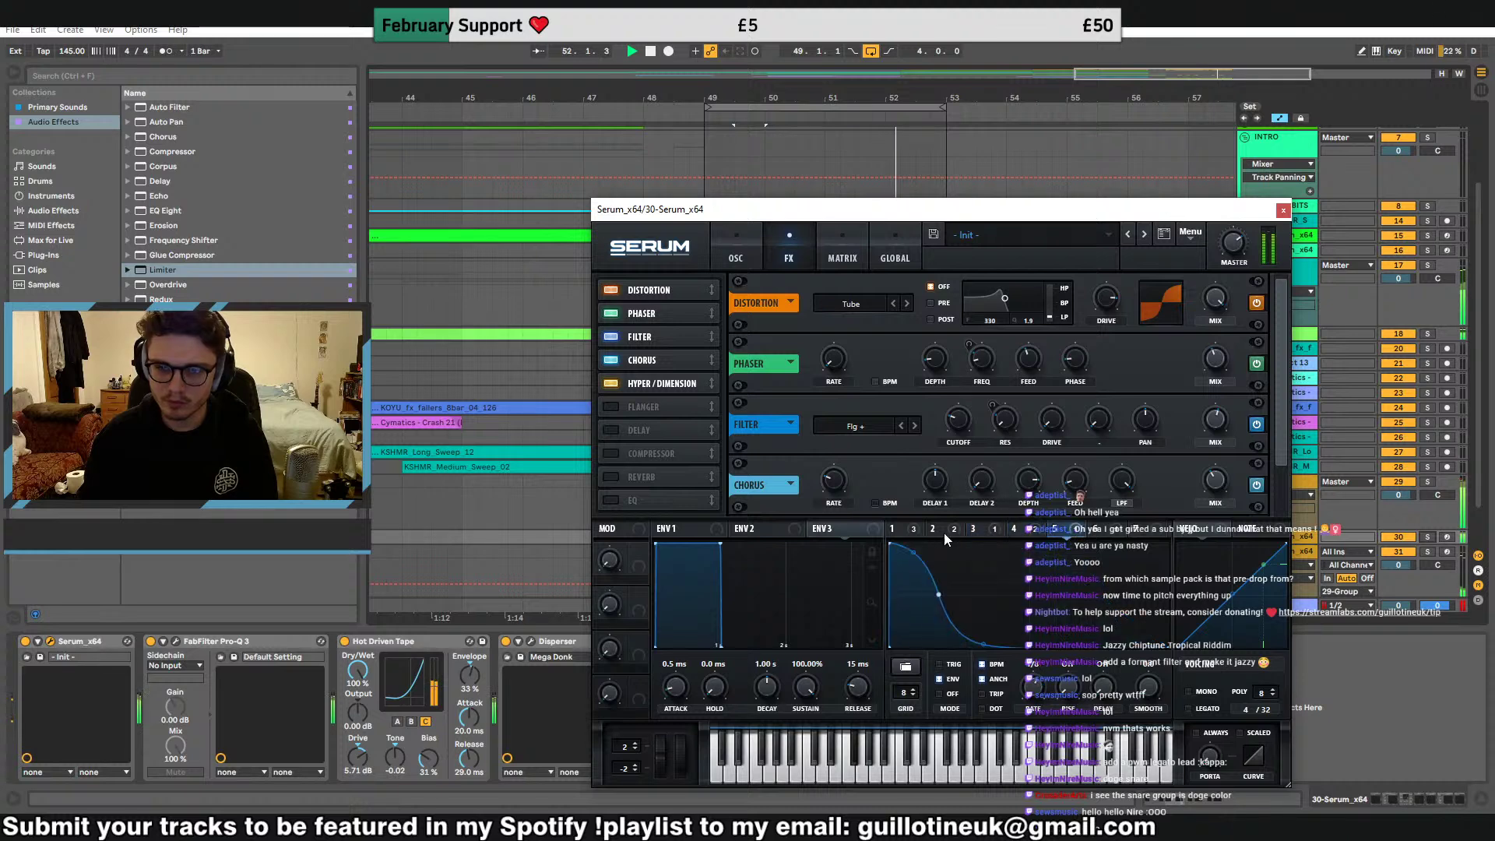
{"action": "left_click", "coordinate": [902, 528]}
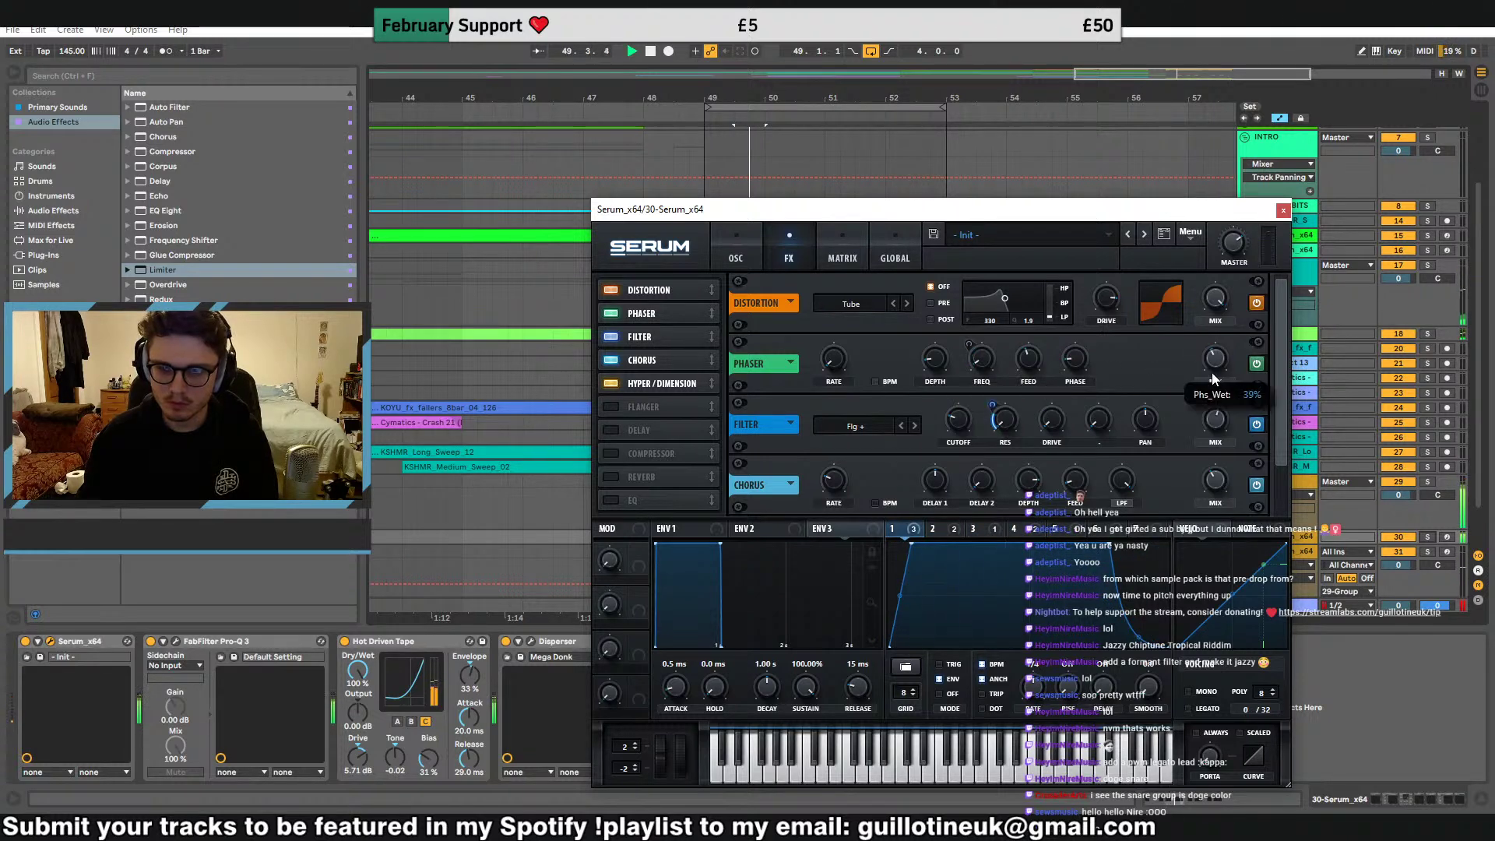
{"action": "left_click", "coordinate": [1283, 210]}
Delete the last fill clip at the end of bar 52 on track 31 and fold that track
{"action": "scroll", "coordinate": [934, 350], "scroll_direction": "down", "scroll_amount": 1}
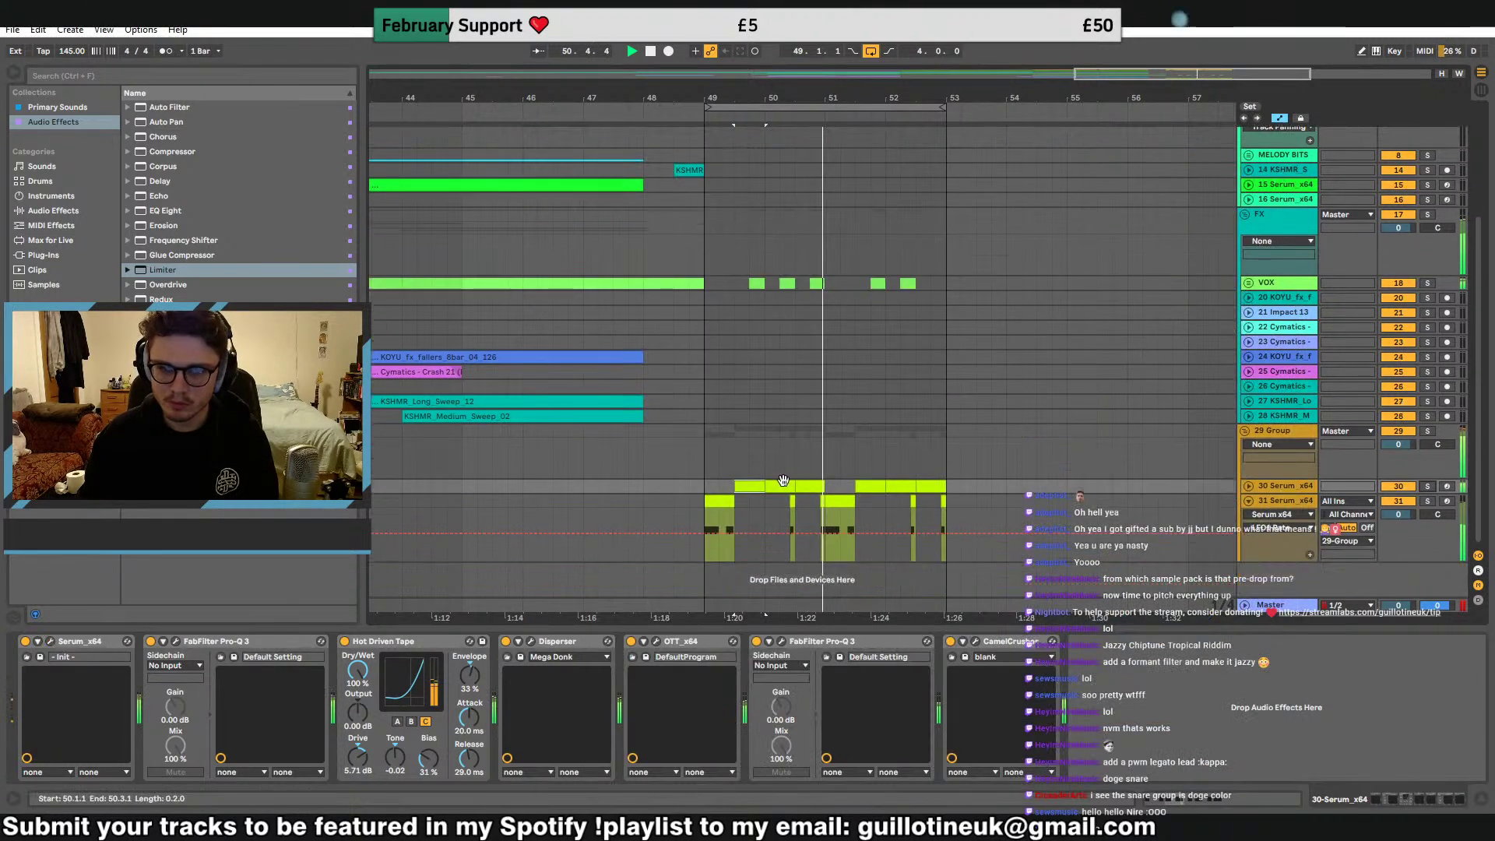
{"action": "left_click", "coordinate": [729, 501]}
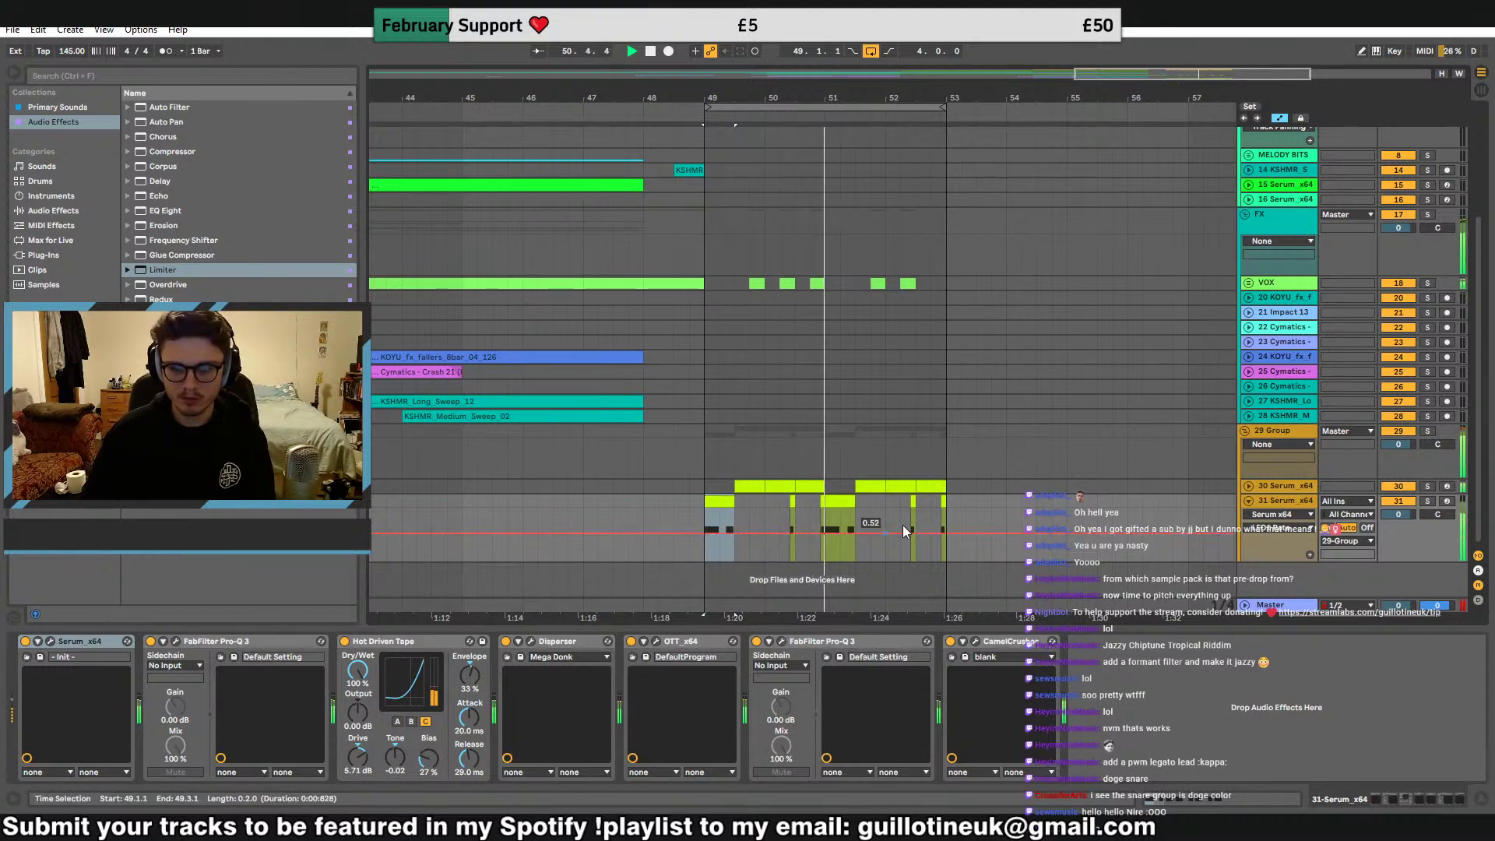
{"action": "left_click", "coordinate": [793, 503]}
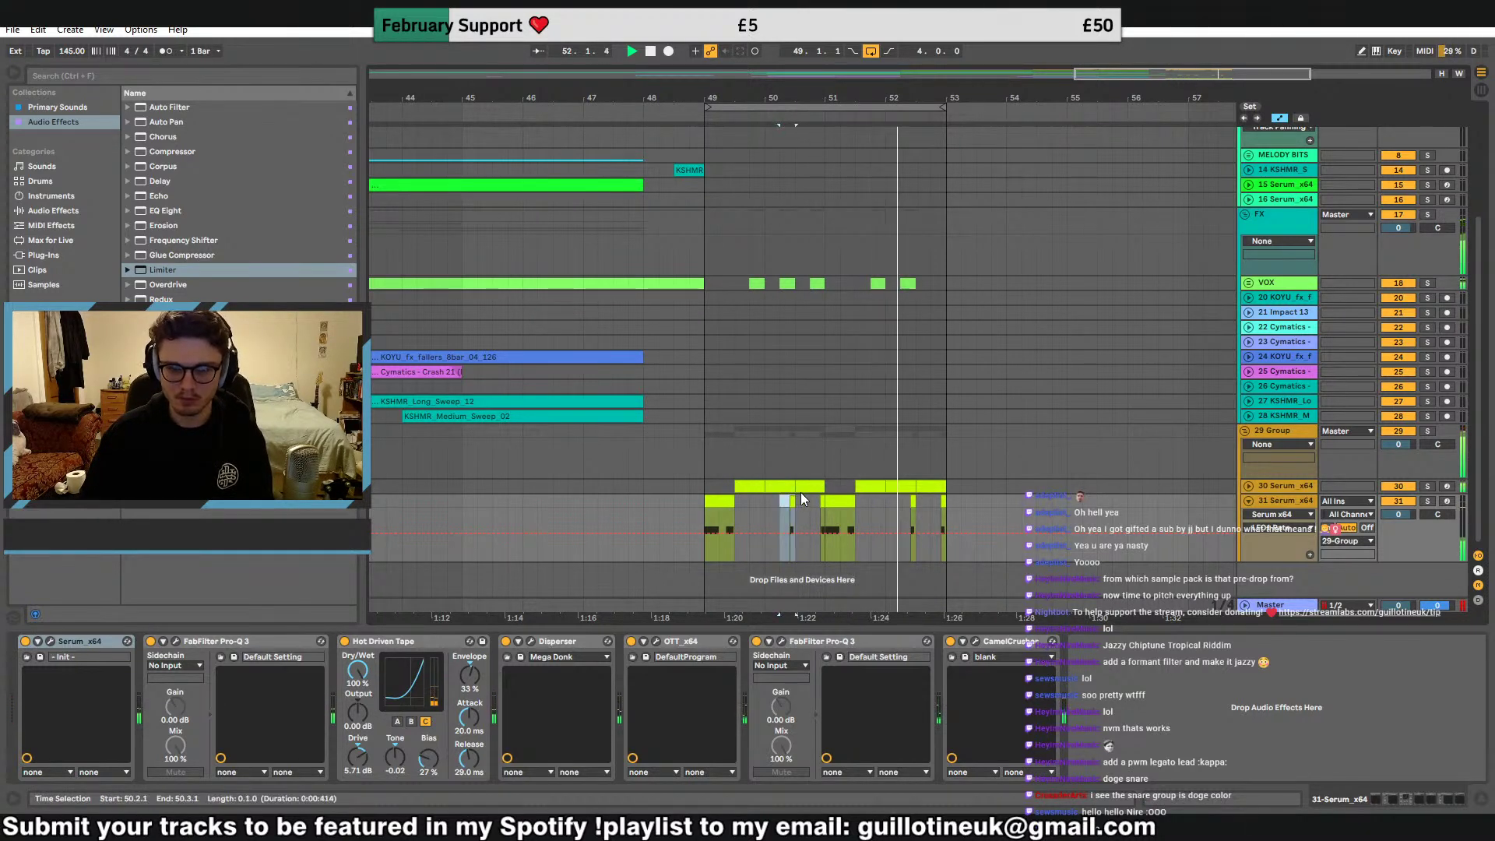
{"action": "left_click_drag", "start_coordinate": [933, 505], "coordinate": [964, 505]}
{"action": "key", "text": "Delete"}
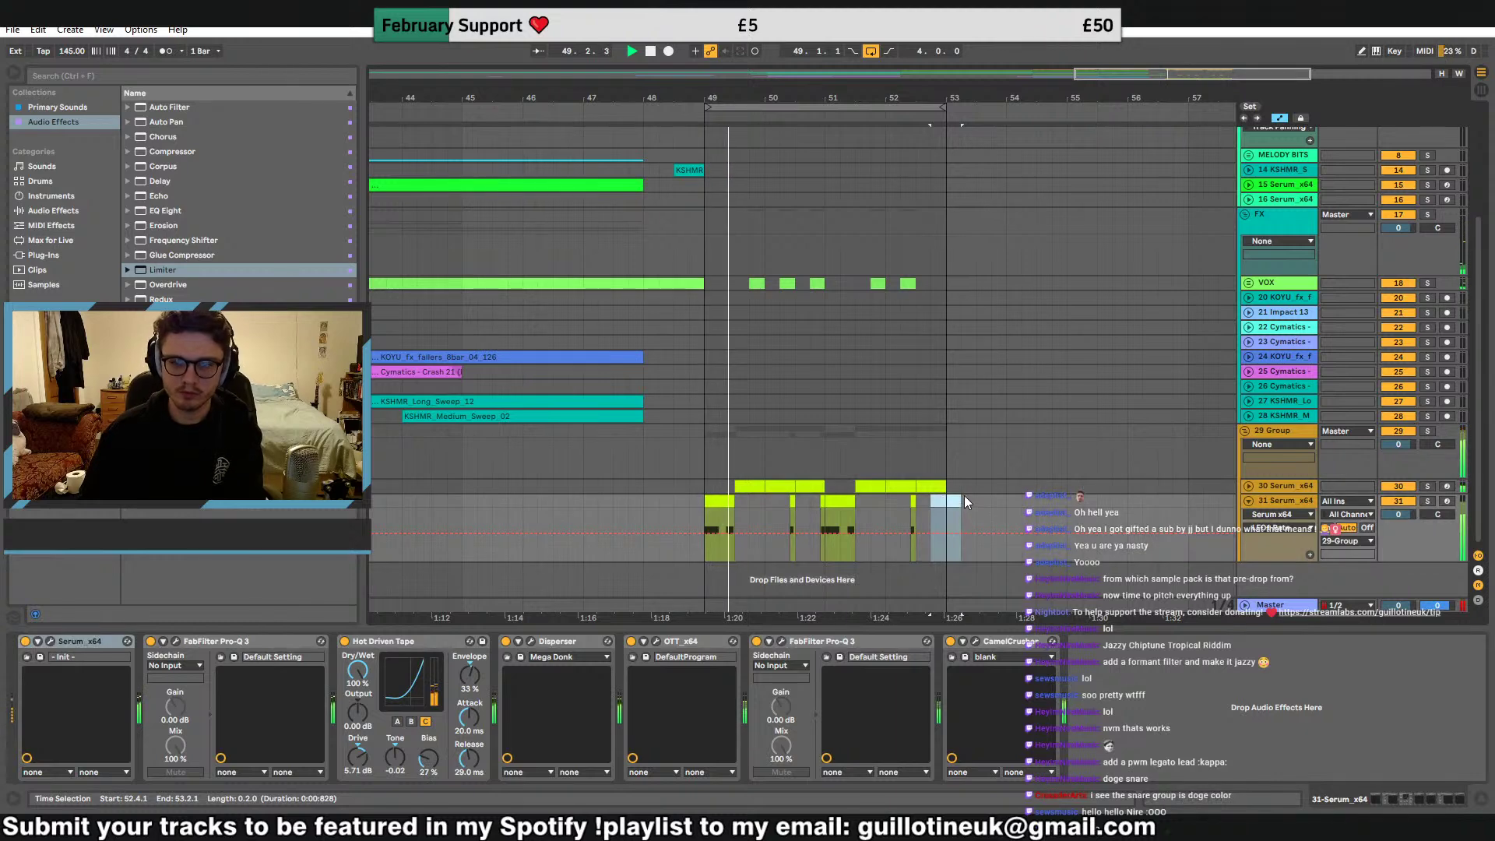
{"action": "left_click", "coordinate": [923, 461]}
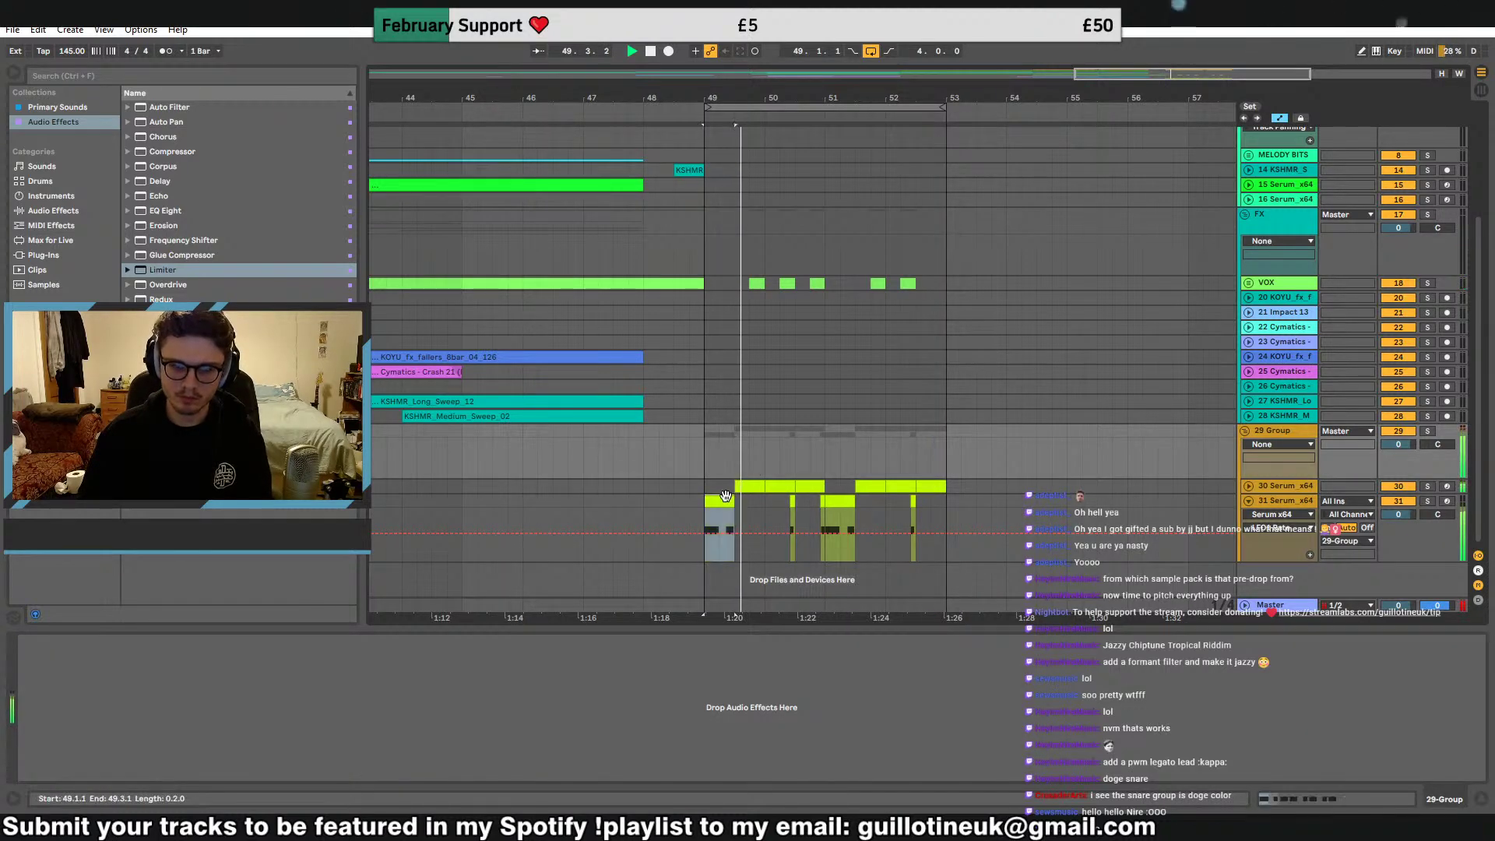
{"action": "left_click", "coordinate": [1286, 501]}
{"action": "left_click", "coordinate": [1250, 501]}
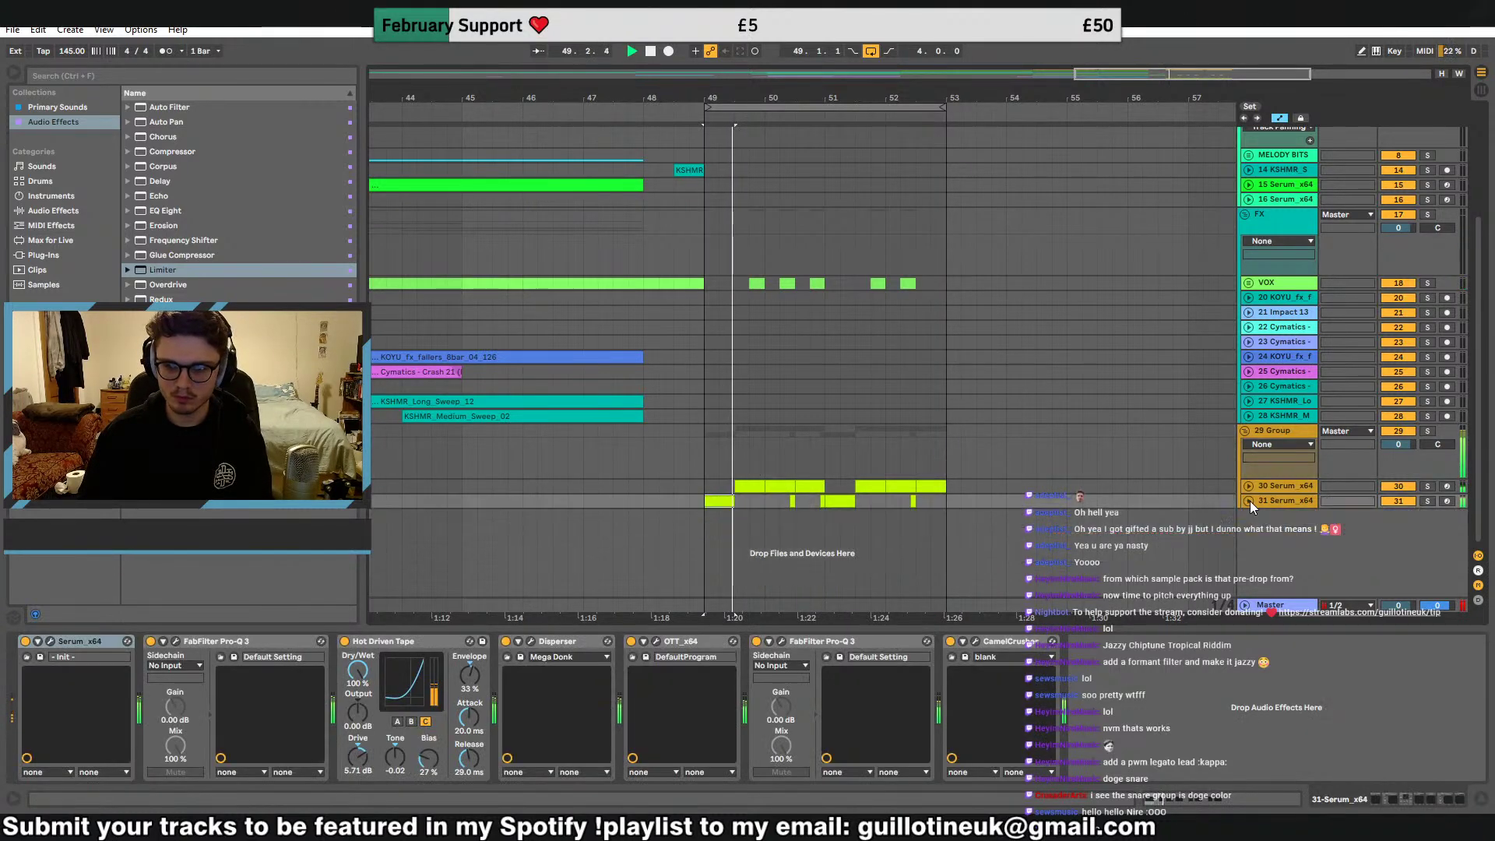
Rename the group containing the two bass and fill Serum tracks as DROP
{"action": "left_click", "coordinate": [1268, 434]}
{"action": "key", "text": "ctrl+r"}
{"action": "type", "text": "D"}
{"action": "scroll", "coordinate": [1263, 387], "scroll_direction": "up", "scroll_amount": 5}
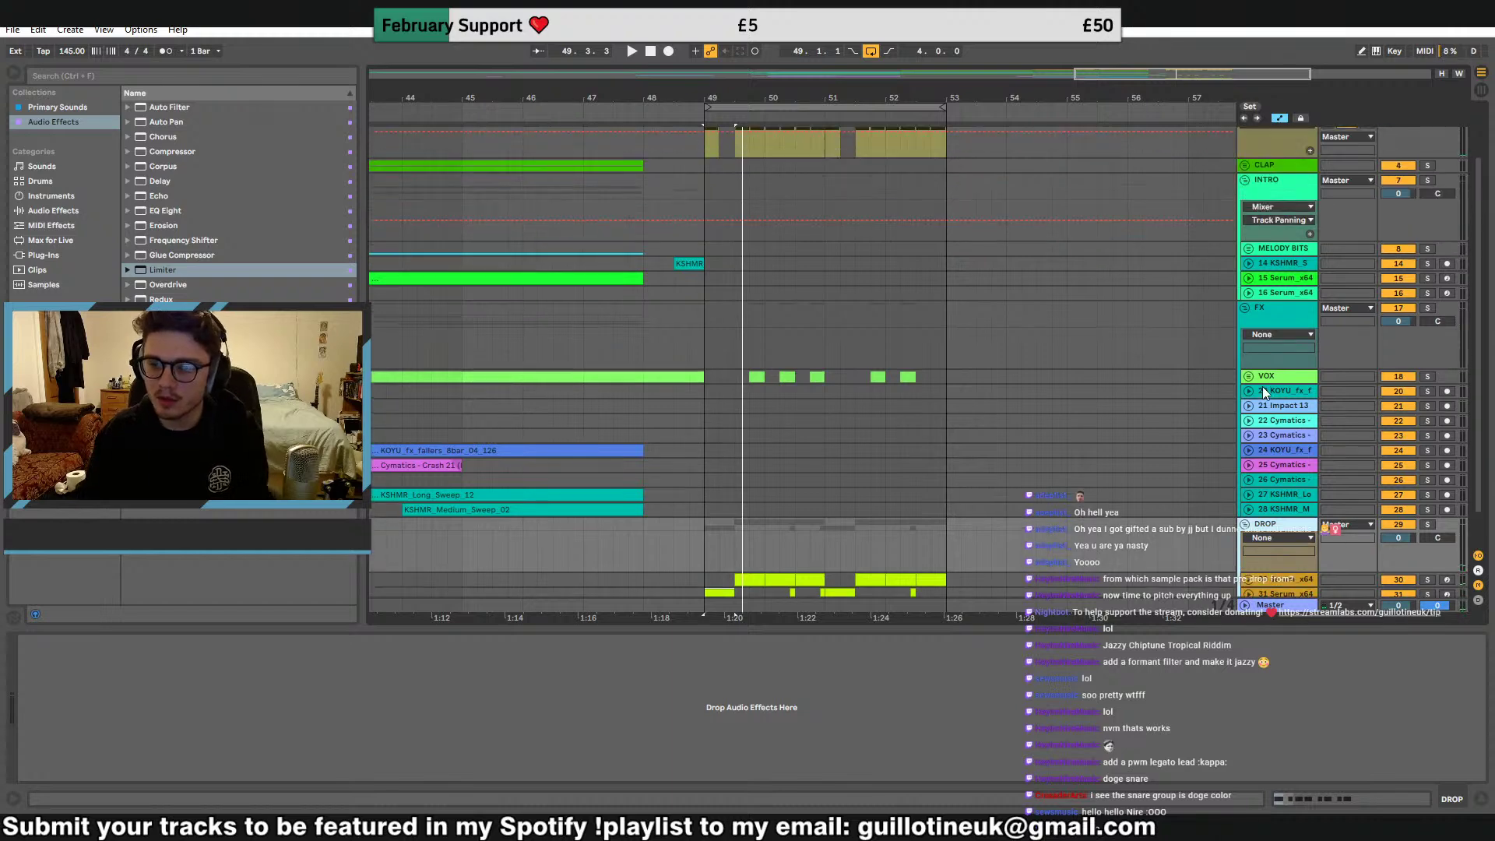
Group the INTRO, FX and DROP groups into a parent group named SIDECHAIN and colour it red
{"action": "left_click", "coordinate": [1282, 207]}
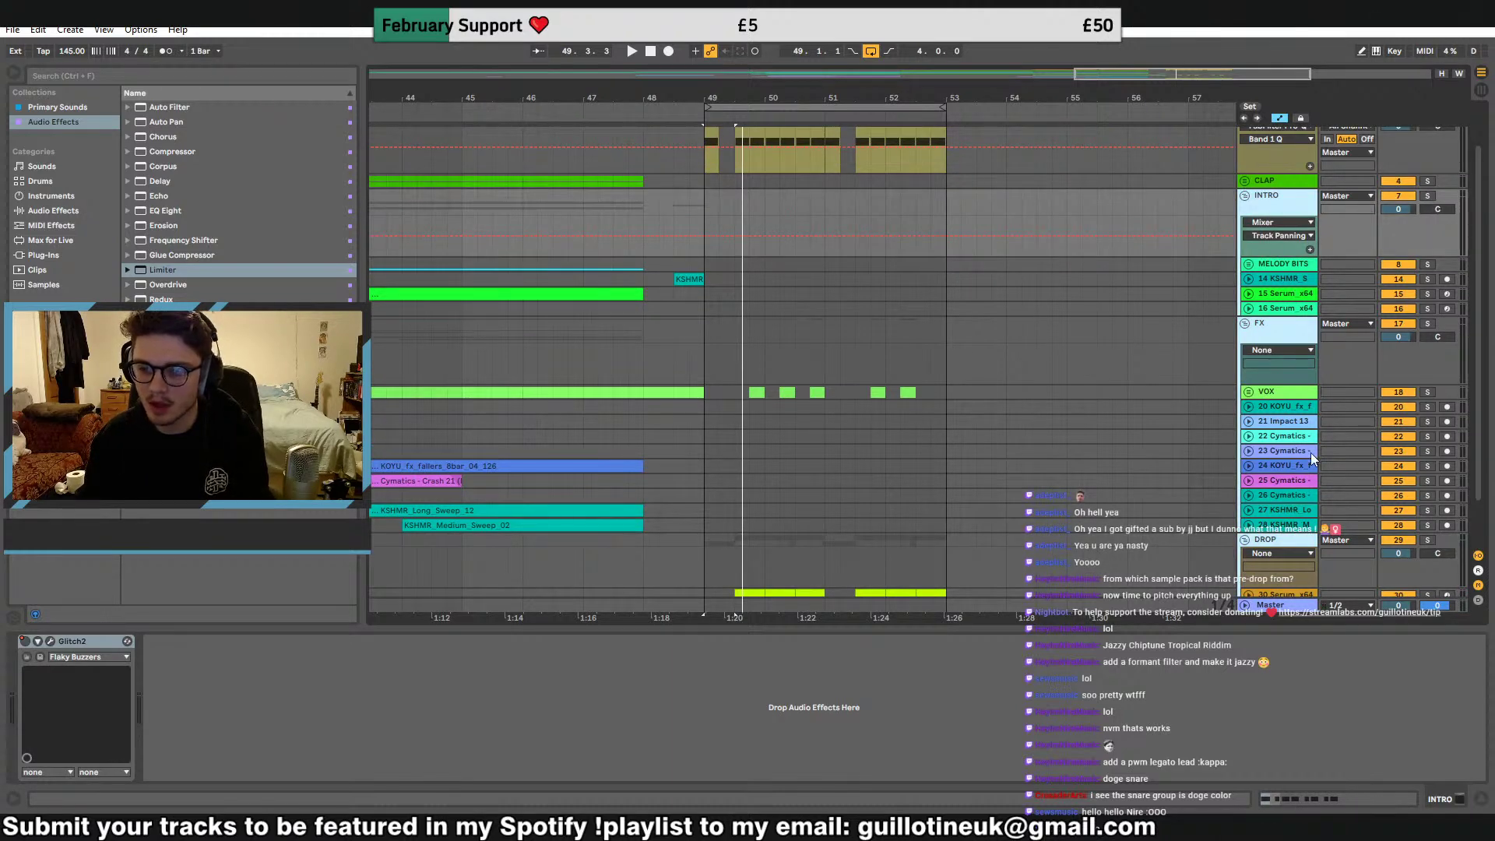
{"action": "key", "text": "ctrl+g"}
{"action": "key", "text": "ctrl+r"}
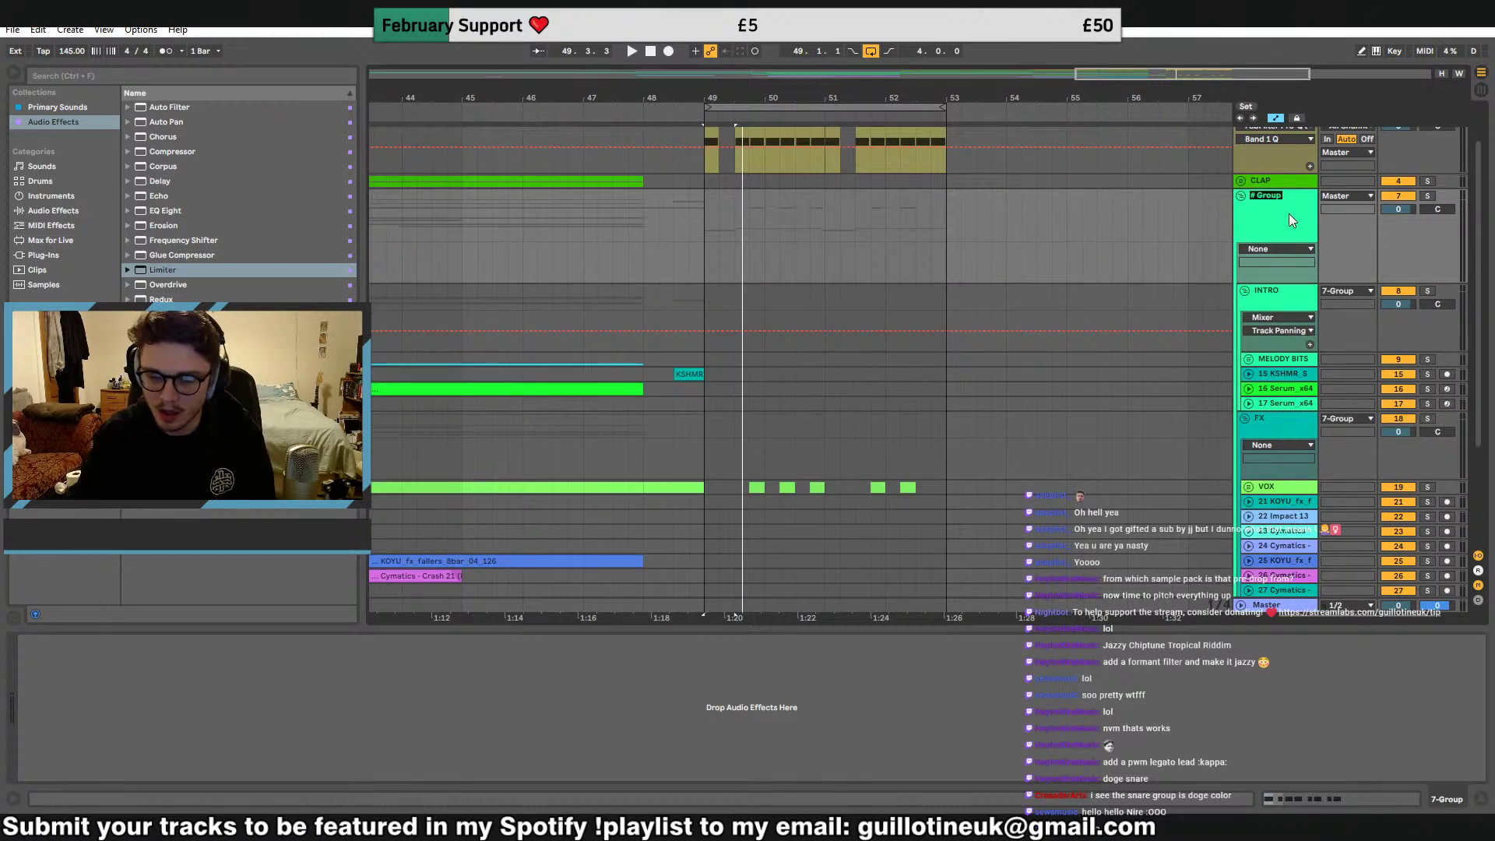
{"action": "type", "text": "SIDECHAIN"}
{"action": "key", "text": "Return"}
{"action": "right_click", "coordinate": [1288, 213]}
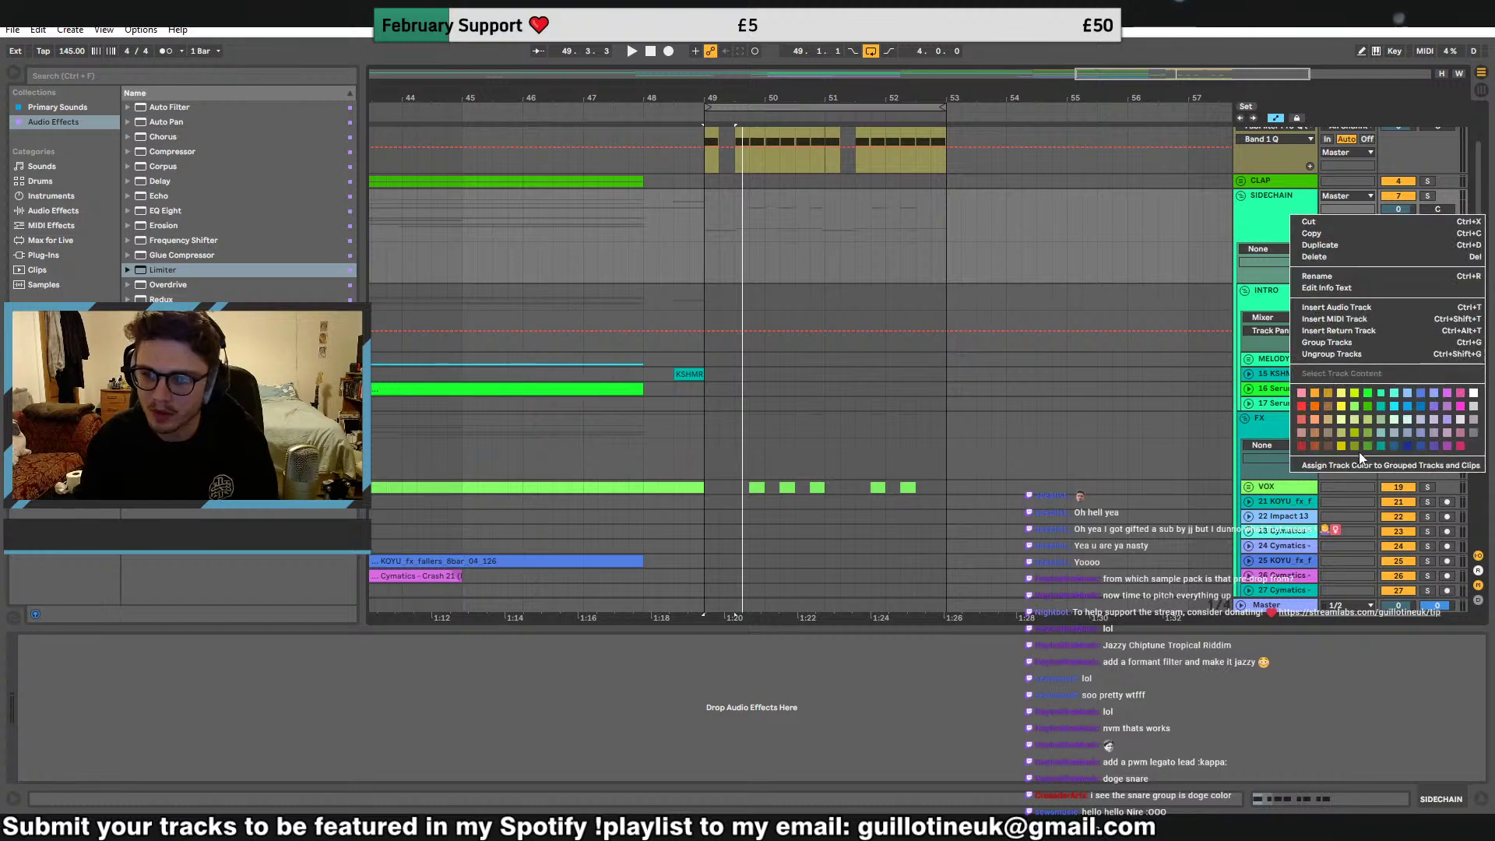
{"action": "left_click", "coordinate": [1301, 409]}
Find a kick in the Splice downloads, replace the KICK track's sample with SOLTAN_kick_03_topaz and shorten the sample's end
{"action": "scroll", "coordinate": [703, 224], "scroll_direction": "up", "scroll_amount": 3}
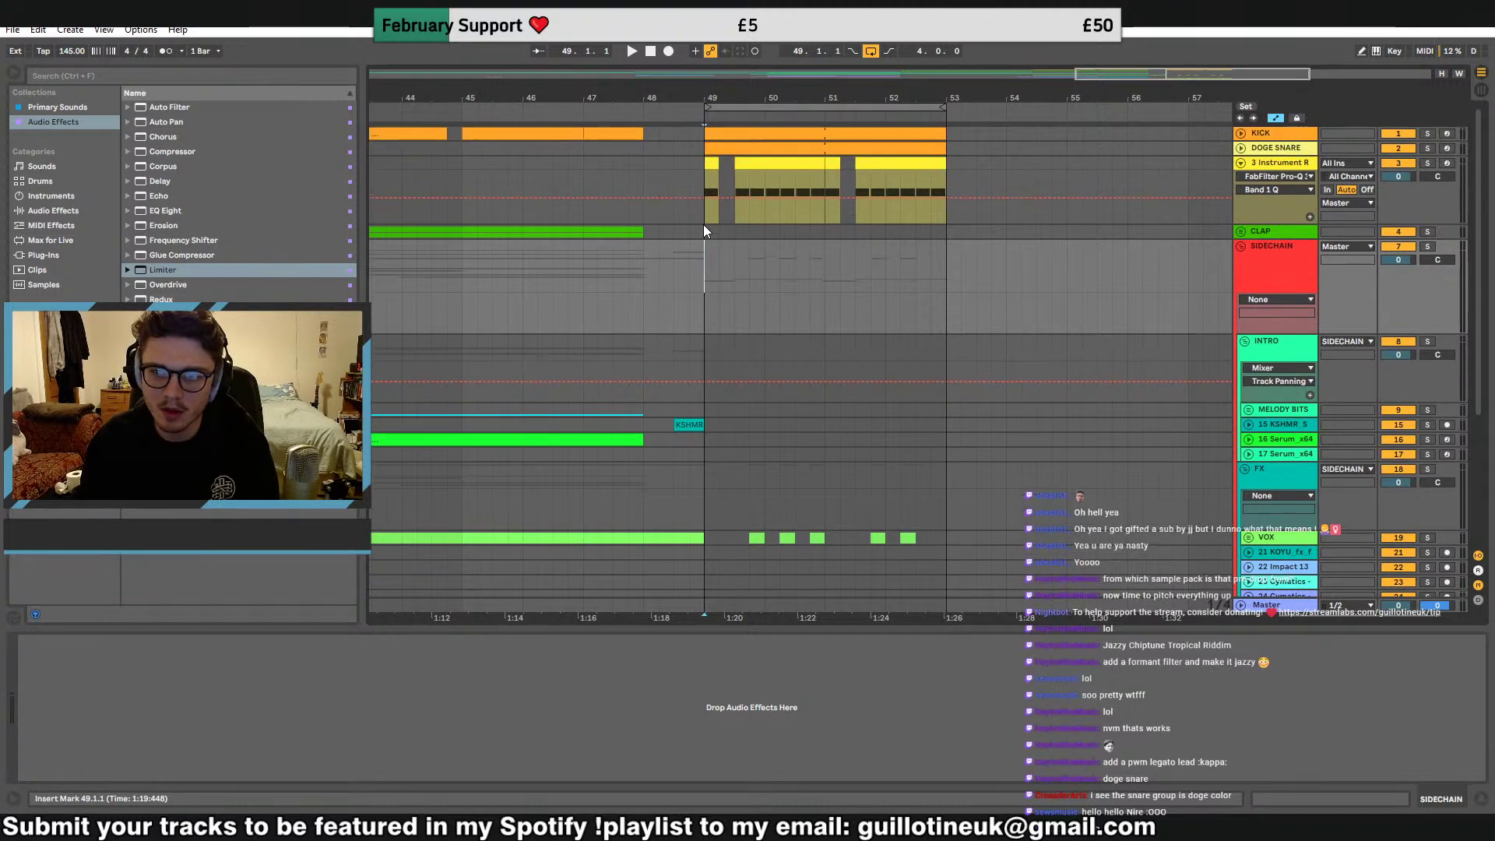
{"action": "left_click_drag", "start_coordinate": [465, 134], "coordinate": [584, 134]}
{"action": "key", "text": "space"}
{"action": "key", "text": "space"}
{"action": "key", "text": "alt+Tab"}
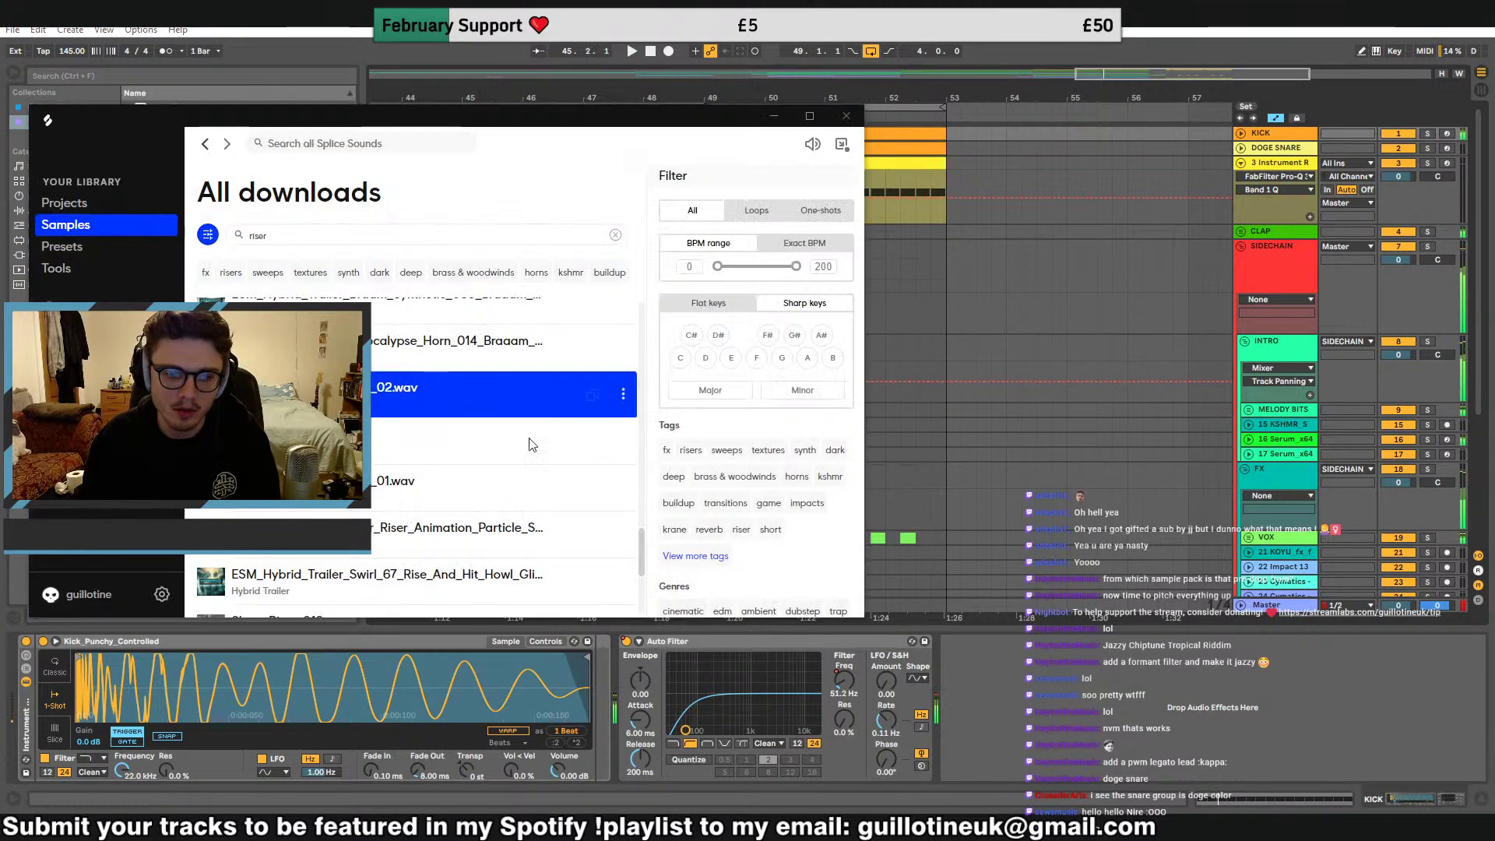
{"action": "left_click_drag", "start_coordinate": [324, 238], "coordinate": [176, 231]}
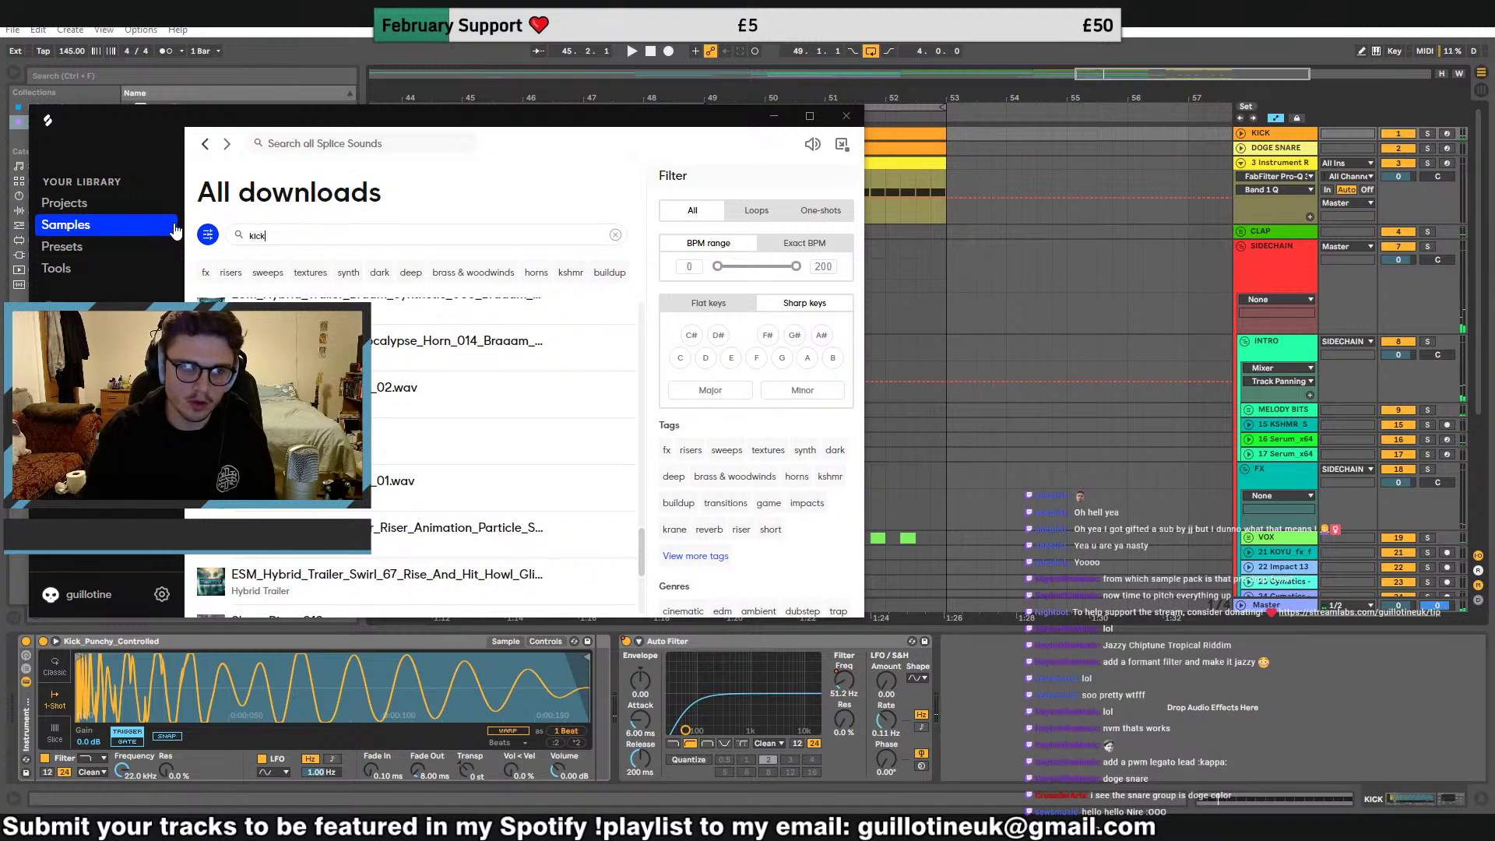
{"action": "left_click_drag", "start_coordinate": [437, 420], "coordinate": [358, 704]}
{"action": "key", "text": "space"}
{"action": "left_click_drag", "start_coordinate": [583, 657], "coordinate": [269, 656]}
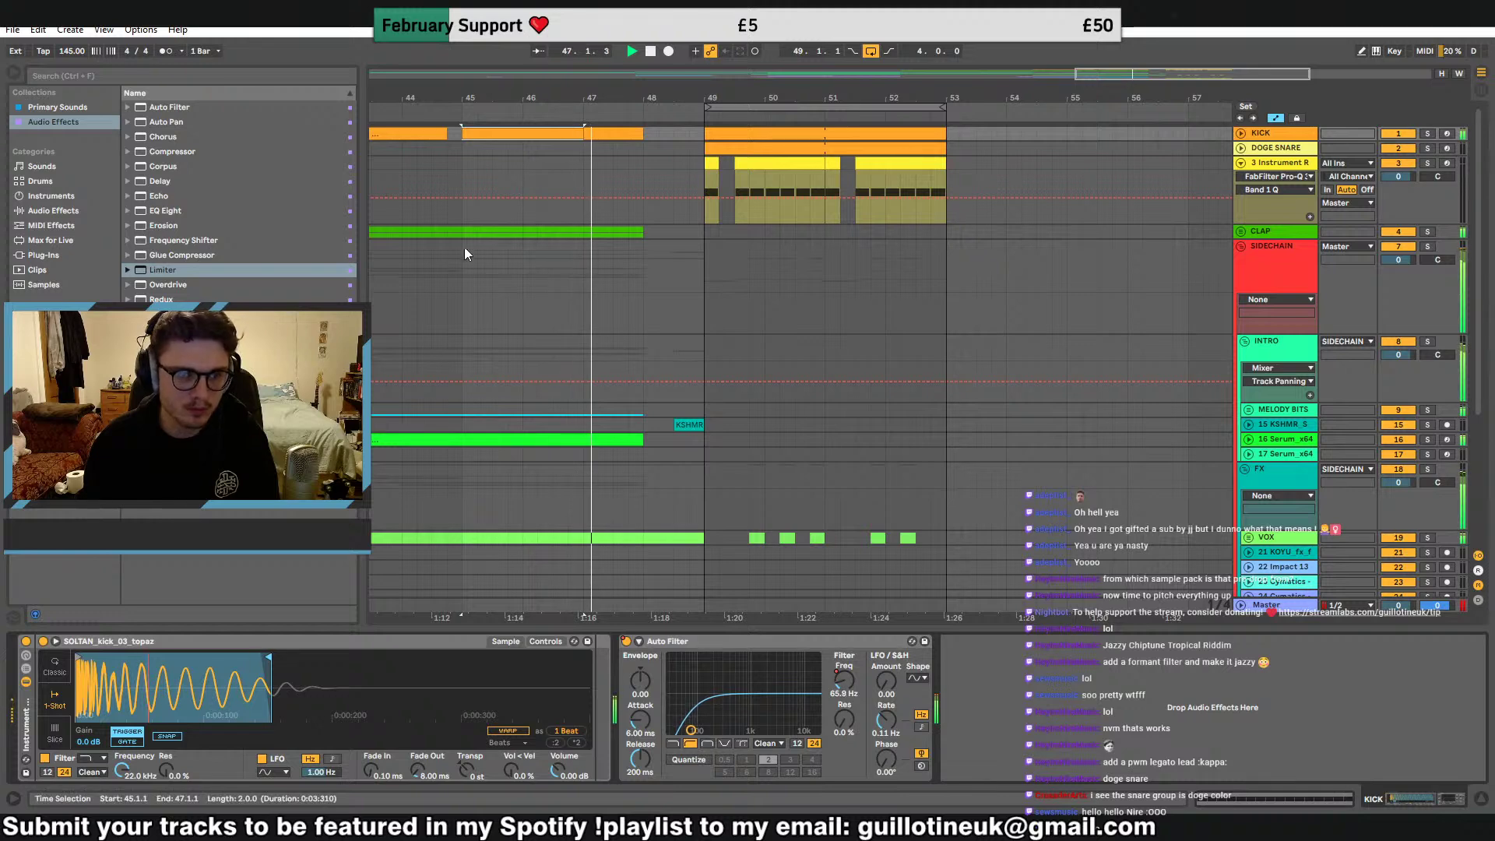
Add CamelCrusher to the KICK track with the blank patch, enable its compressor and close the plug-in
{"action": "left_click", "coordinate": [43, 254]}
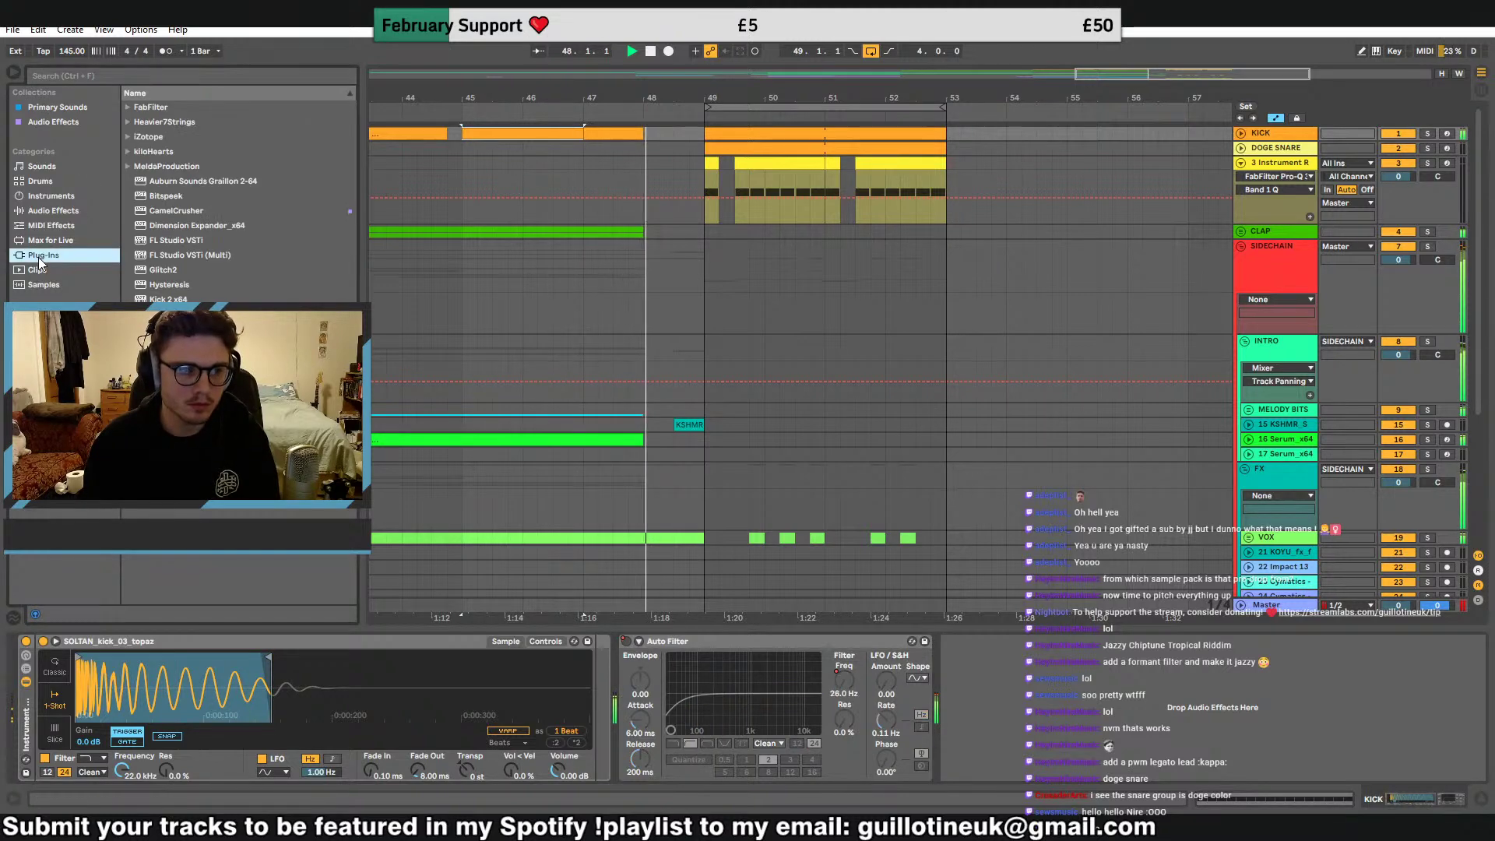
{"action": "double_click", "coordinate": [176, 211]}
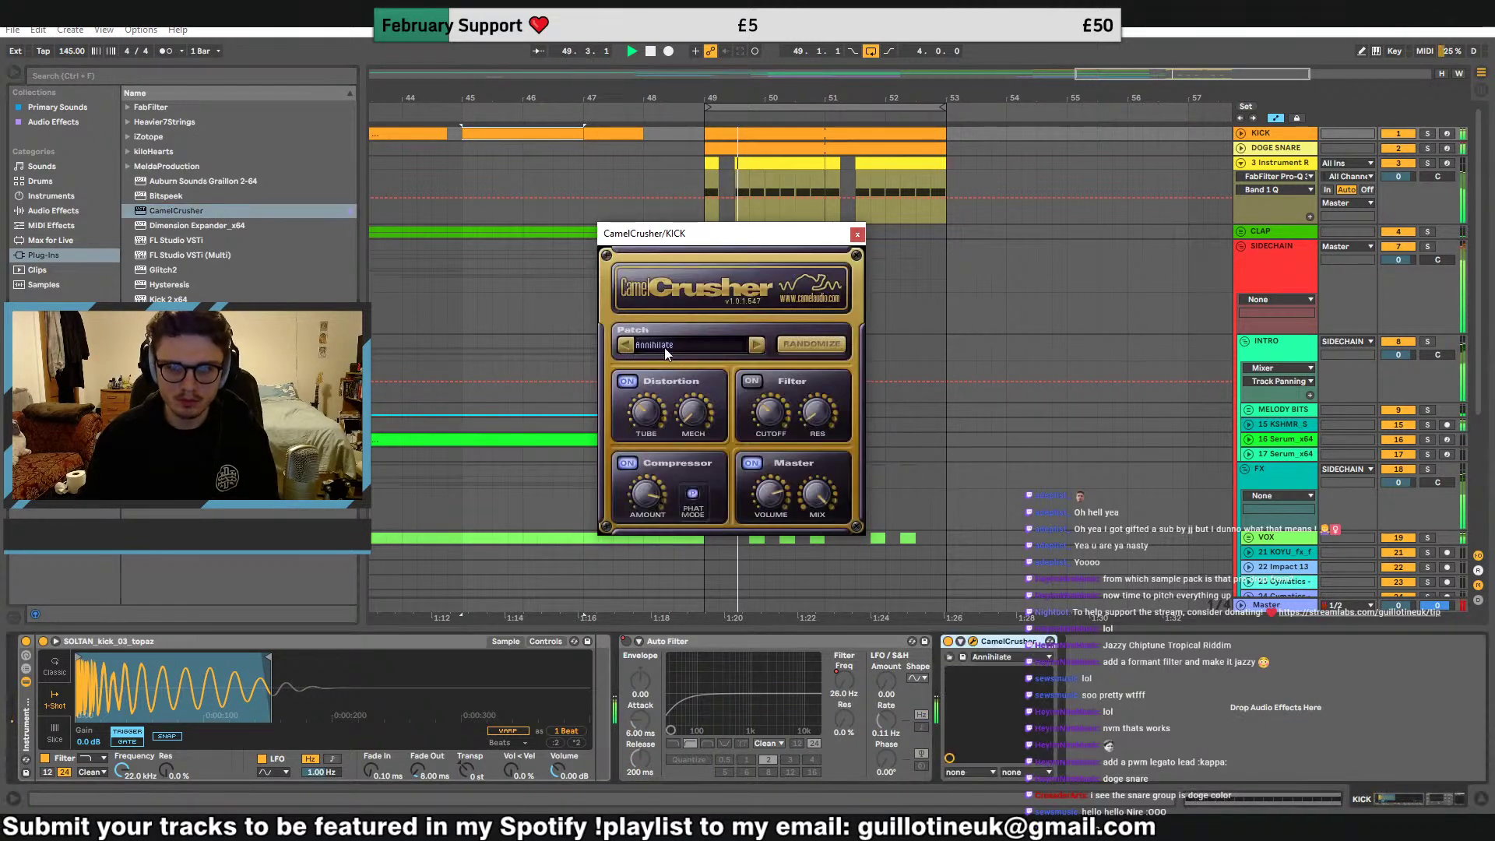
{"action": "left_click", "coordinate": [666, 349]}
{"action": "left_click", "coordinate": [705, 415]}
{"action": "left_click", "coordinate": [629, 463]}
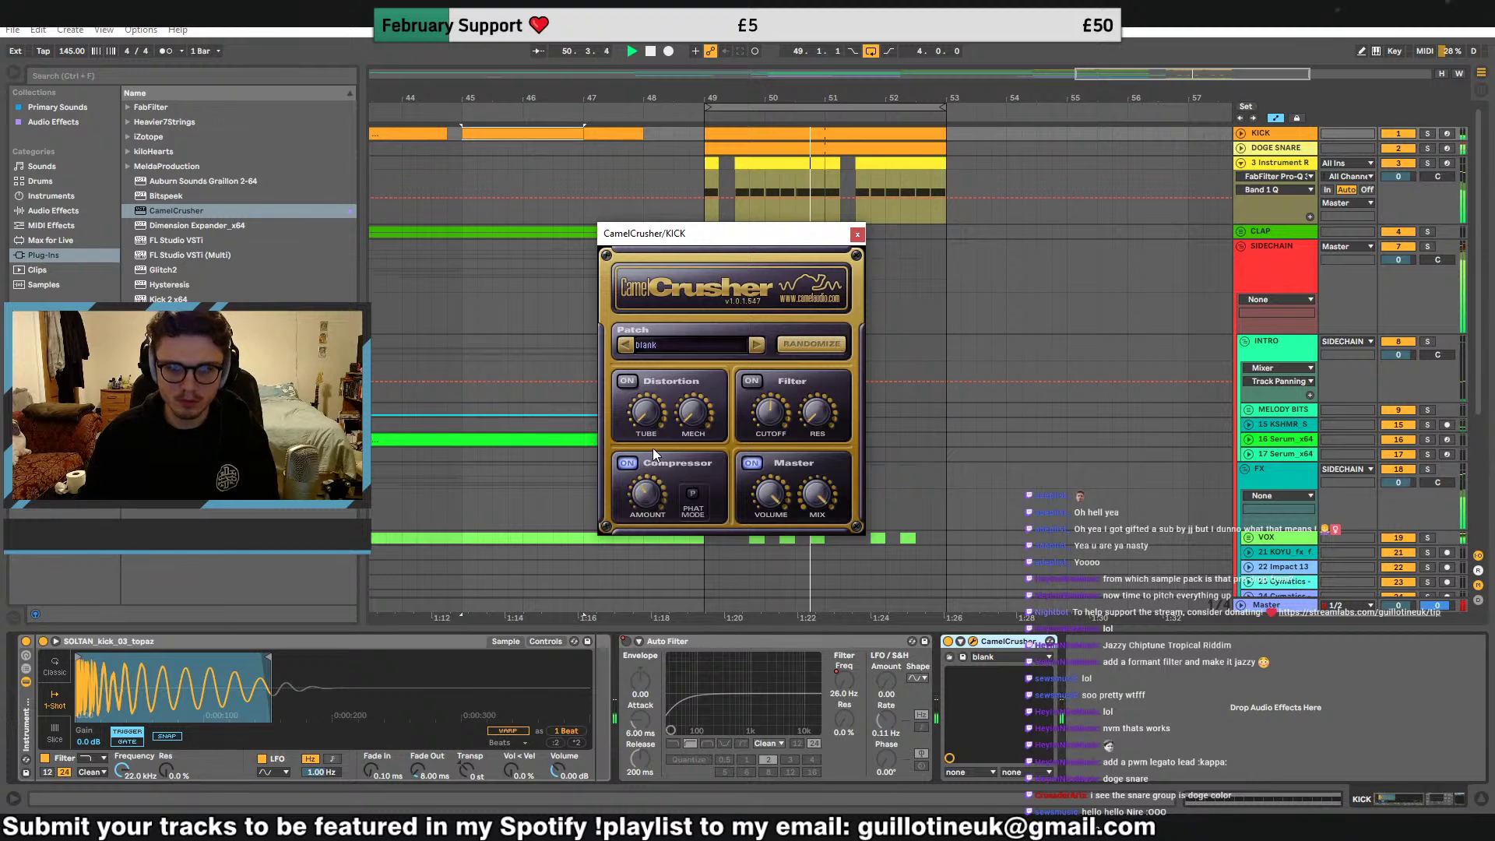
{"action": "left_click", "coordinate": [858, 233]}
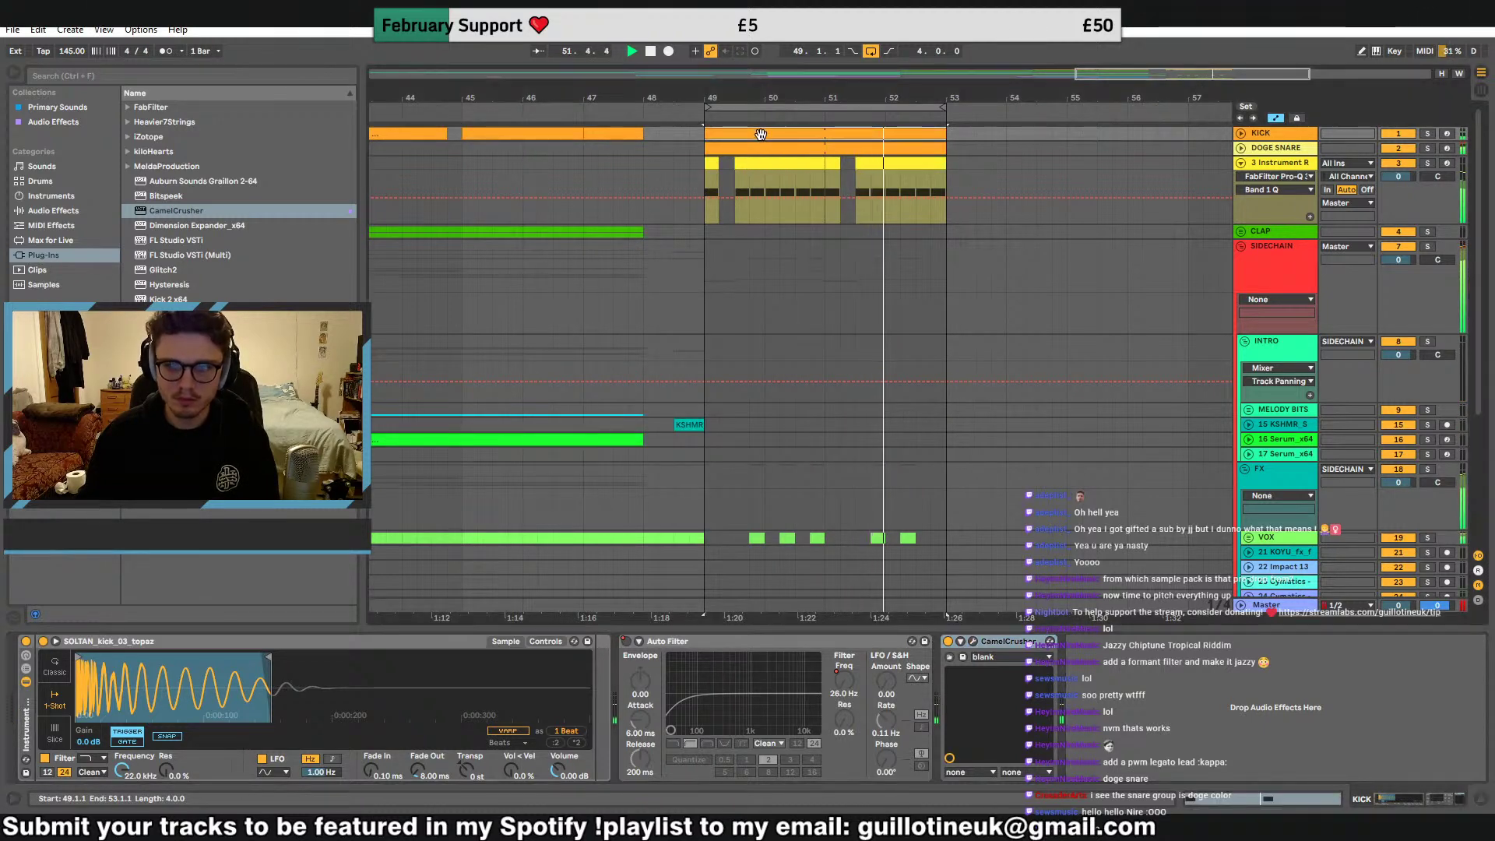
Unfold the DOGE SNARE track and set its volume to -7.0 dB
{"action": "left_click", "coordinate": [1250, 148]}
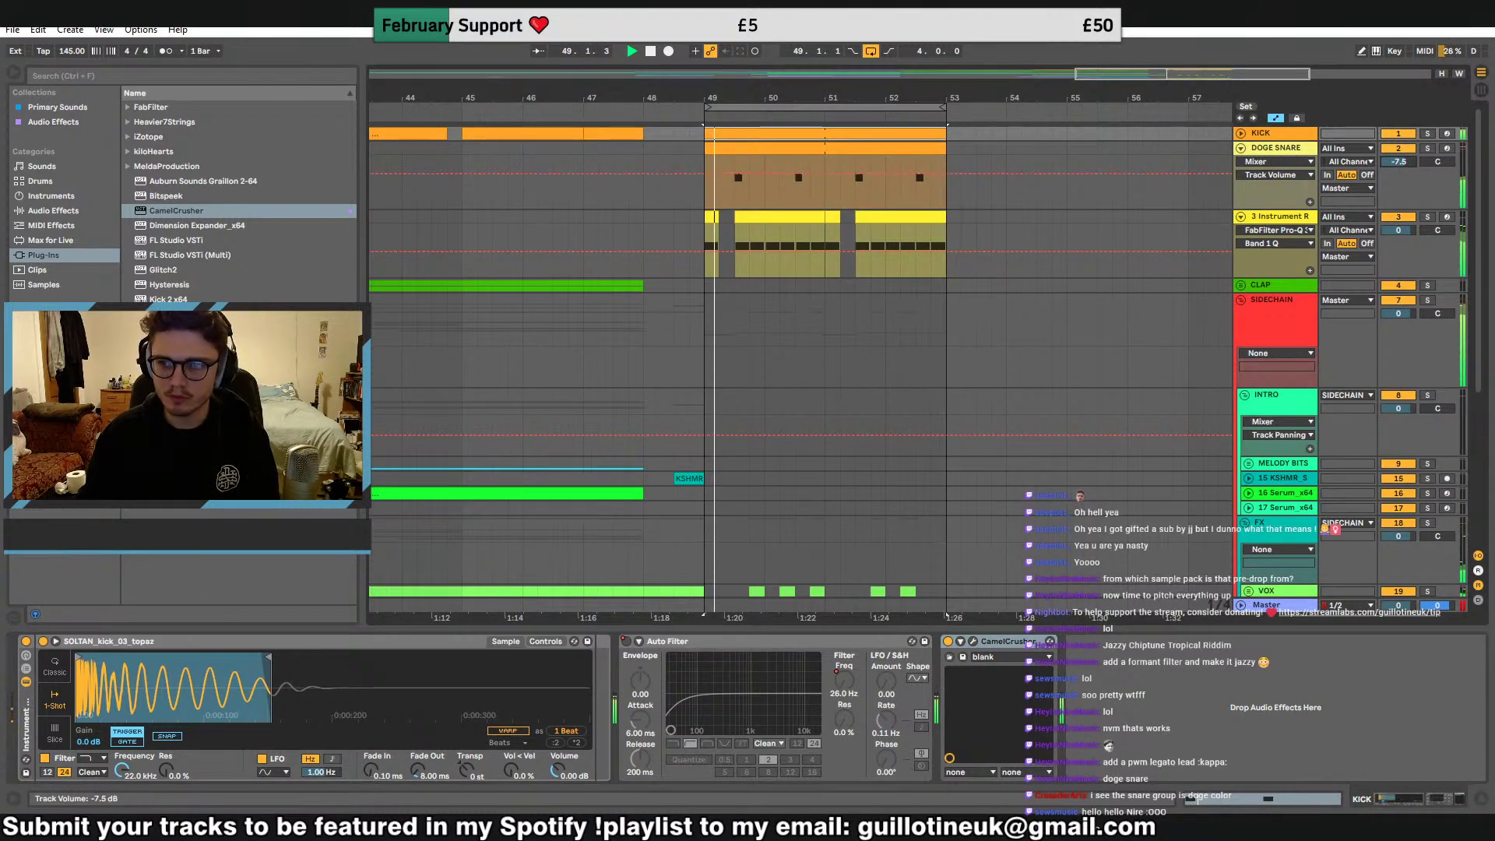
{"action": "left_click_drag", "start_coordinate": [1399, 162], "coordinate": [1399, 161]}
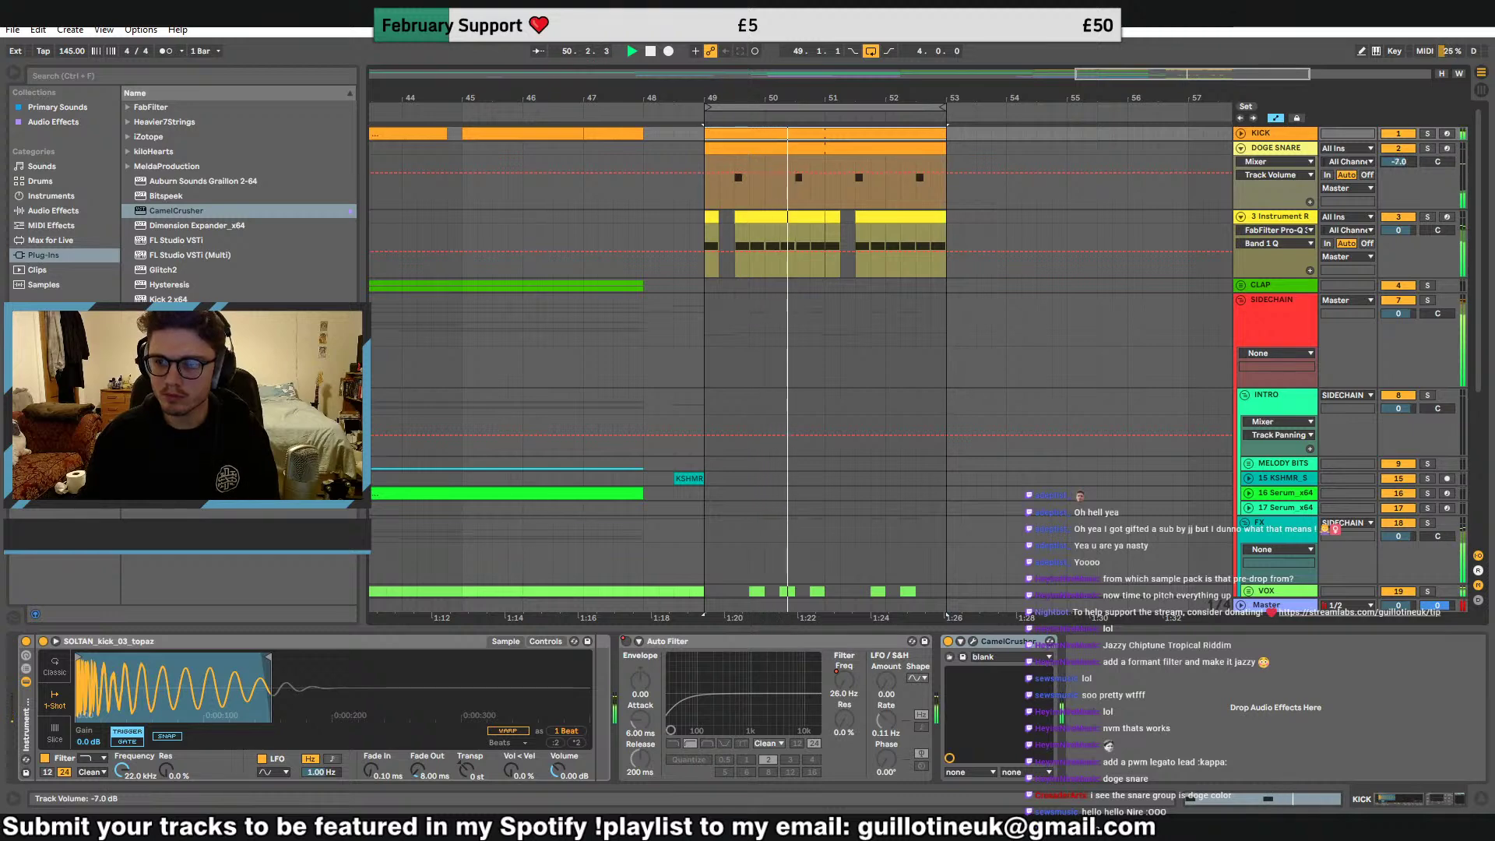
Add a Compressor to the SIDECHAIN group, expand its sidechain section, set the ratio to 14:1 and use the activity view
{"action": "left_click", "coordinate": [1278, 338]}
{"action": "left_click", "coordinate": [70, 212]}
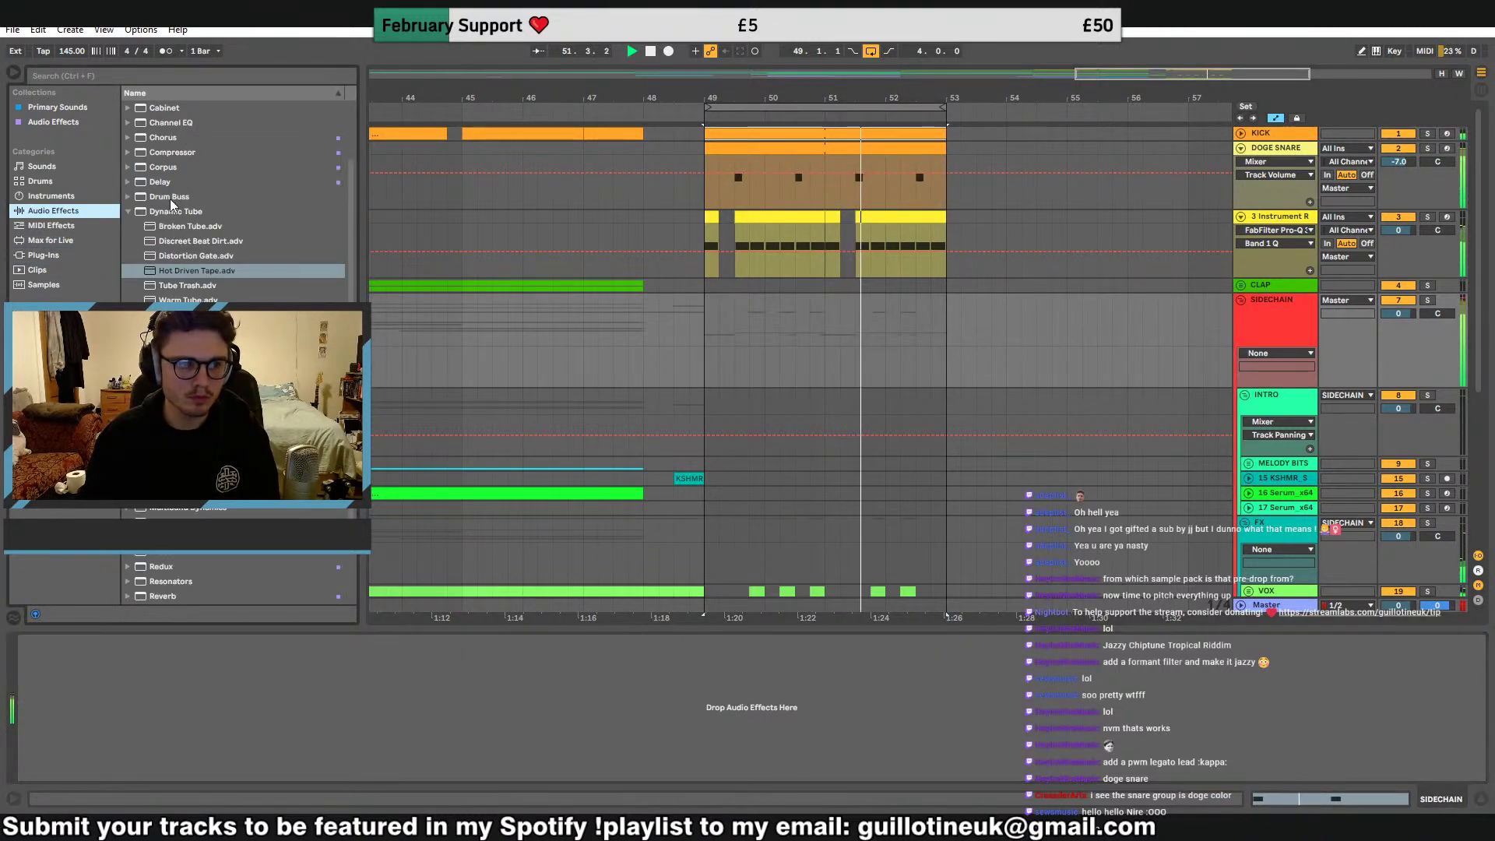
{"action": "left_click", "coordinate": [158, 152]}
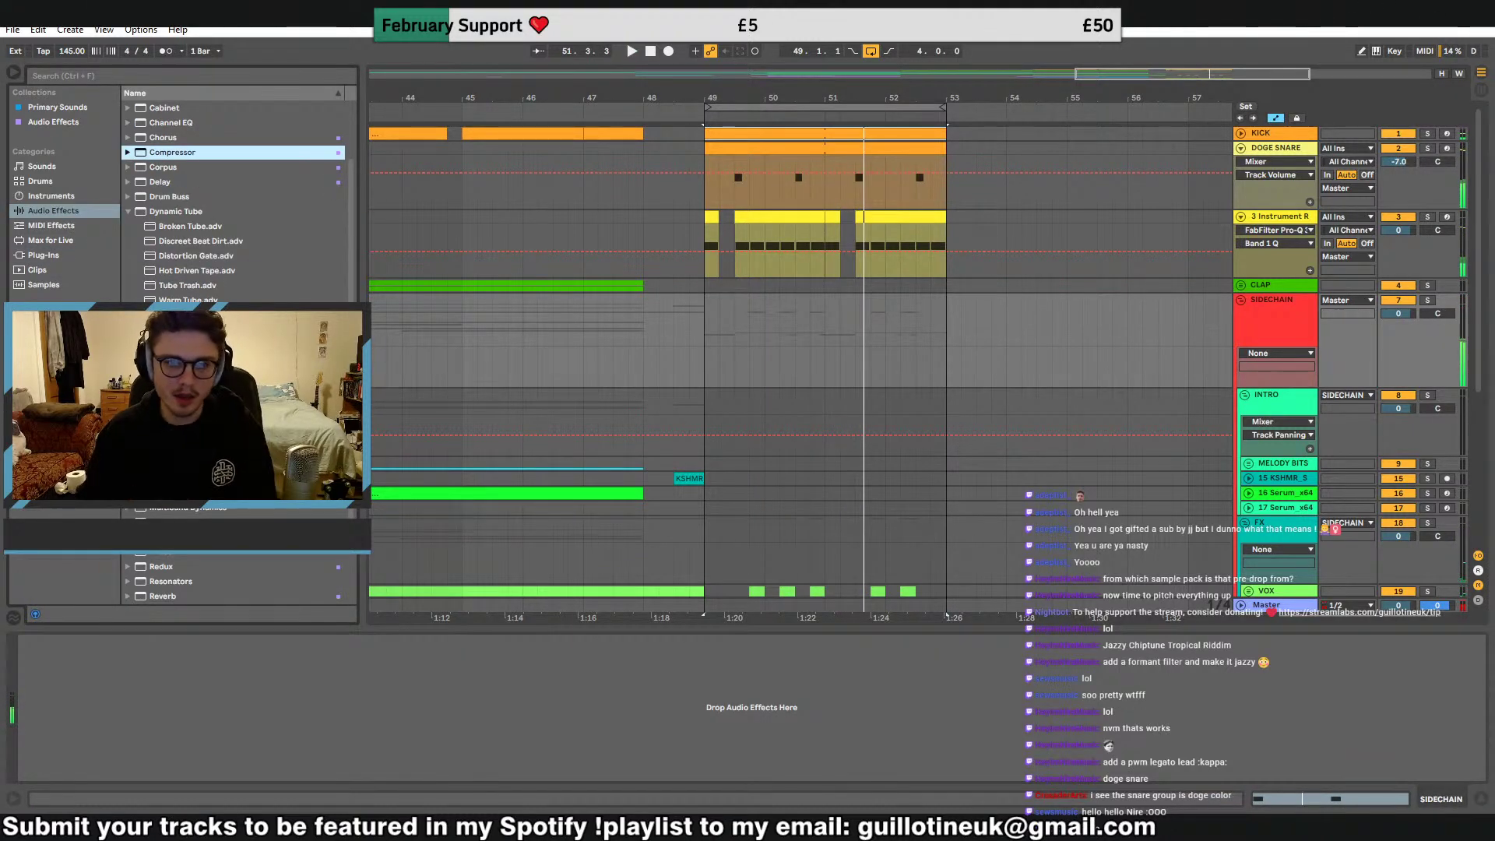
{"action": "key", "text": "Return"}
{"action": "left_click", "coordinate": [37, 641]}
{"action": "left_click", "coordinate": [170, 683]}
{"action": "type", "text": "14.0 : 1"}
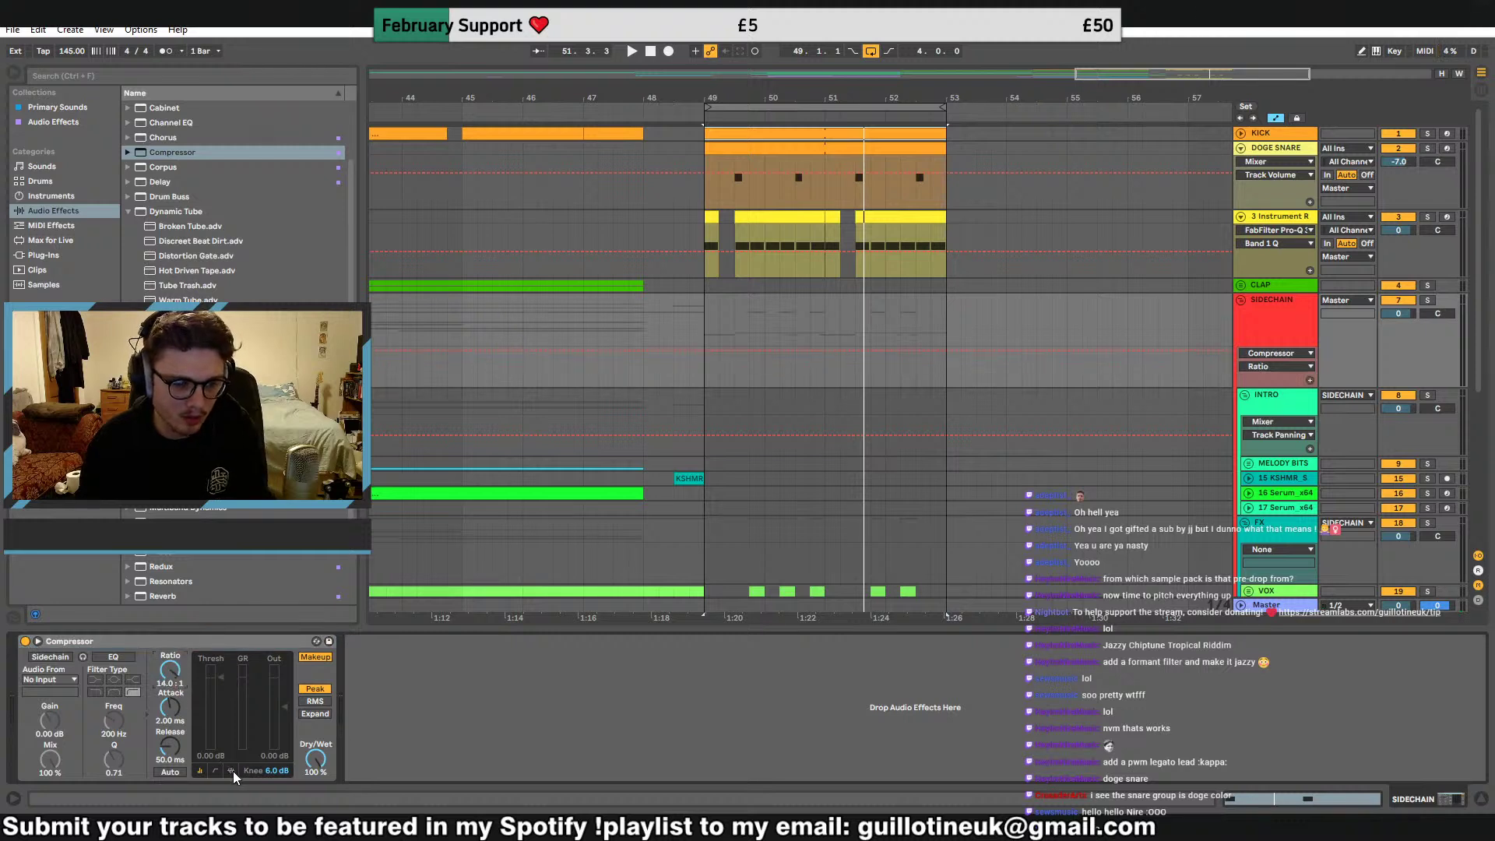
{"action": "left_click", "coordinate": [231, 771]}
Sidechain the Compressor to KICK with release about 25 ms, sidechain EQ on at 1.41 kHz and threshold -50 dB
{"action": "left_click", "coordinate": [78, 680]}
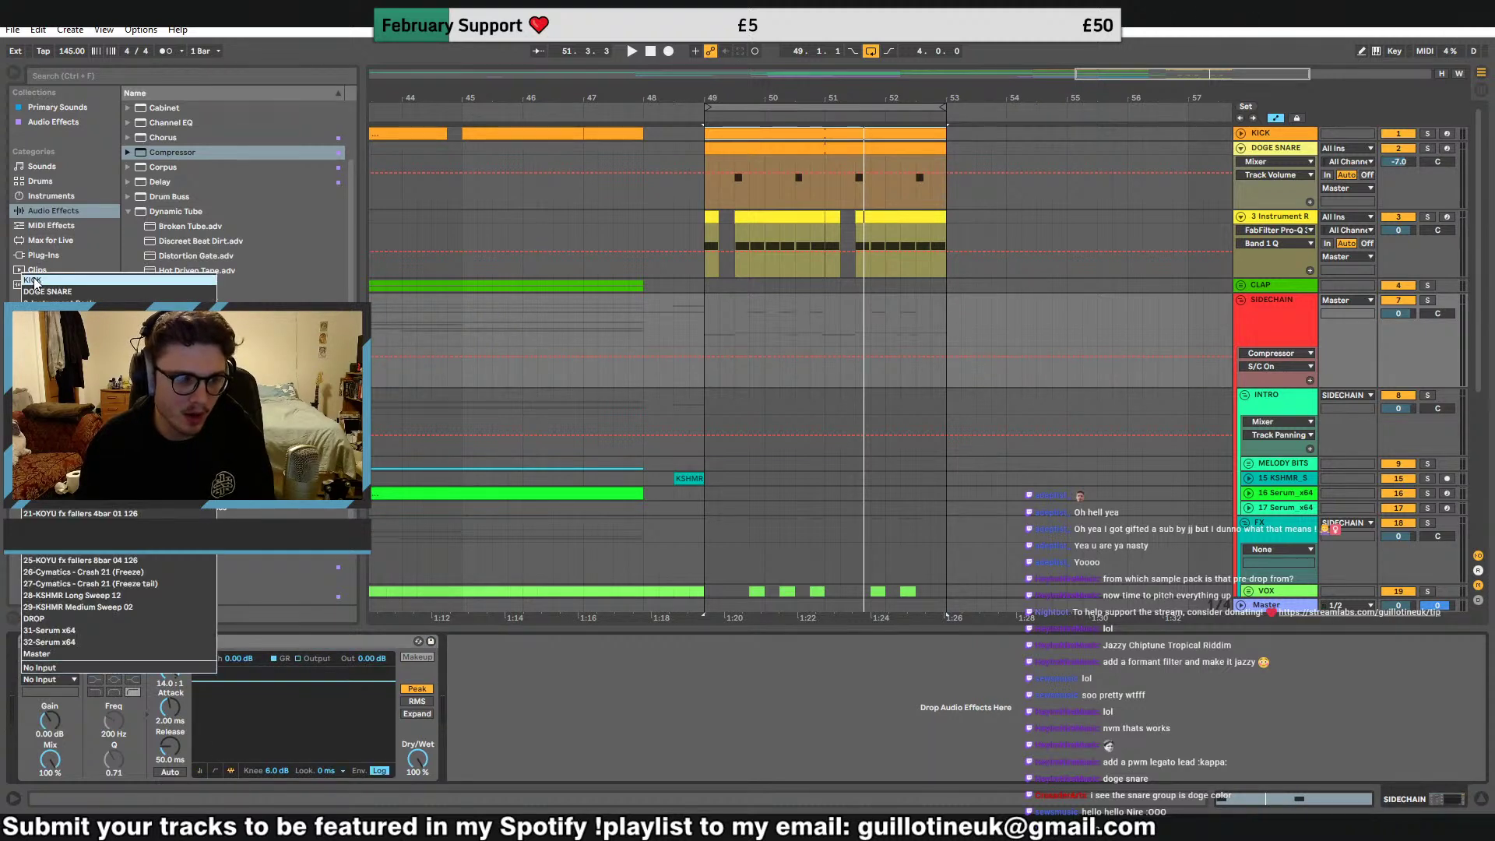
{"action": "left_click", "coordinate": [282, 630]}
{"action": "key", "text": "space"}
{"action": "left_click_drag", "start_coordinate": [240, 660], "coordinate": [169, 760]}
{"action": "left_click", "coordinate": [113, 657]}
{"action": "left_click_drag", "start_coordinate": [114, 718], "coordinate": [115, 674]}
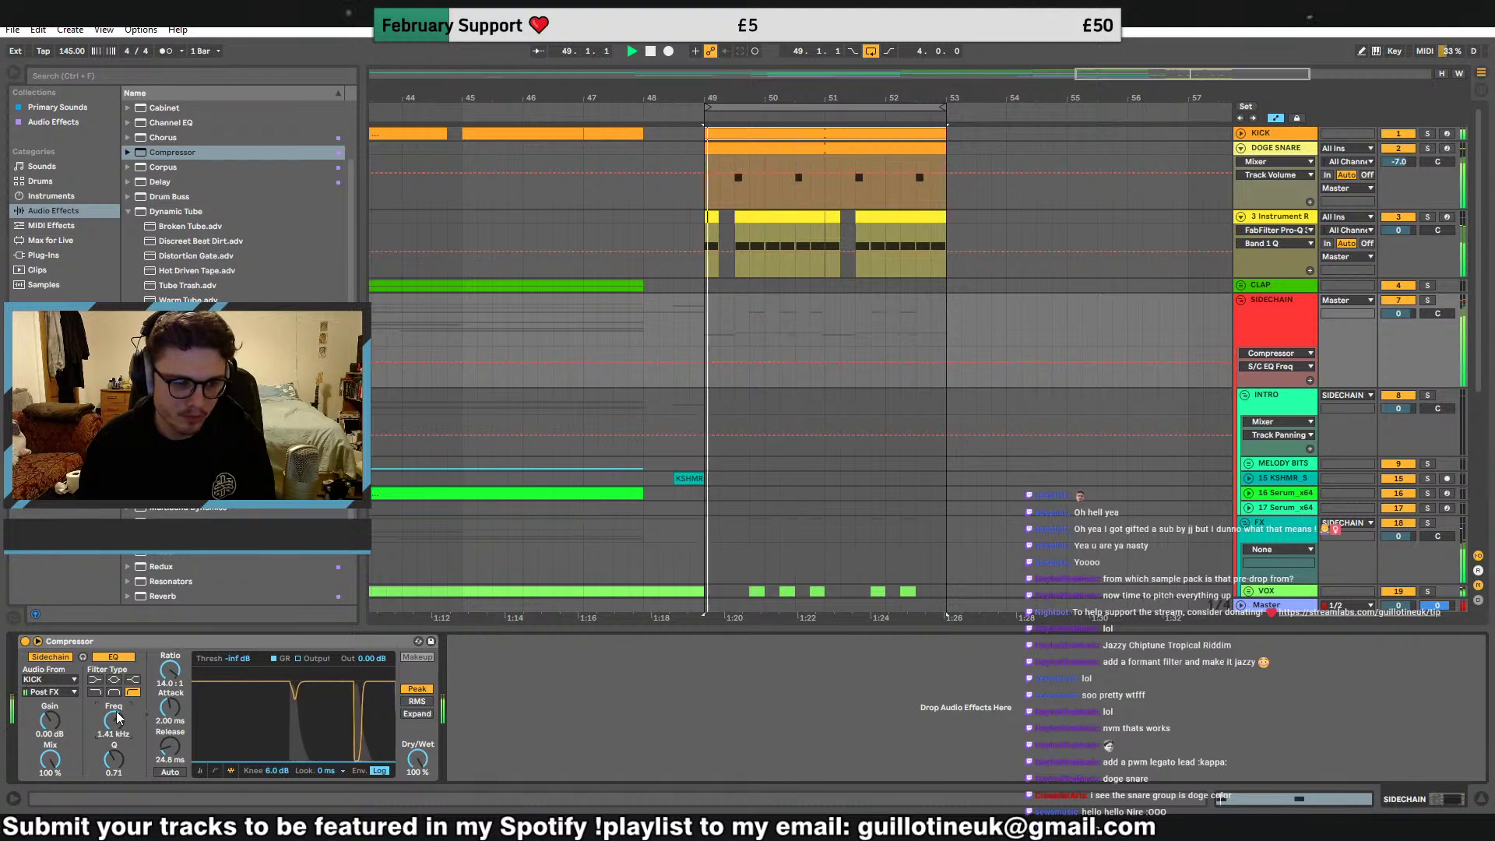
{"action": "left_click_drag", "start_coordinate": [240, 659], "coordinate": [241, 649]}
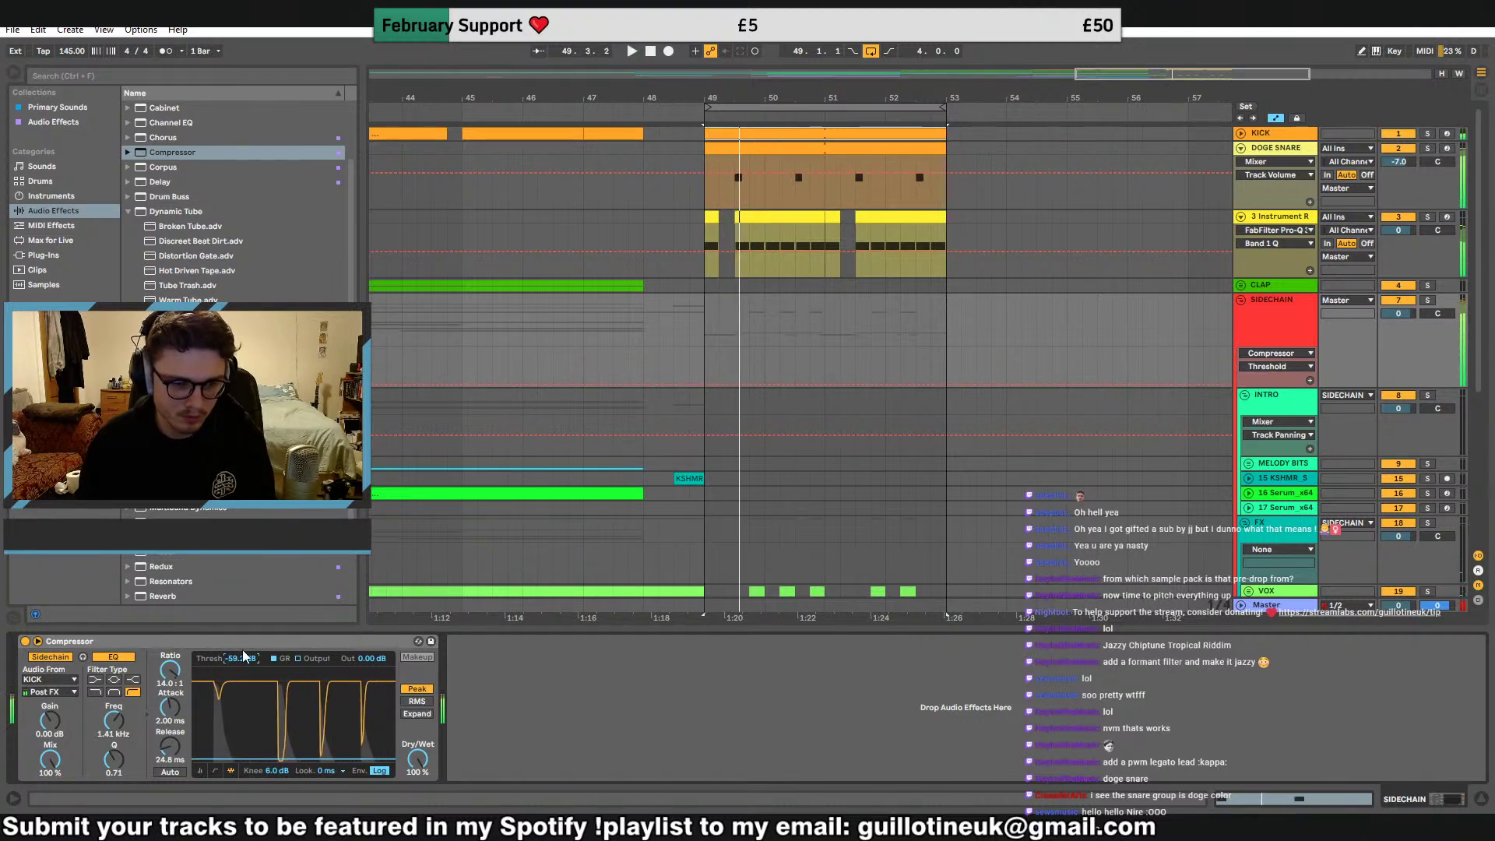
Duplicate the SIDECHAIN group's Compressor, feed the copy from DOGE SNARE and set its sidechain EQ frequency to about 195 Hz
{"action": "left_click", "coordinate": [399, 643]}
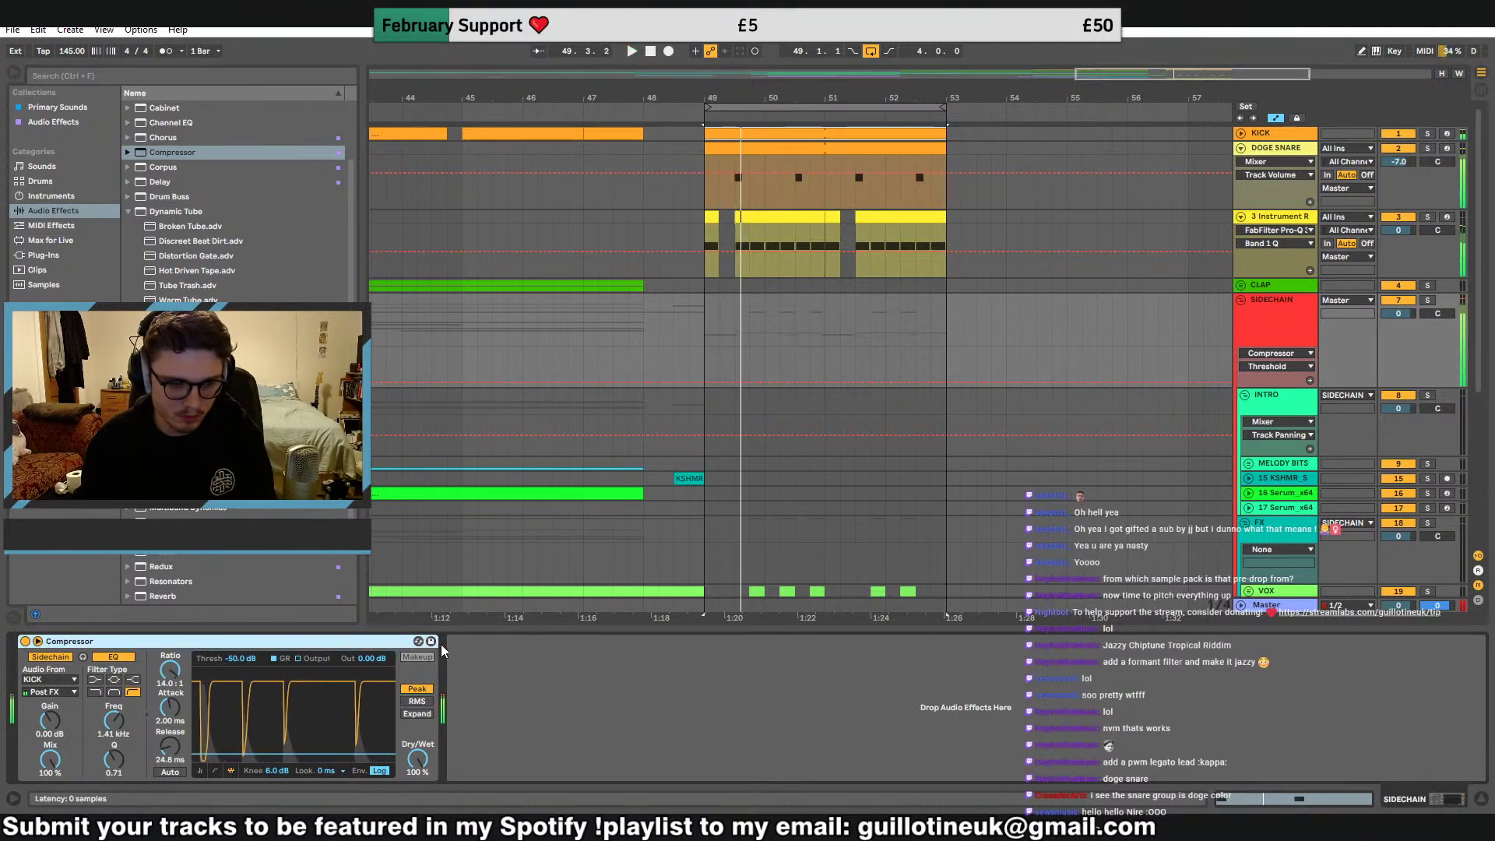
{"action": "key", "text": "space"}
{"action": "key", "text": "ctrl+d"}
{"action": "left_click", "coordinate": [488, 679]}
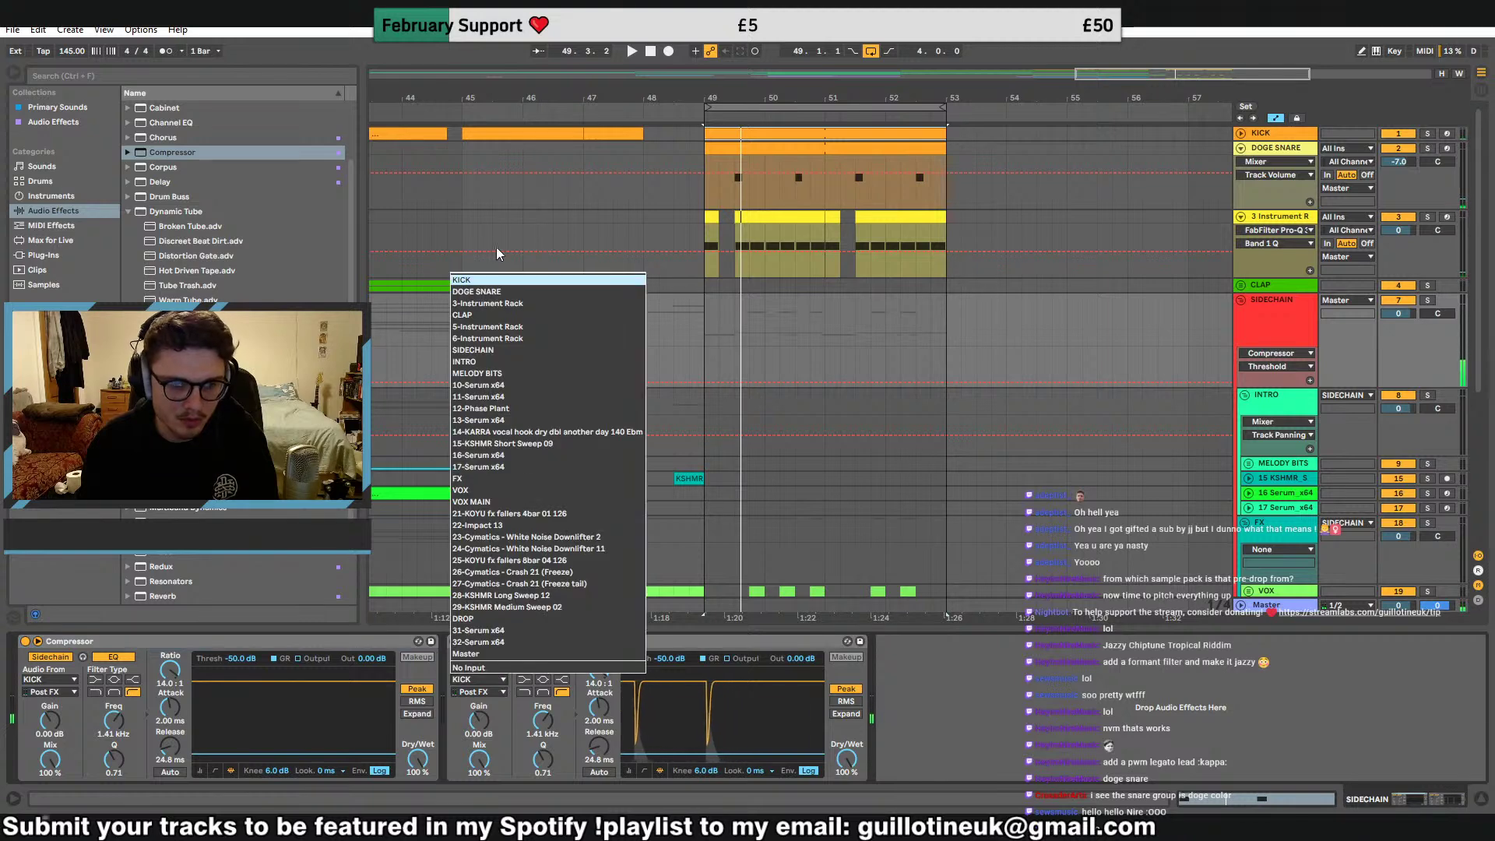
{"action": "left_click", "coordinate": [501, 293]}
{"action": "key", "text": "space"}
{"action": "left_click_drag", "start_coordinate": [543, 719], "coordinate": [542, 762]}
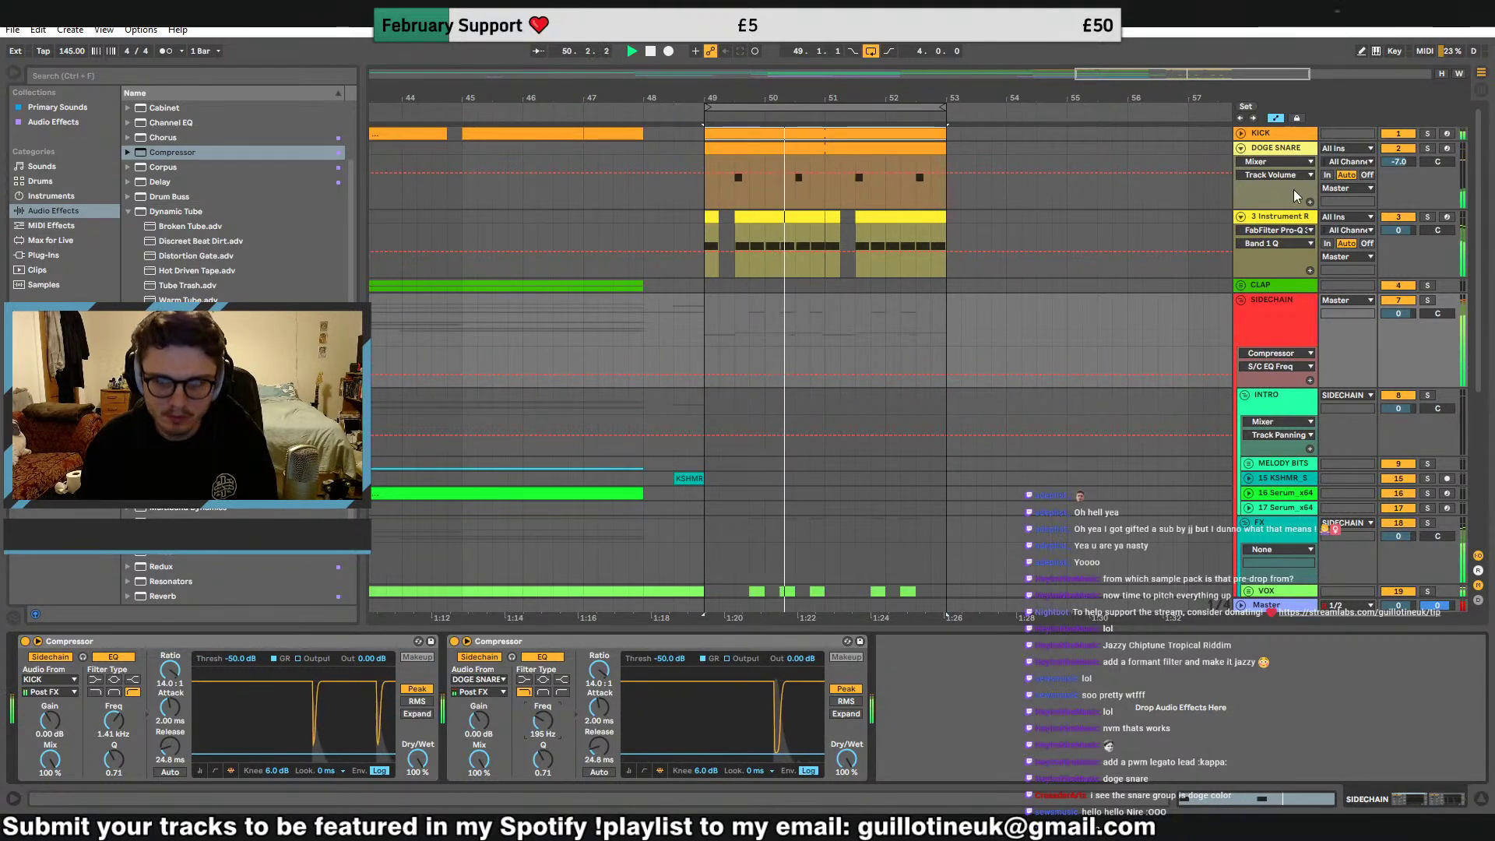
Fold the DOGE SNARE track and the ride's Instrument Rack track
{"action": "left_click", "coordinate": [1241, 148]}
{"action": "left_click", "coordinate": [1242, 162]}
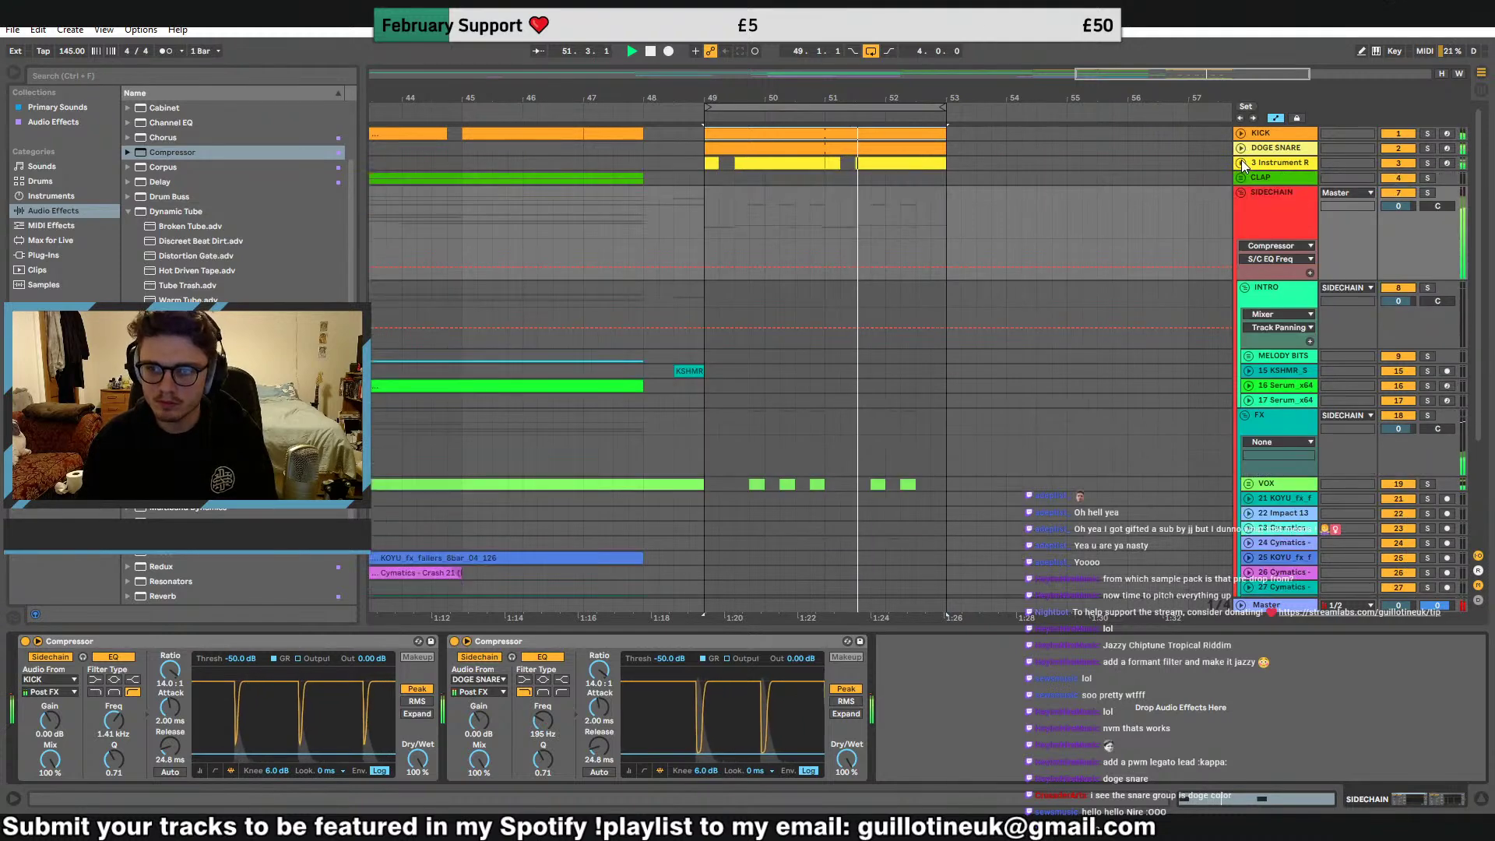
Select the first bass clip on track 31, inspect its Disperser settings during playback and close the plug-in
{"action": "scroll", "coordinate": [820, 474], "scroll_direction": "down", "scroll_amount": 4}
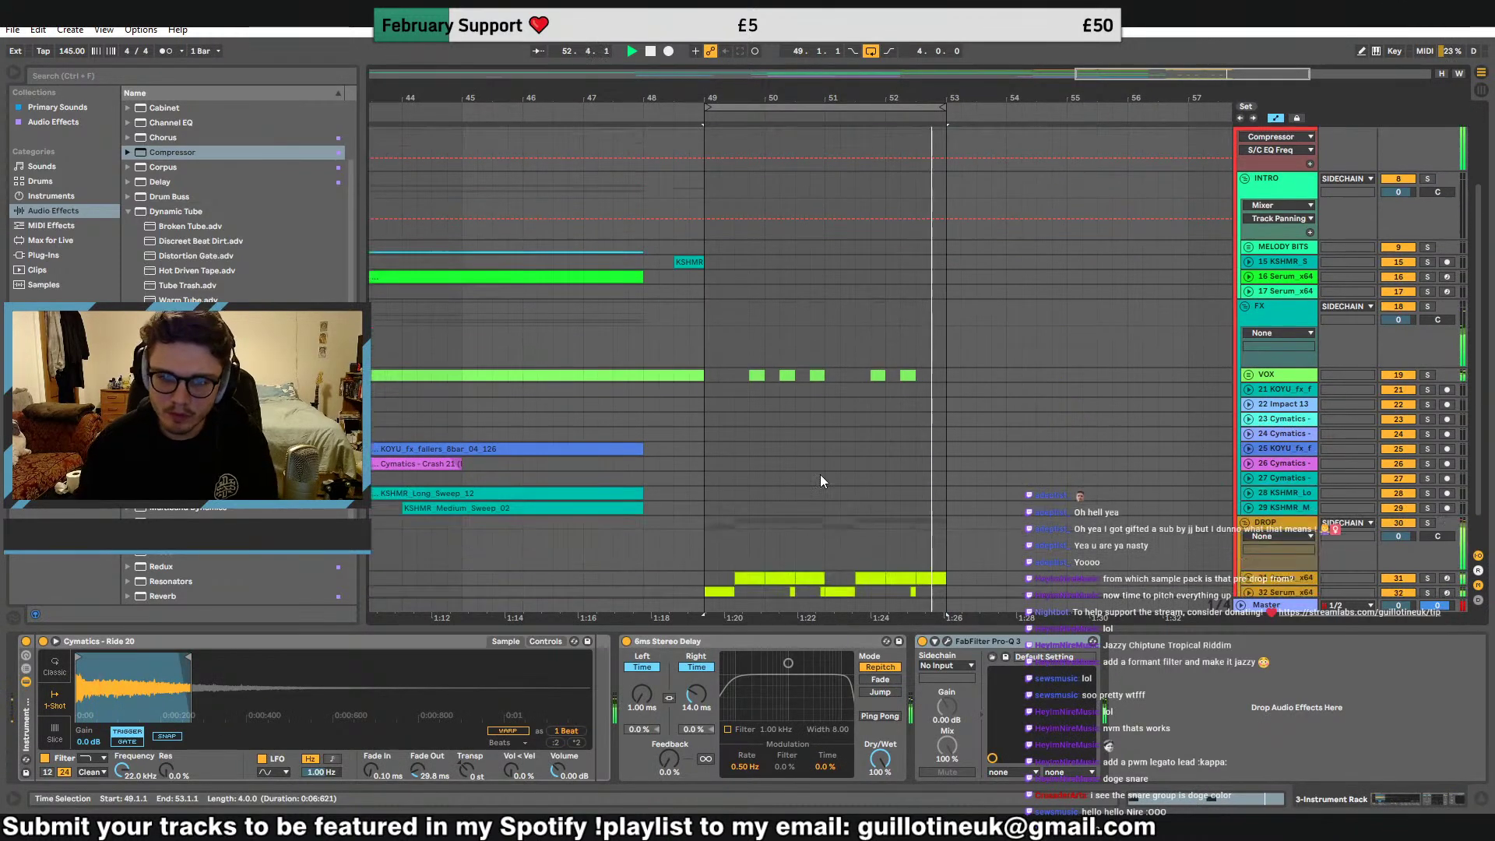
{"action": "left_click", "coordinate": [749, 540]}
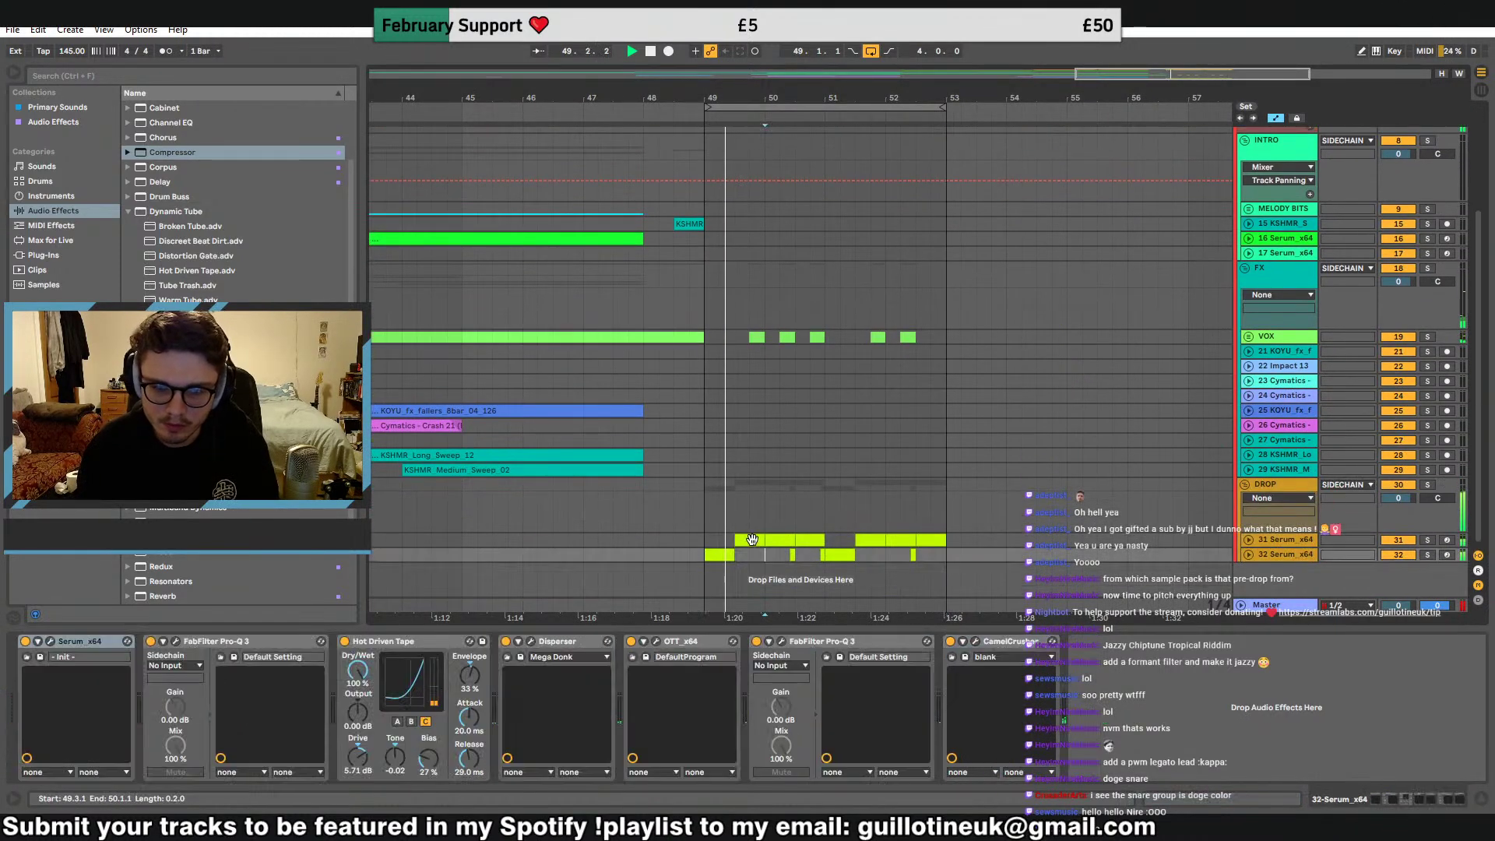
{"action": "left_click", "coordinate": [530, 641]}
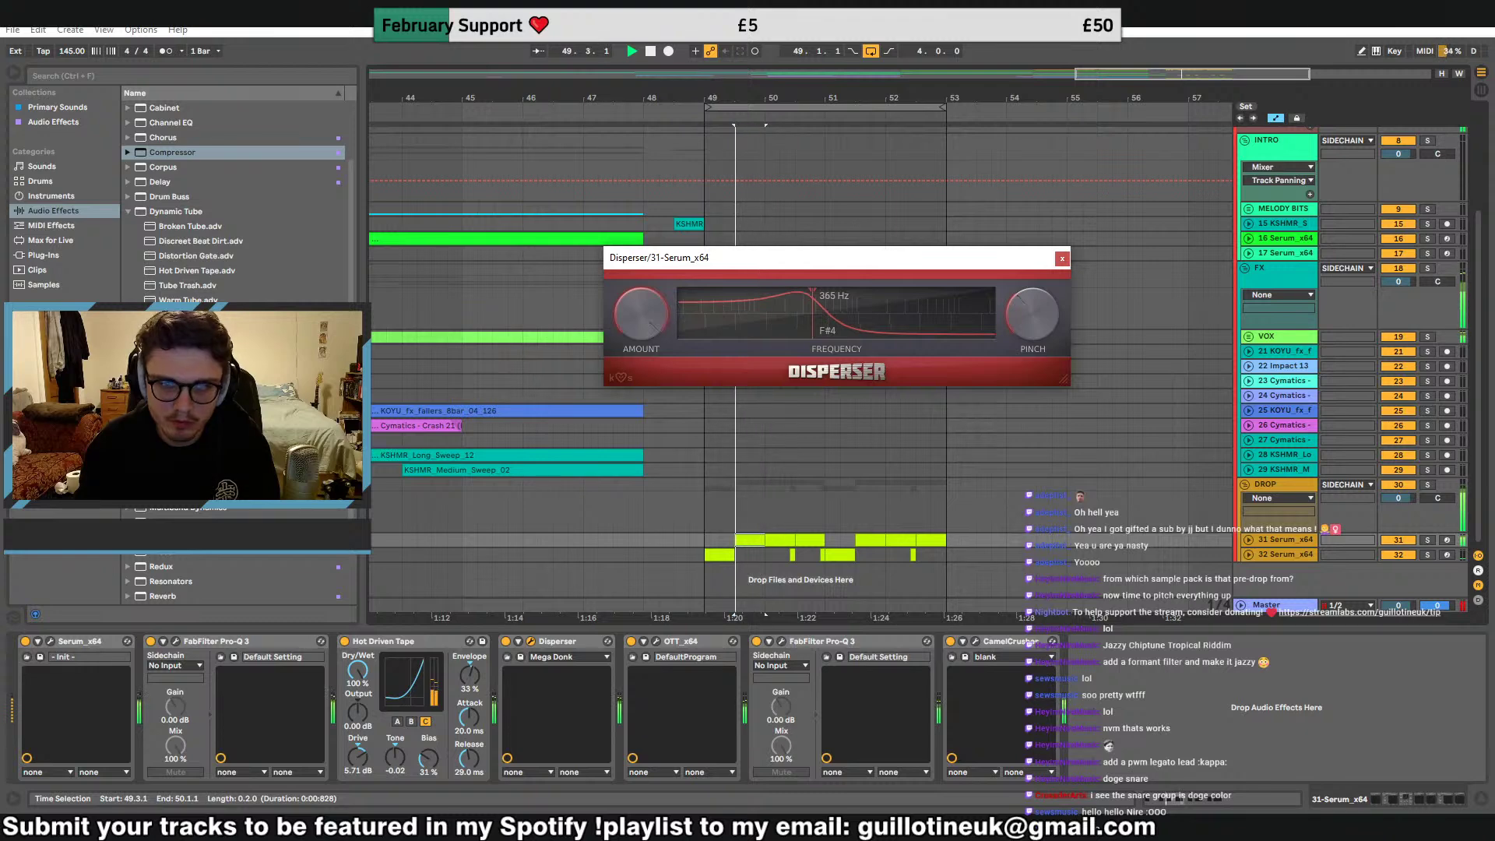
{"action": "left_click", "coordinate": [1057, 259]}
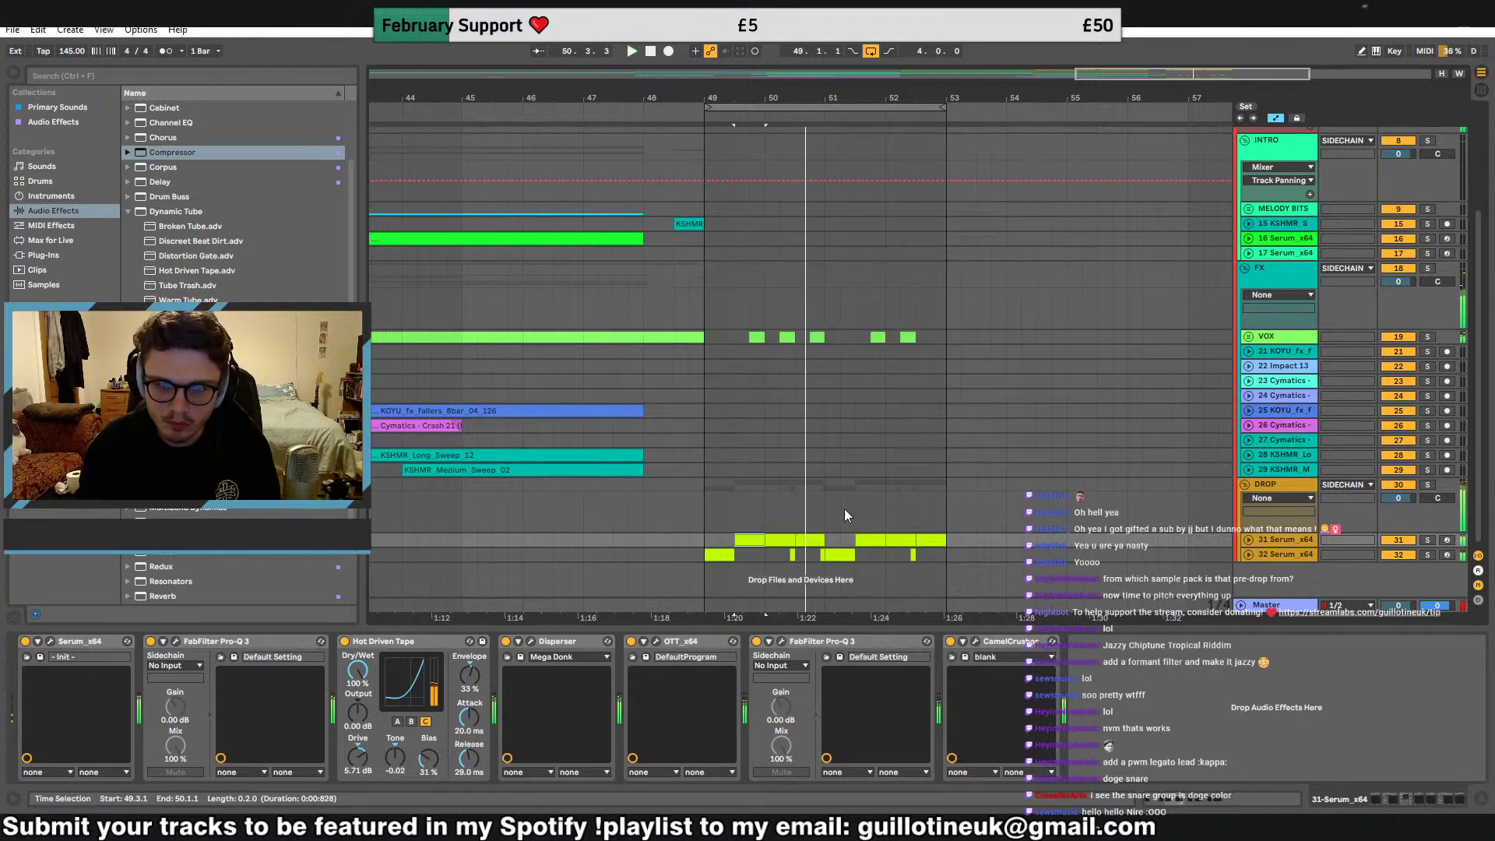
Try shortening the first F#2 note in track 31's first bass clip and pasting a note after it, and undo the edits
{"action": "double_click", "coordinate": [748, 540]}
{"action": "key", "text": "space"}
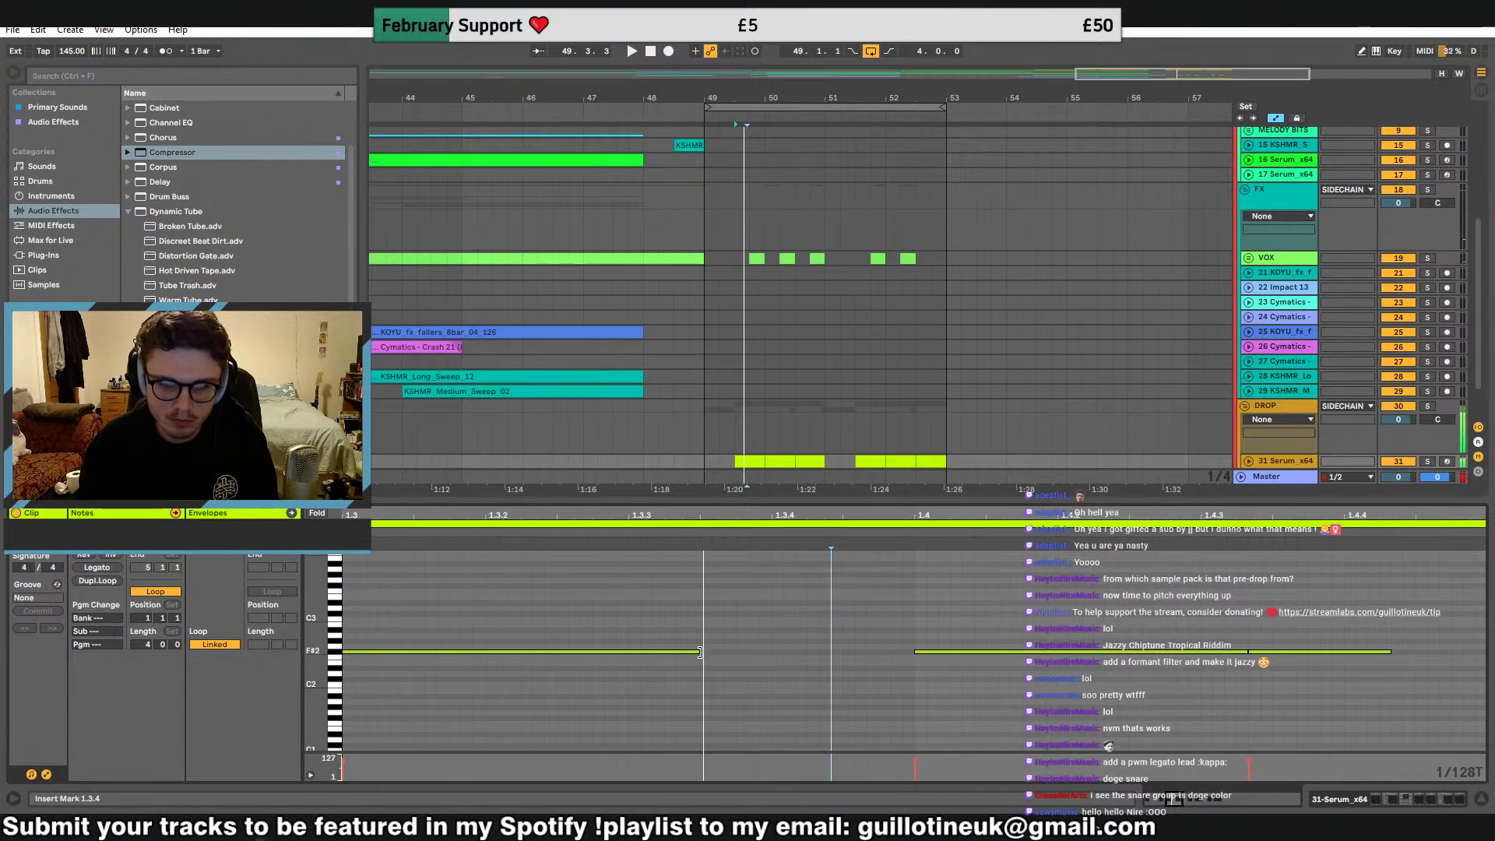
{"action": "left_click_drag", "start_coordinate": [696, 653], "coordinate": [630, 653]}
{"action": "left_click", "coordinate": [624, 630]}
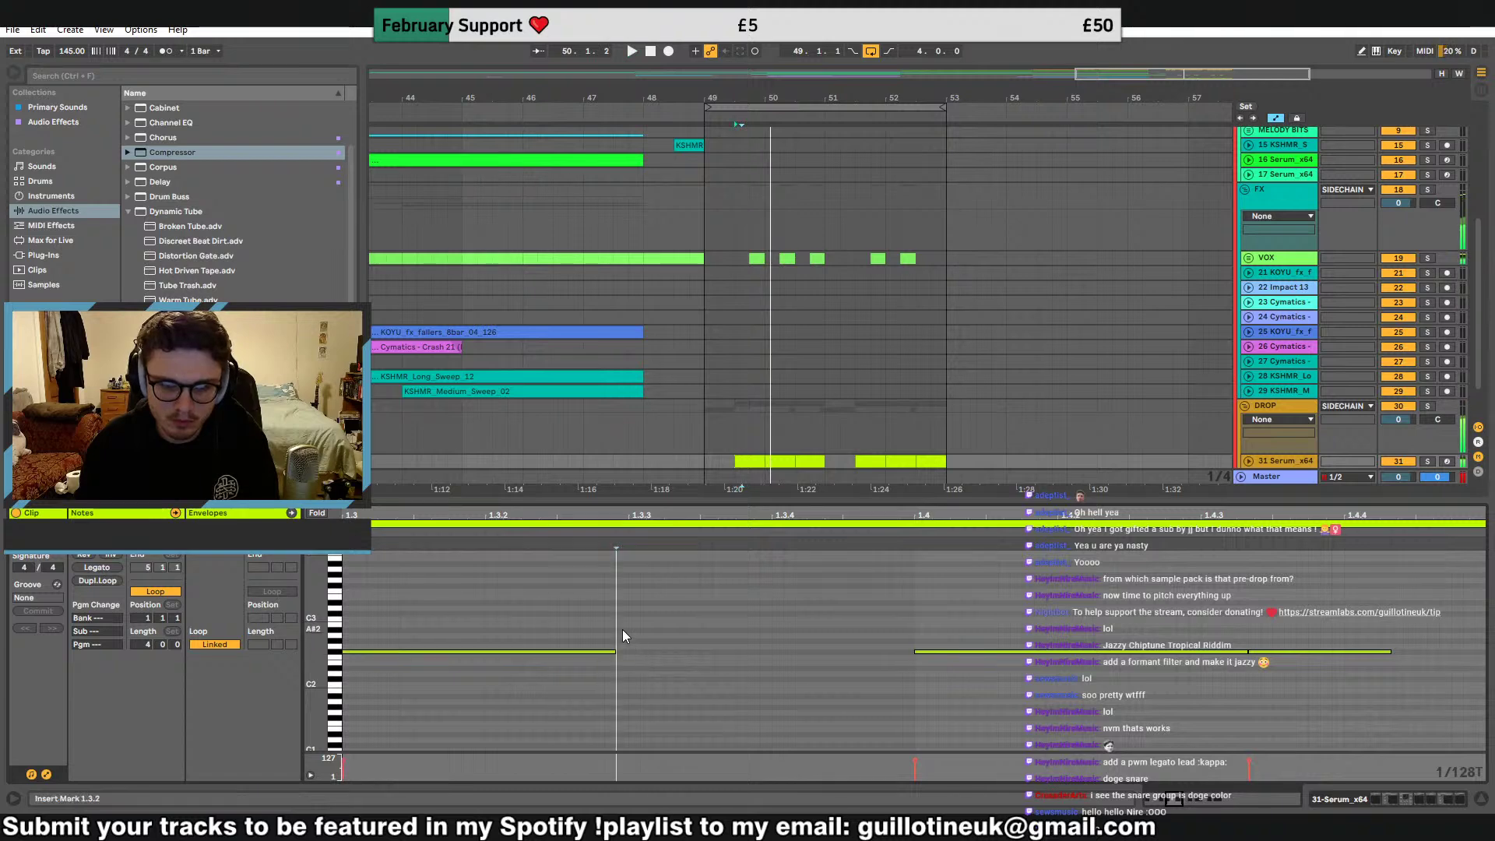
{"action": "key", "text": "ctrl+v"}
{"action": "key", "text": "space"}
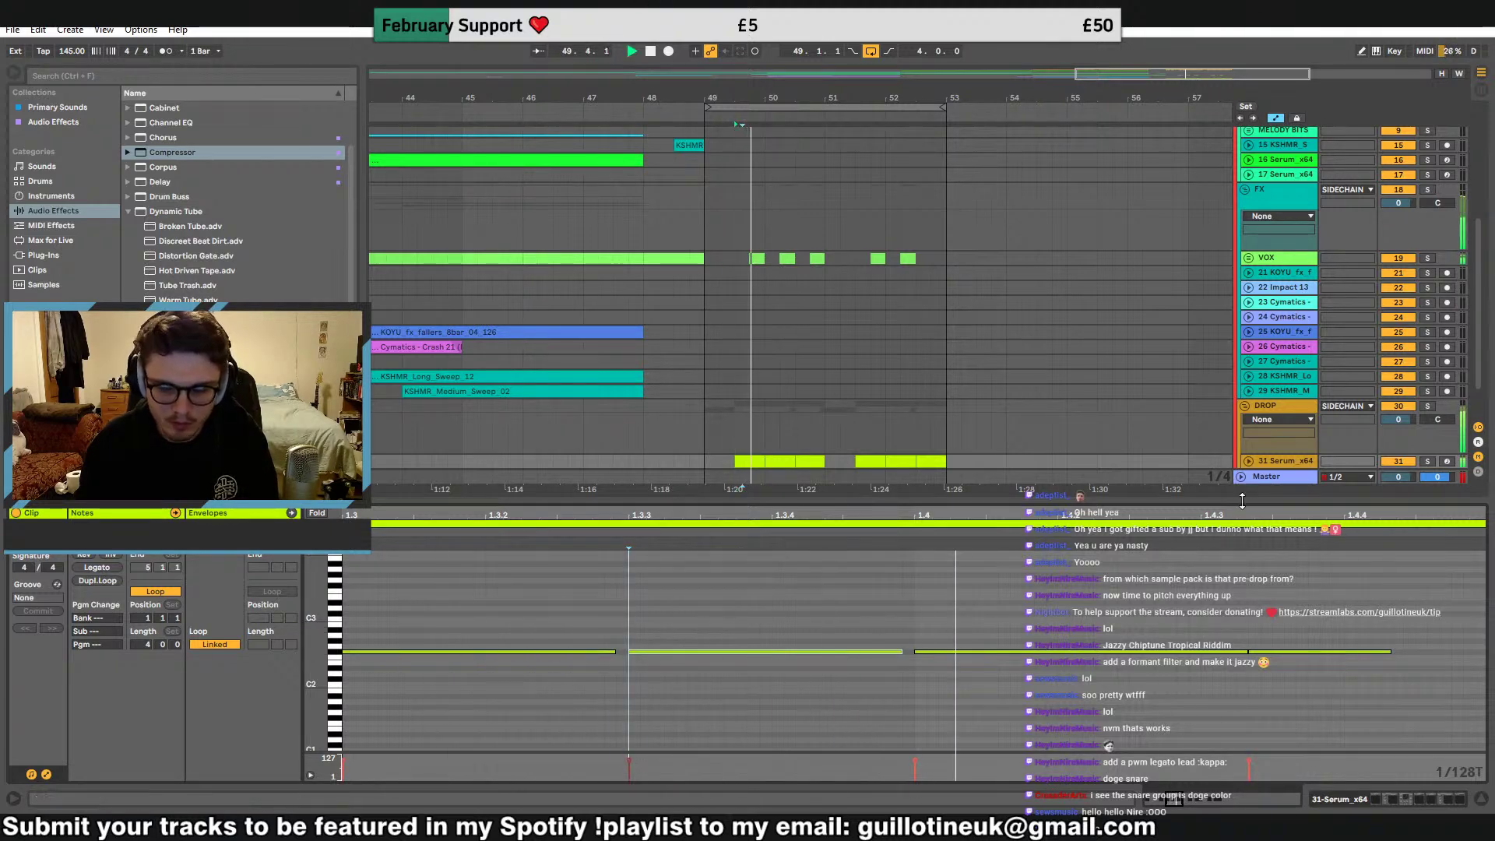
{"action": "key", "text": "ctrl+z"}
{"action": "key", "text": "ctrl+z"}
Open Serum on track 31, change its effects filter type to the Misc filter Reverb and audition the bass
{"action": "double_click", "coordinate": [1283, 460]}
{"action": "key", "text": "space"}
{"action": "key", "text": "space"}
{"action": "left_click", "coordinate": [50, 641]}
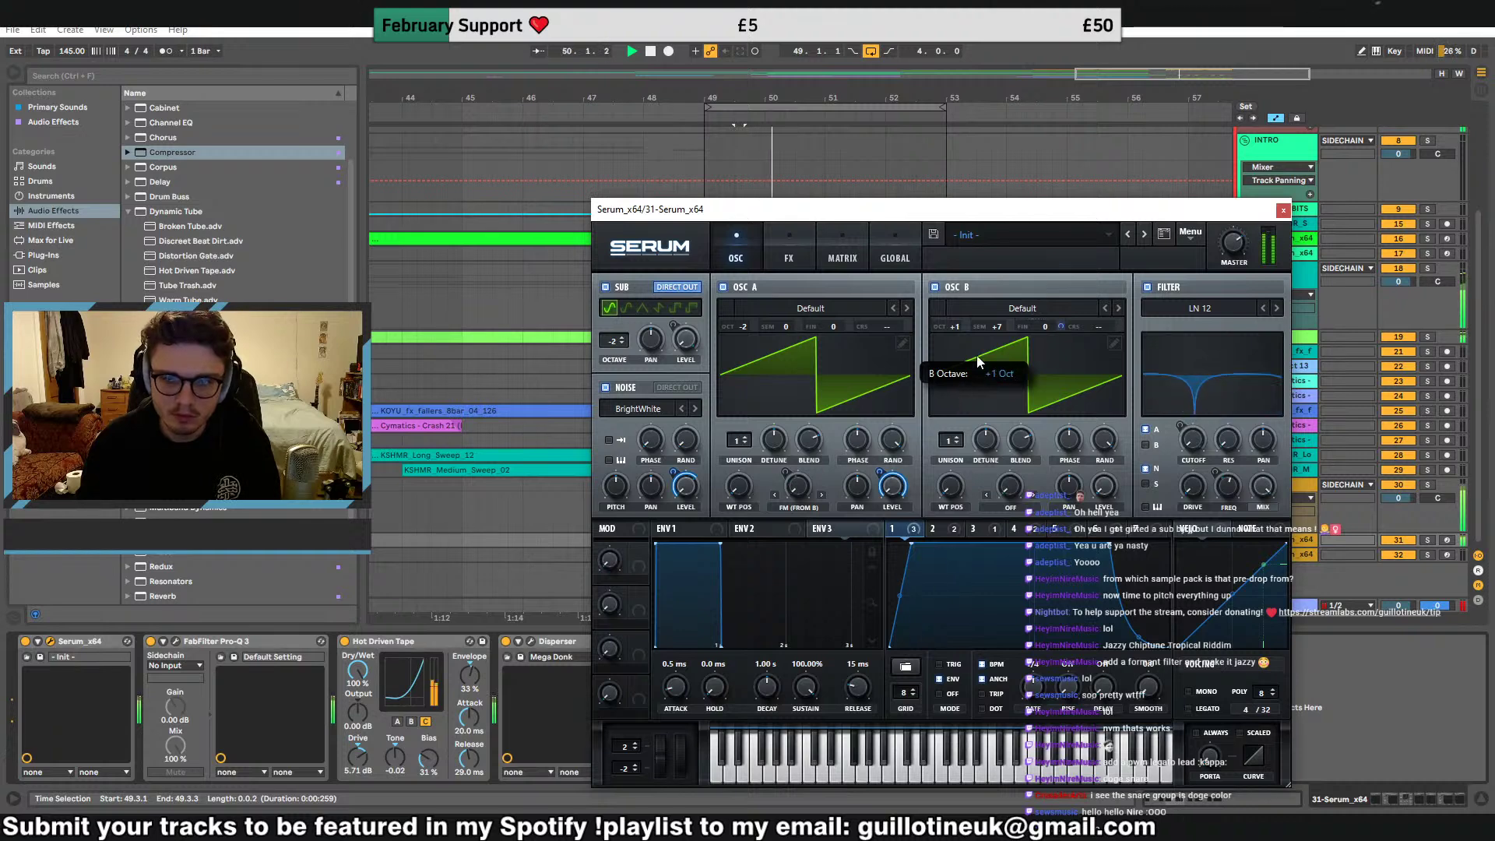
{"action": "left_click", "coordinate": [789, 245]}
{"action": "left_click", "coordinate": [870, 423]}
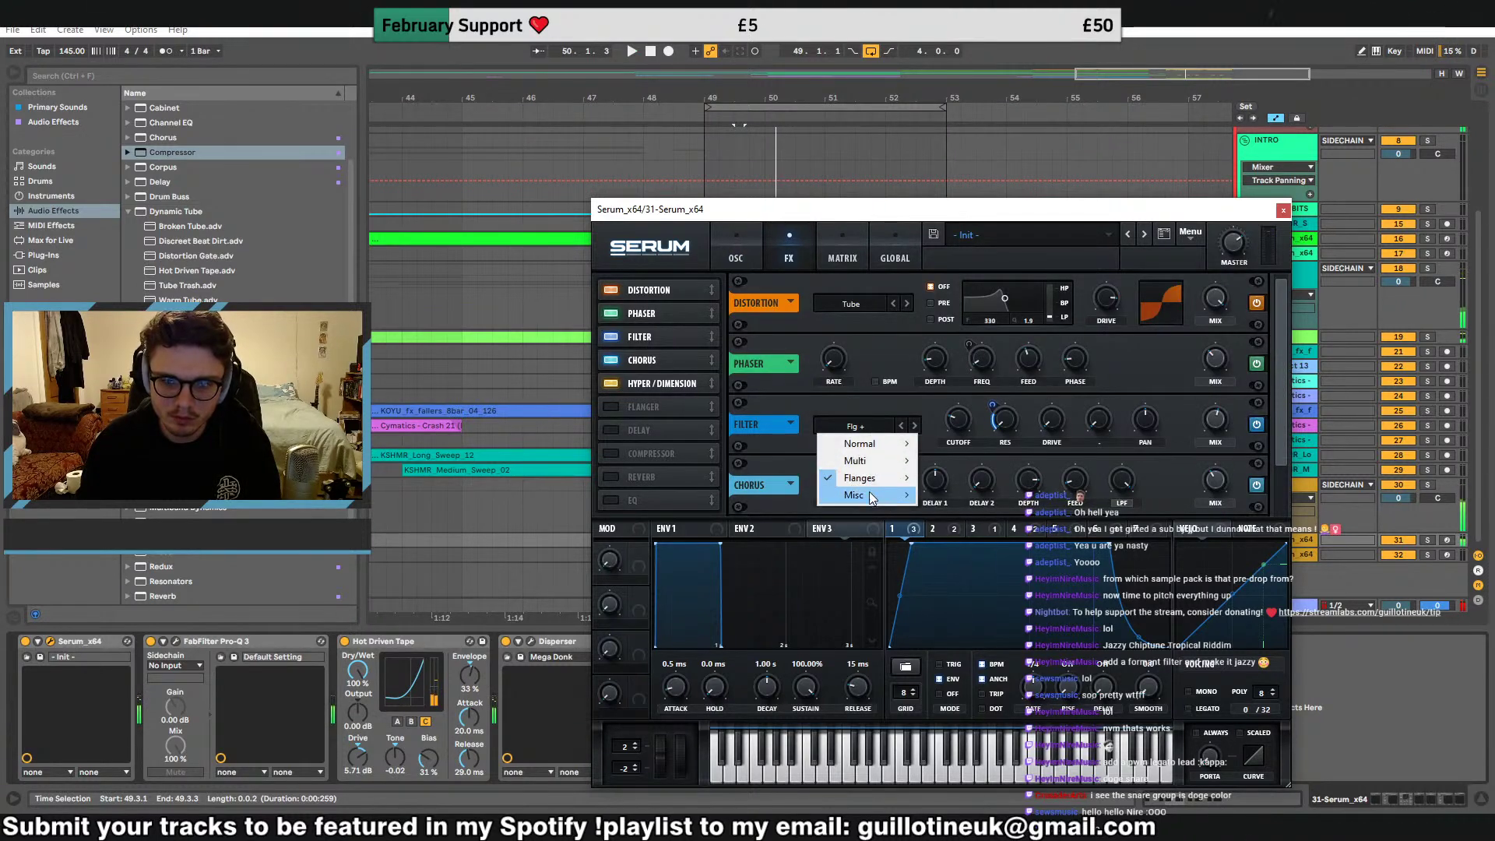
{"action": "mouse_move", "coordinate": [865, 495]}
{"action": "left_click", "coordinate": [963, 274]}
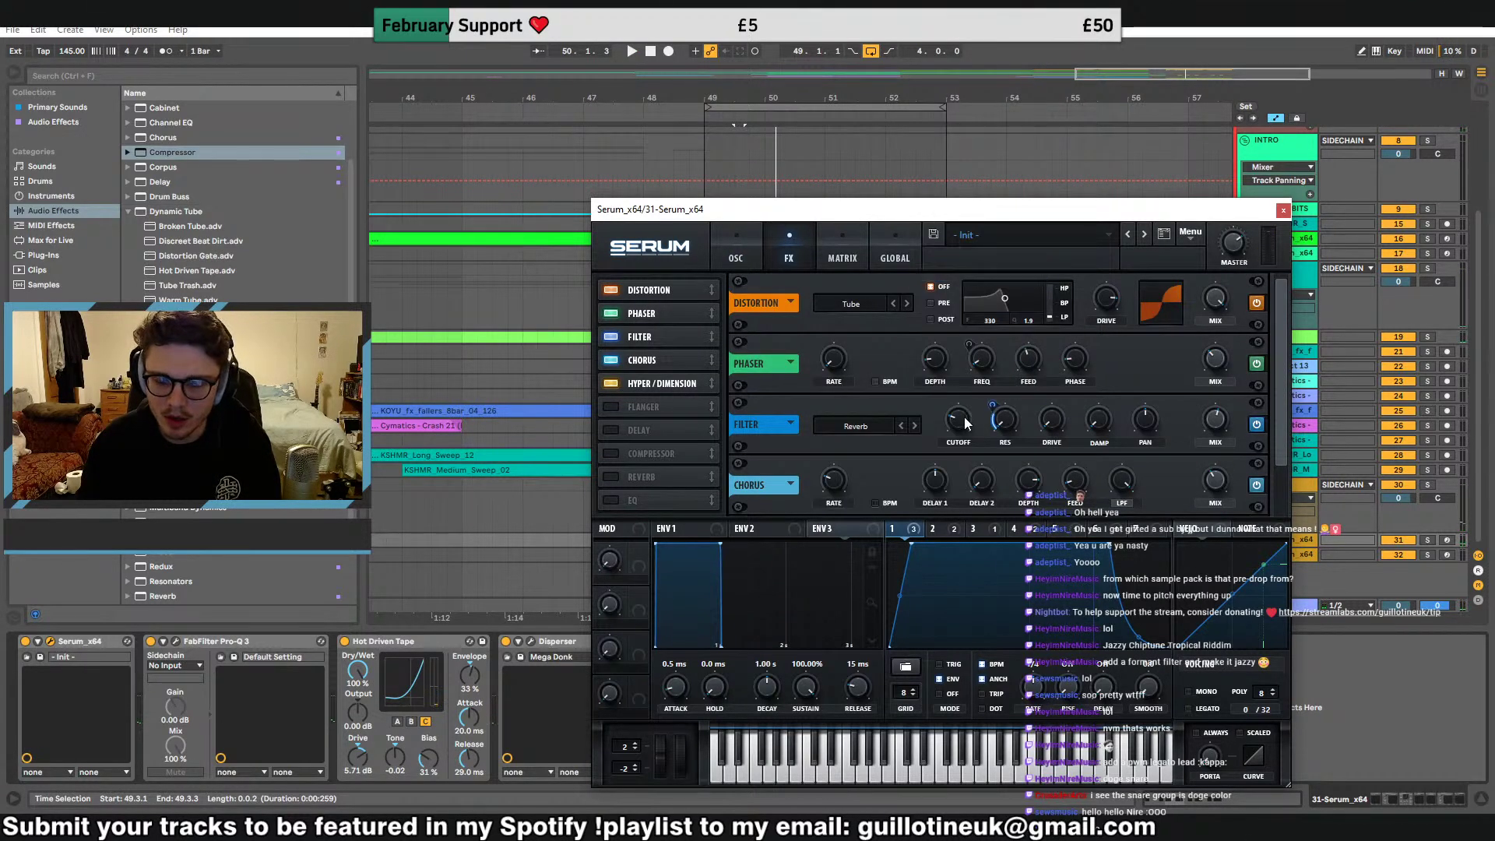
{"action": "key", "text": "space"}
{"action": "mouse_move", "coordinate": [977, 418]}
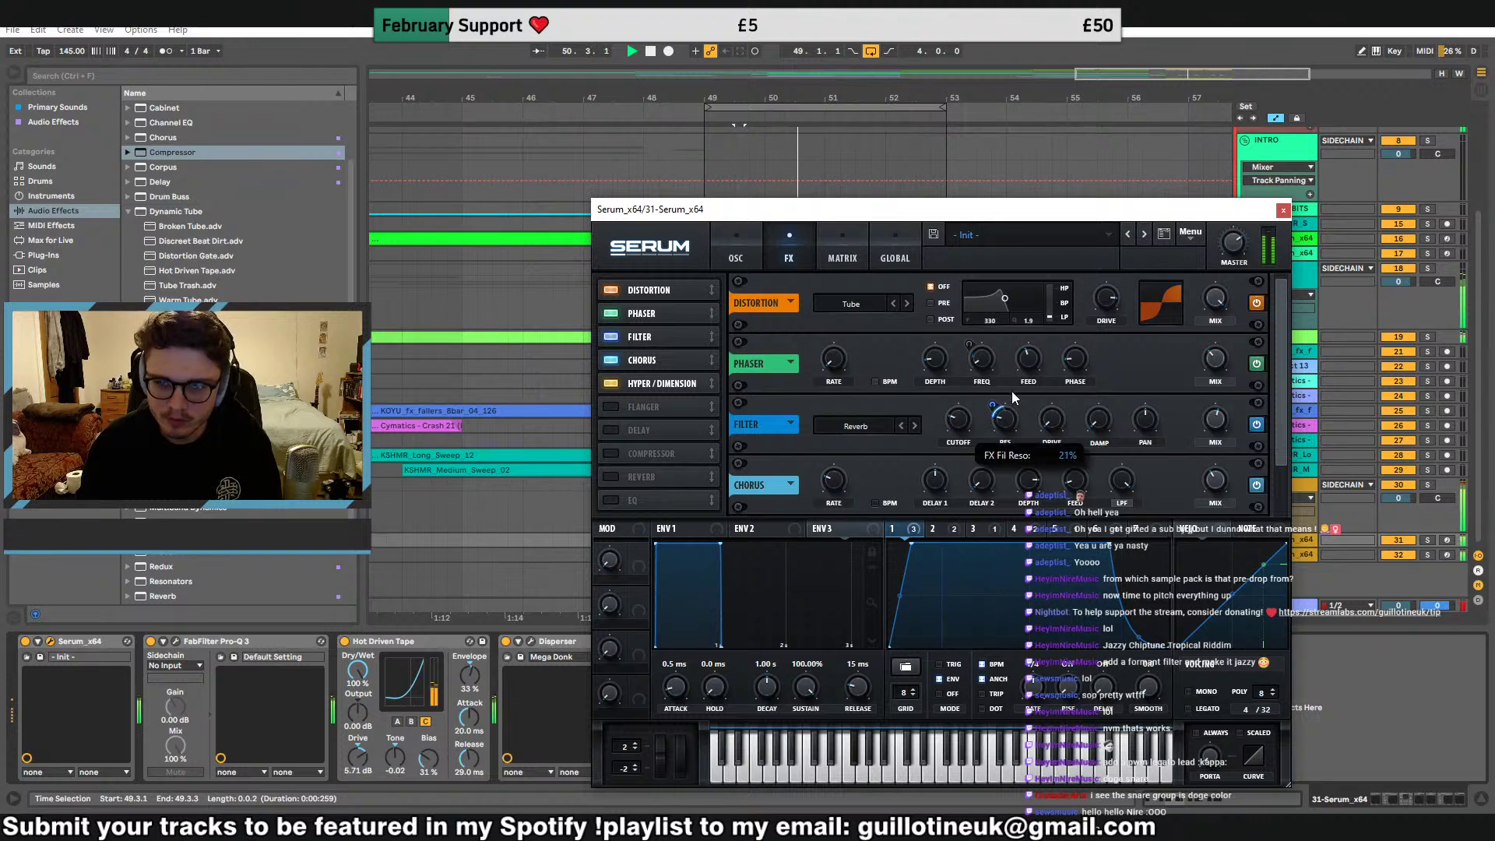
Remove all modulators from the effects filter's resonance in Serum, solo track 31, and lower the filter cutoff to about 67 Hz
{"action": "right_click", "coordinate": [1004, 420]}
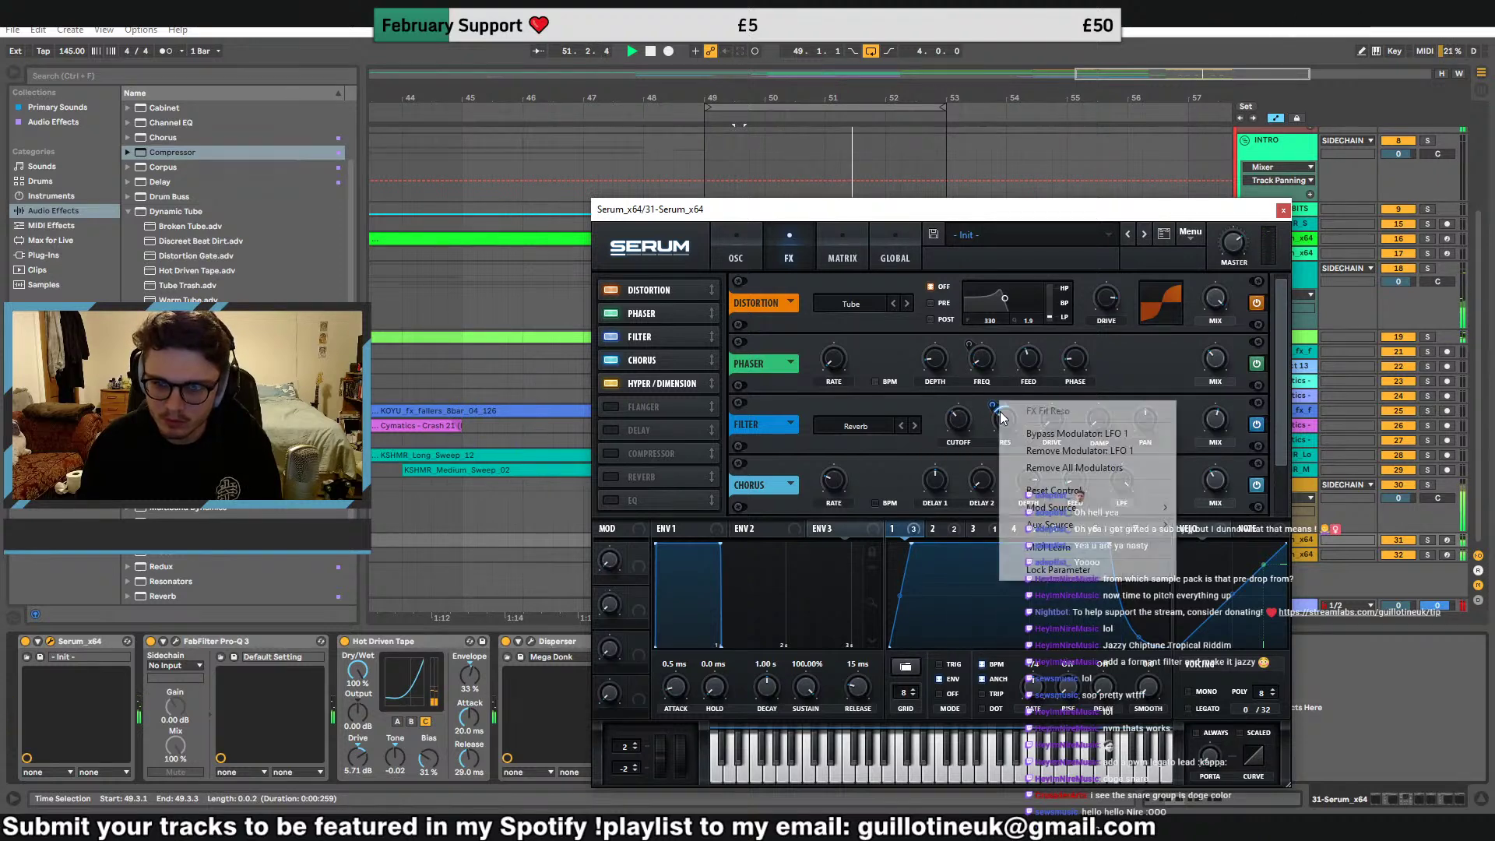
{"action": "left_click", "coordinate": [1037, 468]}
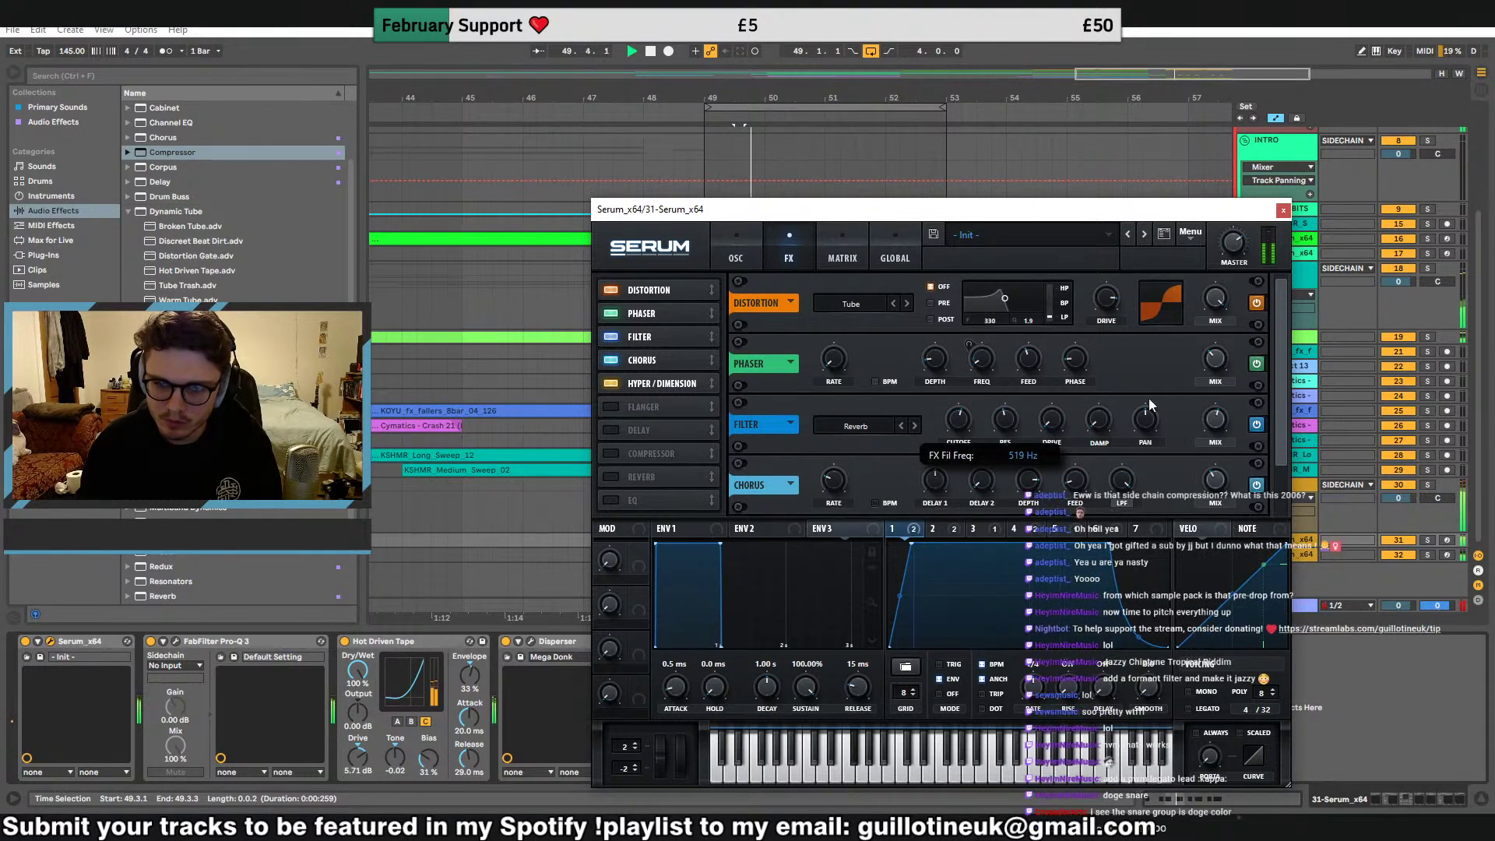
{"action": "left_click", "coordinate": [1426, 540]}
{"action": "left_click_drag", "start_coordinate": [960, 422], "coordinate": [949, 468]}
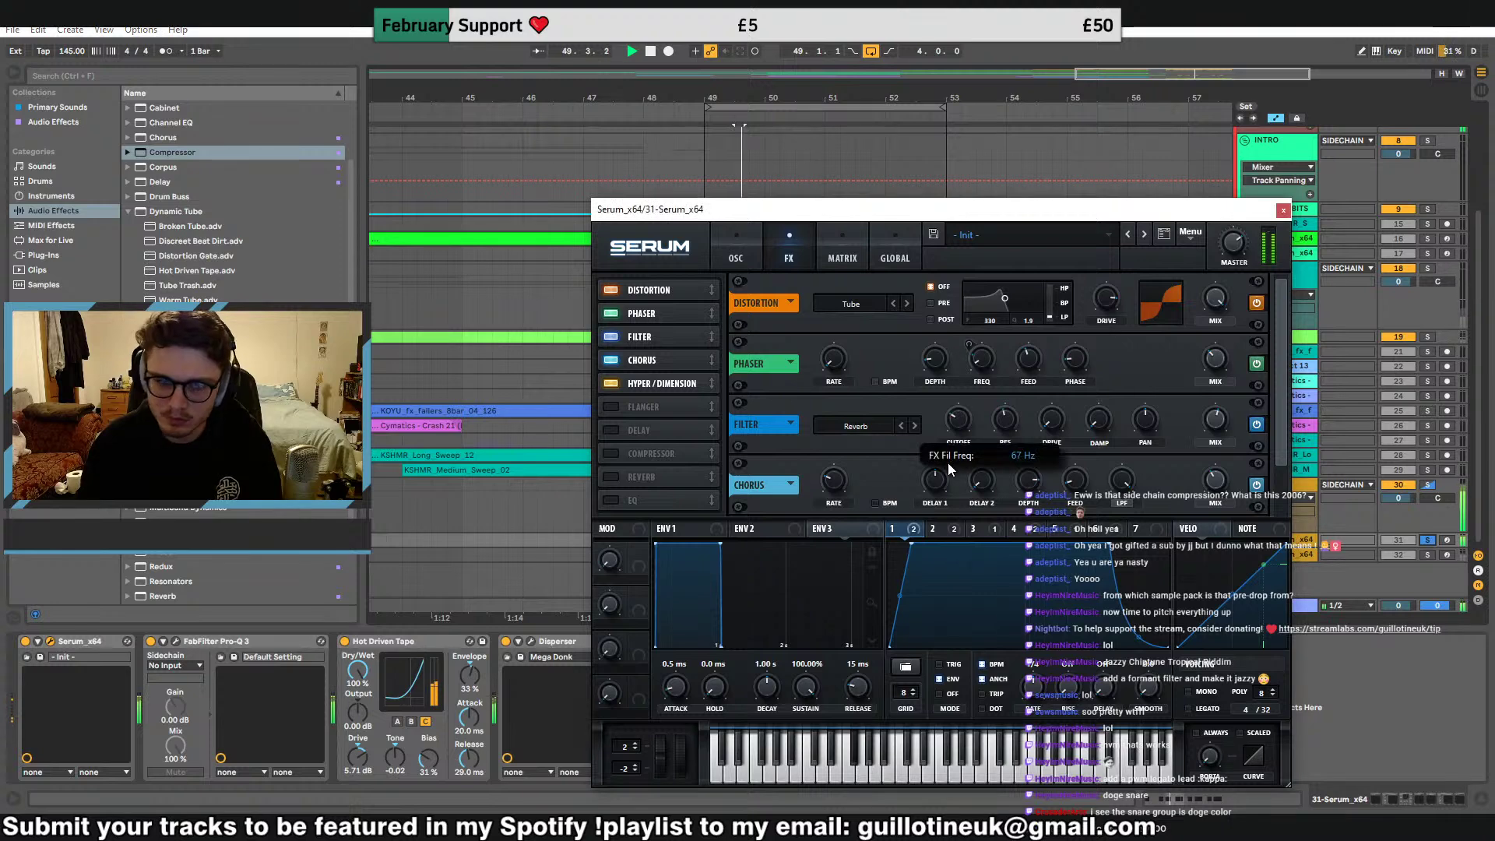
Switch off Serum's Phaser effect and raise the Reverb filter's cutoff, with its resonance at about 39%, auditioning the bass
{"action": "key", "text": "space"}
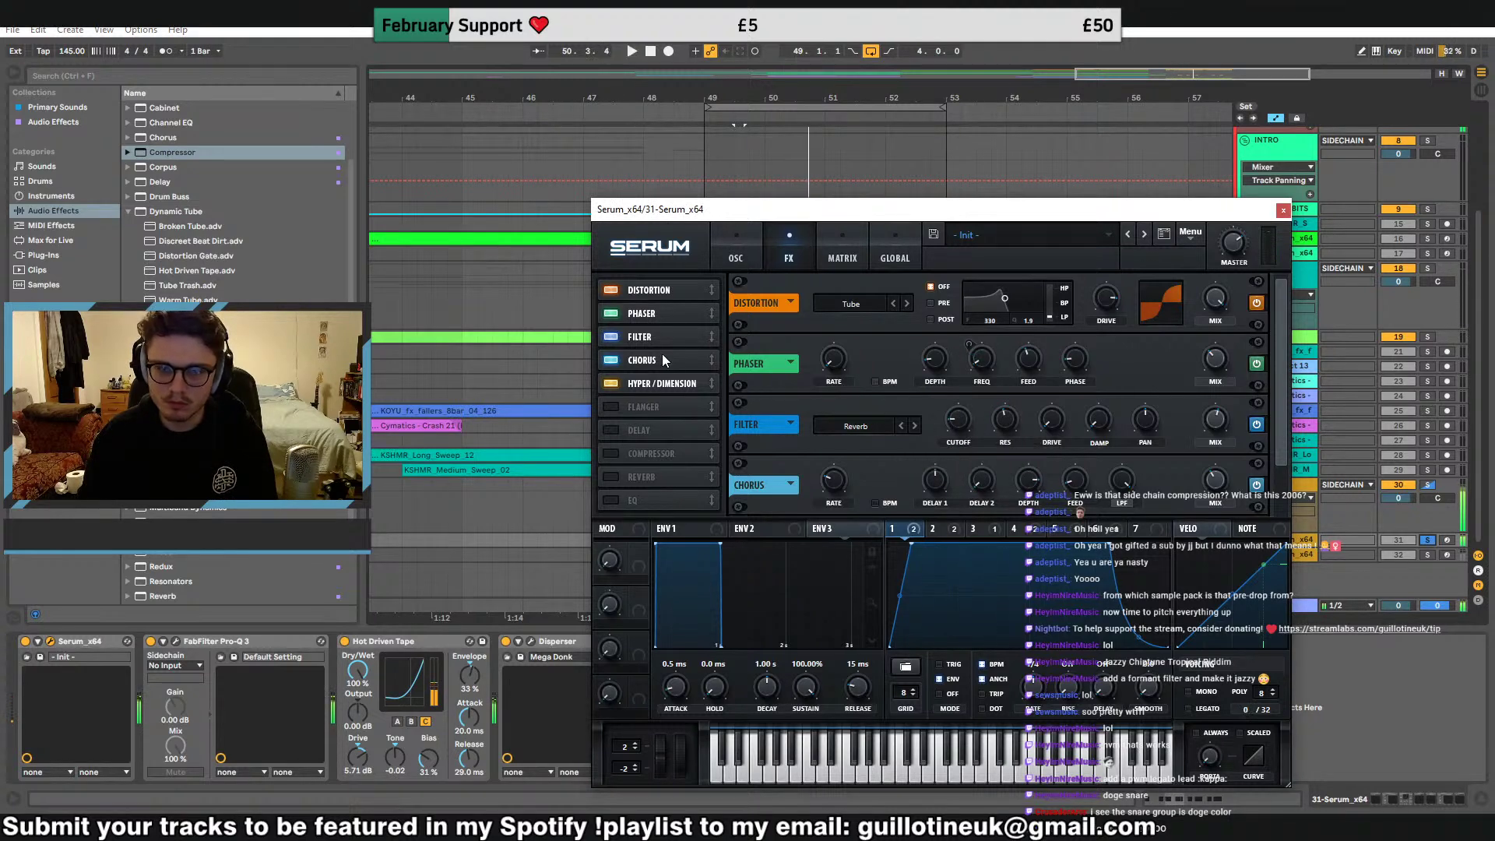
{"action": "left_click", "coordinate": [612, 313]}
{"action": "key", "text": "space"}
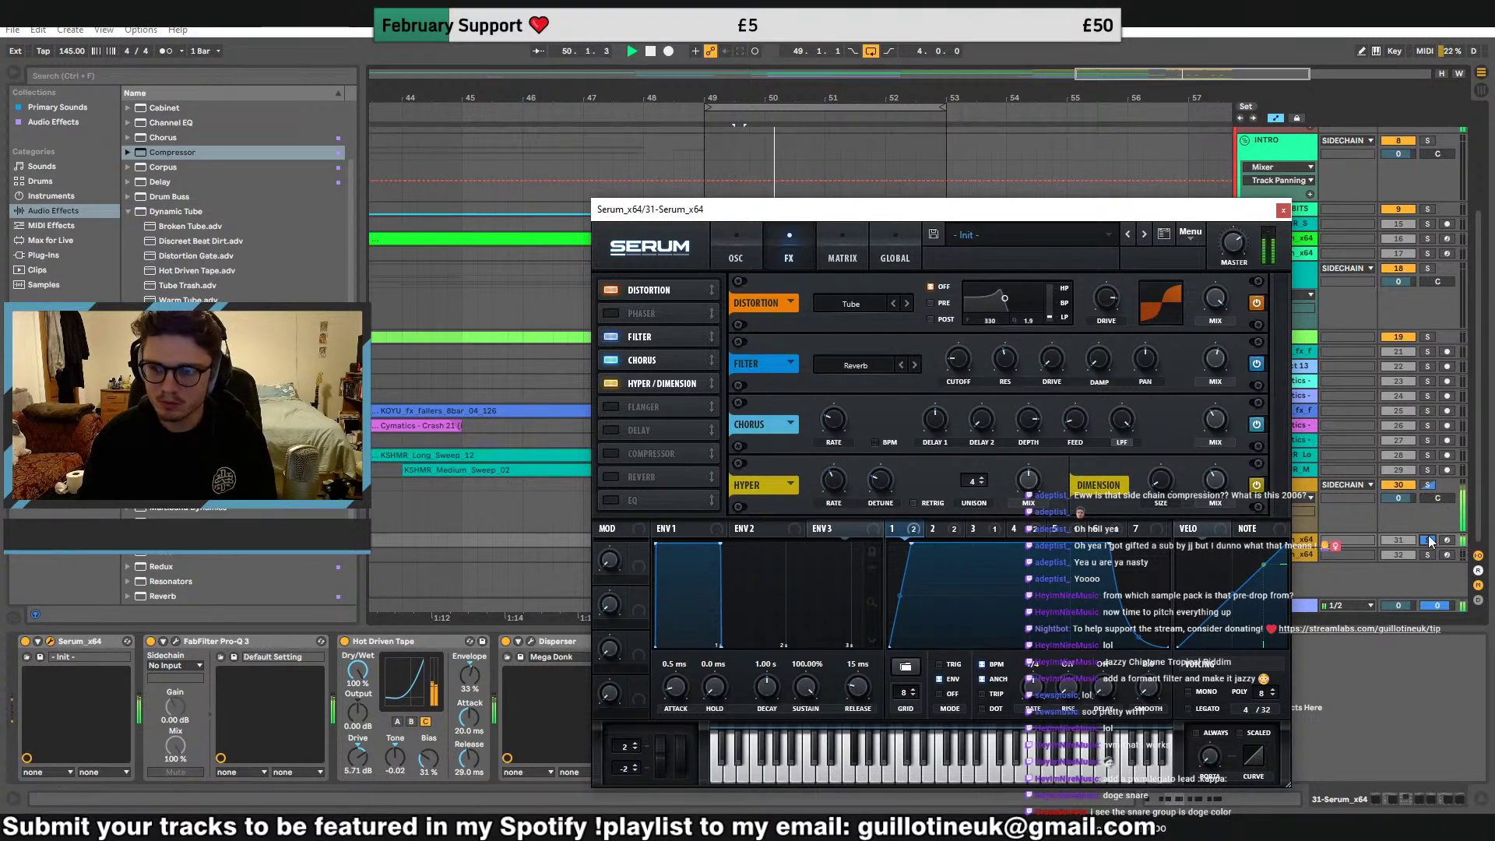
{"action": "left_click", "coordinate": [961, 359]}
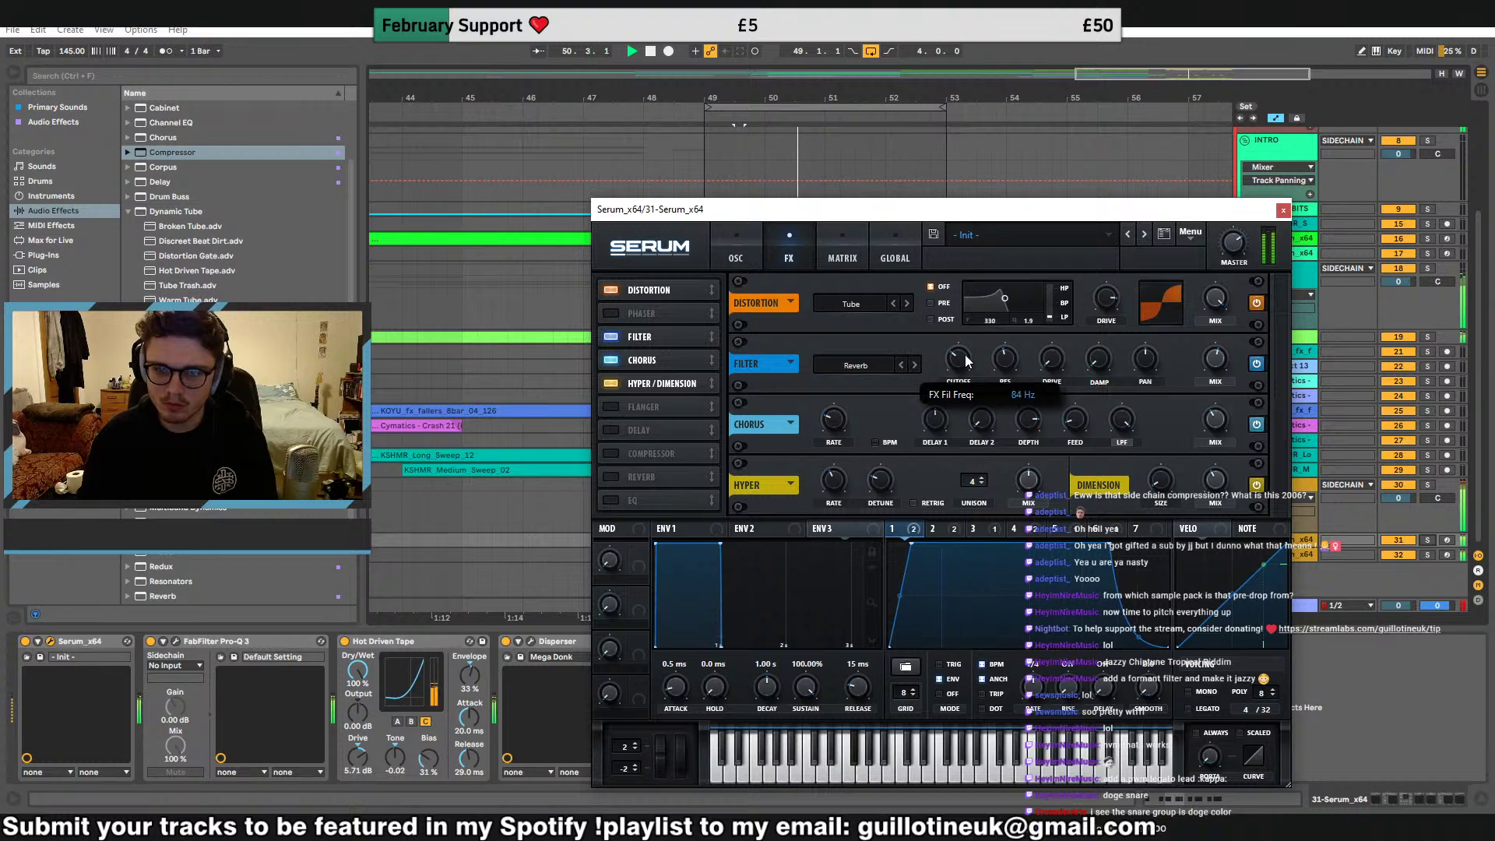
{"action": "left_click_drag", "start_coordinate": [966, 361], "coordinate": [968, 342]}
{"action": "key", "text": "space"}
{"action": "key", "text": "space"}
{"action": "left_click", "coordinate": [1012, 372]}
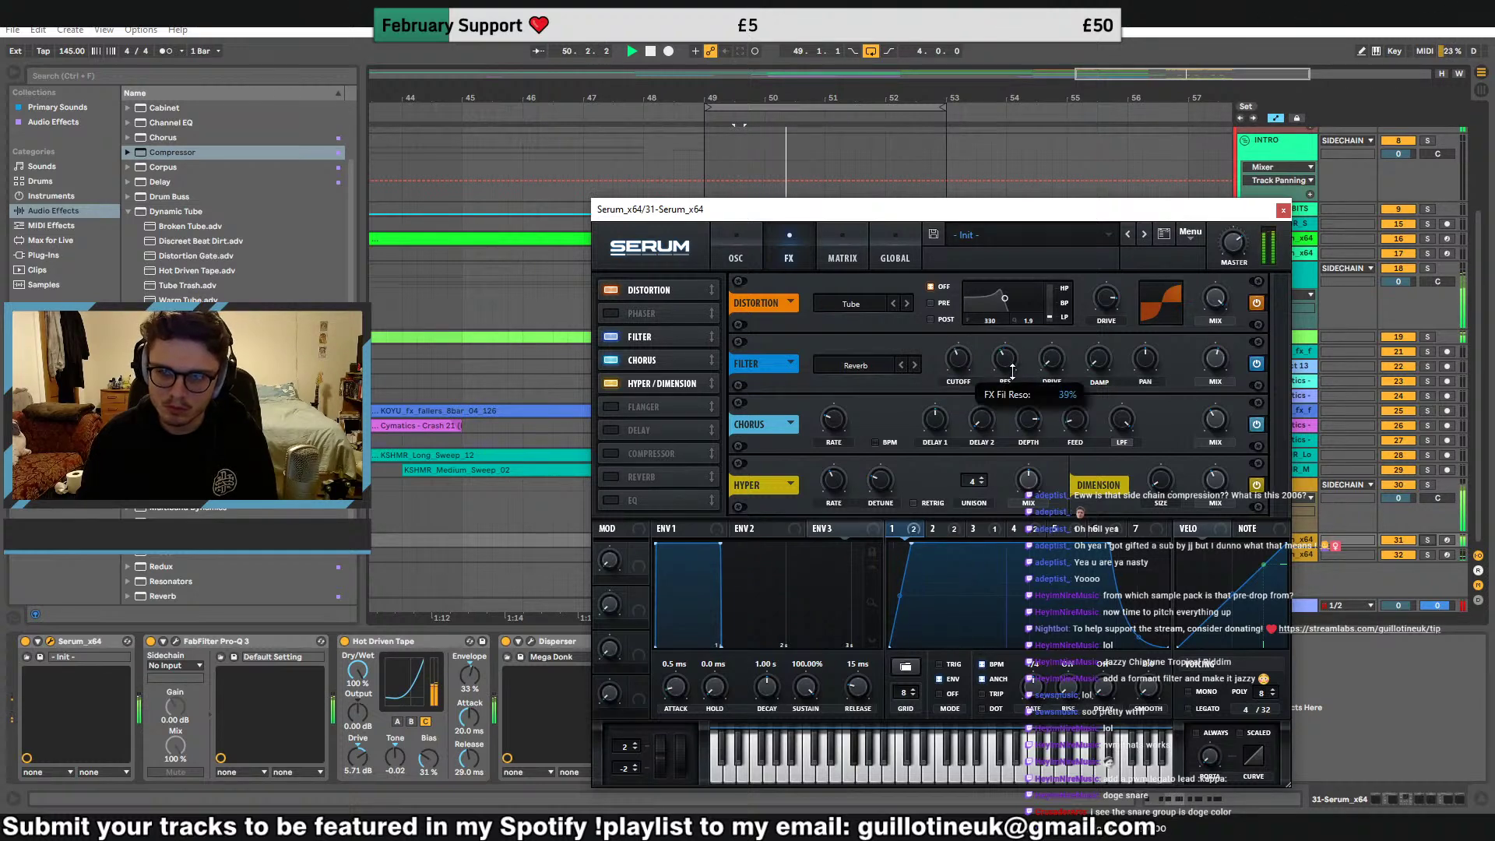
Change the effects filter type to Flg + from the Flanges group and set its cutoff to about 162 Hz
{"action": "left_click", "coordinate": [856, 365]}
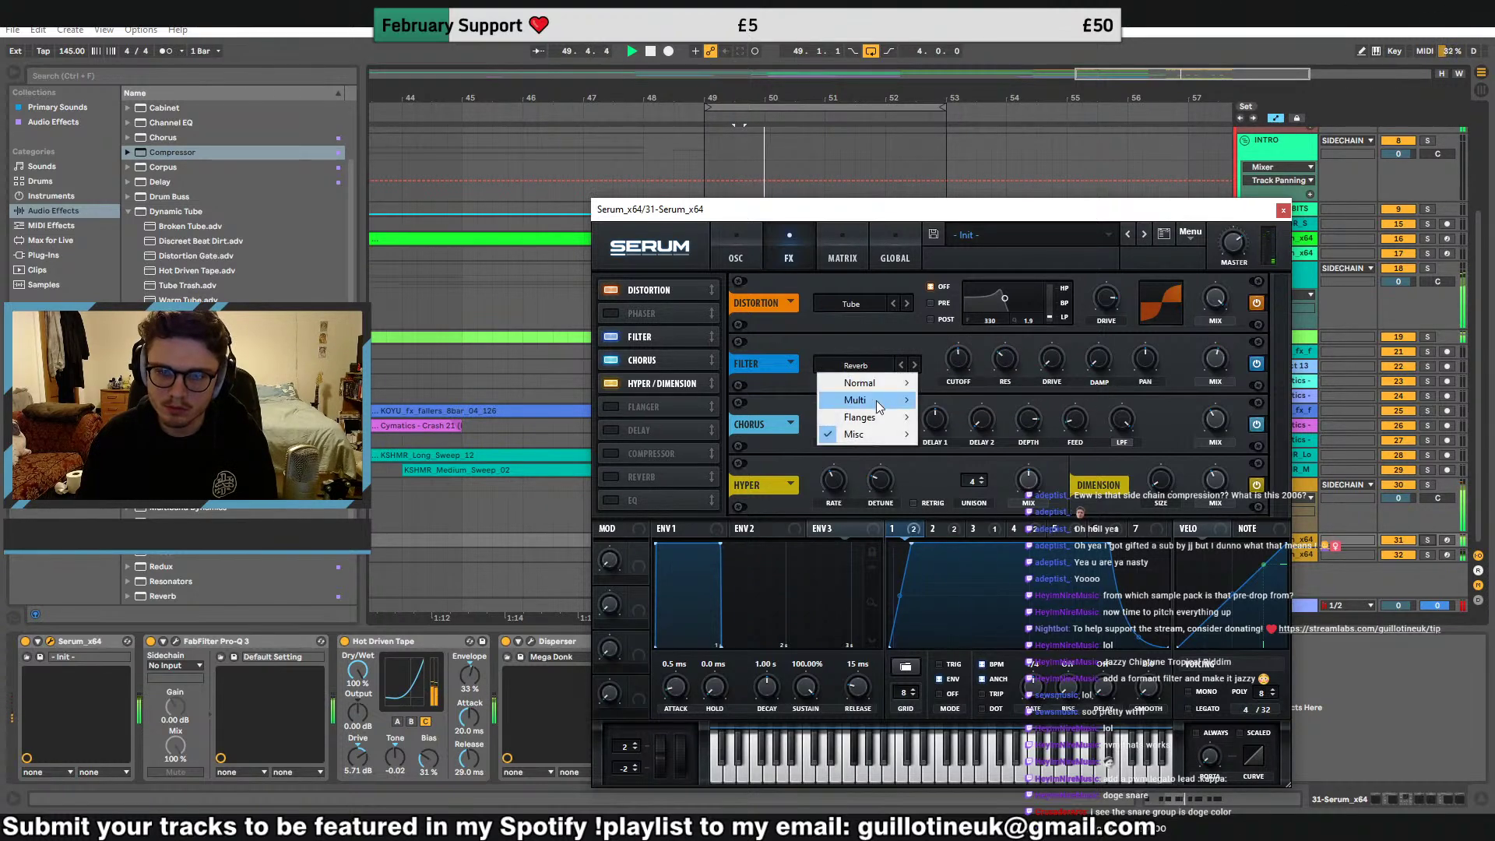
{"action": "mouse_move", "coordinate": [886, 419]}
{"action": "left_click", "coordinate": [947, 440]}
{"action": "left_click_drag", "start_coordinate": [963, 370], "coordinate": [963, 366]}
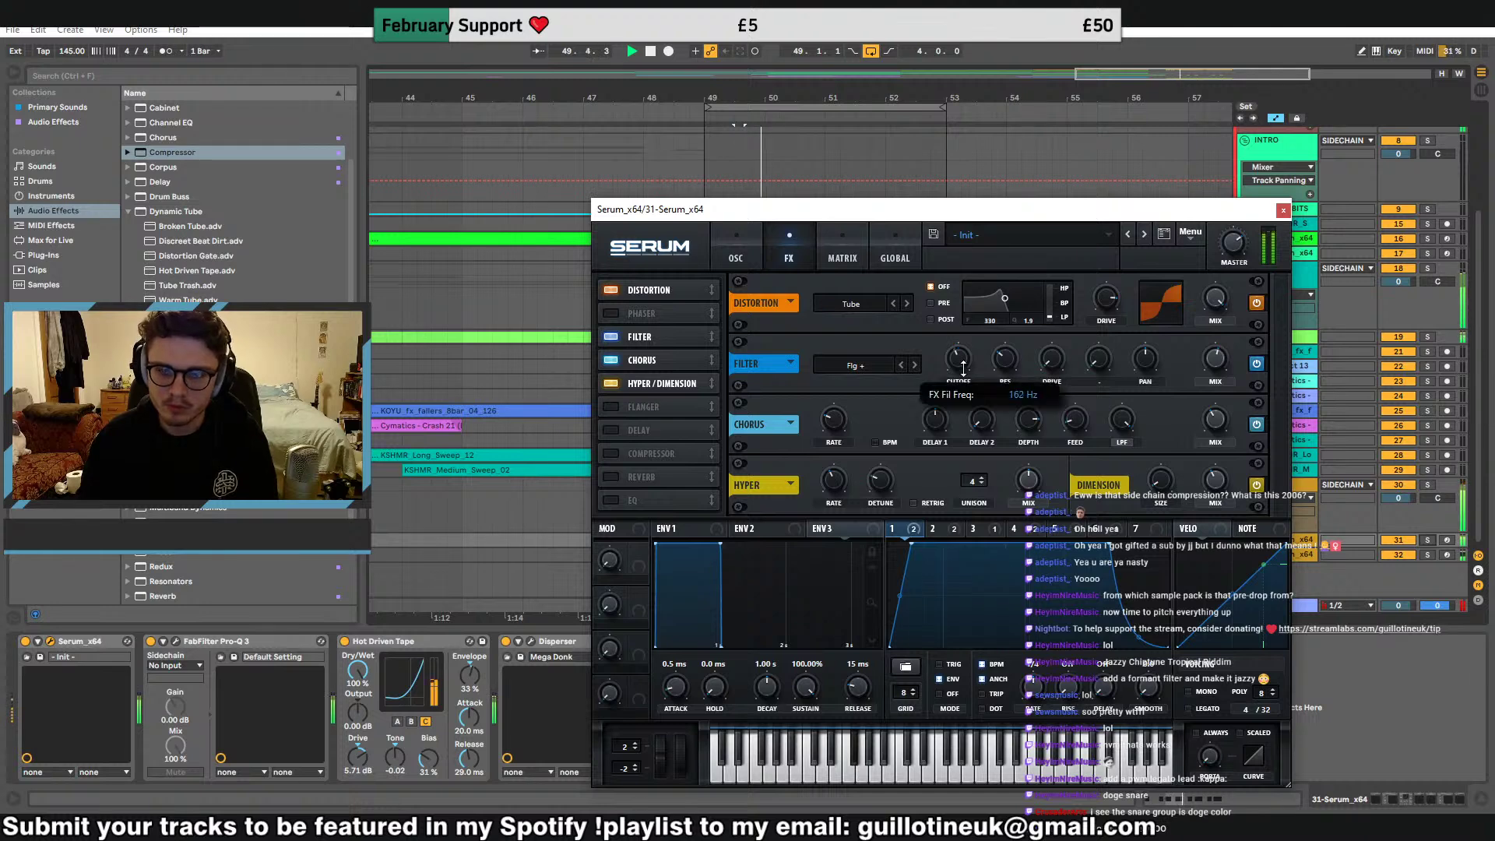
Modulate the Flg + filter's resonance with LFO 1, lower the cutoff to about 69 Hz, and audition the bass
{"action": "left_click", "coordinate": [934, 529]}
{"action": "left_click", "coordinate": [892, 530]}
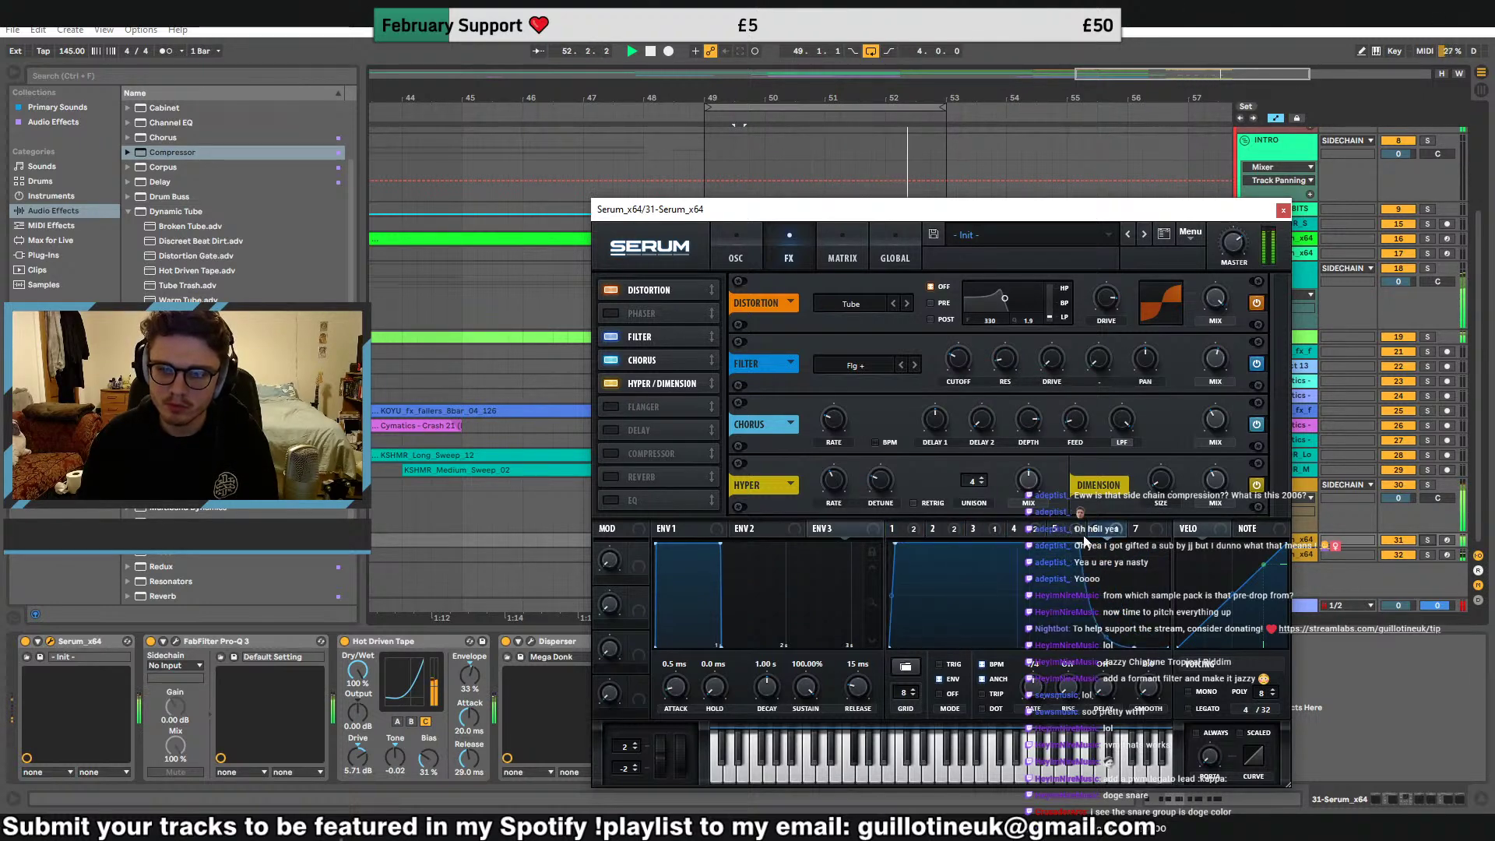
{"action": "key", "text": "space"}
{"action": "left_click_drag", "start_coordinate": [1001, 351], "coordinate": [997, 395]}
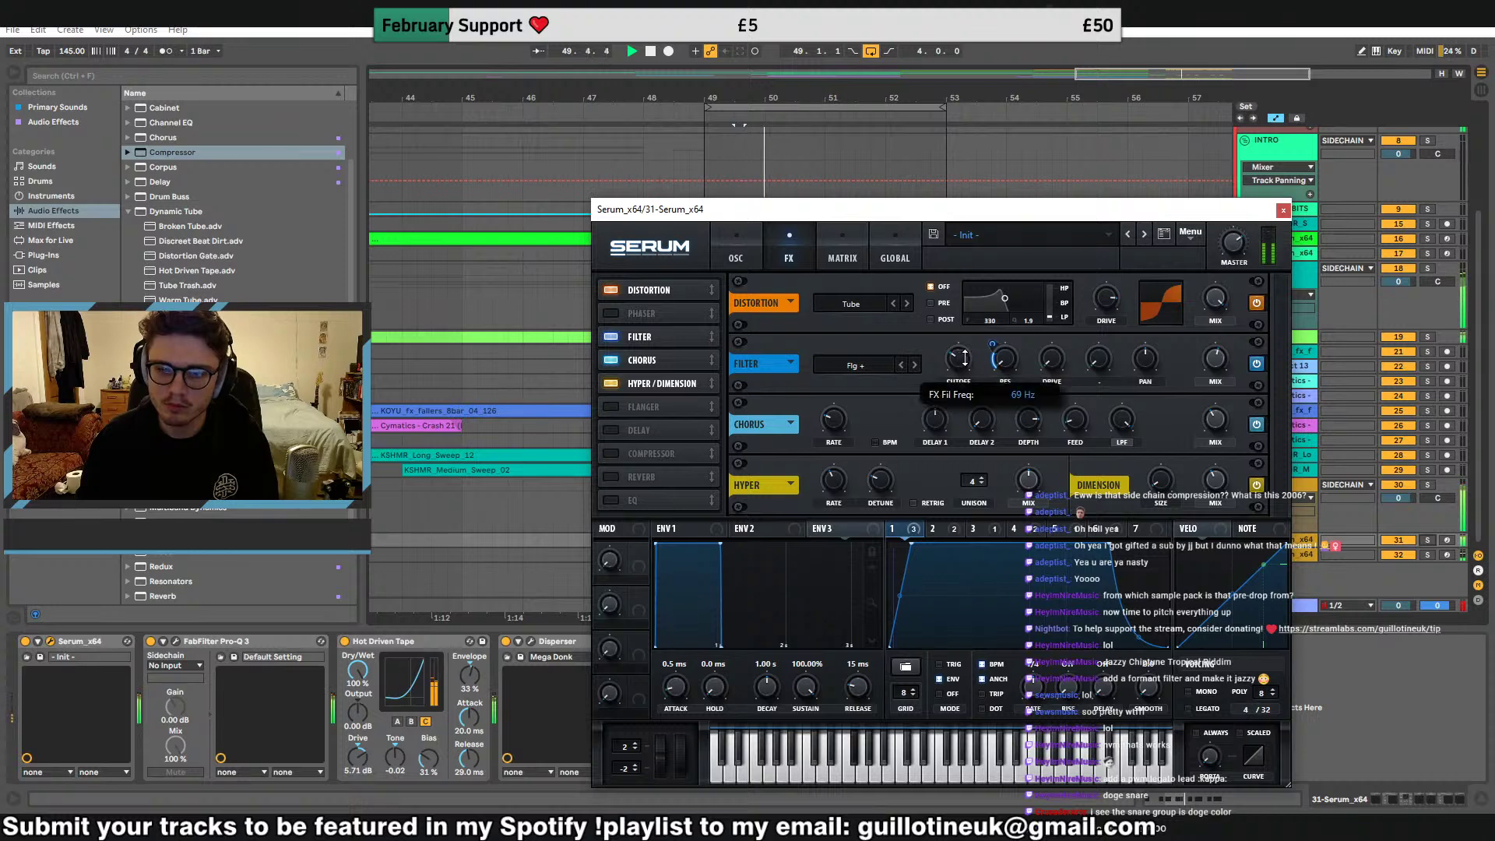
{"action": "left_click", "coordinate": [736, 253]}
Close Serum and open the last bass clip on track 31 in the note editor
{"action": "key", "text": "space"}
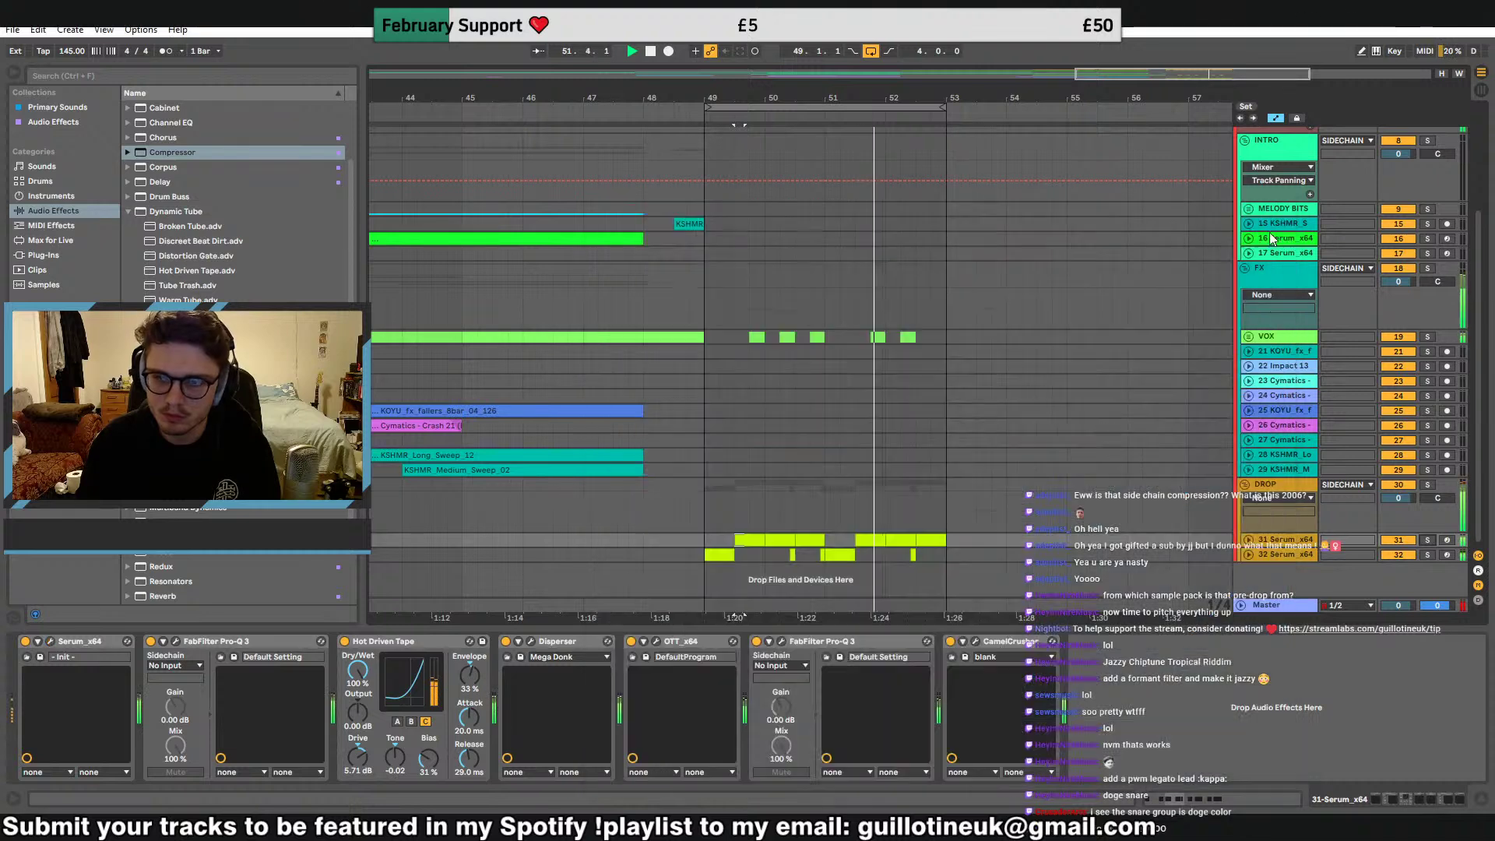
{"action": "left_click", "coordinate": [1283, 210]}
{"action": "left_click", "coordinate": [933, 549]}
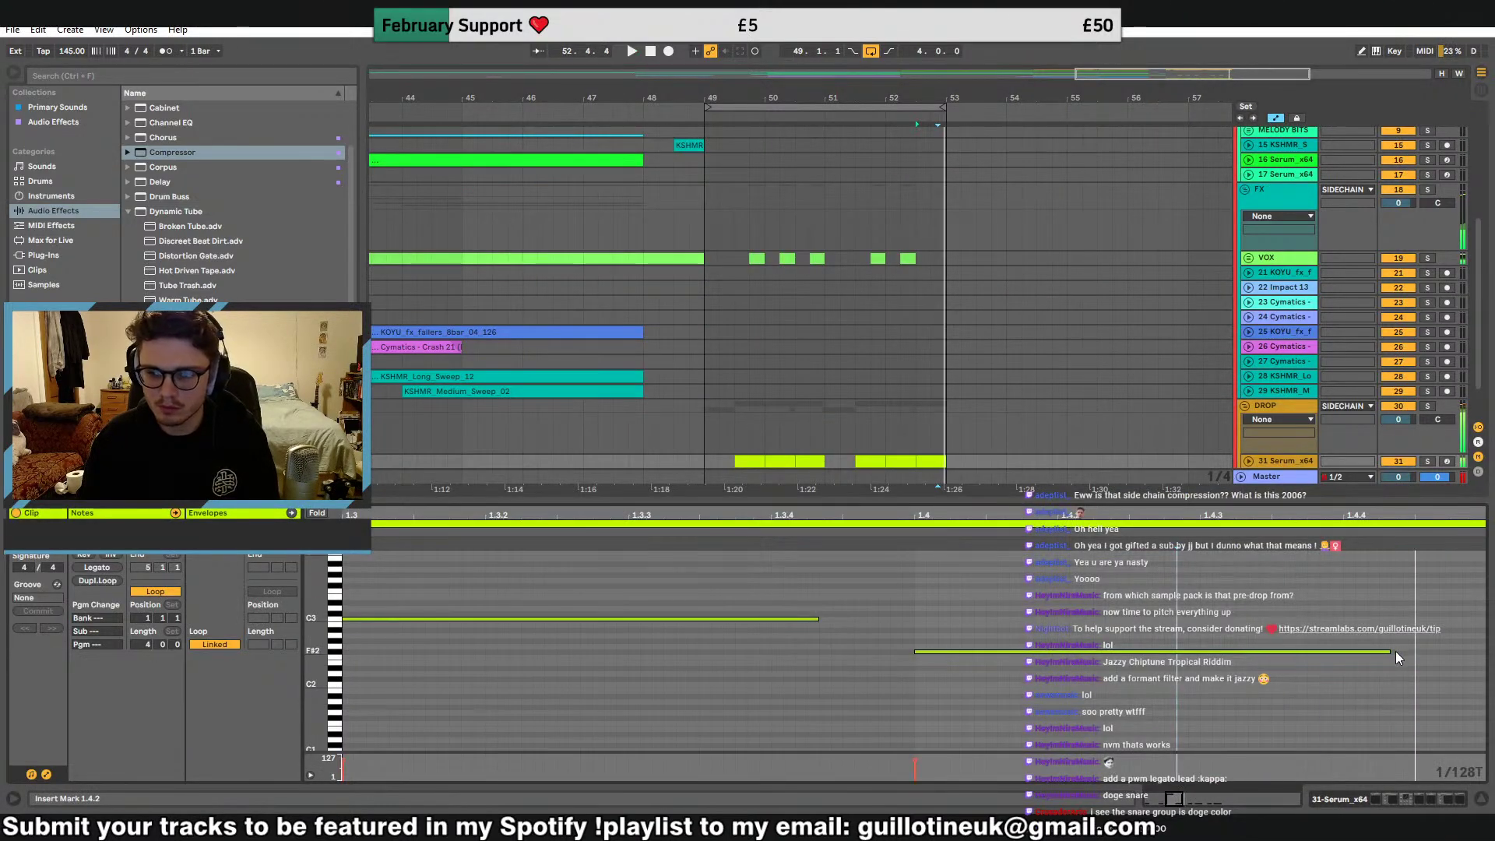
Try shortening the F#2 note at 1.4.1 to end at 1.4.2 and placing another F#2 note after it
{"action": "left_click_drag", "start_coordinate": [1386, 653], "coordinate": [1246, 654]}
{"action": "key", "text": "space"}
{"action": "key", "text": "space"}
{"action": "key", "text": "space"}
{"action": "key", "text": "space"}
{"action": "double_click", "coordinate": [1209, 655]}
{"action": "key", "text": "space"}
{"action": "key", "text": "space"}
{"action": "key", "text": "space"}
{"action": "key", "text": "space"}
{"action": "key", "text": "space"}
{"action": "key", "text": "space"}
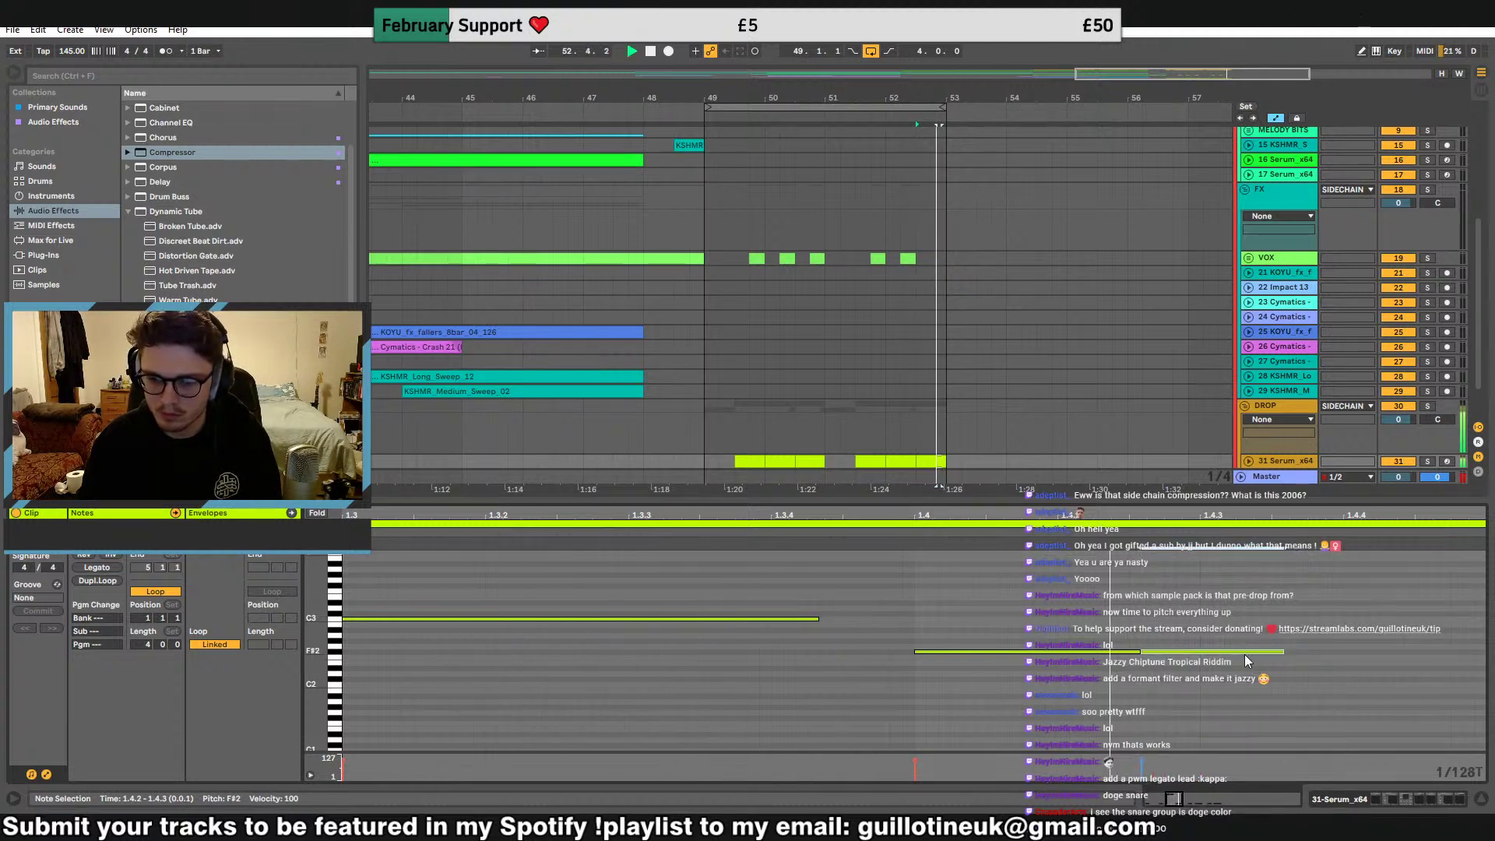
{"action": "key", "text": "space"}
Coarsen the note editor's grid to 1/32T and remove the added F#2 note at 1.4.2
{"action": "right_click", "coordinate": [1197, 686]}
{"action": "left_click", "coordinate": [1349, 583]}
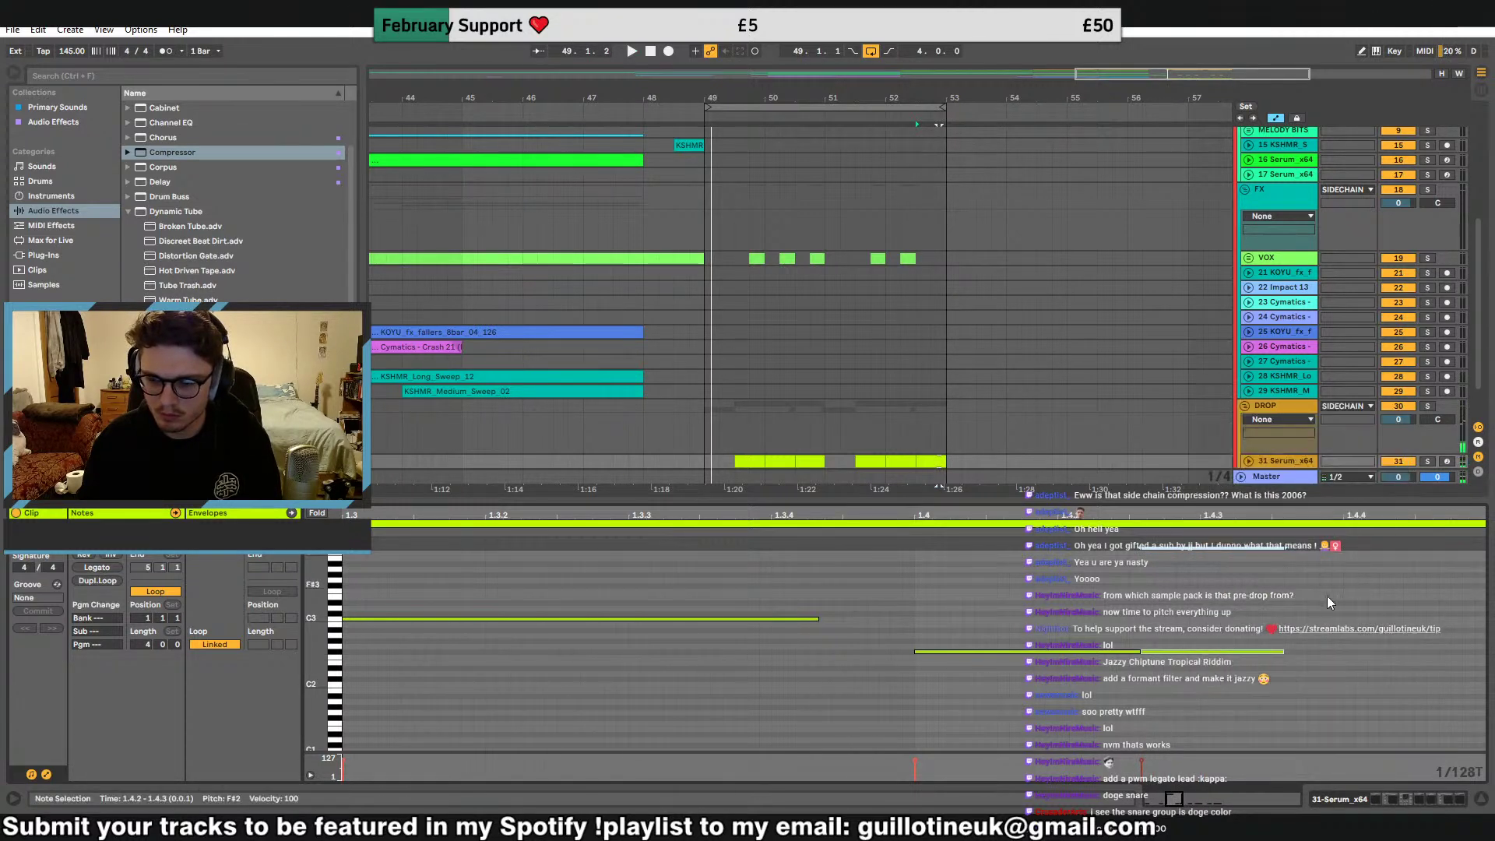
{"action": "right_click", "coordinate": [1213, 619]}
{"action": "left_click", "coordinate": [1345, 516]}
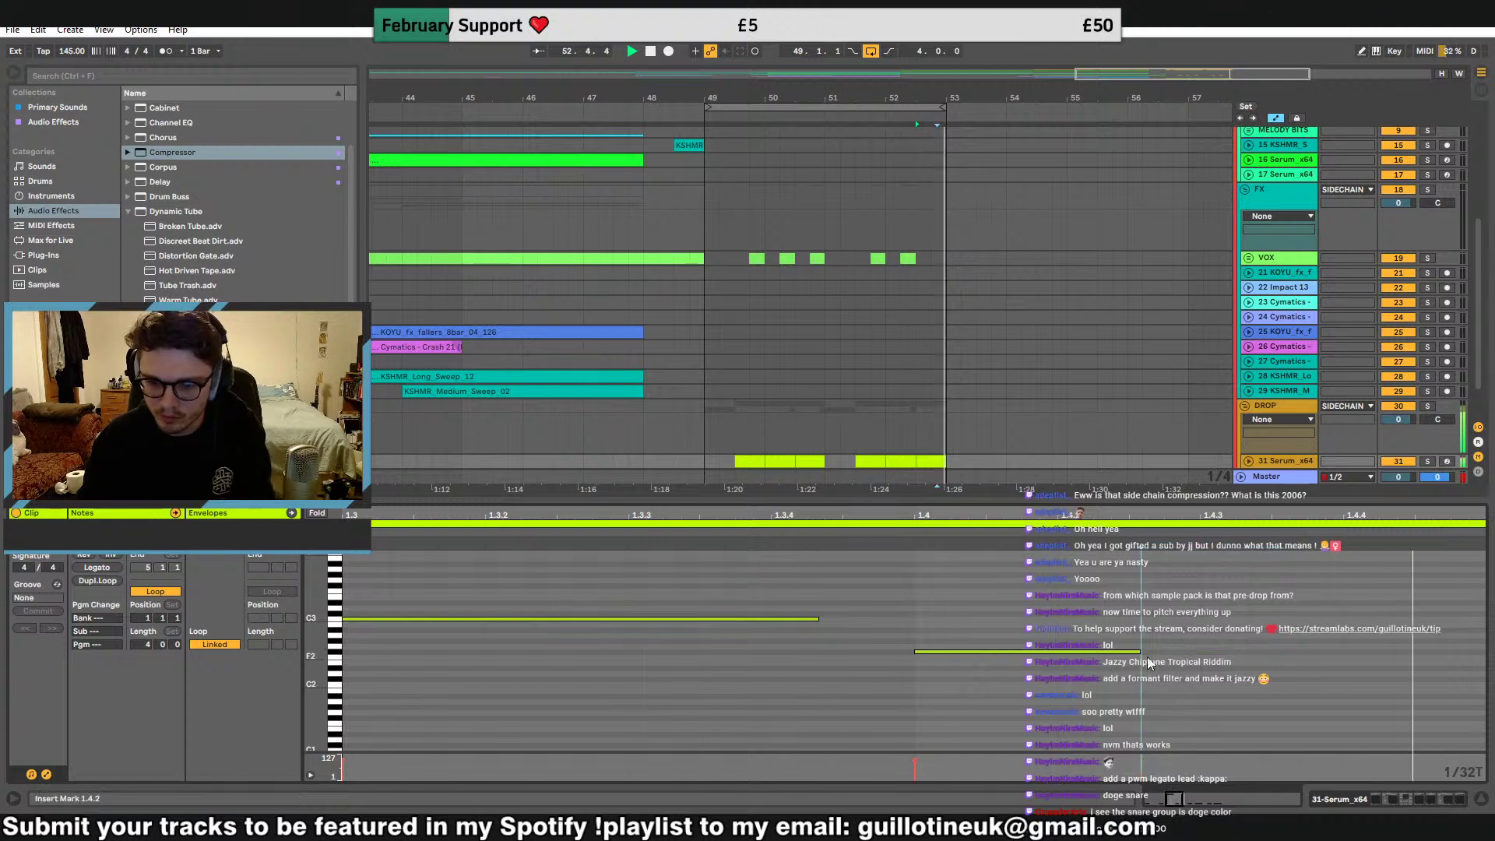
Extend the F#2 note at 1.4.1 to 1.4.3, duplicate it, shorten the copy to 1.4.4 and move it down to F#1
{"action": "left_click_drag", "start_coordinate": [1141, 650], "coordinate": [1254, 644]}
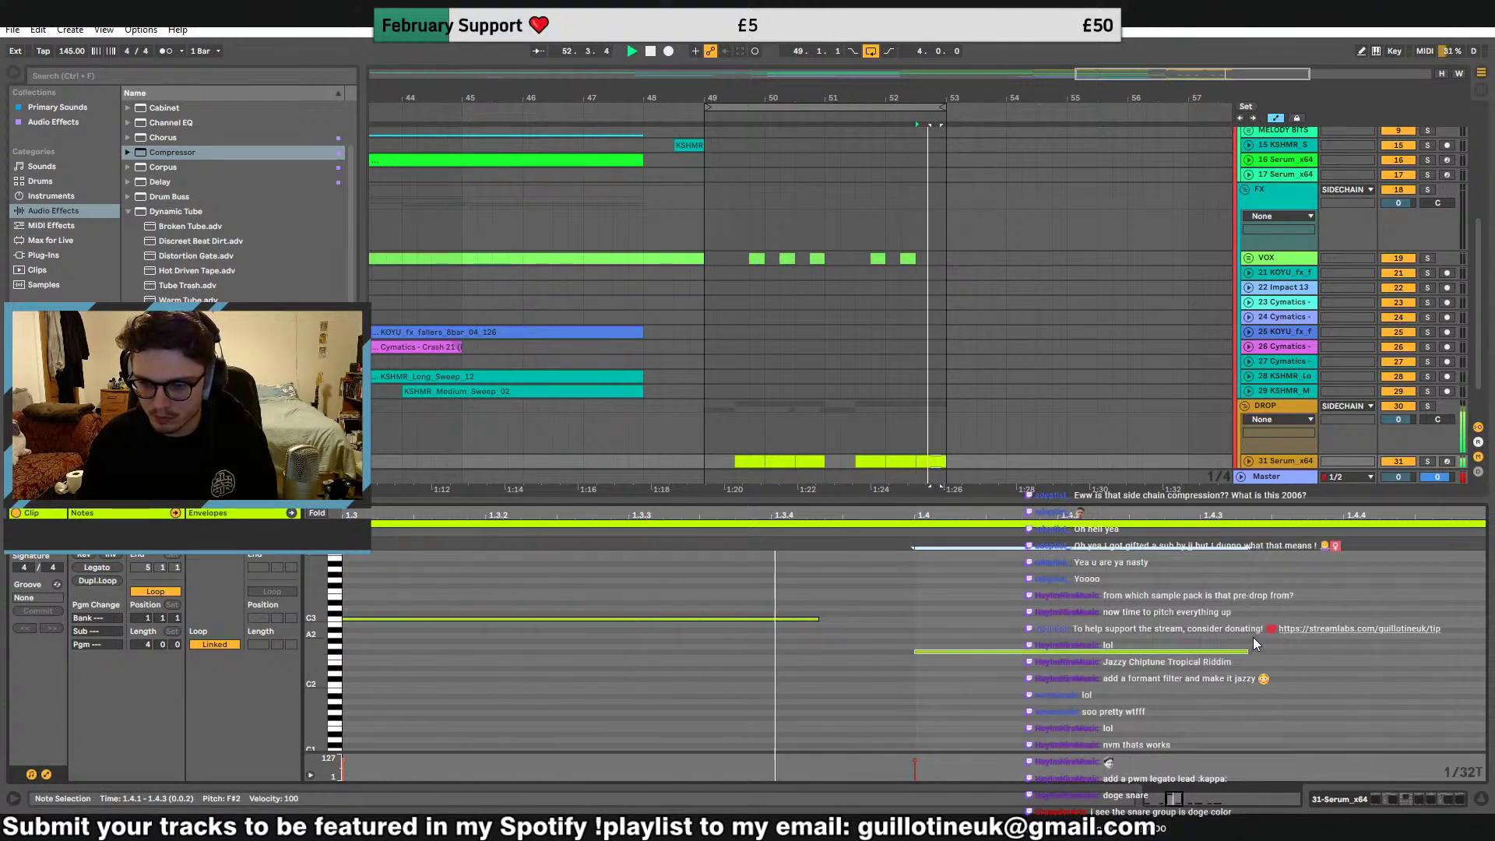
{"action": "key", "text": "ctrl+d"}
{"action": "scroll", "coordinate": [1393, 536], "scroll_direction": "down", "scroll_amount": 3}
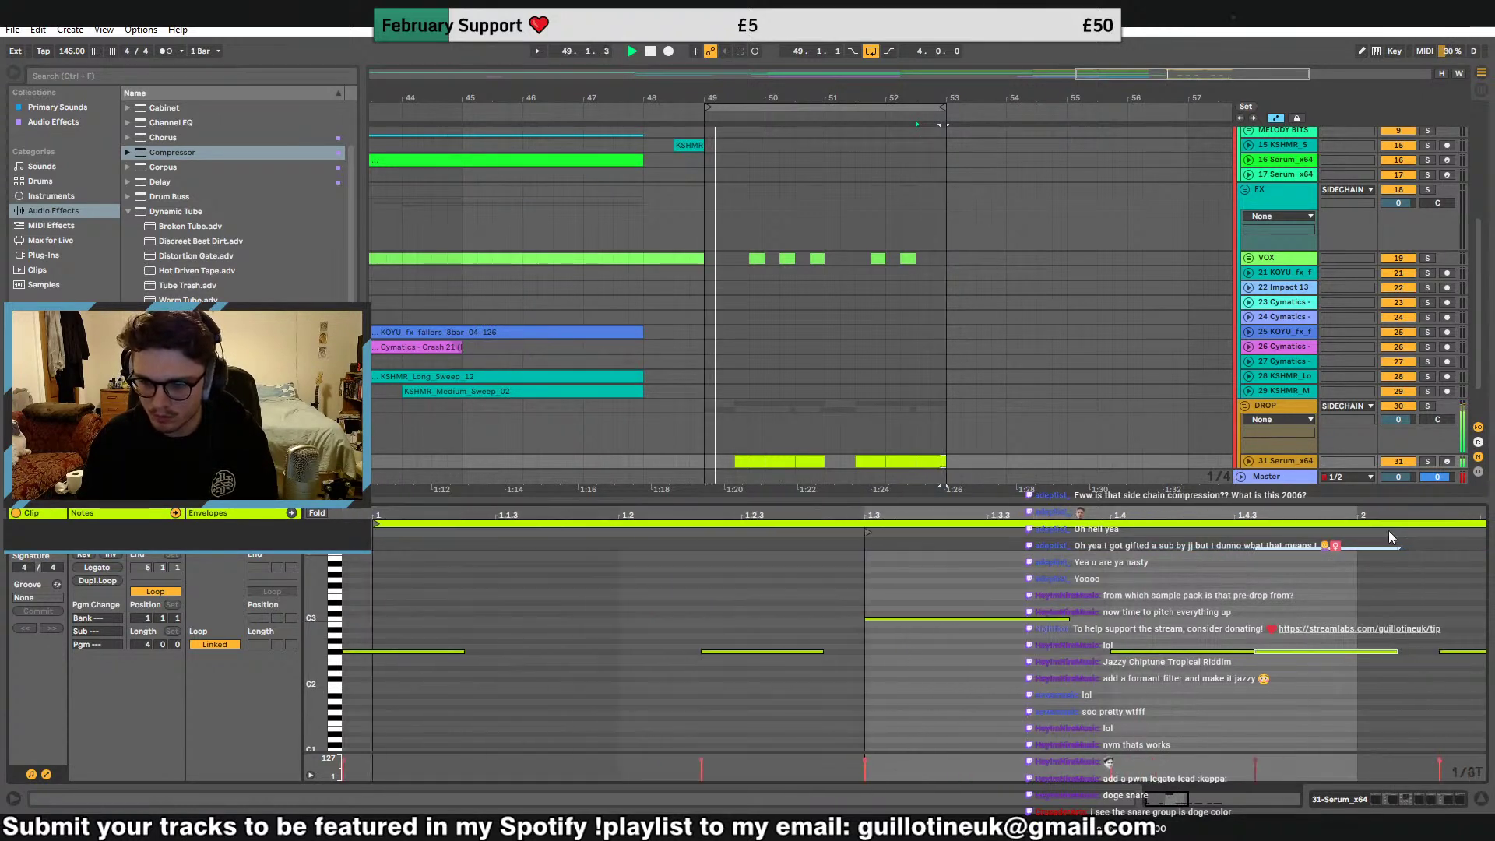
{"action": "left_click_drag", "start_coordinate": [1395, 660], "coordinate": [1308, 656]}
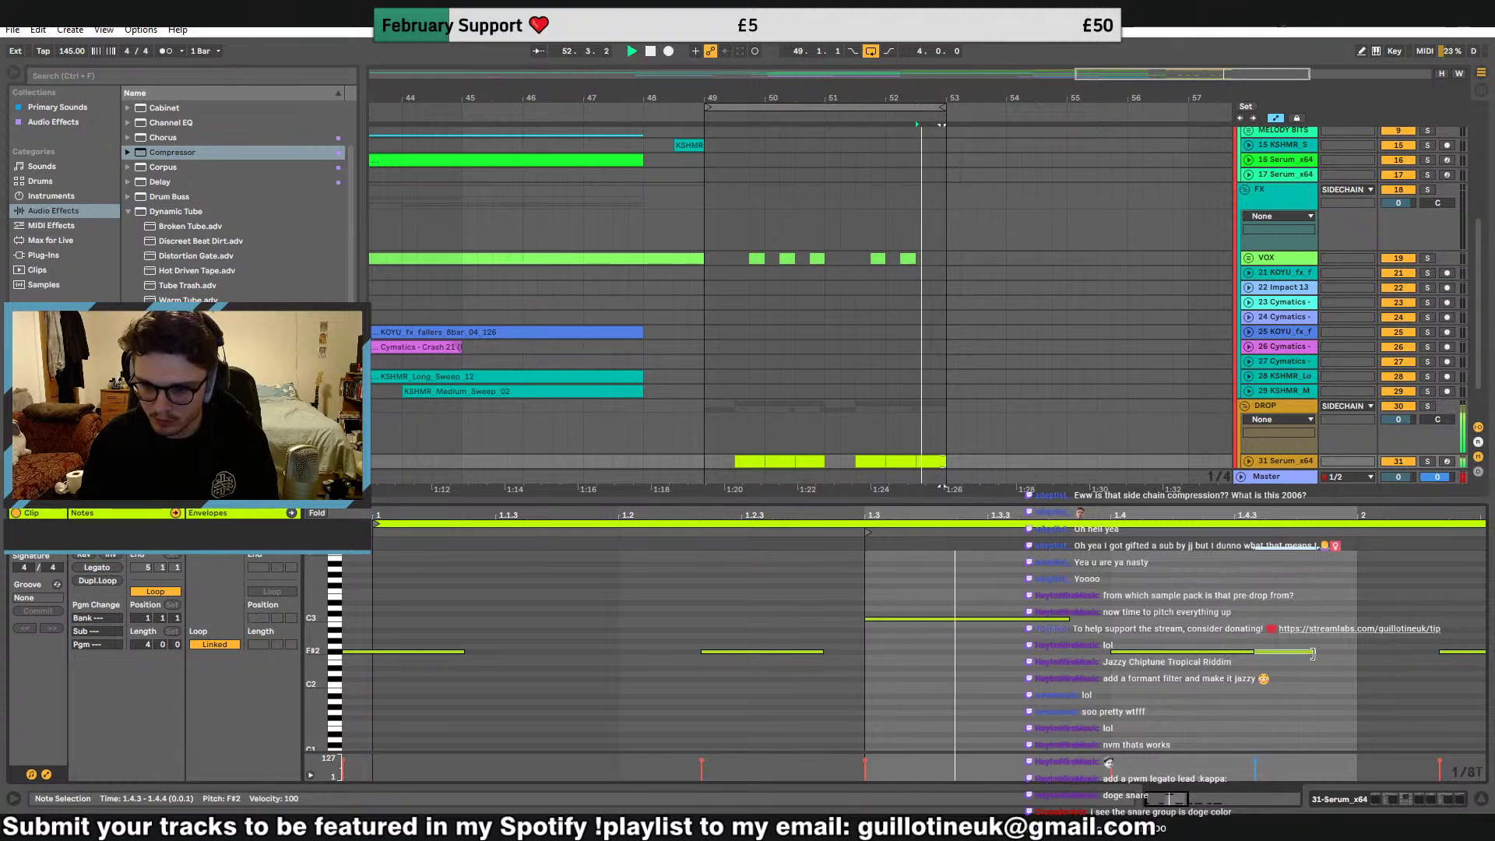
{"action": "key", "text": "space"}
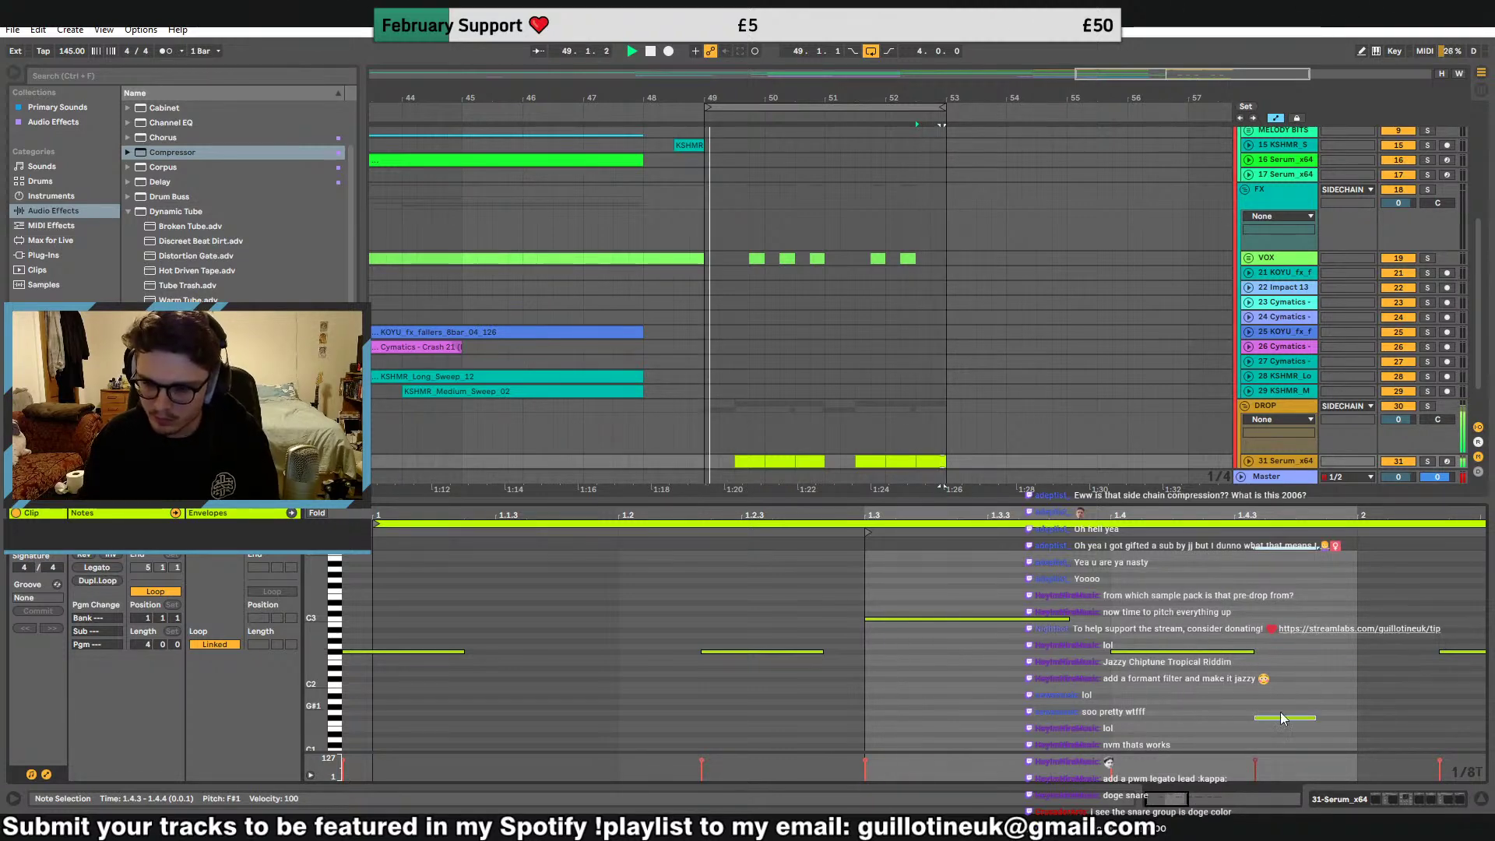
{"action": "key", "text": "shift+Tab"}
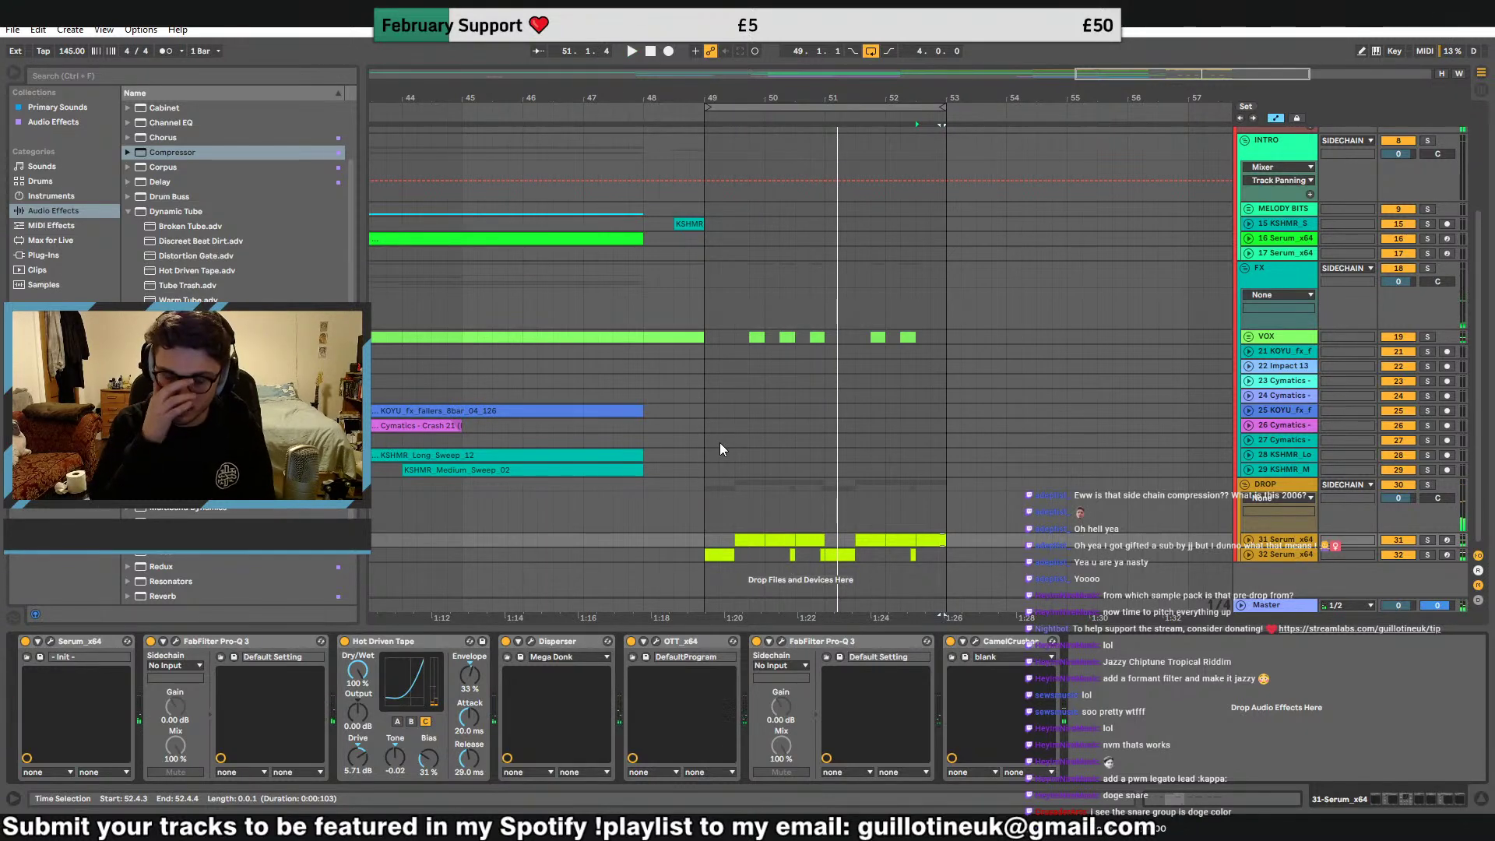
Fold the FX group and, with the SIDECHAIN group soloed, try the kick-driven Compressor's threshold at -67.1 dB
{"action": "left_click", "coordinate": [1245, 269]}
{"action": "left_click", "coordinate": [1268, 223]}
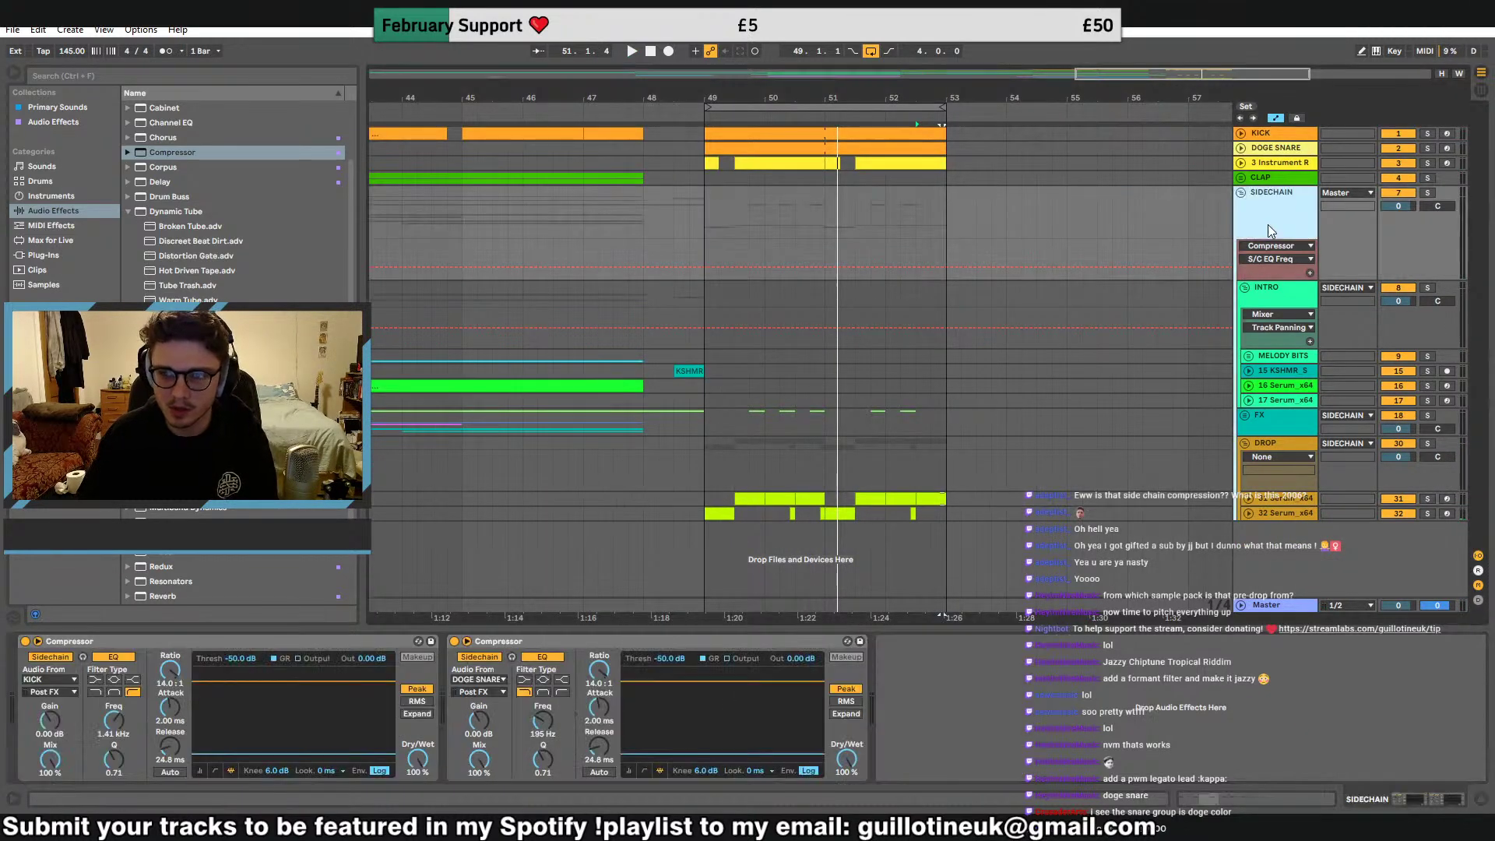
{"action": "left_click", "coordinate": [1428, 194]}
{"action": "key", "text": "space"}
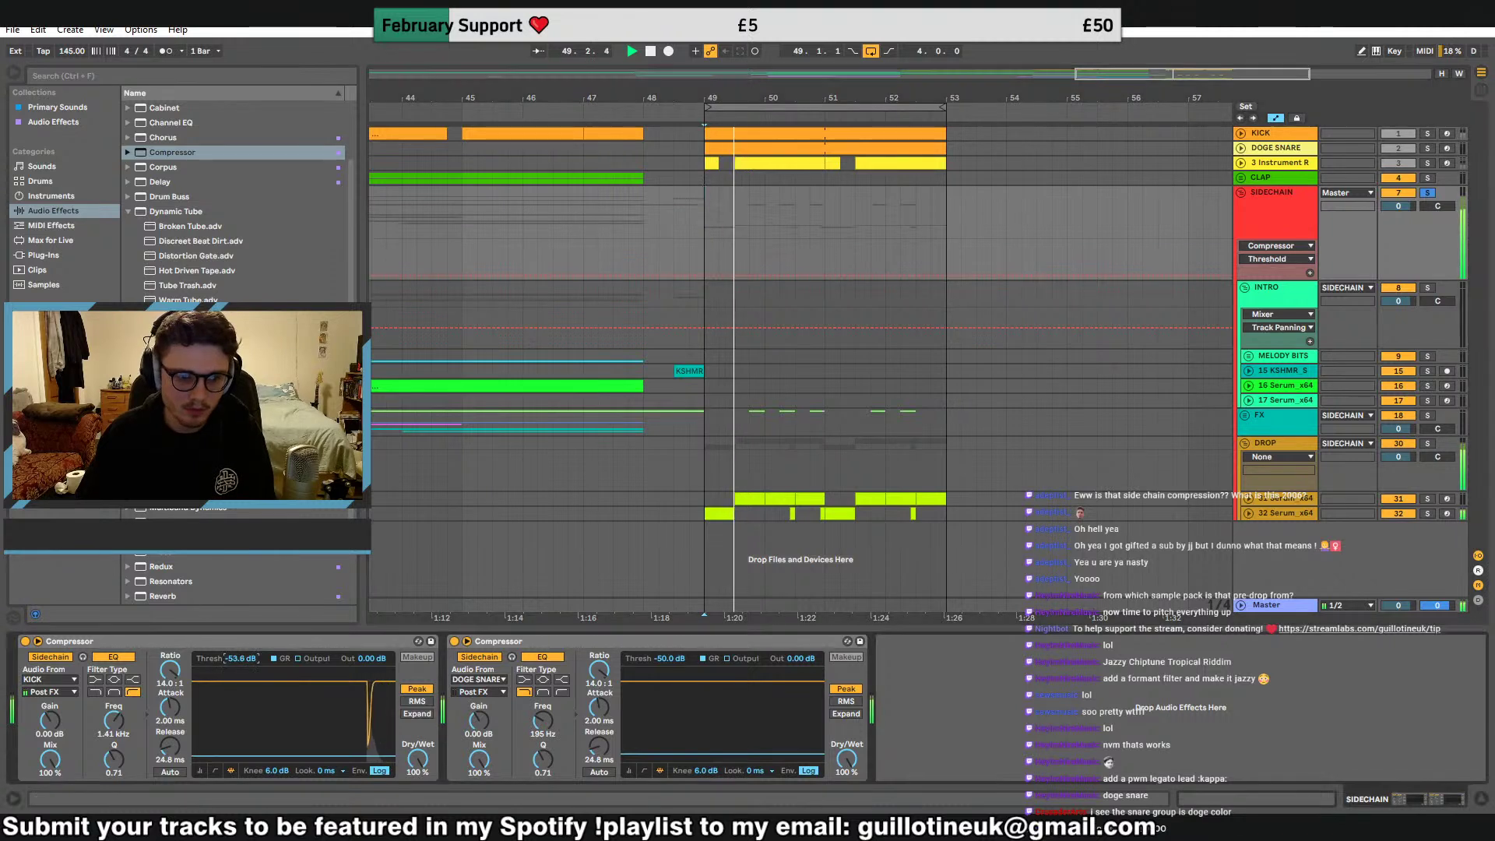
{"action": "key", "text": "space"}
{"action": "left_click", "coordinate": [1428, 193]}
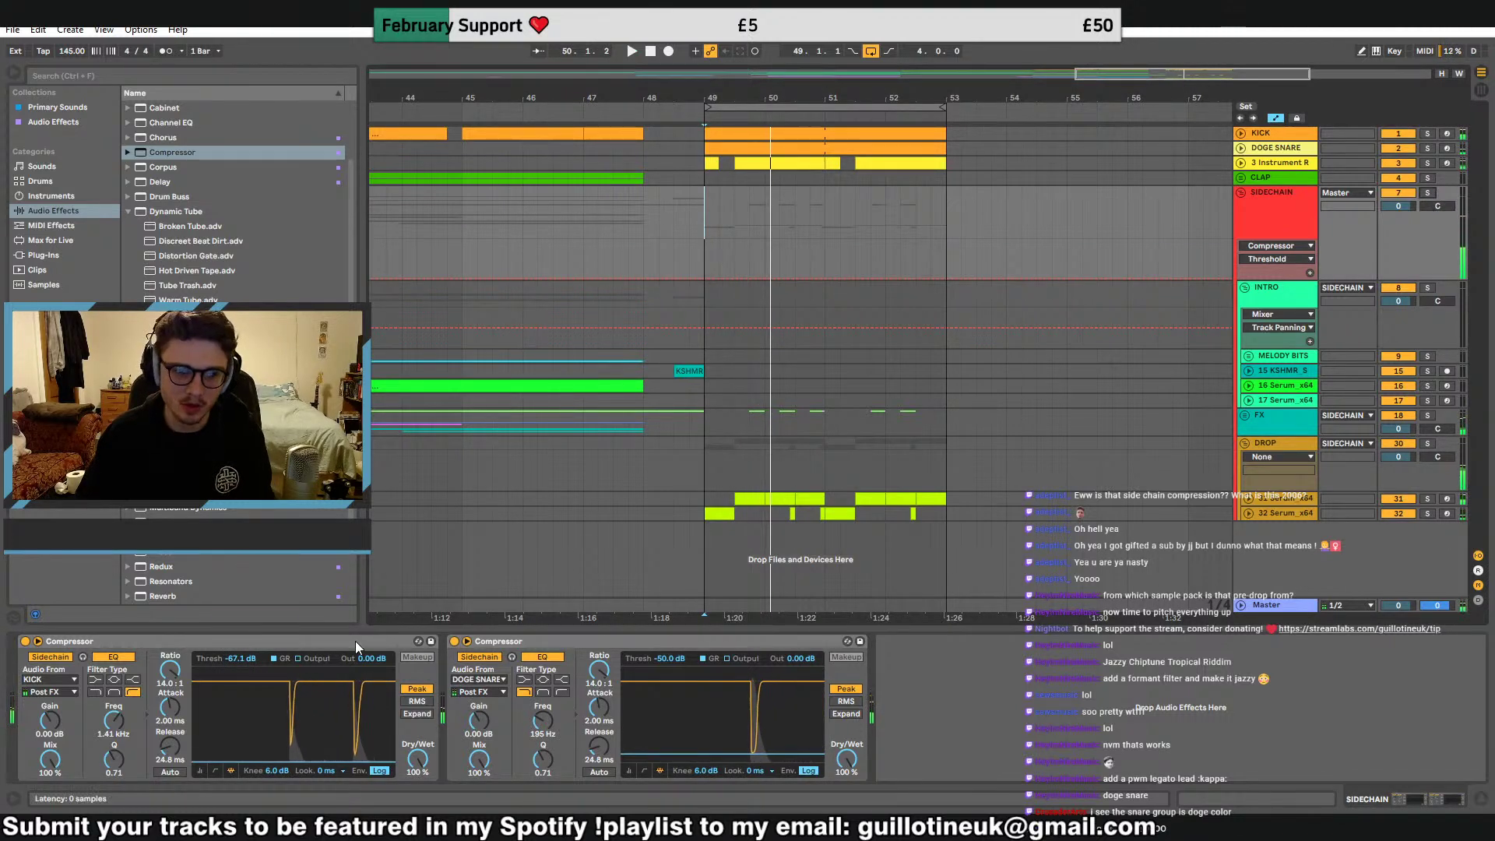
Group the two SIDECHAIN compressors into one Audio Effect Rack and set the kick-driven Compressor's threshold to -50 dB
{"action": "left_click", "coordinate": [358, 642]}
{"action": "left_click", "coordinate": [518, 642], "text": "shift"}
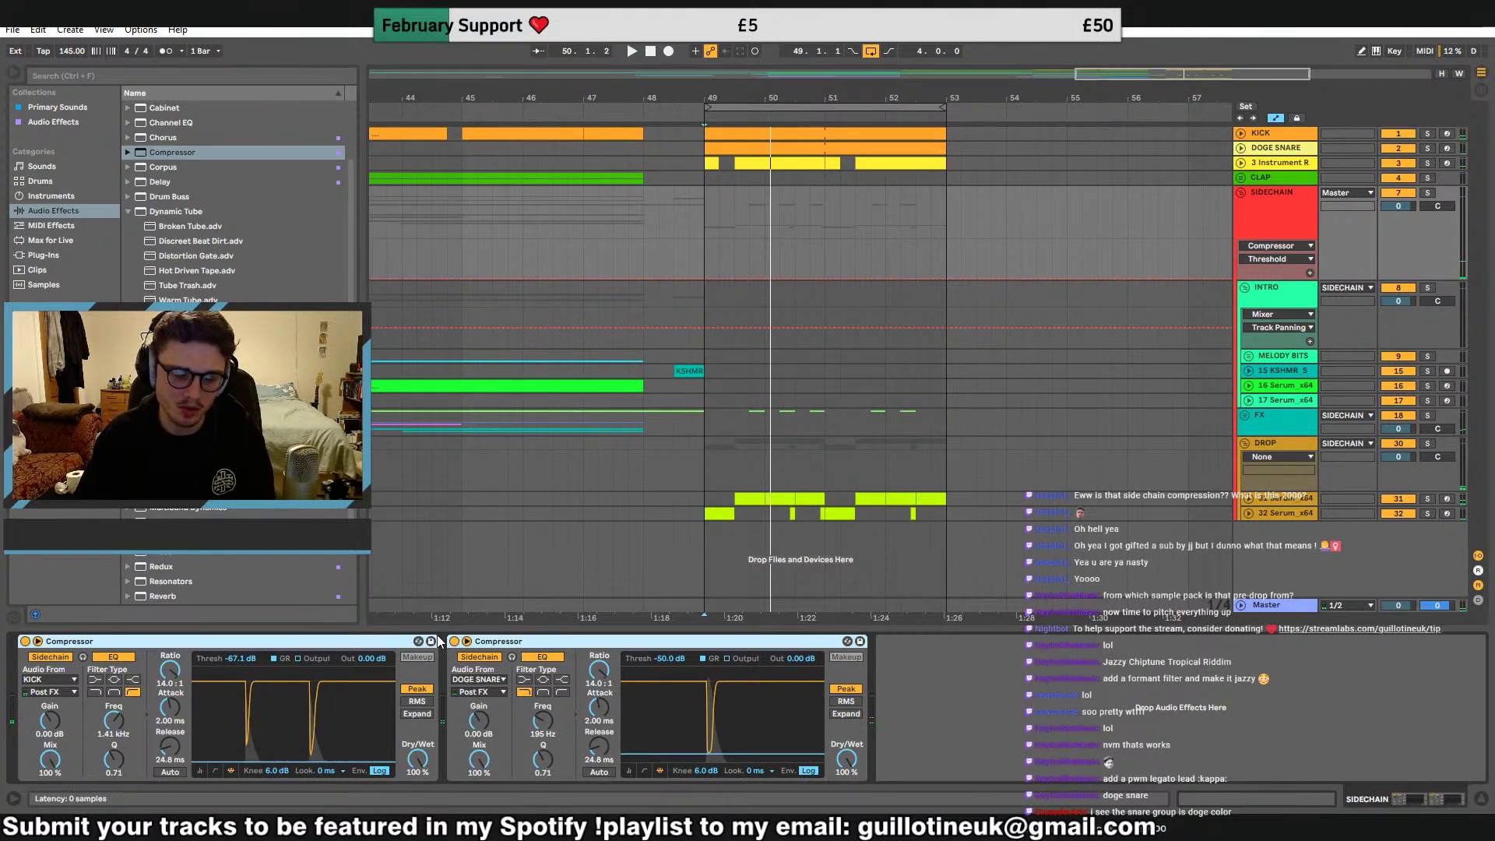
{"action": "key", "text": "ctrl+g"}
{"action": "key", "text": "space"}
{"action": "left_click", "coordinate": [259, 654]}
{"action": "type", "text": "-50"}
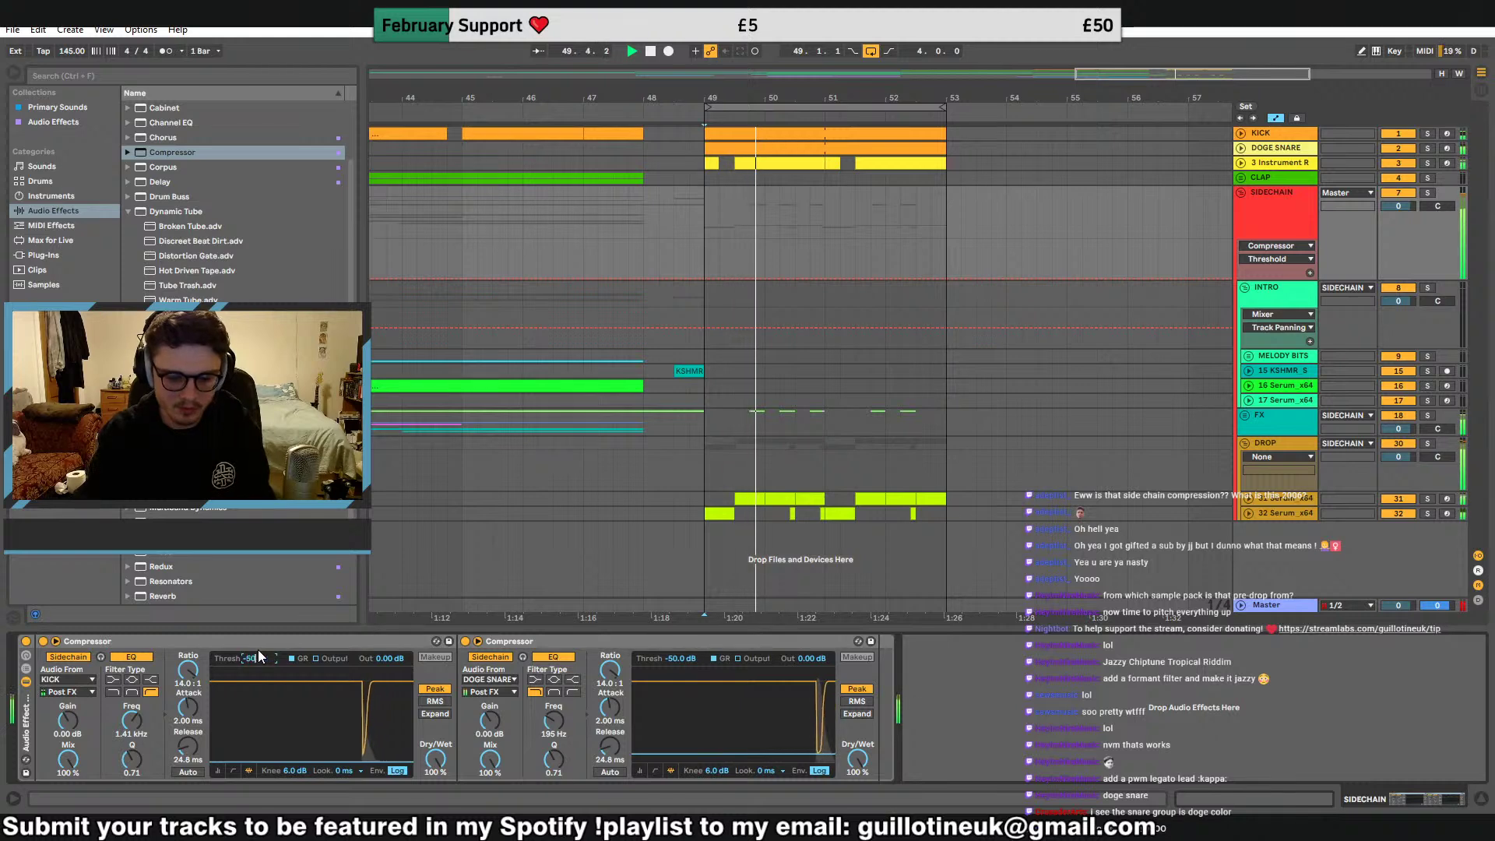
{"action": "key", "text": "Return"}
Unfold the ride's Instrument Rack track, collapse the Dynamic Tube folder in the browser, and select the ride clip at bar 49.3
{"action": "left_click", "coordinate": [1277, 167]}
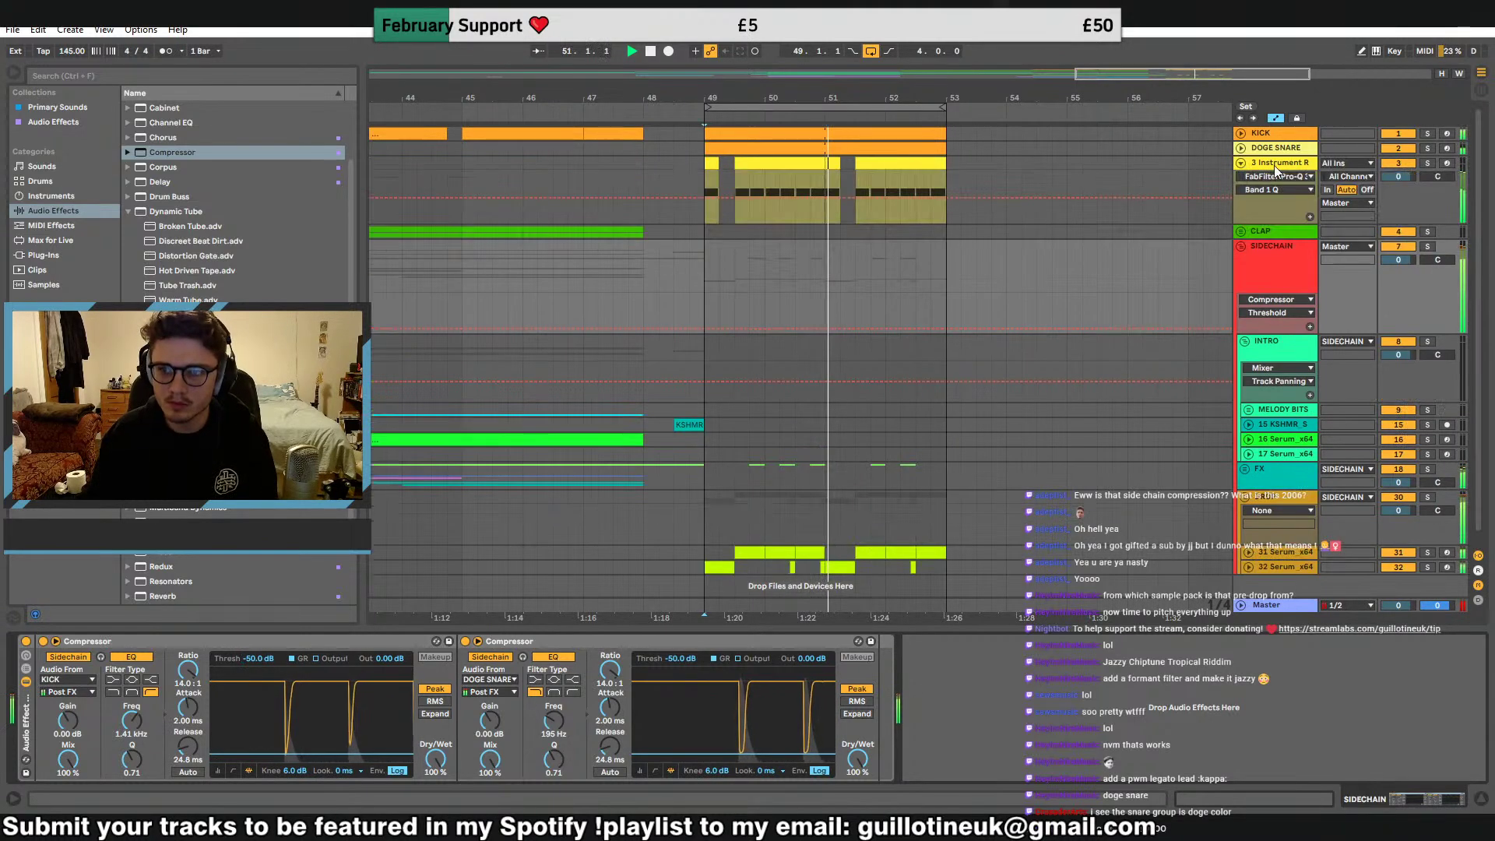
{"action": "left_click", "coordinate": [139, 211]}
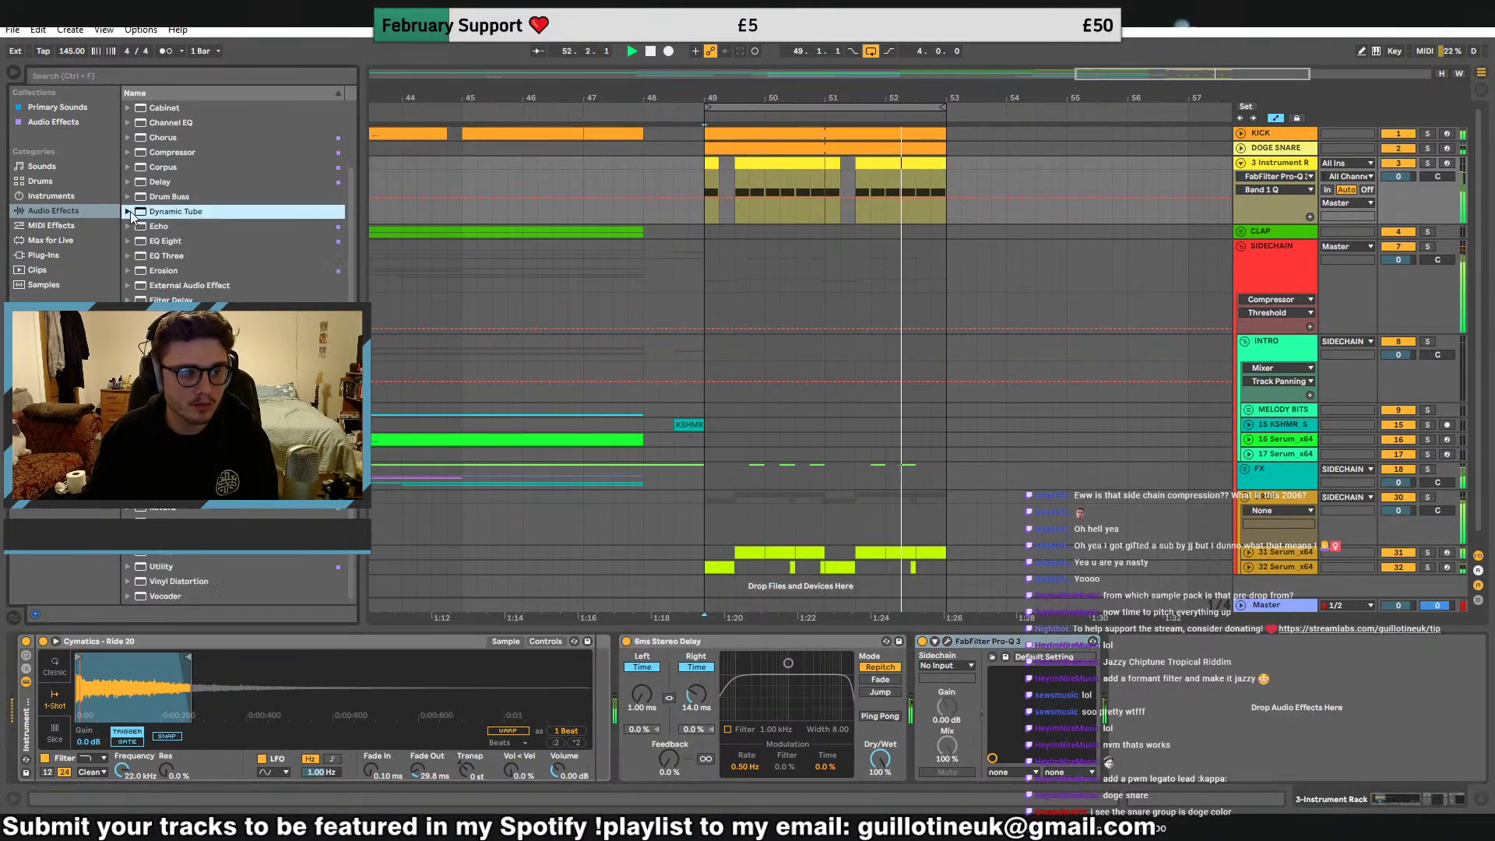
{"action": "scroll", "coordinate": [822, 261], "scroll_direction": "down", "scroll_amount": 1}
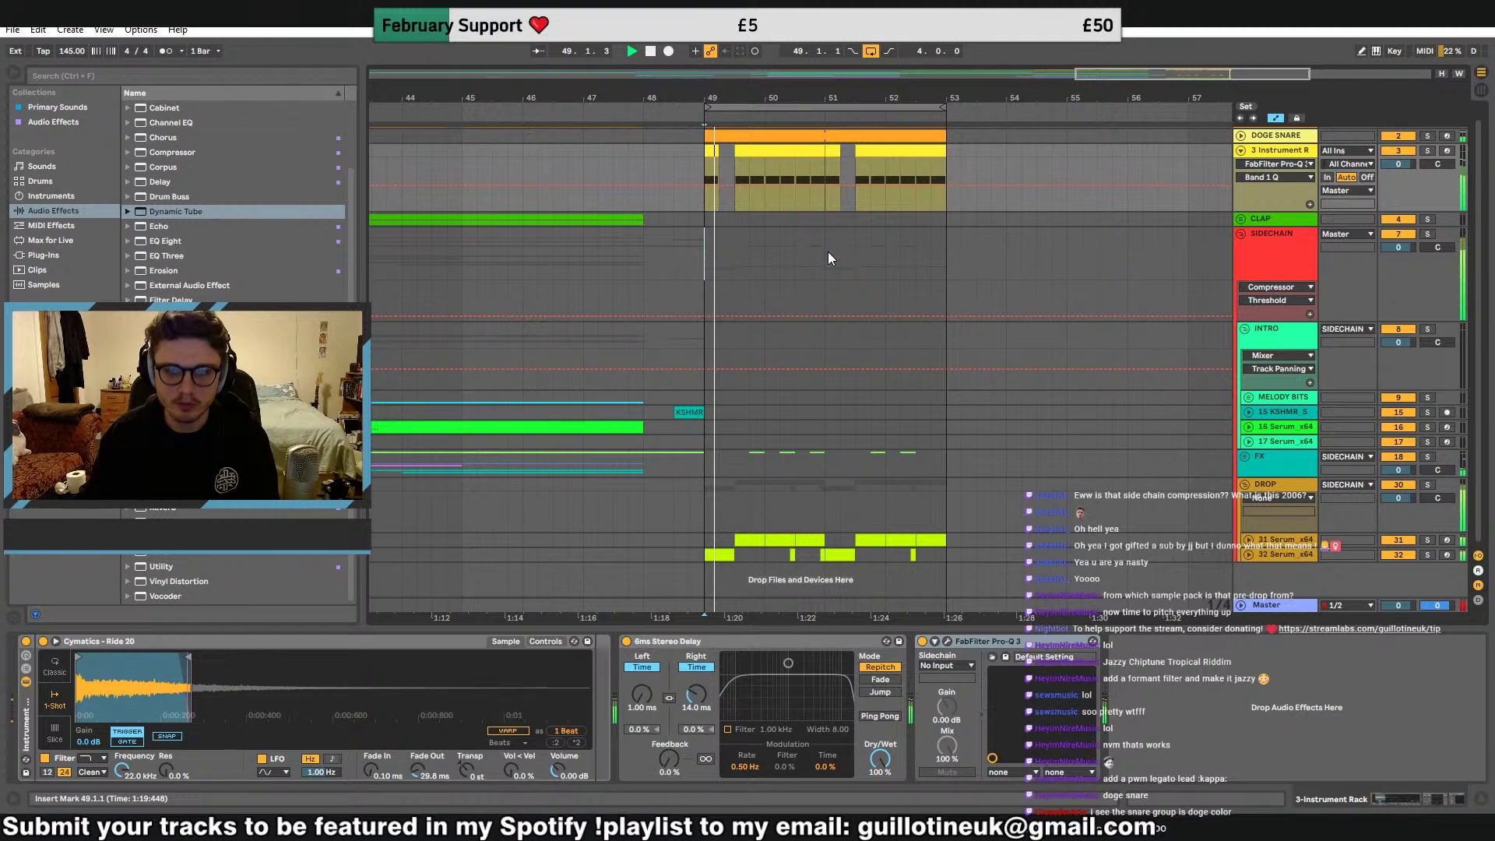
{"action": "left_click", "coordinate": [778, 150]}
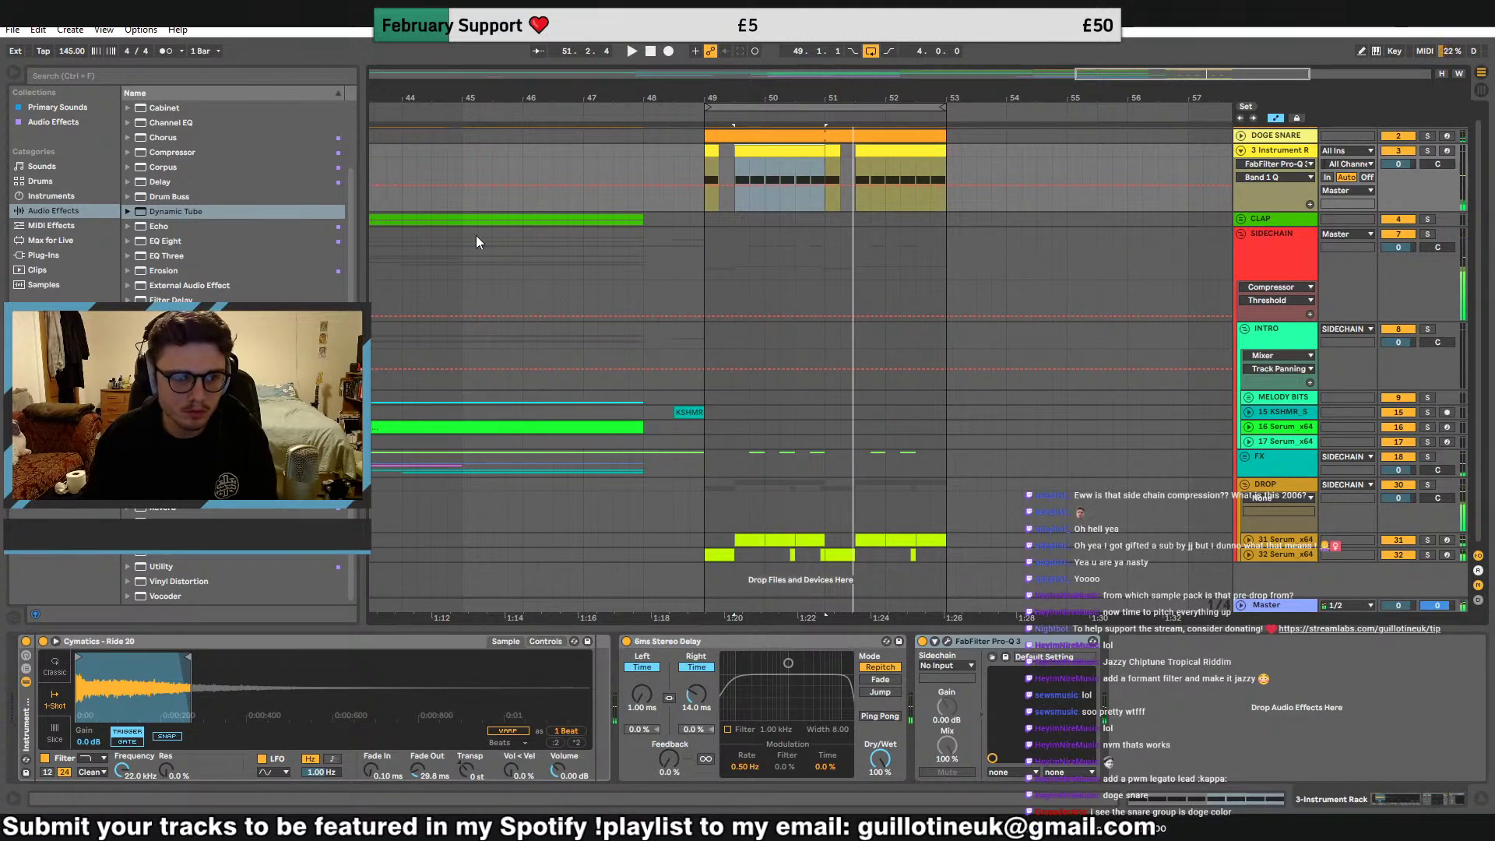
Solo the ride and, in its FabFilter Pro-Q 3, raise the low cut and add a high shelf of about +6.3 dB near 10.5 kHz
{"action": "left_click", "coordinate": [1428, 150]}
{"action": "key", "text": "space"}
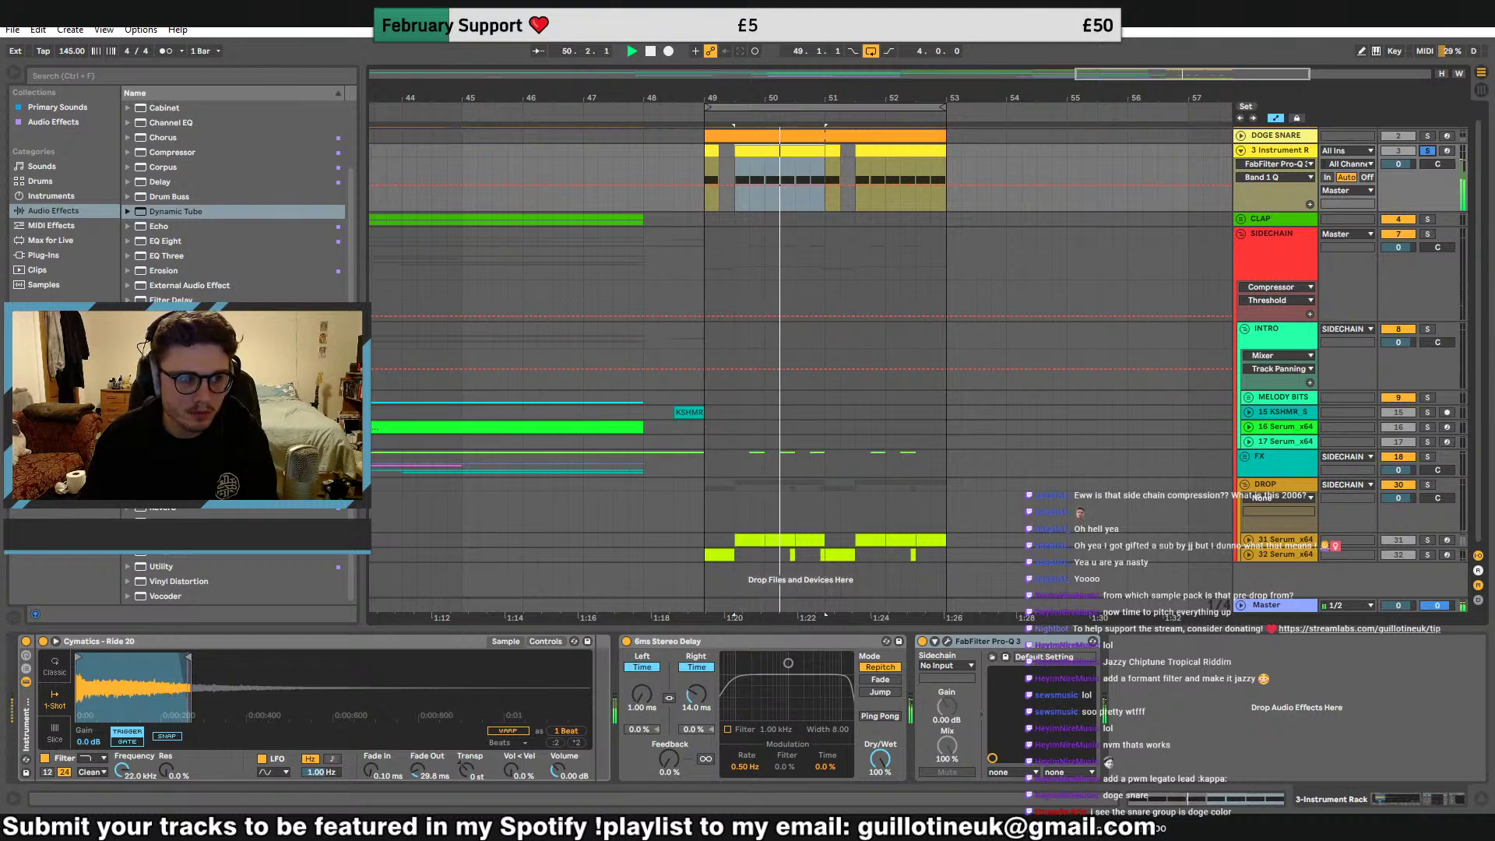
{"action": "left_click", "coordinate": [948, 641]}
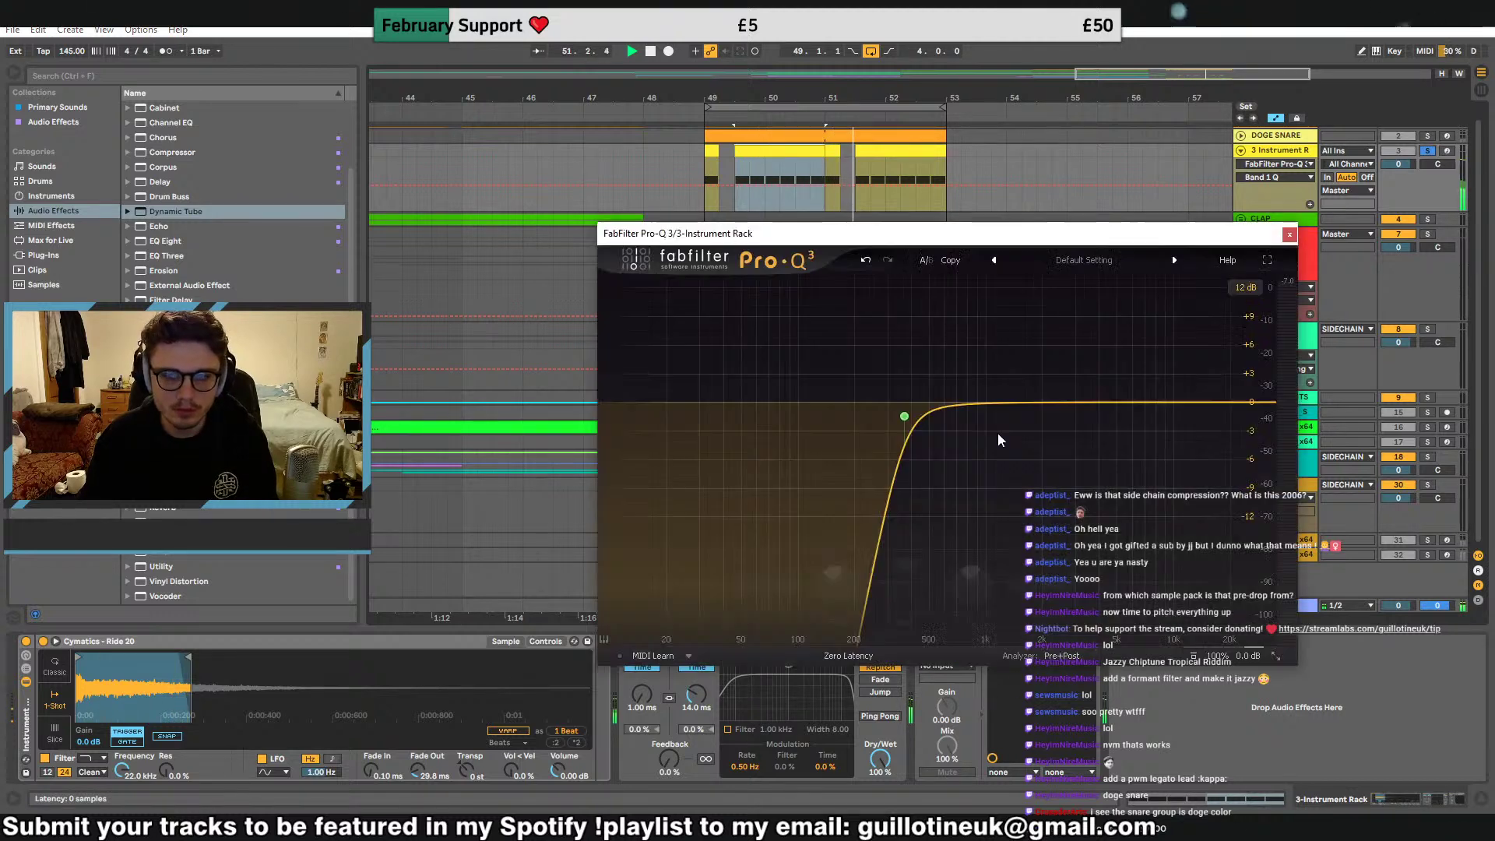
{"action": "left_click_drag", "start_coordinate": [1172, 404], "coordinate": [1179, 371]}
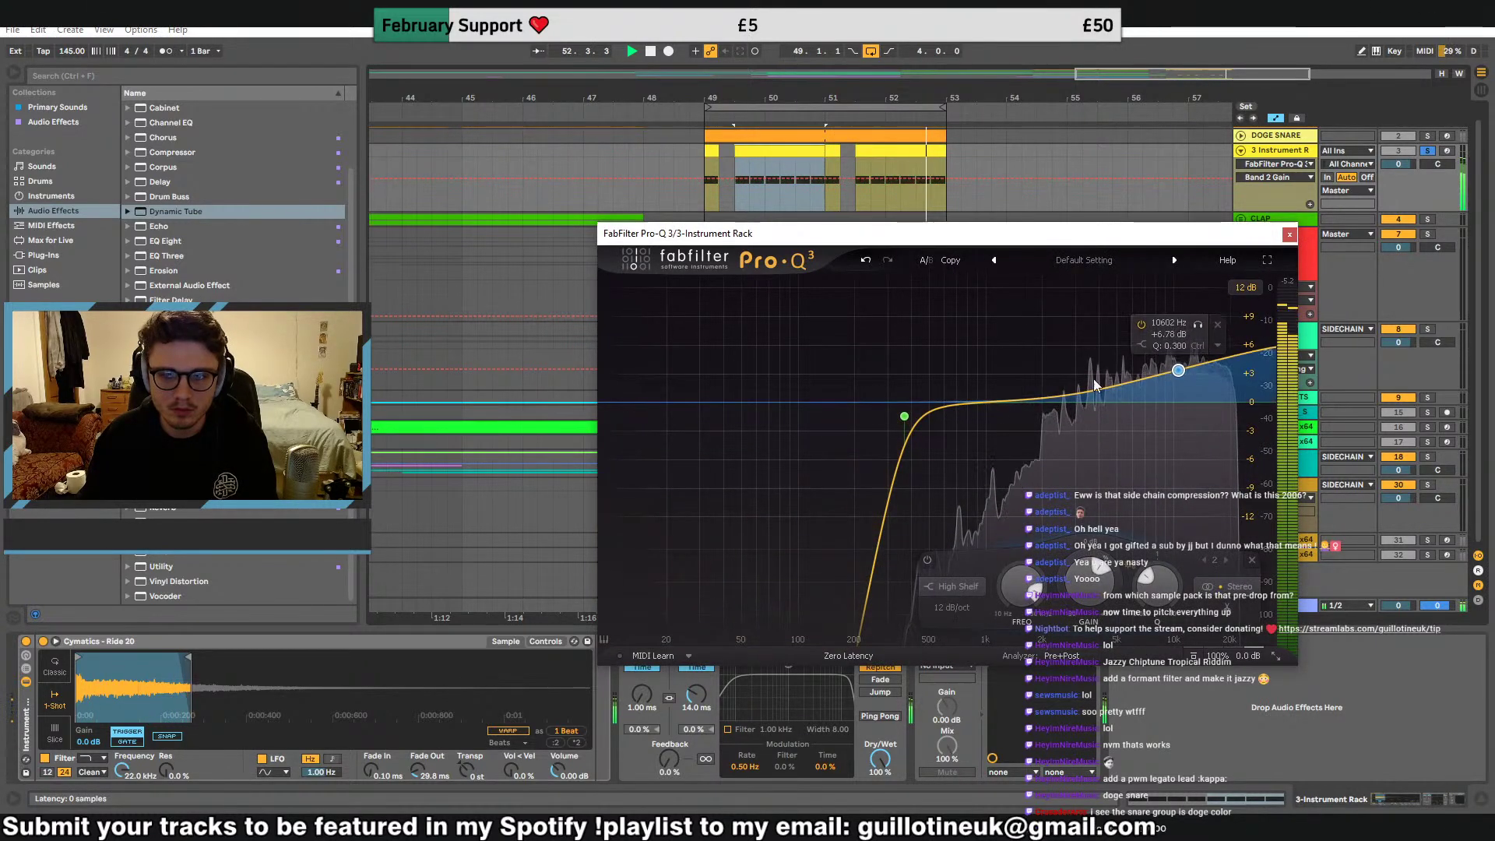
{"action": "left_click_drag", "start_coordinate": [905, 416], "coordinate": [985, 421]}
{"action": "left_click_drag", "start_coordinate": [1180, 372], "coordinate": [1181, 377]}
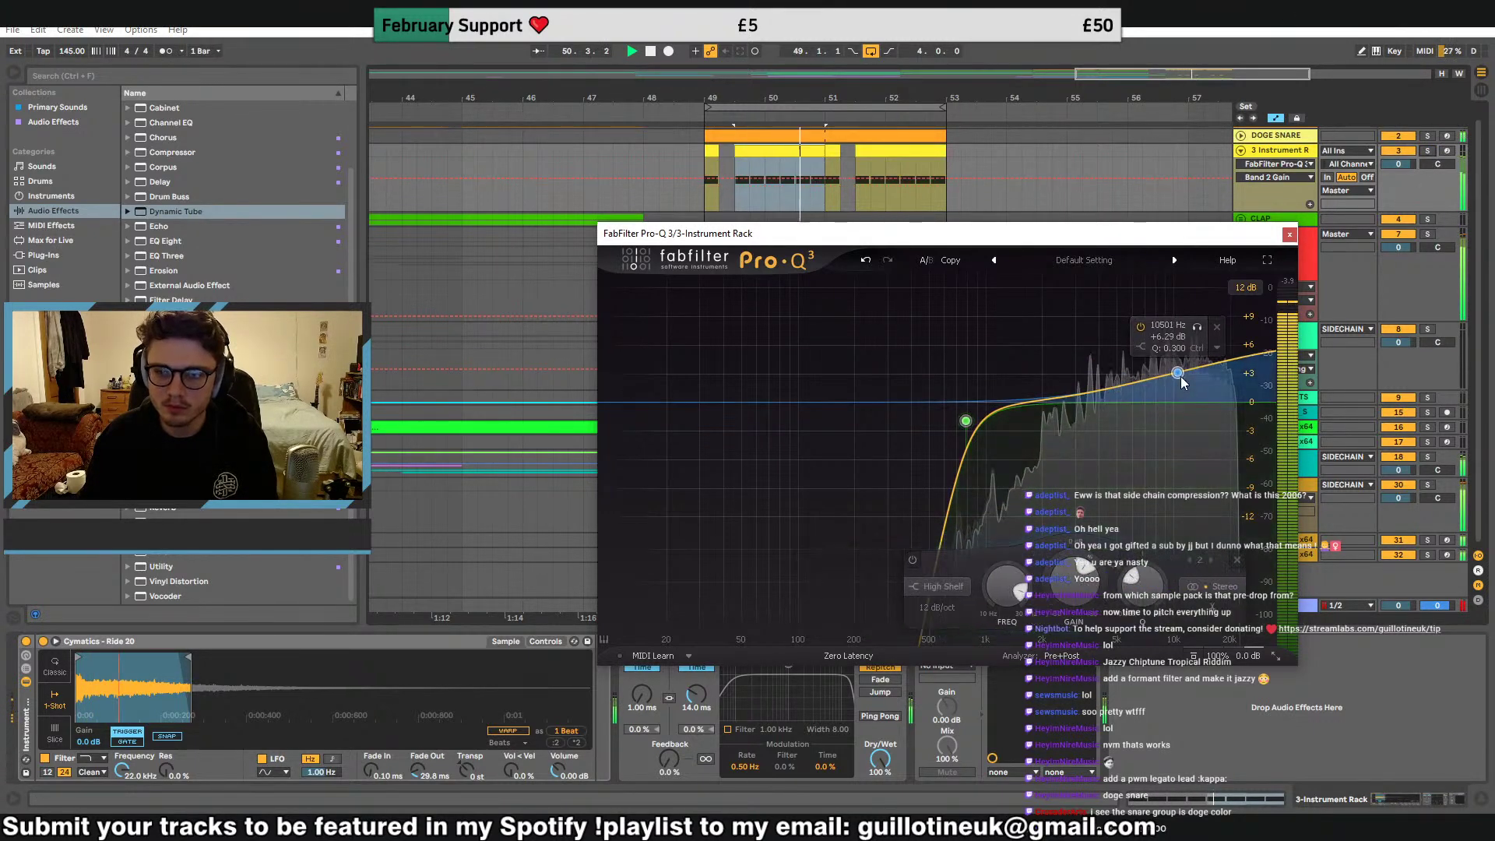
Close the equalizer and move the end of the Cymatics Ride 20 sample later to lengthen the ride
{"action": "left_click", "coordinate": [1290, 234]}
{"action": "left_click_drag", "start_coordinate": [188, 656], "coordinate": [216, 654]}
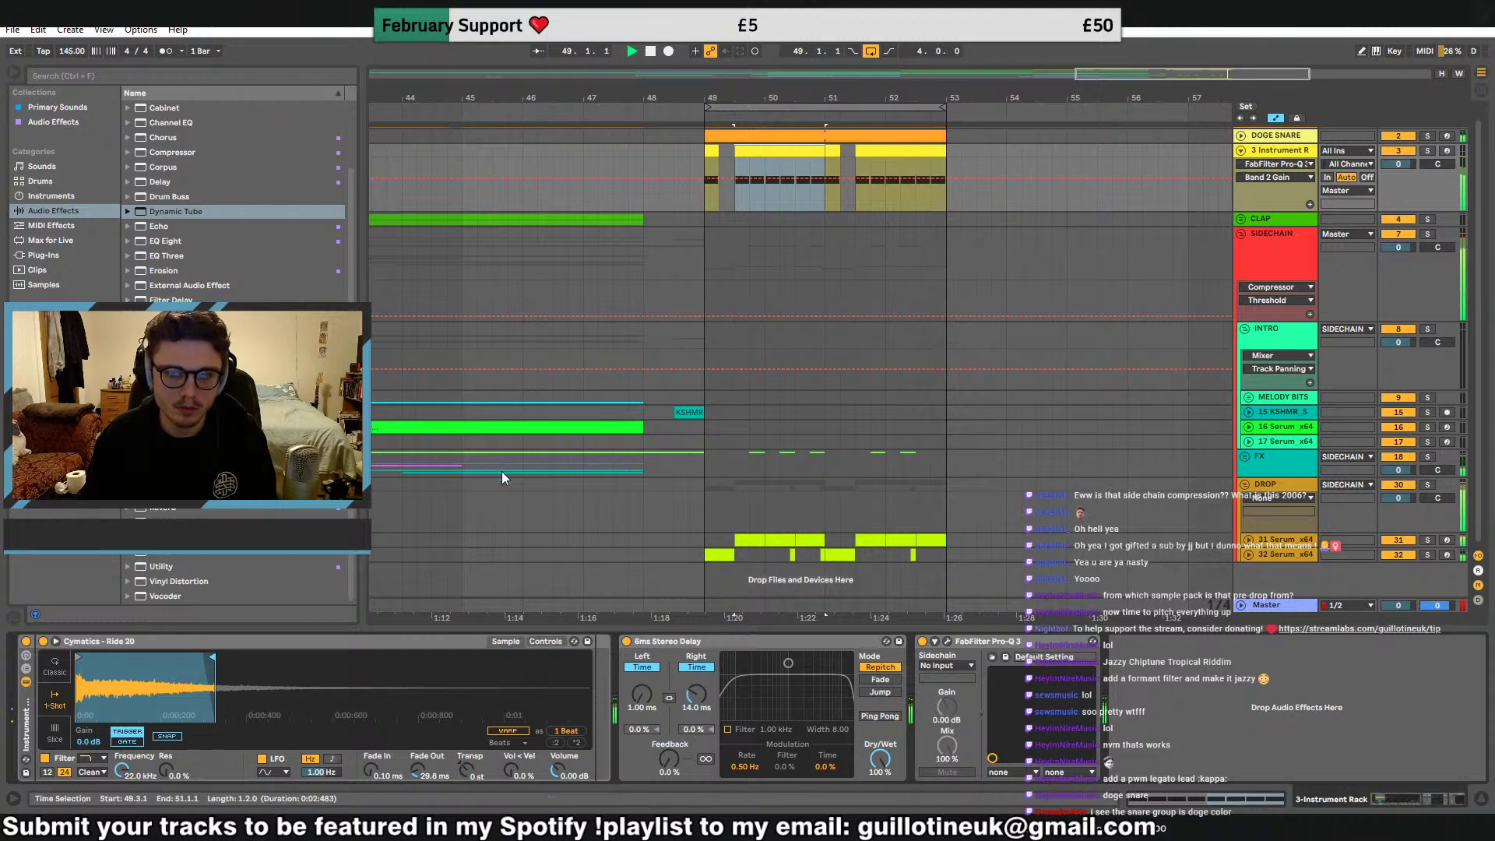
Trim the Cymatics Ride 20 sample's end slightly earlier and move the LFO 1 curve point earlier and higher in the 32-Serum bass
{"action": "left_click_drag", "start_coordinate": [217, 654], "coordinate": [204, 658]}
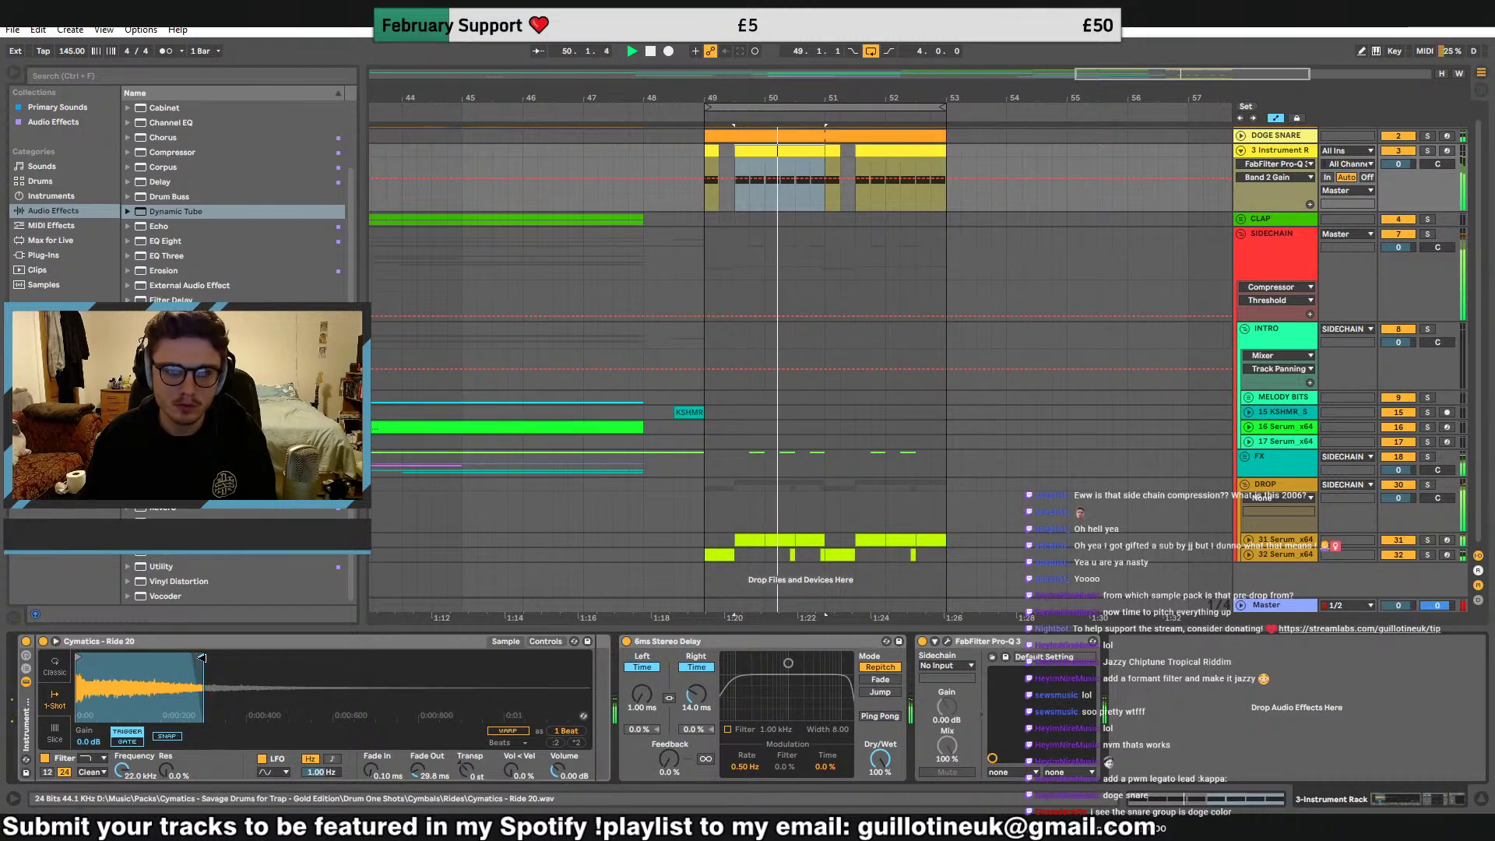
{"action": "left_click", "coordinate": [1289, 553]}
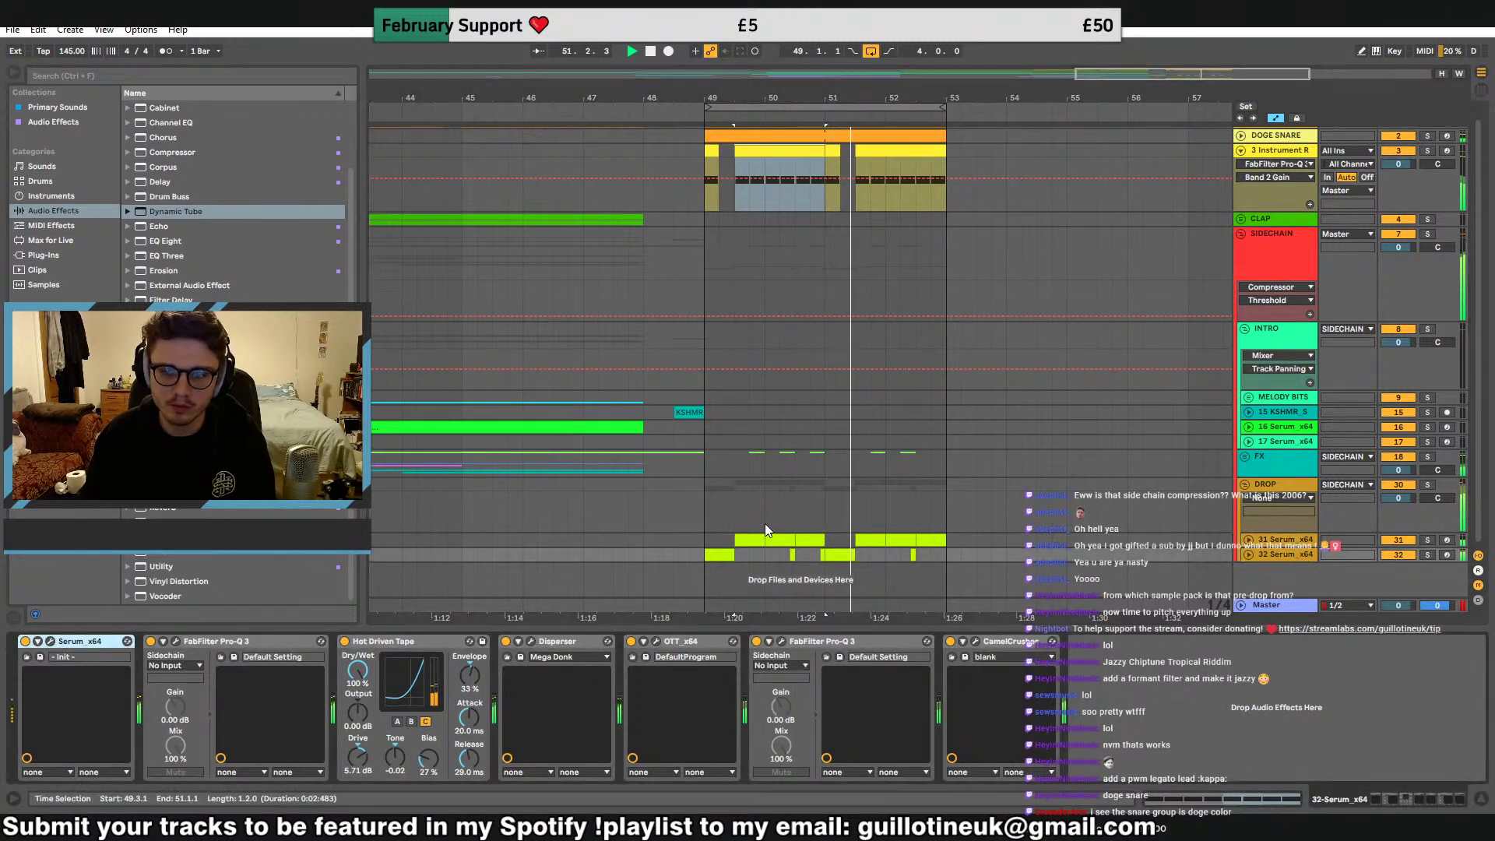
{"action": "left_click", "coordinate": [50, 641]}
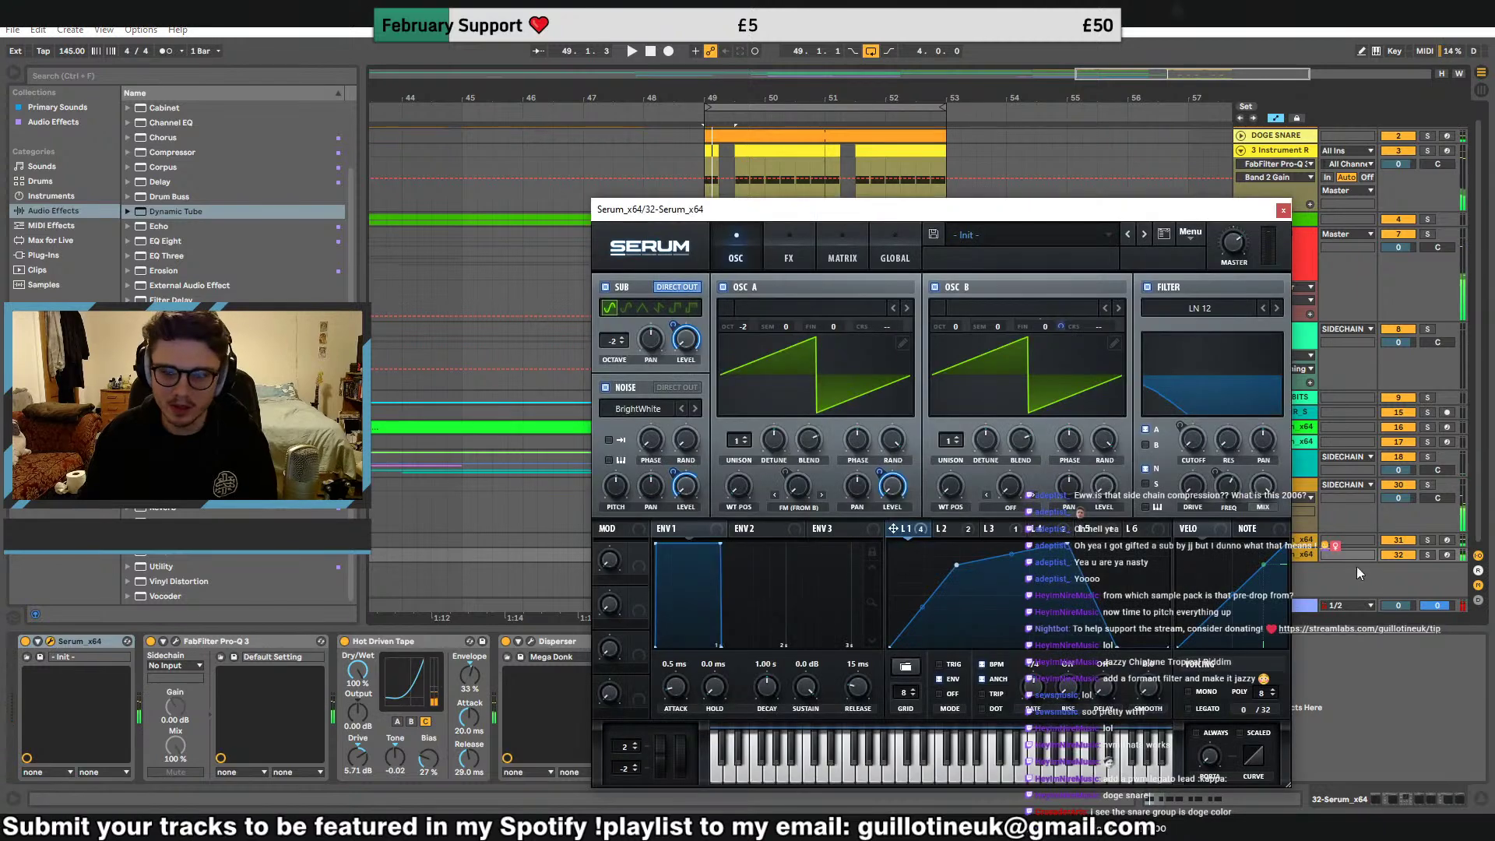
{"action": "left_click_drag", "start_coordinate": [965, 566], "coordinate": [936, 543]}
{"action": "key", "text": "space"}
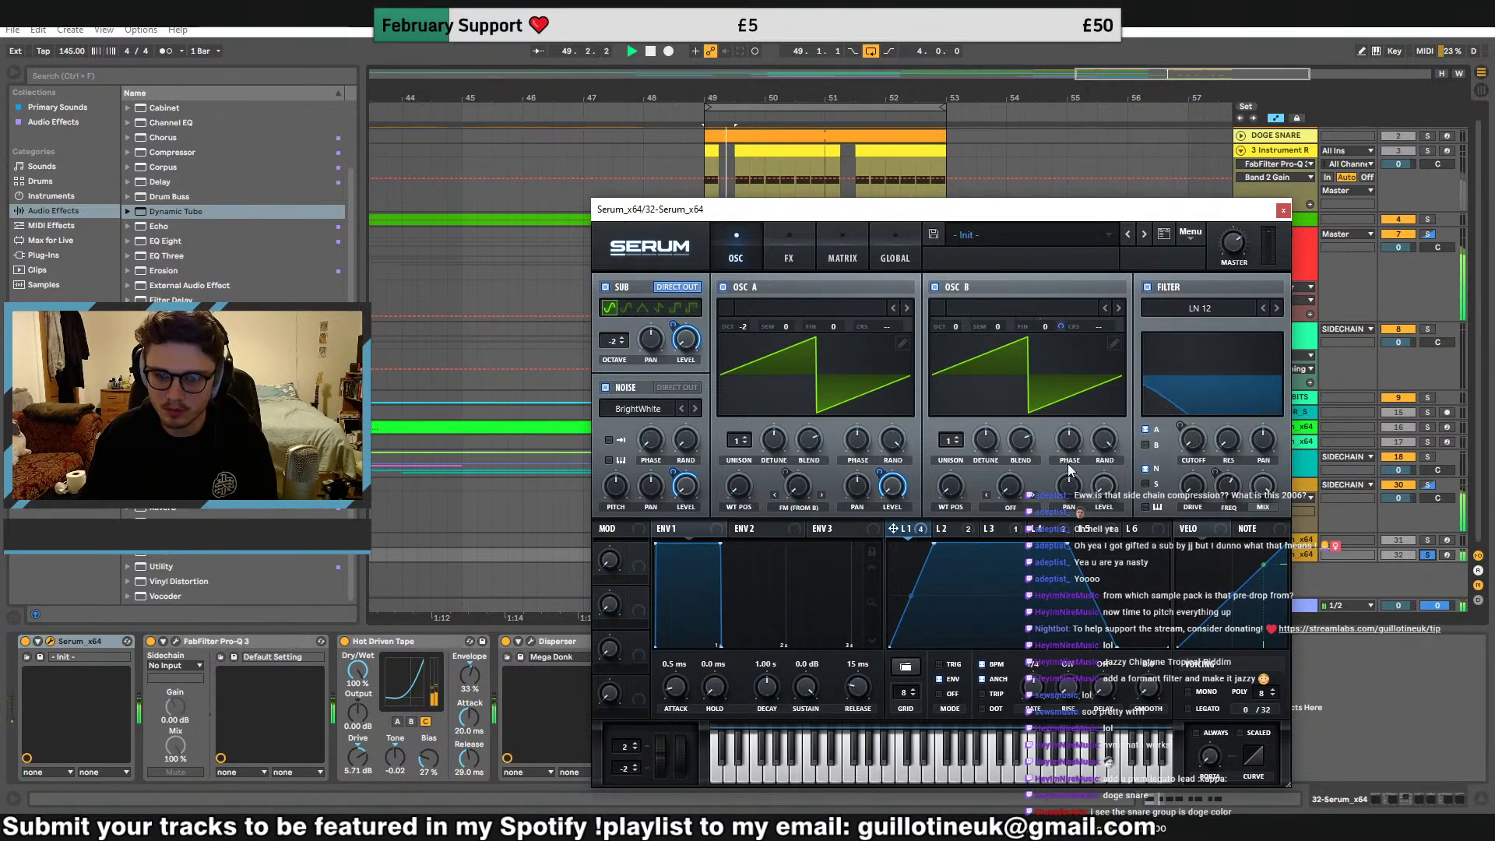
Set OSC B's octave to +2 in the 32-Serum bass, take the track off solo, and close the synth
{"action": "left_click", "coordinate": [991, 529]}
{"action": "left_click_drag", "start_coordinate": [968, 335], "coordinate": [974, 307]}
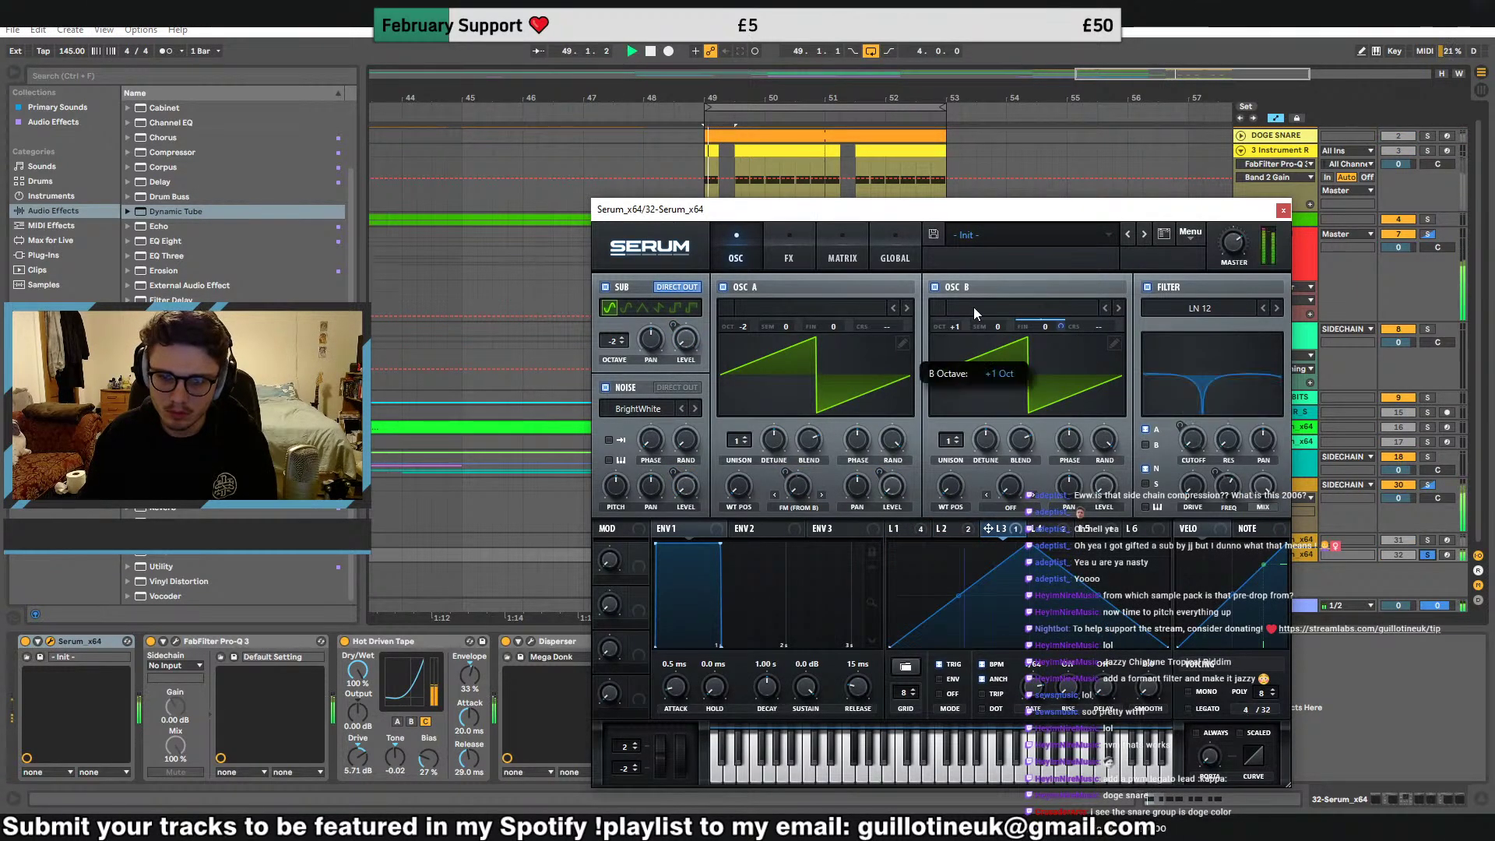
{"action": "left_click", "coordinate": [1427, 555]}
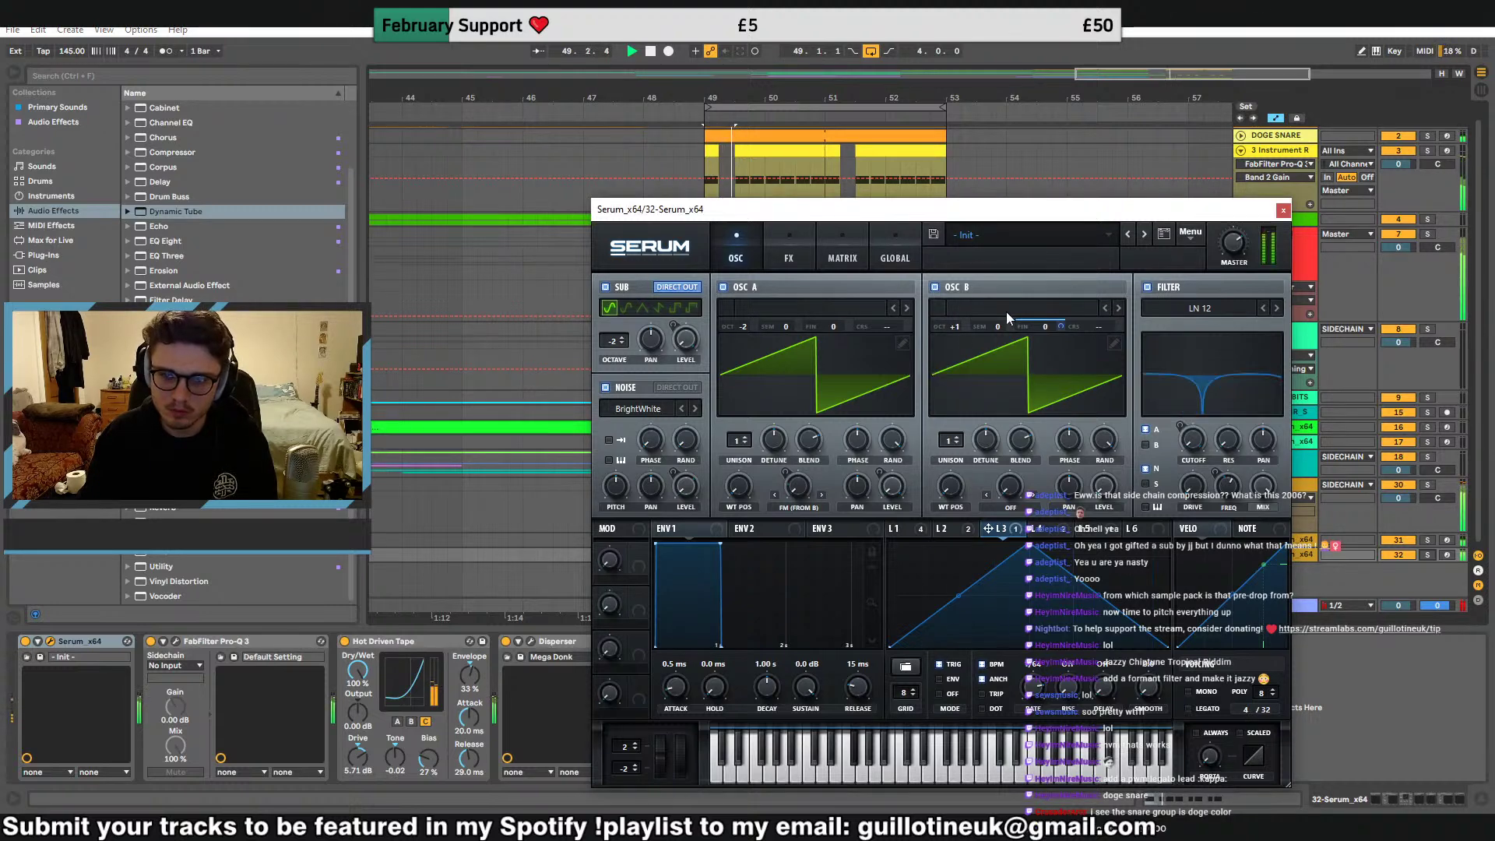
{"action": "left_click_drag", "start_coordinate": [954, 326], "coordinate": [966, 302]}
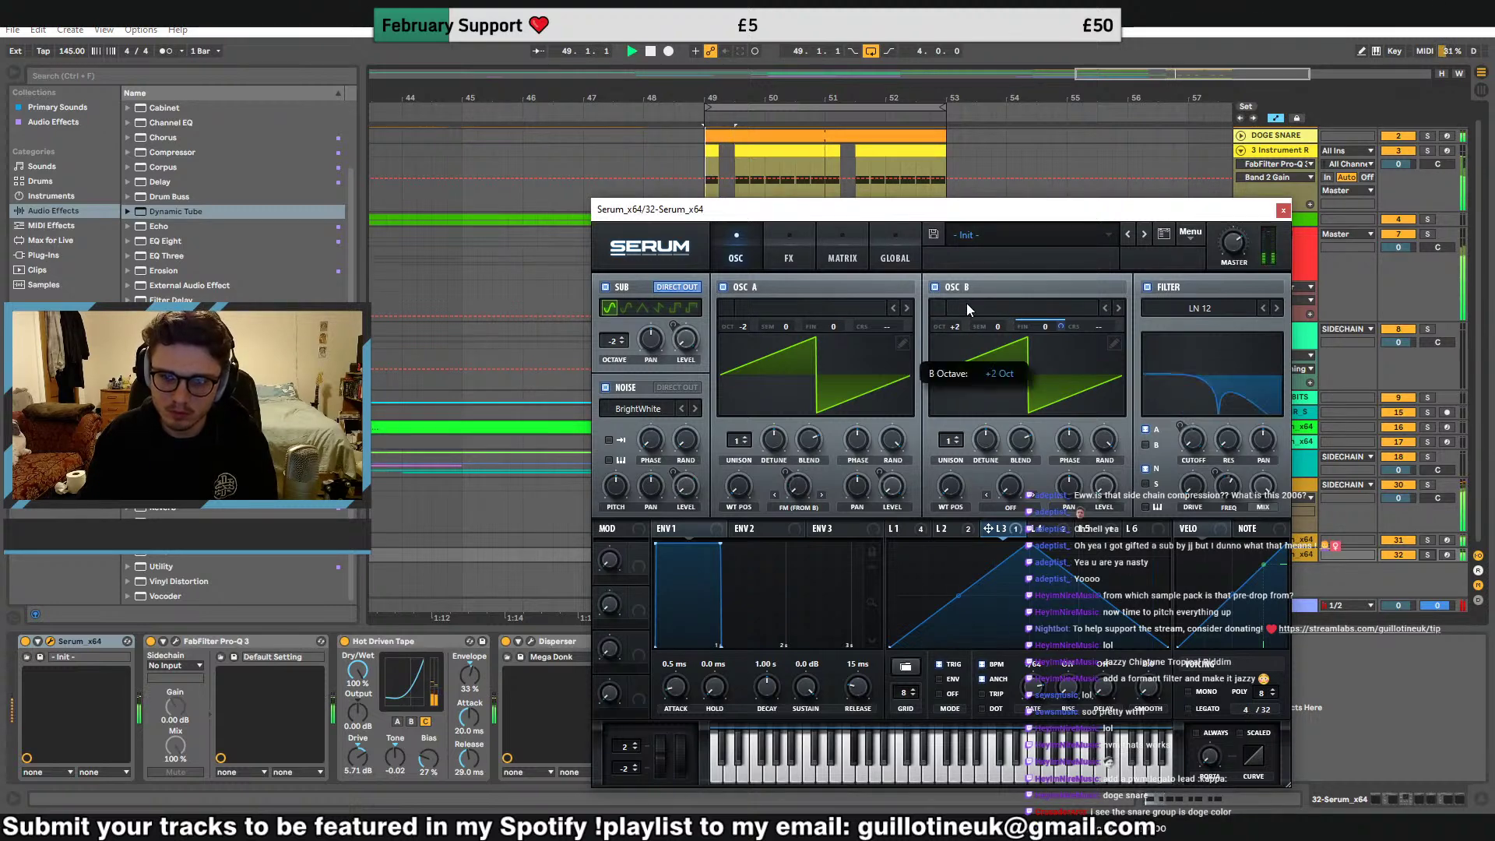
{"action": "left_click", "coordinate": [1283, 212]}
Open the 32-Serum clip at bar 49, shorten its first F#2 note, and duplicate it twice
{"action": "left_click", "coordinate": [537, 517]}
{"action": "key", "text": "space"}
{"action": "key", "text": "space"}
{"action": "double_click", "coordinate": [721, 538]}
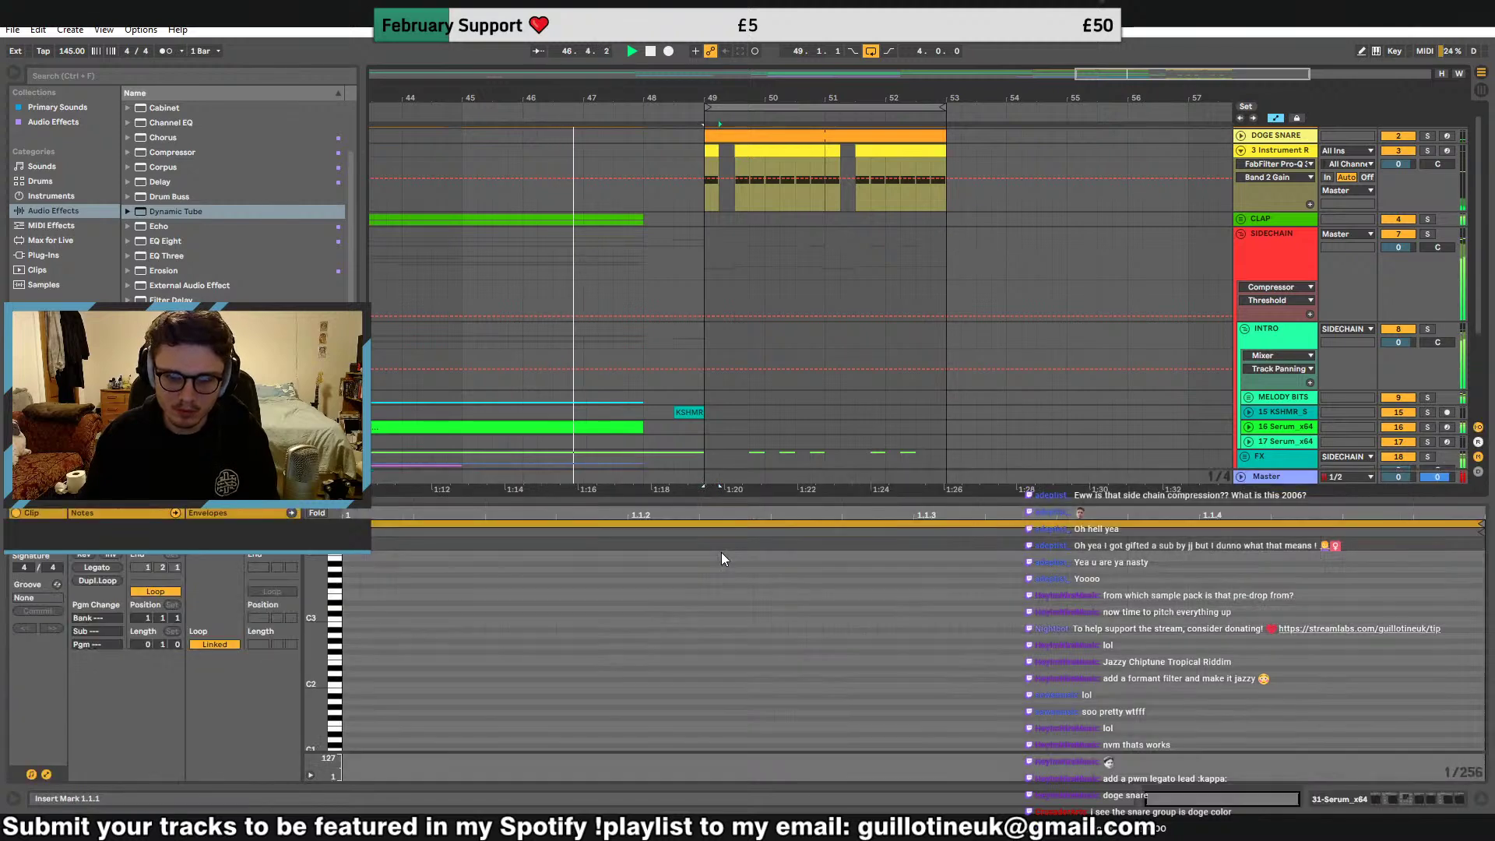
{"action": "left_click", "coordinate": [719, 554]}
{"action": "scroll", "coordinate": [730, 474], "scroll_direction": "down", "scroll_amount": 3}
{"action": "double_click", "coordinate": [718, 426]}
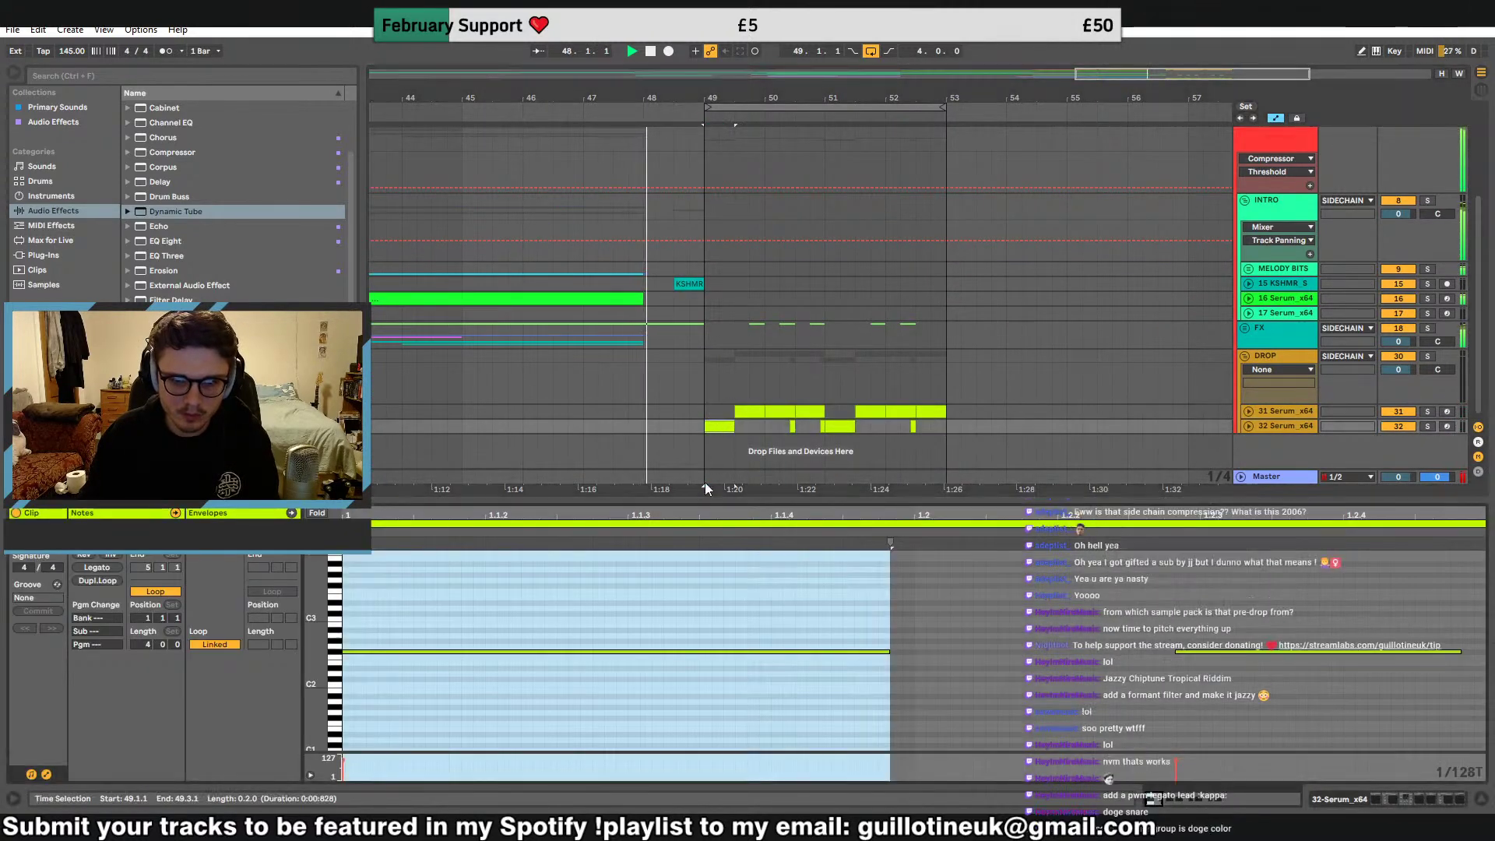
{"action": "left_click_drag", "start_coordinate": [890, 652], "coordinate": [747, 644]}
{"action": "key", "text": "ctrl+d"}
{"action": "key", "text": "ctrl+d"}
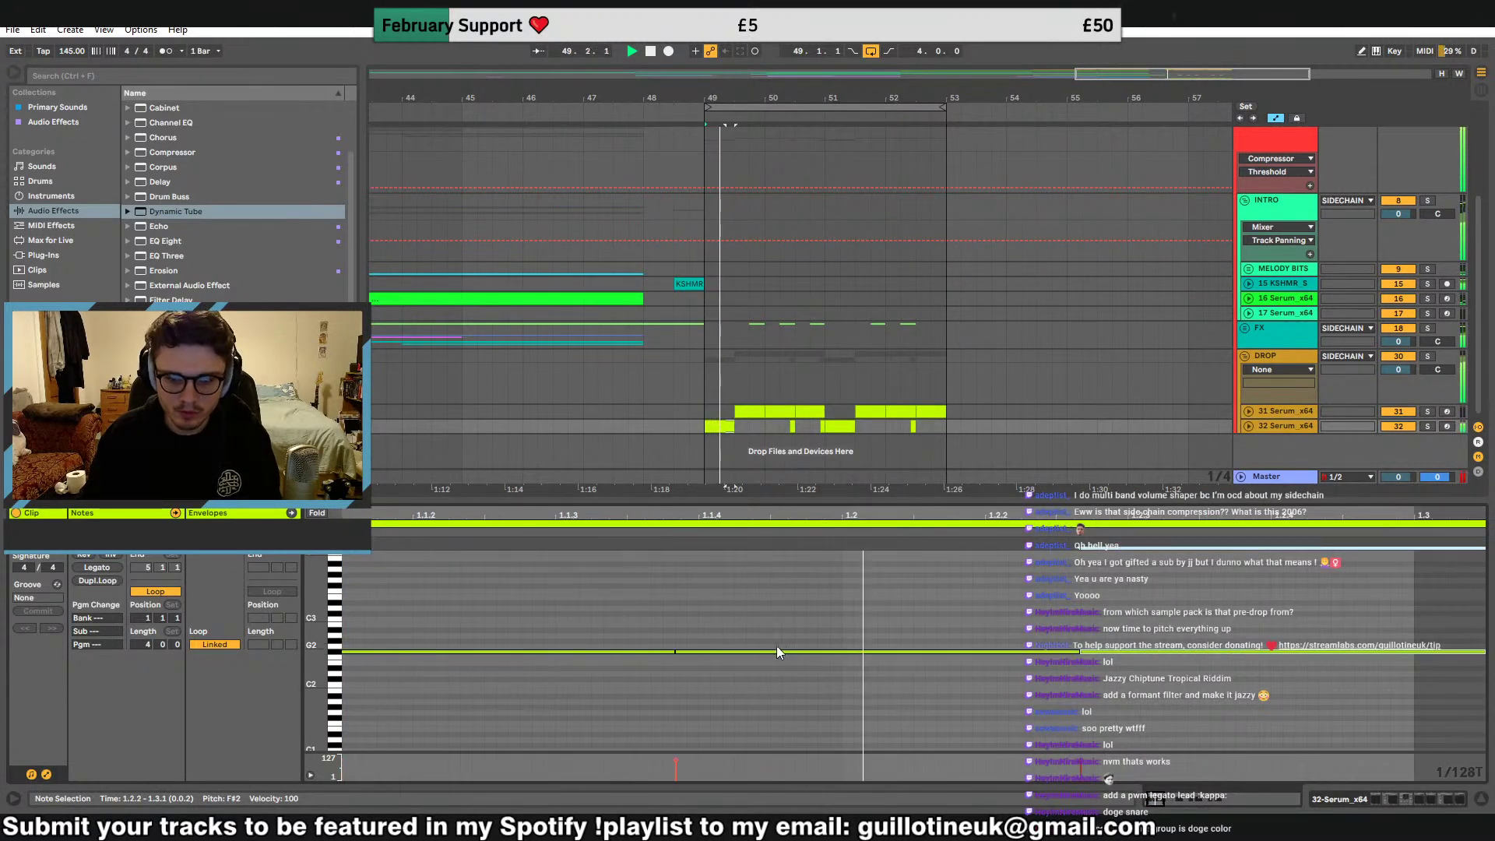
Delete the notes after 1.3 in the clip and trim the third F#2 note to the clip's end
{"action": "left_click_drag", "start_coordinate": [670, 516], "coordinate": [637, 4]}
{"action": "left_click_drag", "start_coordinate": [515, 633], "coordinate": [992, 701]}
{"action": "key", "text": "Delete"}
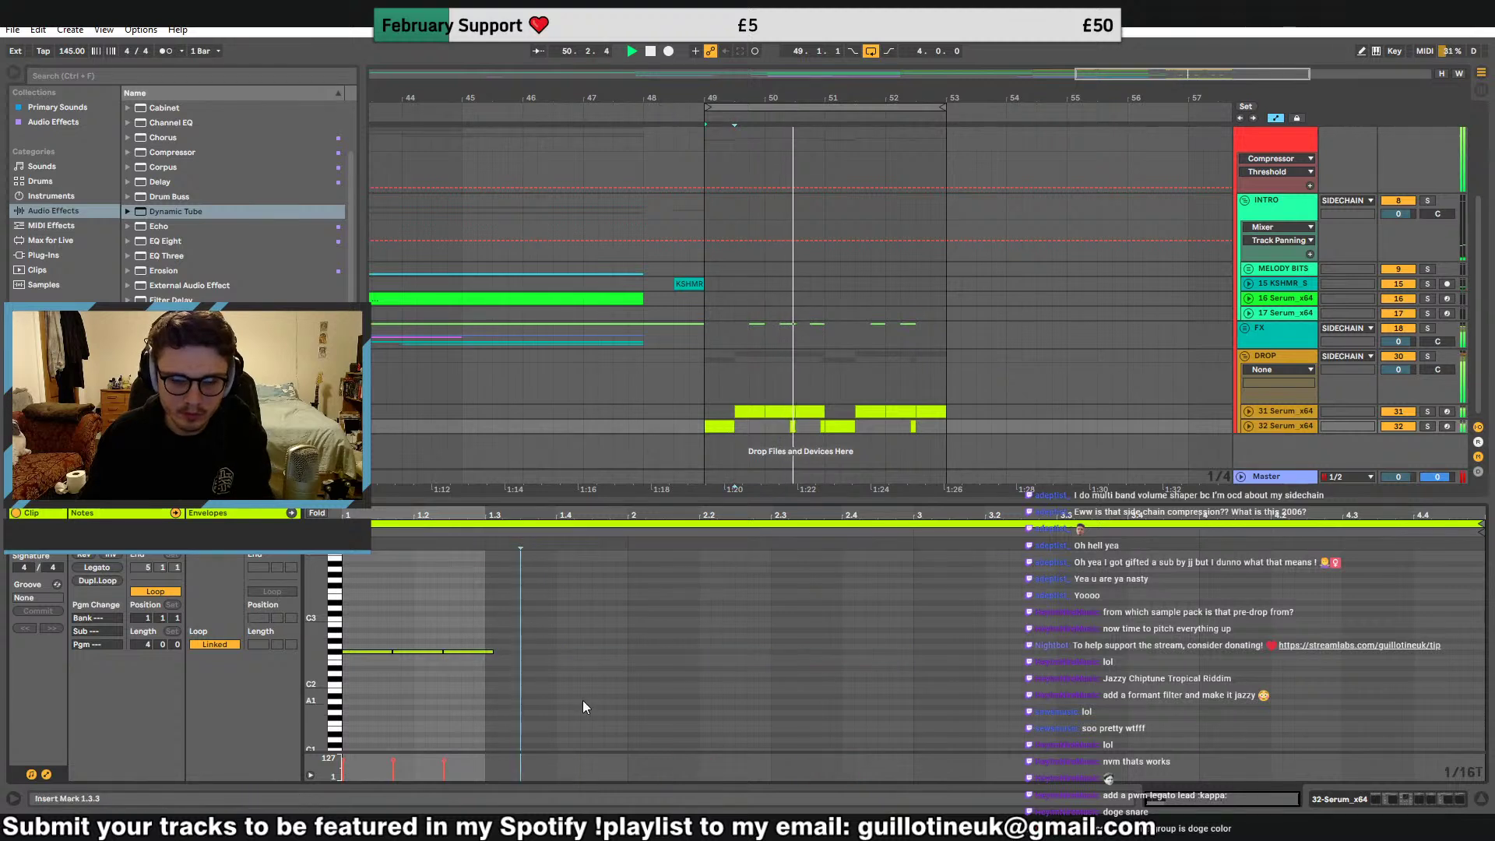
{"action": "left_click_drag", "start_coordinate": [491, 653], "coordinate": [479, 654]}
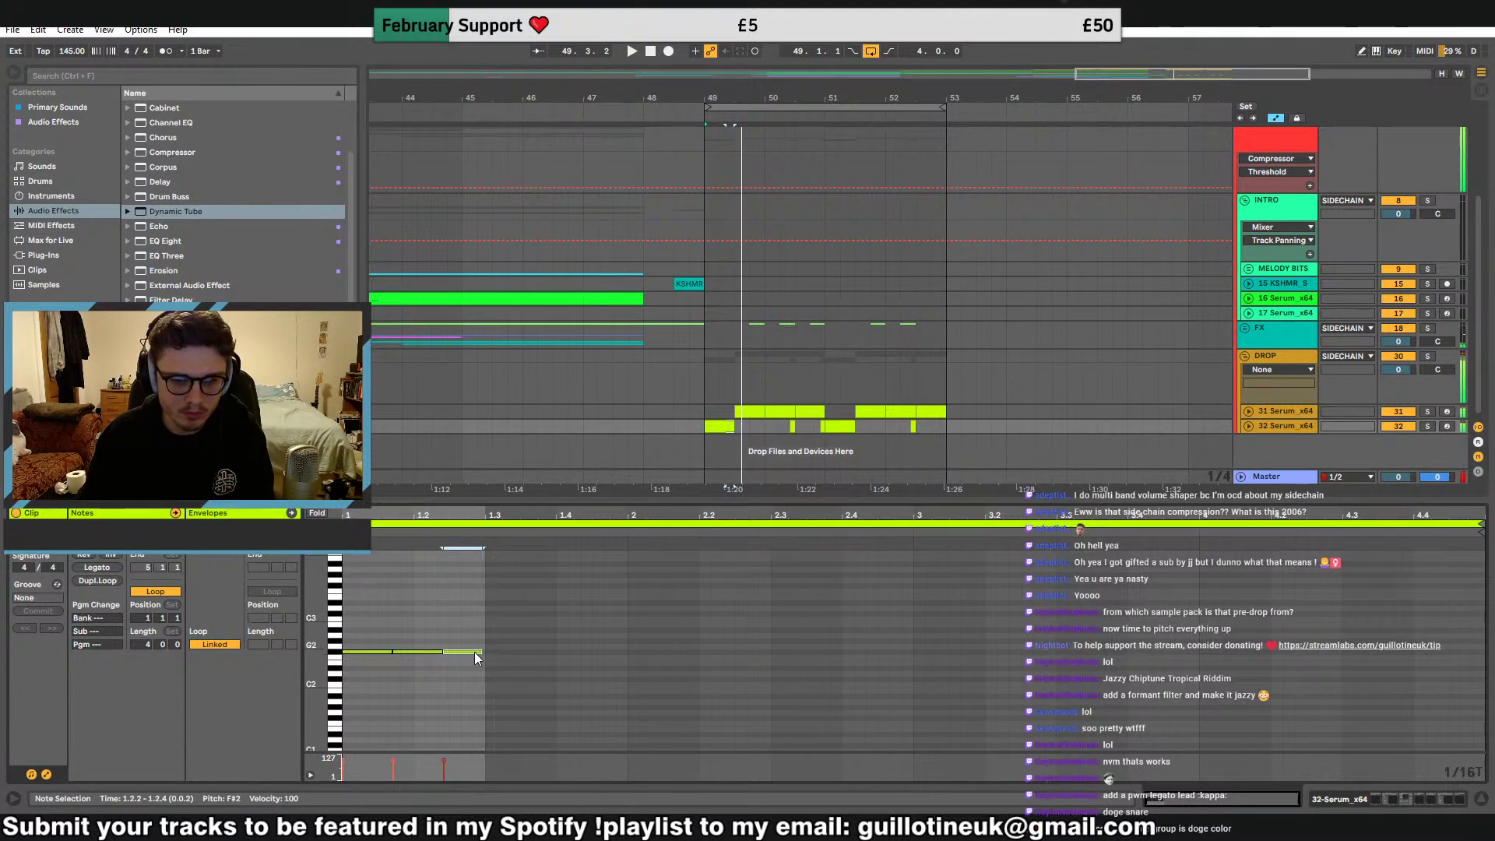
Rework the F#2 notes into four equal notes filling the half-bar clip and play it back
{"action": "left_click", "coordinate": [392, 653]}
{"action": "key", "text": "ctrl+d"}
{"action": "key", "text": "ctrl+d"}
{"action": "key", "text": "ctrl+d"}
{"action": "key", "text": "space"}
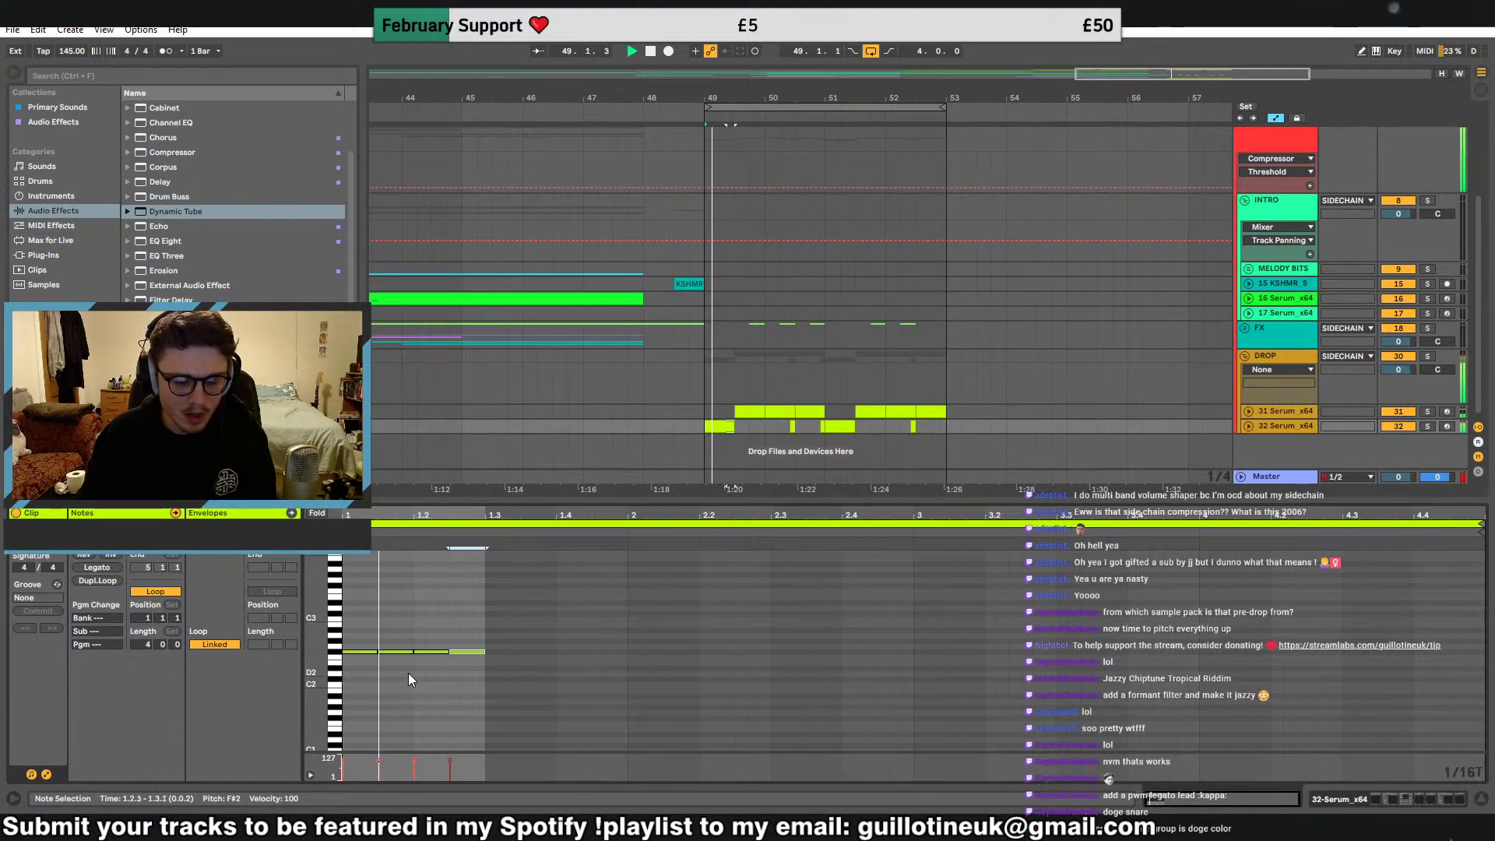
Set the note grid to 1/4T, arrange three equal F#2 notes across the half bar, and shorten all their ends slightly
{"action": "right_click", "coordinate": [441, 677]}
{"action": "left_click", "coordinate": [584, 565]}
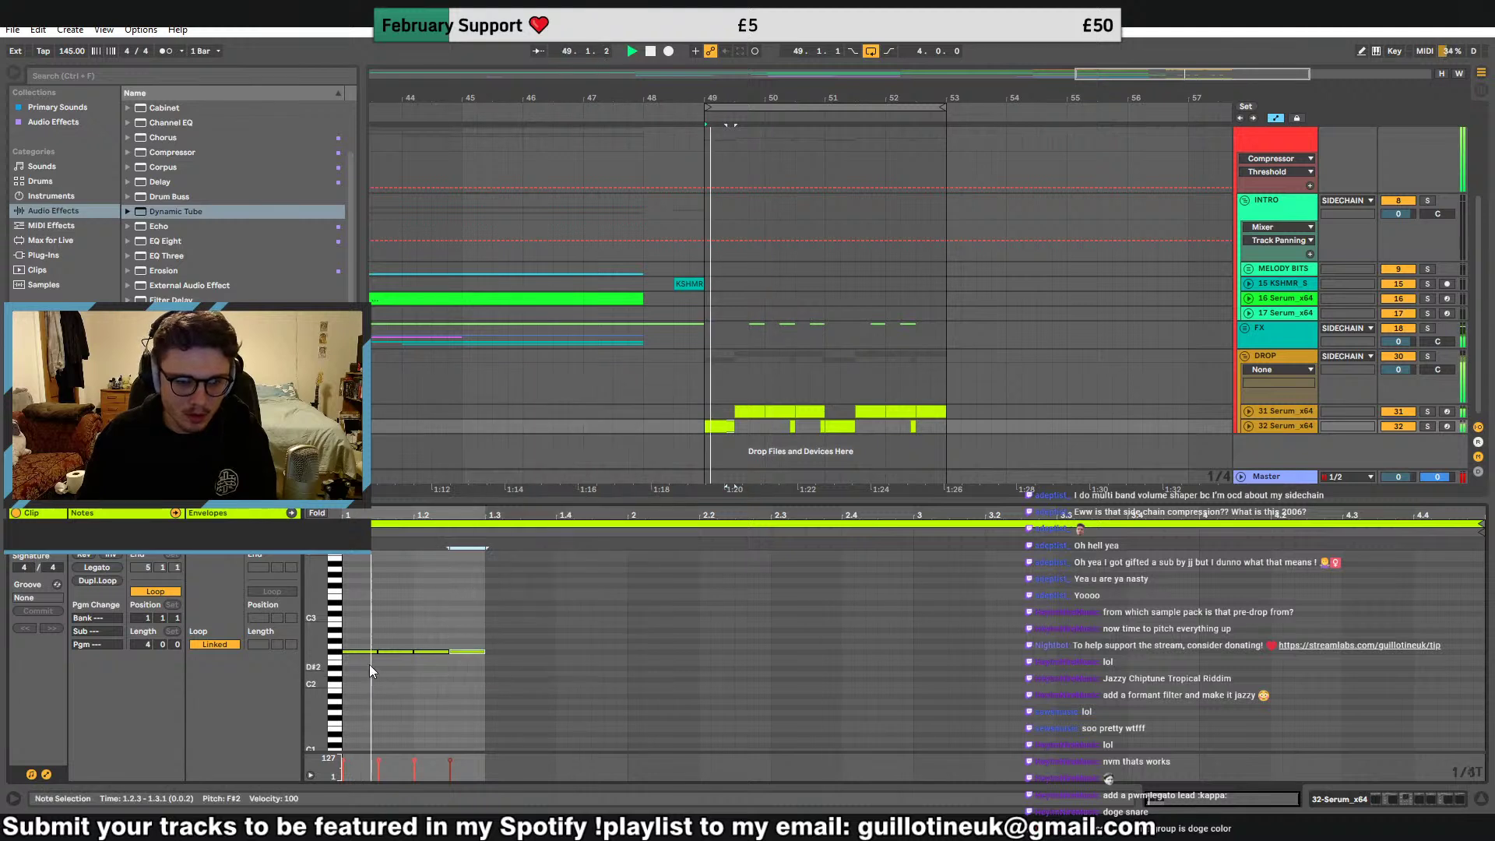
{"action": "left_click_drag", "start_coordinate": [375, 653], "coordinate": [379, 652]}
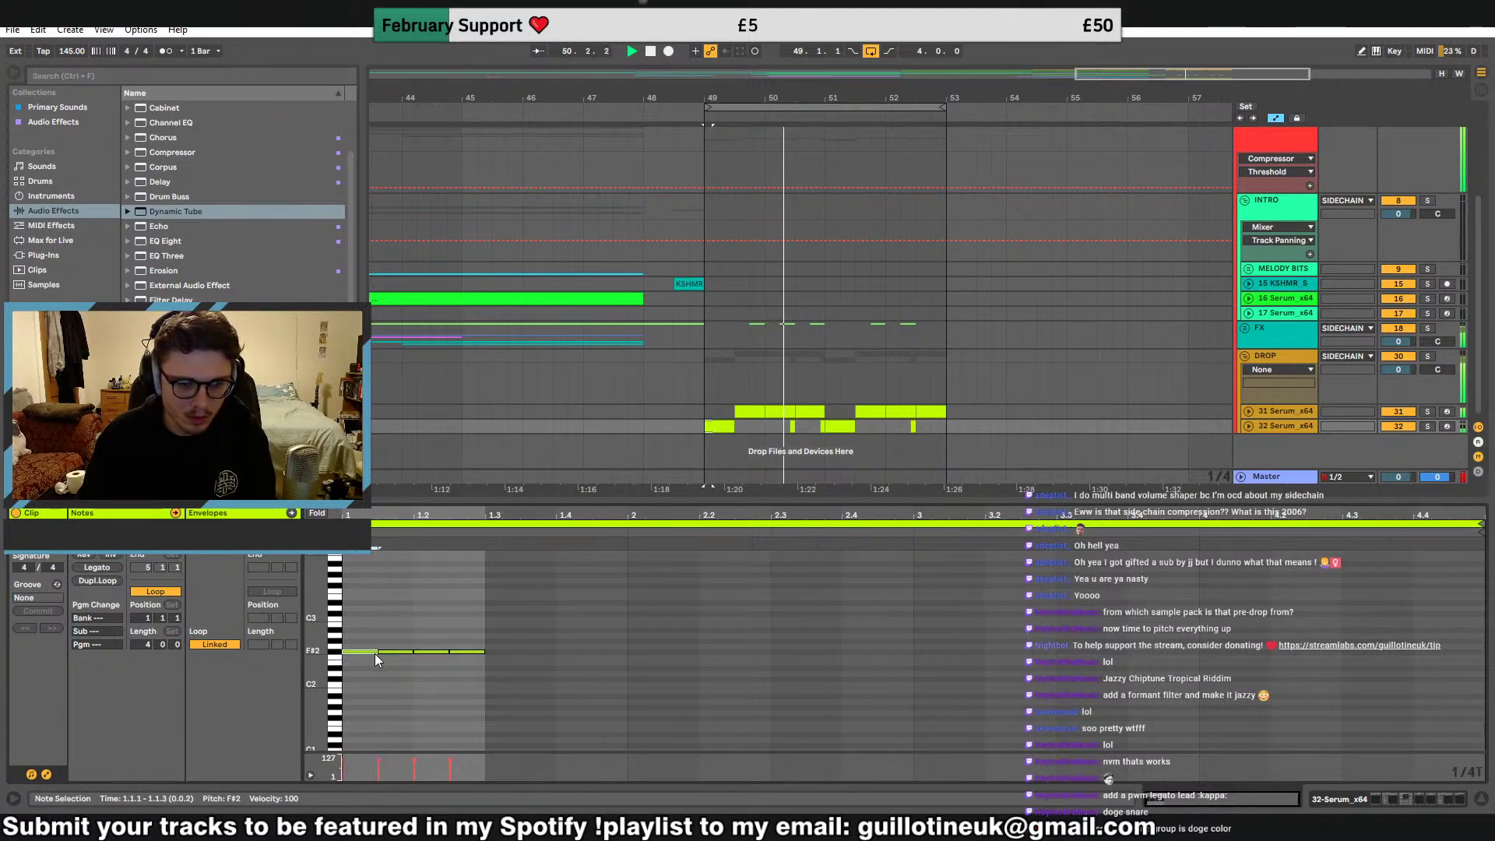
{"action": "key", "text": "ctrl+a"}
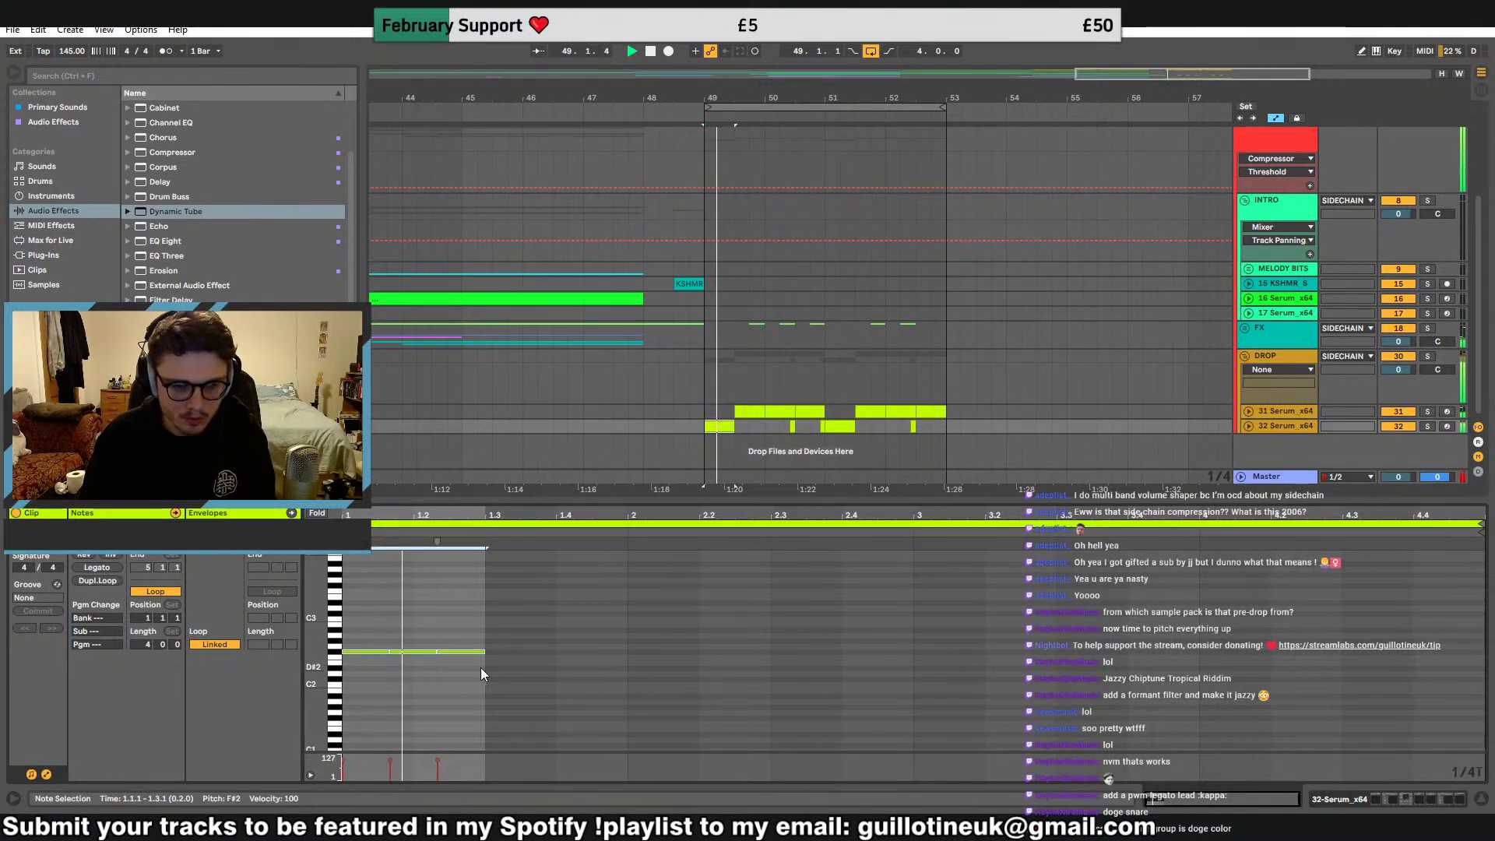
{"action": "left_click_drag", "start_coordinate": [485, 652], "coordinate": [479, 651]}
{"action": "key", "text": "space"}
{"action": "key", "text": "space"}
{"action": "key", "text": "space"}
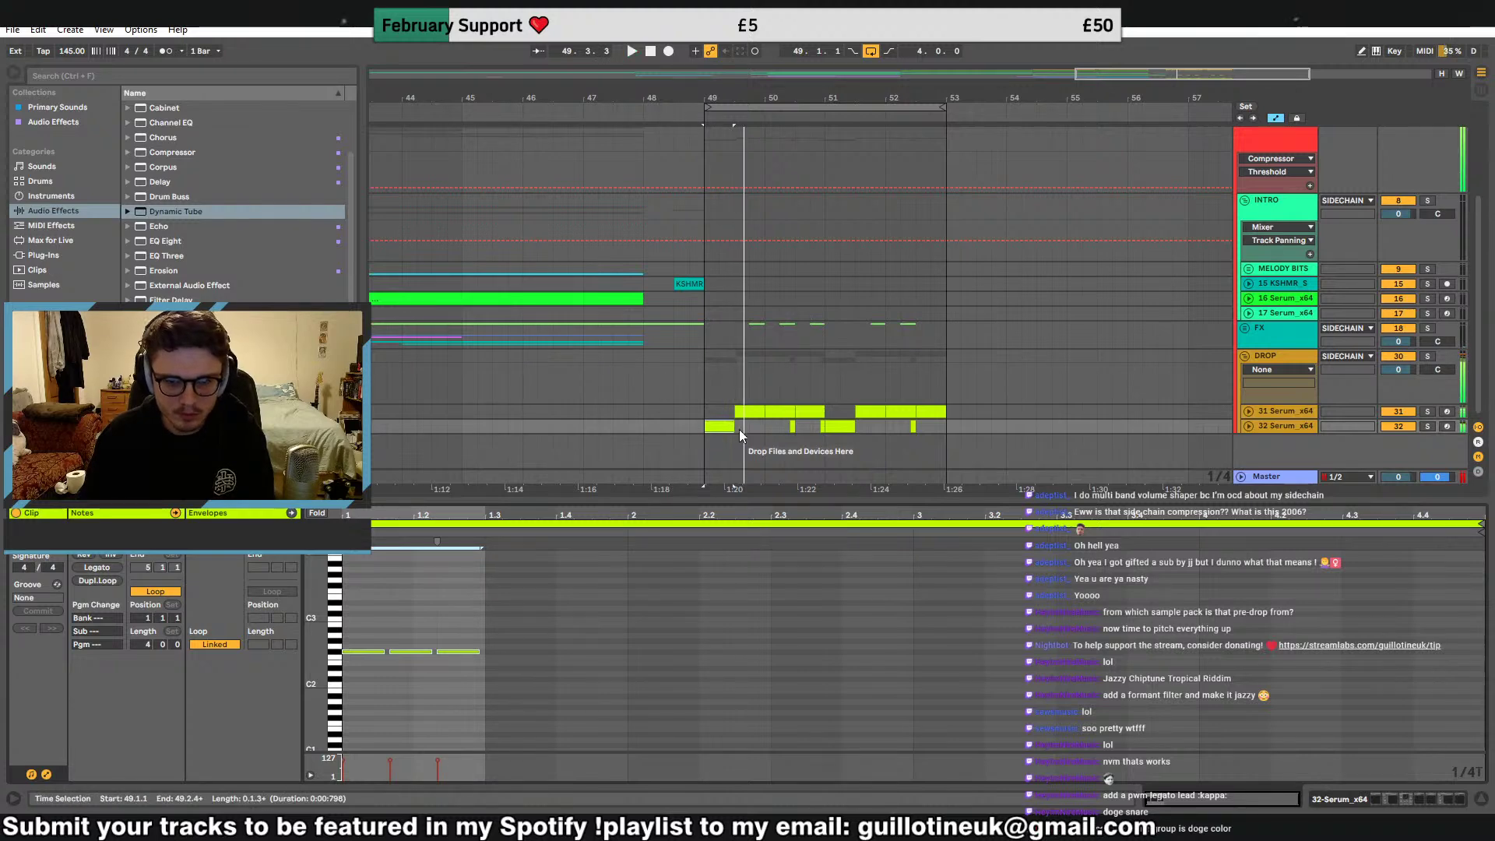
Move the three-note clip on the 32-Serum track from bar 49 to bar 51, replacing the clip there
{"action": "left_click", "coordinate": [732, 426]}
{"action": "key", "text": "ctrl+x"}
{"action": "left_click", "coordinate": [840, 426]}
{"action": "key", "text": "ctrl+v"}
{"action": "key", "text": "space"}
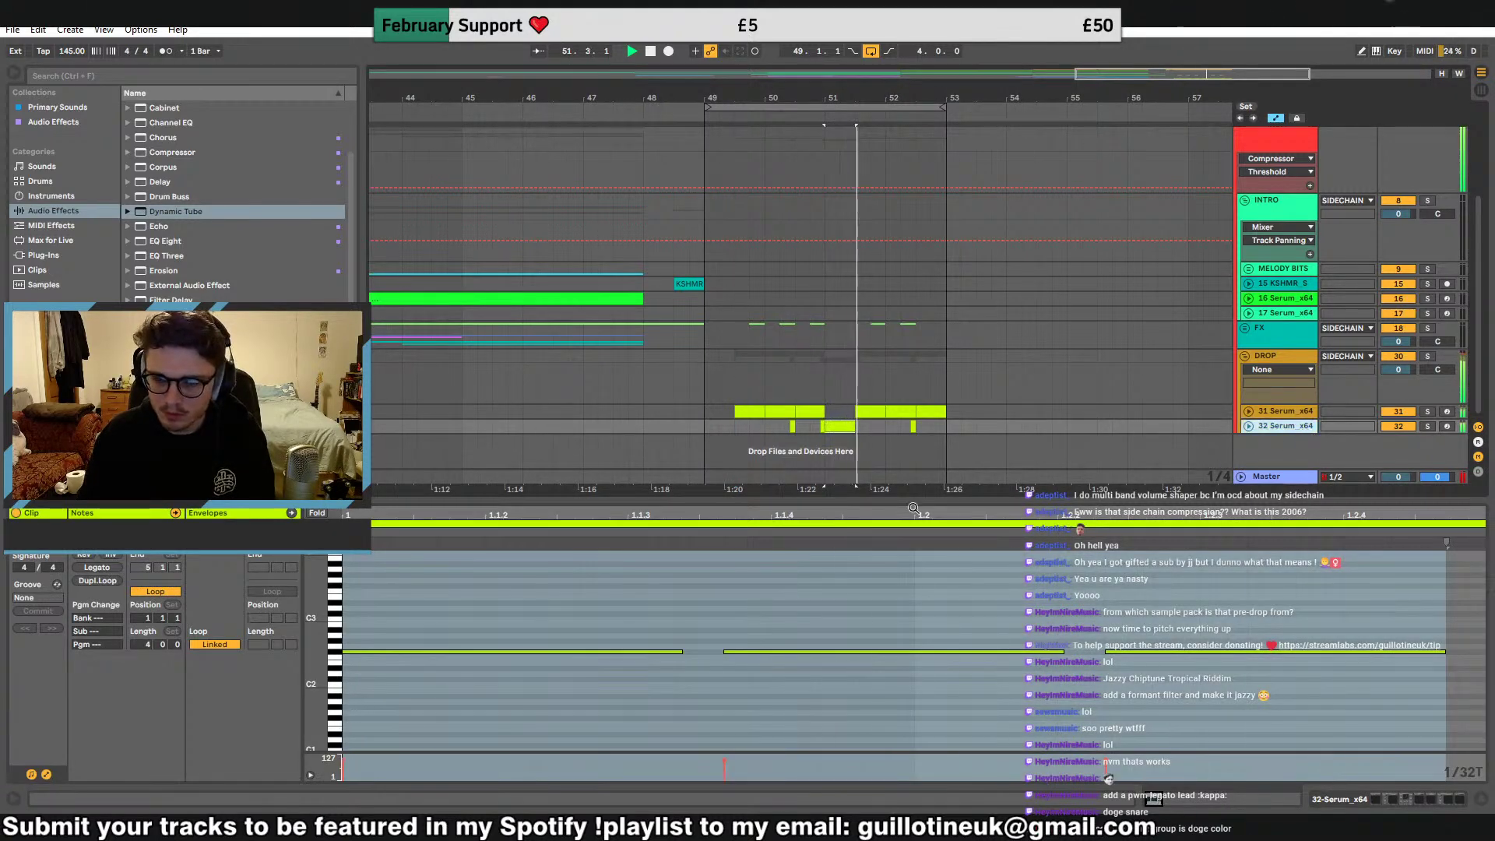
Duplicate the 32-Serum track and delete the short clips in bars 50 and 52 from the original
{"action": "left_click", "coordinate": [787, 427]}
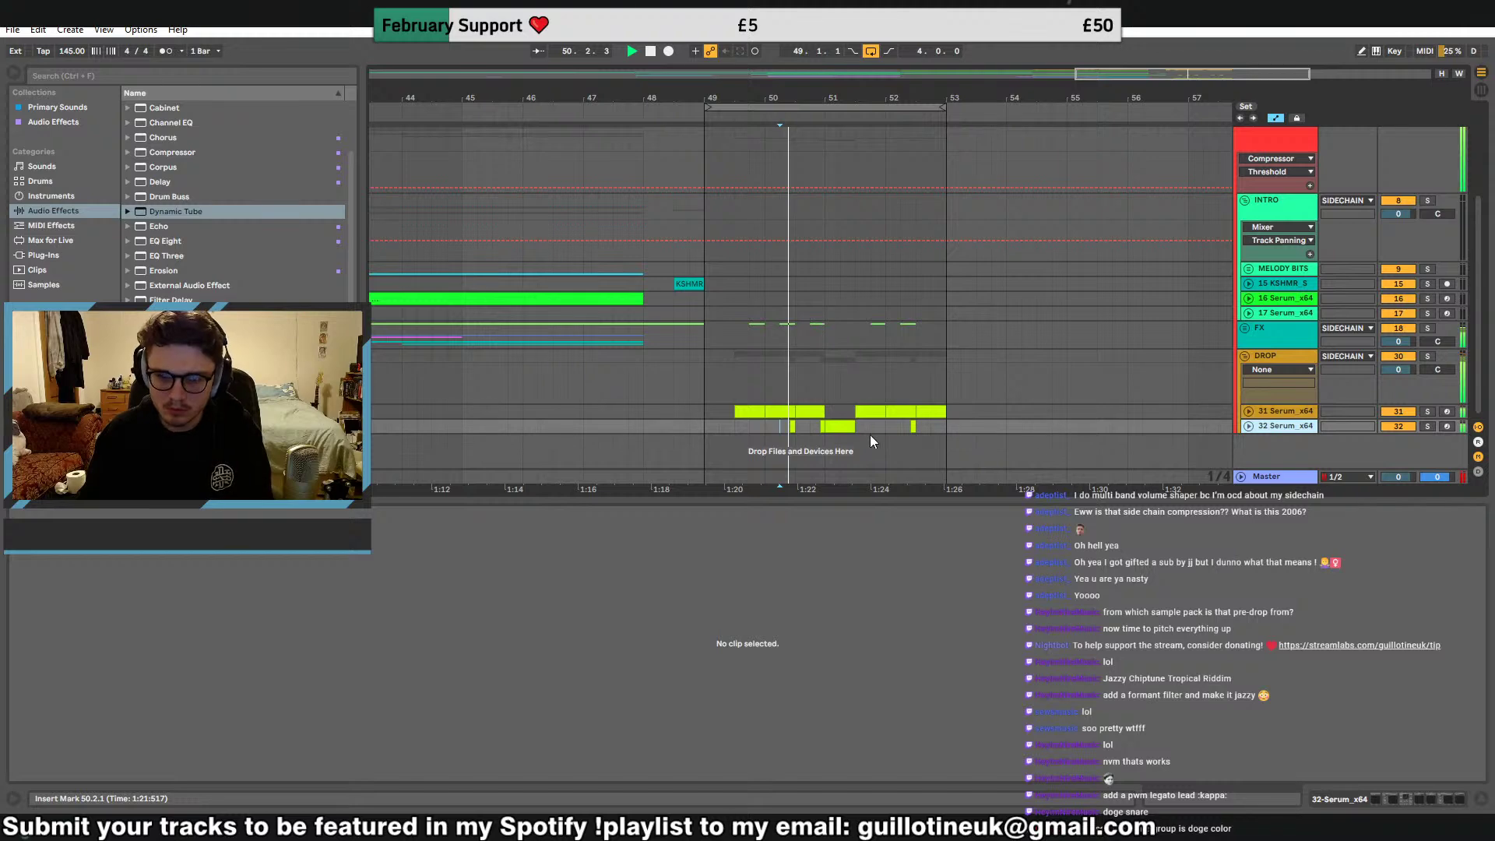
{"action": "key", "text": "ctrl+d"}
{"action": "left_click_drag", "start_coordinate": [765, 412], "coordinate": [805, 421]}
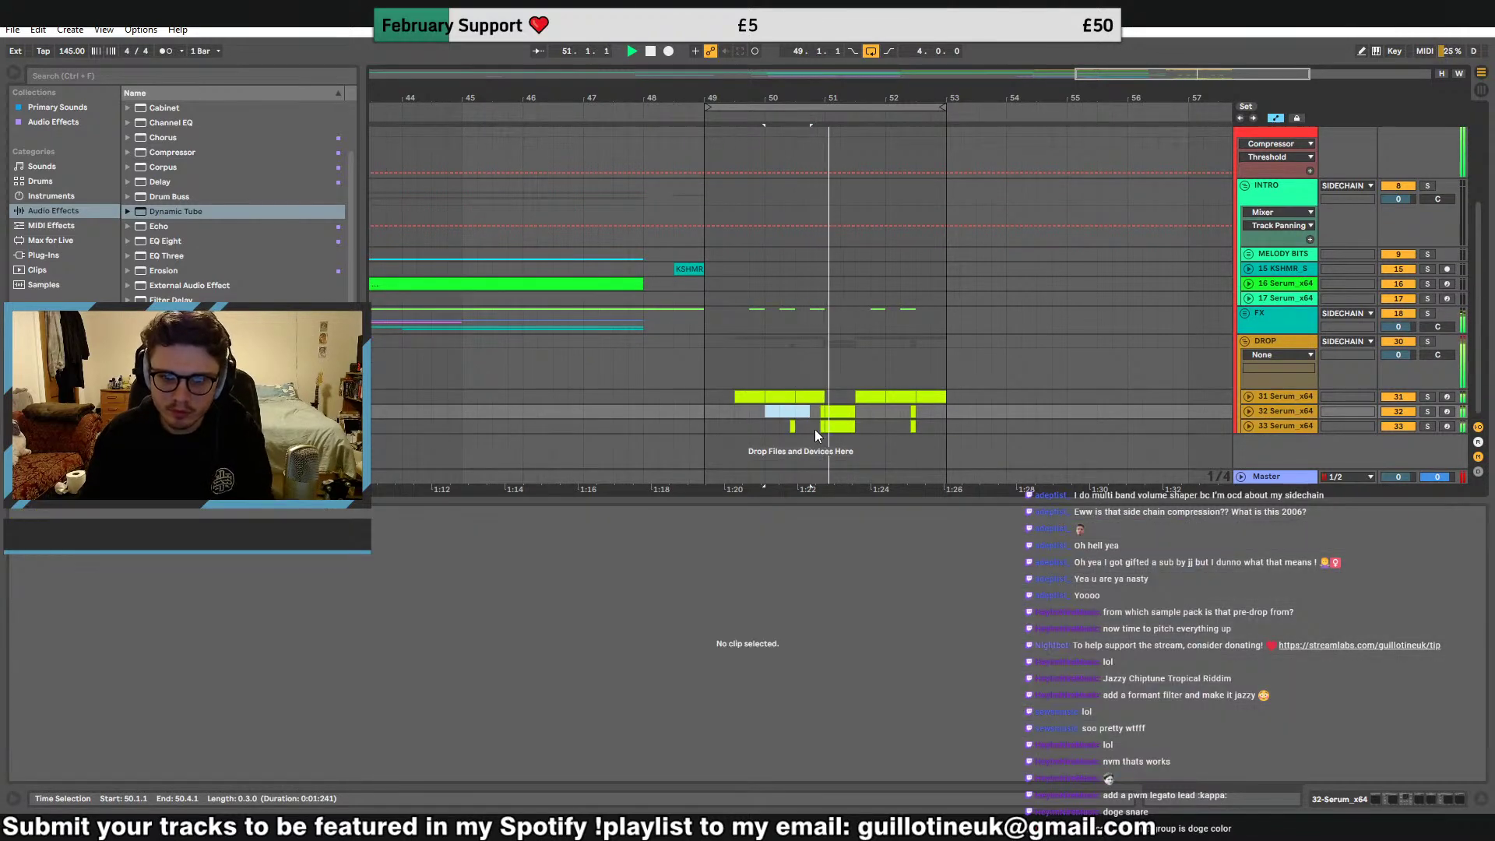
{"action": "key", "text": "space"}
{"action": "left_click", "coordinate": [822, 427]}
{"action": "key", "text": "Delete"}
{"action": "left_click_drag", "start_coordinate": [902, 414], "coordinate": [927, 415]}
{"action": "key", "text": "Delete"}
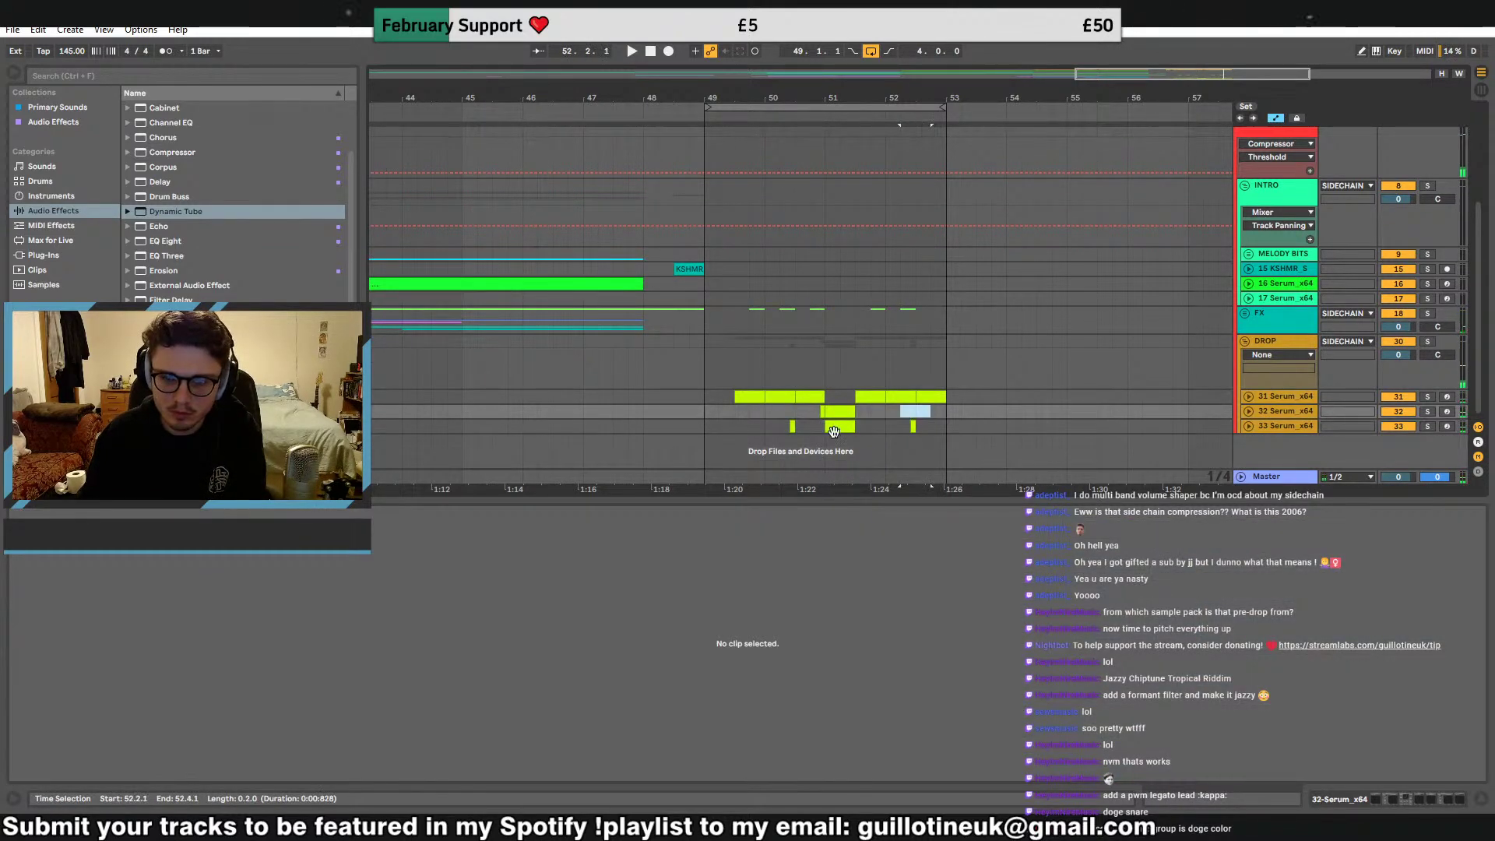
Delete the bar 51 clip from the duplicated 33-Serum track, leaving only its short clips
{"action": "left_click", "coordinate": [792, 427]}
{"action": "key", "text": "space"}
{"action": "key", "text": "space"}
{"action": "left_click", "coordinate": [833, 428]}
{"action": "key", "text": "Delete"}
Set OSC B's octave to 0 in the 33-Serum bass, close the synth, and resume playback
{"action": "left_click", "coordinate": [792, 431]}
{"action": "key", "text": "space"}
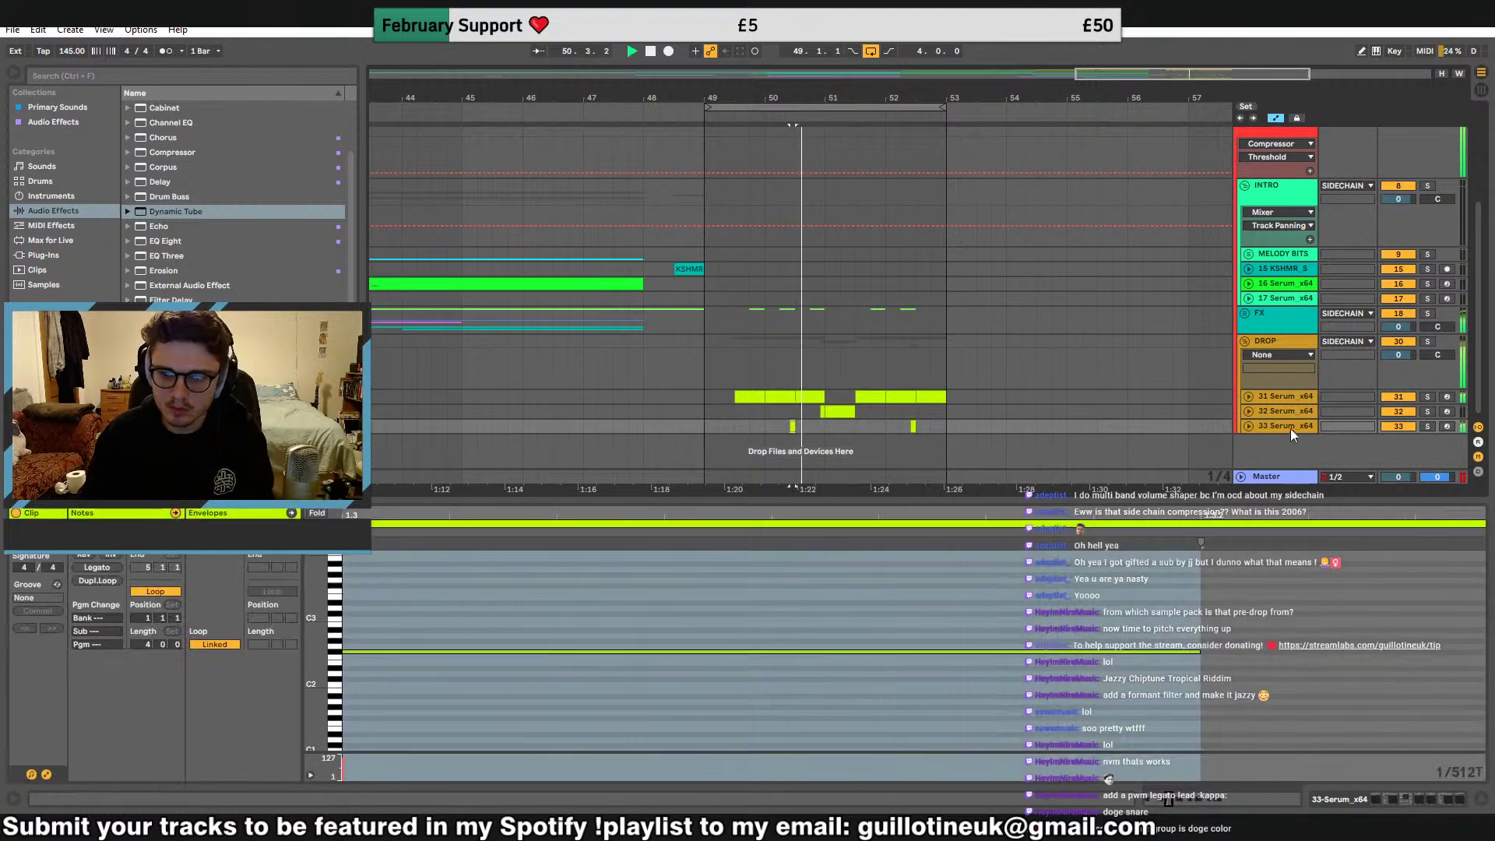
{"action": "key", "text": "shift+Tab"}
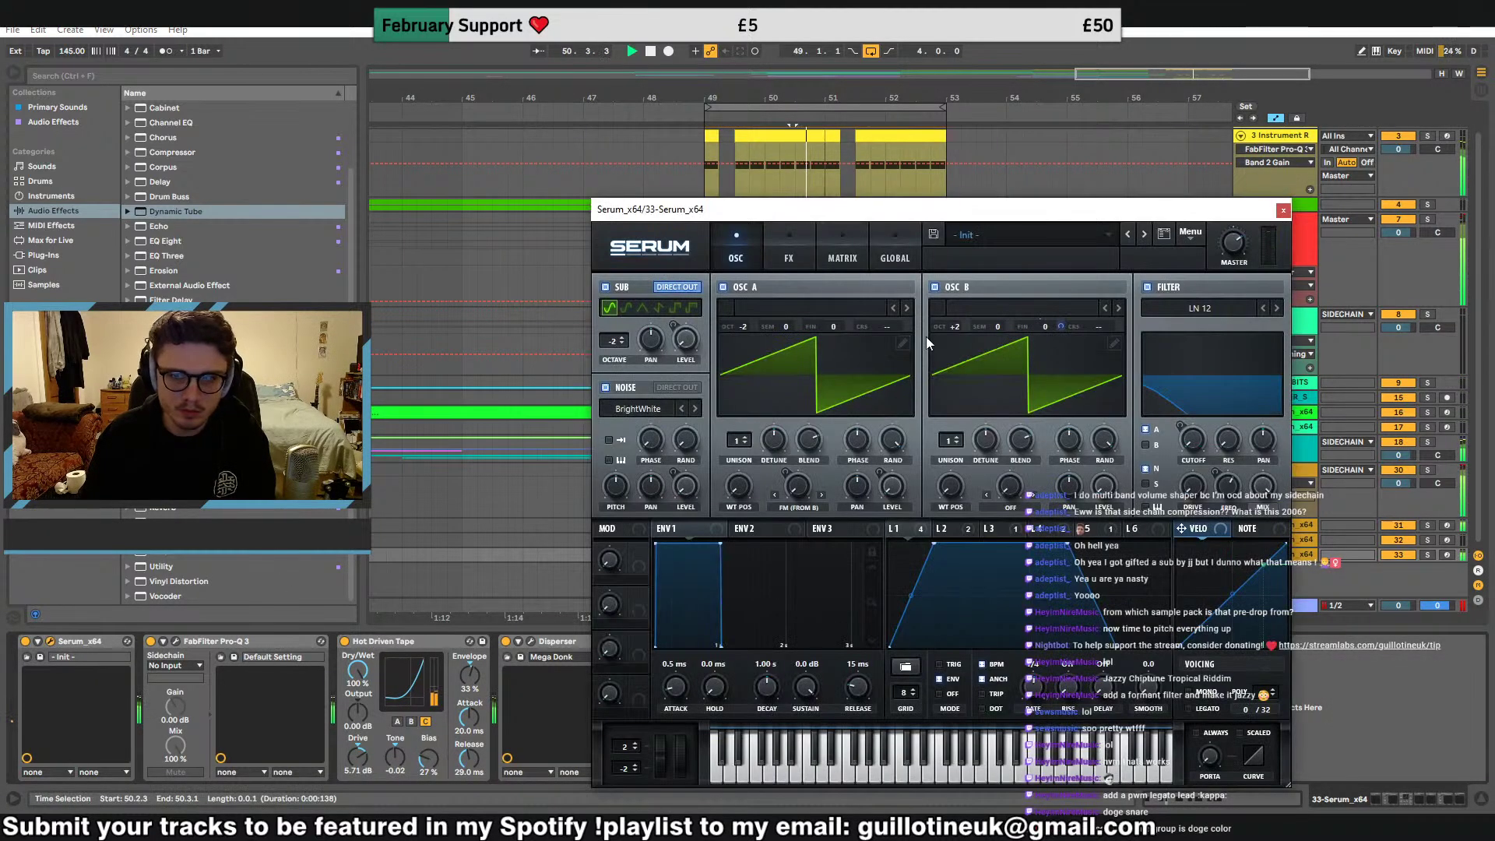
{"action": "left_click_drag", "start_coordinate": [953, 325], "coordinate": [956, 368]}
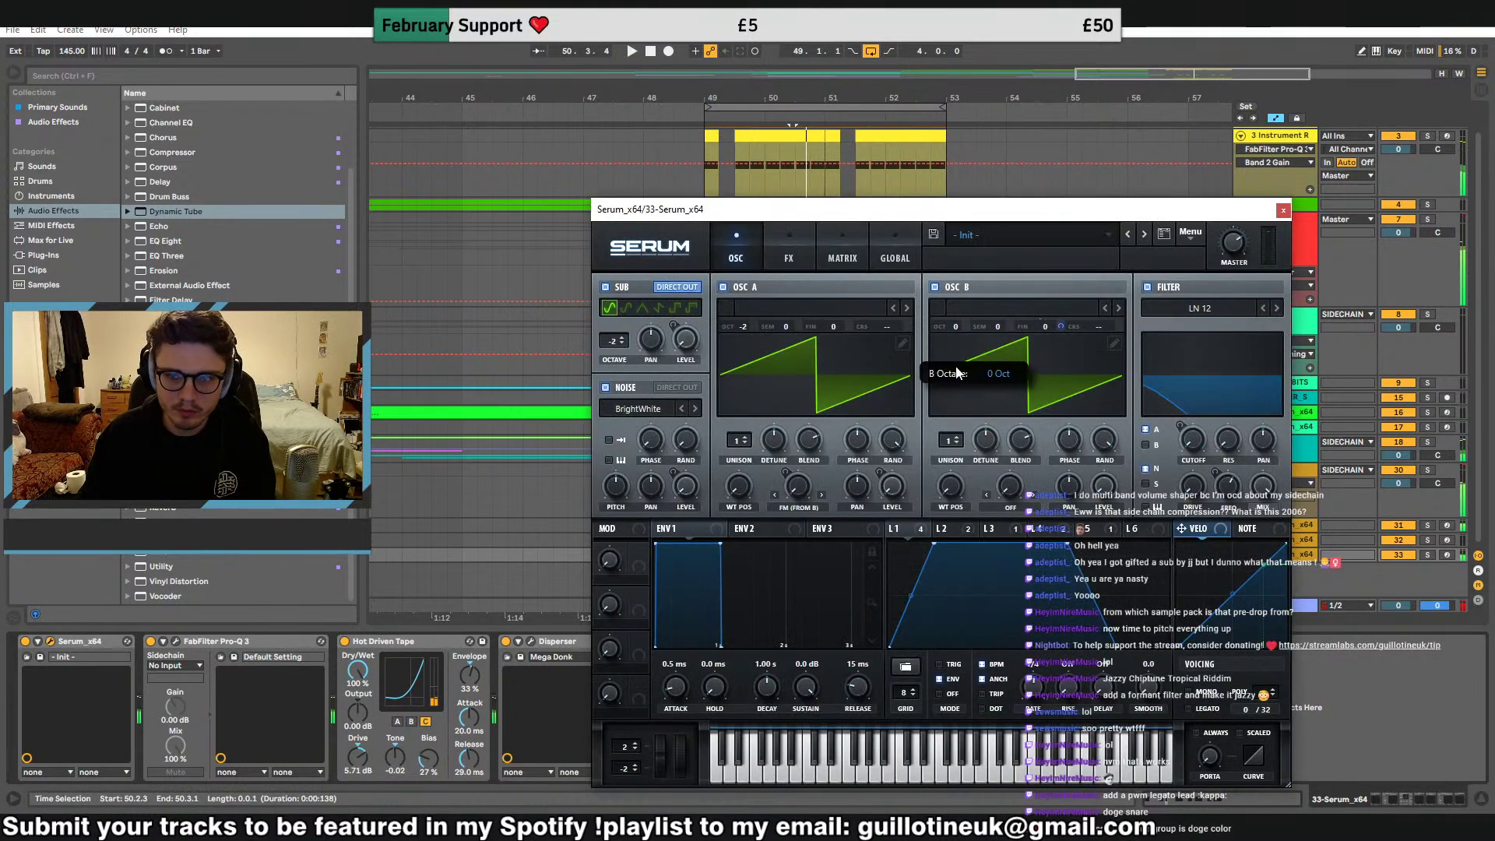
{"action": "left_click", "coordinate": [1282, 211]}
{"action": "key", "text": "space"}
Paste the three-note clip at bar 49 on the 32-Serum track and rework it into two longer F#2 notes starting at 1.1.1 and 1.2.1
{"action": "left_click", "coordinate": [699, 538]}
{"action": "key", "text": "ctrl+v"}
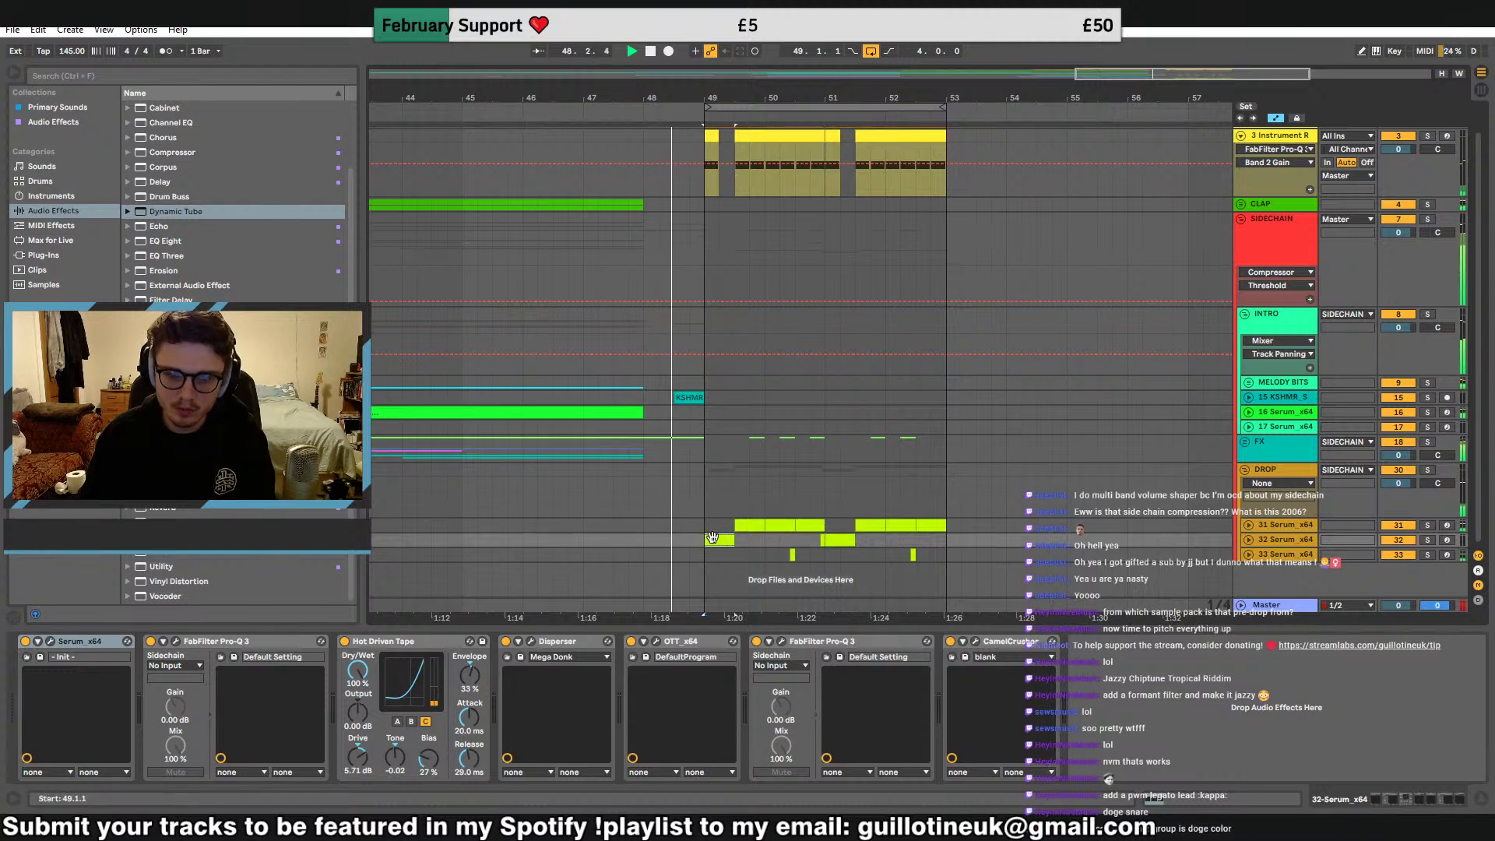
{"action": "key", "text": "shift+Tab"}
{"action": "key", "text": "Delete"}
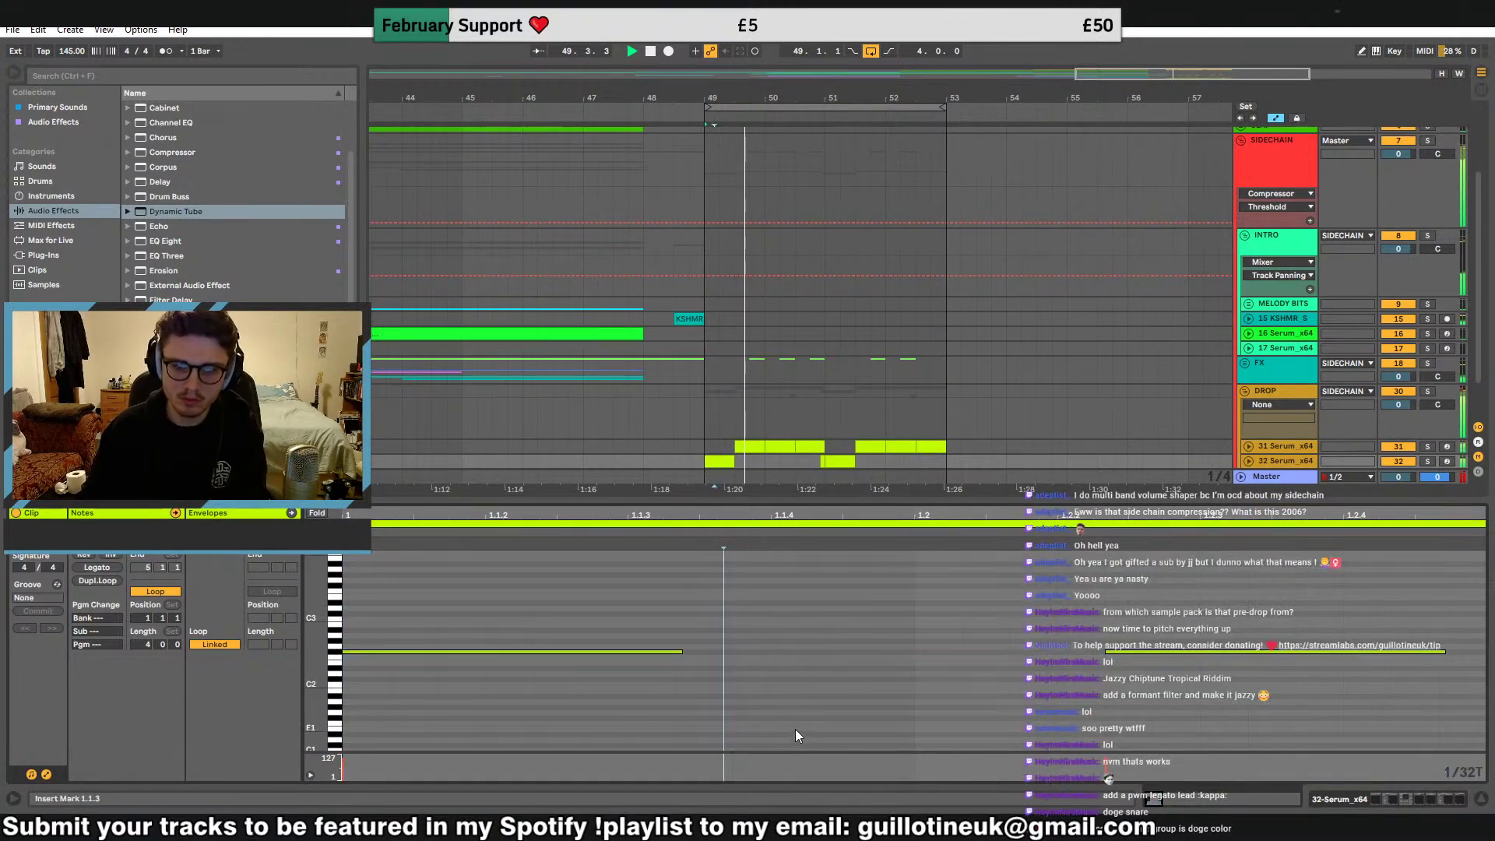
{"action": "left_click_drag", "start_coordinate": [686, 652], "coordinate": [869, 651]}
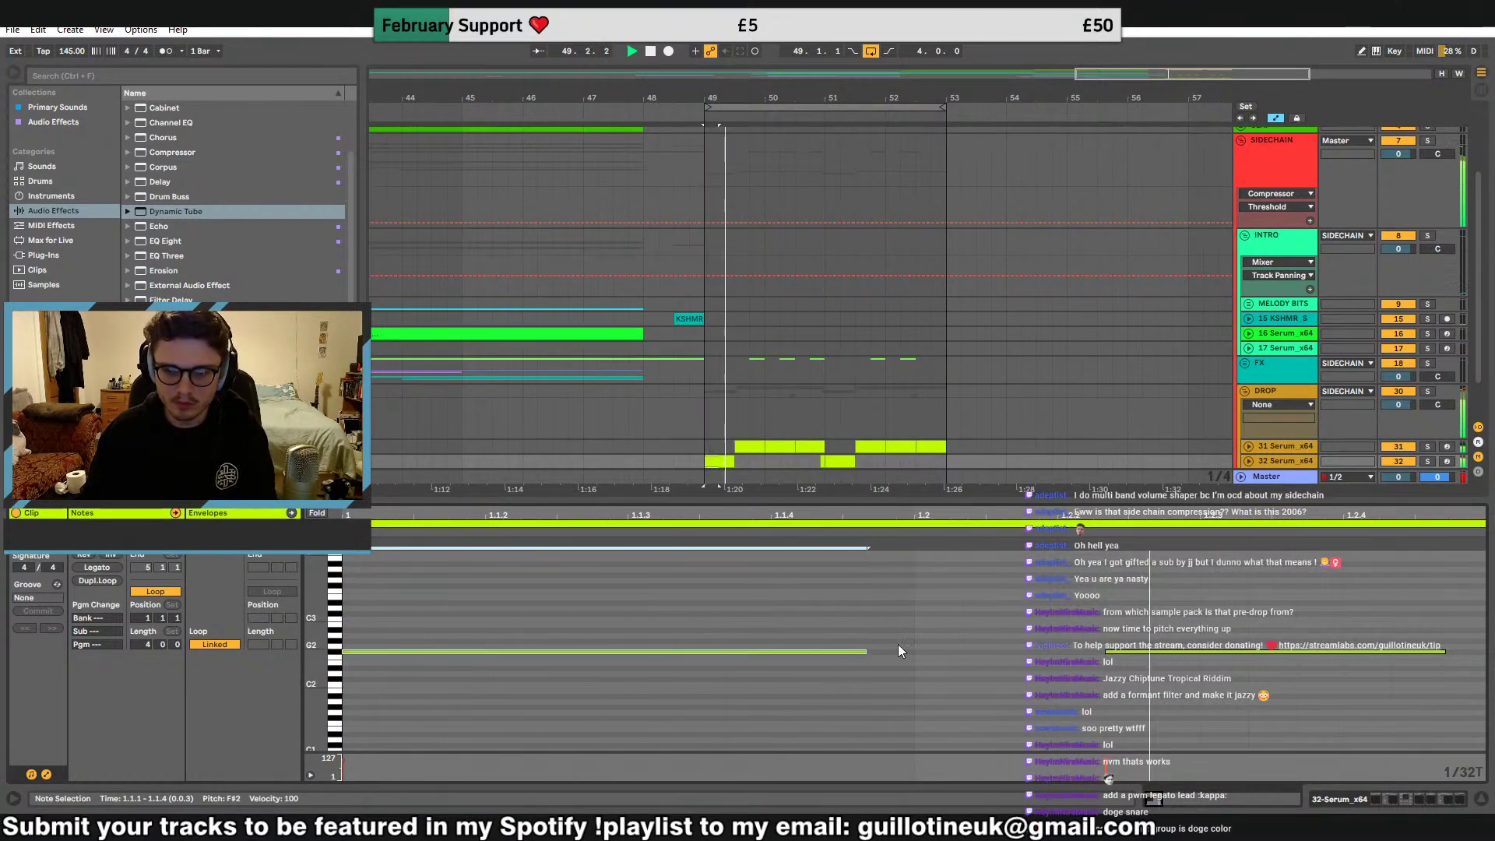
{"action": "left_click_drag", "start_coordinate": [1123, 653], "coordinate": [933, 652]}
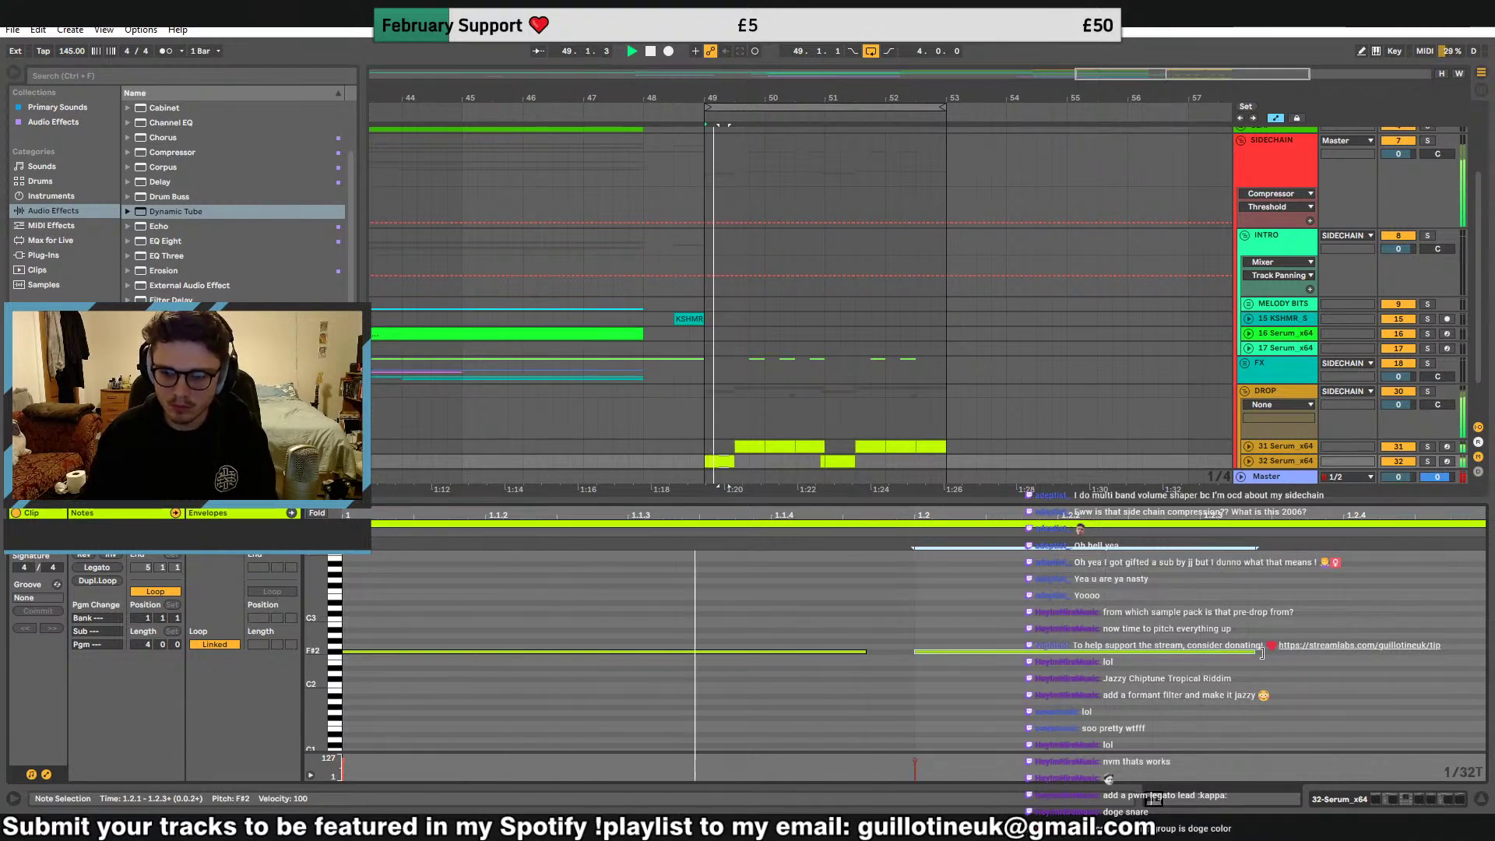
{"action": "left_click_drag", "start_coordinate": [1262, 653], "coordinate": [1357, 653]}
Move the half-bar clip at bar 49 from the 32-Serum track down to the 33-Serum track
{"action": "left_click", "coordinate": [1285, 450]}
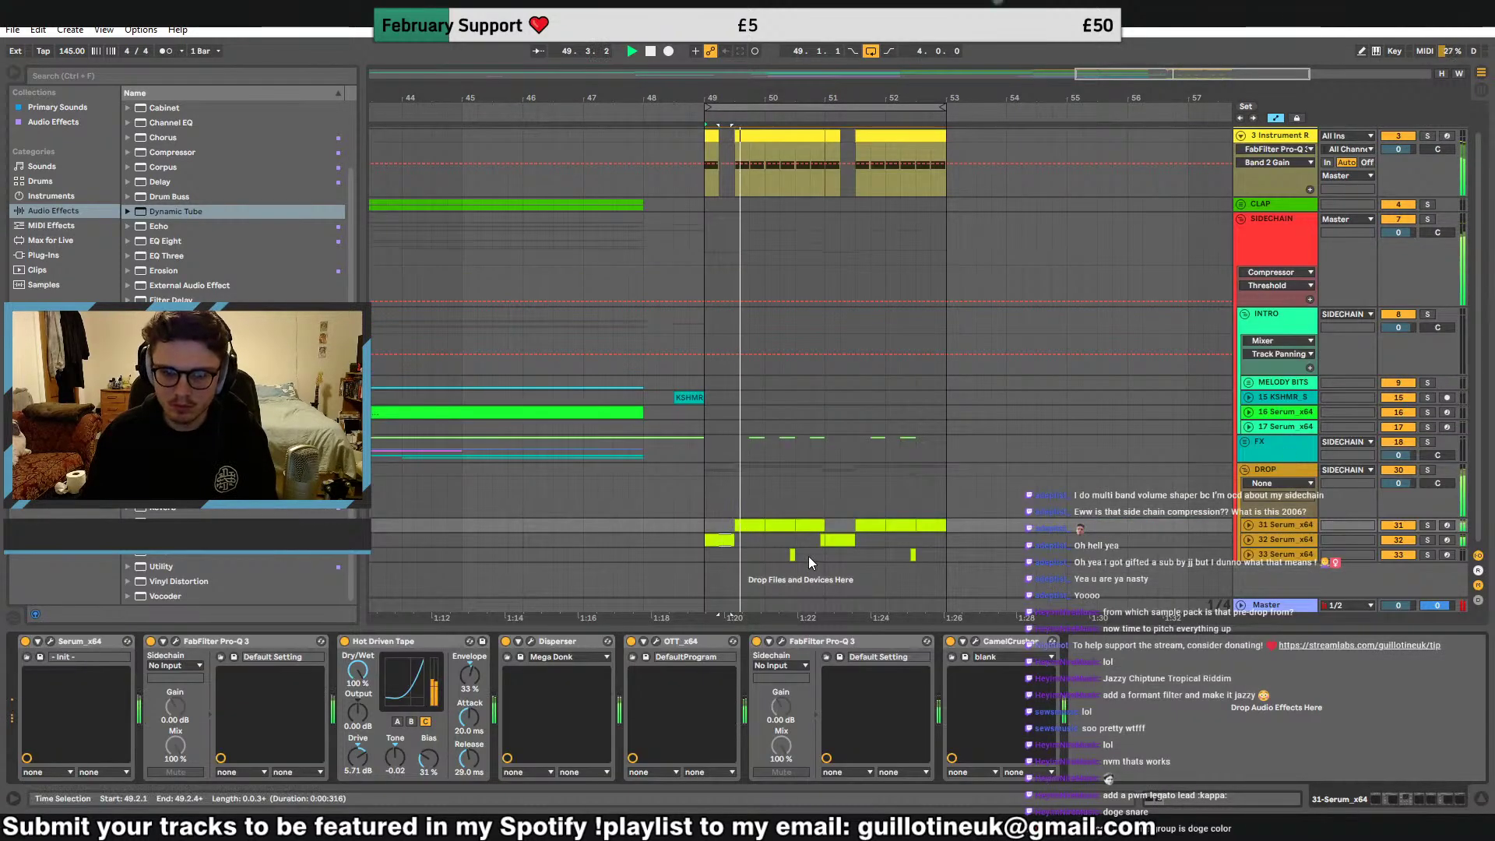
{"action": "left_click", "coordinate": [725, 553]}
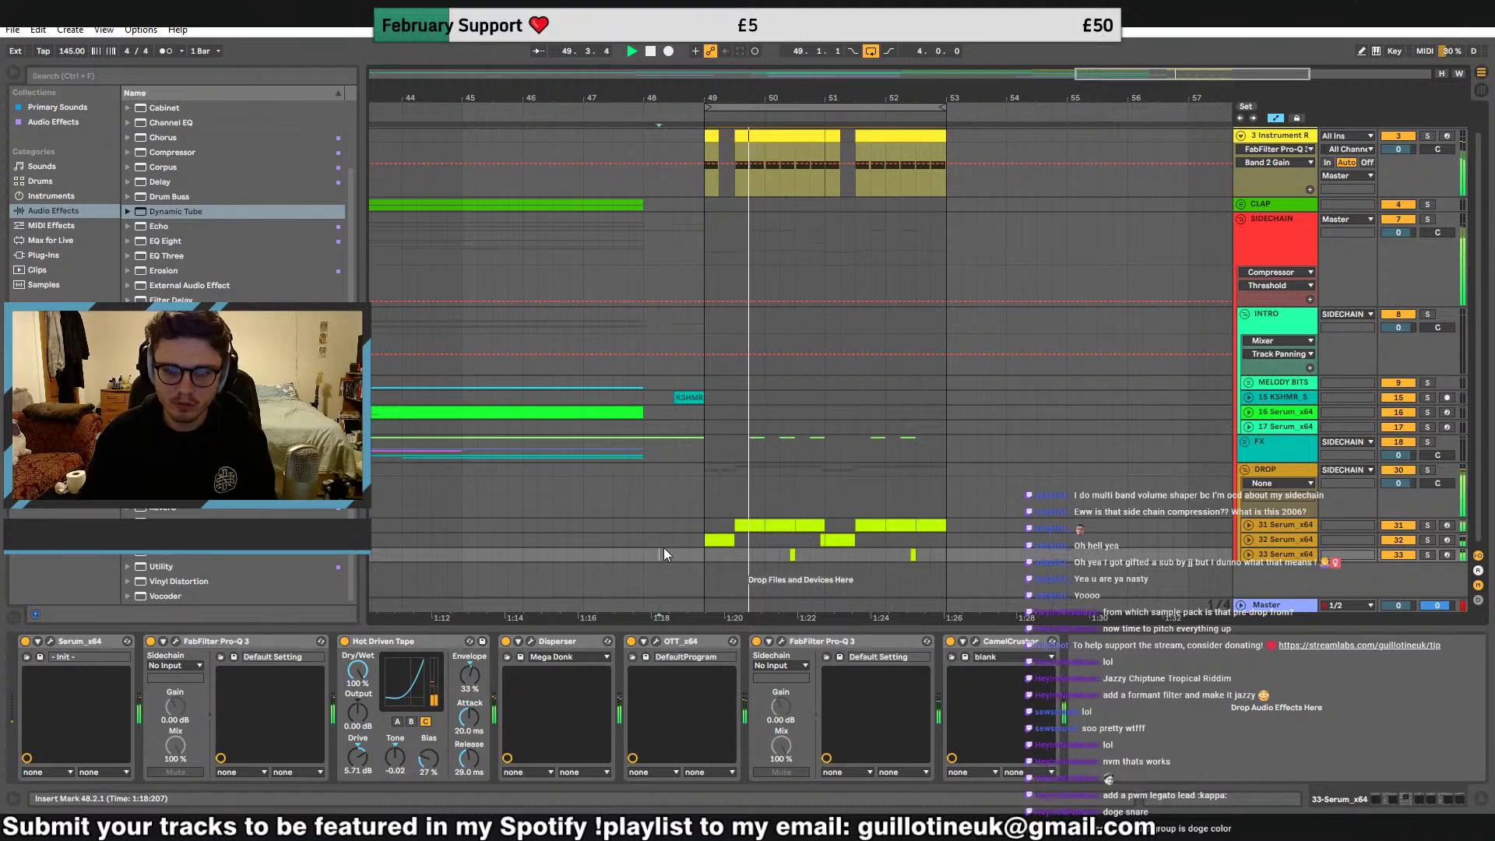
{"action": "left_click_drag", "start_coordinate": [720, 540], "coordinate": [727, 557]}
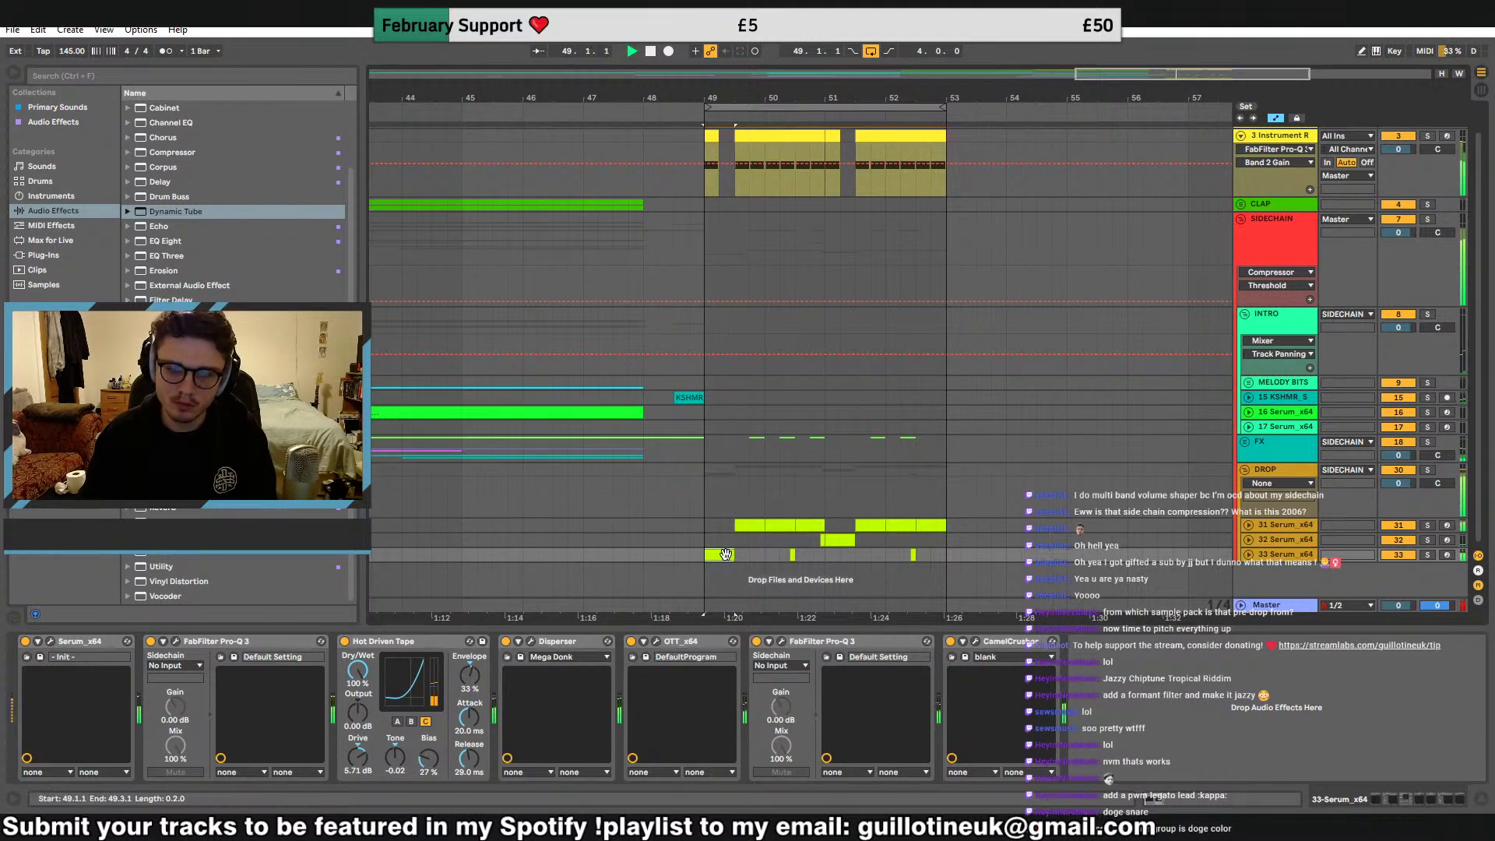
Open the moved clip, shorten the first F#2 note to end near 1.1.4, and move the second note to 1.2.3
{"action": "double_click", "coordinate": [725, 554]}
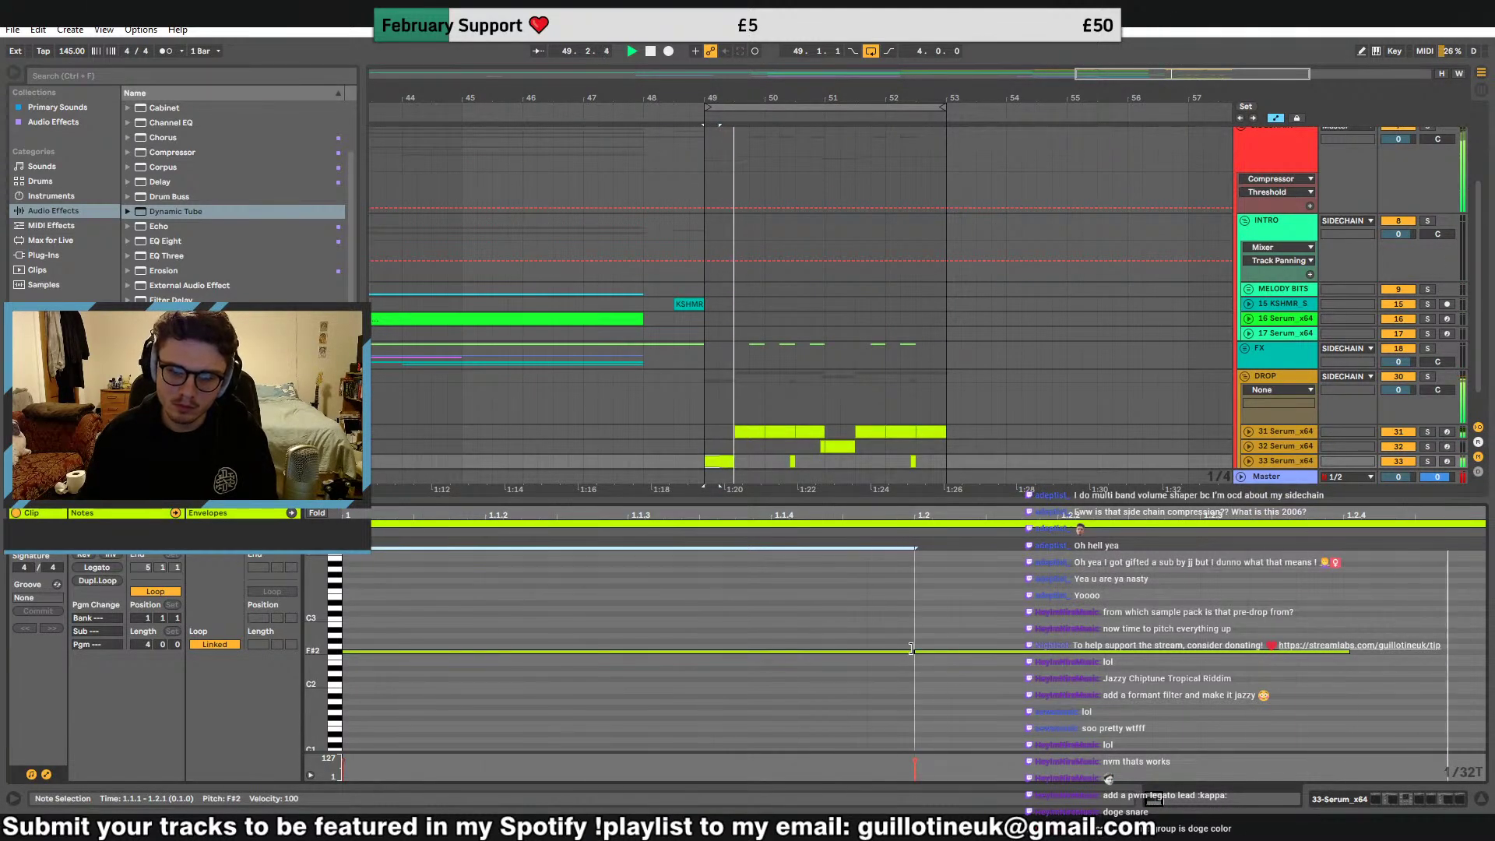
{"action": "left_click_drag", "start_coordinate": [911, 649], "coordinate": [775, 649]}
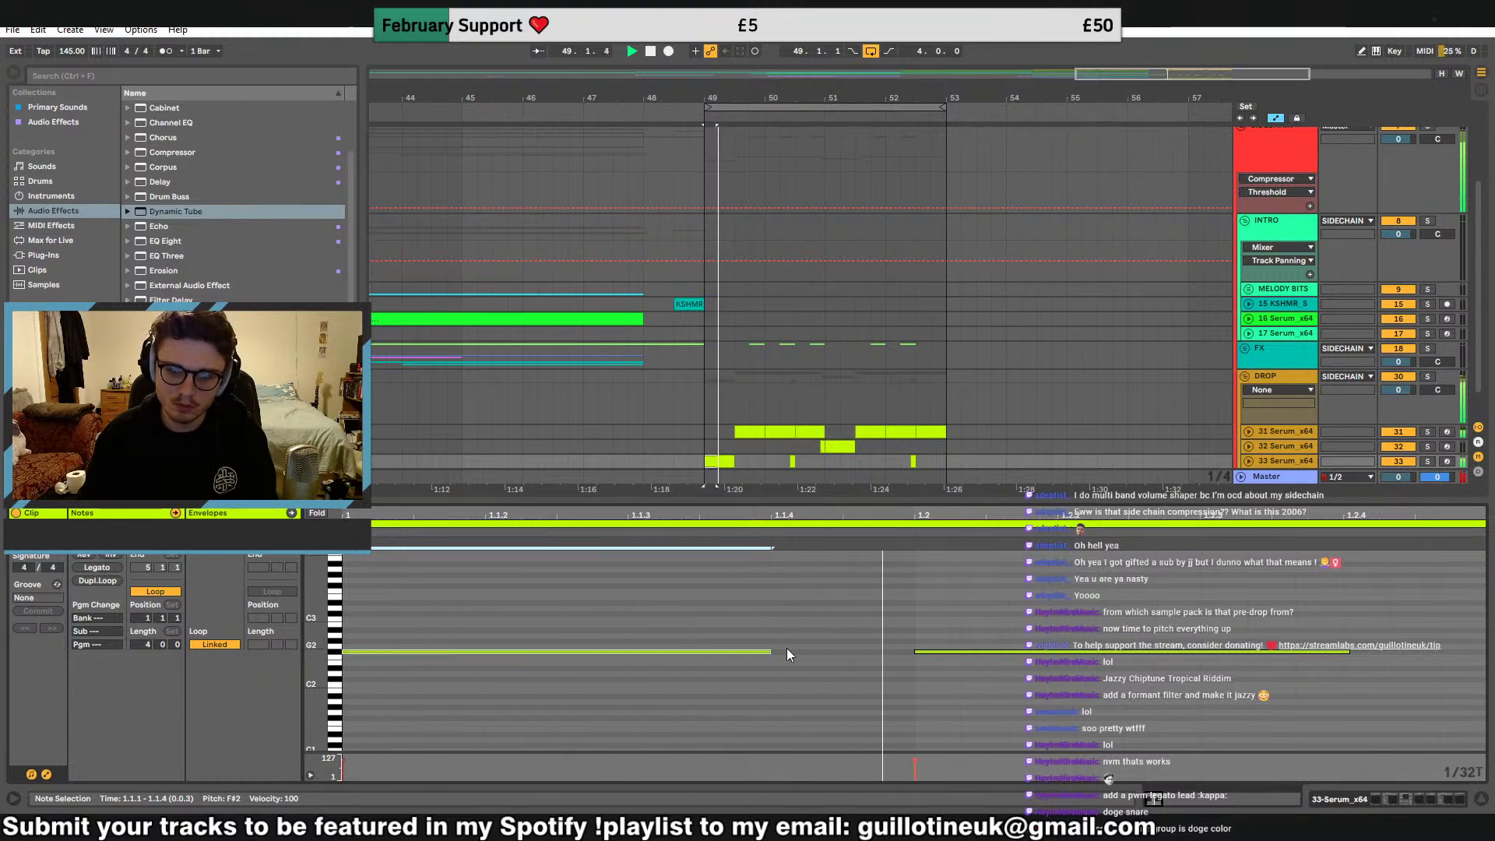
{"action": "left_click_drag", "start_coordinate": [971, 652], "coordinate": [1237, 657]}
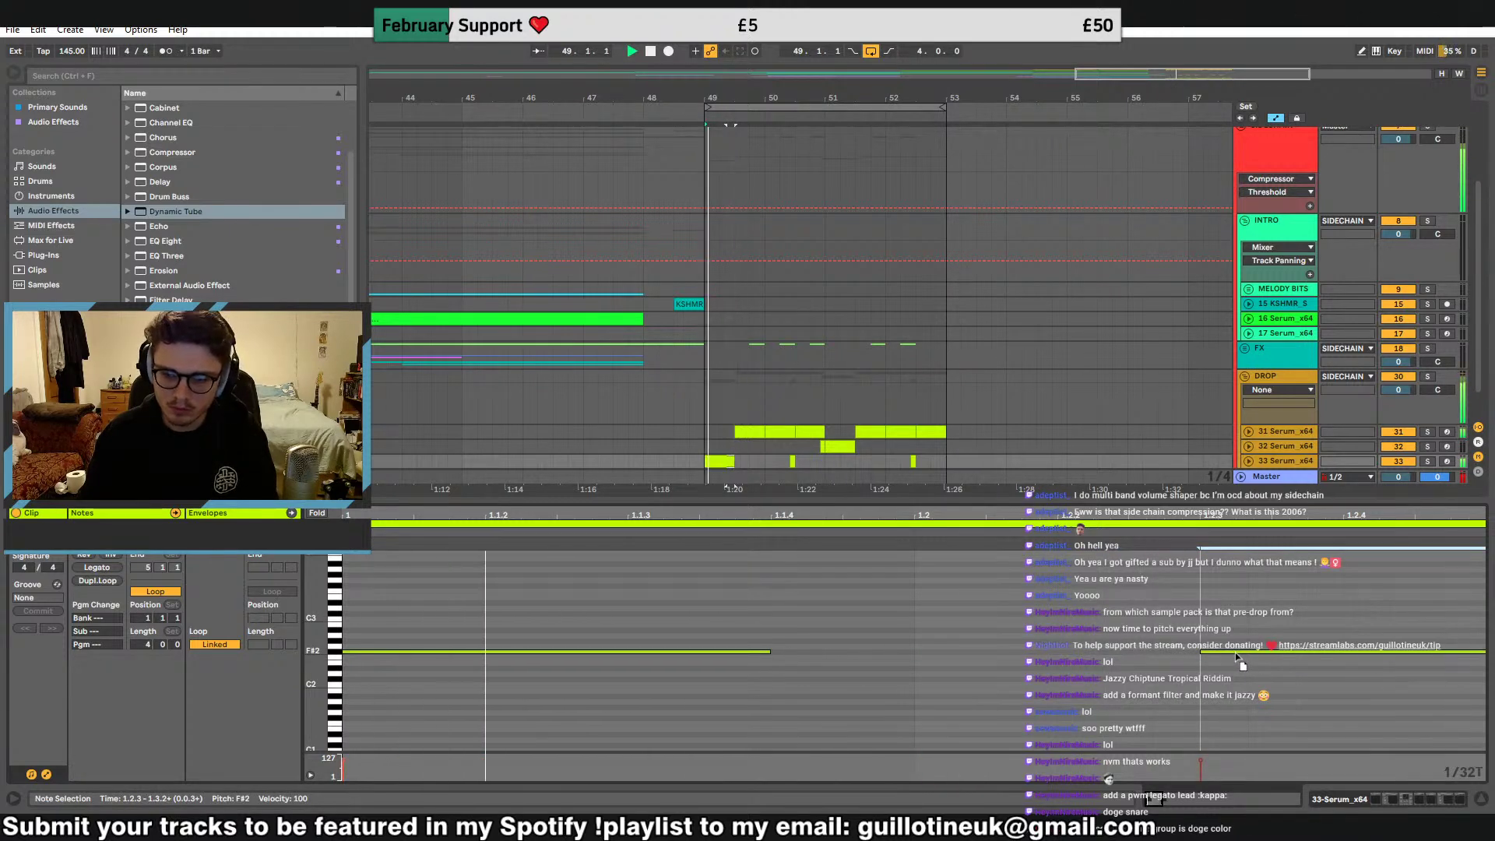
Shorten the second F#2 note in track 33's opening clip at bar 49 so it ends at 1.3.1
{"action": "left_click_drag", "start_coordinate": [526, 516], "coordinate": [526, 502]}
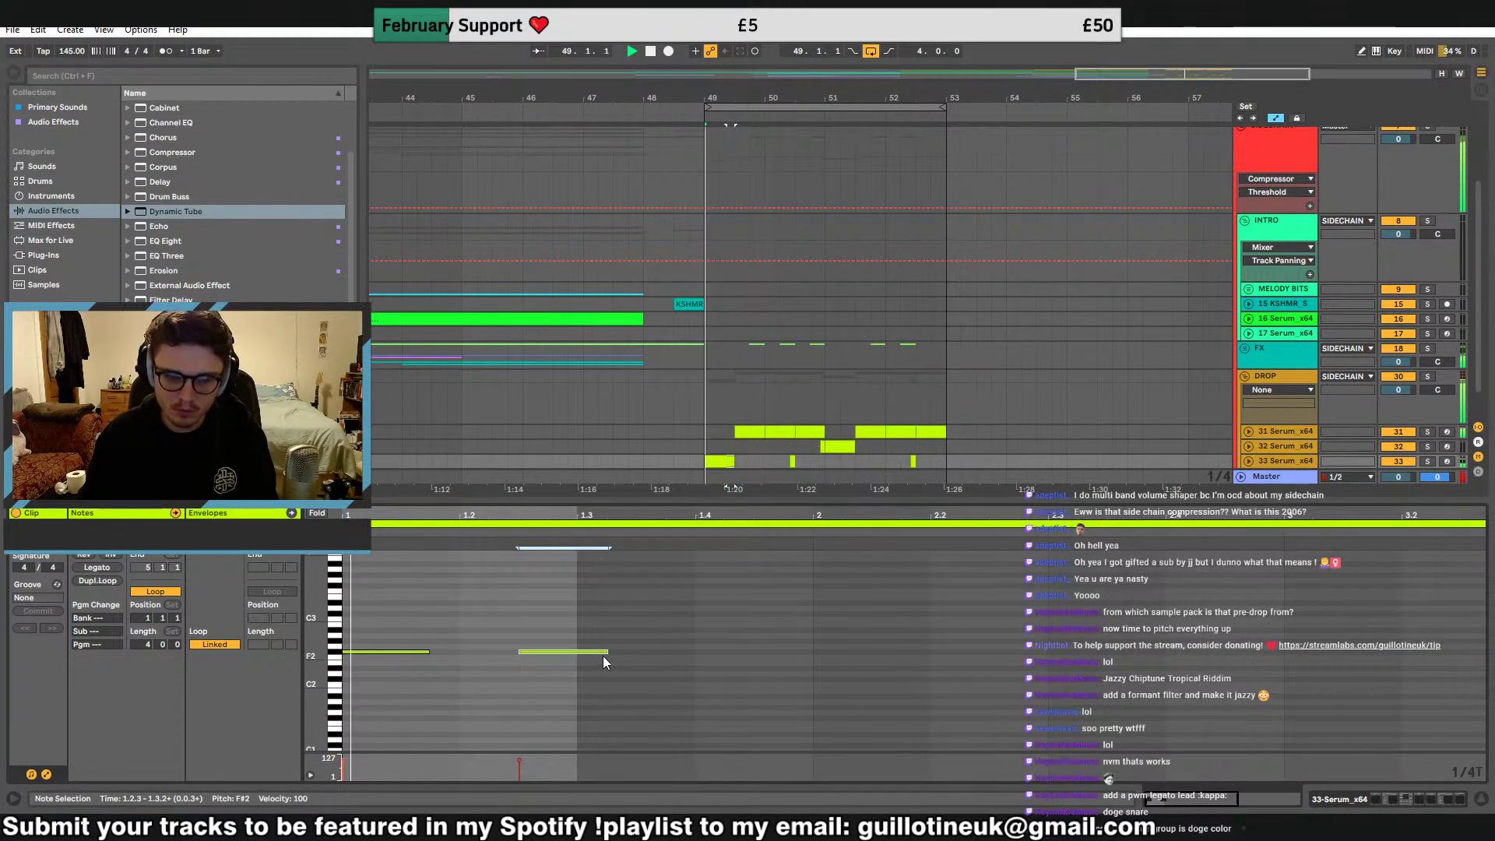
{"action": "left_click_drag", "start_coordinate": [605, 652], "coordinate": [577, 652]}
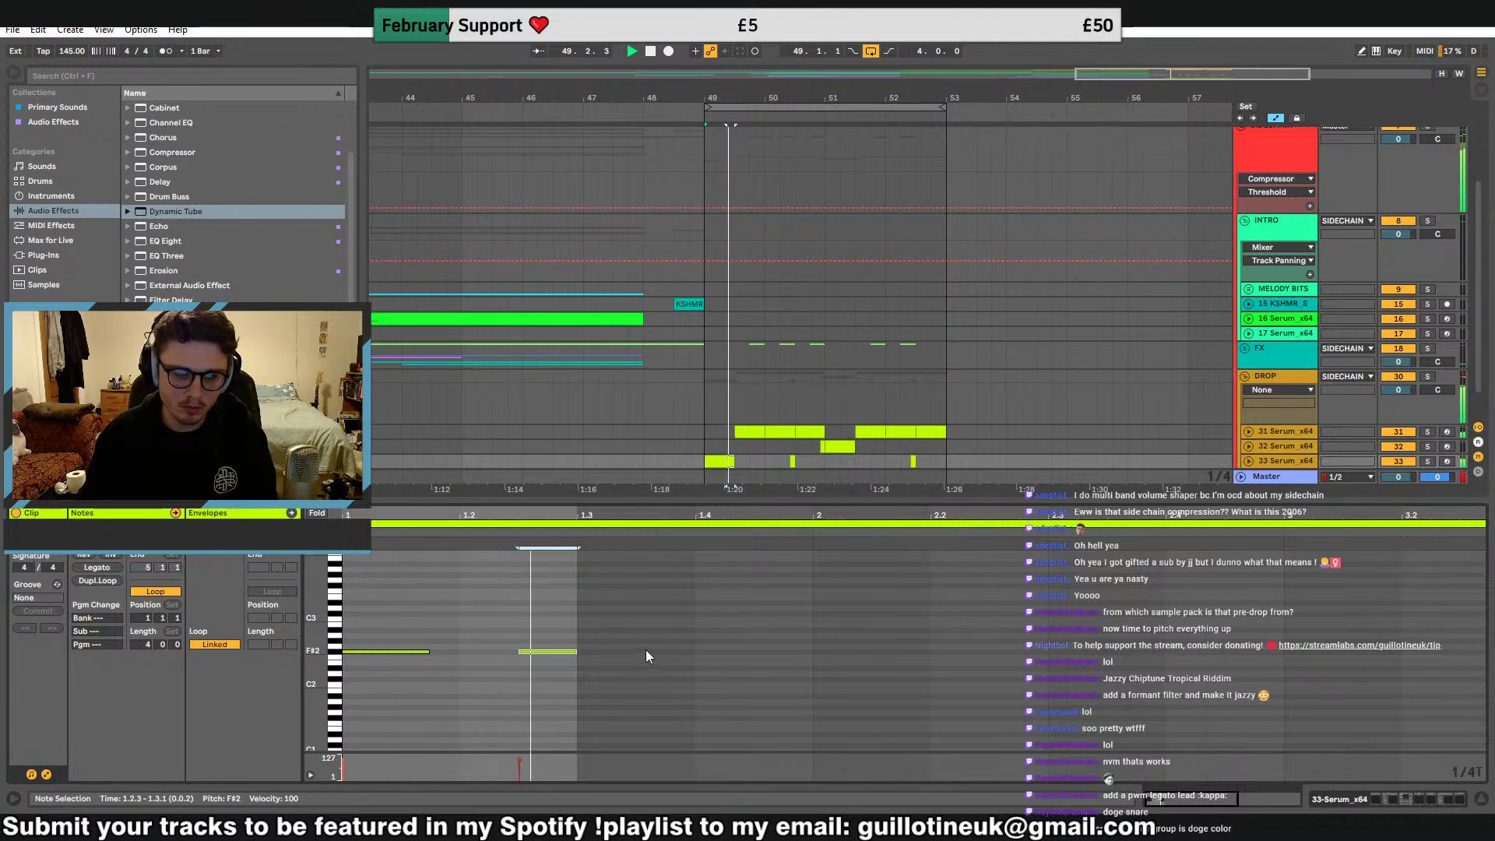
{"action": "left_click", "coordinate": [1301, 460]}
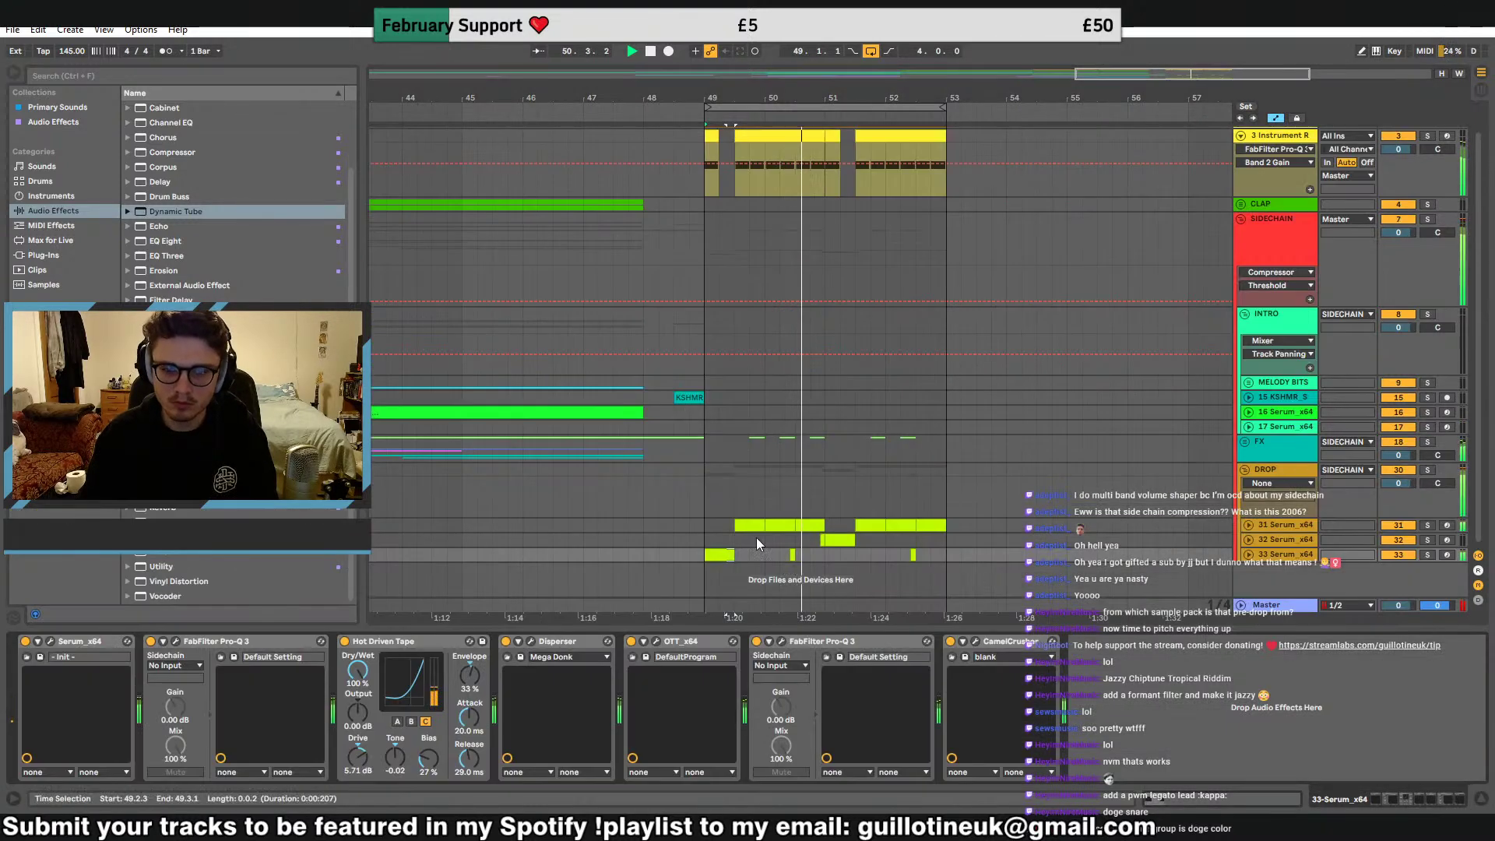
{"action": "double_click", "coordinate": [719, 554]}
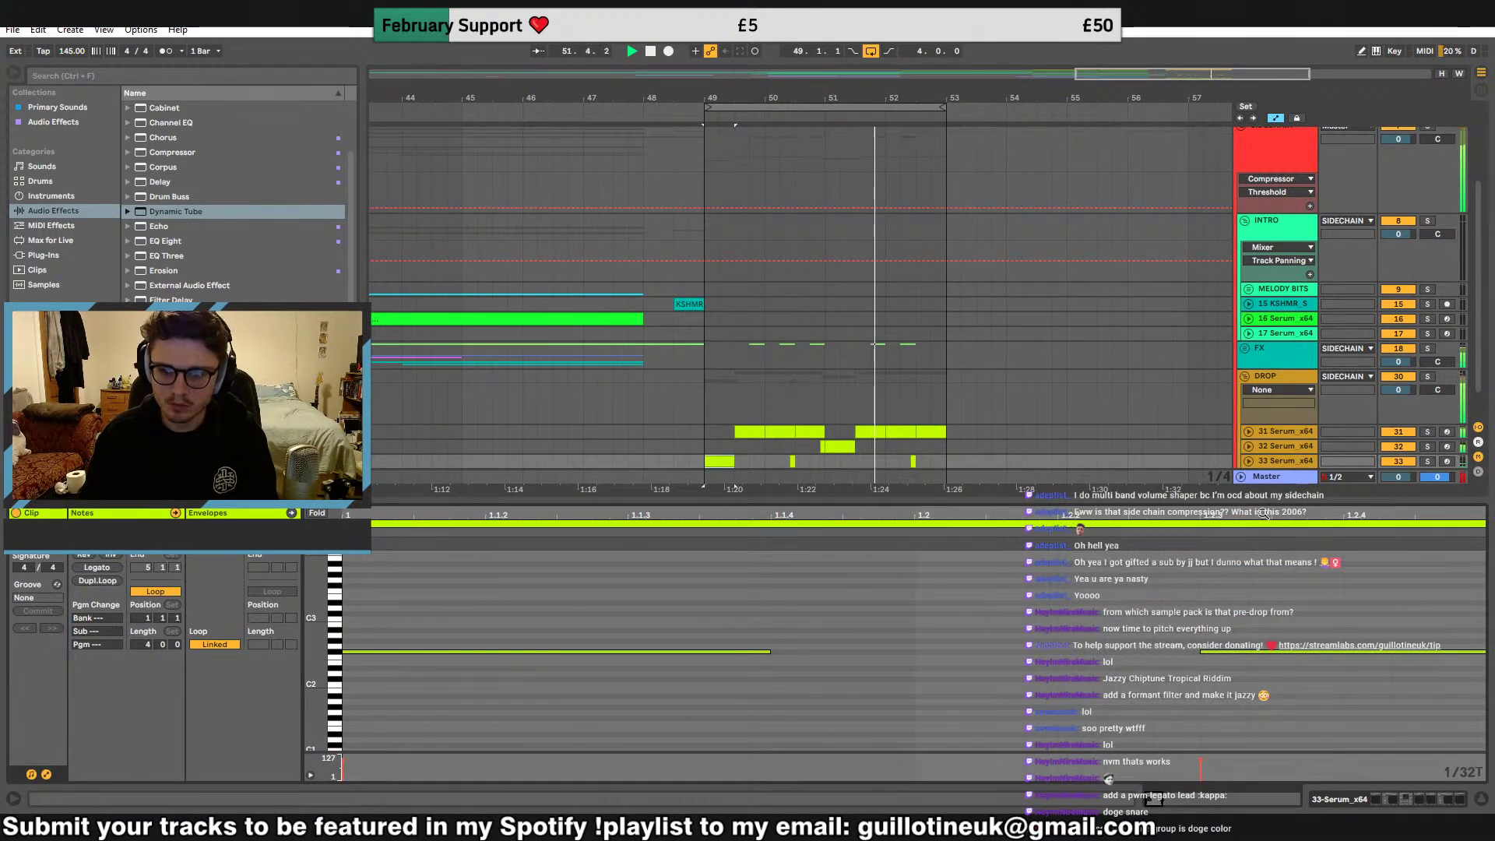
{"action": "left_click_drag", "start_coordinate": [1264, 515], "coordinate": [1250, 492]}
{"action": "left_click", "coordinate": [911, 652]}
Move the part of track 32's clip from 51.1.1 to 51.3.1 onto track 33 at the same position
{"action": "left_click", "coordinate": [1284, 447]}
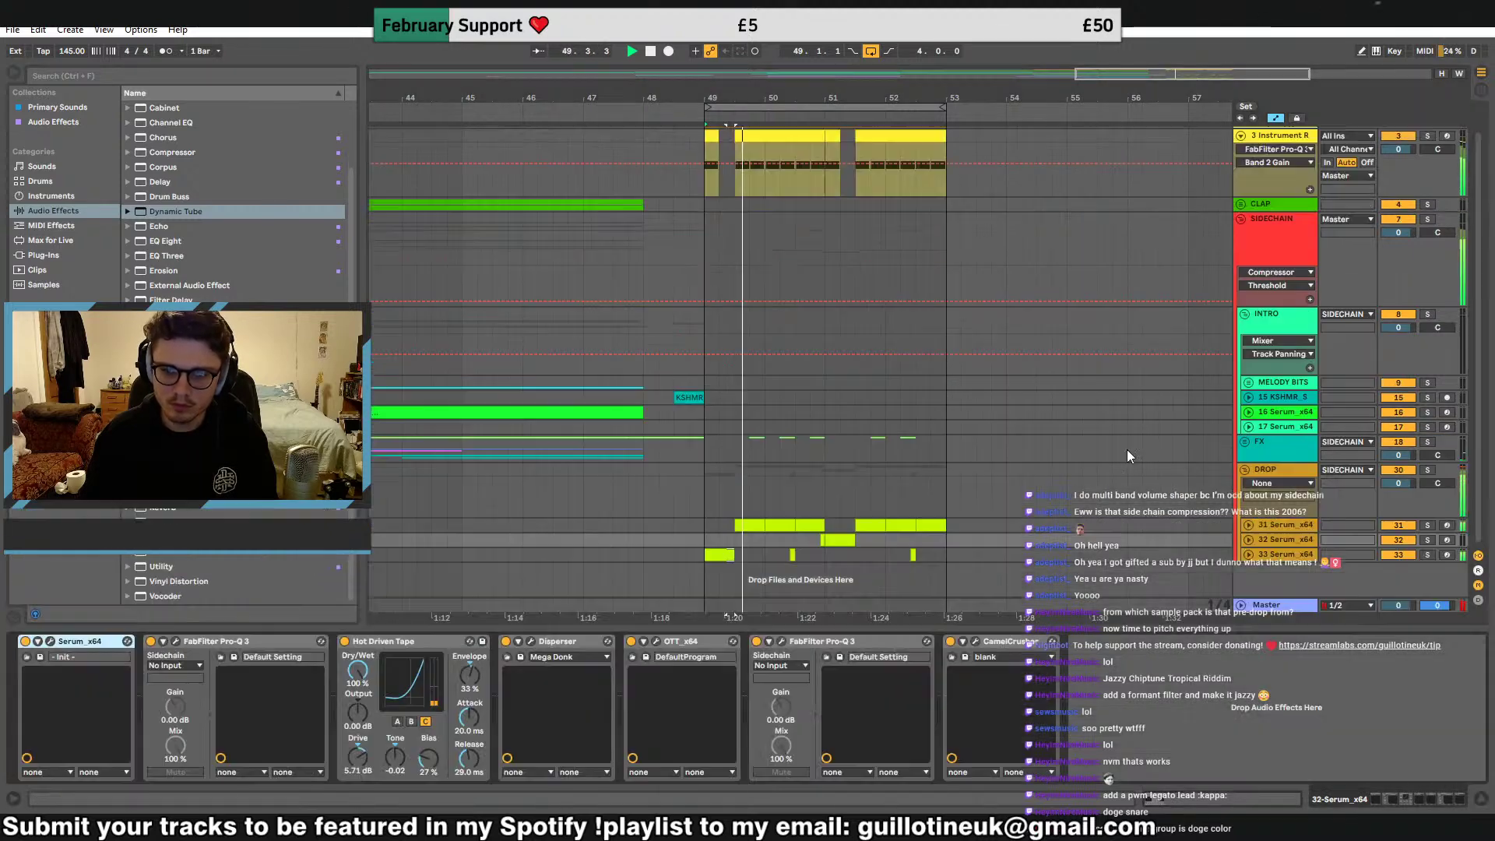
{"action": "left_click", "coordinate": [1278, 451]}
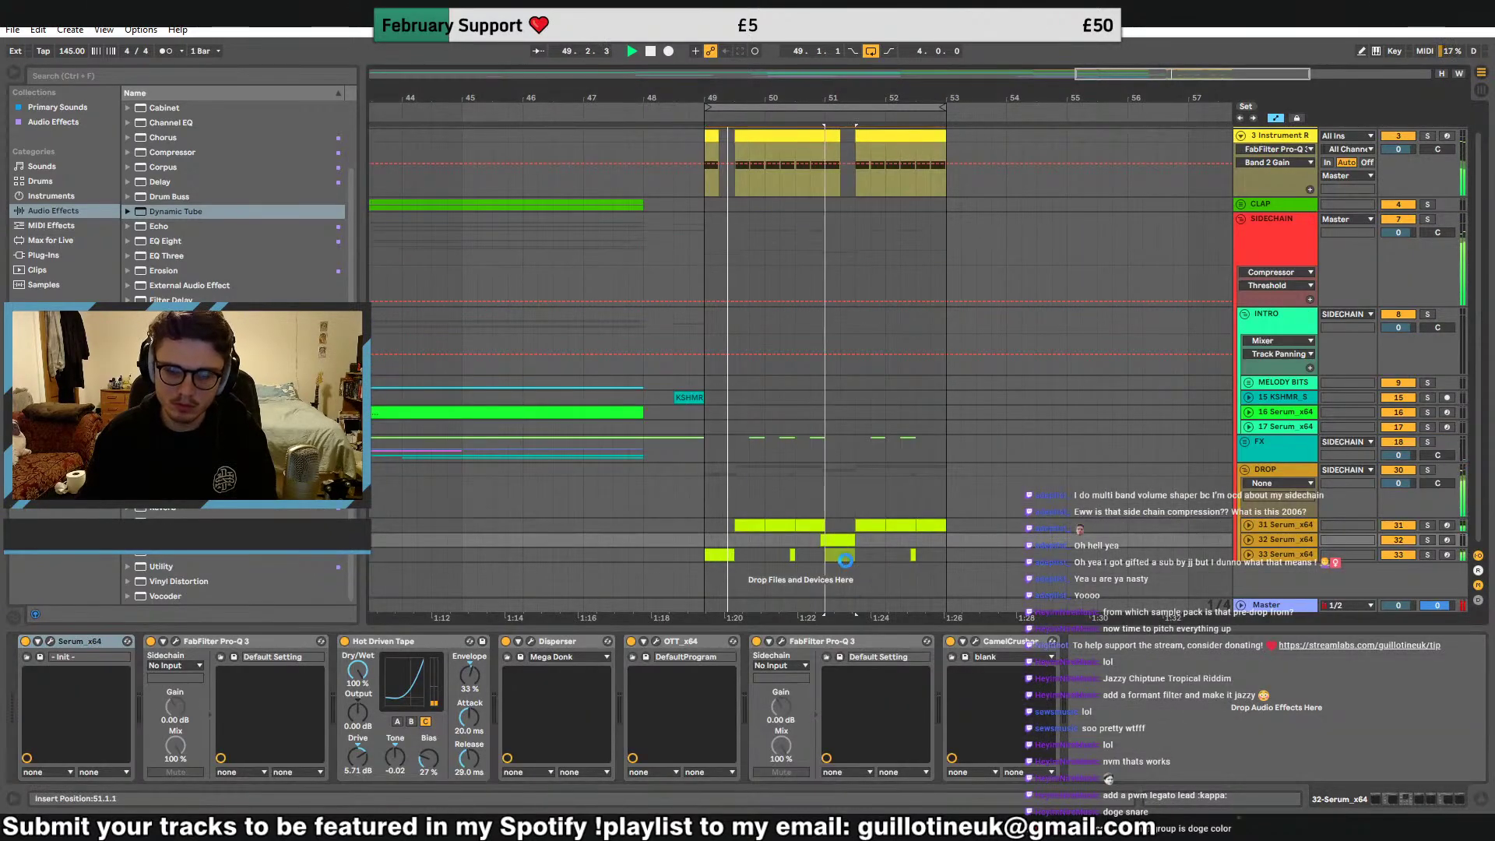
{"action": "left_click_drag", "start_coordinate": [846, 561], "coordinate": [845, 559]}
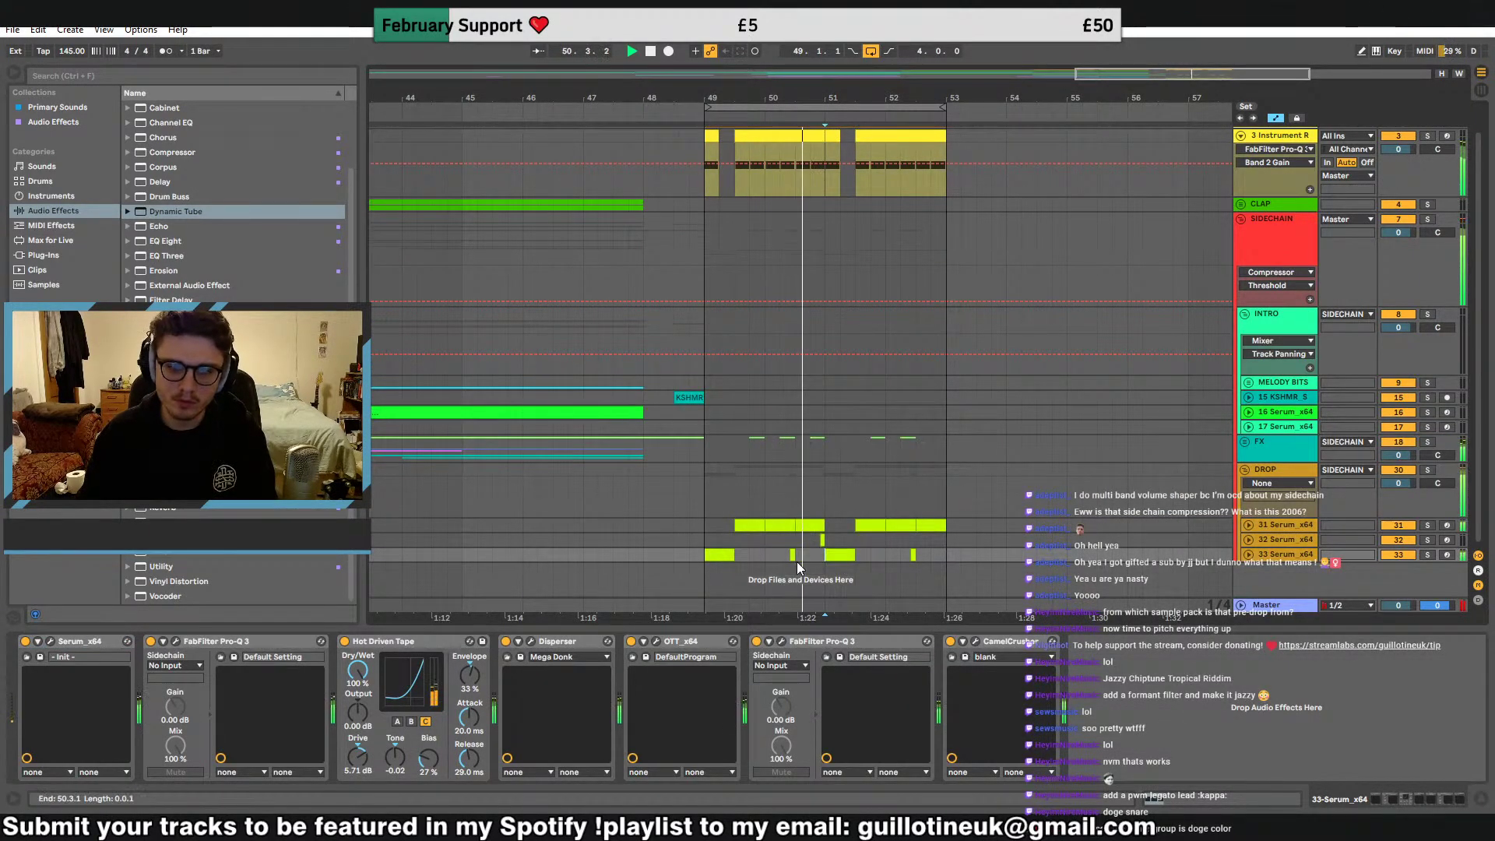
{"action": "left_click", "coordinate": [832, 558]}
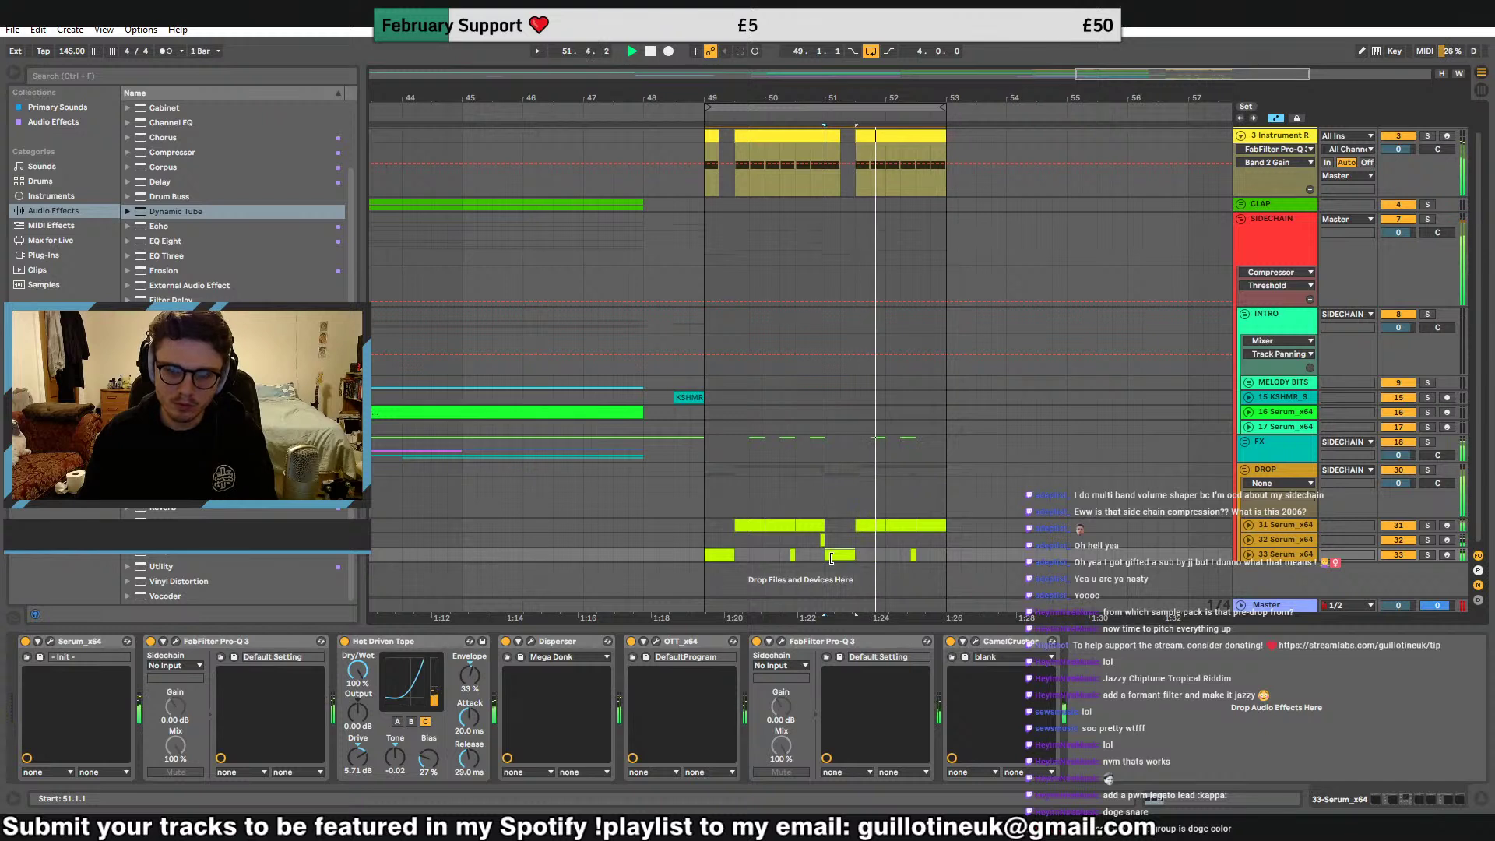
Move the remaining short clip piece just before bar 51 from track 32 onto track 33 and save the set
{"action": "left_click_drag", "start_coordinate": [827, 539], "coordinate": [813, 540]}
{"action": "key", "text": "ctrl+x"}
{"action": "left_click", "coordinate": [810, 556]}
{"action": "key", "text": "ctrl+v"}
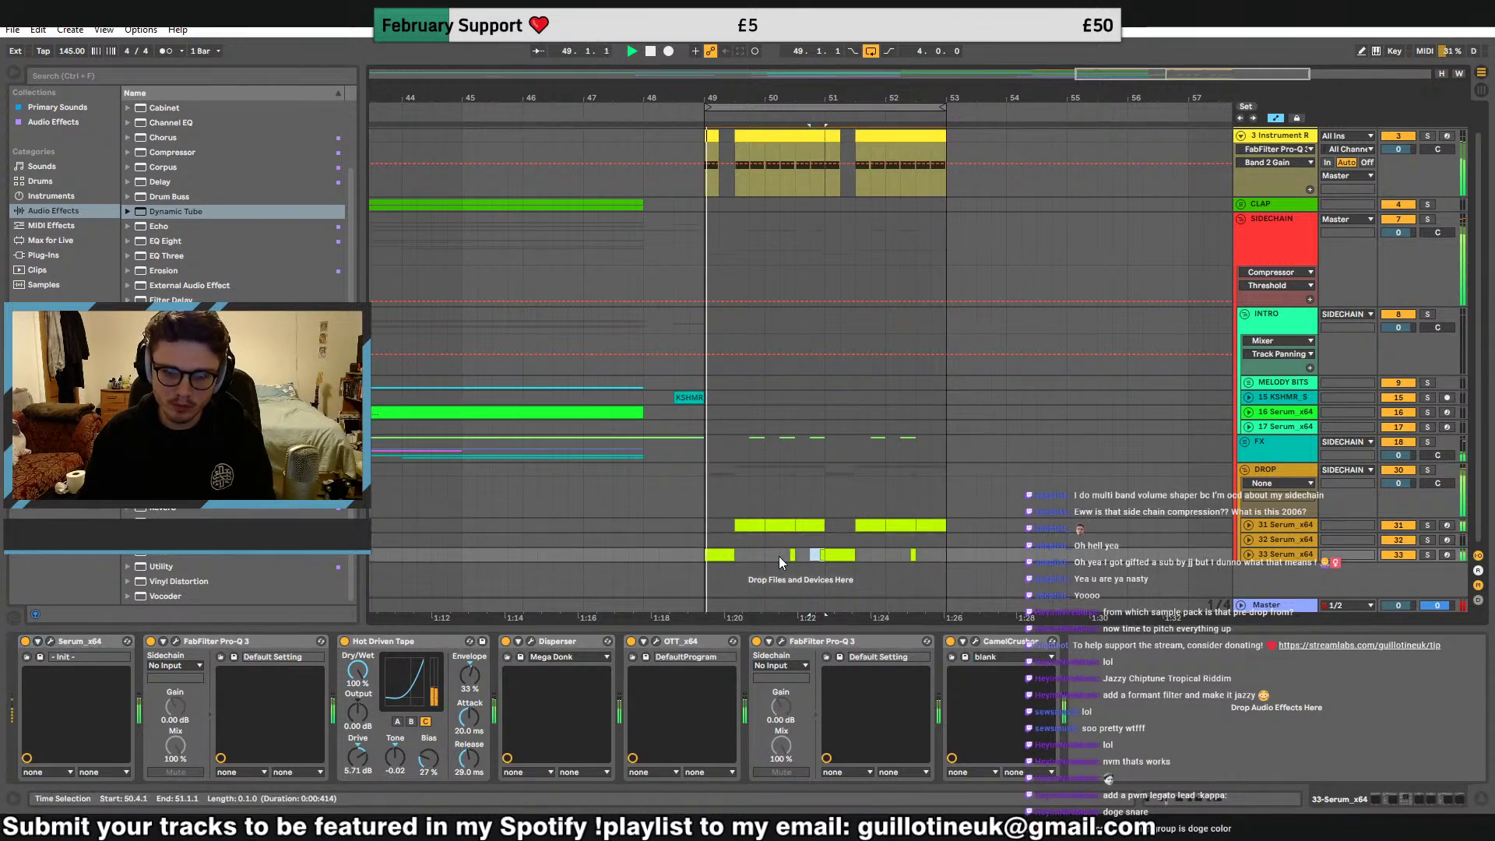
{"action": "left_click", "coordinate": [725, 555]}
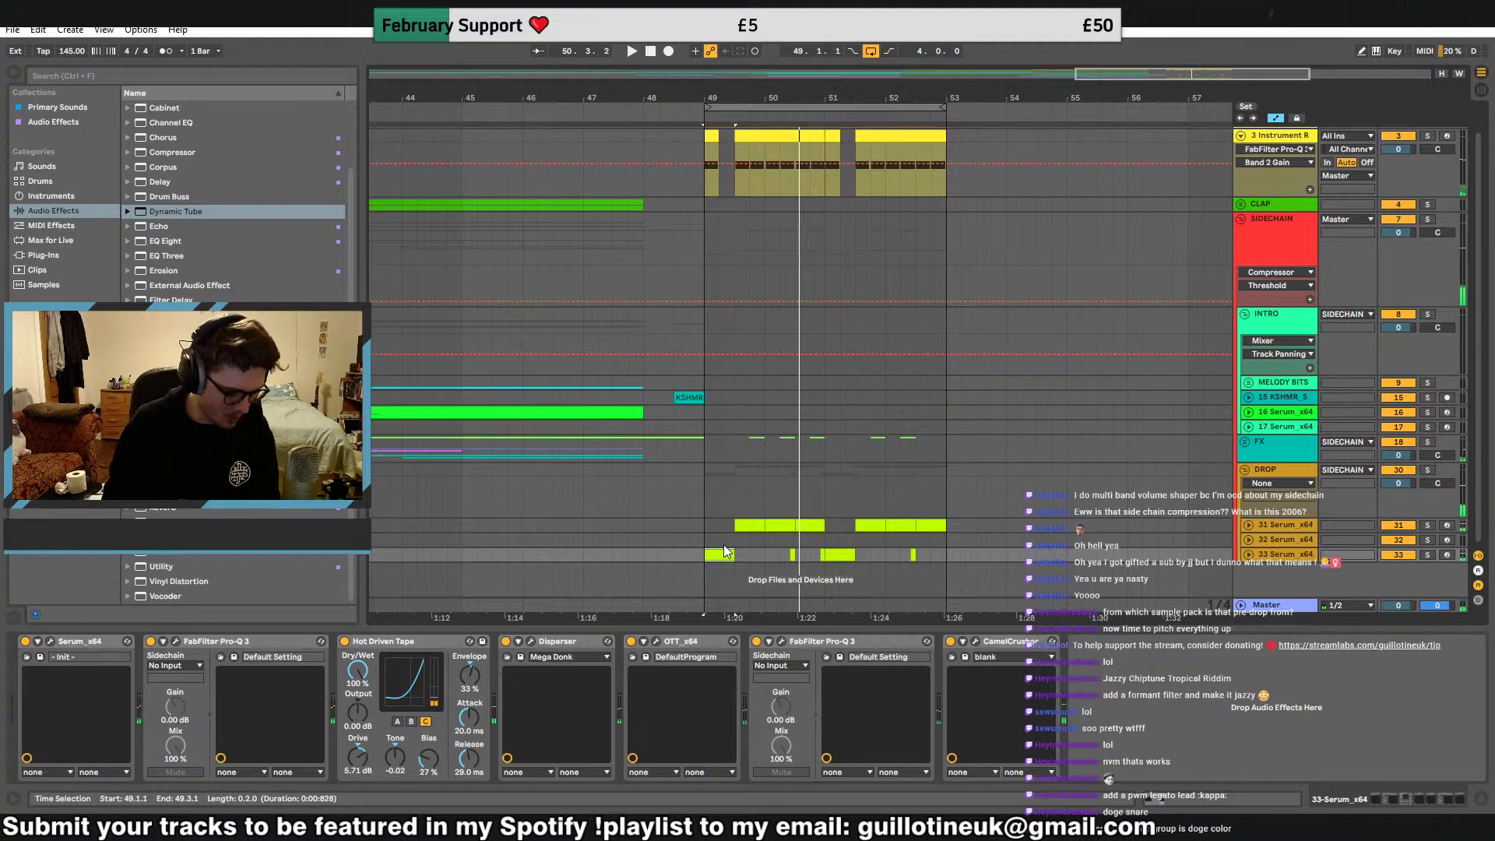
{"action": "key", "text": "ctrl+s"}
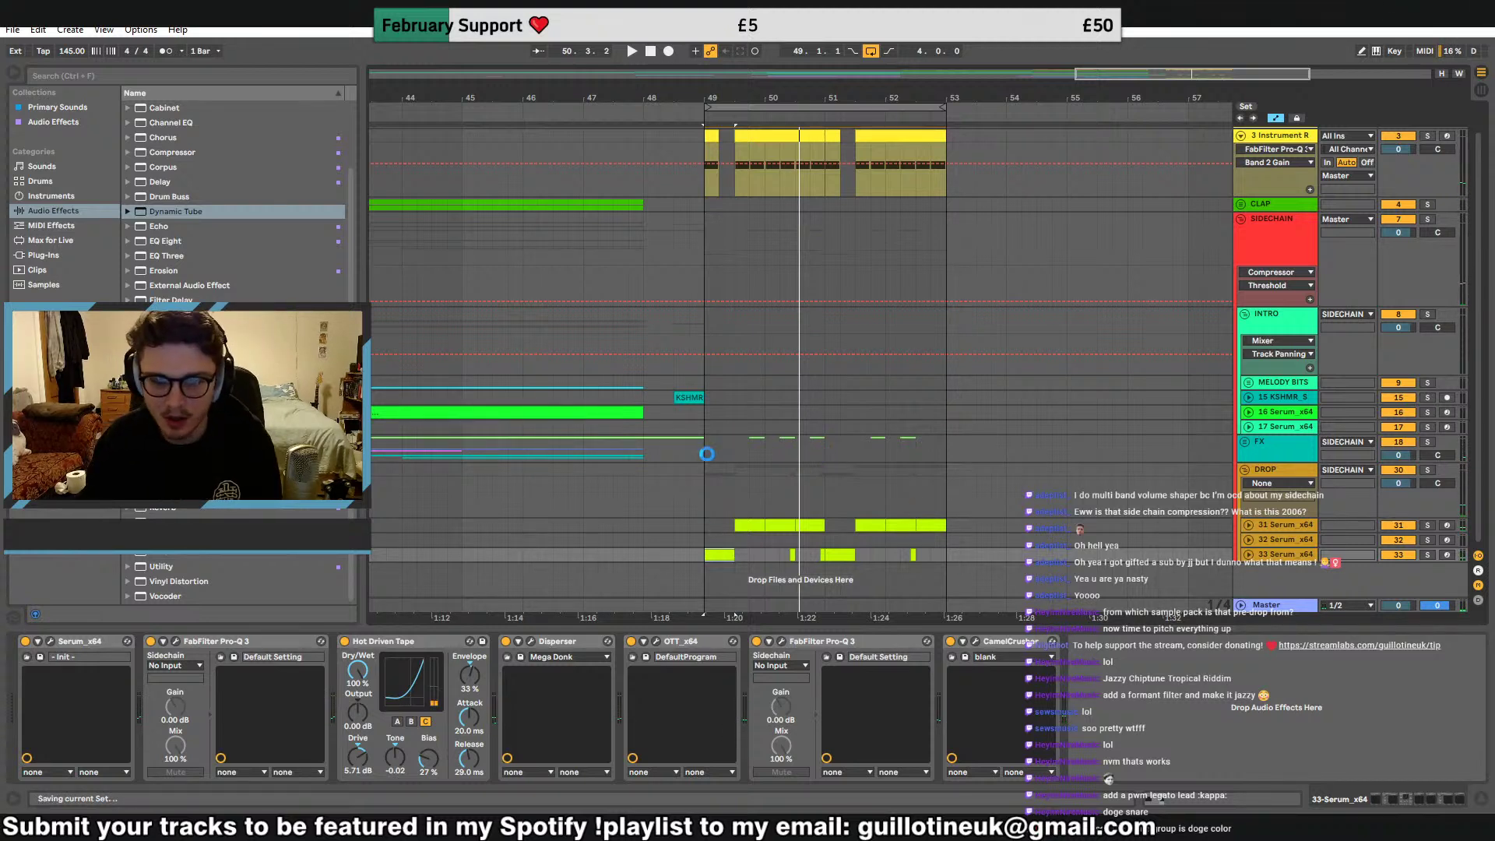
Solo the DROP group and play it back from bar 49
{"action": "left_click", "coordinate": [702, 480]}
{"action": "left_click", "coordinate": [1428, 471]}
{"action": "key", "text": "space"}
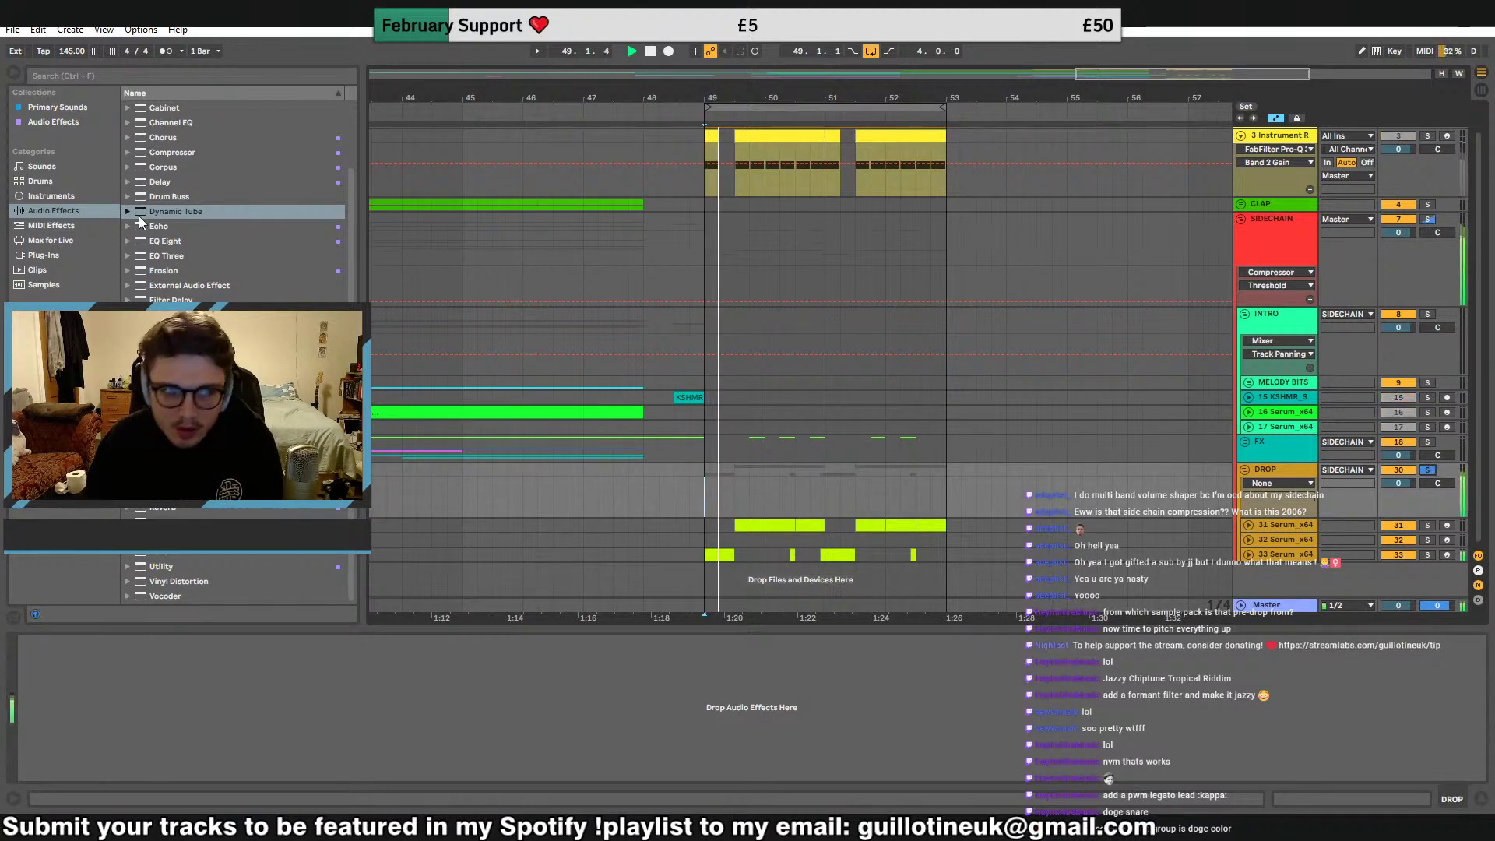
{"action": "left_click", "coordinate": [163, 567]}
{"action": "key", "text": "space"}
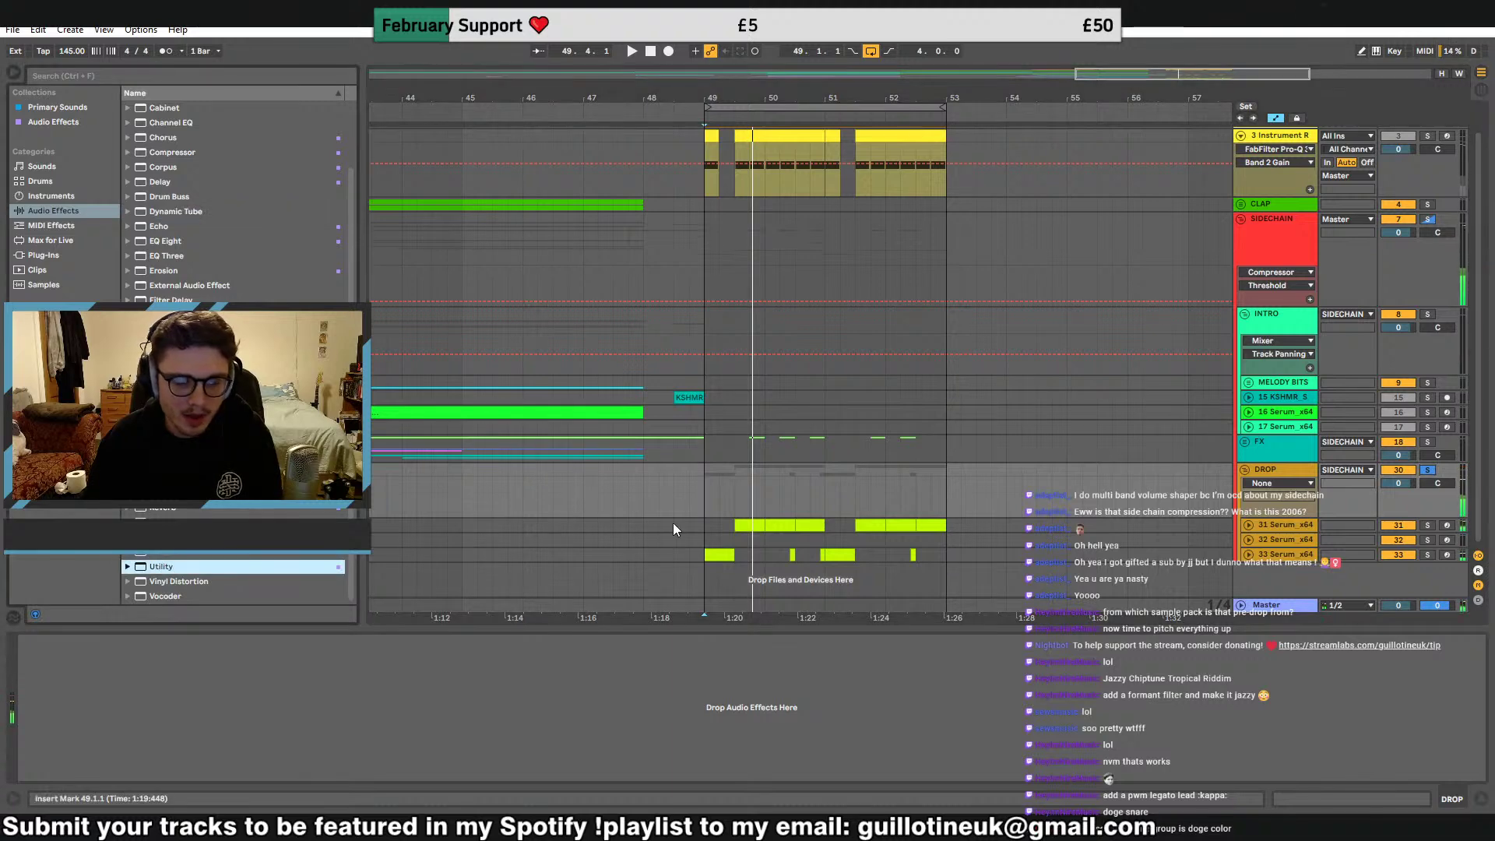
Group the three Serum tracks inside DROP and name the new group HOOK
{"action": "left_click", "coordinate": [720, 529]}
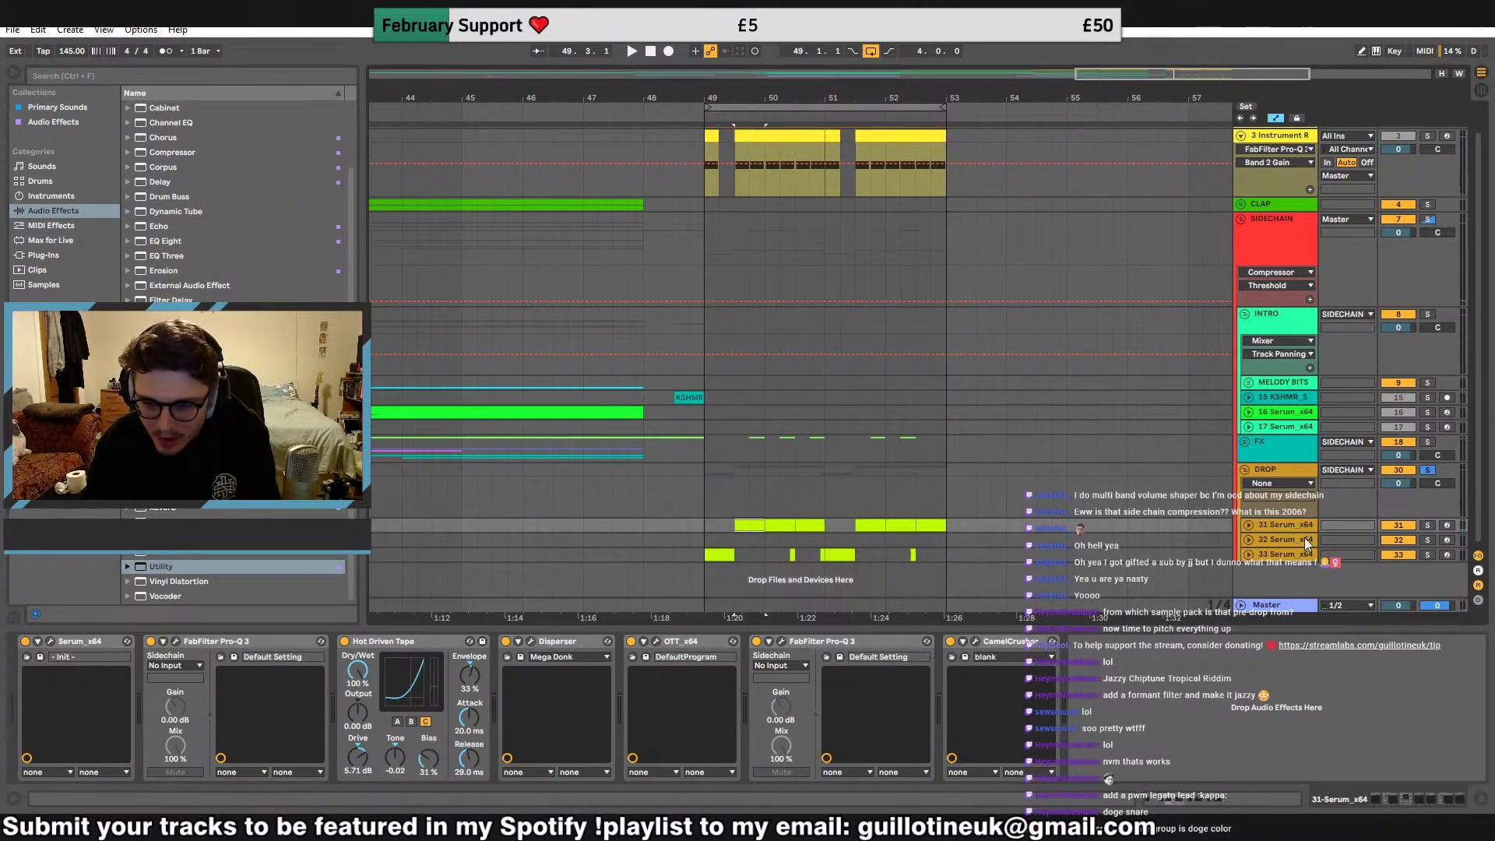
{"action": "left_click", "coordinate": [1311, 555]}
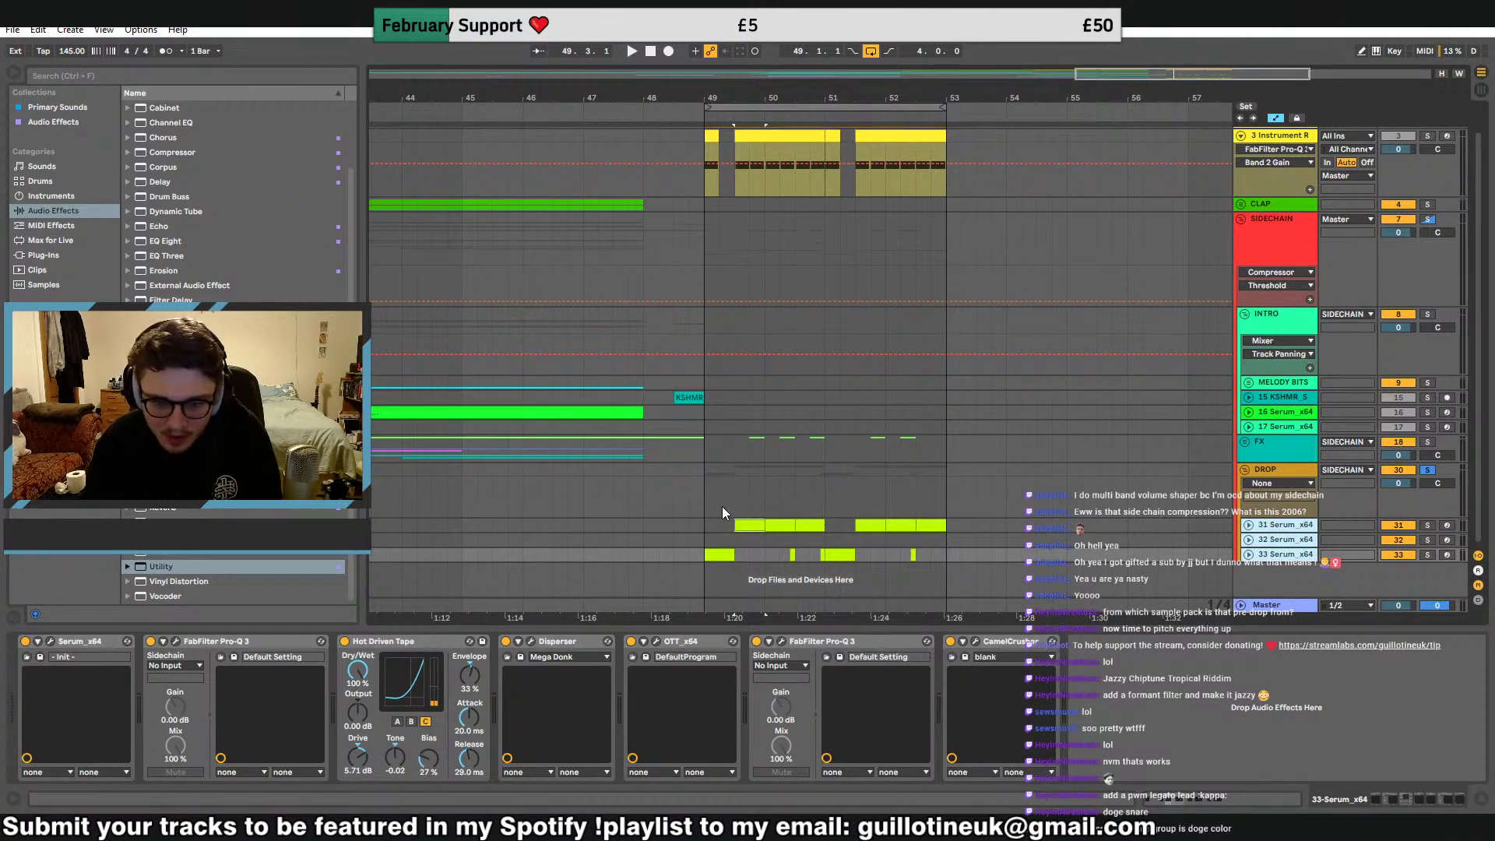
{"action": "key", "text": "ctrl+g"}
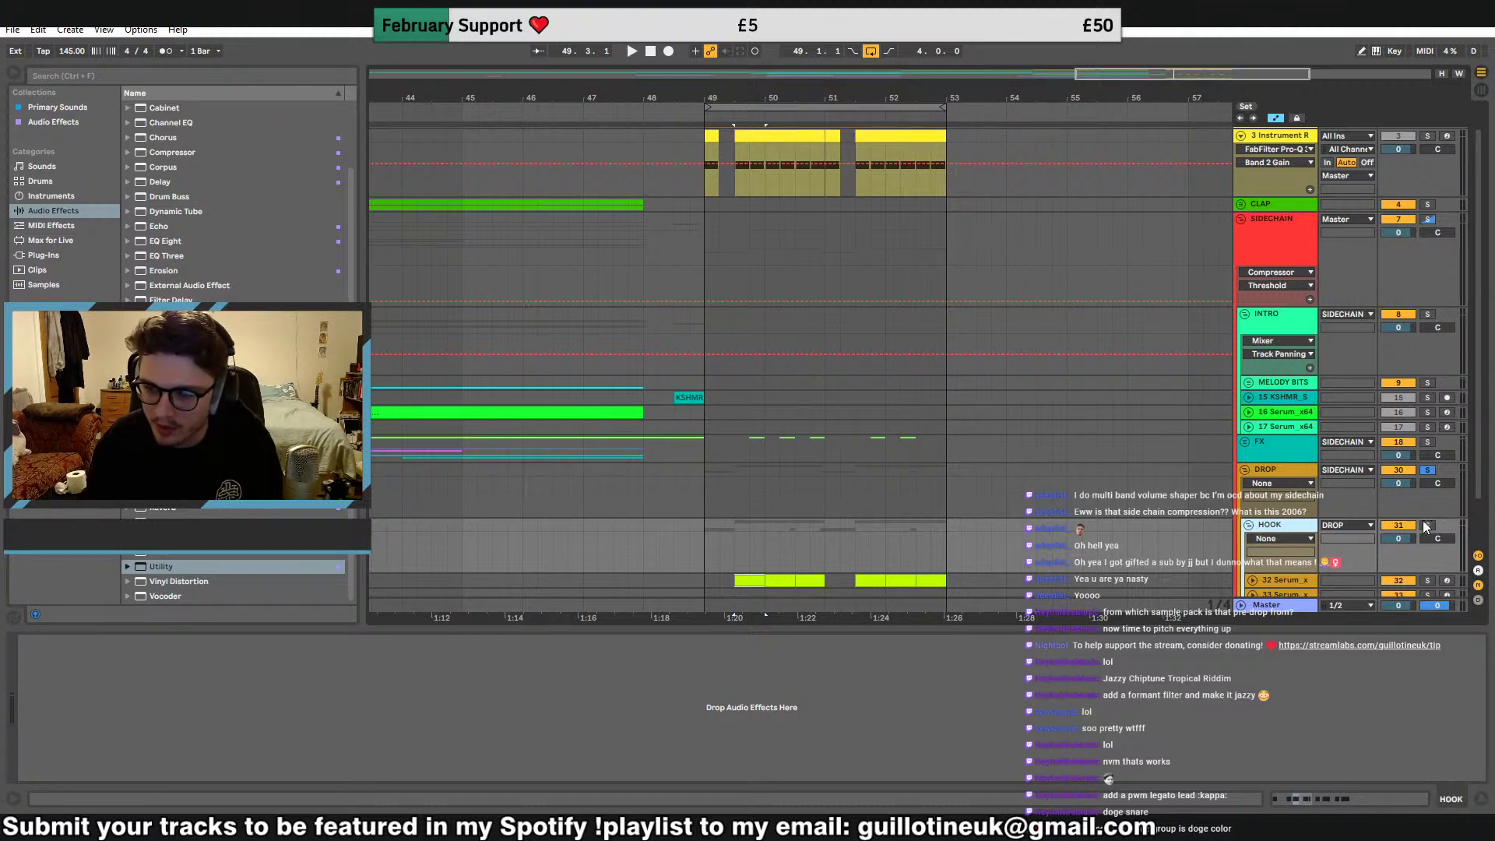
Add a Utility to the HOOK group with Bass Mono enabled at 350 Hz while auditioning the soloed group
{"action": "scroll", "coordinate": [787, 494], "scroll_direction": "down", "scroll_amount": 2}
{"action": "key", "text": "space"}
{"action": "left_click", "coordinate": [171, 567]}
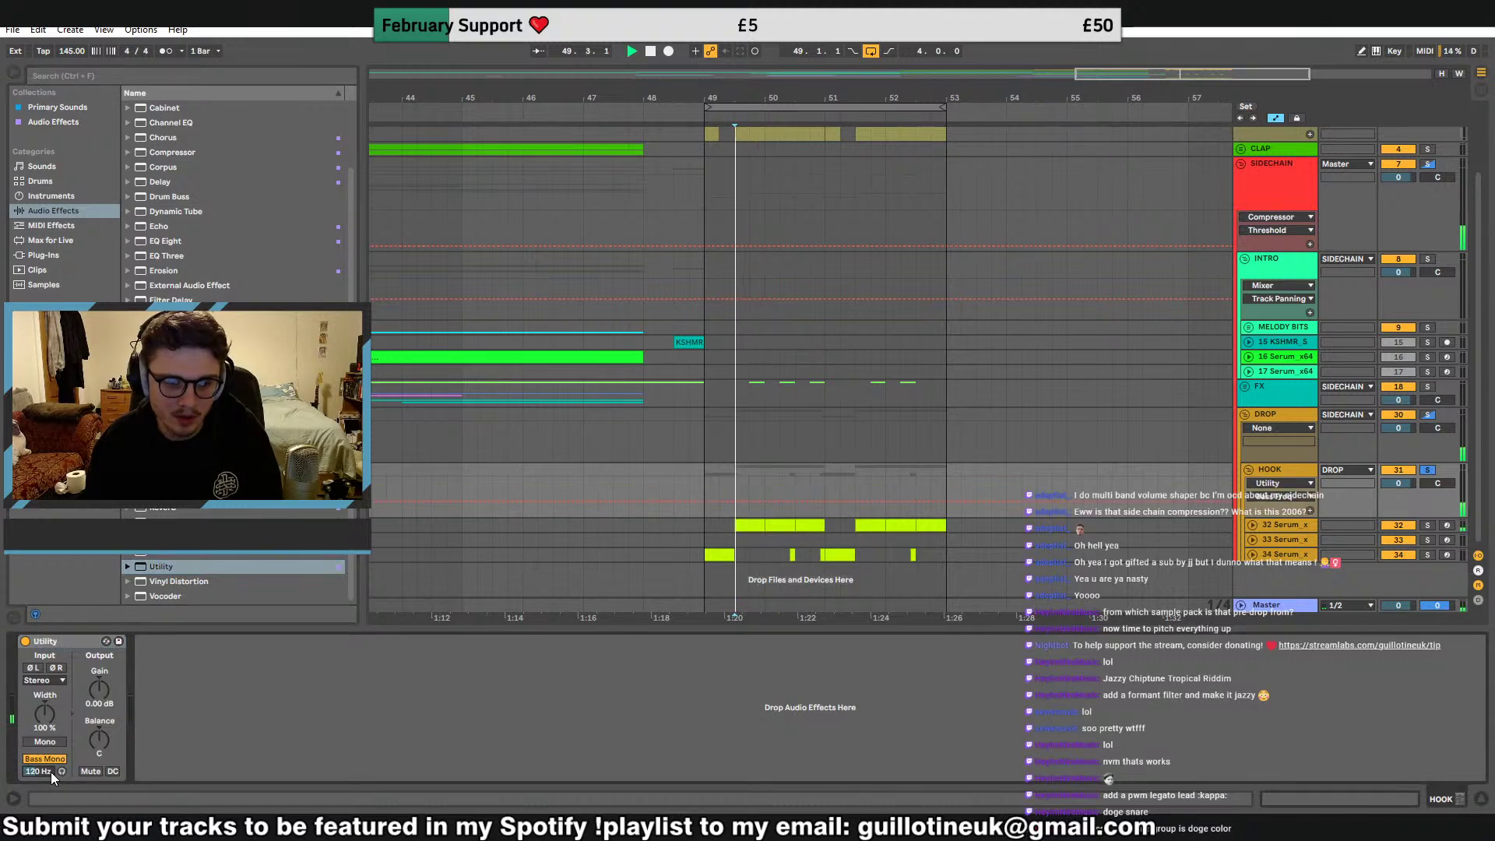
{"action": "left_click_drag", "start_coordinate": [48, 772], "coordinate": [49, 724]}
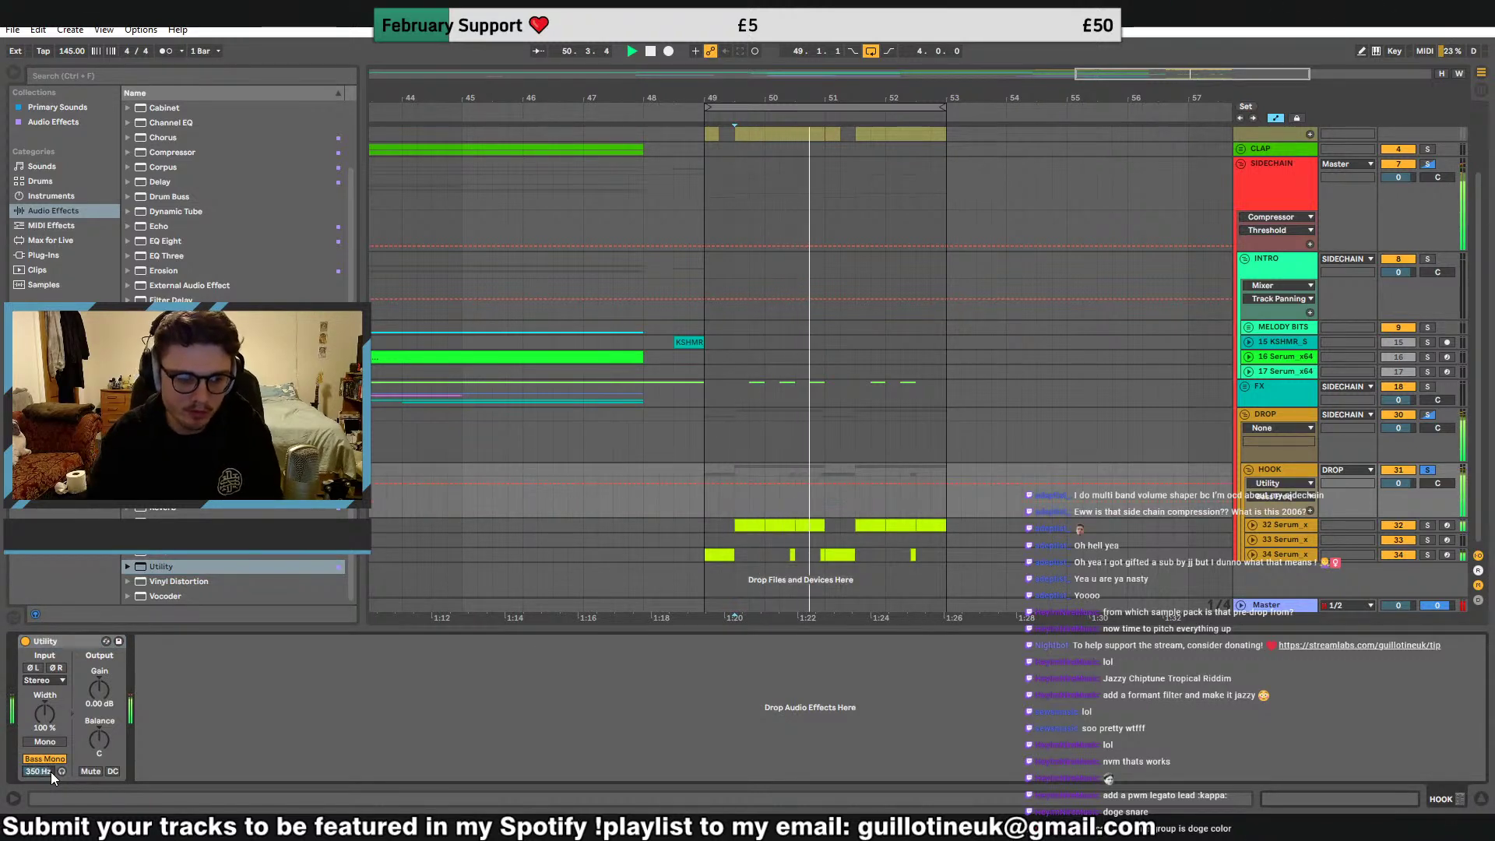
{"action": "key", "text": "space"}
Fold the HOOK group, solo the DROP group instead, and place the insert marker at bar 49
{"action": "left_click", "coordinate": [1249, 470]}
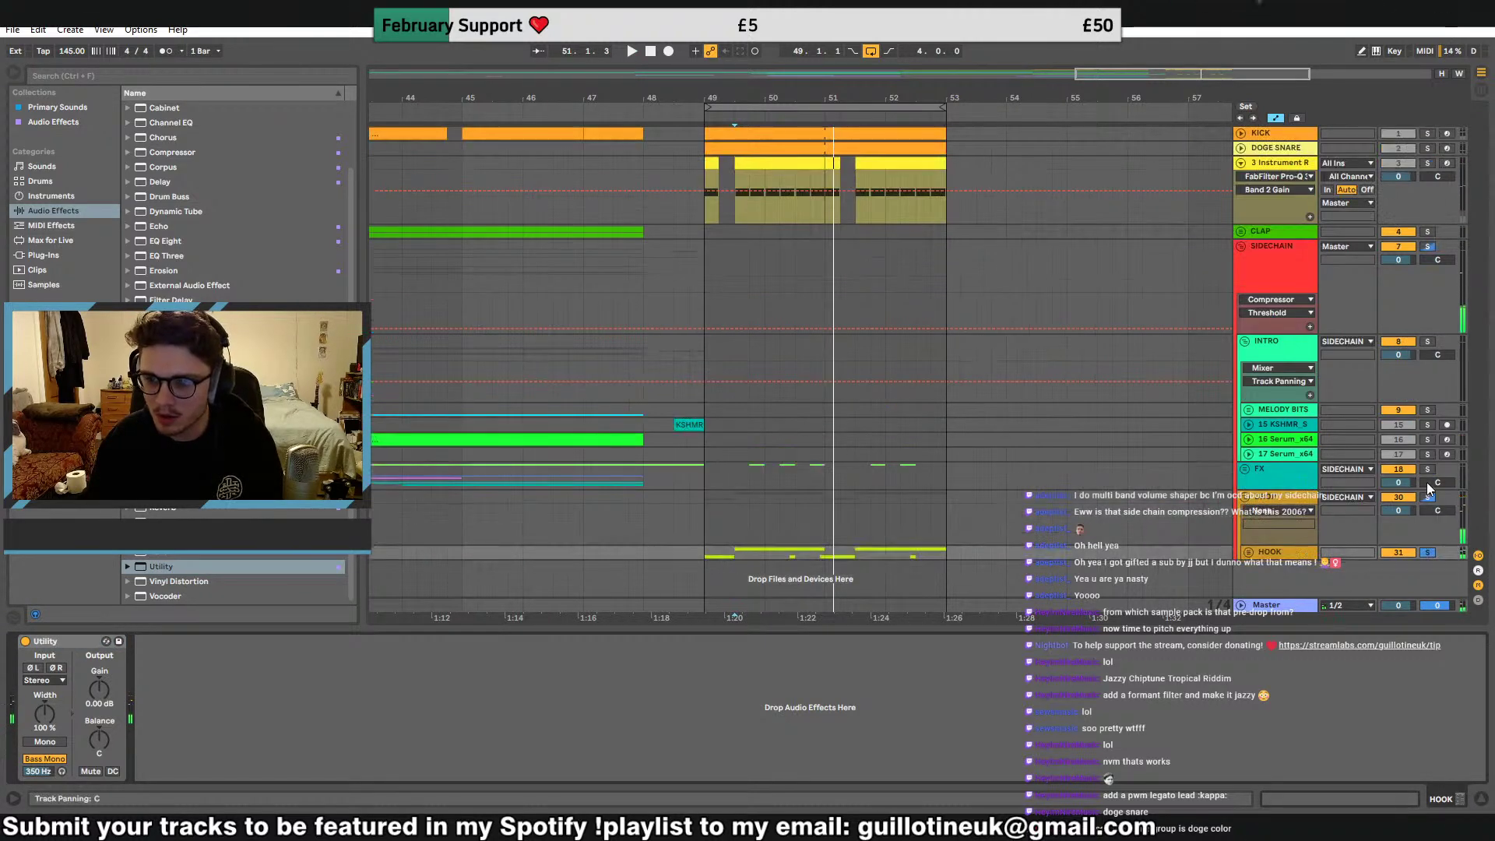
{"action": "left_click", "coordinate": [1428, 496]}
{"action": "left_click", "coordinate": [698, 502]}
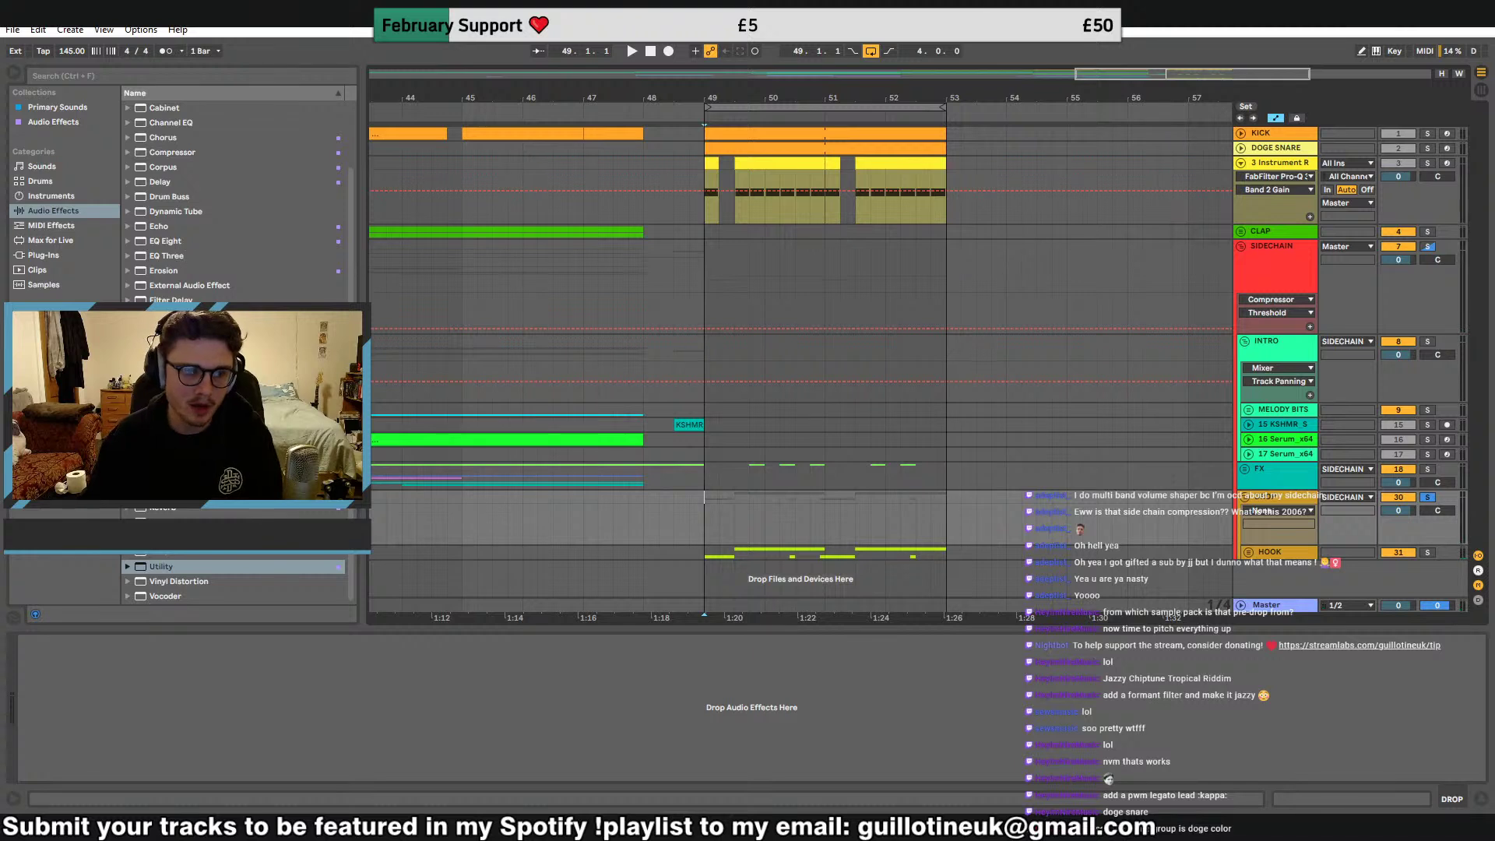
Load the Glue Compressor presets Bass - Punch and Mastering - Catch Peaks on DROP, with Bass - Punch makeup at 0 dB
{"action": "left_click", "coordinate": [128, 388]}
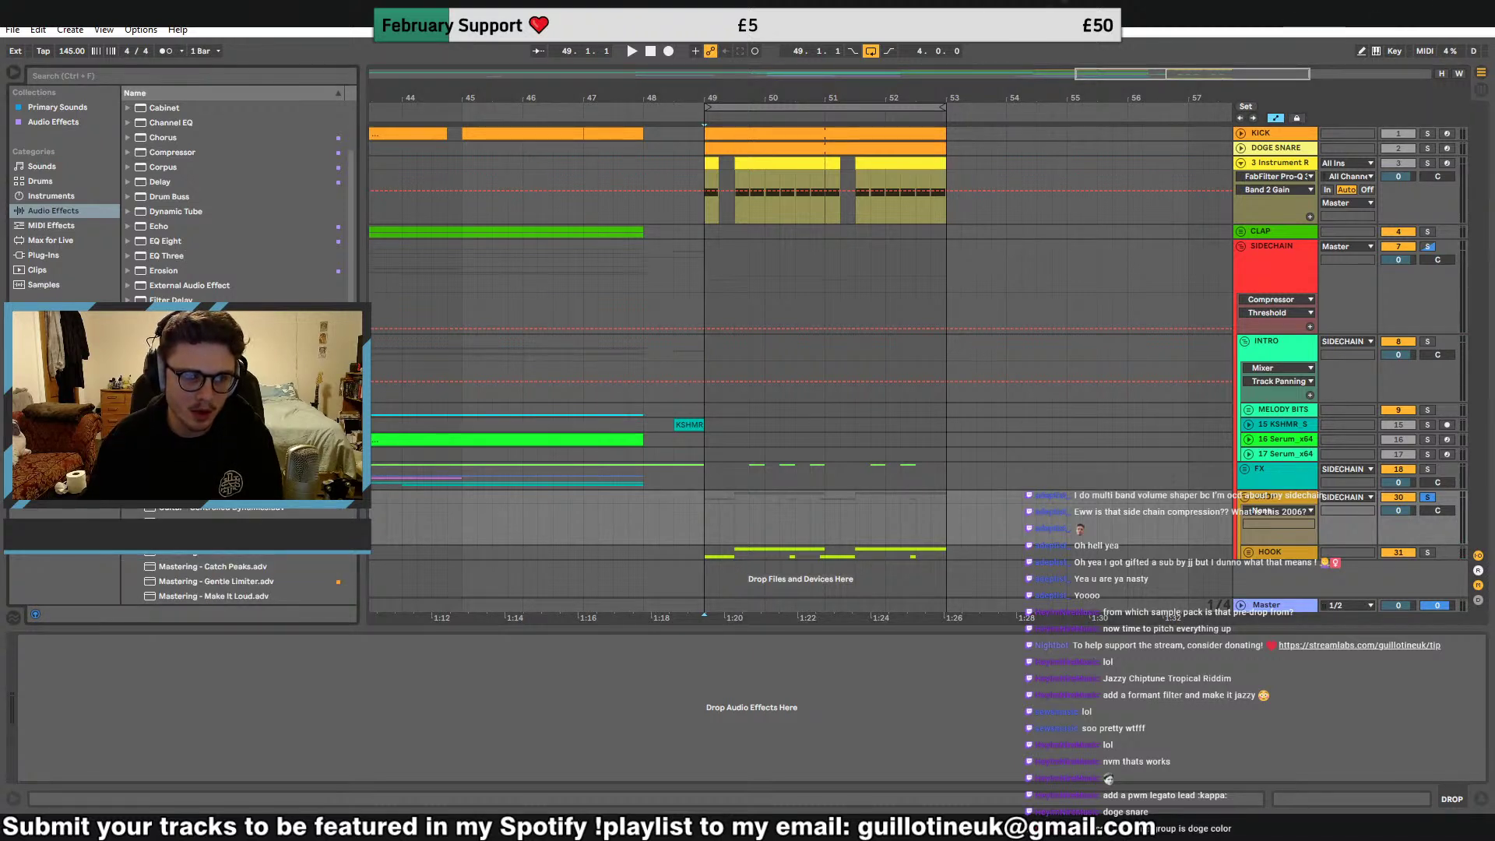
{"action": "double_click", "coordinate": [186, 381]}
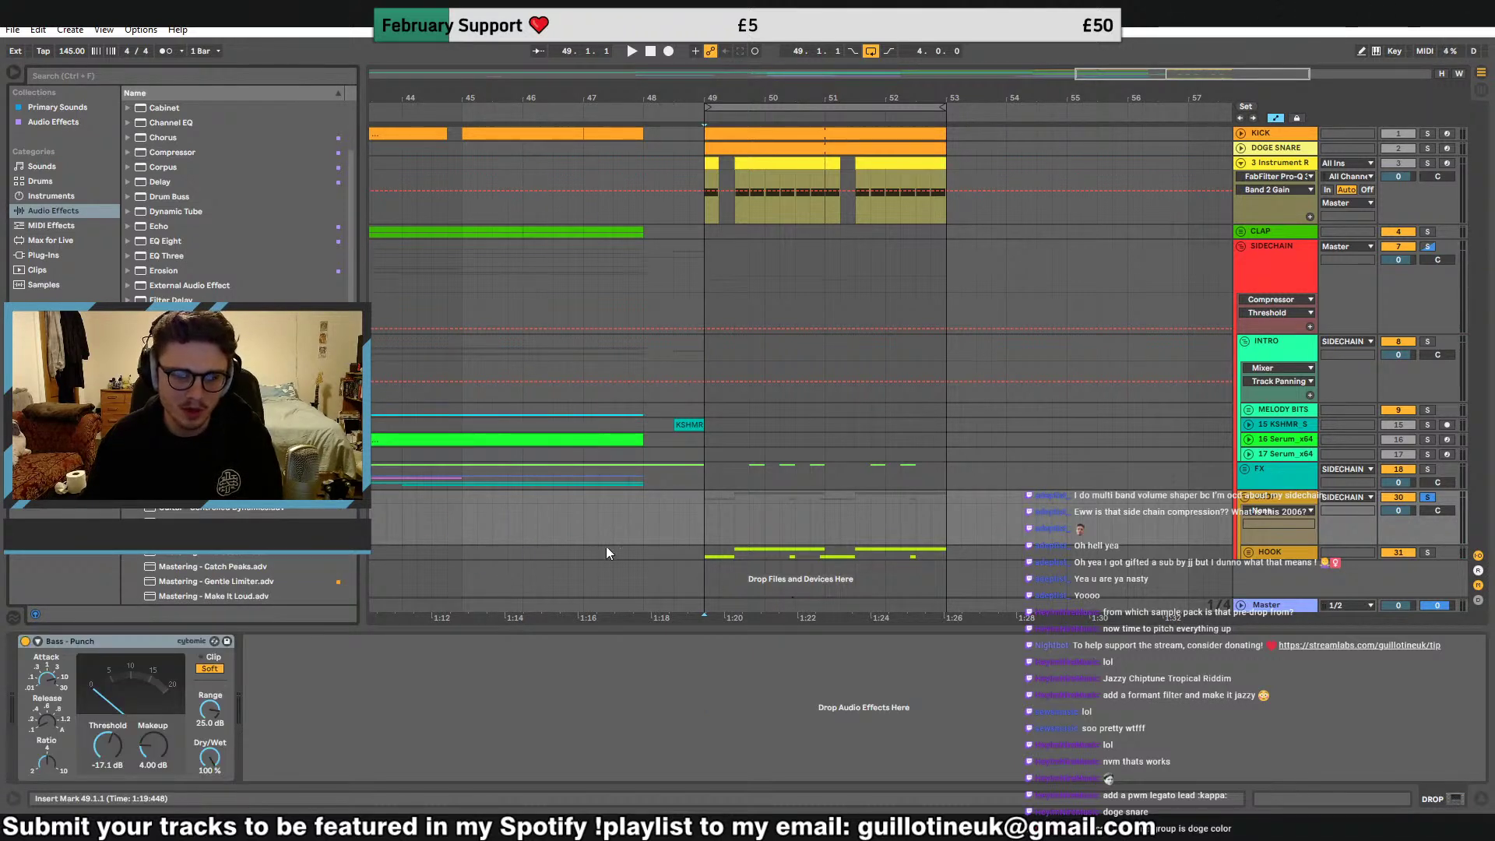
{"action": "key", "text": "space"}
{"action": "scroll", "coordinate": [234, 429], "scroll_direction": "down", "scroll_amount": 2}
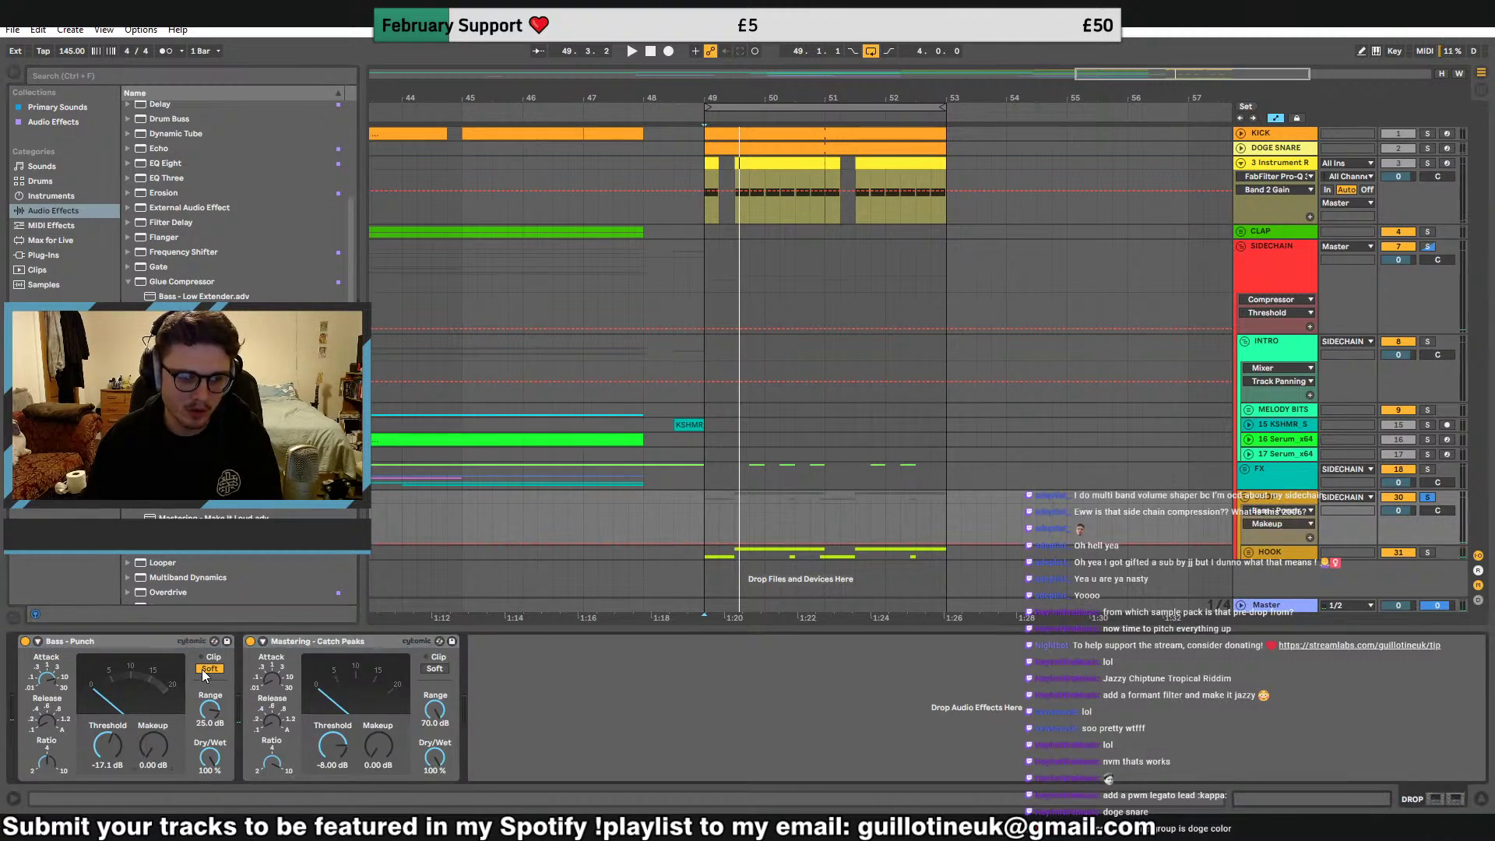
Set the Catch Peaks makeup to 8 dB and enable its soft clipping, with soft clipping off on Bass - Punch
{"action": "left_click_drag", "start_coordinate": [377, 756], "coordinate": [377, 725]}
{"action": "left_click", "coordinate": [446, 669]}
Find the SUB Splitter V2 rack among the Primary Sounds and insert it at the start of the DROP effects chain
{"action": "scroll", "coordinate": [138, 285], "scroll_direction": "up", "scroll_amount": 4}
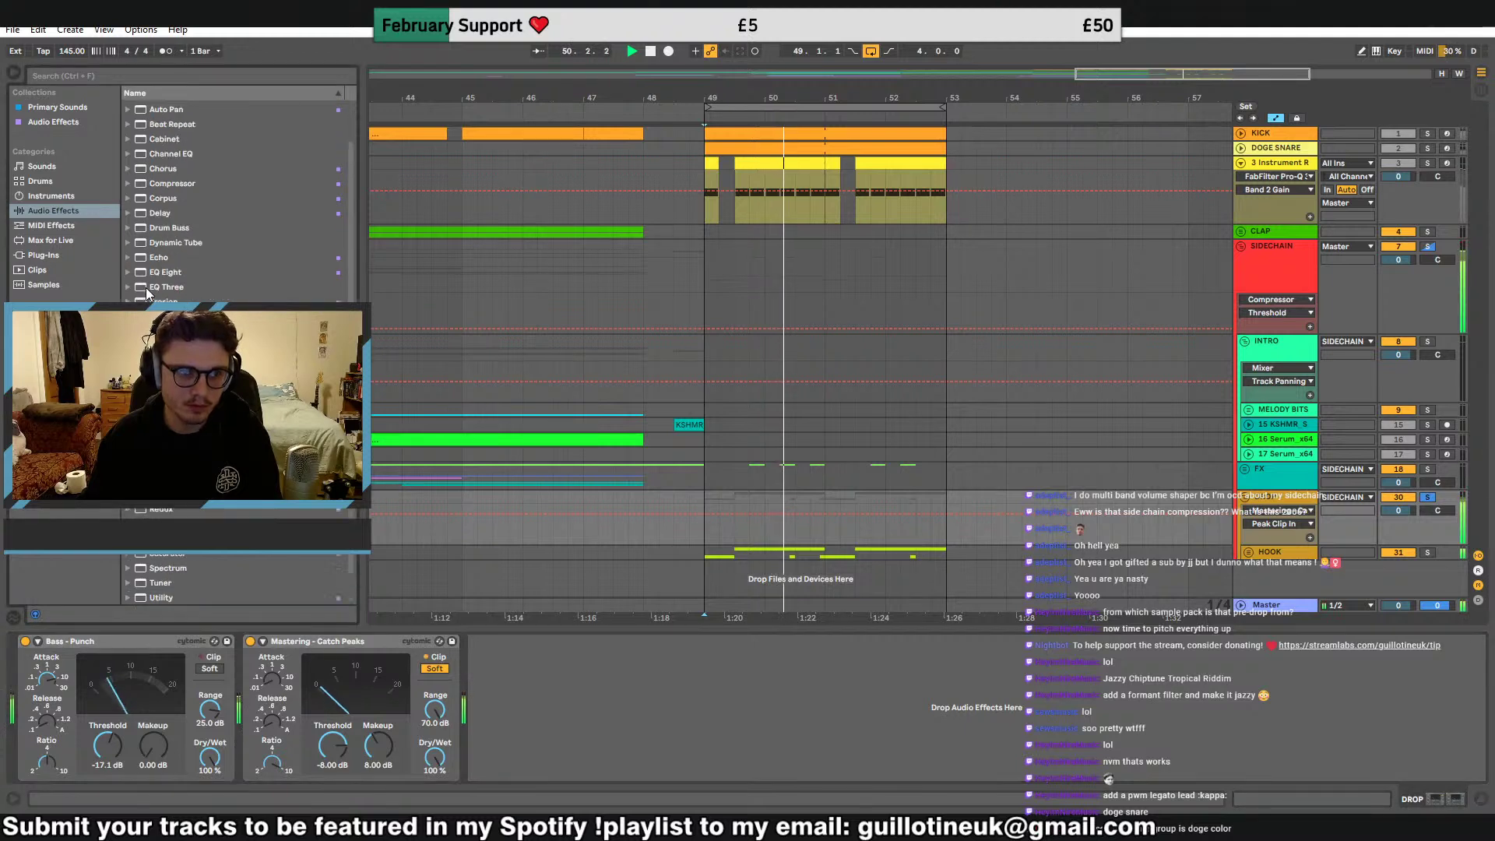
{"action": "left_click", "coordinate": [65, 109]}
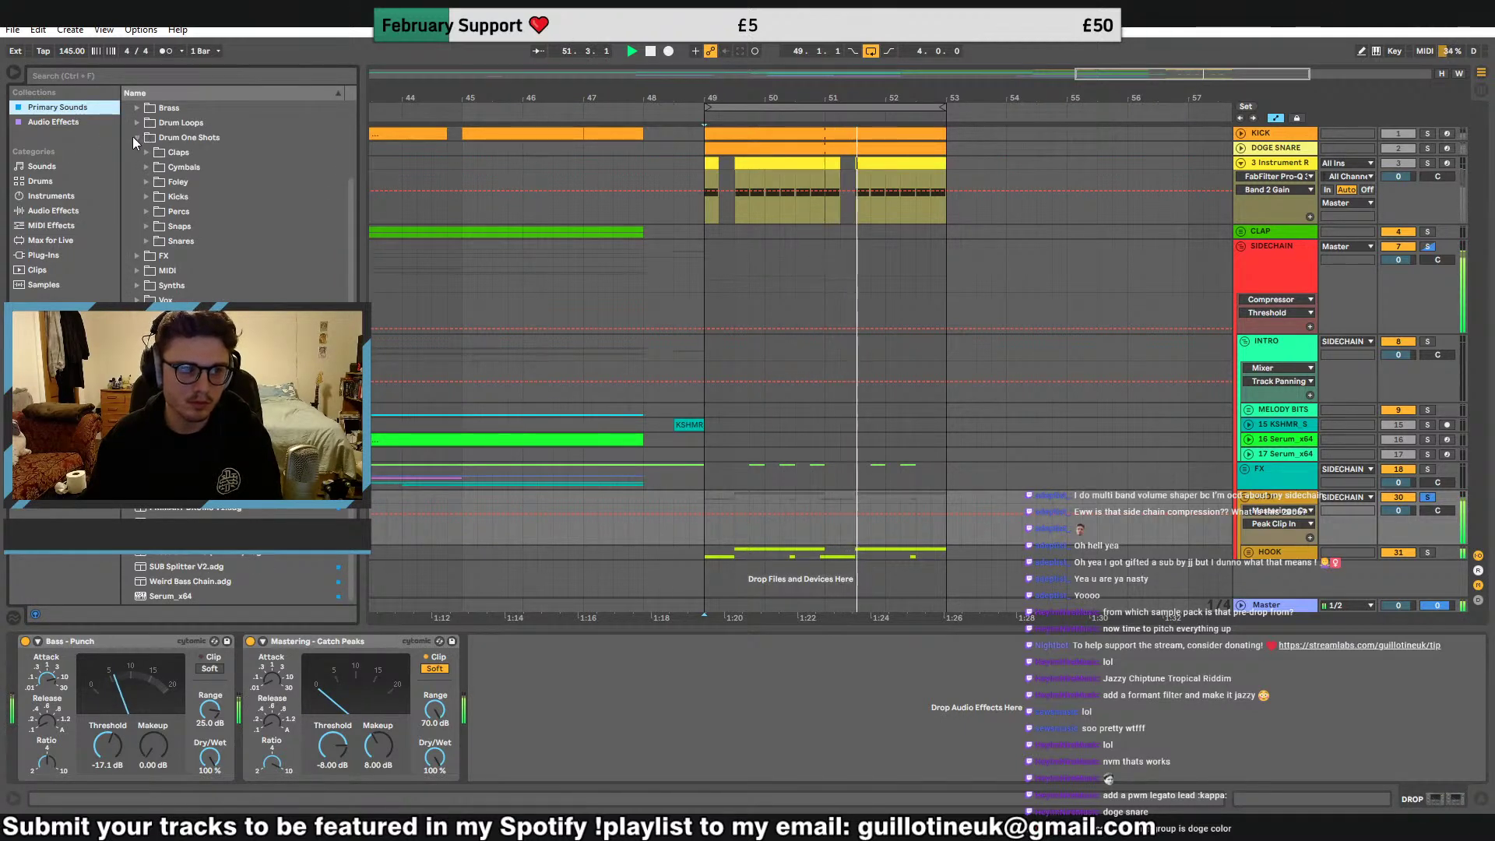
{"action": "left_click", "coordinate": [75, 126]}
{"action": "left_click", "coordinate": [84, 110]}
{"action": "key", "text": "space"}
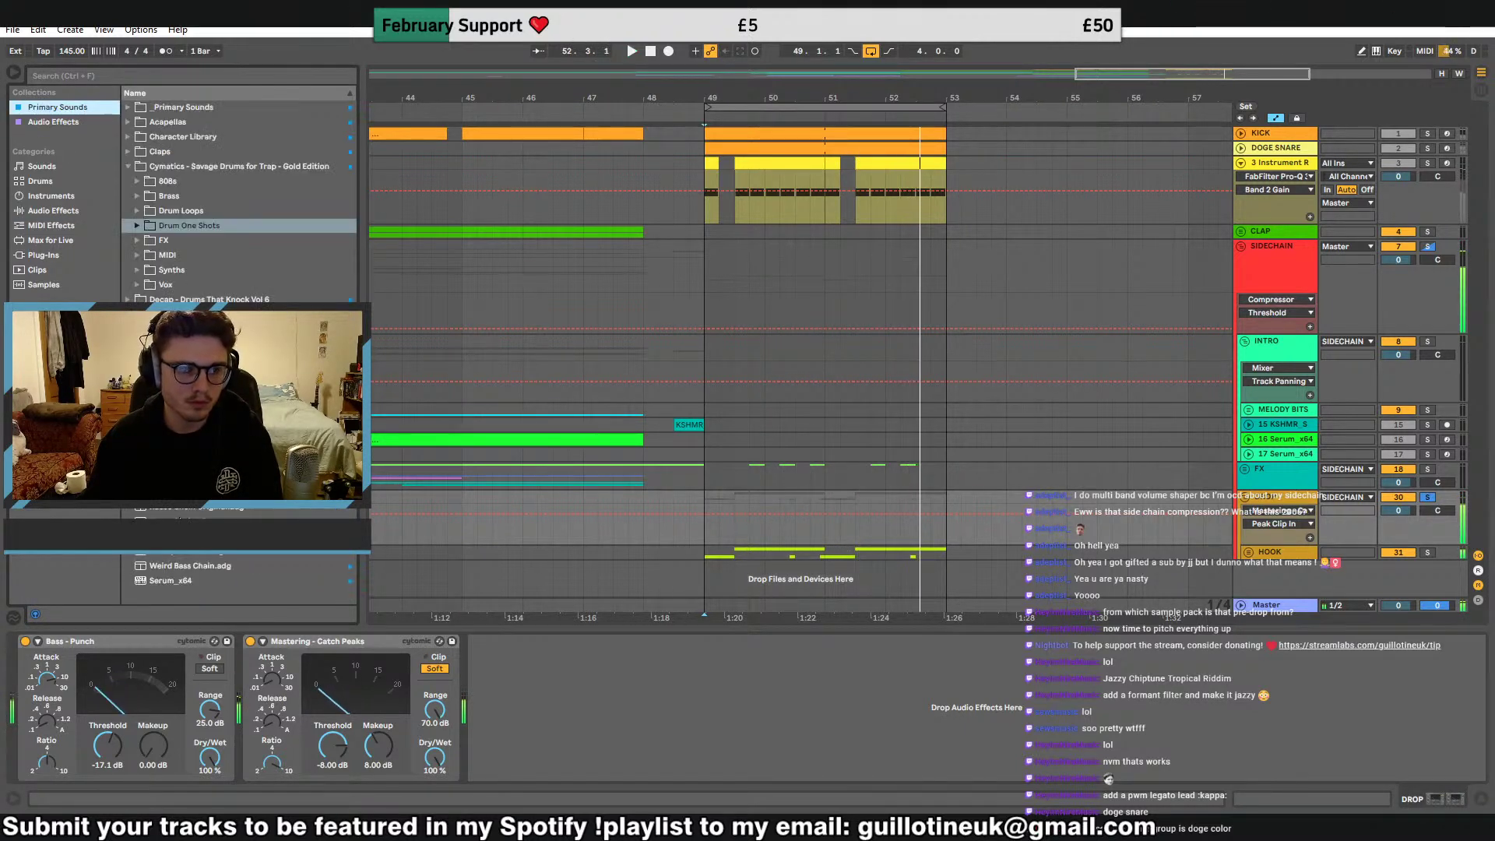
{"action": "mouse_move", "coordinate": [167, 552]}
{"action": "left_mouse_down"}
{"action": "mouse_move", "coordinate": [109, 647]}
{"action": "mouse_move", "coordinate": [56, 644]}
{"action": "left_mouse_up"}
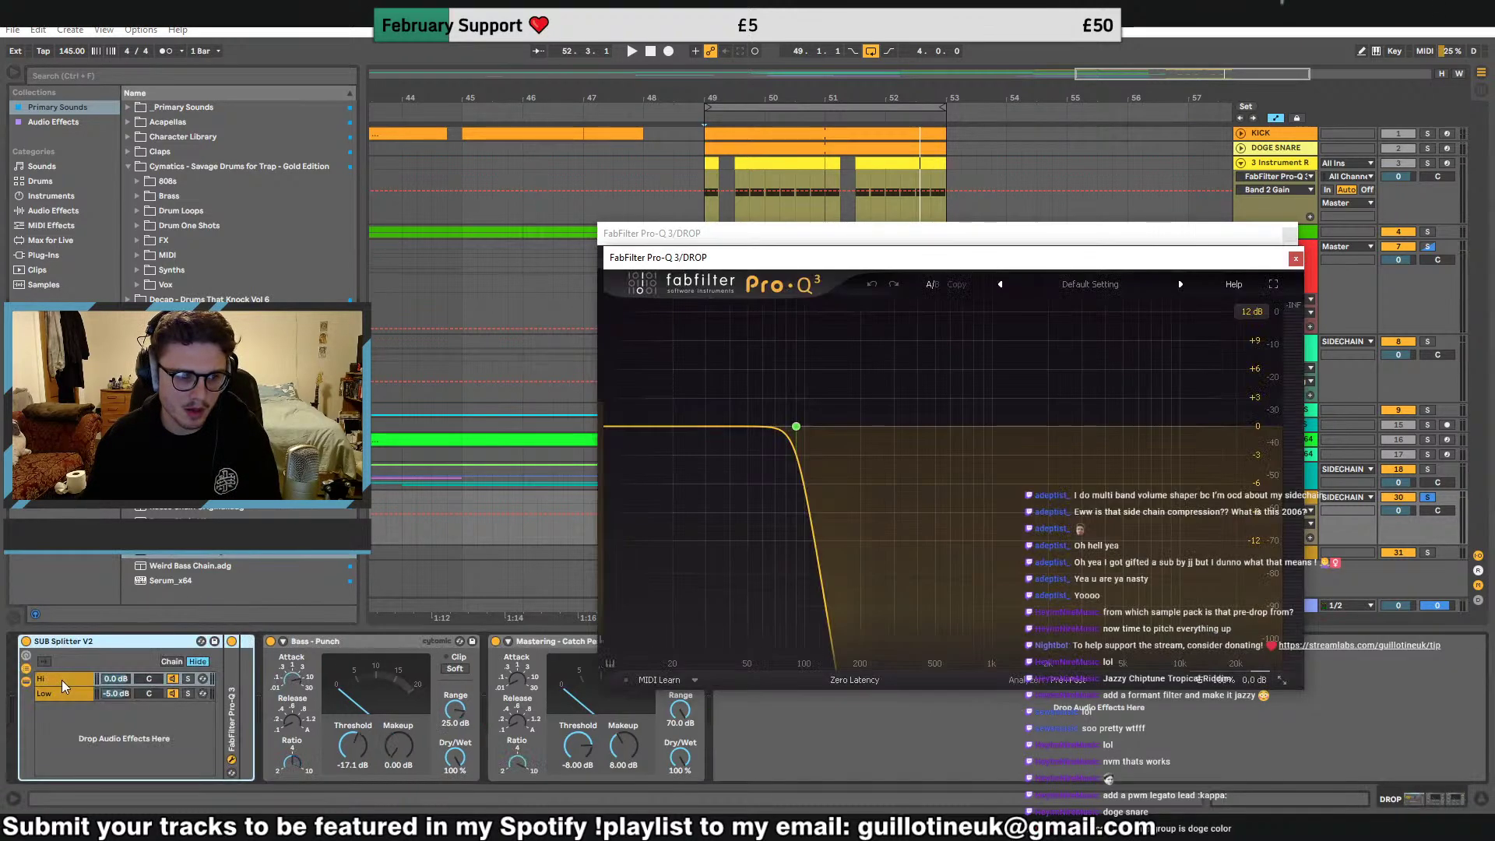
Delete the Compressor from the SUB Splitter's Low chain and close both FabFilter Pro-Q 3 windows during playback
{"action": "left_click", "coordinate": [343, 644]}
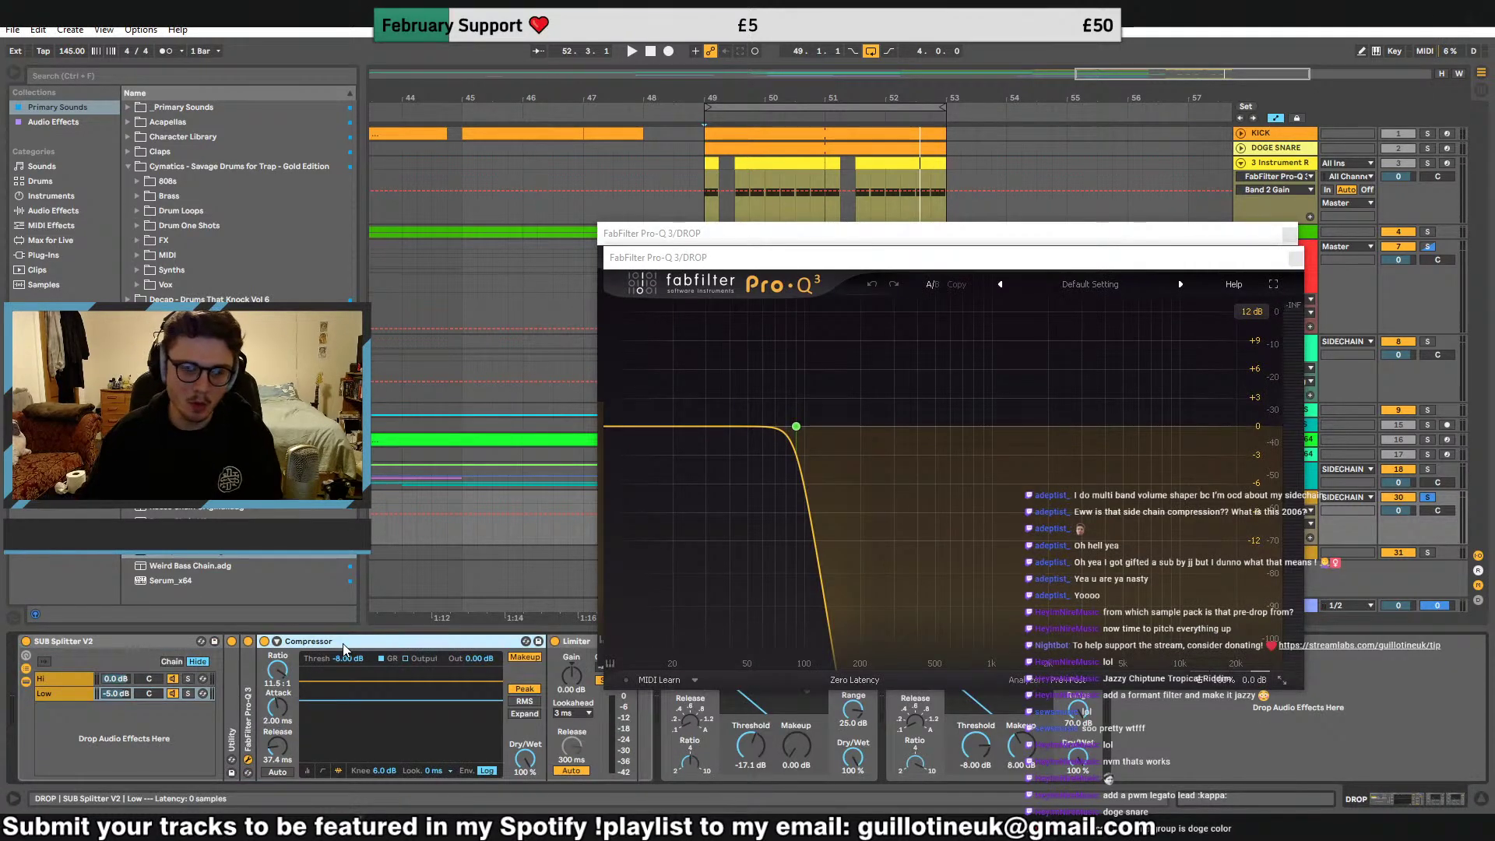
{"action": "key", "text": "Delete"}
{"action": "key", "text": "space"}
{"action": "left_click", "coordinate": [1296, 257]}
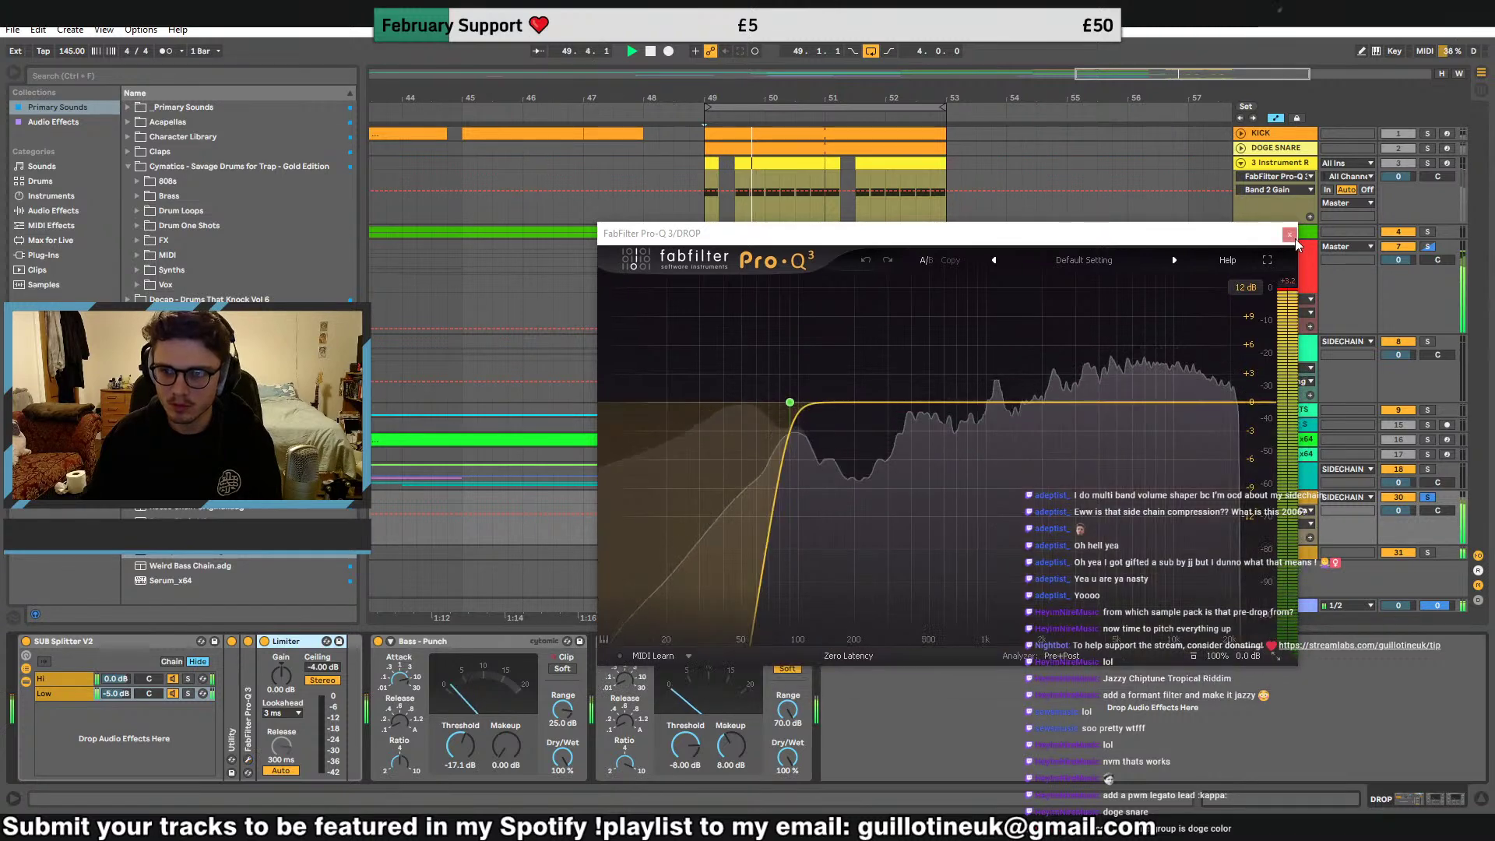
{"action": "left_click", "coordinate": [1291, 234]}
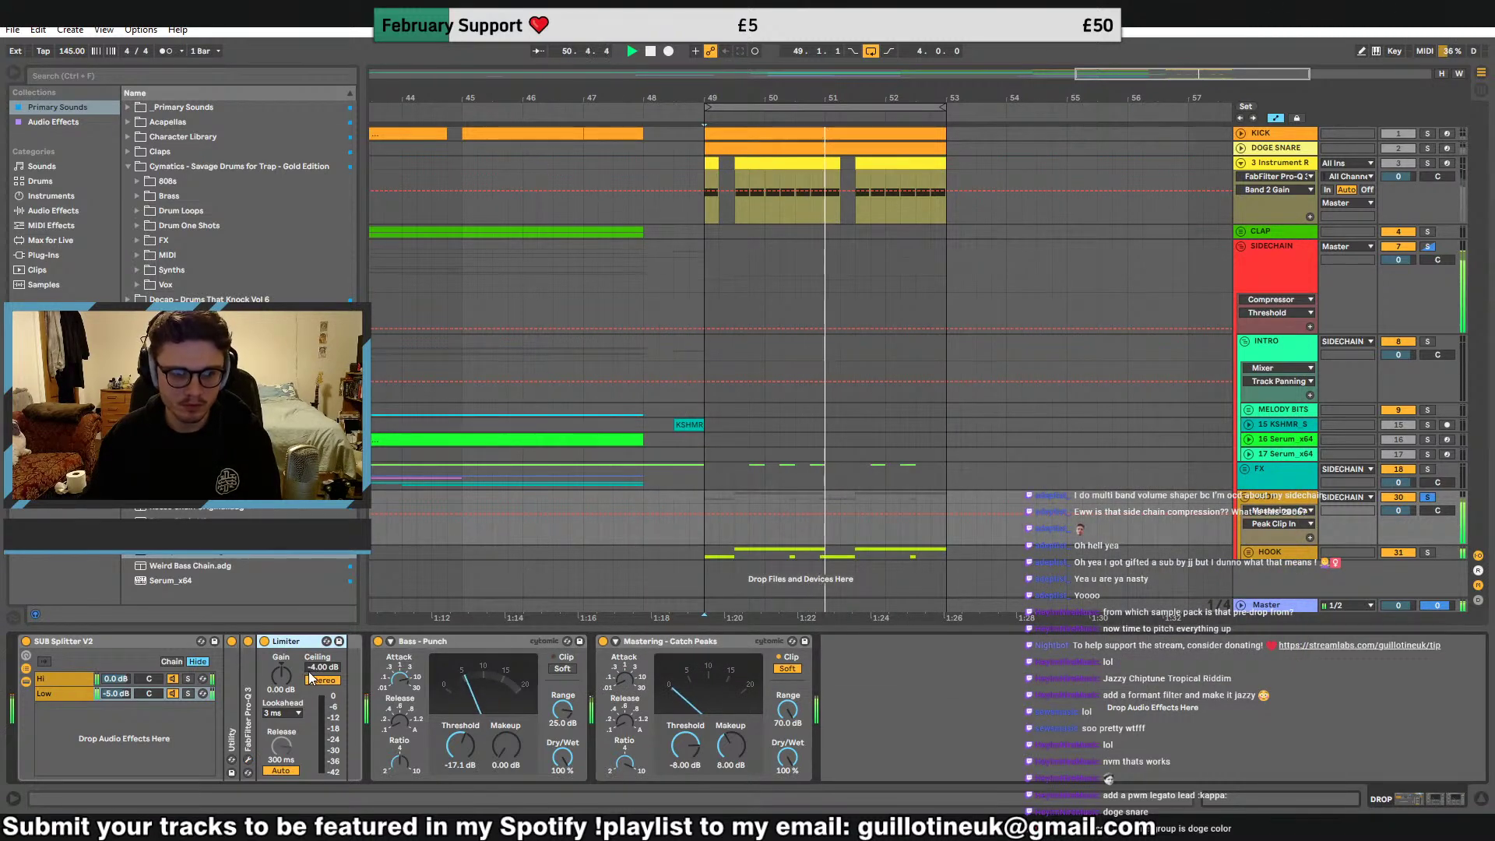
Set the volume of the SUB Splitter's Low chain to -3.0 dB
{"action": "left_click", "coordinate": [120, 694]}
{"action": "left_click_drag", "start_coordinate": [120, 694], "coordinate": [120, 688]}
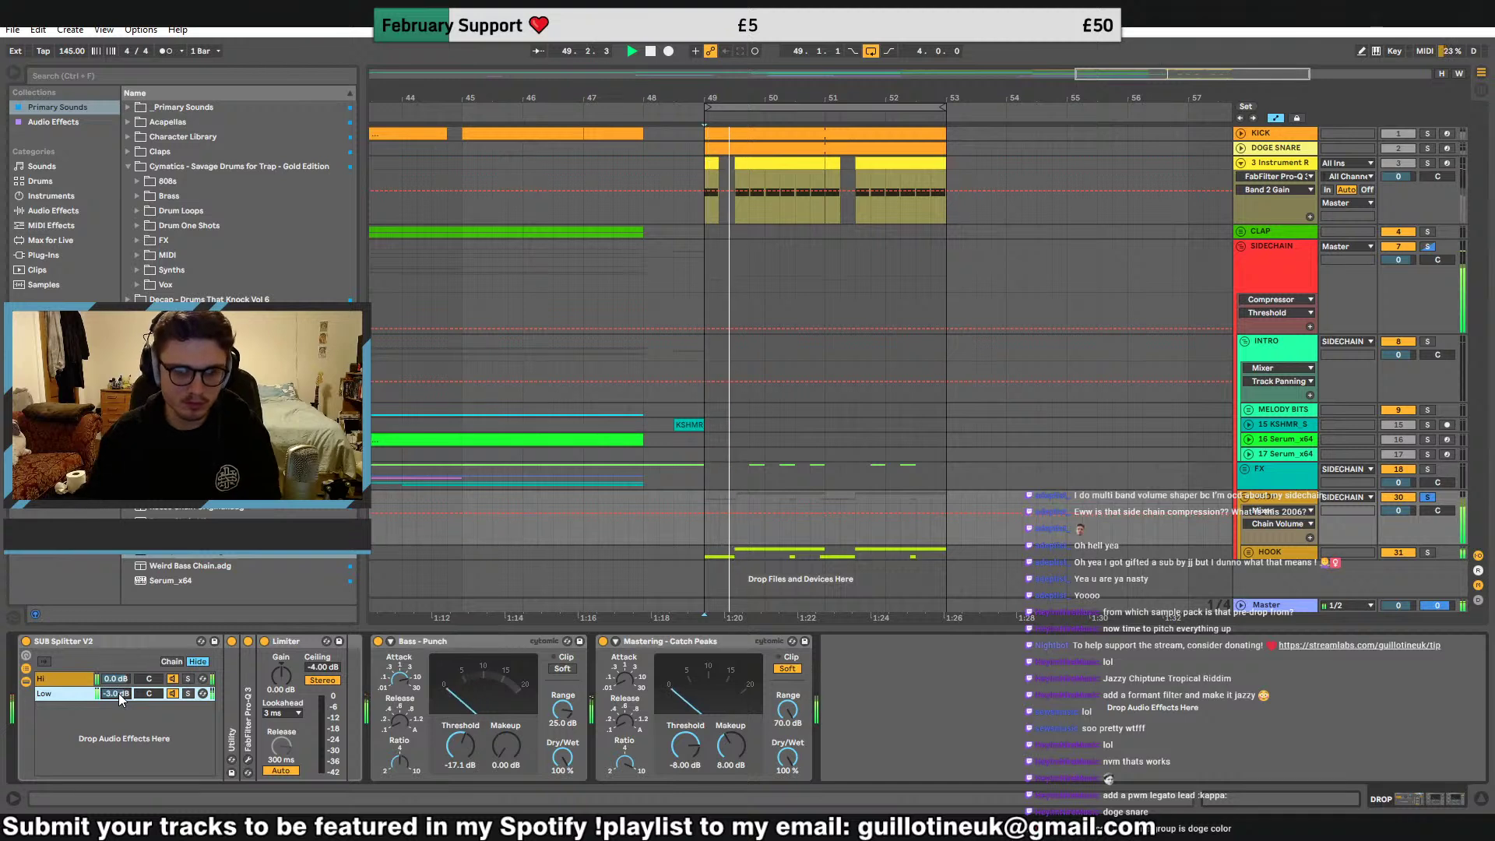
Find Ozone 8 Imager among the iZotope plug-ins and insert it in the DROP effects chain just before Bass - Punch
{"action": "left_click", "coordinate": [128, 167]}
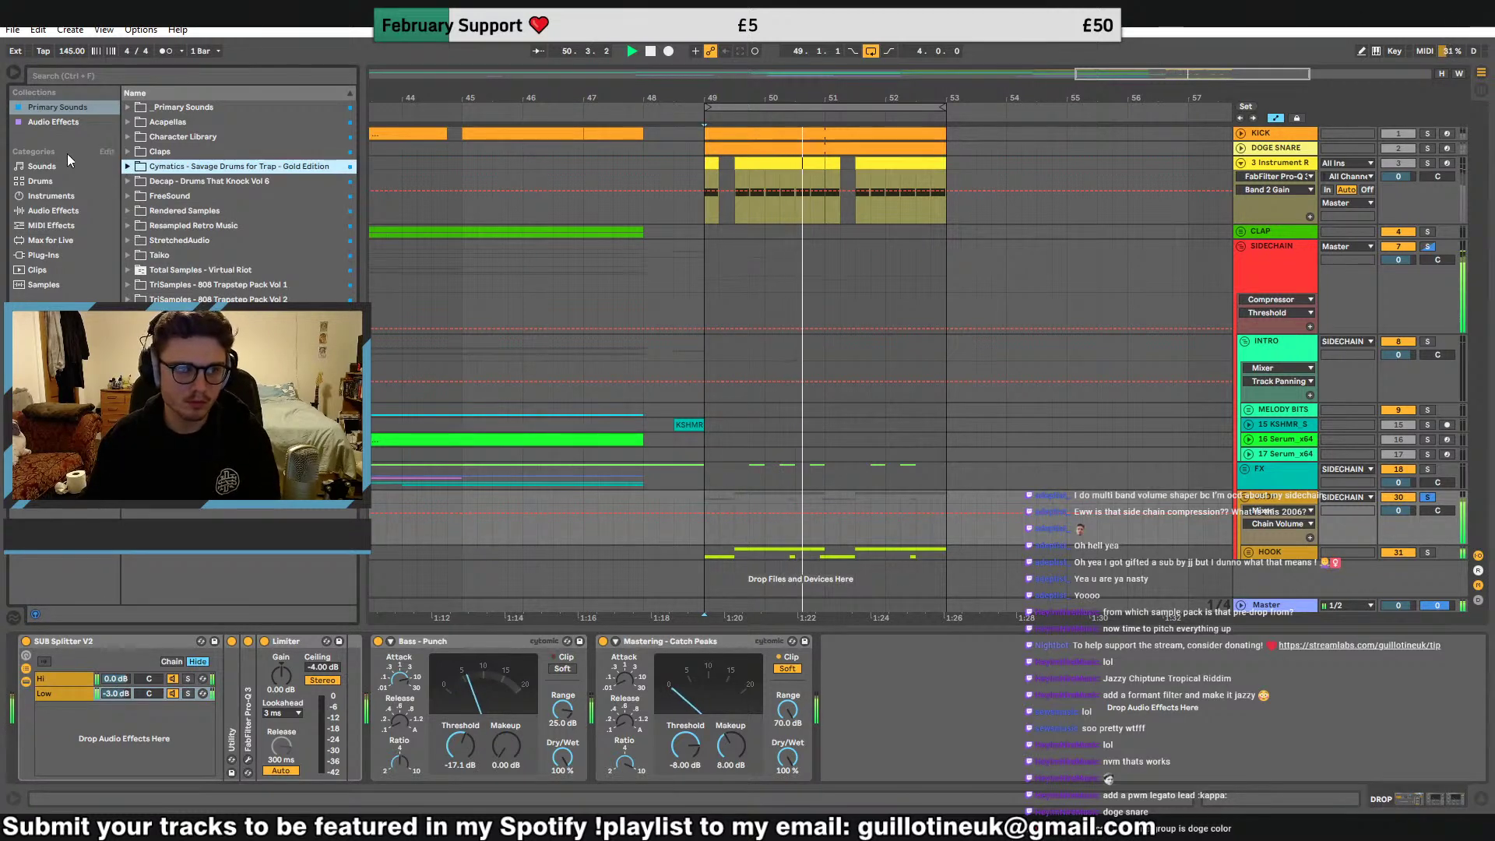
{"action": "left_click", "coordinate": [53, 121]}
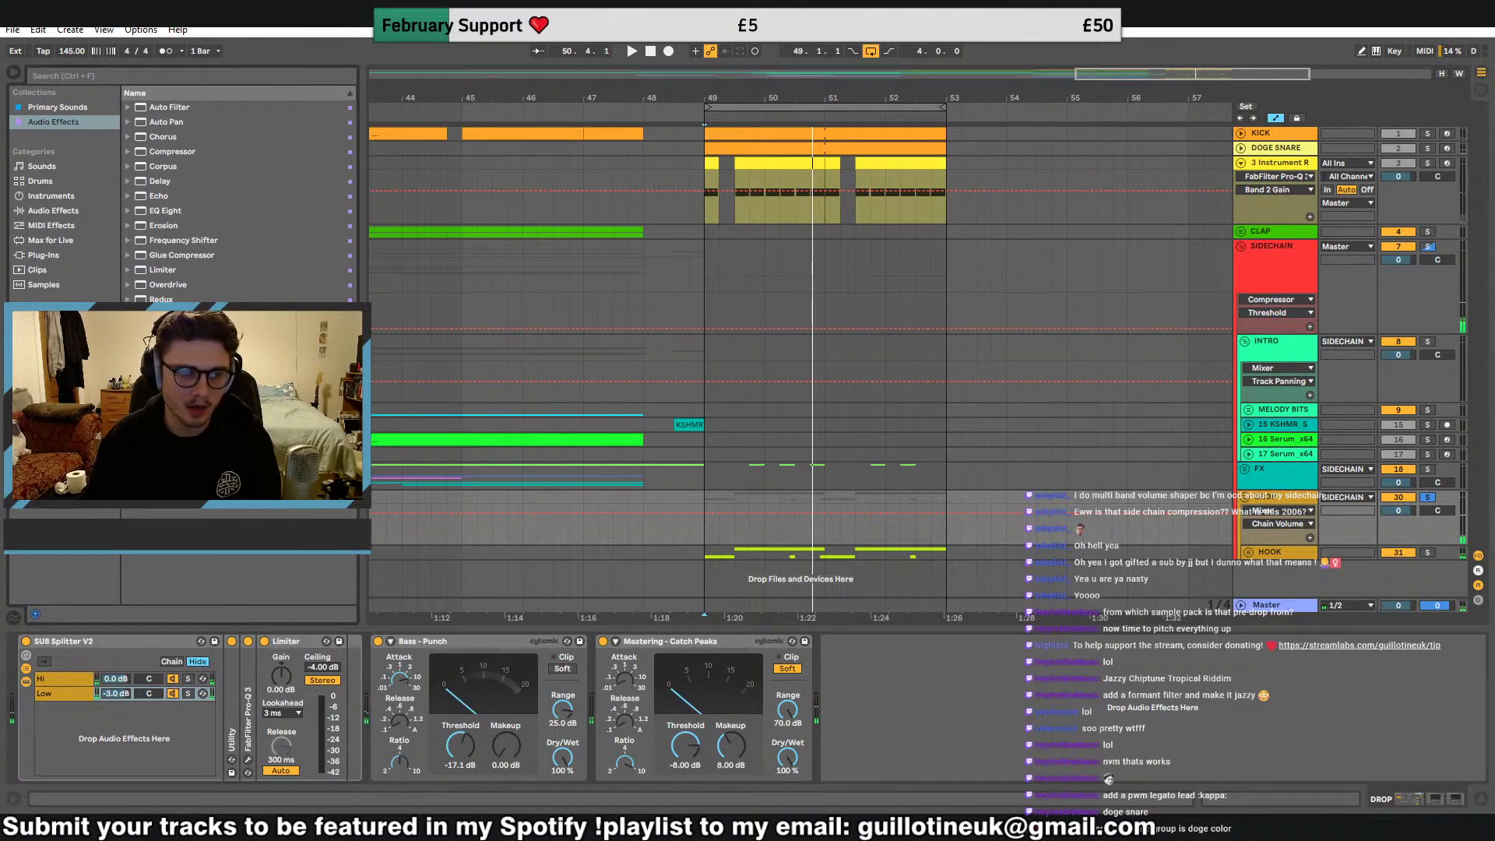
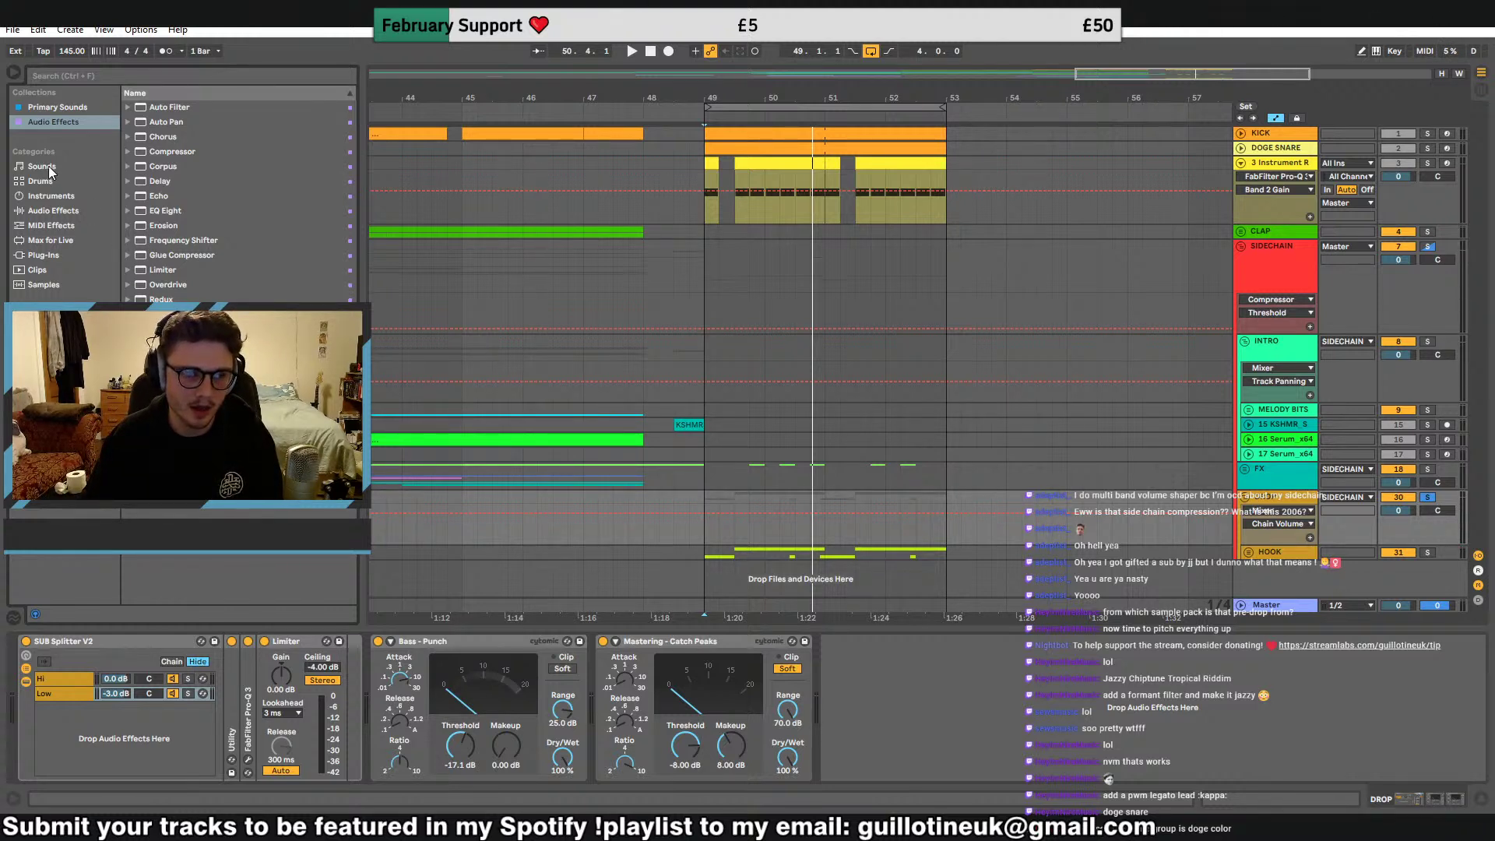
{"action": "left_click", "coordinate": [64, 111]}
{"action": "left_click", "coordinate": [44, 254]}
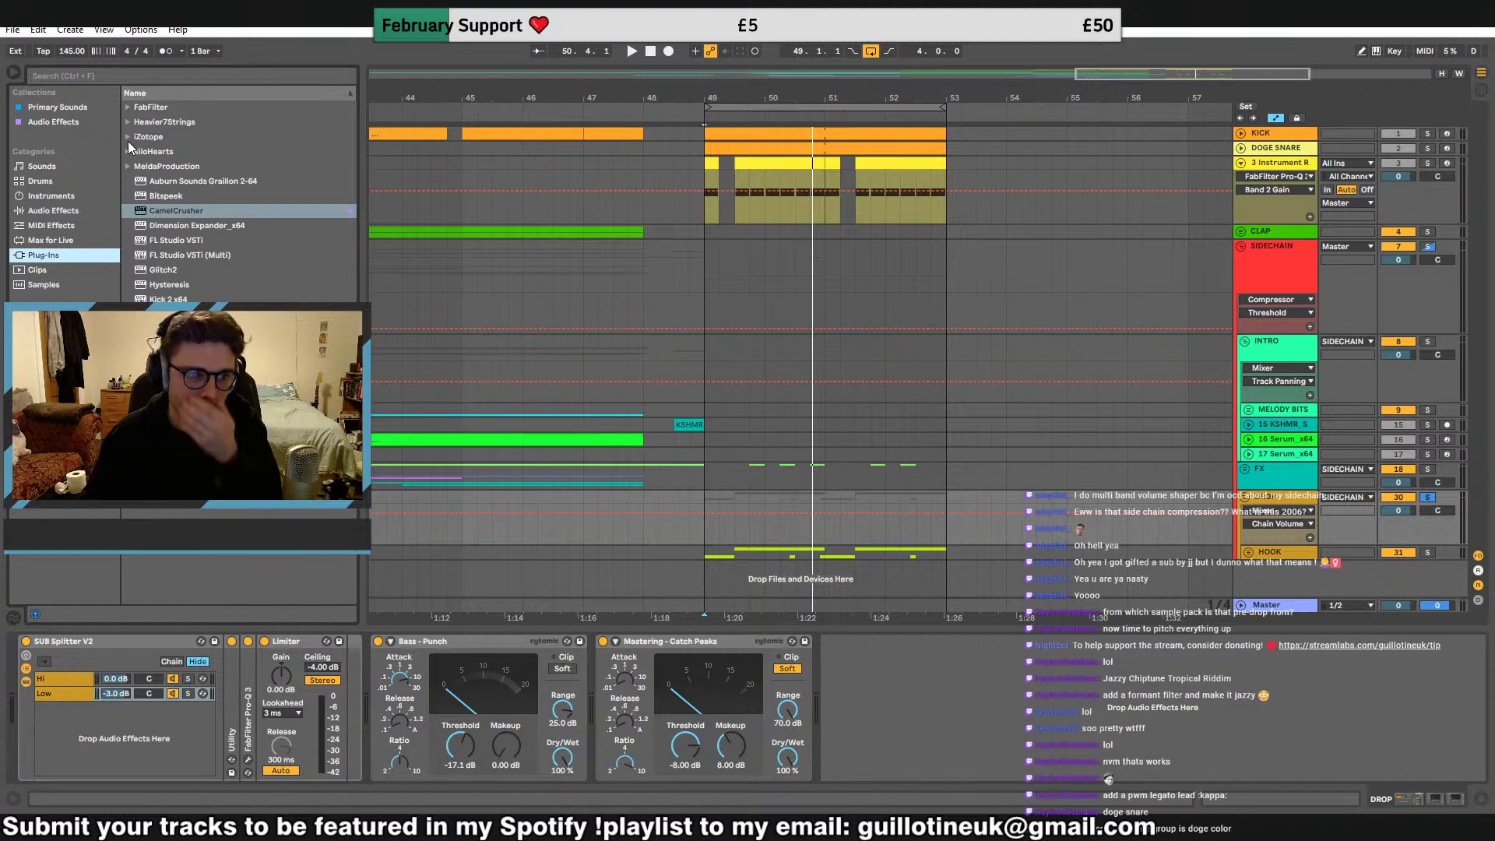
{"action": "left_click", "coordinate": [128, 137]}
{"action": "left_click_drag", "start_coordinate": [202, 239], "coordinate": [379, 706]}
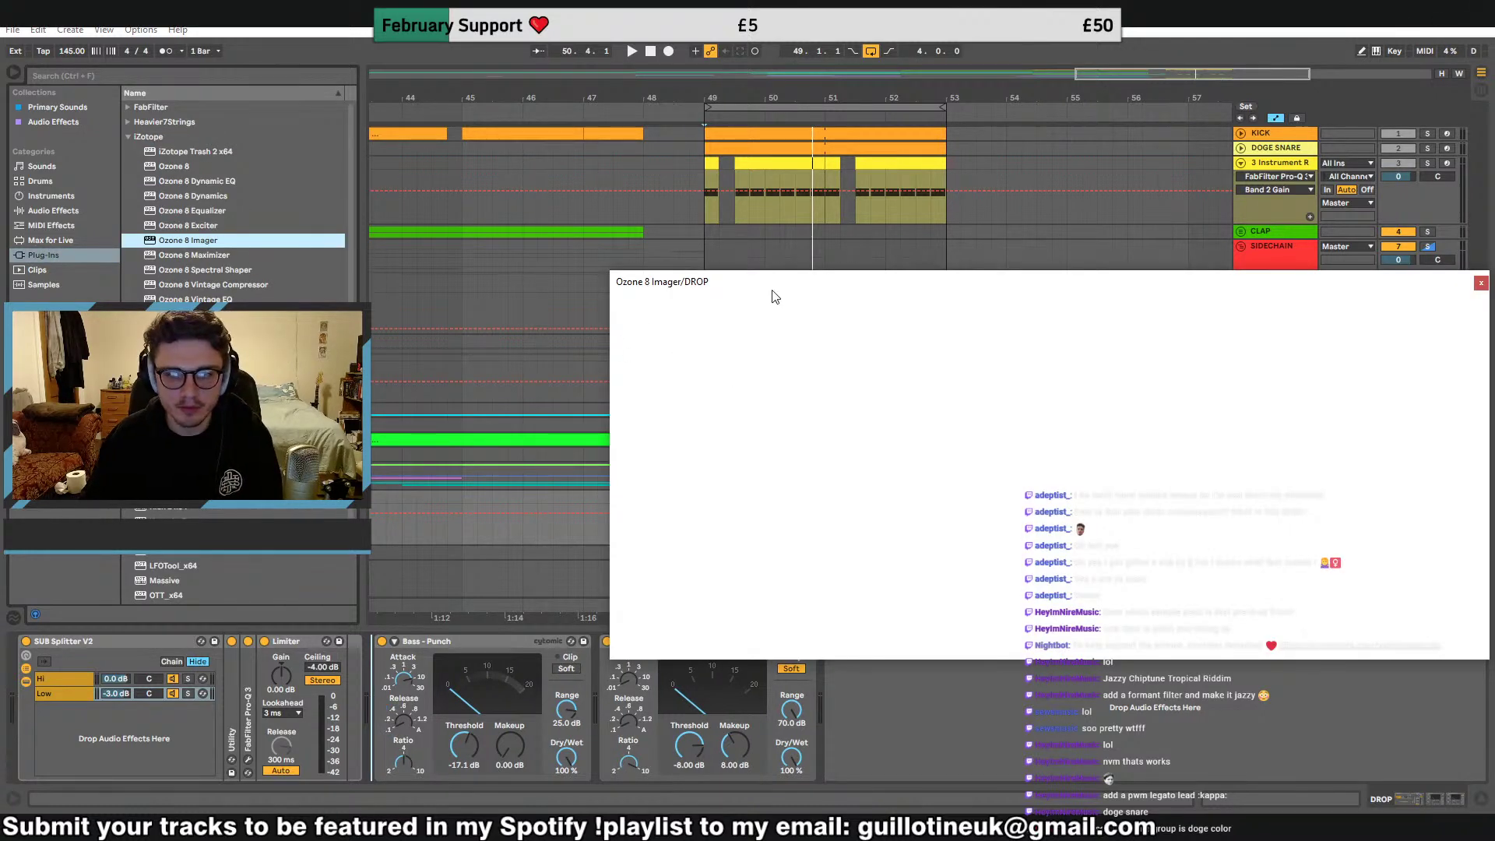
During playback, set the Imager's Band 1 width to -100 and the crossover between Bands 2 and 3 to 247 Hz
{"action": "key", "text": "space"}
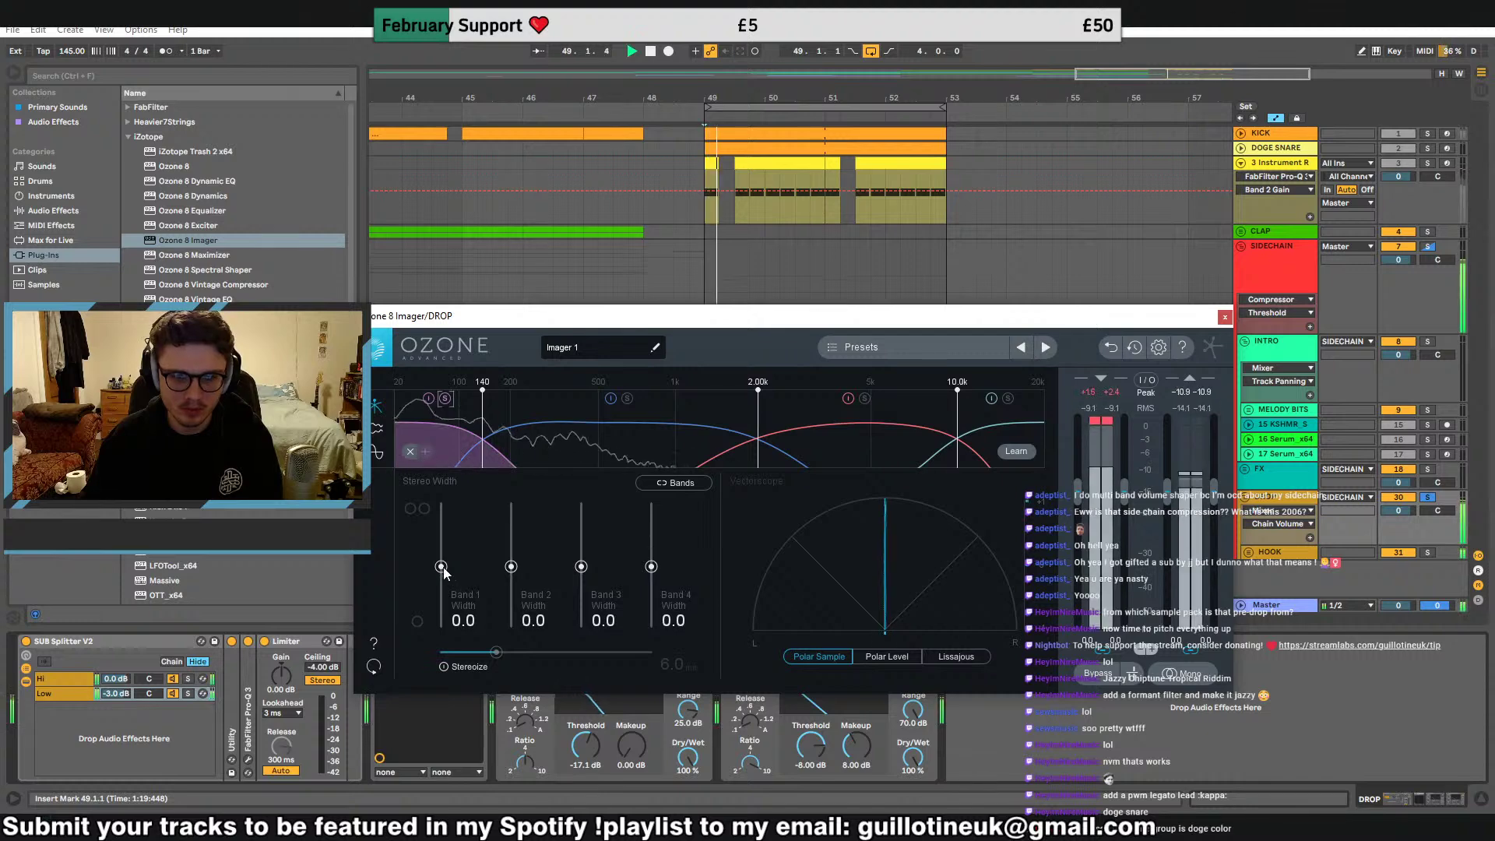
{"action": "left_click_drag", "start_coordinate": [441, 567], "coordinate": [441, 627]}
{"action": "left_click_drag", "start_coordinate": [754, 415], "coordinate": [521, 416]}
{"action": "key", "text": "space"}
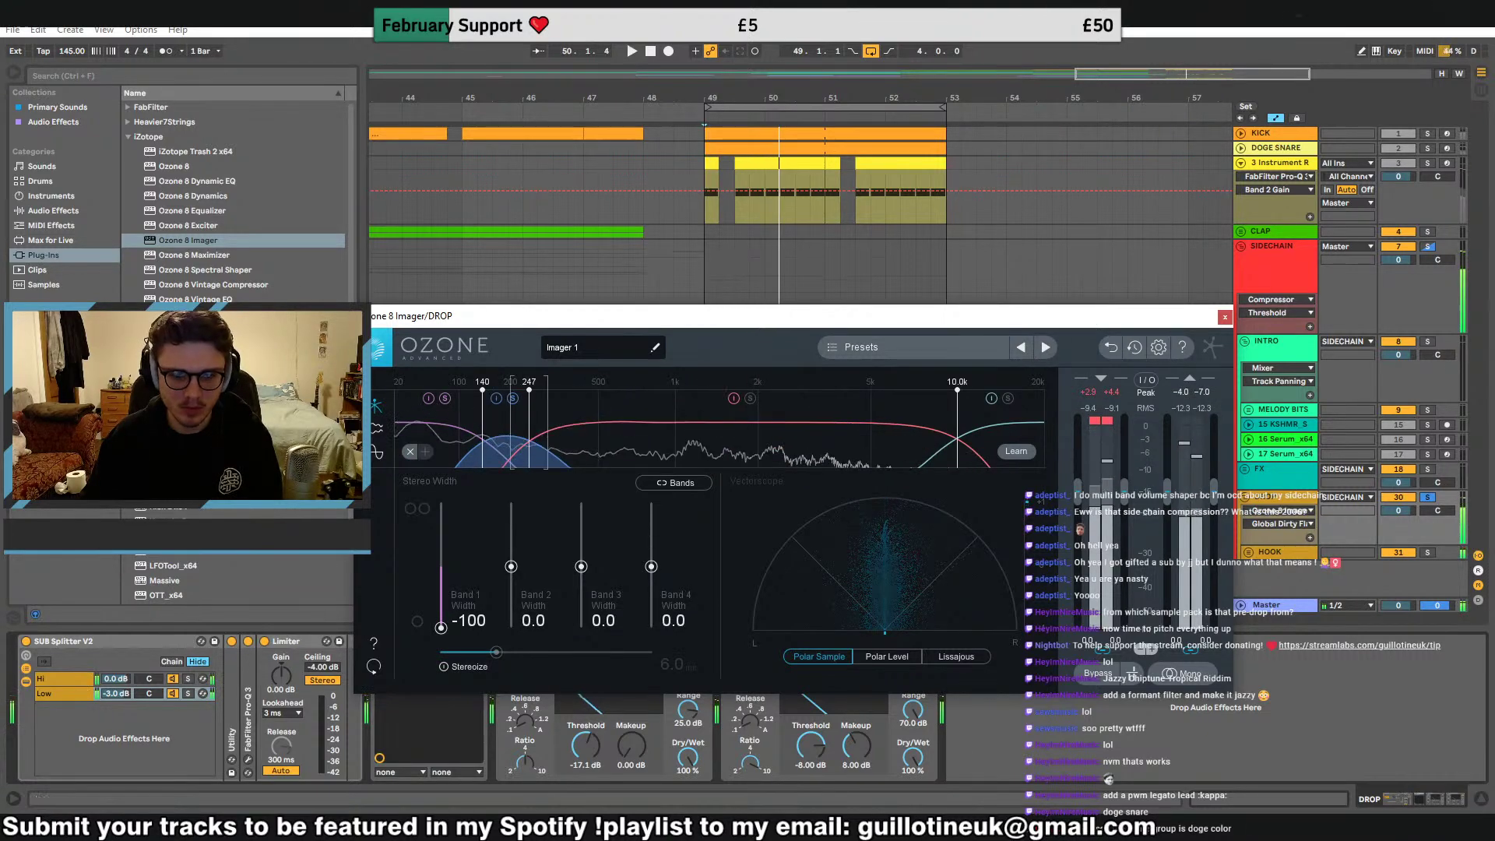
Switch to Discord and open the stream-feedback channel of the Ôdio Records server
{"action": "key", "text": "alt+Tab"}
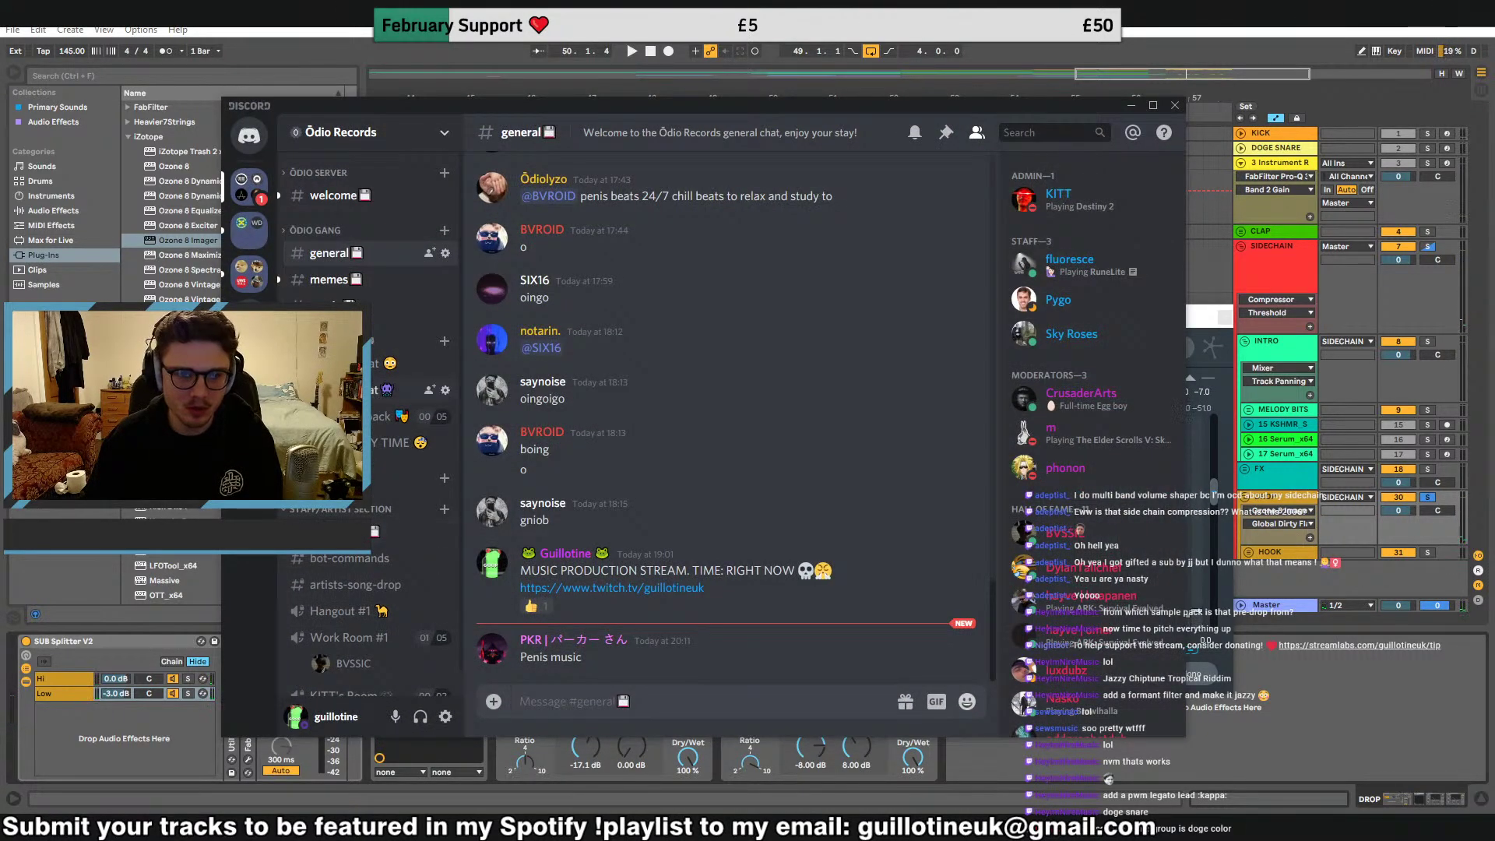
{"action": "scroll", "coordinate": [399, 491], "scroll_direction": "down", "scroll_amount": 3}
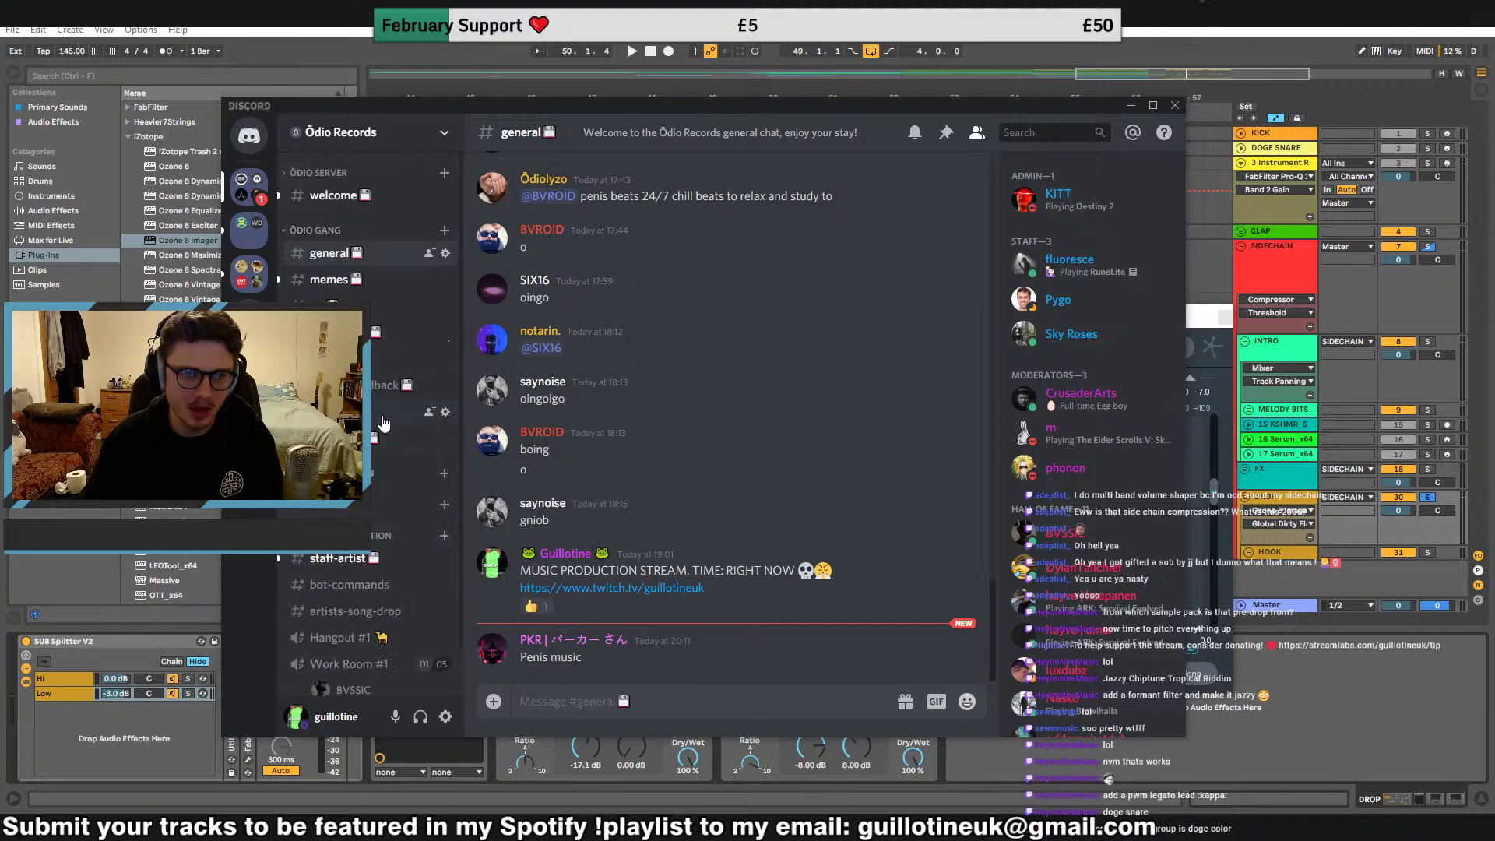
{"action": "left_click", "coordinate": [386, 382]}
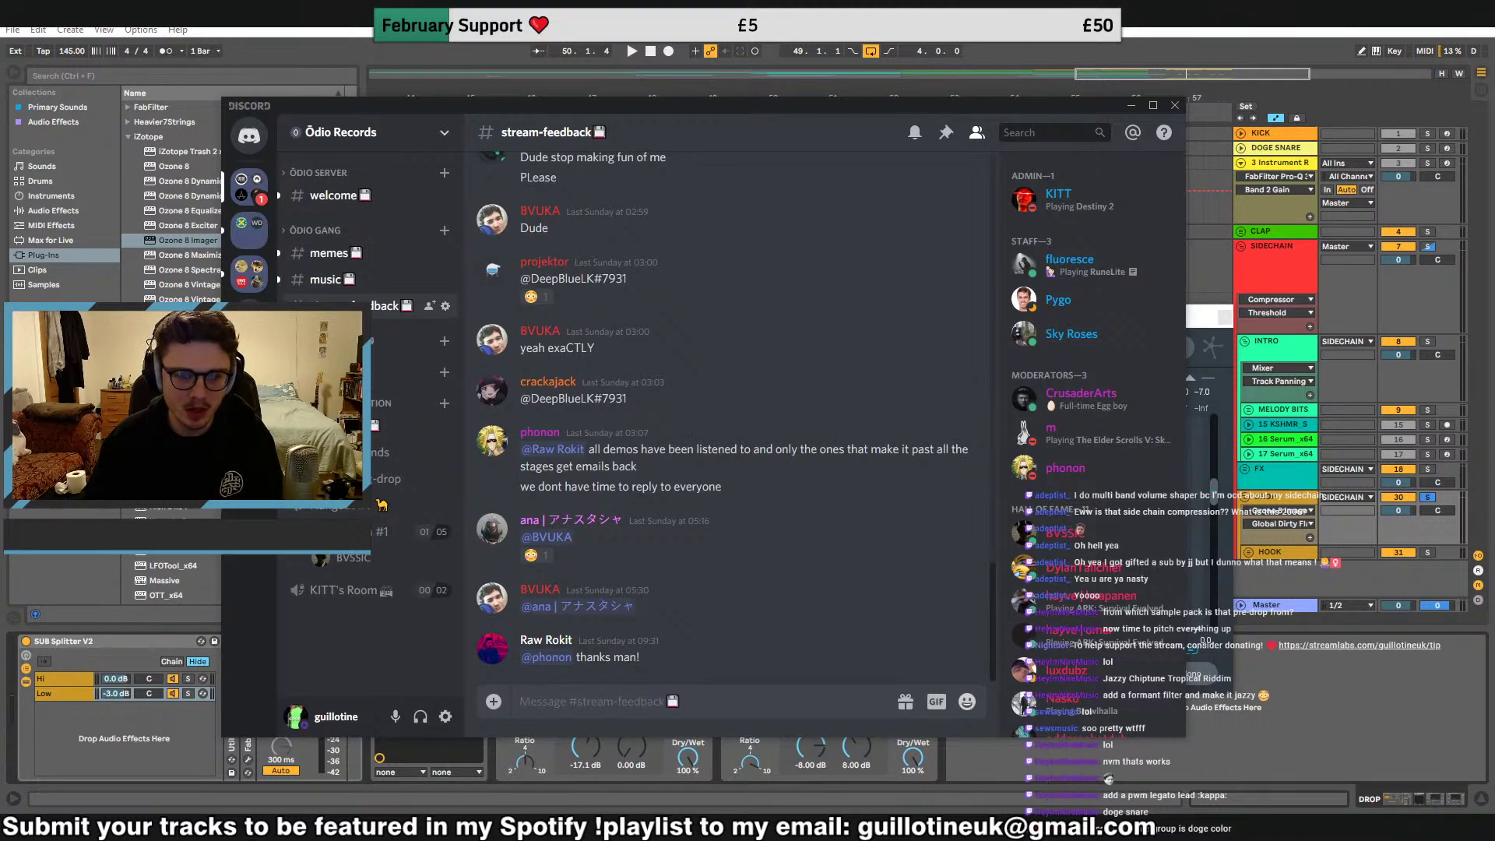
Switch to the streaming software, show the Feedback Info source and move its text to the upper edge of the stream picture
{"action": "key", "text": "alt+Tab"}
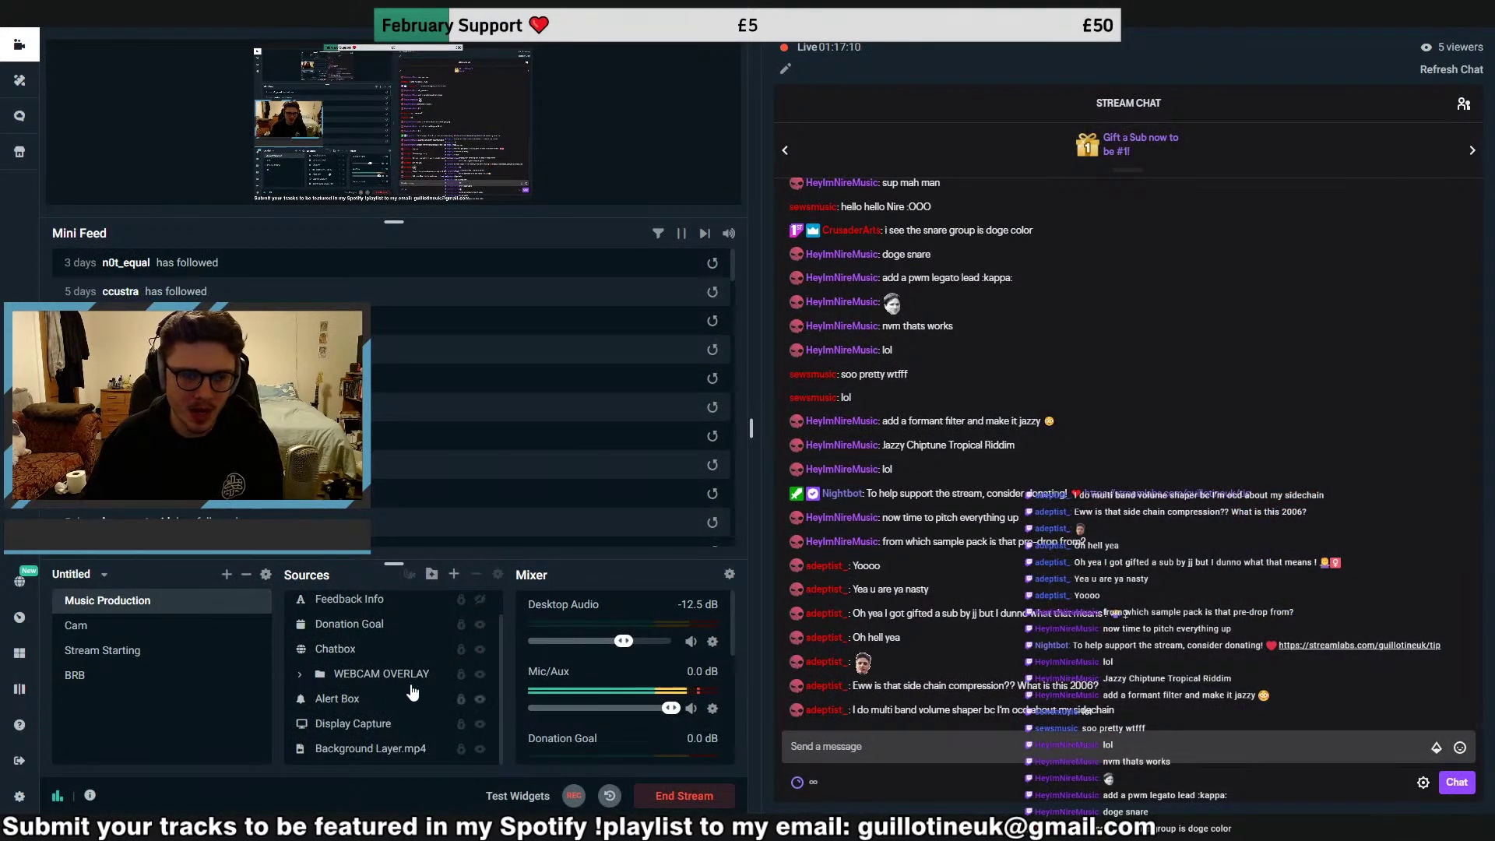
{"action": "left_click", "coordinate": [480, 600]}
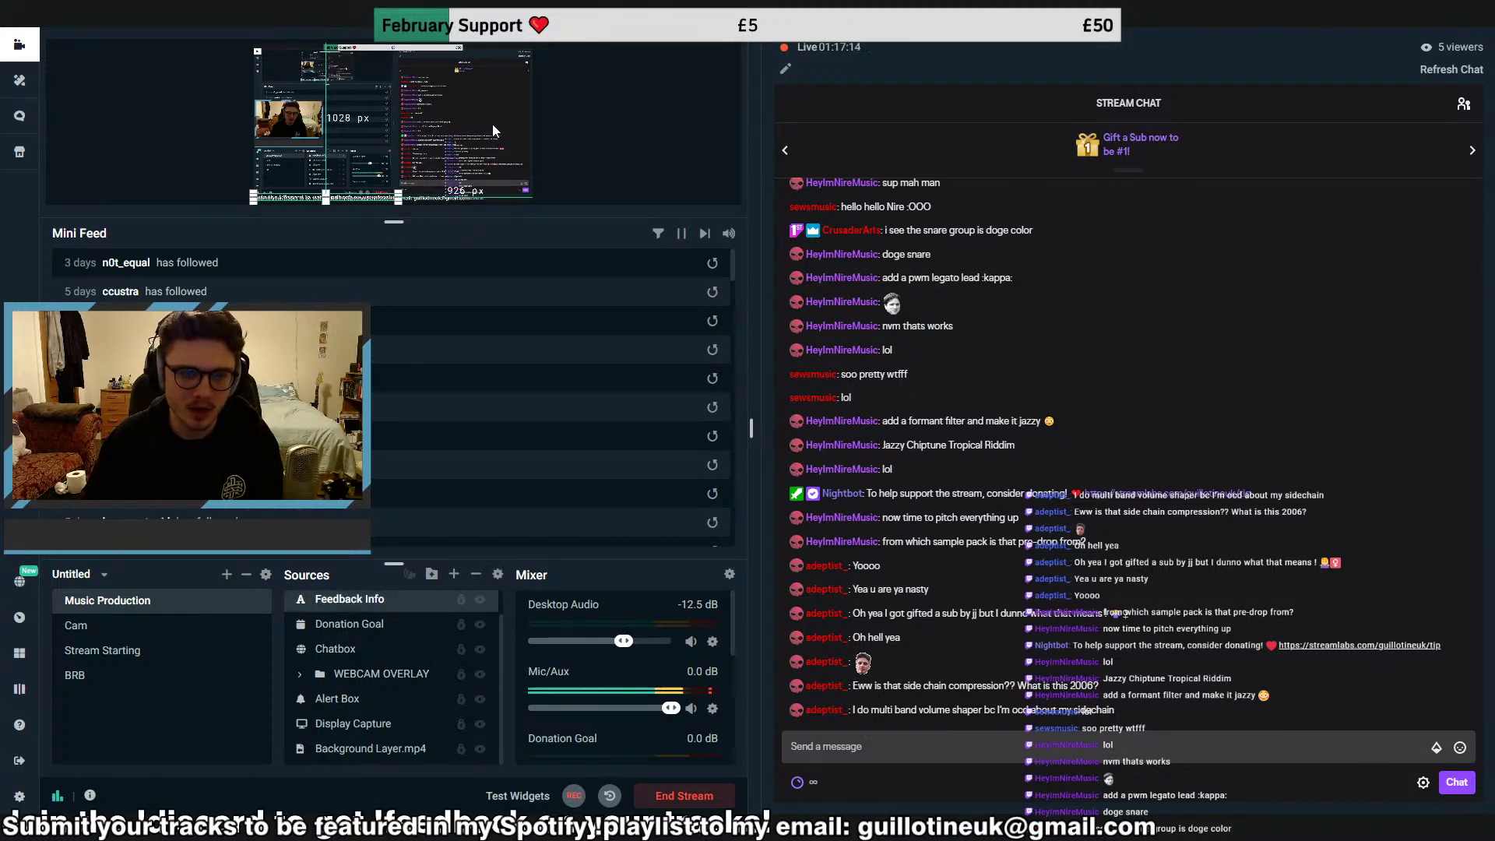
{"action": "left_click_drag", "start_coordinate": [447, 223], "coordinate": [391, 324]}
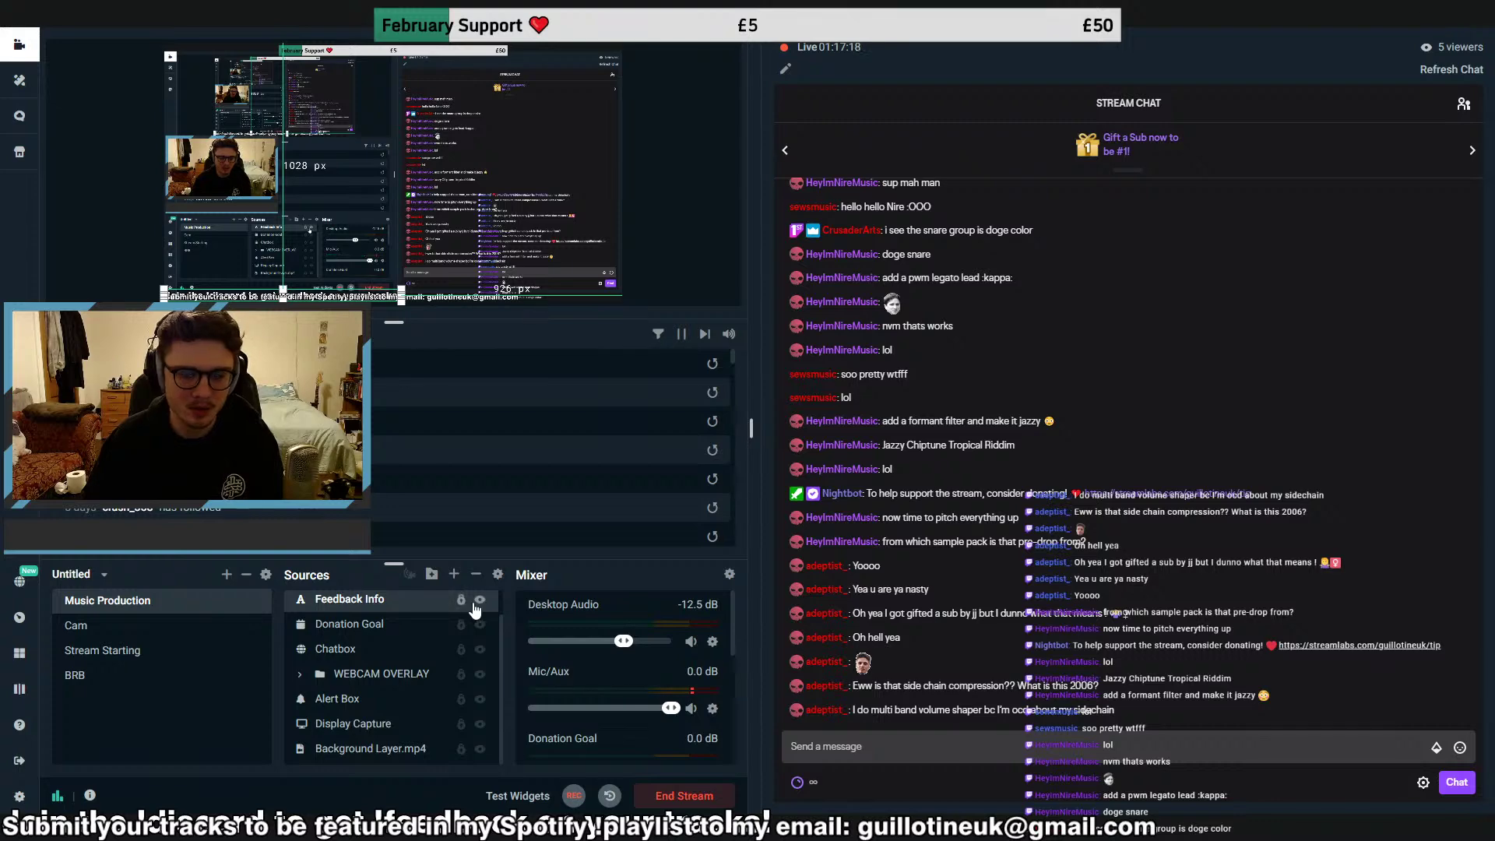
{"action": "left_click_drag", "start_coordinate": [372, 293], "coordinate": [372, 67]}
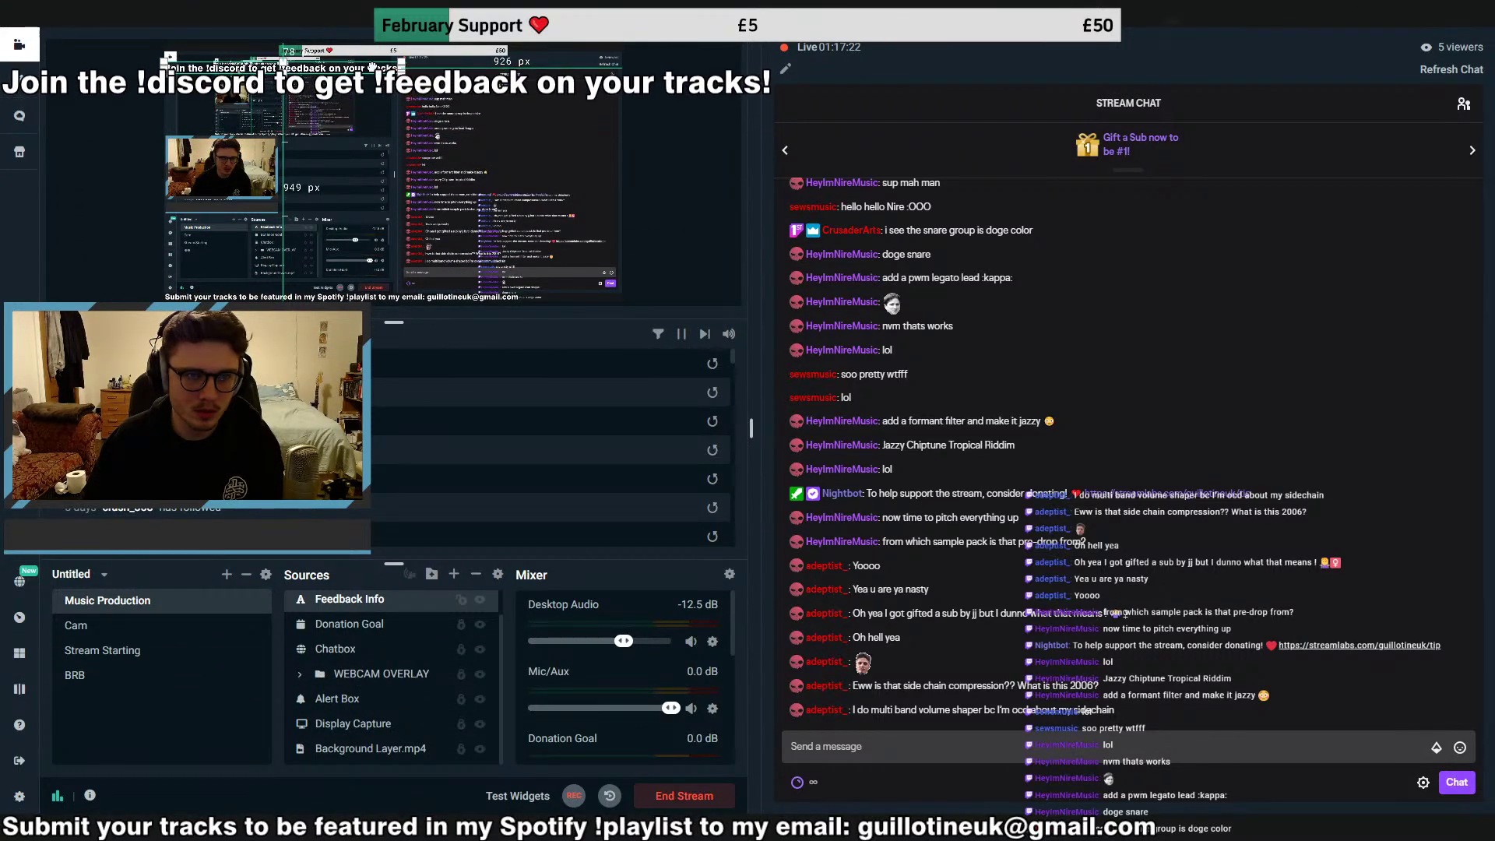
{"action": "left_click", "coordinate": [719, 213]}
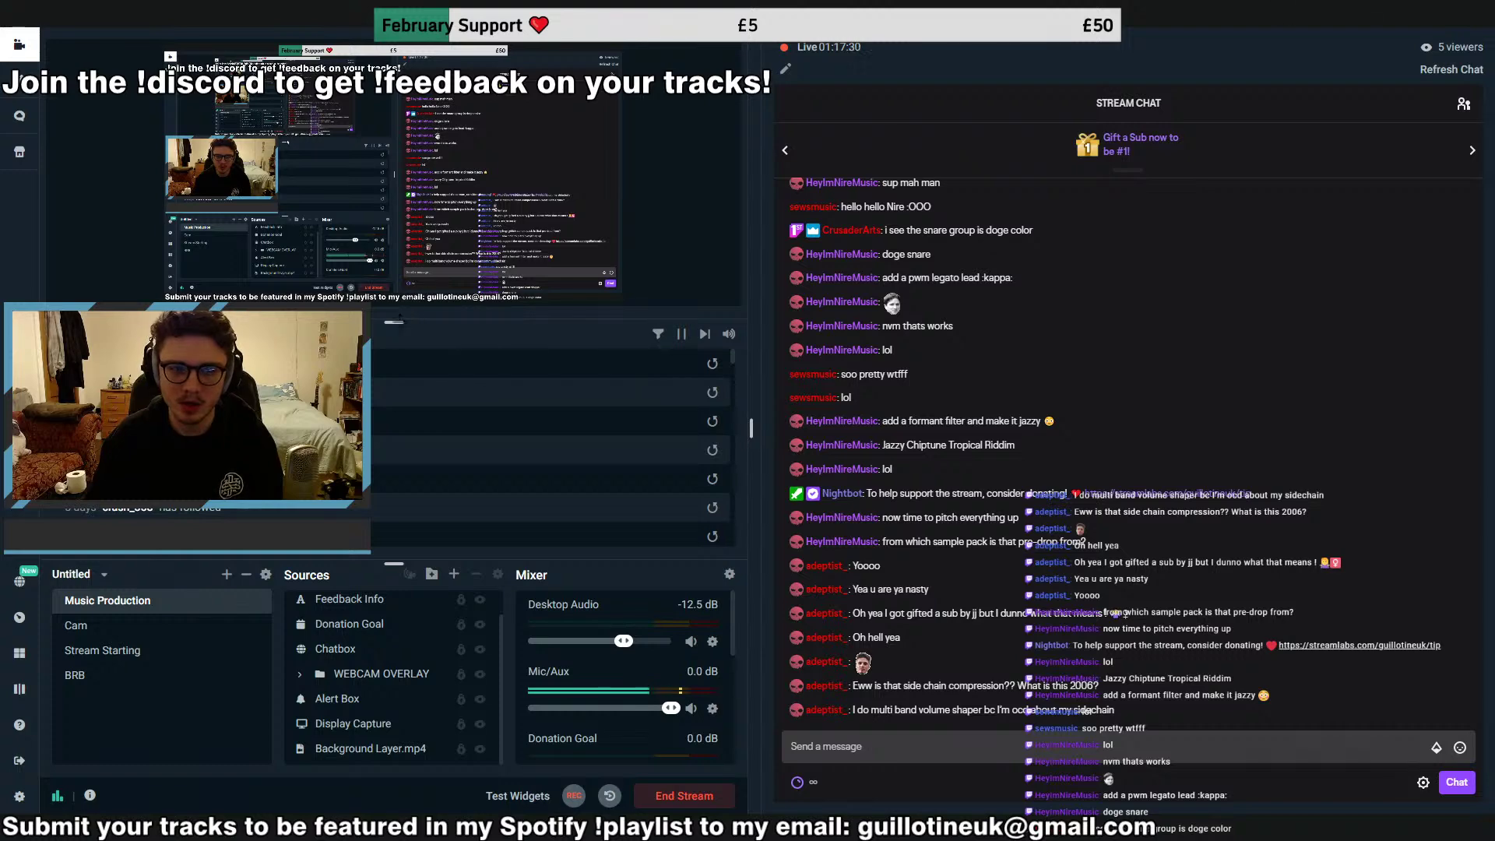
{"action": "left_click_drag", "start_coordinate": [398, 321], "coordinate": [430, 267]}
{"action": "left_click", "coordinate": [1390, 36]}
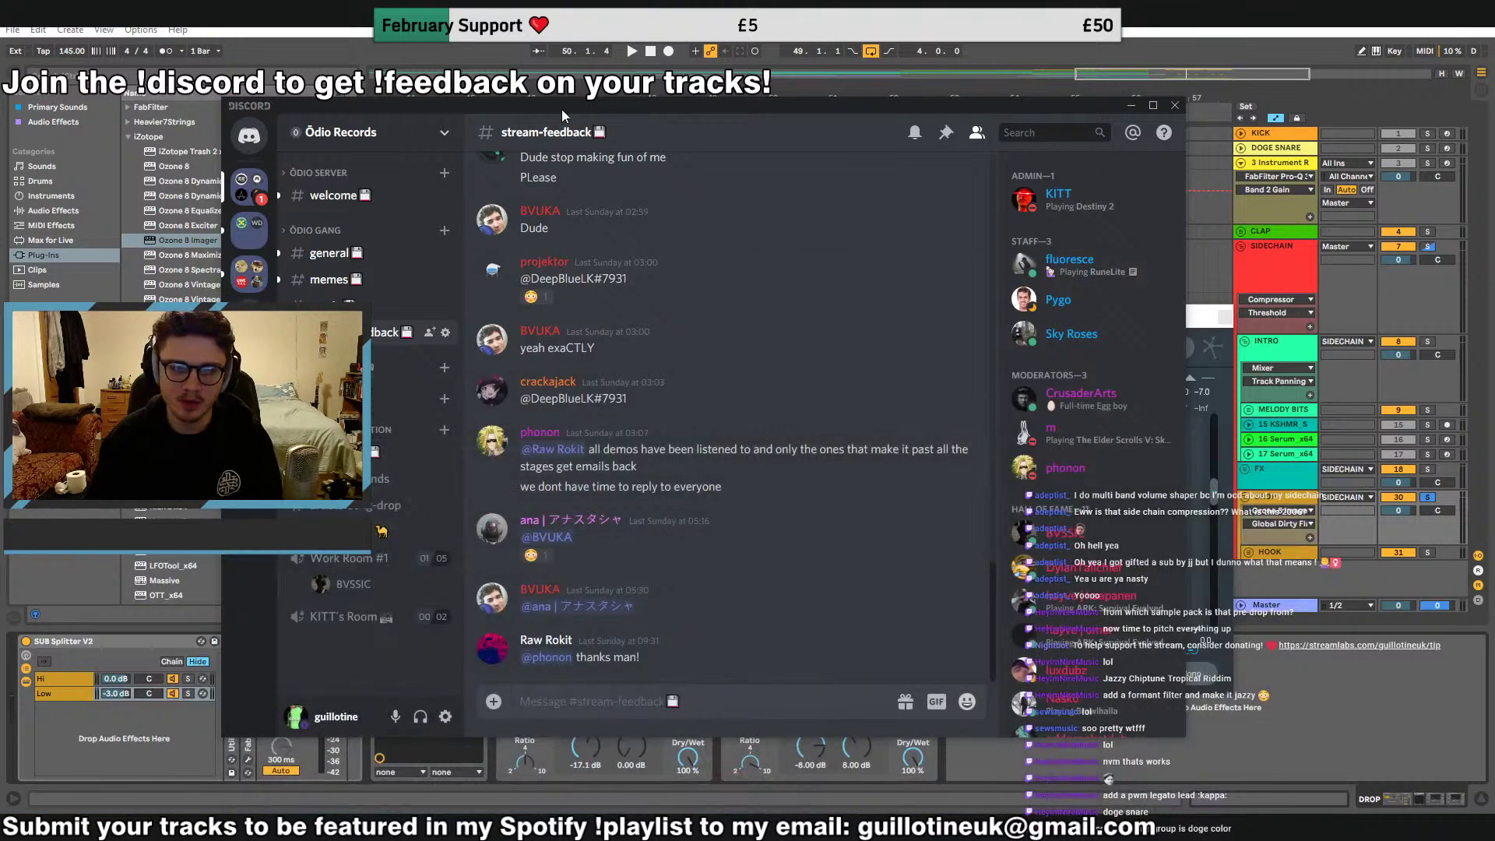
Look through the Ôdio Records channels, including welcome and stream-feedback, and check the contents of the server folder in Discord
{"action": "left_click", "coordinate": [335, 196]}
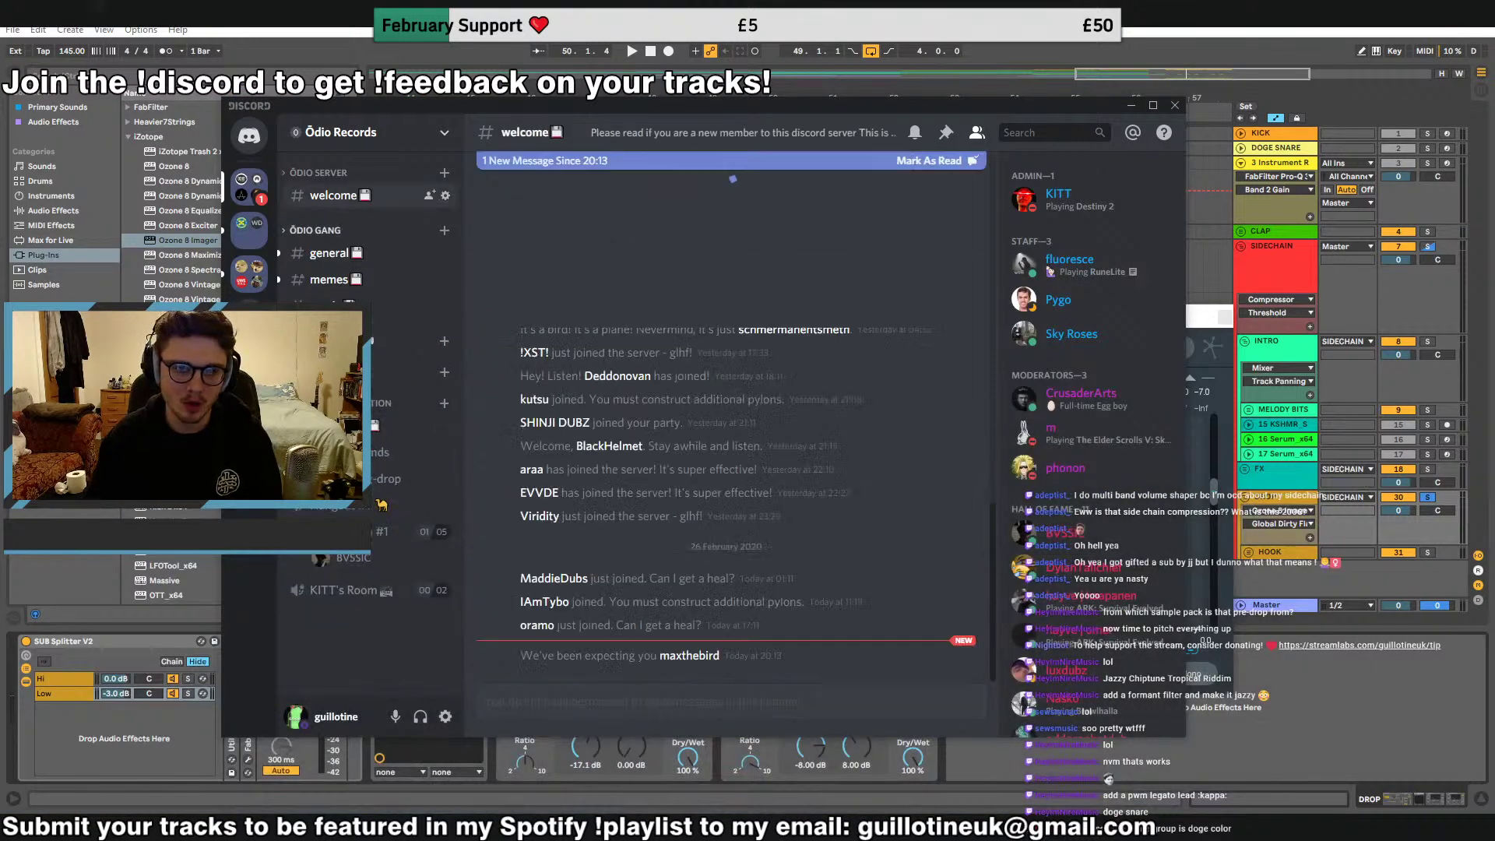
{"action": "left_click", "coordinate": [336, 230]}
{"action": "left_click", "coordinate": [335, 385]}
{"action": "left_click", "coordinate": [325, 207]}
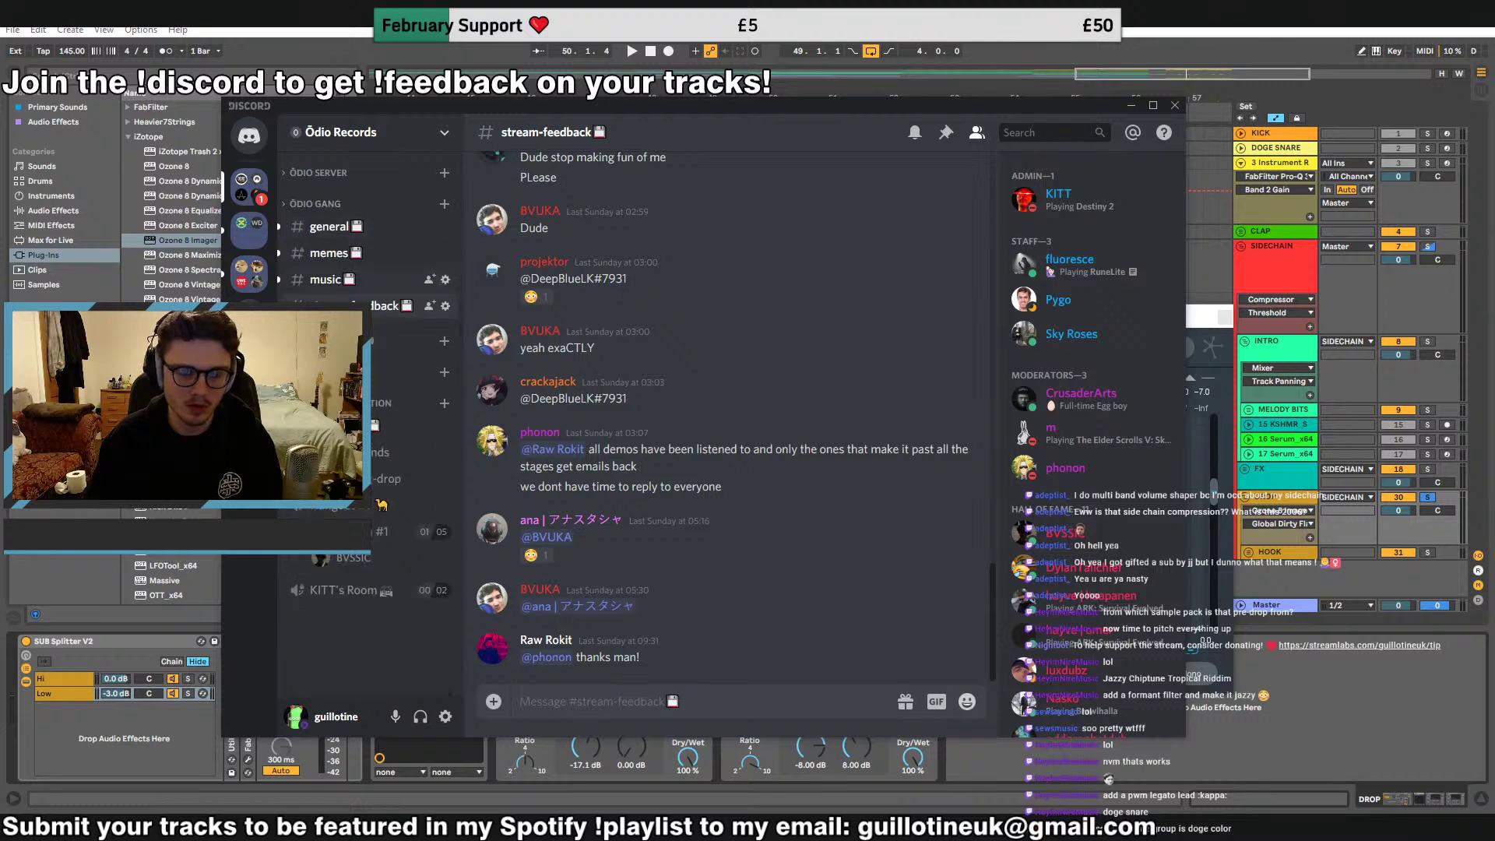
{"action": "left_click", "coordinate": [251, 189]}
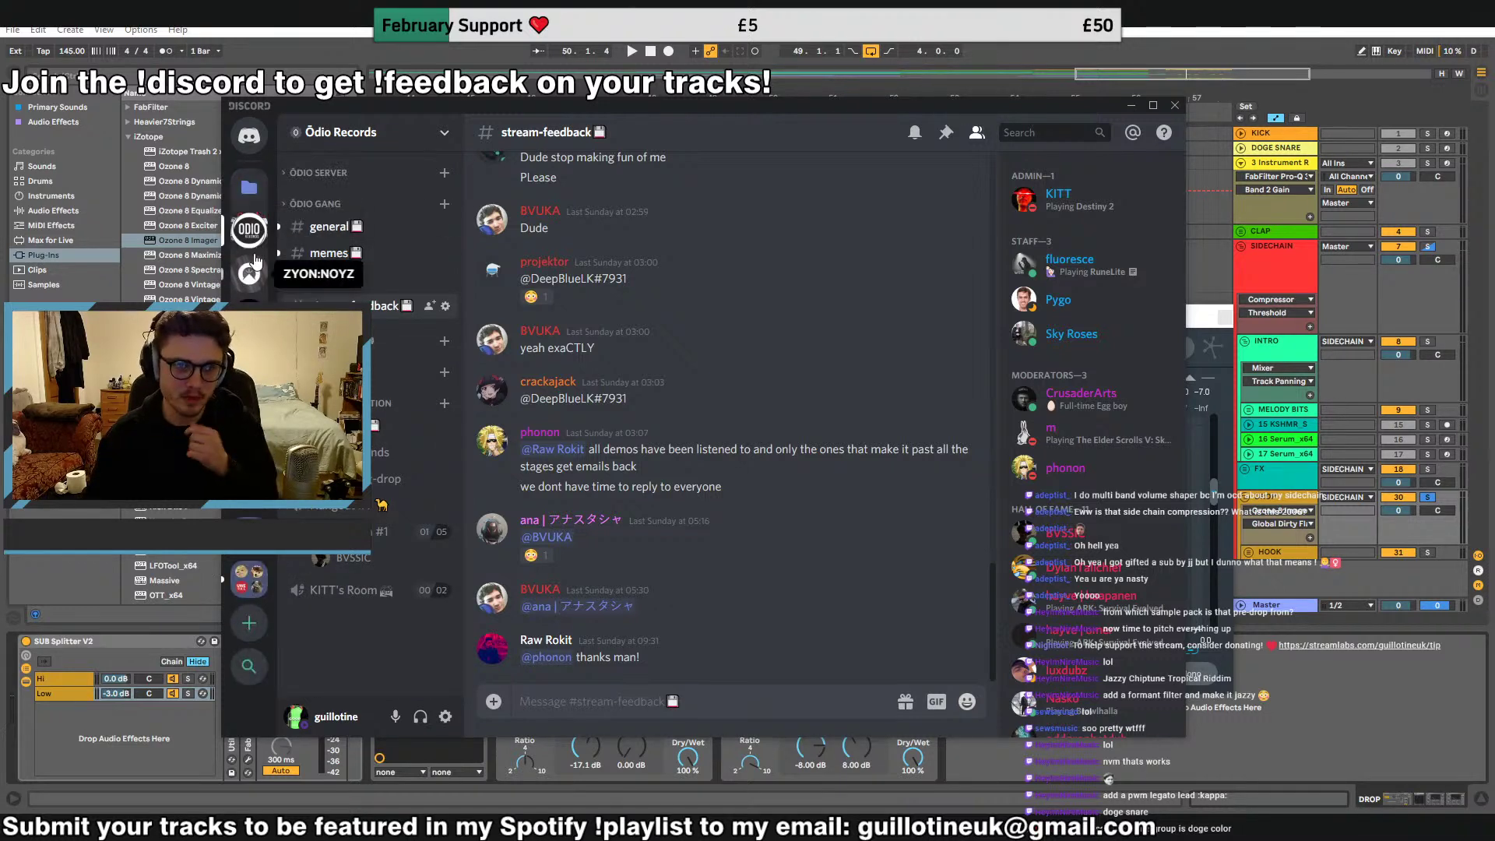
{"action": "right_click", "coordinate": [241, 192]}
{"action": "left_click", "coordinate": [254, 215]}
{"action": "left_click", "coordinate": [250, 193]}
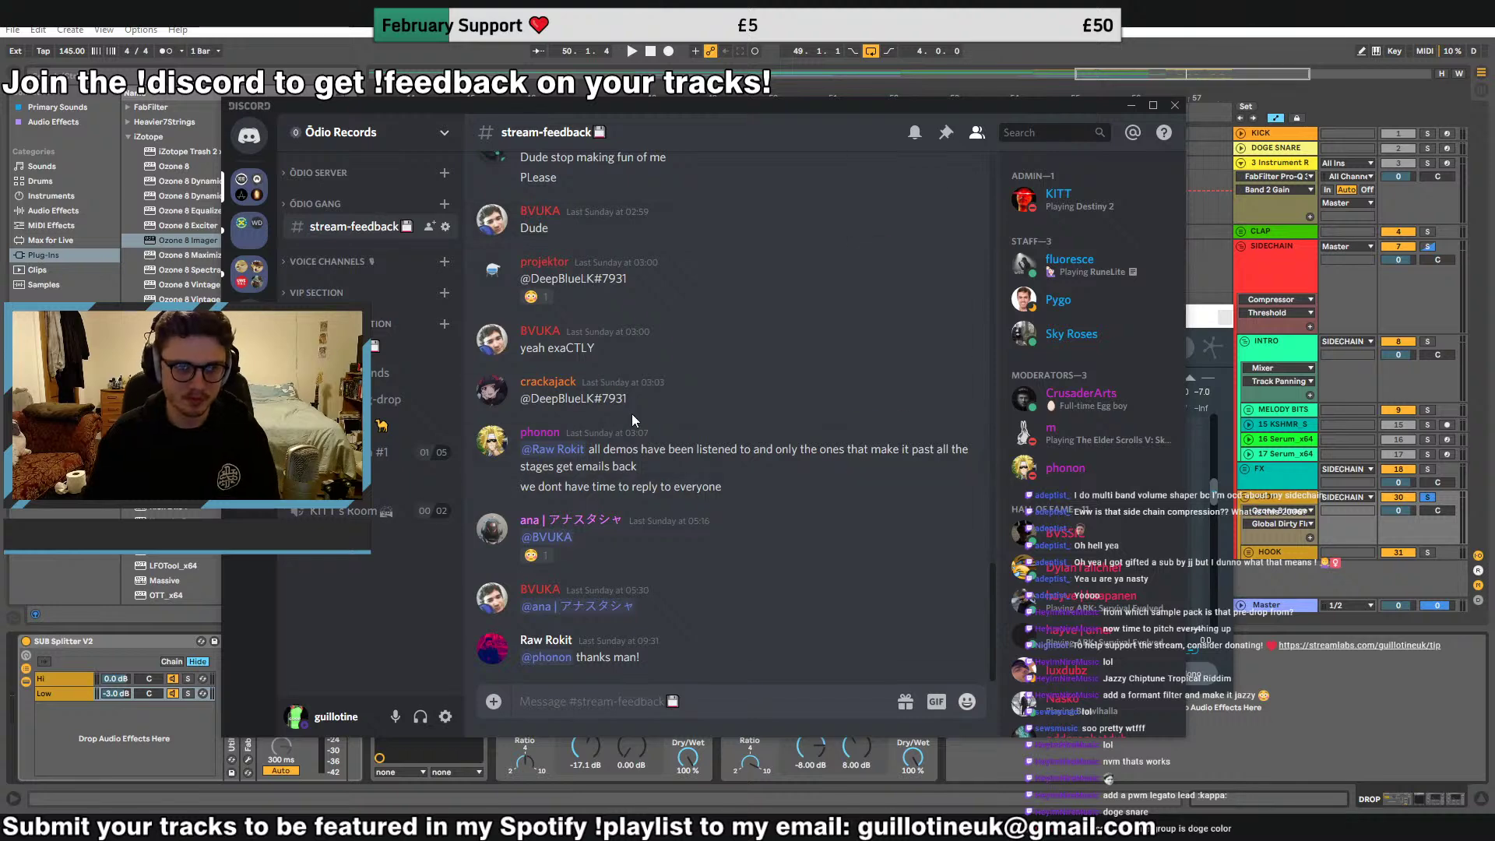
Return to Ableton Live and set the Imager's Band 2 width to -58.2 and its crossover with Band 3 to 269 Hz
{"action": "key", "text": "alt+Tab"}
{"action": "key", "text": "space"}
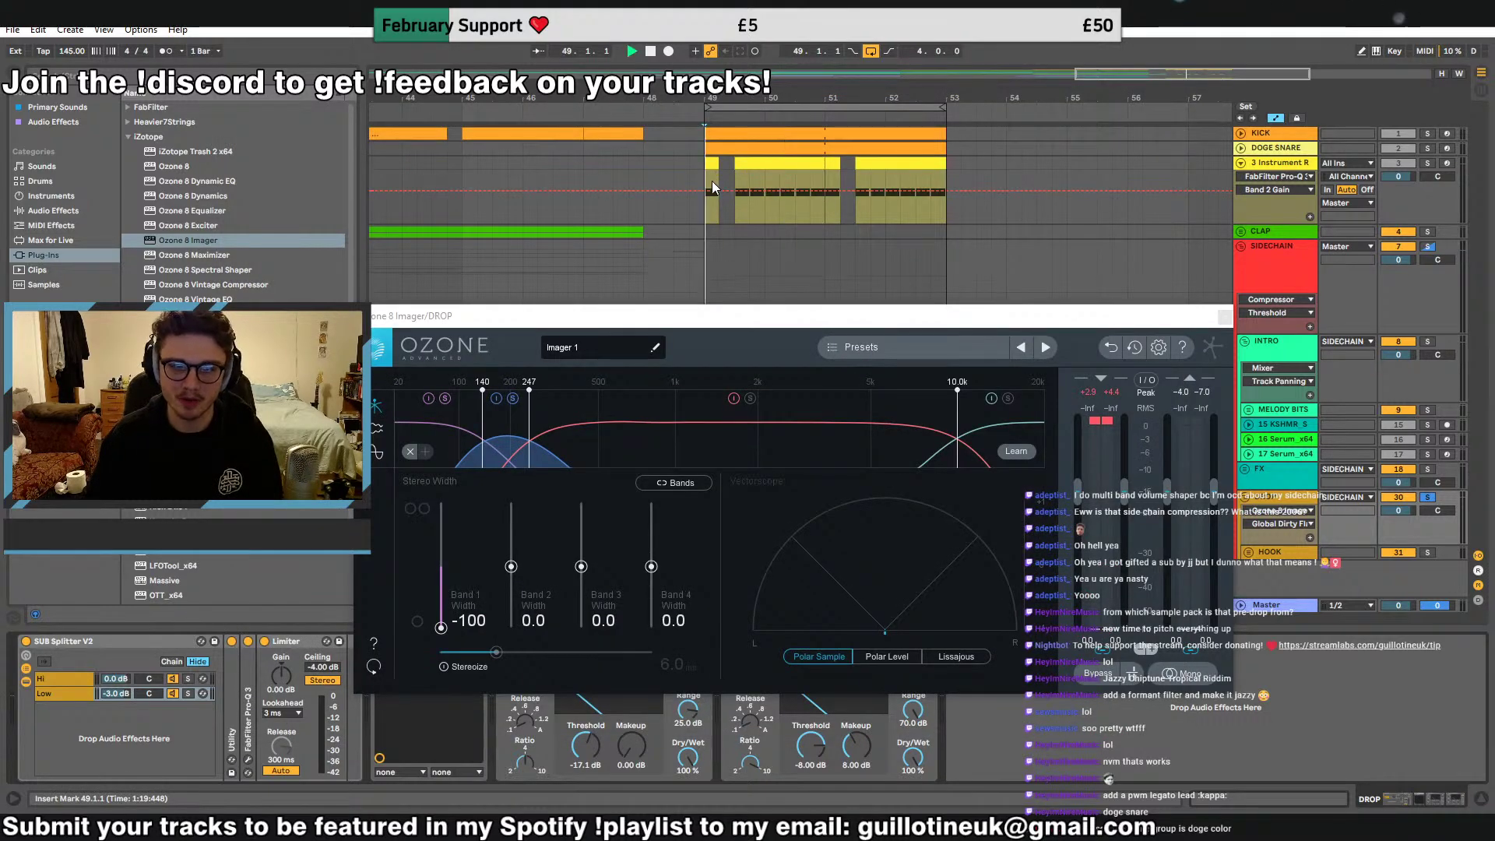
{"action": "key", "text": "space"}
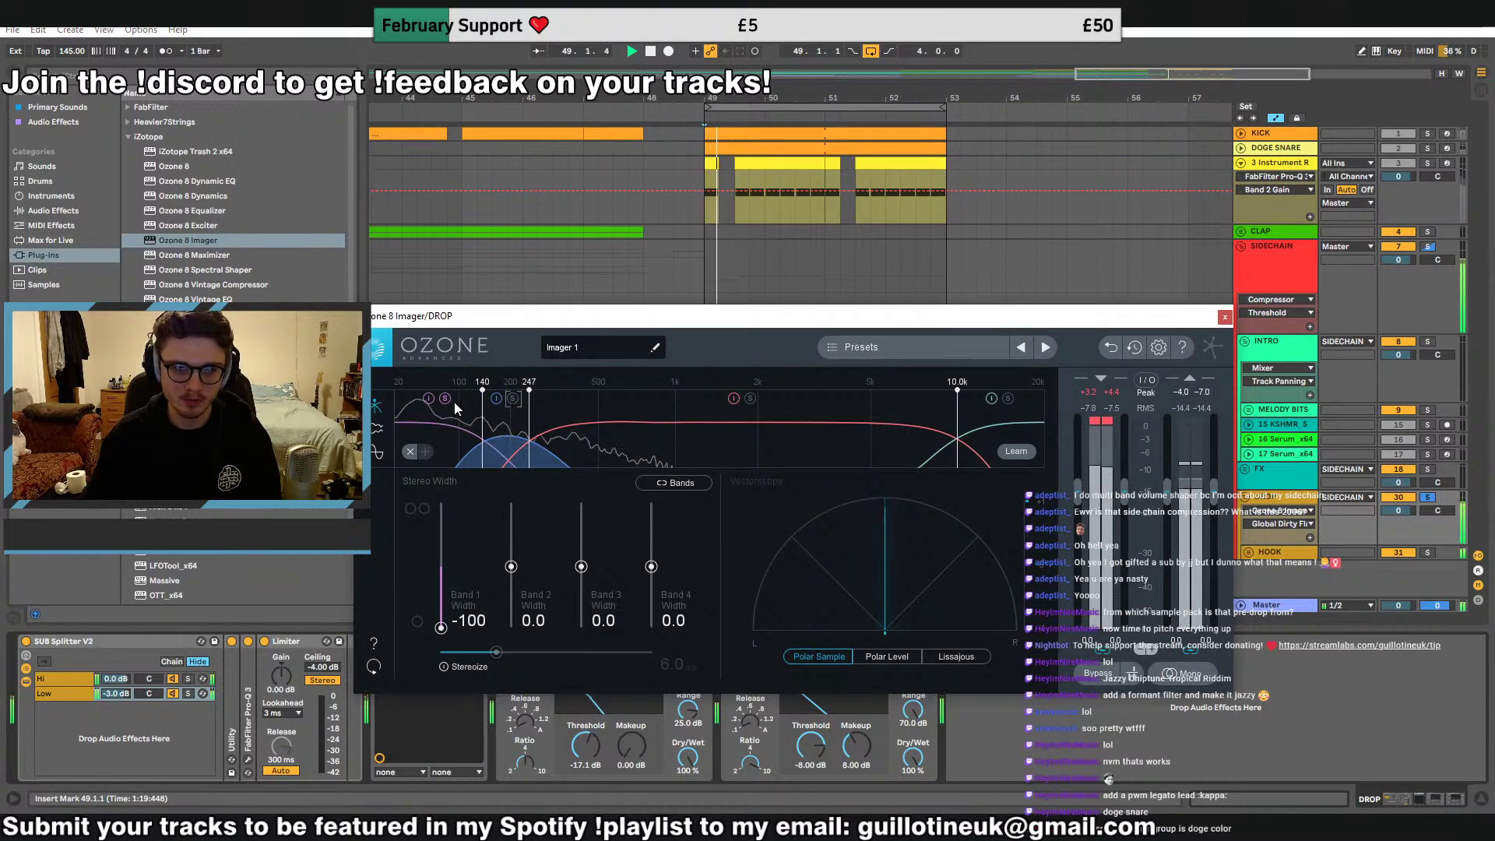
{"action": "left_click_drag", "start_coordinate": [511, 566], "coordinate": [517, 605]}
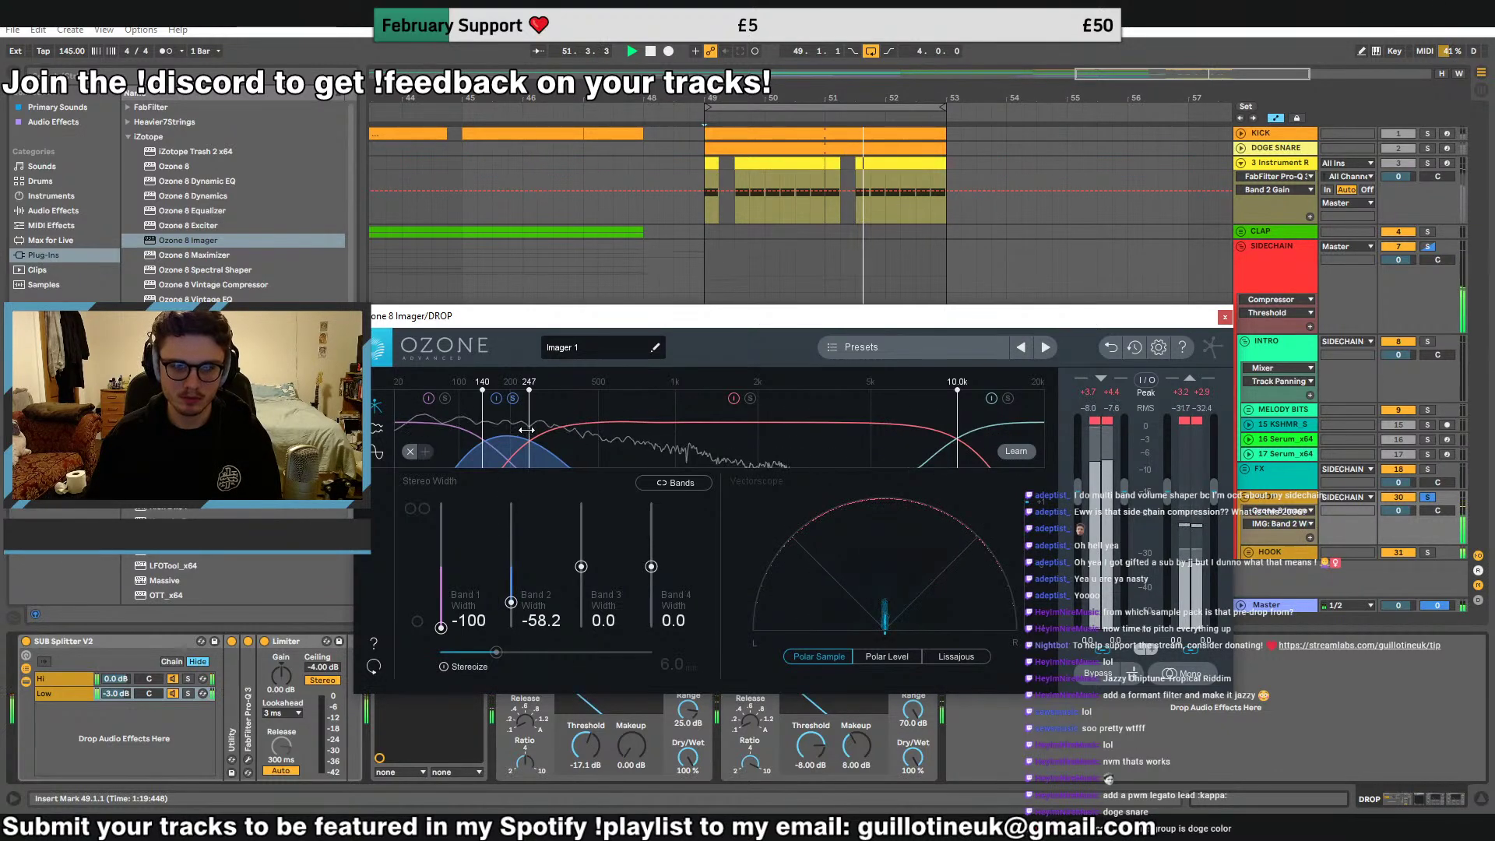
{"action": "left_click_drag", "start_coordinate": [520, 400], "coordinate": [536, 527]}
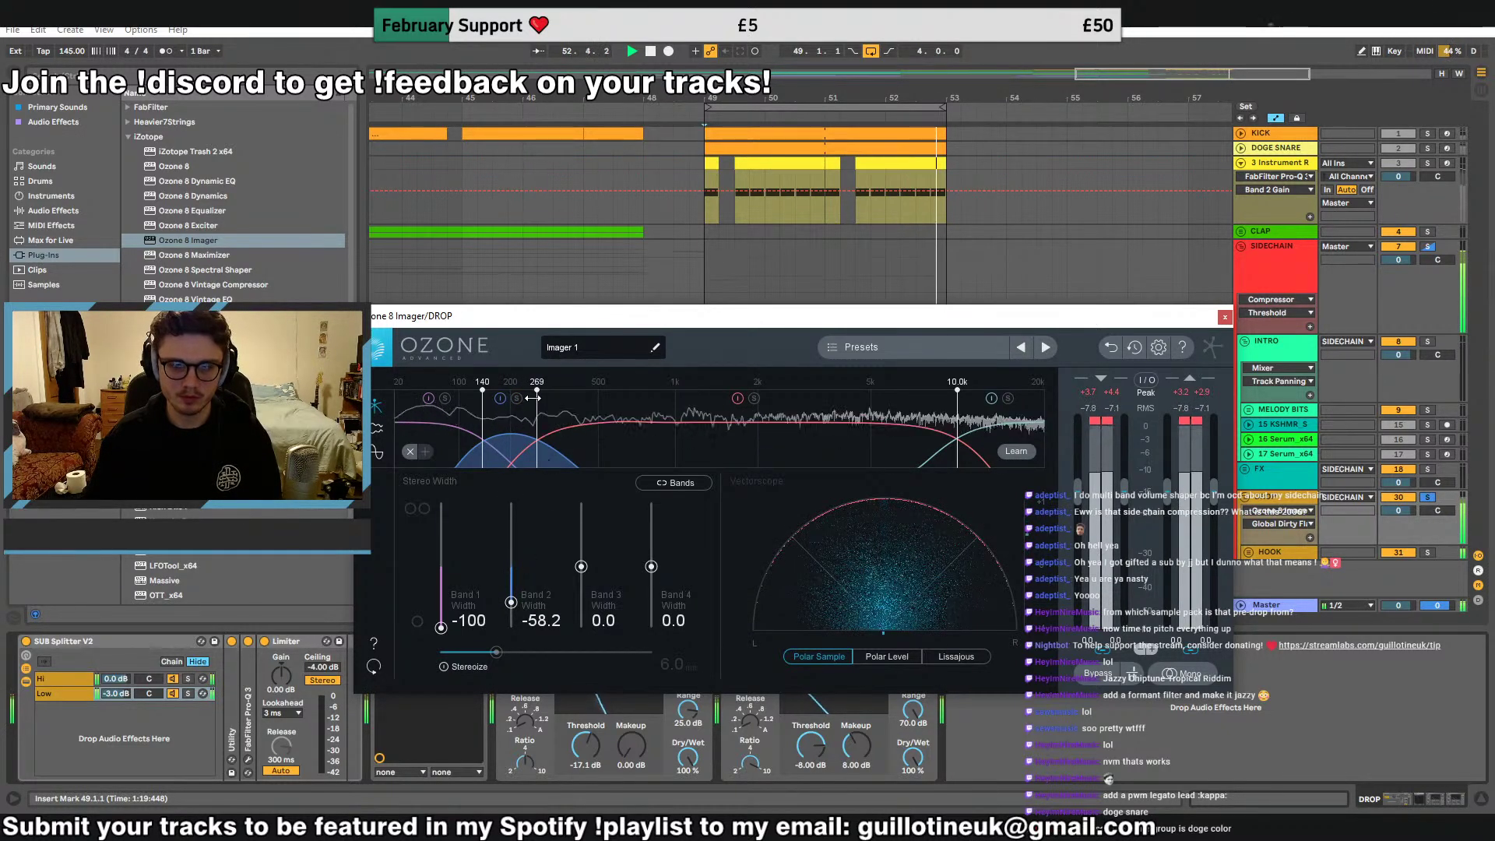
{"action": "left_click", "coordinate": [1225, 317]}
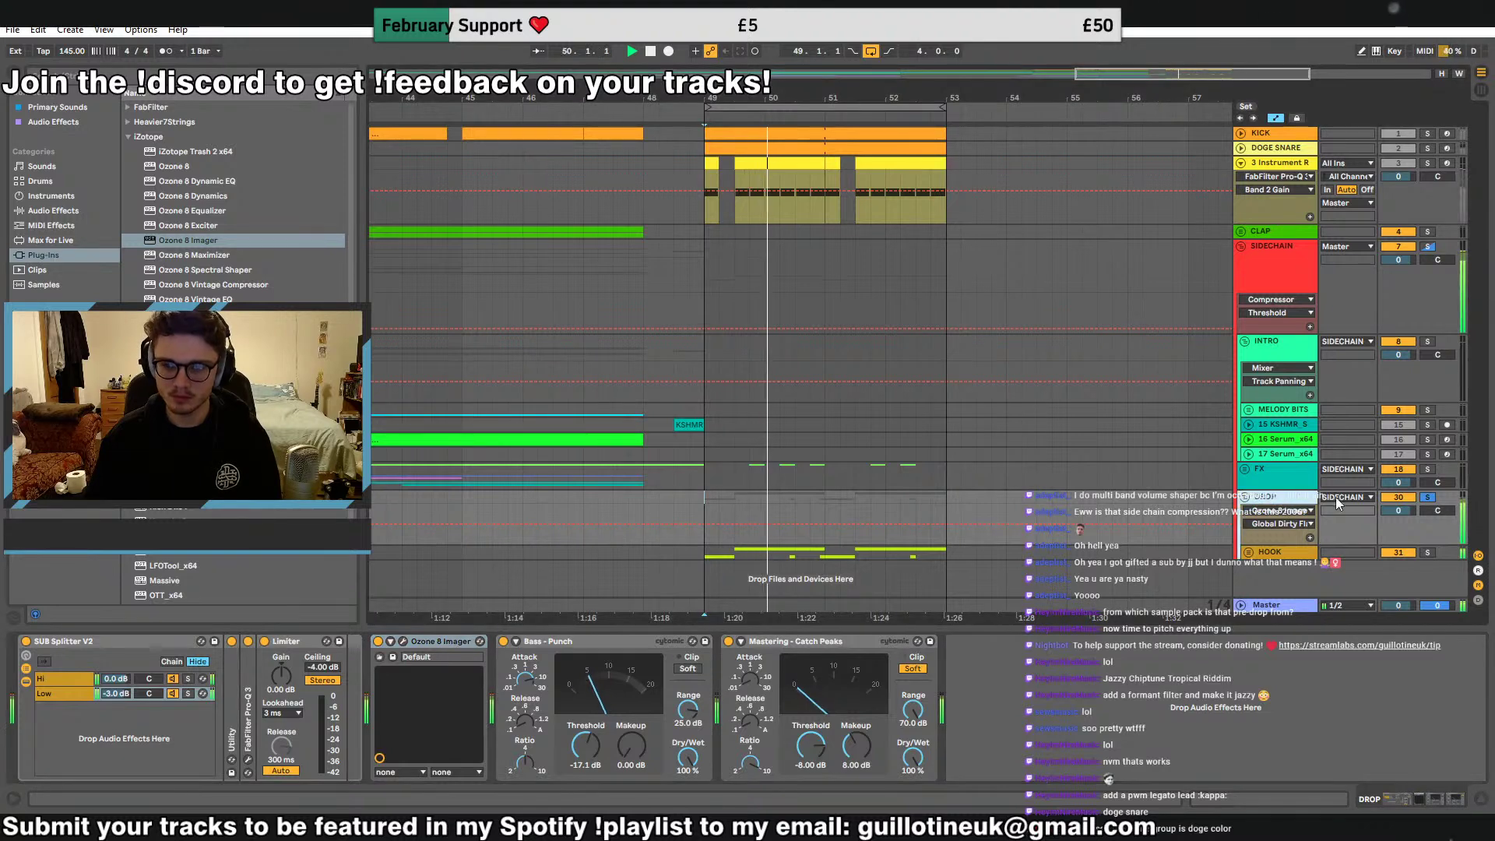
Add the Reverb audio effect at the end of the effects chain on track 32-Serum_x64
{"action": "scroll", "coordinate": [752, 587], "scroll_direction": "down", "scroll_amount": 3}
{"action": "left_click", "coordinate": [744, 528]}
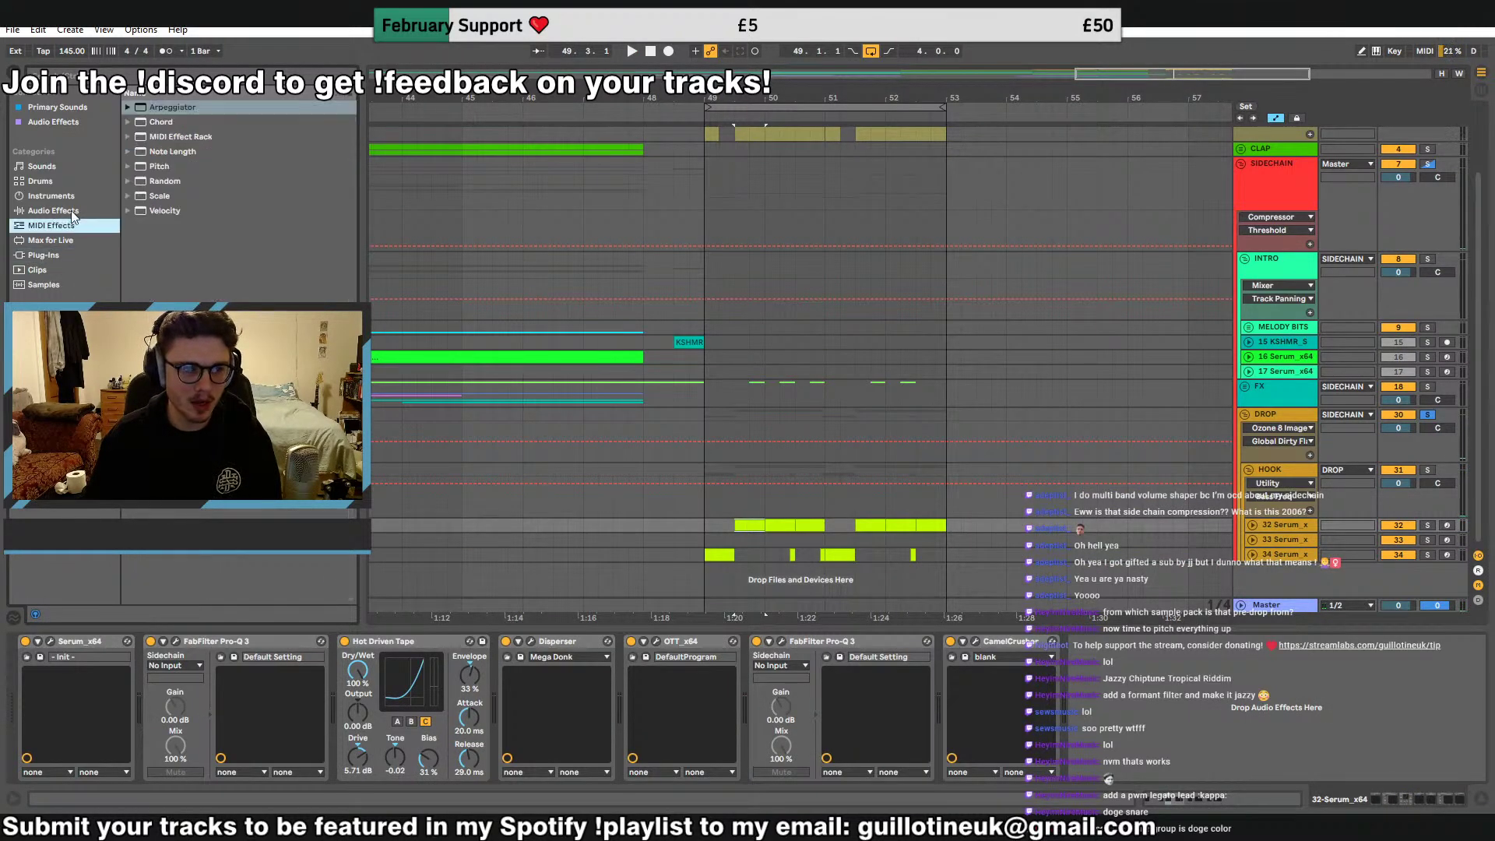
{"action": "left_click", "coordinate": [53, 211]}
{"action": "left_click_drag", "start_coordinate": [164, 508], "coordinate": [875, 747]}
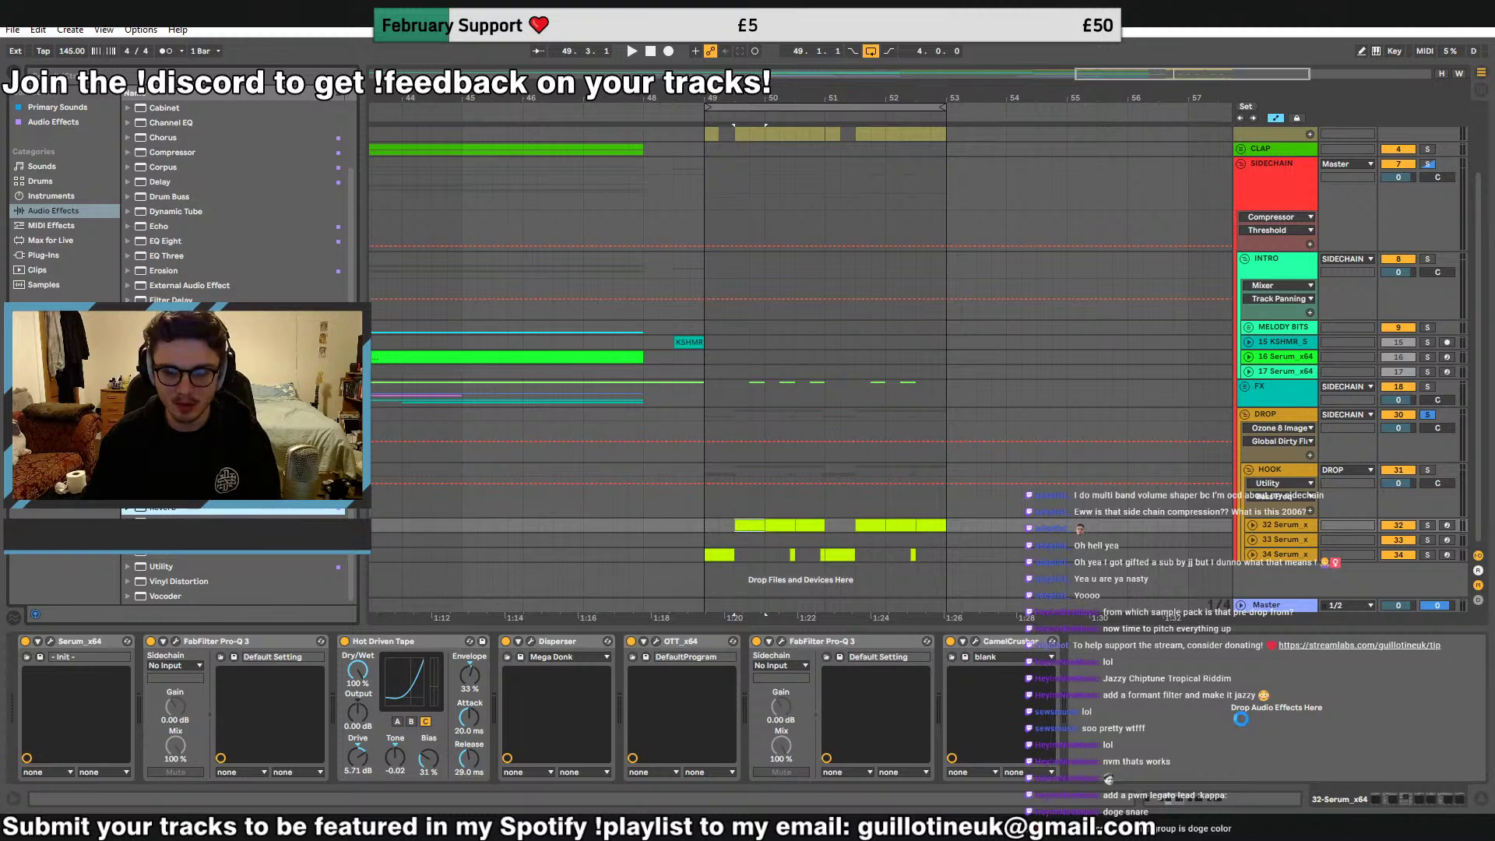
During playback, adjust the Reverb's input filter and set its decay time to 743 ms, diffuse level to -4.0 dB and dry/wet to 15%
{"action": "key", "text": "space"}
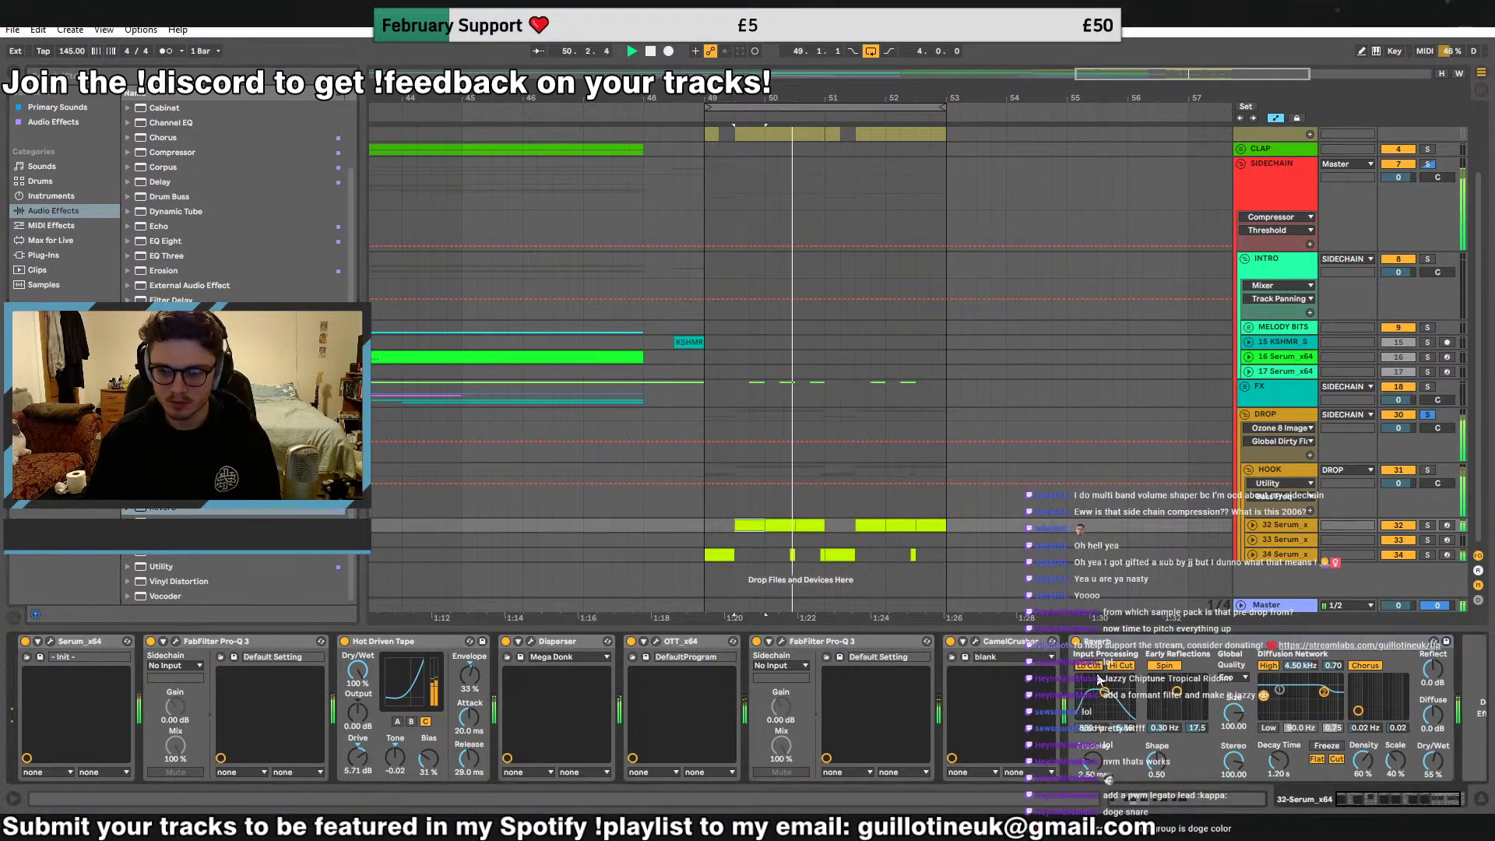
{"action": "left_click_drag", "start_coordinate": [1104, 692], "coordinate": [1119, 704]}
{"action": "left_click_drag", "start_coordinate": [1434, 715], "coordinate": [1433, 744]}
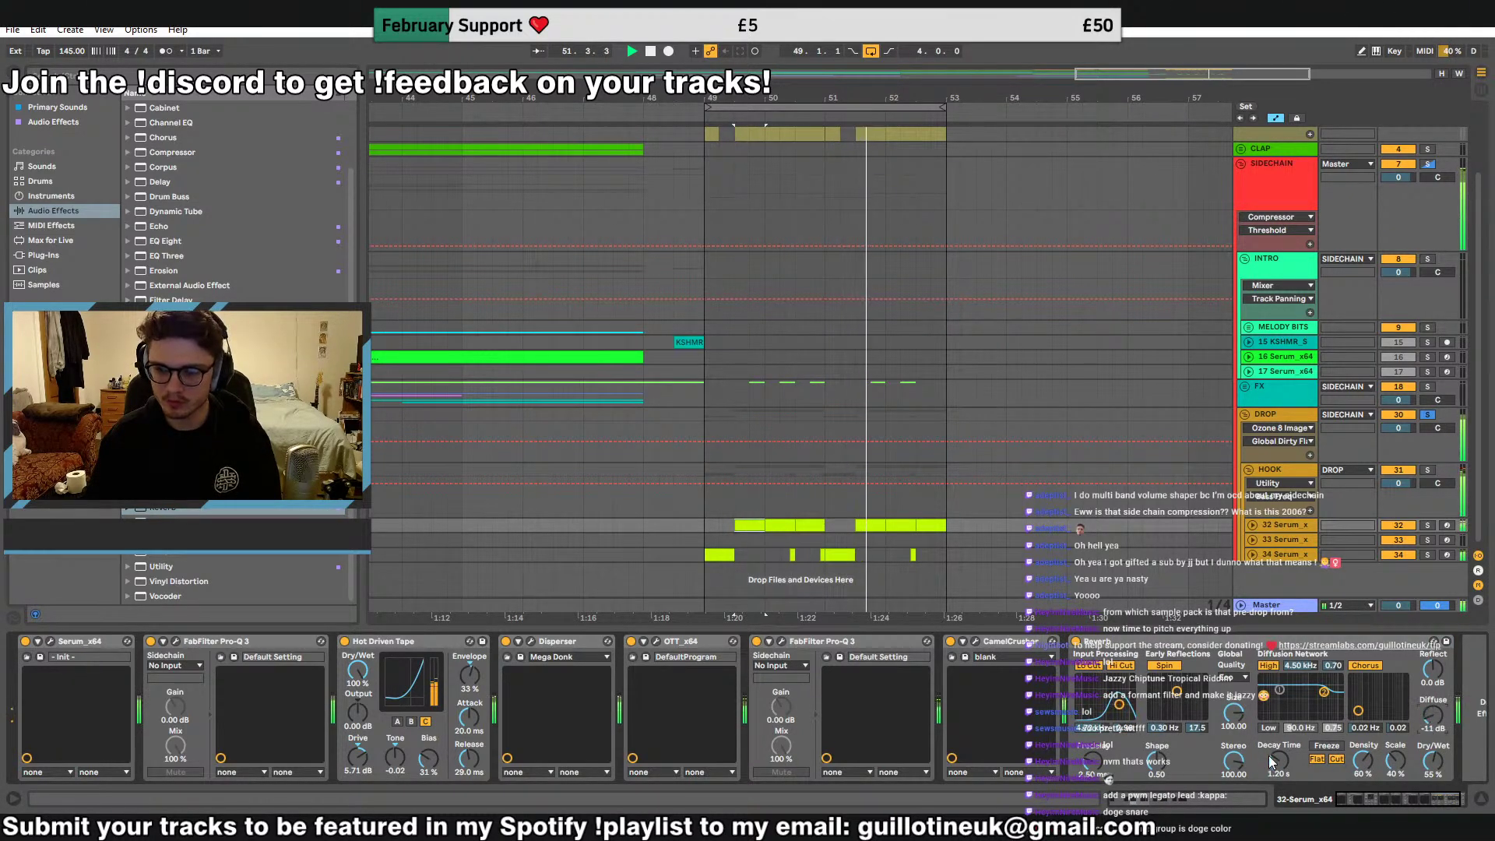
{"action": "left_click_drag", "start_coordinate": [1285, 764], "coordinate": [1286, 777]}
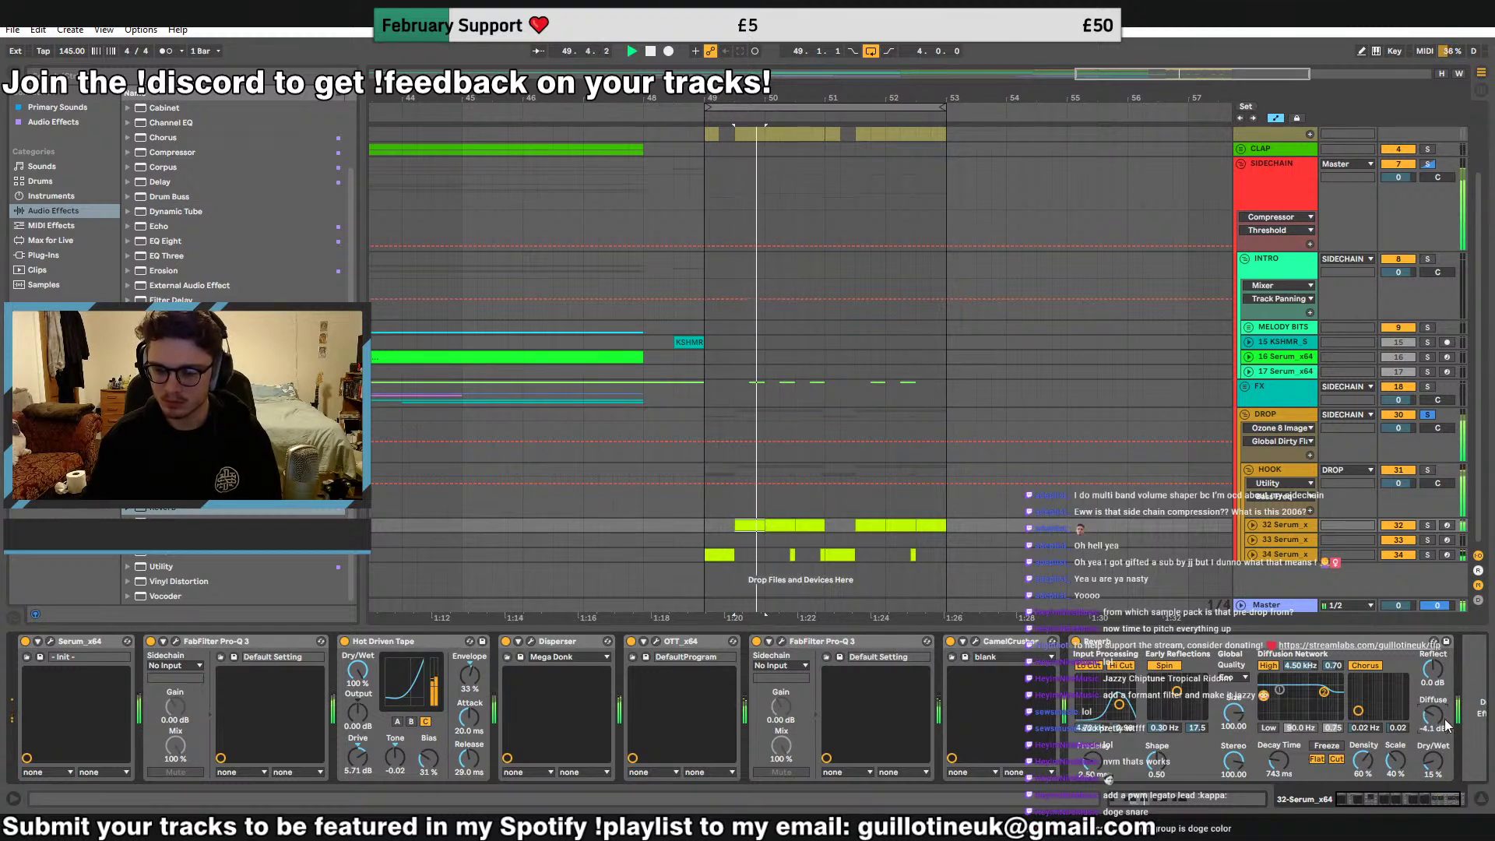
{"action": "left_click_drag", "start_coordinate": [1445, 726], "coordinate": [1446, 725]}
Set the Reverb's stereo value to 120 and quality to Mid, and turn off the High filter in its diffusion network
{"action": "left_click_drag", "start_coordinate": [1241, 763], "coordinate": [1241, 740]}
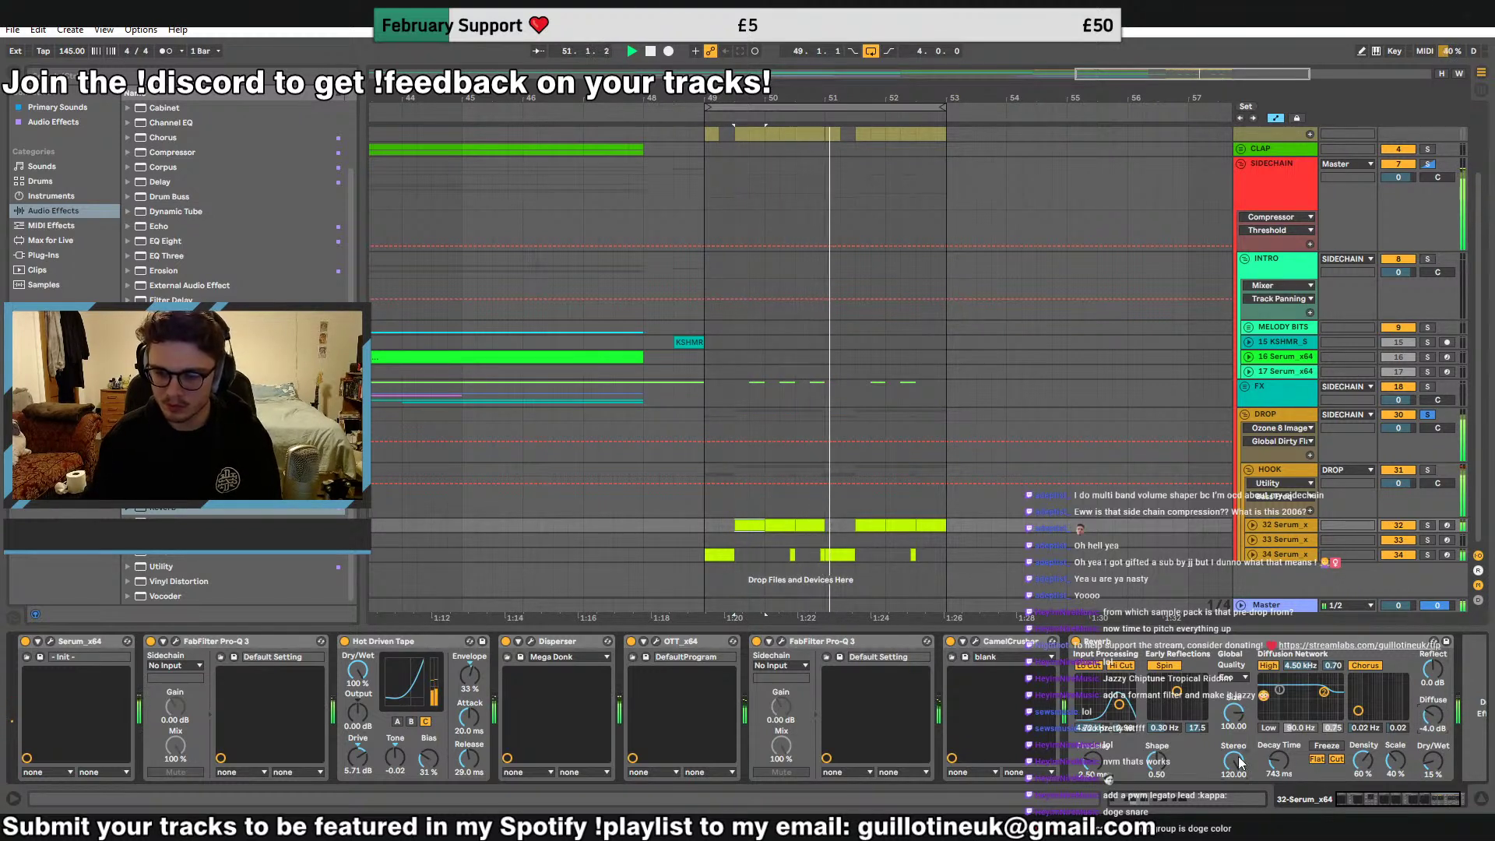
{"action": "left_click_drag", "start_coordinate": [1236, 685], "coordinate": [1247, 706]}
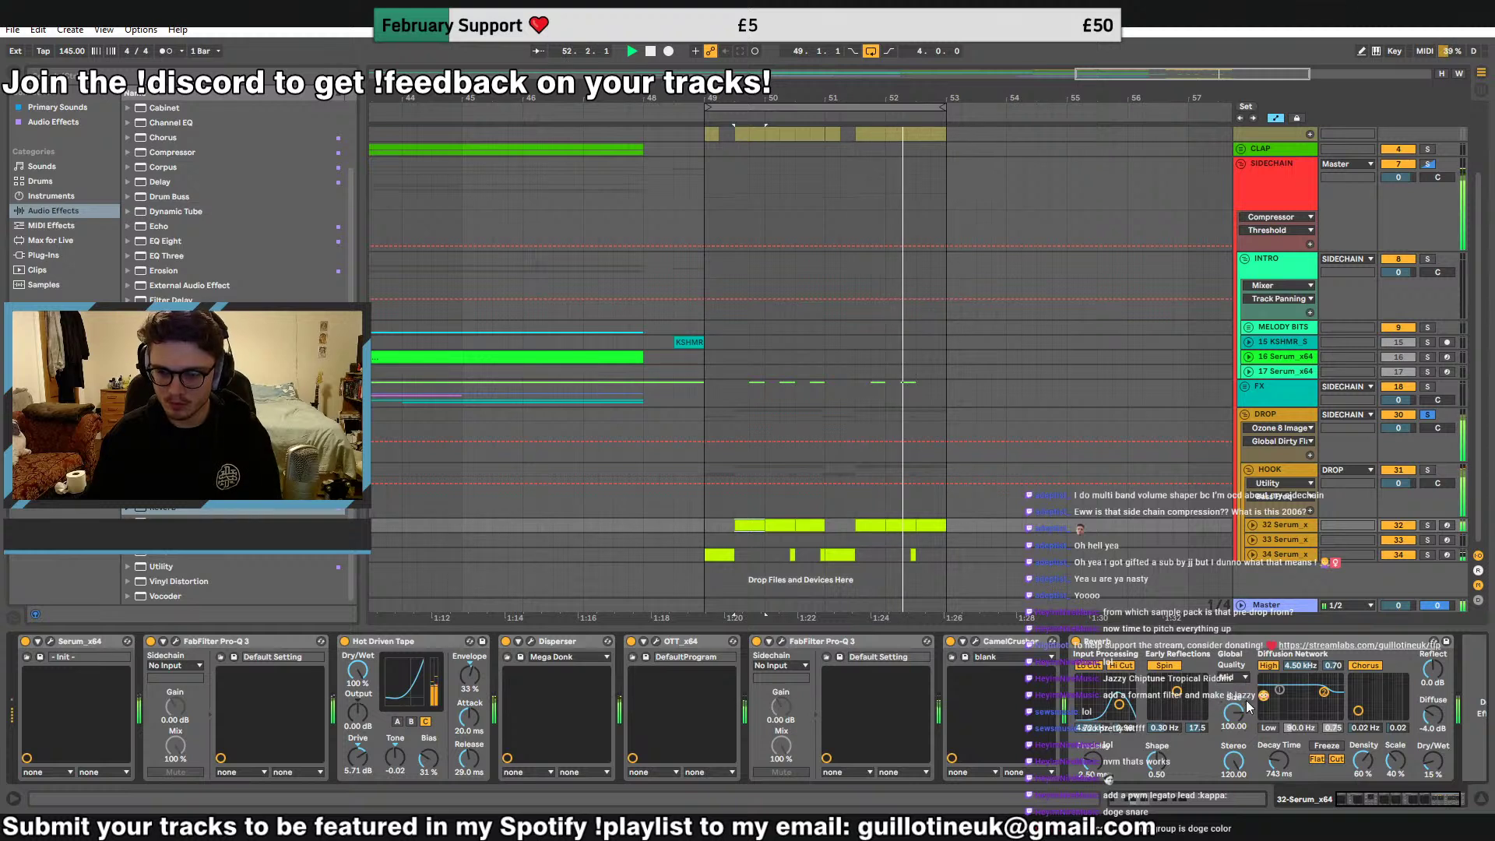
{"action": "left_click", "coordinate": [1270, 666]}
Set the Reverb's decay time to 473 ms, diffuse level to -3.7 dB and dry/wet to 14%, and take the DROP group out of solo
{"action": "left_click_drag", "start_coordinate": [1279, 762], "coordinate": [1279, 755]}
{"action": "left_click_drag", "start_coordinate": [1433, 716], "coordinate": [1433, 707]}
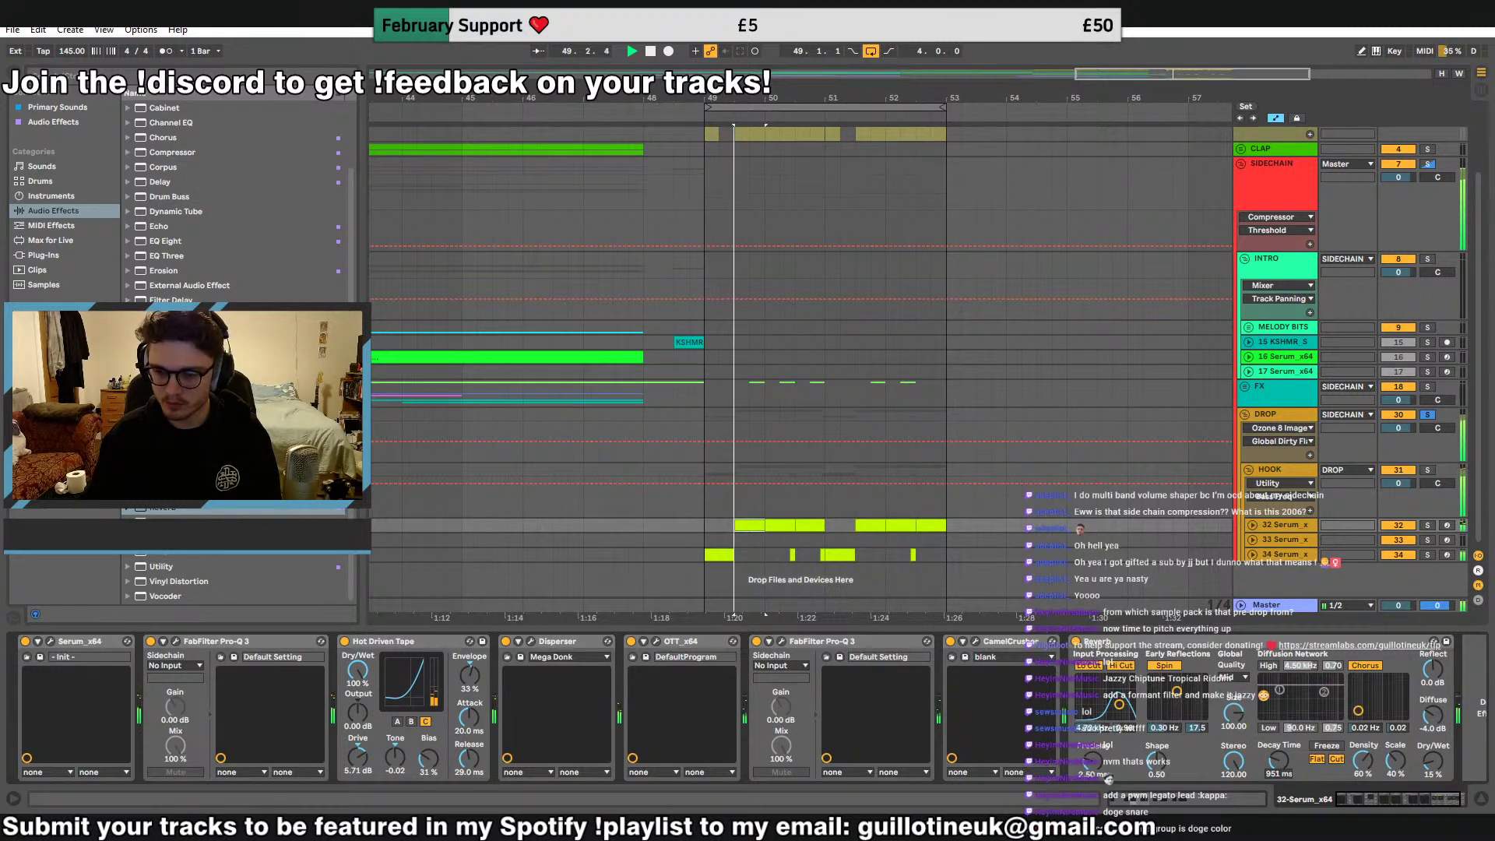
{"action": "left_click_drag", "start_coordinate": [1433, 762], "coordinate": [1434, 720]}
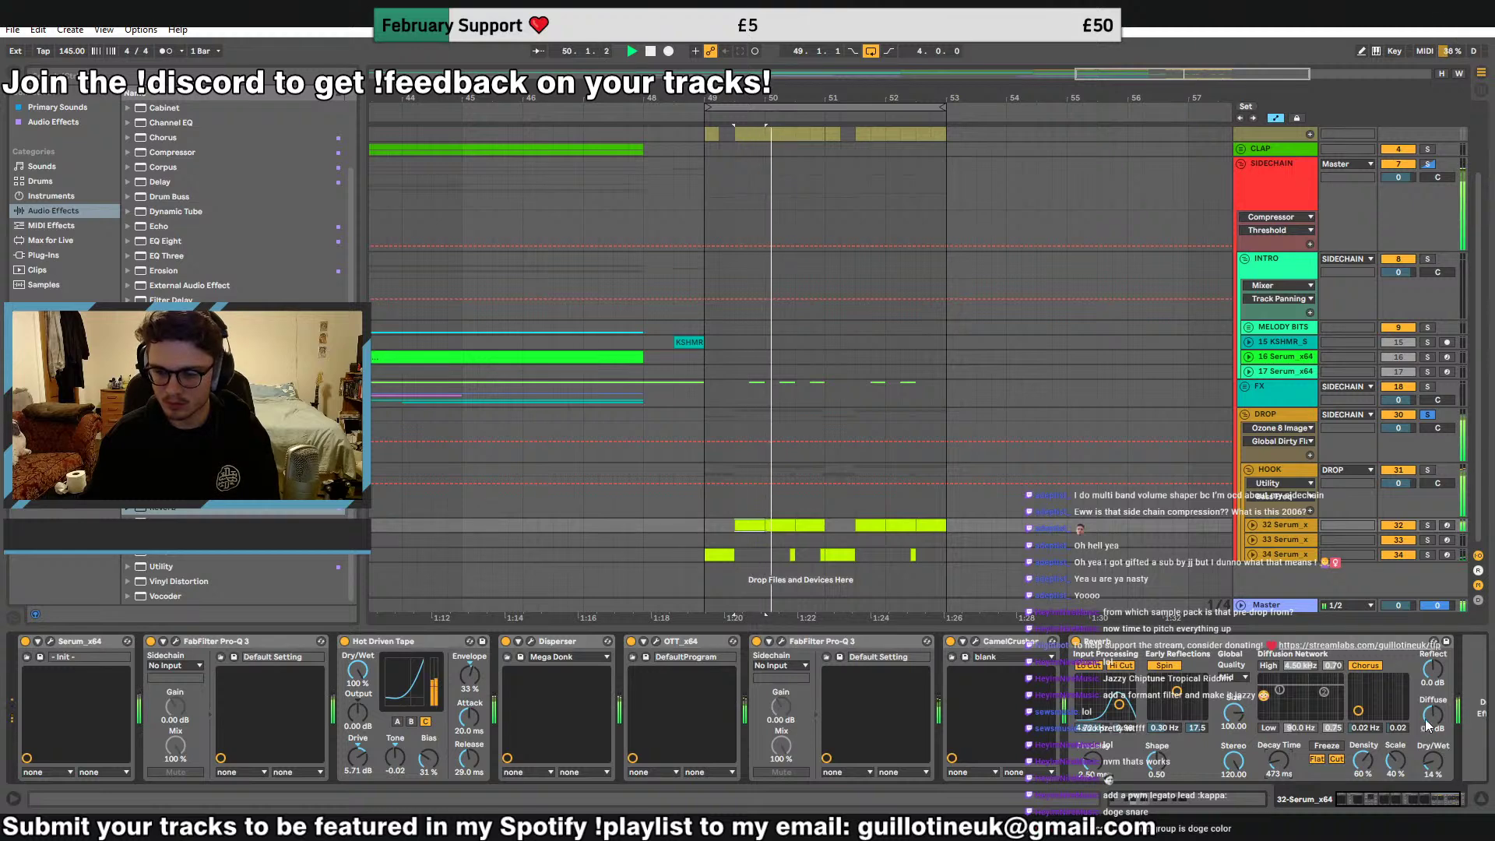
{"action": "key", "text": "space"}
{"action": "left_click", "coordinate": [1428, 415]}
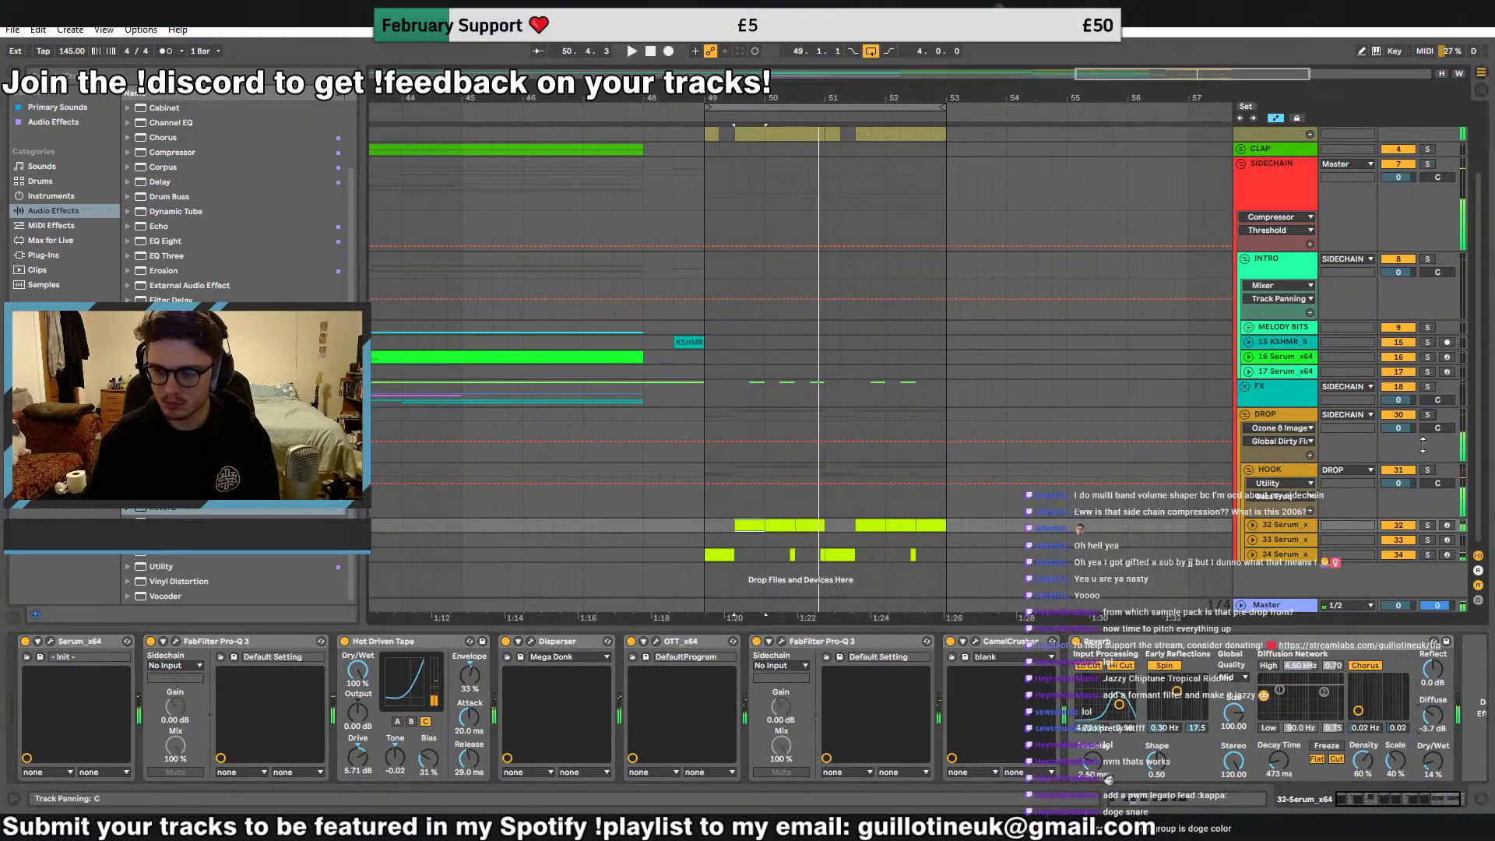
Fold the HOOK group and audition the arrangement leading into the drop from bar 45 and from bar 38
{"action": "key", "text": "space"}
{"action": "left_click", "coordinate": [1249, 471]}
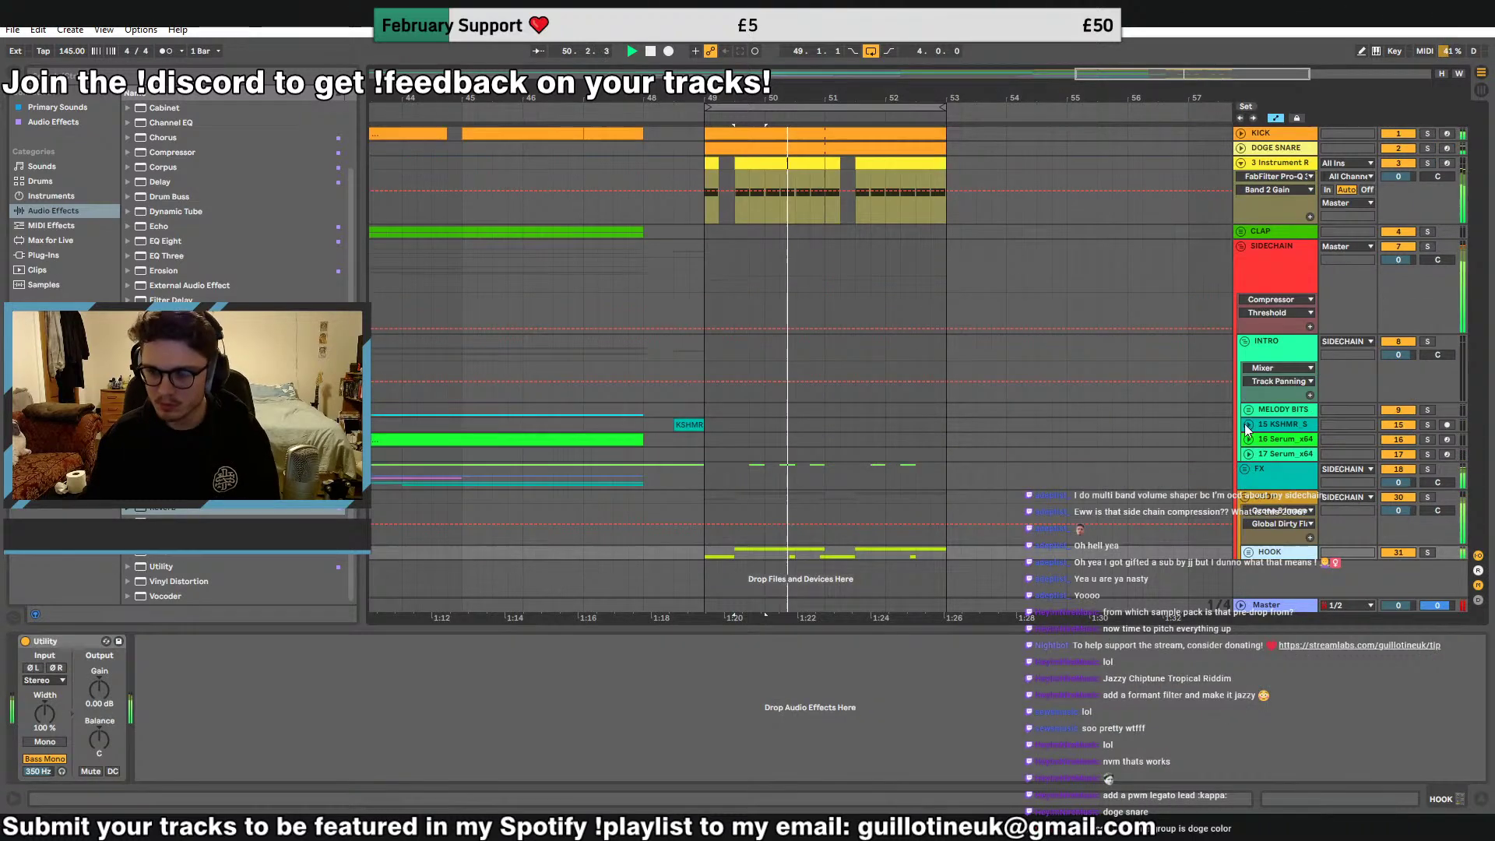
{"action": "left_click", "coordinate": [1245, 496]}
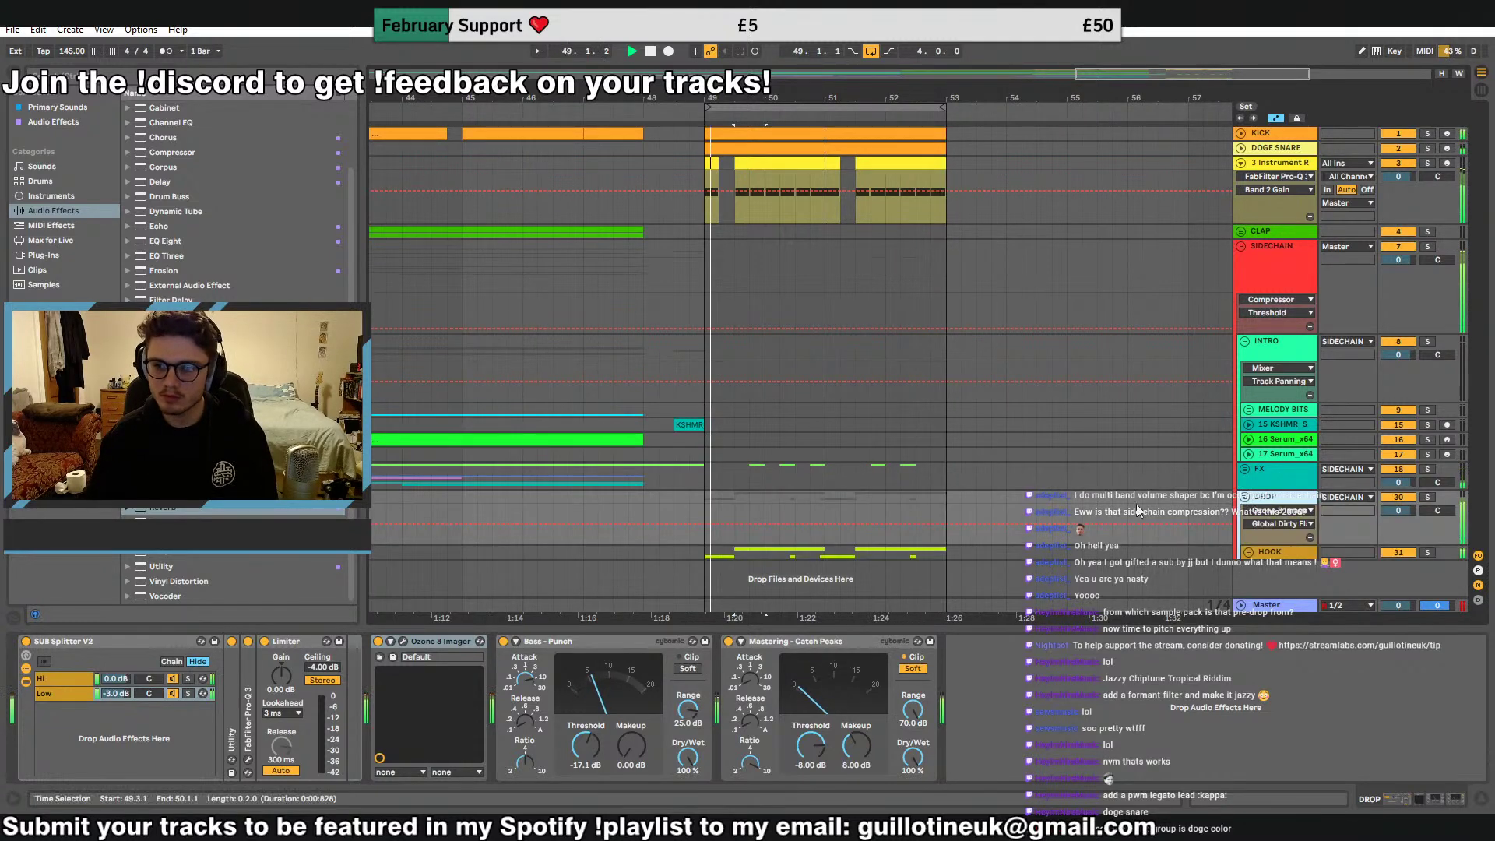
{"action": "left_click", "coordinate": [473, 483]}
{"action": "key", "text": "space"}
{"action": "left_click", "coordinate": [469, 465]}
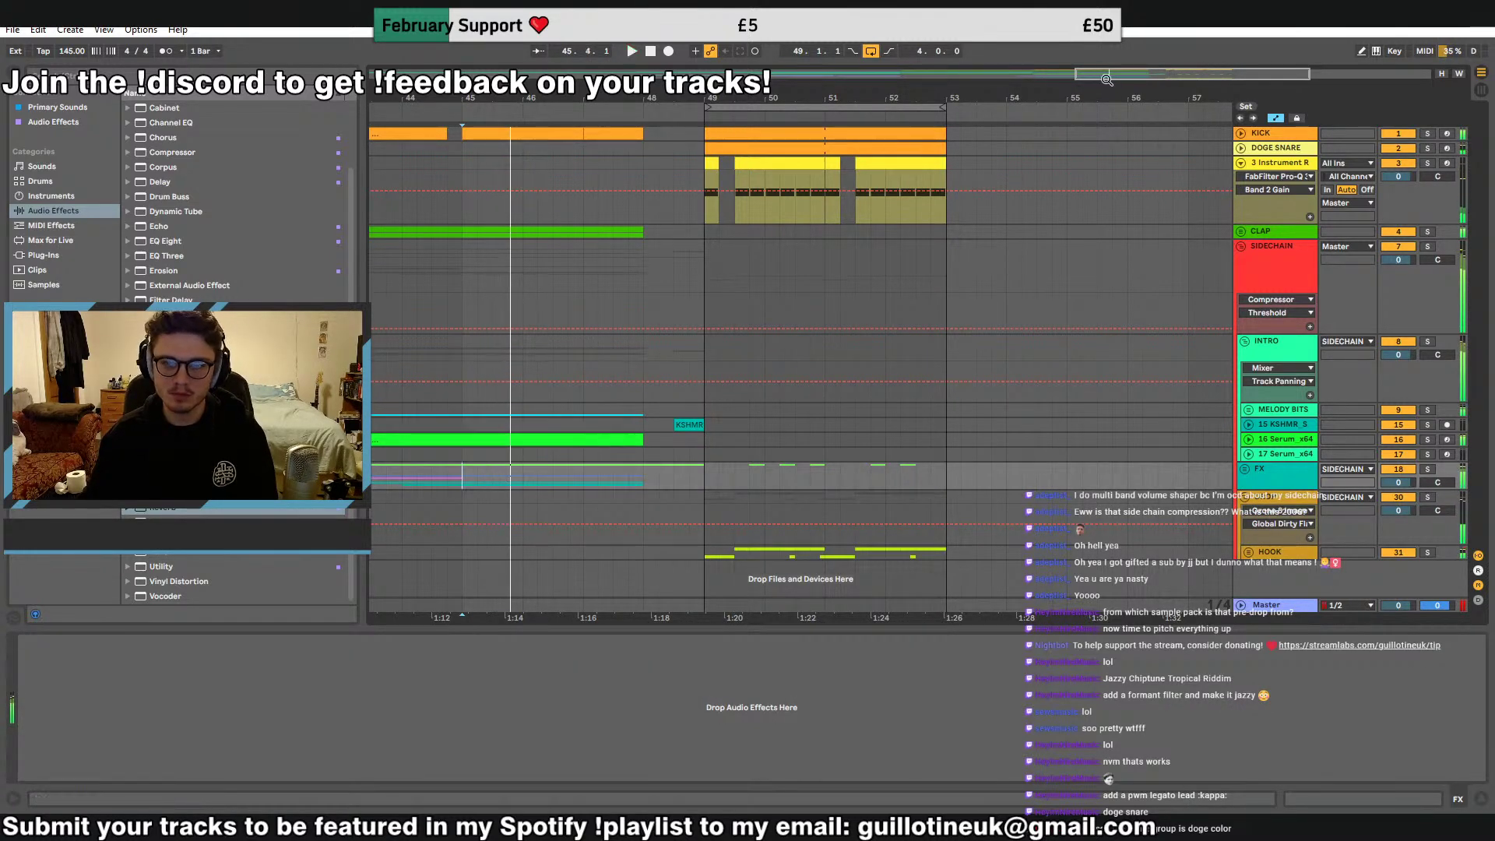
{"action": "key", "text": "space"}
{"action": "key", "text": "space"}
{"action": "left_click_drag", "start_coordinate": [1108, 75], "coordinate": [1113, 39]}
{"action": "left_click", "coordinate": [705, 177]}
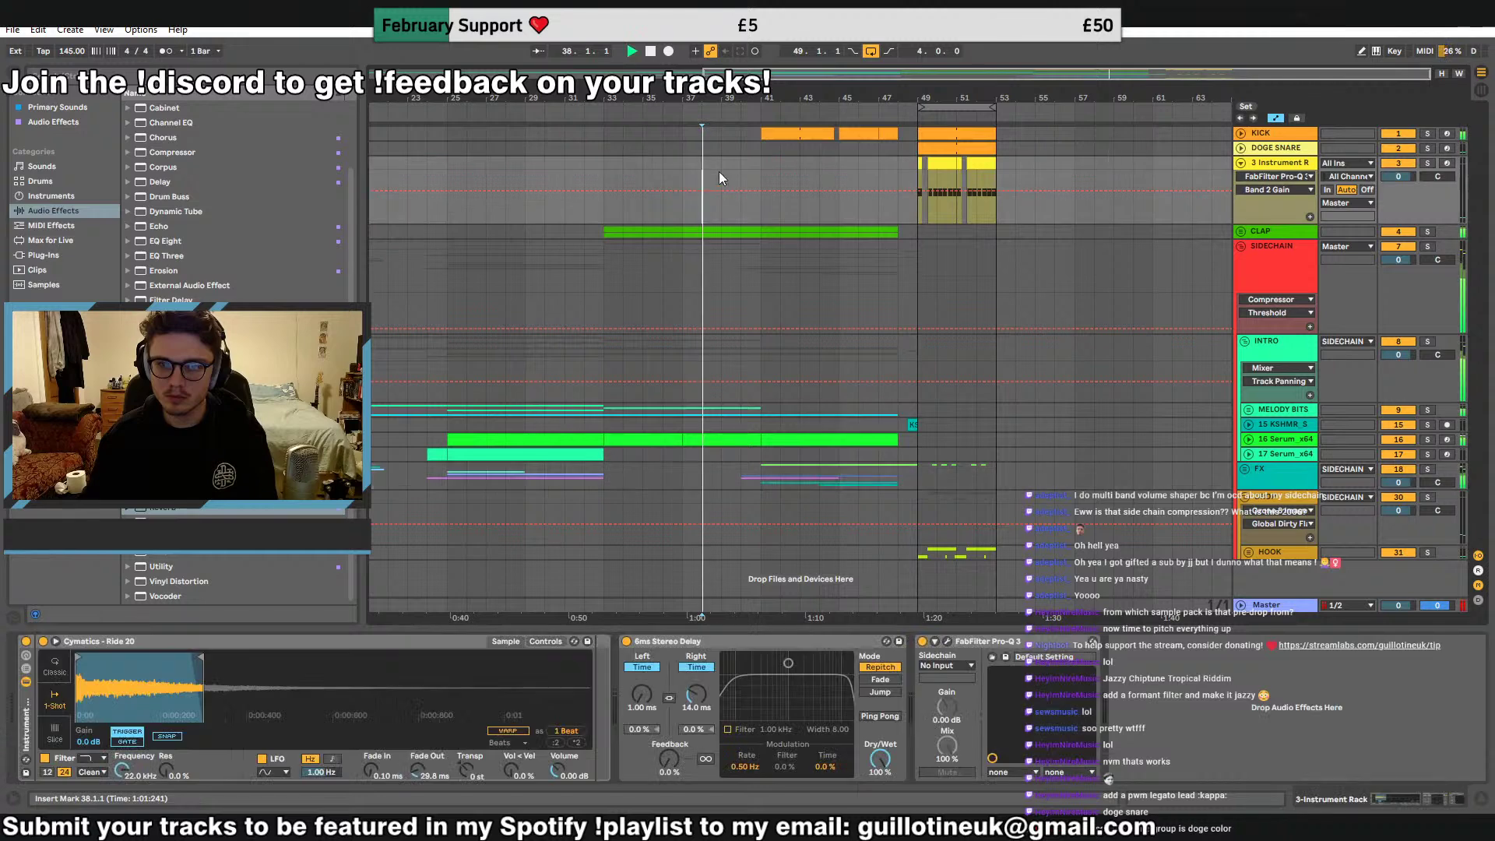
Fold the 3-Instrument Rack track and insert a new audio track directly below it
{"action": "left_click", "coordinate": [1241, 163]}
{"action": "right_click", "coordinate": [1295, 167]}
{"action": "left_click", "coordinate": [1197, 273]}
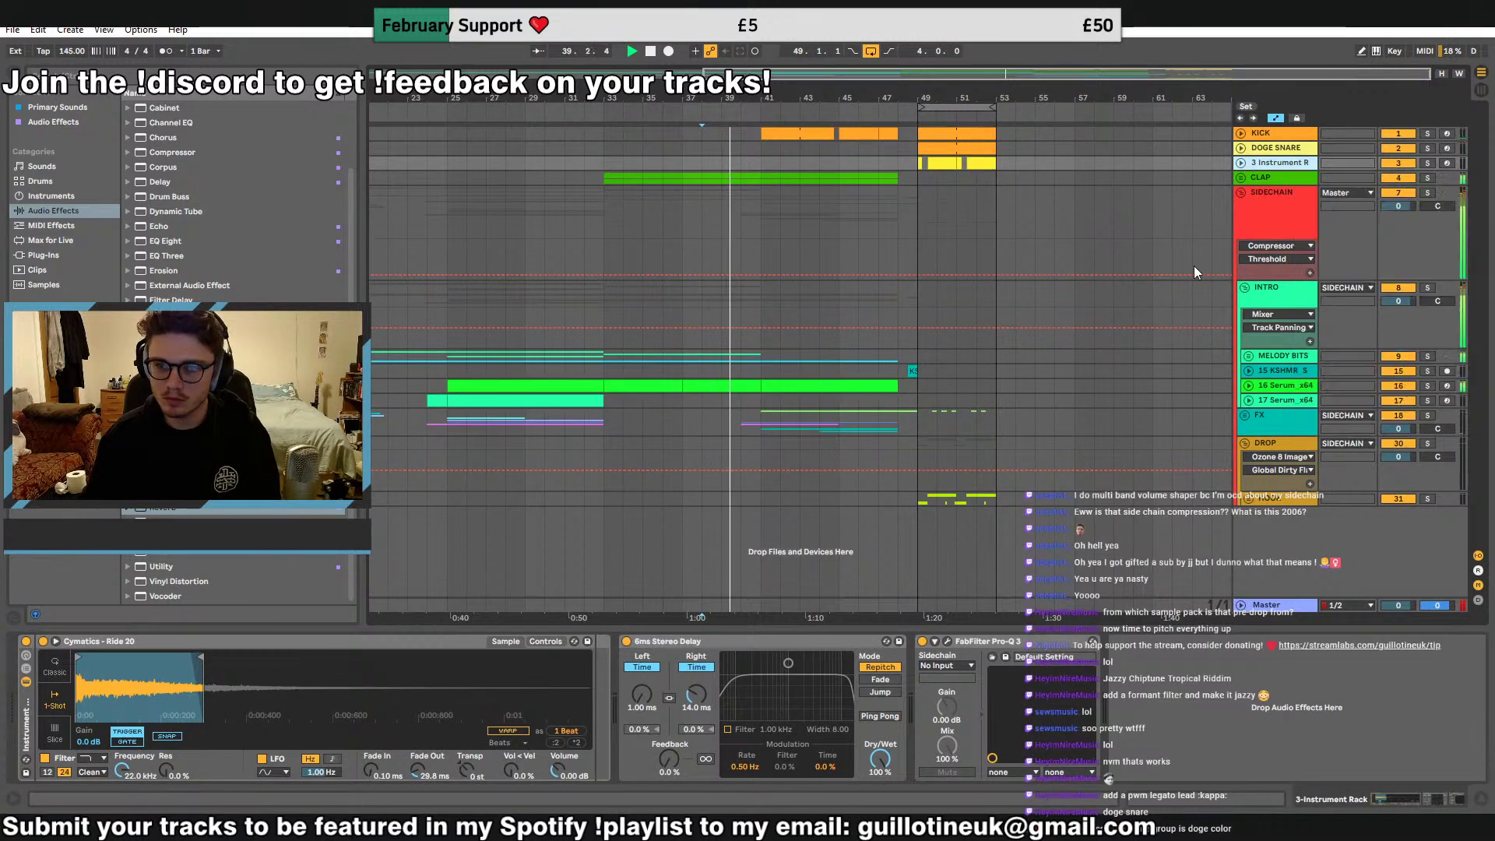
{"action": "key", "text": "ctrl+t"}
{"action": "key", "text": "plus"}
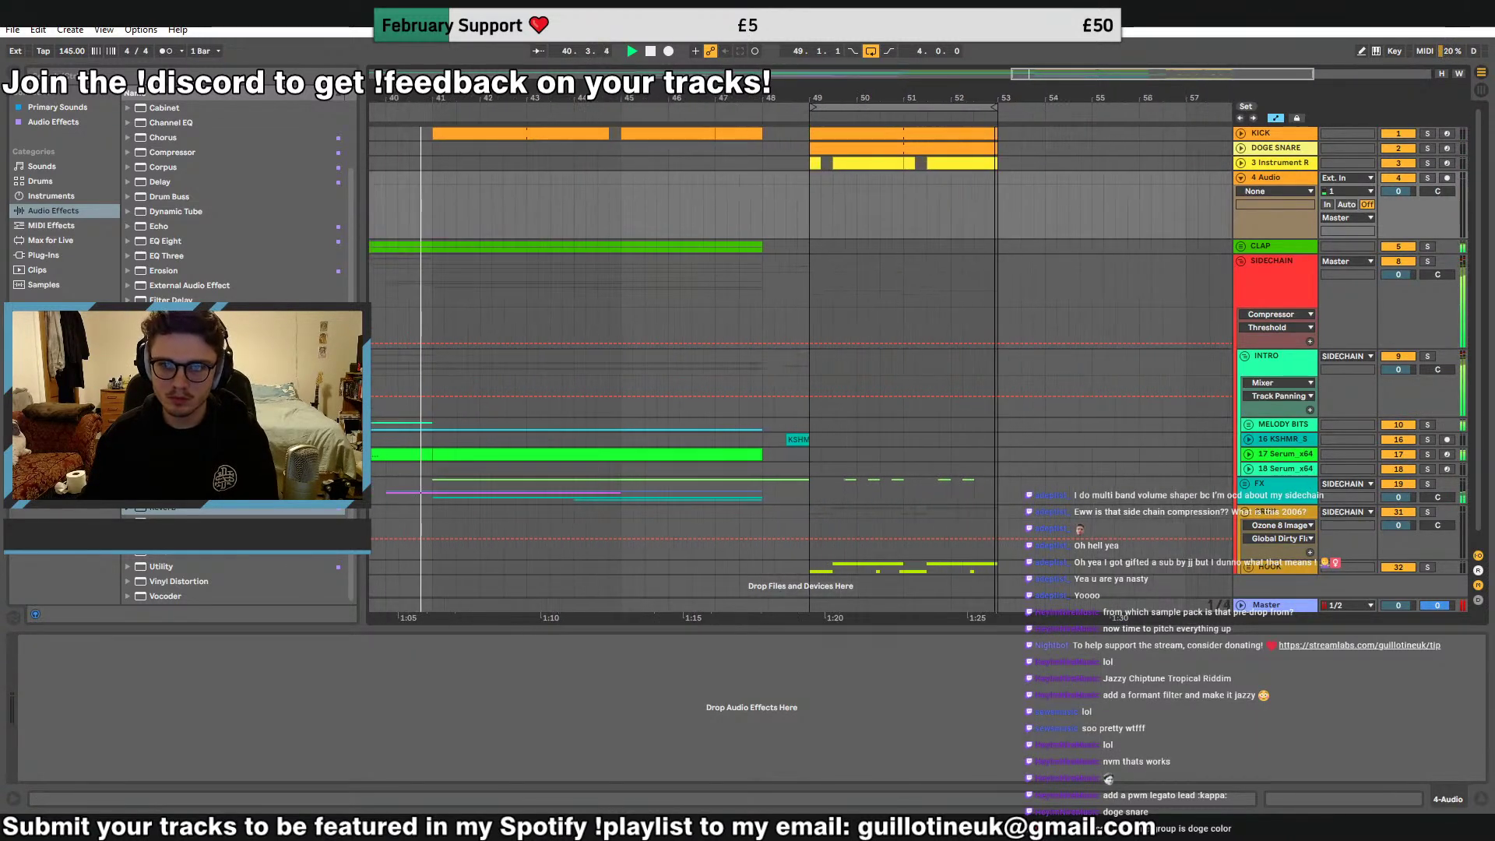
Place the VDUB1 Crash 01 sample at bar 49 on the new audio track and copy the clip to 49.3
{"action": "left_click", "coordinate": [58, 374]}
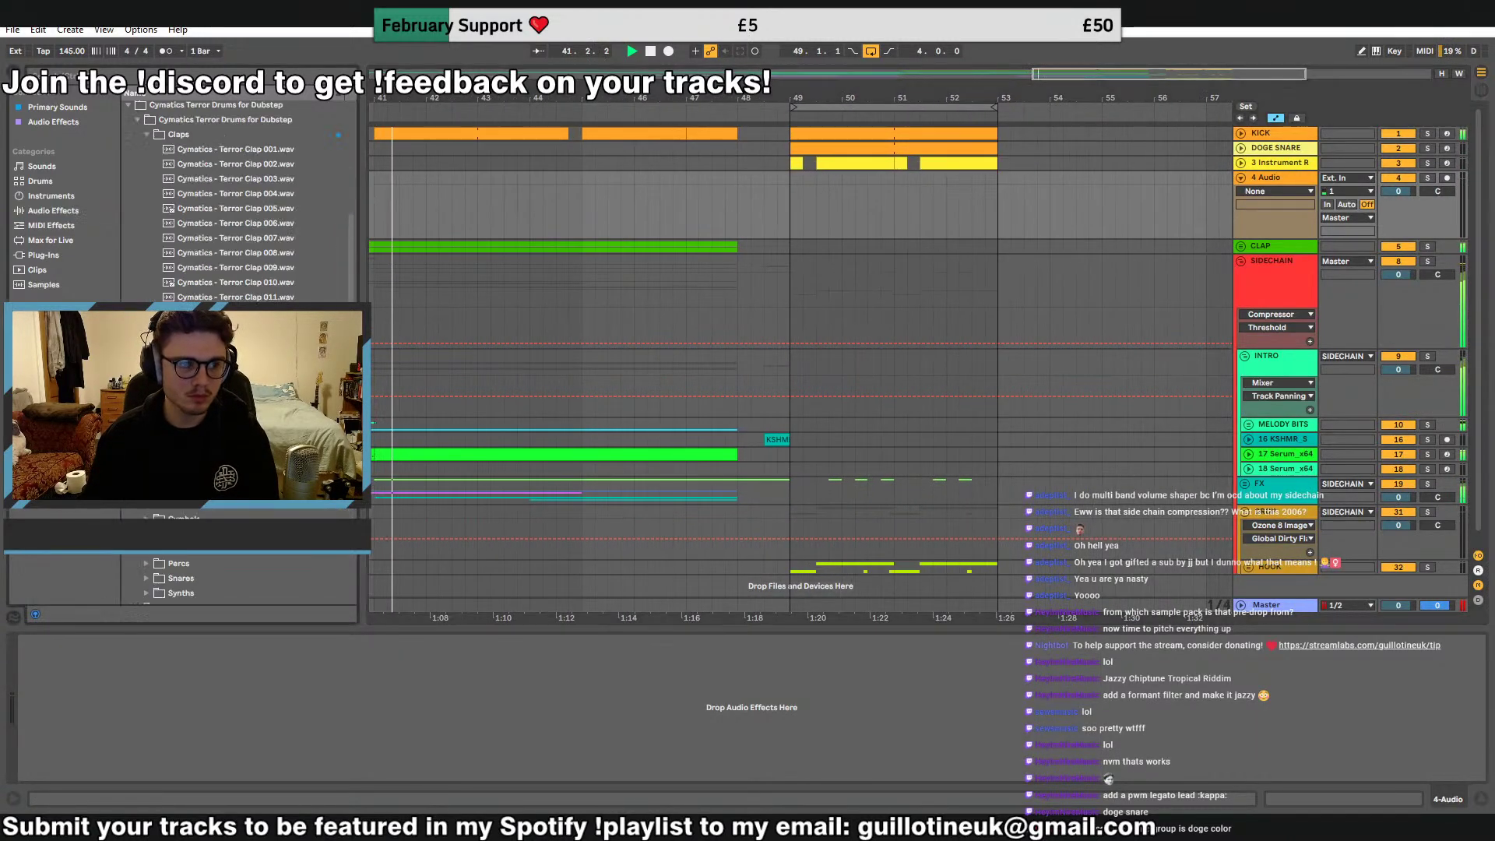
{"action": "left_click", "coordinate": [128, 104]}
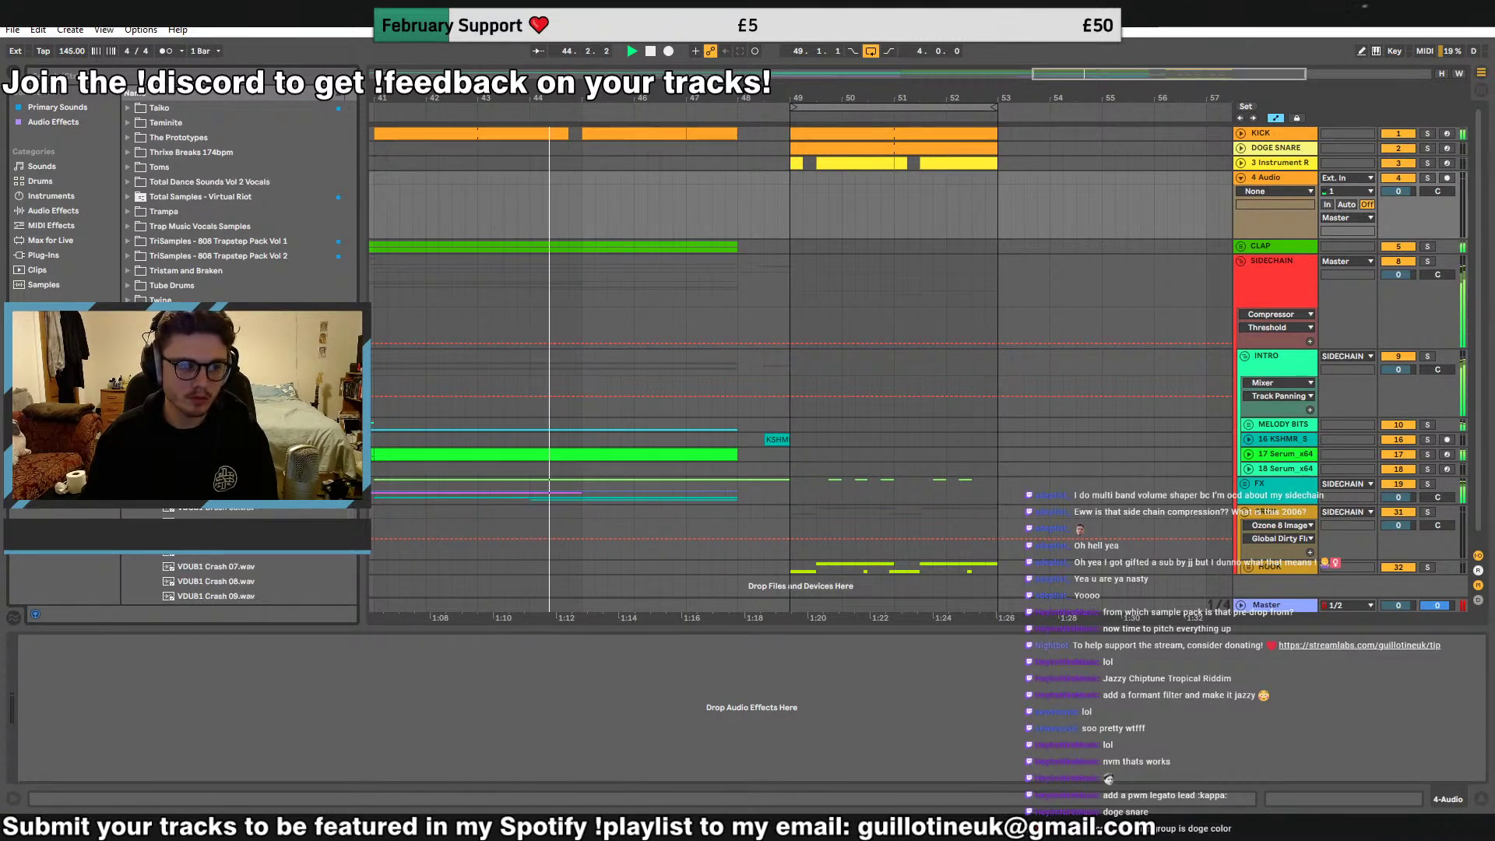
{"action": "left_click_drag", "start_coordinate": [210, 478], "coordinate": [802, 179]}
{"action": "key", "text": "ctrl+c"}
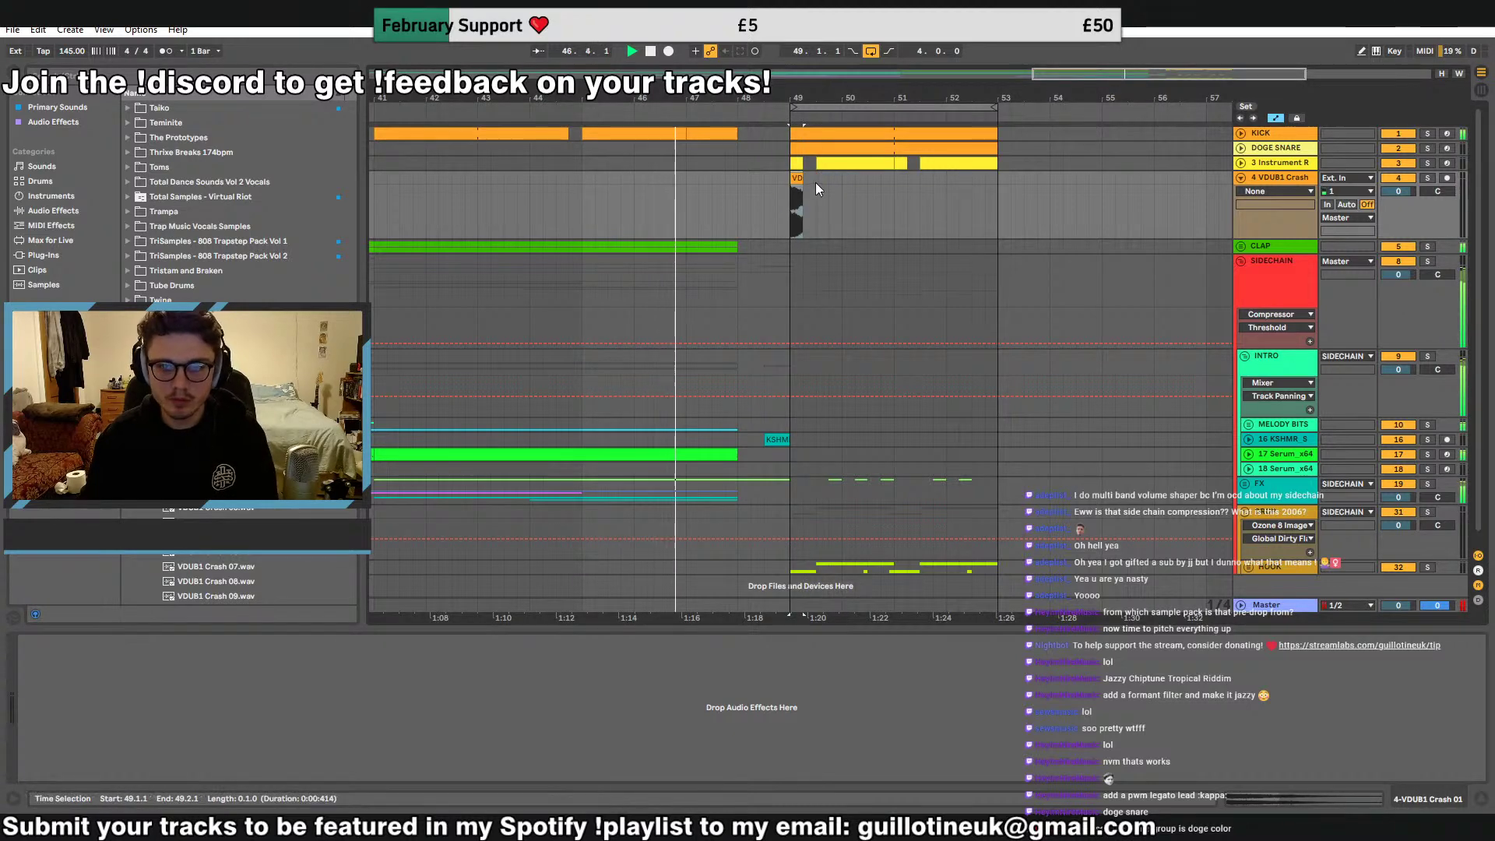
{"action": "left_click", "coordinate": [819, 182]}
{"action": "key", "text": "ctrl+v"}
Copy the Simple Delay and FabFilter Pro-Q 3 from the Instrument Rack track to the crash track and set its volume to -6.3 dB
{"action": "left_click", "coordinate": [834, 164]}
{"action": "left_click", "coordinate": [764, 641]}
{"action": "left_click", "coordinate": [983, 641], "text": "shift"}
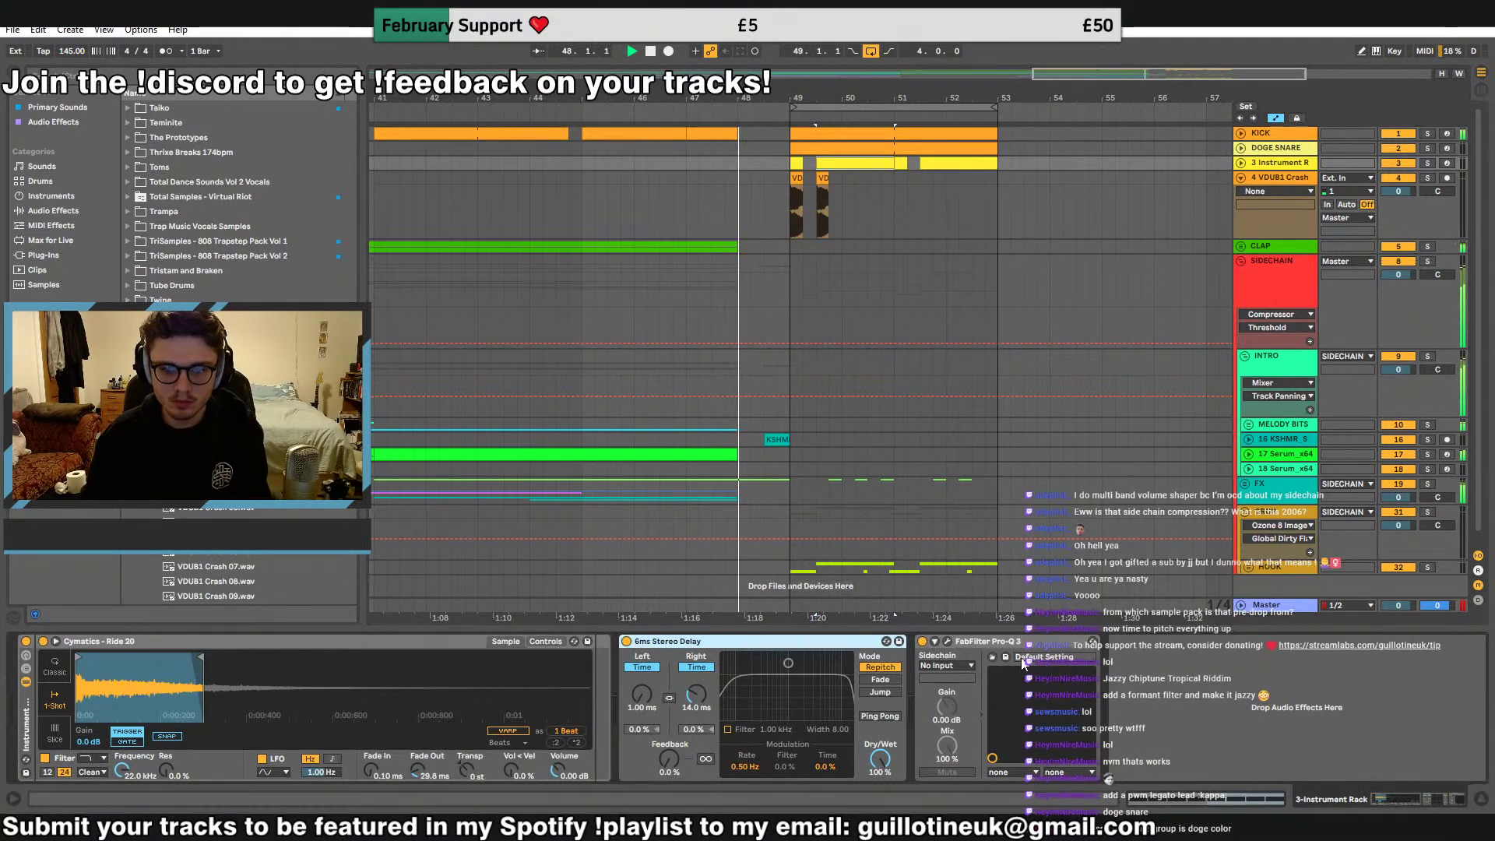
{"action": "left_click", "coordinate": [789, 206]}
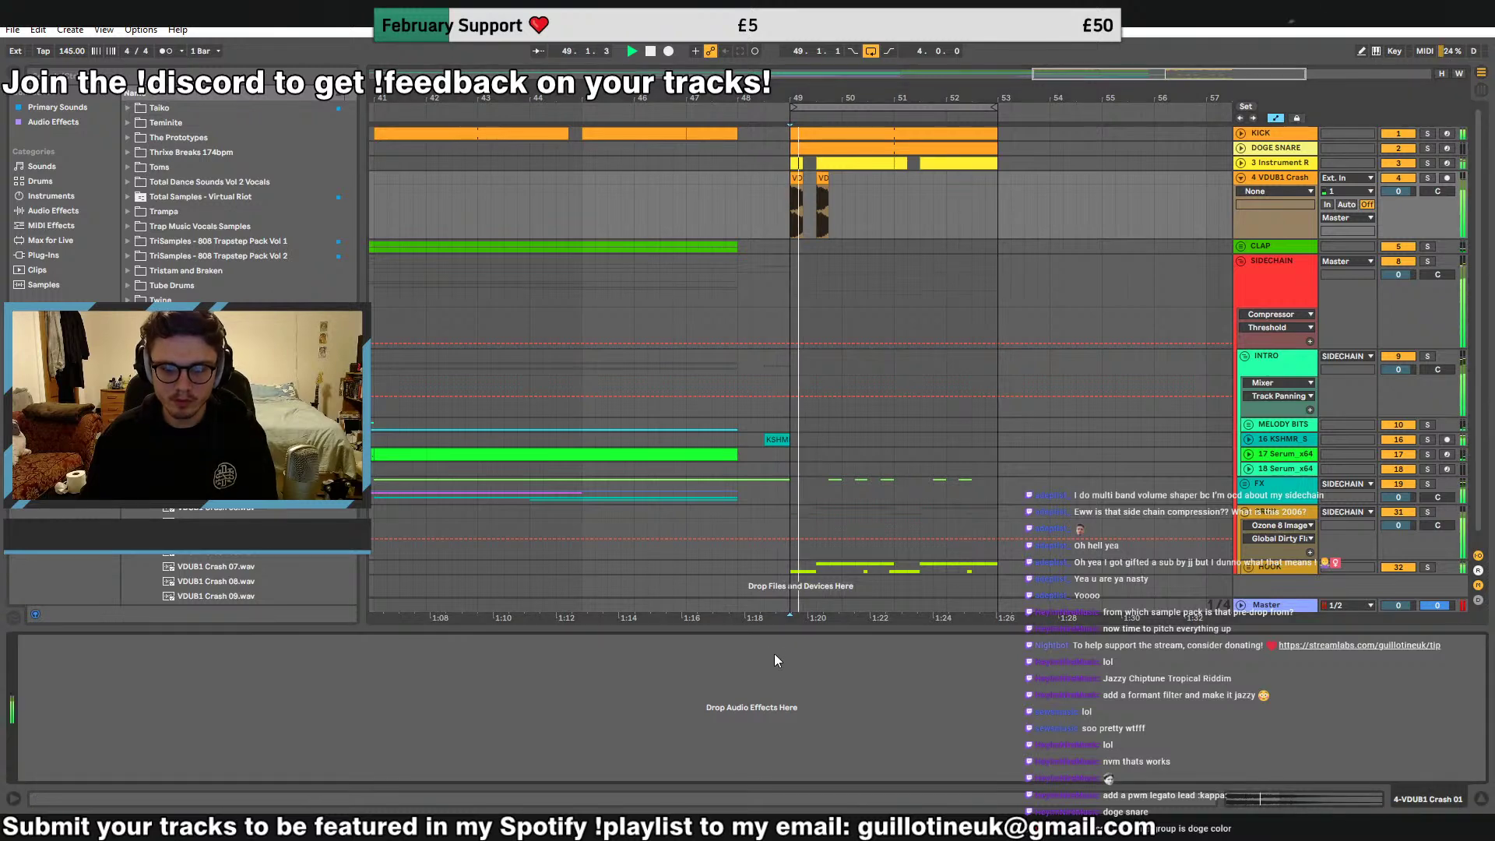
{"action": "key", "text": "ctrl+v"}
{"action": "left_click_drag", "start_coordinate": [1400, 191], "coordinate": [1399, 207]}
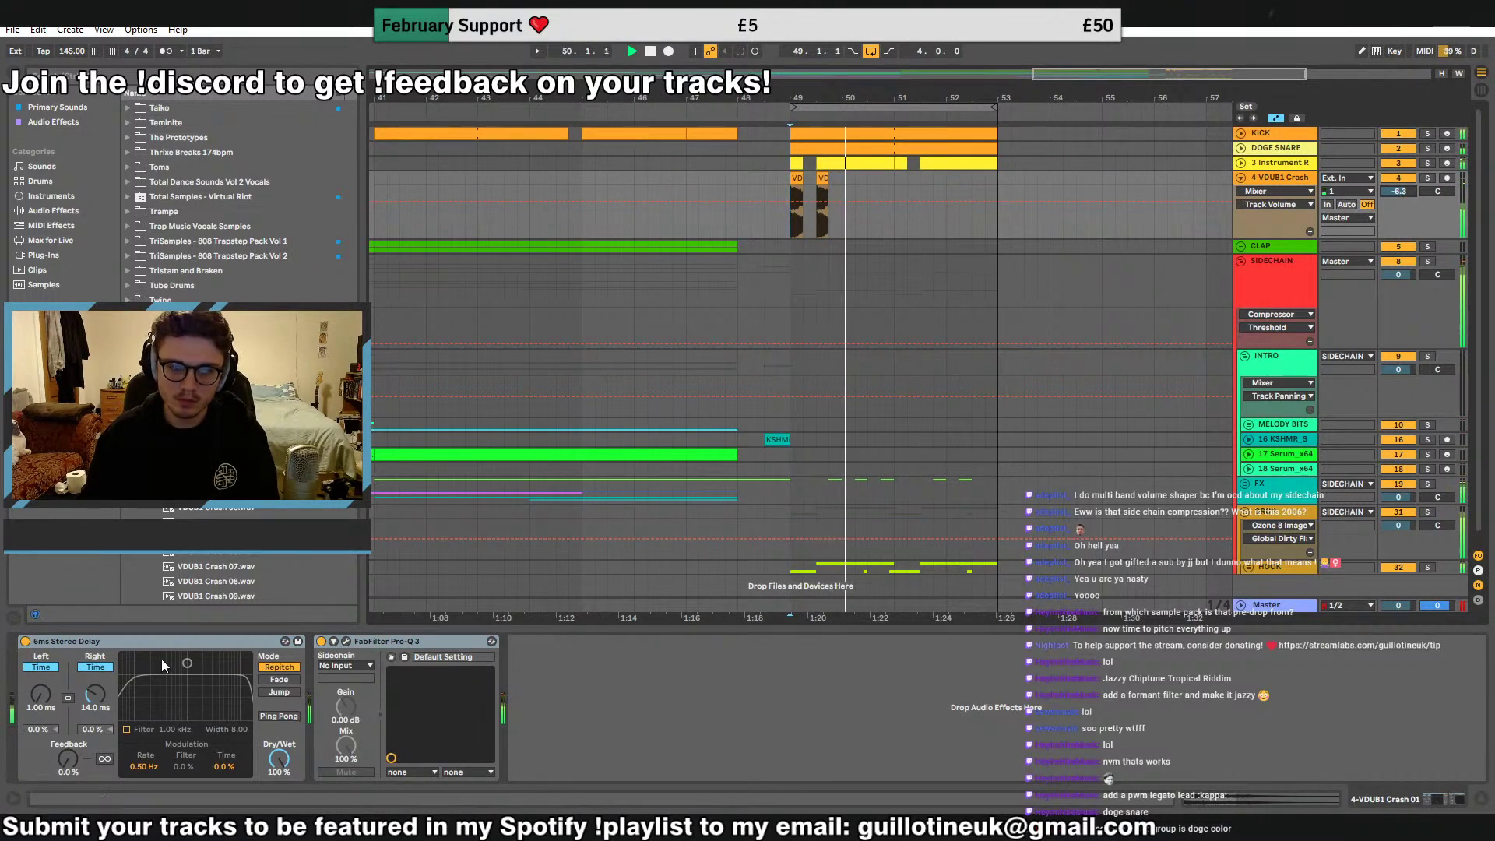
Delete the crash clip at bar 49 and audition the start of the drop with only the clip at 49.3
{"action": "key", "text": "space"}
{"action": "key", "text": "space"}
{"action": "double_click", "coordinate": [798, 176]}
{"action": "scroll", "coordinate": [801, 178], "scroll_direction": "up", "scroll_amount": 5}
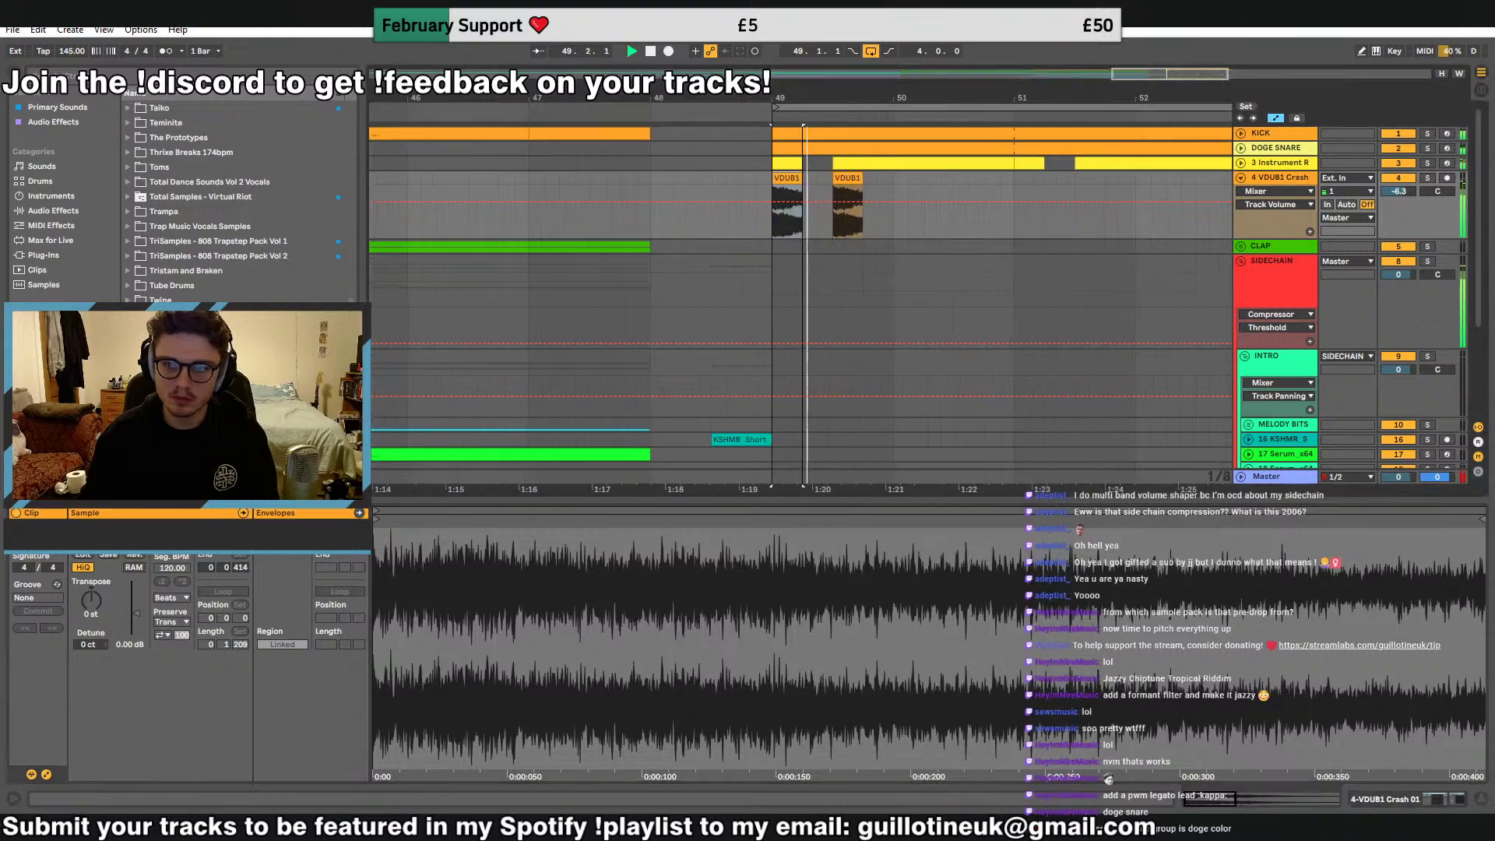
{"action": "key", "text": "Delete"}
{"action": "left_click", "coordinate": [708, 185]}
{"action": "key", "text": "space"}
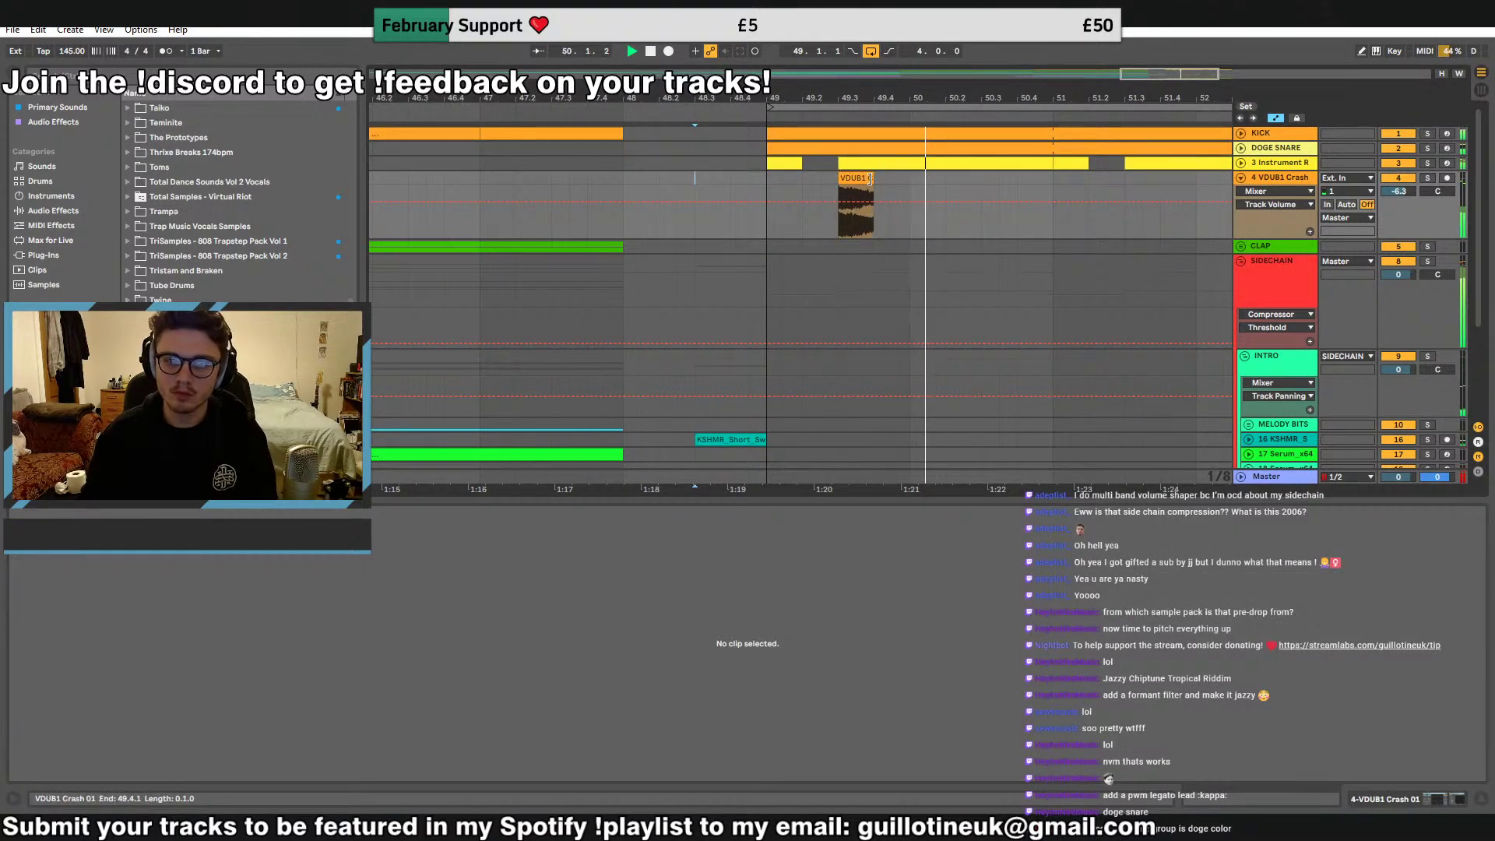
{"action": "left_click", "coordinate": [870, 178]}
{"action": "key", "text": "minus"}
{"action": "key", "text": "minus"}
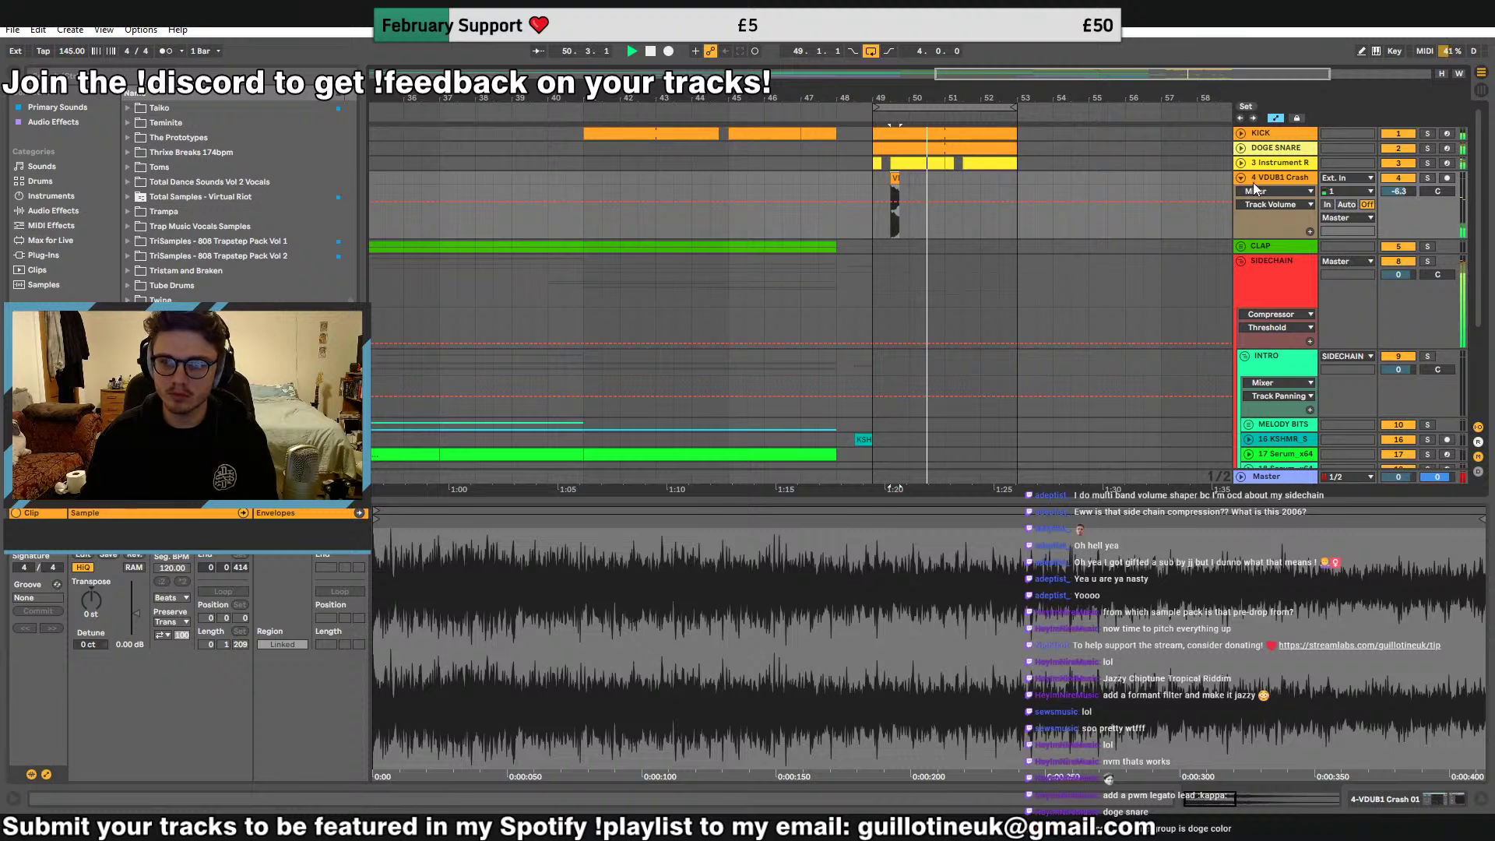
Rename the VDUB1 Crash track as crash and the Instrument Rack track above it as hats
{"action": "left_click", "coordinate": [1271, 179]}
{"action": "type", "text": "crash"}
{"action": "key", "text": "Return"}
{"action": "key", "text": "space"}
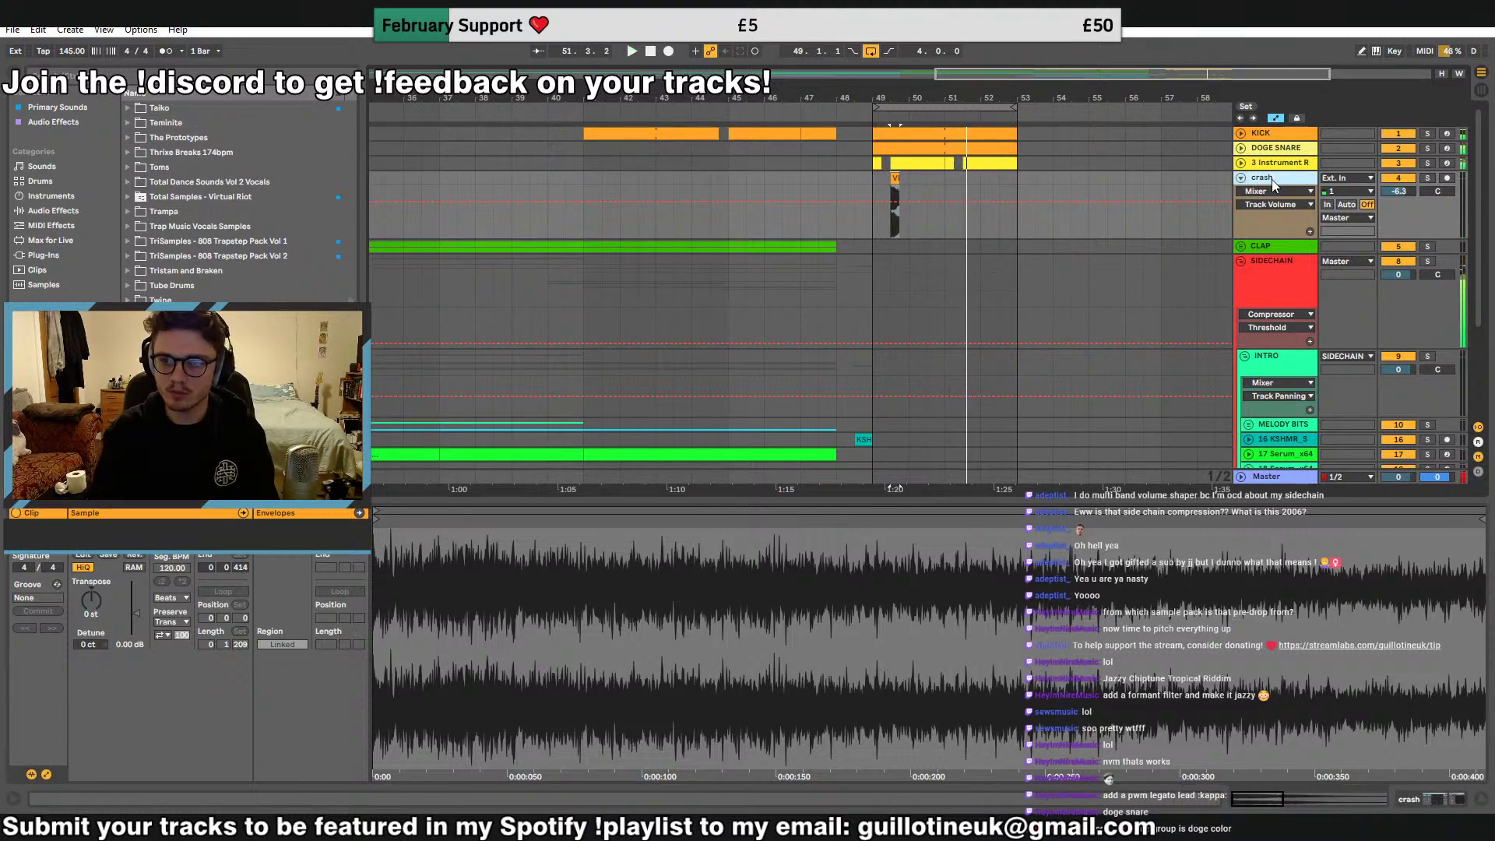
{"action": "key", "text": "Up"}
{"action": "key", "text": "Up"}
{"action": "key", "text": "Down"}
{"action": "type", "text": "ha"}
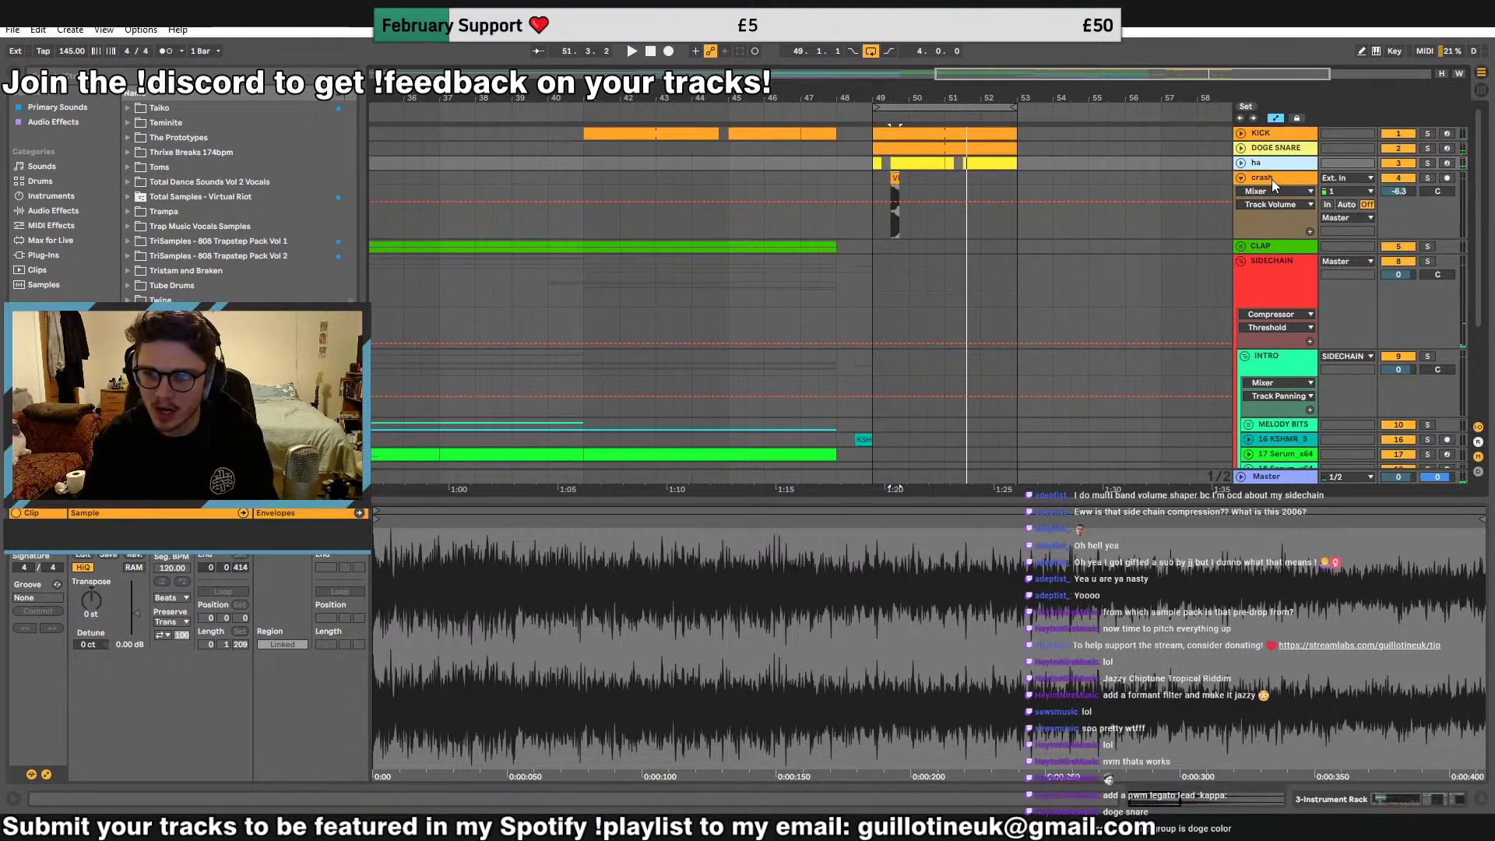
{"action": "type", "text": "ts"}
{"action": "key", "text": "Return"}
Paste the crash clip at bar 49 on the crash track and set that clip's gain to -8.00 dB
{"action": "left_click_drag", "start_coordinate": [1141, 71], "coordinate": [1138, 148]}
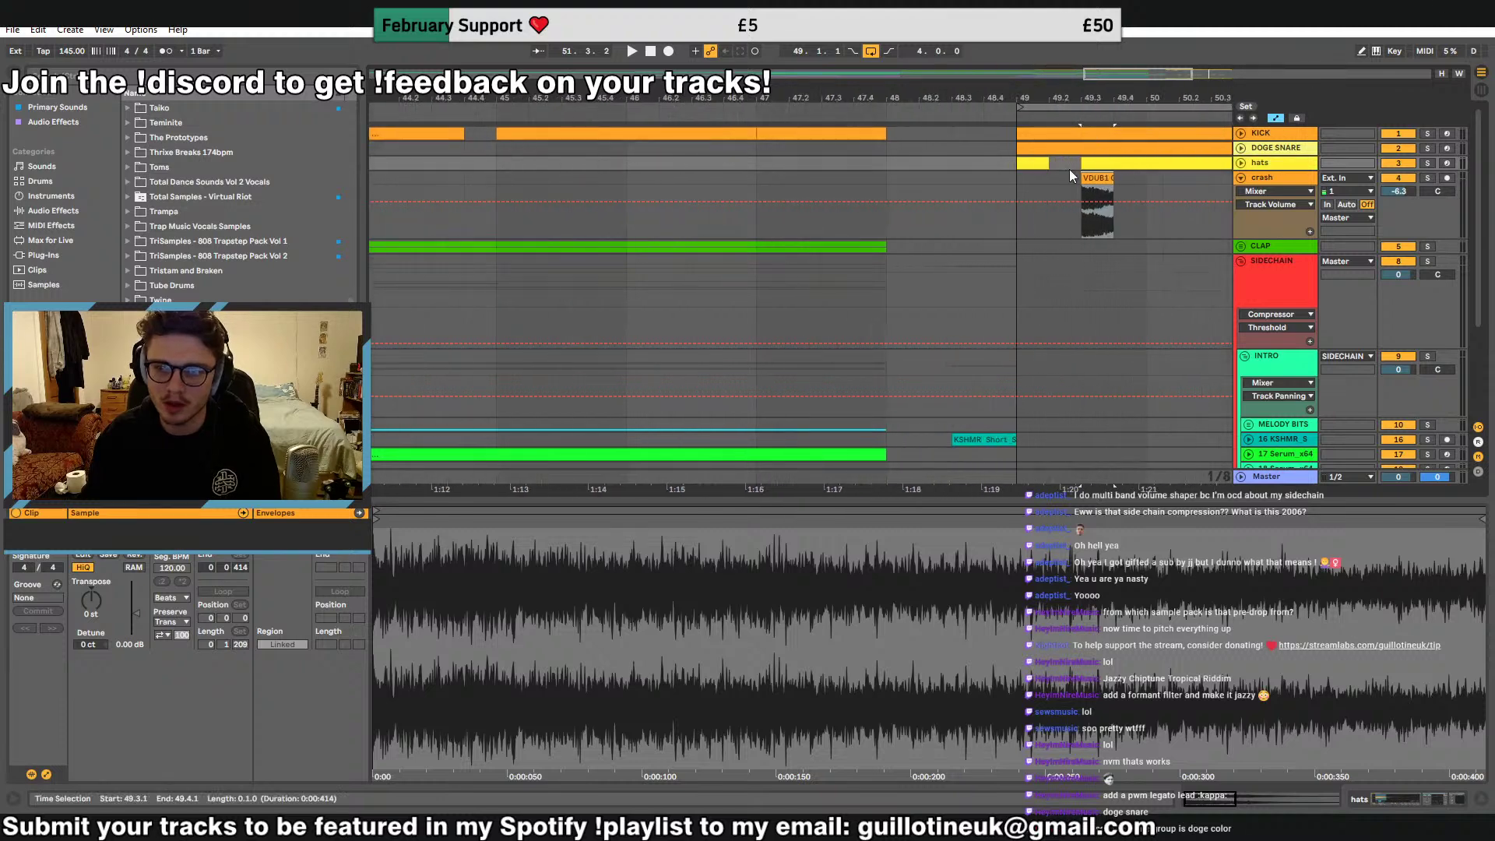
{"action": "left_click_drag", "start_coordinate": [1051, 192], "coordinate": [1018, 195]}
{"action": "key", "text": "ctrl+v"}
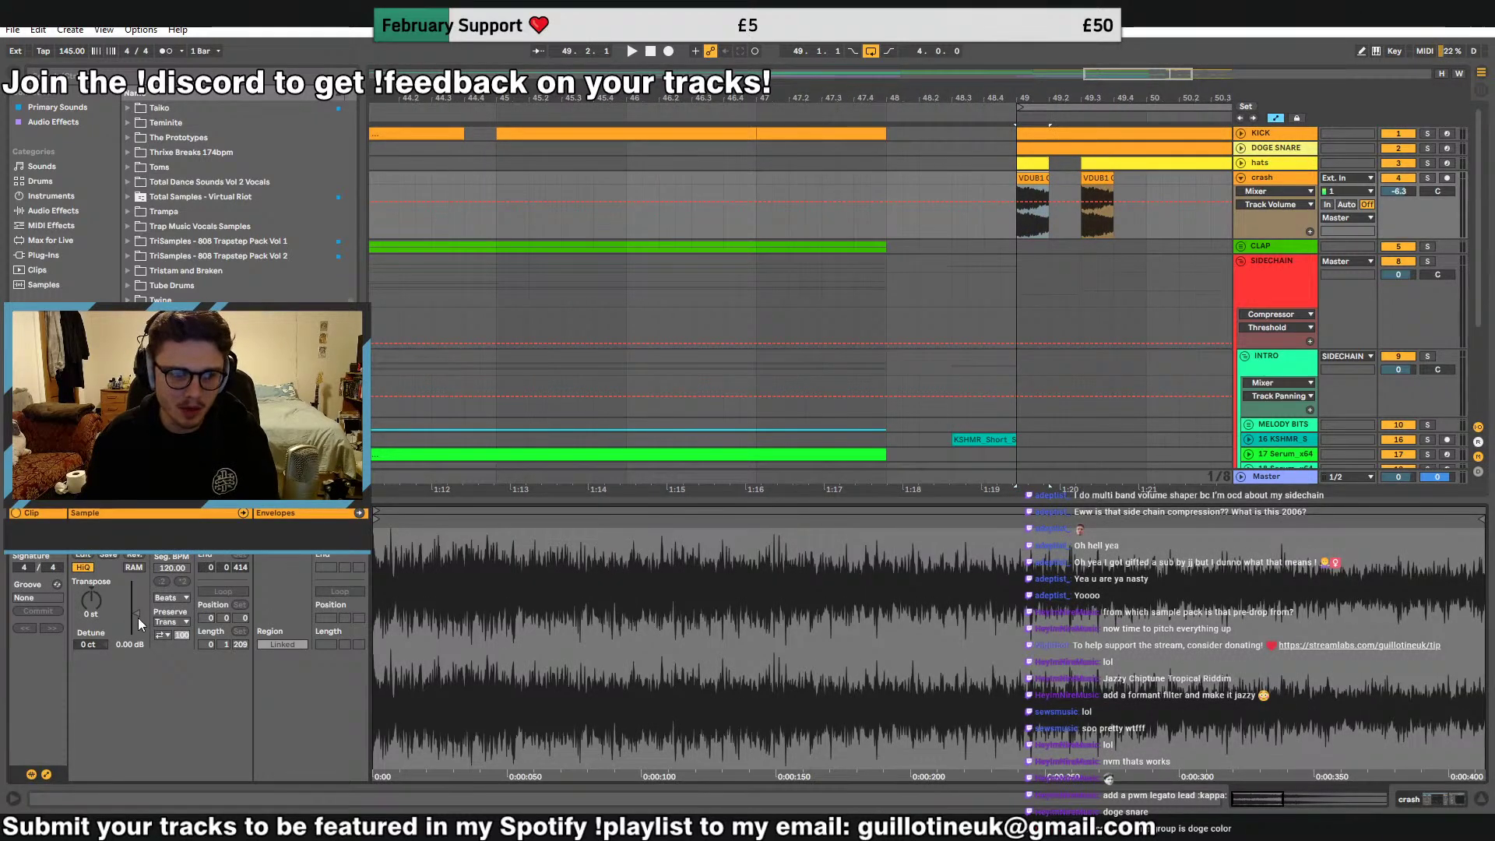
{"action": "left_click_drag", "start_coordinate": [138, 619], "coordinate": [130, 637]}
Hide the automation lanes and fade out the crash clip at bar 49, checking it in playback
{"action": "key", "text": "a"}
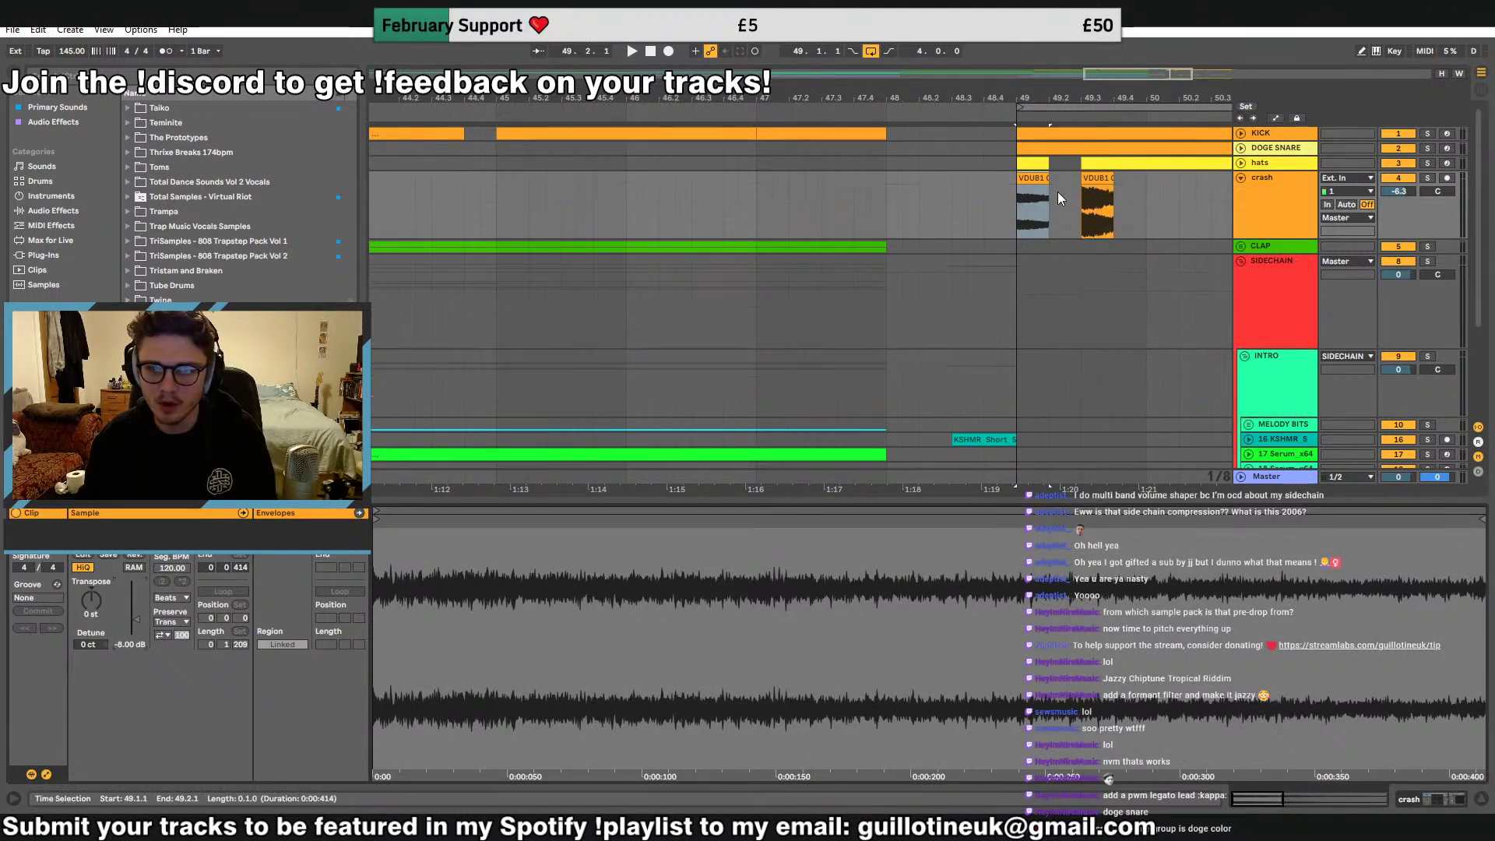
{"action": "left_click", "coordinate": [1038, 192]}
{"action": "key", "text": "space"}
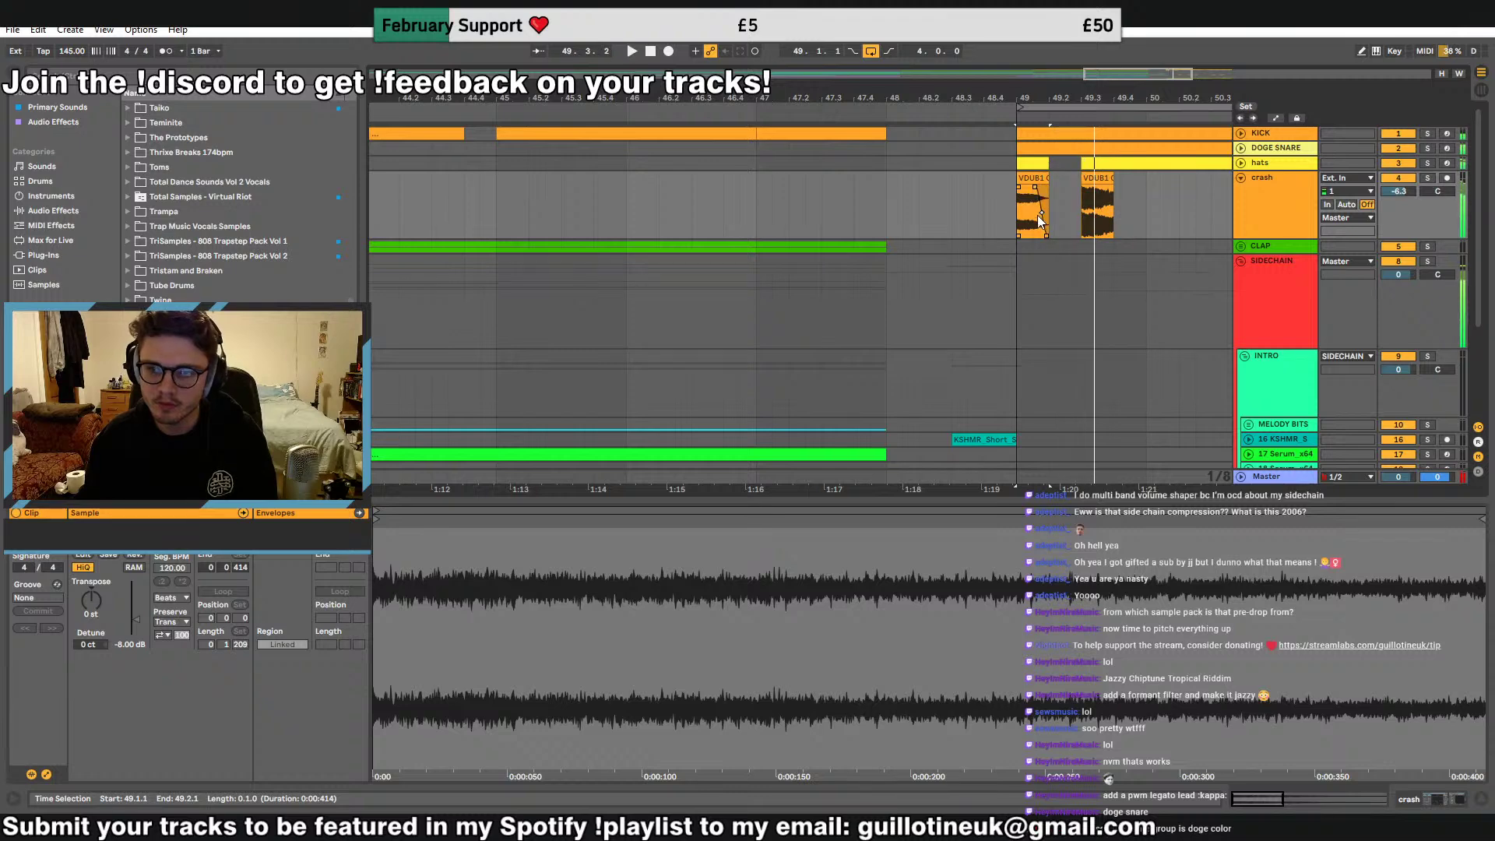
{"action": "key", "text": "space"}
{"action": "key", "text": "space"}
{"action": "key", "text": "space"}
Fold the crash track and play the transition into the drop from 46.4.3
{"action": "left_click", "coordinate": [1241, 178]}
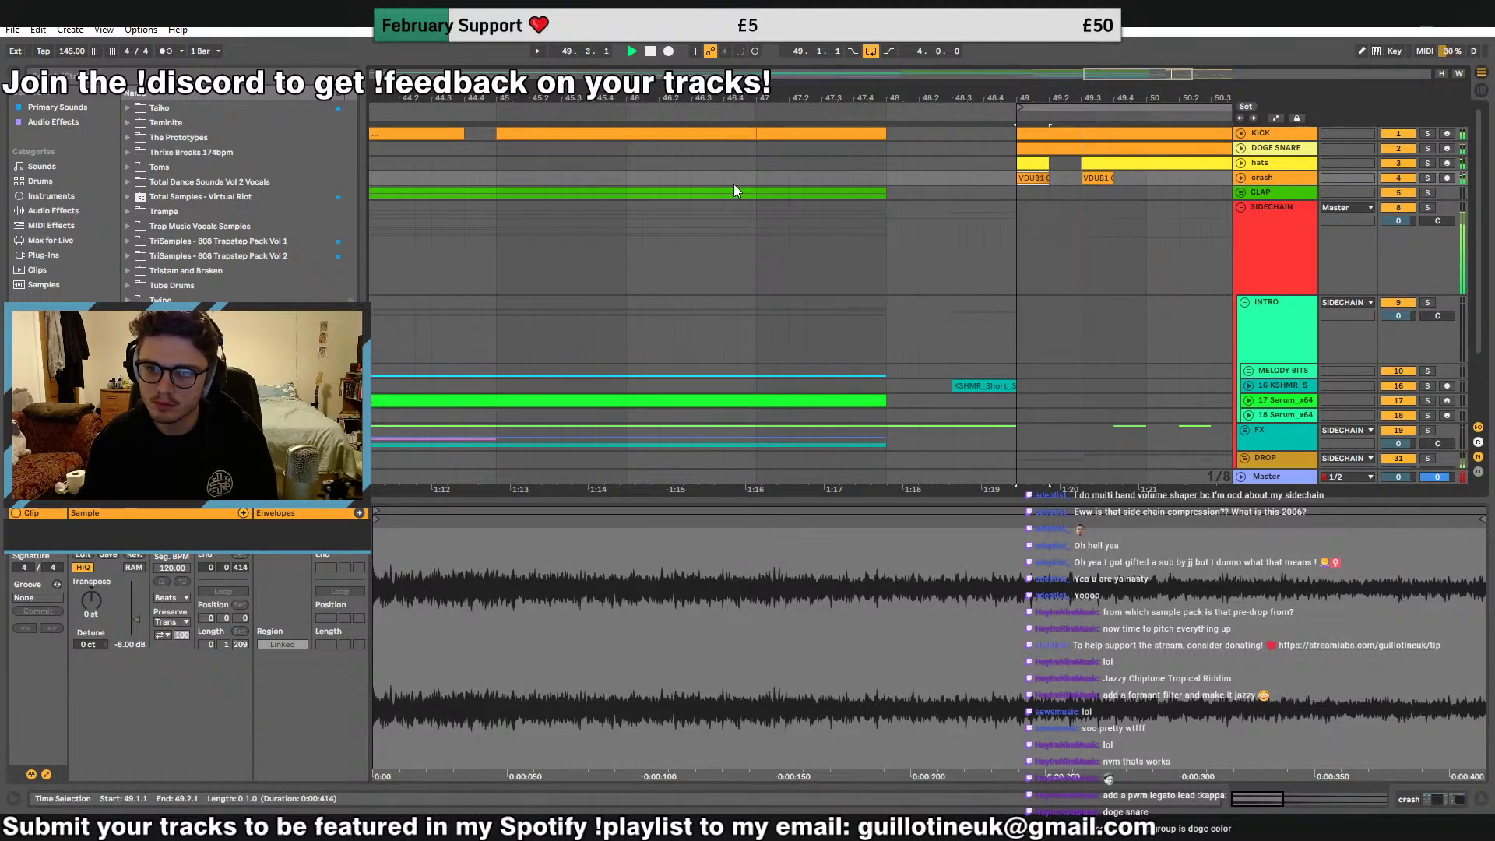
{"action": "left_click", "coordinate": [736, 191]}
{"action": "key", "text": "minus"}
{"action": "key", "text": "minus"}
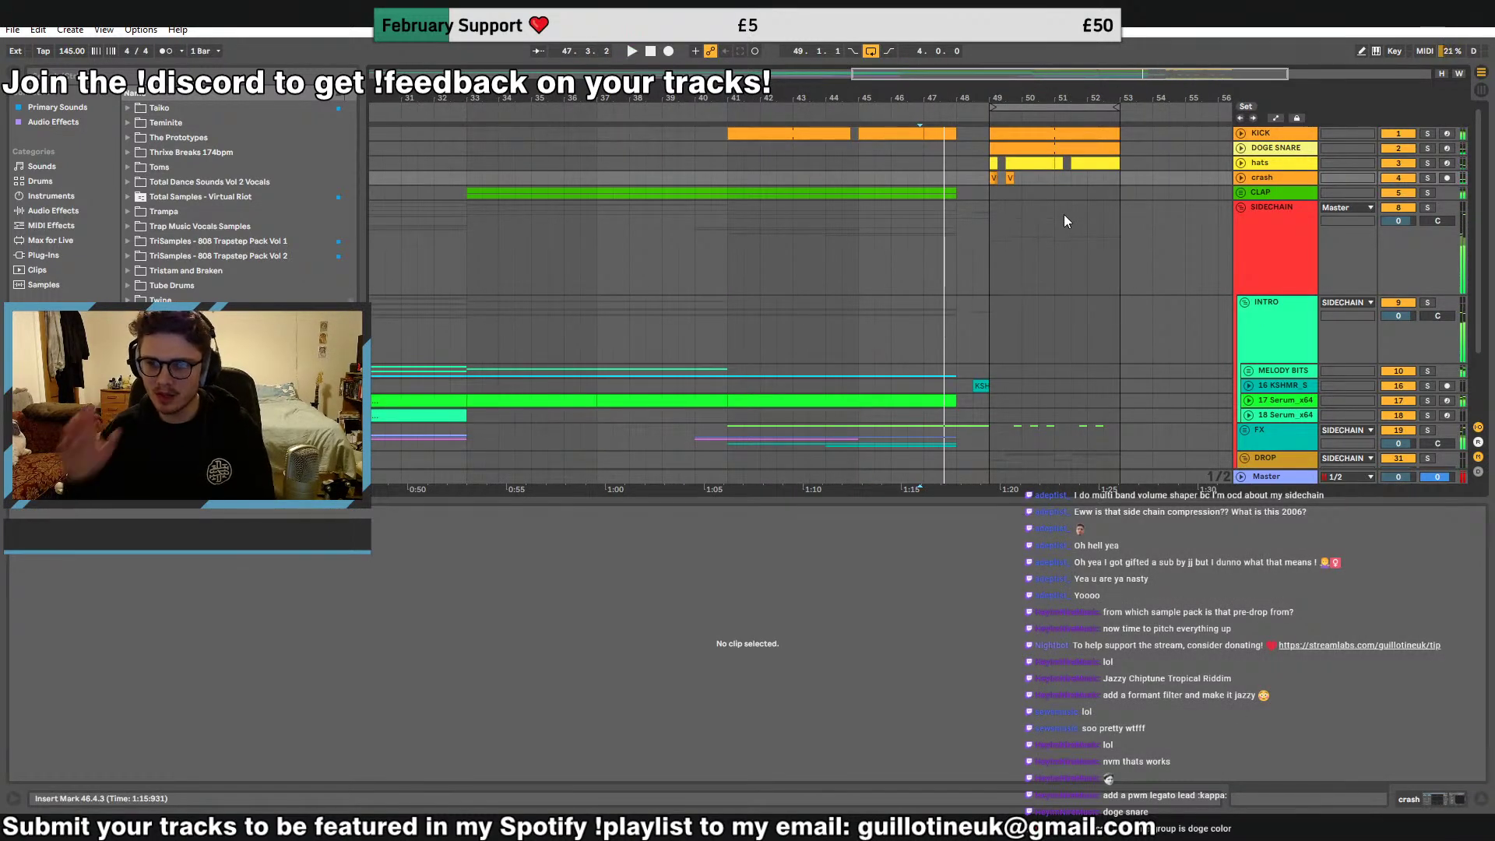
Fold the INTRO group and insert a new audio track below HOOK inside the DROP group
{"action": "left_click", "coordinate": [1243, 302]}
{"action": "left_click", "coordinate": [1270, 414]}
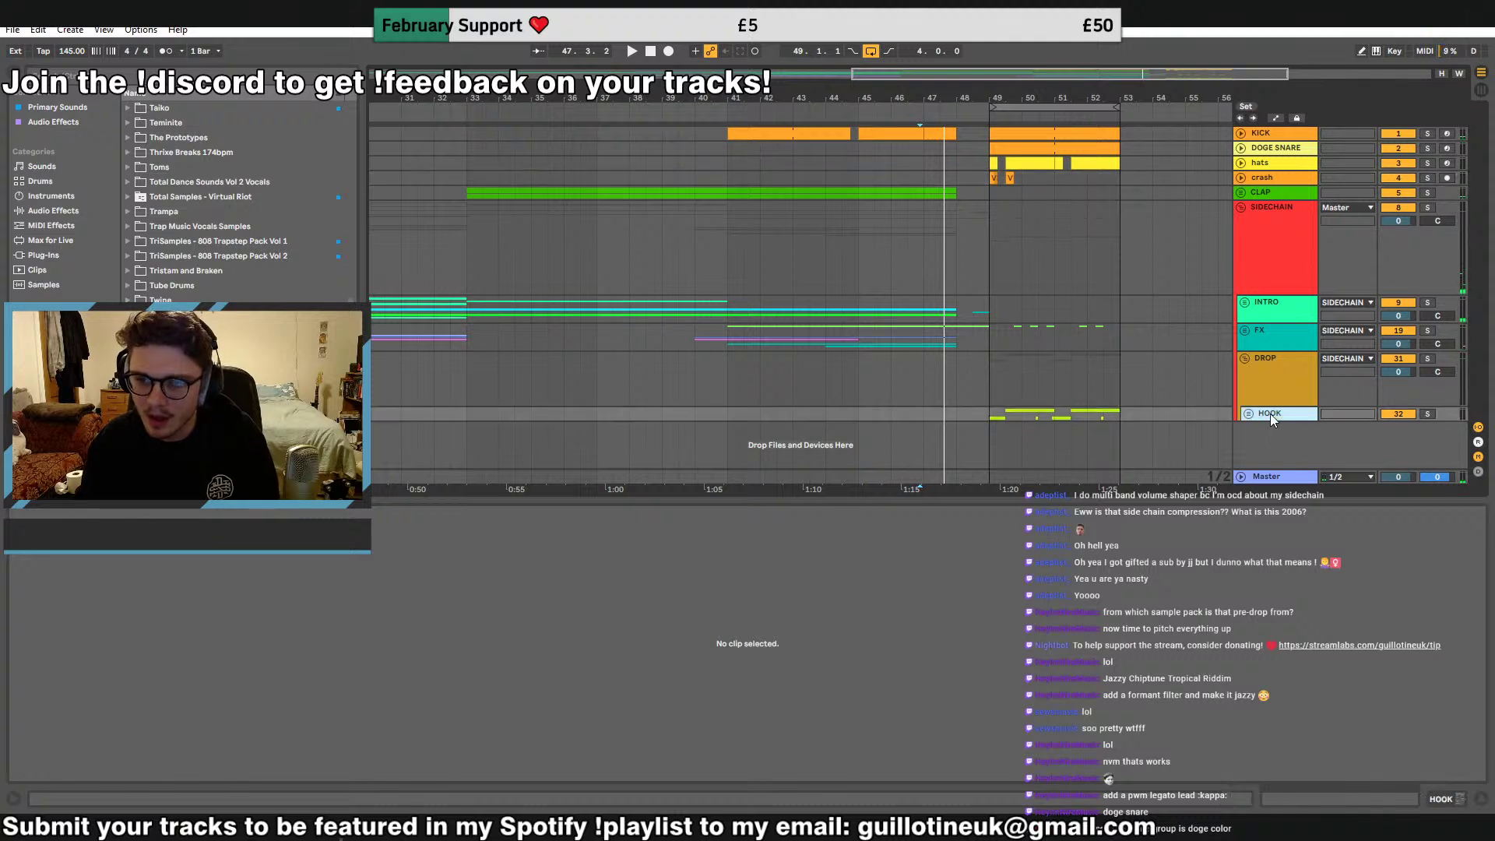
{"action": "key", "text": "ctrl+t"}
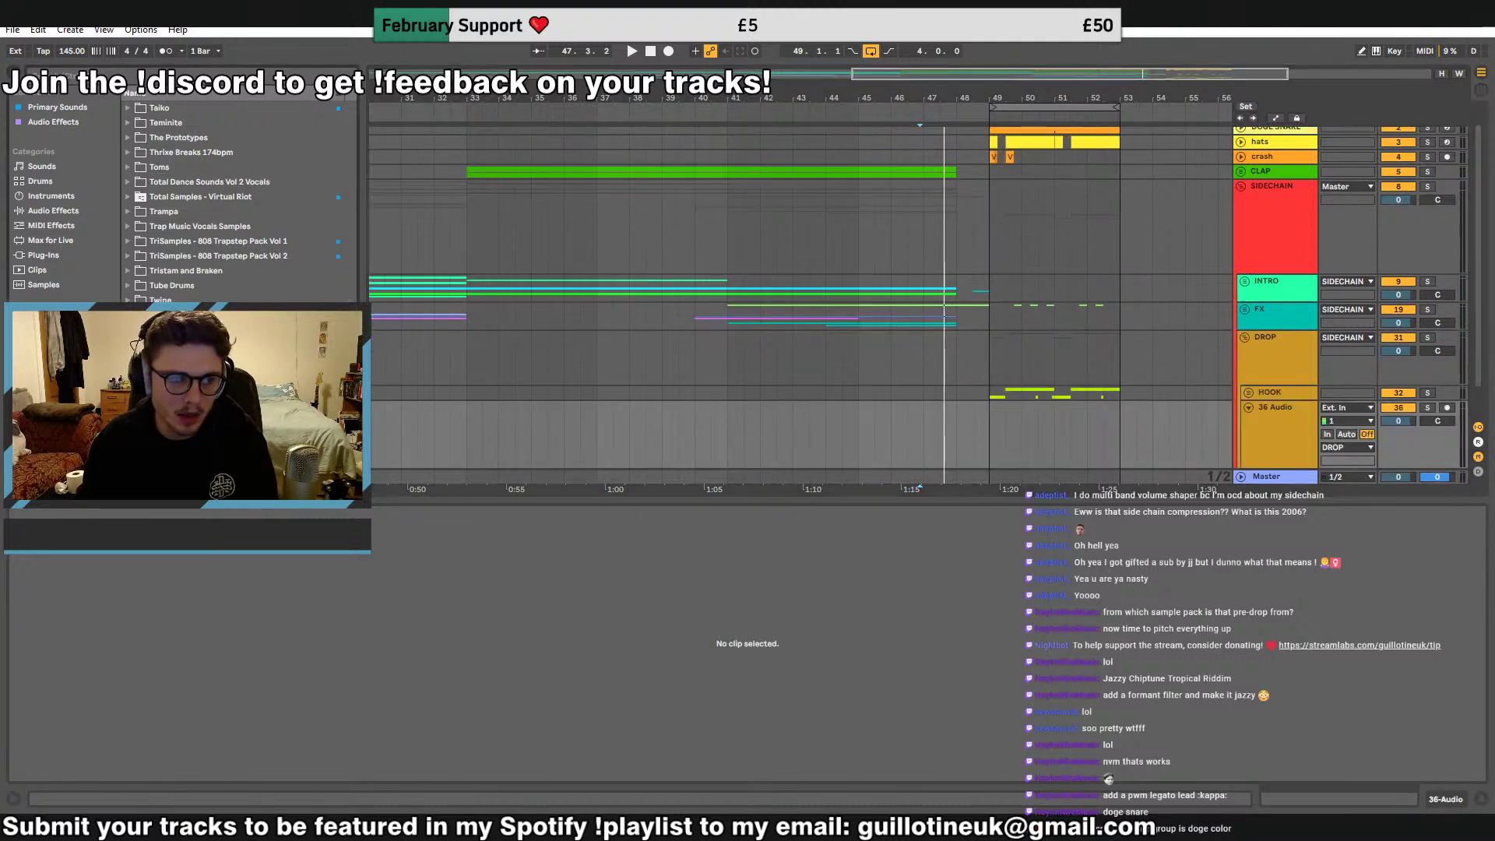
Place a synth one-shot from Virtual Riot Heavy Bass Design's V_RIOT_synth_one_shots folder at bar 49 on track 36
{"action": "scroll", "coordinate": [234, 202], "scroll_direction": "down", "scroll_amount": 3}
{"action": "left_click", "coordinate": [216, 275]}
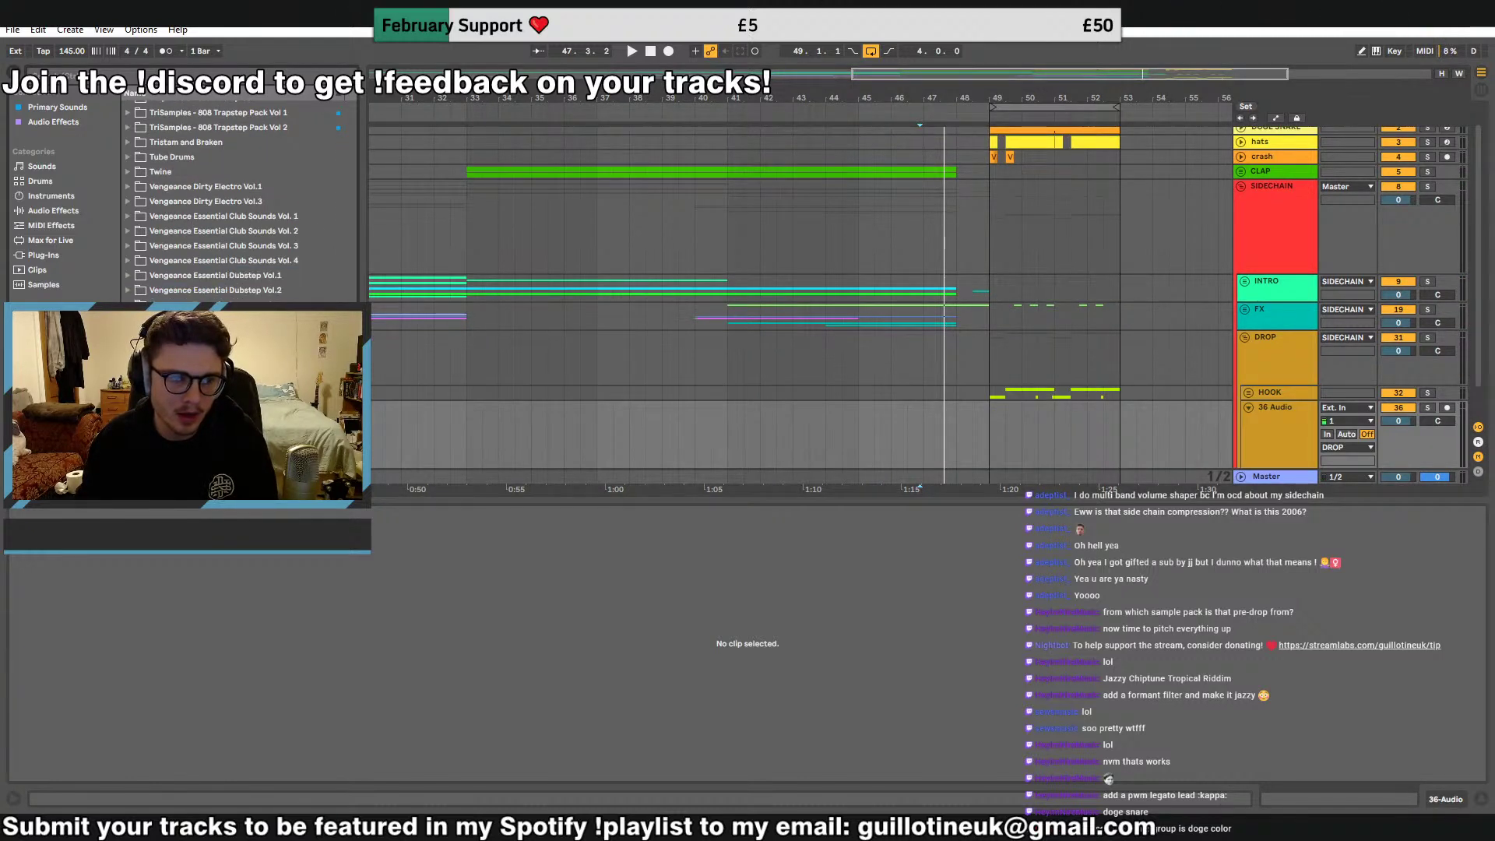
{"action": "key", "text": "Down"}
{"action": "key", "text": "Down"}
{"action": "key", "text": "Down"}
{"action": "key", "text": "Down"}
{"action": "key", "text": "Down"}
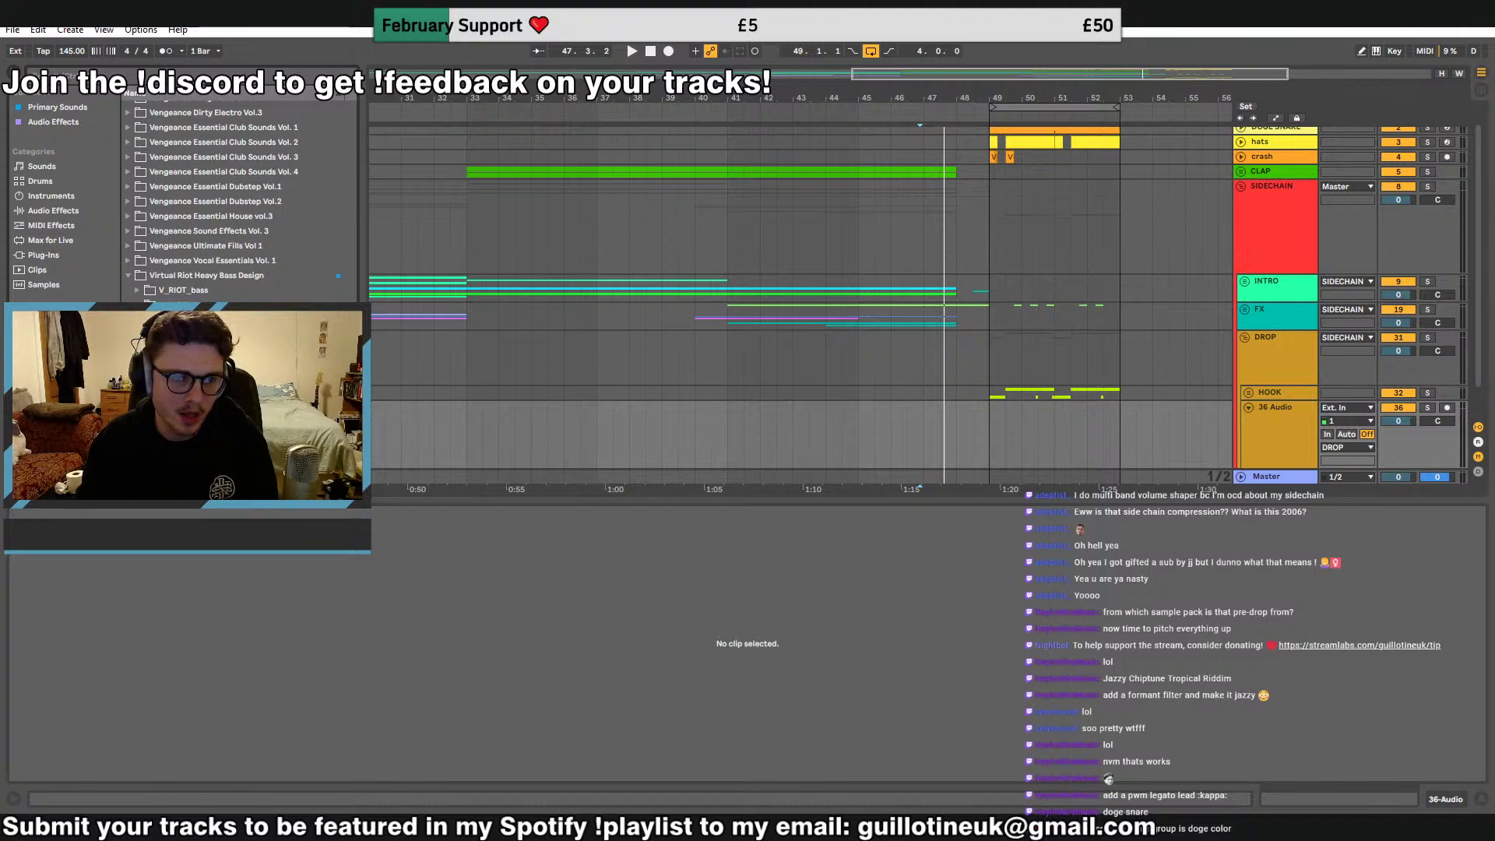
{"action": "scroll", "coordinate": [226, 343], "scroll_direction": "down", "scroll_amount": 1}
{"action": "left_click", "coordinate": [218, 343]}
{"action": "scroll", "coordinate": [226, 343], "scroll_direction": "down", "scroll_amount": 3}
{"action": "left_click", "coordinate": [234, 342]}
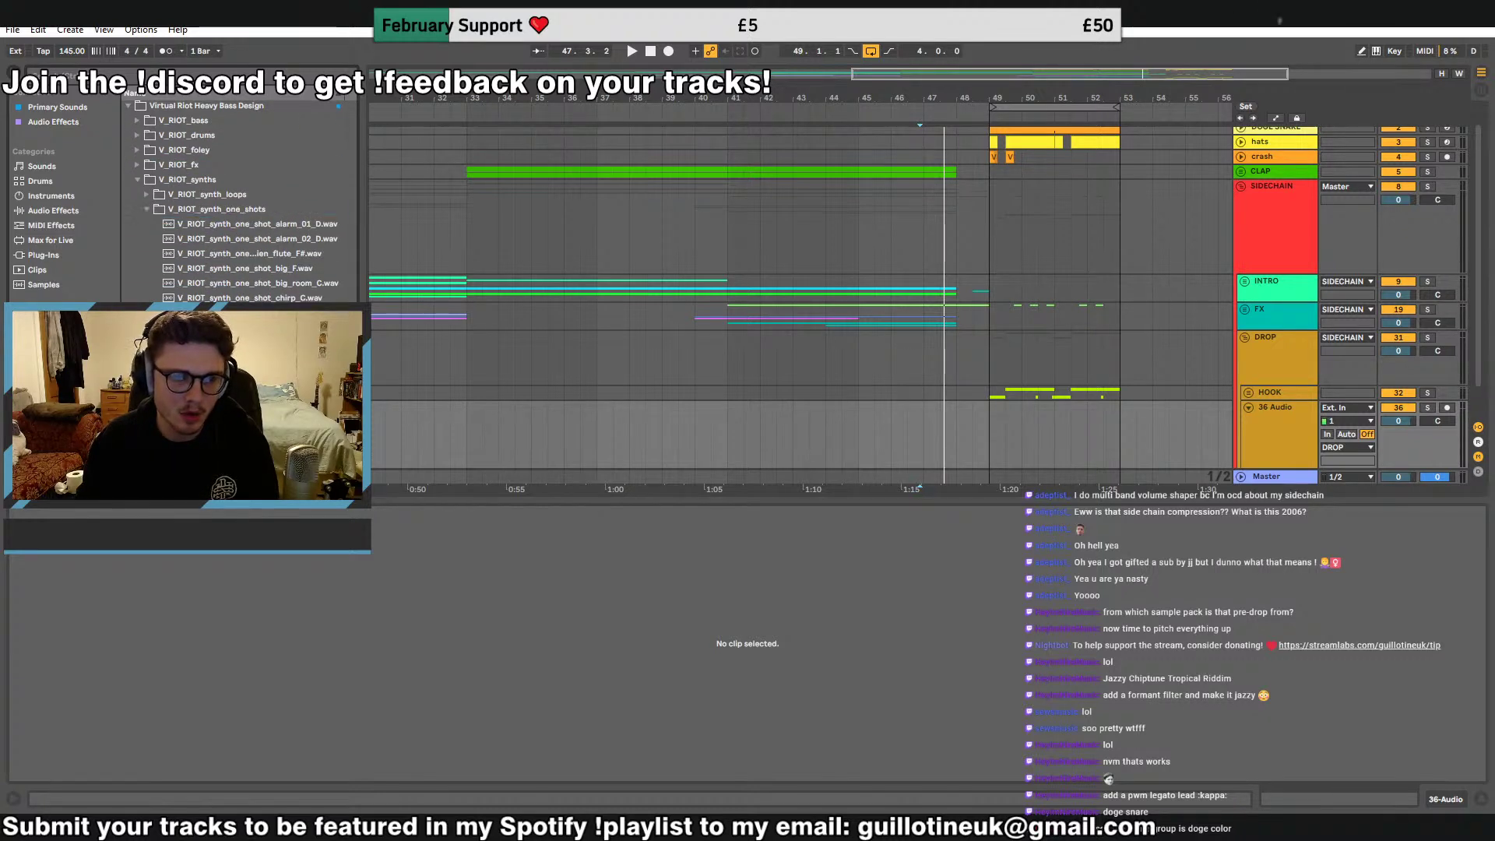
{"action": "left_click_drag", "start_coordinate": [995, 442], "coordinate": [994, 440]}
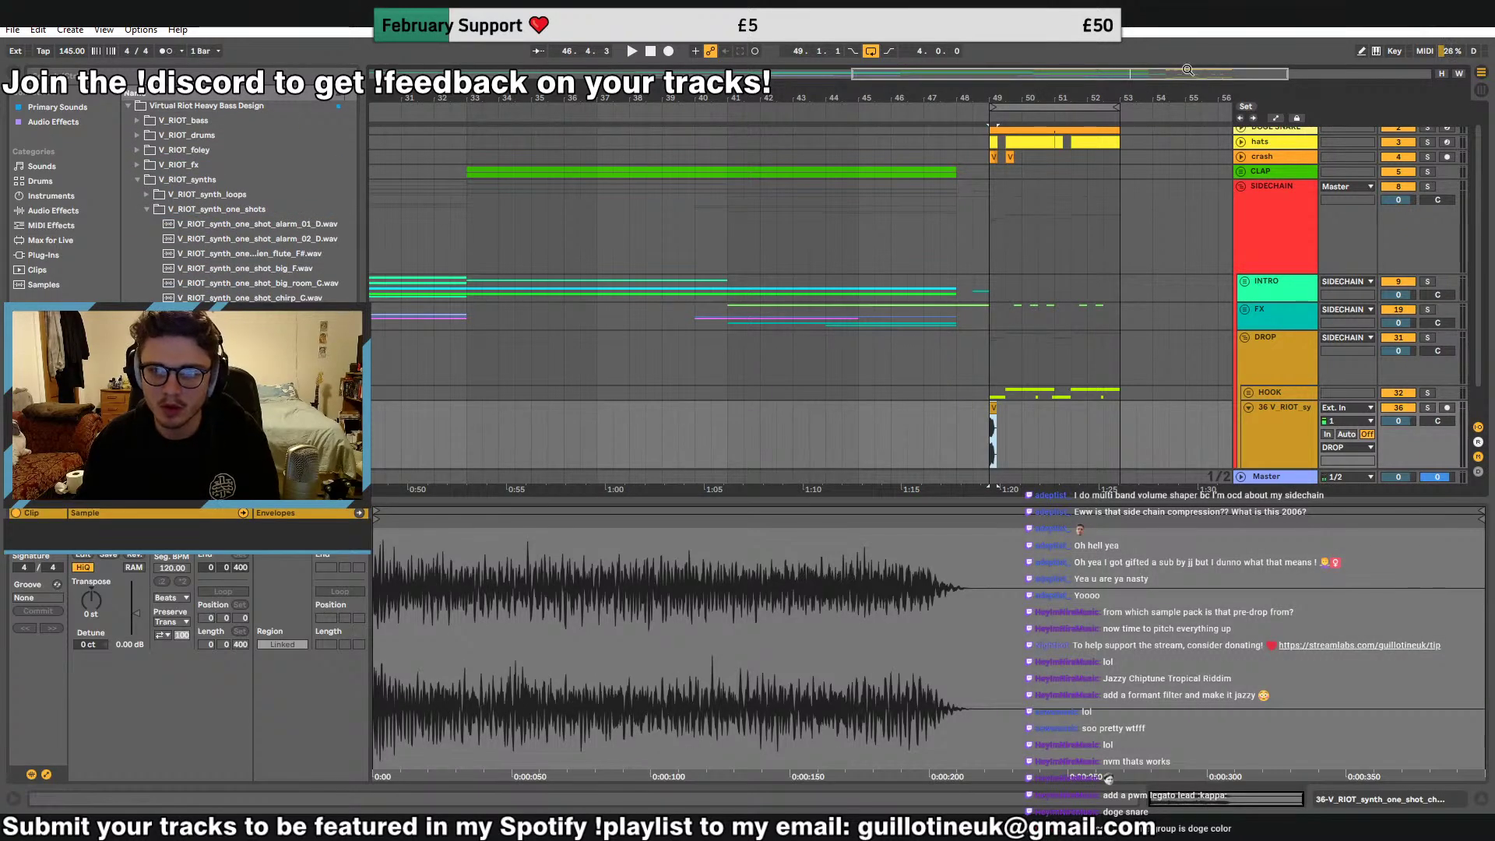
Trim the V_RIOT one-shot clip to end at 49.1.3, warp it in Complex mode and transpose it by 2 st
{"action": "left_click_drag", "start_coordinate": [1188, 70], "coordinate": [1186, 148]}
{"action": "left_click_drag", "start_coordinate": [868, 420], "coordinate": [854, 415]}
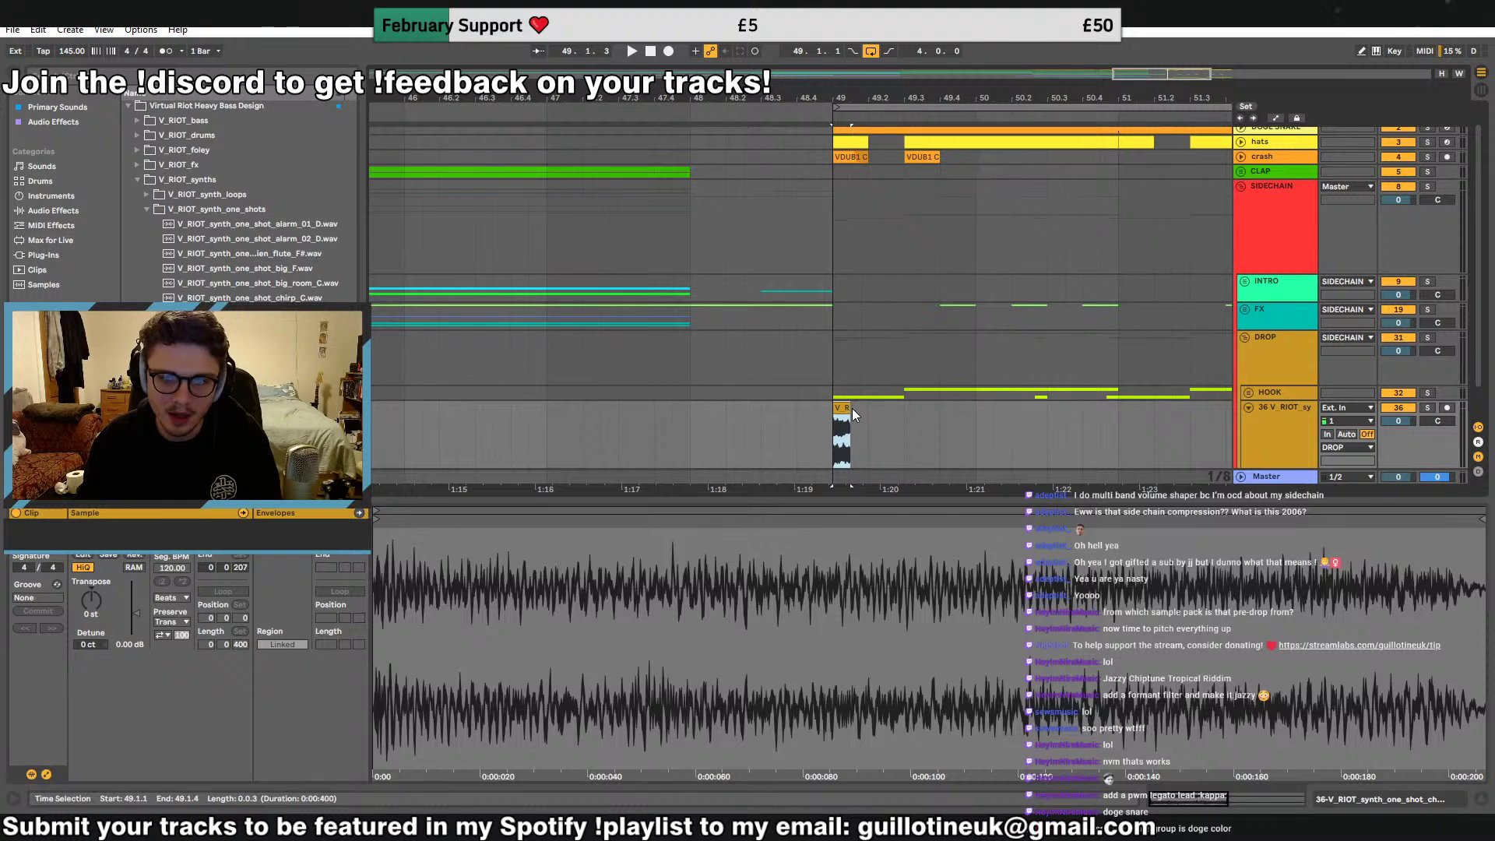
{"action": "left_click", "coordinate": [175, 529]}
{"action": "left_click", "coordinate": [171, 597]}
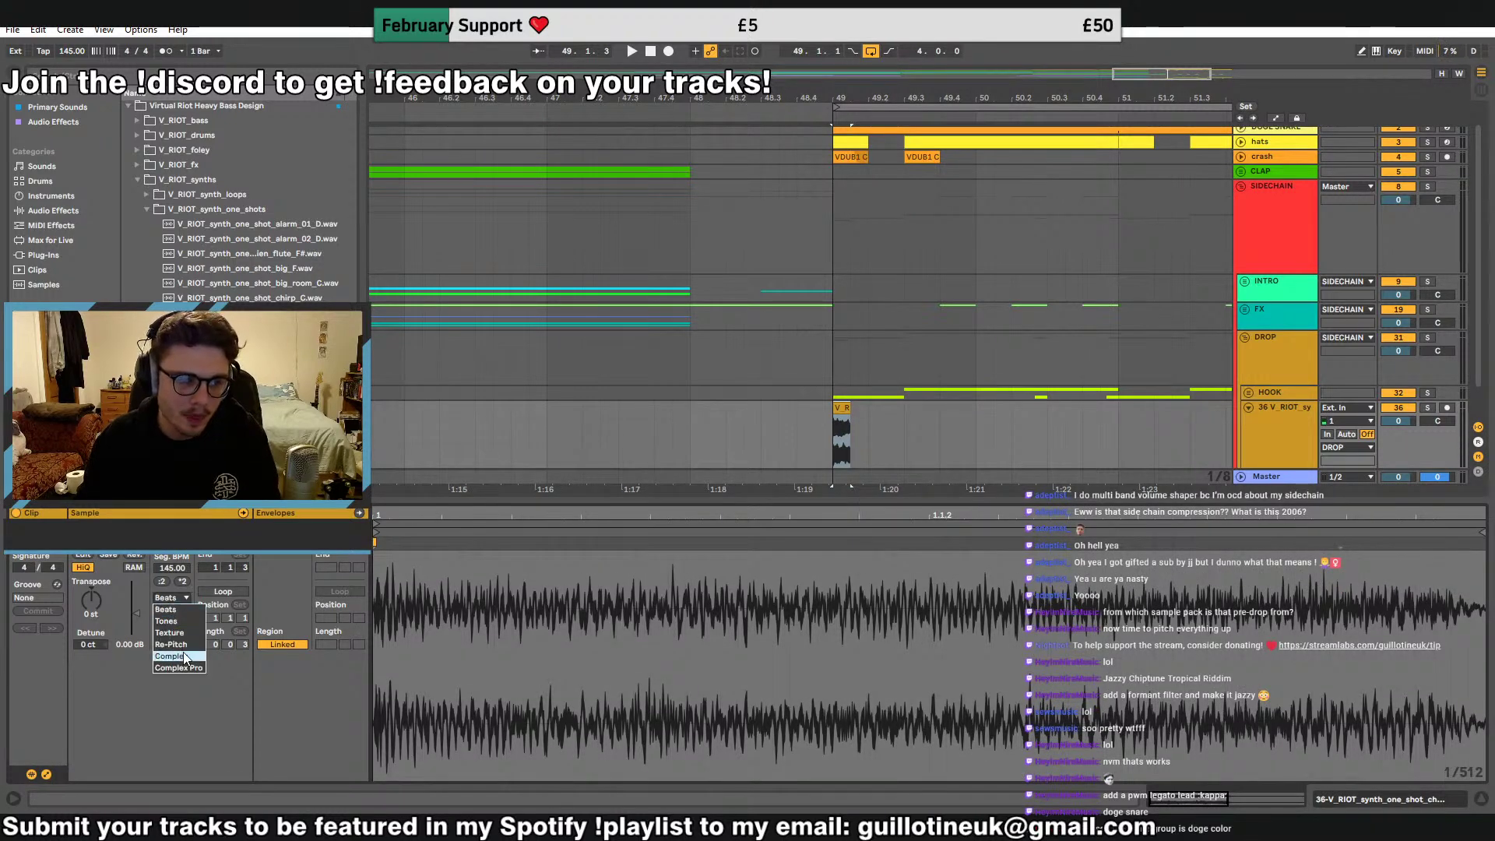
{"action": "left_click", "coordinate": [173, 659]}
Set the V_RIOT one-shot track's volume to -9.0 dB while playing the start of the drop
{"action": "key", "text": "space"}
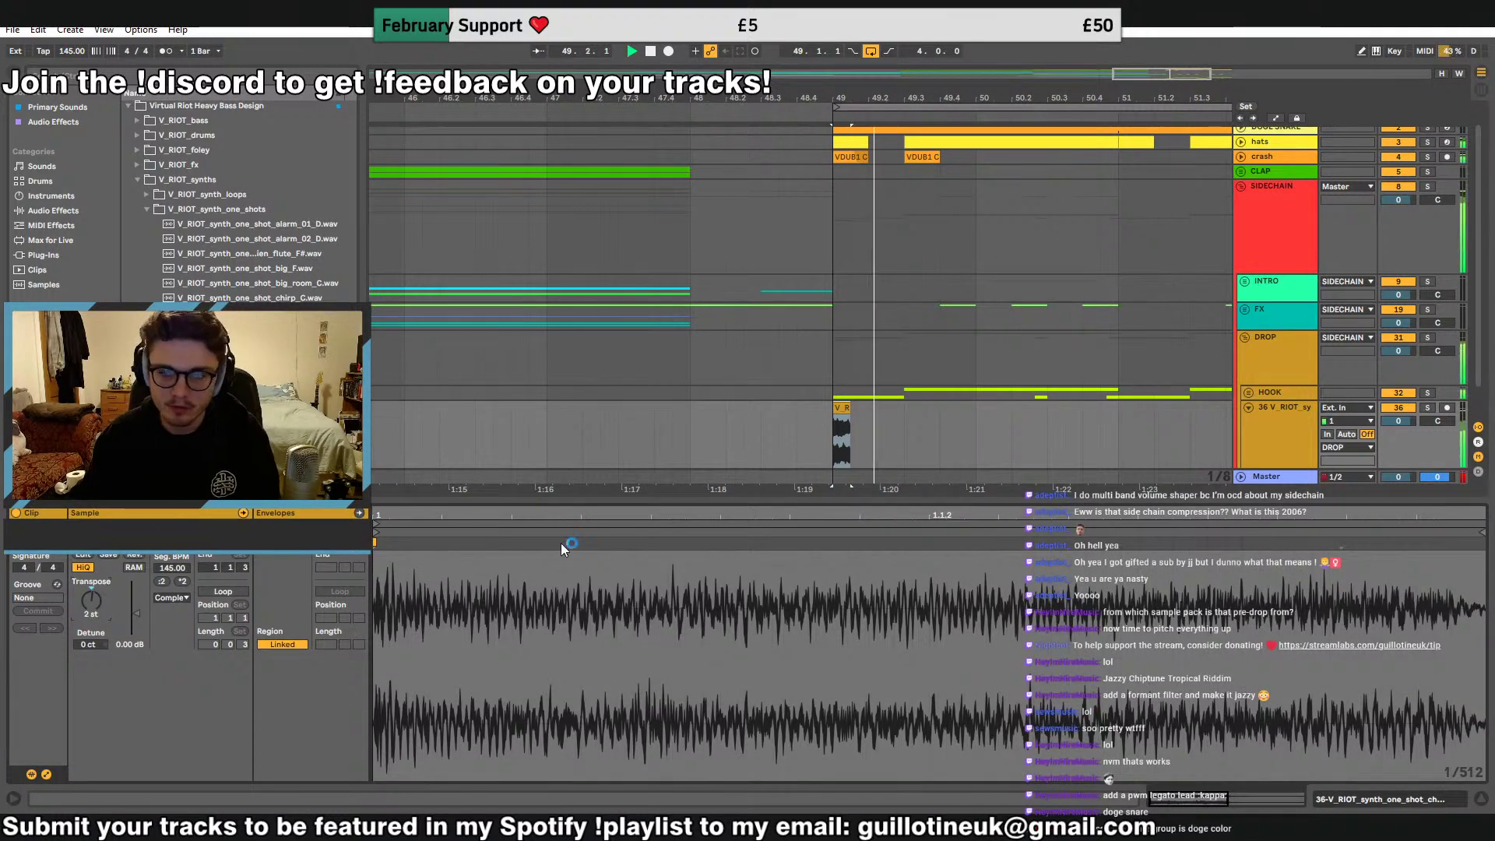
{"action": "left_click_drag", "start_coordinate": [1400, 423], "coordinate": [1399, 425]}
{"action": "key", "text": "space"}
{"action": "key", "text": "space"}
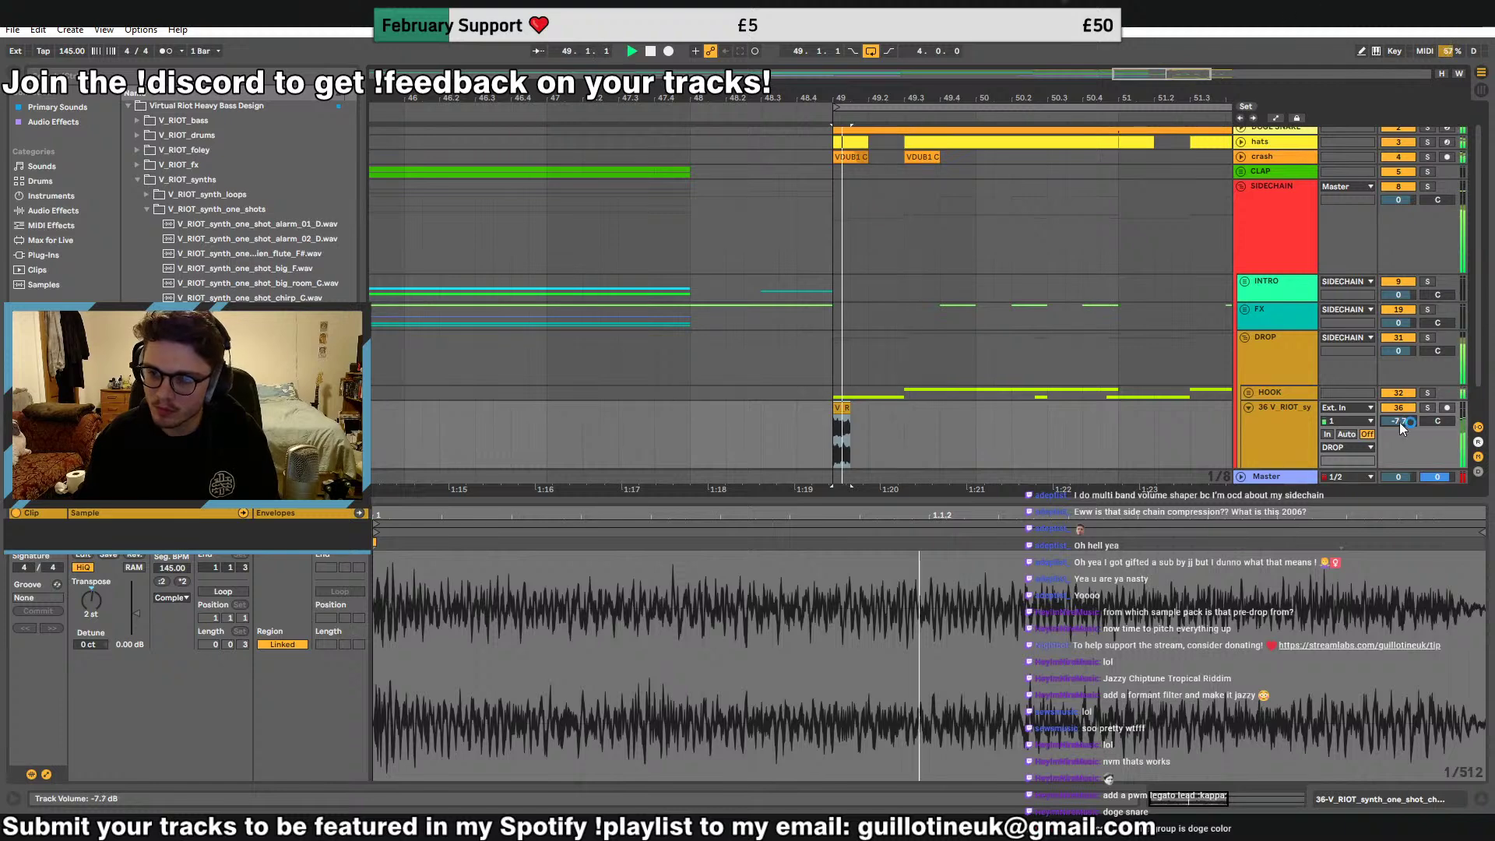
{"action": "key", "text": "space"}
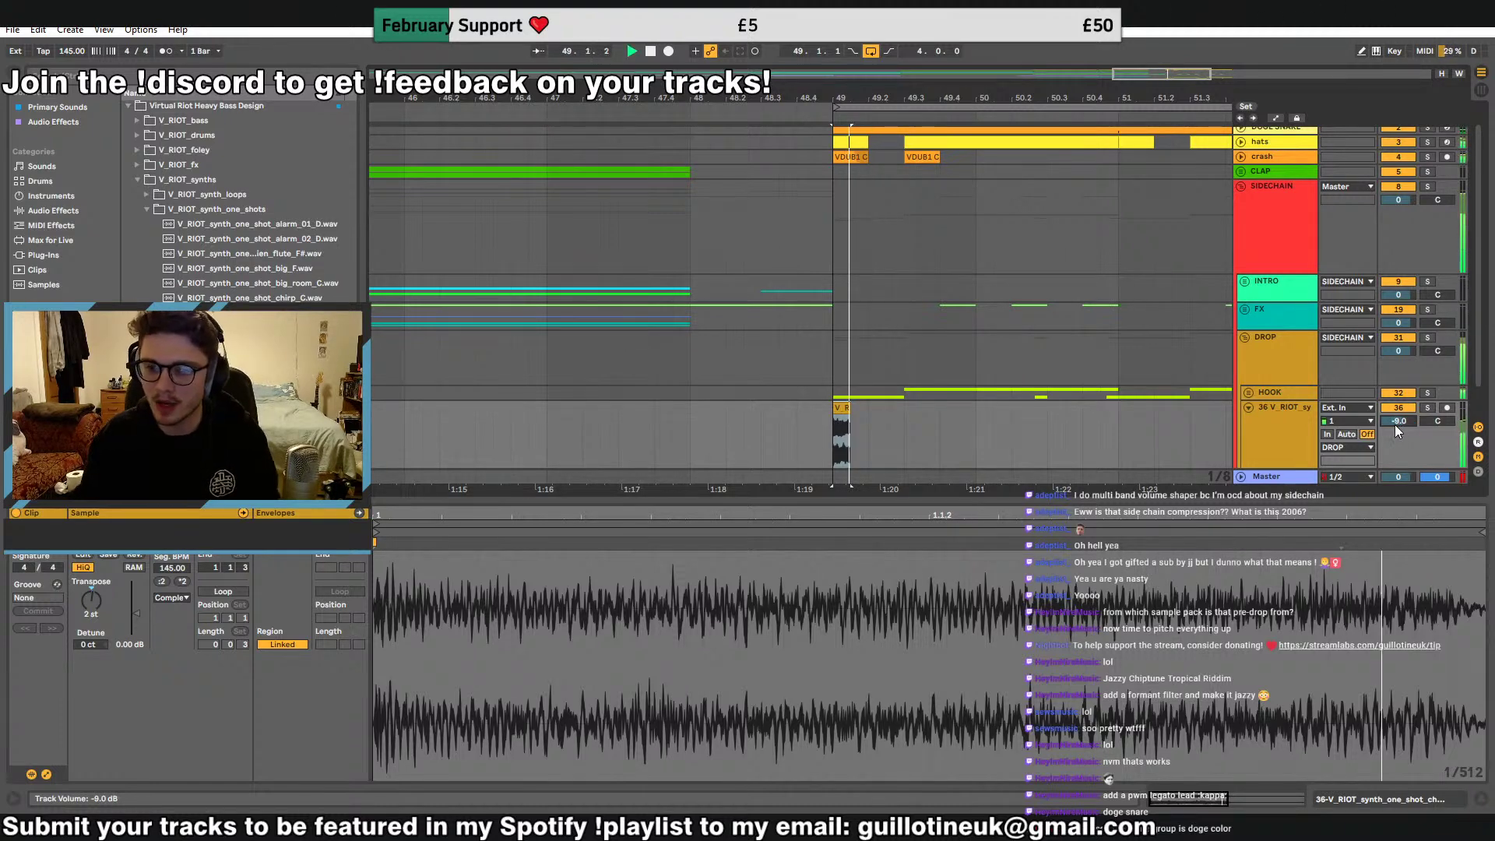
Try a copy of the V_RIOT one-shot from bar 49 at bar 51
{"action": "left_click", "coordinate": [736, 427]}
{"action": "left_click_drag", "start_coordinate": [904, 429], "coordinate": [838, 435]}
{"action": "key", "text": "ctrl+c"}
{"action": "left_click", "coordinate": [1120, 436]}
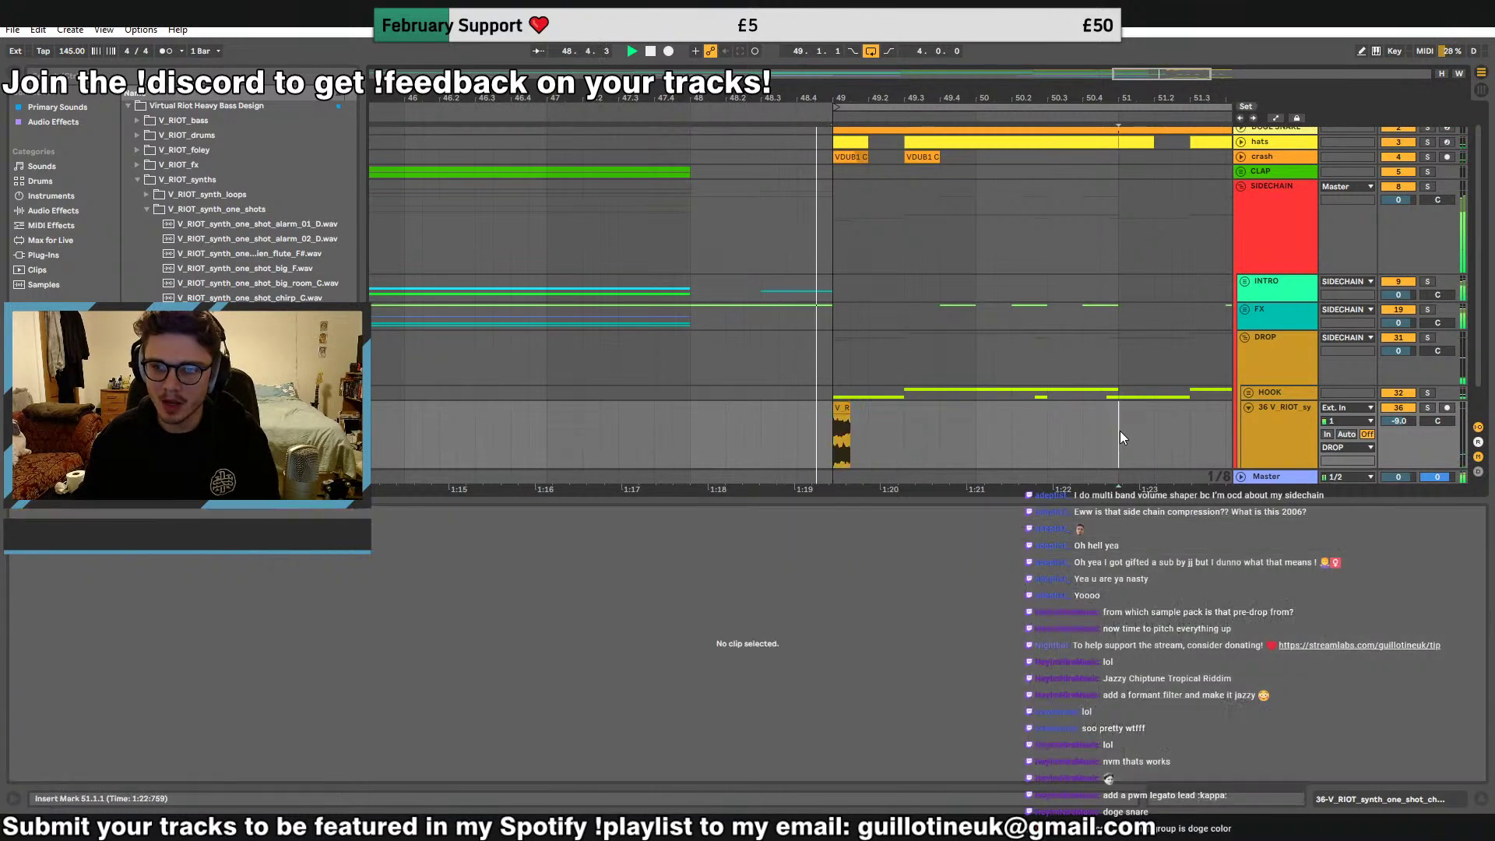
{"action": "key", "text": "ctrl+v"}
{"action": "left_click_drag", "start_coordinate": [1162, 74], "coordinate": [1163, 47]}
{"action": "key", "text": "minus"}
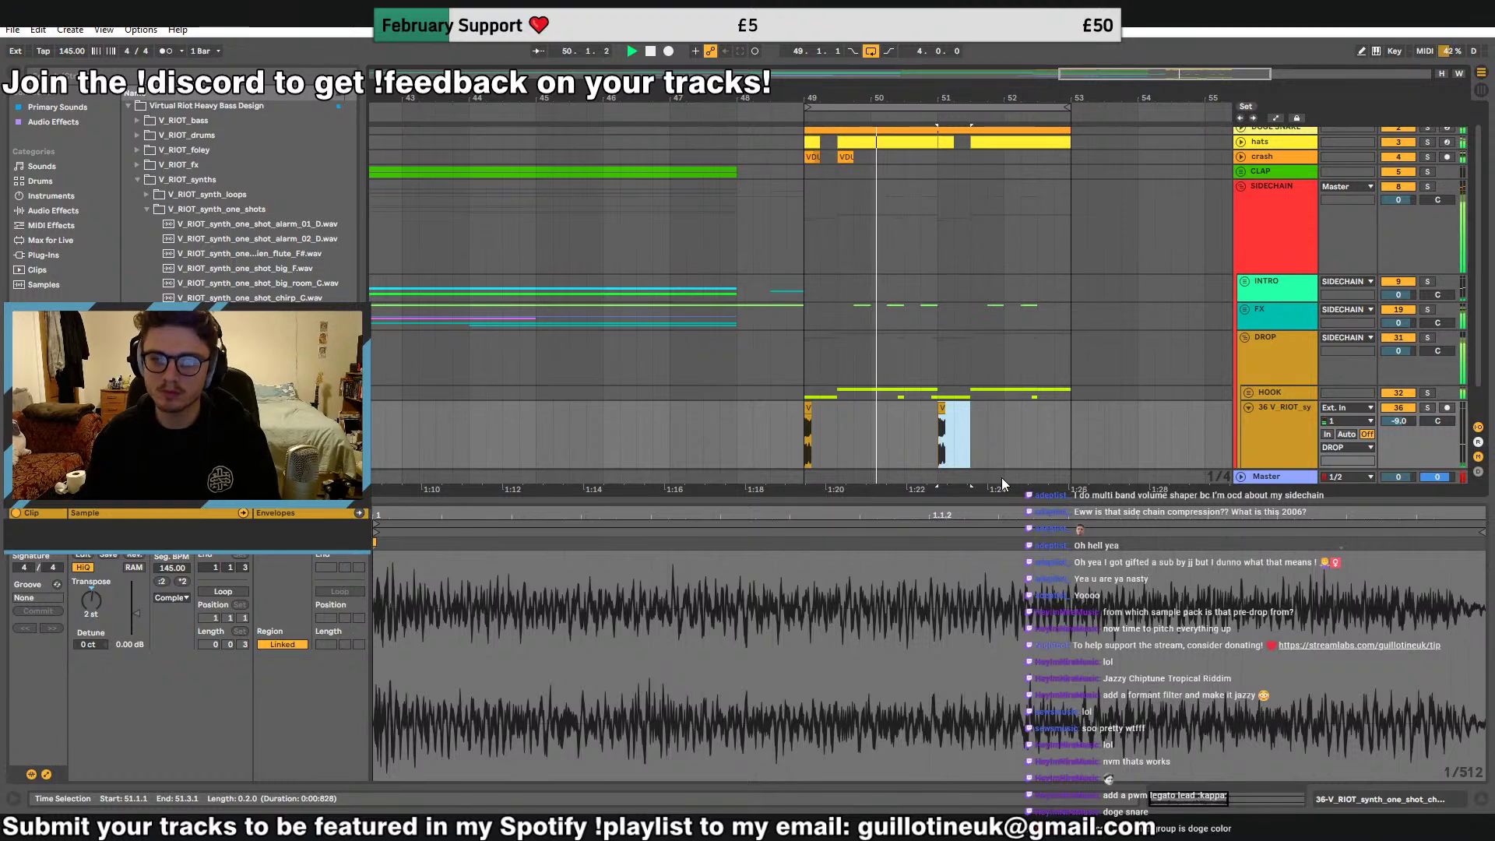
{"action": "key", "text": "ctrl+z"}
Try repeating the V_RIOT one-shot on every second beat from 49.3 to 50.3
{"action": "left_click", "coordinate": [839, 416]}
{"action": "key", "text": "ctrl+v"}
{"action": "left_click", "coordinate": [869, 421]}
{"action": "key", "text": "ctrl+v"}
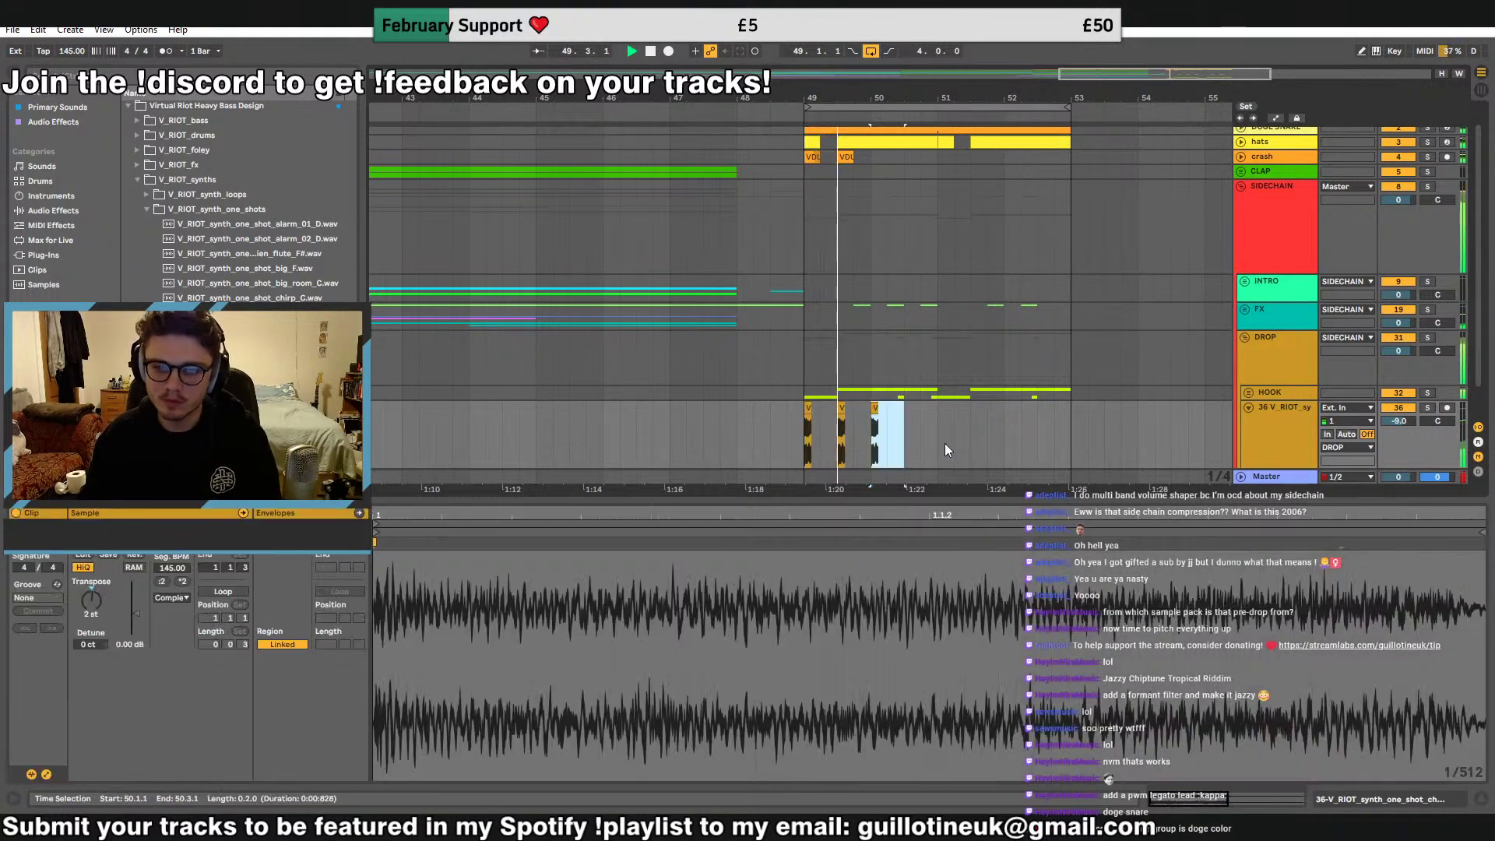
{"action": "left_click", "coordinate": [903, 437]}
{"action": "key", "text": "ctrl+v"}
{"action": "left_click_drag", "start_coordinate": [937, 447], "coordinate": [815, 423]}
{"action": "key", "text": "Delete"}
Copy the V_RIOT one-shot from bar 49 to 51.1.1
{"action": "left_click", "coordinate": [973, 434]}
{"action": "key", "text": "ctrl+c"}
{"action": "left_click", "coordinate": [942, 433]}
{"action": "key", "text": "ctrl+v"}
{"action": "left_click", "coordinate": [1067, 438]}
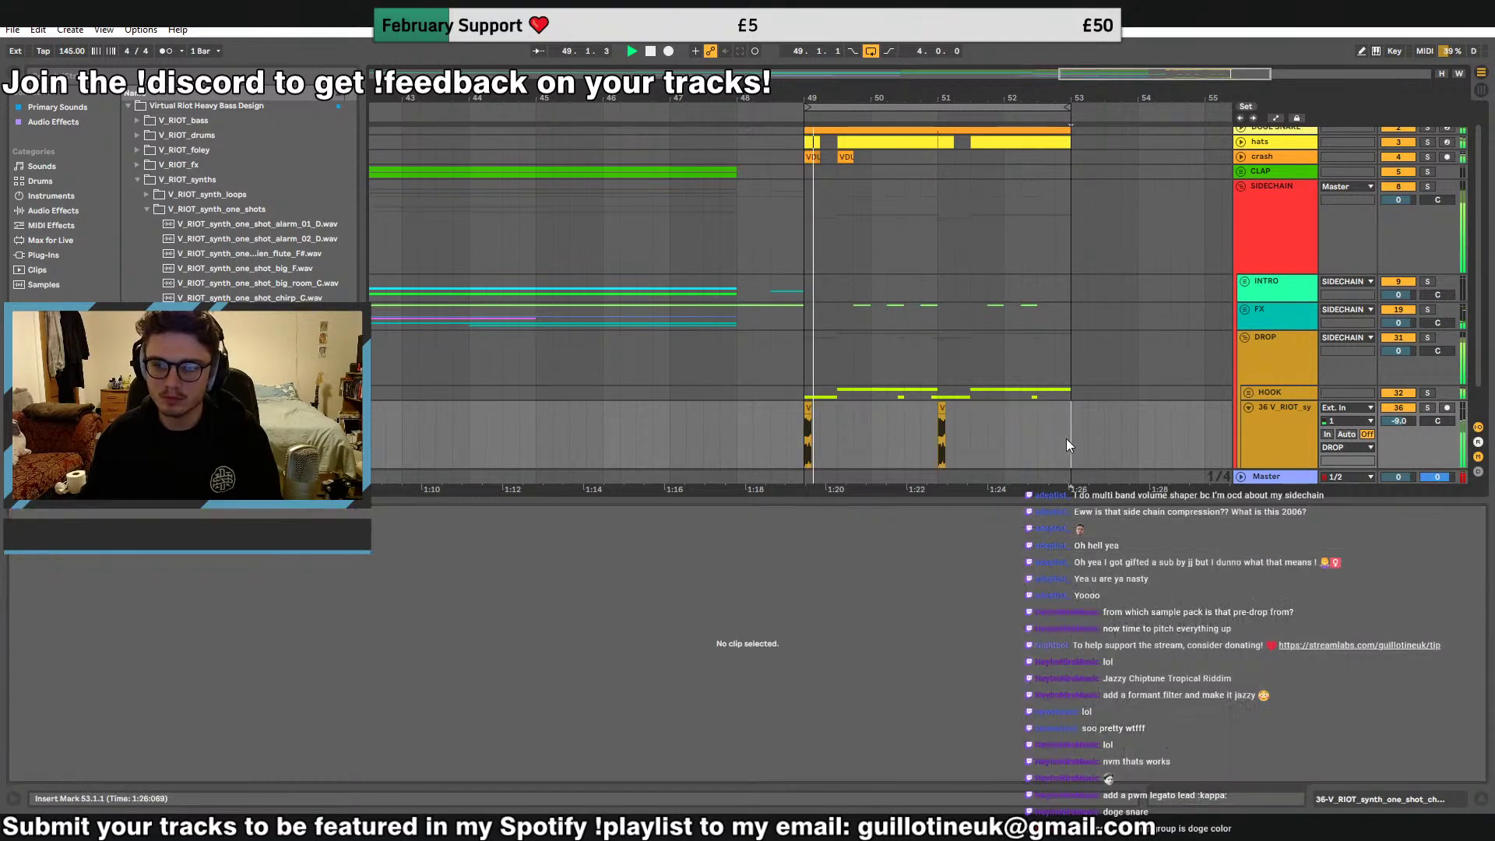
Fold the V_RIOT one-shot track and replay the drop from bar 51
{"action": "left_click", "coordinate": [1247, 408]}
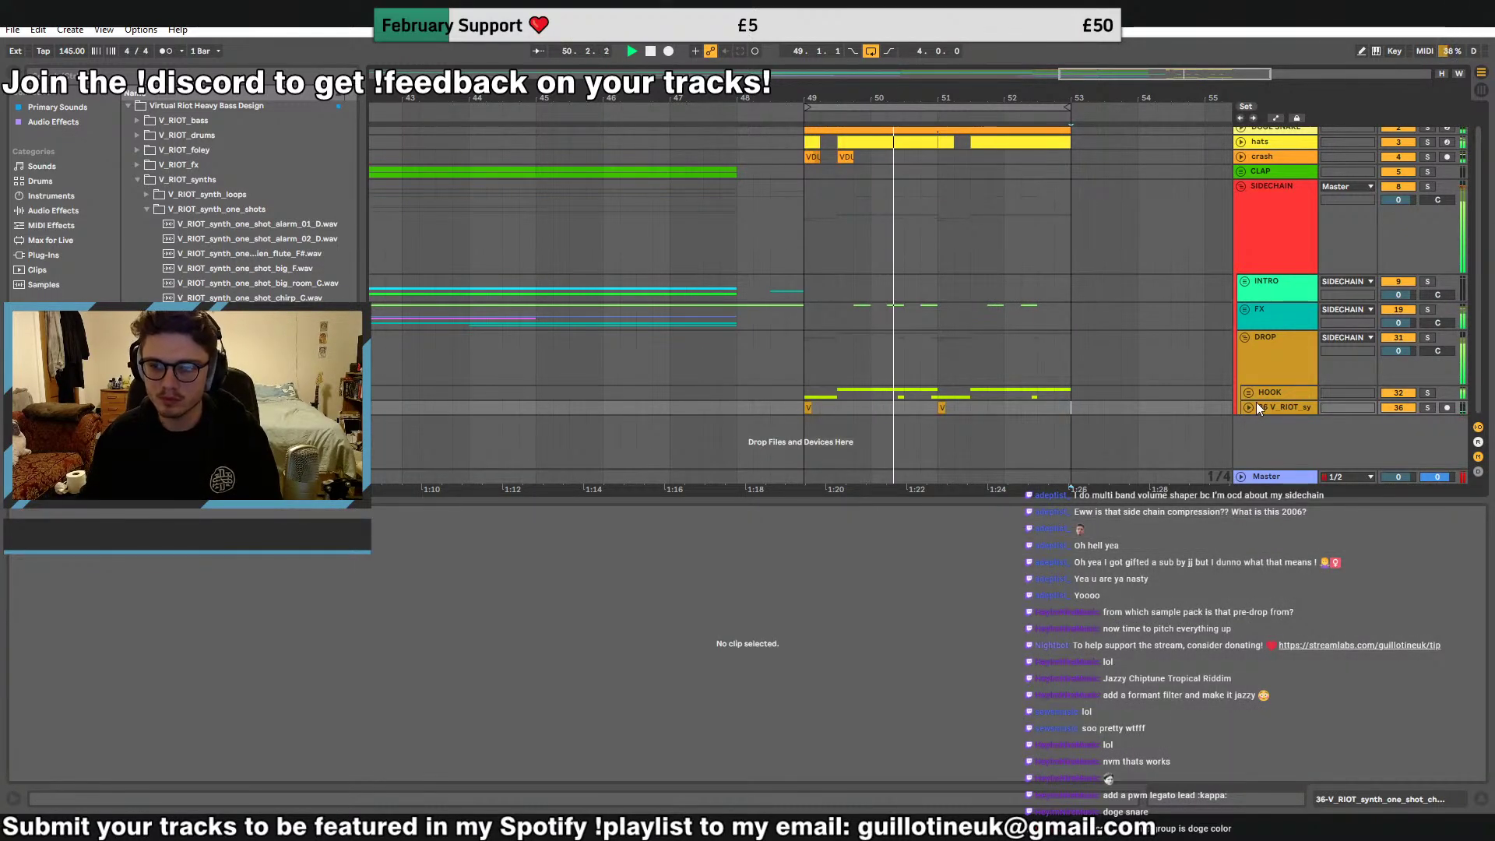
{"action": "left_click", "coordinate": [1287, 367]}
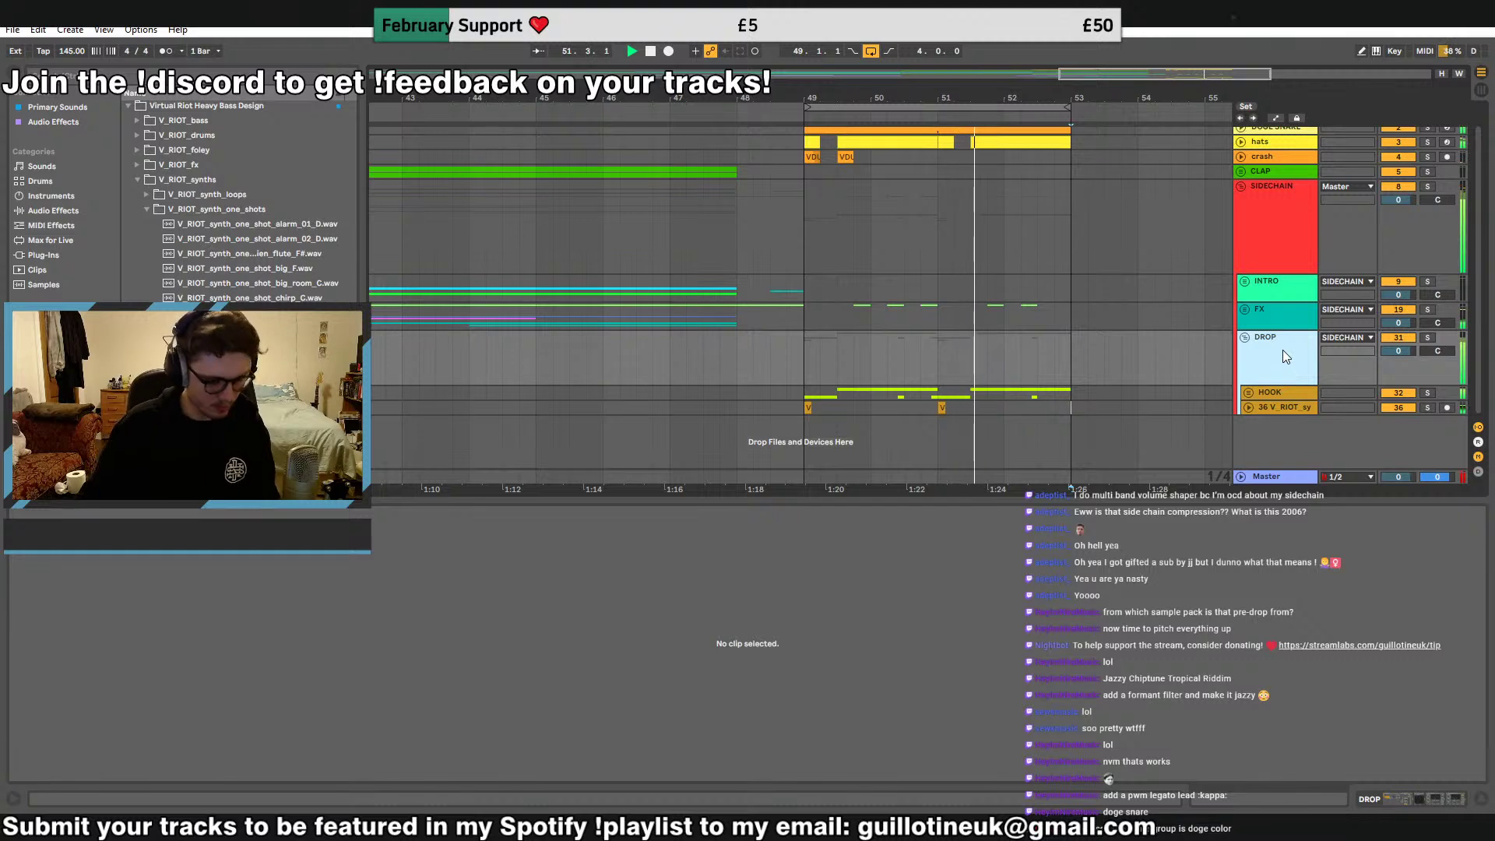
{"action": "left_click_drag", "start_coordinate": [940, 389], "coordinate": [943, 387]}
{"action": "key", "text": "space"}
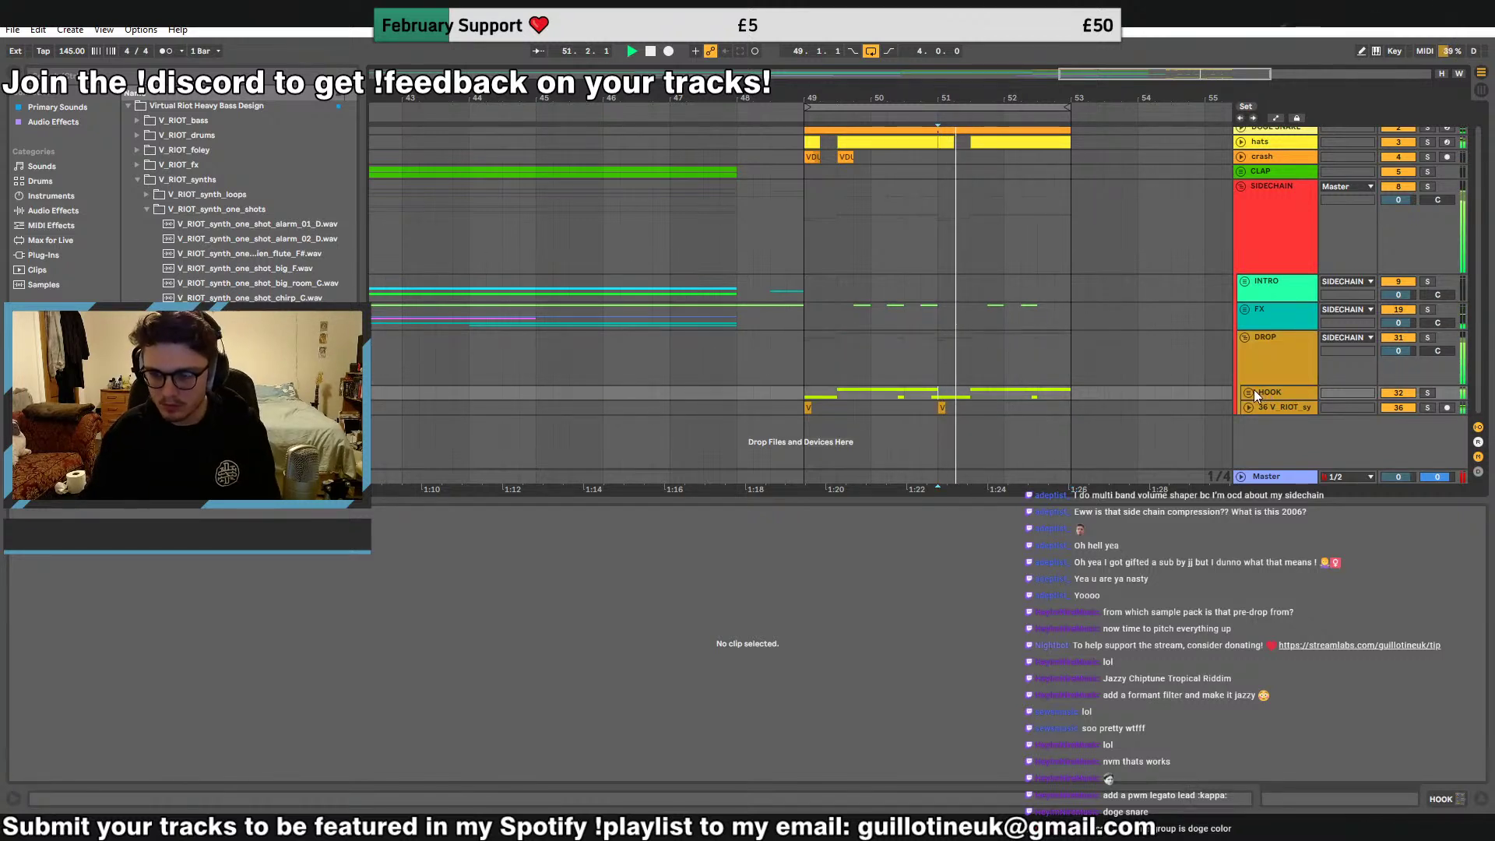
{"action": "left_click", "coordinate": [637, 312]}
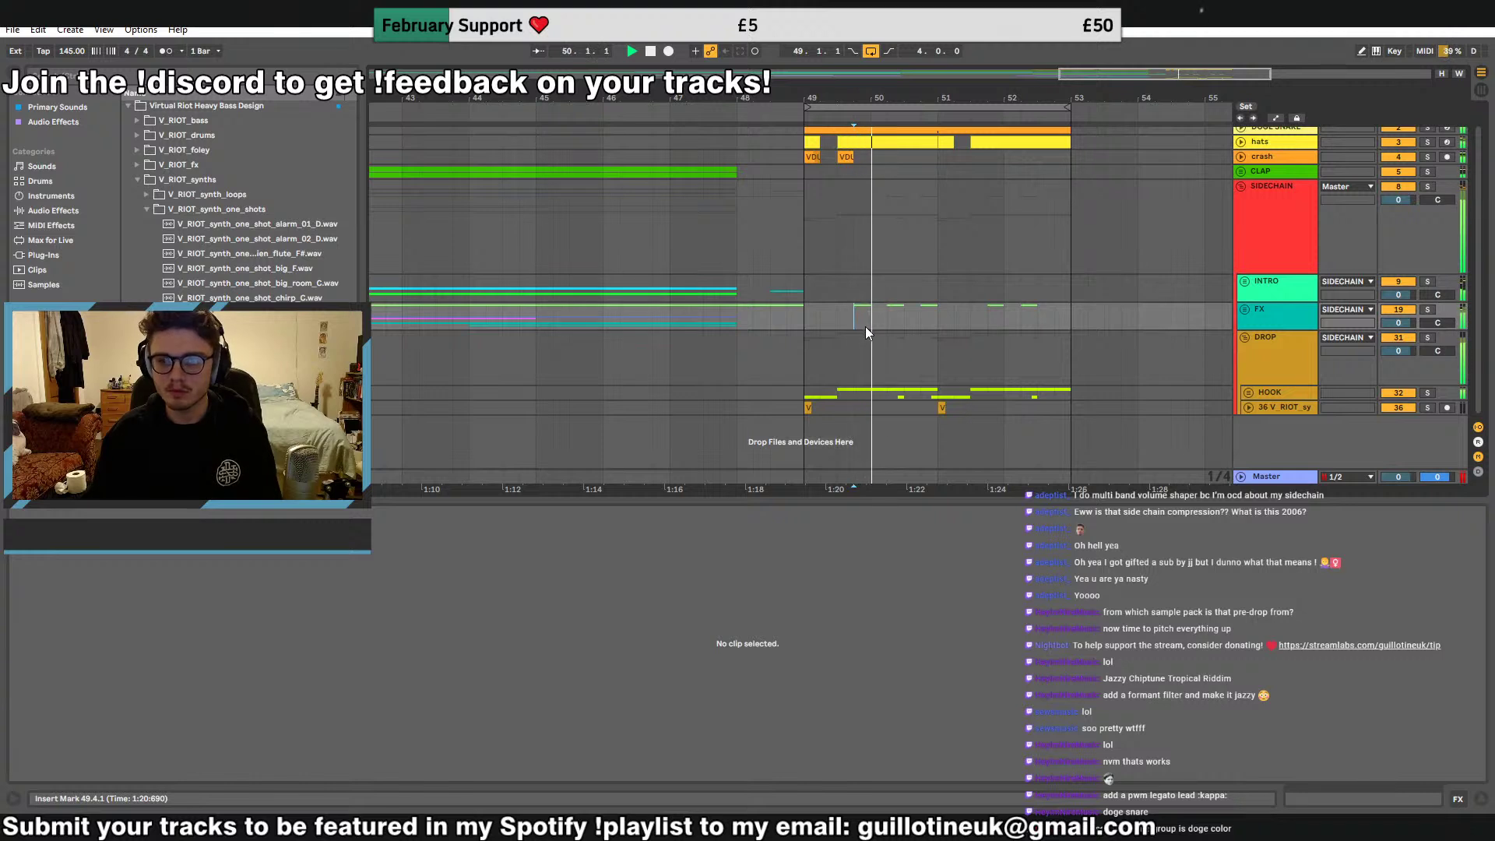
Remove the VOX clip at 50.4 inside the FX group and fold the group again
{"action": "left_click", "coordinate": [1244, 310]}
{"action": "left_click", "coordinate": [928, 379]}
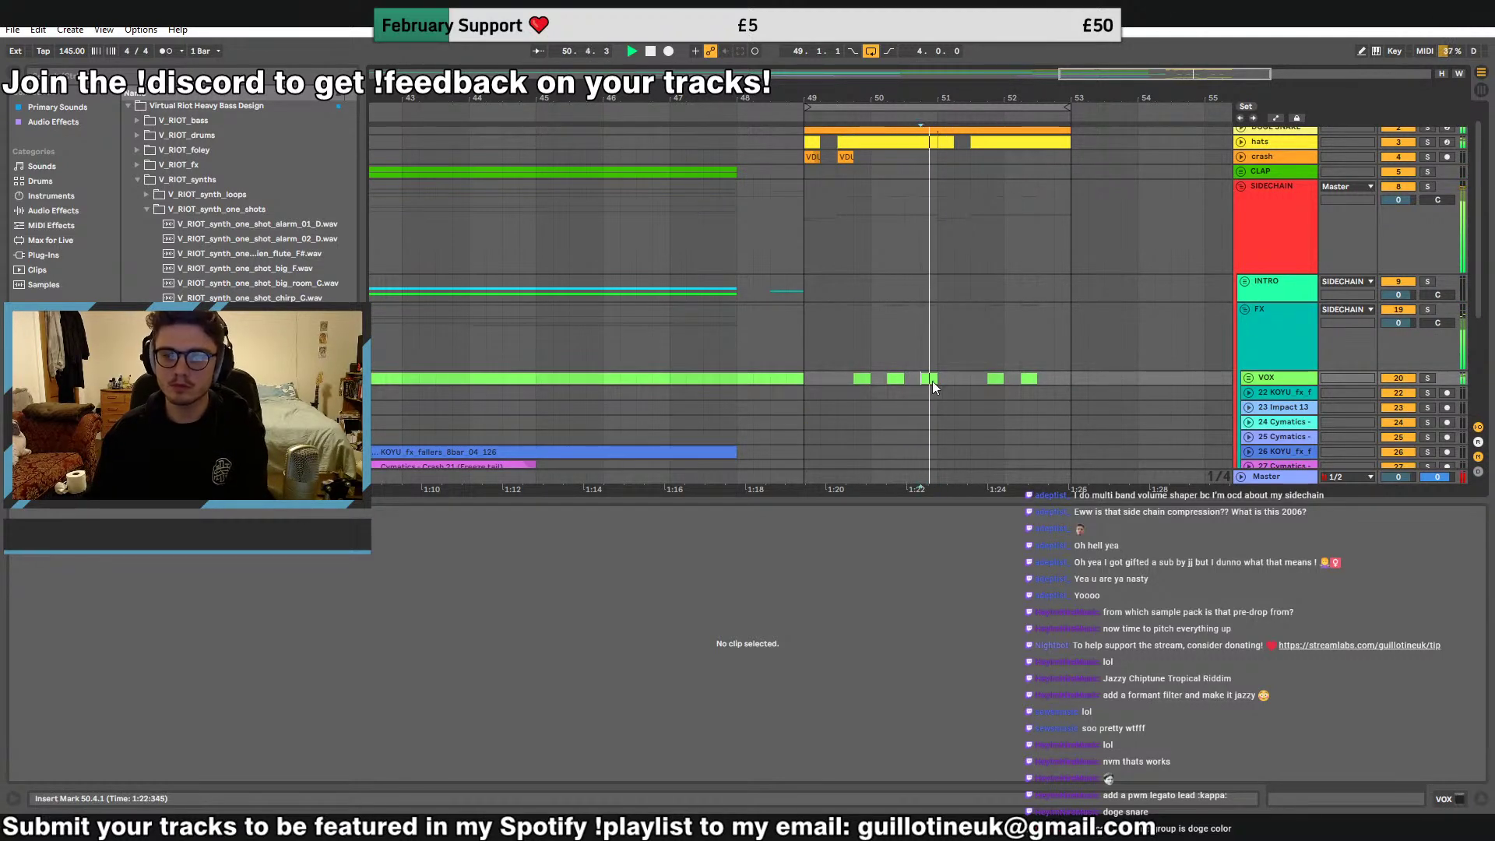
{"action": "left_click", "coordinate": [927, 379]}
{"action": "left_click", "coordinate": [887, 378]}
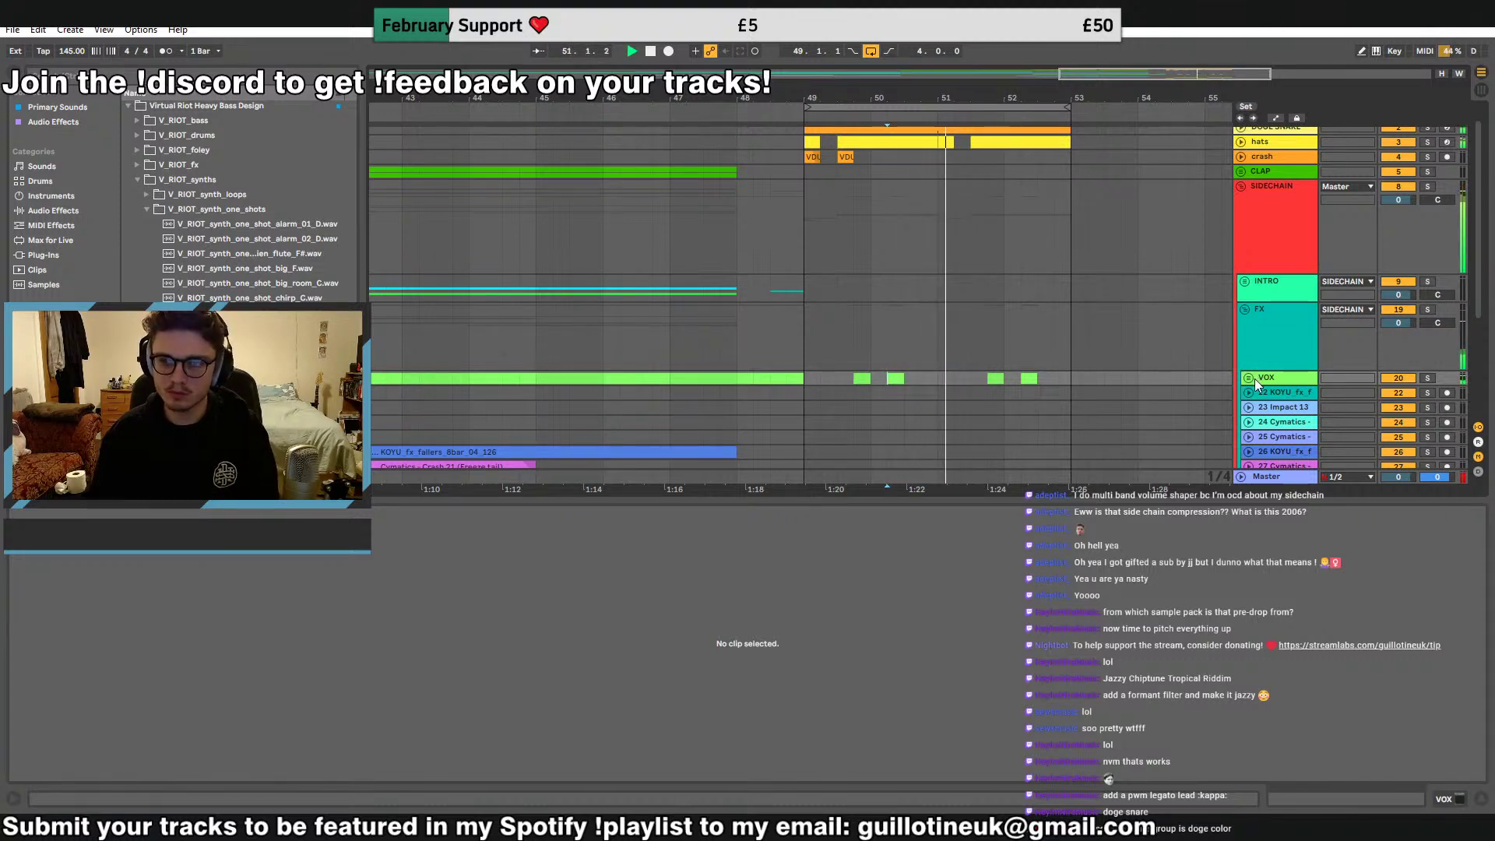
{"action": "left_click", "coordinate": [1245, 308]}
Try a copy of the INTRO fill from the end of bar 48 in bar 51
{"action": "left_click_drag", "start_coordinate": [781, 292], "coordinate": [812, 292]}
{"action": "left_click", "coordinate": [927, 291]}
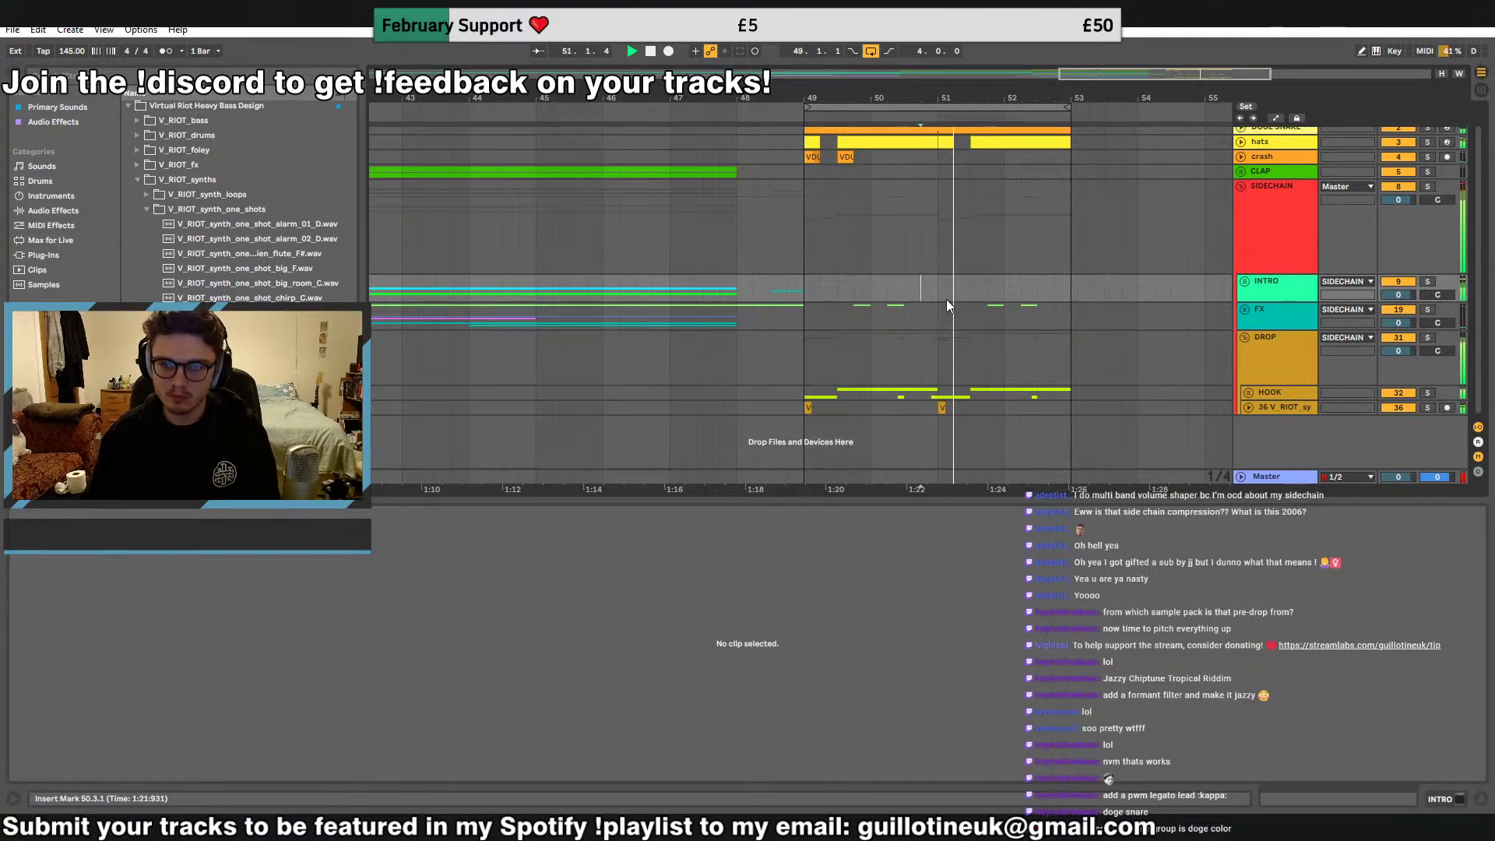
{"action": "left_click", "coordinate": [937, 296]}
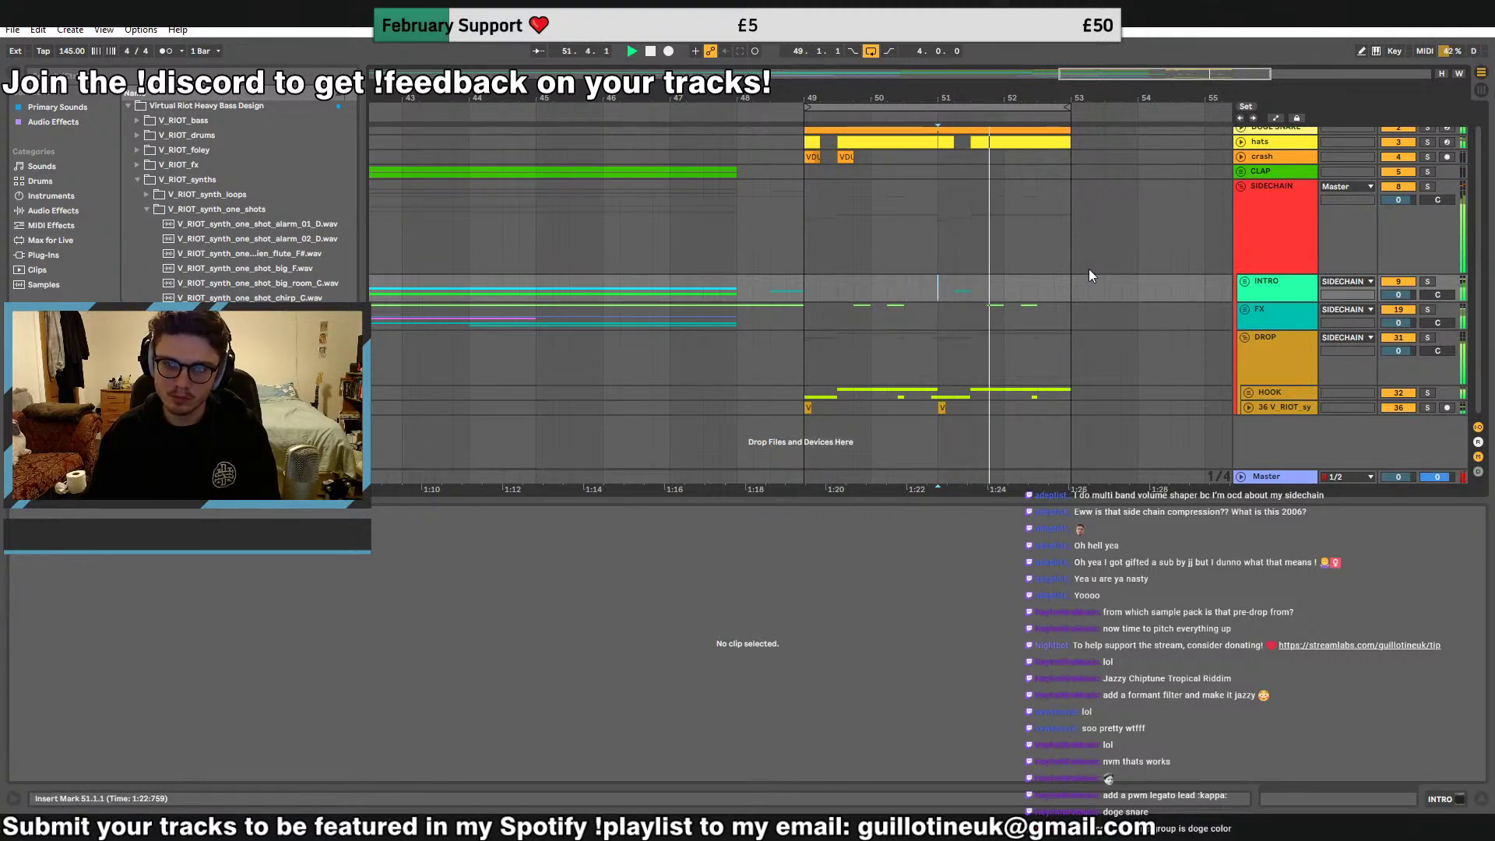
Fill the gap in the hats before 51.3 and show the SIDECHAIN group's devices
{"action": "left_click", "coordinate": [964, 156]}
{"action": "mouse_move", "coordinate": [972, 142]}
{"action": "left_mouse_down"}
{"action": "mouse_move", "coordinate": [939, 142]}
{"action": "mouse_move", "coordinate": [1002, 147]}
{"action": "mouse_move", "coordinate": [970, 162]}
{"action": "left_mouse_up"}
{"action": "left_click", "coordinate": [1241, 142]}
{"action": "key", "text": "space"}
{"action": "key", "text": "space"}
{"action": "left_click", "coordinate": [1241, 144]}
{"action": "left_click", "coordinate": [1260, 190]}
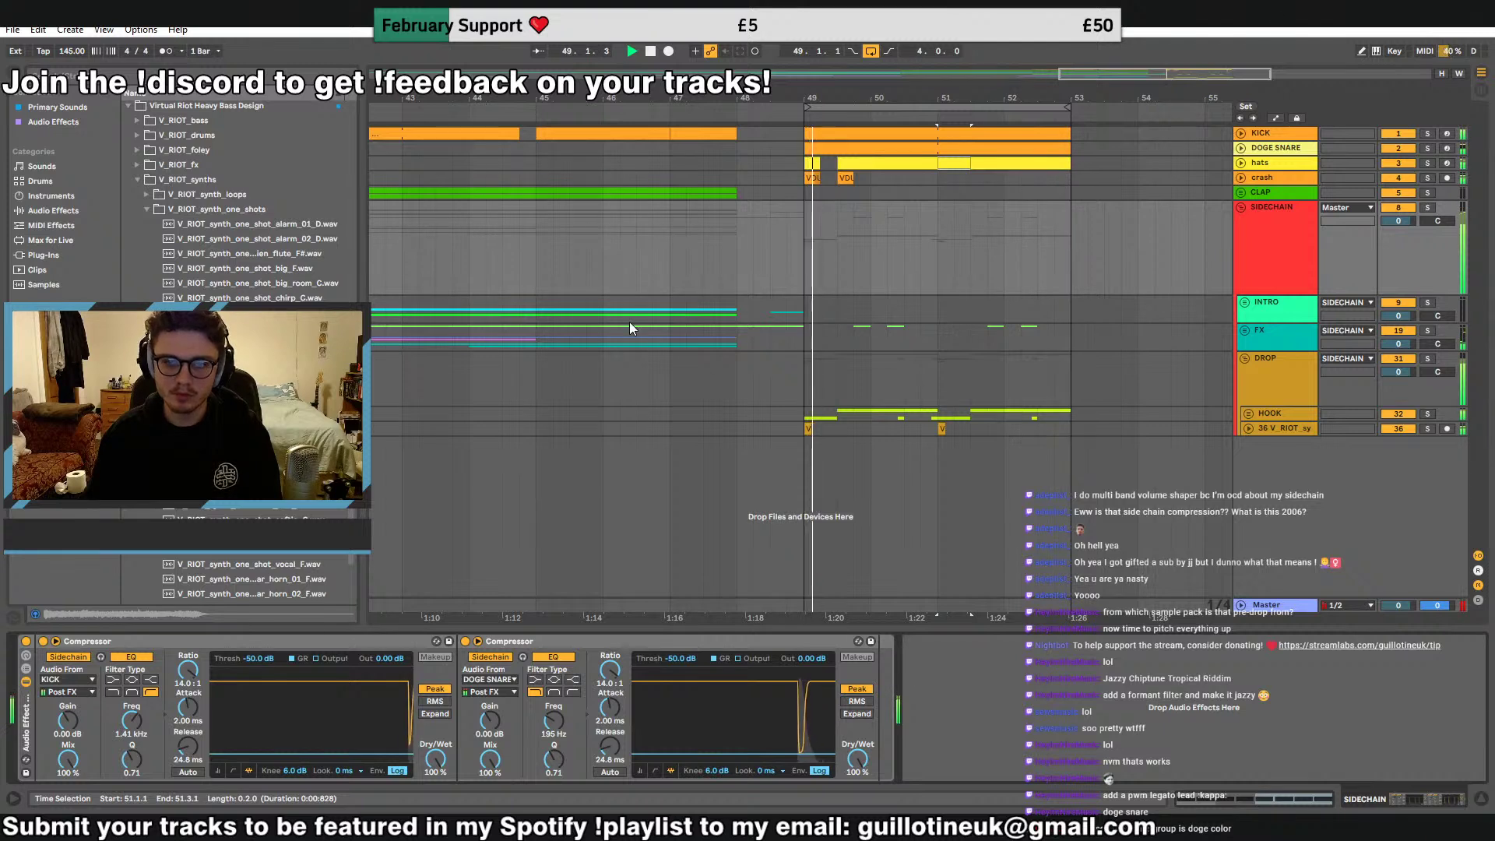
Place the one-beat INTRO fill from the end of bar 48 at 52.4.1 to 53.1.1
{"action": "left_click", "coordinate": [637, 316]}
{"action": "left_click_drag", "start_coordinate": [1067, 312], "coordinate": [1056, 323]}
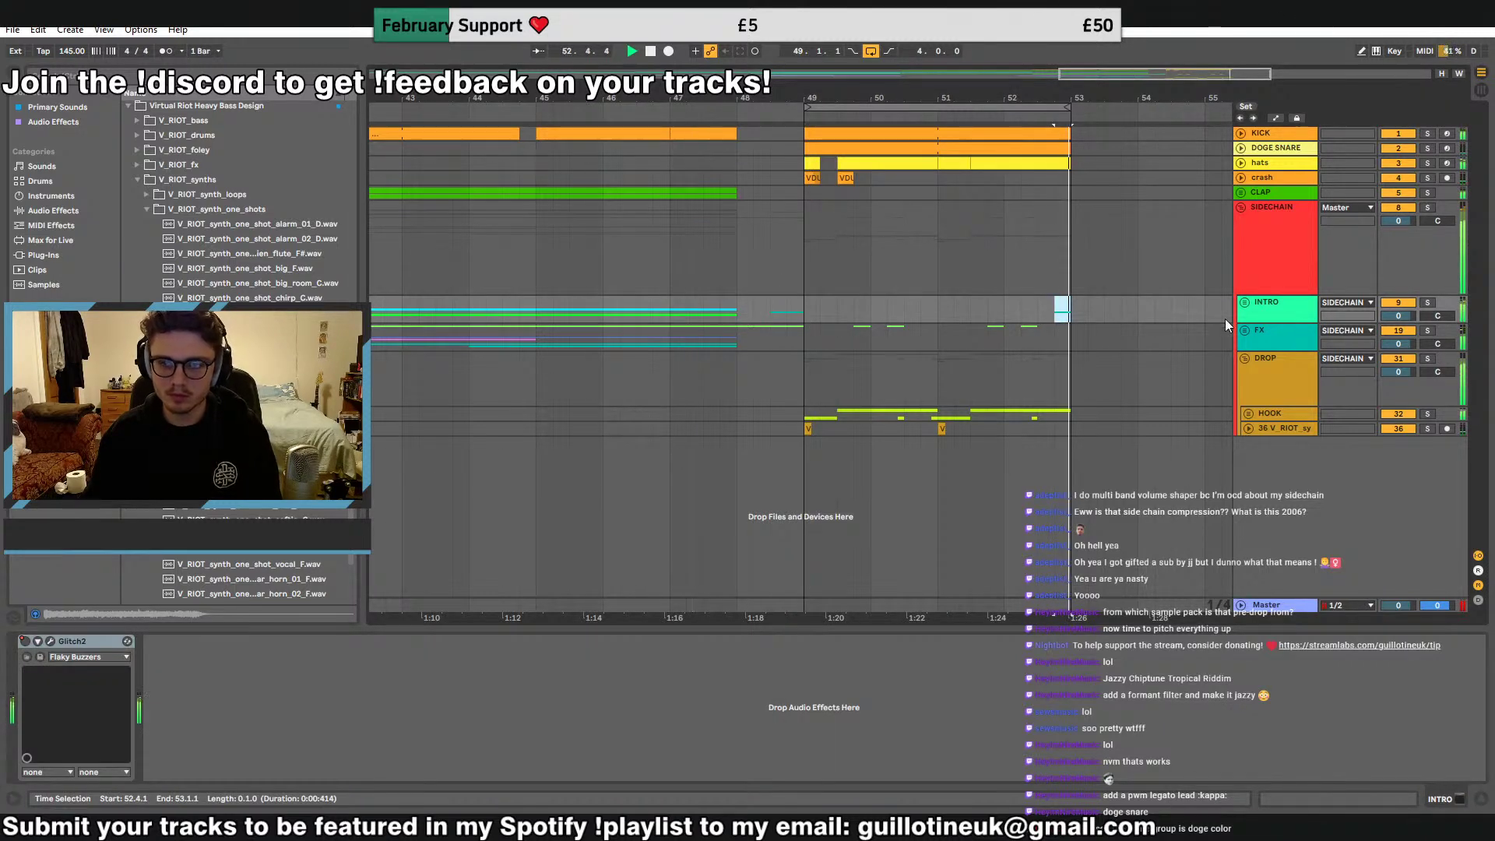
{"action": "key", "text": "Left"}
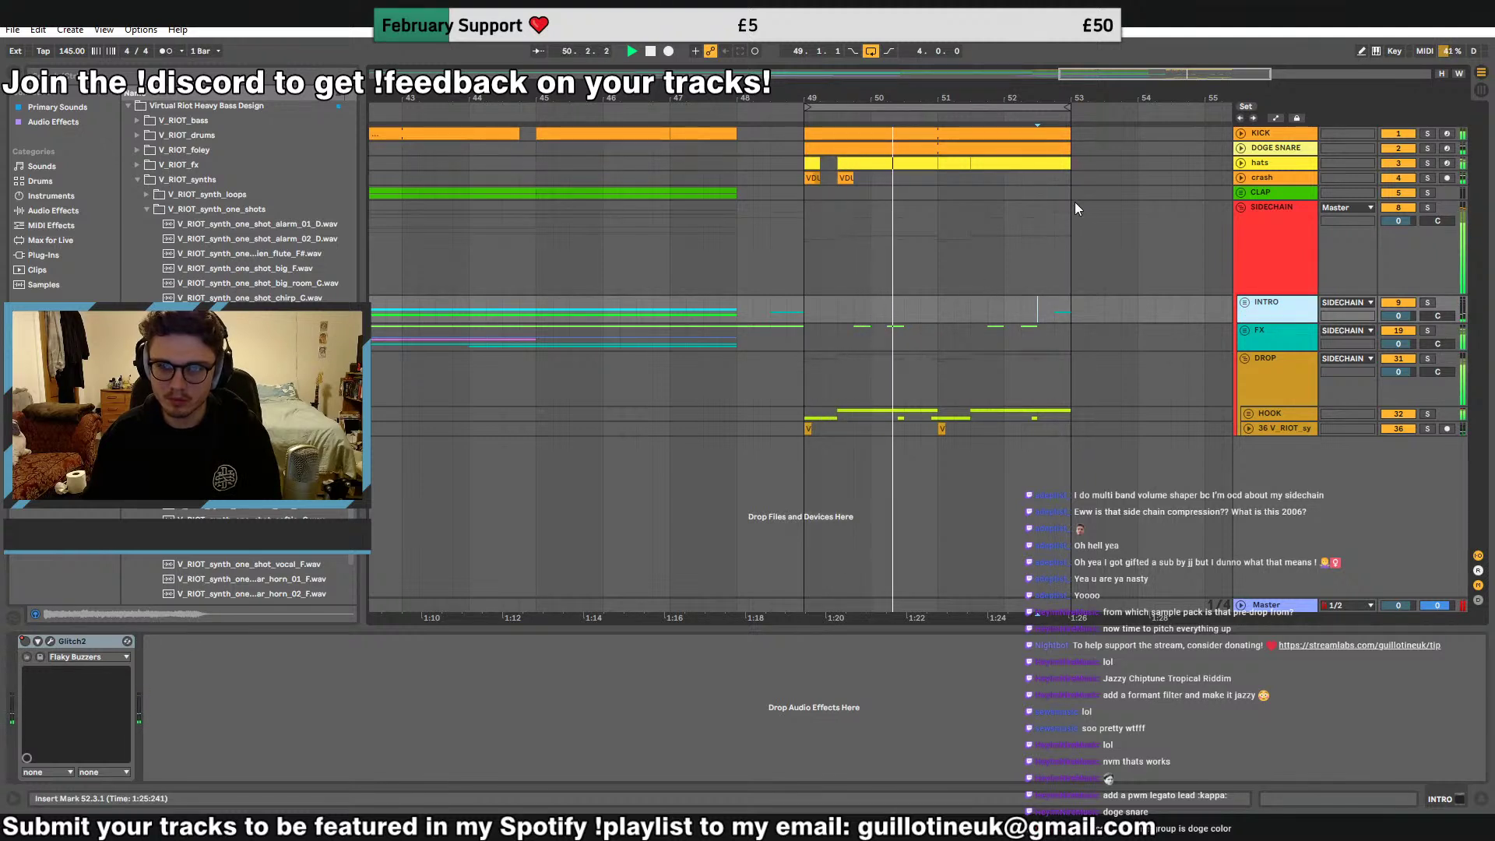
Turn off the arrangement loop and play from bar 47 into the drop
{"action": "left_click_drag", "start_coordinate": [1092, 72], "coordinate": [834, 72]}
{"action": "left_click", "coordinate": [868, 57]}
{"action": "left_click", "coordinate": [676, 300]}
{"action": "key", "text": "space"}
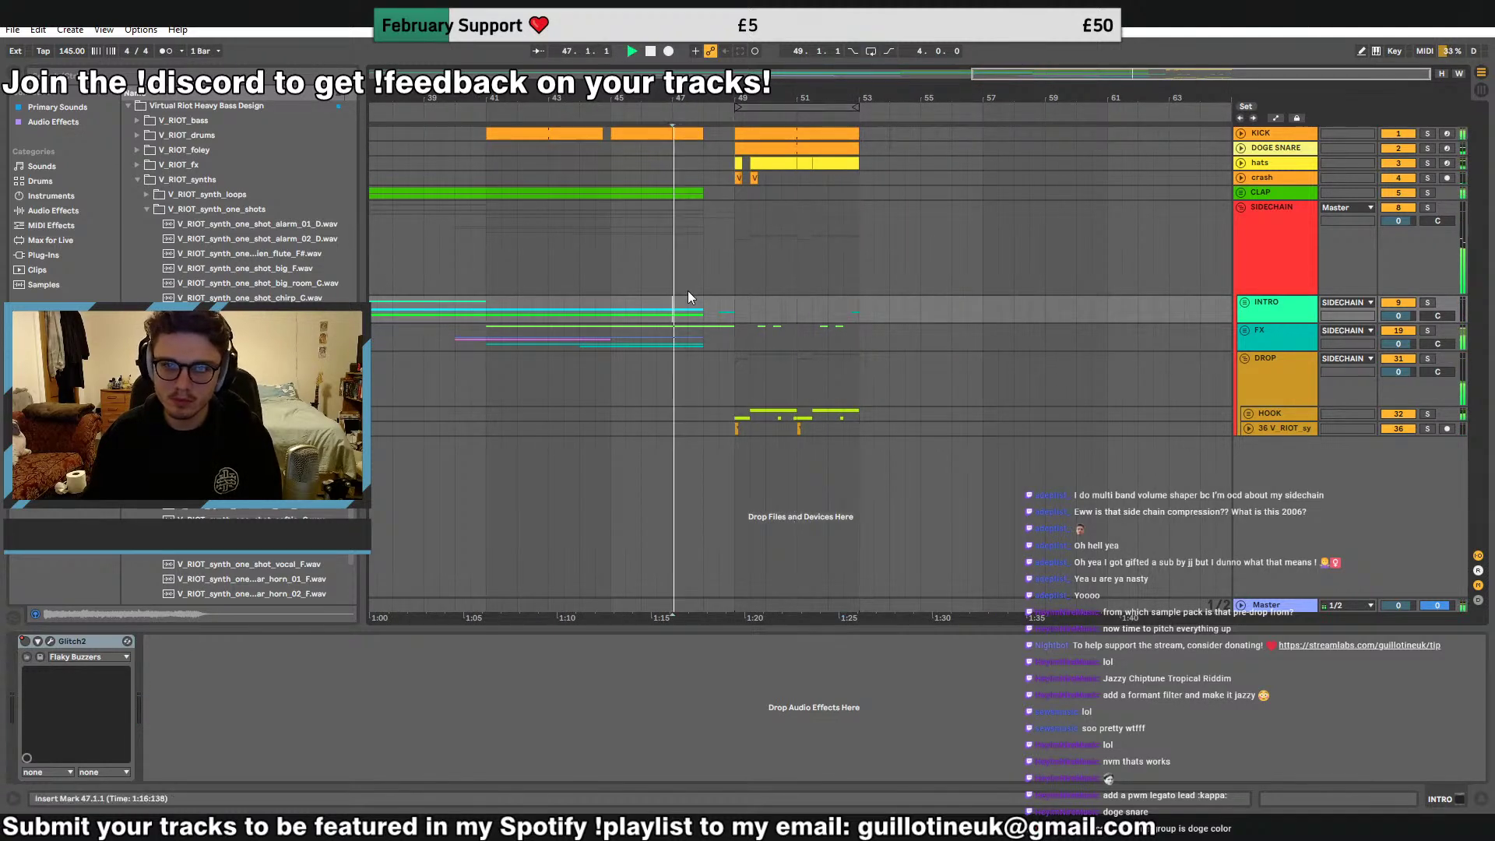
Duplicate the kick, snare and hats clips of bars 49 to 53 so the drums run to bar 57
{"action": "left_click_drag", "start_coordinate": [1184, 75], "coordinate": [1184, 117]}
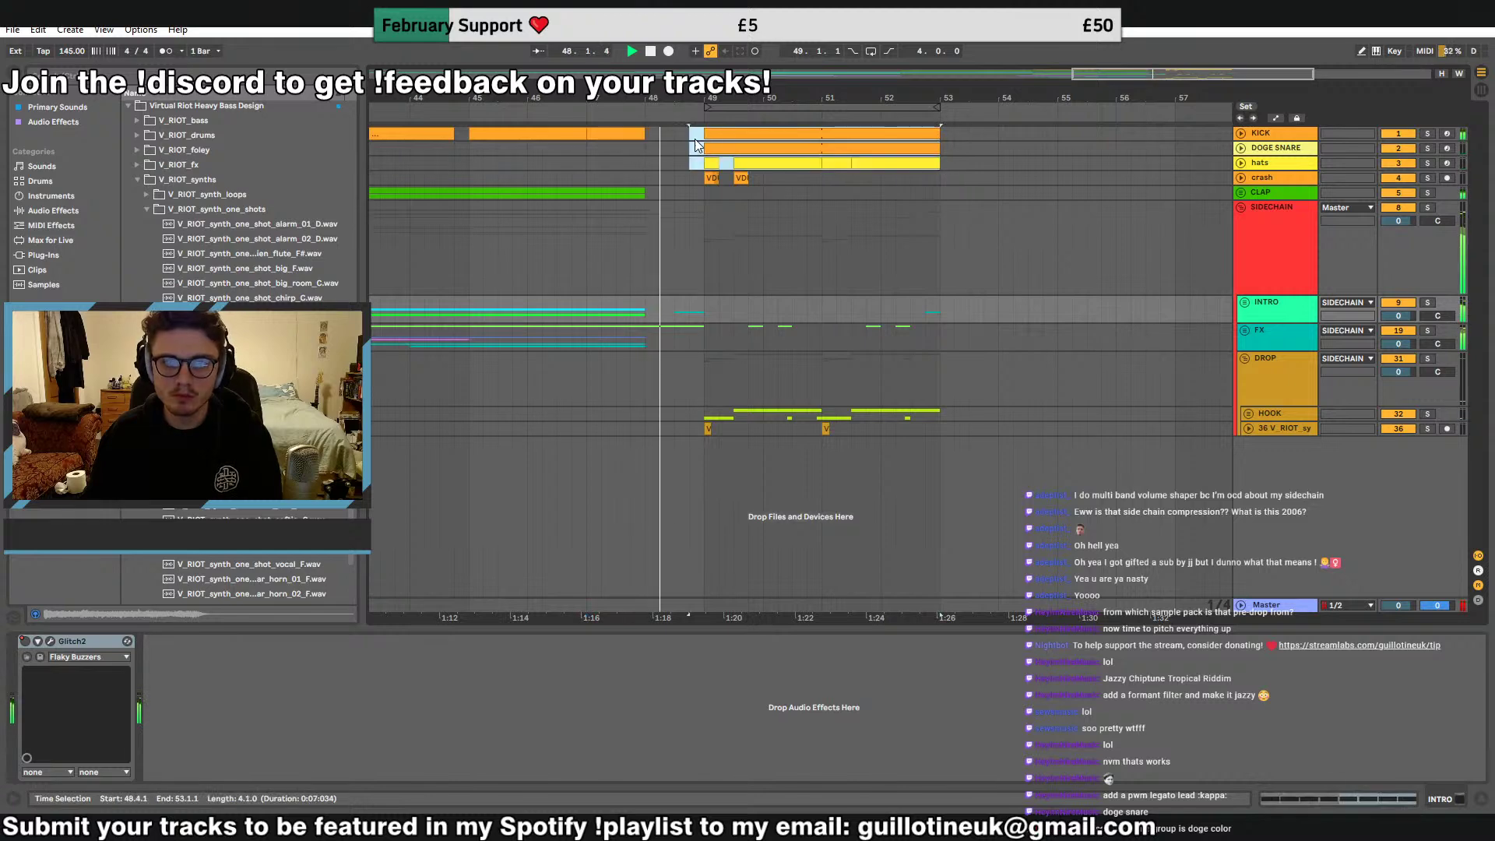
{"action": "key", "text": "ctrl+d"}
{"action": "key", "text": "Delete"}
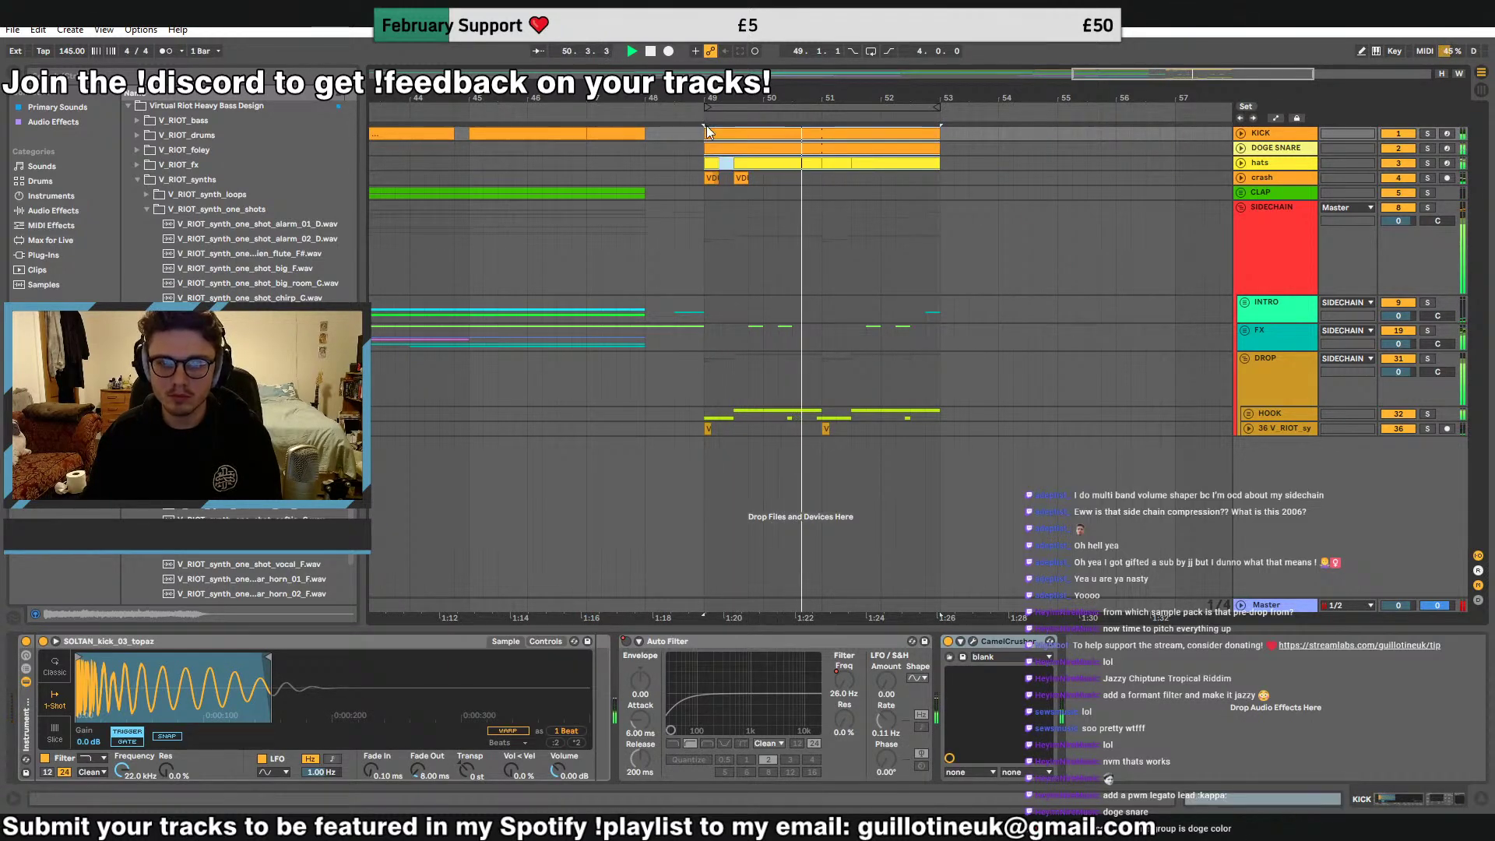
{"action": "key", "text": "ctrl+z"}
{"action": "left_click", "coordinate": [818, 250]}
{"action": "left_click", "coordinate": [764, 181]}
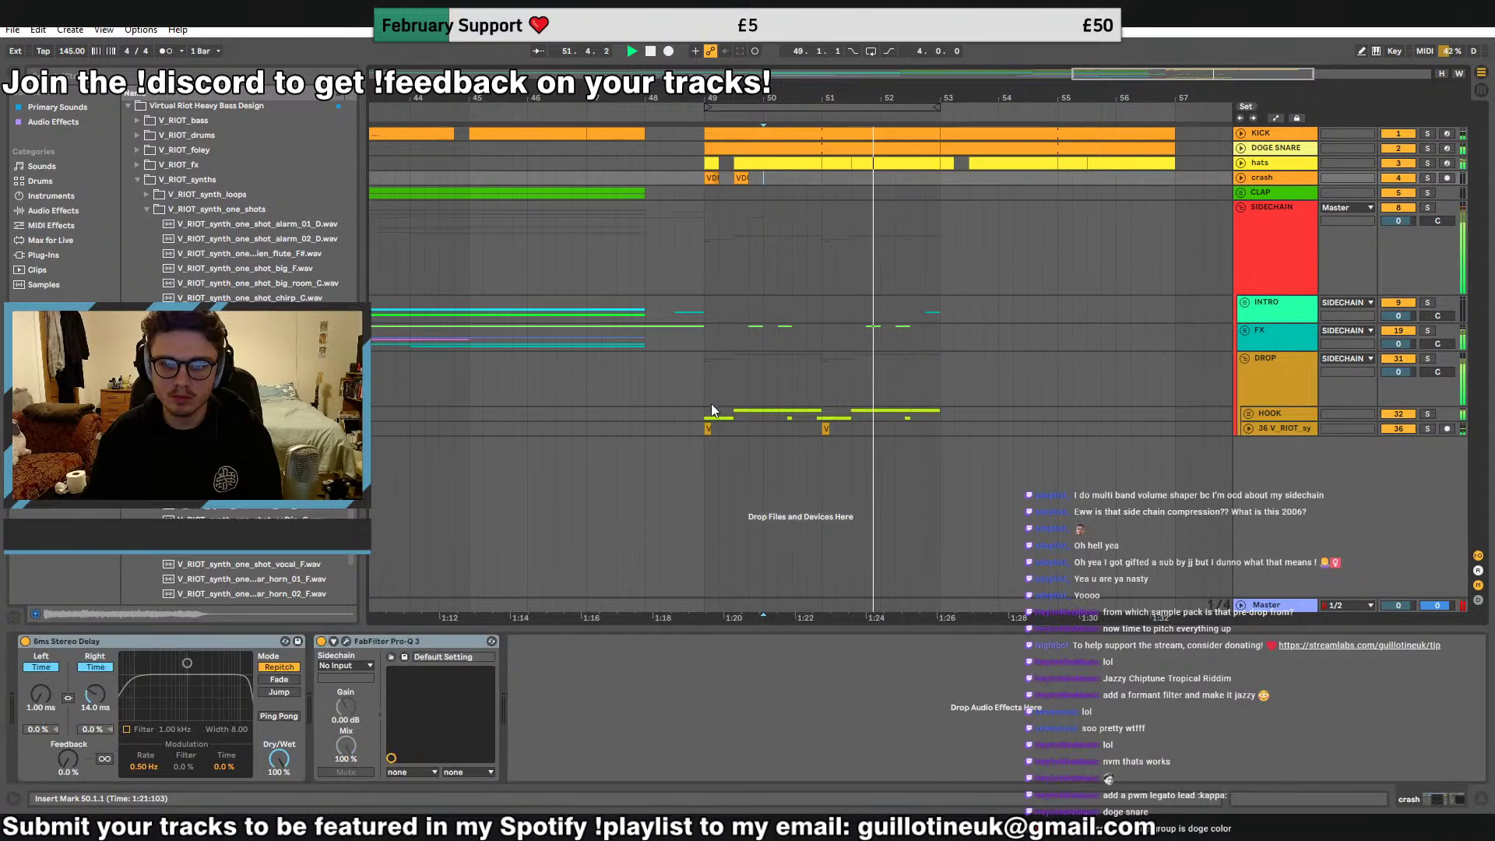
Duplicate the INTRO, FX, DROP, HOOK and V_RIOT clips of bars 49 to 53 to bar 53, and unfold the HOOK group
{"action": "left_click_drag", "start_coordinate": [705, 433], "coordinate": [941, 302]}
{"action": "key", "text": "ctrl+d"}
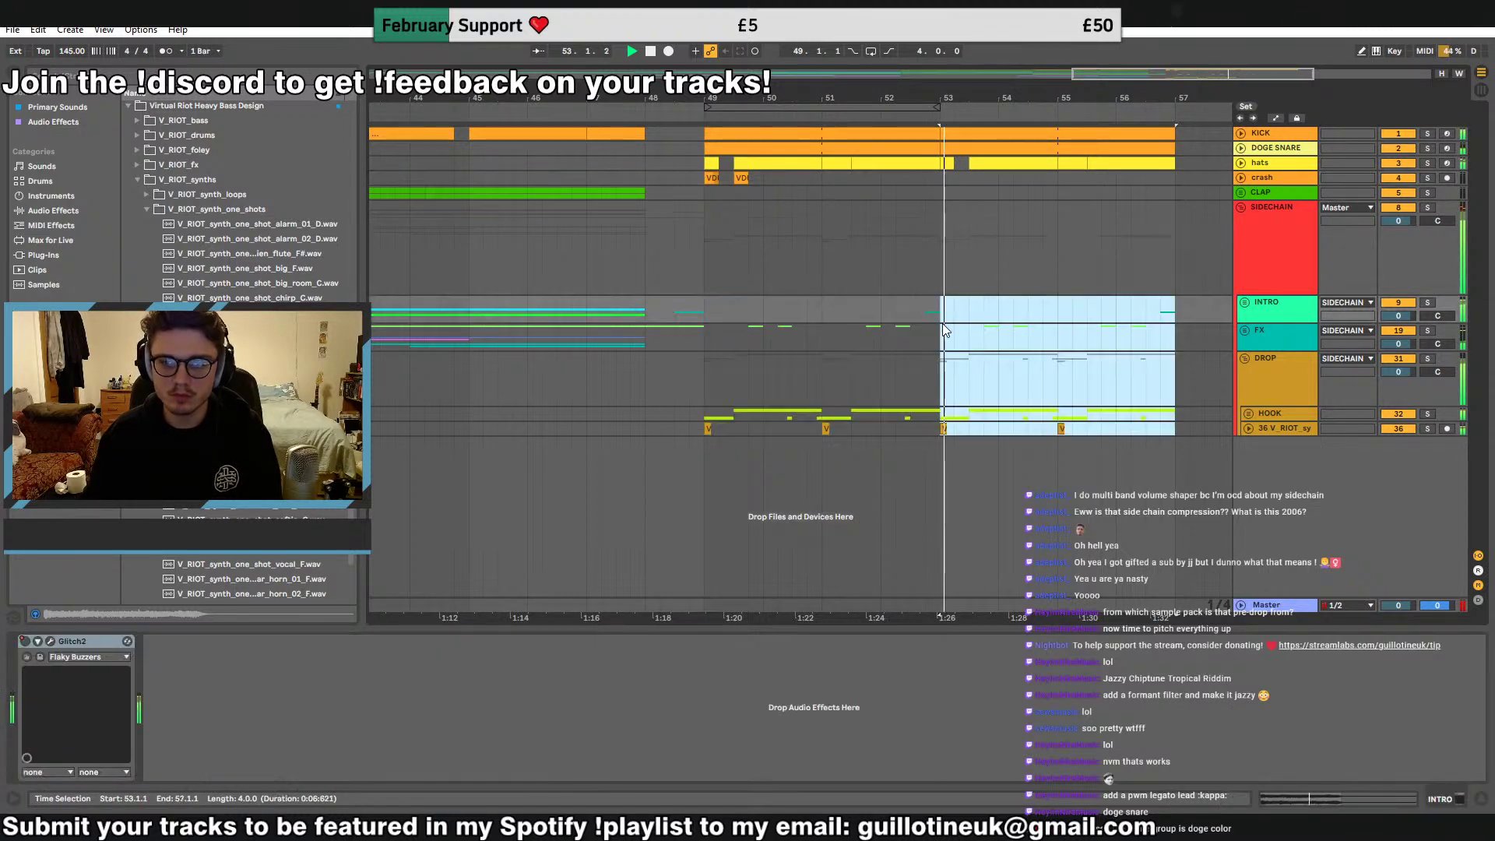
{"action": "left_click", "coordinate": [941, 407]}
{"action": "left_click", "coordinate": [1249, 412]}
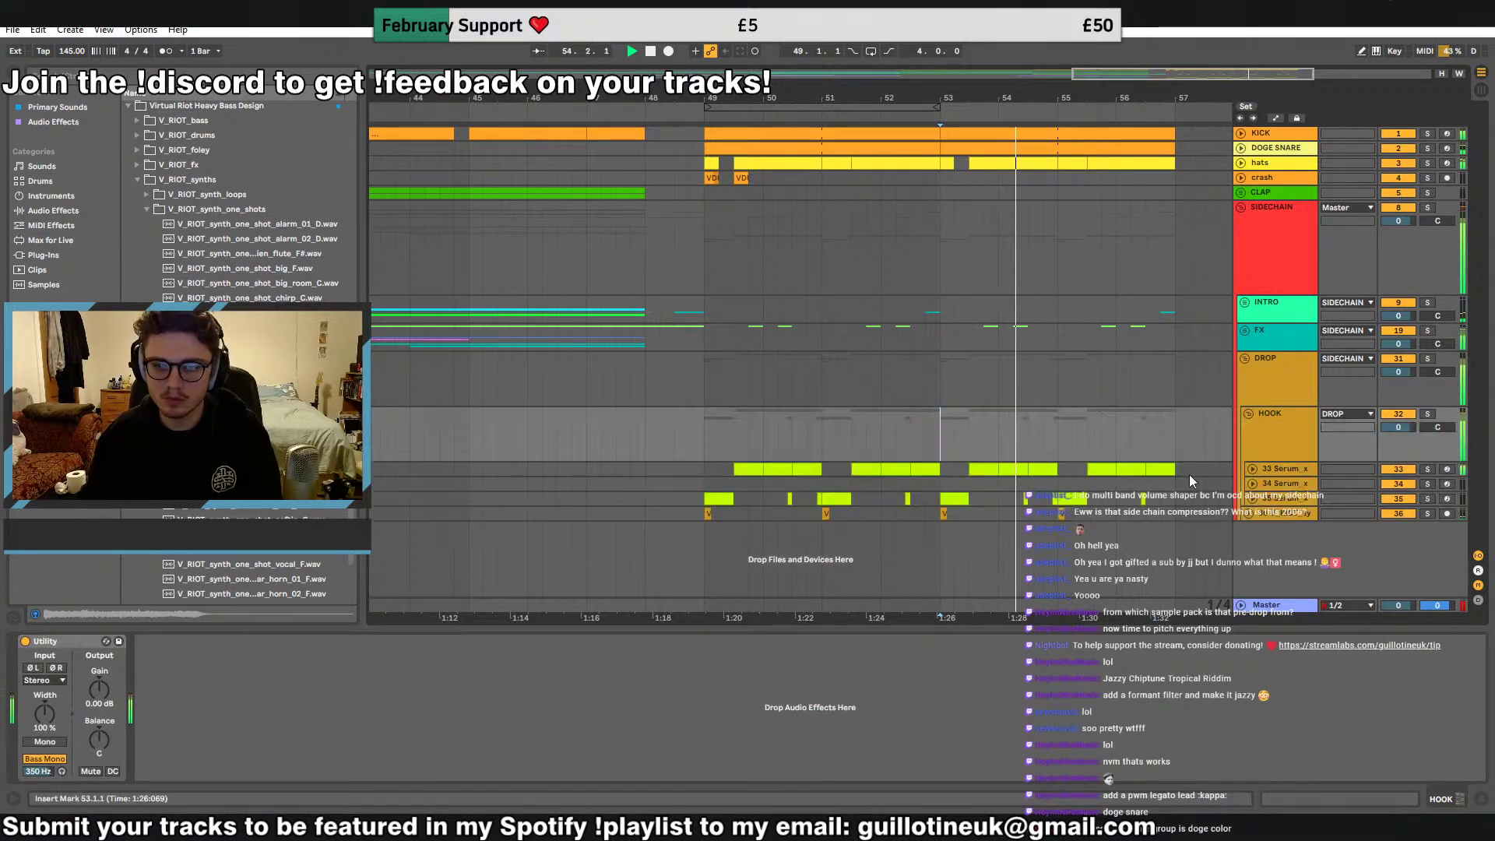
Delete the Serum clip between 55.1 and 55.3 on track 35
{"action": "left_click", "coordinate": [1075, 497]}
{"action": "left_click", "coordinate": [1074, 497]}
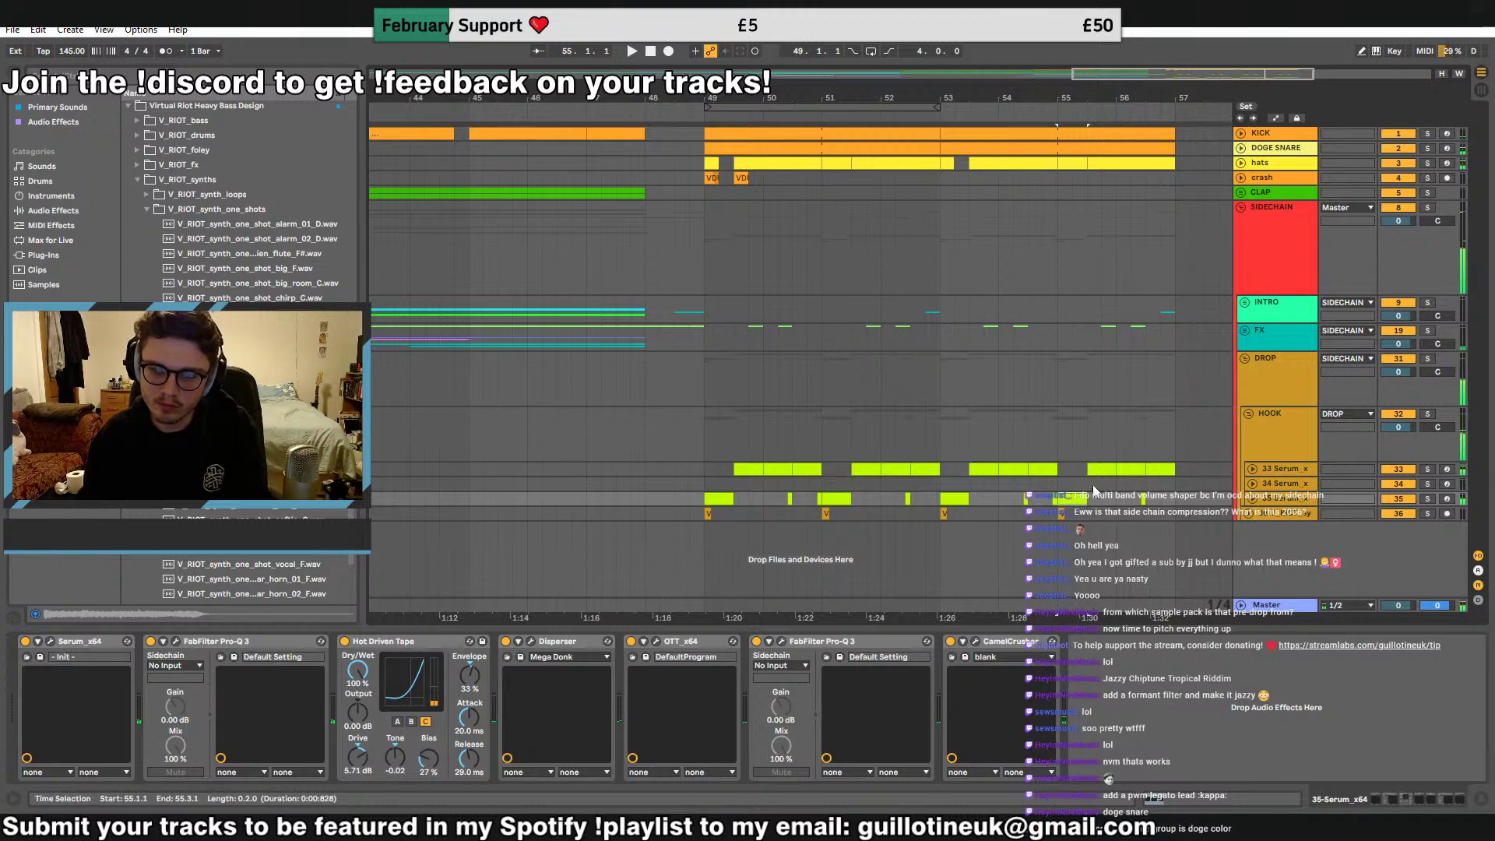
{"action": "left_click", "coordinate": [1092, 470]}
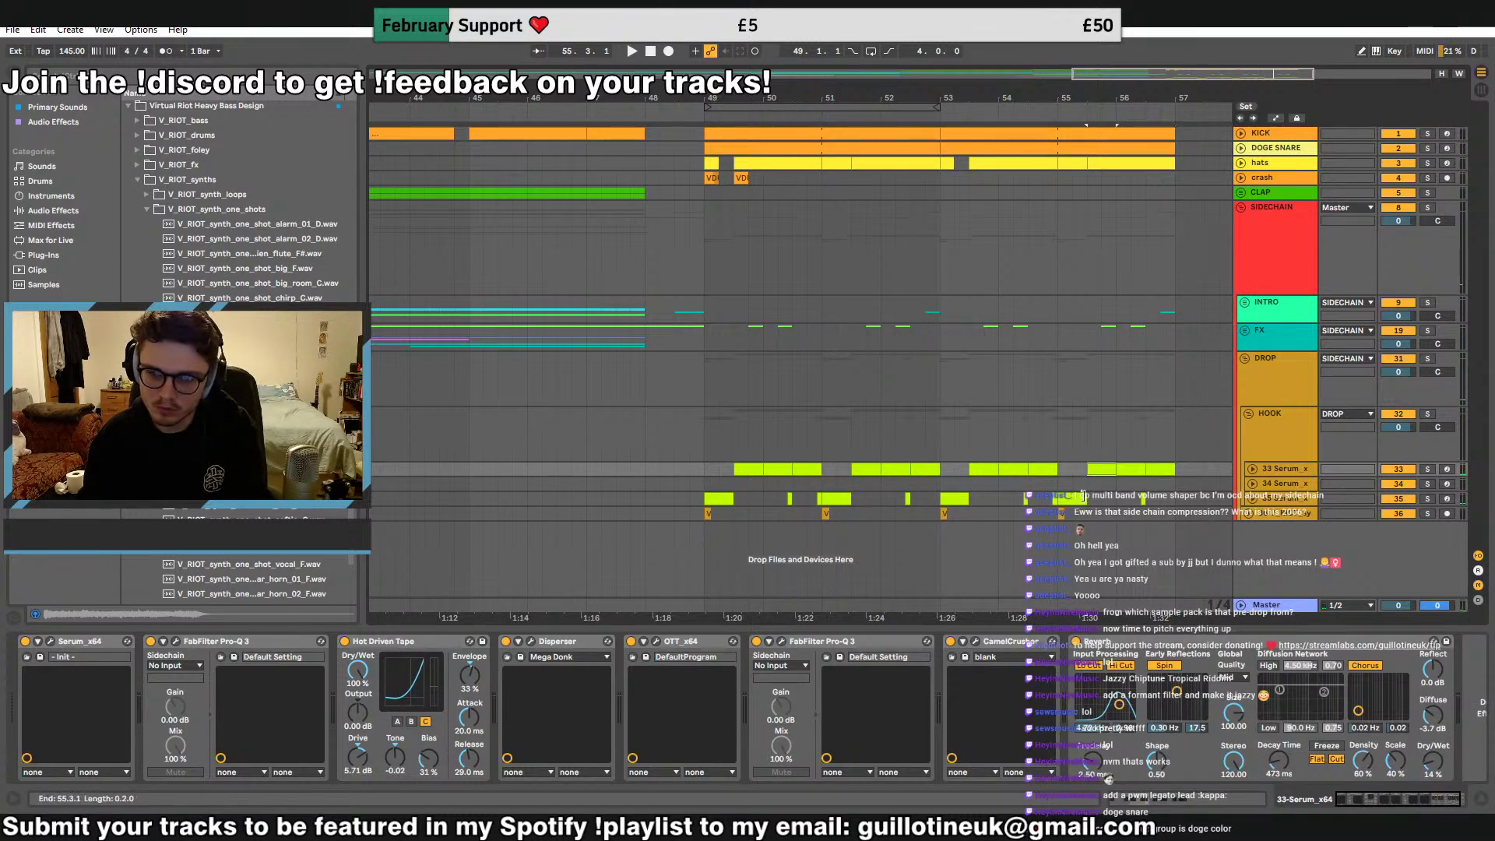
{"action": "left_click", "coordinate": [1081, 496]}
{"action": "key", "text": "Delete"}
Move the track 33 Serum clip from 55.3 to 55.1 and duplicate it to fill the gap that follows
{"action": "left_click_drag", "start_coordinate": [1099, 471], "coordinate": [1070, 471]}
{"action": "key", "text": "space"}
{"action": "double_click", "coordinate": [1072, 470]}
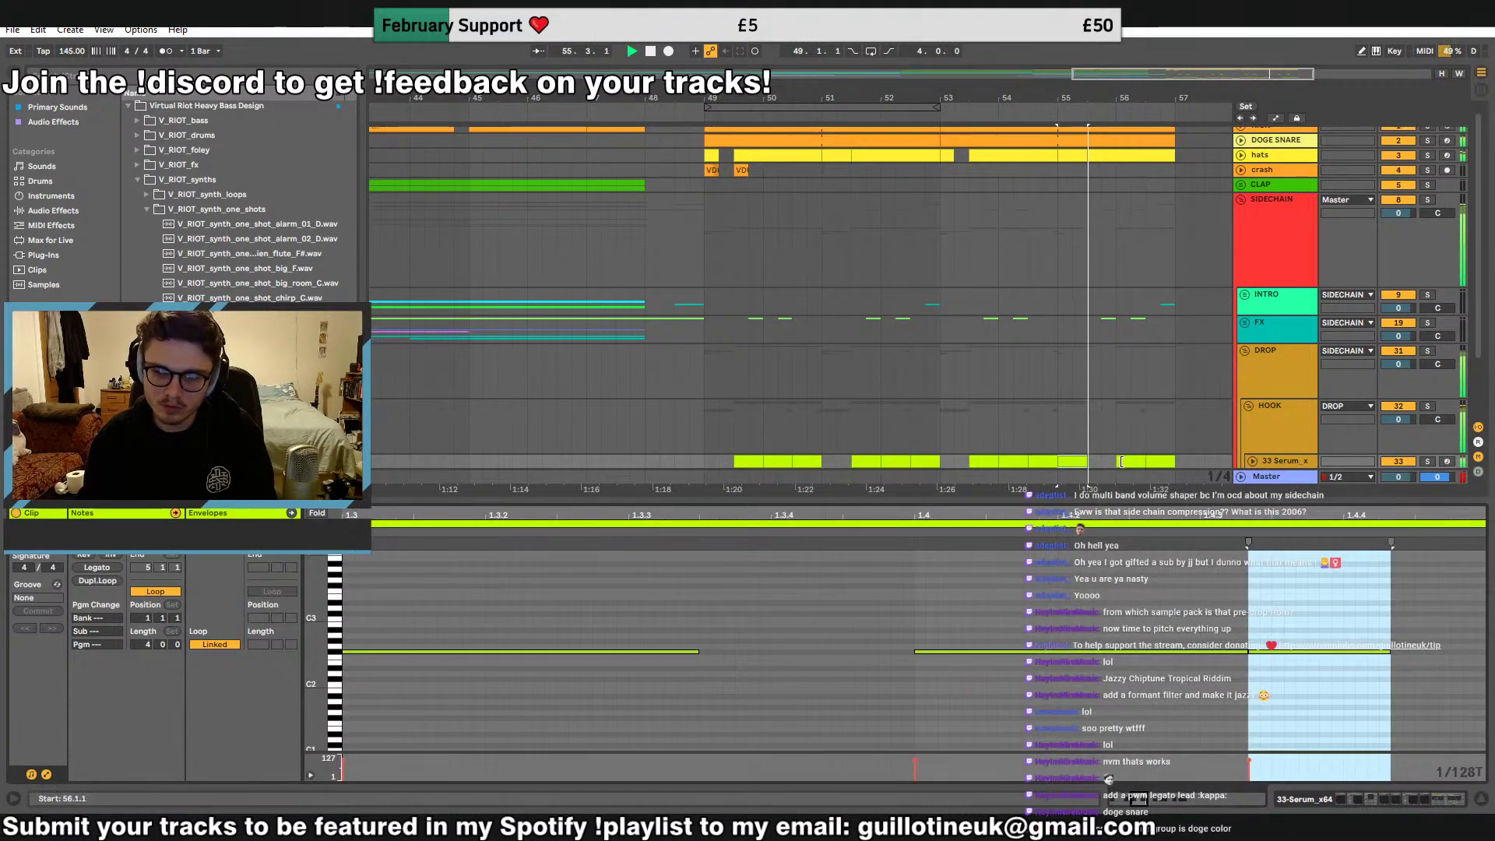
{"action": "key", "text": "space"}
{"action": "key", "text": "space"}
{"action": "key", "text": "space"}
{"action": "key", "text": "space"}
{"action": "left_click", "coordinate": [1075, 461]}
{"action": "key", "text": "ctrl+d"}
{"action": "key", "text": "ctrl+d"}
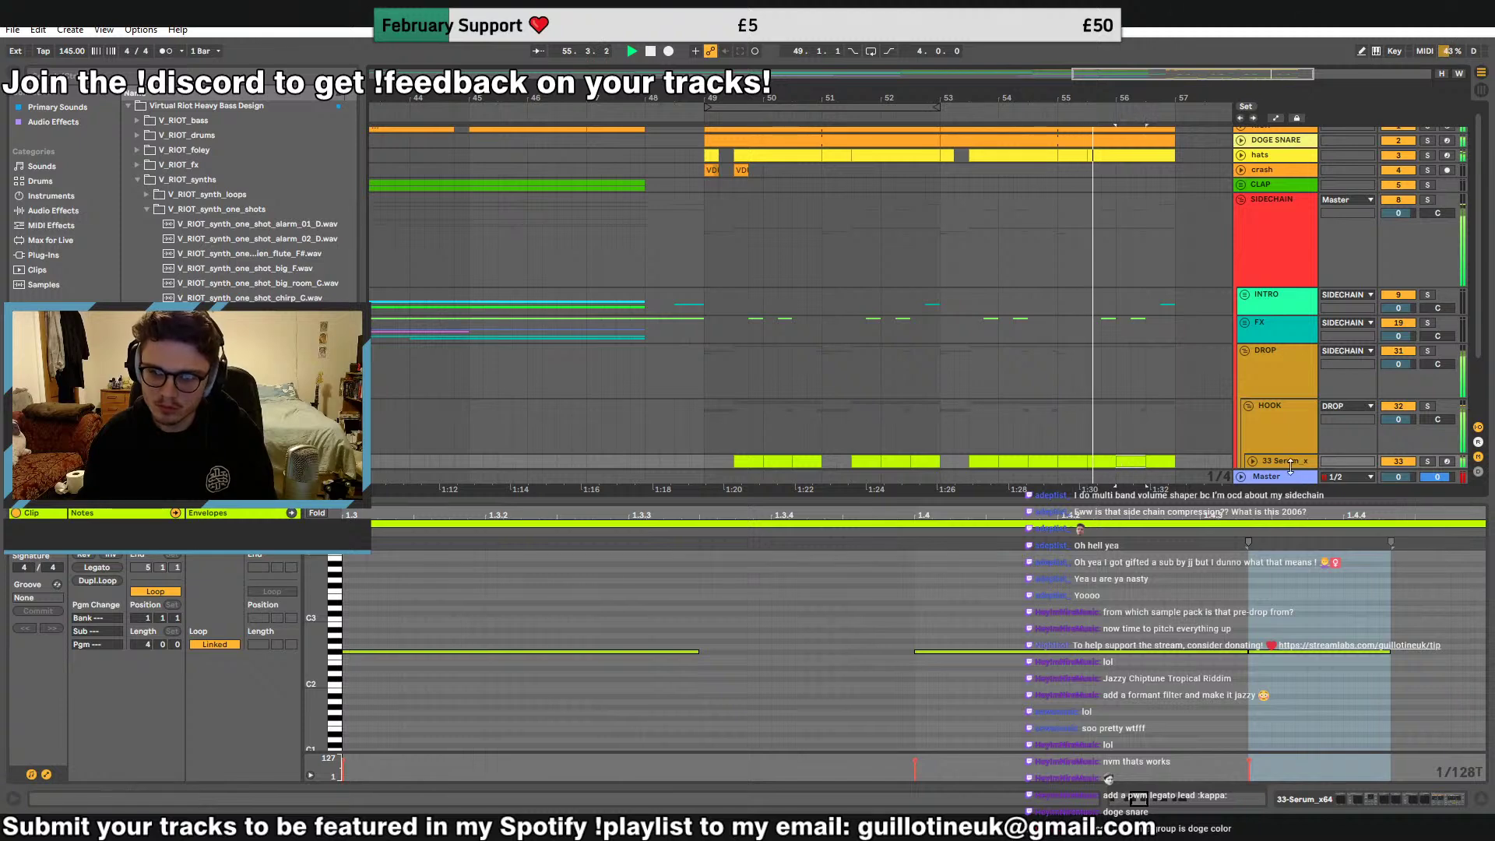
Expand Serum track 33 and audition its clips from bar 53.3
{"action": "left_click", "coordinate": [1286, 462]}
{"action": "left_click", "coordinate": [1253, 461]}
{"action": "scroll", "coordinate": [1108, 448], "scroll_direction": "down", "scroll_amount": 2}
{"action": "left_click", "coordinate": [1072, 344]}
{"action": "key", "text": "space"}
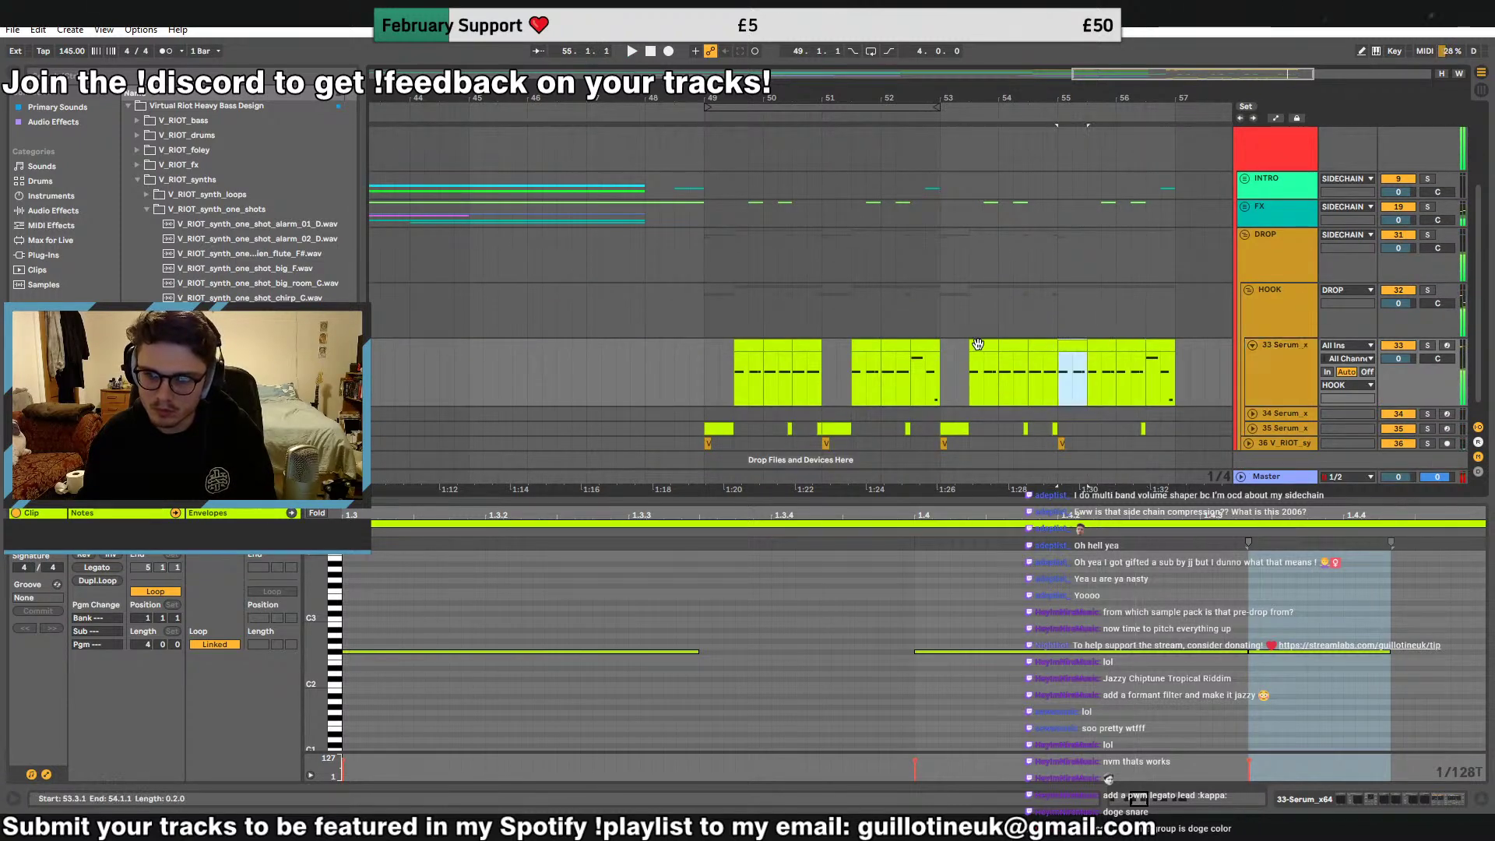
{"action": "left_click", "coordinate": [978, 344]}
{"action": "key", "text": "space"}
Transpose the F#2 notes of track 33's clip at 55.3 down five semitones and apply the lowered version at 55.1 too
{"action": "left_click", "coordinate": [1102, 345]}
{"action": "left_click_drag", "start_coordinate": [662, 608], "coordinate": [1227, 756]}
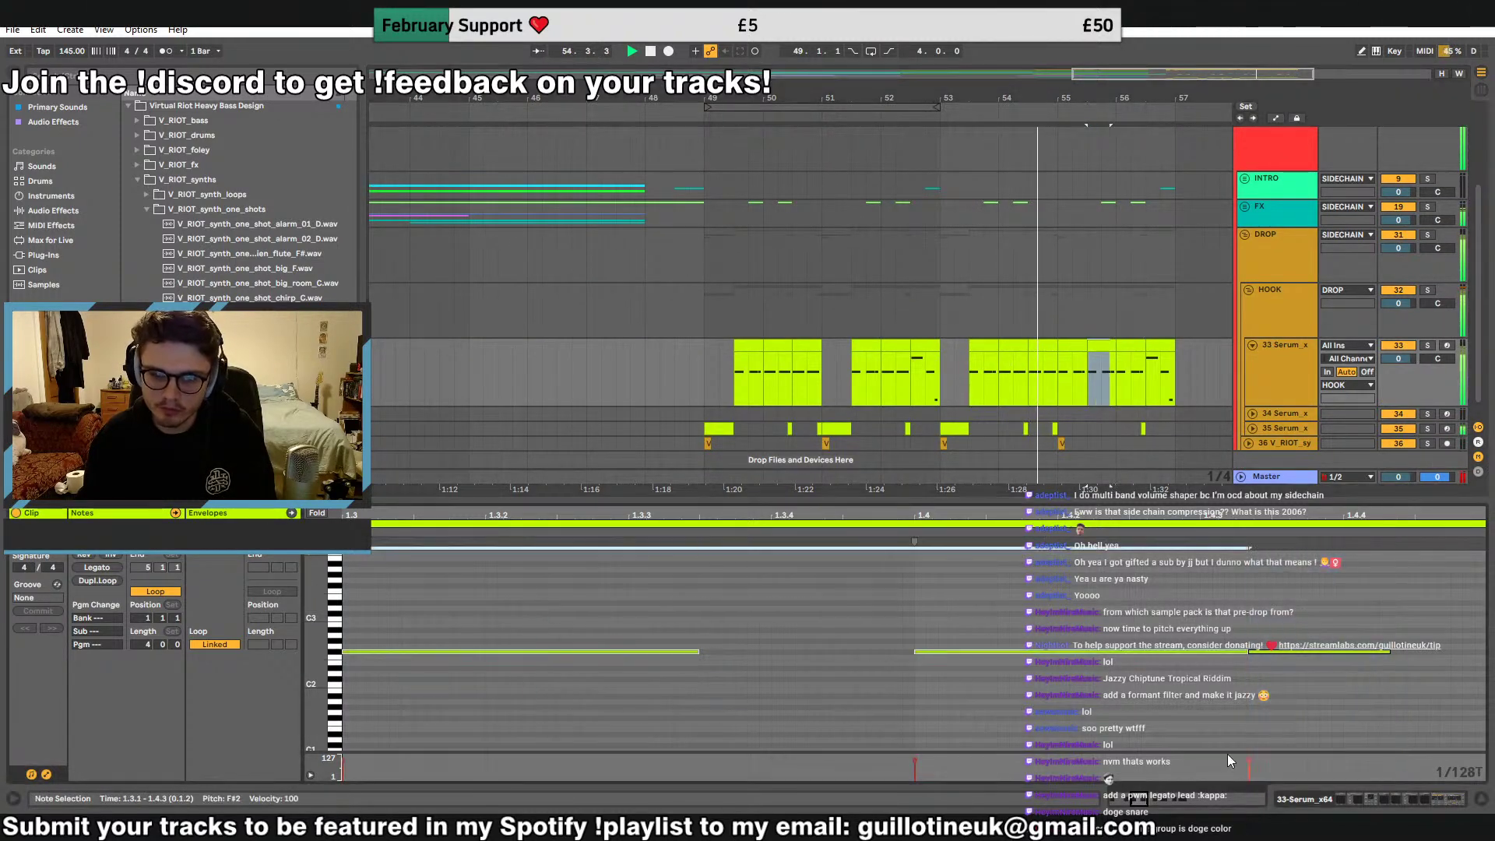
{"action": "key", "text": "Down"}
{"action": "key", "text": "Down"}
{"action": "key", "text": "Down"}
{"action": "key", "text": "Down"}
{"action": "key", "text": "Down"}
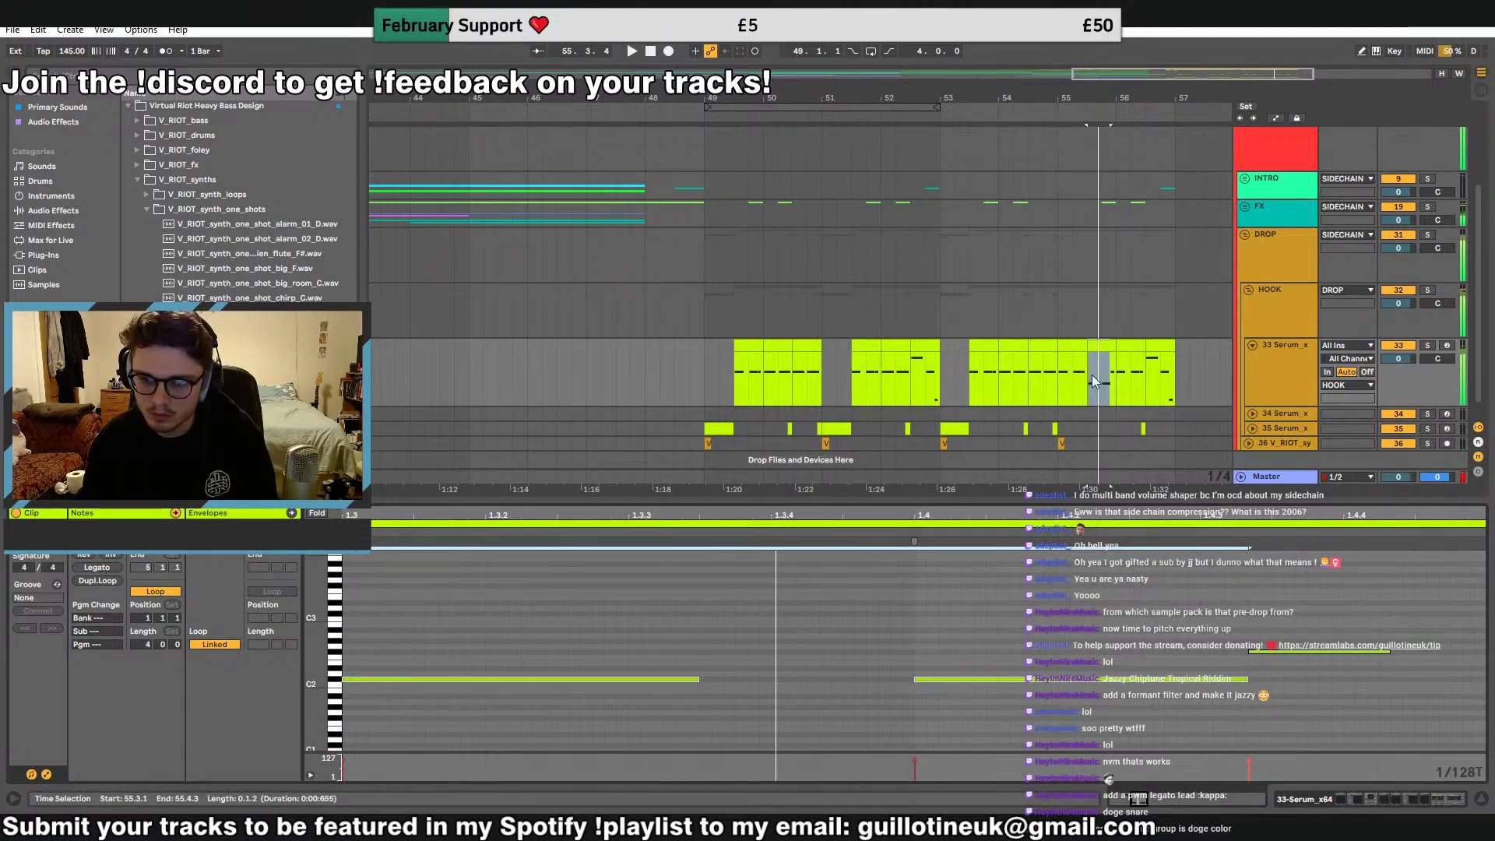
{"action": "left_click", "coordinate": [1098, 348]}
{"action": "left_click", "coordinate": [1078, 345]}
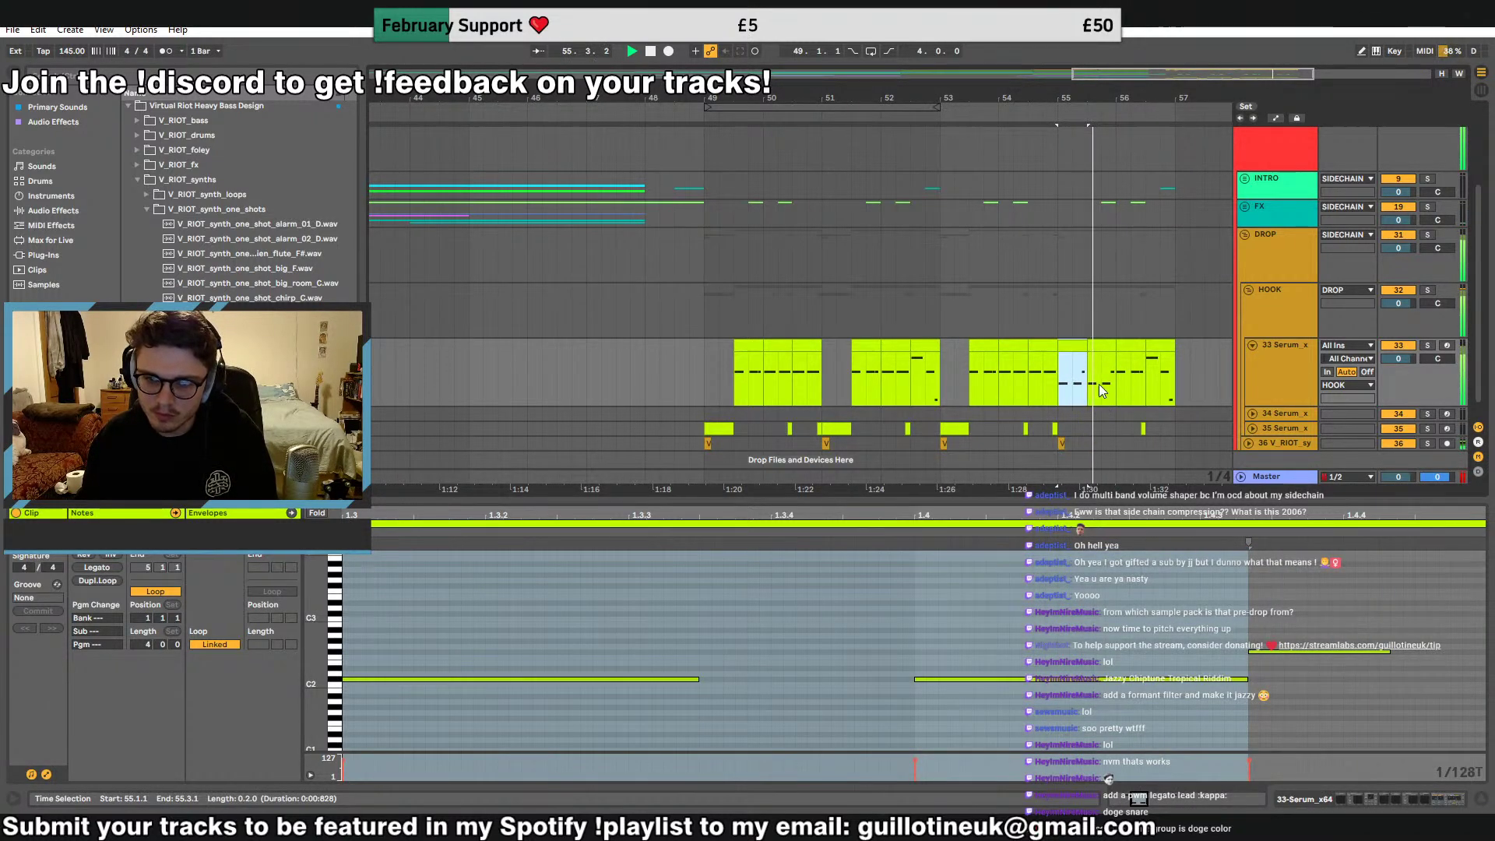
Delete the Serum clips on track 33 from bar 55 to 57 and play from 52.4.1
{"action": "mouse_move", "coordinate": [1068, 361]}
{"action": "left_mouse_down"}
{"action": "mouse_move", "coordinate": [1213, 349]}
{"action": "mouse_move", "coordinate": [1180, 348]}
{"action": "left_mouse_up"}
{"action": "key", "text": "Delete"}
{"action": "left_click_drag", "start_coordinate": [952, 354], "coordinate": [940, 318]}
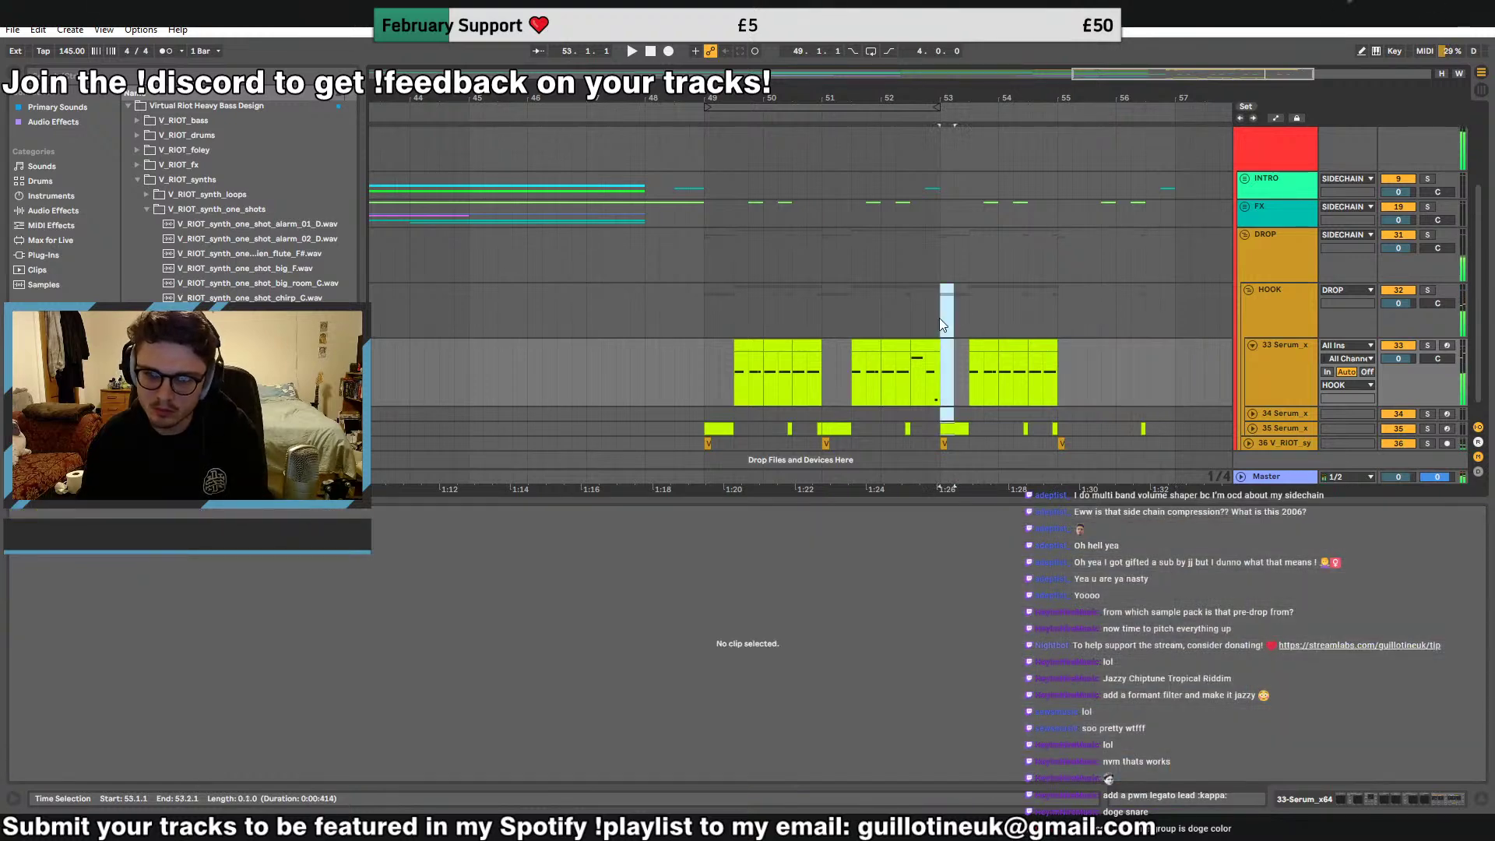
{"action": "left_click", "coordinate": [927, 315]}
{"action": "key", "text": "space"}
{"action": "key", "text": "space"}
Duplicate Serum track 33 and delete the copy's clips before 53.3
{"action": "left_click", "coordinate": [1308, 379]}
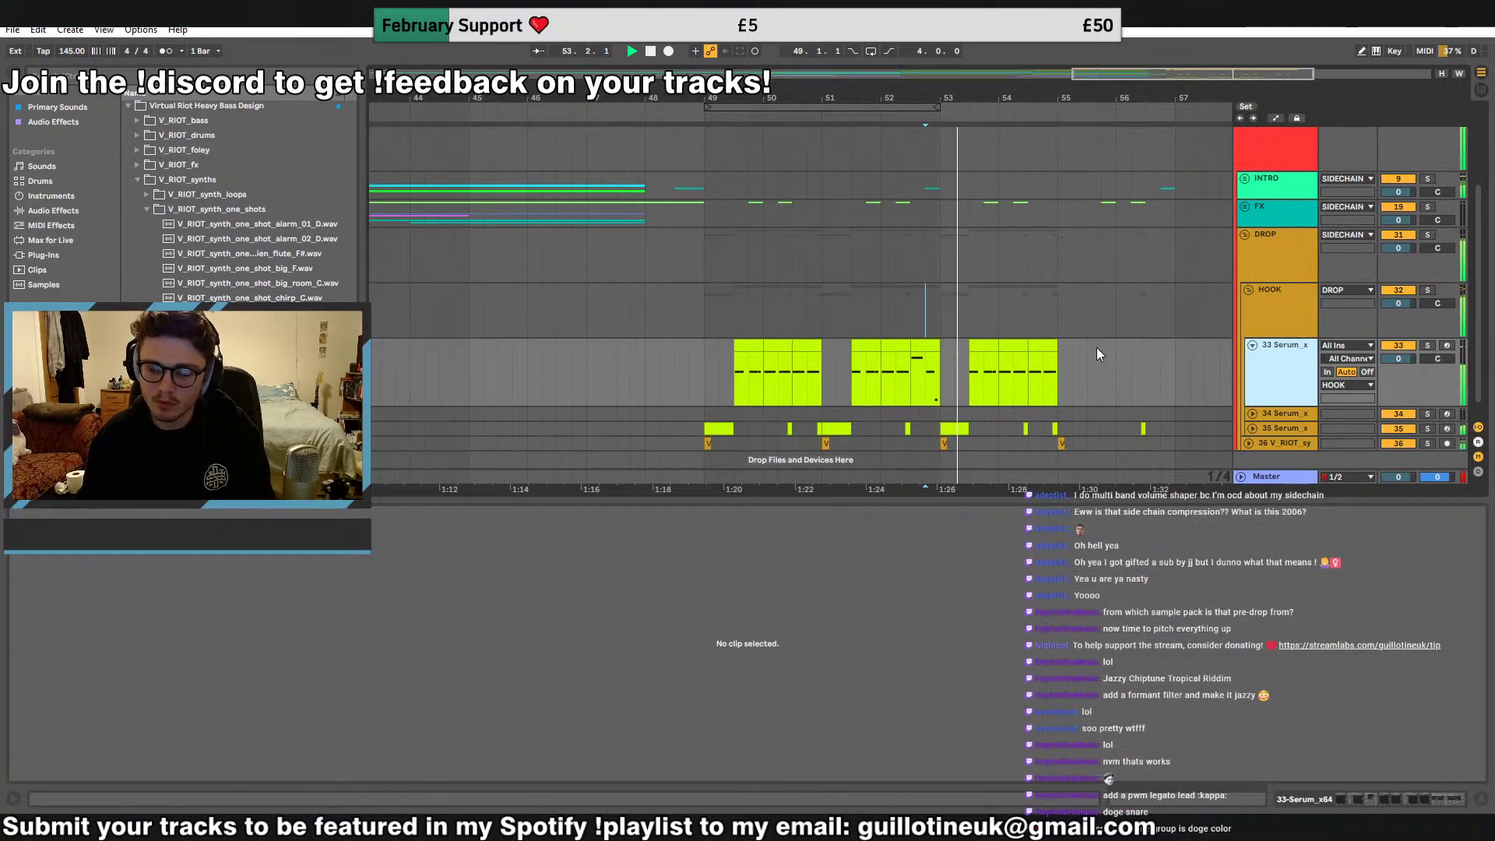
{"action": "key", "text": "ctrl+d"}
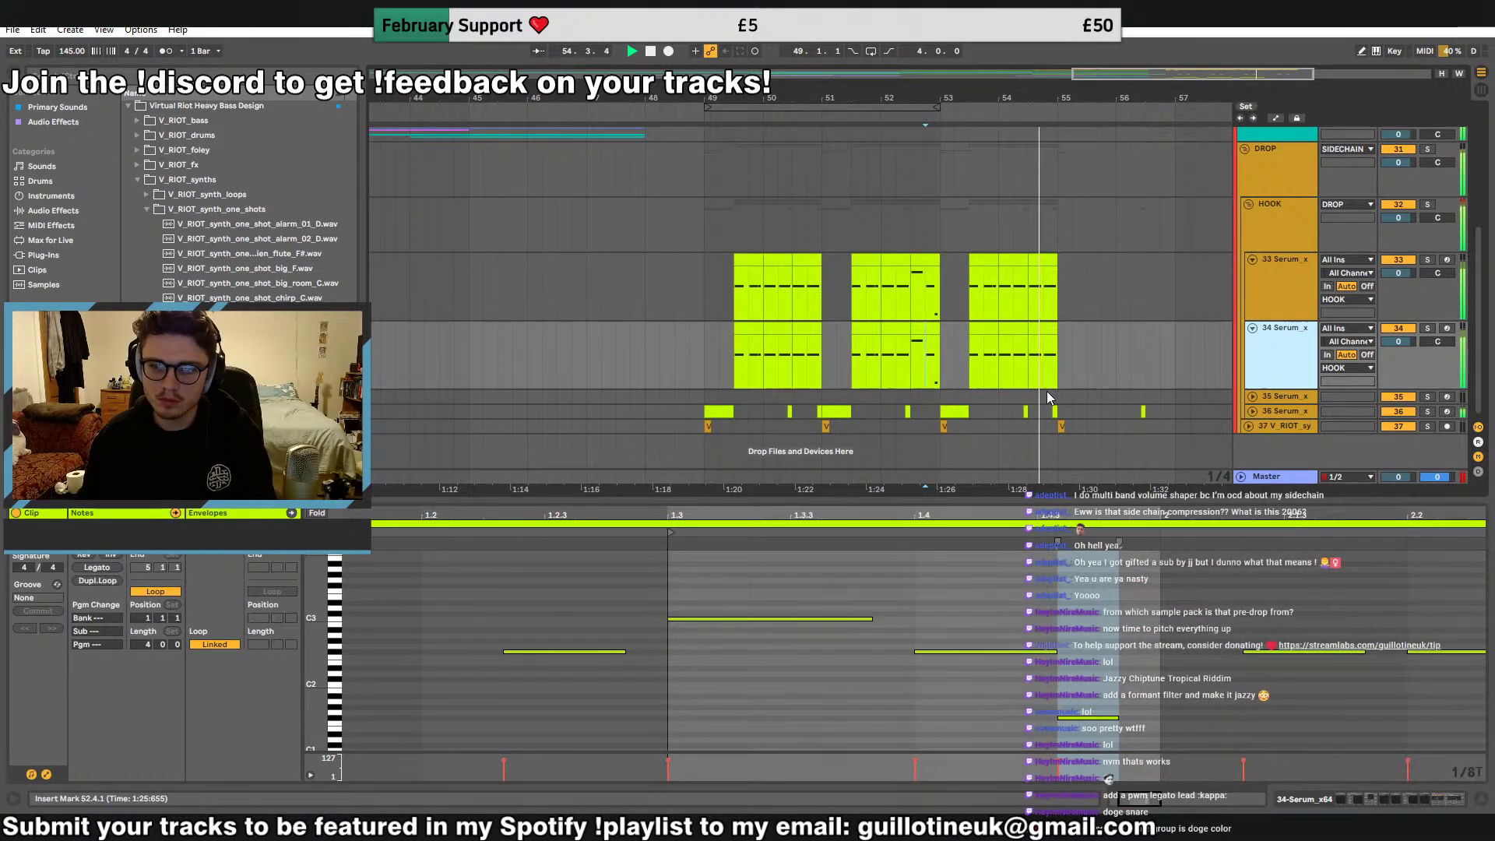
{"action": "left_click_drag", "start_coordinate": [997, 352], "coordinate": [676, 333]}
Move the remaining Serum clips on track 34 from 53.3.1 to 55.1.1
{"action": "left_click", "coordinate": [997, 333]}
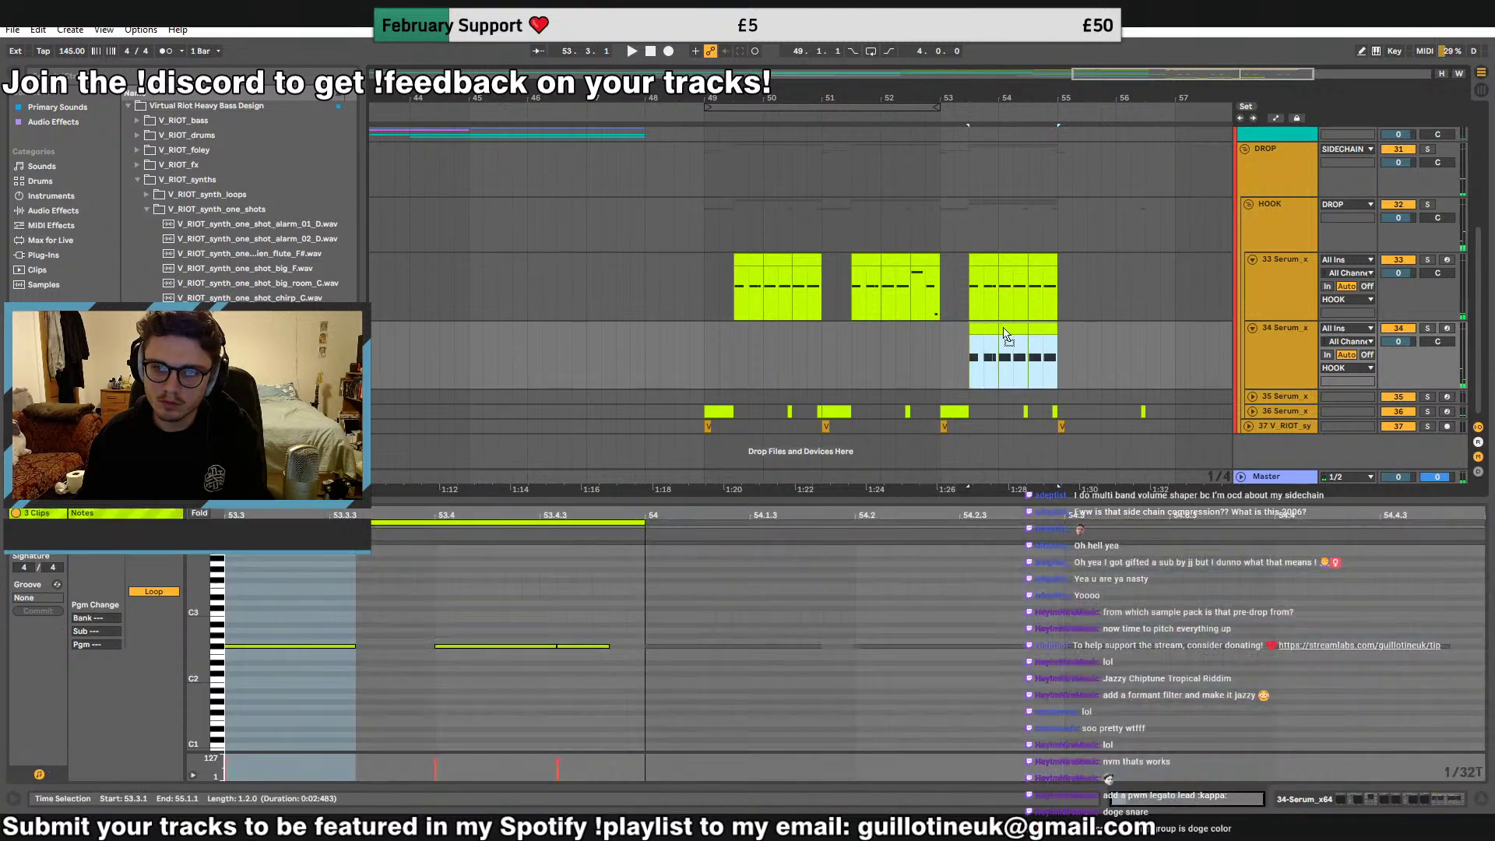
{"action": "left_click_drag", "start_coordinate": [1004, 330], "coordinate": [1094, 330]}
{"action": "key", "text": "space"}
Play from 55.1.1 and open the Serum instrument on track 34
{"action": "double_click", "coordinate": [1278, 344]}
{"action": "key", "text": "space"}
{"action": "key", "text": "space"}
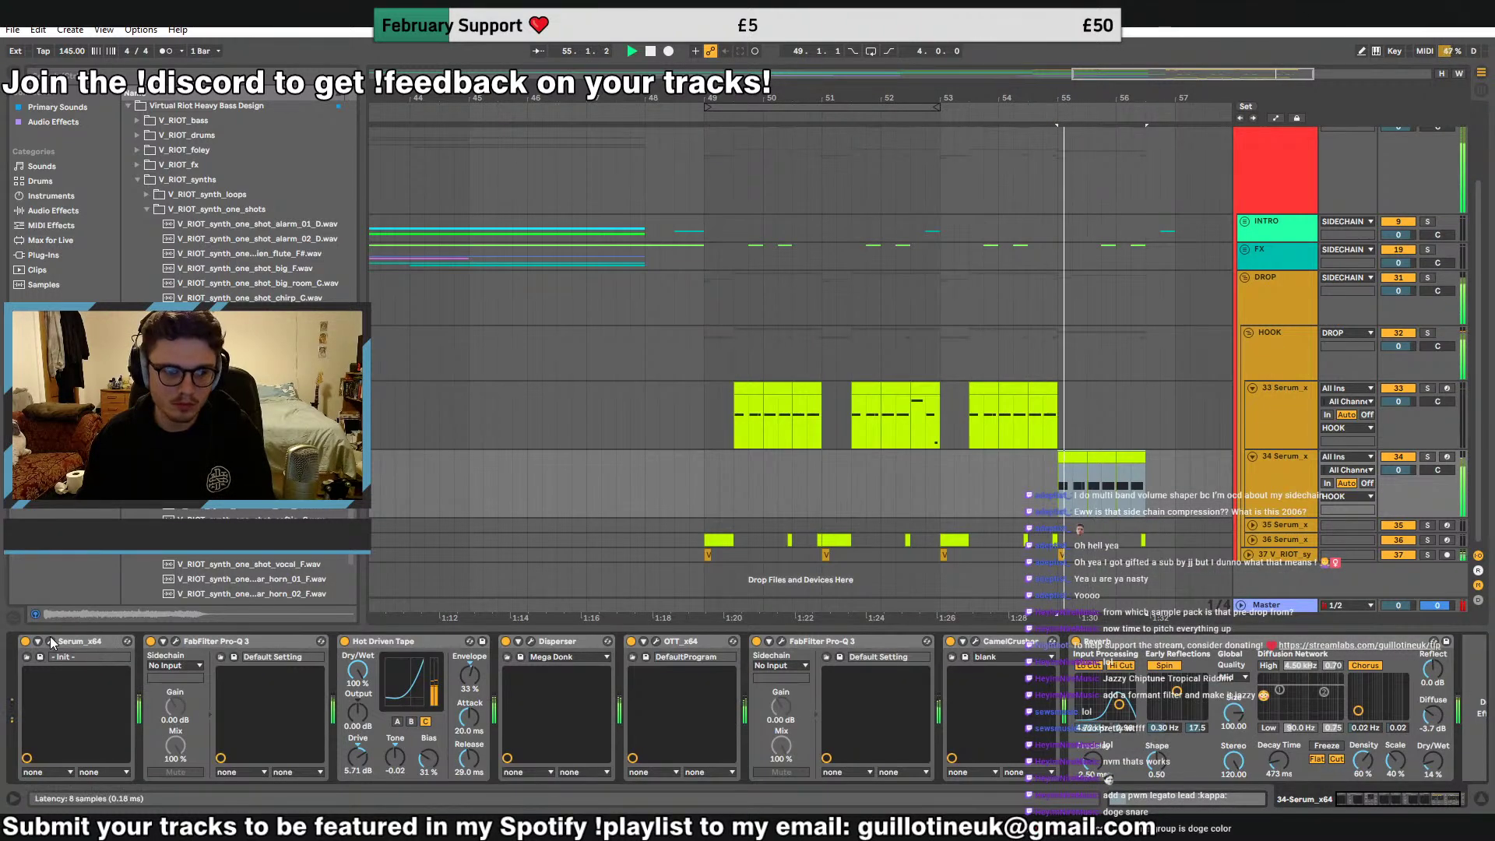
{"action": "left_click", "coordinate": [50, 640]}
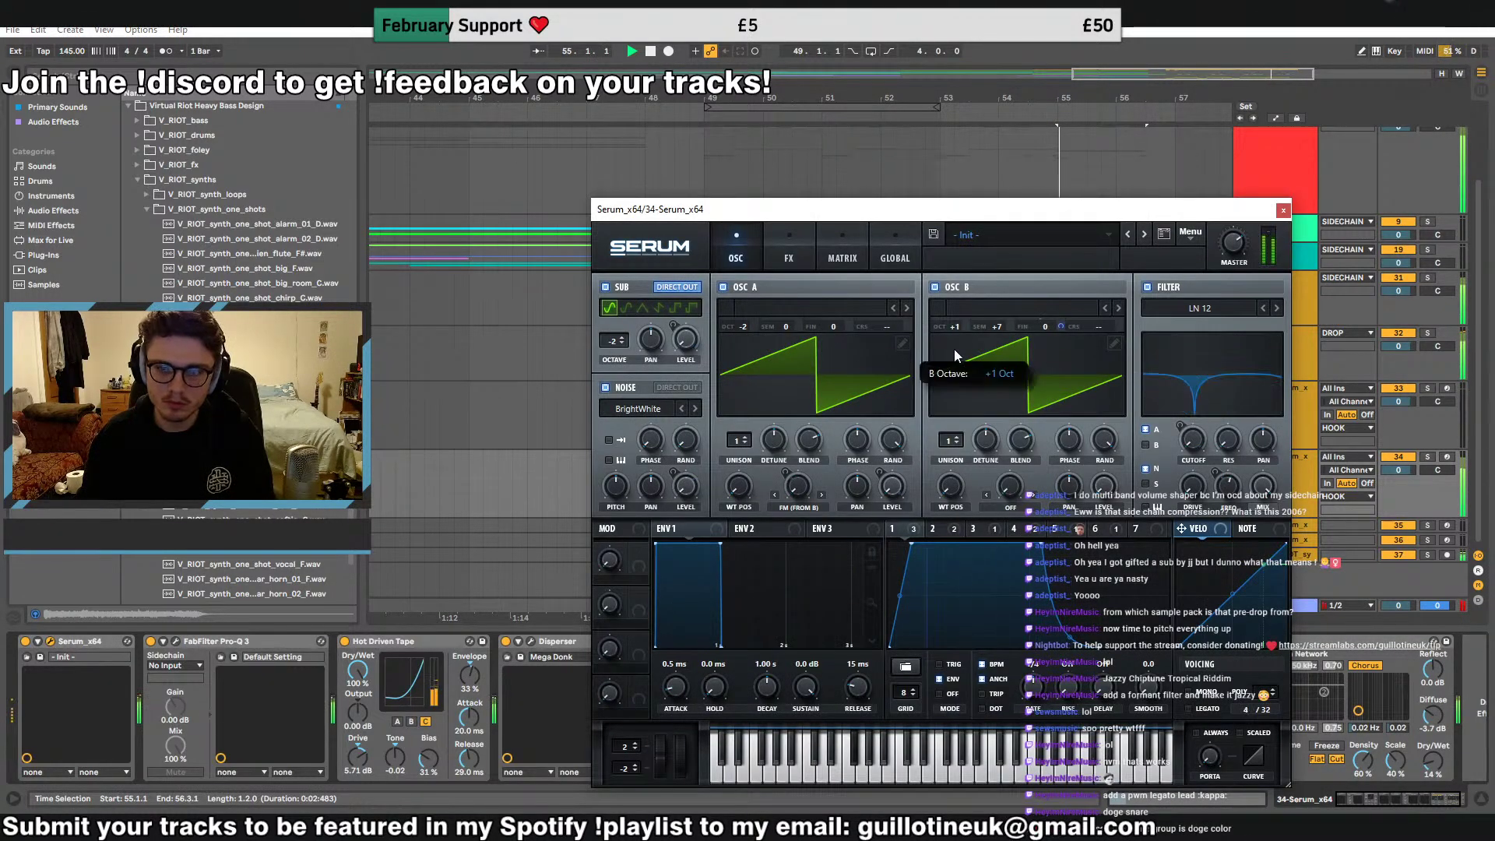
Try other octave settings on Serum oscillators B and A, including -1 octave for oscillator A
{"action": "left_click_drag", "start_coordinate": [955, 352], "coordinate": [880, 355]}
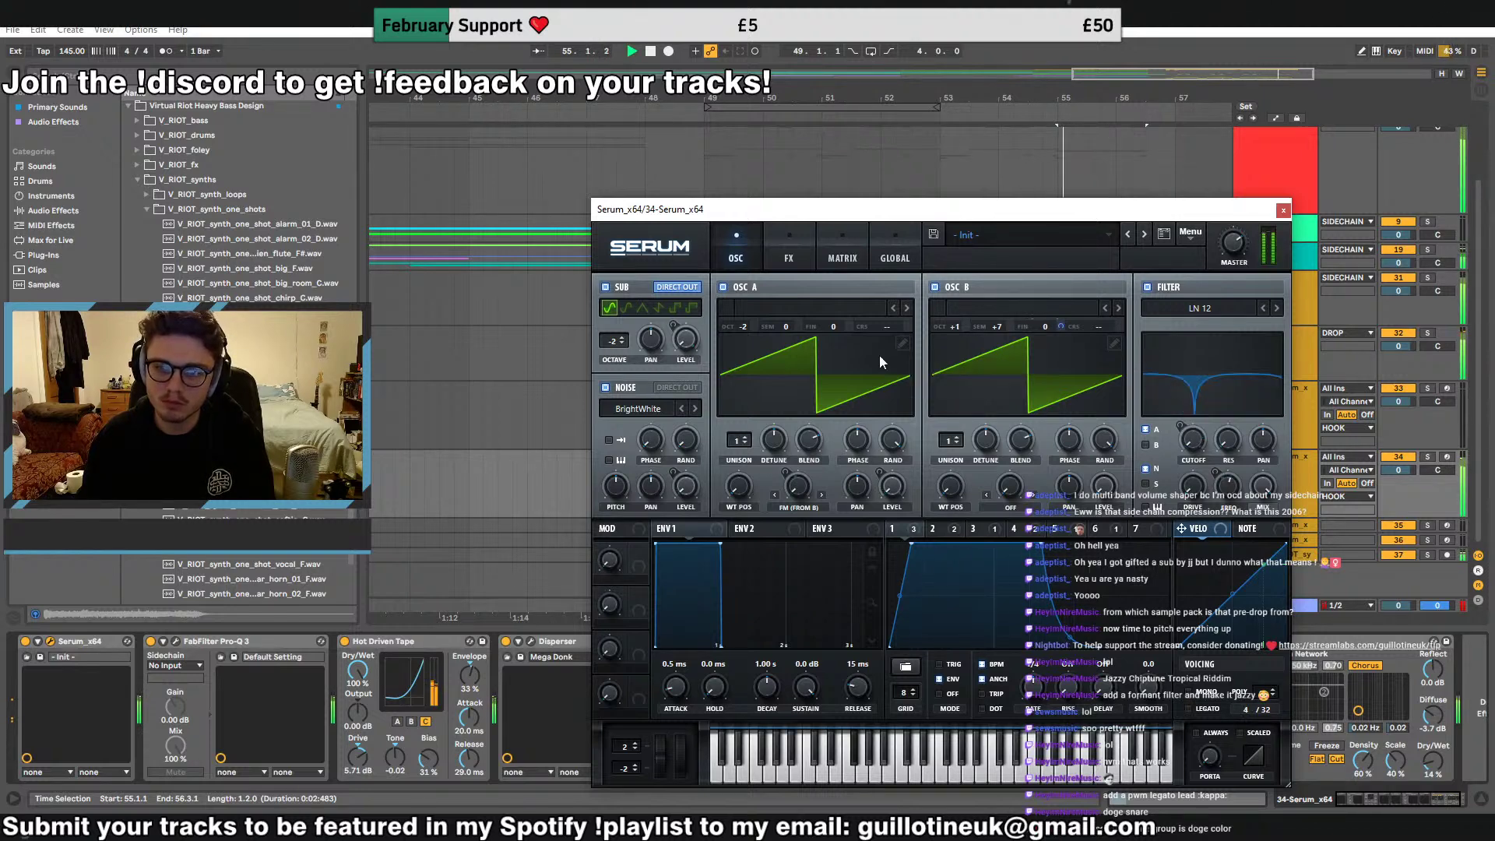
{"action": "left_click_drag", "start_coordinate": [750, 325], "coordinate": [750, 350]}
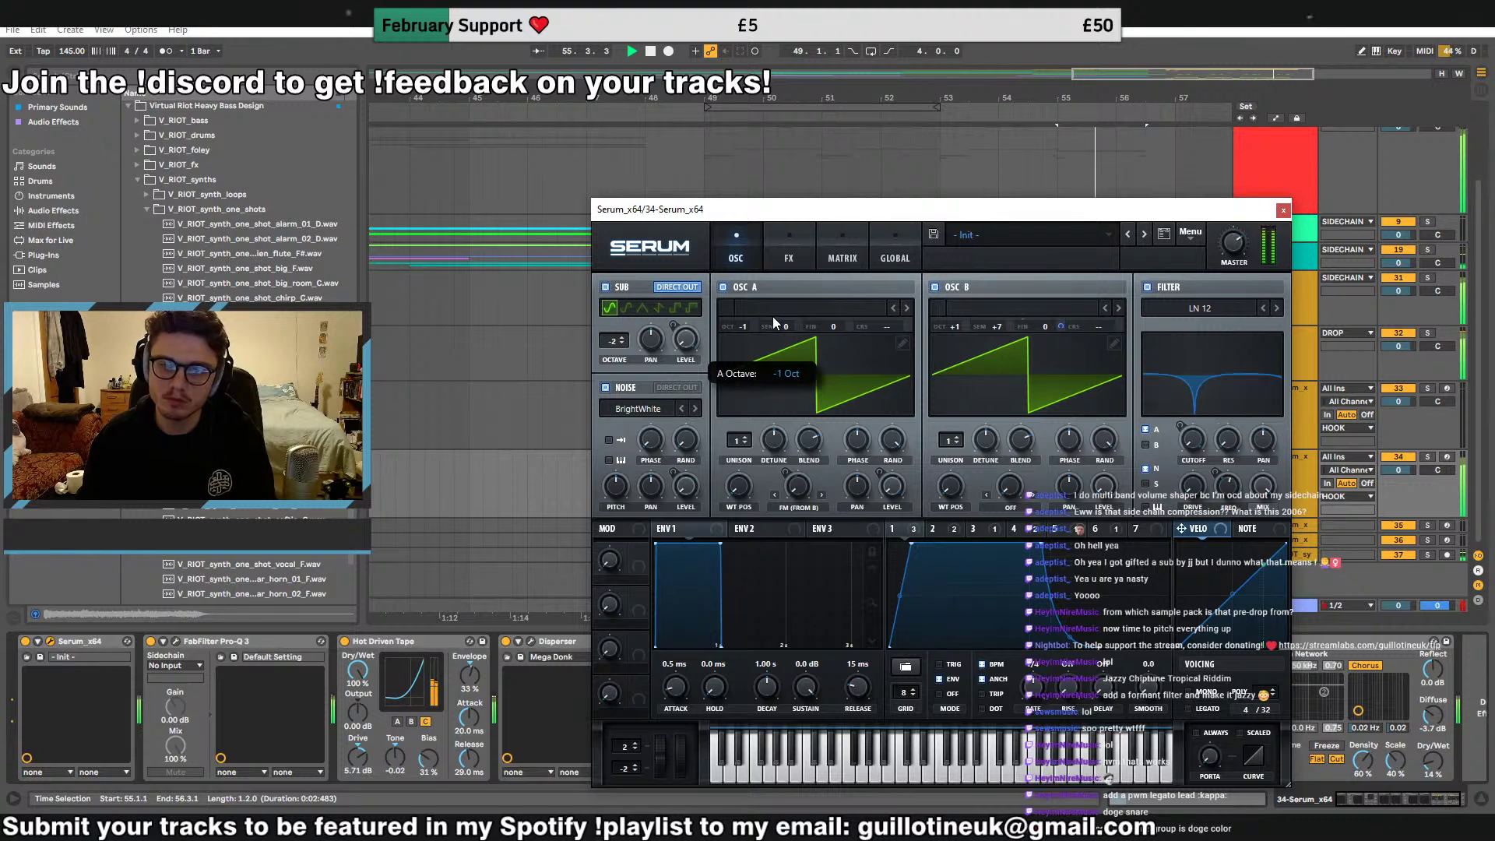
{"action": "left_click_drag", "start_coordinate": [772, 316], "coordinate": [772, 339]}
Load the Basic Shapes wavetable in Serum's oscillator A and set its wavetable position to the square wave
{"action": "left_click", "coordinate": [818, 310]}
{"action": "mouse_move", "coordinate": [779, 326]}
{"action": "left_click", "coordinate": [1005, 398]}
{"action": "key", "text": "space"}
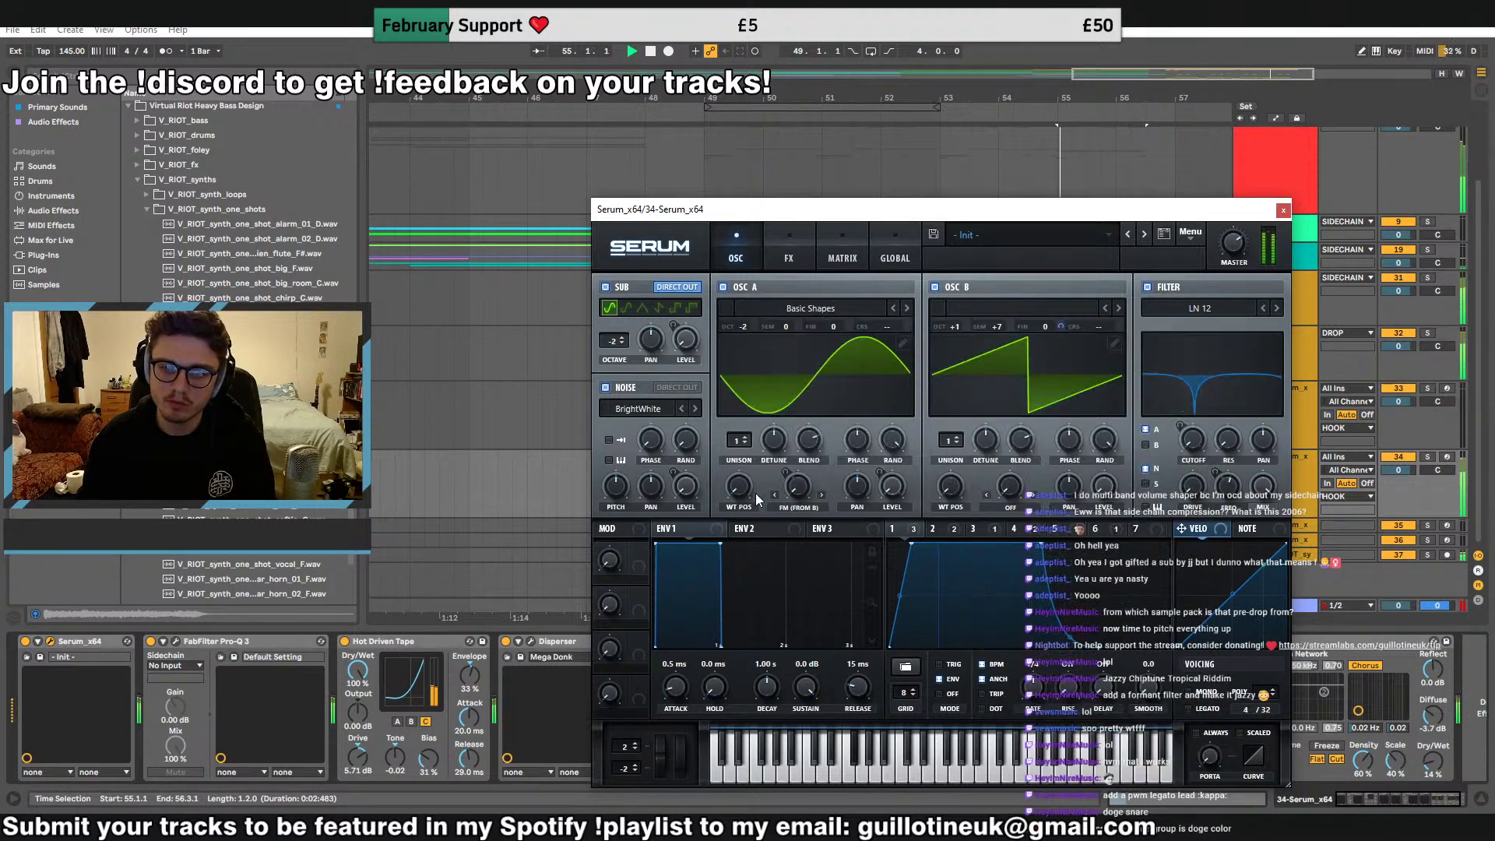
{"action": "left_click_drag", "start_coordinate": [741, 486], "coordinate": [767, 420]}
{"action": "left_click_drag", "start_coordinate": [956, 327], "coordinate": [1002, 380]}
{"action": "mouse_move", "coordinate": [959, 325]}
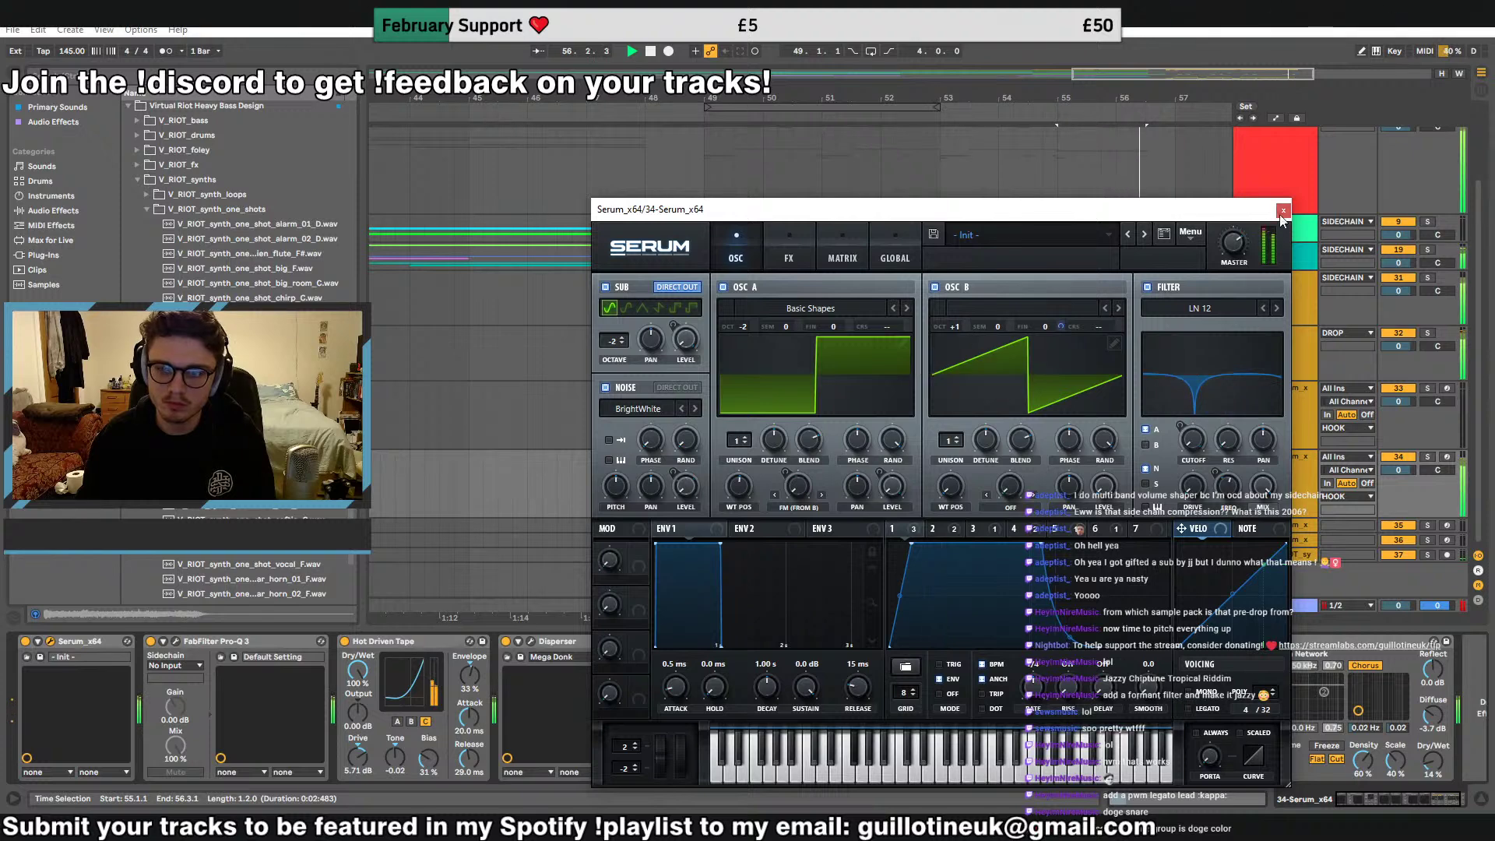
Close the Serum window and play the hook from 53.3.1 and from 55.1.1
{"action": "key", "text": "ctrl+alt+p"}
{"action": "left_click", "coordinate": [1015, 471]}
{"action": "key", "text": "space"}
{"action": "key", "text": "space"}
{"action": "left_click", "coordinate": [1110, 461]}
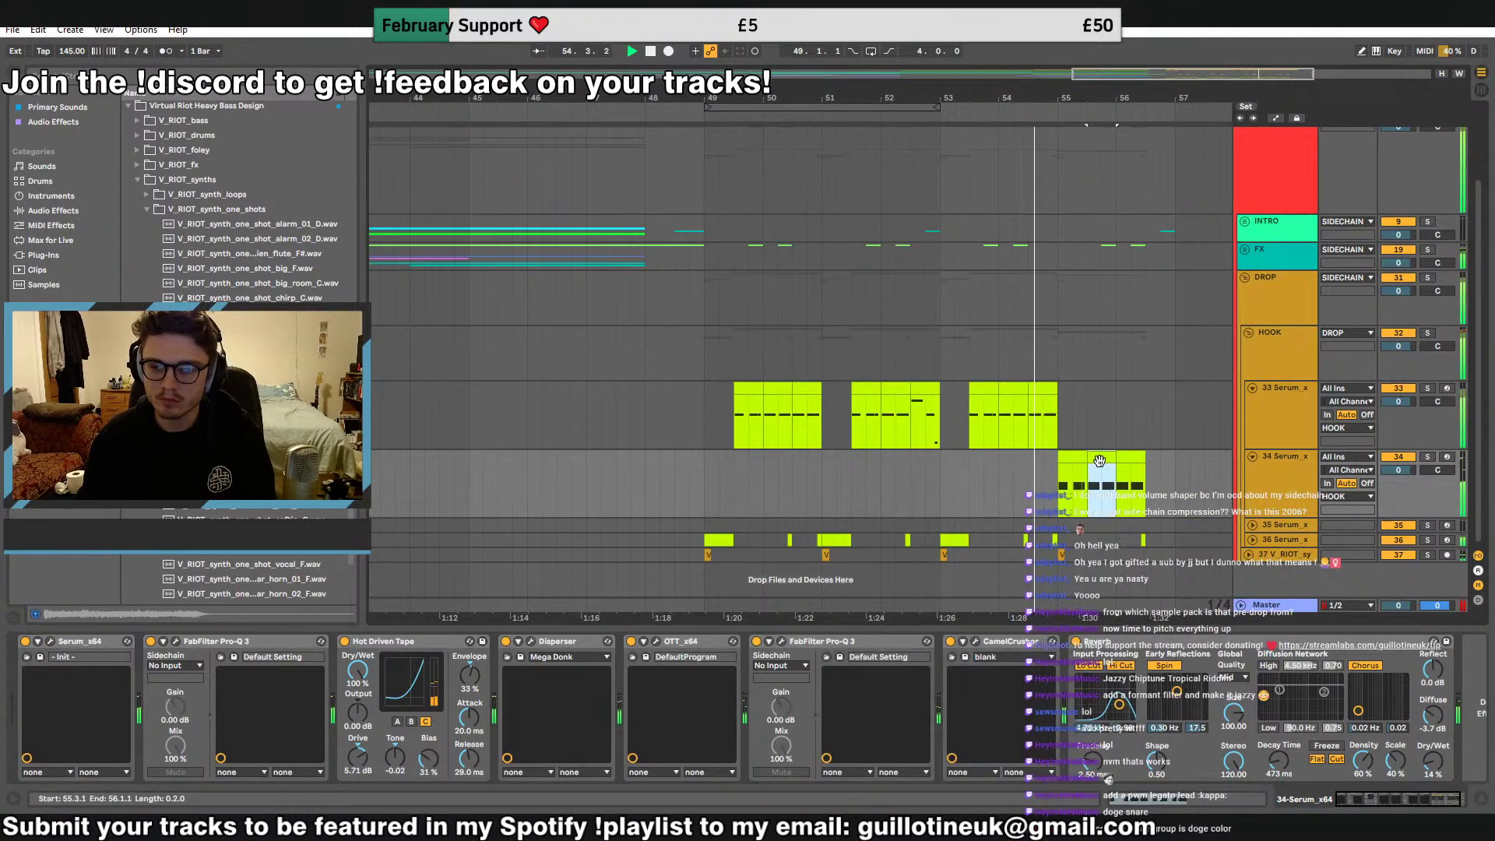
{"action": "left_click", "coordinate": [1075, 459]}
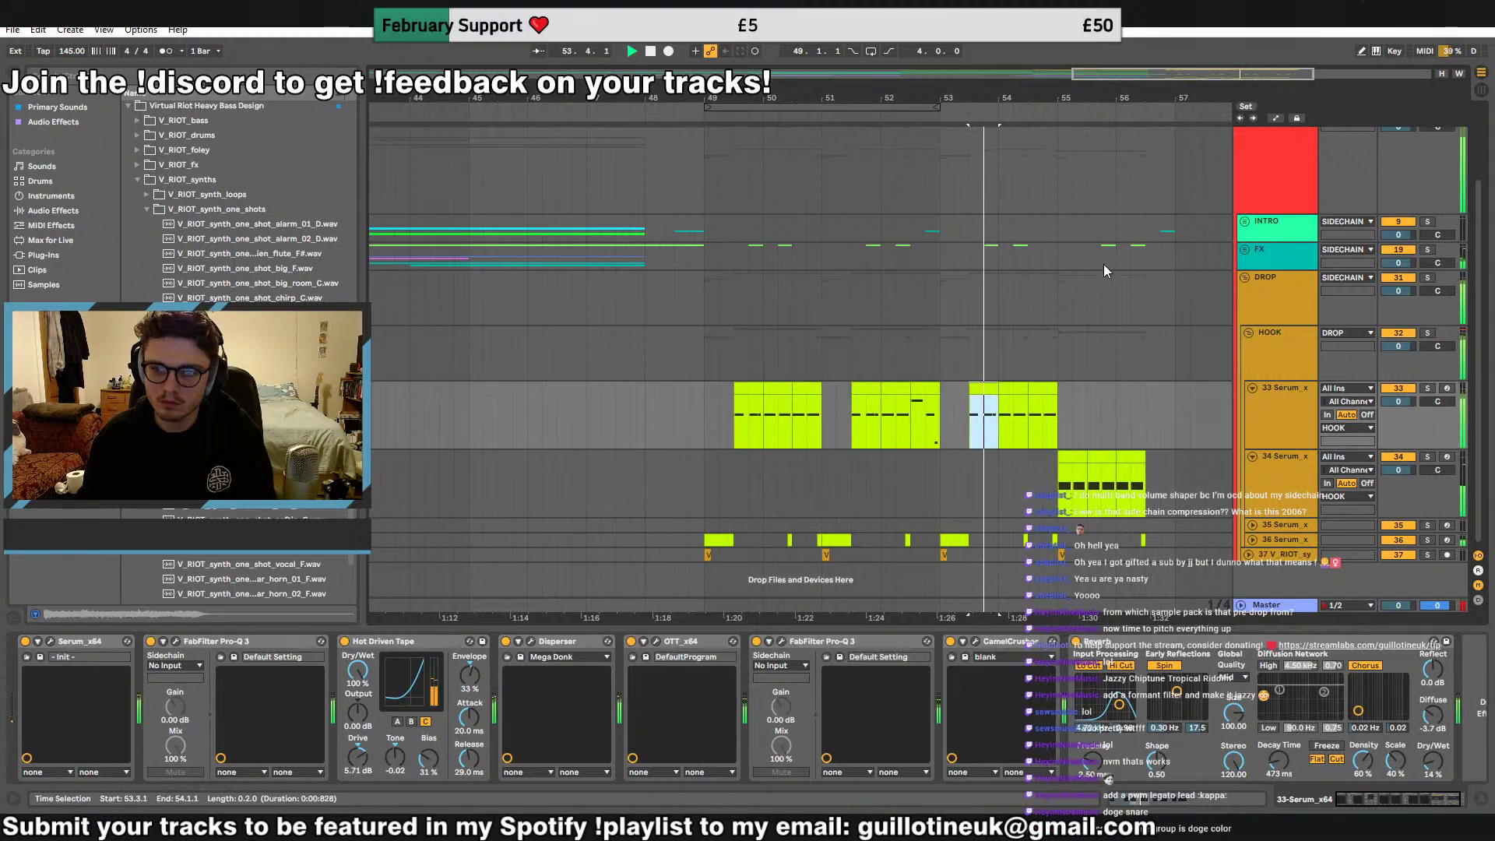
{"action": "left_click", "coordinate": [1078, 264]}
{"action": "left_click", "coordinate": [1060, 263]}
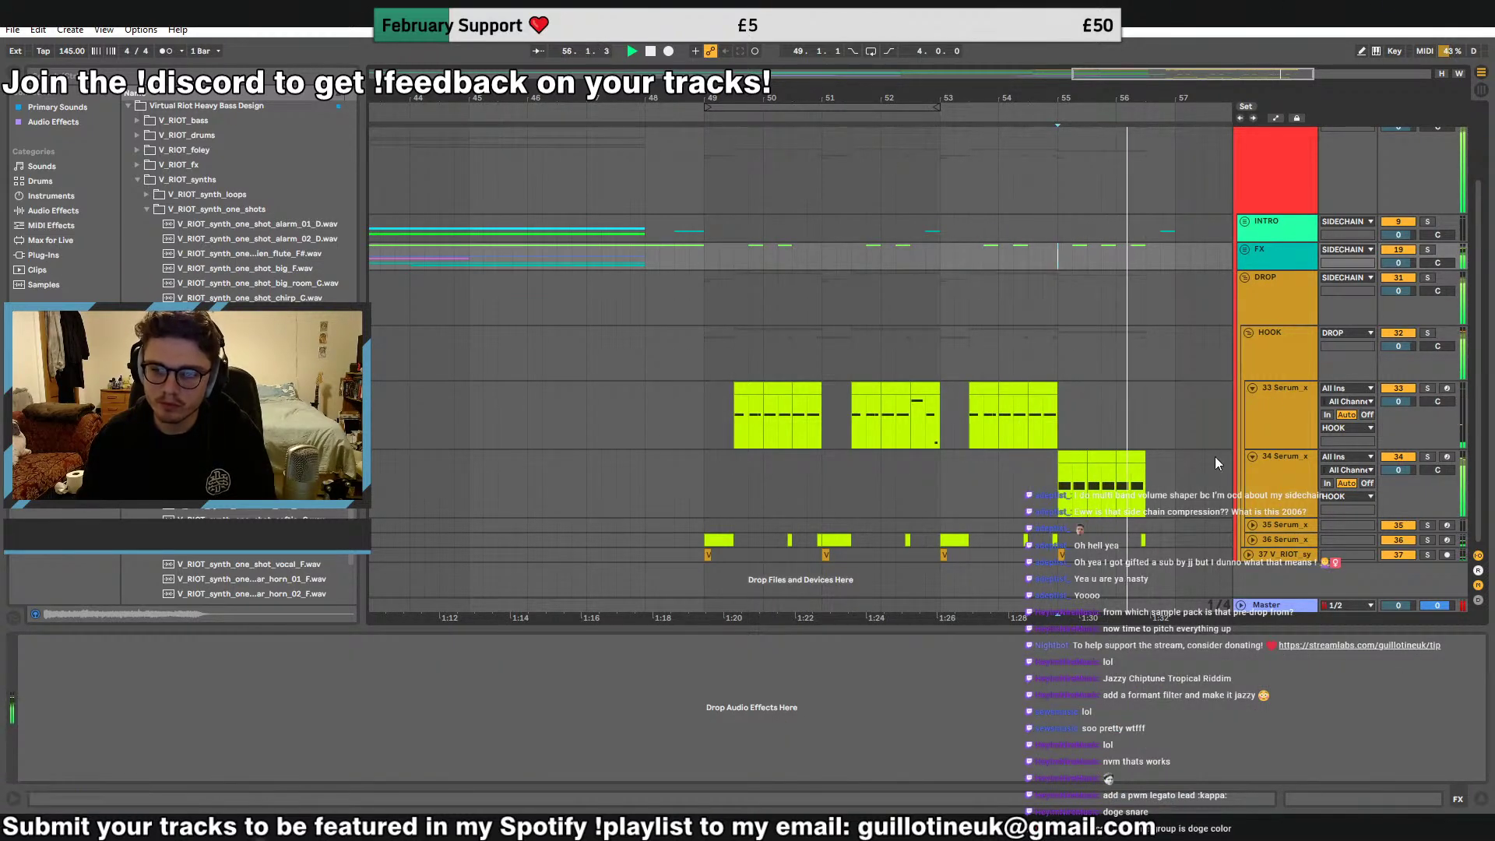
{"action": "key", "text": "space"}
{"action": "key", "text": "space"}
Collapse Serum track 34, delete the INTRO group's short teal clip just before bar 57, and stop playback
{"action": "left_click", "coordinate": [1255, 460]}
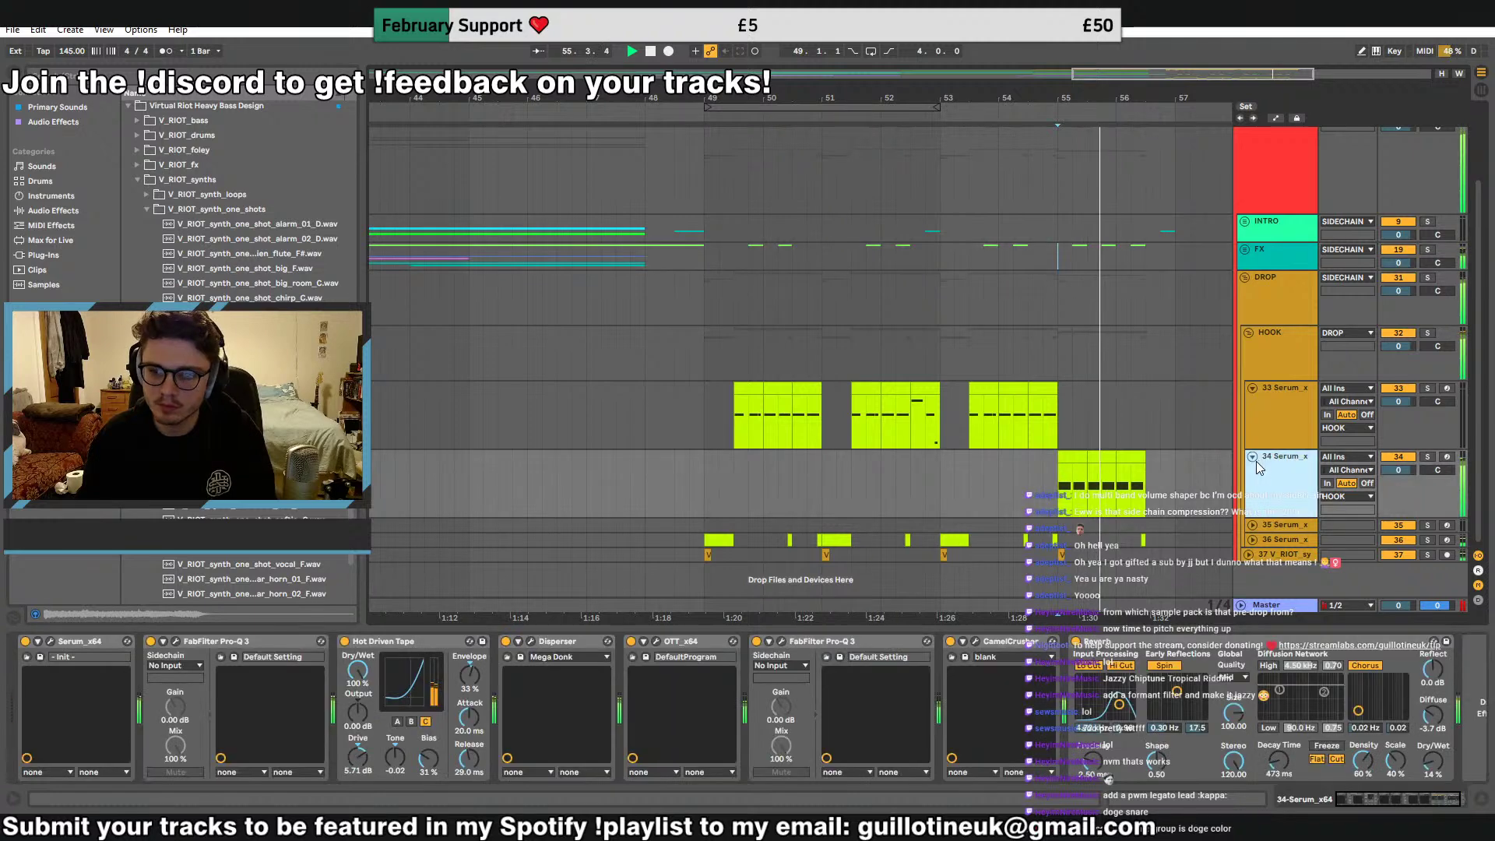
{"action": "left_click", "coordinate": [1171, 228]}
{"action": "key", "text": "Delete"}
{"action": "left_click", "coordinate": [1077, 233]}
{"action": "key", "text": "space"}
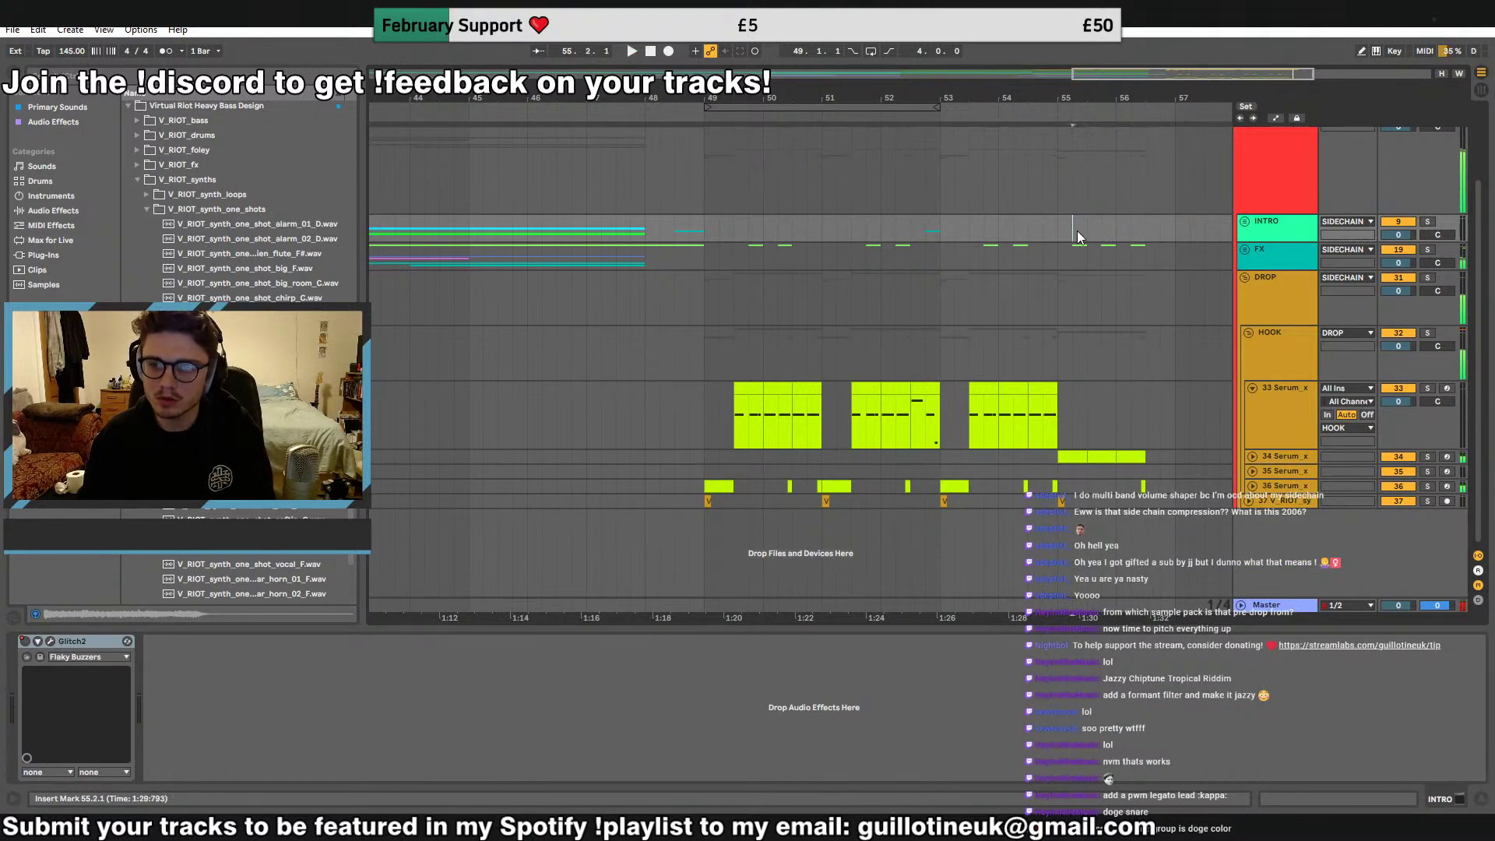
Unfold the INTRO and MELODY BITS groups and expand Serum tracks 11 and 12
{"action": "left_click", "coordinate": [1244, 222]}
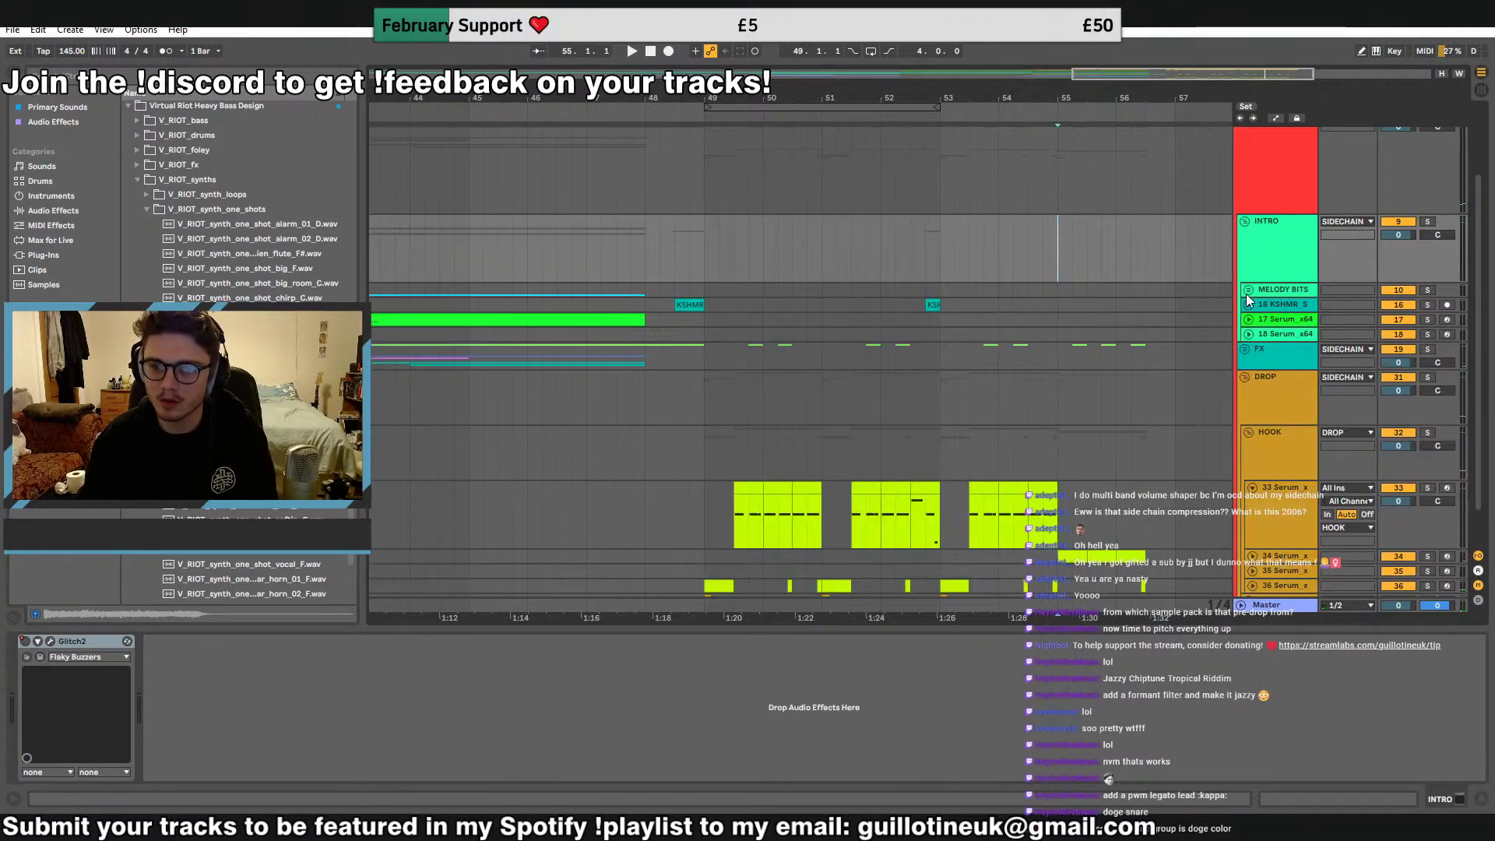
{"action": "left_click", "coordinate": [1248, 289]}
{"action": "left_click", "coordinate": [1252, 404]}
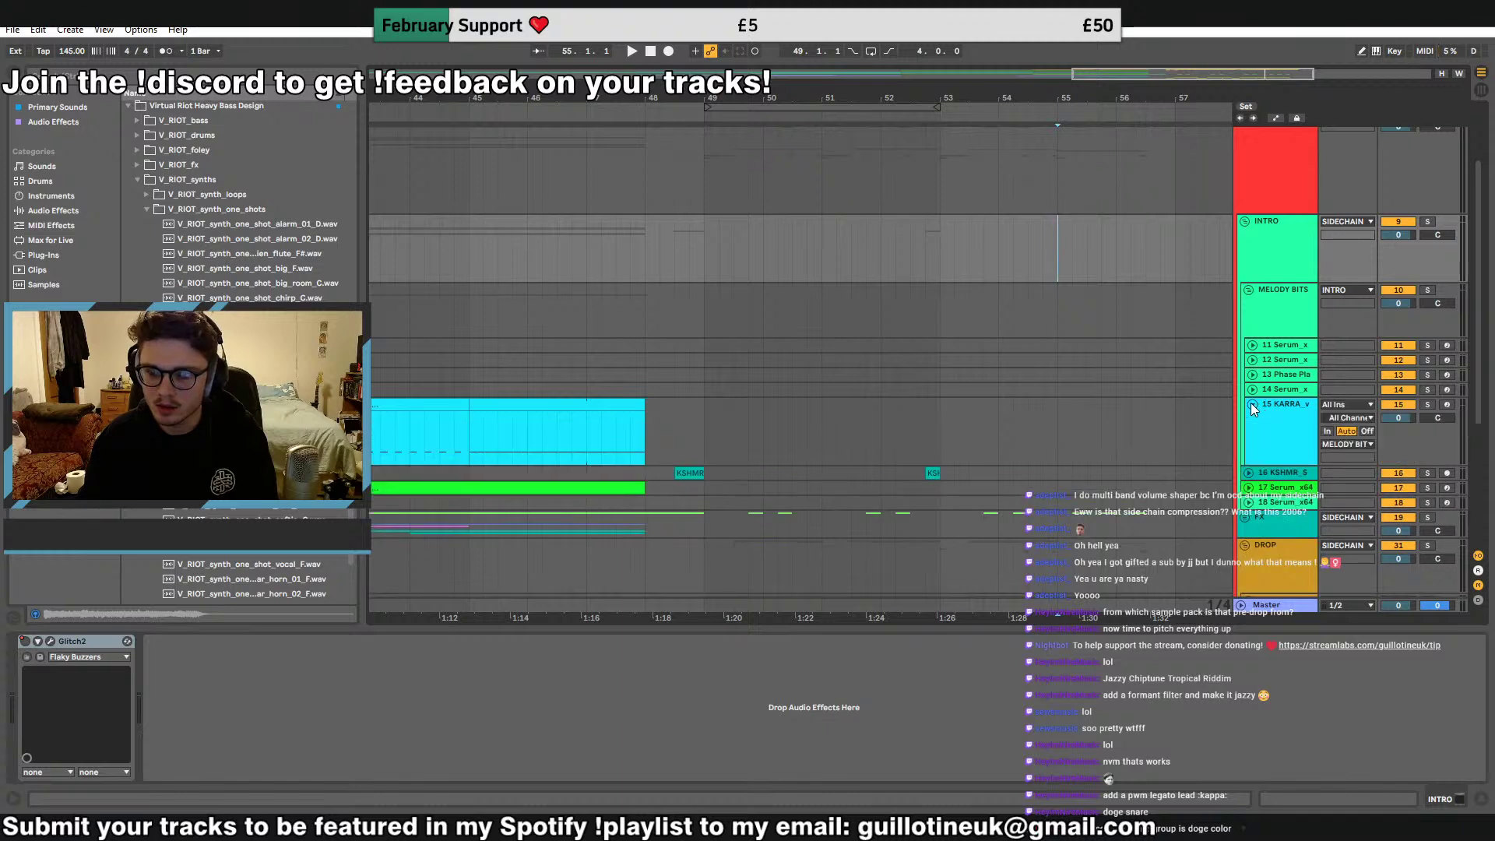
{"action": "left_click", "coordinate": [1251, 404]}
{"action": "left_click_drag", "start_coordinate": [1157, 72], "coordinate": [1157, 15]}
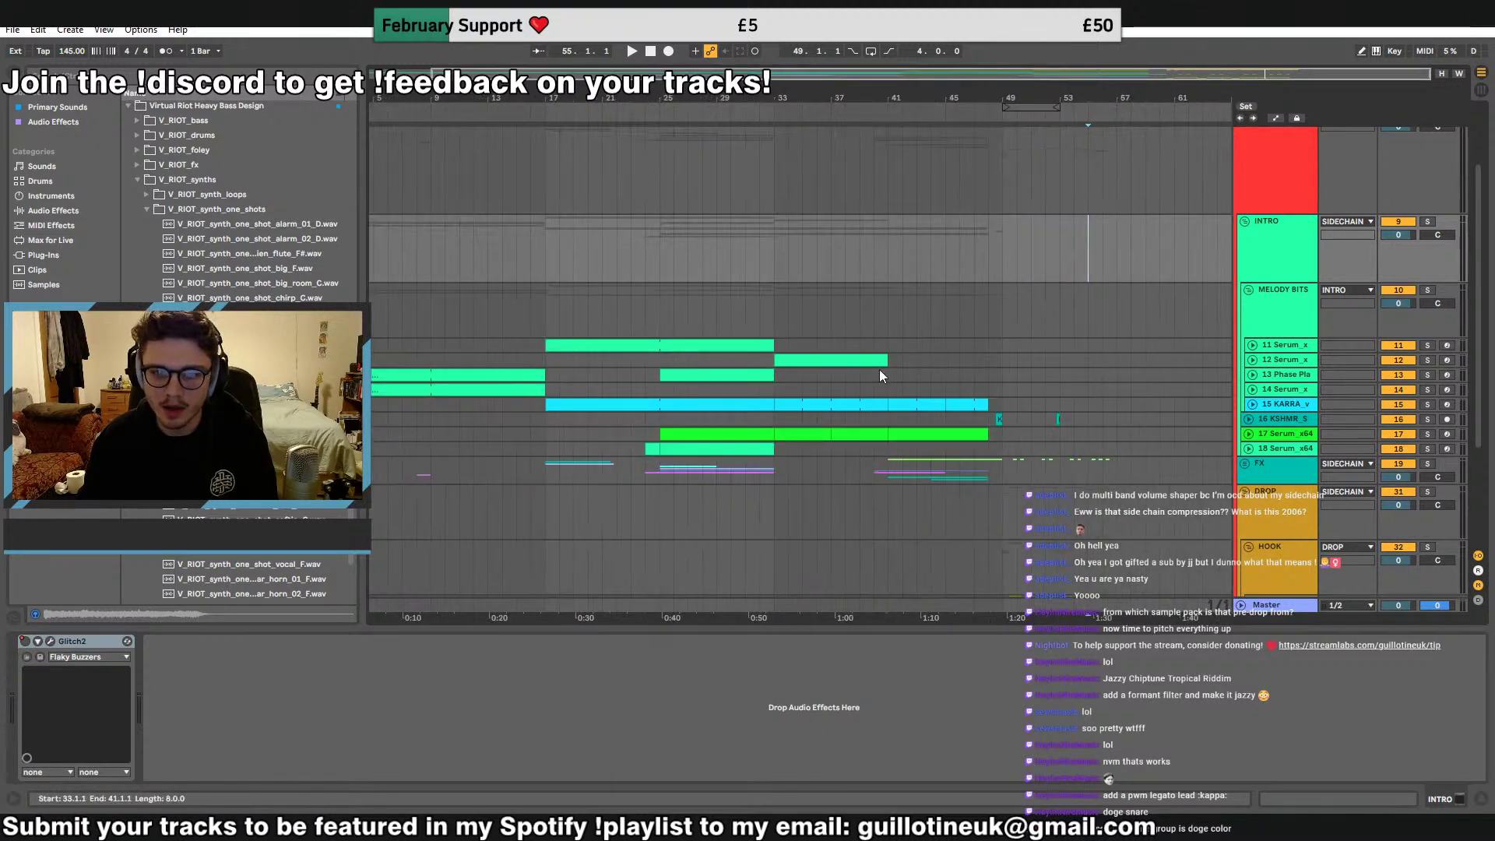
{"action": "left_click", "coordinate": [1253, 360]}
{"action": "left_click", "coordinate": [1253, 346]}
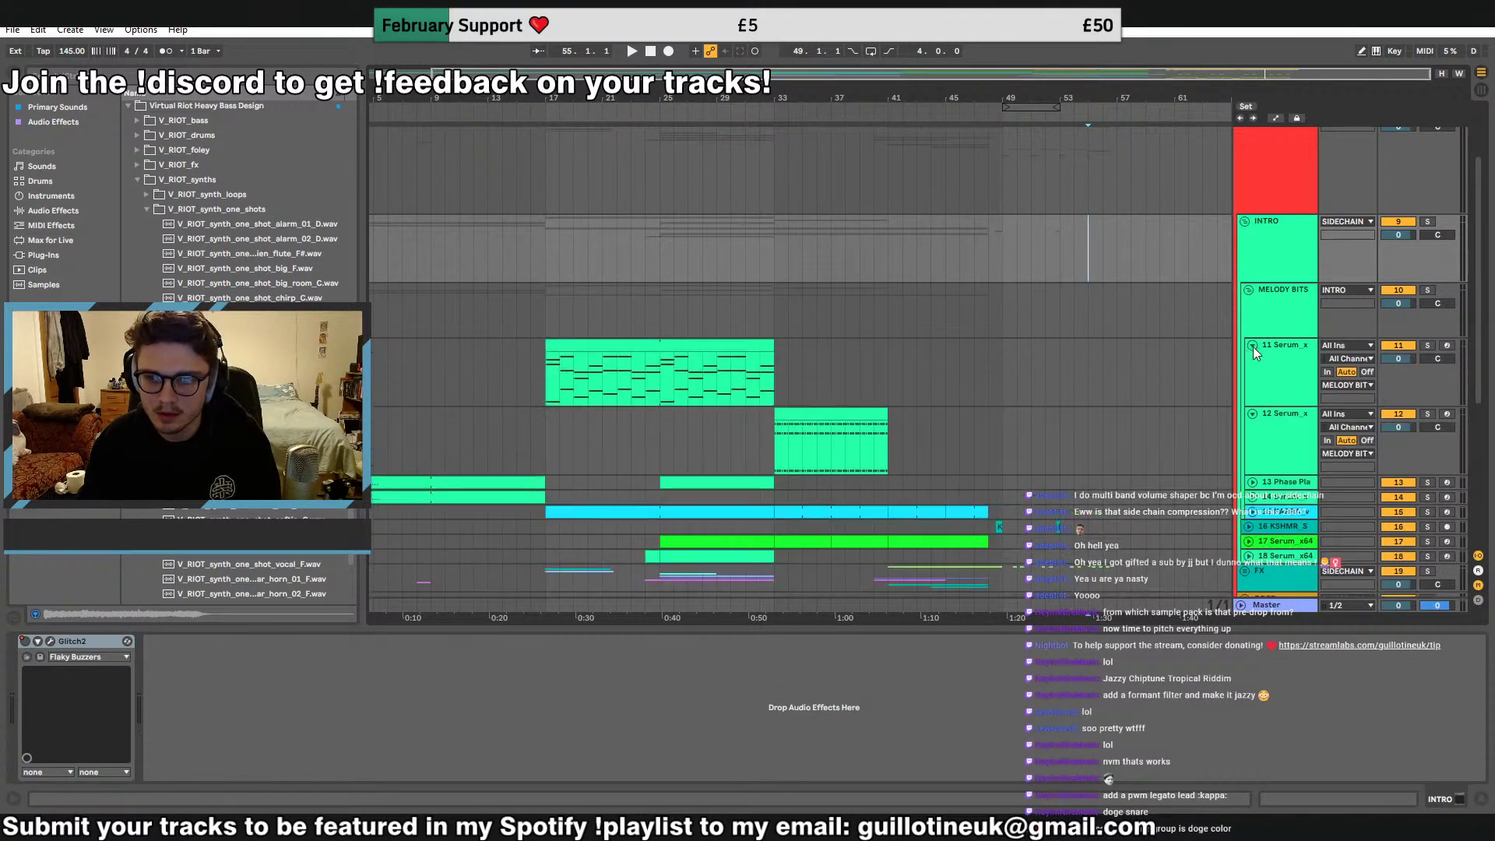
Copy the bar 32 to 33 section of Serum track 11 to 56.3.1 and play it
{"action": "left_click", "coordinate": [760, 362]}
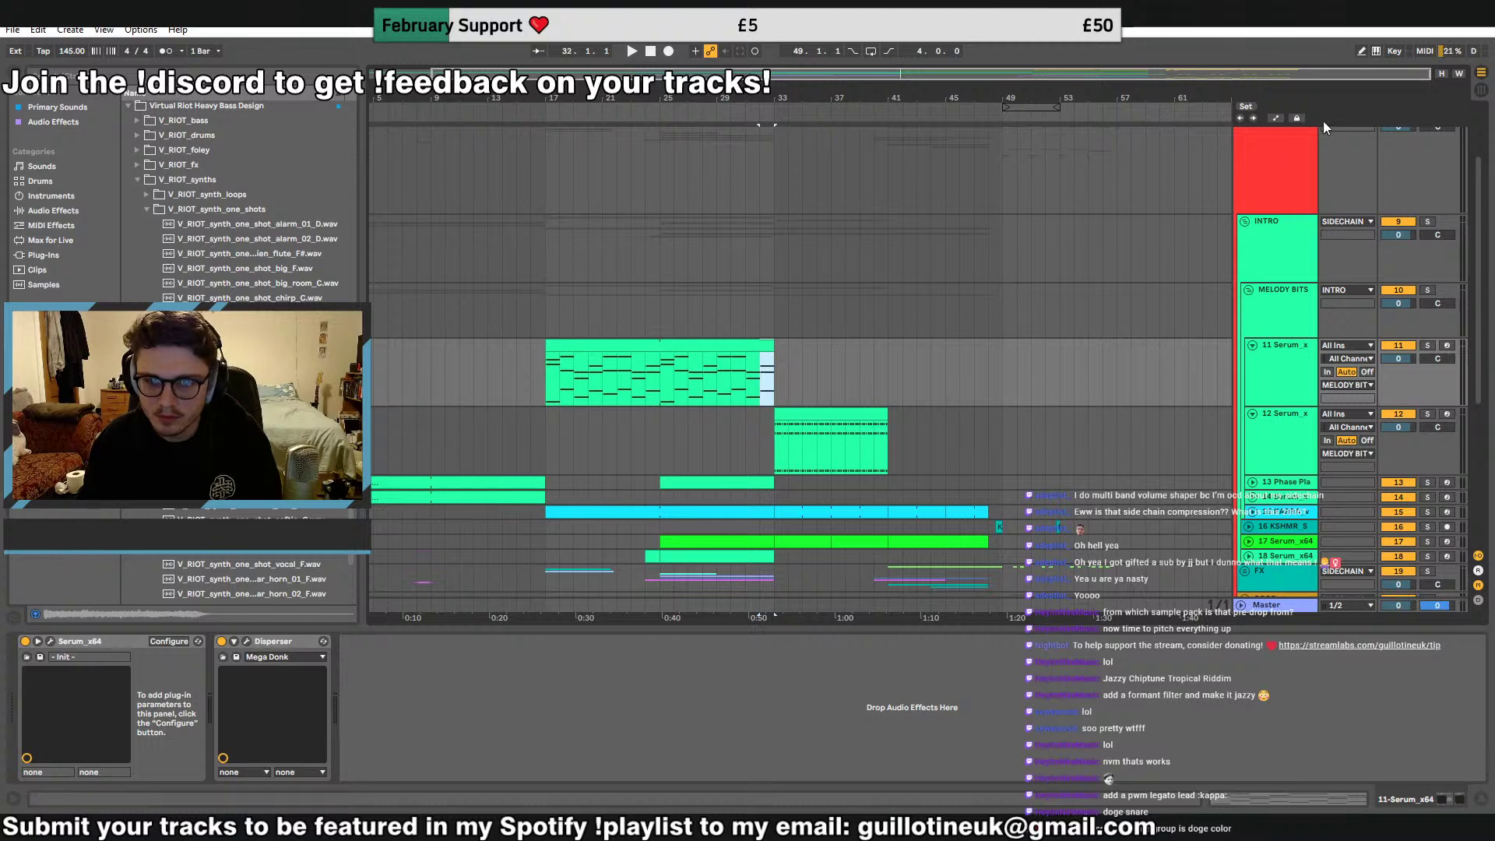
{"action": "left_click_drag", "start_coordinate": [1380, 80], "coordinate": [1247, 218]}
{"action": "scroll", "coordinate": [1169, 265], "scroll_direction": "down", "scroll_amount": 2}
{"action": "left_click", "coordinate": [850, 302]}
{"action": "key", "text": "ctrl+v"}
{"action": "key", "text": "space"}
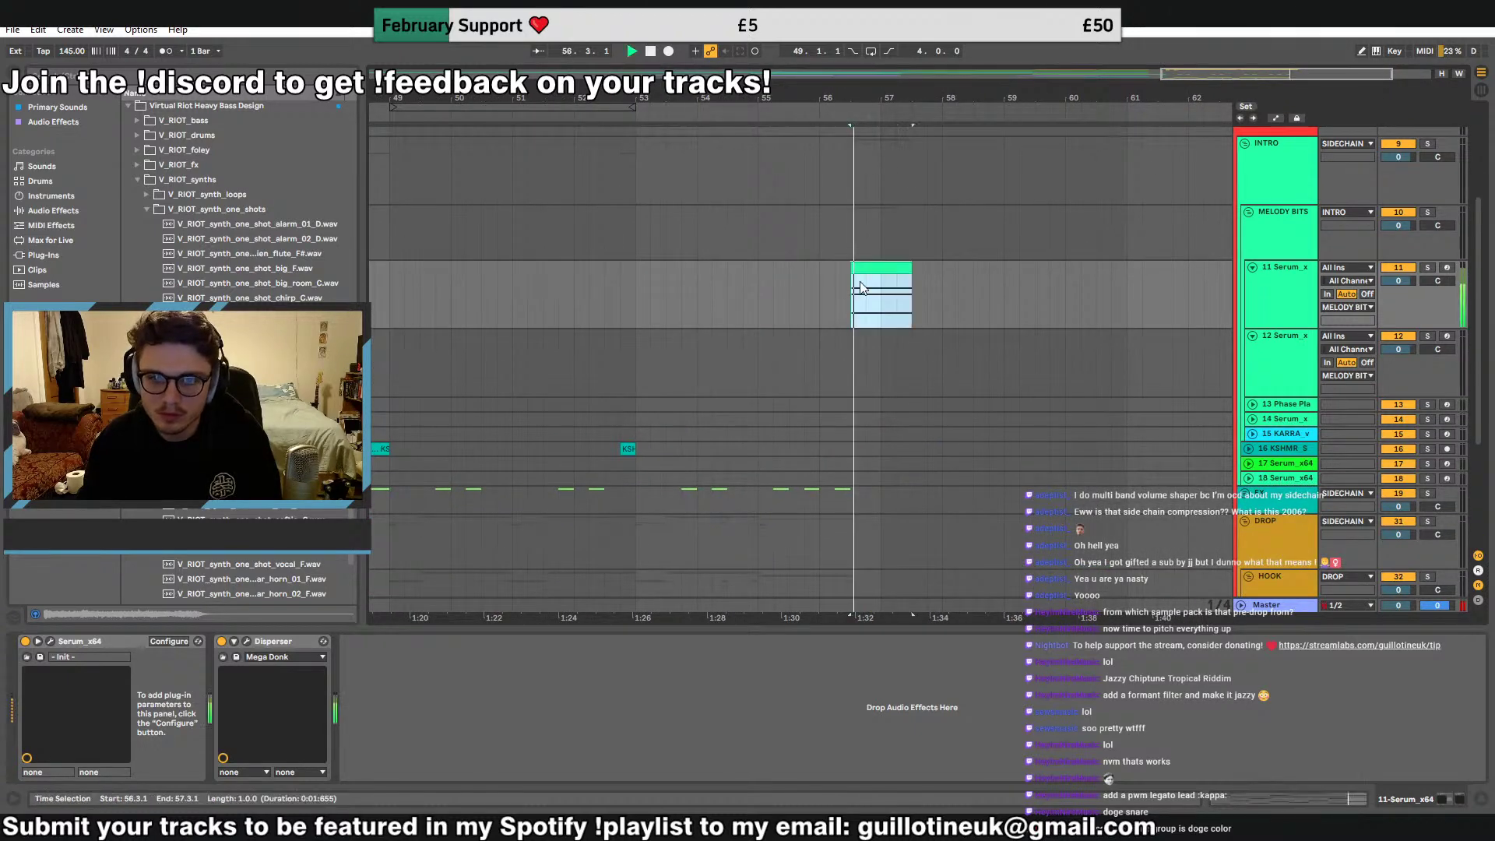
Move the pasted clip on track 11 to 56.1.1 and play it
{"action": "left_click_drag", "start_coordinate": [862, 271], "coordinate": [832, 271]}
{"action": "key", "text": "space"}
{"action": "key", "text": "space"}
Open the pasted clip's notes, replay it and examine the INTRO group's device chain
{"action": "double_click", "coordinate": [871, 268]}
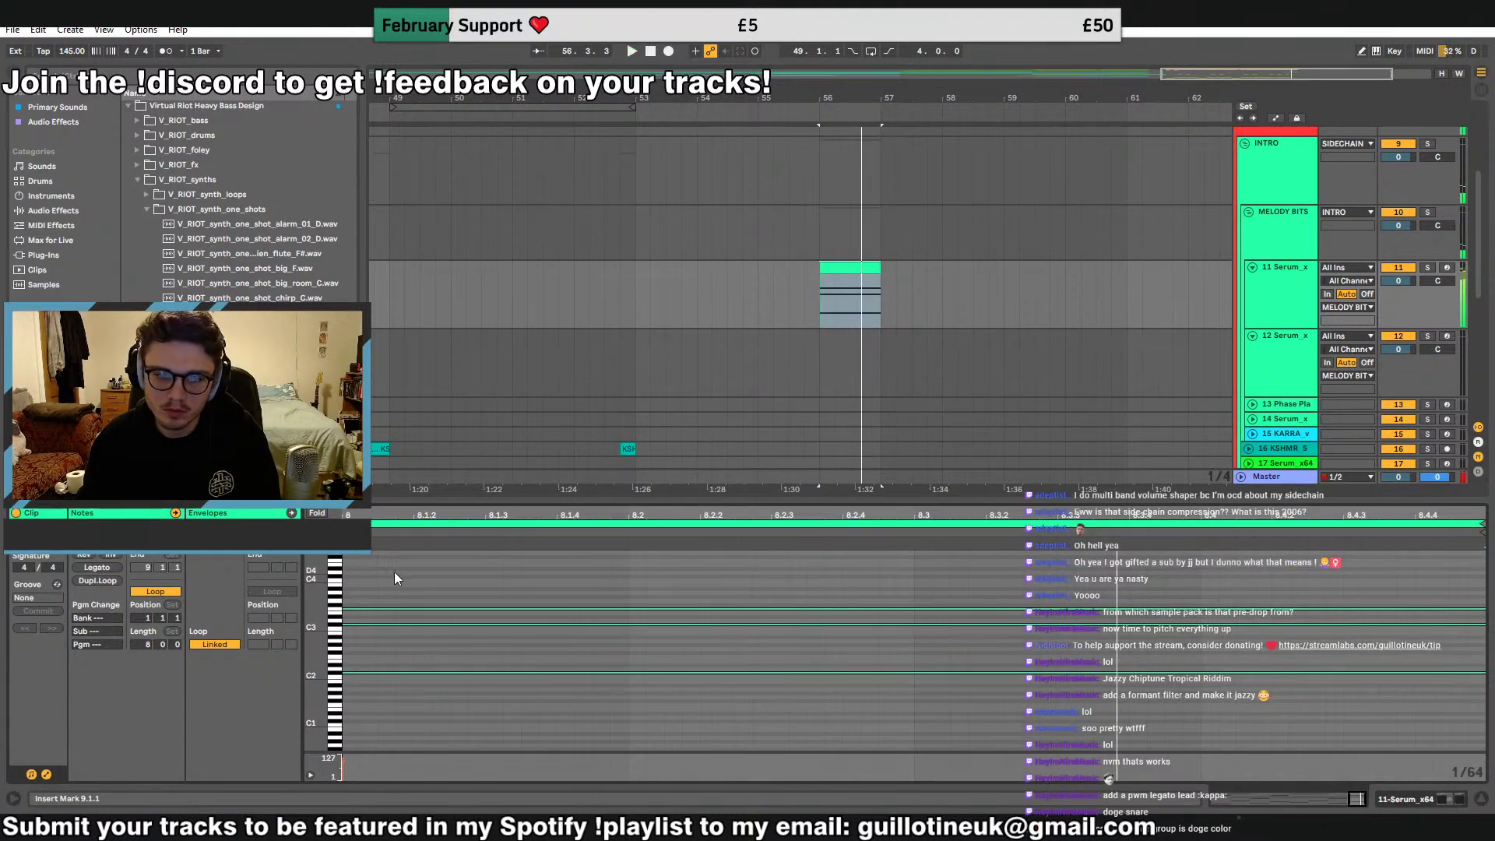
{"action": "key", "text": "space"}
{"action": "key", "text": "space"}
{"action": "left_click", "coordinate": [1289, 226]}
{"action": "key", "text": "space"}
{"action": "key", "text": "space"}
{"action": "left_click", "coordinate": [1306, 166]}
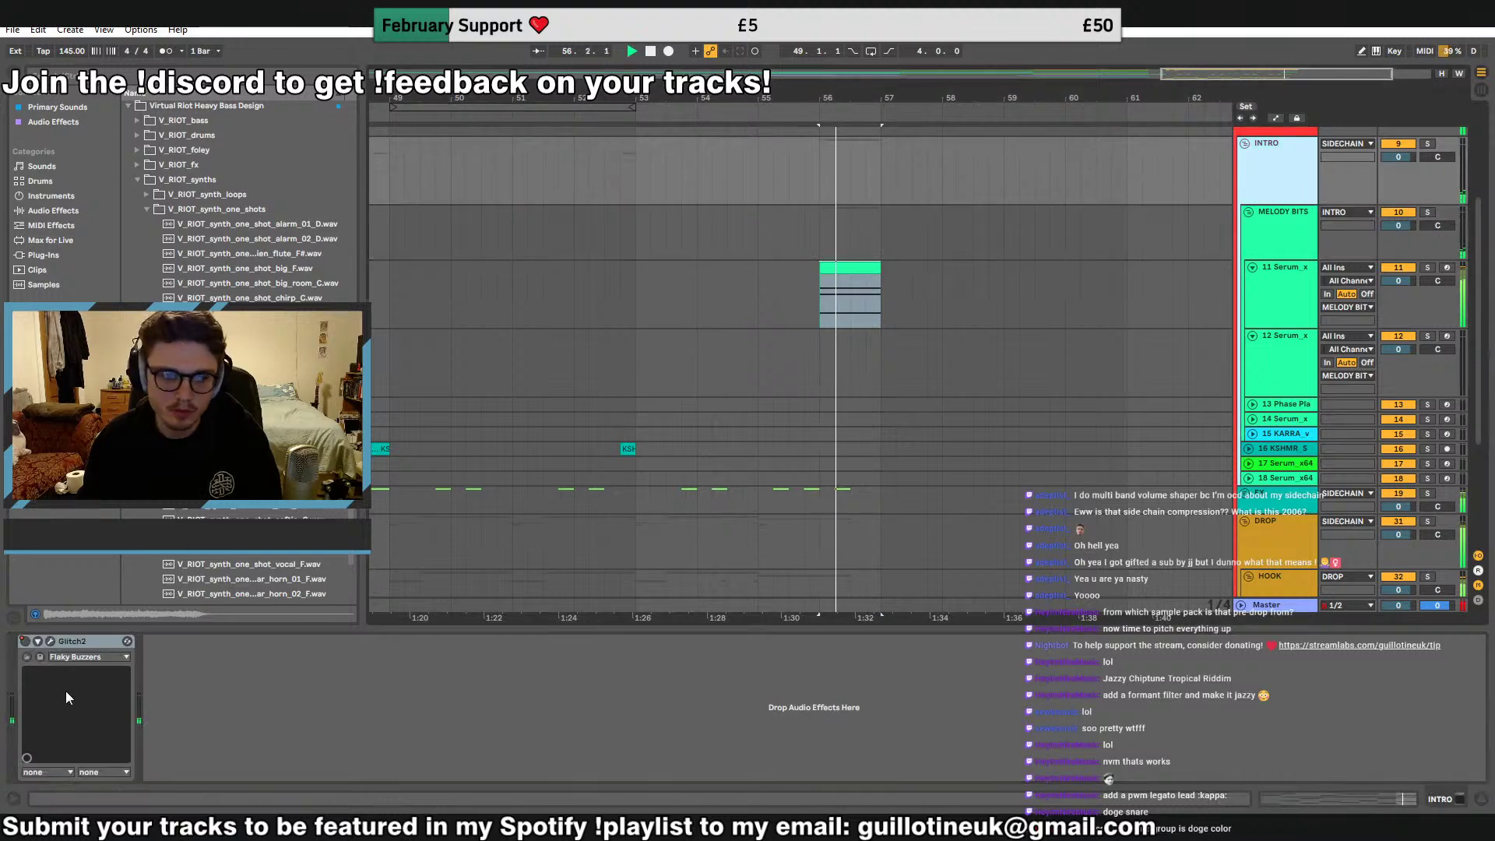
{"action": "key", "text": "space"}
Show the MELODY BITS Auto Filter frequency automation, raise it from bar 50 onward, and play from 48.1.1
{"action": "left_click", "coordinate": [1248, 248]}
{"action": "right_click", "coordinate": [245, 683]}
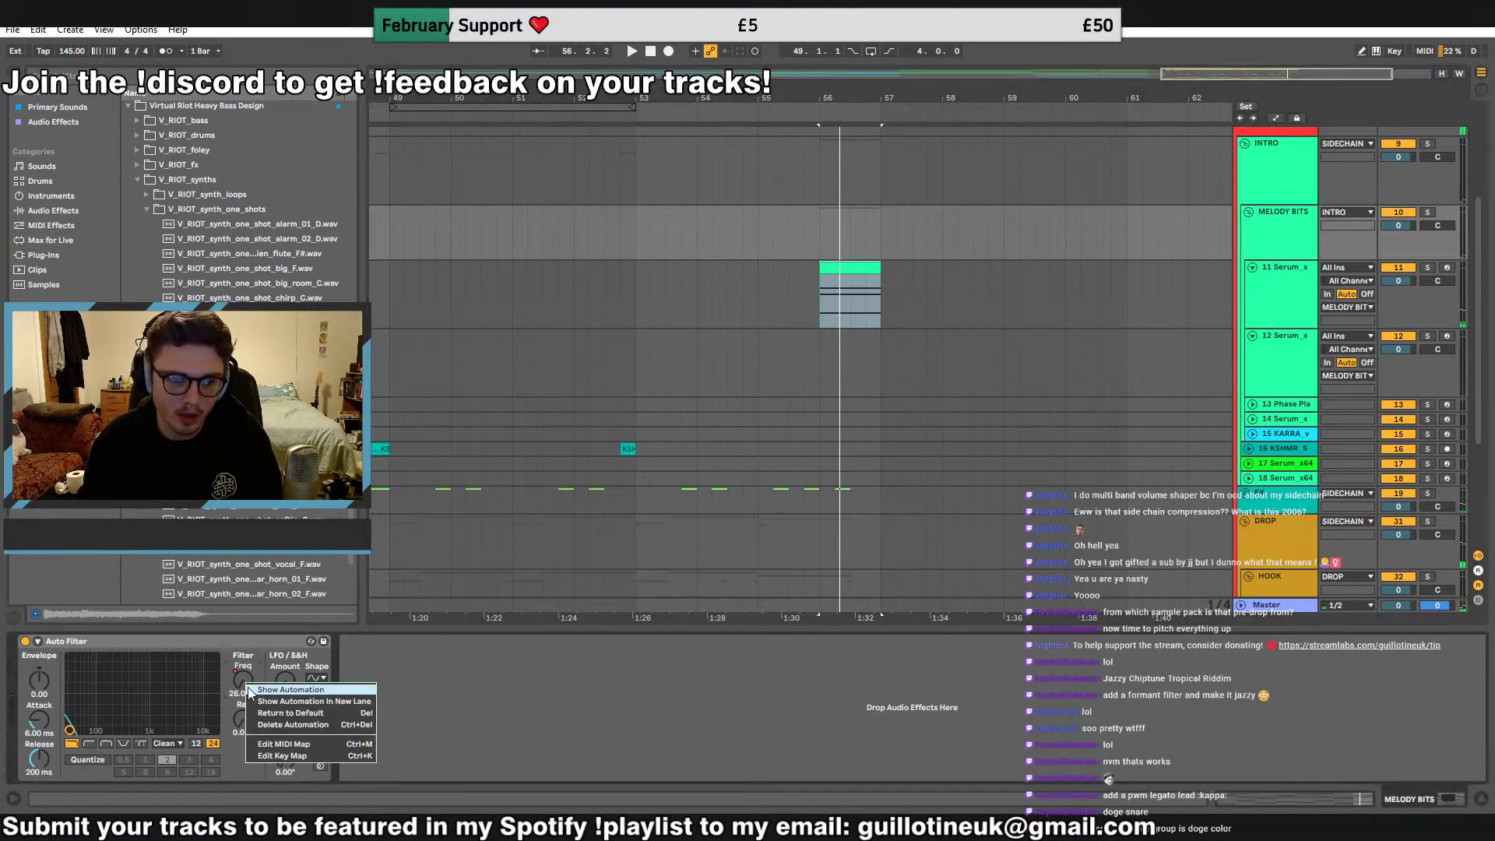
{"action": "left_click", "coordinate": [251, 691]}
{"action": "left_click_drag", "start_coordinate": [1222, 74], "coordinate": [1222, 27]}
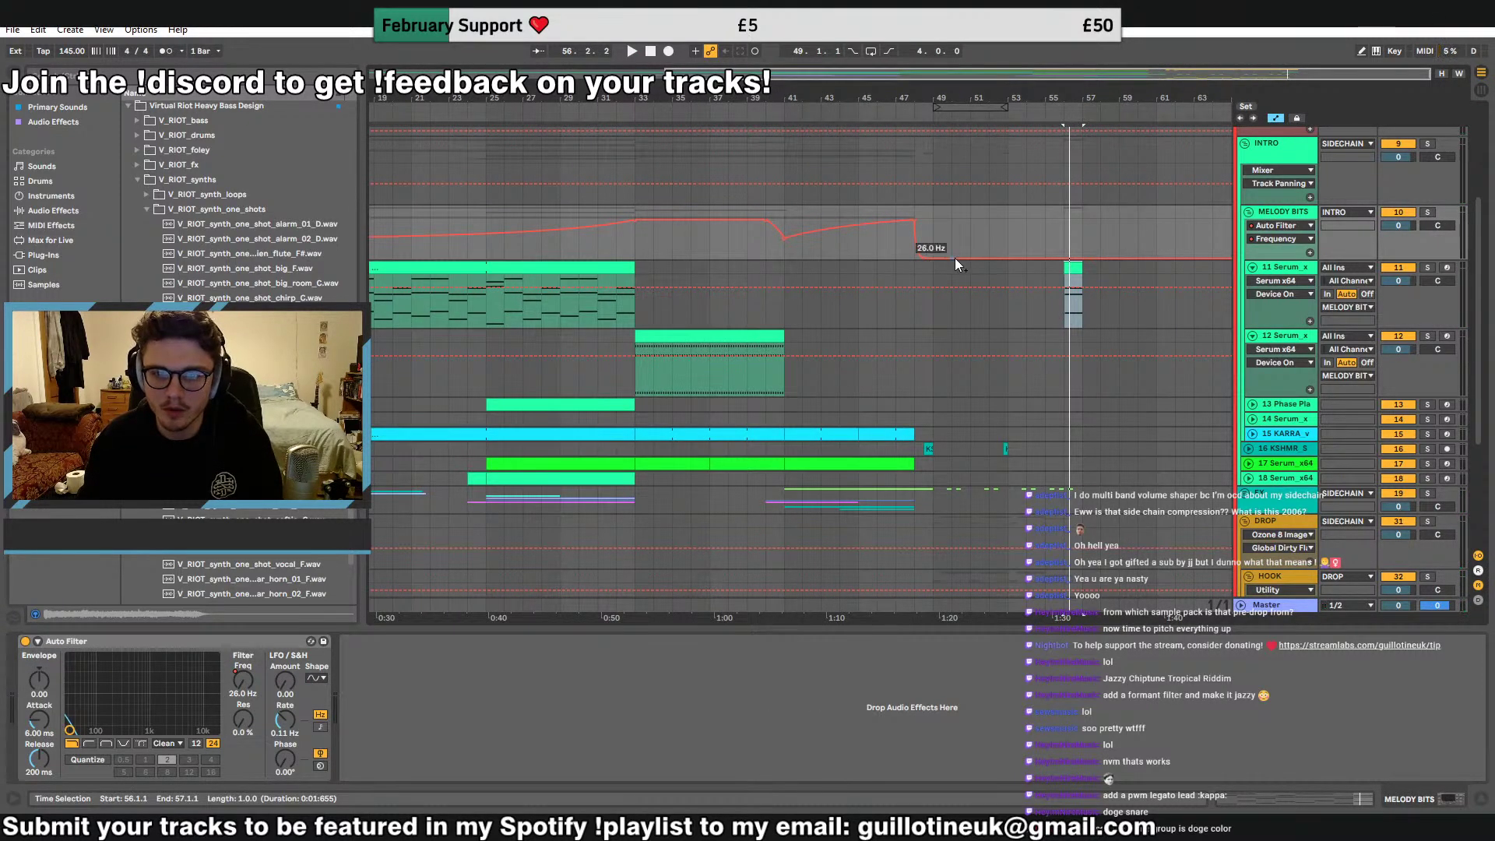
{"action": "mouse_move", "coordinate": [956, 260]}
{"action": "left_mouse_down"}
{"action": "mouse_move", "coordinate": [951, 222]}
{"action": "mouse_move", "coordinate": [971, 254]}
{"action": "mouse_move", "coordinate": [953, 260]}
{"action": "left_mouse_up"}
{"action": "left_click", "coordinate": [916, 278]}
{"action": "key", "text": "space"}
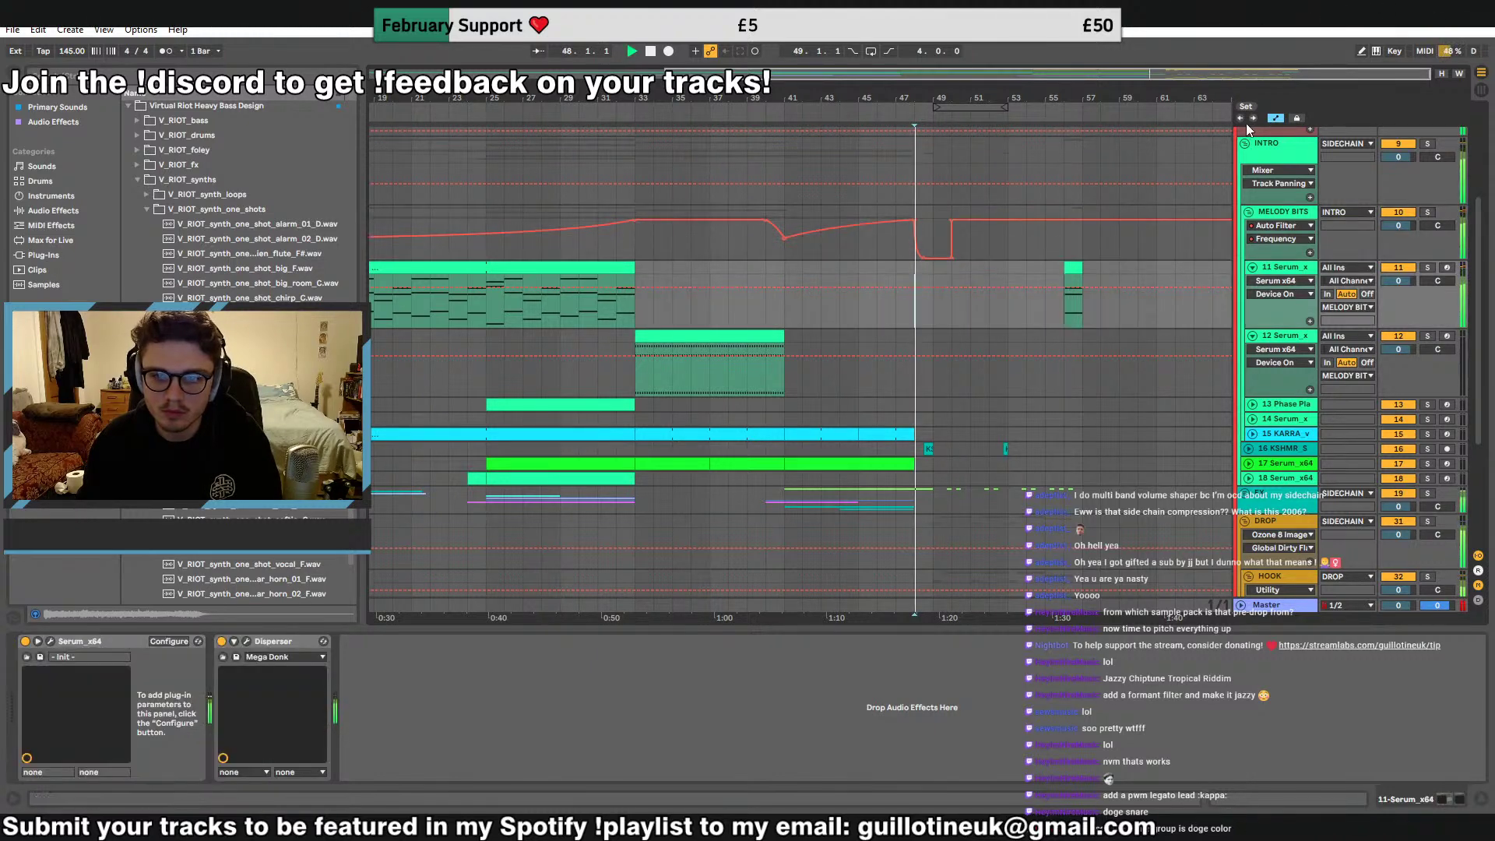
Move the chord clip on track 11 to 56.3.1 and trim its end to 57.1.1
{"action": "left_click_drag", "start_coordinate": [1146, 99], "coordinate": [1146, 179]}
{"action": "left_click_drag", "start_coordinate": [915, 268], "coordinate": [948, 268]}
{"action": "scroll", "coordinate": [955, 310], "scroll_direction": "down", "scroll_amount": 3}
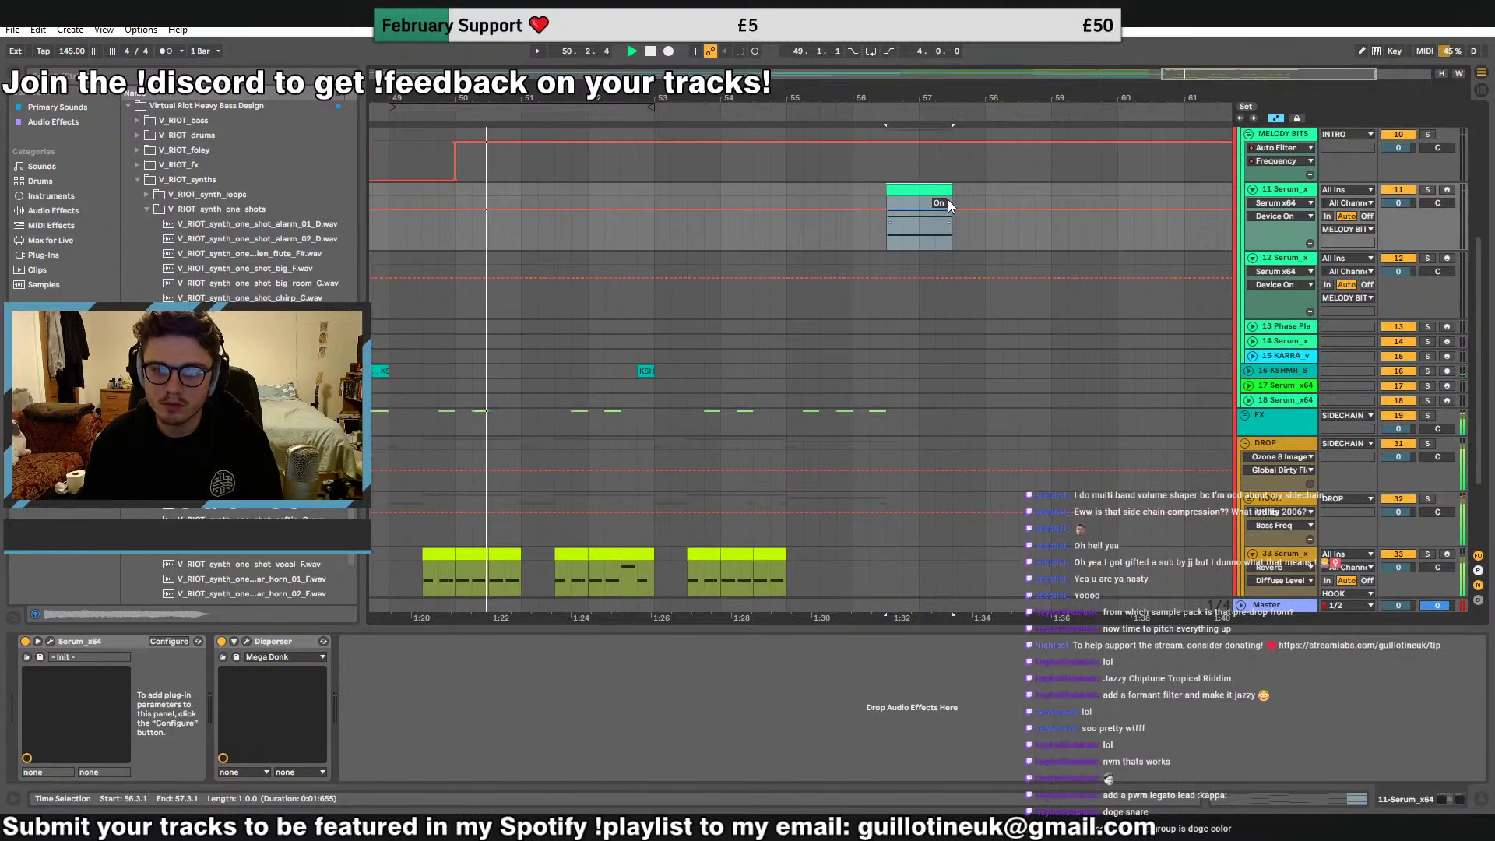
{"action": "left_click_drag", "start_coordinate": [951, 190], "coordinate": [919, 190]}
Shorten the chord notes starting at 8.1.1 in the track 11 clip to one beat and duplicate them to 8.2.1
{"action": "double_click", "coordinate": [901, 190]}
{"action": "left_click", "coordinate": [893, 716]}
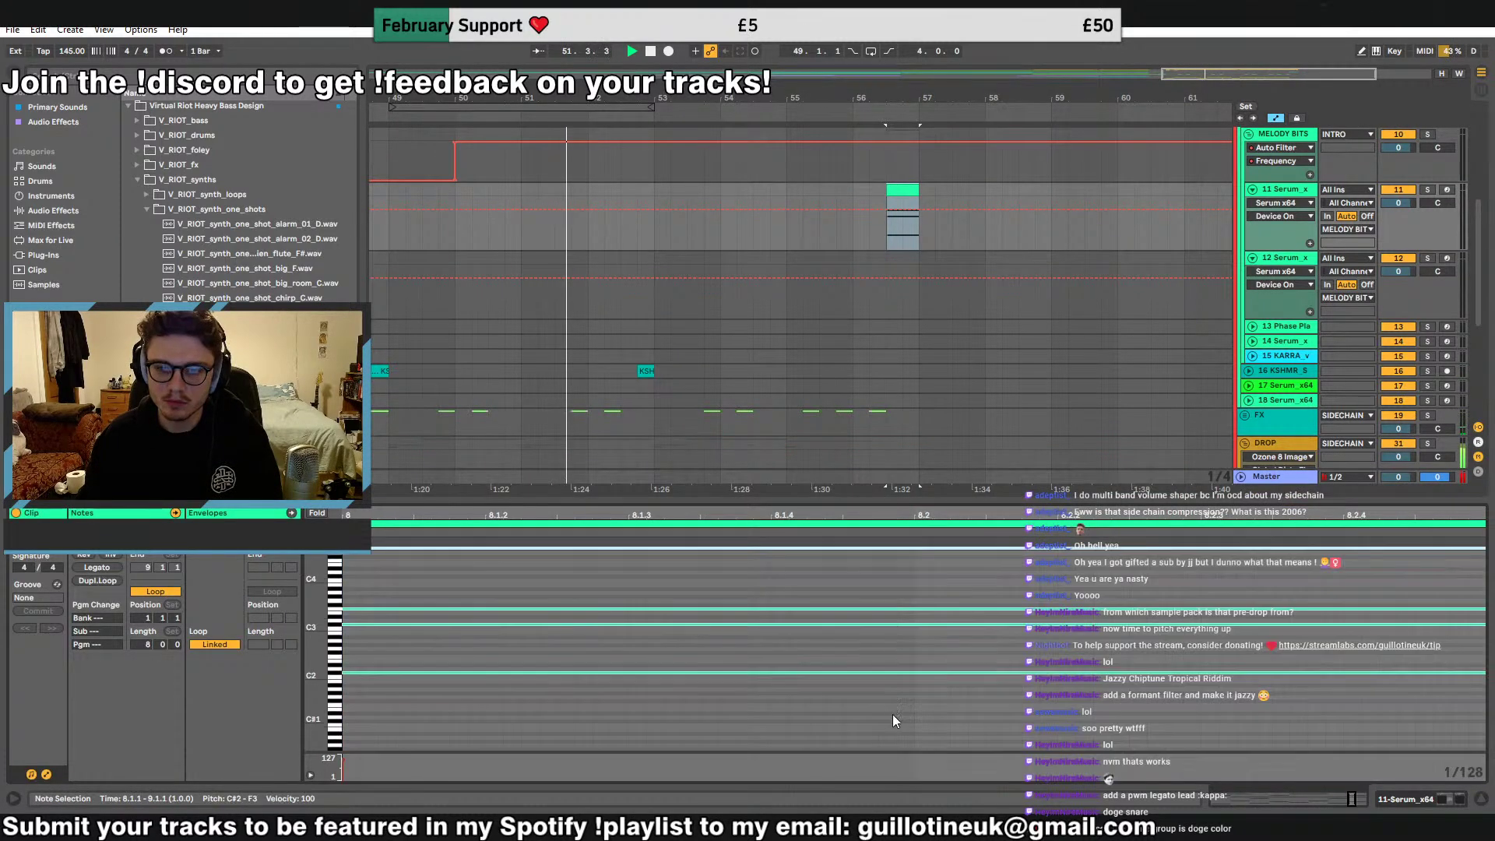
{"action": "left_click_drag", "start_coordinate": [1380, 515], "coordinate": [1248, 459]}
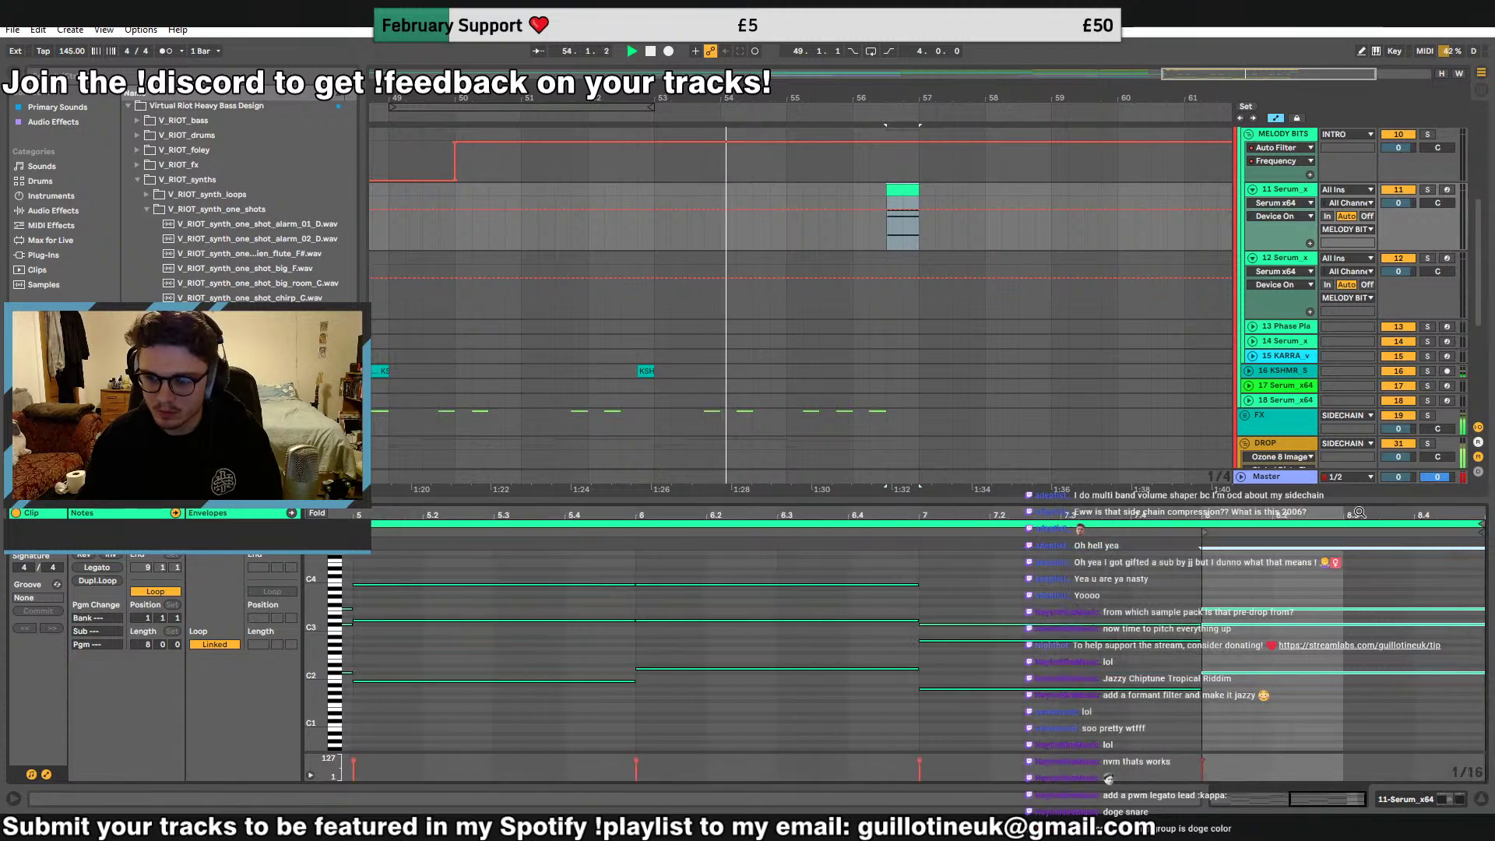
{"action": "left_click_drag", "start_coordinate": [1484, 609], "coordinate": [1274, 609]}
{"action": "key", "text": "ctrl+d"}
{"action": "left_click_drag", "start_coordinate": [1423, 515], "coordinate": [1424, 531]}
{"action": "scroll", "coordinate": [1483, 609], "scroll_direction": "up", "scroll_amount": 2}
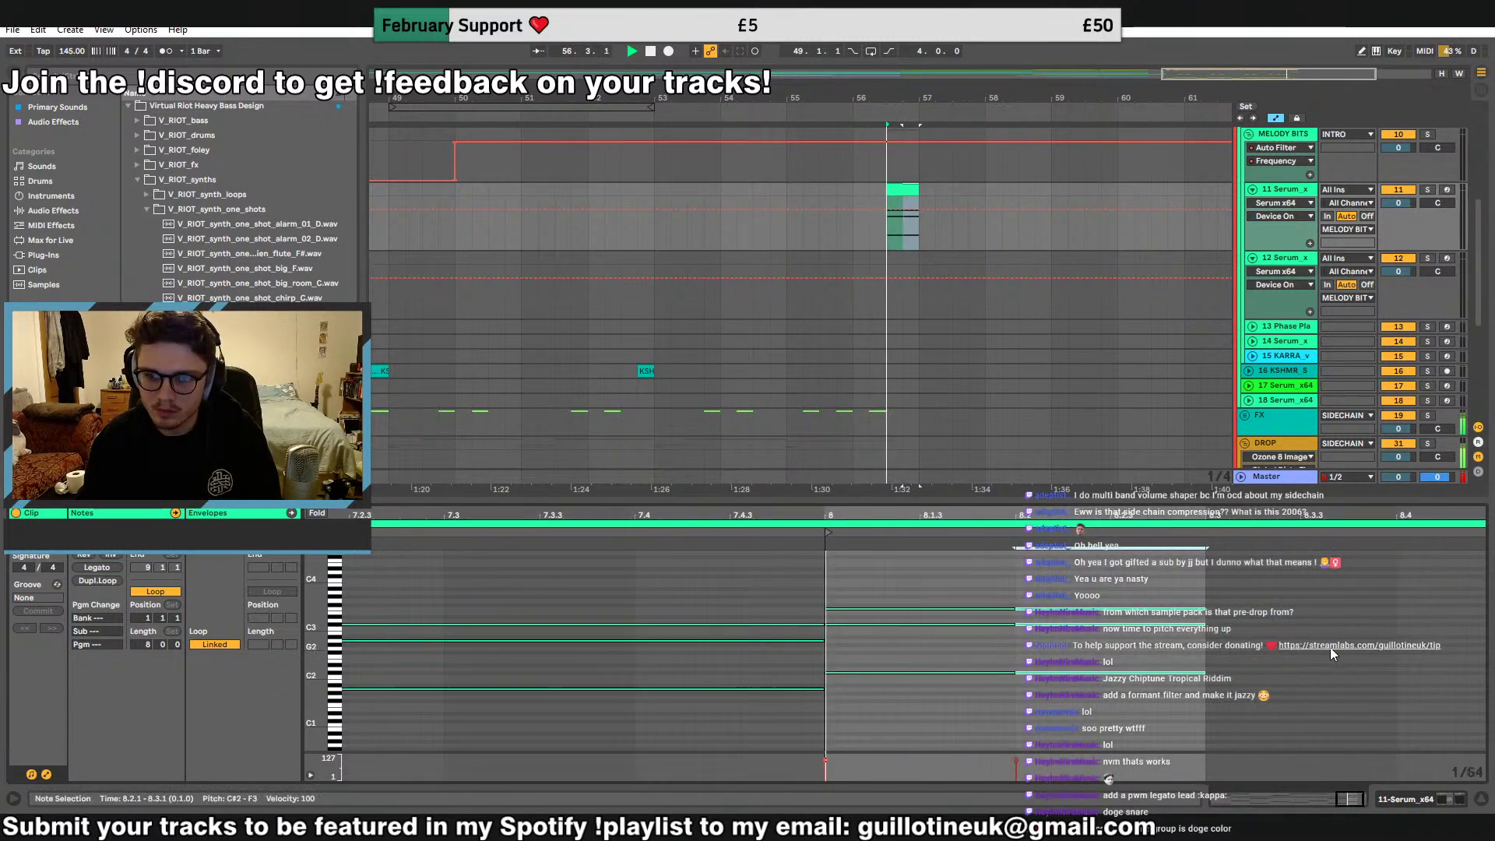
Play the edited chords from 56.3.1, reopen track 11's devices, and play from 55.1.1
{"action": "left_click", "coordinate": [886, 237]}
{"action": "key", "text": "space"}
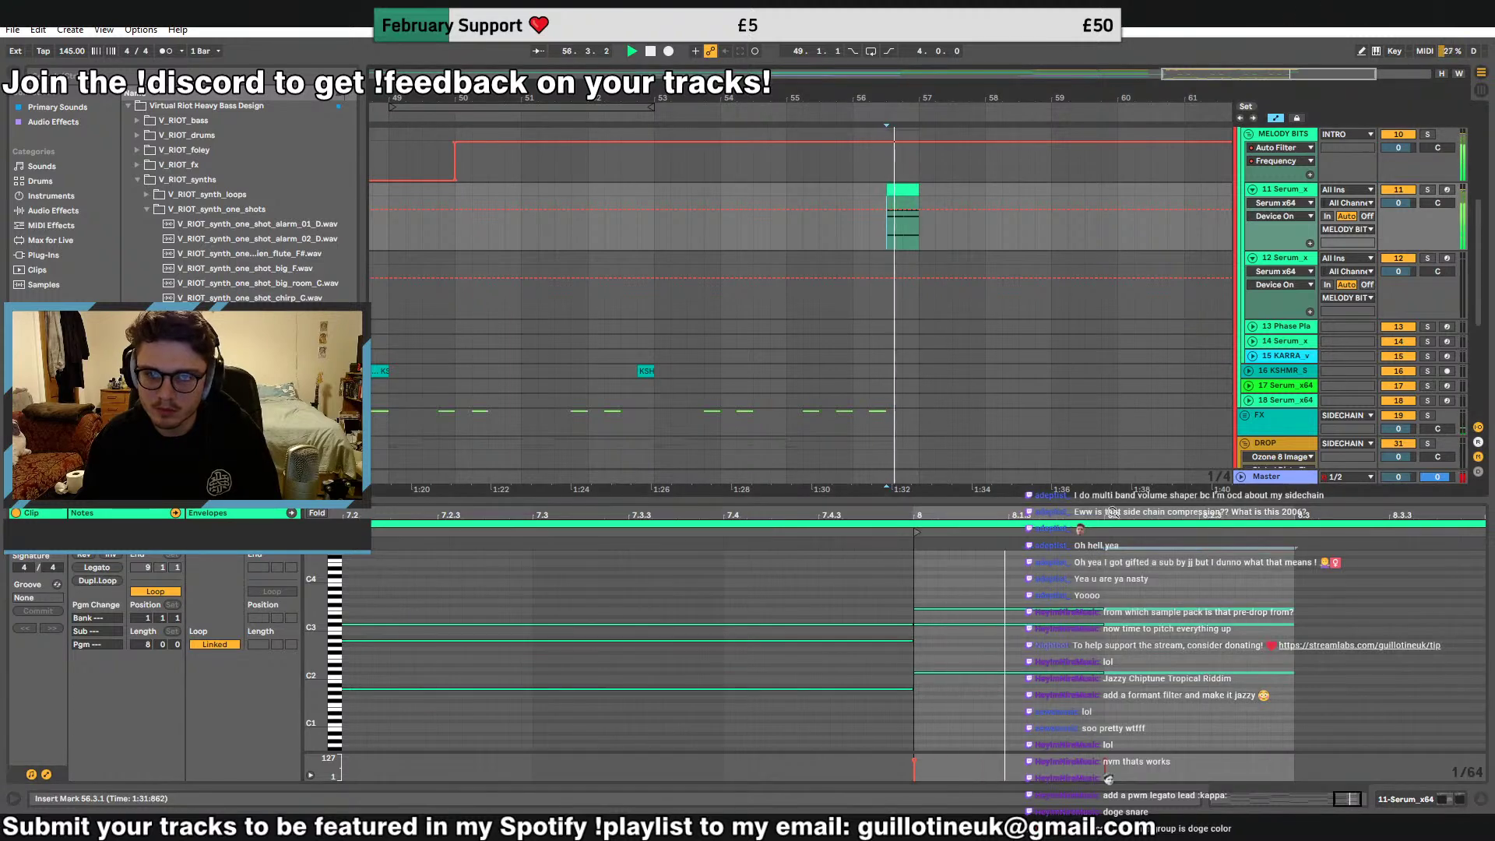
{"action": "key", "text": "space"}
{"action": "key", "text": "space"}
{"action": "double_click", "coordinate": [1300, 191]}
{"action": "key", "text": "space"}
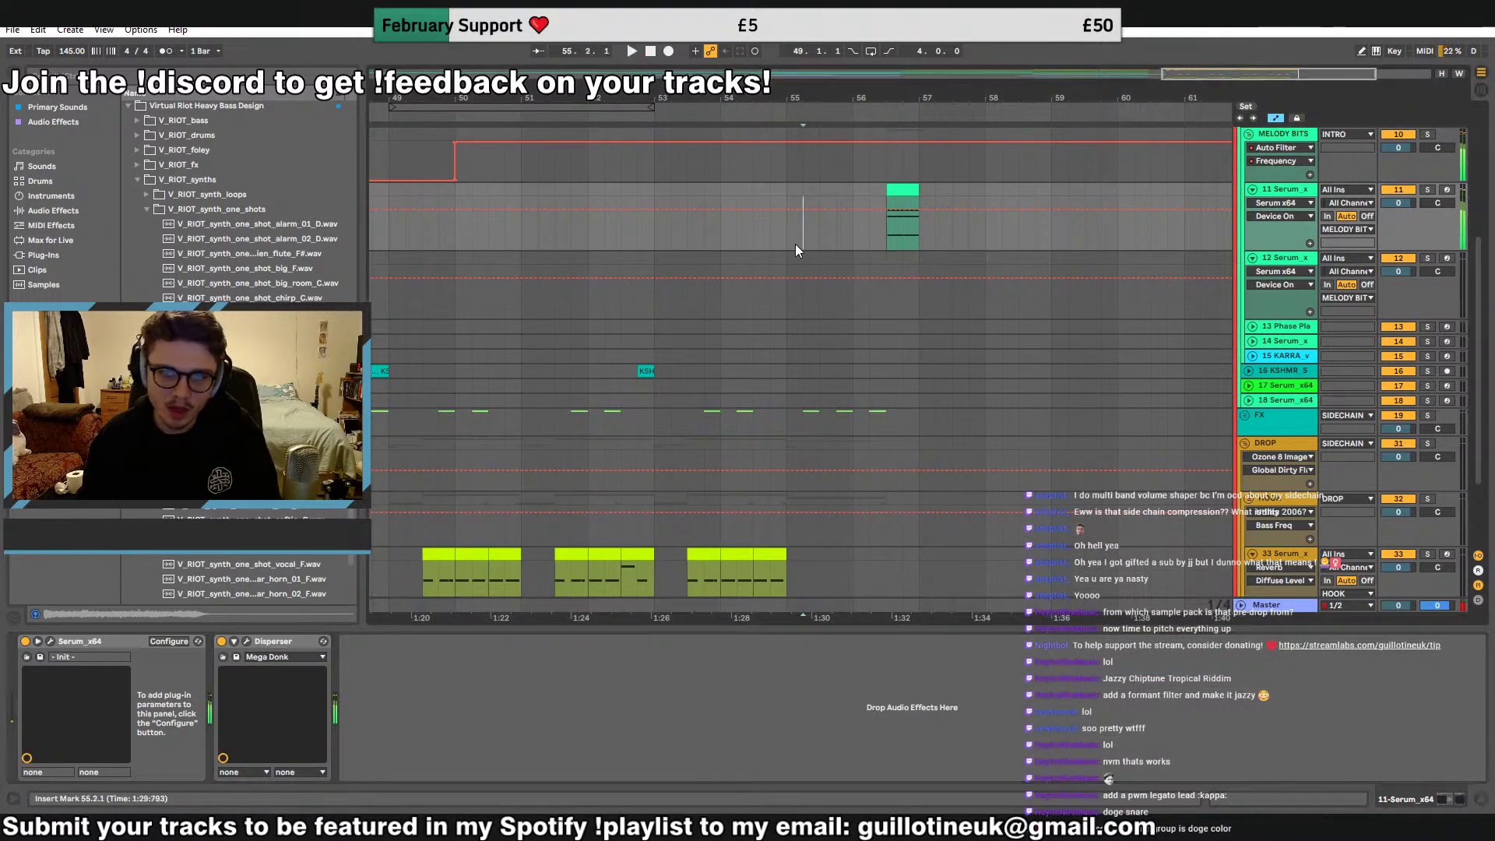
{"action": "left_click", "coordinate": [799, 243]}
{"action": "key", "text": "space"}
Play Serum track 34 from 55.1.1 and inspect its Disperser settings
{"action": "left_click_drag", "start_coordinate": [1279, 75], "coordinate": [1279, 39]}
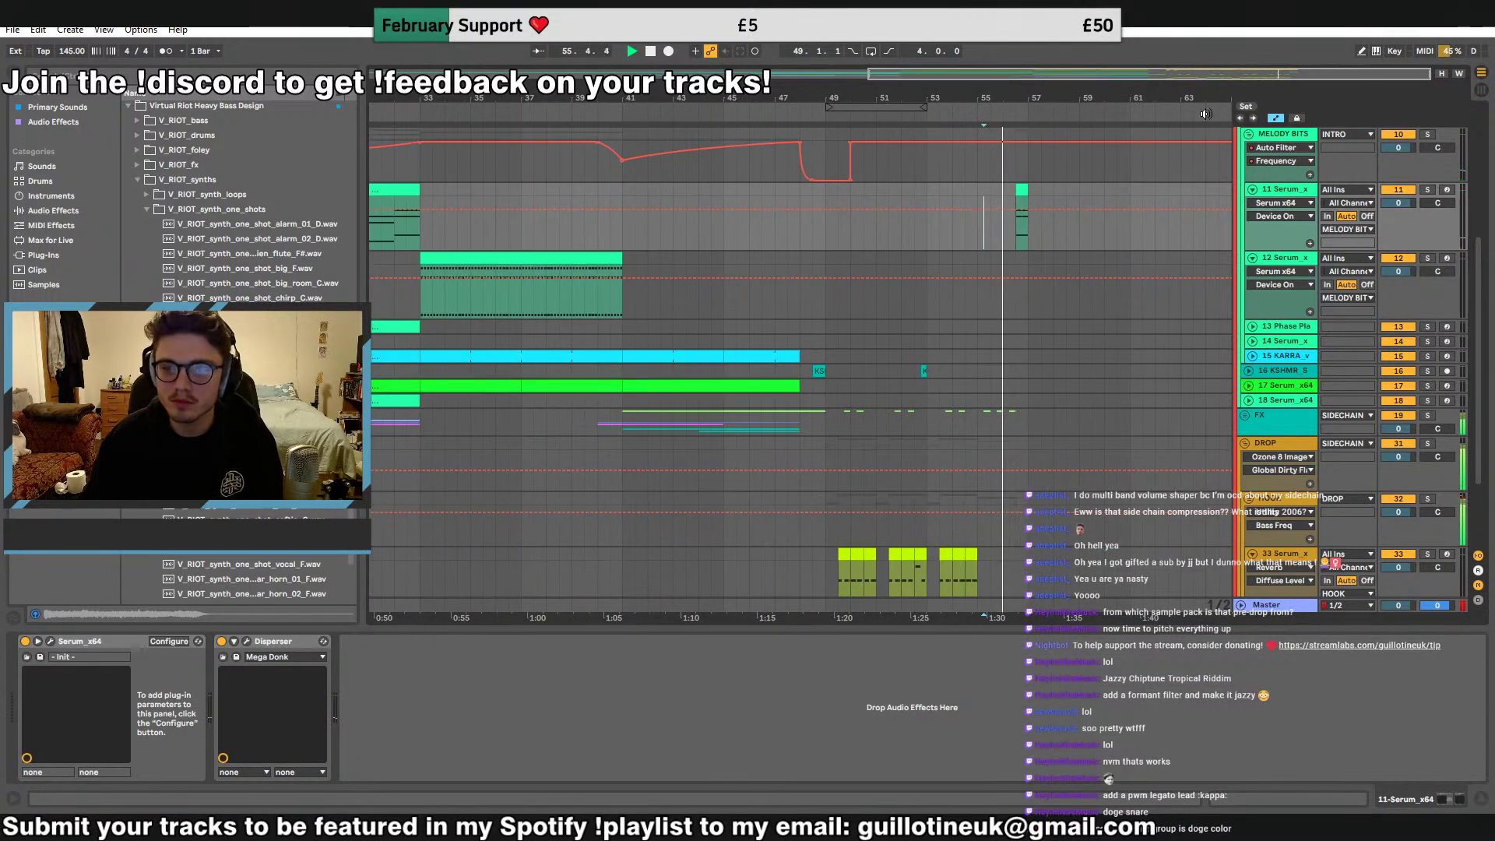
{"action": "scroll", "coordinate": [1027, 359], "scroll_direction": "down", "scroll_amount": 3}
{"action": "left_click", "coordinate": [983, 510]}
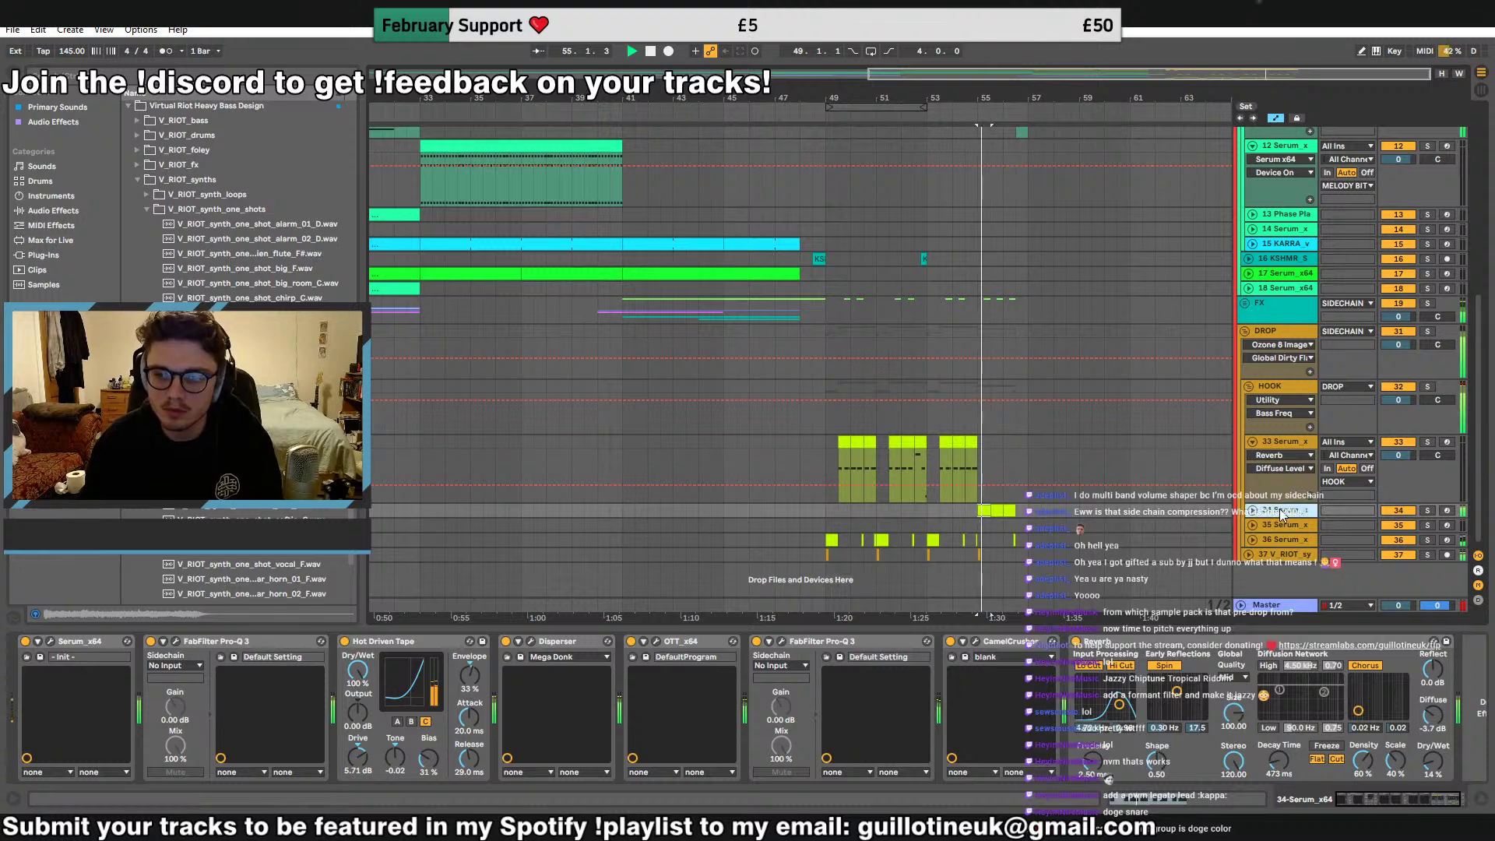
{"action": "key", "text": "space"}
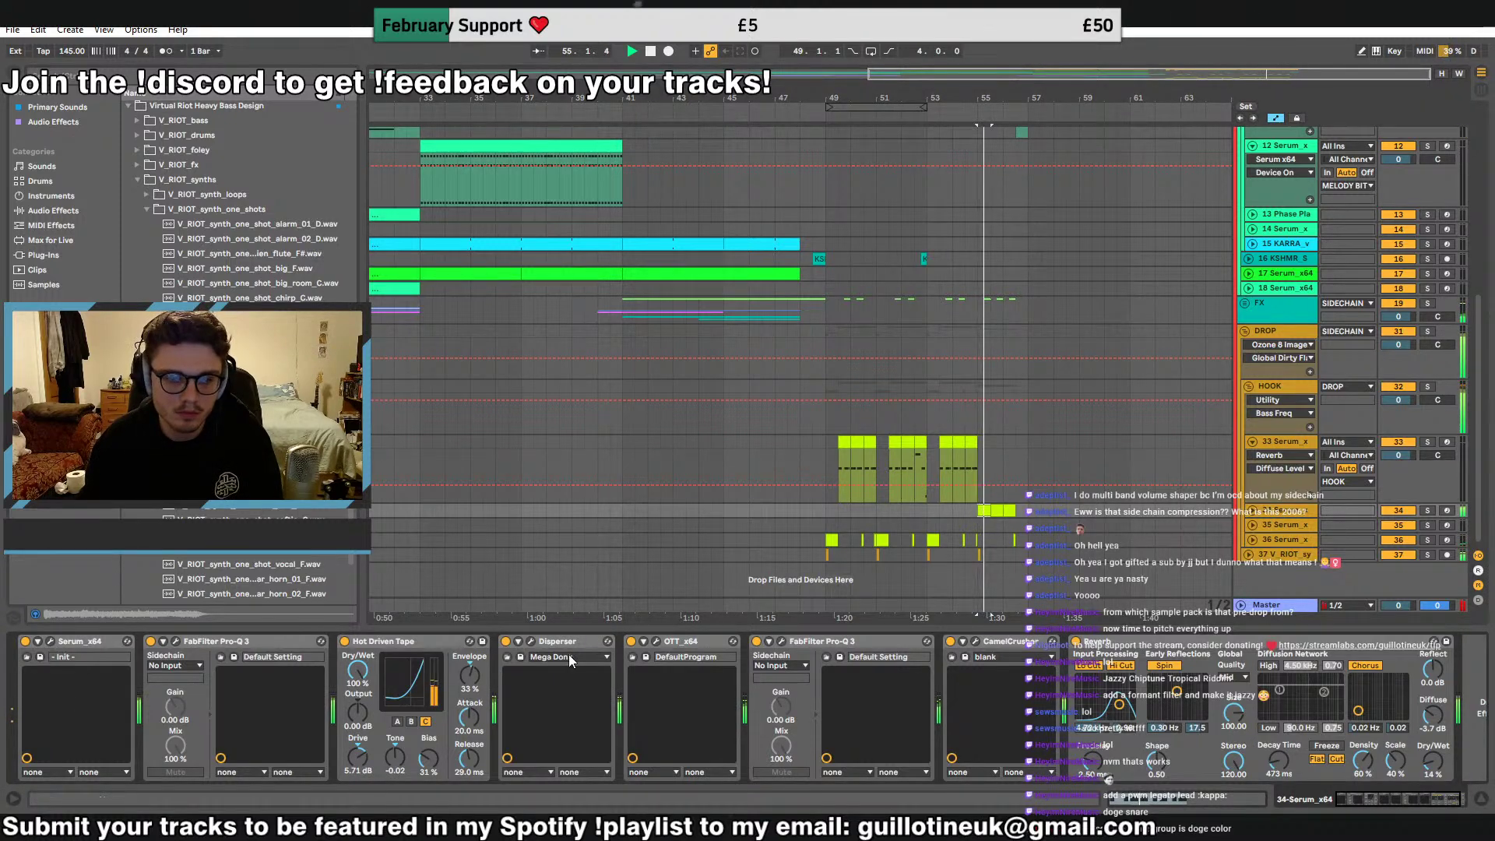
{"action": "left_click", "coordinate": [531, 643]}
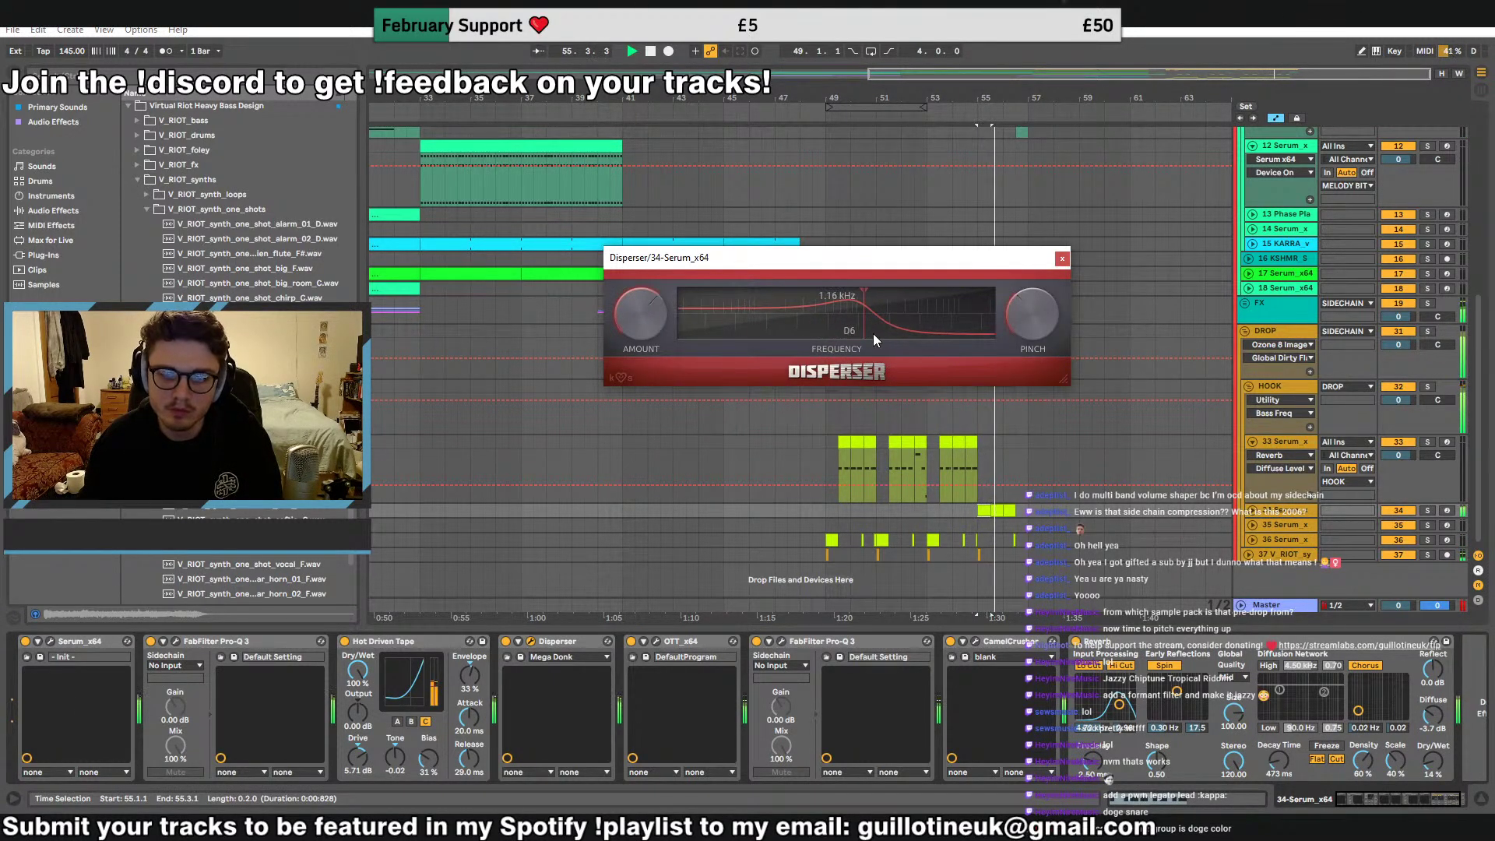
{"action": "left_click", "coordinate": [1062, 259]}
Assign LFO 7 to oscillator B's level in track 34's Serum and reshape the LFO into a curved decay
{"action": "left_click", "coordinate": [50, 641]}
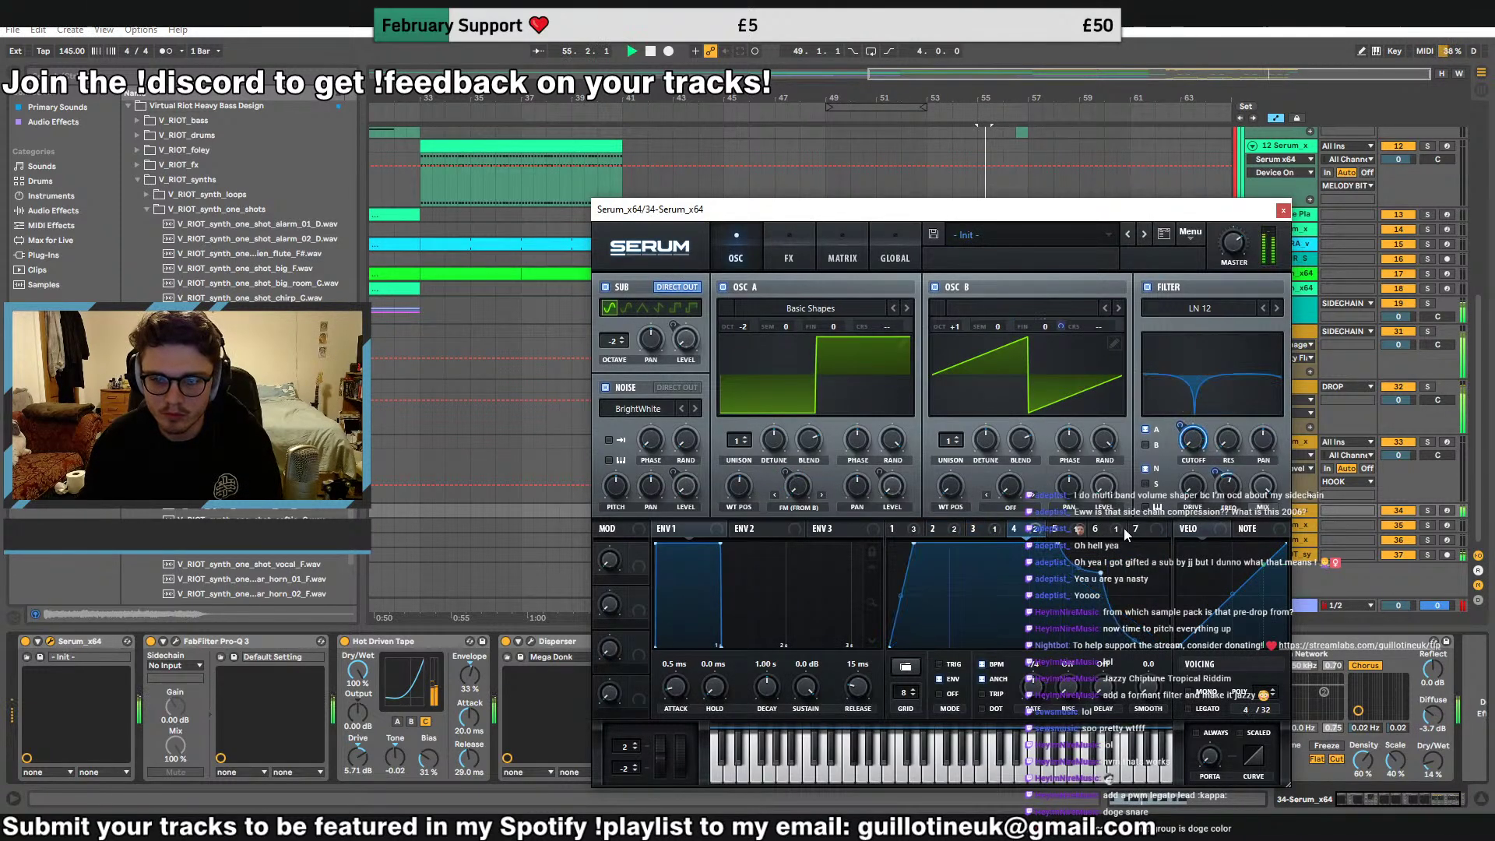
{"action": "left_click", "coordinate": [1060, 529]}
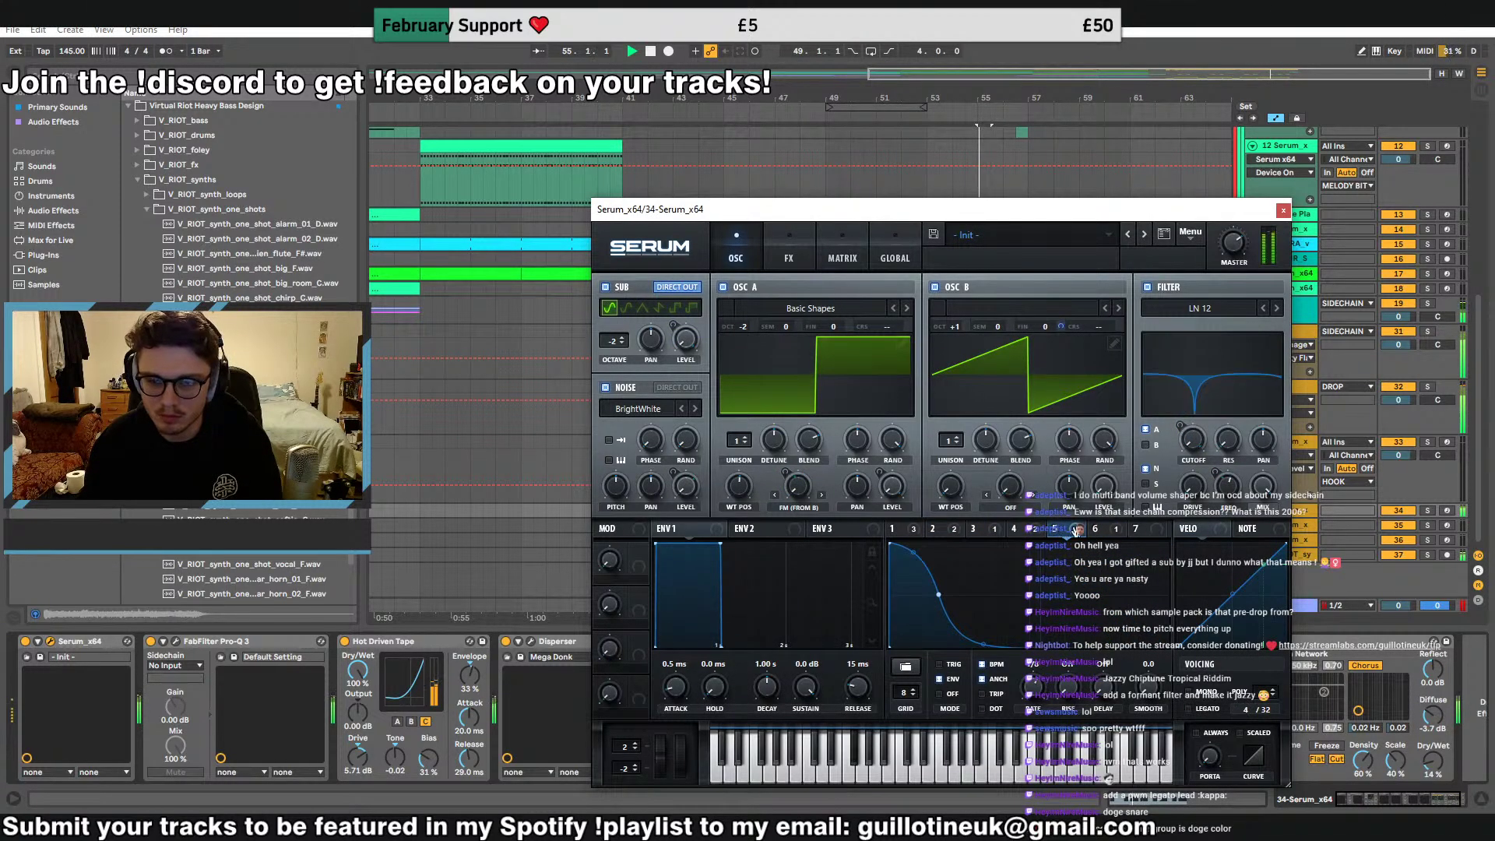
{"action": "left_click", "coordinate": [1139, 531]}
{"action": "left_click_drag", "start_coordinate": [1110, 499], "coordinate": [1106, 487]}
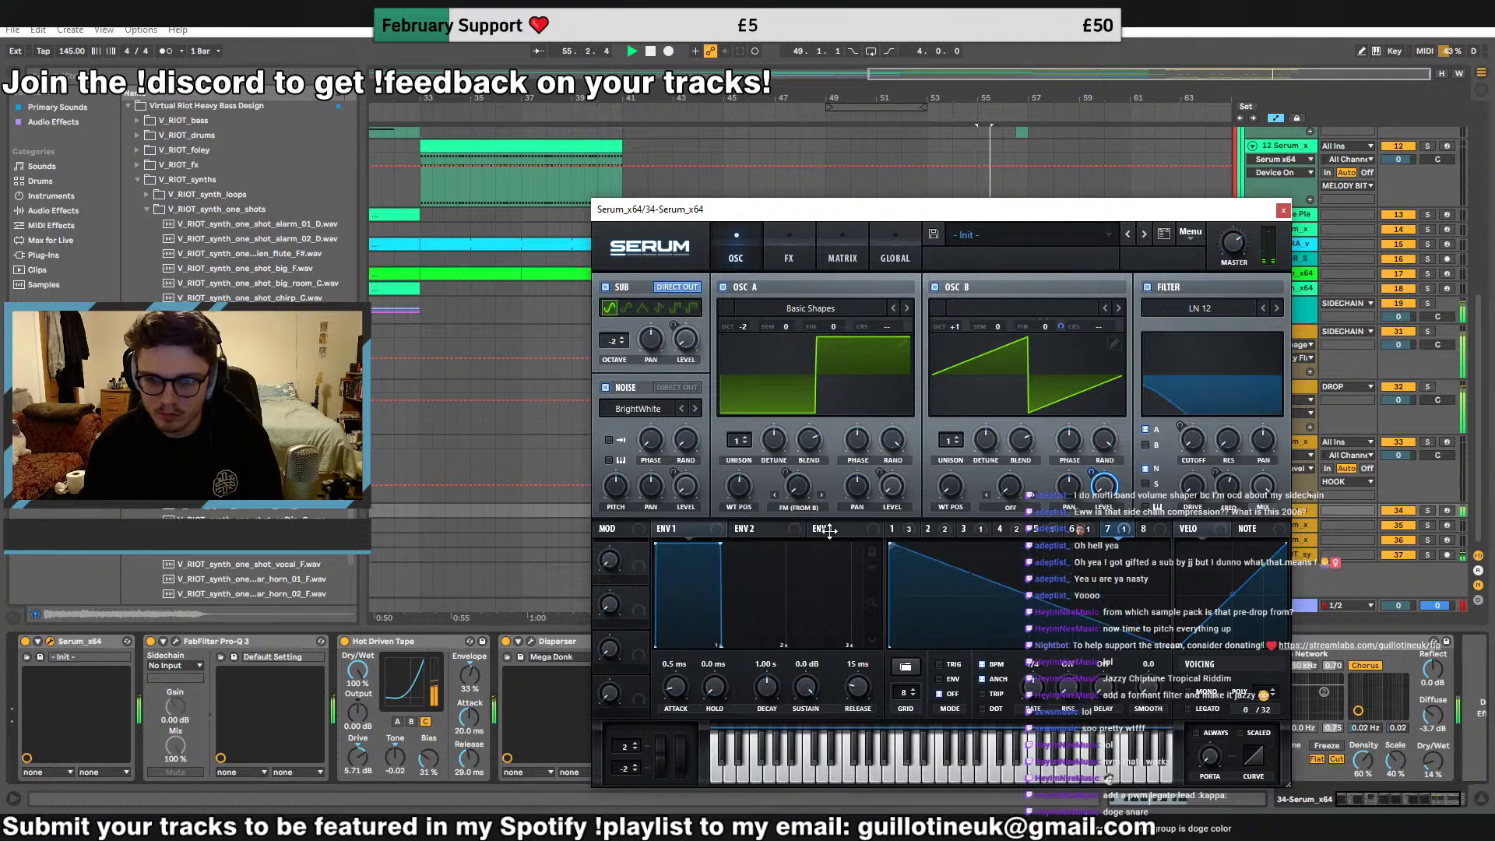
{"action": "double_click", "coordinate": [979, 642]}
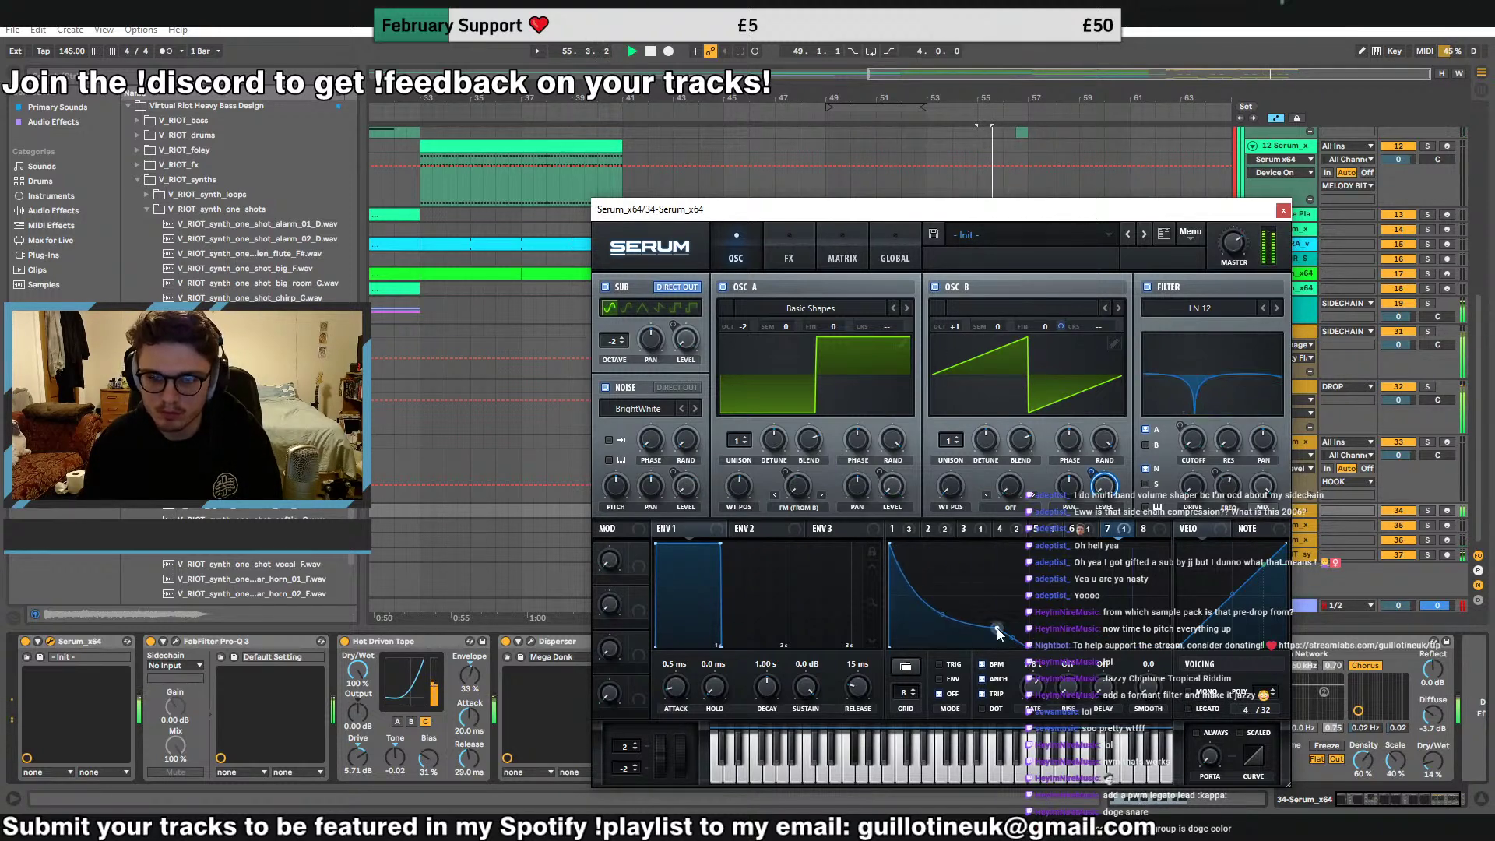
{"action": "left_click", "coordinate": [903, 529]}
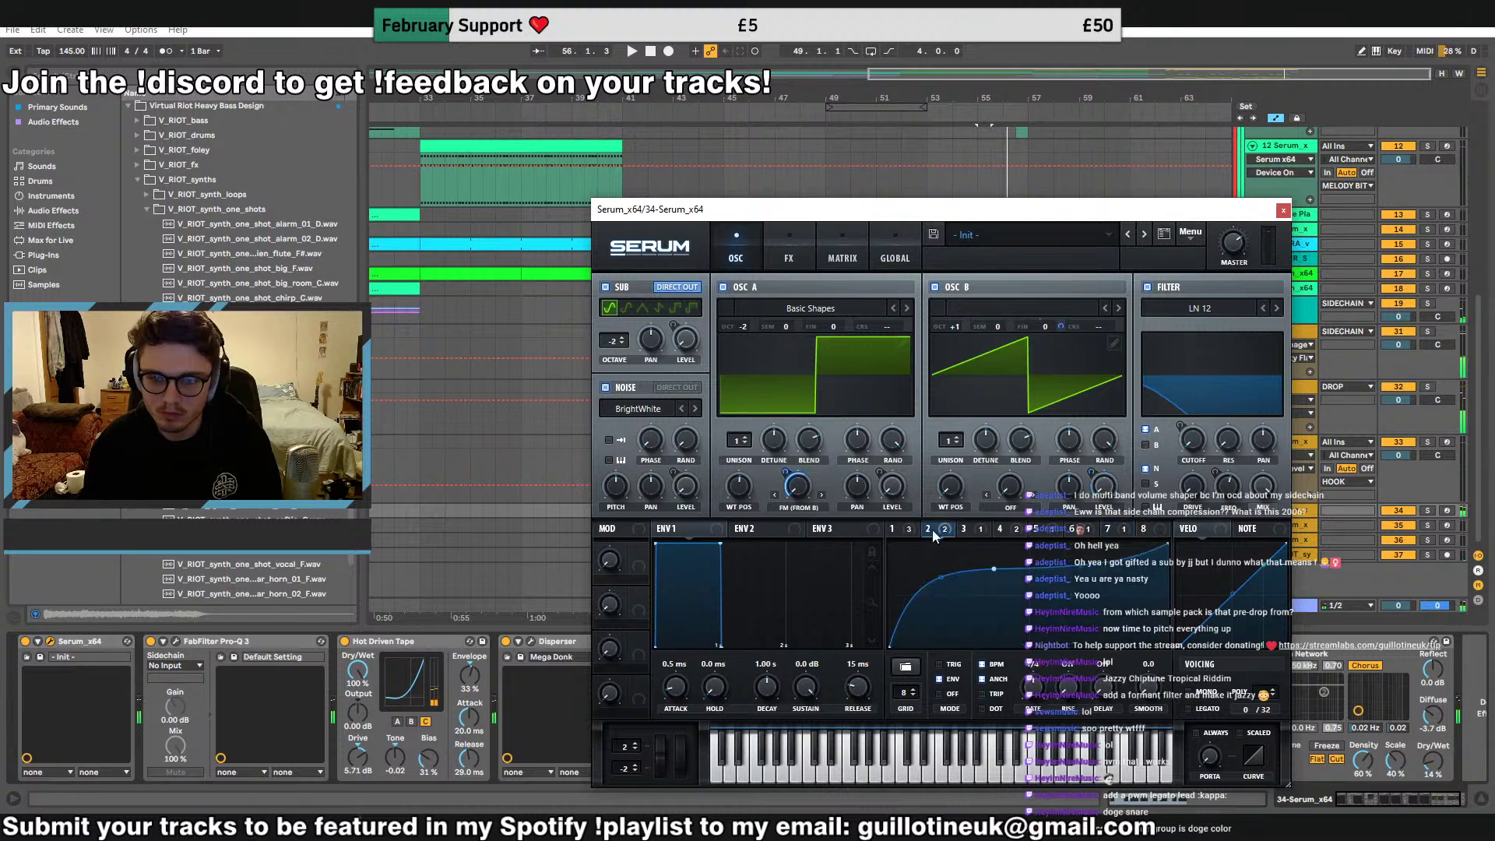
Play the hook, adjust LFO 1's modulation of oscillator A's level, and set oscillator B's octave to +2 in track 34's Serum
{"action": "key", "text": "space"}
{"action": "left_click", "coordinate": [1109, 529]}
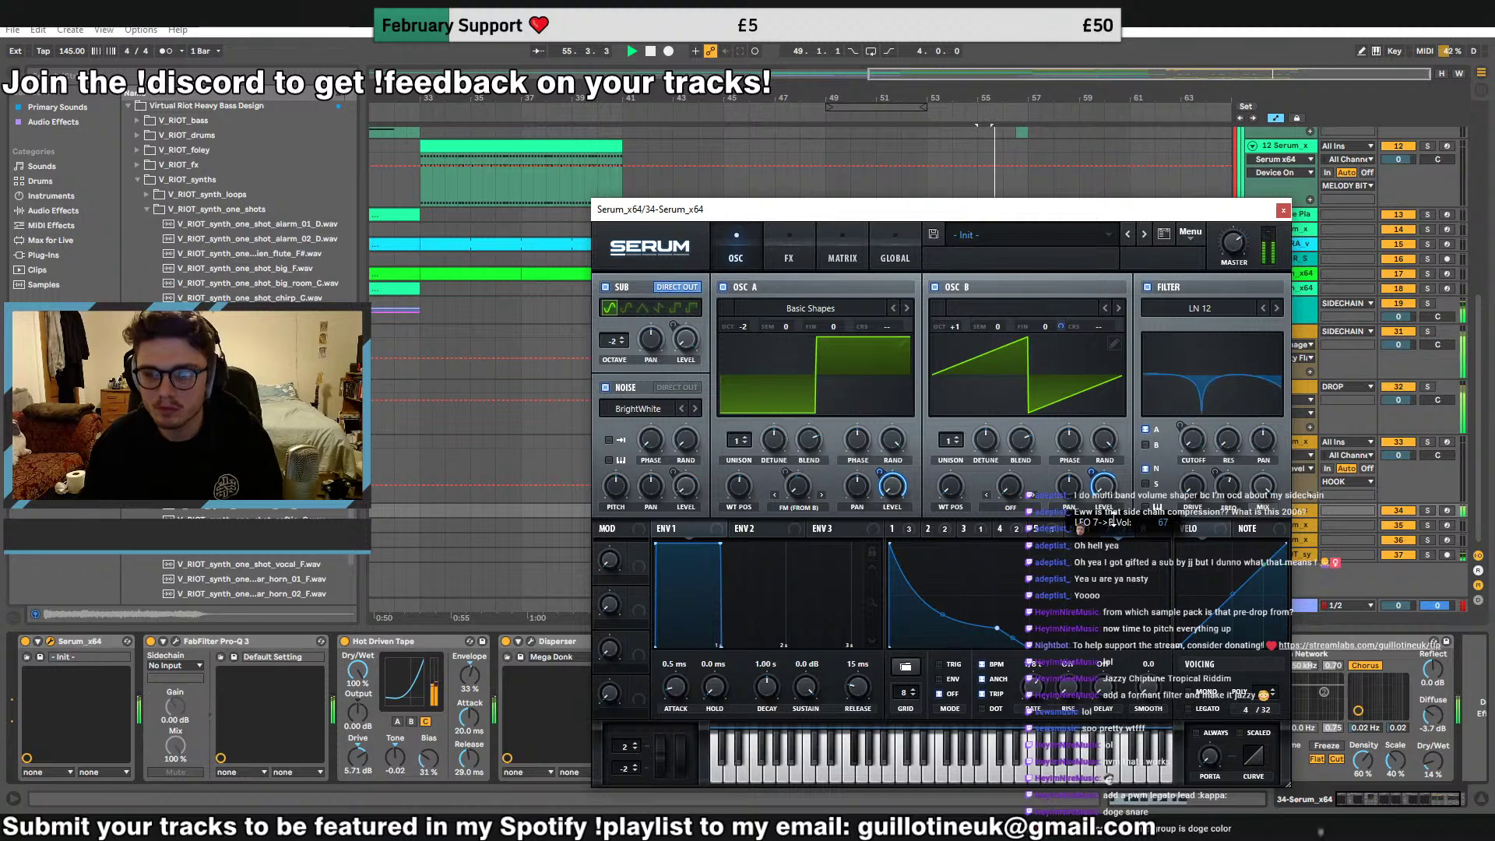
{"action": "key", "text": "space"}
{"action": "left_click", "coordinate": [888, 528]}
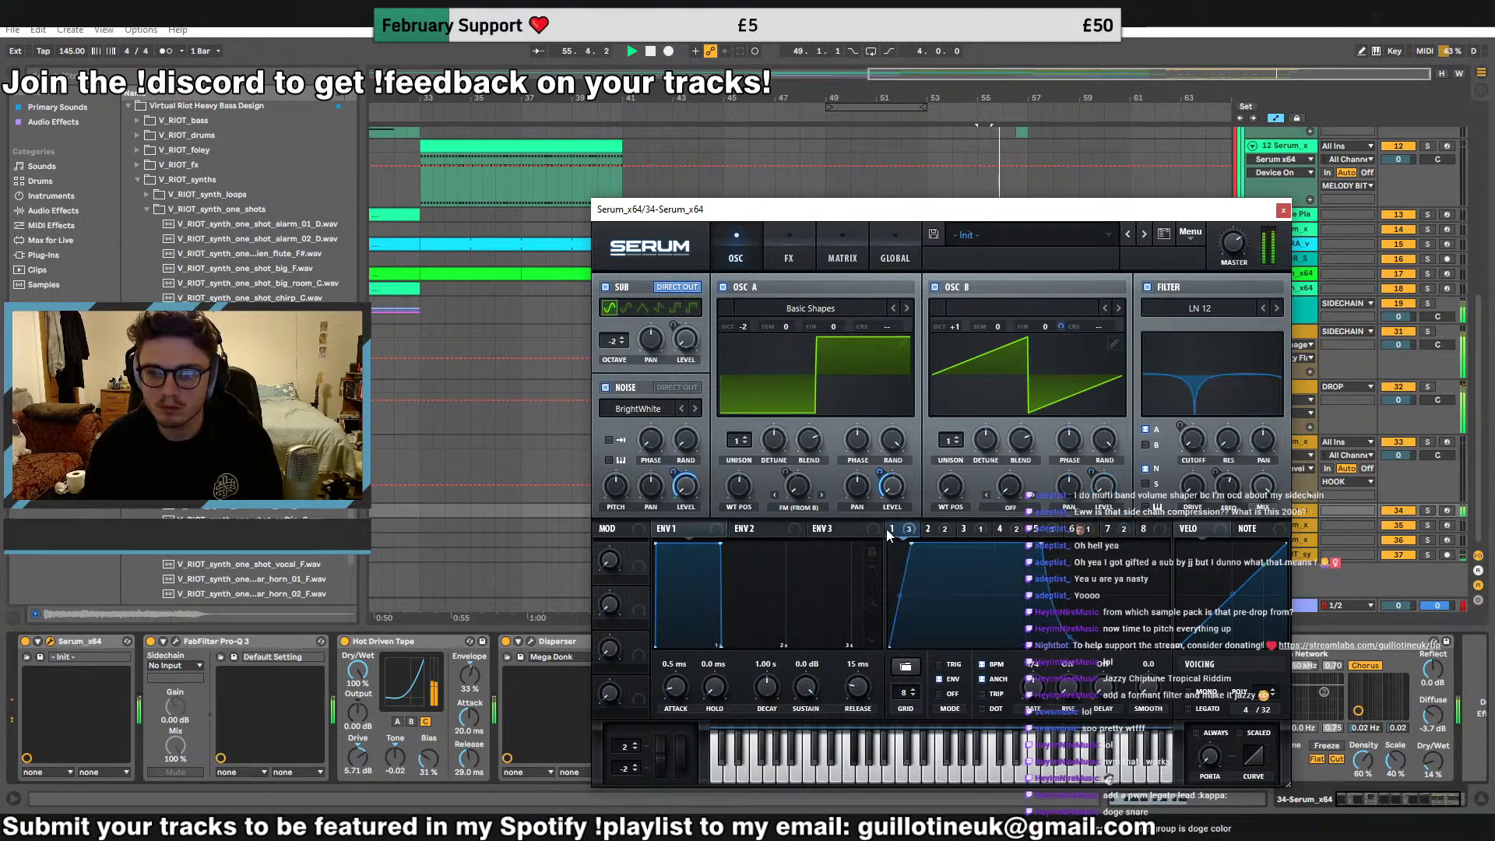
{"action": "key", "text": "space"}
{"action": "key", "text": "space"}
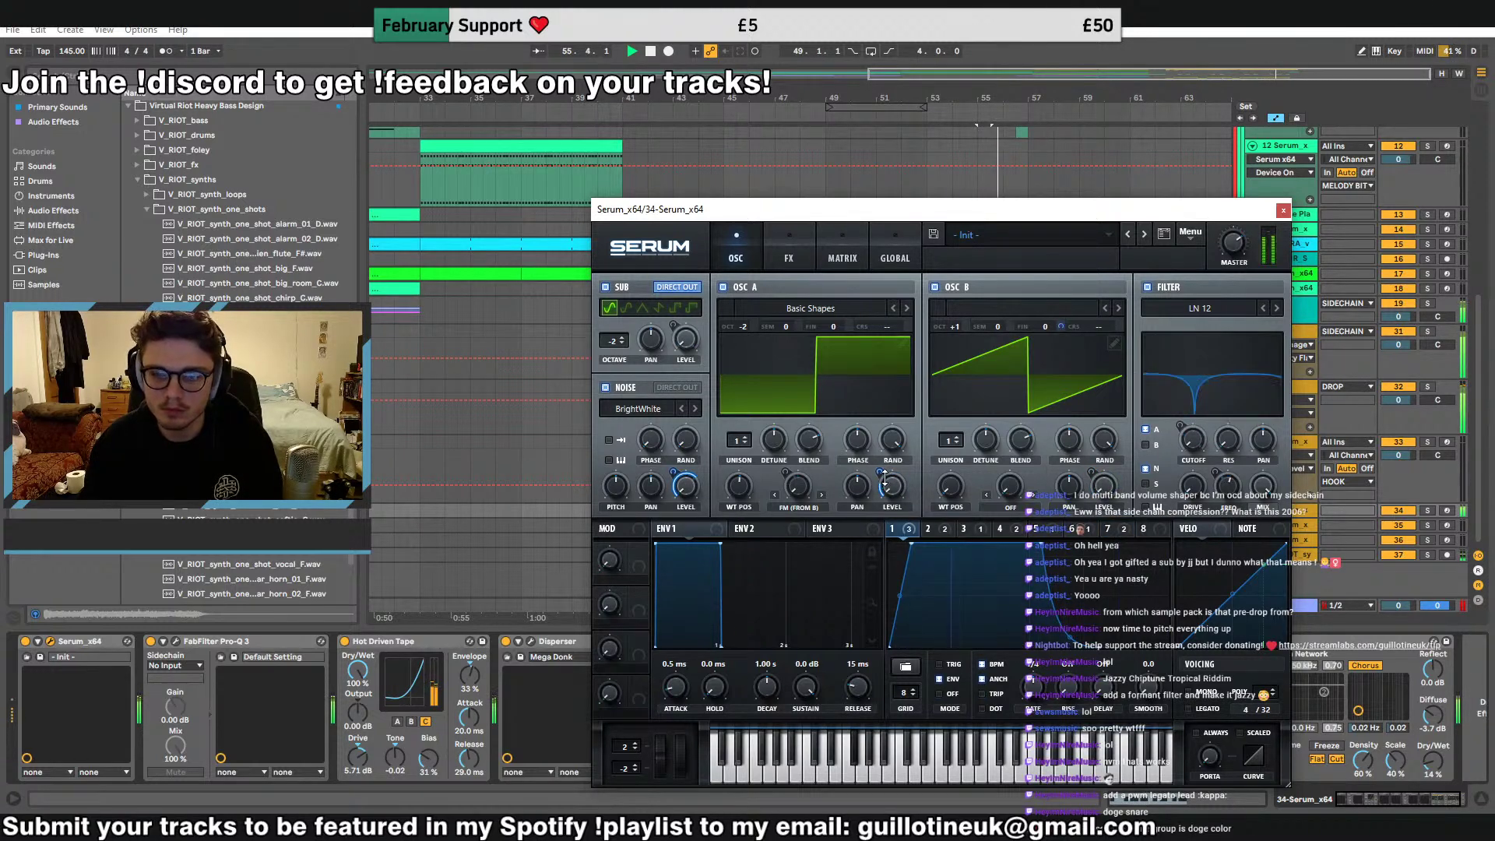
{"action": "left_click_drag", "start_coordinate": [881, 473], "coordinate": [913, 454]}
{"action": "key", "text": "space"}
{"action": "key", "text": "space"}
{"action": "left_click_drag", "start_coordinate": [960, 324], "coordinate": [967, 309]}
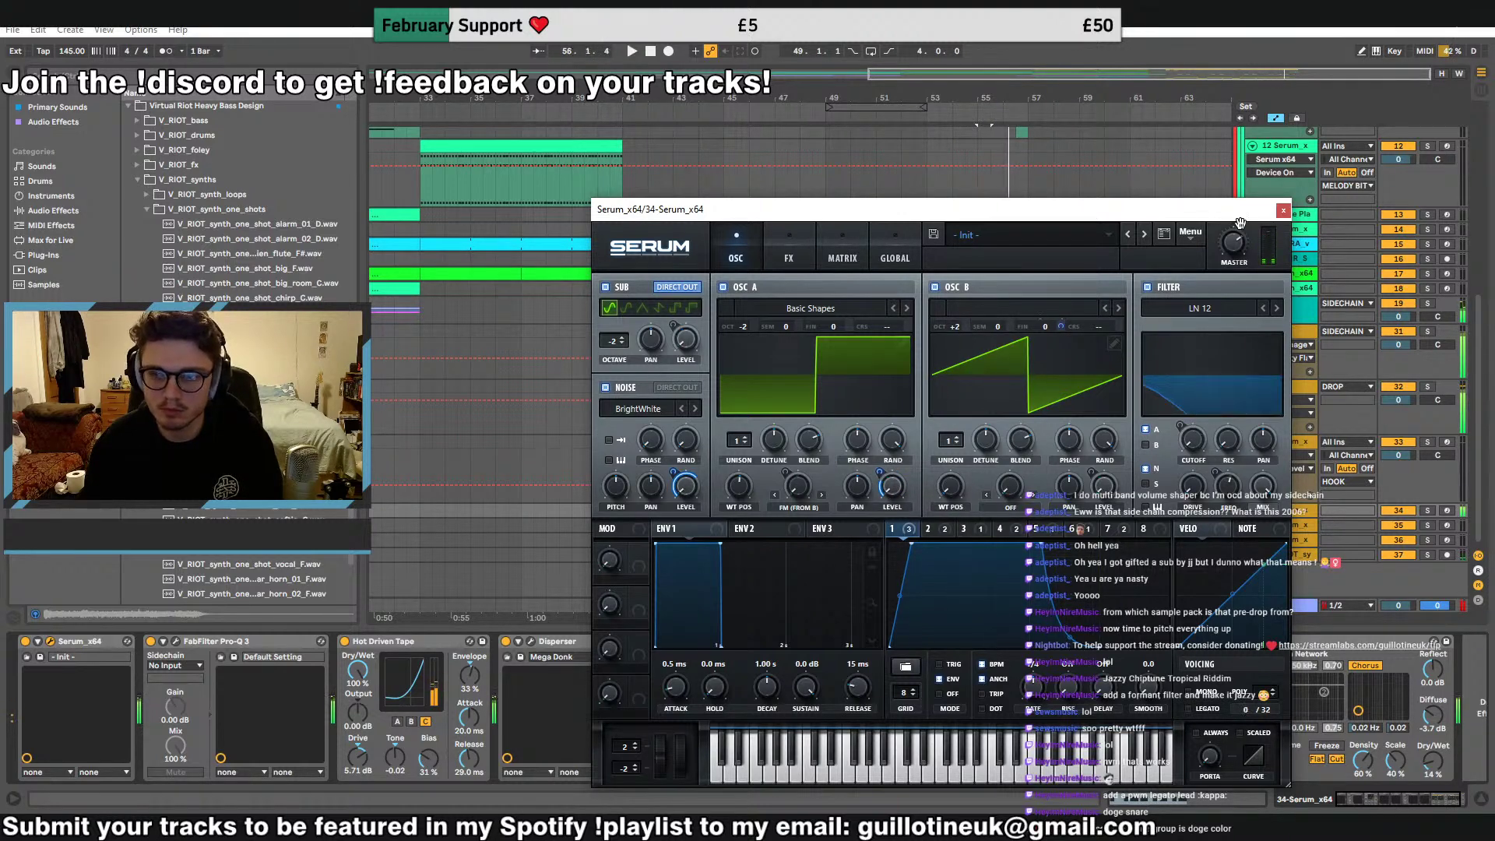
Close track 34's Serum, fold track 12, and extend the arrangement loop to eight bars, ending at 57.1.1
{"action": "left_click", "coordinate": [1283, 210]}
{"action": "left_click", "coordinate": [1253, 146]}
{"action": "left_click_drag", "start_coordinate": [1085, 100], "coordinate": [1051, 257]}
{"action": "key", "text": "space"}
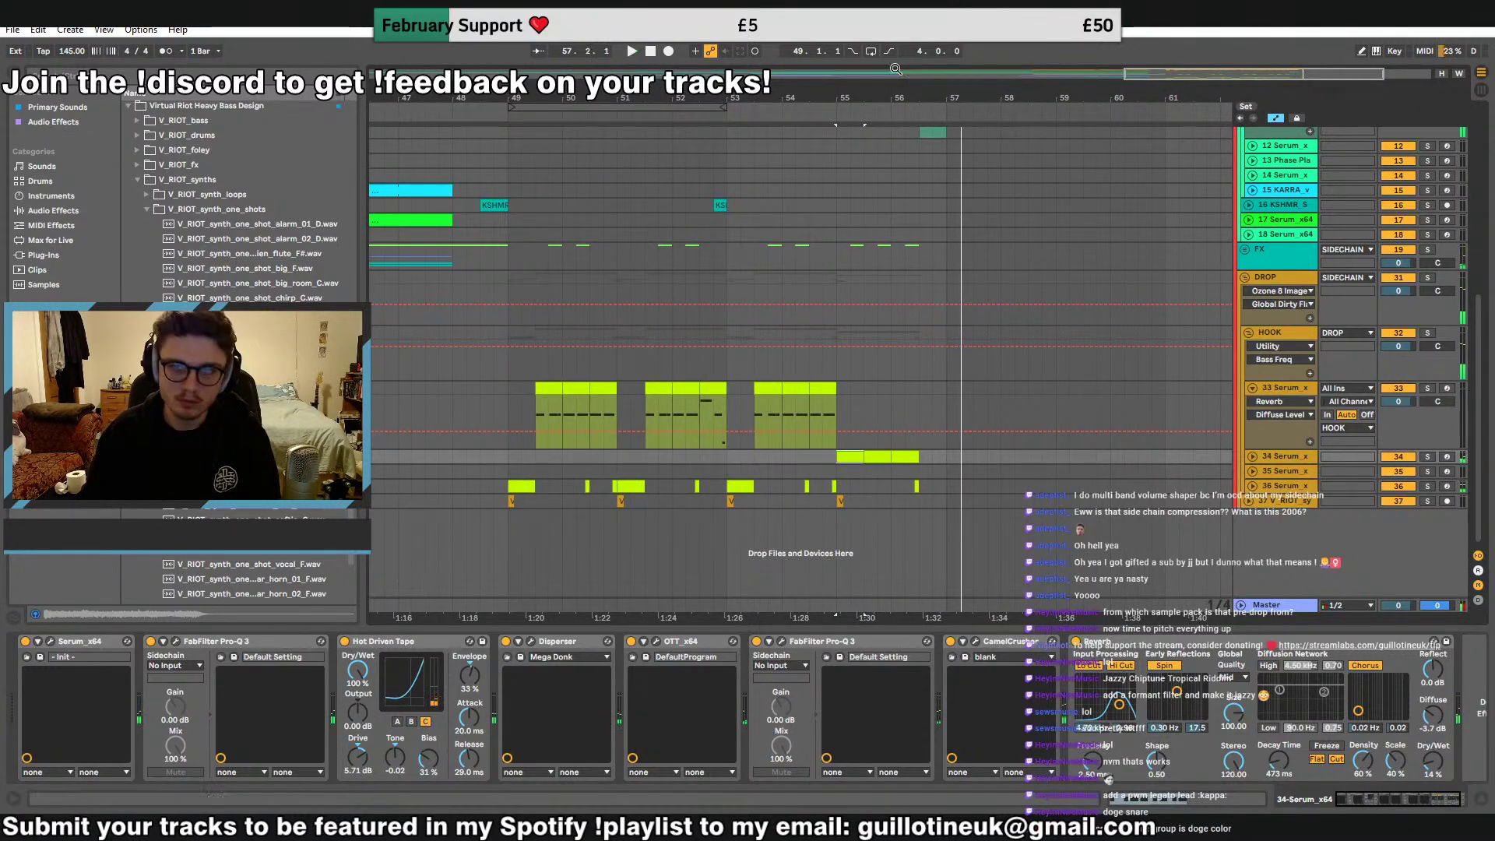
{"action": "key", "text": "space"}
{"action": "left_click_drag", "start_coordinate": [725, 107], "coordinate": [778, 109]}
Select the chord clip from 56.3.1 to 57.1.1 on track 11, fold the track, and play the fill
{"action": "scroll", "coordinate": [927, 234], "scroll_direction": "up", "scroll_amount": 5}
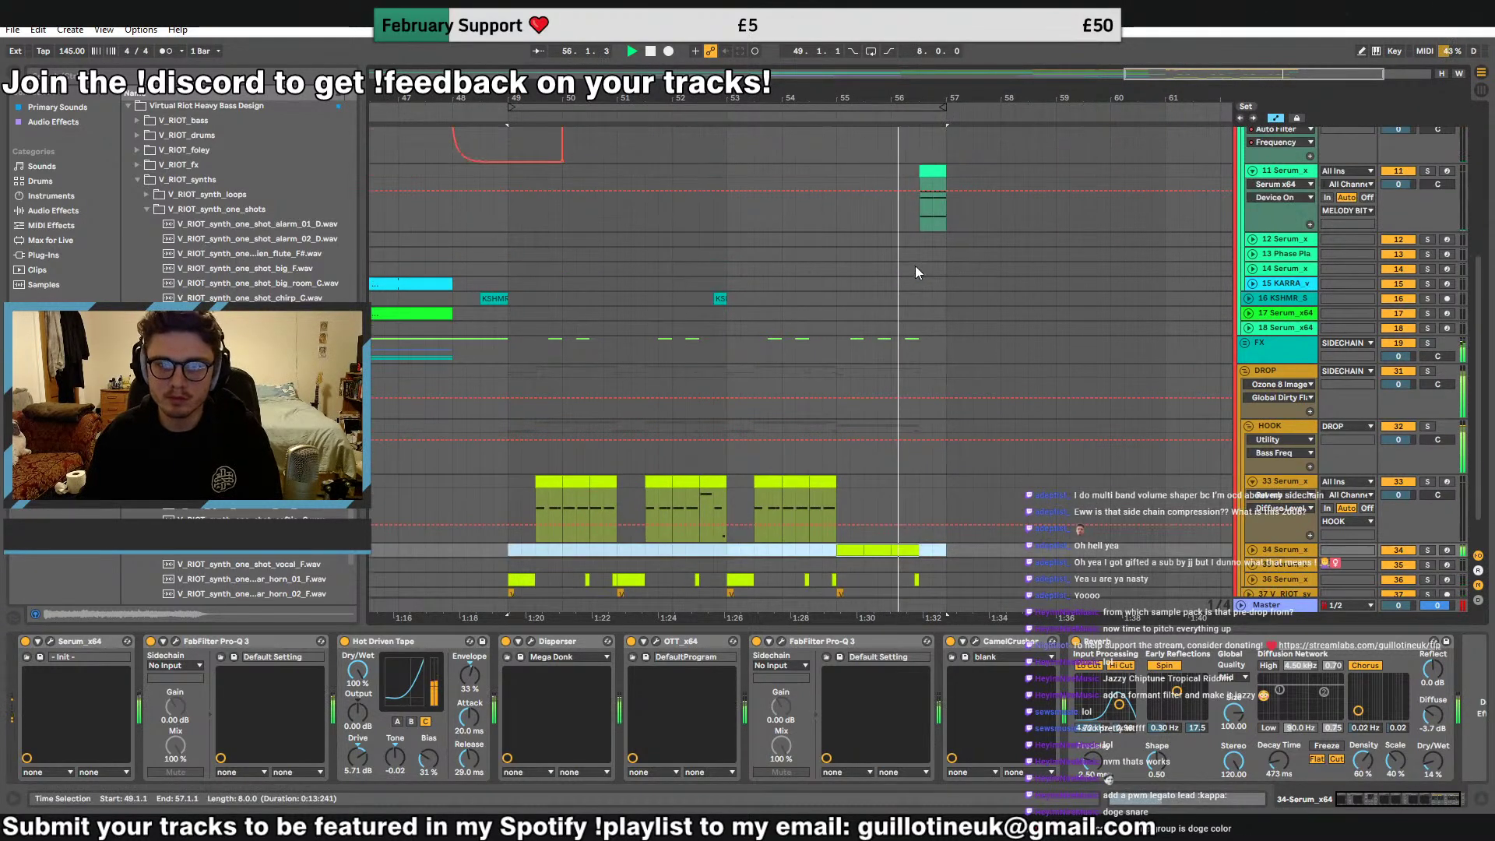
{"action": "left_click", "coordinate": [931, 249]}
{"action": "left_click", "coordinate": [1253, 233]}
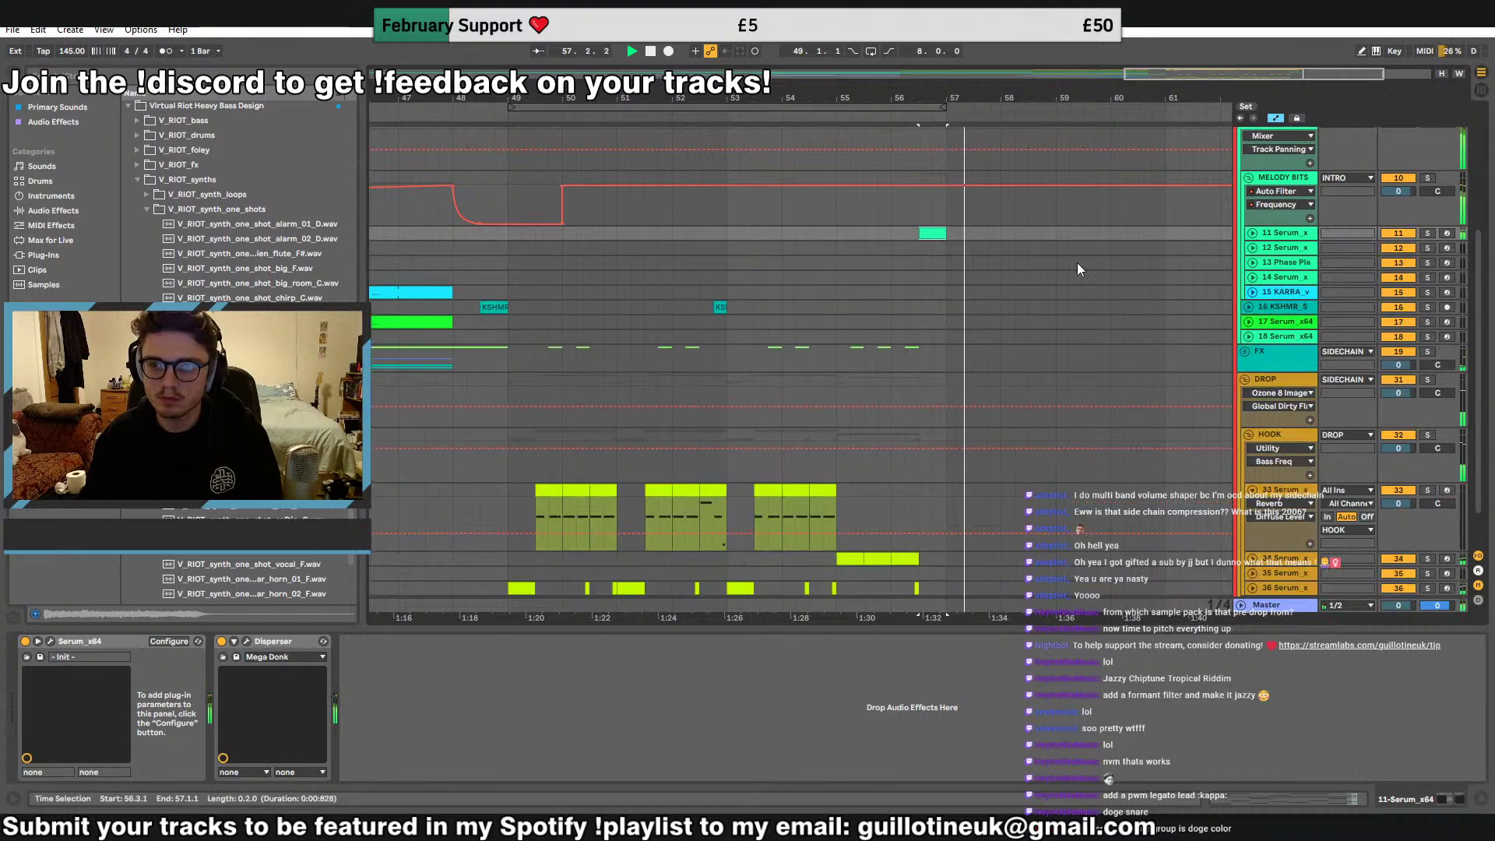
{"action": "key", "text": "space"}
{"action": "key", "text": "space"}
Unfold the FX group and its VOX subgroup and play the drop from 54.4.1
{"action": "left_click", "coordinate": [1246, 352]}
{"action": "scroll", "coordinate": [848, 414], "scroll_direction": "down", "scroll_amount": 5}
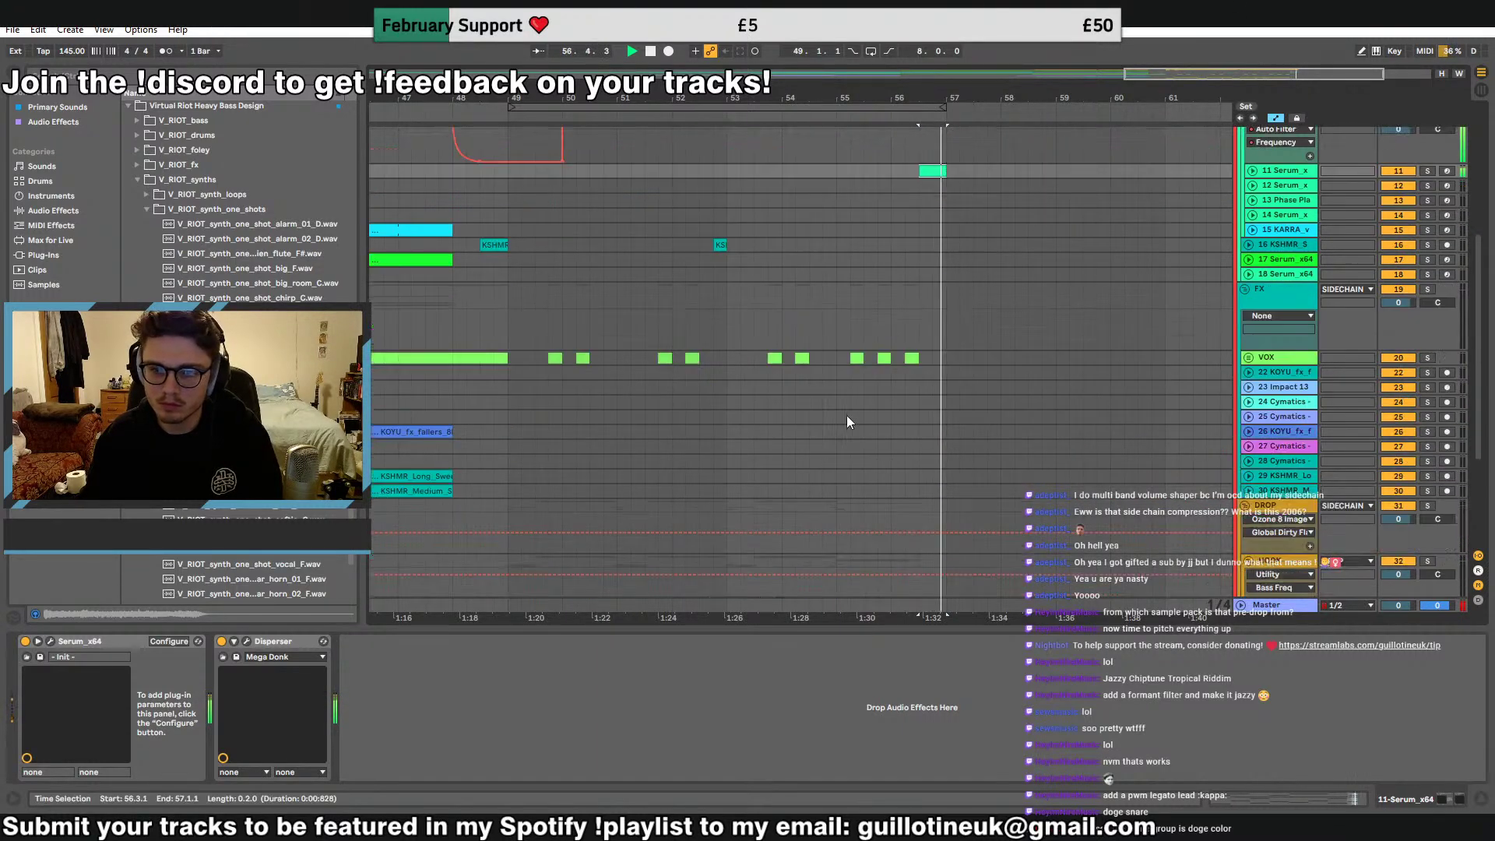
{"action": "left_click", "coordinate": [823, 323]}
{"action": "key", "text": "space"}
{"action": "key", "text": "space"}
{"action": "left_click", "coordinate": [1250, 343]}
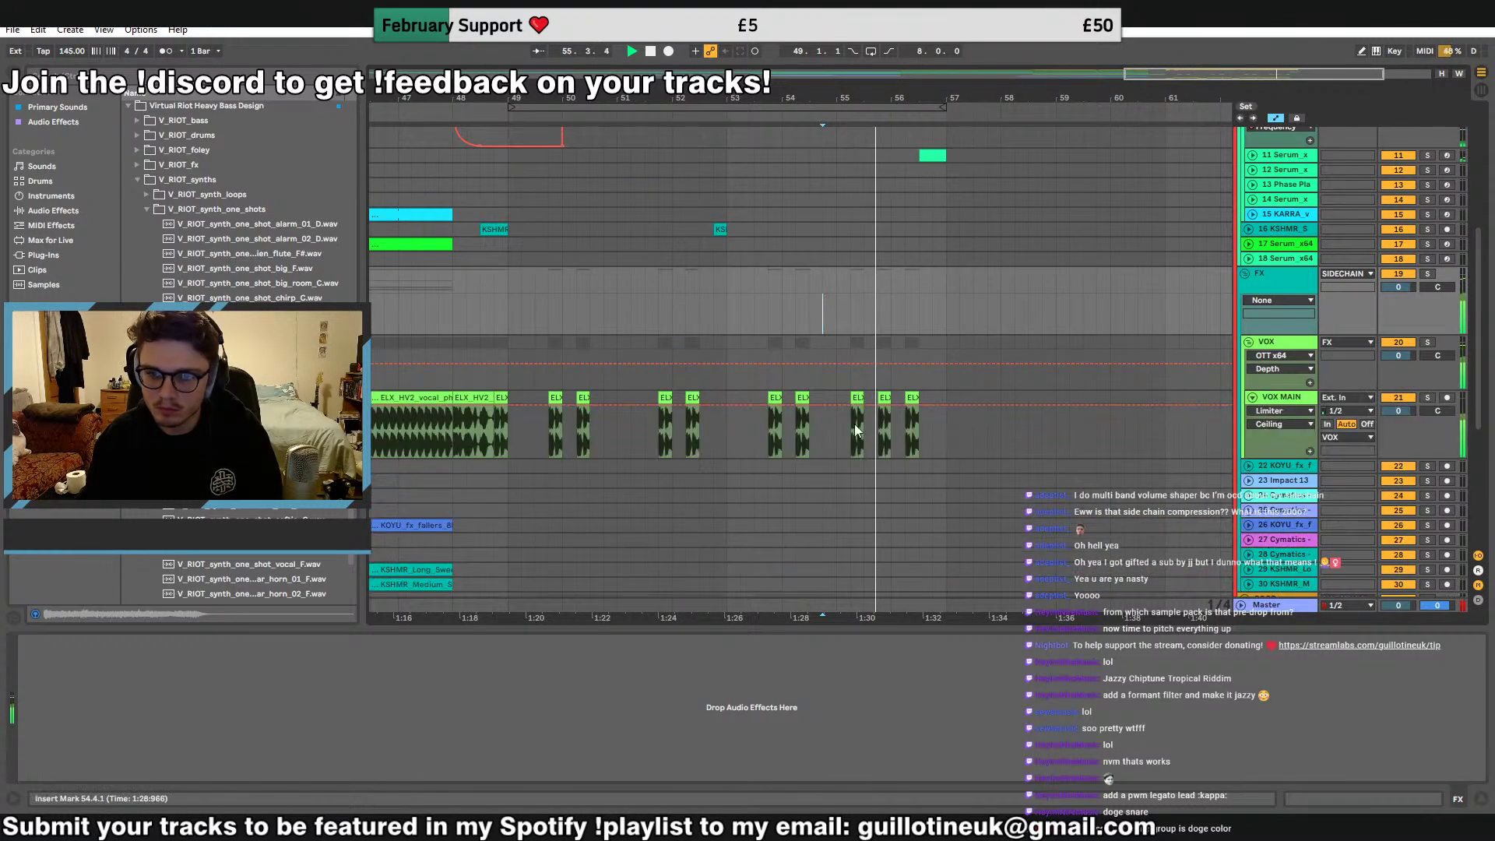
Copy the VOX MAIN vocal section from 48.1.1 to 48.3.1 and paste it at 56.3.1
{"action": "key", "text": "space"}
{"action": "left_click_drag", "start_coordinate": [454, 414], "coordinate": [480, 413]}
{"action": "key", "text": "ctrl+c"}
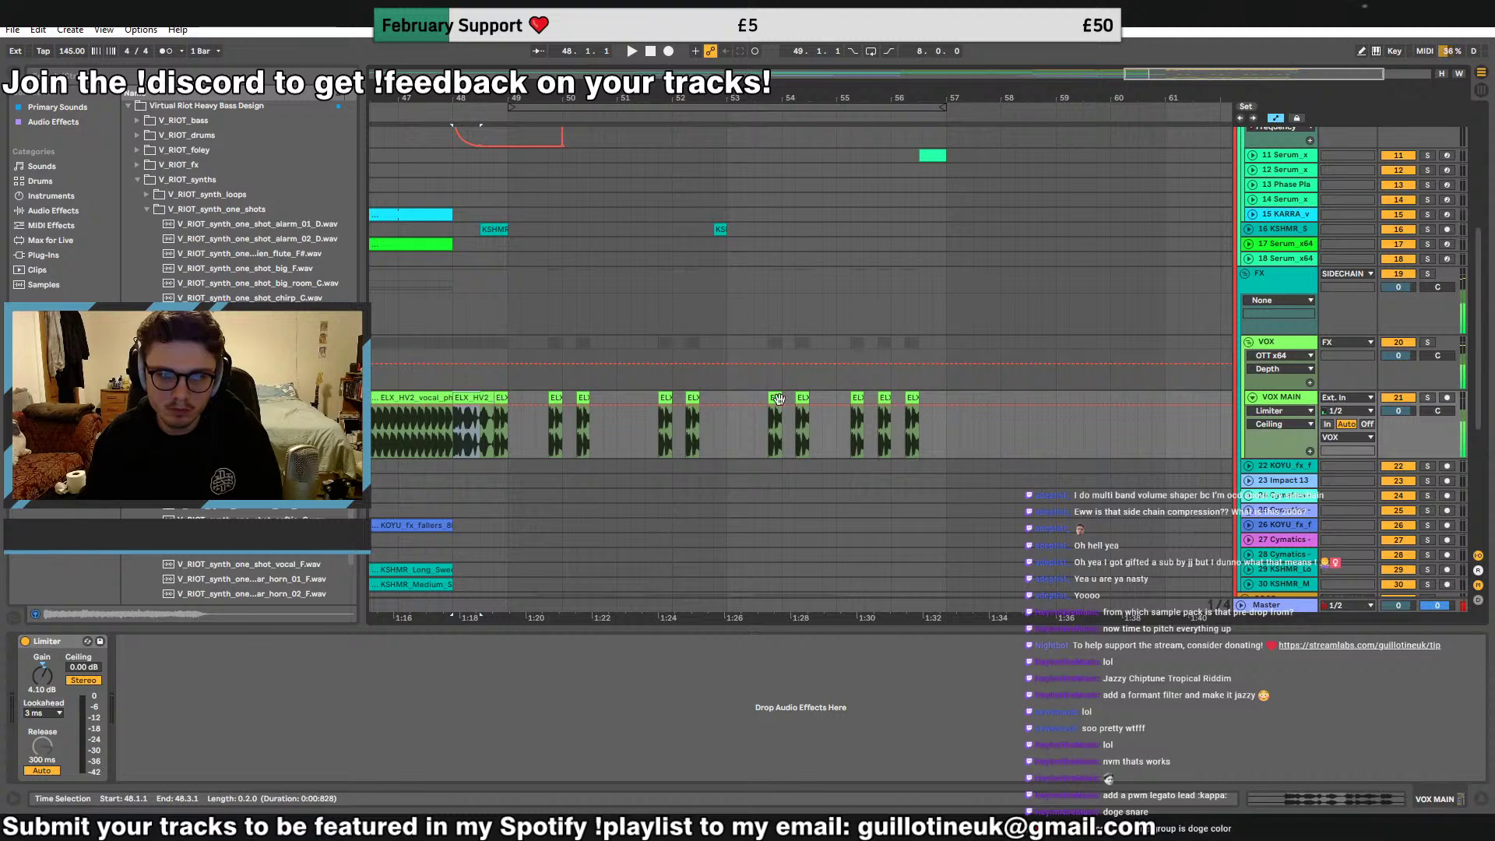
{"action": "left_click", "coordinate": [924, 401]}
{"action": "key", "text": "ctrl+v"}
Transpose the vocal clip at 56.3.1 on VOX MAIN to 11 semitones and audition it
{"action": "left_click", "coordinate": [935, 395]}
{"action": "key", "text": "space"}
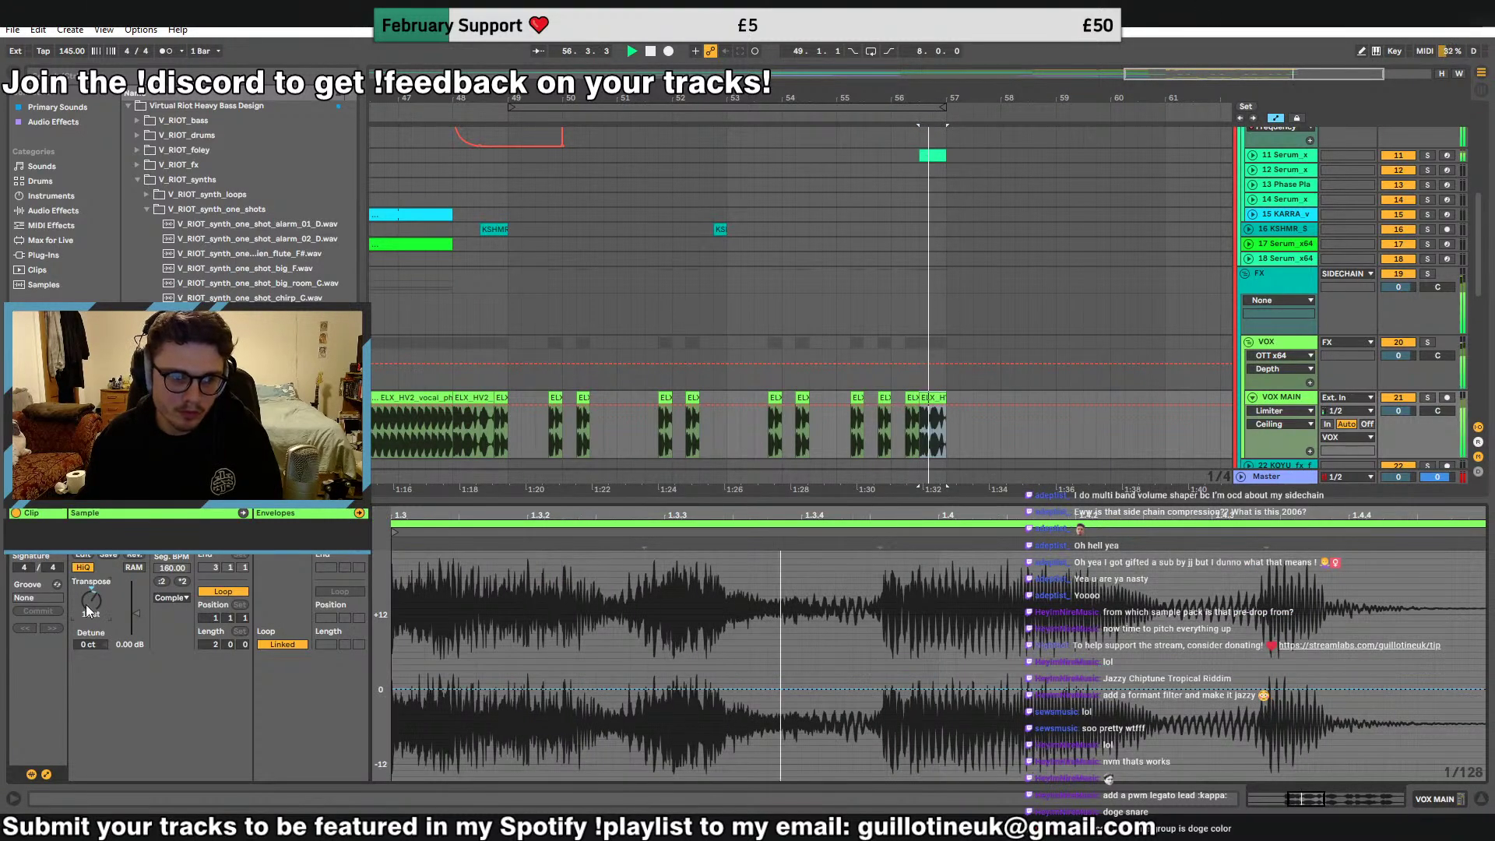
{"action": "left_click_drag", "start_coordinate": [91, 600], "coordinate": [91, 607]}
{"action": "key", "text": "space"}
{"action": "key", "text": "space"}
{"action": "key", "text": "space"}
{"action": "key", "text": "space"}
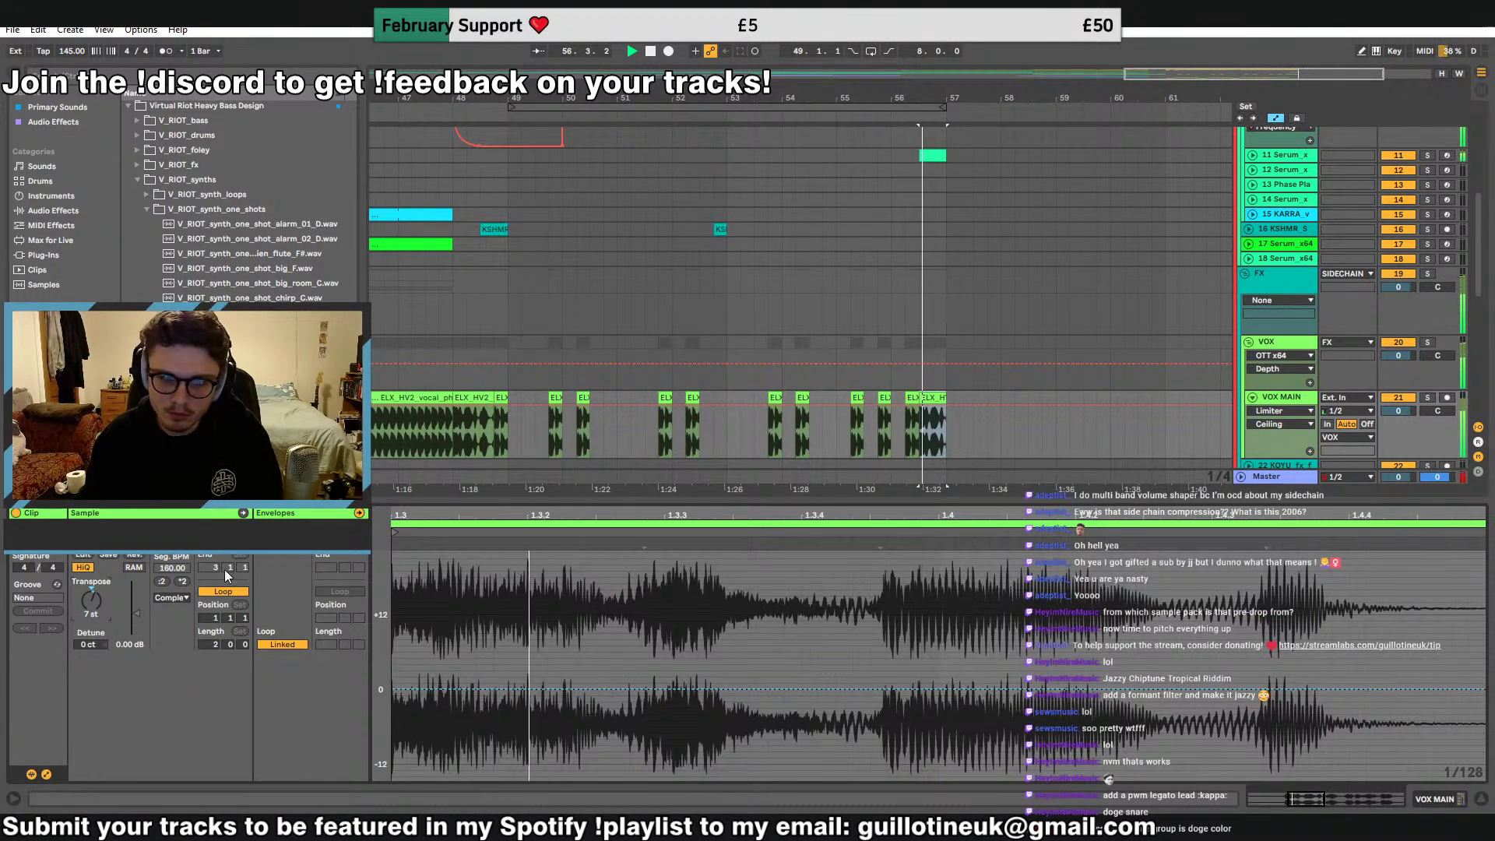
{"action": "key", "text": "space"}
{"action": "type", "text": "11"}
{"action": "key", "text": "Return"}
{"action": "key", "text": "space"}
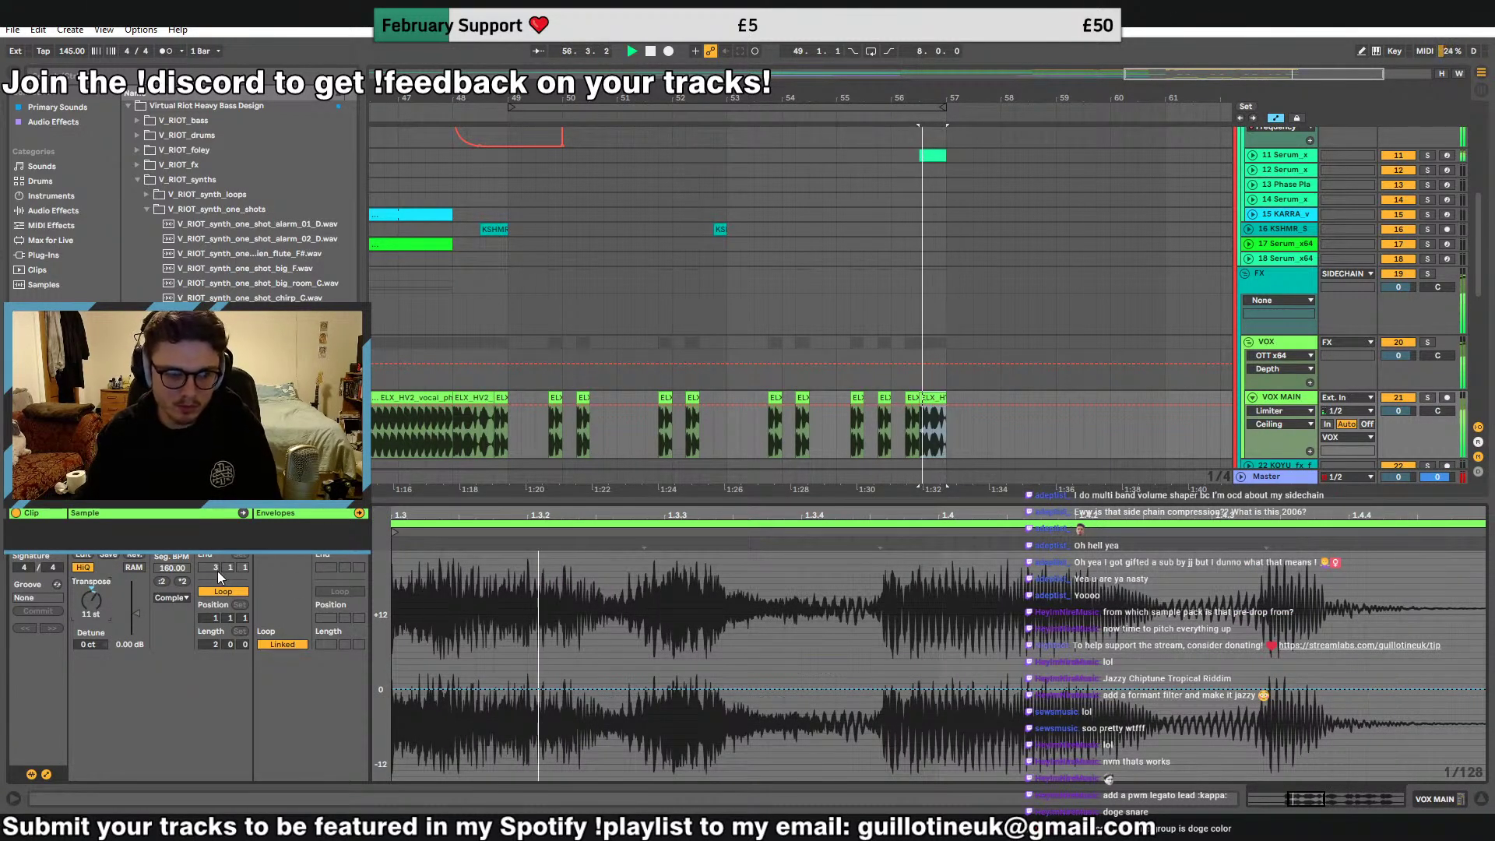
{"action": "key", "text": "space"}
Fold the VOX MAIN track and the VOX and FX groups, and play from bar 48
{"action": "left_click", "coordinate": [1253, 397]}
{"action": "left_click", "coordinate": [1248, 342]}
{"action": "left_click", "coordinate": [1246, 275]}
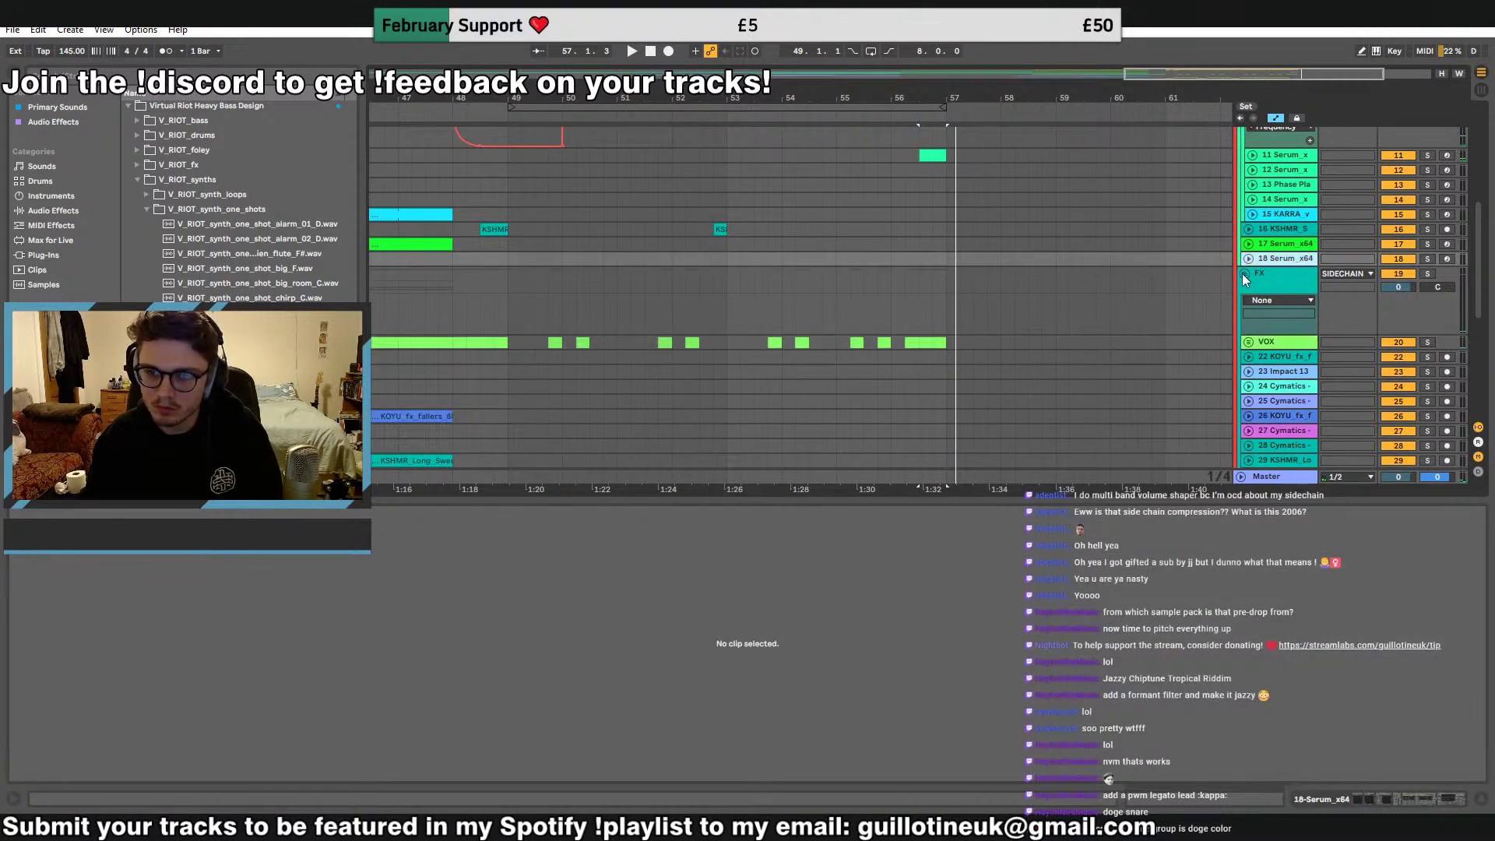
{"action": "left_click", "coordinate": [455, 285]}
{"action": "key", "text": "space"}
Select the hook clip section at 49.3.1 on track 33, solo the track, and open its Serum
{"action": "scroll", "coordinate": [547, 350], "scroll_direction": "down", "scroll_amount": 2}
{"action": "left_click", "coordinate": [548, 335]}
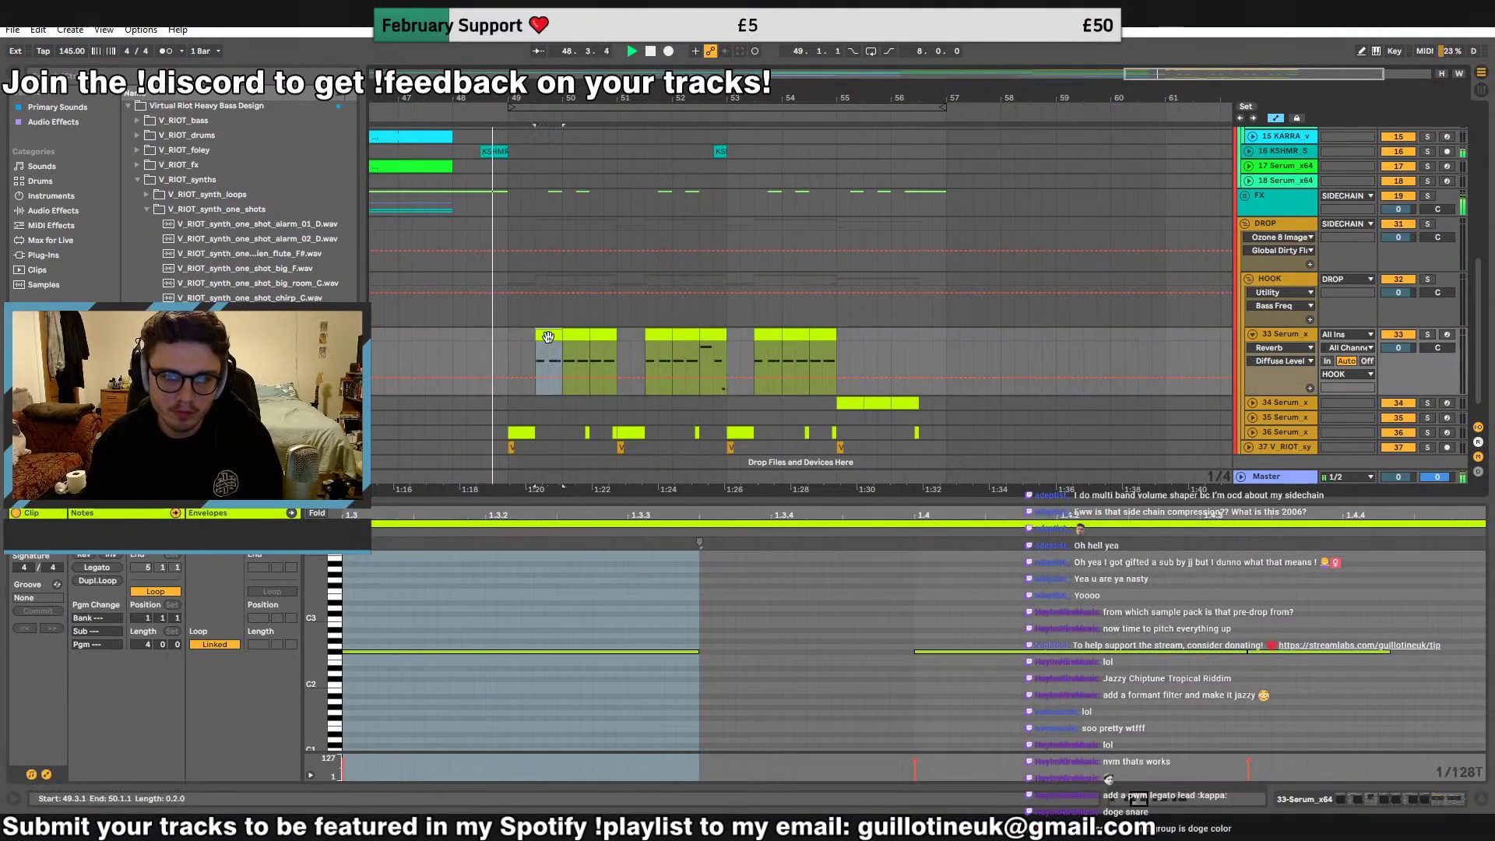
{"action": "key", "text": "space"}
{"action": "key", "text": "space"}
{"action": "key", "text": "shift+Tab"}
{"action": "left_click", "coordinate": [1428, 442]}
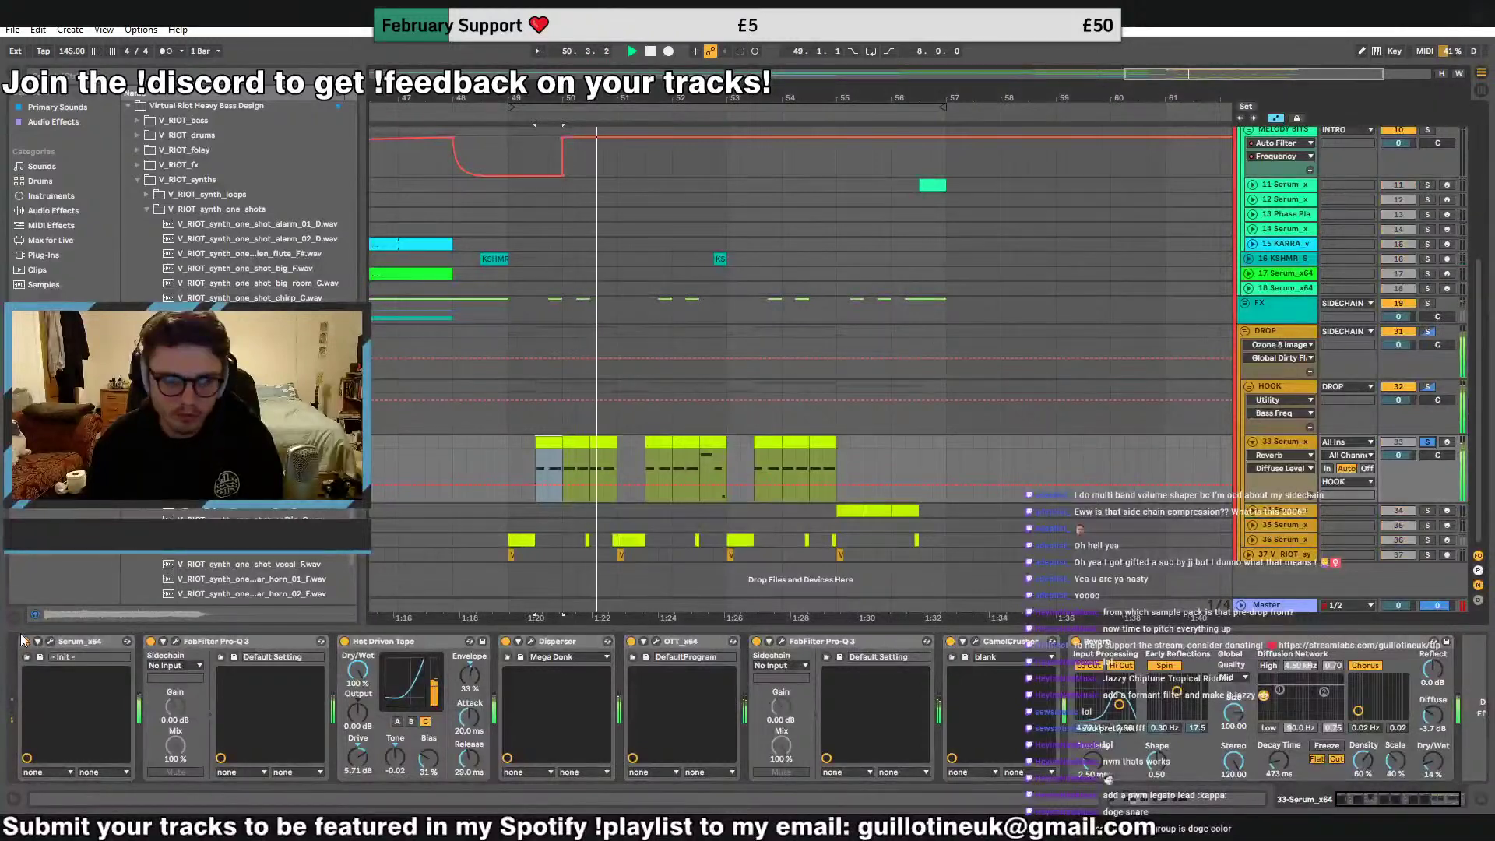
{"action": "left_click", "coordinate": [52, 643]}
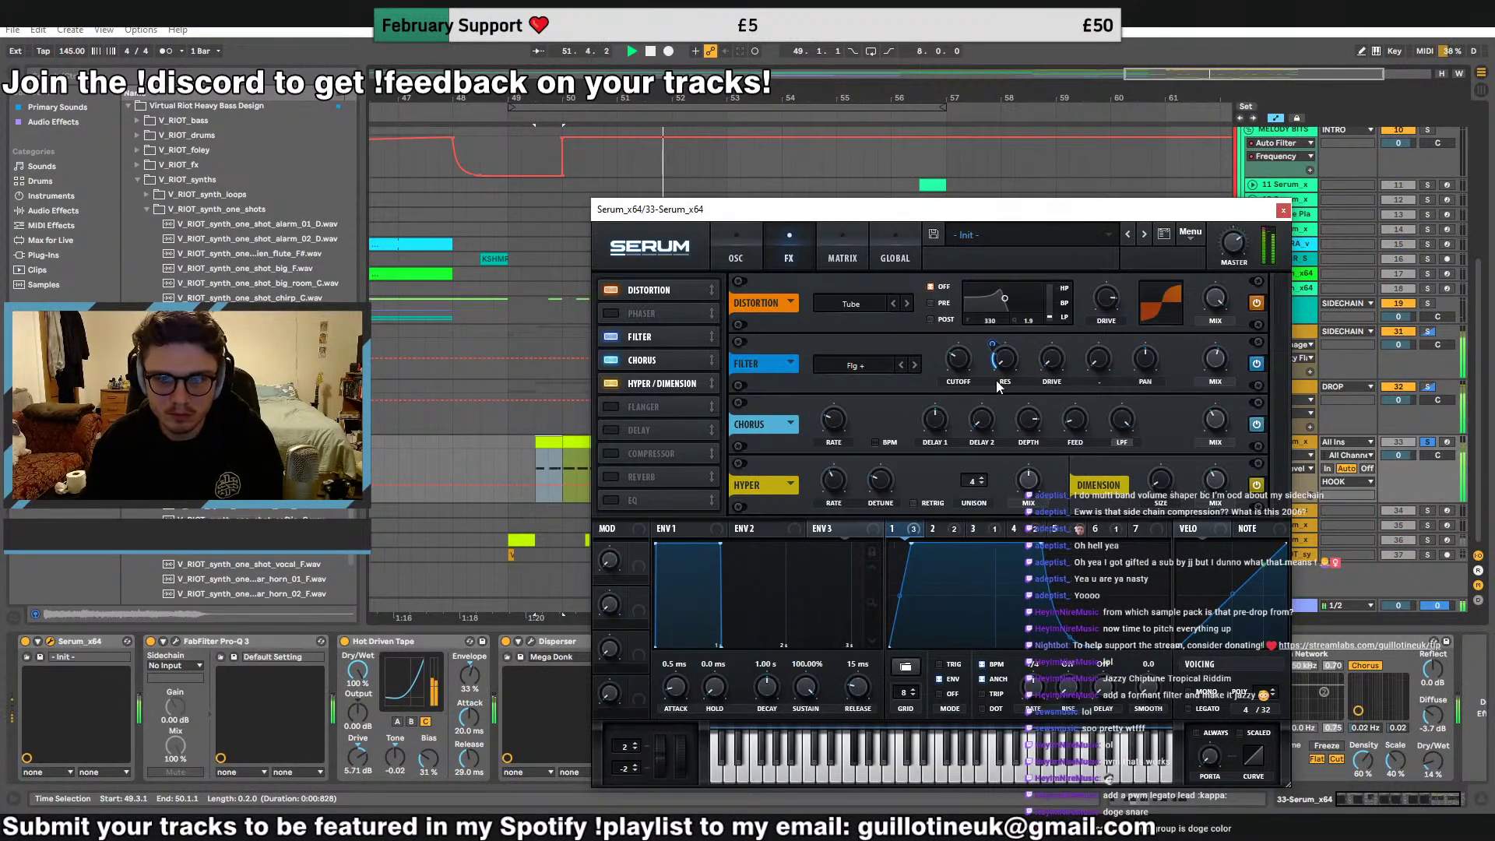
Set the FX filter type in track 33's Serum to Reverb and its cutoff to 8 Hz
{"action": "left_click", "coordinate": [865, 366]}
{"action": "mouse_move", "coordinate": [865, 434]}
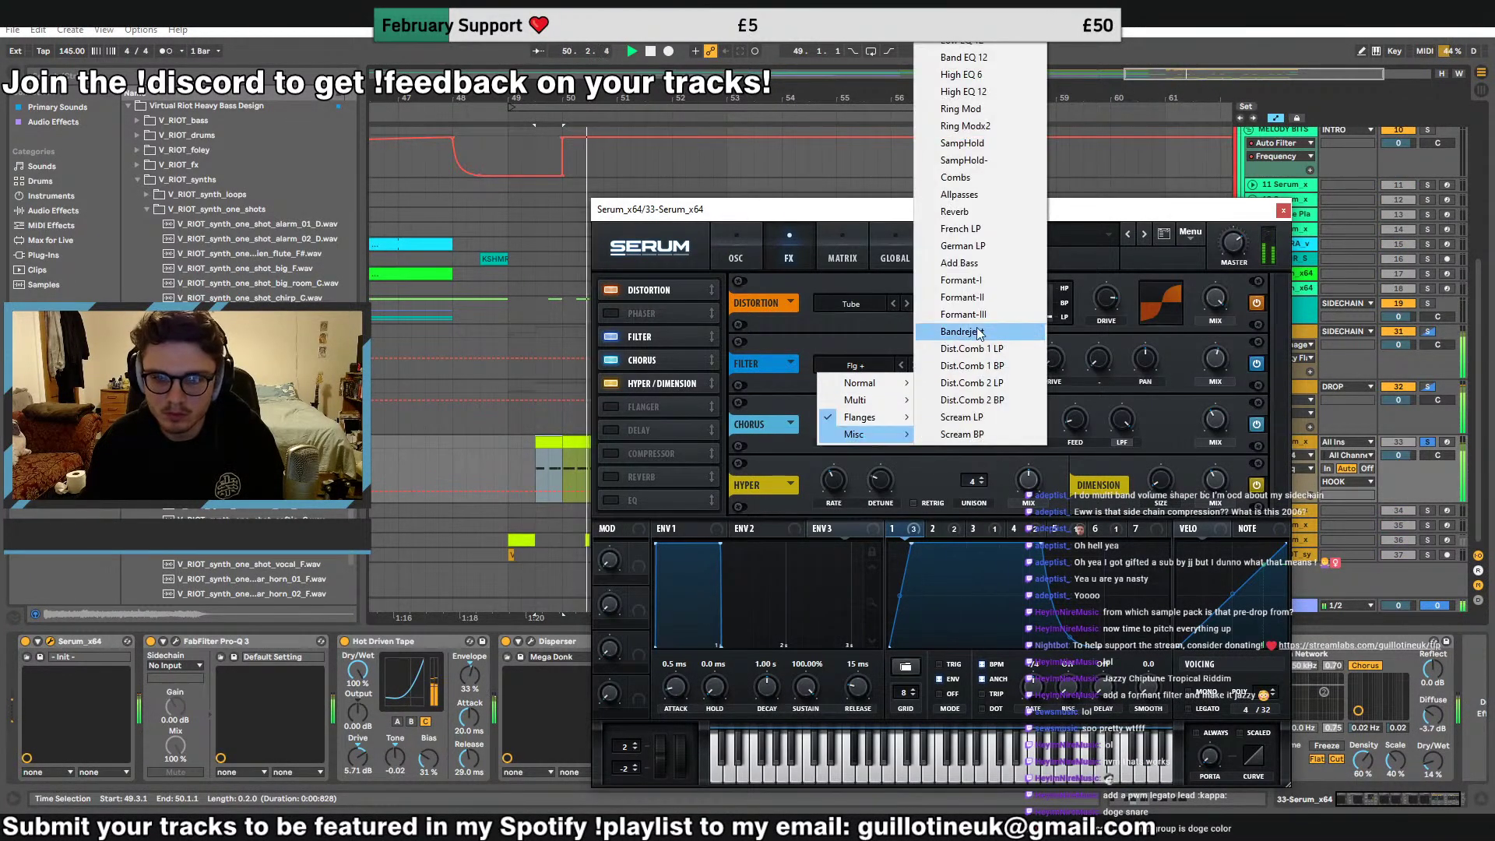
{"action": "left_click", "coordinate": [956, 211]}
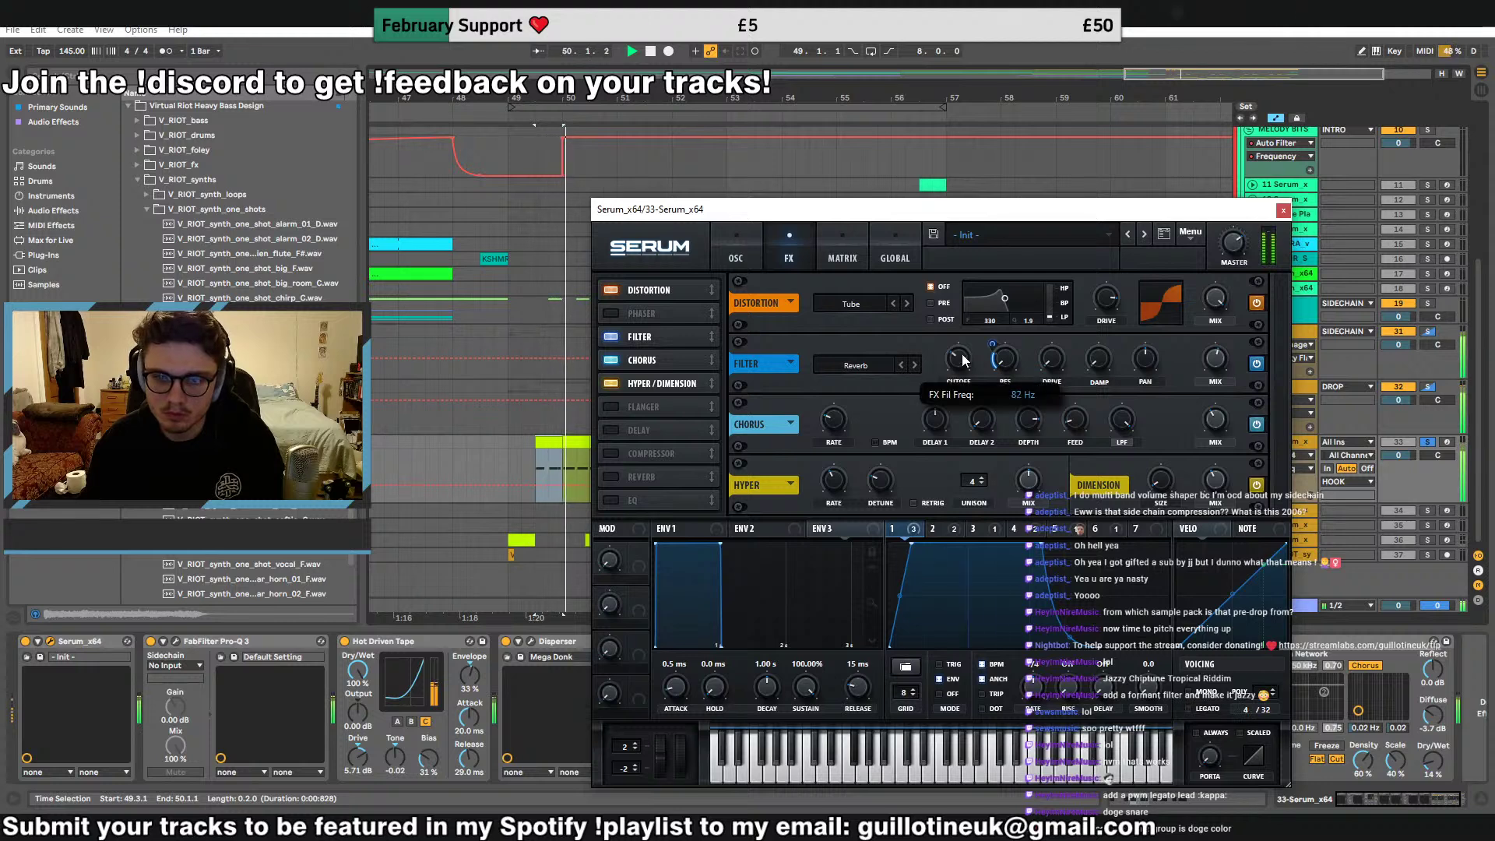
{"action": "left_click_drag", "start_coordinate": [963, 361], "coordinate": [957, 392]}
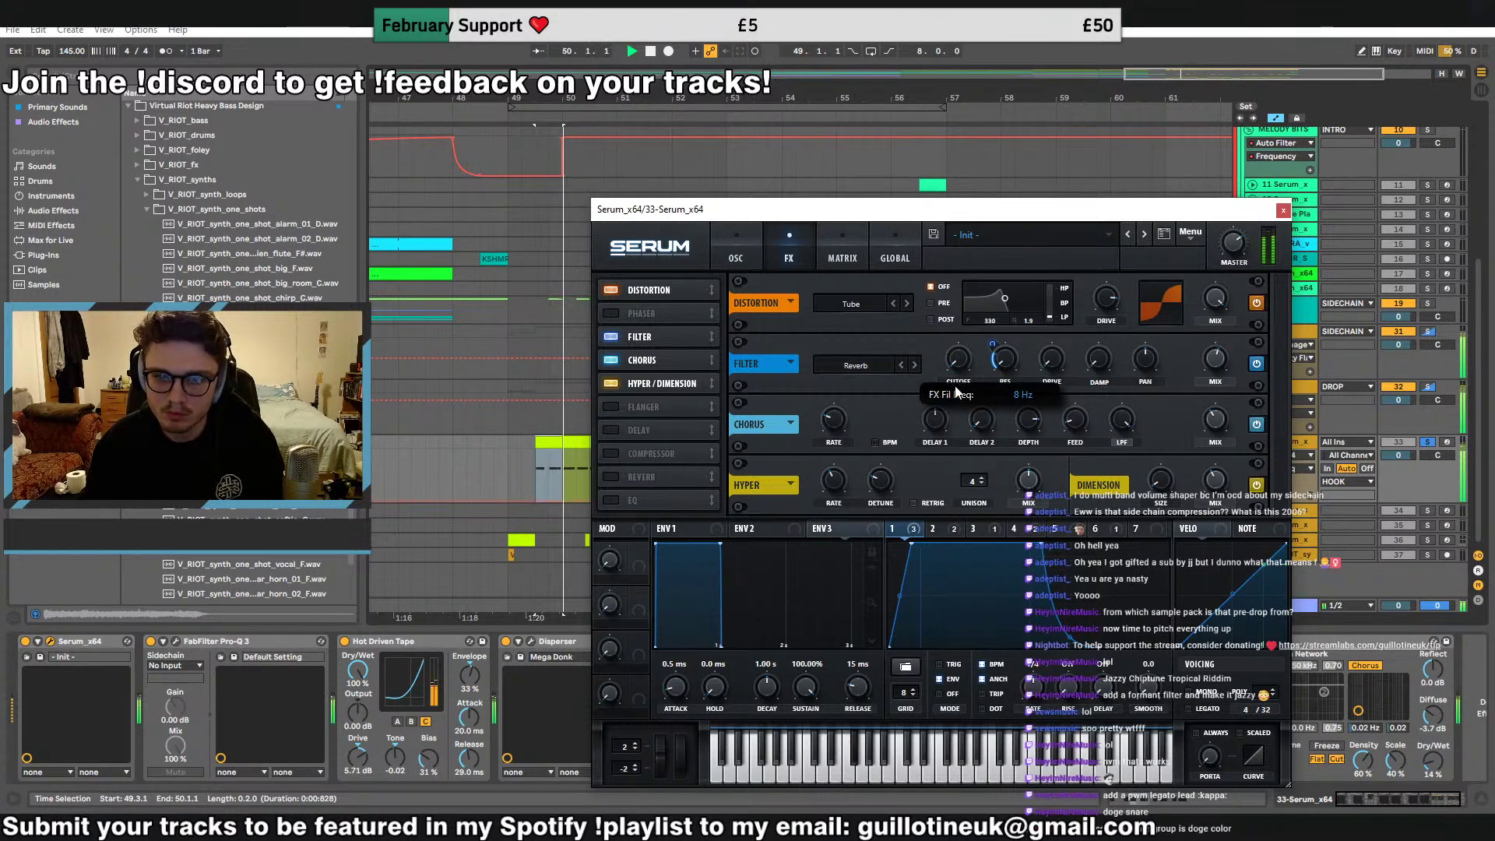
Audition the hook section at 49.3.1 and review the oscillator settings and FX filter types in track 33's Serum
{"action": "left_click_drag", "start_coordinate": [873, 209], "coordinate": [1048, 194]}
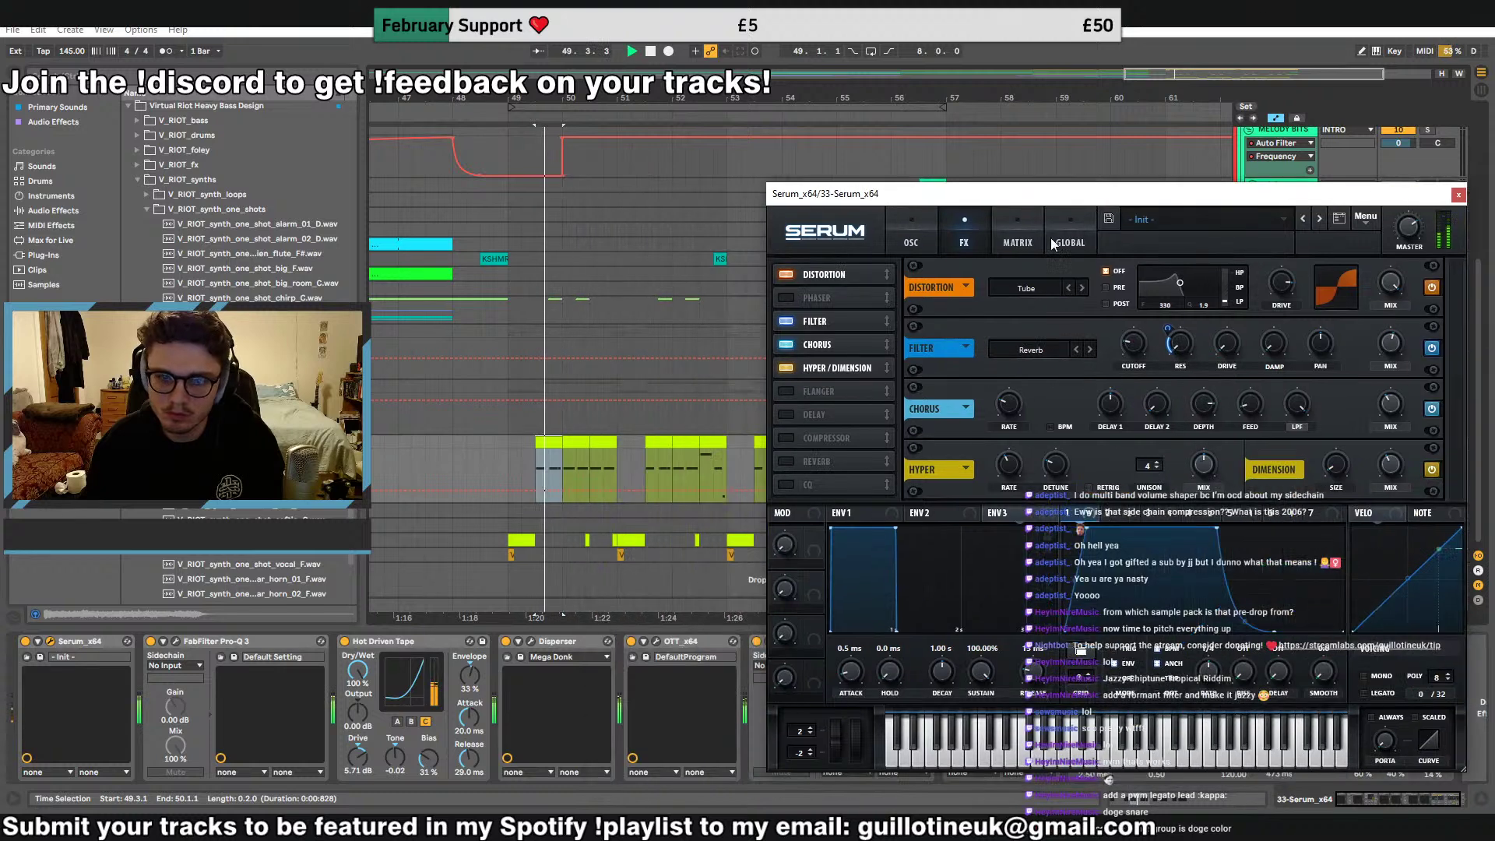
{"action": "left_click", "coordinate": [514, 460]}
{"action": "left_click", "coordinate": [548, 463]}
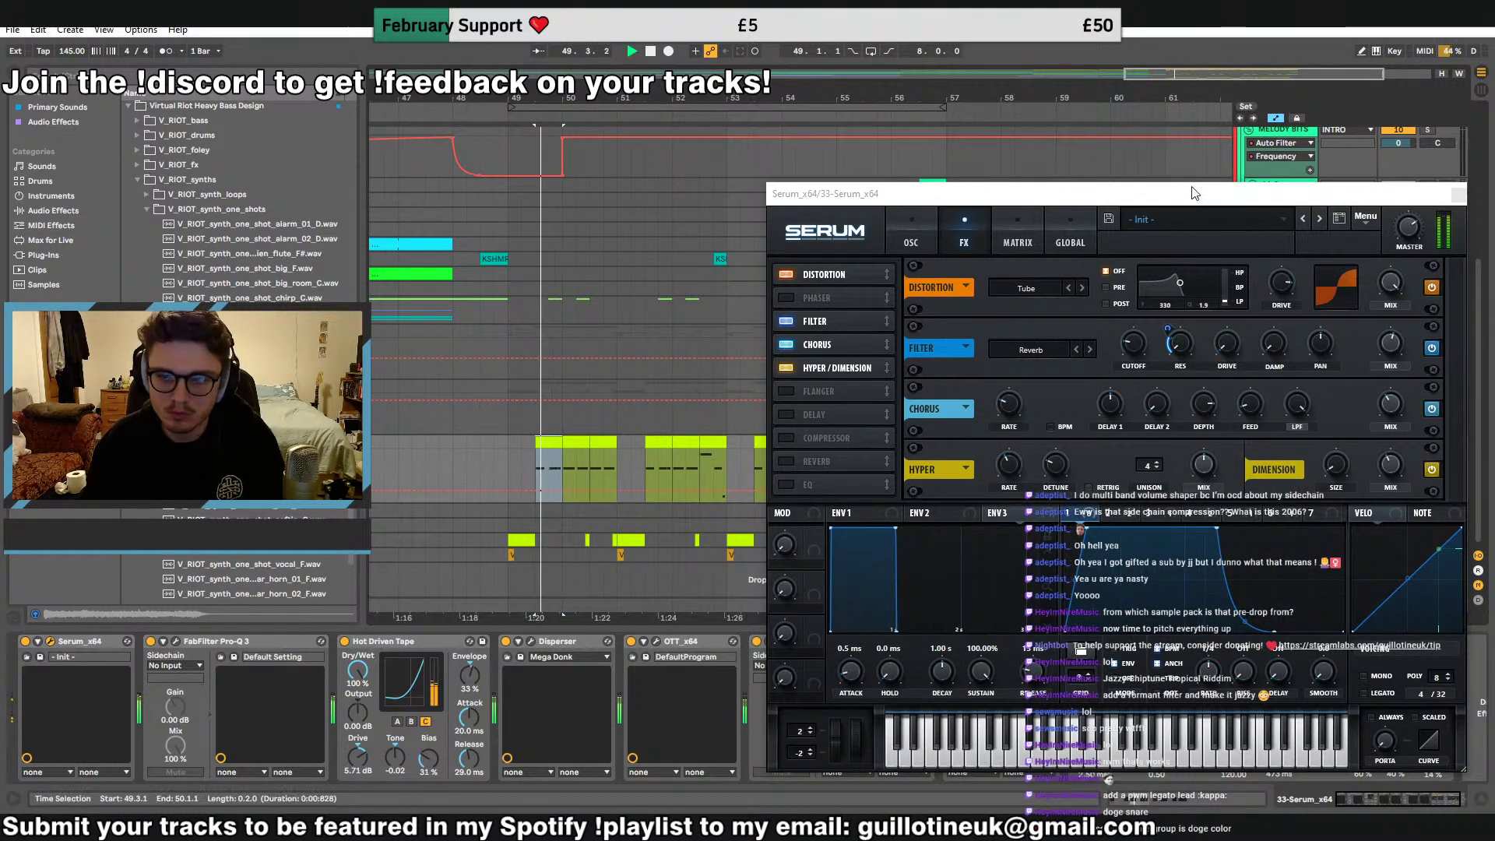
{"action": "left_click", "coordinate": [909, 239]}
{"action": "left_click_drag", "start_coordinate": [872, 194], "coordinate": [633, 198]}
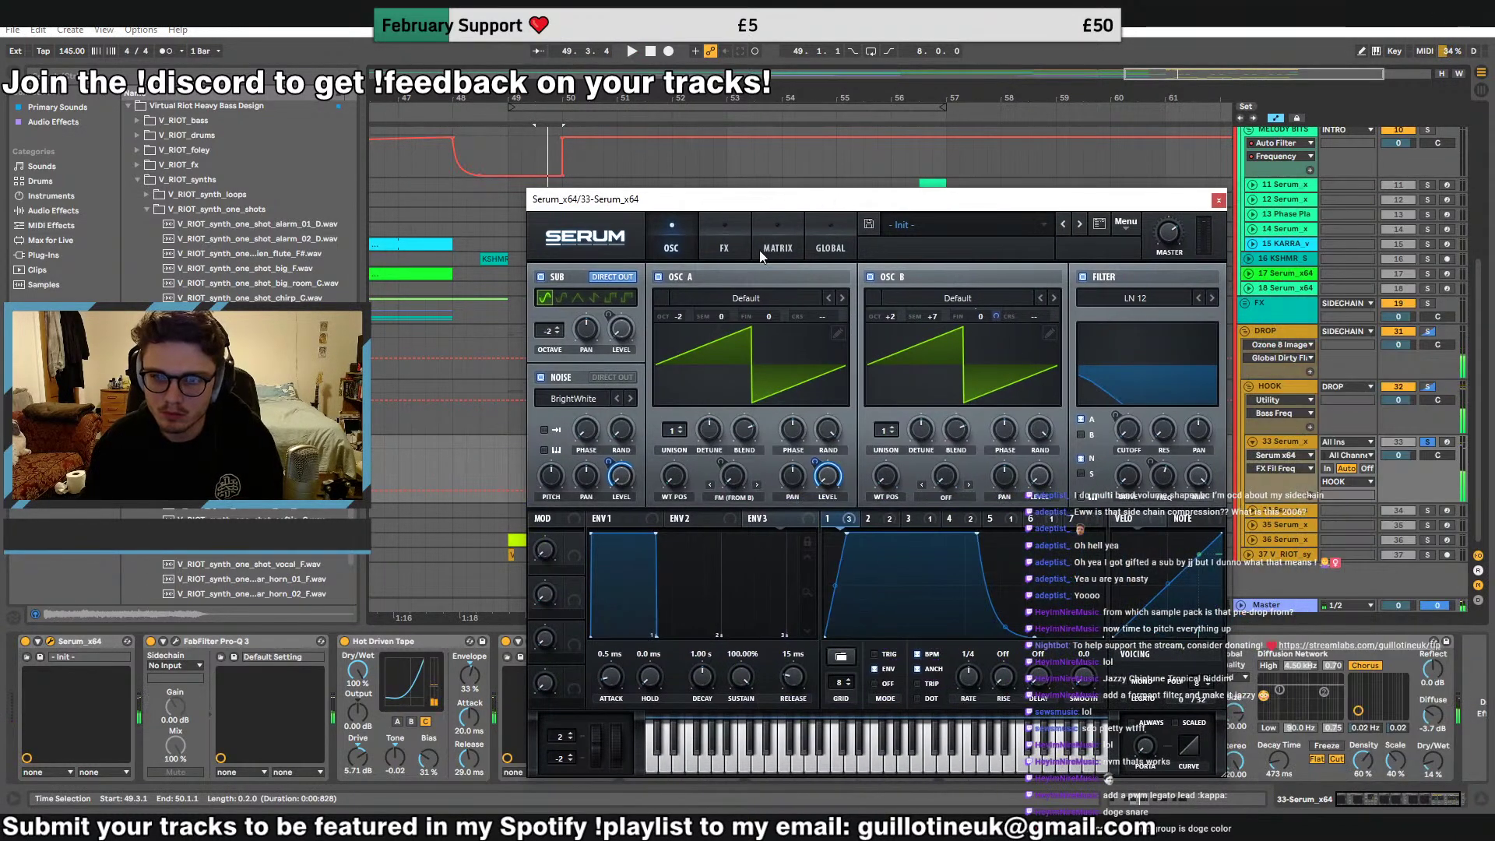
{"action": "left_click", "coordinate": [725, 247]}
{"action": "mouse_move", "coordinate": [810, 406]}
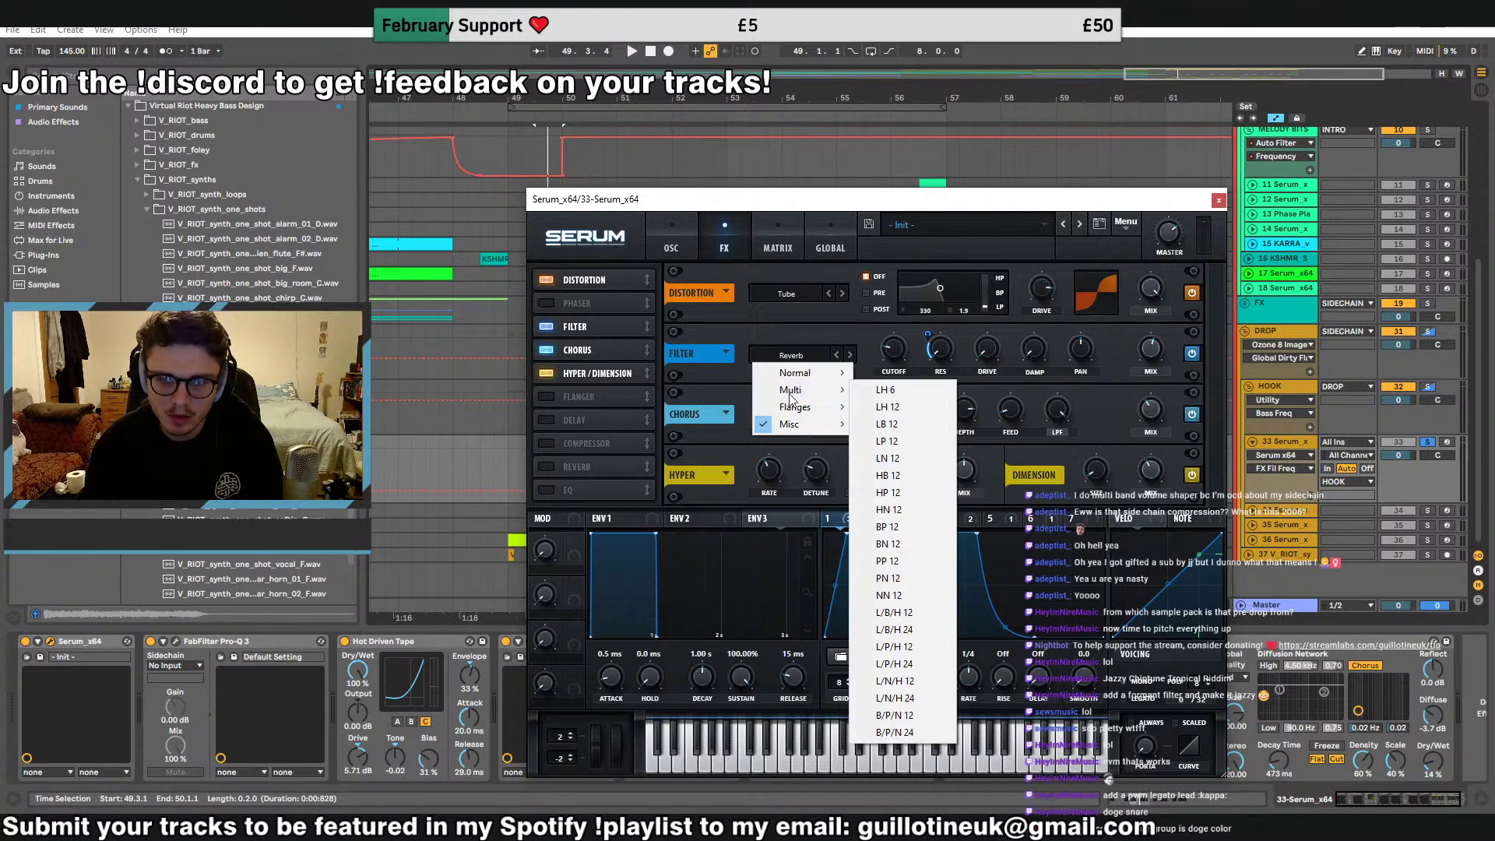
Check Discord's stream-feedback channel and the streaming software's chat, and return to Ableton Live
{"action": "left_click", "coordinate": [511, 826]}
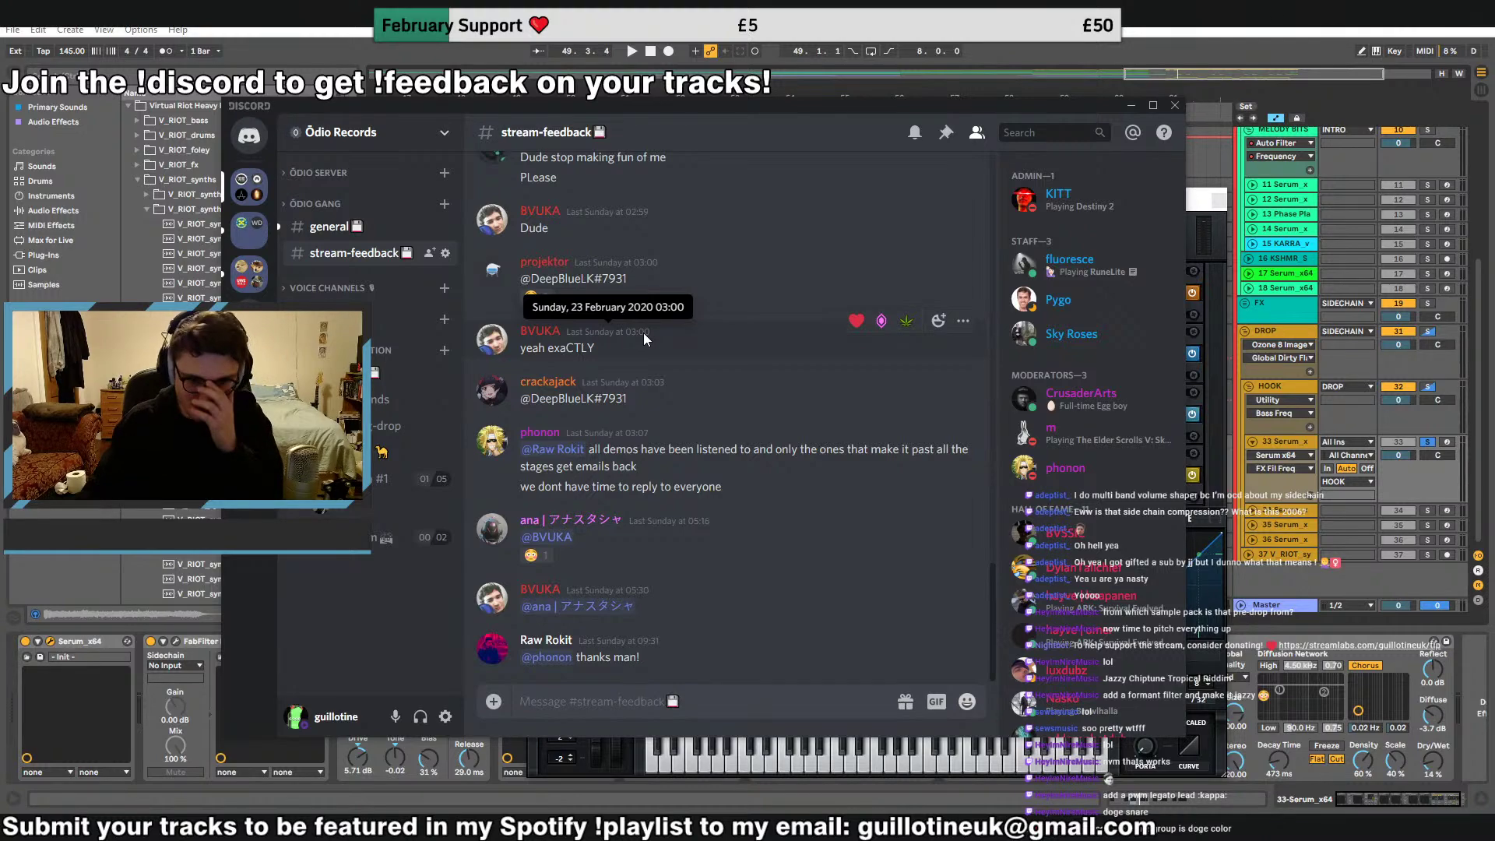
{"action": "key", "text": "alt+Tab"}
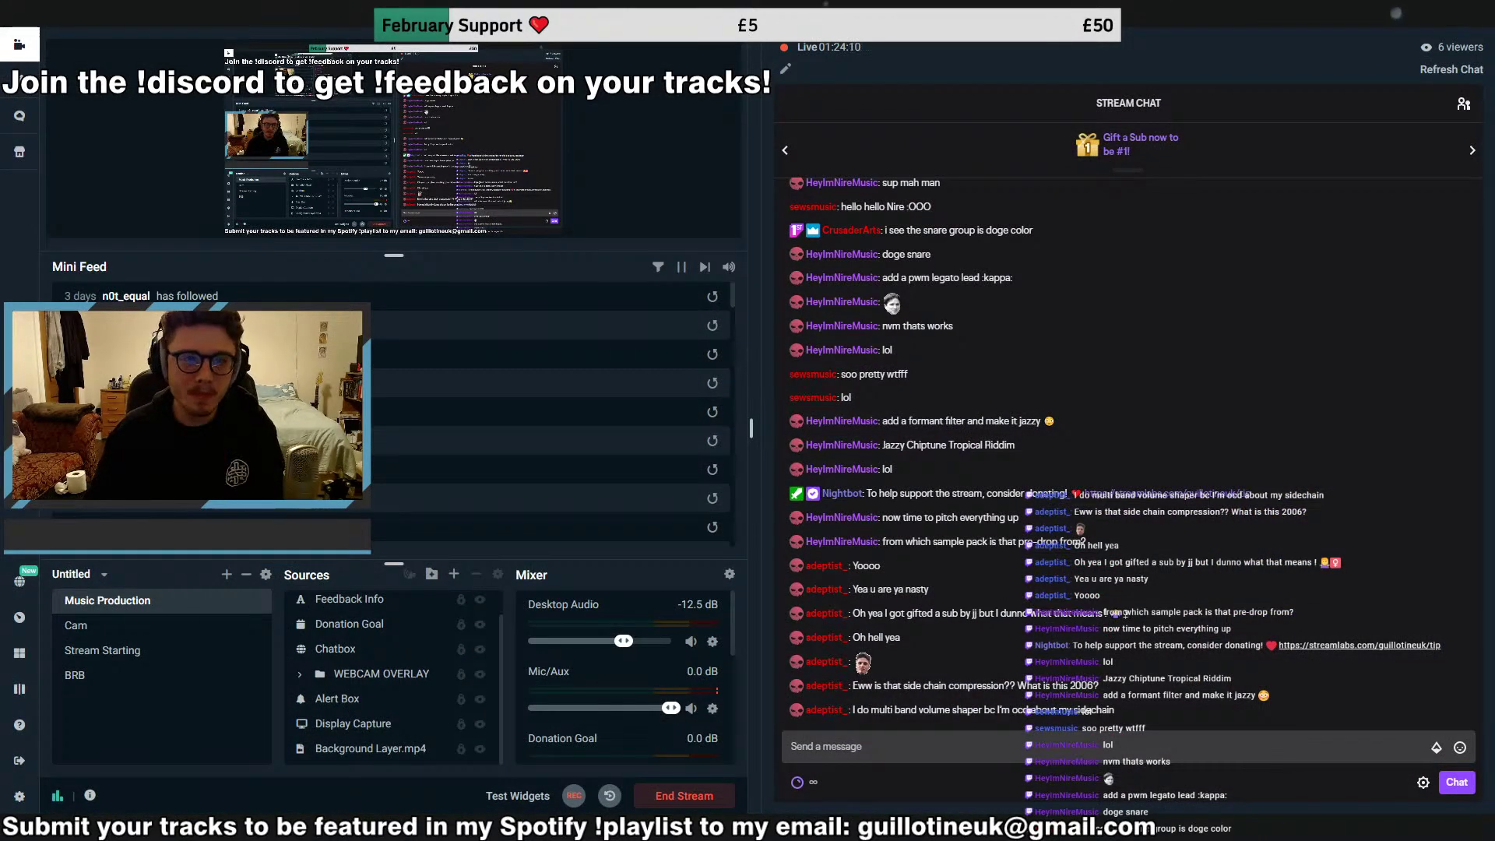
{"action": "key", "text": "alt+Tab"}
{"action": "left_click", "coordinate": [1129, 107]}
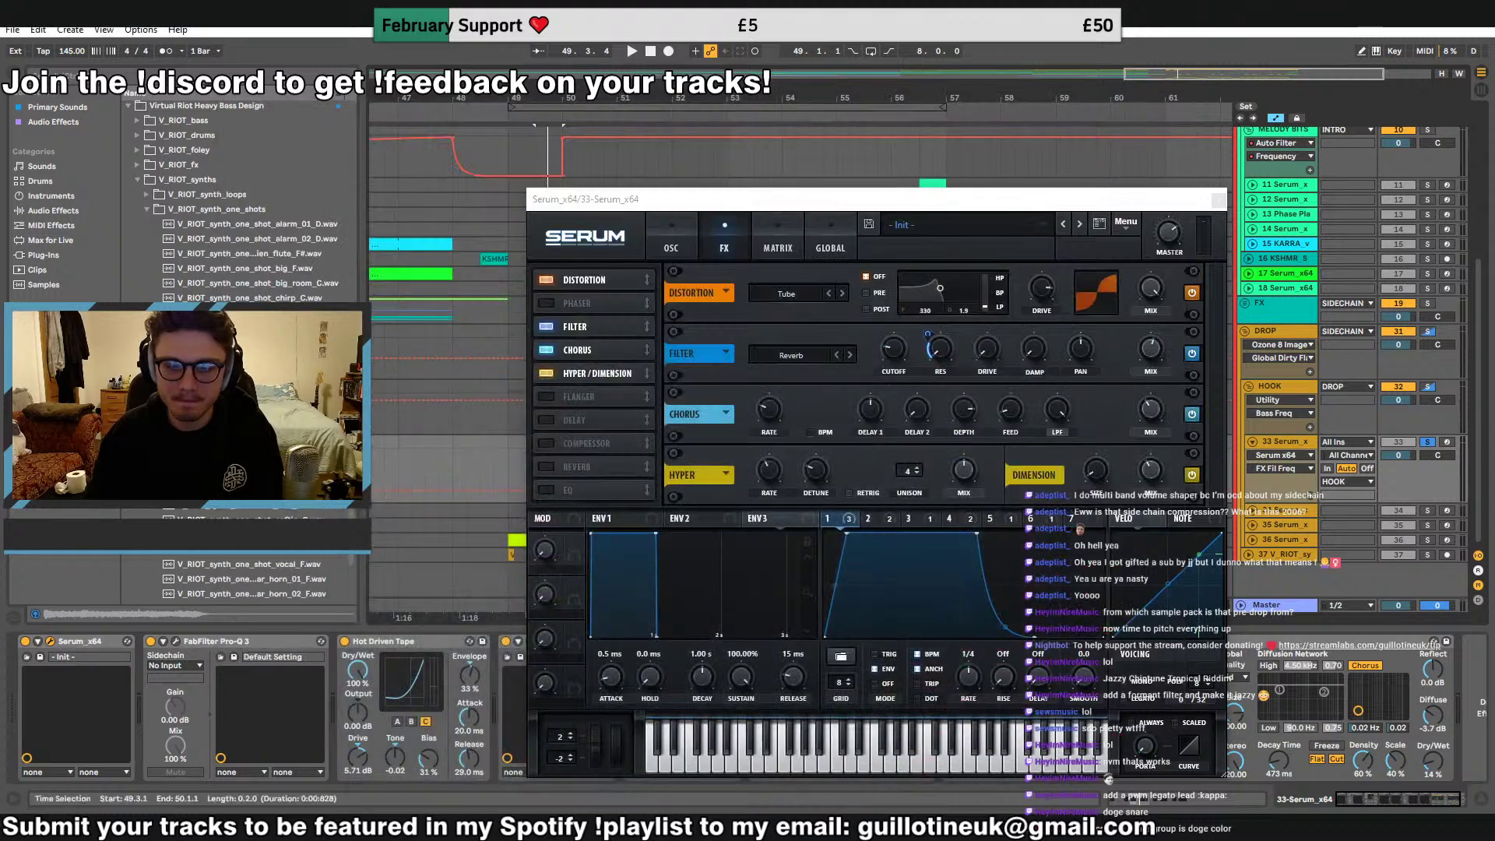
{"action": "key", "text": "alt+Tab"}
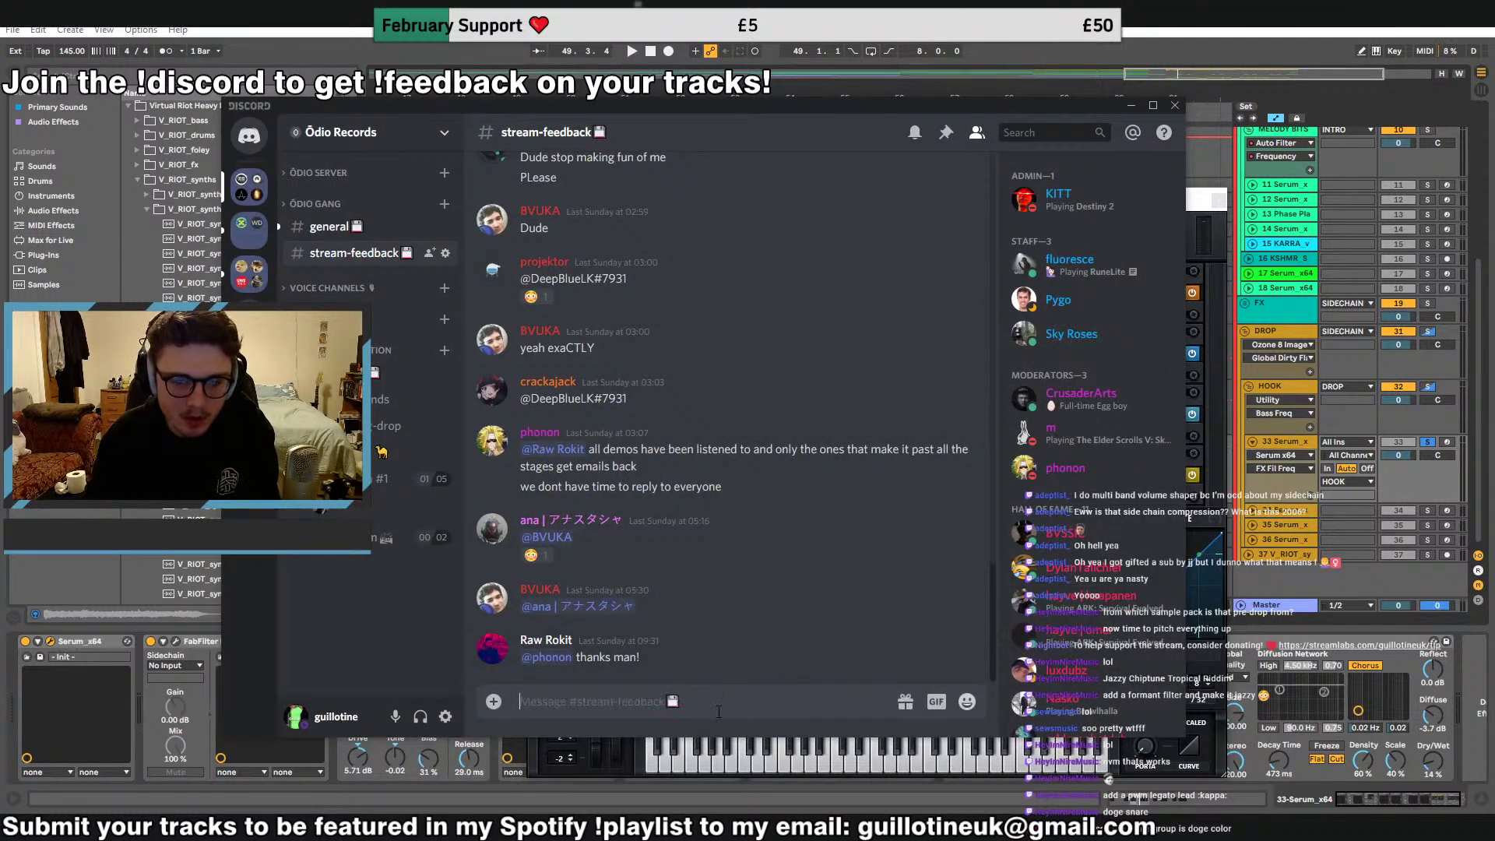
{"action": "key", "text": "alt+Tab"}
Play the soloed hook and set the FX filter type in track 33's Serum to Phs 24+
{"action": "key", "text": "space"}
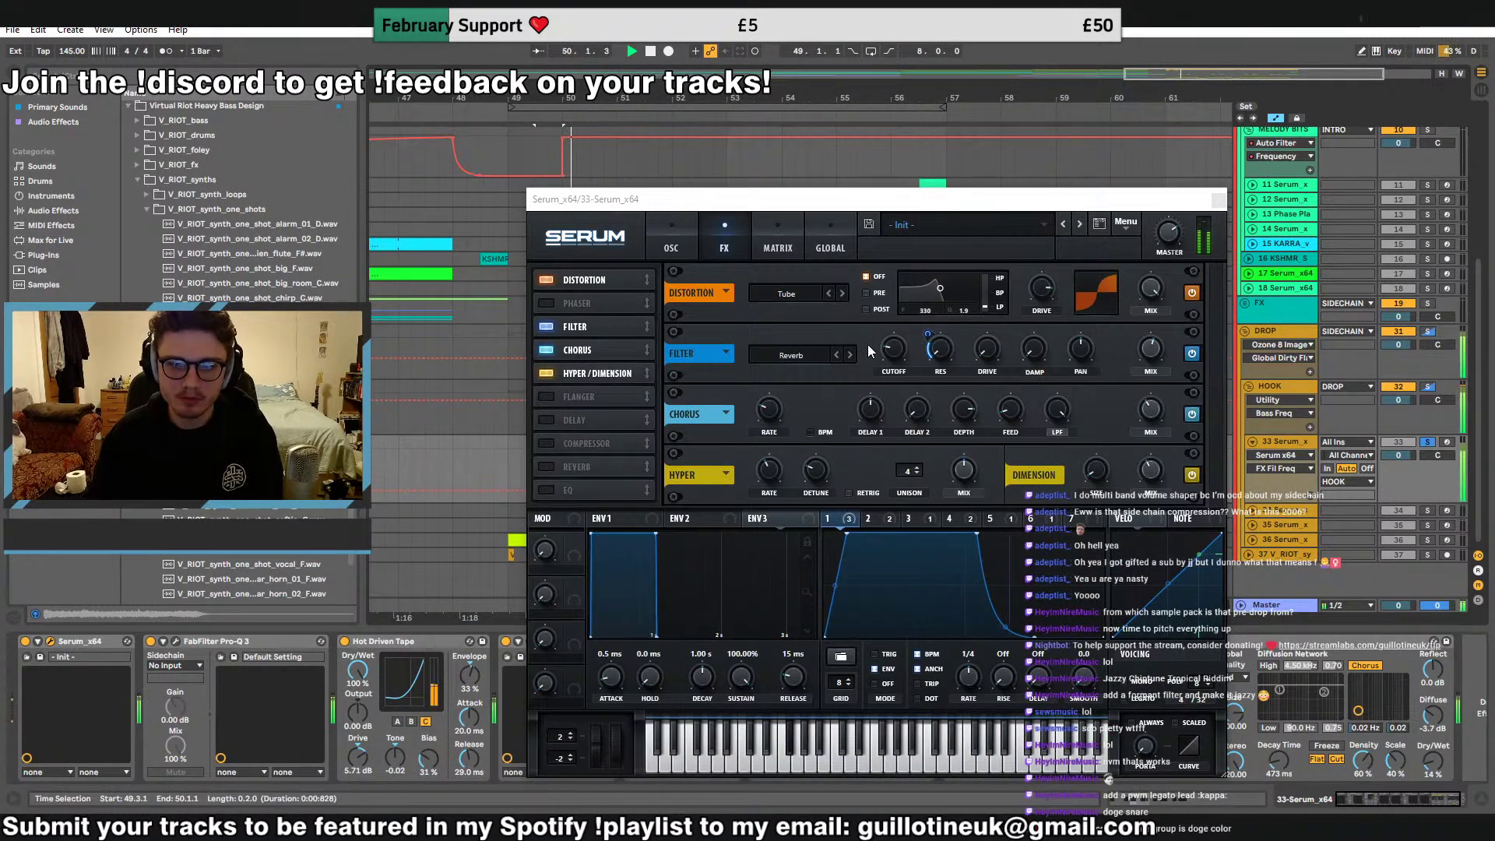
{"action": "left_click", "coordinate": [810, 352]}
{"action": "mouse_move", "coordinate": [796, 407]}
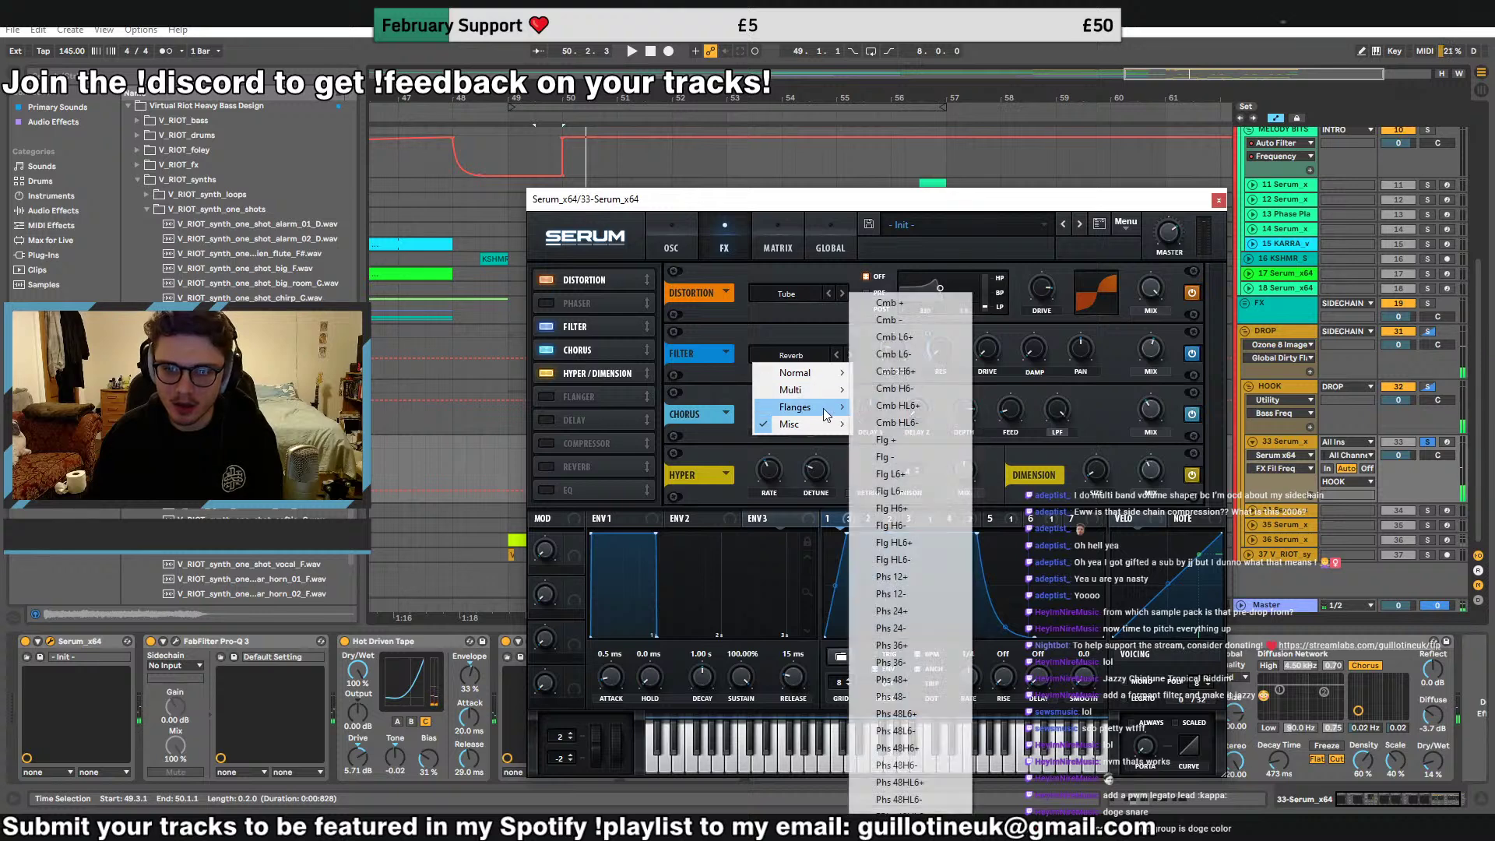
{"action": "left_click", "coordinate": [906, 615]}
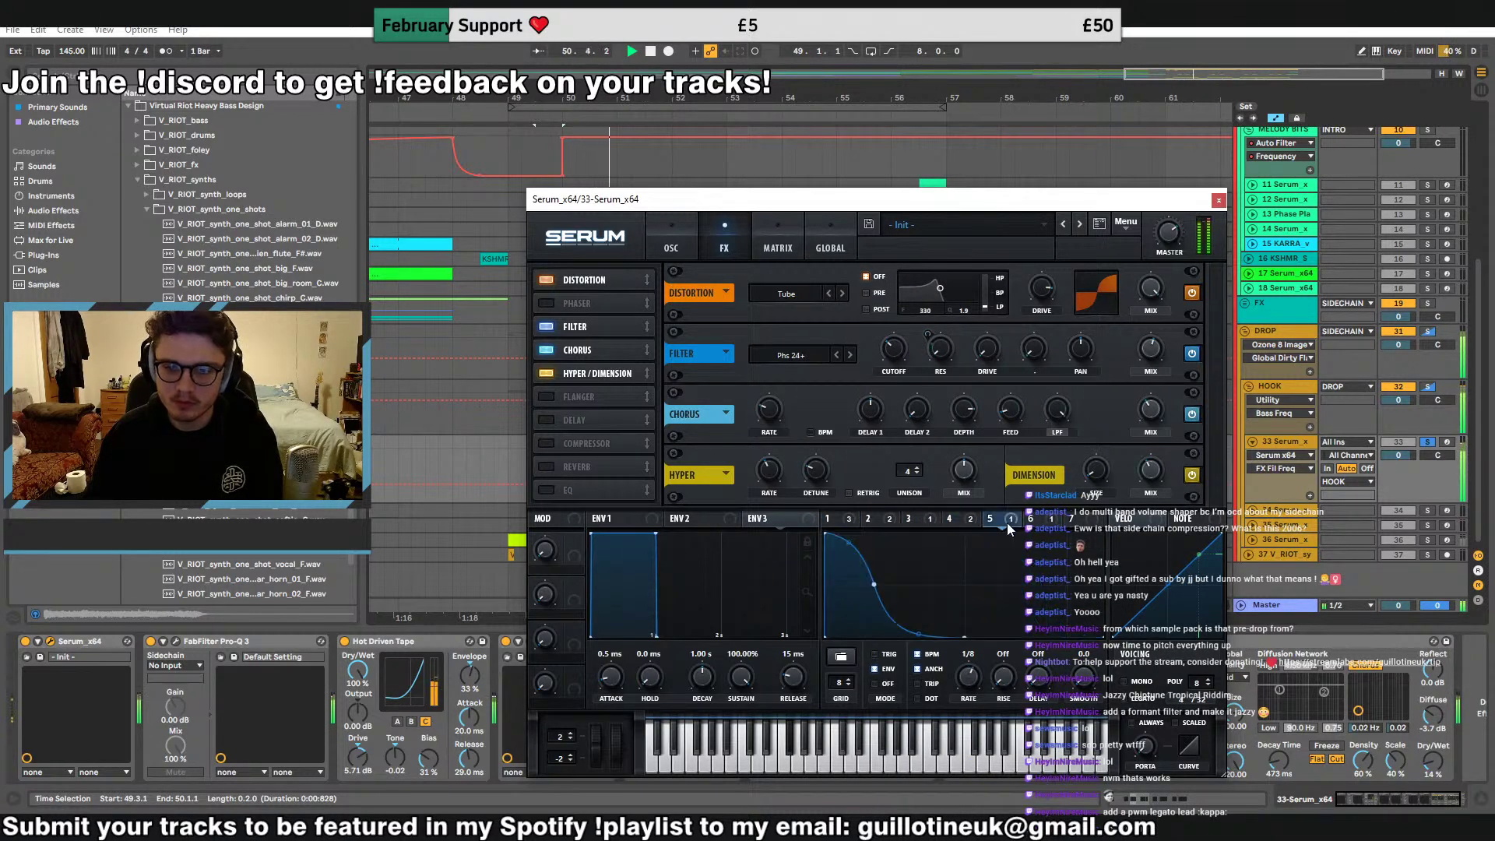
Assign LFO 4 to the FX filter's cutoff in track 33's Serum and adjust its modulation amount
{"action": "left_click", "coordinate": [894, 520]}
{"action": "left_click", "coordinate": [949, 520]}
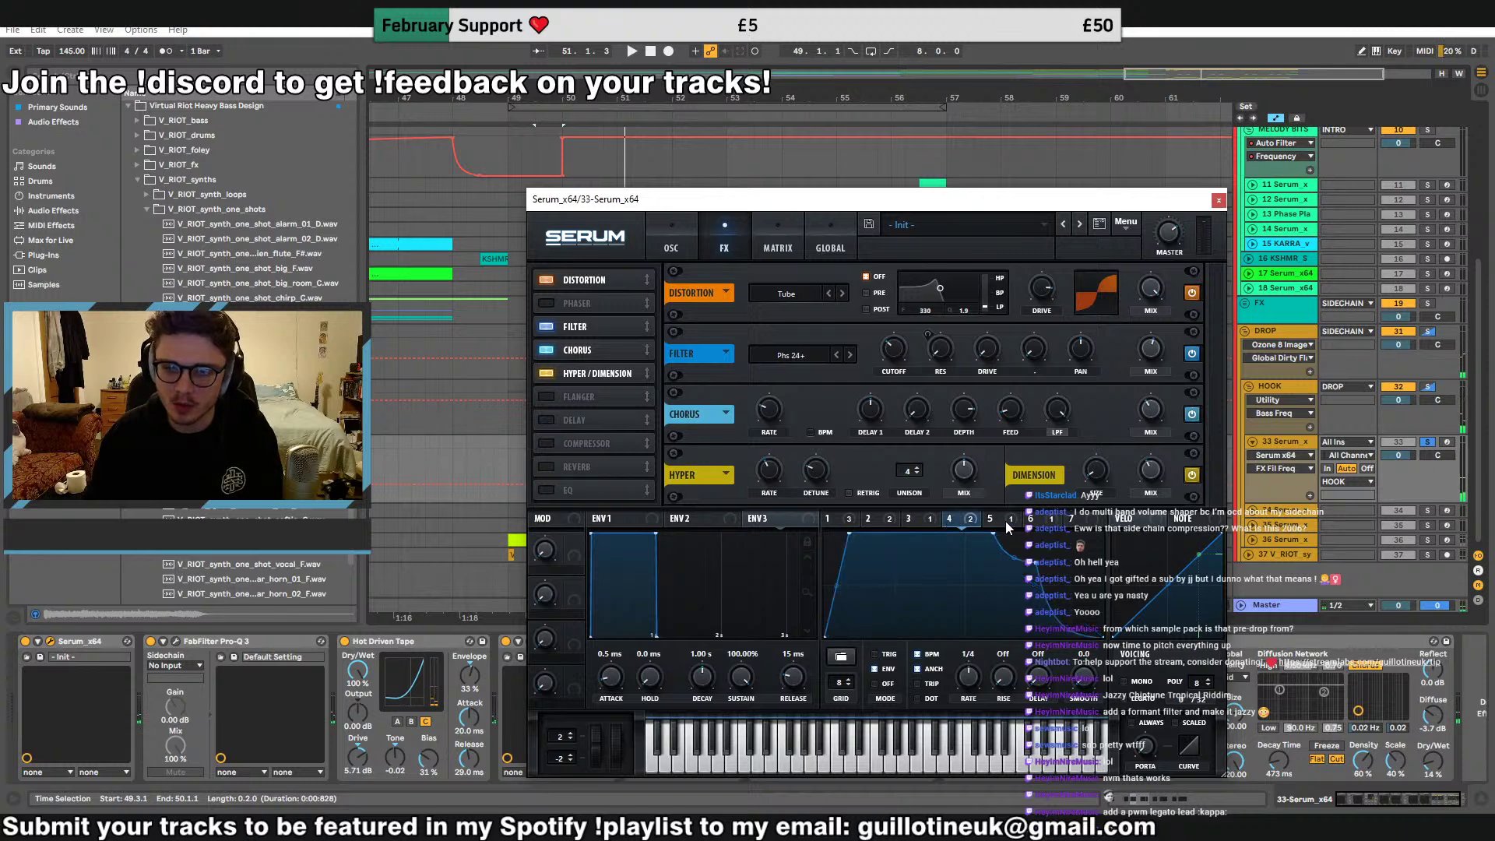
{"action": "key", "text": "space"}
{"action": "left_click_drag", "start_coordinate": [888, 332], "coordinate": [881, 401]}
Compare LFOs 1 and 3 and lower the FX filter's resonance in track 33's Serum
{"action": "left_click", "coordinate": [838, 519]}
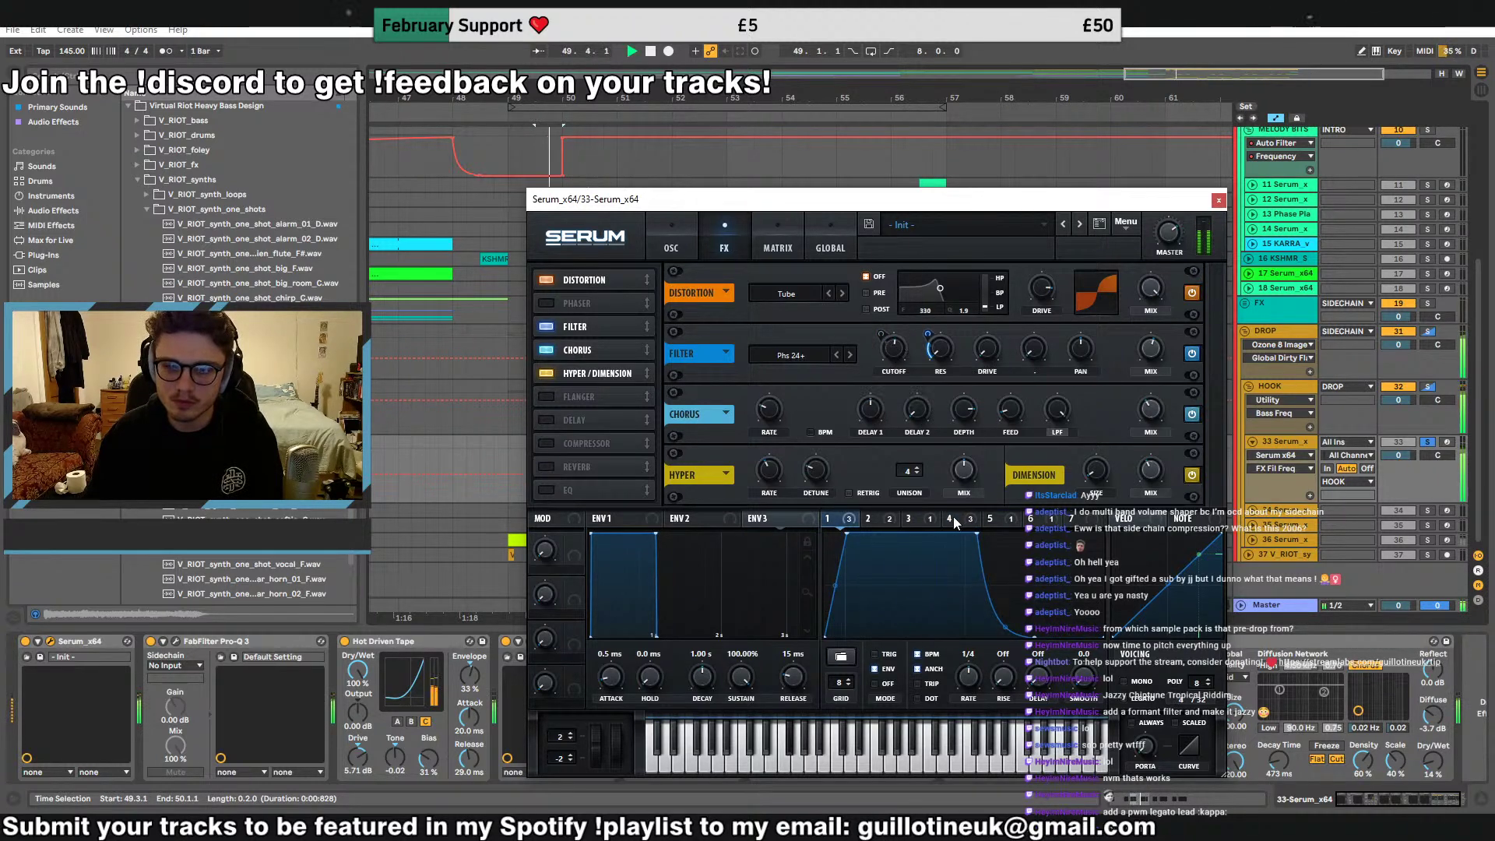
{"action": "left_click", "coordinate": [909, 519]}
{"action": "left_click", "coordinate": [840, 520]}
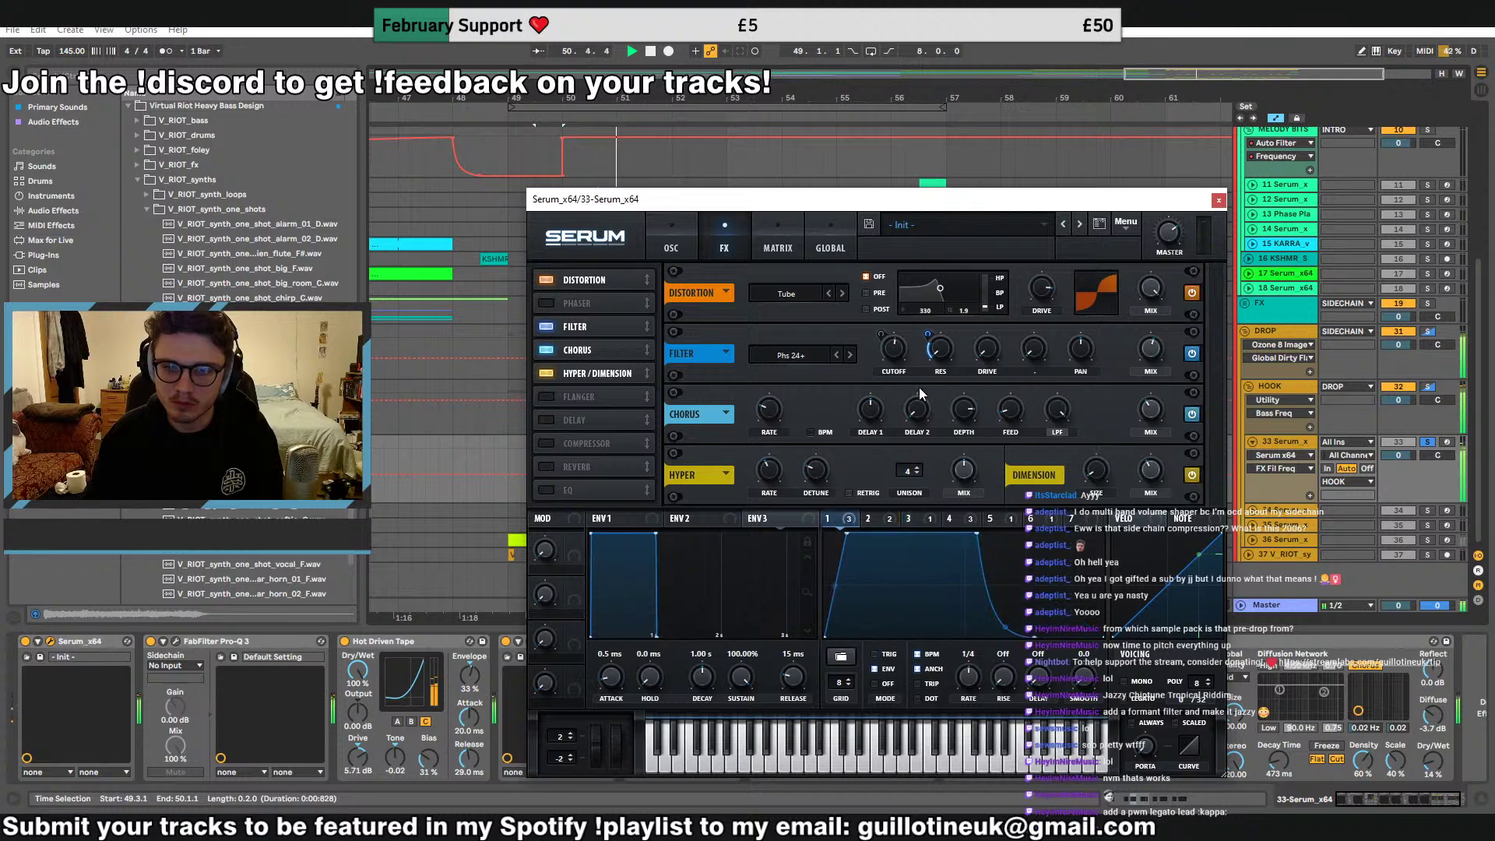
{"action": "mouse_move", "coordinate": [940, 349]}
{"action": "left_mouse_down"}
{"action": "mouse_move", "coordinate": [925, 401]}
{"action": "mouse_move", "coordinate": [934, 375]}
{"action": "left_mouse_up"}
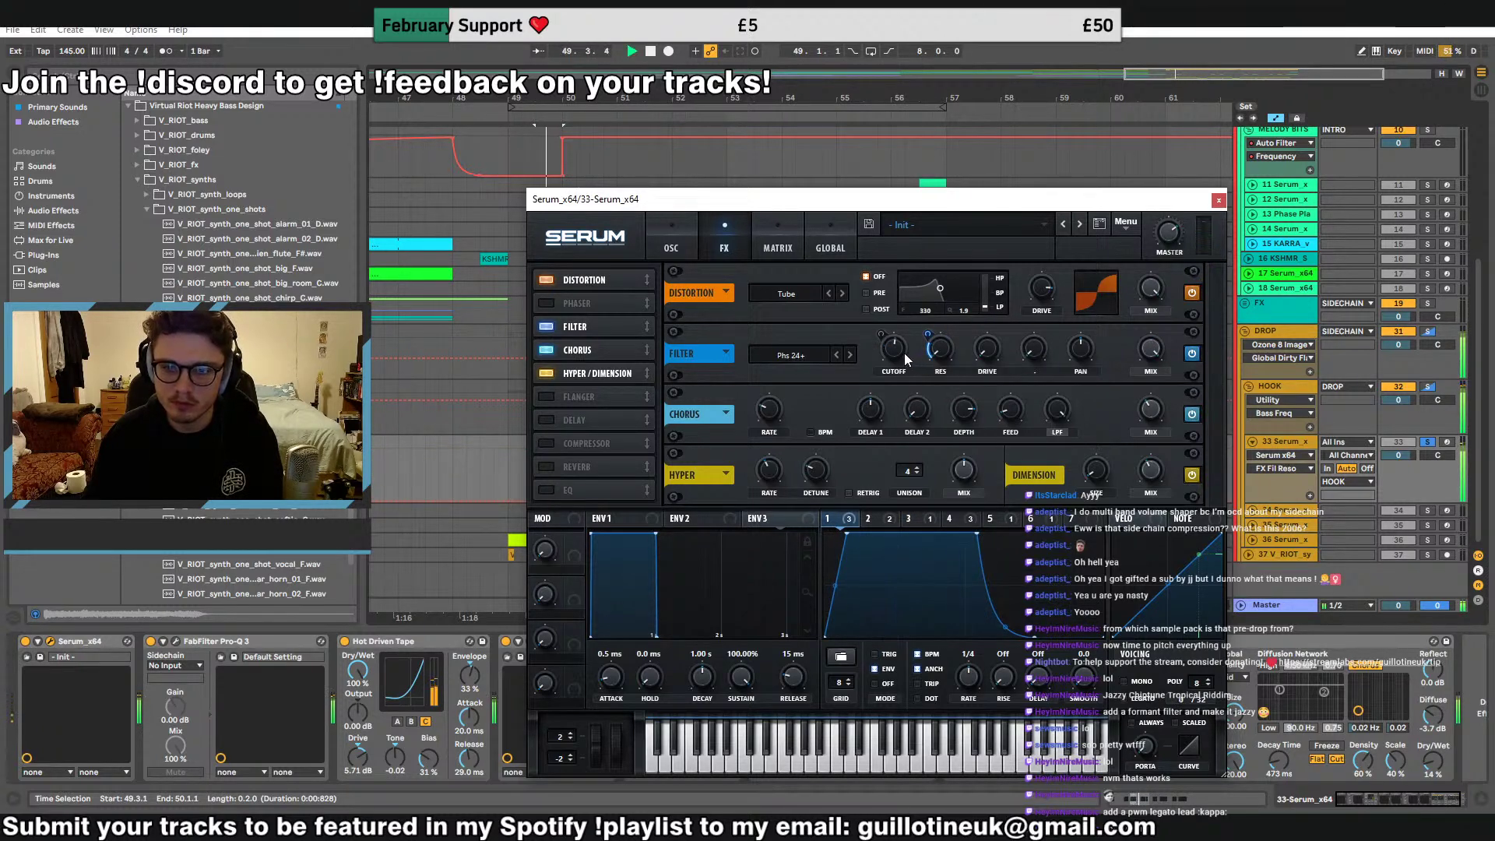
Compare LFOs 3 to 5, lower the FX filter's cutoff in track 33's Serum with LFO 4 selected, and unsolo the track
{"action": "left_click", "coordinate": [924, 520]}
{"action": "left_click", "coordinate": [969, 521]}
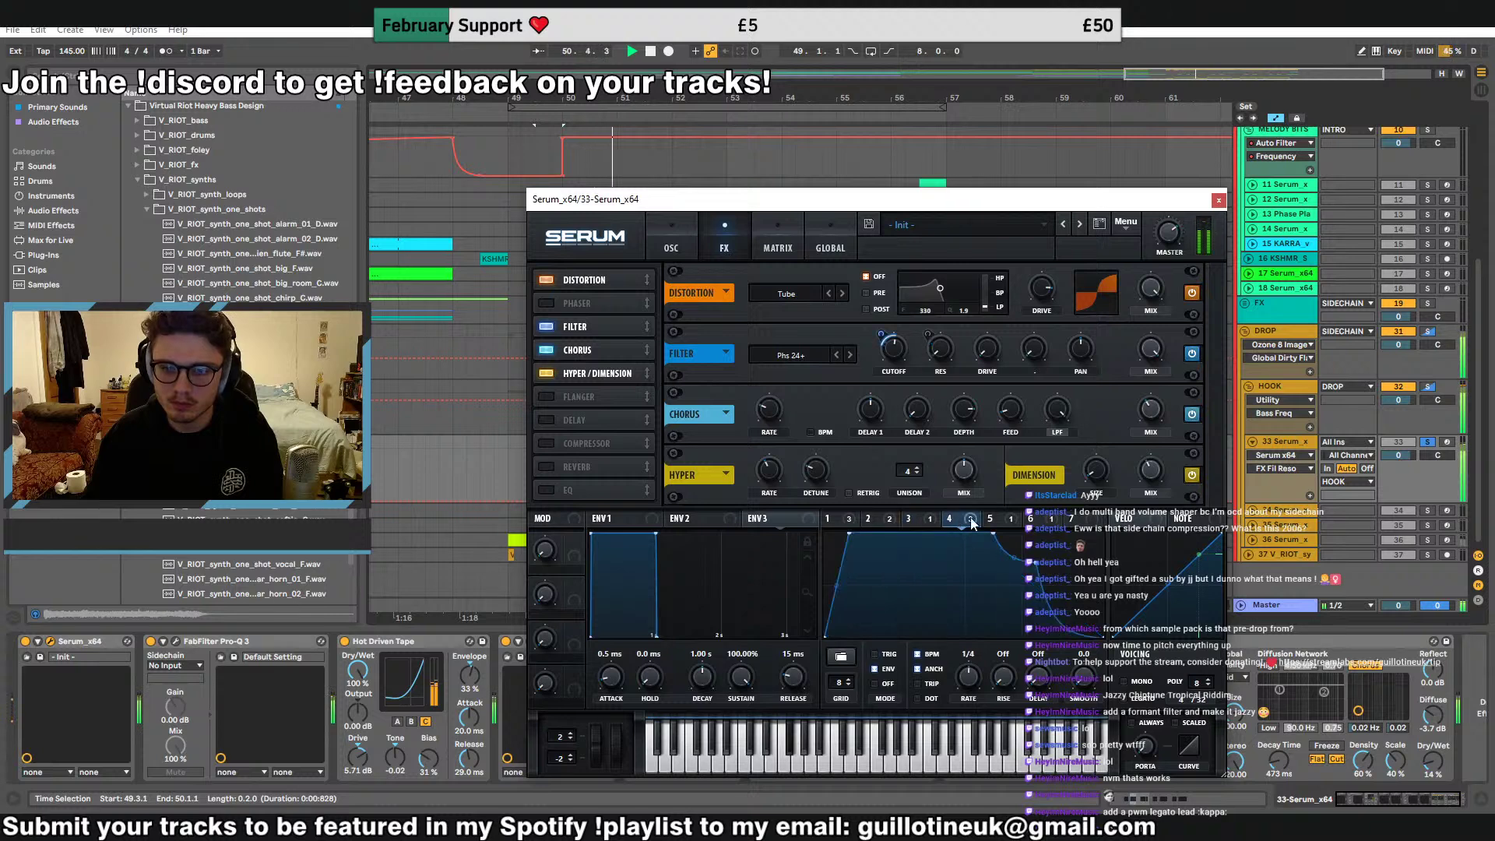
{"action": "left_click", "coordinate": [1009, 521]}
{"action": "left_click", "coordinate": [971, 520]}
{"action": "left_click_drag", "start_coordinate": [887, 371], "coordinate": [890, 434]}
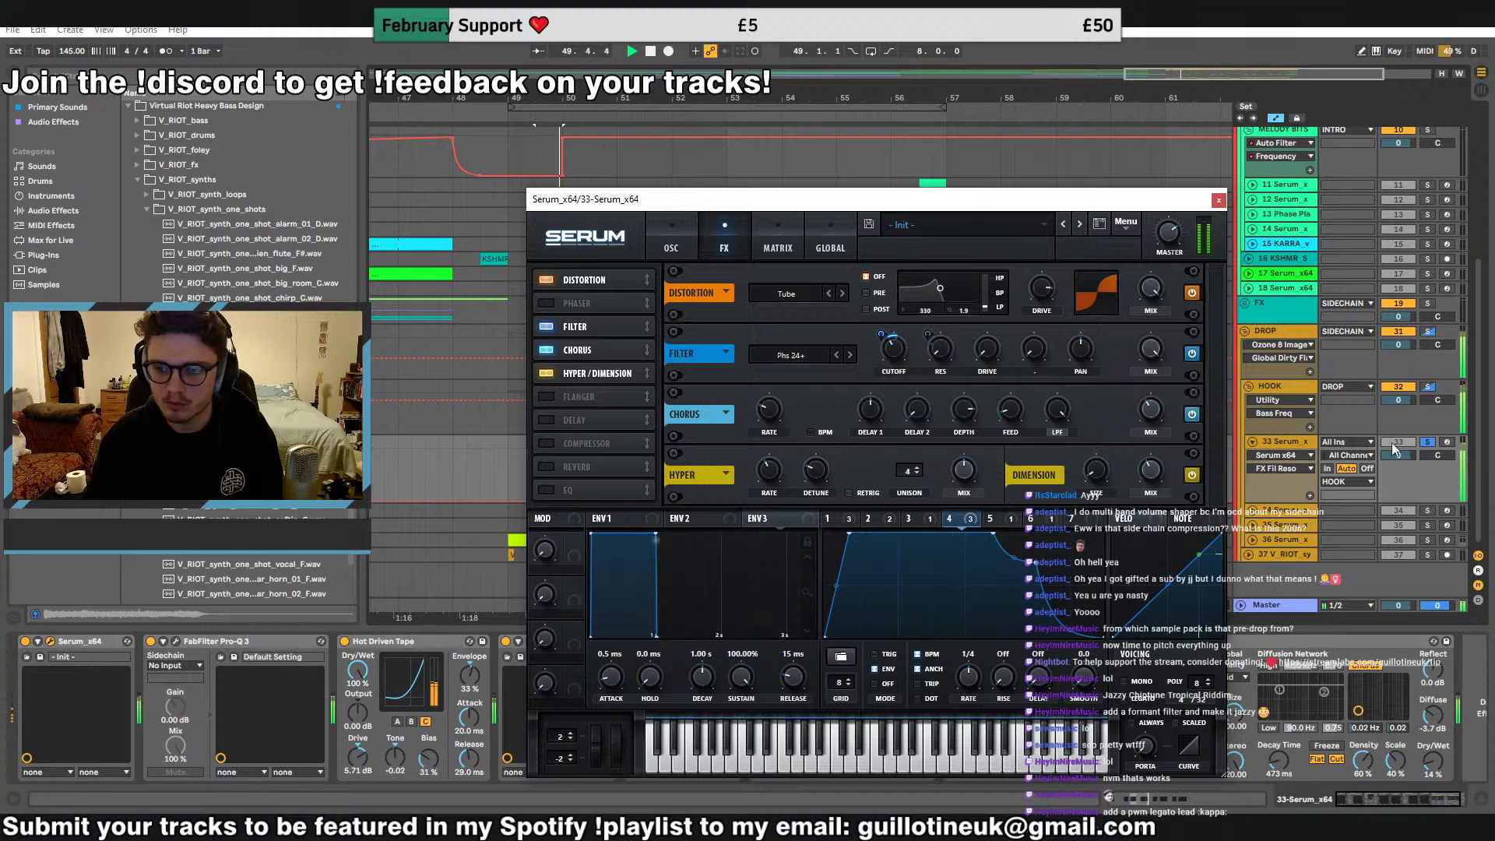
{"action": "left_click", "coordinate": [1428, 442]}
Set the FX filter type in track 33's Serum to Reverb and remove LFO 4's modulation from its cutoff
{"action": "left_click", "coordinate": [790, 356]}
{"action": "mouse_move", "coordinate": [791, 424]}
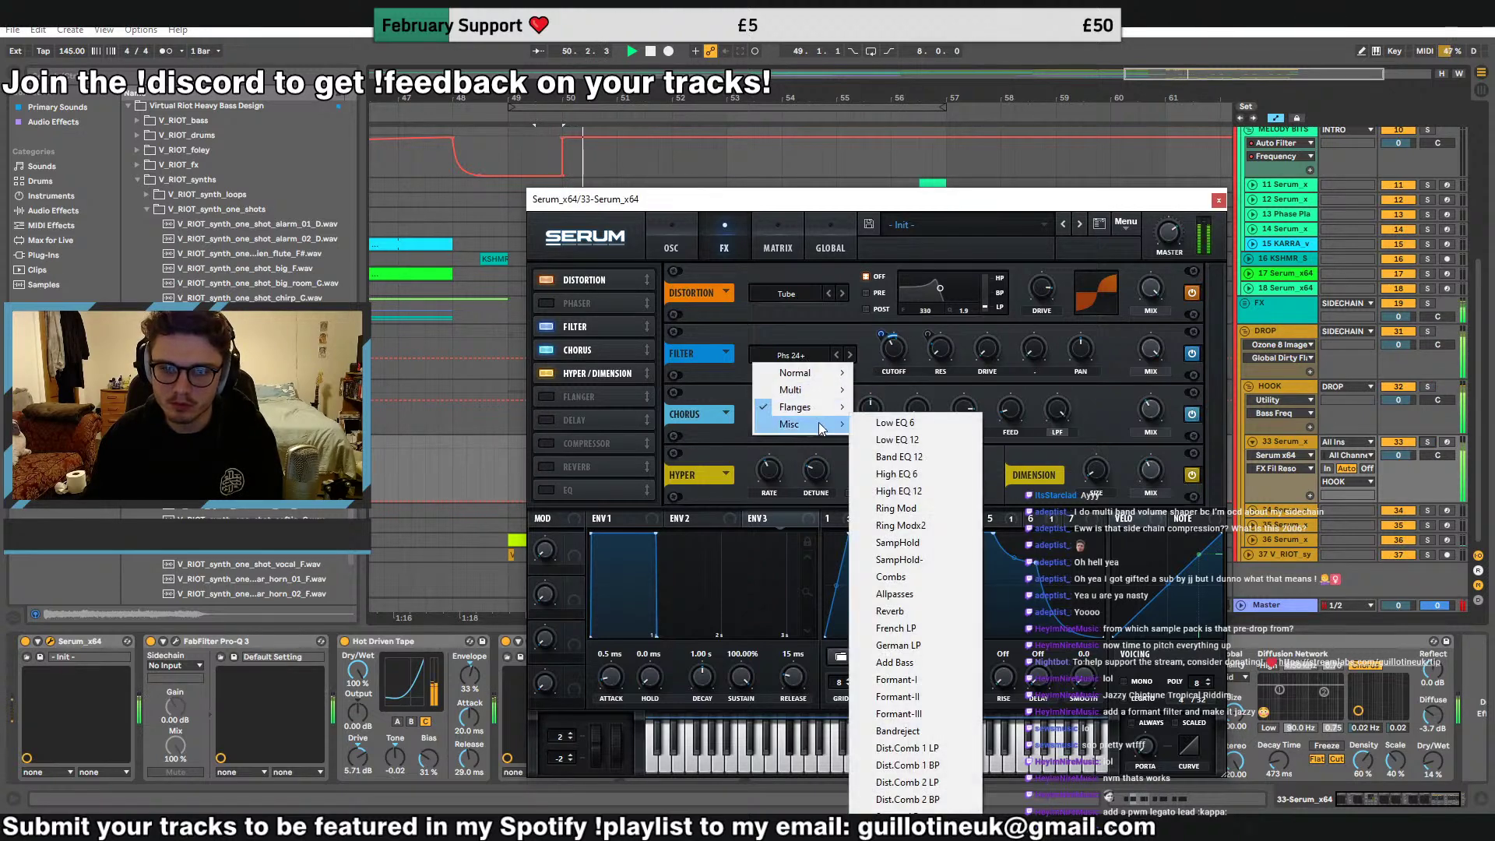
{"action": "left_click", "coordinate": [919, 603]}
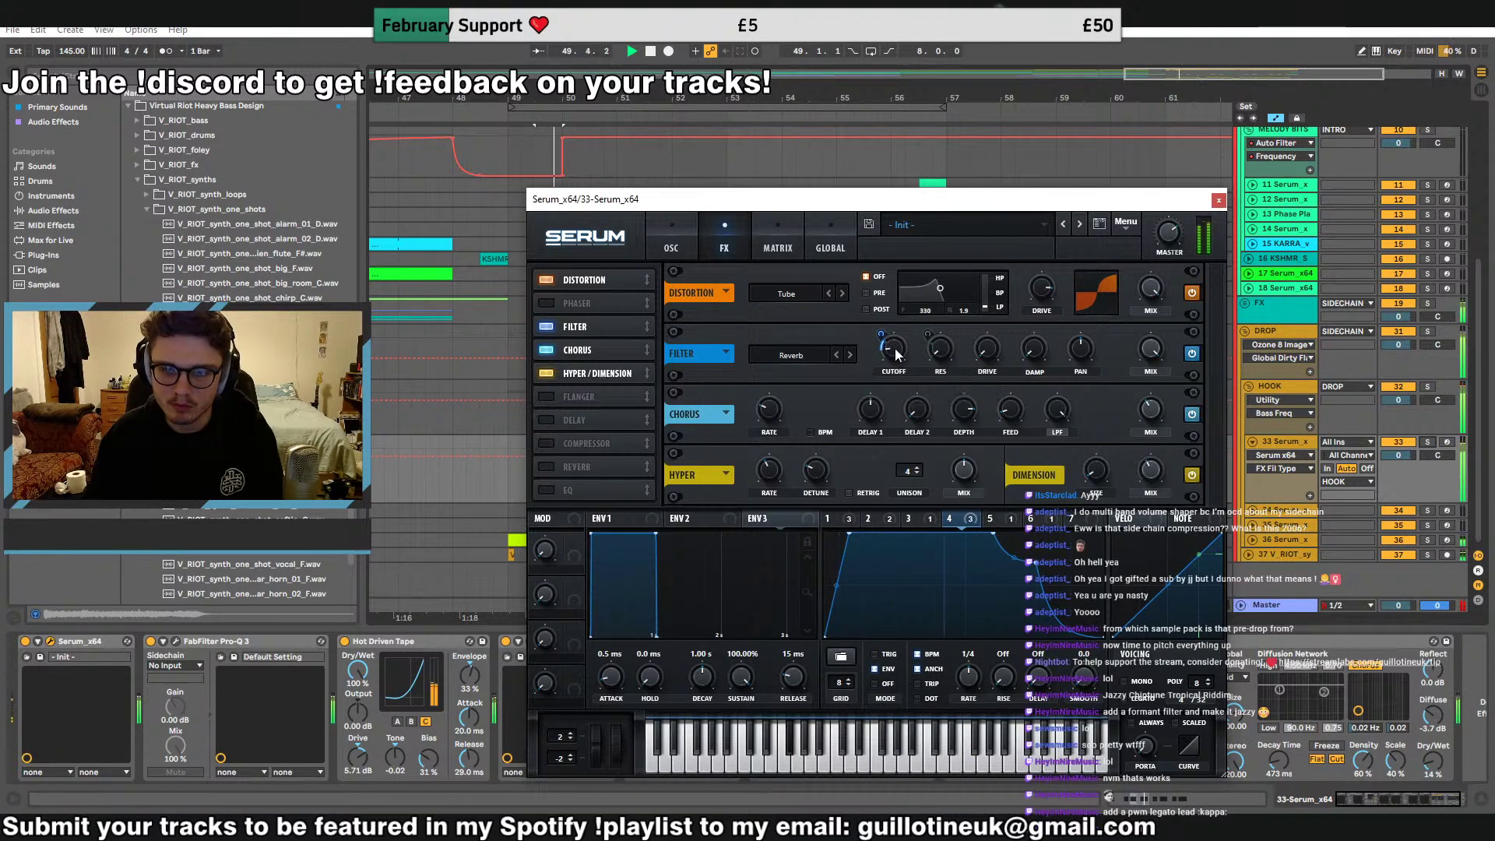
{"action": "right_click", "coordinate": [894, 344]}
{"action": "left_click", "coordinate": [925, 409]}
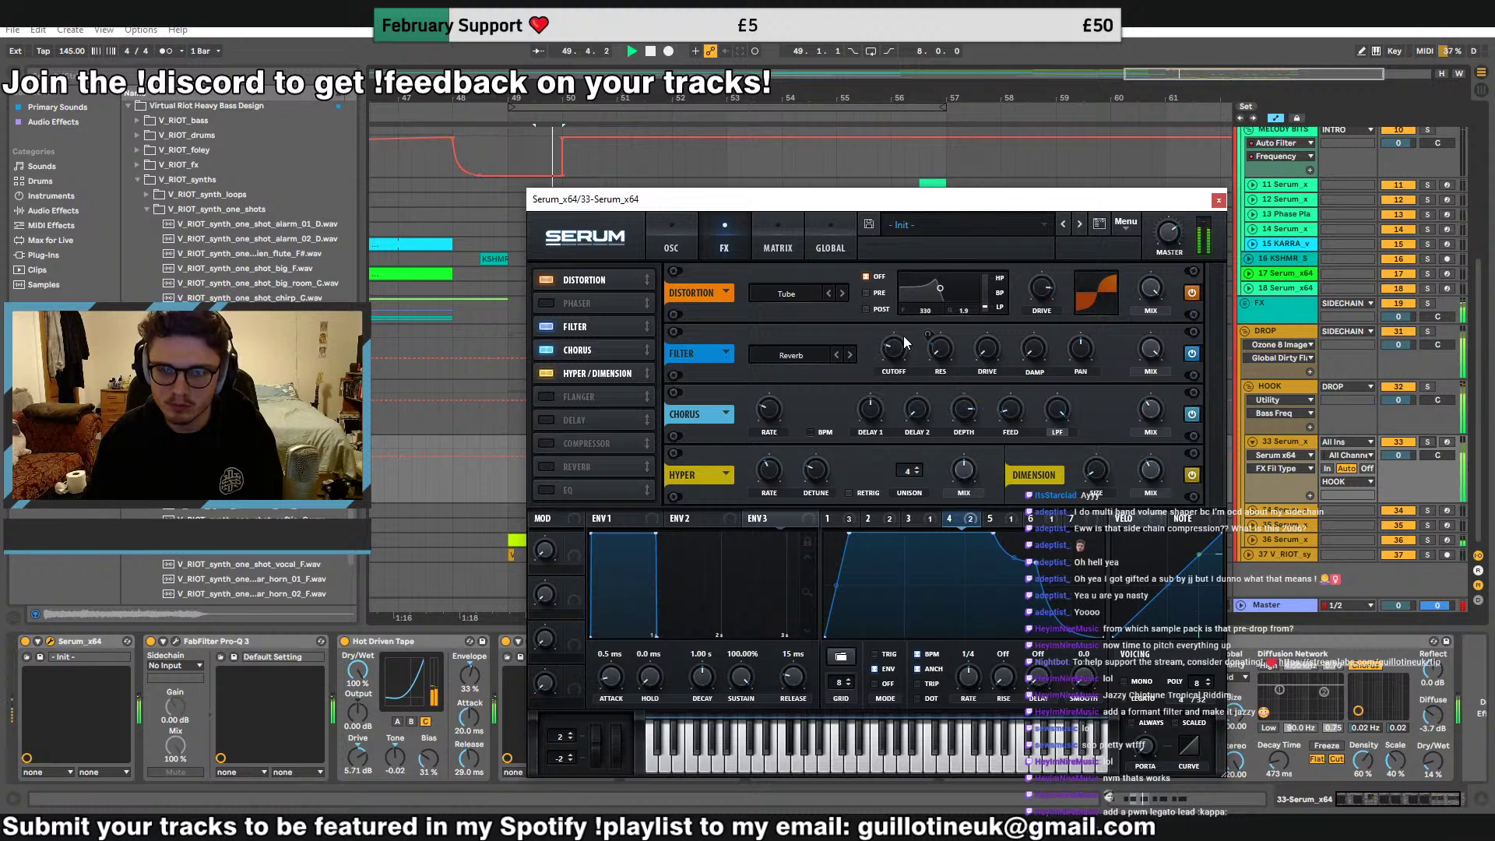
{"action": "key", "text": "space"}
{"action": "key", "text": "space"}
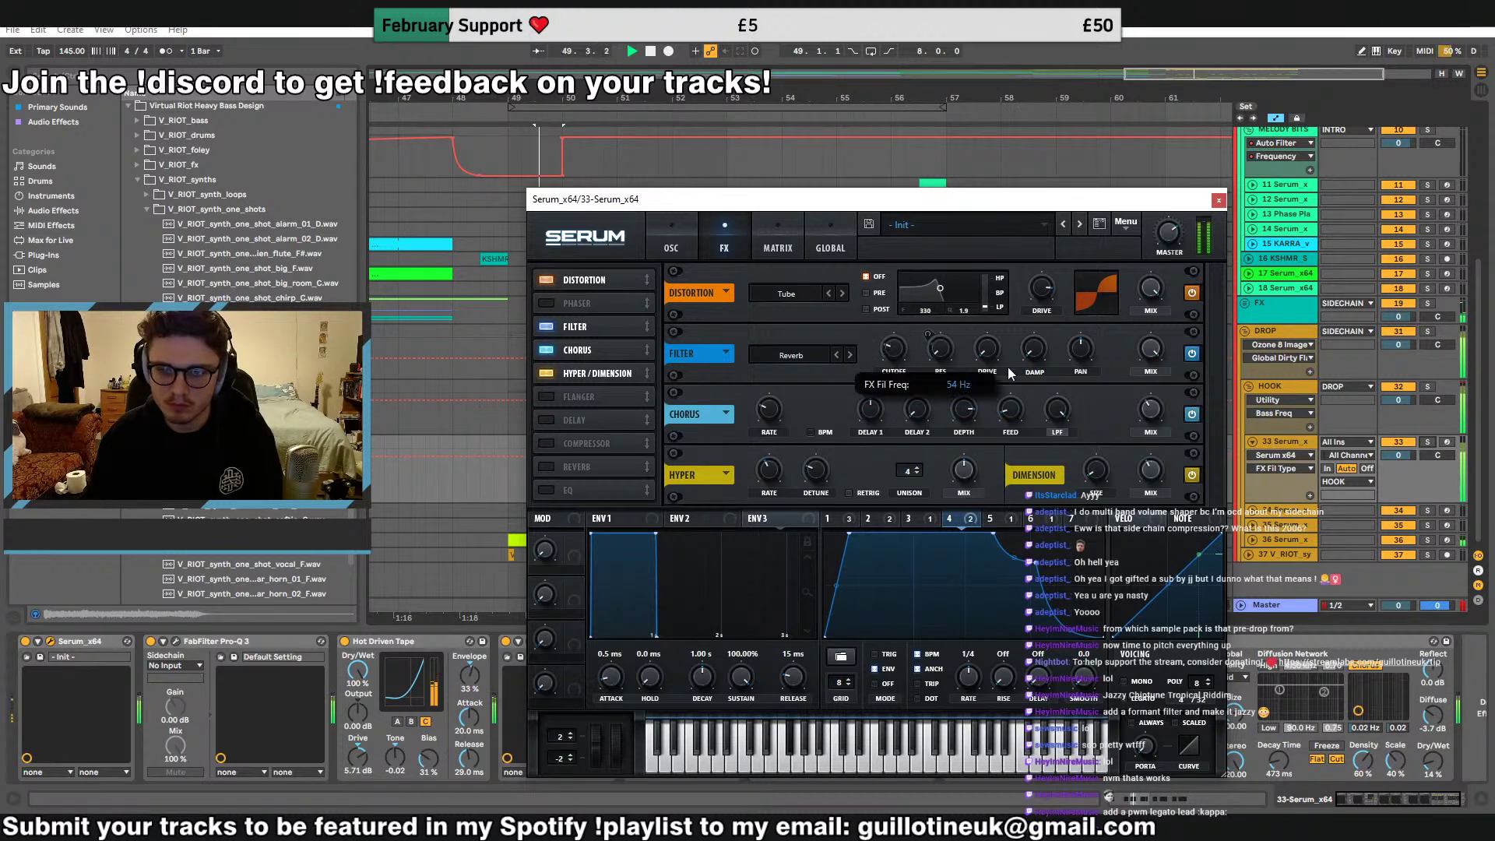
Adjust the Reverb filter's cutoff with track 33 soloed, and check Serum's oscillator B octave in the full mix
{"action": "left_click", "coordinate": [1428, 442]}
{"action": "left_click_drag", "start_coordinate": [902, 367], "coordinate": [898, 346]}
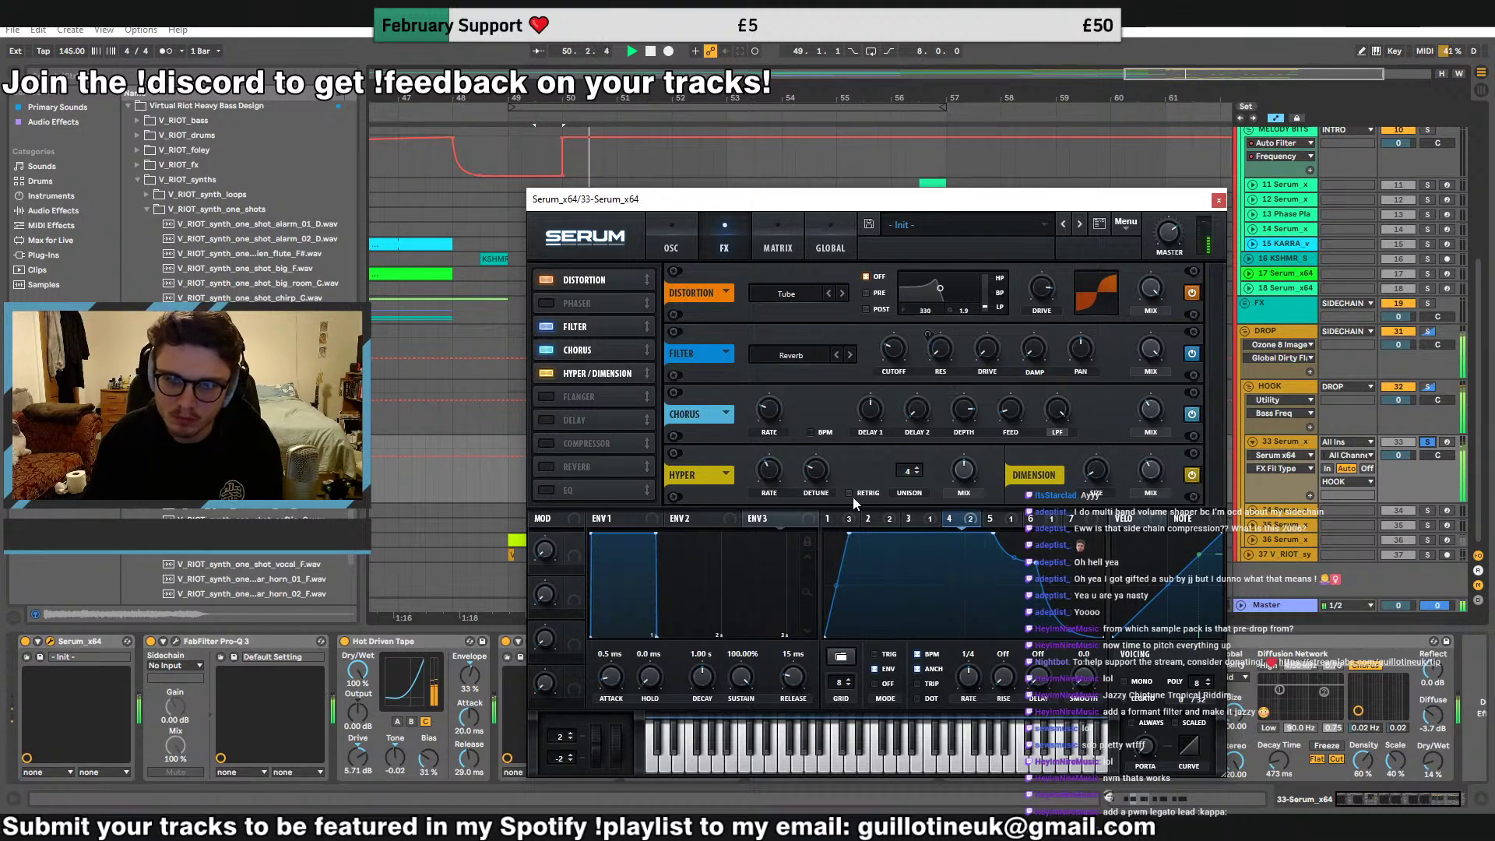
{"action": "left_click", "coordinate": [690, 240]}
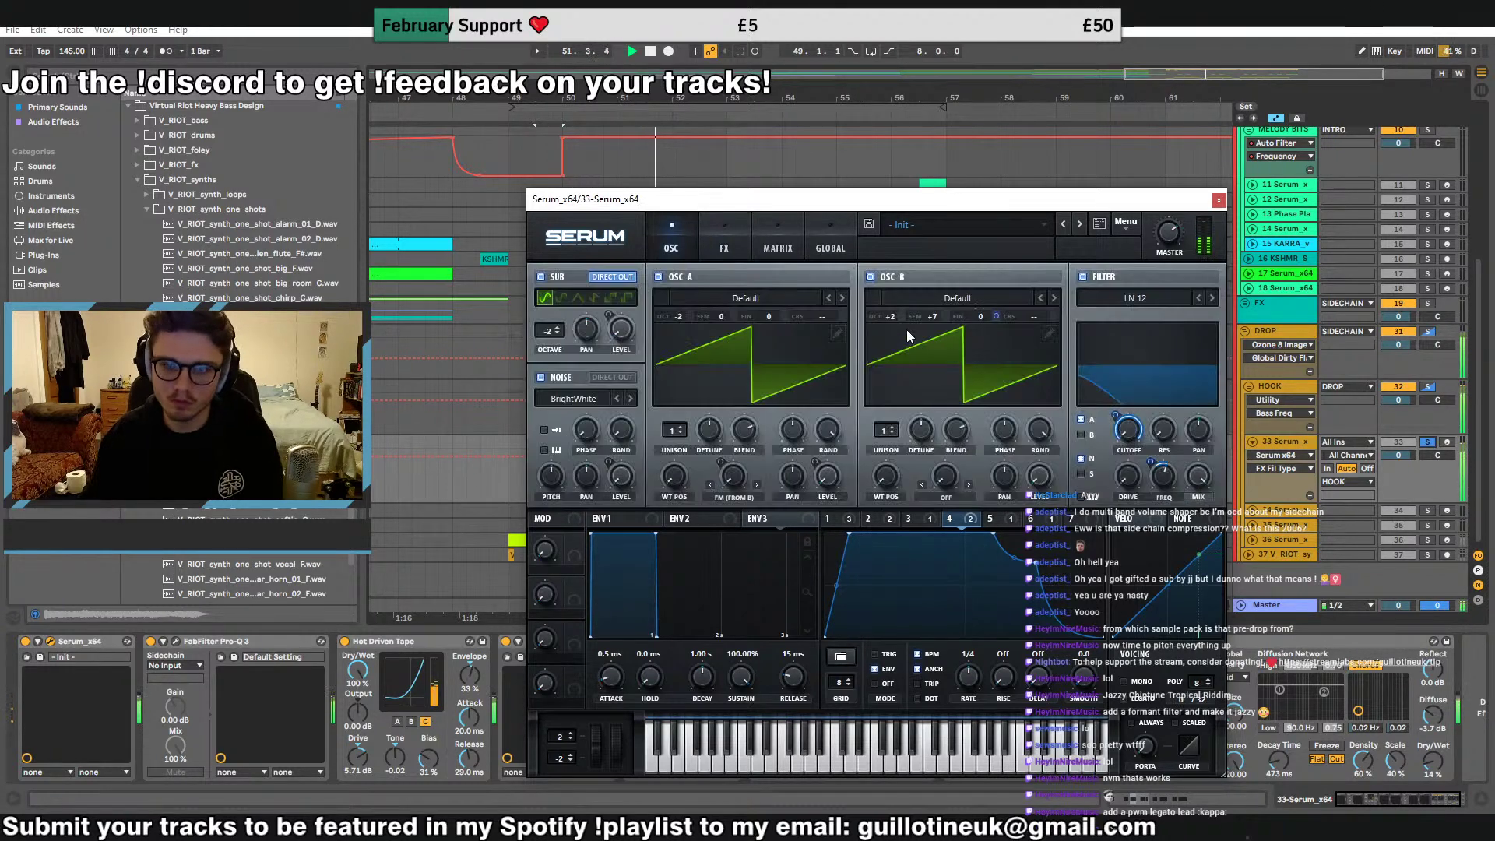
{"action": "left_click", "coordinate": [1428, 442]}
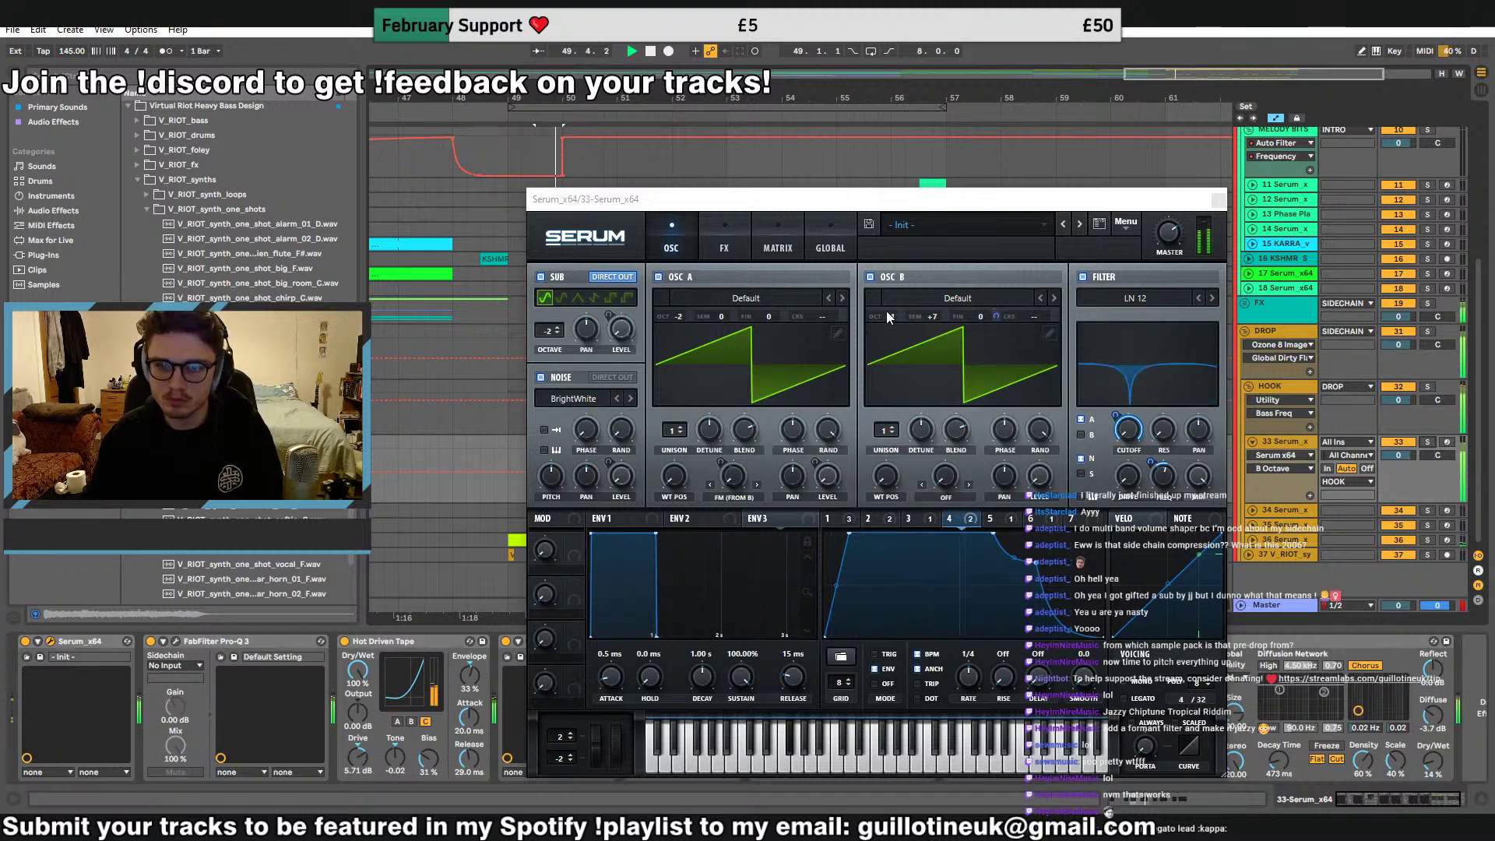
{"action": "mouse_move", "coordinate": [888, 311]}
Set the FX filter type in track 33's Serum to Flg + with a cutoff of 49 Hz, and adjust its mix
{"action": "left_click", "coordinate": [724, 240]}
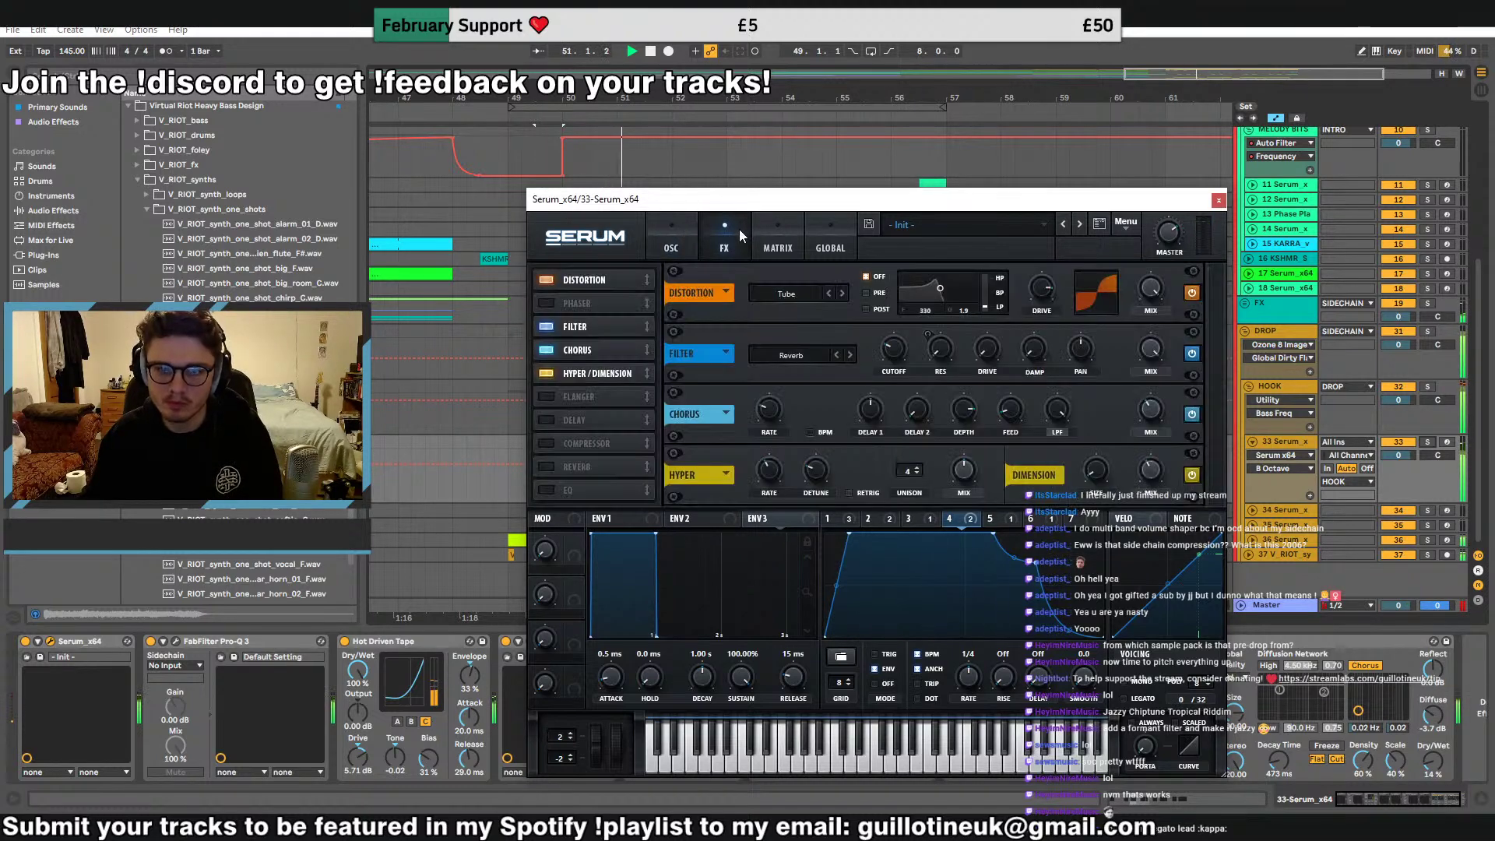
{"action": "mouse_move", "coordinate": [892, 348]}
{"action": "left_click", "coordinate": [791, 356]}
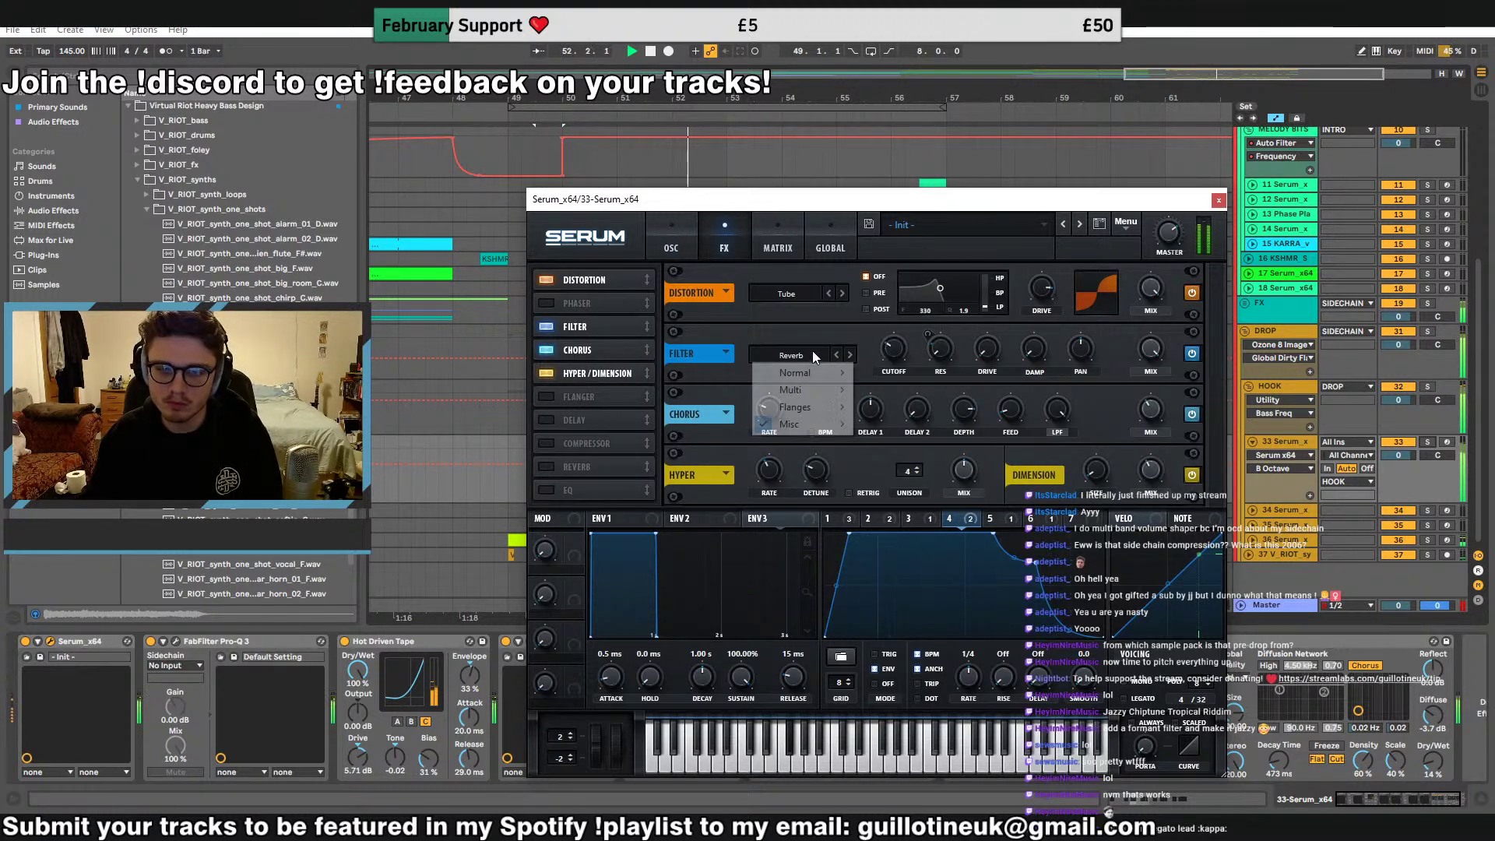
{"action": "mouse_move", "coordinate": [795, 407]}
{"action": "left_click", "coordinate": [899, 447]}
{"action": "mouse_move", "coordinate": [893, 352]}
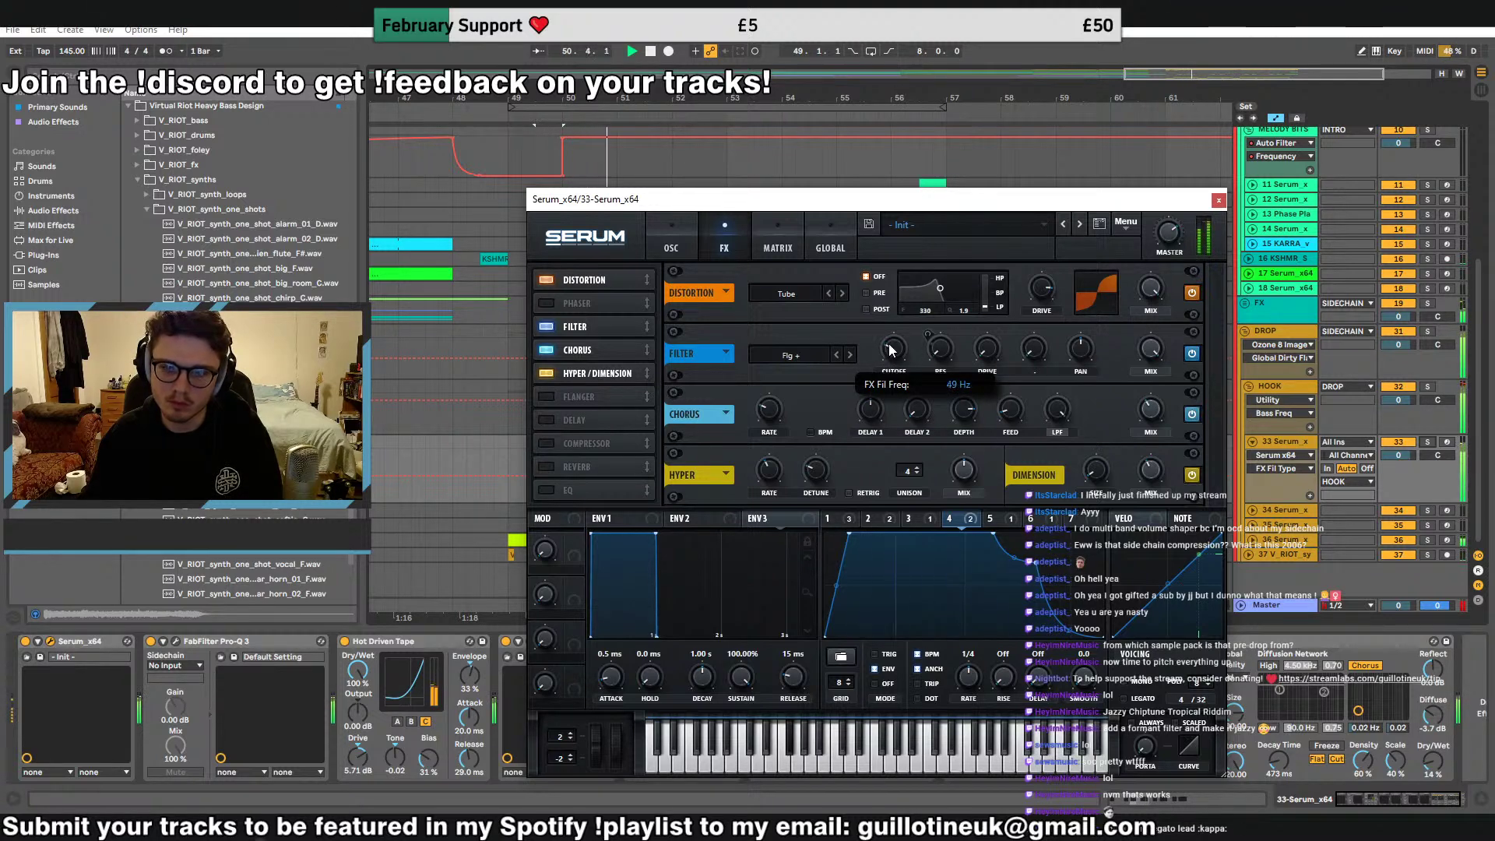
{"action": "left_click", "coordinate": [1145, 354]}
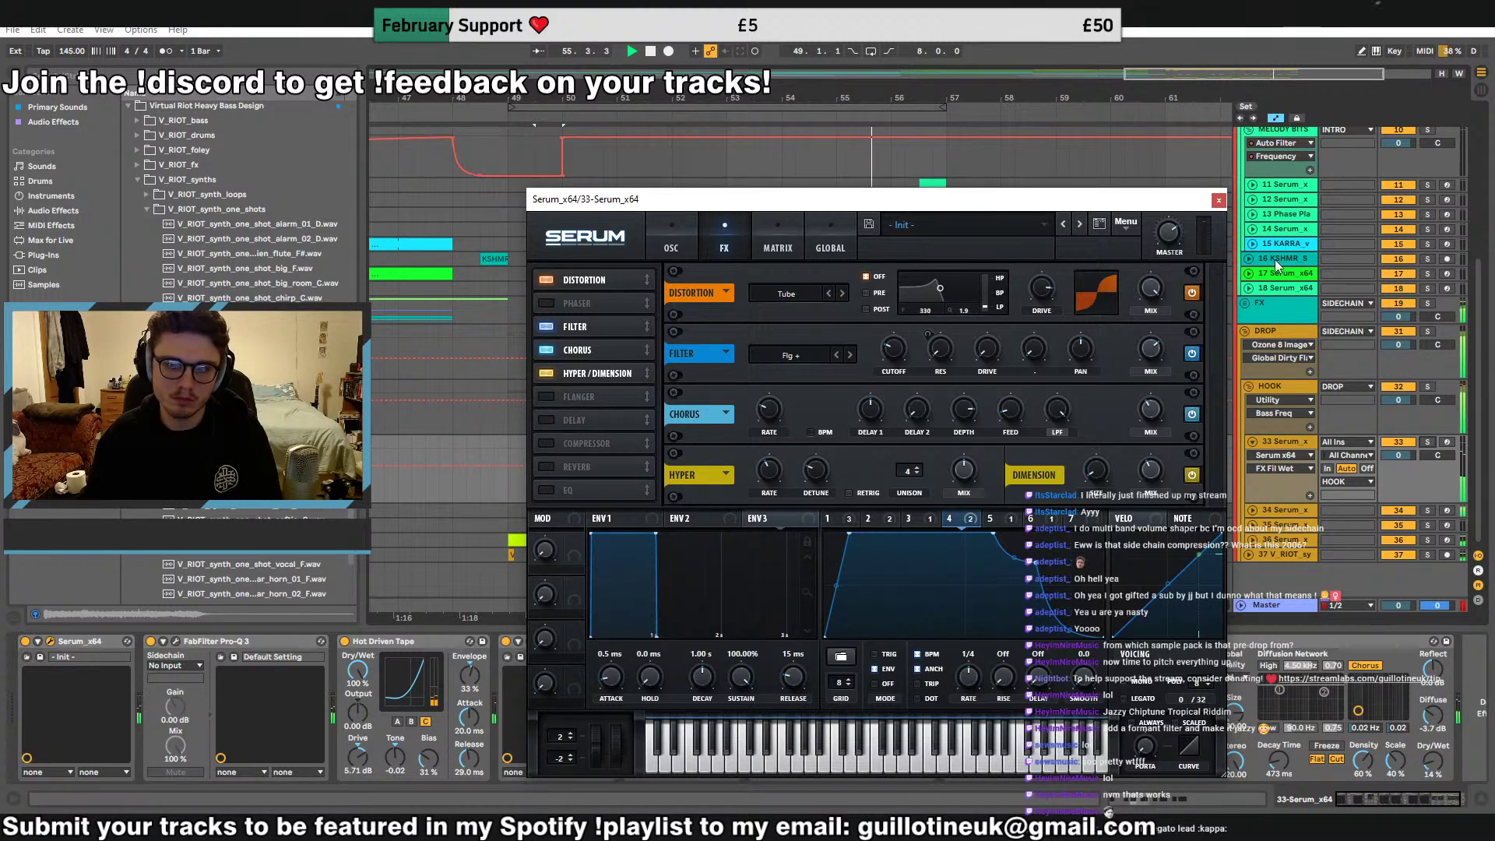
Close track 33's Serum window and collapse the HOOK group in the arrangement
{"action": "left_click", "coordinate": [1218, 201]}
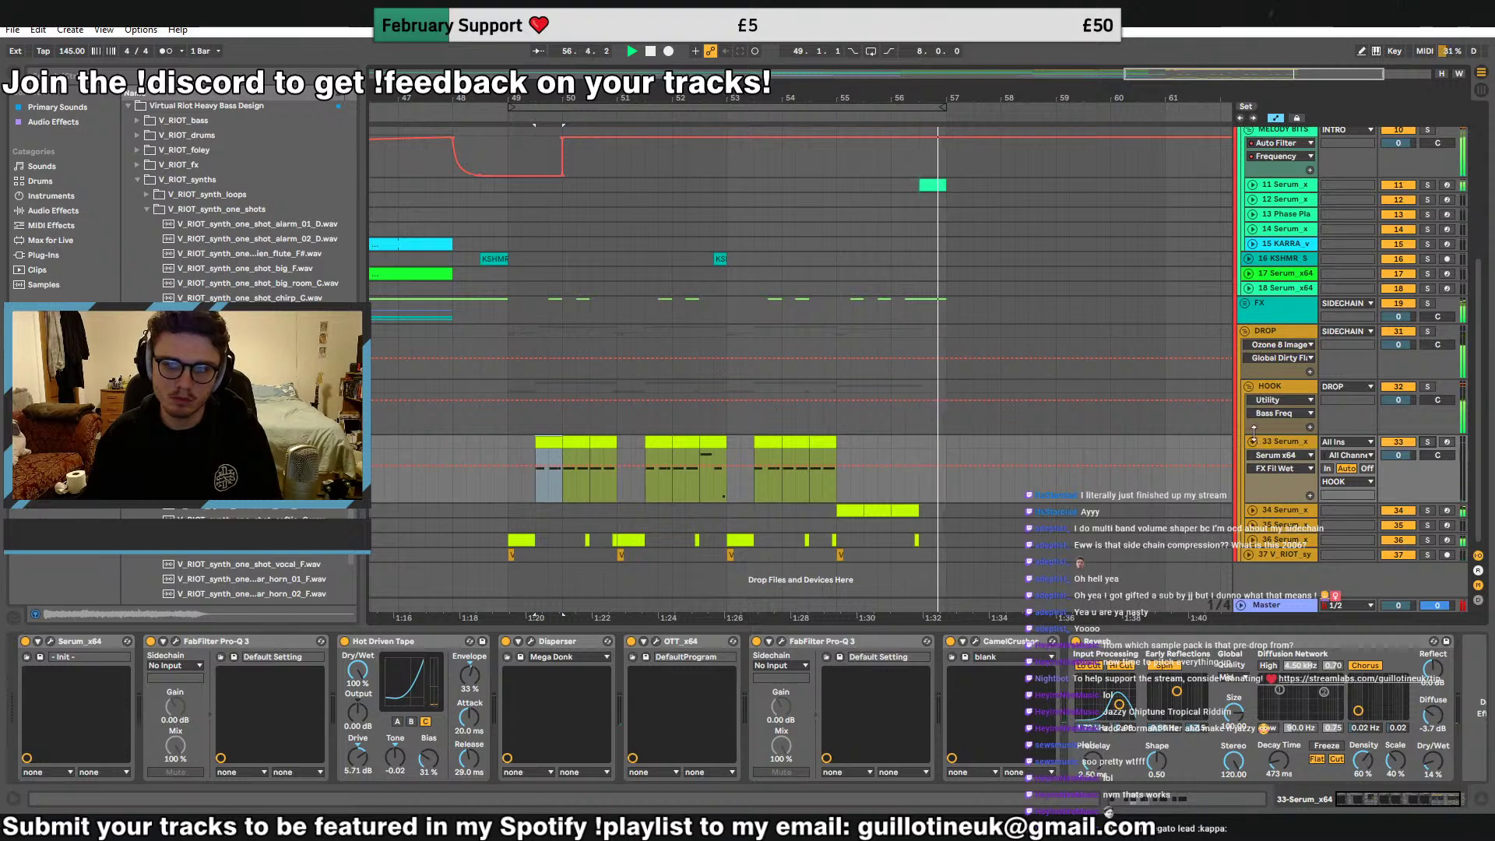
{"action": "left_click", "coordinate": [1249, 387]}
{"action": "left_click", "coordinate": [631, 310]}
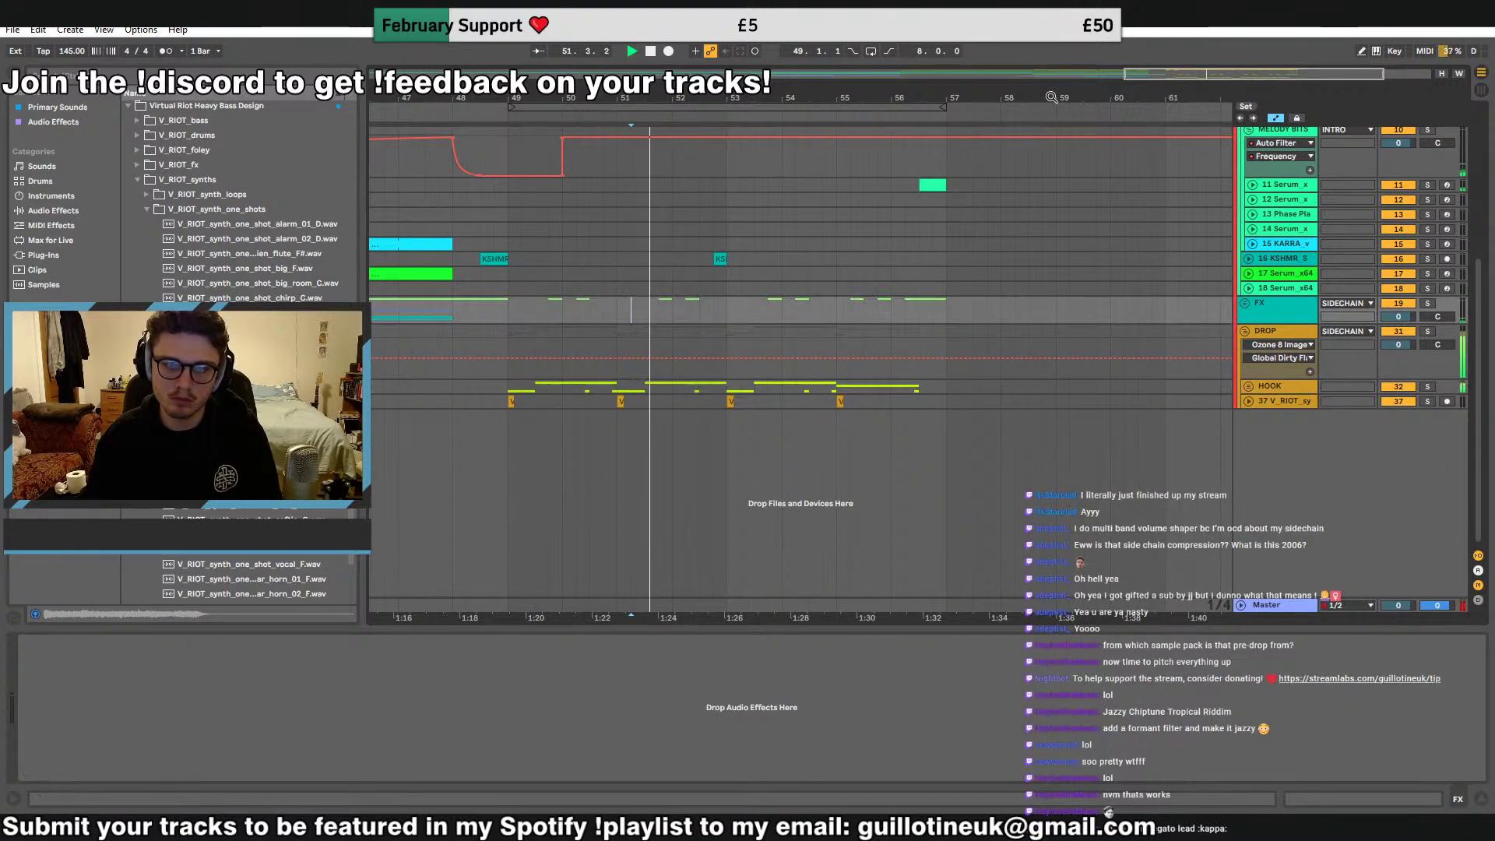
Turn on looping for bars 49 to 57 and play the end of the drop from bar 56
{"action": "left_click", "coordinate": [871, 51]}
{"action": "left_click", "coordinate": [888, 242]}
{"action": "key", "text": "space"}
{"action": "key", "text": "space"}
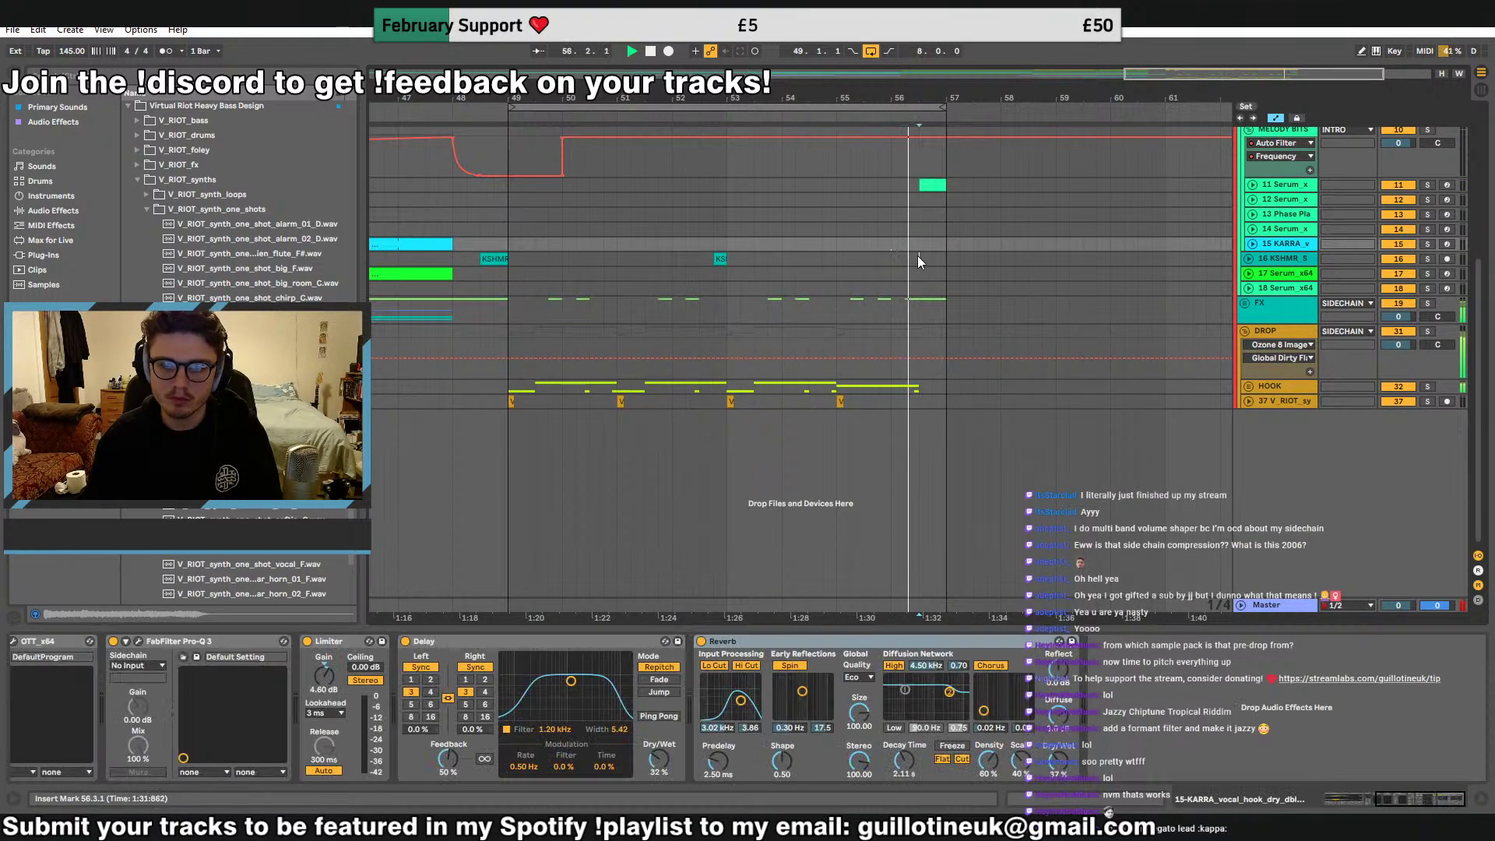
{"action": "left_click", "coordinate": [919, 258]}
{"action": "scroll", "coordinate": [1067, 270], "scroll_direction": "up", "scroll_amount": 5}
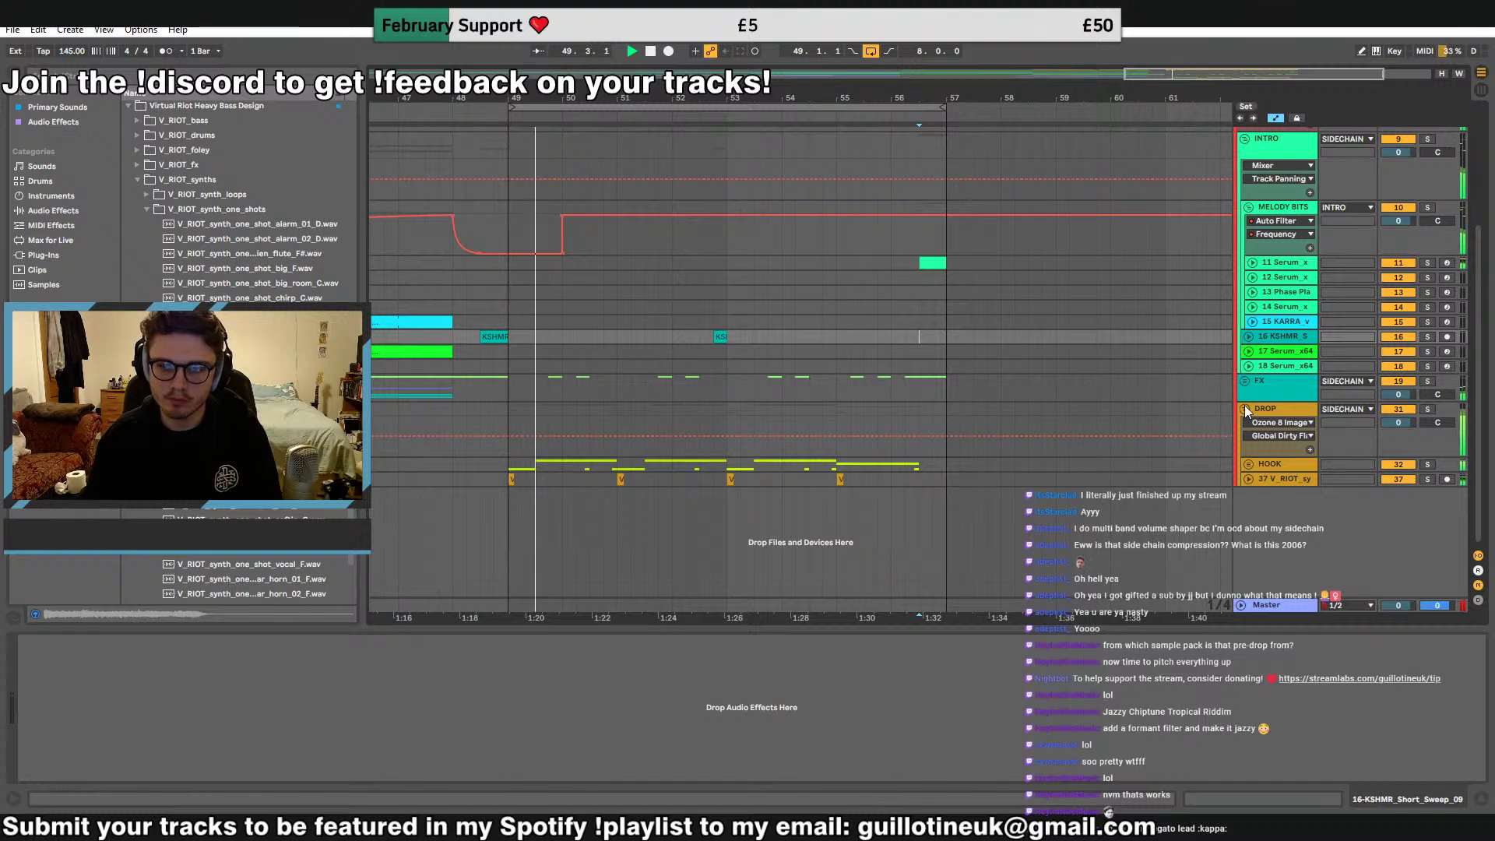
Try a copy of track 16's short sweep clip at the start of the drop in bar 49, and delete it
{"action": "left_click_drag", "start_coordinate": [712, 338], "coordinate": [520, 340]}
{"action": "left_click", "coordinate": [502, 363]}
{"action": "key", "text": "space"}
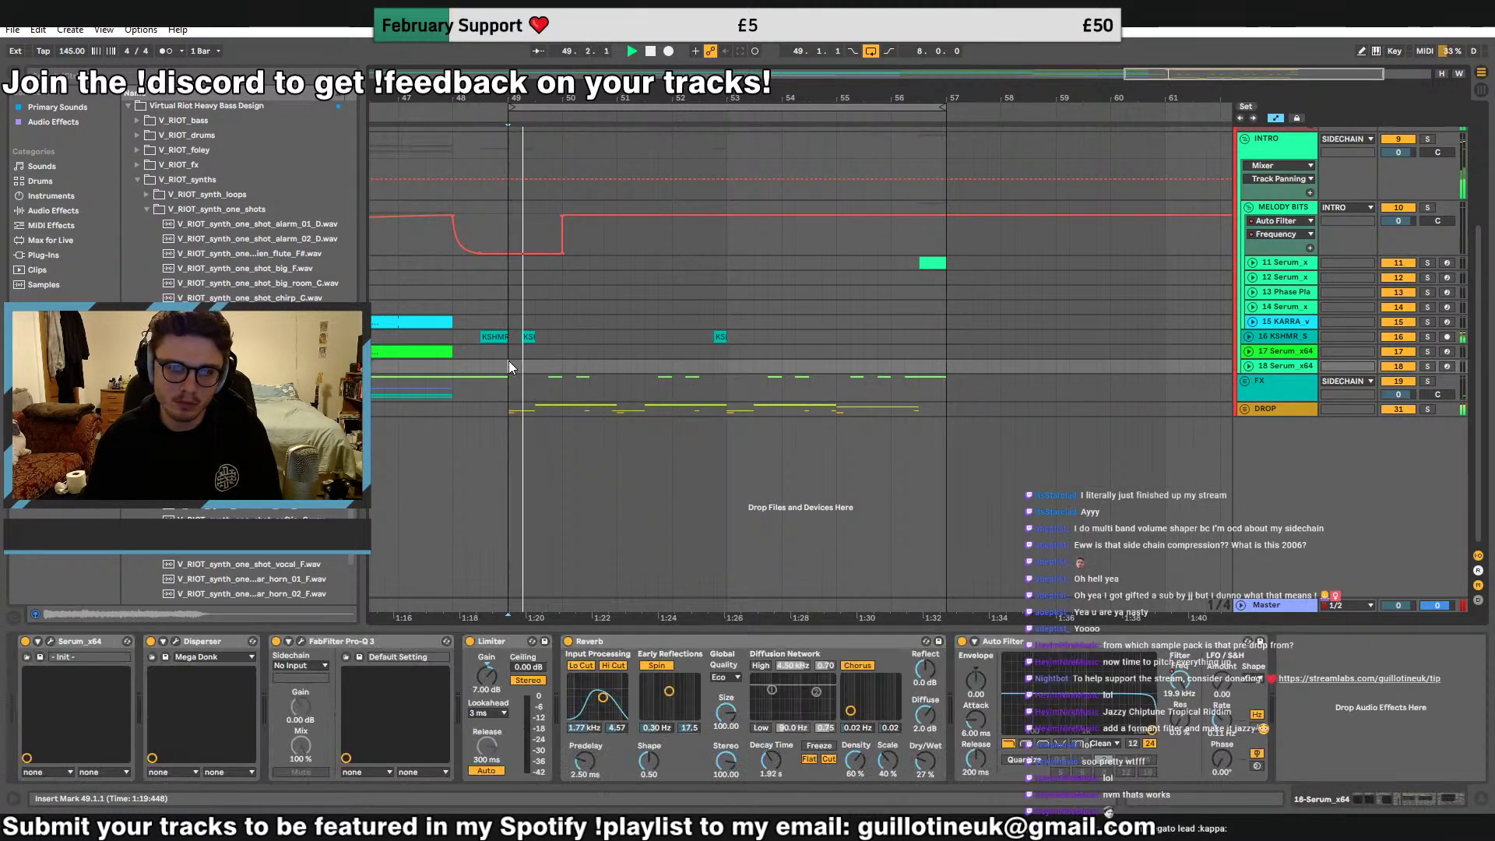
{"action": "left_click", "coordinate": [527, 337]}
{"action": "left_click_drag", "start_coordinate": [527, 337], "coordinate": [514, 340]}
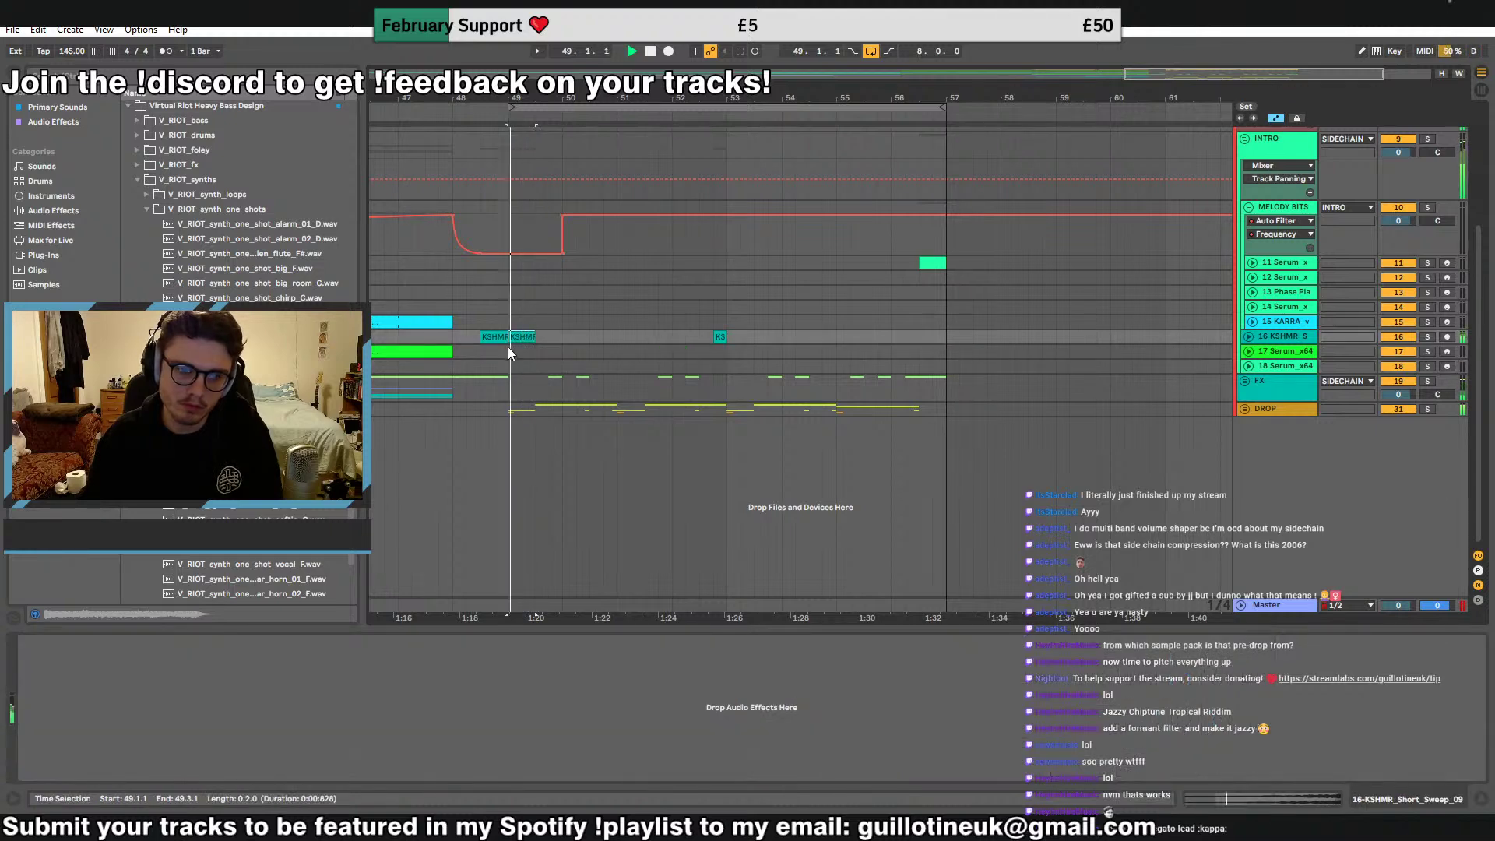
{"action": "key", "text": "Delete"}
Play the transition into the drop from bar 47, check the streaming software's chat, and return to Ableton Live
{"action": "left_click", "coordinate": [414, 371]}
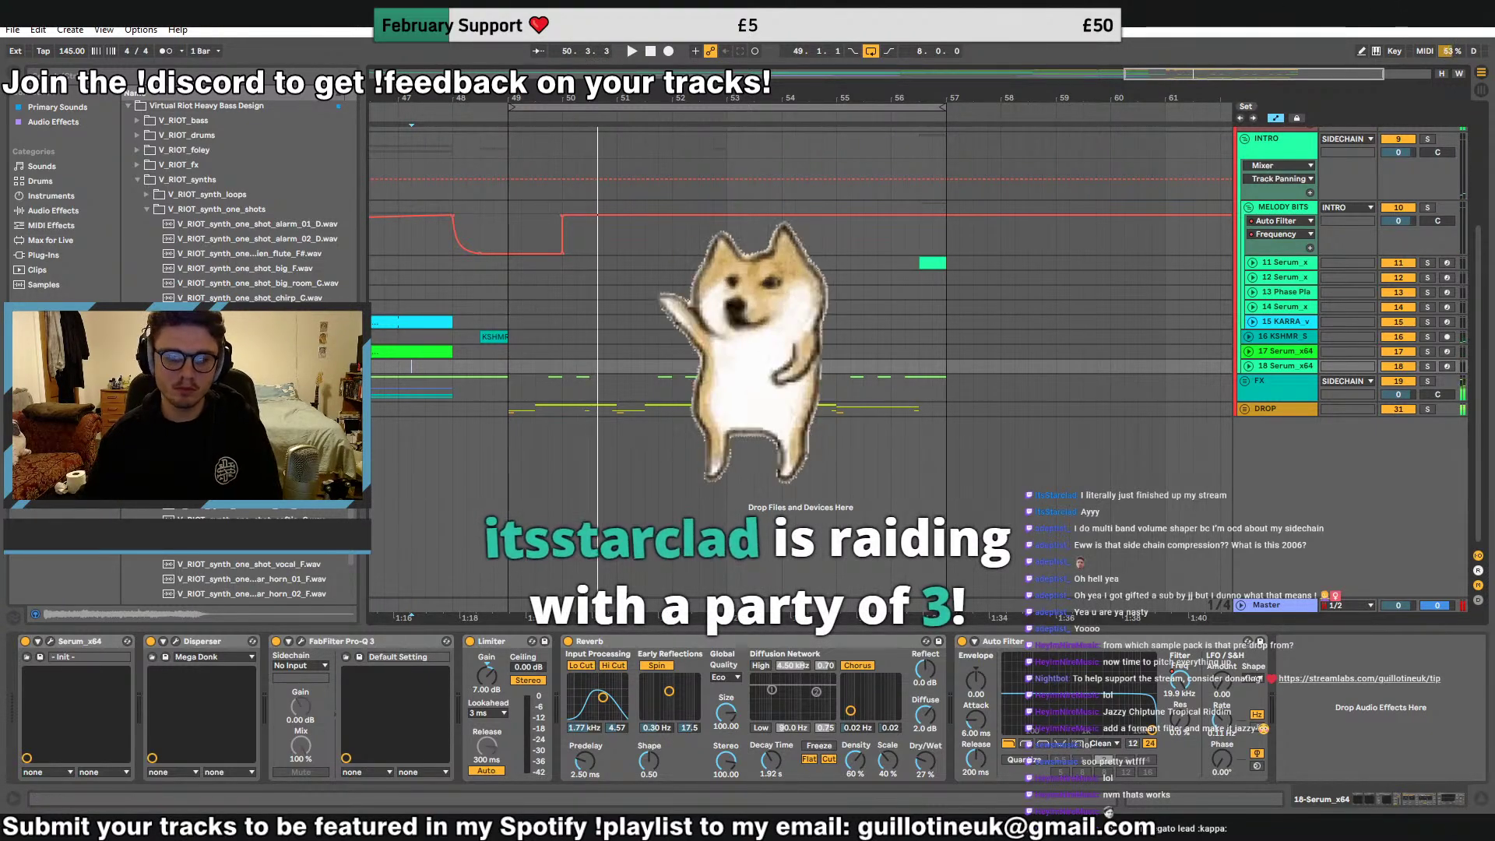
{"action": "key", "text": "alt+Tab"}
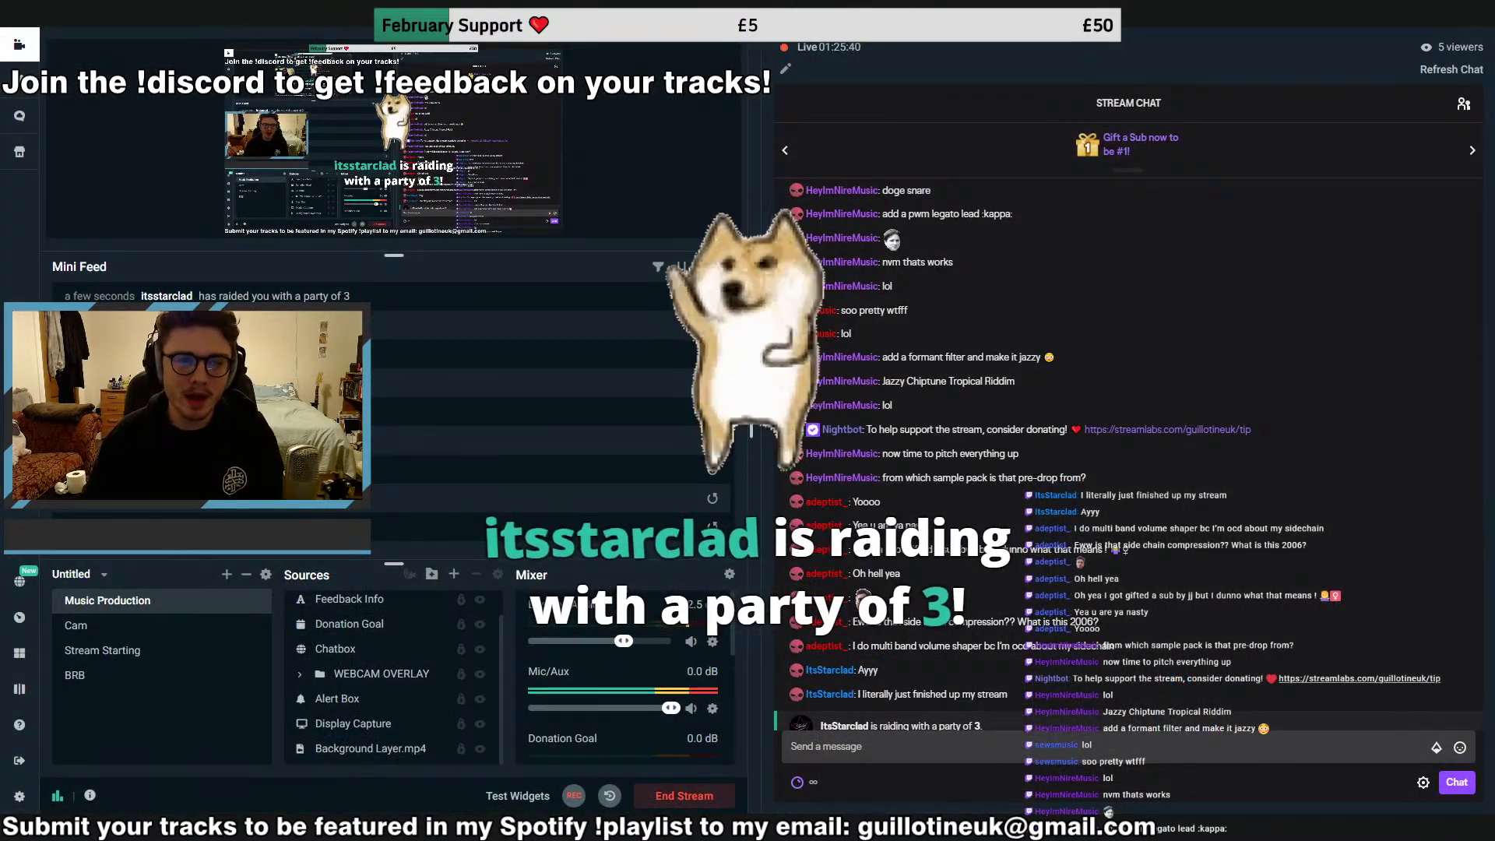
{"action": "key", "text": "alt+Tab"}
Collapse the MELODY BITS group and show the whole arrangement
{"action": "left_click", "coordinate": [1249, 286]}
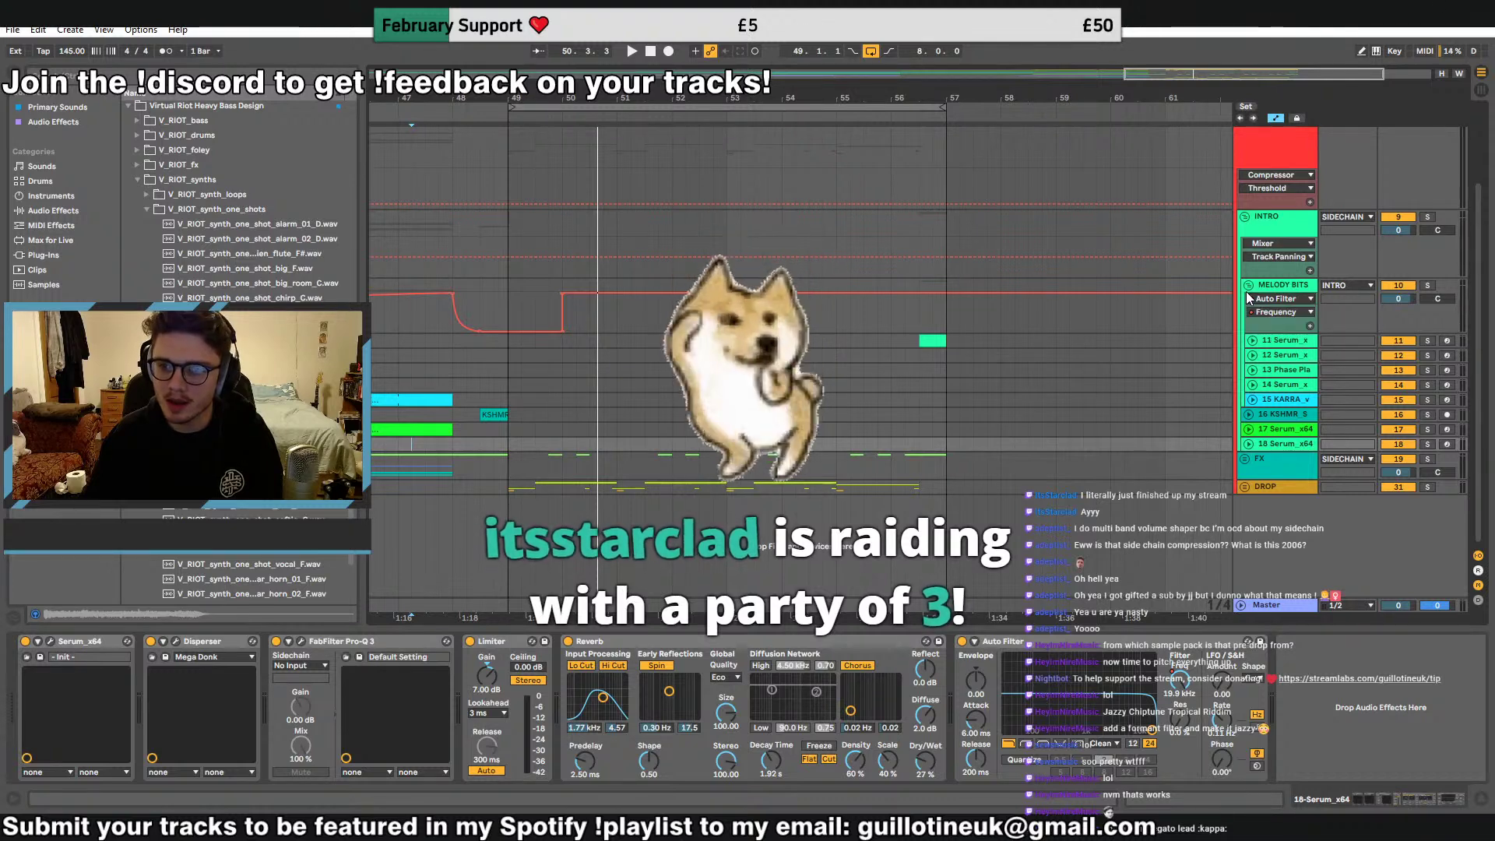
{"action": "scroll", "coordinate": [1278, 311], "scroll_direction": "up", "scroll_amount": 3}
{"action": "left_click", "coordinate": [1247, 321]}
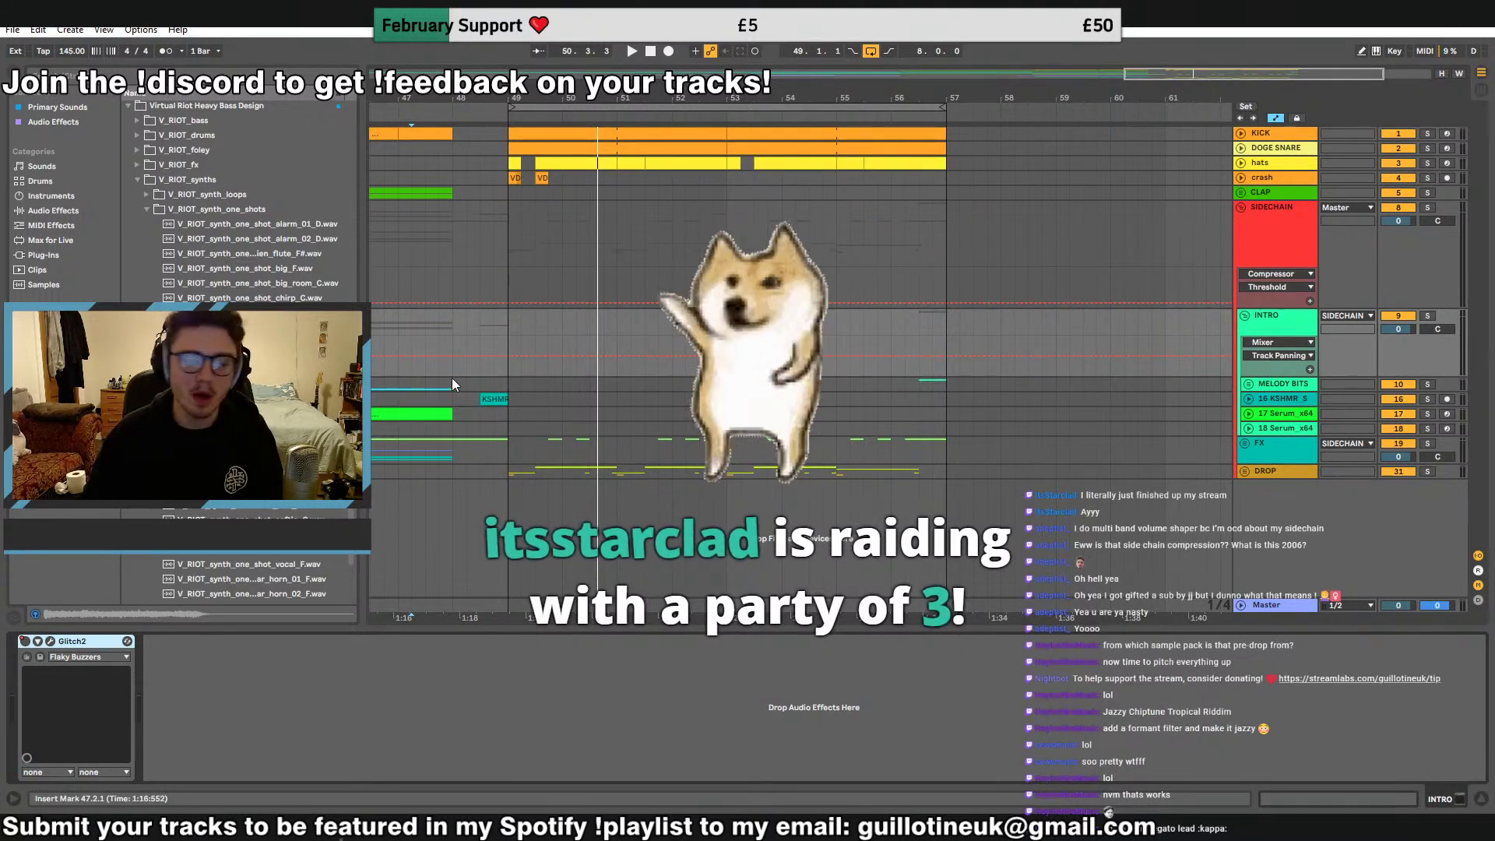
{"action": "left_click_drag", "start_coordinate": [431, 330], "coordinate": [438, 330]}
{"action": "key", "text": "minus"}
{"action": "key", "text": "minus"}
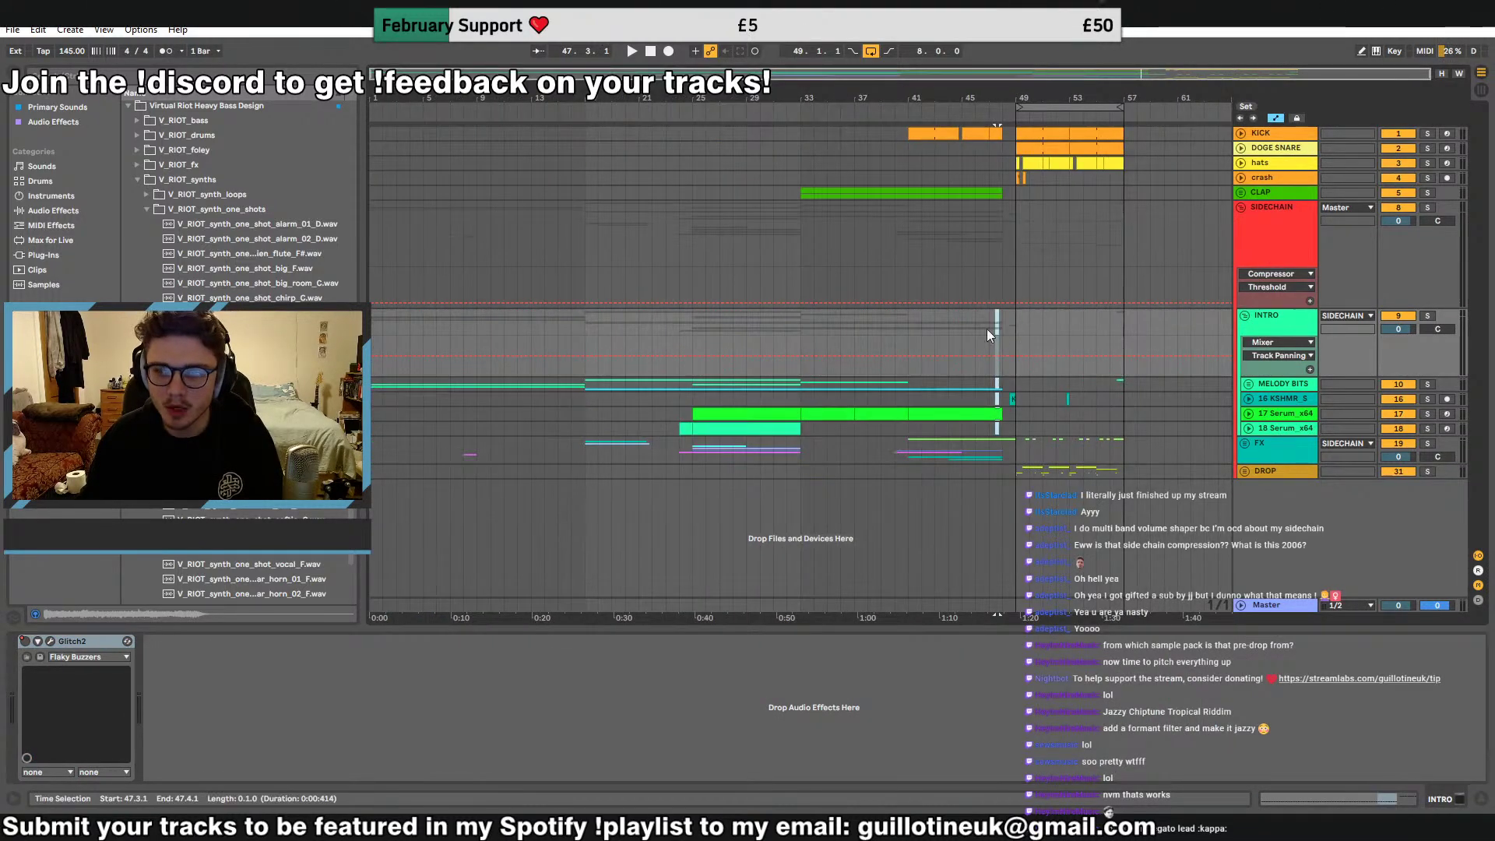
Play the DROP group soloed from bar 49, and unsolo it
{"action": "left_click", "coordinate": [1284, 472]}
{"action": "left_click", "coordinate": [1427, 471]}
{"action": "left_click", "coordinate": [1017, 474]}
{"action": "key", "text": "space"}
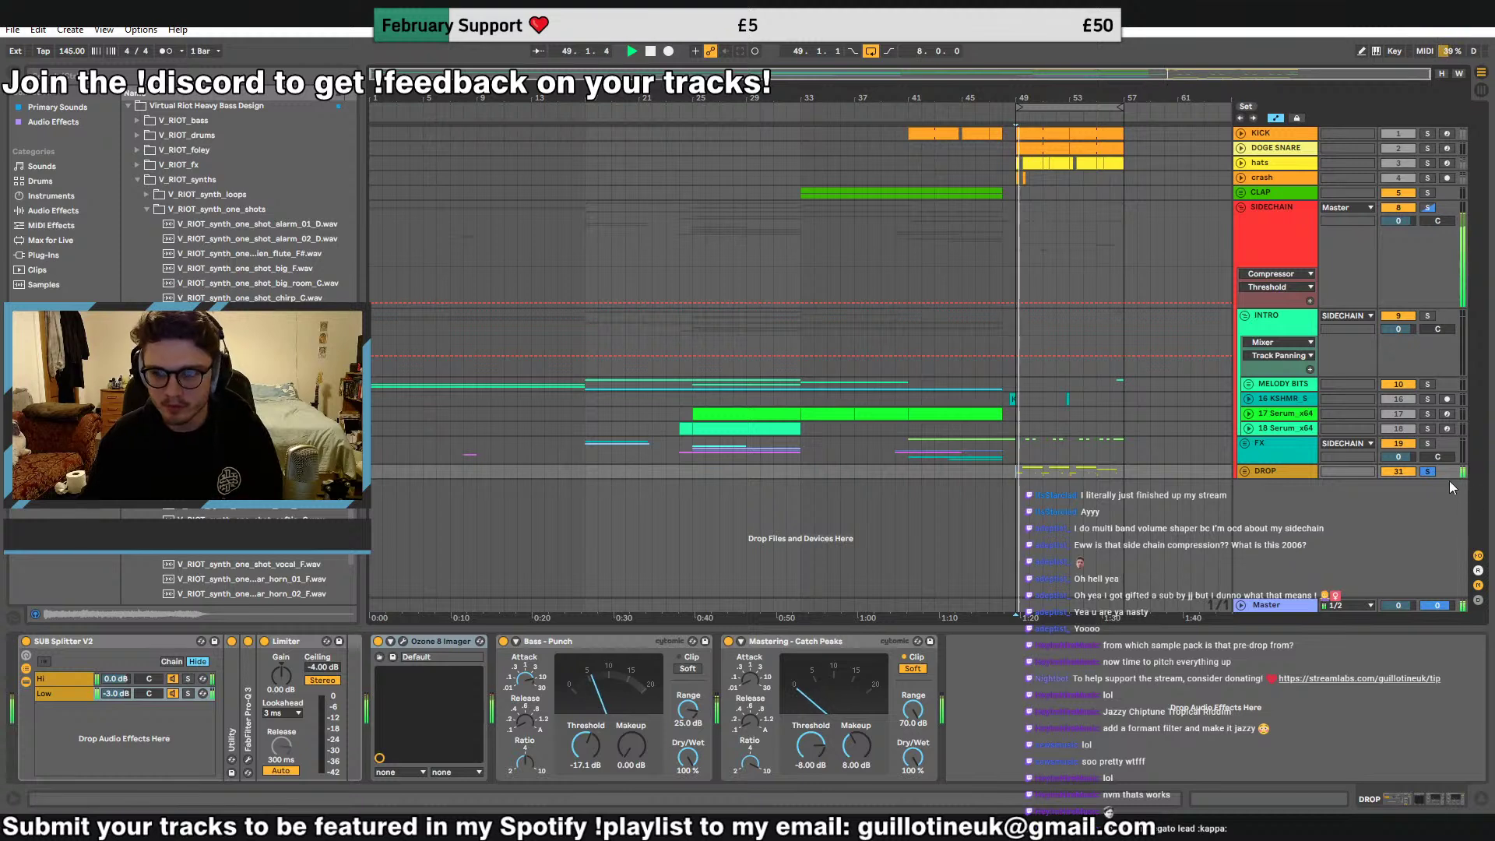
{"action": "left_click", "coordinate": [1428, 471]}
Play the intro in the full mix from bar 17, and jump playback to bar 32
{"action": "left_click", "coordinate": [691, 447]}
{"action": "key", "text": "space"}
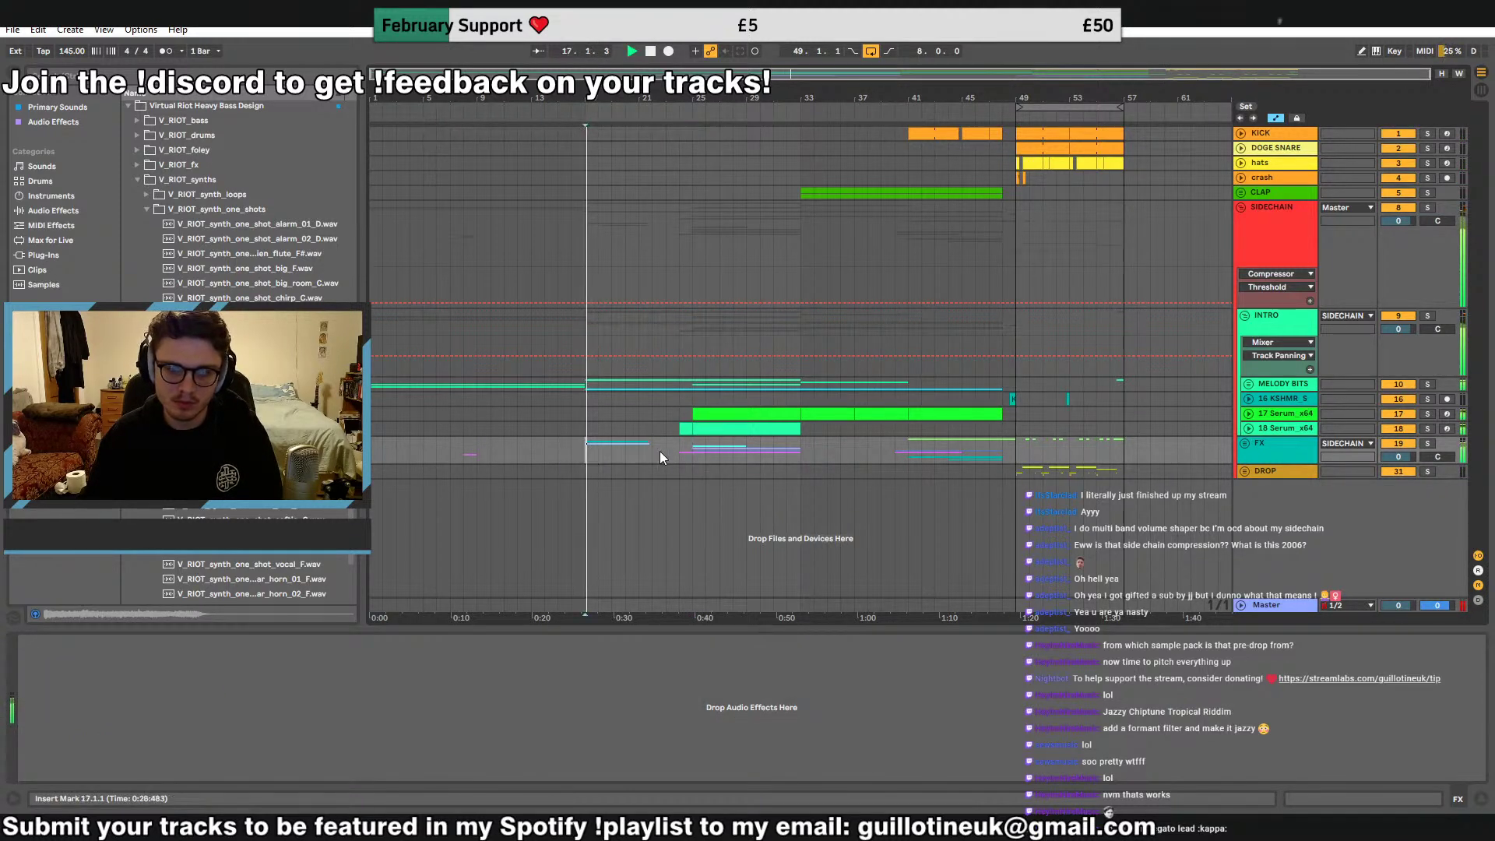
{"action": "left_click", "coordinate": [786, 456]}
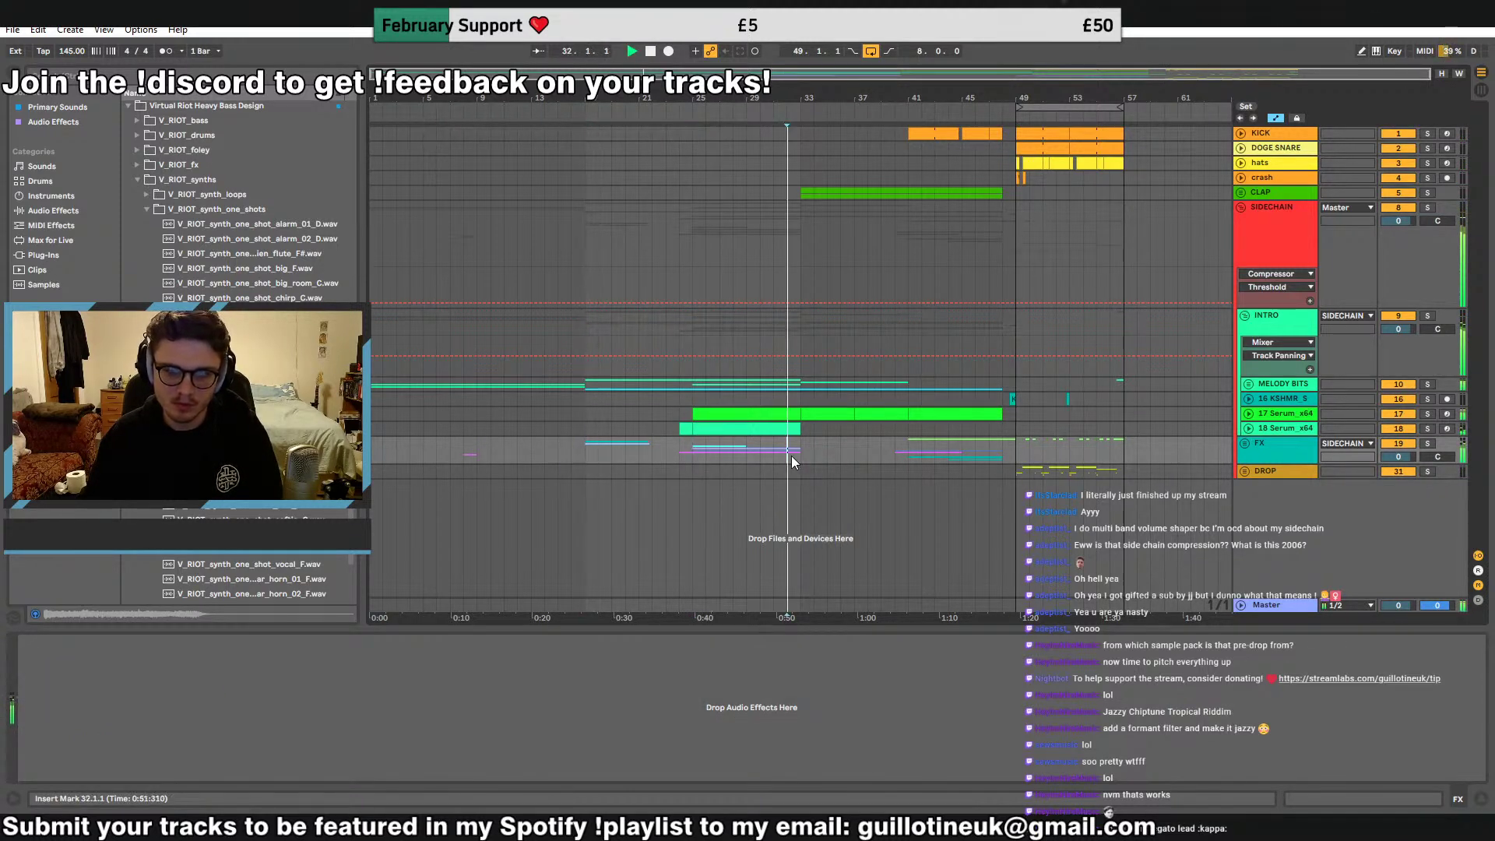
Unfold track 12 in the MELODY BITS group, set its volume to -5.5 dB, and solo it
{"action": "left_click", "coordinate": [1250, 415]}
{"action": "left_click", "coordinate": [1249, 414]}
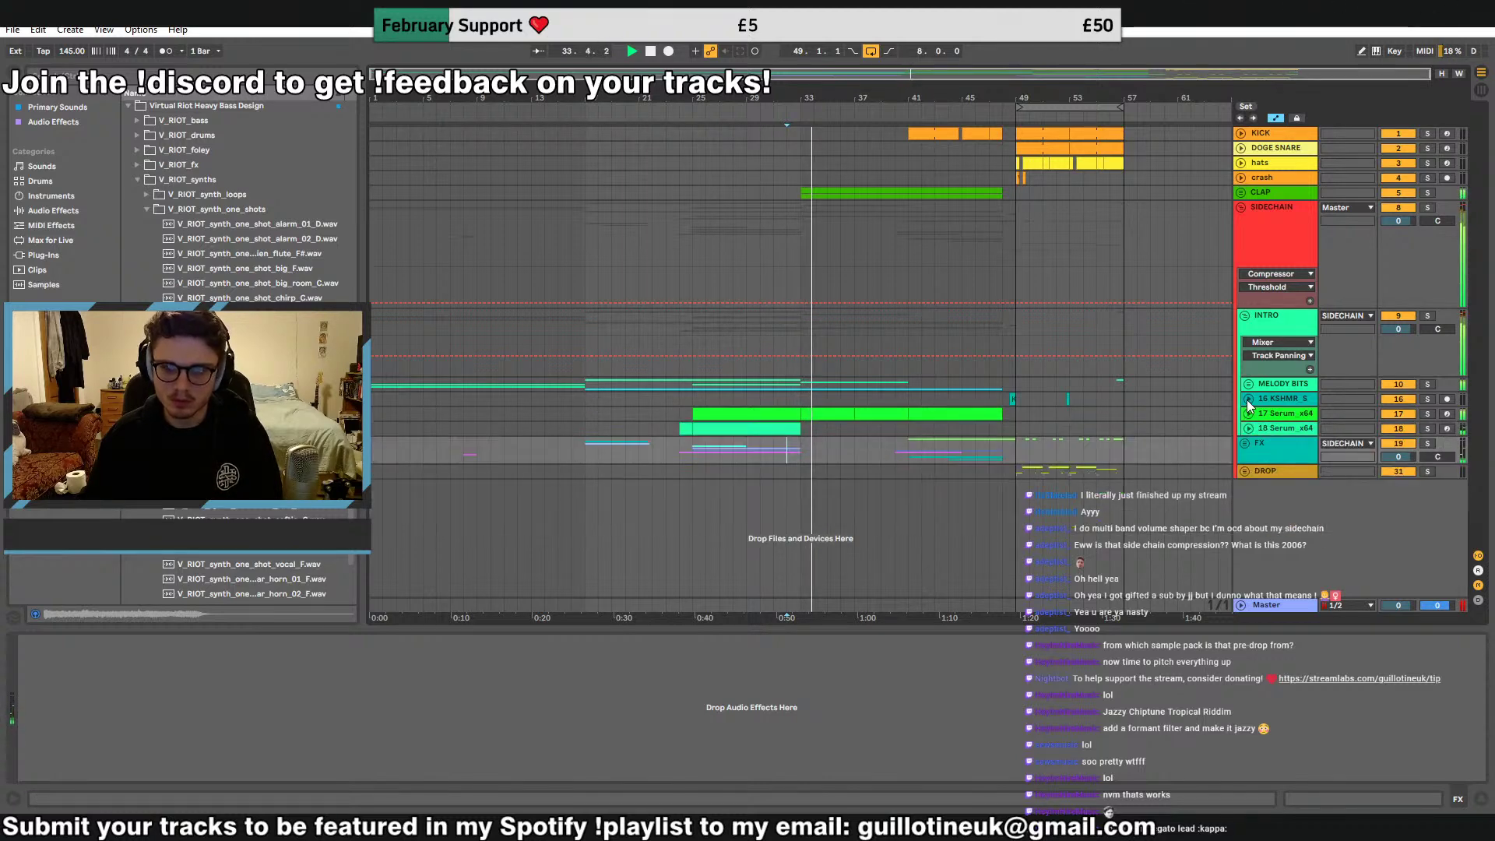
{"action": "left_click", "coordinate": [1250, 384]}
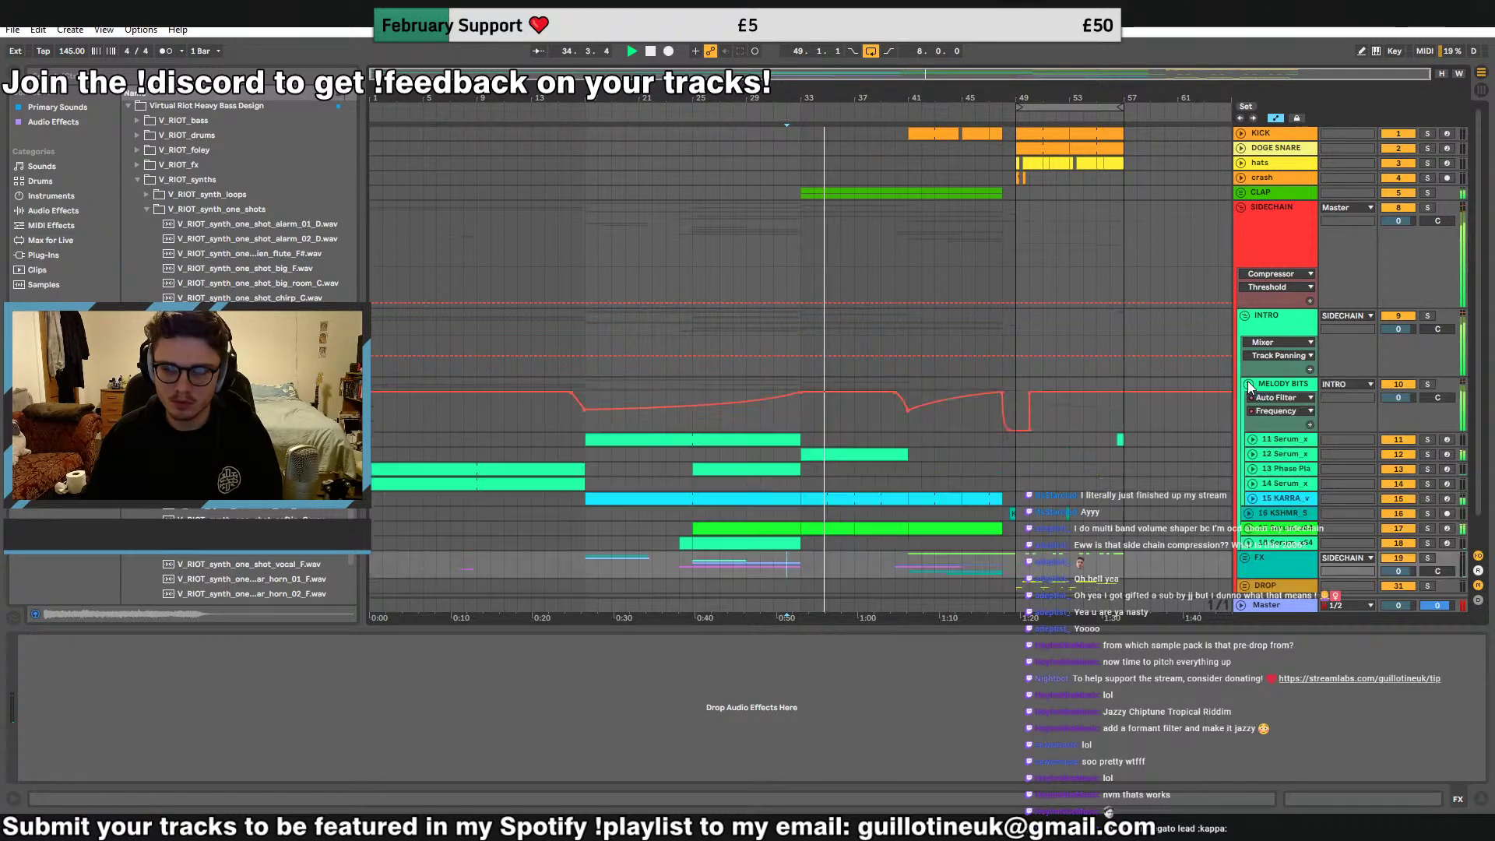
{"action": "left_click", "coordinate": [1252, 454]}
{"action": "left_click", "coordinate": [1402, 468]}
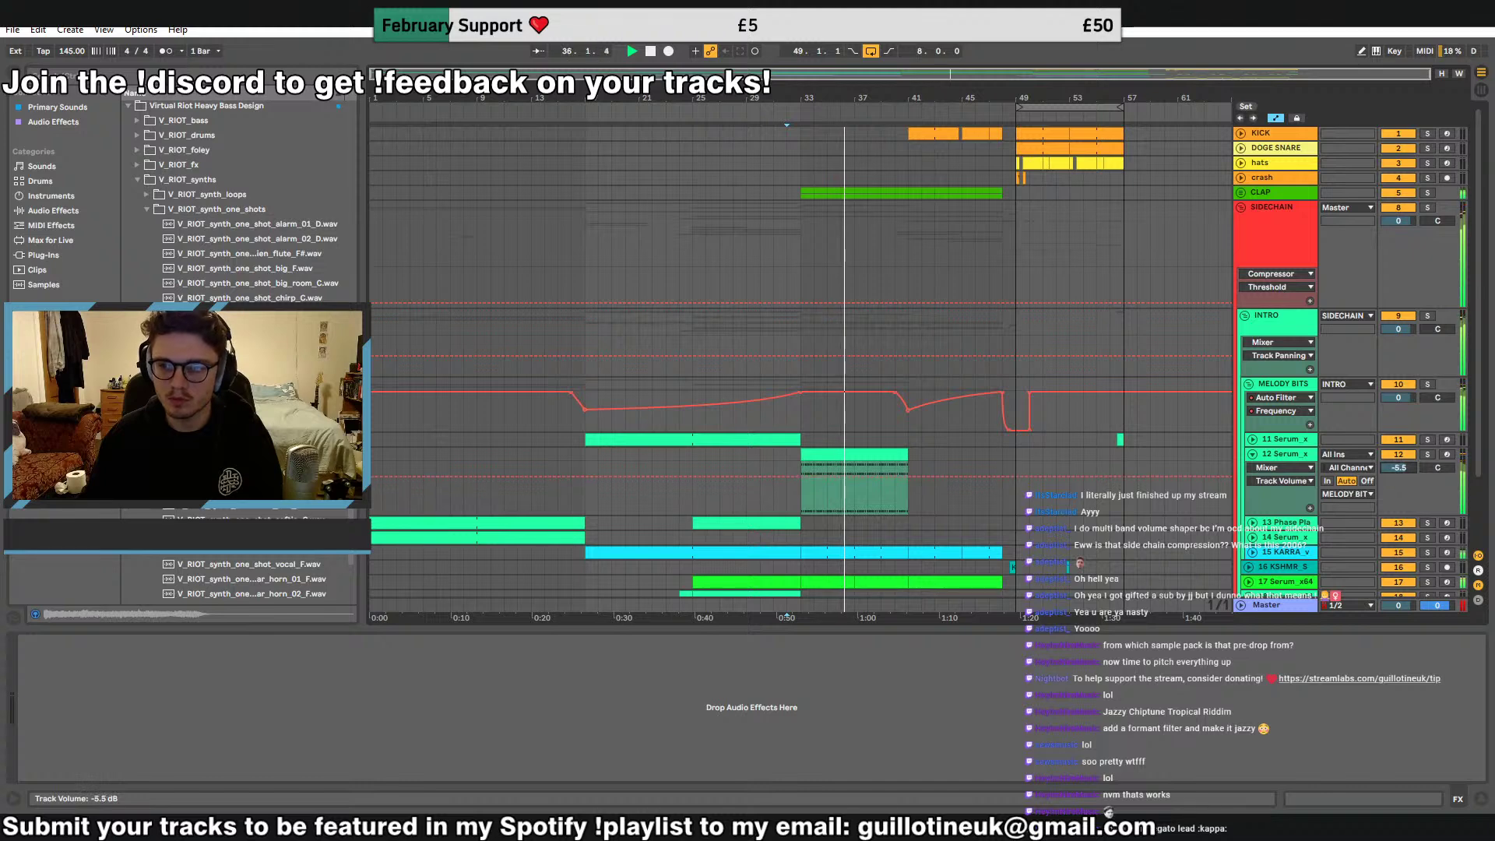
{"action": "left_click", "coordinate": [1428, 455]}
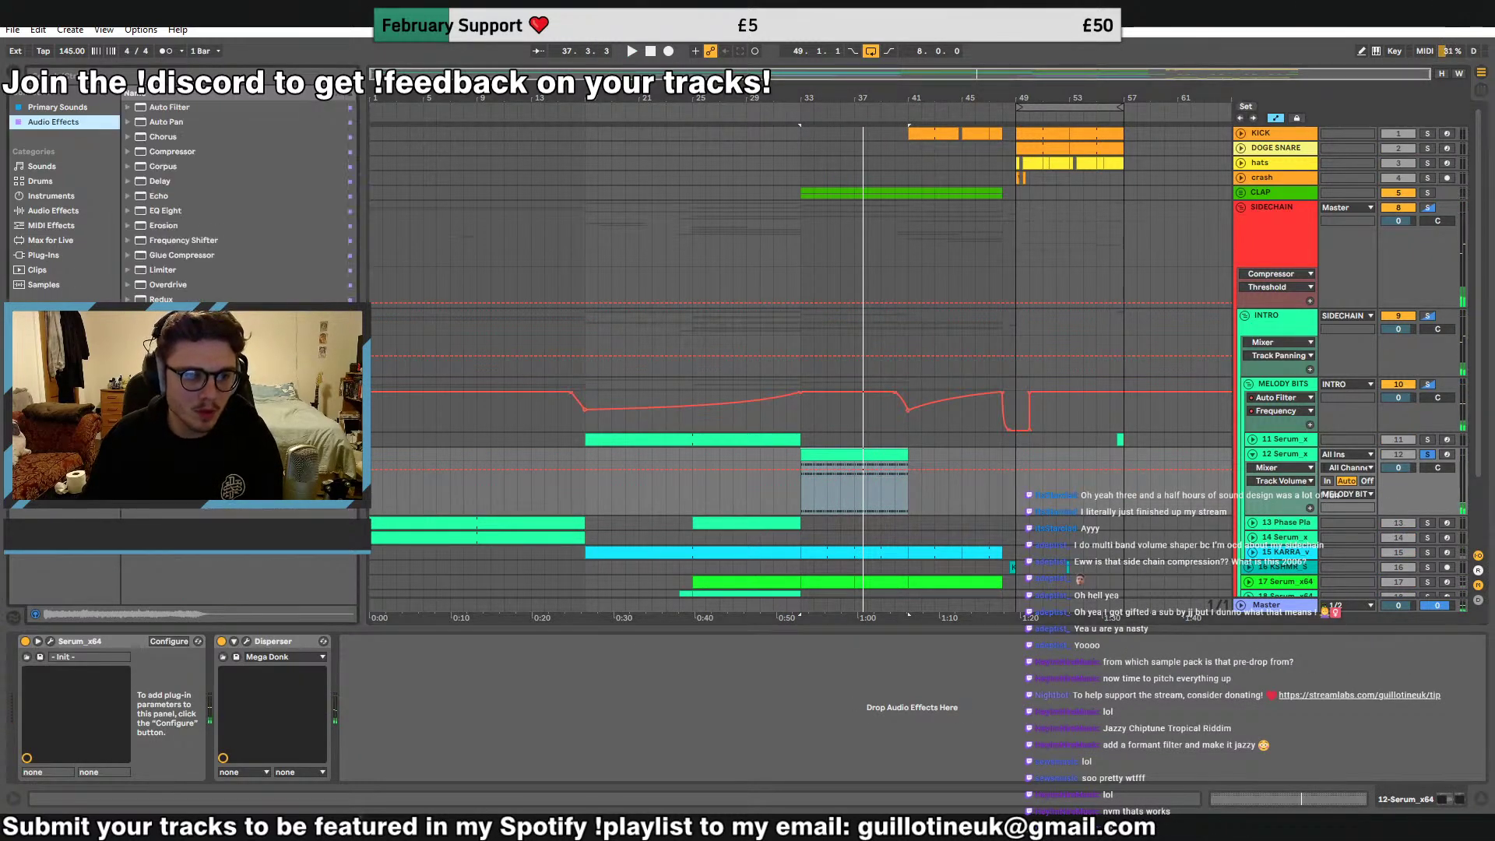
Add Utility and FabFilter Pro-Q 3 to track 12, and enable Utility's Bass Mono at 350 Hz
{"action": "left_click", "coordinate": [55, 123]}
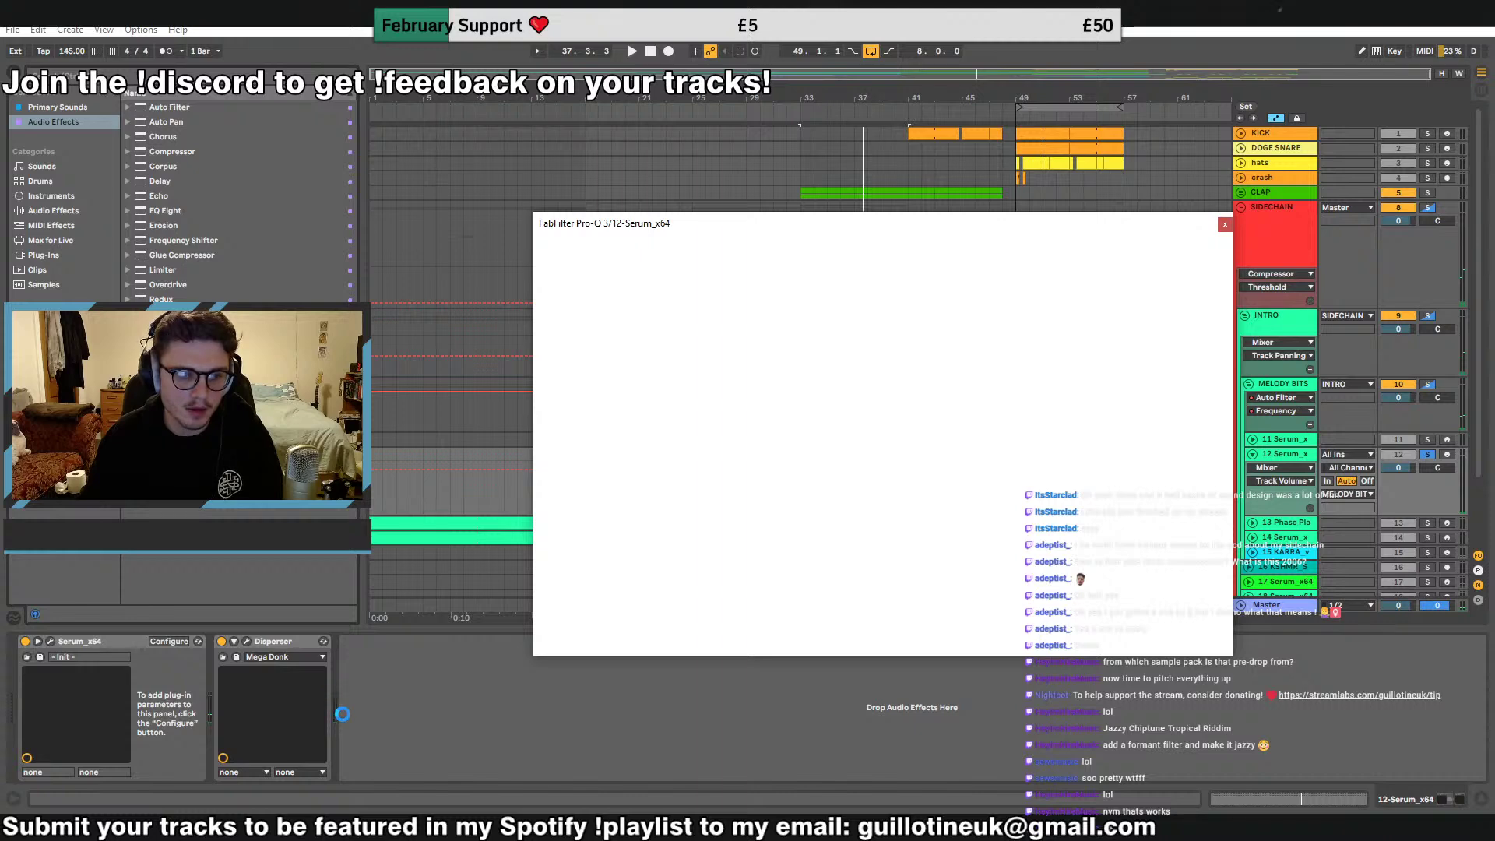
{"action": "left_click", "coordinate": [366, 759]}
{"action": "left_click", "coordinate": [361, 772]}
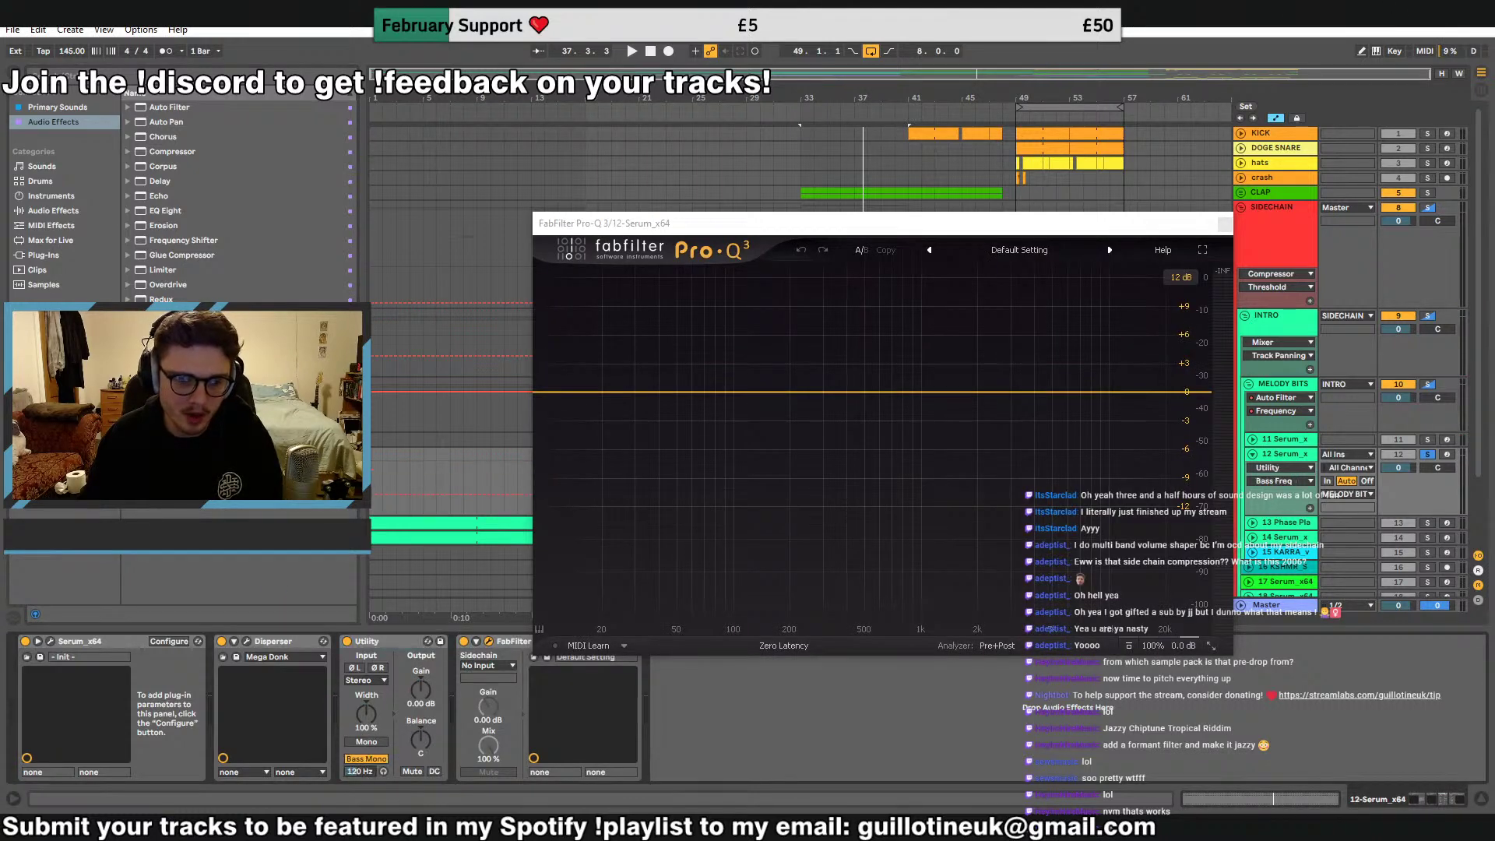
Add a low-end EQ band in track 12's Pro-Q 3, adjust its Q during playback, and close the plug-in window
{"action": "left_click_drag", "start_coordinate": [536, 393], "coordinate": [754, 392]}
{"action": "left_click", "coordinate": [707, 372]}
{"action": "left_click", "coordinate": [724, 457]}
{"action": "key", "text": "space"}
{"action": "left_click", "coordinate": [1225, 225]}
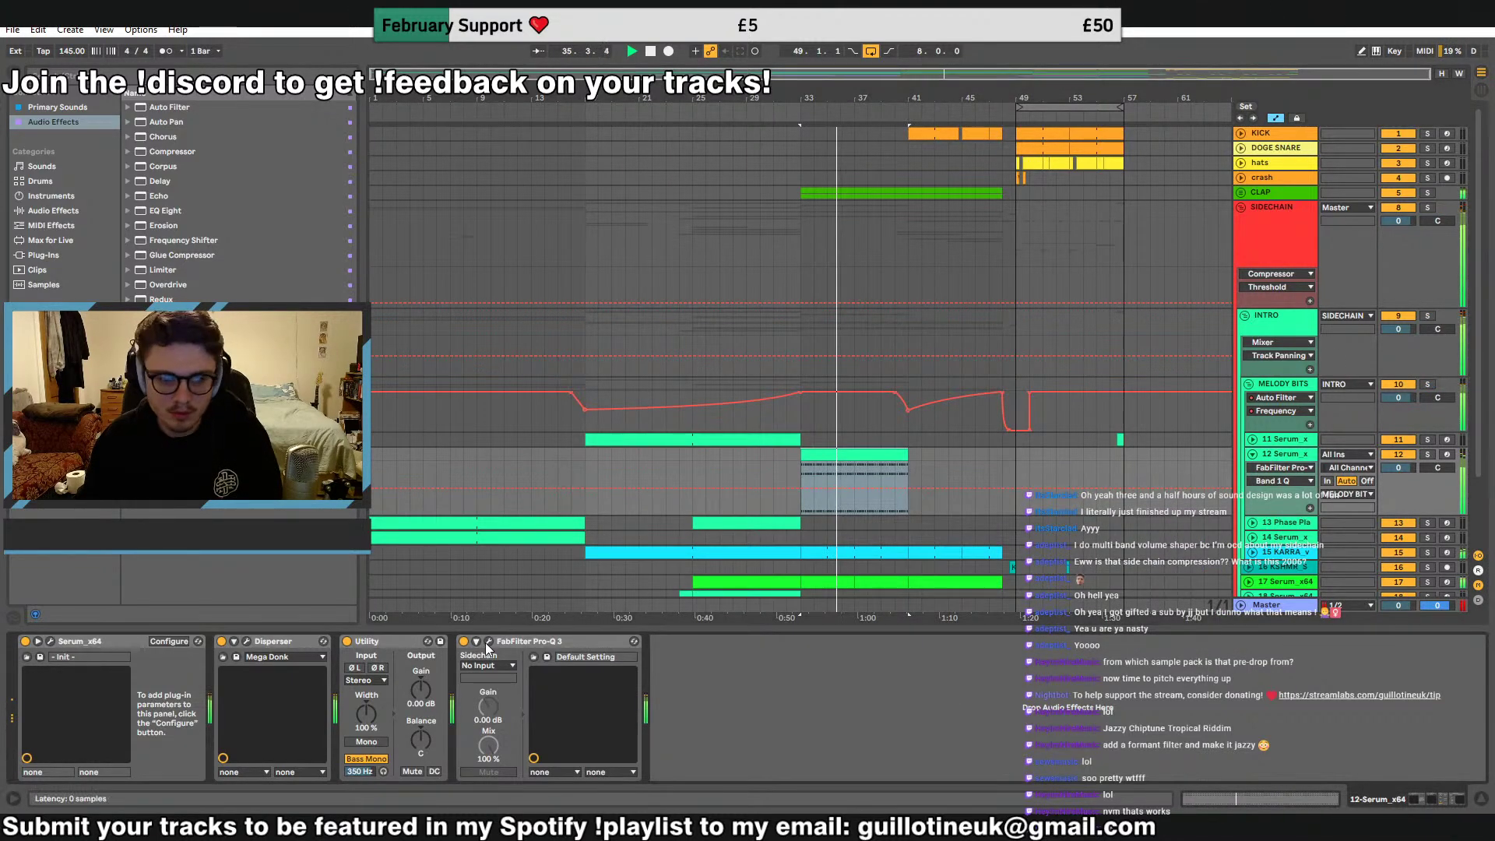
Set track 12's volume to -2.0 dB and play the intro from bar 17
{"action": "left_click_drag", "start_coordinate": [1399, 467], "coordinate": [1405, 469]}
{"action": "left_click", "coordinate": [680, 441]}
{"action": "key", "text": "space"}
{"action": "key", "text": "space"}
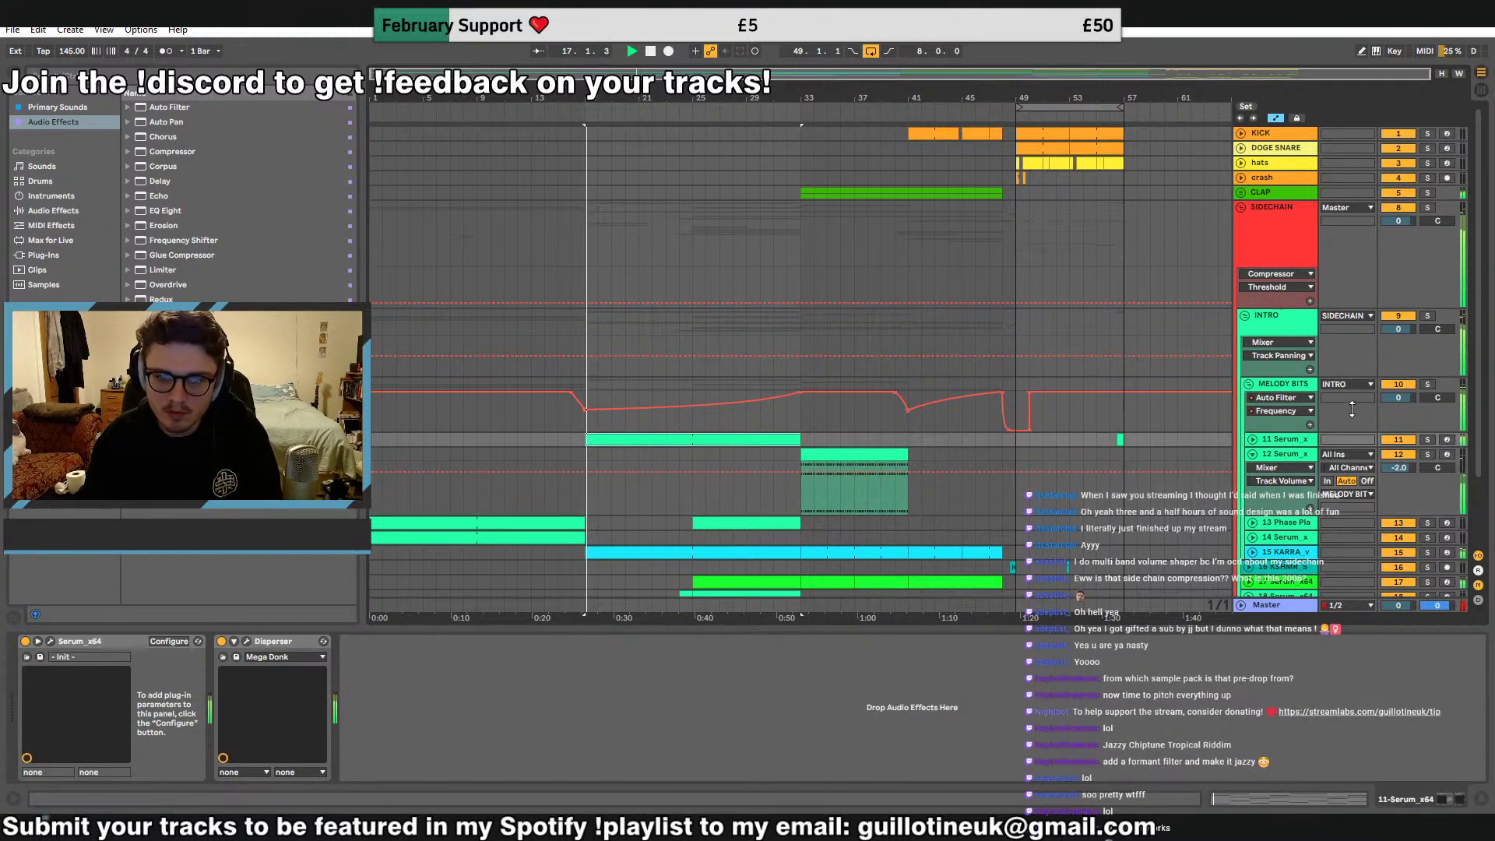
Unfold track 11 and copy track 12's Utility and FabFilter Pro-Q 3 to the end of its device chain
{"action": "left_click", "coordinate": [1252, 440]}
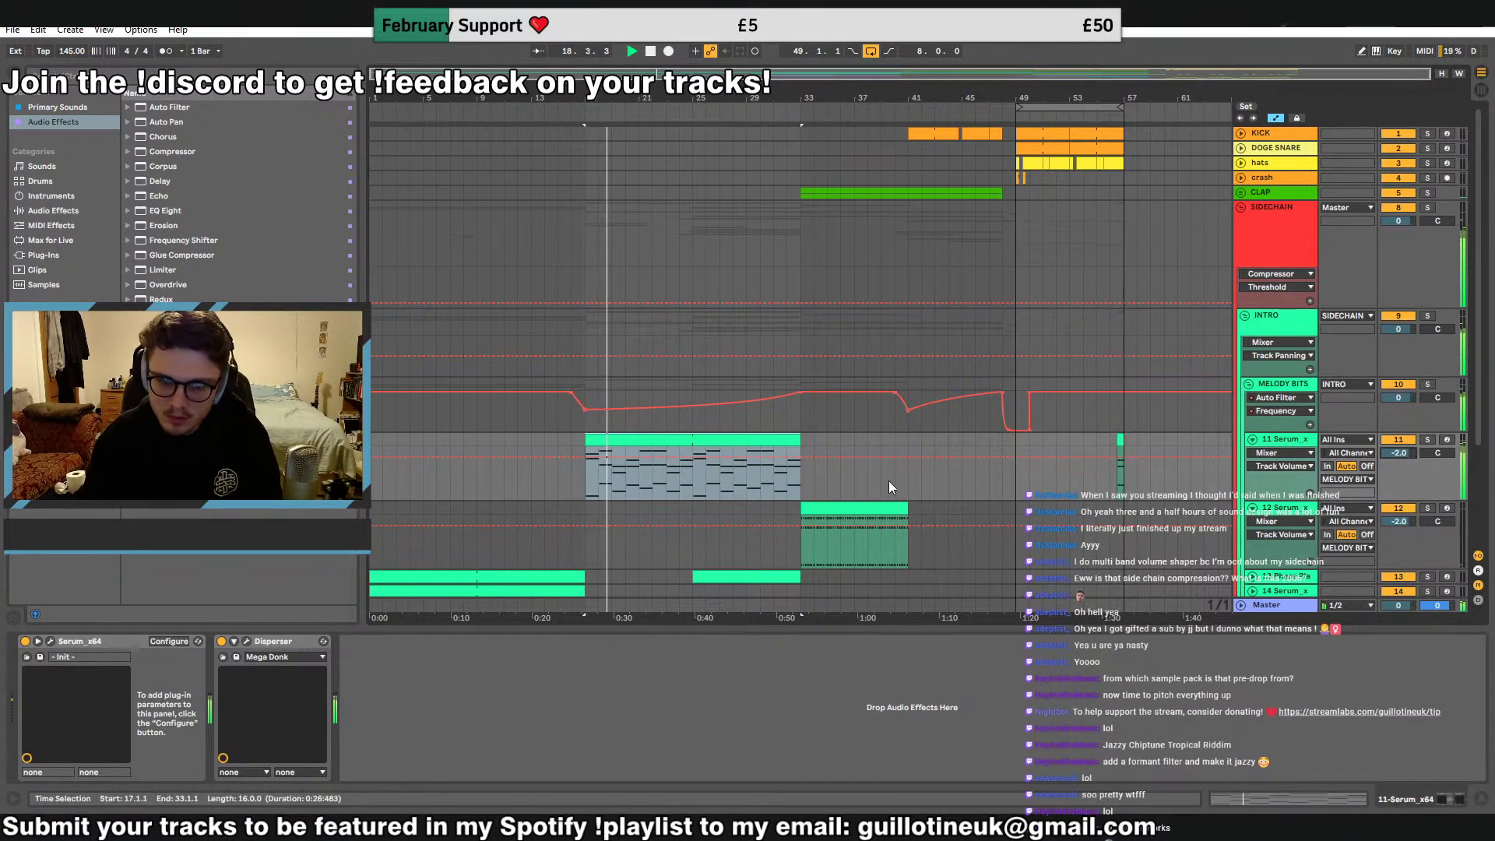
{"action": "left_click", "coordinate": [856, 514]}
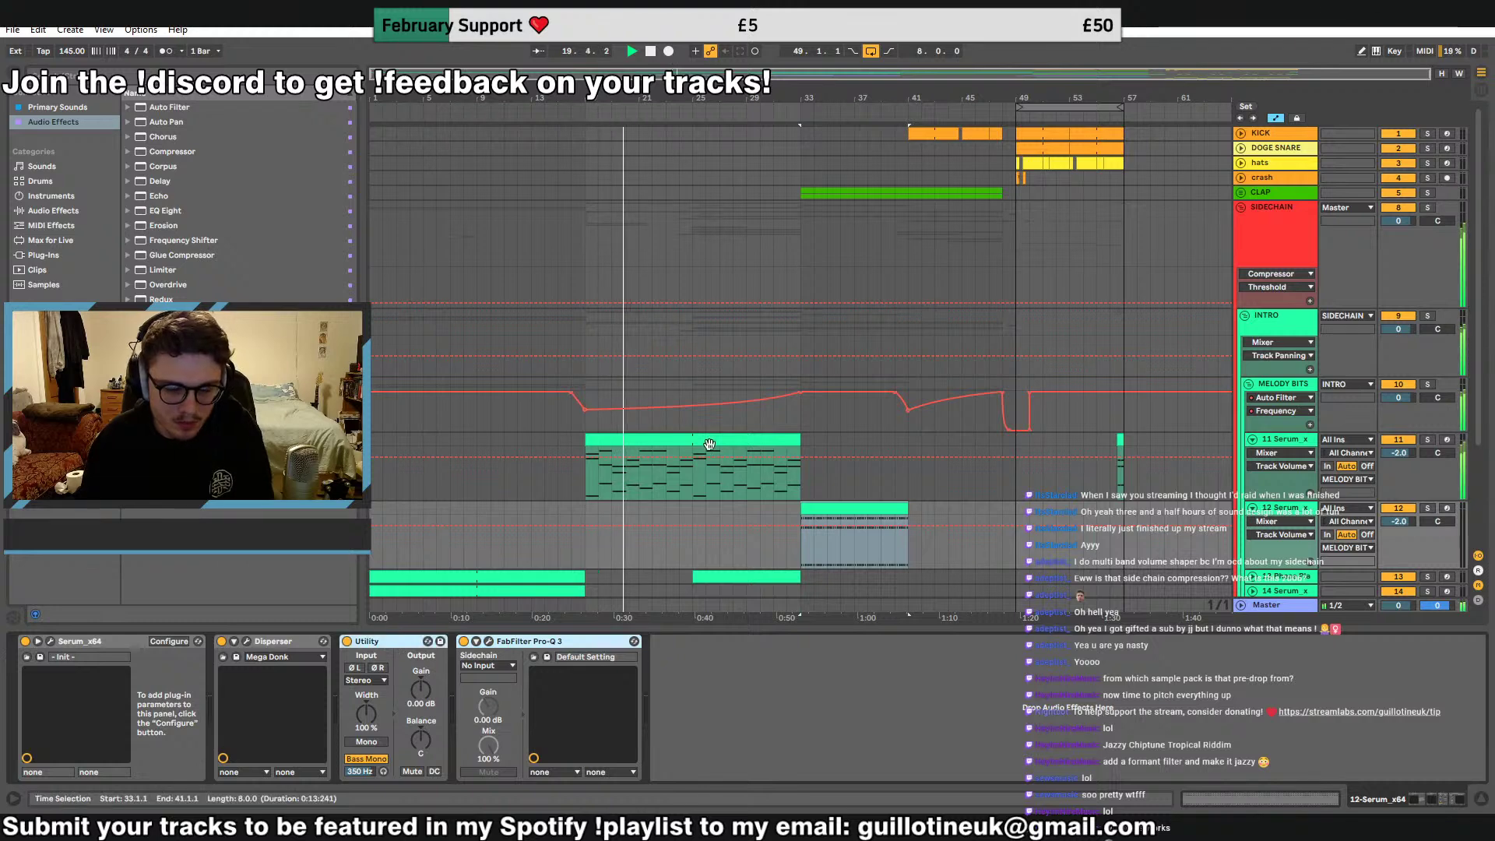
{"action": "left_click", "coordinate": [652, 492]}
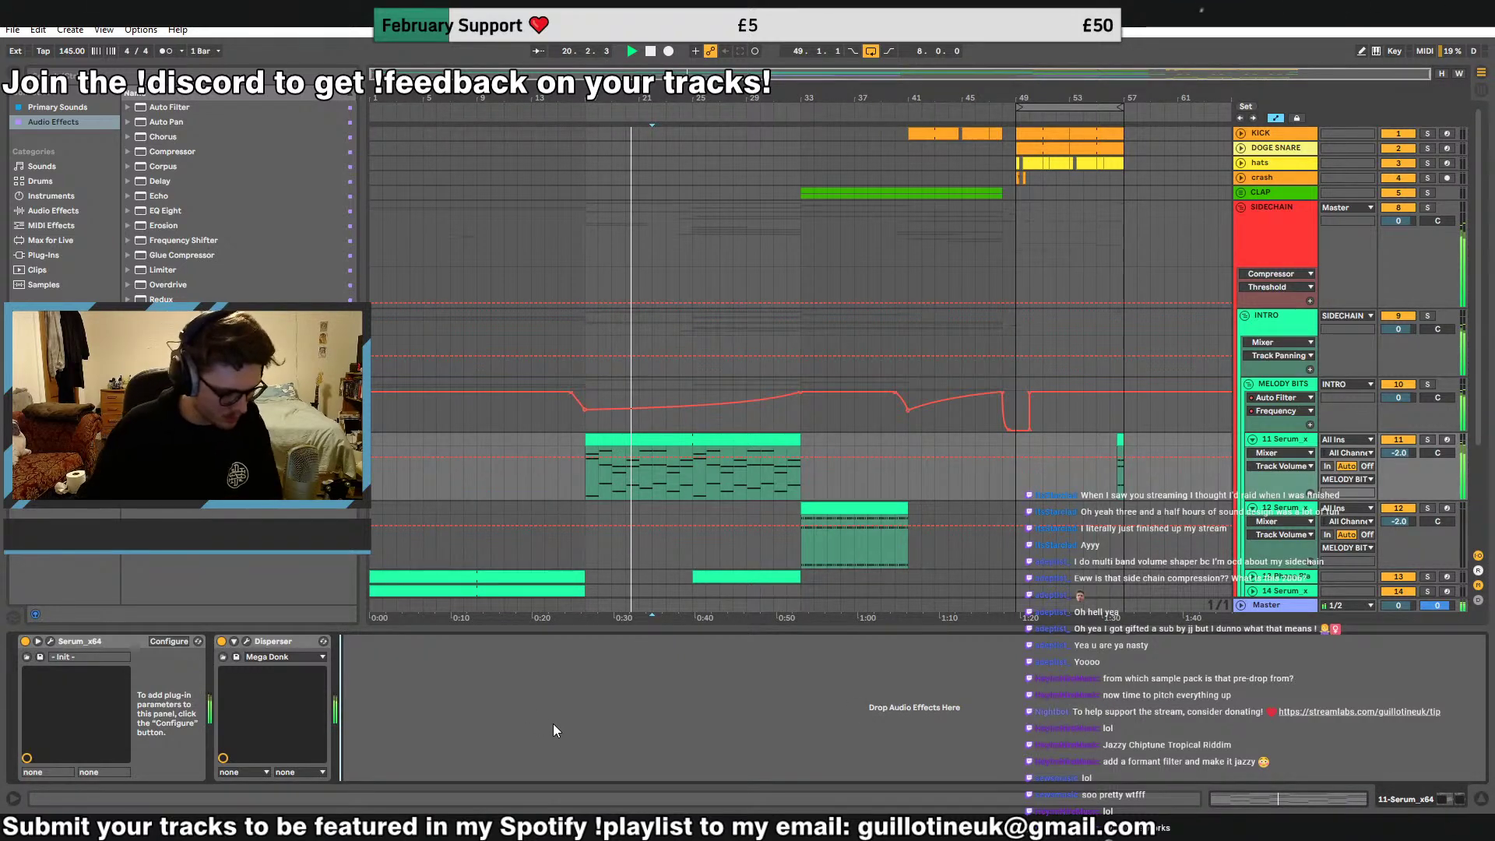
{"action": "key", "text": "ctrl+v"}
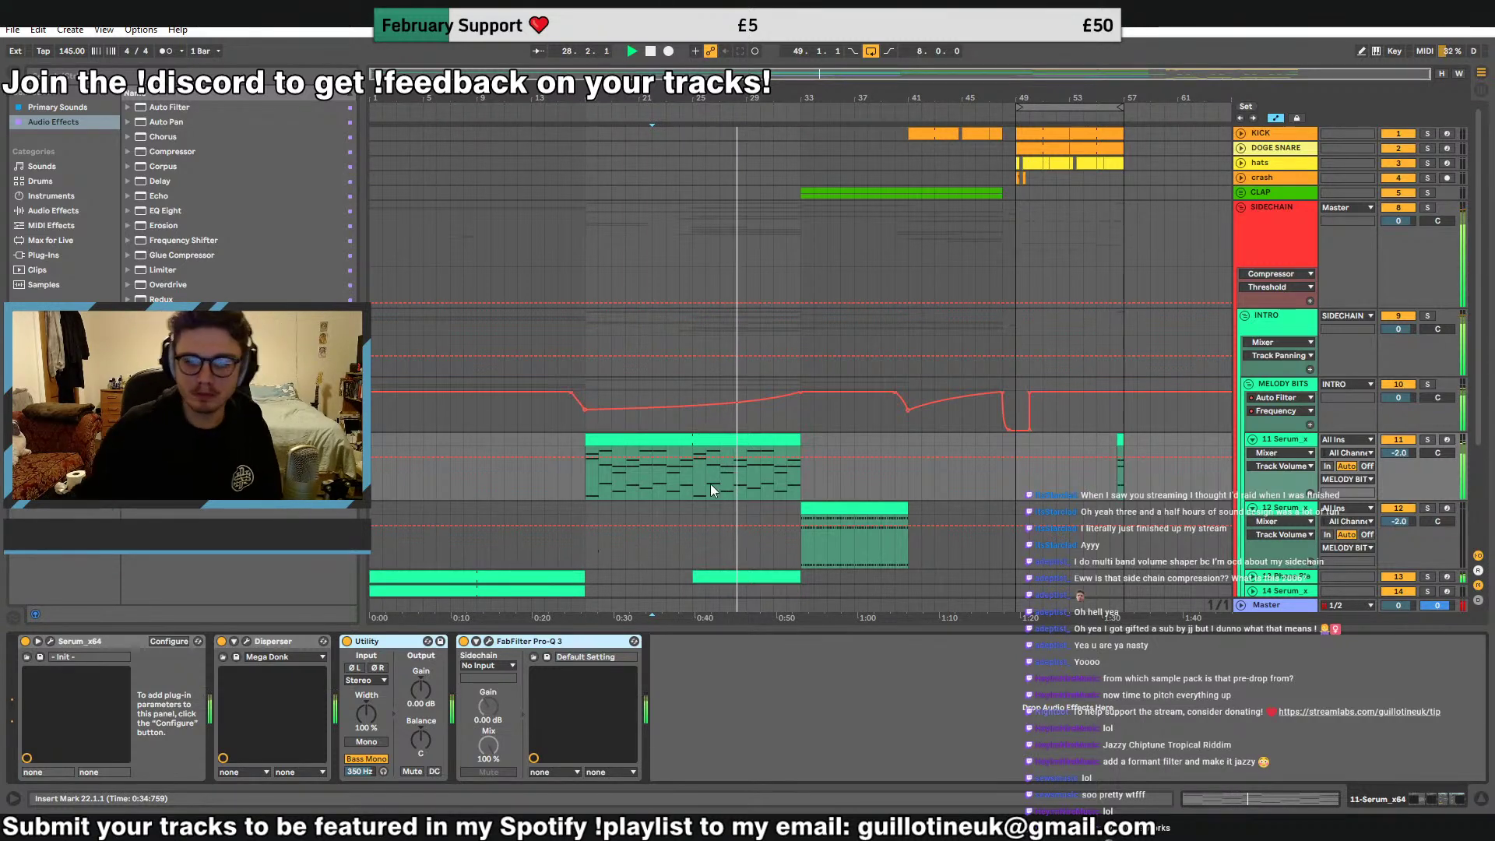
Set track 18's volume to -2.0 dB, and fold tracks 18 and 11
{"action": "scroll", "coordinate": [710, 484], "scroll_direction": "down", "scroll_amount": 5}
{"action": "left_click", "coordinate": [1249, 513]}
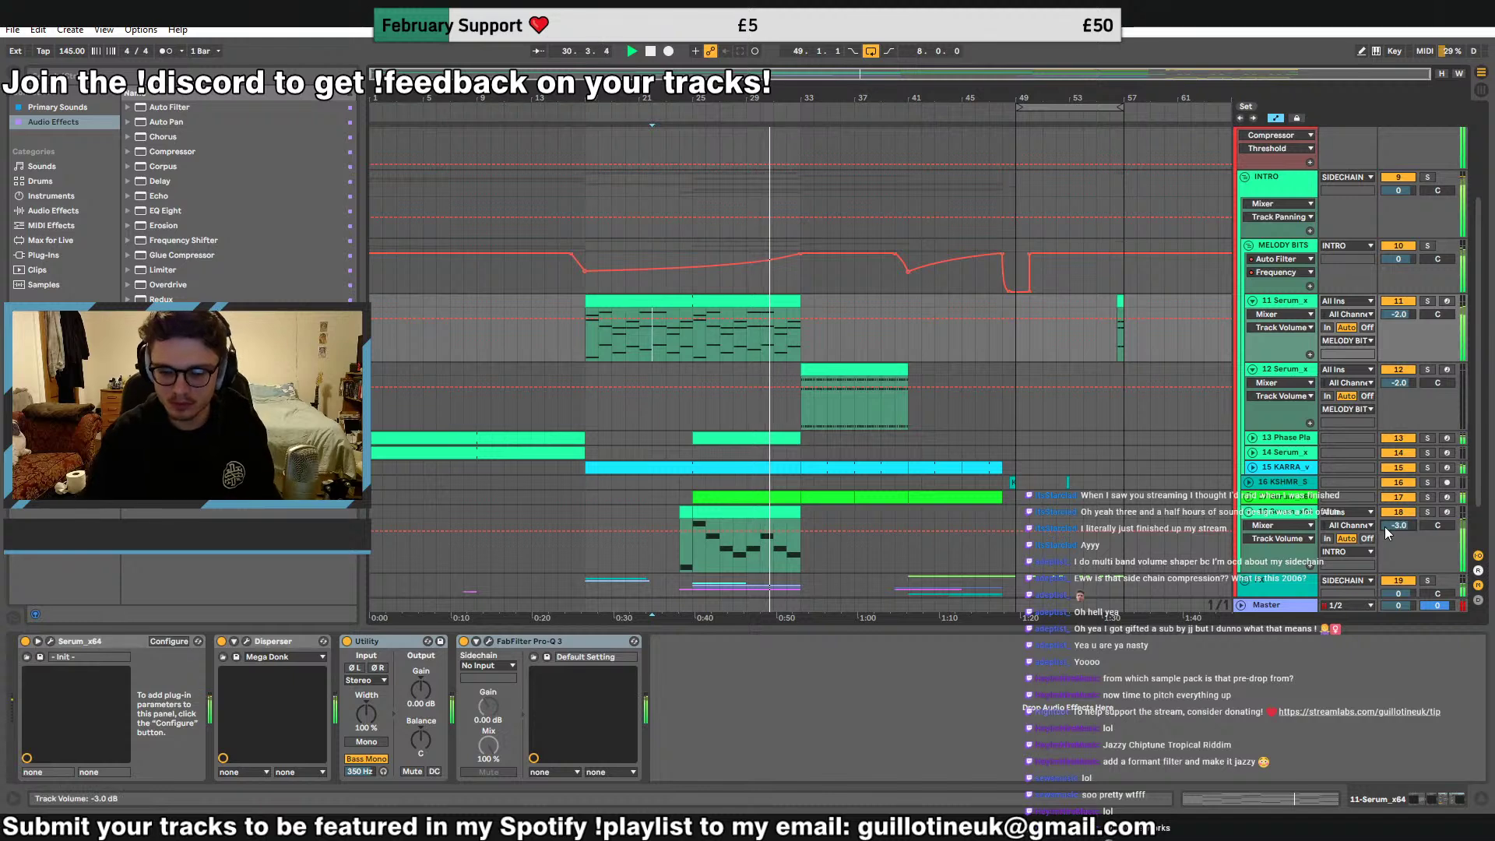
{"action": "left_click", "coordinate": [1258, 516]}
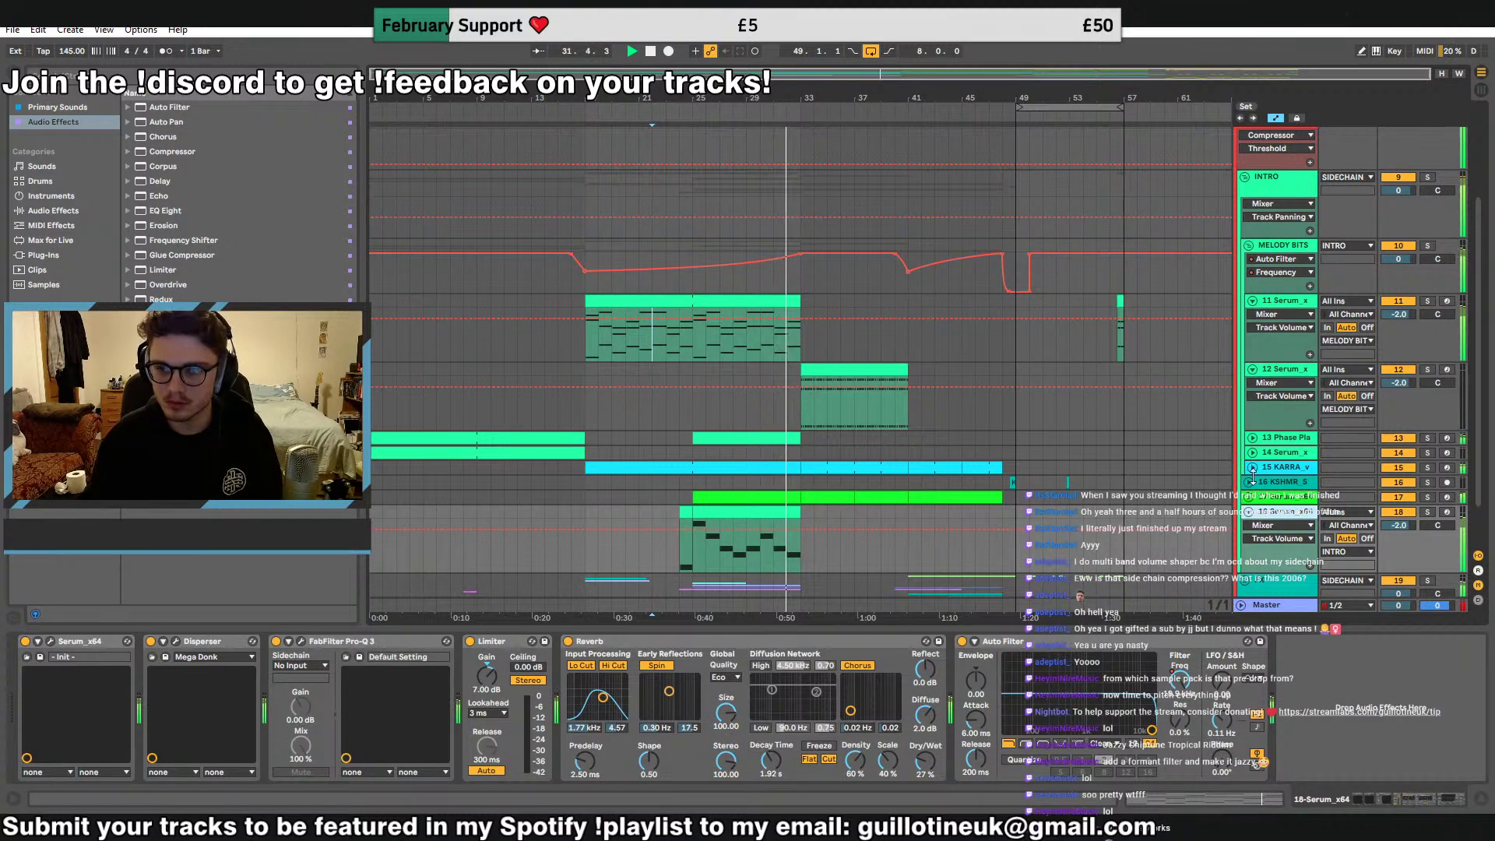
{"action": "left_click", "coordinate": [1249, 513]}
{"action": "left_click", "coordinate": [1252, 302]}
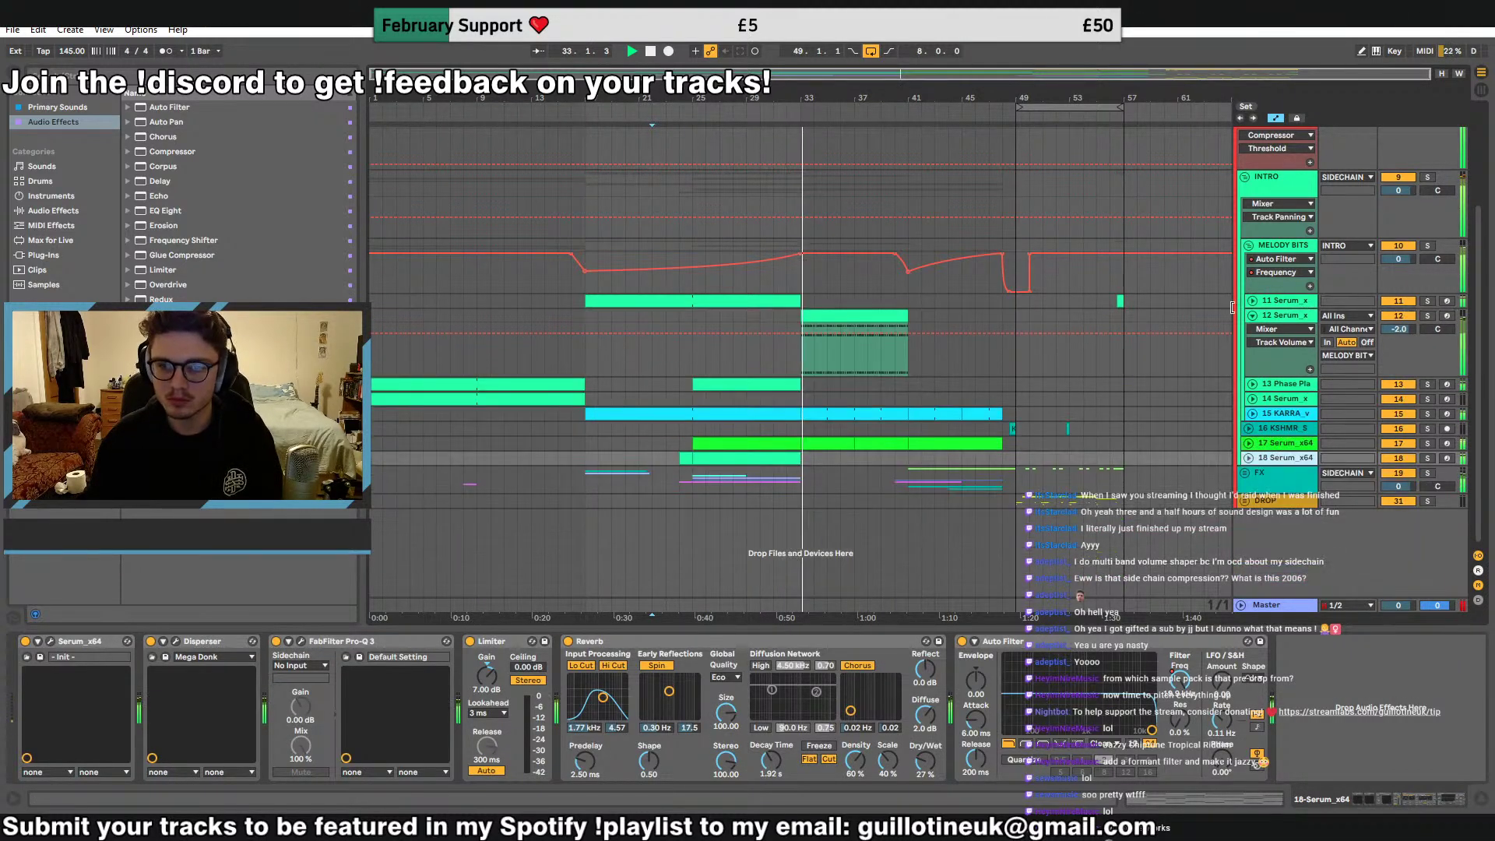
Check the device chains of tracks 12 and 13, and fold the MELODY BITS group
{"action": "left_click", "coordinate": [806, 371]}
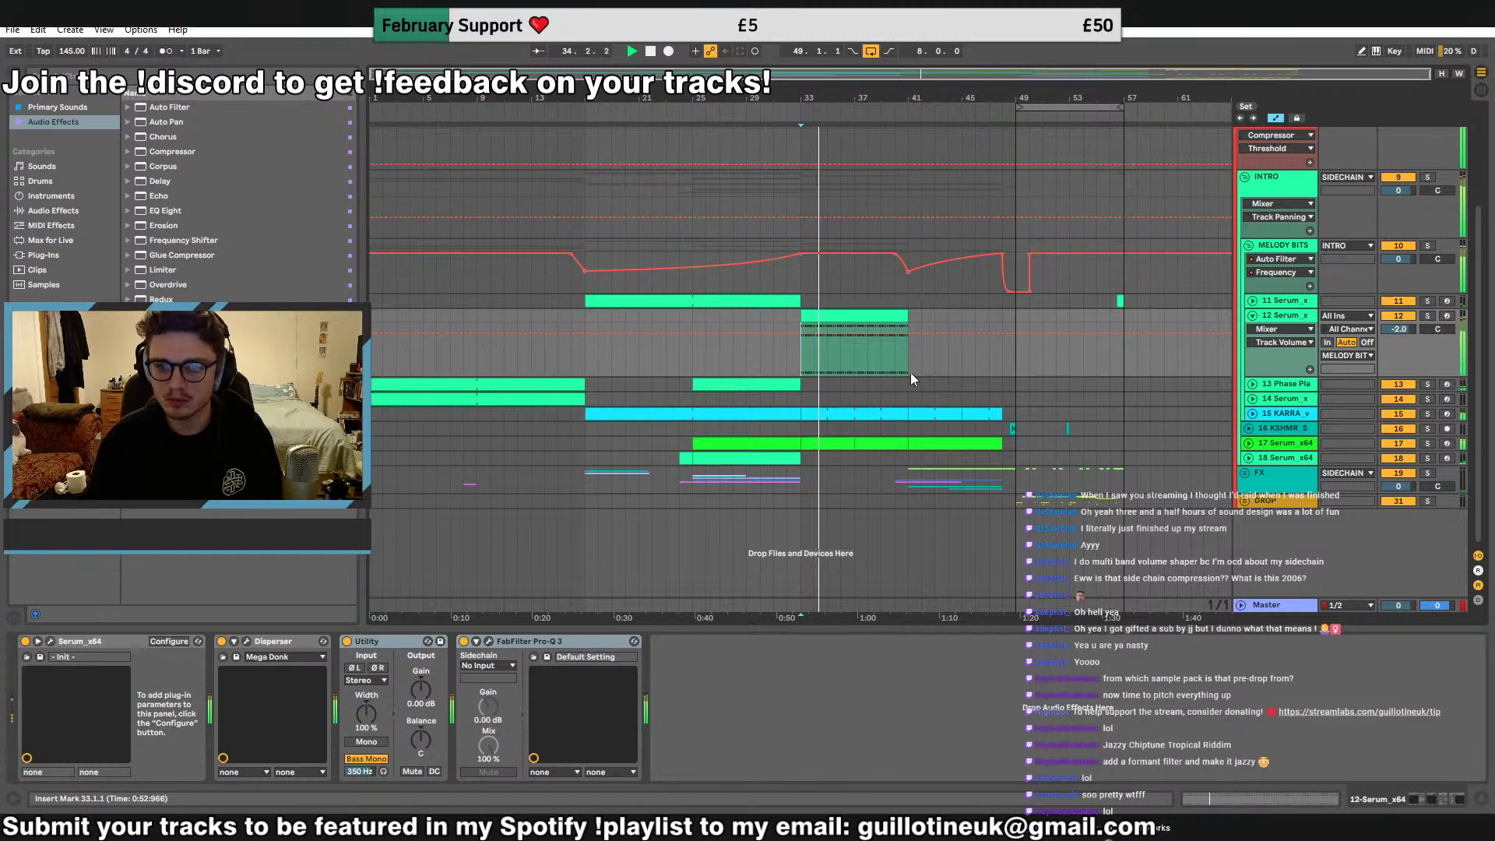
{"action": "left_click", "coordinate": [787, 384]}
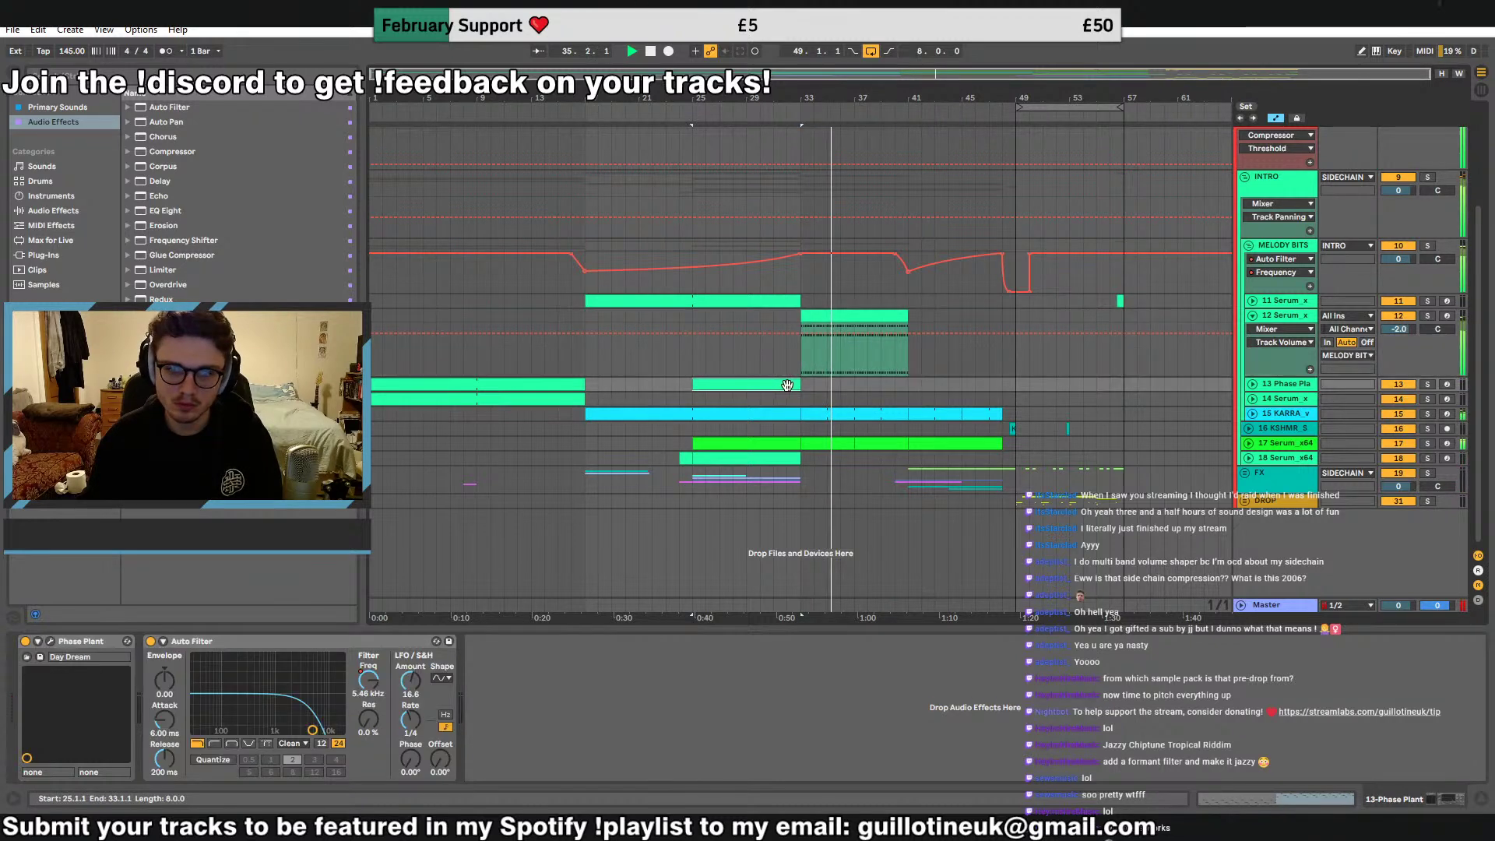
{"action": "left_click", "coordinate": [886, 369]}
{"action": "scroll", "coordinate": [966, 359], "scroll_direction": "up", "scroll_amount": 2}
{"action": "left_click", "coordinate": [1250, 339]}
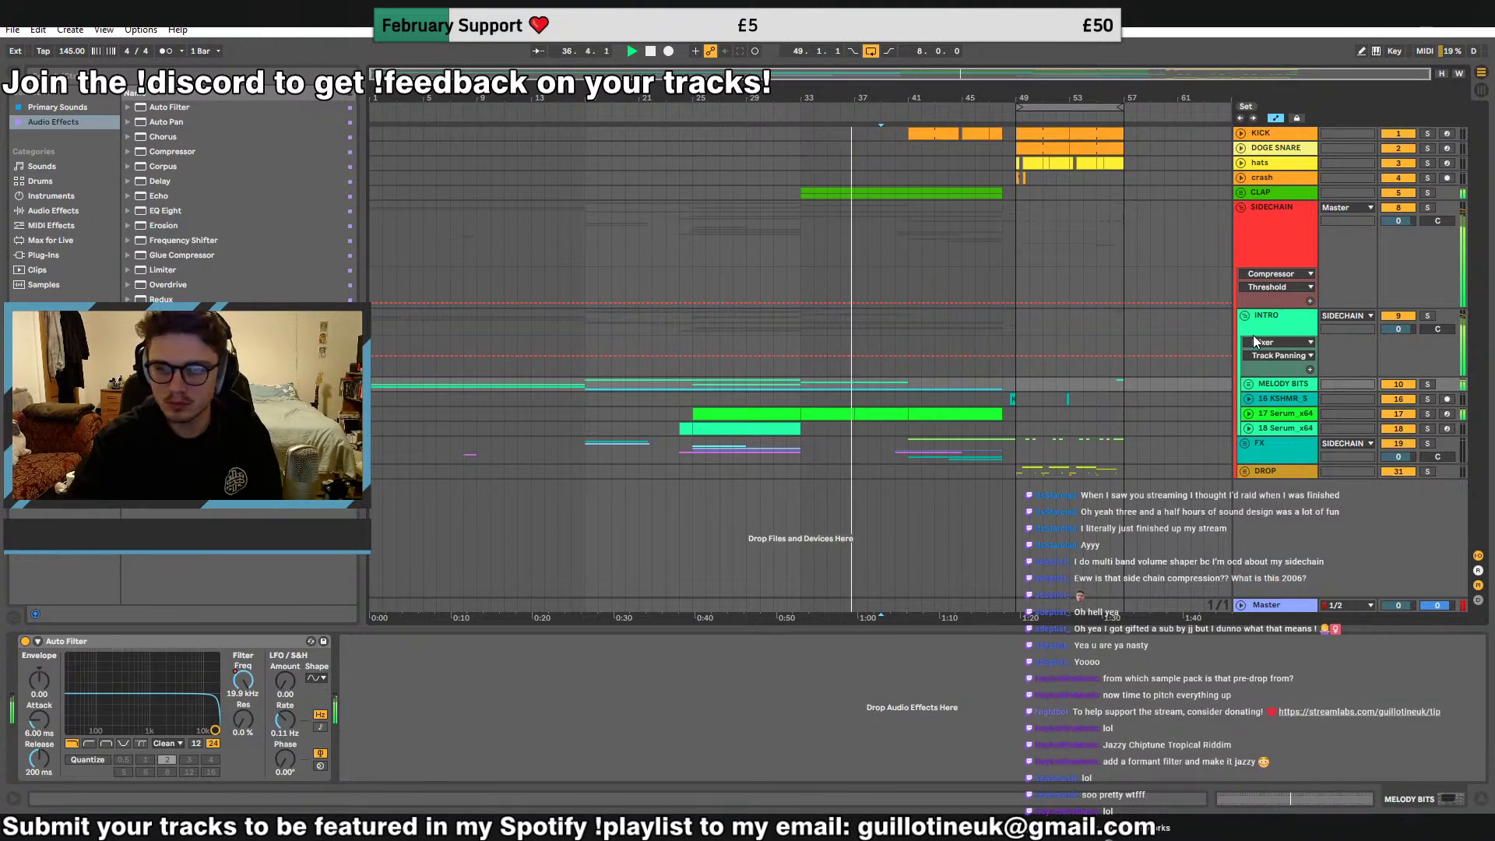
Play the arrangement from bar 41 and unfold the FX group
{"action": "left_click", "coordinate": [910, 192]}
{"action": "key", "text": "space"}
{"action": "key", "text": "space"}
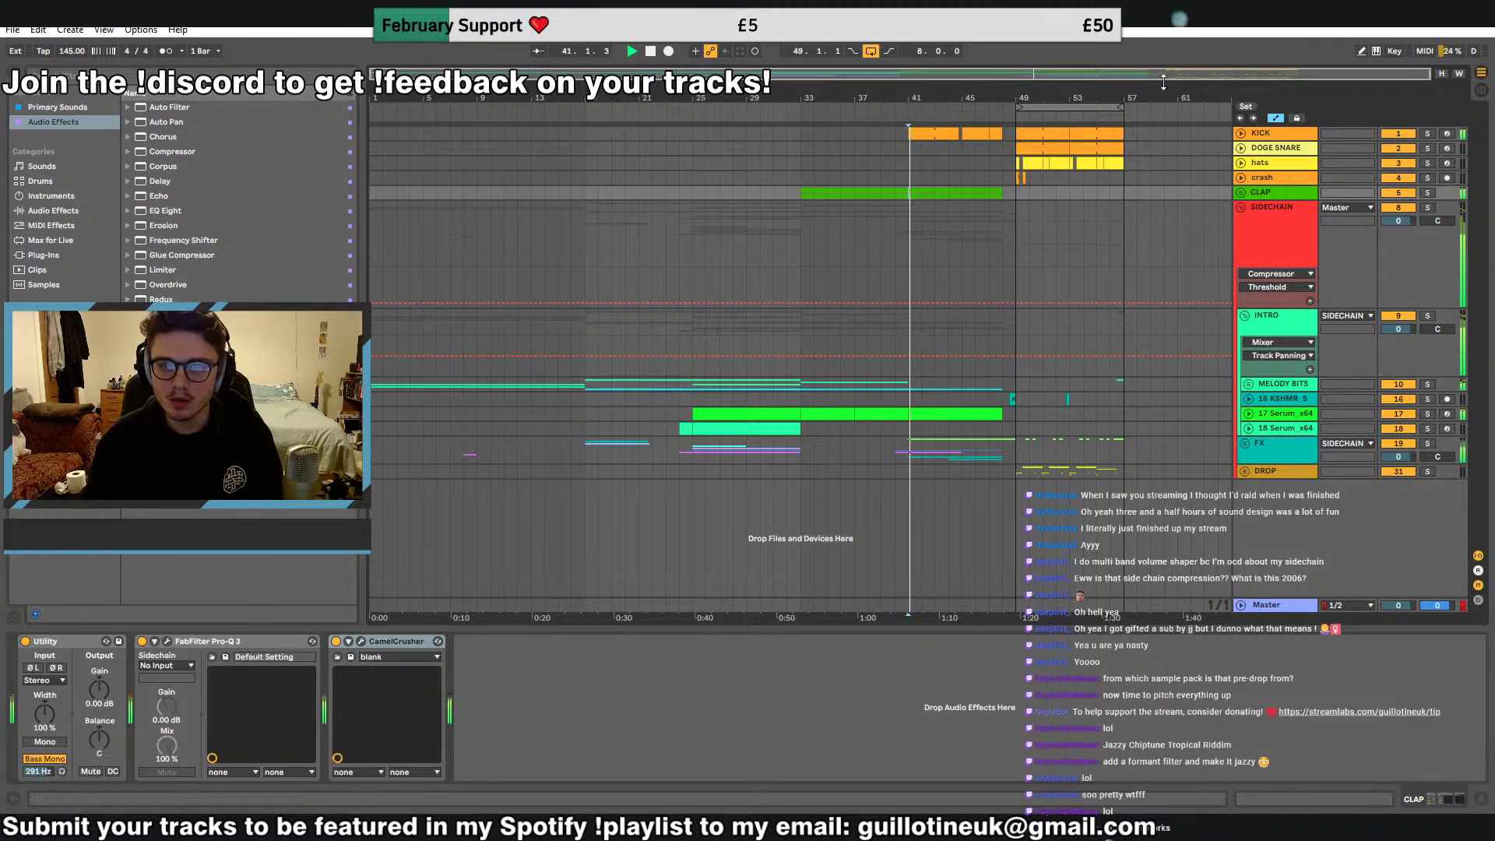
{"action": "left_click_drag", "start_coordinate": [1161, 86], "coordinate": [1231, 121]}
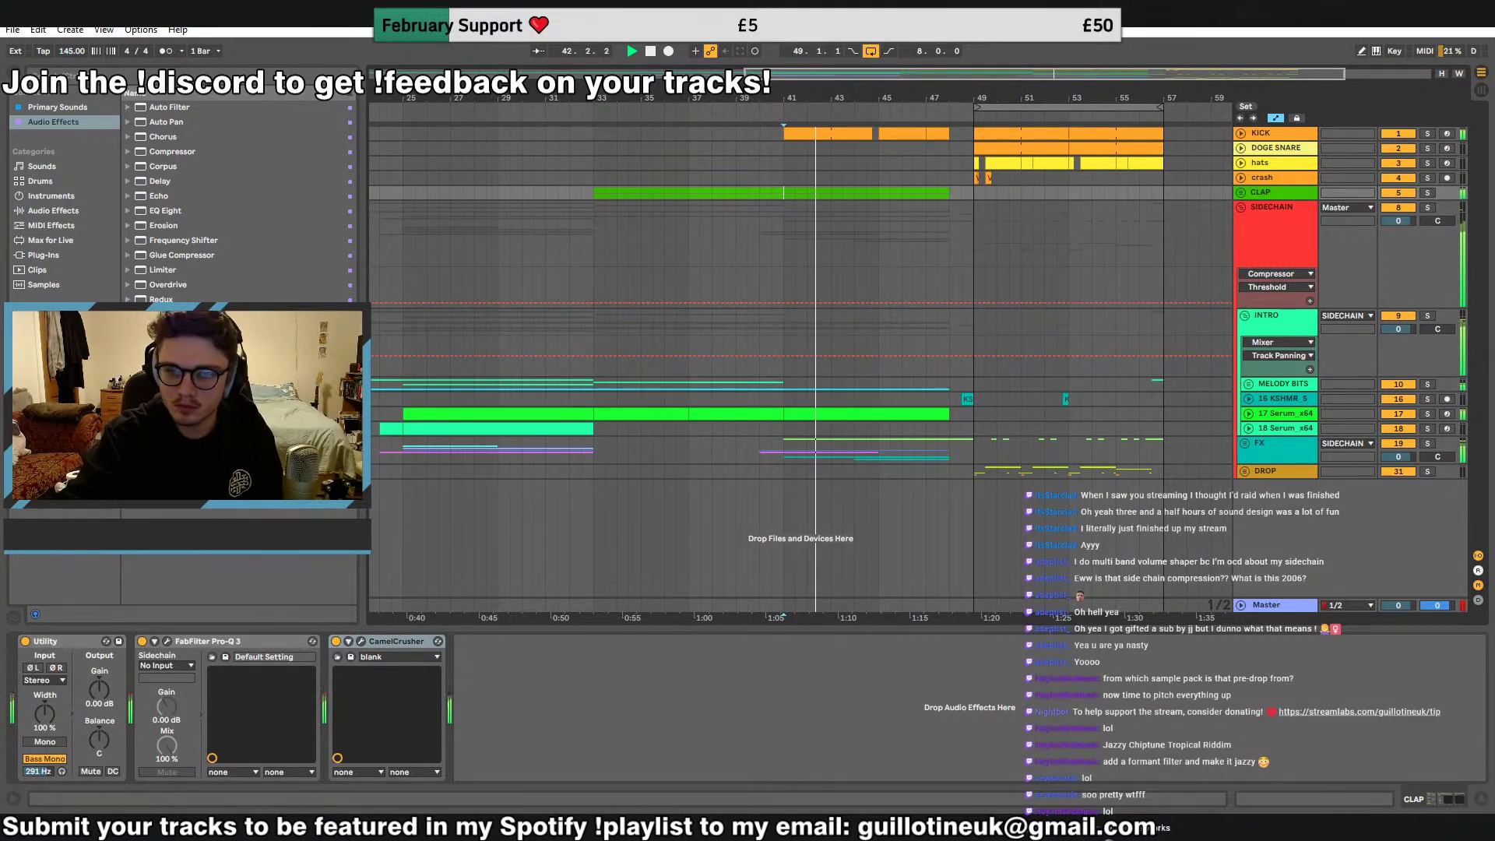
{"action": "left_click", "coordinate": [1246, 443]}
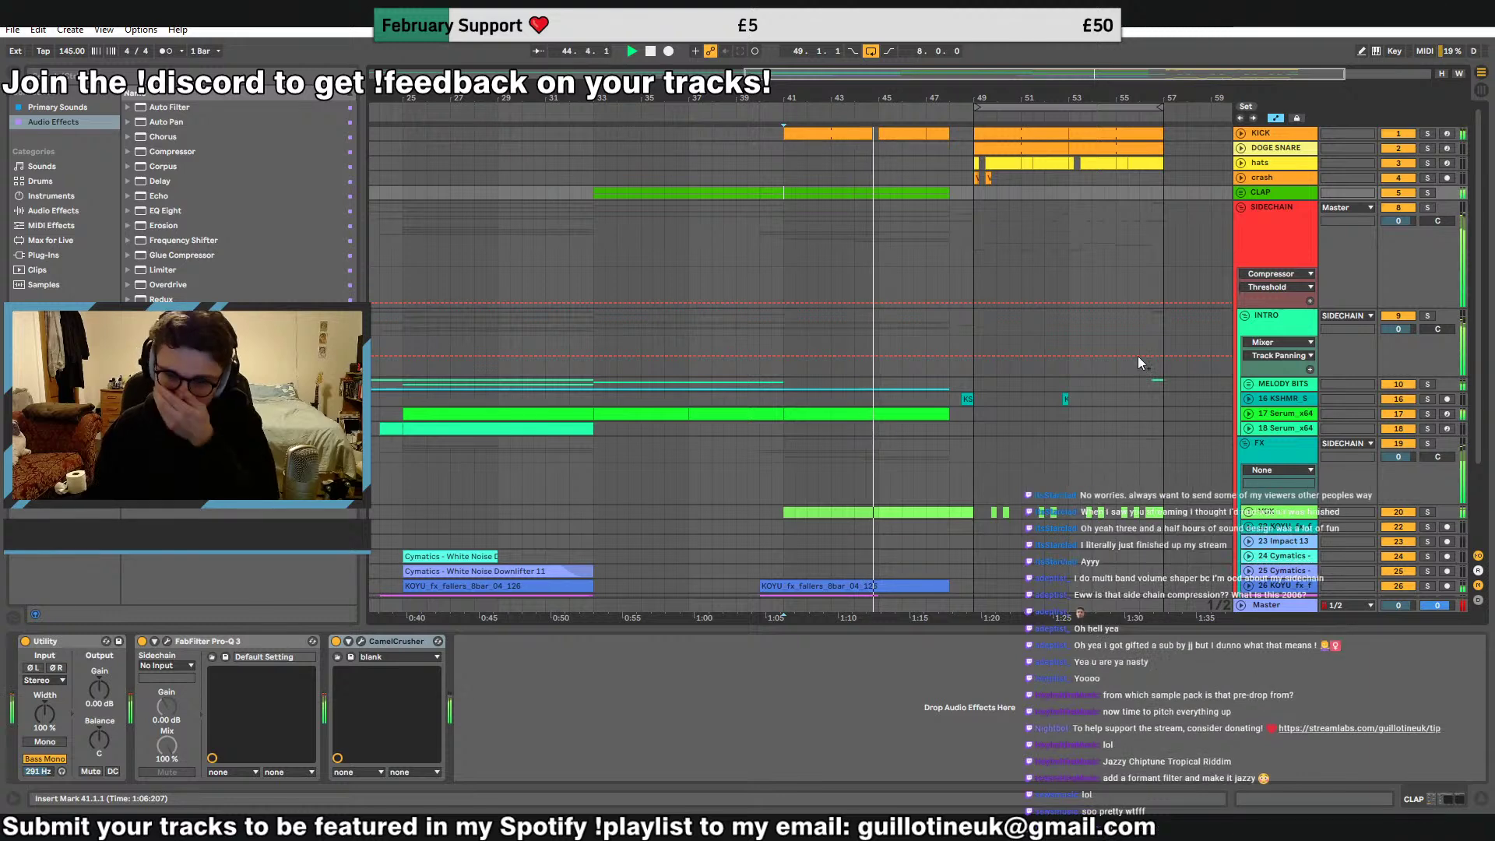
Unfold MELODY BITS and track 15, and try a copy of track 15's bar 33 clip at bar 50
{"action": "left_click", "coordinate": [1251, 384]}
{"action": "left_click", "coordinate": [1250, 384]}
{"action": "scroll", "coordinate": [1237, 412], "scroll_direction": "down", "scroll_amount": 4}
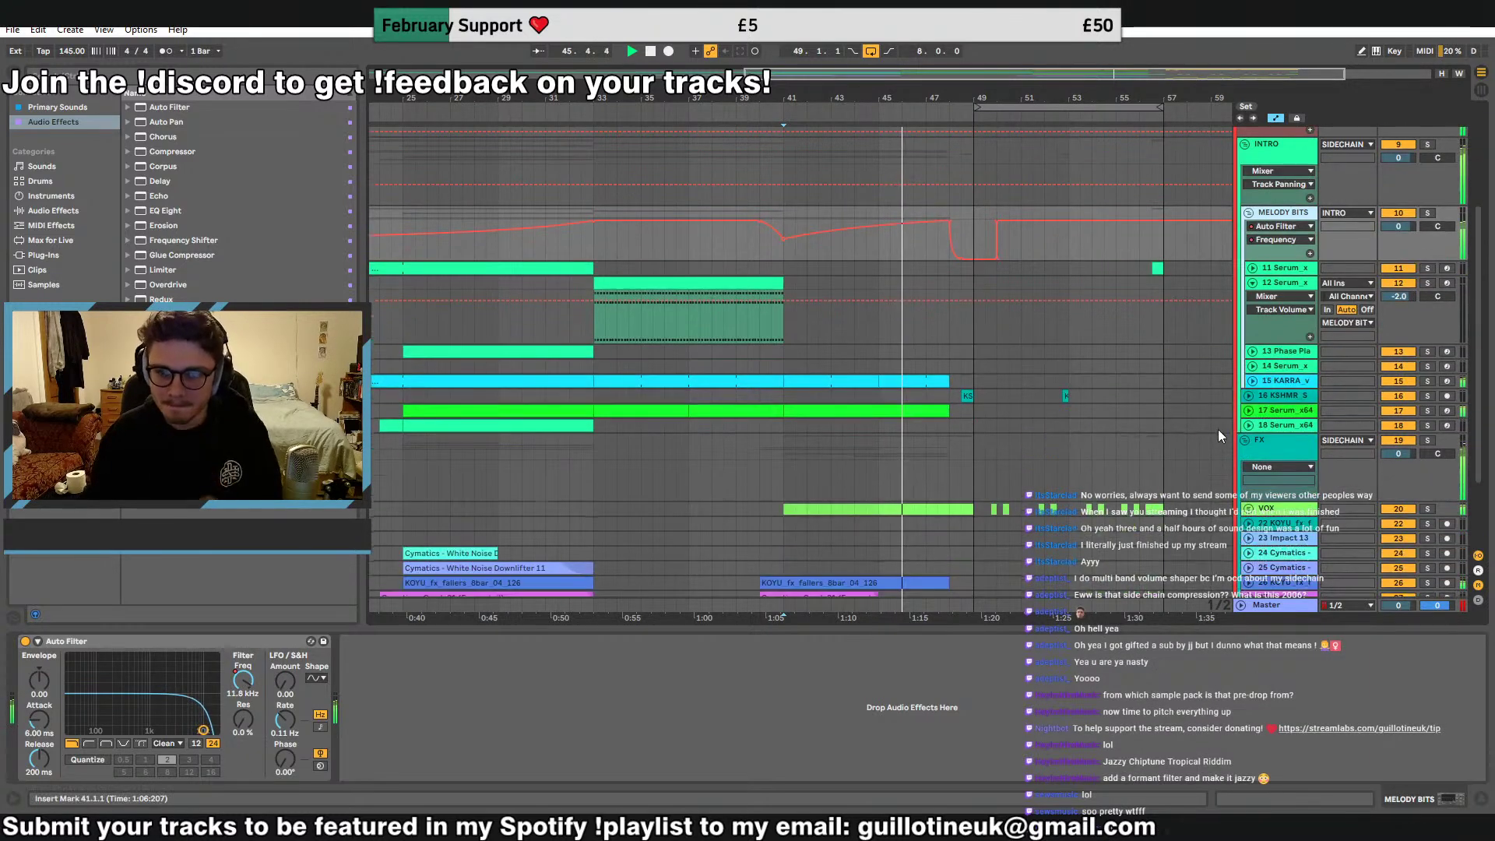
{"action": "left_click", "coordinate": [1253, 380]}
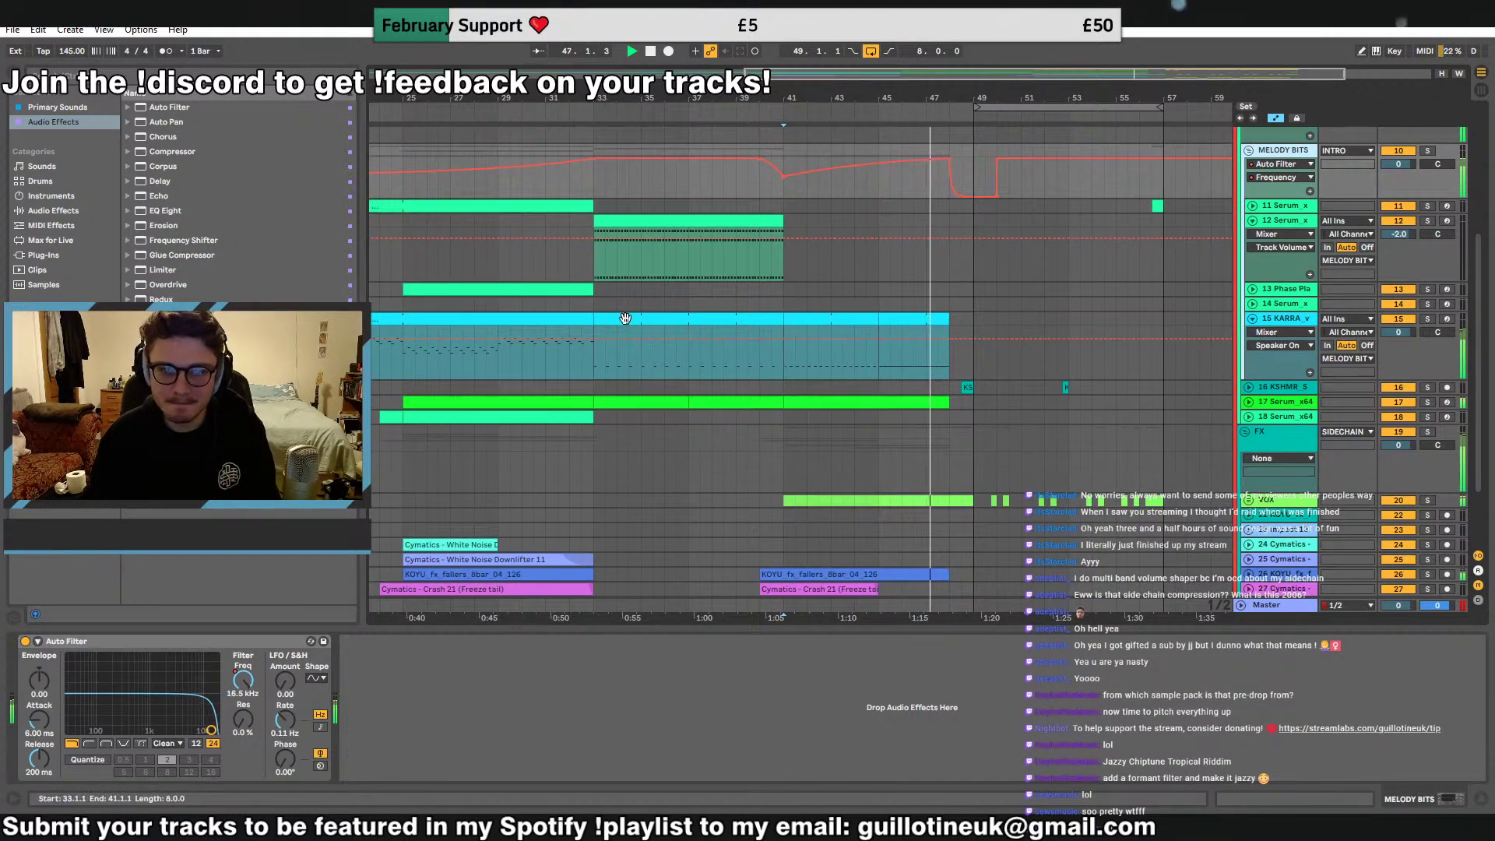
{"action": "left_click", "coordinate": [626, 318]}
{"action": "left_click", "coordinate": [997, 325]}
{"action": "key", "text": "ctrl+v"}
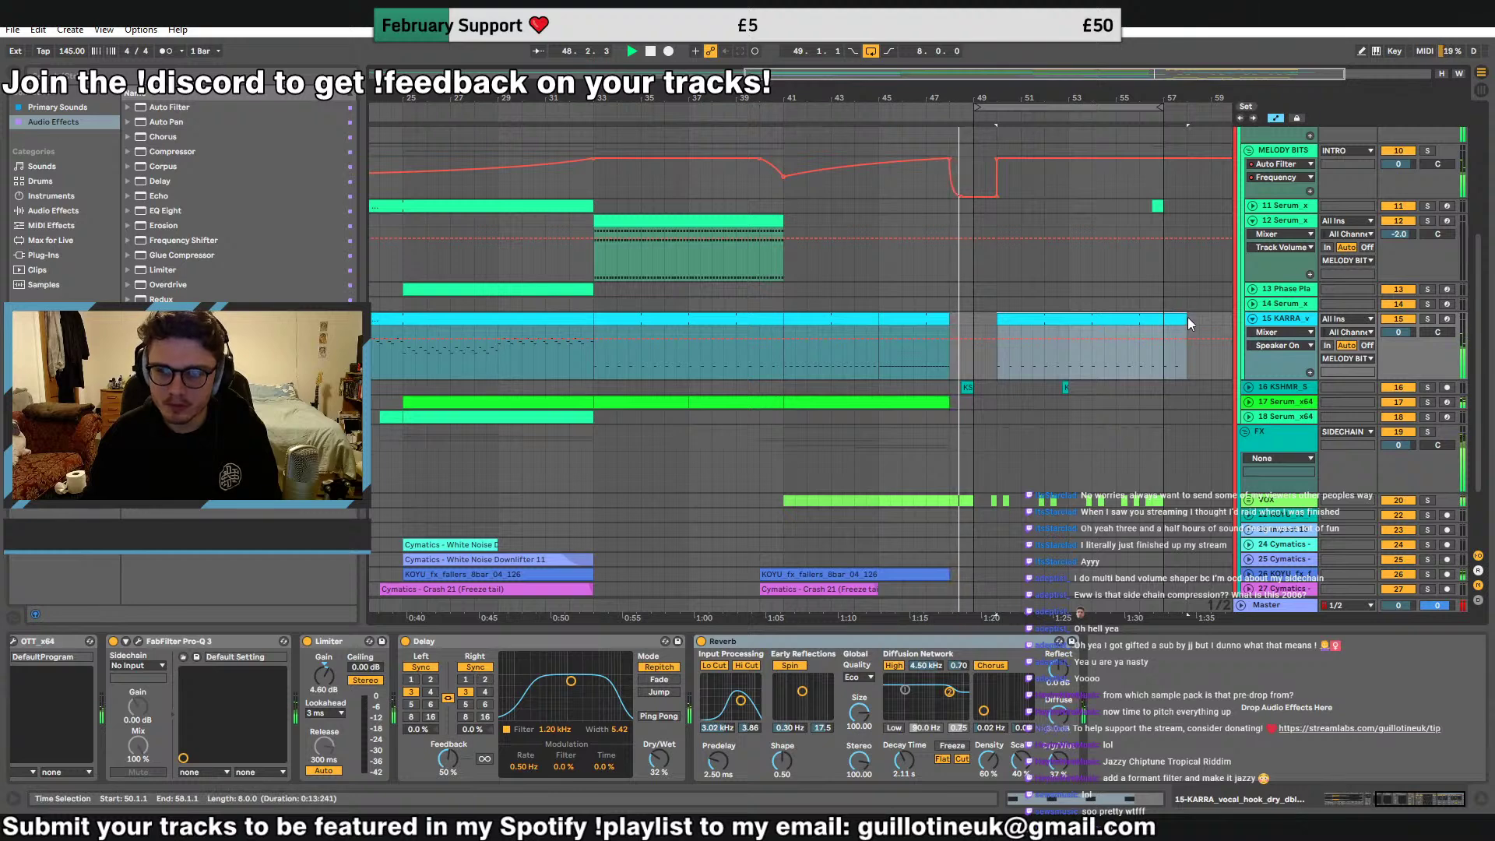
Shorten the copied clip on track 15 at bar 50, and delete its remaining pieces
{"action": "left_click_drag", "start_coordinate": [1180, 320], "coordinate": [1037, 319]}
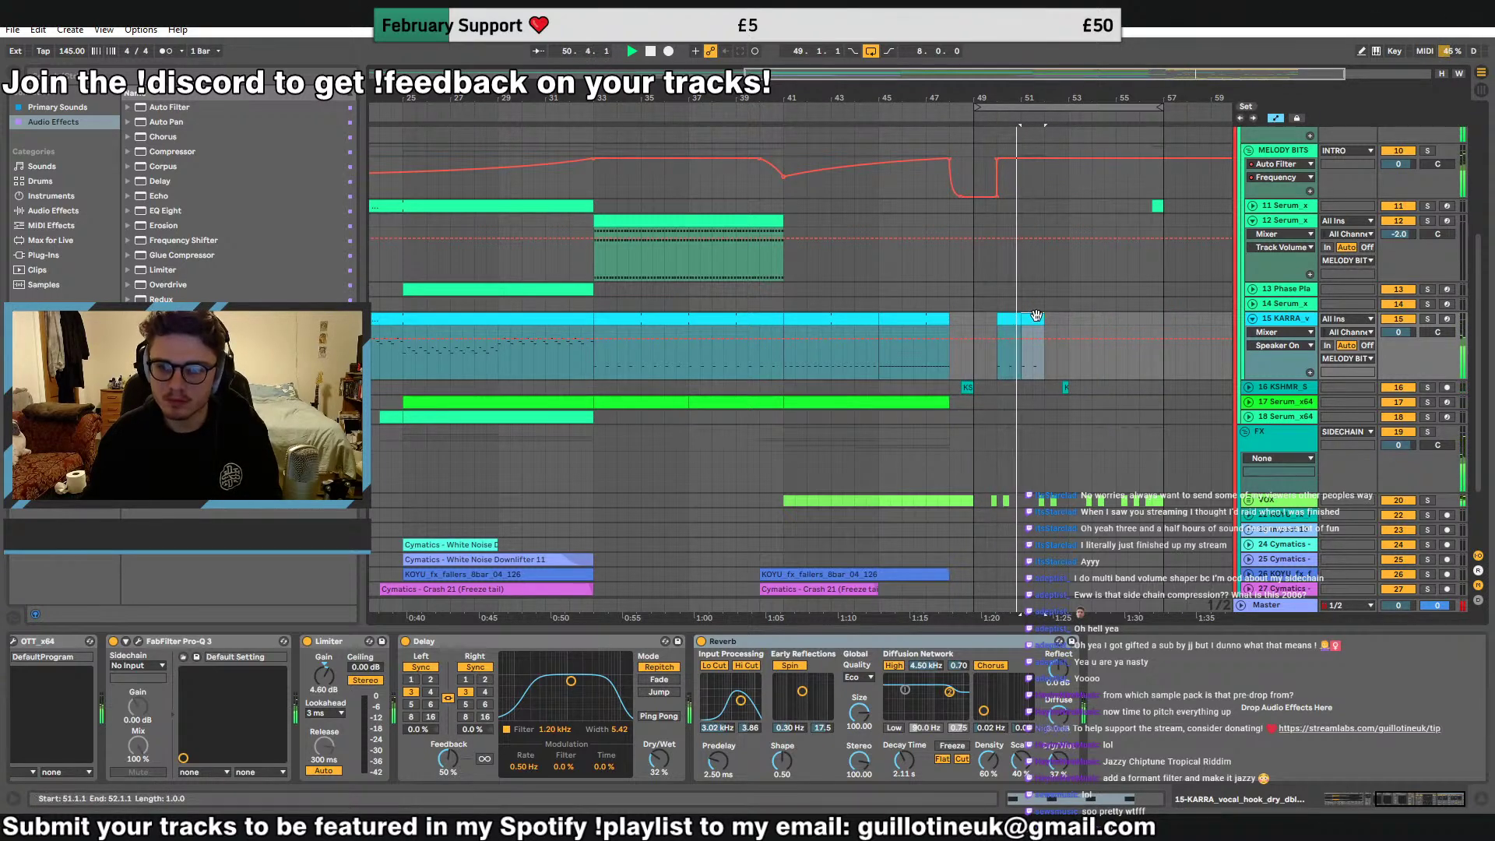
{"action": "key", "text": "Delete"}
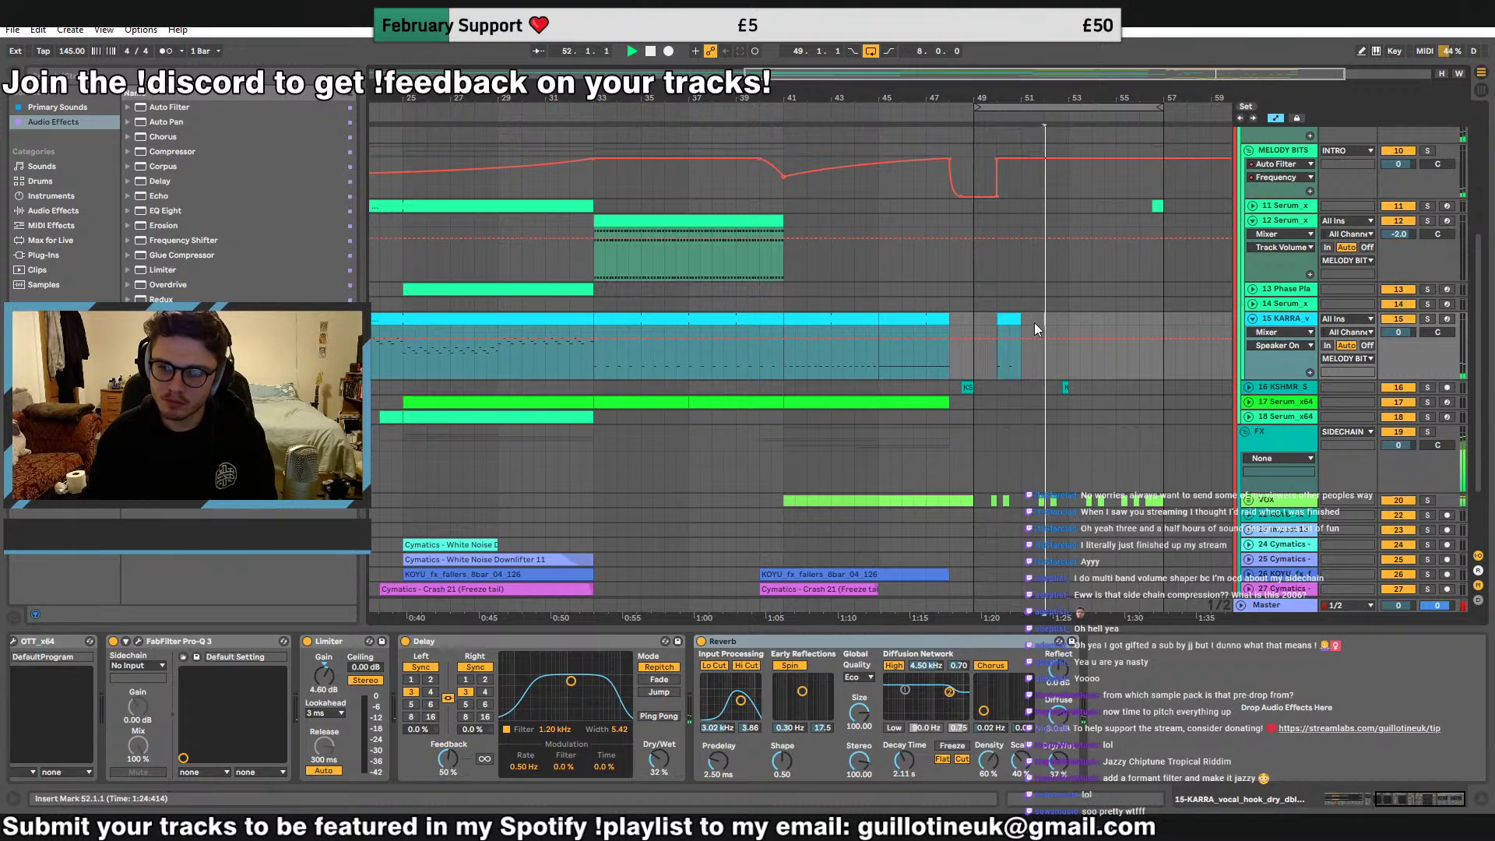
{"action": "left_click", "coordinate": [1015, 320]}
{"action": "key", "text": "Delete"}
{"action": "left_click", "coordinate": [1039, 320]}
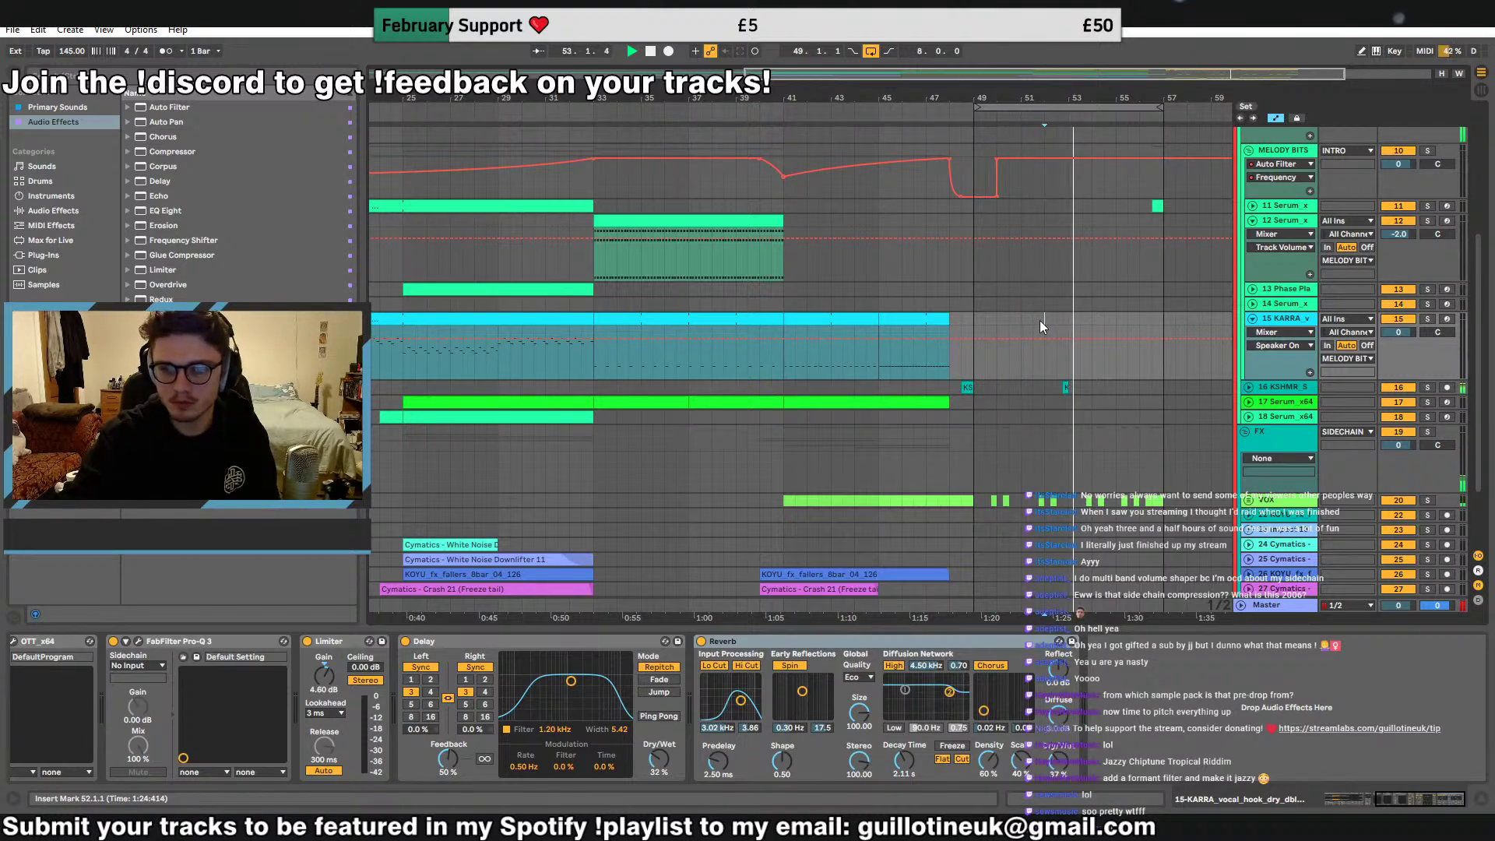
Fold tracks 15 and 12 and the whole MELODY BITS group
{"action": "left_click", "coordinate": [1250, 319]}
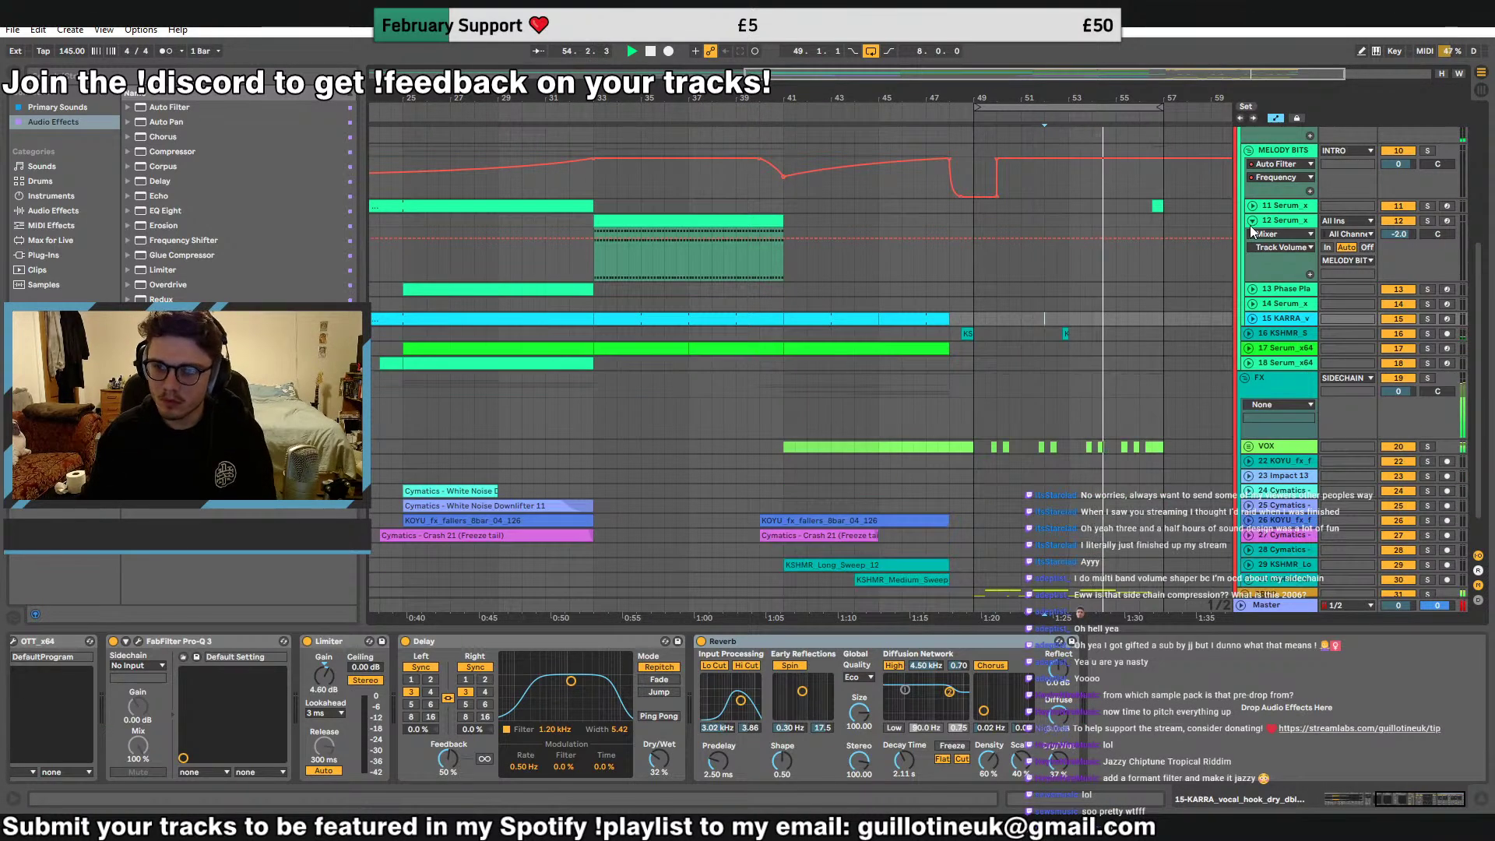
{"action": "left_click", "coordinate": [1252, 221]}
{"action": "scroll", "coordinate": [1134, 302], "scroll_direction": "up", "scroll_amount": 3}
{"action": "left_click", "coordinate": [1250, 243]}
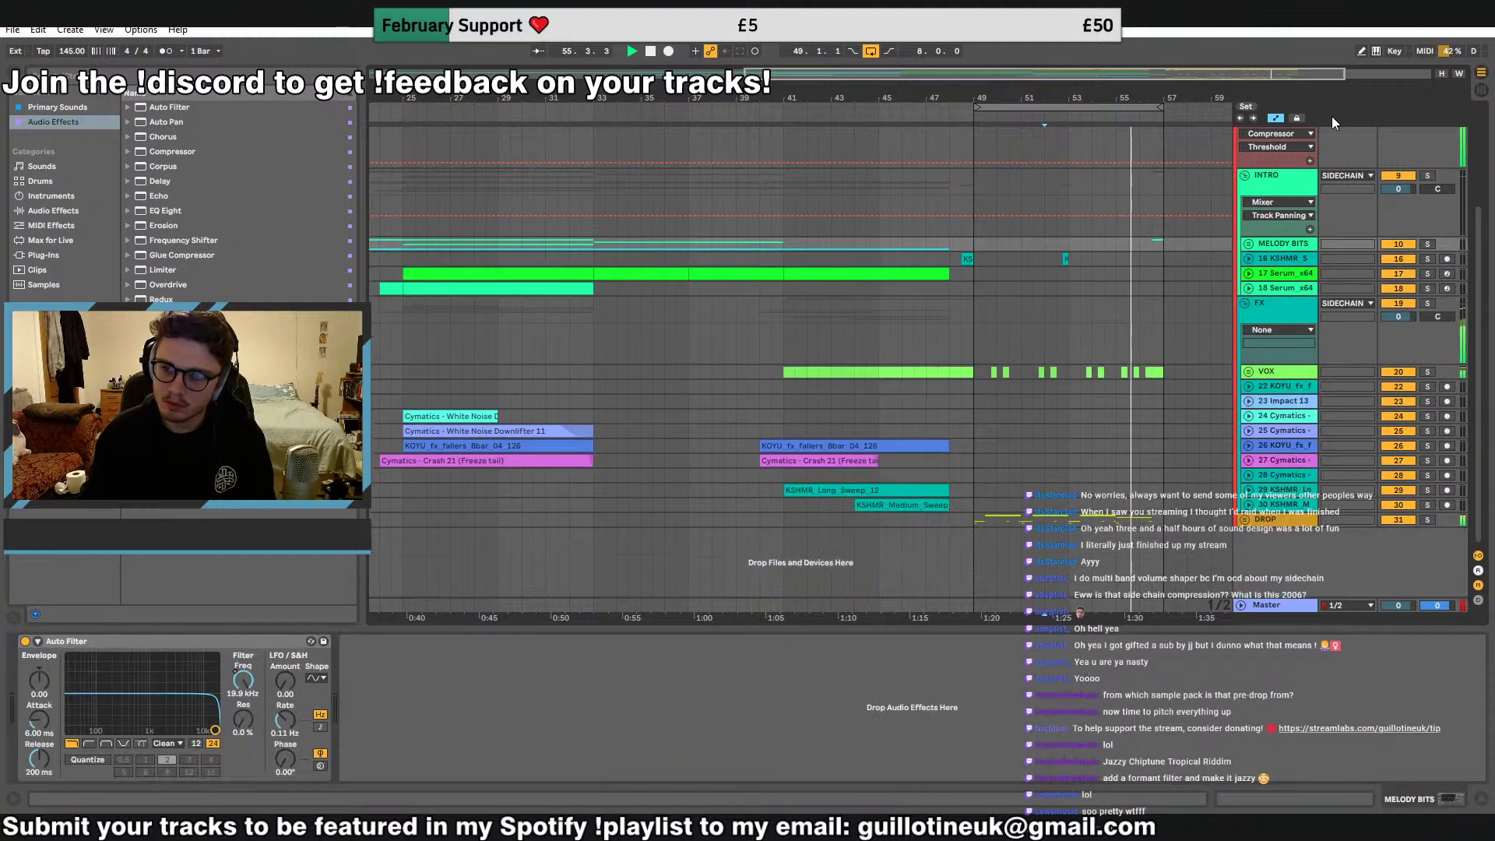
Play the drop from bar 49 and unfold the DROP and HOOK groups
{"action": "left_click_drag", "start_coordinate": [1324, 74], "coordinate": [1215, 327]}
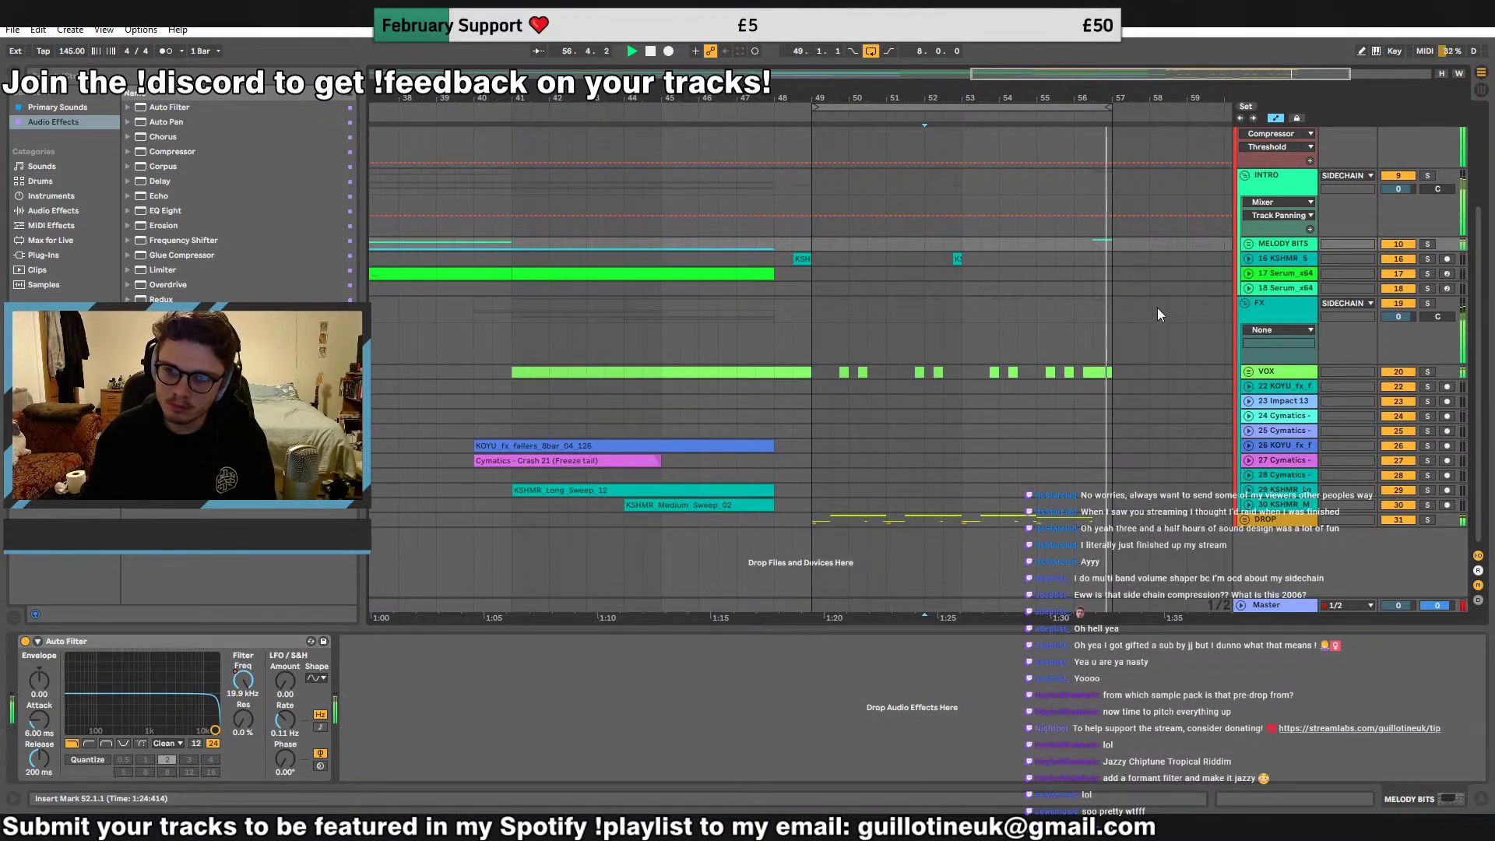
{"action": "left_click", "coordinate": [870, 521]}
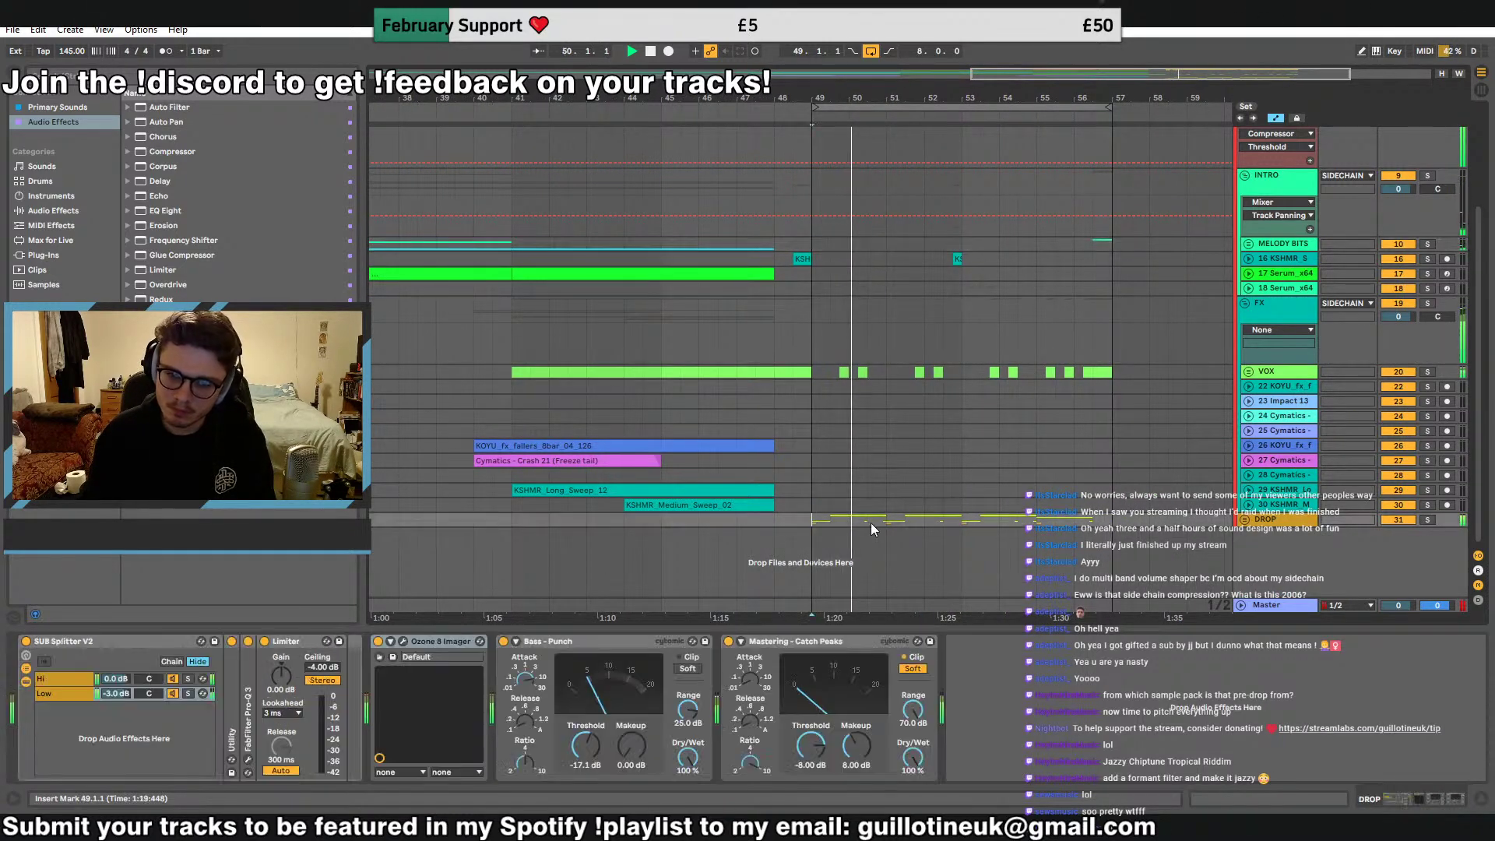
{"action": "left_click", "coordinate": [1245, 520]}
{"action": "scroll", "coordinate": [875, 453], "scroll_direction": "down", "scroll_amount": 2}
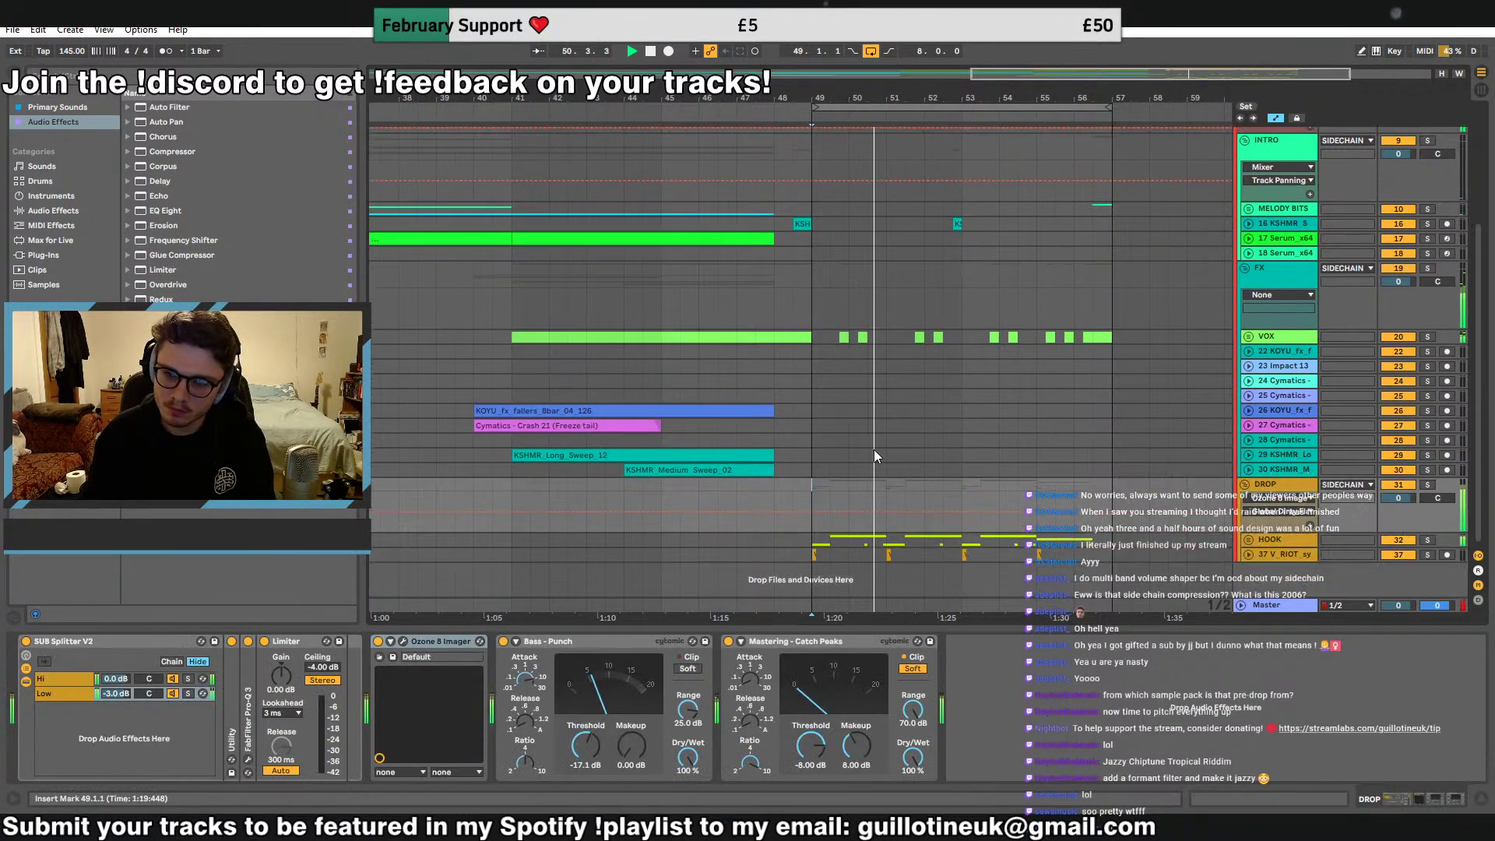
{"action": "left_click", "coordinate": [1249, 540]}
{"action": "scroll", "coordinate": [880, 576], "scroll_direction": "down", "scroll_amount": 2}
Open Serum on track 33 and move the first peak of LFO 1's curve later in the cycle
{"action": "left_click", "coordinate": [841, 518]}
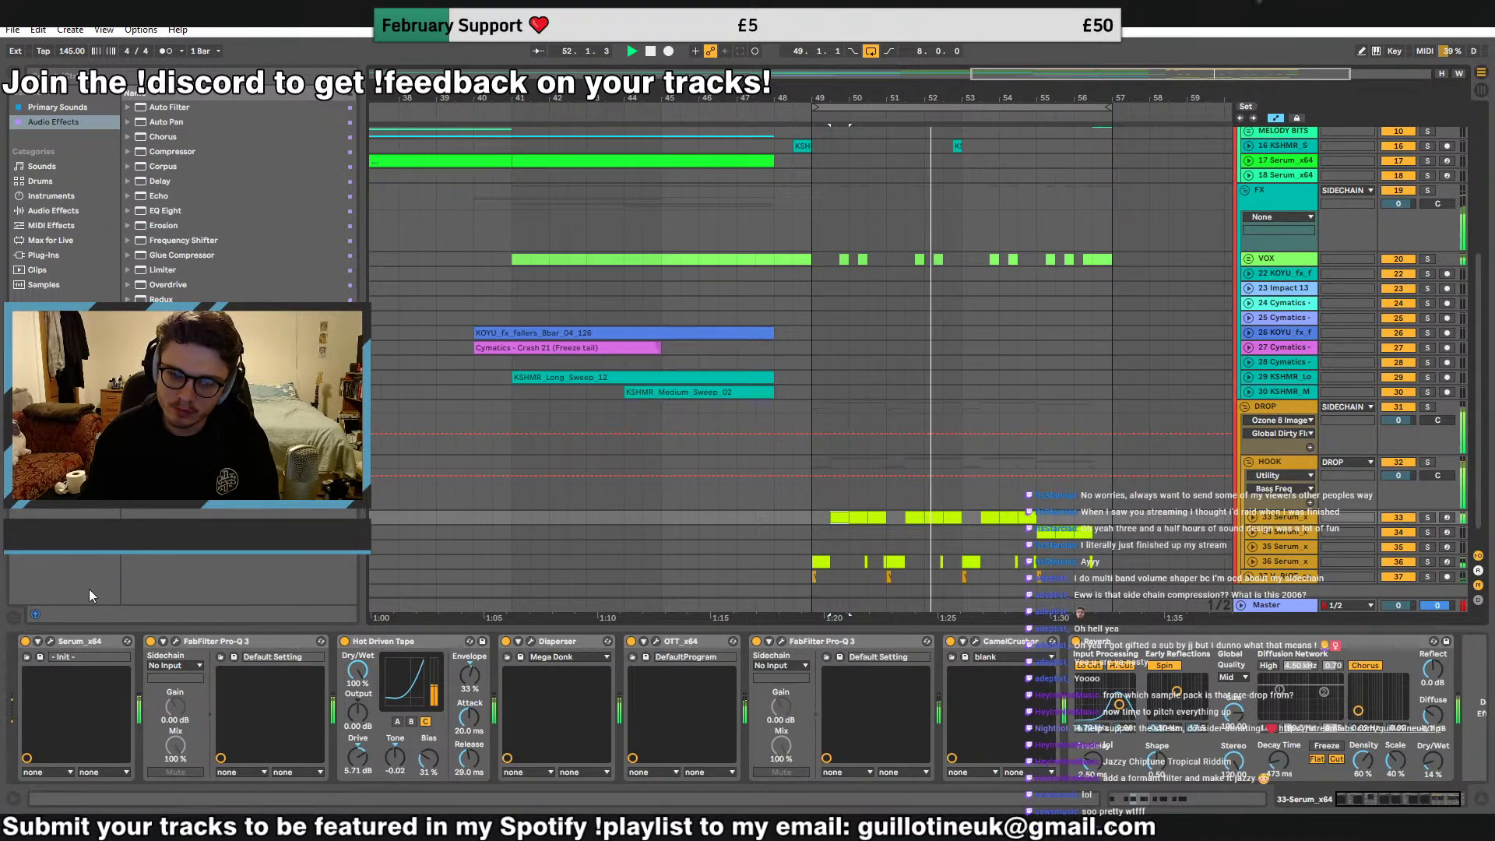
{"action": "left_click", "coordinate": [50, 641]}
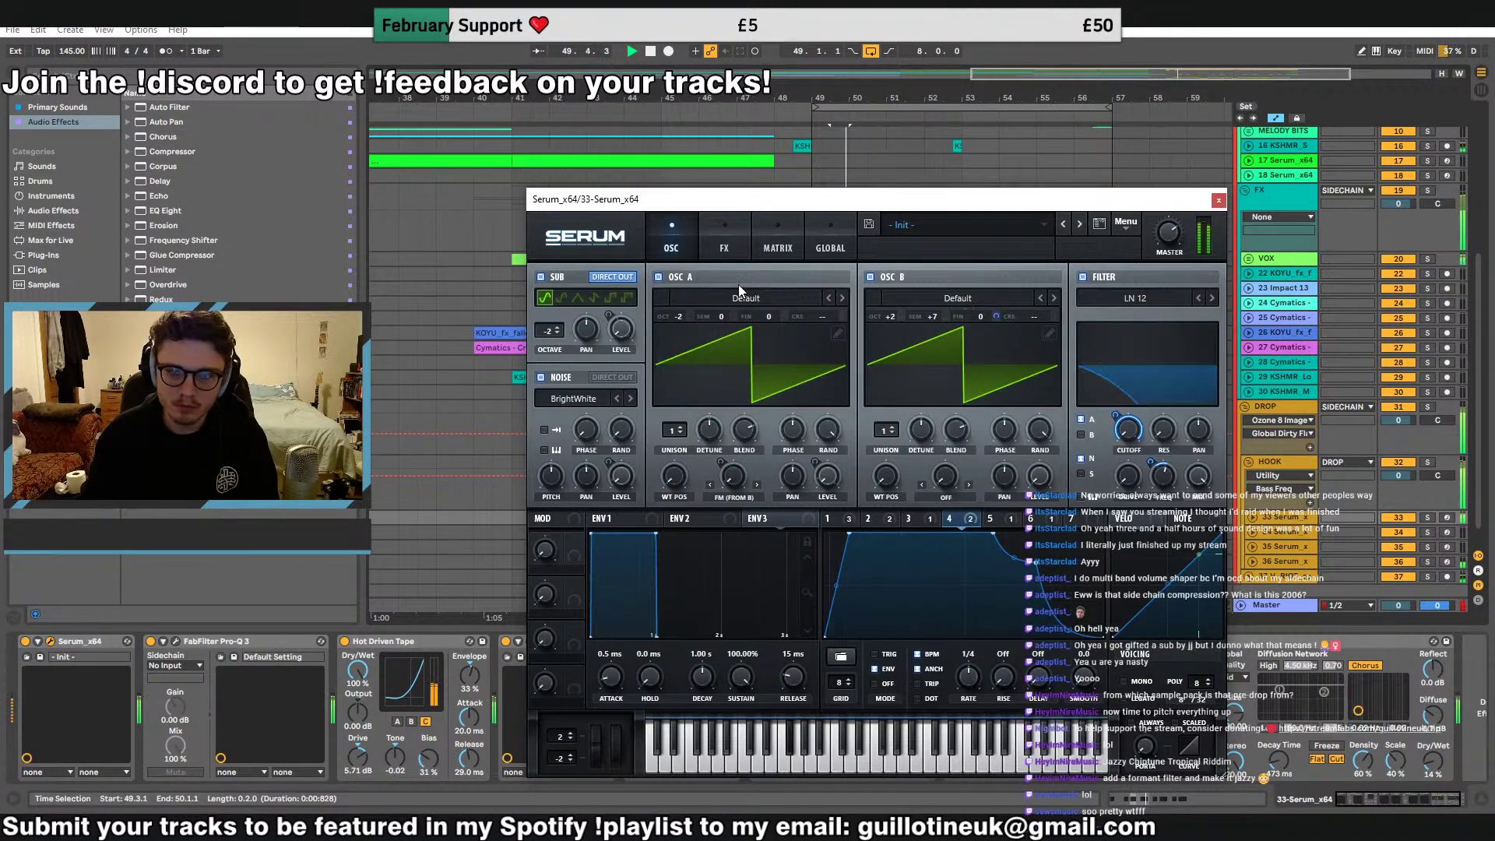
{"action": "left_click", "coordinate": [715, 246]}
{"action": "left_click", "coordinate": [670, 246]}
{"action": "left_click", "coordinate": [828, 519]}
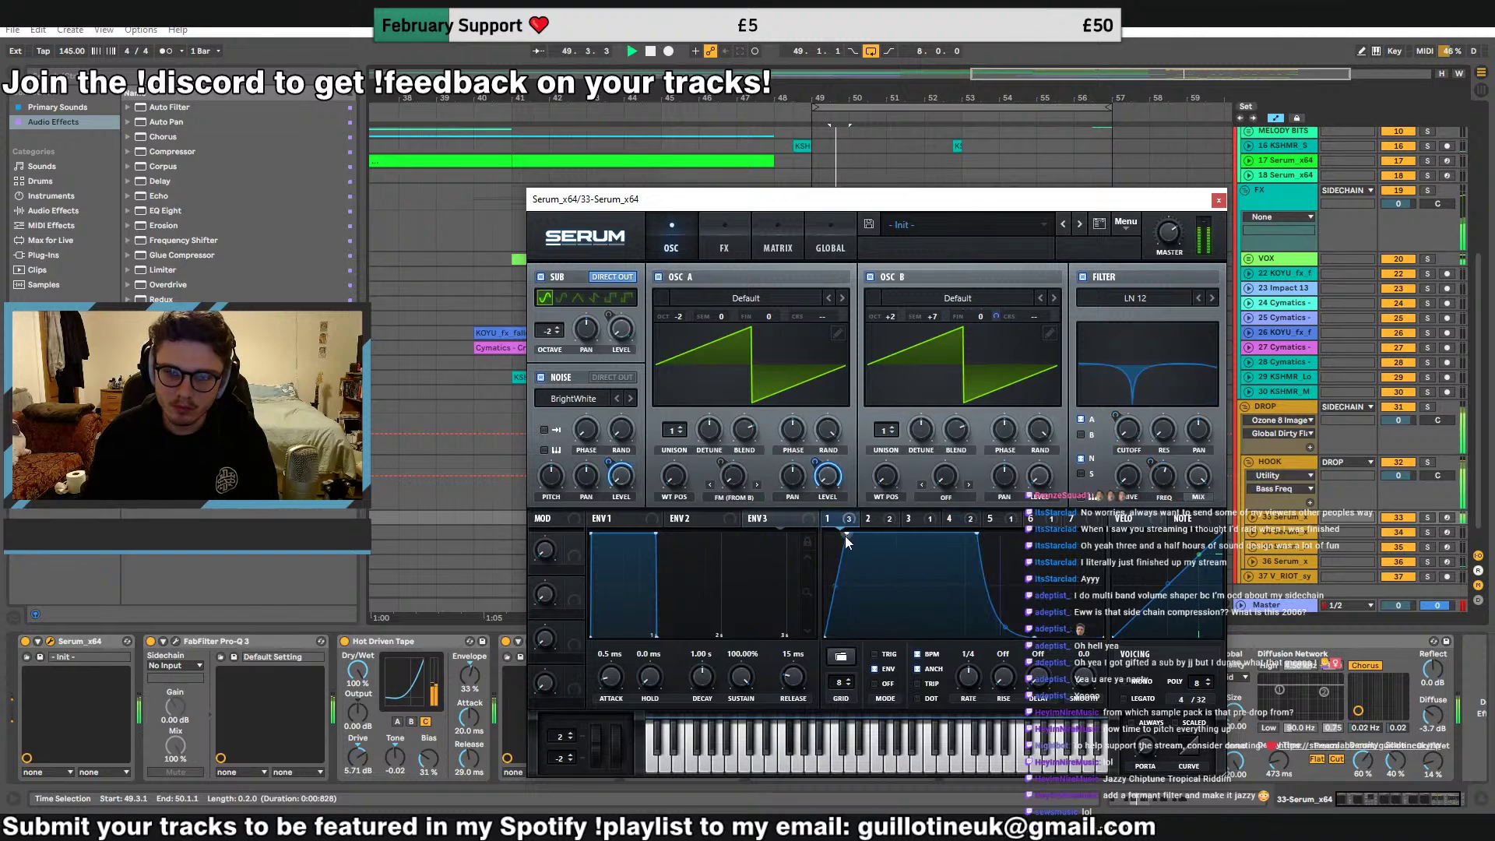
{"action": "left_click_drag", "start_coordinate": [908, 518], "coordinate": [892, 520]}
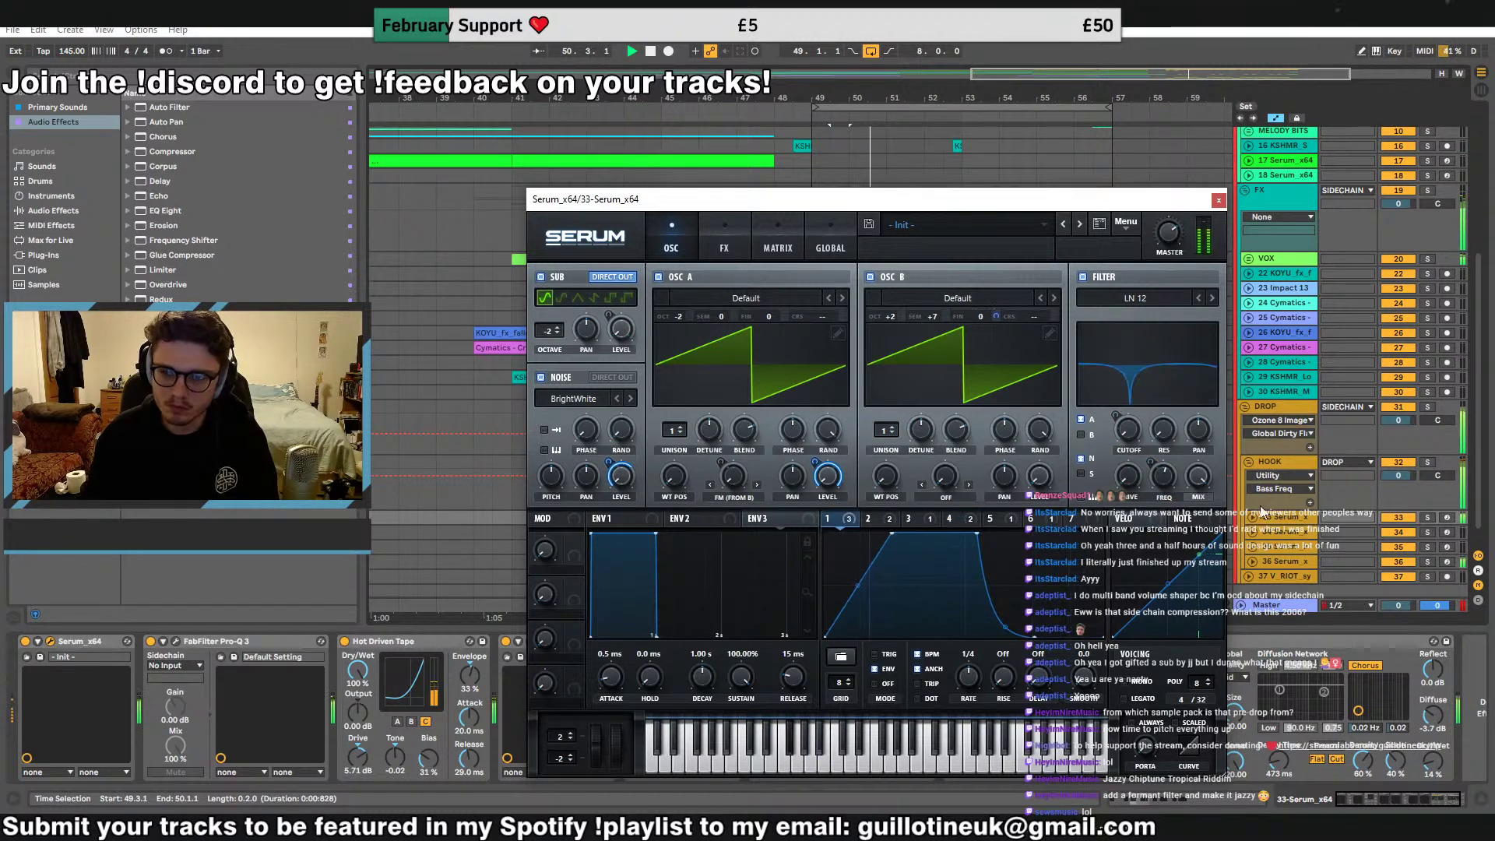
Solo track 33 and examine the LFO 2 and LFO 3 curves in Serum during playback
{"action": "key", "text": "space"}
{"action": "left_click", "coordinate": [1428, 519]}
{"action": "key", "text": "space"}
{"action": "left_click", "coordinate": [886, 520]}
{"action": "left_click", "coordinate": [923, 520]}
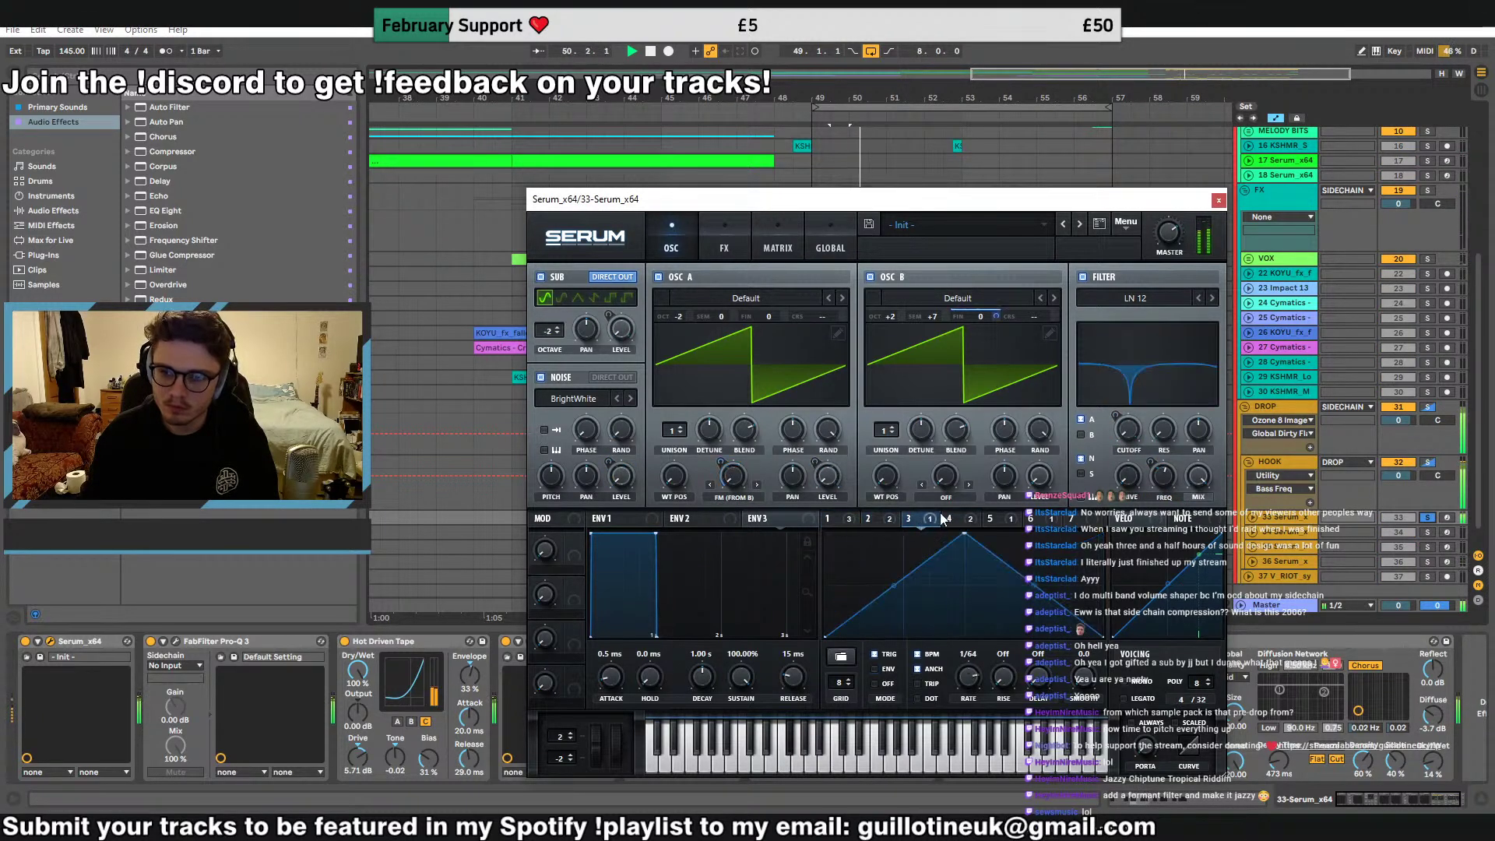
Reshape LFO 4's rising curve on track 33 to peak slightly later, turn off the track's solo, and close Serum
{"action": "left_click", "coordinate": [958, 520]}
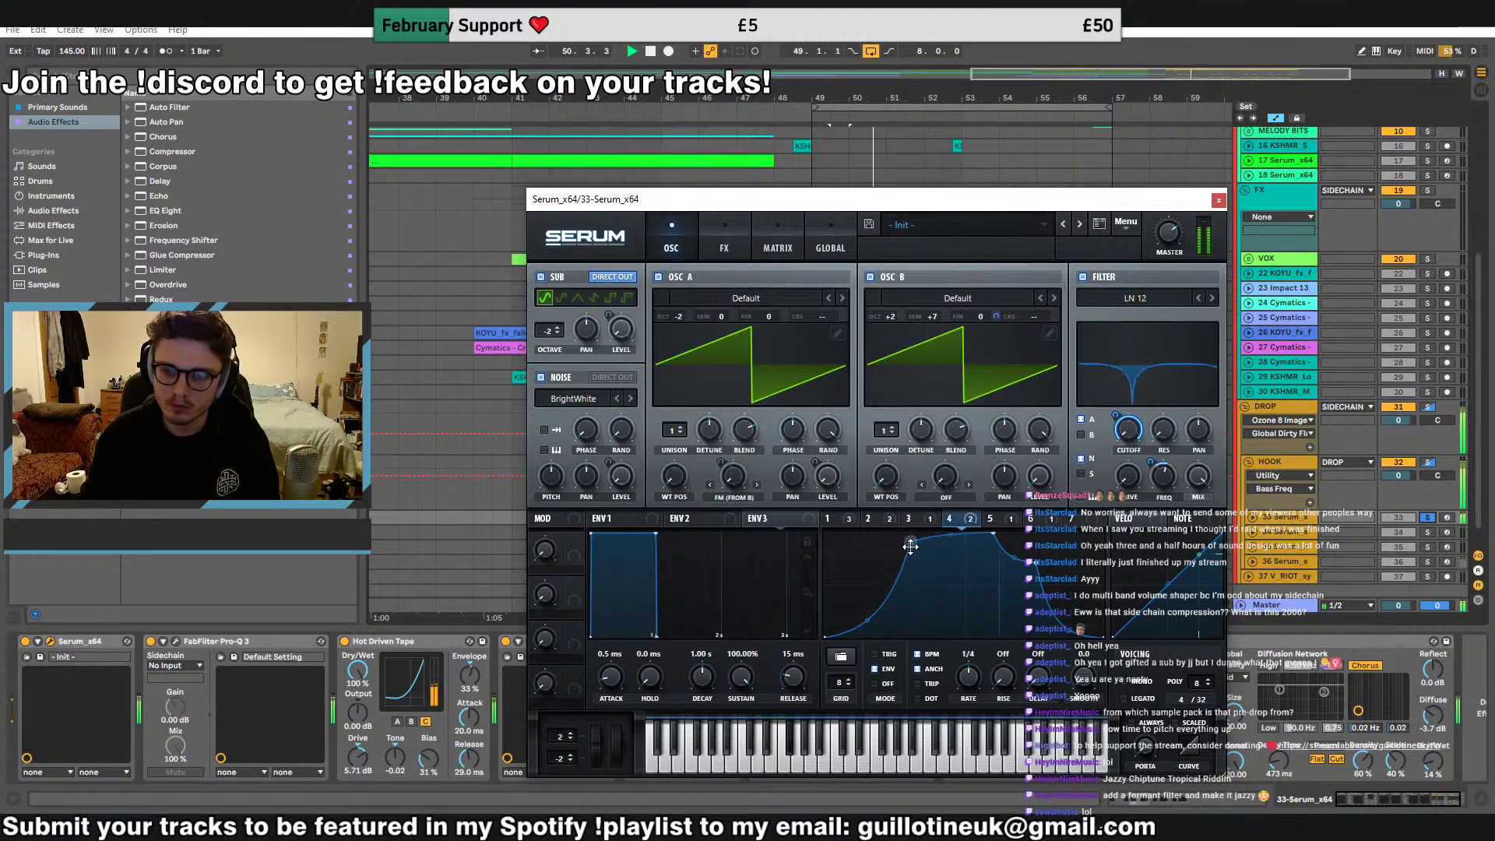
{"action": "left_click", "coordinate": [1429, 519]}
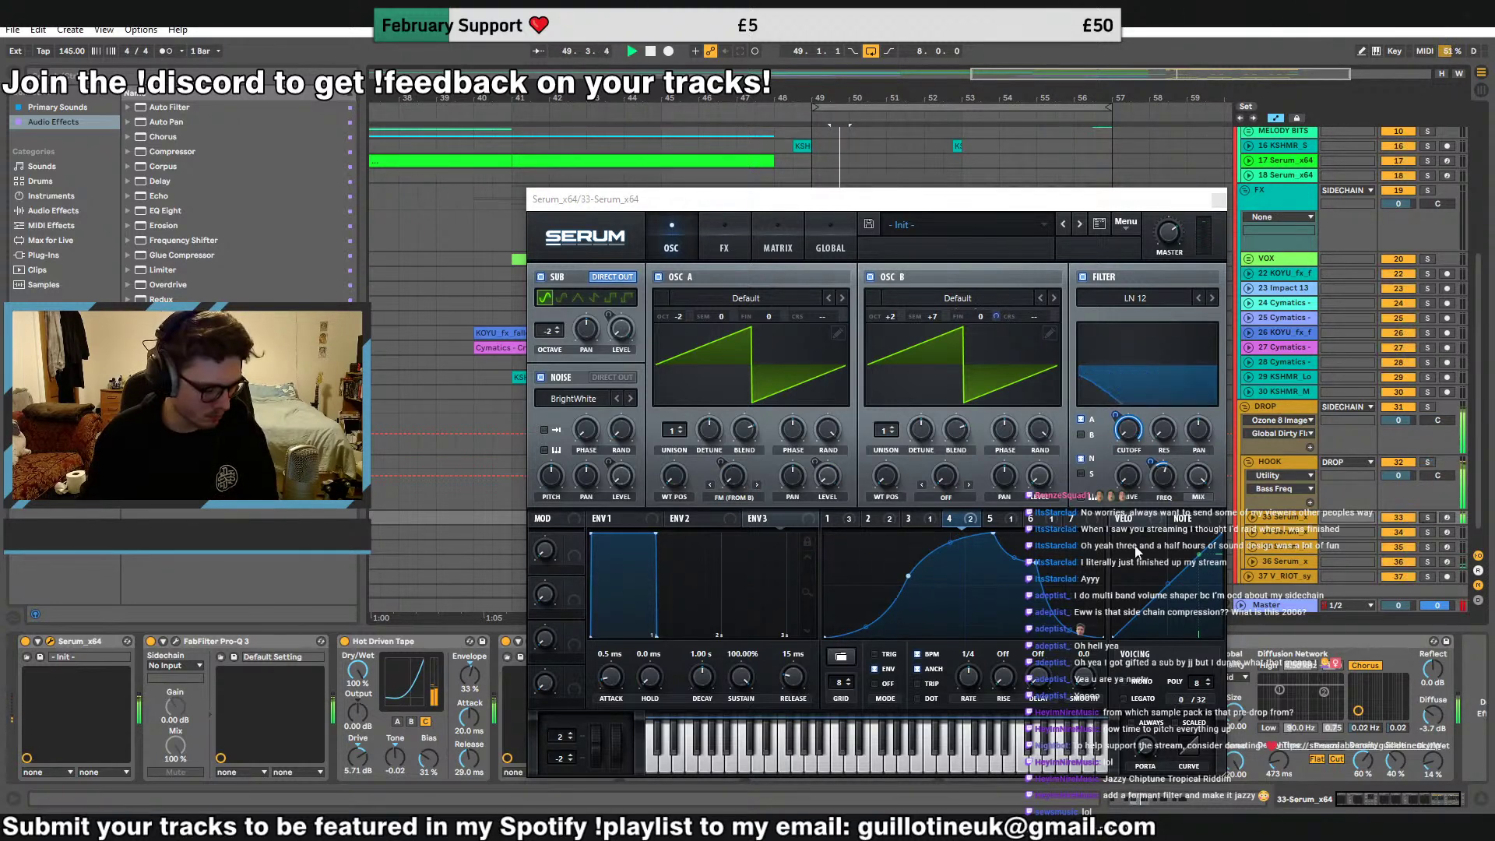
{"action": "left_click_drag", "start_coordinate": [911, 581], "coordinate": [867, 570]}
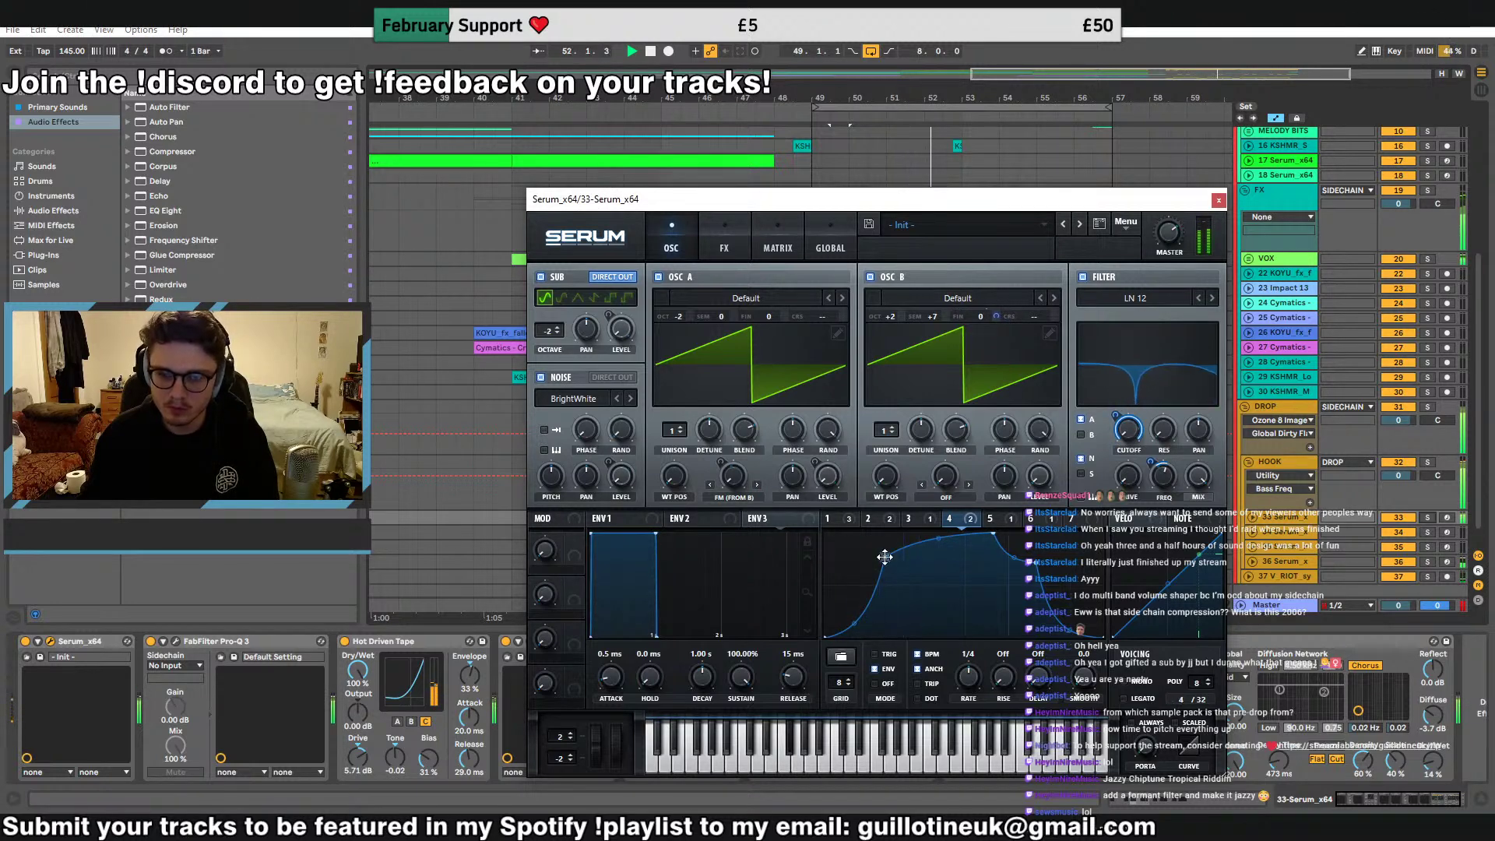
{"action": "left_click_drag", "start_coordinate": [885, 556], "coordinate": [867, 521]}
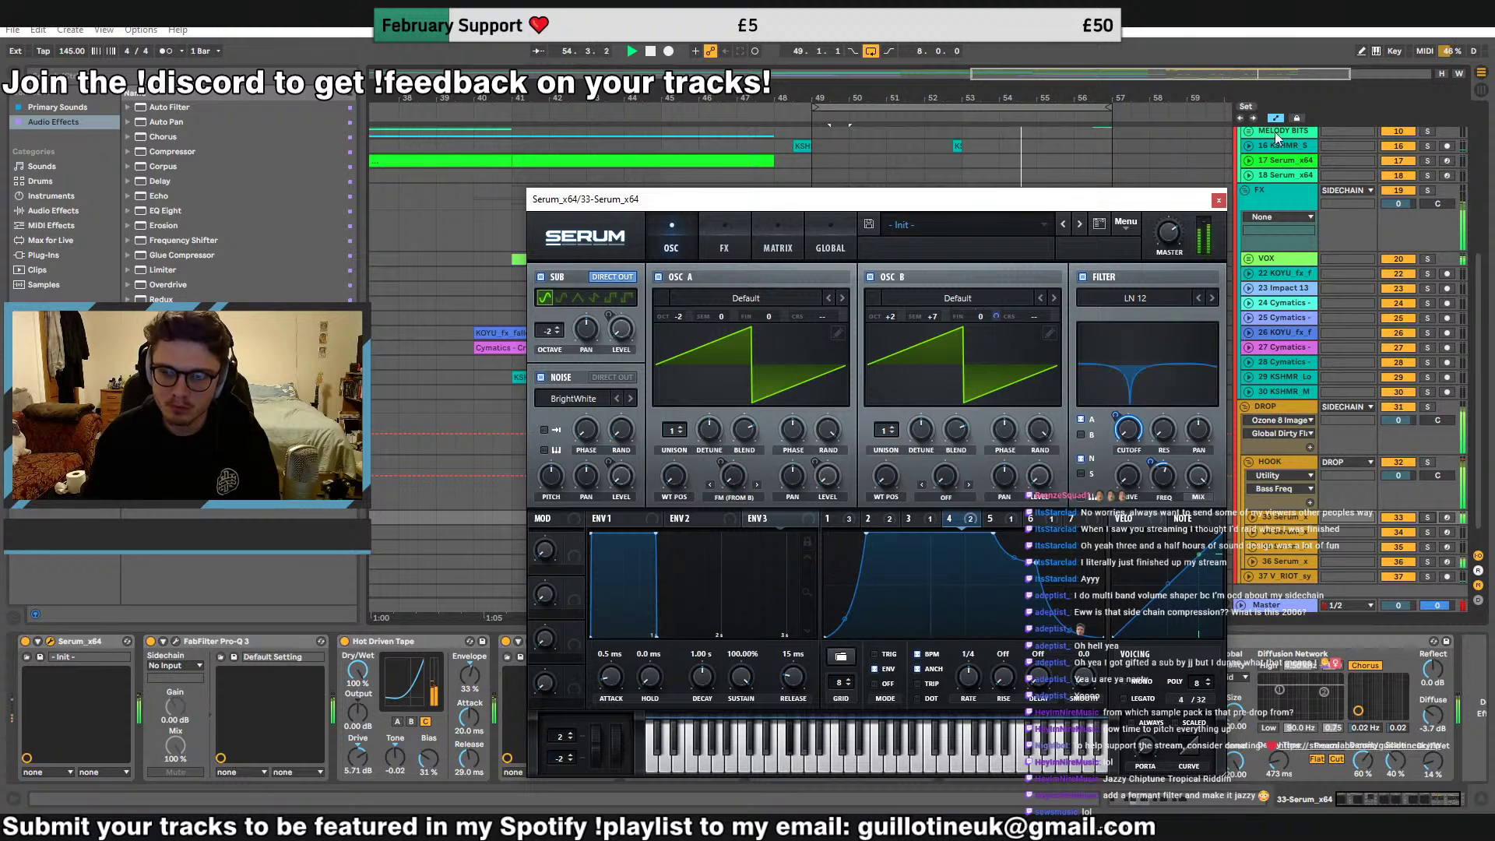
{"action": "left_click", "coordinate": [1219, 202]}
Open Serum on track 34, audition LFO 7's ENV and OFF modes during playback, and check the effects page
{"action": "scroll", "coordinate": [1091, 467], "scroll_direction": "down", "scroll_amount": 1}
{"action": "left_click", "coordinate": [1047, 508]}
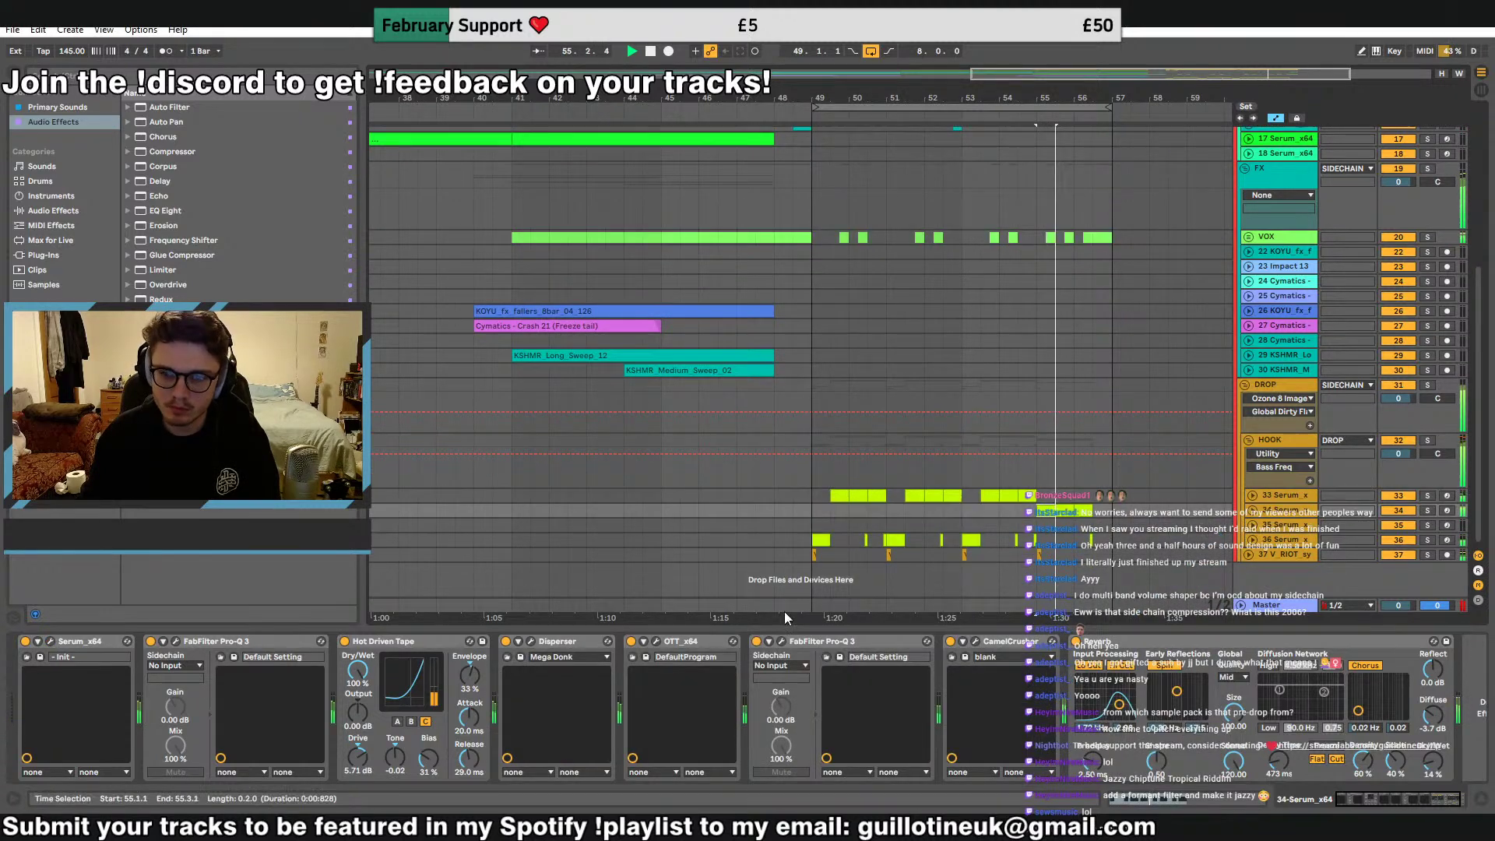
{"action": "left_click", "coordinate": [51, 642]}
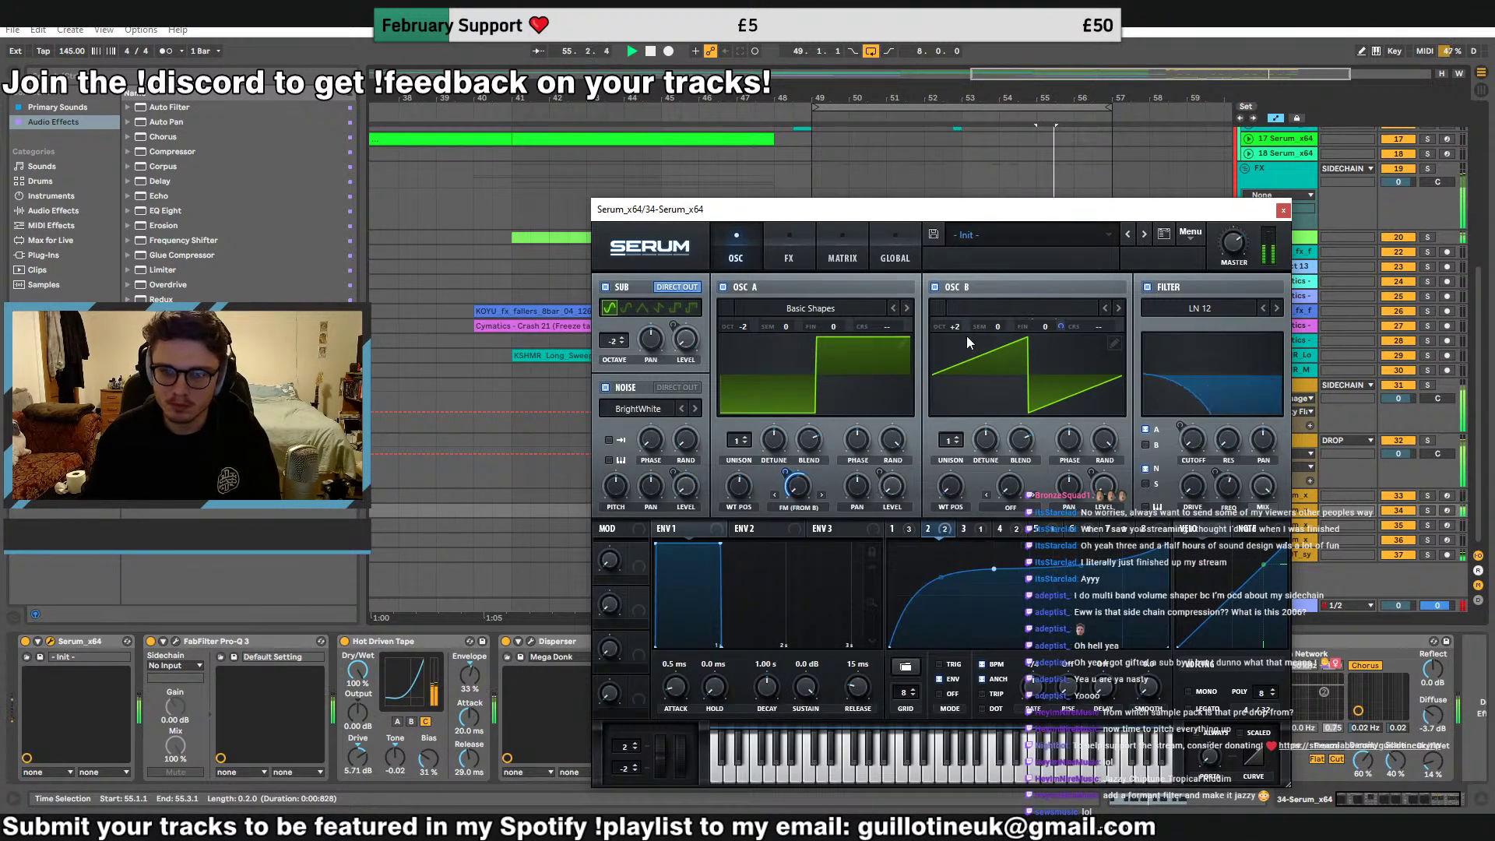
{"action": "left_click", "coordinate": [1111, 530]}
{"action": "key", "text": "space"}
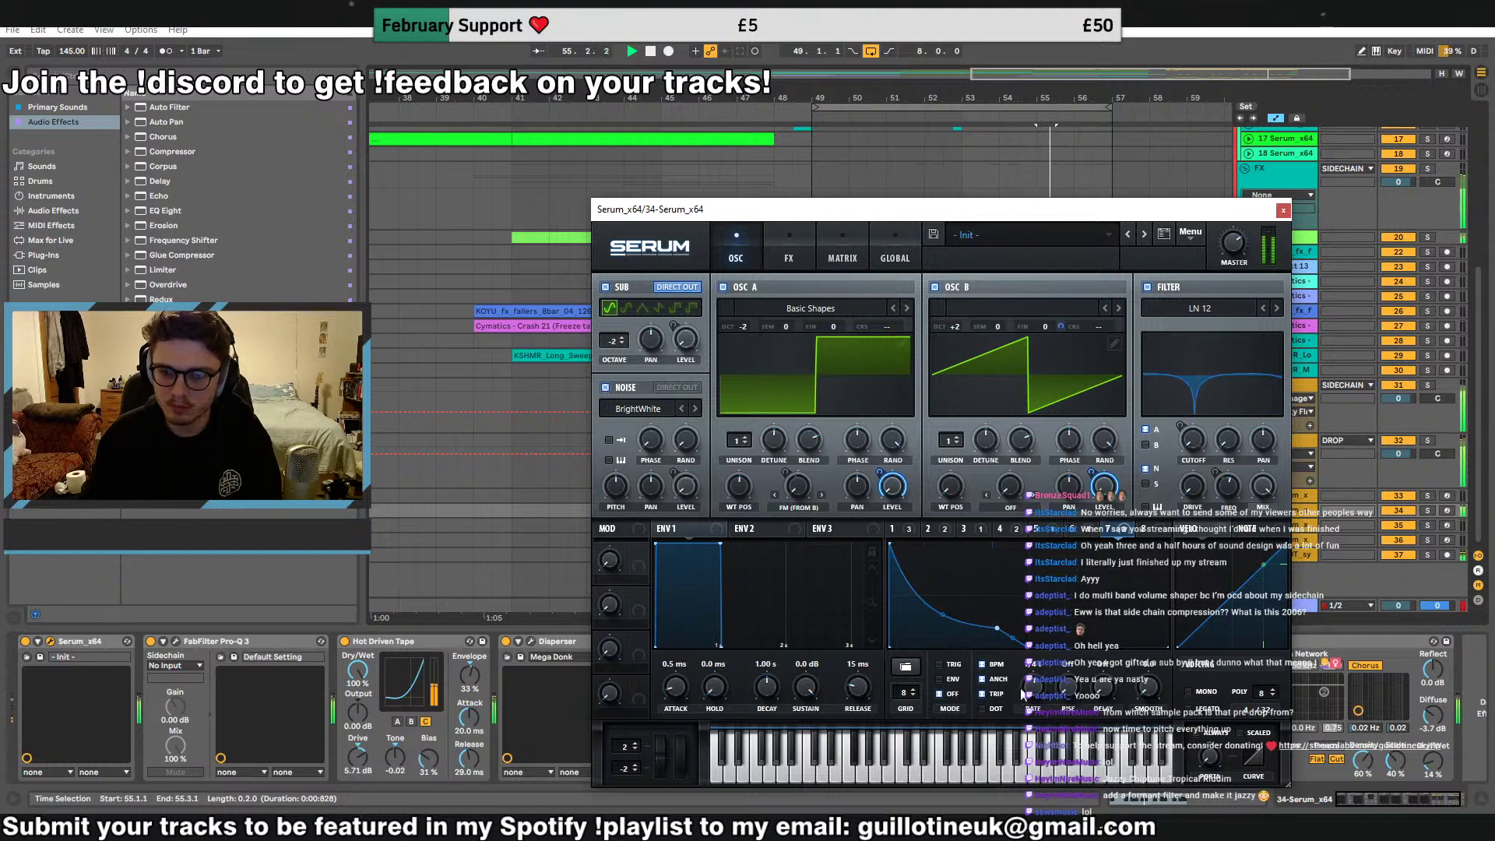
{"action": "left_click", "coordinate": [946, 681]}
{"action": "left_click", "coordinate": [940, 693]}
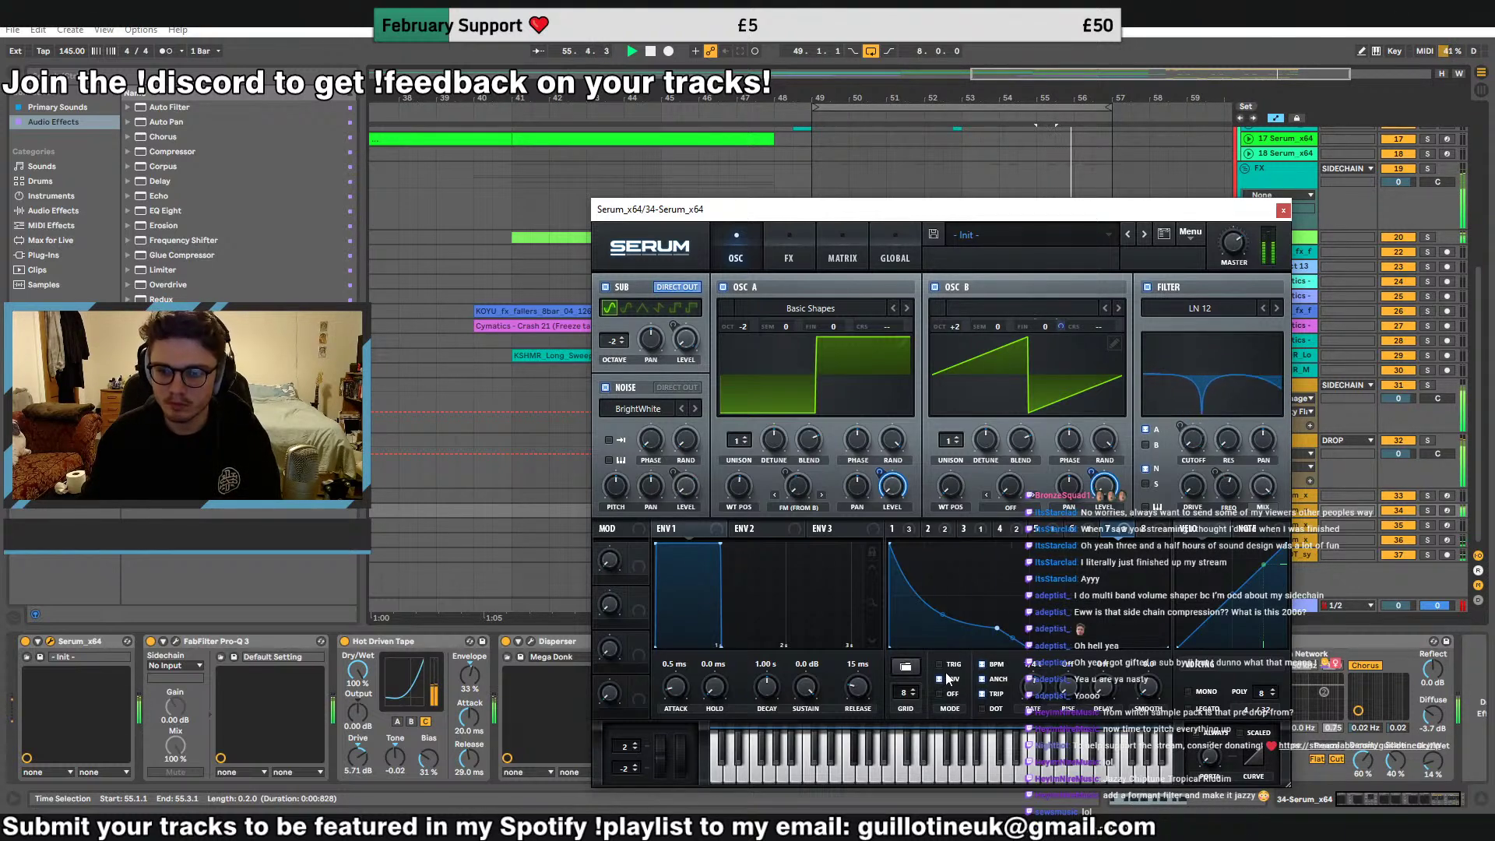
{"action": "left_click", "coordinate": [791, 249]}
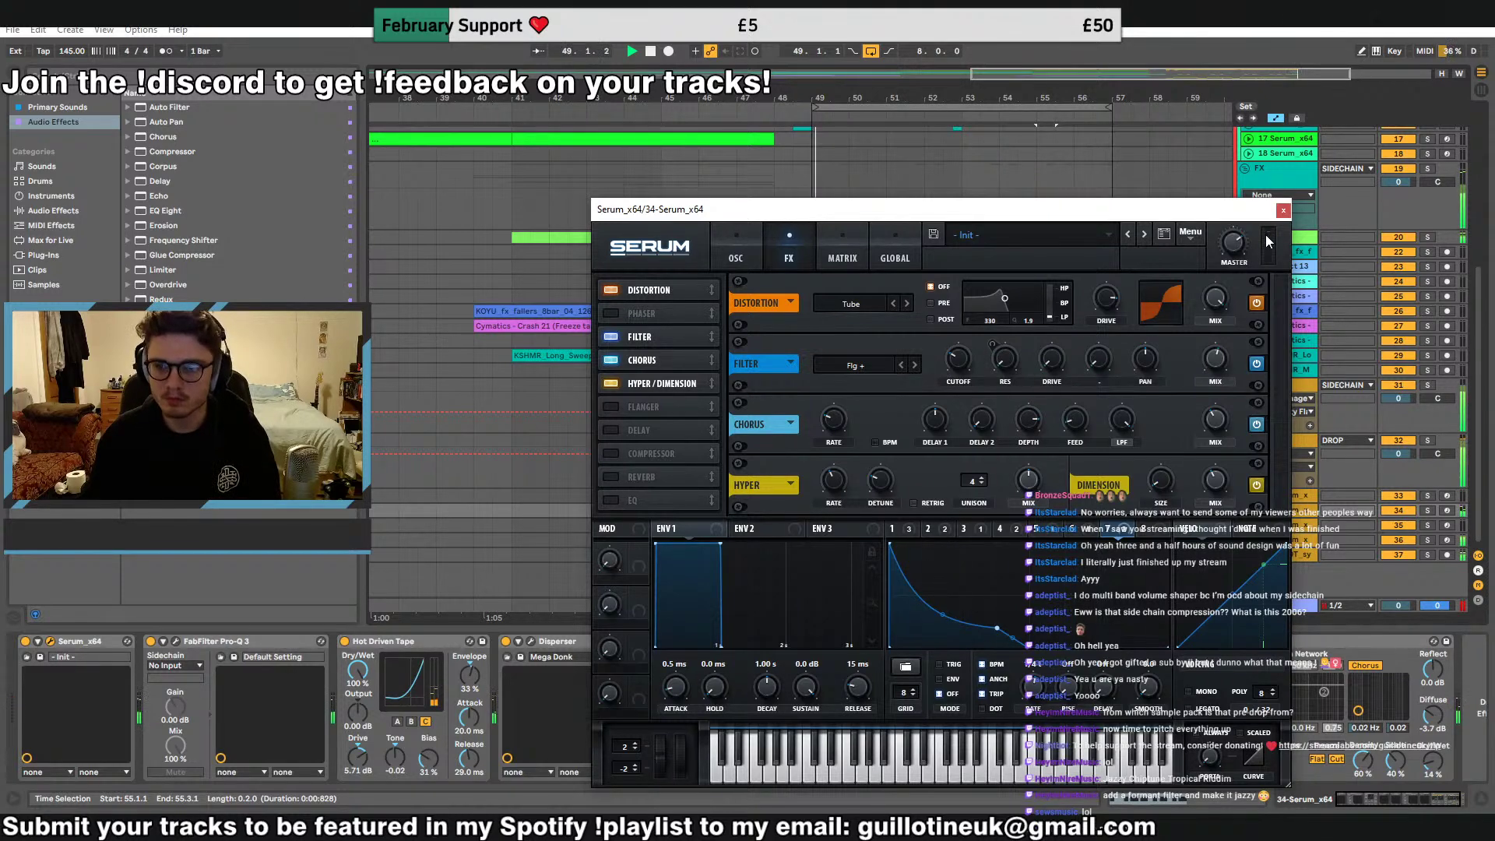
{"action": "left_click", "coordinate": [1283, 210]}
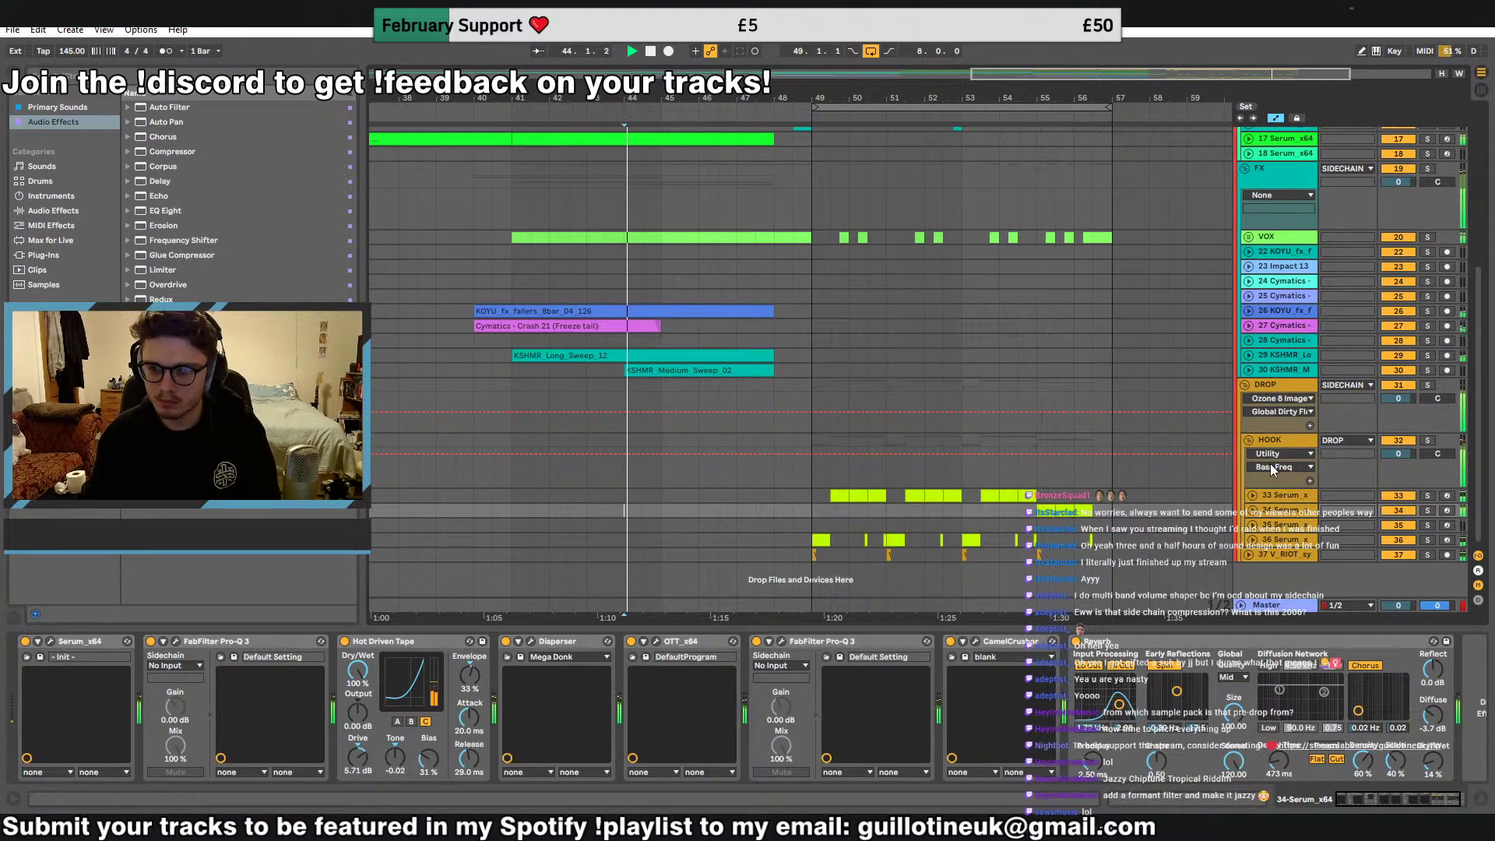
Fold the HOOK, DROP, INTRO and FX groups and play the build-up from bar 46
{"action": "left_click", "coordinate": [1249, 440]}
{"action": "left_click", "coordinate": [1245, 384]}
{"action": "left_click", "coordinate": [699, 282]}
{"action": "scroll", "coordinate": [908, 307], "scroll_direction": "up", "scroll_amount": 1}
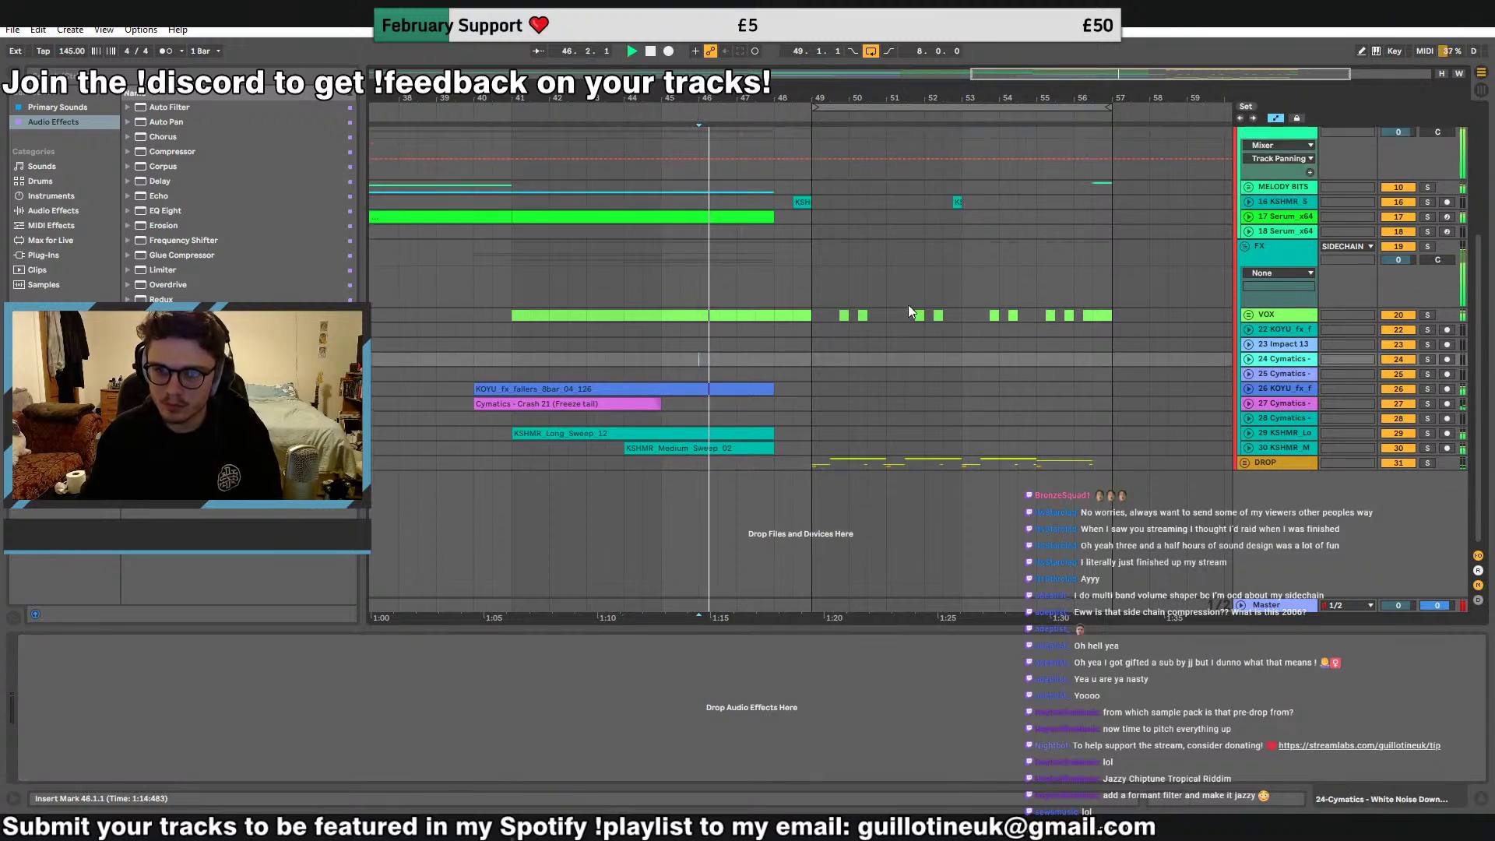
{"action": "scroll", "coordinate": [908, 311], "scroll_direction": "up", "scroll_amount": 1}
{"action": "left_click", "coordinate": [1245, 193]}
{"action": "left_click", "coordinate": [1244, 223]}
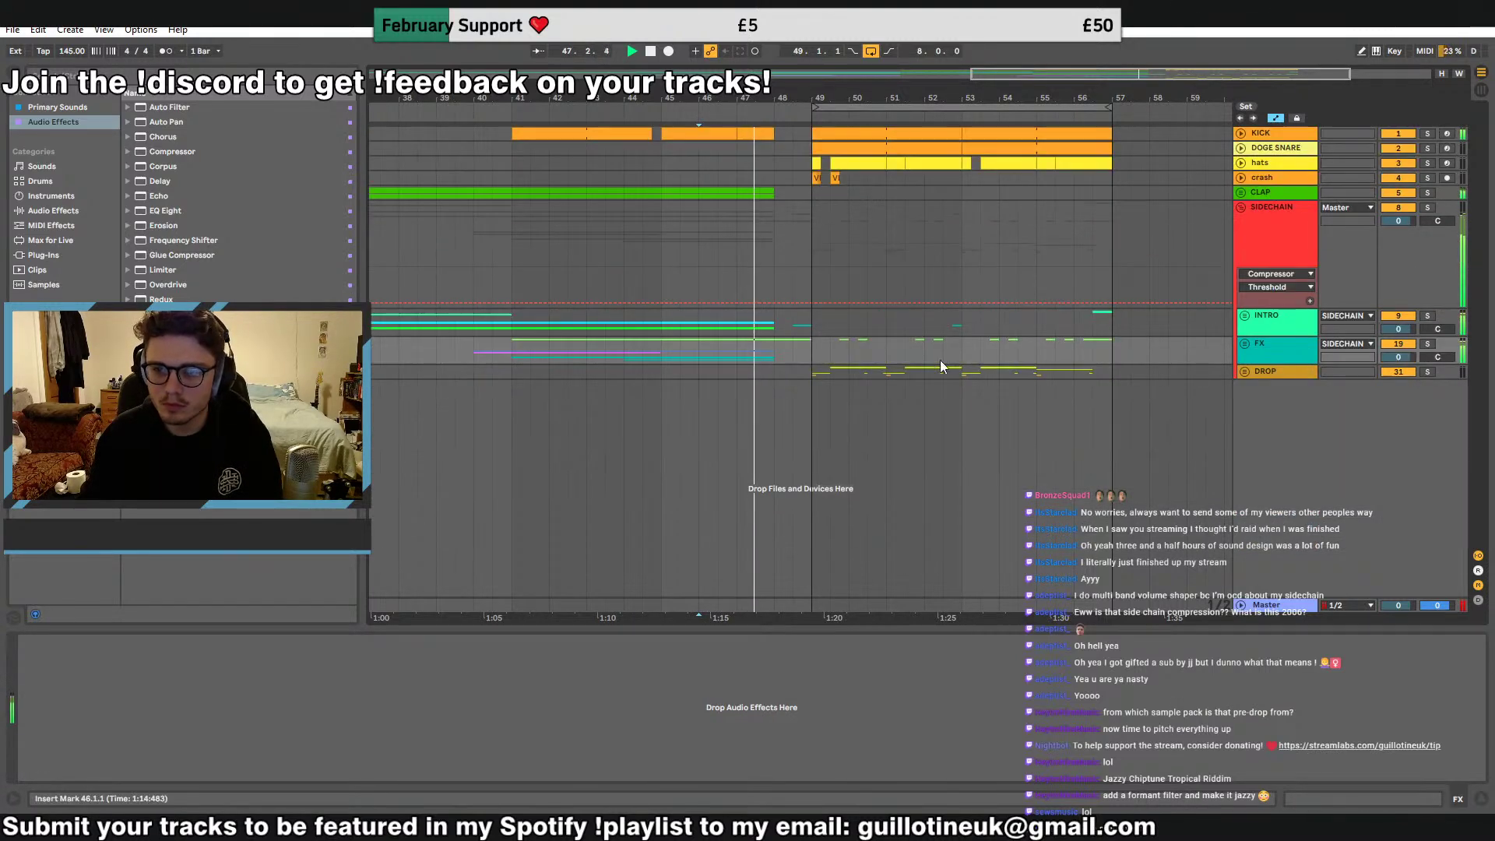
Duplicate bars 49 to 57 across all tracks to bar 57 and extend the loop to 16 bars
{"action": "left_click_drag", "start_coordinate": [814, 376], "coordinate": [1114, 134]}
{"action": "key", "text": "ctrl+d"}
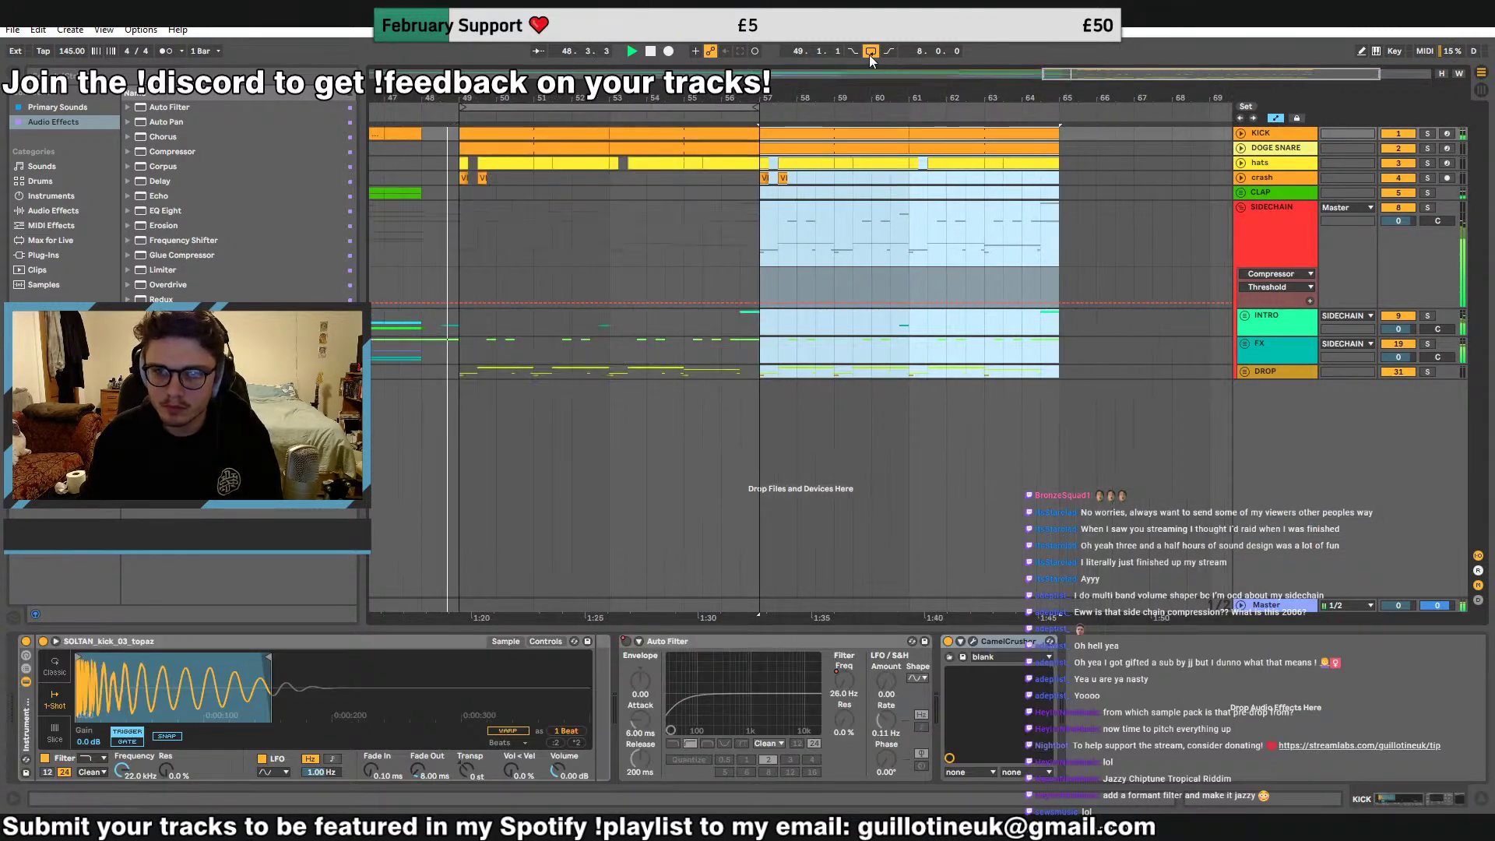
{"action": "left_click", "coordinate": [870, 51]}
{"action": "left_click", "coordinate": [872, 51]}
{"action": "left_click_drag", "start_coordinate": [758, 107], "coordinate": [1058, 107]}
{"action": "left_click", "coordinate": [1042, 321]}
Unfold the DROP and HOOK groups and duplicate track 33's Serum track
{"action": "left_click", "coordinate": [1245, 372]}
{"action": "left_click", "coordinate": [1249, 426]}
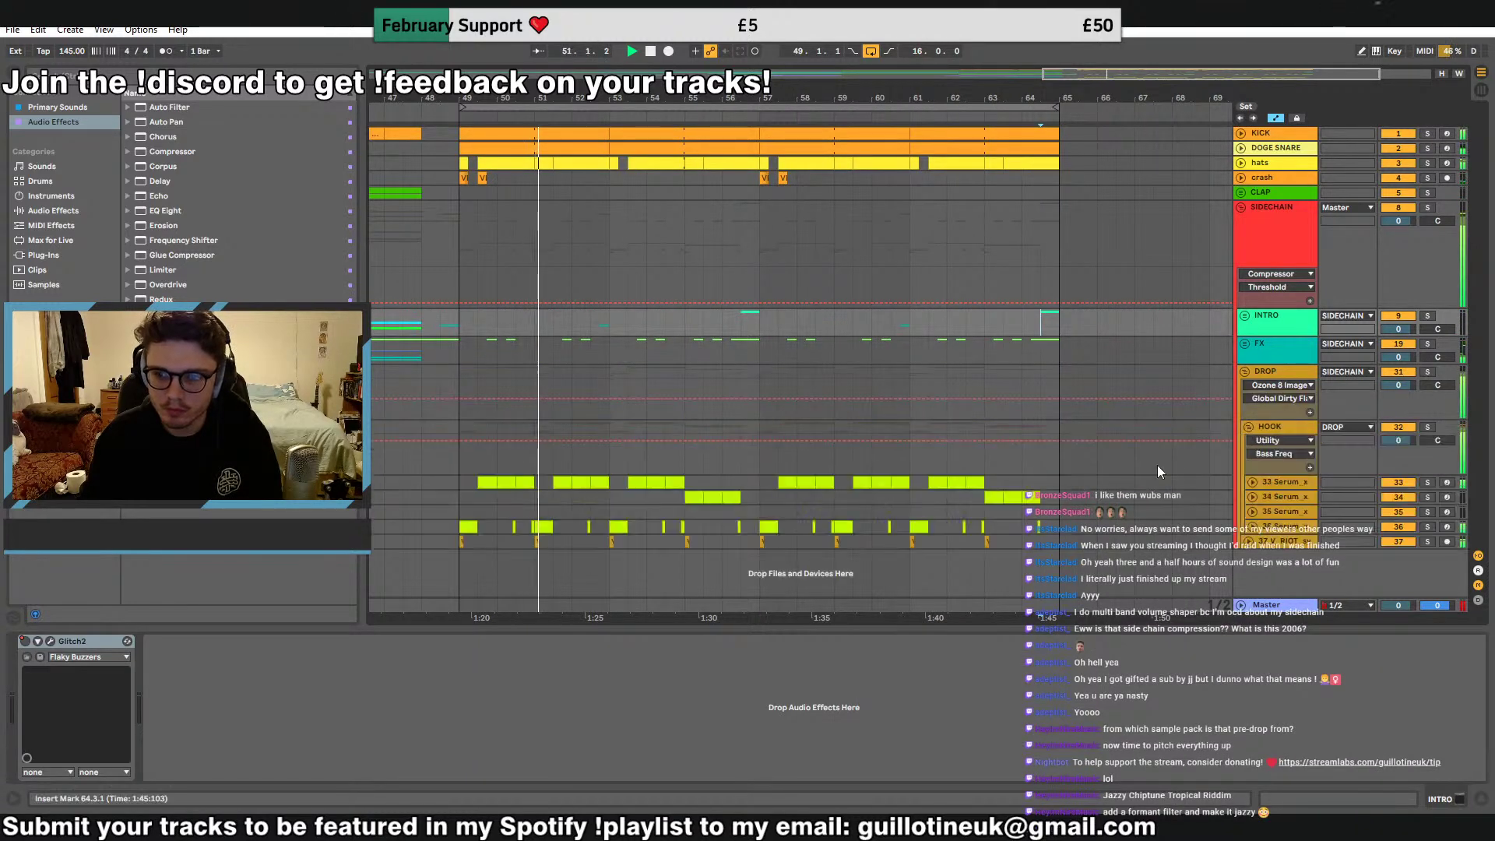
{"action": "left_click", "coordinate": [1266, 481]}
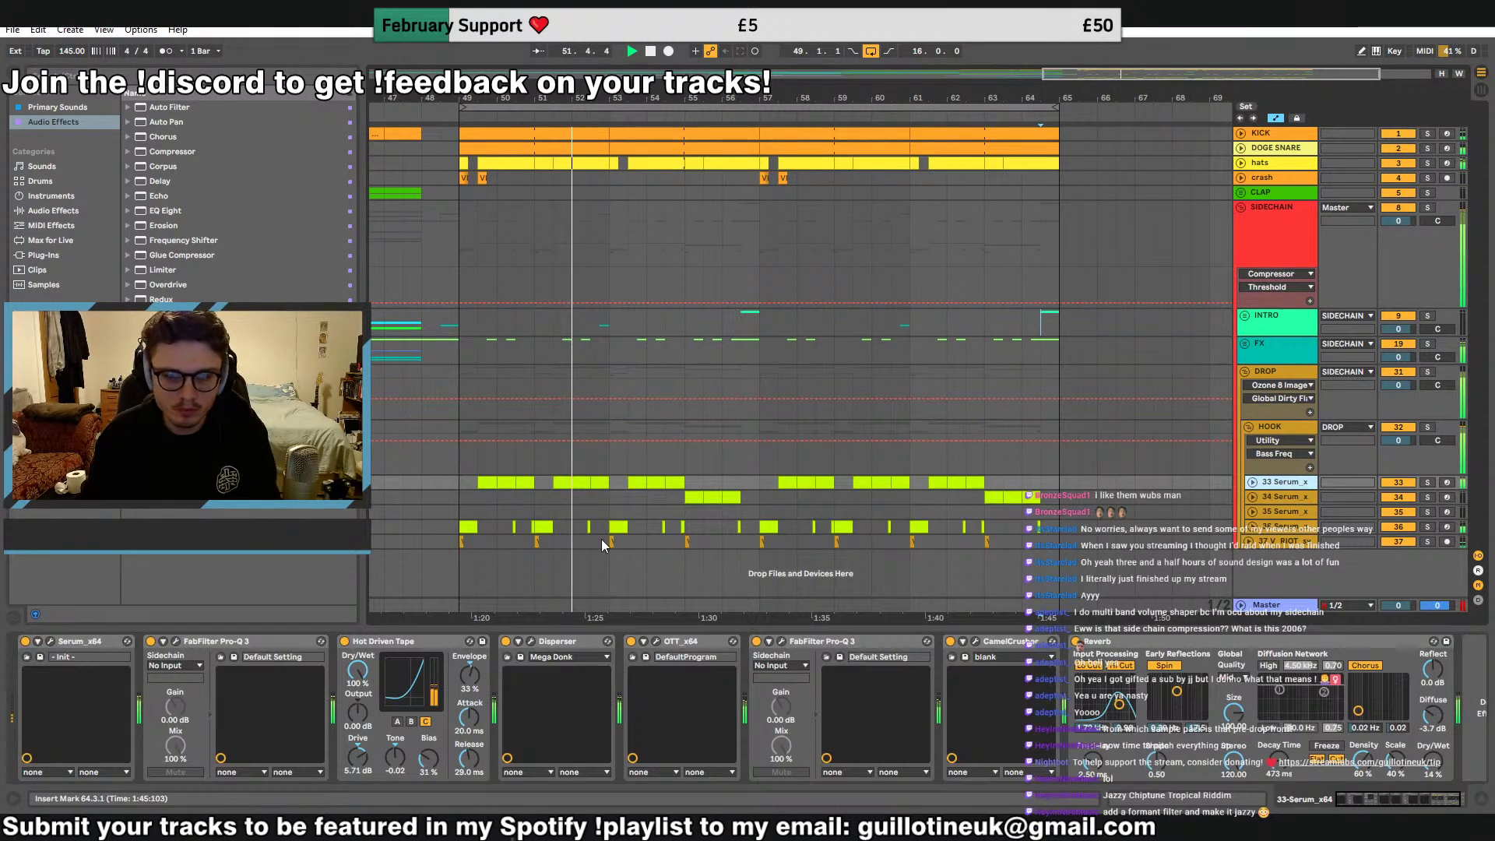
{"action": "key", "text": "ctrl+d"}
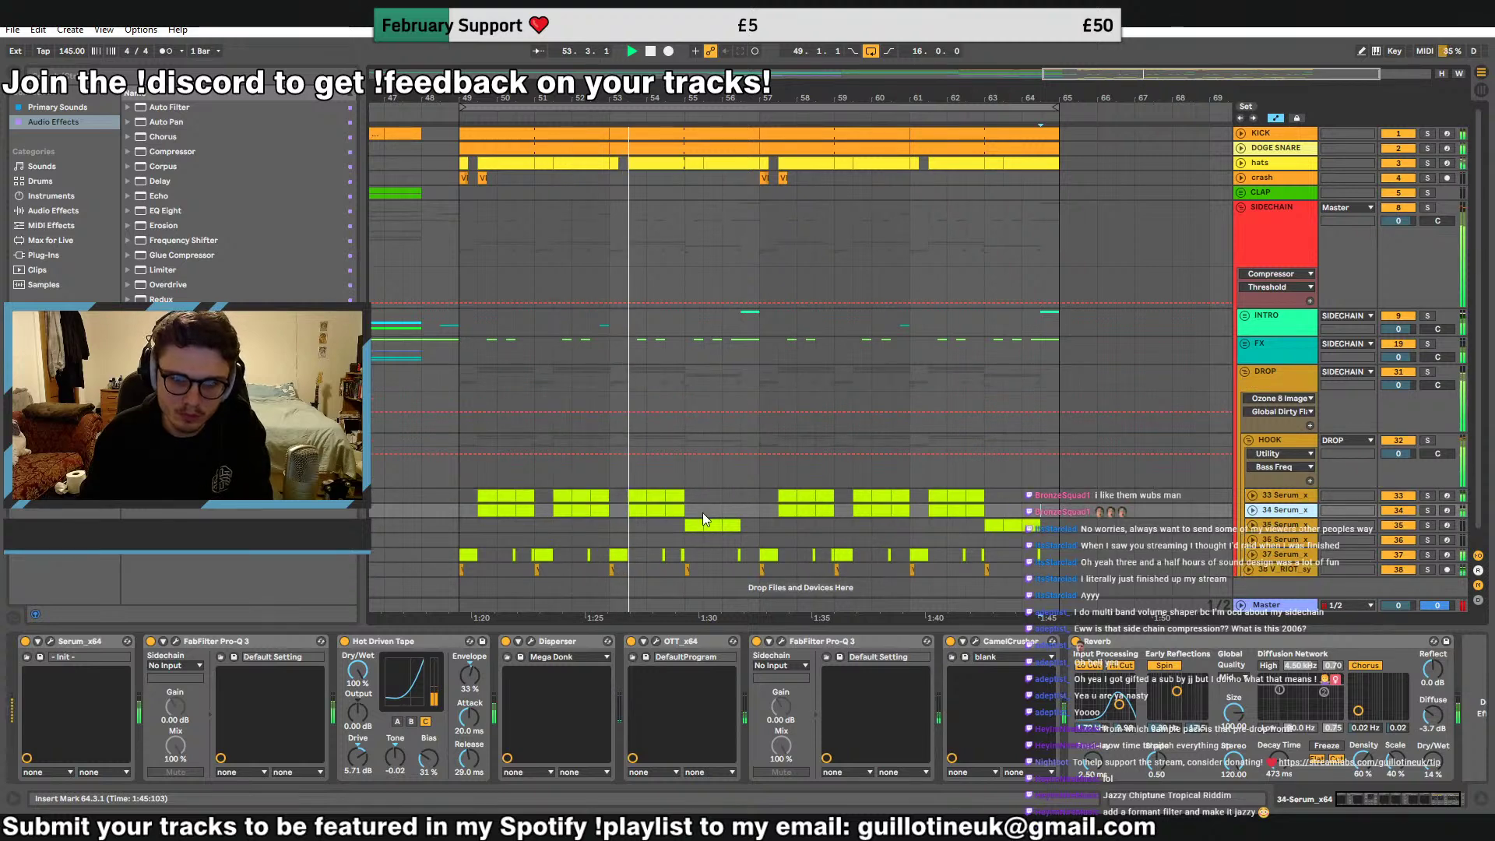
Delete the duplicated track 34's clips in the drop's first half and track 33's clips from bar 57 onward
{"action": "left_click_drag", "start_coordinate": [702, 513], "coordinate": [442, 513]}
{"action": "key", "text": "Delete"}
{"action": "left_click_drag", "start_coordinate": [761, 497], "coordinate": [1059, 497]}
{"action": "key", "text": "Delete"}
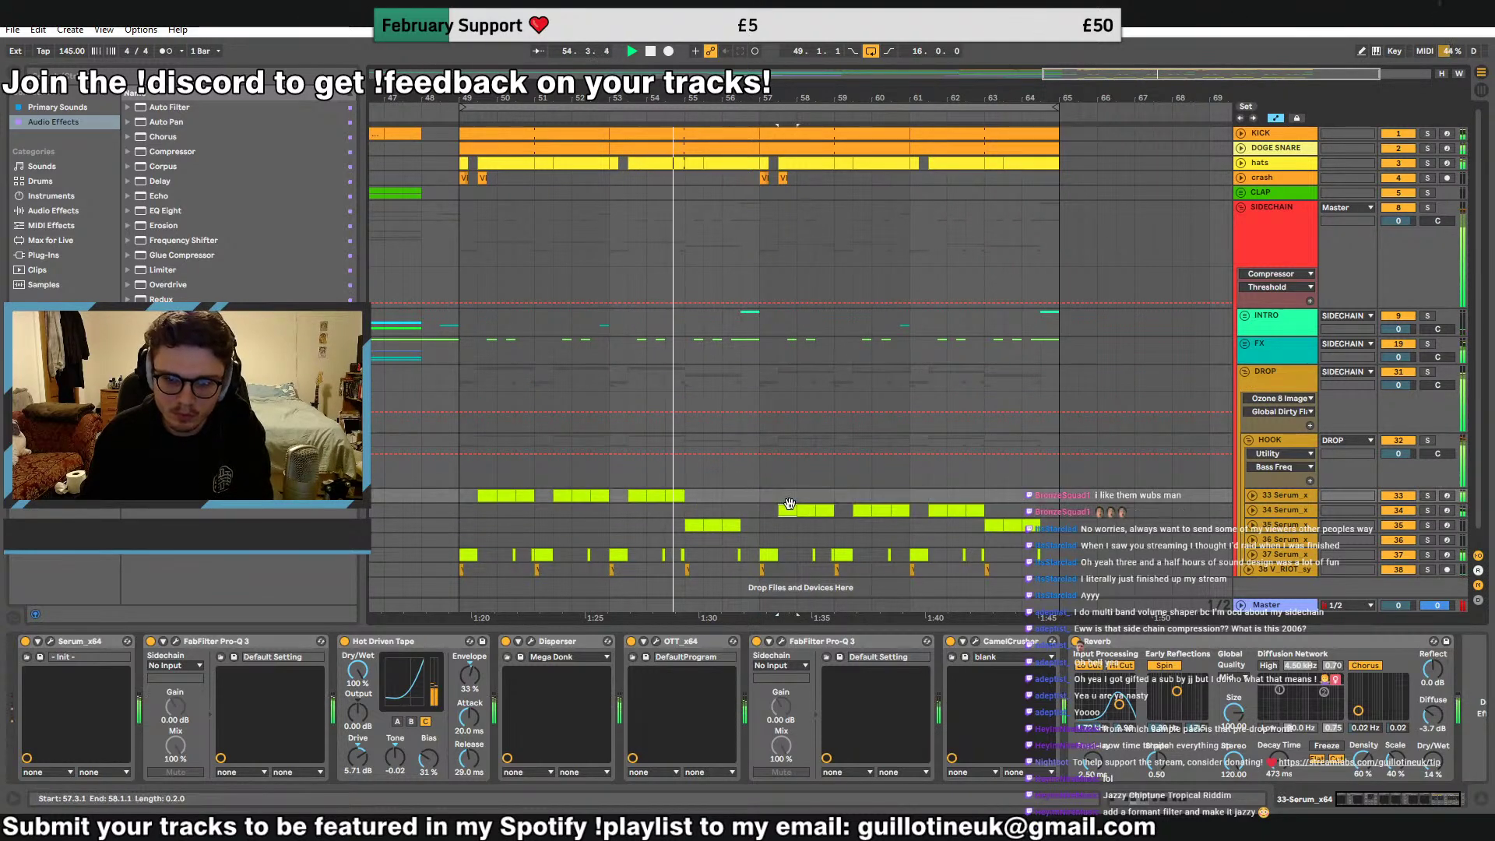
Open Serum on track 34, set oscillator B's octave to +1, and check LFO 2's amount on oscillator A's warp
{"action": "left_click", "coordinate": [788, 508]}
{"action": "left_click", "coordinate": [50, 641]}
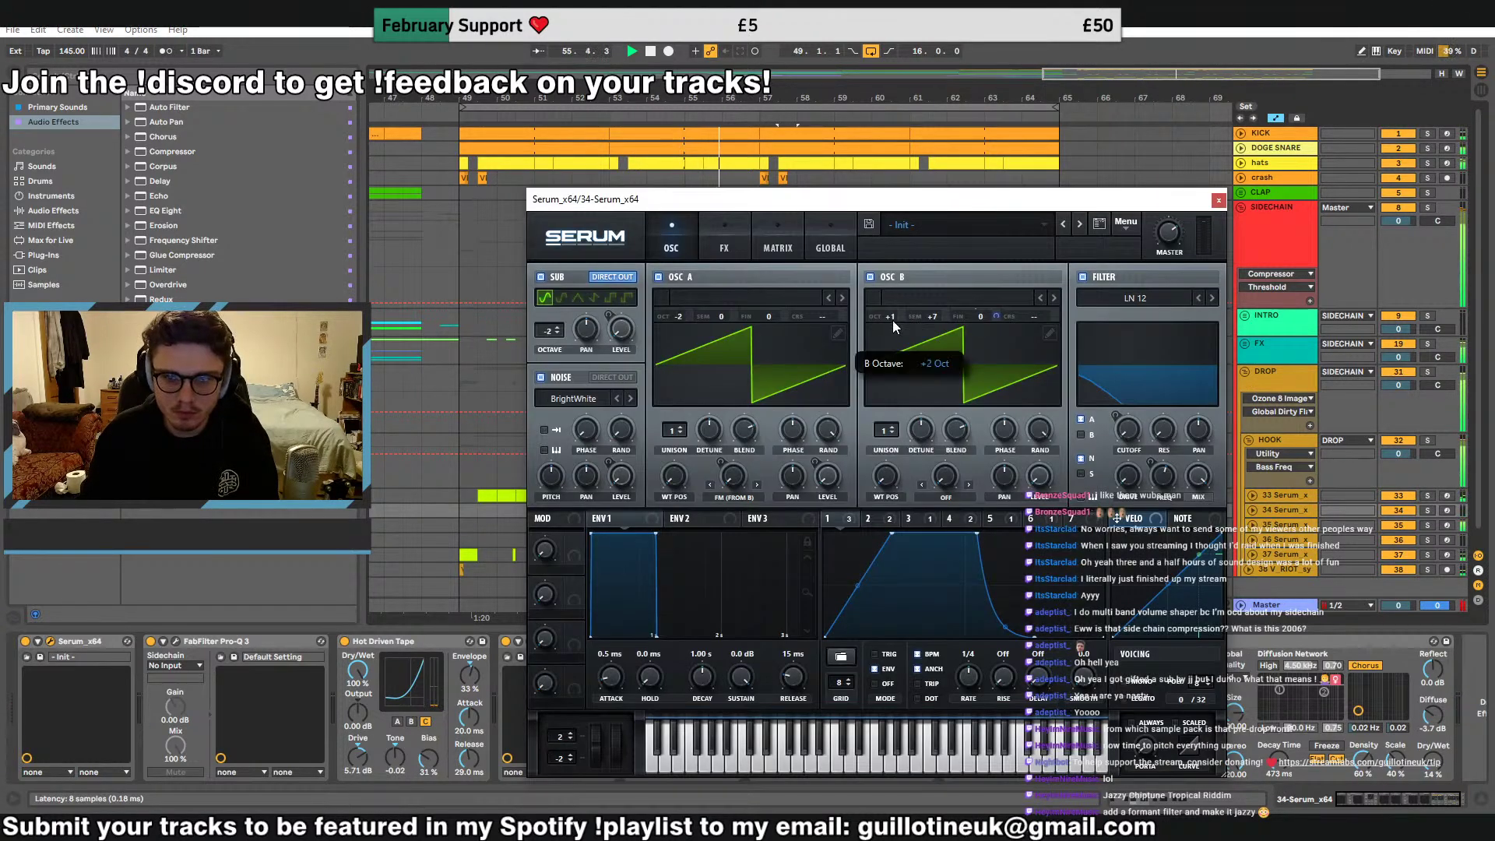
{"action": "left_click", "coordinate": [868, 519]}
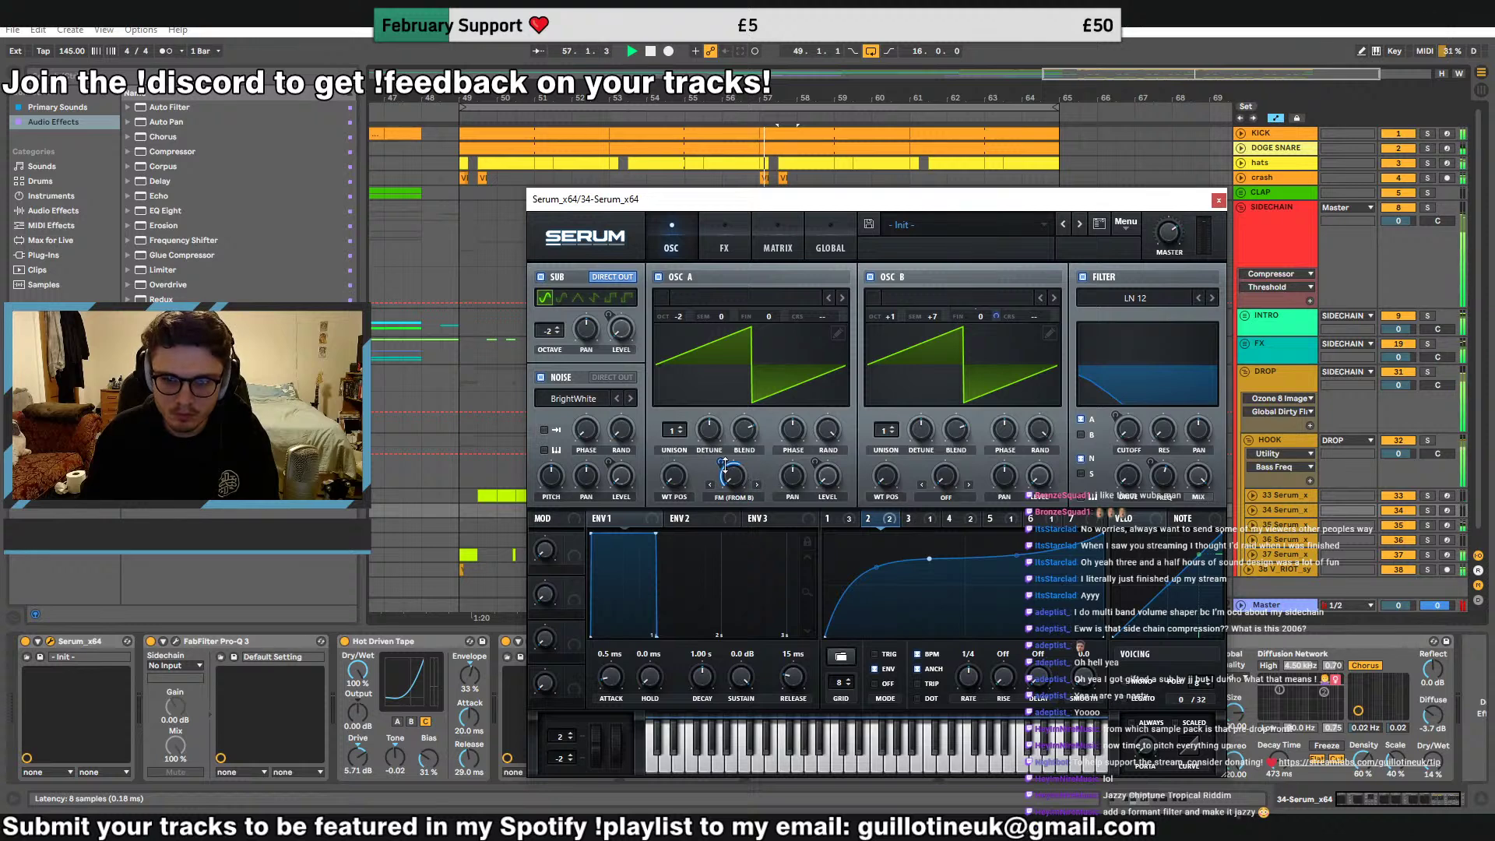
{"action": "mouse_move", "coordinate": [728, 467]}
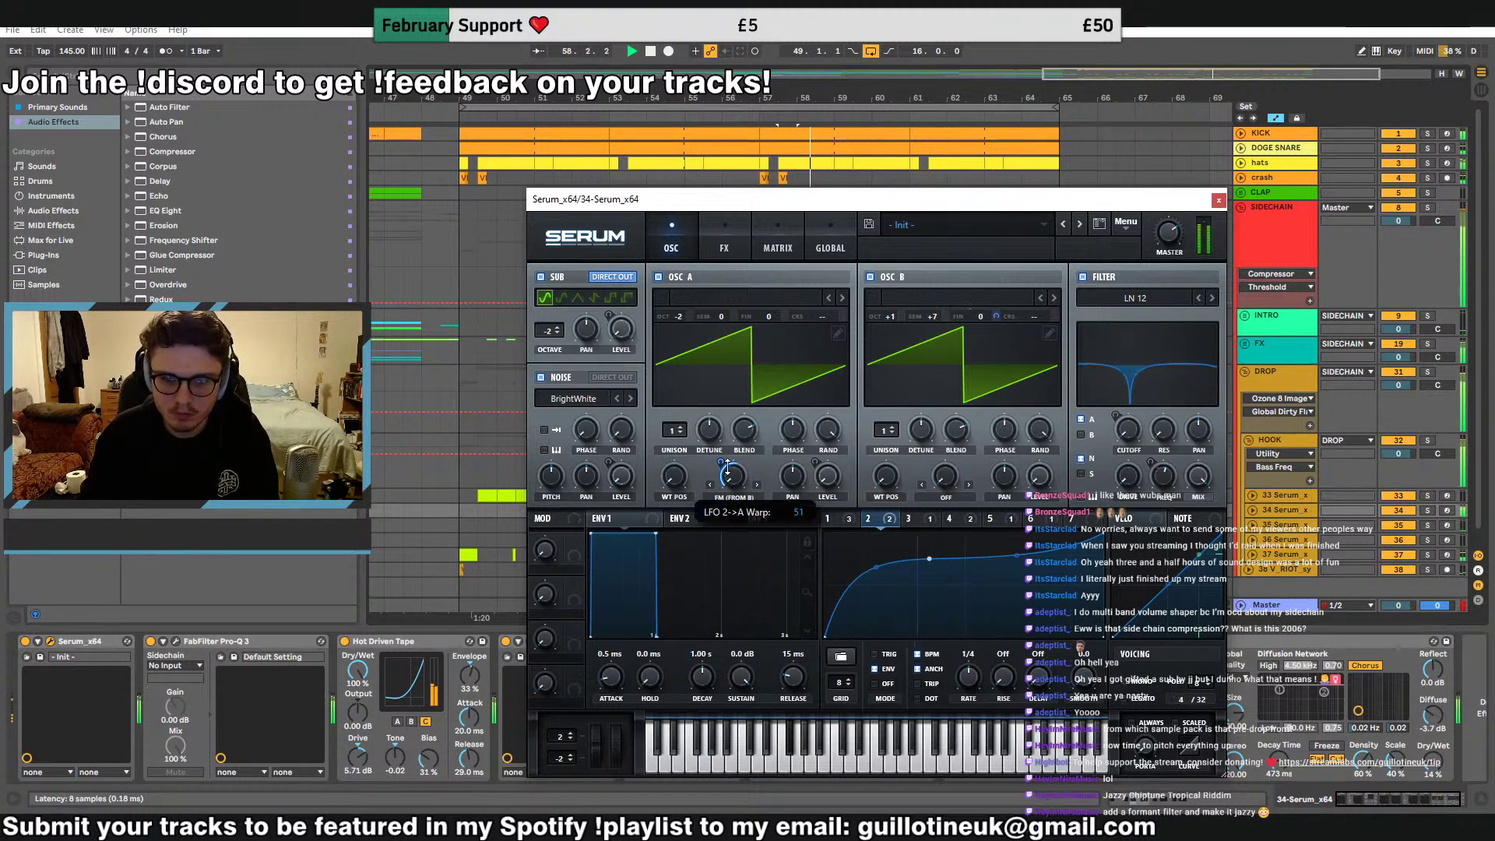
{"action": "left_click", "coordinate": [1219, 201]}
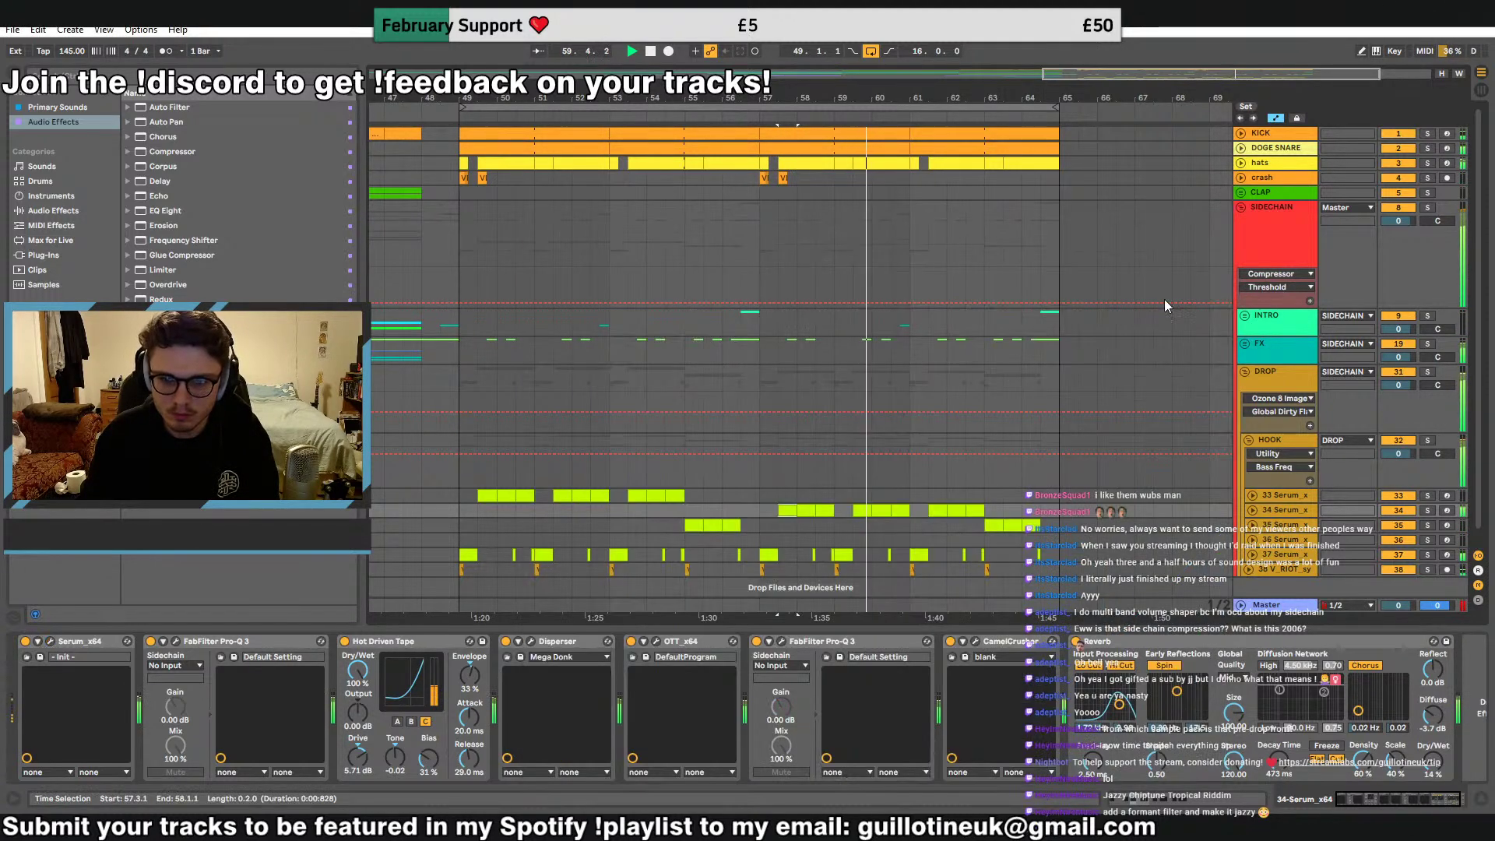
Reshape LFO 4 in track 34's Serum with an earlier first peak and an earlier dip followed by a second rise
{"action": "left_click", "coordinate": [50, 641]}
{"action": "left_click", "coordinate": [991, 519]}
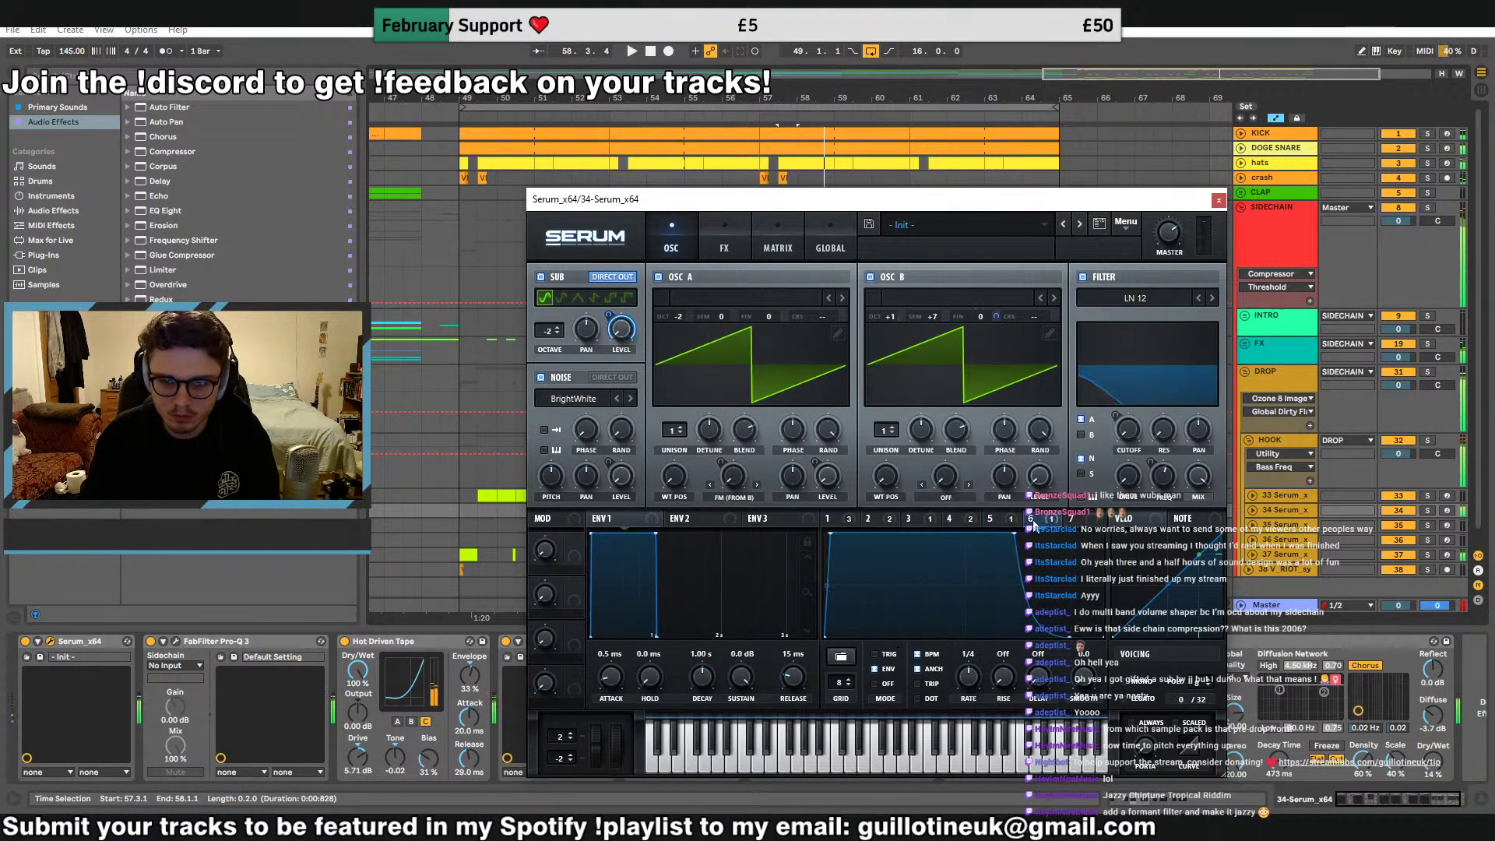
{"action": "left_click", "coordinate": [949, 519]}
{"action": "key", "text": "space"}
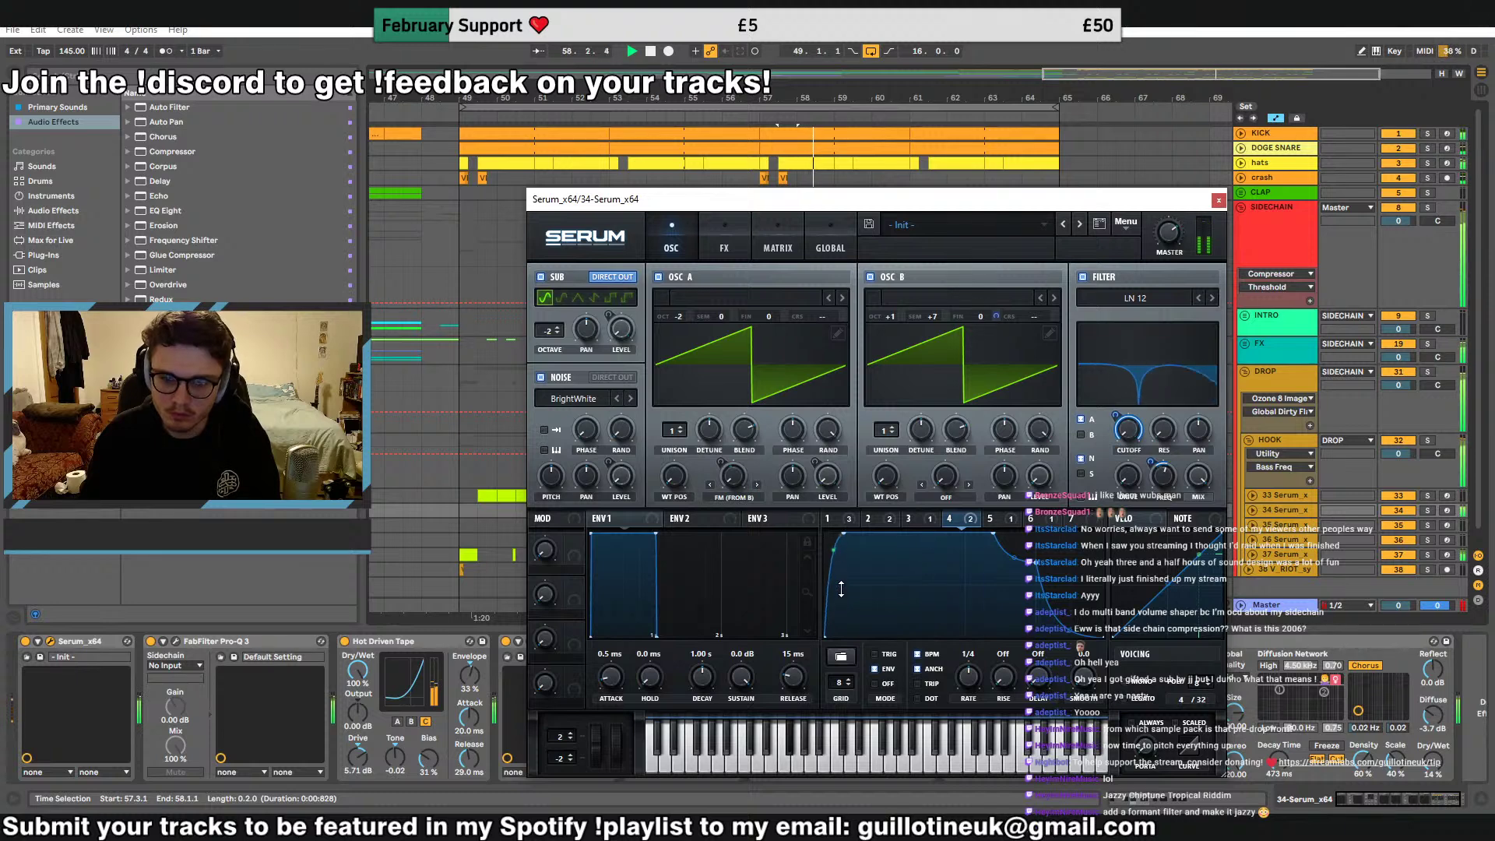
{"action": "left_click_drag", "start_coordinate": [994, 534], "coordinate": [948, 525]}
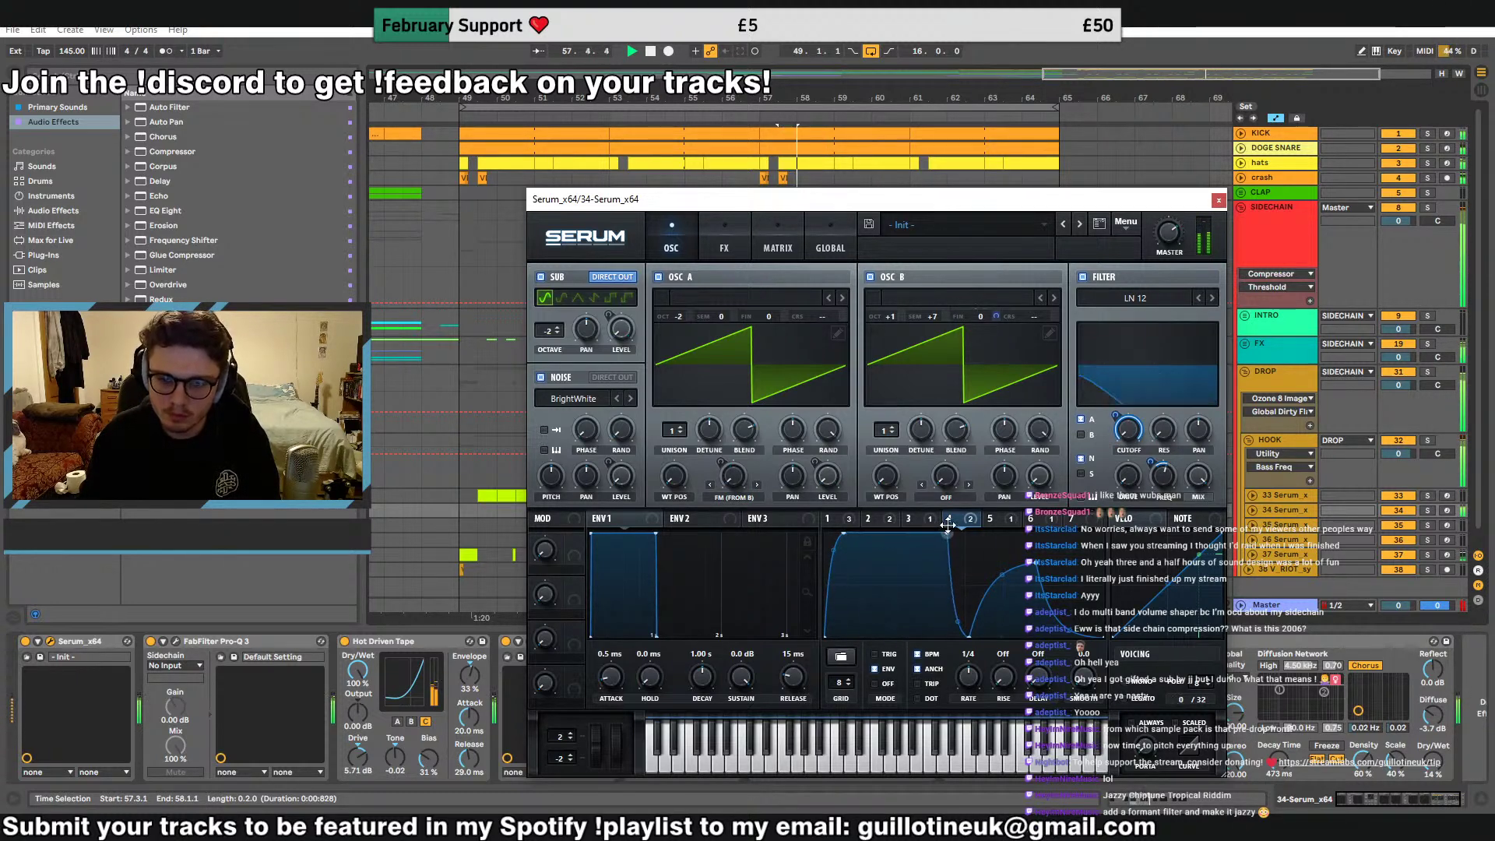
{"action": "left_click_drag", "start_coordinate": [1038, 564], "coordinate": [934, 539]}
{"action": "key", "text": "space"}
{"action": "key", "text": "space"}
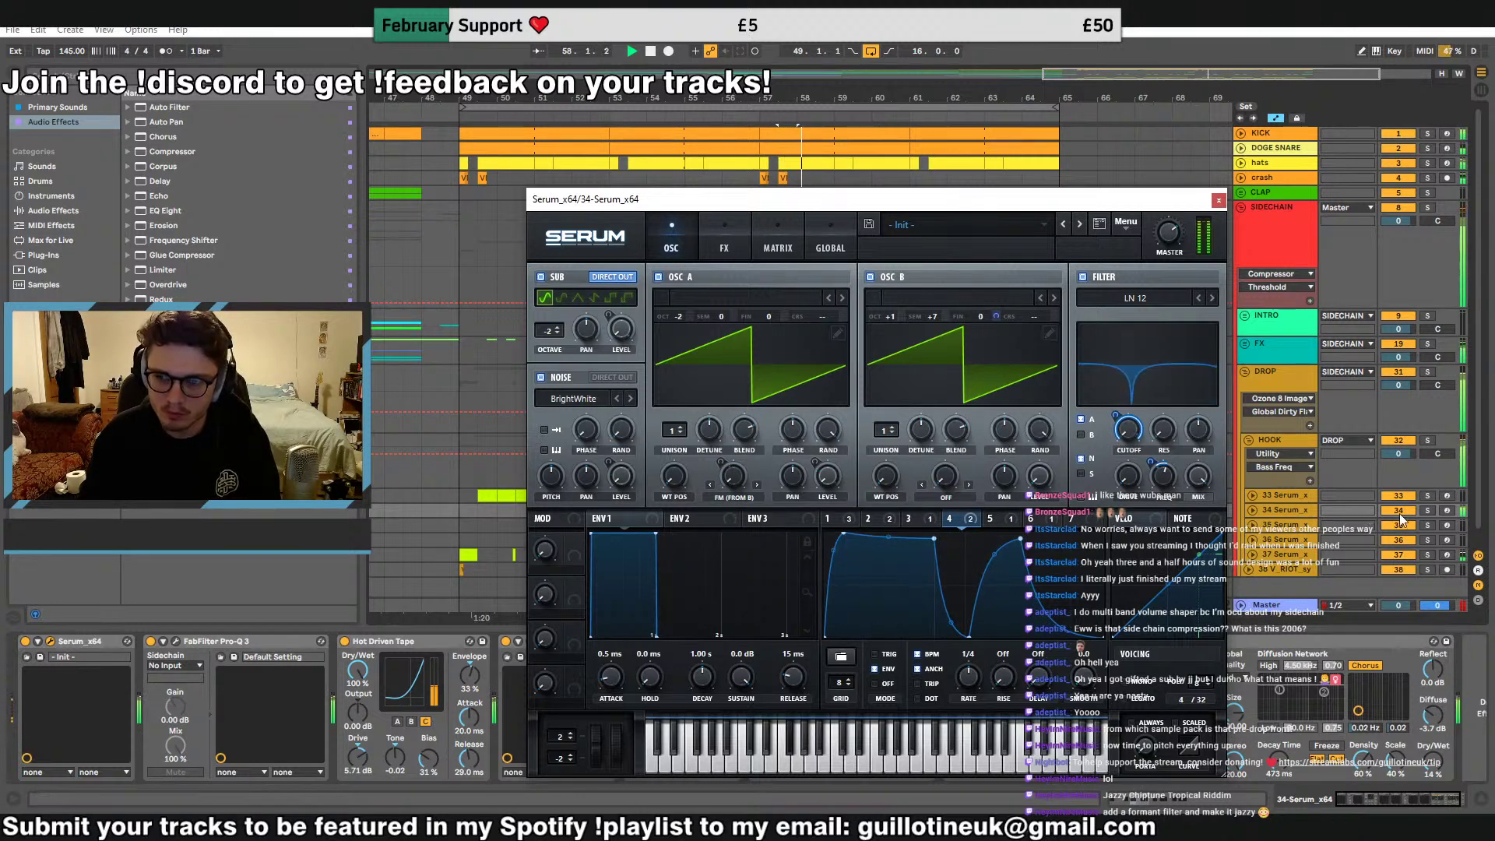
Solo track 34, set oscillator B's octave to +2, and replay the section with the solo turned off
{"action": "left_click", "coordinate": [1429, 511]}
{"action": "mouse_move", "coordinate": [894, 317]}
{"action": "left_mouse_down"}
{"action": "mouse_move", "coordinate": [897, 333]}
{"action": "mouse_move", "coordinate": [904, 296]}
{"action": "left_mouse_up"}
{"action": "left_click", "coordinate": [1429, 511]}
{"action": "key", "text": "space"}
{"action": "key", "text": "space"}
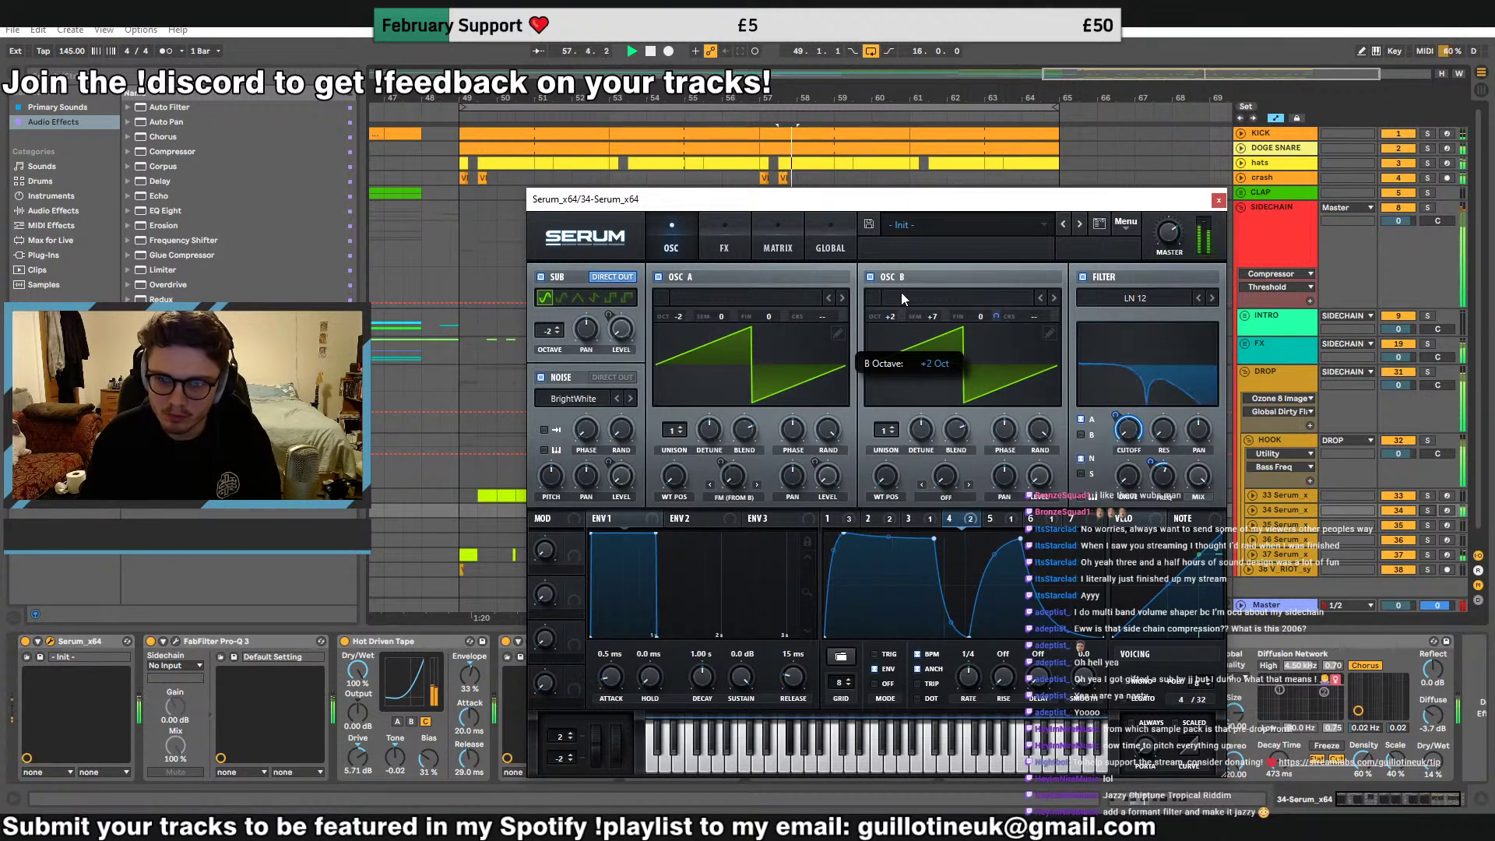
Move the end of LFO 4's plateau on track 34 slightly later, replay the section, and close Serum
{"action": "left_click_drag", "start_coordinate": [934, 539], "coordinate": [941, 532]}
{"action": "key", "text": "space"}
{"action": "key", "text": "space"}
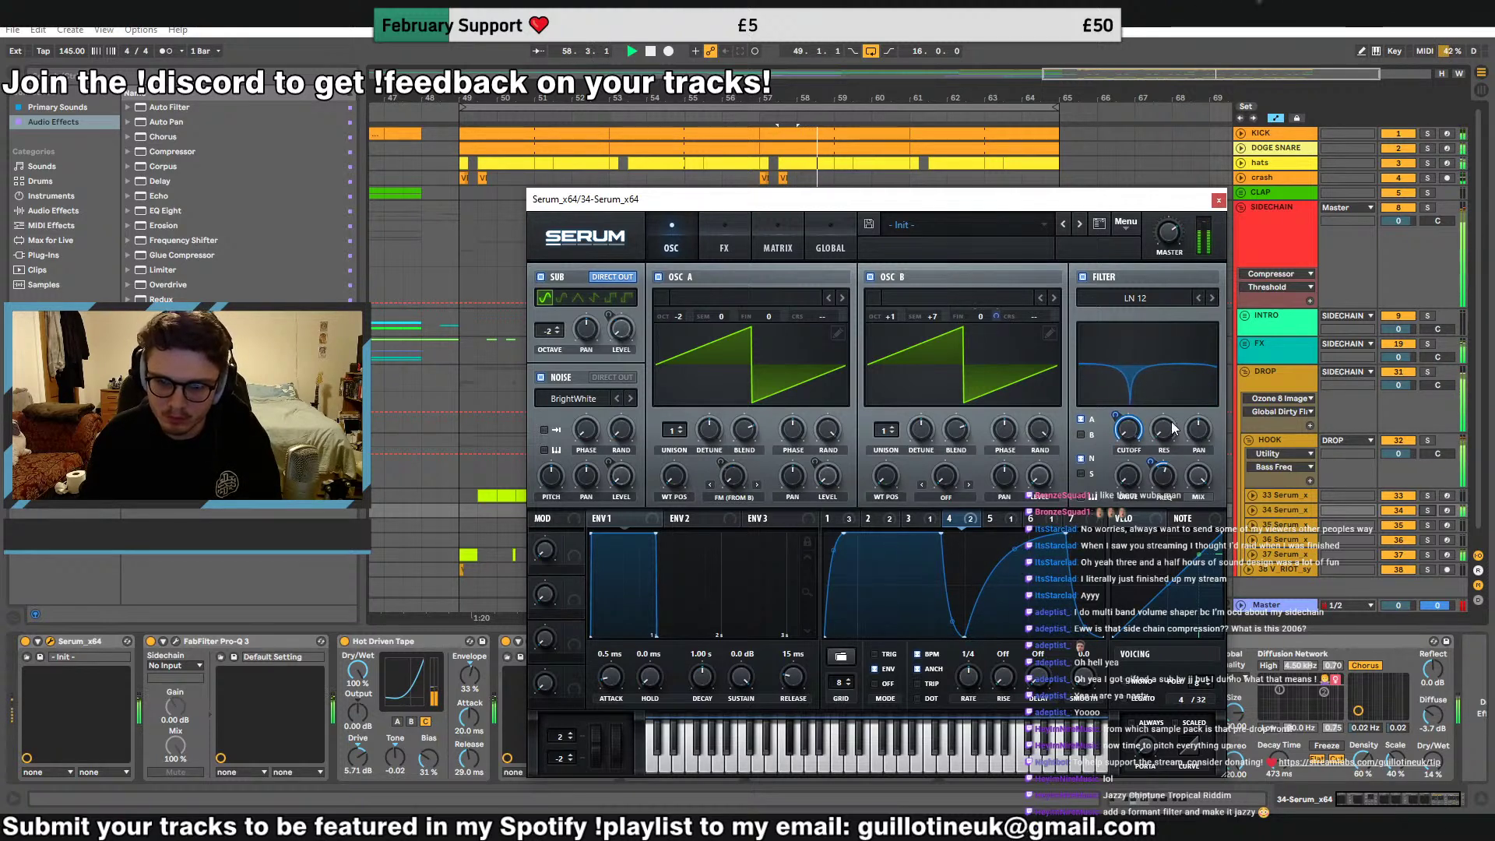
{"action": "left_click", "coordinate": [1219, 200]}
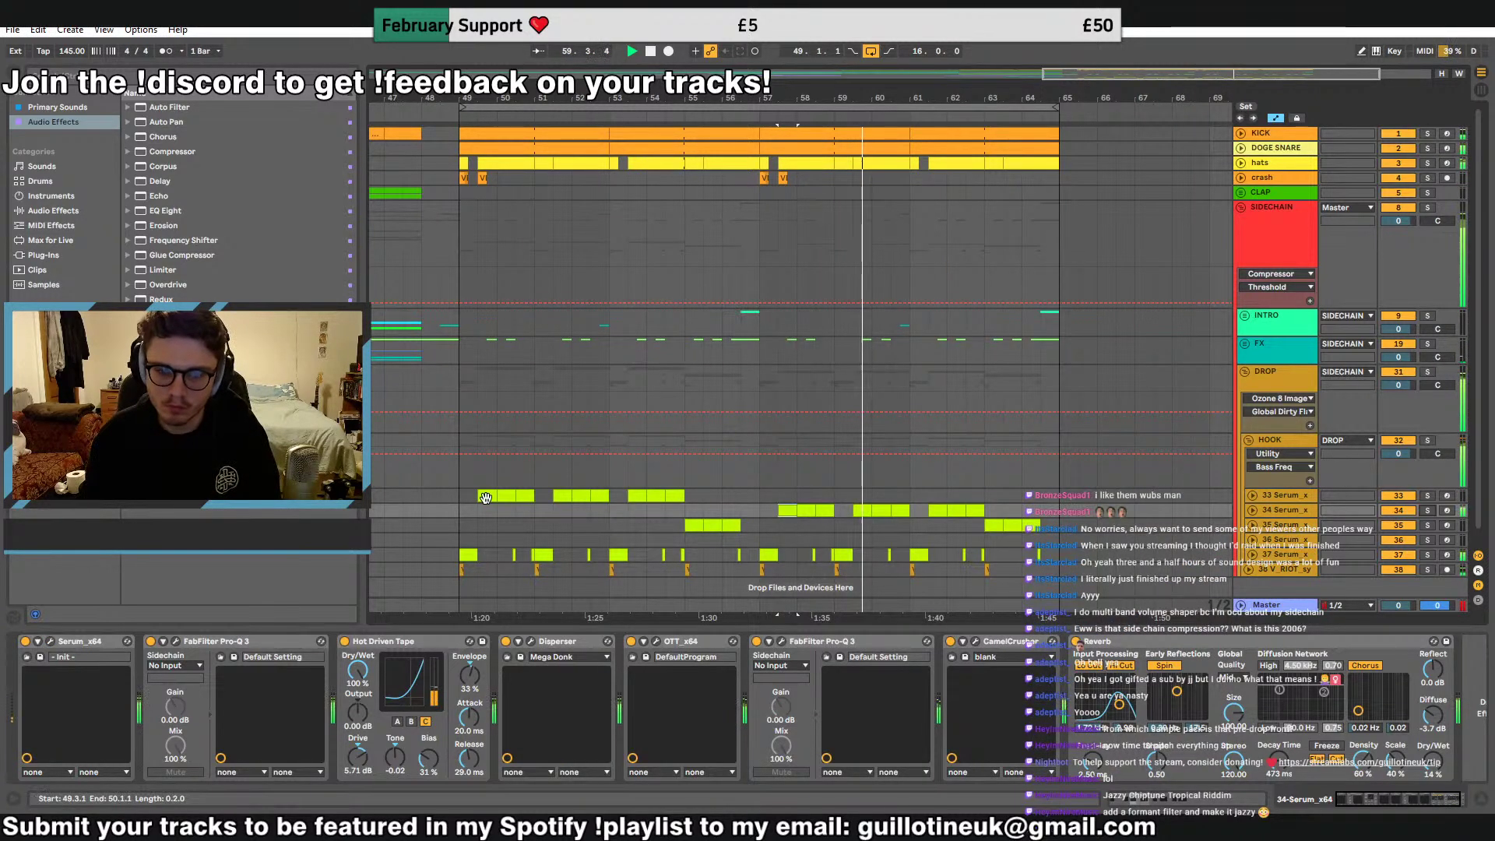
Play track 34 soloed from bar 57, and solo track 33 from its first clip for comparison
{"action": "key", "text": "space"}
{"action": "key", "text": "space"}
{"action": "key", "text": "s"}
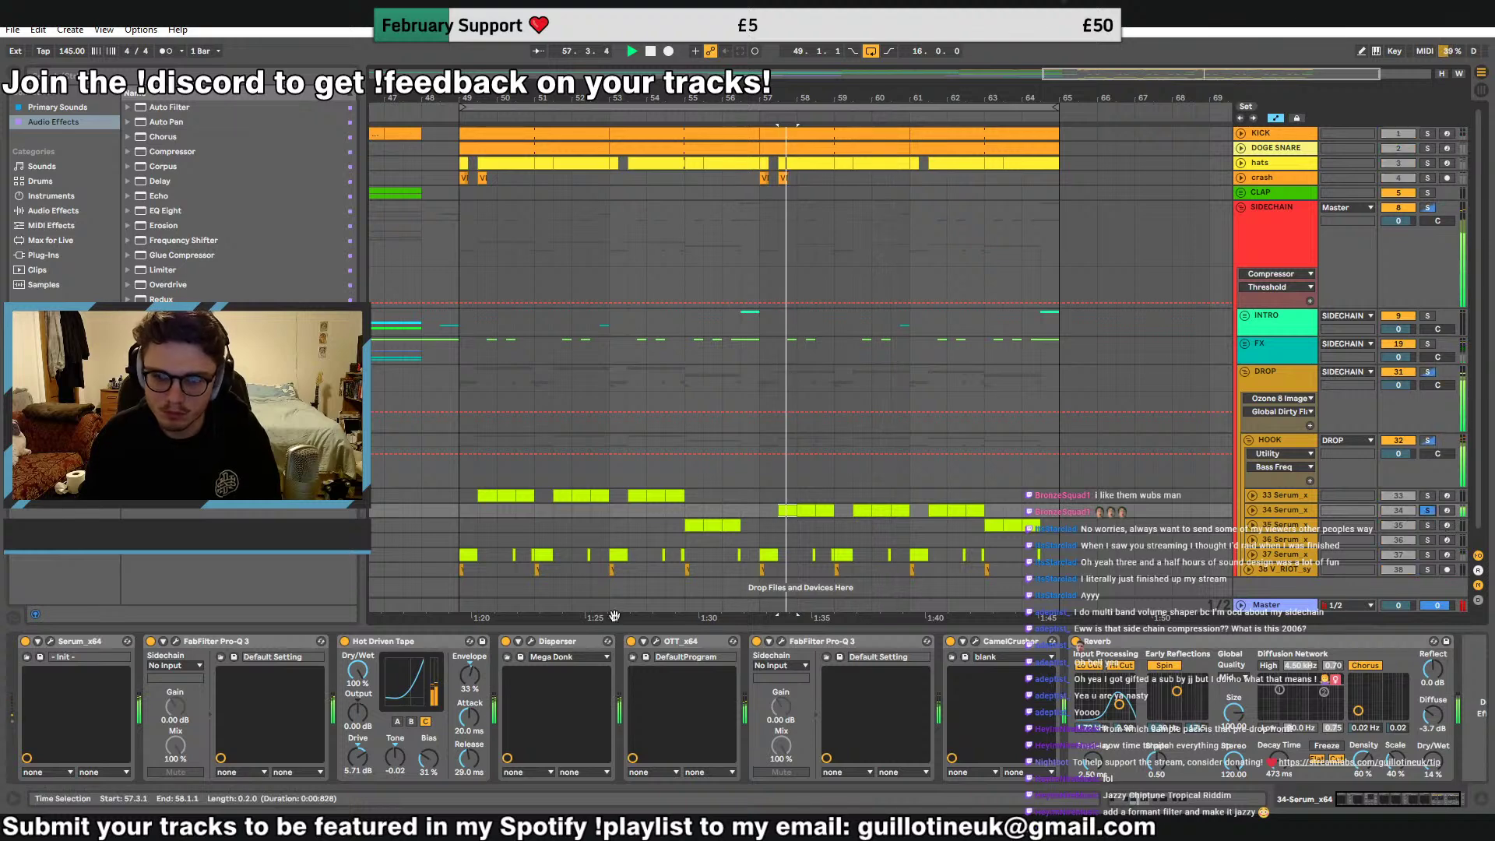
{"action": "left_click", "coordinate": [1390, 491]}
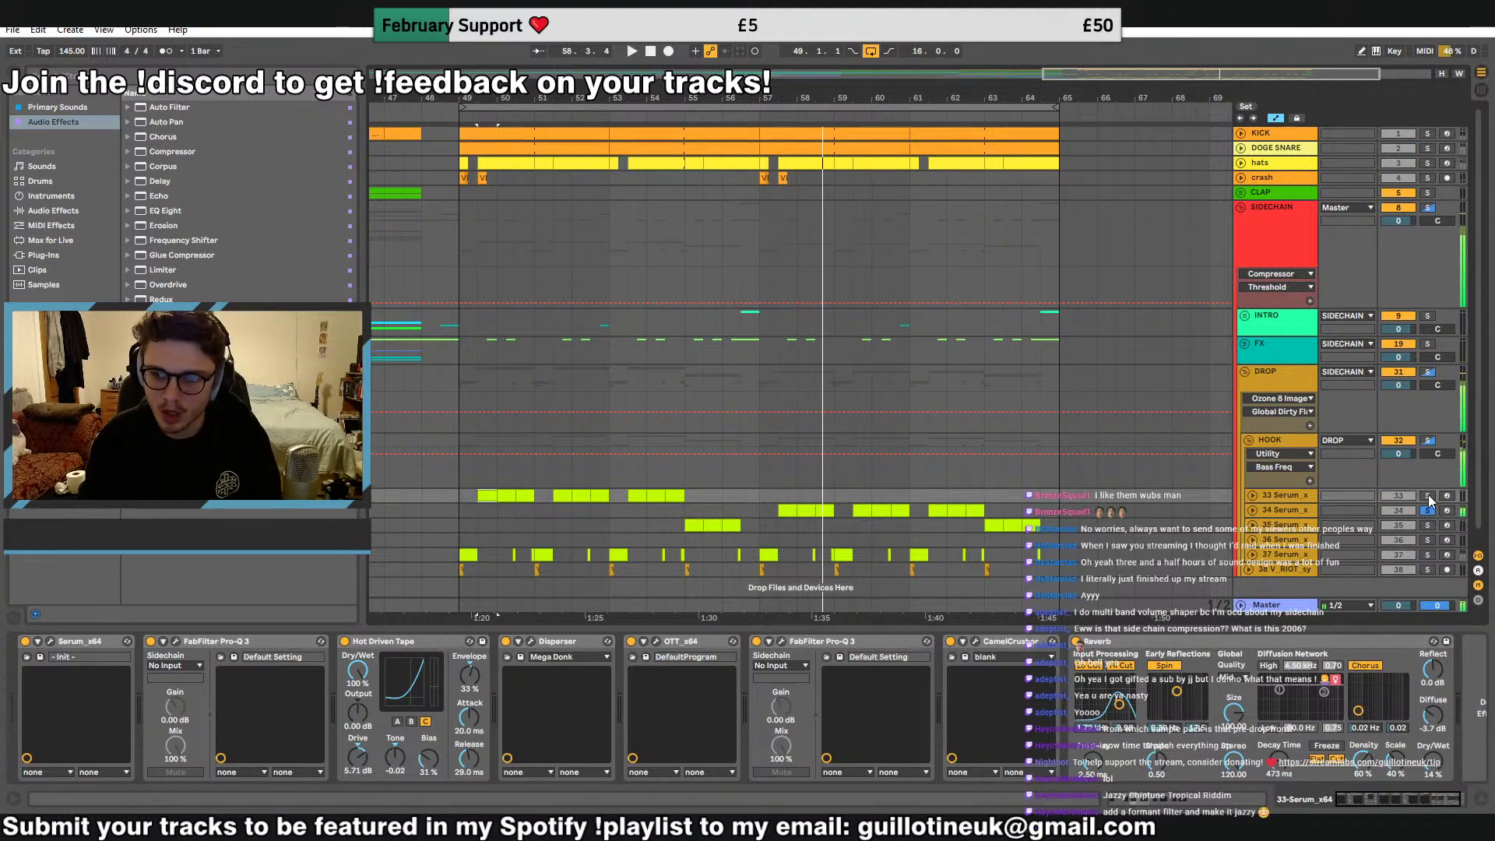
{"action": "key", "text": "space"}
Open Serum on track 33 and add a mid-cycle dip with a second peak to LFO 4's curve
{"action": "left_click", "coordinate": [50, 642]}
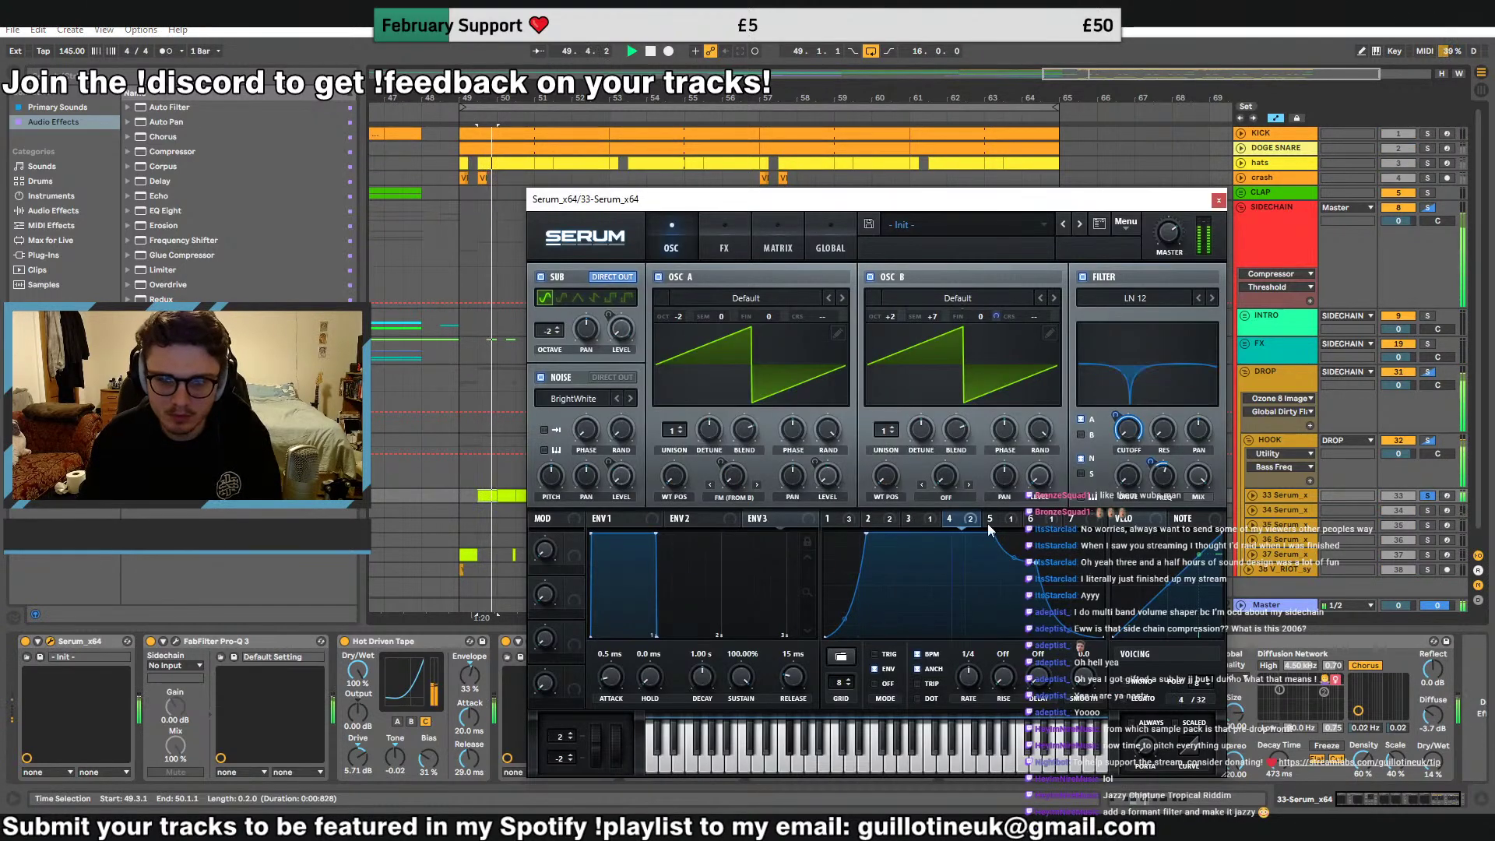
{"action": "key", "text": "space"}
{"action": "left_click_drag", "start_coordinate": [969, 541], "coordinate": [965, 657]}
{"action": "left_click_drag", "start_coordinate": [937, 573], "coordinate": [941, 516]}
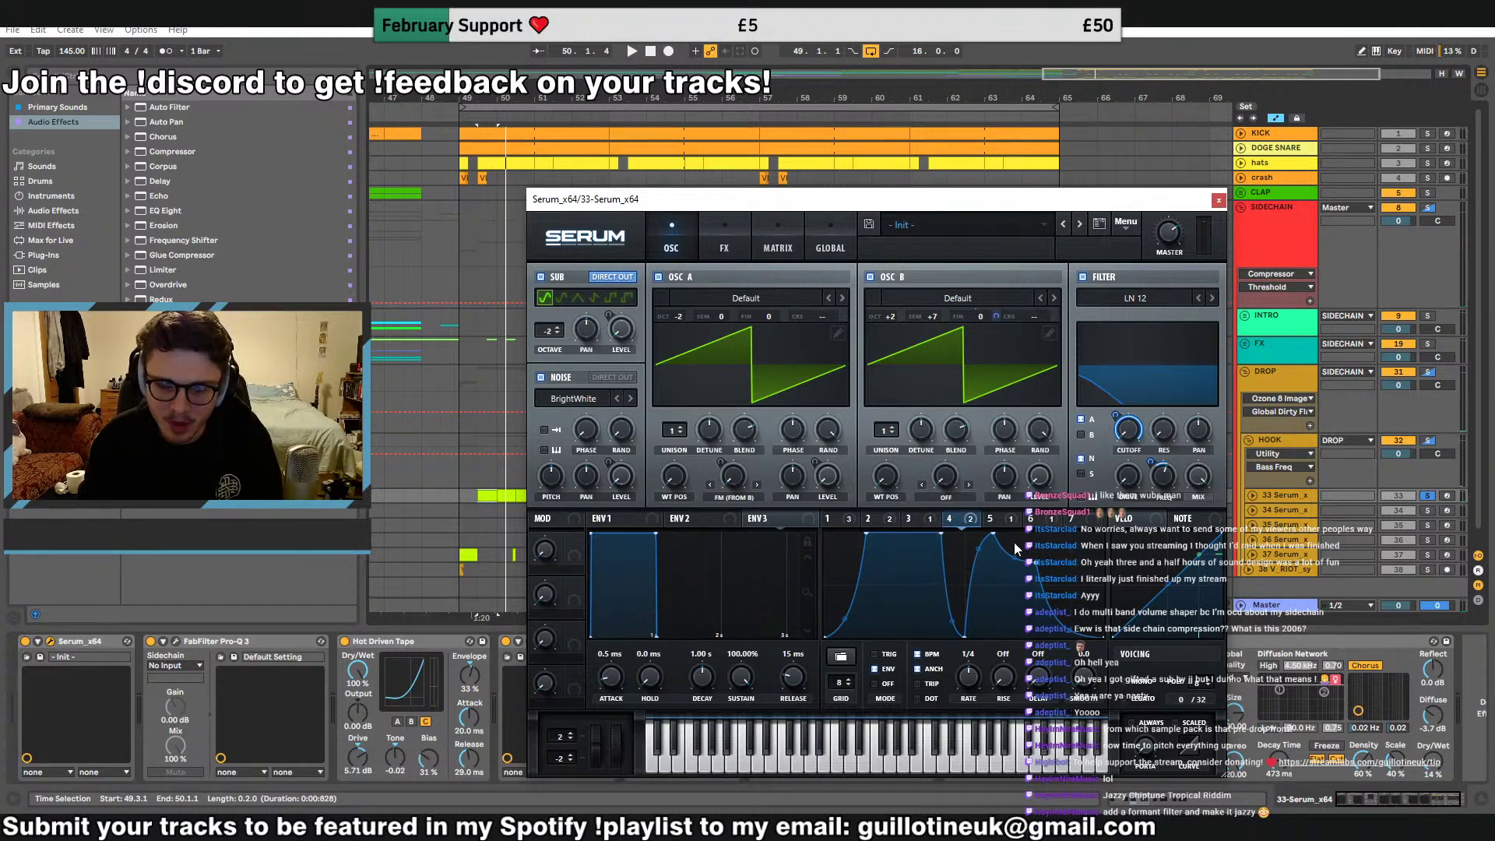
{"action": "key", "text": "space"}
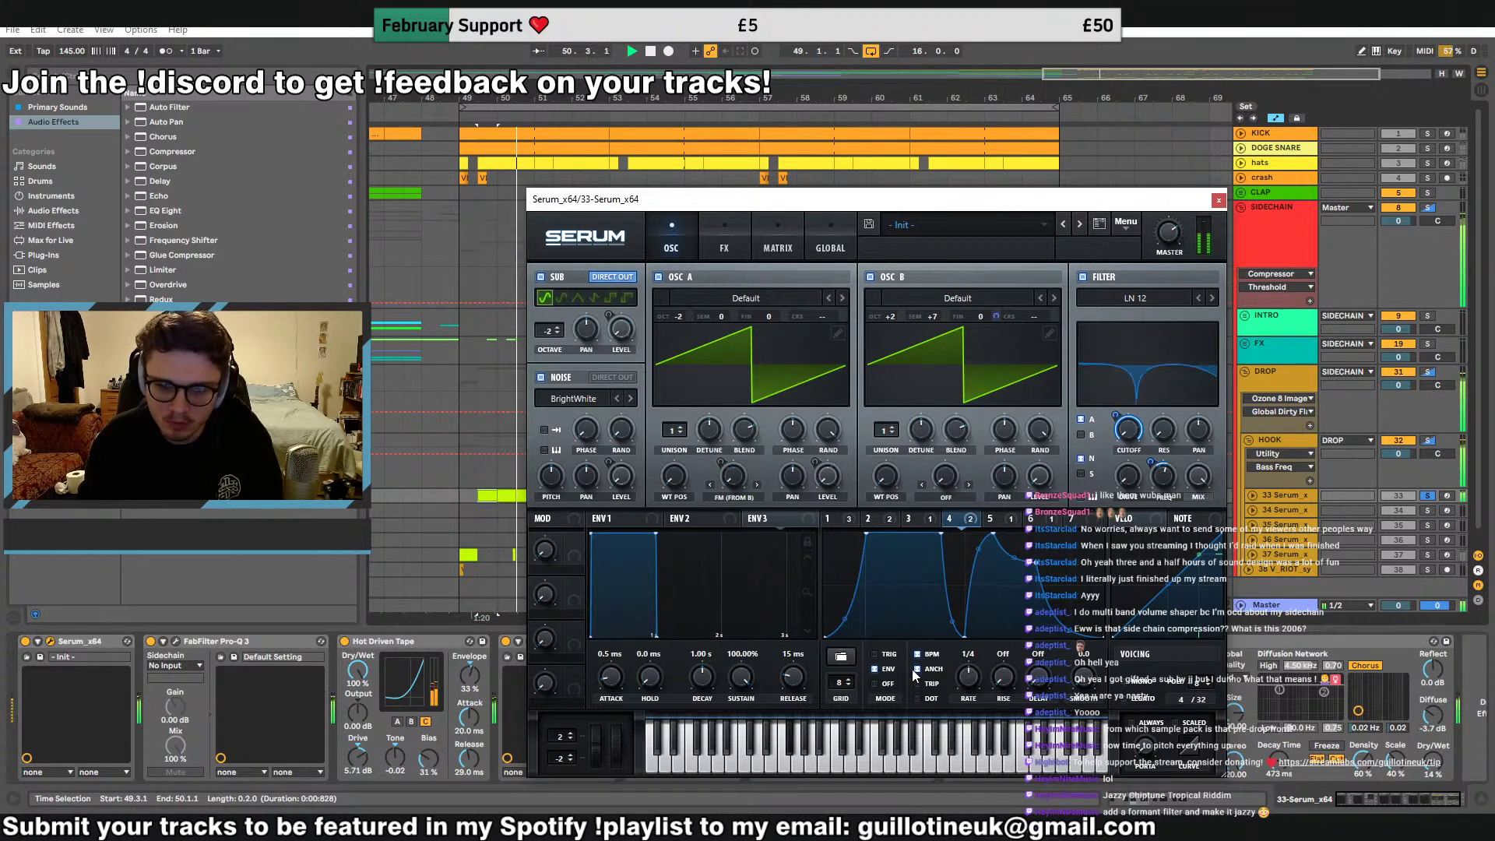
Move LFO 4's first peak on track 33 earlier and shift the end of its plateau slightly earlier
{"action": "left_click_drag", "start_coordinate": [848, 521], "coordinate": [849, 522]}
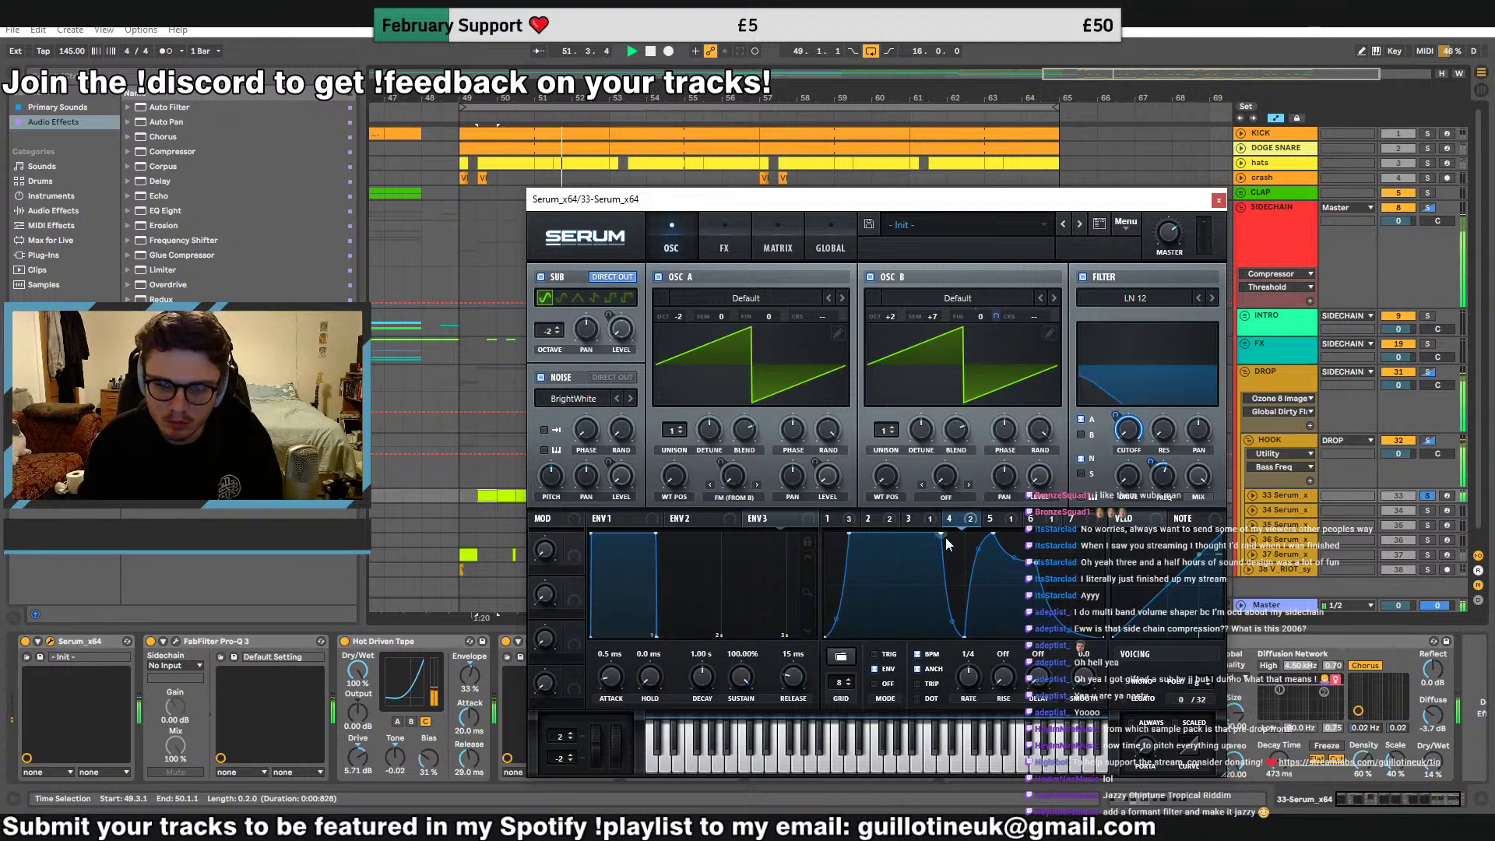
{"action": "mouse_move", "coordinate": [941, 535]}
{"action": "left_mouse_down"}
{"action": "mouse_move", "coordinate": [918, 525]}
{"action": "mouse_move", "coordinate": [937, 528]}
{"action": "left_mouse_up"}
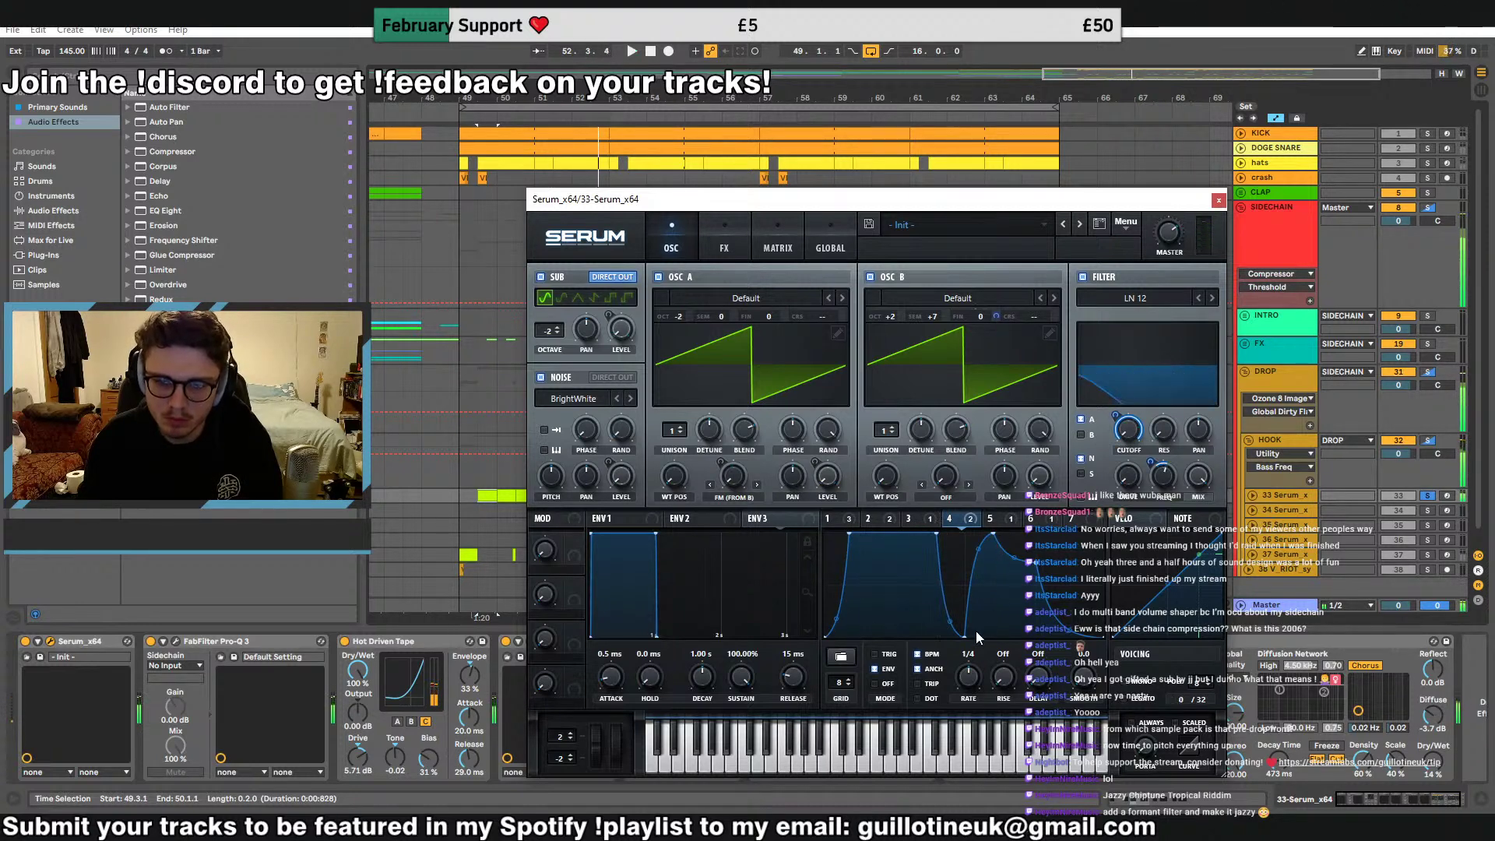
{"action": "key", "text": "space"}
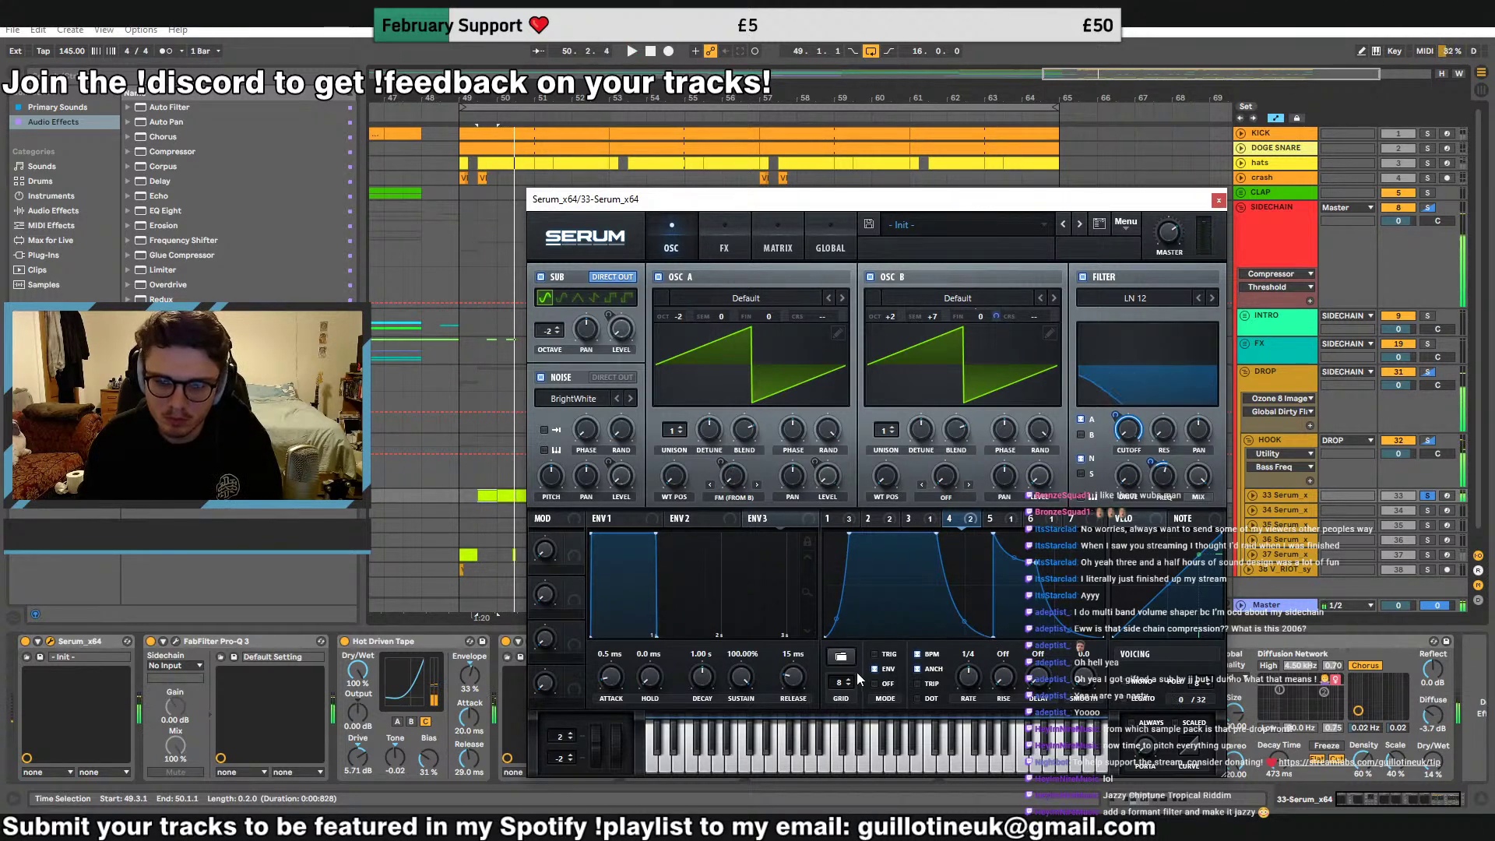
Set LFO 4's grid to 12 on track 33, shift the dip, second peak and plateau end later, and turn off solo
{"action": "double_click", "coordinate": [847, 680]}
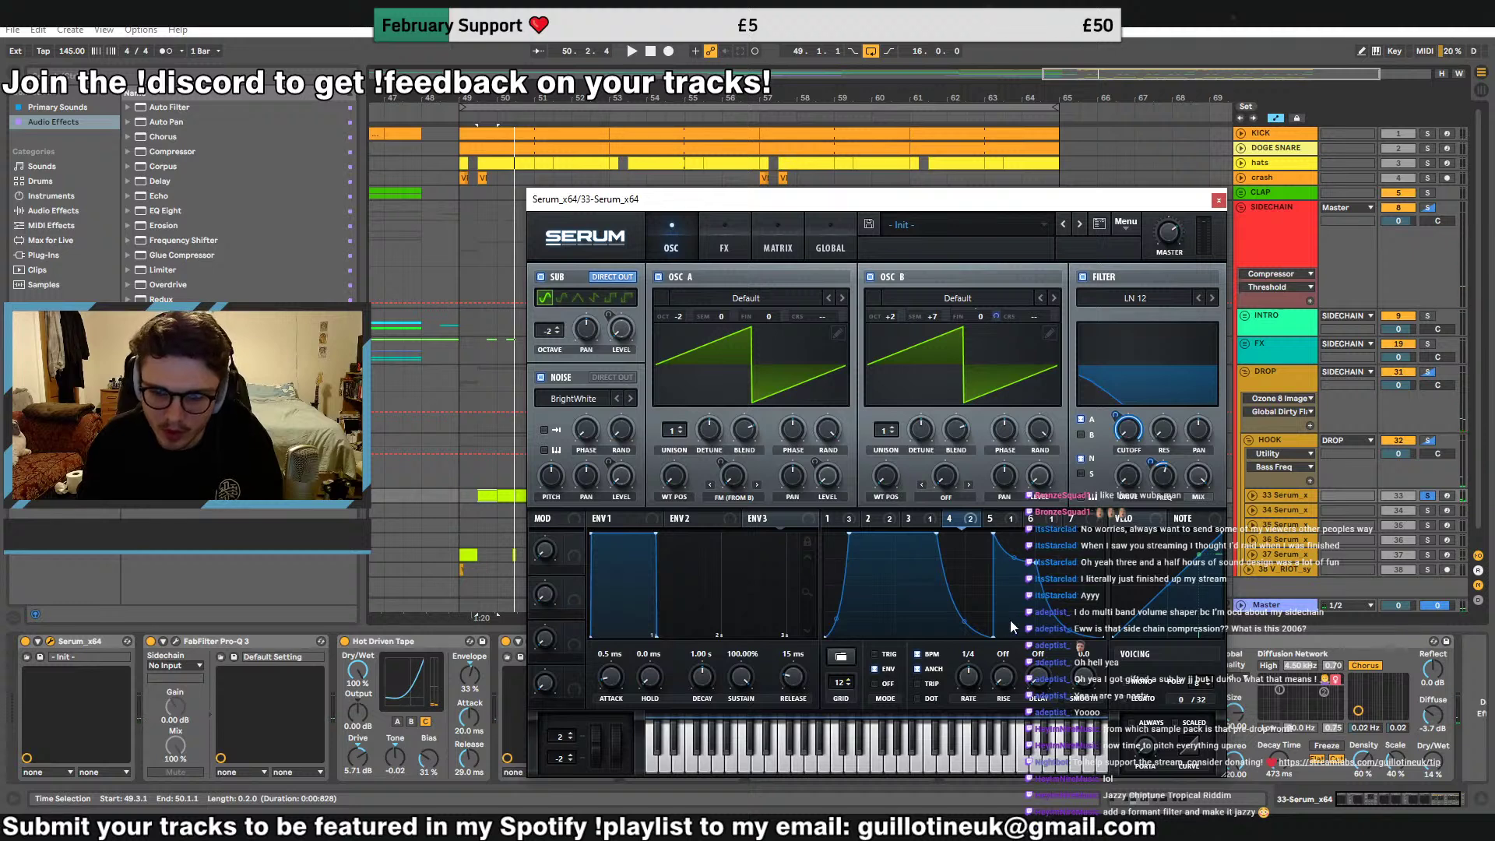
{"action": "key", "text": "space"}
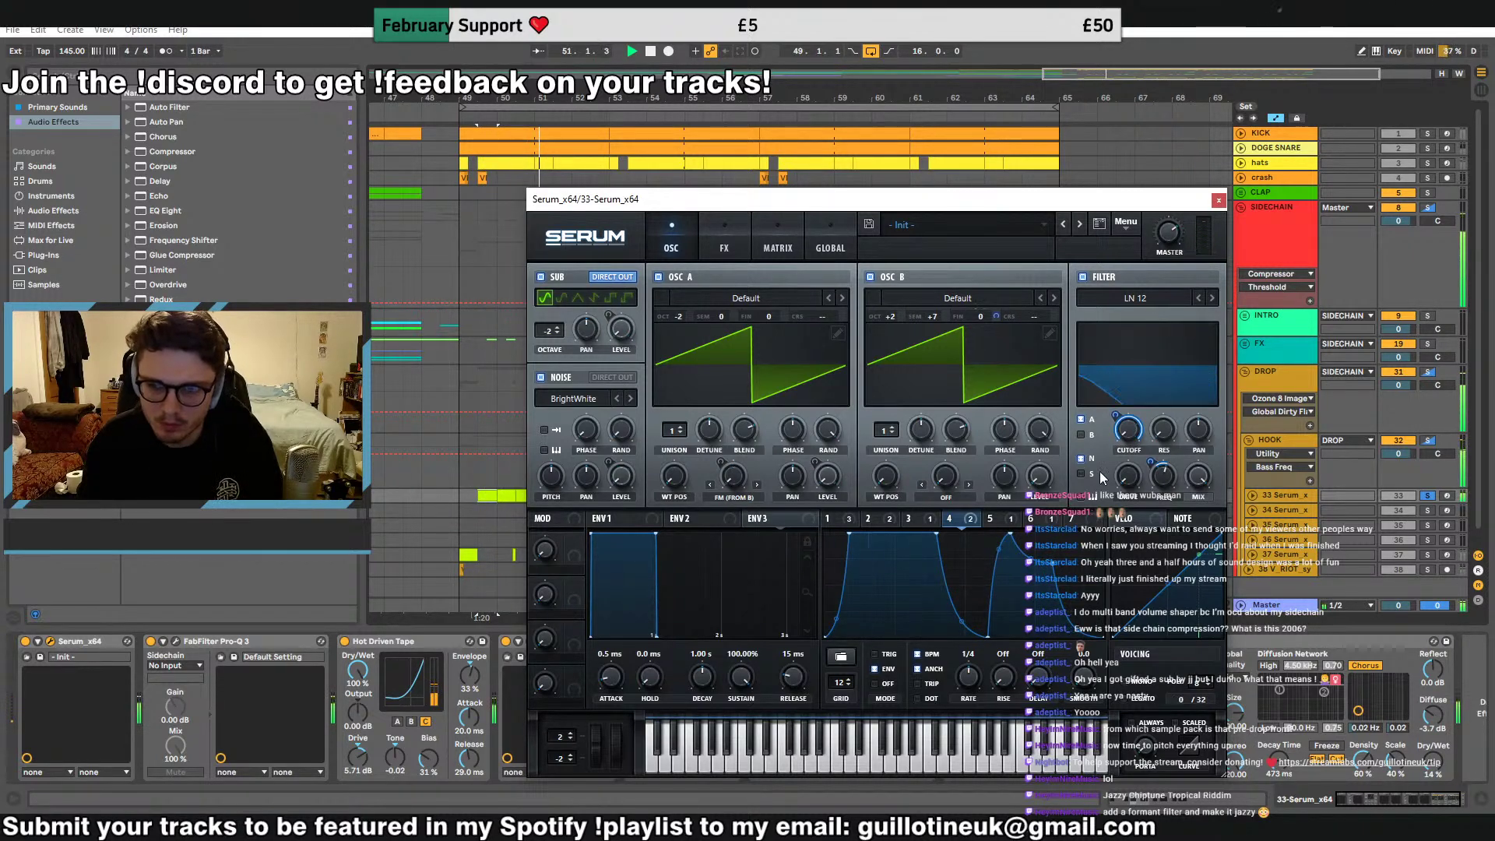
{"action": "left_click_drag", "start_coordinate": [937, 535], "coordinate": [966, 526]}
{"action": "left_click", "coordinate": [1428, 497]}
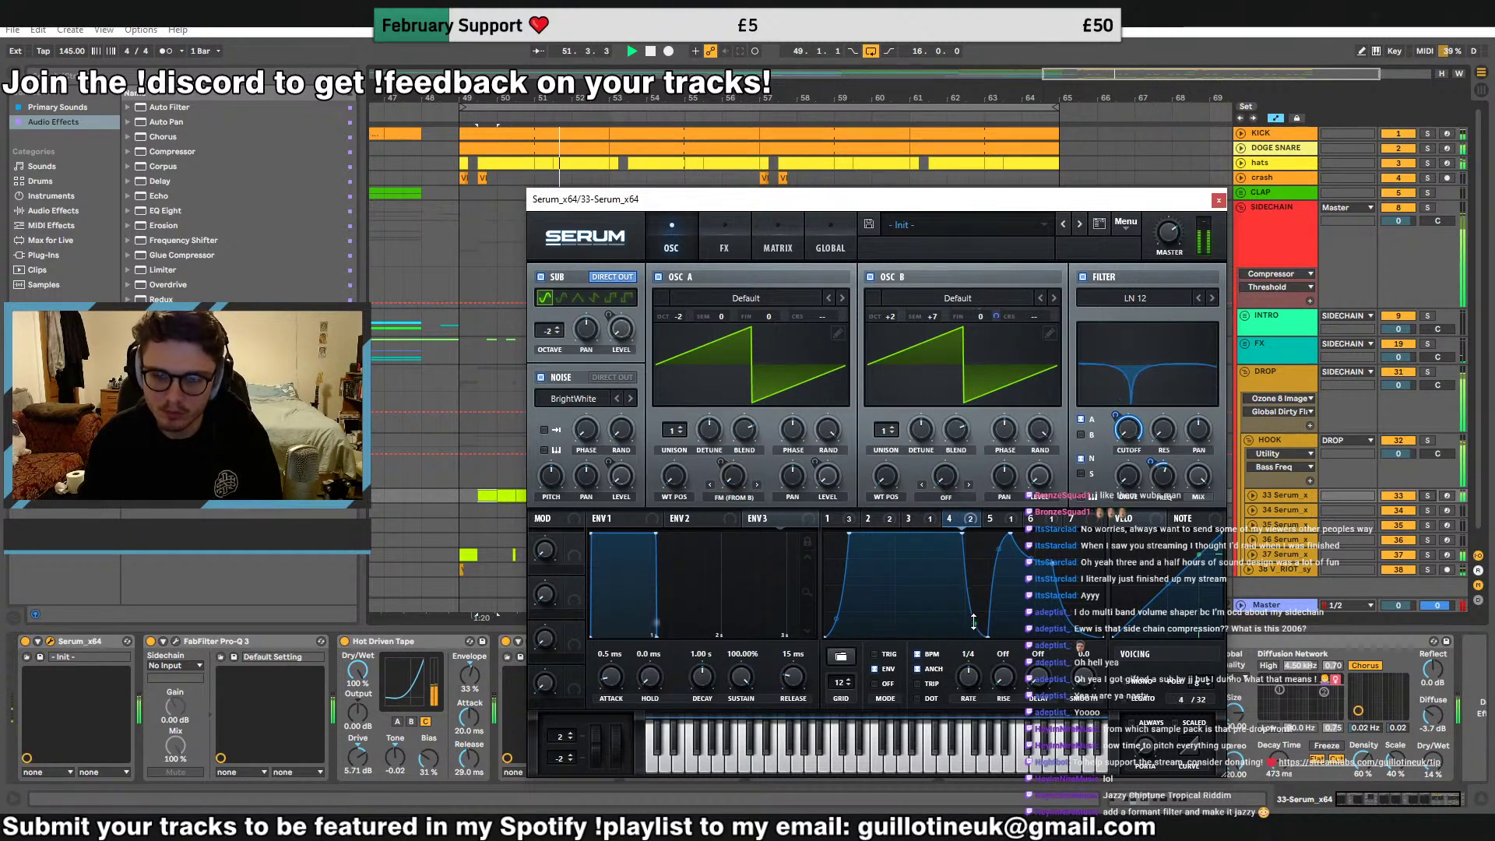
Open track 33's first clip and set the F#2 note at 1.3.1 to end at about 1.4.3
{"action": "left_click", "coordinate": [1219, 199]}
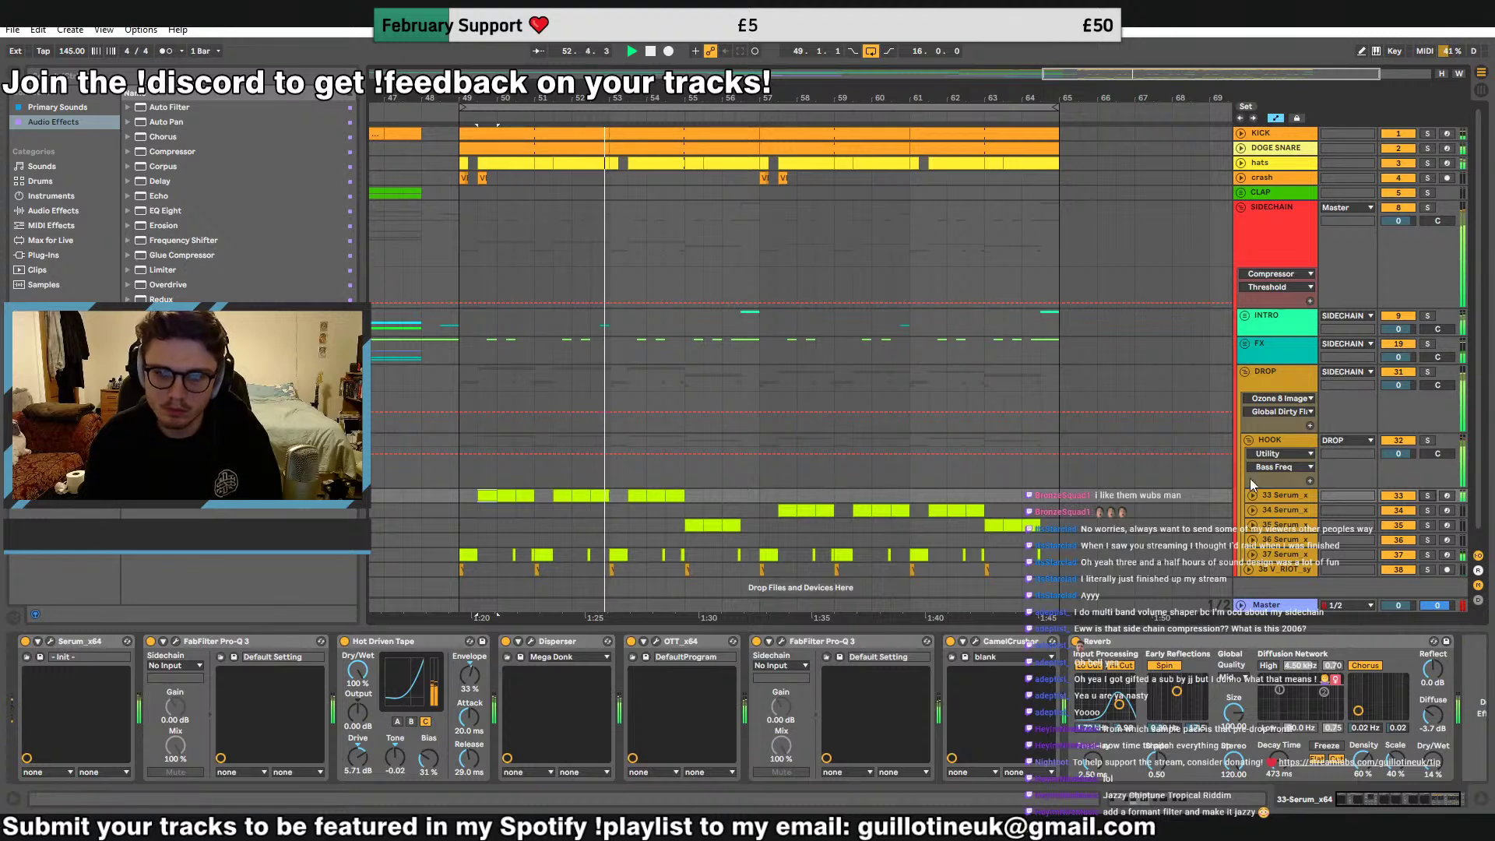
{"action": "left_click", "coordinate": [1252, 495]}
{"action": "scroll", "coordinate": [767, 517], "scroll_direction": "down", "scroll_amount": 2}
{"action": "double_click", "coordinate": [489, 450]}
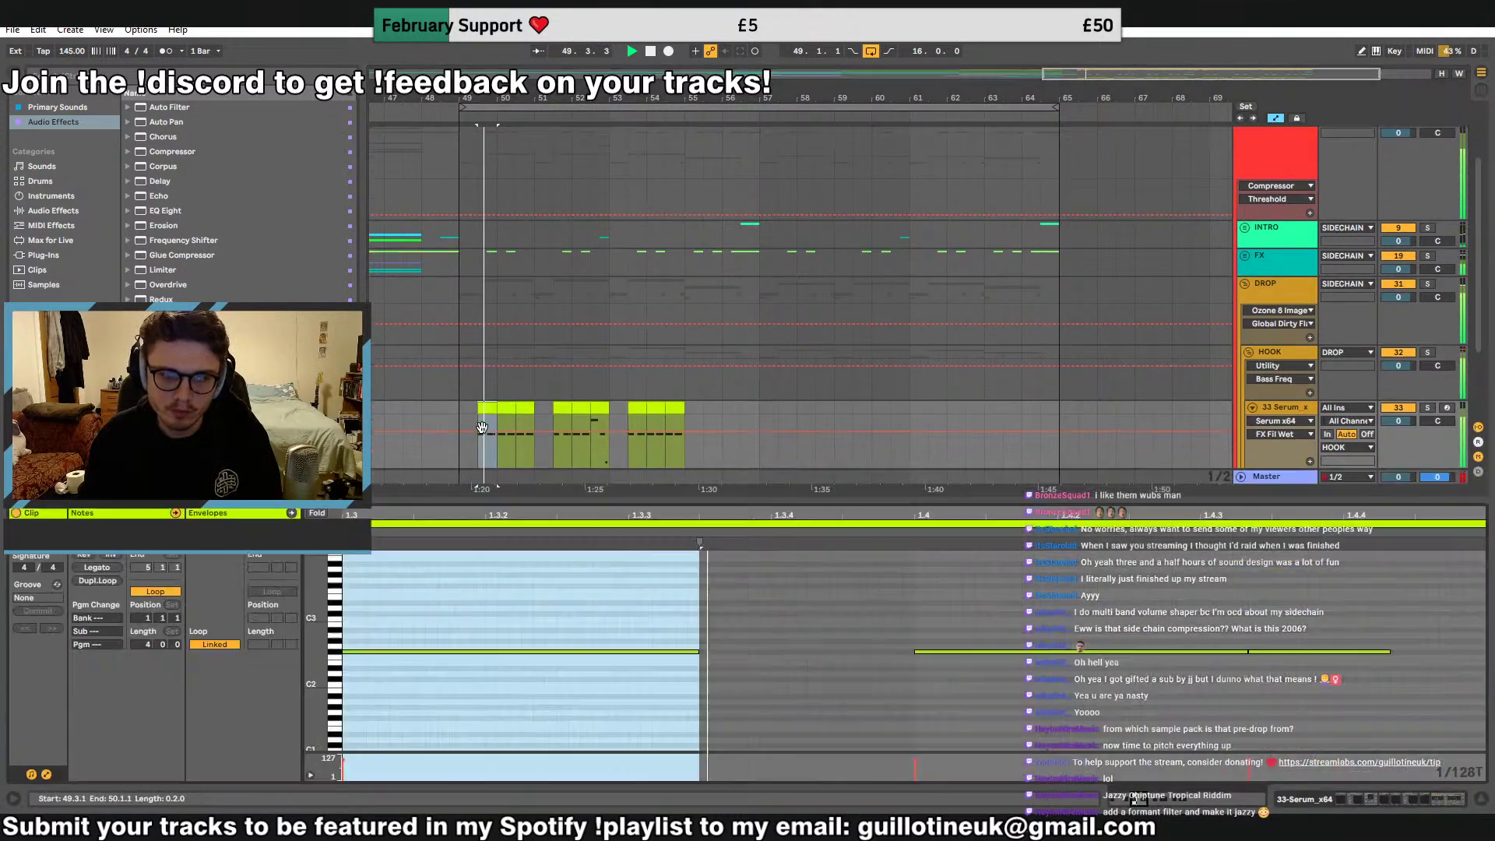
{"action": "left_click_drag", "start_coordinate": [1406, 652], "coordinate": [1221, 651]}
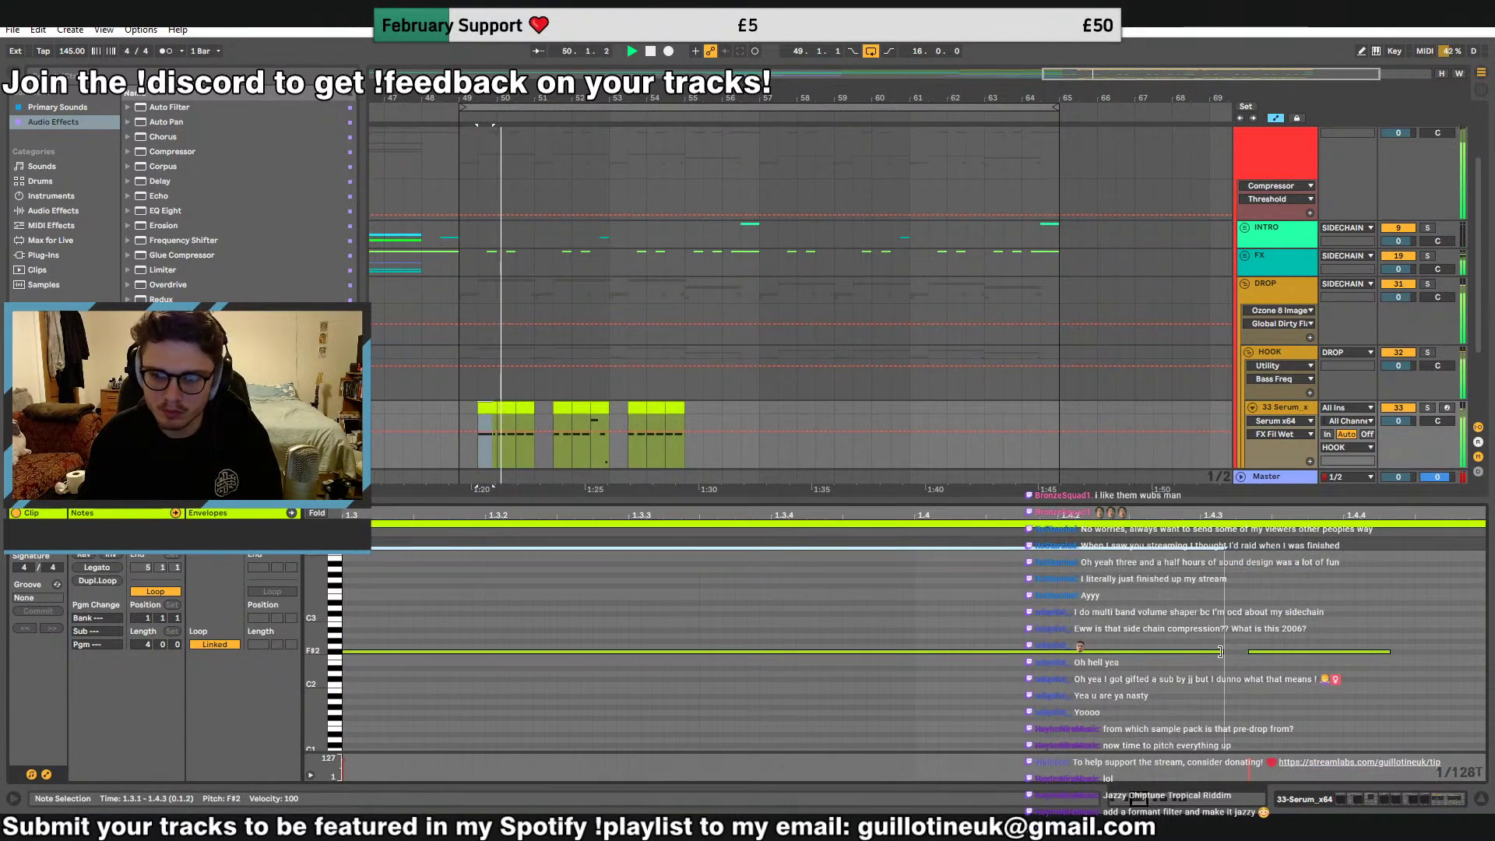
{"action": "double_click", "coordinate": [1284, 412]}
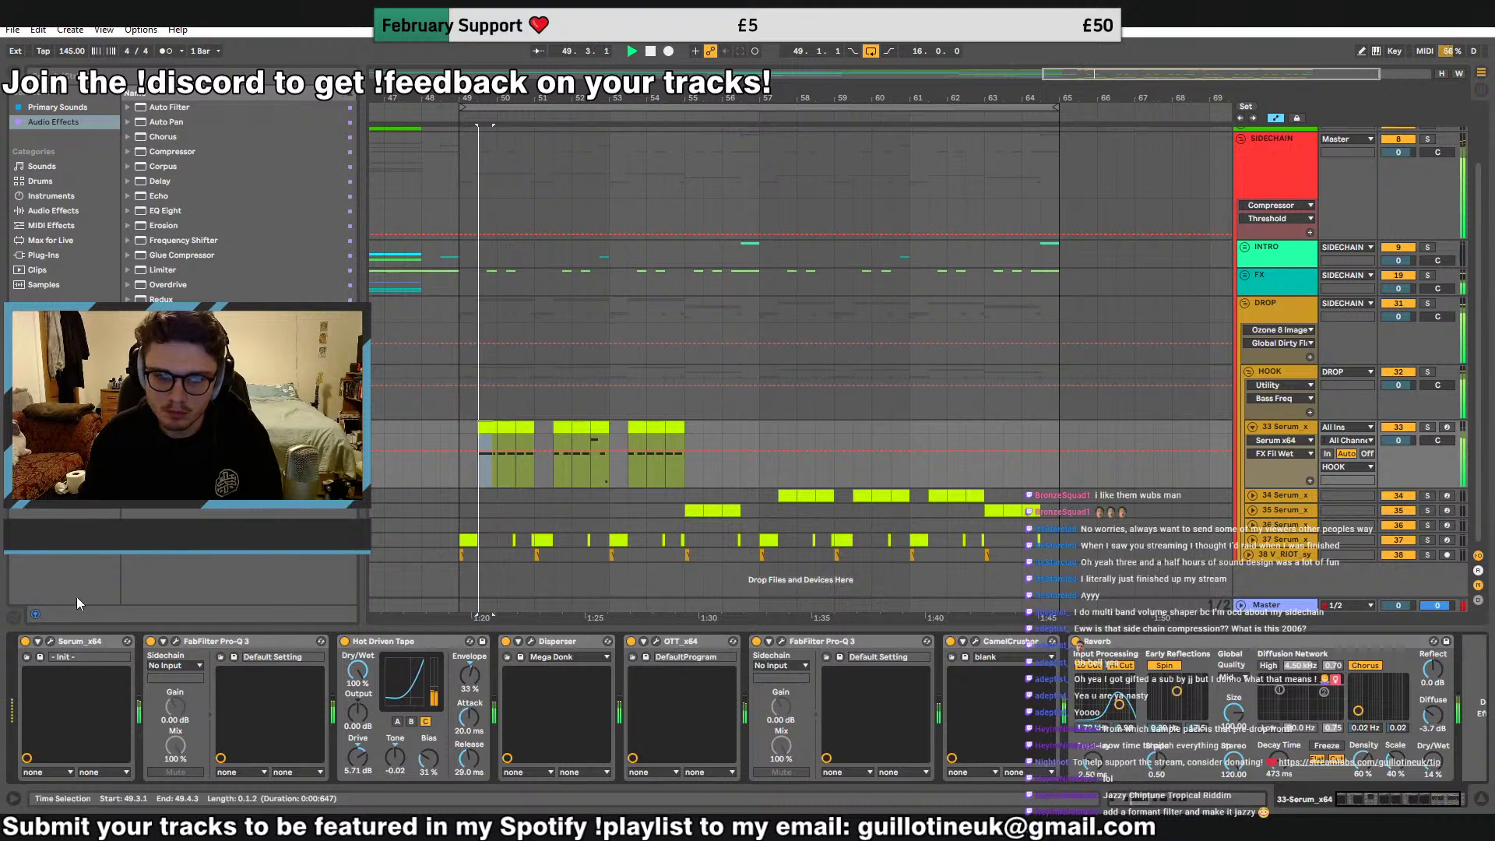
Hold LFO 4's second peak longer before its falloff in Serum on track 33
{"action": "left_click", "coordinate": [49, 641]}
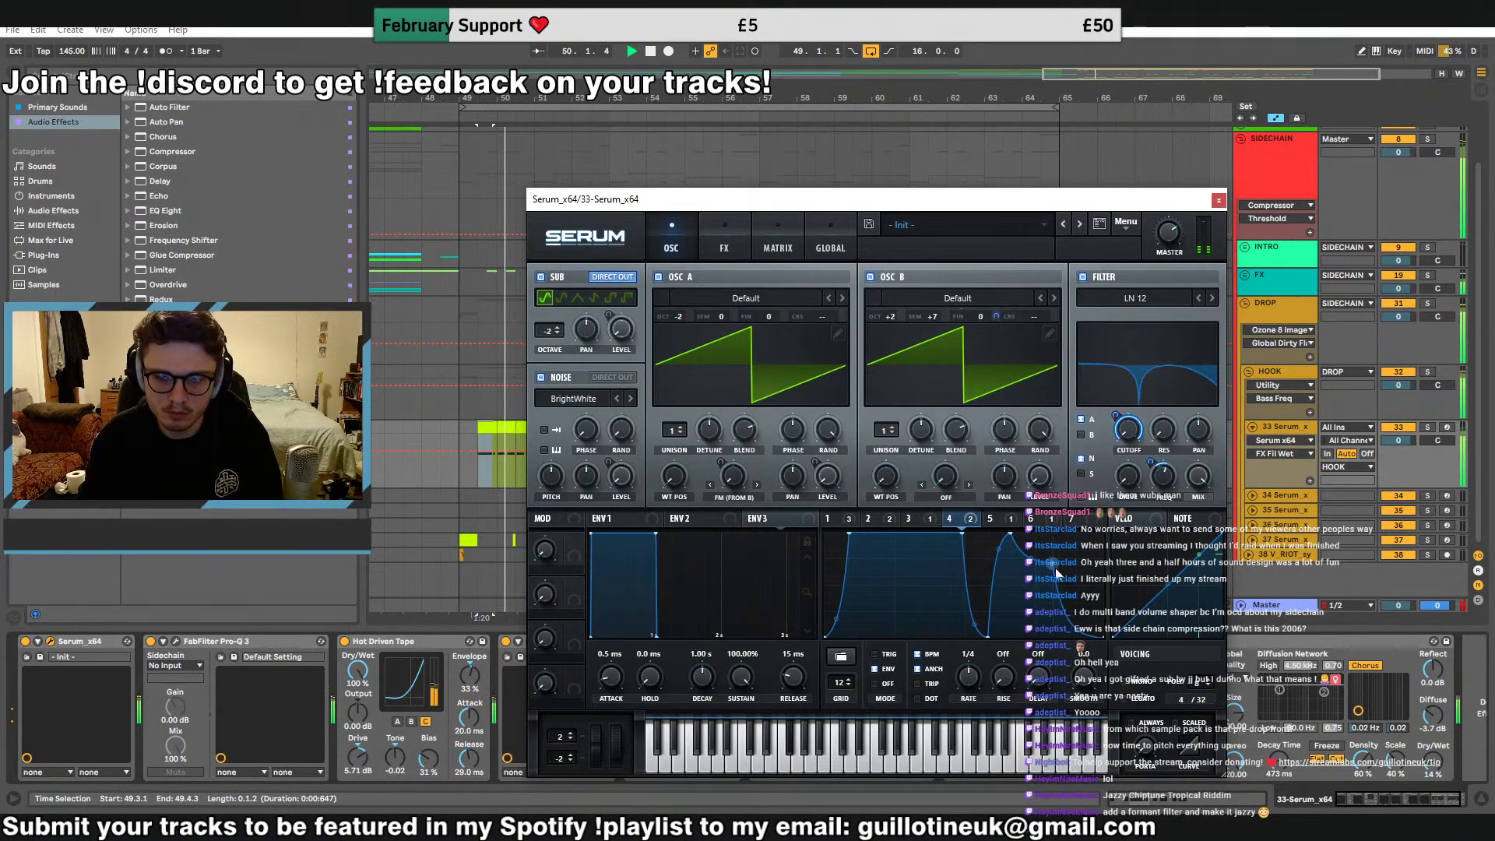
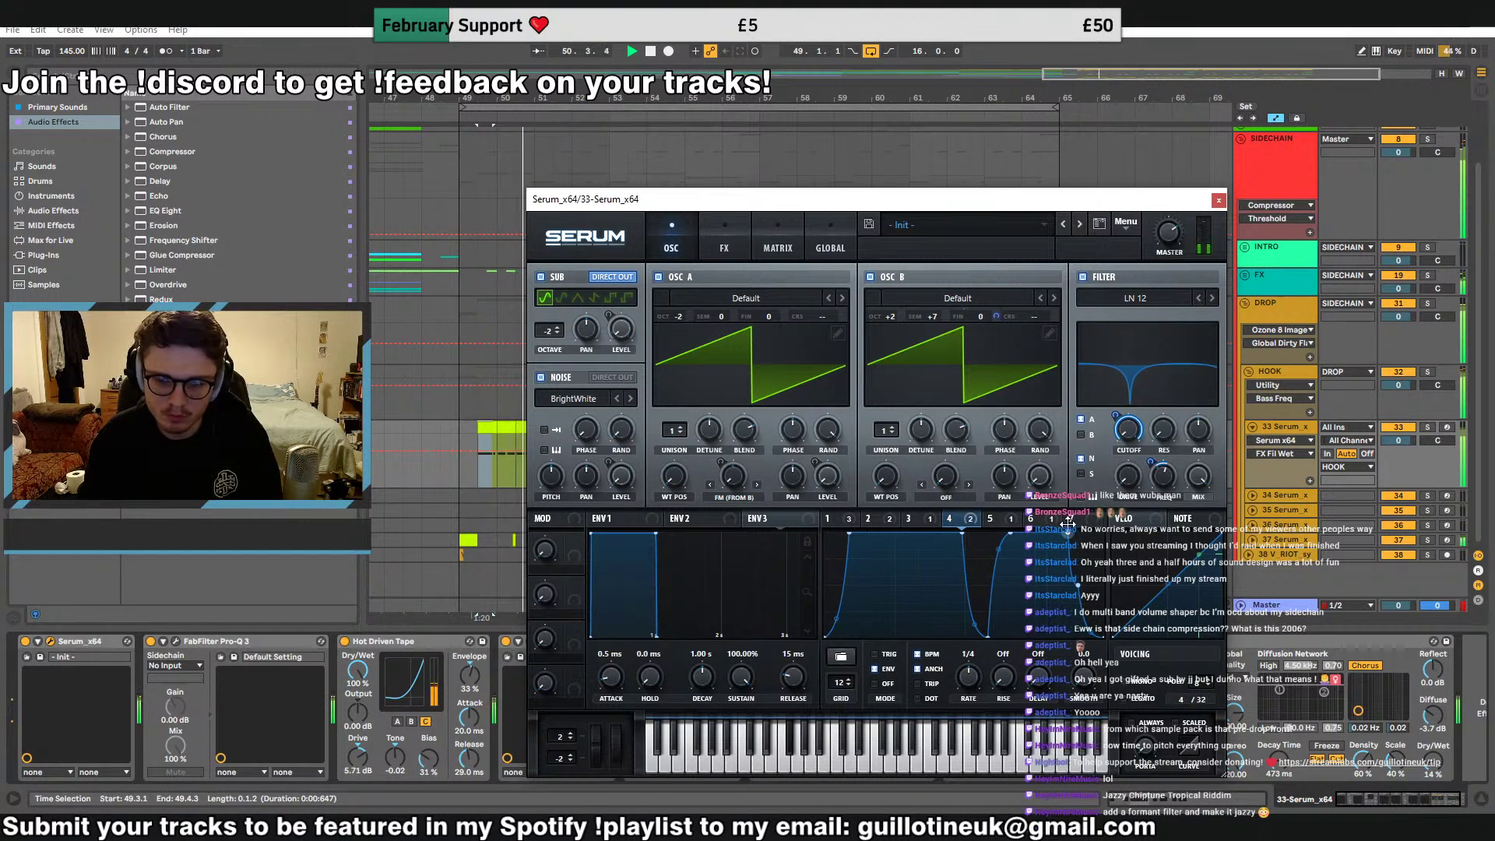
{"action": "left_click", "coordinate": [1219, 200]}
{"action": "key", "text": "space"}
Replay track 33's opening hook from its first clip and from just before bar 49
{"action": "left_click", "coordinate": [445, 435]}
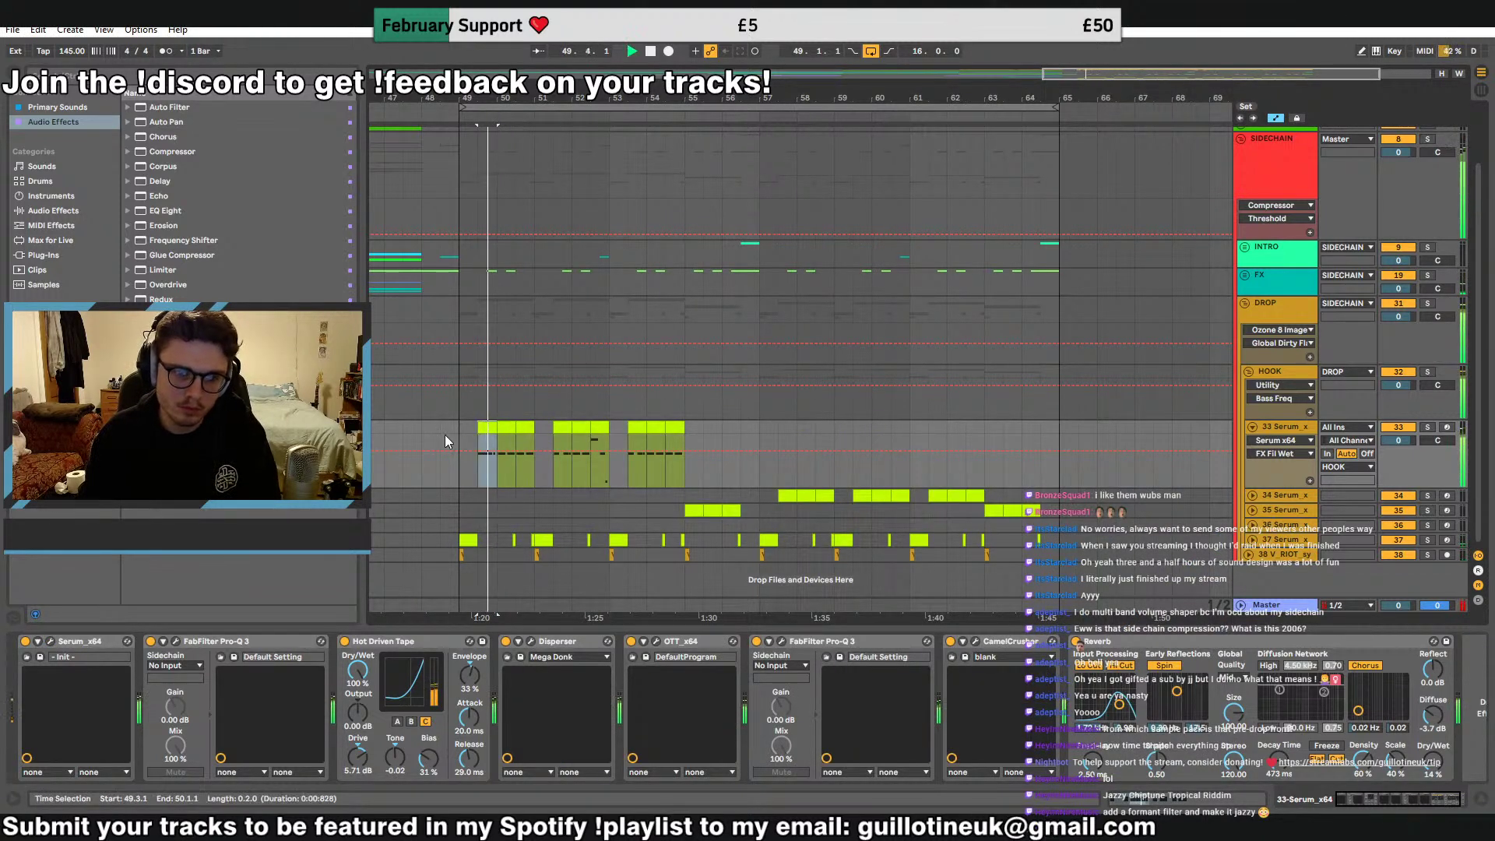
{"action": "key", "text": "space"}
{"action": "key", "text": "space"}
{"action": "left_click", "coordinate": [484, 427]}
{"action": "left_click_drag", "start_coordinate": [533, 434], "coordinate": [518, 430]}
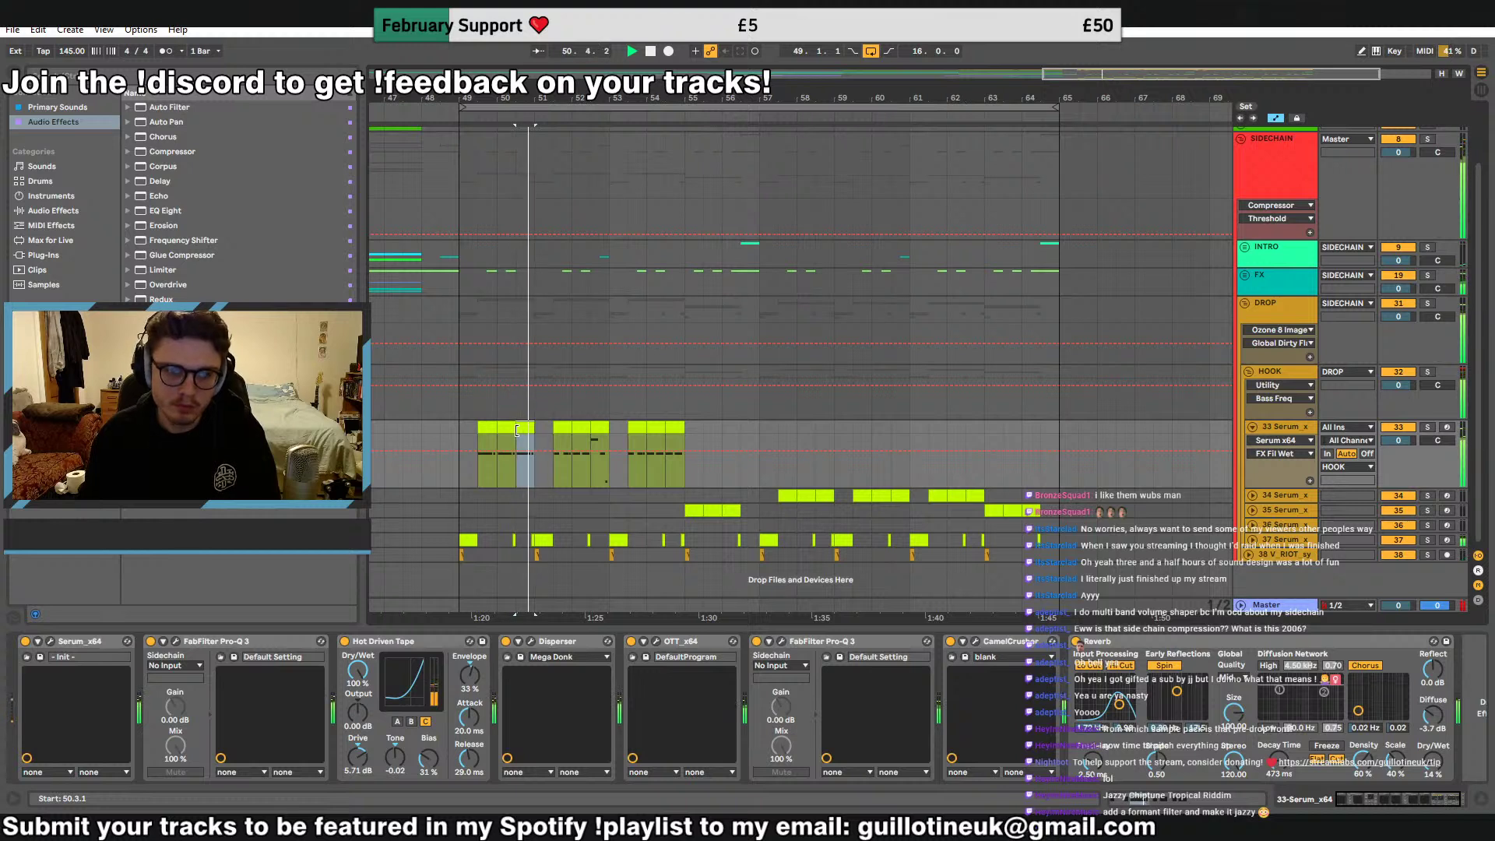
{"action": "left_click_drag", "start_coordinate": [497, 430], "coordinate": [477, 433]}
{"action": "key", "text": "space"}
{"action": "key", "text": "space"}
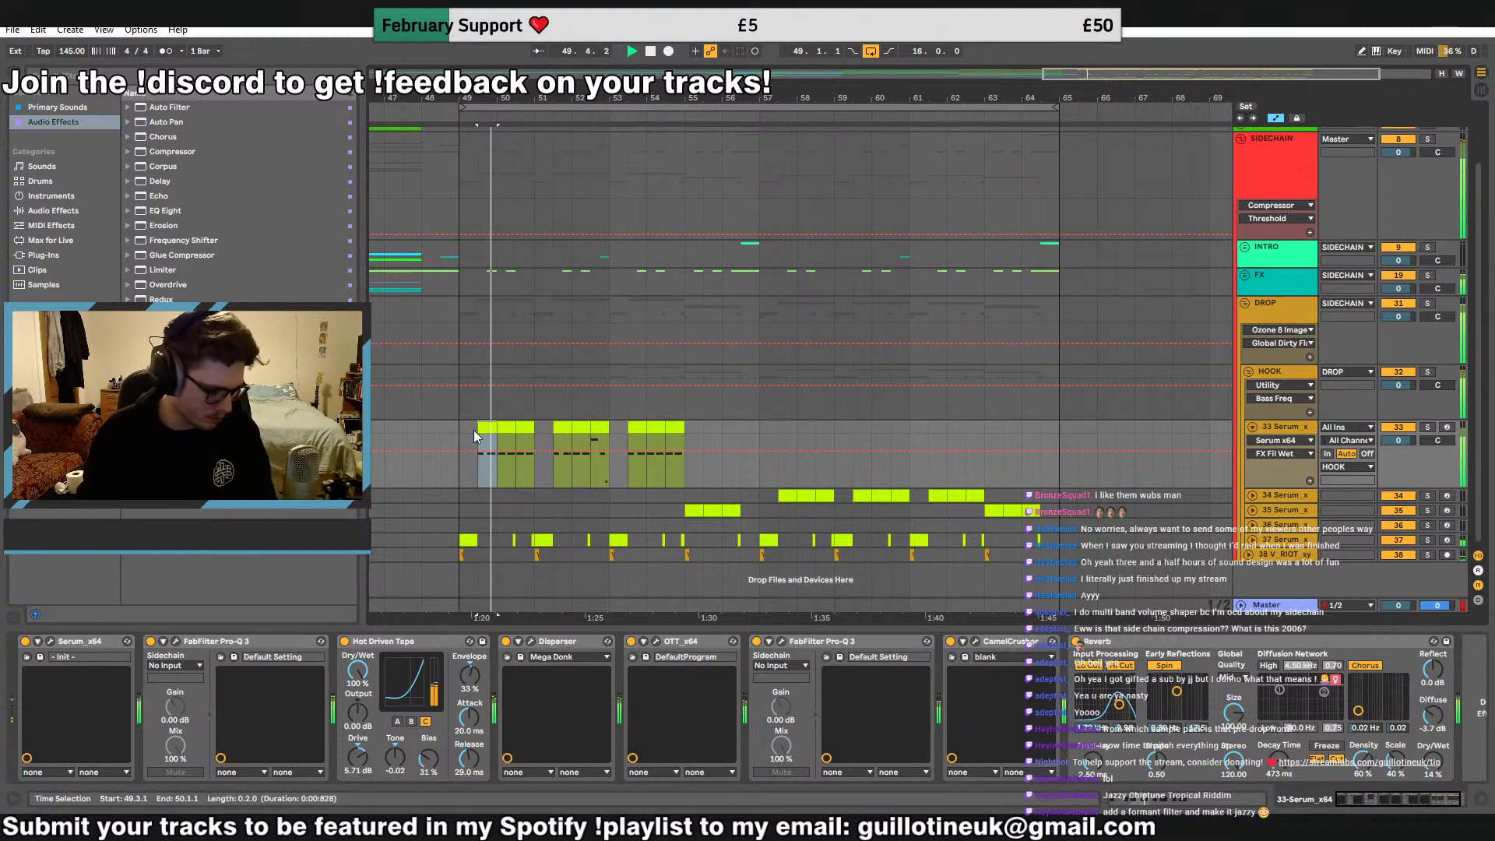
{"action": "left_click", "coordinate": [441, 425]}
{"action": "key", "text": "space"}
{"action": "key", "text": "space"}
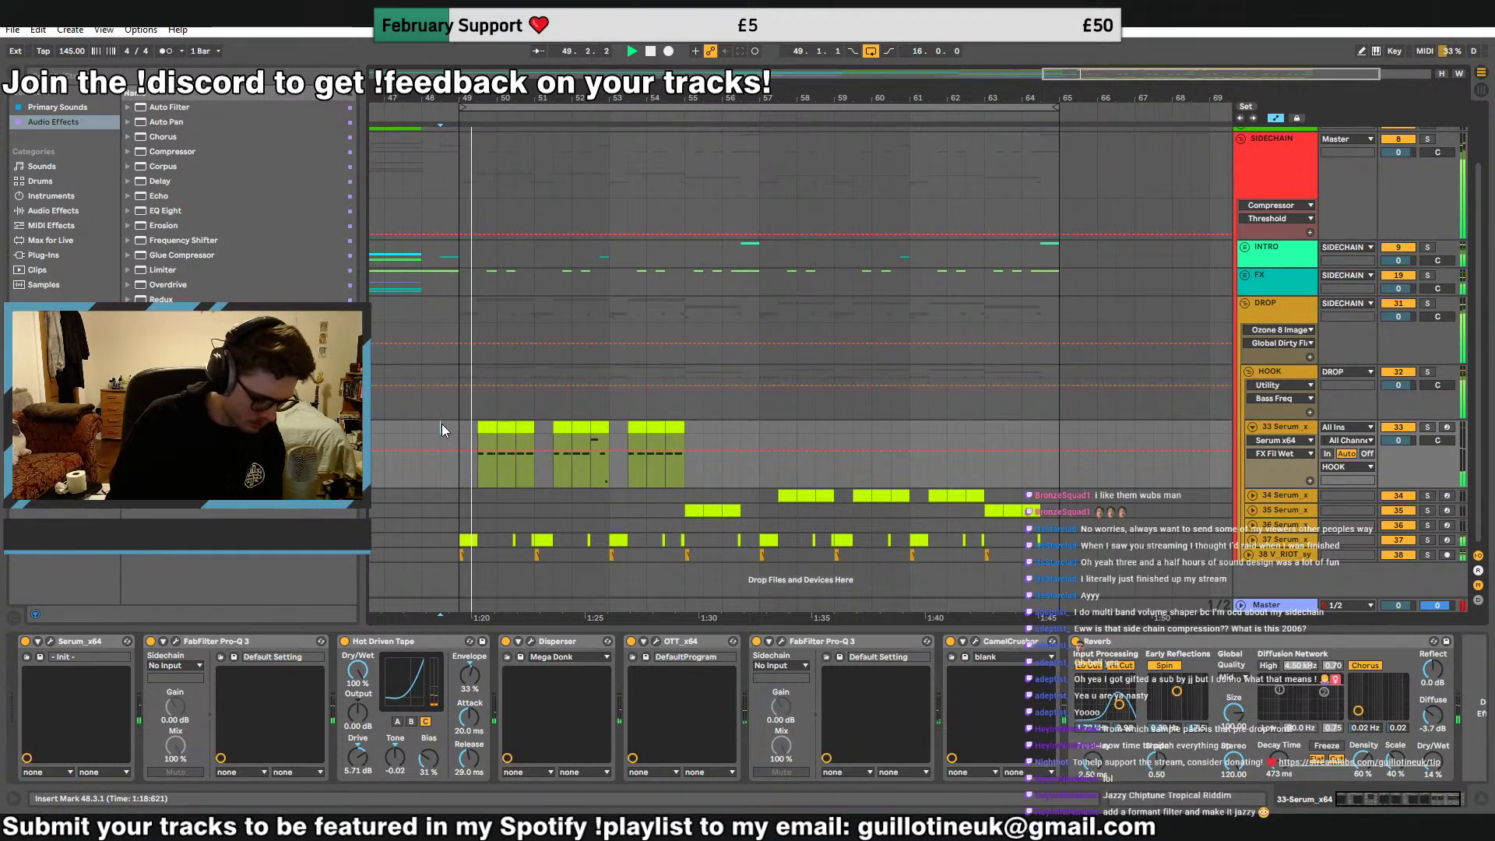
Play track 33's second clip from bar 51 and set the Bias of Hot Driven Tape to 25%
{"action": "left_click_drag", "start_coordinate": [574, 436], "coordinate": [557, 426]}
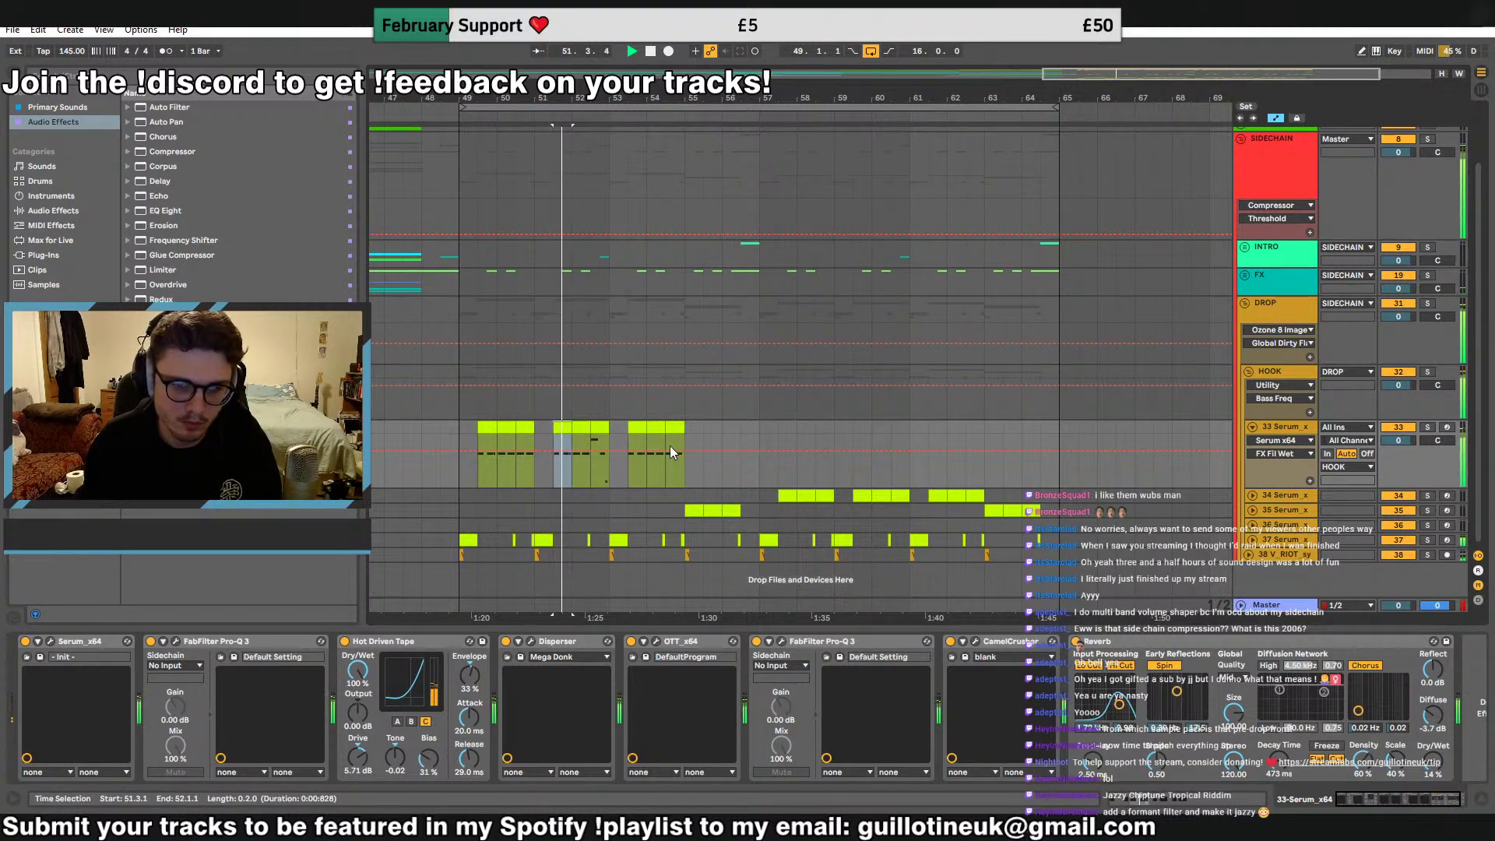
{"action": "left_click_drag", "start_coordinate": [428, 758], "coordinate": [428, 767]}
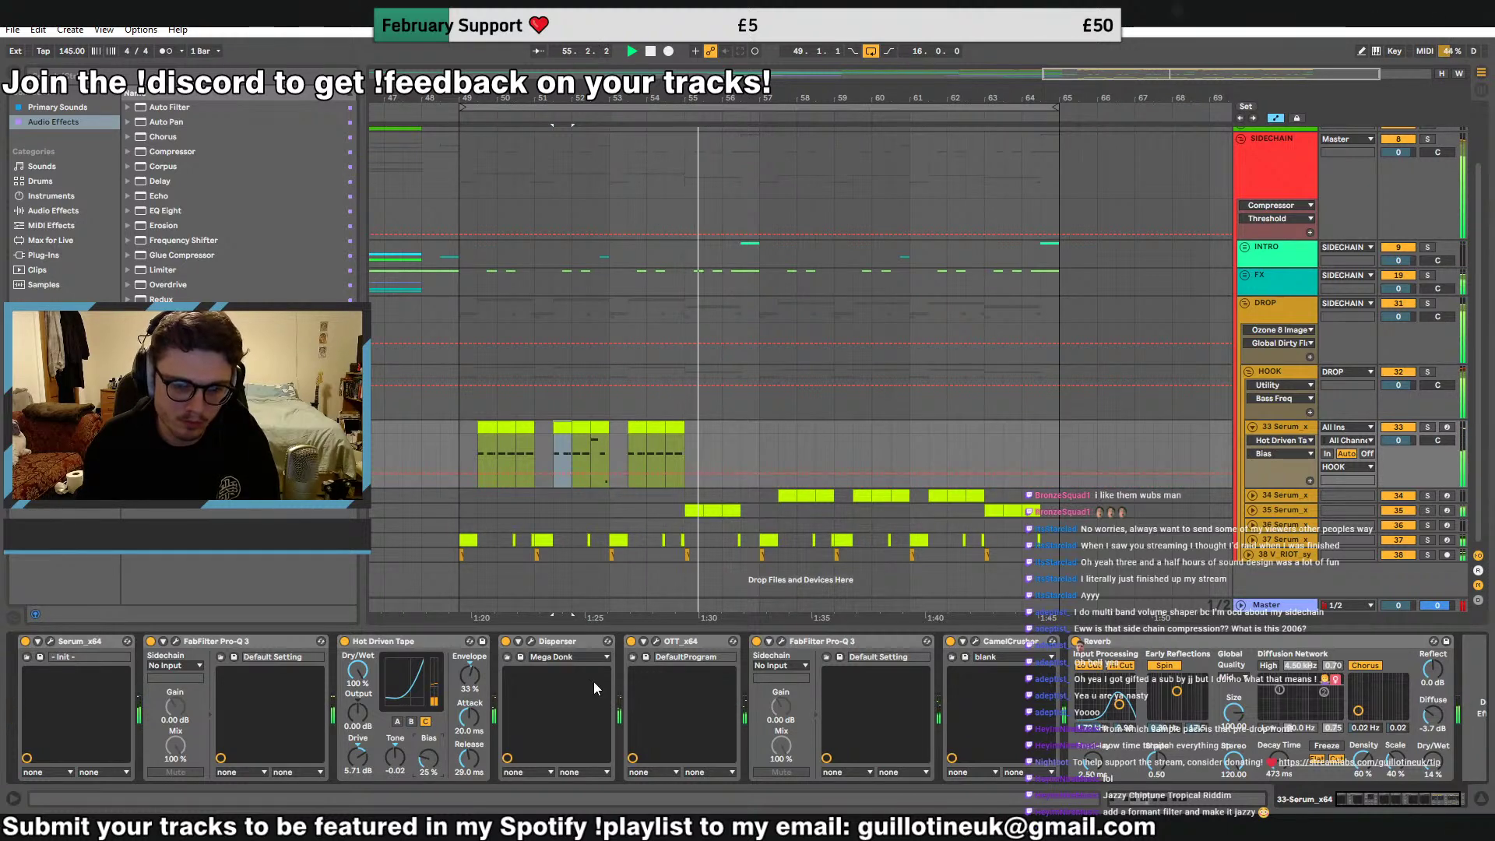
{"action": "left_click", "coordinate": [699, 645]}
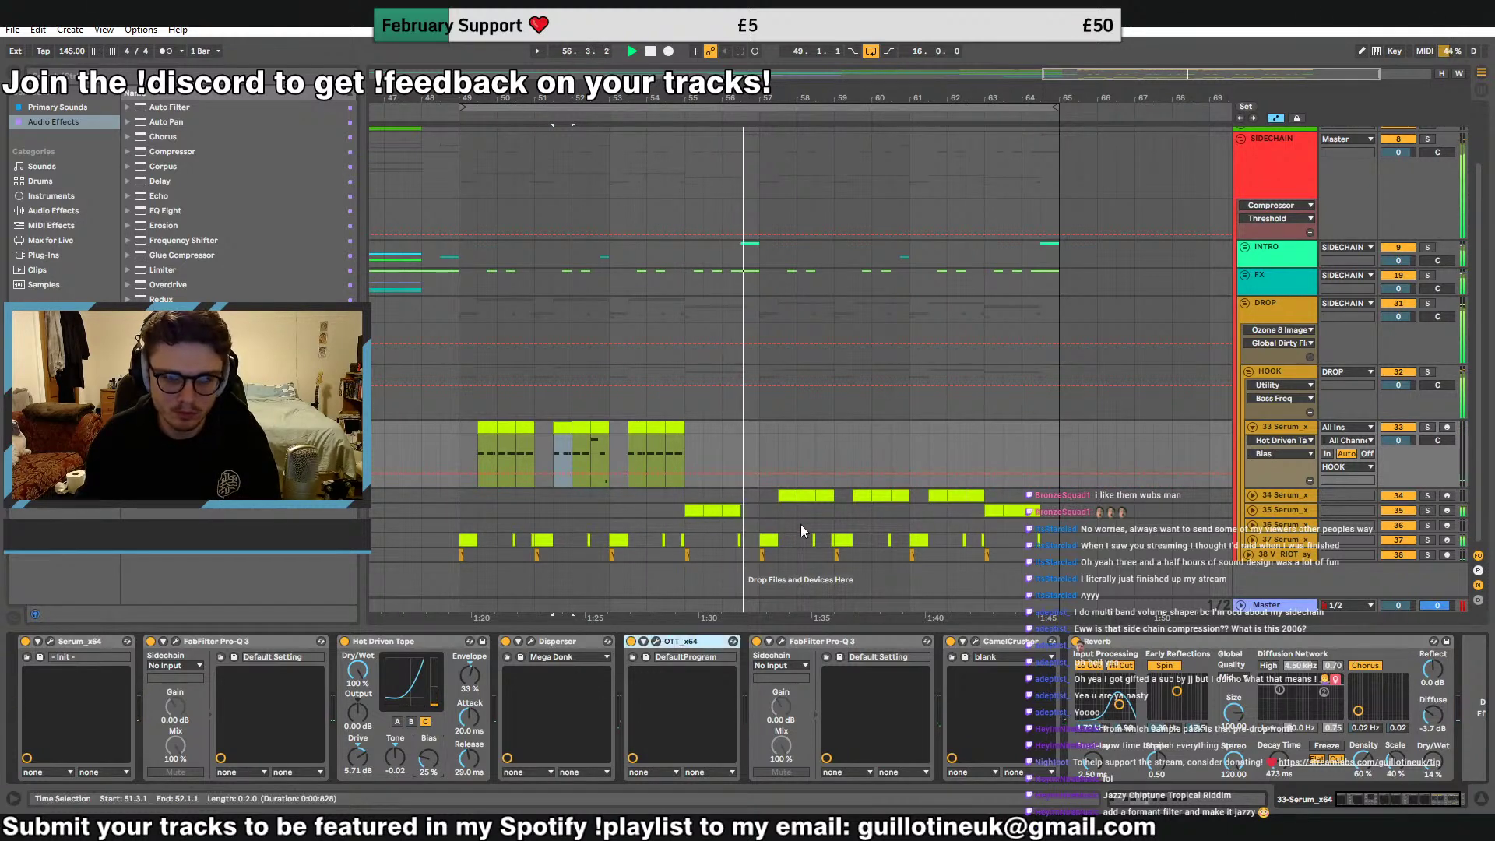
Play track 34's first clip and check its Serum oscillator and LFO settings for comparison
{"action": "left_click", "coordinate": [775, 505]}
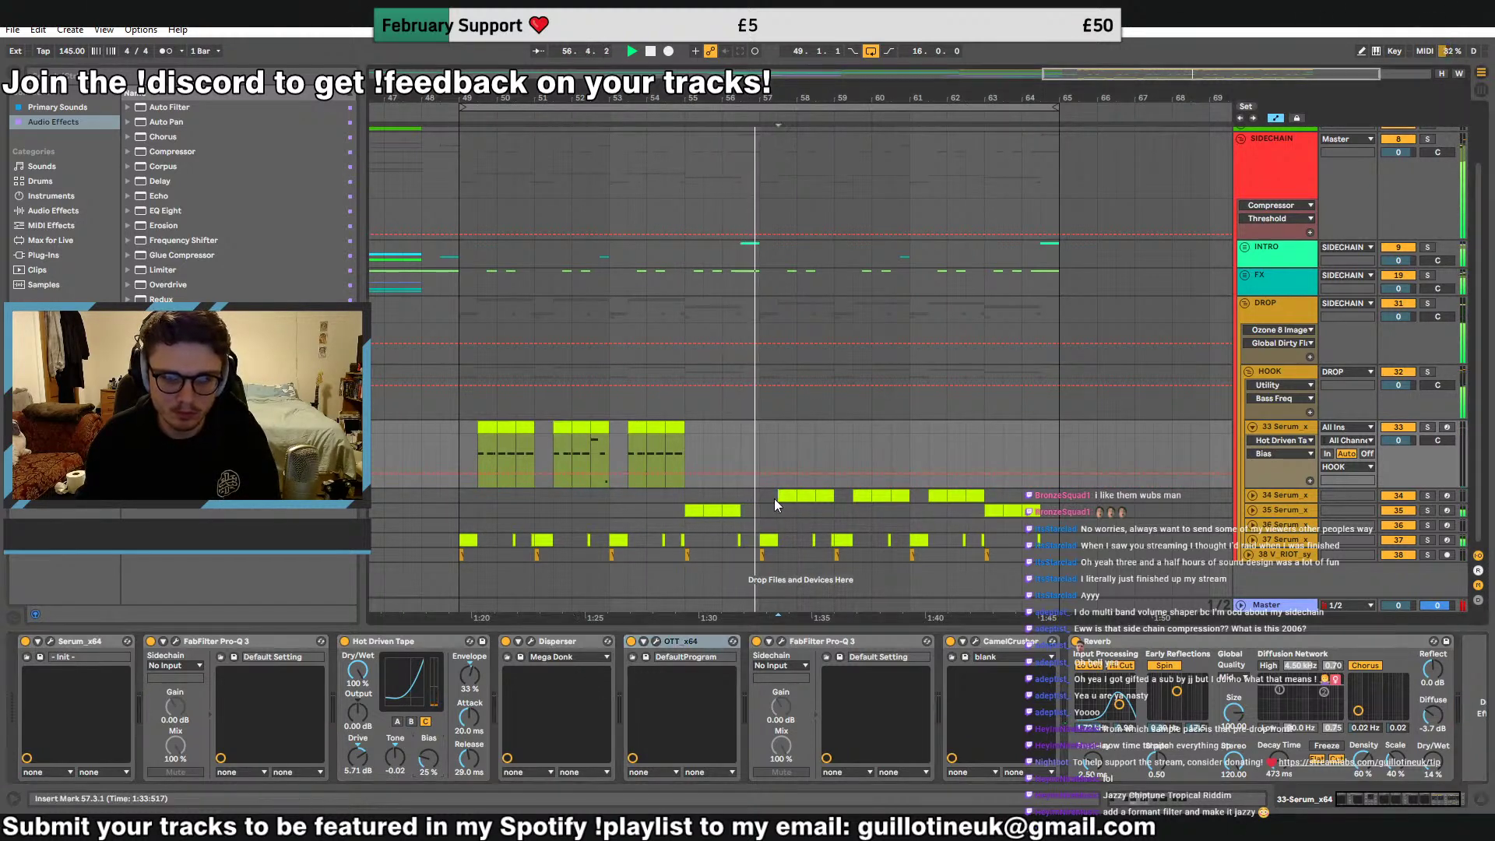
{"action": "left_click", "coordinate": [52, 642]}
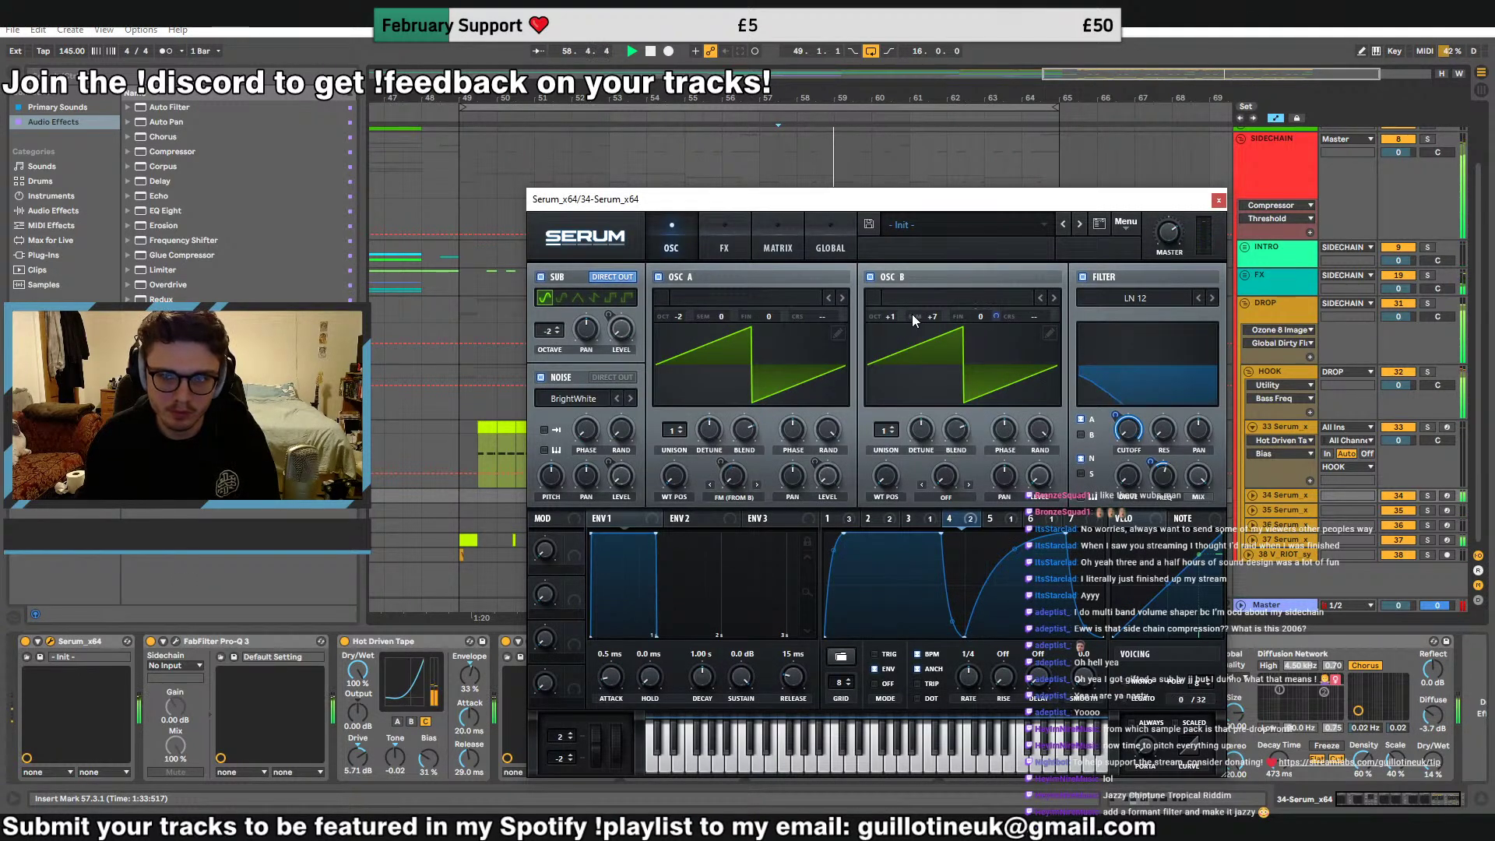
{"action": "left_click", "coordinate": [1219, 200]}
Delete the track 35 clip at bar 63 and the closing FX and INTRO clips up to bar 65, and save the set
{"action": "left_click", "coordinate": [983, 500]}
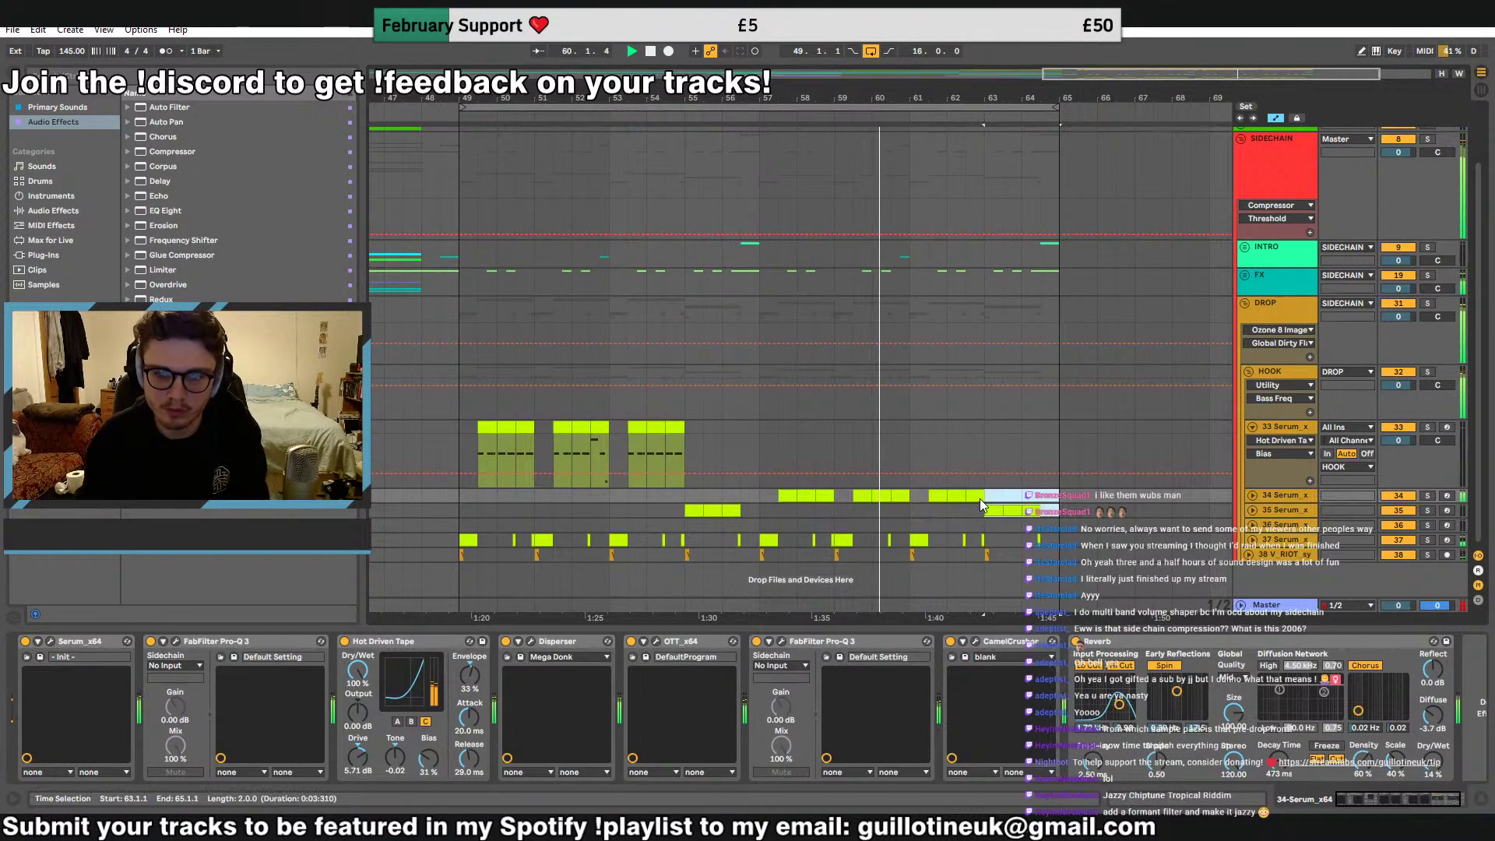
{"action": "left_click_drag", "start_coordinate": [994, 276], "coordinate": [1072, 265]}
{"action": "key", "text": "Delete"}
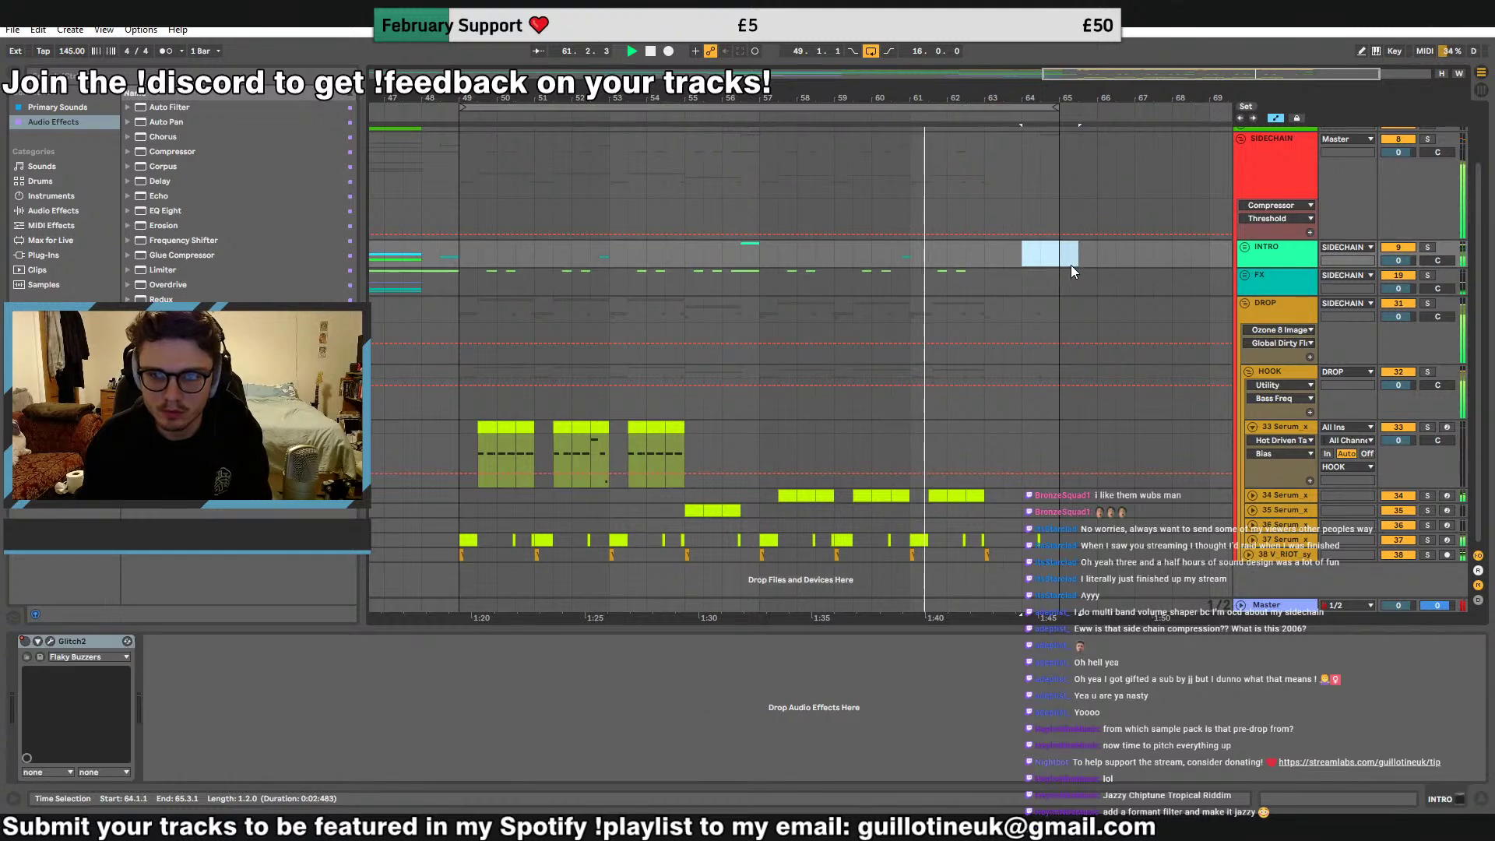
{"action": "key", "text": "Delete"}
{"action": "left_click", "coordinate": [910, 525]}
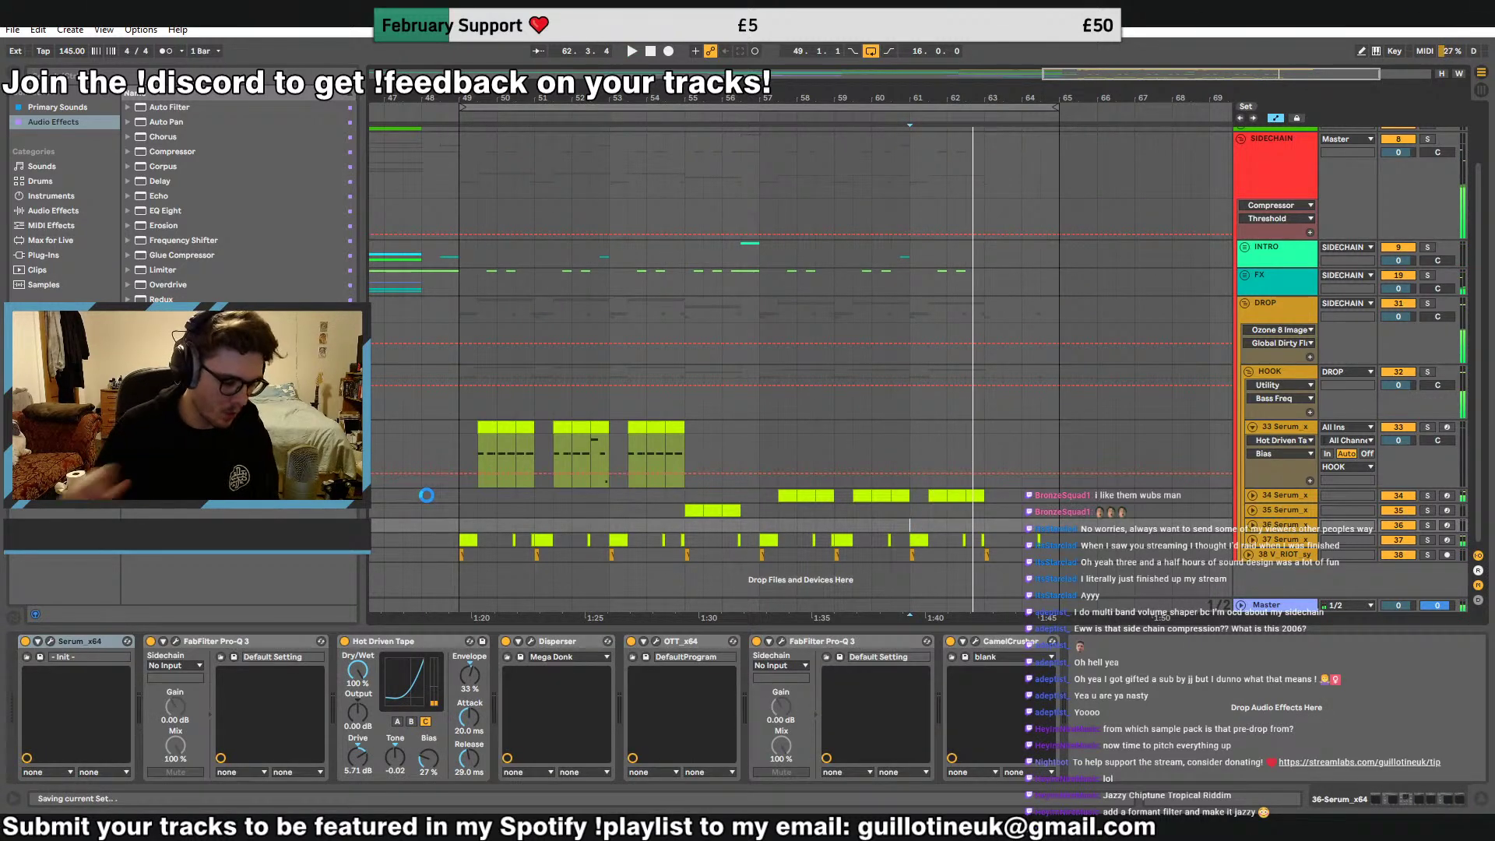
Check Discord's stream-feedback channel, return to the Live set and play the drop from bar 49
{"action": "key", "text": "alt+Tab"}
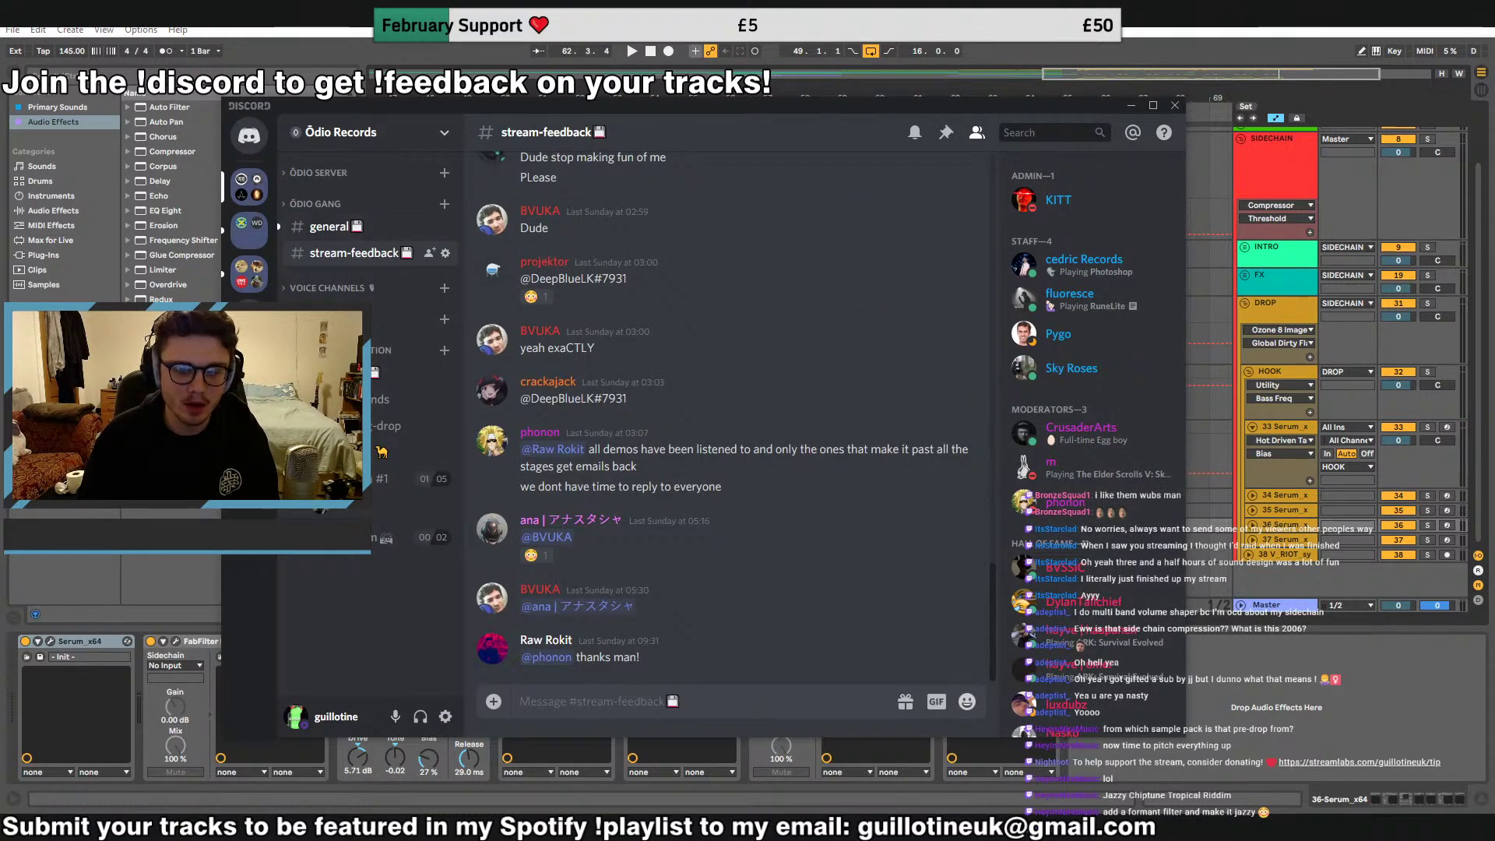
{"action": "key", "text": "alt+Tab"}
{"action": "left_click", "coordinate": [406, 286]}
{"action": "key", "text": "space"}
{"action": "left_click_drag", "start_coordinate": [1270, 72], "coordinate": [1252, 5]}
{"action": "left_click", "coordinate": [946, 187]}
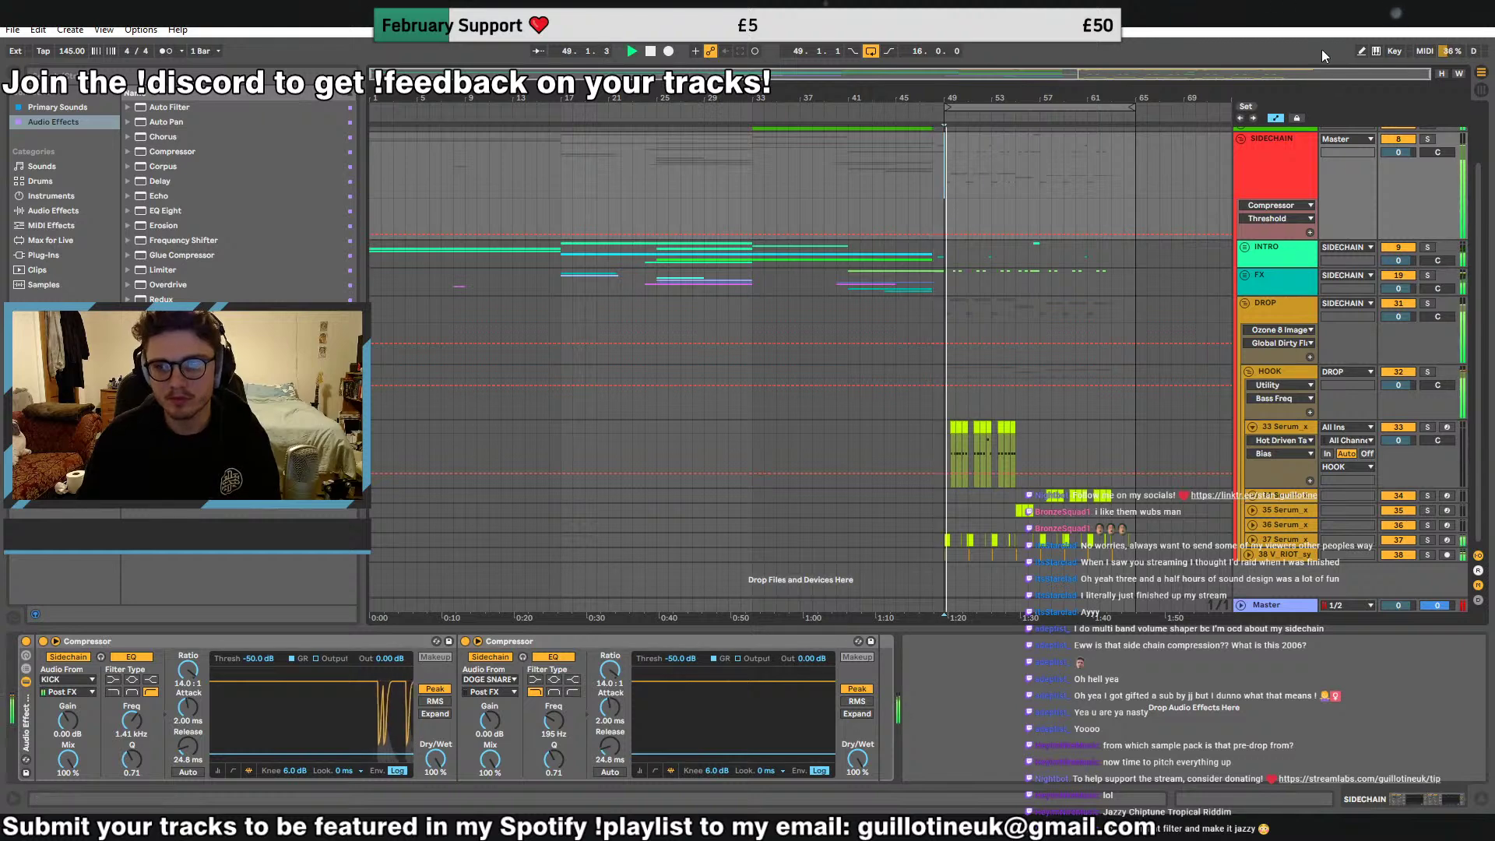
{"action": "key", "text": "plus"}
Fold track 33 and the HOOK and DROP groups, and expand the INTRO group with its MELODY BITS subgroup
{"action": "left_click", "coordinate": [1252, 427]}
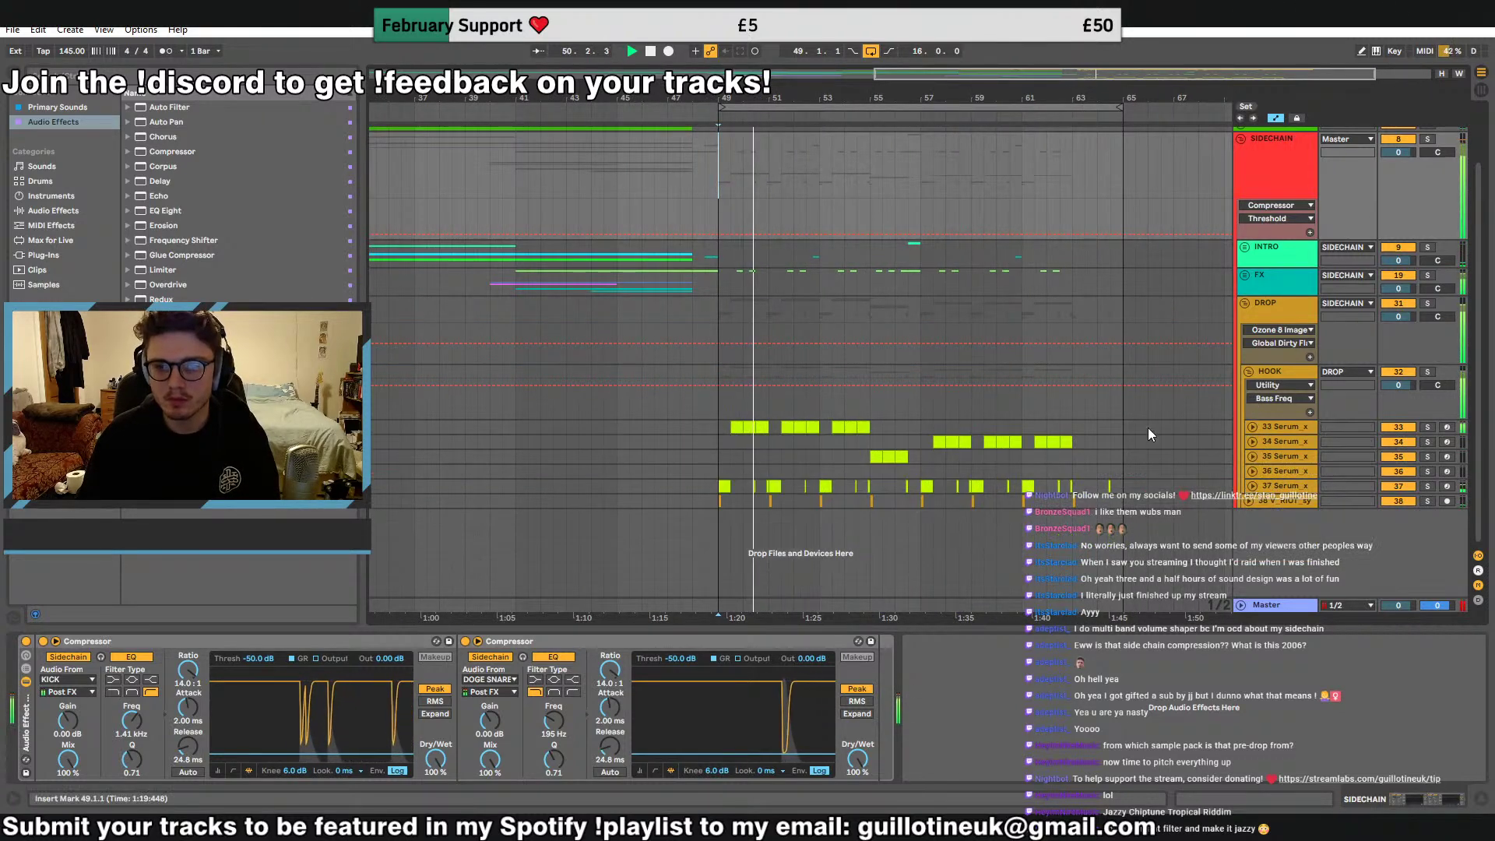
{"action": "left_click_drag", "start_coordinate": [744, 427], "coordinate": [754, 430]}
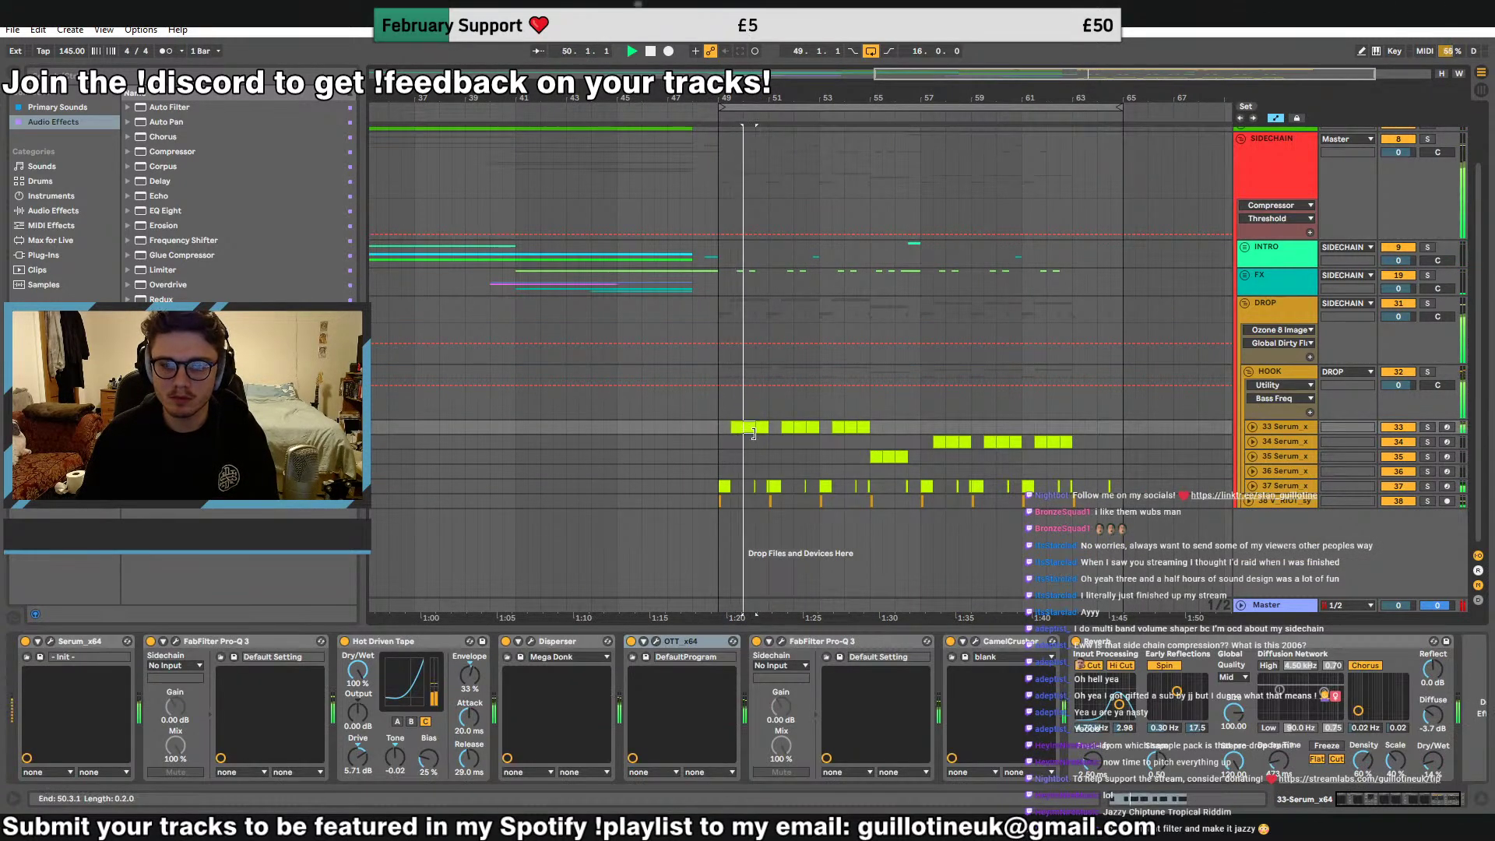
{"action": "left_click", "coordinate": [1264, 373]}
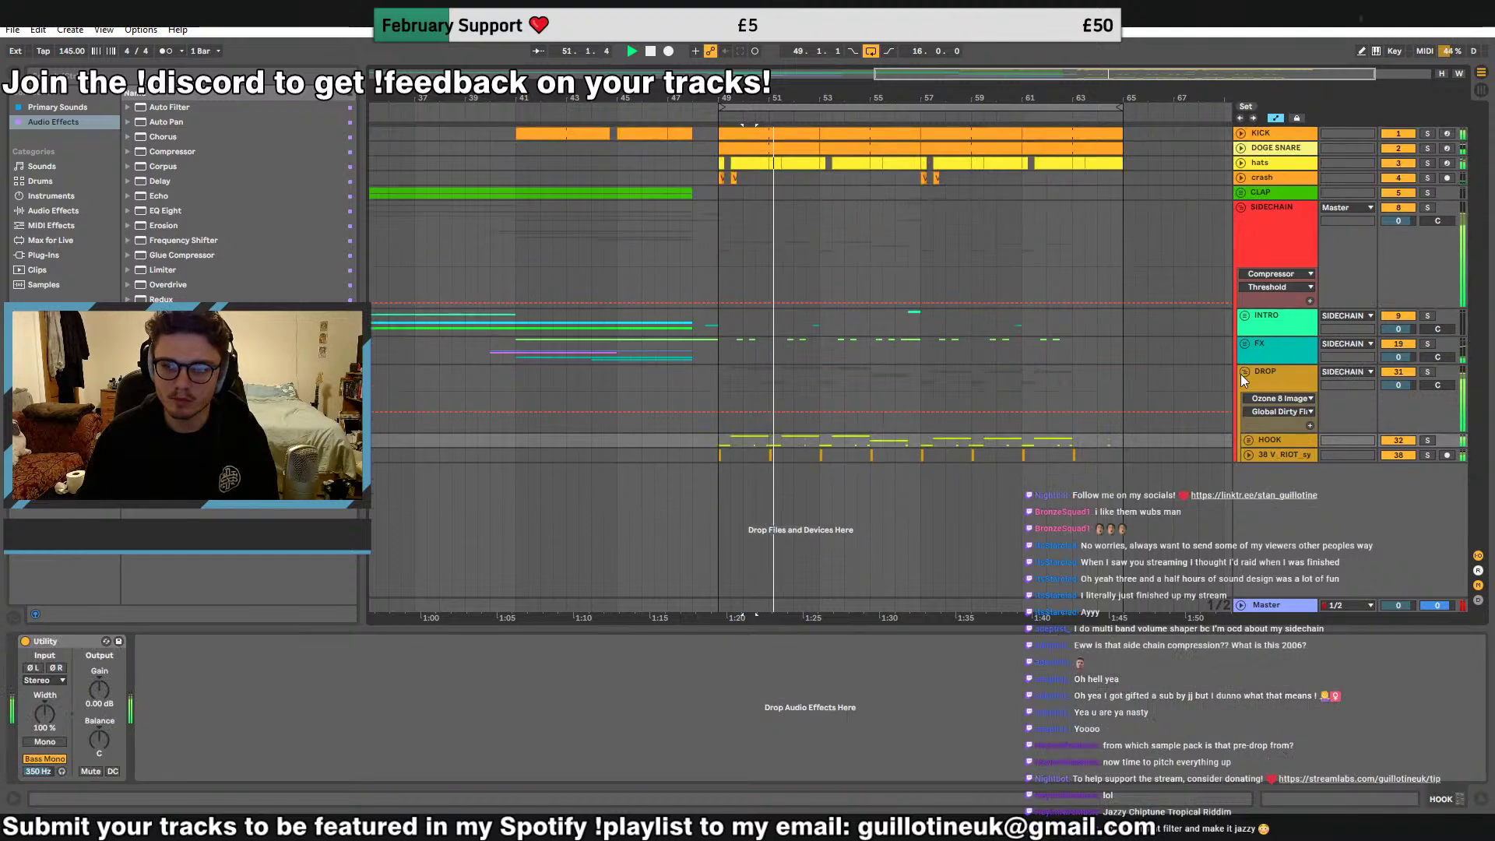
{"action": "left_click", "coordinate": [1244, 374]}
{"action": "left_click", "coordinate": [1245, 315]}
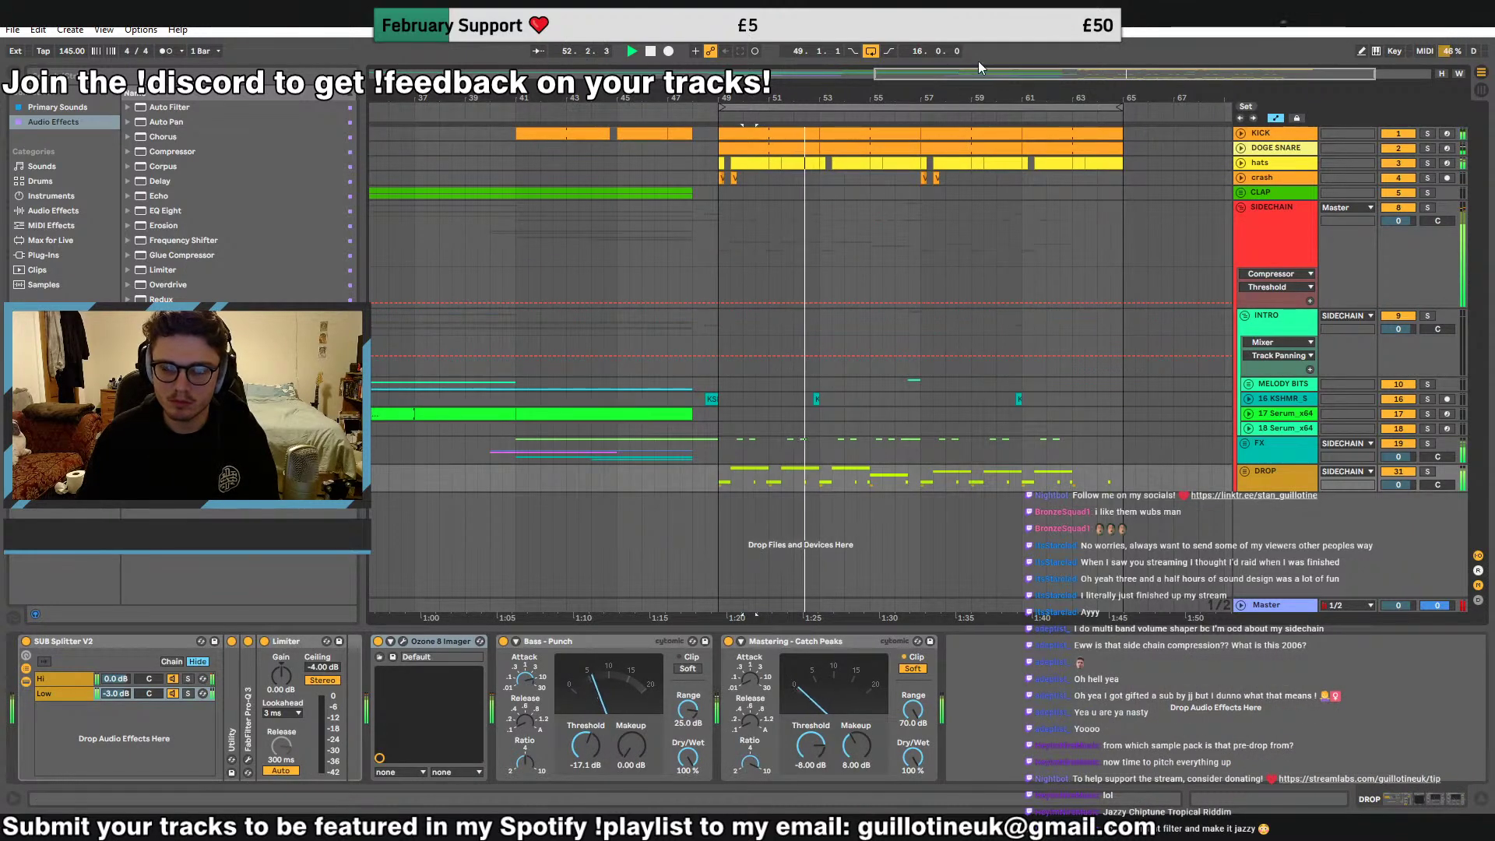
{"action": "left_click_drag", "start_coordinate": [982, 72], "coordinate": [981, 39]}
{"action": "left_click", "coordinate": [1249, 384]}
{"action": "scroll", "coordinate": [1229, 469], "scroll_direction": "down", "scroll_amount": 2}
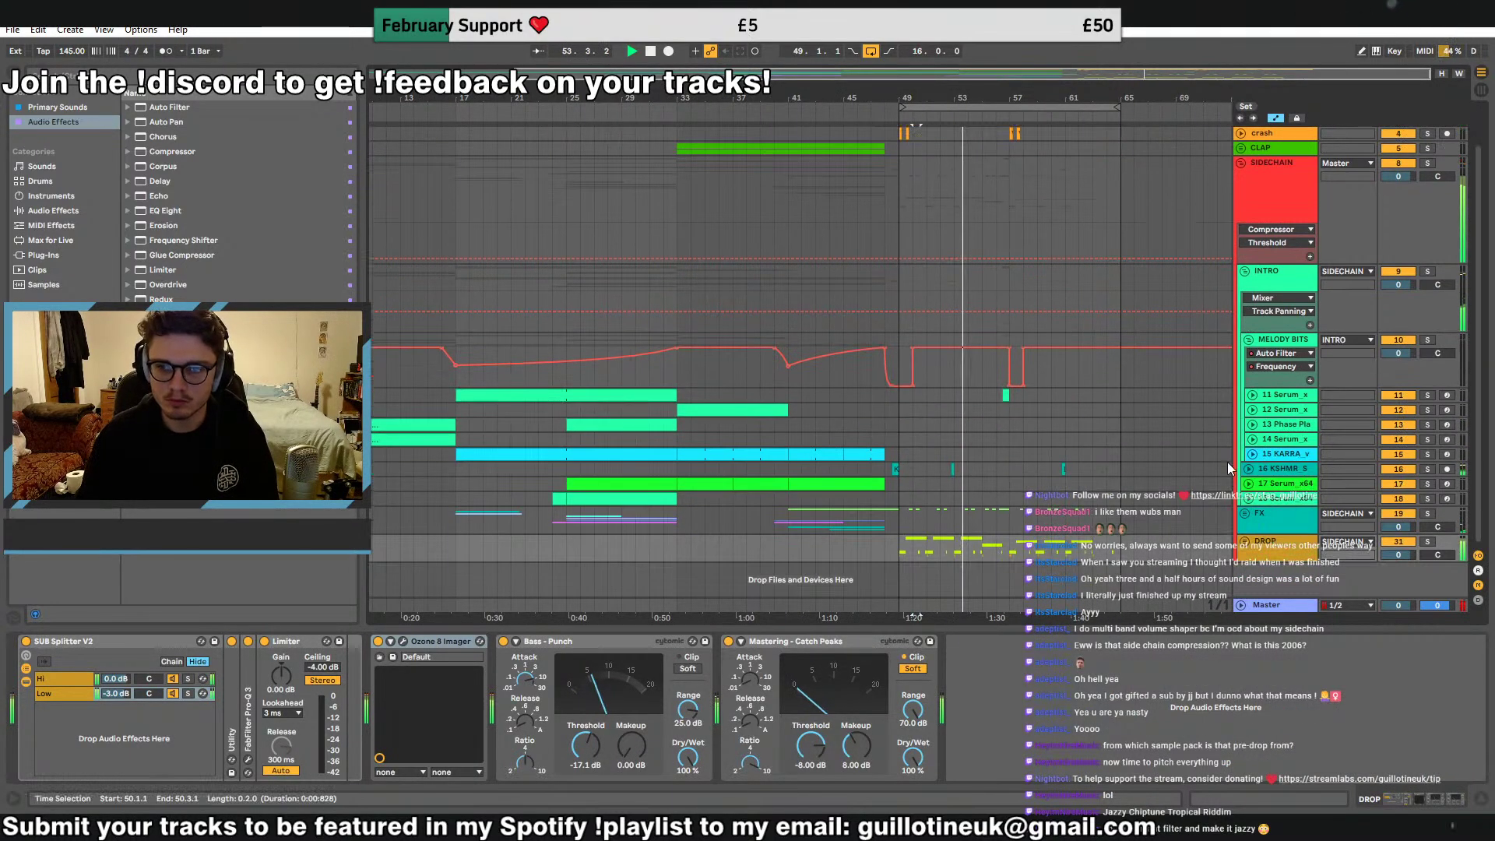
Duplicate the KARRA vocal track 15 in the MELODY BITS group
{"action": "left_click", "coordinate": [1280, 427]}
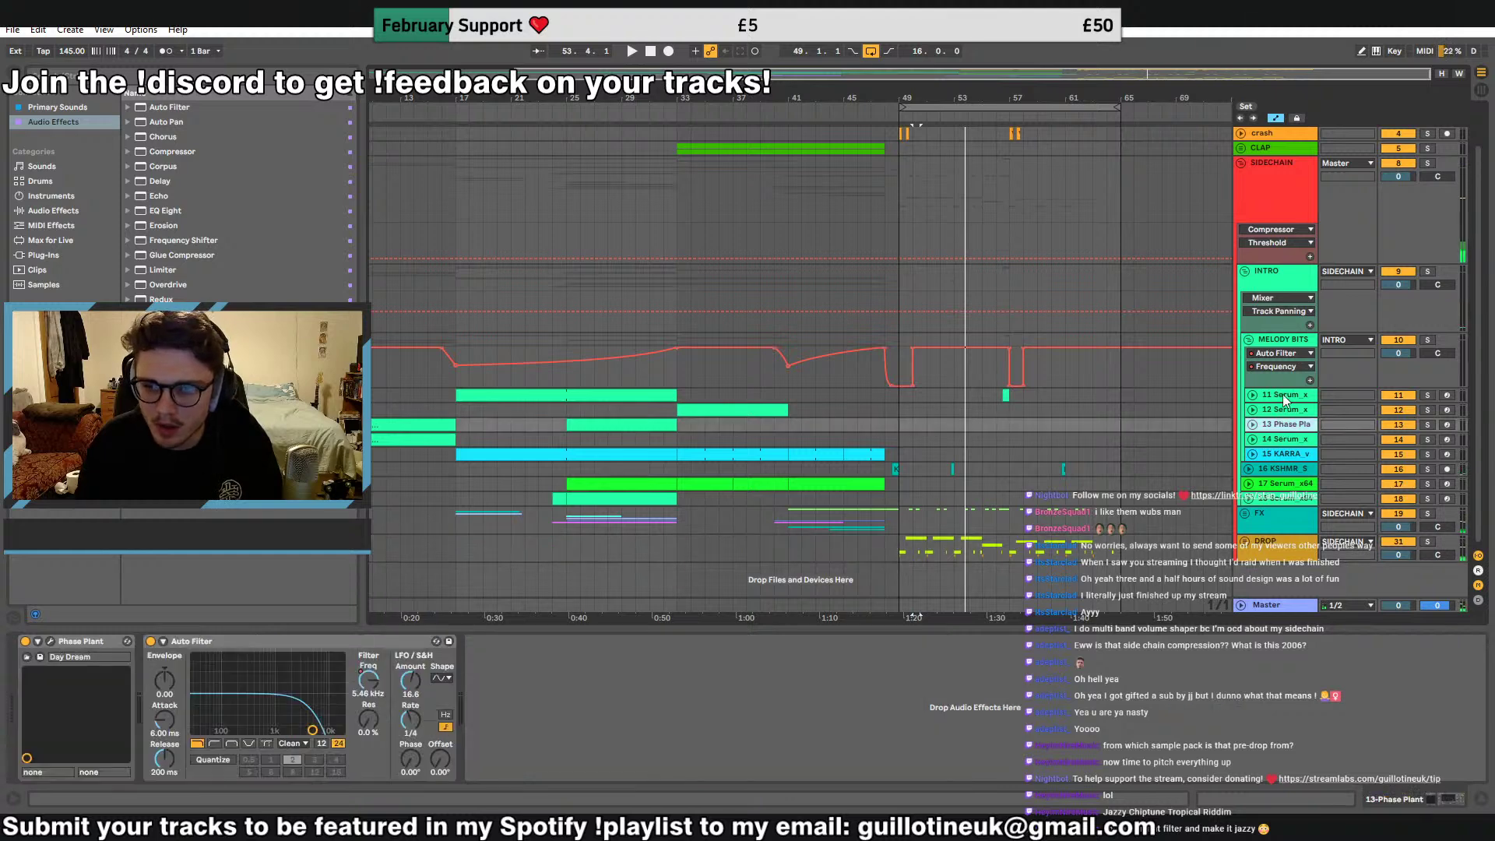
{"action": "left_click", "coordinate": [1287, 459]}
{"action": "left_click", "coordinate": [1253, 454]}
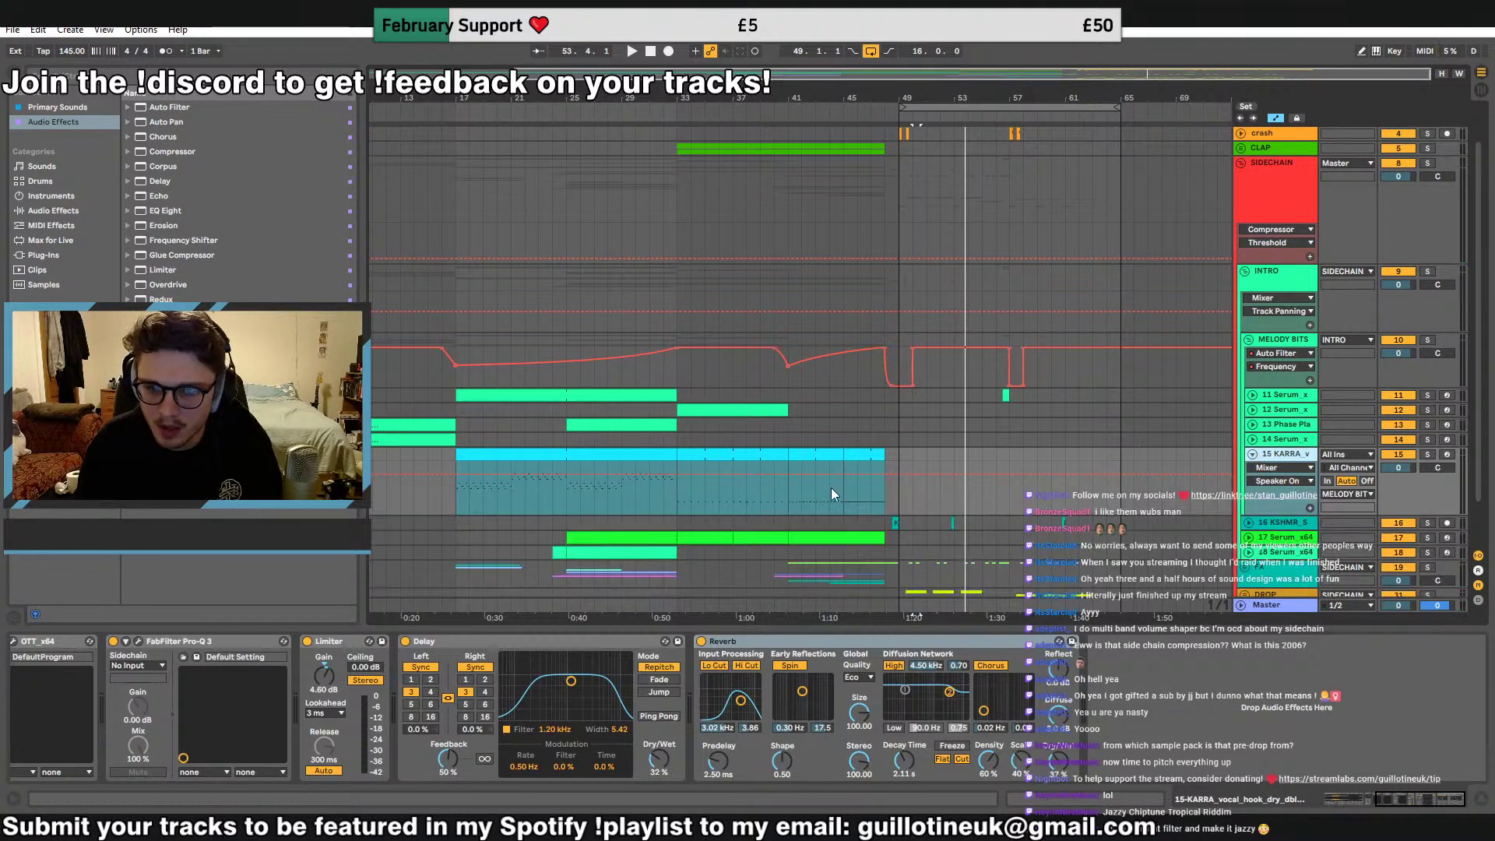
{"action": "key", "text": "ctrl+d"}
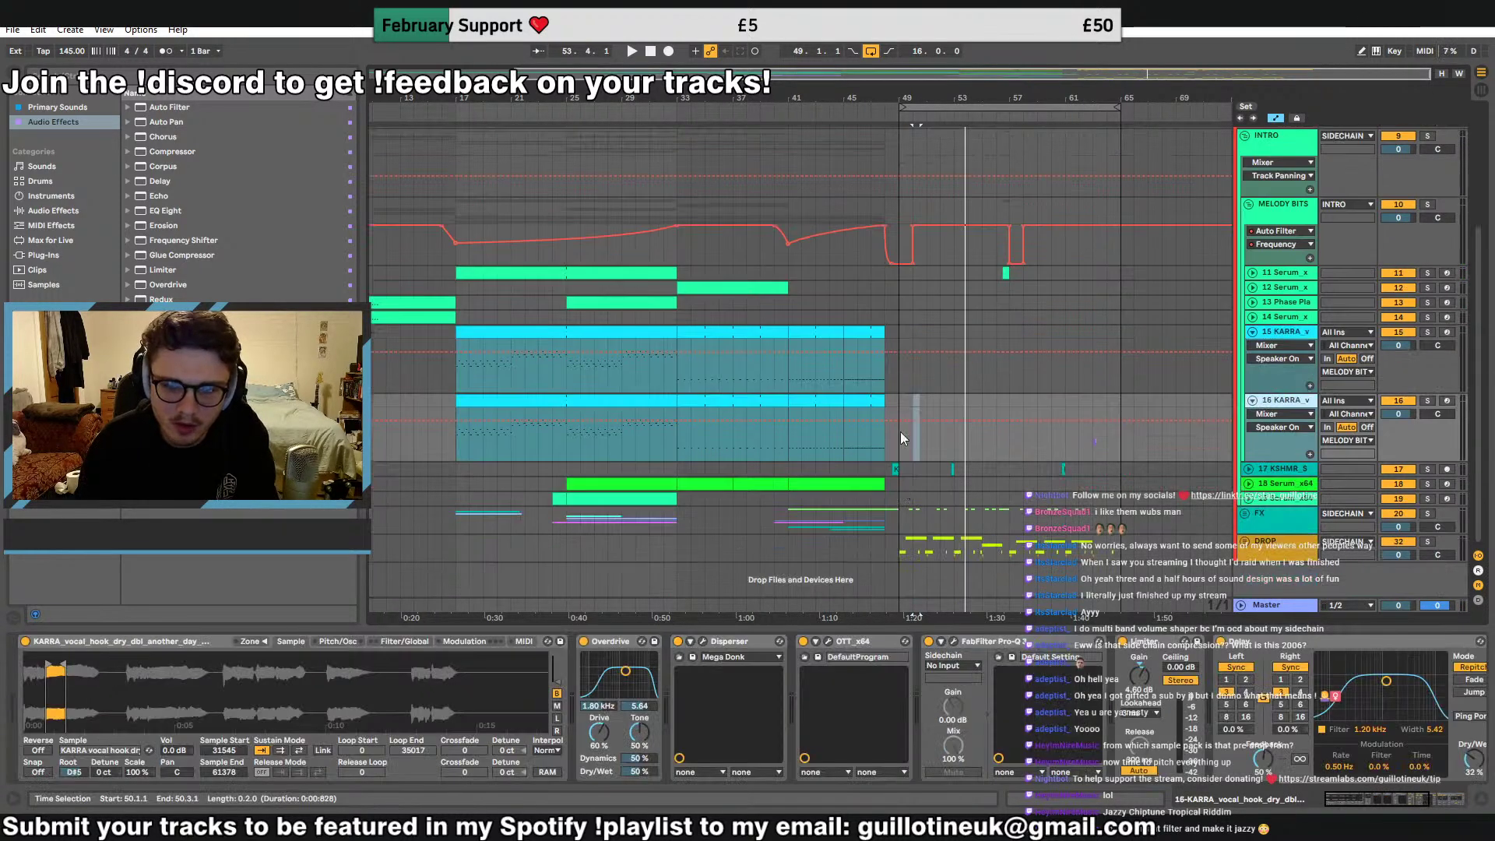
Delete the duplicated vocal's clips outside bars 33 to 41, move the remaining eight bars to bar 49, and play them
{"action": "left_click_drag", "start_coordinate": [910, 413], "coordinate": [785, 399]}
{"action": "key", "text": "Delete"}
{"action": "left_click", "coordinate": [660, 400]}
{"action": "key", "text": "Delete"}
{"action": "left_click_drag", "start_coordinate": [695, 400], "coordinate": [917, 403]}
{"action": "key", "text": "space"}
{"action": "left_click_drag", "start_coordinate": [1234, 73], "coordinate": [1235, 148]}
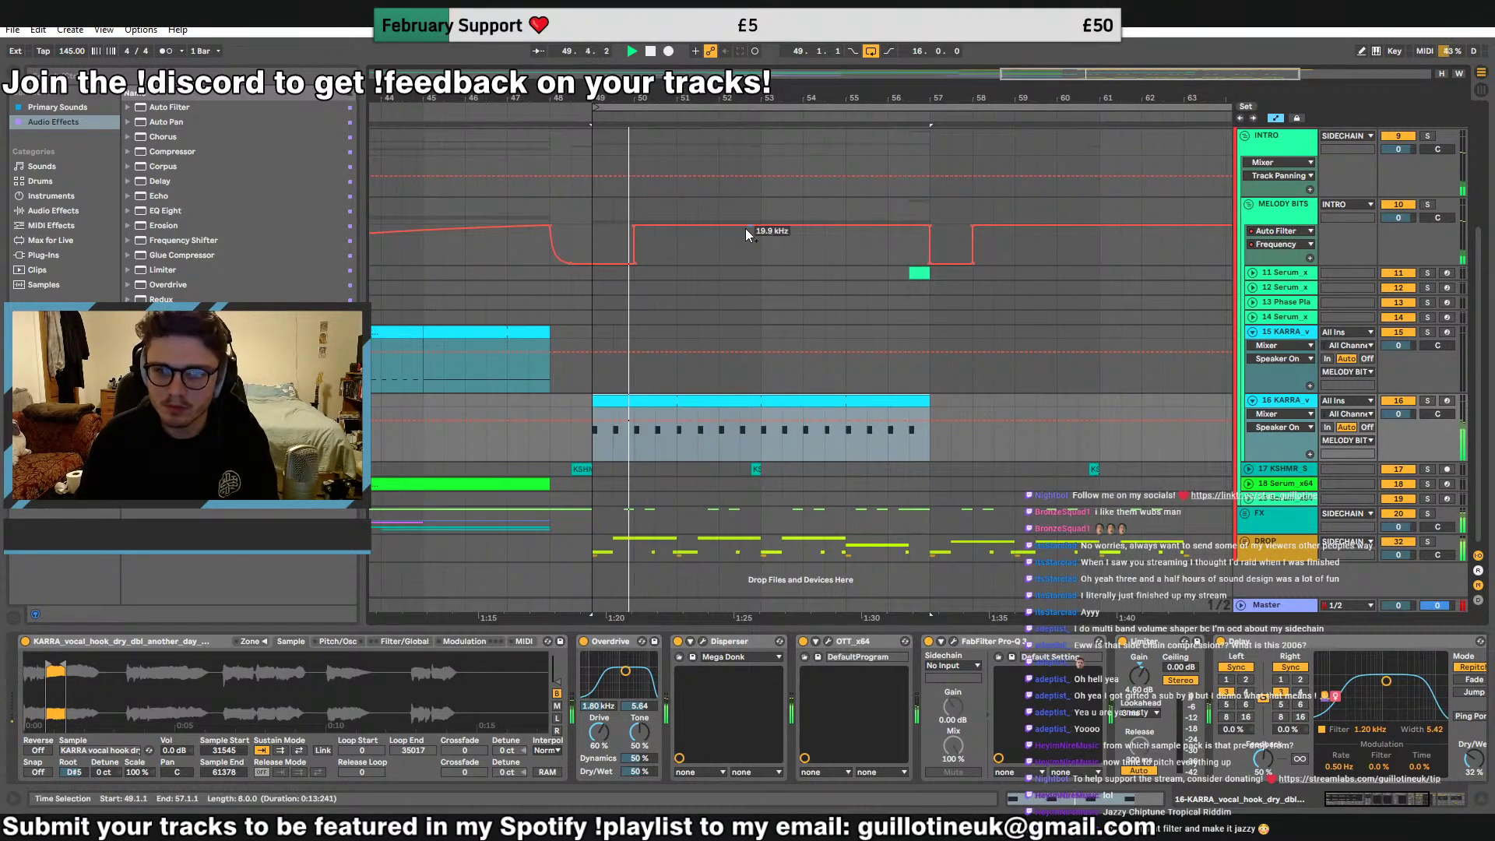
{"action": "key", "text": "space"}
Move the duplicated KARRA vocal track into the FX group, collapse MELODY BITS and expand FX
{"action": "left_click_drag", "start_coordinate": [1289, 403], "coordinate": [1298, 534]}
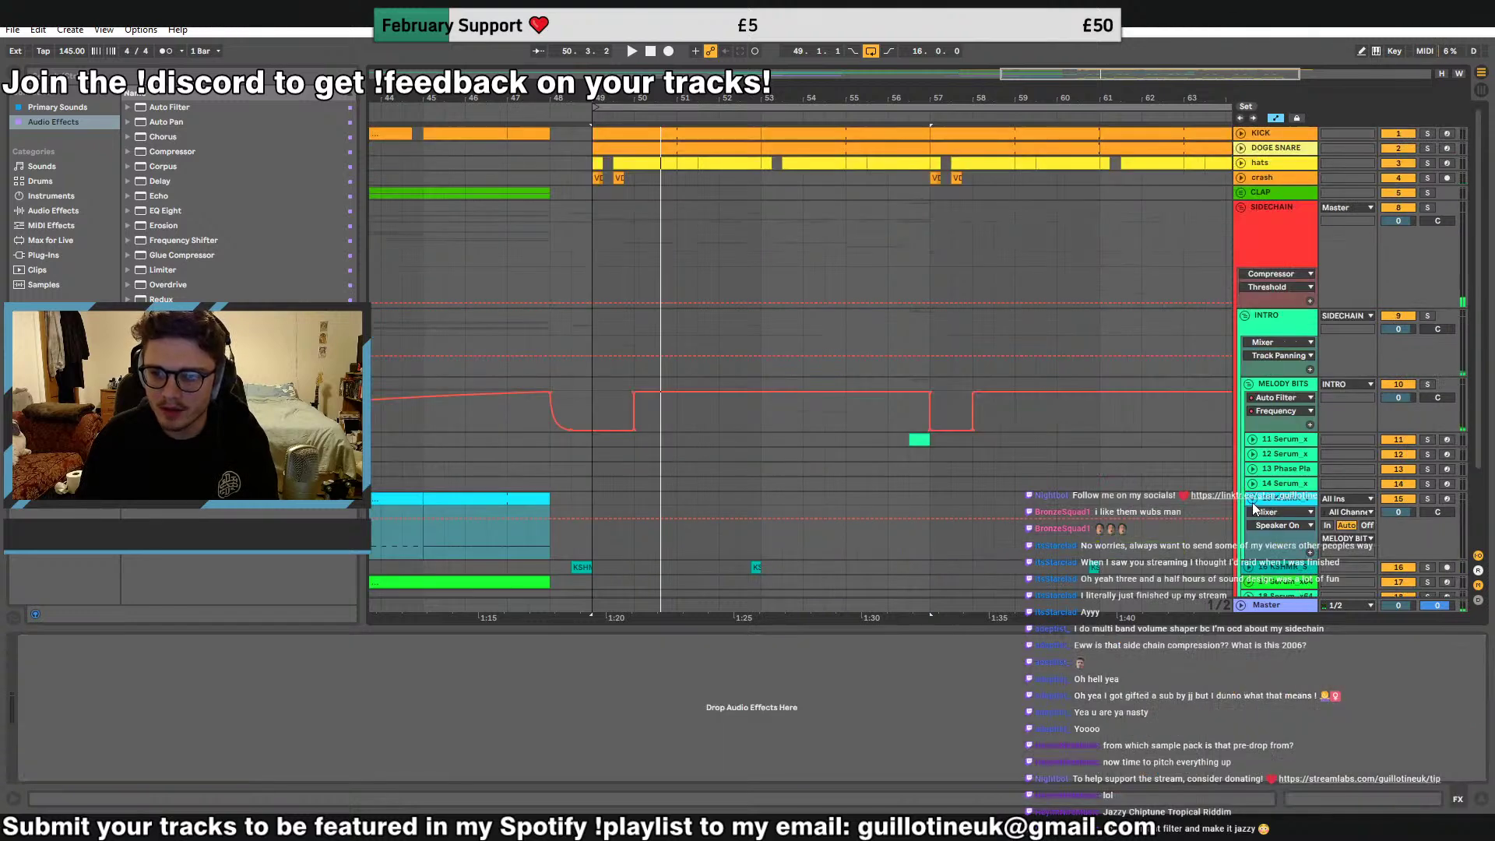
{"action": "left_click", "coordinate": [1250, 384]}
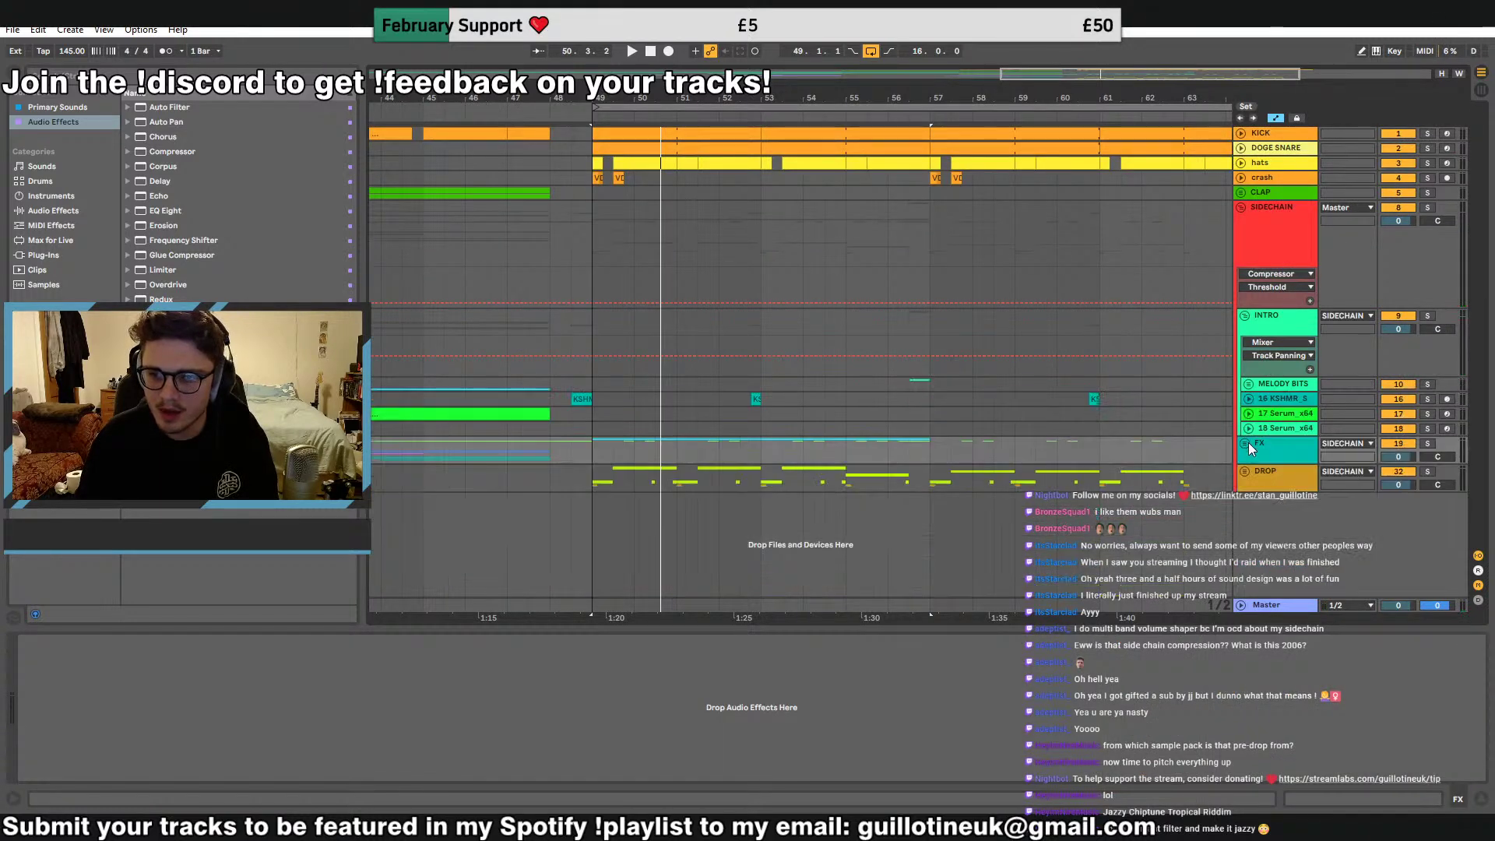
{"action": "left_click", "coordinate": [1249, 429]}
{"action": "left_click", "coordinate": [1247, 443]}
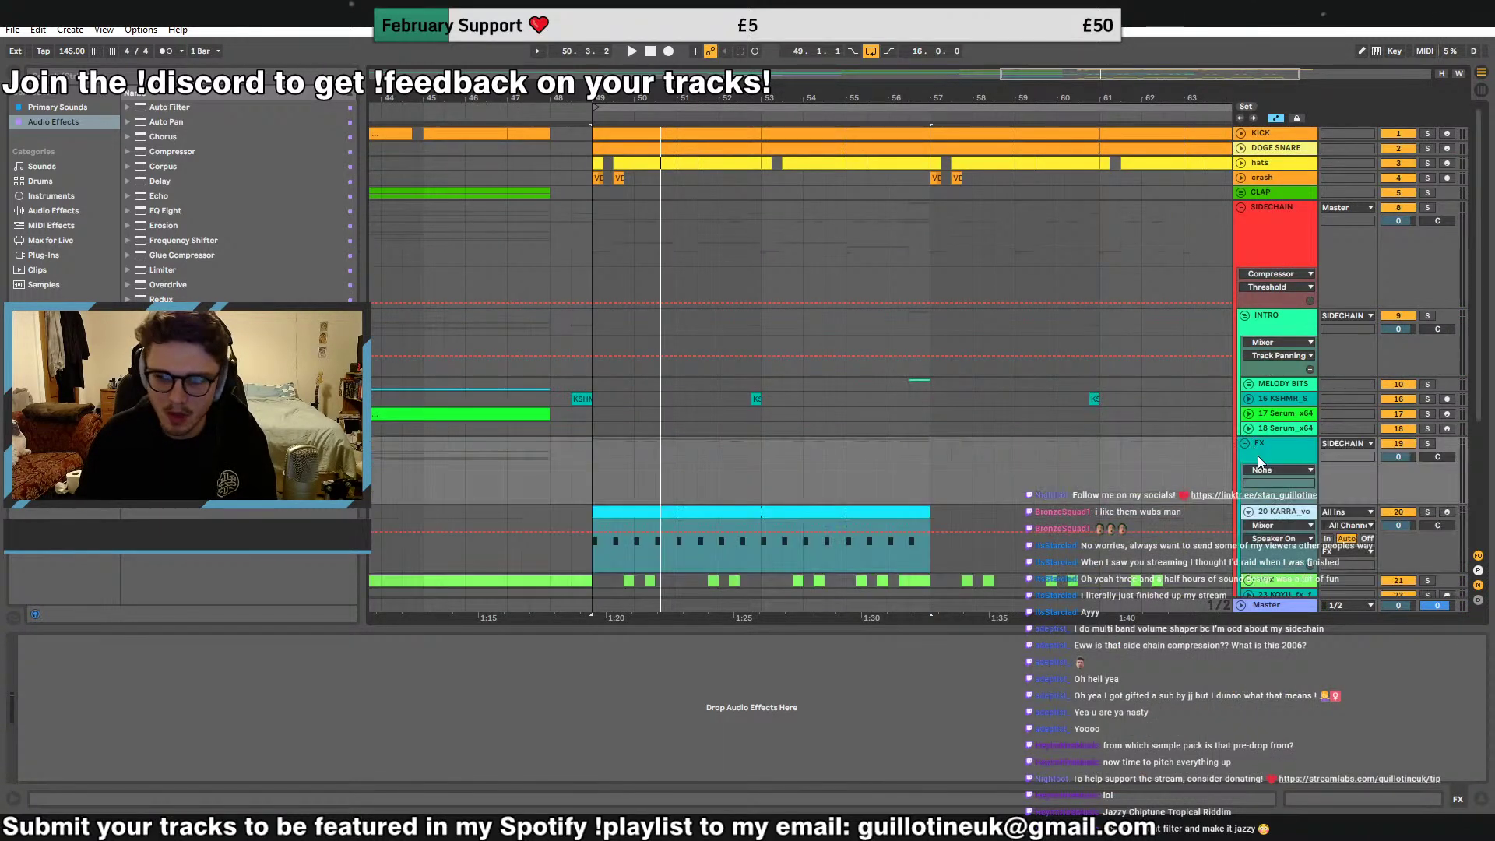
Solo the duplicated KARRA vocal track 20, delete the Delay from its device chain, and play it
{"action": "scroll", "coordinate": [1258, 456], "scroll_direction": "down", "scroll_amount": 5}
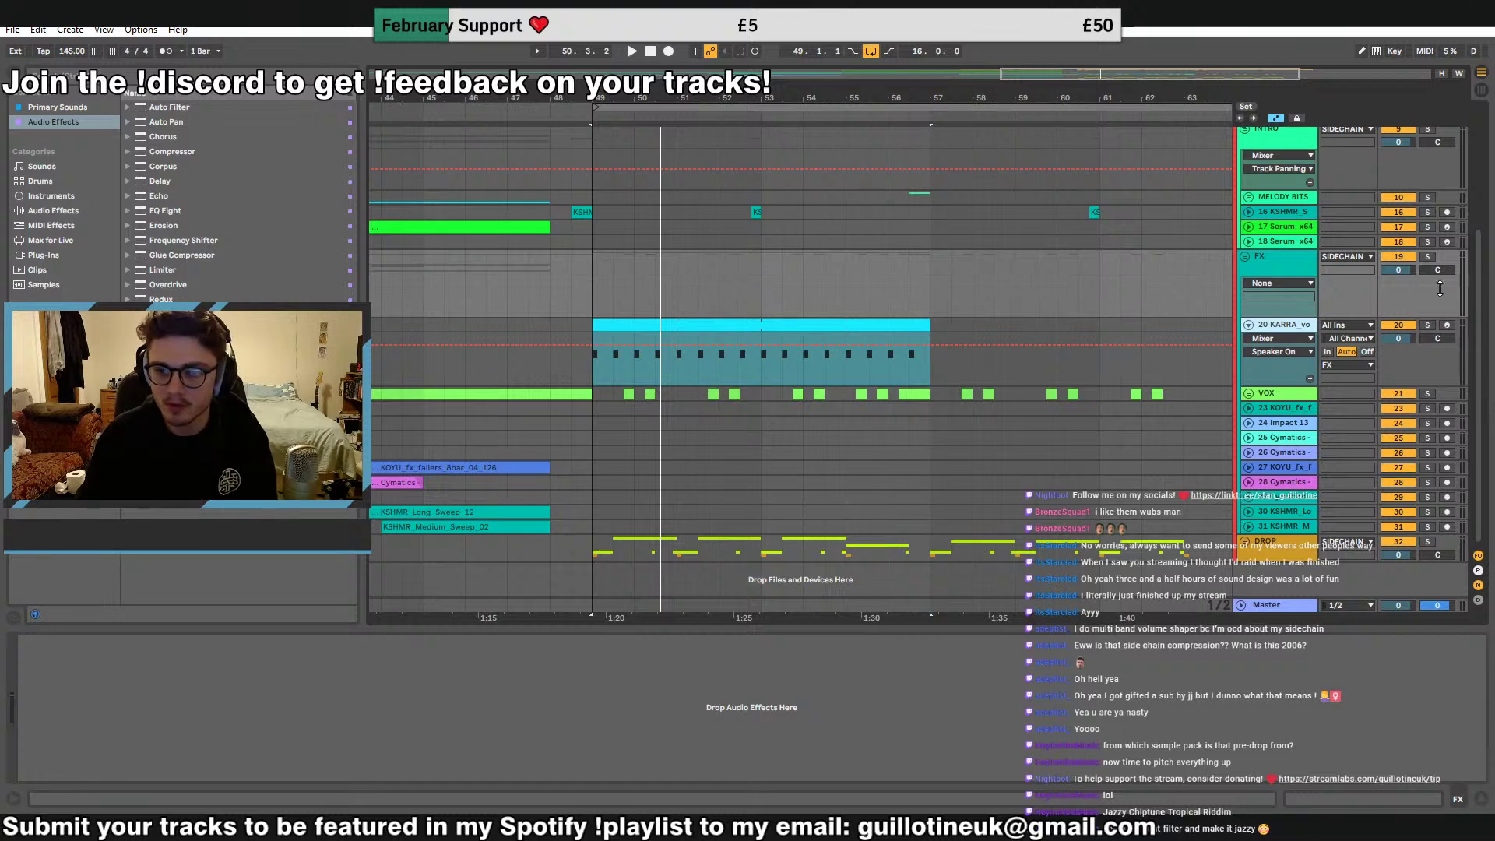
{"action": "key", "text": "space"}
{"action": "left_click", "coordinate": [1432, 327]}
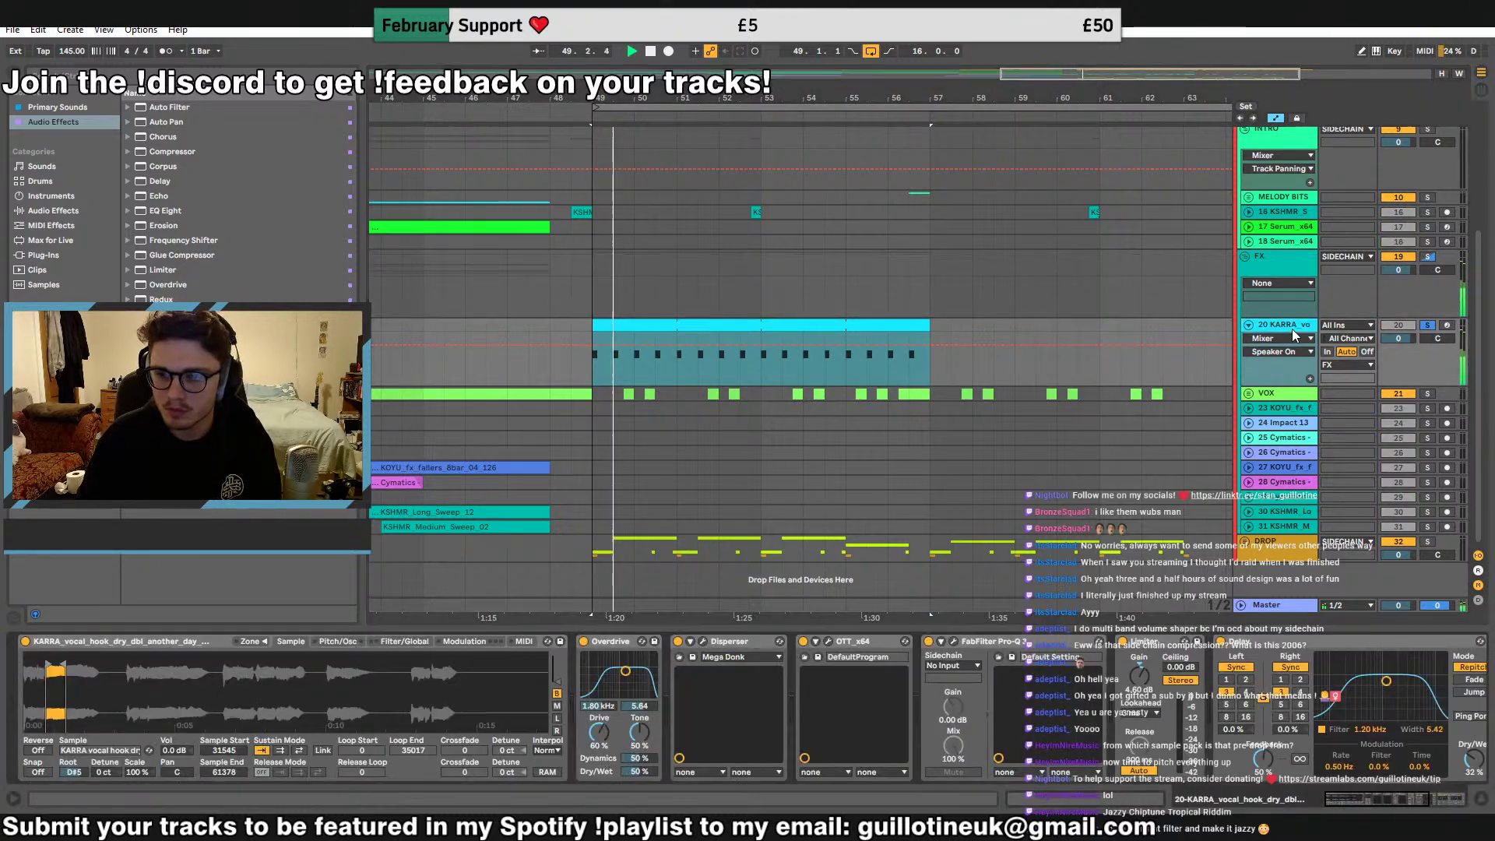
{"action": "left_click", "coordinate": [1251, 644]}
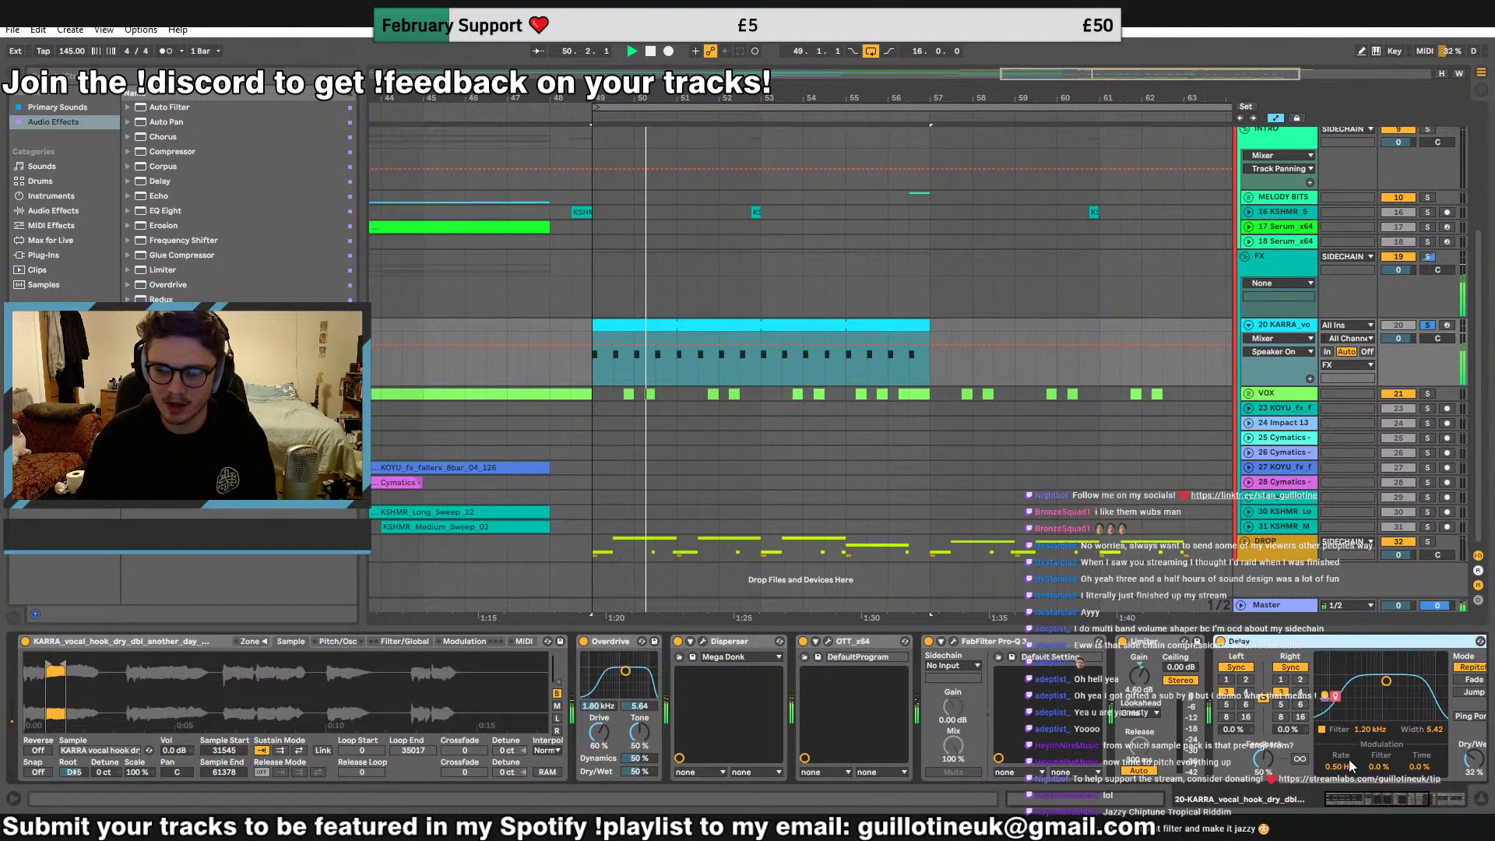
{"action": "key", "text": "Delete"}
{"action": "key", "text": "space"}
{"action": "left_click_drag", "start_coordinate": [1391, 803], "coordinate": [1407, 800]}
{"action": "left_click", "coordinate": [1229, 760]}
{"action": "key", "text": "space"}
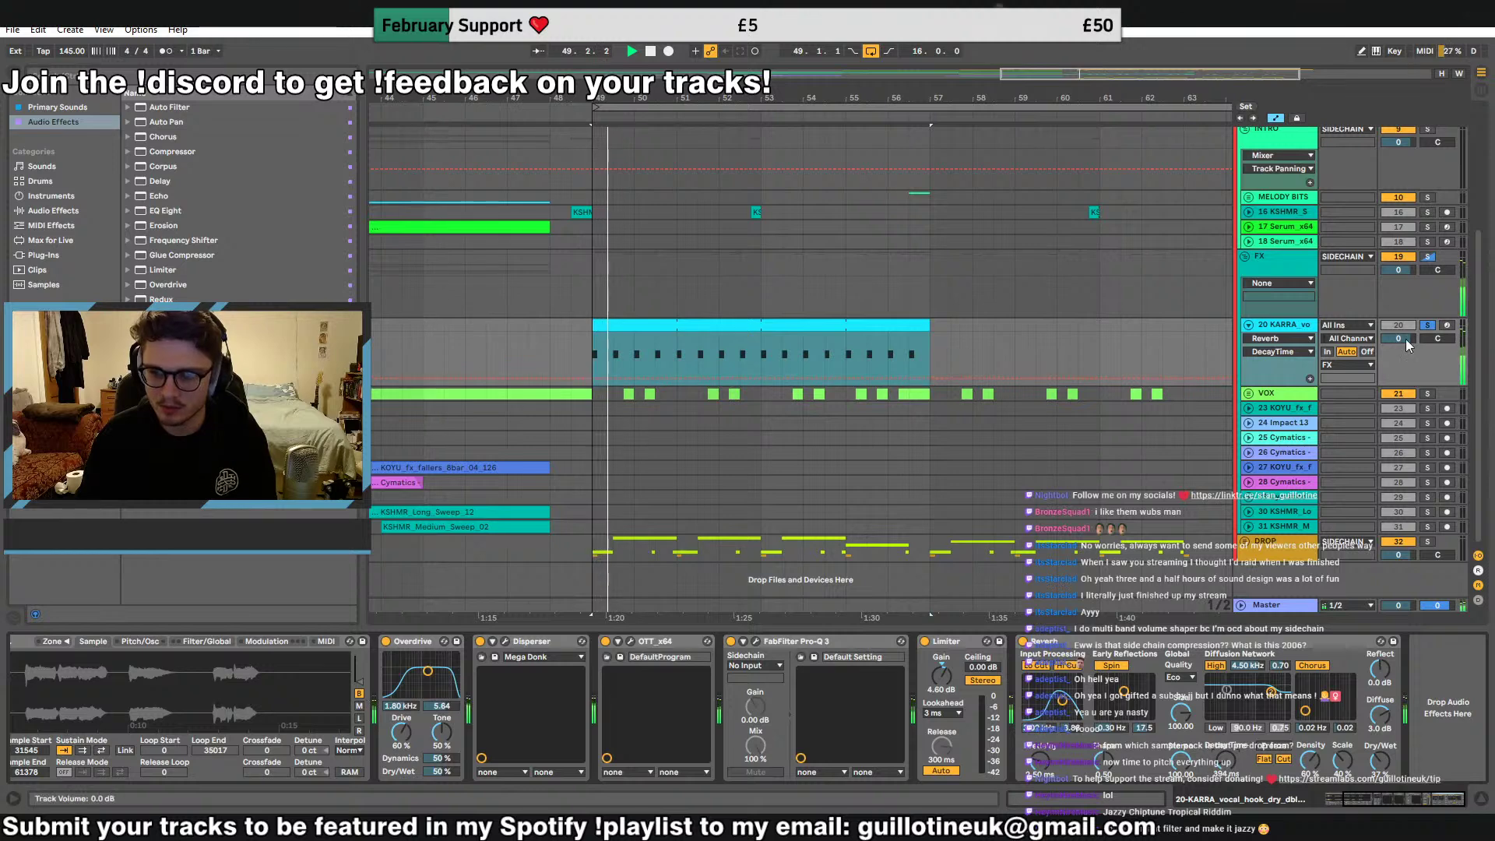
Unsolo the KARRA vocal track 20 and lower its volume to -5.0 dB
{"action": "left_click", "coordinate": [1427, 325]}
{"action": "left_click", "coordinate": [782, 311]}
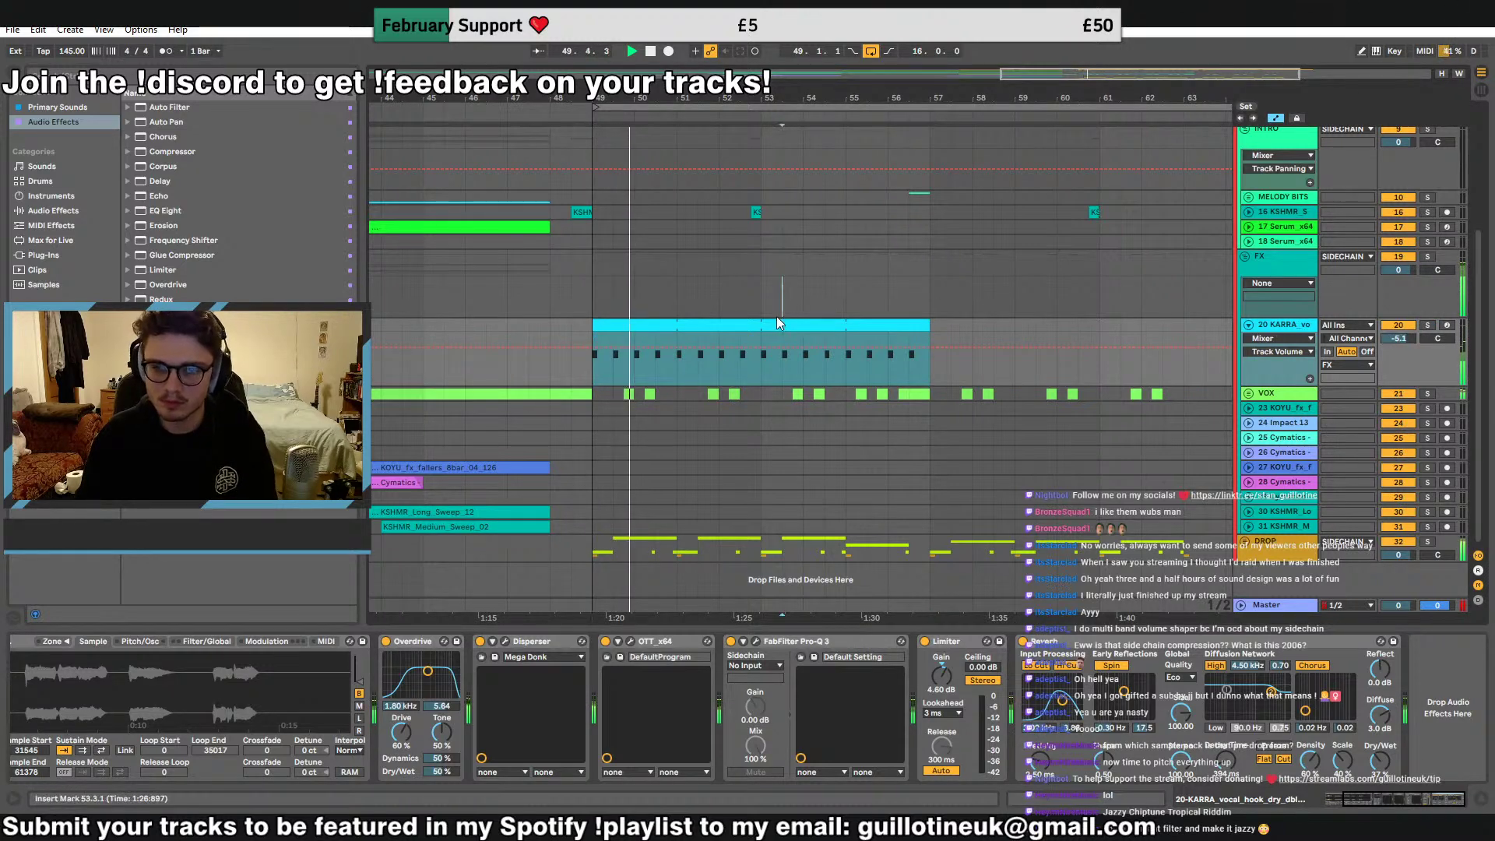
{"action": "left_click", "coordinate": [777, 321]}
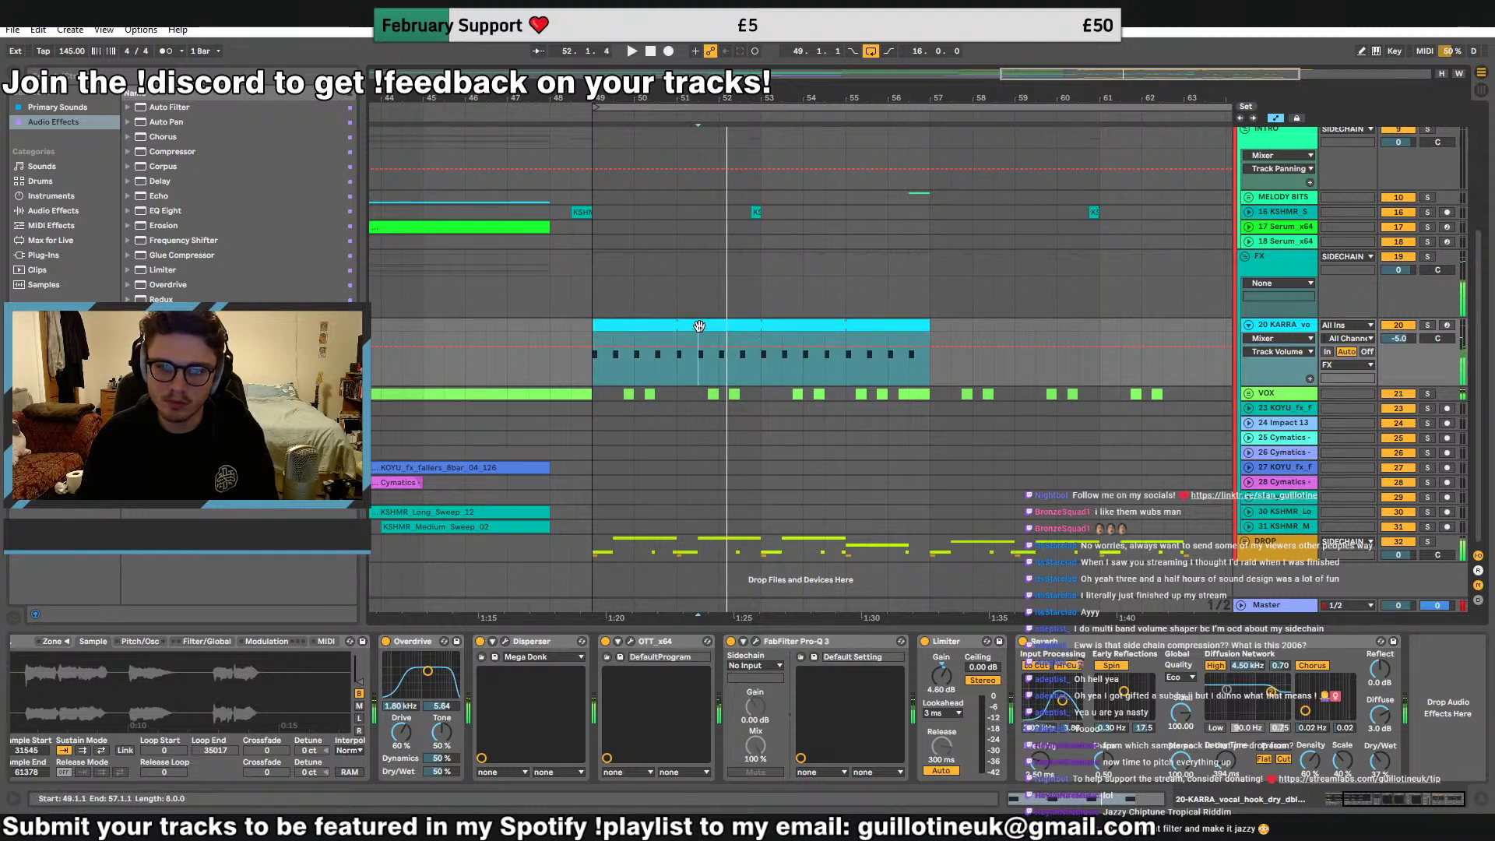
Open the KARRA vocal clip at bar 49, transpose its notes to F#4, and play it
{"action": "double_click", "coordinate": [699, 372]}
{"action": "key", "text": "space"}
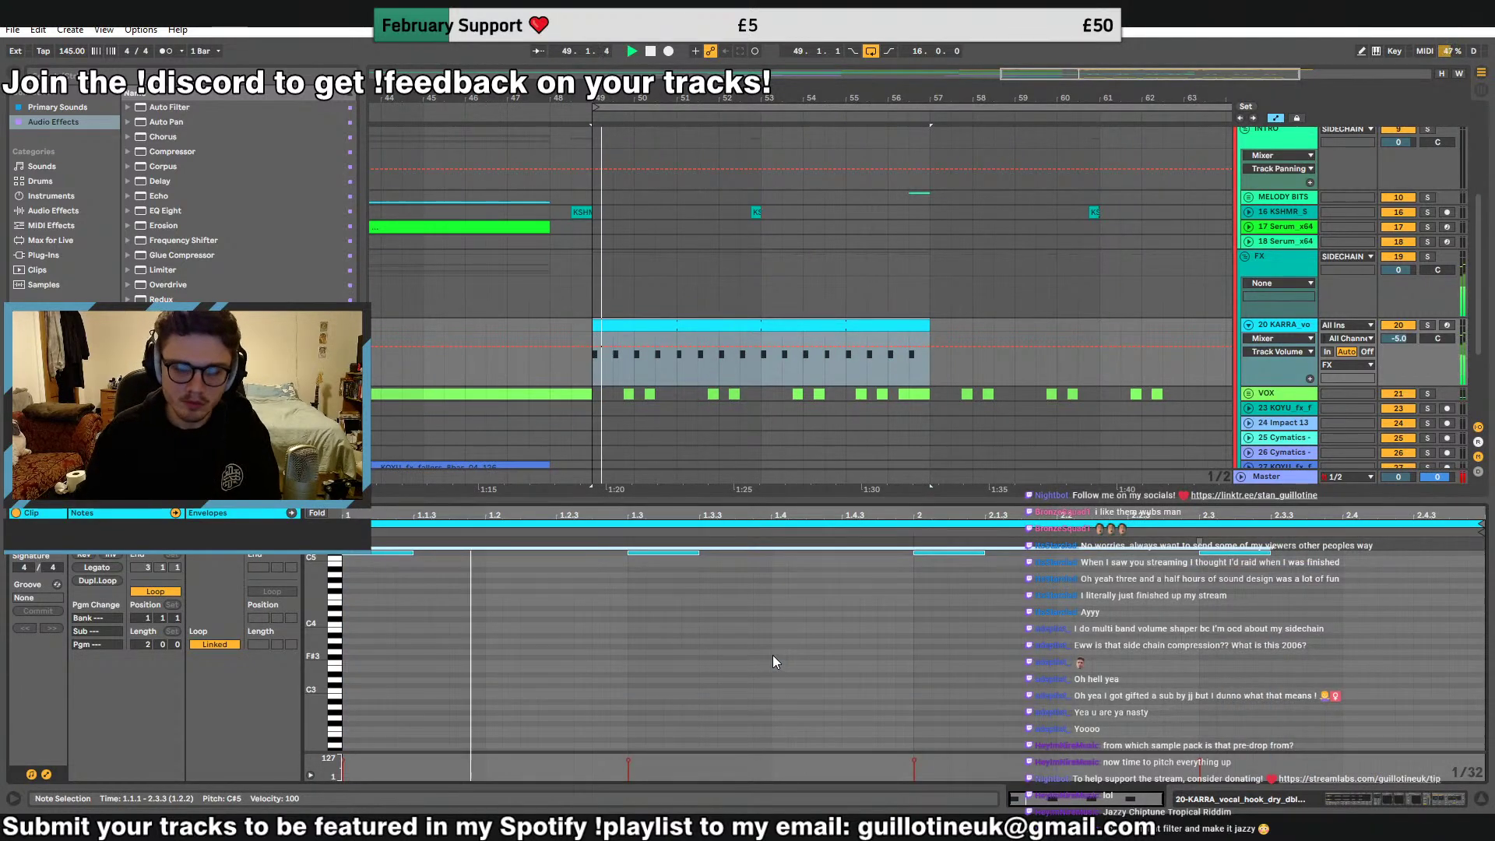
{"action": "scroll", "coordinate": [773, 656], "scroll_direction": "up", "scroll_amount": 4}
{"action": "left_click_drag", "start_coordinate": [367, 648], "coordinate": [363, 620]}
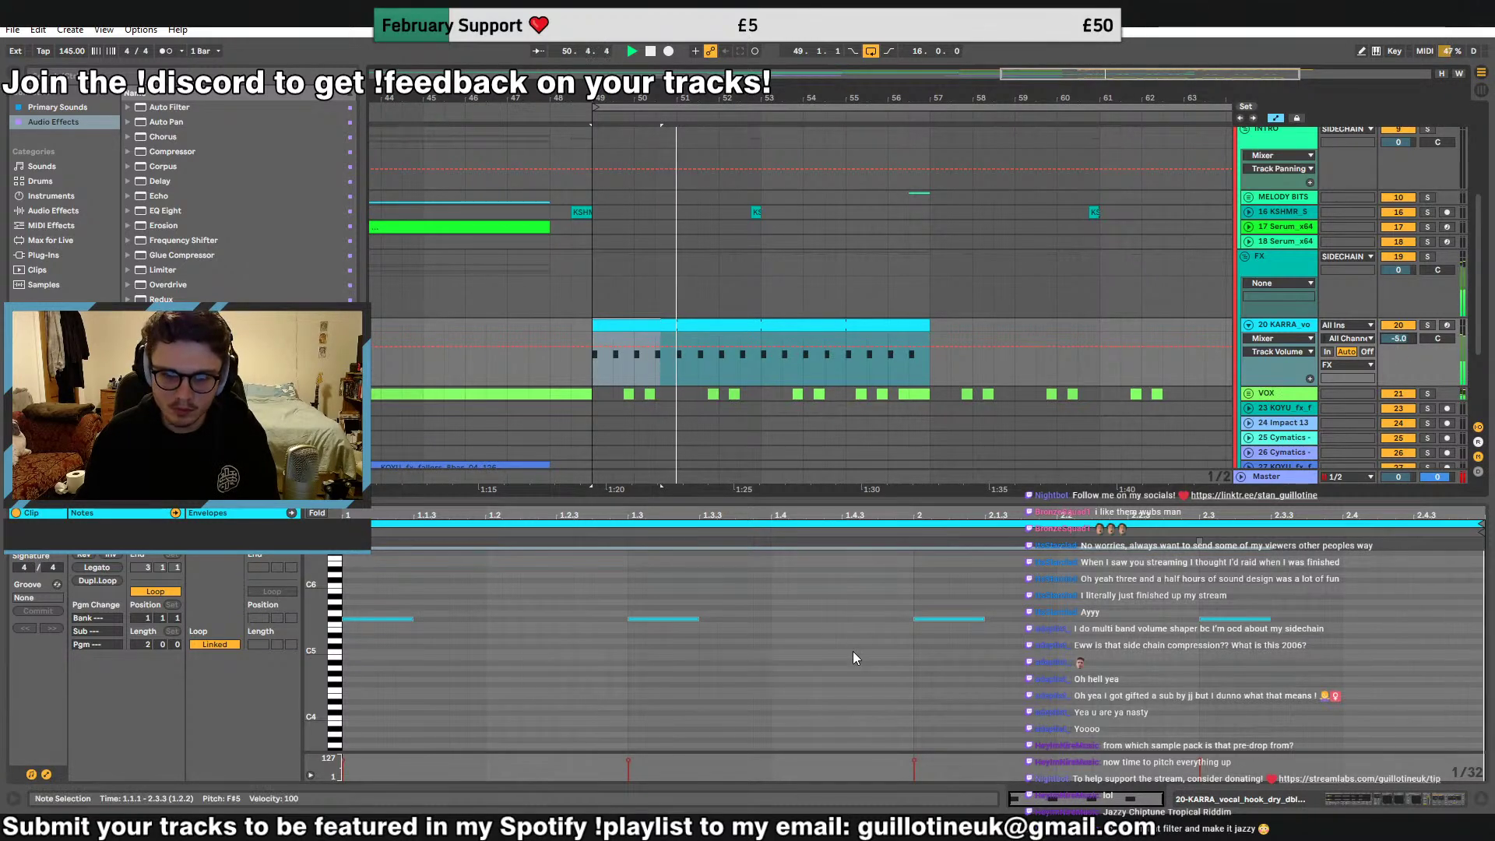
{"action": "key", "text": "shift+Down"}
{"action": "key", "text": "space"}
{"action": "key", "text": "space"}
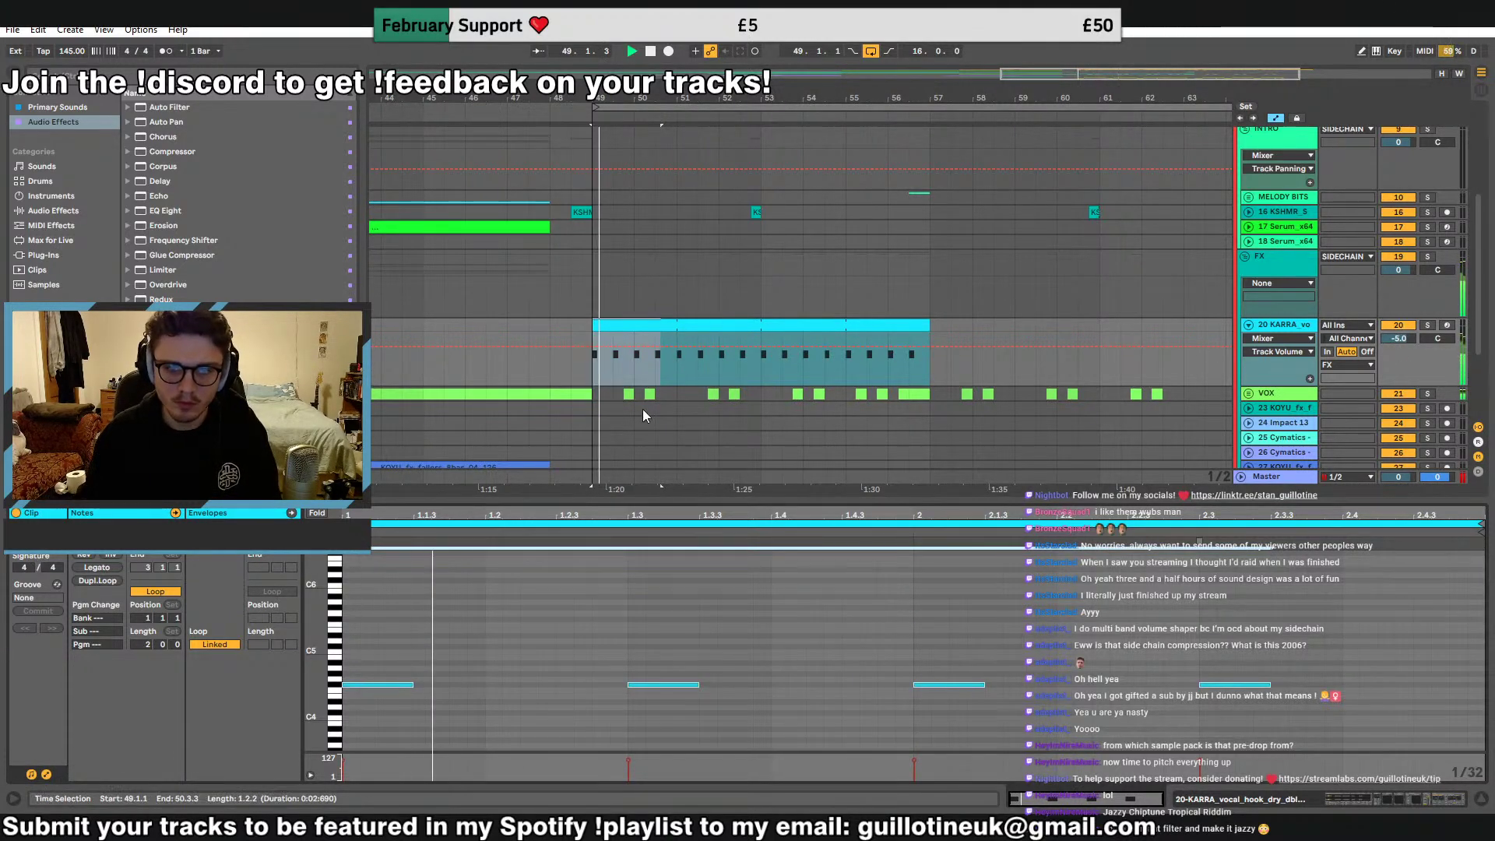
Delete the first half bar of the KARRA vocal at bar 49 and everything from bar 51 to 57
{"action": "mouse_move", "coordinate": [615, 352]}
{"action": "left_mouse_down"}
{"action": "mouse_move", "coordinate": [629, 335]}
{"action": "mouse_move", "coordinate": [608, 331]}
{"action": "left_mouse_up"}
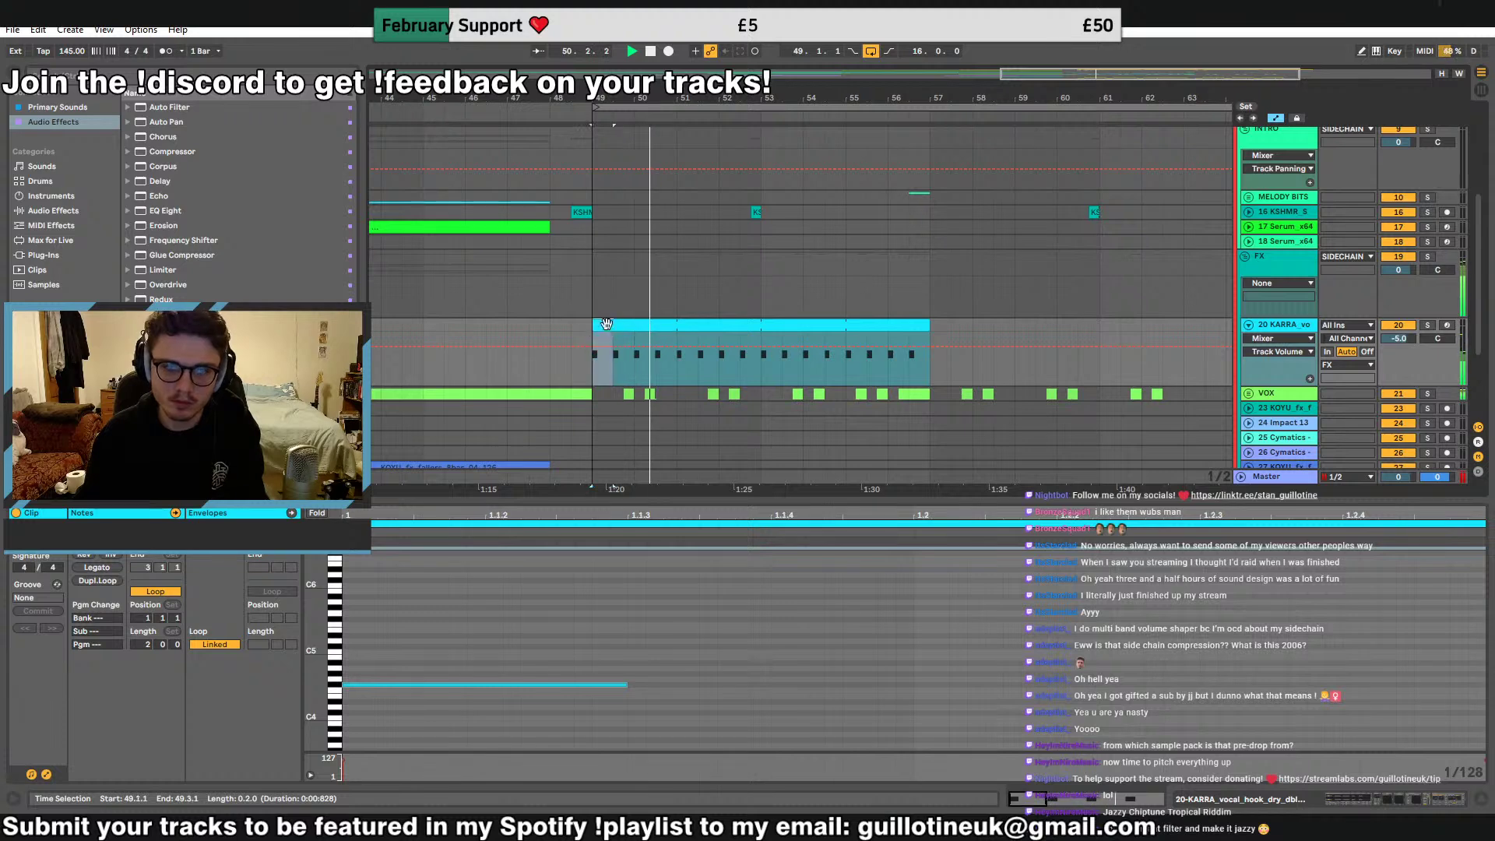
{"action": "key", "text": "Delete"}
{"action": "key", "text": "space"}
{"action": "key", "text": "space"}
{"action": "left_click", "coordinate": [673, 370]}
{"action": "left_click_drag", "start_coordinate": [679, 367], "coordinate": [930, 351]}
{"action": "key", "text": "Delete"}
{"action": "key", "text": "Delete"}
Copy the remaining KARRA vocal clip starting at 49.3 and paste it at 51.3 and 53.3
{"action": "left_click", "coordinate": [662, 325]}
{"action": "key", "text": "ctrl+c"}
{"action": "left_click", "coordinate": [698, 329]}
{"action": "key", "text": "ctrl+v"}
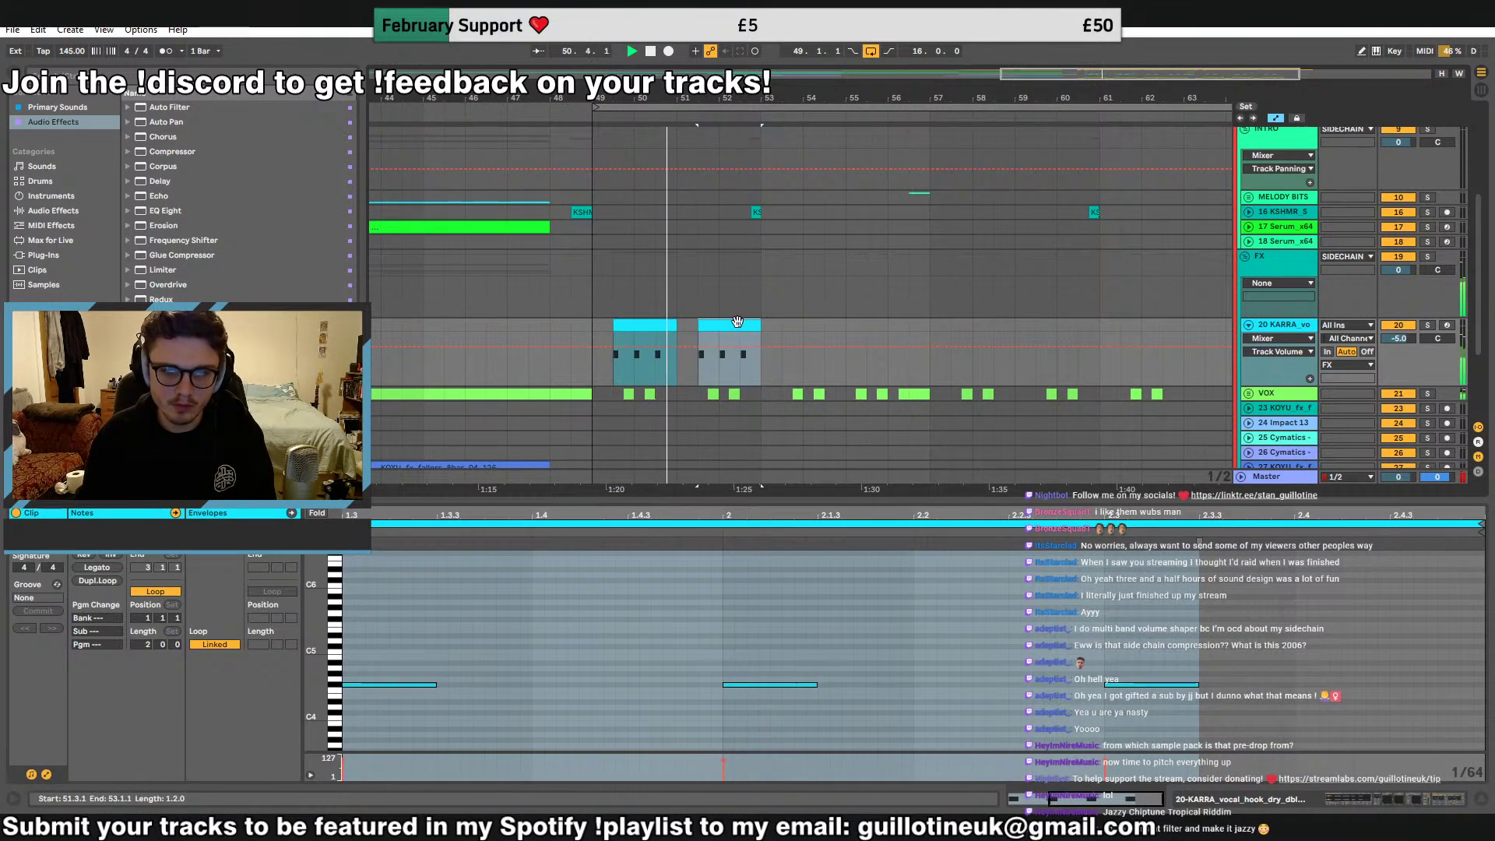
{"action": "left_click", "coordinate": [781, 328]}
{"action": "key", "text": "ctrl+v"}
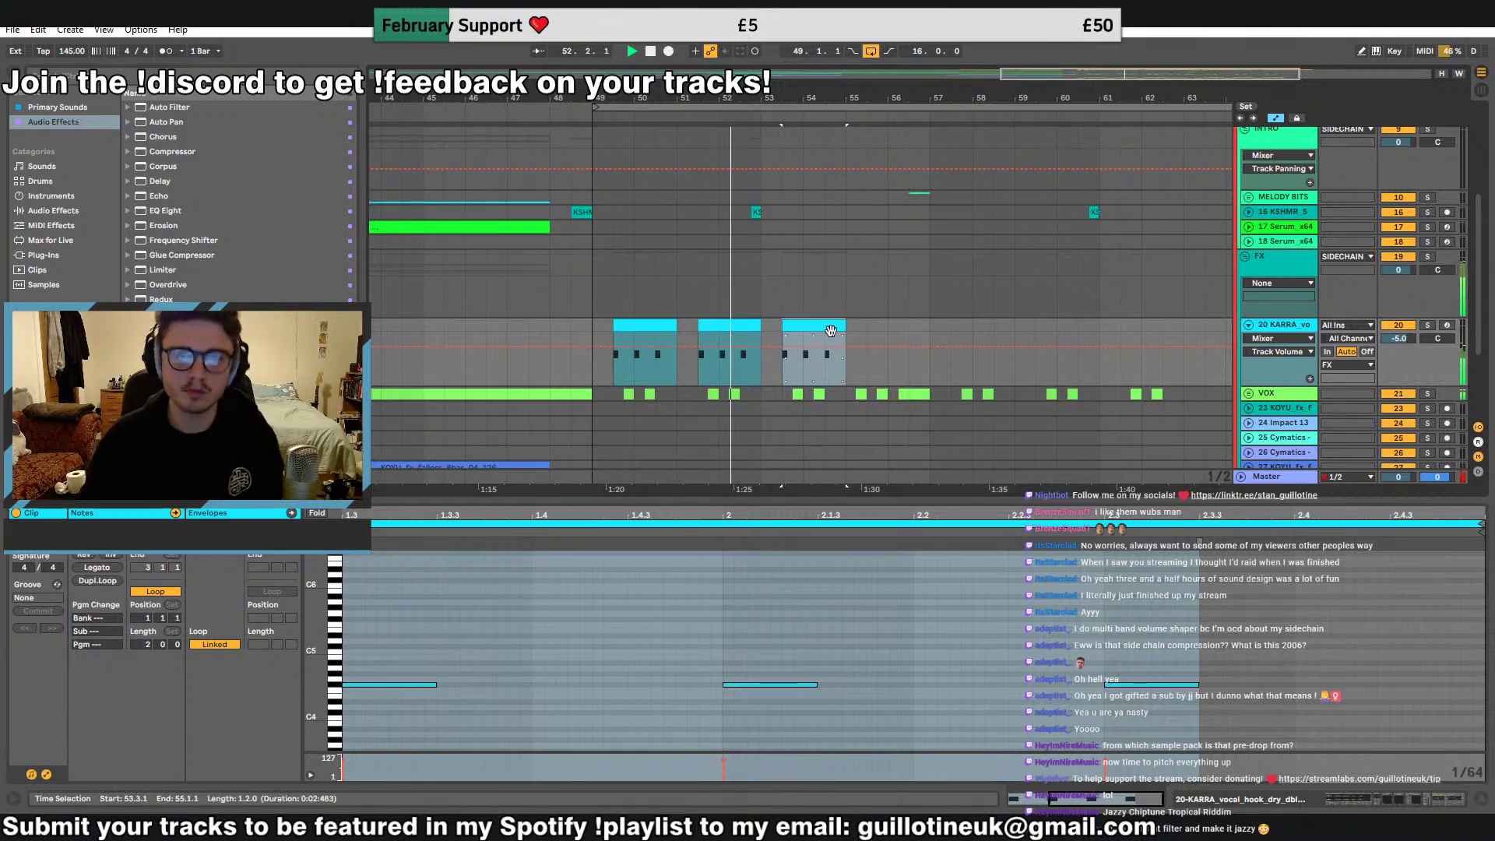
Add a one-bar KARRA vocal clip from 55.3 to 56.3, and duplicate the eight-bar vocal pattern to bar 57
{"action": "left_click", "coordinate": [860, 331]}
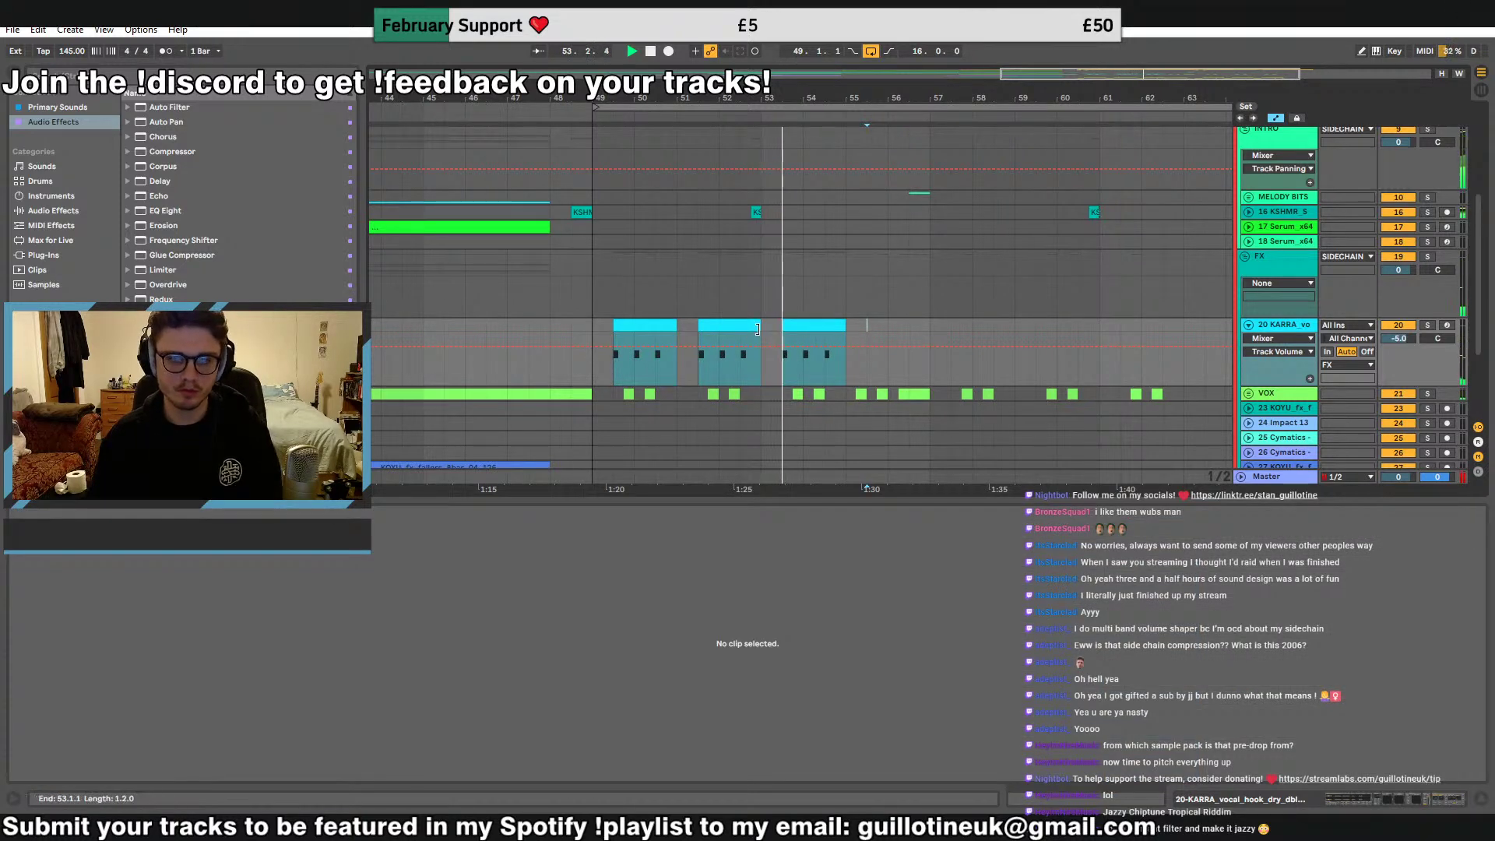
{"action": "left_click", "coordinate": [851, 328]}
{"action": "key", "text": "ctrl+v"}
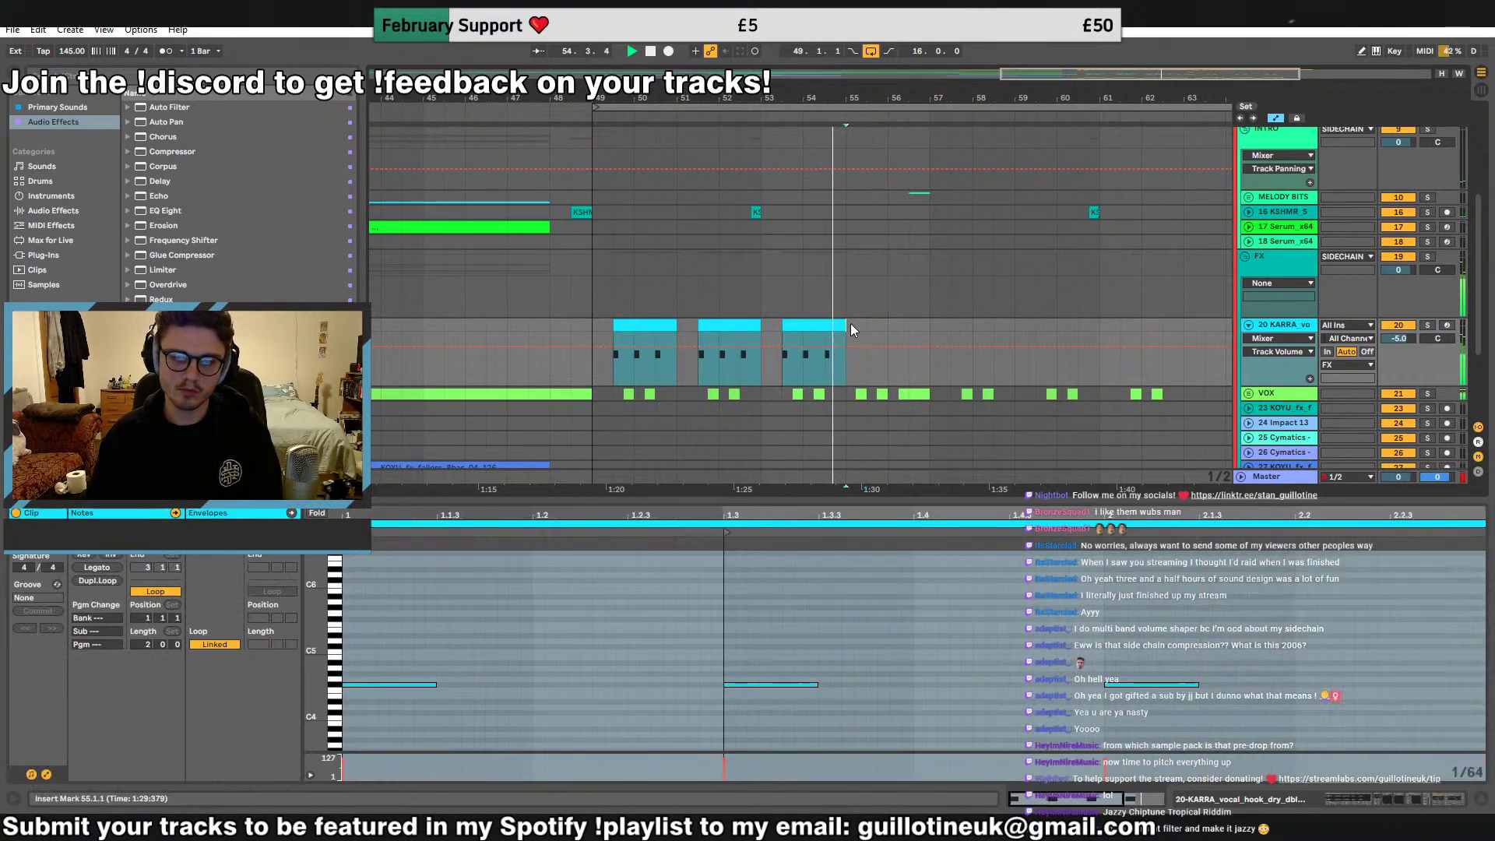
{"action": "left_click_drag", "start_coordinate": [895, 328], "coordinate": [847, 324]}
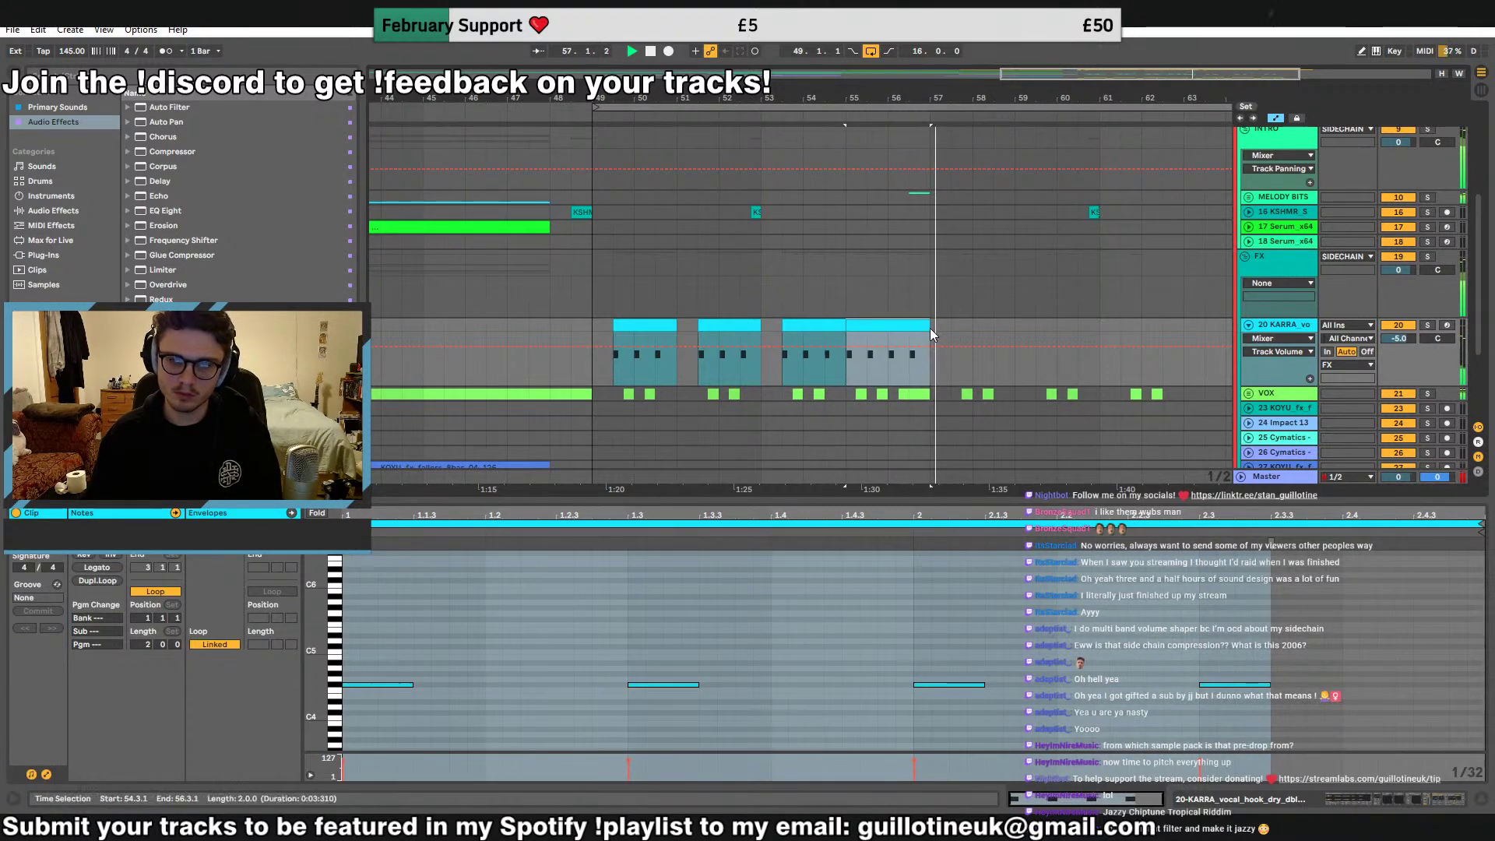
{"action": "key", "text": "Delete"}
{"action": "left_click_drag", "start_coordinate": [848, 341], "coordinate": [910, 335]}
{"action": "key", "text": "Delete"}
{"action": "left_click", "coordinate": [600, 323], "text": "shift"}
{"action": "key", "text": "ctrl+d"}
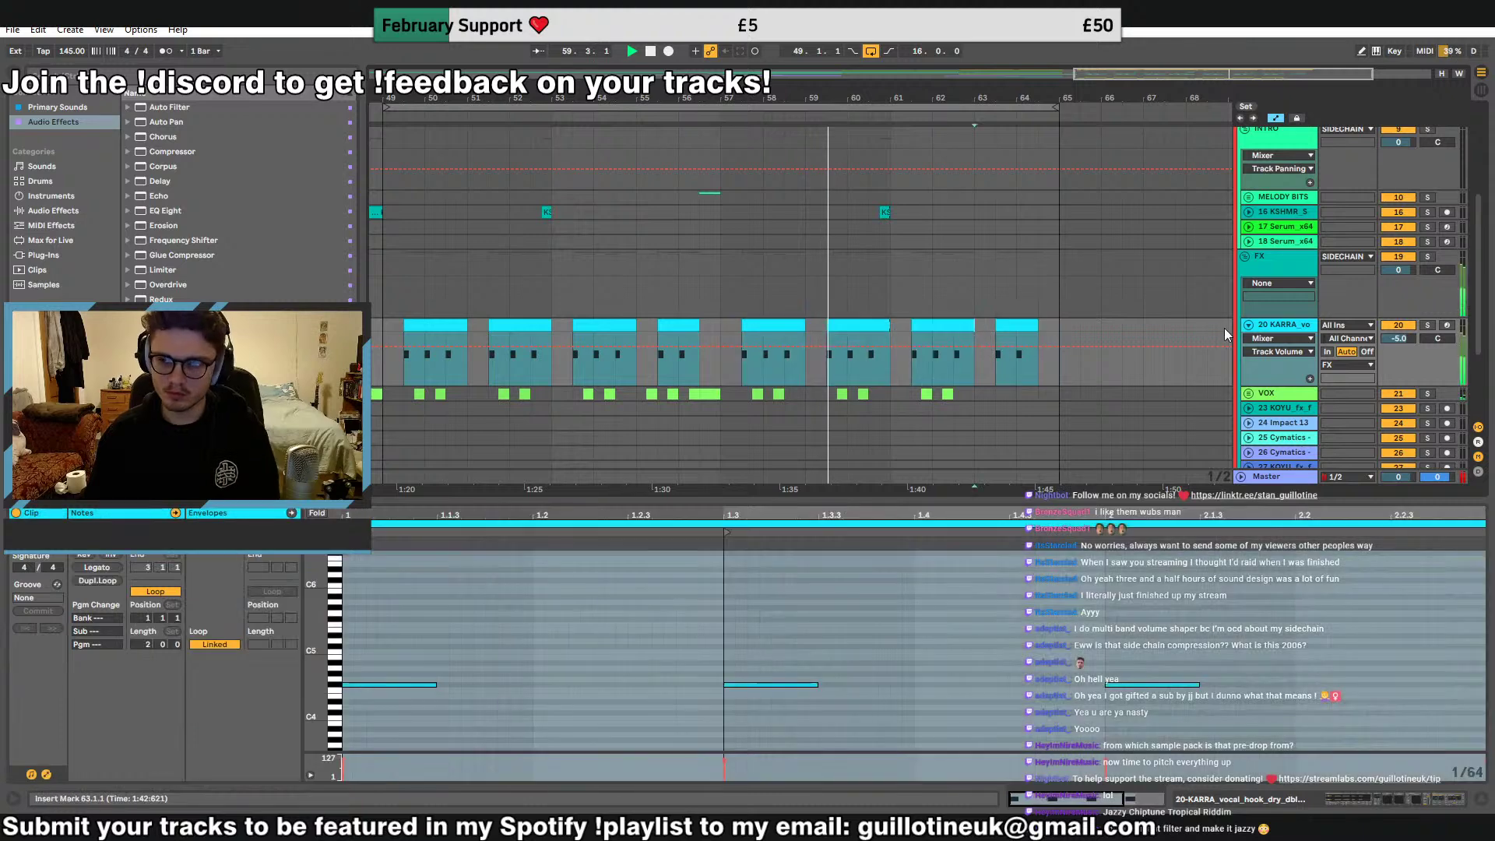
Fold the FX group and clear its vocal chops from bar 63 to 65, and expand the DROP and HOOK groups
{"action": "left_click", "coordinate": [1246, 256]}
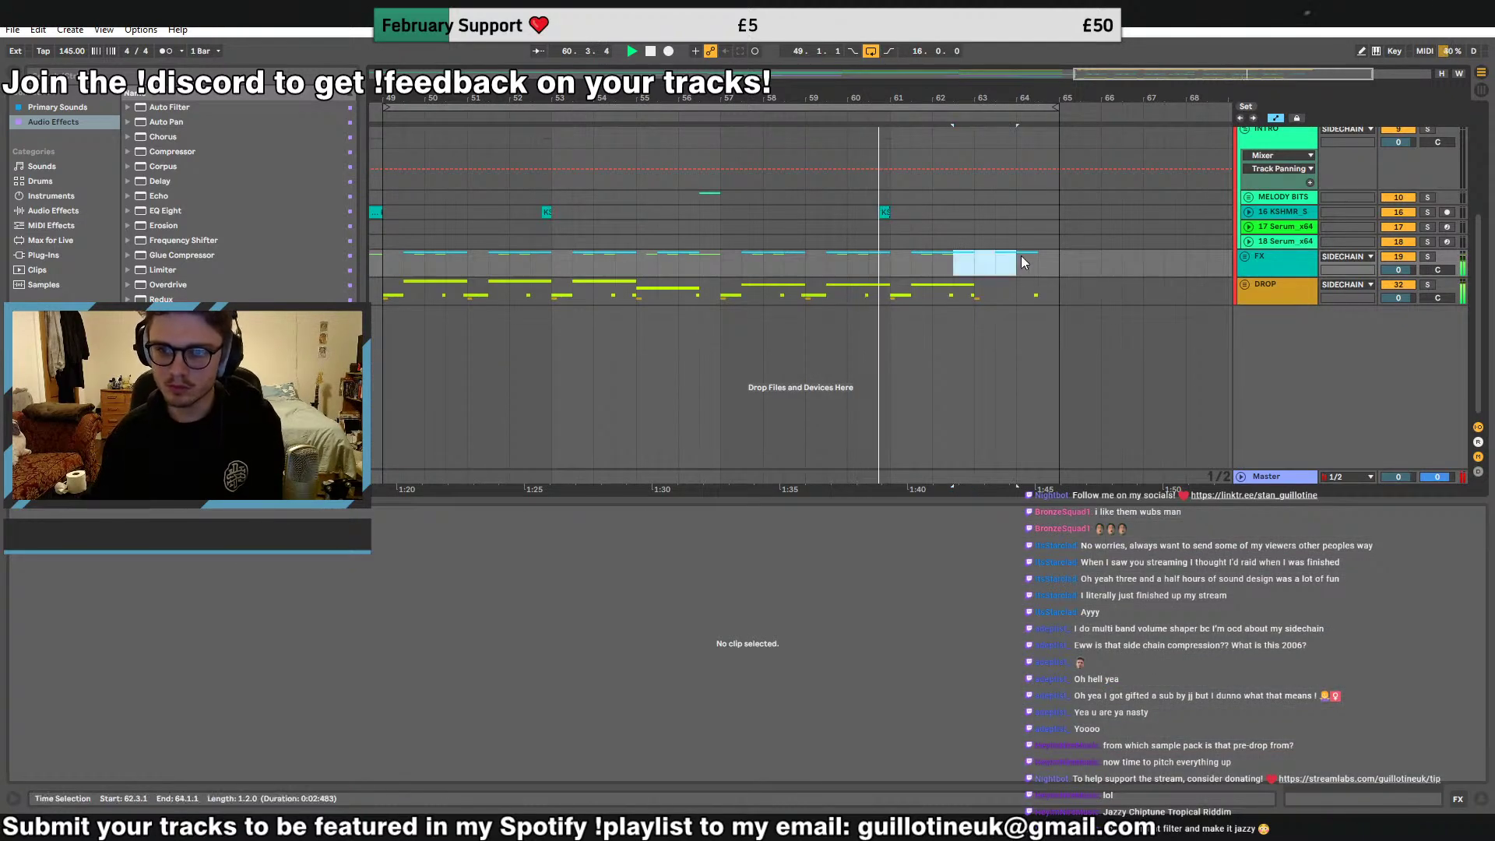
{"action": "left_click", "coordinate": [986, 261]}
{"action": "left_click", "coordinate": [1245, 285]}
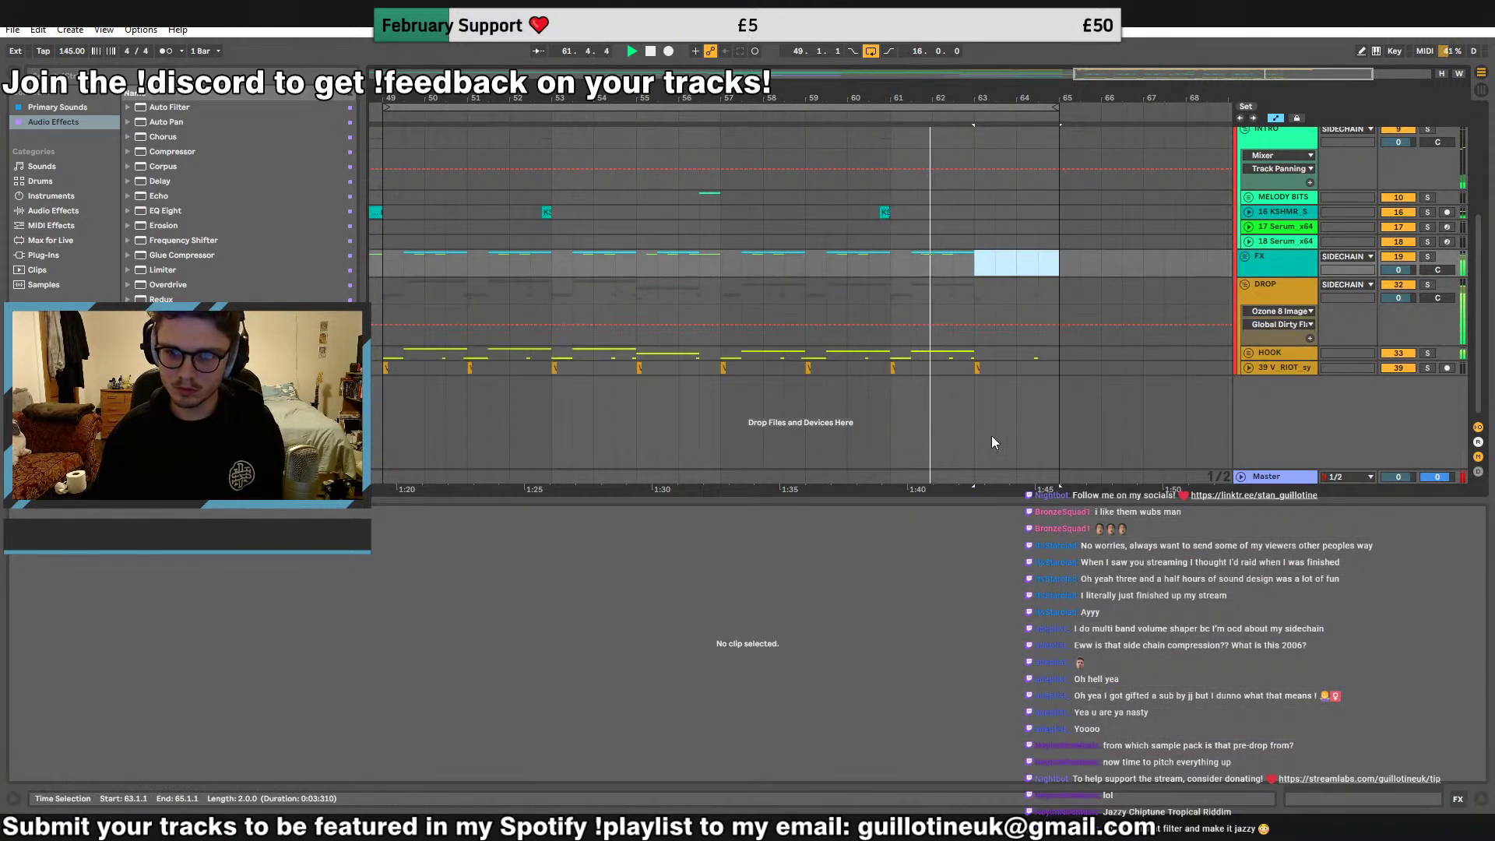
{"action": "left_click", "coordinate": [1249, 353]}
{"action": "scroll", "coordinate": [913, 424], "scroll_direction": "down", "scroll_amount": 3}
In Serum track 35's half-bar clip before bar 61, delete the F#1 note and raise the note at 1.4.1 to C#3
{"action": "left_click", "coordinate": [796, 365]}
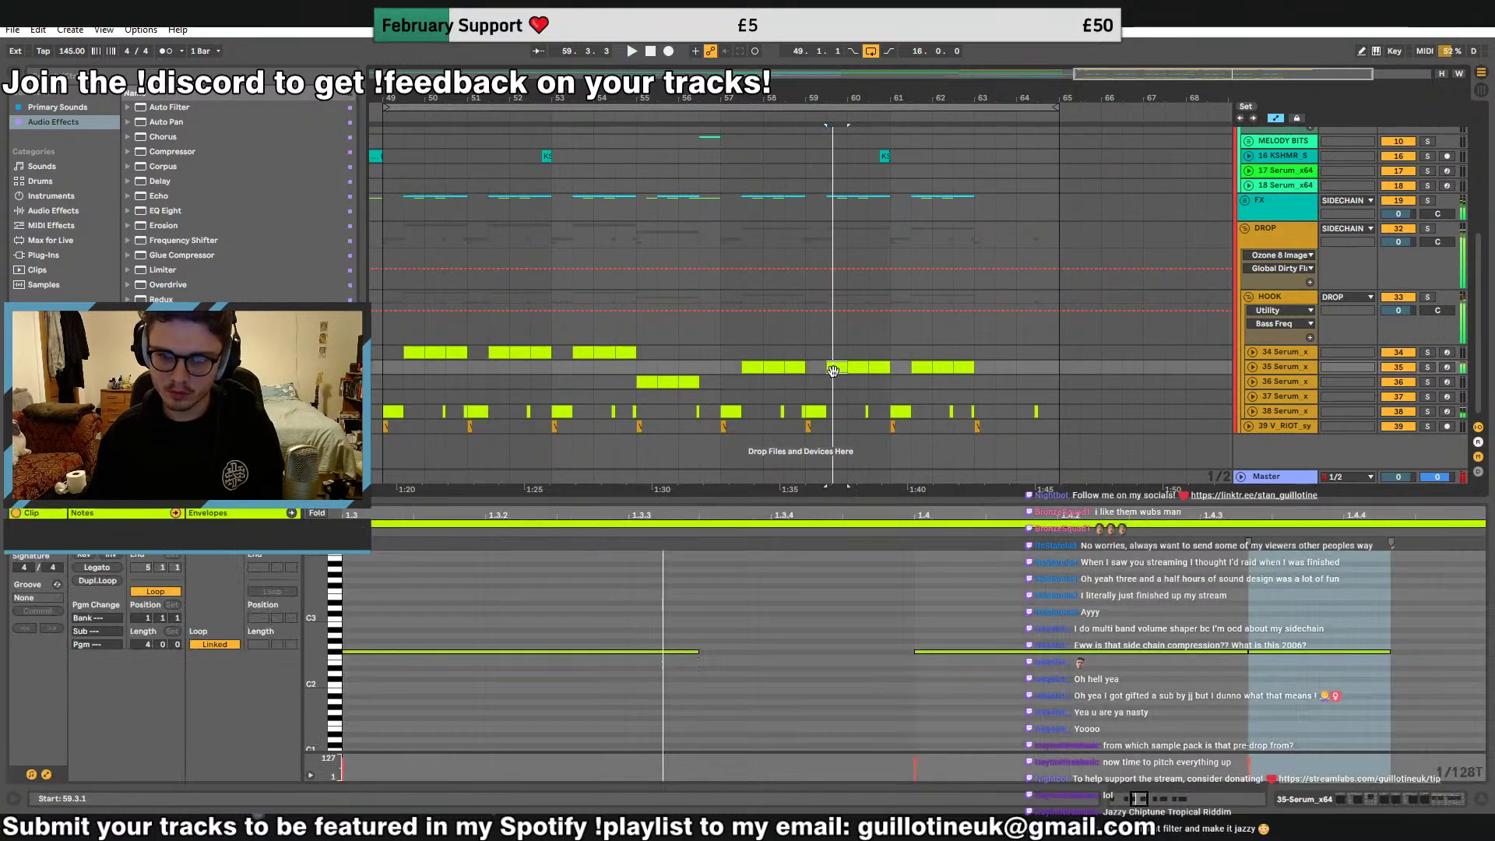
{"action": "key", "text": "space"}
{"action": "left_click", "coordinate": [881, 366]}
{"action": "left_click", "coordinate": [1339, 716]}
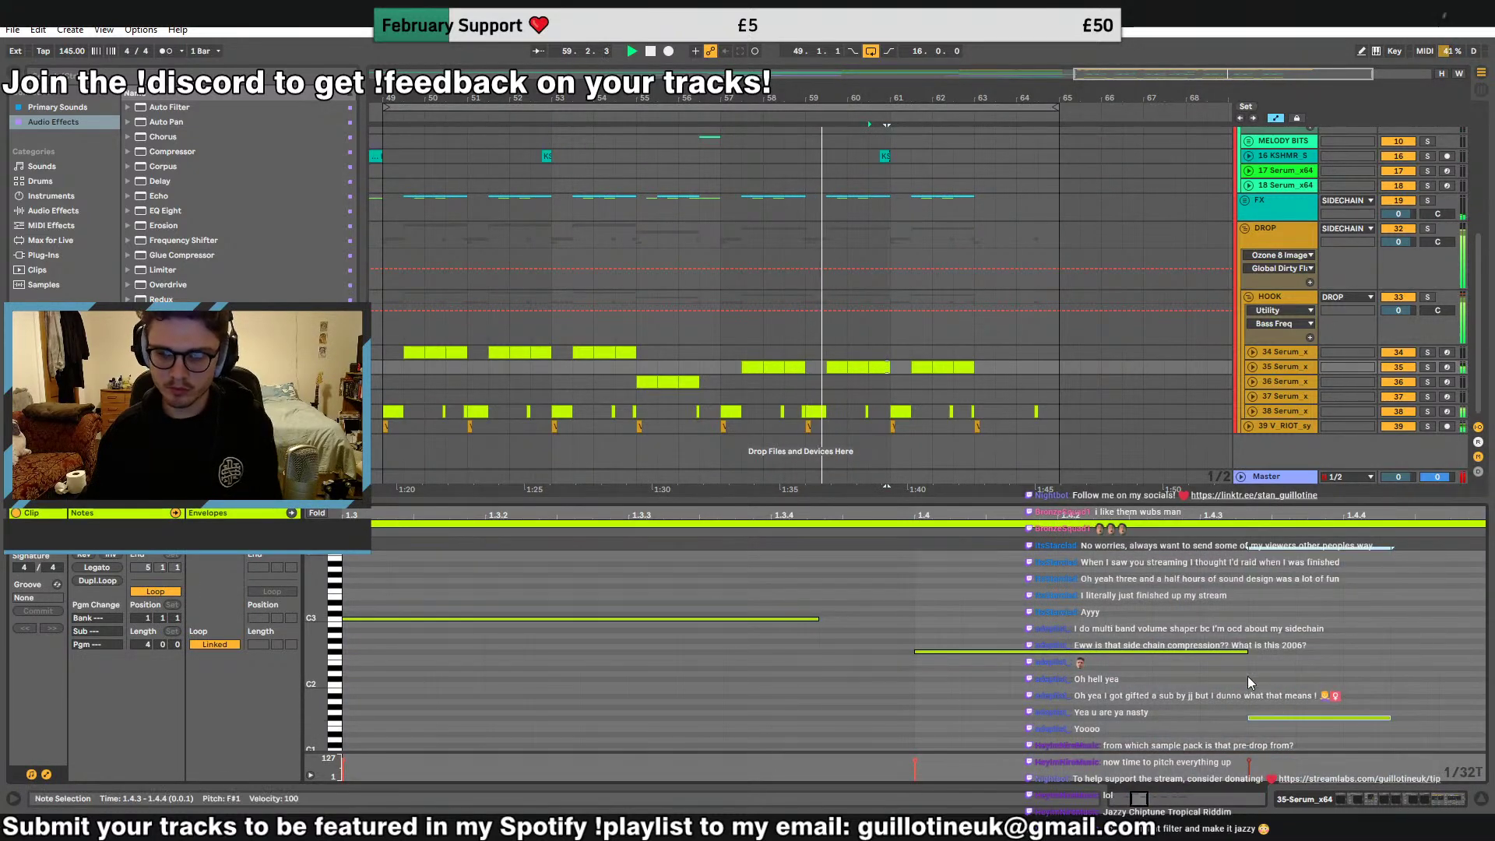
{"action": "key", "text": "Delete"}
{"action": "left_click", "coordinate": [1184, 653]}
{"action": "left_click_drag", "start_coordinate": [1190, 649], "coordinate": [1197, 616]}
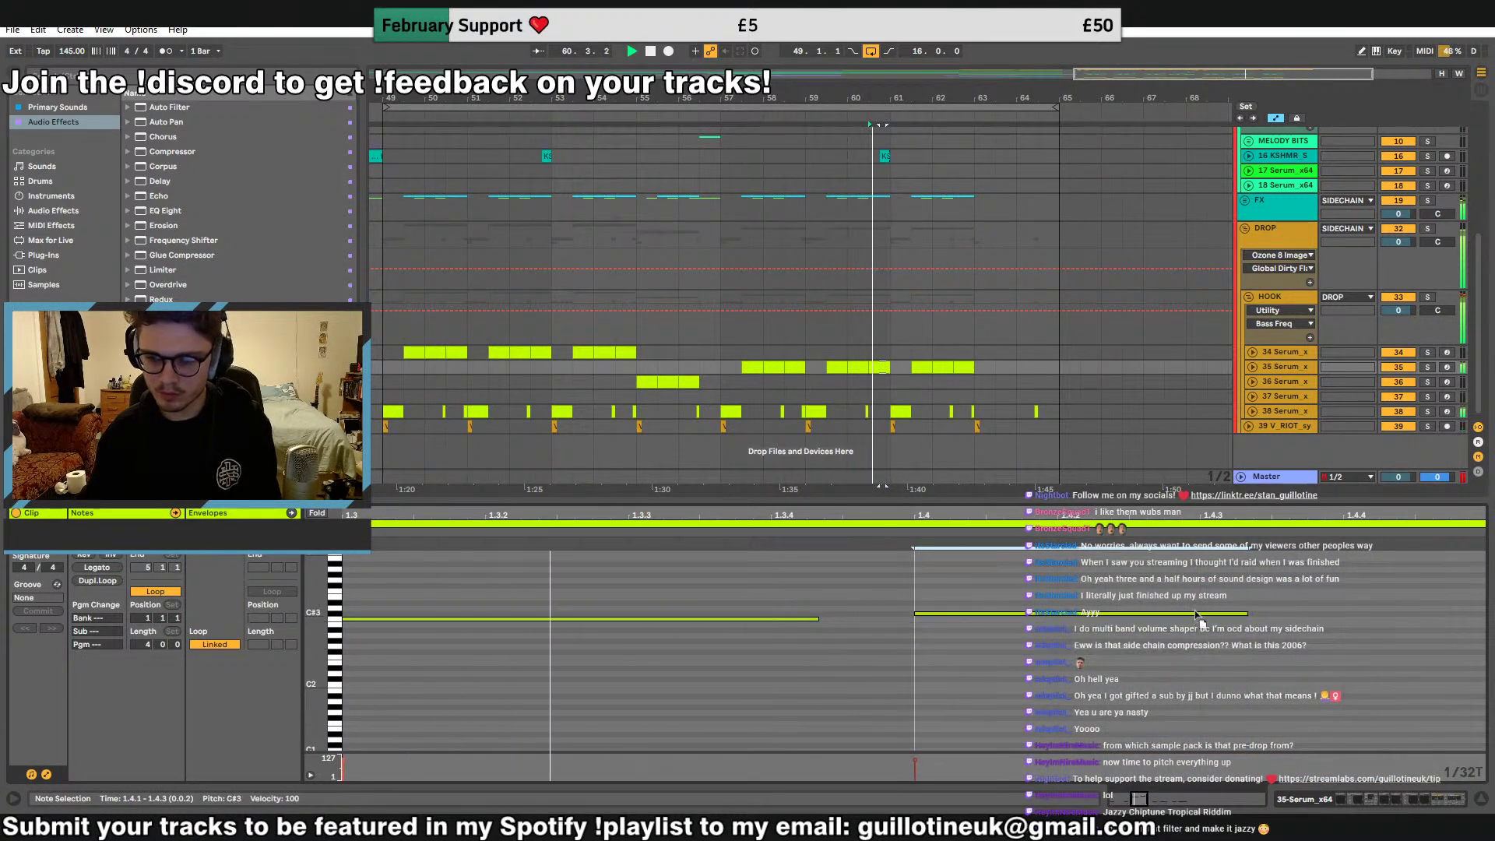
{"action": "key", "text": "space"}
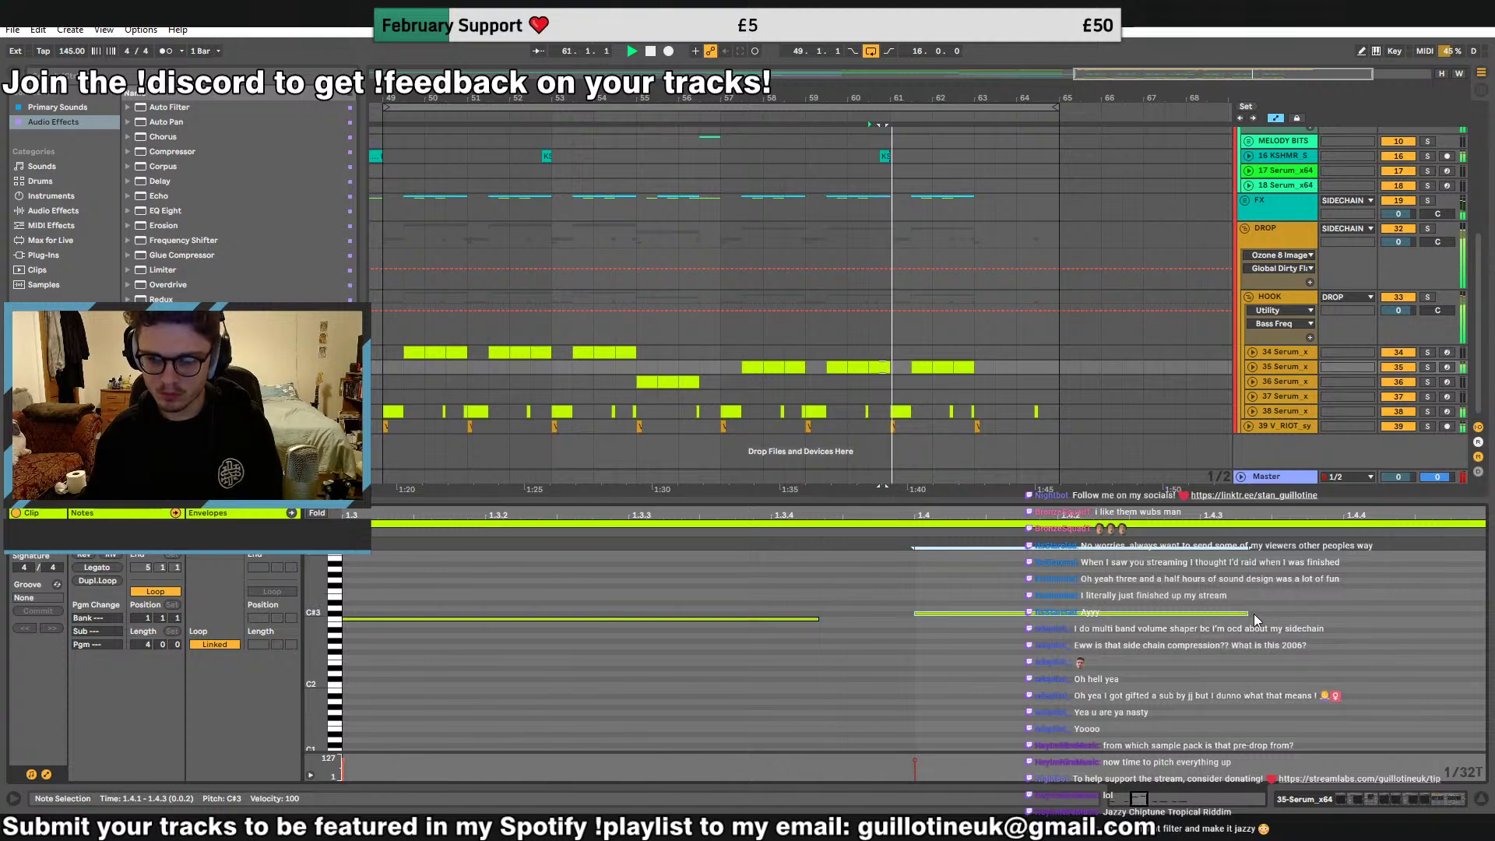
Add a short C#3 note just after 1.4.3 in the same clip and play it
{"action": "key", "text": "space"}
{"action": "key", "text": "space"}
{"action": "double_click", "coordinate": [1272, 614]}
{"action": "left_click_drag", "start_coordinate": [1272, 613], "coordinate": [1443, 616]}
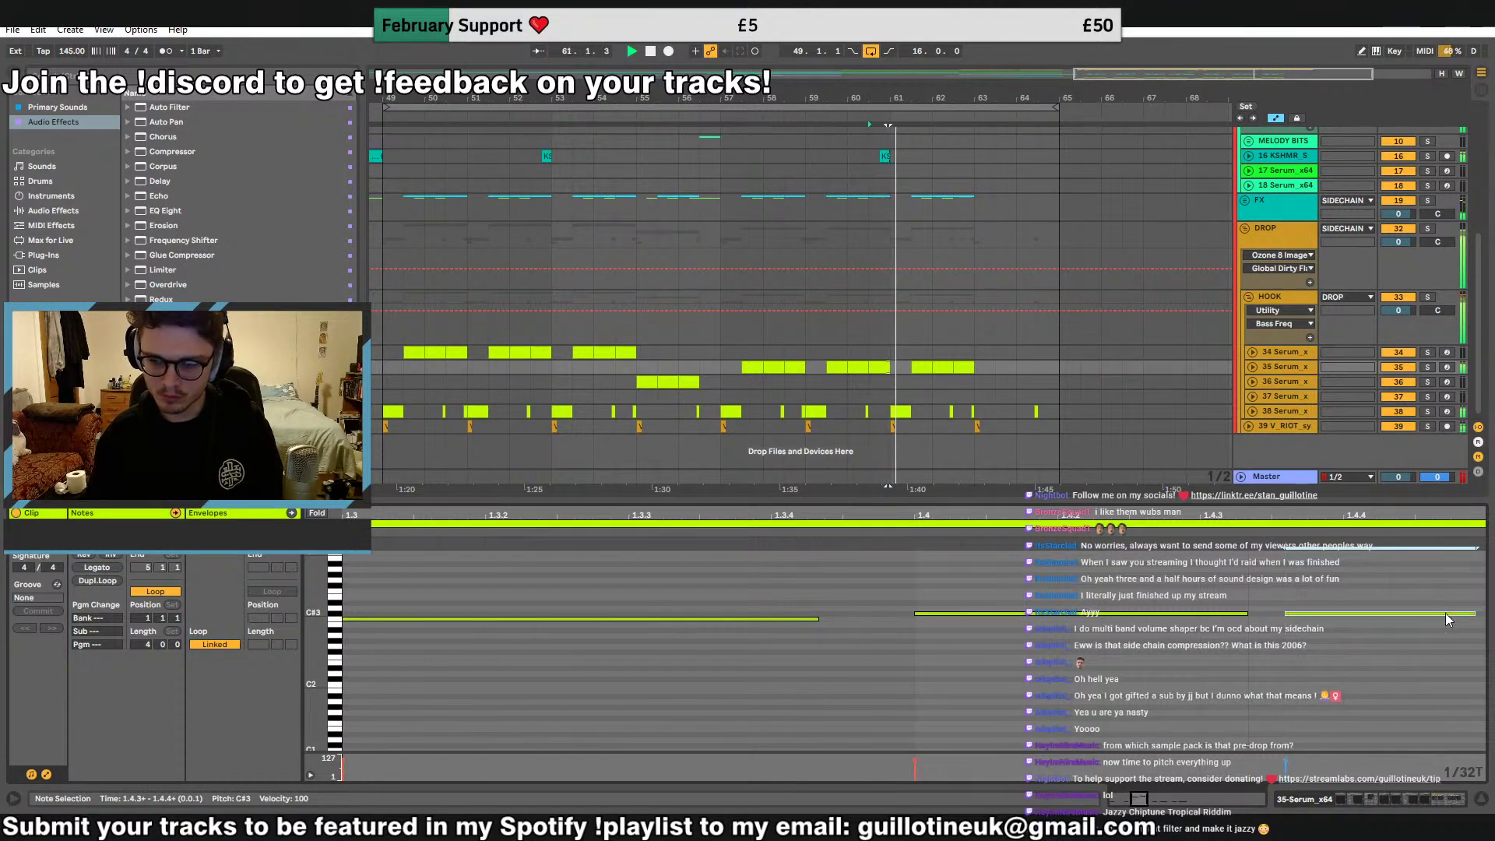
{"action": "key", "text": "space"}
{"action": "key", "text": "space"}
Show Serum track 35's device chain and play the drop from the clip around bar 55
{"action": "double_click", "coordinate": [1298, 366]}
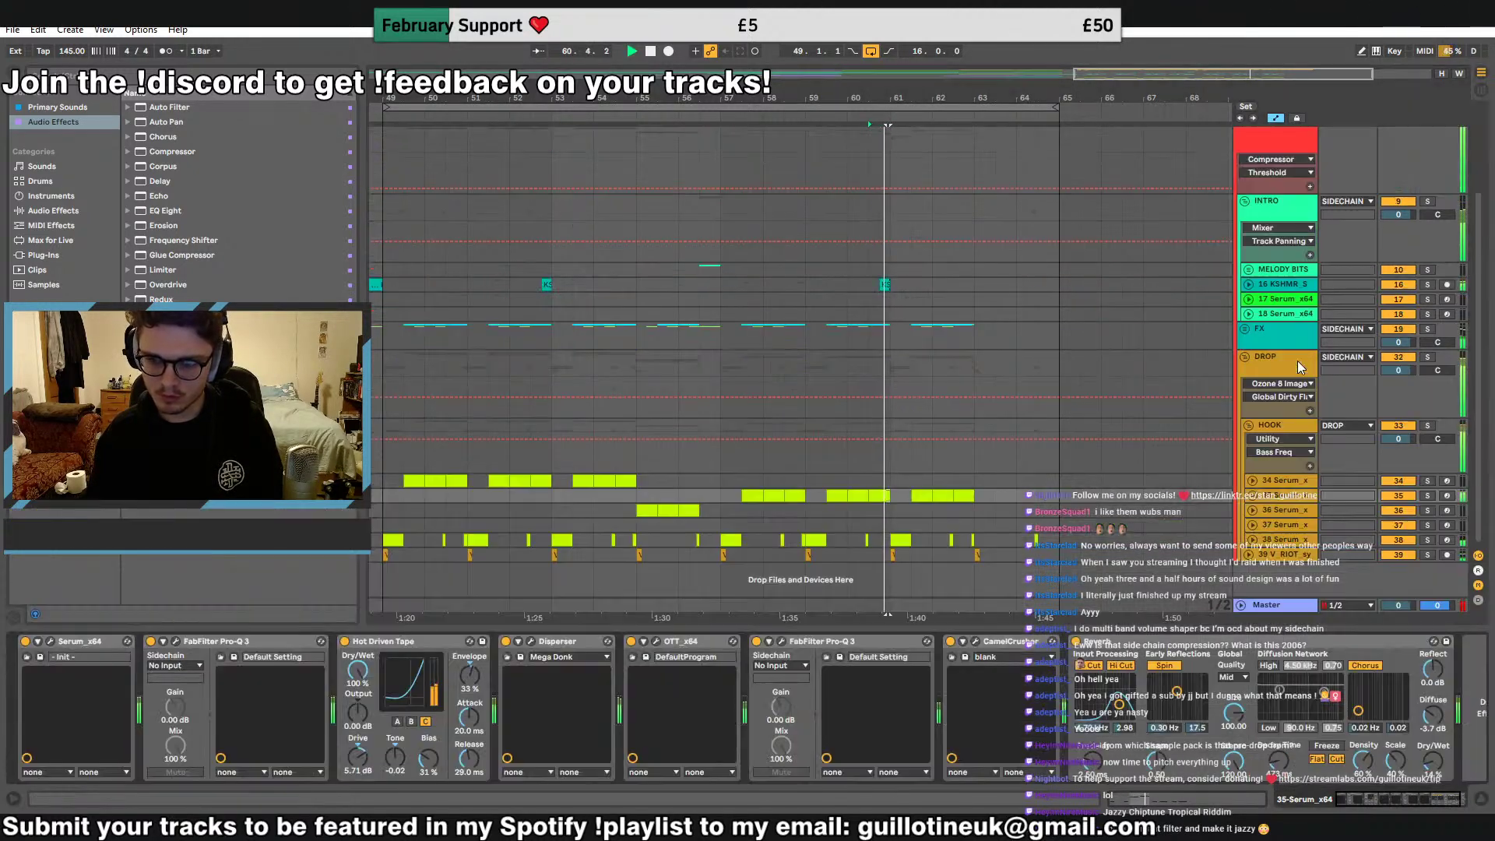
{"action": "left_click", "coordinate": [1240, 434]}
{"action": "left_click", "coordinate": [667, 511]}
{"action": "key", "text": "space"}
{"action": "key", "text": "space"}
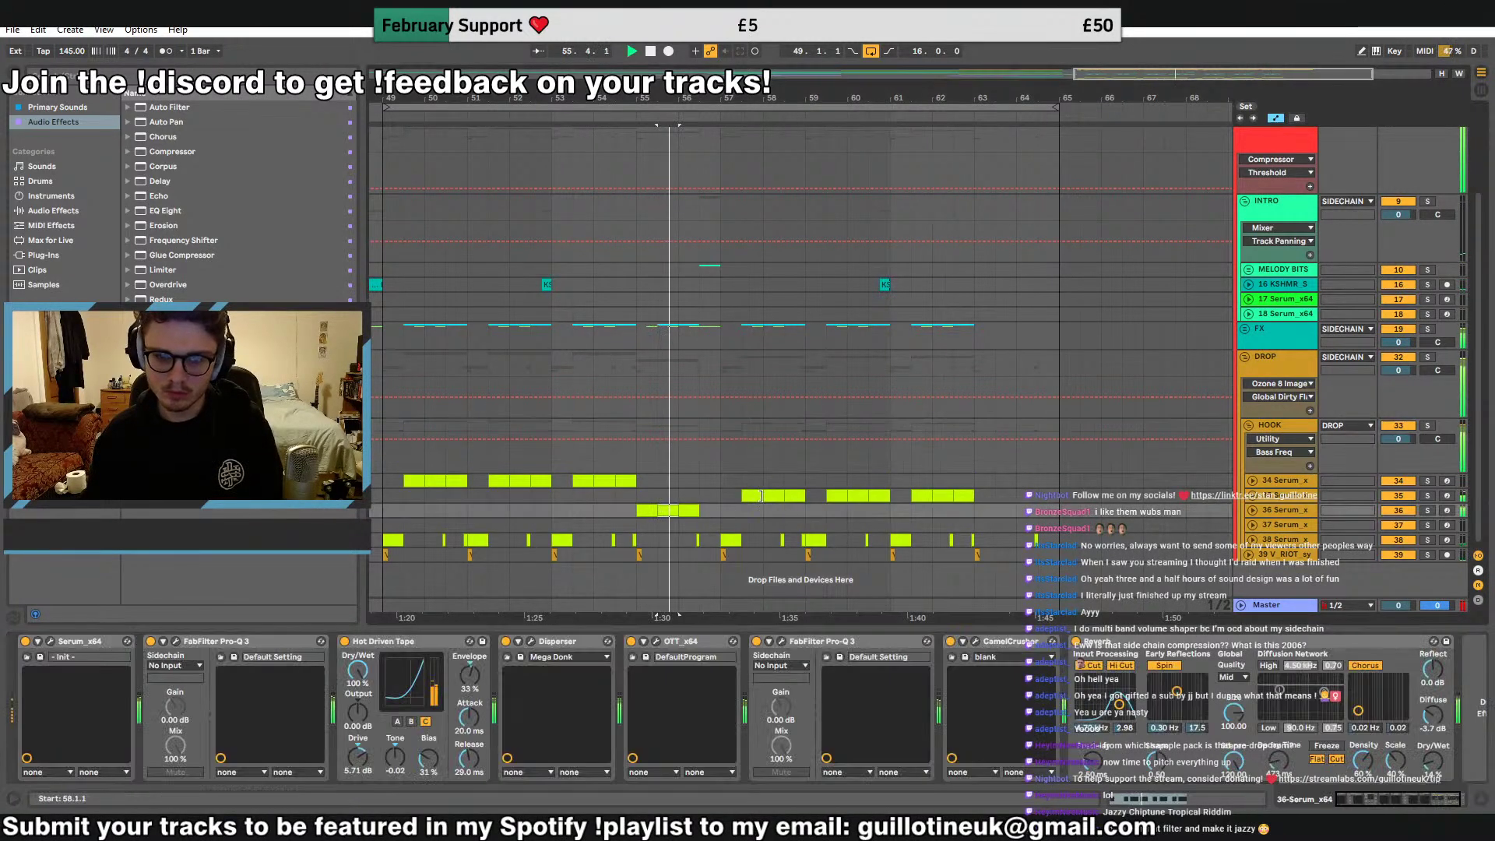
In track 35's clip at 57.3, shift the first F#2 note slightly later, duplicate it, and delete the original notes after 1.4.1
{"action": "double_click", "coordinate": [751, 496]}
{"action": "left_click_drag", "start_coordinate": [641, 659], "coordinate": [744, 651]}
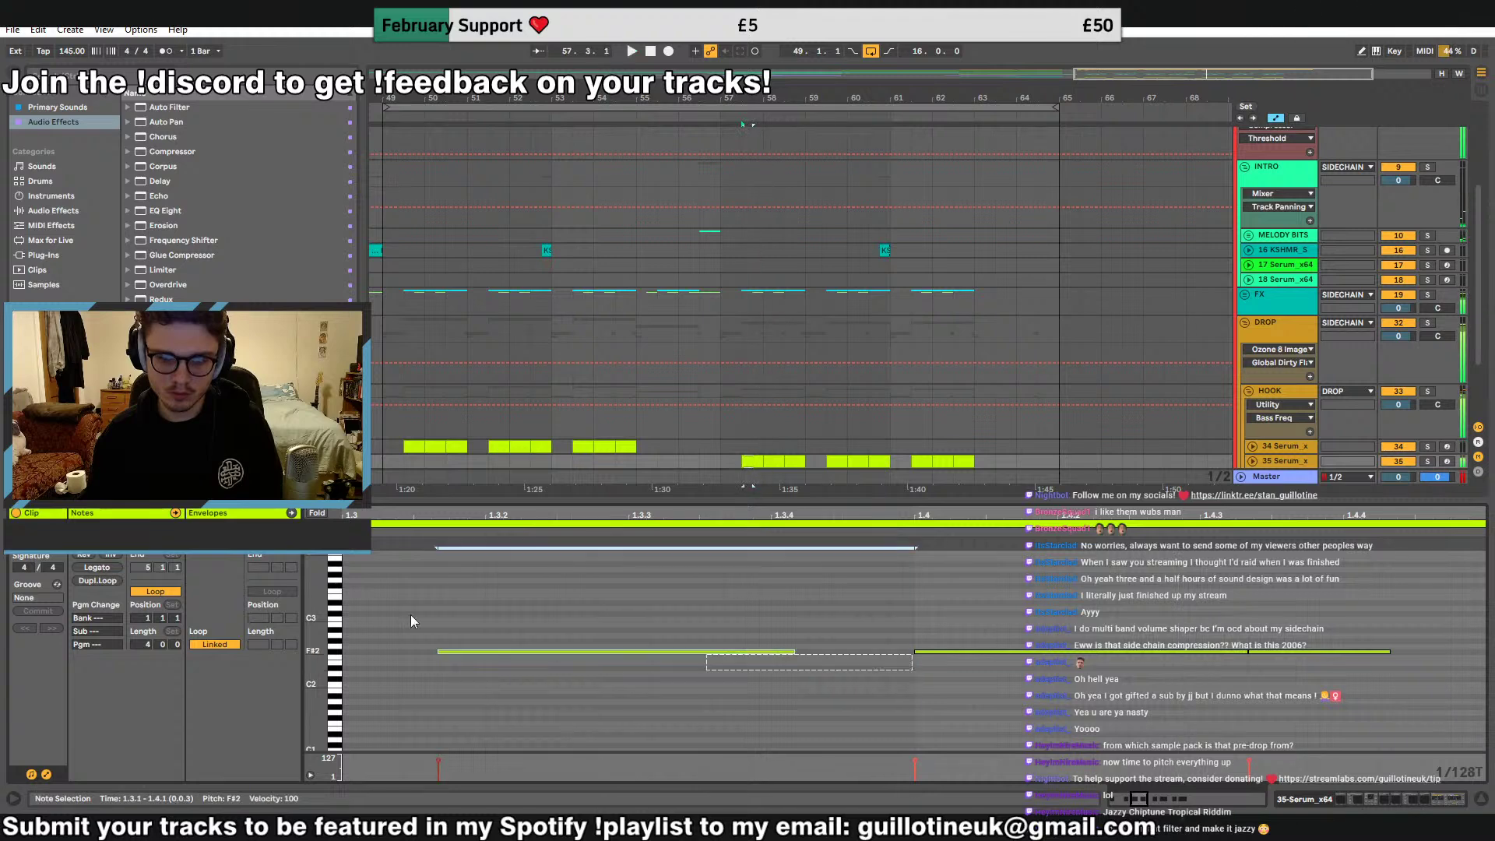
{"action": "key", "text": "ctrl+d"}
{"action": "left_click", "coordinate": [968, 652]}
{"action": "key", "text": "Delete"}
{"action": "key", "text": "space"}
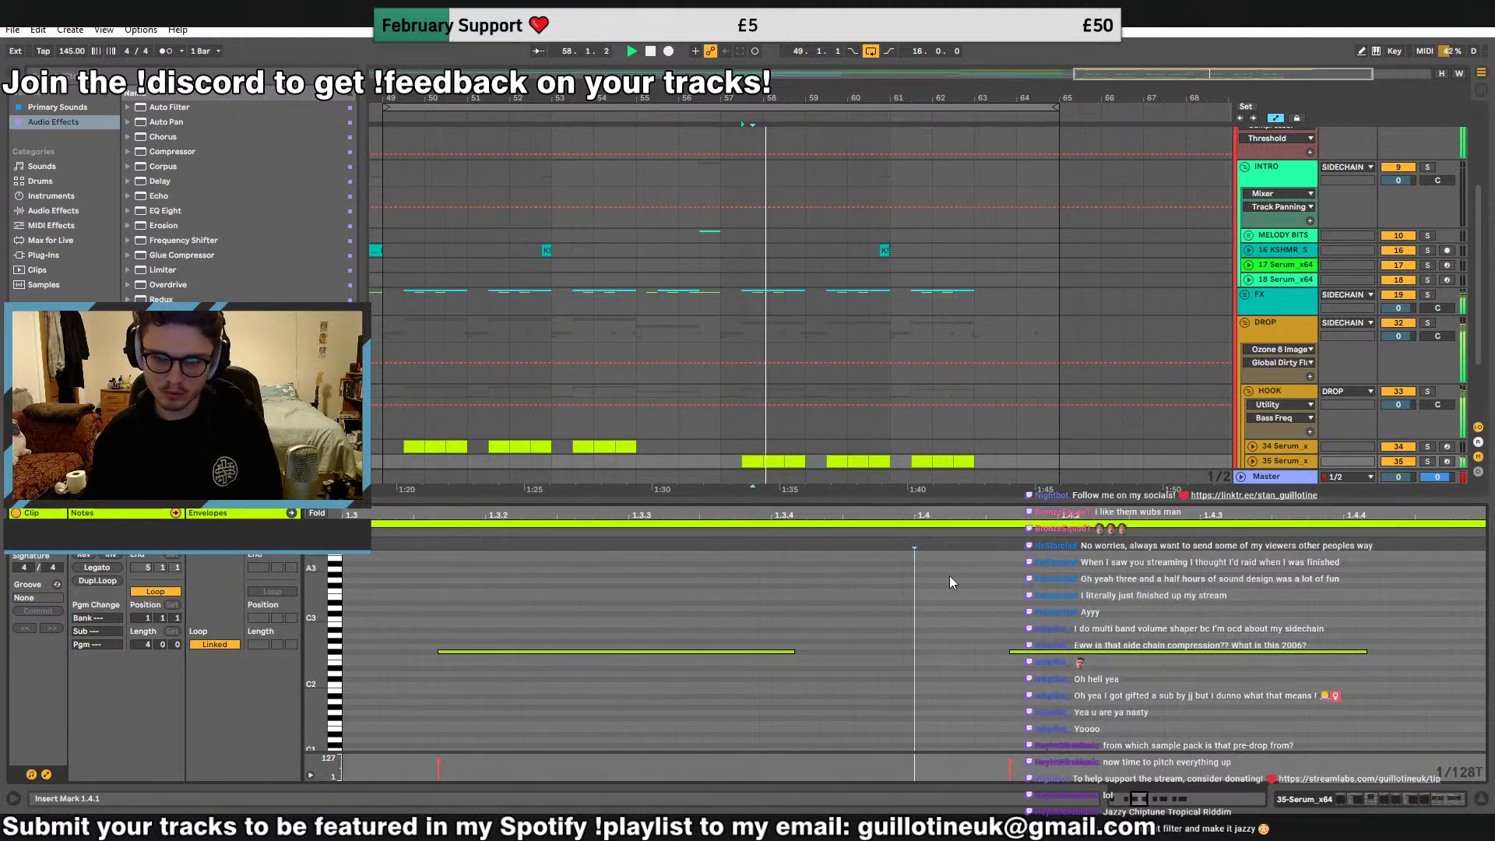
{"action": "key", "text": "space"}
{"action": "key", "text": "space"}
{"action": "scroll", "coordinate": [802, 456], "scroll_direction": "down", "scroll_amount": 2}
{"action": "key", "text": "space"}
{"action": "key", "text": "space"}
Expand Serum track 35, repeat the edited half-bar clip from 57.3 through to bar 59, and play it
{"action": "left_click", "coordinate": [1252, 383]}
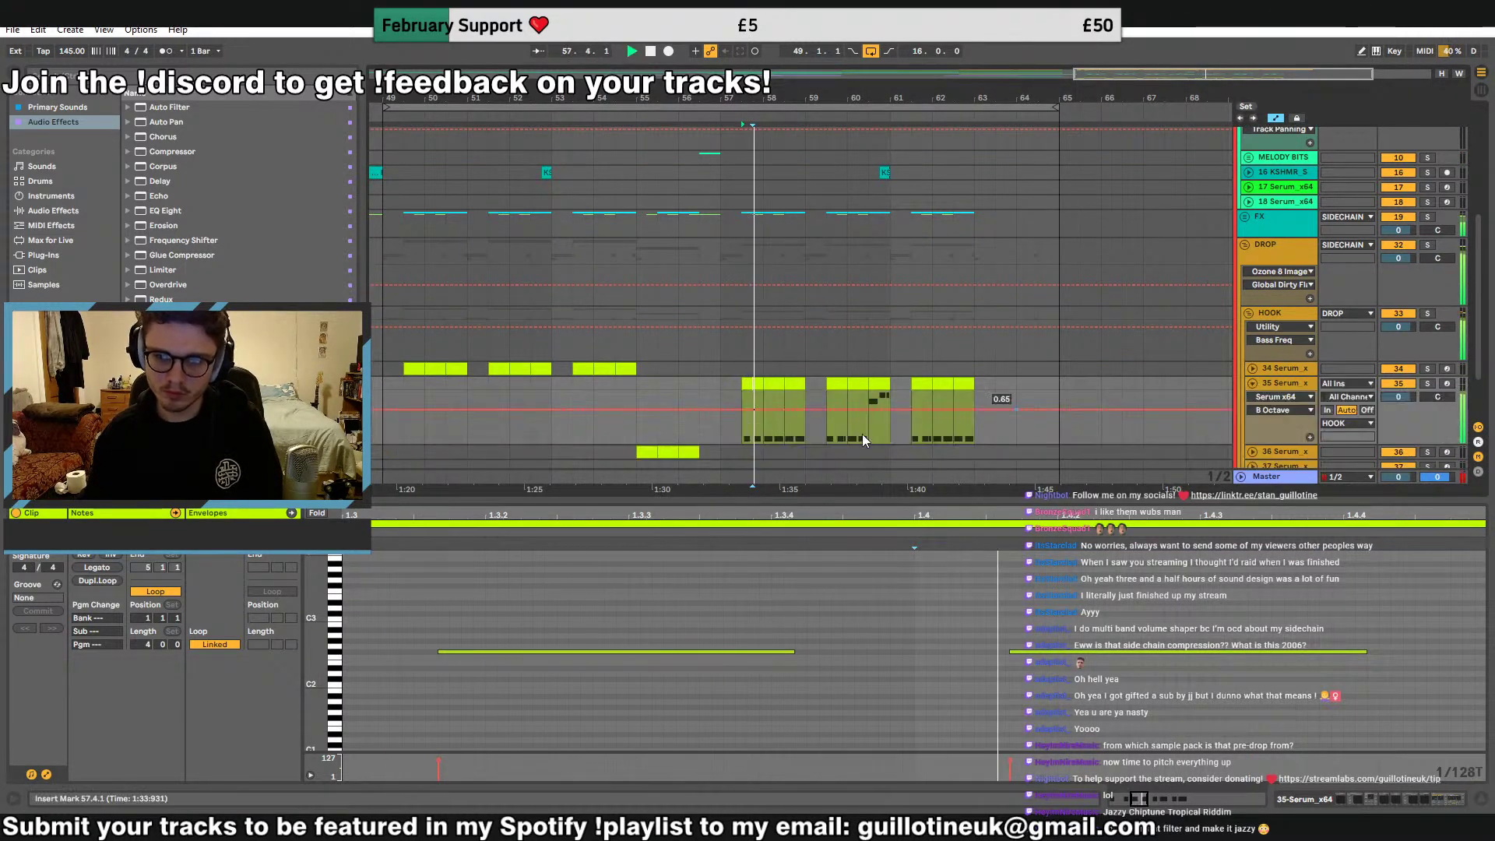
{"action": "scroll", "coordinate": [863, 433], "scroll_direction": "down", "scroll_amount": 2}
{"action": "left_click", "coordinate": [719, 349]}
{"action": "key", "text": "space"}
{"action": "key", "text": "space"}
{"action": "left_click", "coordinate": [753, 327]}
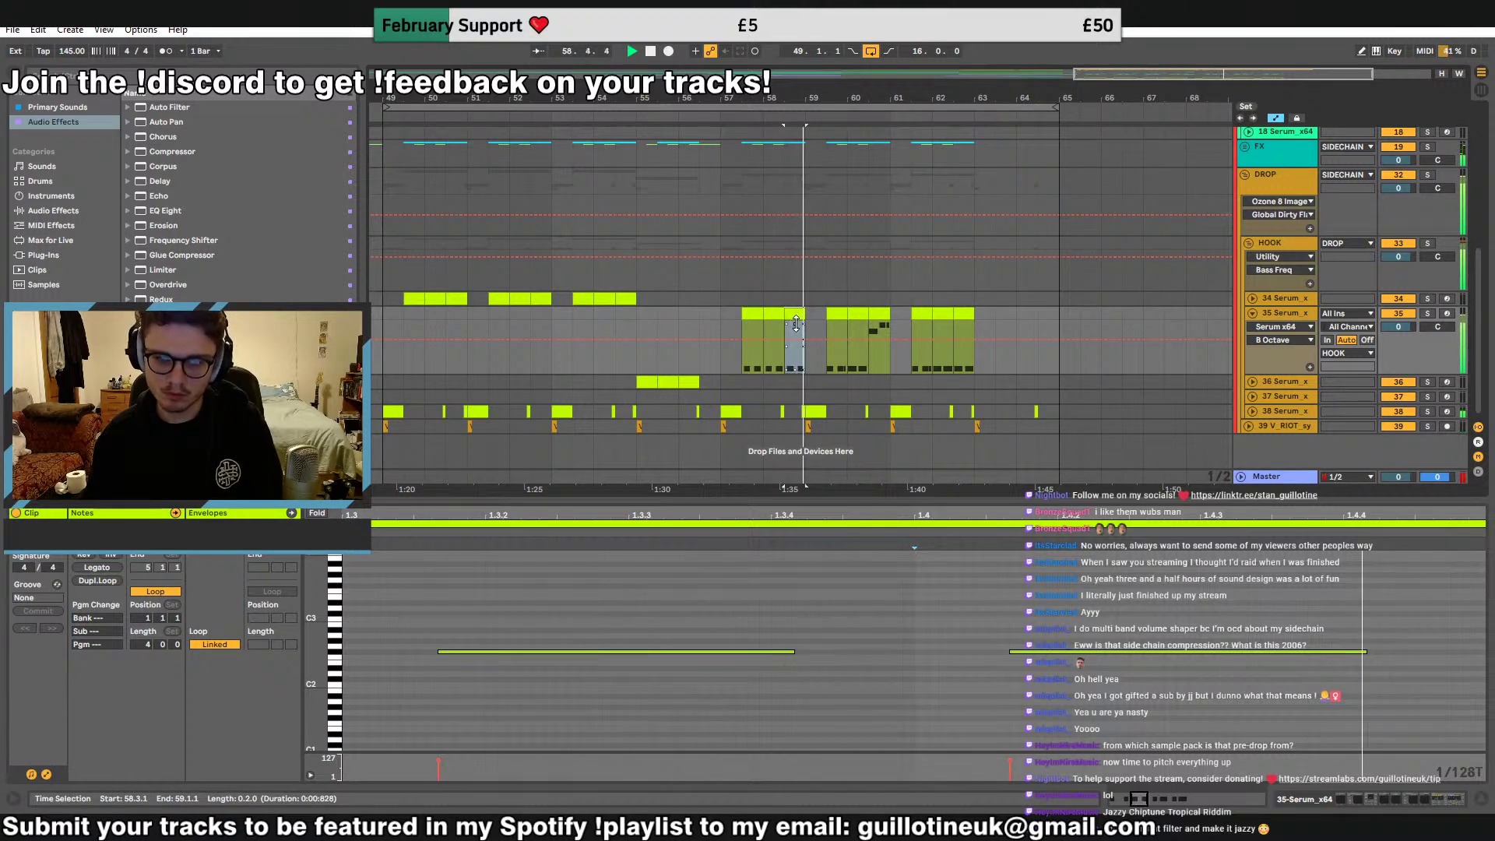
{"action": "left_click_drag", "start_coordinate": [794, 320], "coordinate": [745, 311]}
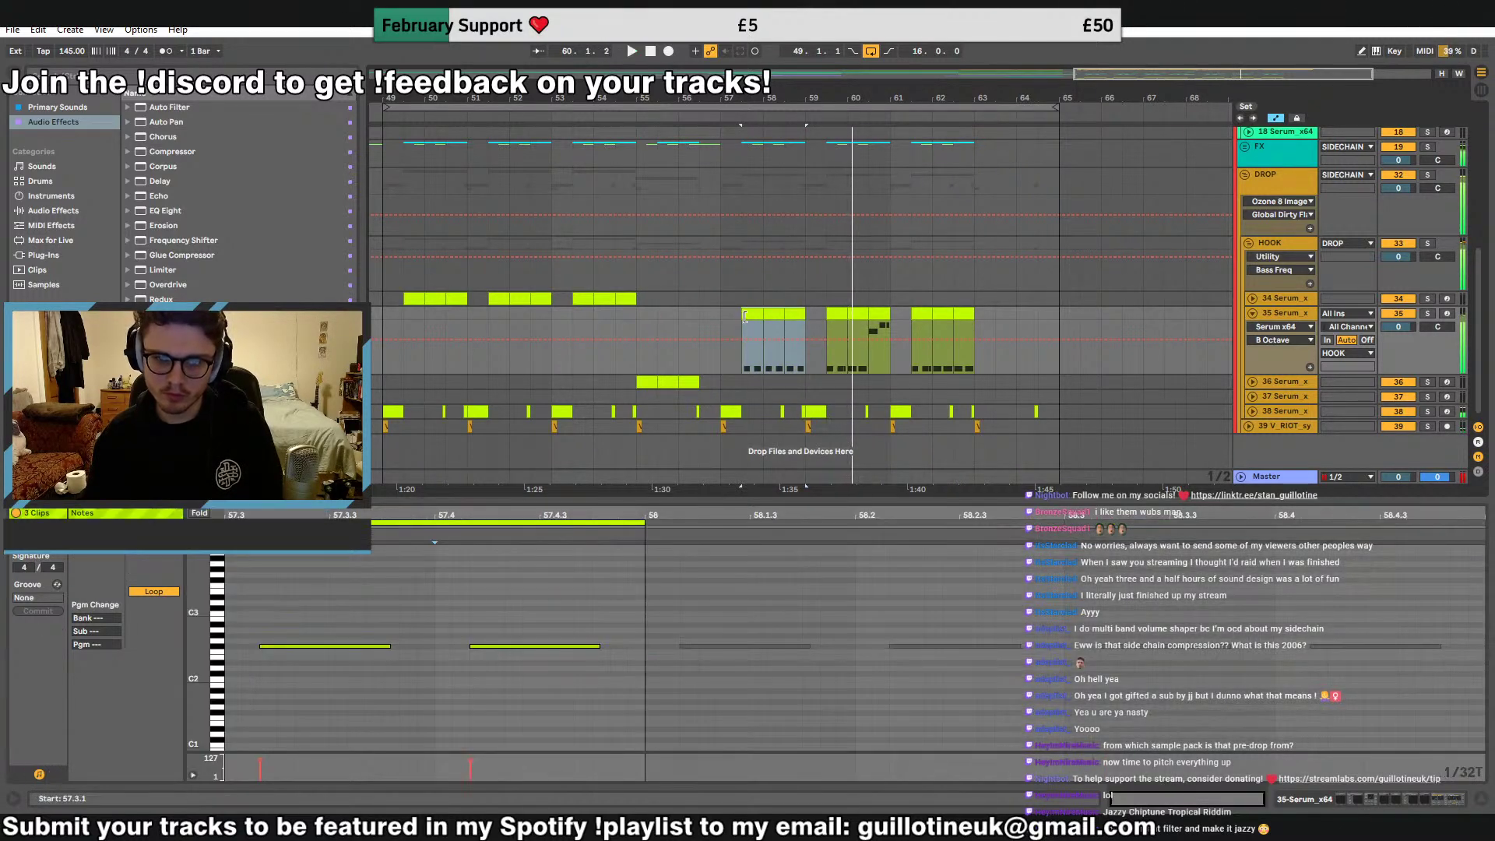
{"action": "key", "text": "space"}
Copy track 35's clips from 57.3 to 59 and paste them over the ones at 61.3
{"action": "left_click", "coordinate": [919, 316]}
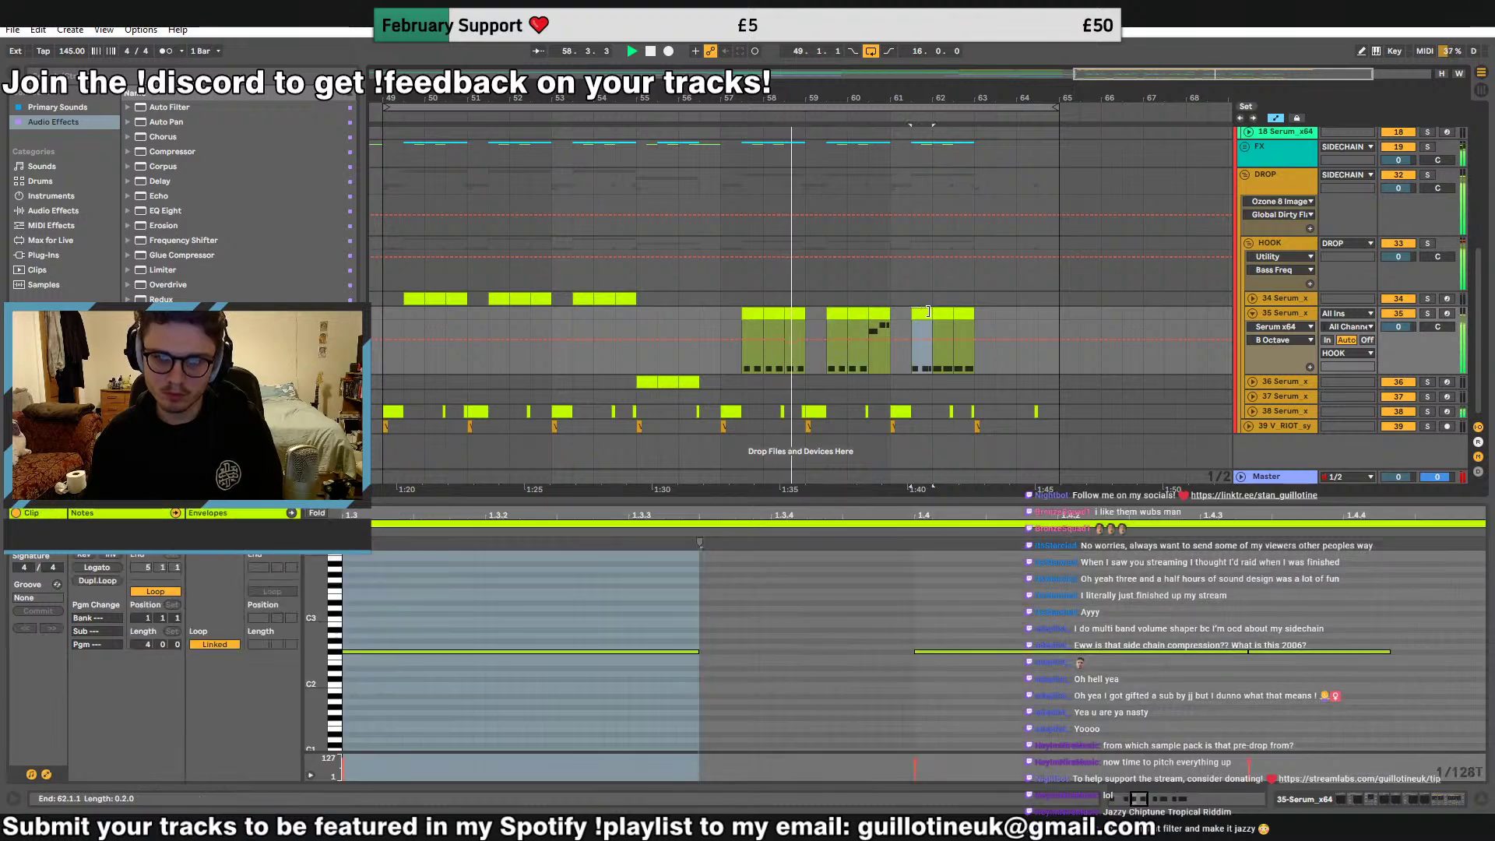
{"action": "left_click_drag", "start_coordinate": [802, 323], "coordinate": [749, 315]}
{"action": "key", "text": "ctrl+c"}
{"action": "left_click", "coordinate": [920, 314]}
{"action": "key", "text": "ctrl+v"}
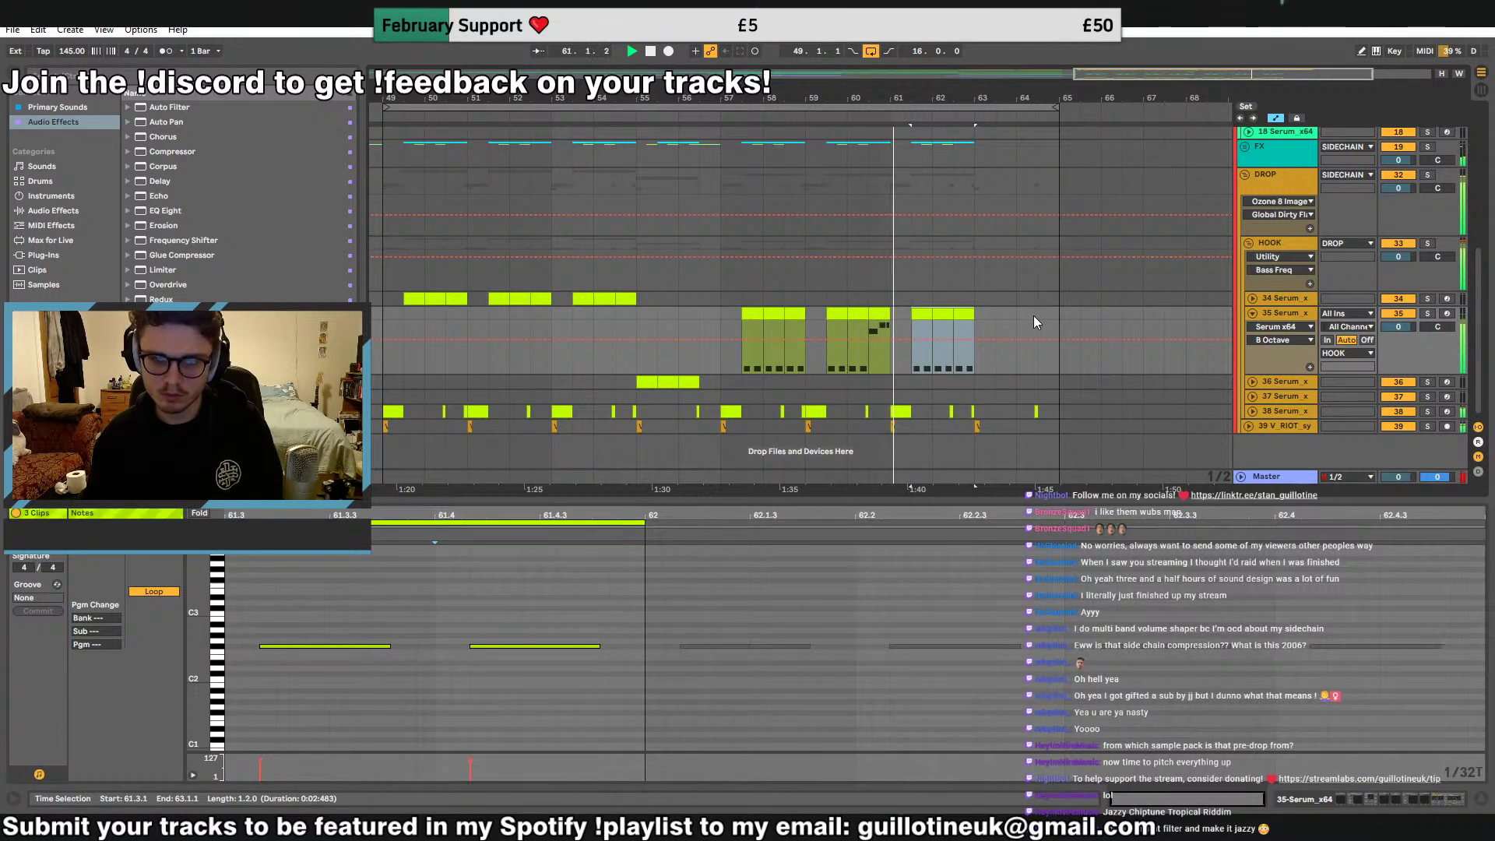
Try to shift the first note of Serum track 34's clip at 49.3 later, and undo the move
{"action": "left_click_drag", "start_coordinate": [854, 98], "coordinate": [1025, 87]}
{"action": "left_click", "coordinate": [651, 331]}
{"action": "key", "text": "space"}
{"action": "key", "text": "space"}
{"action": "left_click", "coordinate": [689, 299]}
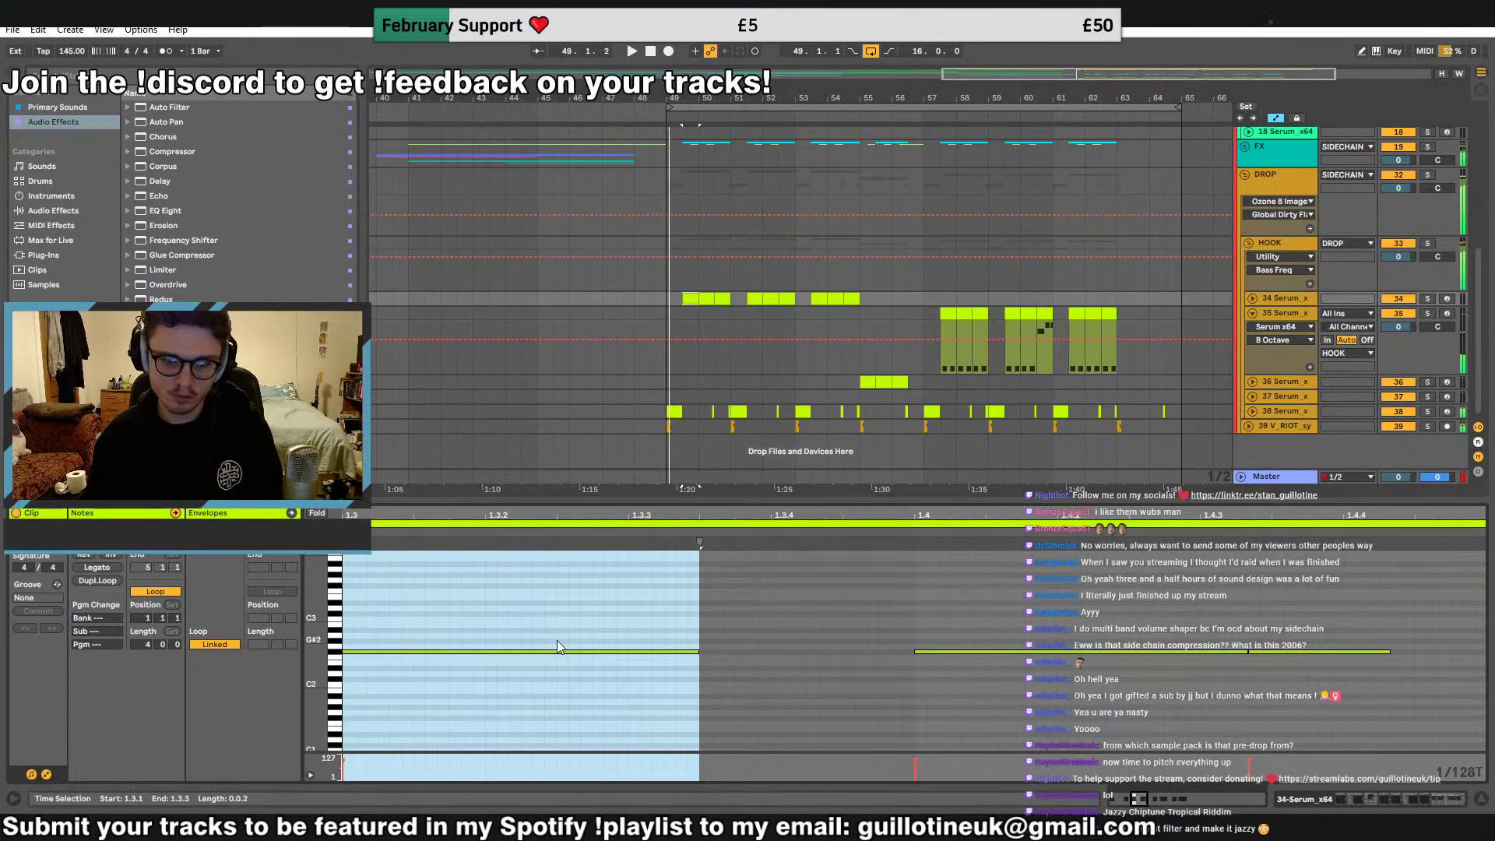
{"action": "key", "text": "space"}
{"action": "mouse_move", "coordinate": [520, 648]}
{"action": "left_mouse_down"}
{"action": "mouse_move", "coordinate": [675, 652]}
{"action": "mouse_move", "coordinate": [628, 652]}
{"action": "left_mouse_up"}
{"action": "key", "text": "space"}
{"action": "key", "text": "space"}
{"action": "key", "text": "ctrl+z"}
{"action": "left_click", "coordinate": [939, 580]}
Stop playback, fold Serum track 35, and save the set
{"action": "key", "text": "space"}
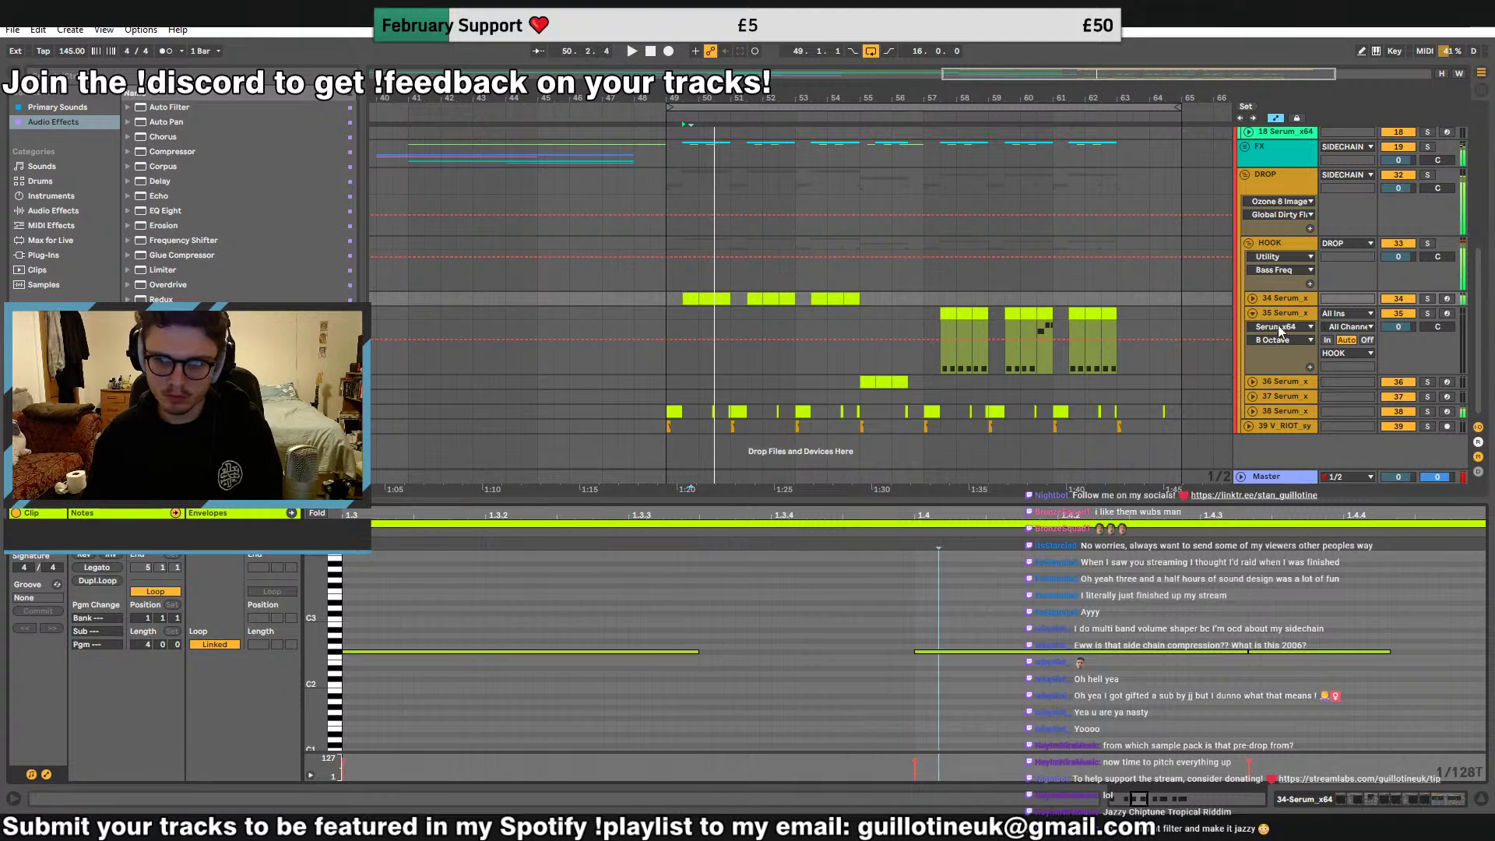
{"action": "left_click", "coordinate": [1253, 312]}
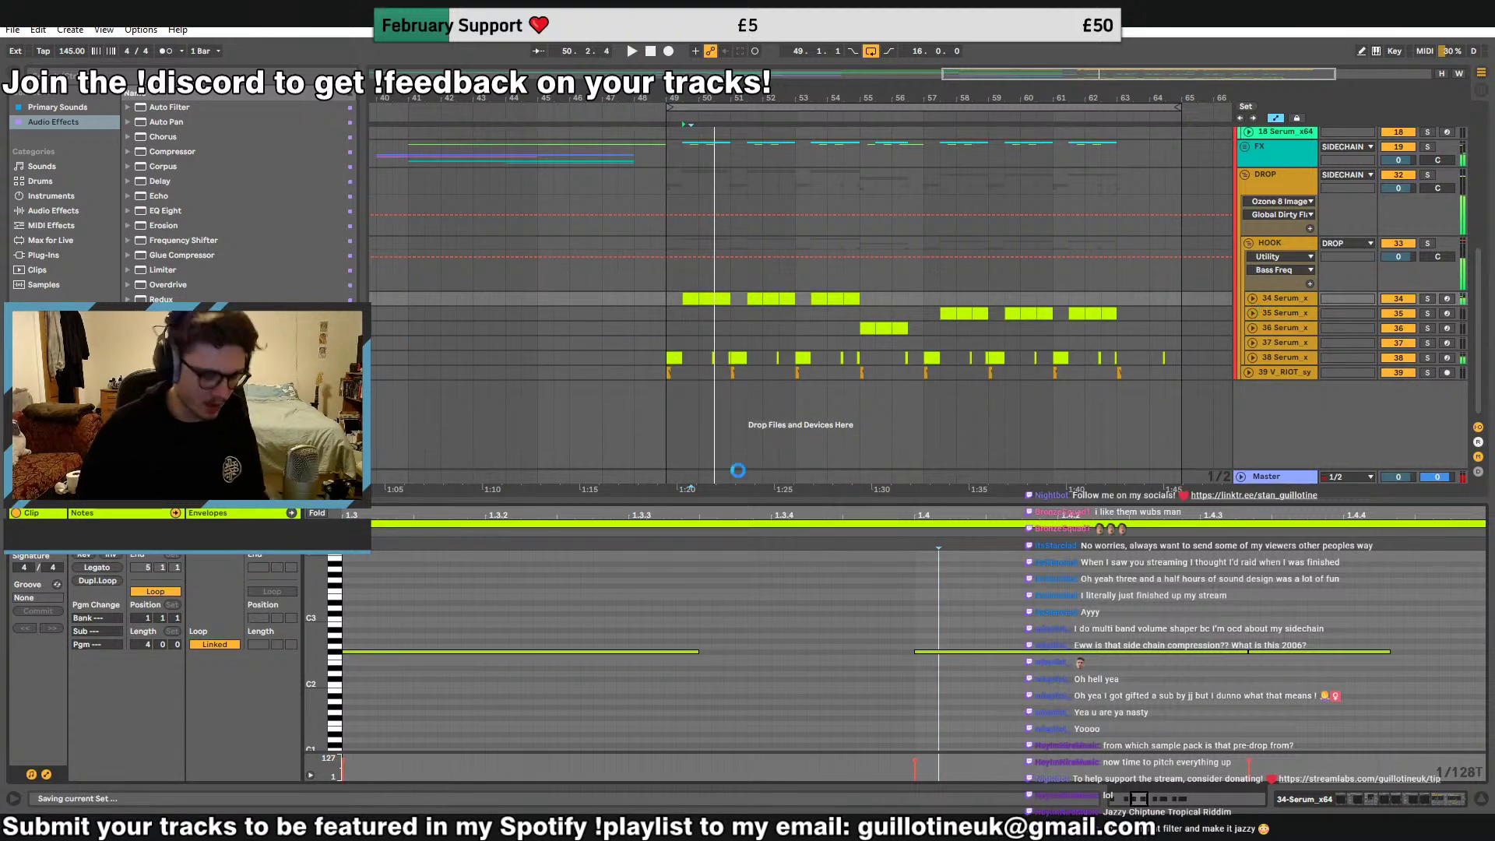
Switch to Streamlabs, enlarge the stream preview, and change the live scene to BRB
{"action": "key", "text": "alt+Tab"}
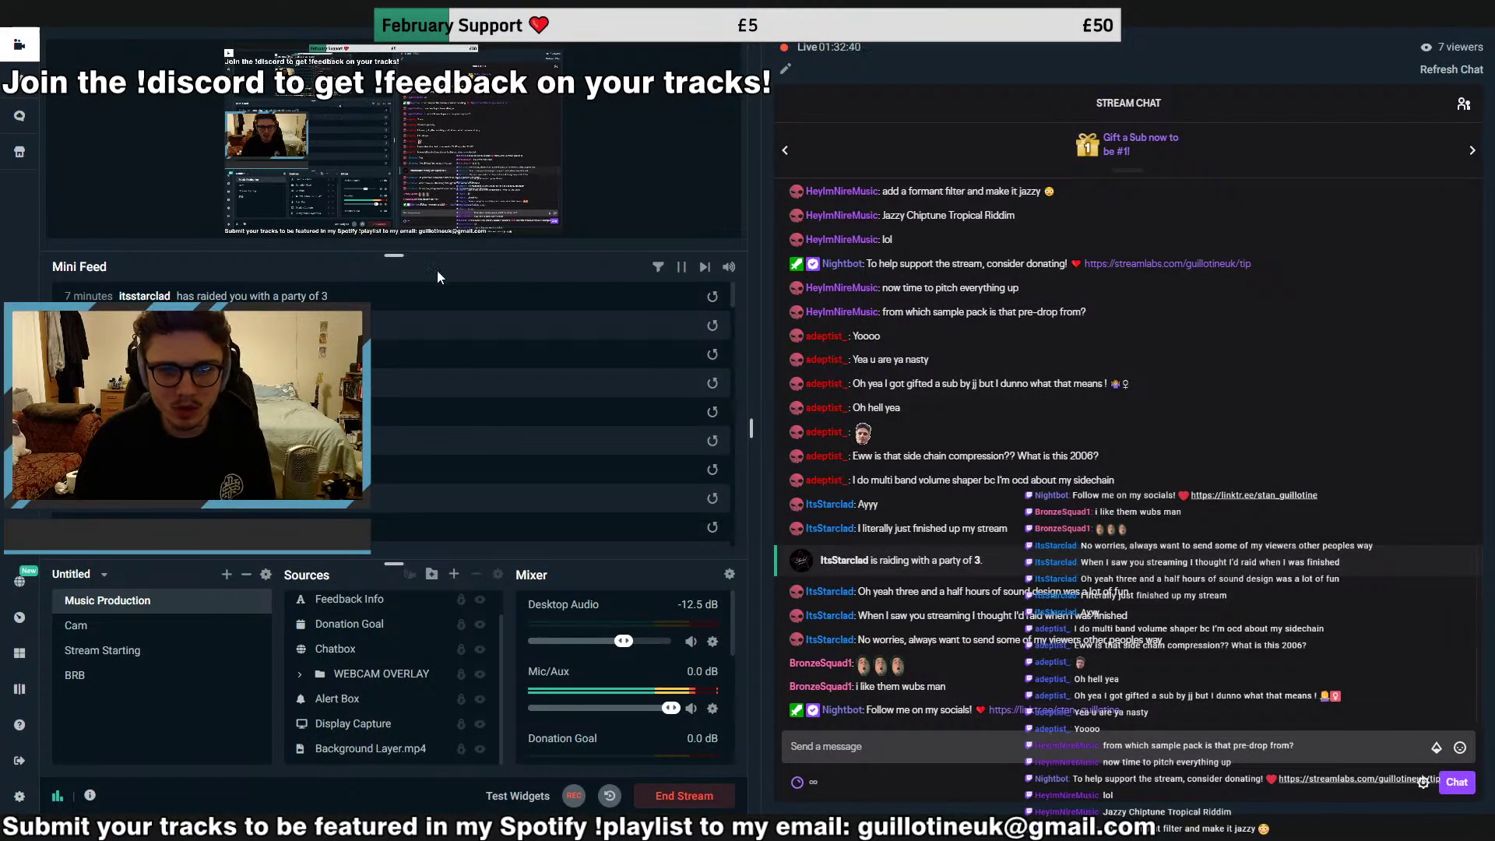
{"action": "left_click_drag", "start_coordinate": [394, 254], "coordinate": [386, 349]}
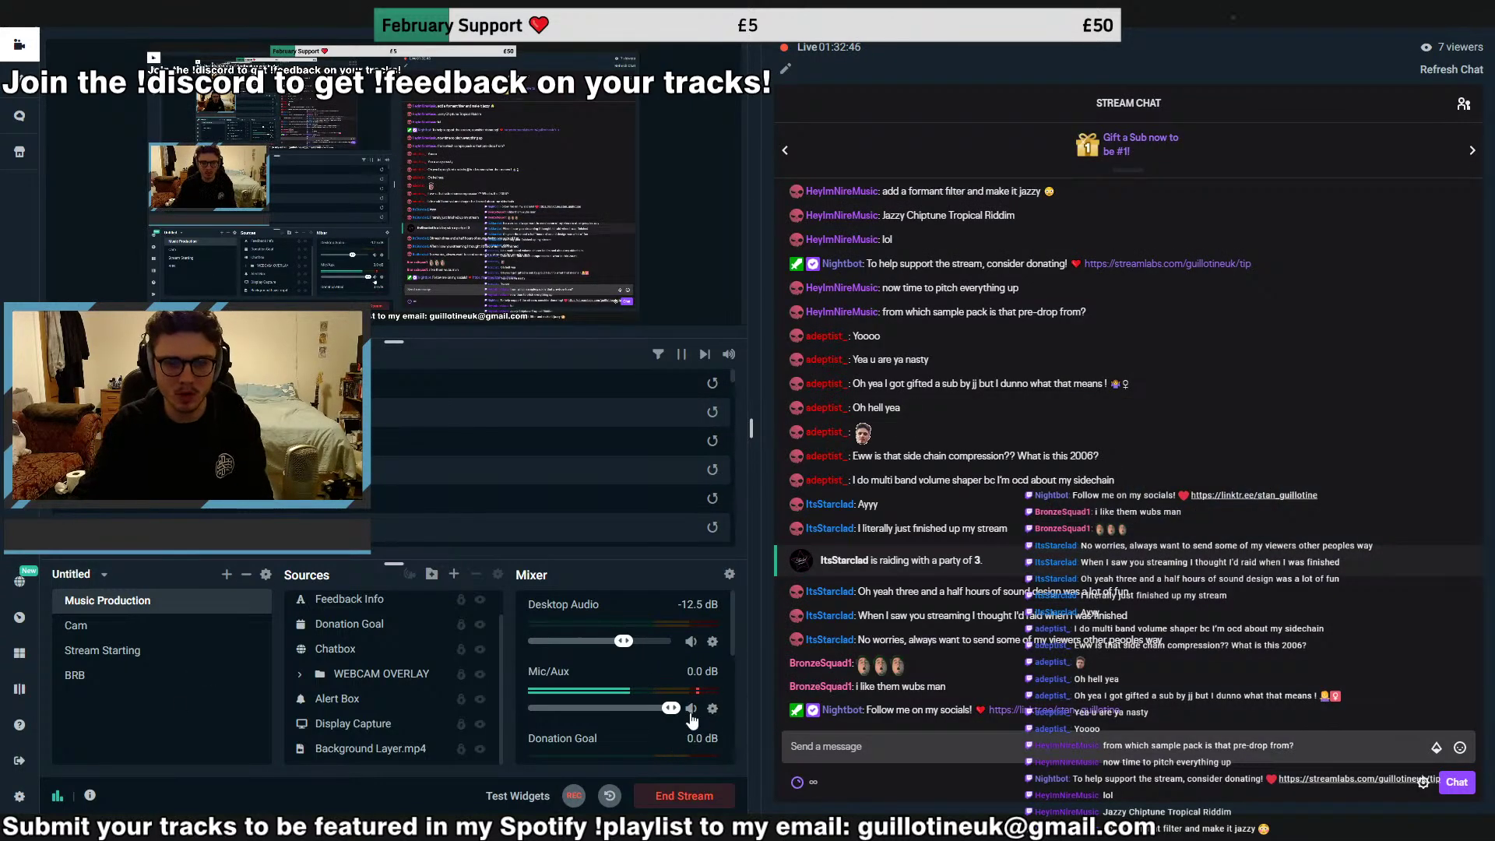
{"action": "left_click", "coordinate": [211, 676]}
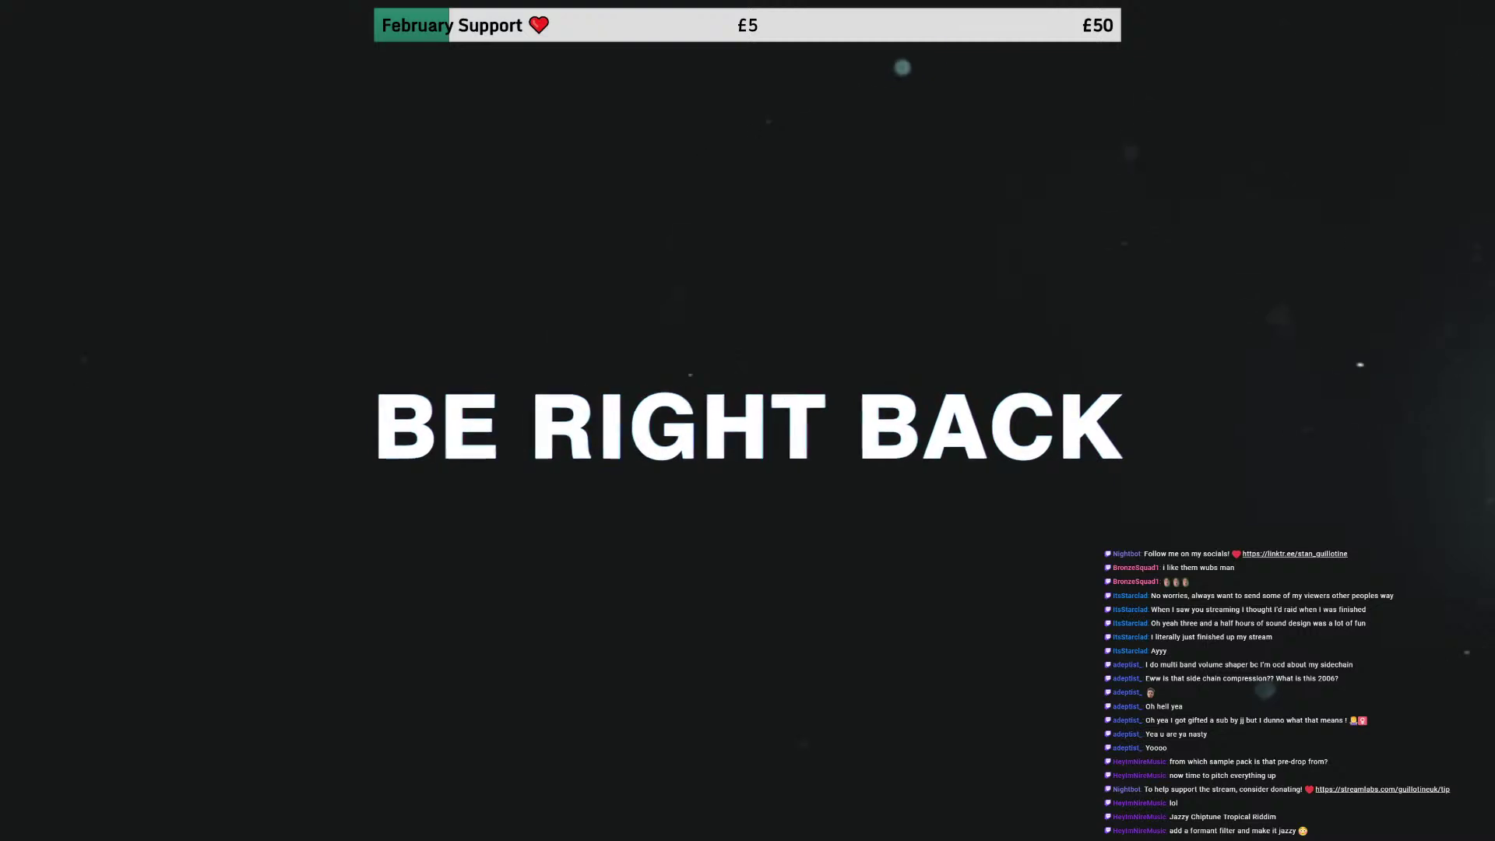